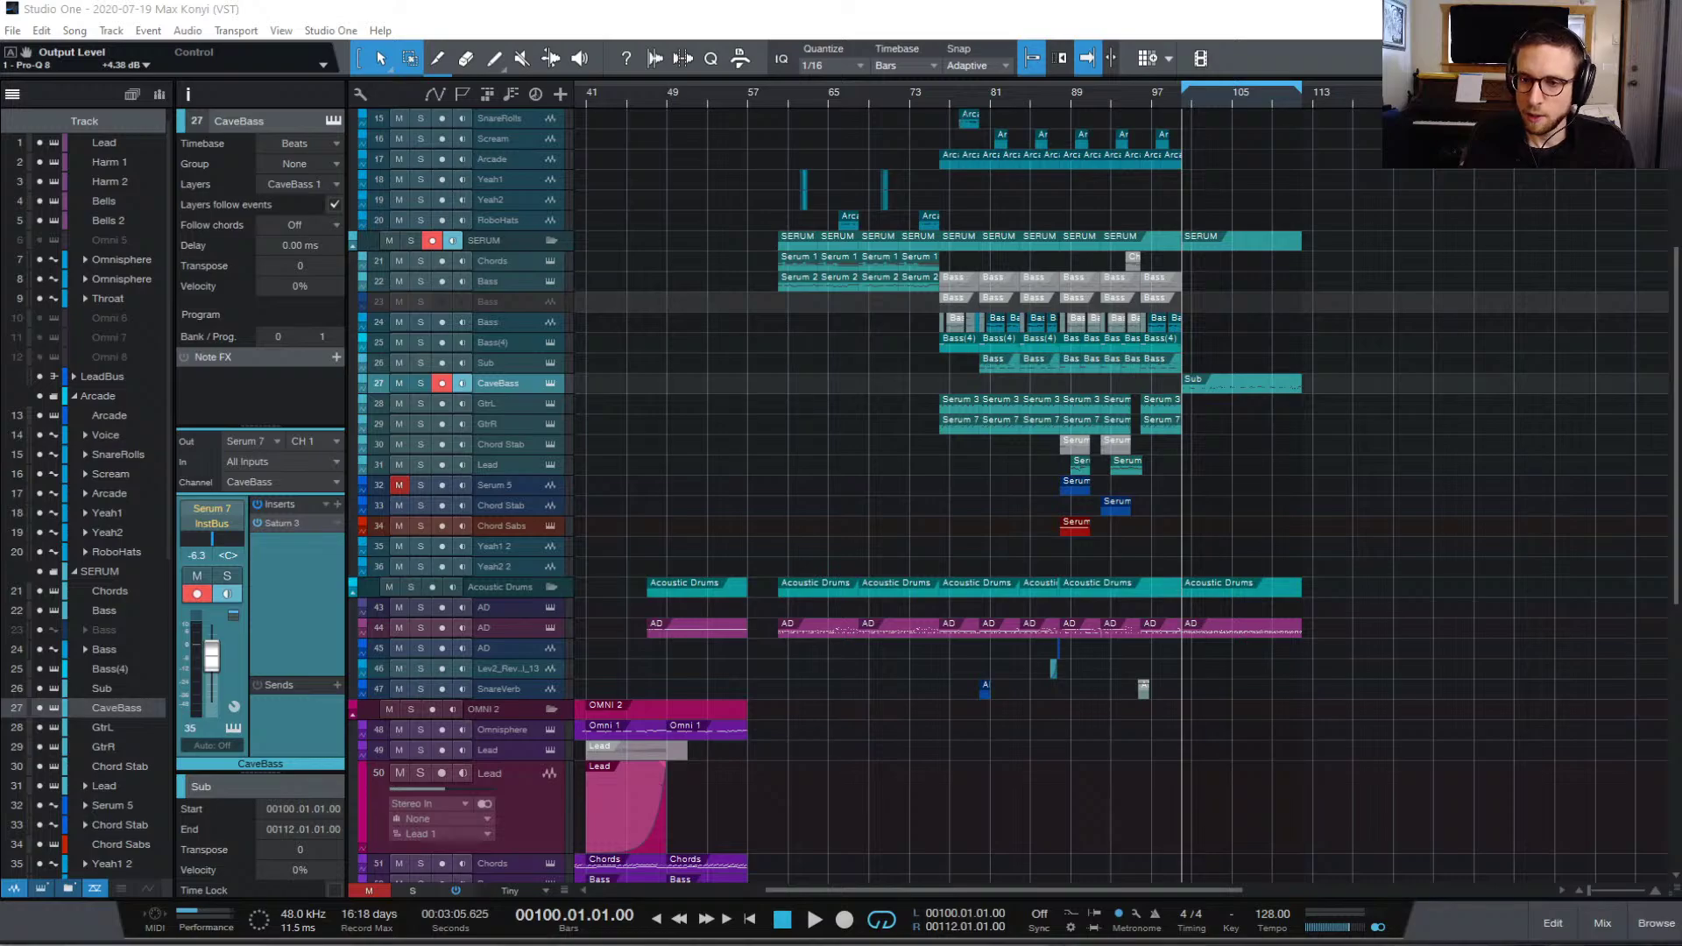
# Step: Examine the song's track layout from the intro through the acoustic drums and SERUM parts
pyautogui.hscroll(-10, 1153, 592)
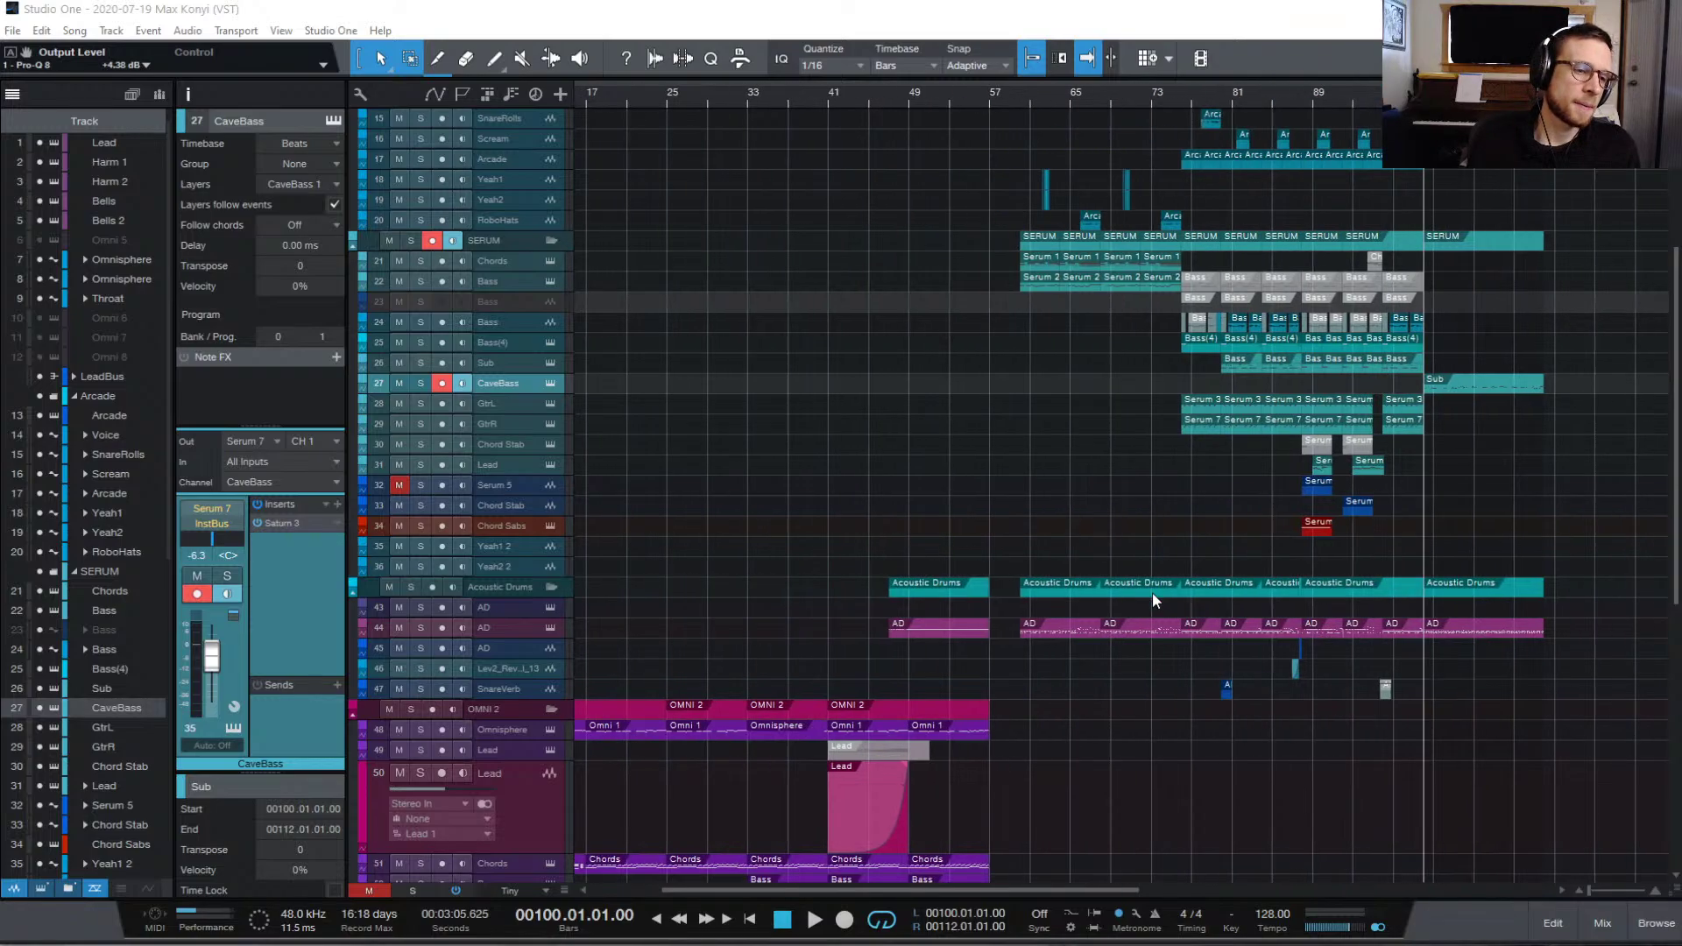
pyautogui.scroll(-1, 1149, 599)
pyautogui.scroll(-2, 1149, 600)
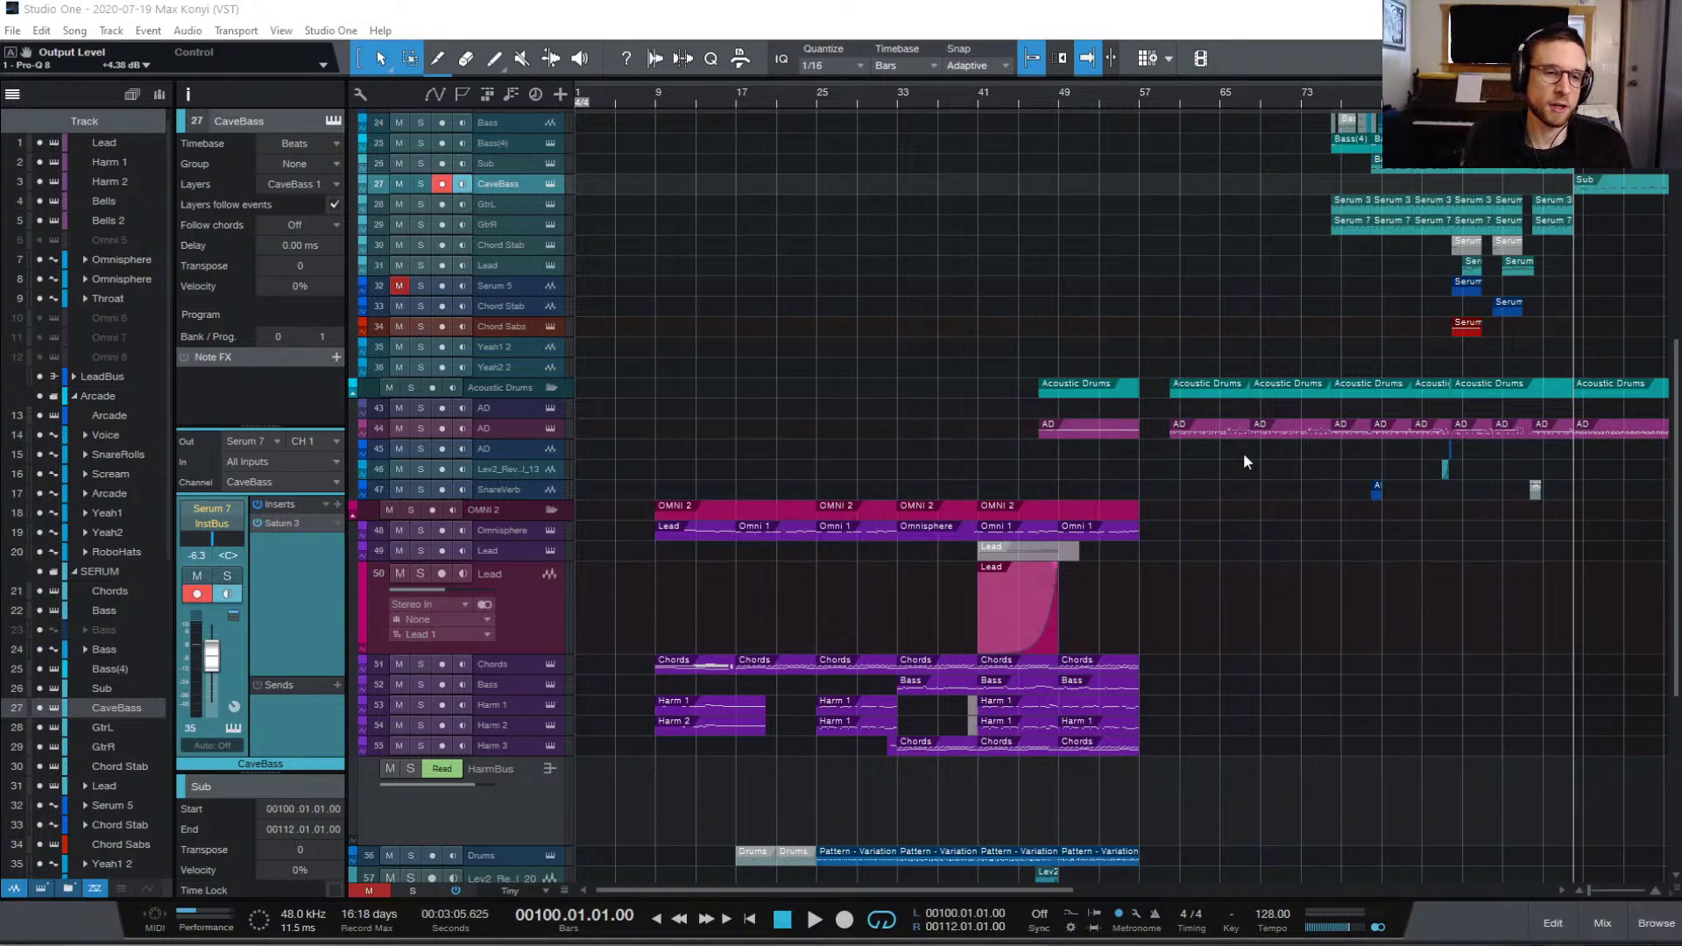
pyautogui.scroll(-1, 1253, 477)
pyautogui.scroll(-3, 1258, 491)
pyautogui.scroll(2, 1260, 487)
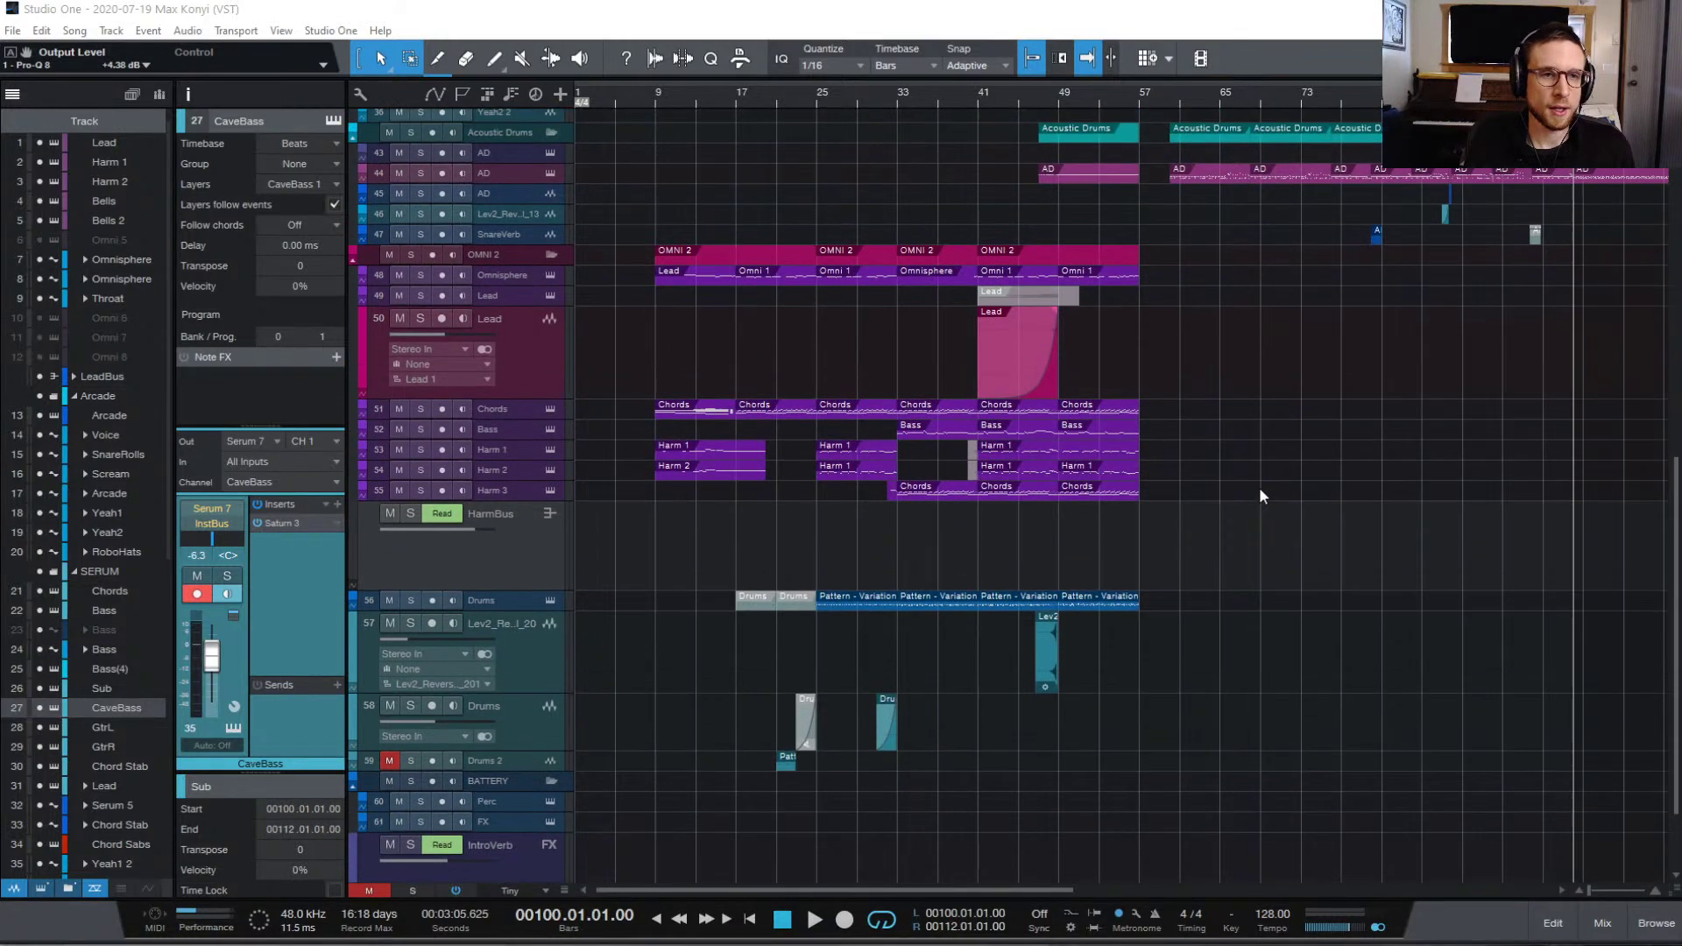
pyautogui.scroll(5, 1259, 487)
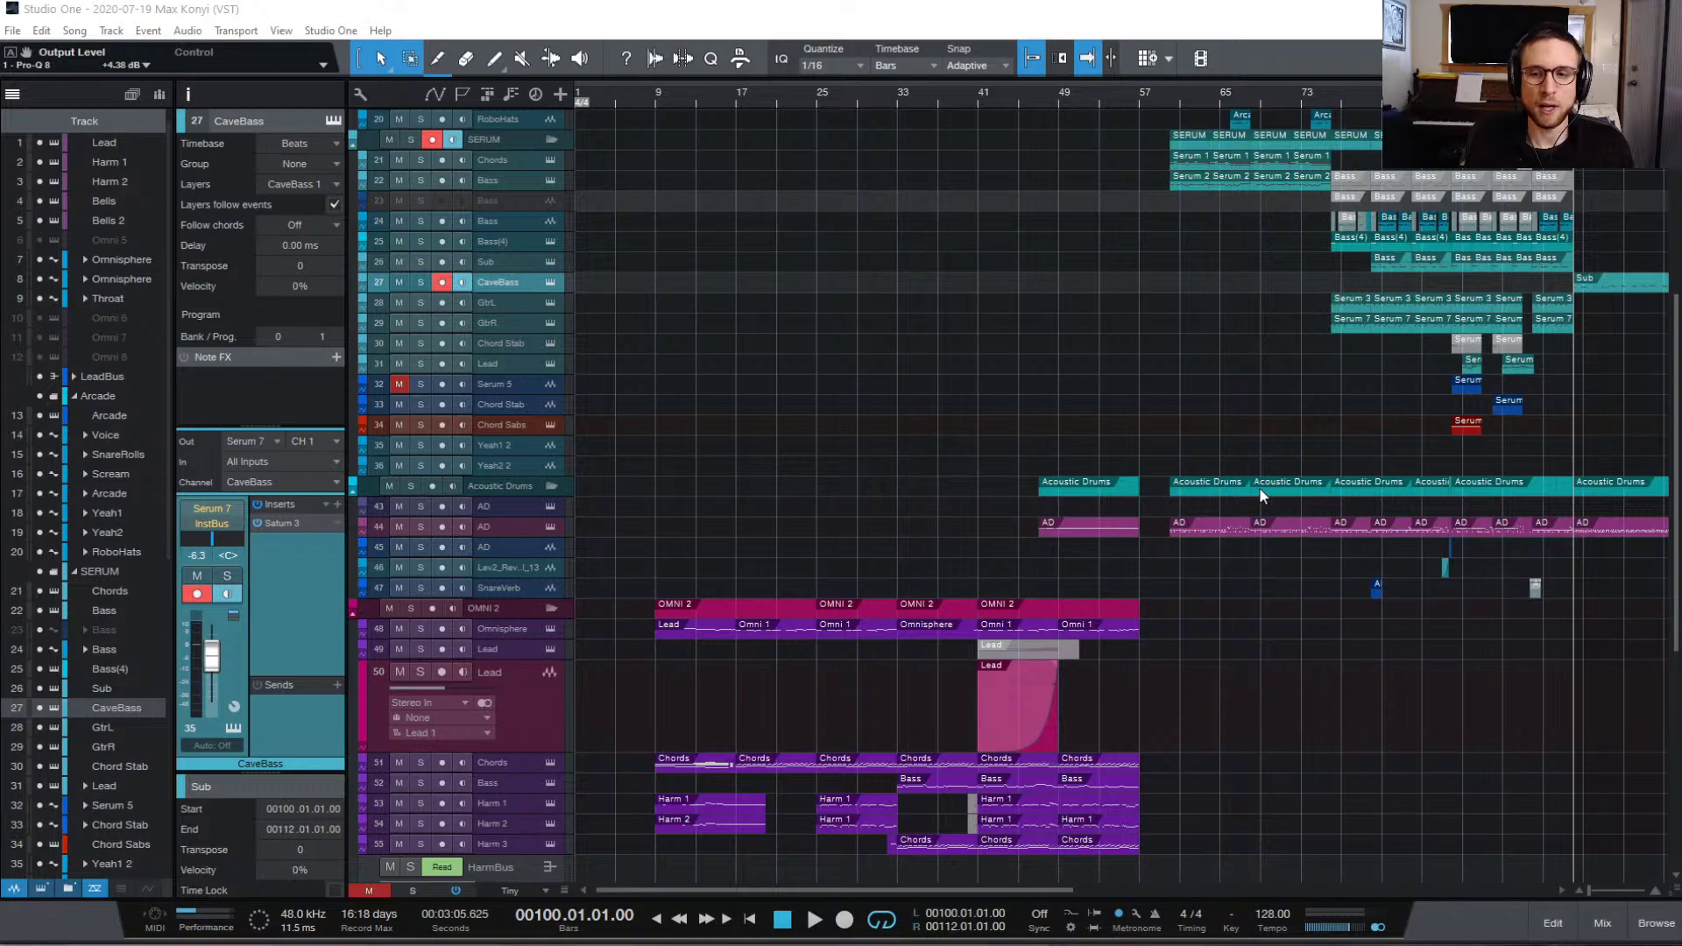
pyautogui.scroll(4, 1253, 425)
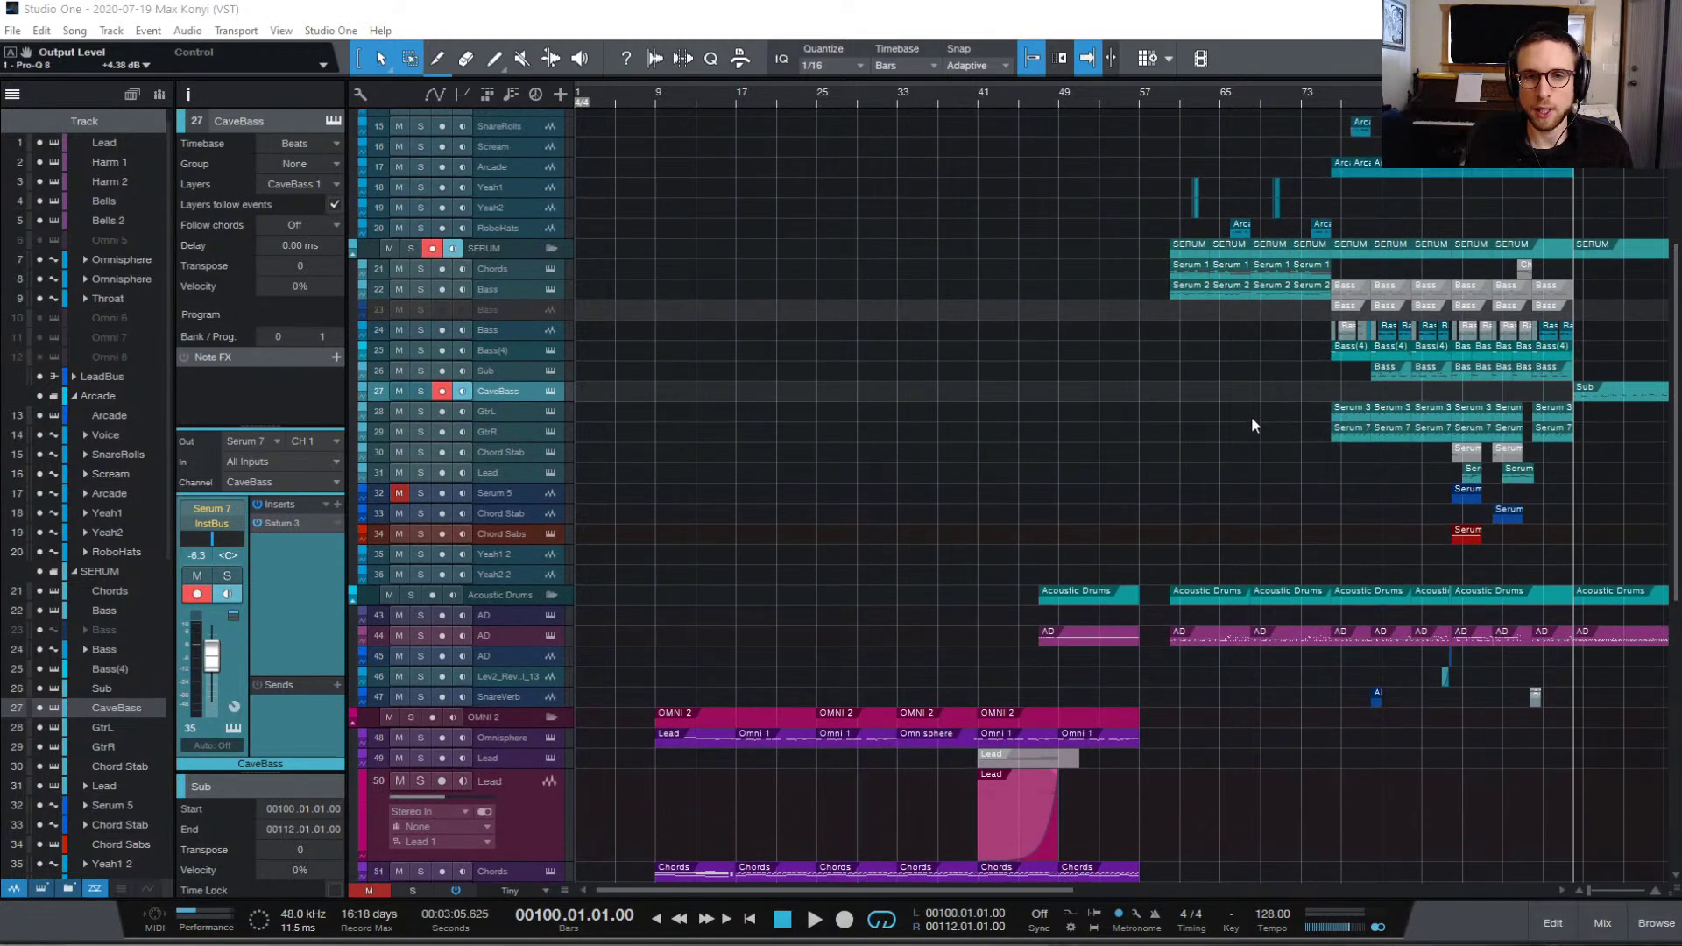
pyautogui.scroll(5, 1252, 424)
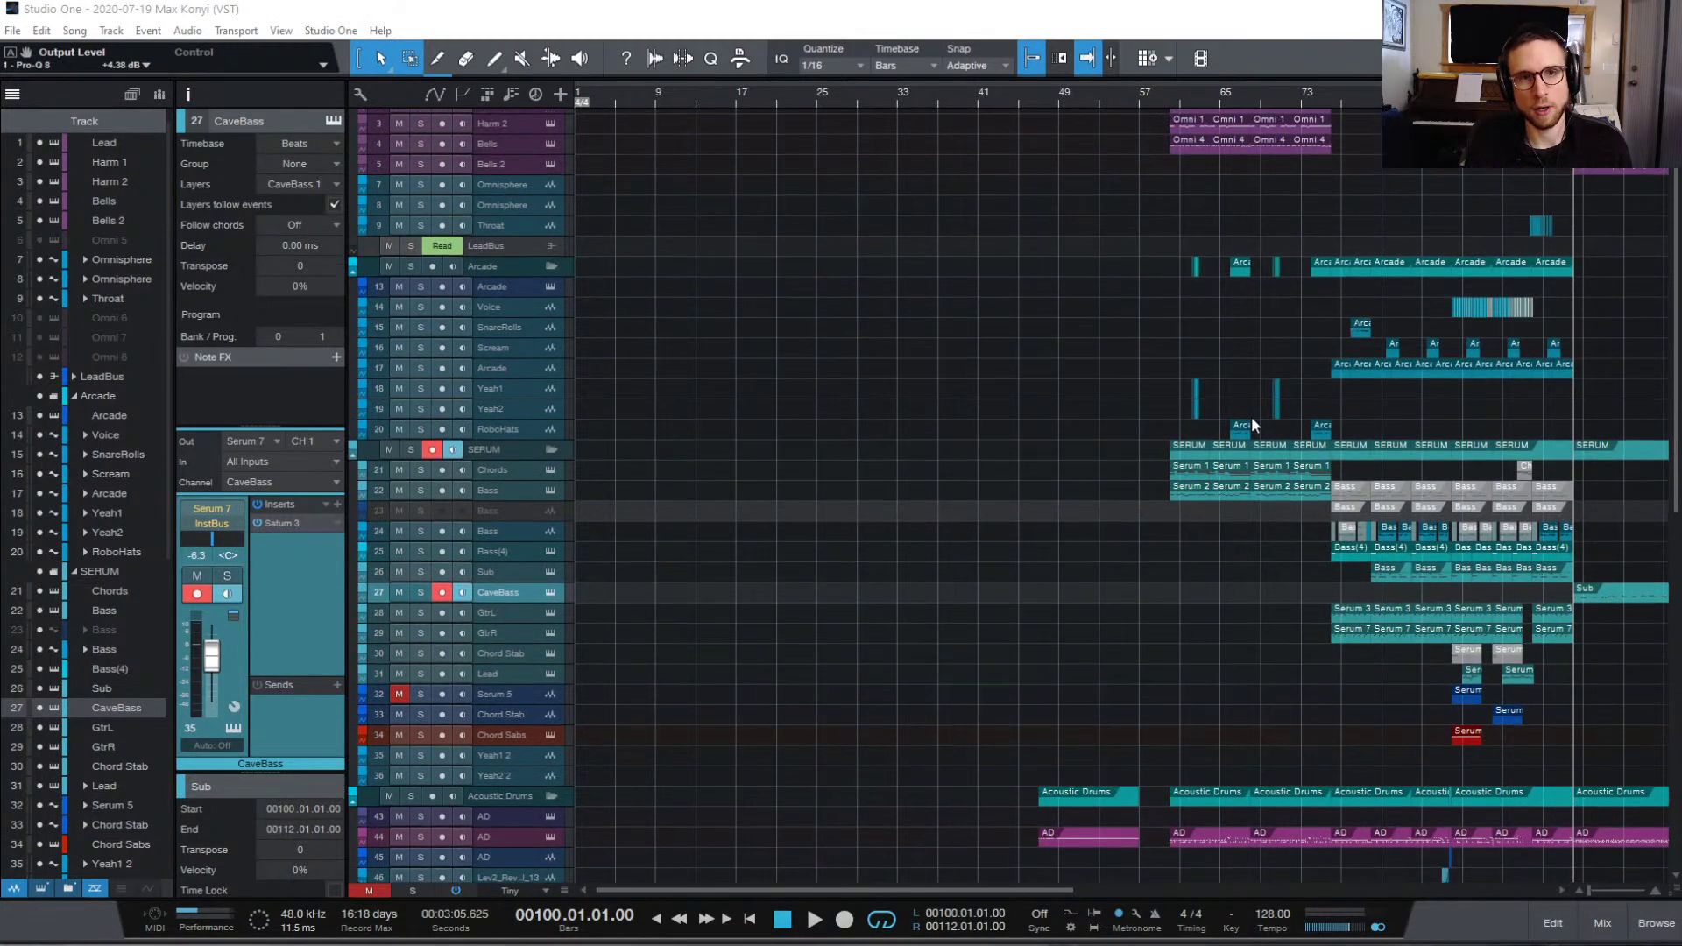
# Step: Examine the closing section between bars 100 and 112 across the OMNI, Arcade, SERUM and Acoustic Drums tracks
pyautogui.hscroll(4, 1251, 424)
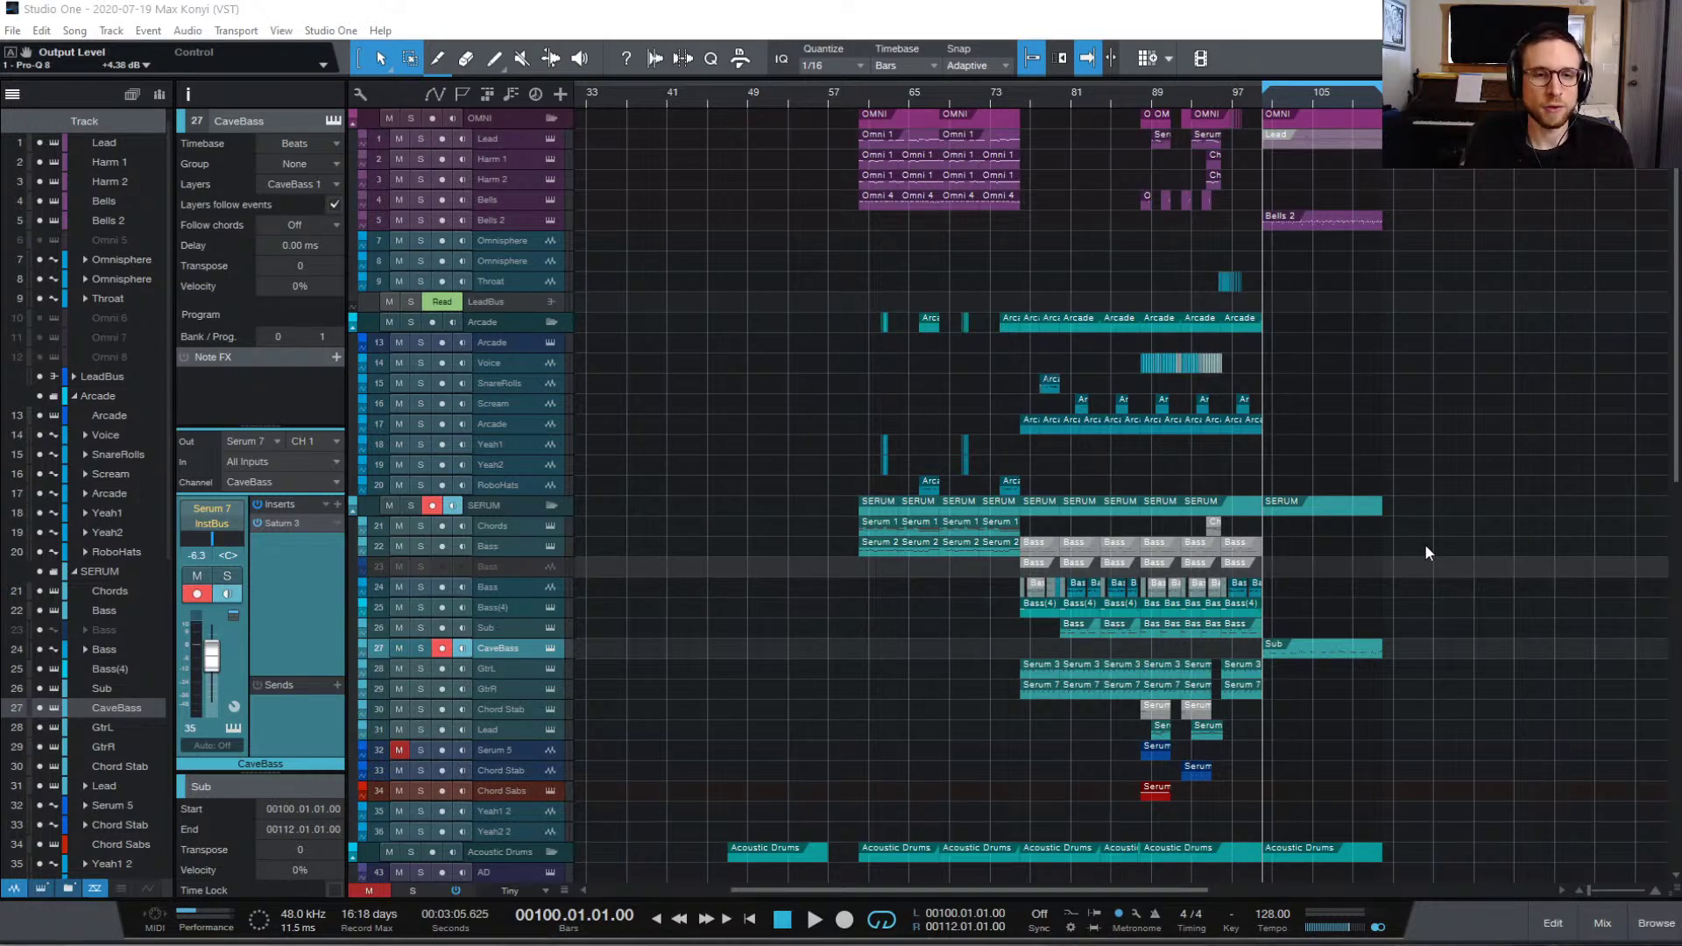
pyautogui.scroll(-1, 1426, 547)
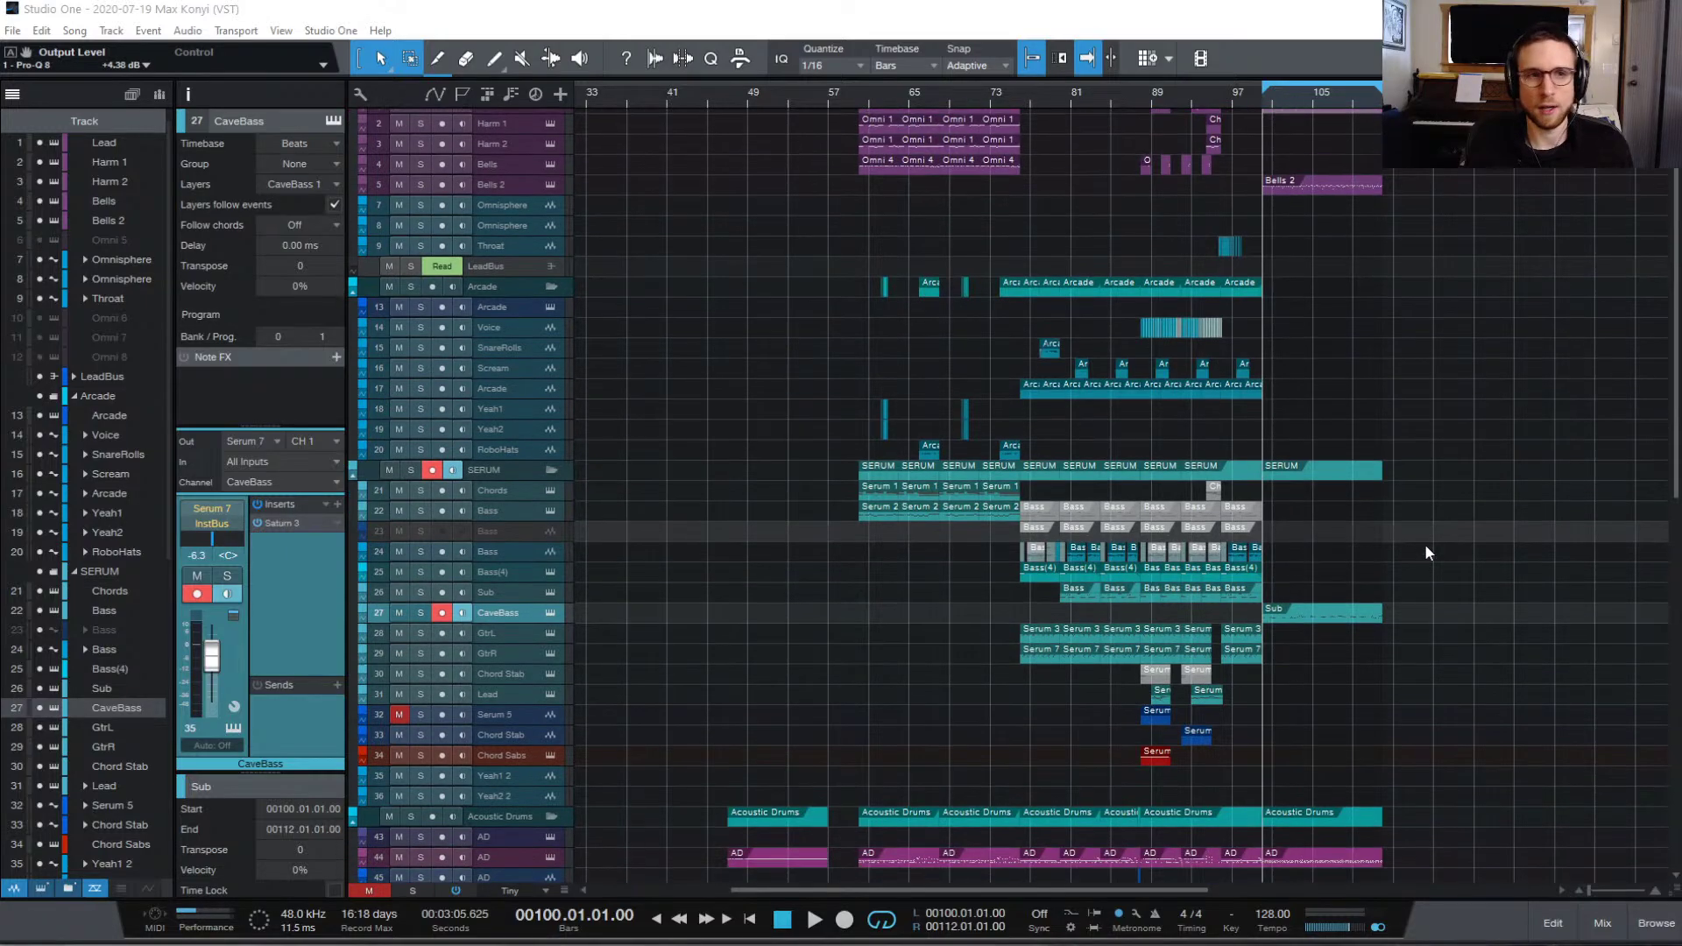
pyautogui.scroll(-3, 1426, 552)
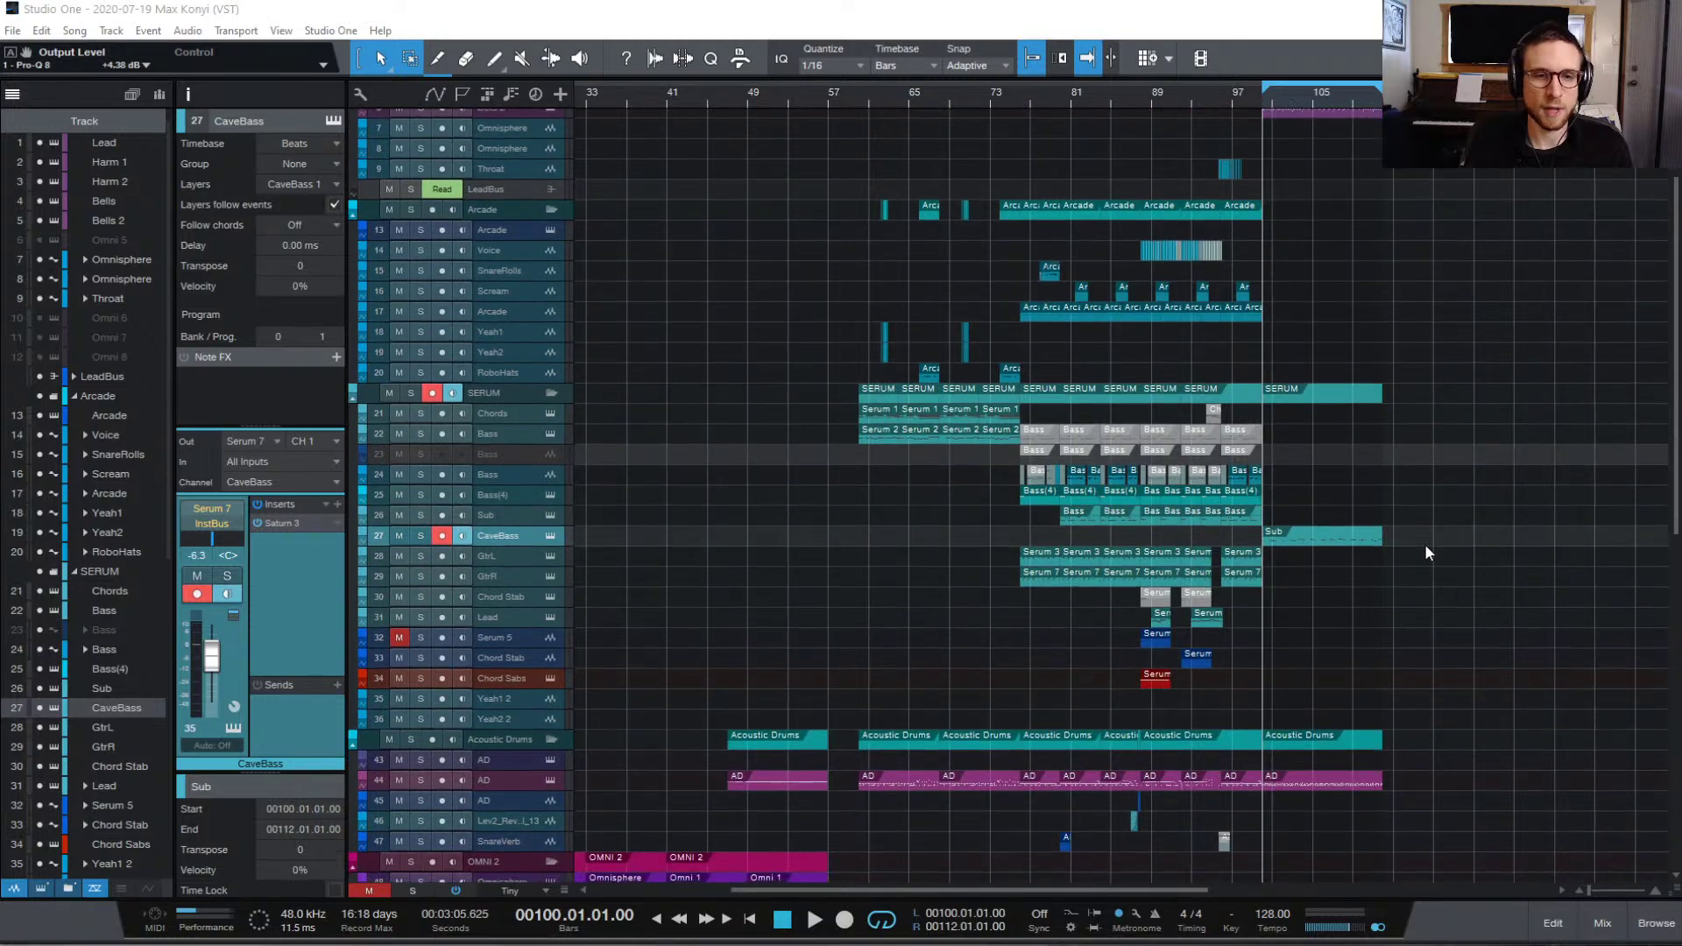
pyautogui.scroll(-3, 1425, 550)
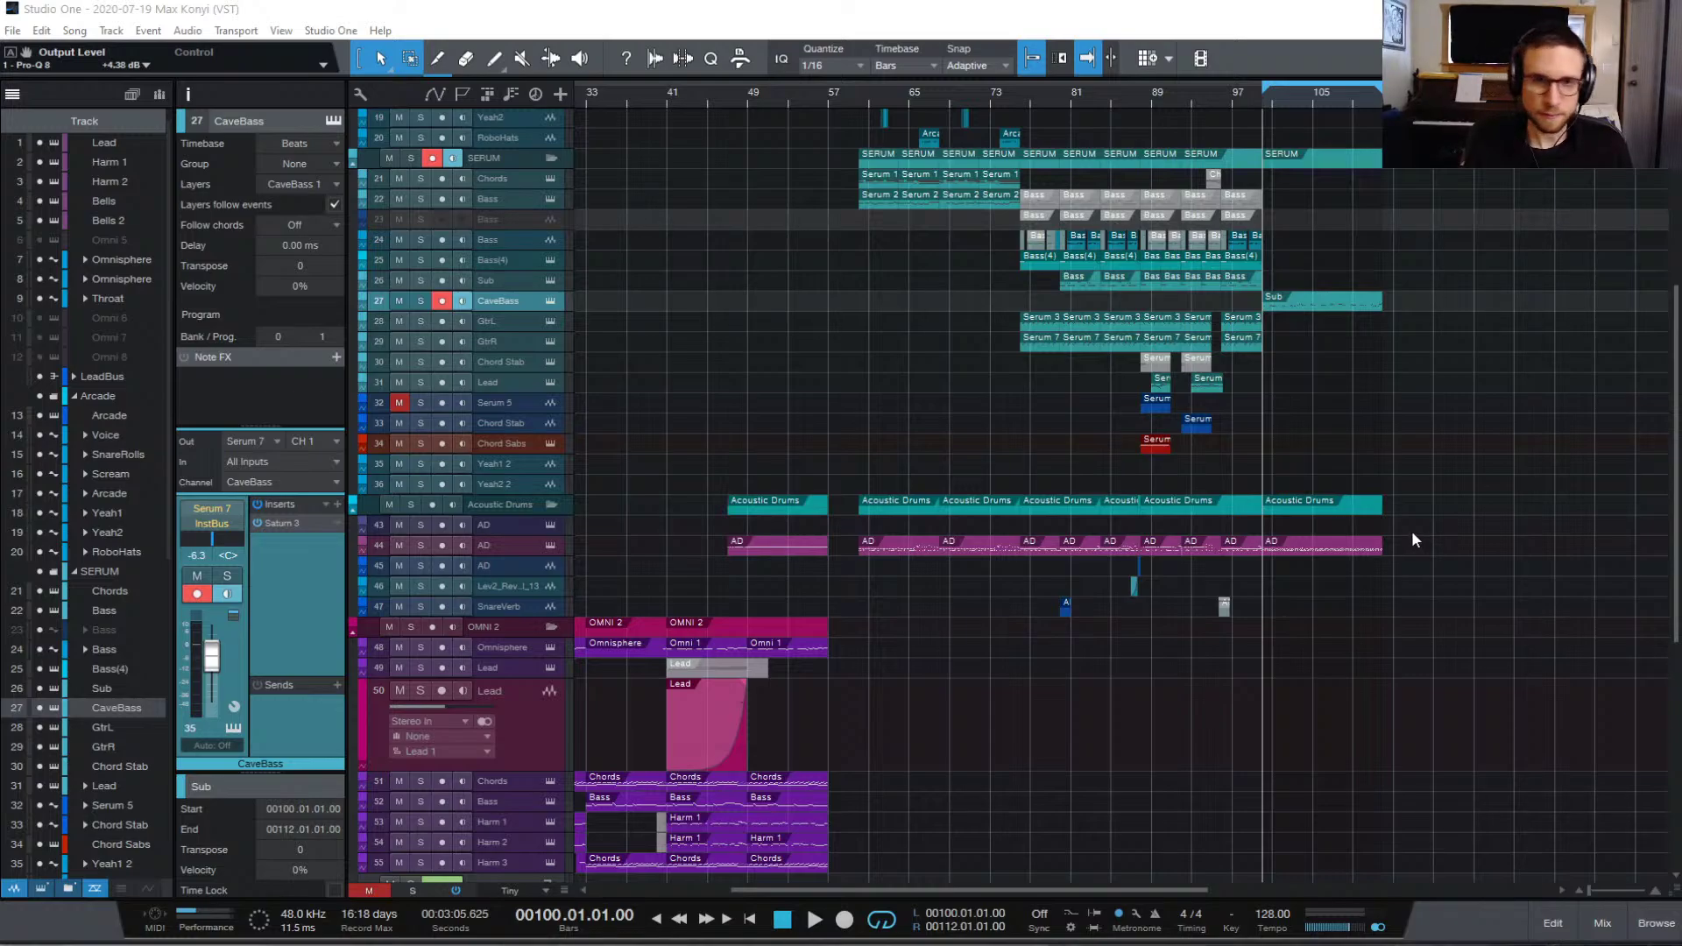
pyautogui.scroll(-5, 1413, 534)
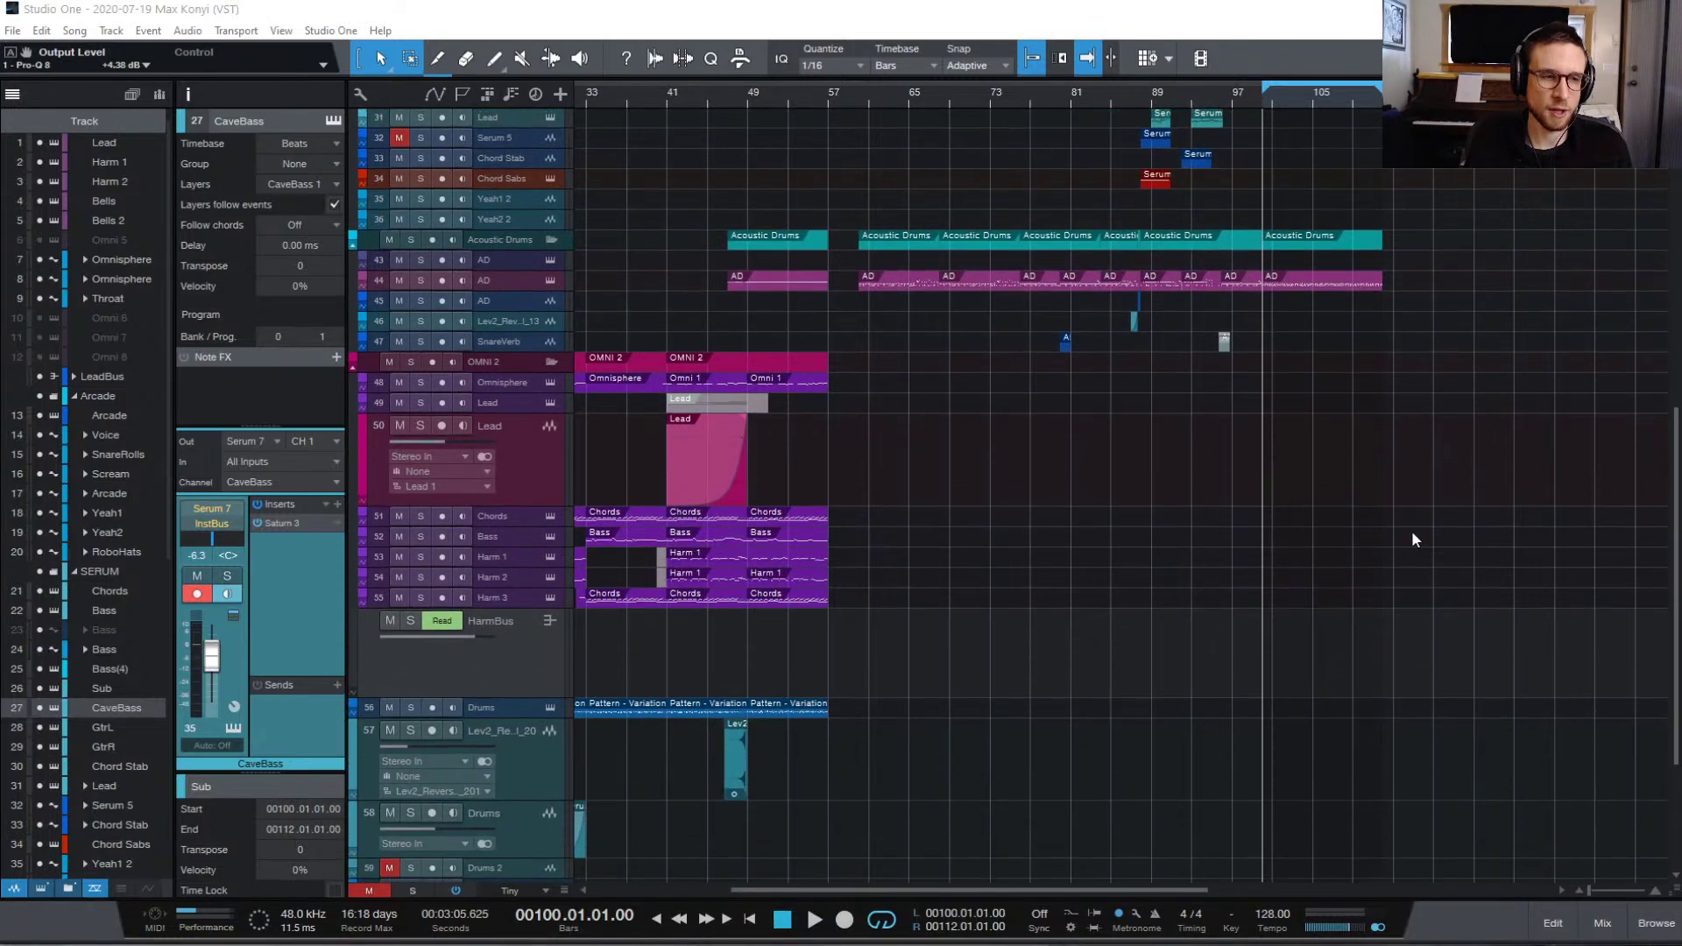
pyautogui.scroll(4, 1412, 531)
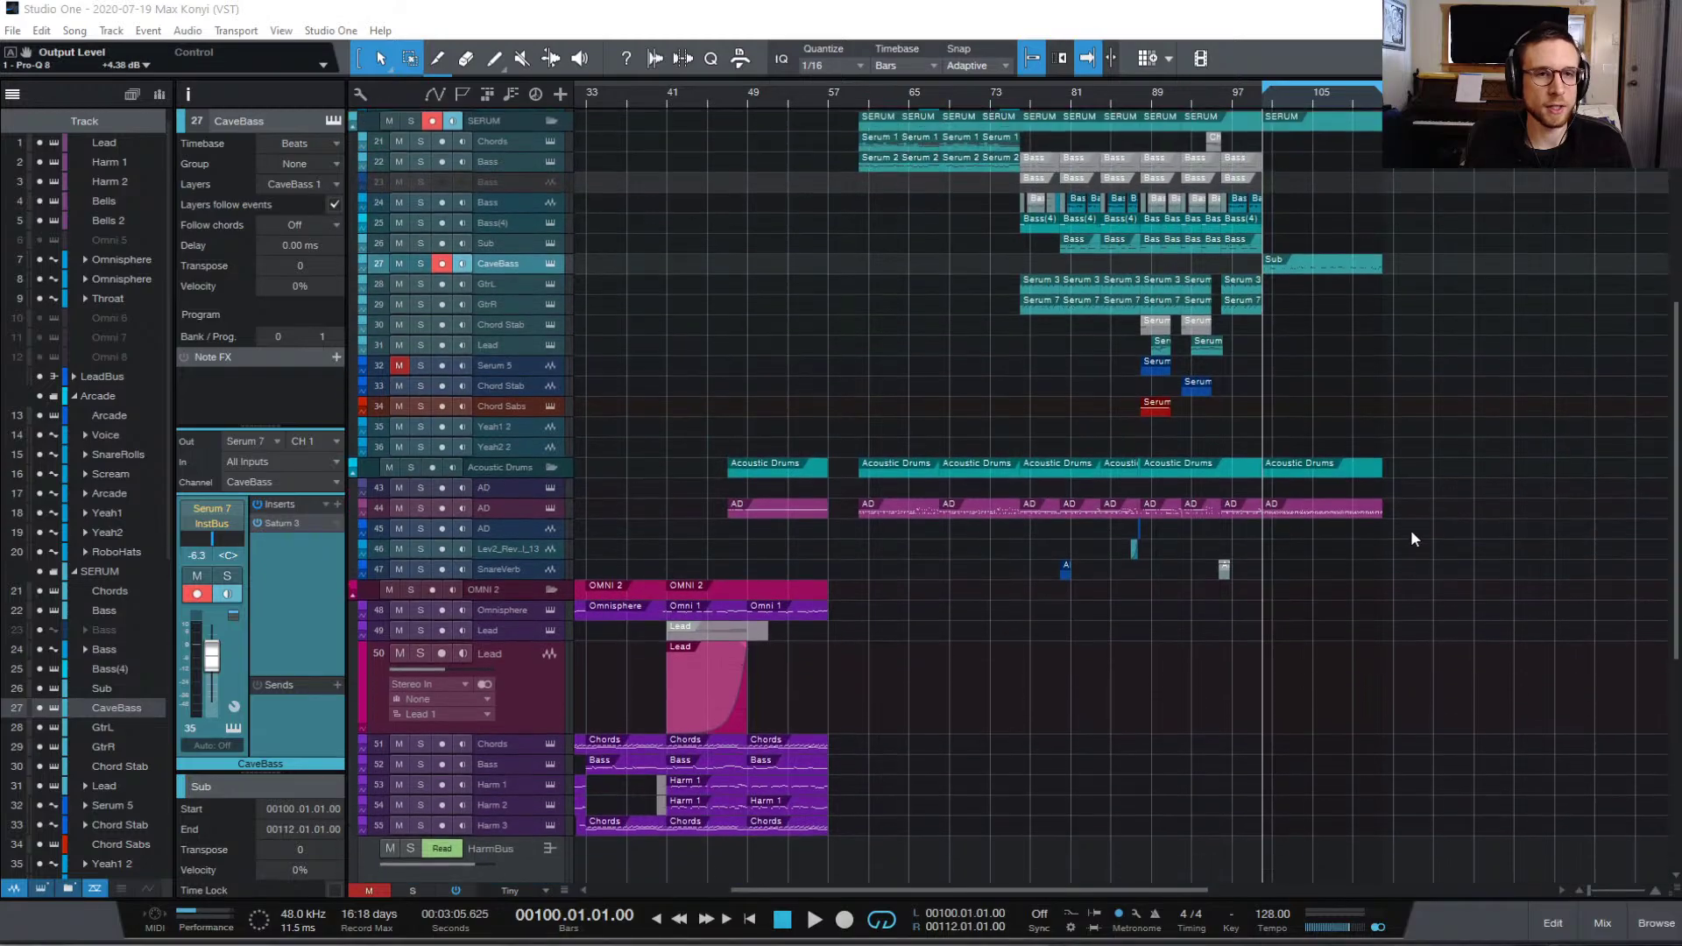
pyautogui.scroll(5, 1412, 532)
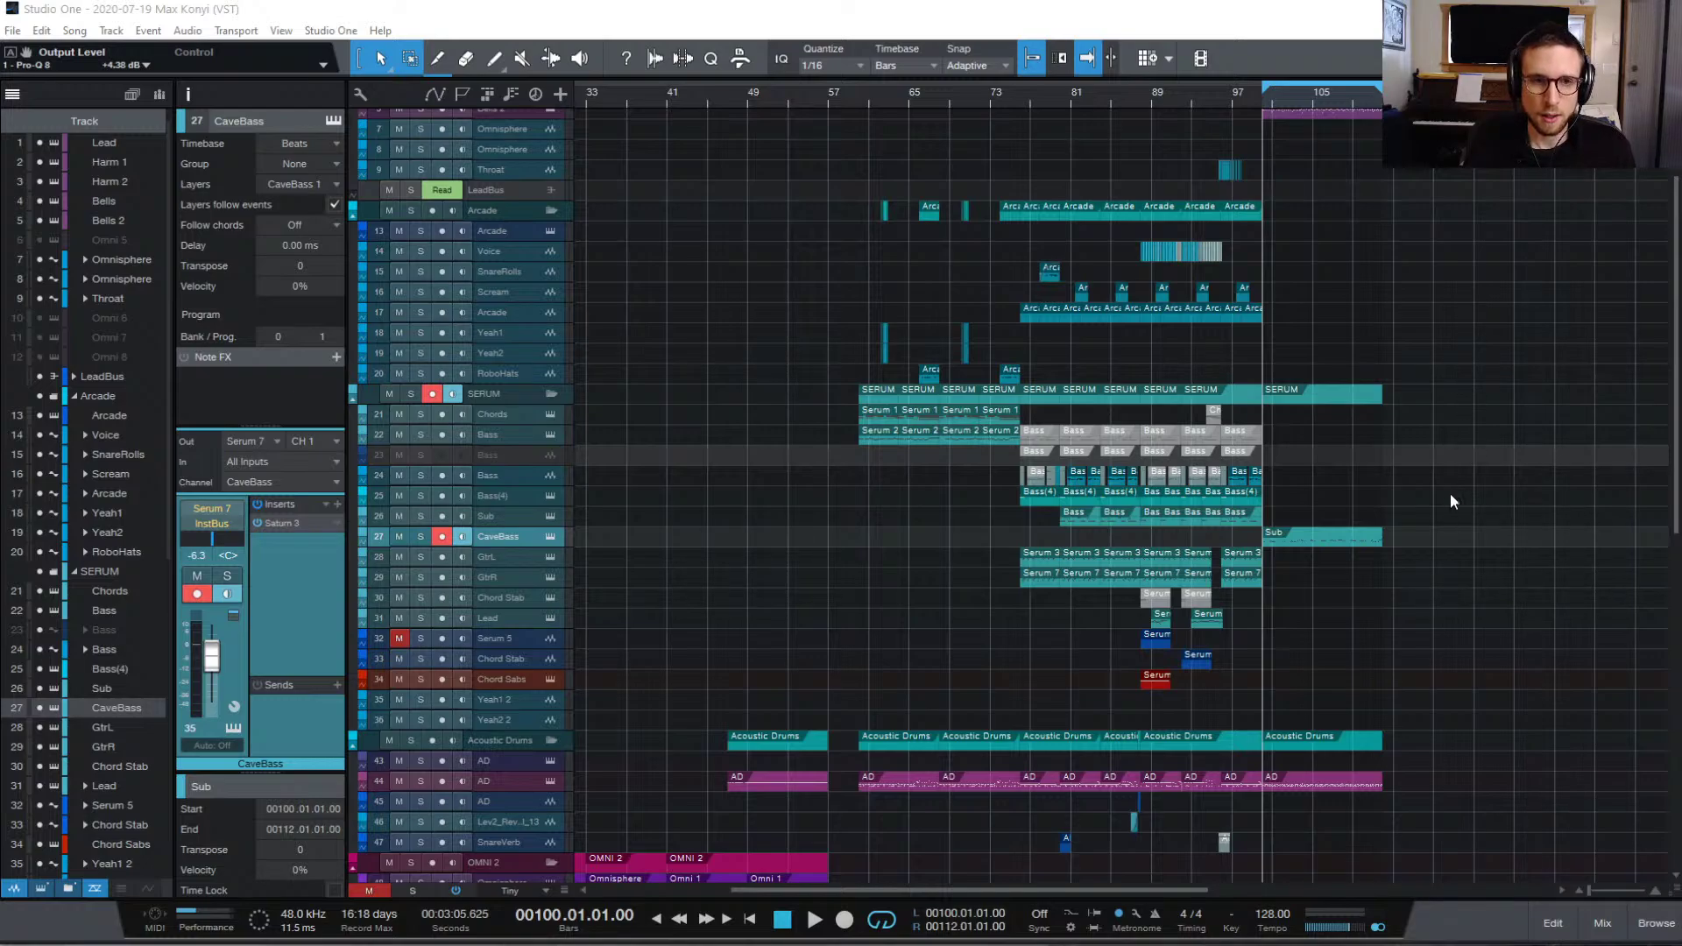
pyautogui.scroll(-5, 1449, 493)
pyautogui.scroll(-3, 1448, 489)
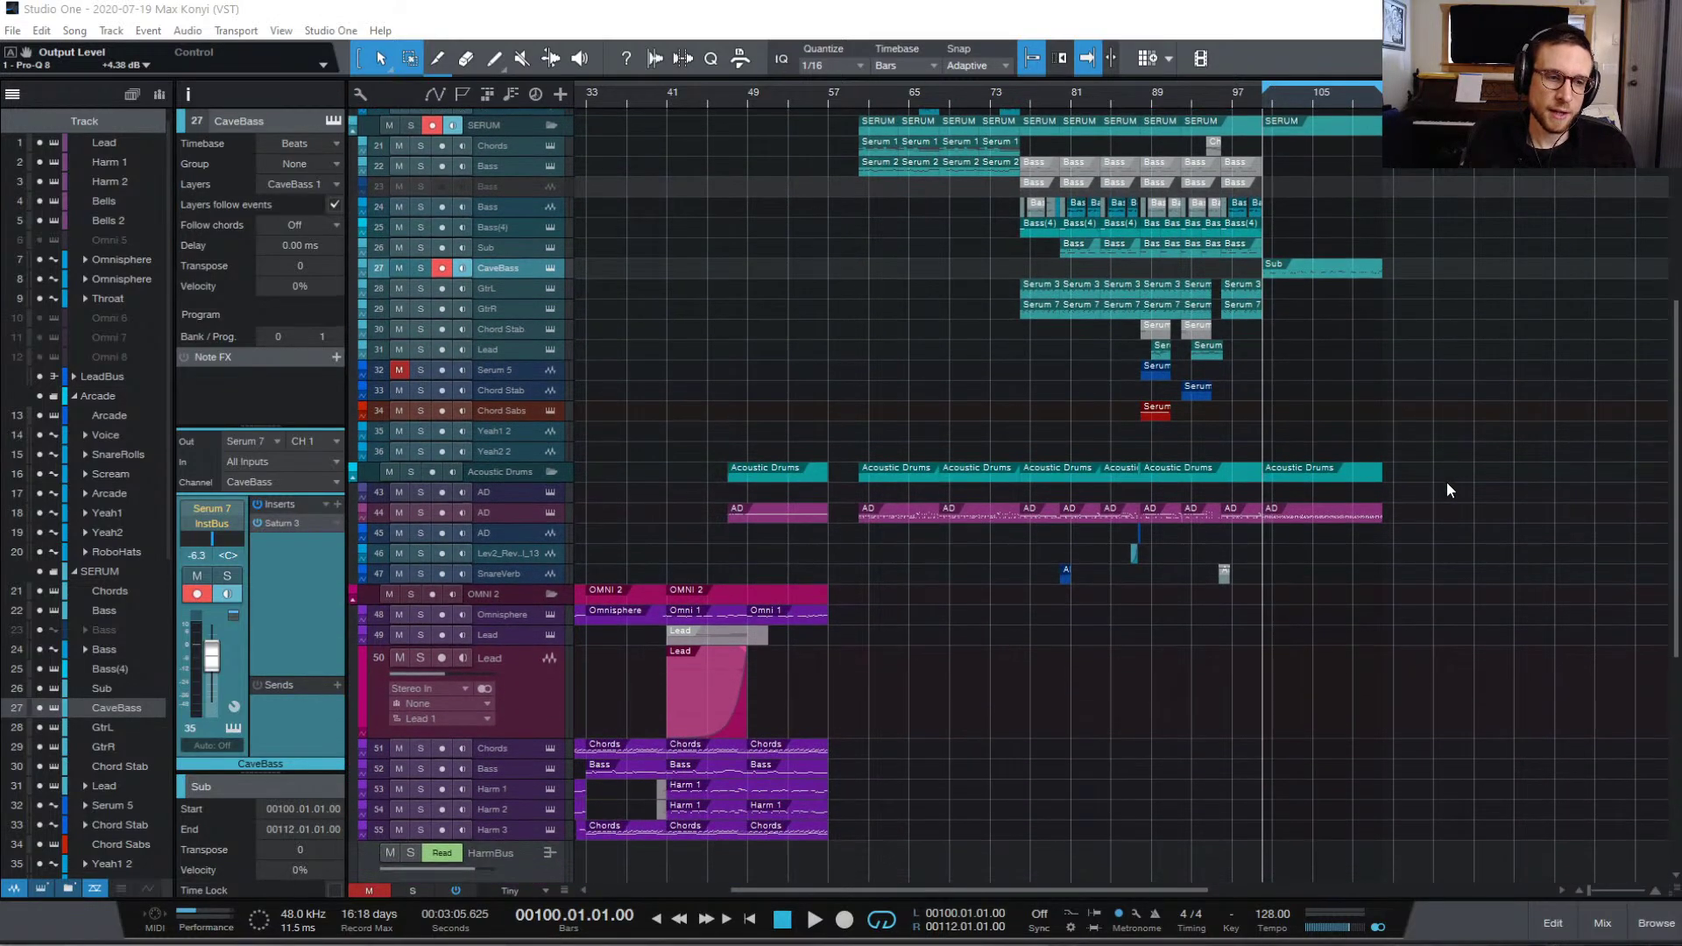
# Step: Examine the OMNI 2 and drum parts of the opening section and compare them with the SERUM tracks
pyautogui.hscroll(-5, 1447, 489)
pyautogui.hscroll(-1, 1447, 488)
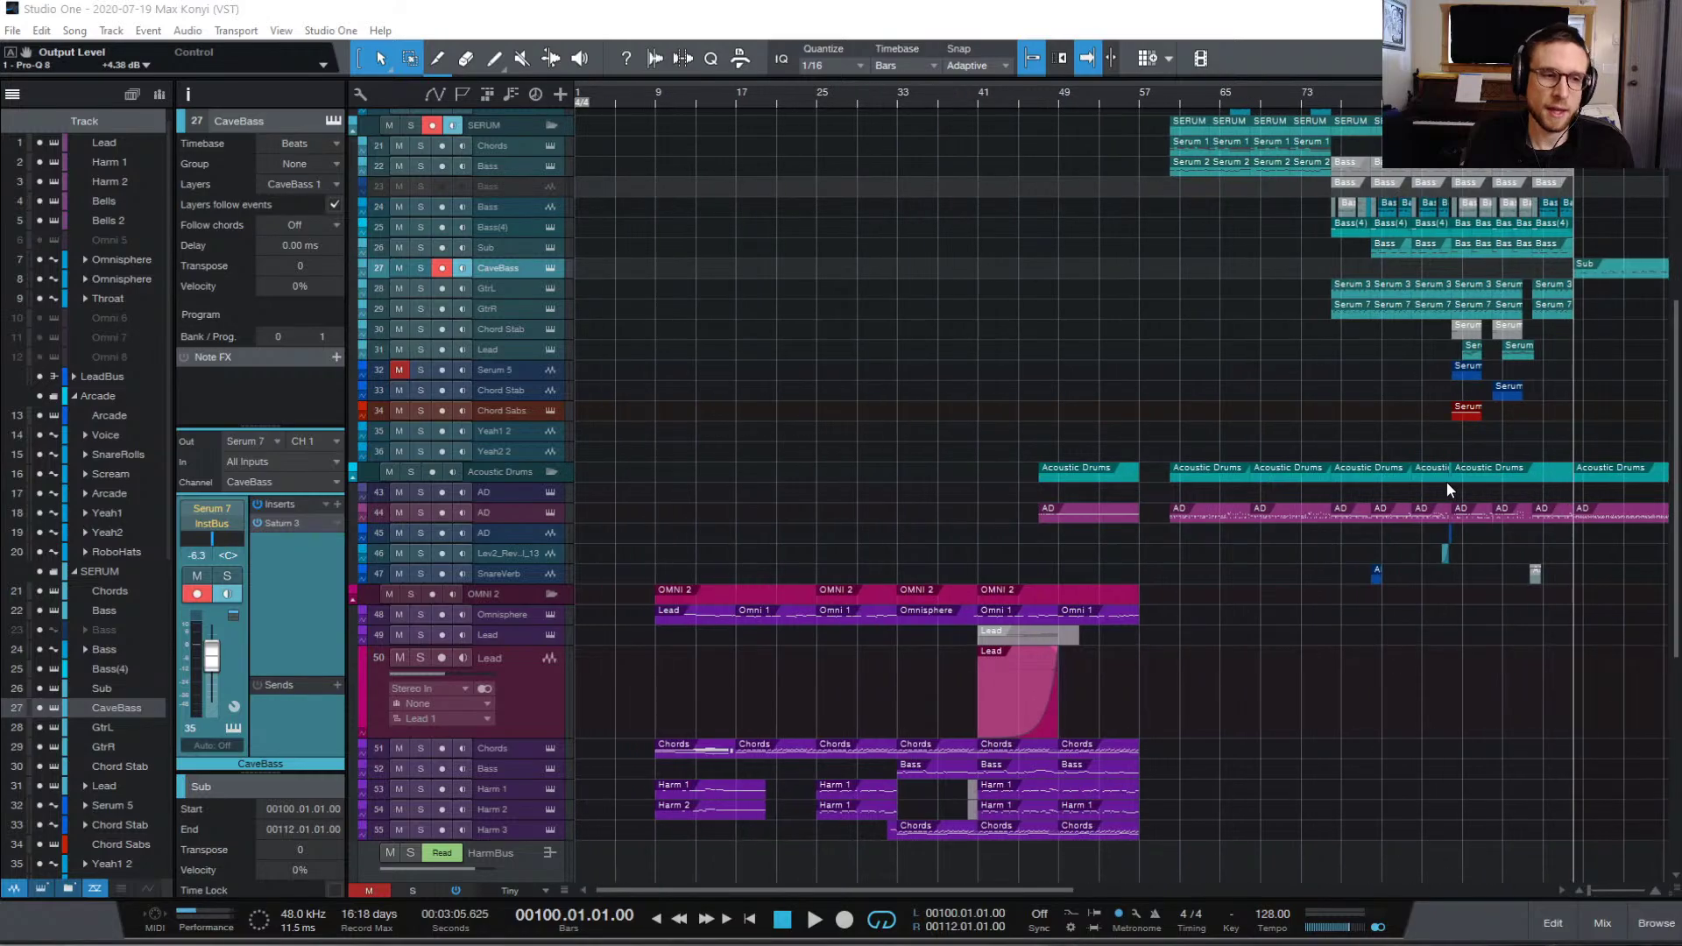
pyautogui.scroll(-4, 1447, 483)
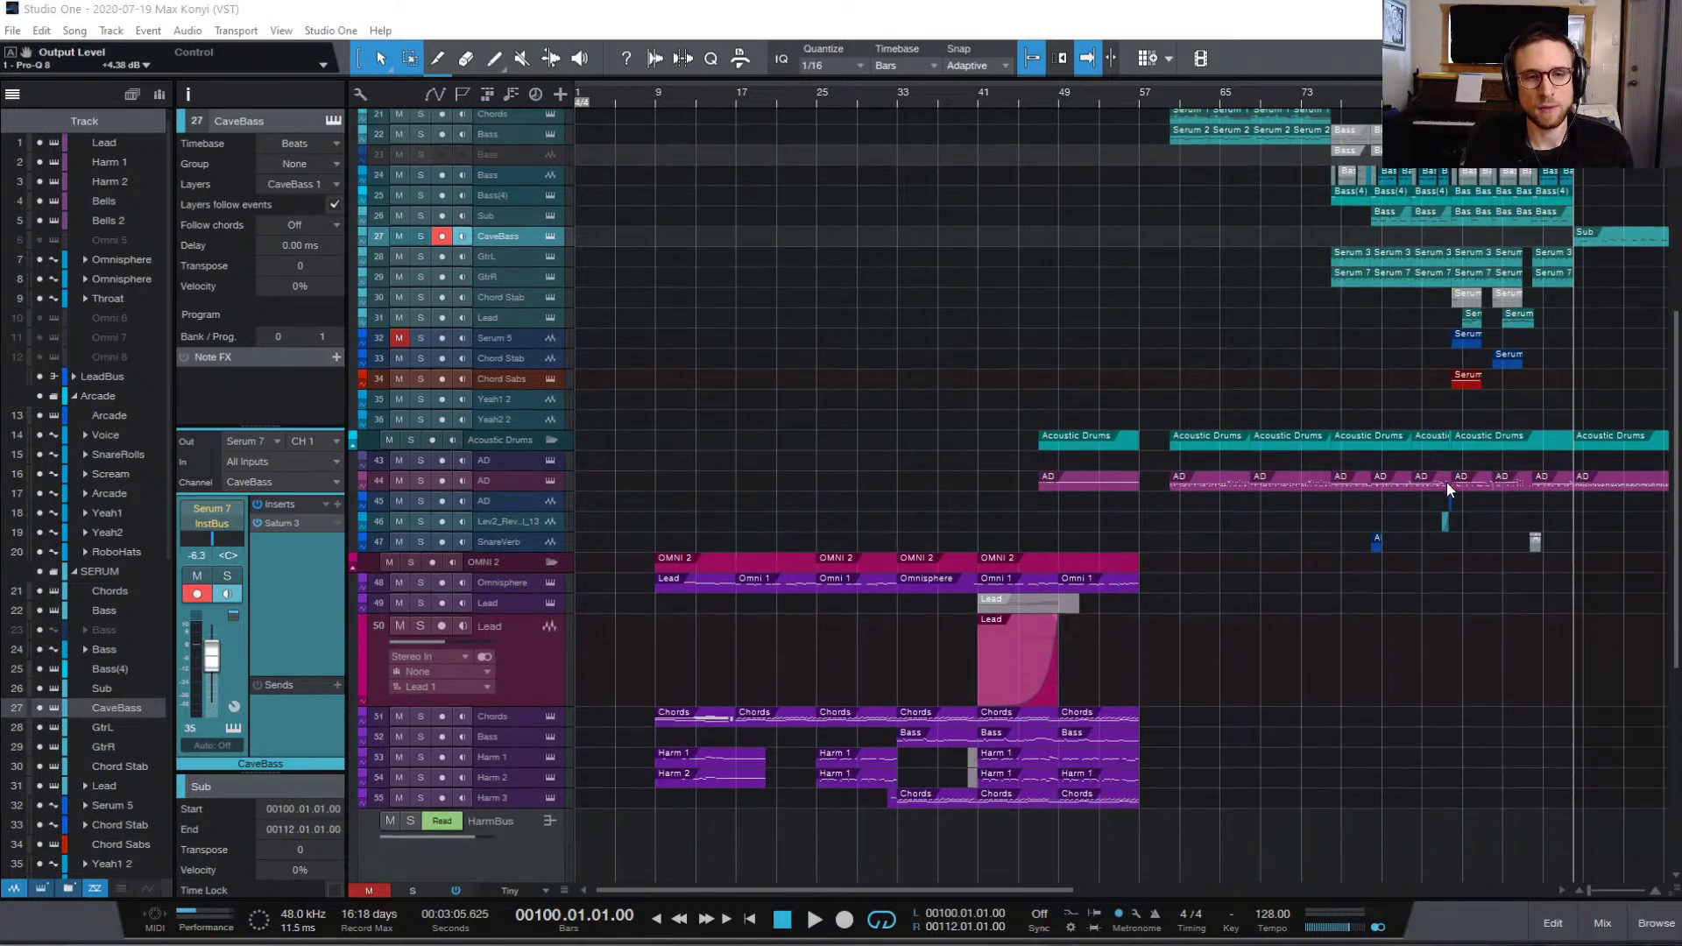
pyautogui.scroll(-3, 1448, 489)
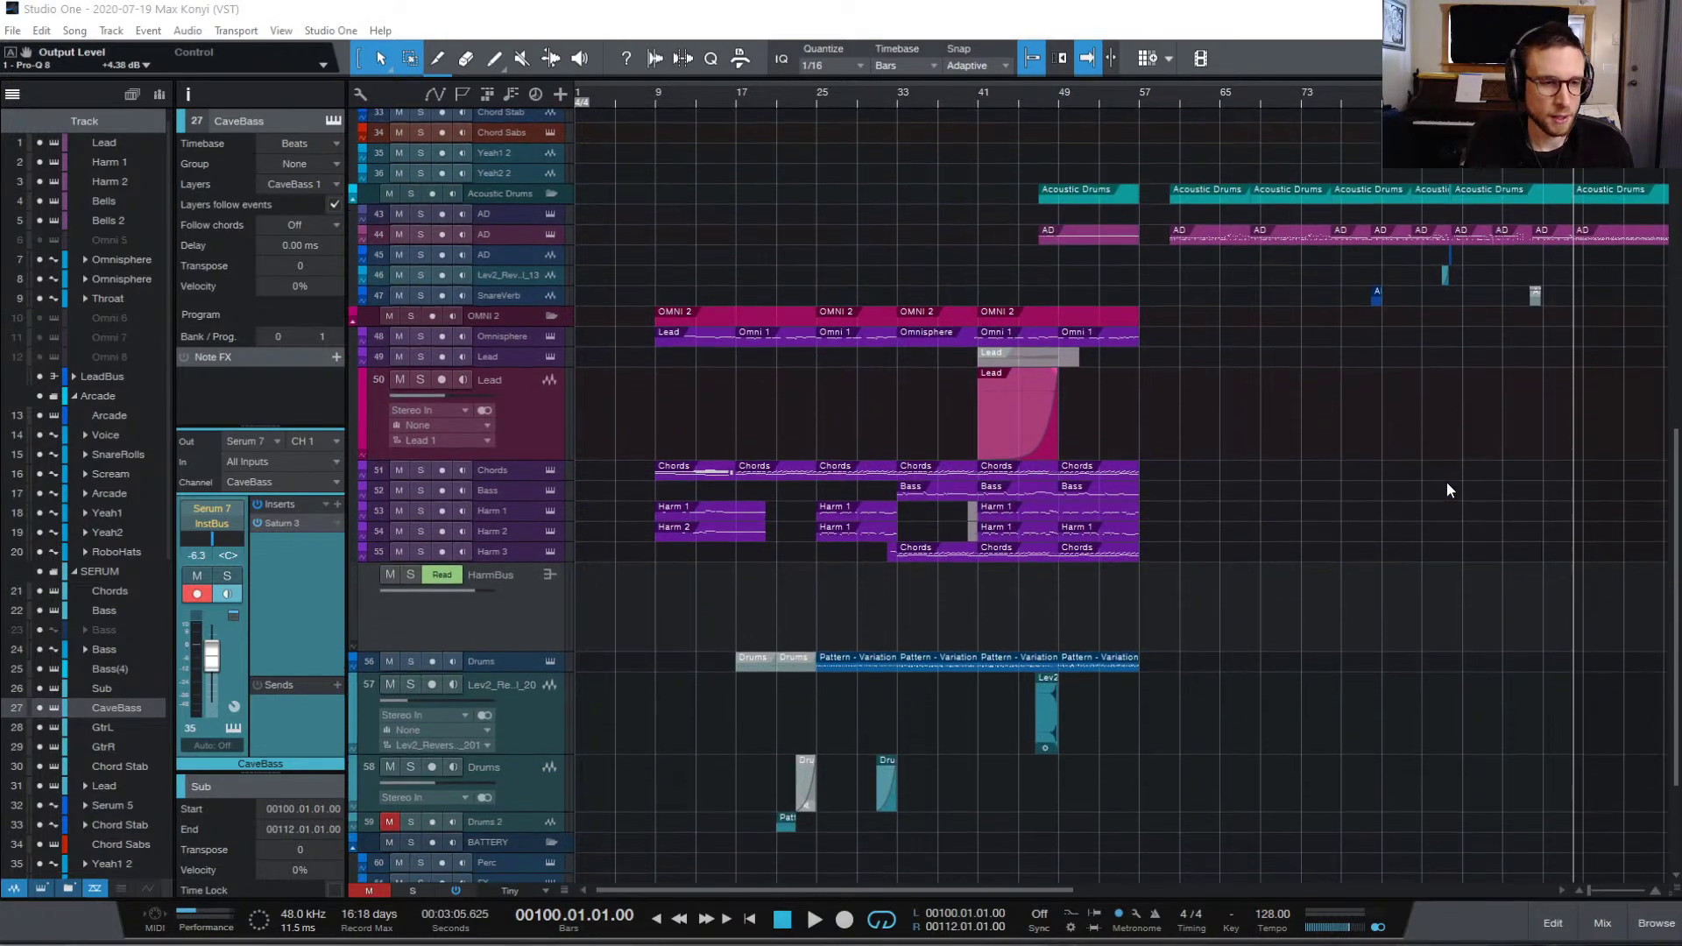
pyautogui.scroll(3, 1448, 490)
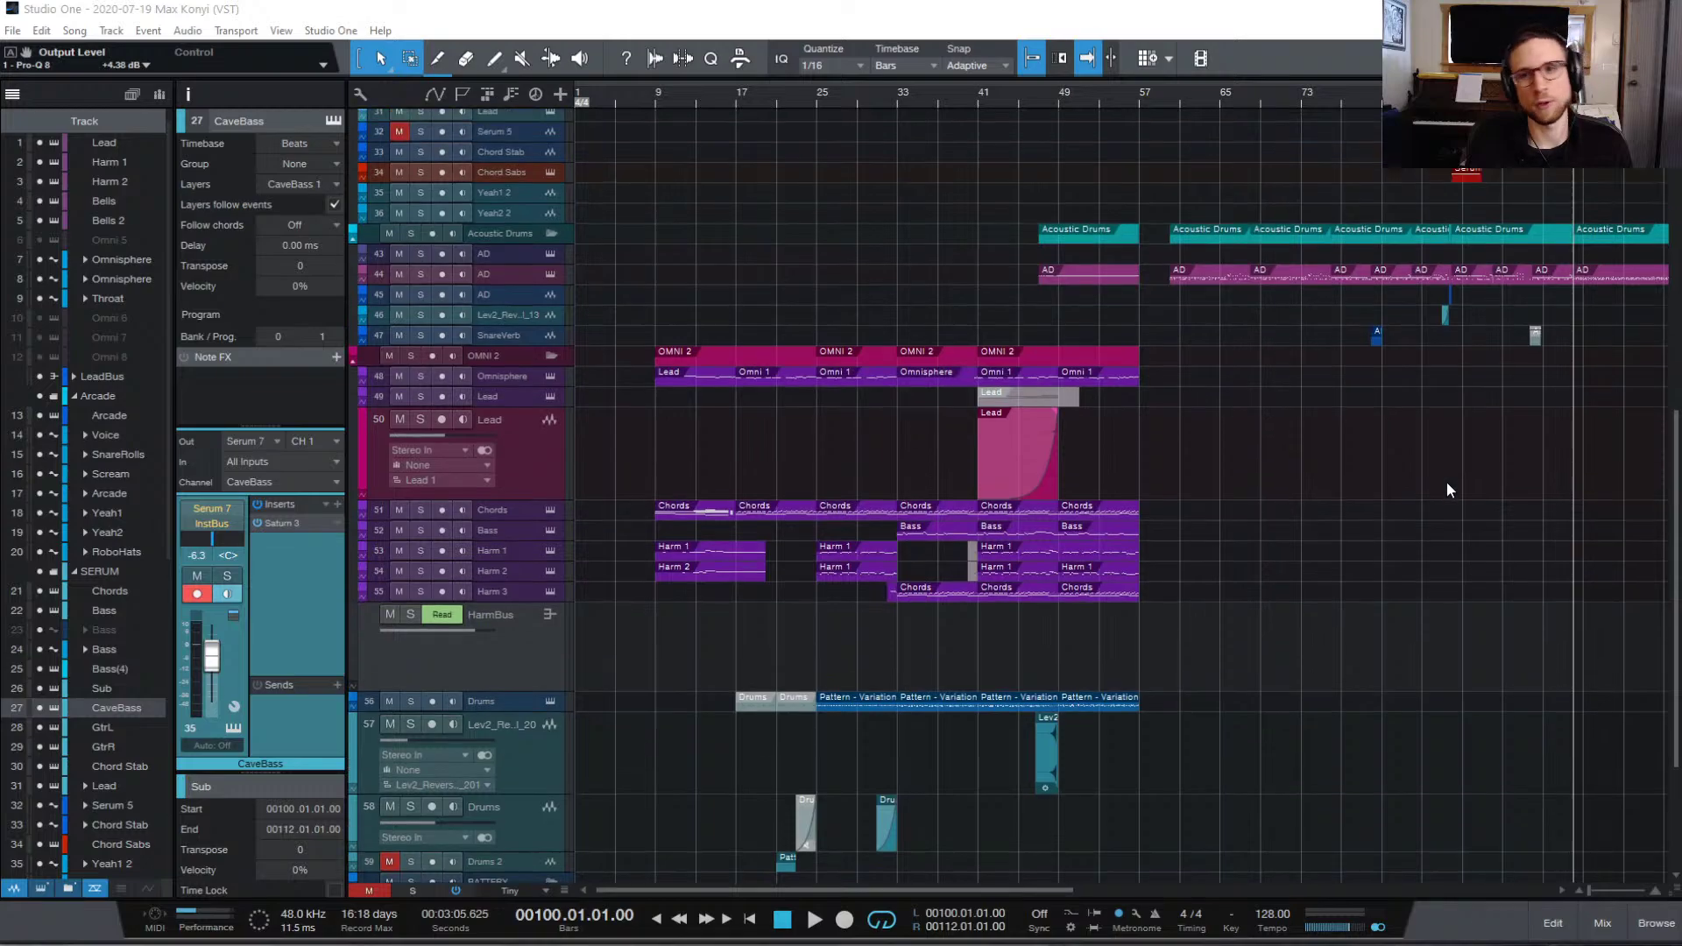
pyautogui.scroll(4, 1448, 482)
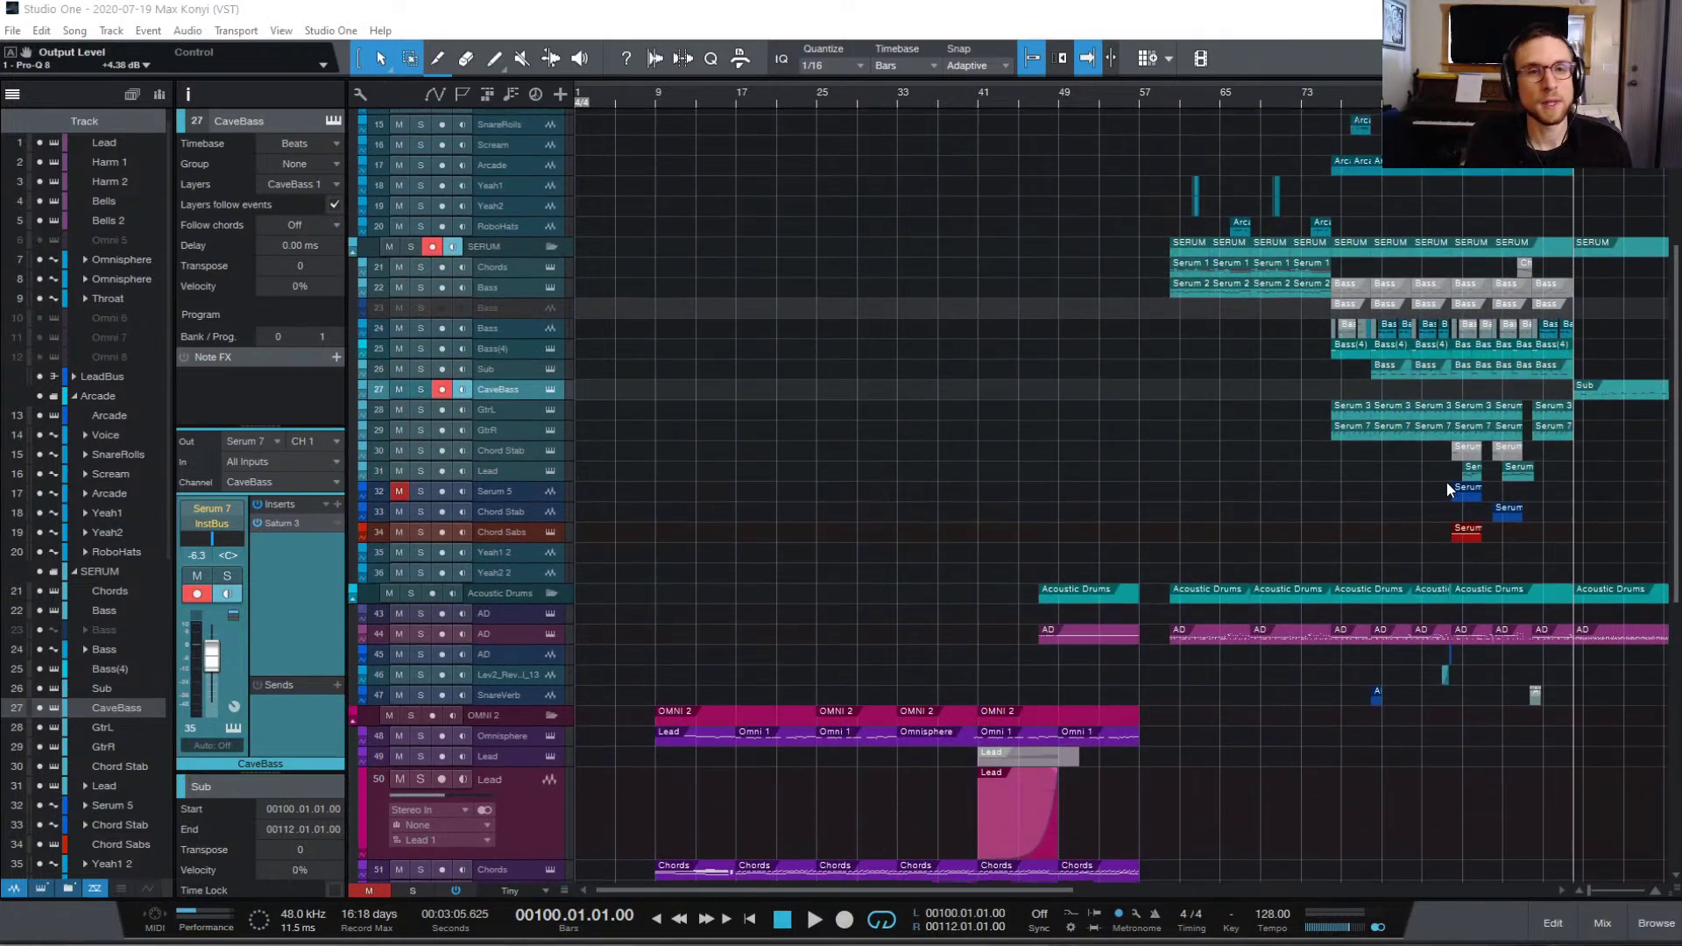
pyautogui.scroll(-3, 1214, 522)
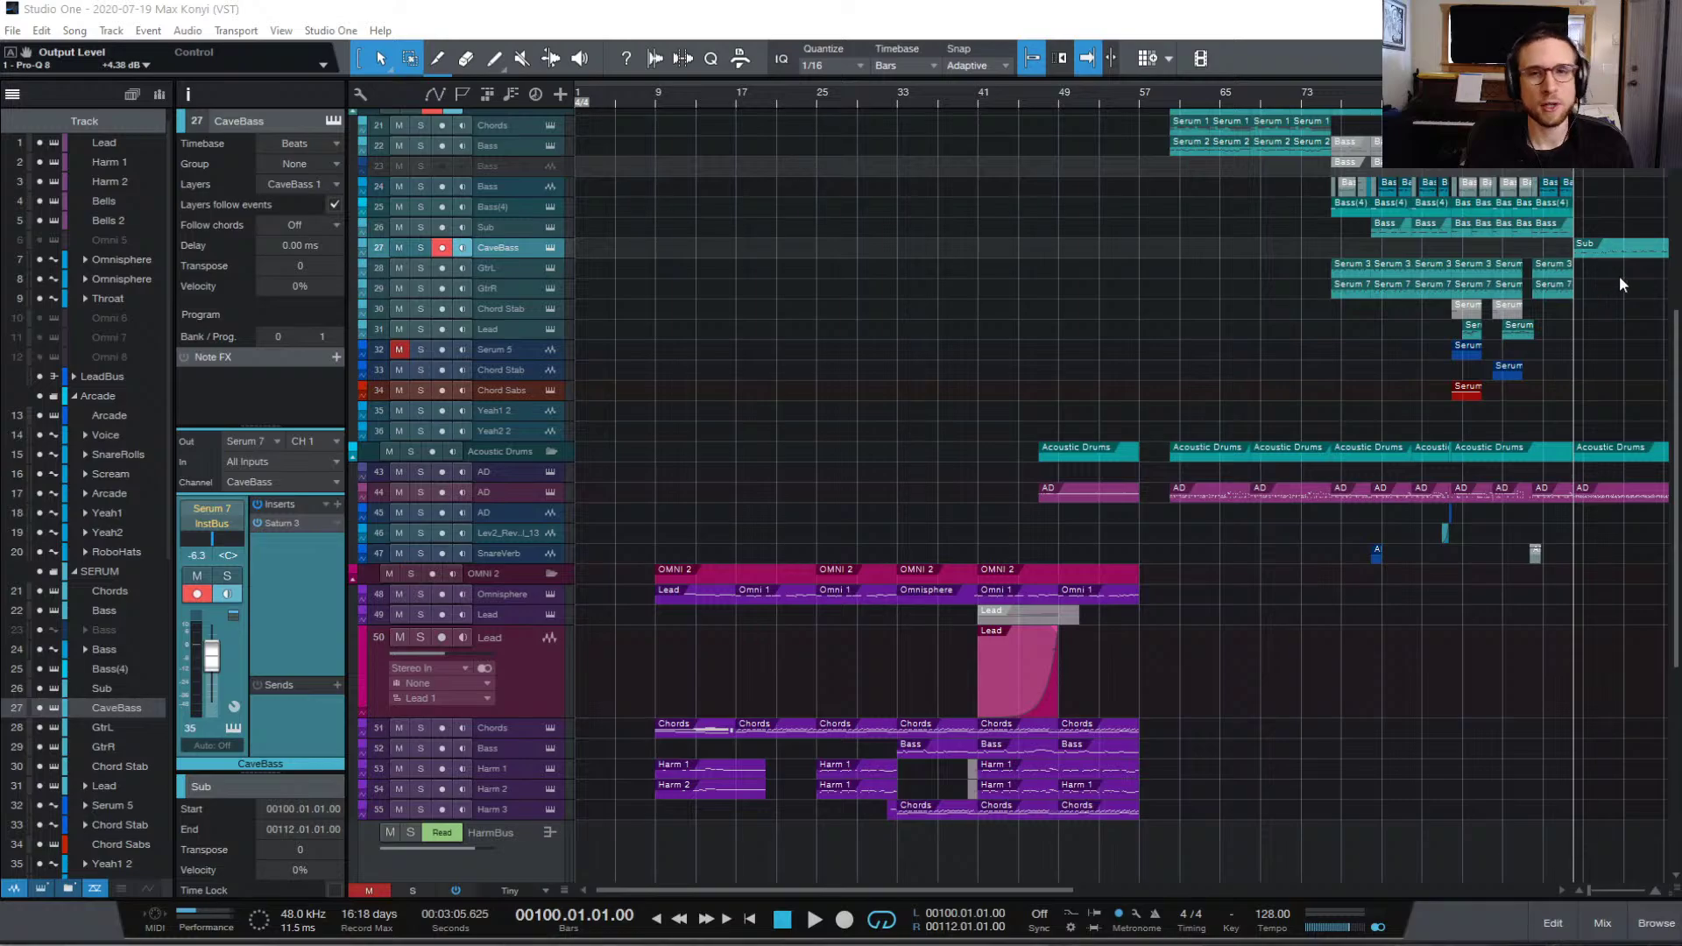
pyautogui.scroll(3, 1581, 368)
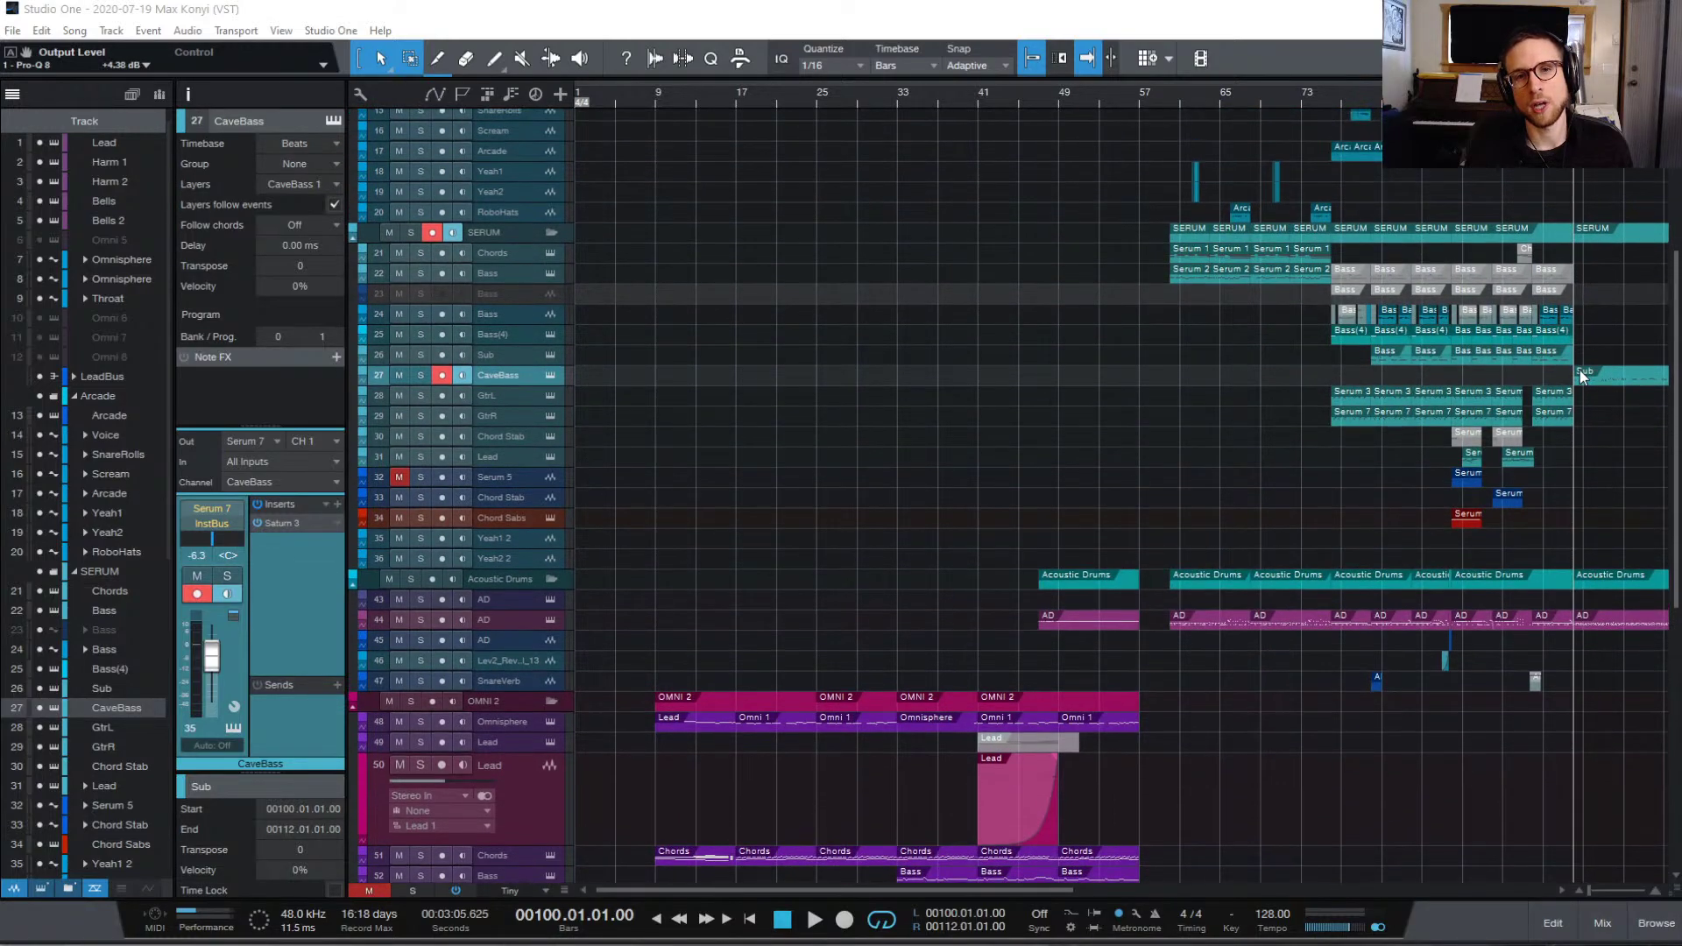
pyautogui.scroll(-3, 821, 339)
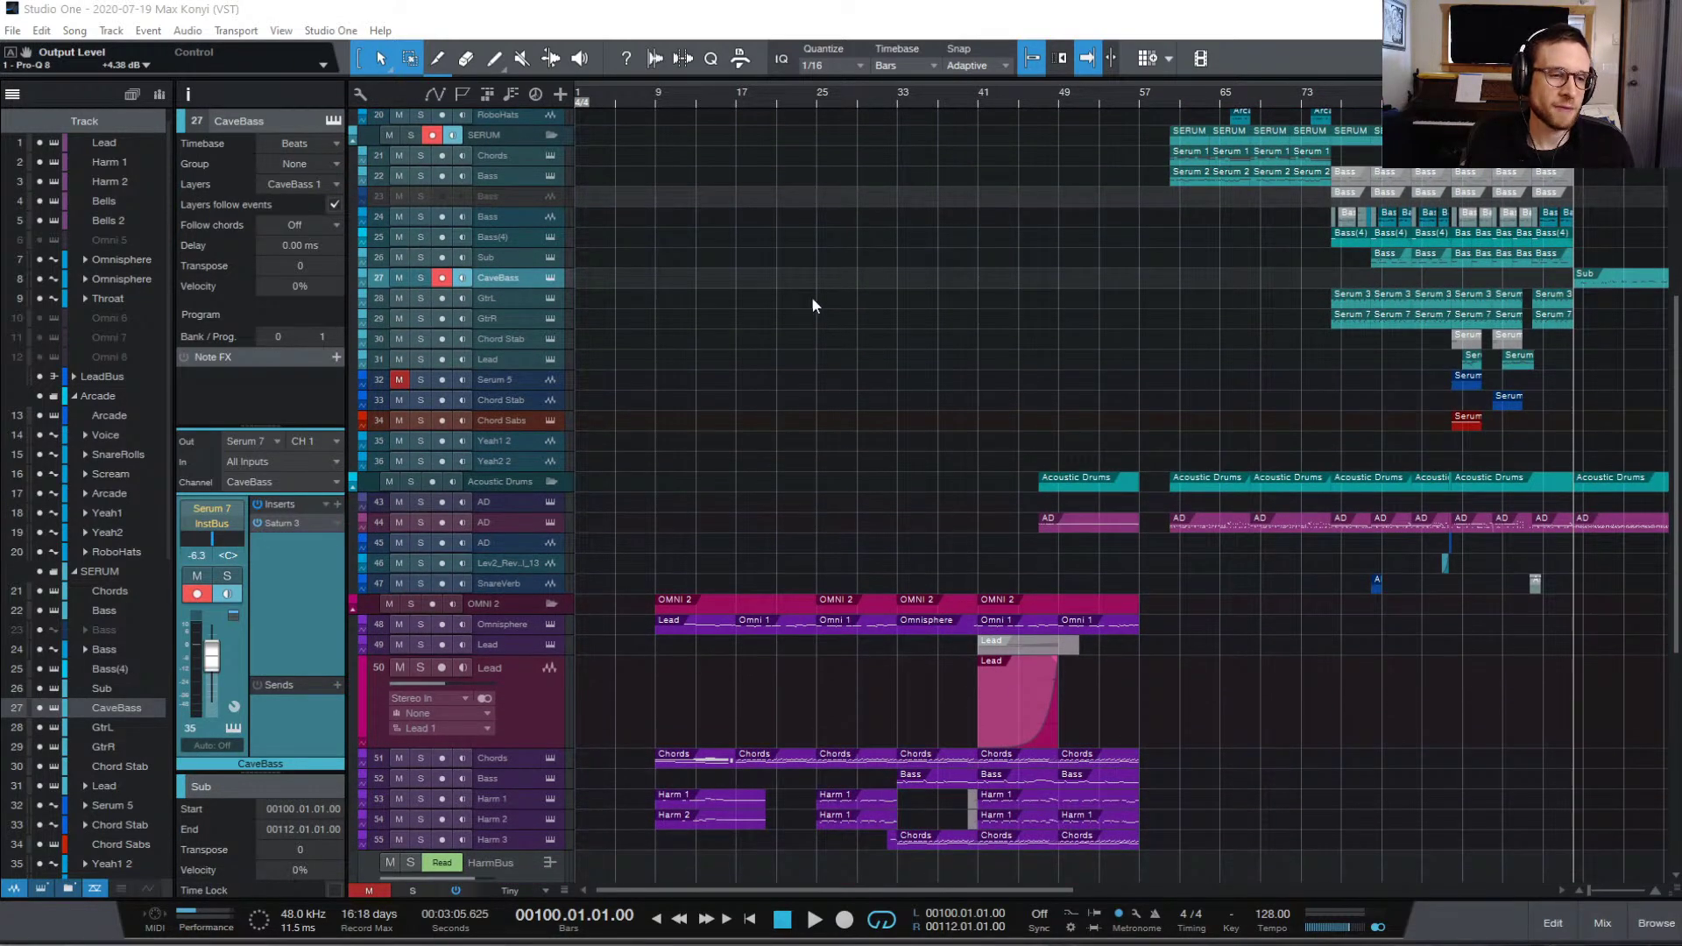
# Step: Place the playback cursor at bar 9 and play the song from there
pyautogui.click(652, 97)
pyautogui.hscroll(5, 1543, 359)
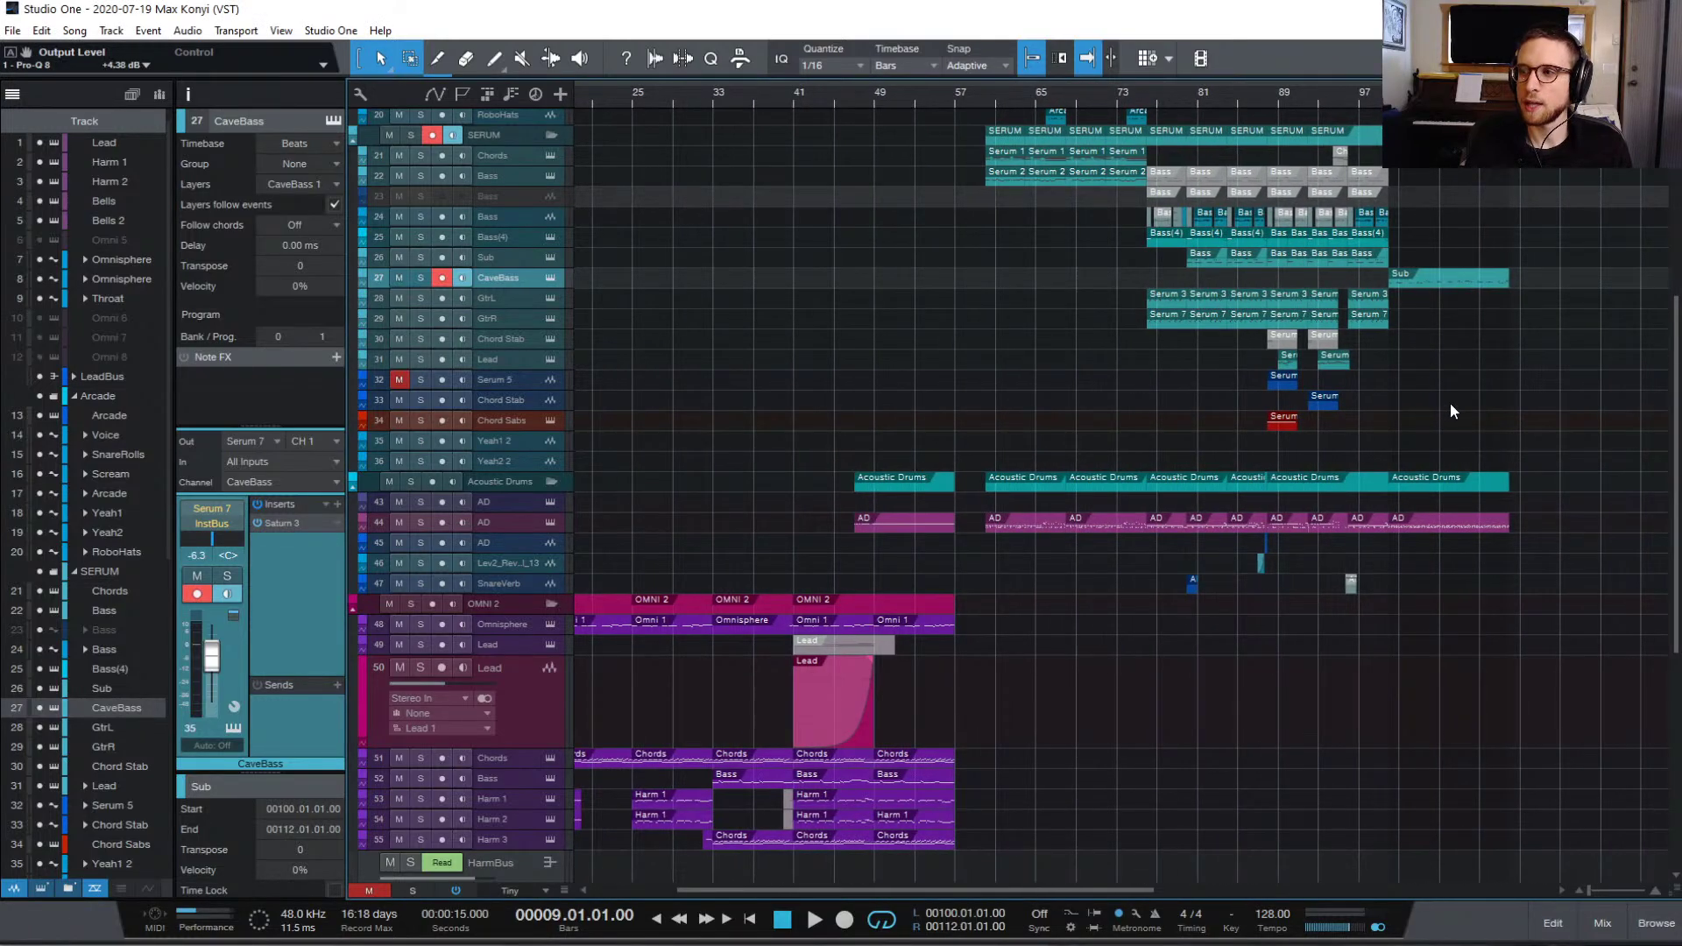
pyautogui.scroll(-8, 1459, 415)
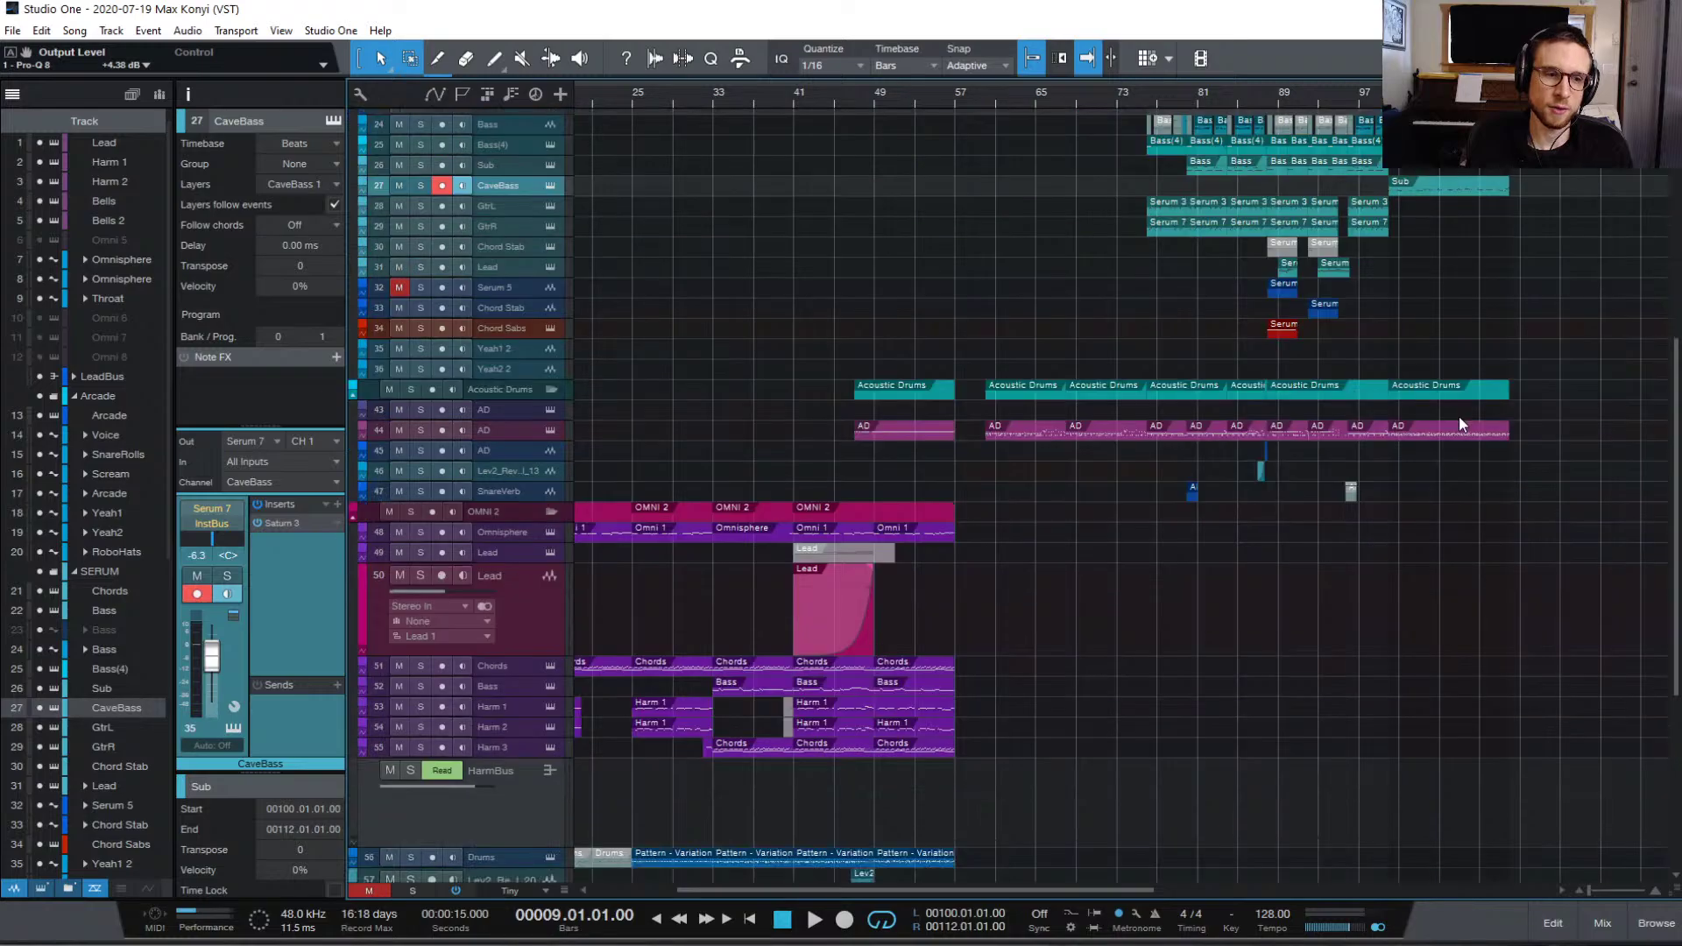
pyautogui.scroll(-1, 1316, 486)
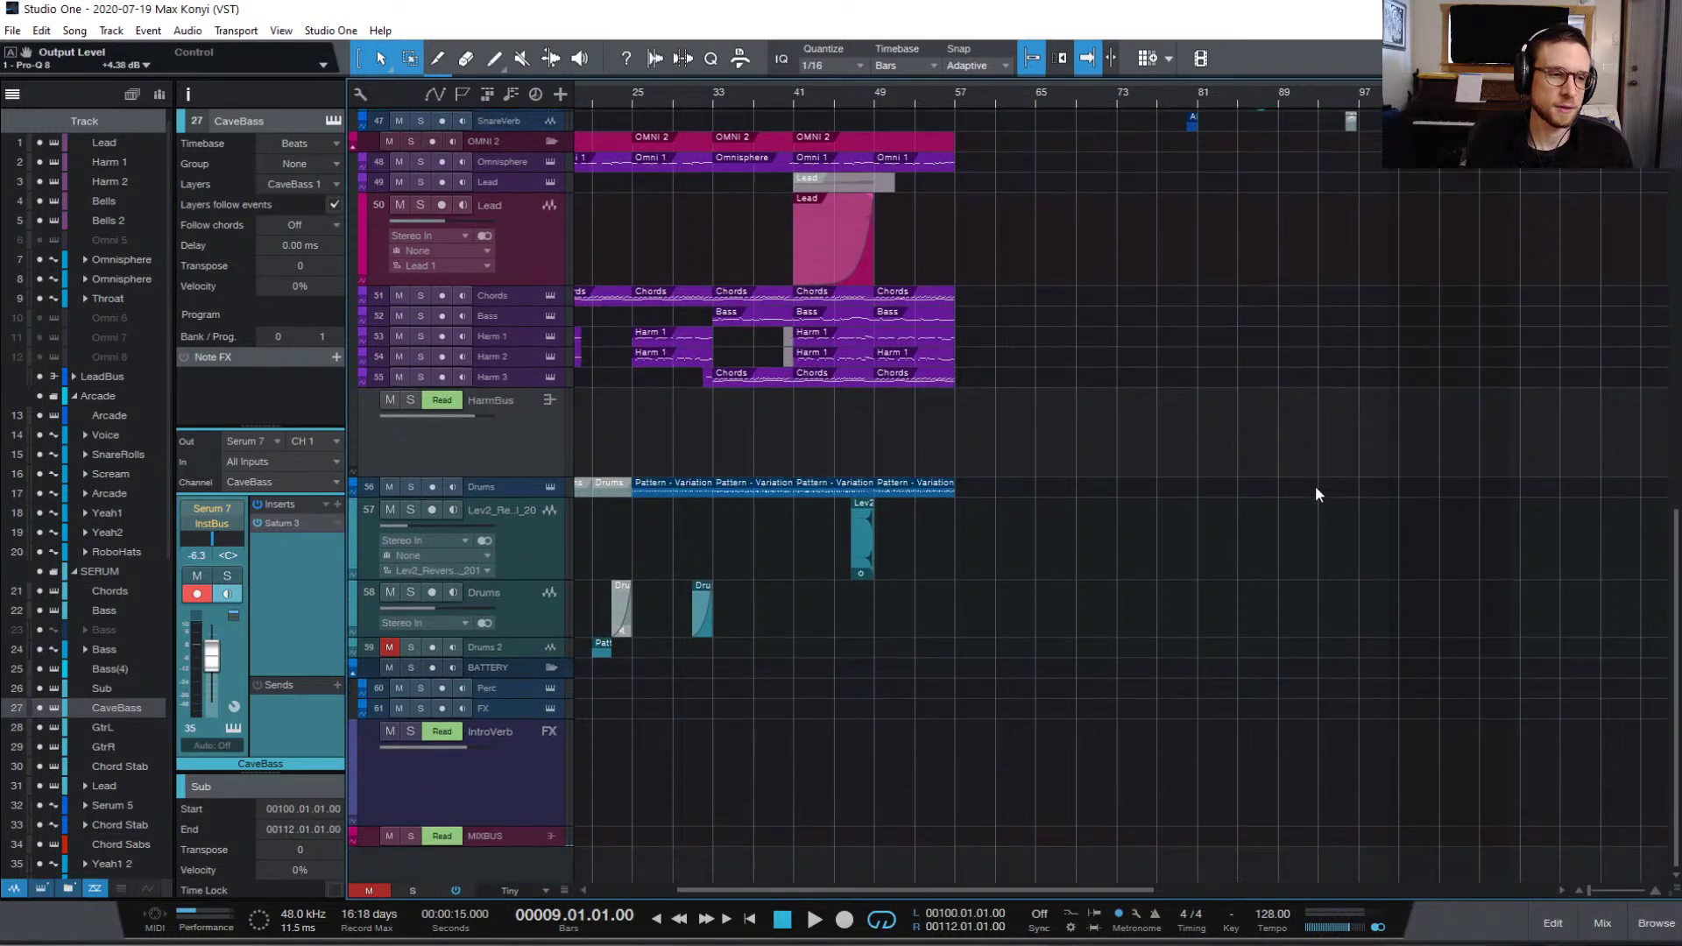
pyautogui.scroll(5, 1316, 486)
pyautogui.hscroll(-4, 1316, 482)
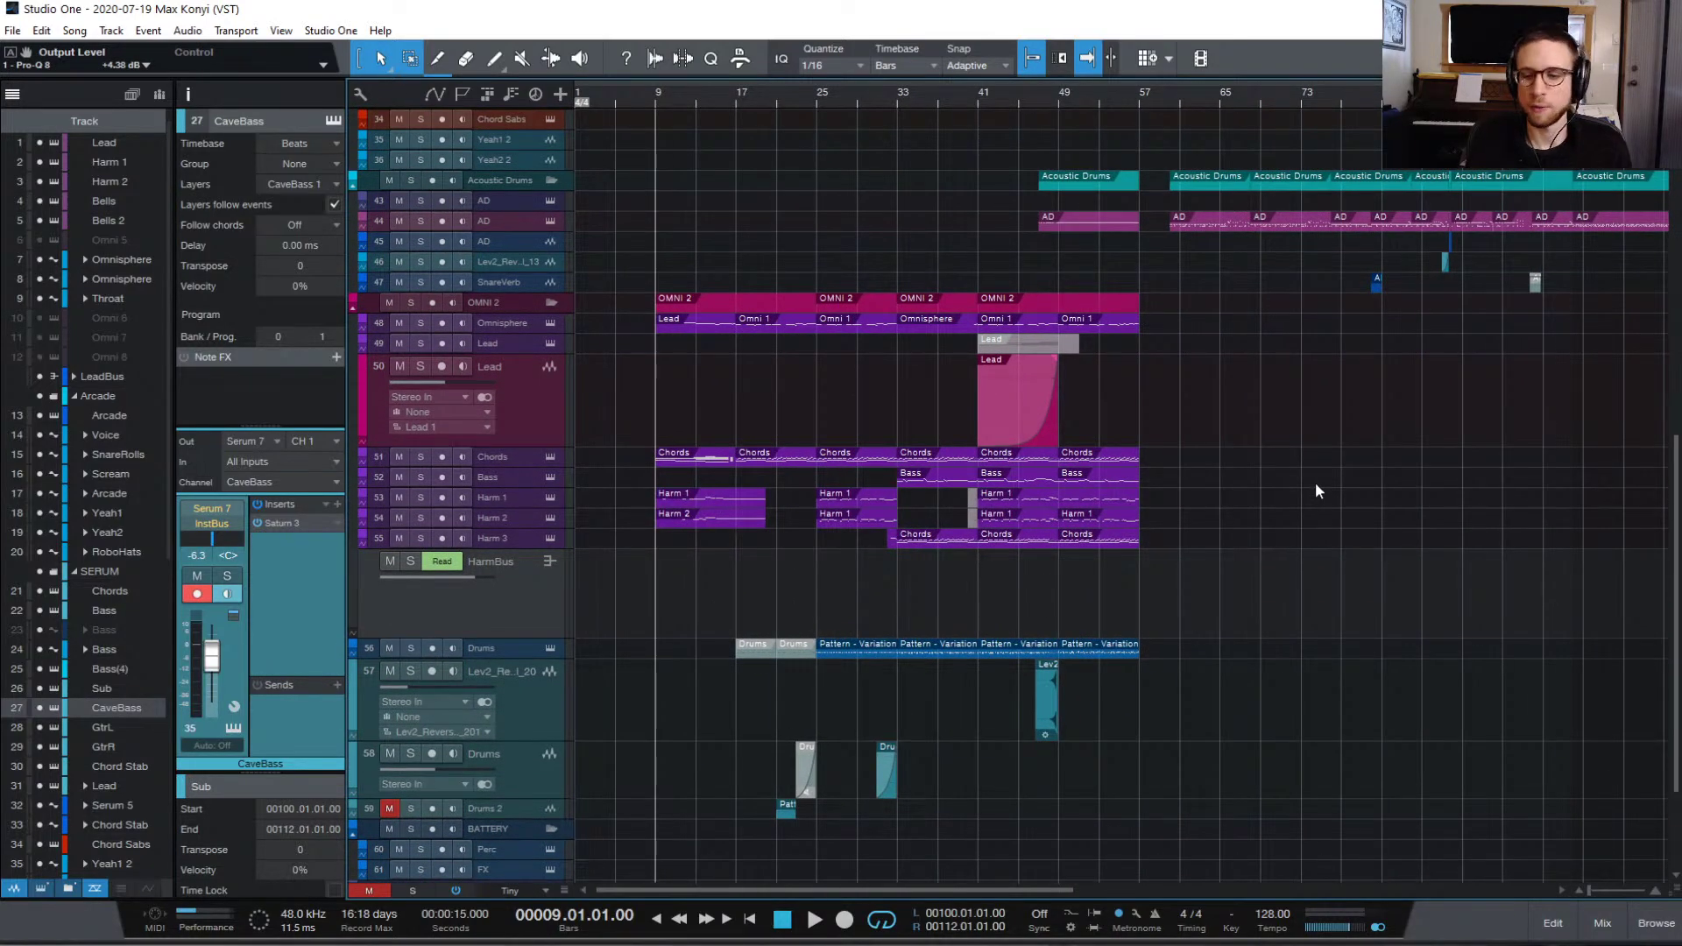
pyautogui.press('space')
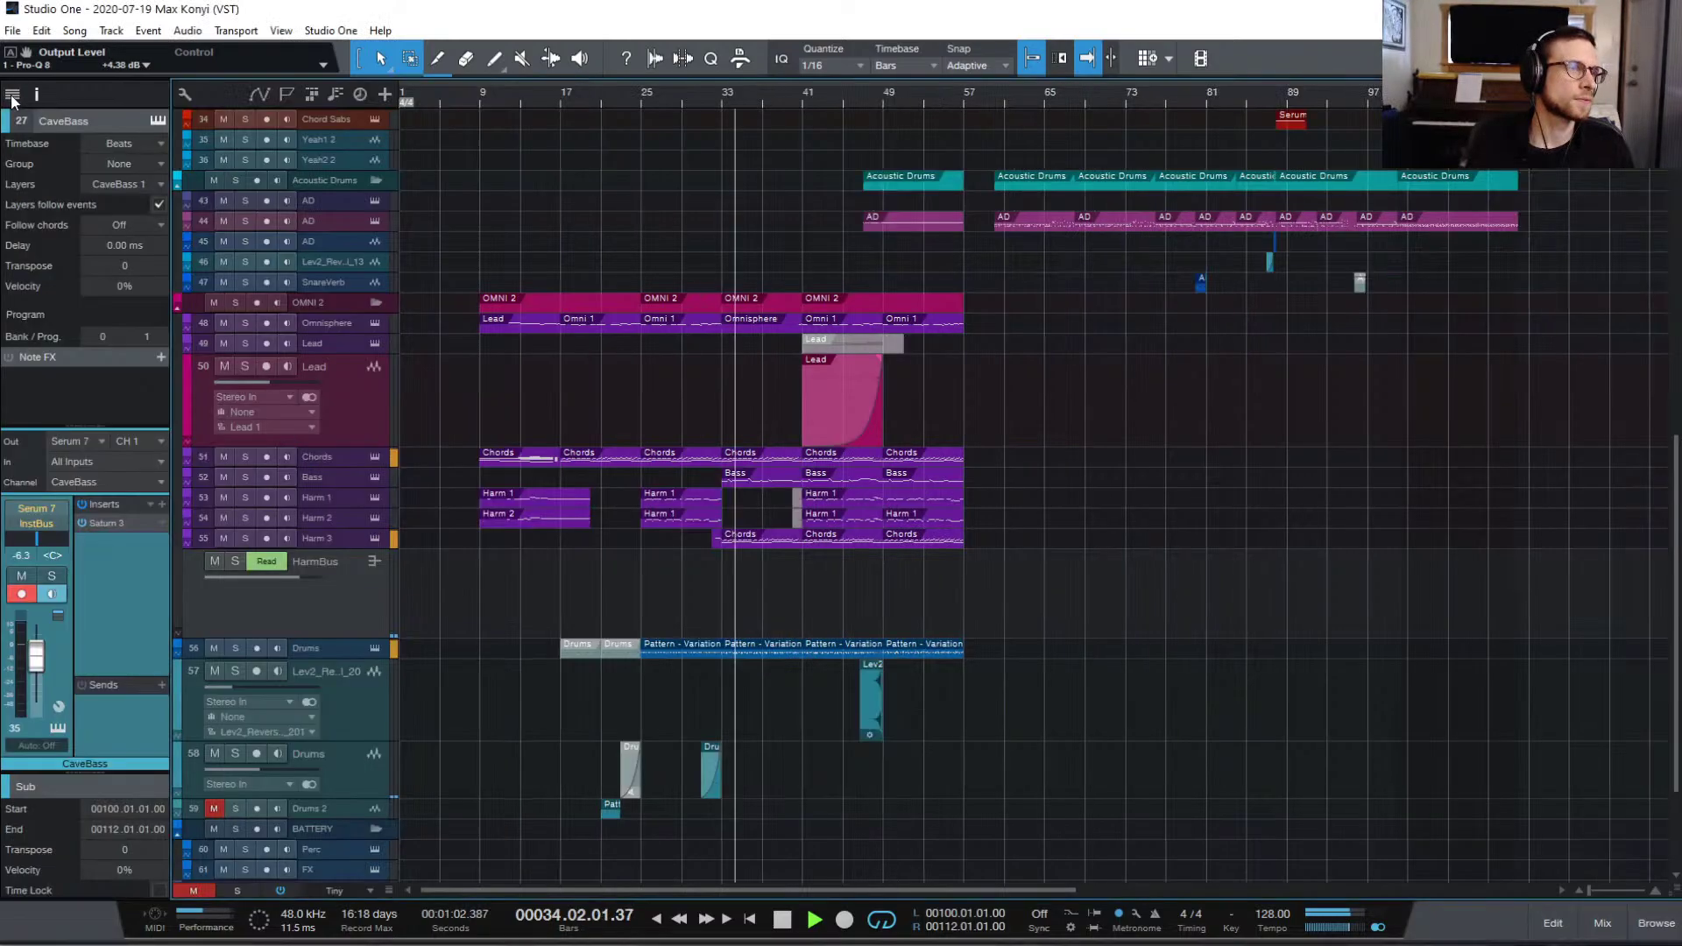
# Step: Hide the track list and the inspector to widen the arrangement, and bring the SERUM tracks into view
pyautogui.click(14, 94)
pyautogui.click(42, 89)
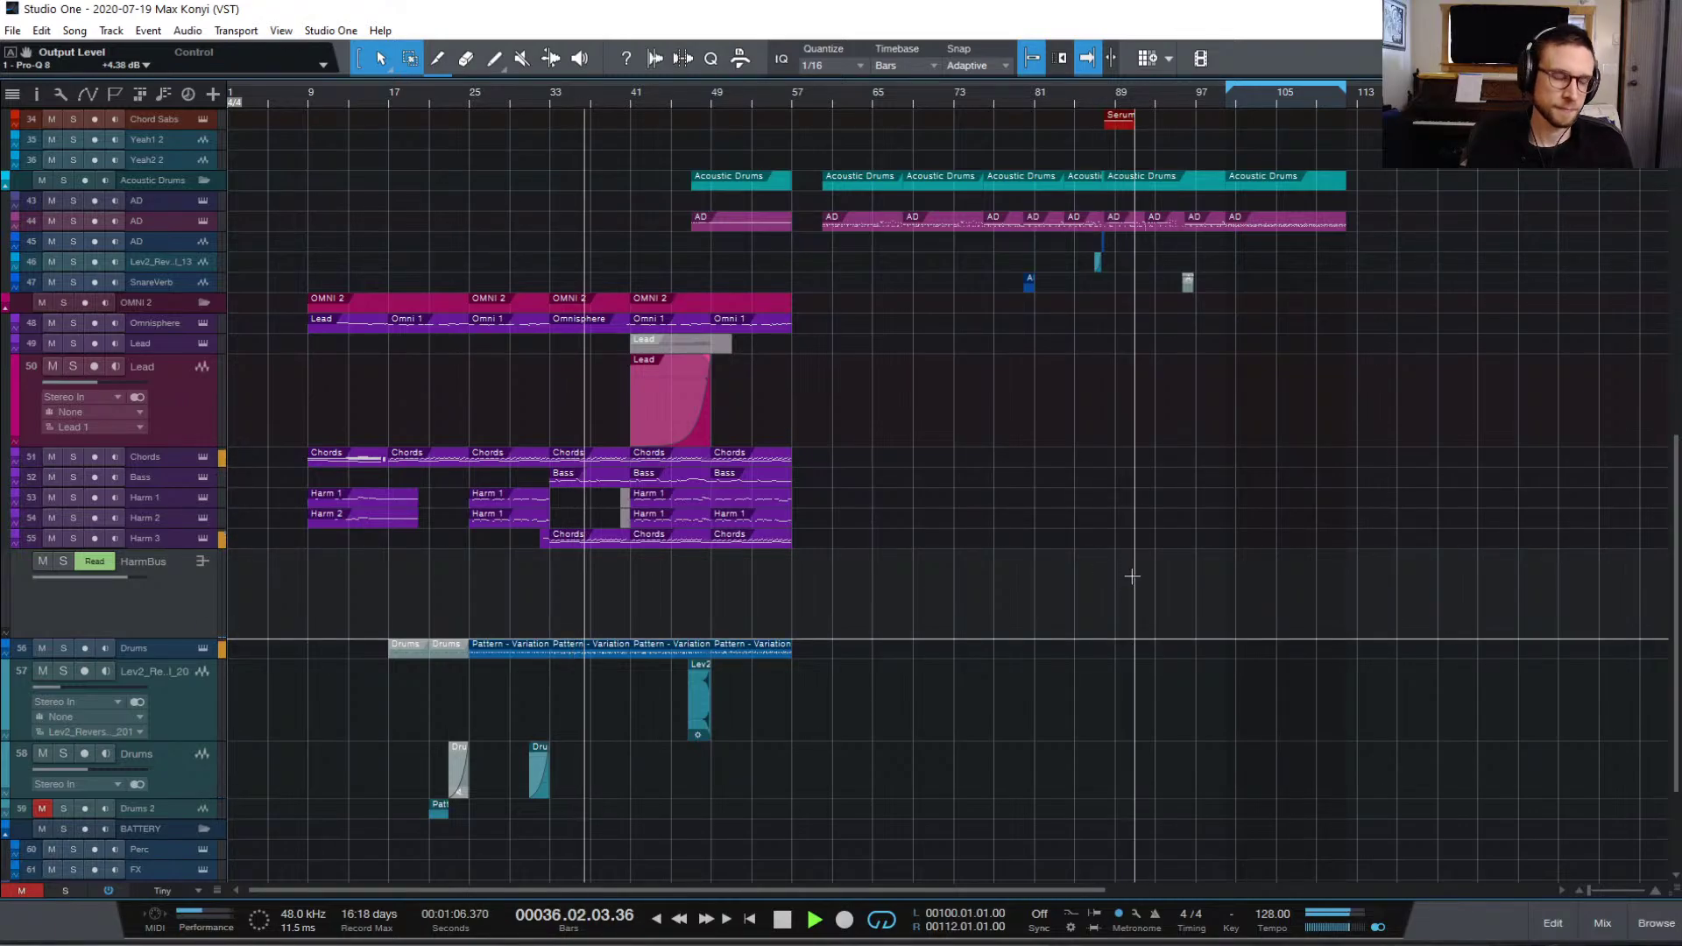
pyautogui.scroll(4, 1133, 578)
pyautogui.scroll(3, 1132, 577)
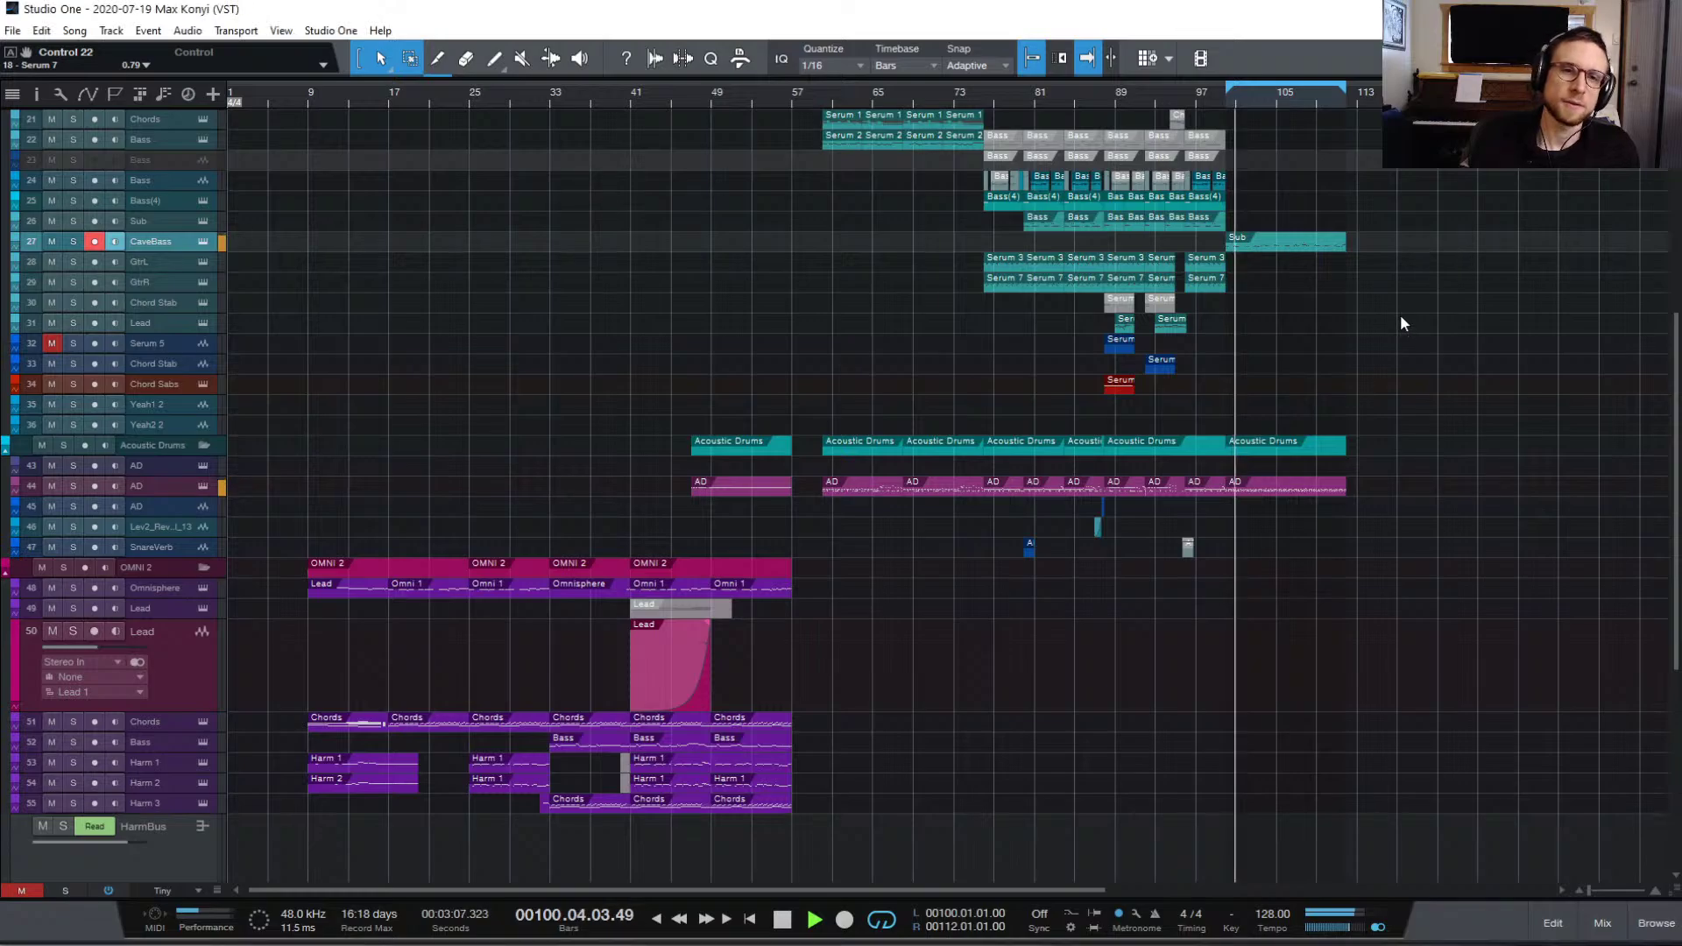
# Step: Stop playback, place the playback cursor at bar 100 and show the closing section's tracks at a closer zoom
pyautogui.press('space')
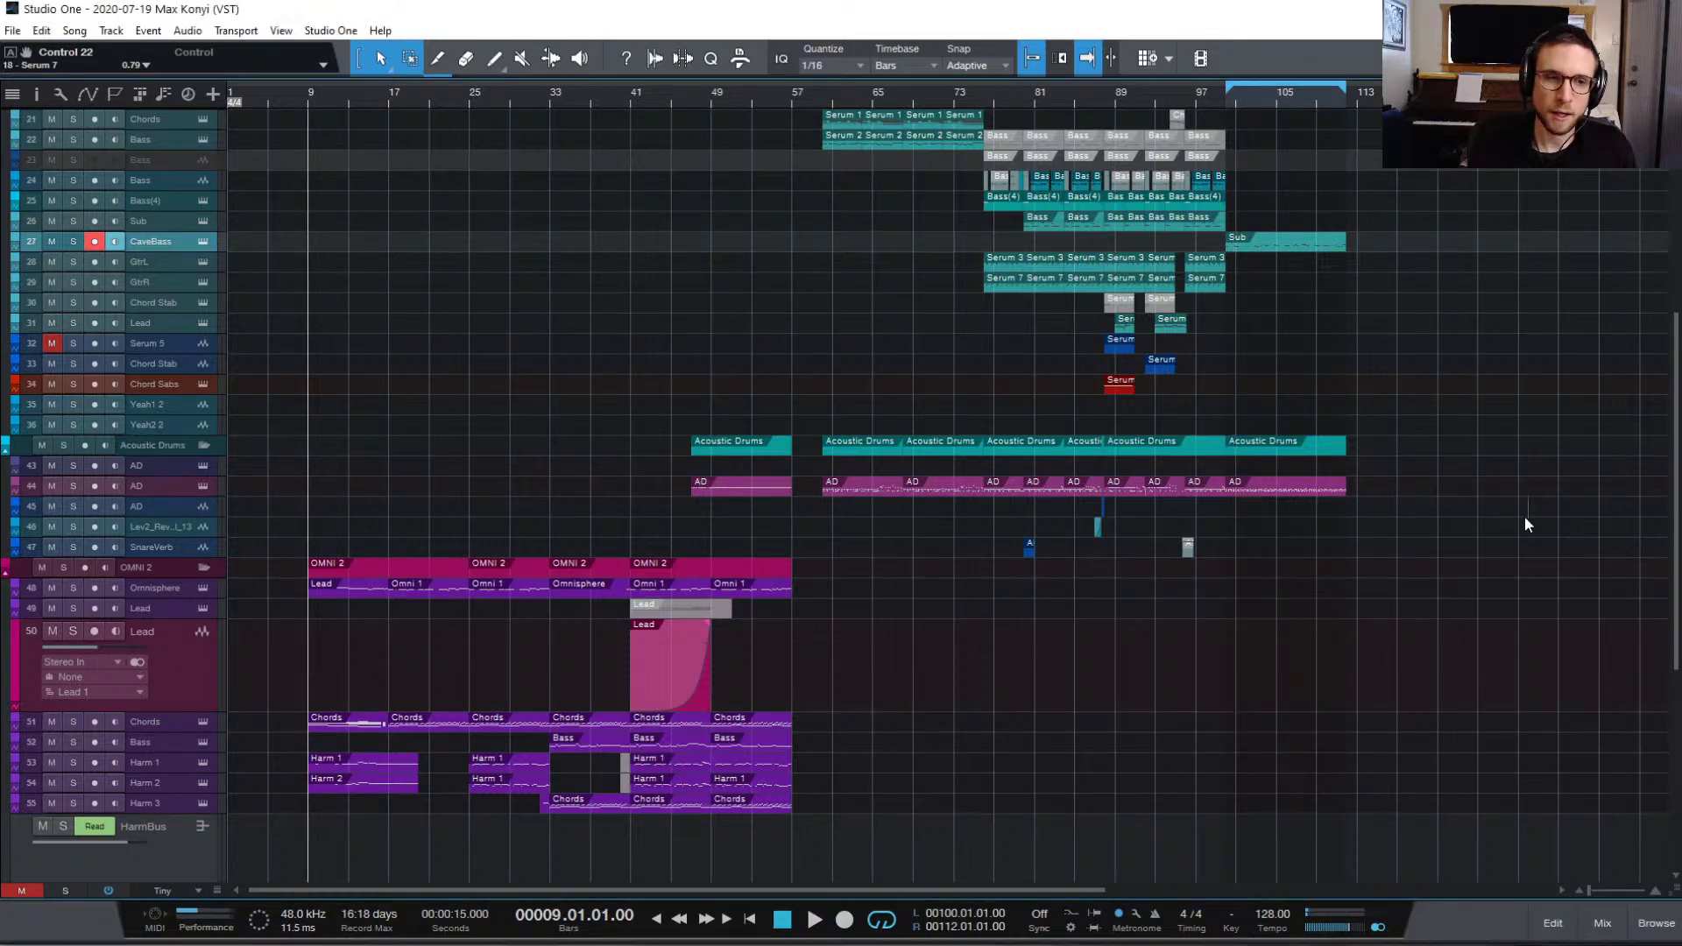
pyautogui.click(1225, 104)
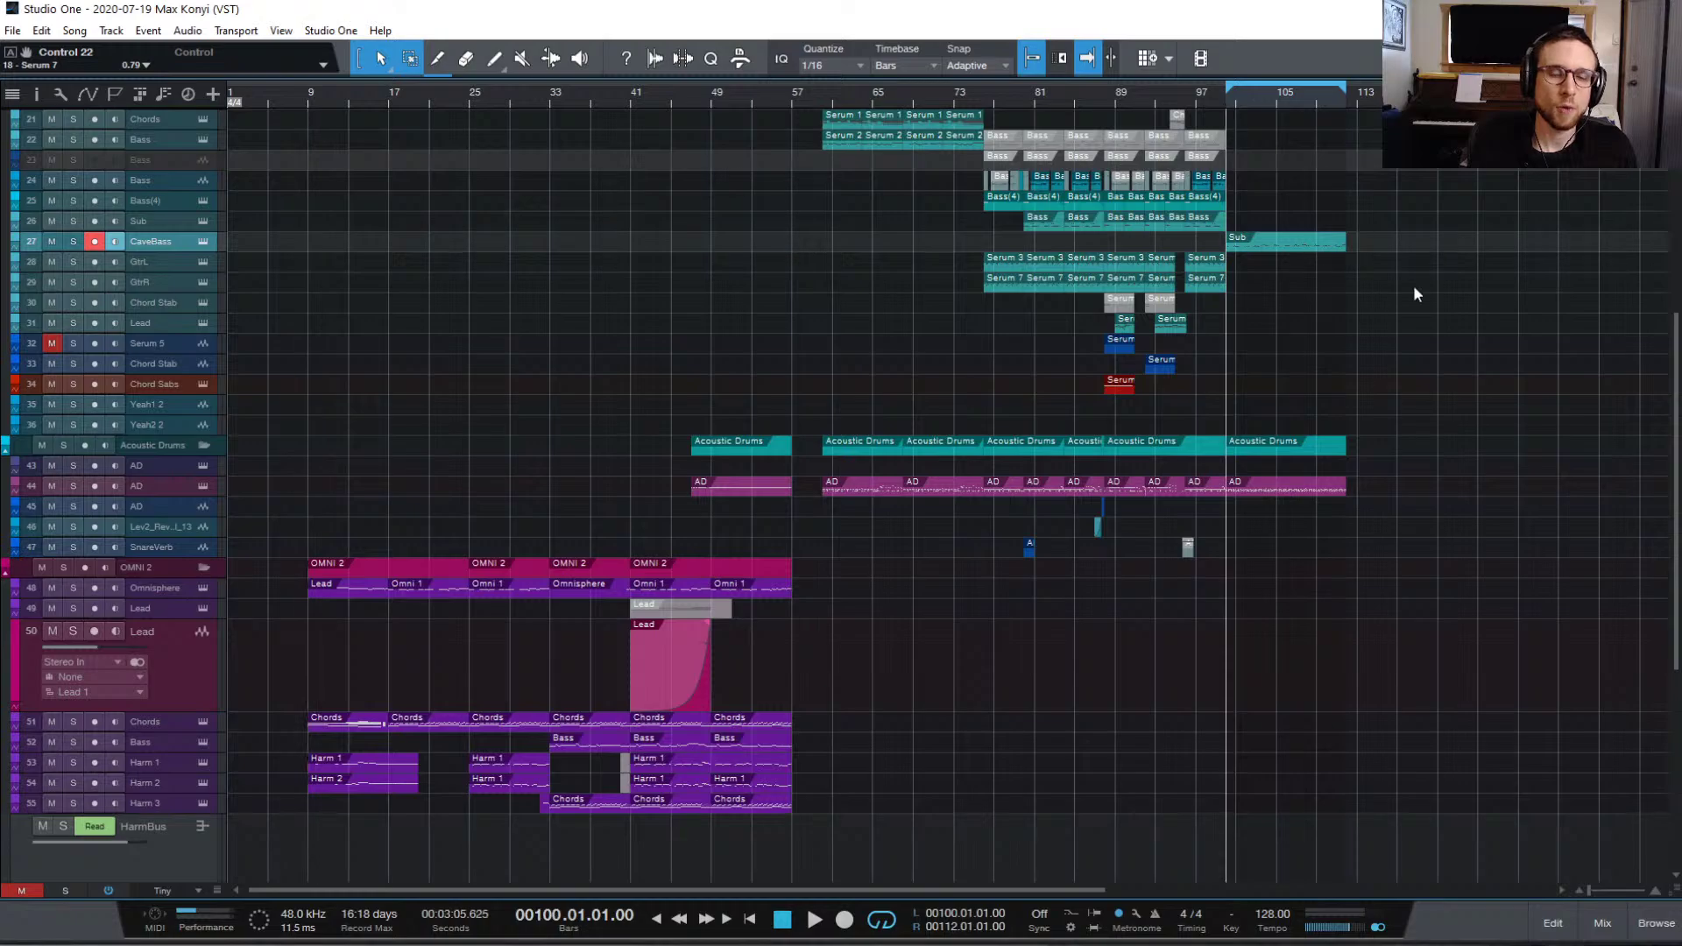
pyautogui.press('e')
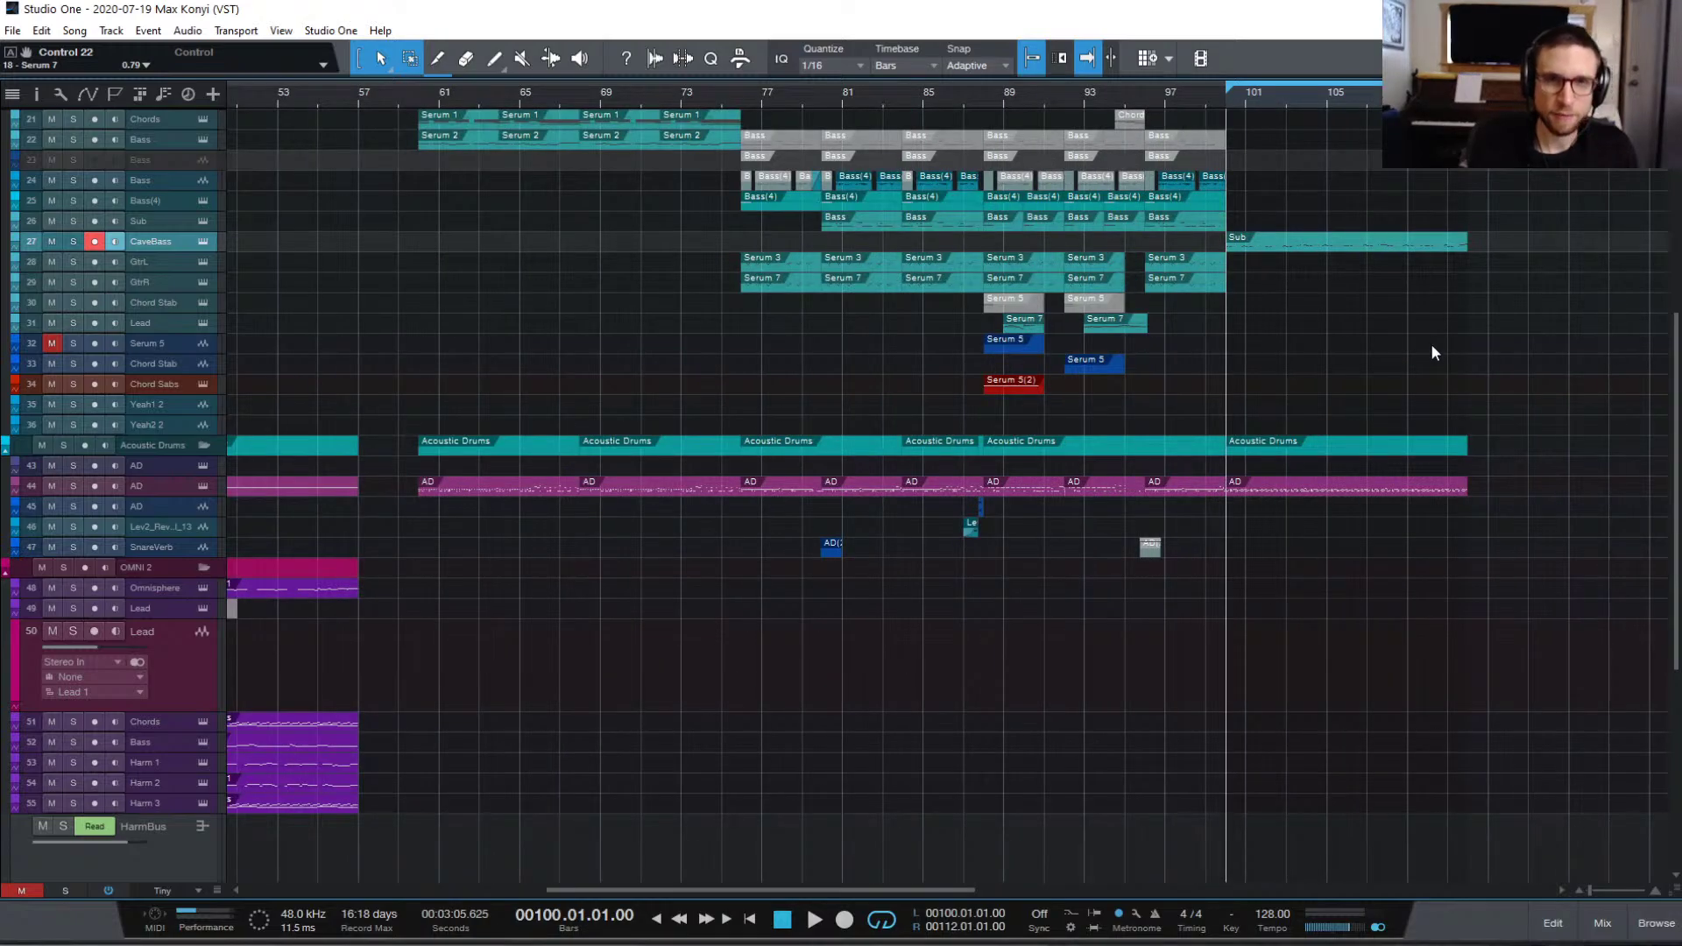
pyautogui.hscroll(2, 1431, 351)
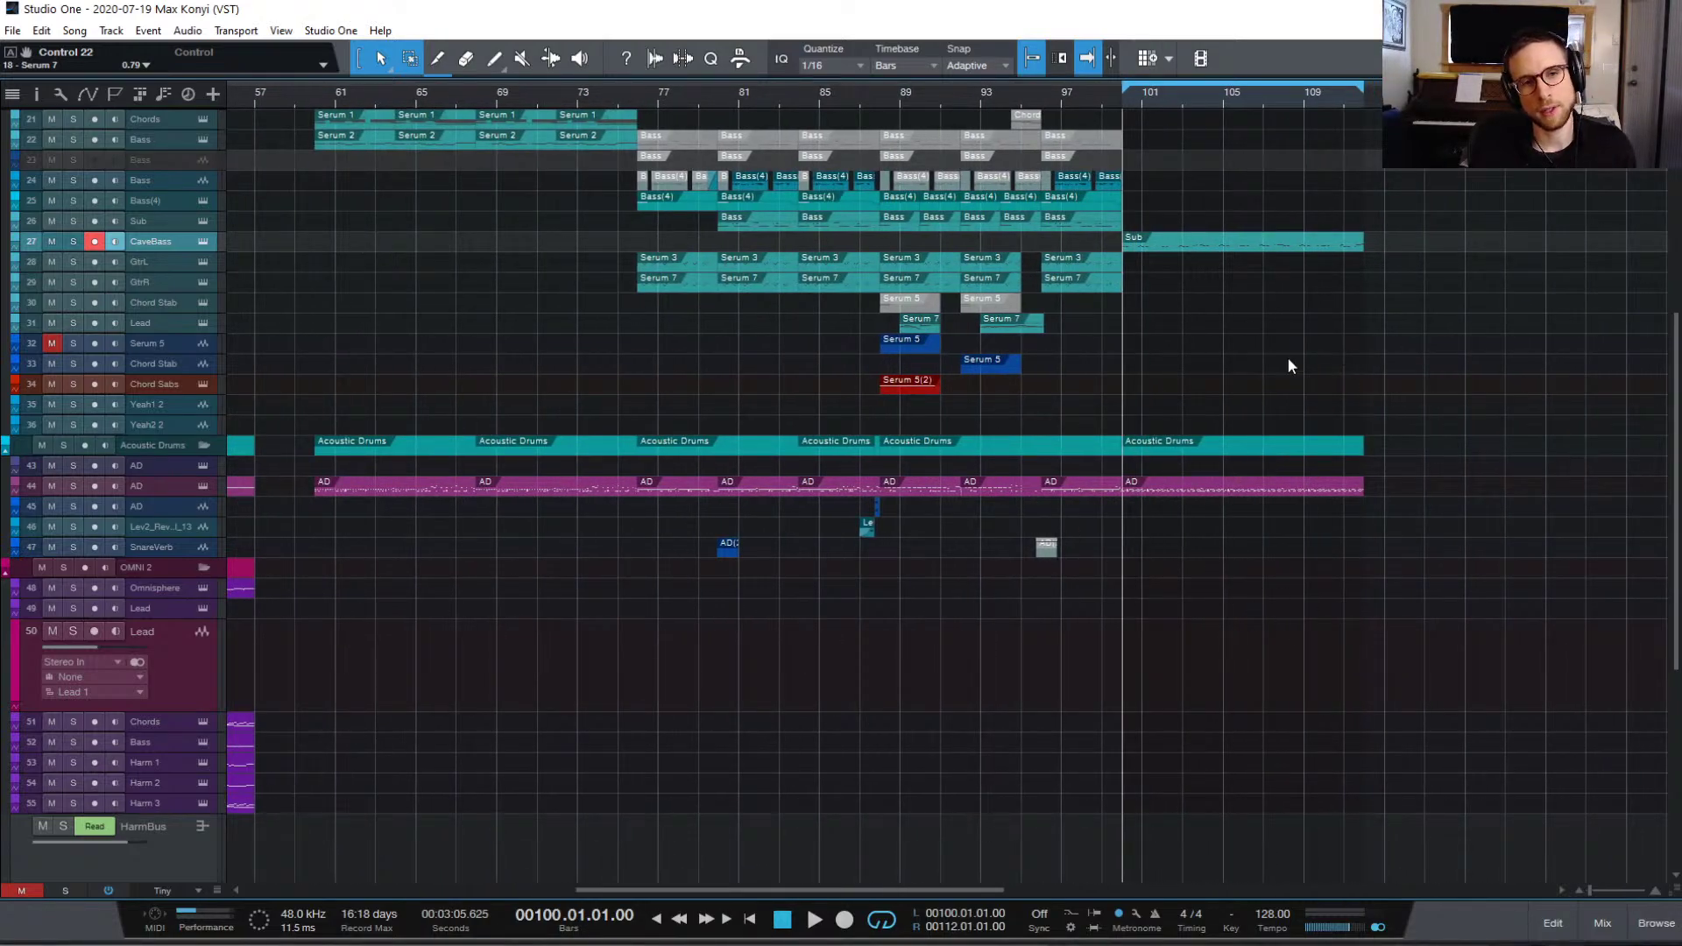
pyautogui.scroll(3, 1288, 366)
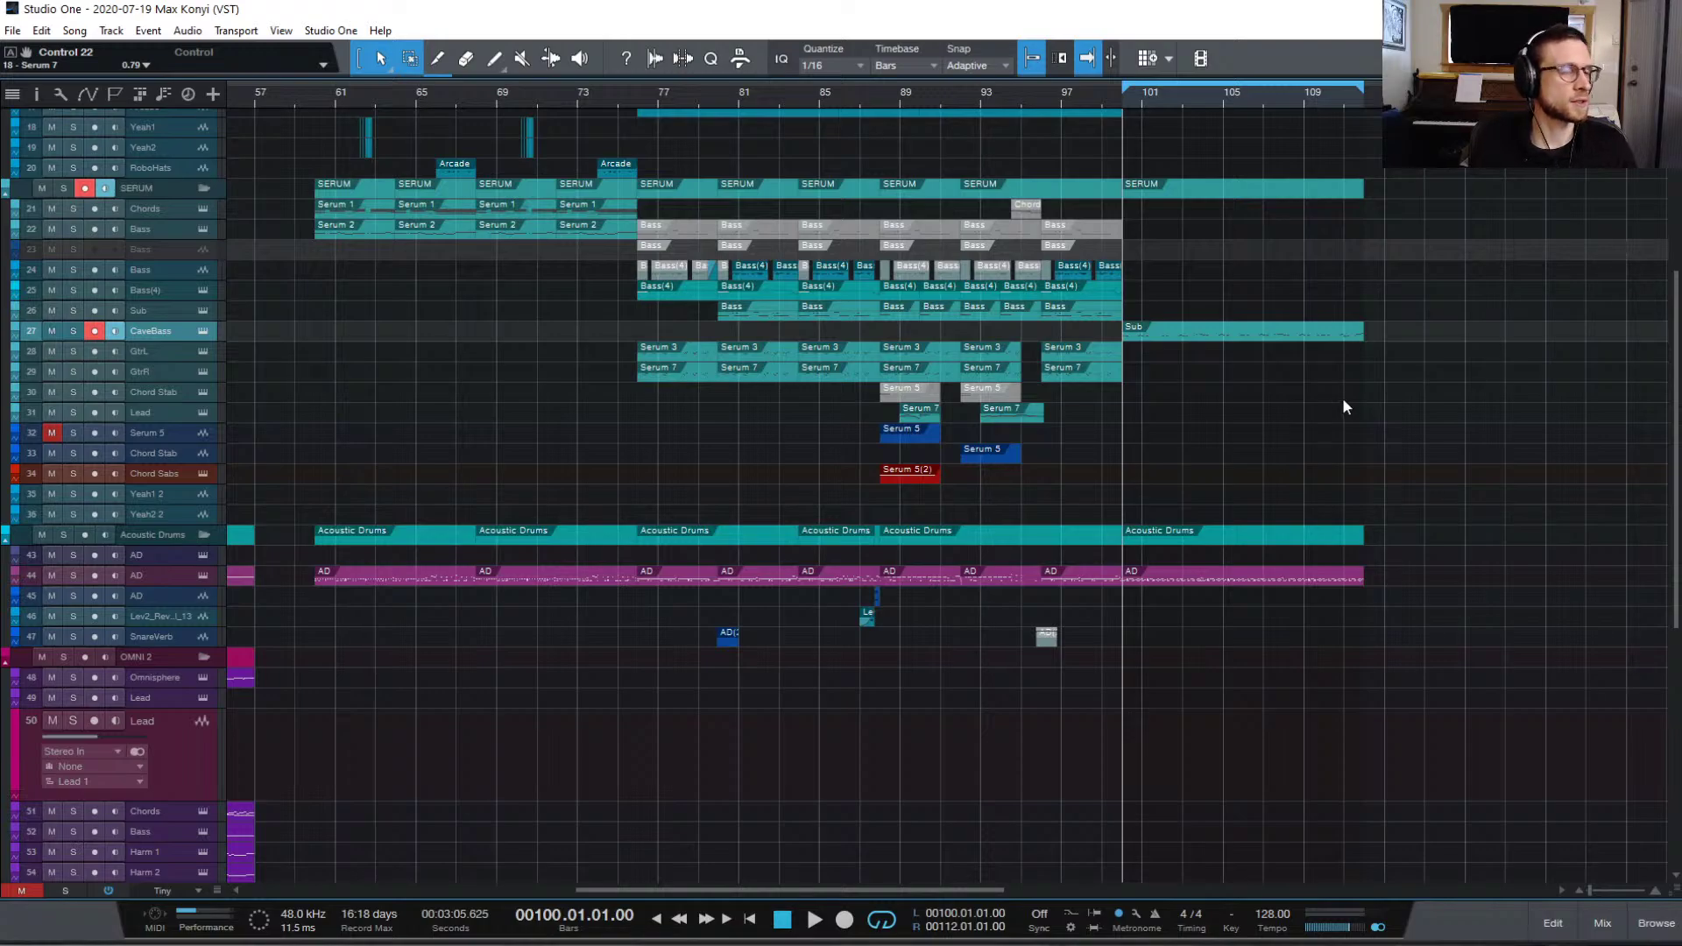
pyautogui.scroll(10, 1345, 405)
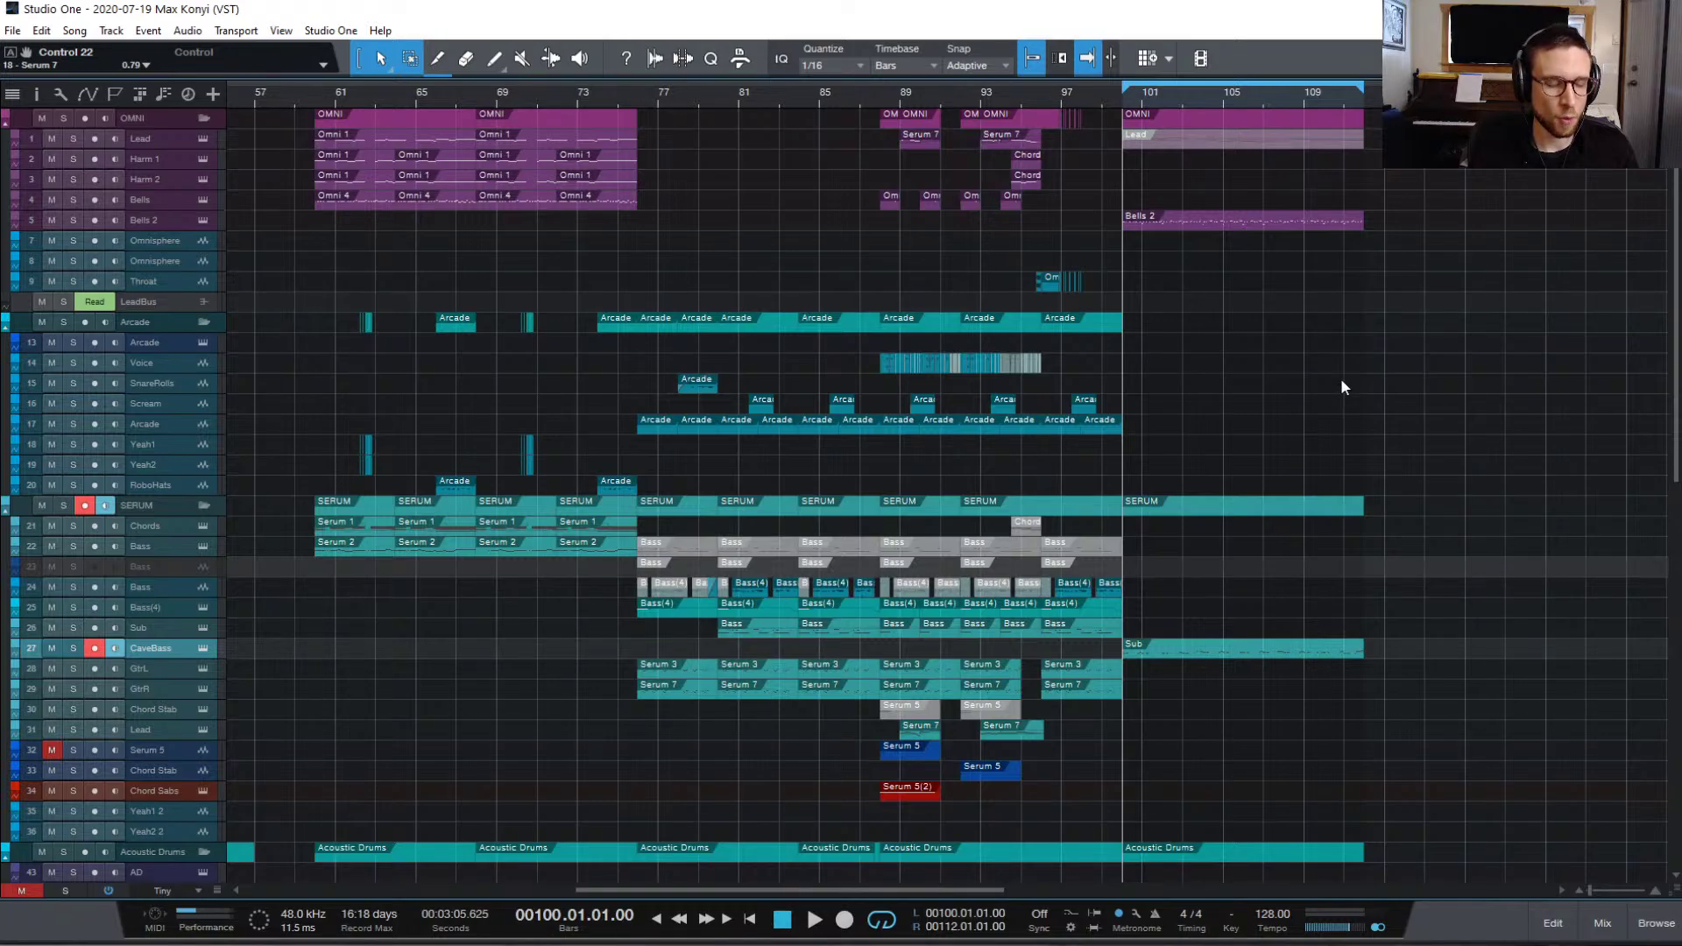
# Step: Examine the closing section's parts across the OMNI, Arcade, SERUM and Acoustic Drums tracks
pyautogui.scroll(-3, 1344, 410)
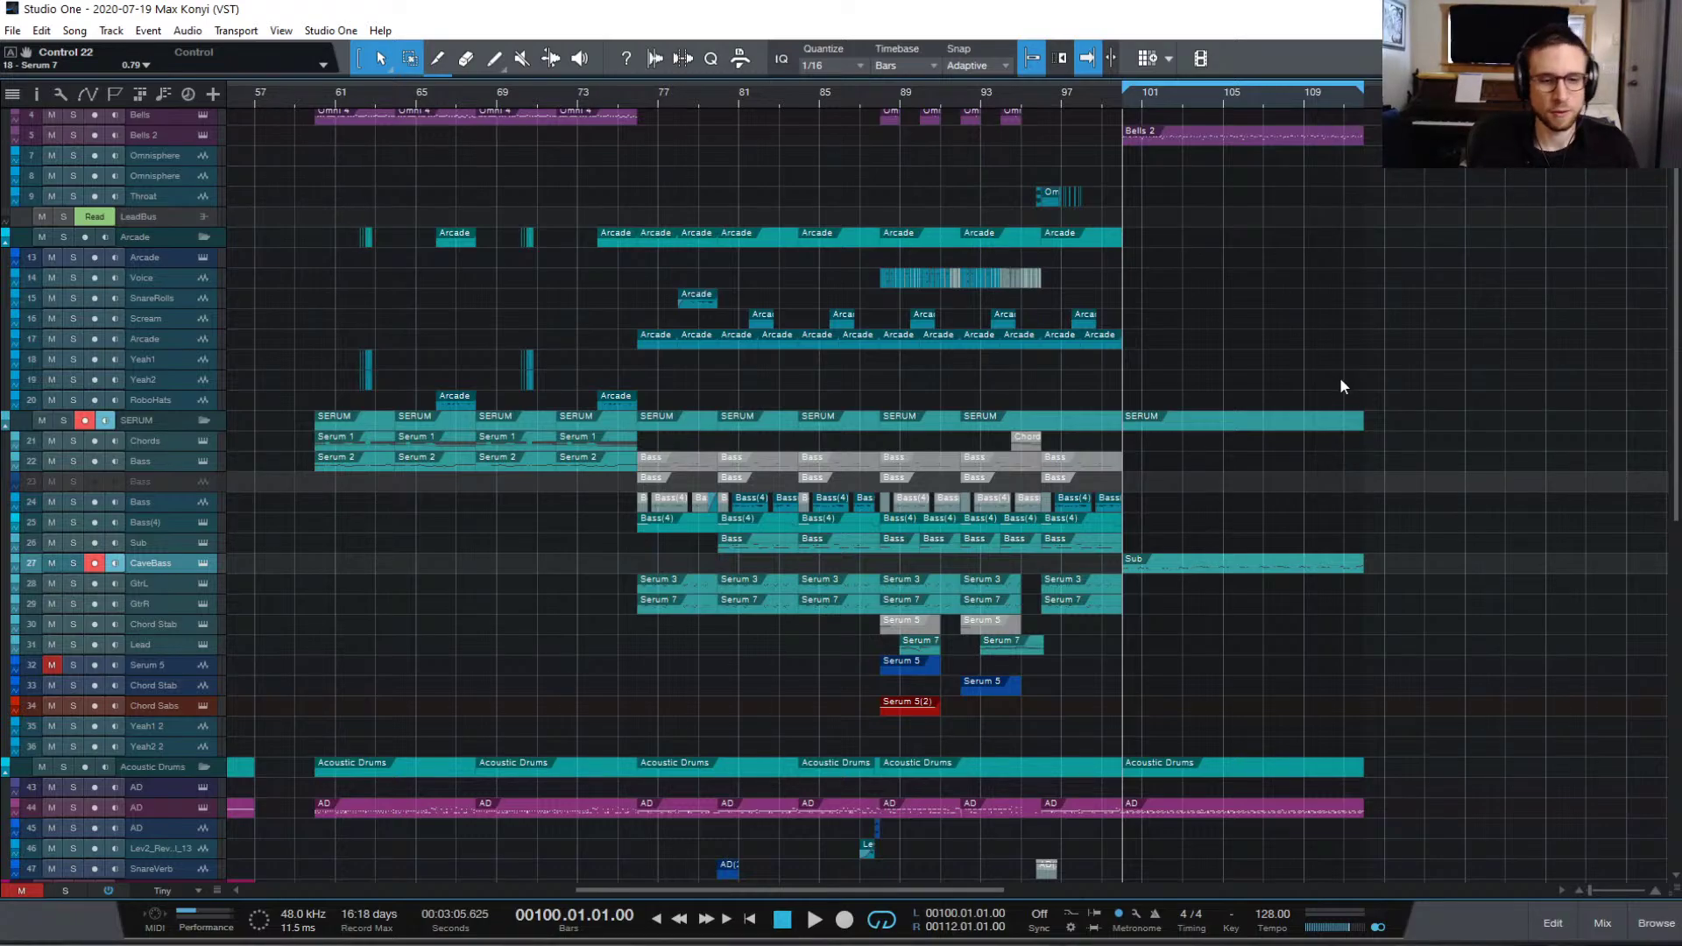
pyautogui.scroll(-1, 1342, 384)
pyautogui.scroll(2, 1341, 386)
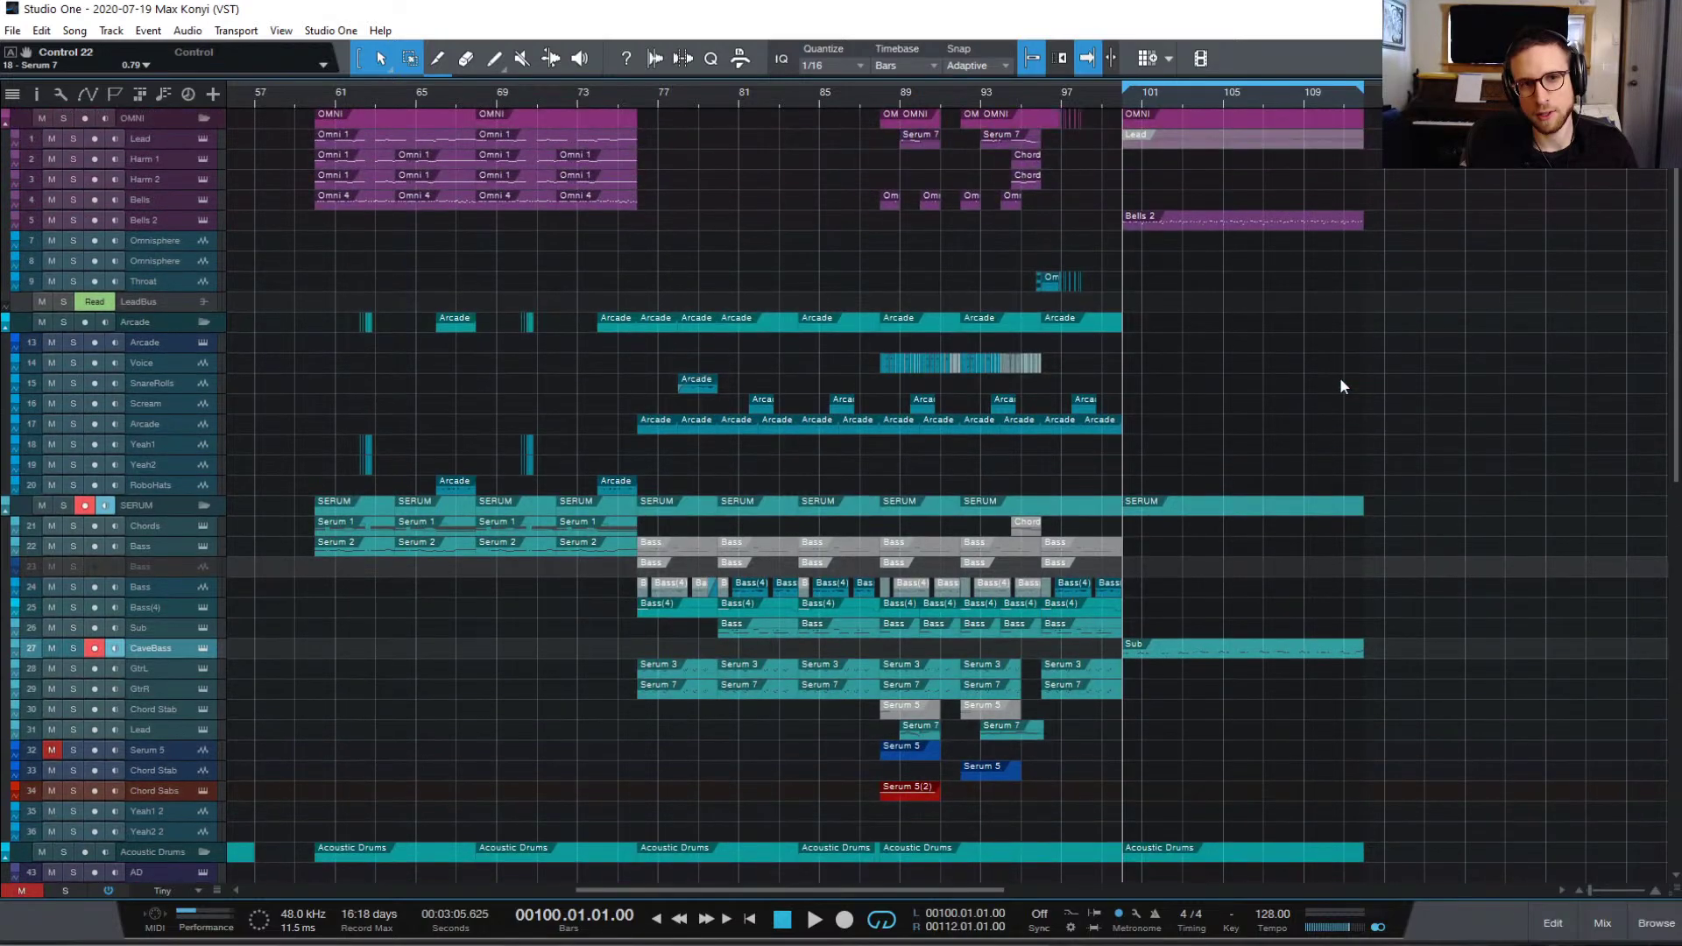
pyautogui.scroll(-3, 1341, 385)
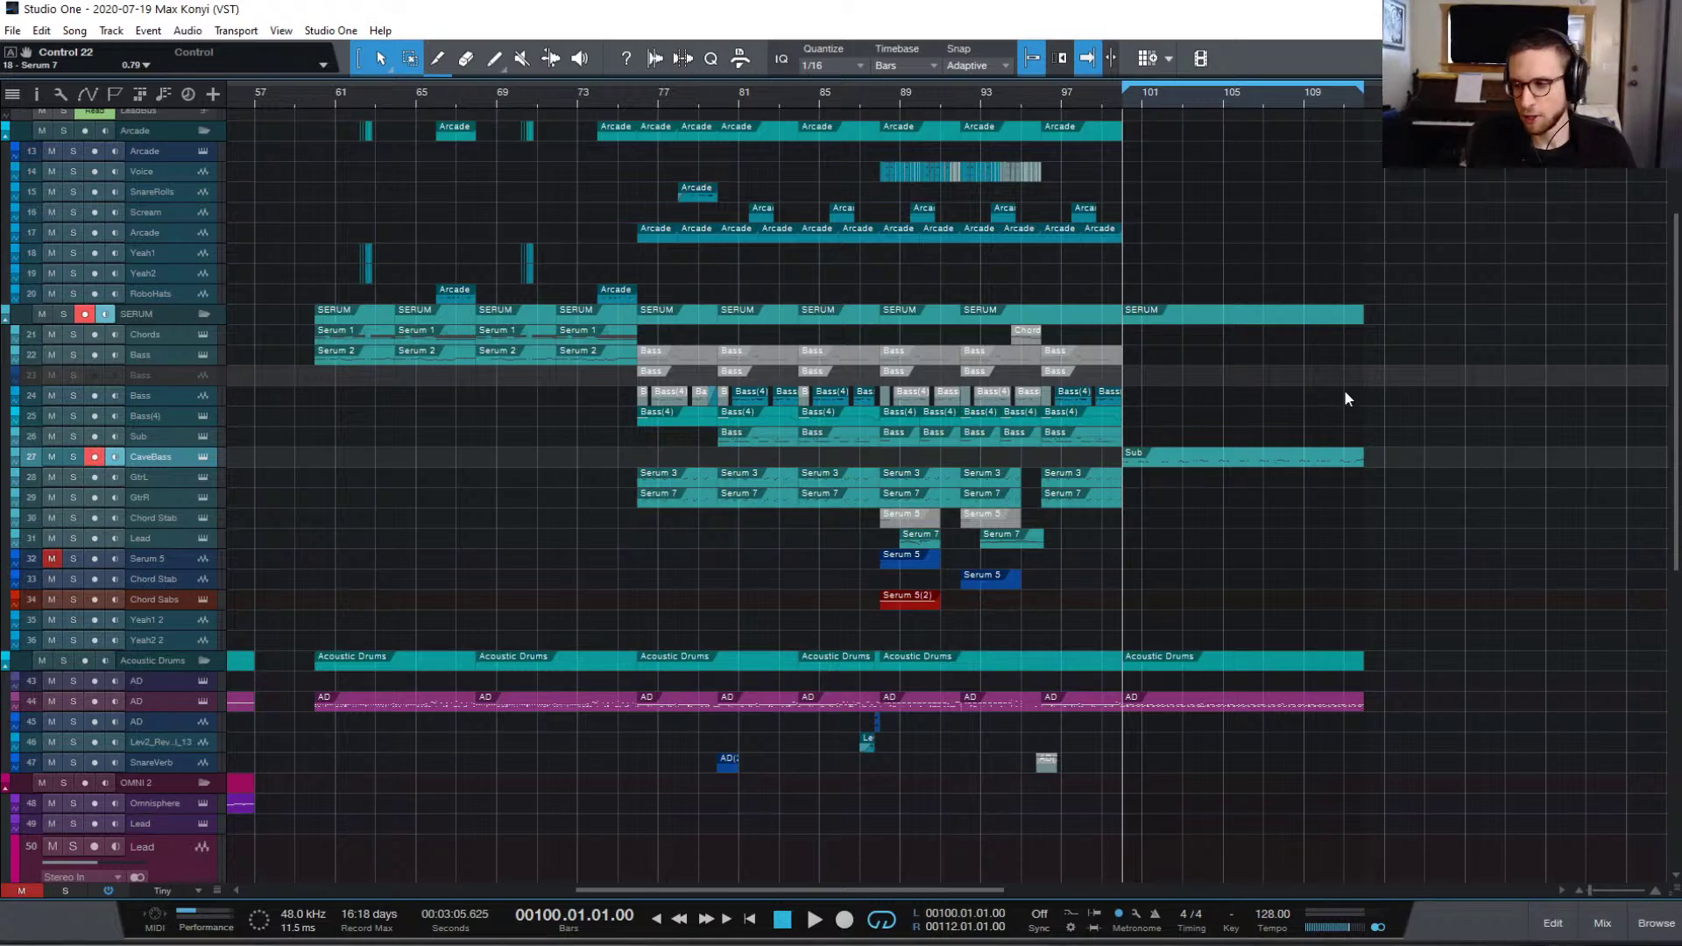
pyautogui.scroll(3, 1356, 394)
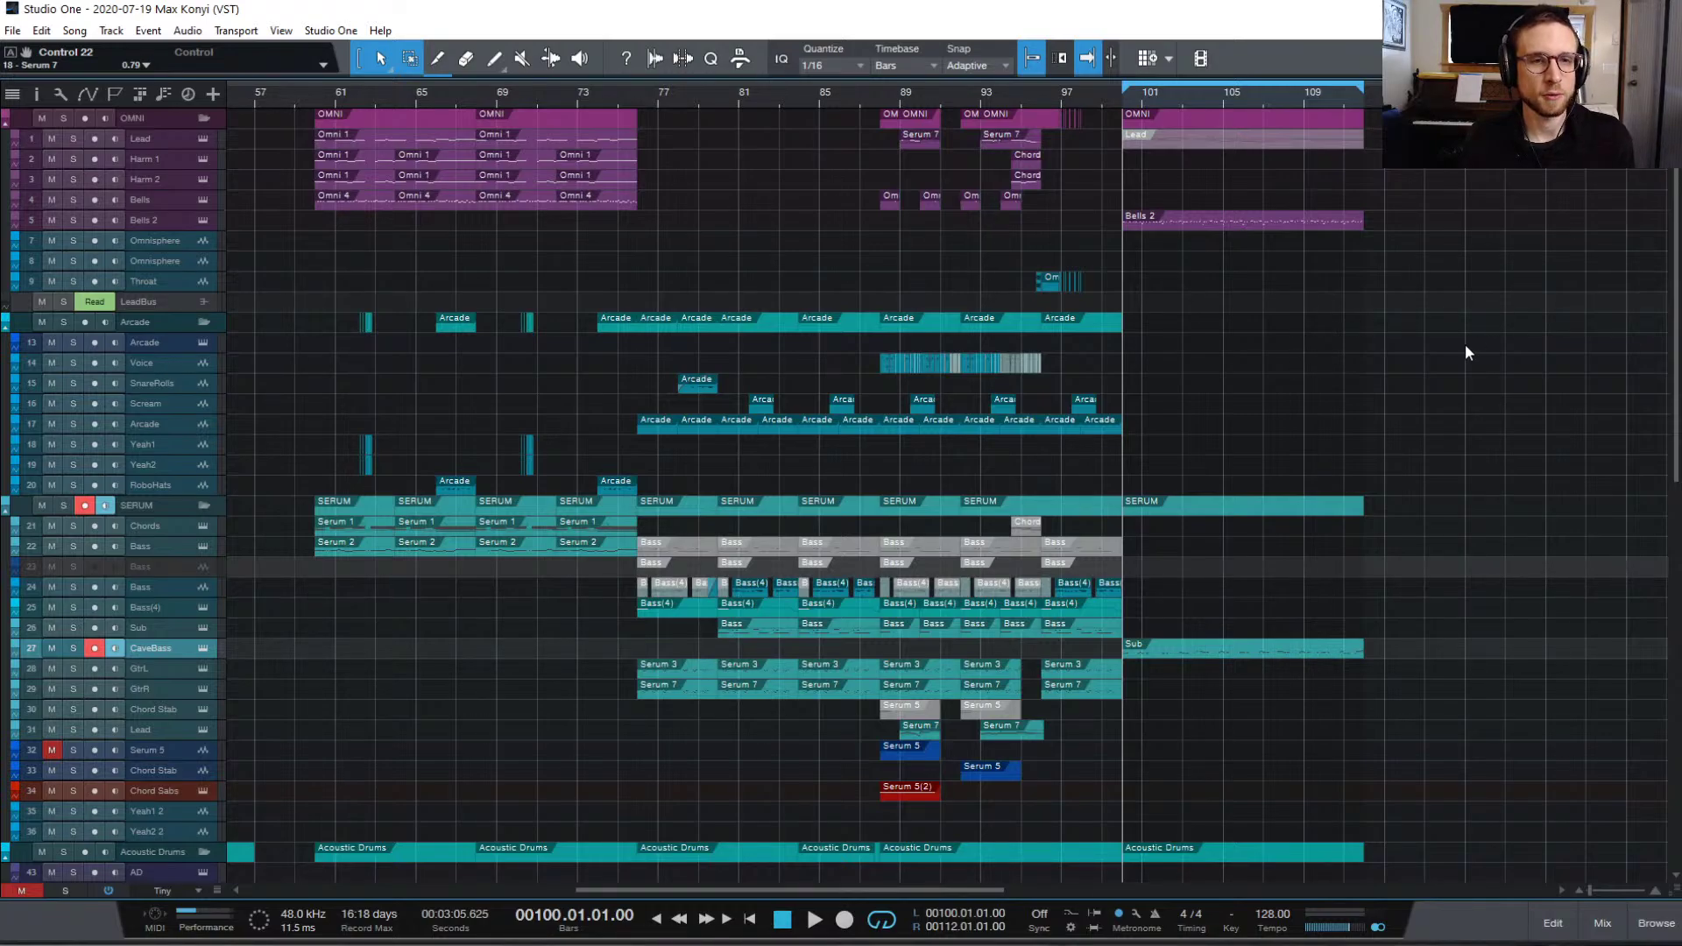
pyautogui.scroll(-5, 1458, 373)
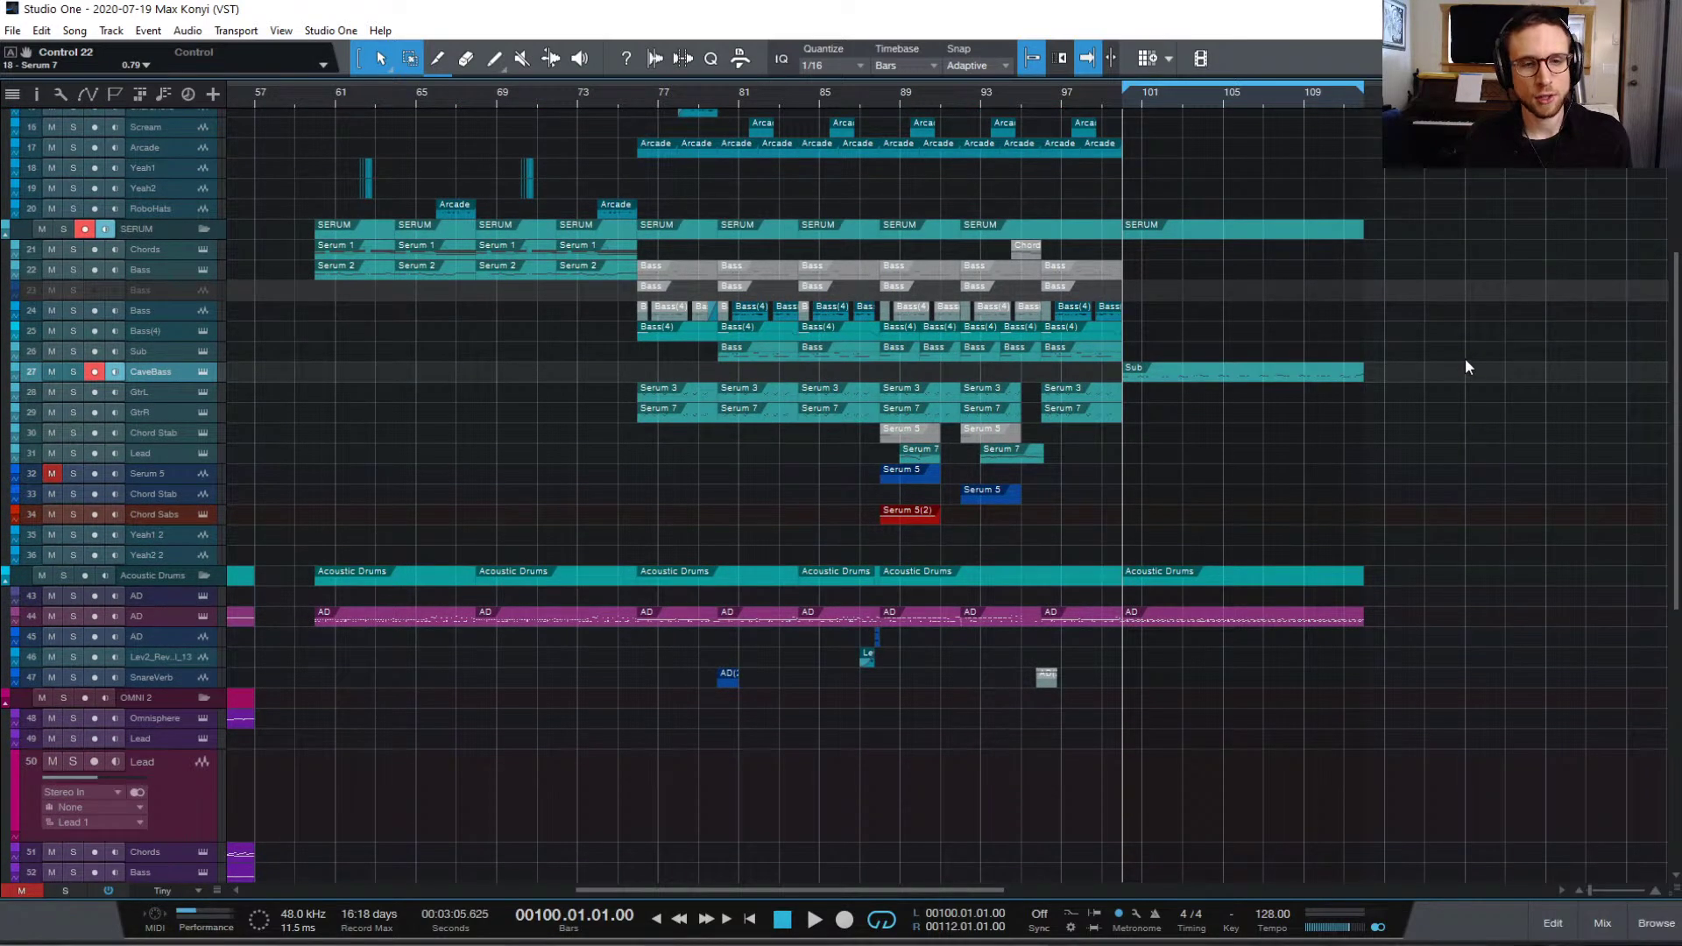
pyautogui.scroll(5, 1465, 366)
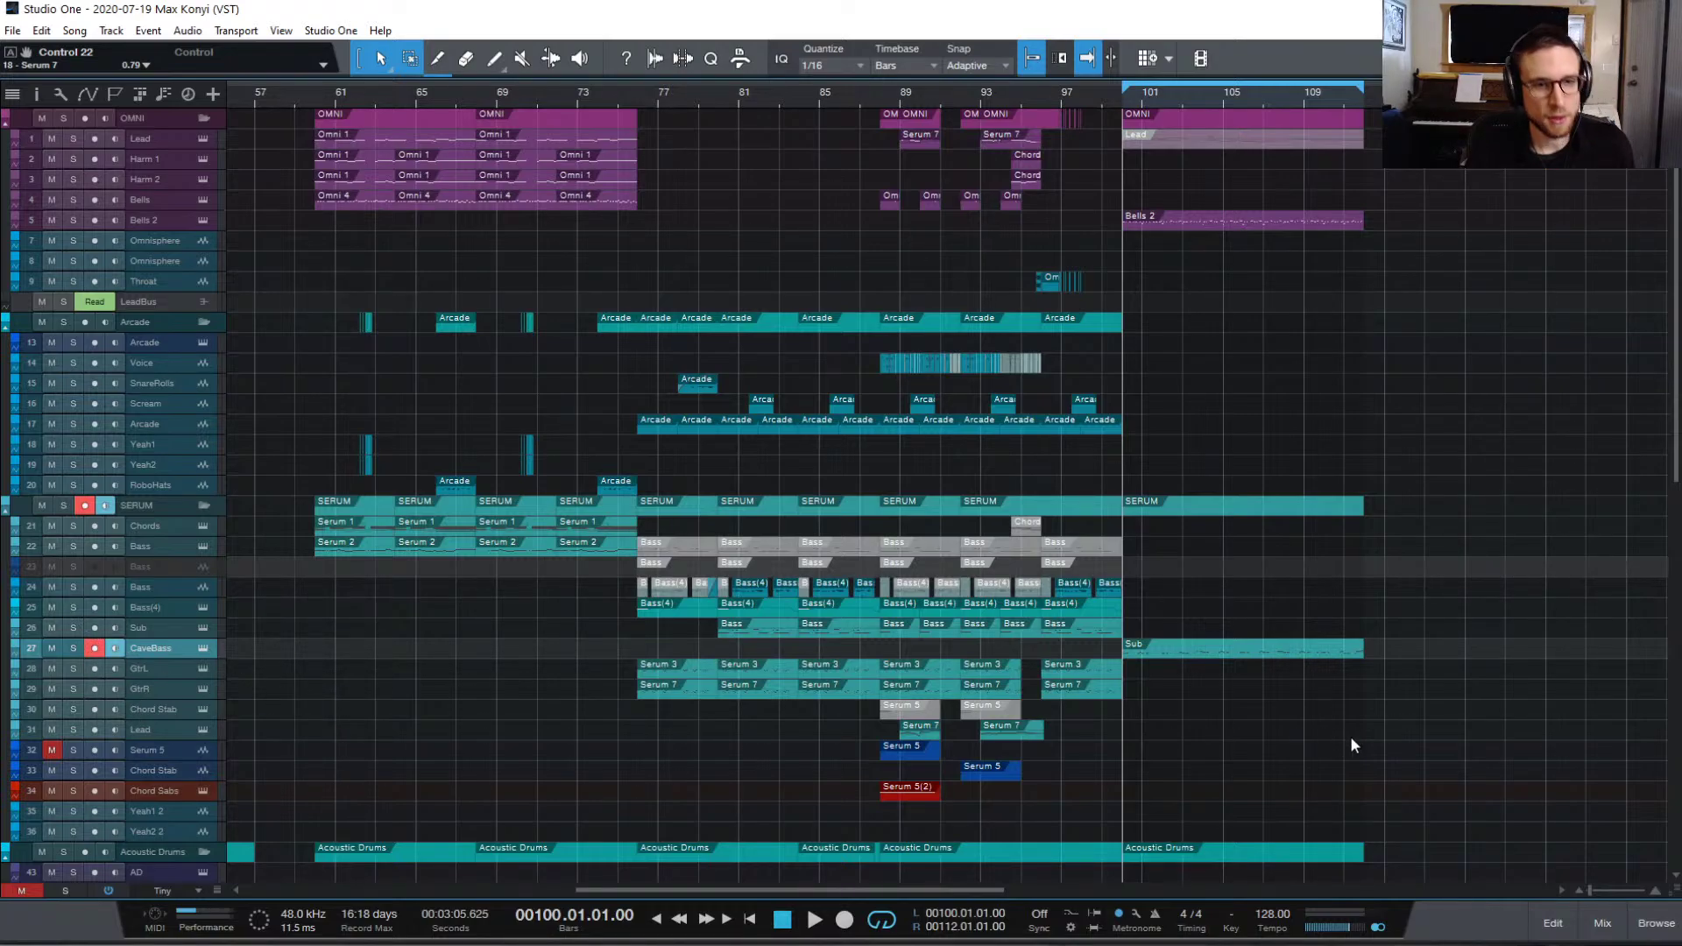
# Step: Show the mixer and bring the CaveBass channel with its inserts into view
pyautogui.click(1600, 922)
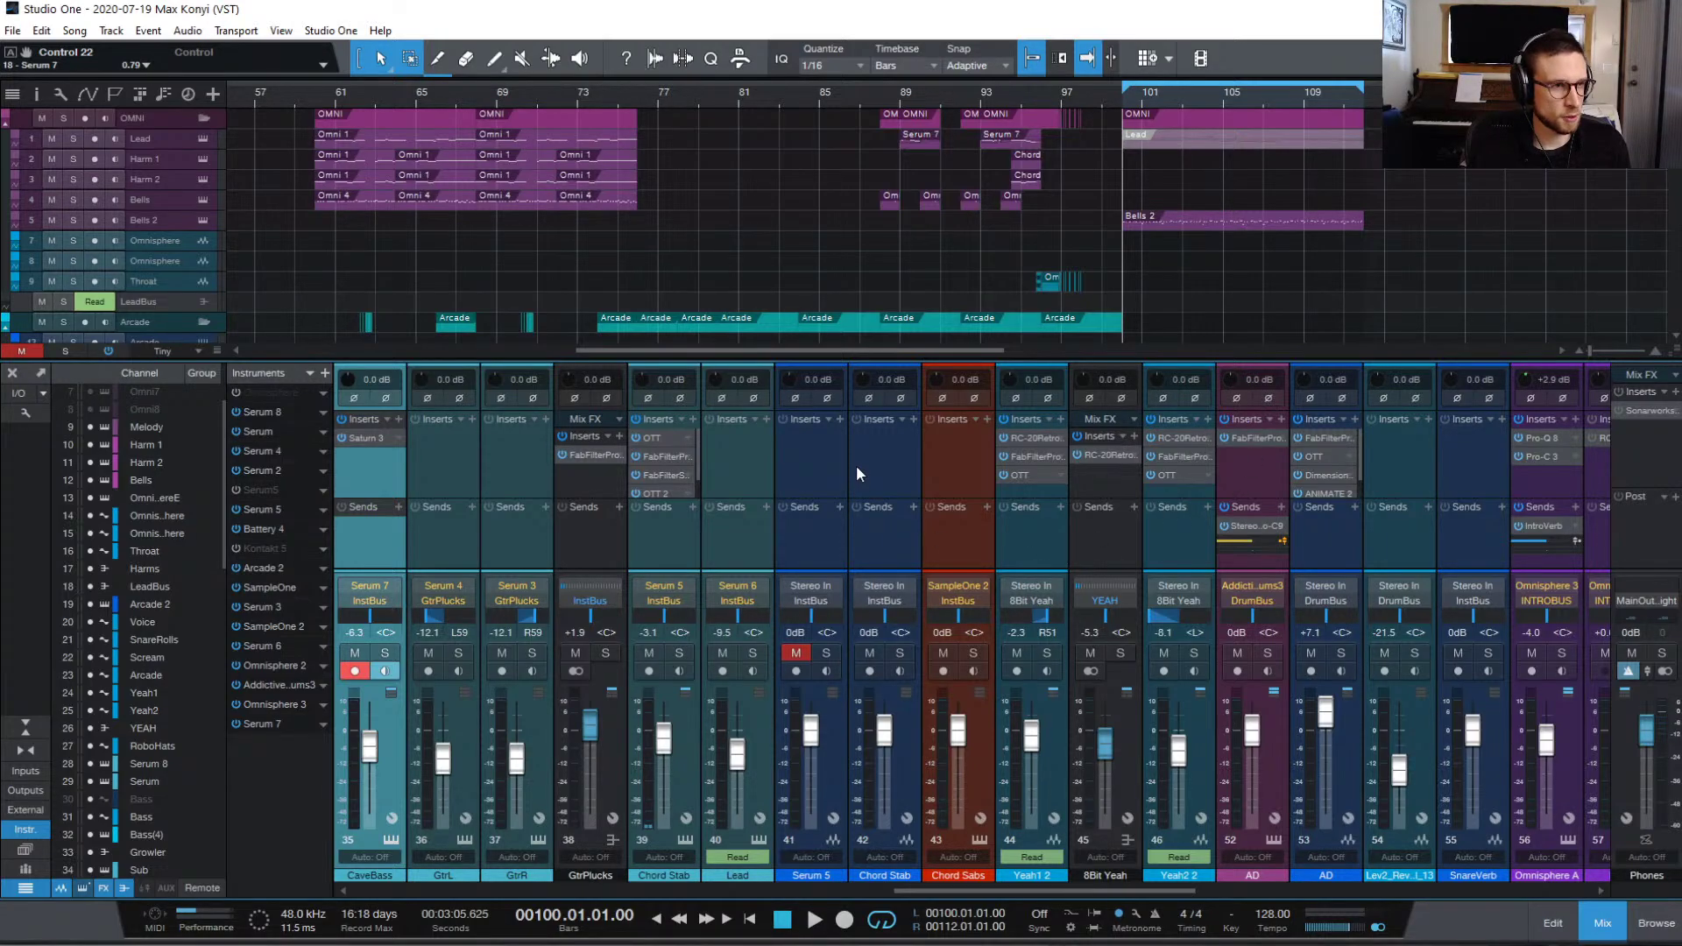
pyautogui.scroll(3, 855, 465)
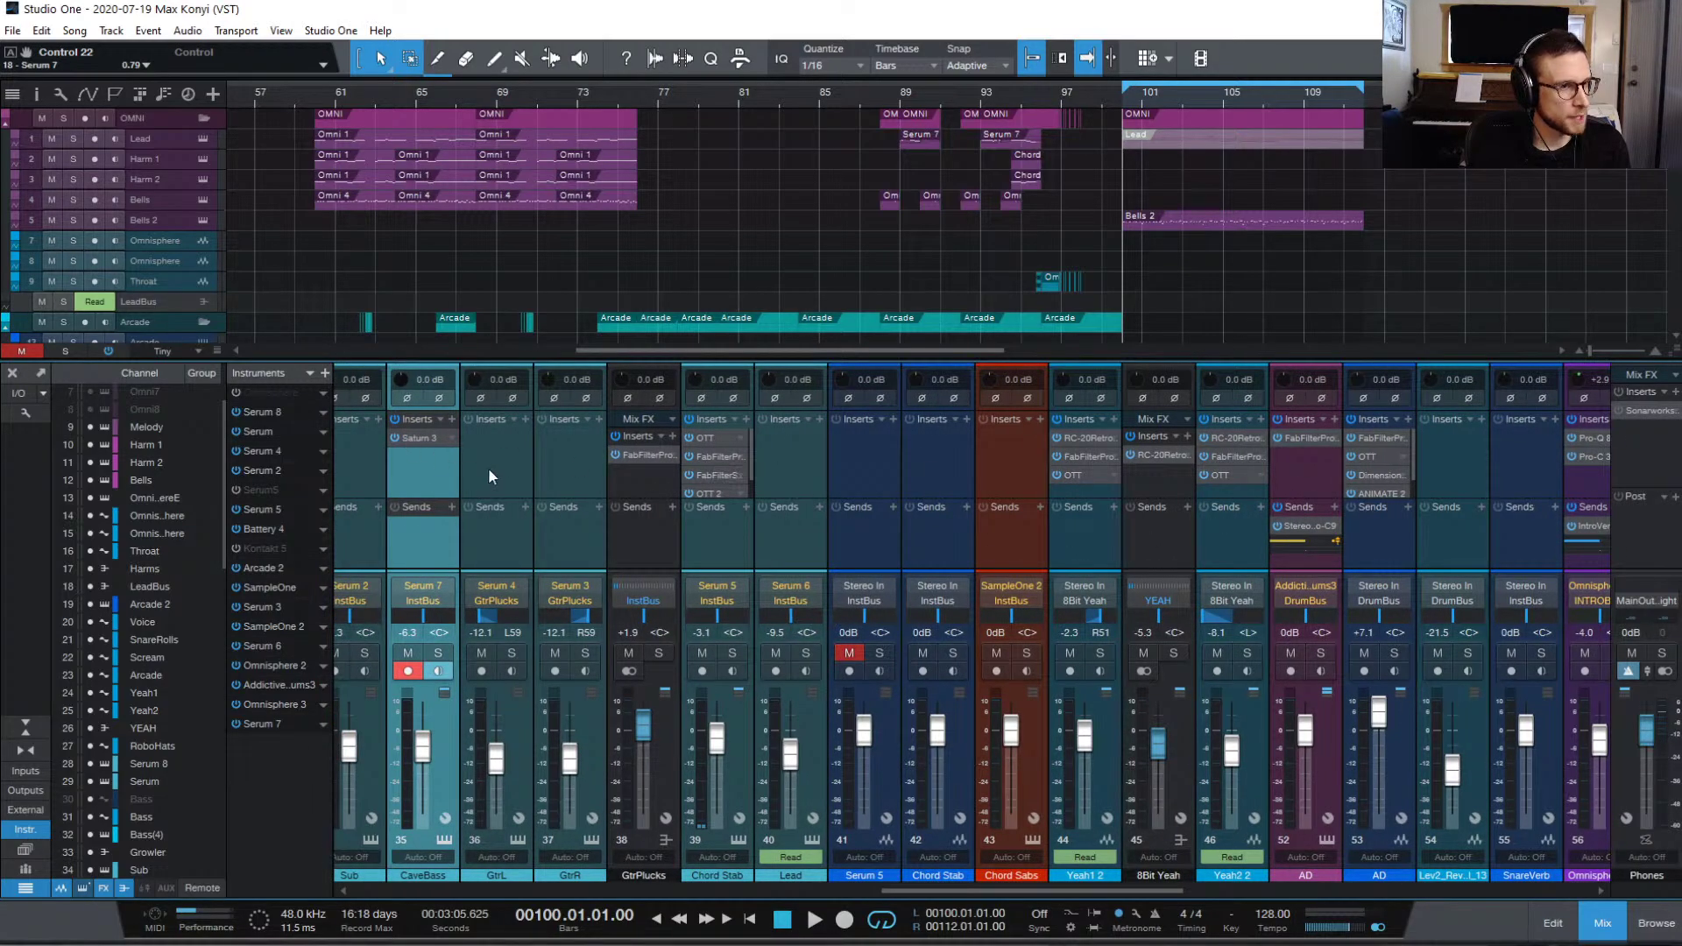
pyautogui.scroll(2, 492, 474)
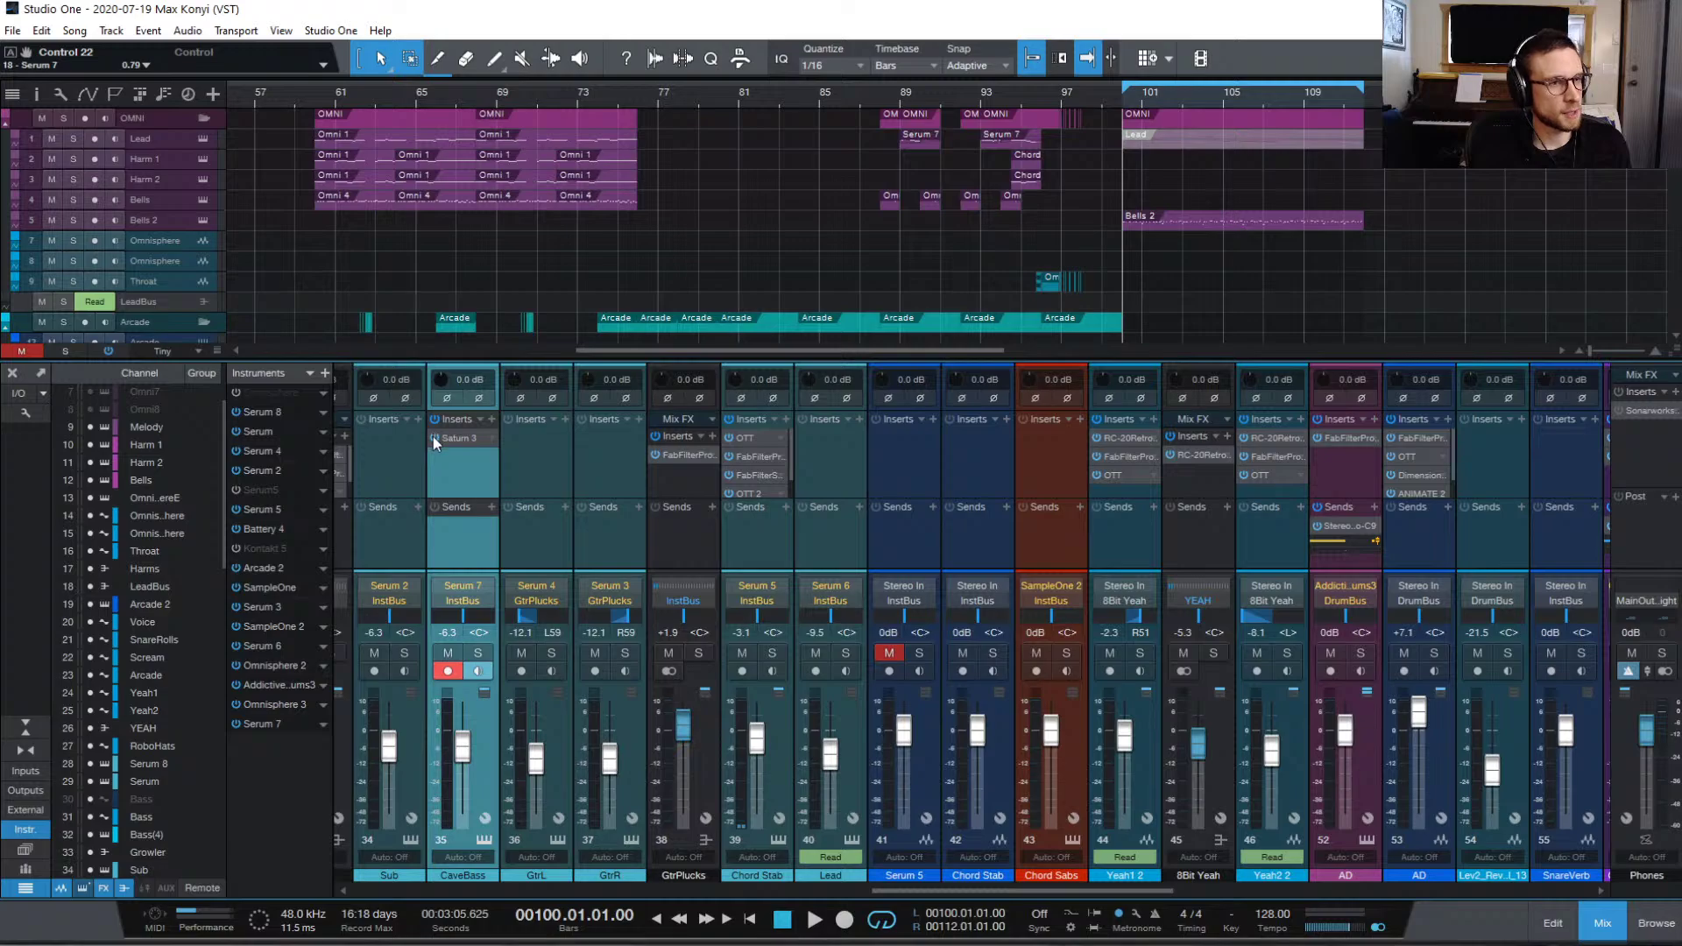
# Step: Solo the CaveBass track and play its part from bar 100, then stop playback
pyautogui.scroll(-6, 1186, 245)
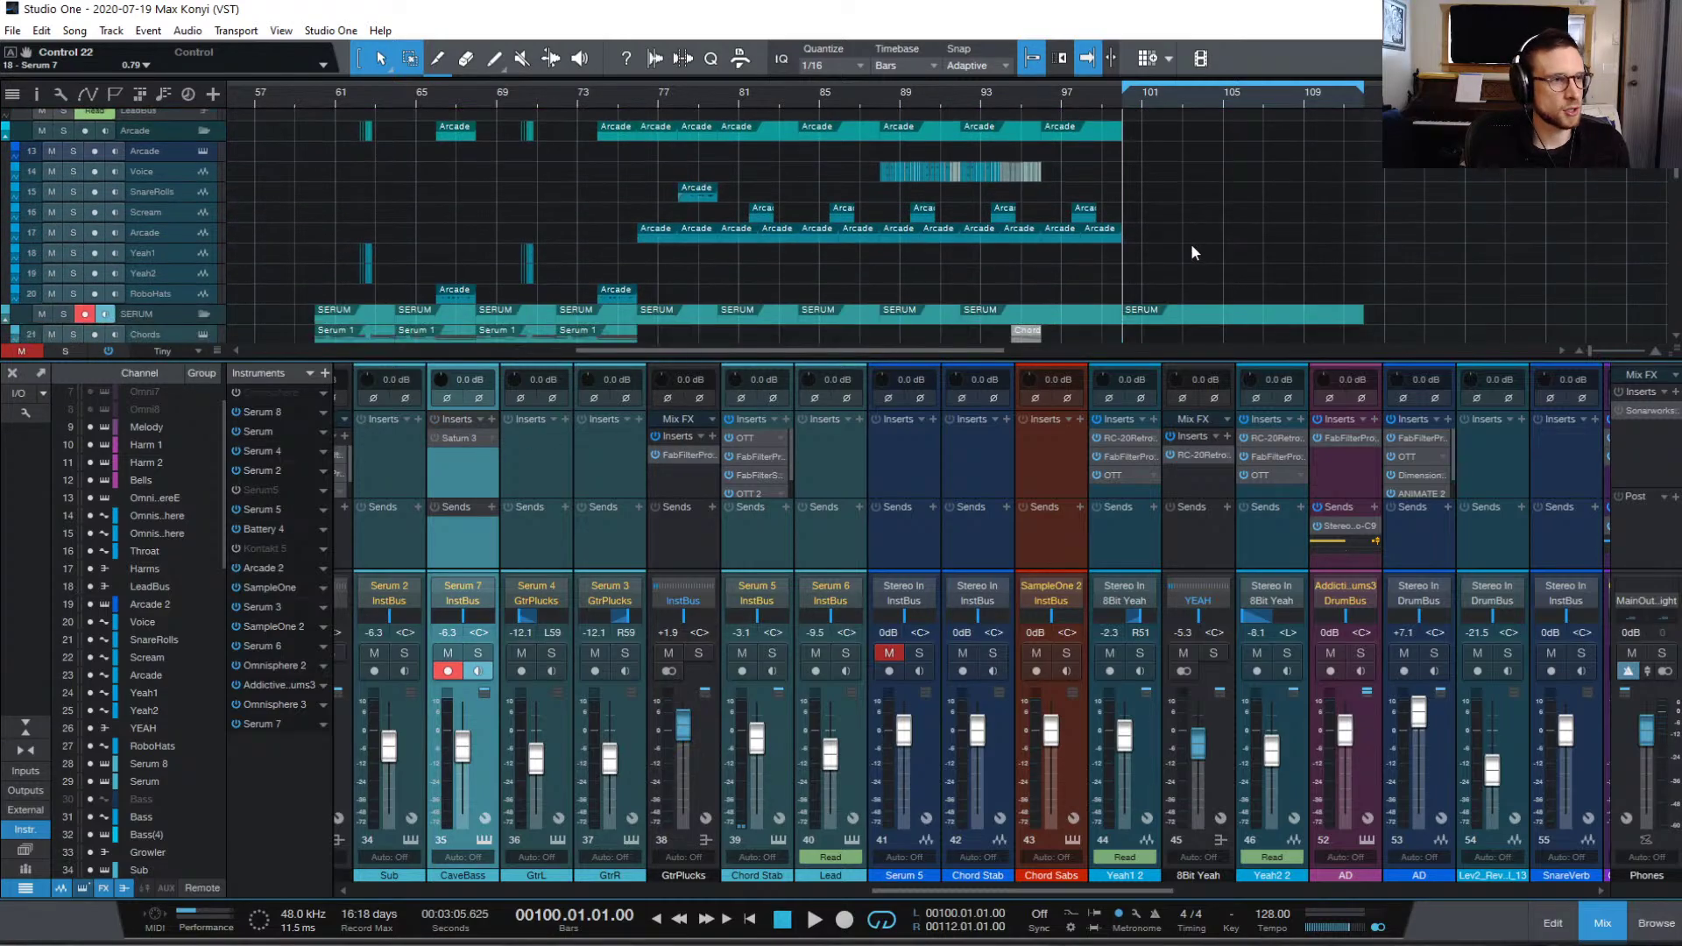
pyautogui.scroll(-2, 1206, 245)
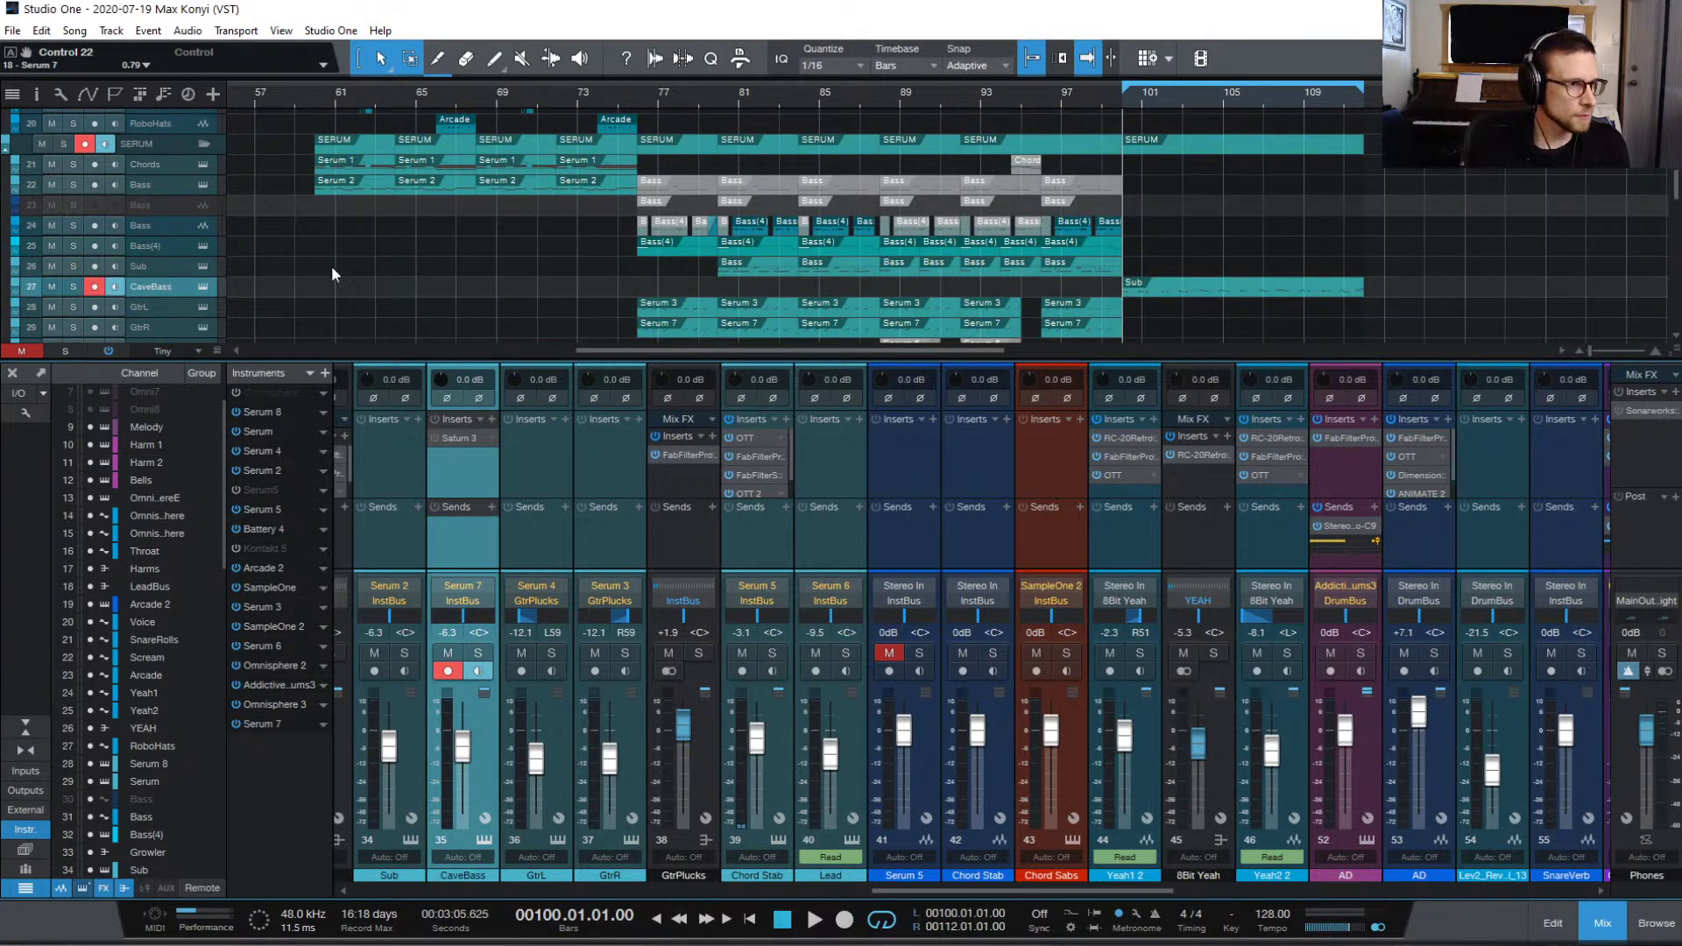
pyautogui.click(73, 286)
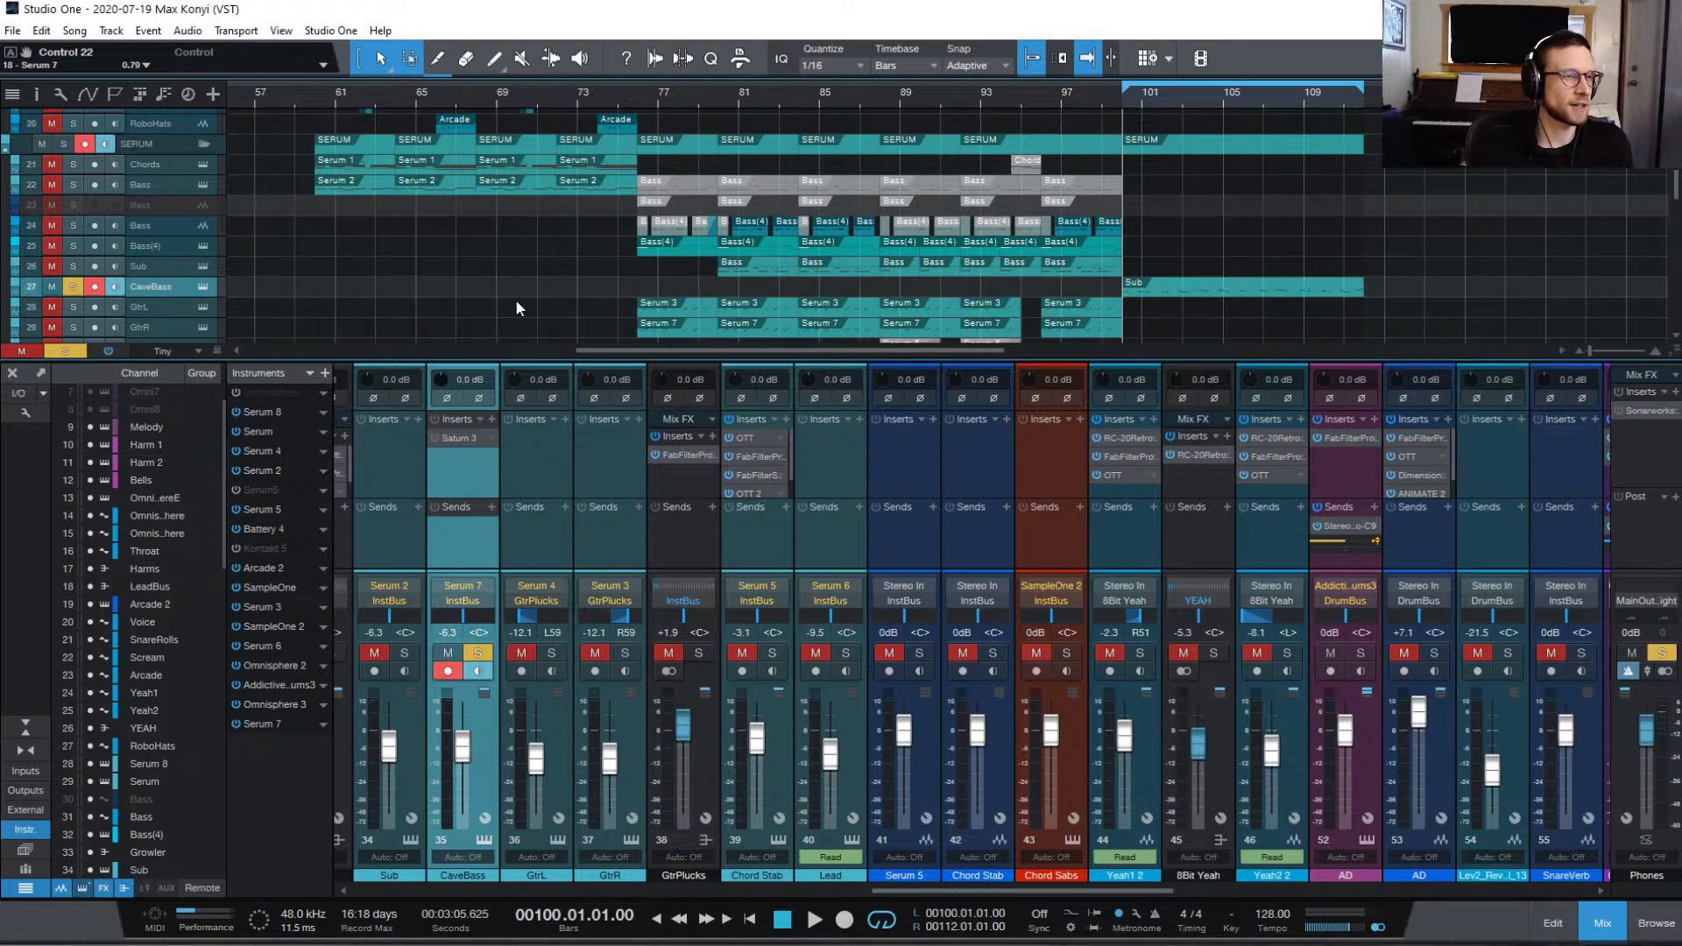
pyautogui.press('space')
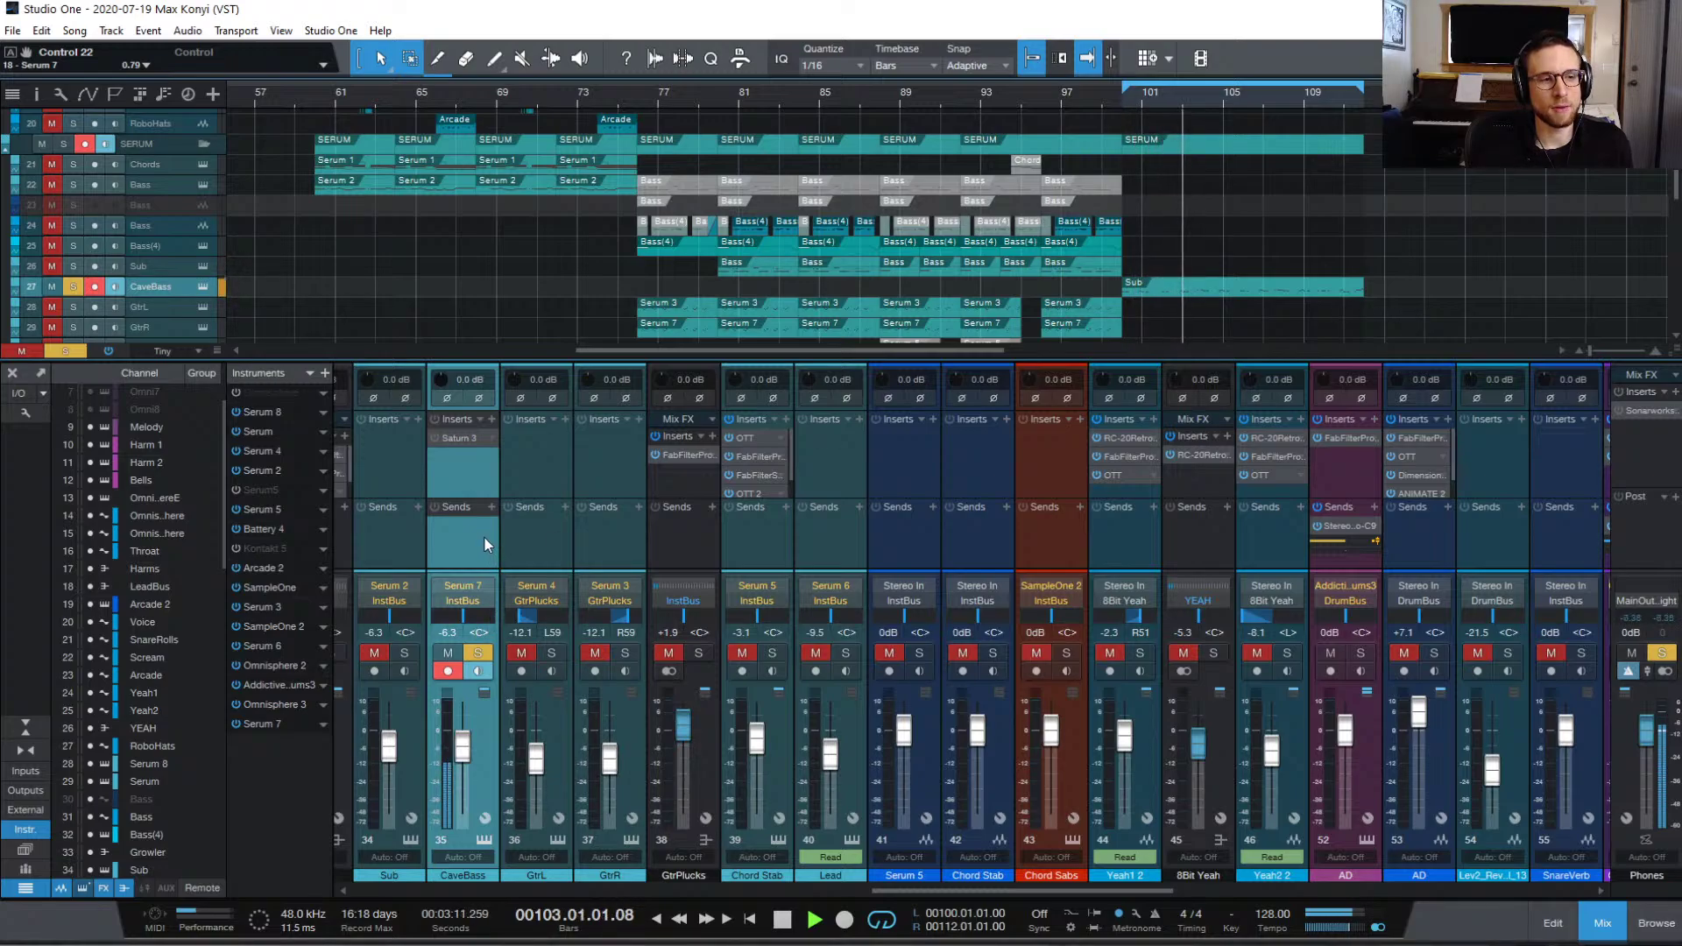
pyautogui.press('space')
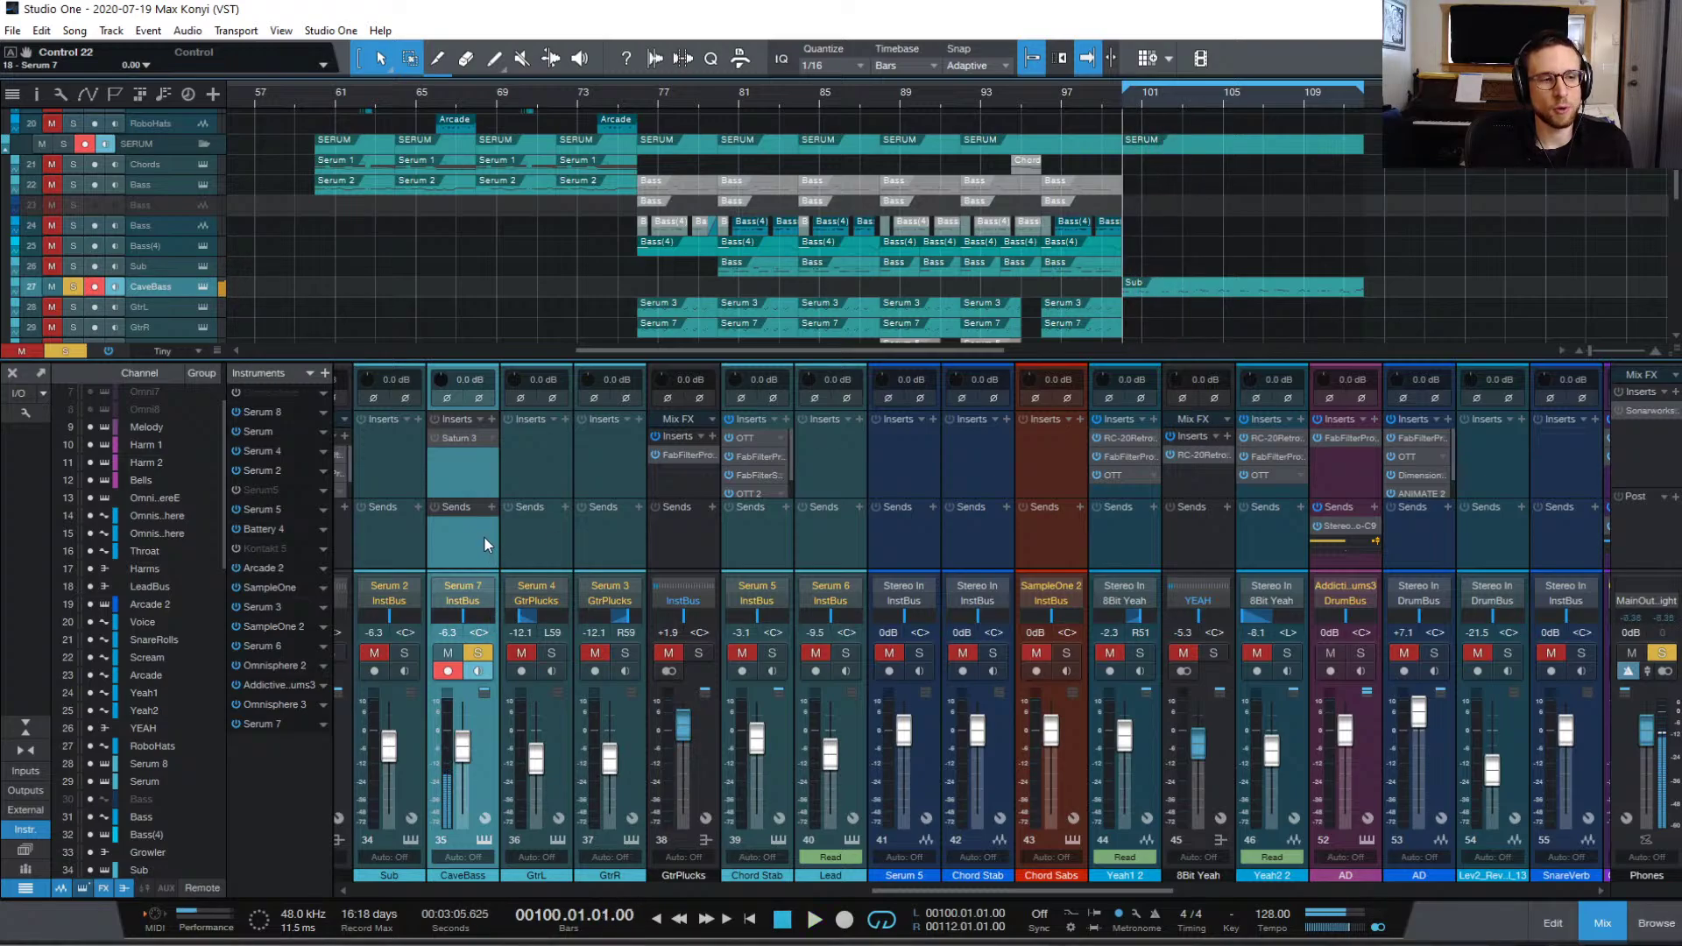
# Step: Open the CaveBass channel's Serum 7 instrument and place its window so all of its controls are visible
pyautogui.click(482, 840)
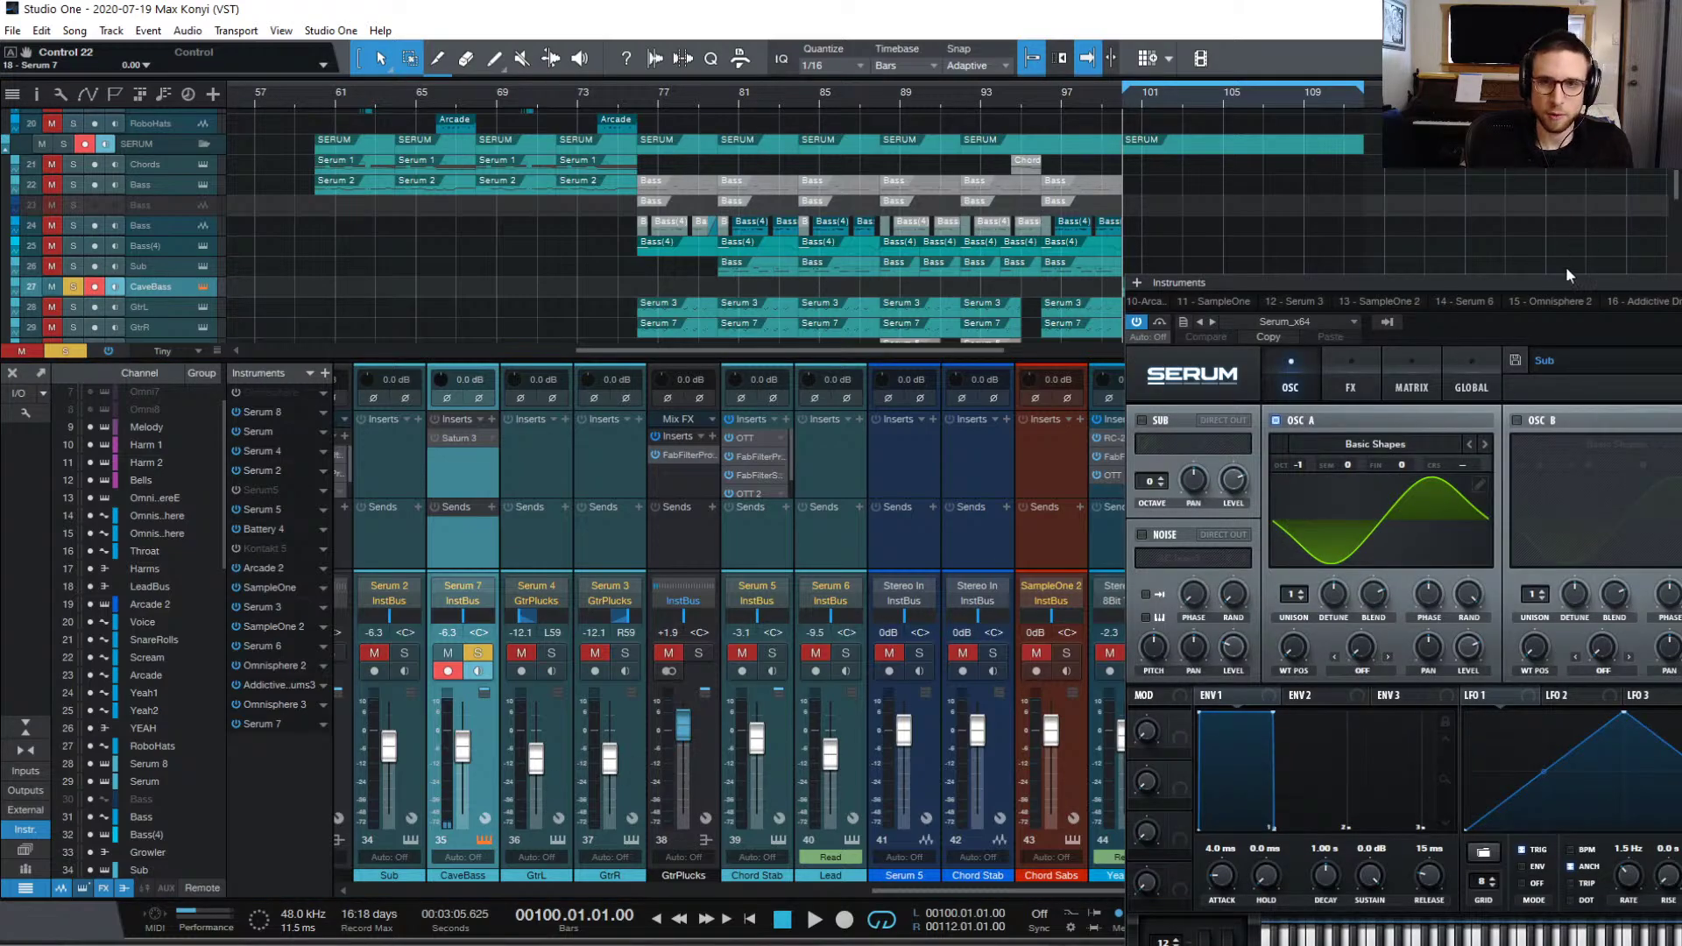
pyautogui.moveTo(1565, 267); pyautogui.dragTo(1273, 245)
pyautogui.moveTo(1371, 259); pyautogui.dragTo(970, 97)
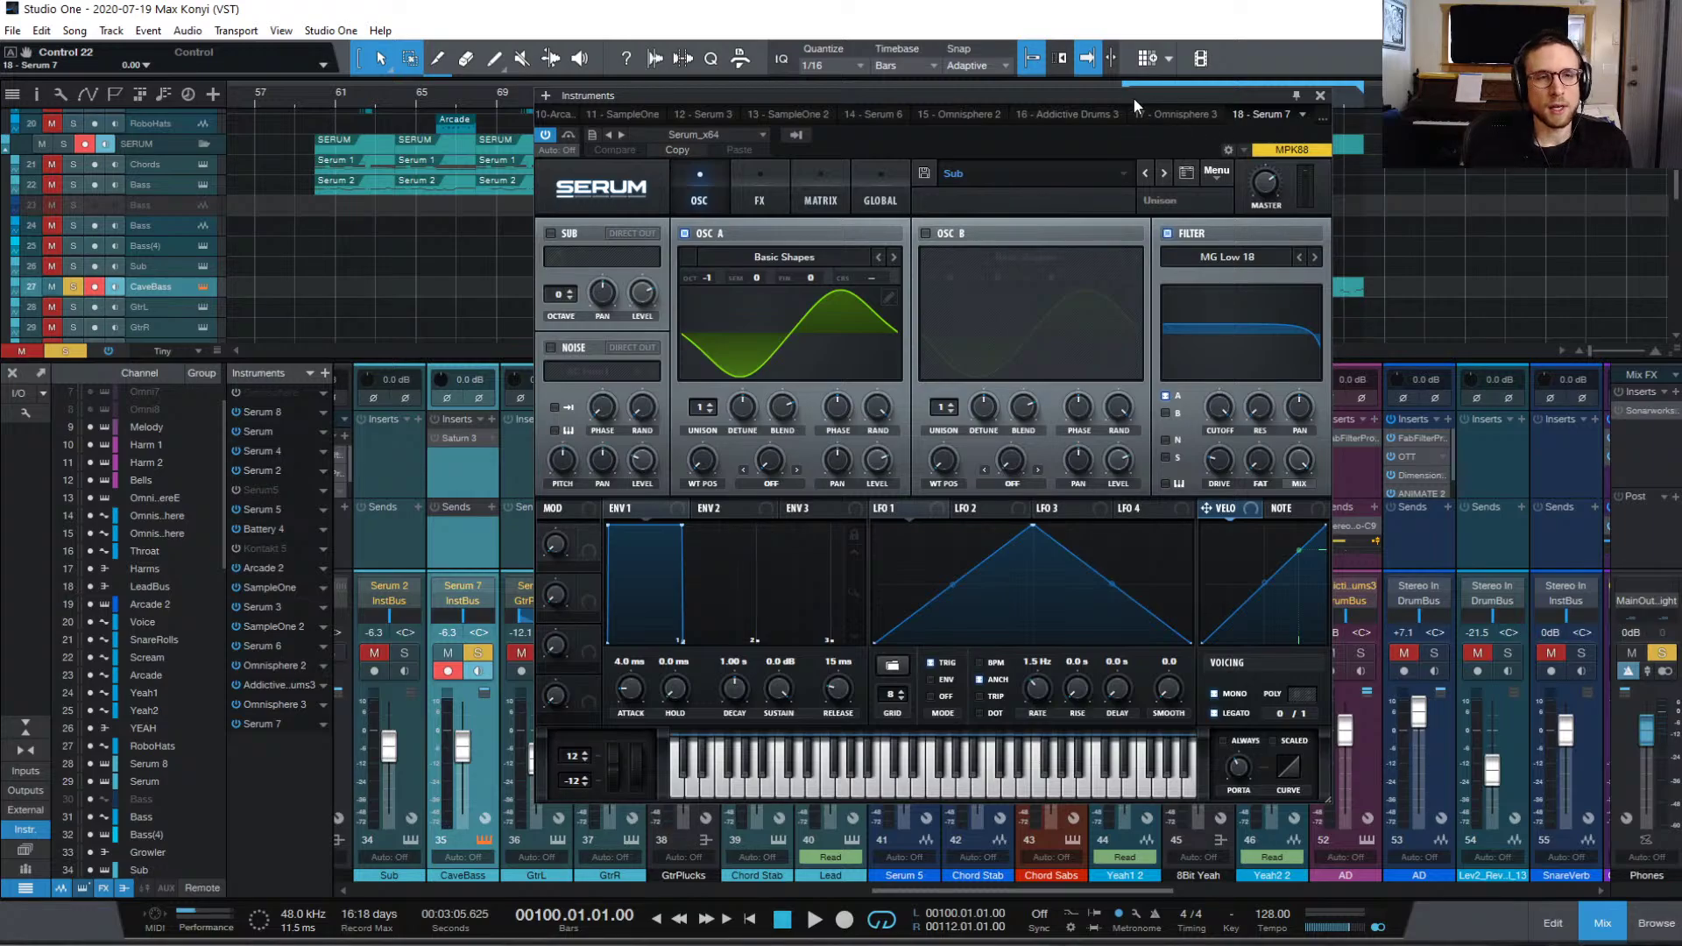
pyautogui.moveTo(1134, 98); pyautogui.dragTo(874, 112)
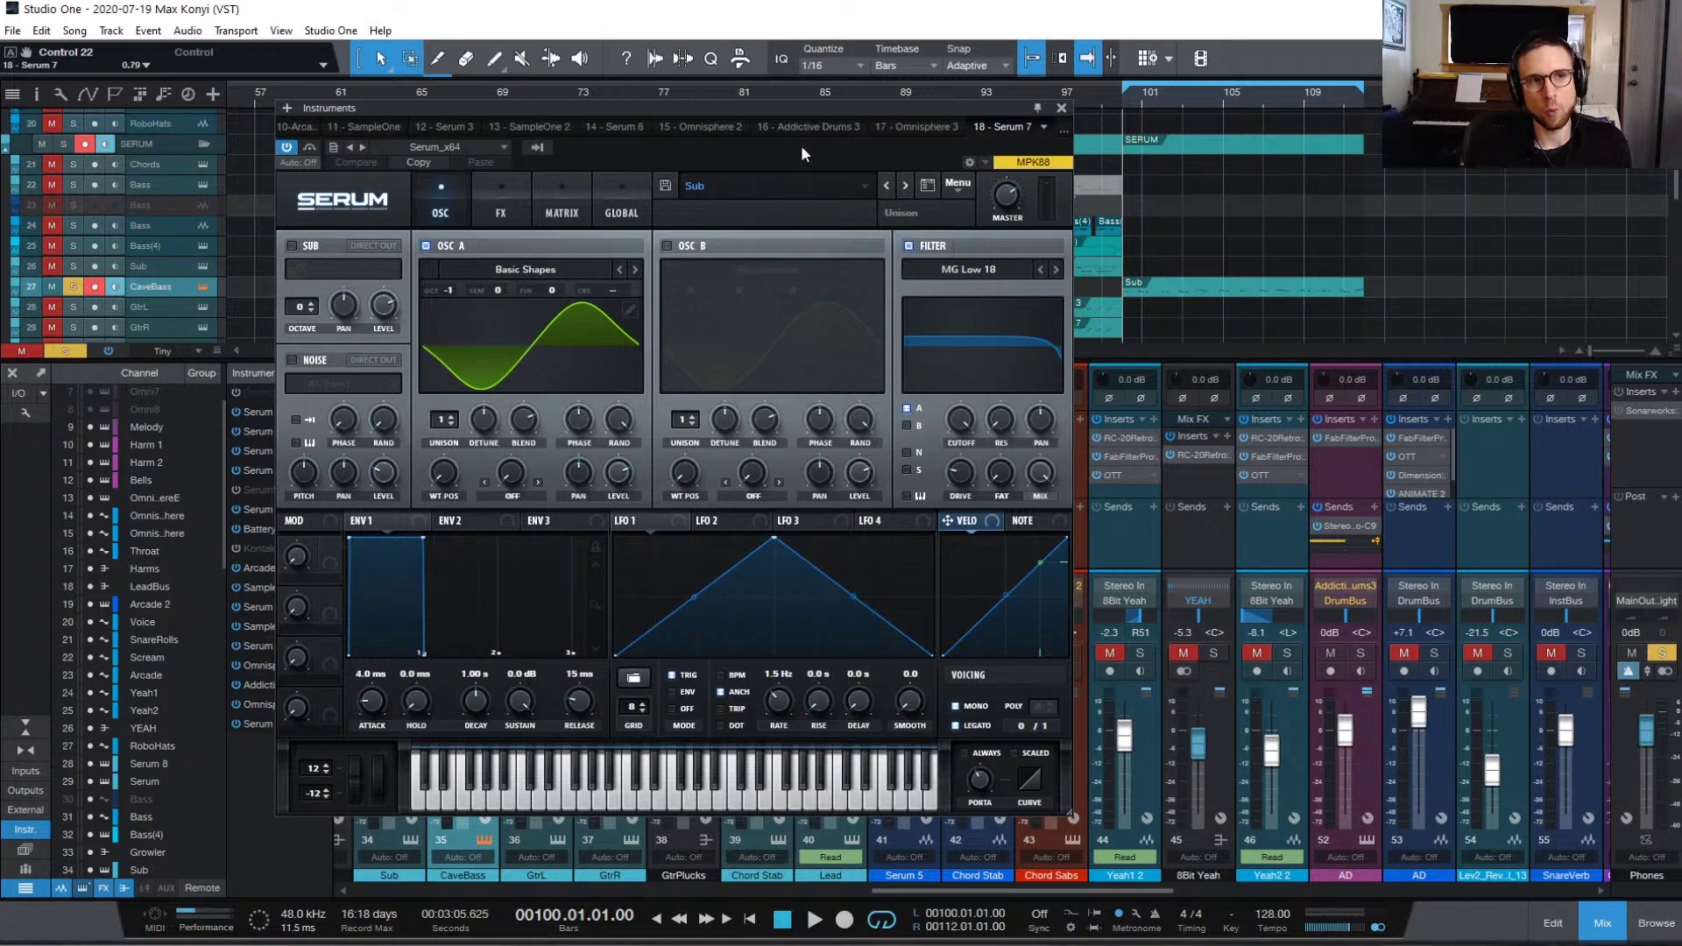
pyautogui.moveTo(806, 103); pyautogui.dragTo(848, 78)
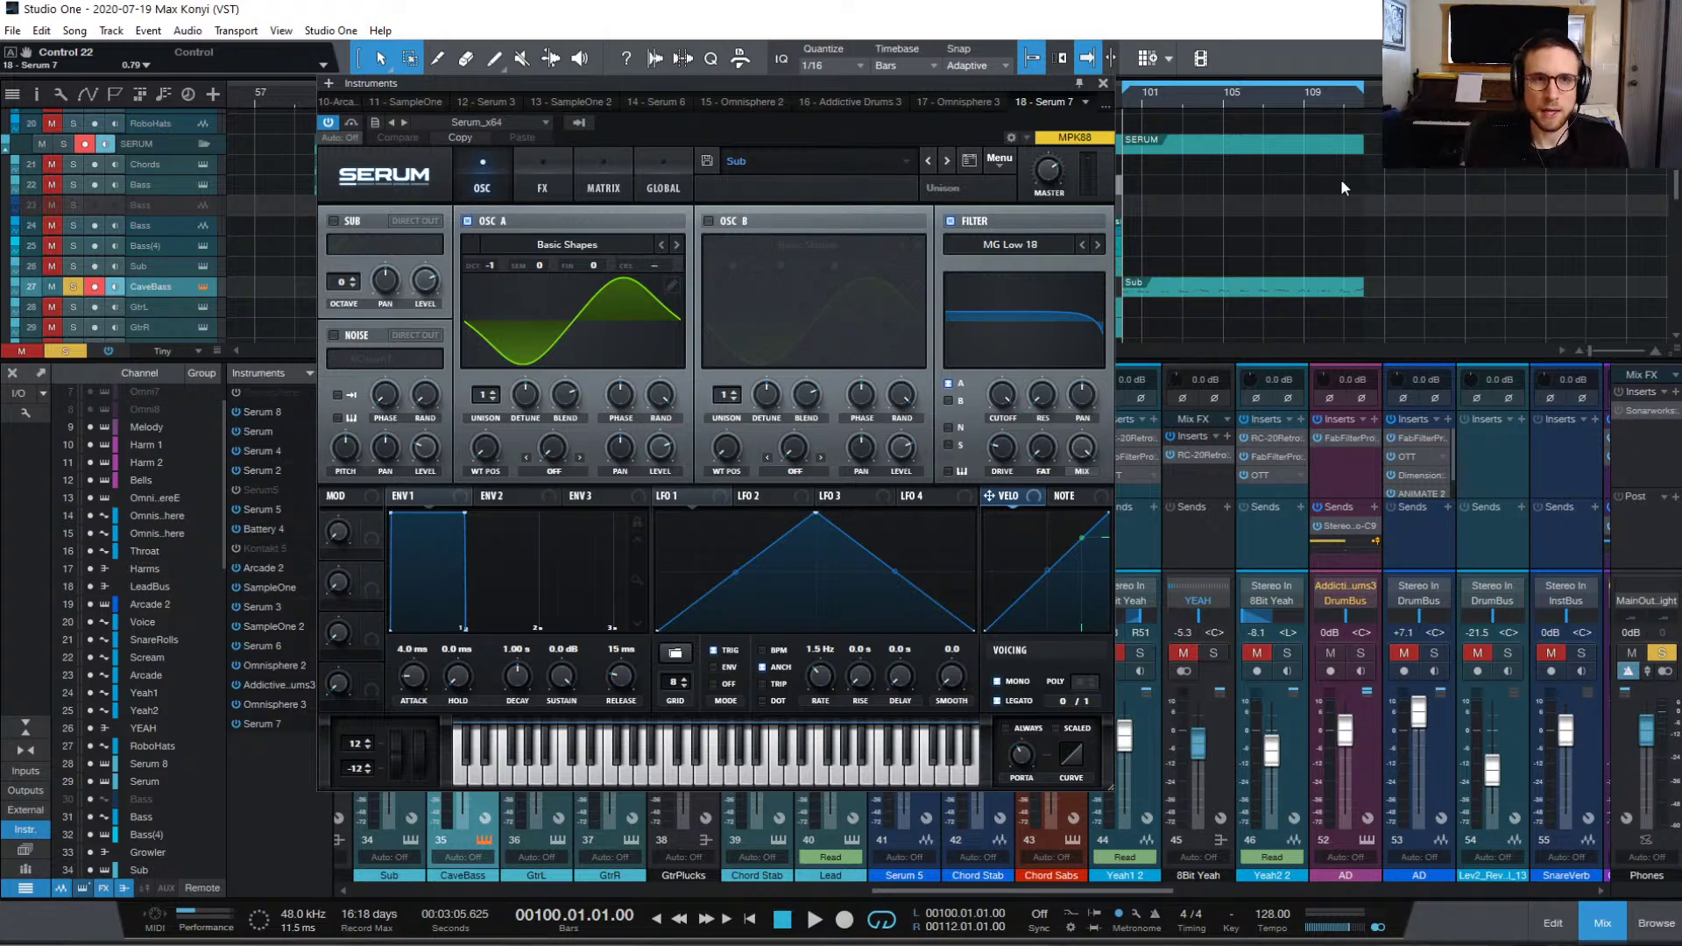
# Step: Place the playback cursor at bar 81, clear the CaveBass solo, and play the full arrangement from there before stopping
pyautogui.moveTo(804, 82); pyautogui.dragTo(1111, 362)
pyautogui.click(740, 103)
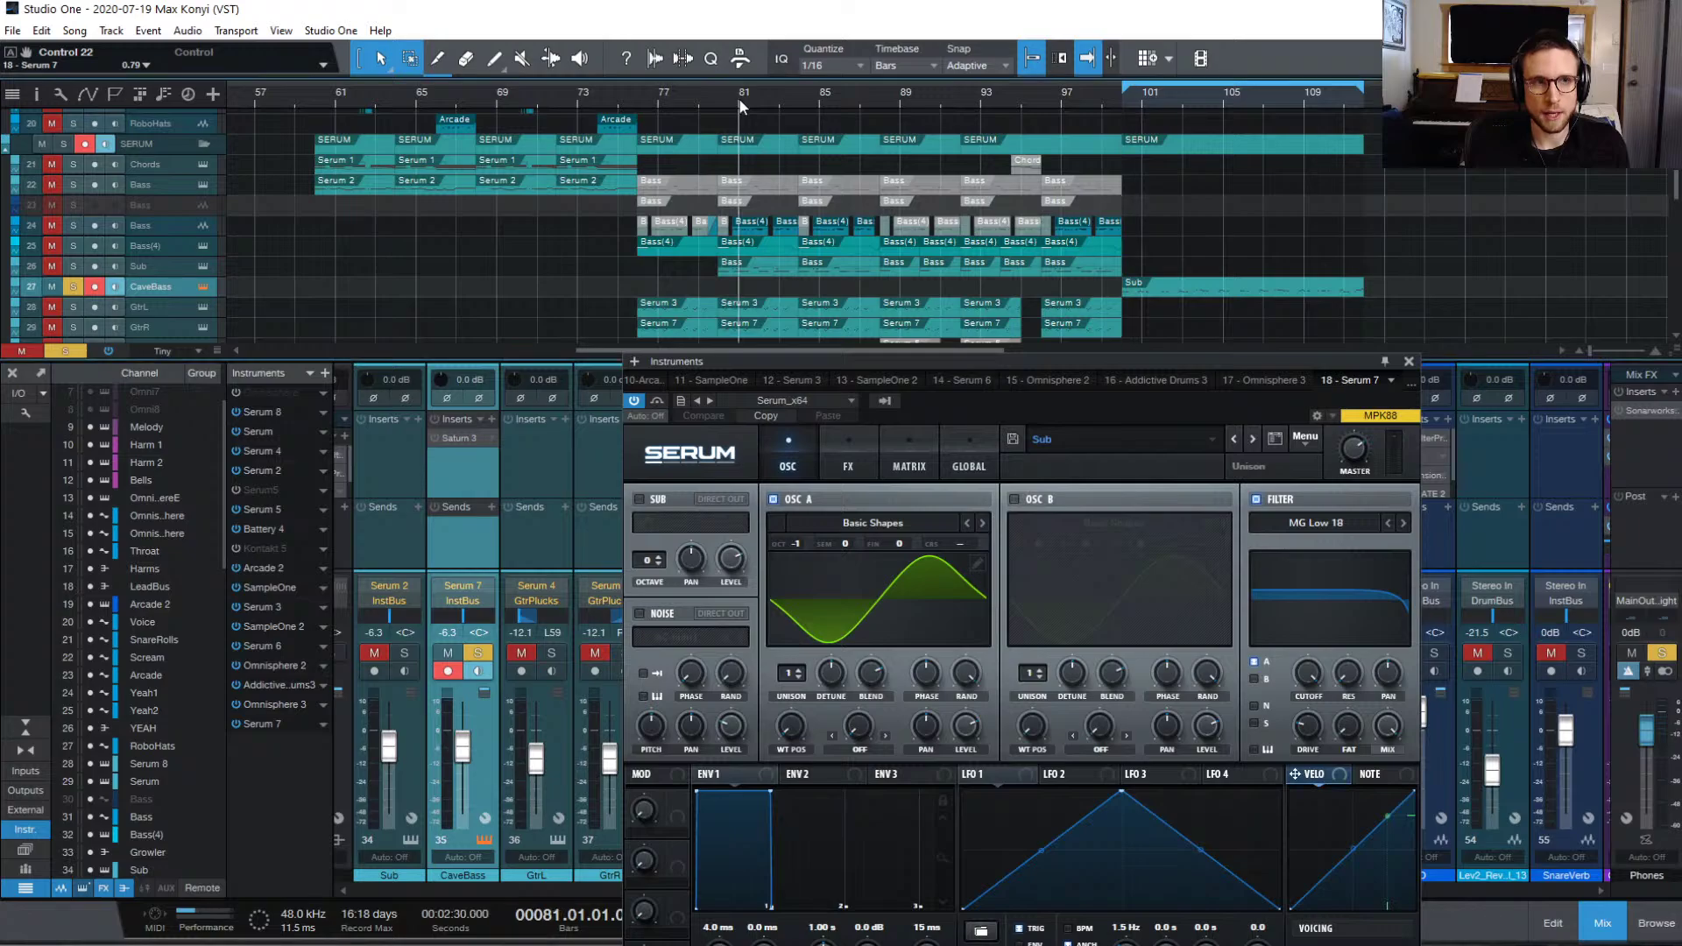
pyautogui.press('space')
pyautogui.press('space')
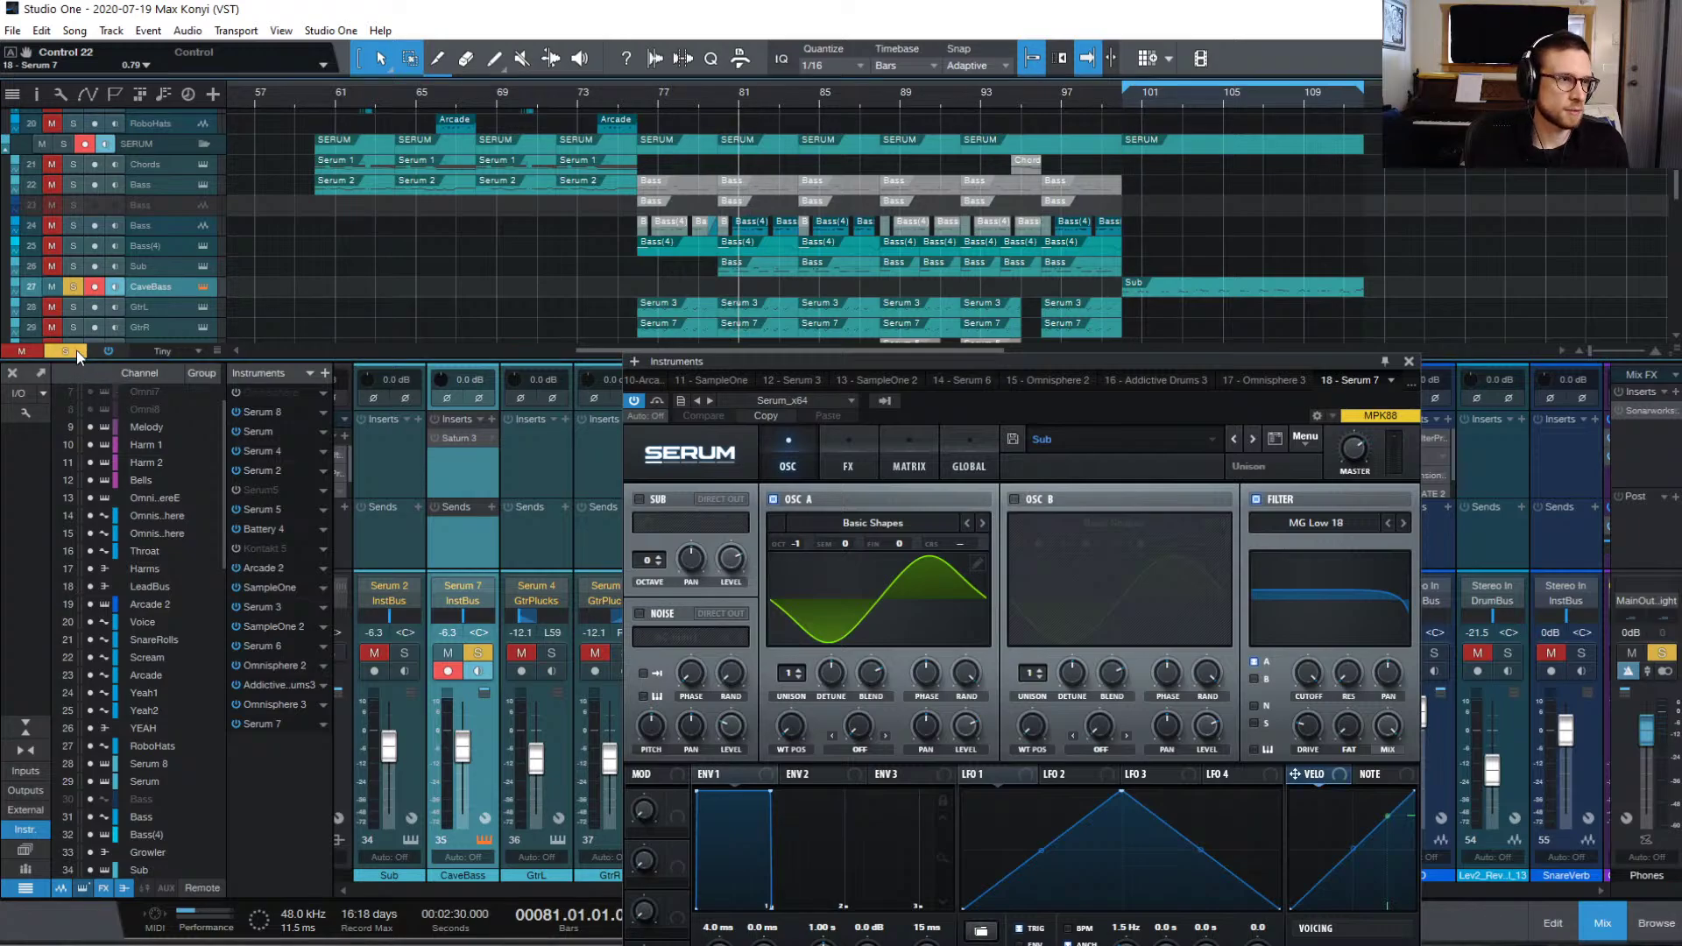
pyautogui.click(76, 351)
pyautogui.press('space')
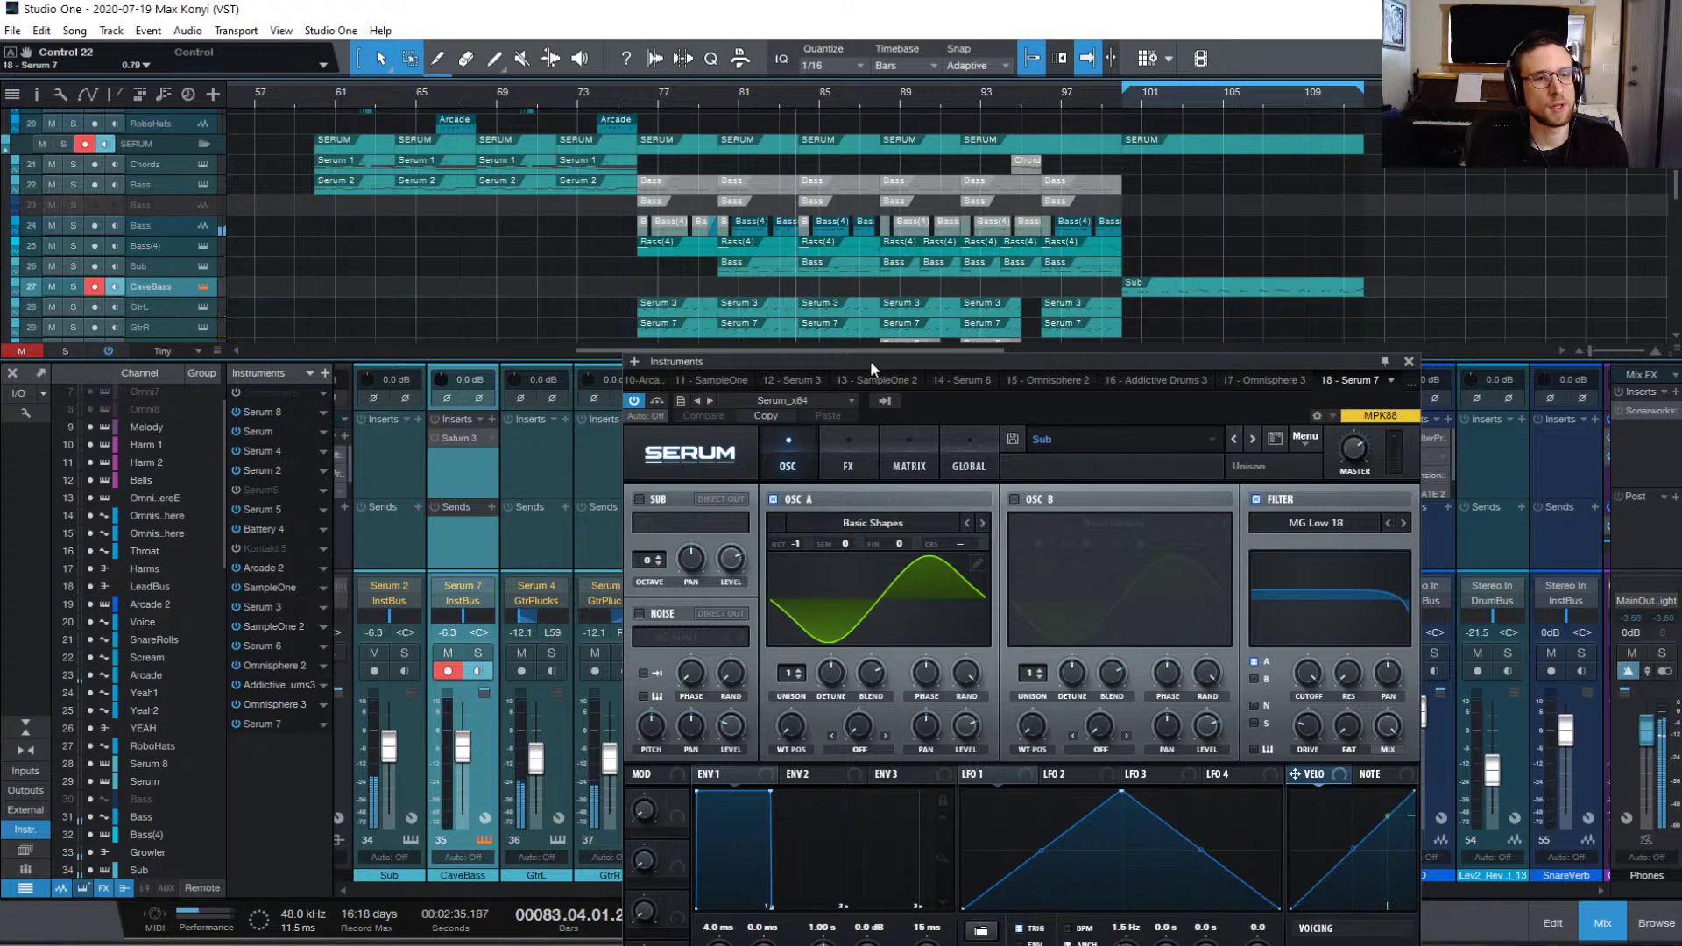
pyautogui.press('space')
# Step: Enable oscillator B in the CaveBass Serum patch and set its warp mode to FM (from A)
pyautogui.moveTo(870, 360); pyautogui.dragTo(758, 172)
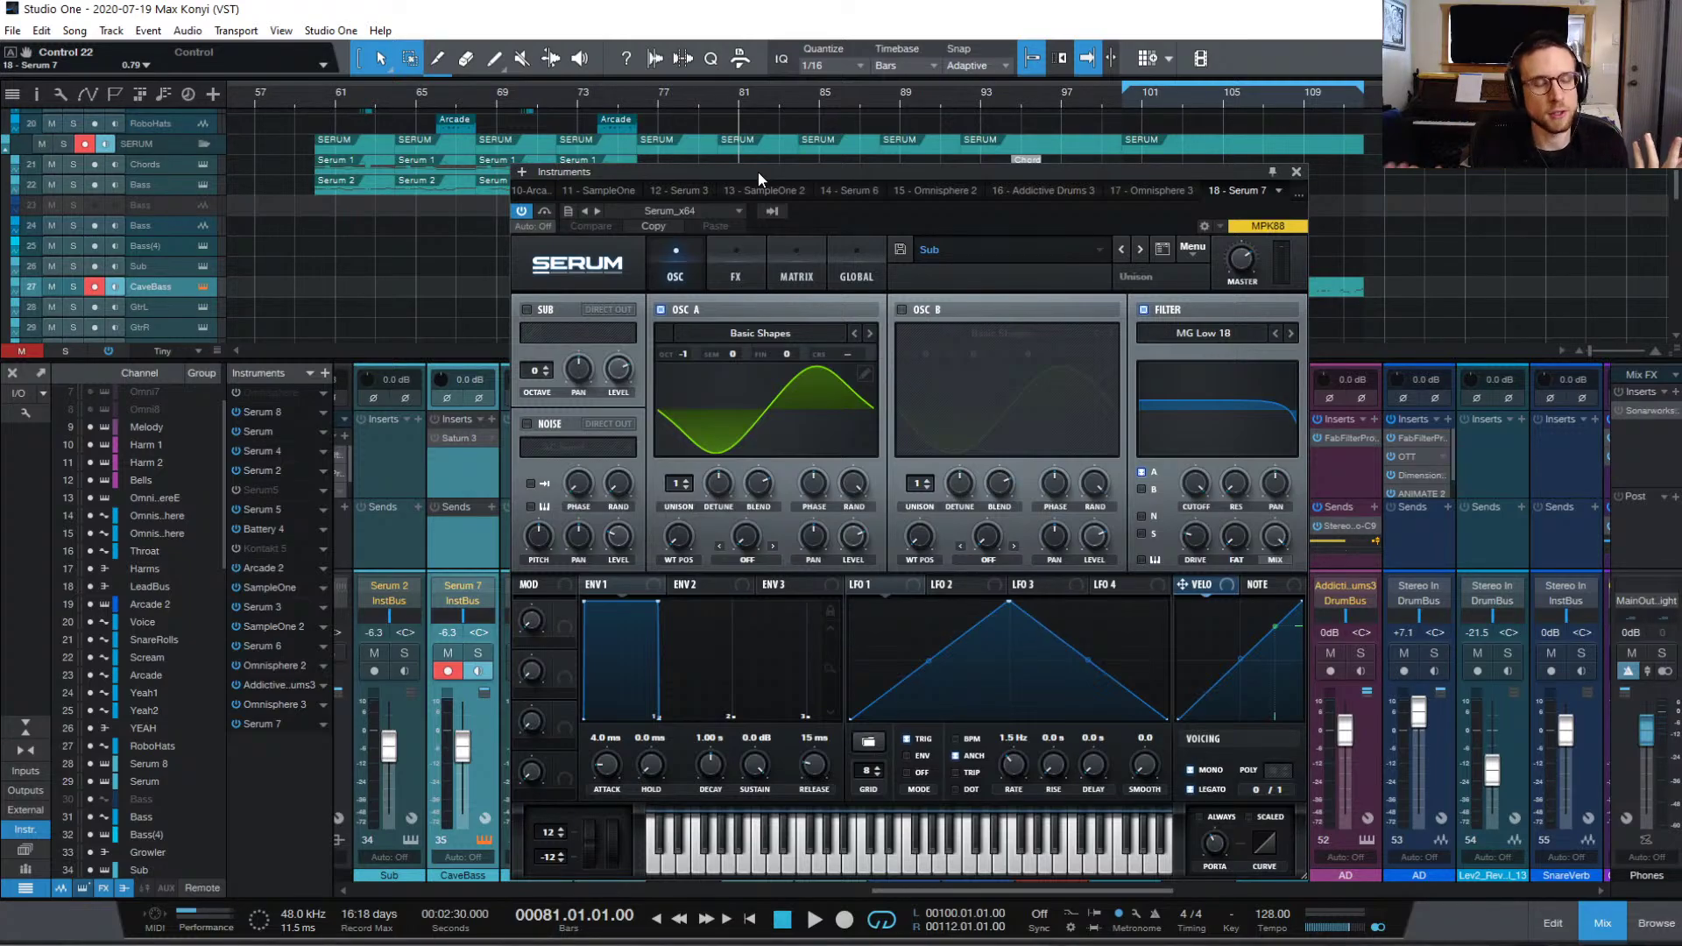
pyautogui.moveTo(759, 171); pyautogui.dragTo(616, 103)
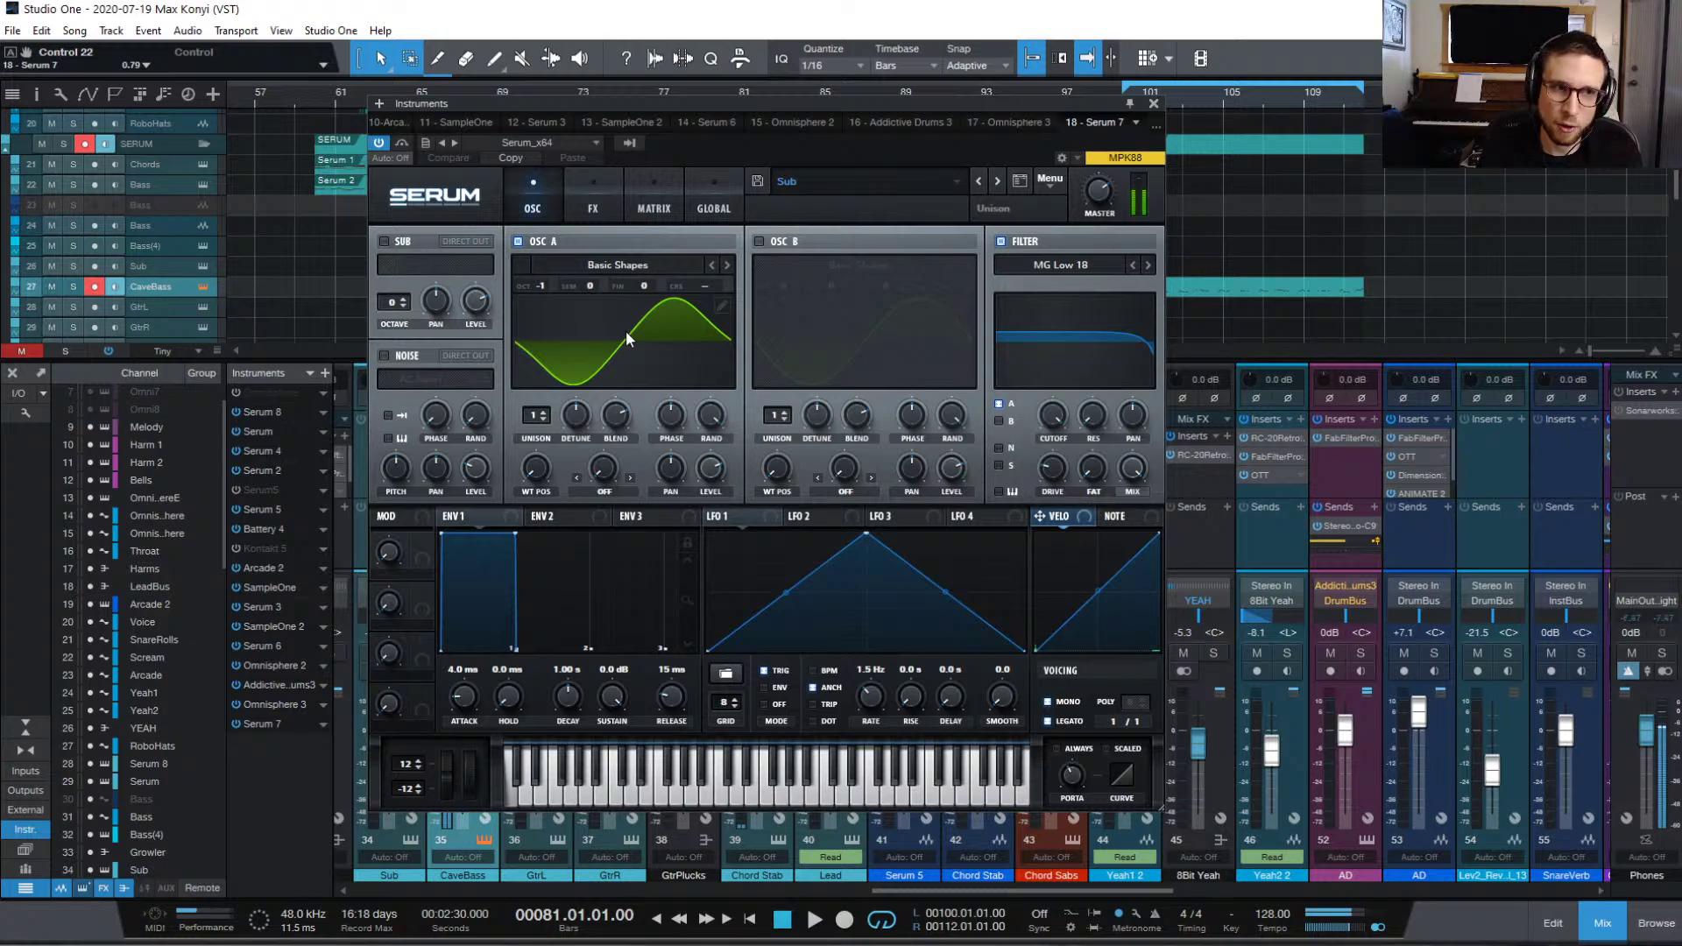
pyautogui.moveTo(848, 103); pyautogui.dragTo(1157, 107)
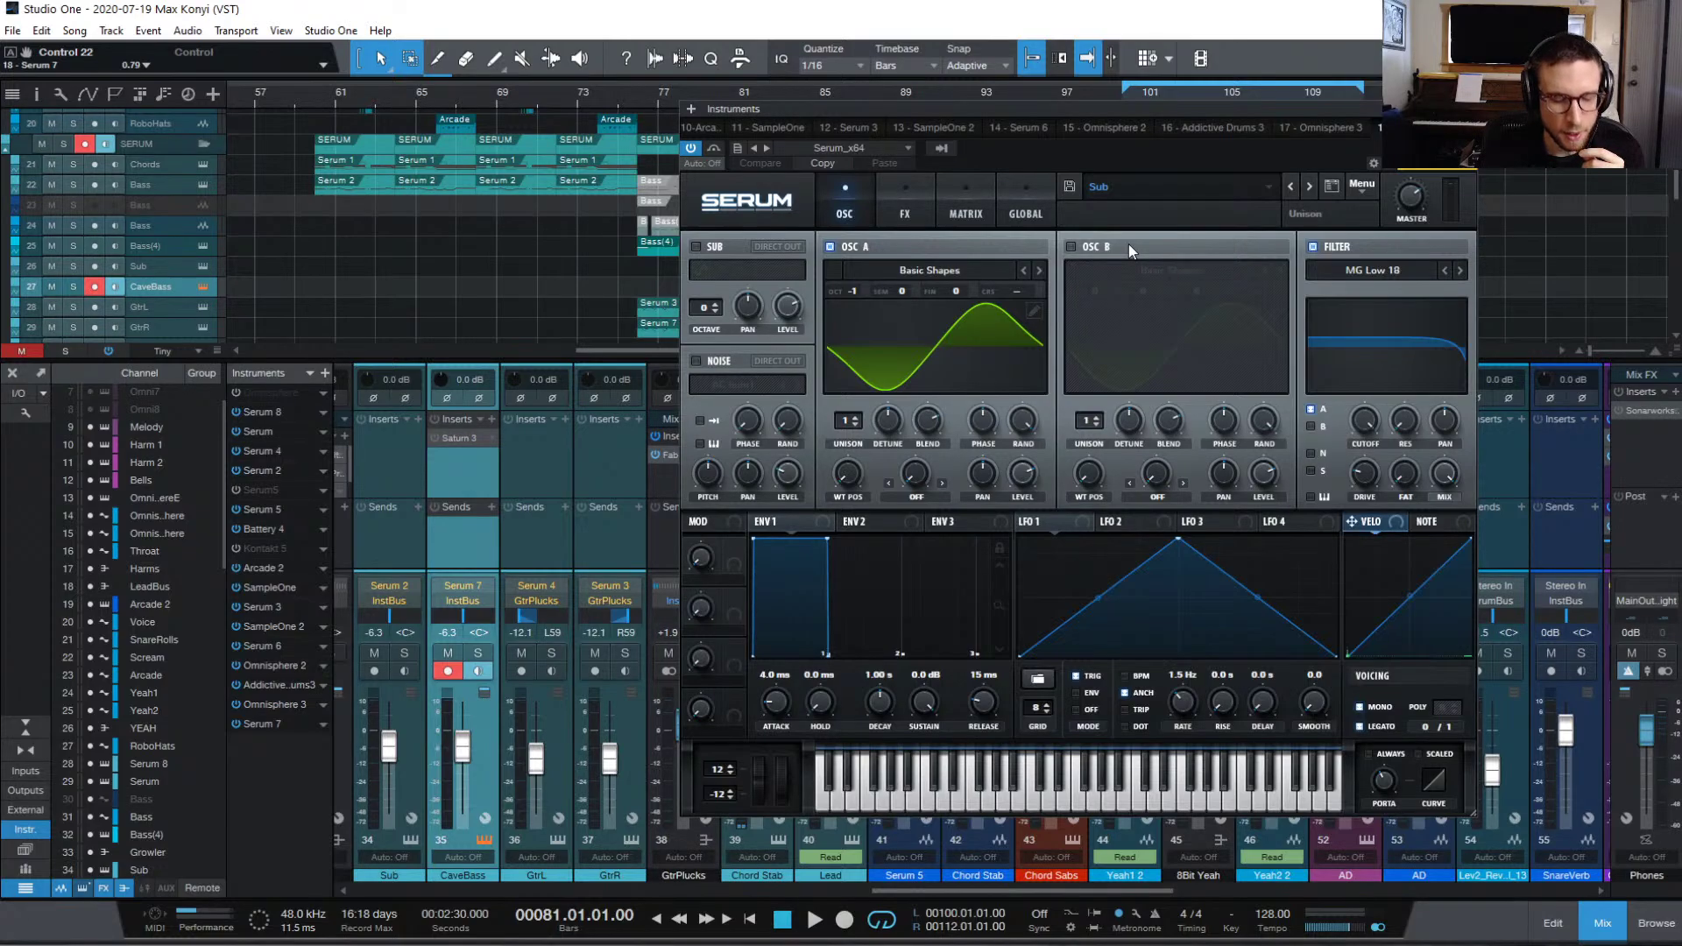
pyautogui.click(1069, 246)
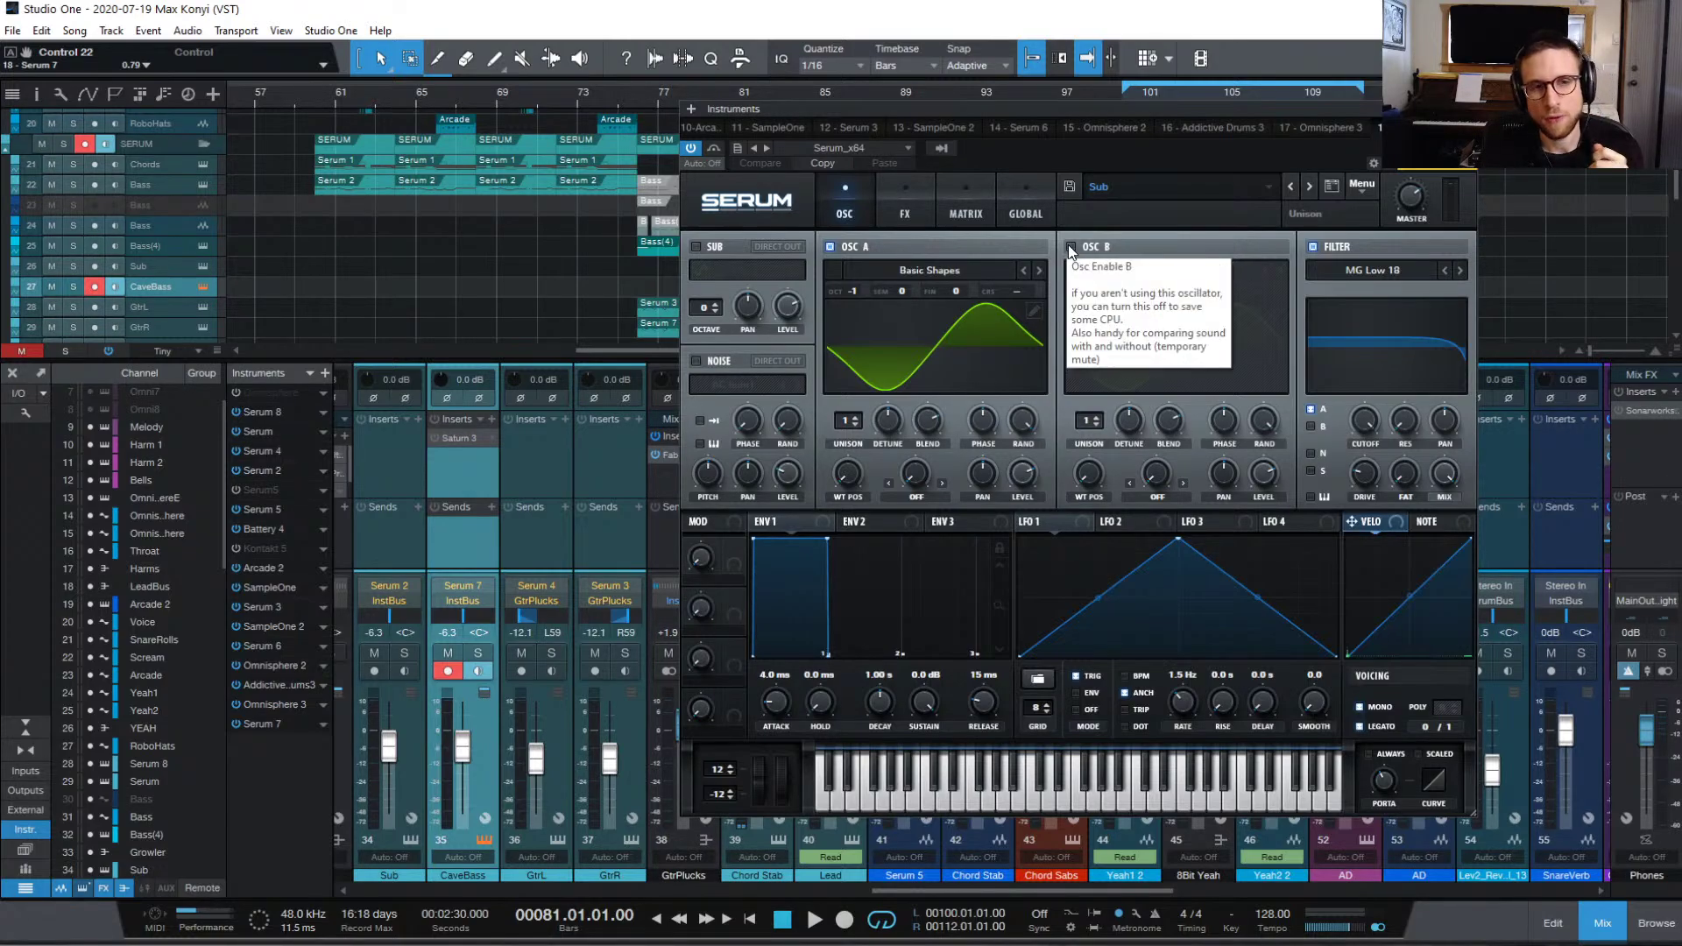
pyautogui.click(1158, 496)
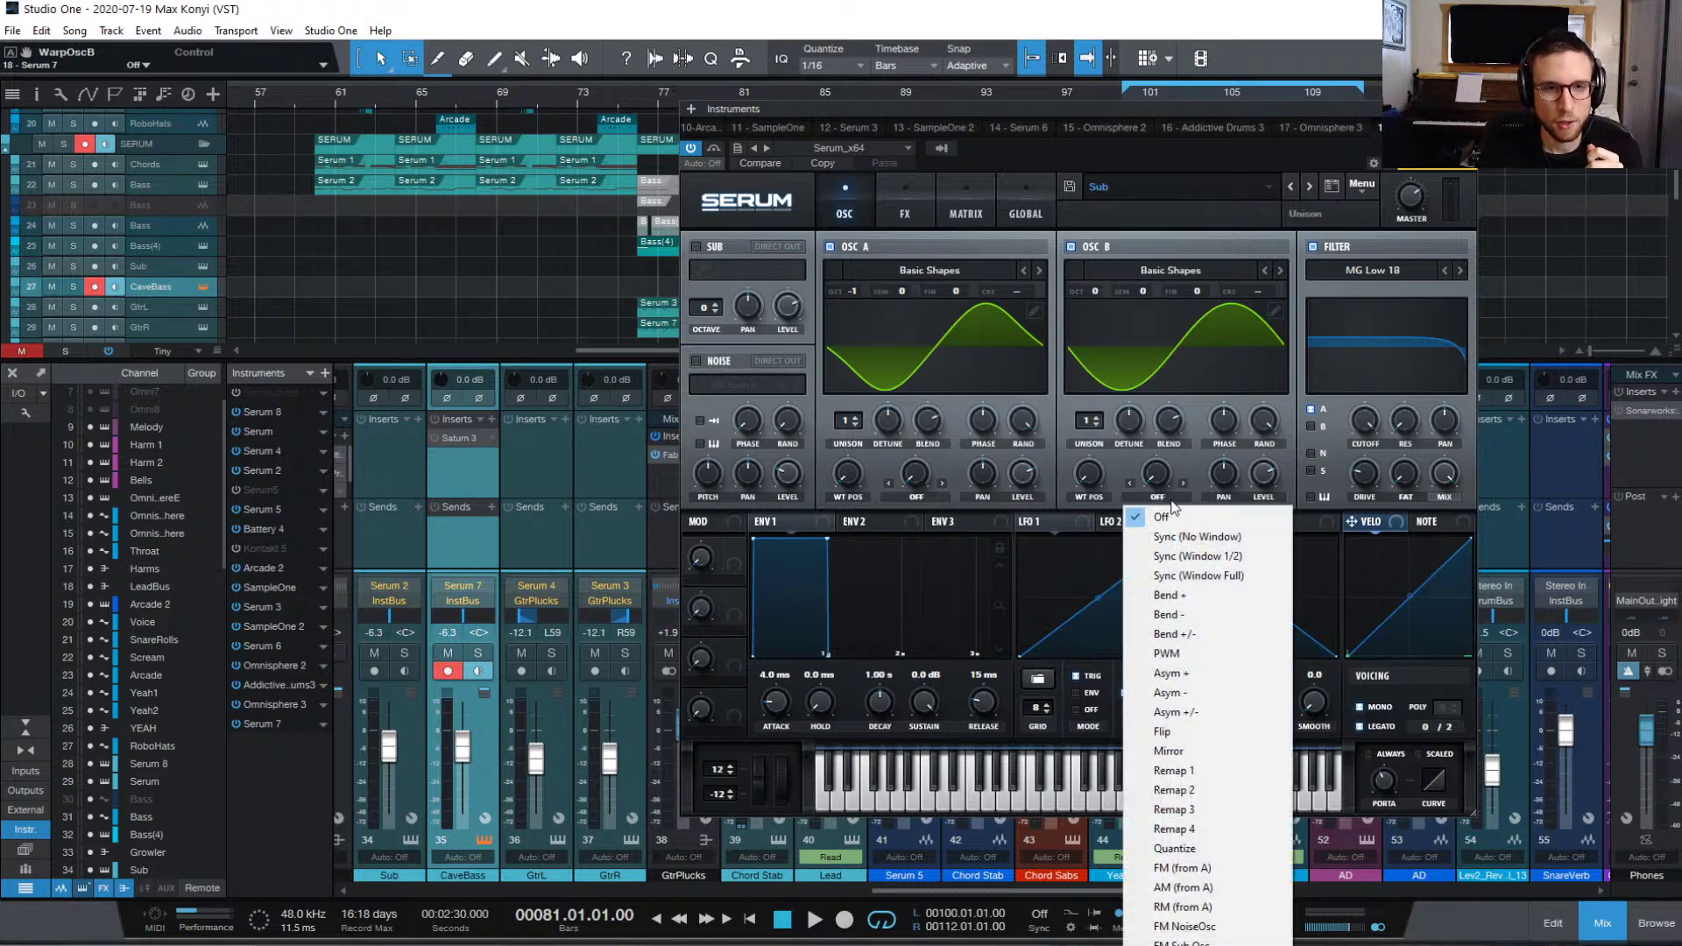
pyautogui.click(1237, 868)
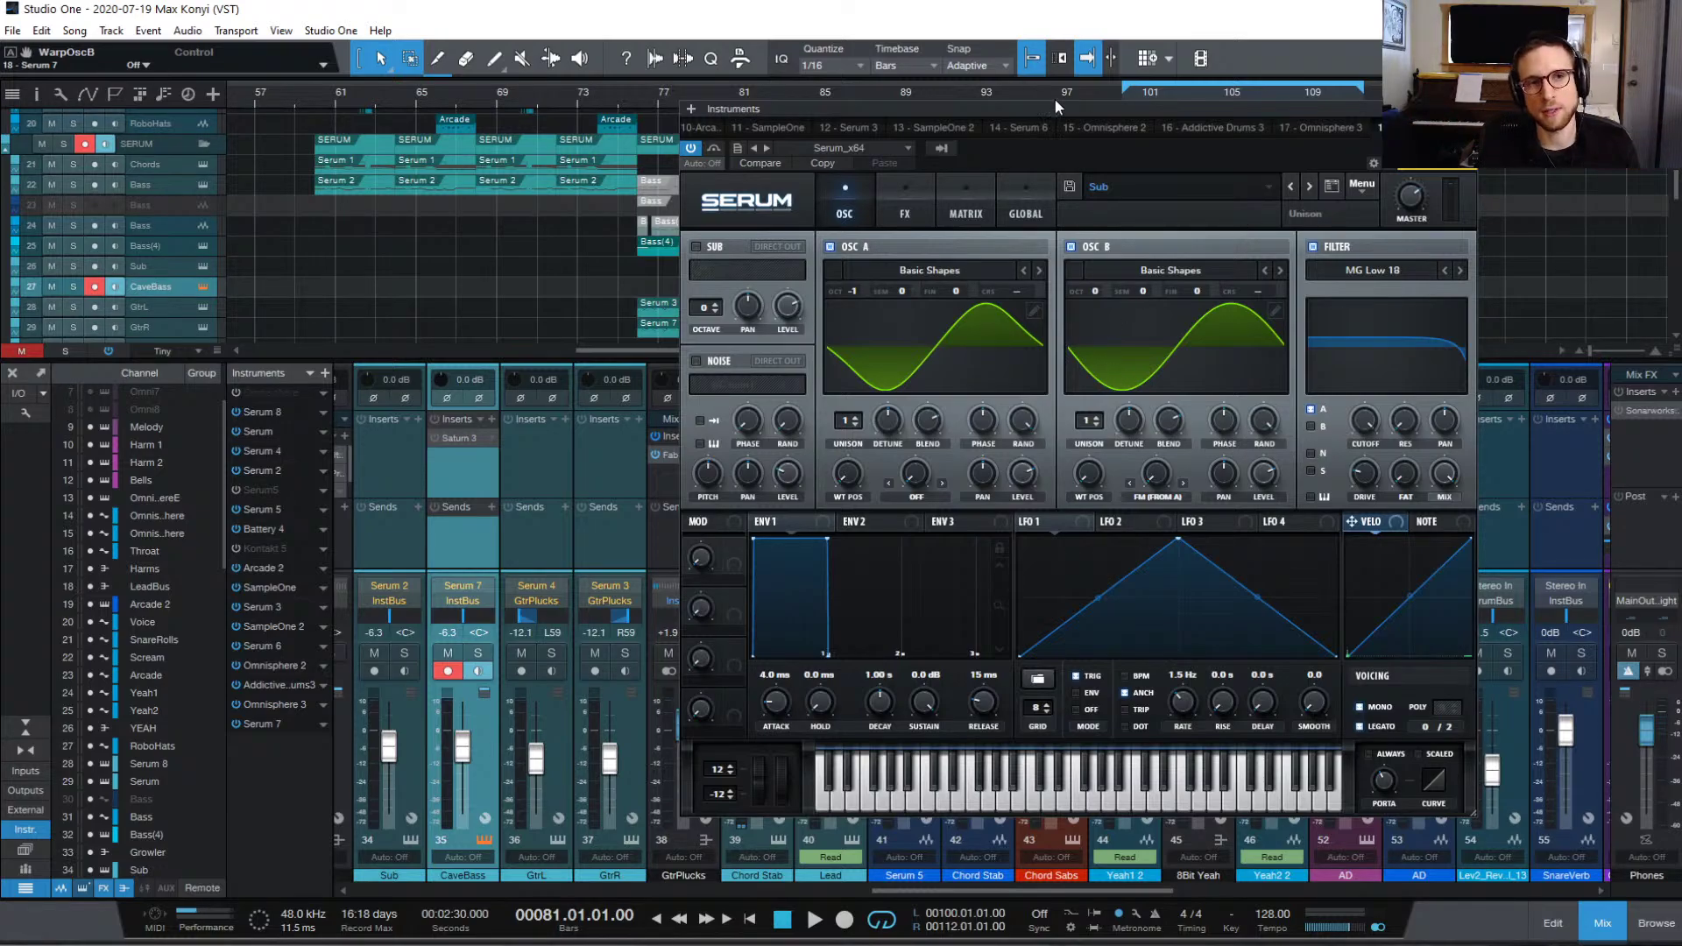
# Step: Set oscillator A's level and oscillator B's random phase to 0%, and oscillator A's octave to -4
pyautogui.moveTo(1055, 102); pyautogui.dragTo(887, 123)
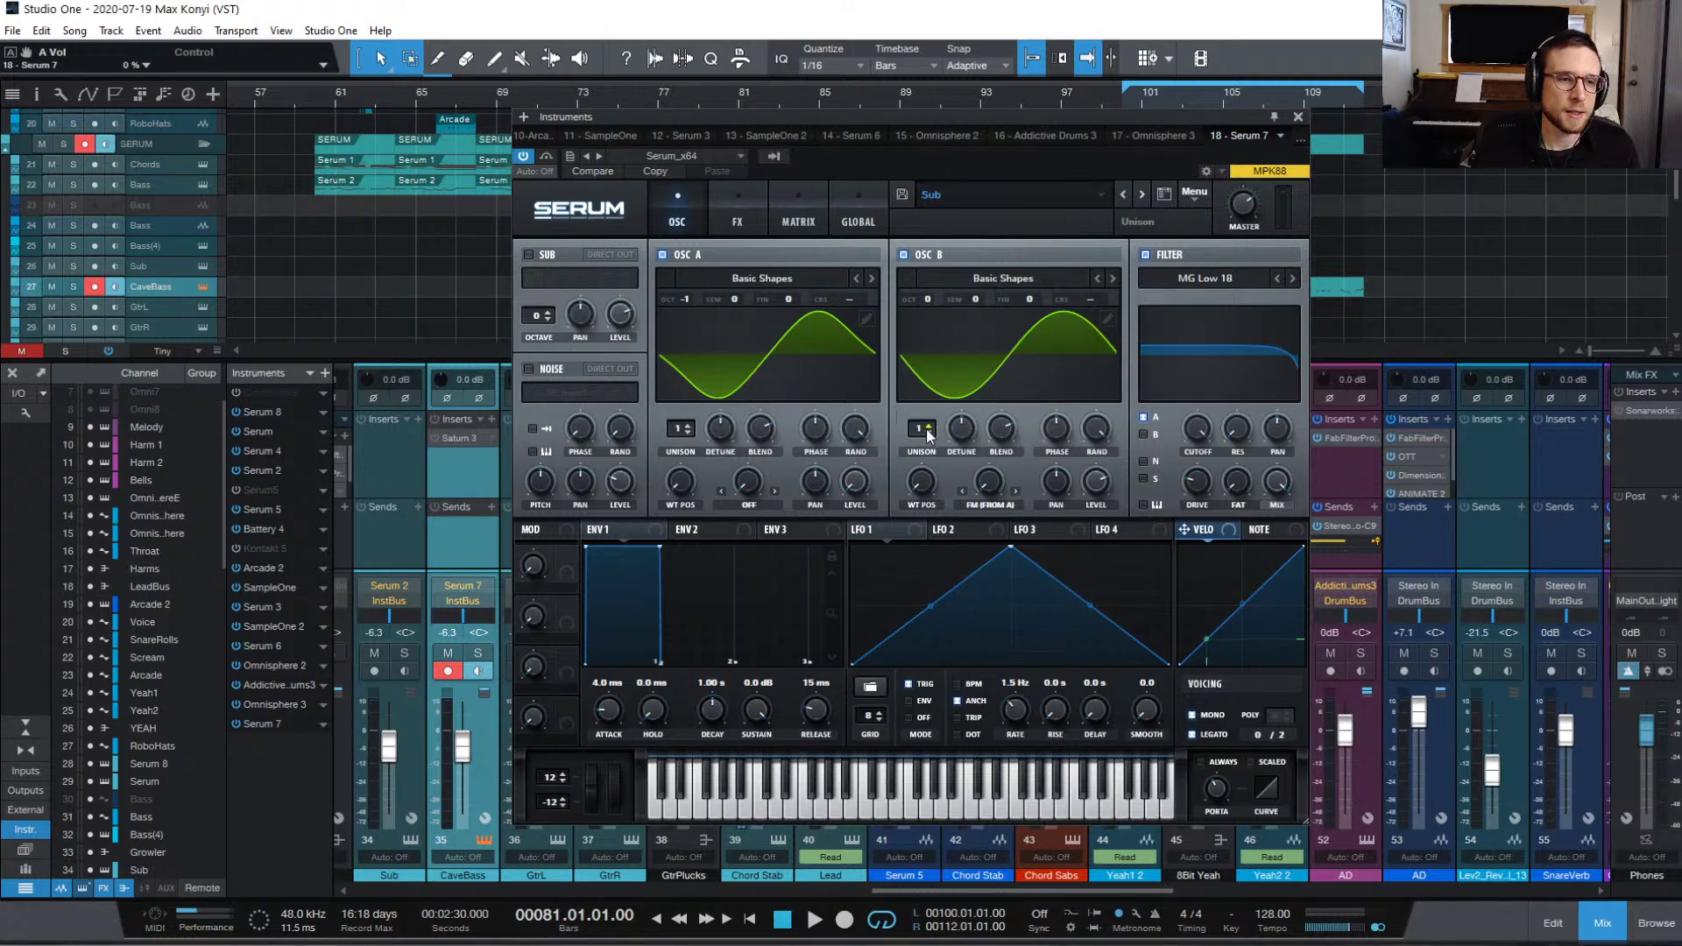
pyautogui.moveTo(1100, 429)
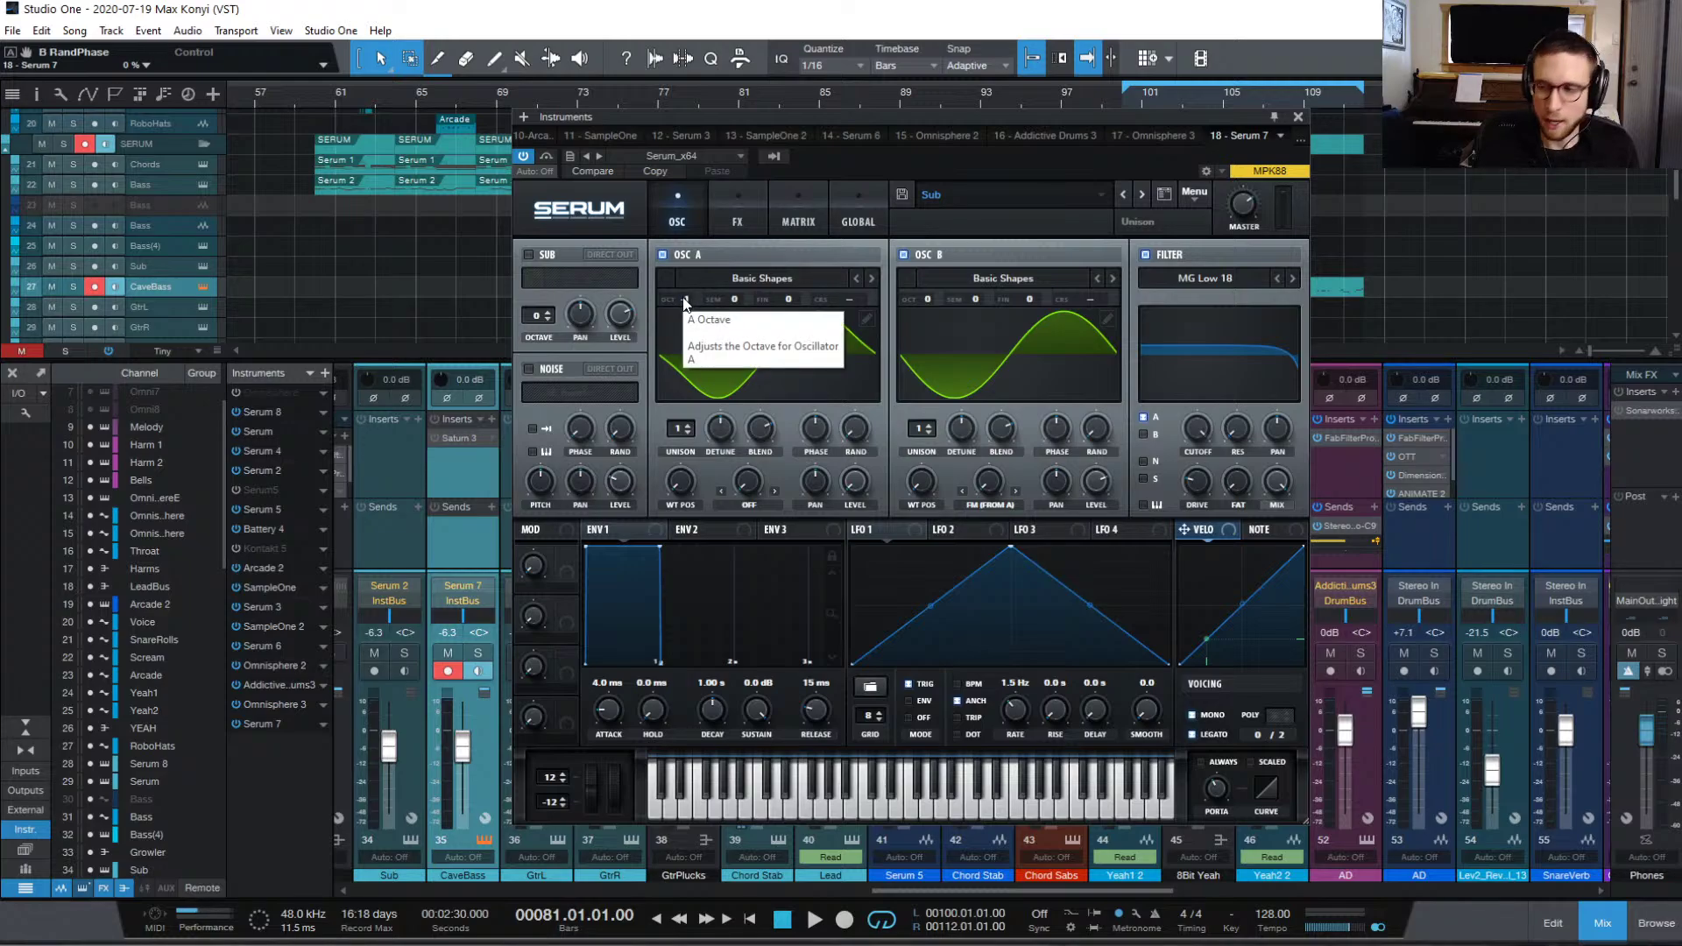
pyautogui.moveTo(686, 302)
pyautogui.mouseDown()
pyautogui.moveTo(674, 359)
pyautogui.moveTo(696, 329)
pyautogui.mouseUp()
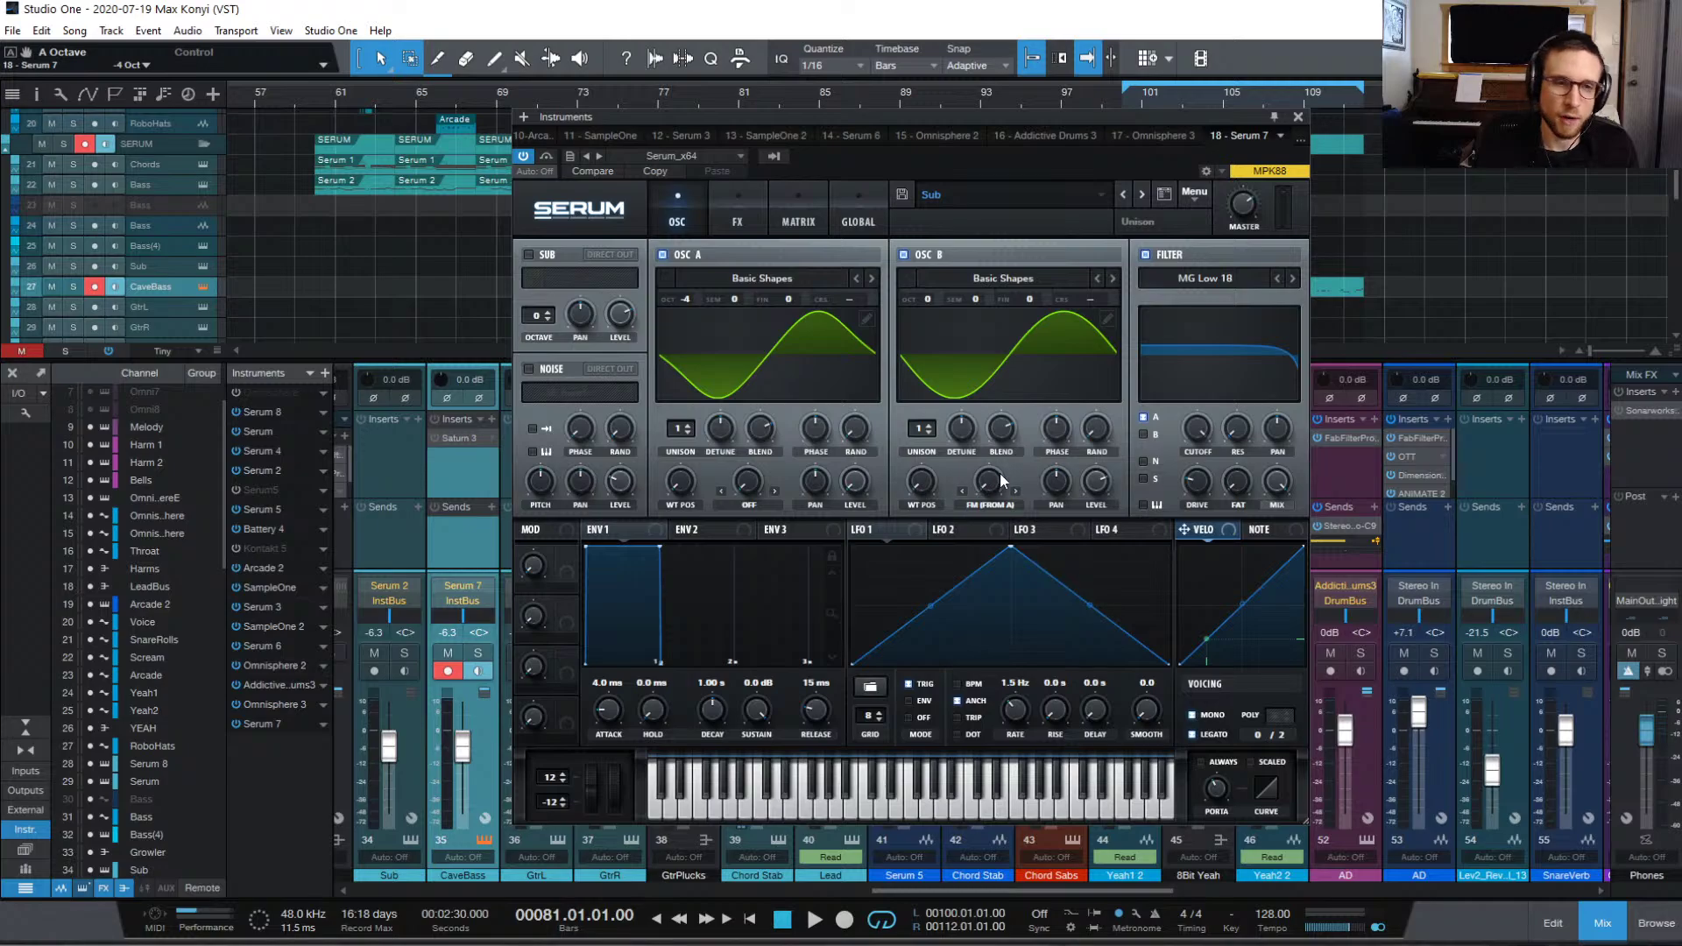
# Step: Adjust oscillator B's FM warp amount to about 60%
pyautogui.moveTo(991, 484); pyautogui.dragTo(1011, 398)
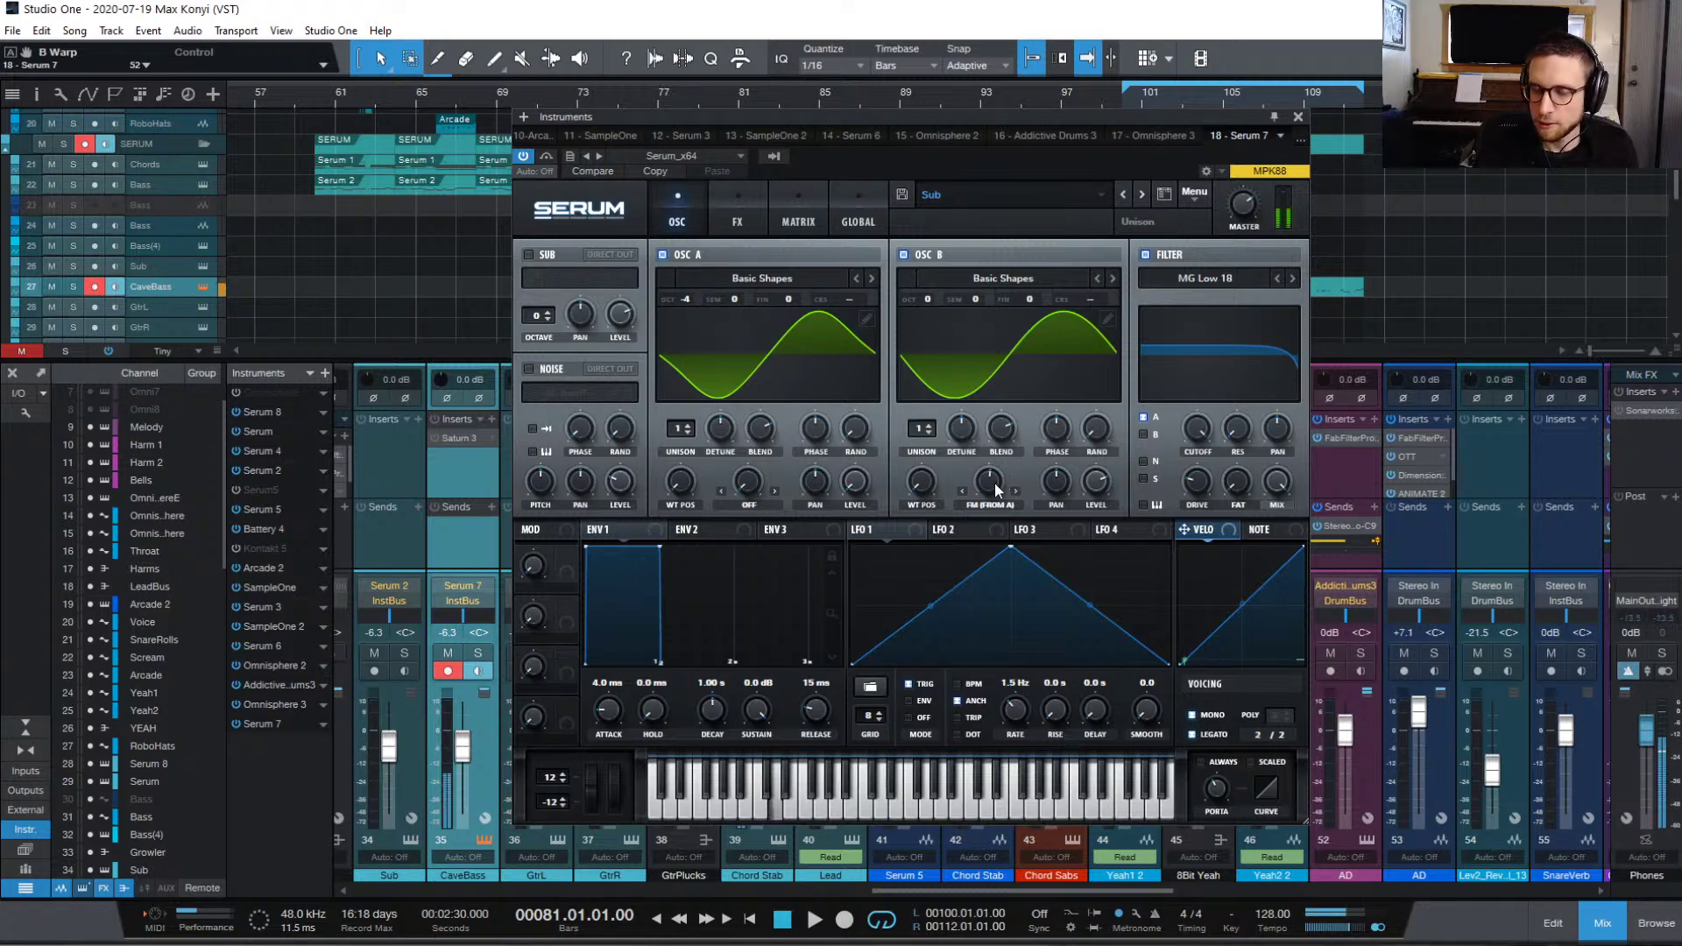
pyautogui.moveTo(991, 485)
pyautogui.mouseDown()
pyautogui.moveTo(997, 391)
pyautogui.moveTo(989, 486)
pyautogui.mouseUp()
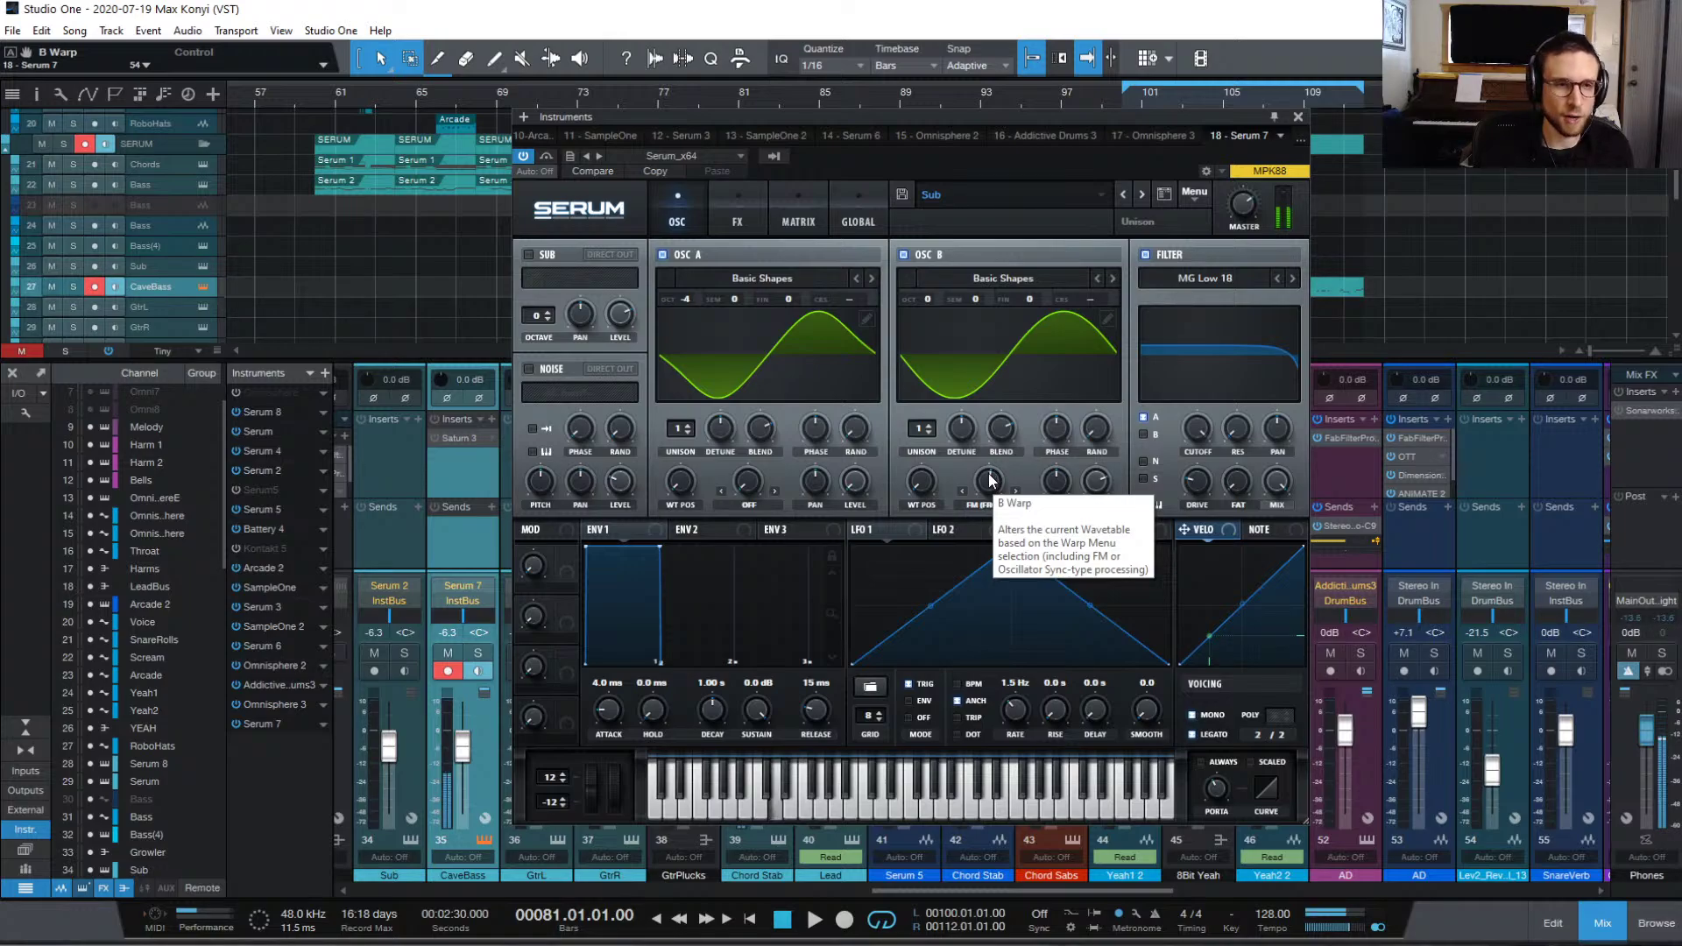
pyautogui.moveTo(991, 479)
pyautogui.mouseDown()
pyautogui.moveTo(988, 511)
pyautogui.moveTo(994, 453)
pyautogui.mouseUp()
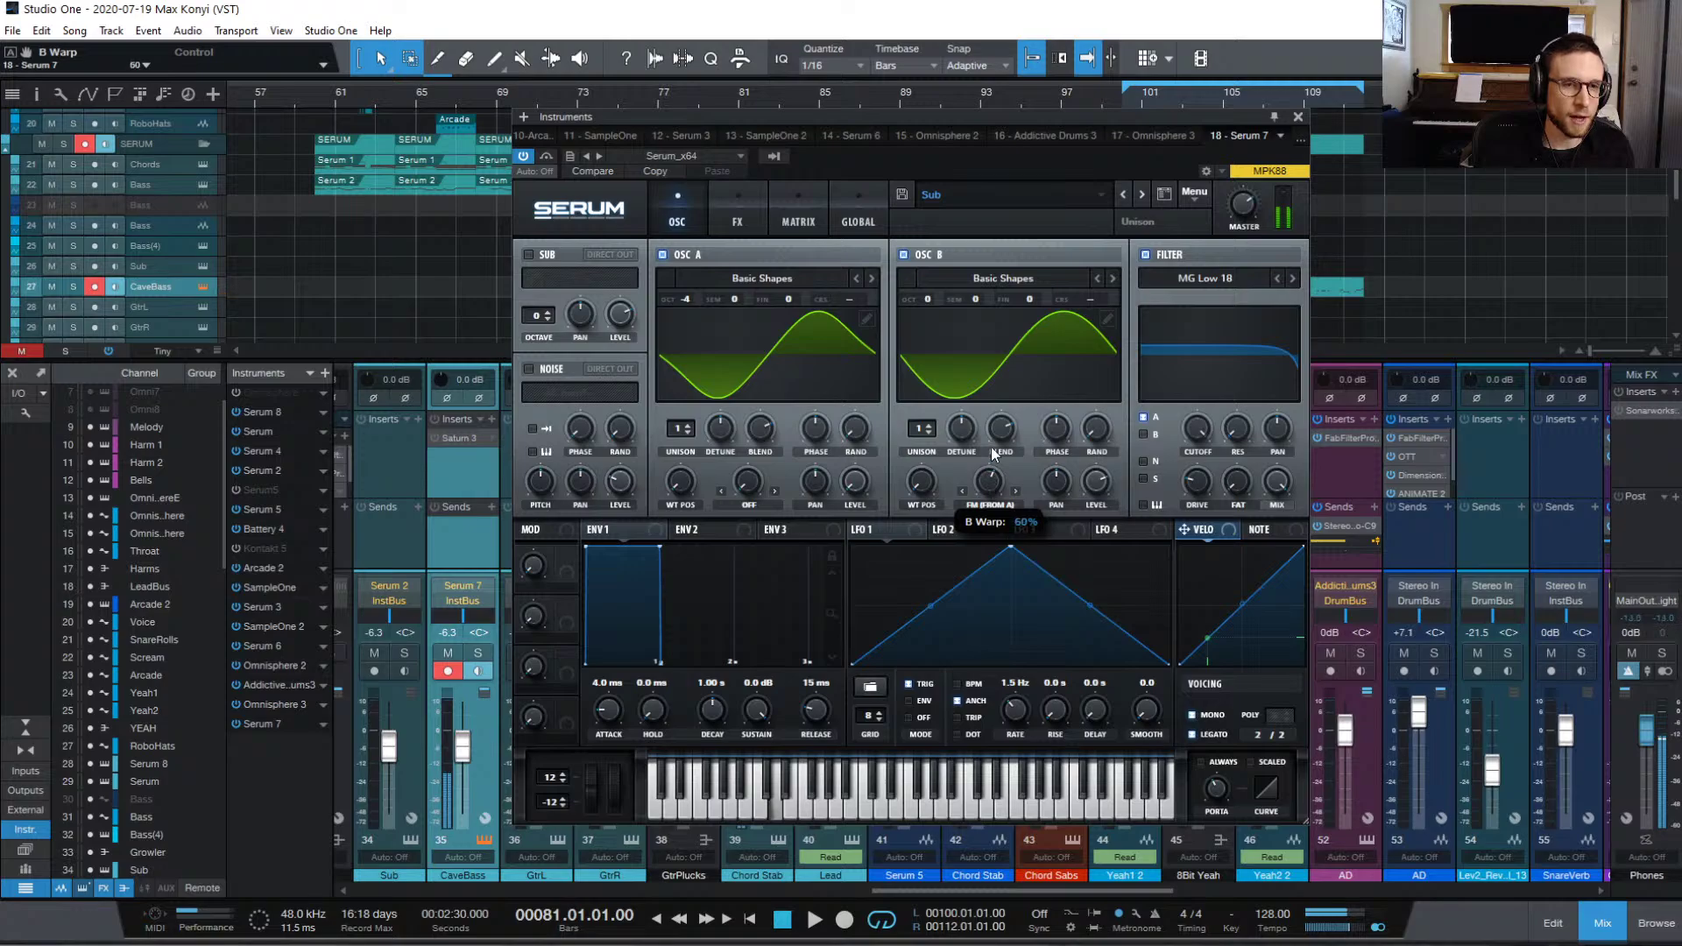
# Step: Raise oscillator A's octave to -2
pyautogui.moveTo(686, 297); pyautogui.dragTo(688, 281)
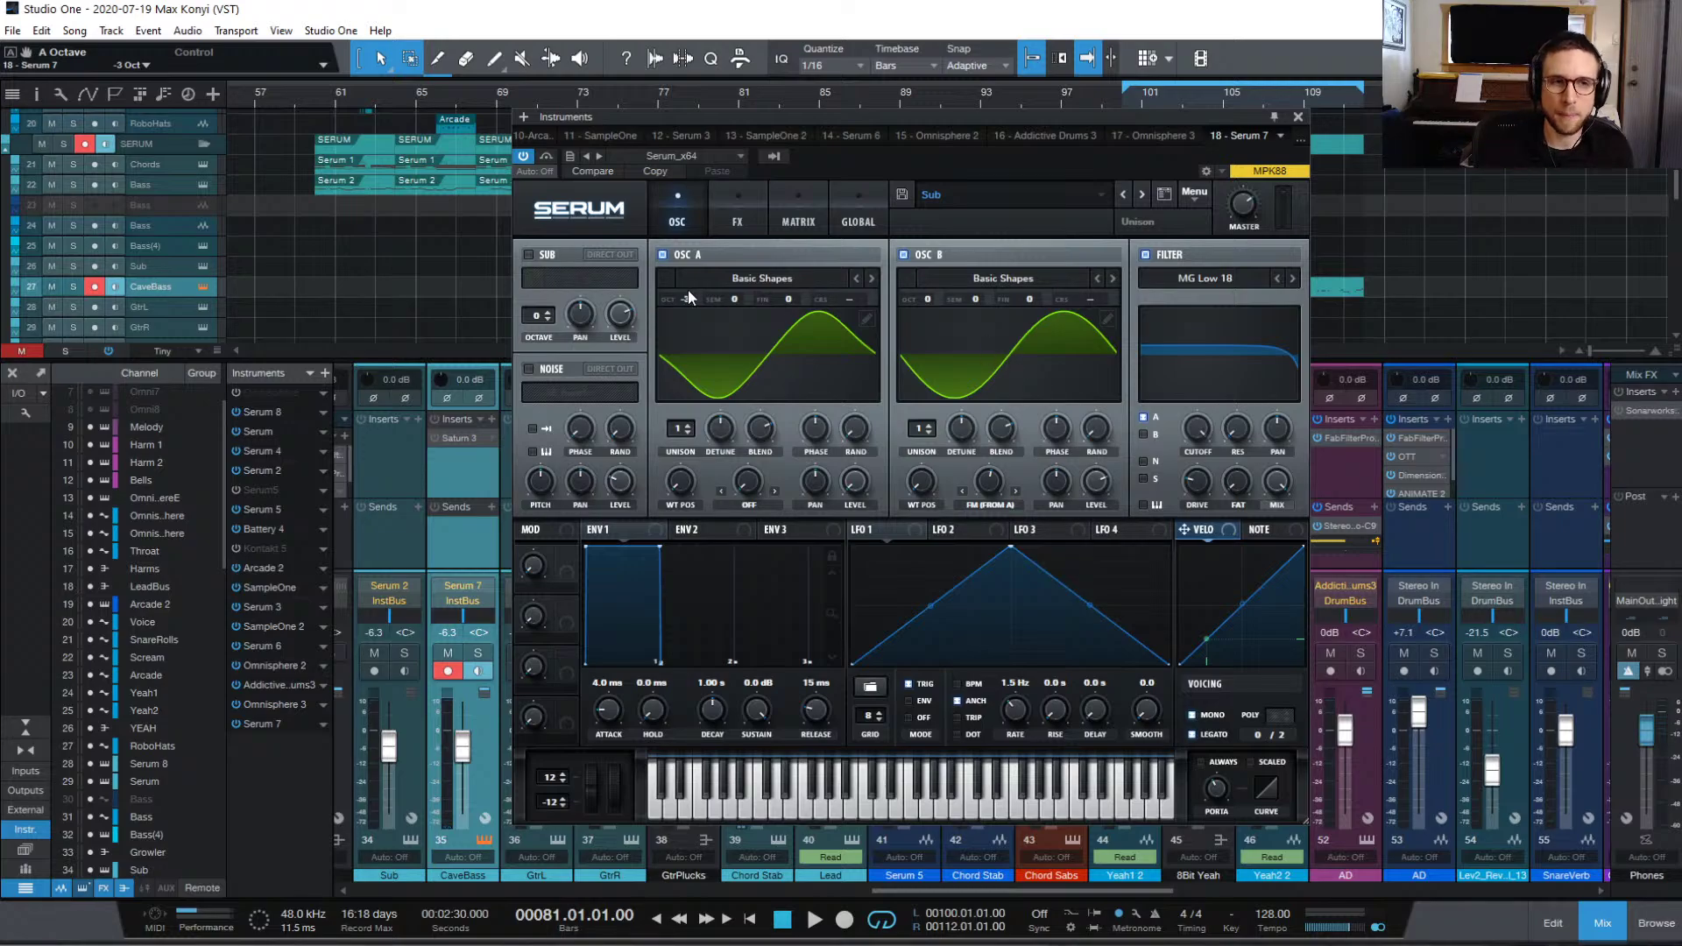
pyautogui.moveTo(686, 294)
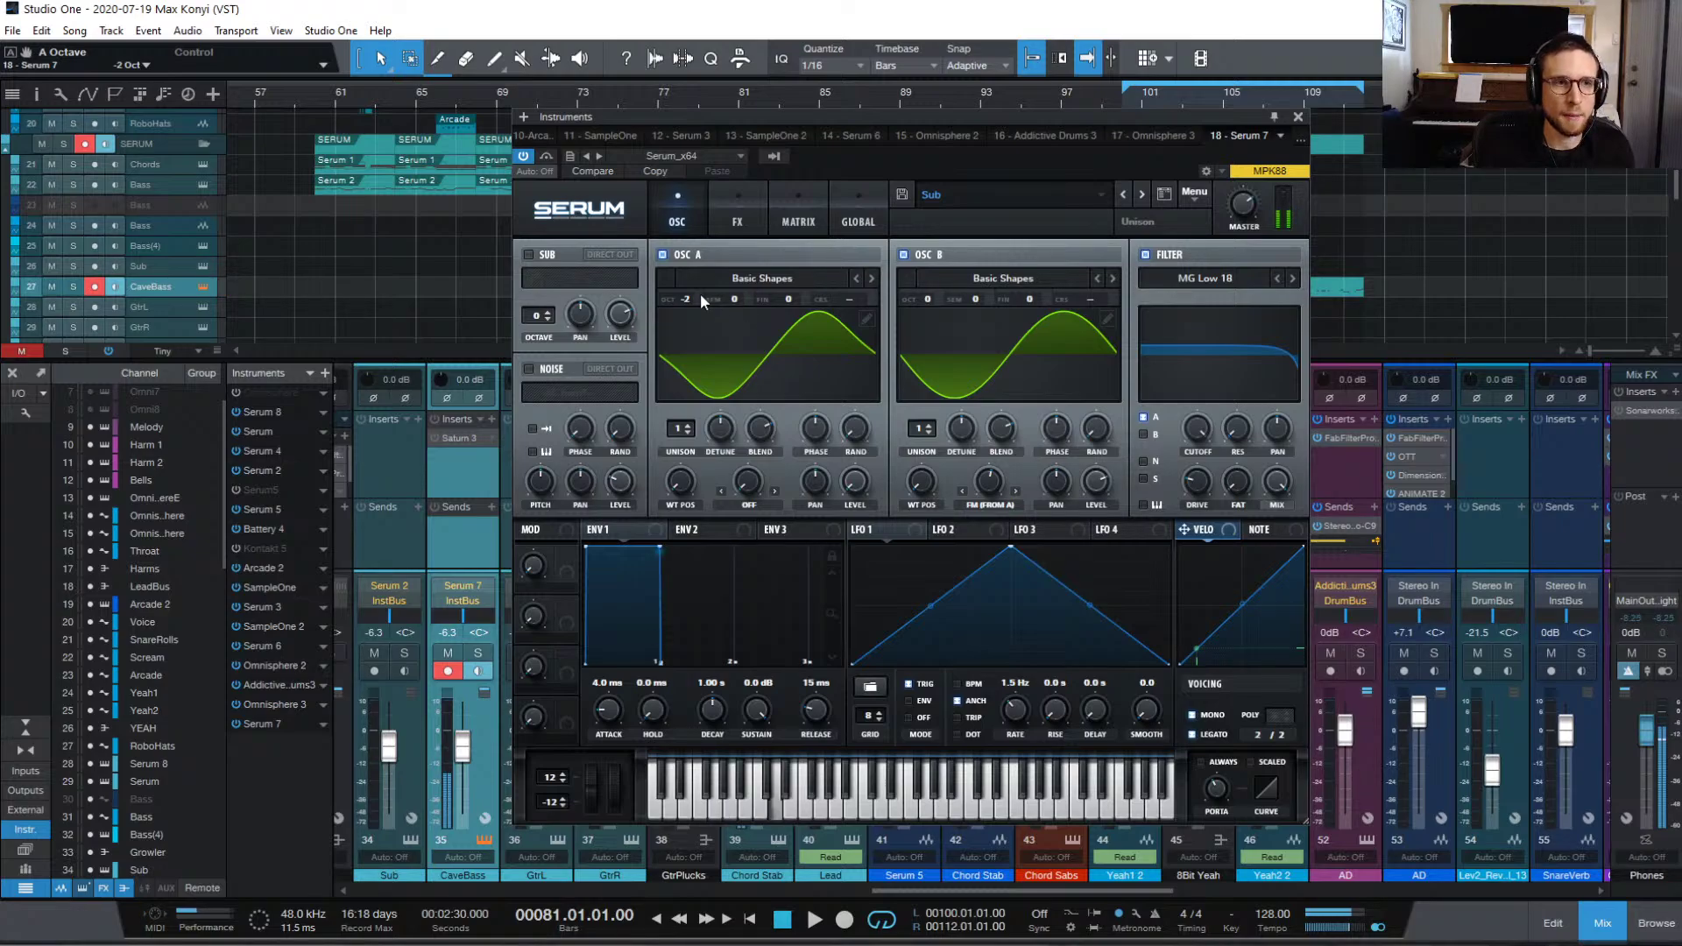
# Step: Raise oscillator A's octave to -1 and adjust oscillator B's FM warp amount to about 42%
pyautogui.moveTo(686, 294); pyautogui.dragTo(687, 270)
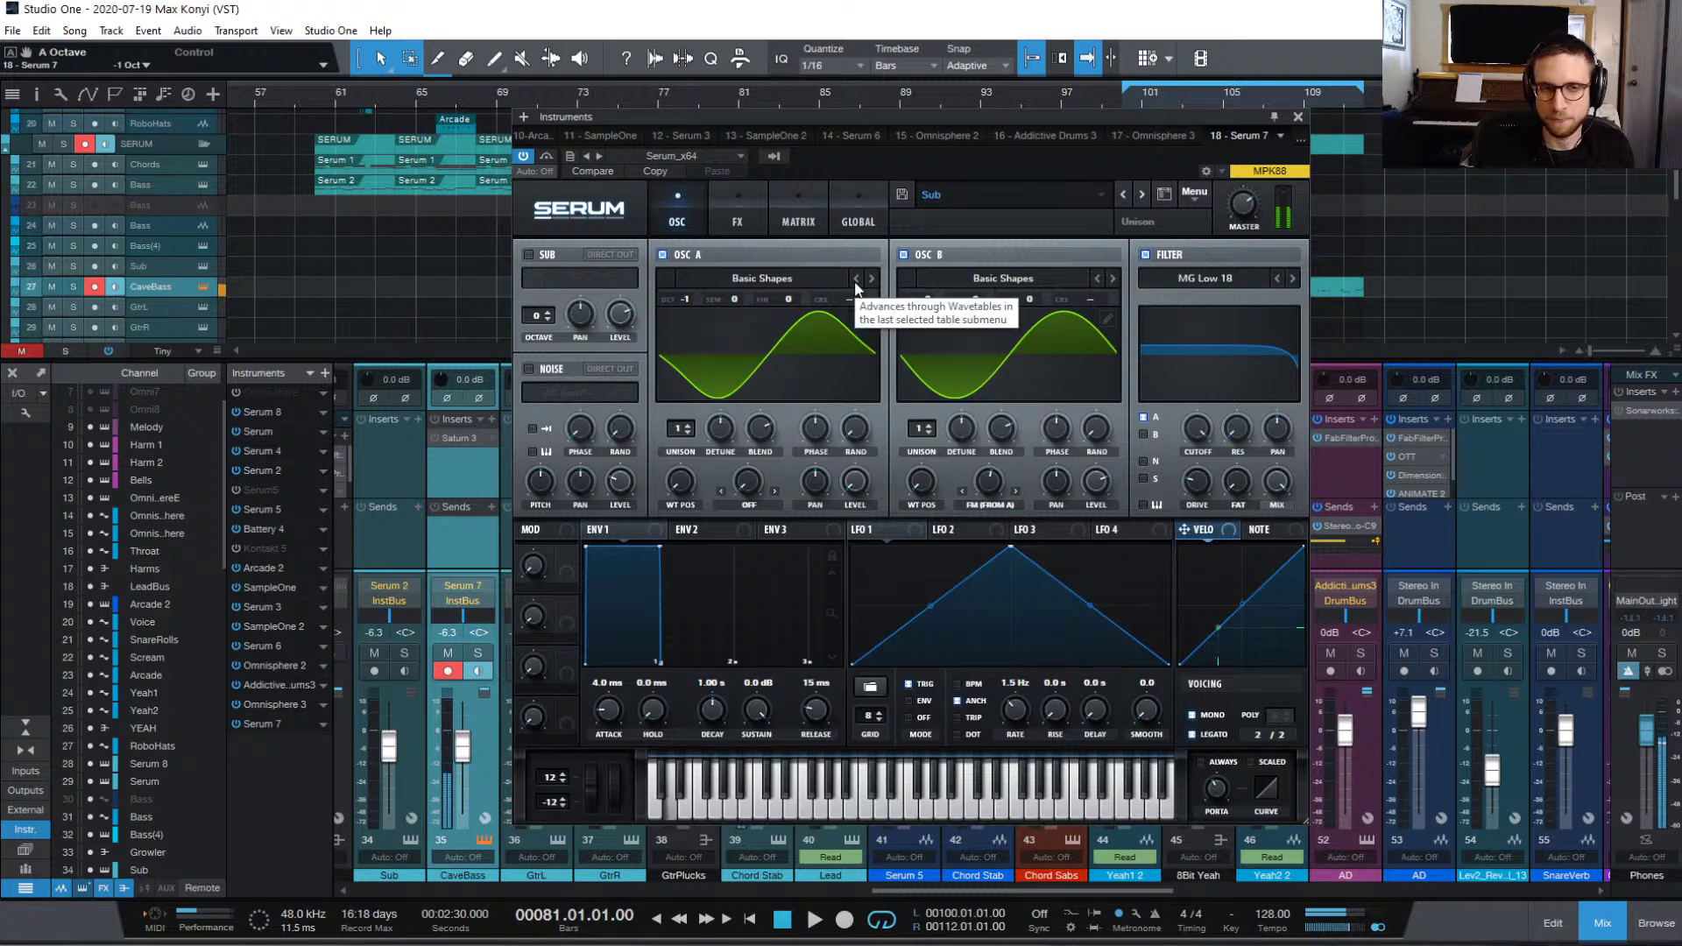
pyautogui.click(990, 482)
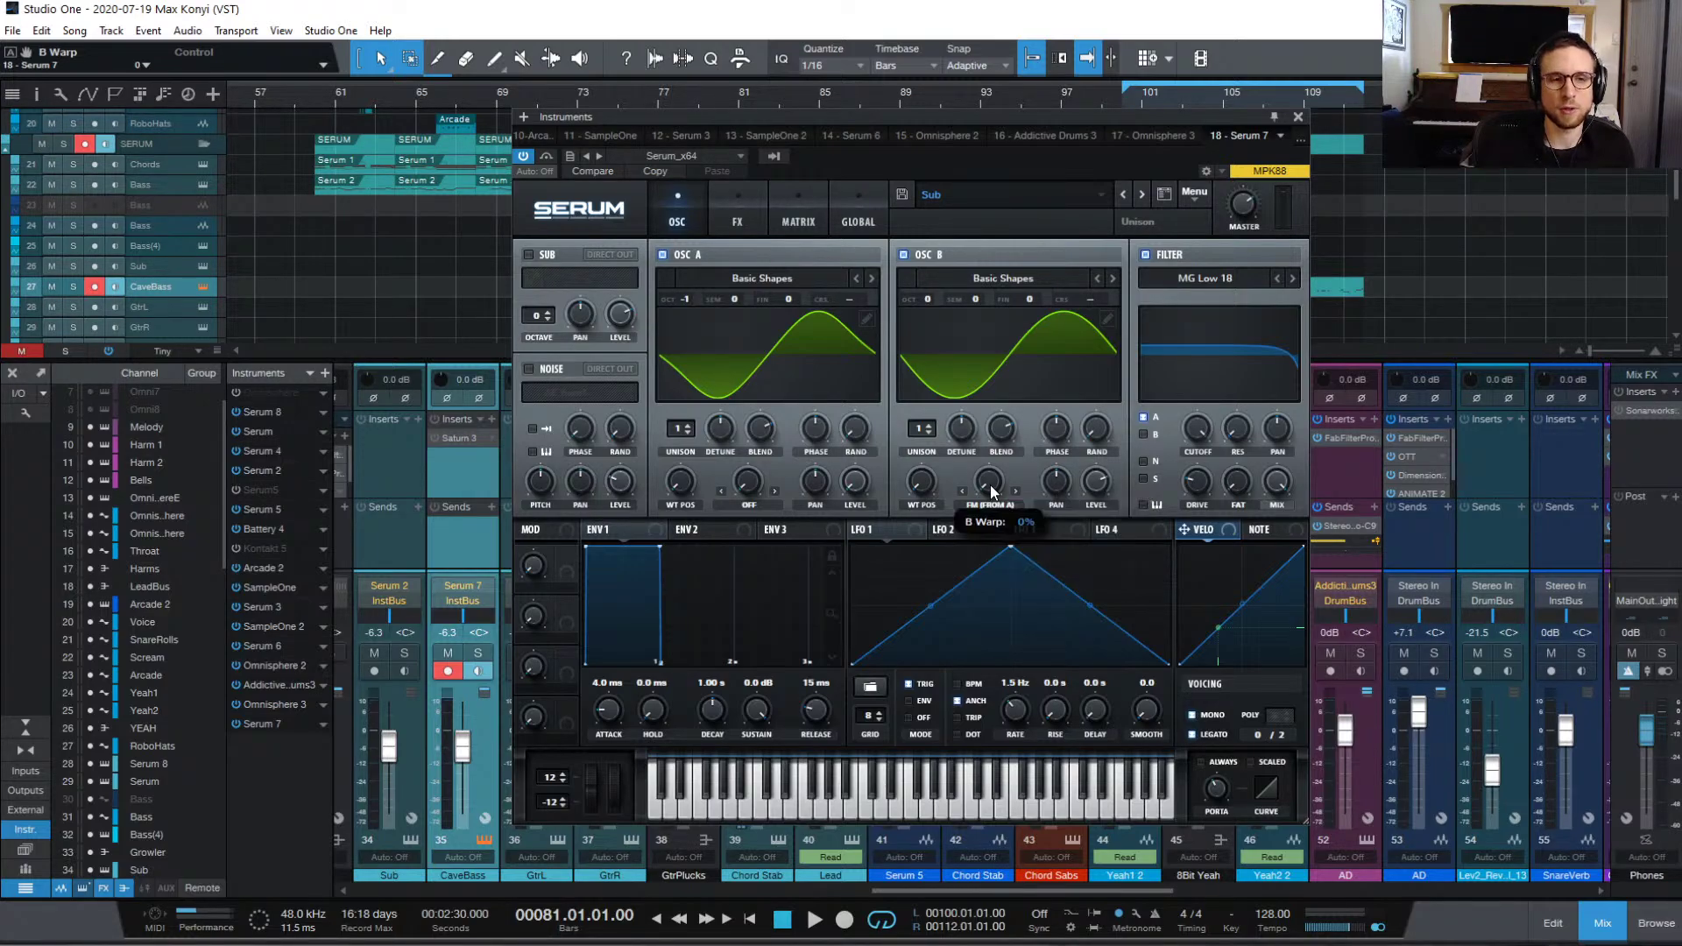
pyautogui.moveTo(990, 486); pyautogui.dragTo(1023, 374)
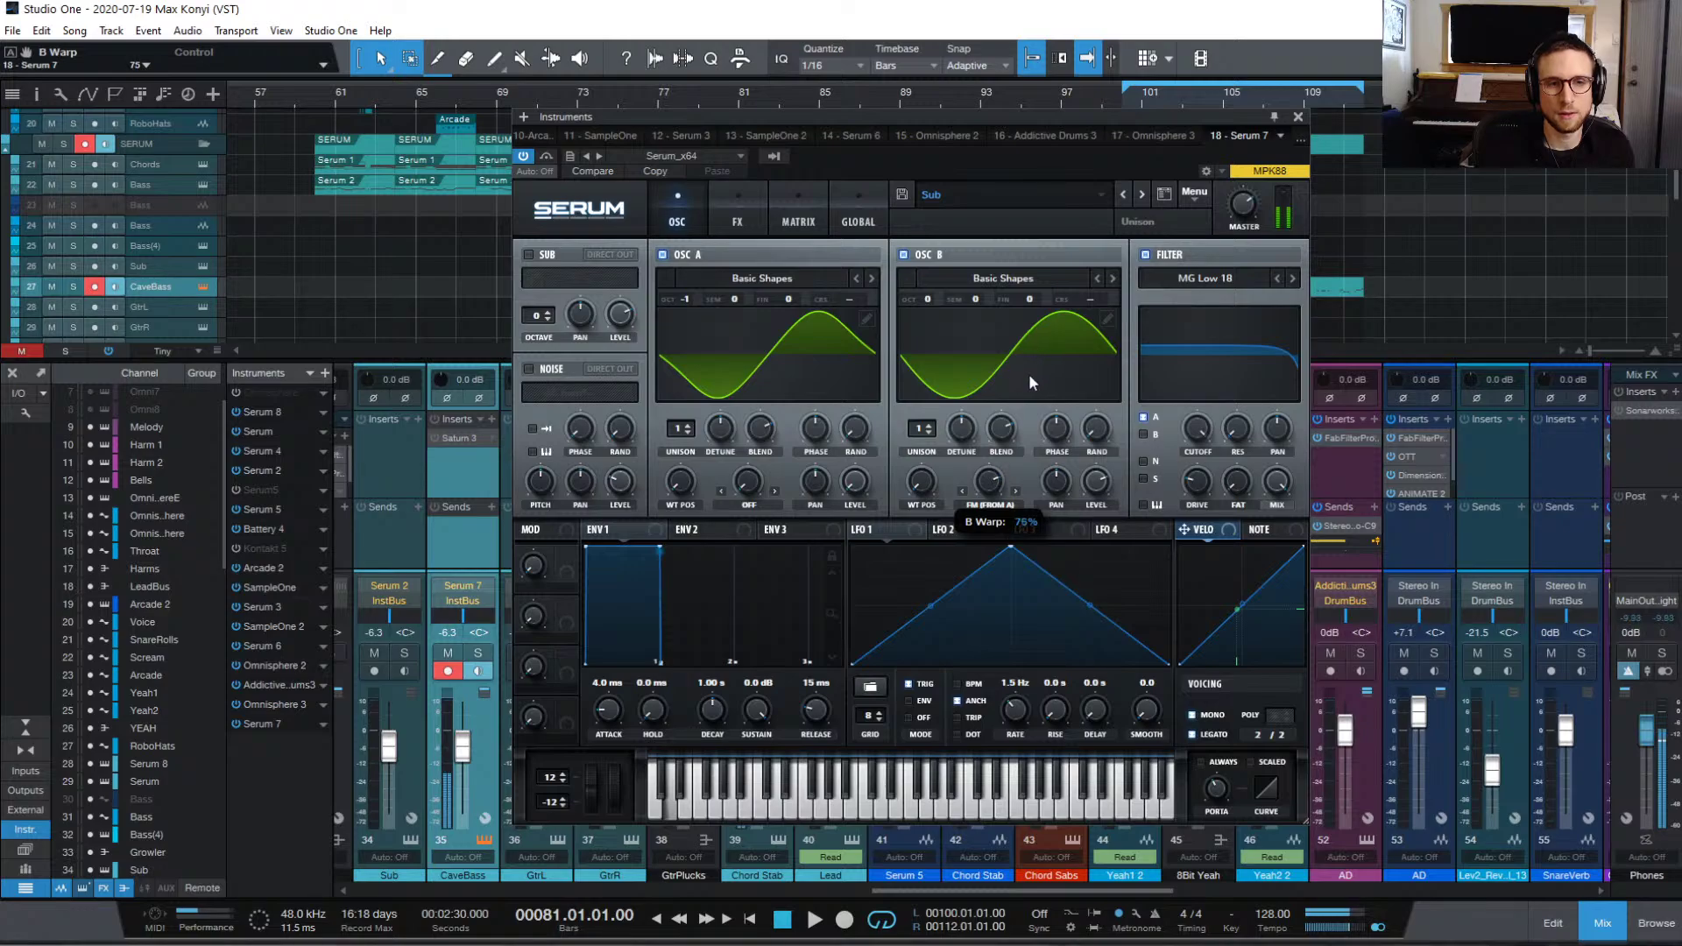
pyautogui.moveTo(1022, 403)
pyautogui.mouseDown()
pyautogui.moveTo(1028, 428)
pyautogui.moveTo(1042, 405)
pyautogui.mouseUp()
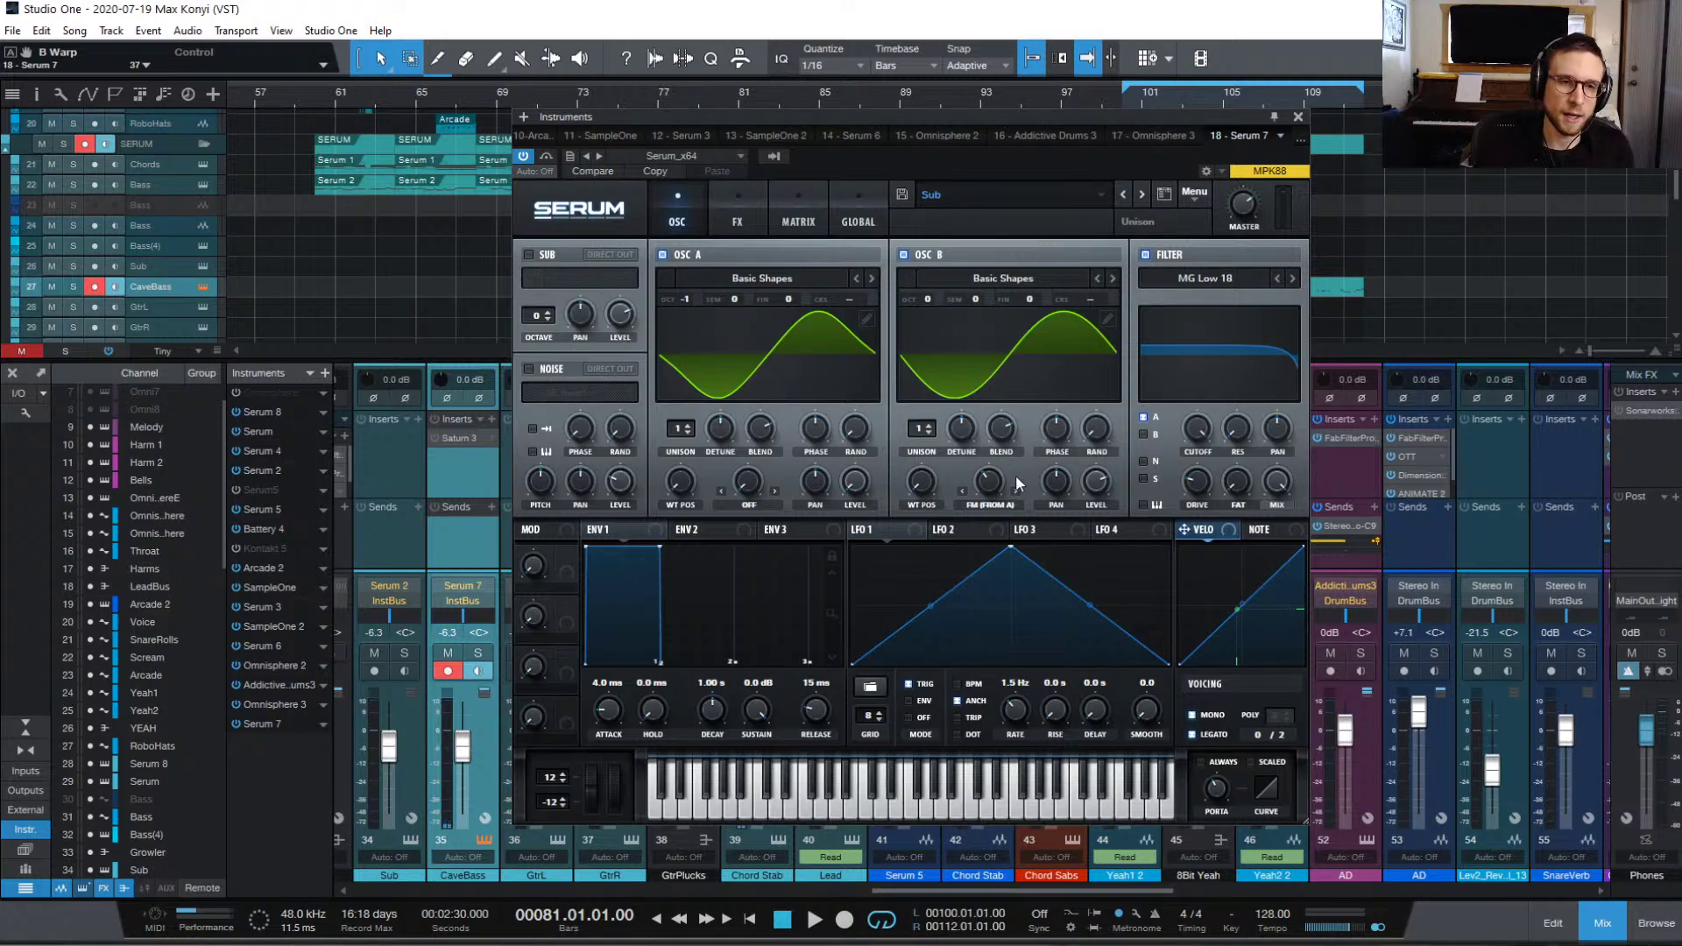
pyautogui.moveTo(996, 487); pyautogui.dragTo(995, 474)
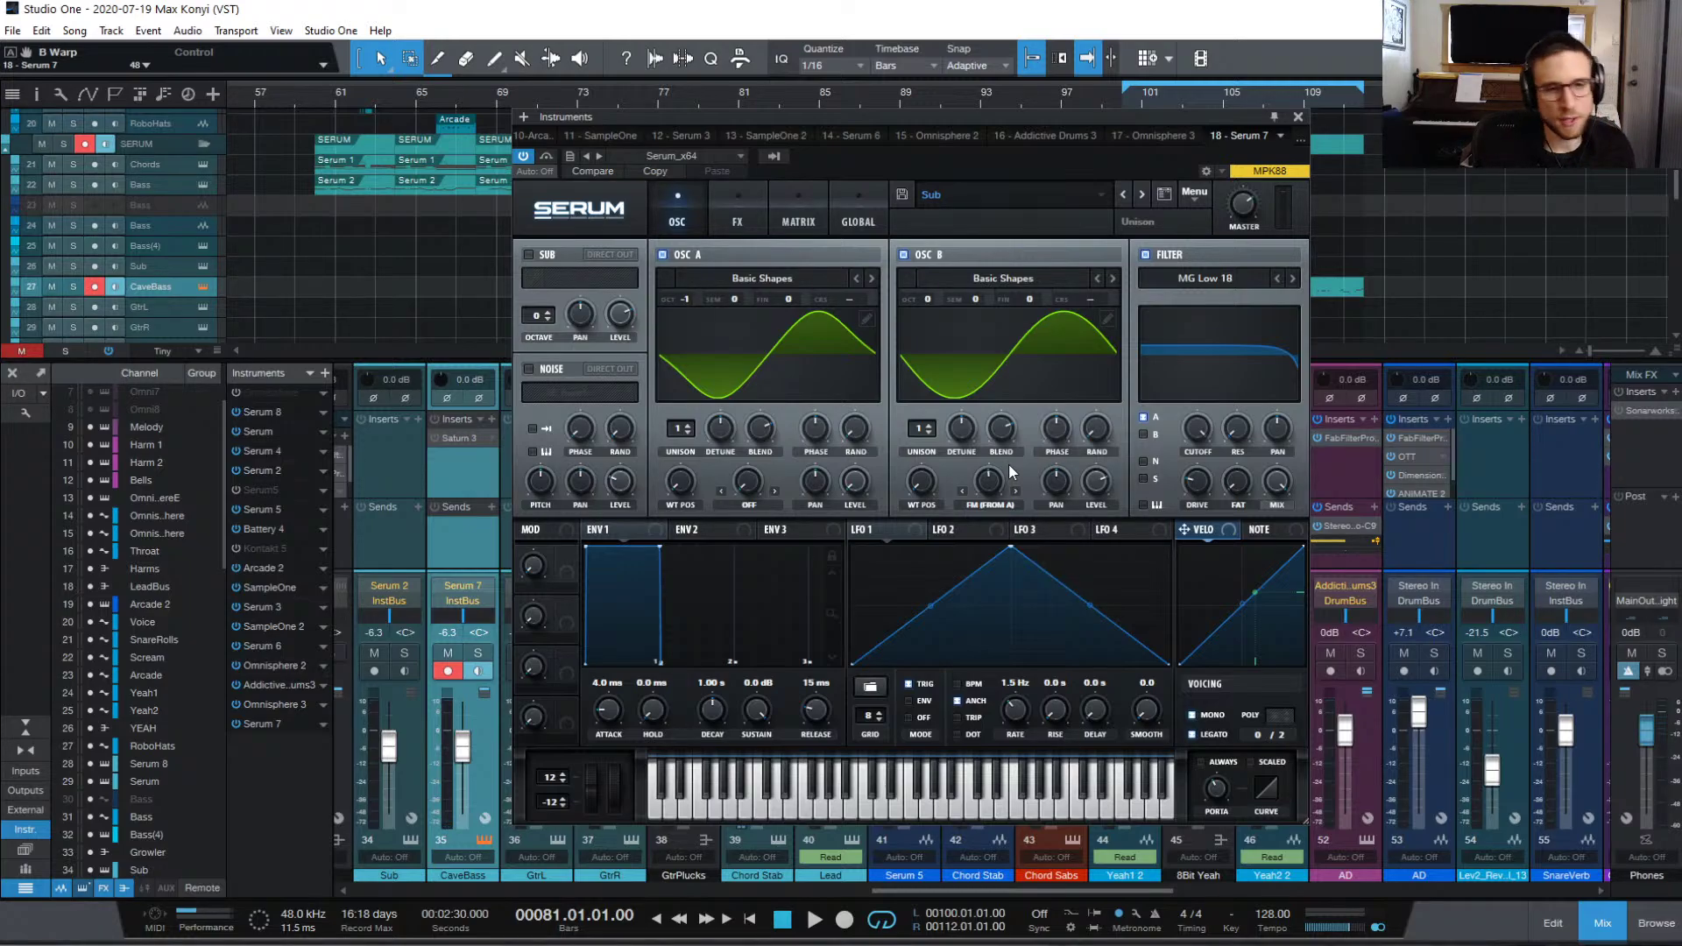
pyautogui.moveTo(997, 469)
pyautogui.mouseDown()
pyautogui.moveTo(994, 443)
pyautogui.moveTo(996, 484)
pyautogui.mouseUp()
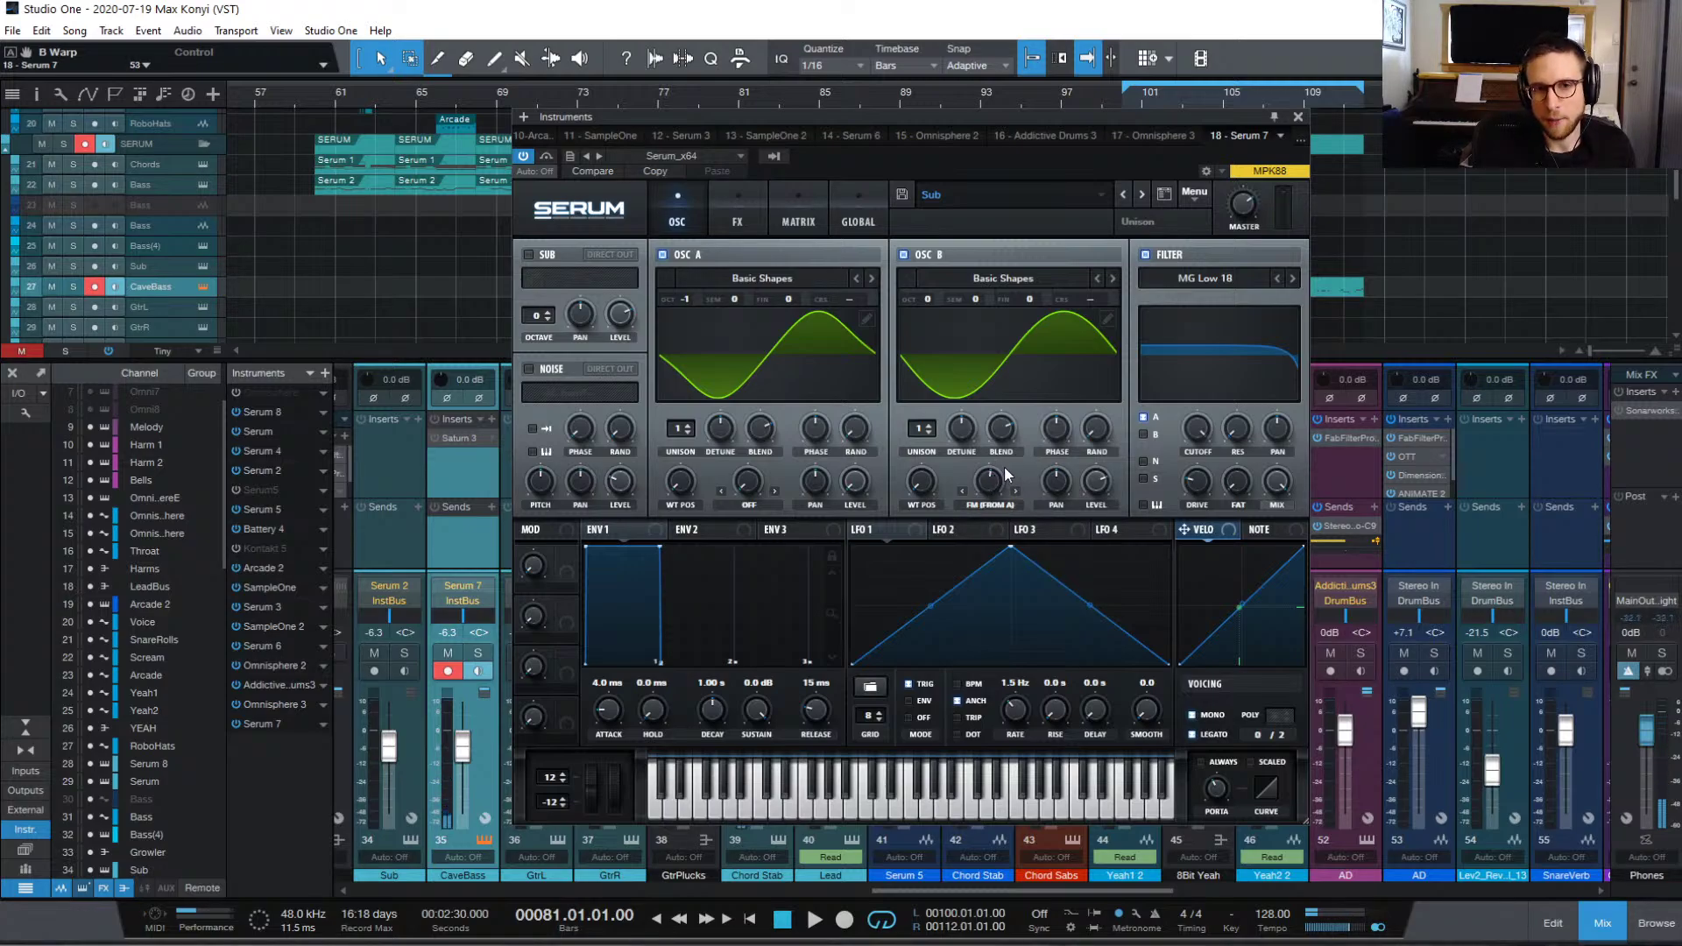
pyautogui.moveTo(993, 485); pyautogui.dragTo(990, 490)
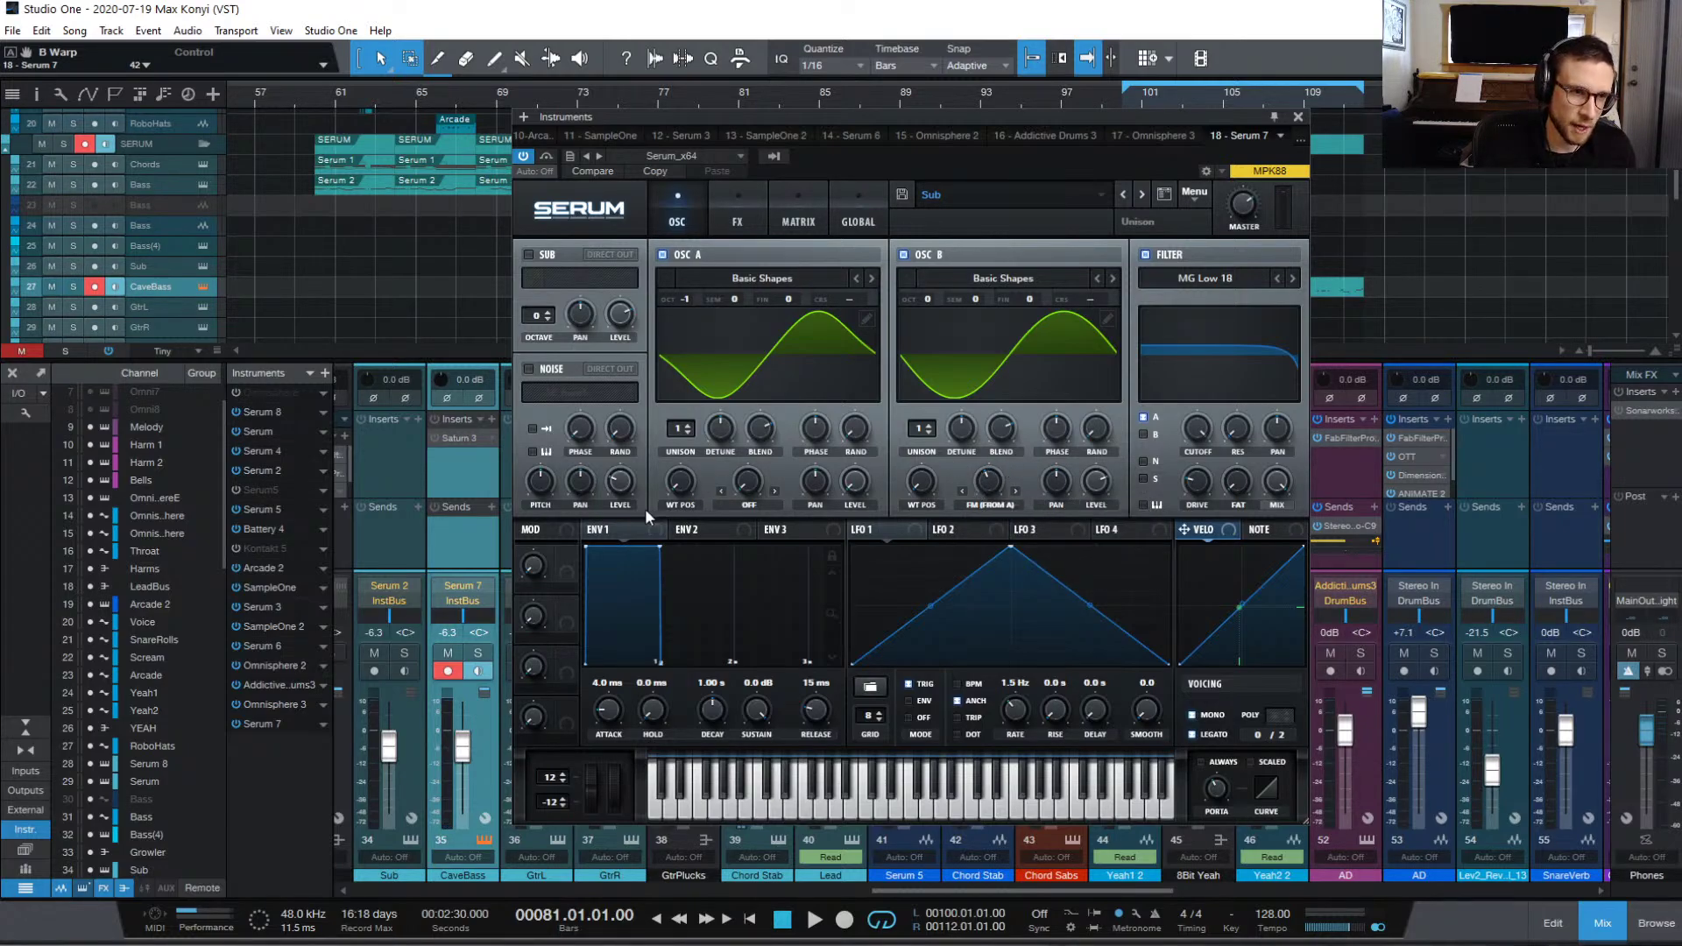
# Step: Assign the mod wheel to oscillator B's warp, with the base warp at about 35% and the modulation amount at about 38
pyautogui.moveTo(992, 458); pyautogui.dragTo(992, 488)
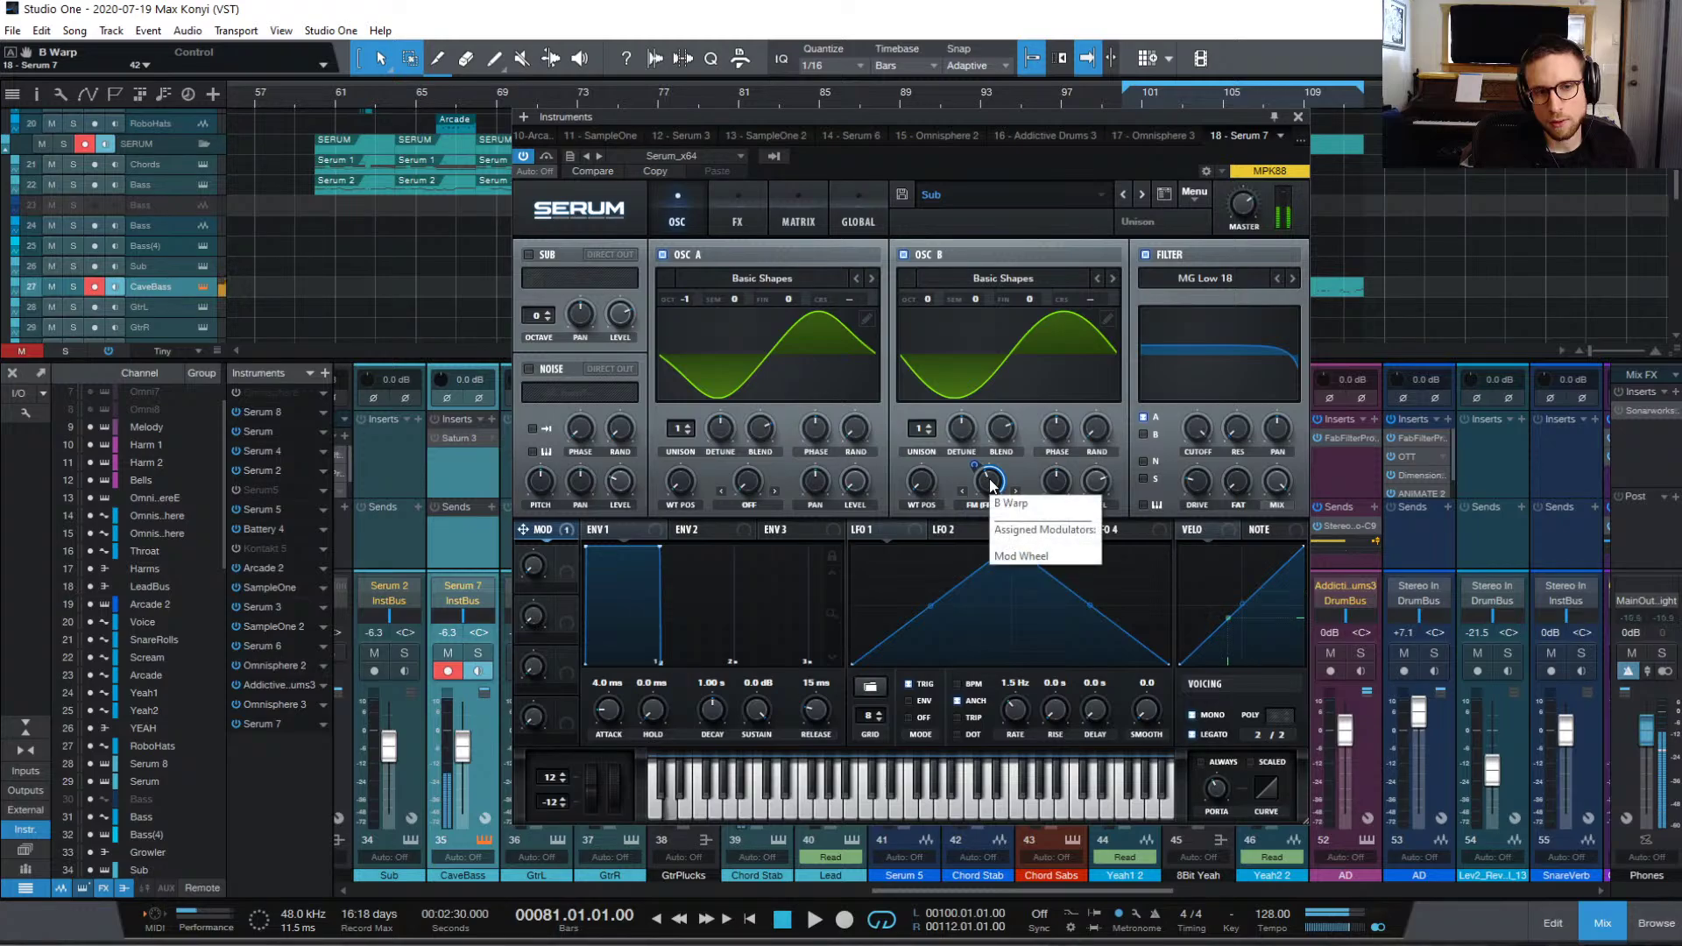
pyautogui.moveTo(992, 484)
pyautogui.mouseDown()
pyautogui.moveTo(1001, 604)
pyautogui.moveTo(1007, 511)
pyautogui.mouseUp()
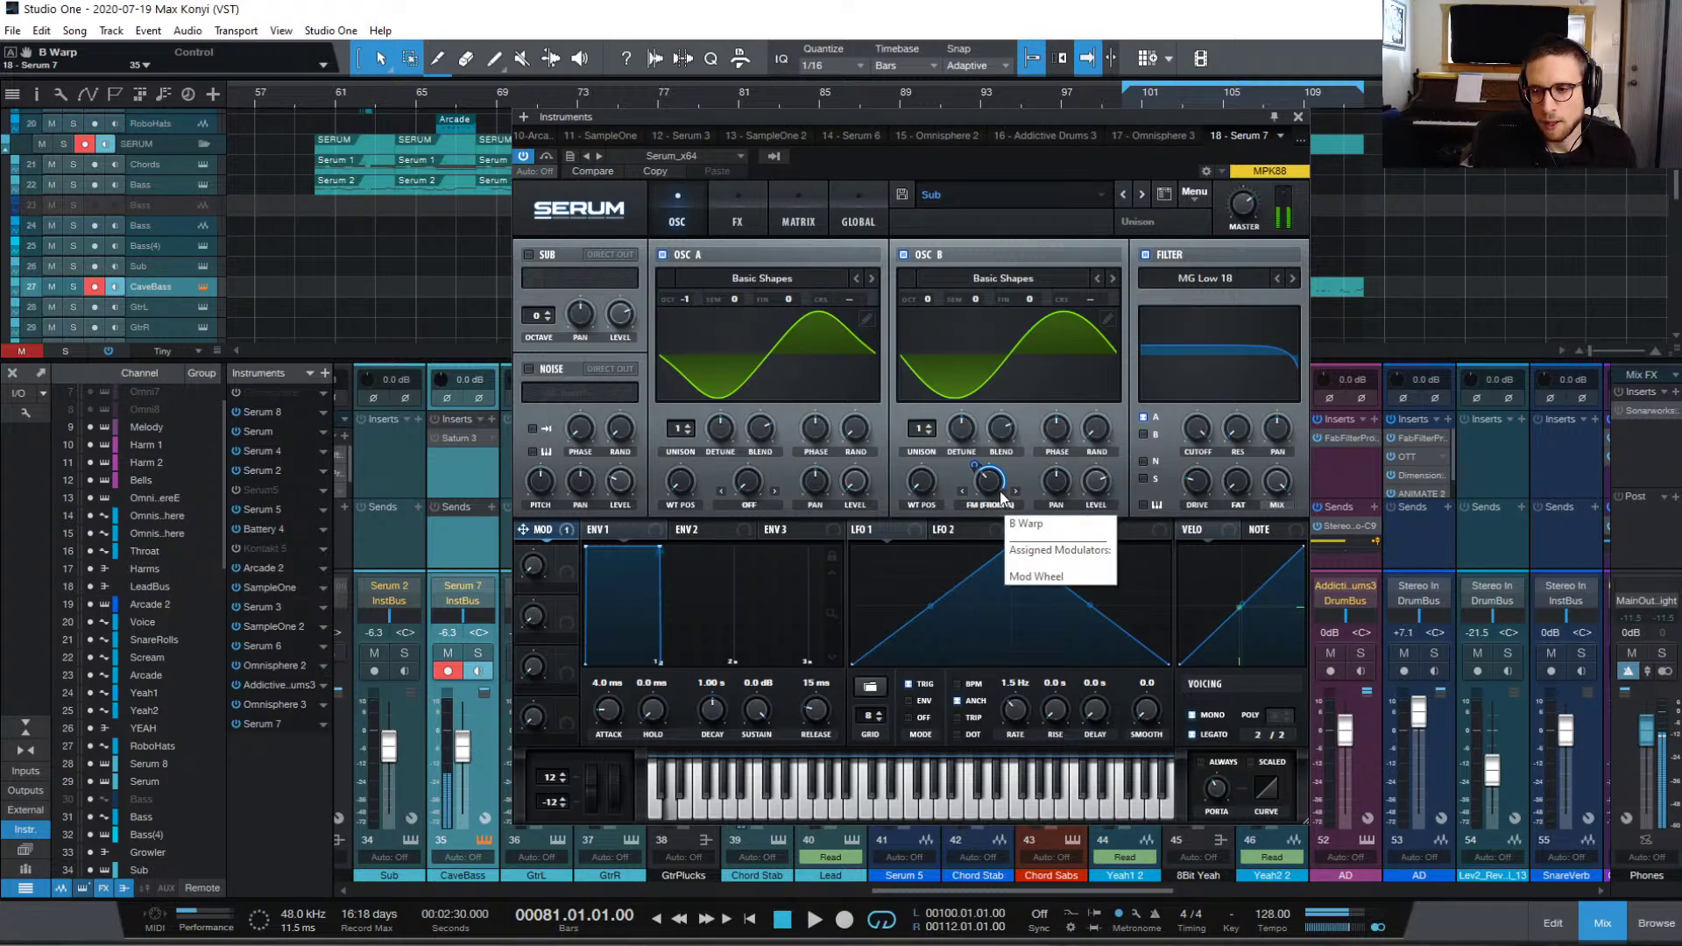
pyautogui.moveTo(974, 466)
pyautogui.mouseDown()
pyautogui.moveTo(973, 509)
pyautogui.moveTo(970, 455)
pyautogui.moveTo(969, 501)
pyautogui.moveTo(968, 469)
pyautogui.moveTo(965, 484)
pyautogui.mouseUp()
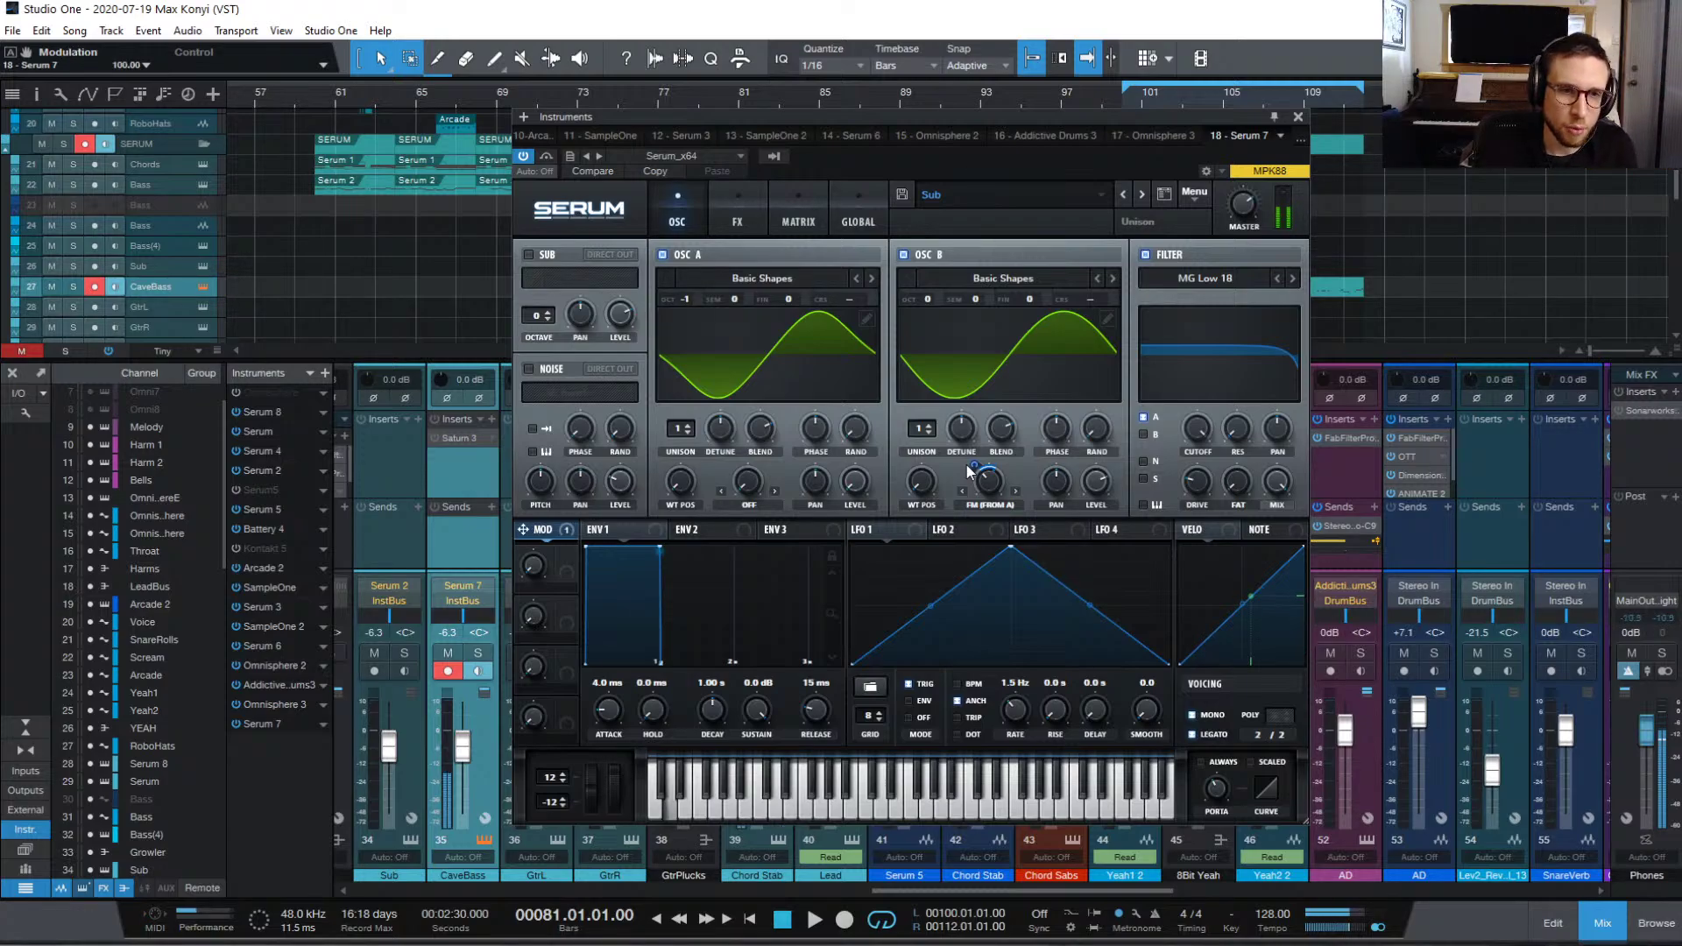
pyautogui.rightClick(974, 464)
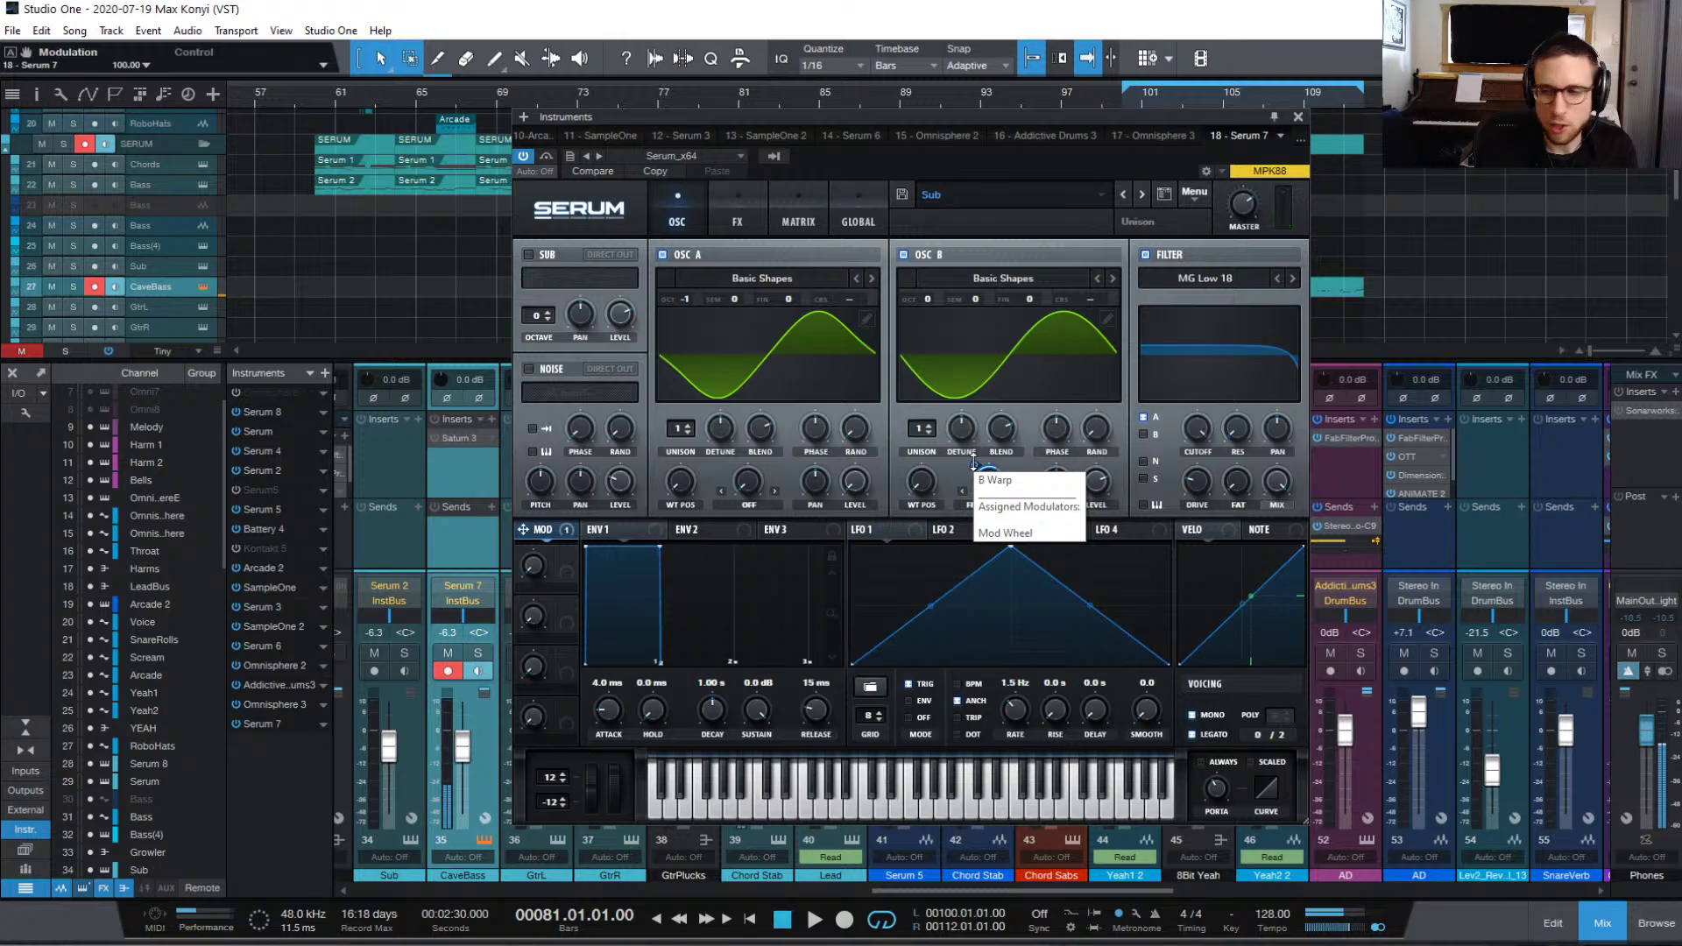
pyautogui.click(974, 464)
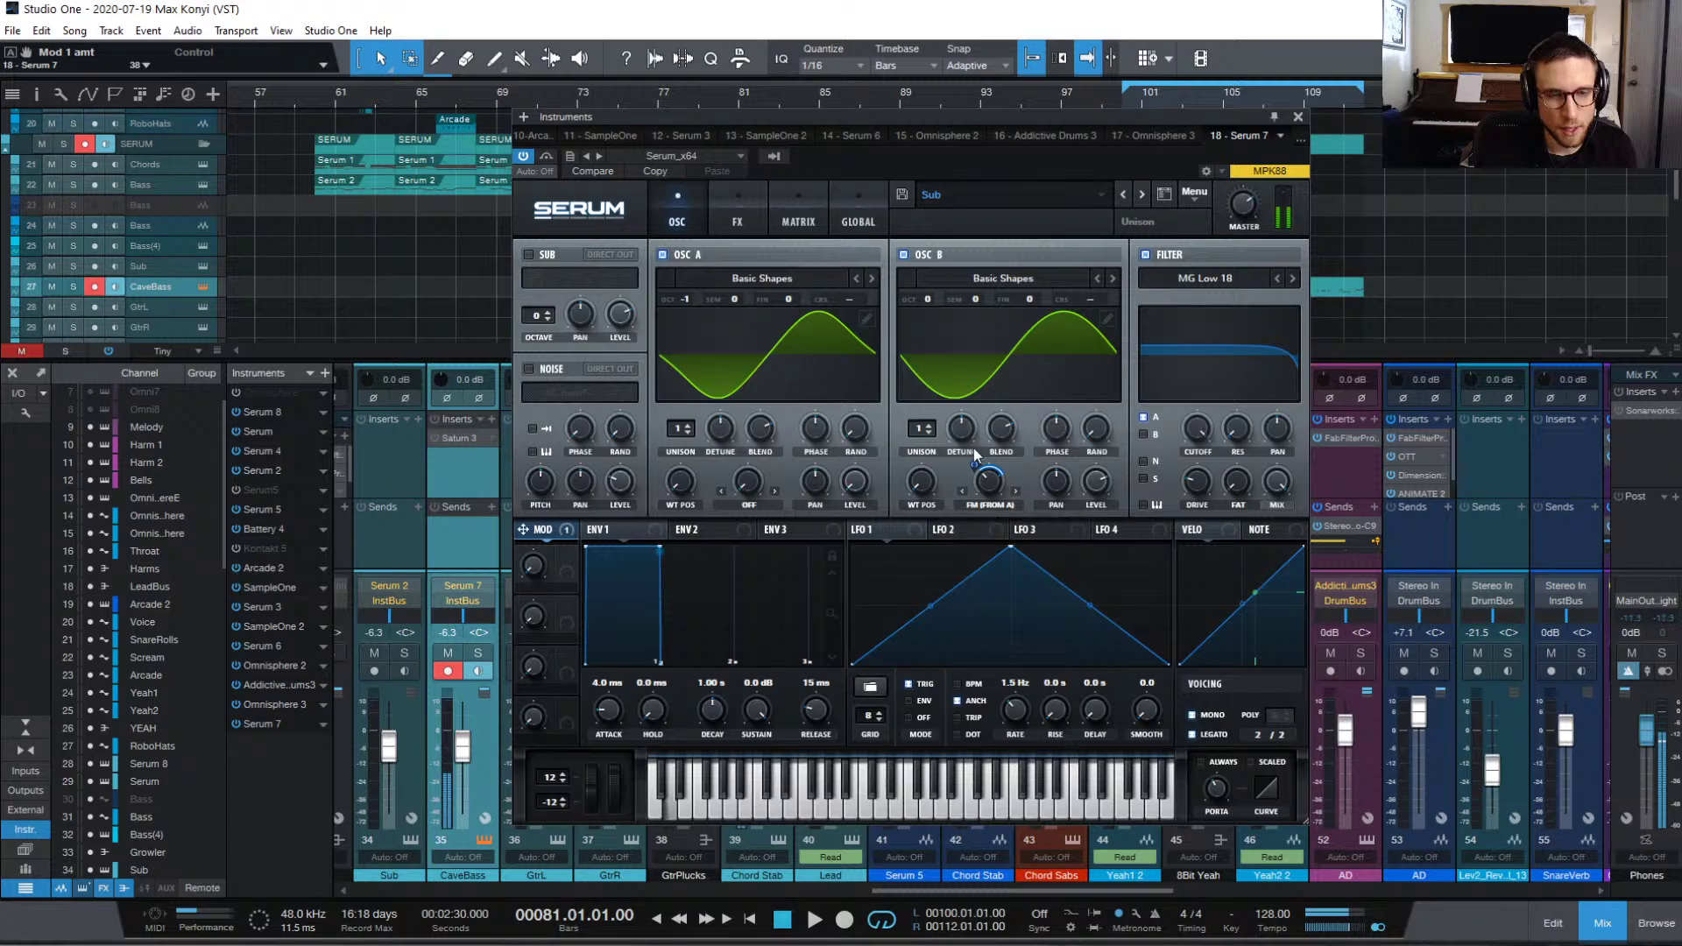
pyautogui.rightClick(974, 466)
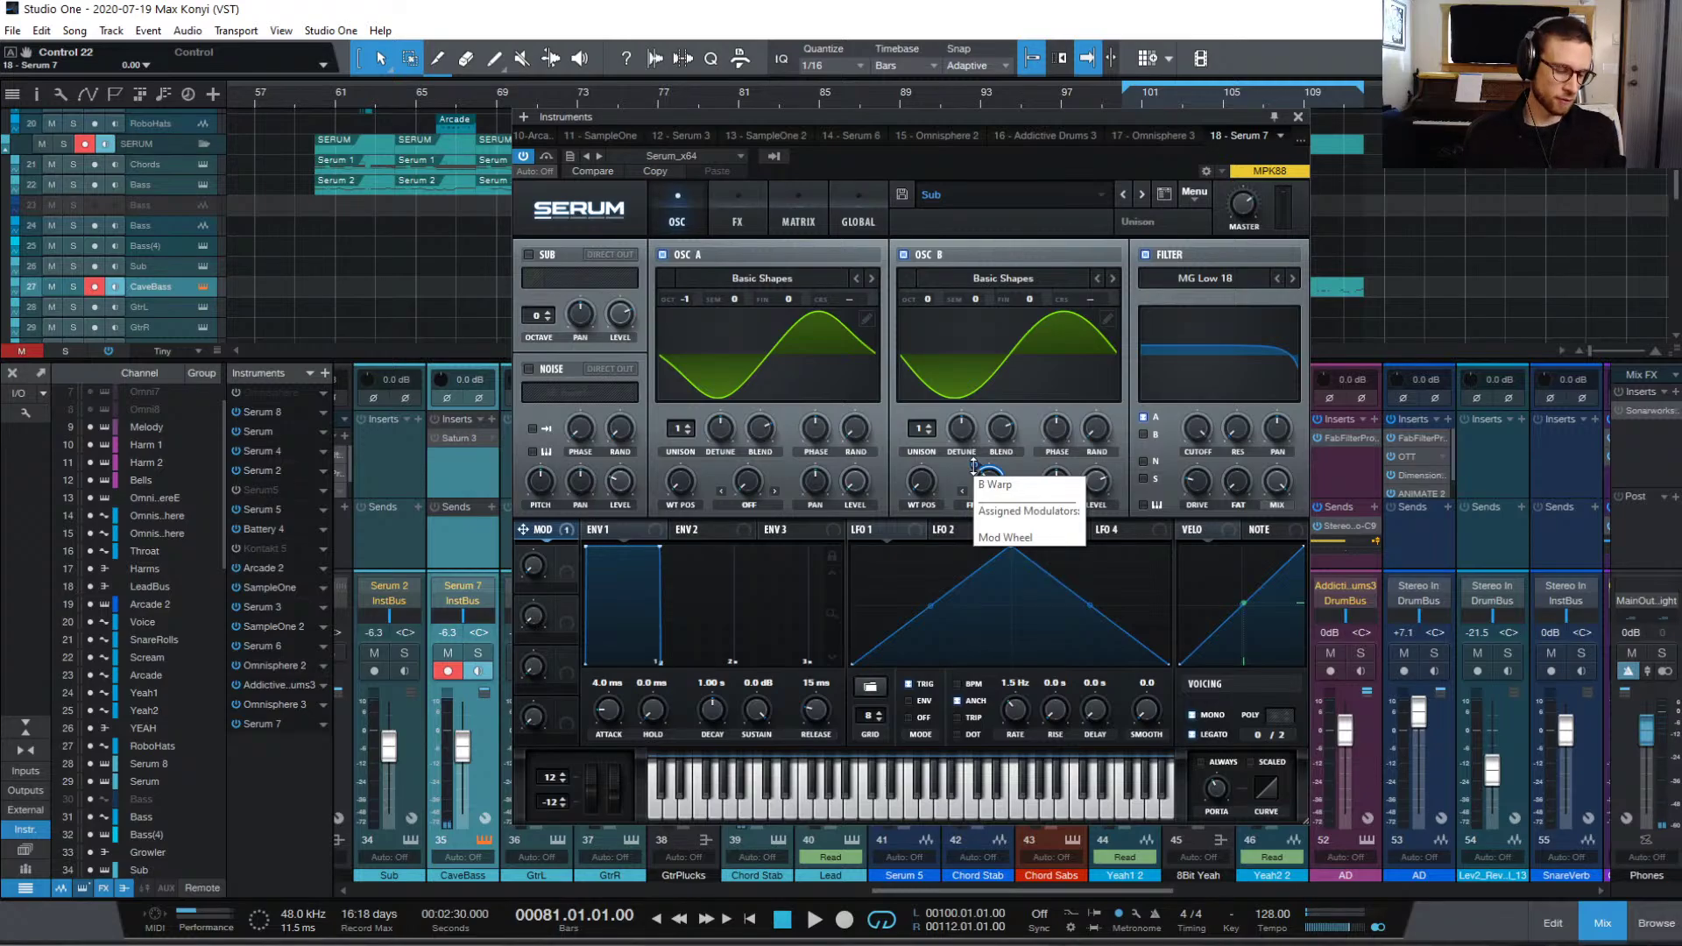
pyautogui.click(1021, 475)
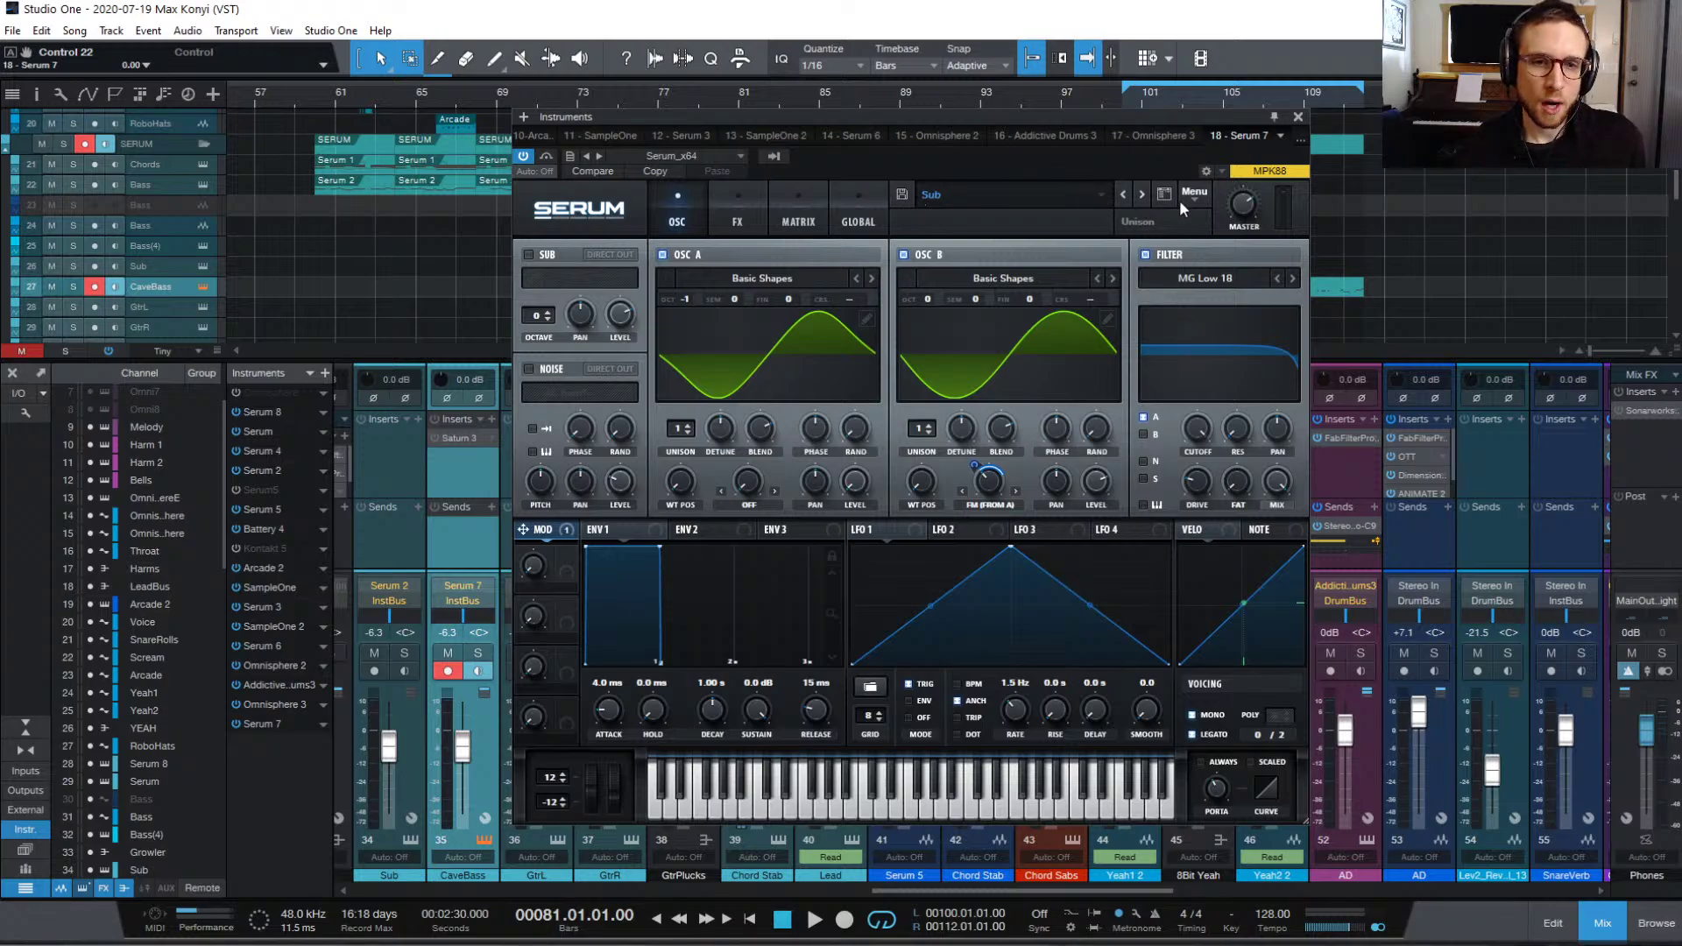
# Step: Turn off the filter and set oscillator A's warp mode to Bend + with an amount of about 34%
pyautogui.click(1145, 255)
pyautogui.click(1144, 255)
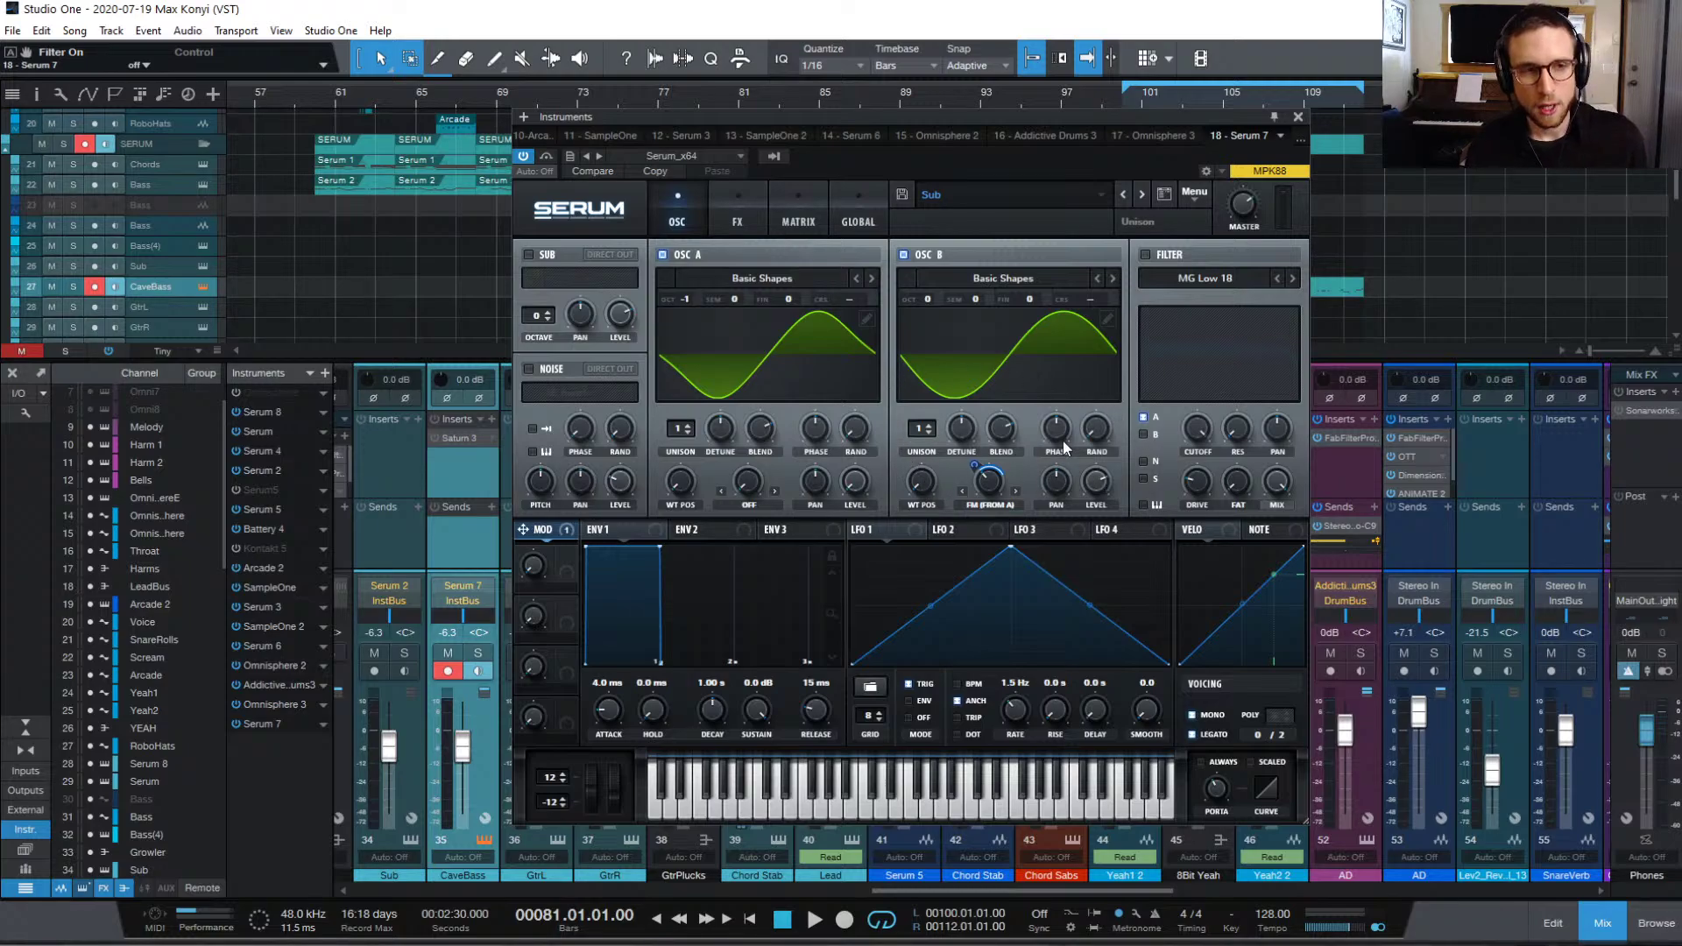
pyautogui.moveTo(1064, 440)
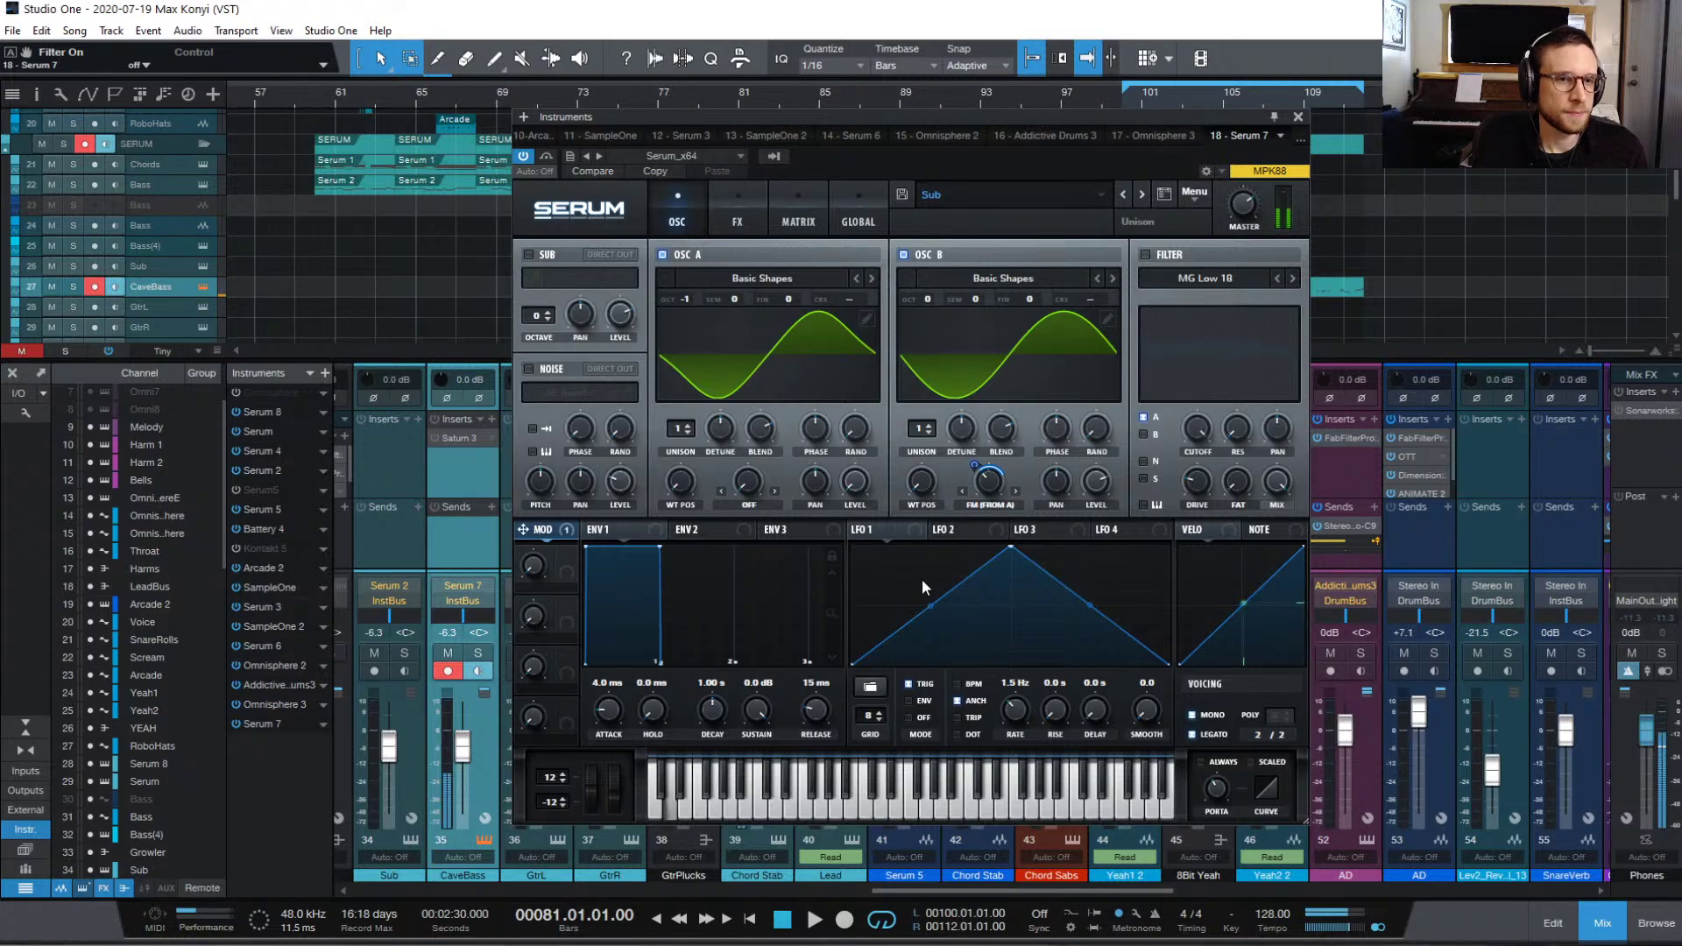
pyautogui.click(749, 506)
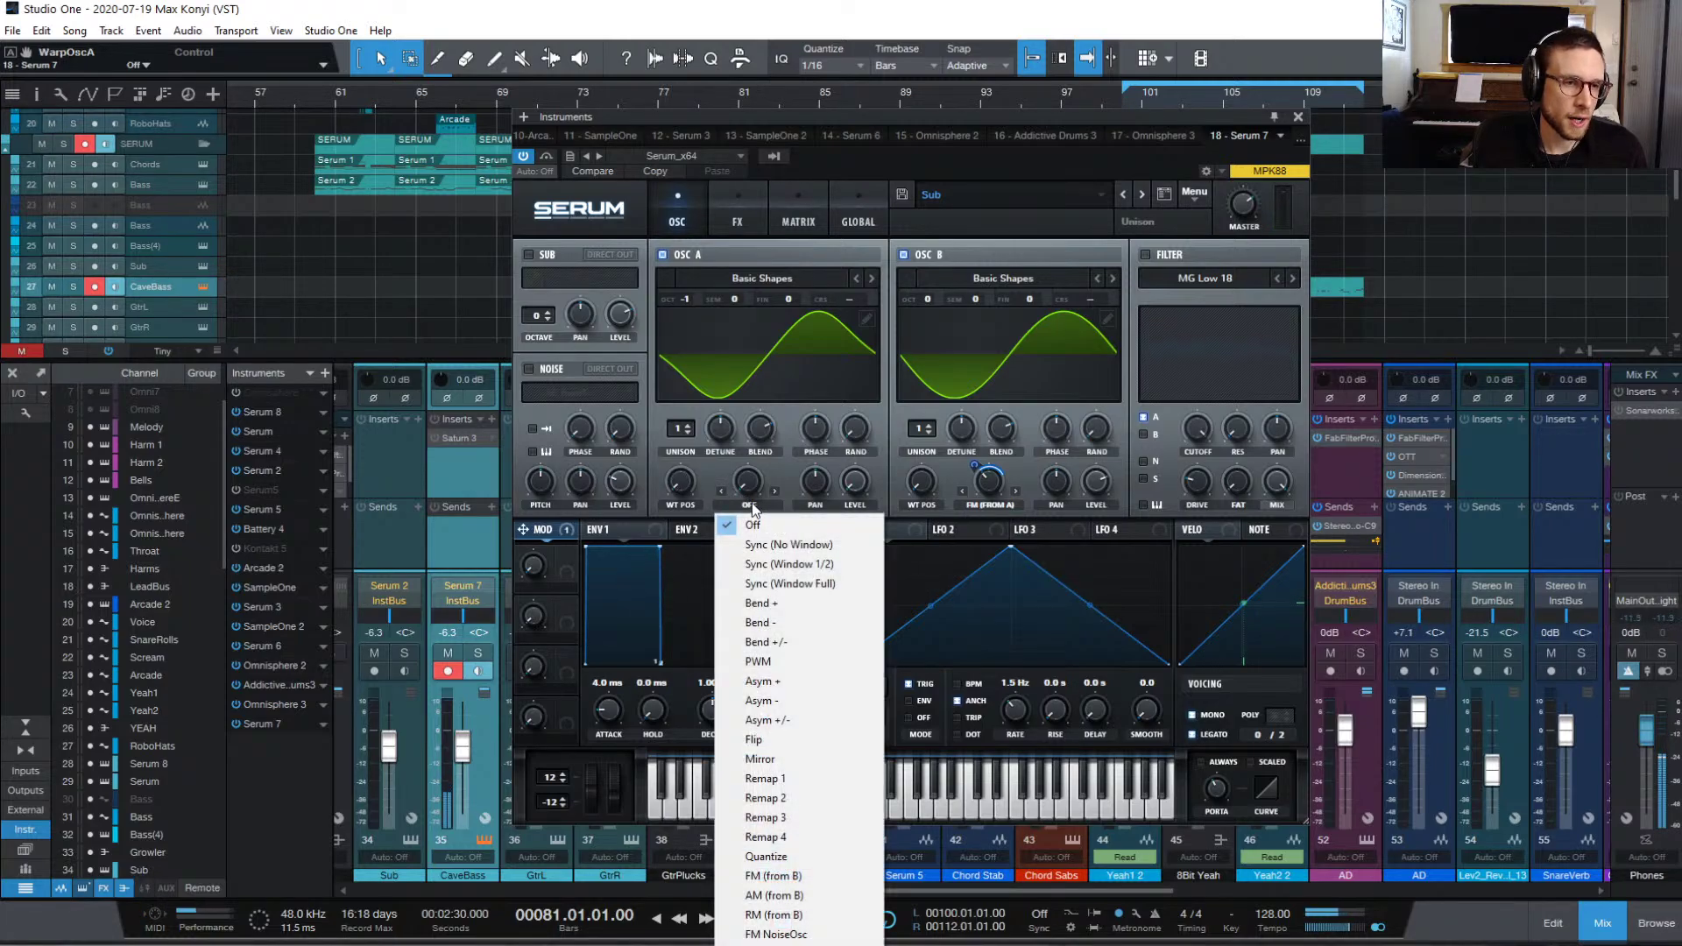
pyautogui.click(823, 605)
pyautogui.moveTo(750, 486); pyautogui.dragTo(771, 343)
pyautogui.moveTo(770, 397); pyautogui.dragTo(768, 437)
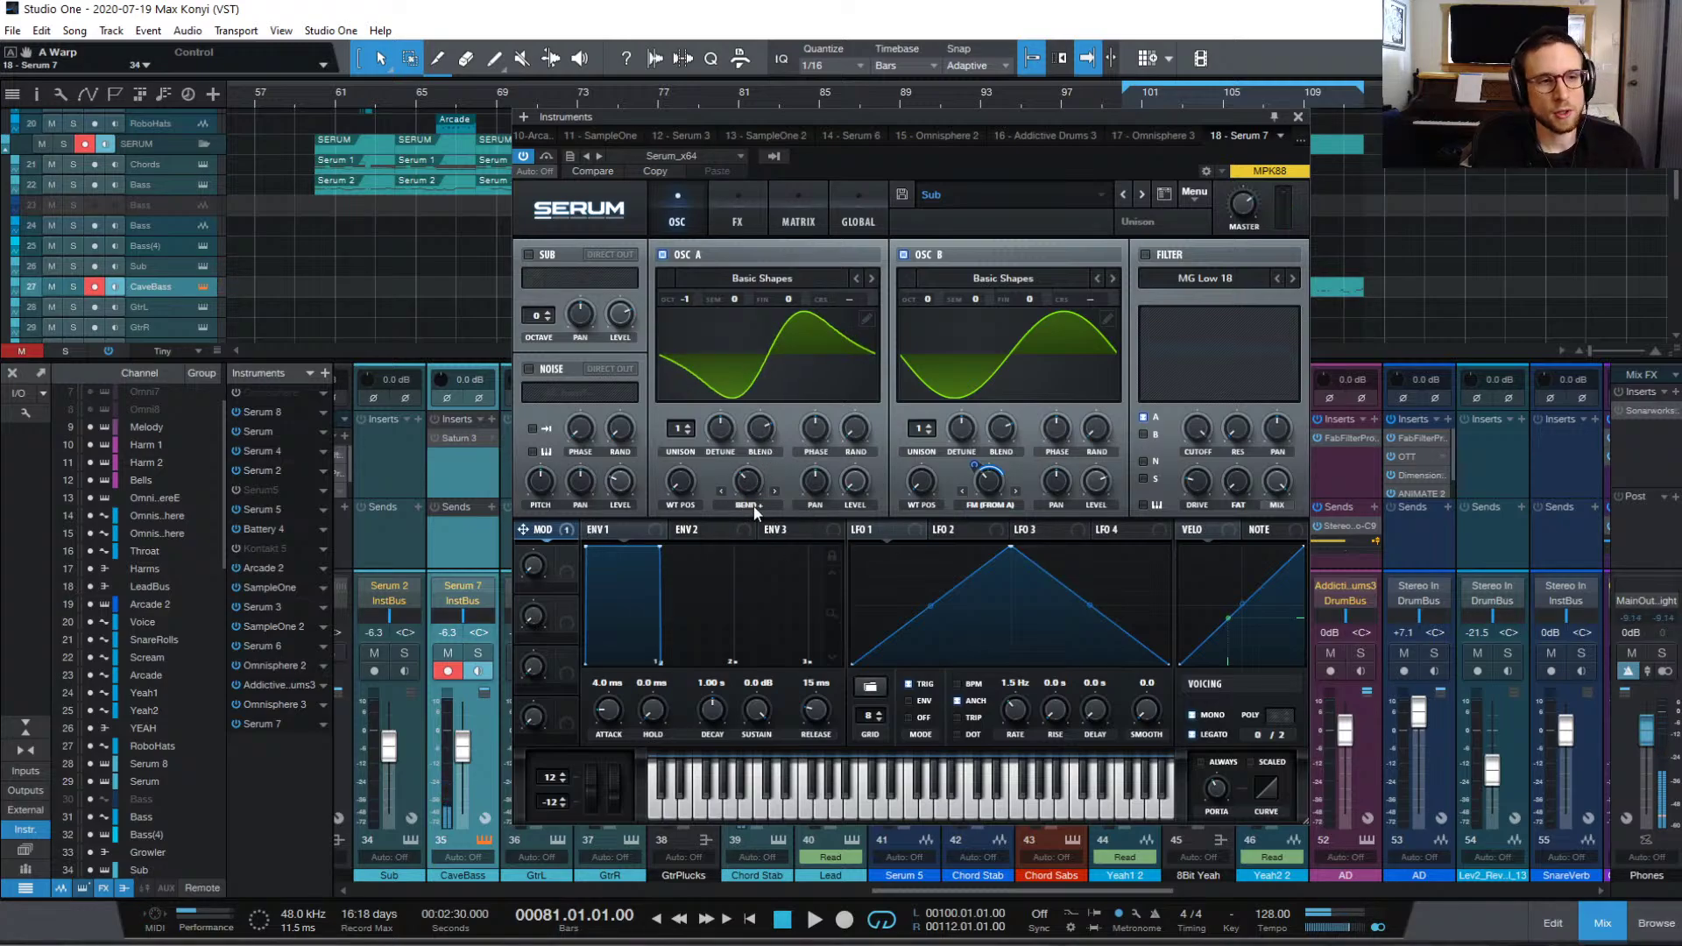
# Step: Shape Env 2 with 0% sustain and a steeper 75% decay curve, and assign it to oscillator A's warp
pyautogui.click(702, 530)
pyautogui.moveTo(770, 724); pyautogui.dragTo(771, 789)
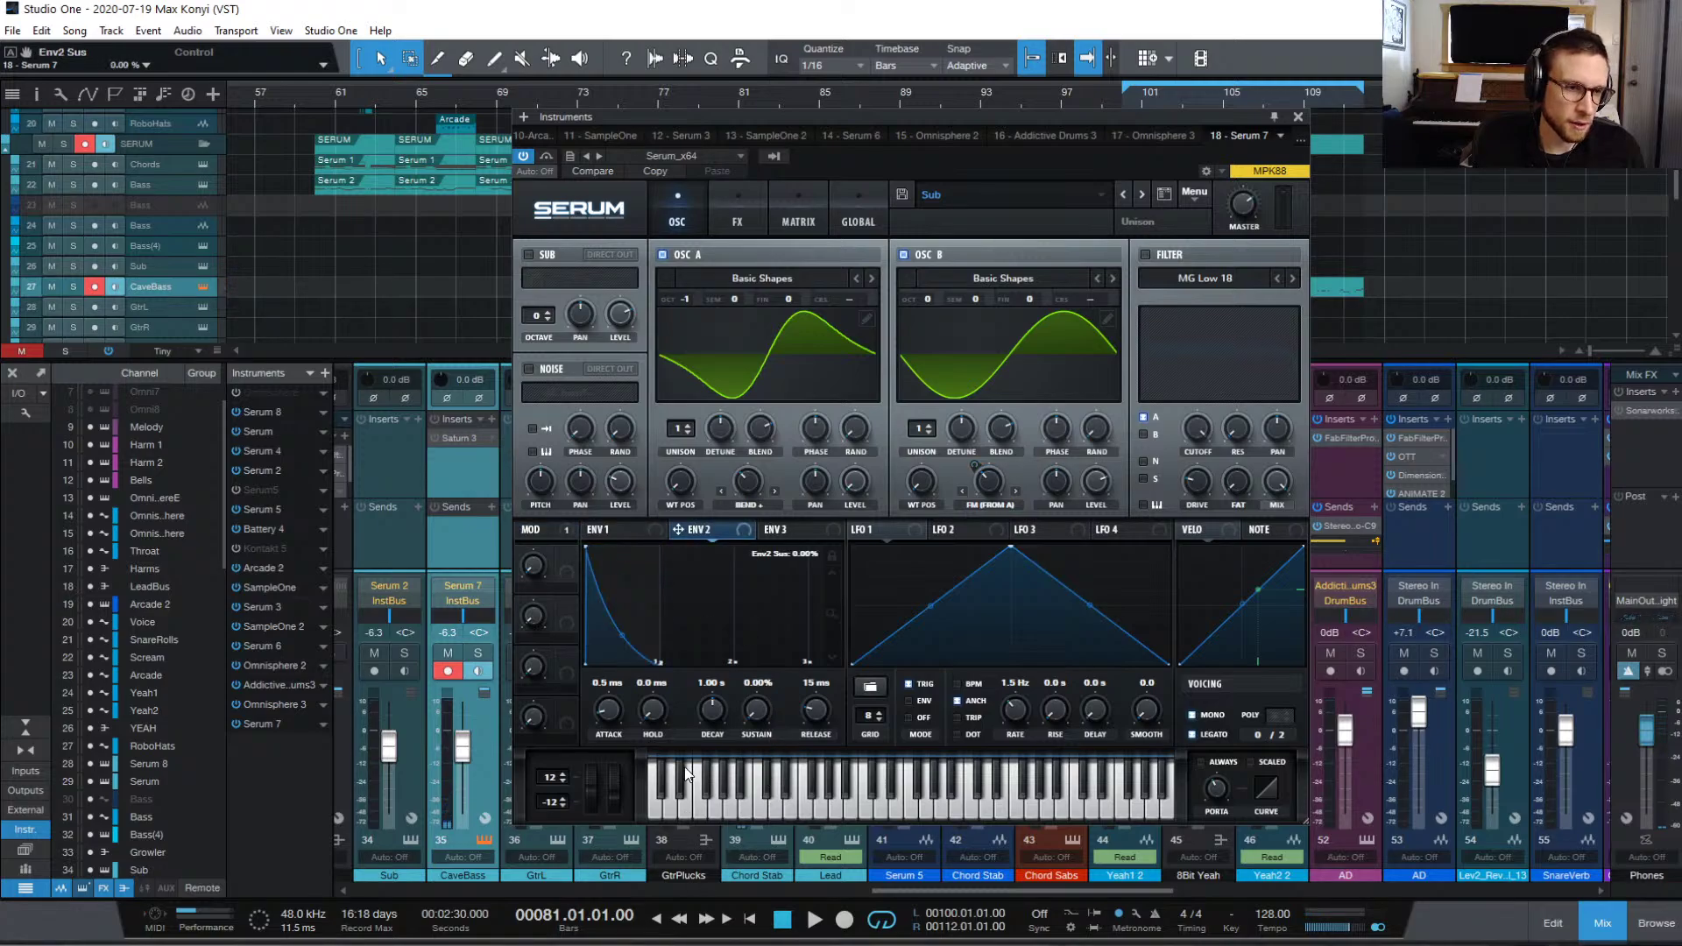
pyautogui.moveTo(628, 642); pyautogui.dragTo(618, 648)
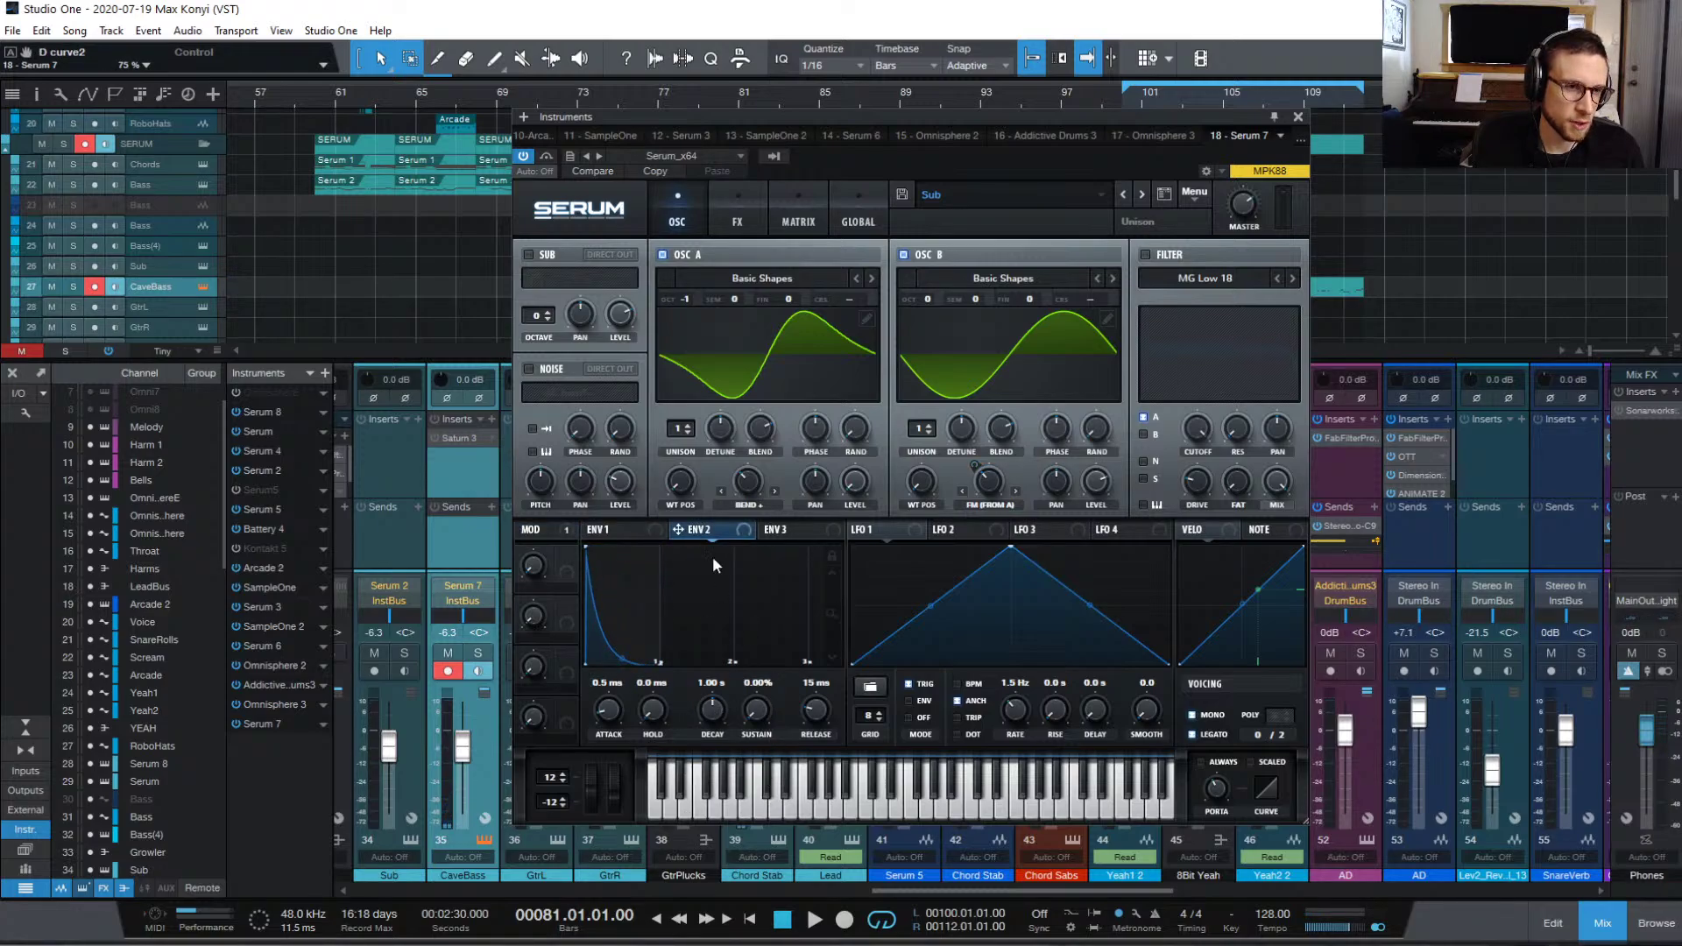
pyautogui.moveTo(713, 528); pyautogui.dragTo(739, 488)
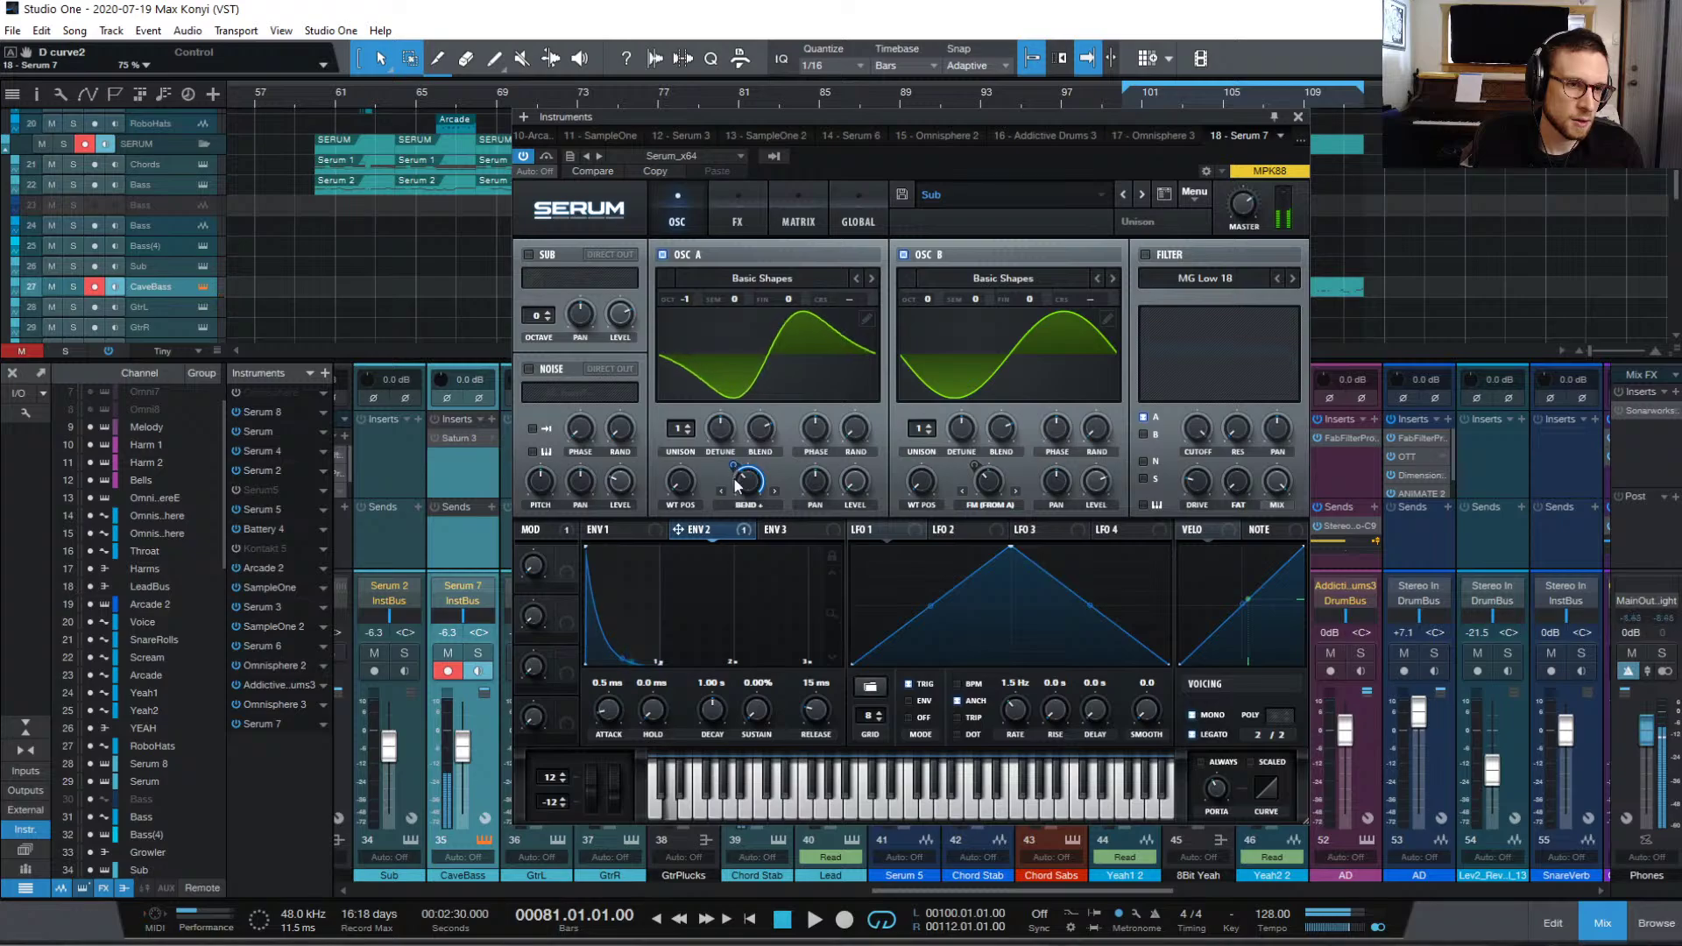
pyautogui.moveTo(751, 501)
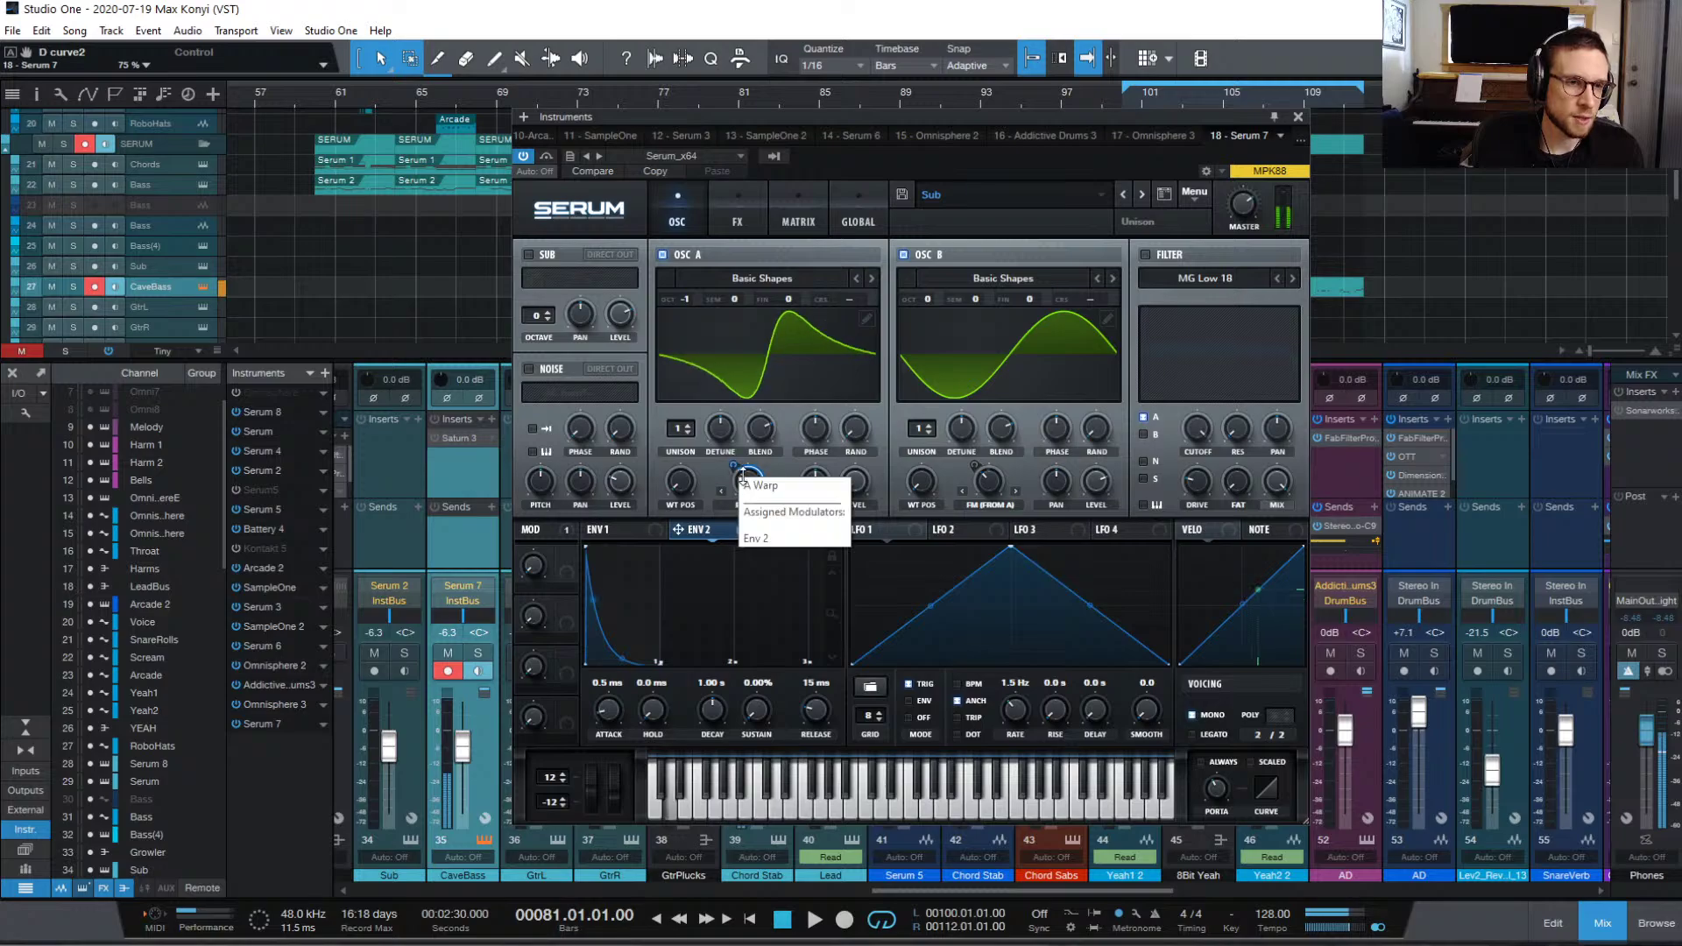
# Step: Set oscillator A's warp to about 18%, its Env 2 modulation amount to about 41, and Env 2's decay to 3.11 s
pyautogui.click(738, 473)
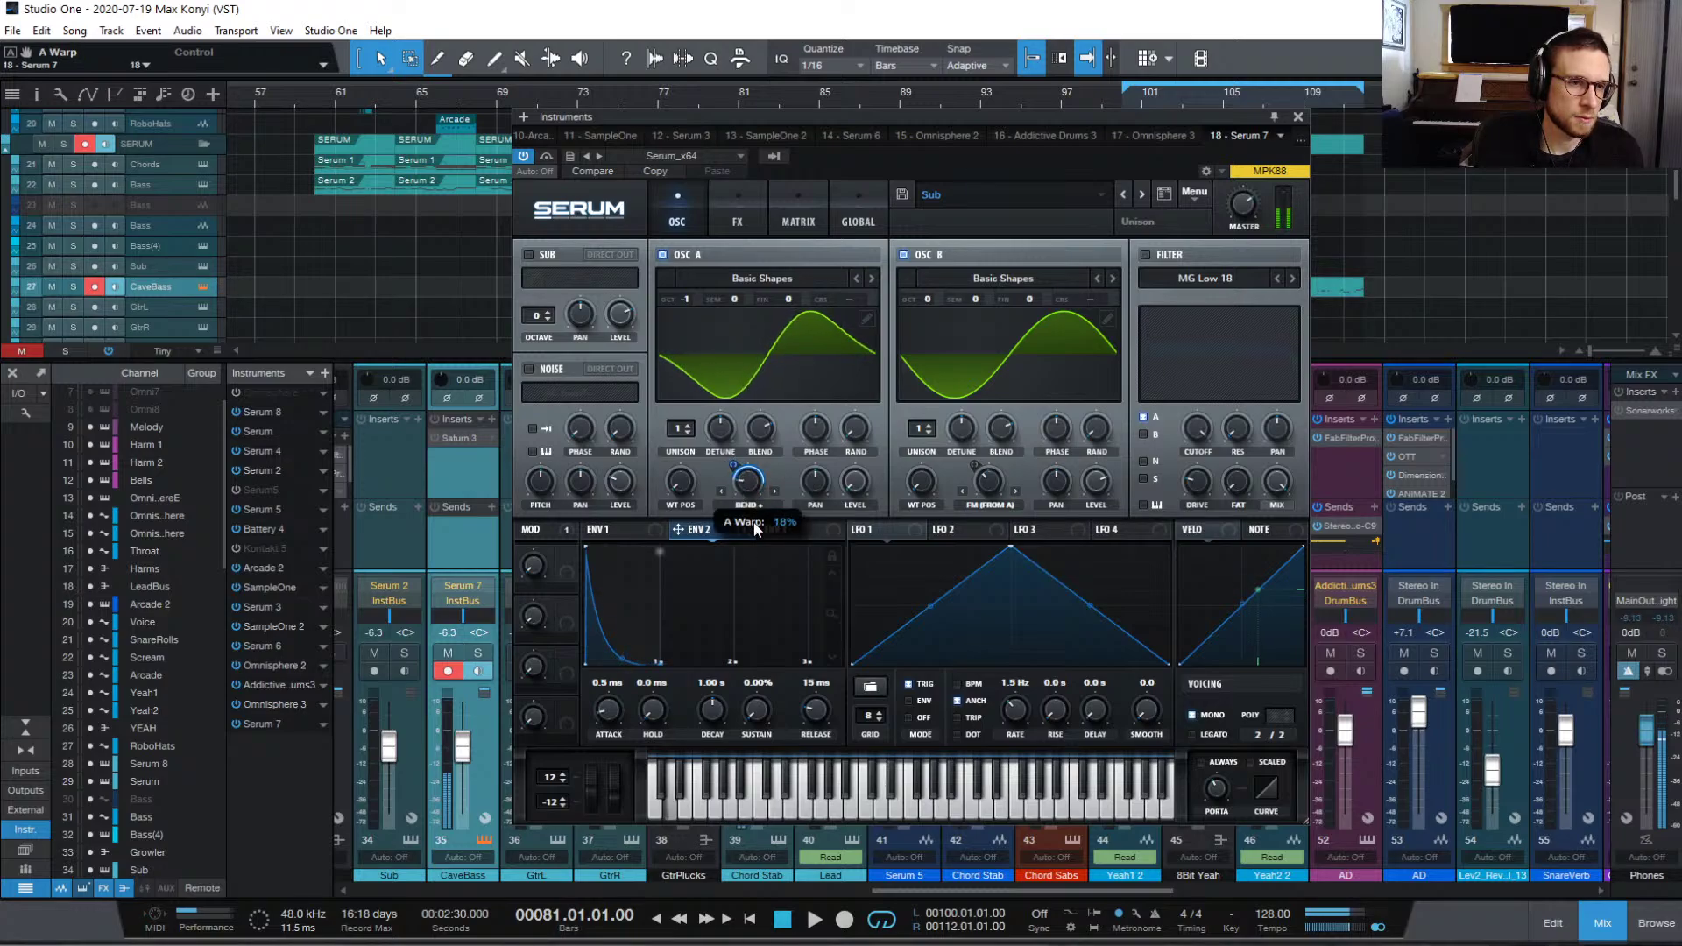
pyautogui.moveTo(735, 468); pyautogui.dragTo(735, 500)
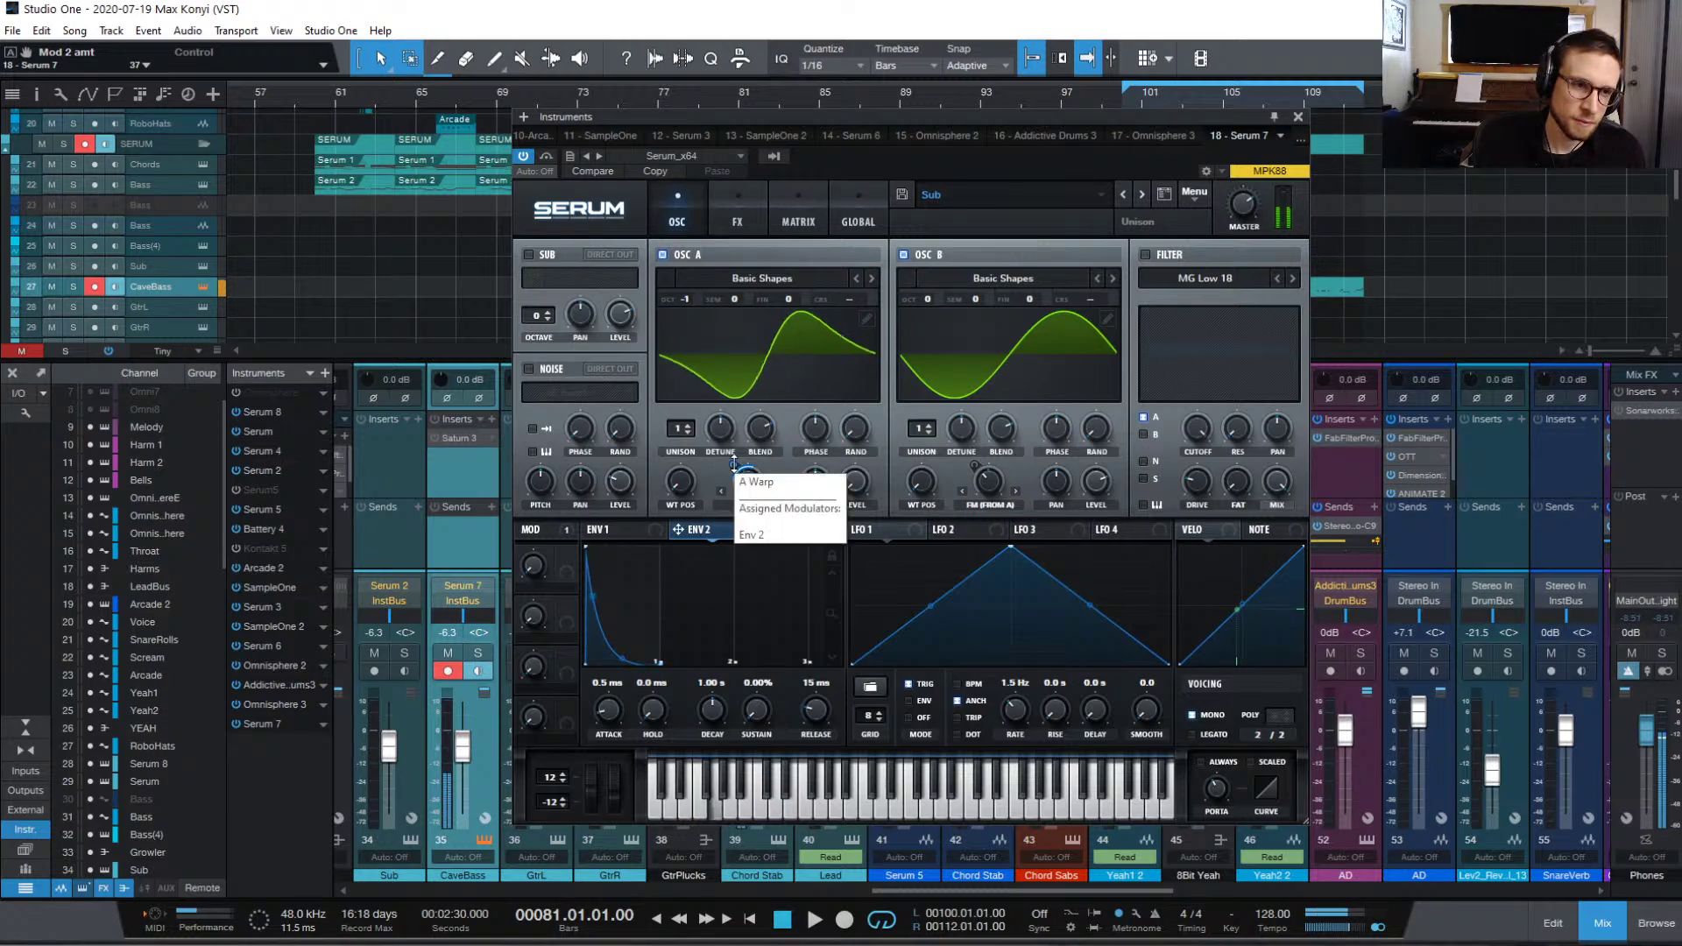
pyautogui.moveTo(734, 465); pyautogui.dragTo(733, 461)
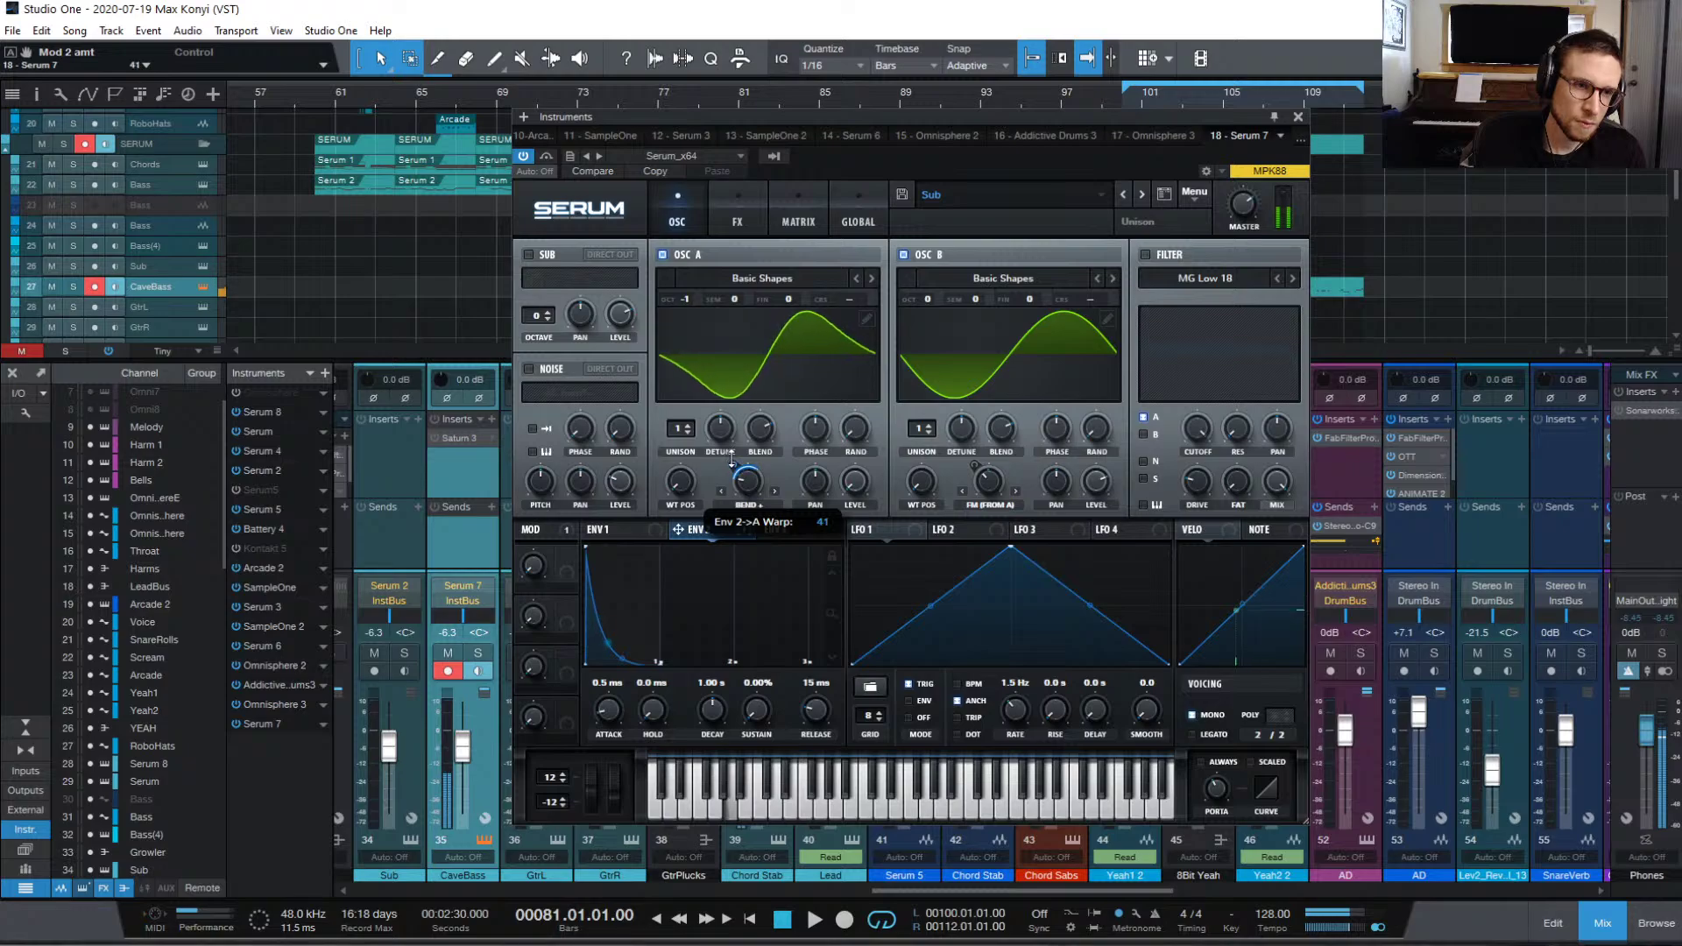
pyautogui.moveTo(719, 711); pyautogui.dragTo(714, 690)
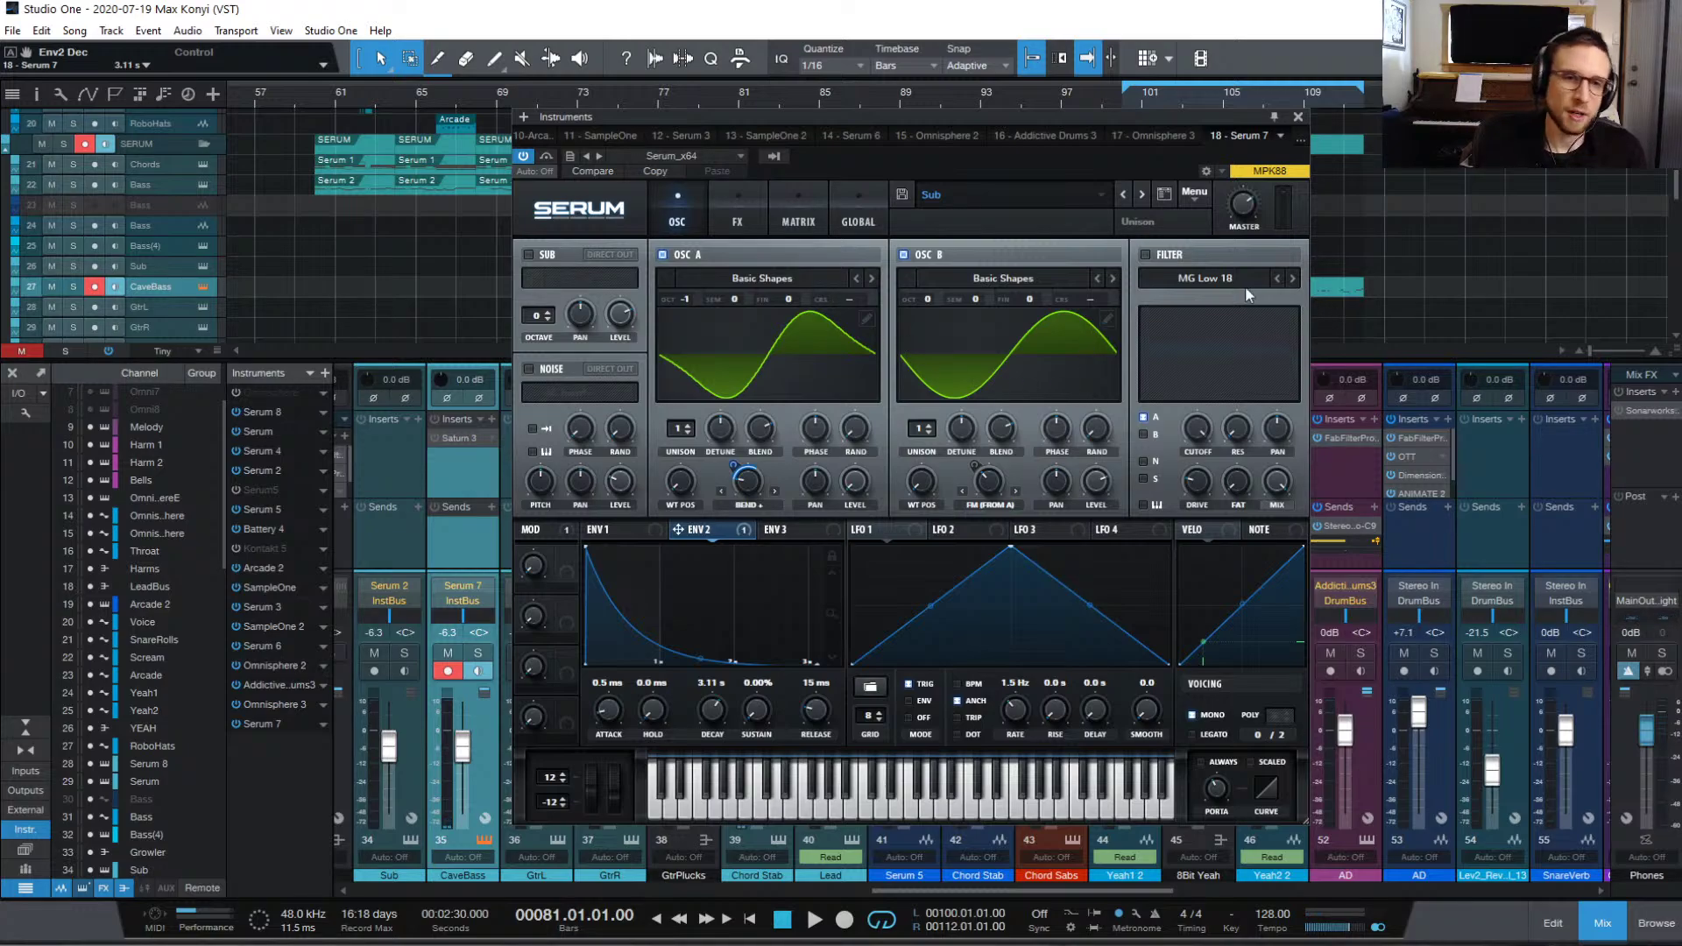
# Step: Enable the filter for oscillator B instead of A and set its type to Notch 24
pyautogui.click(1145, 255)
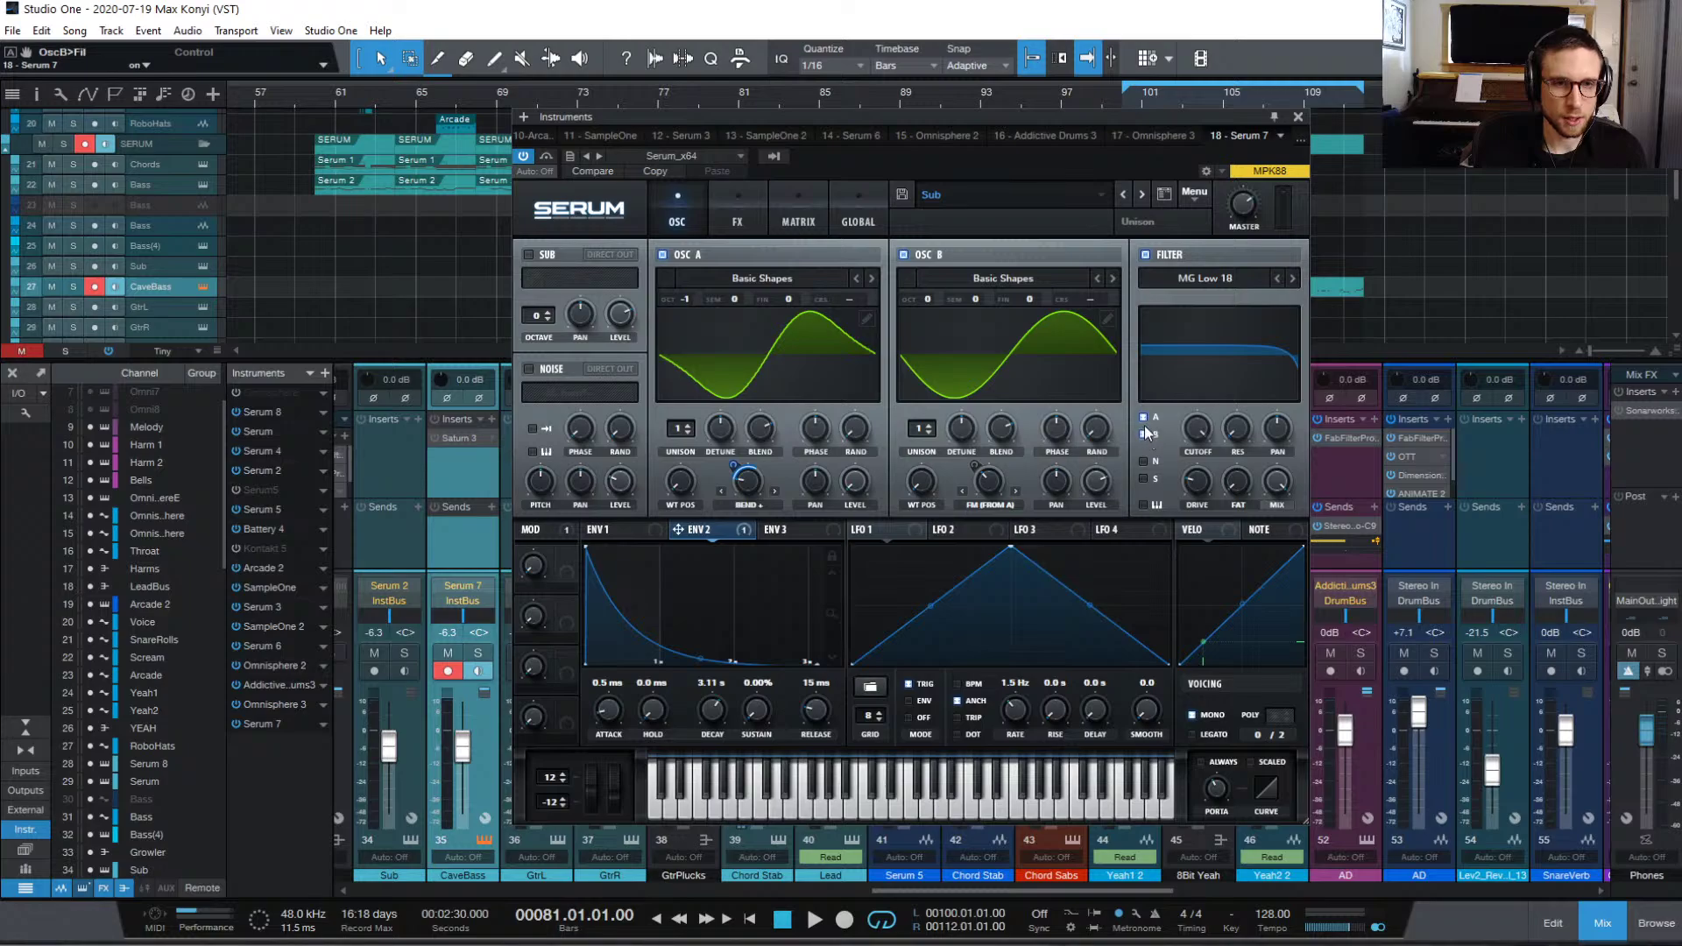
pyautogui.click(1218, 278)
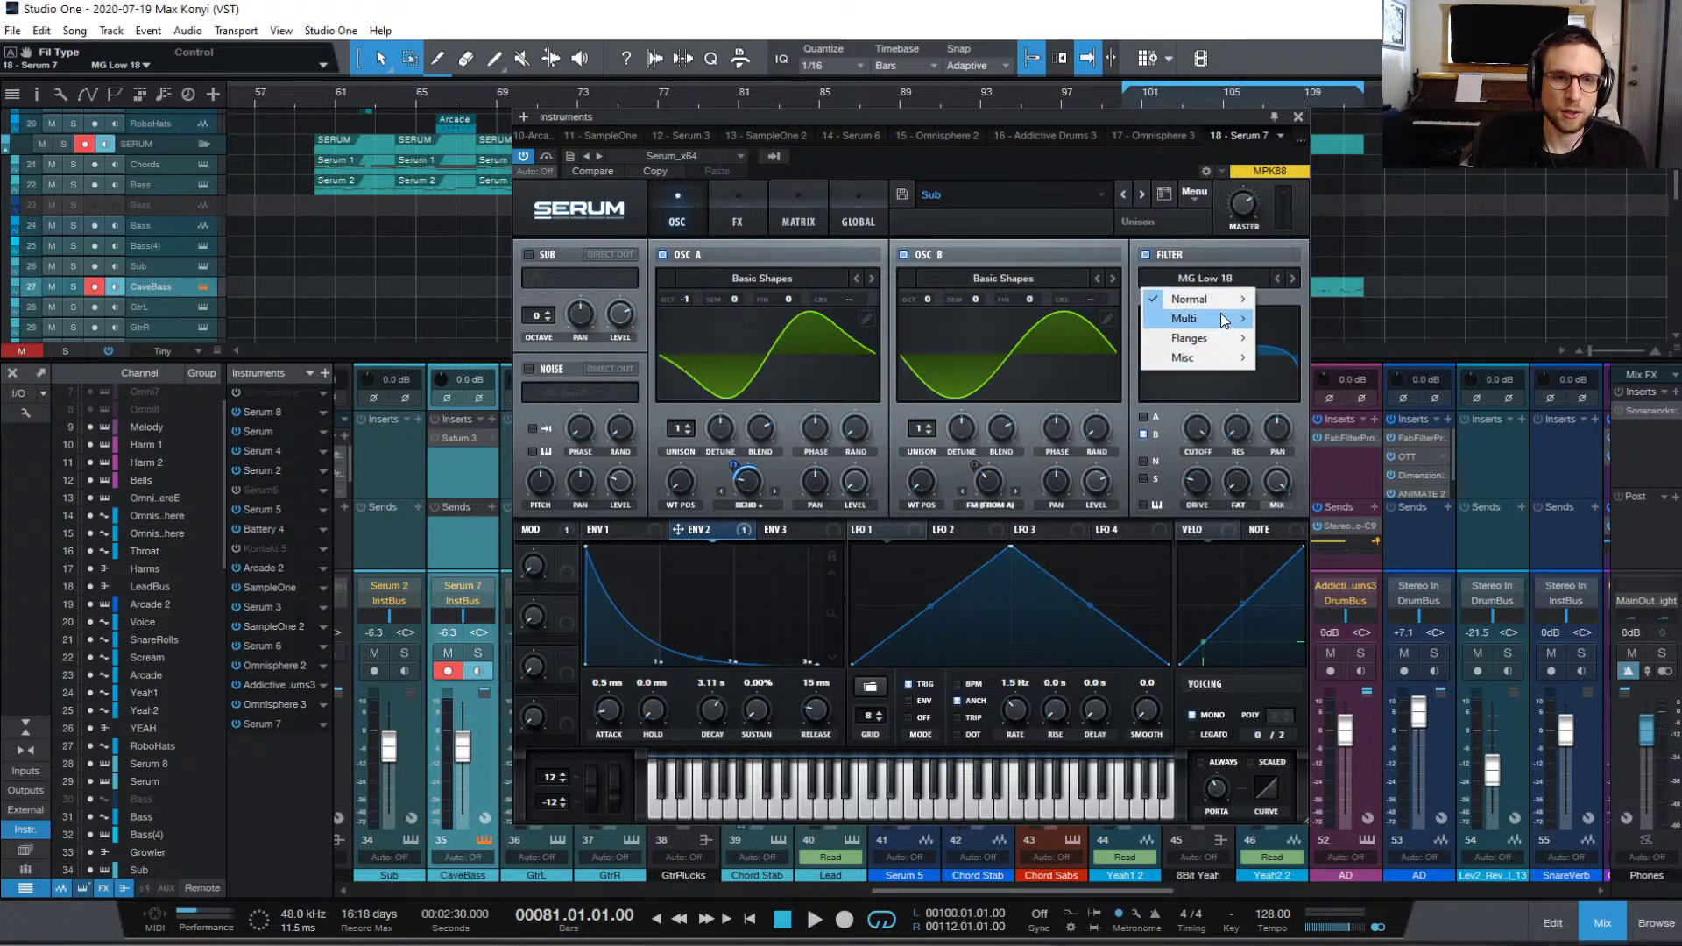
pyautogui.moveTo(1209, 299)
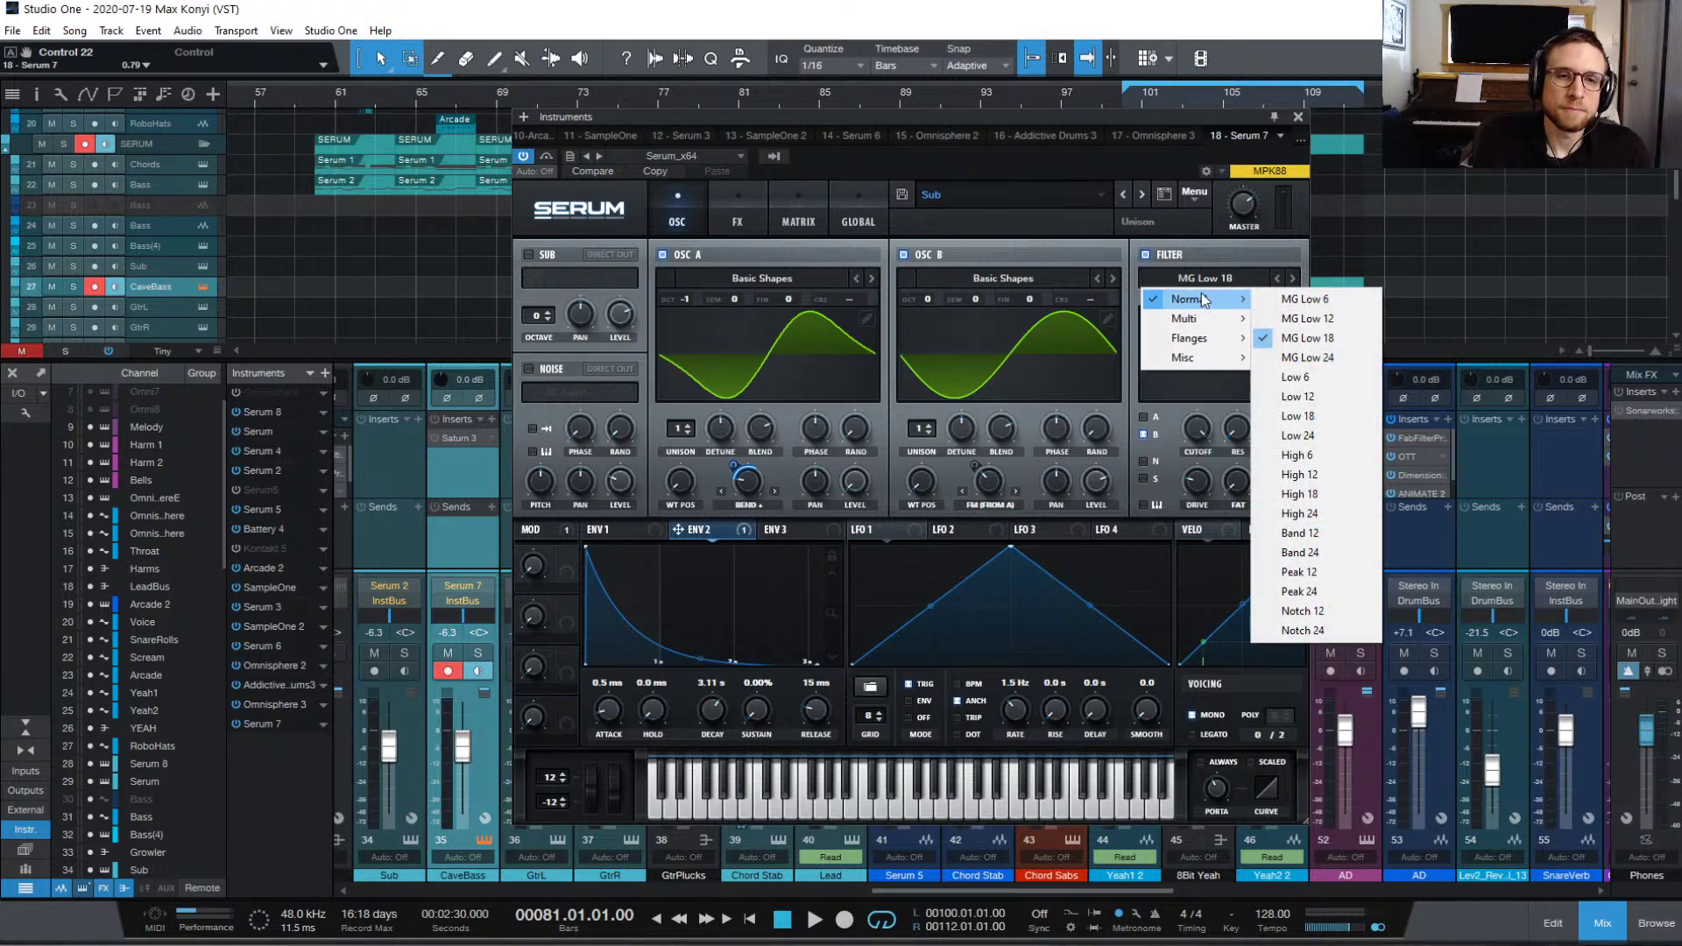
pyautogui.click(1340, 628)
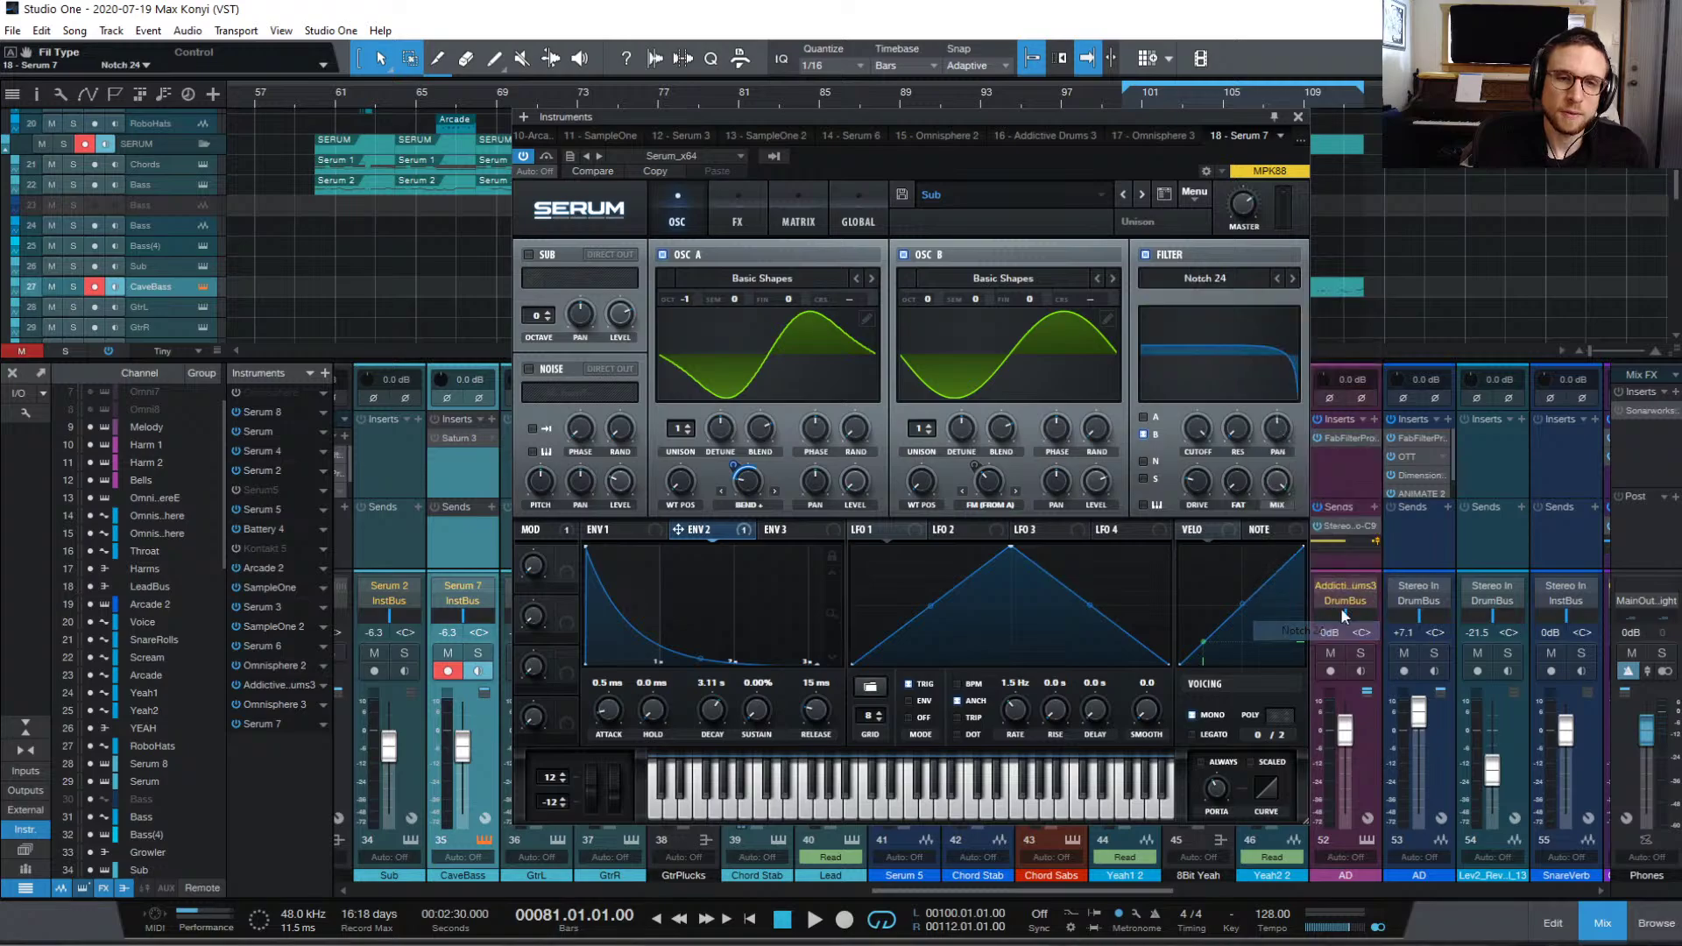
# Step: Lower the notch filter's cutoff to about 253 Hz and raise its resonance
pyautogui.moveTo(1208, 428); pyautogui.dragTo(1185, 503)
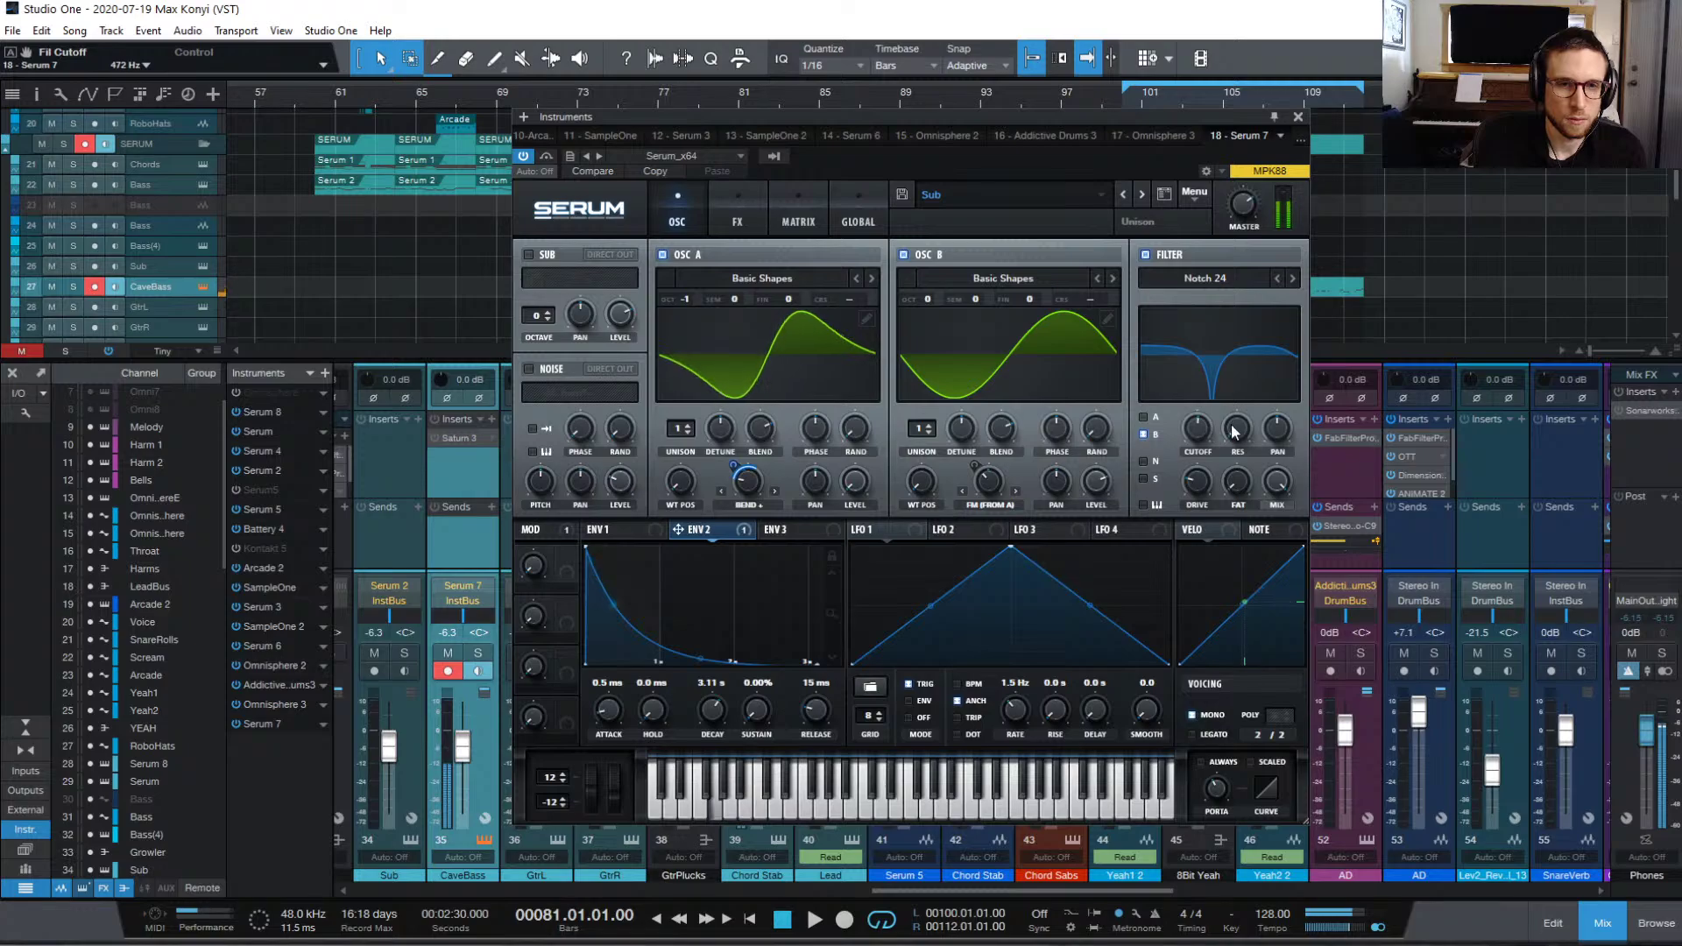
pyautogui.moveTo(1235, 429); pyautogui.dragTo(1226, 356)
pyautogui.moveTo(1205, 449)
pyautogui.mouseDown()
pyautogui.moveTo(1206, 430)
pyautogui.moveTo(1208, 452)
pyautogui.mouseUp()
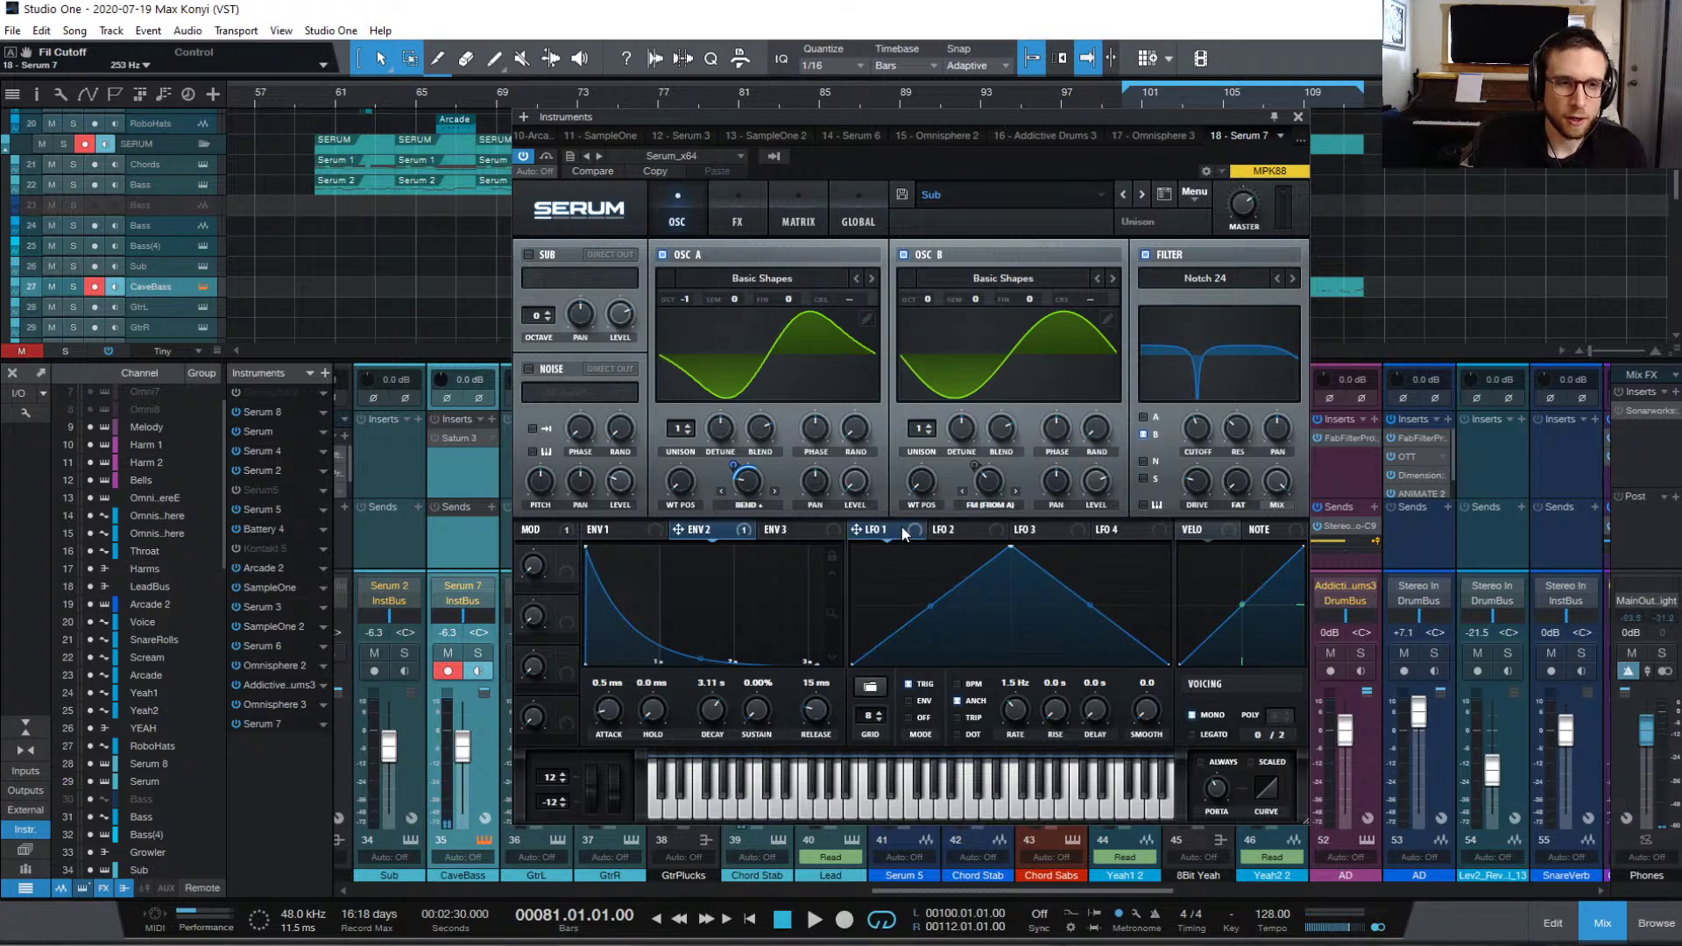
# Step: Modulate the filter cutoff, set to about 423 Hz, with LFO 1 running at 0.2 Hz in Off mode
pyautogui.moveTo(1194, 424); pyautogui.dragTo(1195, 427)
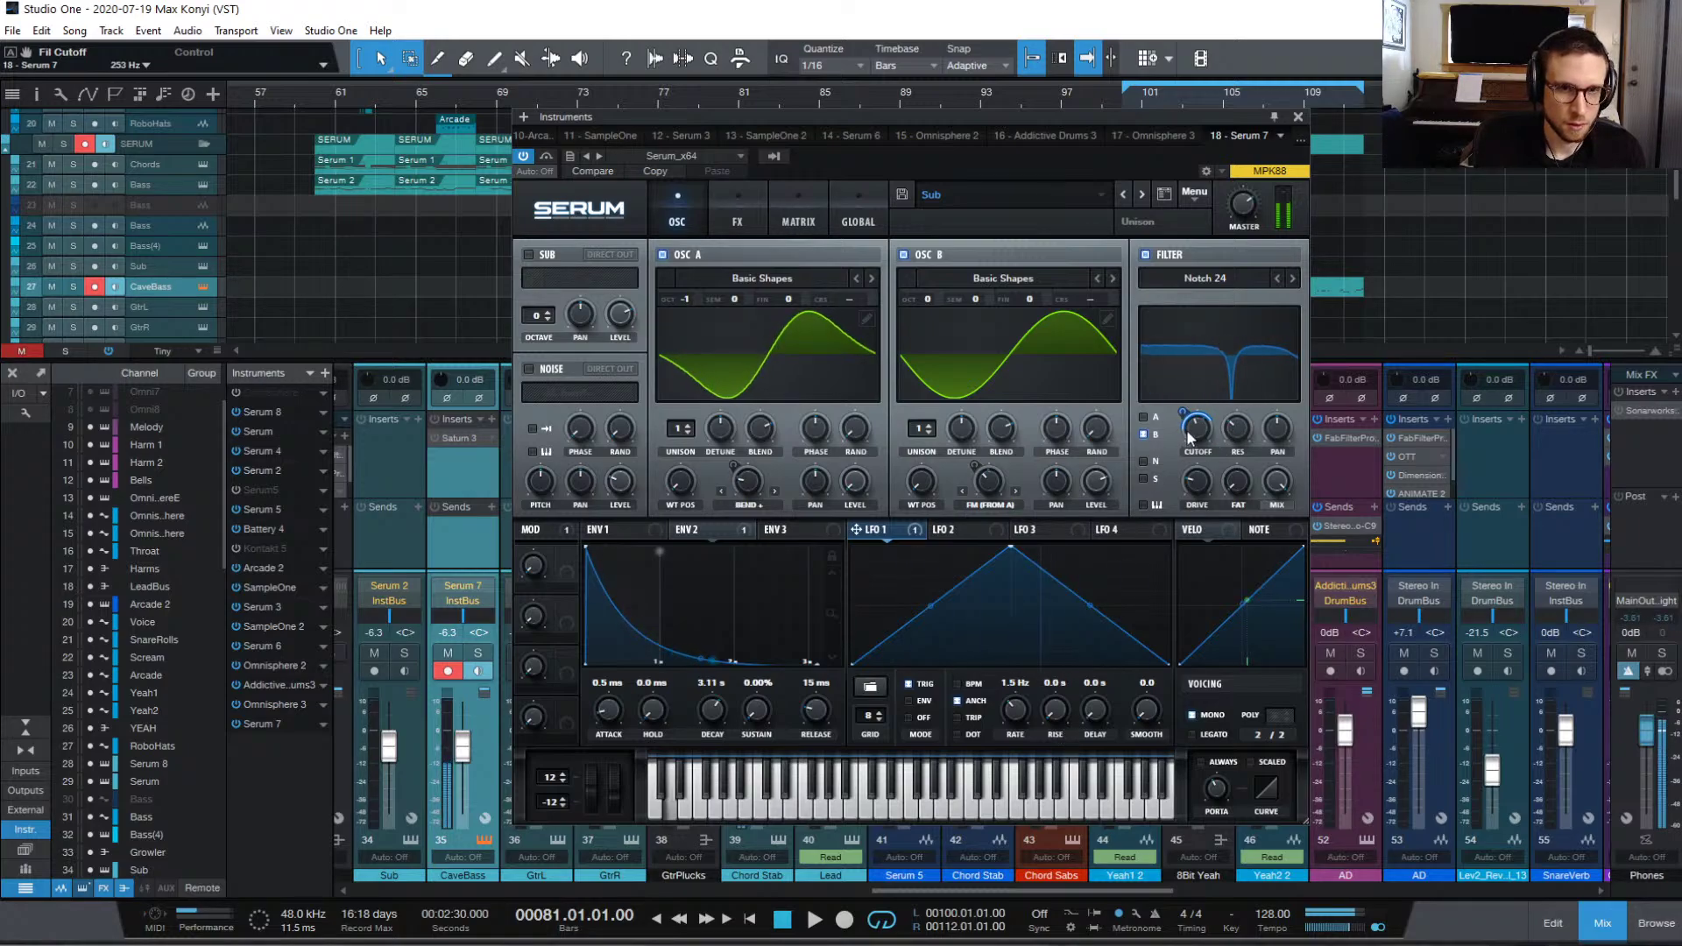
pyautogui.moveTo(1188, 435); pyautogui.dragTo(1185, 436)
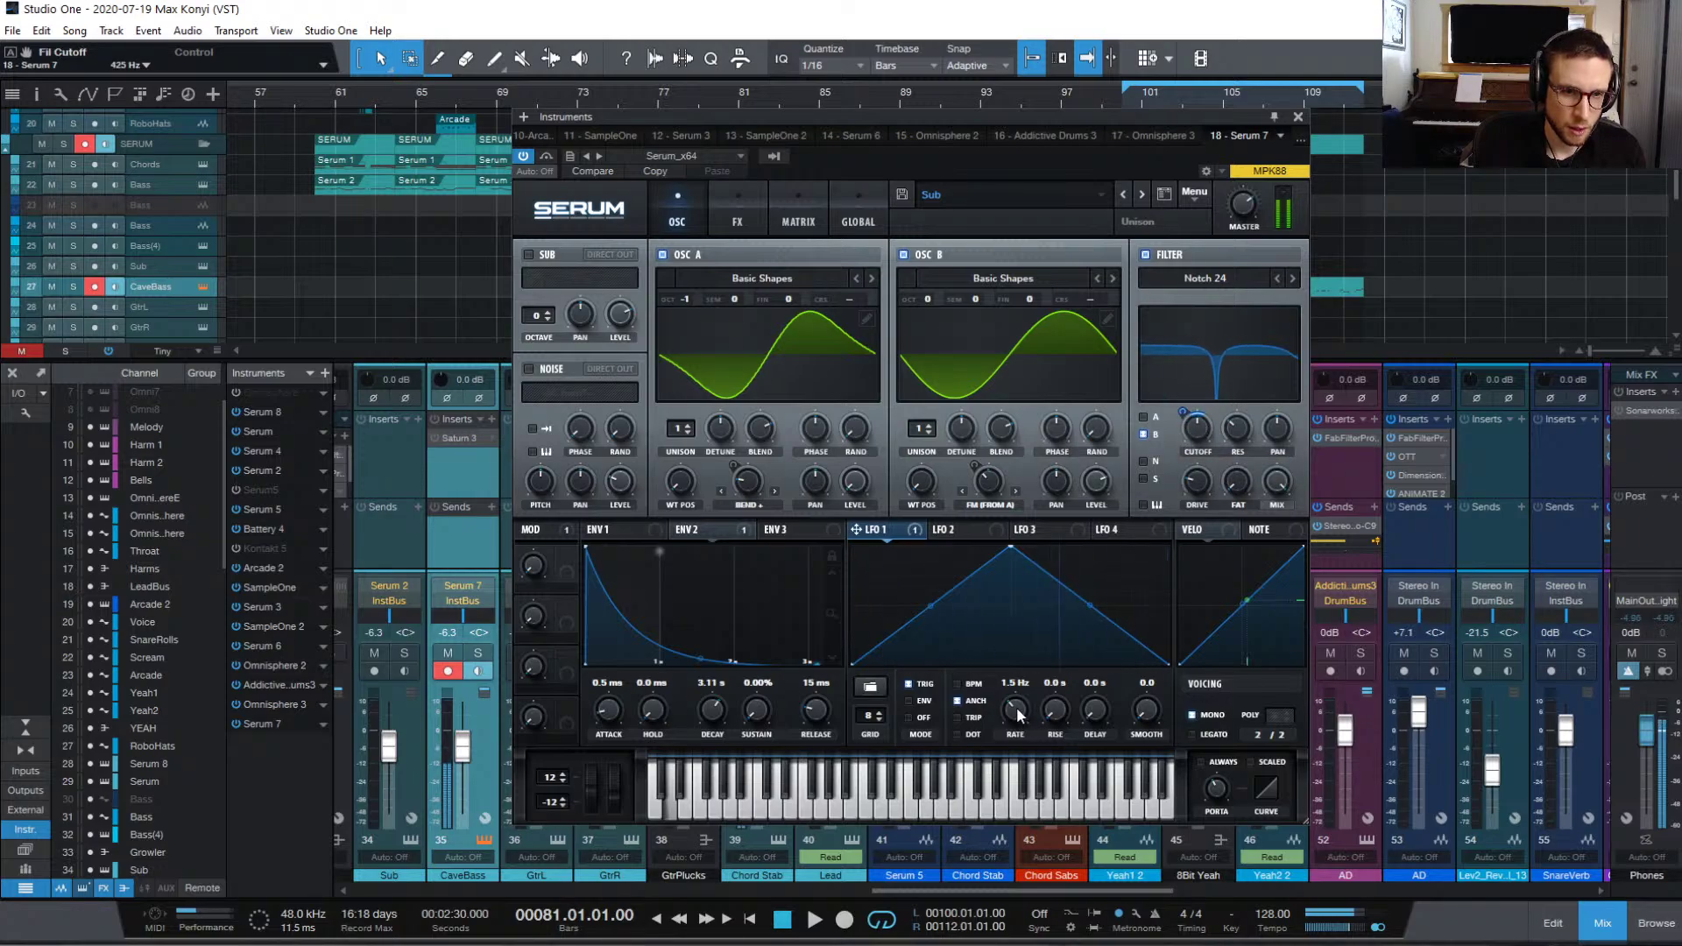
pyautogui.moveTo(1016, 714)
pyautogui.mouseDown()
pyautogui.moveTo(1014, 746)
pyautogui.moveTo(1020, 711)
pyautogui.mouseUp()
pyautogui.click(922, 717)
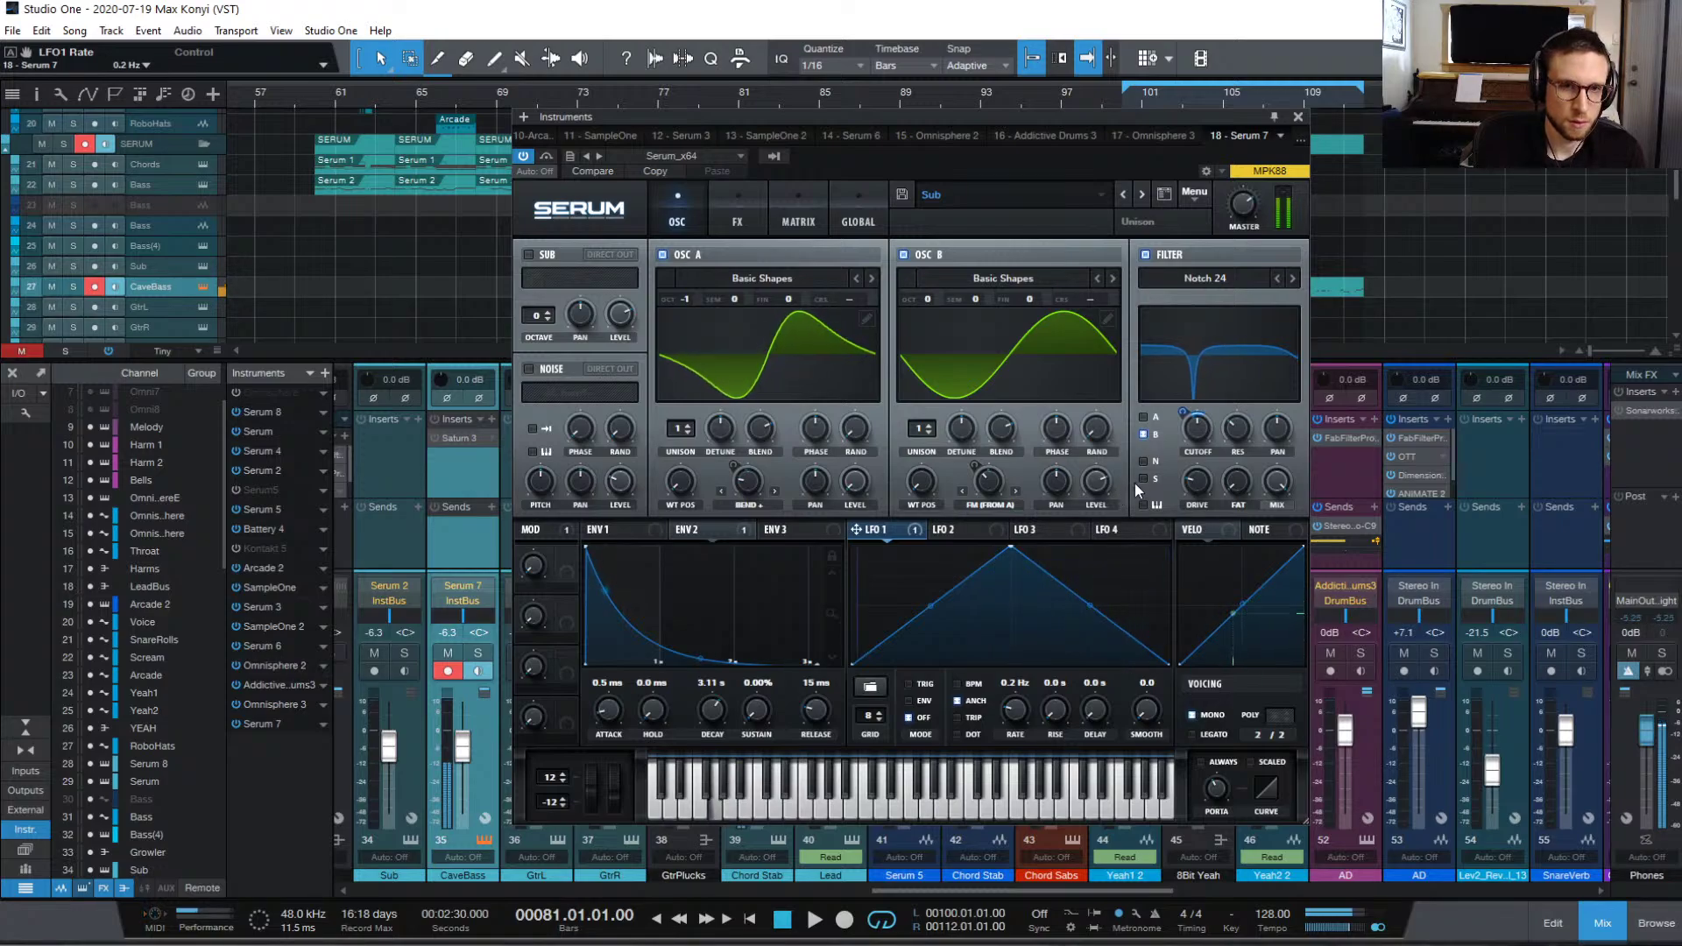
# Step: Set the notch filter's cutoff to about 383 Hz and Env 1's attack to 10 ms
pyautogui.click(1183, 413)
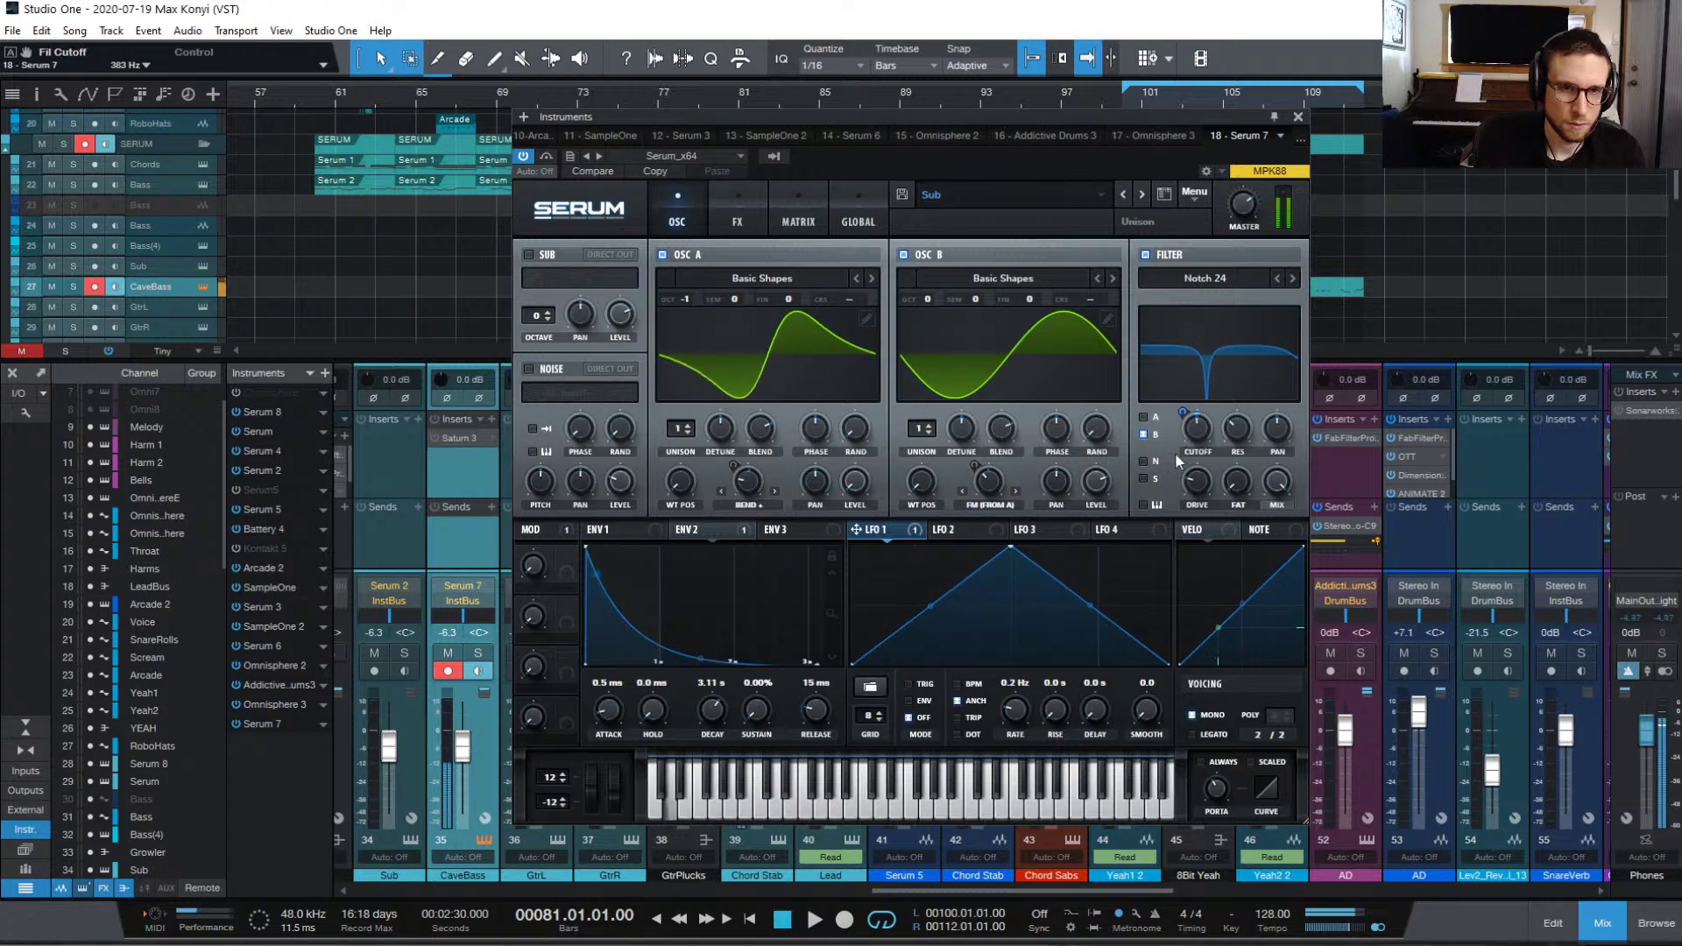
pyautogui.click(607, 529)
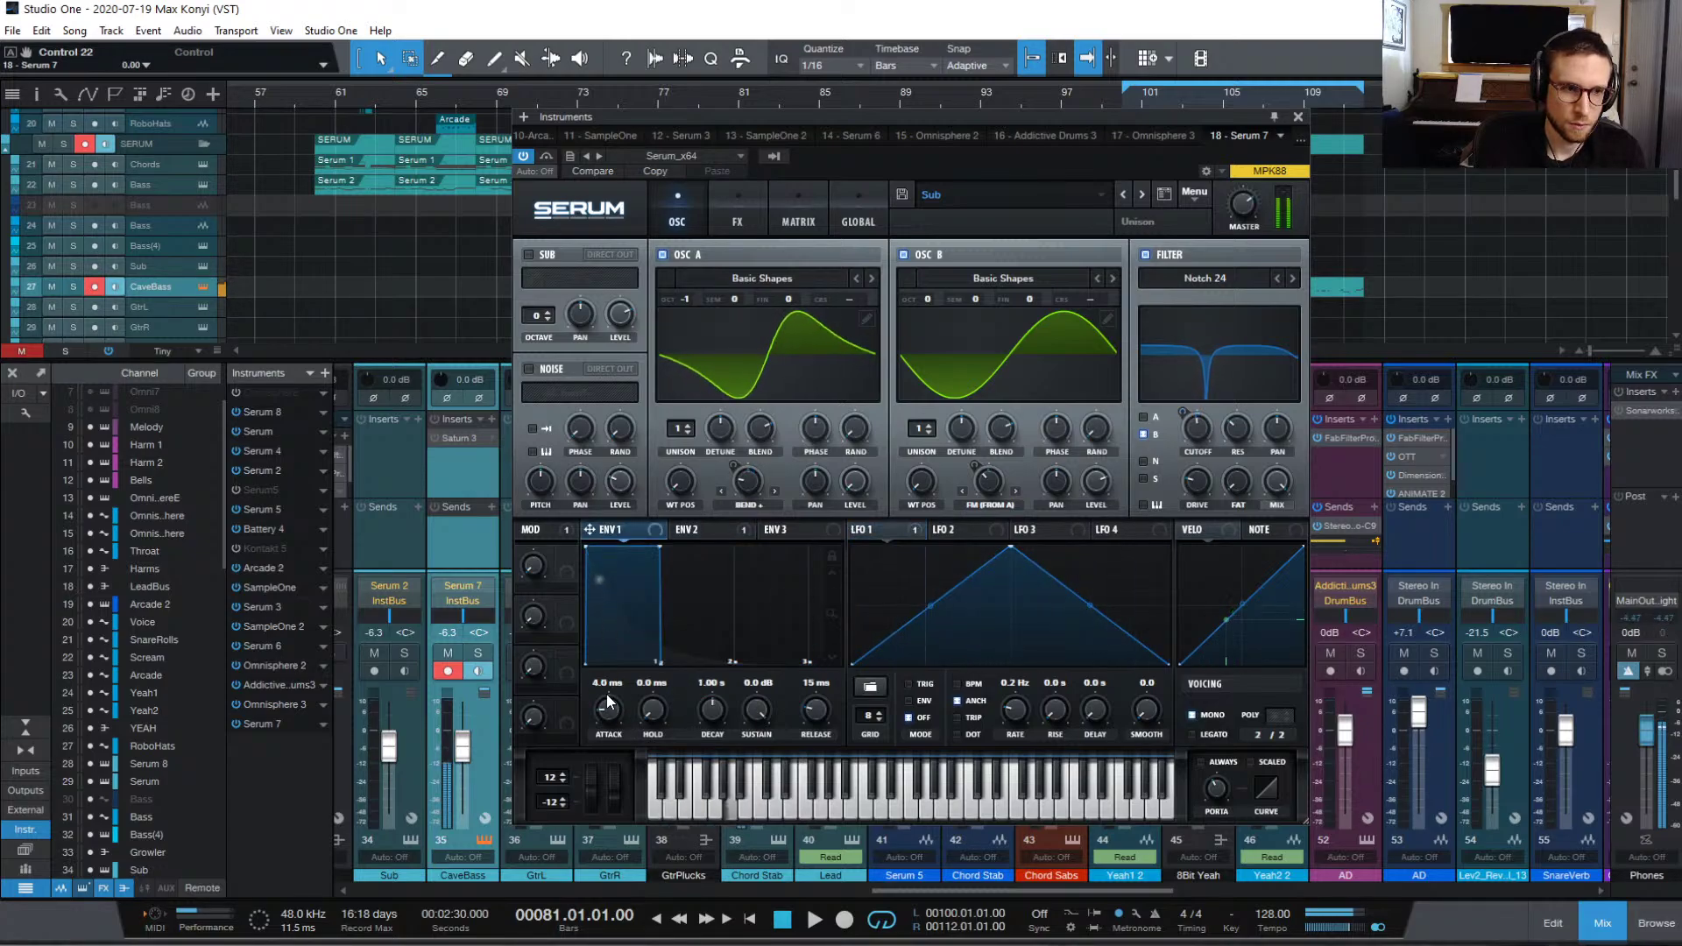
pyautogui.moveTo(607, 694); pyautogui.dragTo(624, 702)
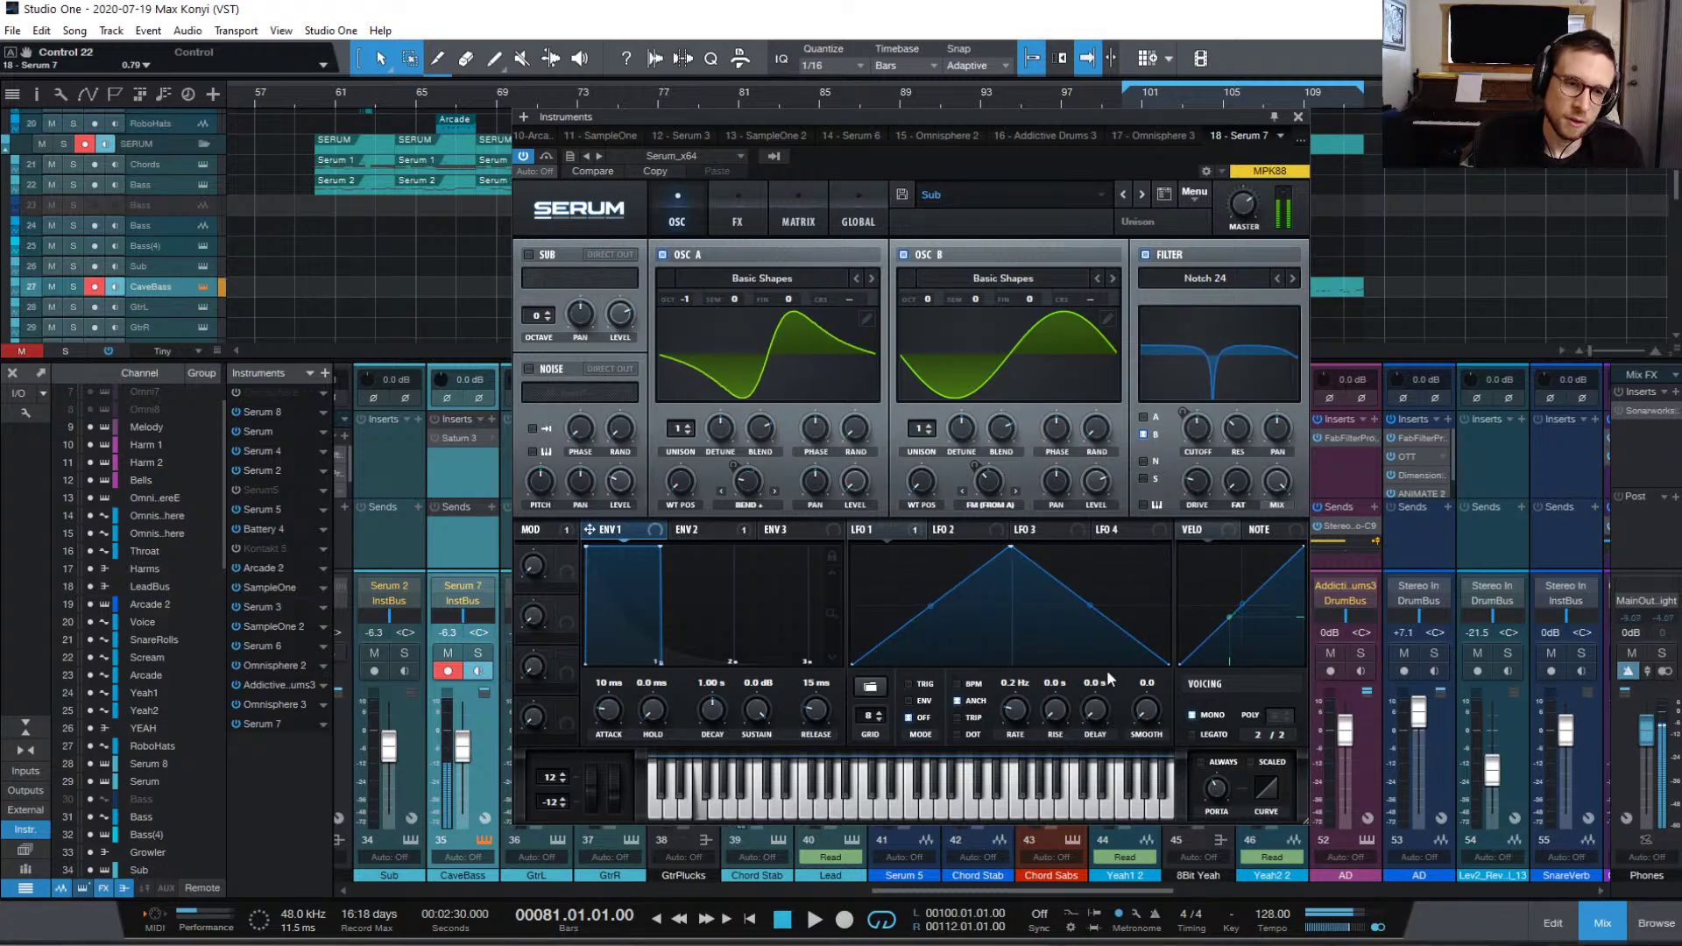
# Step: Reshape LFO 1's triangle into an uneven curve with three low peaks and set its rate to 0.1 Hz
pyautogui.doubleClick(896, 628)
pyautogui.moveTo(895, 628); pyautogui.dragTo(951, 594)
pyautogui.moveTo(1011, 546); pyautogui.dragTo(1042, 579)
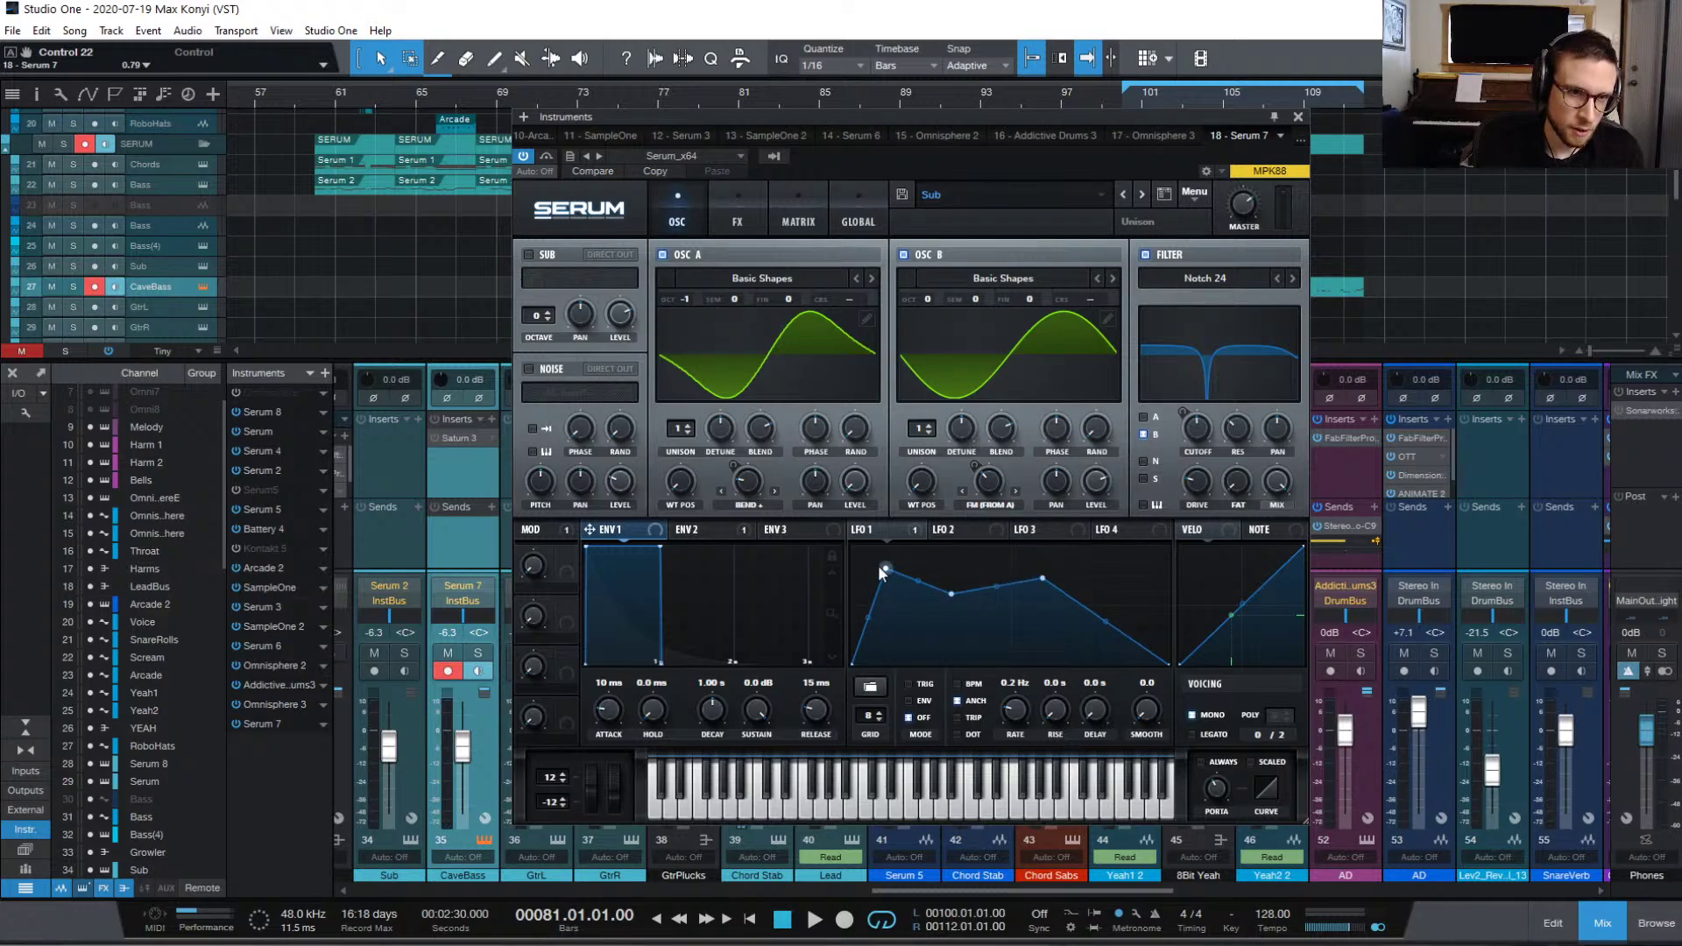
pyautogui.moveTo(888, 570); pyautogui.dragTo(969, 642)
pyautogui.moveTo(1042, 579); pyautogui.dragTo(1142, 646)
pyautogui.doubleClick(1067, 637)
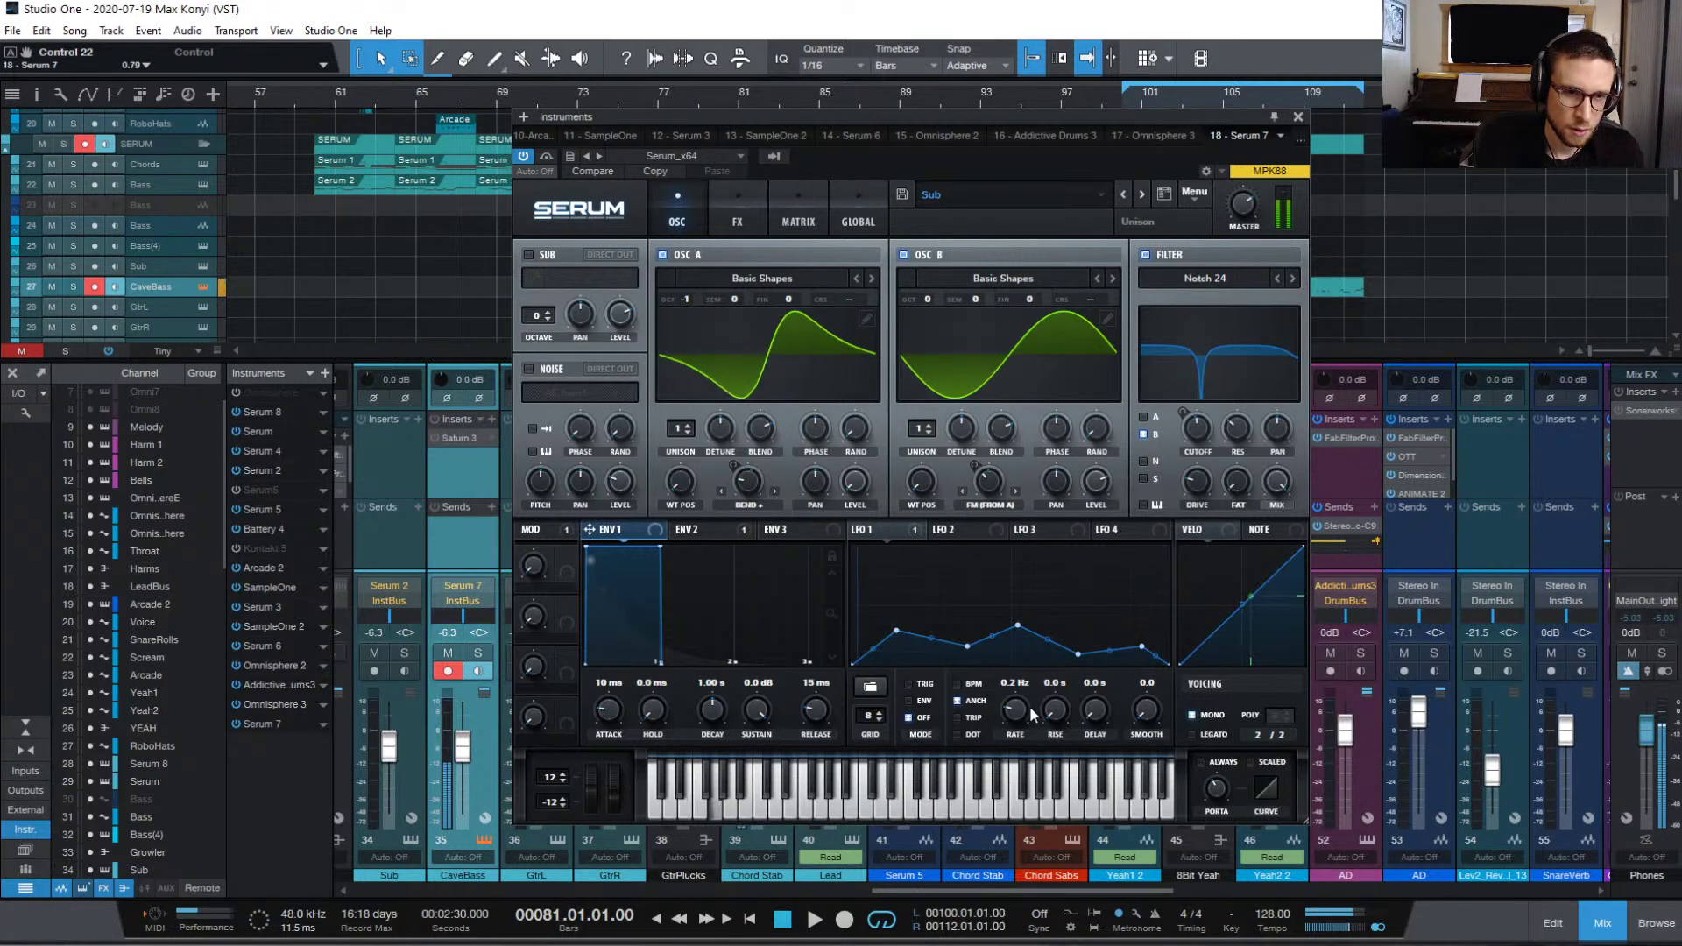
pyautogui.scroll(-1, 1016, 711)
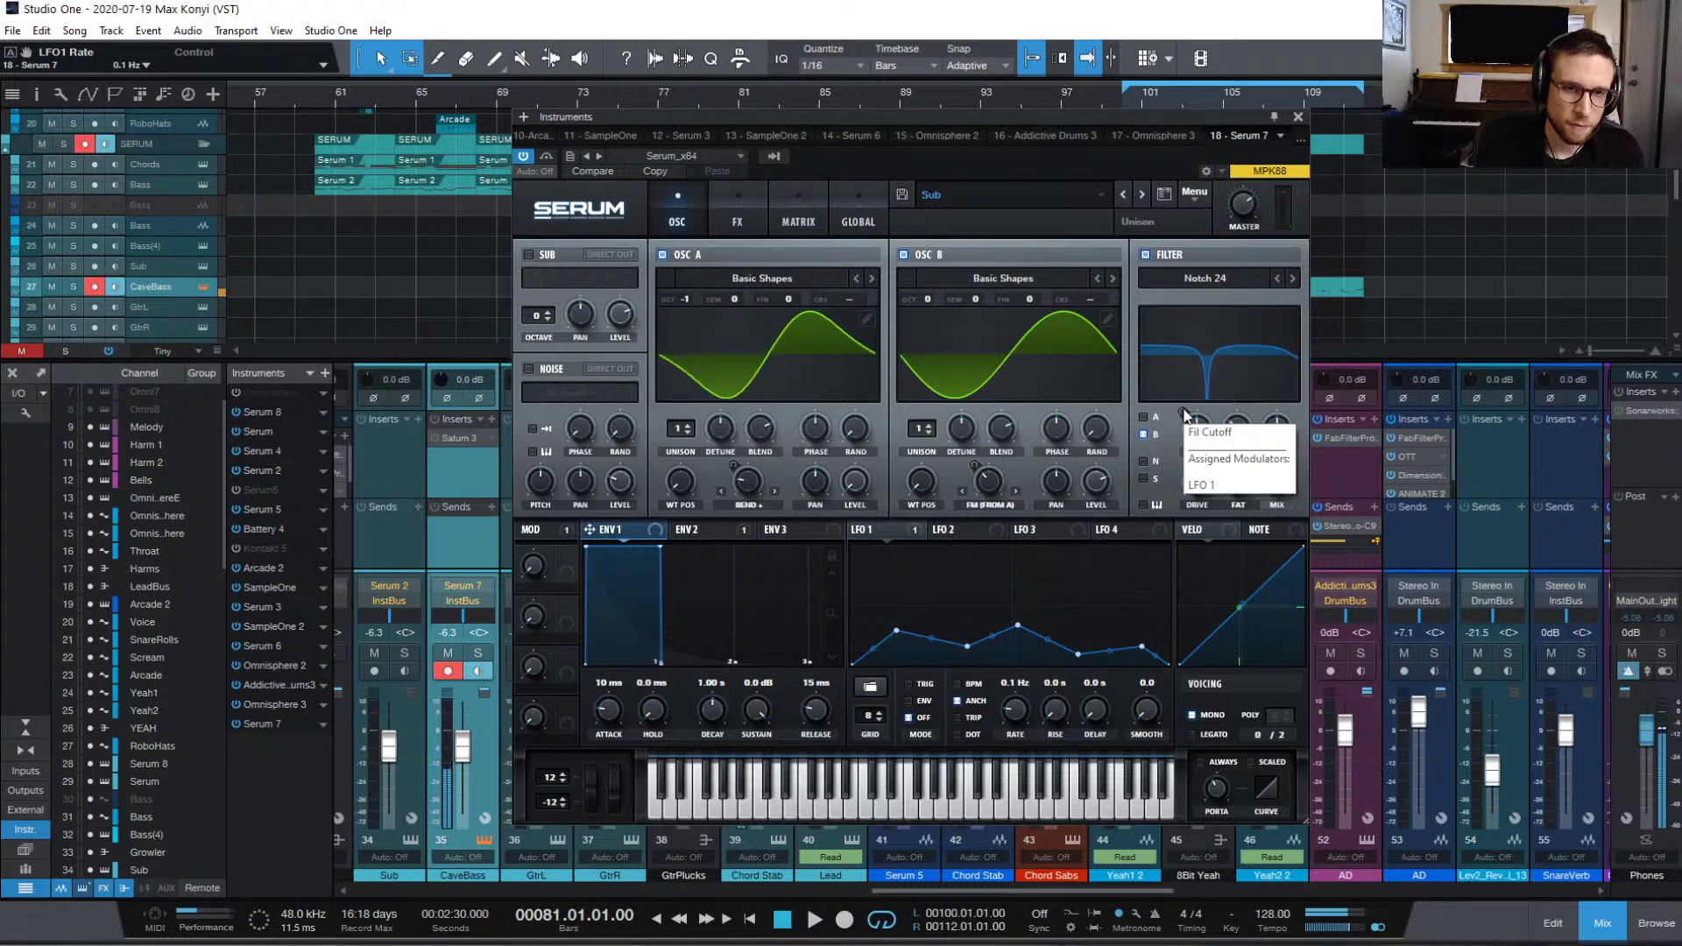
# Step: Set the filter cutoff to about 345 Hz and reduce its LFO 1 modulation amount to 19
pyautogui.scroll(-1, 1181, 405)
pyautogui.scroll(-1, 1182, 412)
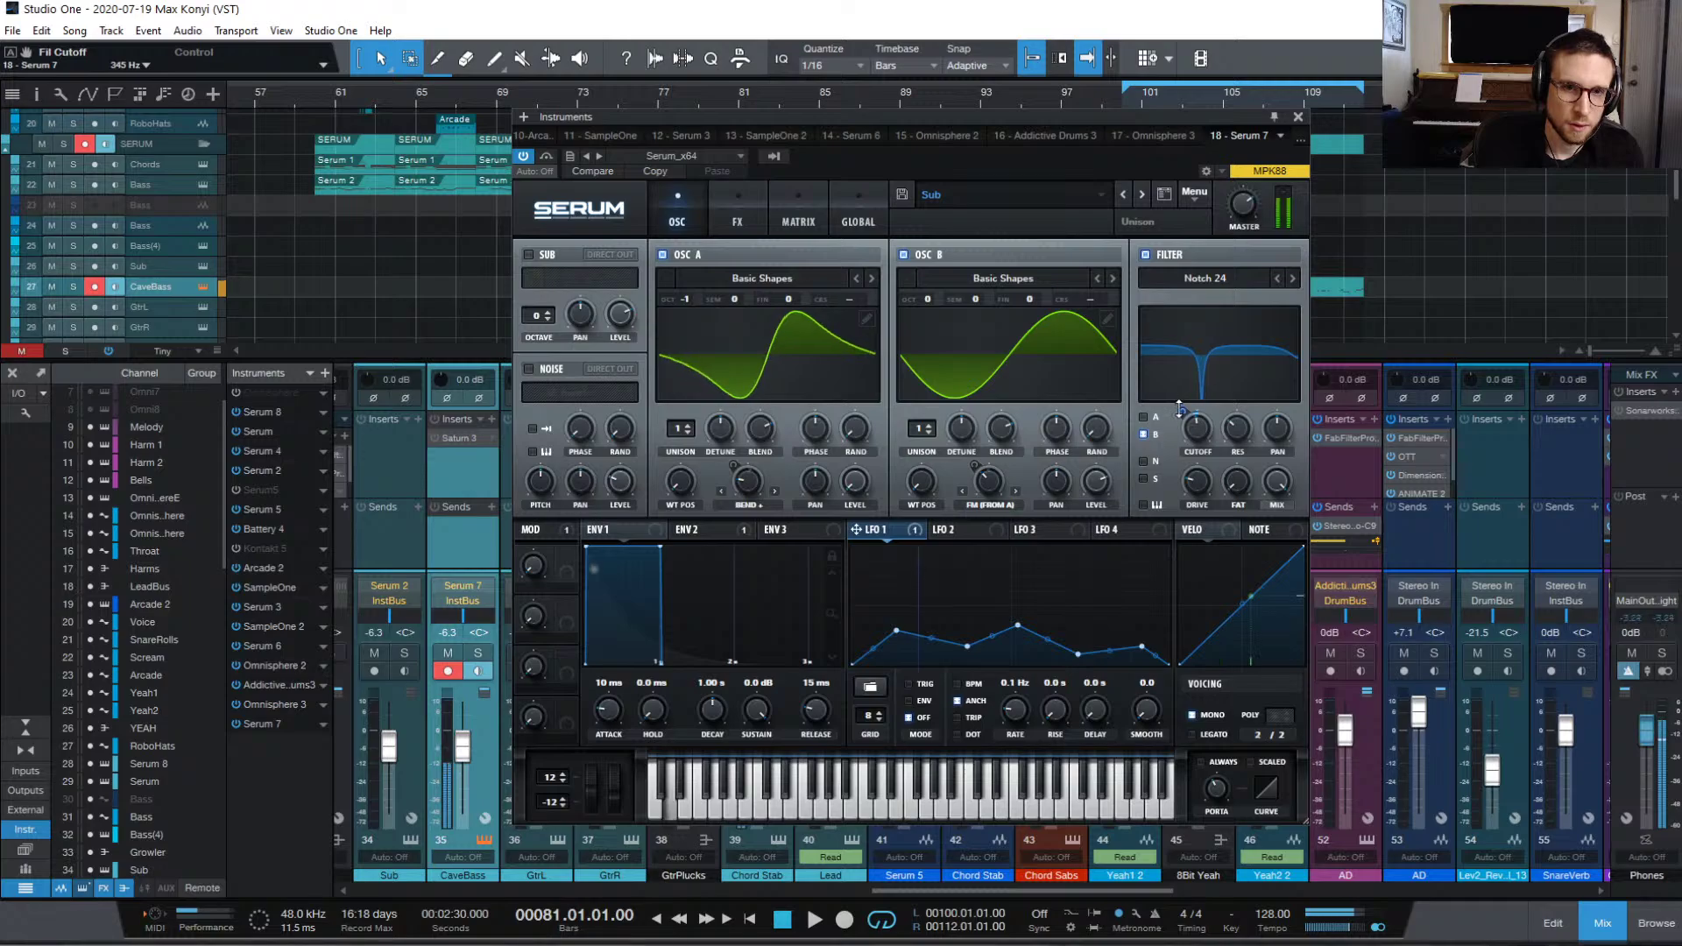
pyautogui.moveTo(1182, 413)
pyautogui.mouseDown()
pyautogui.moveTo(1180, 392)
pyautogui.moveTo(1180, 427)
pyautogui.mouseUp()
pyautogui.moveTo(1182, 413)
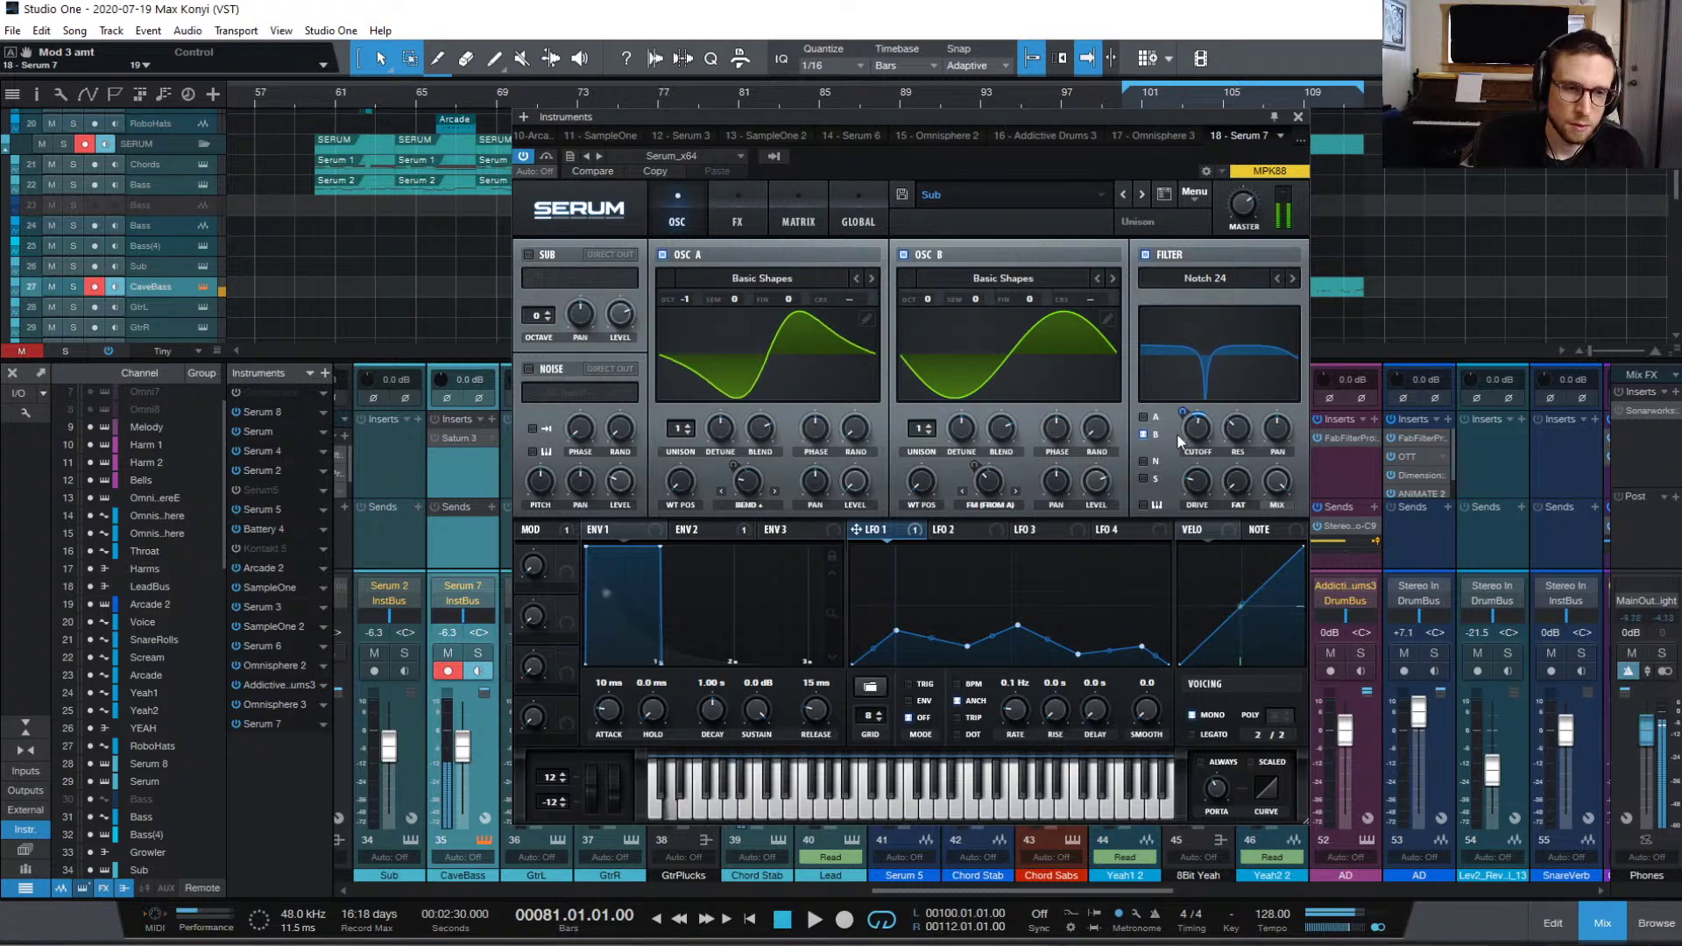
# Step: Flatten the LFO 1 curve by lowering its first and middle peaks and the dip between them
pyautogui.moveTo(896, 631); pyautogui.dragTo(925, 649)
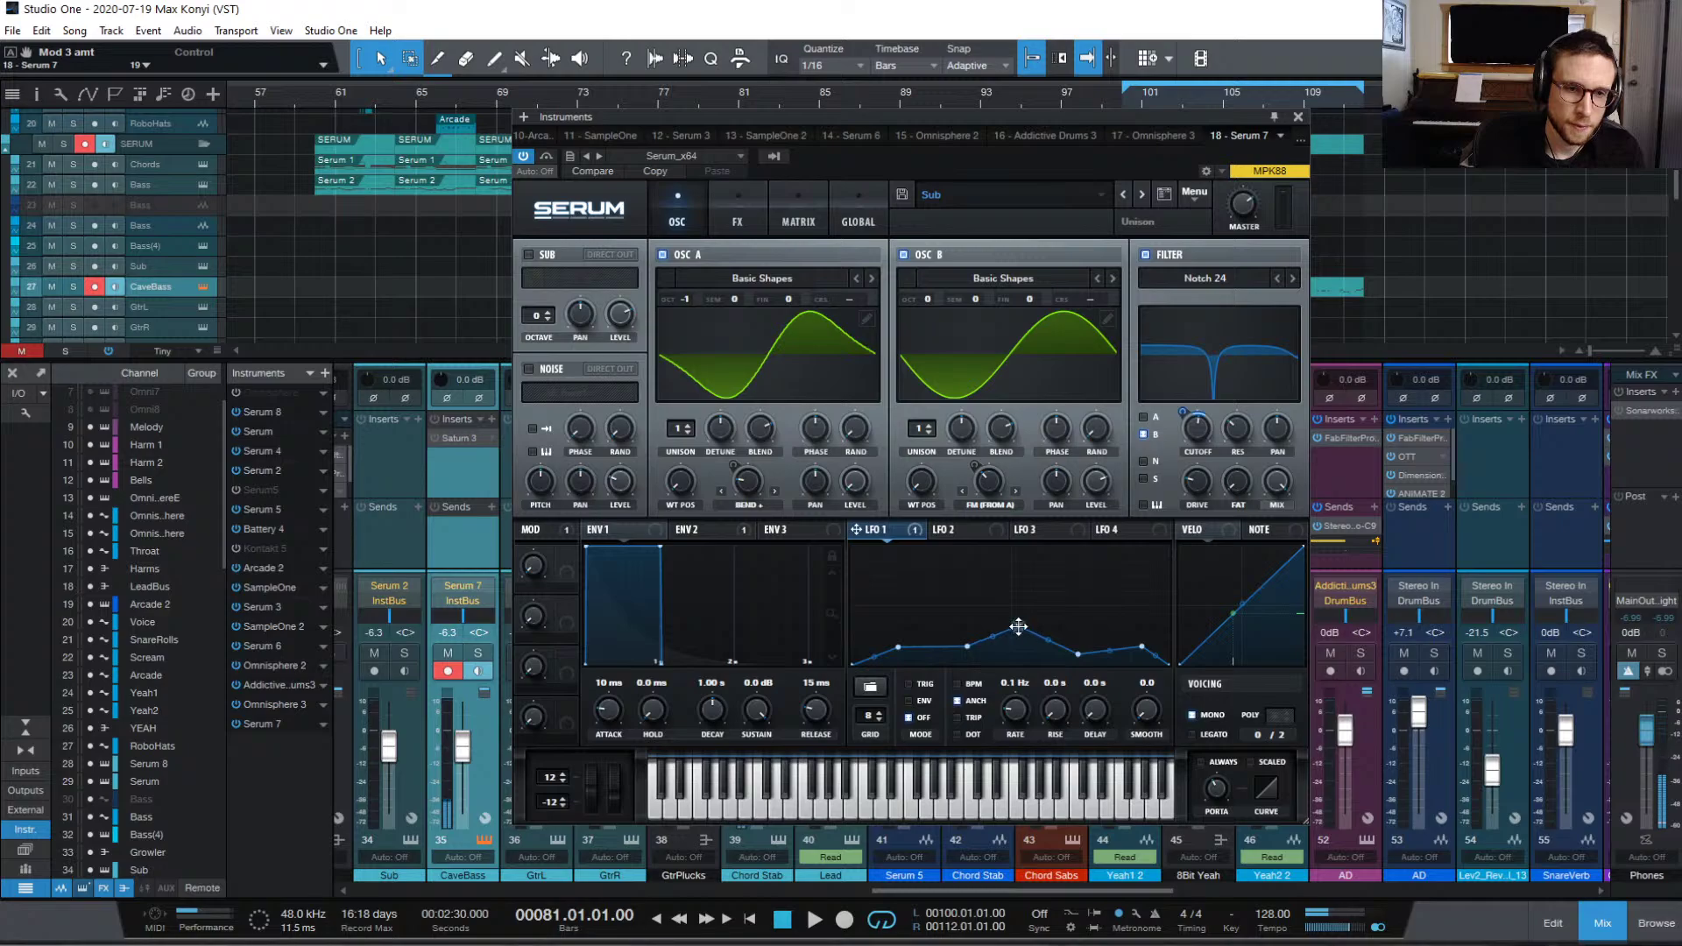
pyautogui.moveTo(1018, 627)
pyautogui.mouseDown()
pyautogui.moveTo(965, 661)
pyautogui.moveTo(1019, 644)
pyautogui.moveTo(1000, 639)
pyautogui.mouseUp()
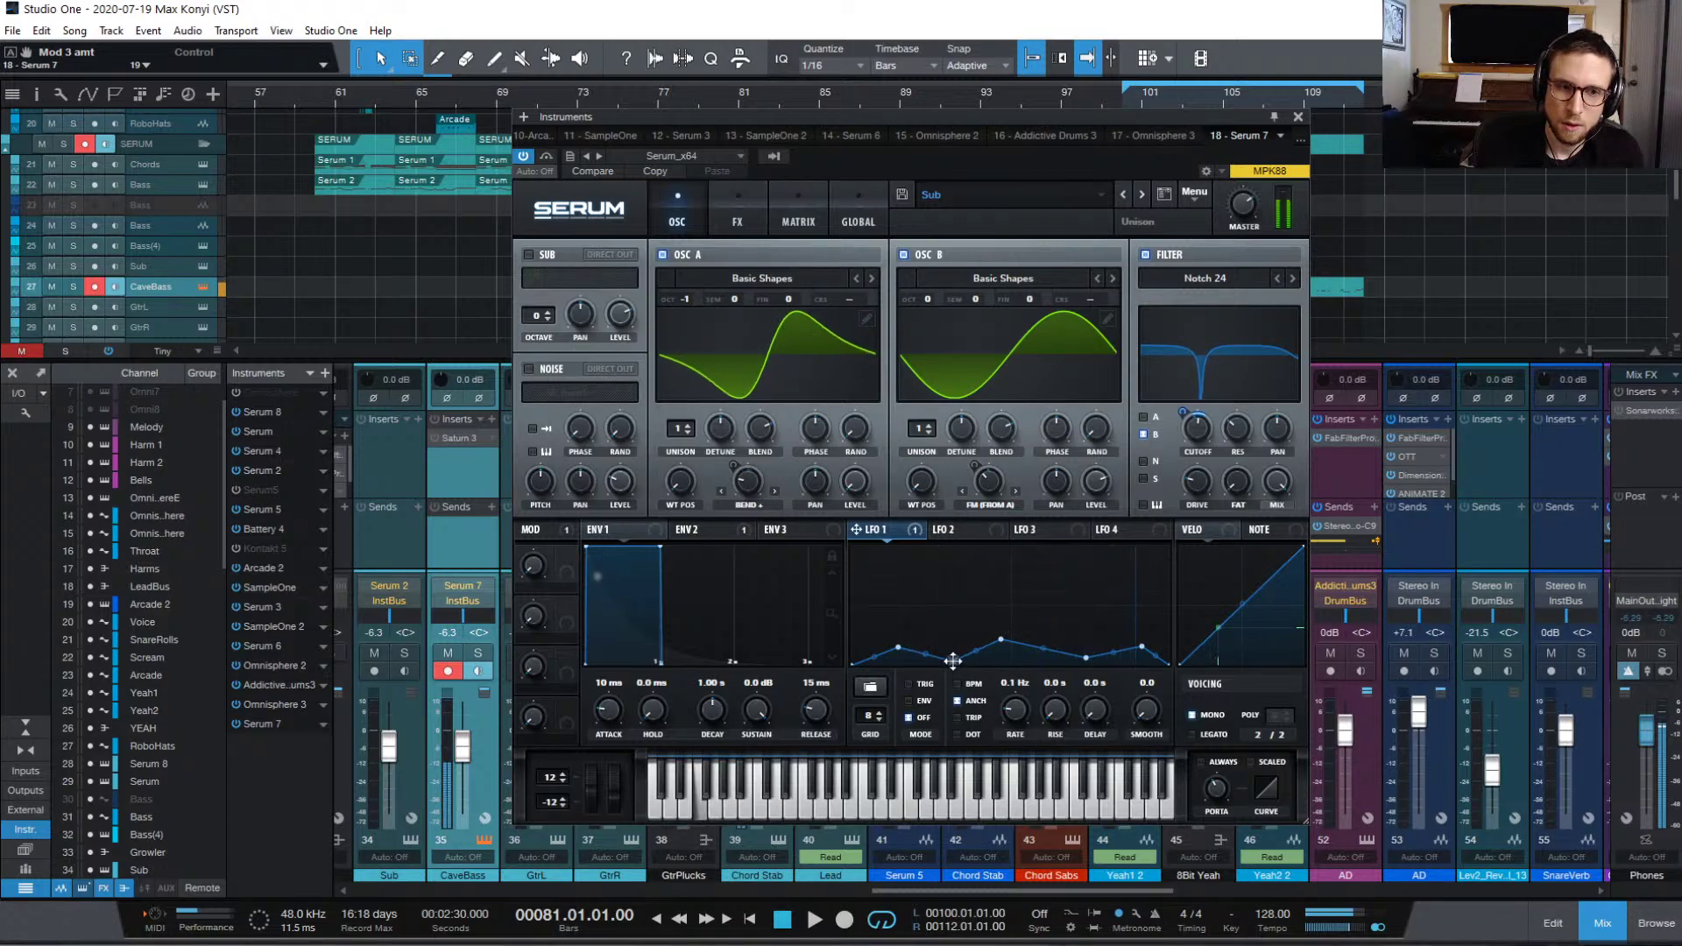
pyautogui.moveTo(963, 664); pyautogui.dragTo(954, 660)
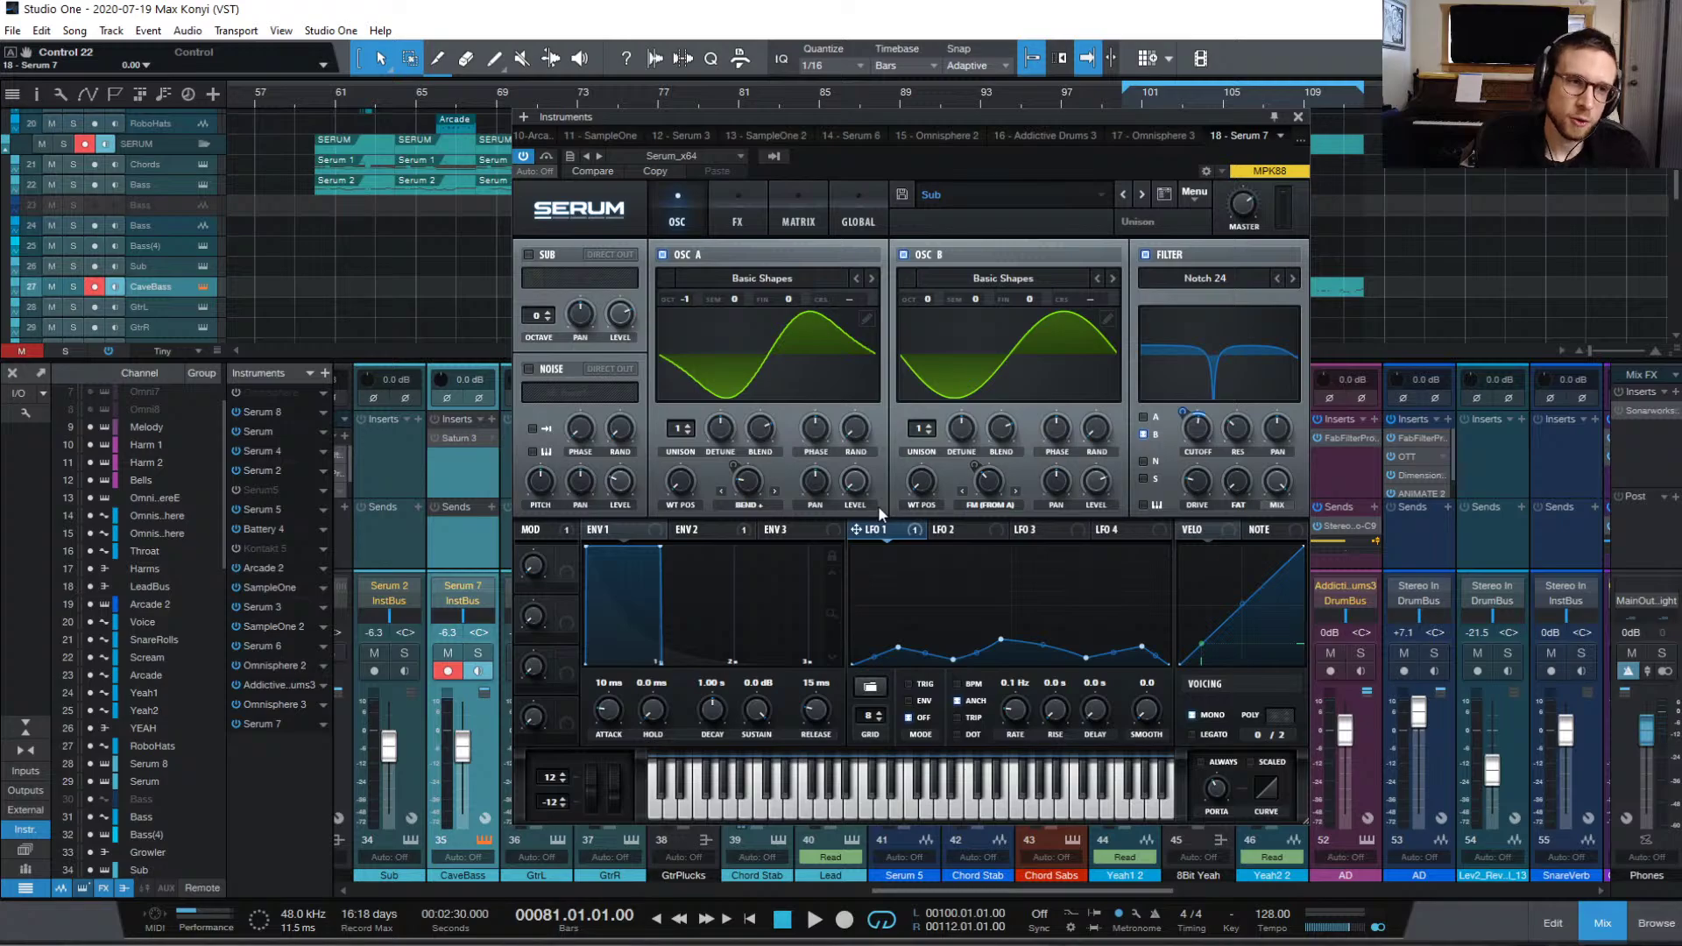
# Step: Enable the noise oscillator with Stereo White HP at a low level and route it through the notch filter
pyautogui.click(543, 371)
pyautogui.click(589, 393)
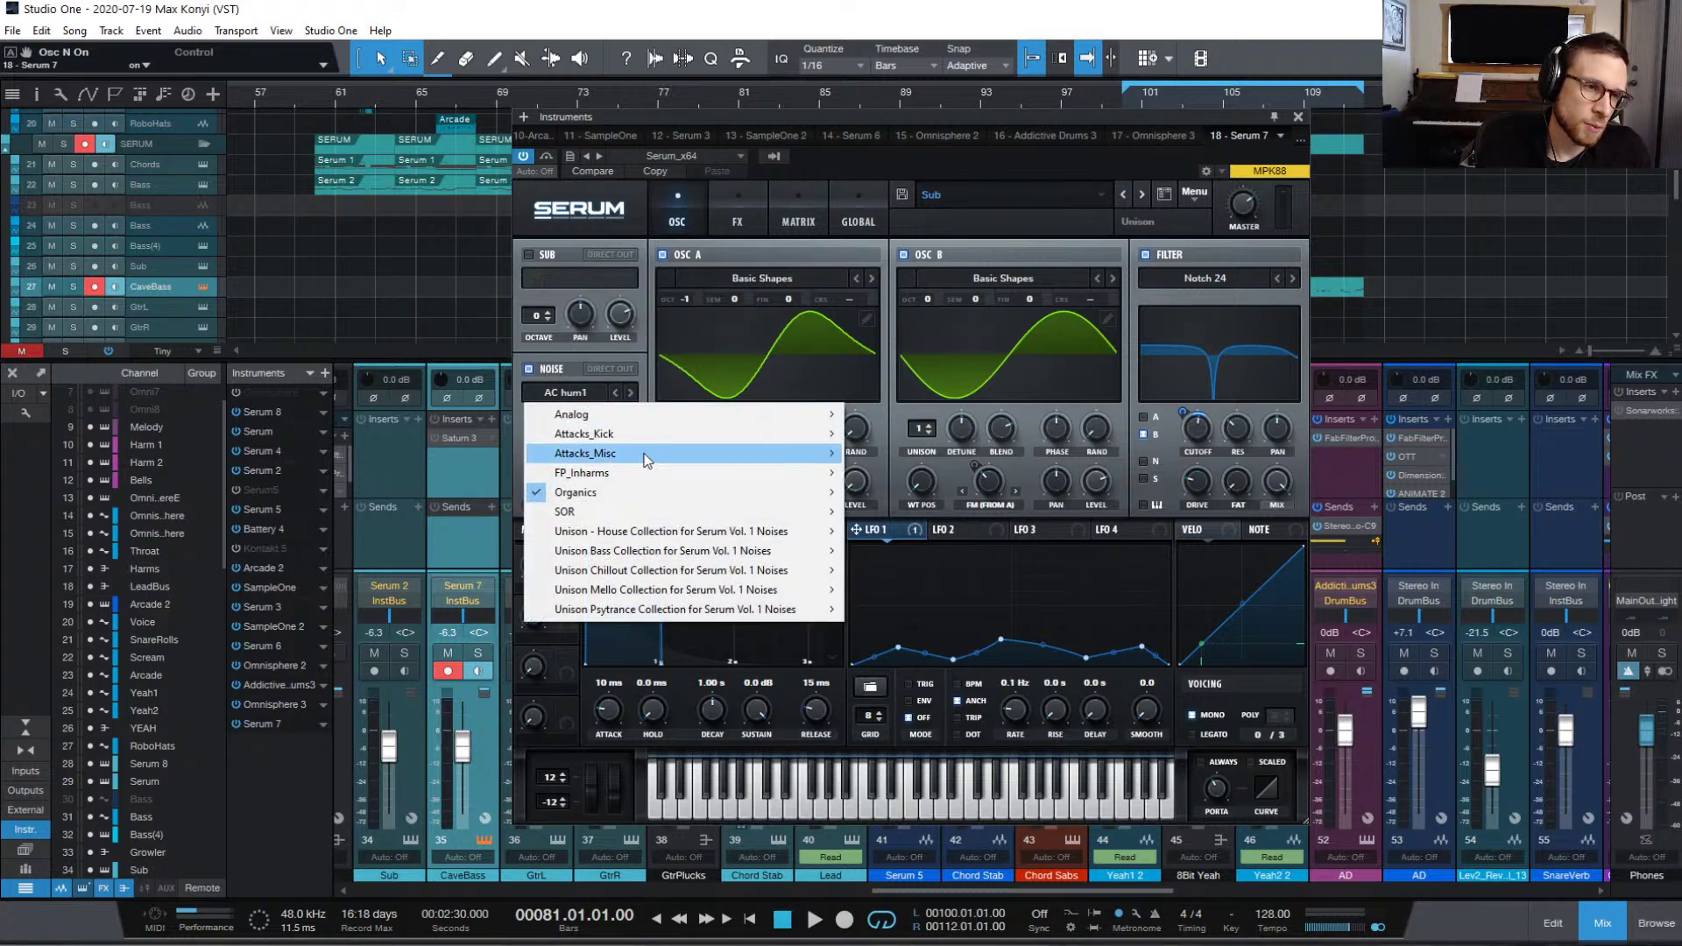
pyautogui.moveTo(745, 559)
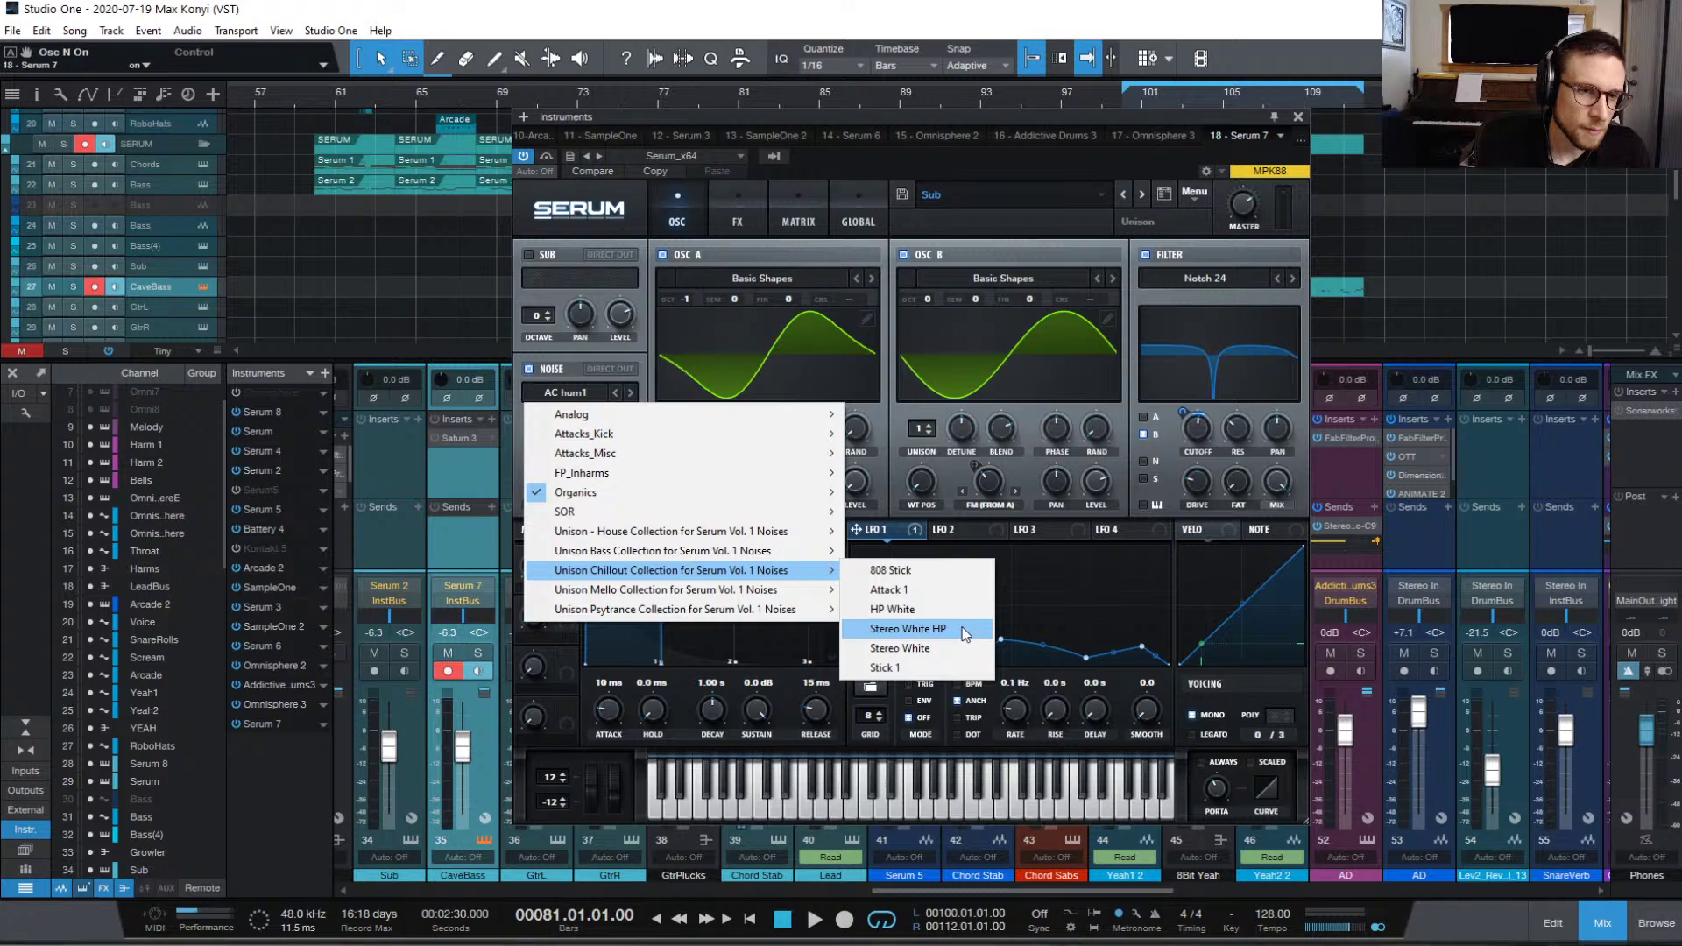
pyautogui.click(908, 629)
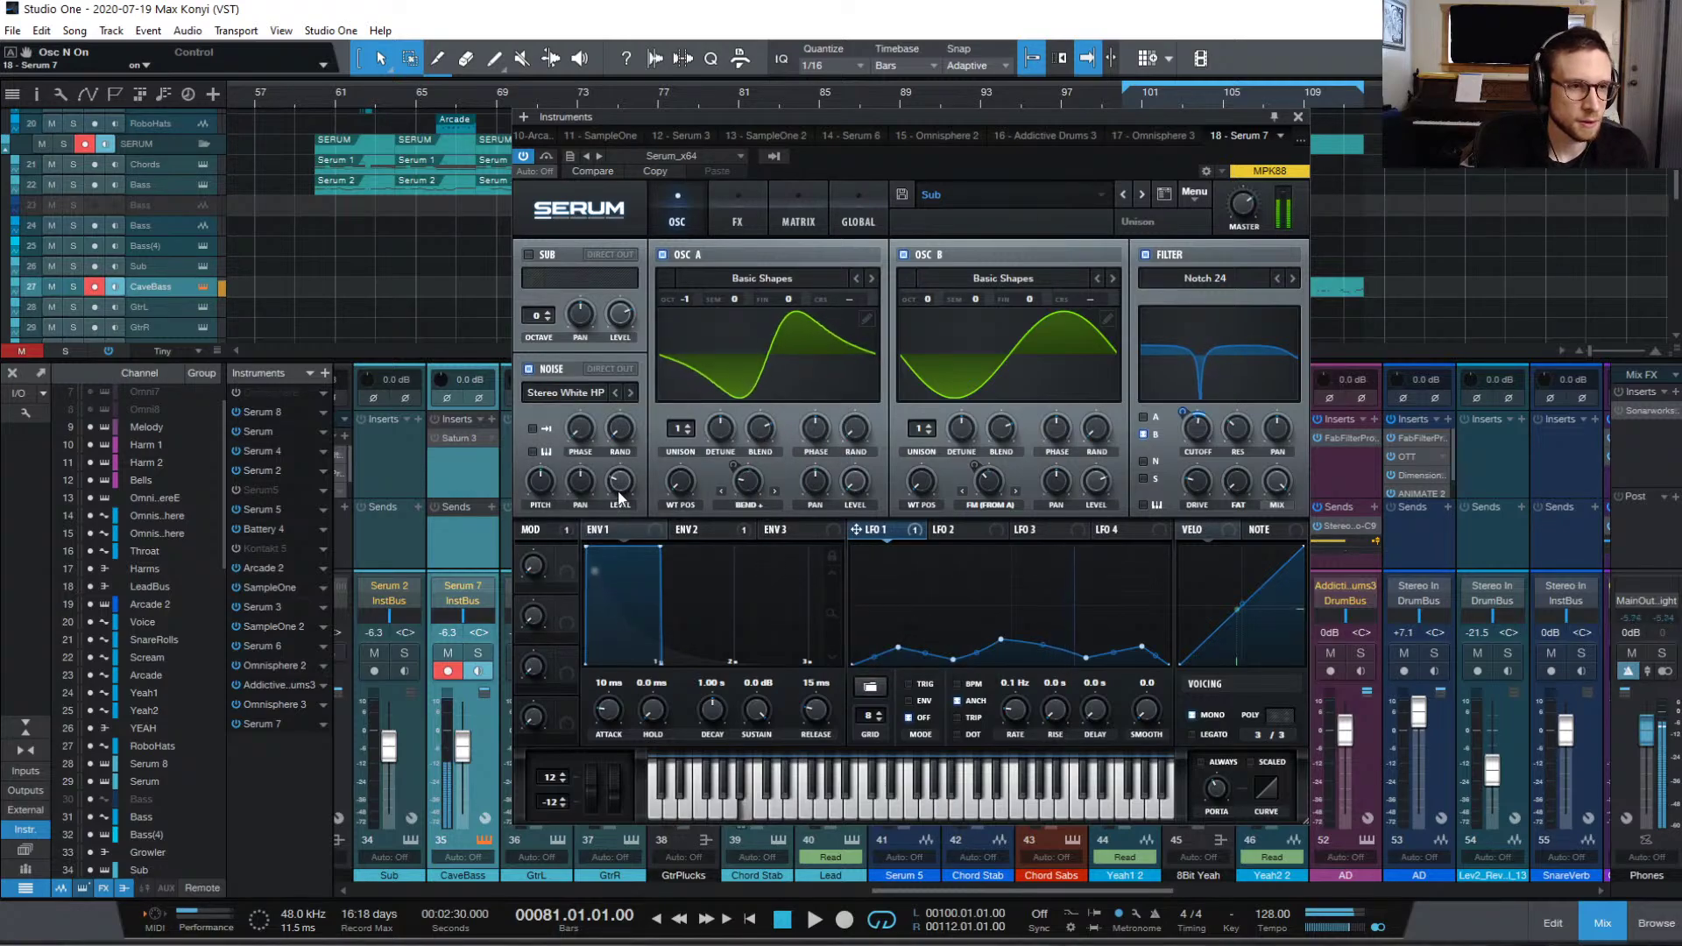
pyautogui.moveTo(618, 484); pyautogui.dragTo(622, 511)
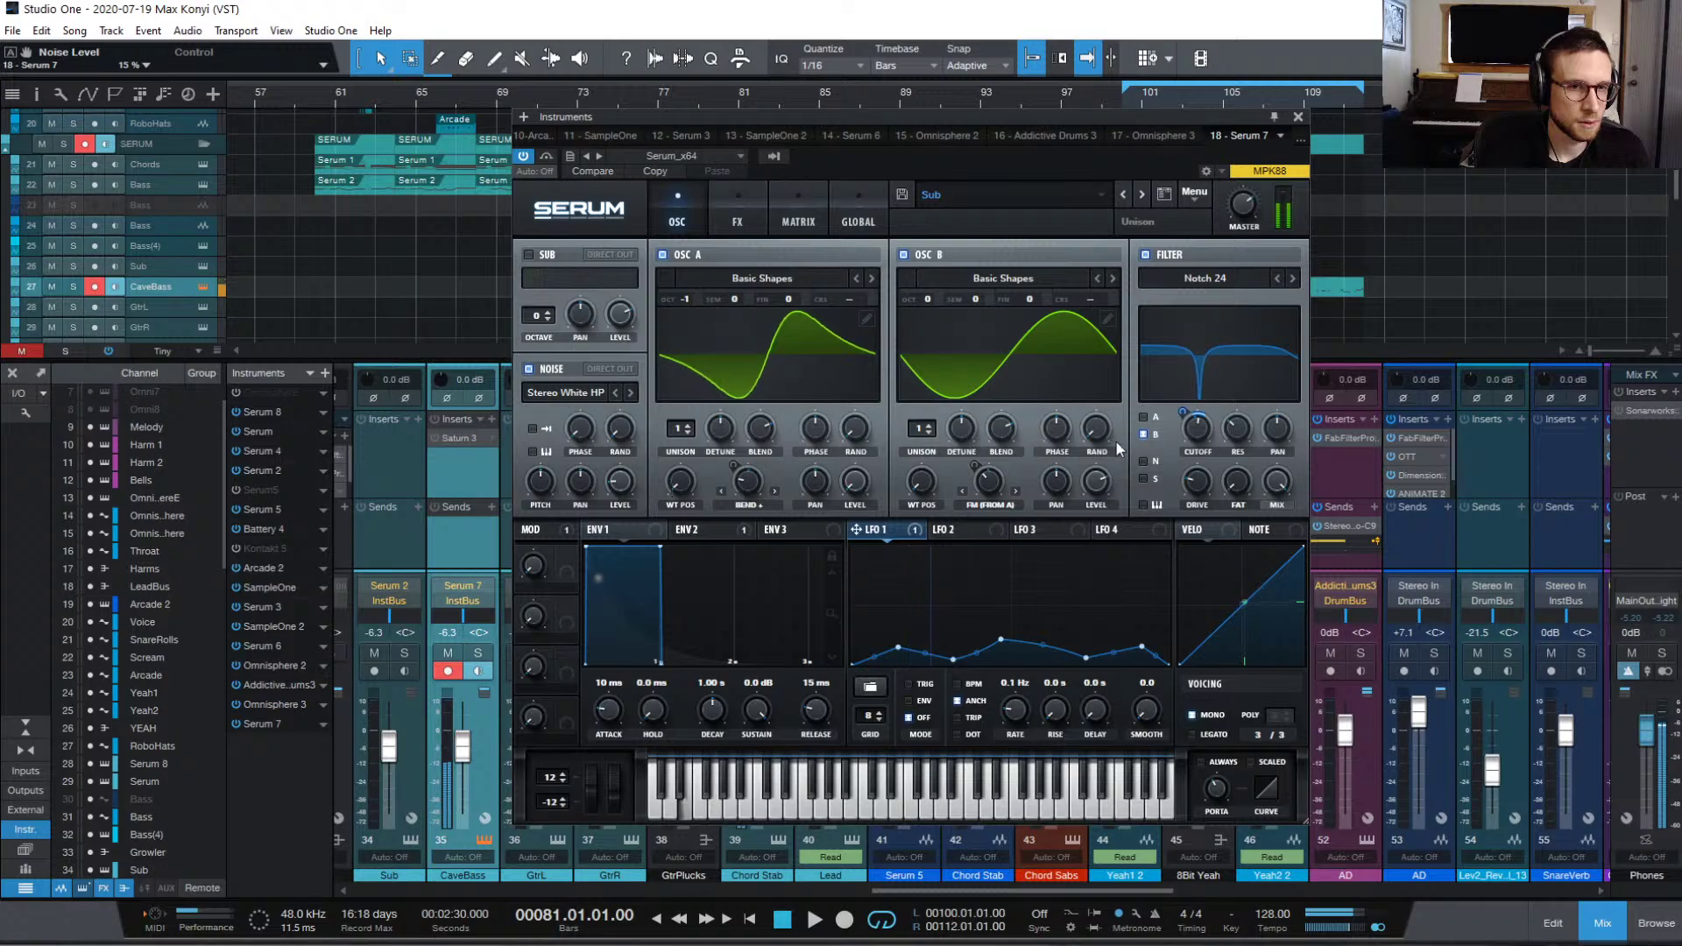
pyautogui.click(1143, 461)
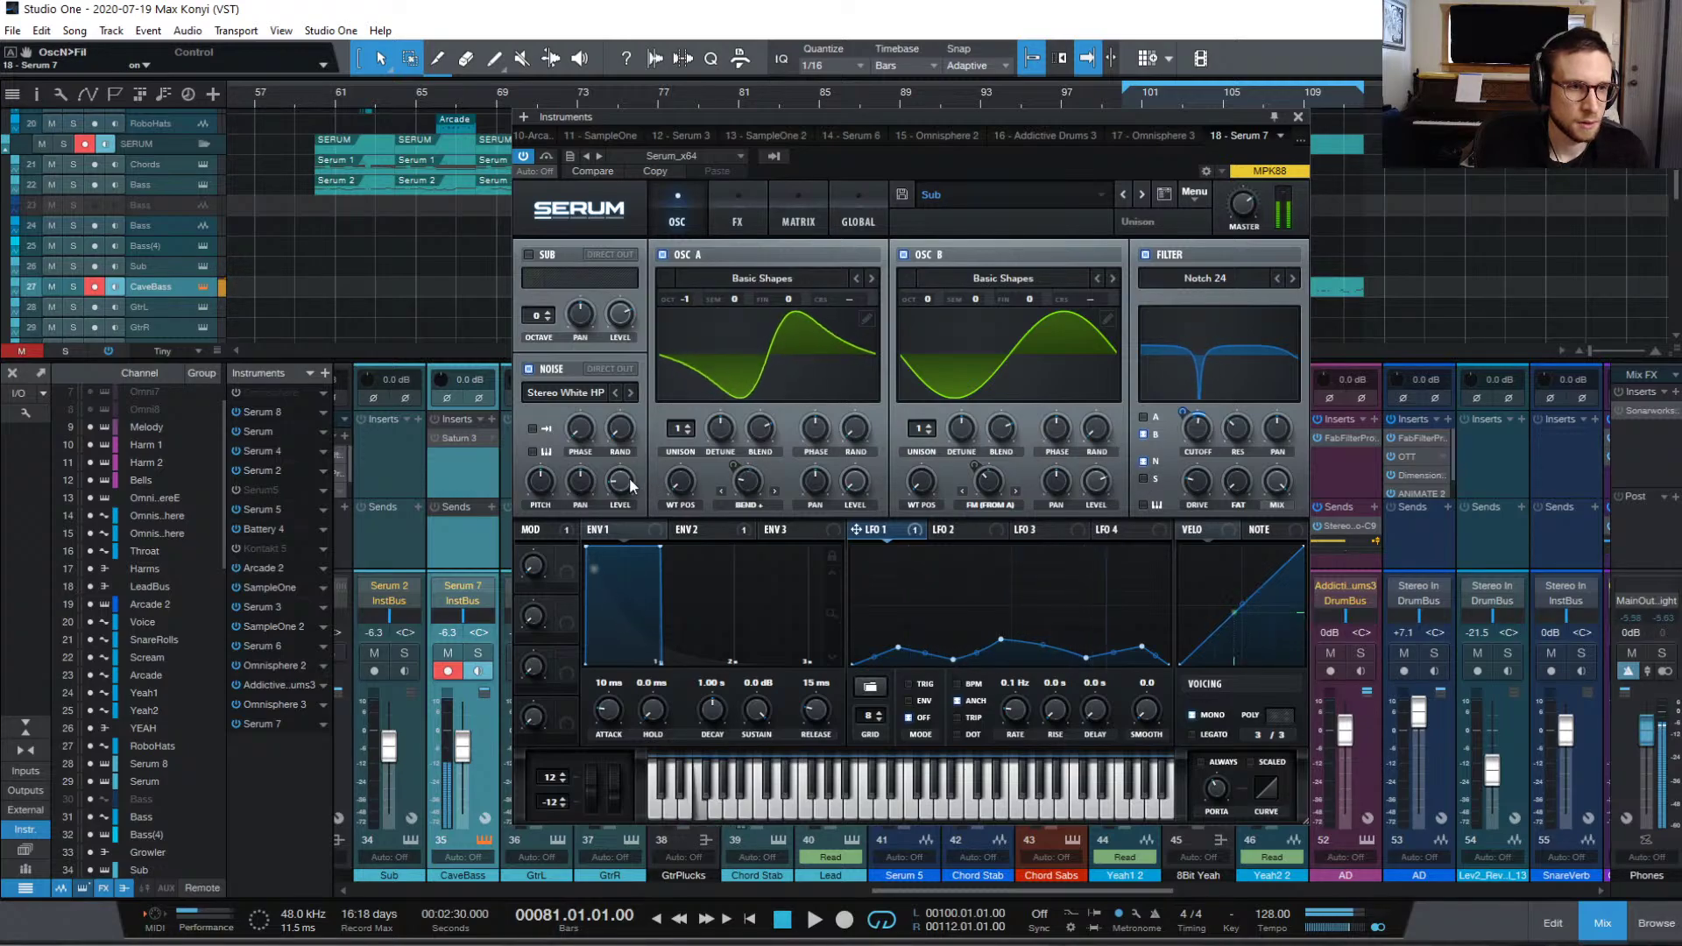
pyautogui.moveTo(629, 477); pyautogui.dragTo(628, 493)
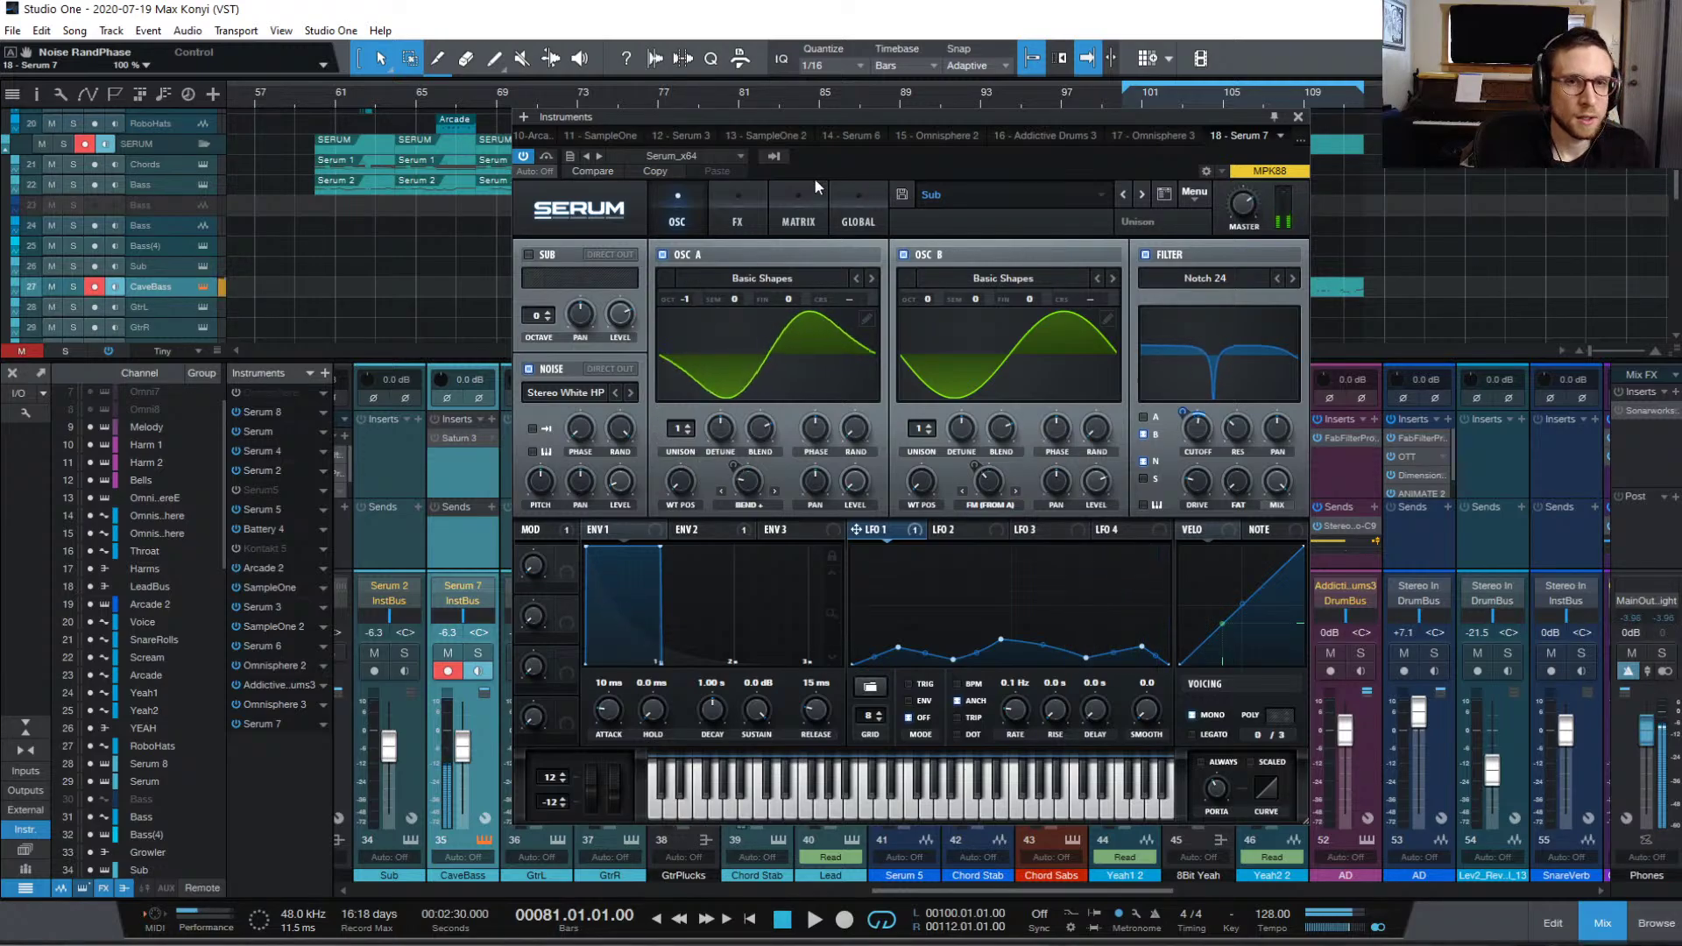
# Step: Add the Tube distortion and a compressor in multiband mode to the patch's effects
pyautogui.click(738, 215)
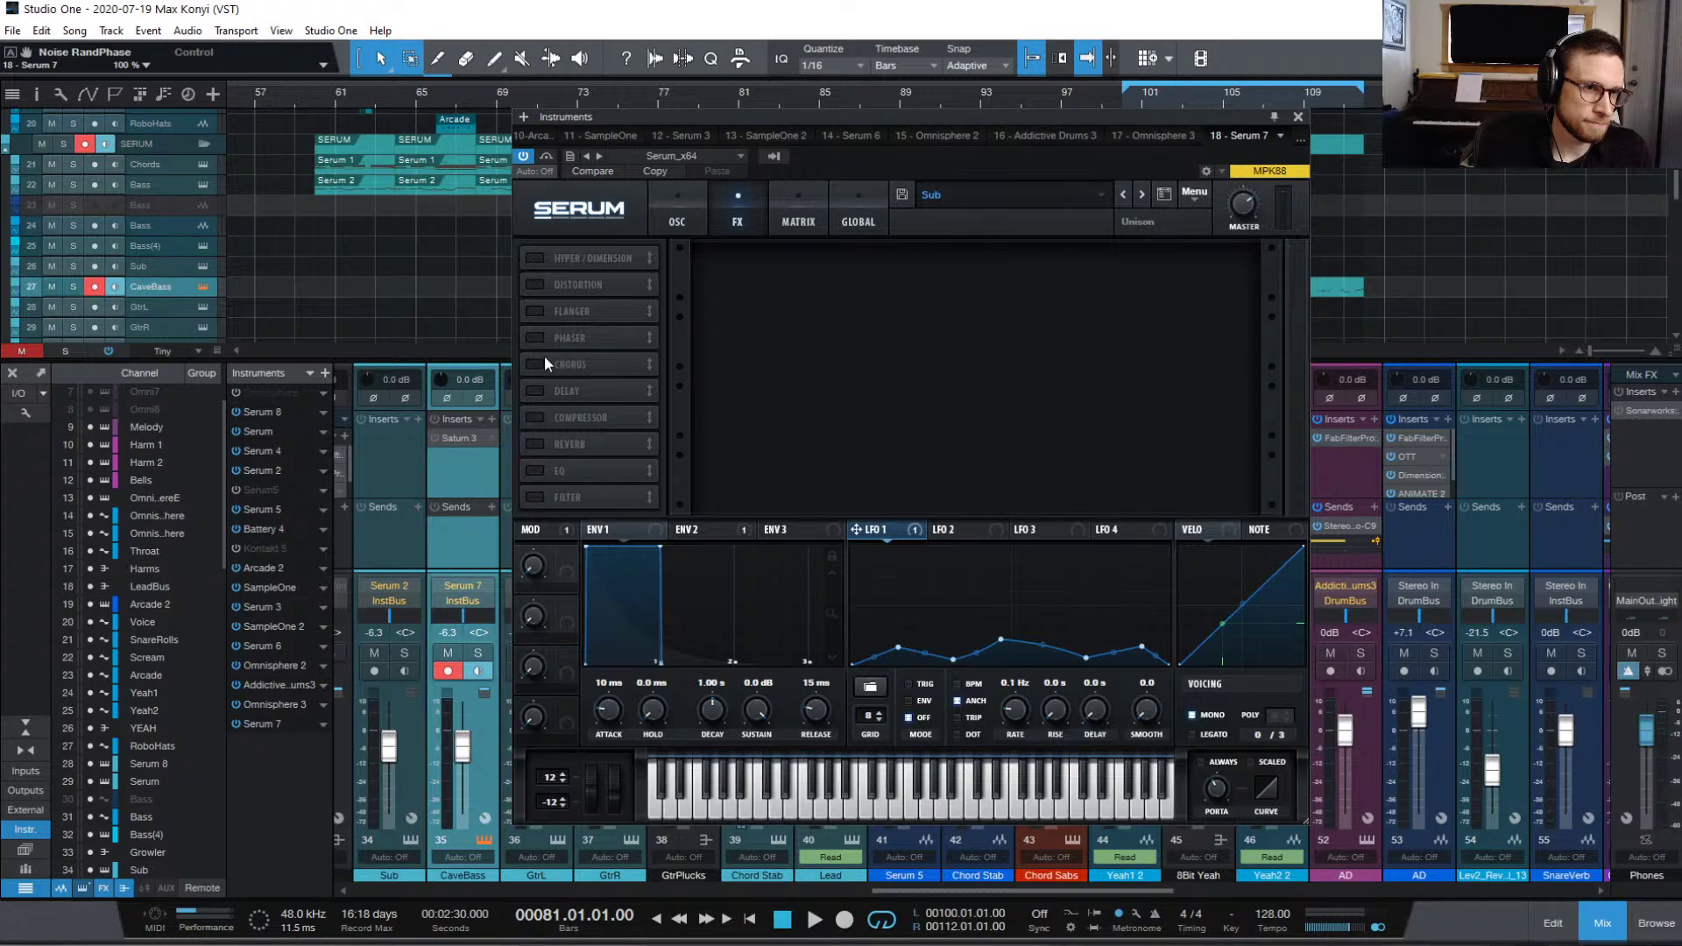
pyautogui.click(530, 284)
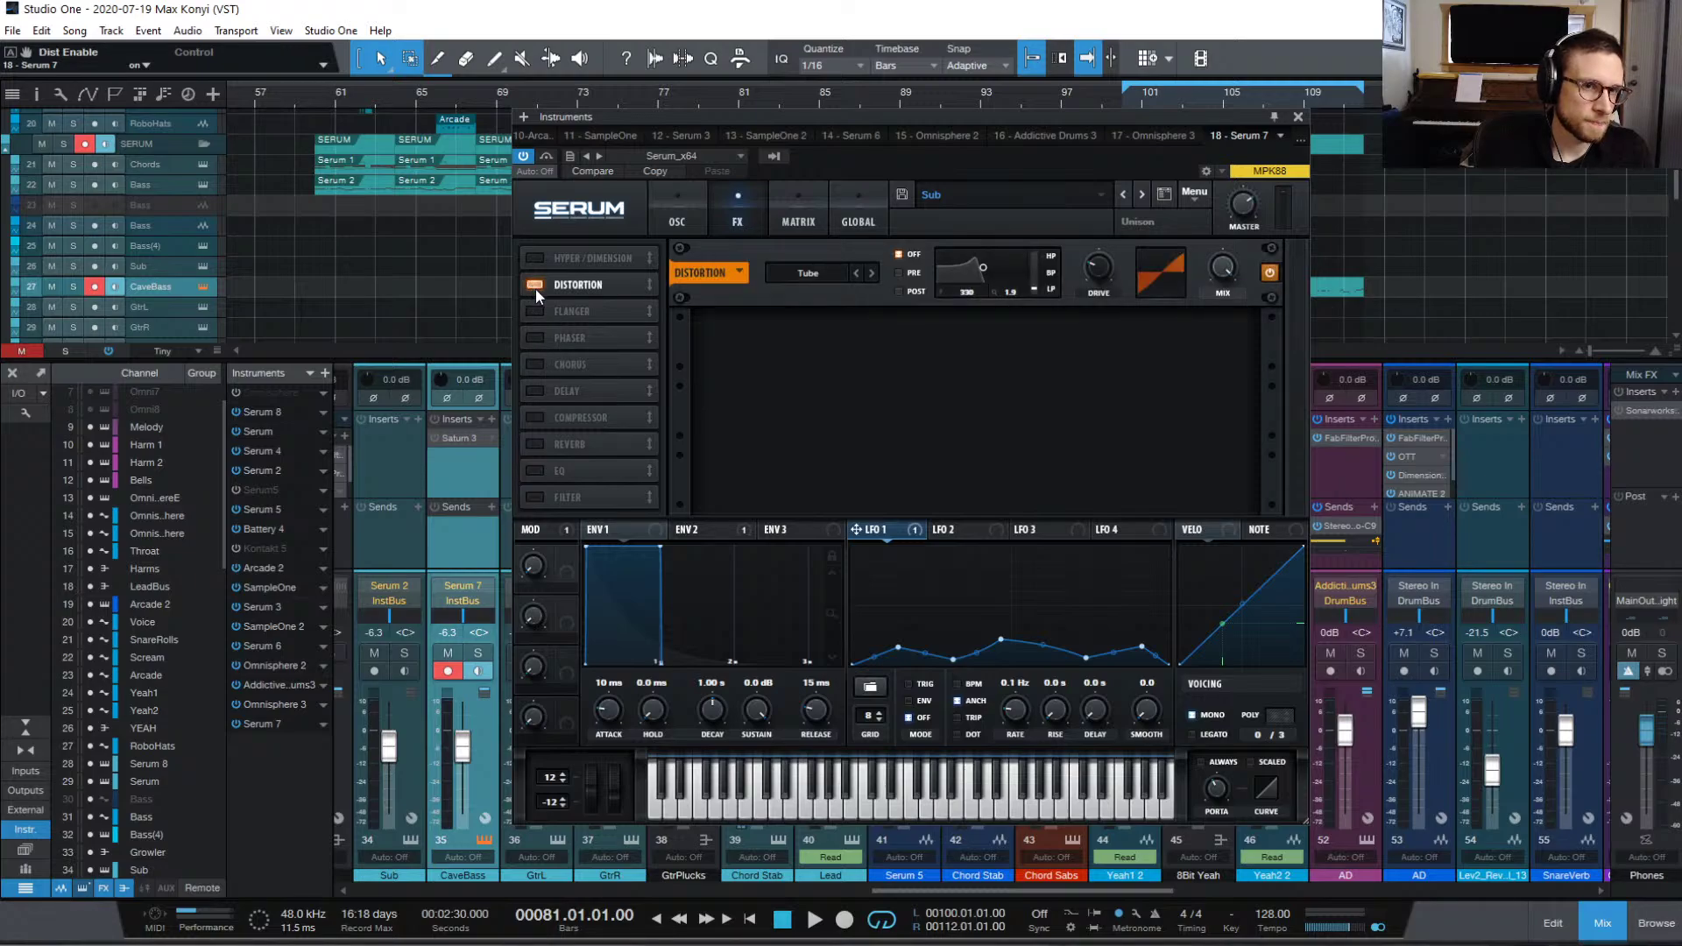
pyautogui.click(533, 415)
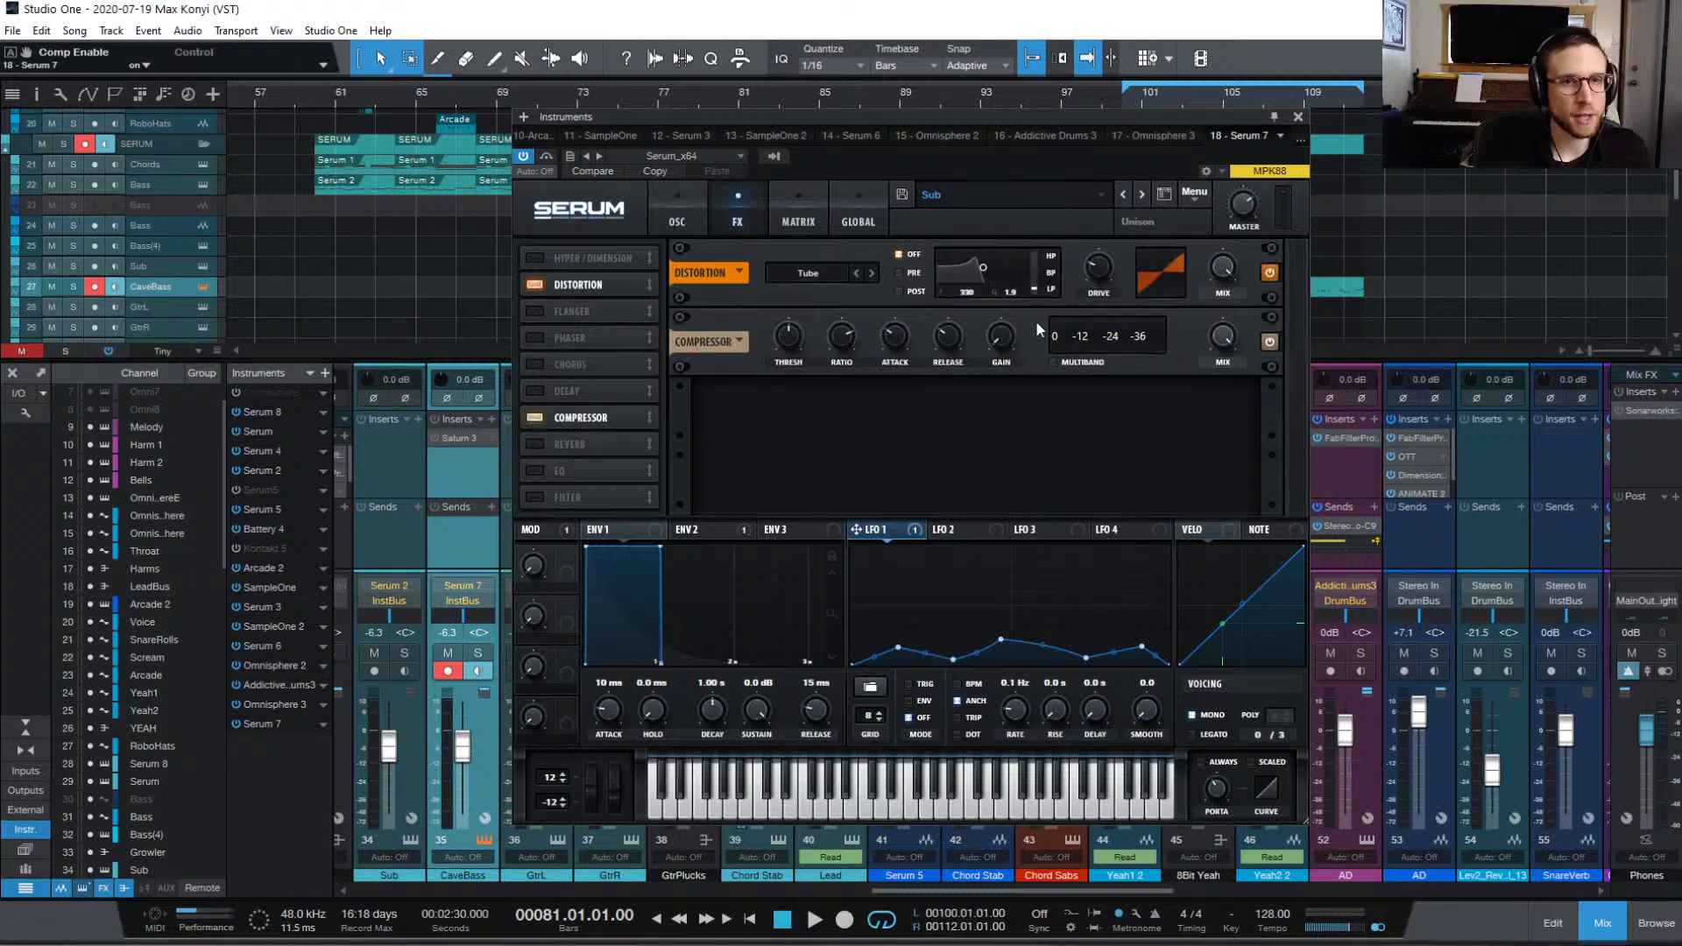
pyautogui.click(1053, 363)
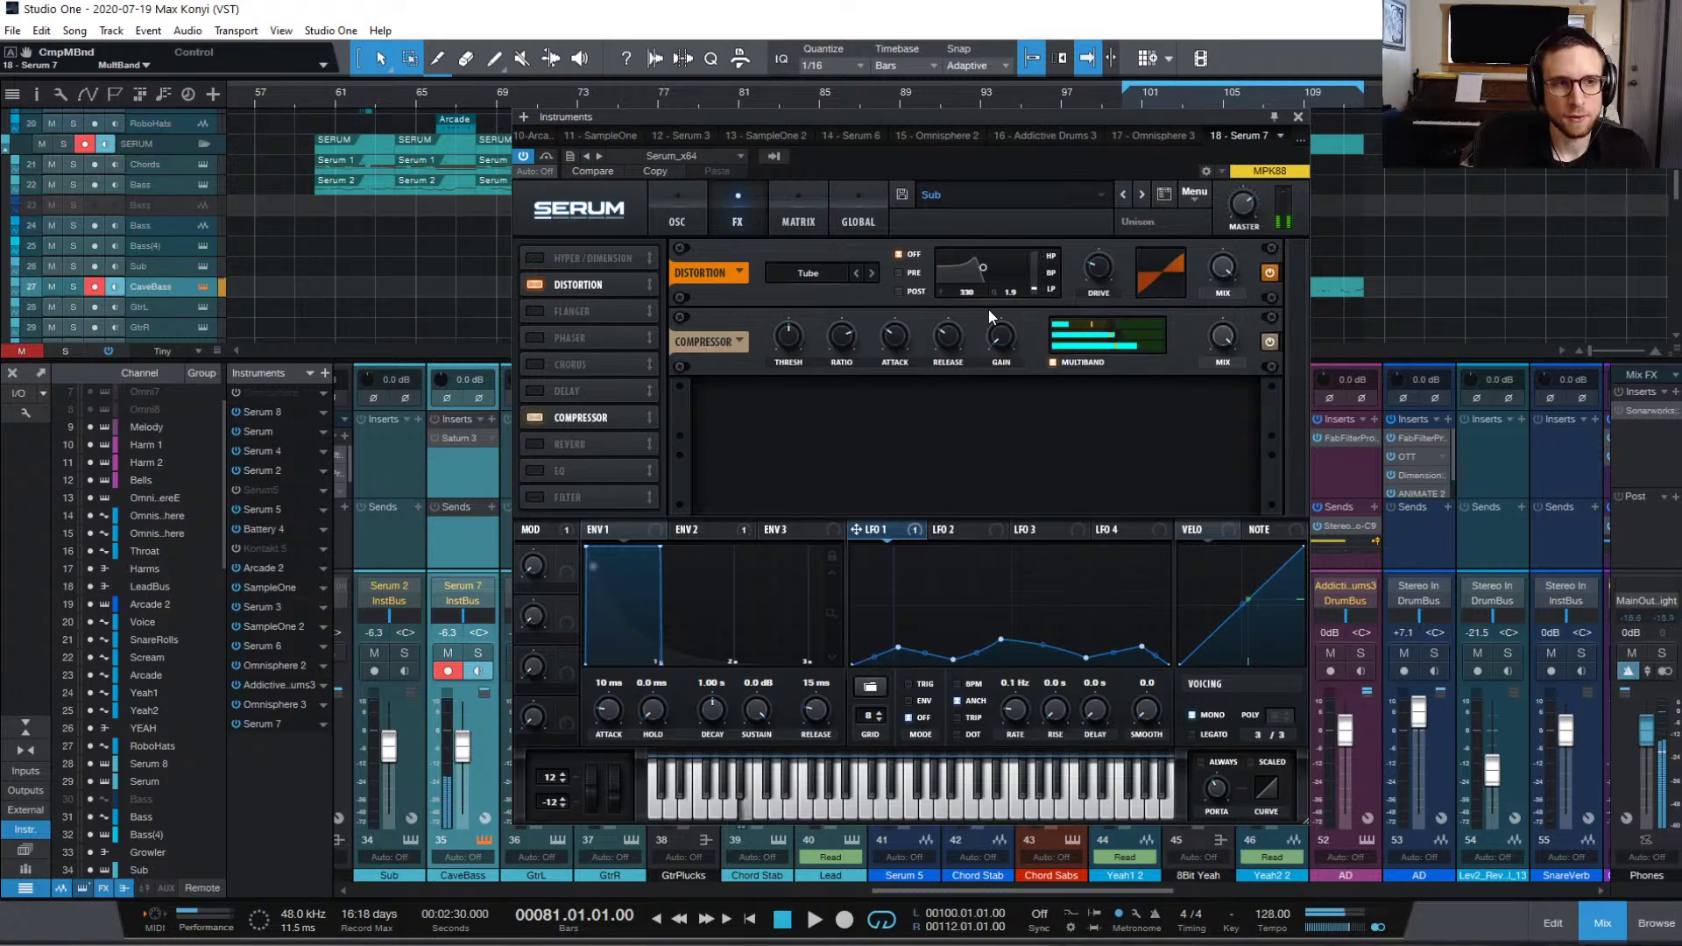
# Step: Set the noise oscillator's level to 0%
pyautogui.click(701, 223)
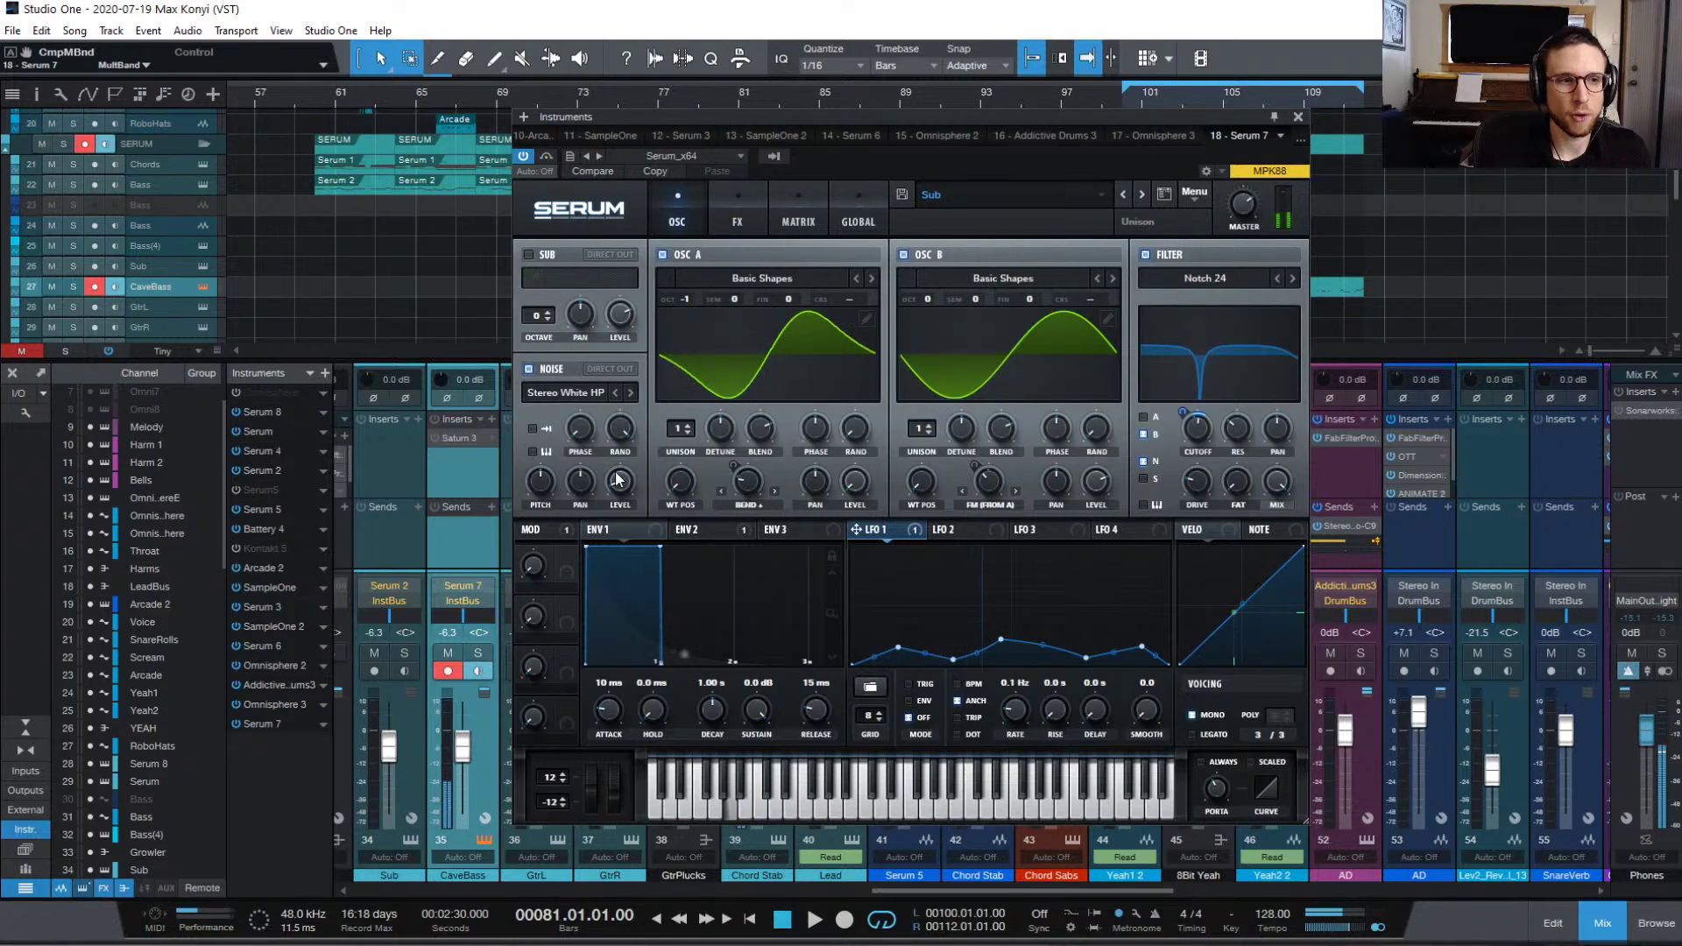
pyautogui.moveTo(617, 492); pyautogui.dragTo(620, 513)
# Step: Raise the compressor's gain and set the distortion drive to about 57%
pyautogui.click(742, 212)
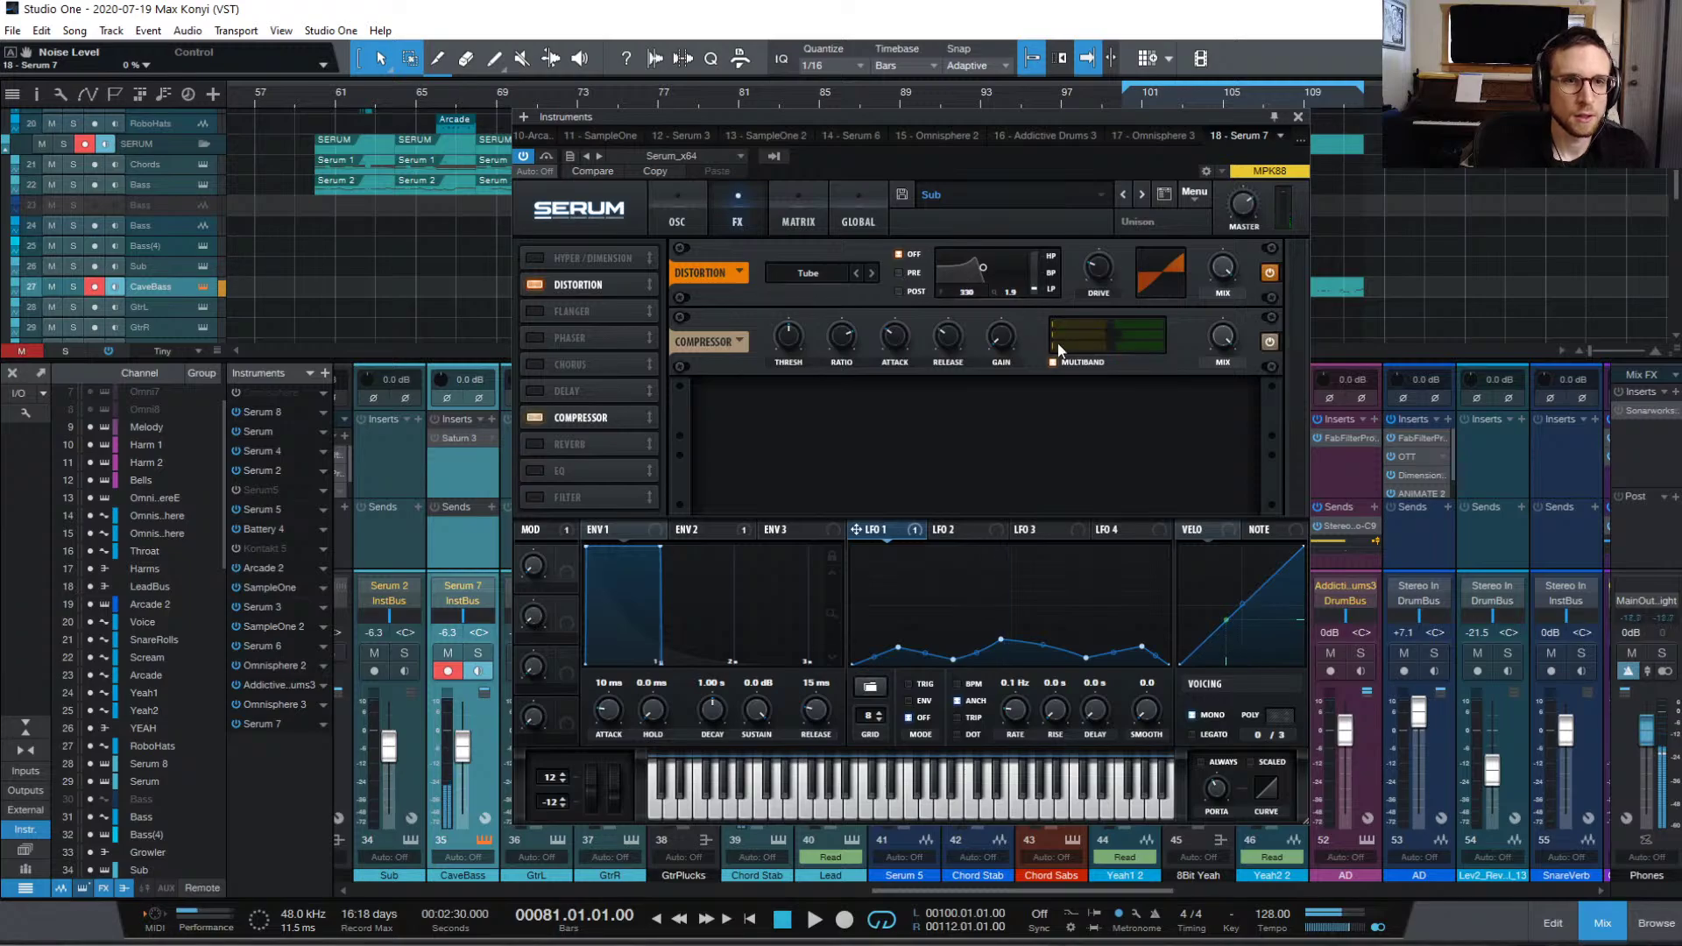
pyautogui.moveTo(993, 339); pyautogui.dragTo(1002, 294)
pyautogui.moveTo(1099, 270); pyautogui.dragTo(1101, 212)
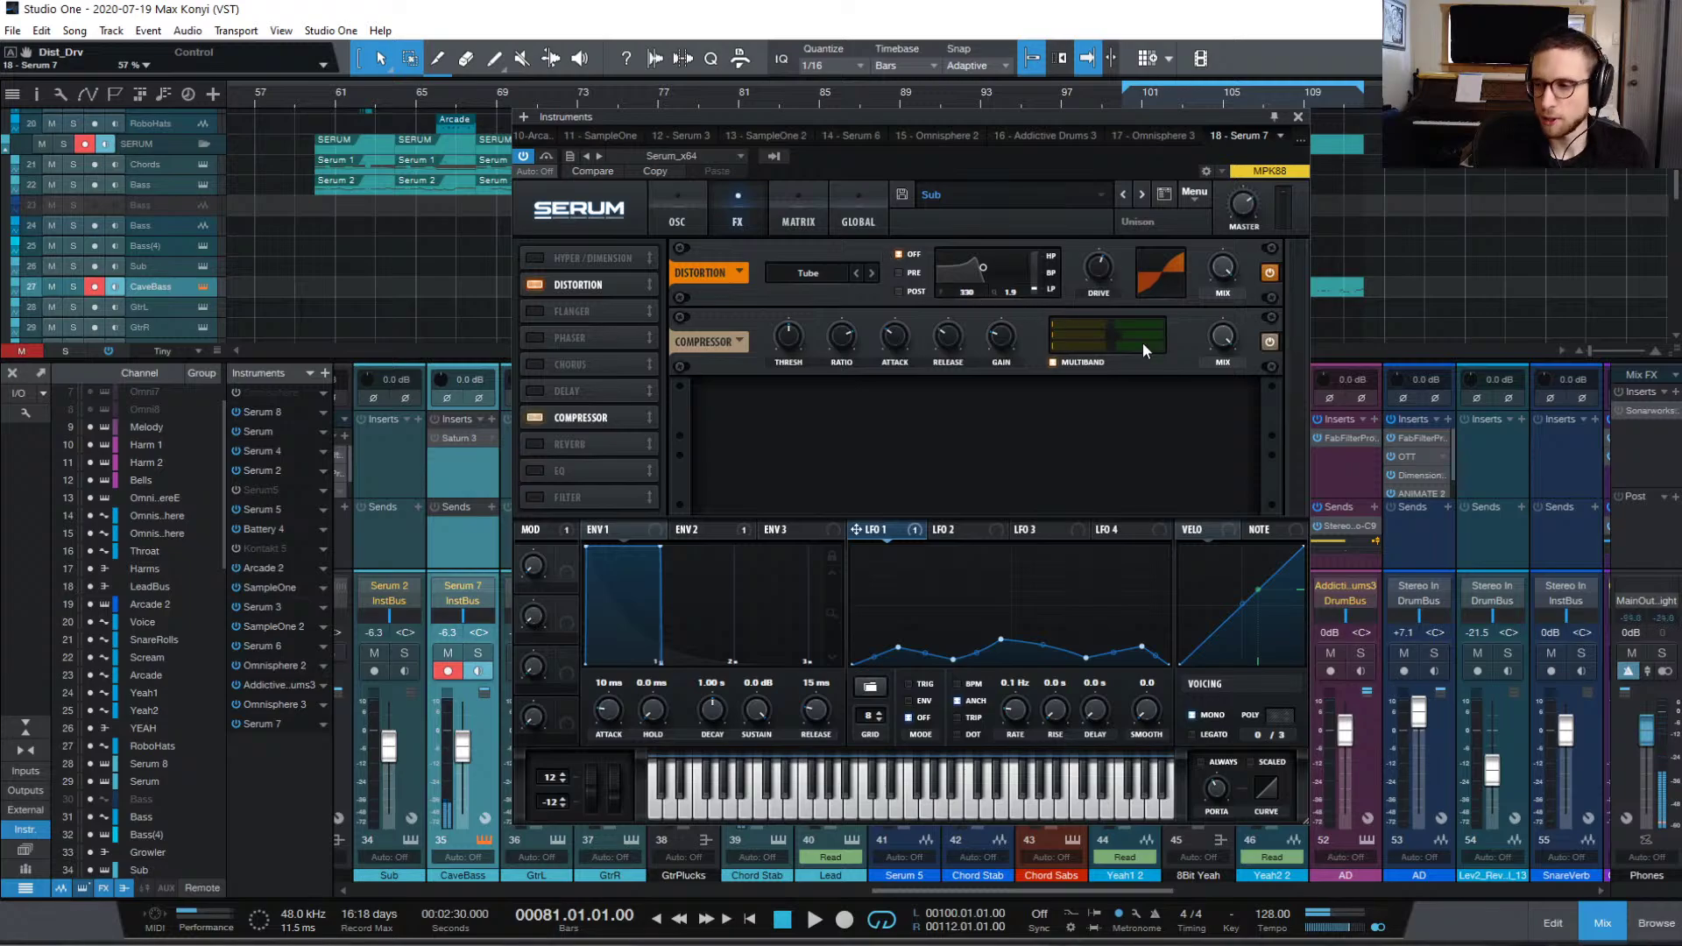
# Step: Solo the CaveBass track and play from bar 100, repositioning the instrument window to uncover the track controls
pyautogui.moveTo(1164, 111); pyautogui.dragTo(960, 108)
pyautogui.click(1122, 98)
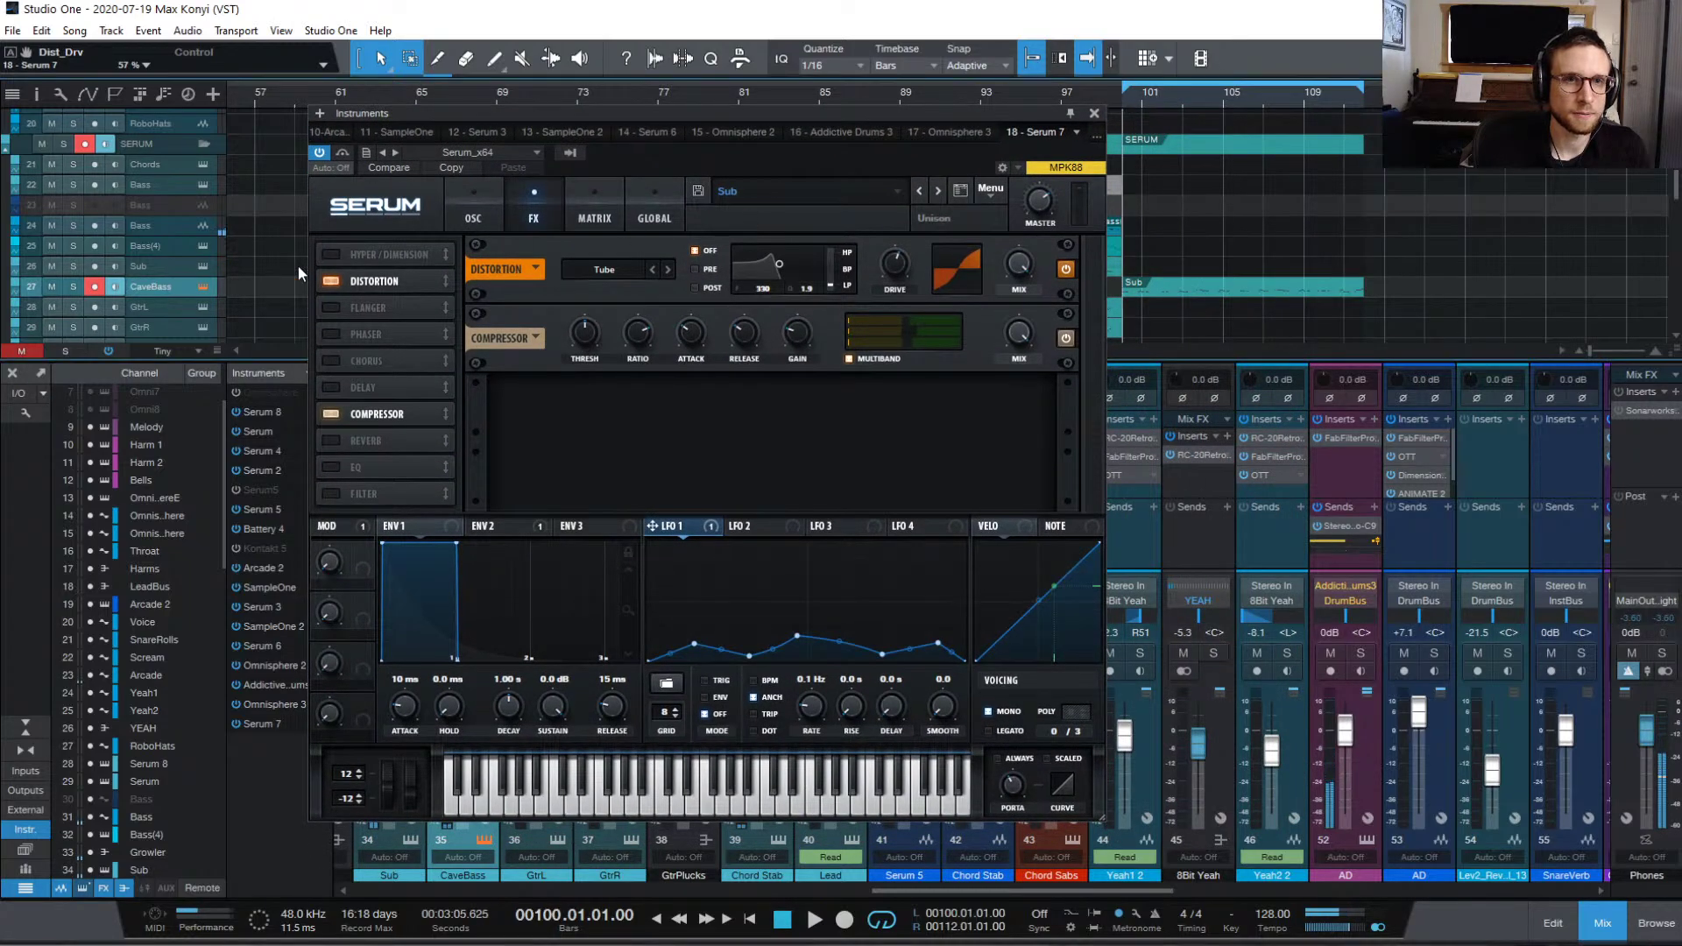
pyautogui.click(73, 286)
pyautogui.press('space')
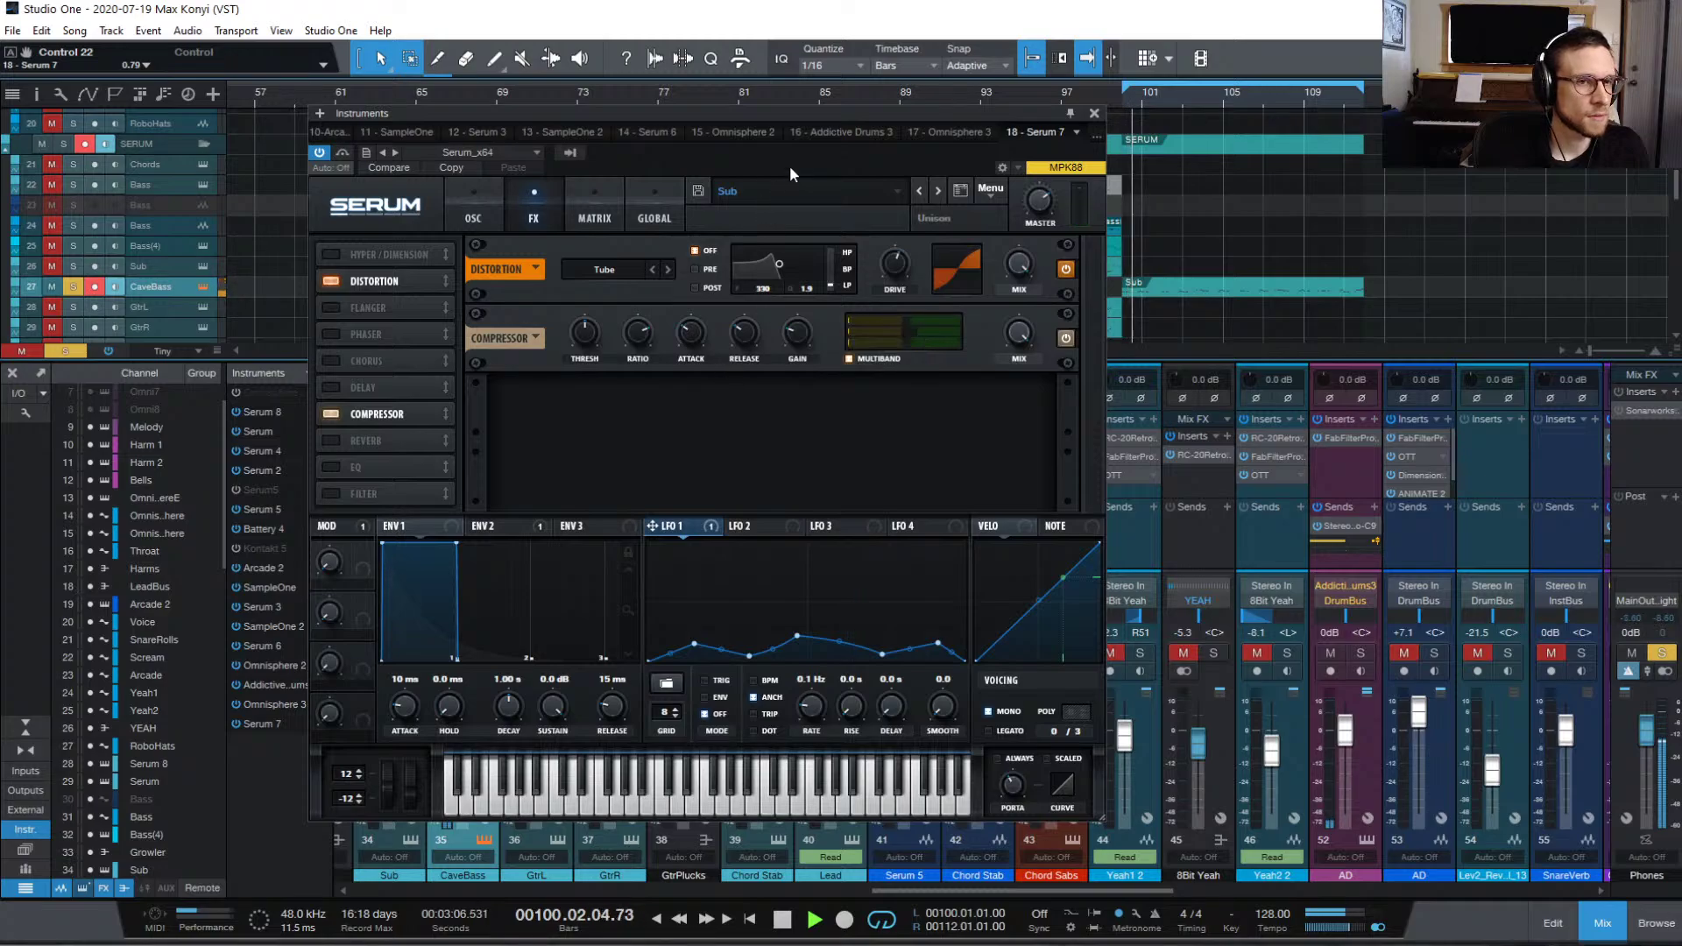
pyautogui.moveTo(787, 108); pyautogui.dragTo(860, 119)
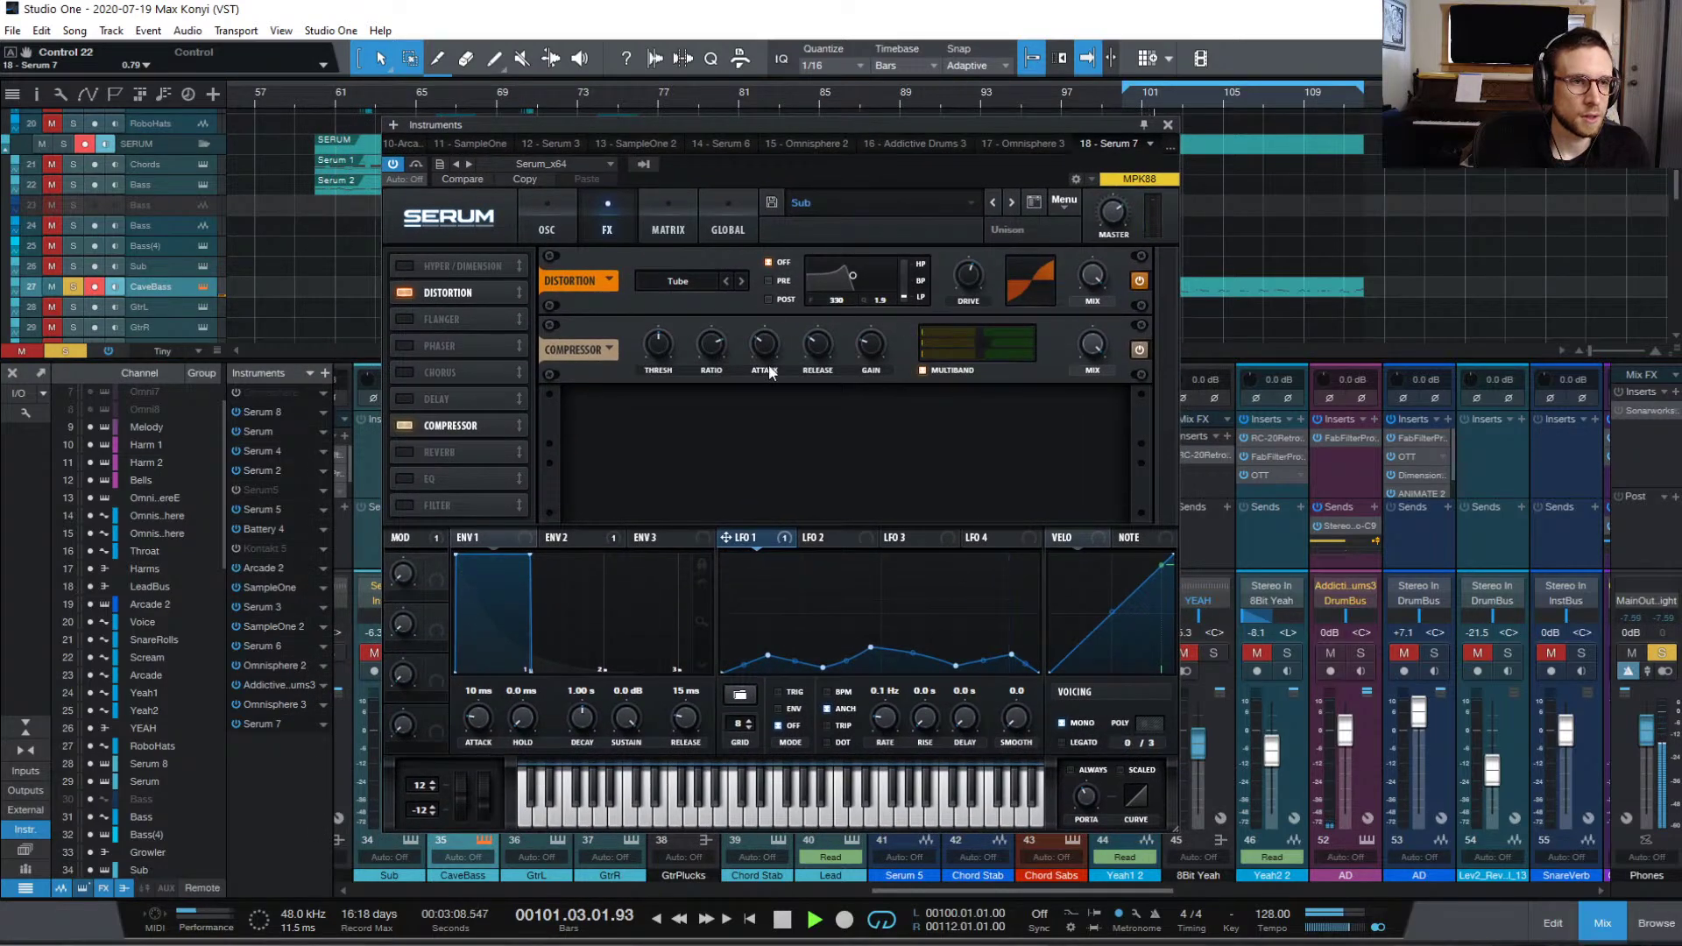
# Step: Add the filter effect as MG Low 12 with its cutoff at about 1287 Hz
pyautogui.click(403, 505)
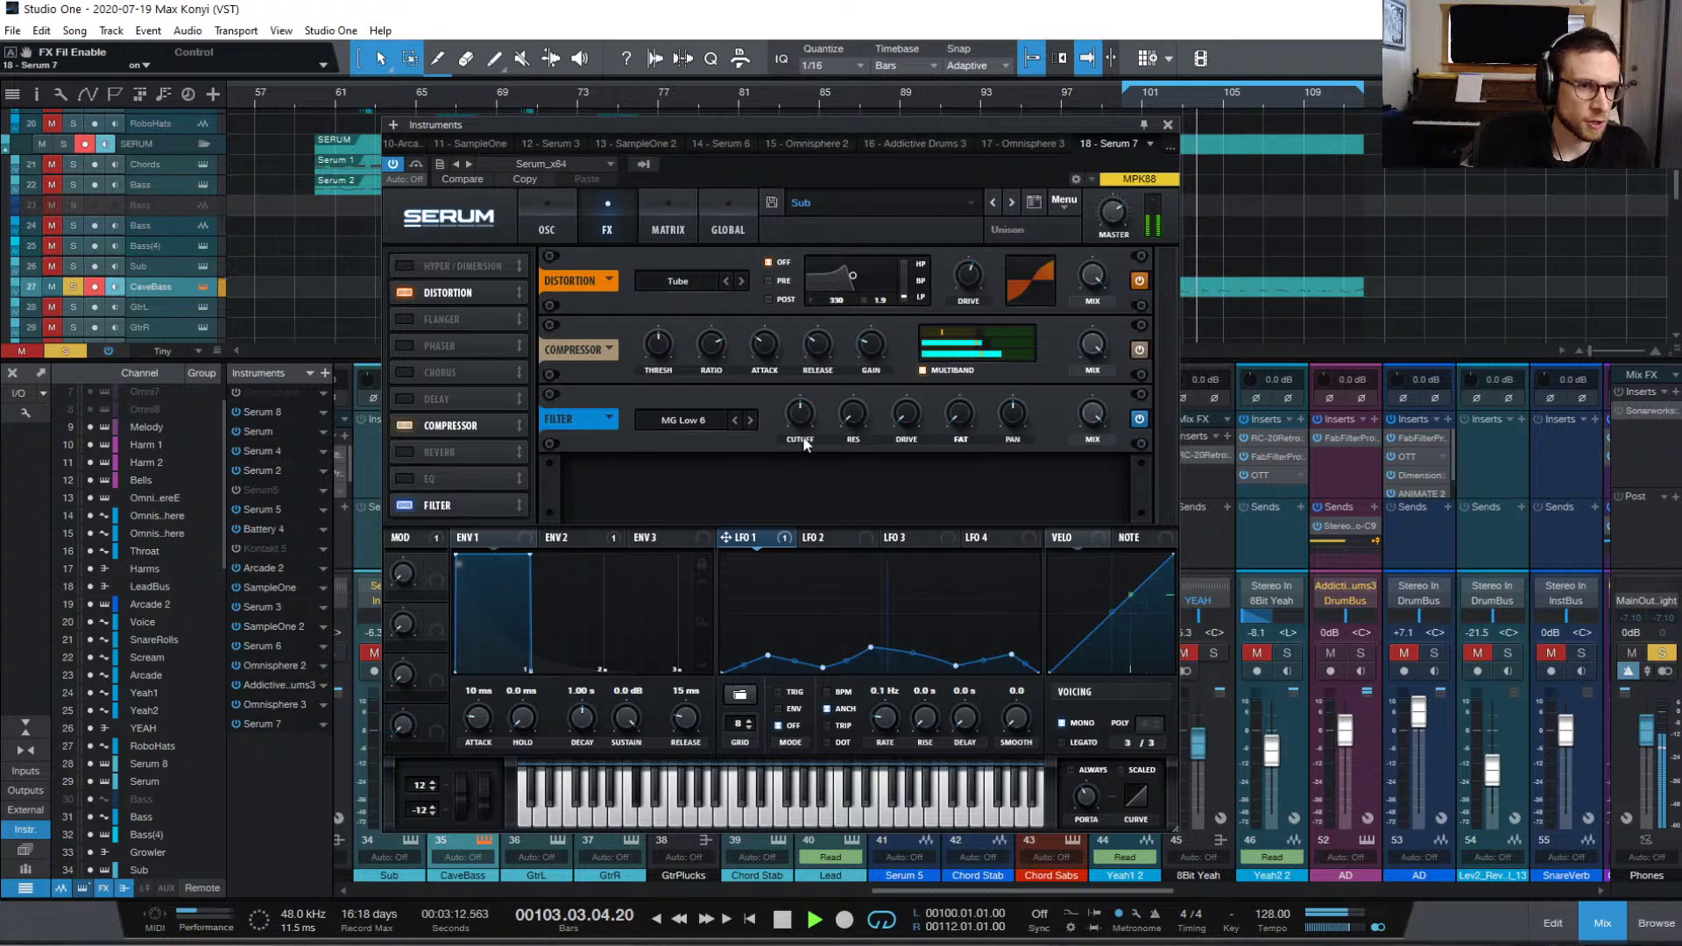
pyautogui.click(749, 420)
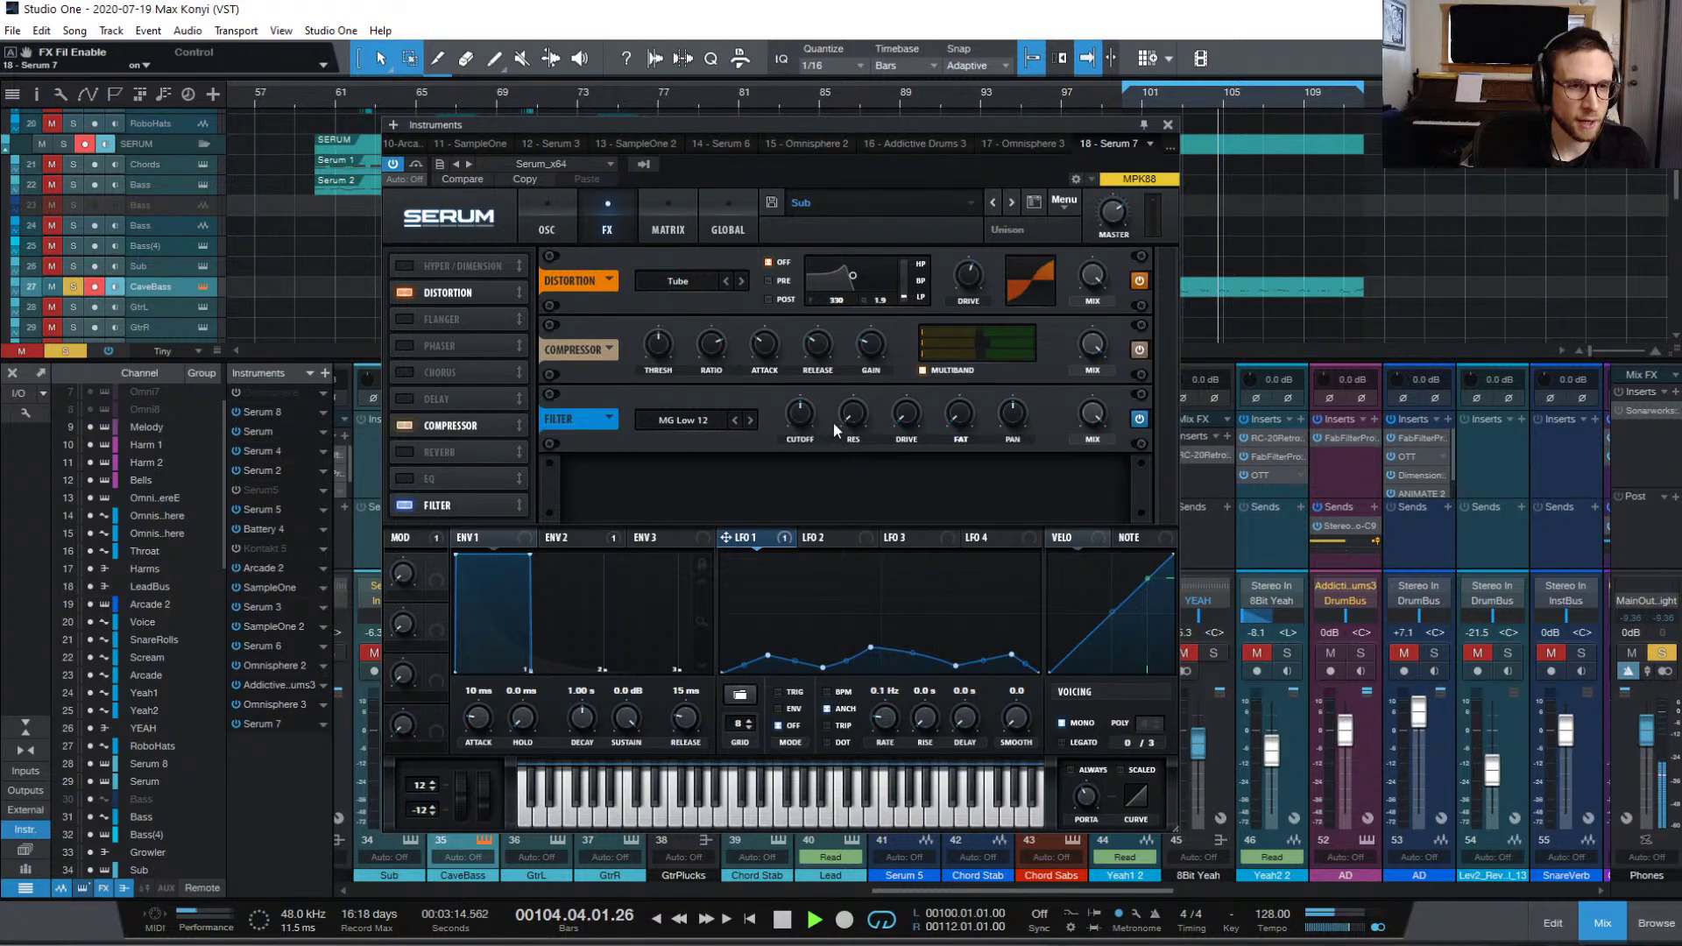
pyautogui.moveTo(800, 413)
pyautogui.mouseDown()
pyautogui.moveTo(796, 391)
pyautogui.moveTo(802, 412)
pyautogui.mouseUp()
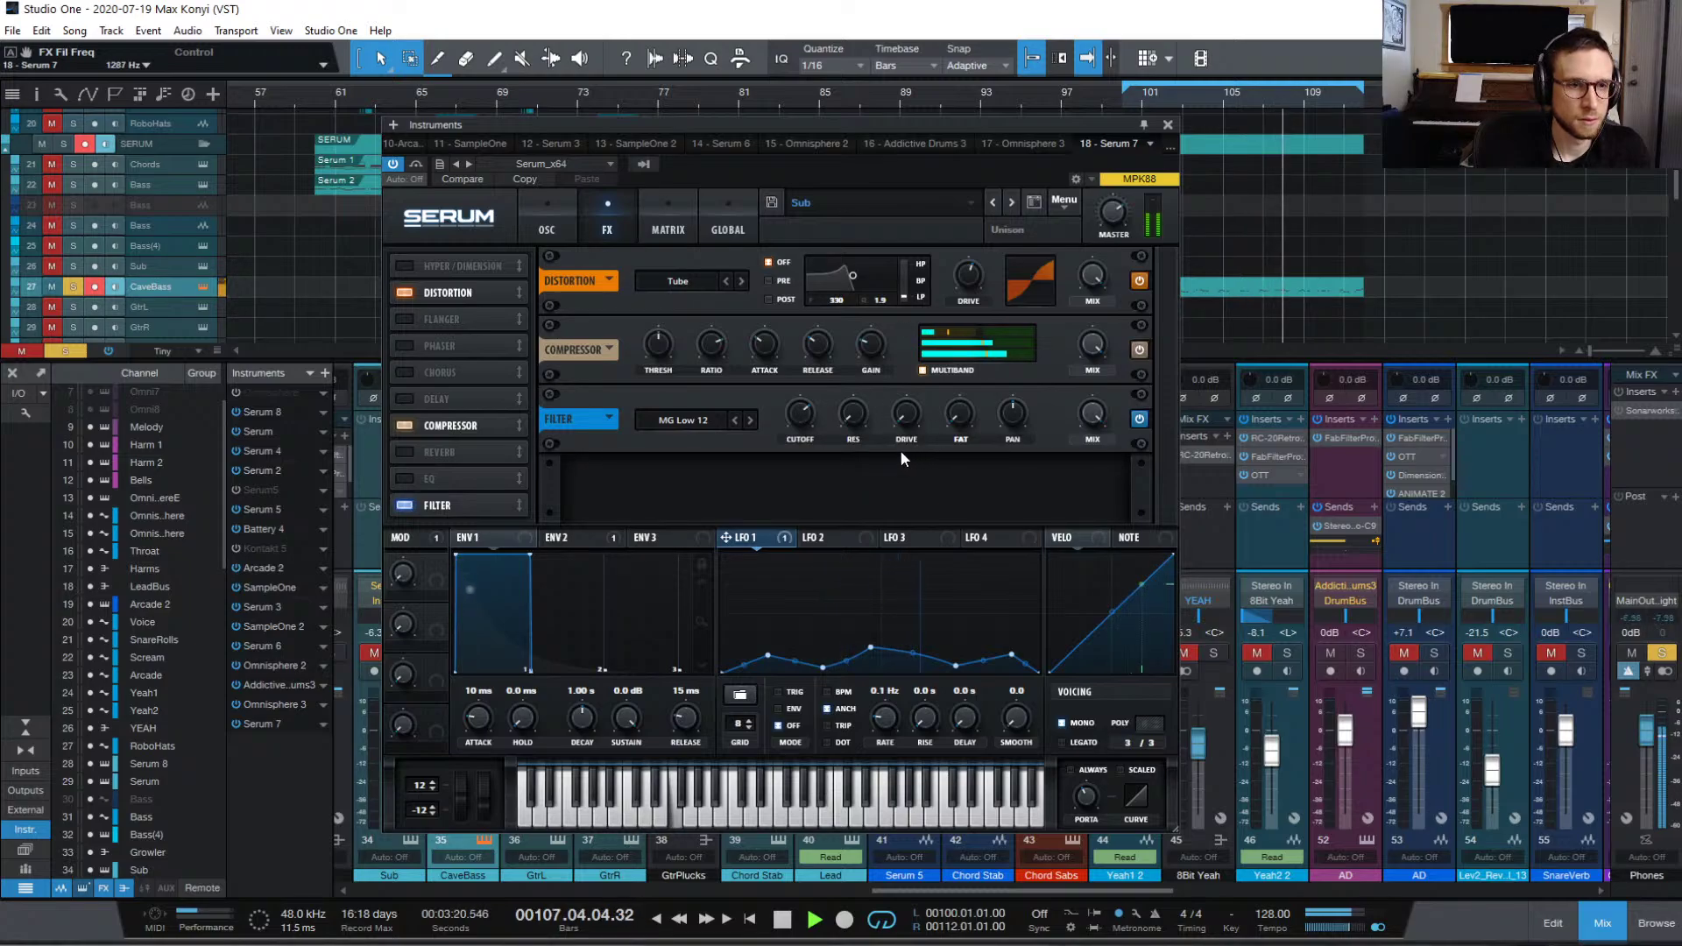
# Step: Try the SoftClip distortion at 100% drive and HardClip at about 60% drive
pyautogui.click(741, 279)
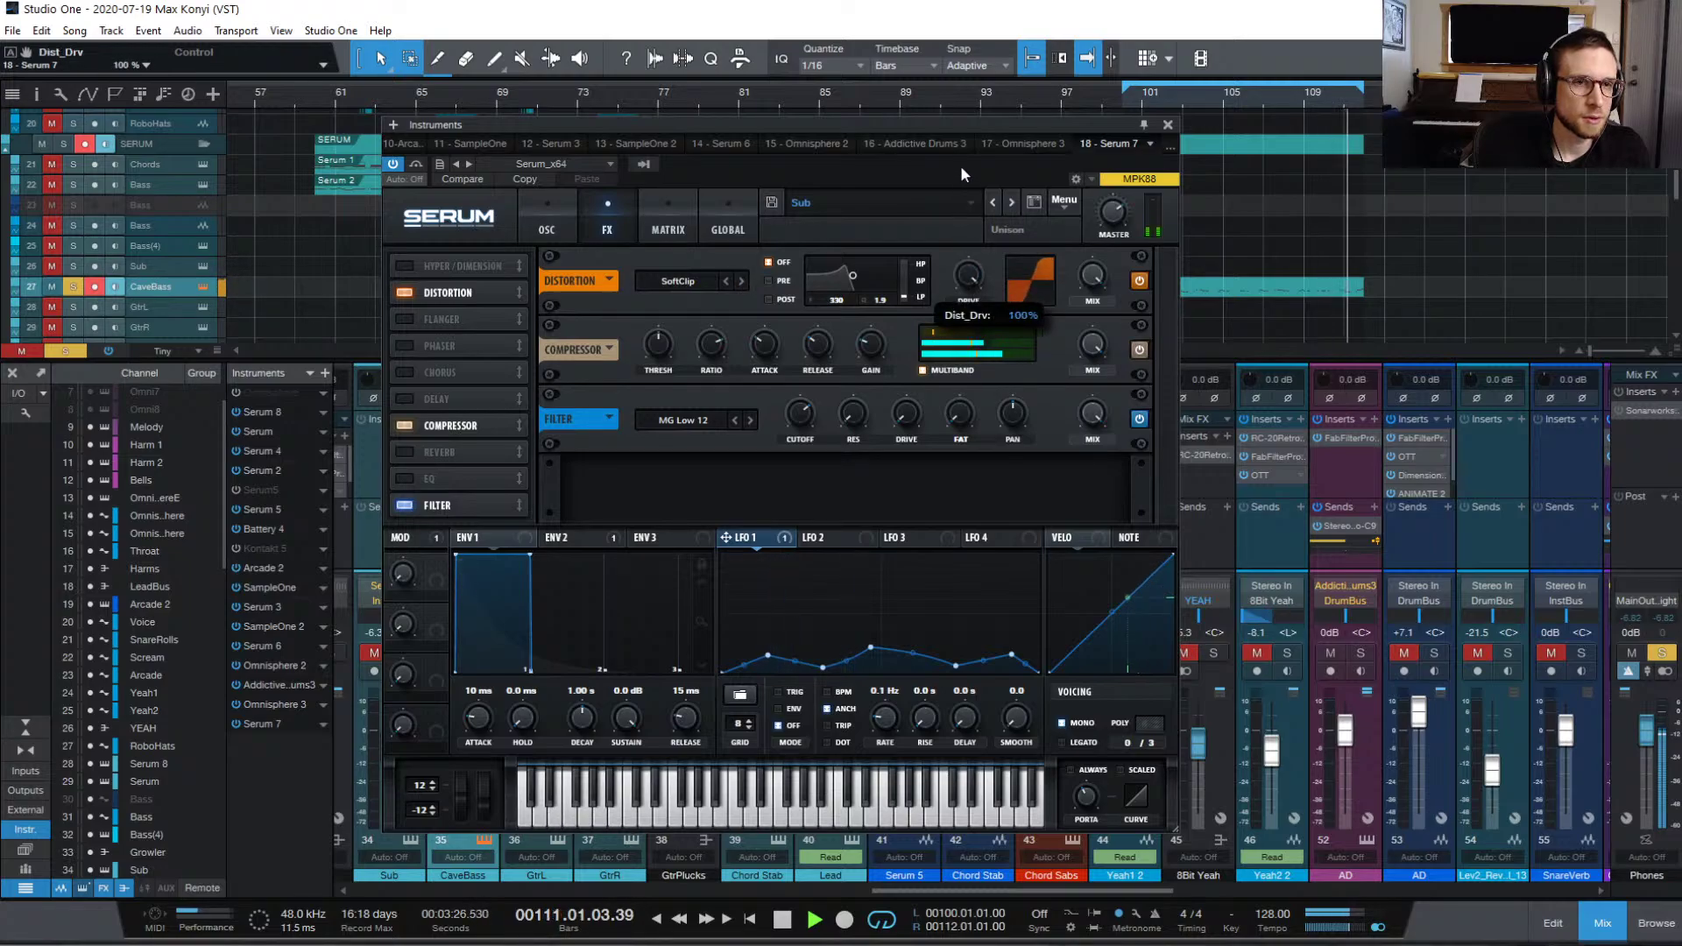
pyautogui.click(741, 281)
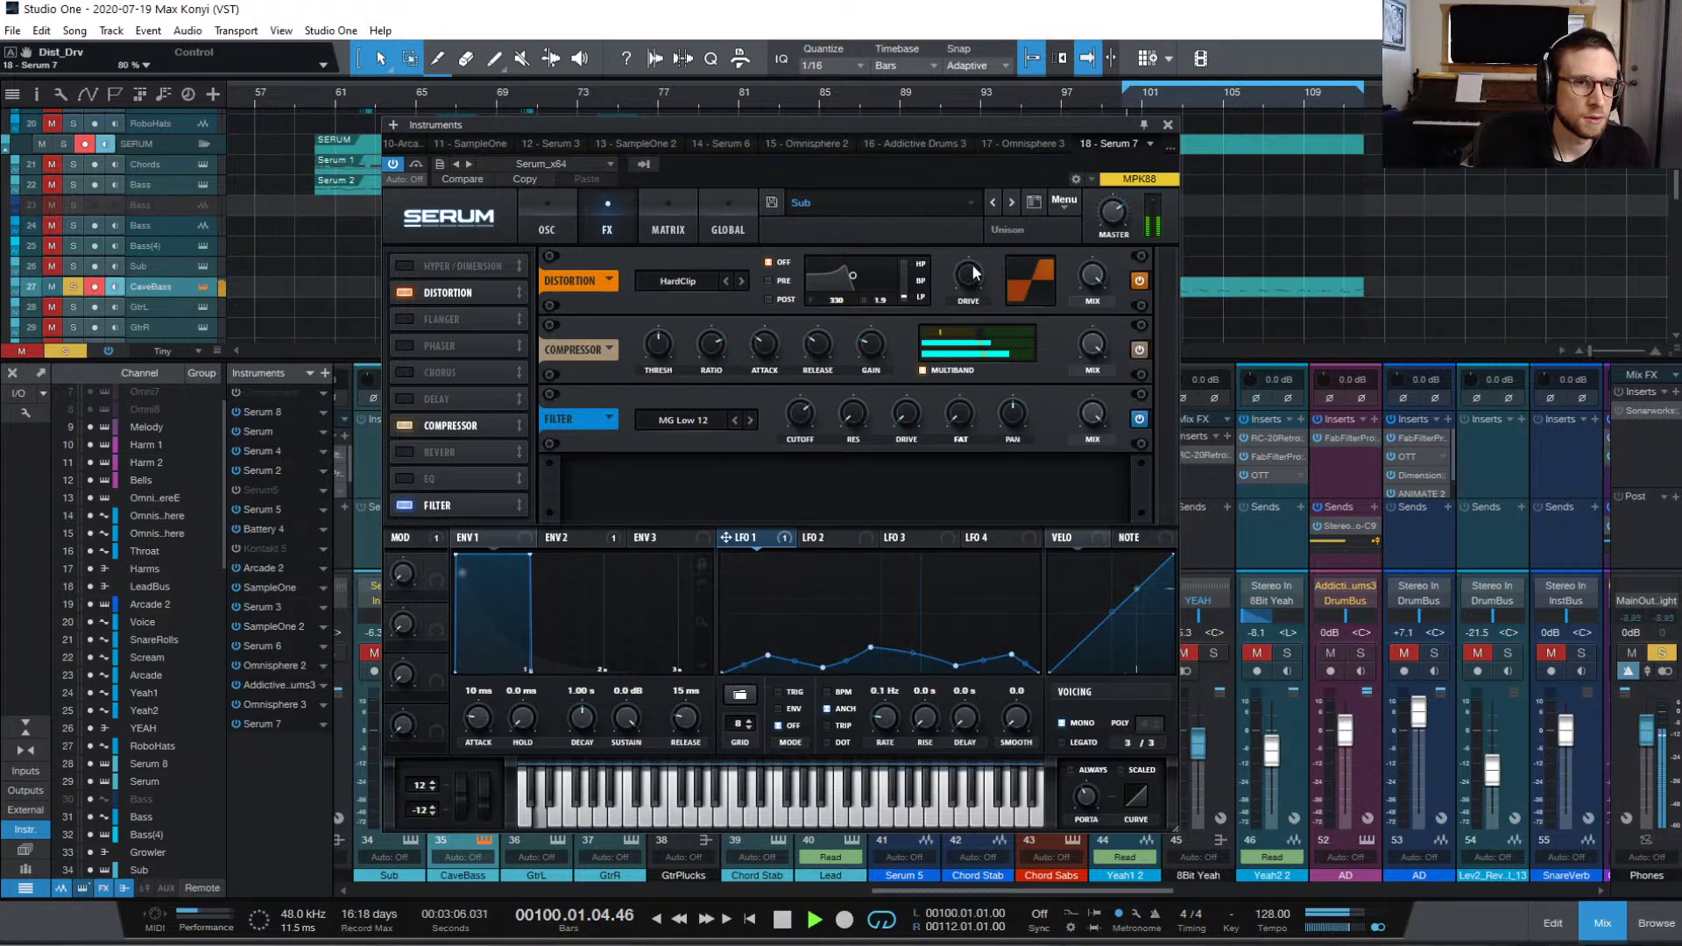
pyautogui.scroll(2, 970, 271)
pyautogui.moveTo(962, 231); pyautogui.dragTo(962, 241)
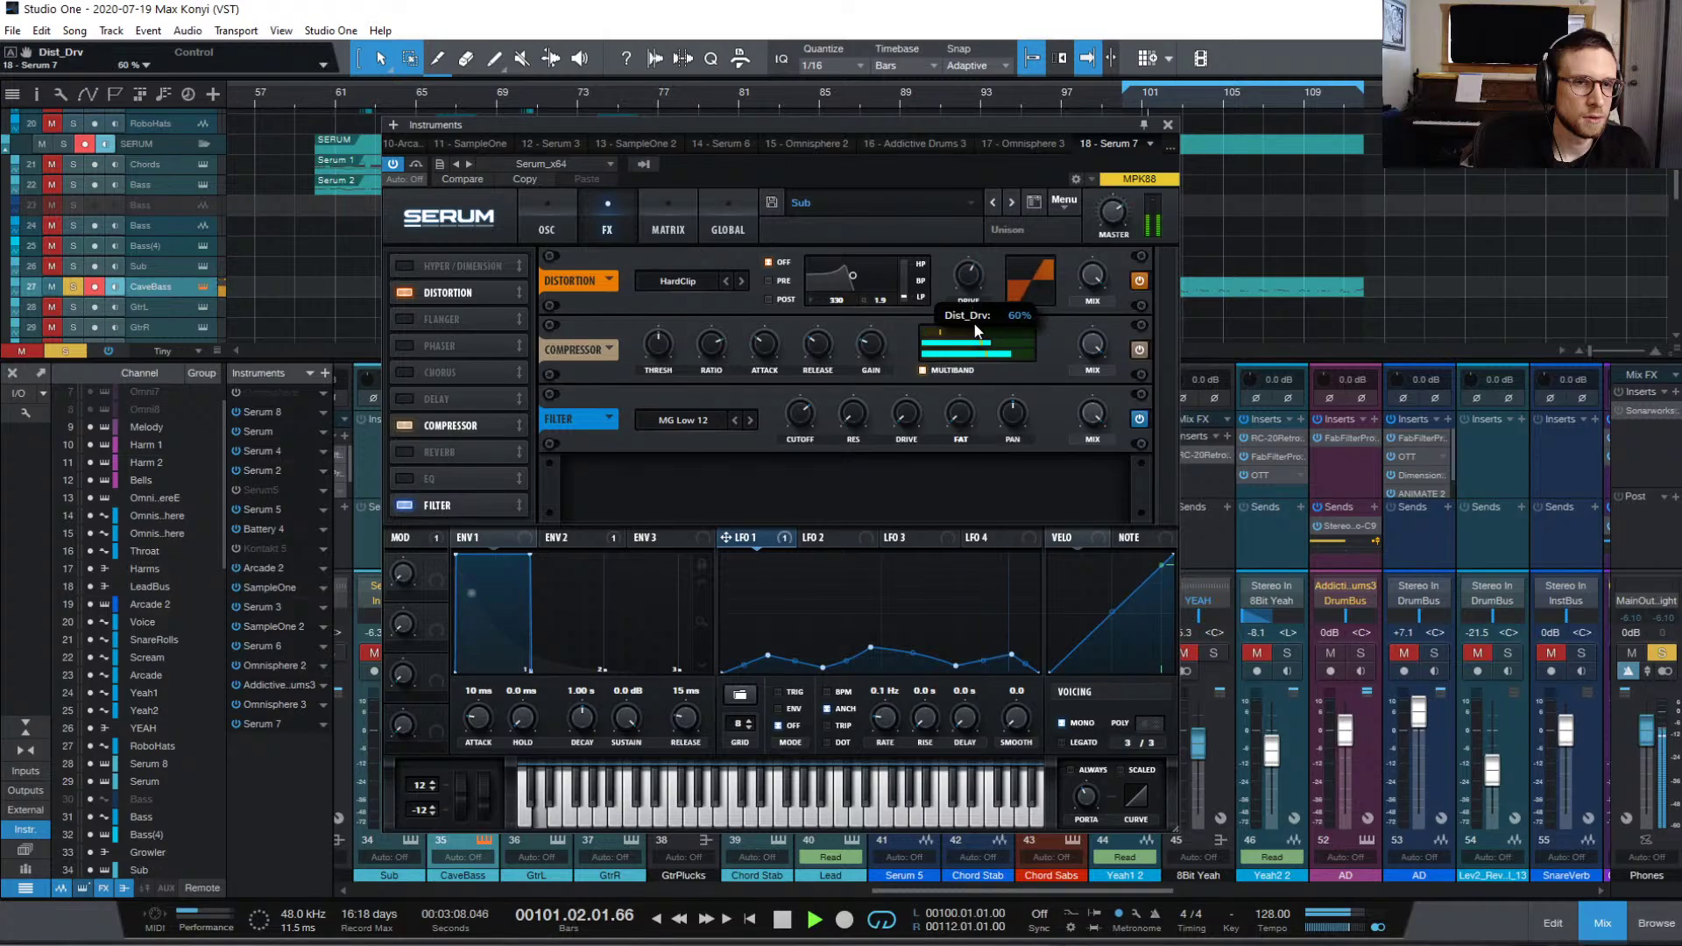
# Step: Try the Diode 1 and Diode 2 distortion modes, varying the drive around 43% and 42%
pyautogui.click(742, 281)
pyautogui.scroll(1, 969, 279)
pyautogui.scroll(-3, 969, 281)
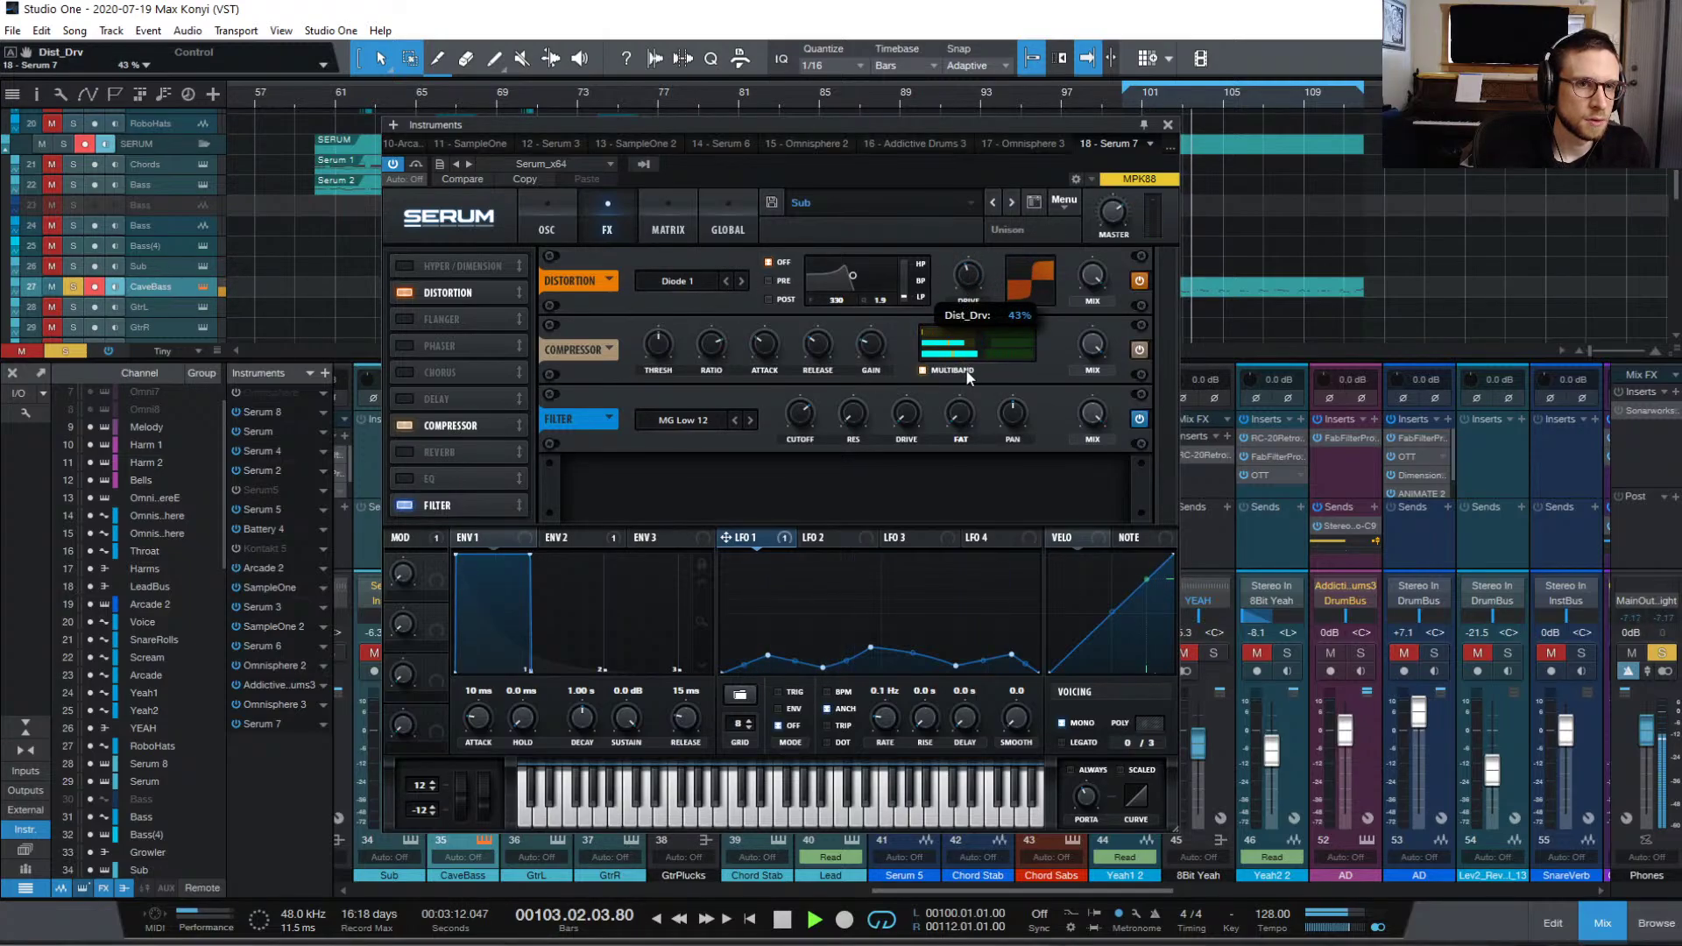
pyautogui.click(741, 280)
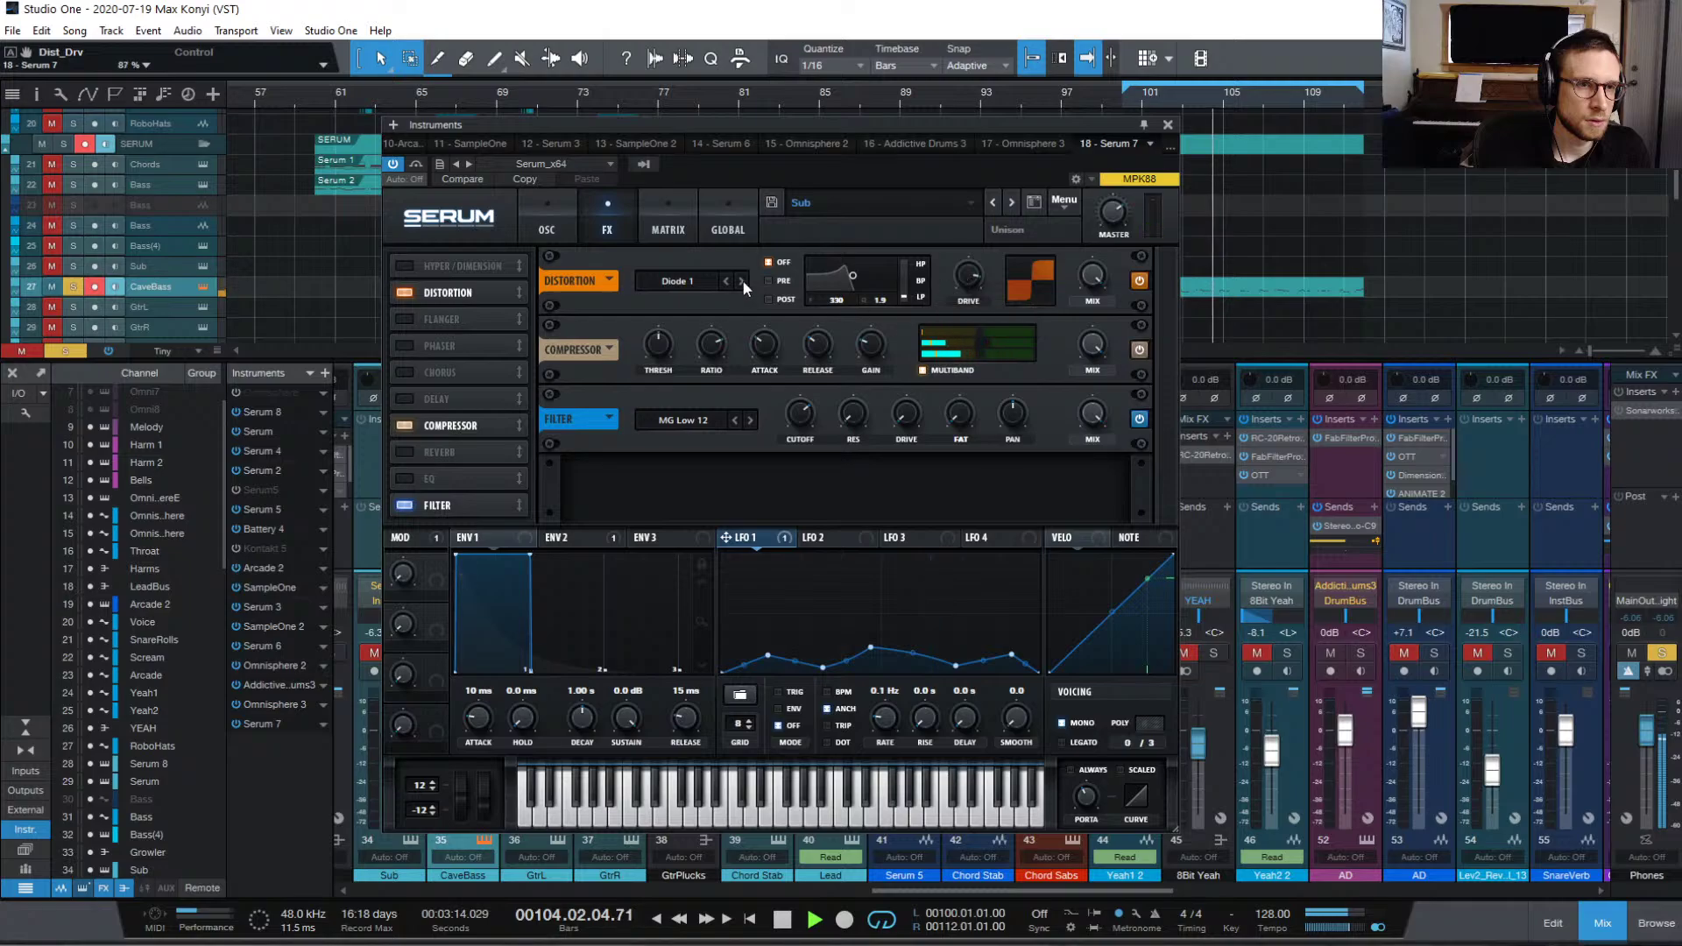
pyautogui.scroll(2, 969, 277)
pyautogui.moveTo(967, 275); pyautogui.dragTo(962, 301)
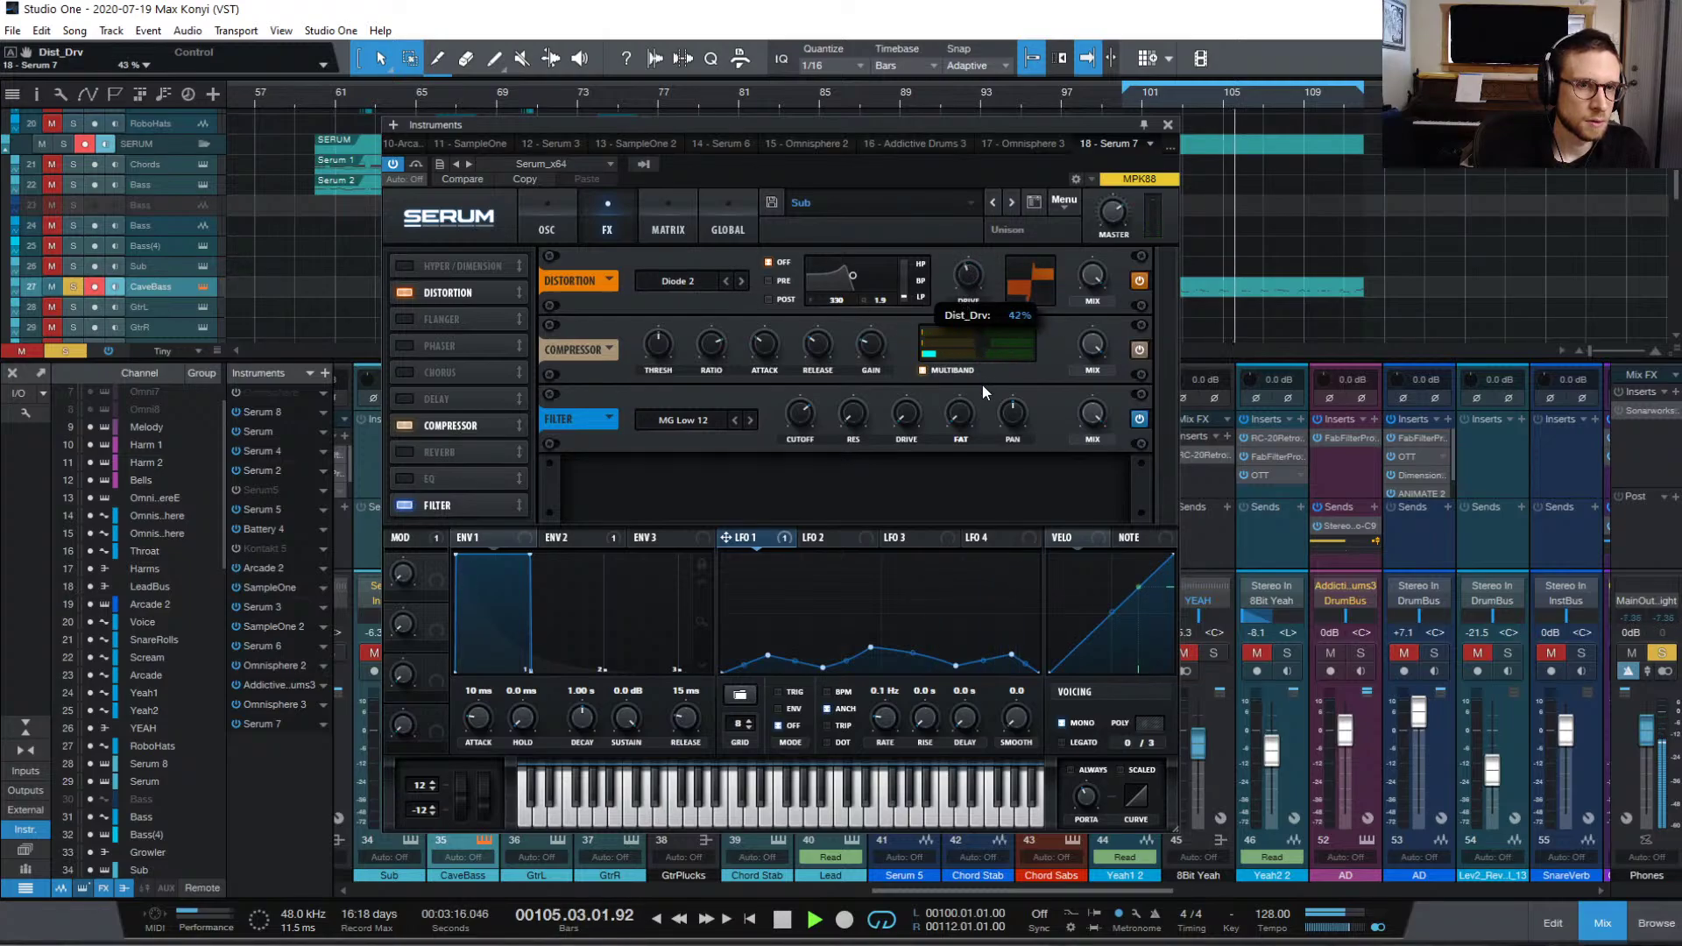
pyautogui.moveTo(983, 391); pyautogui.dragTo(974, 365)
# Step: Try the Lin.Fold and Sin Fold distortion modes with the drive lowered to about 16%
pyautogui.click(741, 280)
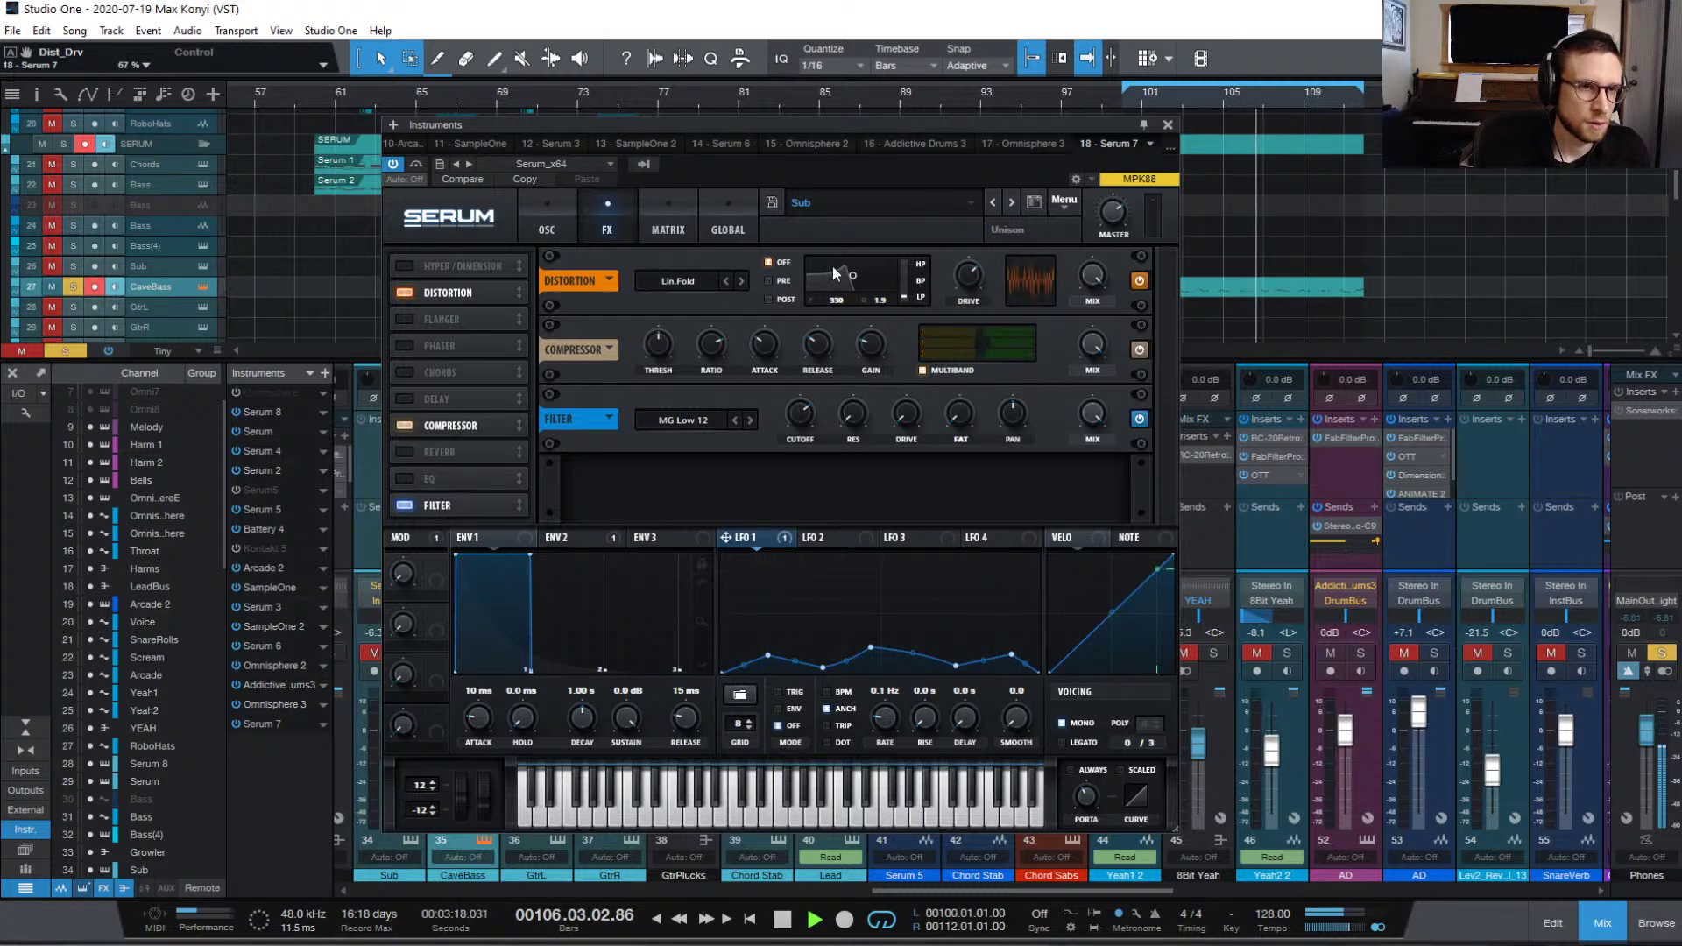
pyautogui.moveTo(960, 275)
pyautogui.mouseDown()
pyautogui.moveTo(969, 382)
pyautogui.moveTo(968, 279)
pyautogui.mouseUp()
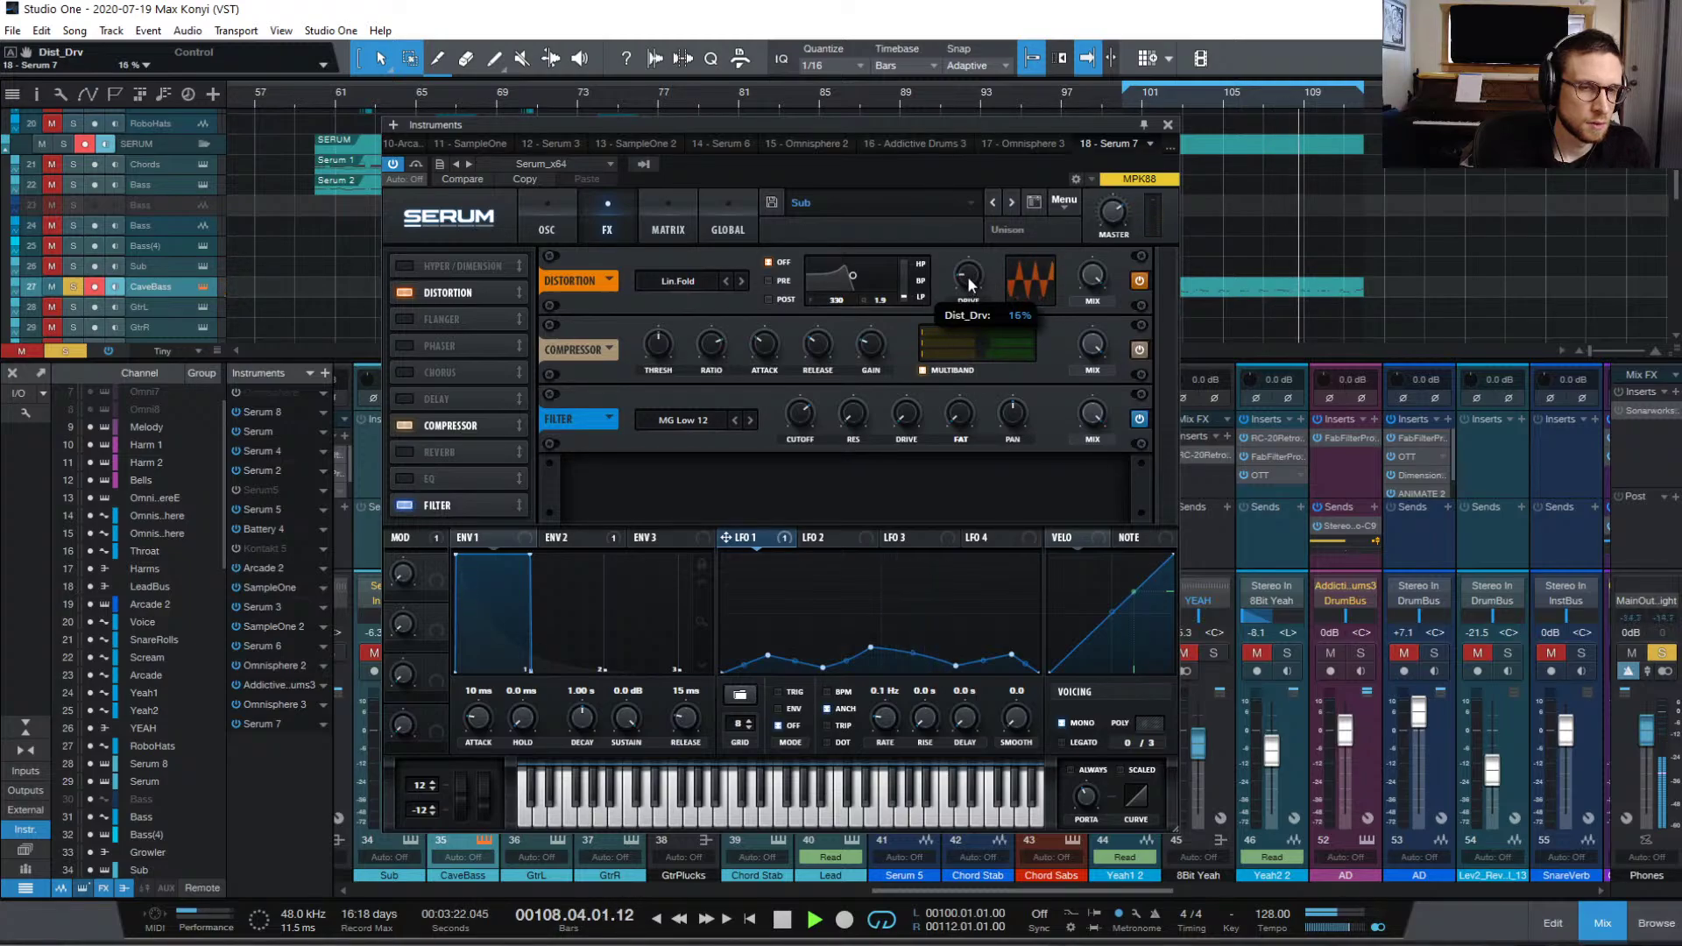
pyautogui.click(741, 281)
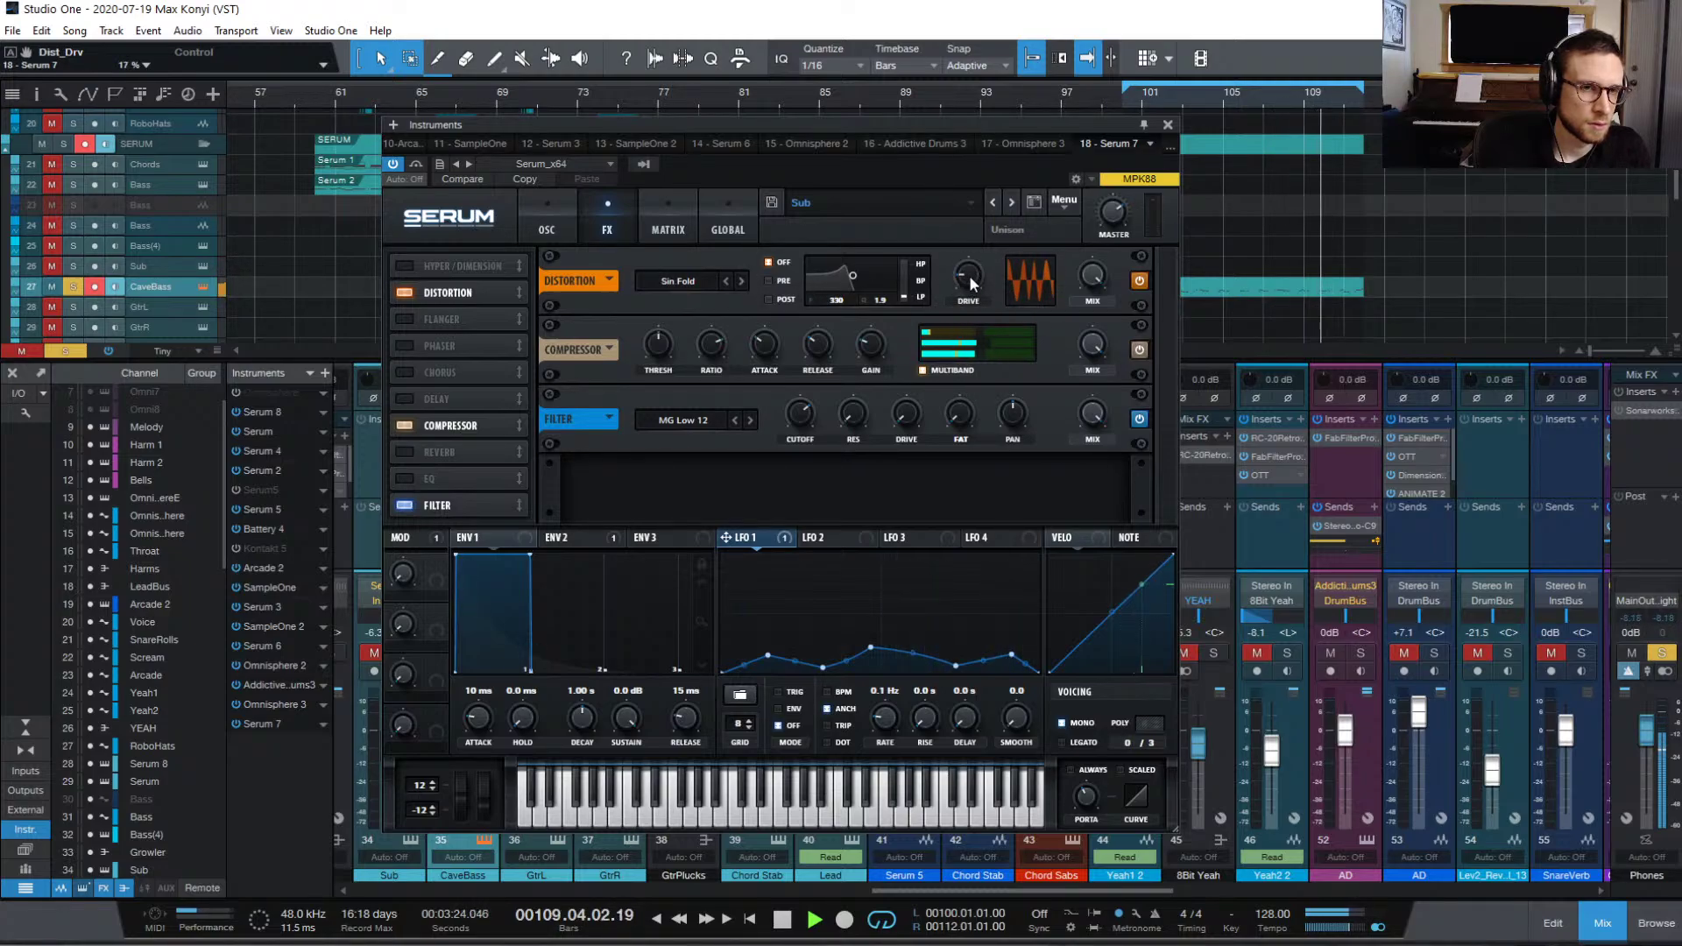
pyautogui.moveTo(969, 275)
pyautogui.mouseDown()
pyautogui.moveTo(971, 289)
pyautogui.moveTo(964, 249)
pyautogui.moveTo(962, 279)
pyautogui.mouseUp()
# Step: Try the Zero-Square, Downsample and Asym distortion modes, raising the drive to about 35% on Downsample
pyautogui.click(741, 280)
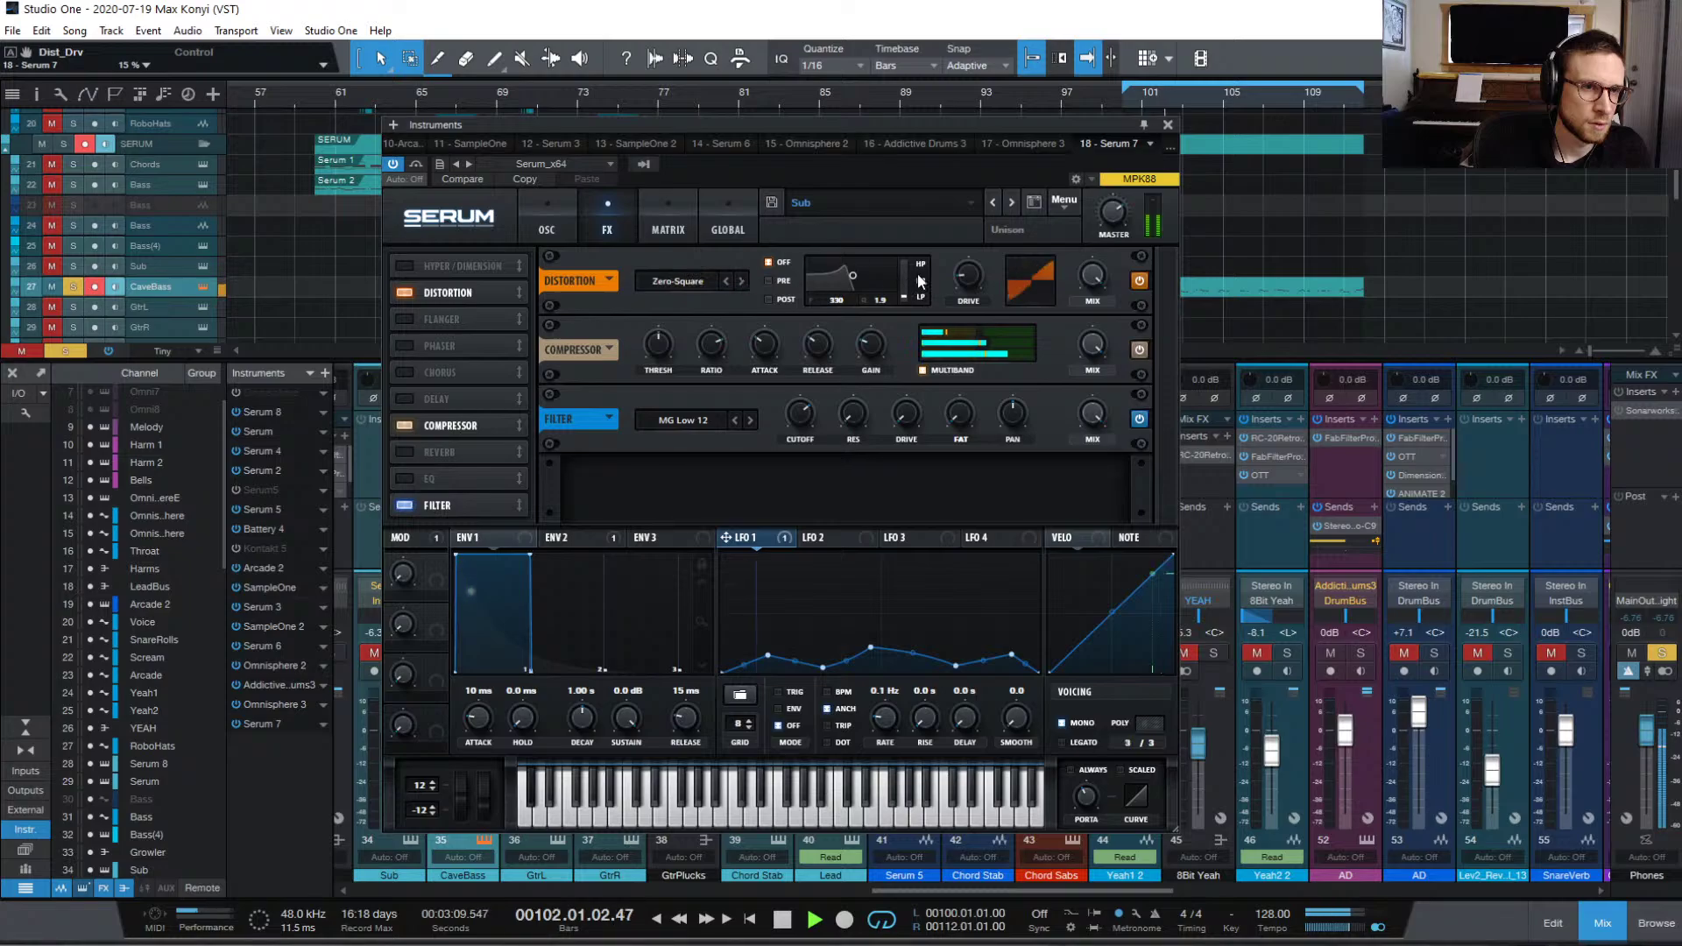
pyautogui.moveTo(971, 279)
pyautogui.moveTo(974, 254); pyautogui.dragTo(971, 214)
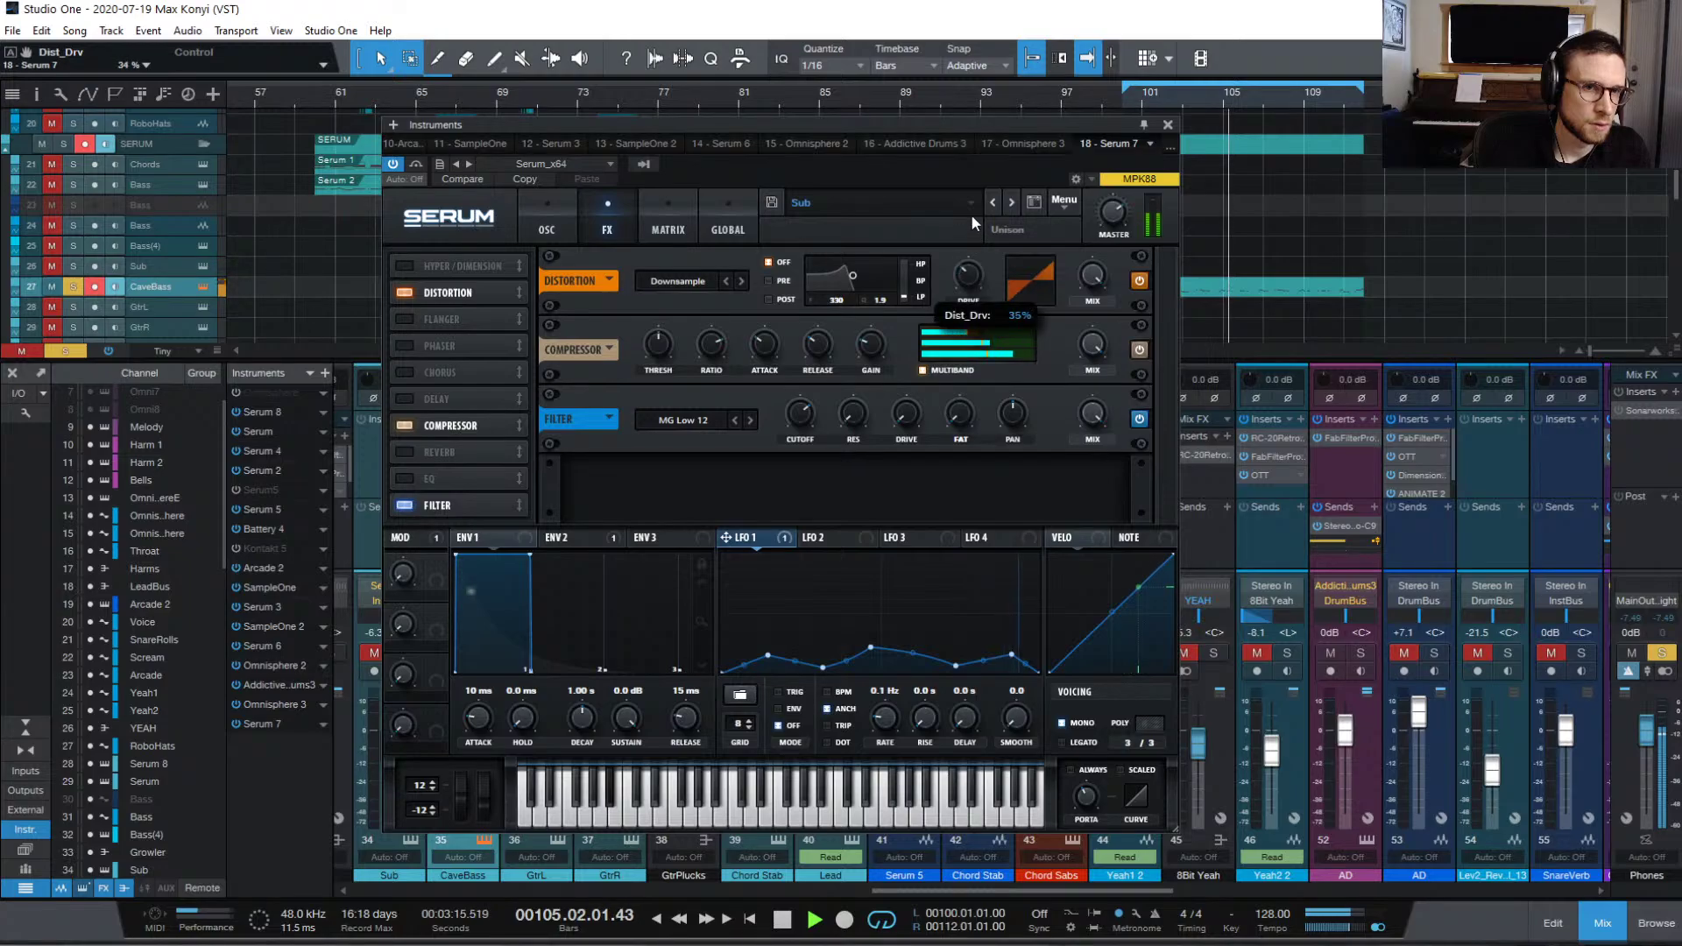
pyautogui.click(740, 281)
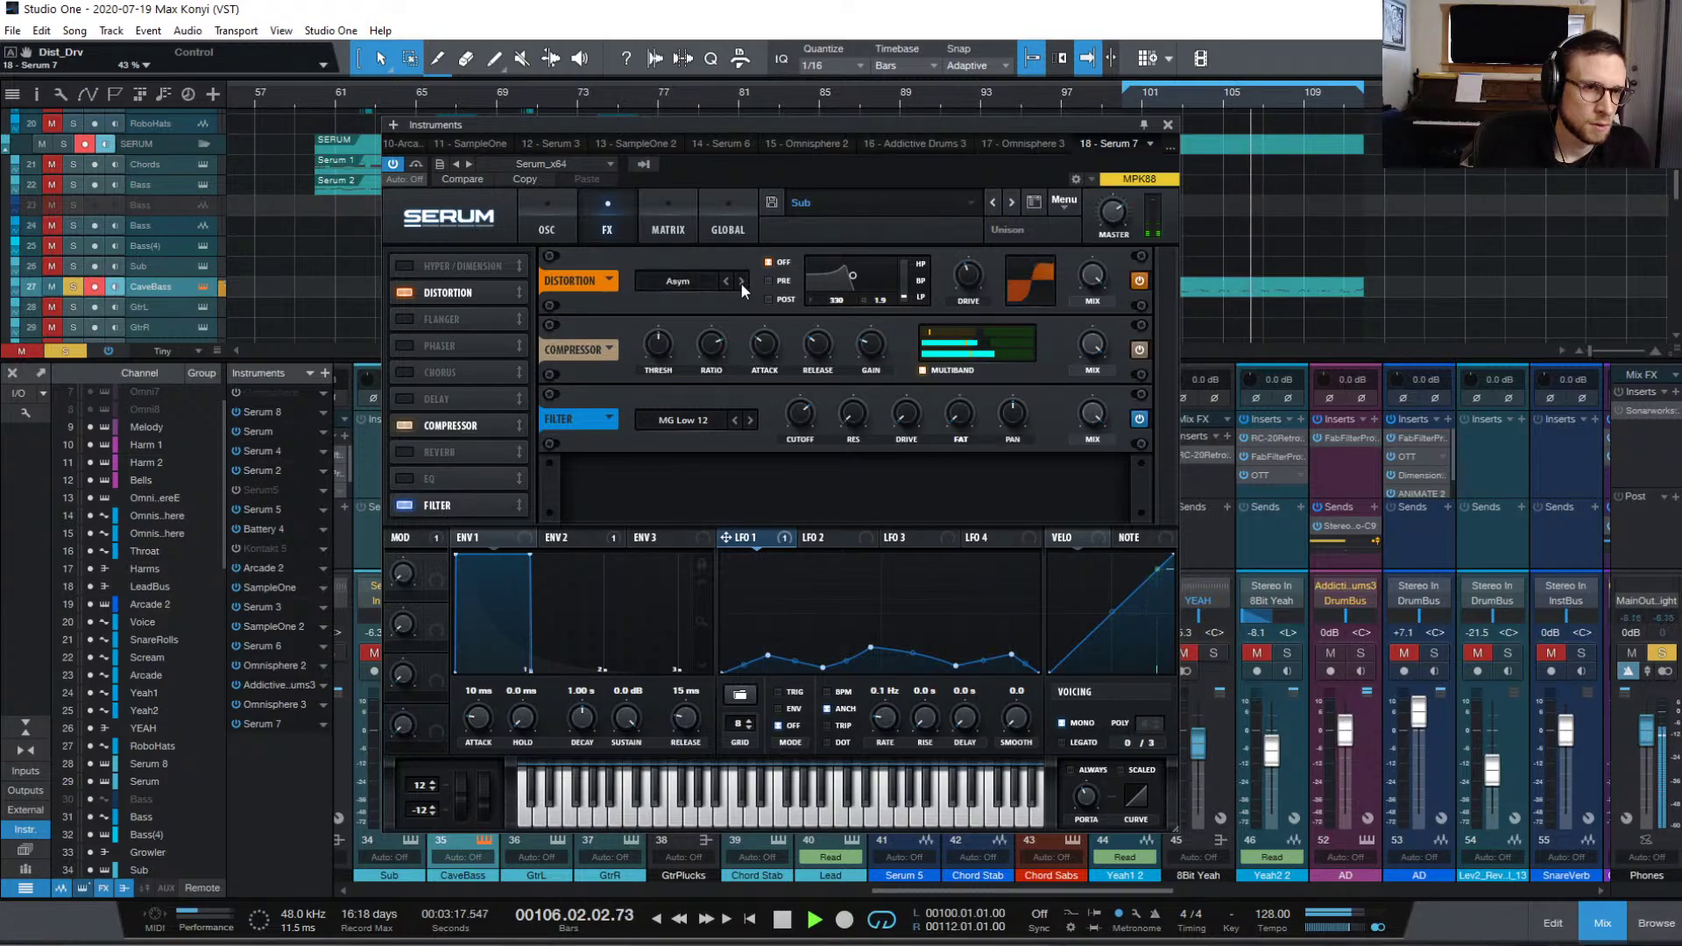
# Step: Try the Sine Shaper, Stomp Box and Tape Sat. distortion modes with different drive amounts
pyautogui.click(681, 278)
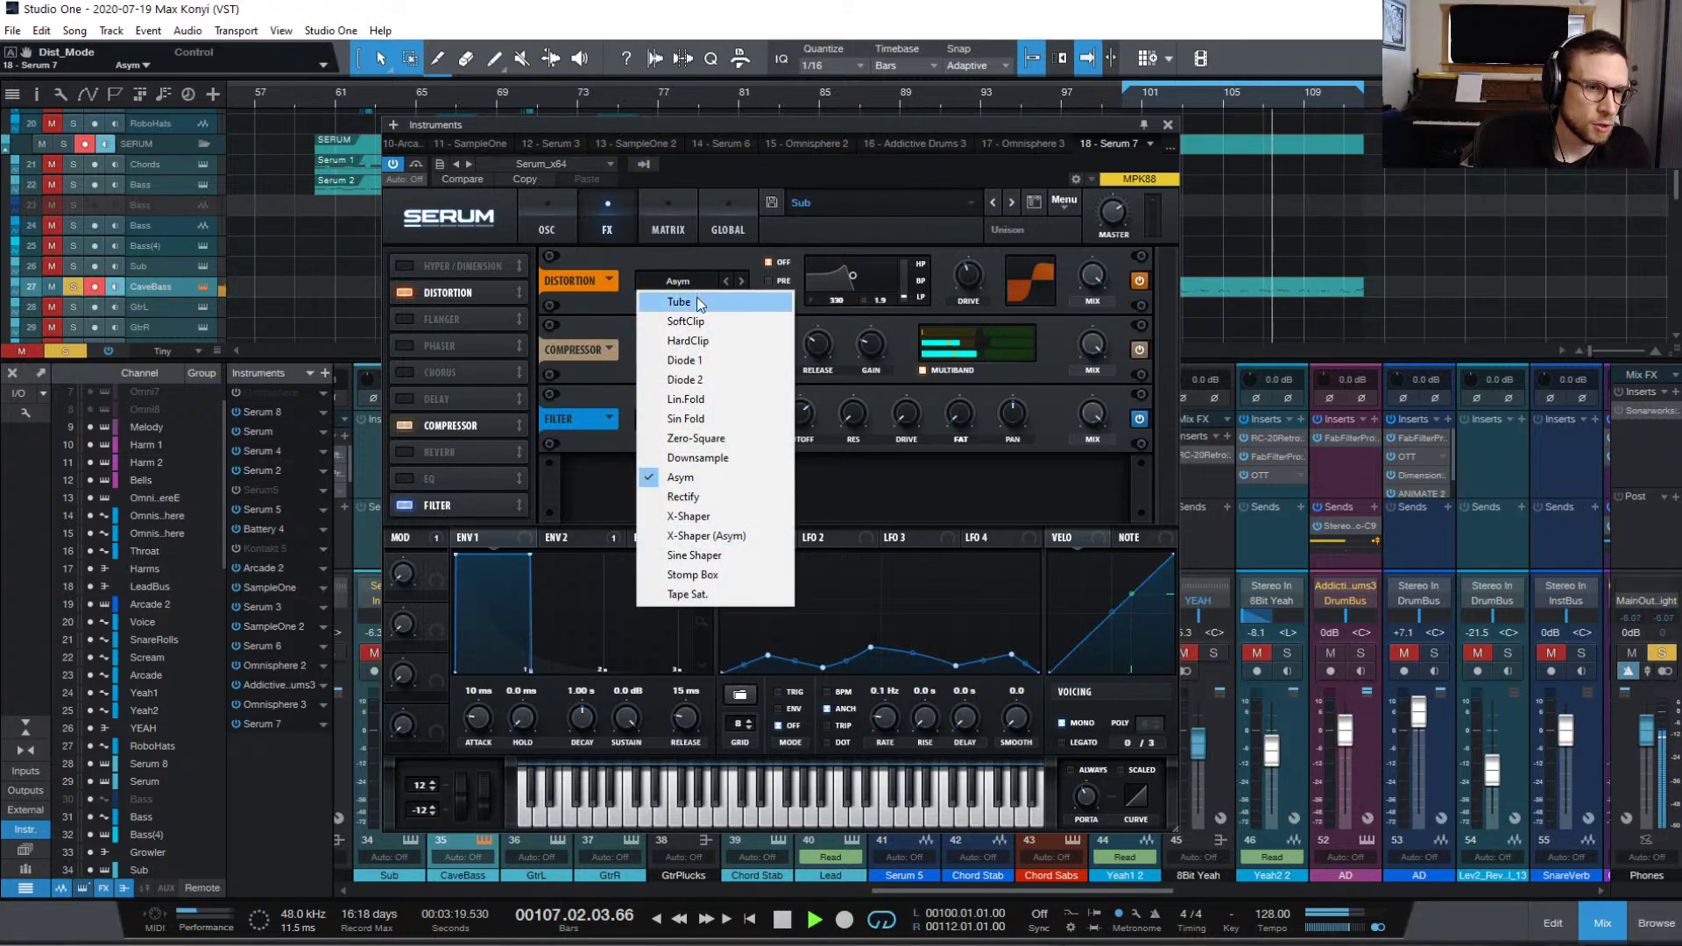
pyautogui.click(761, 558)
pyautogui.moveTo(973, 277); pyautogui.dragTo(969, 228)
pyautogui.click(742, 280)
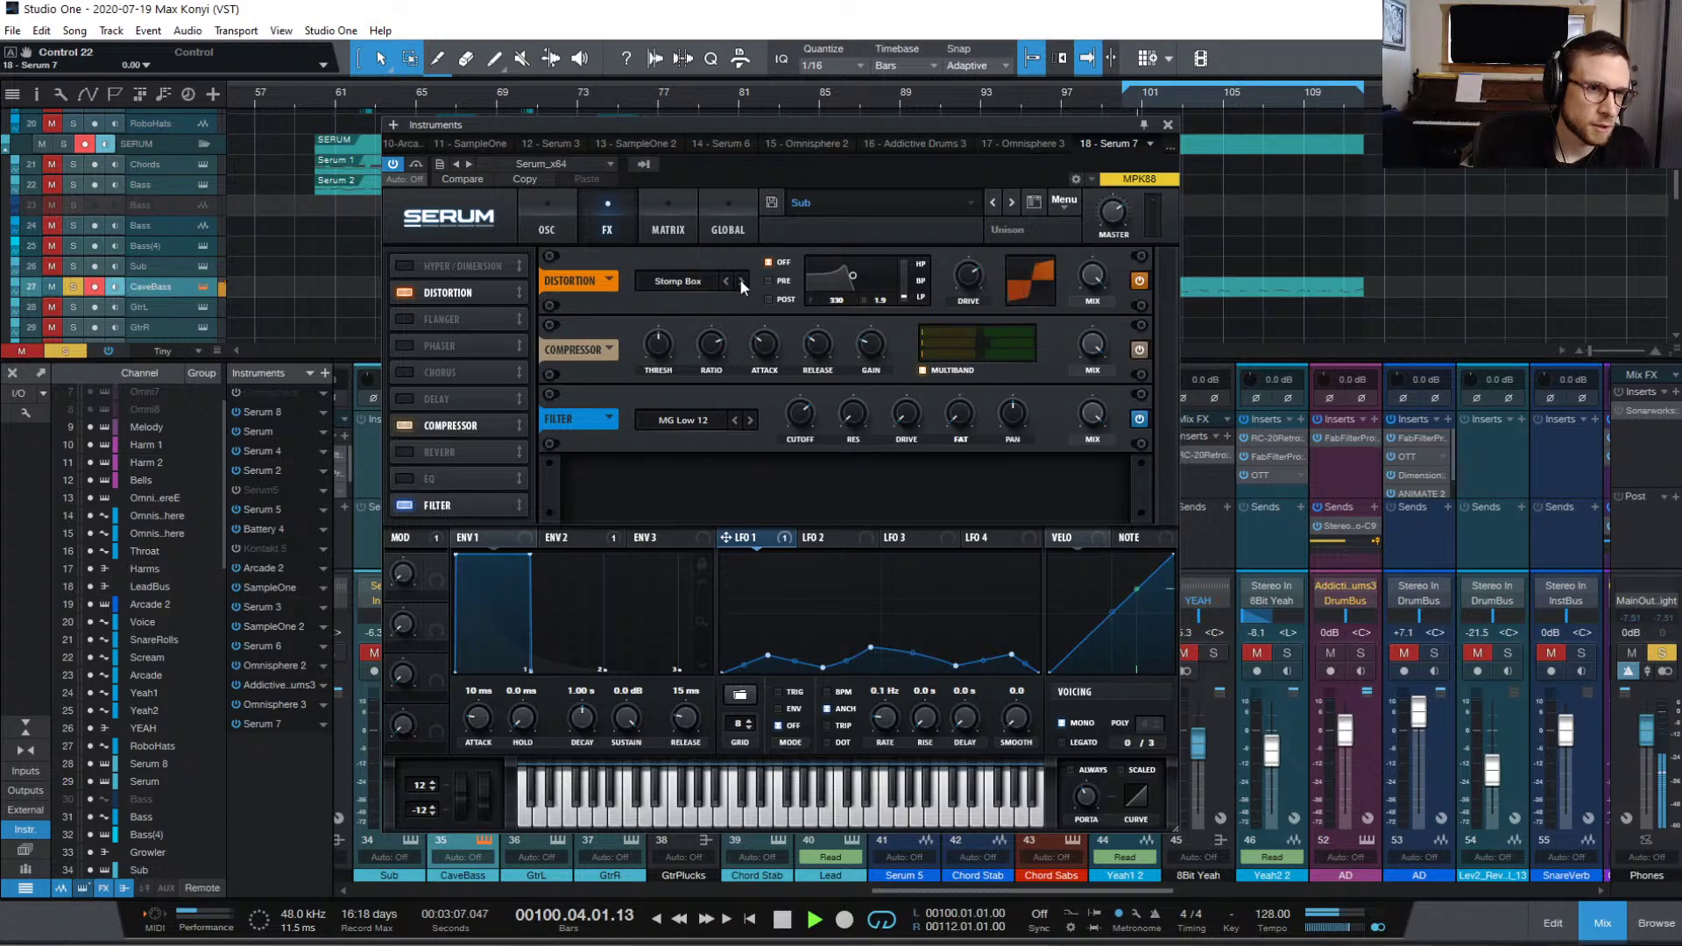
pyautogui.click(742, 281)
pyautogui.moveTo(971, 277); pyautogui.dragTo(957, 230)
# Step: Set the distortion mode to Tube and try its filter pre and post at about 1424 Hz, leaving the filter off
pyautogui.click(683, 280)
pyautogui.click(690, 301)
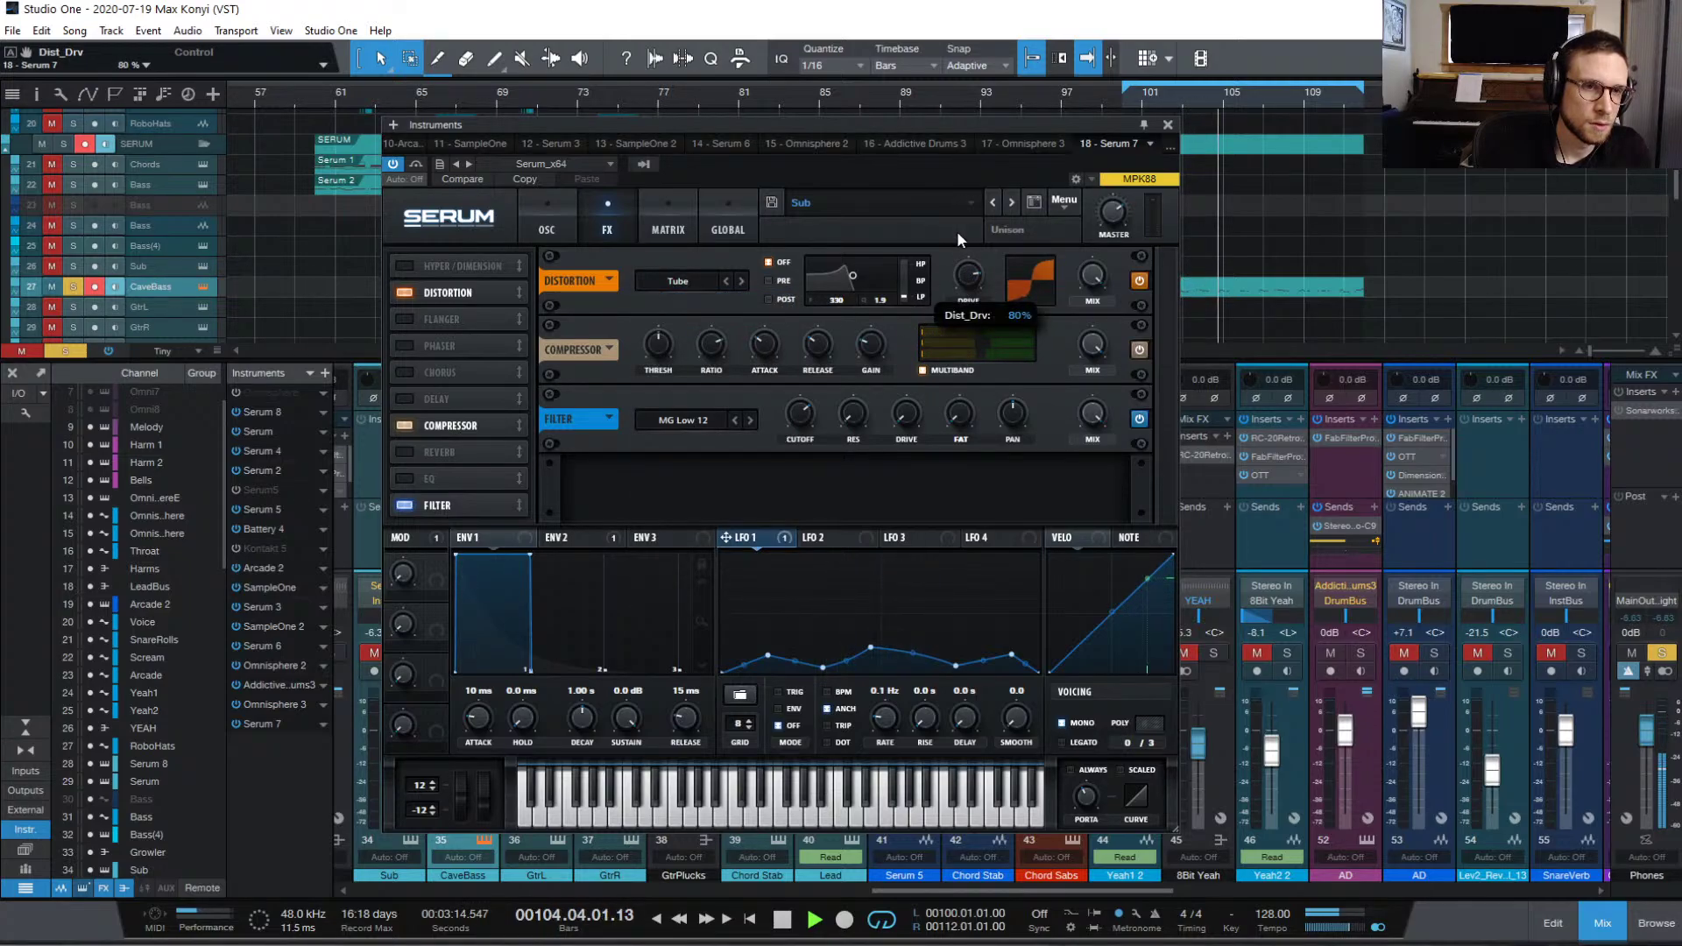
pyautogui.click(769, 280)
pyautogui.moveTo(852, 278); pyautogui.dragTo(991, 483)
pyautogui.click(787, 300)
pyautogui.click(768, 262)
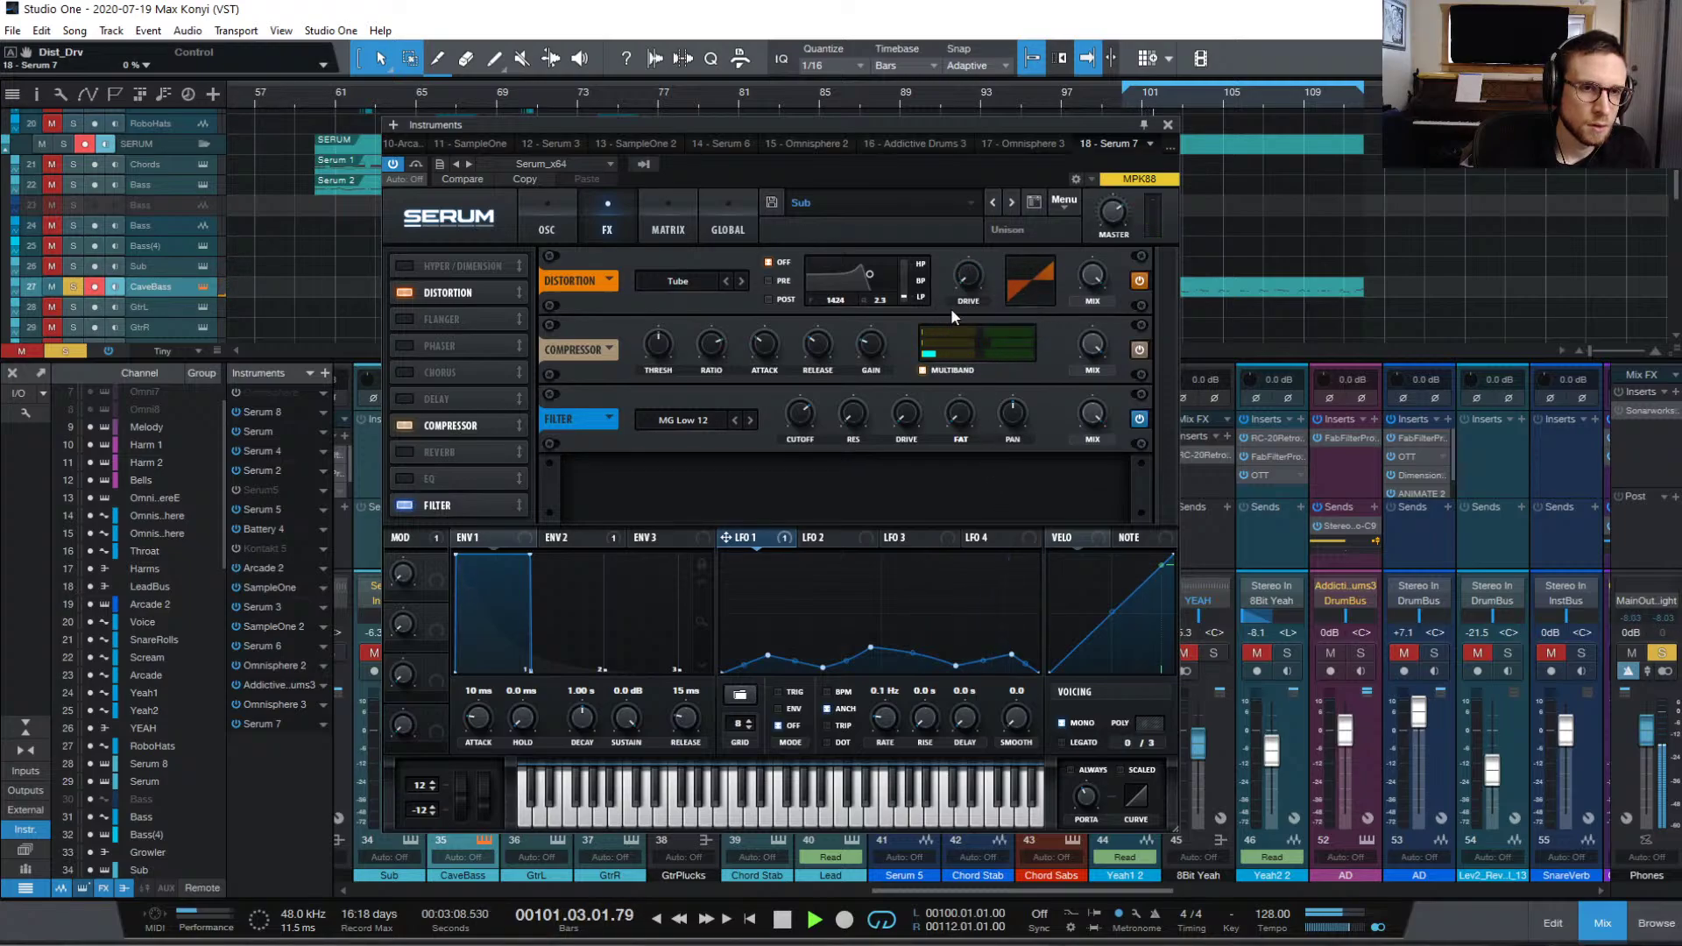
# Step: Sweep the Tube distortion's drive up from 0%, settle it at about 76%, and stop playback
pyautogui.moveTo(968, 287); pyautogui.dragTo(957, 248)
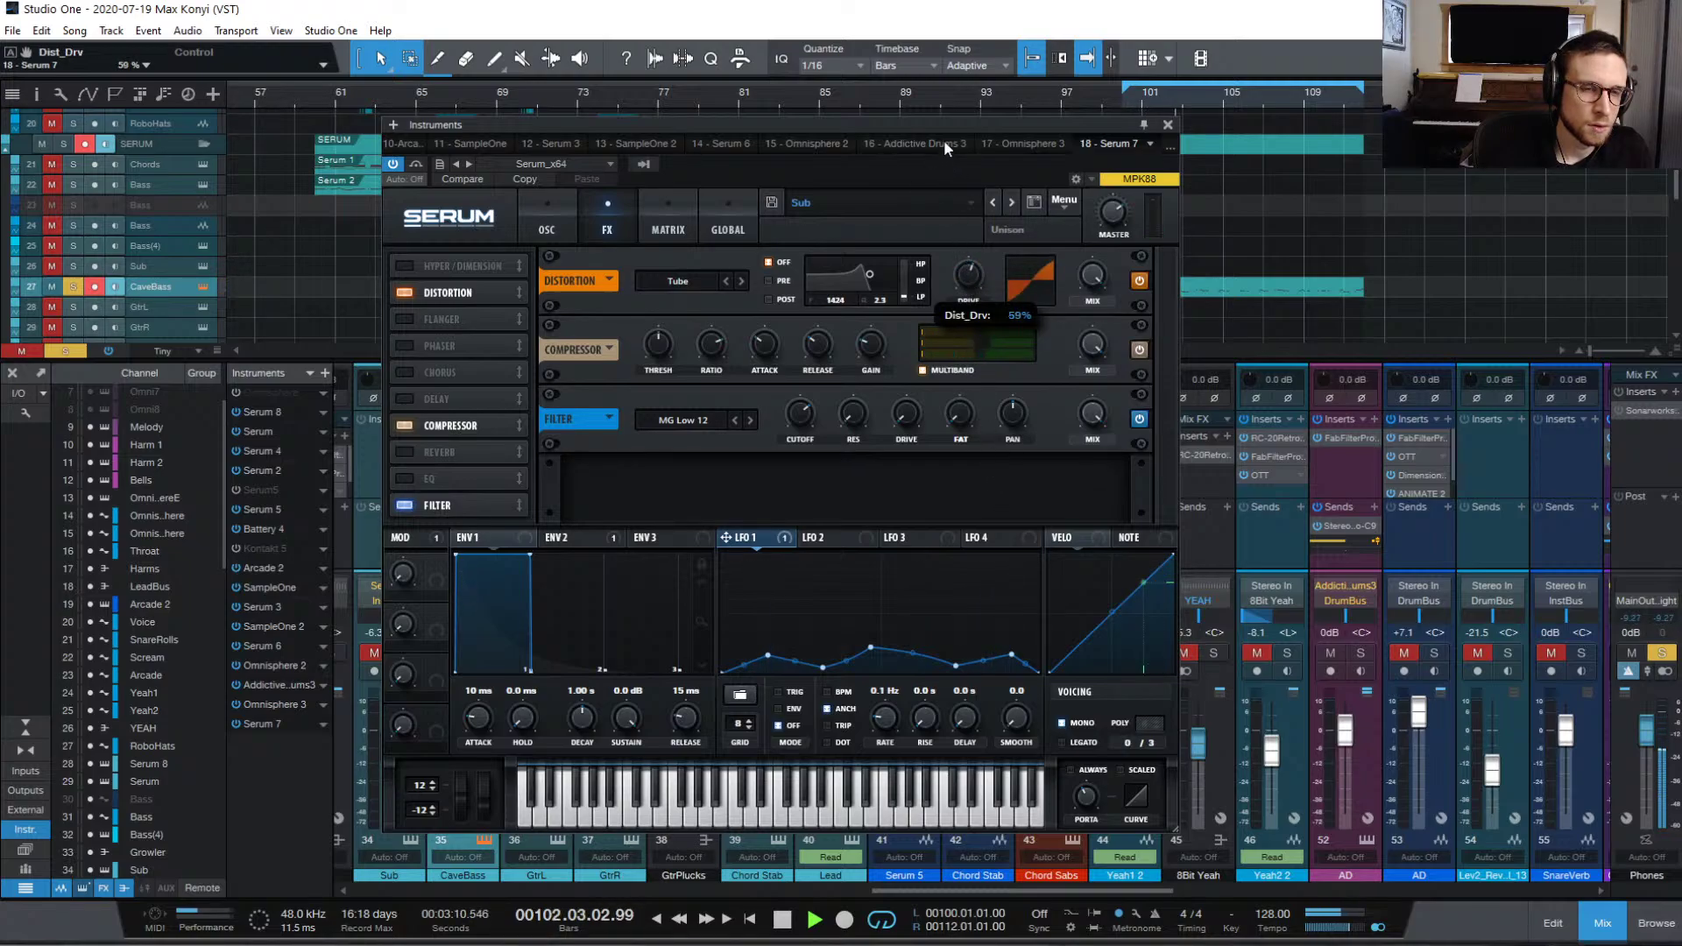
pyautogui.moveTo(945, 146); pyautogui.dragTo(941, 97)
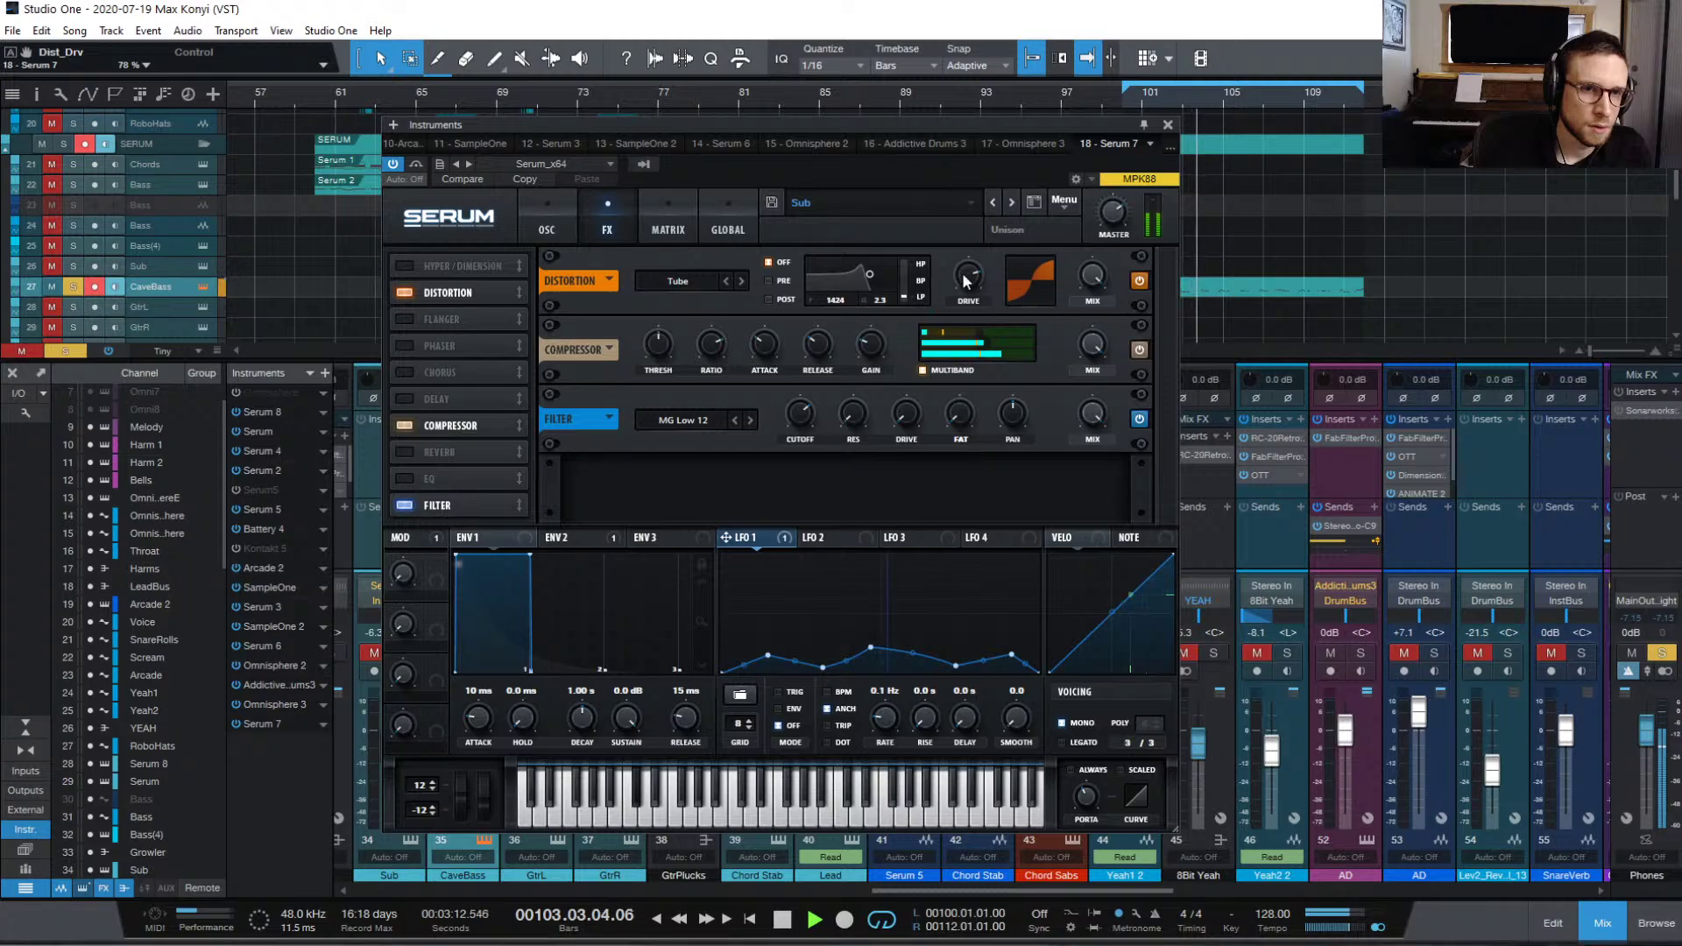
pyautogui.moveTo(968, 280); pyautogui.dragTo(968, 283)
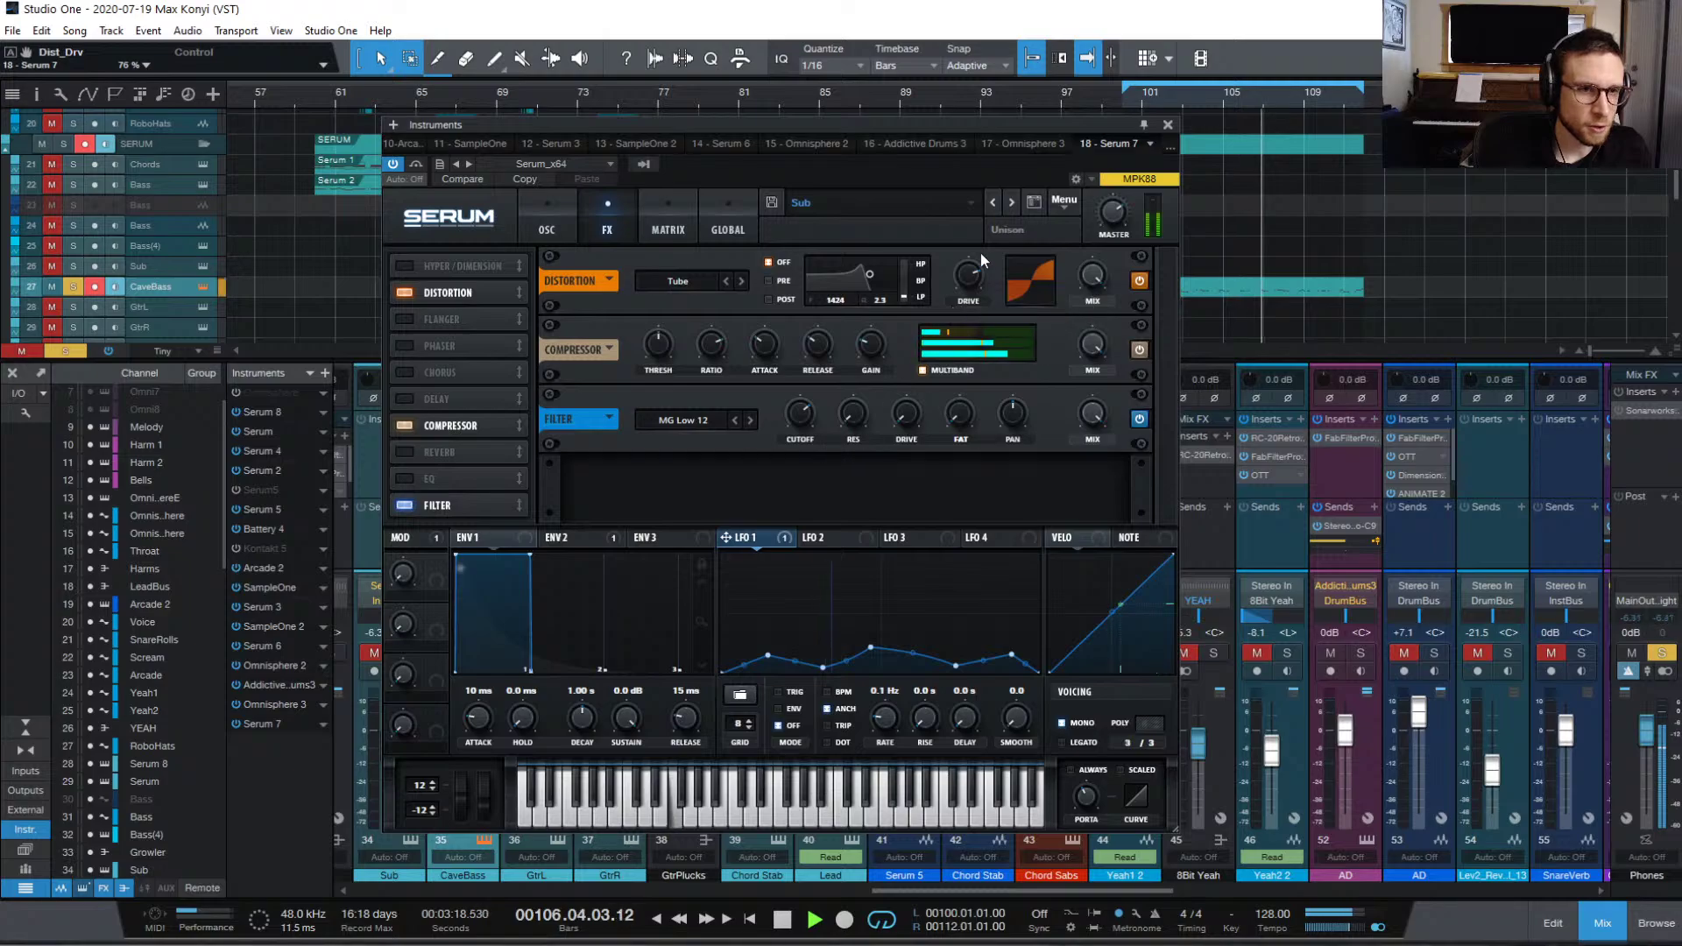
pyautogui.press('space')
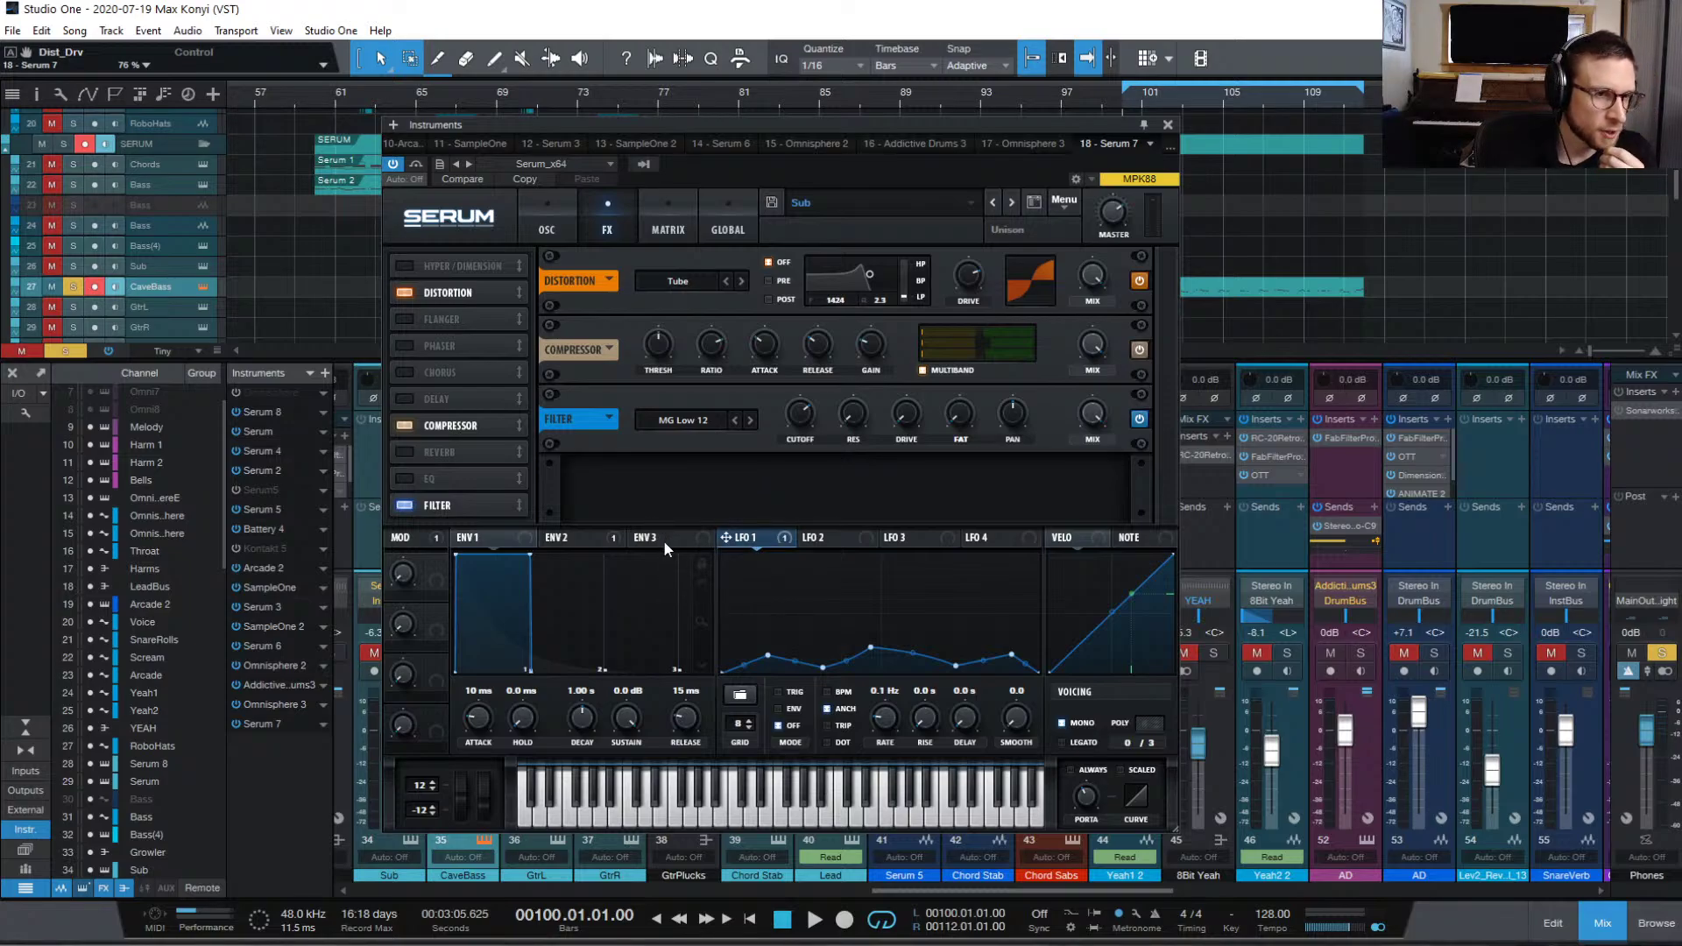
# Step: Modulate the effects filter's cutoff with Env 2, using a modulation amount of about 53
pyautogui.click(565, 538)
pyautogui.moveTo(605, 548); pyautogui.dragTo(795, 426)
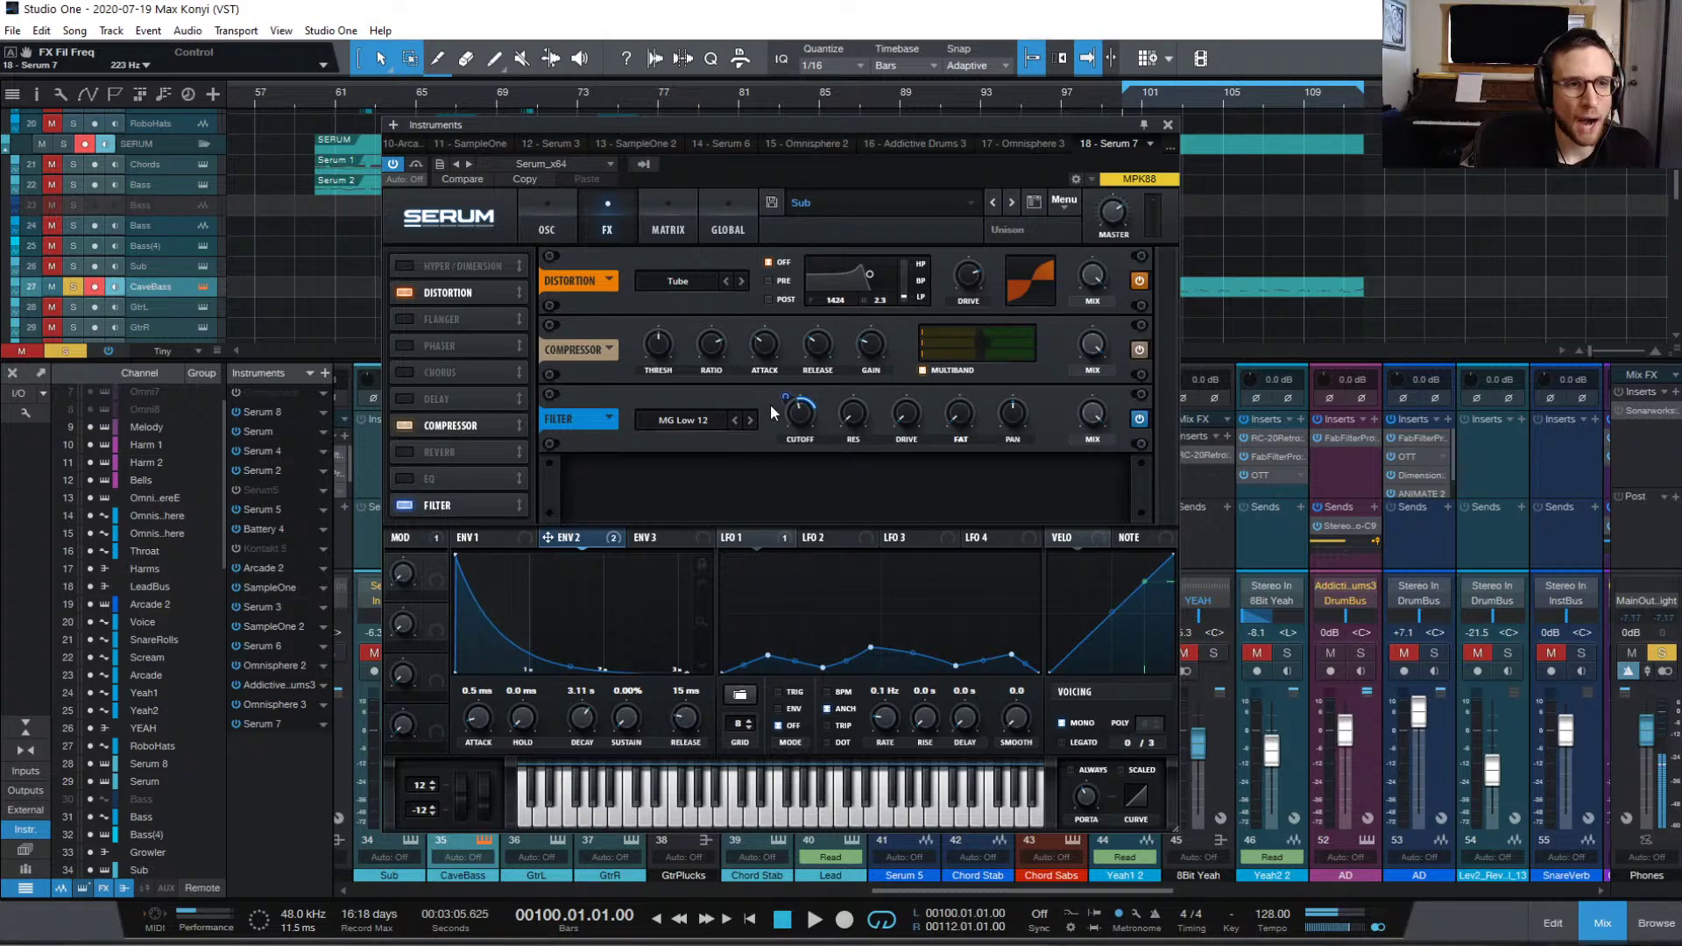
pyautogui.moveTo(800, 412); pyautogui.dragTo(789, 372)
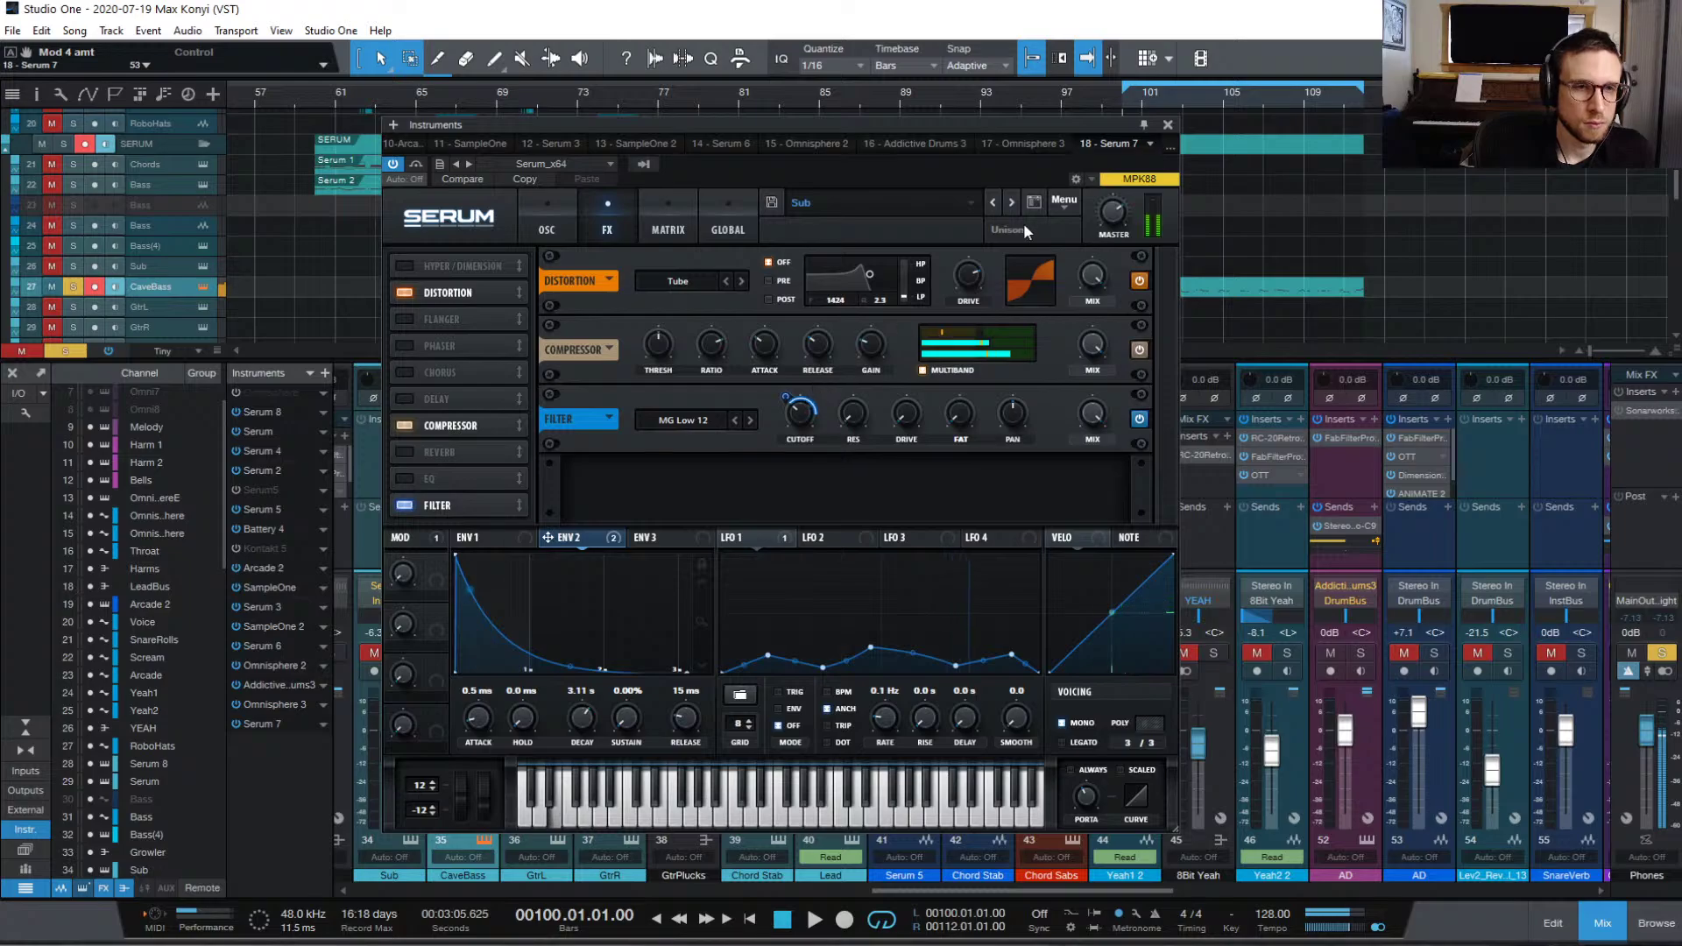
# Step: Set the effects filter's cutoff to about 216 Hz during playback and modulate it with LFO 1 by an amount of about 9
pyautogui.moveTo(971, 277)
pyautogui.mouseDown()
pyautogui.moveTo(990, 440)
pyautogui.moveTo(952, 198)
pyautogui.moveTo(961, 274)
pyautogui.mouseUp()
pyautogui.press('space')
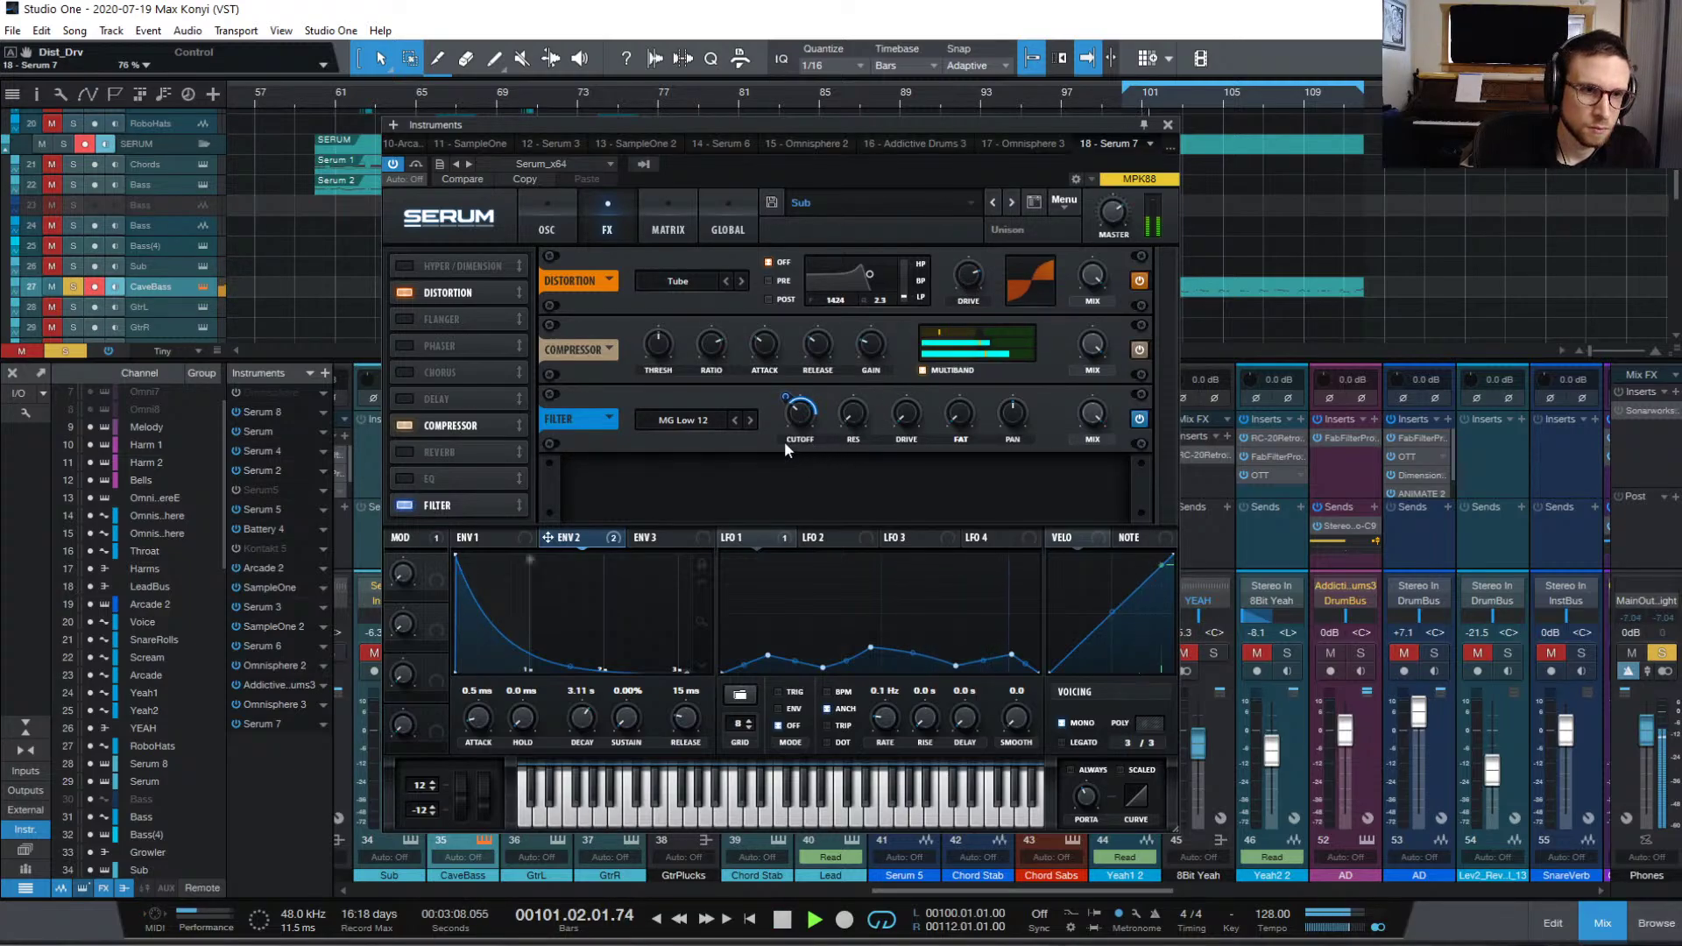
pyautogui.moveTo(798, 414)
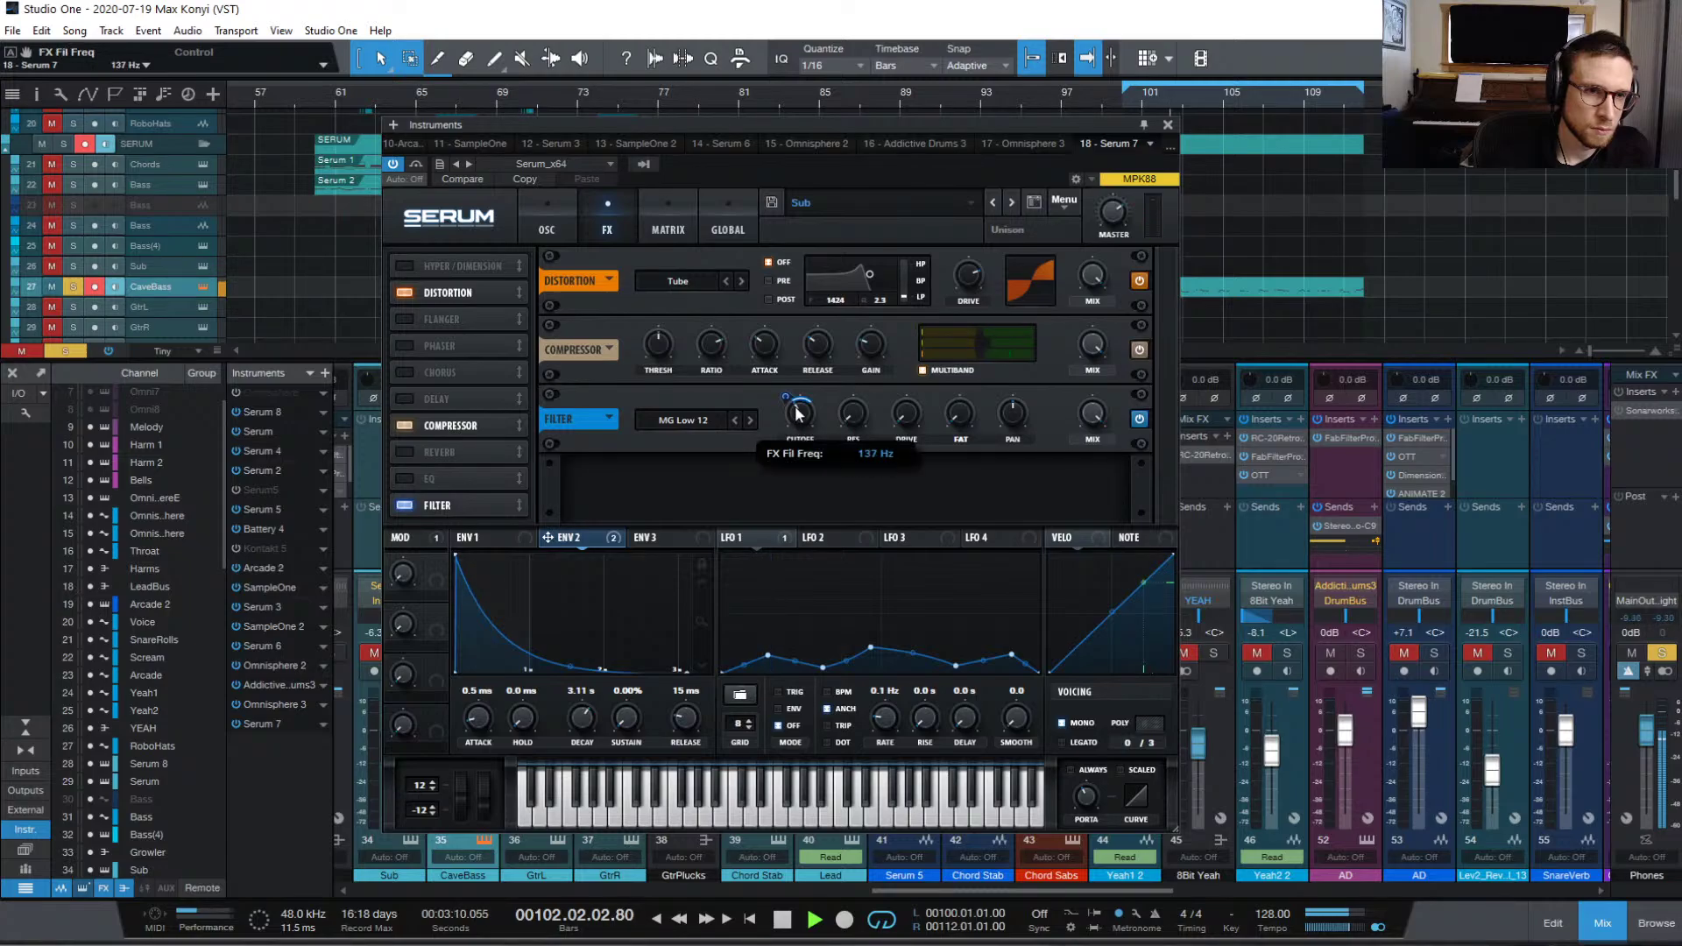
pyautogui.scroll(2, 798, 407)
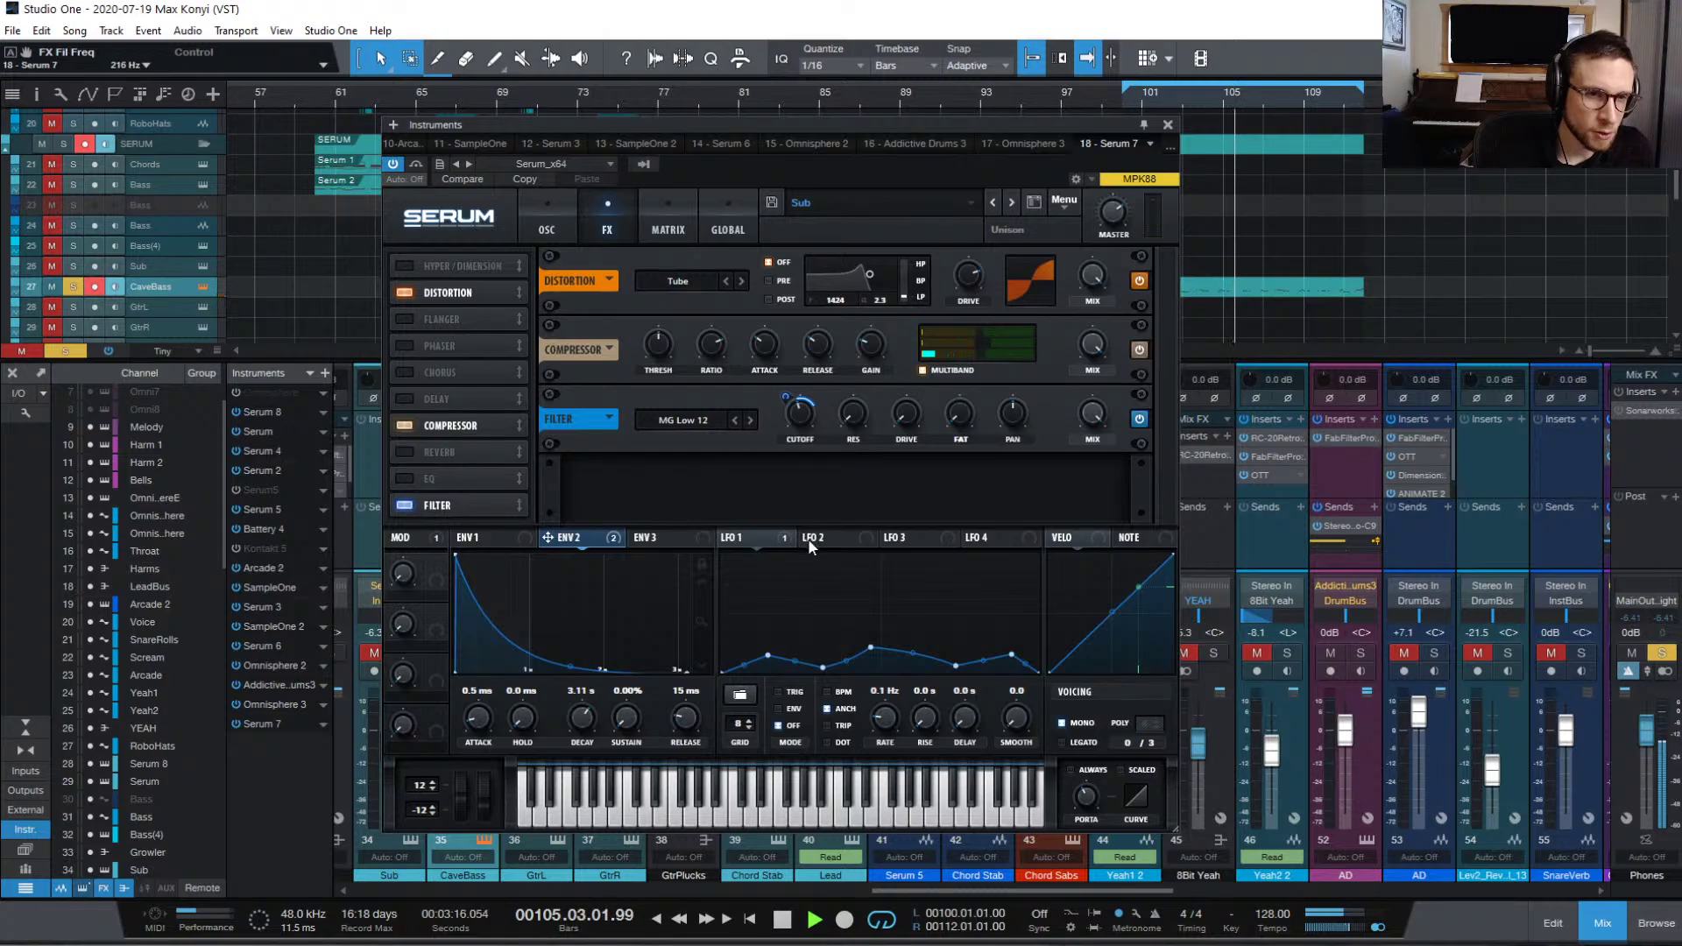
pyautogui.moveTo(754, 538); pyautogui.dragTo(781, 438)
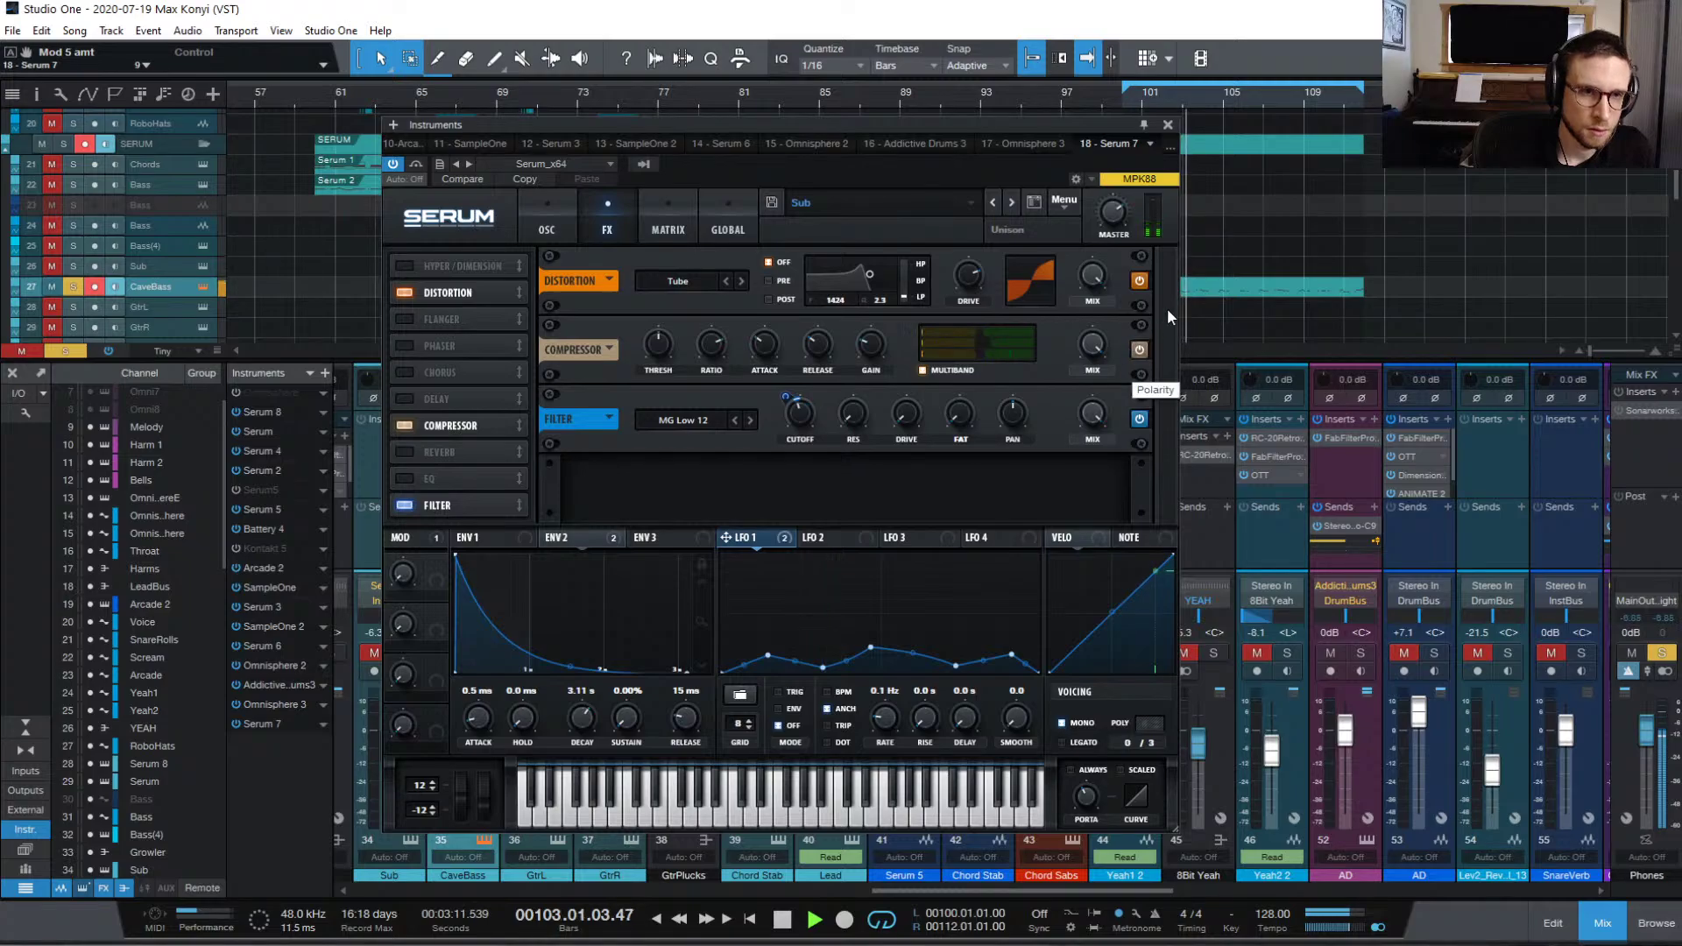
# Step: Set the noise oscillator's level to about 8%, comparing different levels during playback from bar 100
pyautogui.click(556, 219)
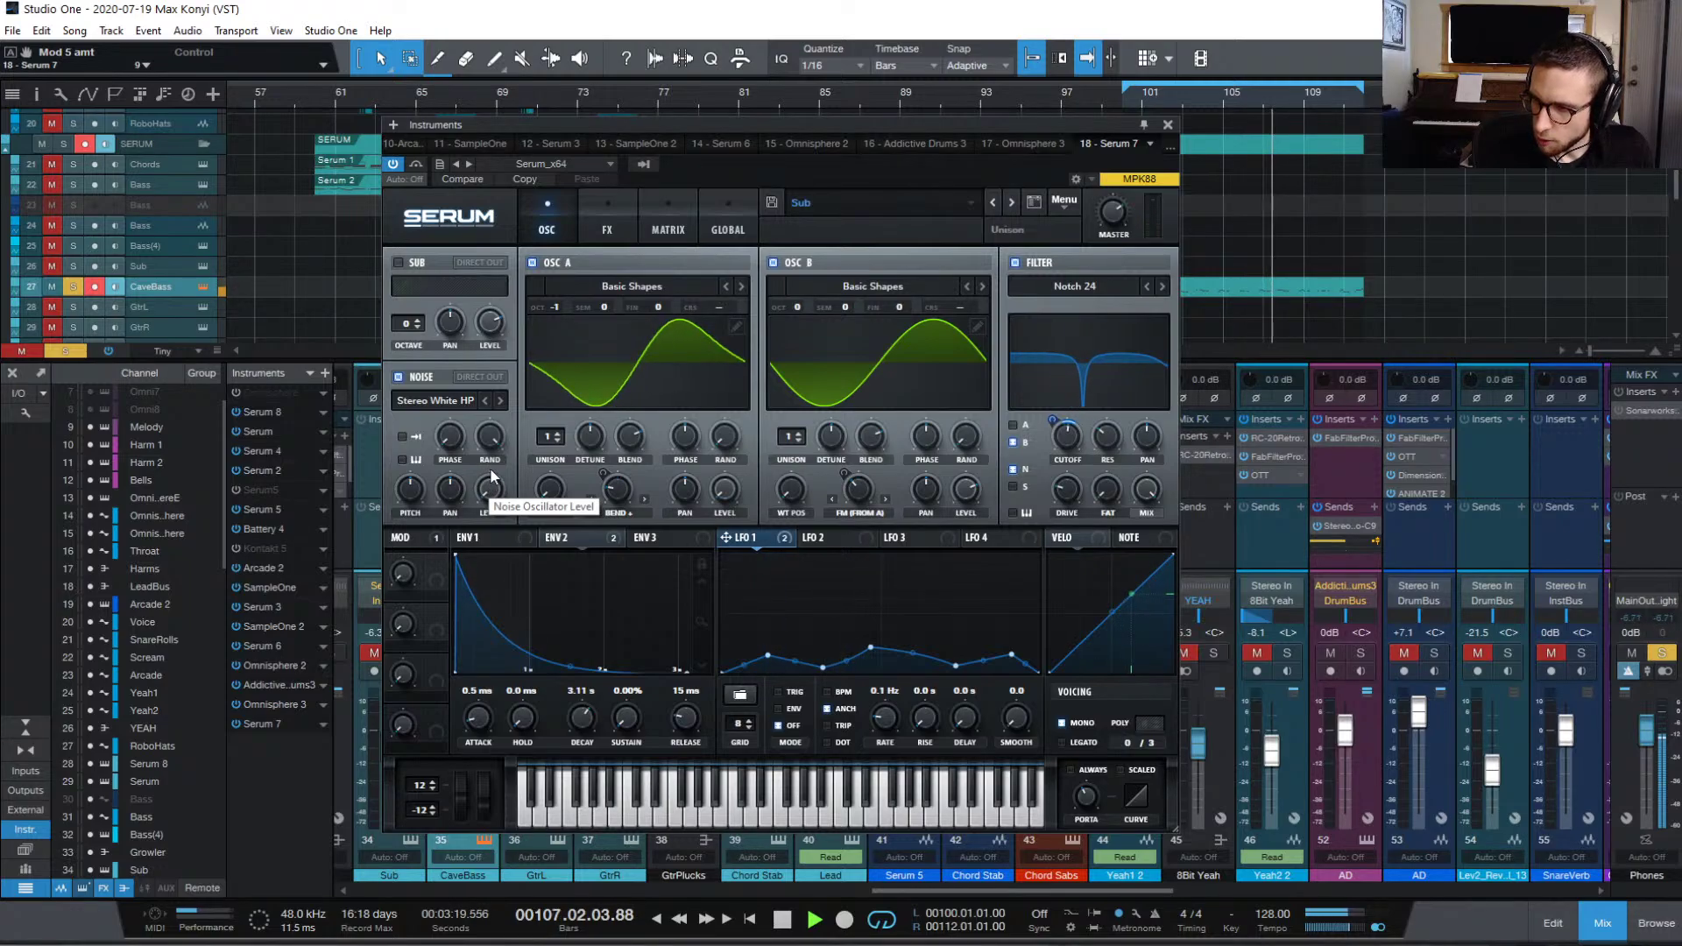
pyautogui.press('space')
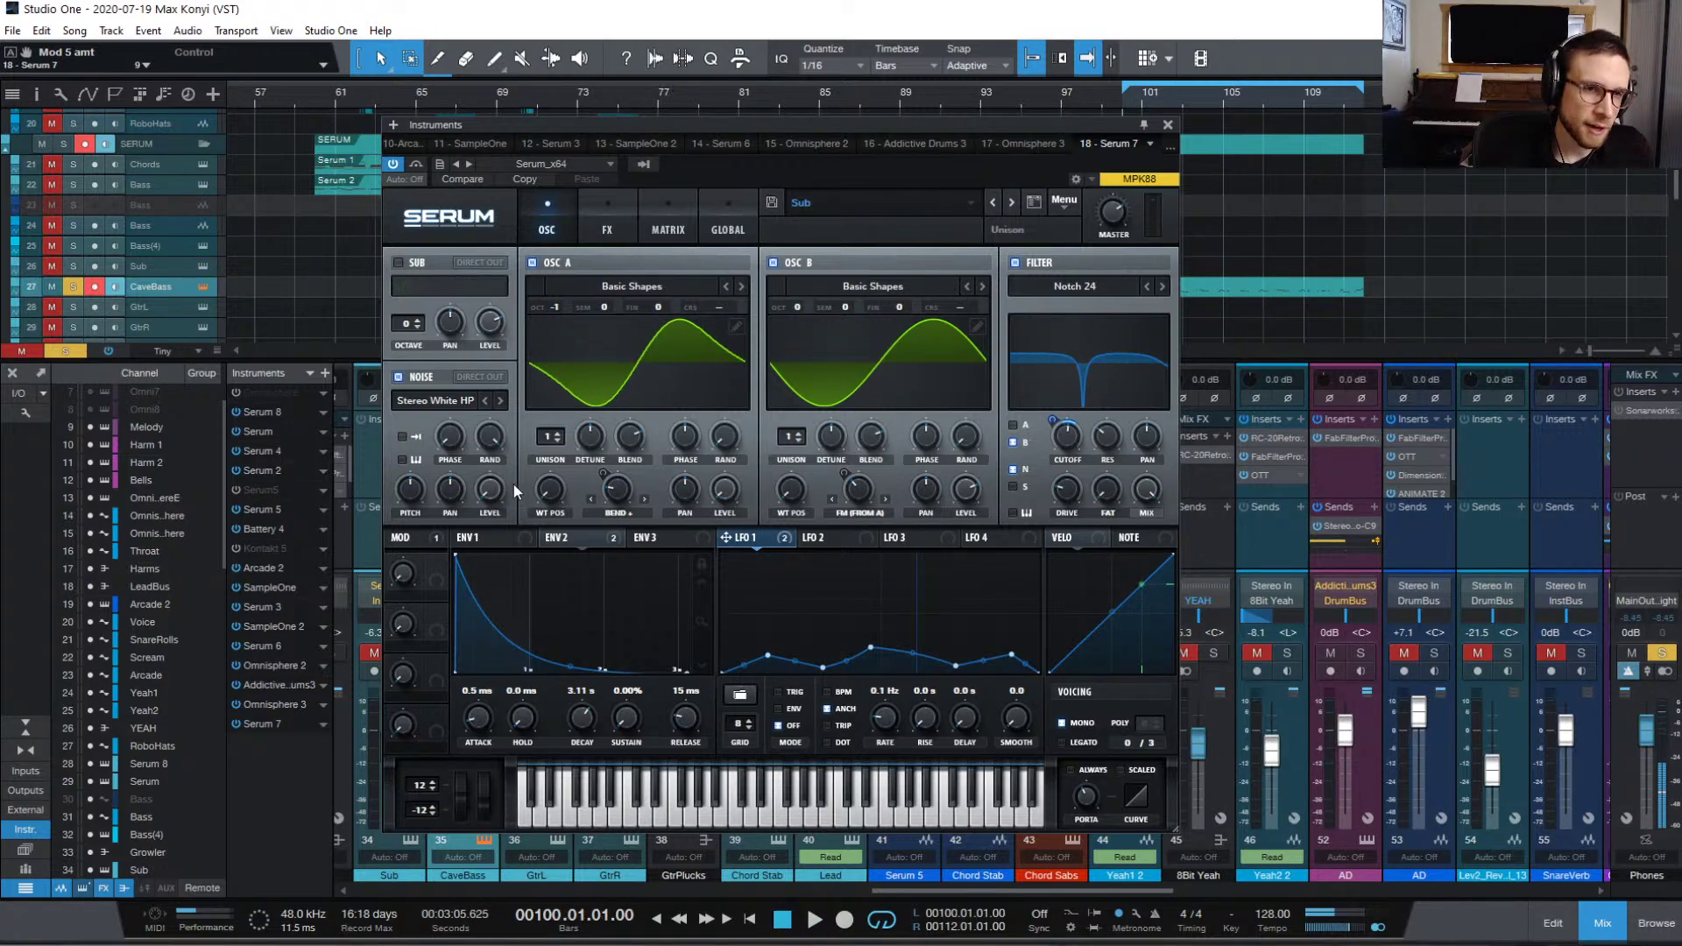
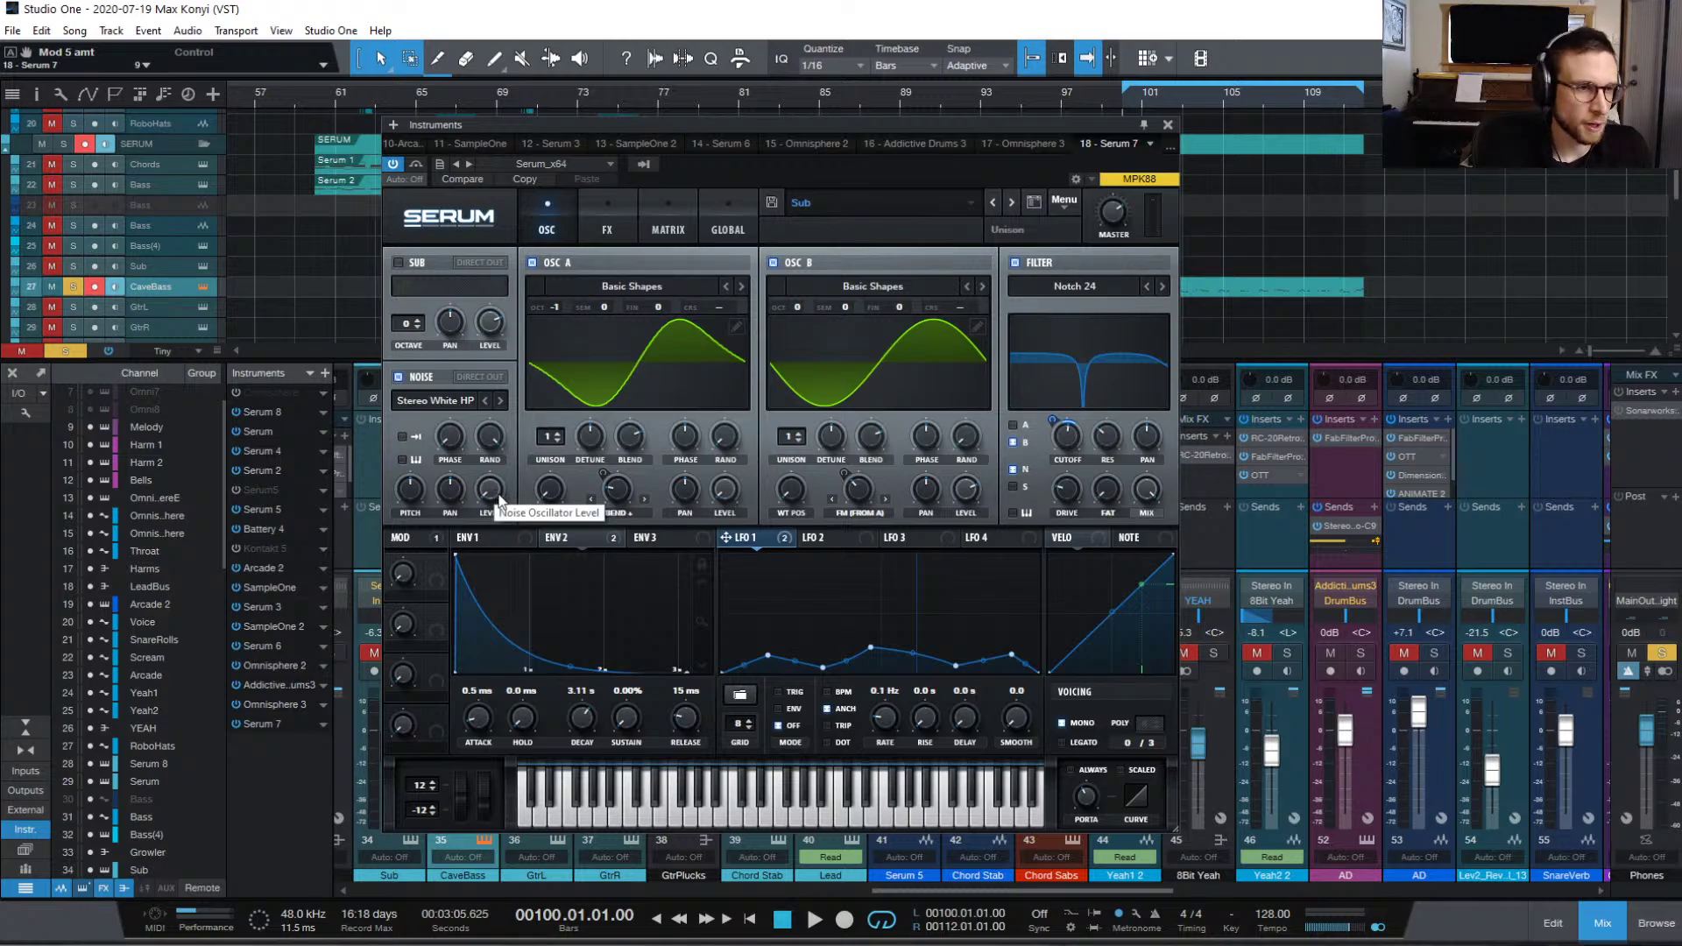
pyautogui.click(603, 223)
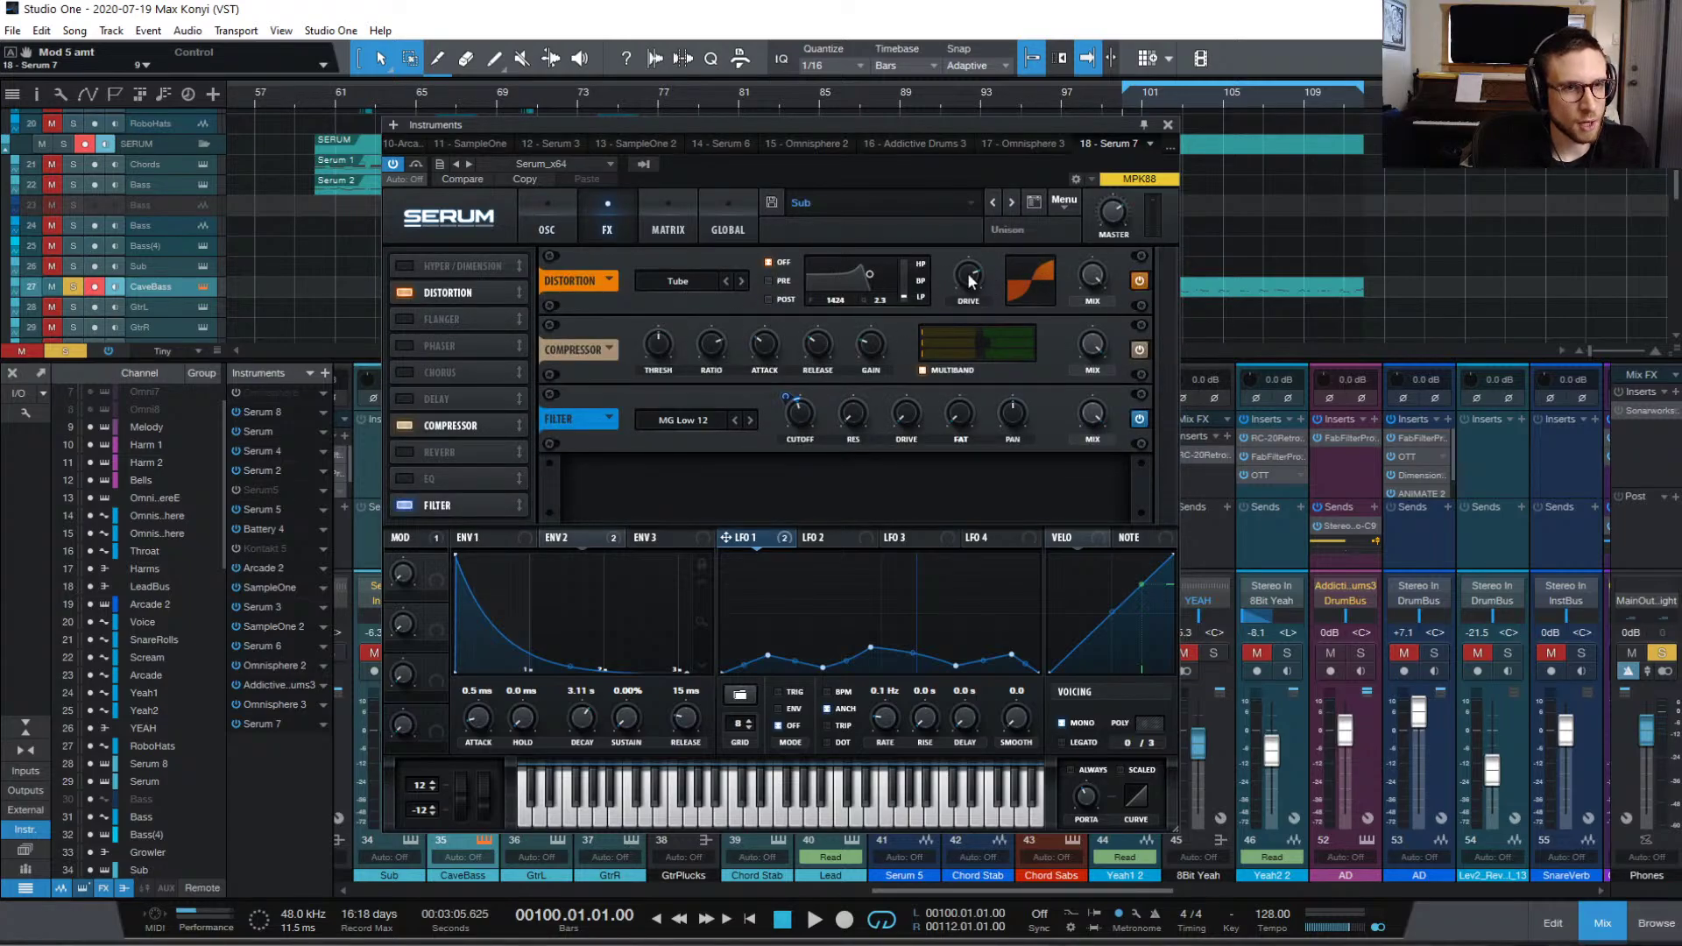
pyautogui.click(556, 220)
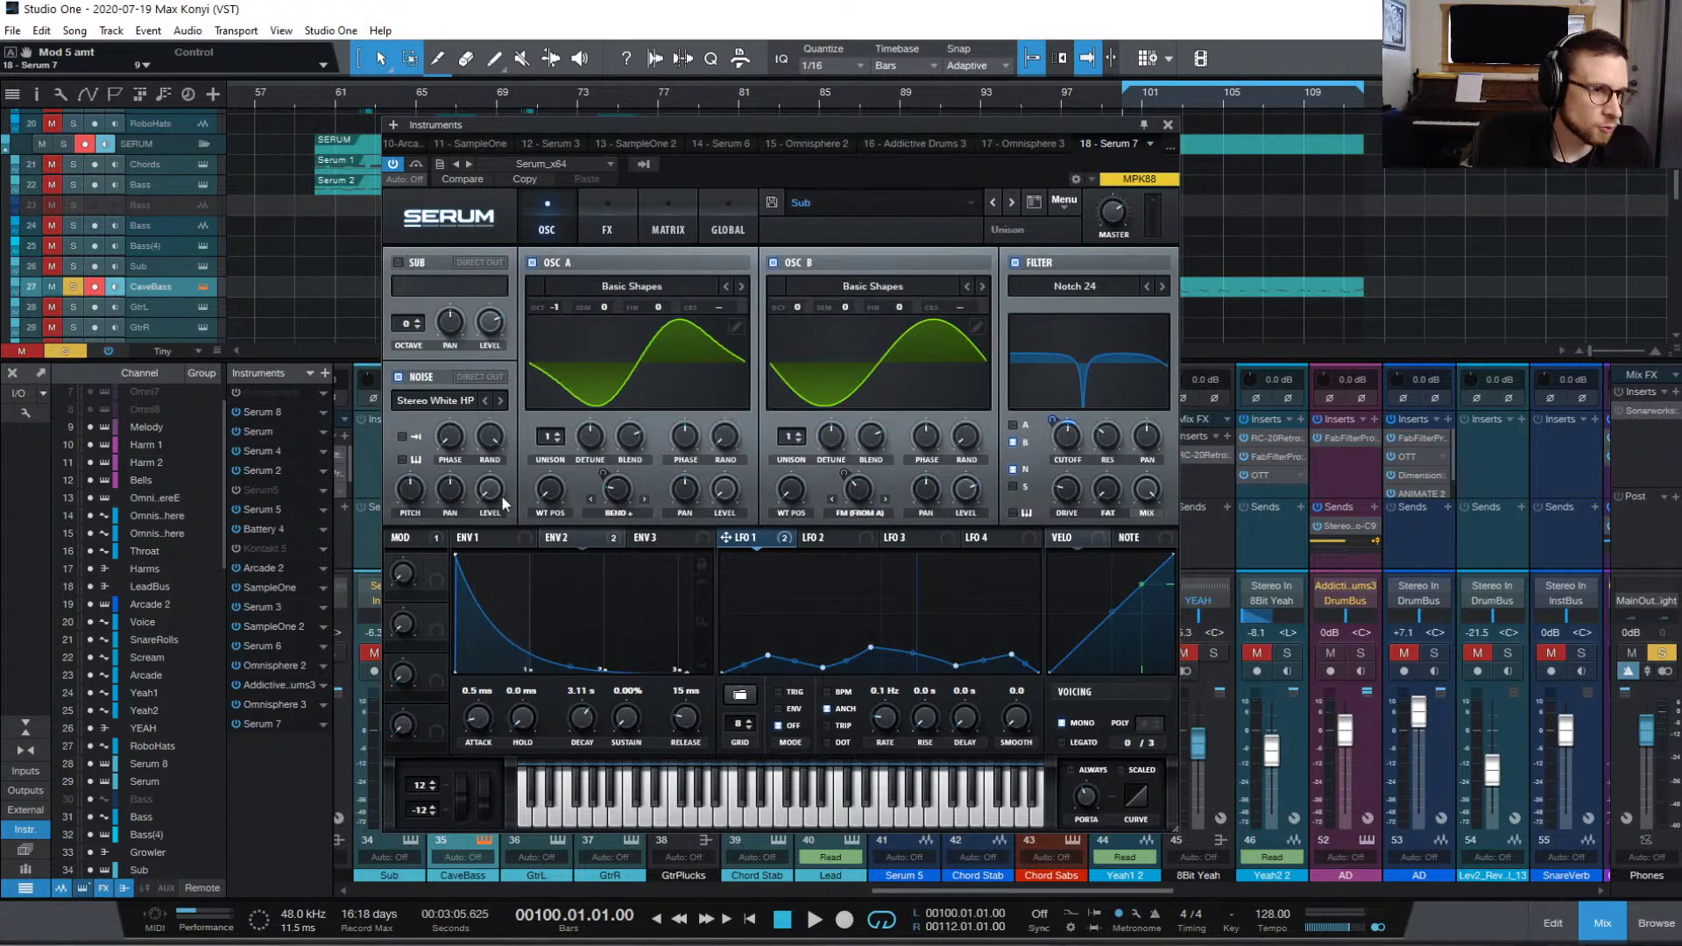
pyautogui.press('space')
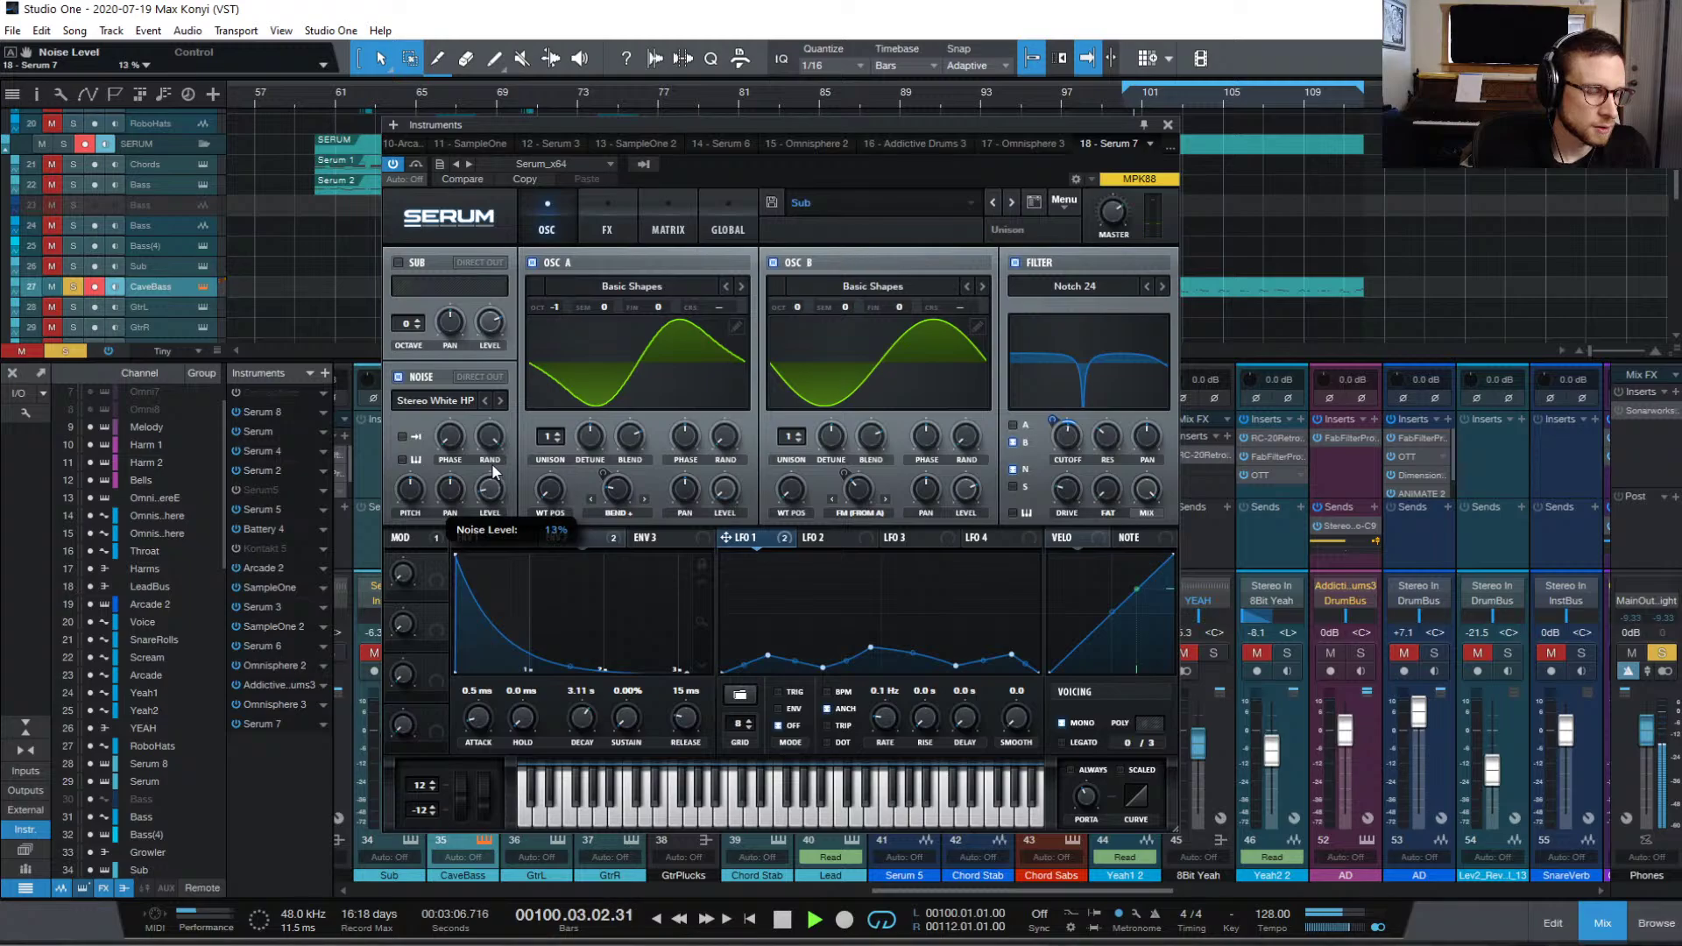
pyautogui.moveTo(495, 474); pyautogui.dragTo(488, 504)
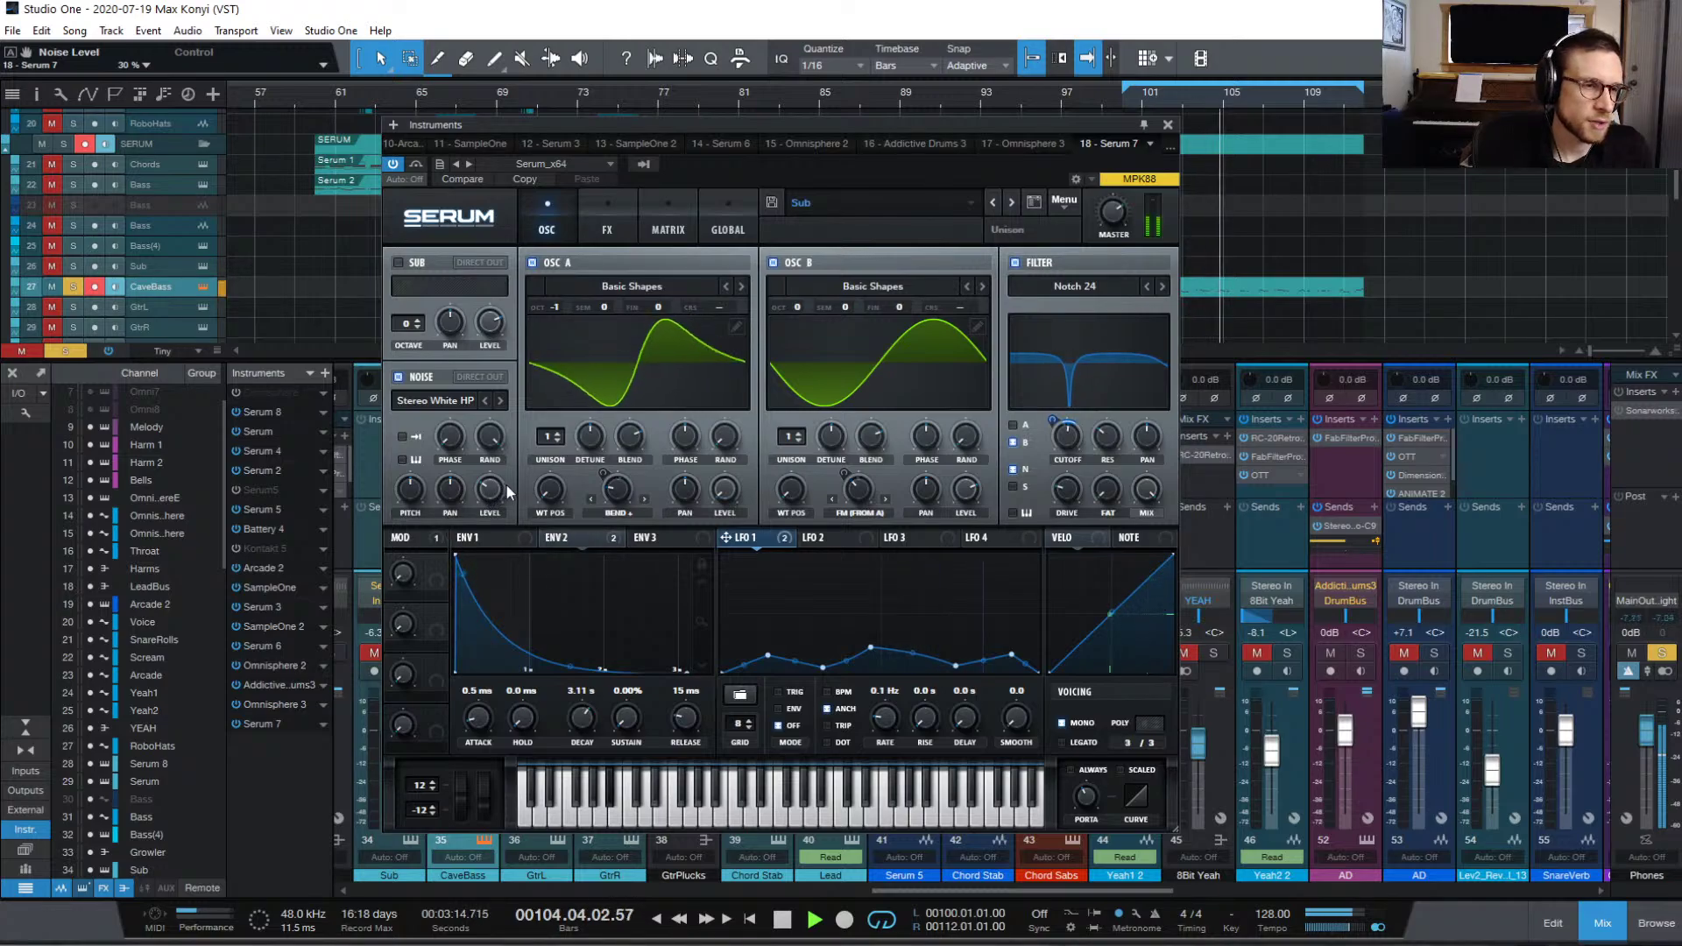
pyautogui.moveTo(492, 491); pyautogui.dragTo(517, 659)
pyautogui.moveTo(495, 496); pyautogui.dragTo(500, 487)
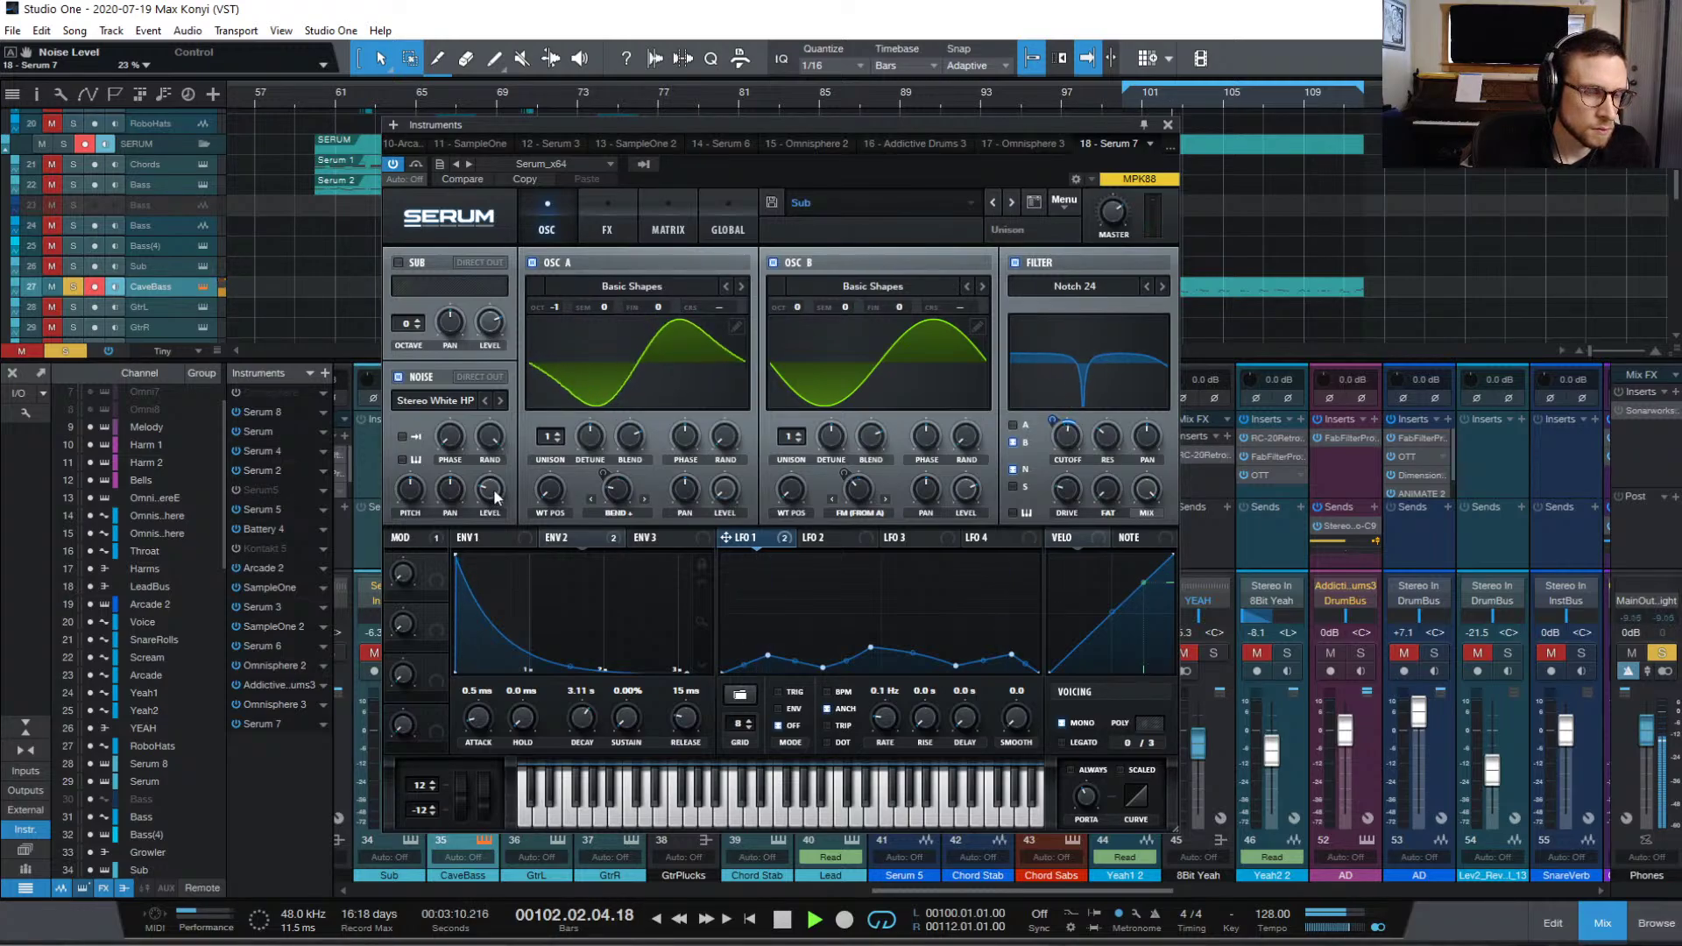
pyautogui.moveTo(497, 496)
pyautogui.mouseDown()
pyautogui.moveTo(483, 502)
pyautogui.moveTo(494, 487)
pyautogui.mouseUp()
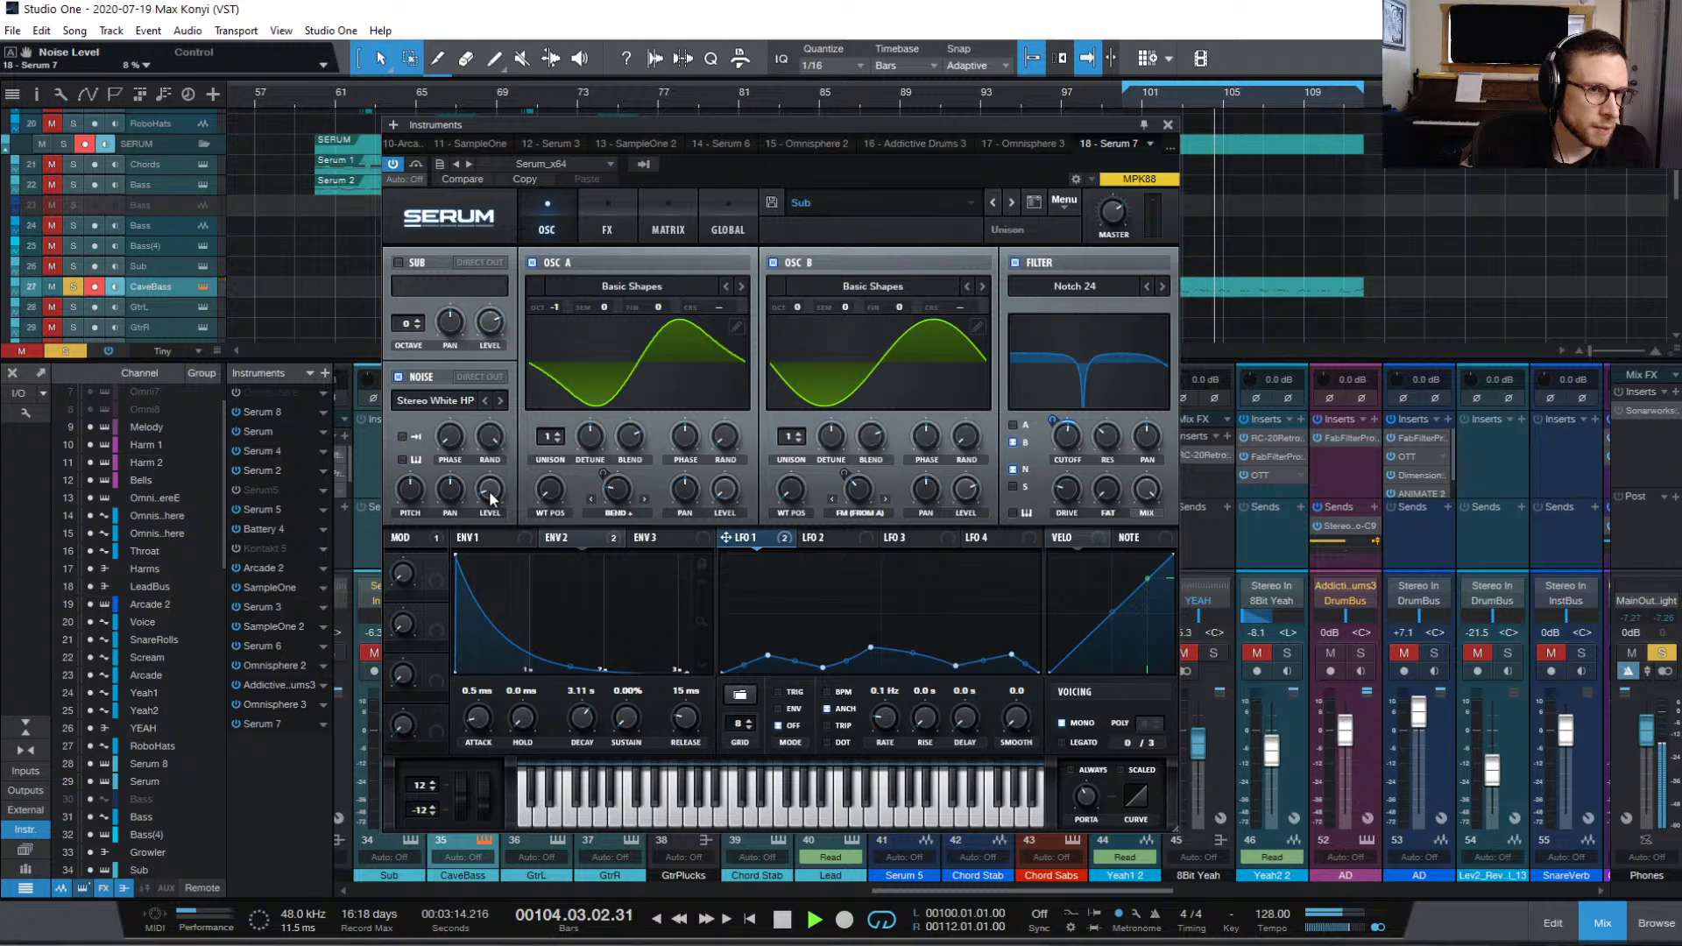
# Step: Add the EQ effect and place it between the distortion and the compressor in the effects chain
pyautogui.click(600, 221)
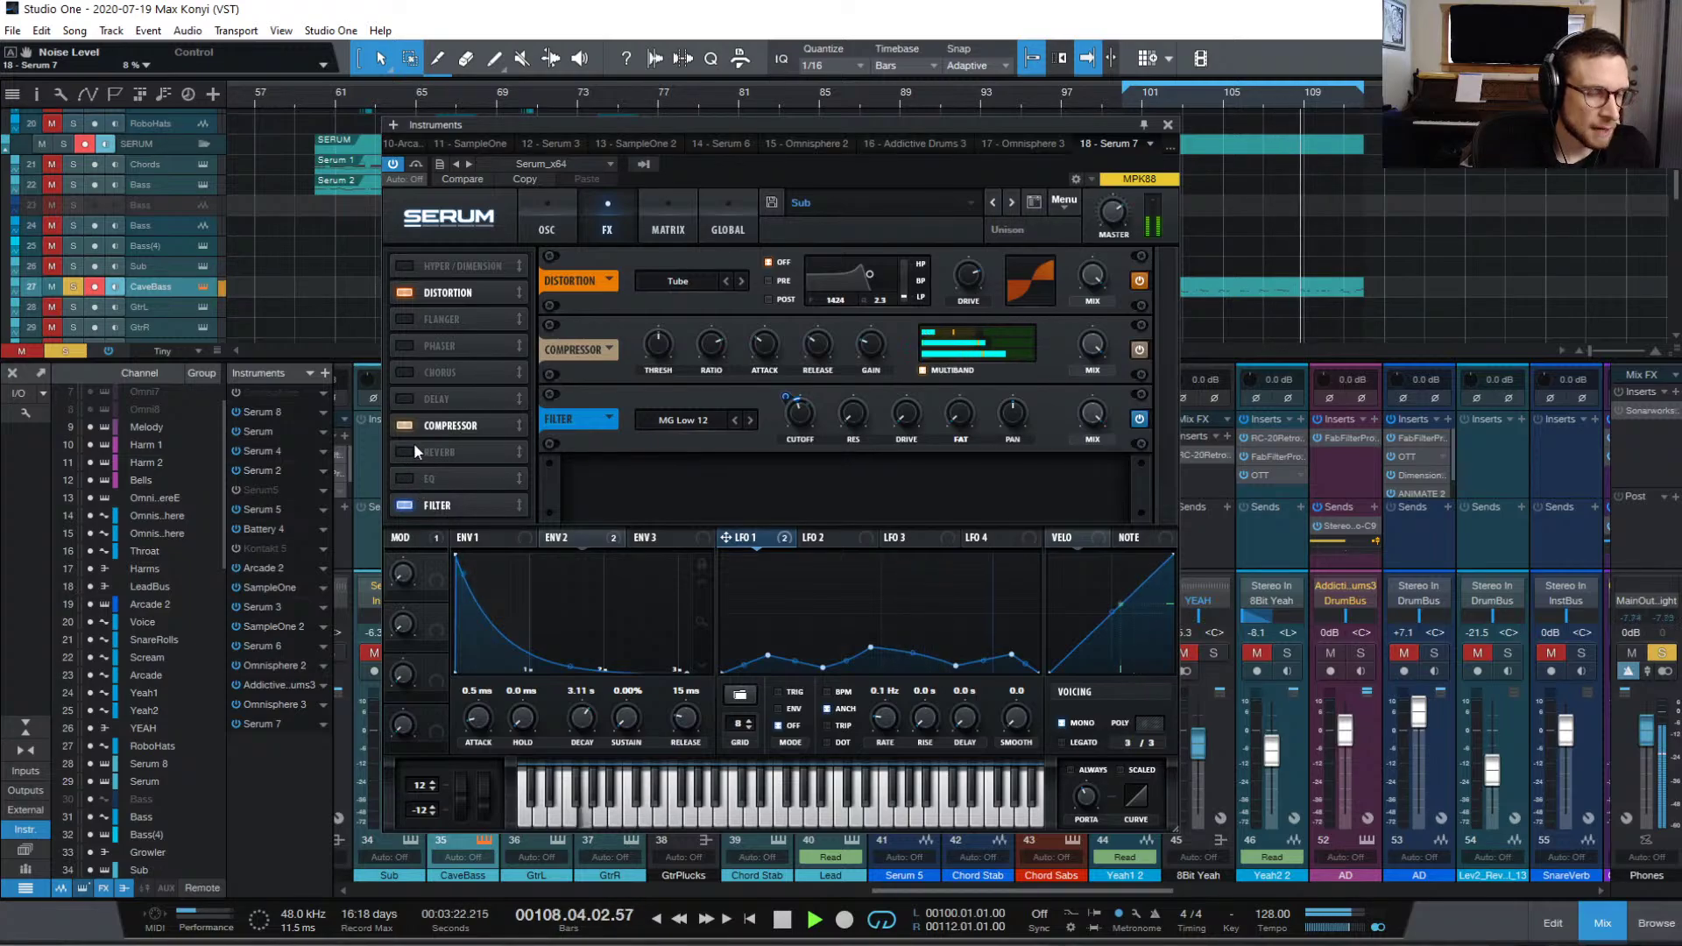
pyautogui.click(400, 479)
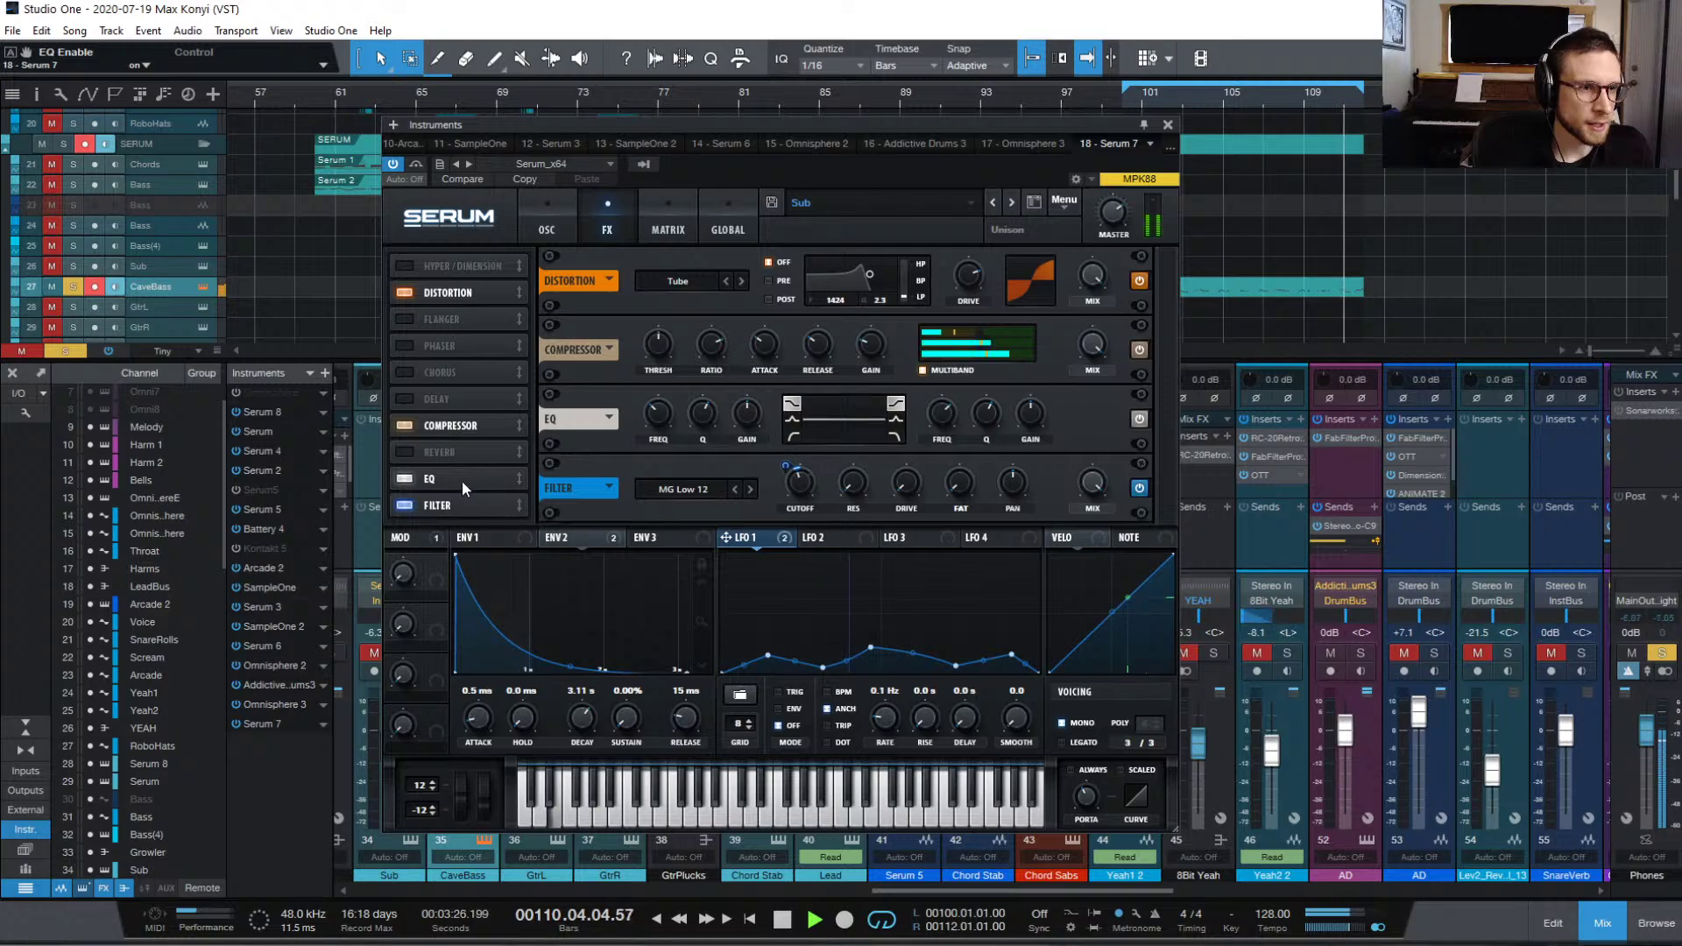
pyautogui.moveTo(461, 480); pyautogui.dragTo(472, 428)
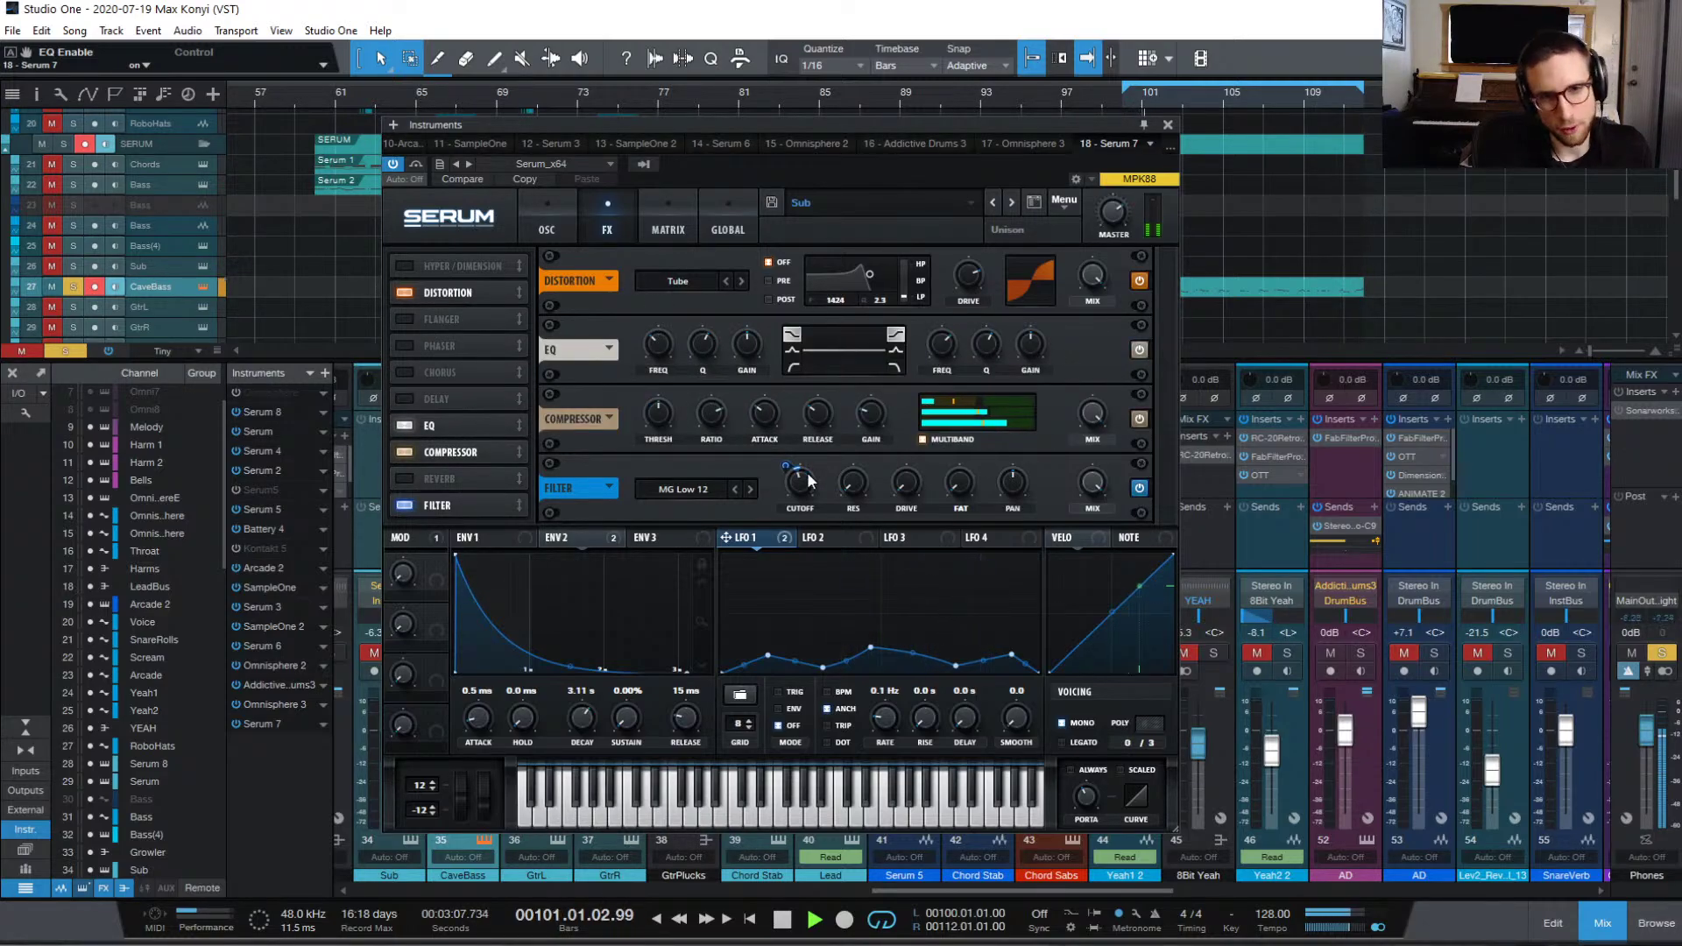
# Step: Switch the EQ's high band to a peak shape and shape it into a cut of about -20.6 dB at about 359 Hz
pyautogui.click(895, 352)
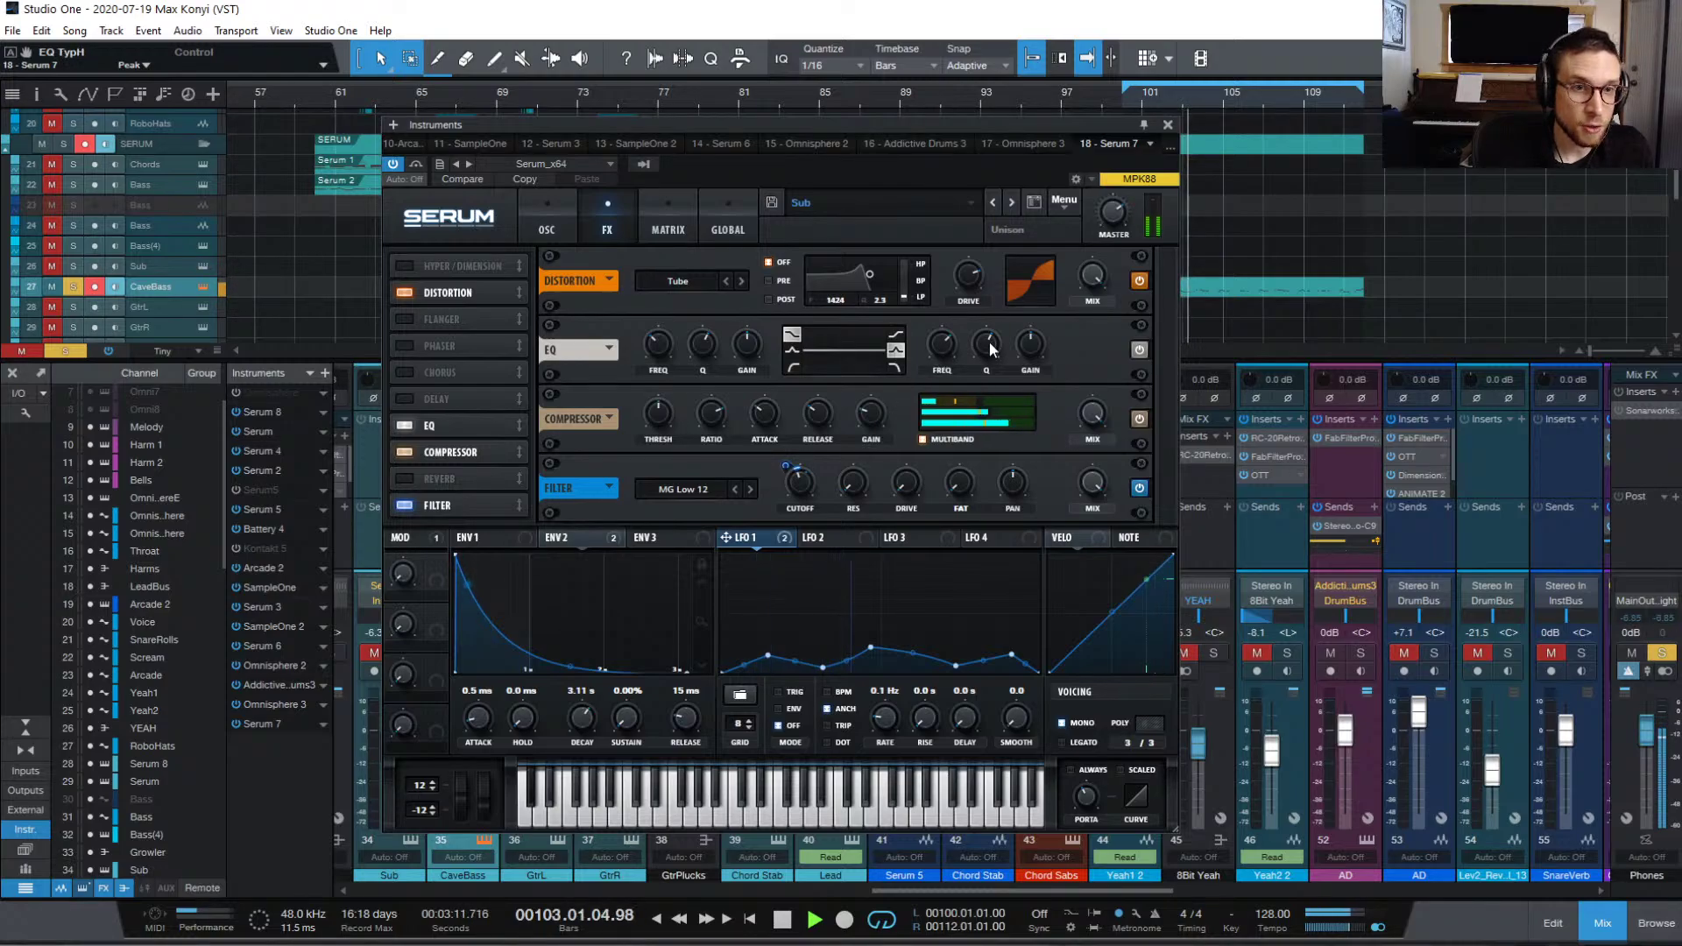
pyautogui.moveTo(1032, 349); pyautogui.dragTo(1033, 278)
pyautogui.moveTo(942, 344); pyautogui.dragTo(940, 391)
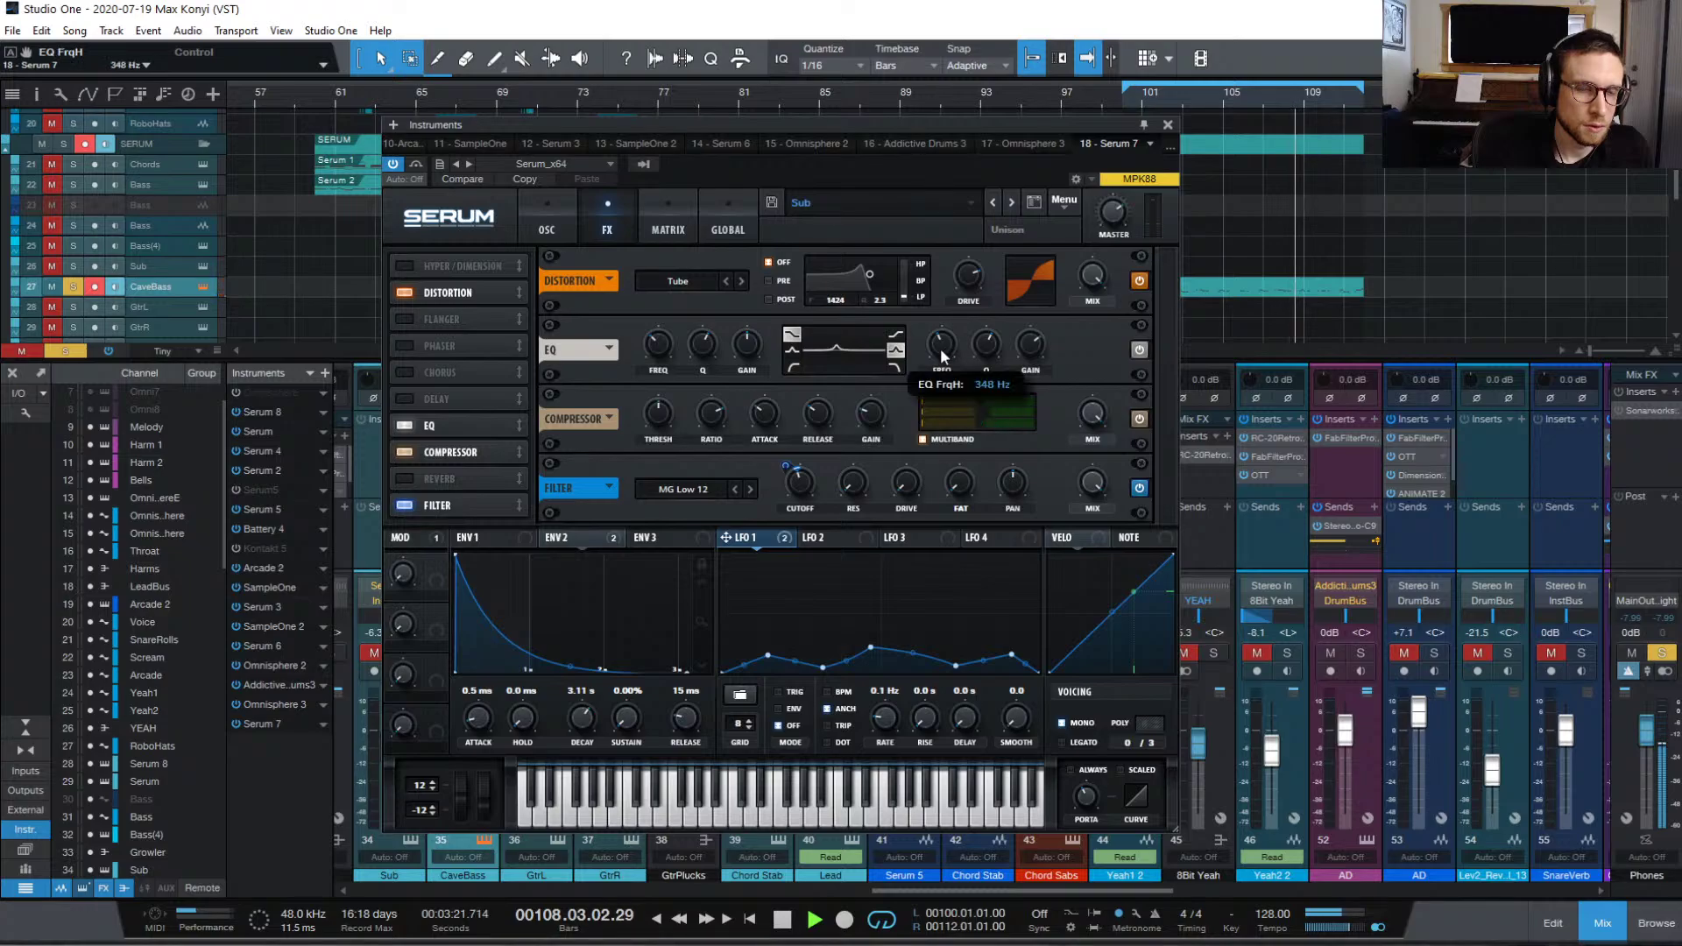
pyautogui.moveTo(933, 354); pyautogui.dragTo(929, 352)
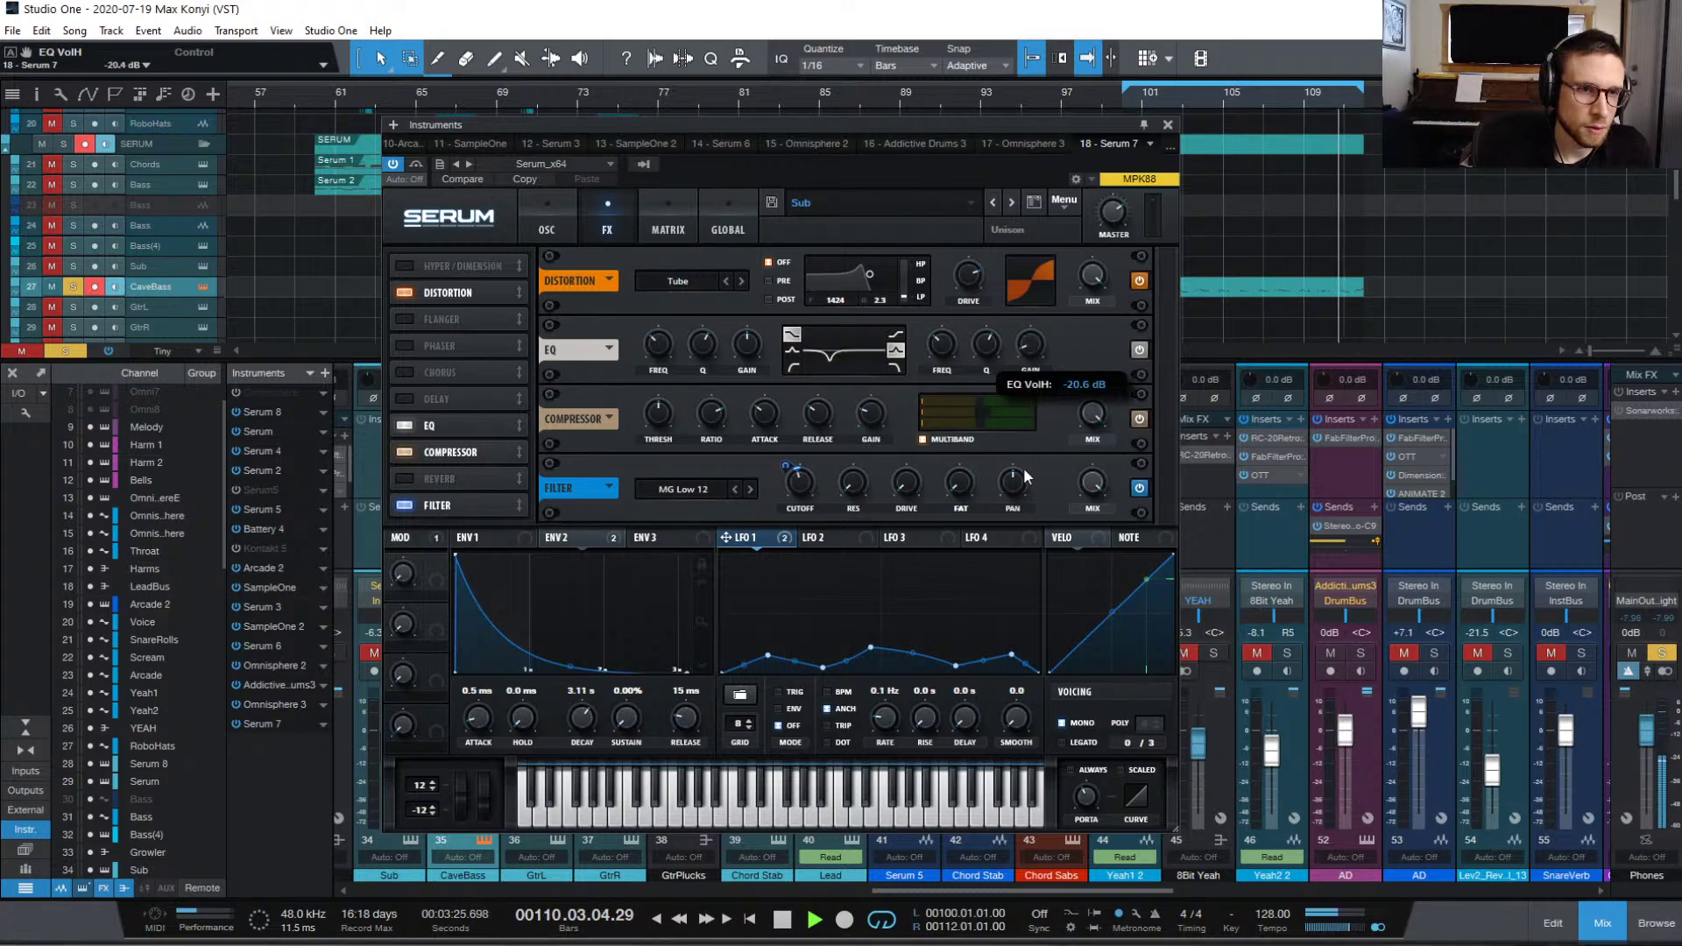
pyautogui.moveTo(931, 343)
pyautogui.mouseDown()
pyautogui.moveTo(951, 307)
pyautogui.moveTo(985, 303)
pyautogui.moveTo(946, 347)
pyautogui.mouseUp()
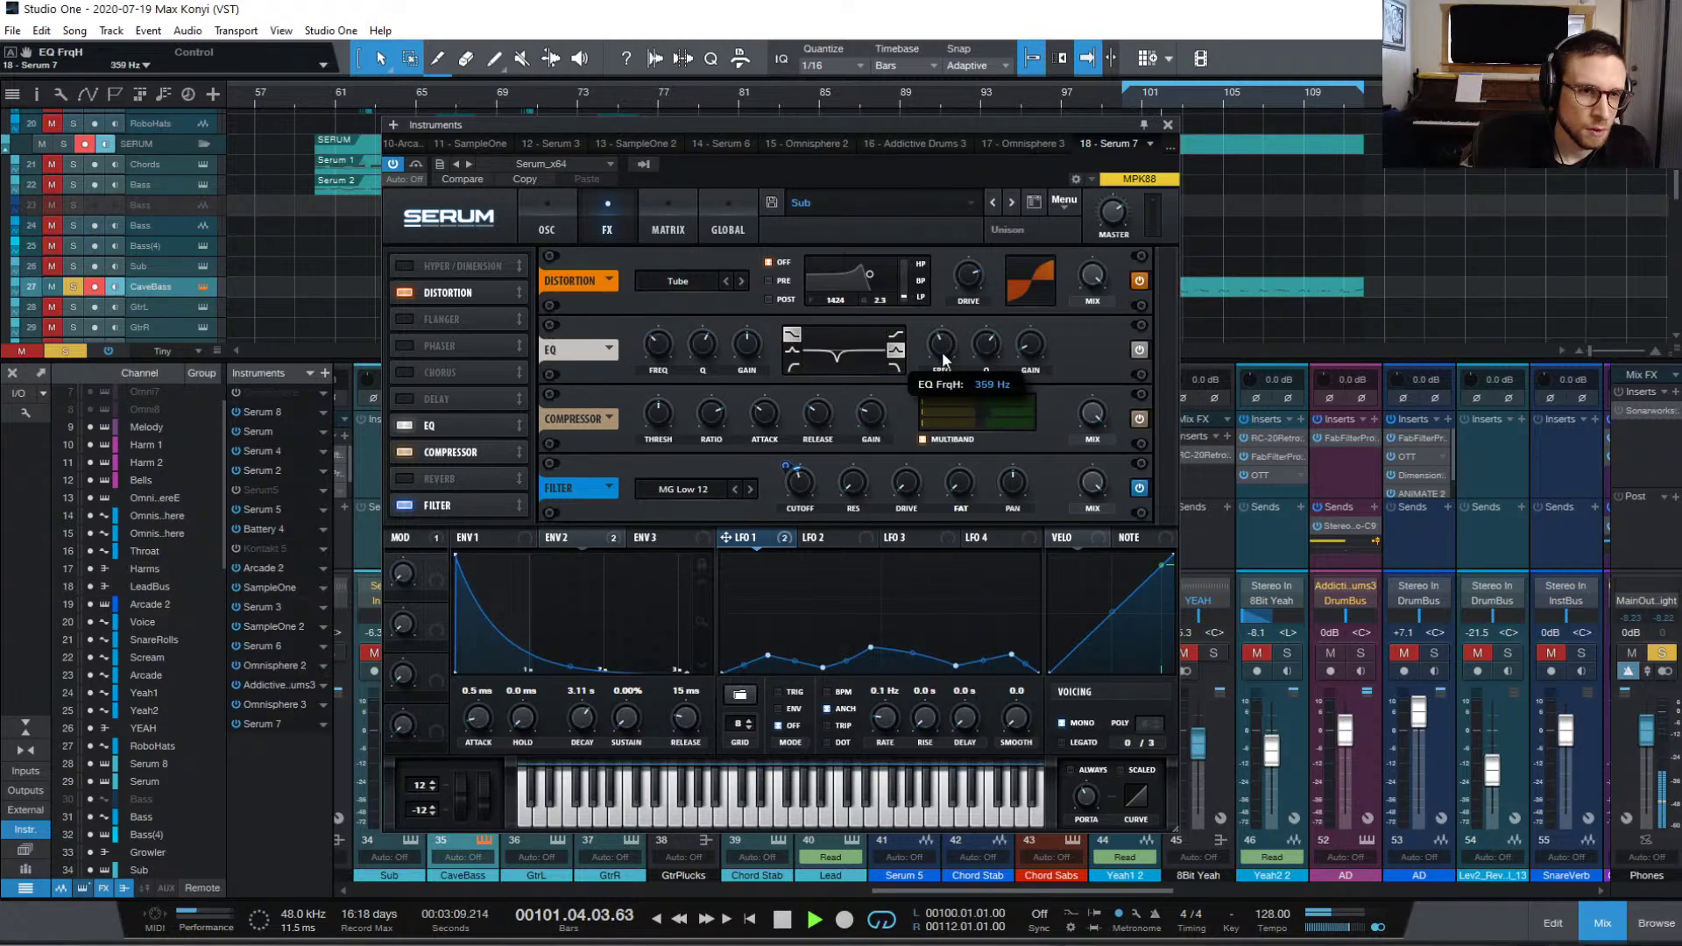
# Step: Modulate the EQ high band's frequency with LFO 3 in Off mode, with BPM sync disabled and a rate of 0.3 Hz
pyautogui.click(845, 540)
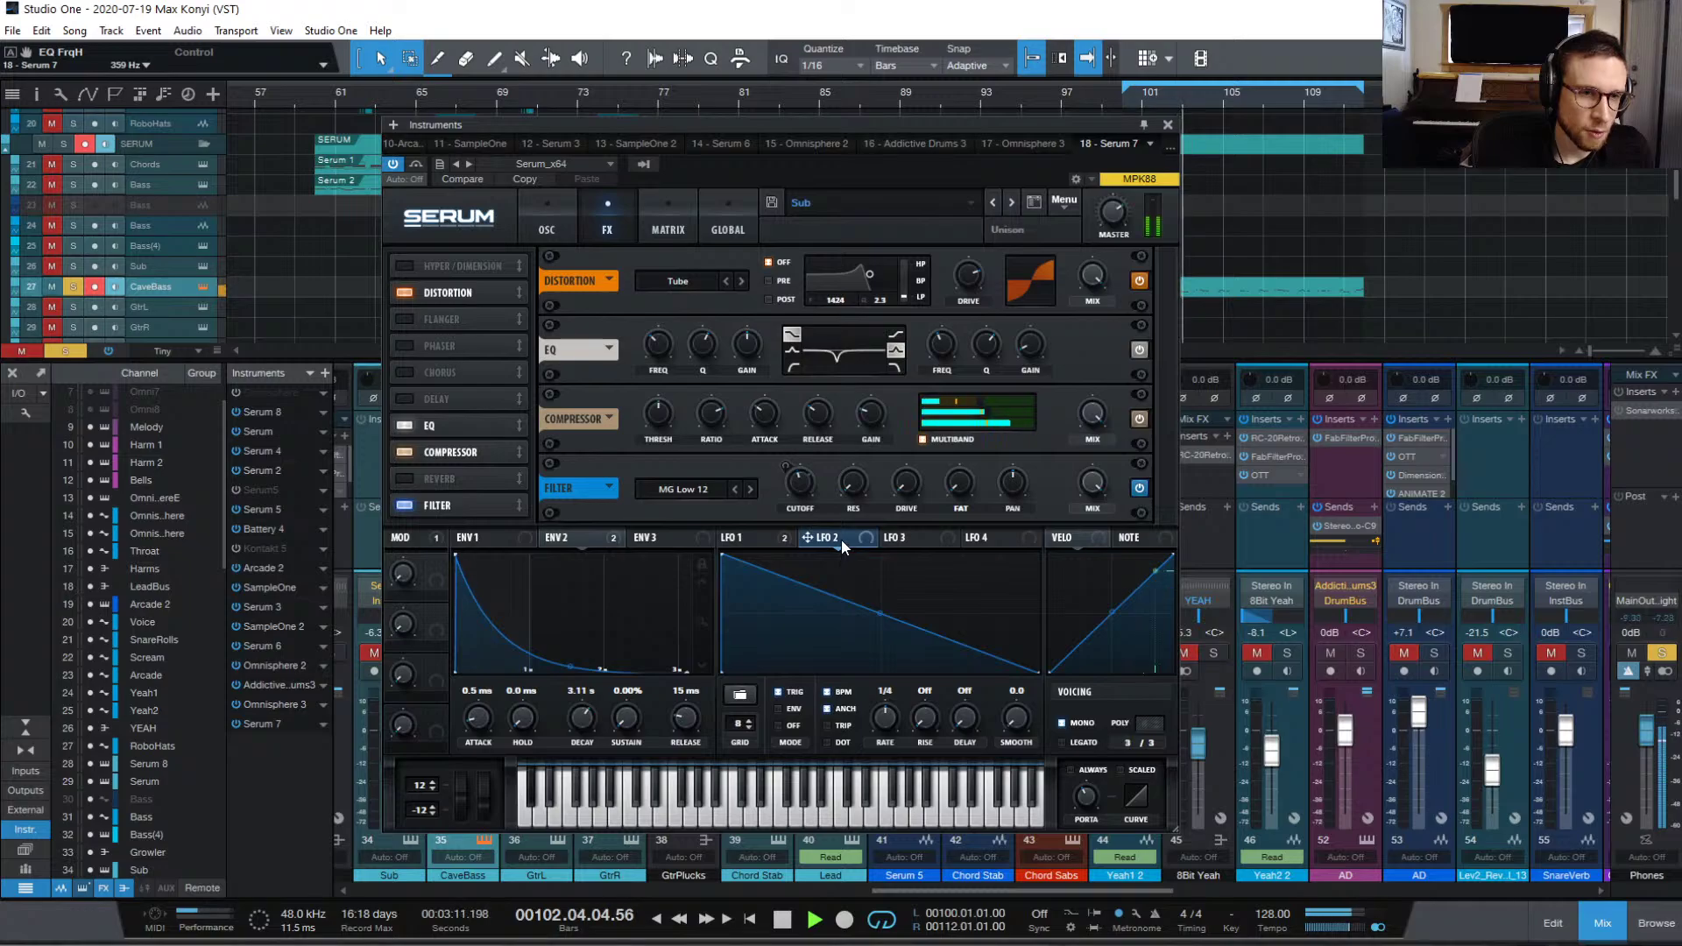
pyautogui.click(924, 539)
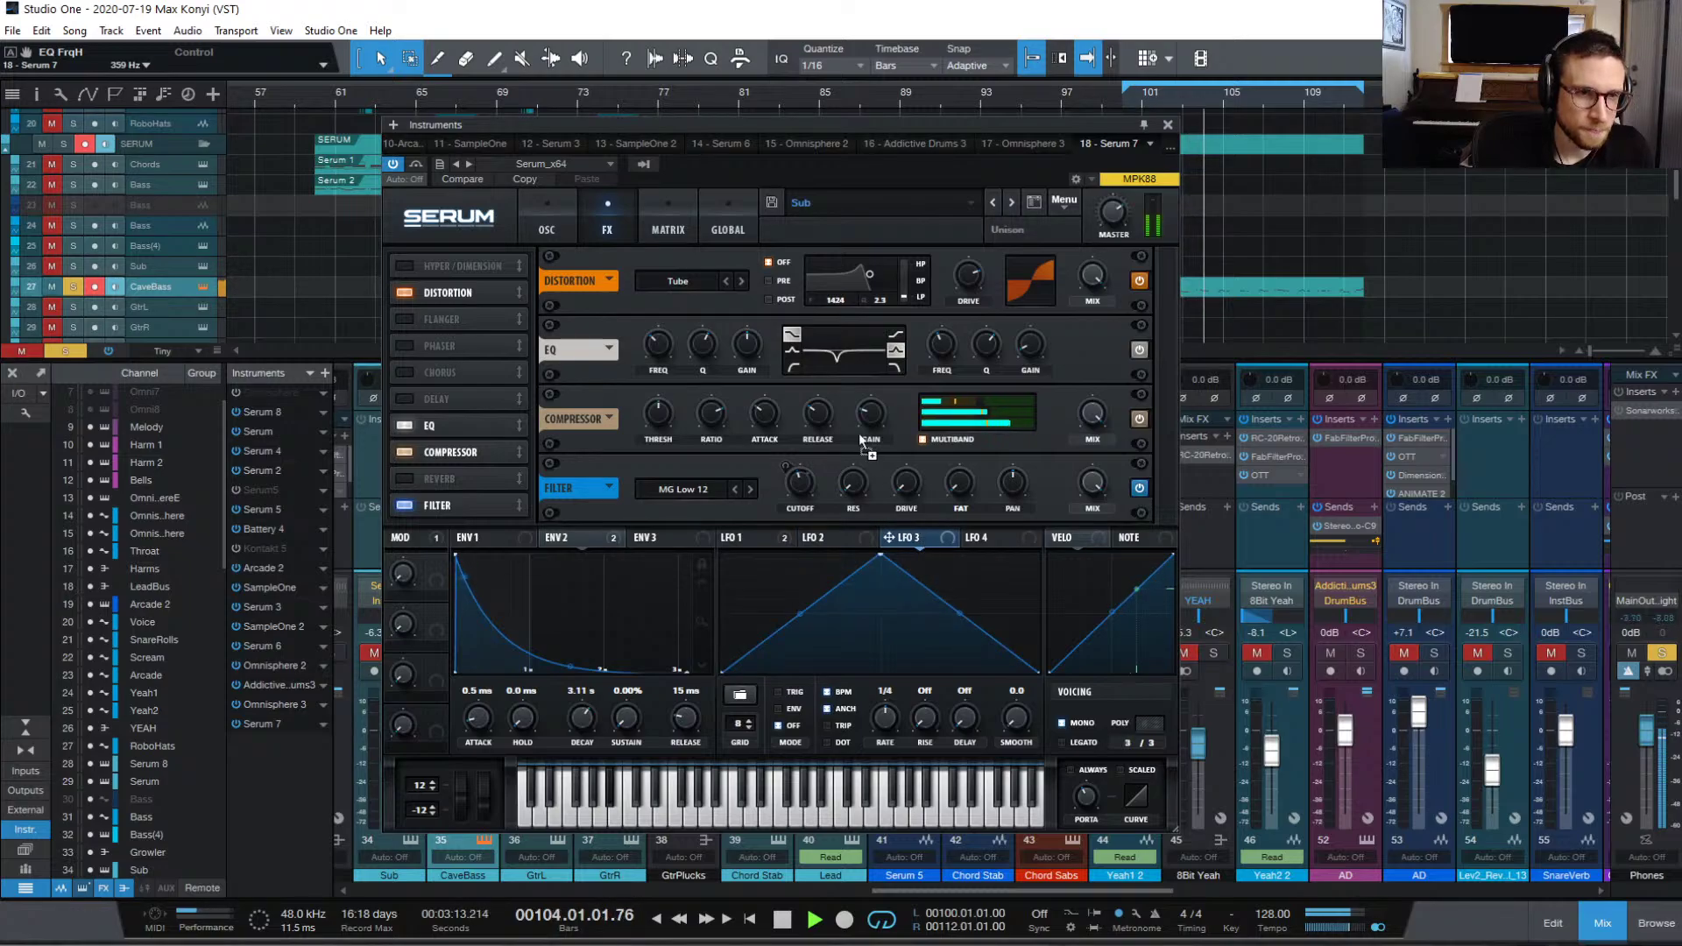
pyautogui.moveTo(973, 351)
pyautogui.mouseDown()
pyautogui.moveTo(987, 355)
pyautogui.moveTo(942, 344)
pyautogui.mouseUp()
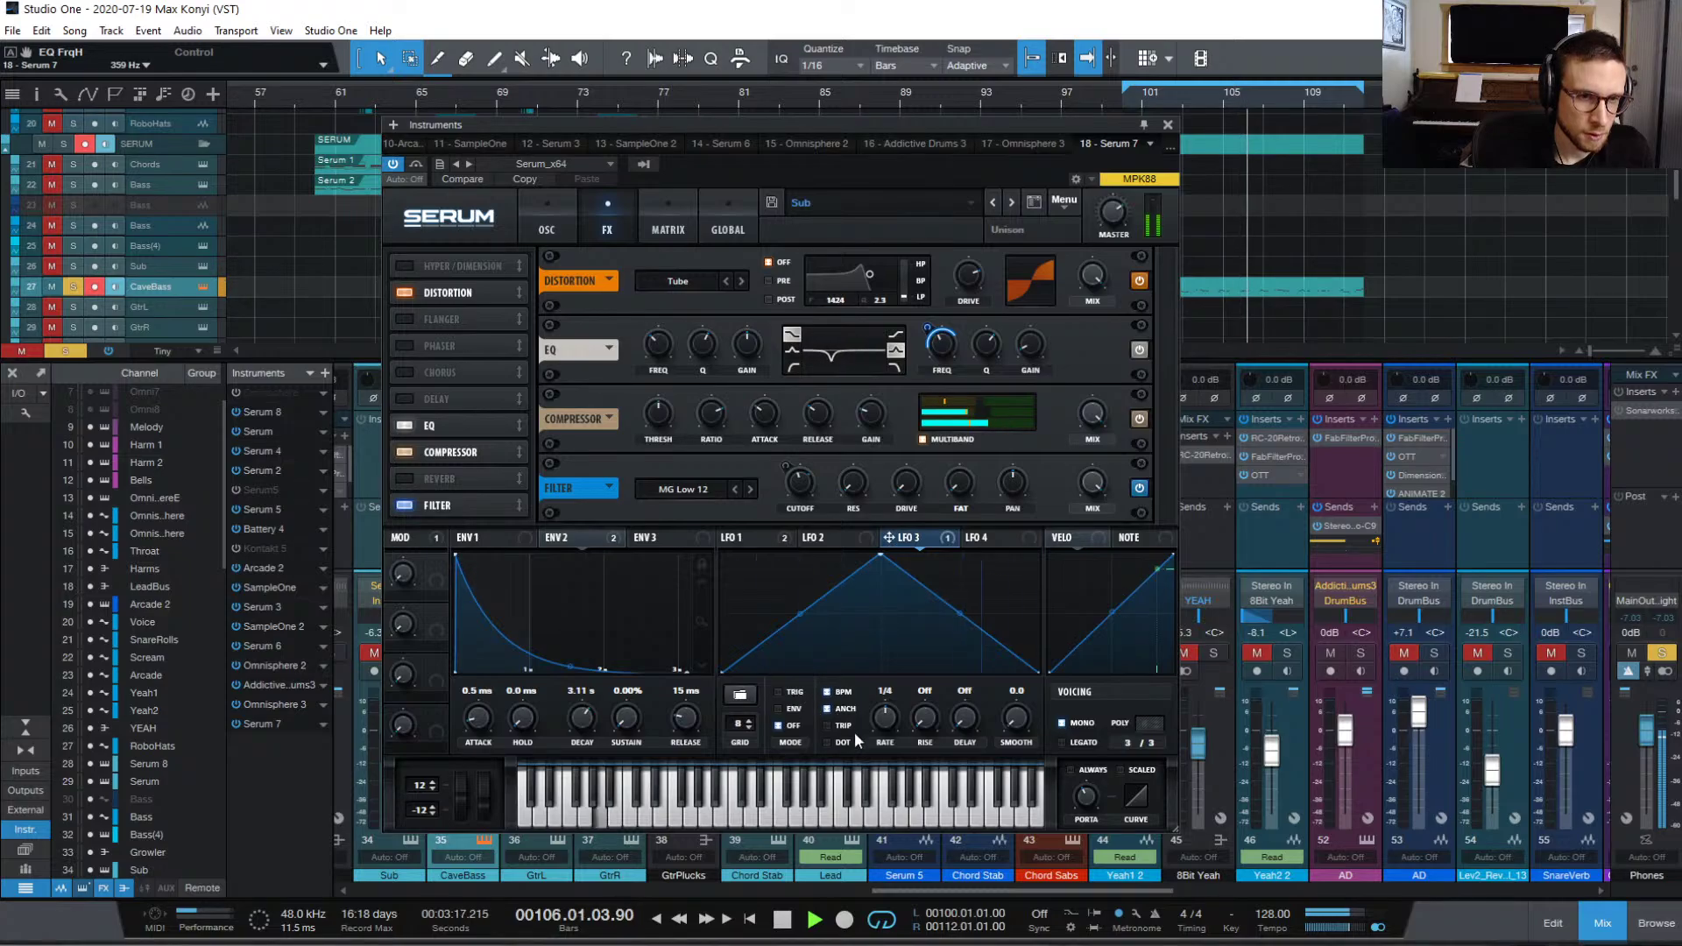
pyautogui.click(828, 694)
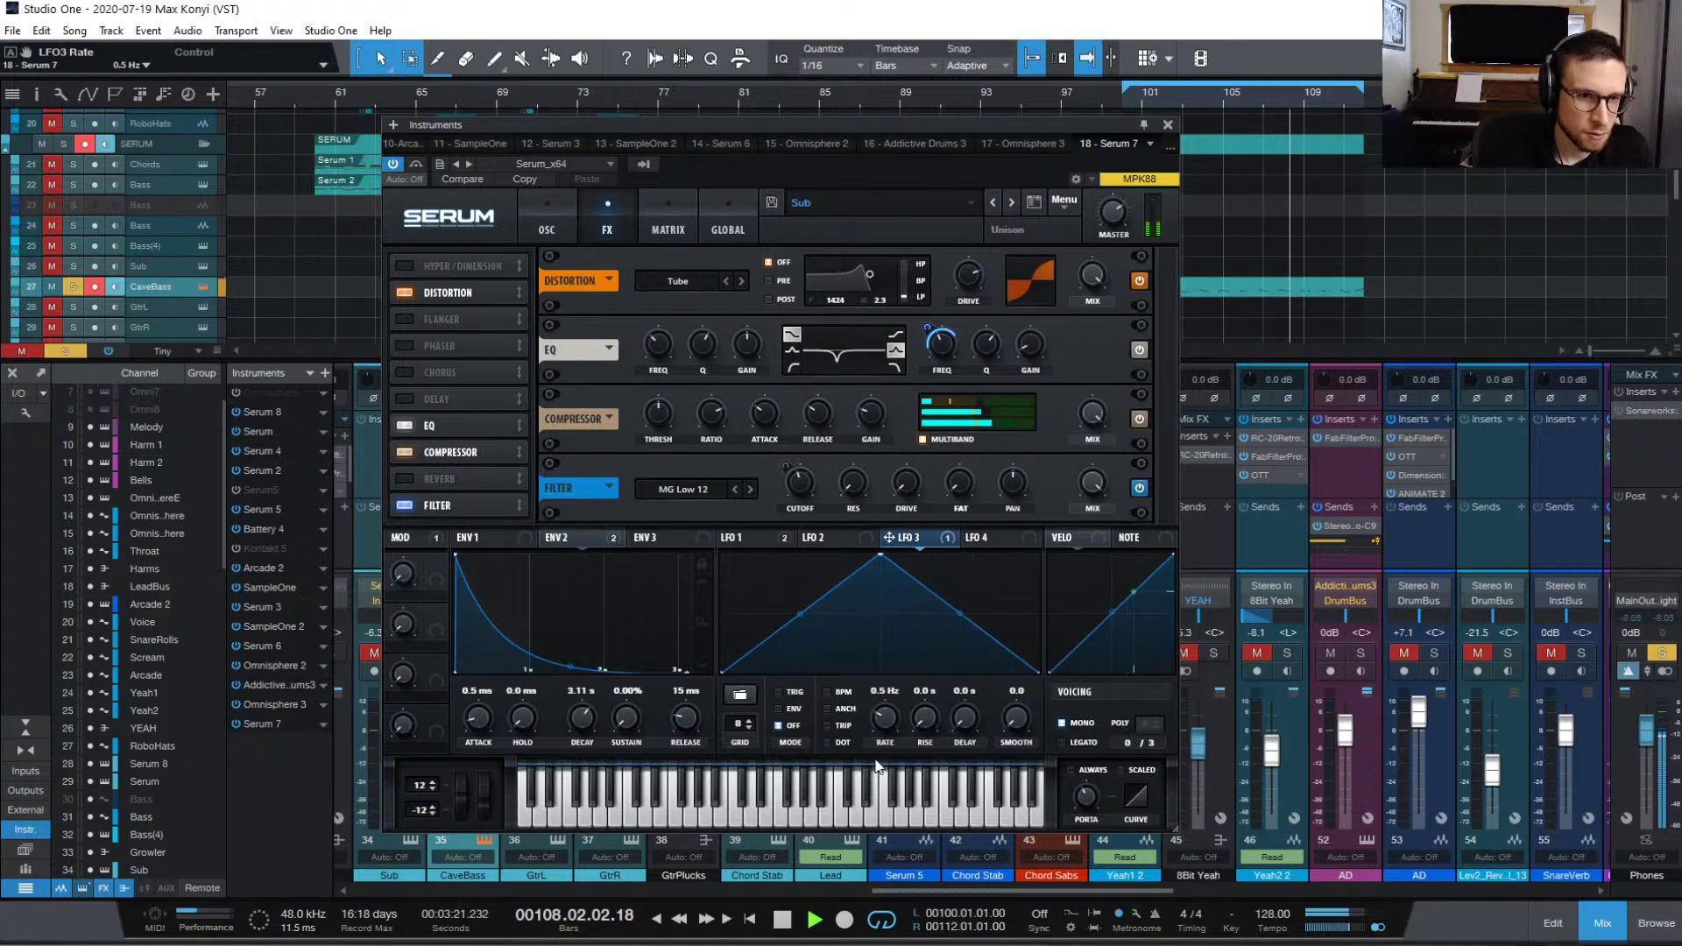
pyautogui.scroll(3, 894, 729)
pyautogui.scroll(-2, 889, 729)
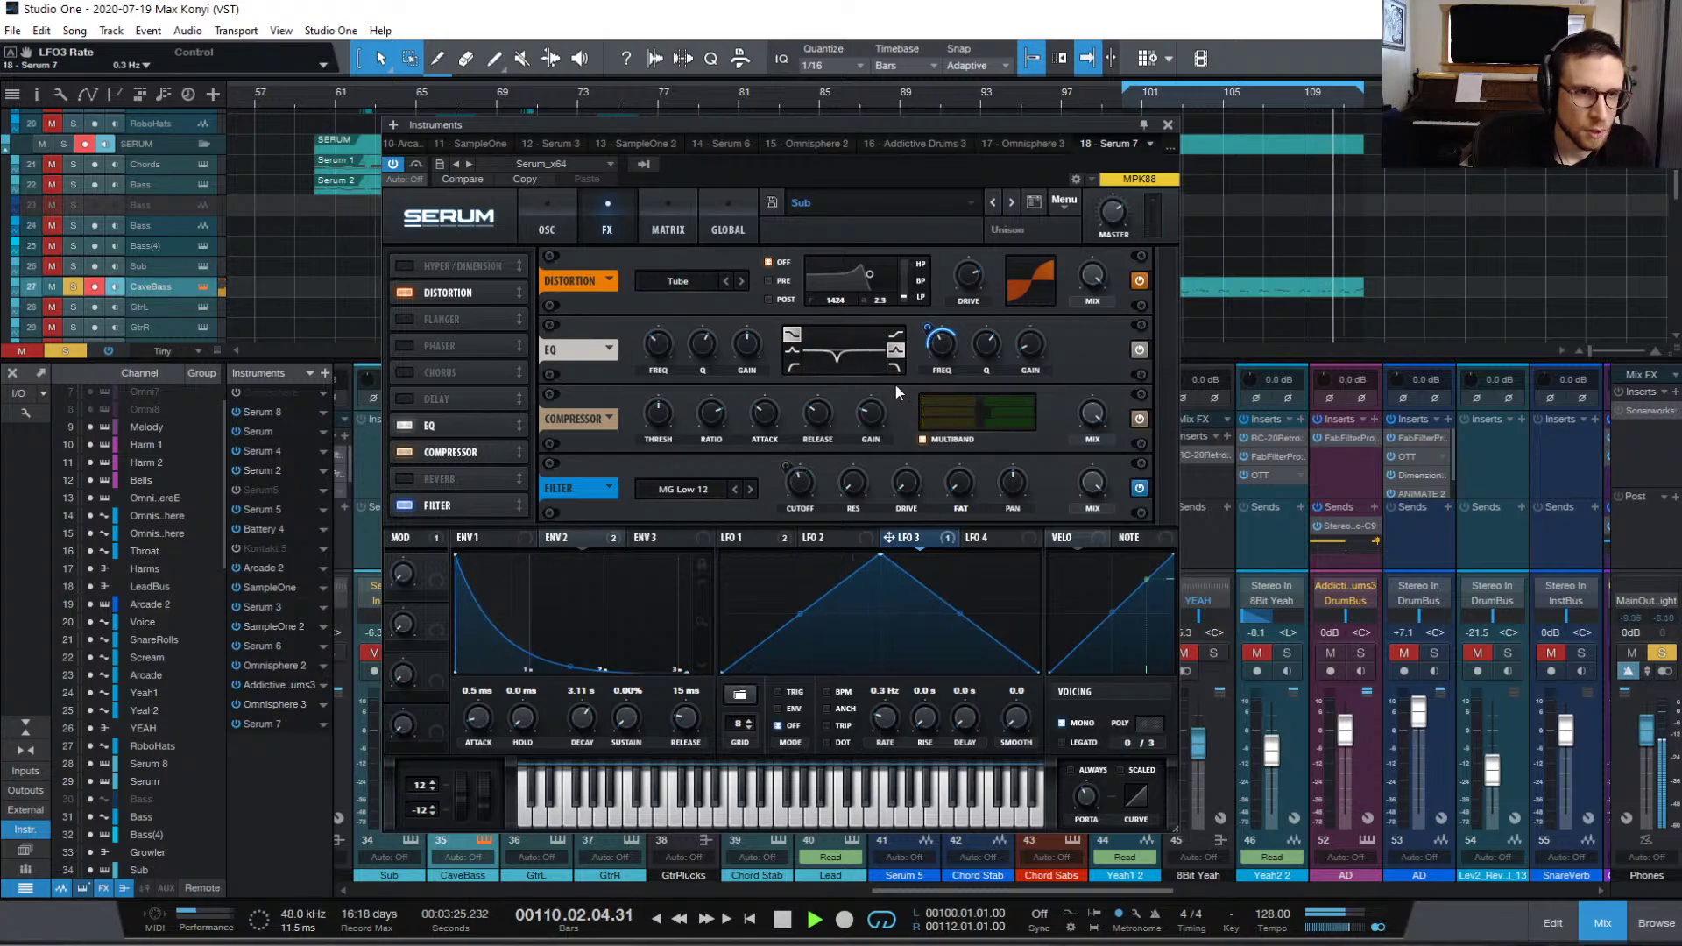
# Step: Set the LFO 3 modulation amount on the EQ frequency to about 25, and retune the high band to about 338 Hz with 70% Q
pyautogui.moveTo(931, 333)
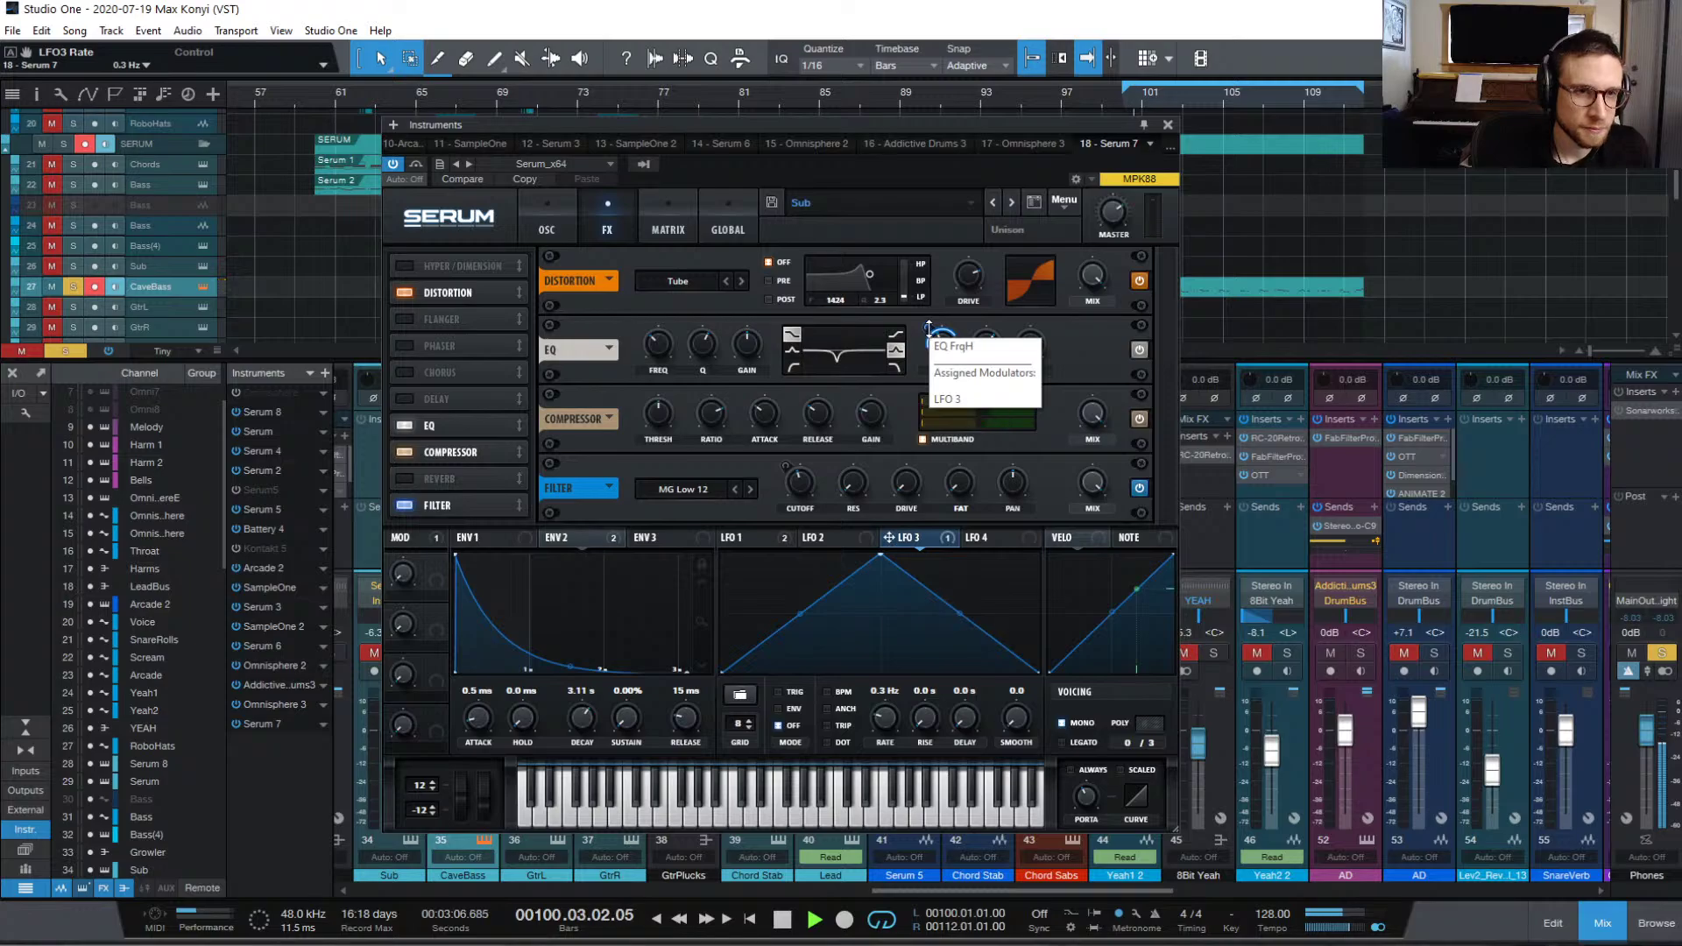
pyautogui.moveTo(929, 330); pyautogui.dragTo(927, 347)
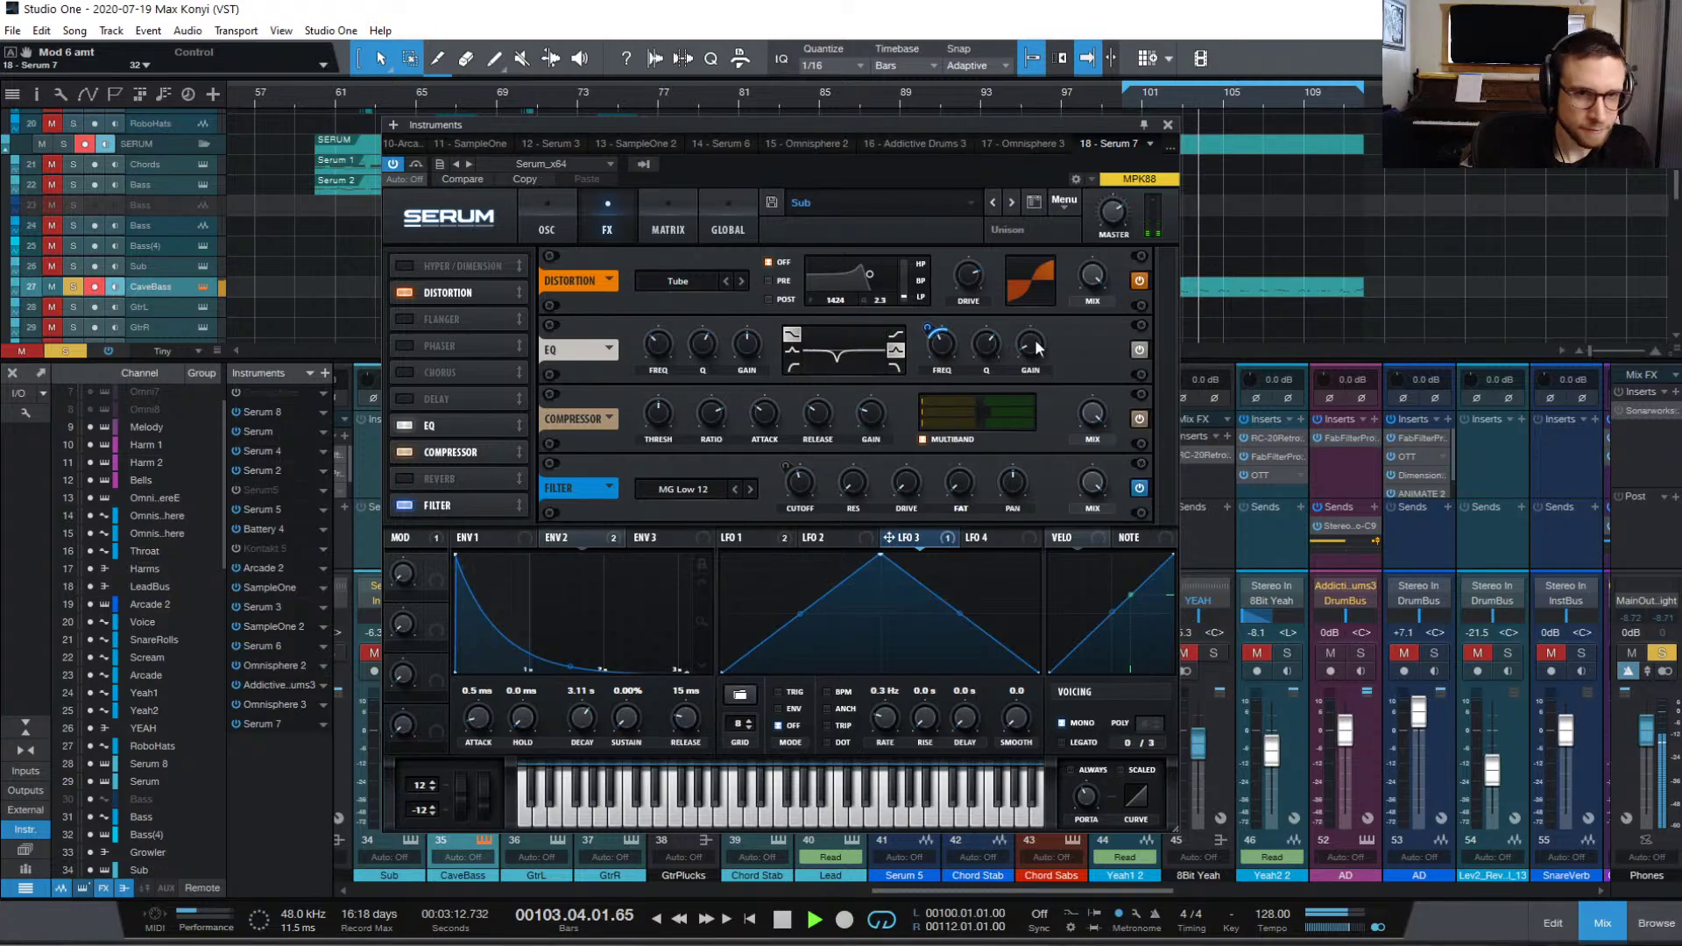
pyautogui.press('space')
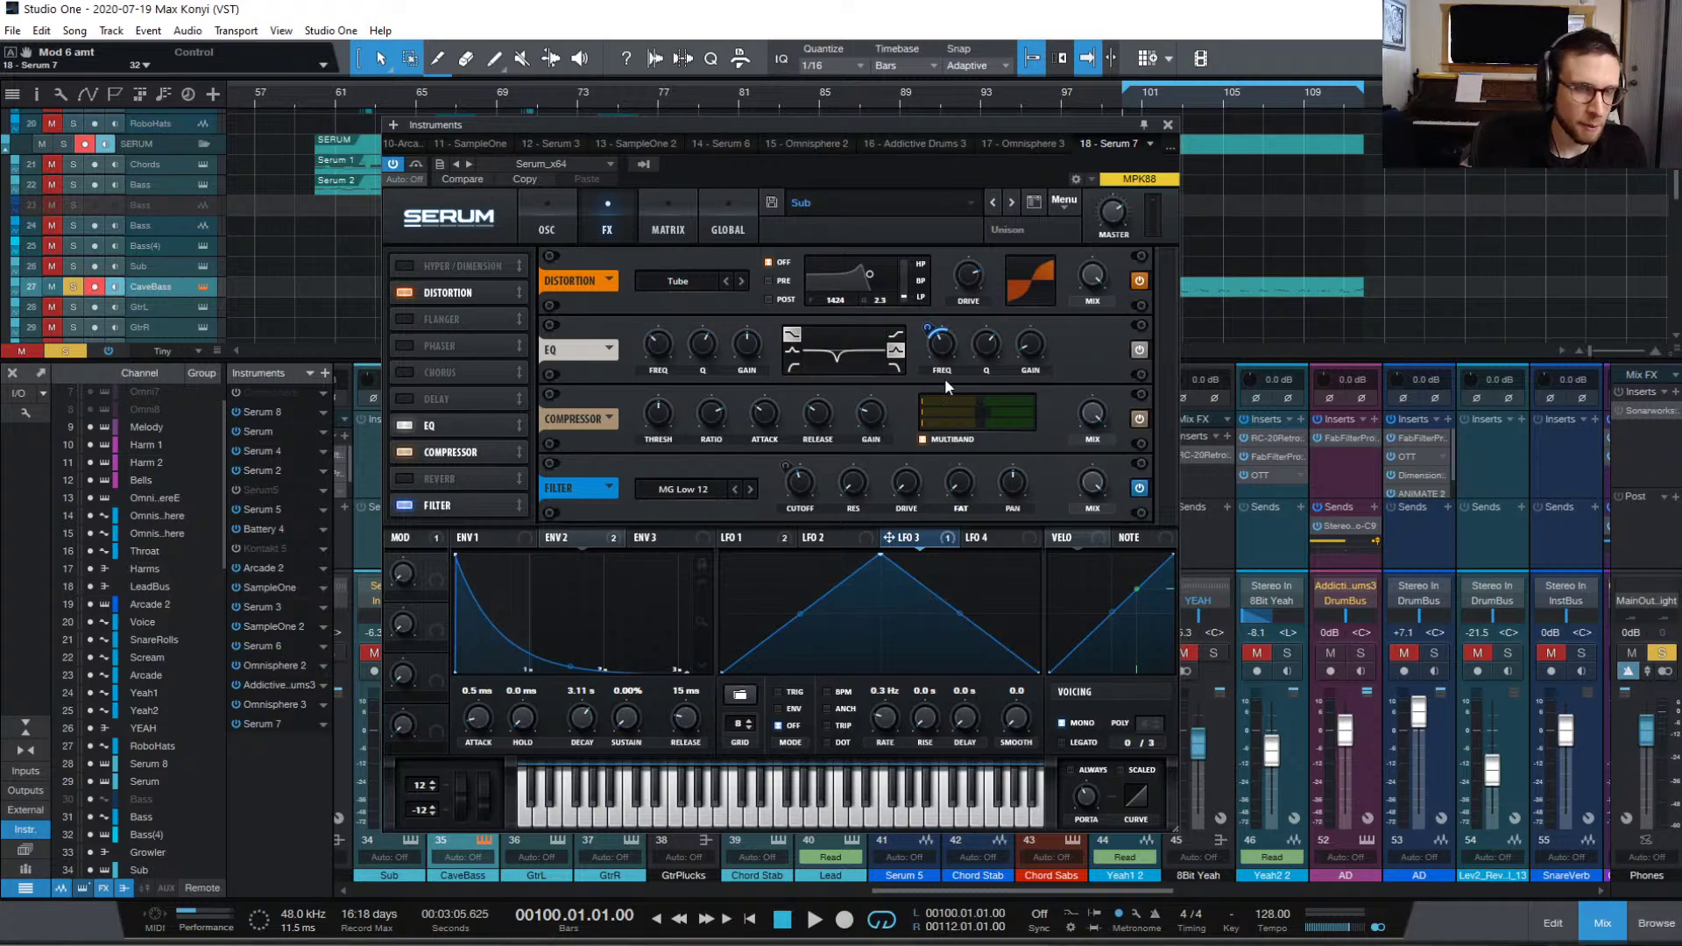
pyautogui.press('space')
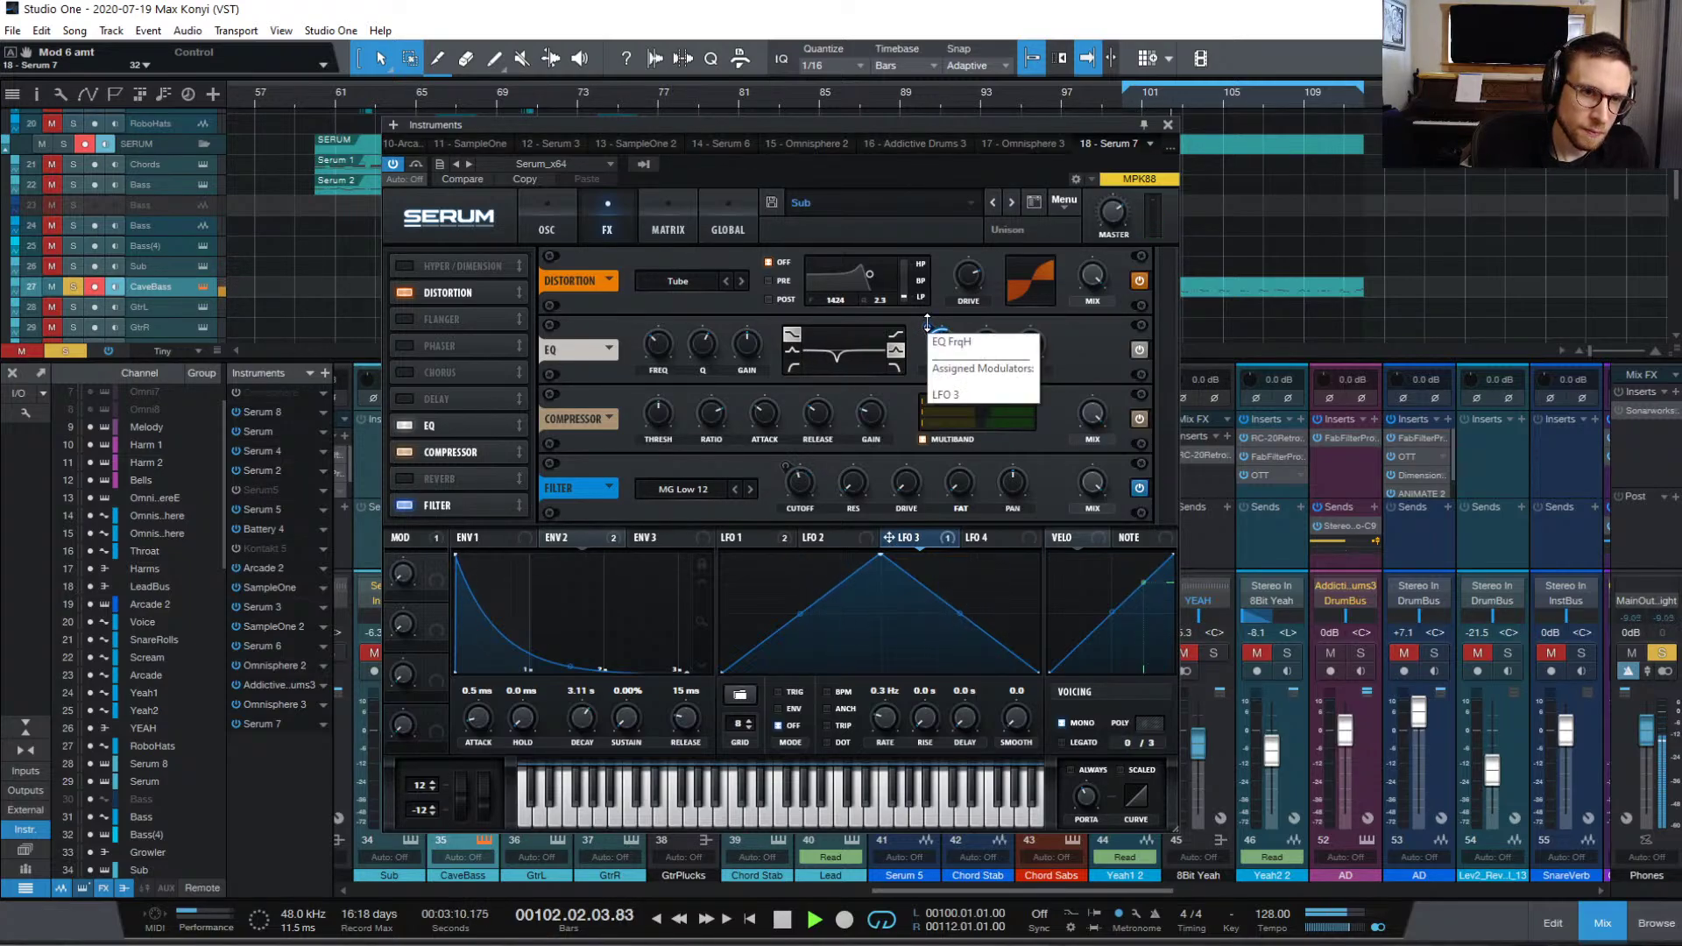
pyautogui.moveTo(929, 339); pyautogui.dragTo(927, 326)
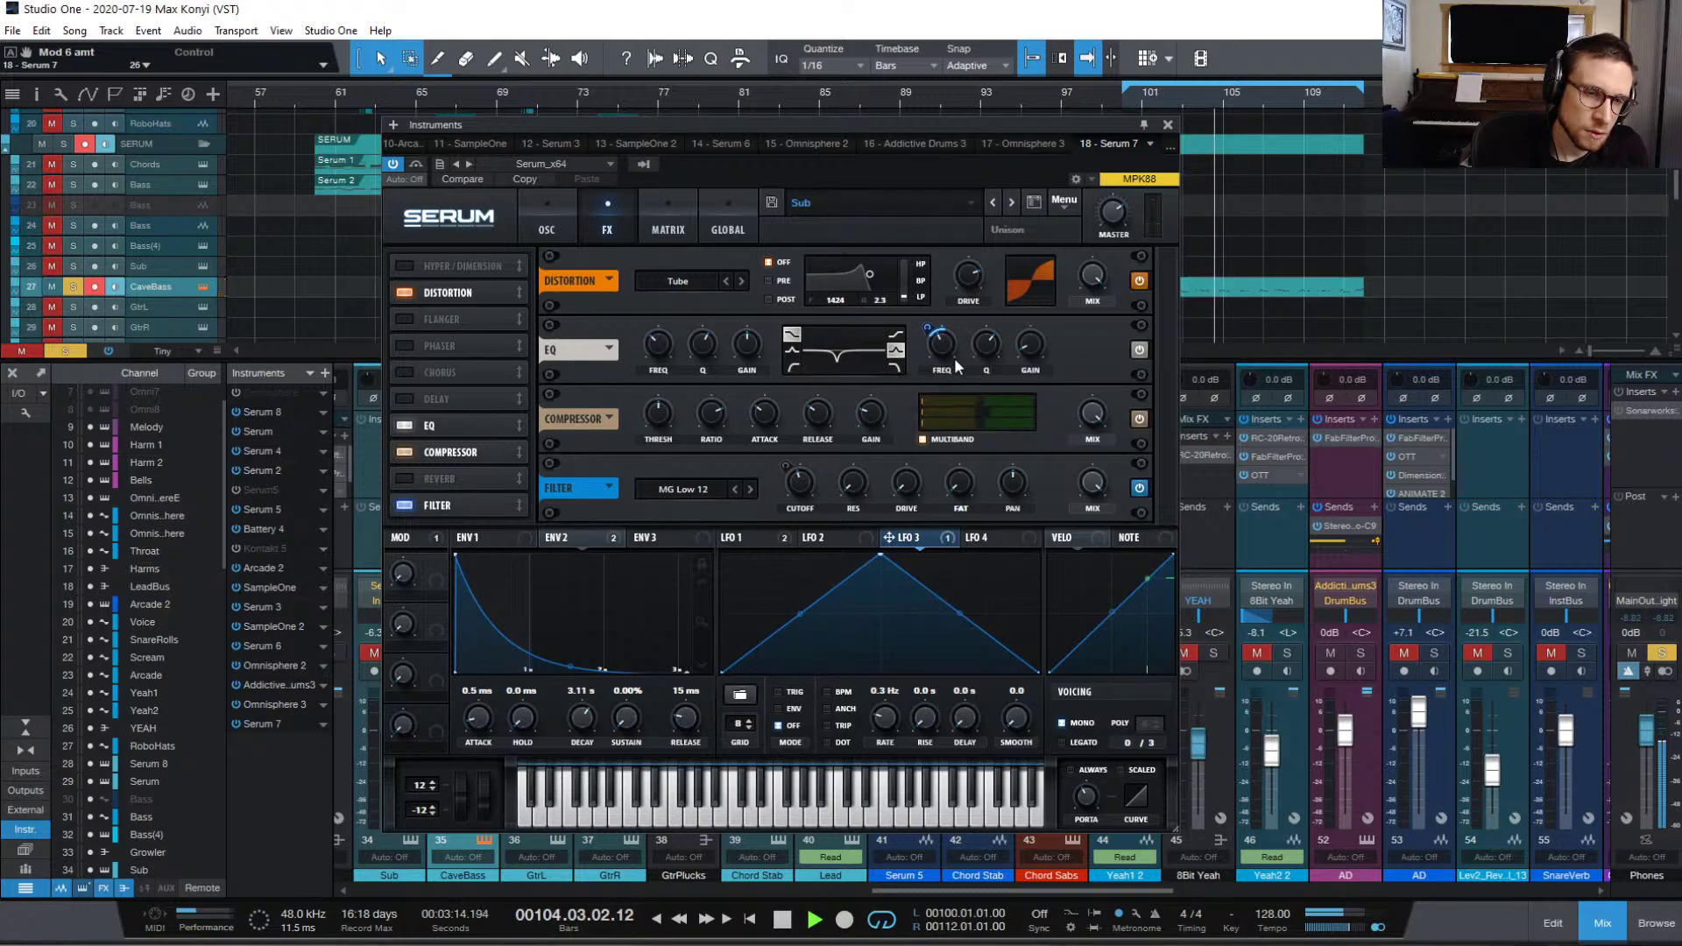
pyautogui.moveTo(942, 352)
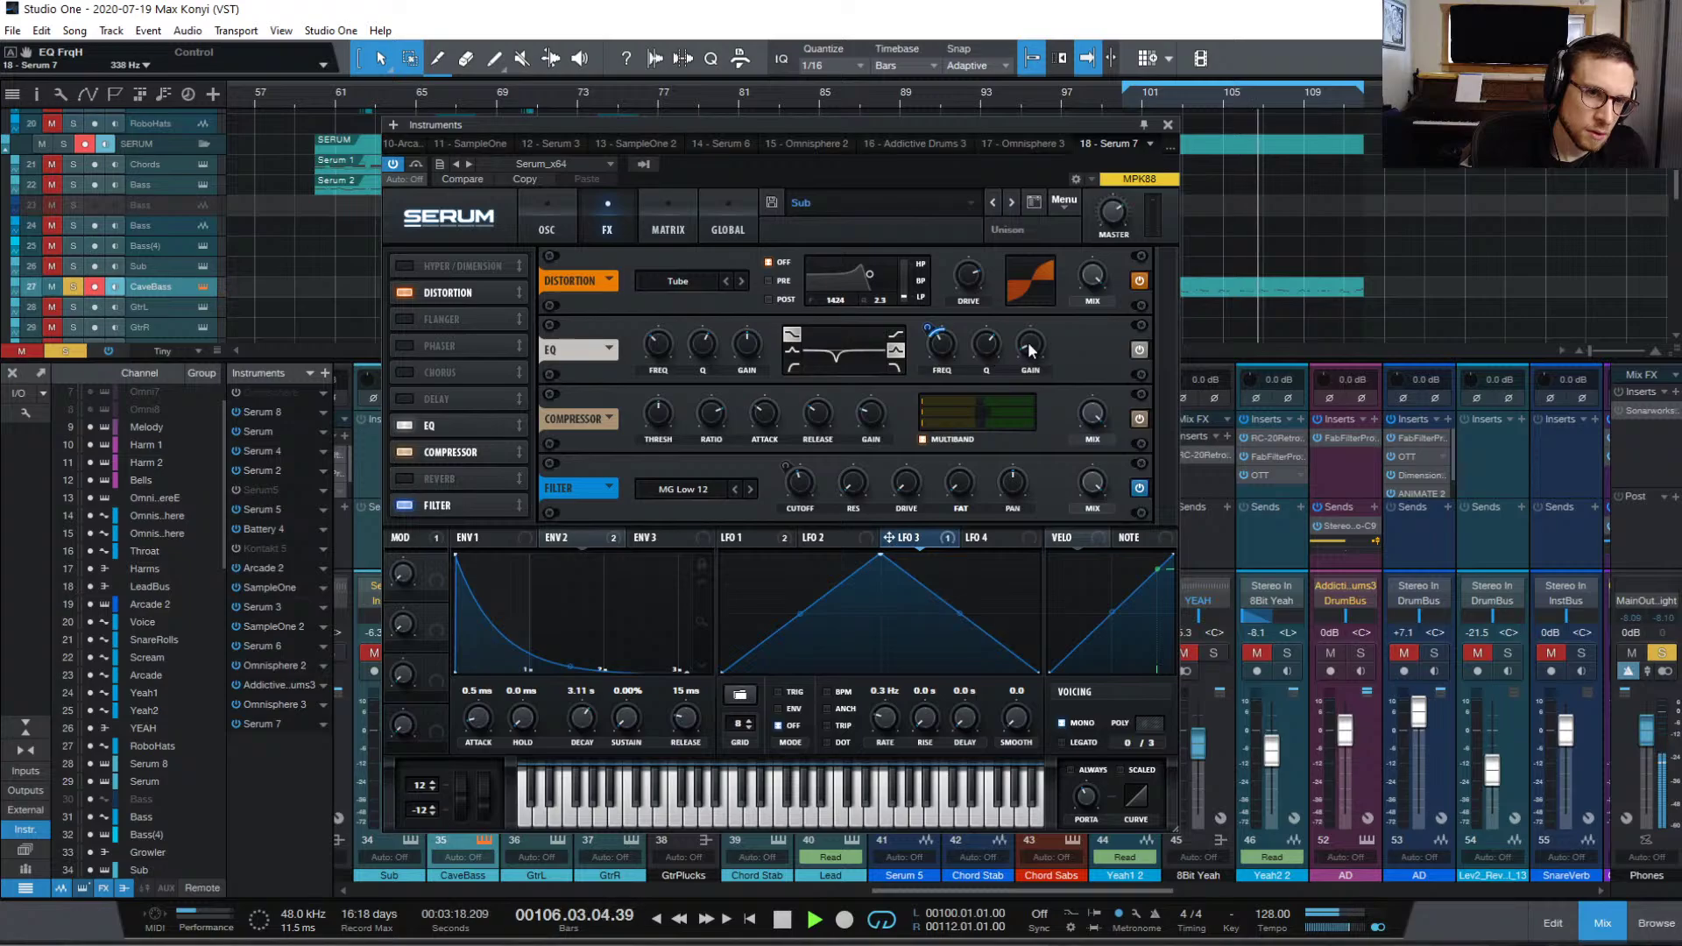
pyautogui.moveTo(987, 346)
pyautogui.mouseDown()
pyautogui.moveTo(990, 396)
pyautogui.moveTo(987, 323)
pyautogui.moveTo(988, 340)
pyautogui.mouseUp()
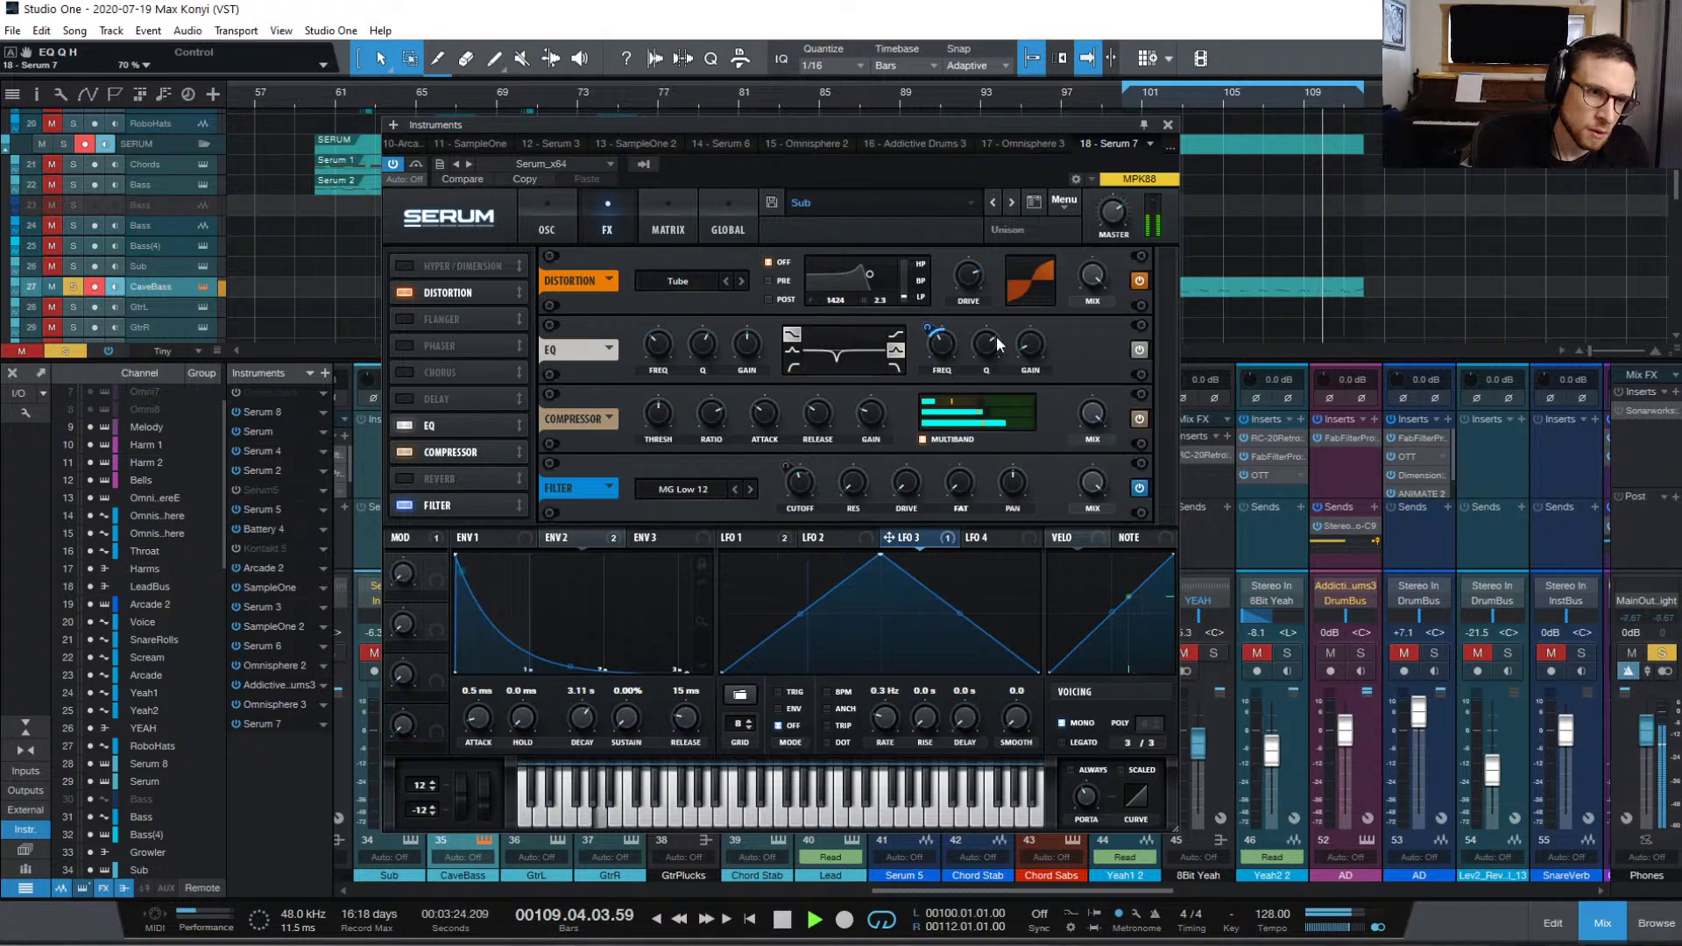
# Step: Try a chorus after the distortion with its mix at about 33% and its level lowered to about -8.5 dB
pyautogui.click(408, 371)
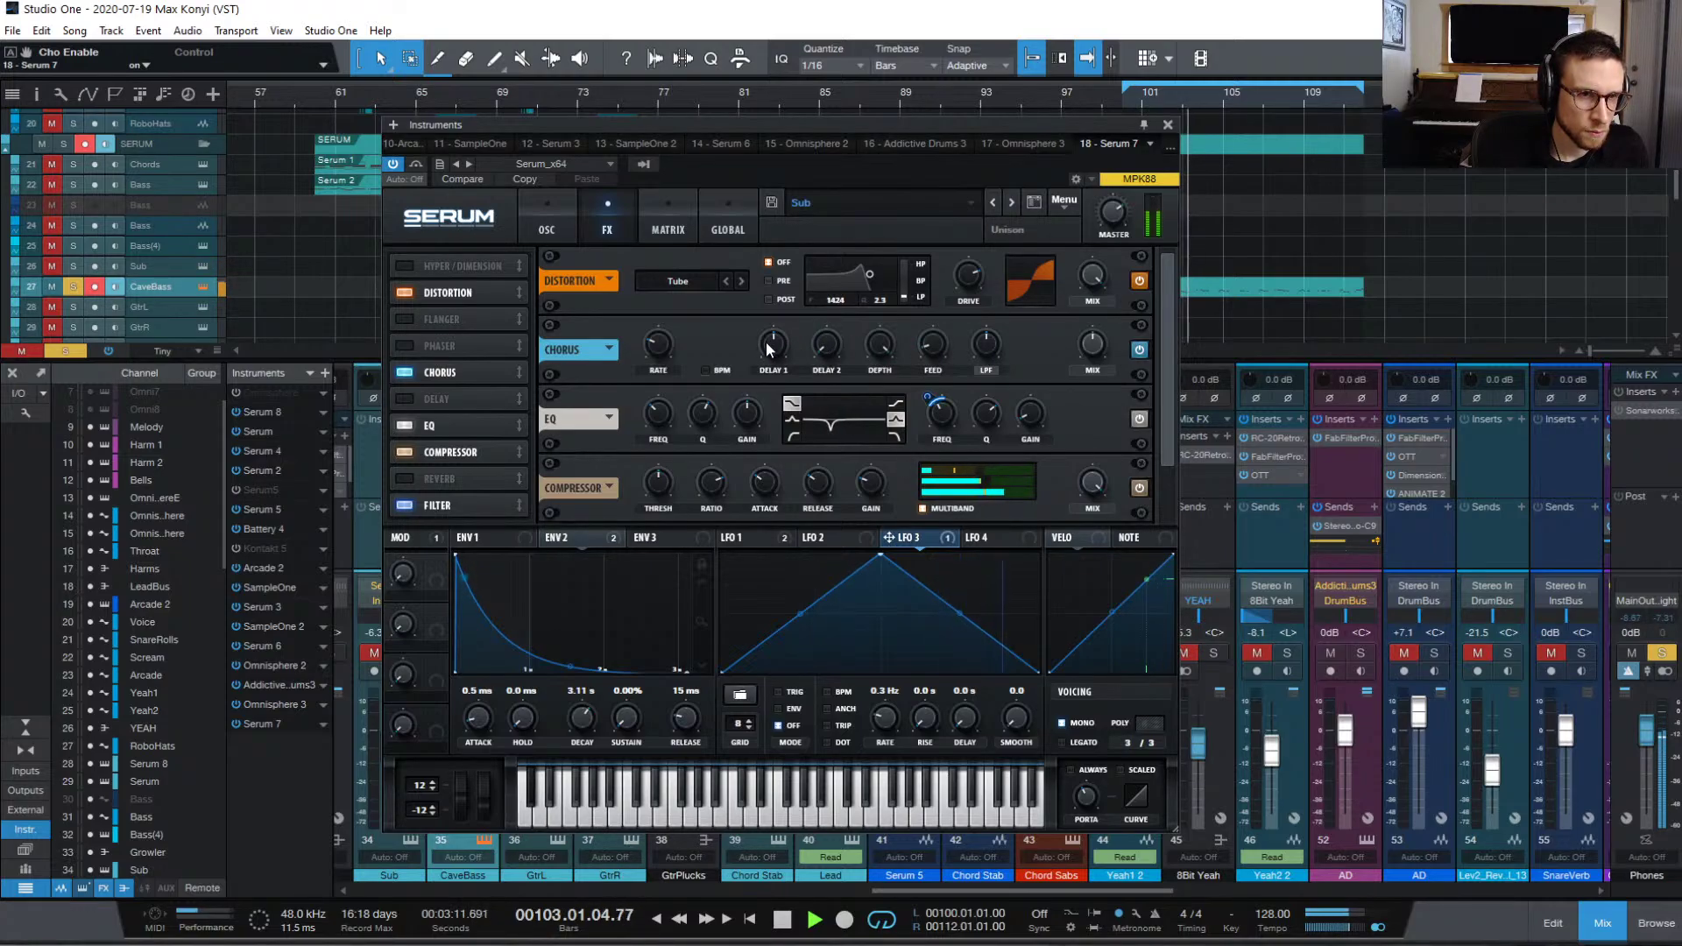
pyautogui.moveTo(762, 395)
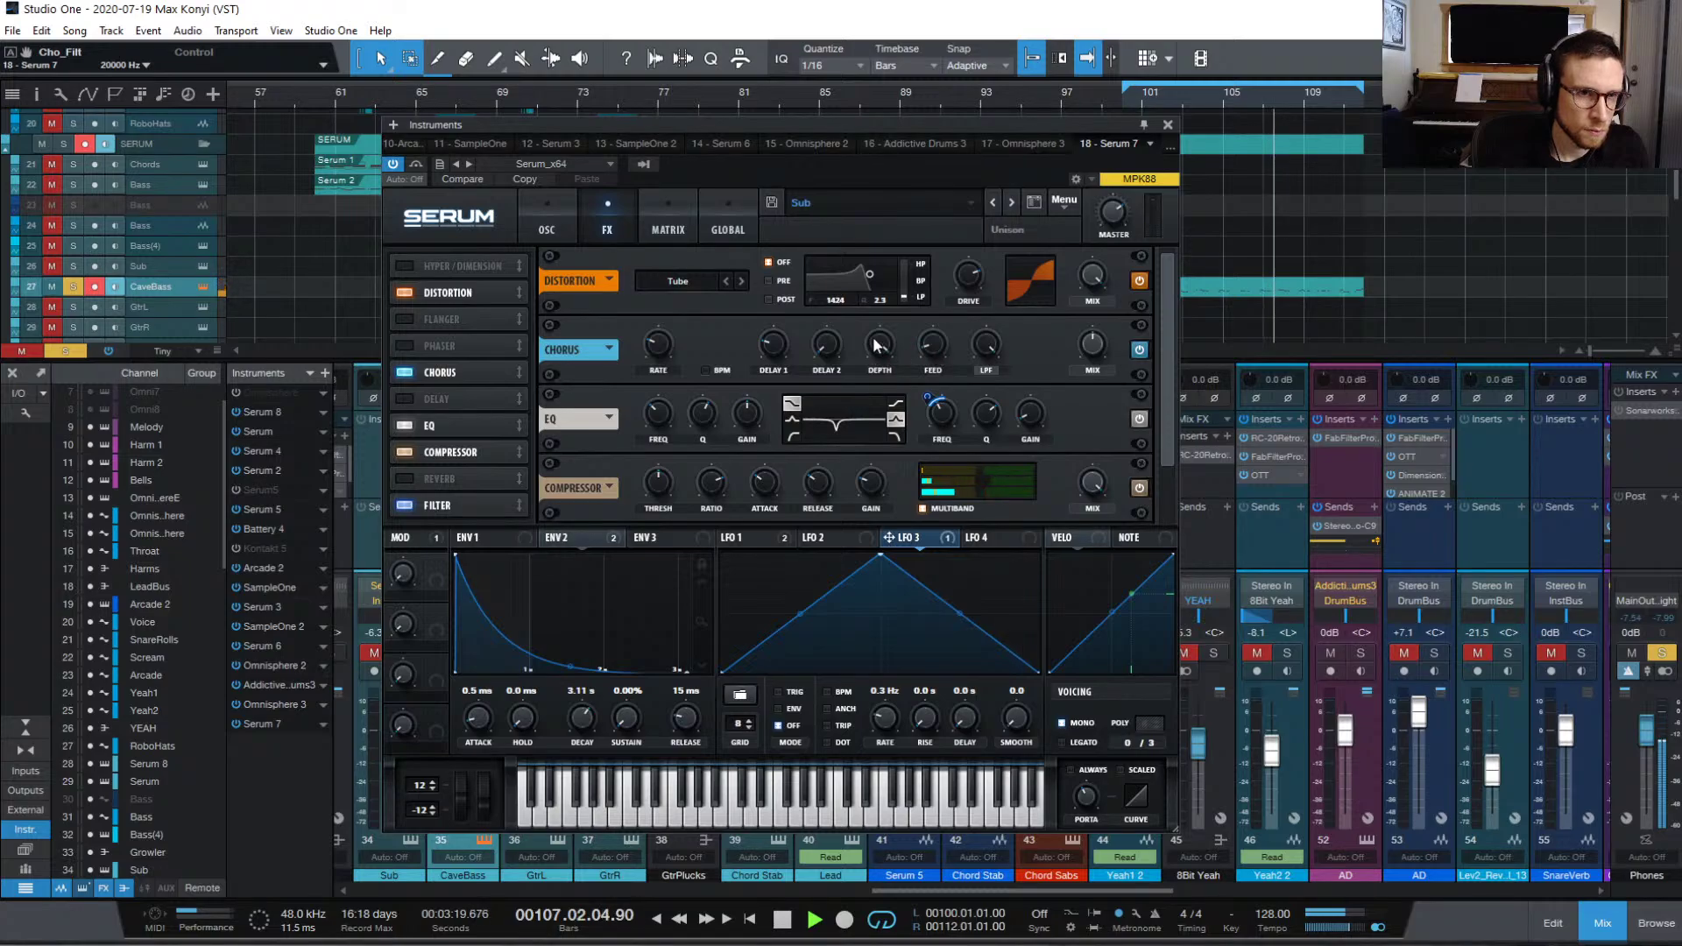
pyautogui.moveTo(1083, 386)
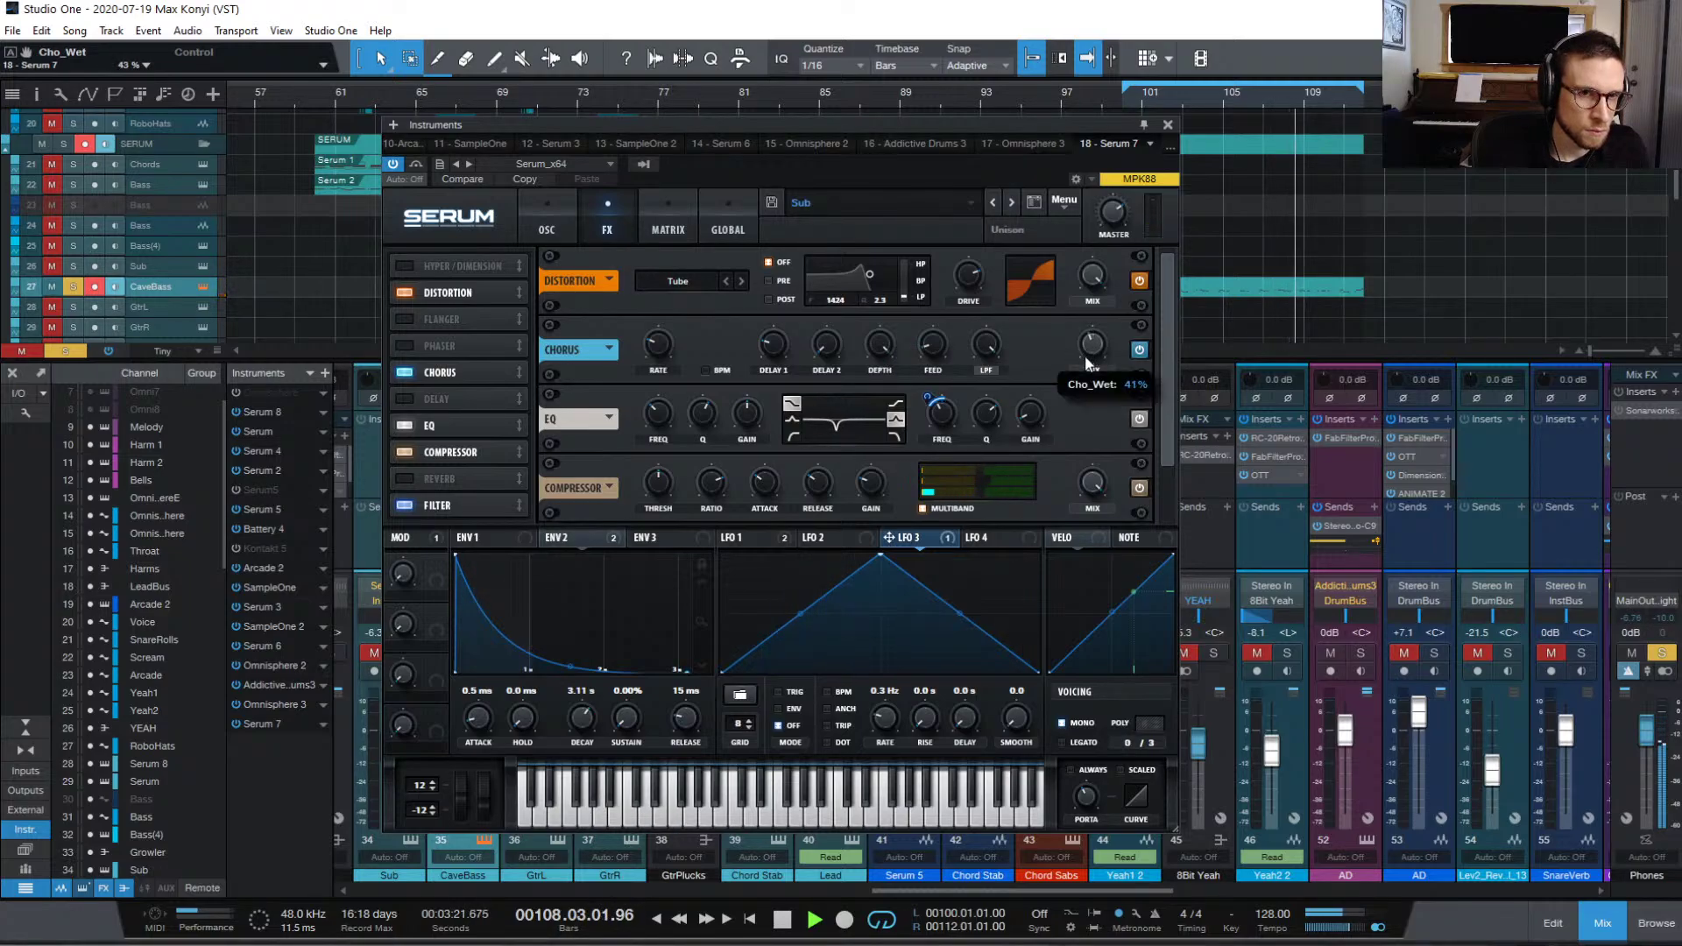
pyautogui.scroll(5, 1091, 347)
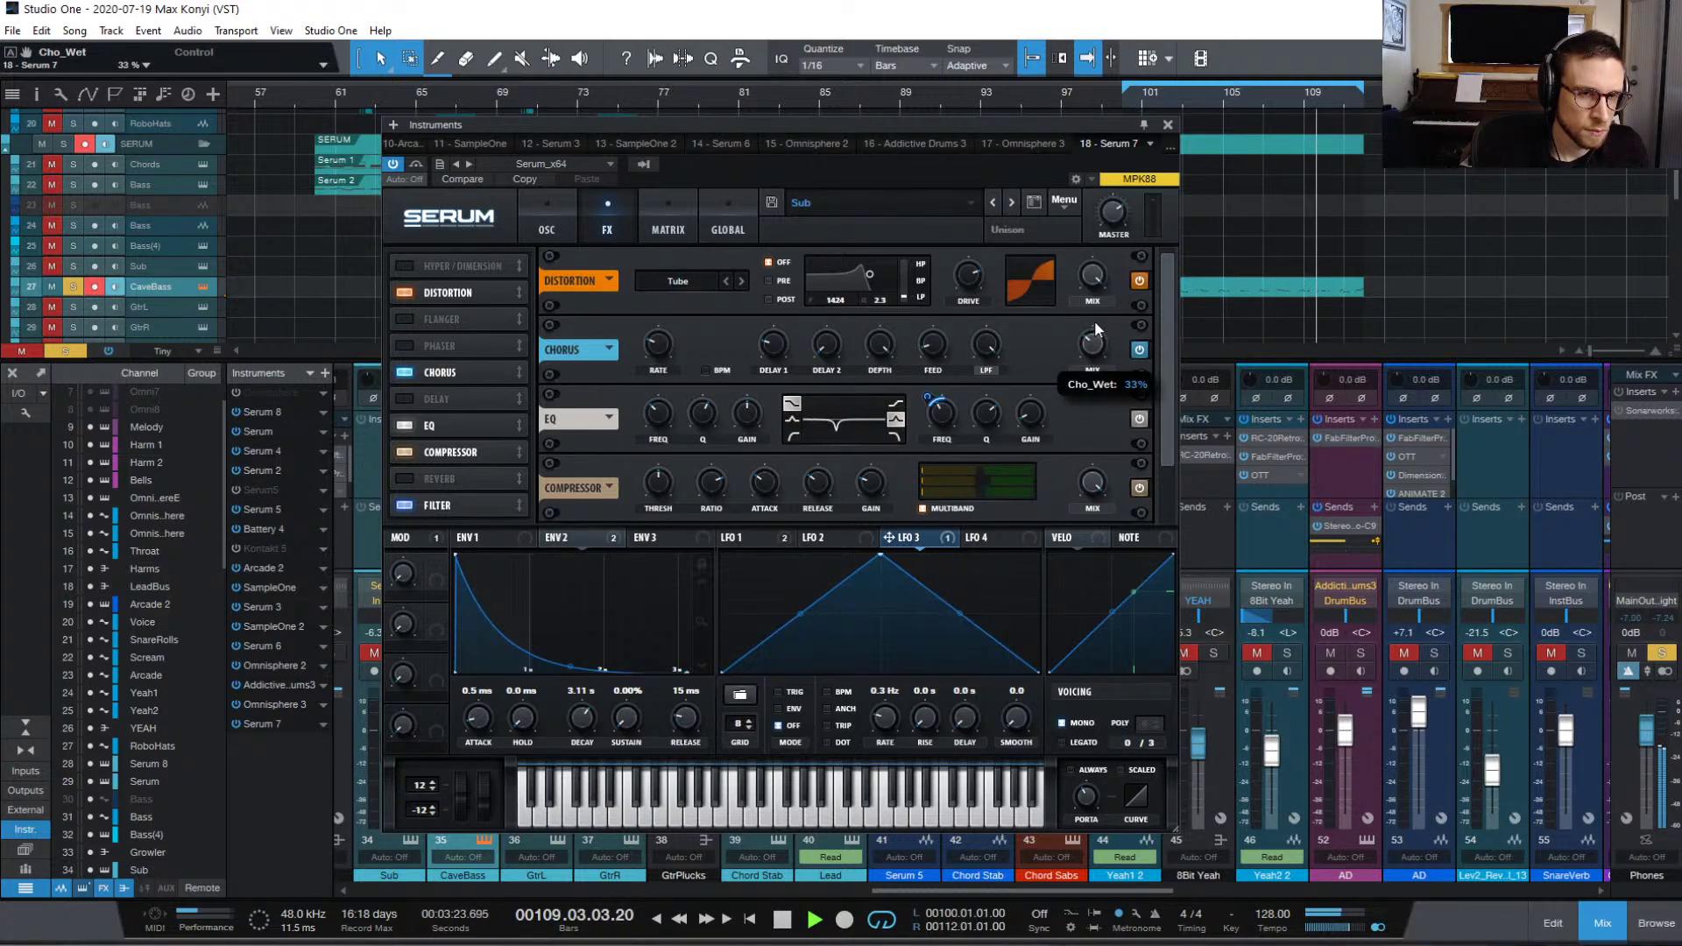
pyautogui.click(1096, 366)
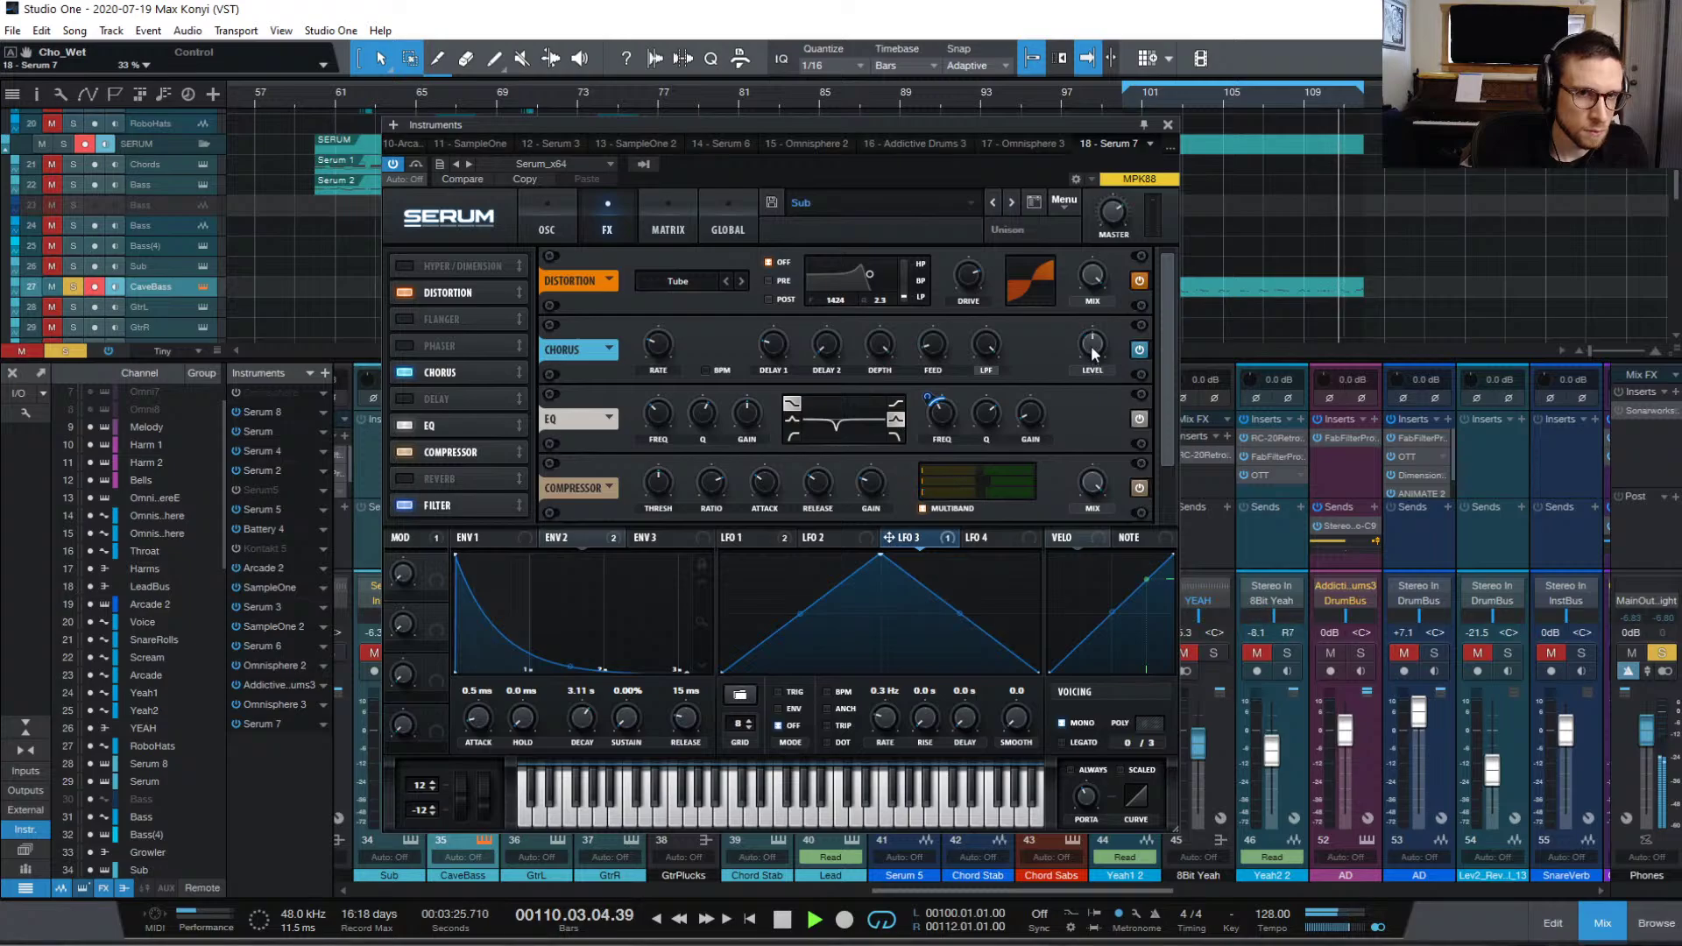
pyautogui.moveTo(1091, 346); pyautogui.dragTo(1043, 101)
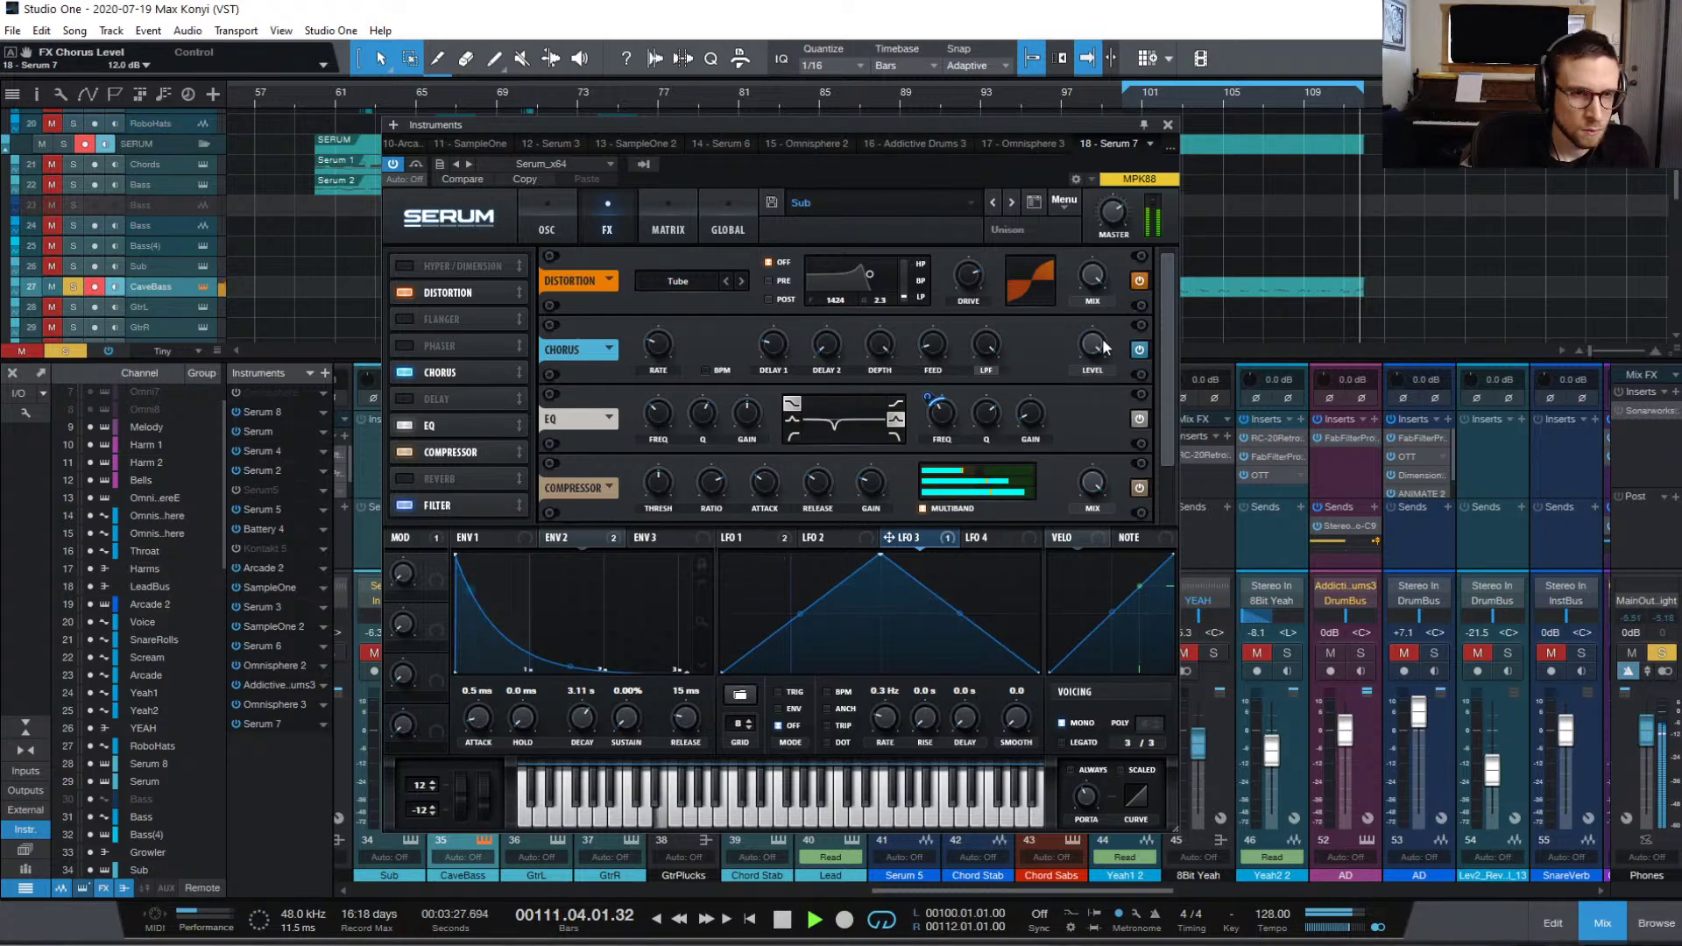
pyautogui.scroll(-8, 1092, 349)
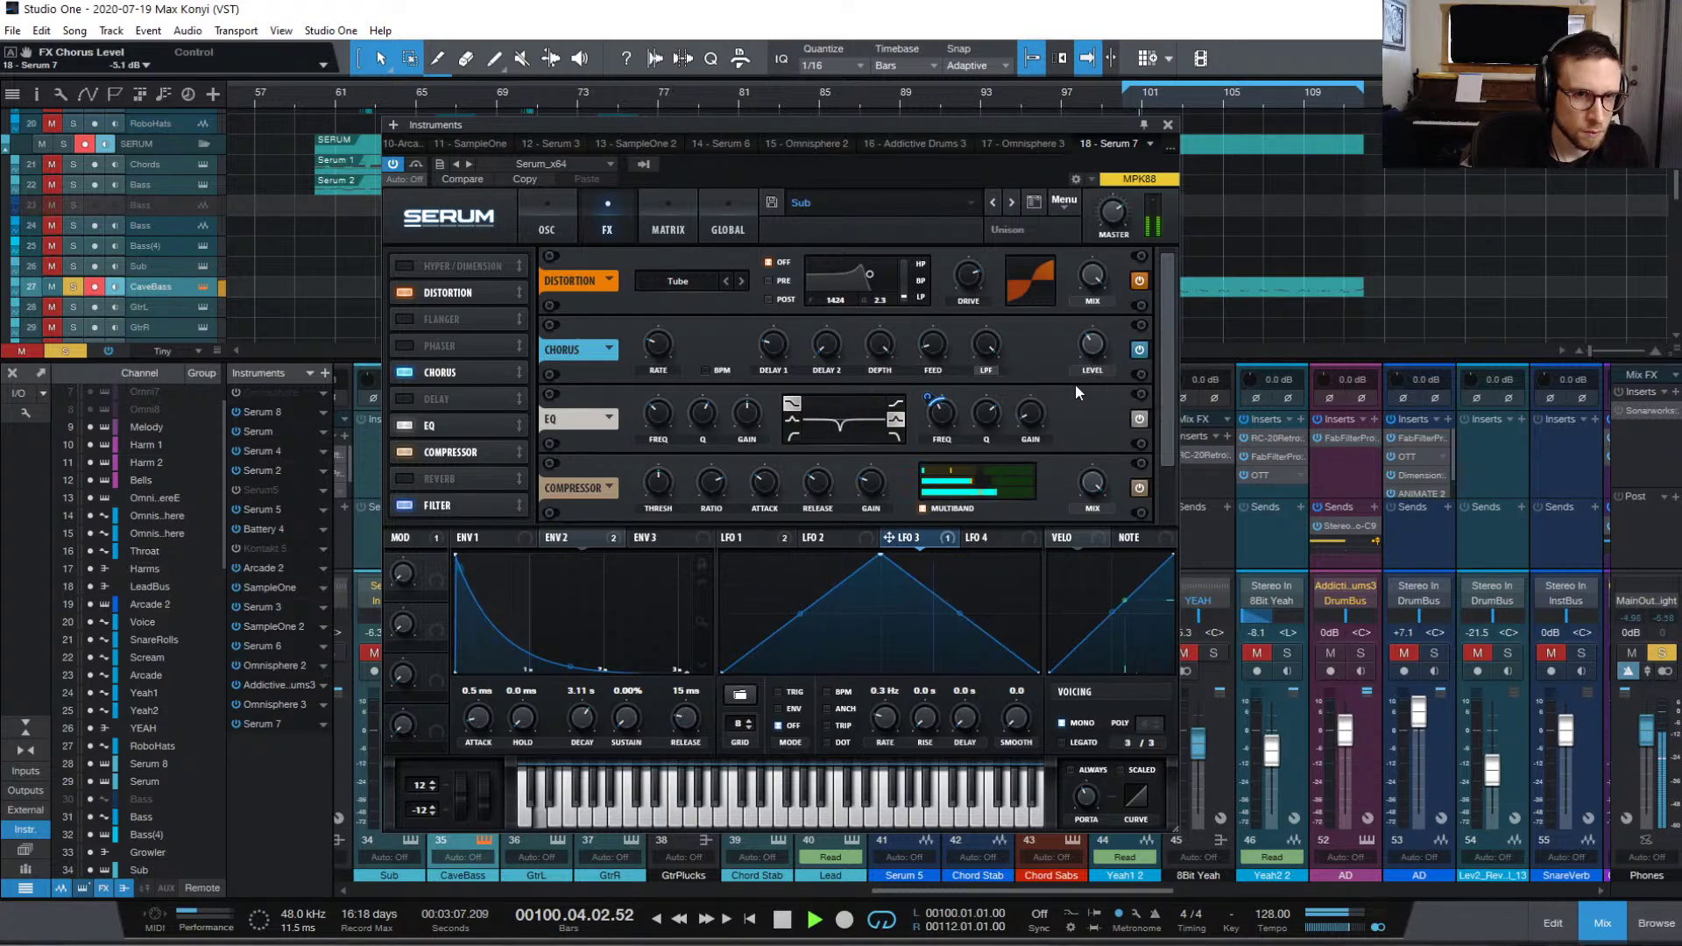
pyautogui.scroll(-4, 1092, 348)
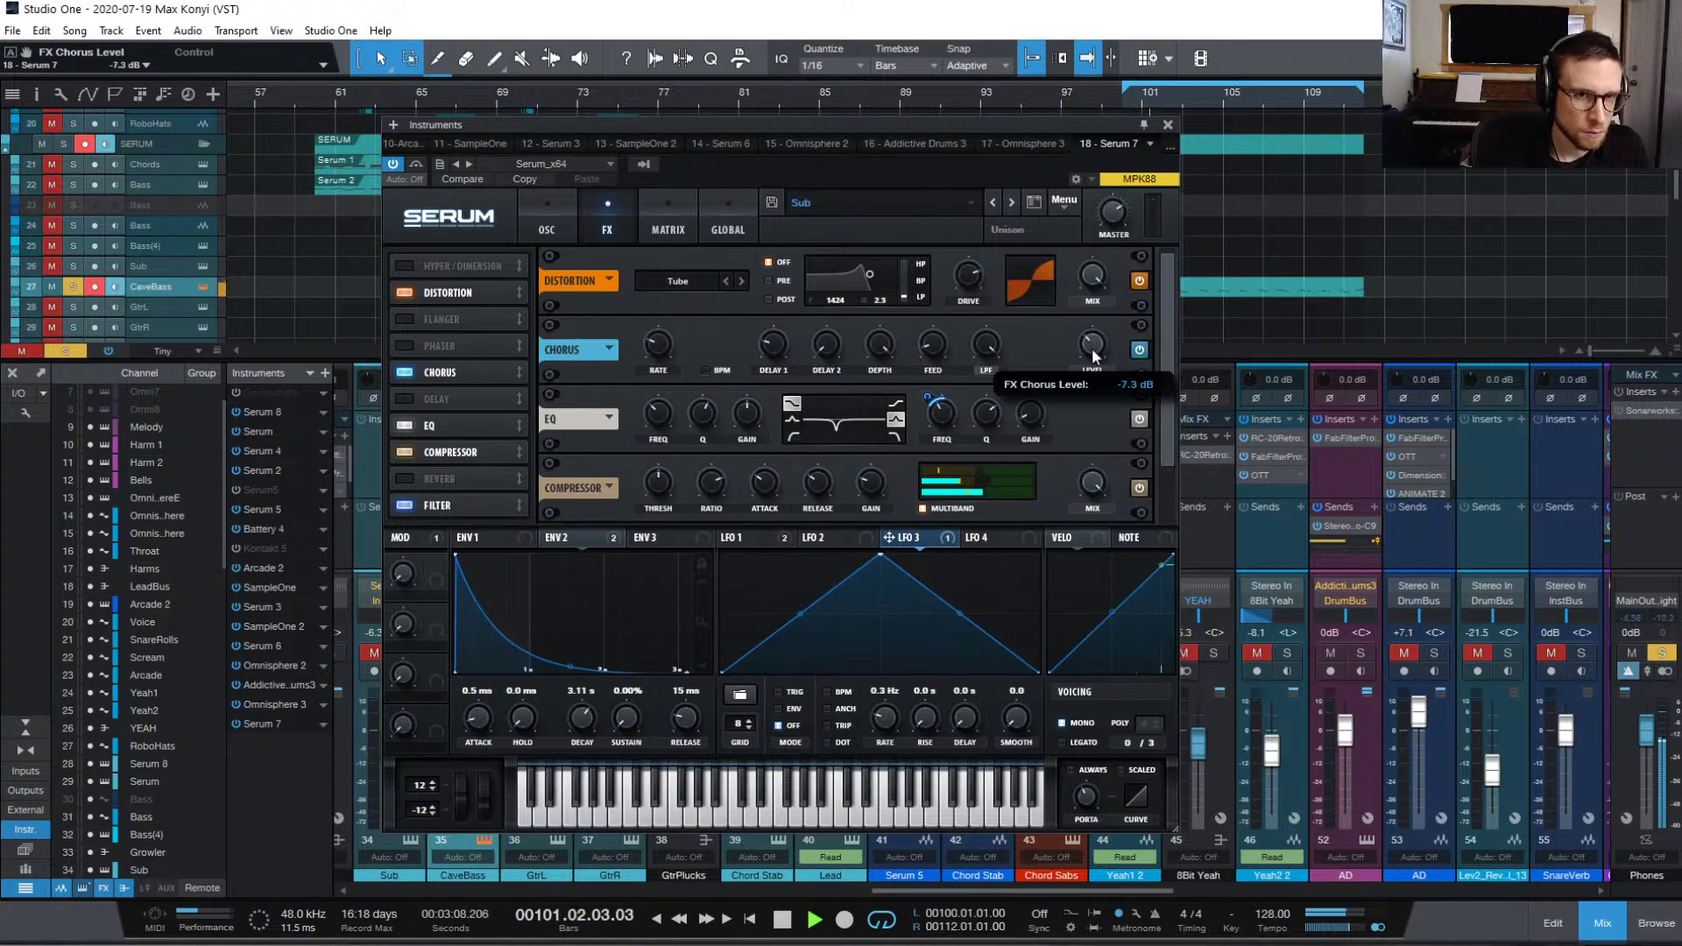
# Step: Compare the bass with the chorus bypassed and enabled during playback from bar 100
pyautogui.click(1141, 350)
pyautogui.click(1139, 349)
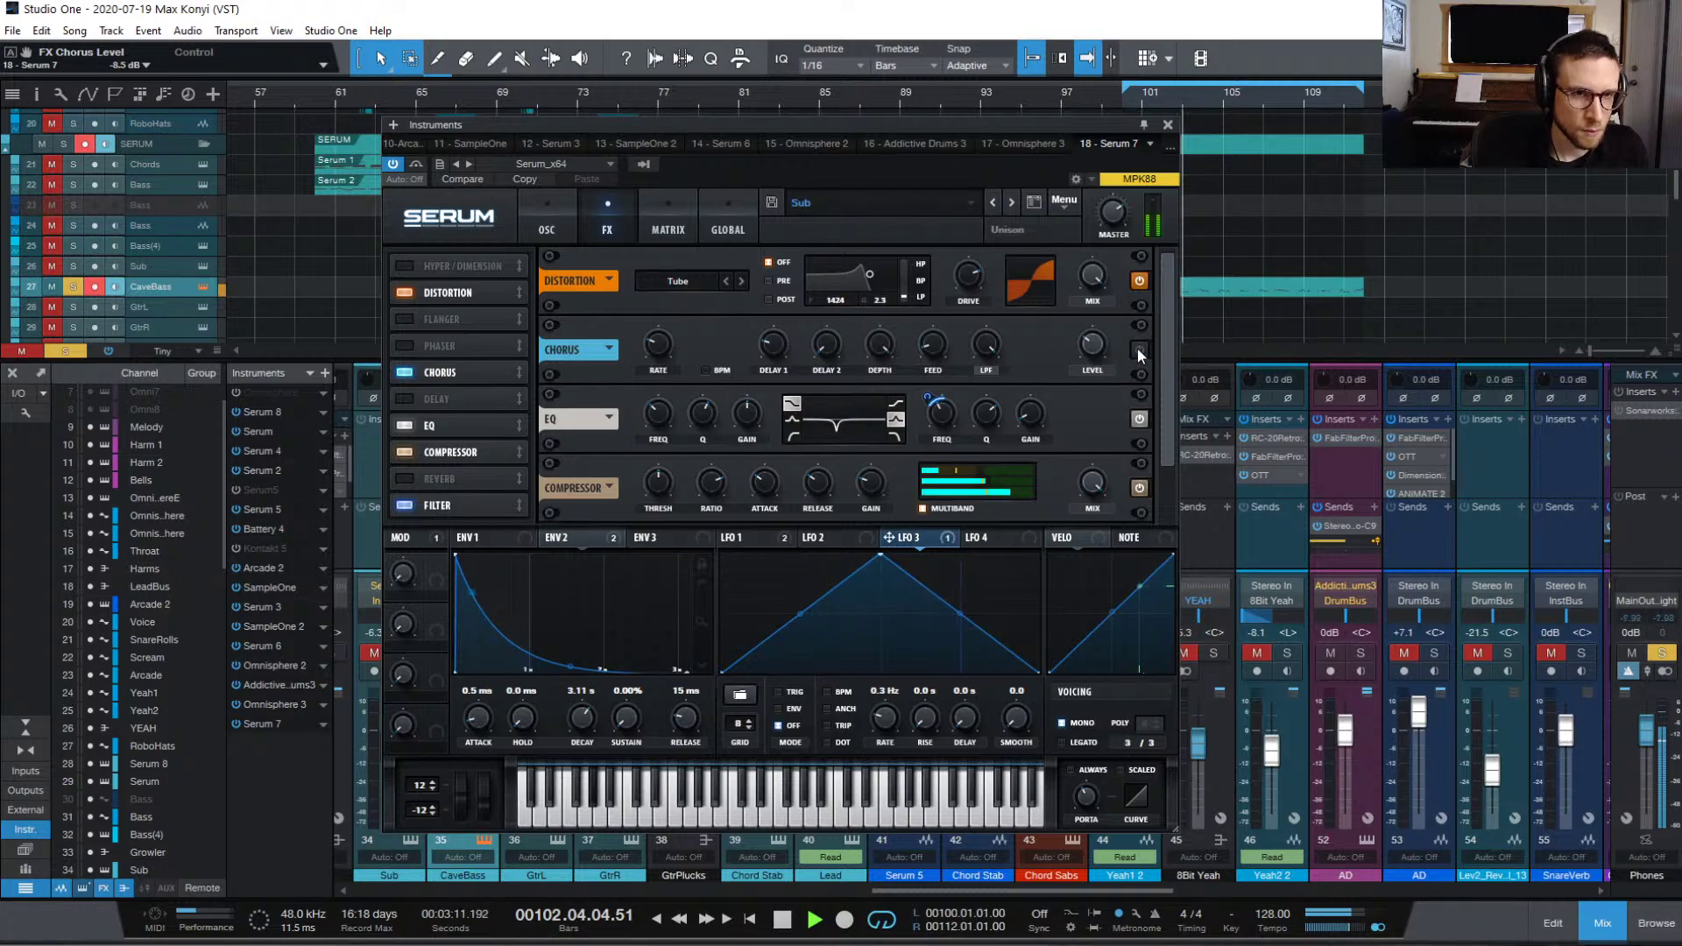
pyautogui.press('space')
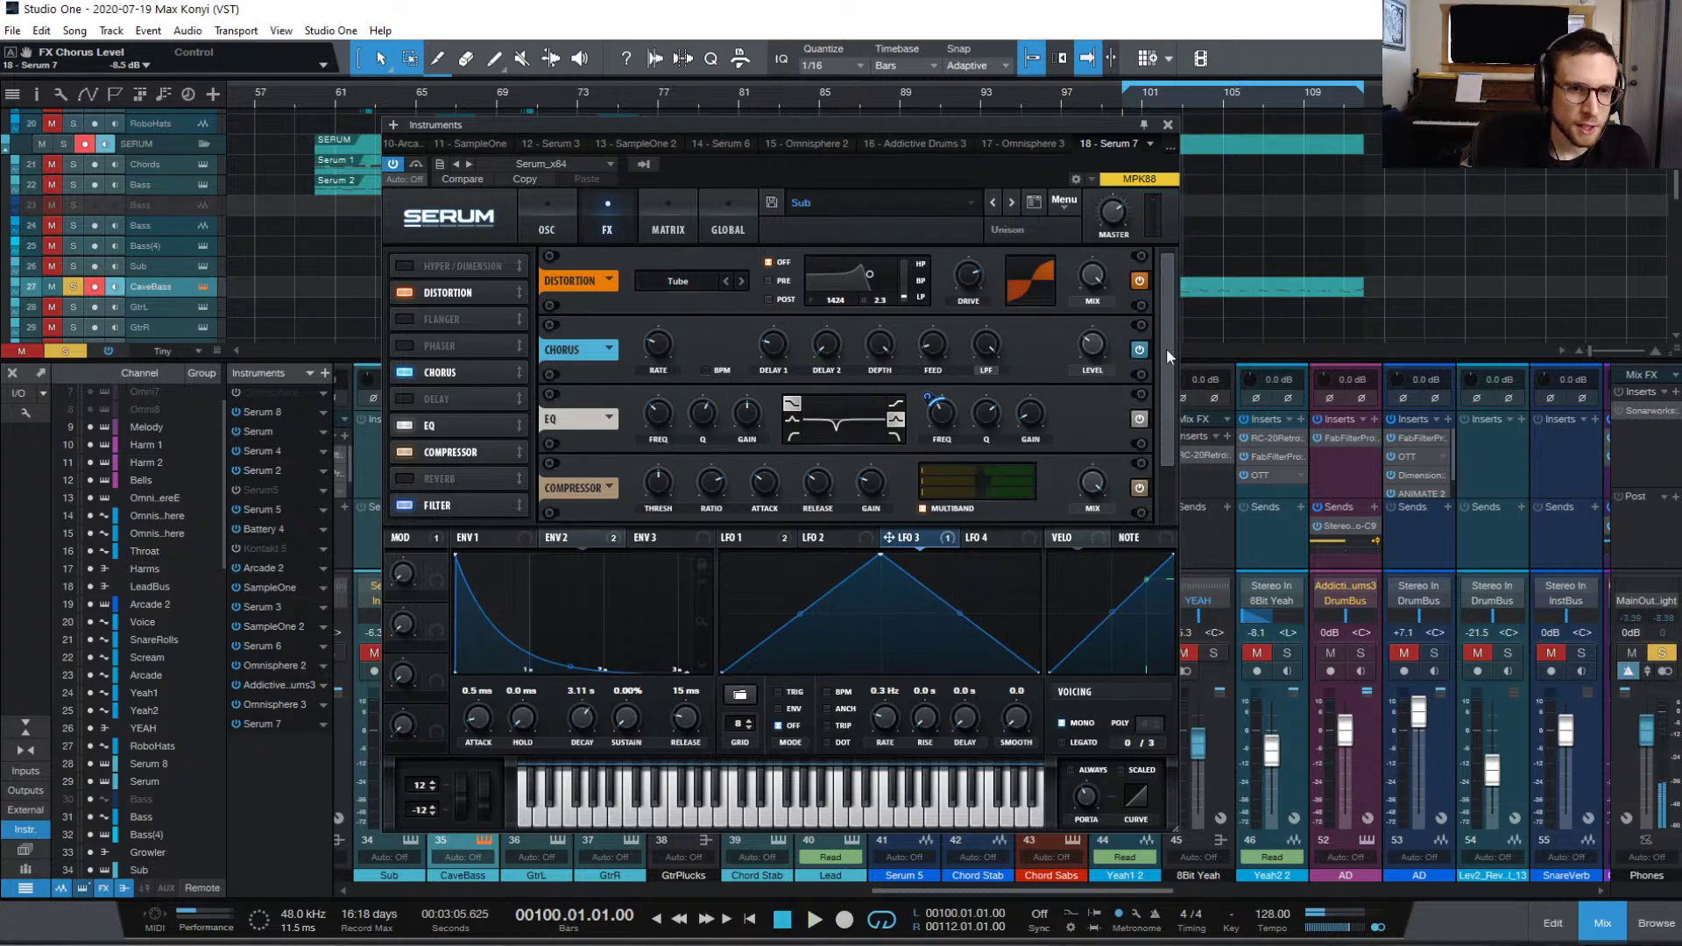
pyautogui.moveTo(1165, 348); pyautogui.dragTo(1164, 429)
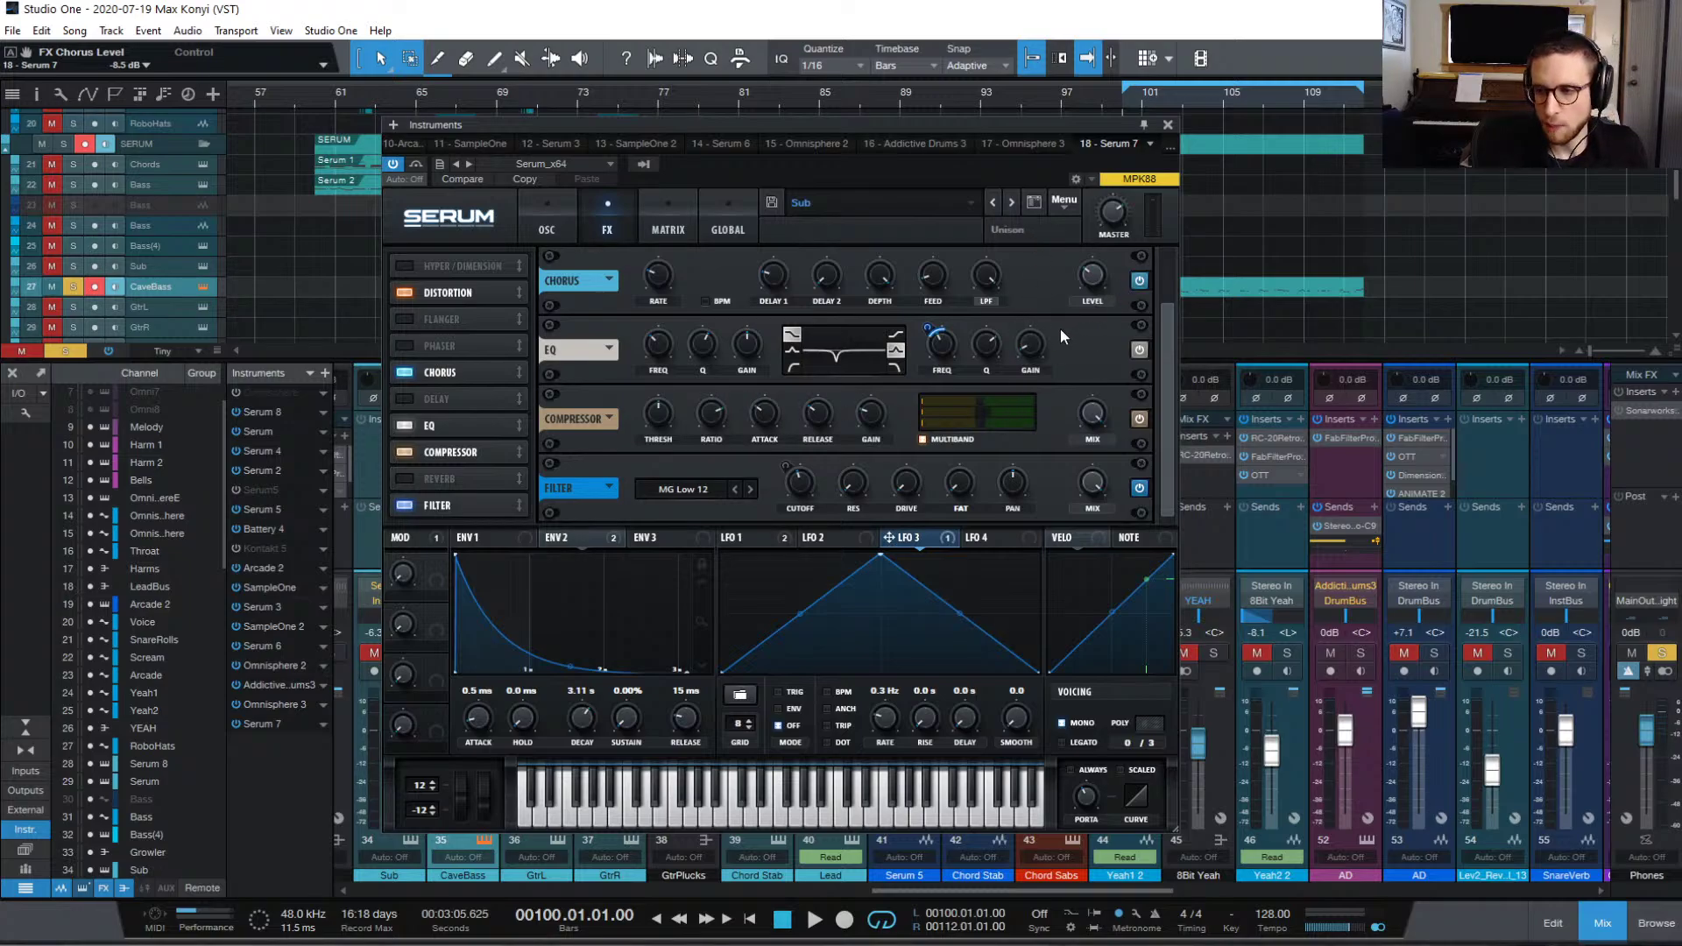
pyautogui.moveTo(1162, 333); pyautogui.dragTo(1155, 375)
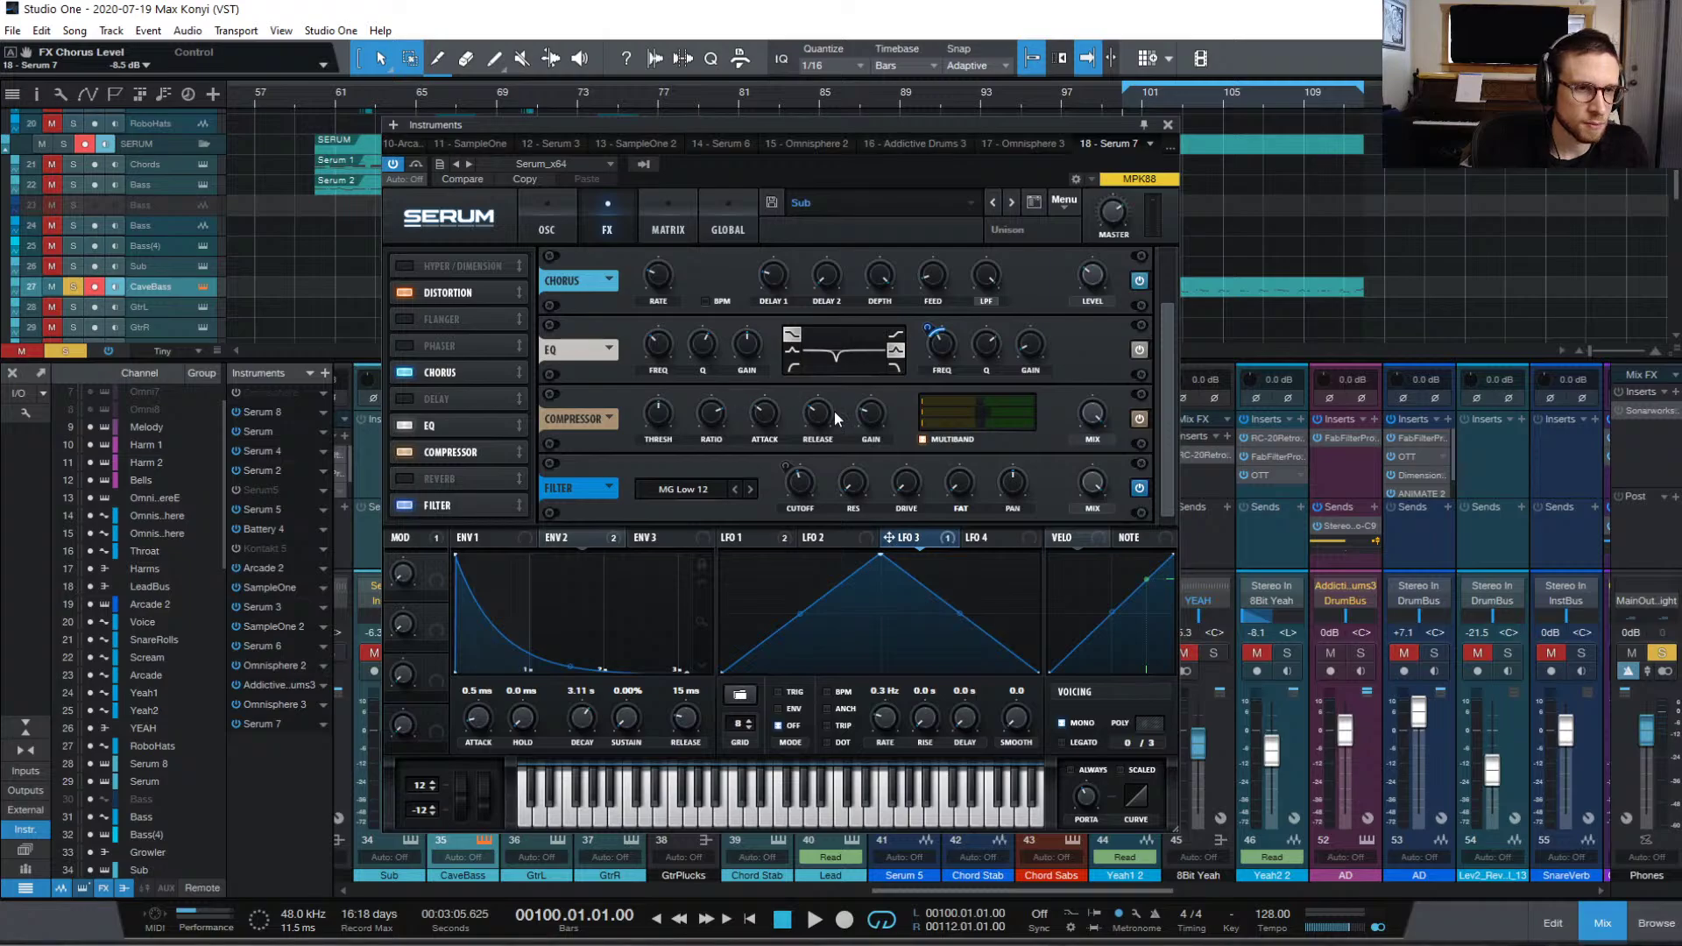
pyautogui.press('space')
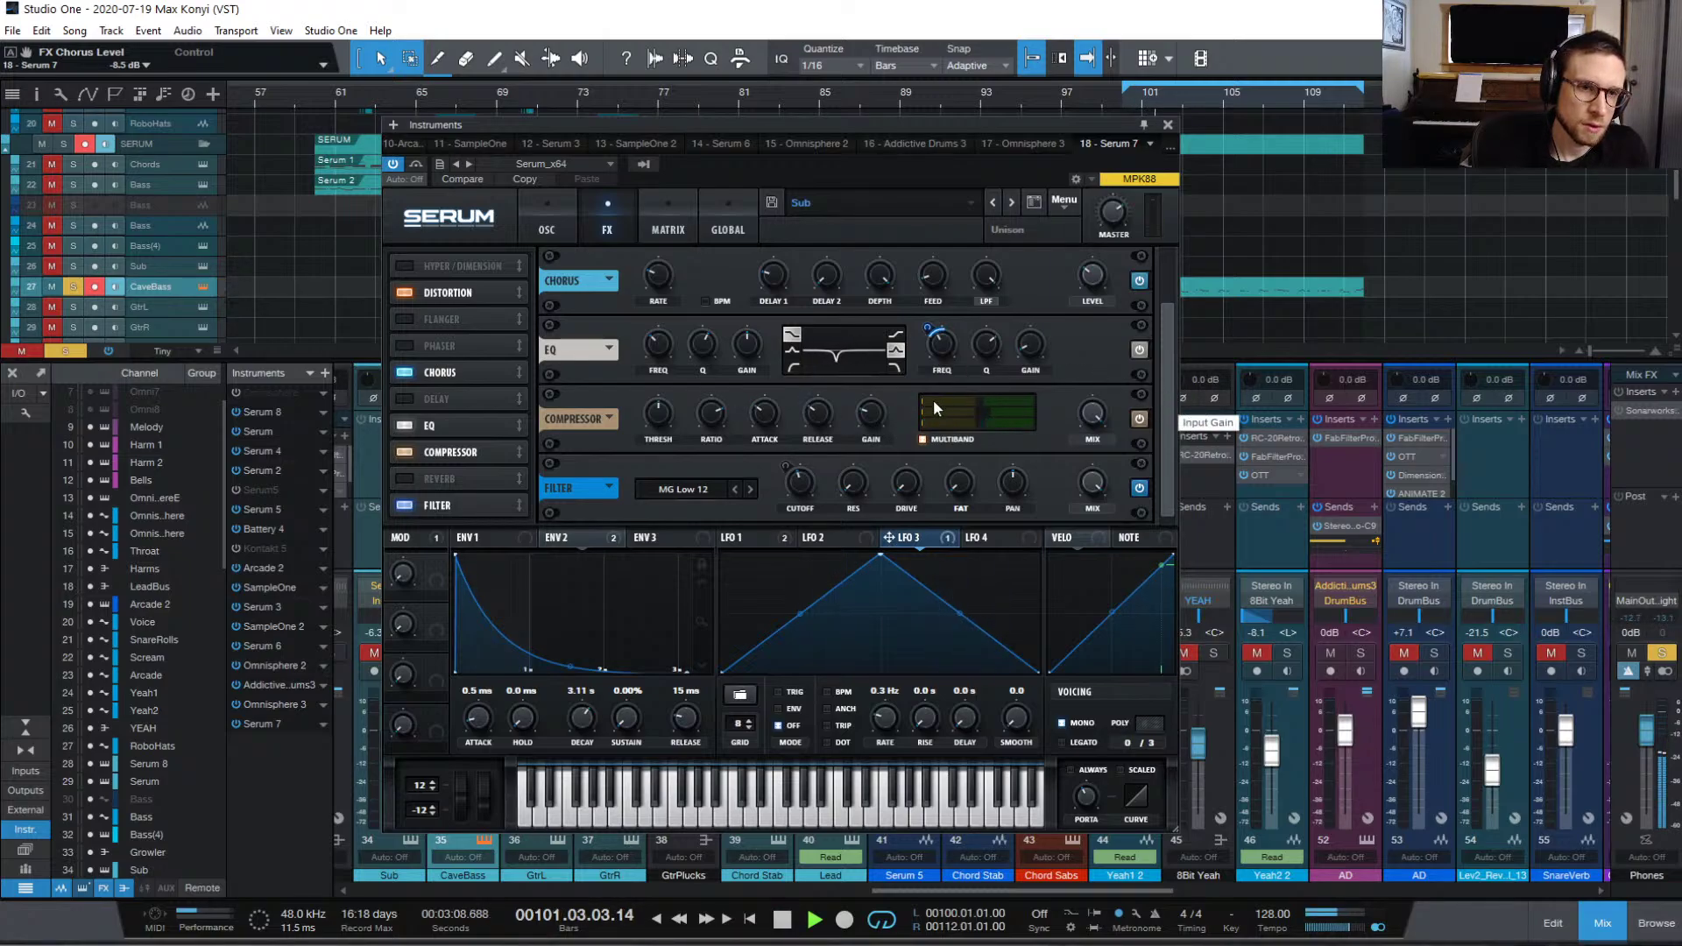
pyautogui.moveTo(1167, 349); pyautogui.dragTo(1160, 308)
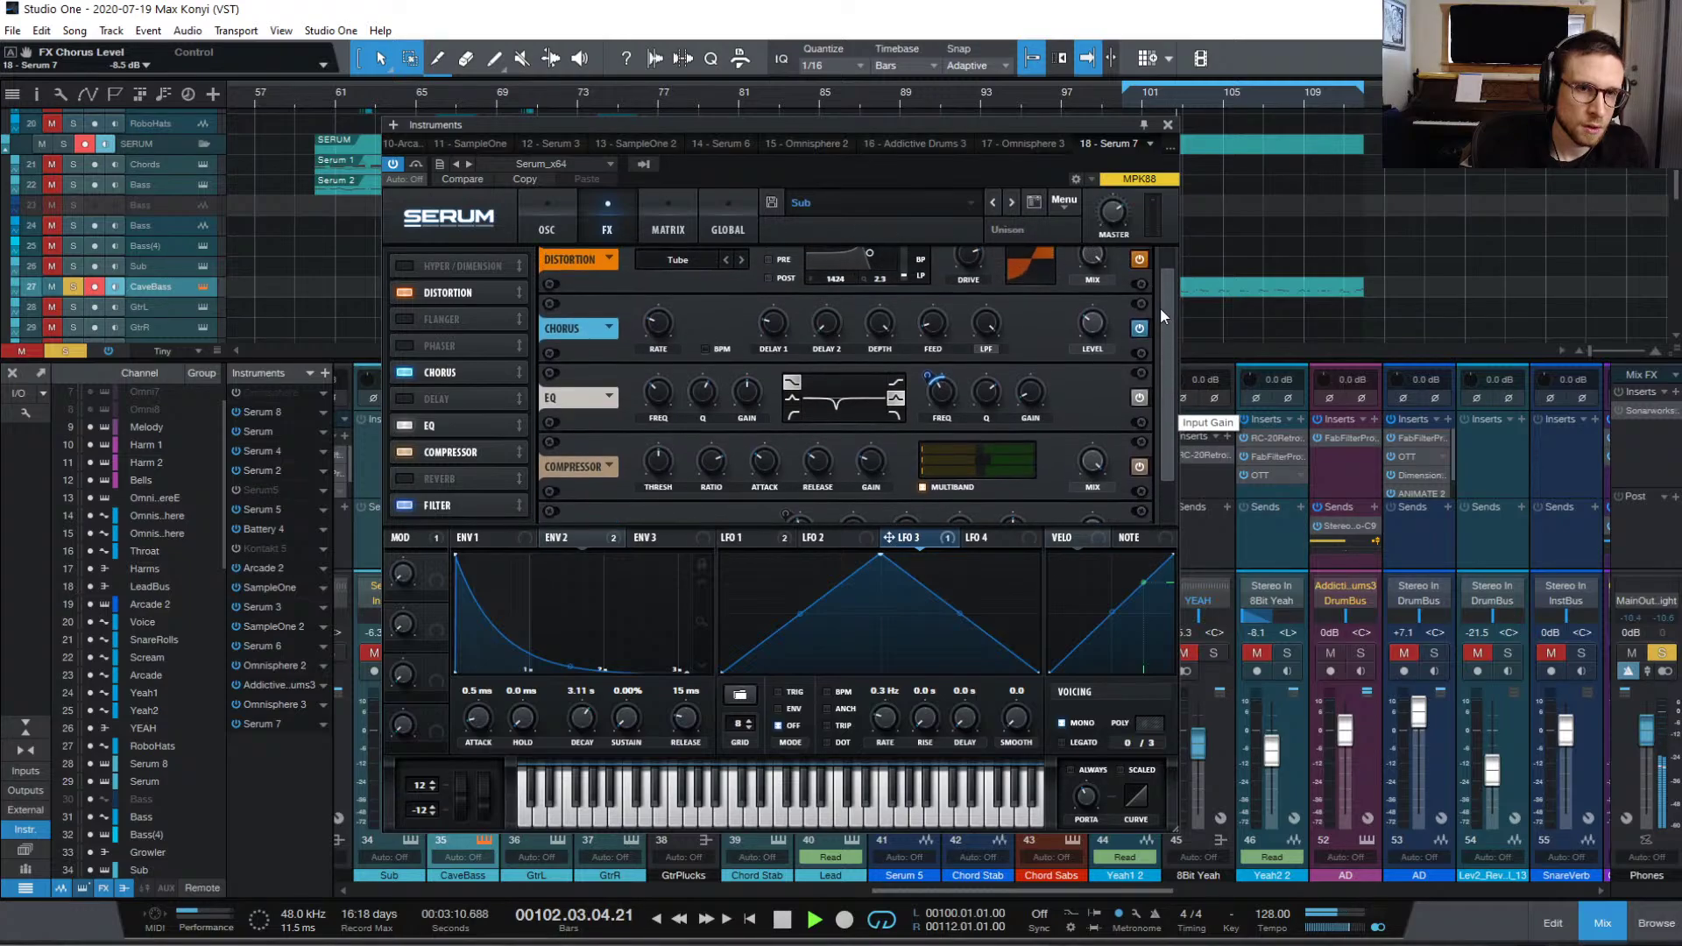
pyautogui.click(1140, 329)
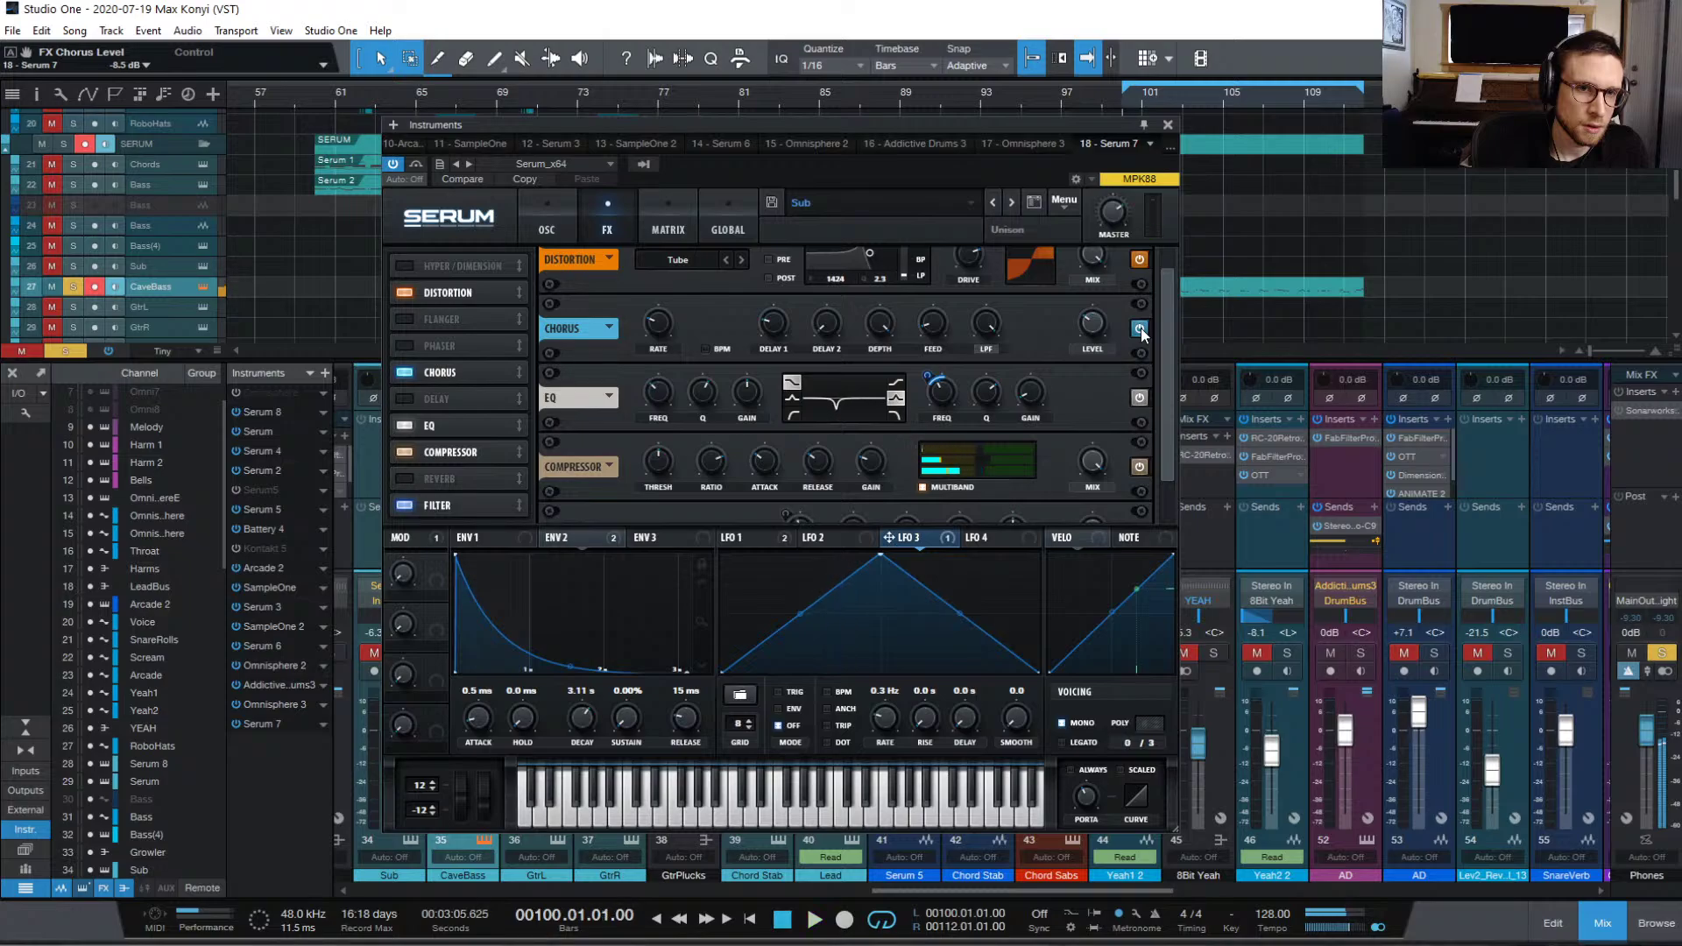
pyautogui.click(1140, 329)
pyautogui.click(1139, 328)
pyautogui.press('space')
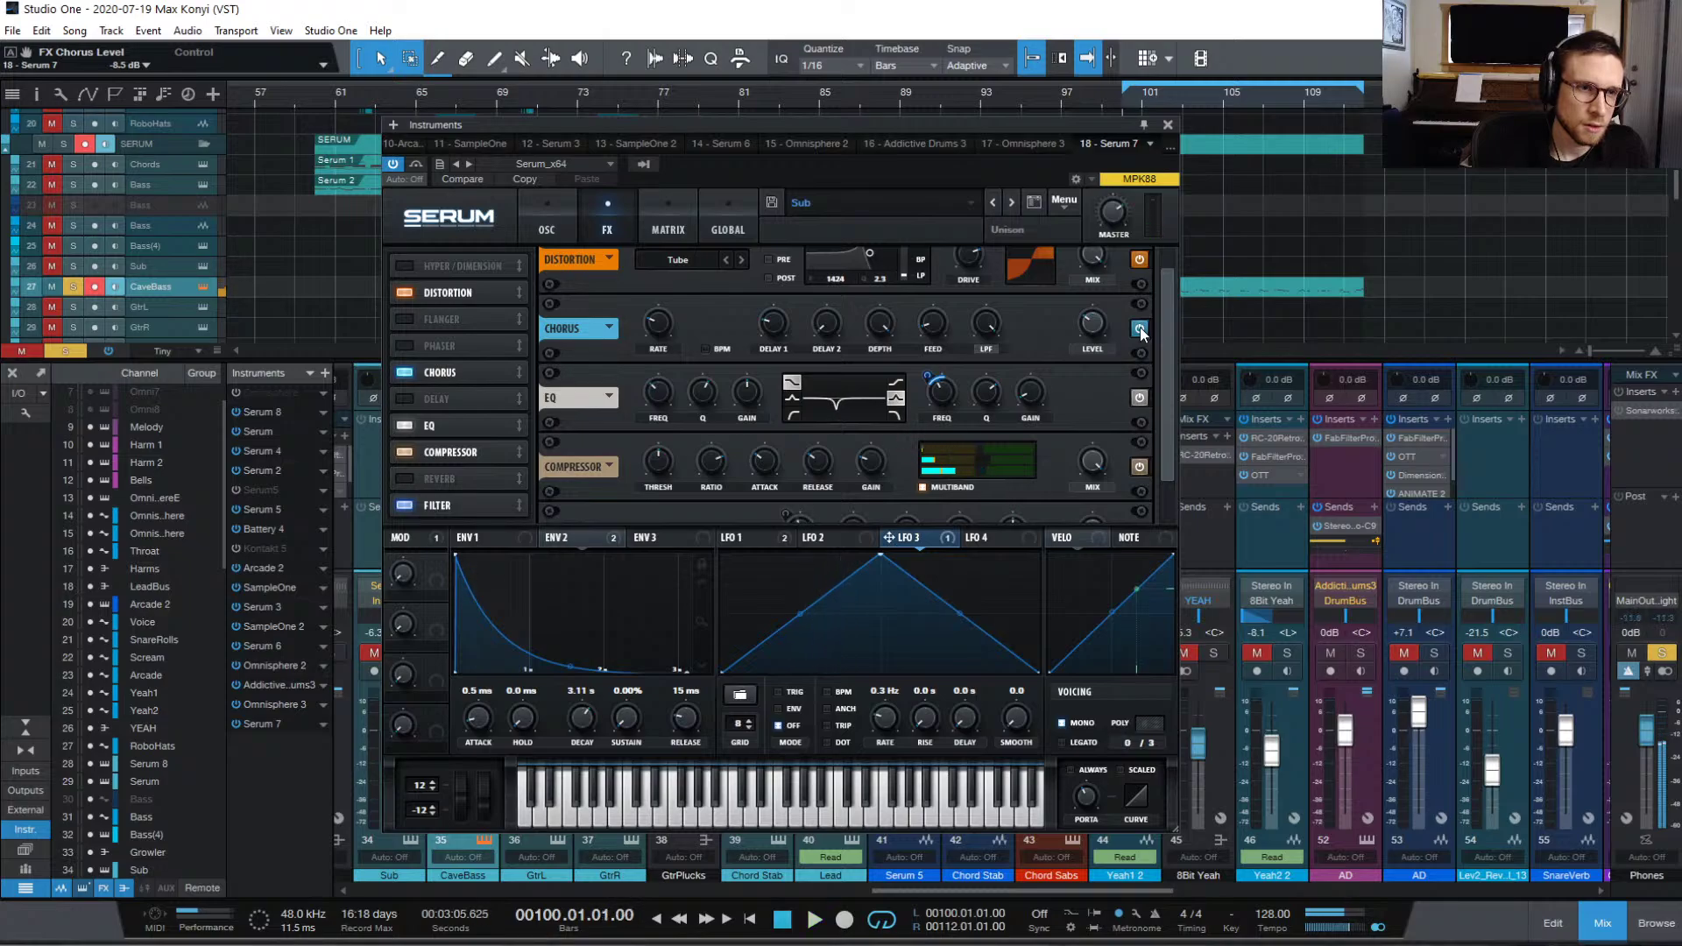
# Step: Replace the chorus with a phaser during playback, setting its feedback to about 45% and its frequency to about 70 Hz
pyautogui.click(404, 373)
pyautogui.click(403, 345)
pyautogui.press('space')
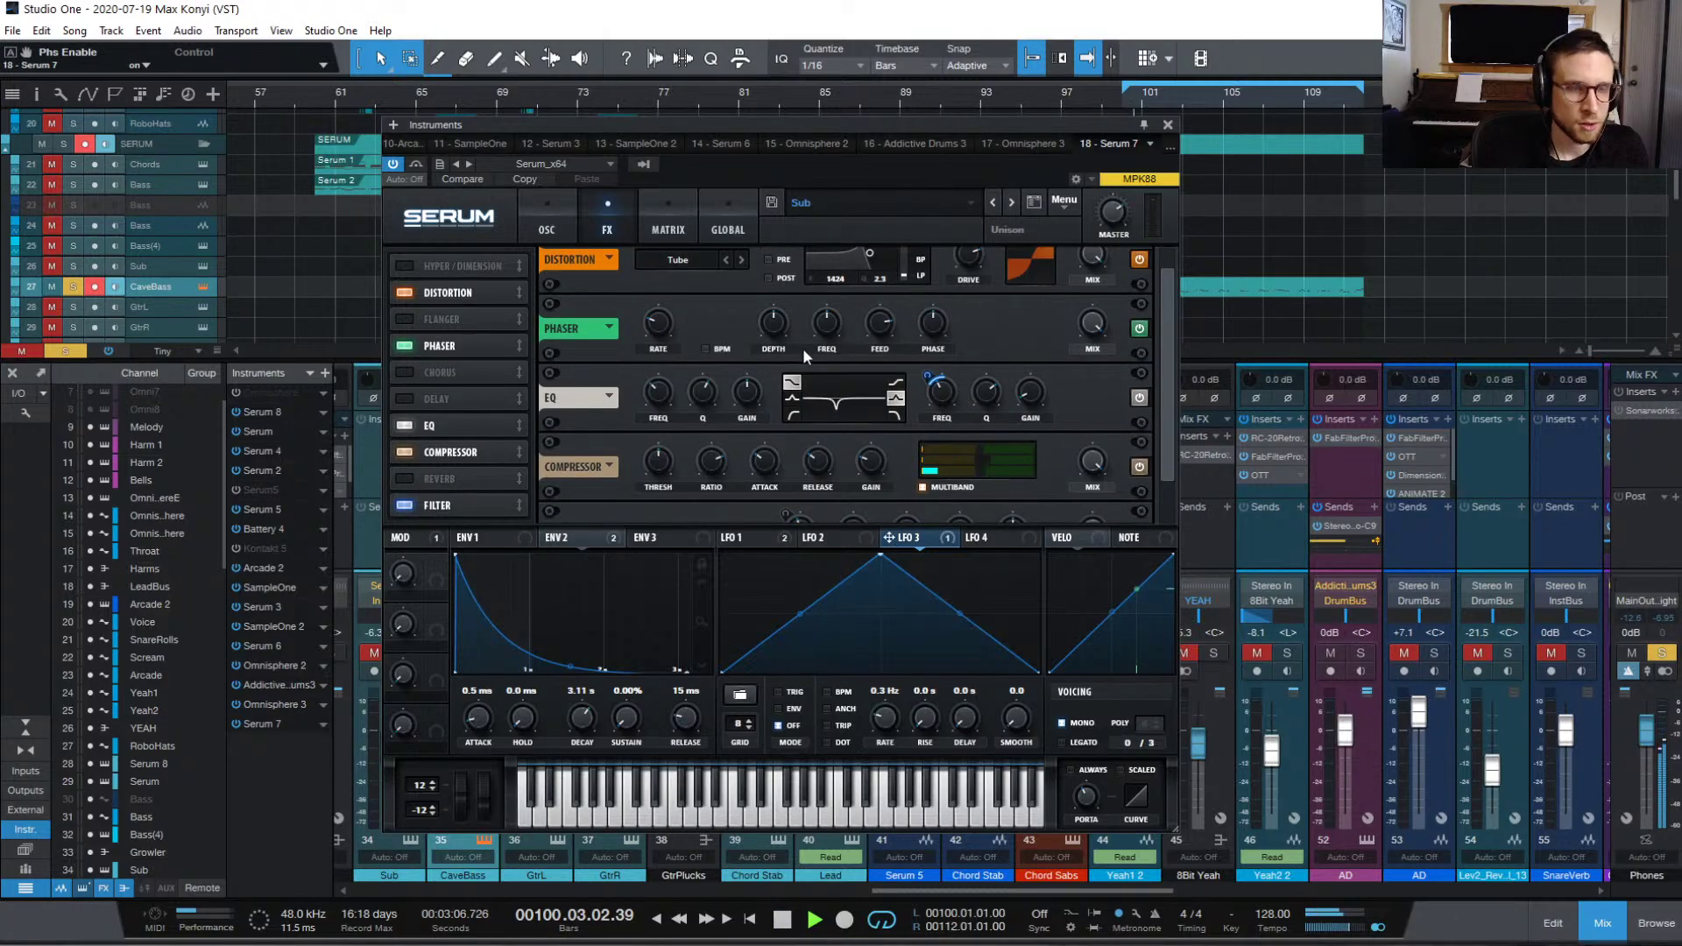
pyautogui.moveTo(824, 325); pyautogui.dragTo(815, 379)
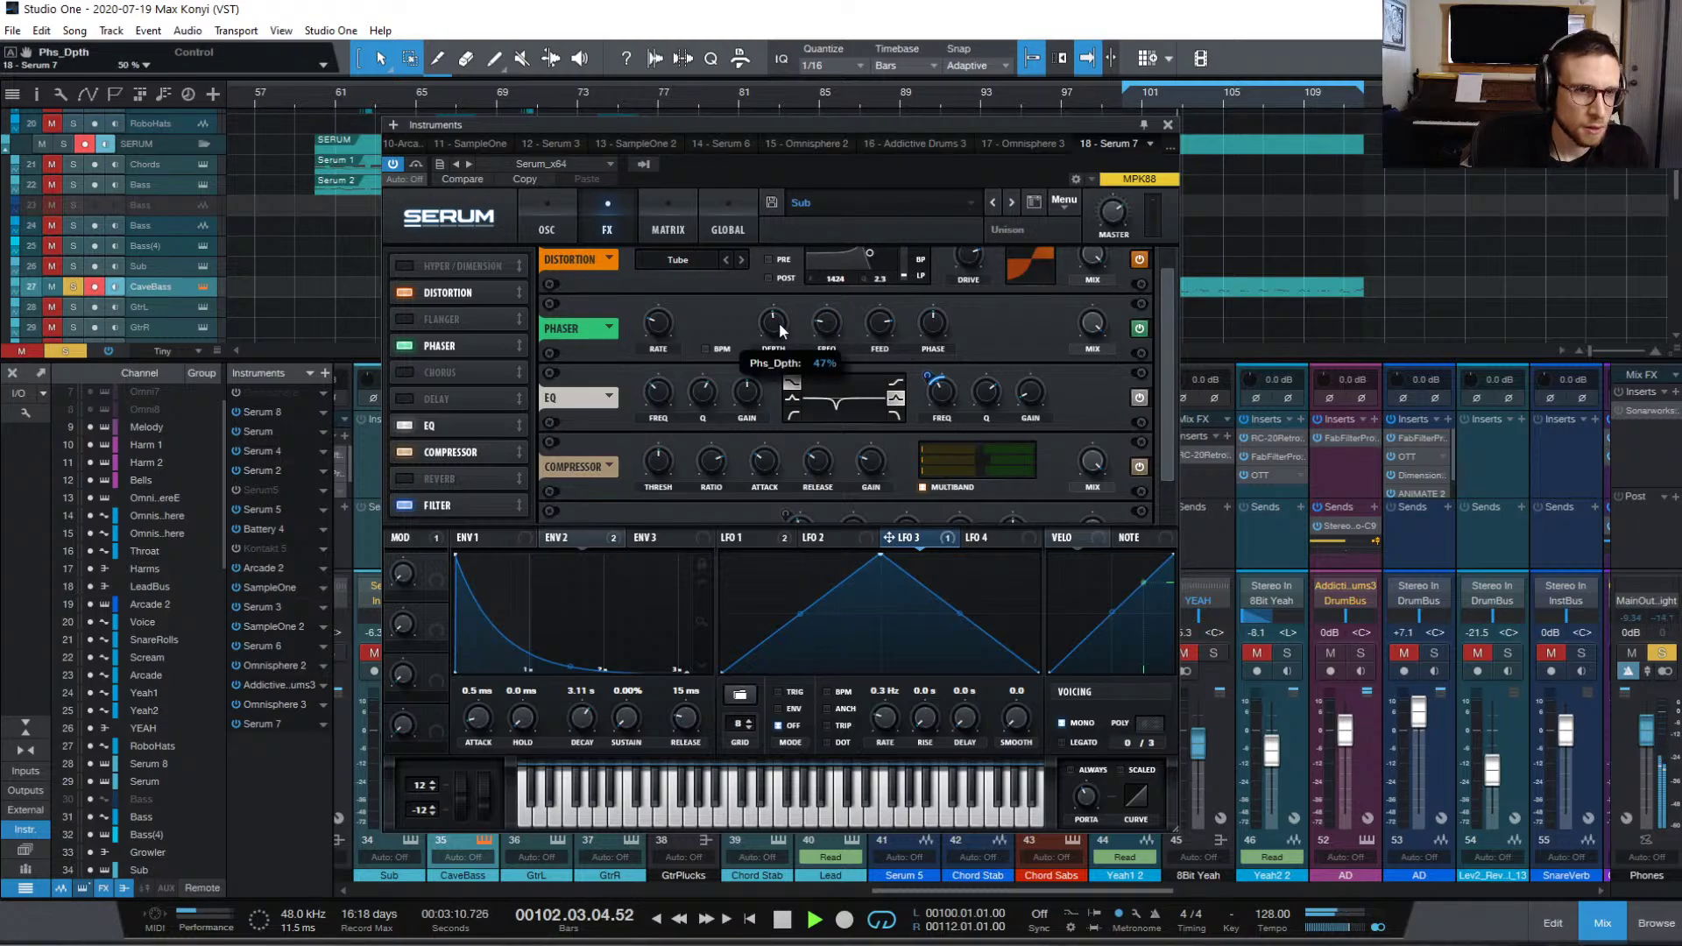
pyautogui.moveTo(832, 325)
pyautogui.mouseDown()
pyautogui.moveTo(833, 302)
pyautogui.moveTo(824, 336)
pyautogui.moveTo(802, 318)
pyautogui.moveTo(838, 314)
pyautogui.mouseUp()
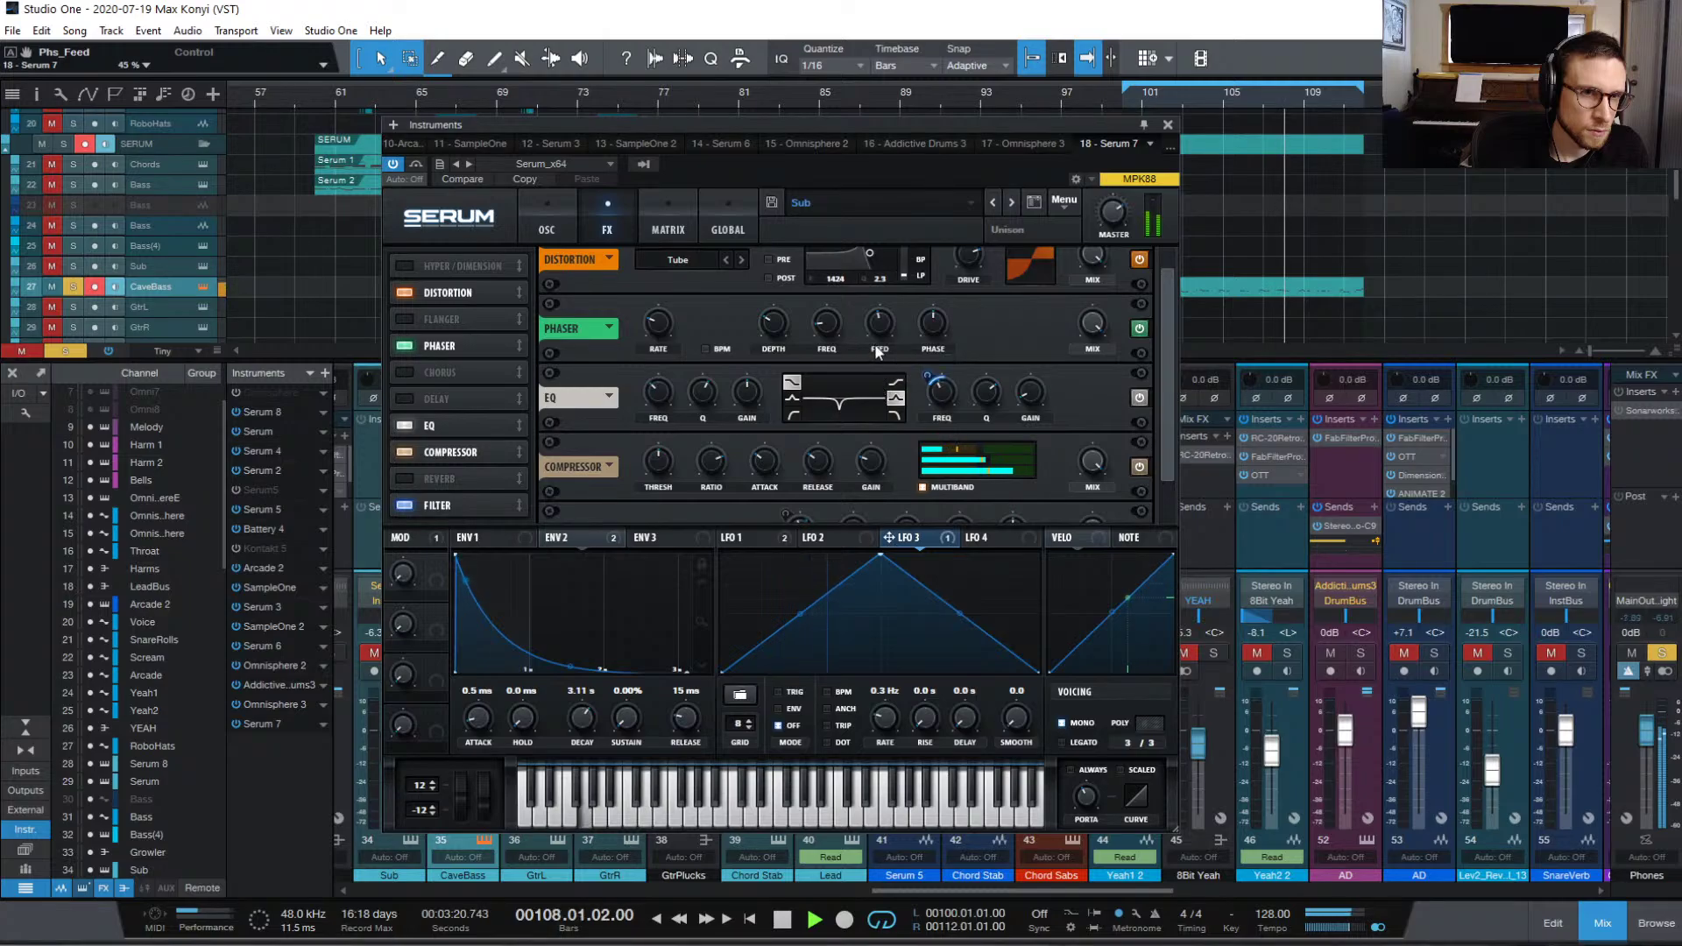
pyautogui.moveTo(829, 323); pyautogui.dragTo(829, 325)
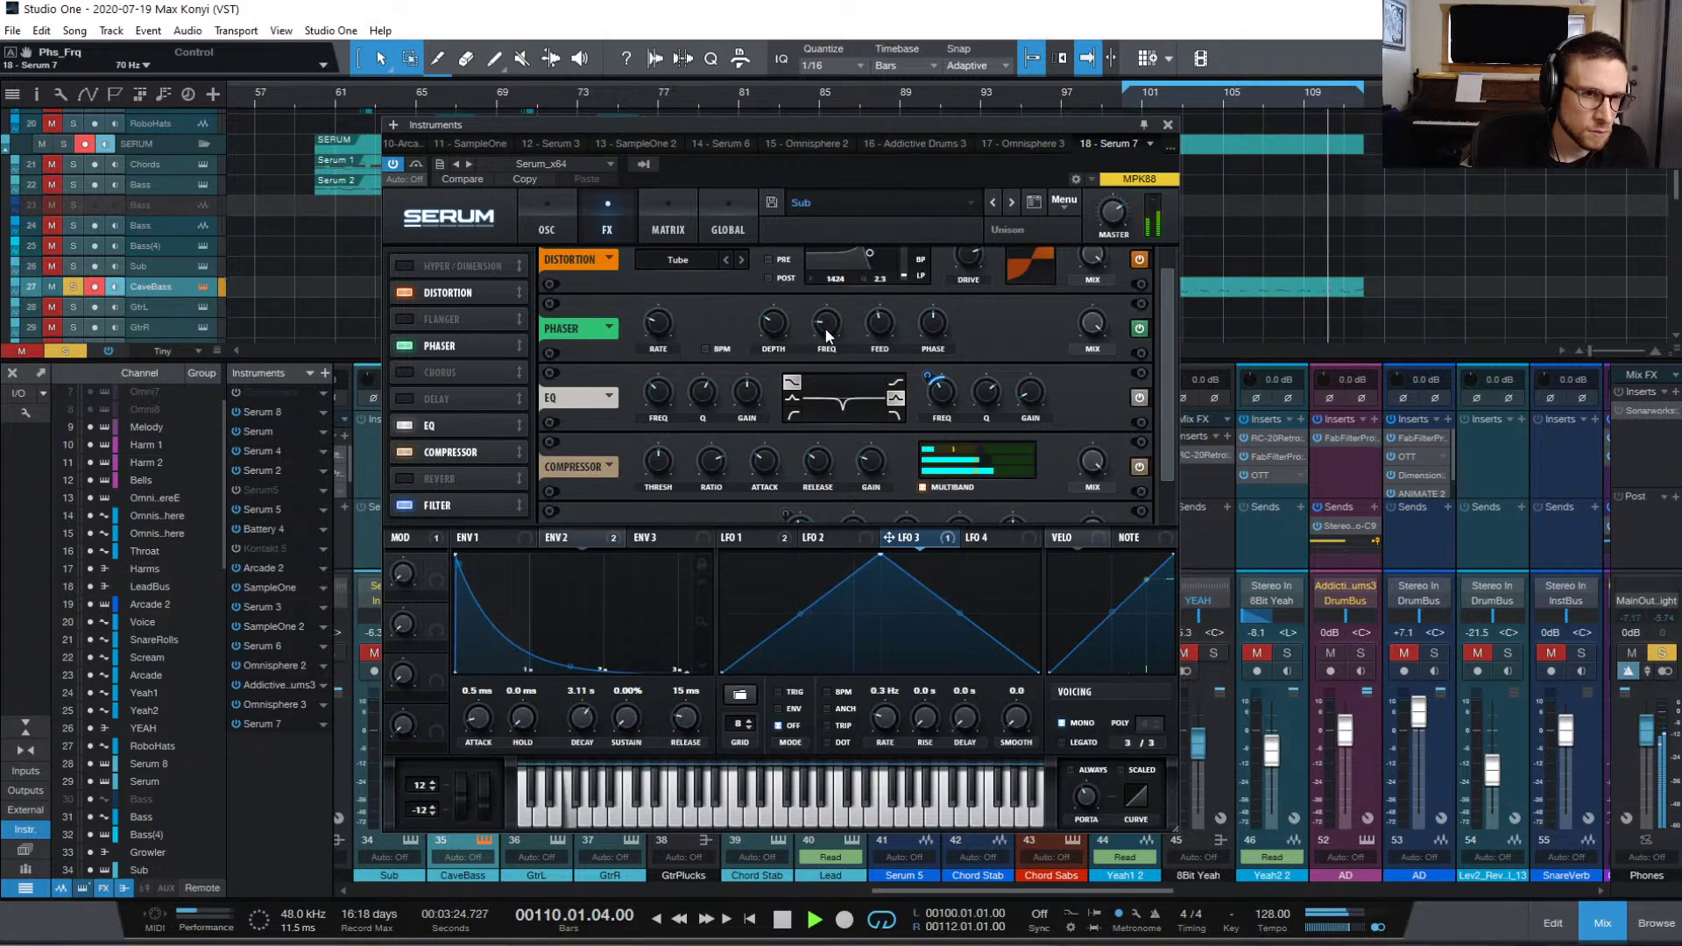
# Step: Set the phaser's mix to about 49% while listening to the bass, and stop playback
pyautogui.moveTo(1110, 329); pyautogui.dragTo(1086, 386)
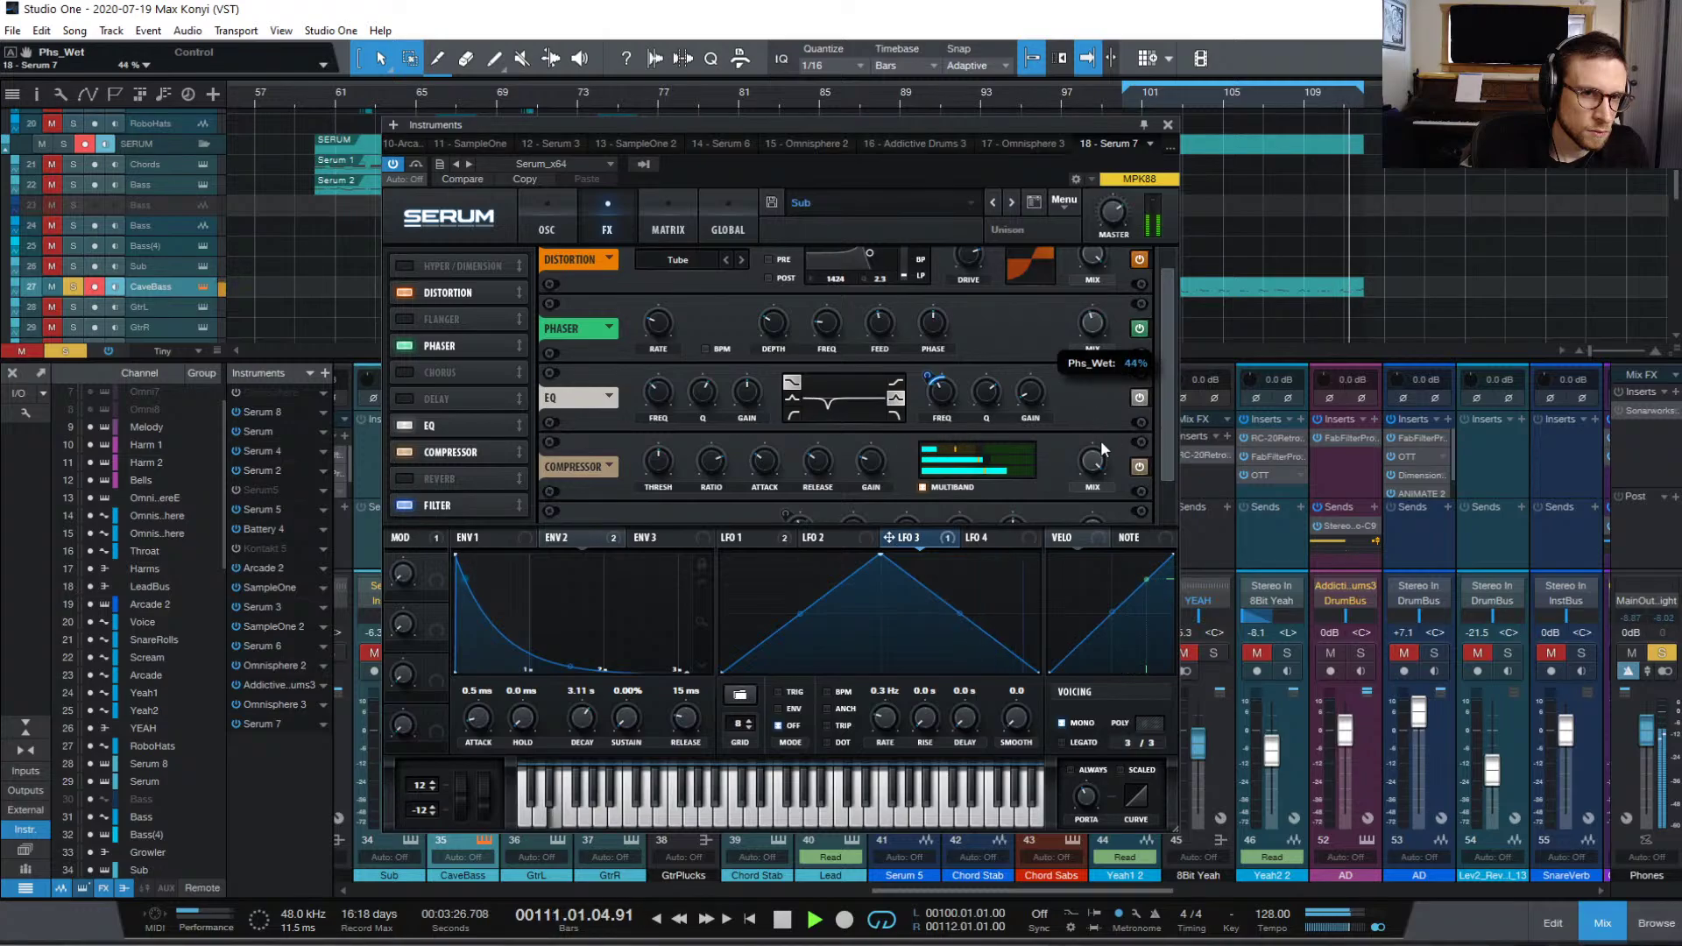
pyautogui.moveTo(1100, 449); pyautogui.dragTo(1095, 326)
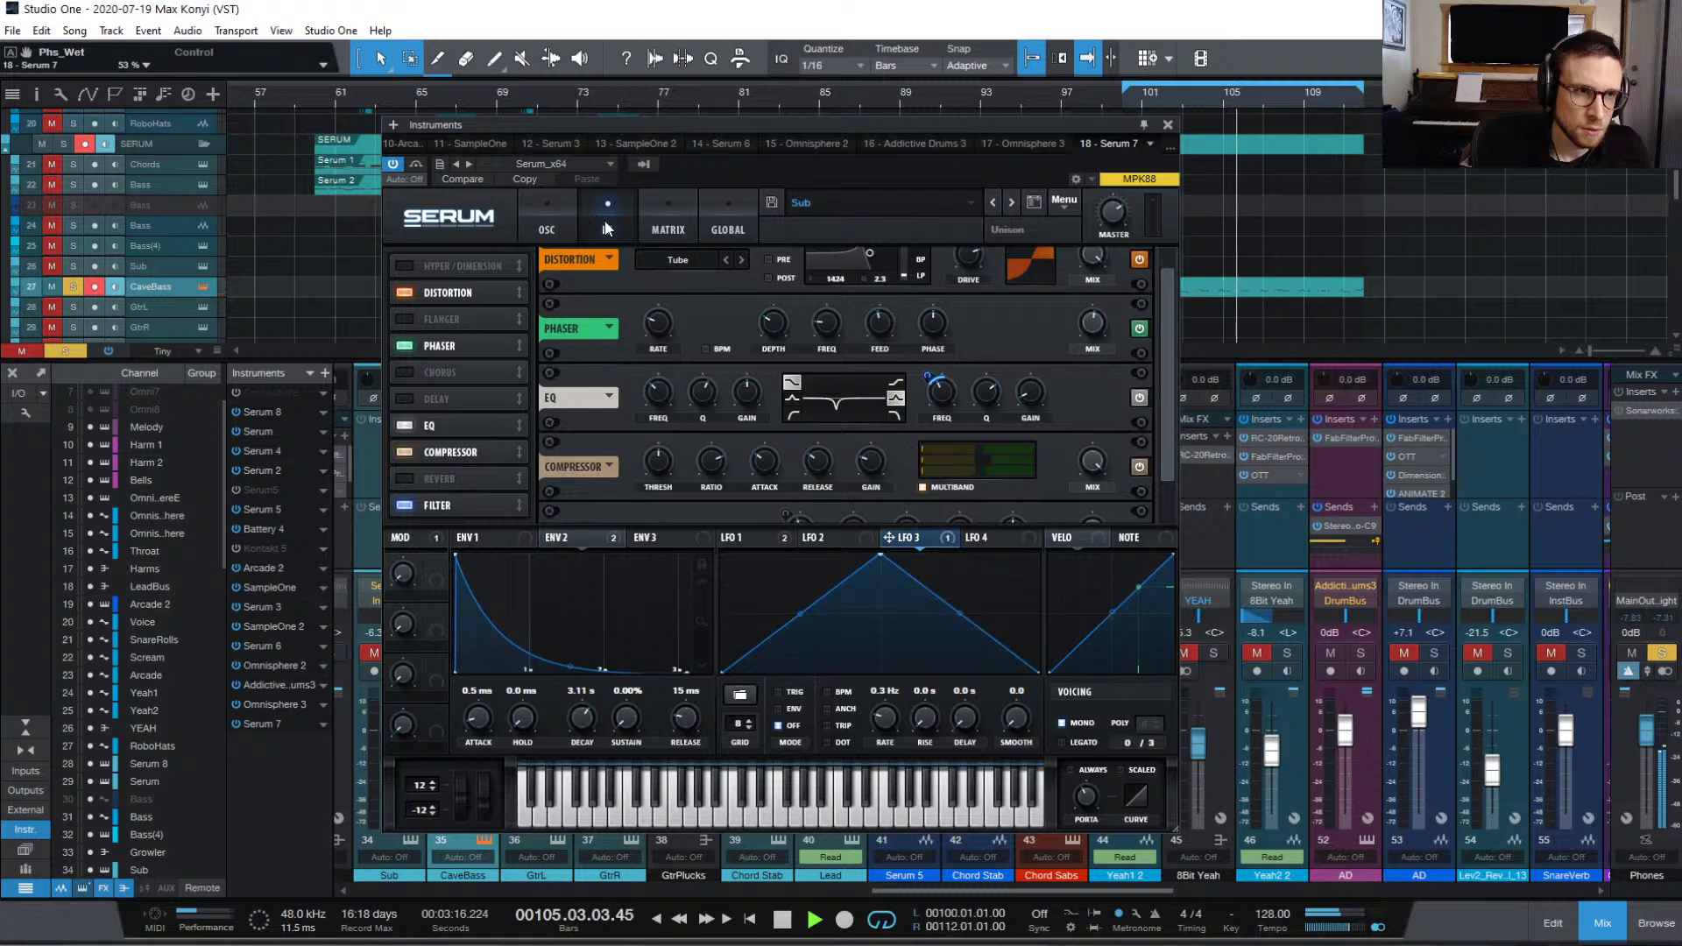
pyautogui.click(552, 226)
pyautogui.click(606, 229)
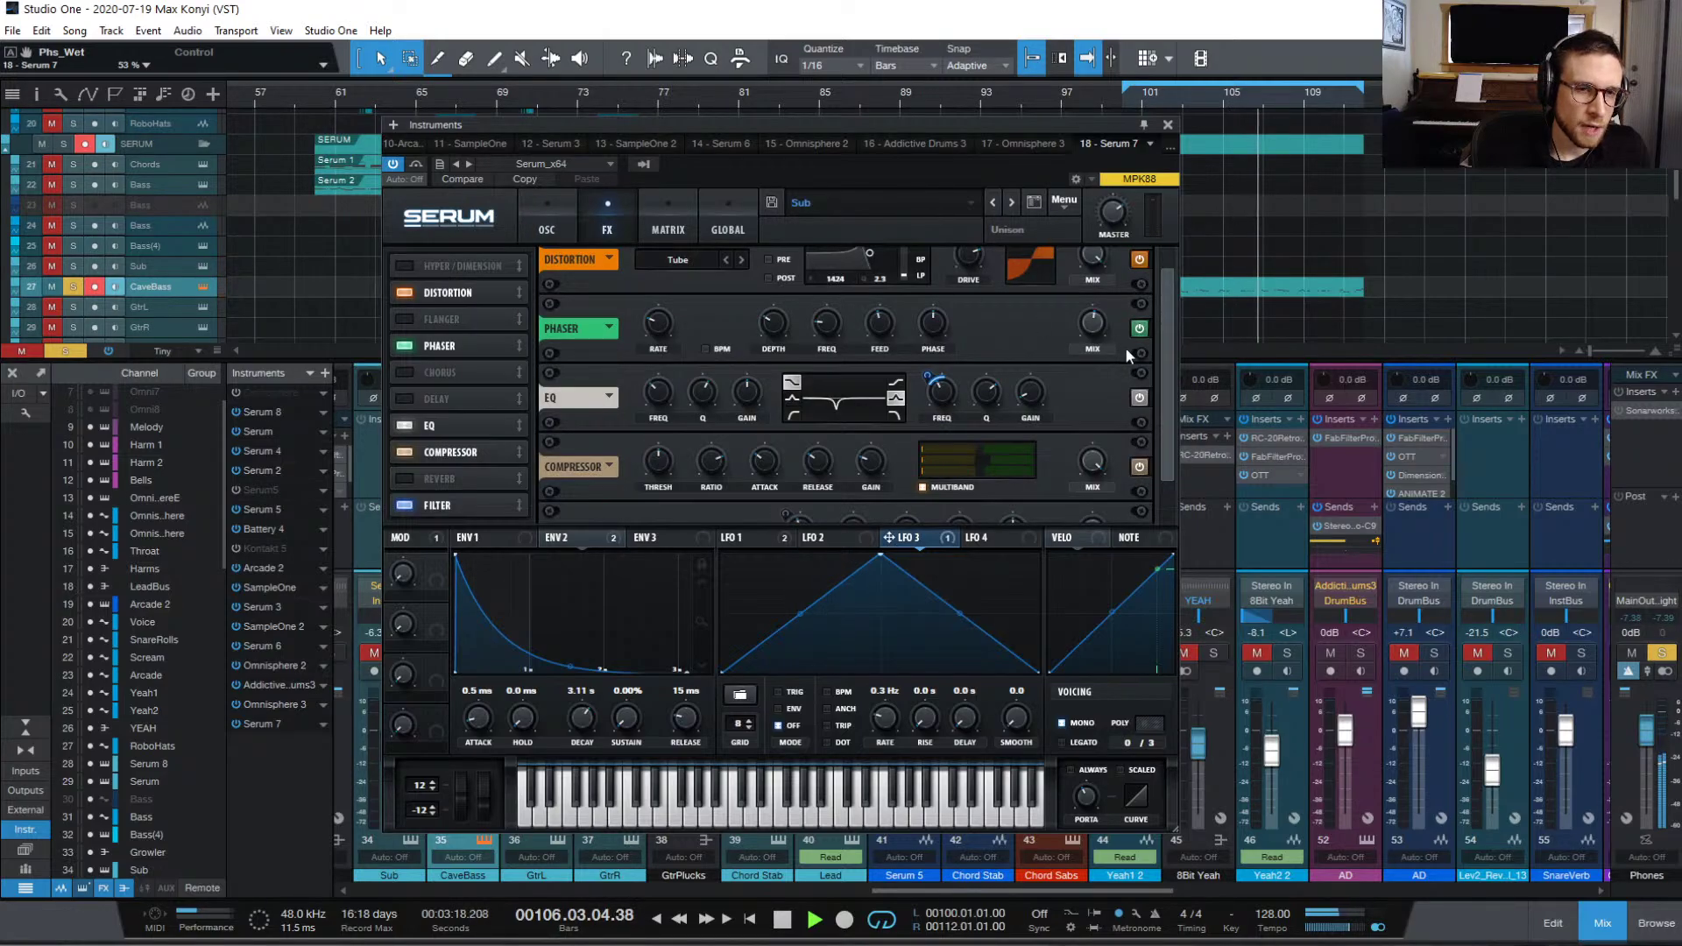
pyautogui.moveTo(1092, 326); pyautogui.dragTo(1092, 337)
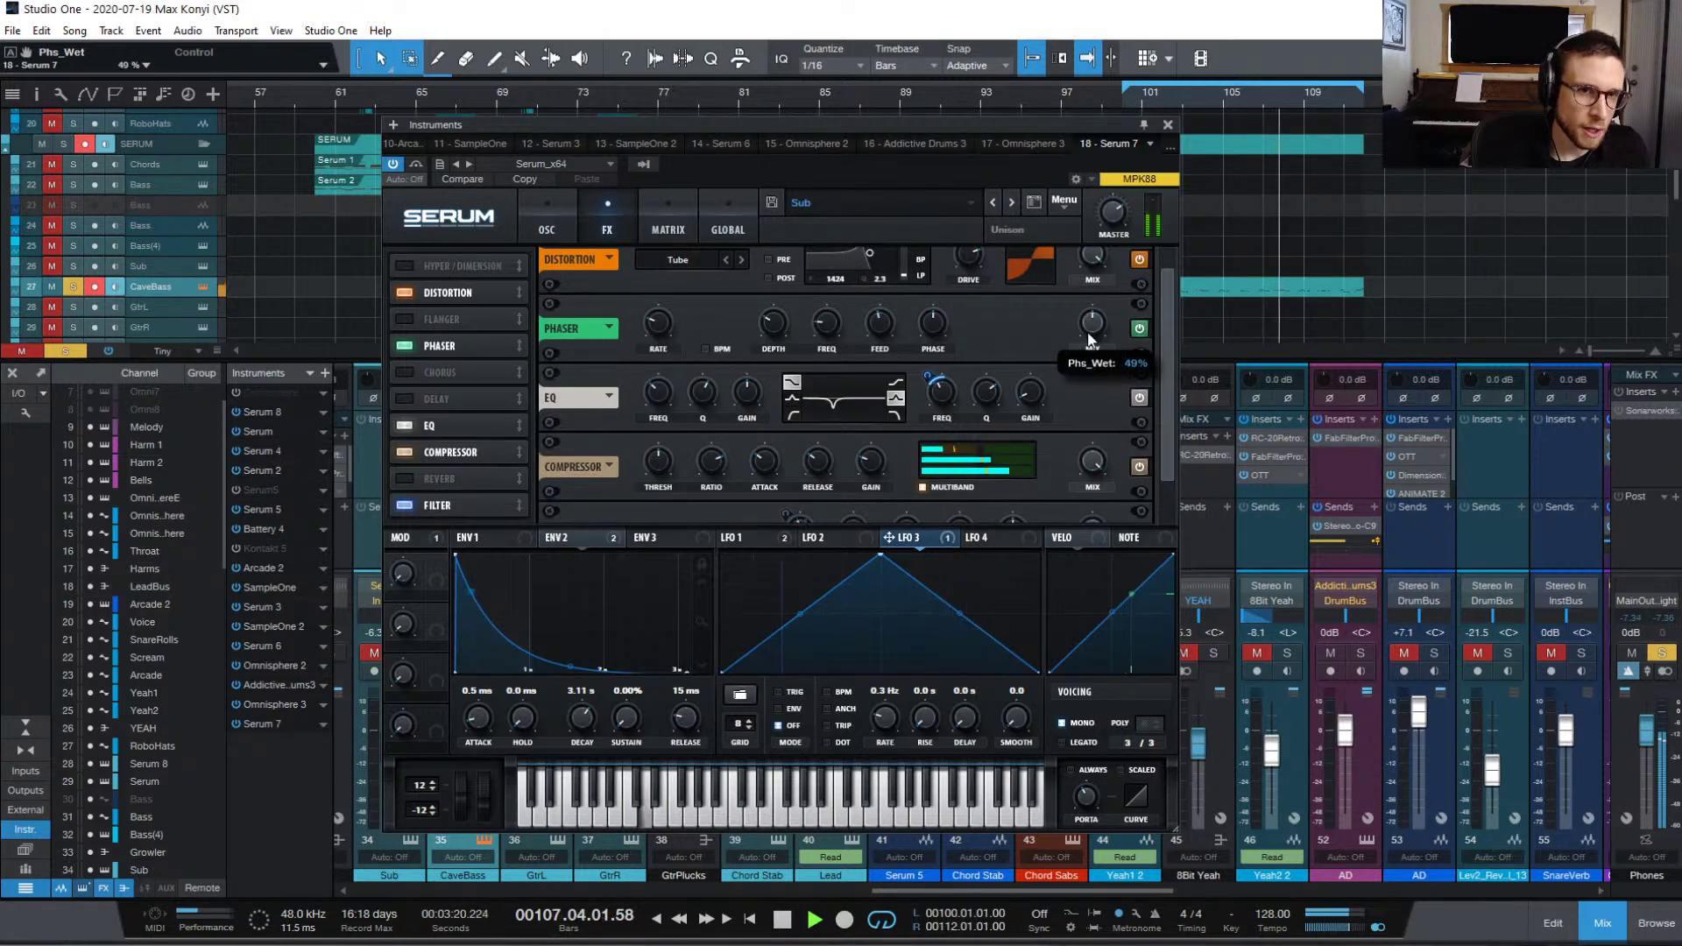
pyautogui.press('space')
# Step: Play the section and set Env 2's modulation amount on Oscillator A's Bend + warp to about 98
pyautogui.click(541, 225)
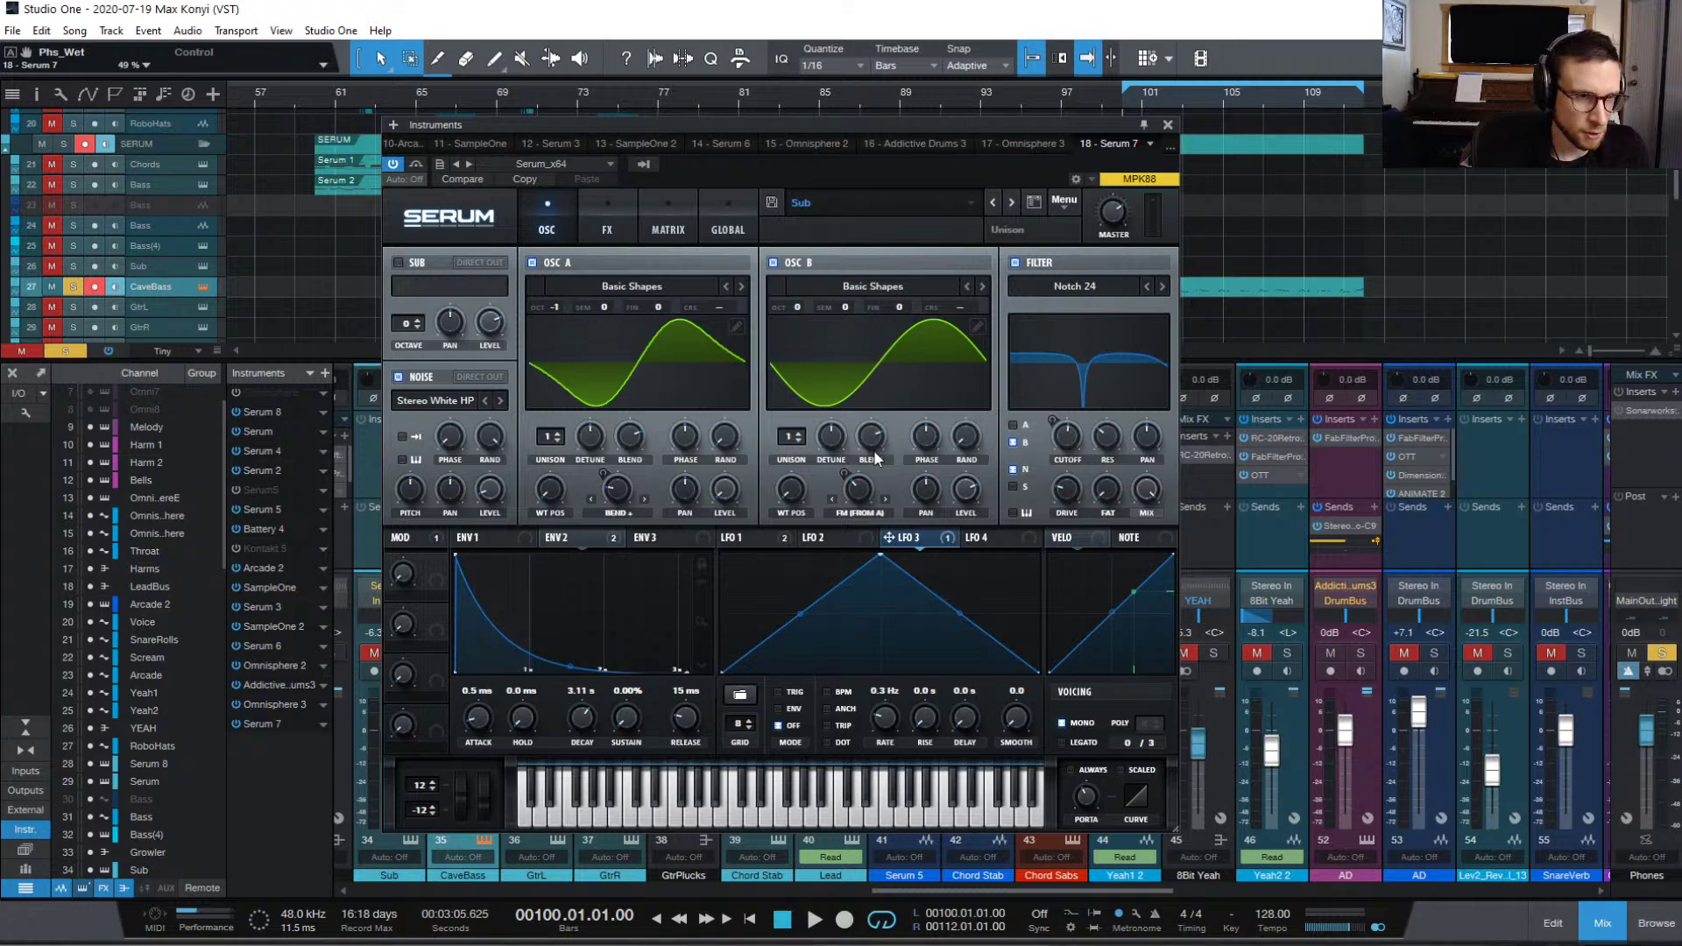
pyautogui.press('space')
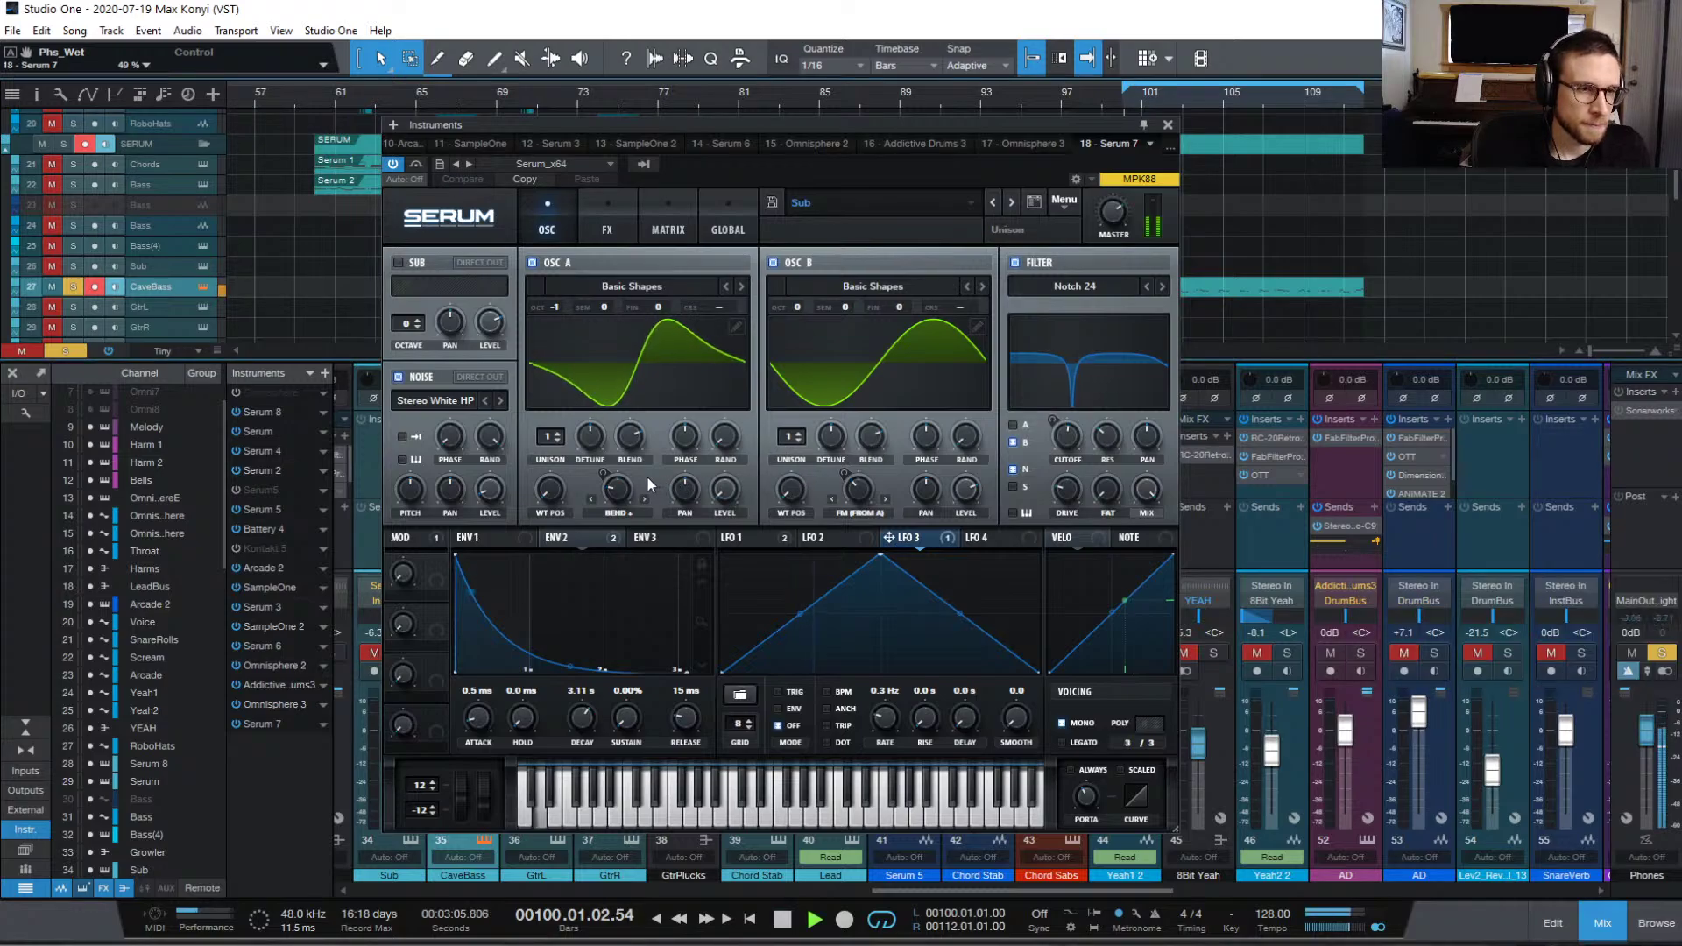
pyautogui.moveTo(607, 536); pyautogui.dragTo(599, 446)
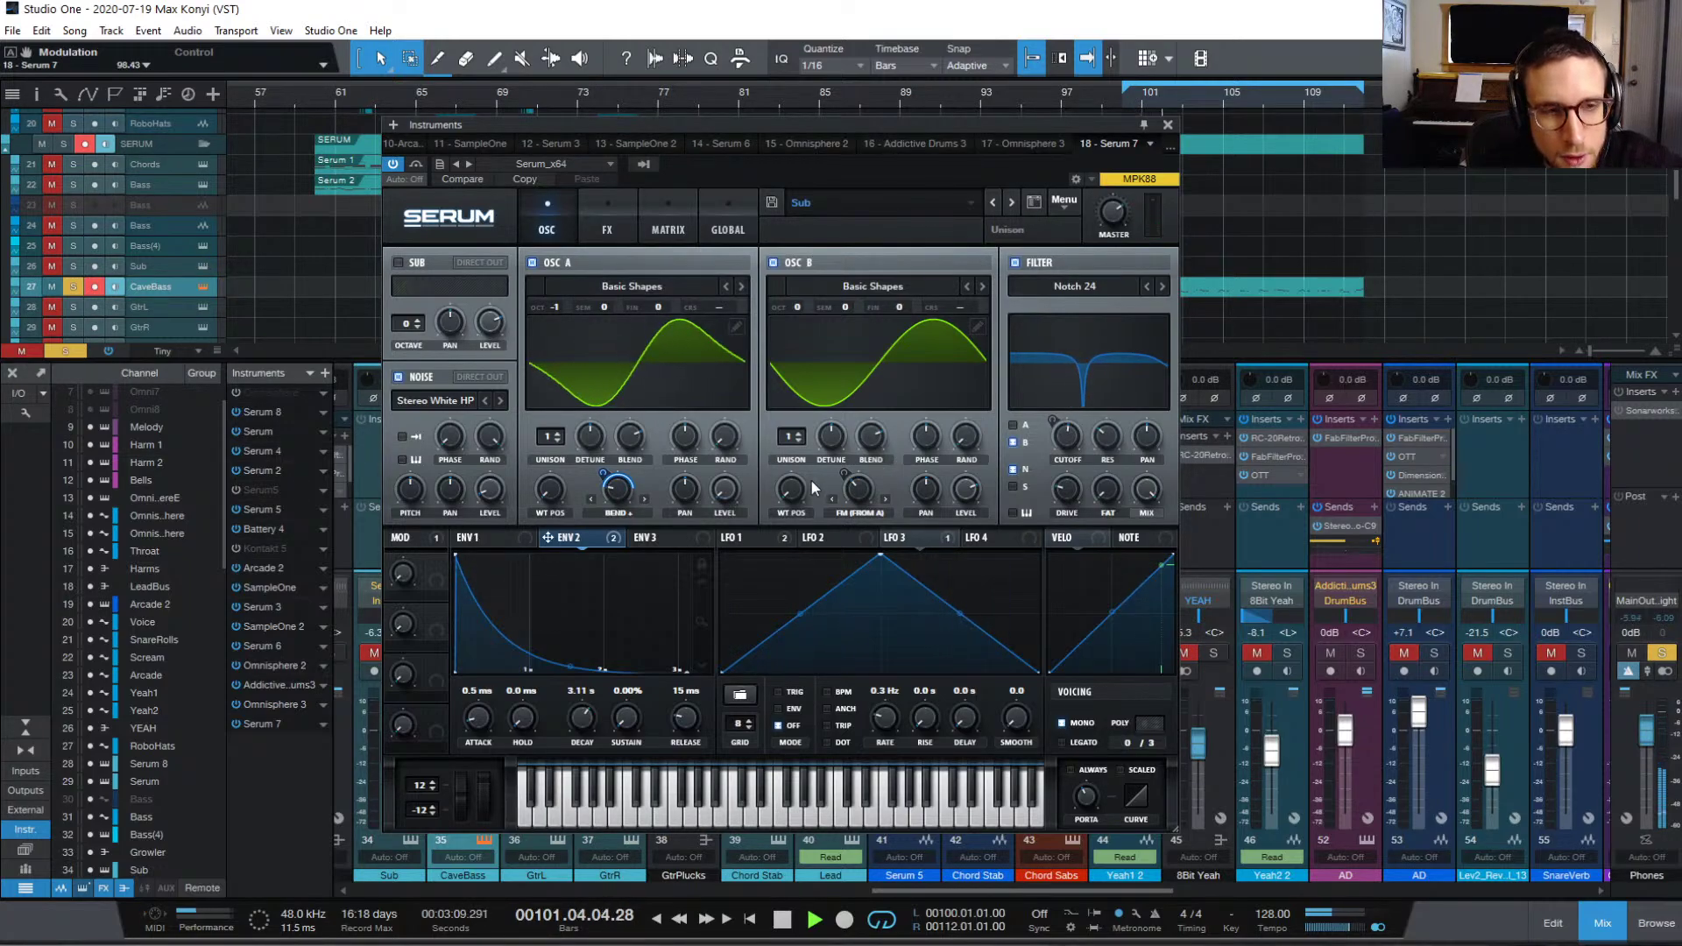
# Step: Check the modulators assigned to Oscillator B's FM (From A) warp and adjust the warp amount around 40%
pyautogui.rightClick(874, 488)
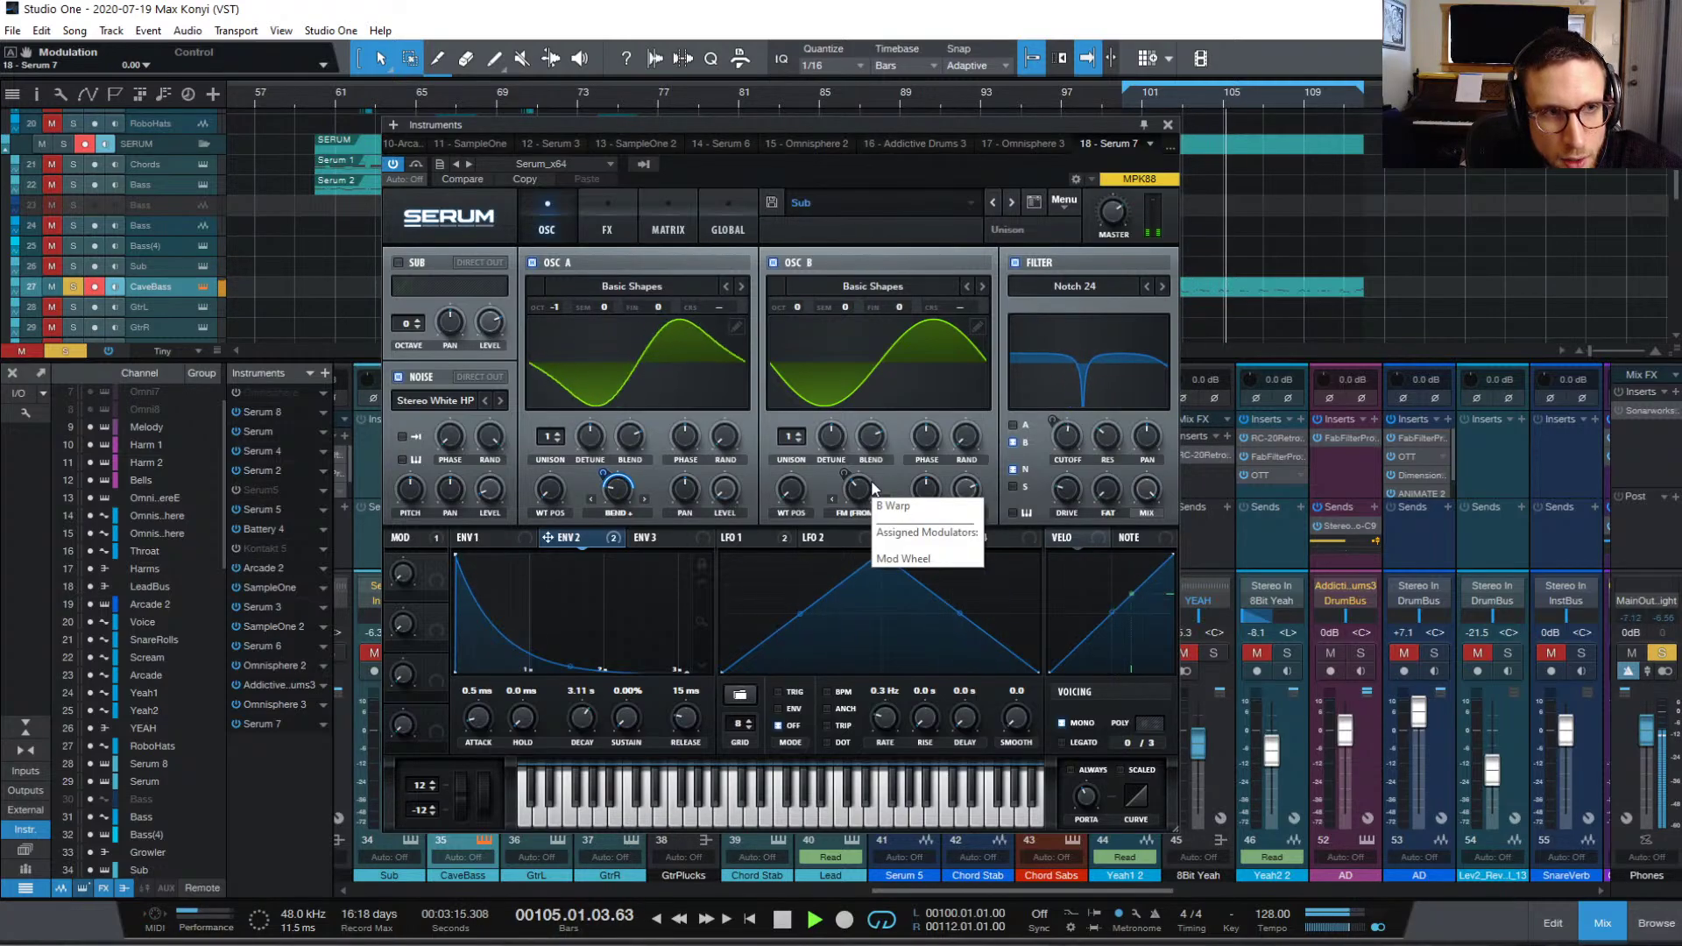
pyautogui.click(873, 493)
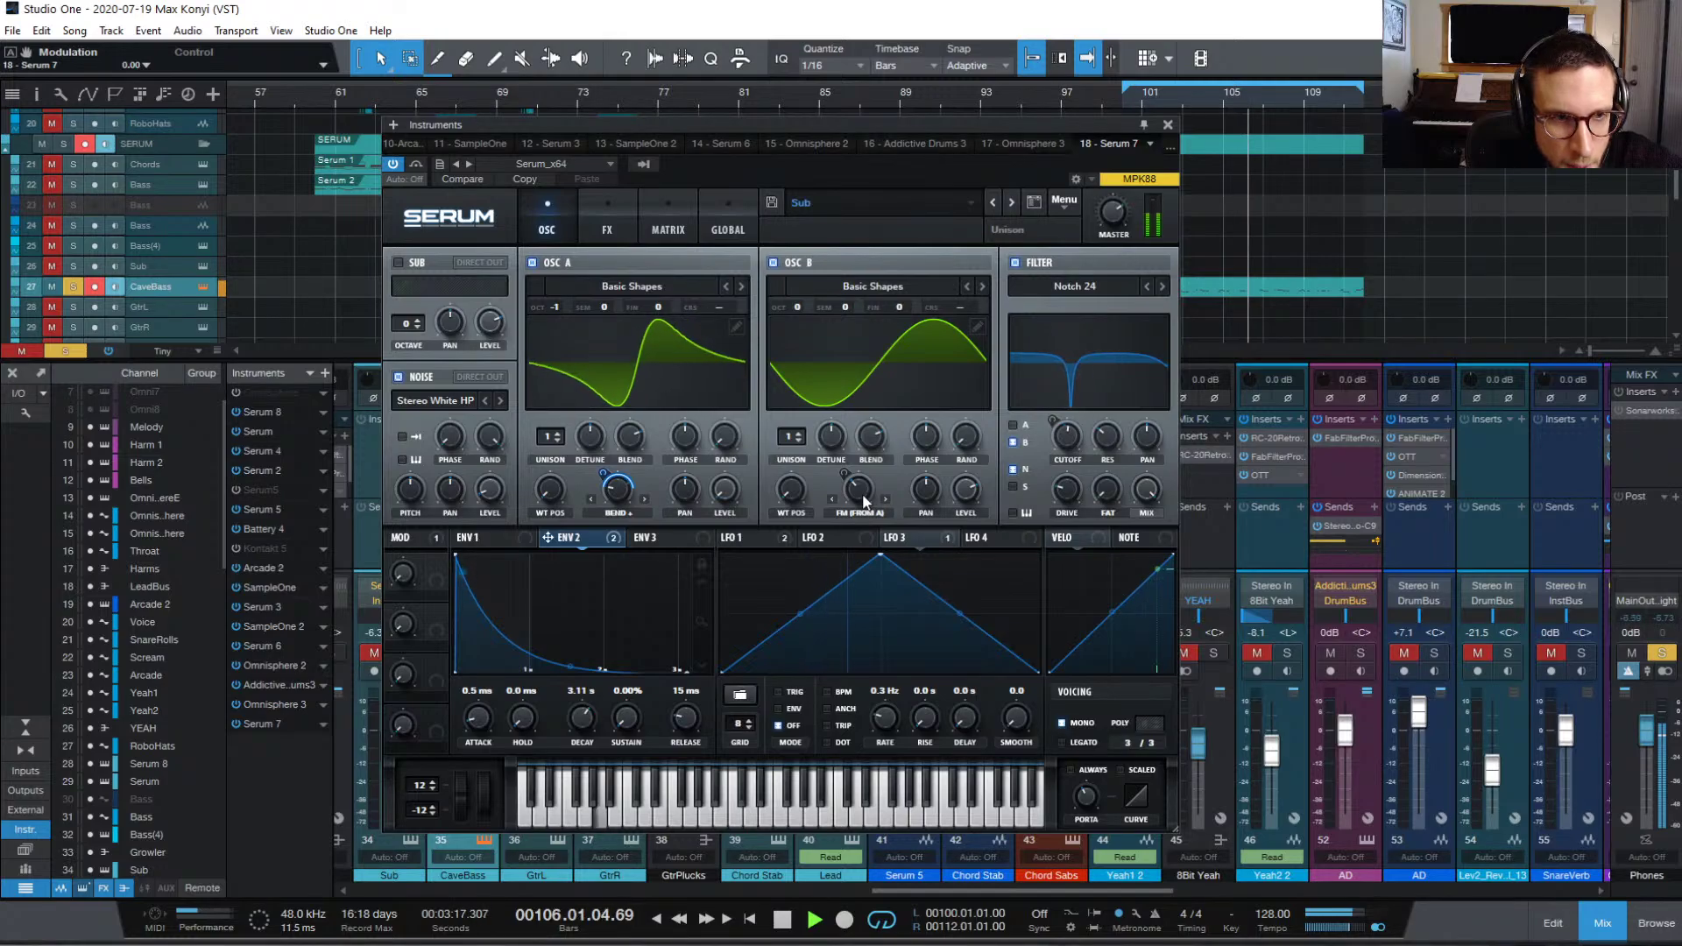
pyautogui.rightClick(861, 500)
pyautogui.click(861, 499)
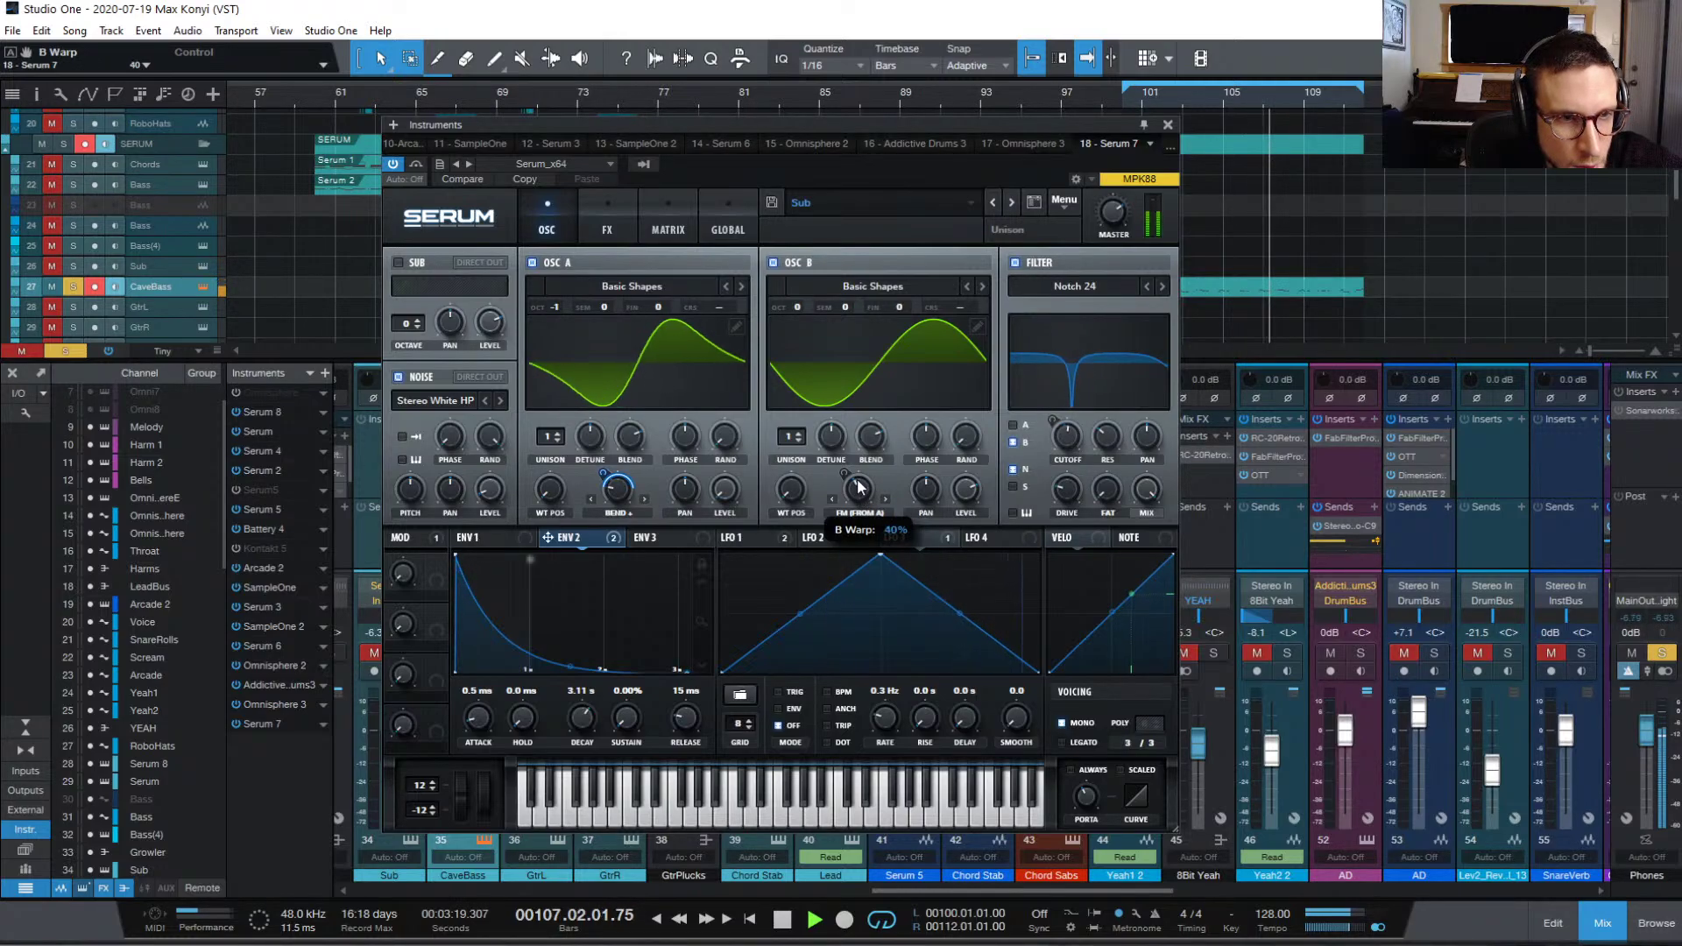
pyautogui.moveTo(859, 487); pyautogui.dragTo(858, 475)
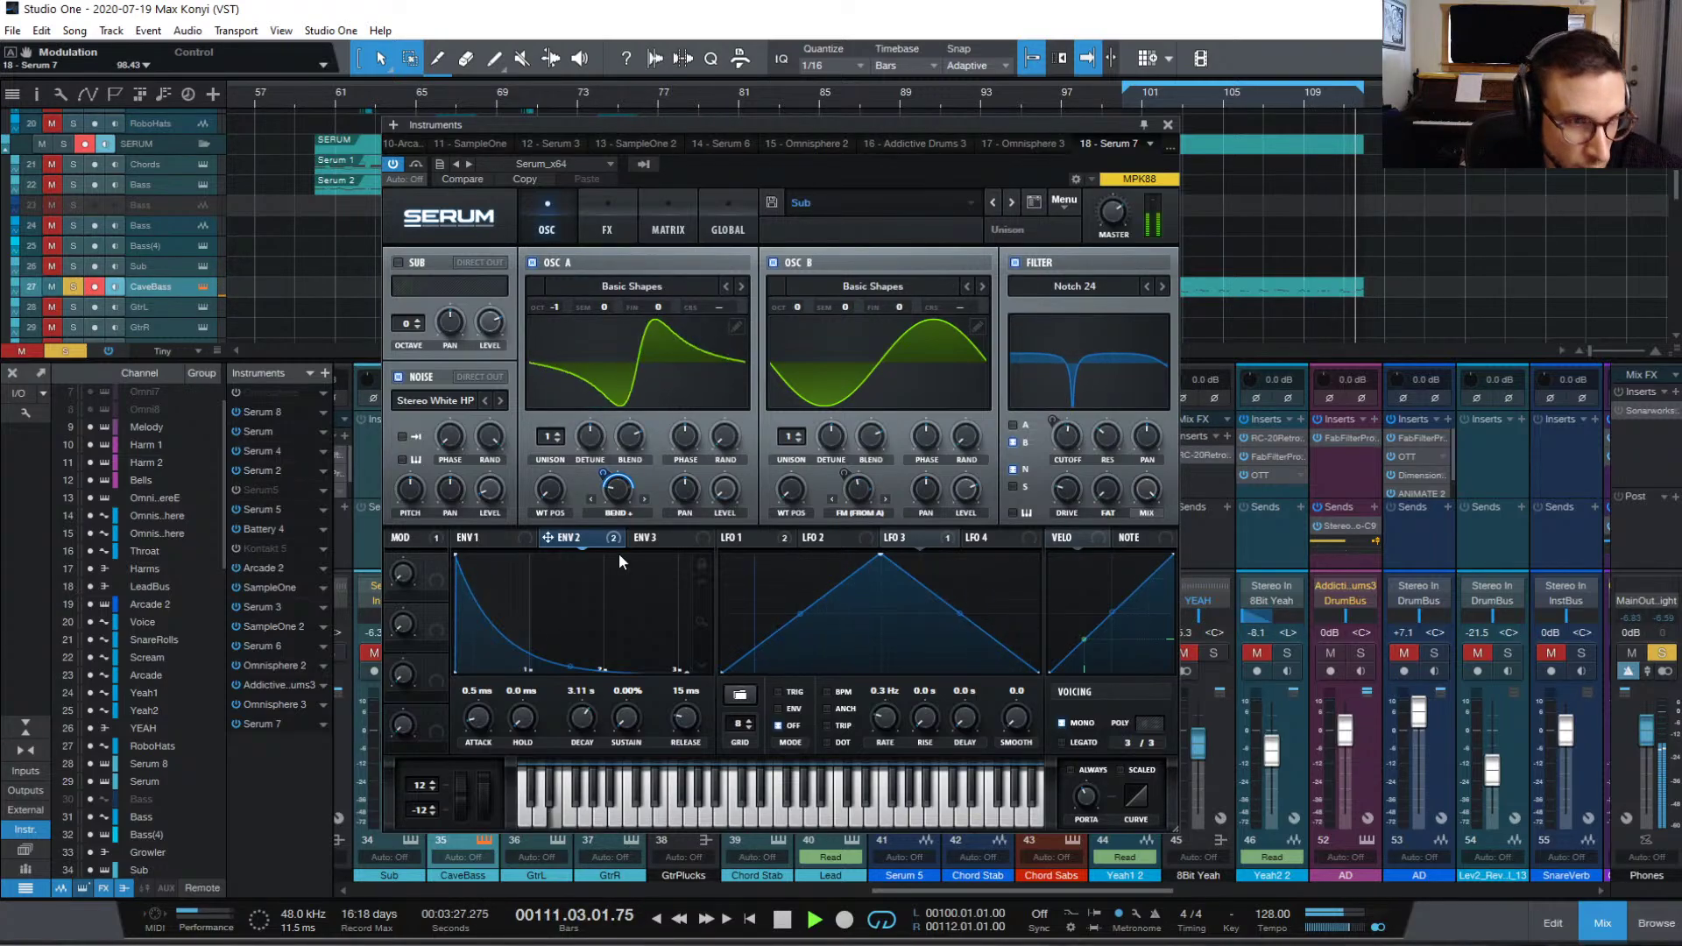
# Step: Set the mod wheel's modulation amount on Oscillator B's FM warp to about 20 and recheck the assigned modulators
pyautogui.moveTo(846, 473); pyautogui.dragTo(842, 484)
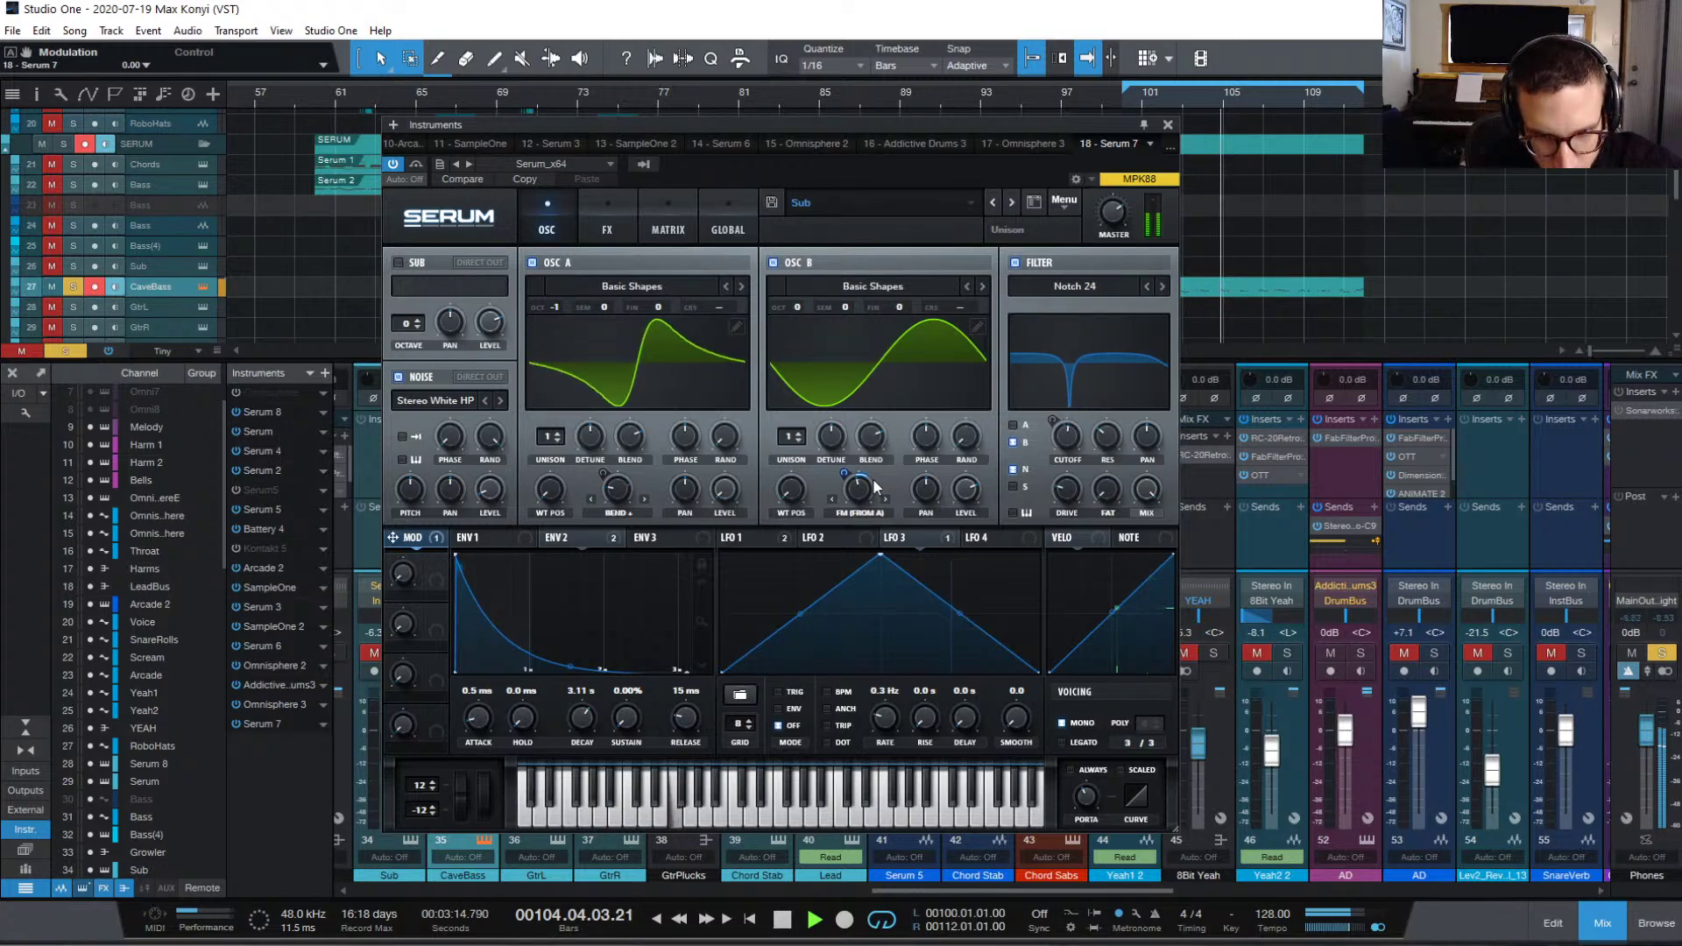
pyautogui.moveTo(873, 484)
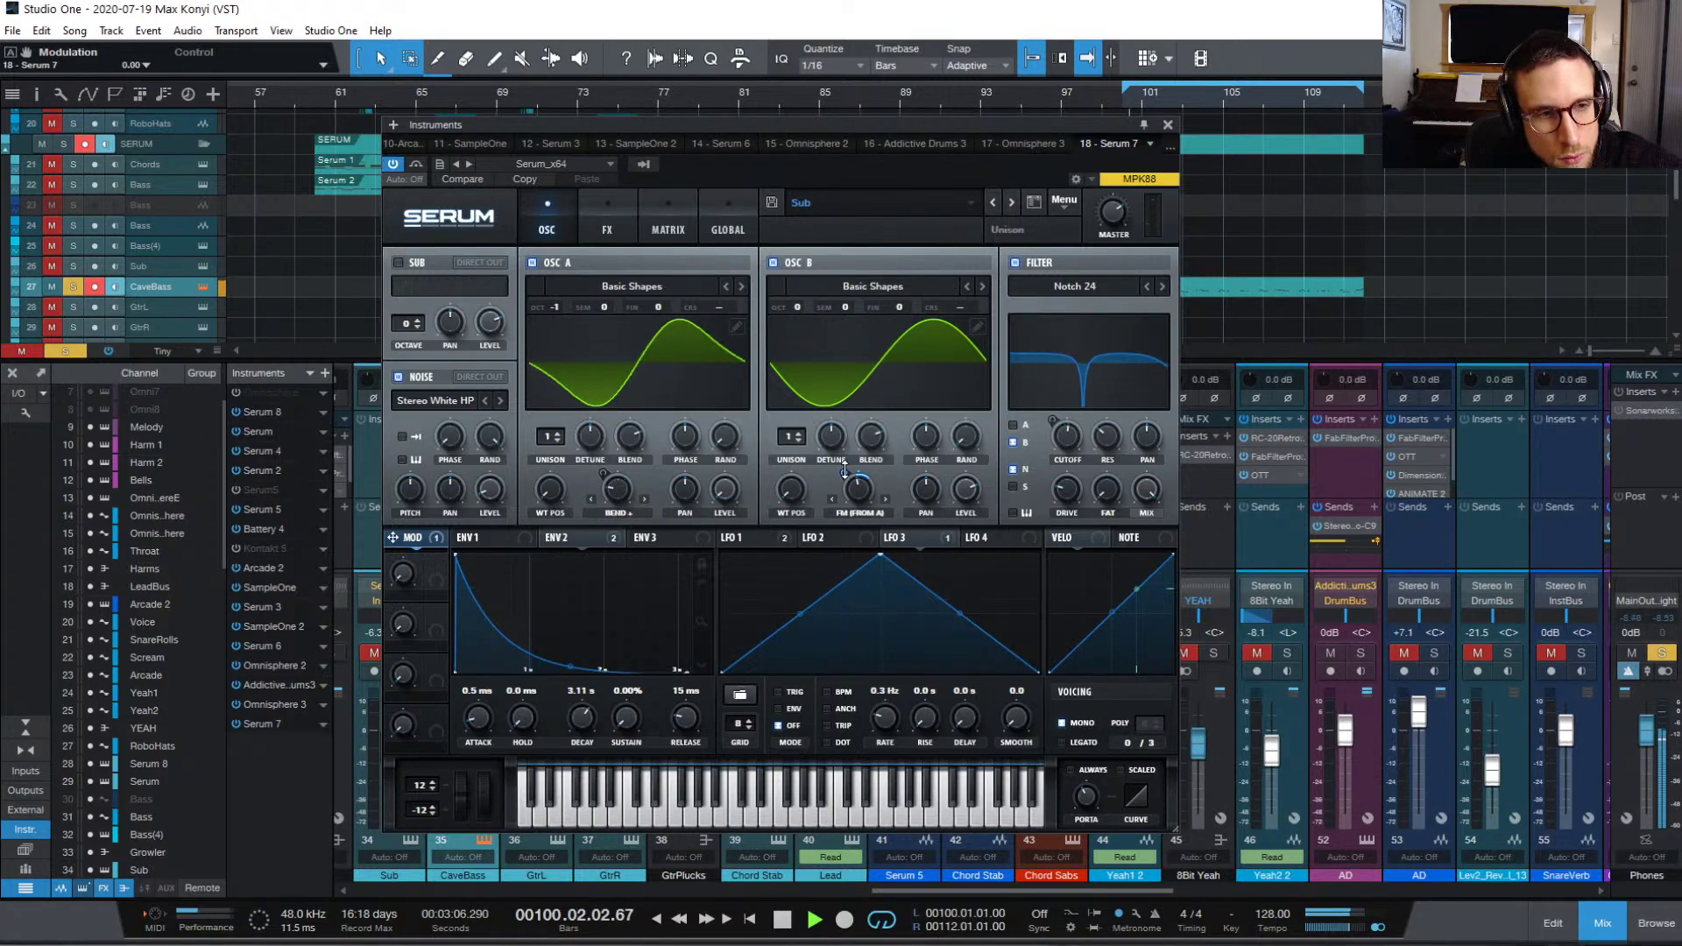
pyautogui.rightClick(845, 472)
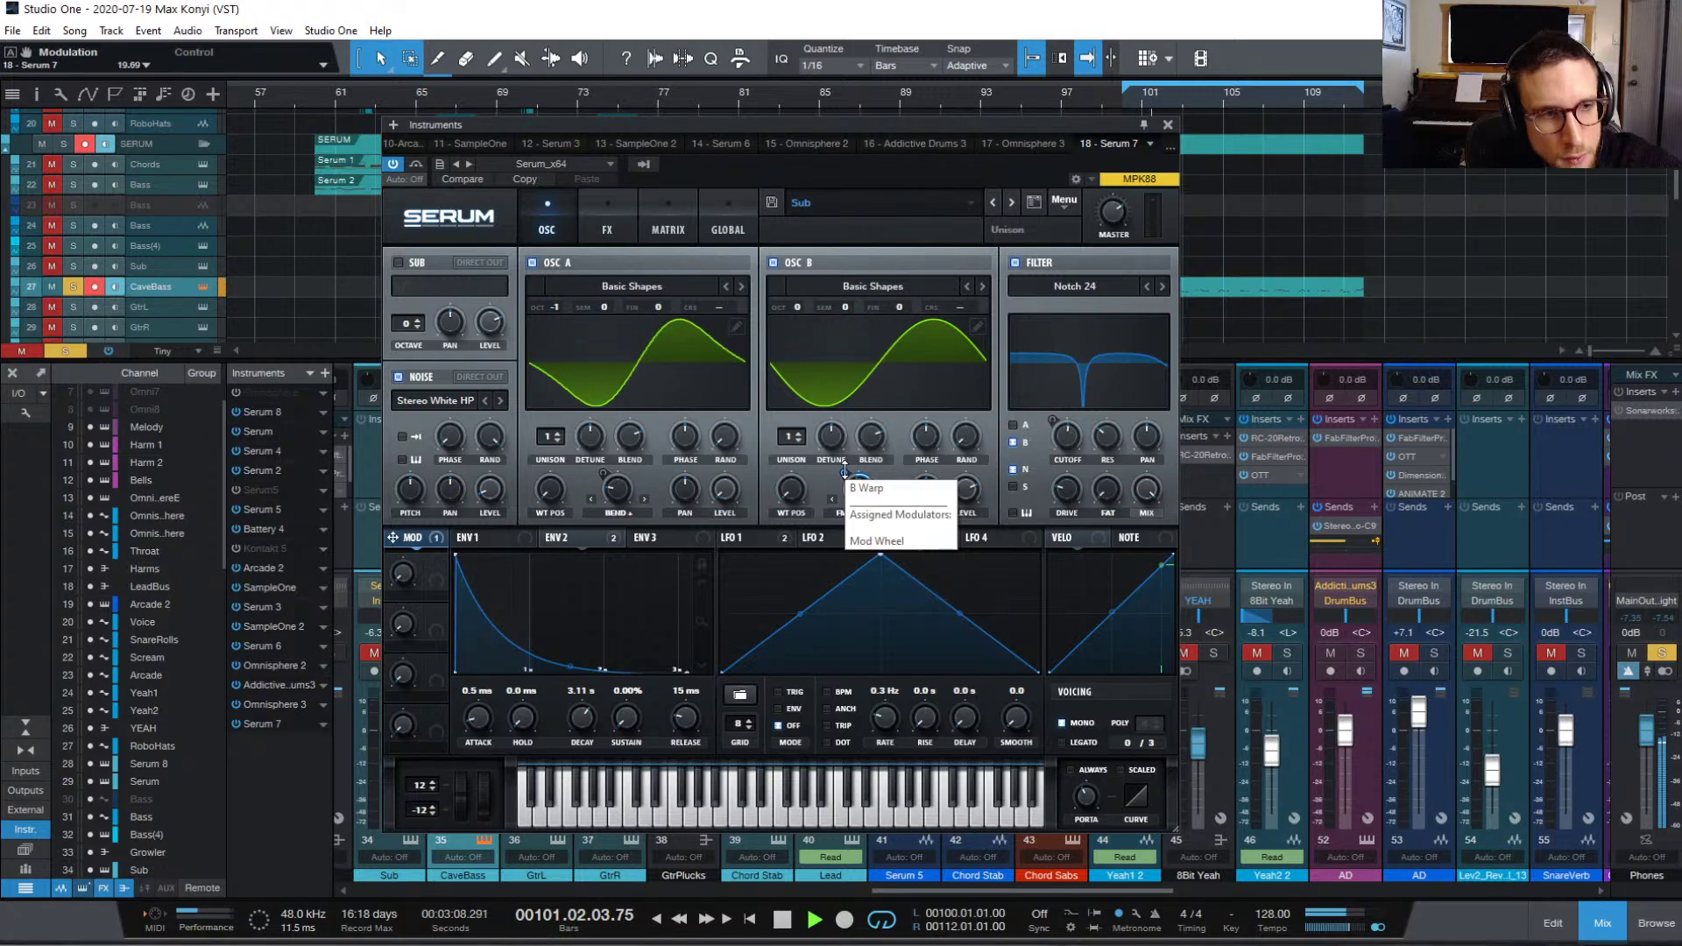
pyautogui.click(860, 488)
pyautogui.rightClick(859, 488)
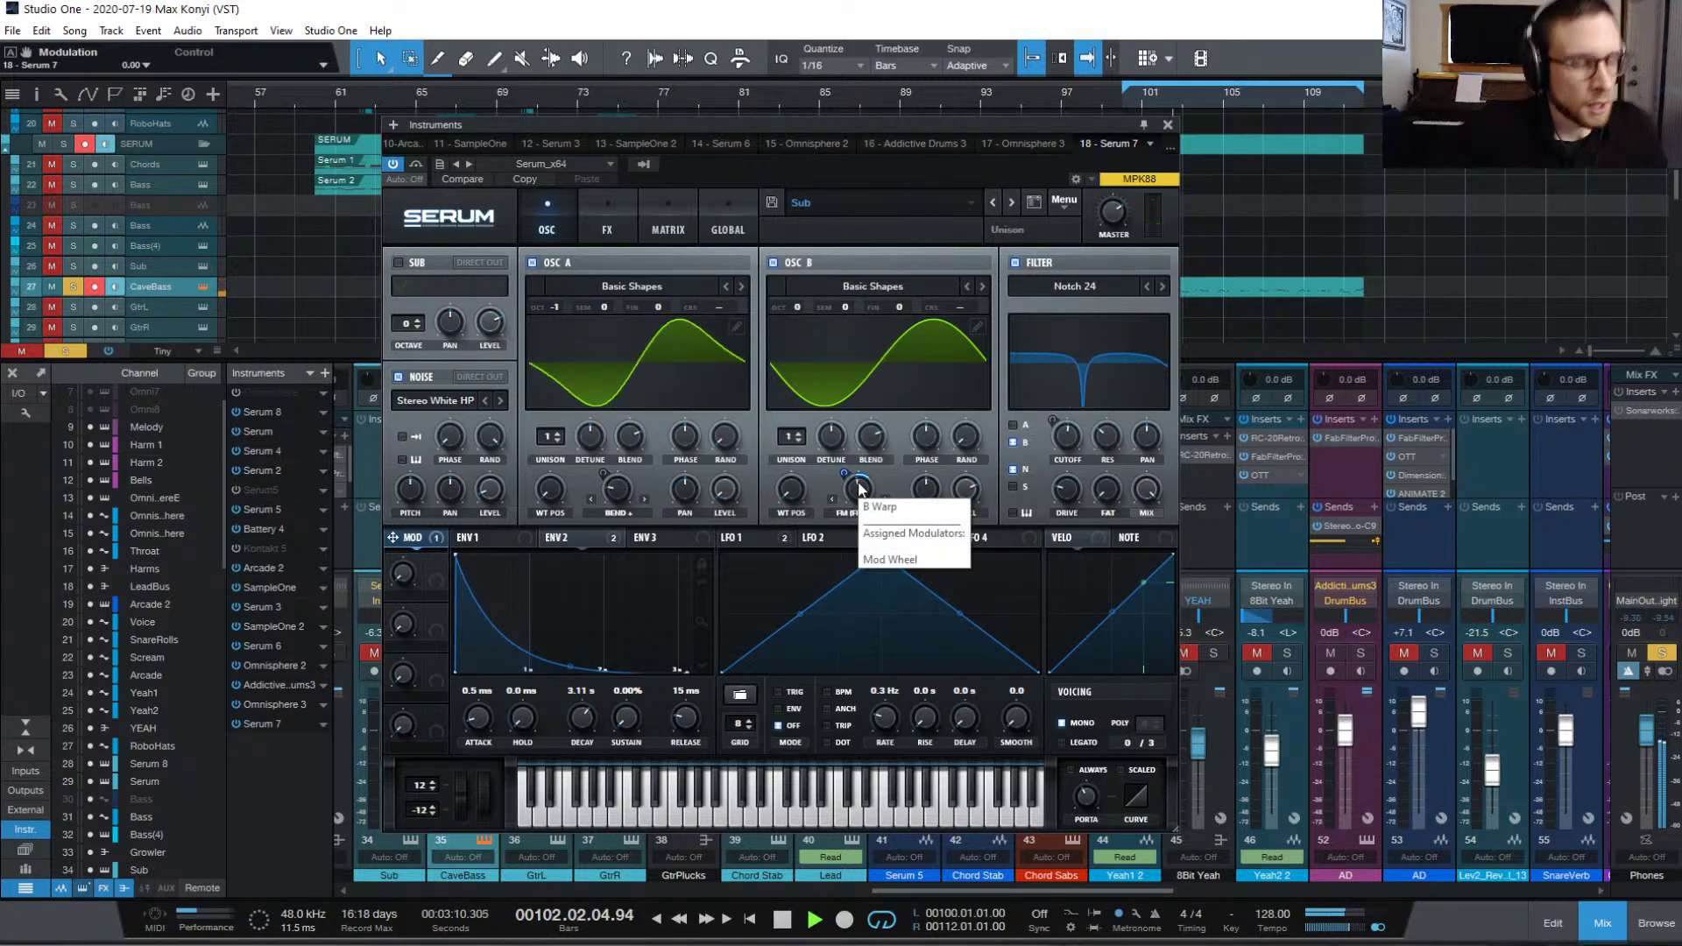
pyautogui.click(860, 488)
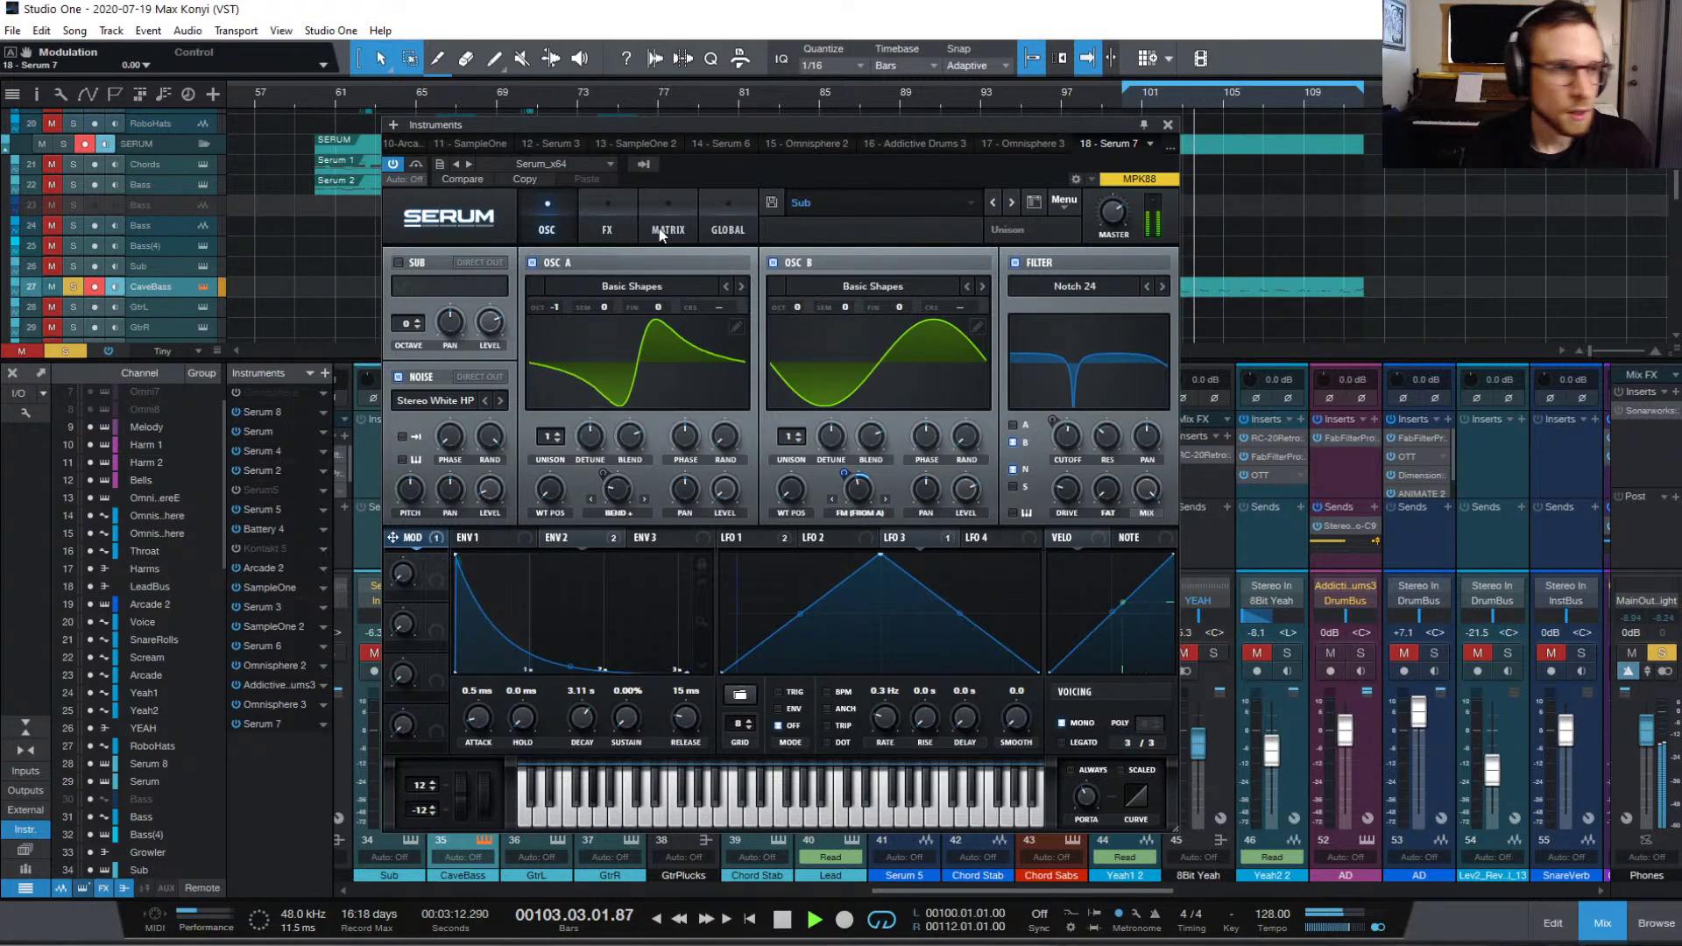
# Step: Check the FX filter cutoff's modulators, raise the cutoff to about 1246 Hz, and set the filter's drive to about 16%
pyautogui.click(616, 229)
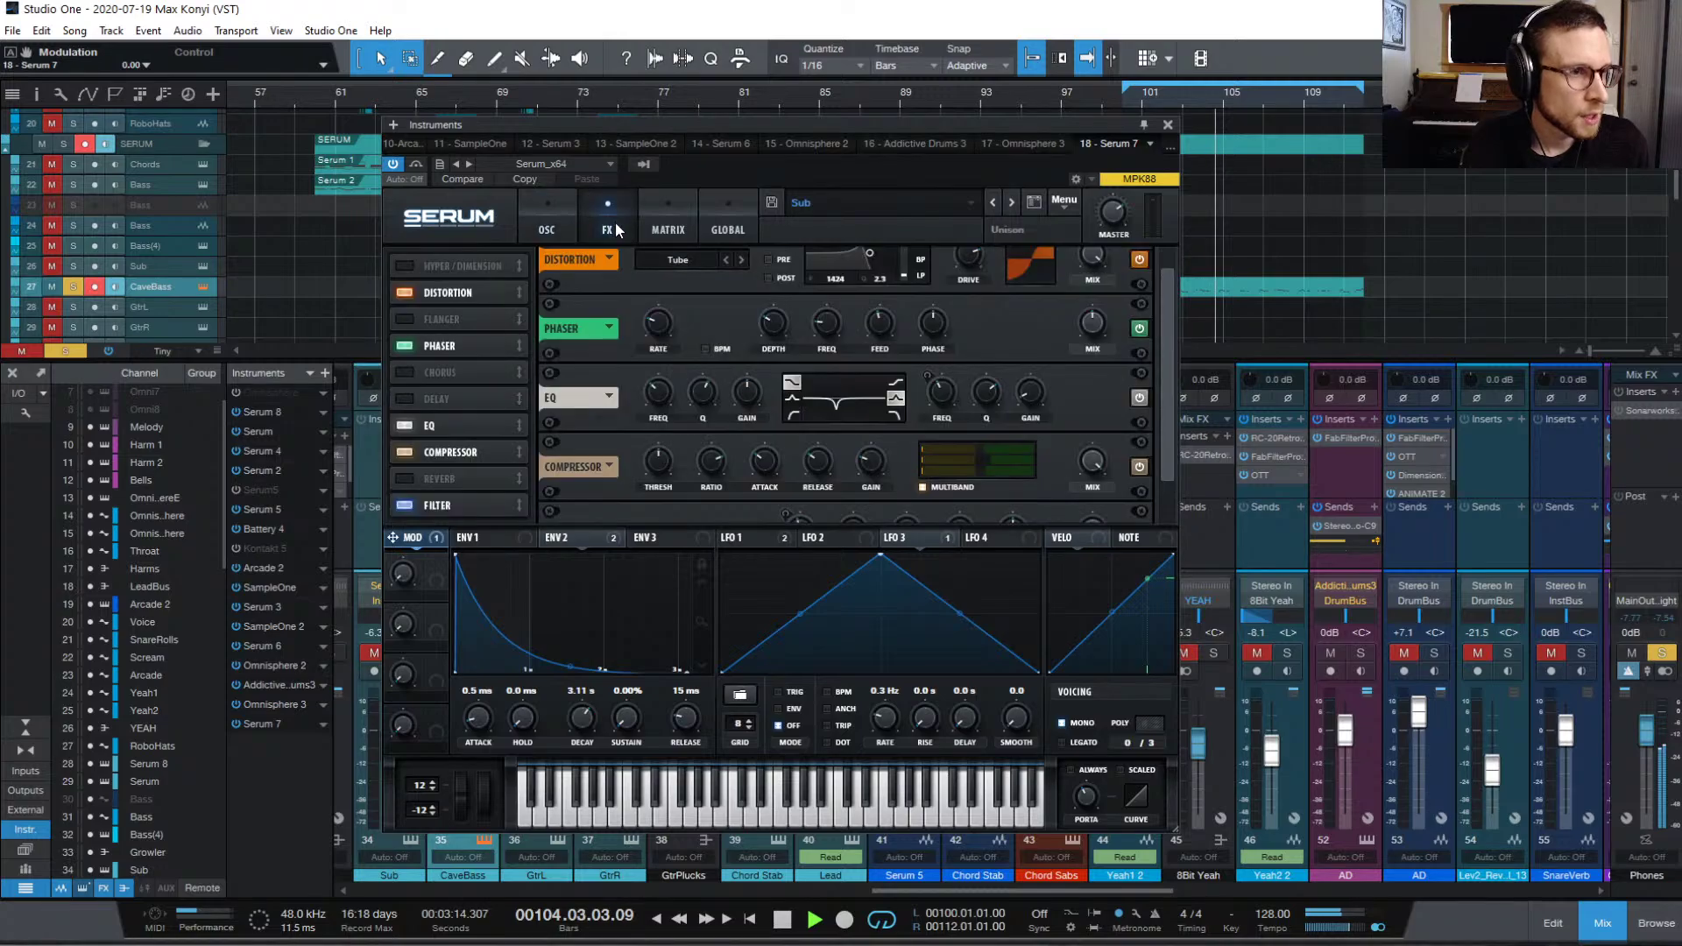
pyautogui.scroll(-2, 1139, 491)
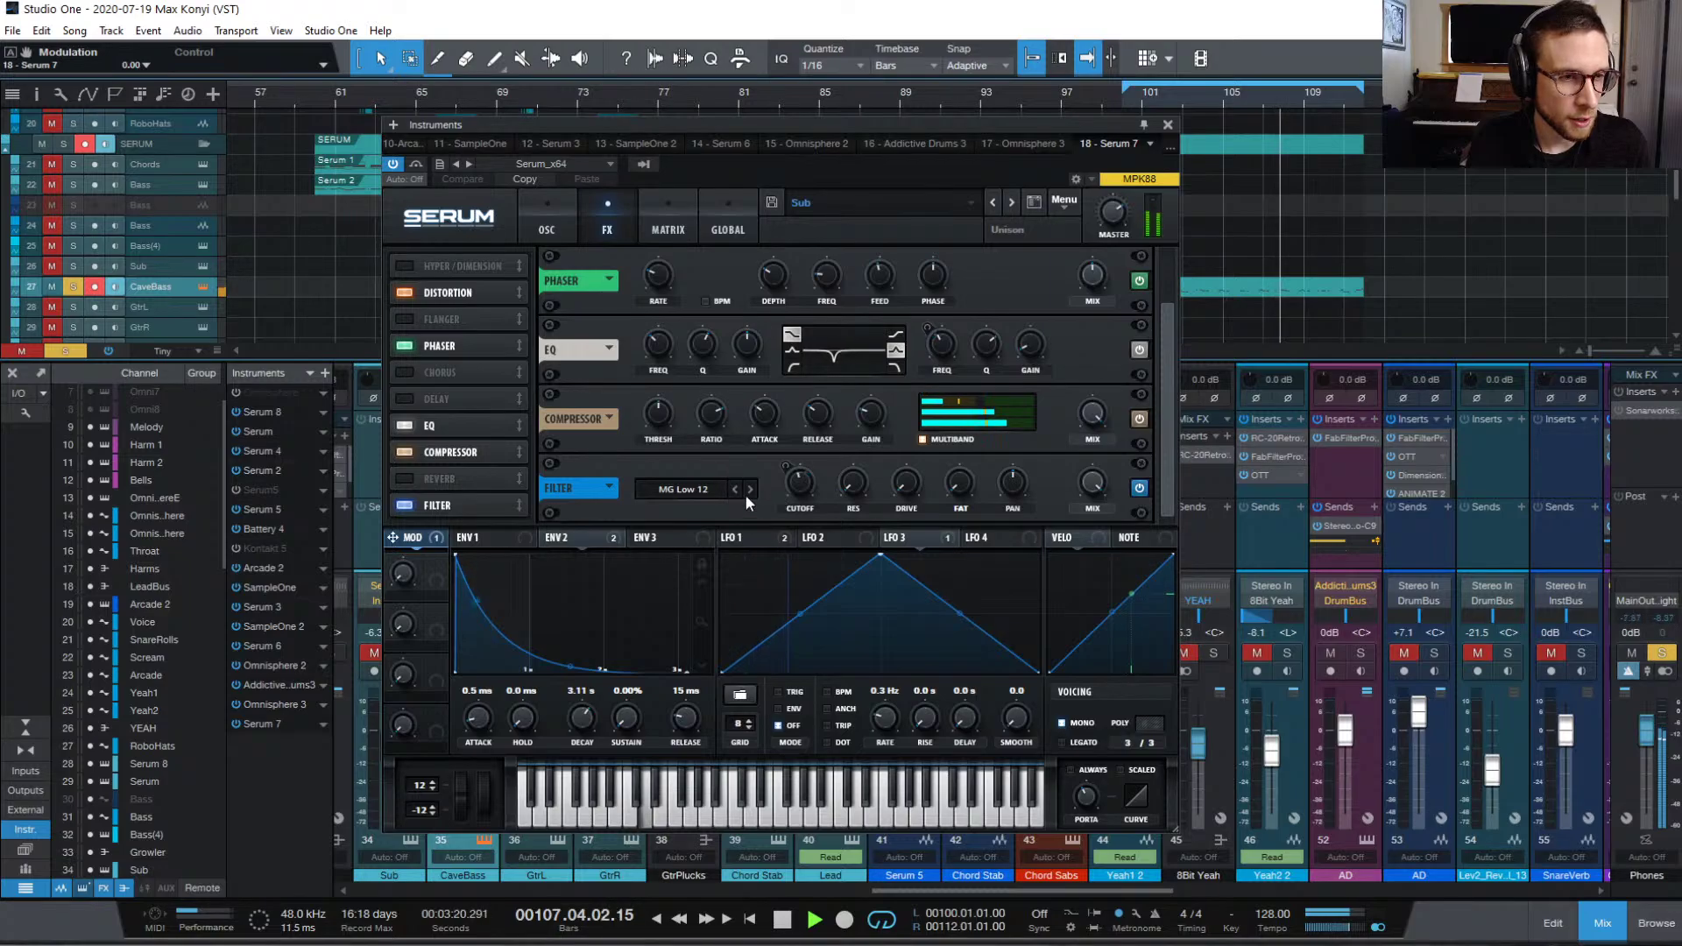
pyautogui.rightClick(796, 487)
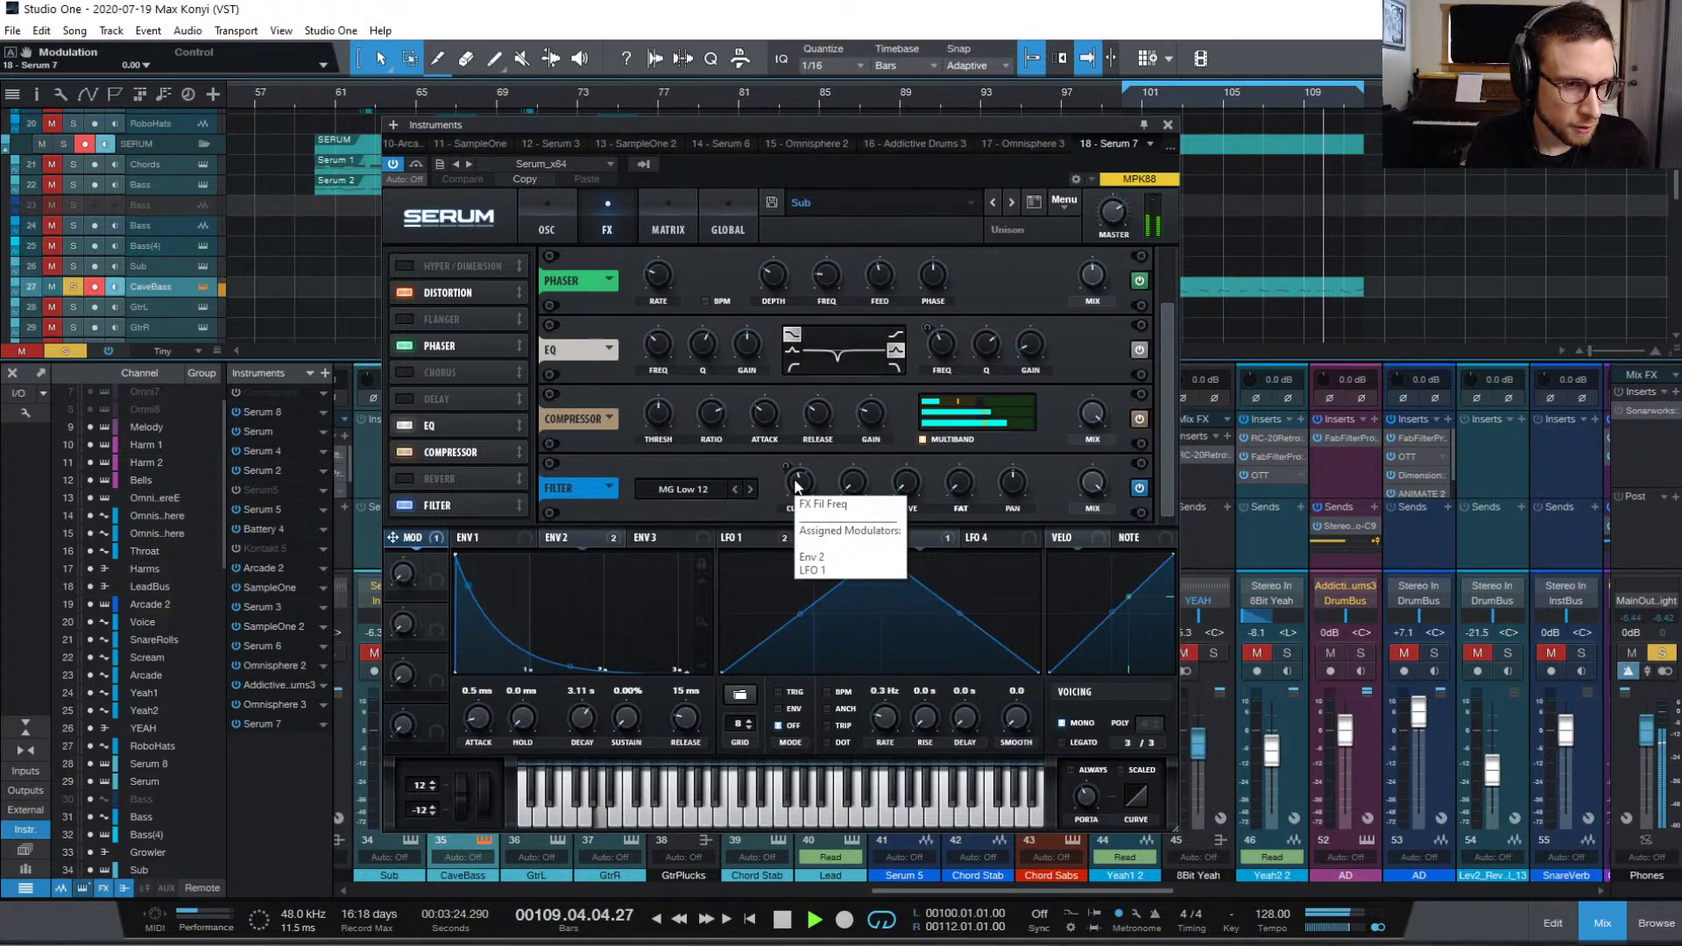
pyautogui.click(796, 487)
pyautogui.moveTo(797, 484); pyautogui.dragTo(792, 456)
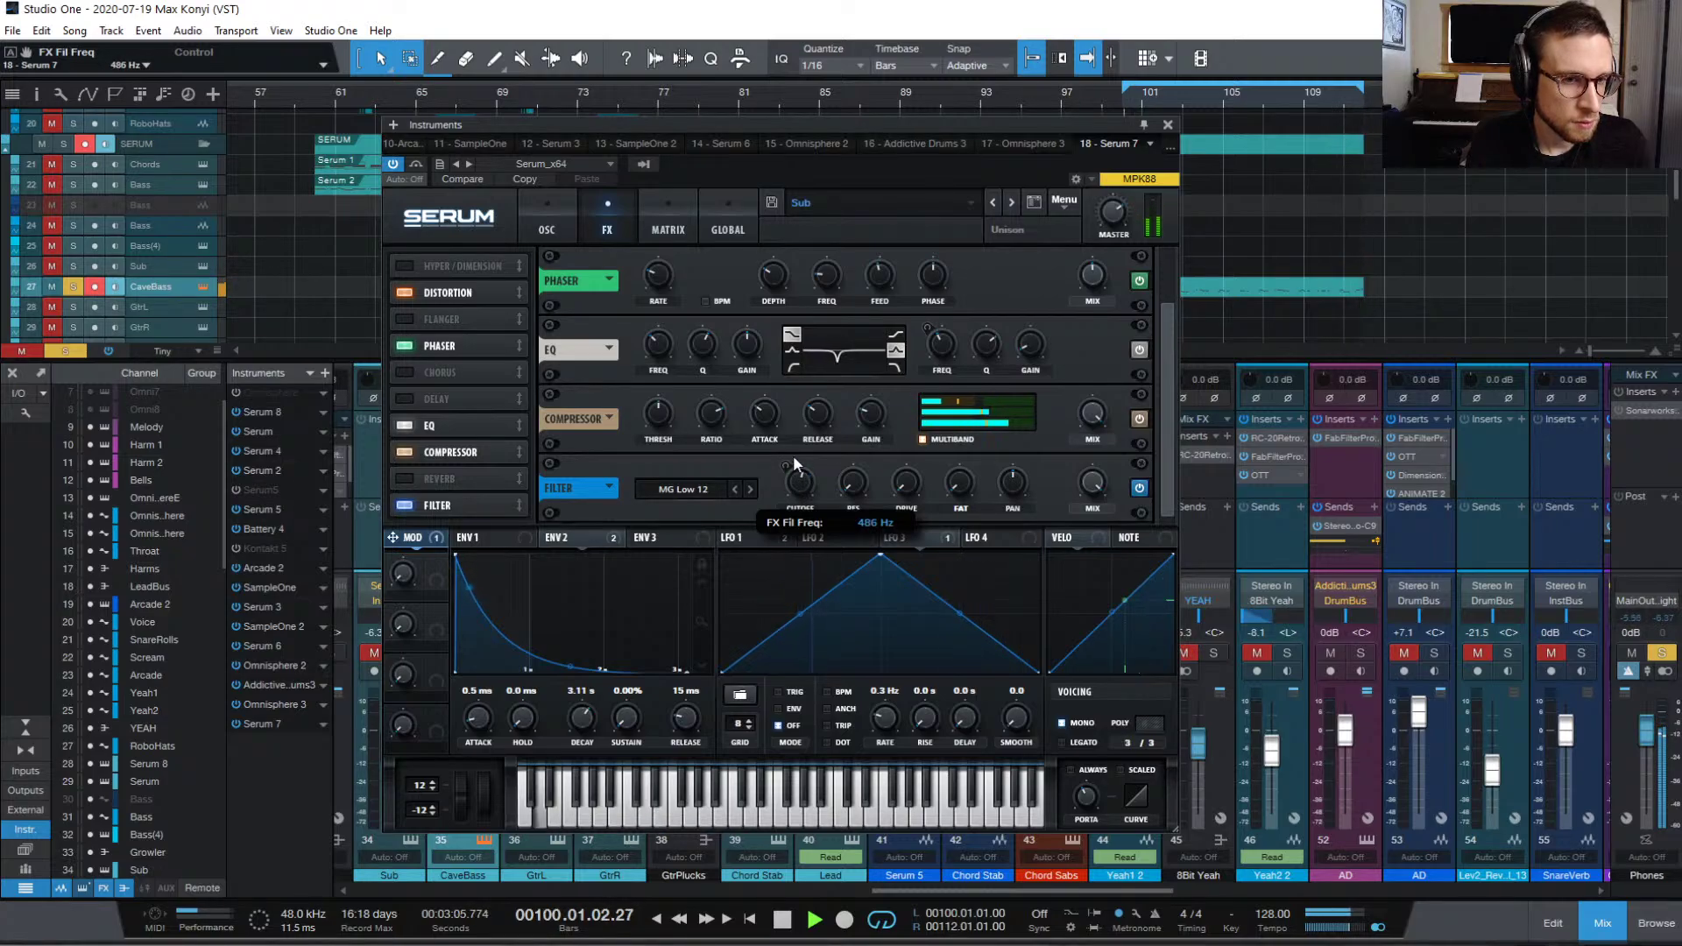
pyautogui.moveTo(792, 455); pyautogui.dragTo(791, 427)
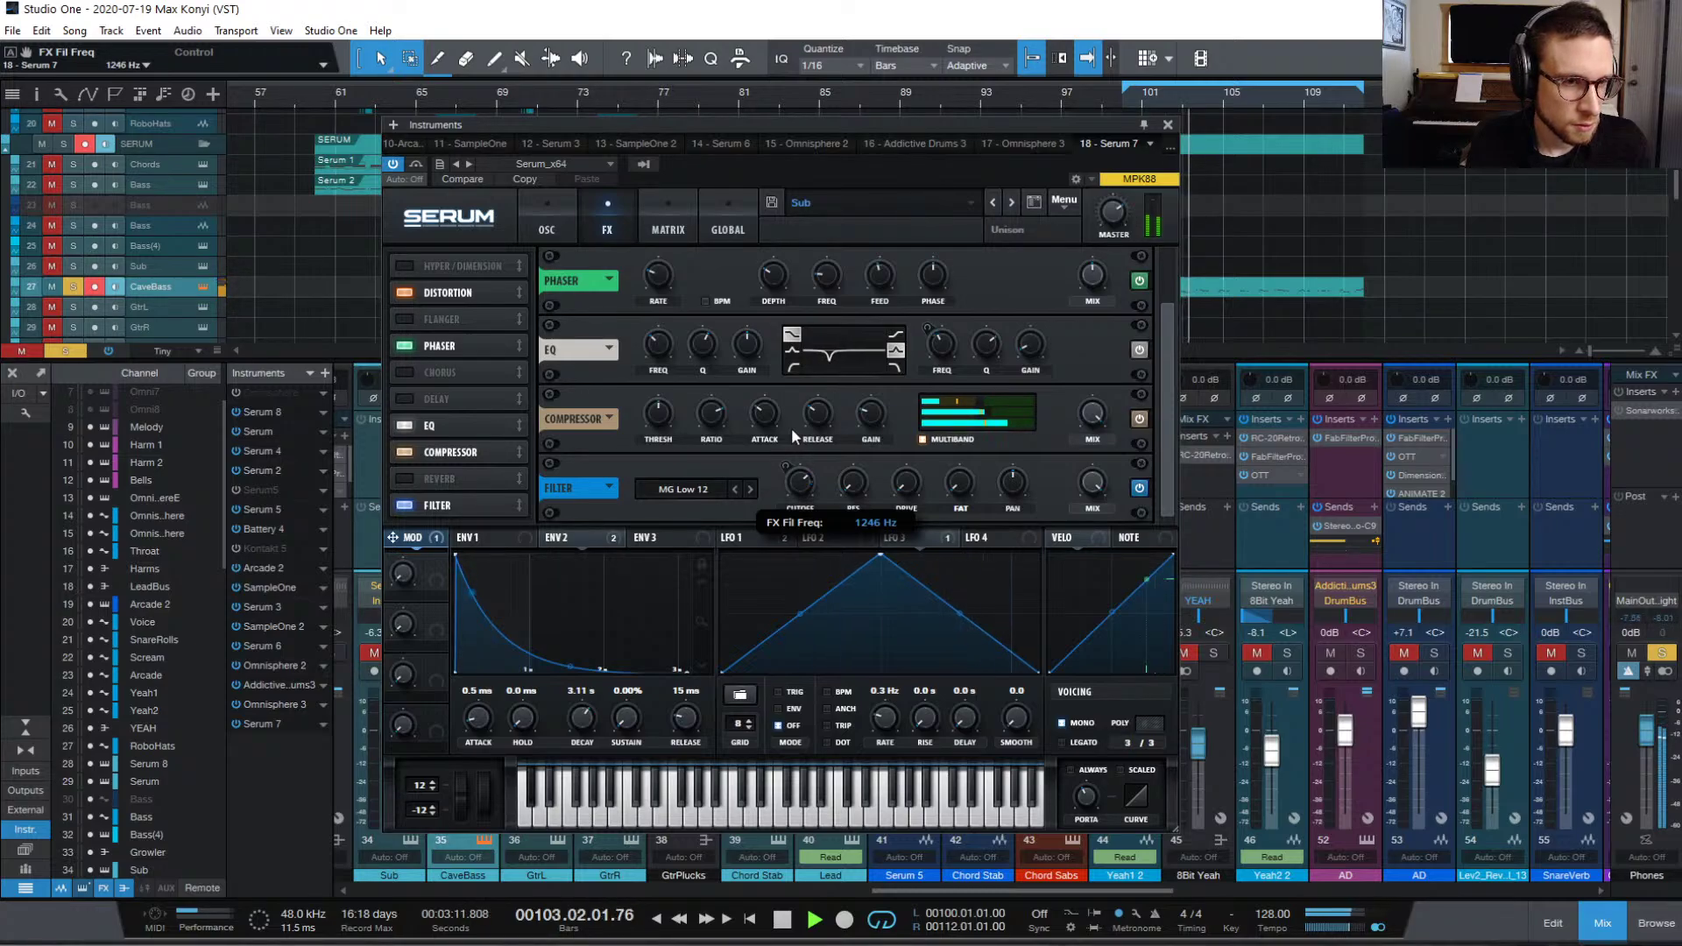
pyautogui.moveTo(791, 428); pyautogui.dragTo(891, 434)
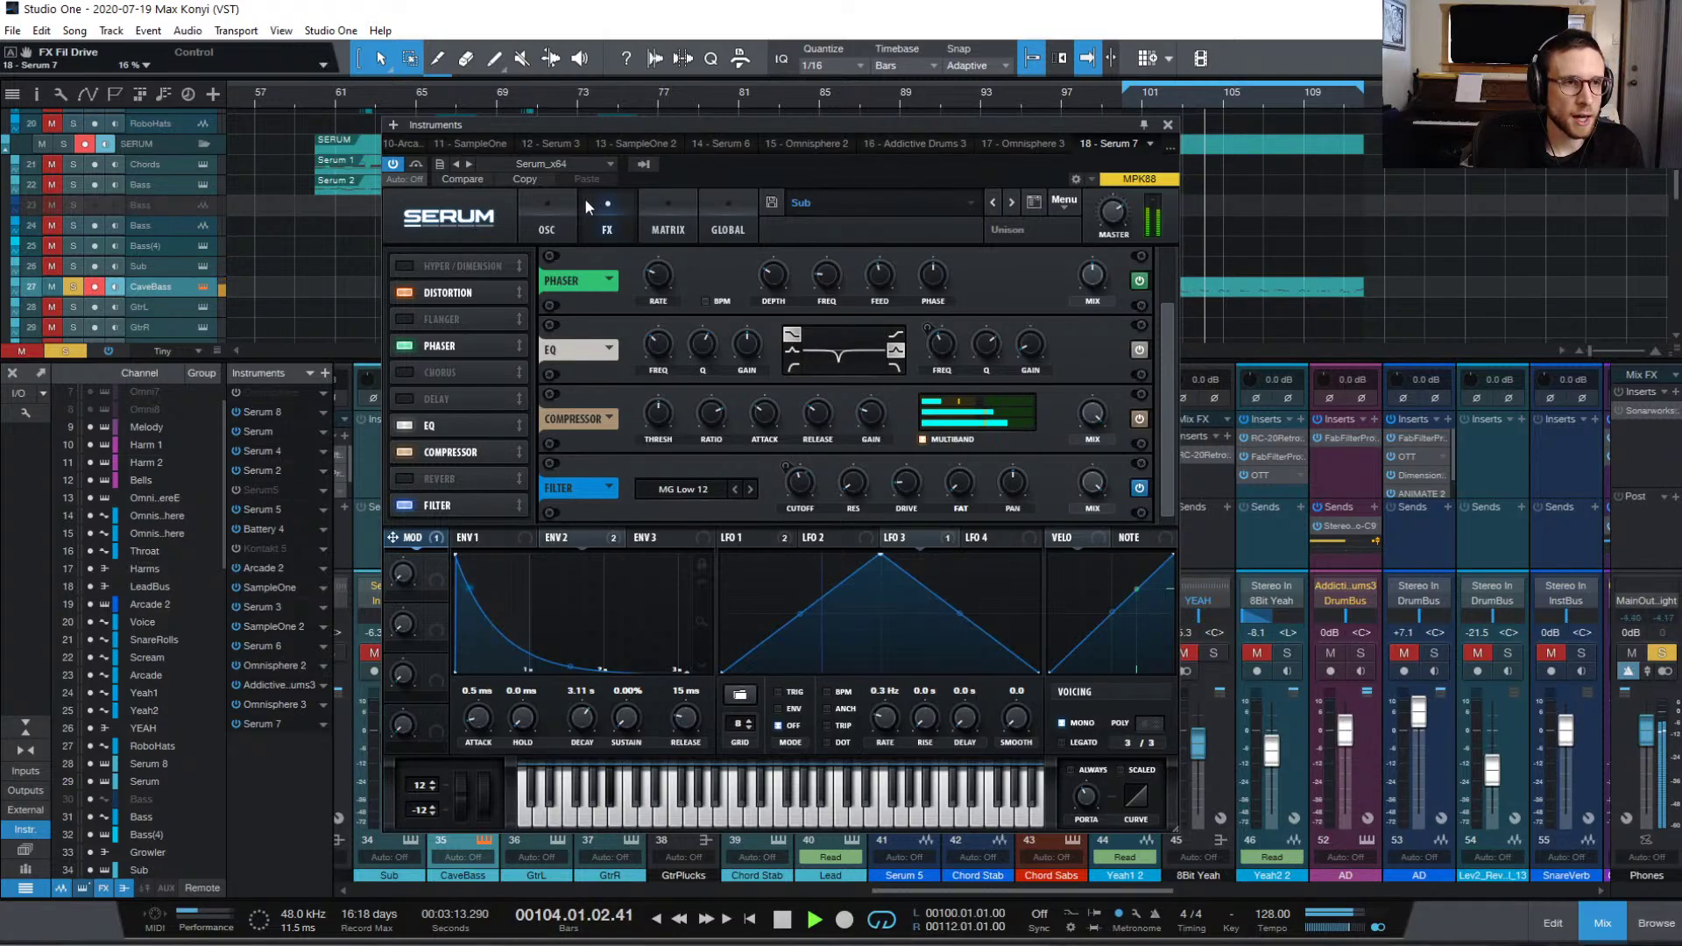
# Step: Close Serum and remove the Saturn 3 insert from the CaveBass channel
pyautogui.click(550, 219)
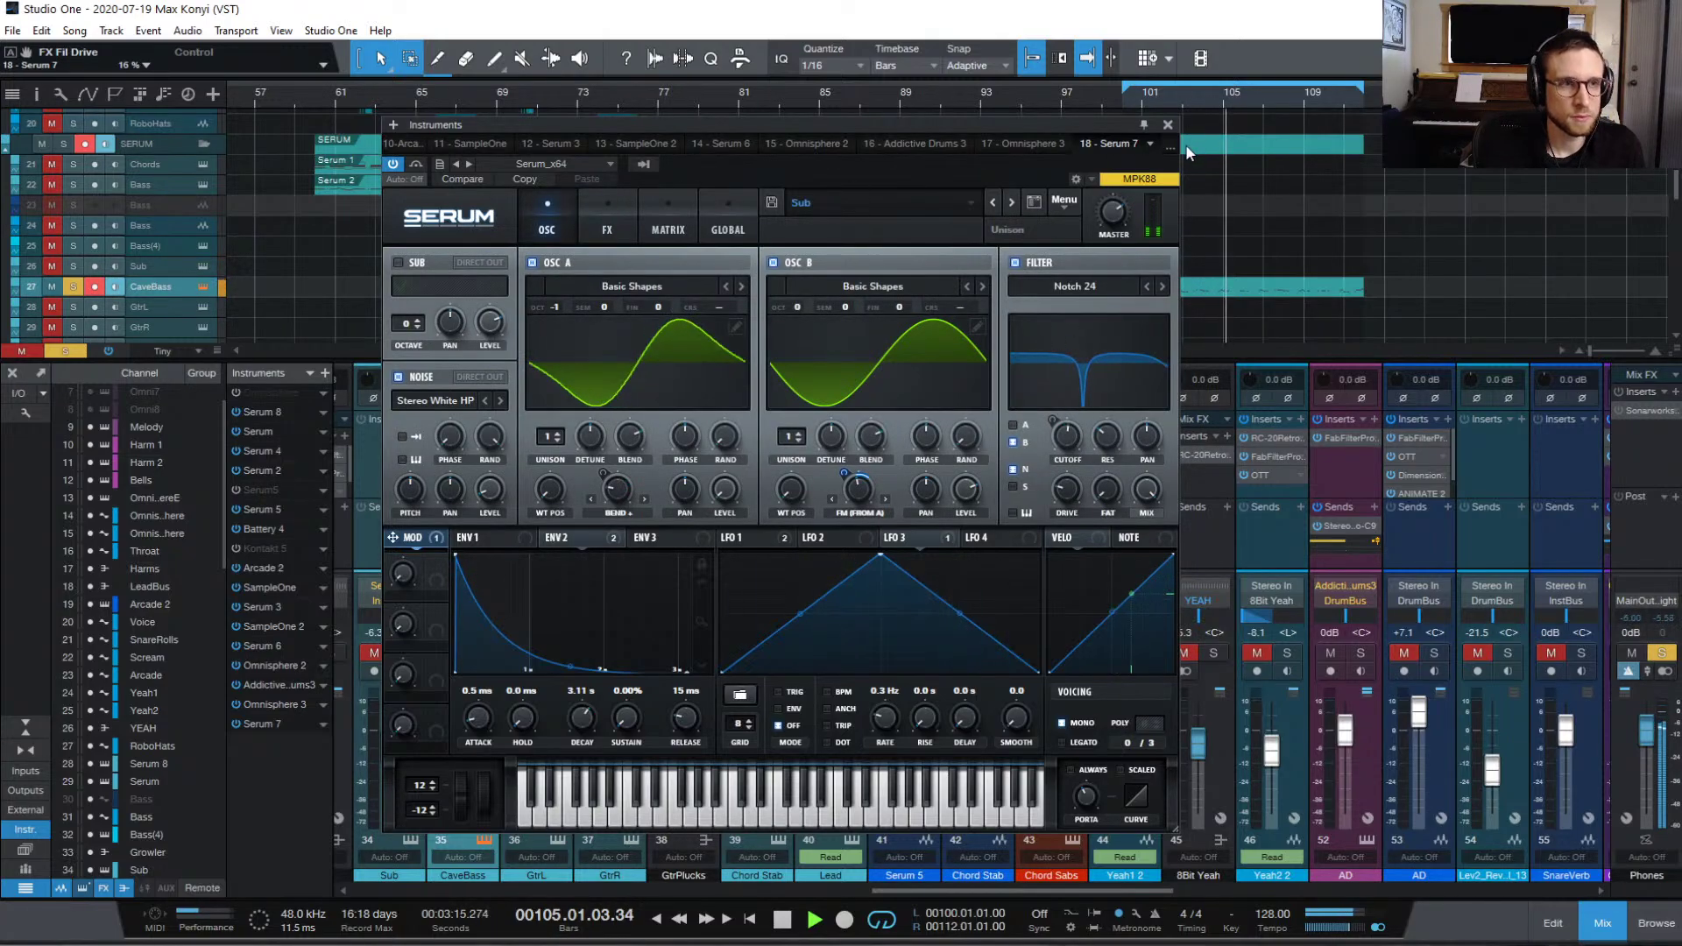
pyautogui.click(1168, 124)
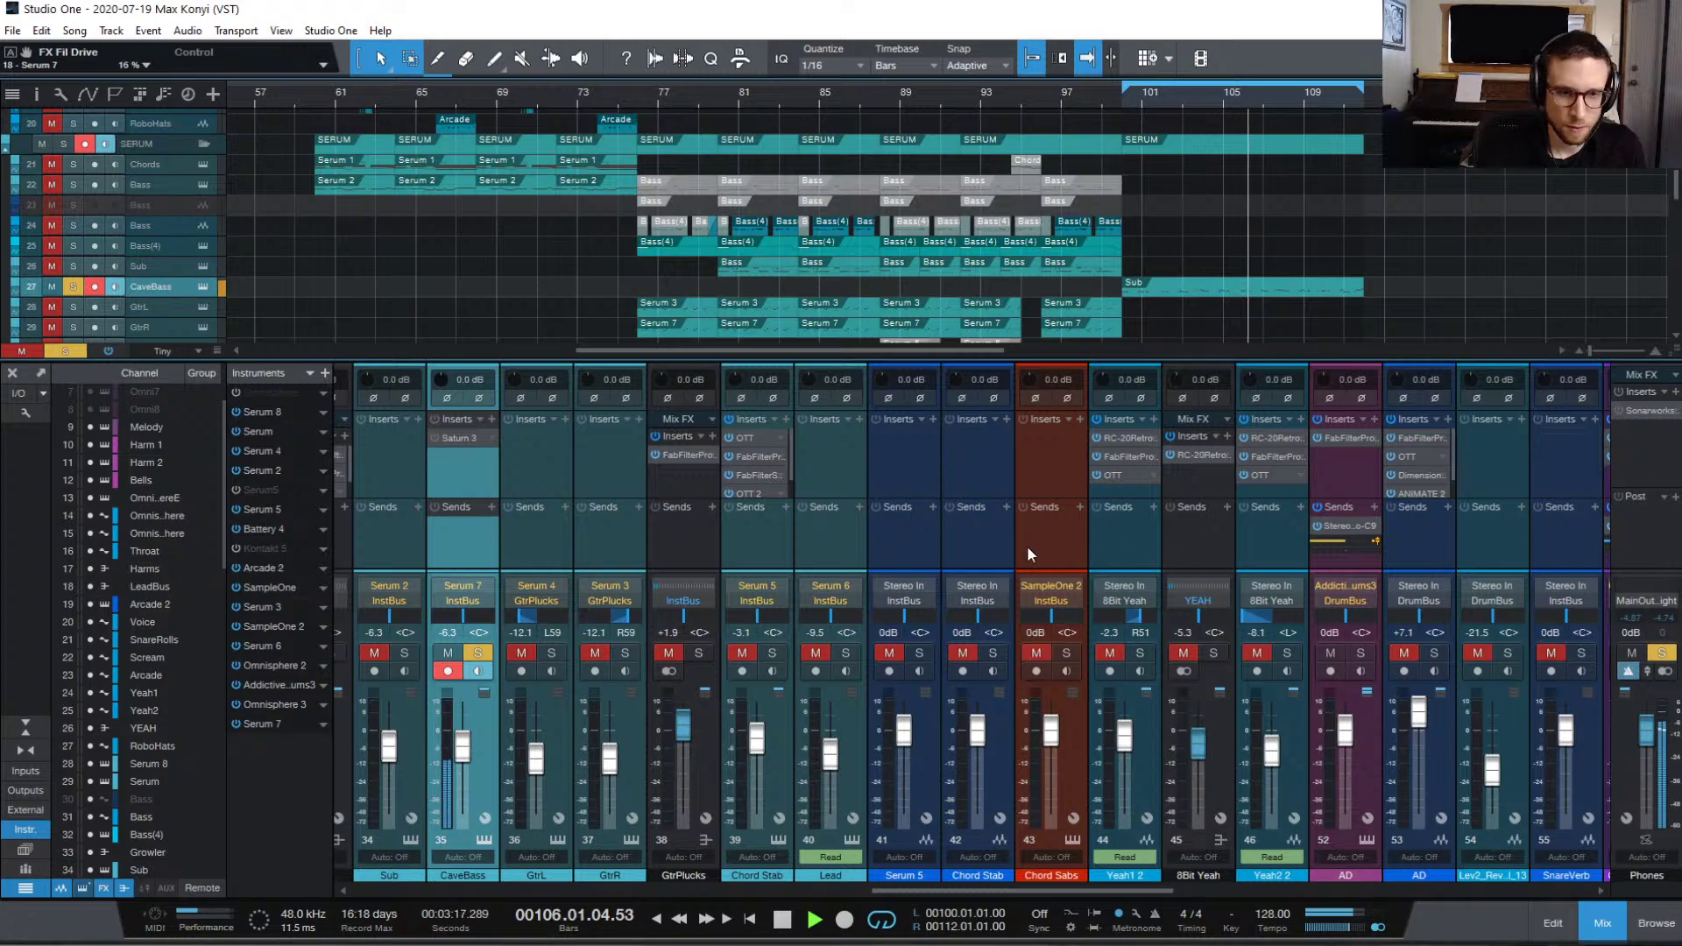
pyautogui.hscroll(-4, 1002, 548)
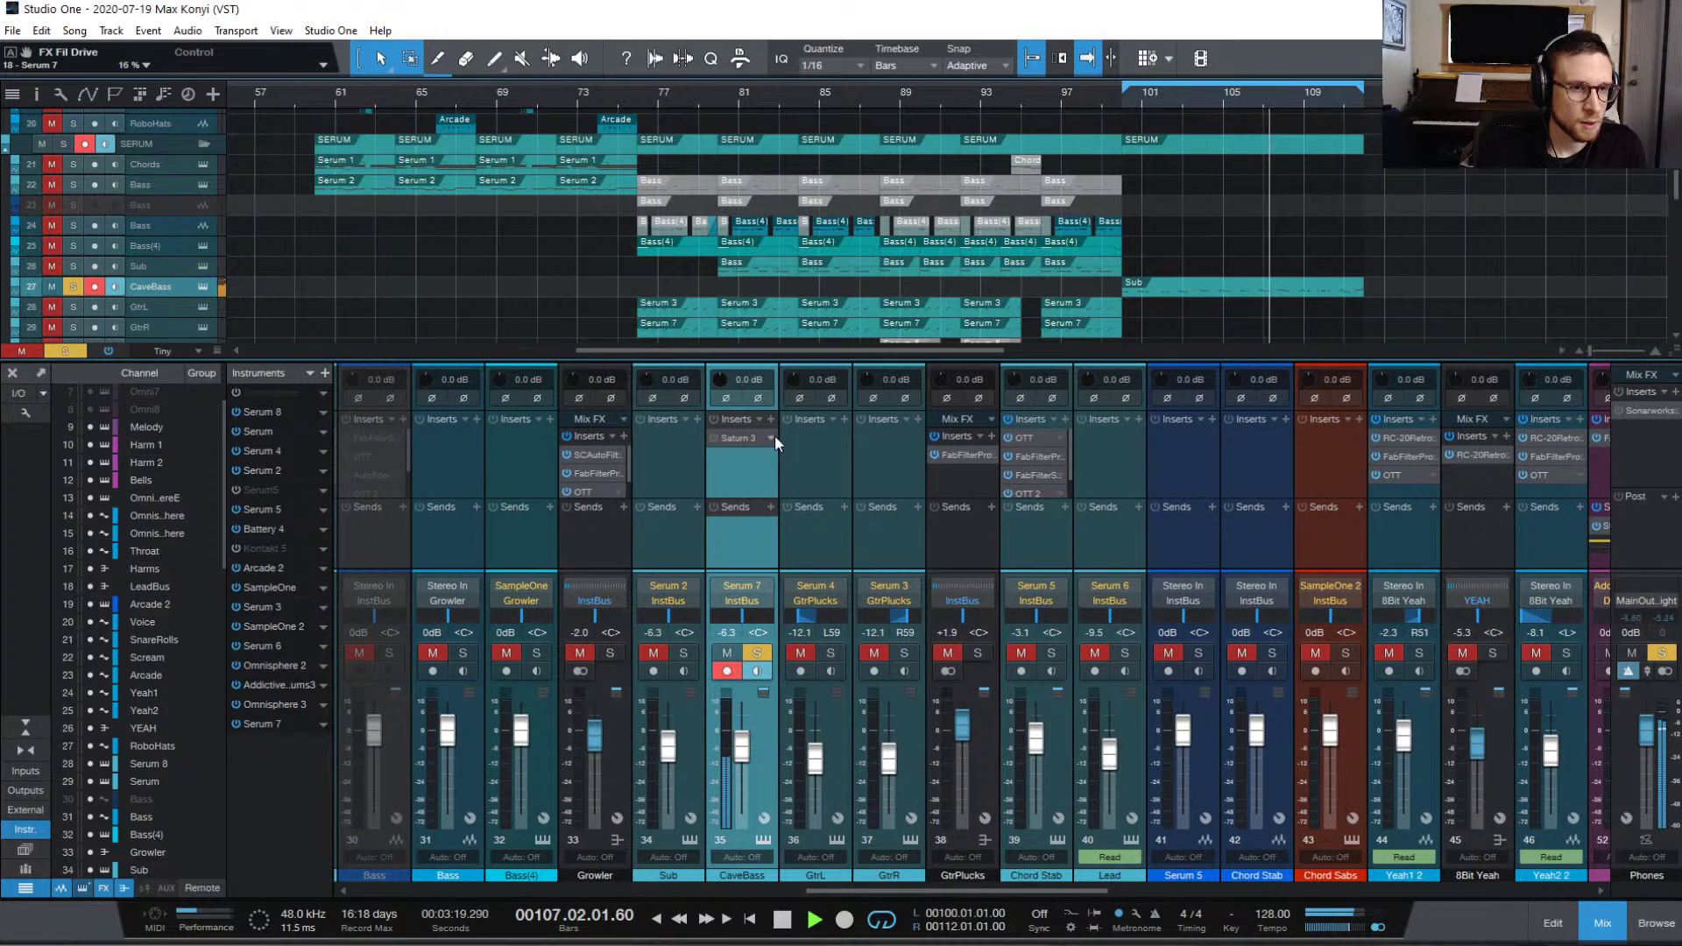
pyautogui.click(774, 443)
pyautogui.click(823, 621)
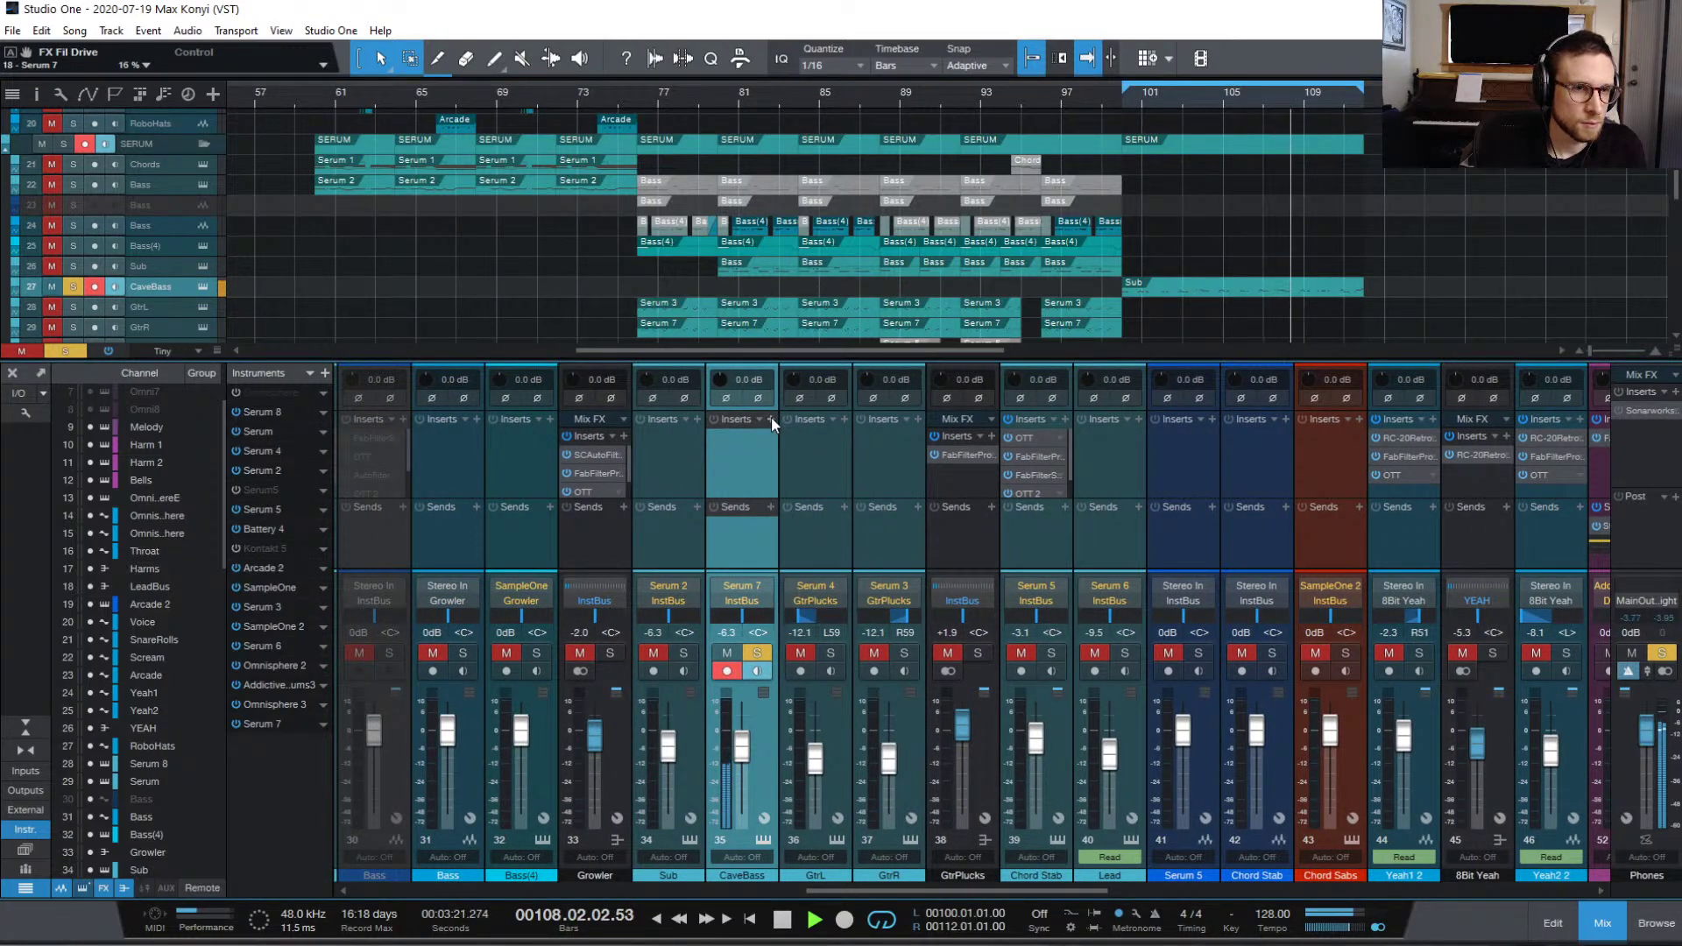
# Step: Insert Pro-Q 3 on the CaveBass channel and add a 96 dB/oct low cut at about 22 Hz
pyautogui.click(771, 417)
pyautogui.click(890, 497)
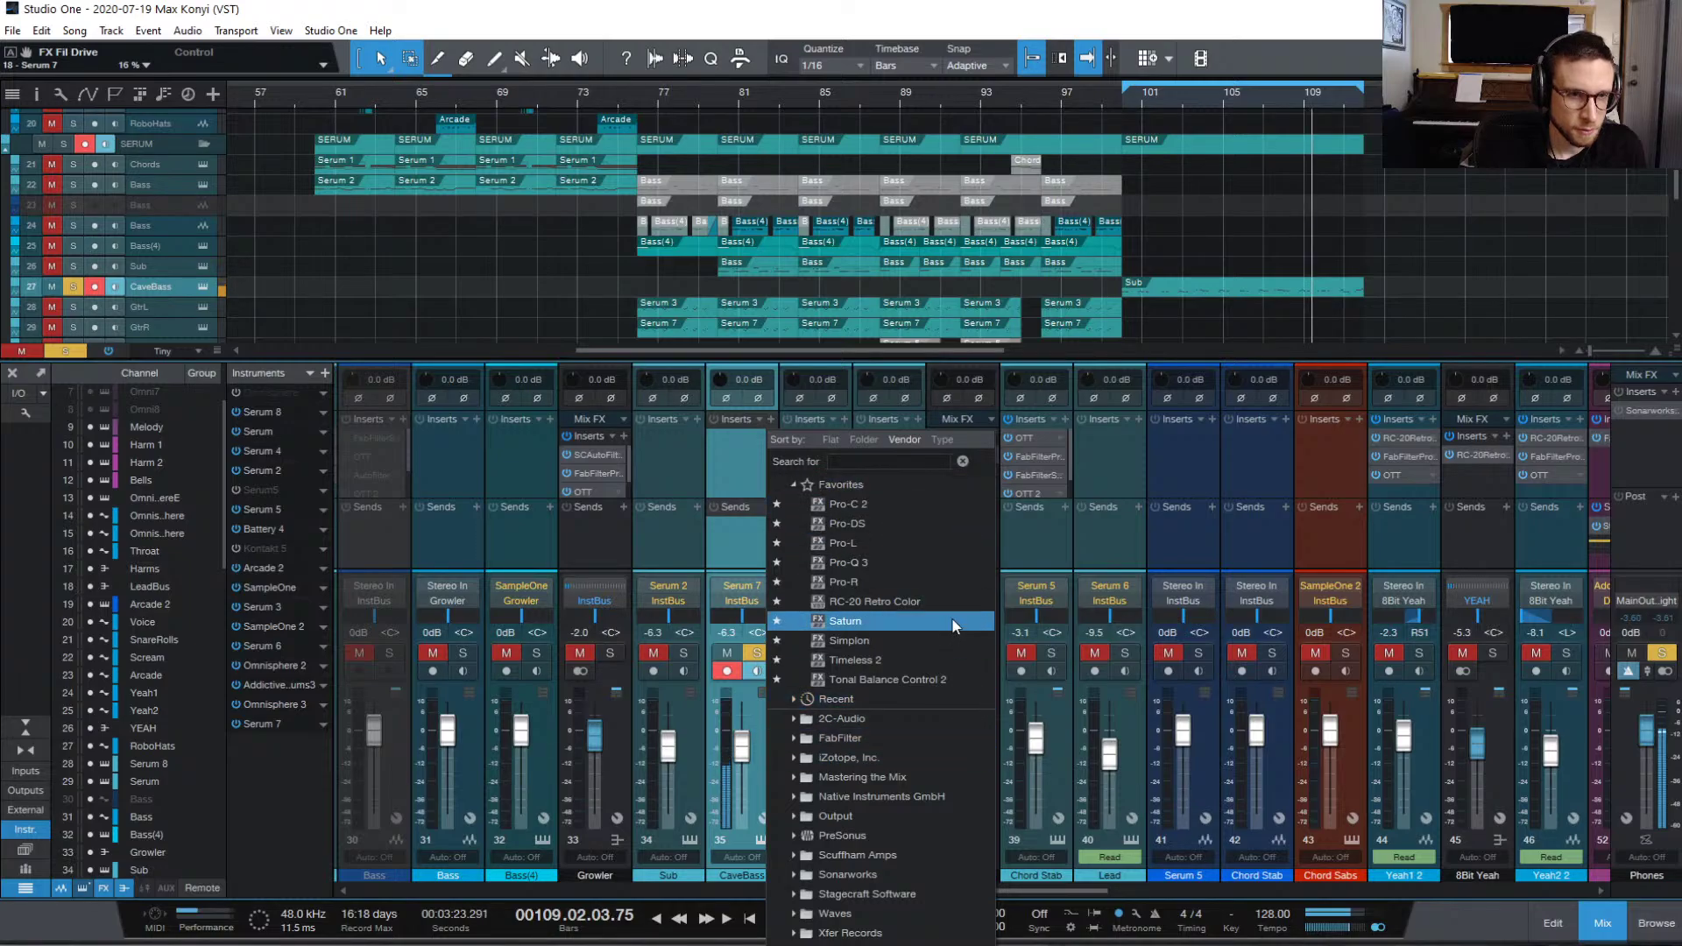
pyautogui.click(845, 563)
pyautogui.click(534, 501)
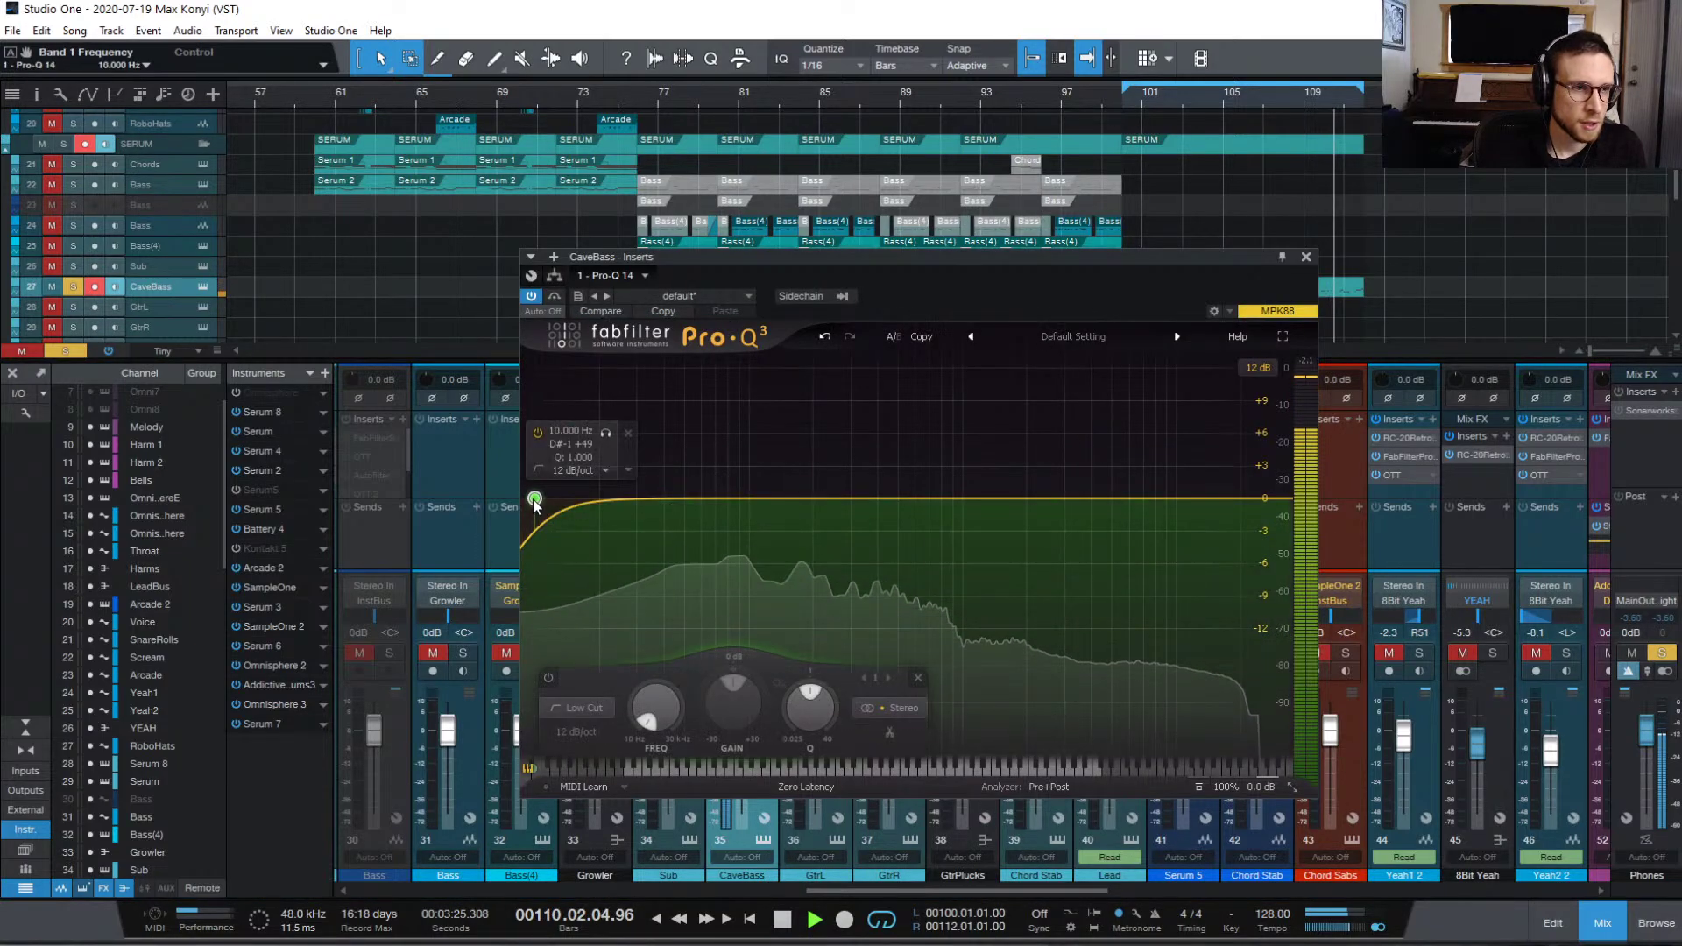
pyautogui.scroll(7, 535, 500)
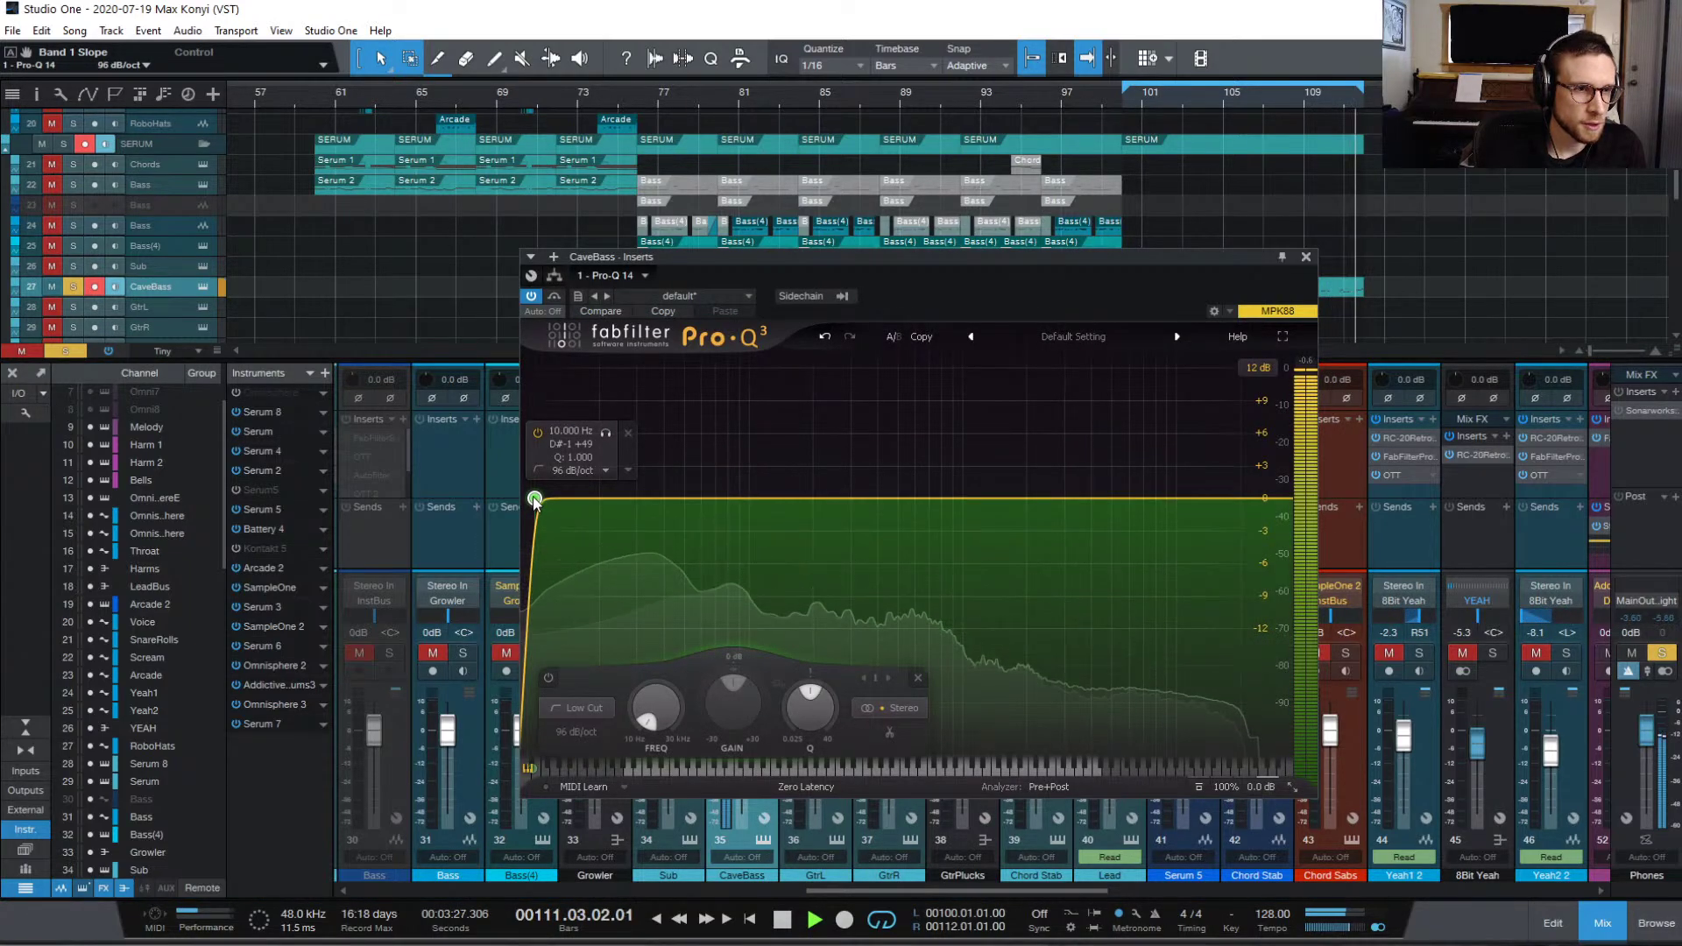
pyautogui.moveTo(534, 500); pyautogui.dragTo(609, 502)
pyautogui.press('space')
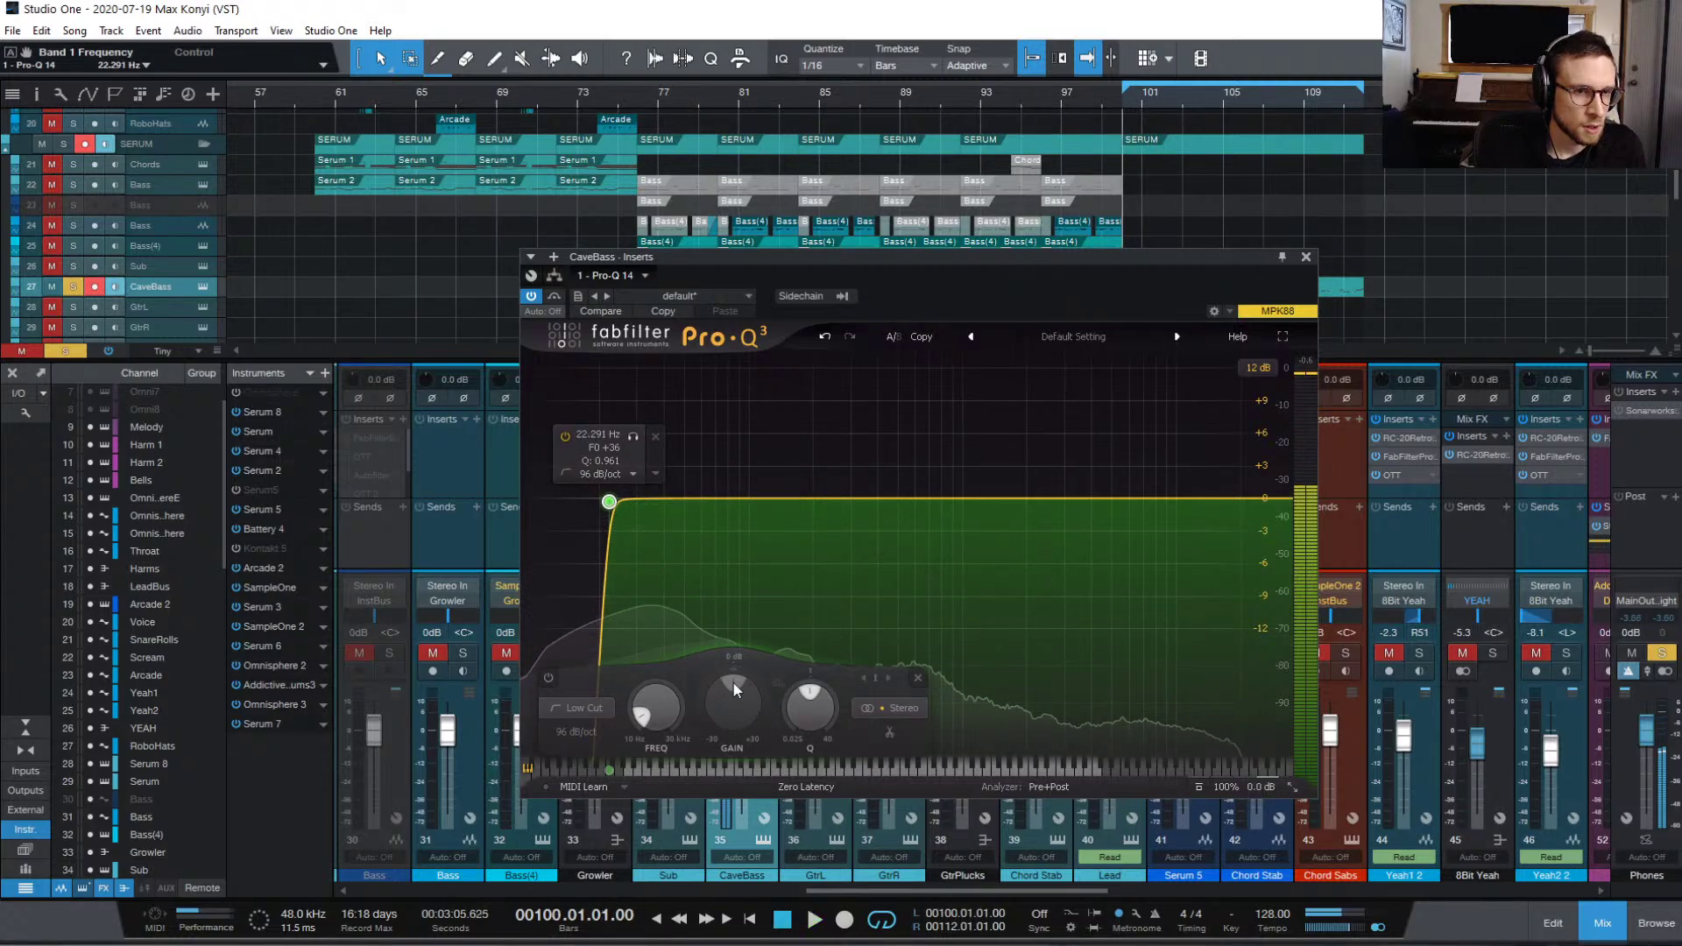
# Step: Set the Pro-Q 3 spectrum analyzer's resolution to Maximum
pyautogui.click(1060, 784)
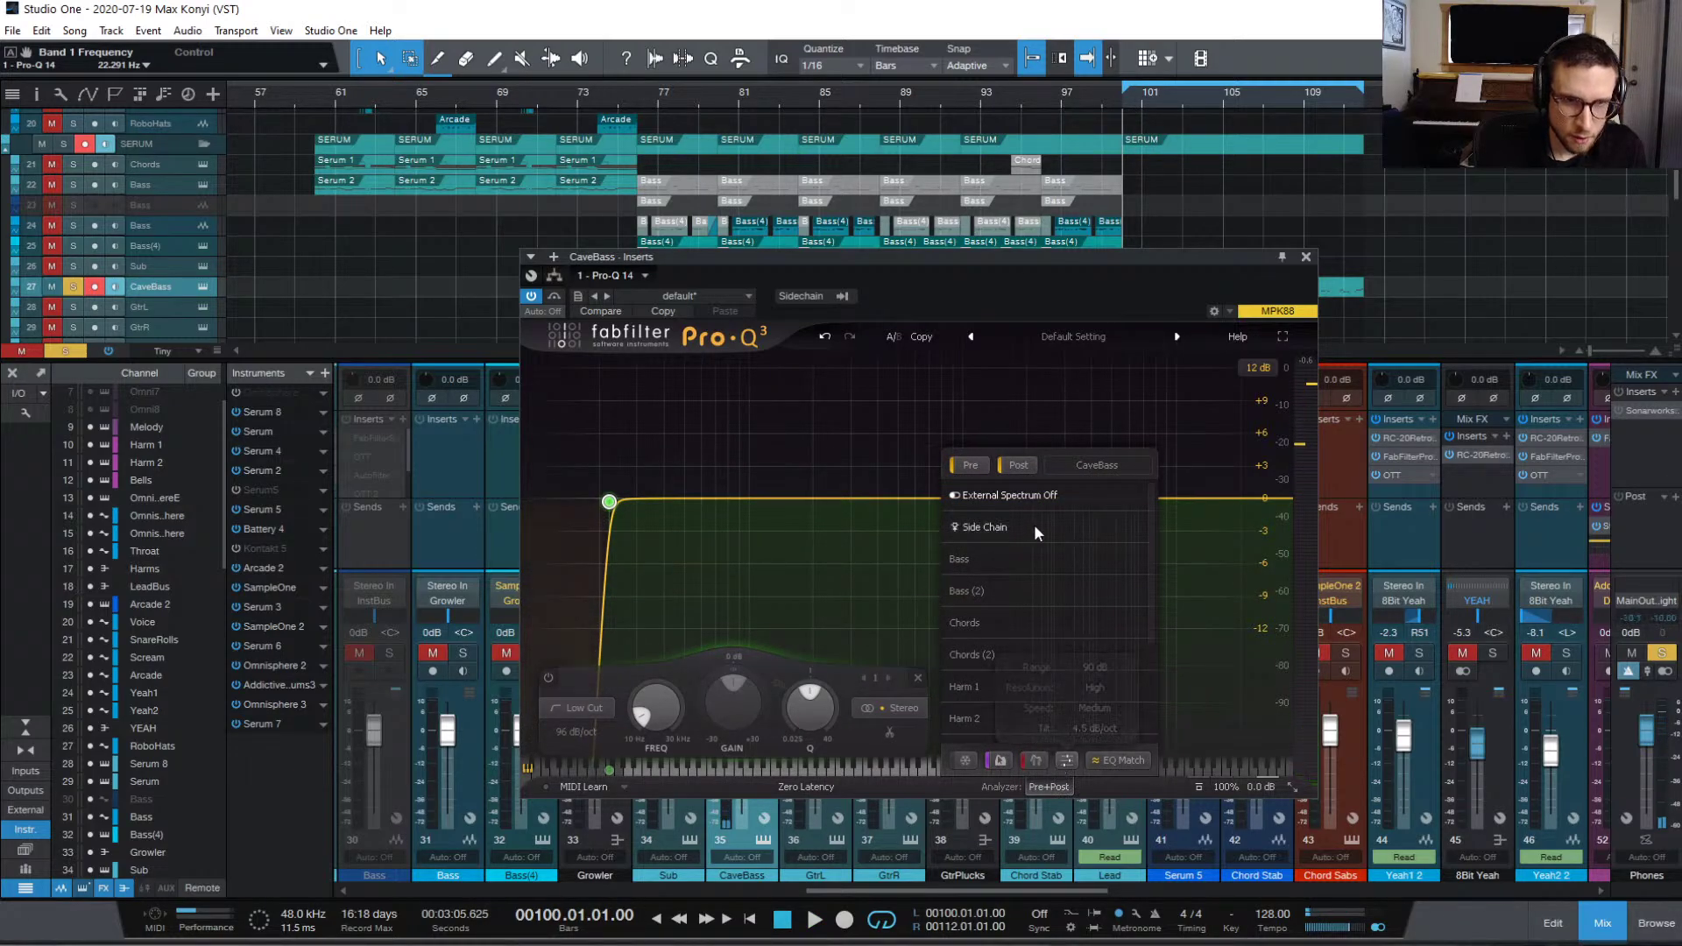
pyautogui.moveTo(1058, 766)
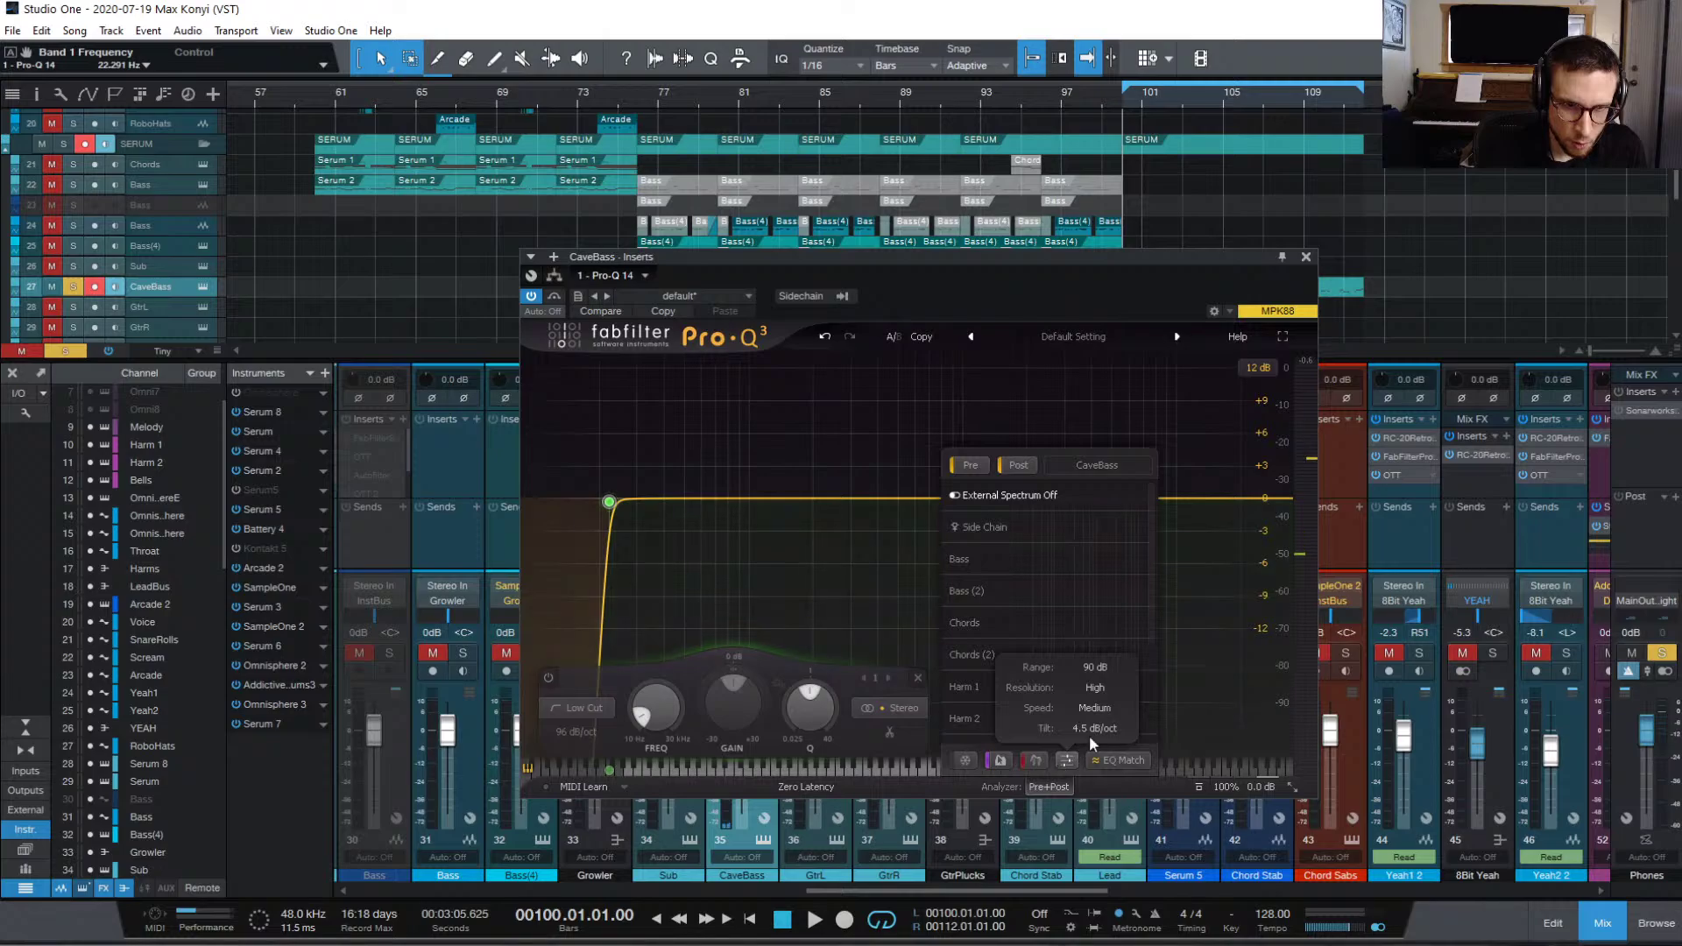
pyautogui.click(1113, 690)
pyautogui.click(1138, 771)
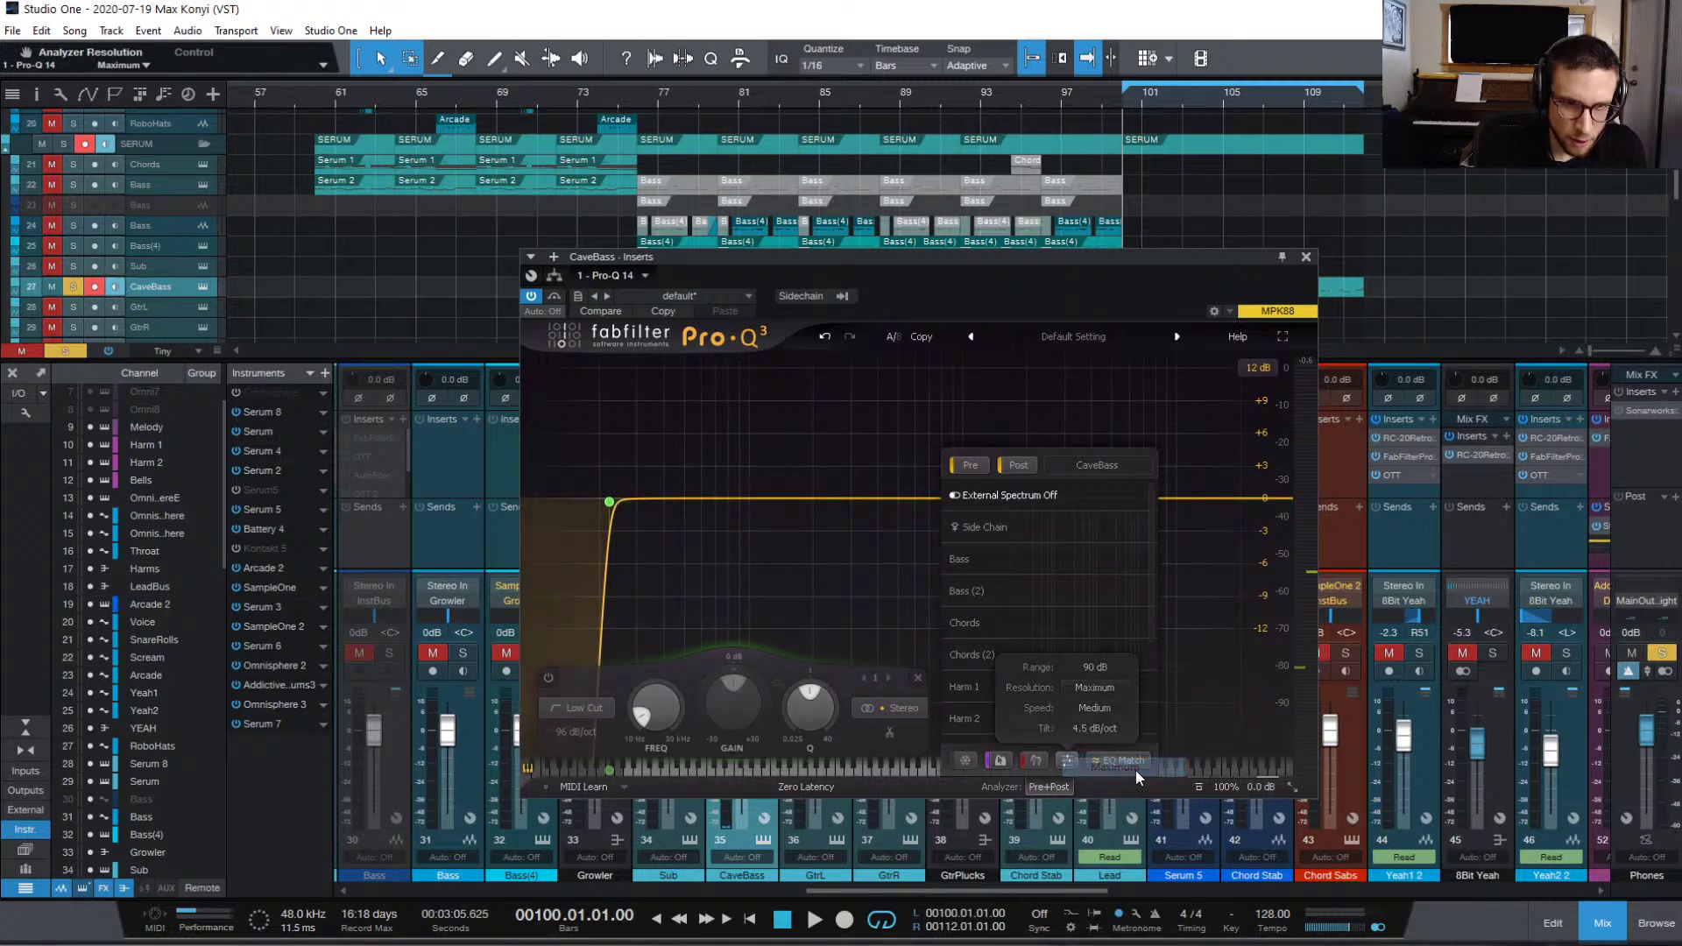
pyautogui.click(1059, 787)
# Step: Audition the bass from bar 100 and reduce the low cut's slope to 48 dB/oct
pyautogui.press('space')
pyautogui.press('space')
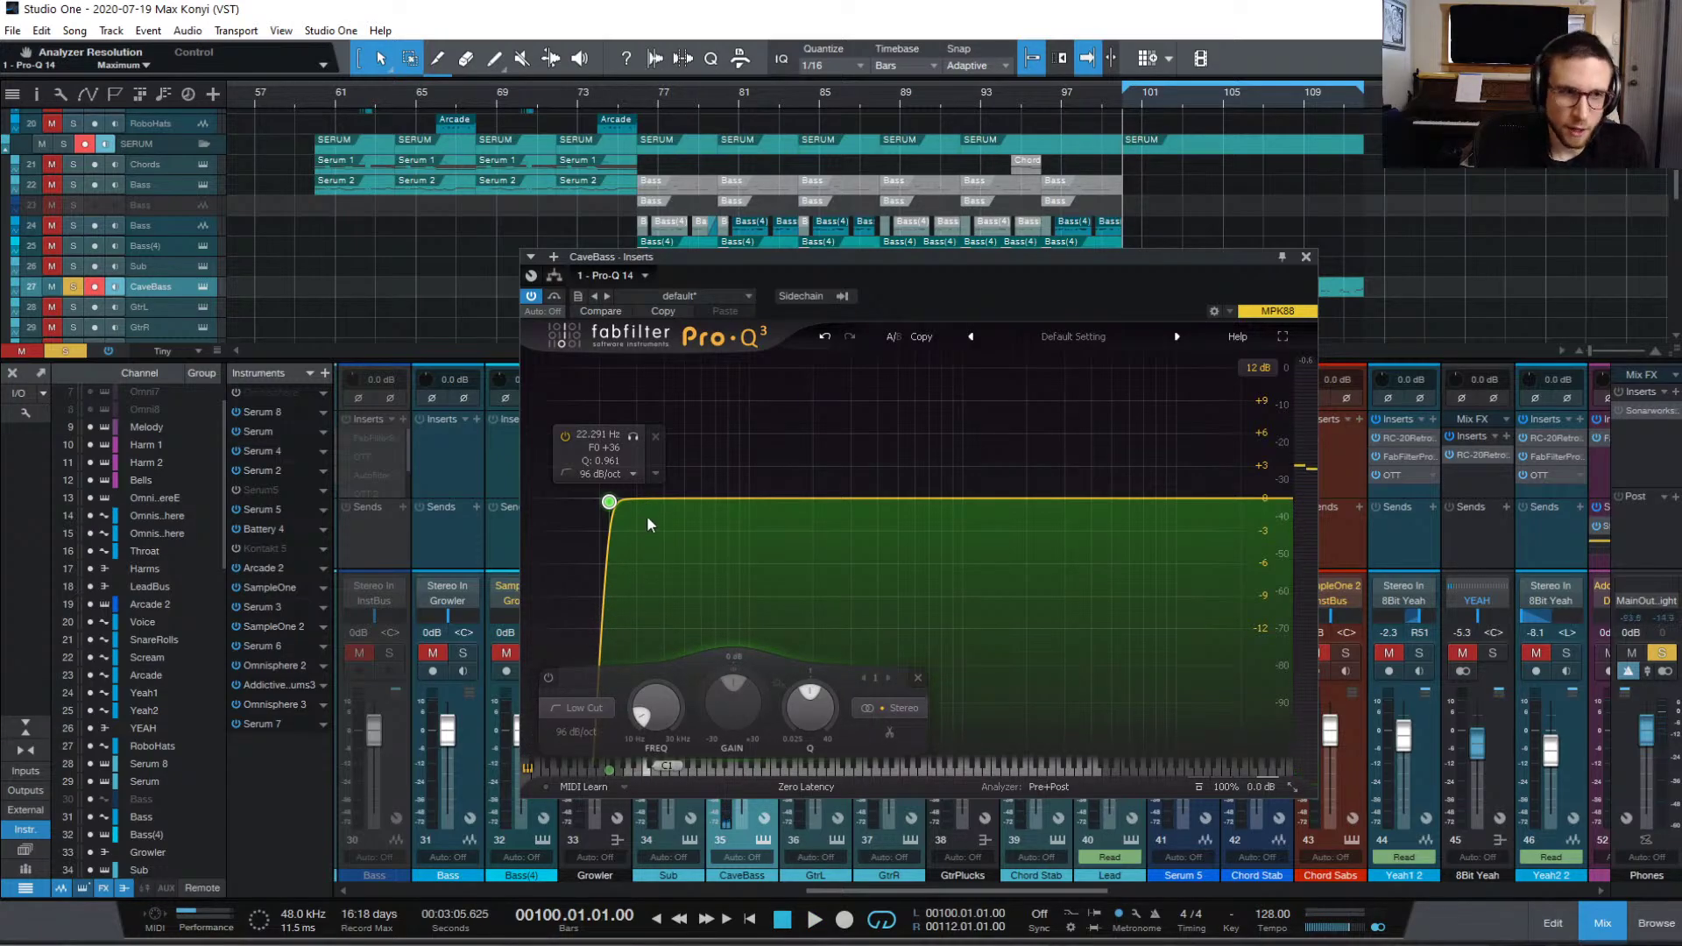
pyautogui.press('space')
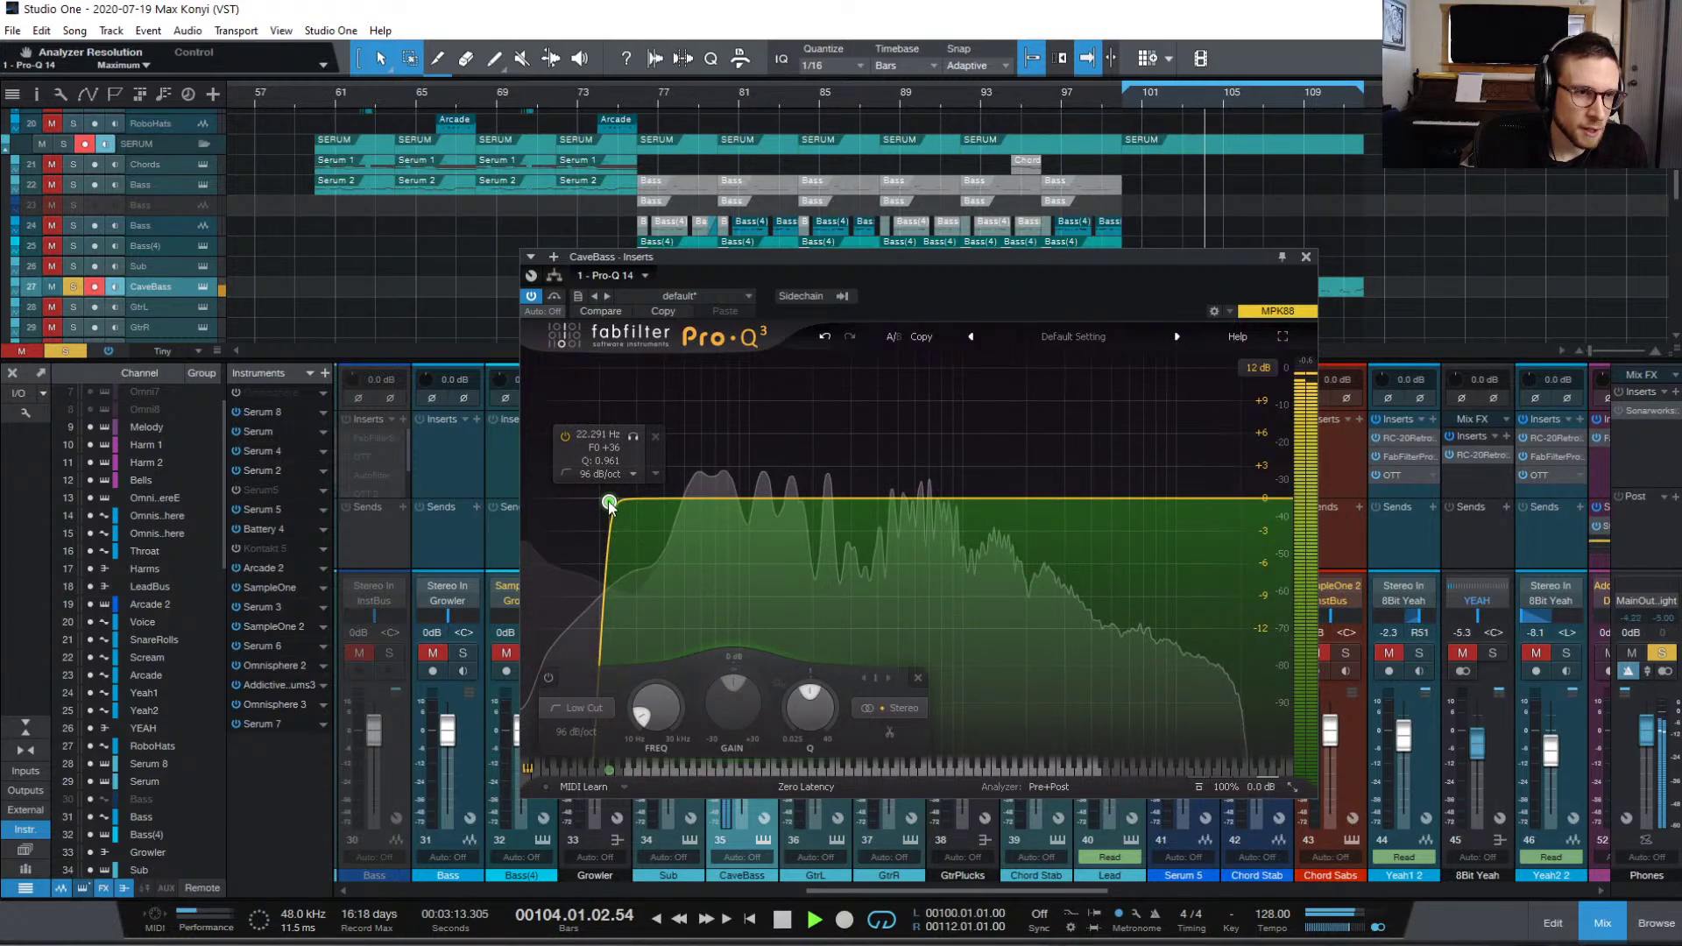
pyautogui.scroll(-1, 609, 504)
pyautogui.scroll(-1, 609, 504)
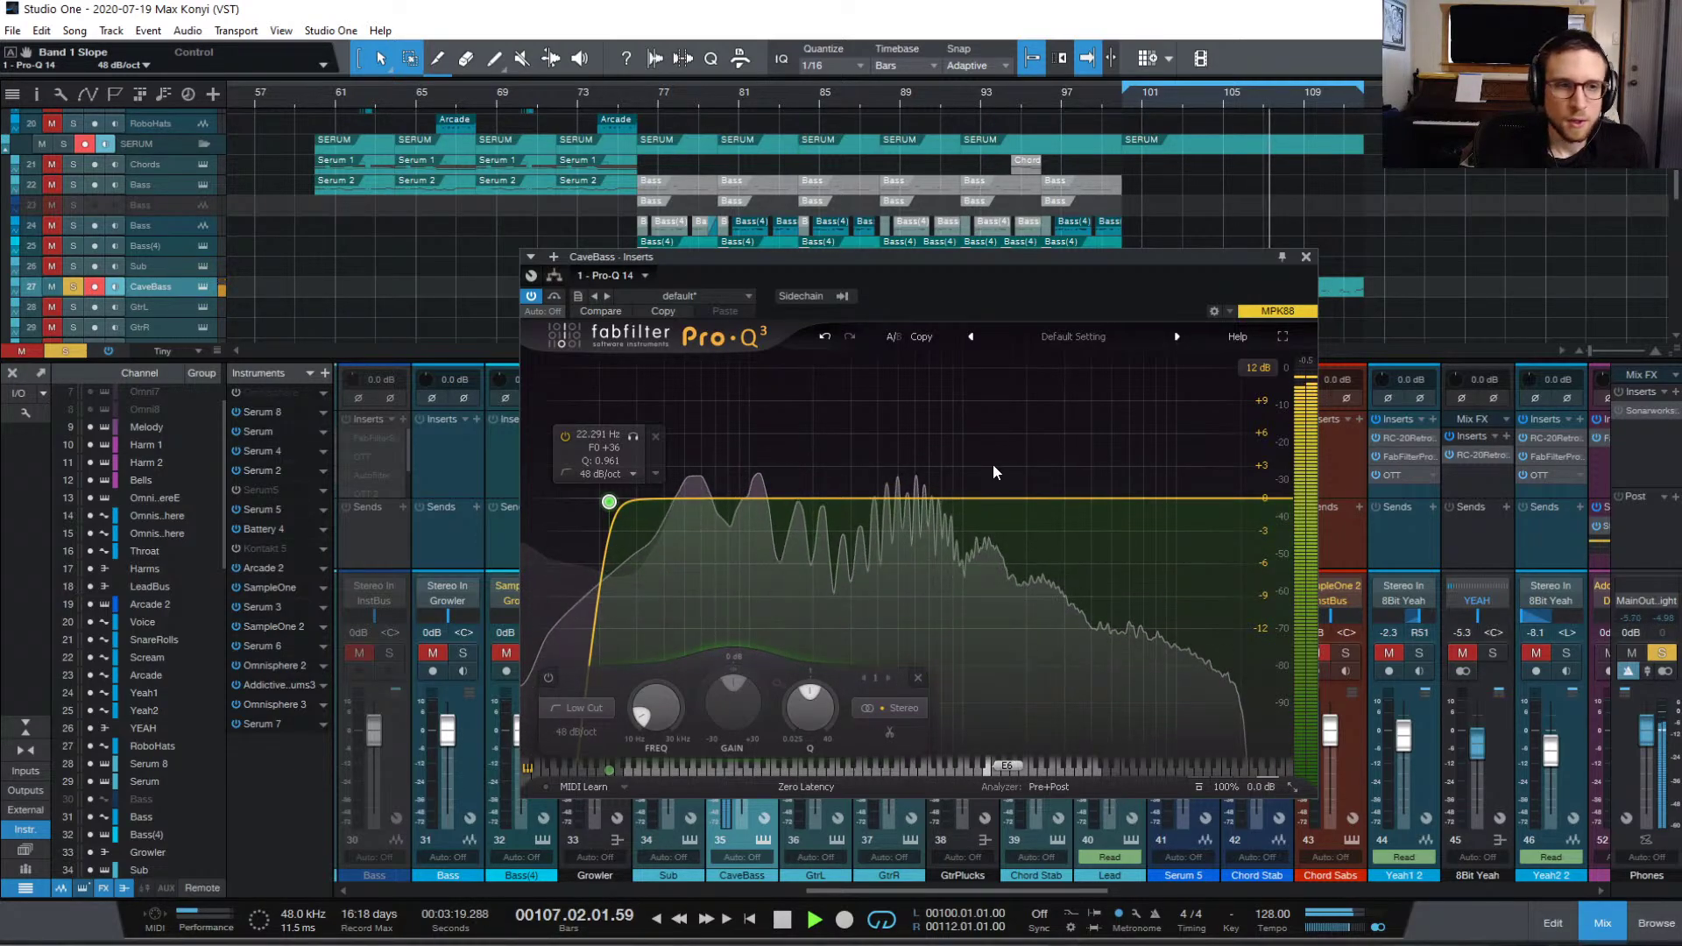
pyautogui.press('space')
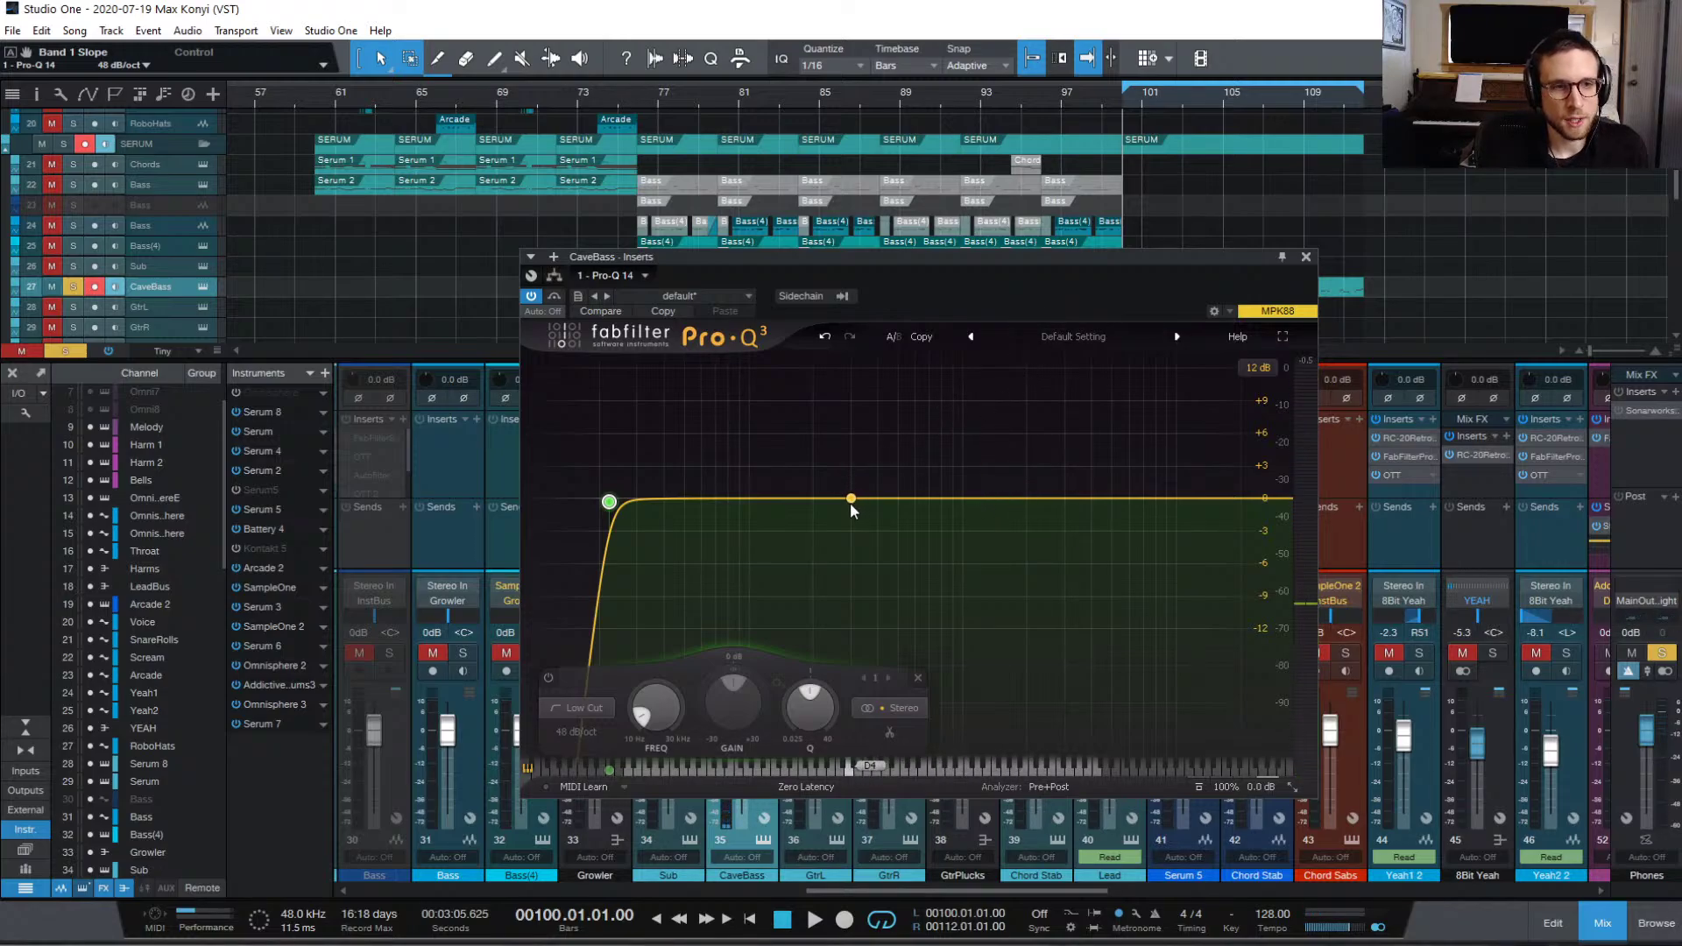
# Step: Audition the bass and pull down the D#2 spectrum peak with a bell cut of about -16 dB at about 76 Hz
pyautogui.press('space')
pyautogui.press('space')
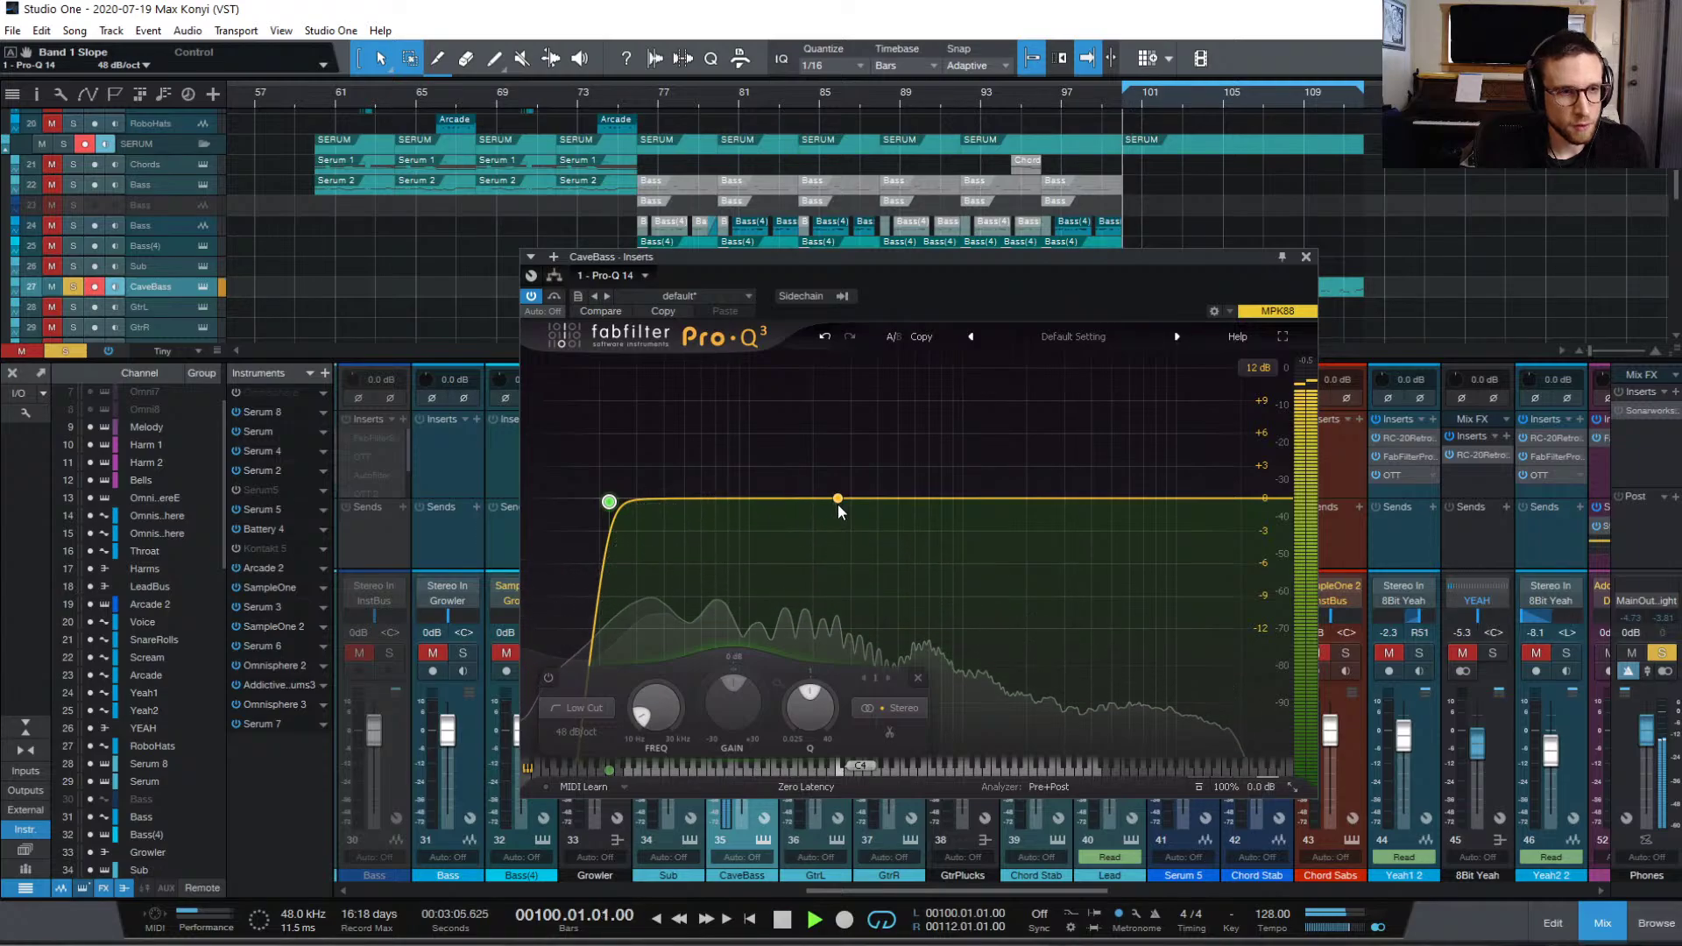
pyautogui.press('space')
pyautogui.moveTo(837, 499); pyautogui.dragTo(726, 501)
pyautogui.press('space')
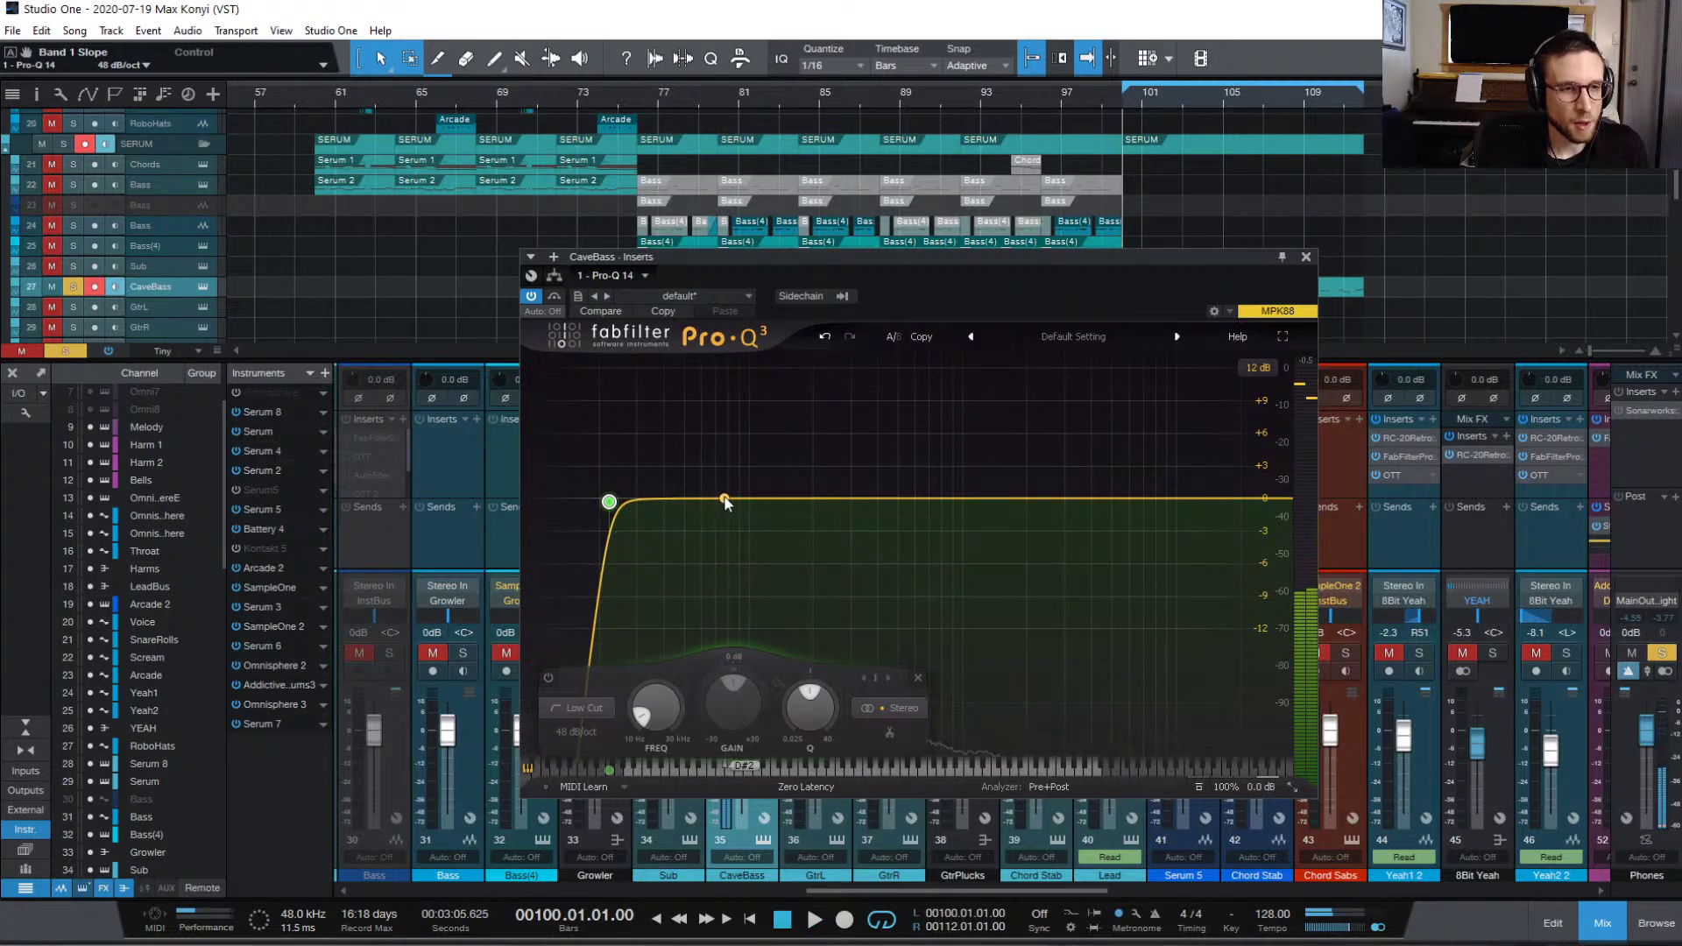
pyautogui.press('space')
pyautogui.press('space')
pyautogui.press('space')
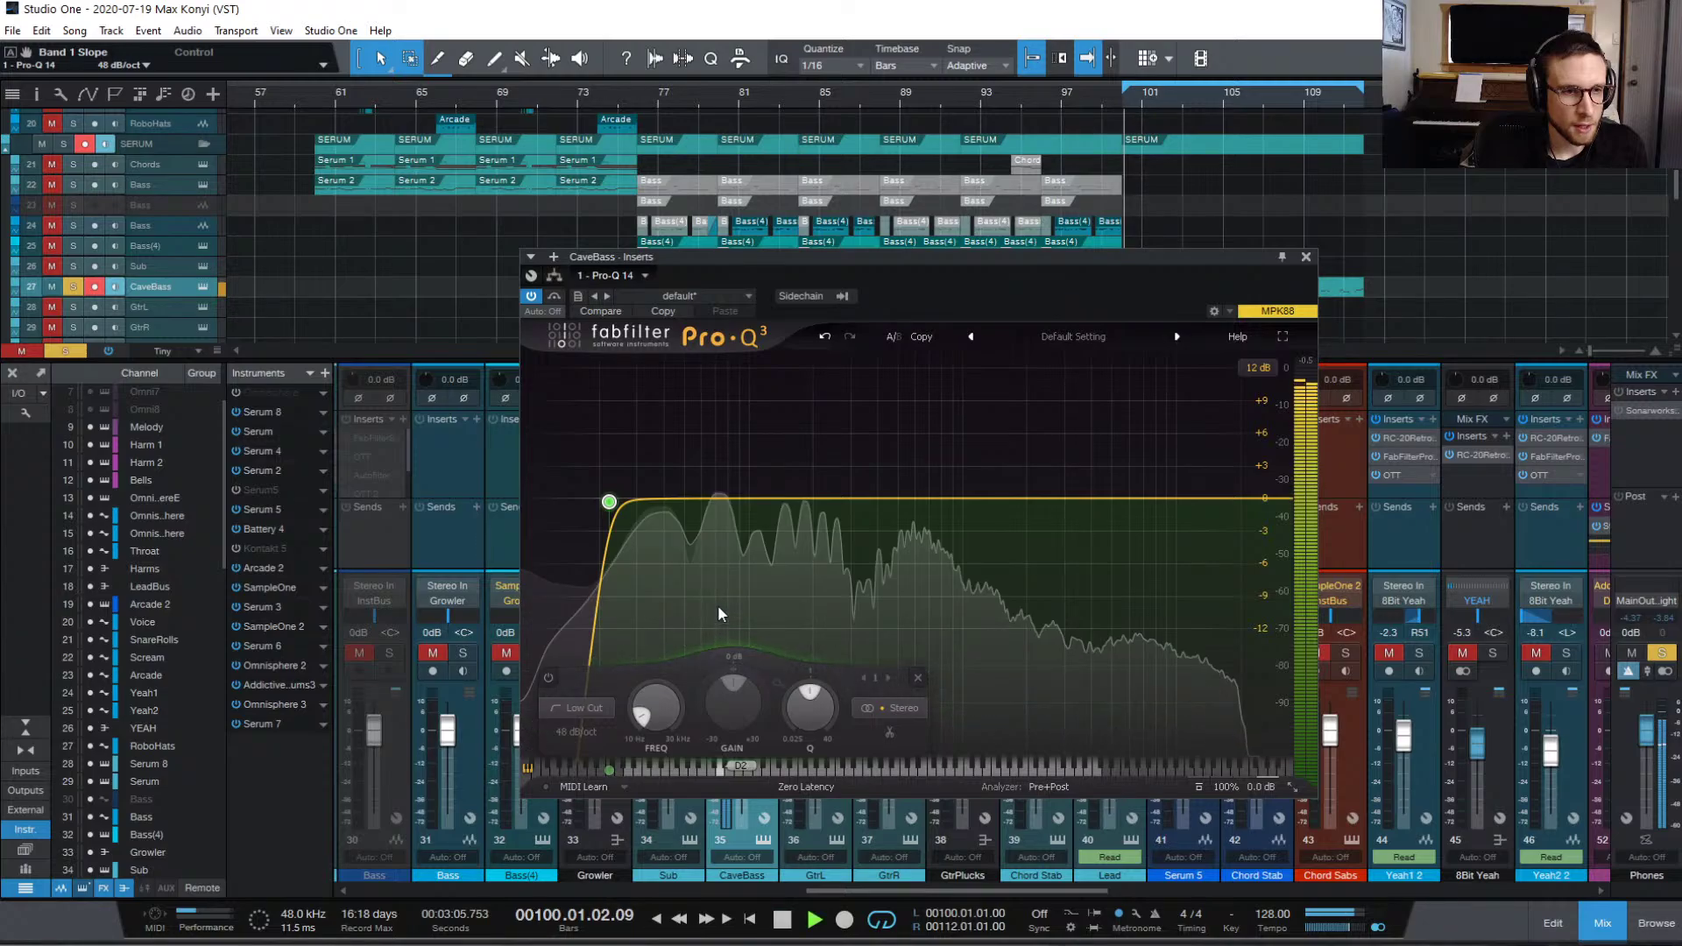
pyautogui.press('space')
pyautogui.moveTo(718, 531); pyautogui.dragTo(723, 493)
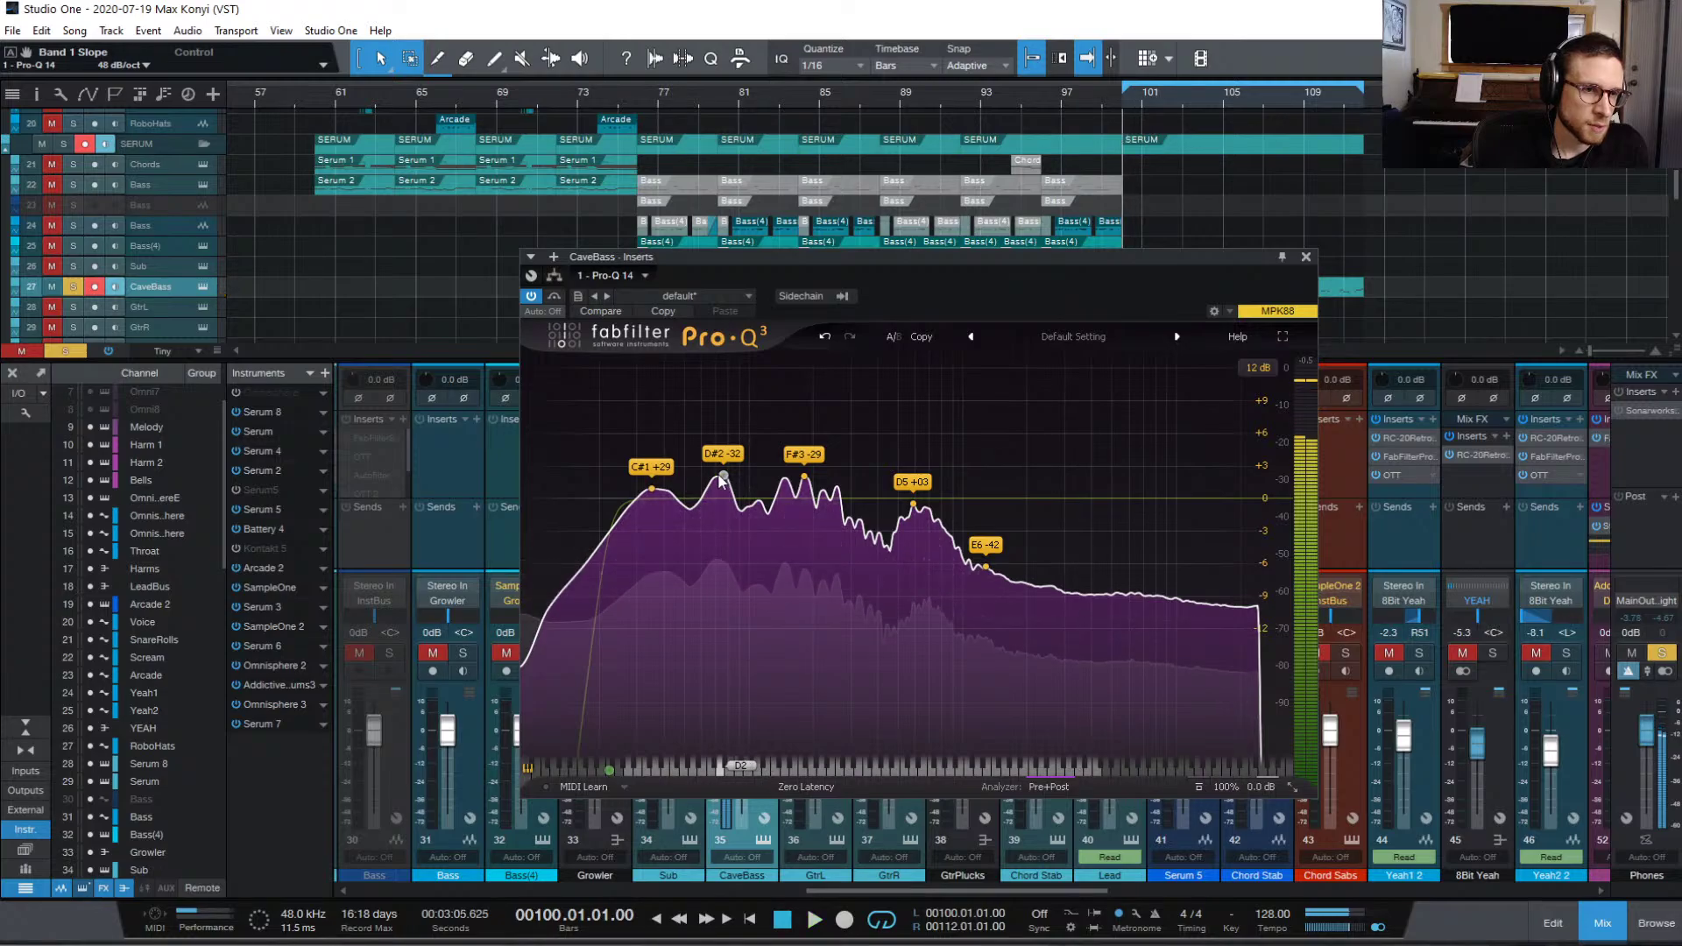
pyautogui.moveTo(720, 480); pyautogui.dragTo(727, 568)
pyautogui.press('space')
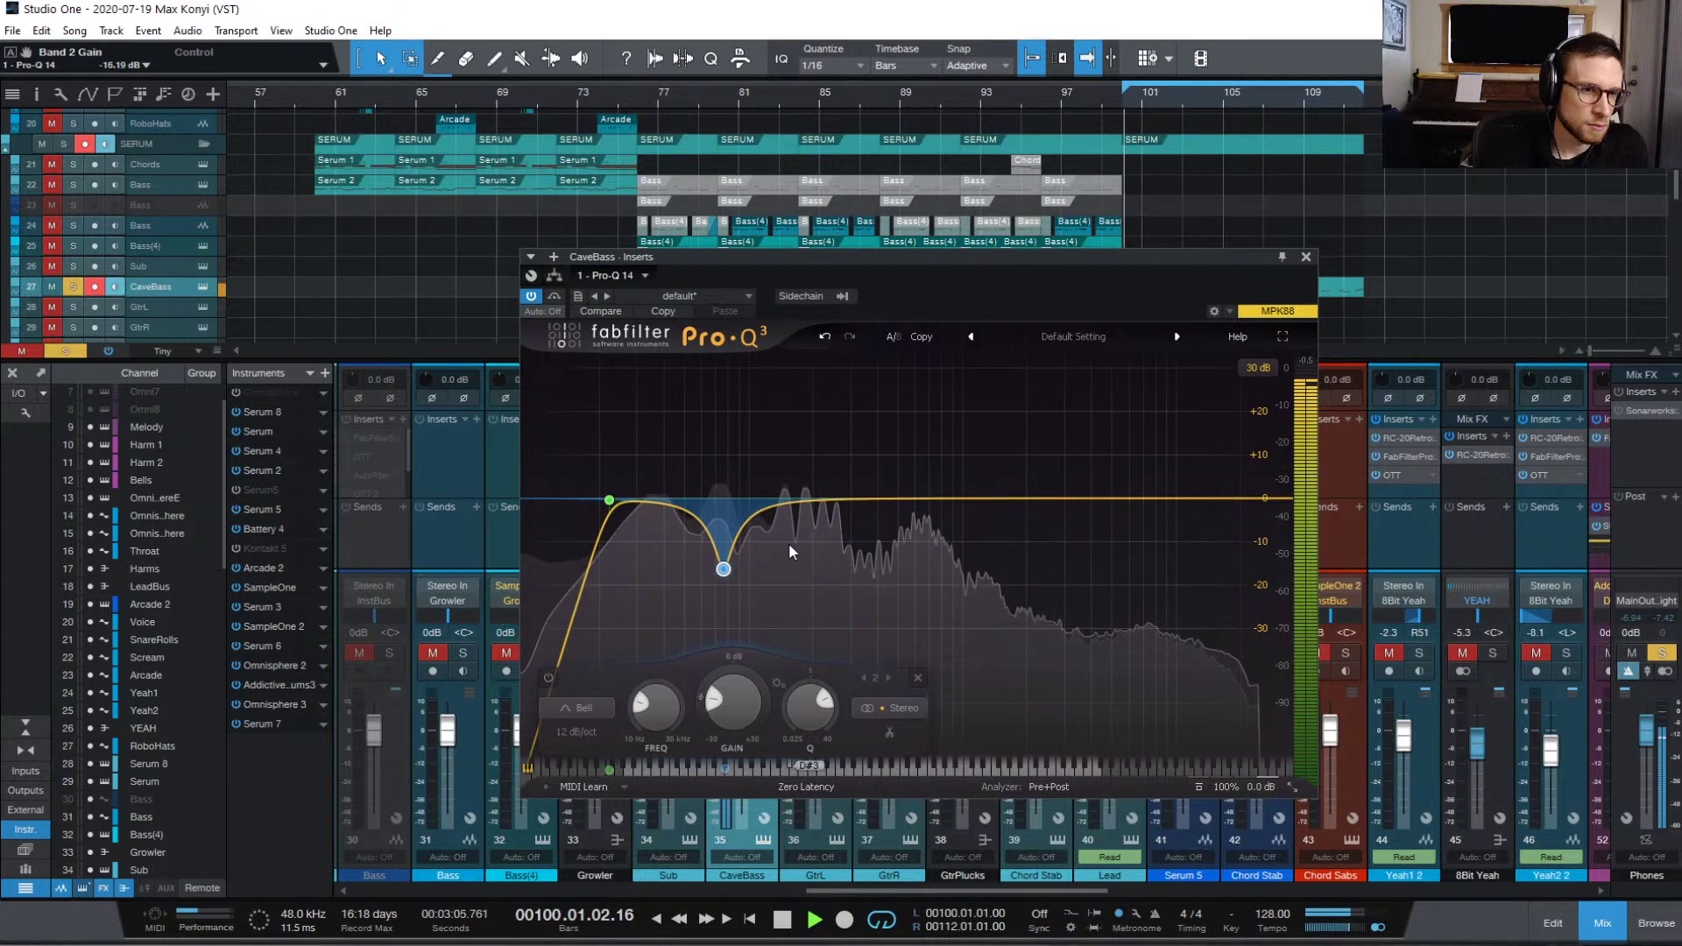
pyautogui.press('space')
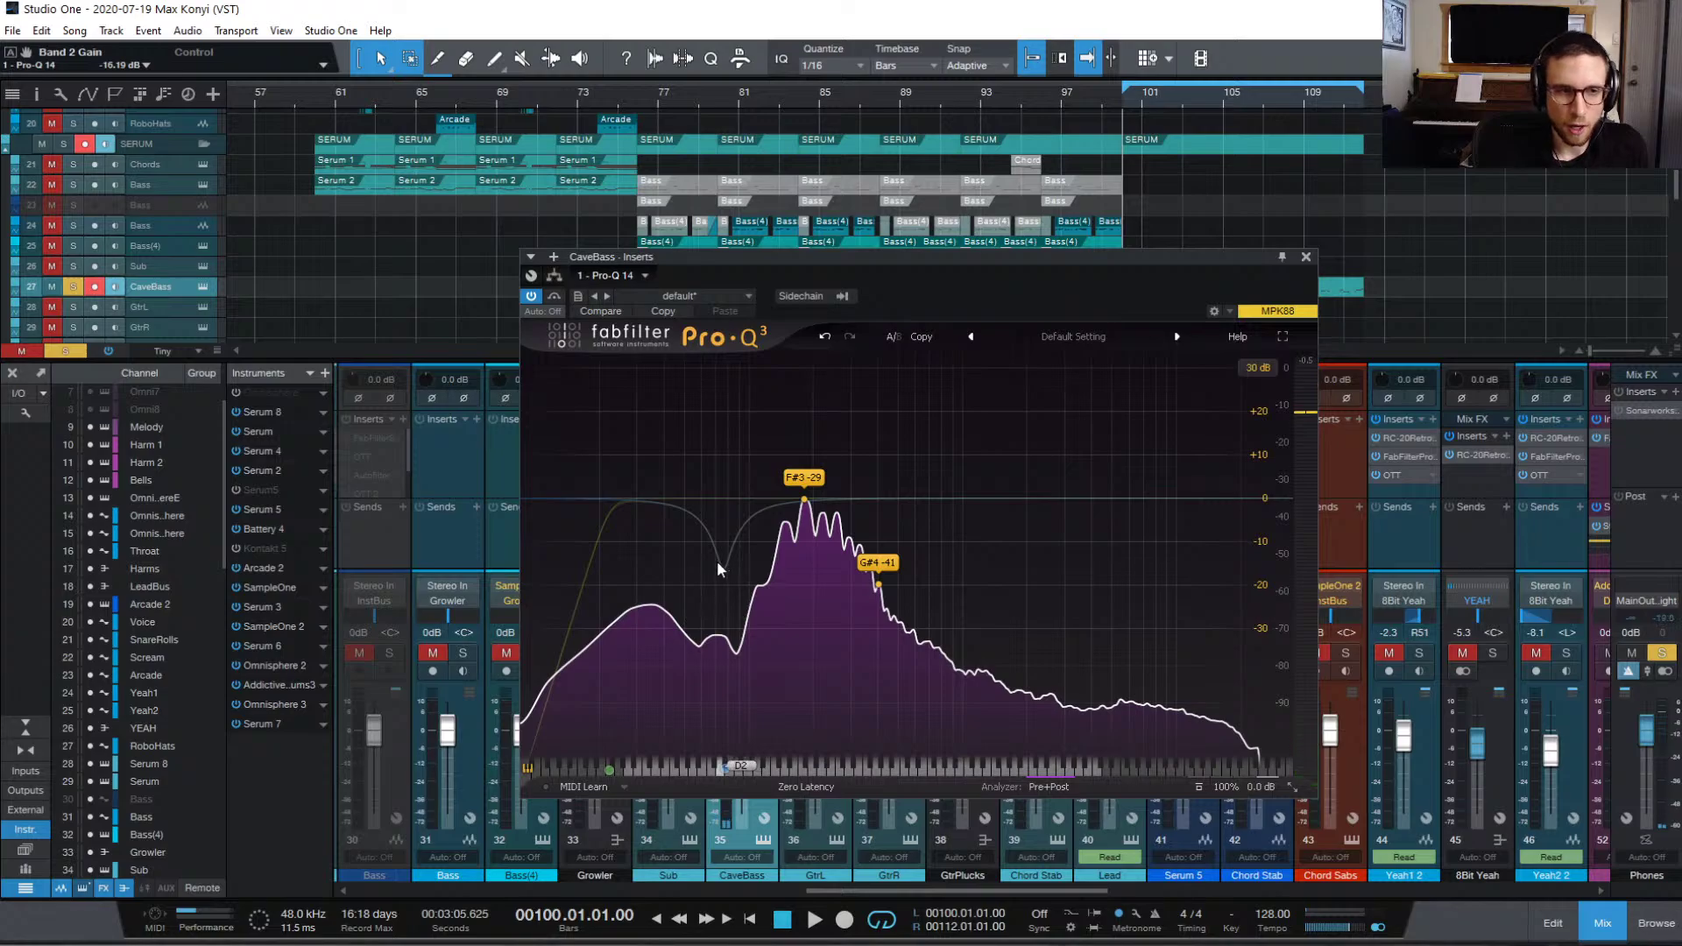
# Step: Compare the bass from bar 100 with the 76 Hz bell cut bypassed and enabled, leaving it bypassed
pyautogui.click(550, 679)
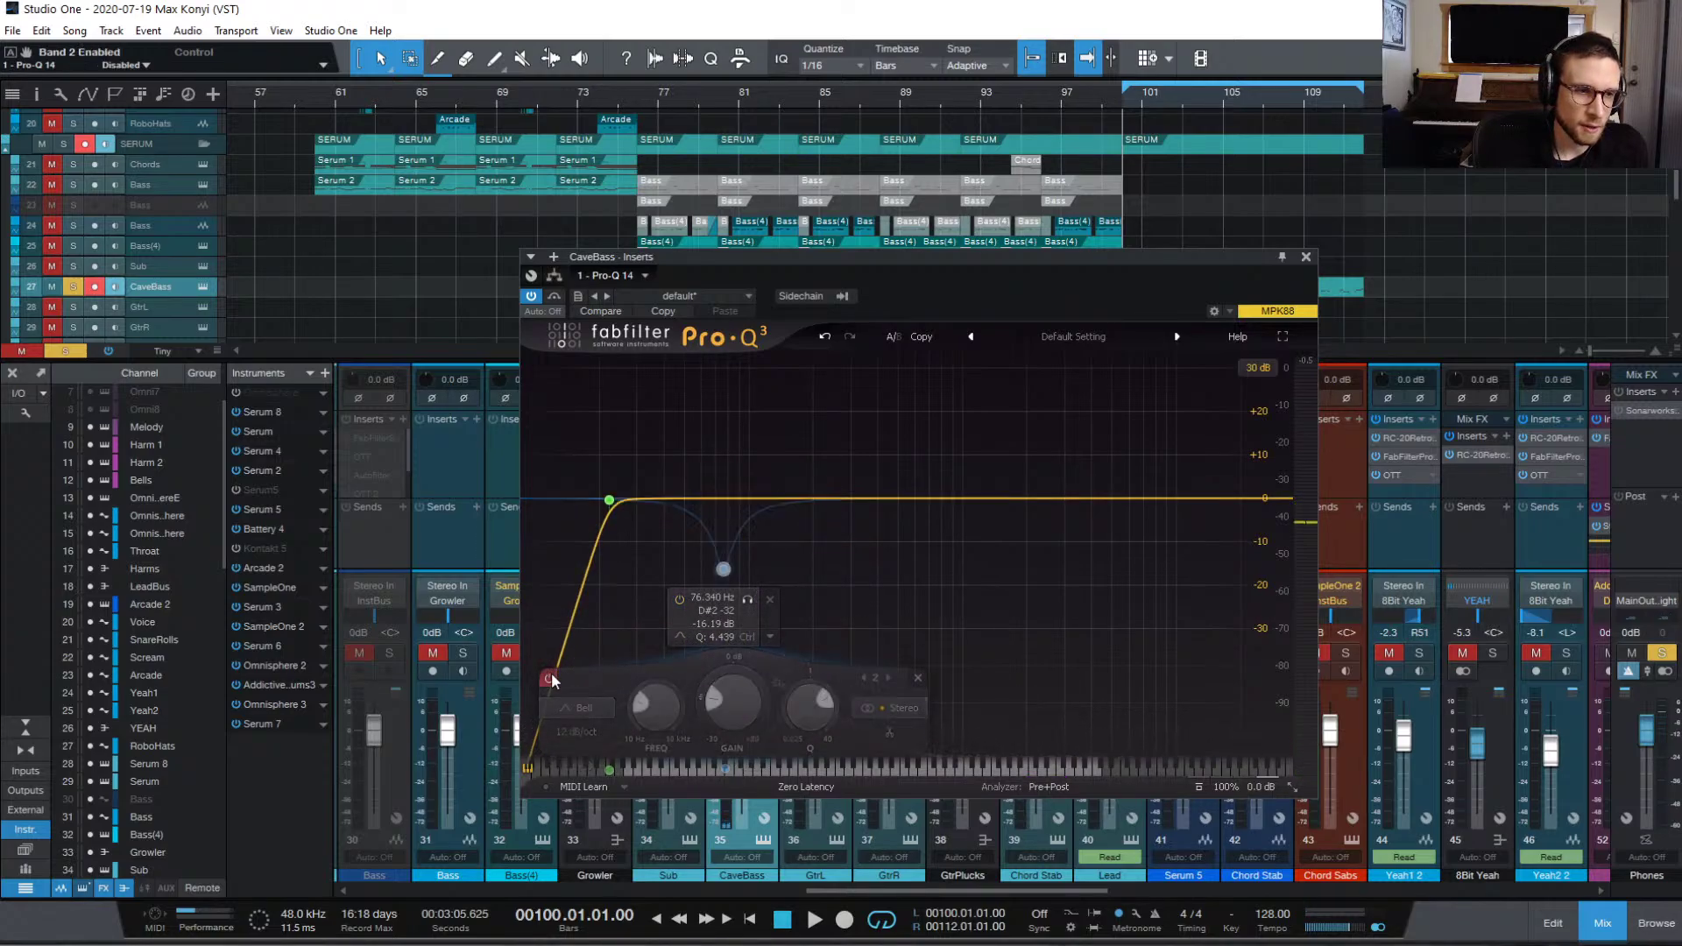
pyautogui.press('space')
pyautogui.click(549, 678)
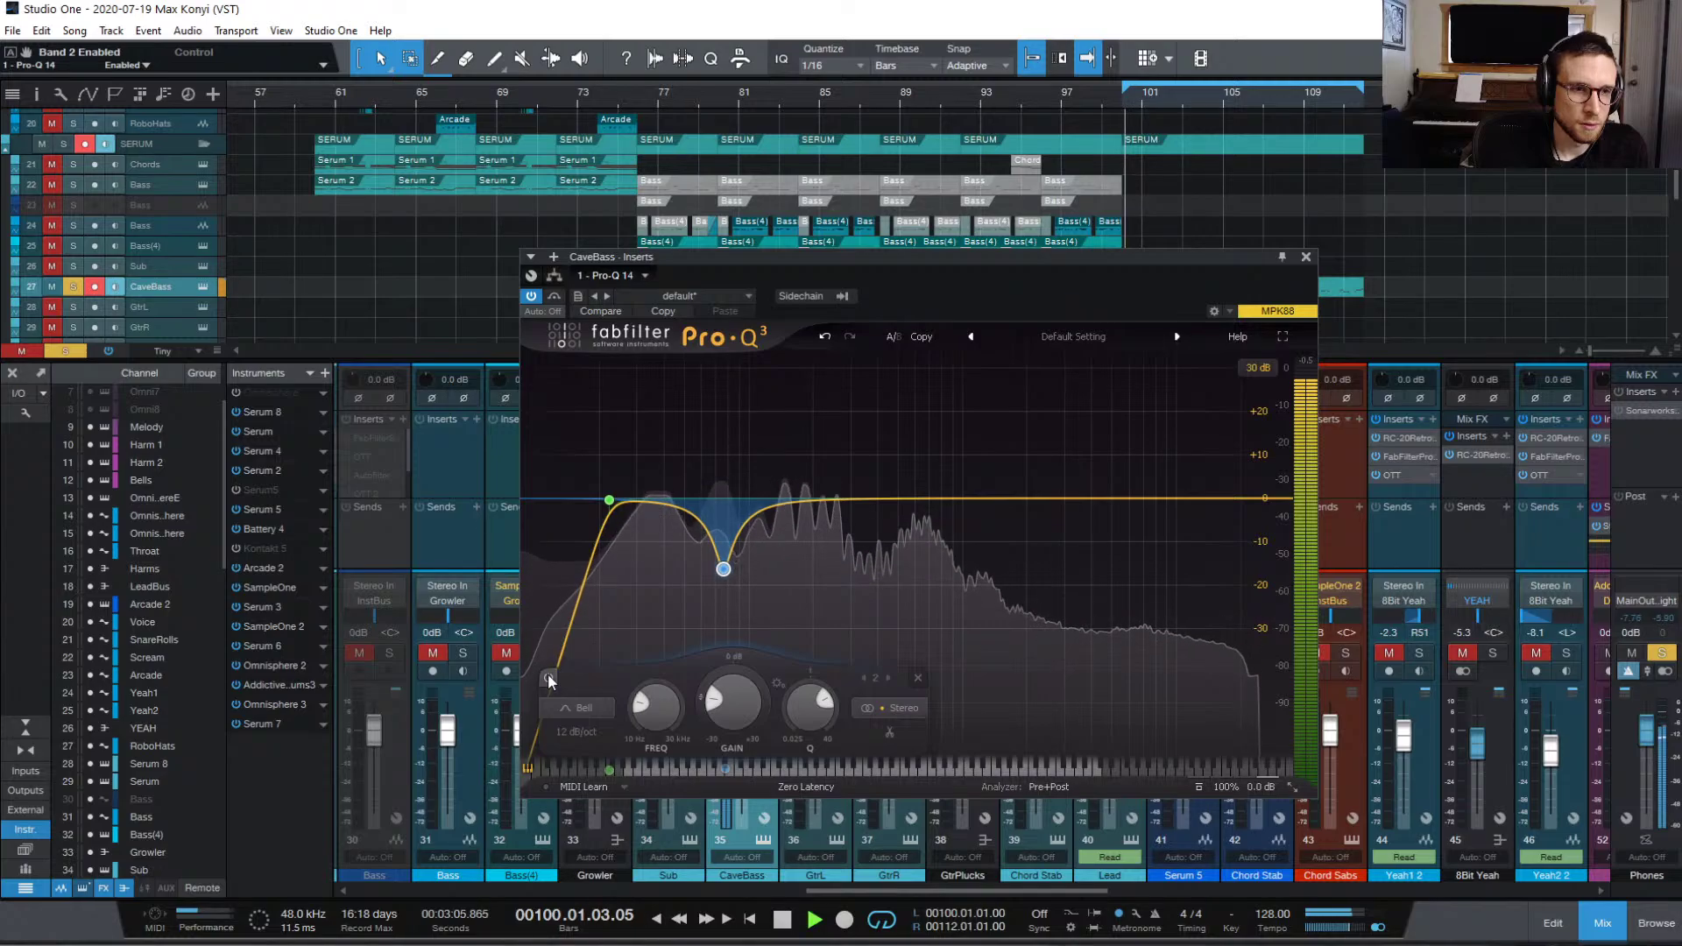
pyautogui.press('space')
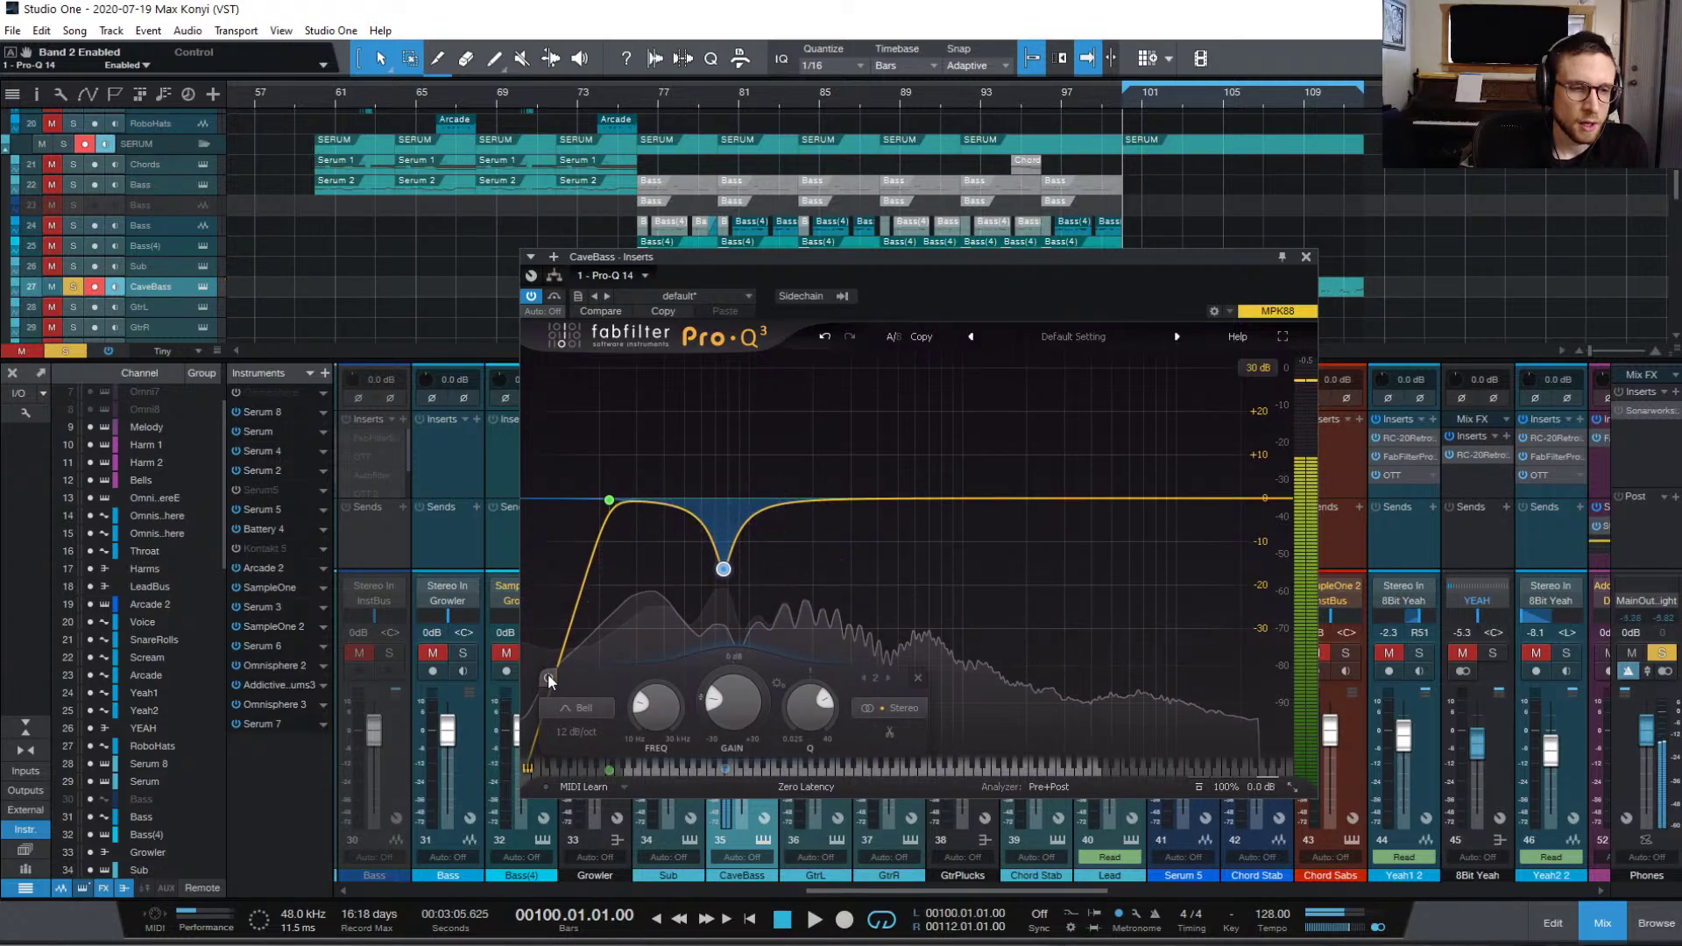
pyautogui.click(549, 679)
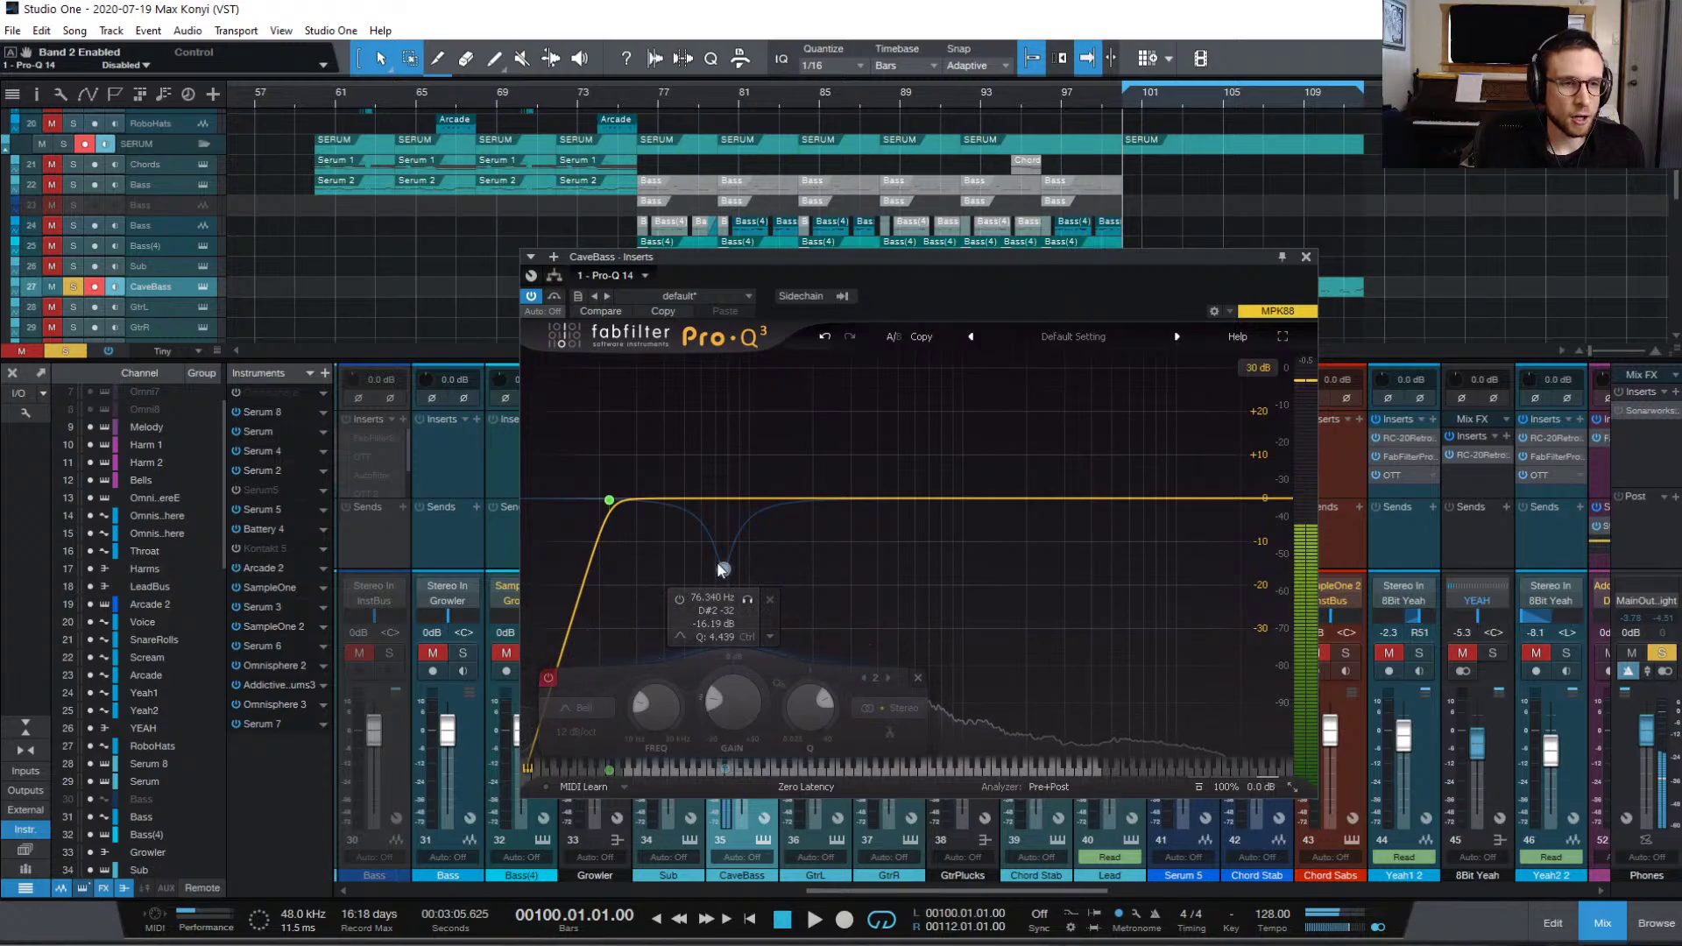
pyautogui.click(547, 679)
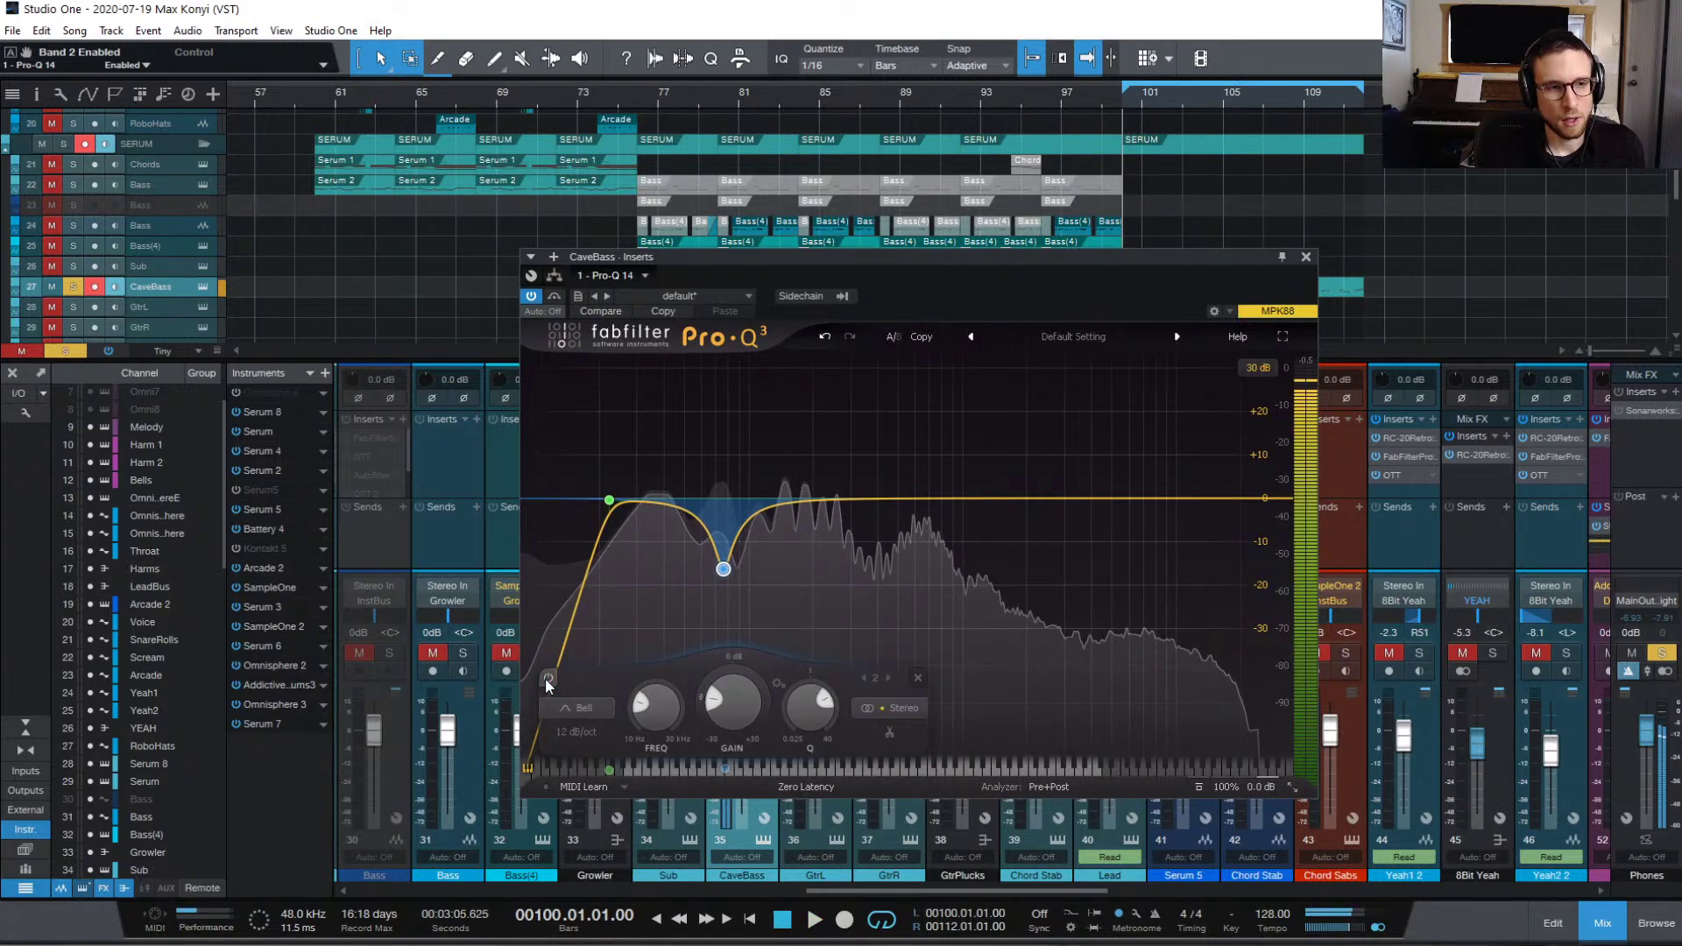
pyautogui.click(546, 680)
# Step: Move the EQ window aside, open CaveBass's Serum, compare the sound with its Notch 24 filter off and on, and close Serum
pyautogui.moveTo(807, 256); pyautogui.dragTo(1143, 210)
pyautogui.click(761, 841)
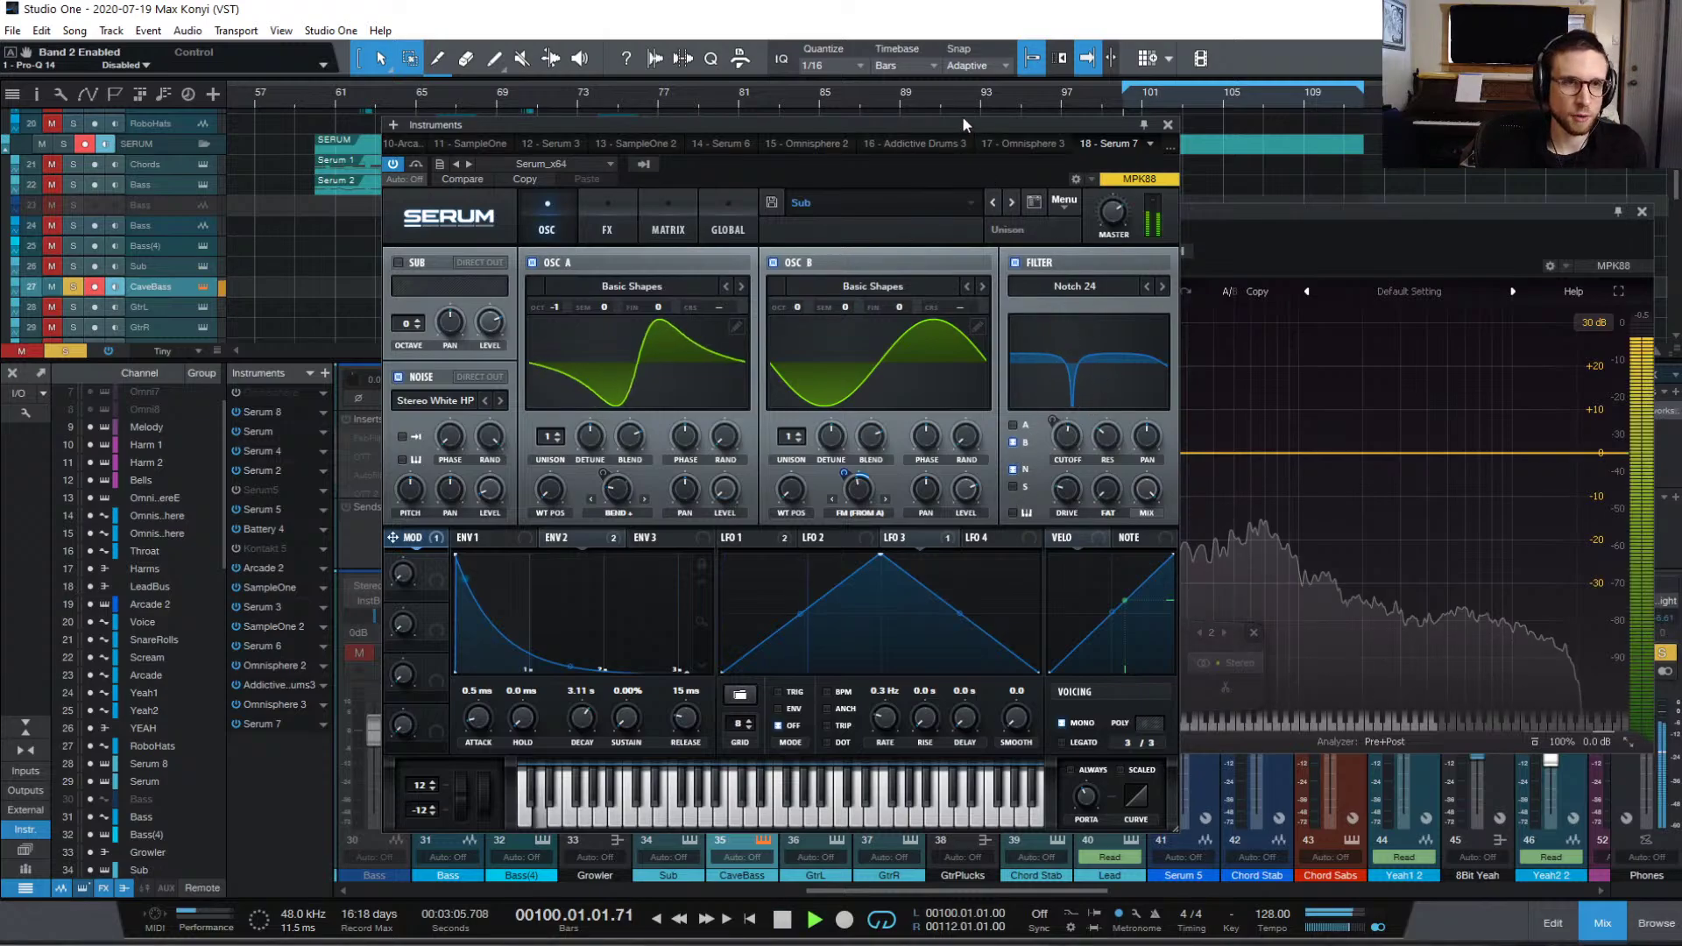
pyautogui.click(1014, 263)
pyautogui.press('space')
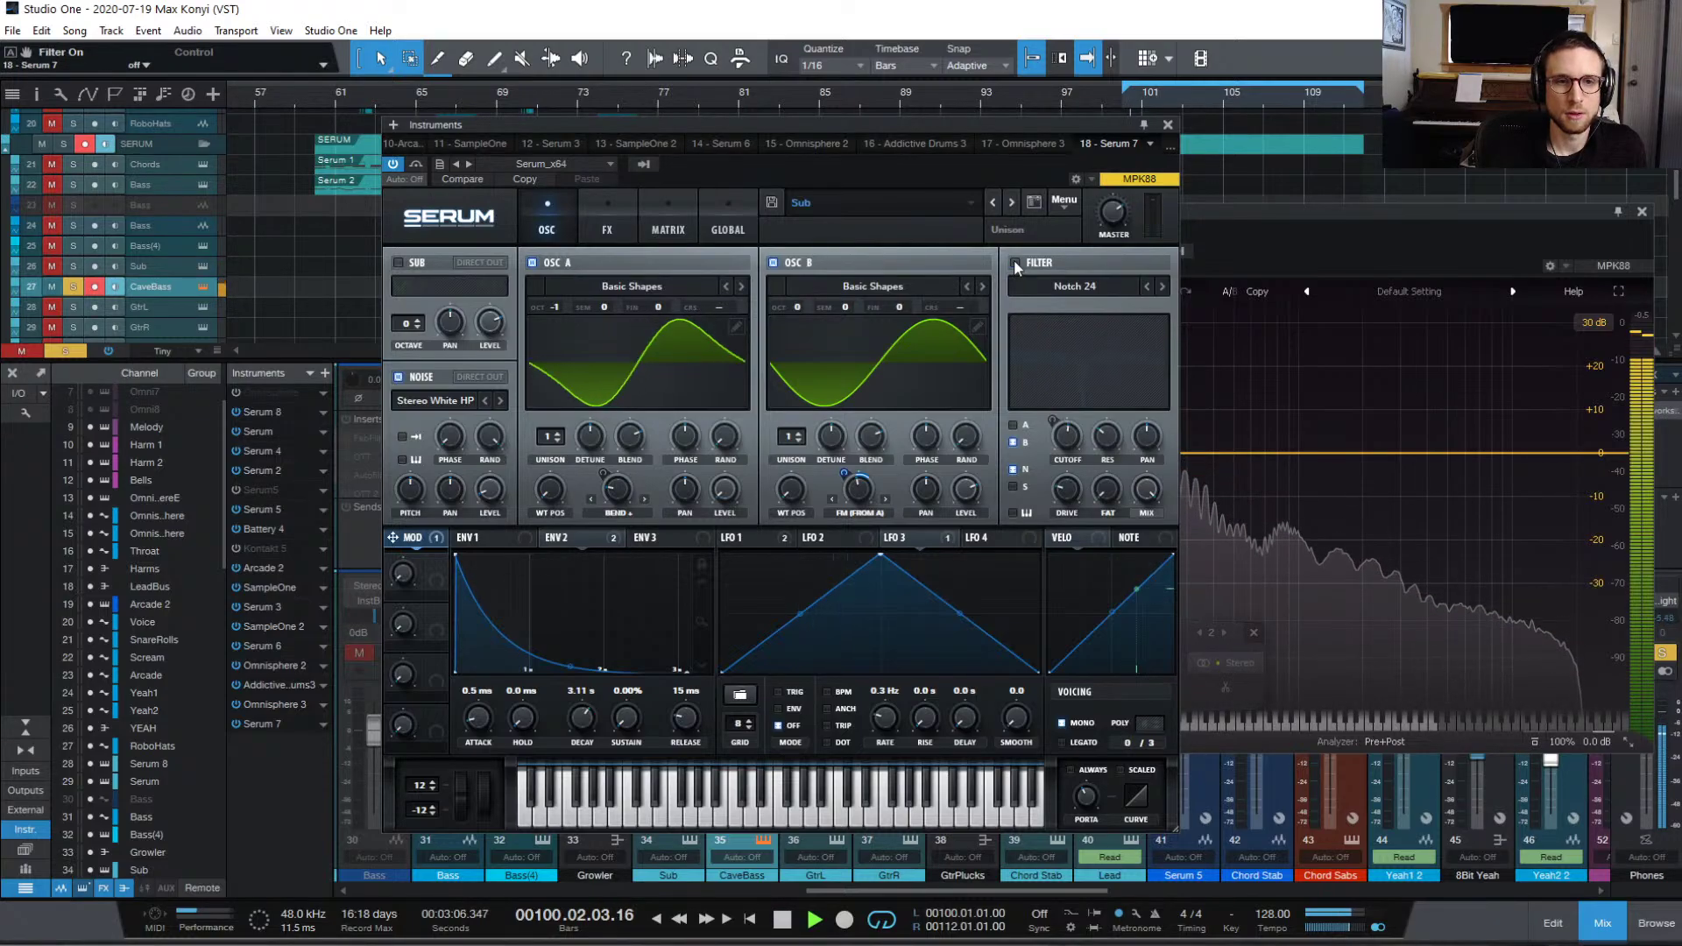
pyautogui.click(1015, 263)
pyautogui.press('space')
pyautogui.press('space')
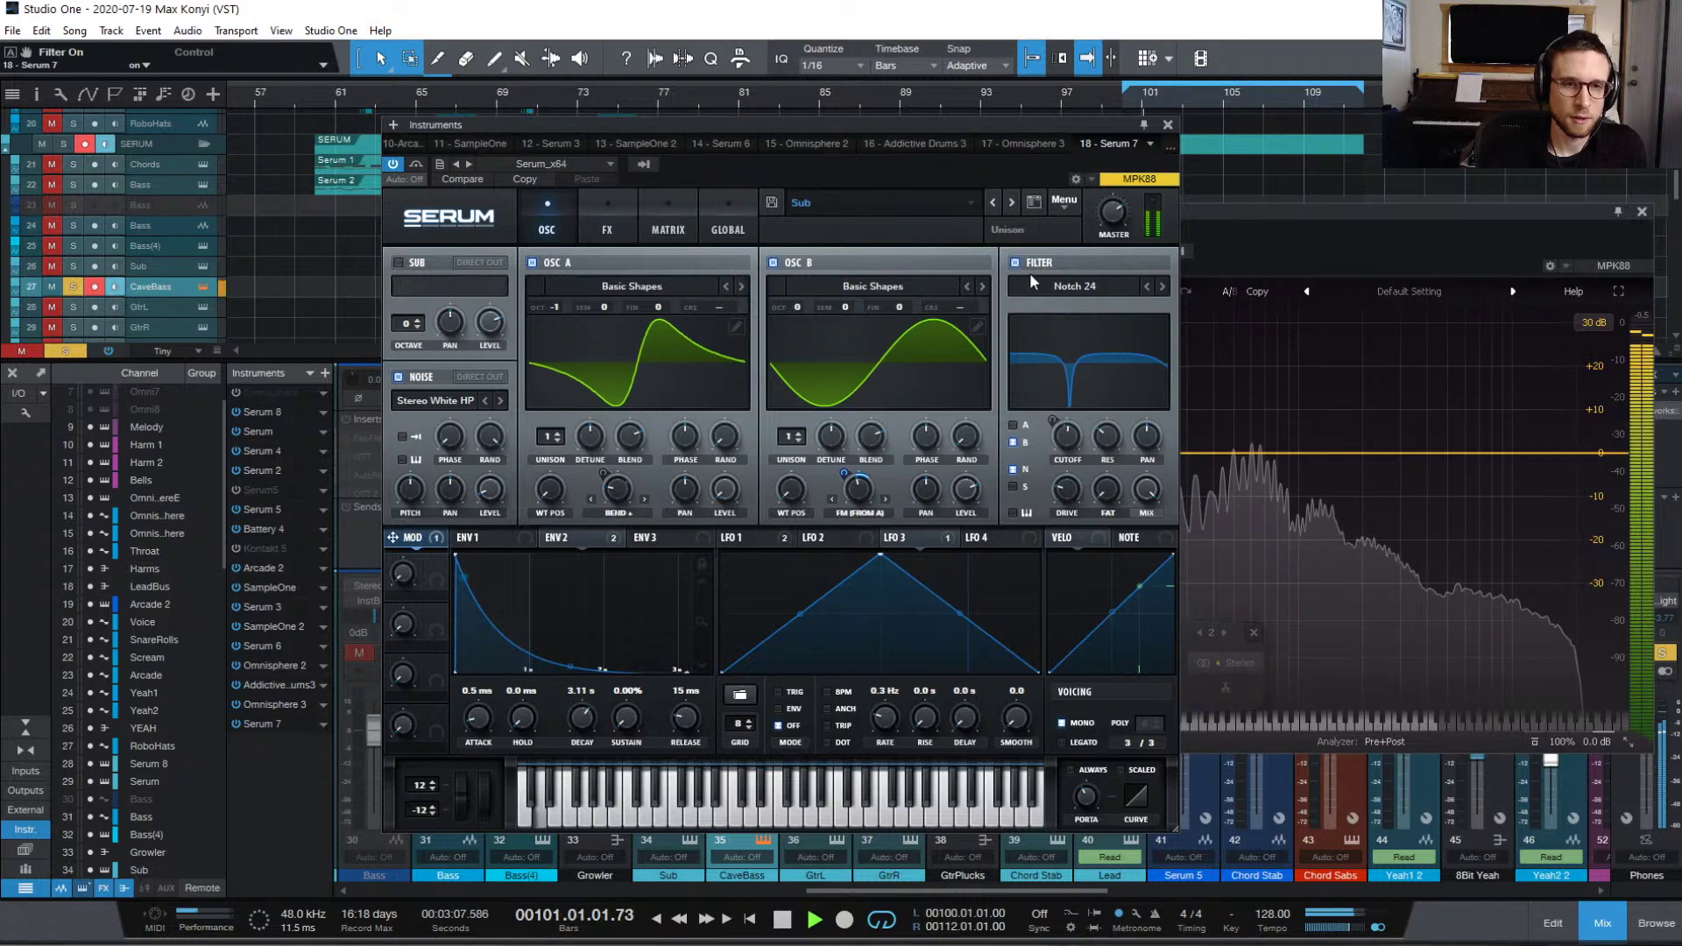
pyautogui.press('space')
pyautogui.press('space')
pyautogui.click(1168, 124)
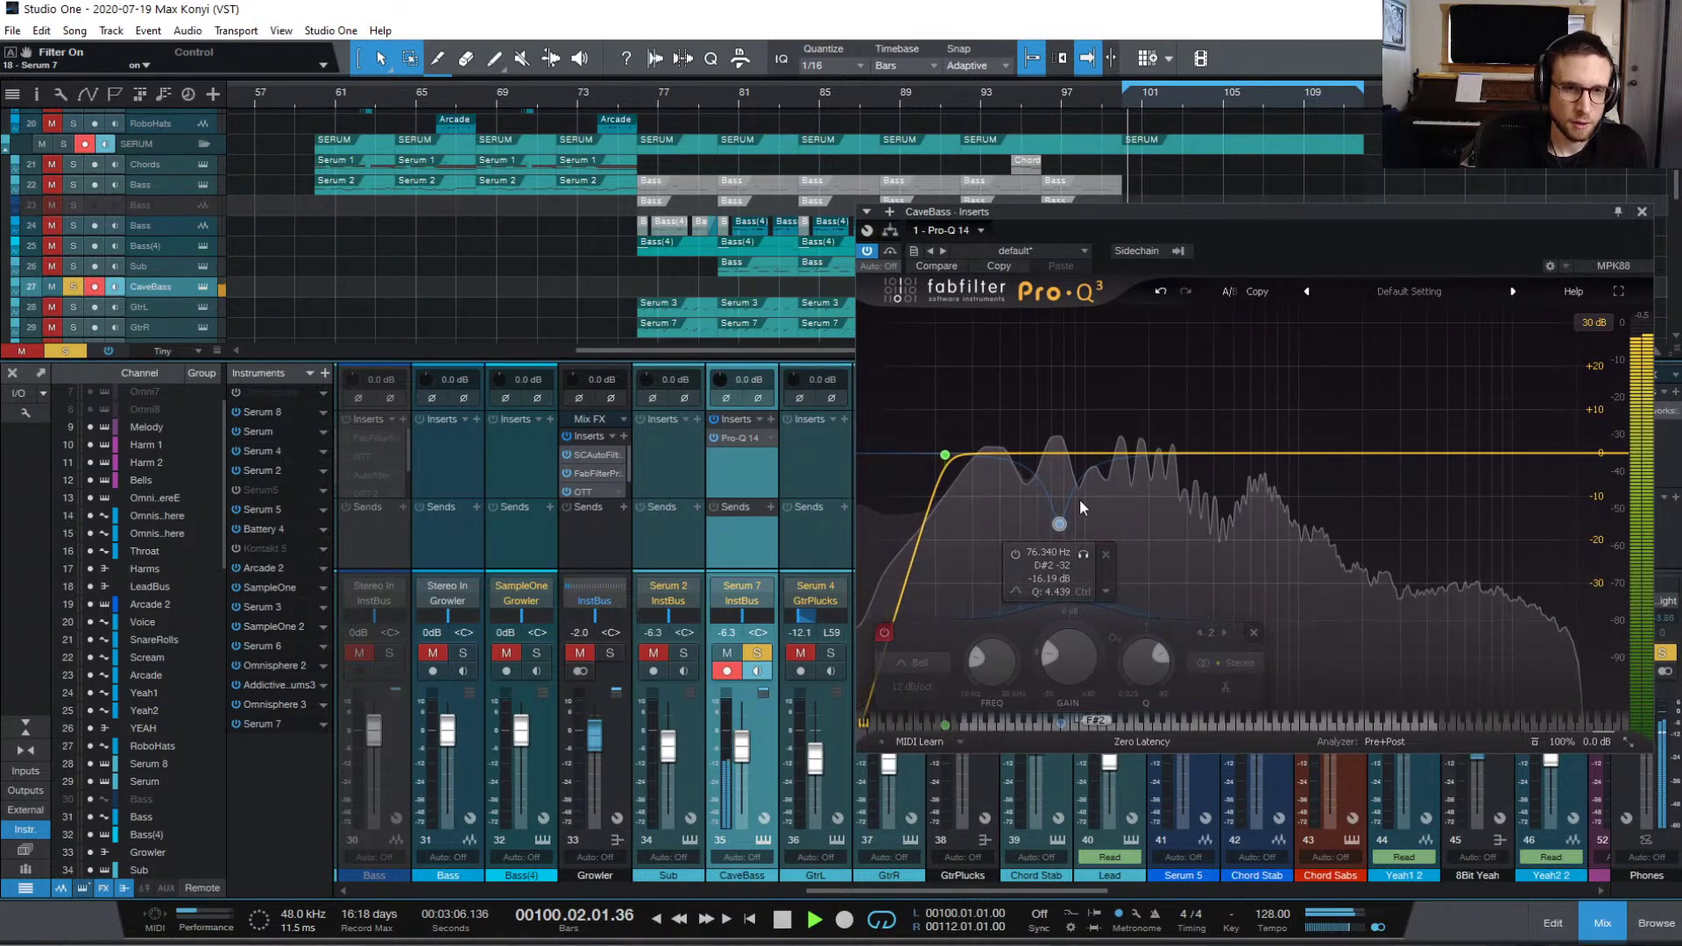
# Step: Re-enable the 76 Hz bell cut, set its gain to -9.86 dB, and compare it against bypass during playback
pyautogui.press('space')
pyautogui.click(883, 634)
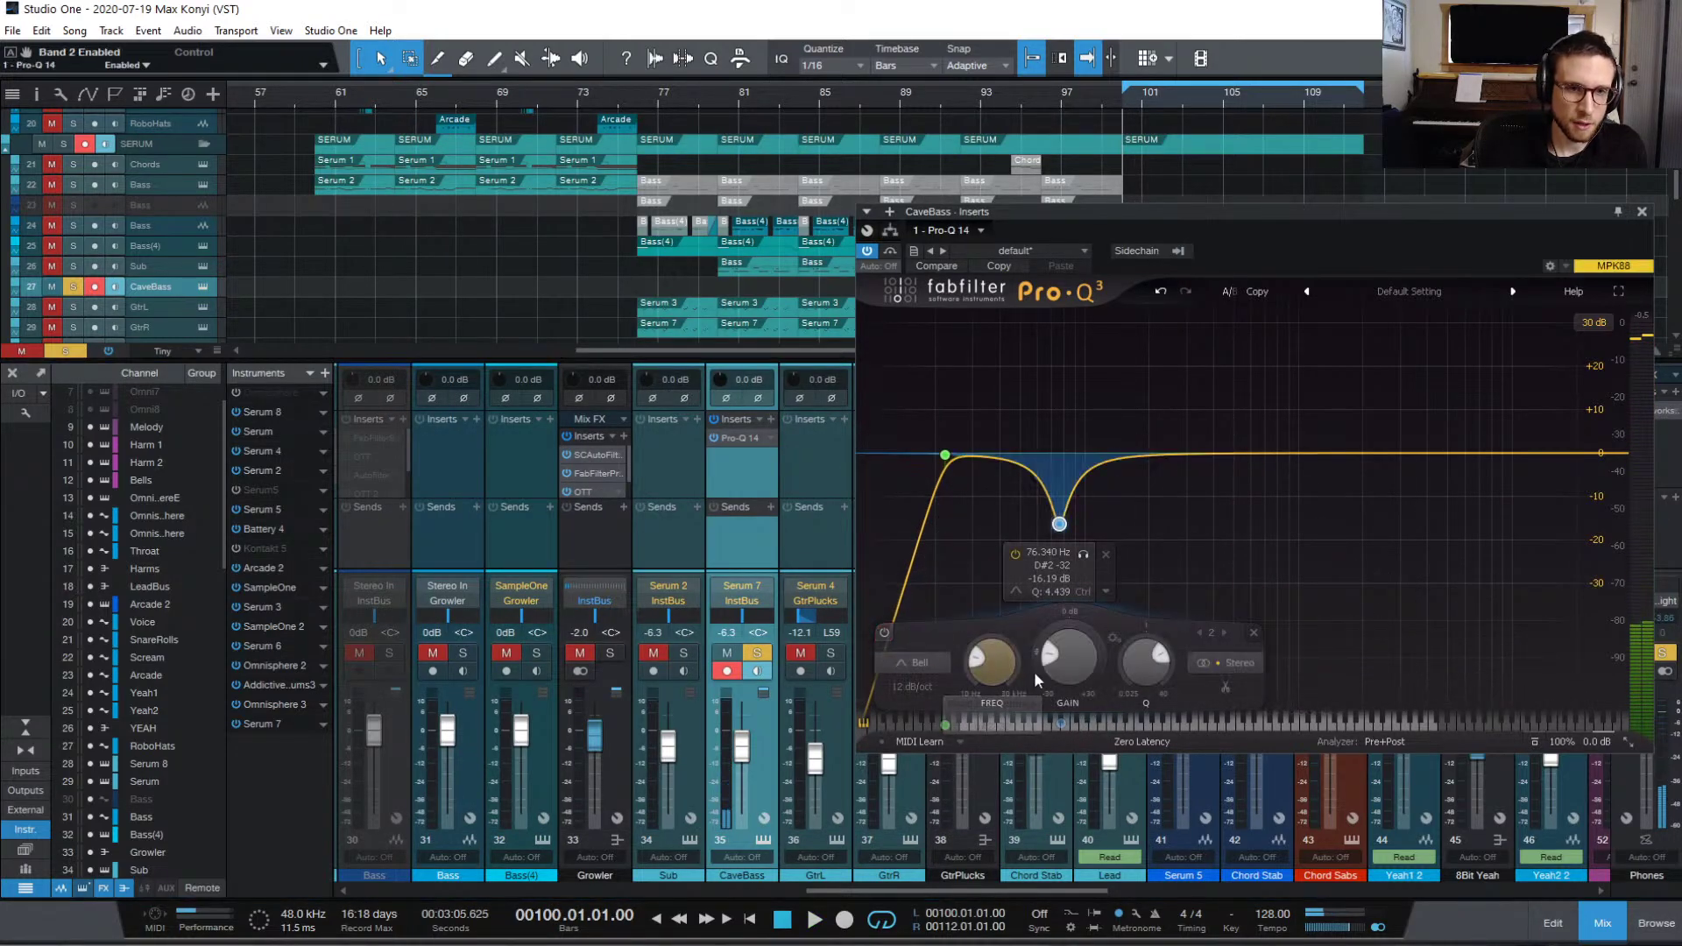
pyautogui.press('space')
pyautogui.moveTo(1076, 681); pyautogui.dragTo(1076, 661)
pyautogui.press('space')
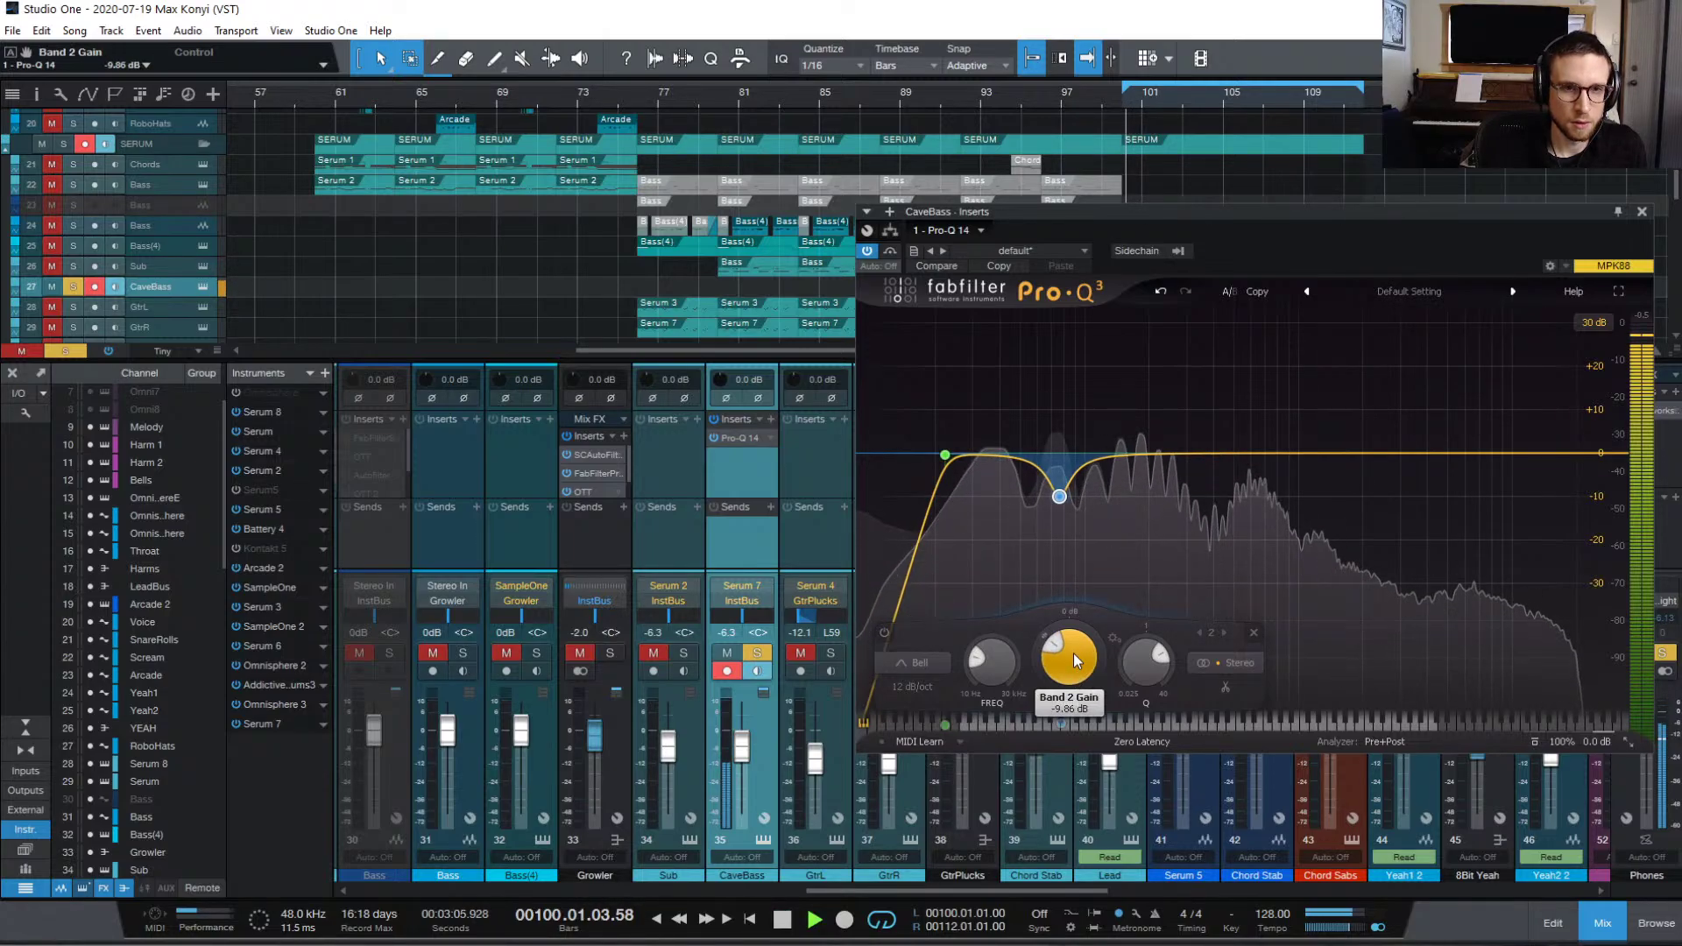
pyautogui.click(885, 633)
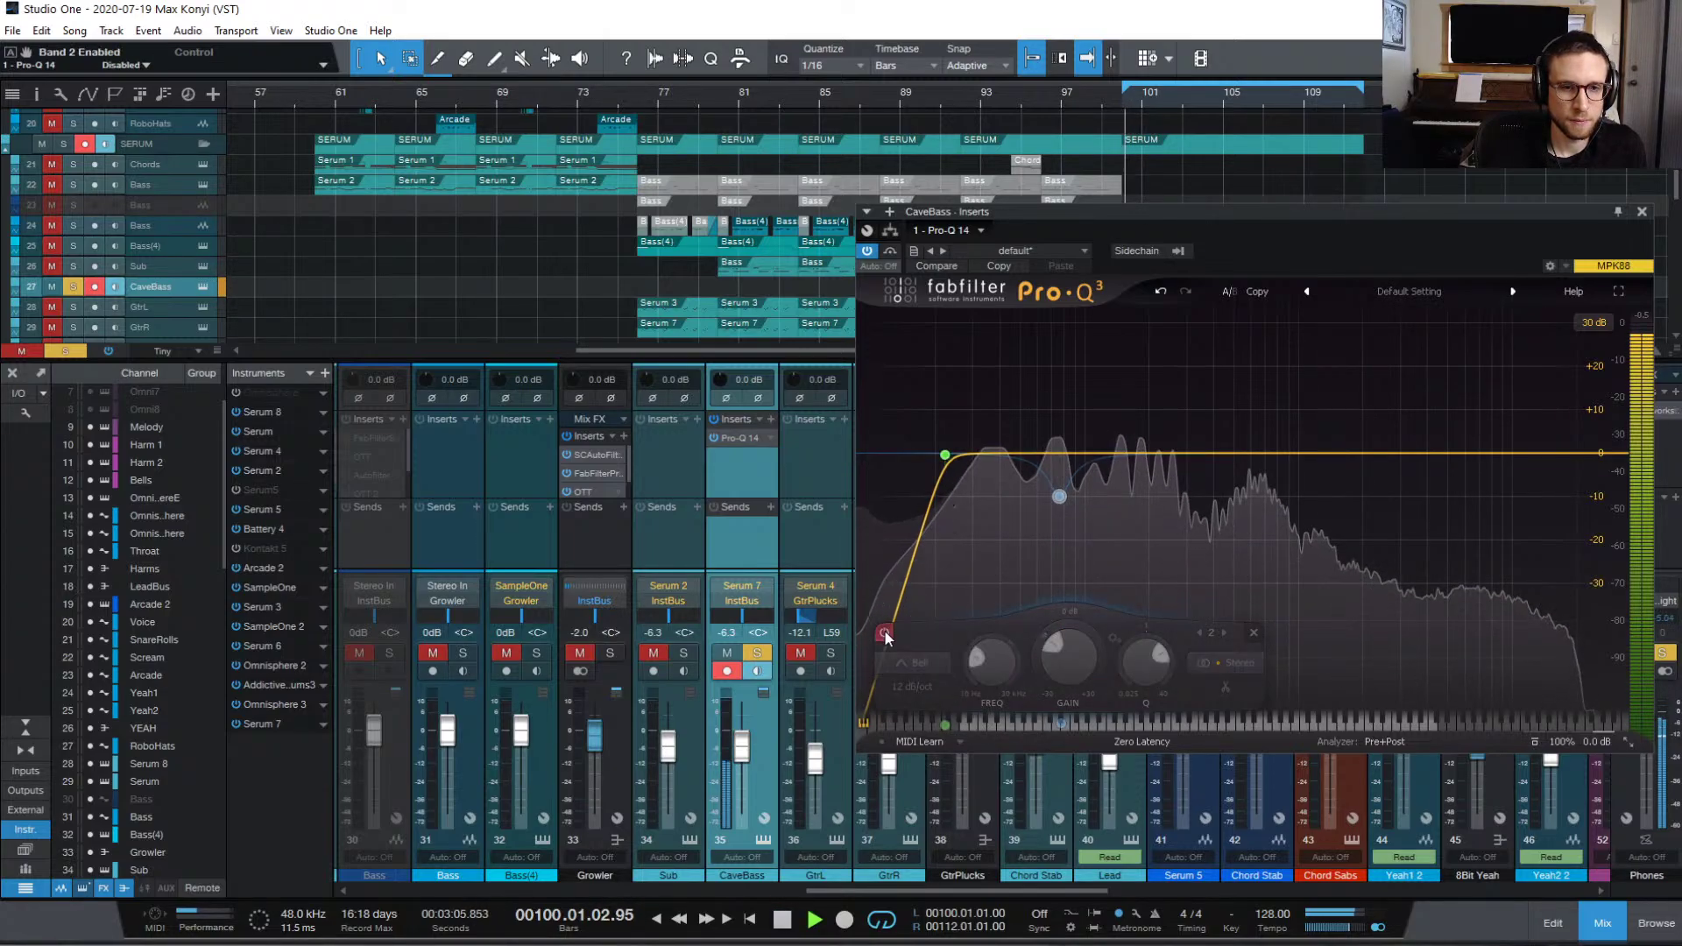
pyautogui.click(885, 634)
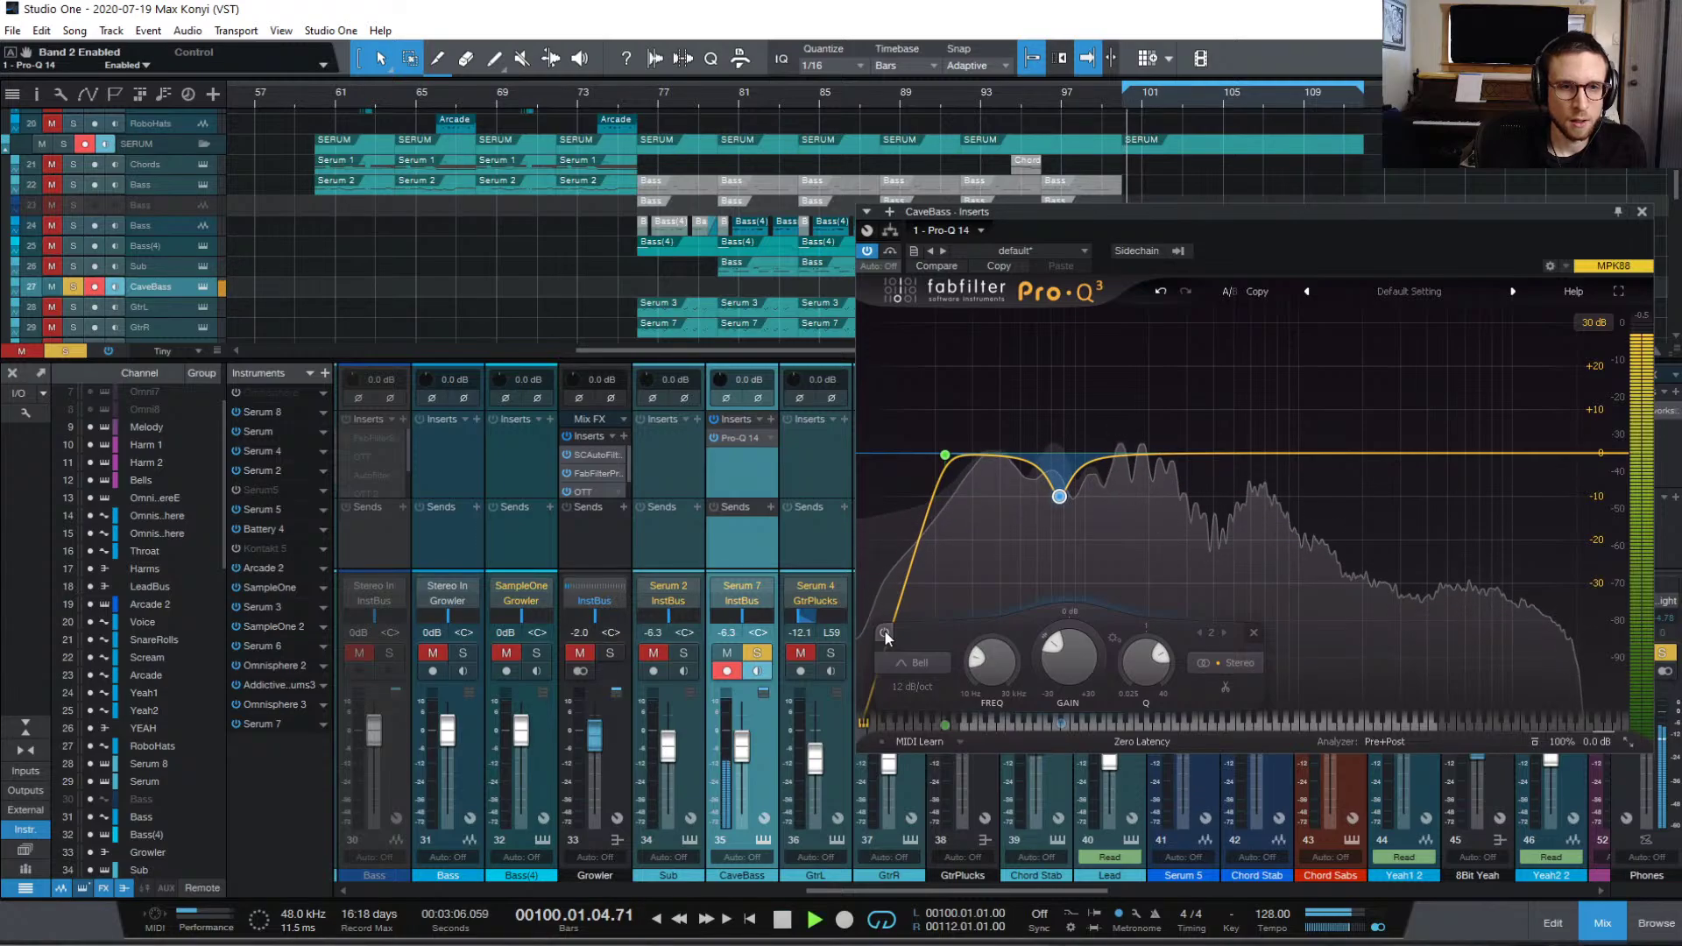
# Step: Adjust the 76 Hz bell cut's Q to about 3.5 while auditioning the bass
pyautogui.moveTo(1032, 473)
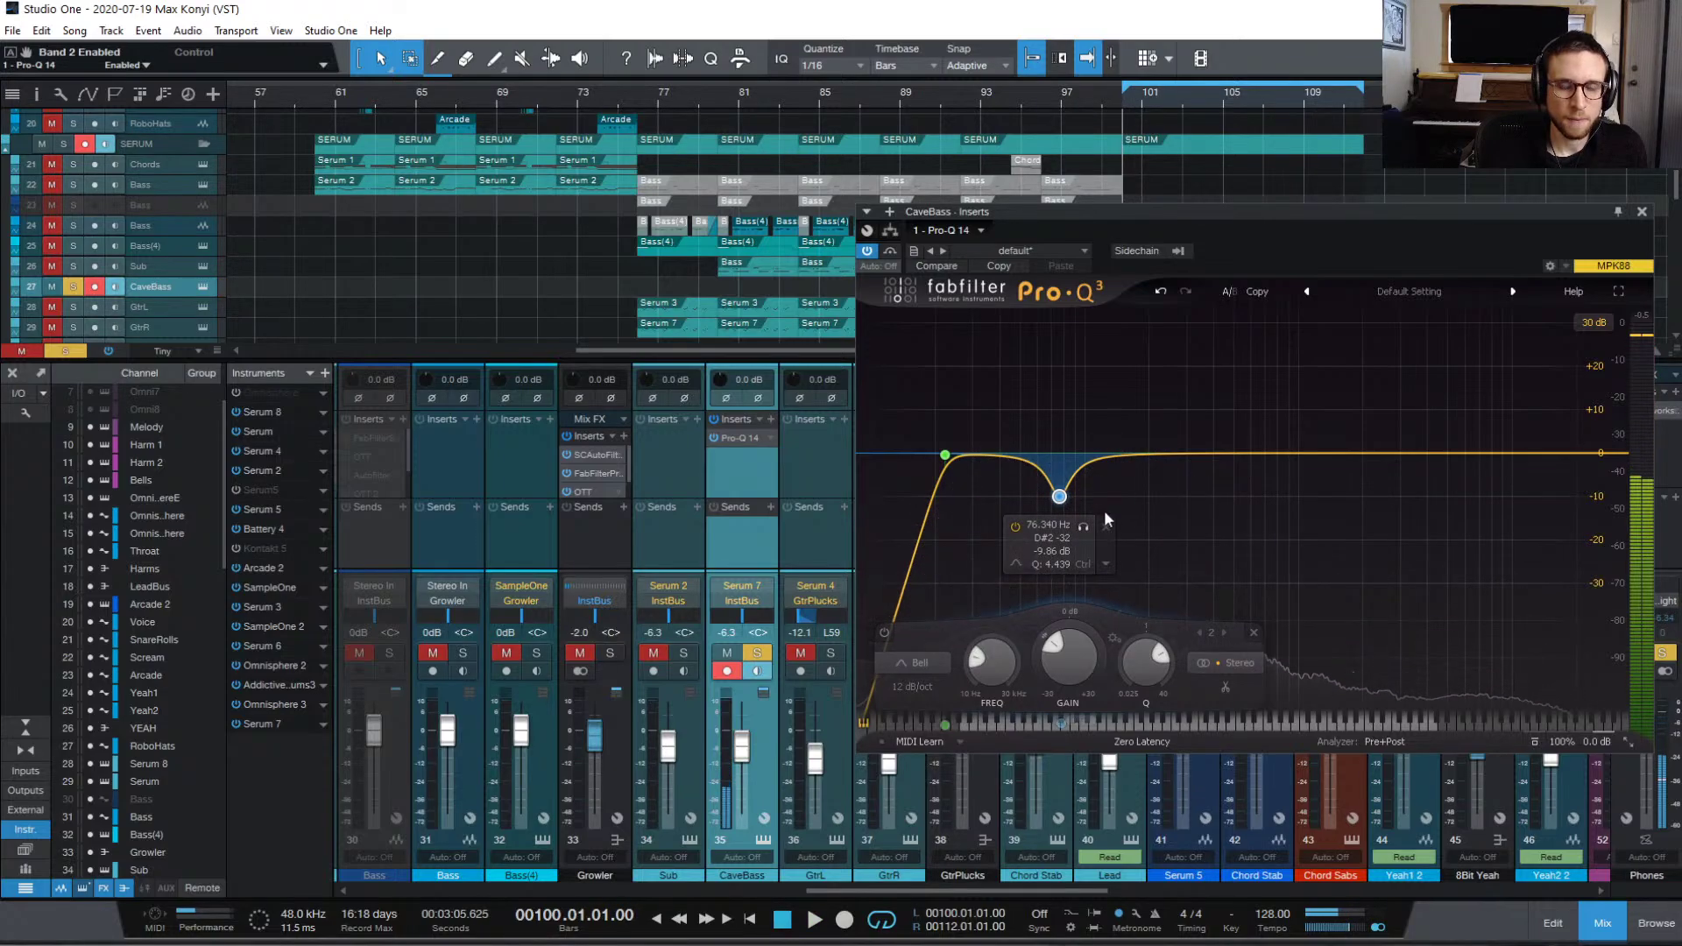
pyautogui.scroll(-3, 1059, 505)
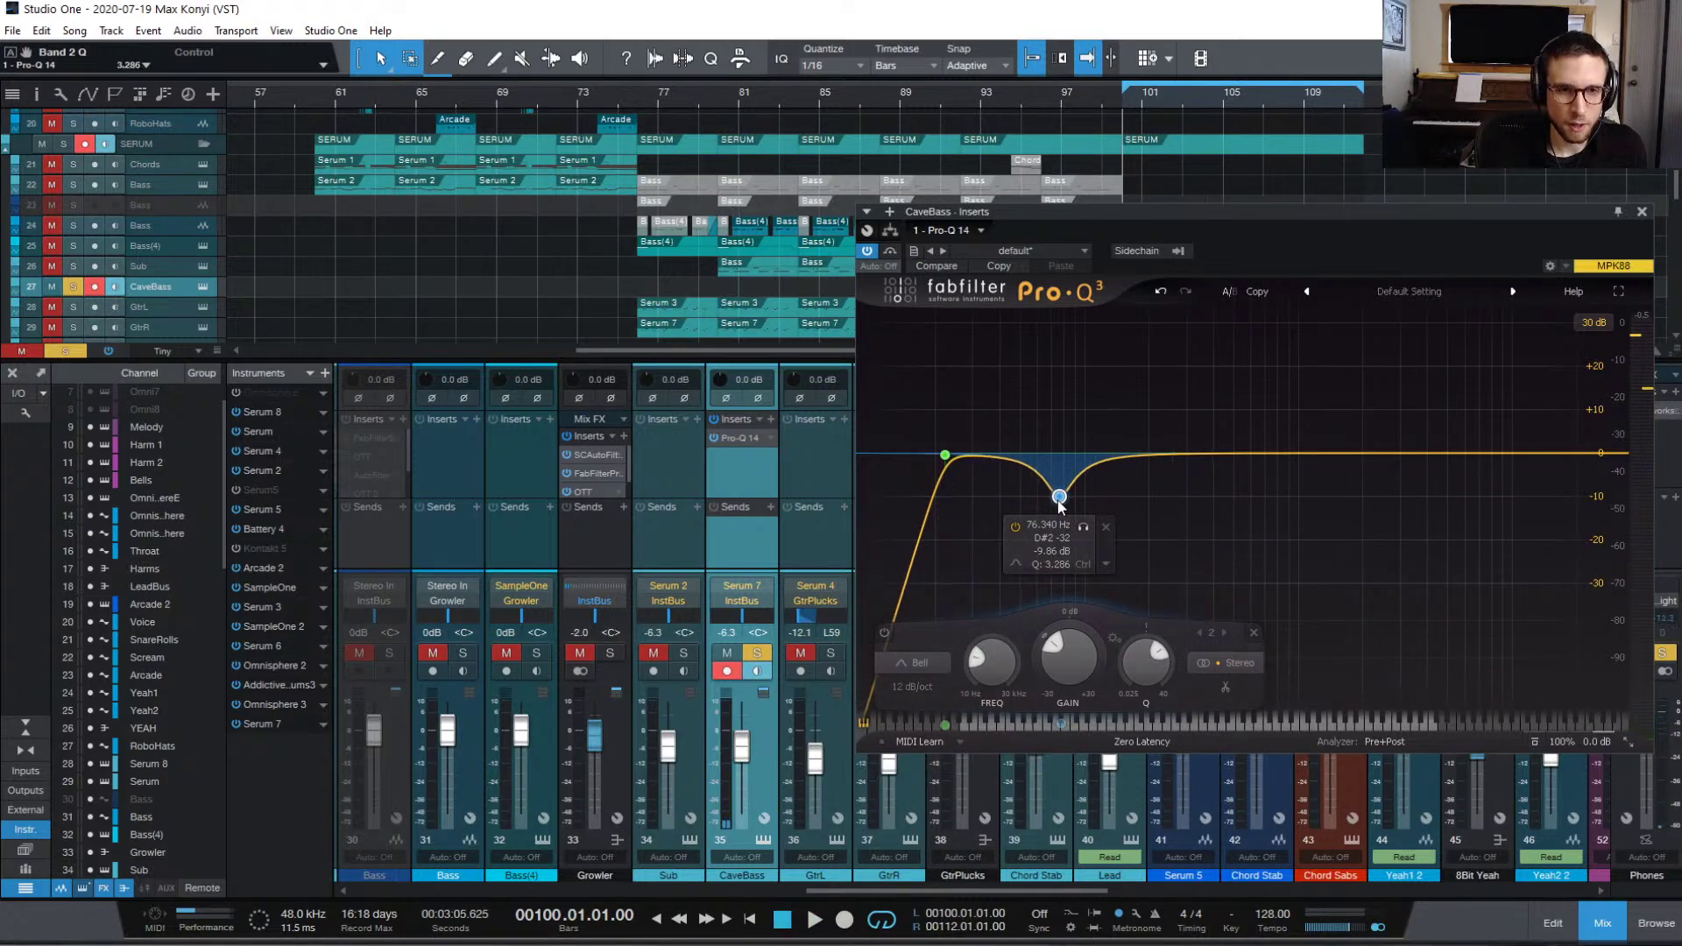
pyautogui.press('space')
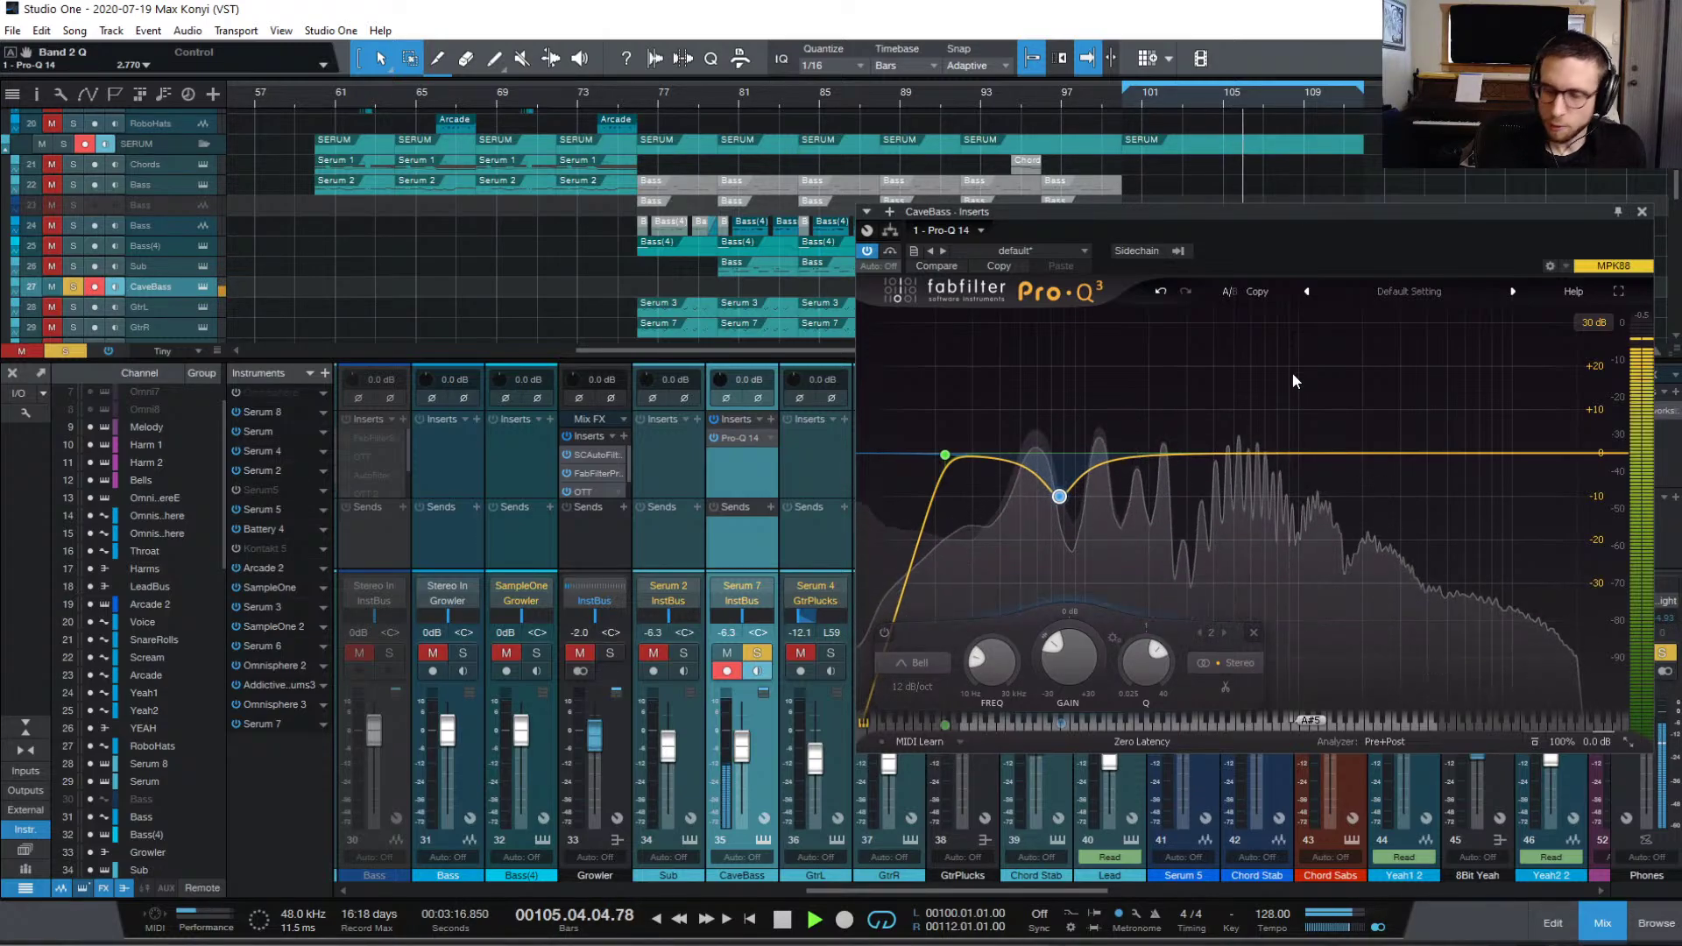
pyautogui.moveTo(1061, 500)
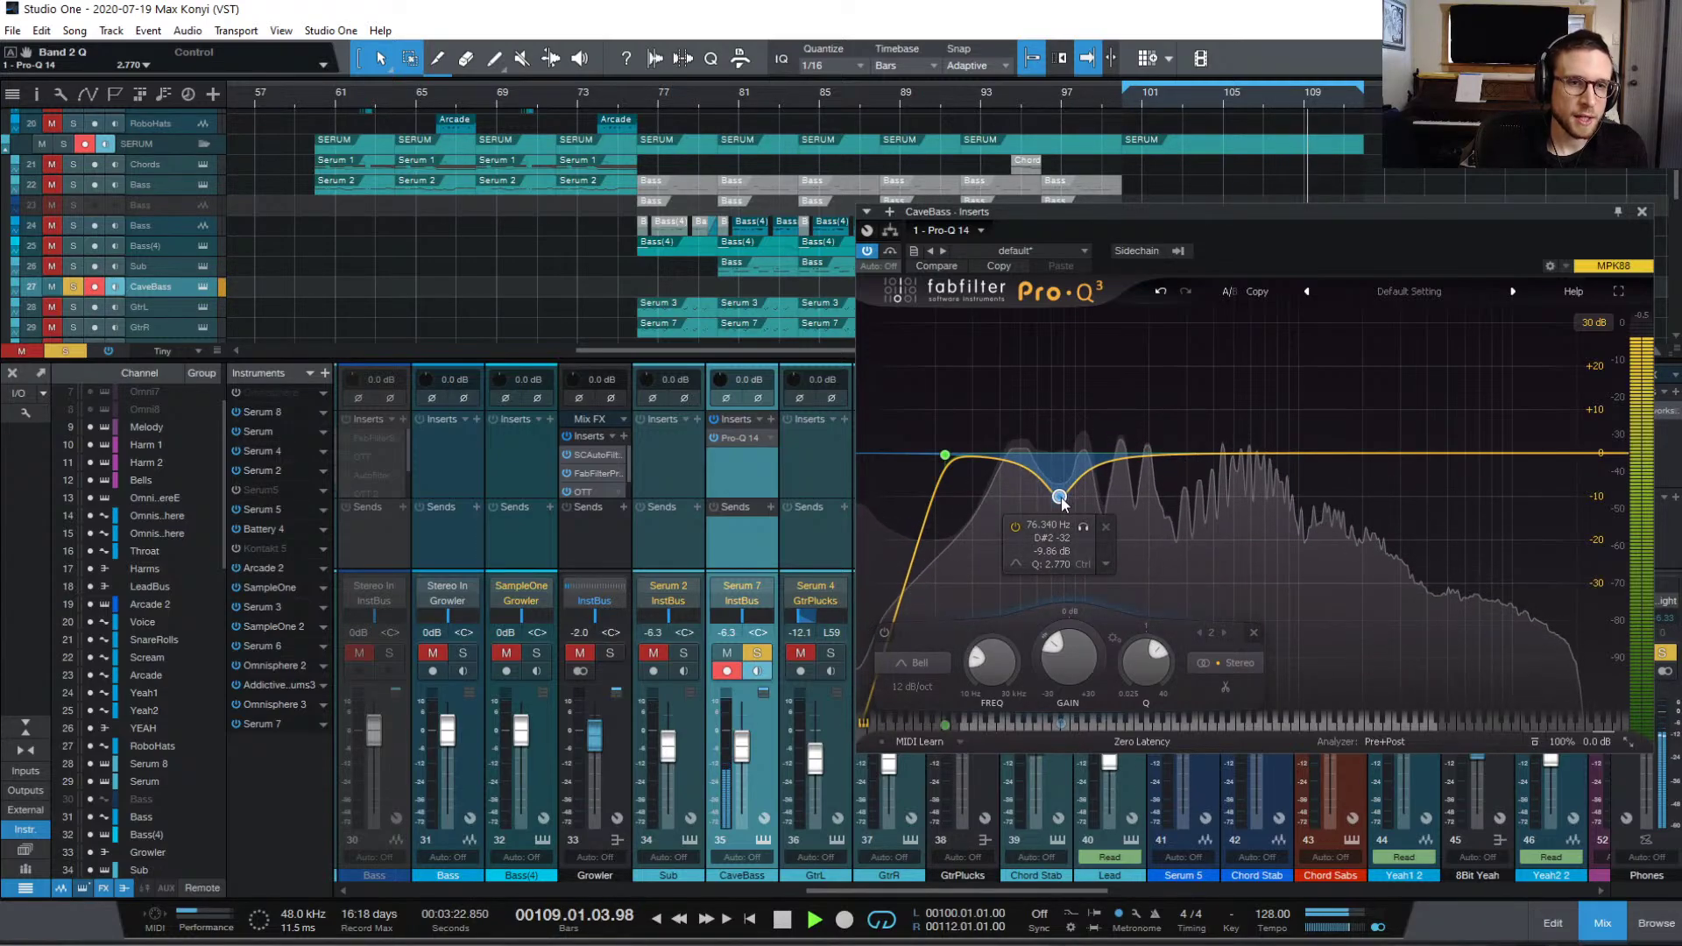
pyautogui.press('space')
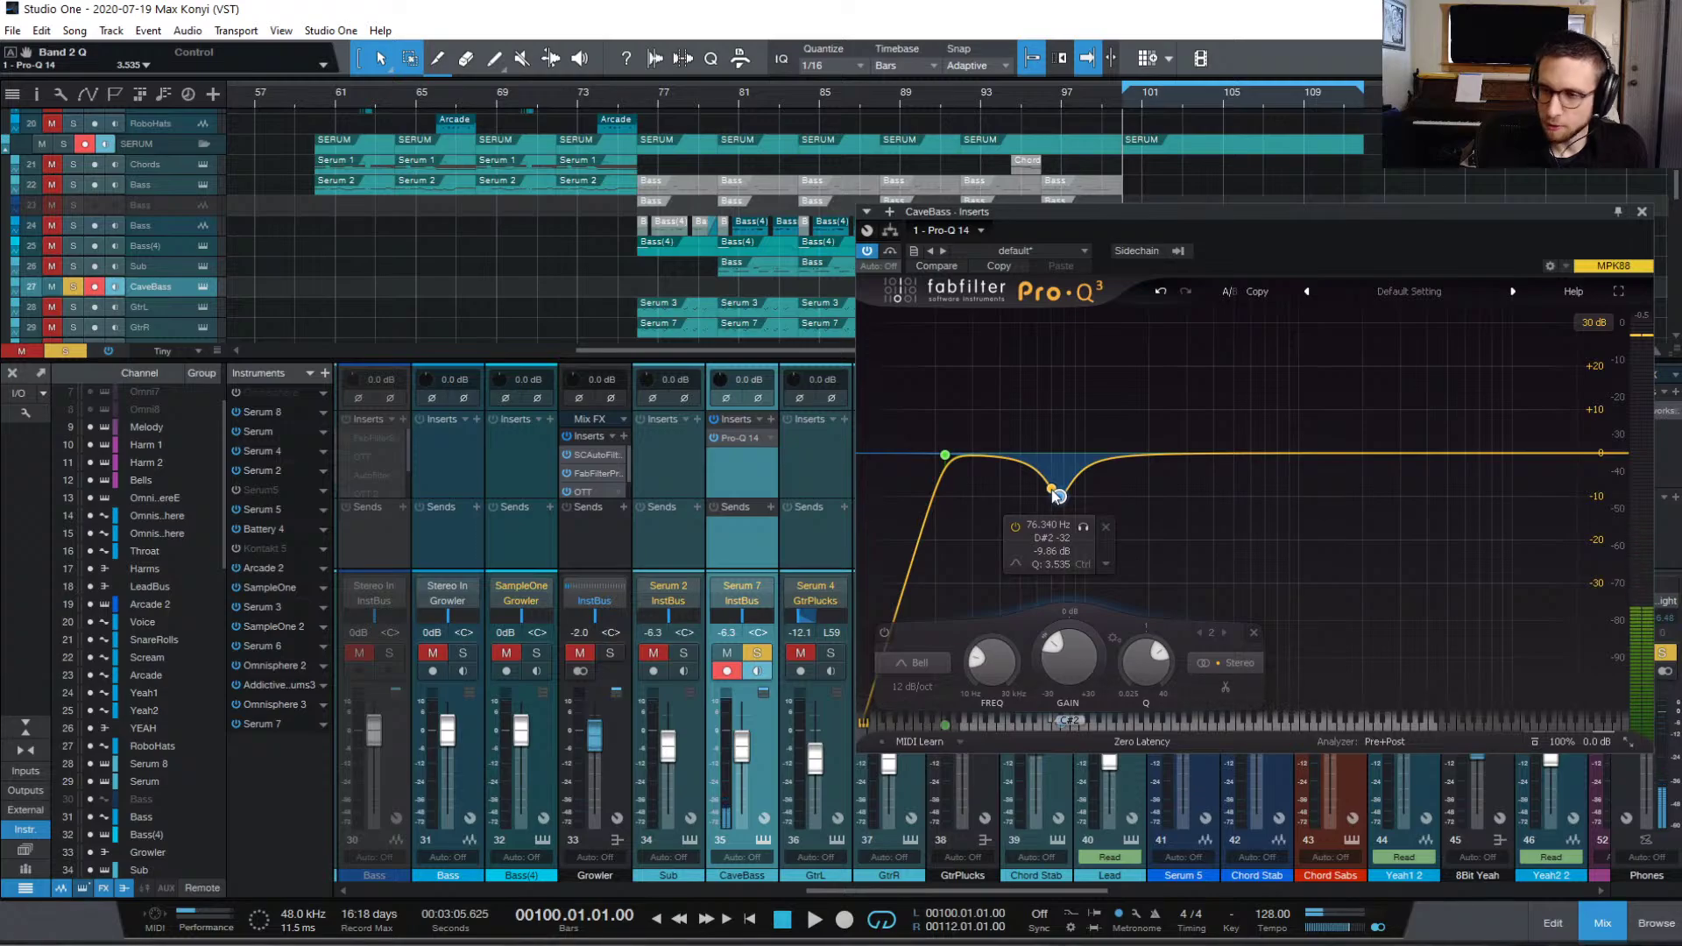
# Step: Play CaveBass from bar 100 and examine its remaining resonant peaks with the EQ's spectrum grab
pyautogui.press('space')
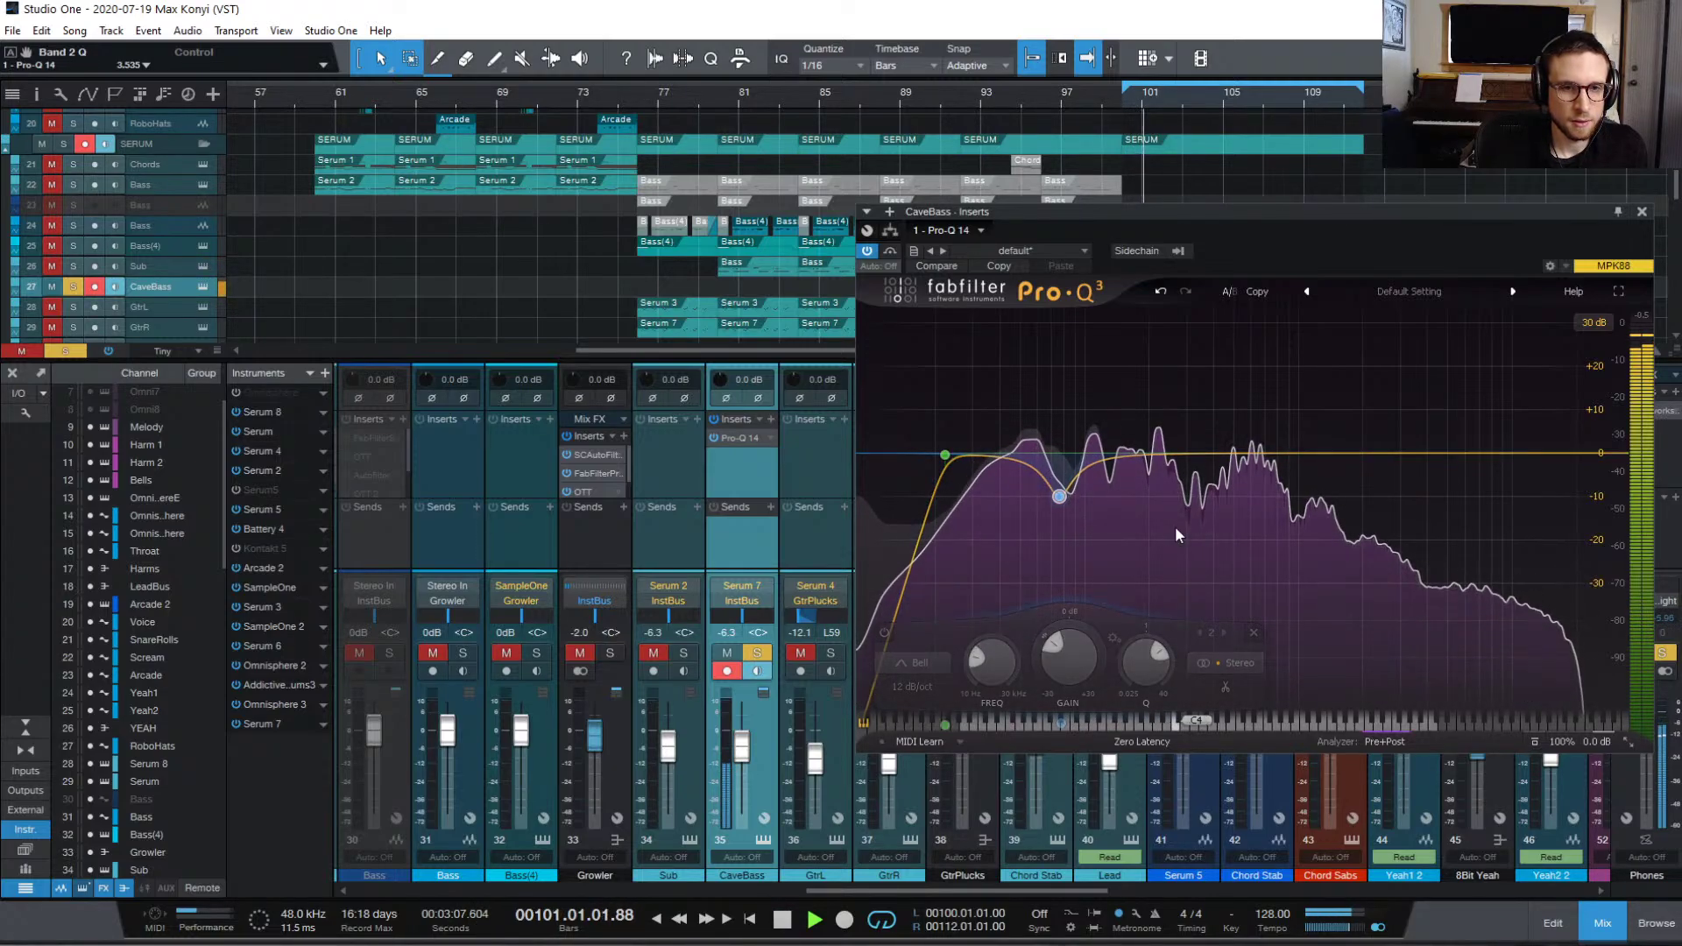
pyautogui.moveTo(1177, 535); pyautogui.dragTo(1159, 480)
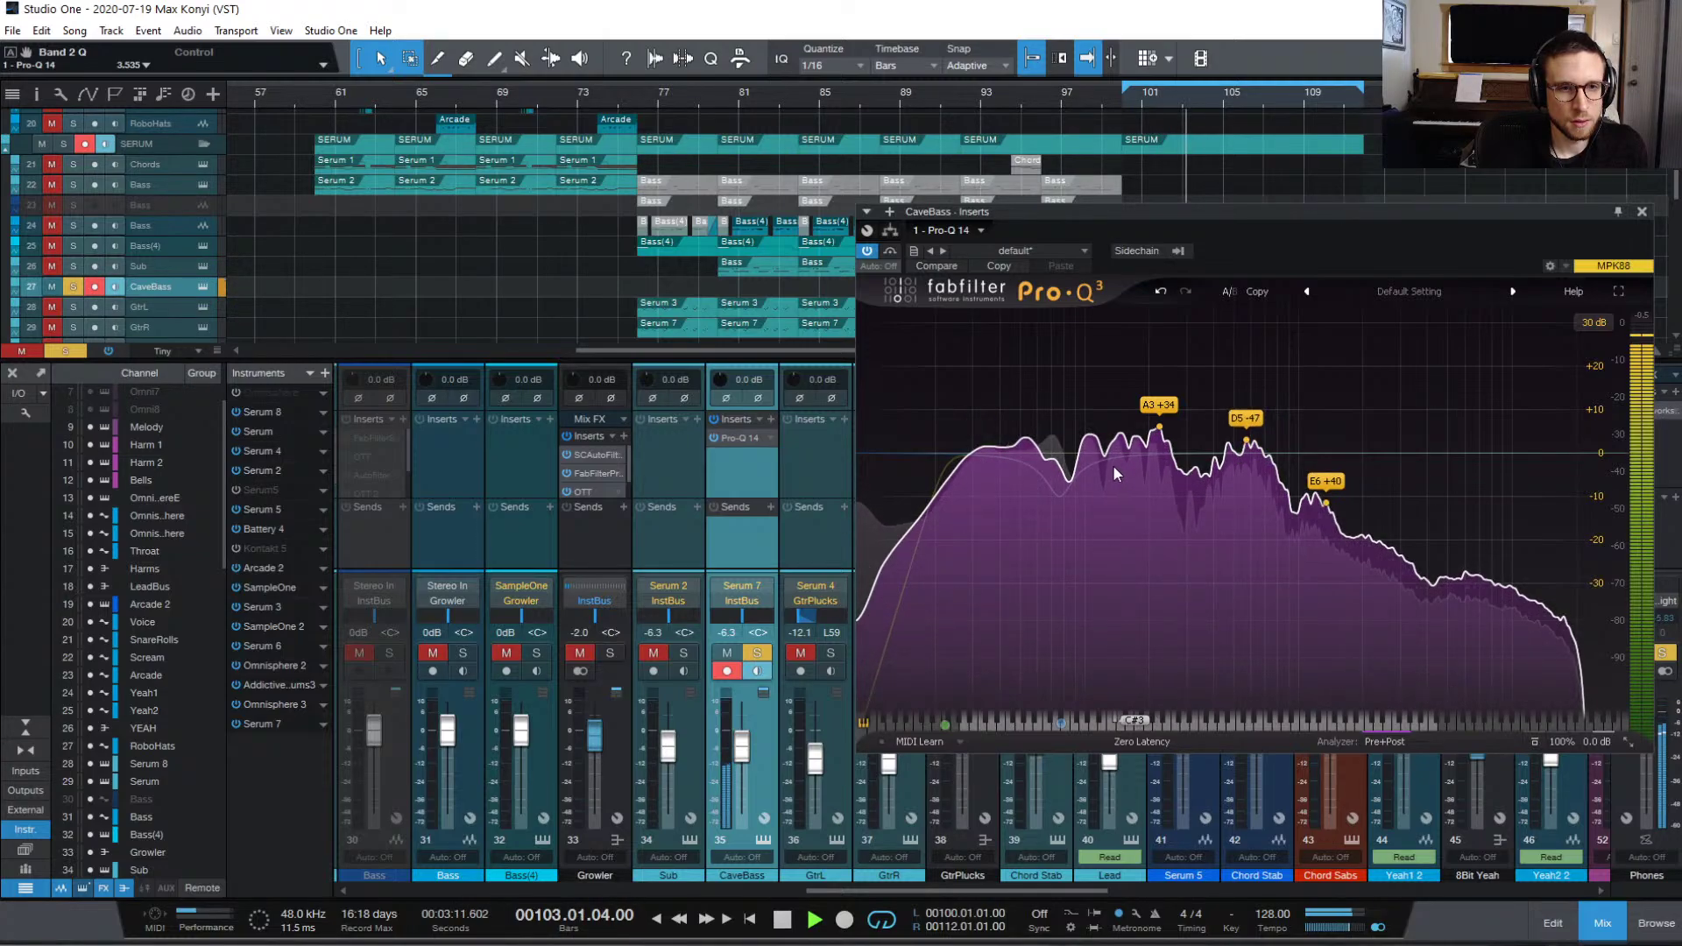
pyautogui.press('space')
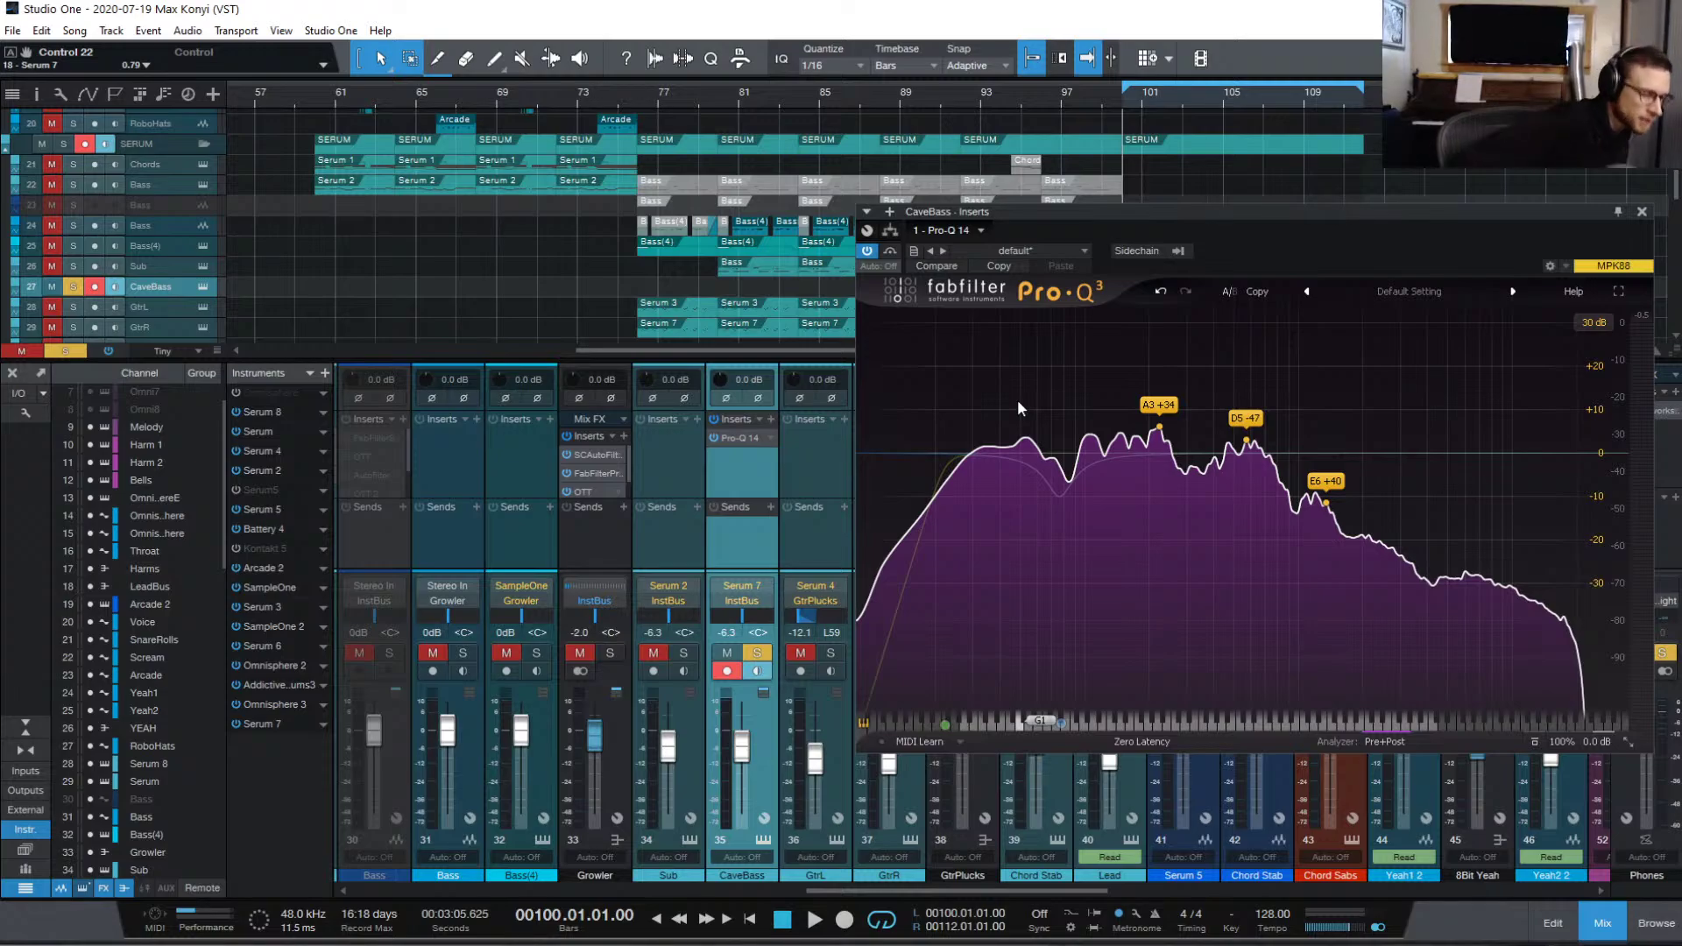
pyautogui.press('space')
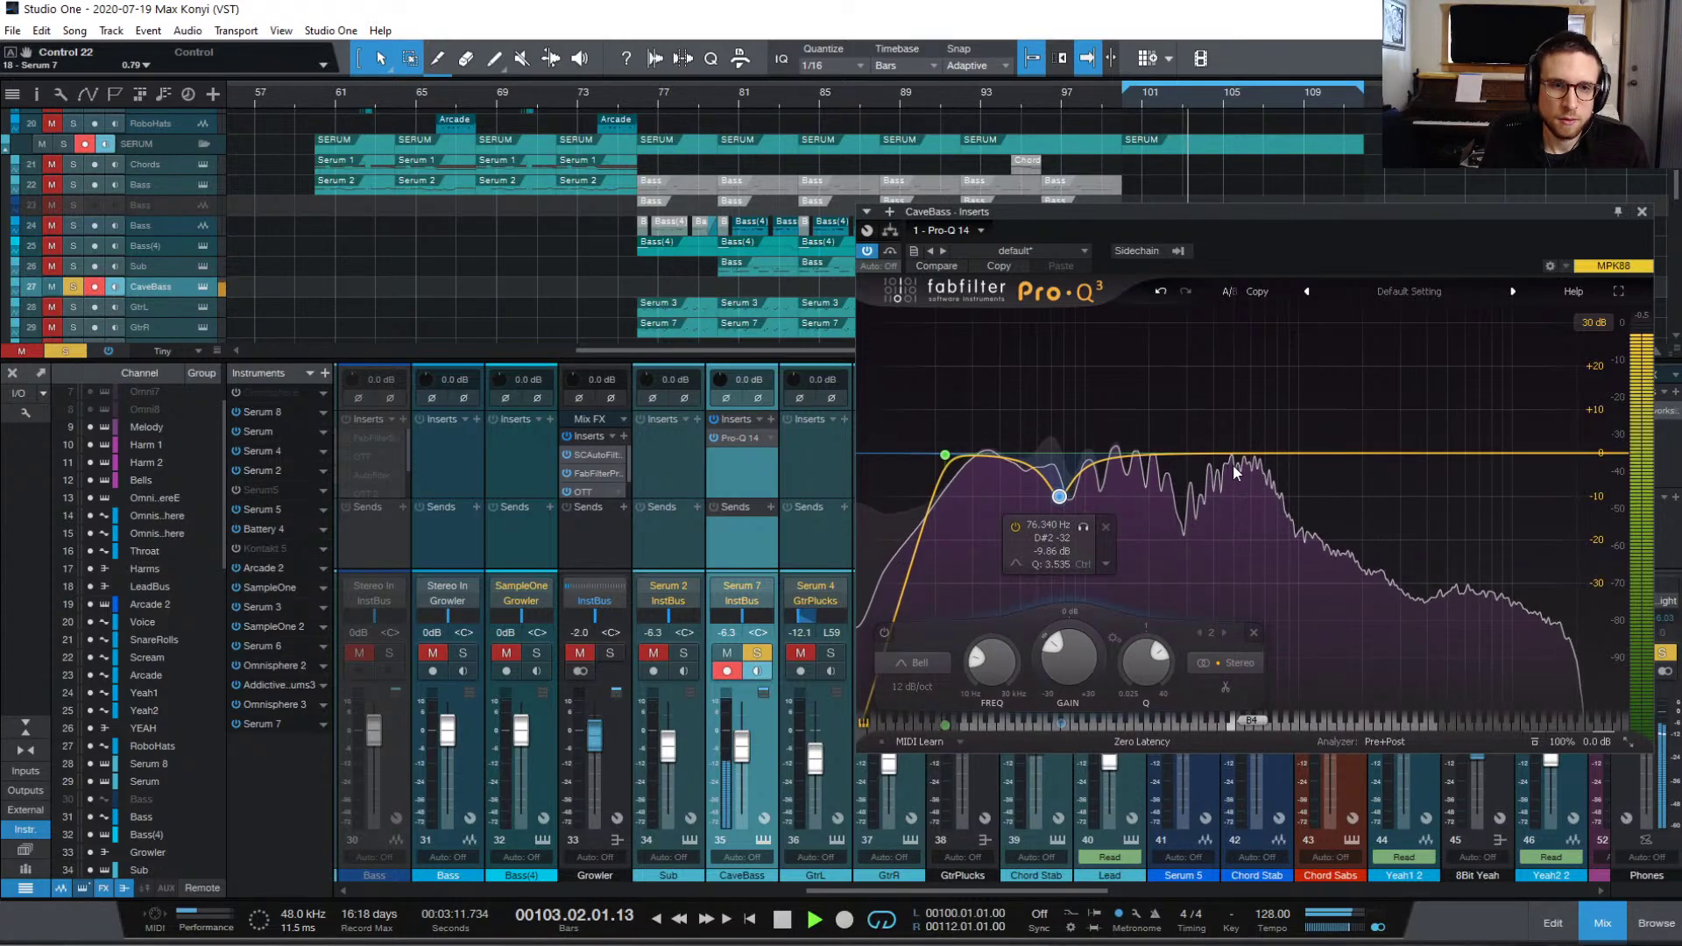
# Step: Add a bell cut at 555.62 Hz with -10.41 dB gain and narrow its Q to about 3.9 while CaveBass plays
pyautogui.press('space')
pyautogui.press('space')
pyautogui.moveTo(1263, 454); pyautogui.dragTo(1244, 500)
pyautogui.scroll(2, 1171, 424)
pyautogui.scroll(1, 1170, 424)
pyautogui.scroll(-2, 1255, 517)
pyautogui.scroll(5, 1253, 515)
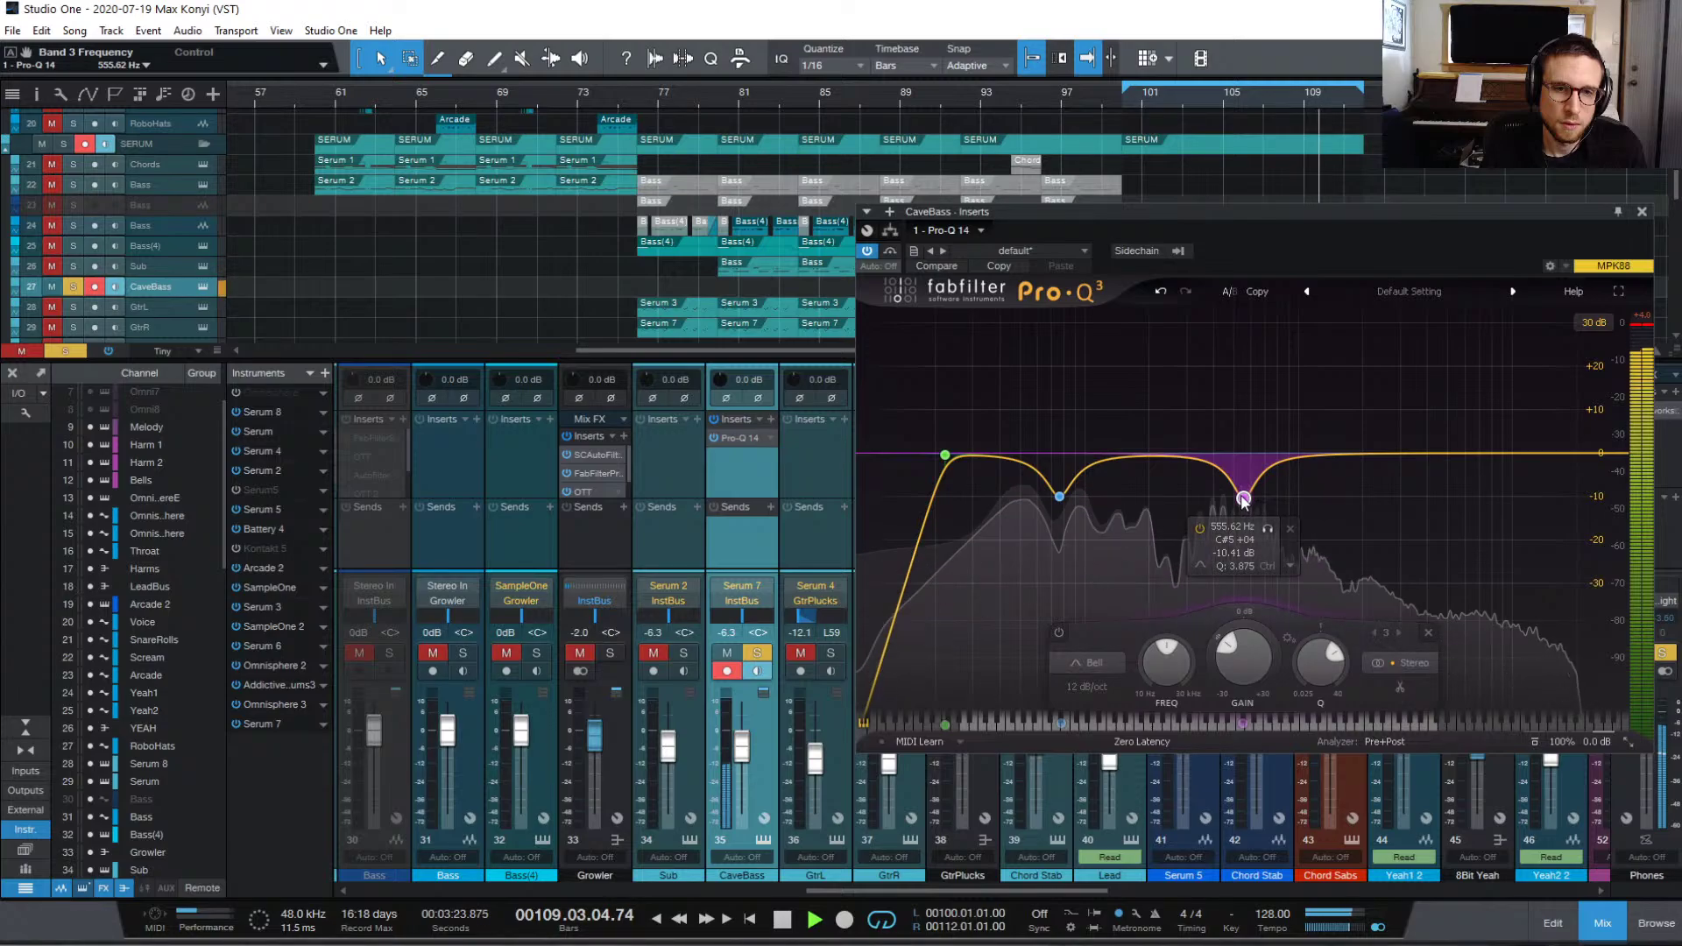
pyautogui.scroll(1, 1242, 503)
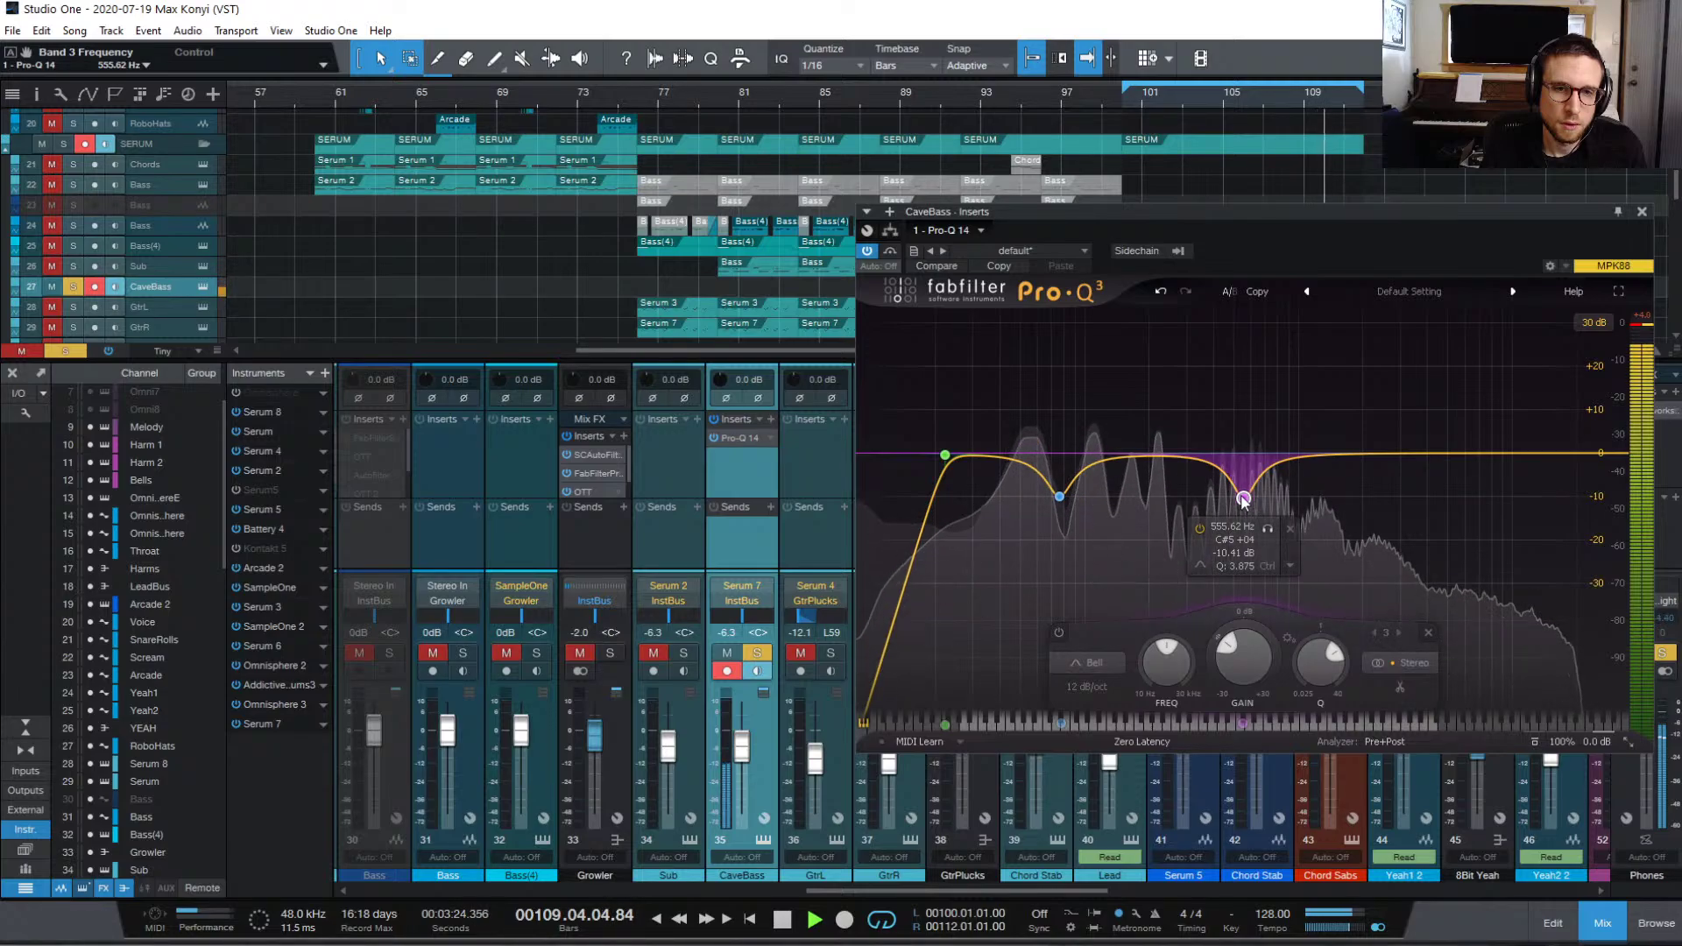
# Step: Compare the 555 Hz cut against bypass, try it at 2657.4 Hz with -1.02 dB gain, and delete the band
pyautogui.click(1057, 632)
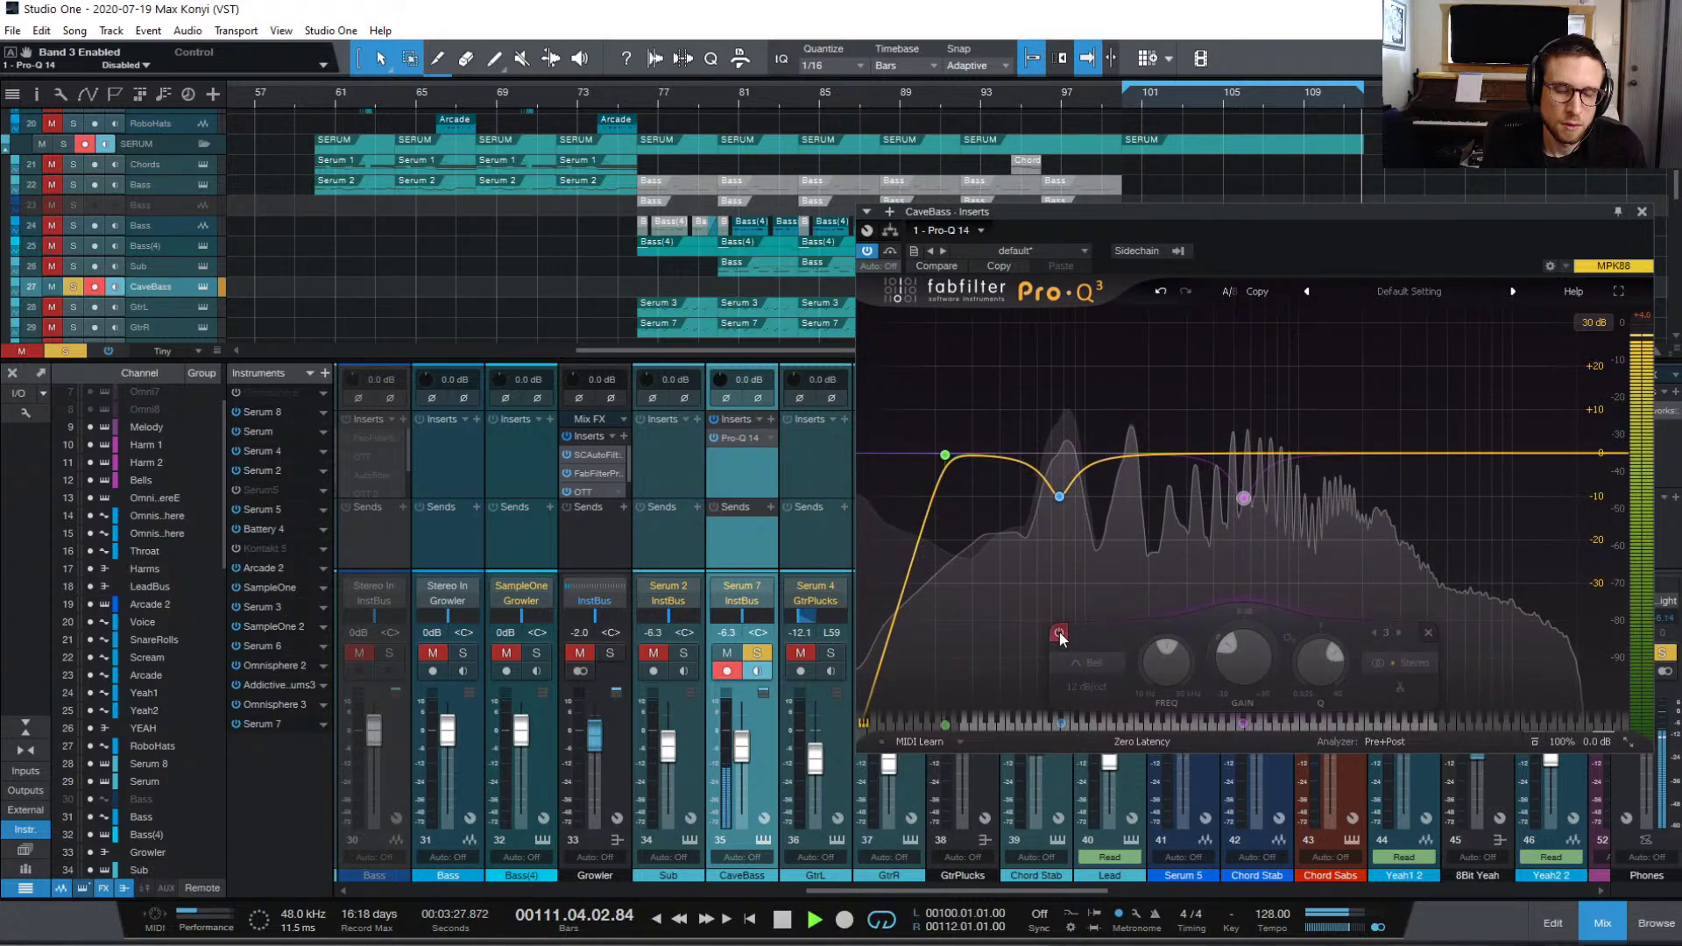
pyautogui.moveTo(1240, 502)
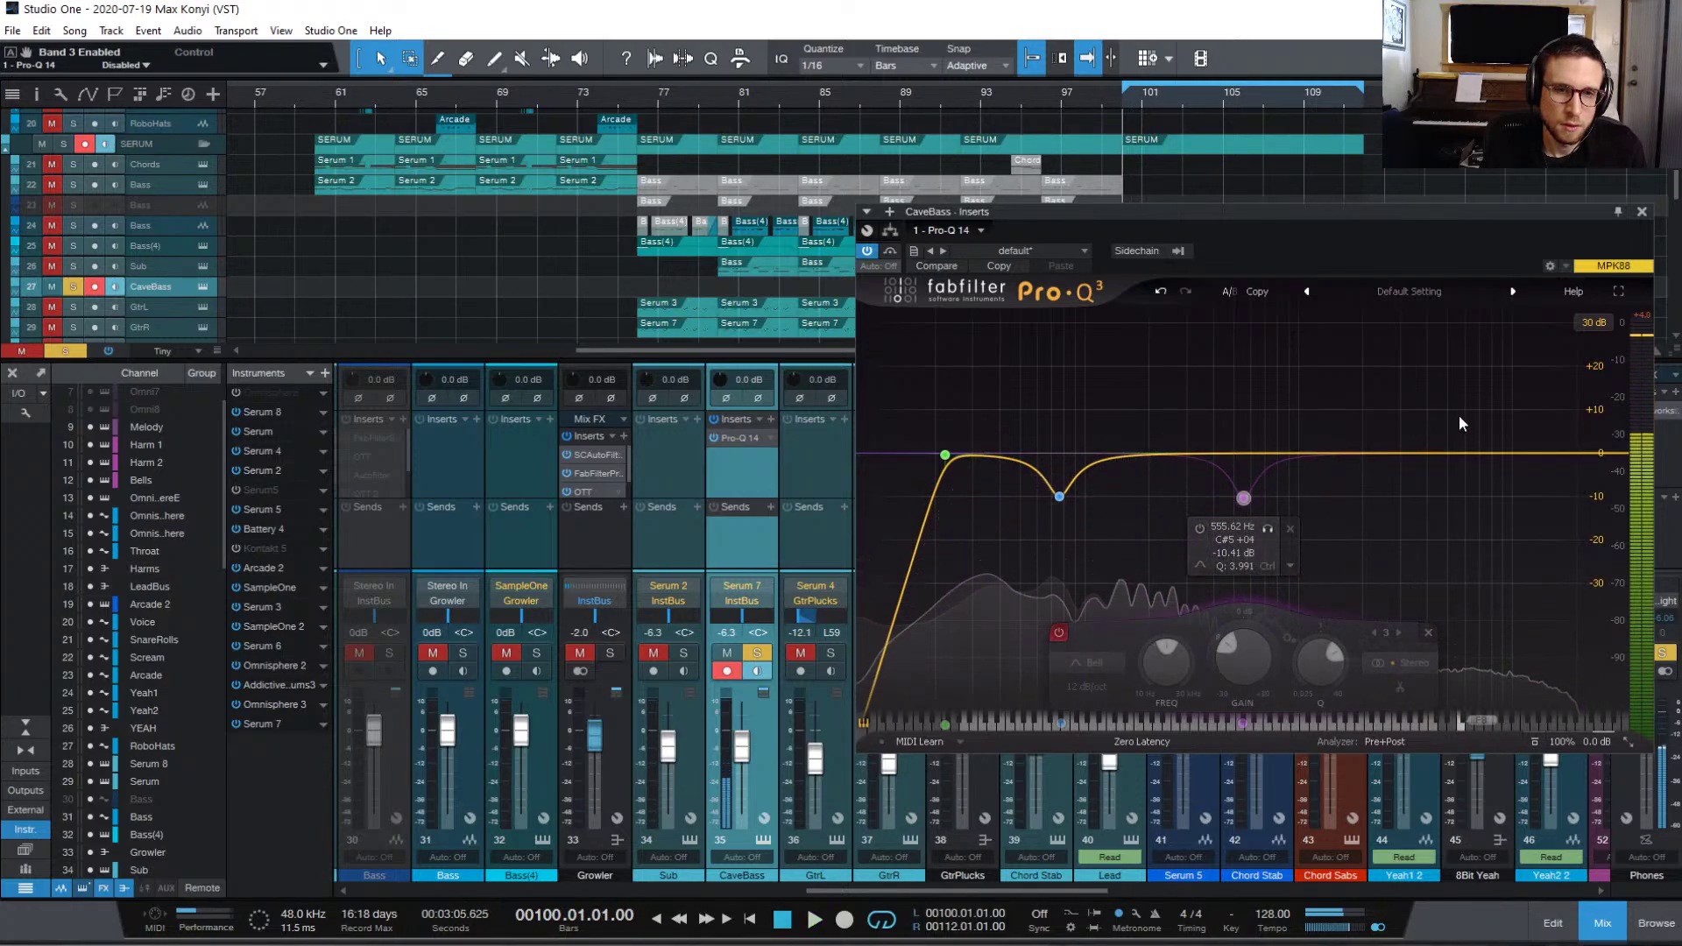
pyautogui.moveTo(1243, 497); pyautogui.dragTo(1388, 455)
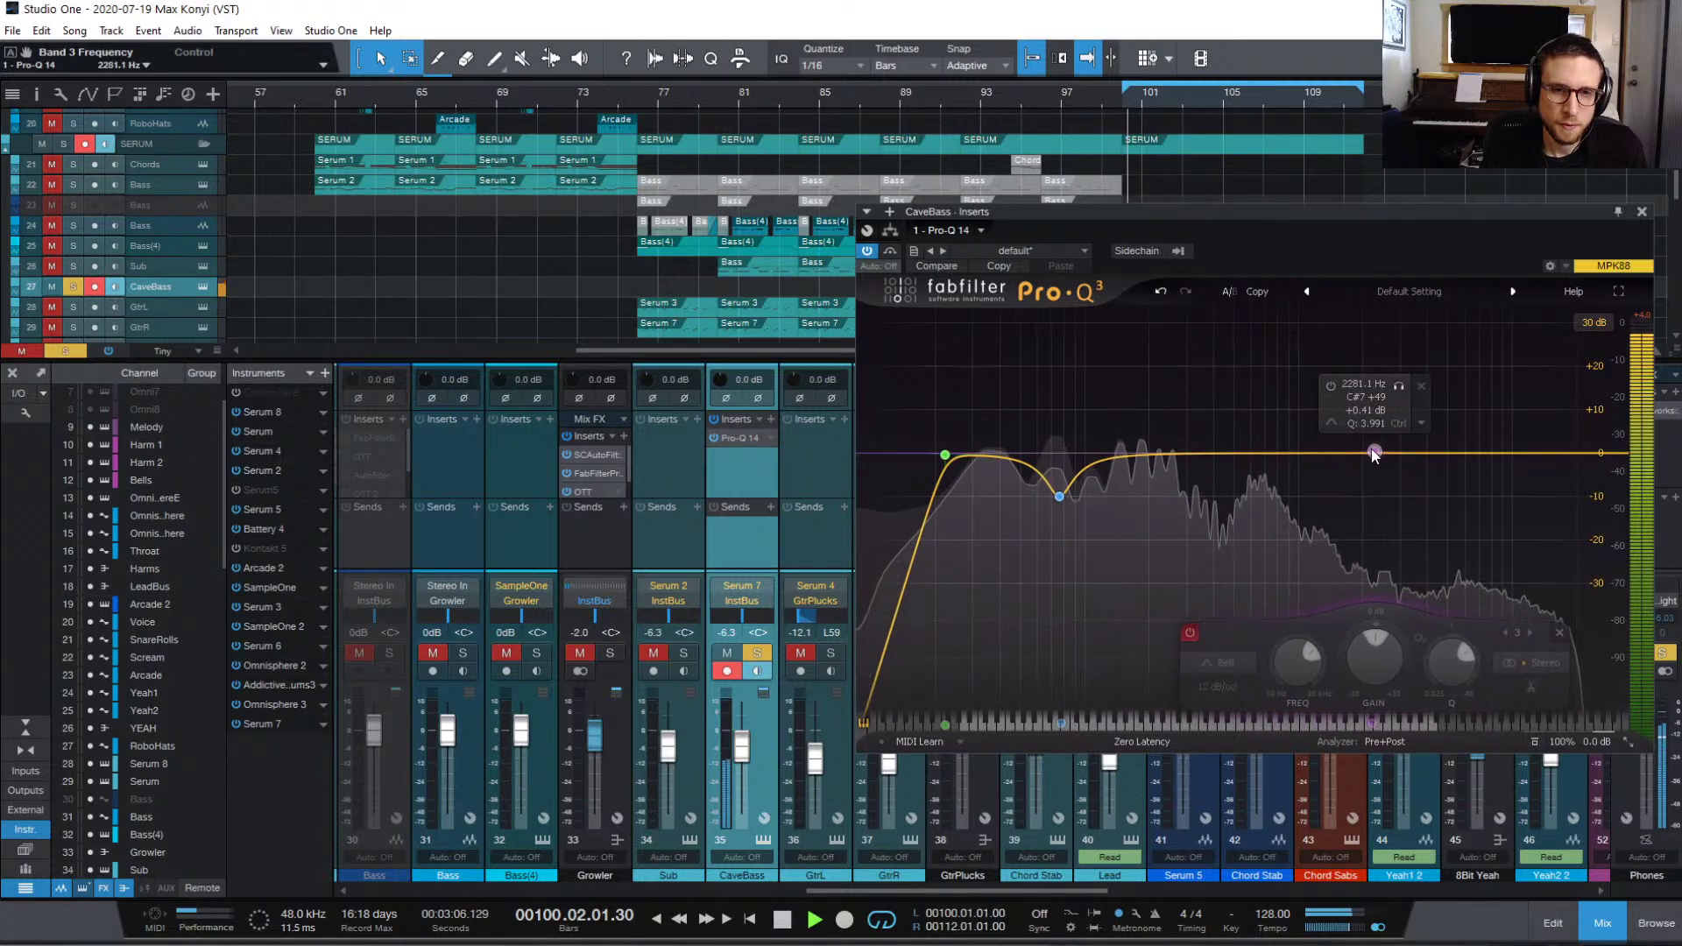
pyautogui.click(1093, 632)
pyautogui.press('space')
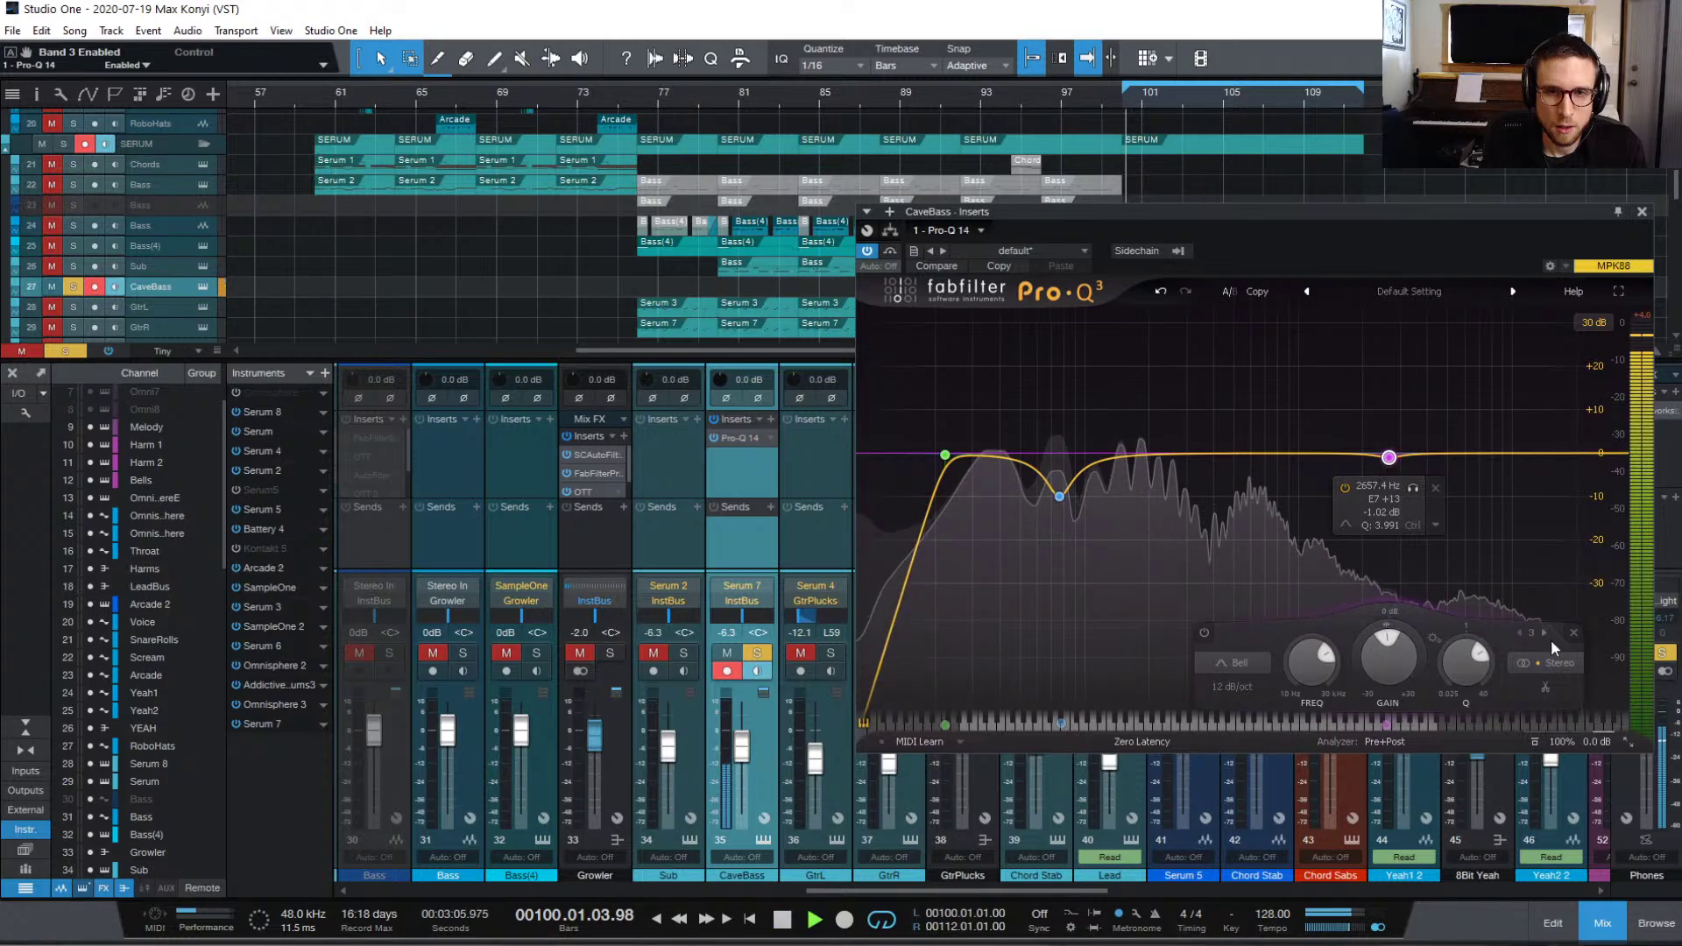
pyautogui.press('space')
pyautogui.click(1574, 634)
# Step: Add a high shelf band and audition it at 4082.7 Hz with +17.96 dB gain and a Q of 0.913
pyautogui.moveTo(1587, 456); pyautogui.dragTo(1422, 342)
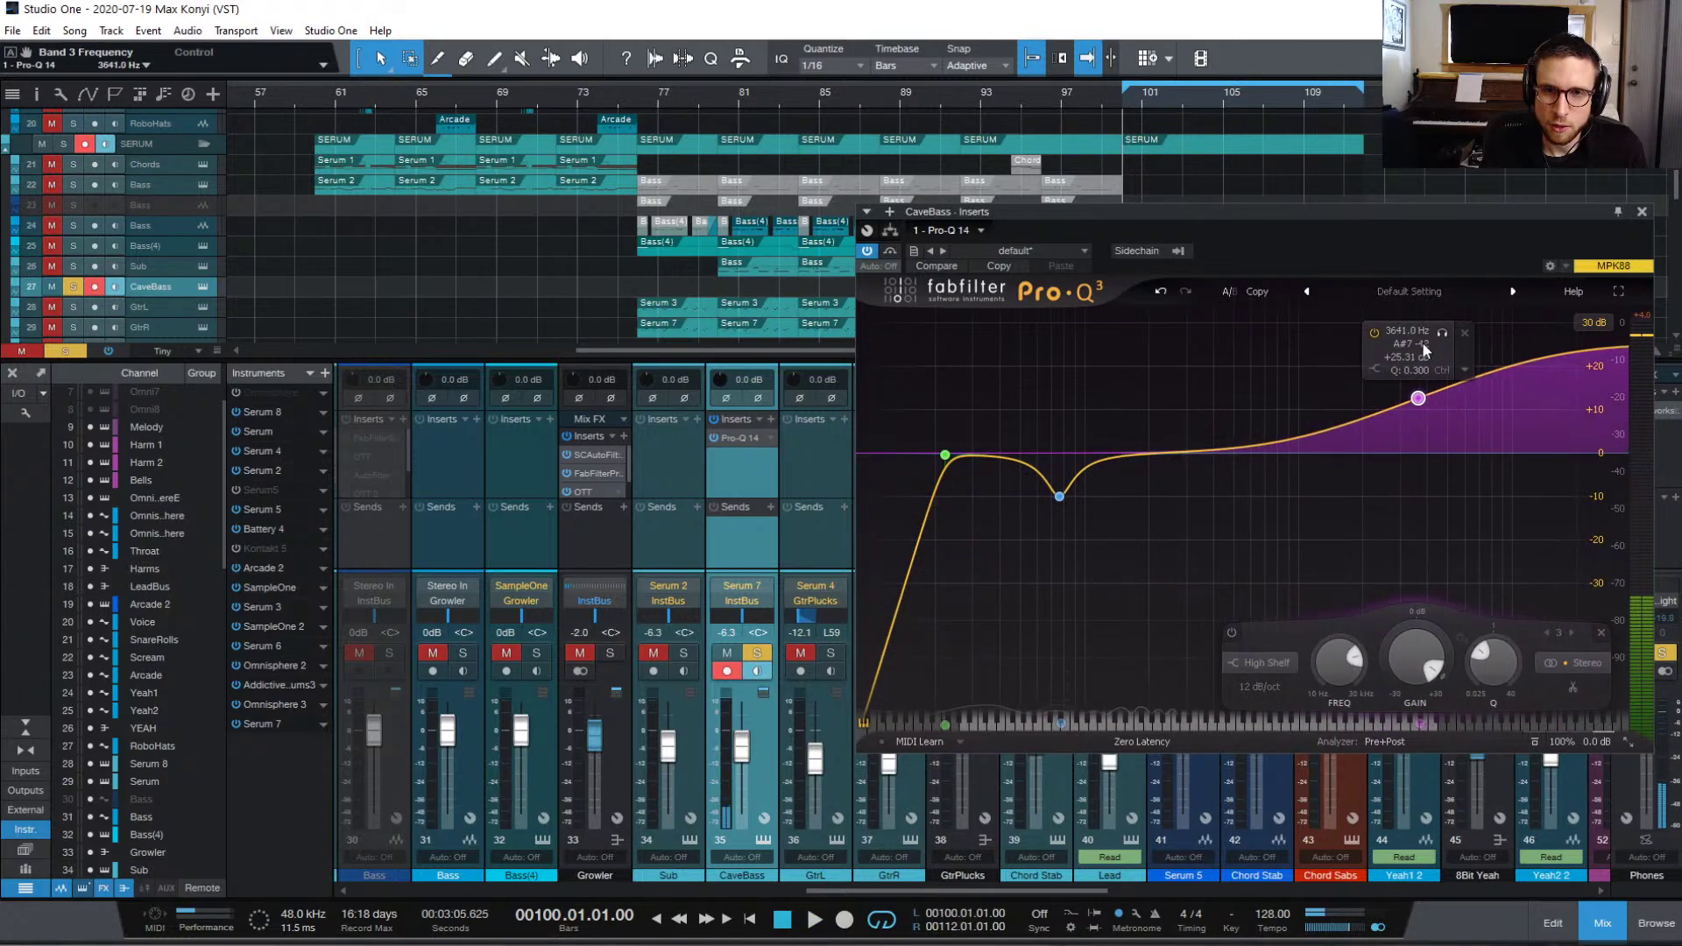
pyautogui.press('space')
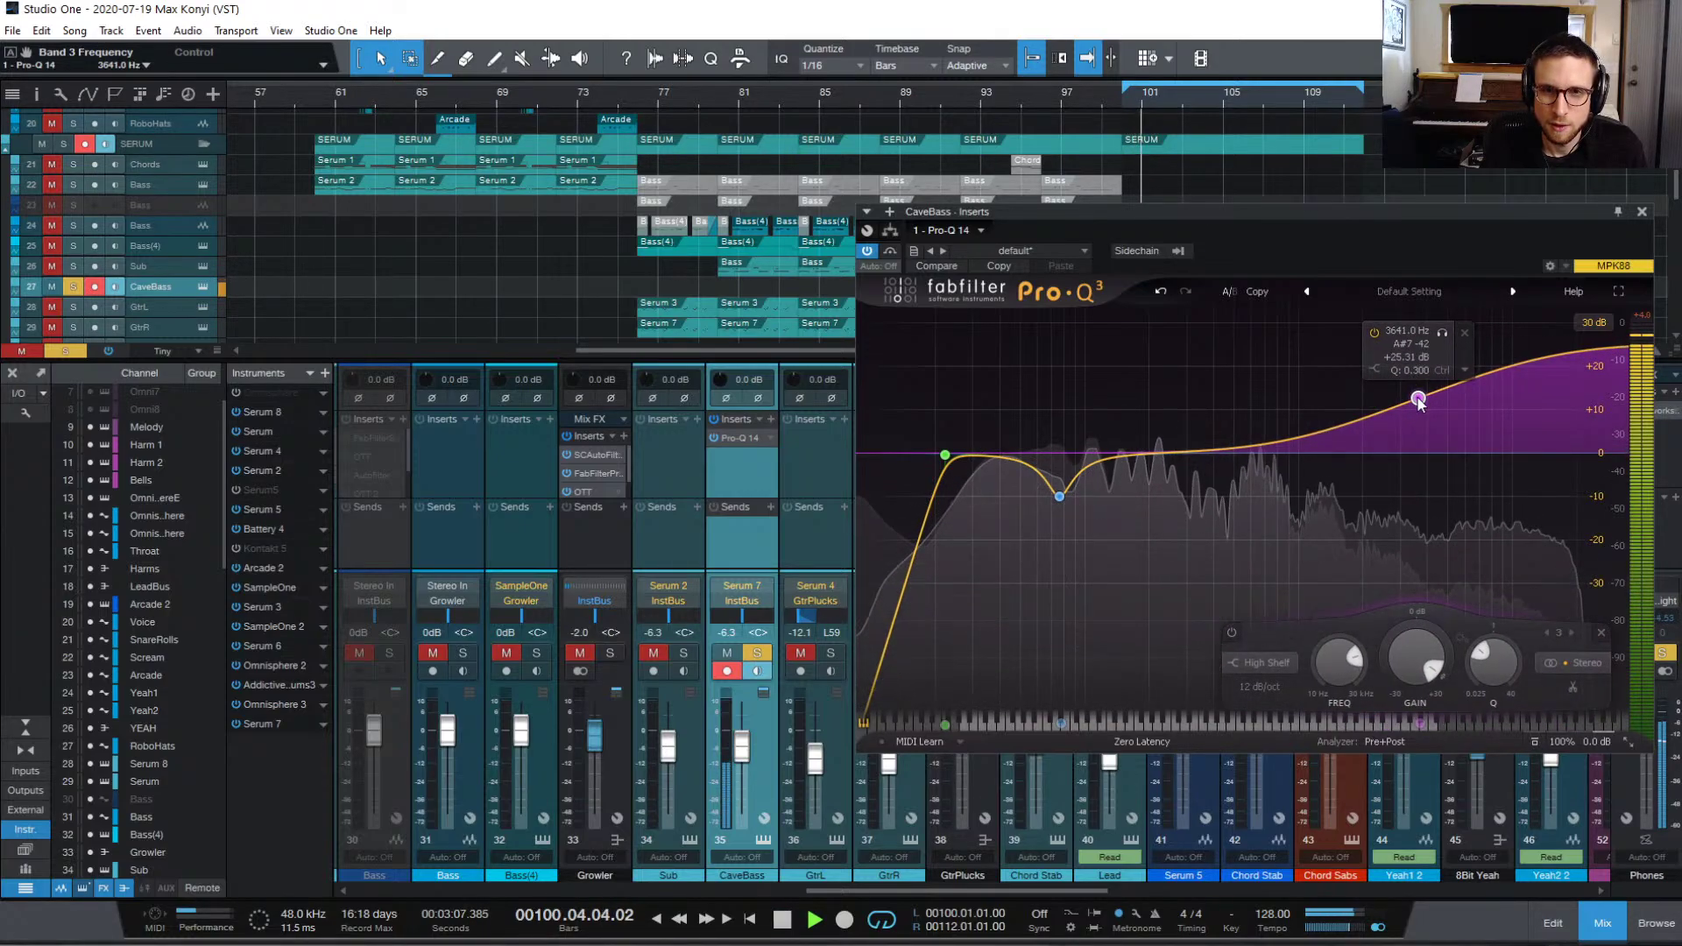
pyautogui.scroll(5, 1419, 401)
pyautogui.moveTo(1419, 401)
pyautogui.mouseDown()
pyautogui.moveTo(1402, 455)
pyautogui.moveTo(1371, 386)
pyautogui.moveTo(1304, 390)
pyautogui.moveTo(1455, 519)
pyautogui.moveTo(1434, 621)
pyautogui.moveTo(1411, 440)
pyautogui.moveTo(1425, 422)
pyautogui.mouseUp()
pyautogui.press('space')
pyautogui.press('space')
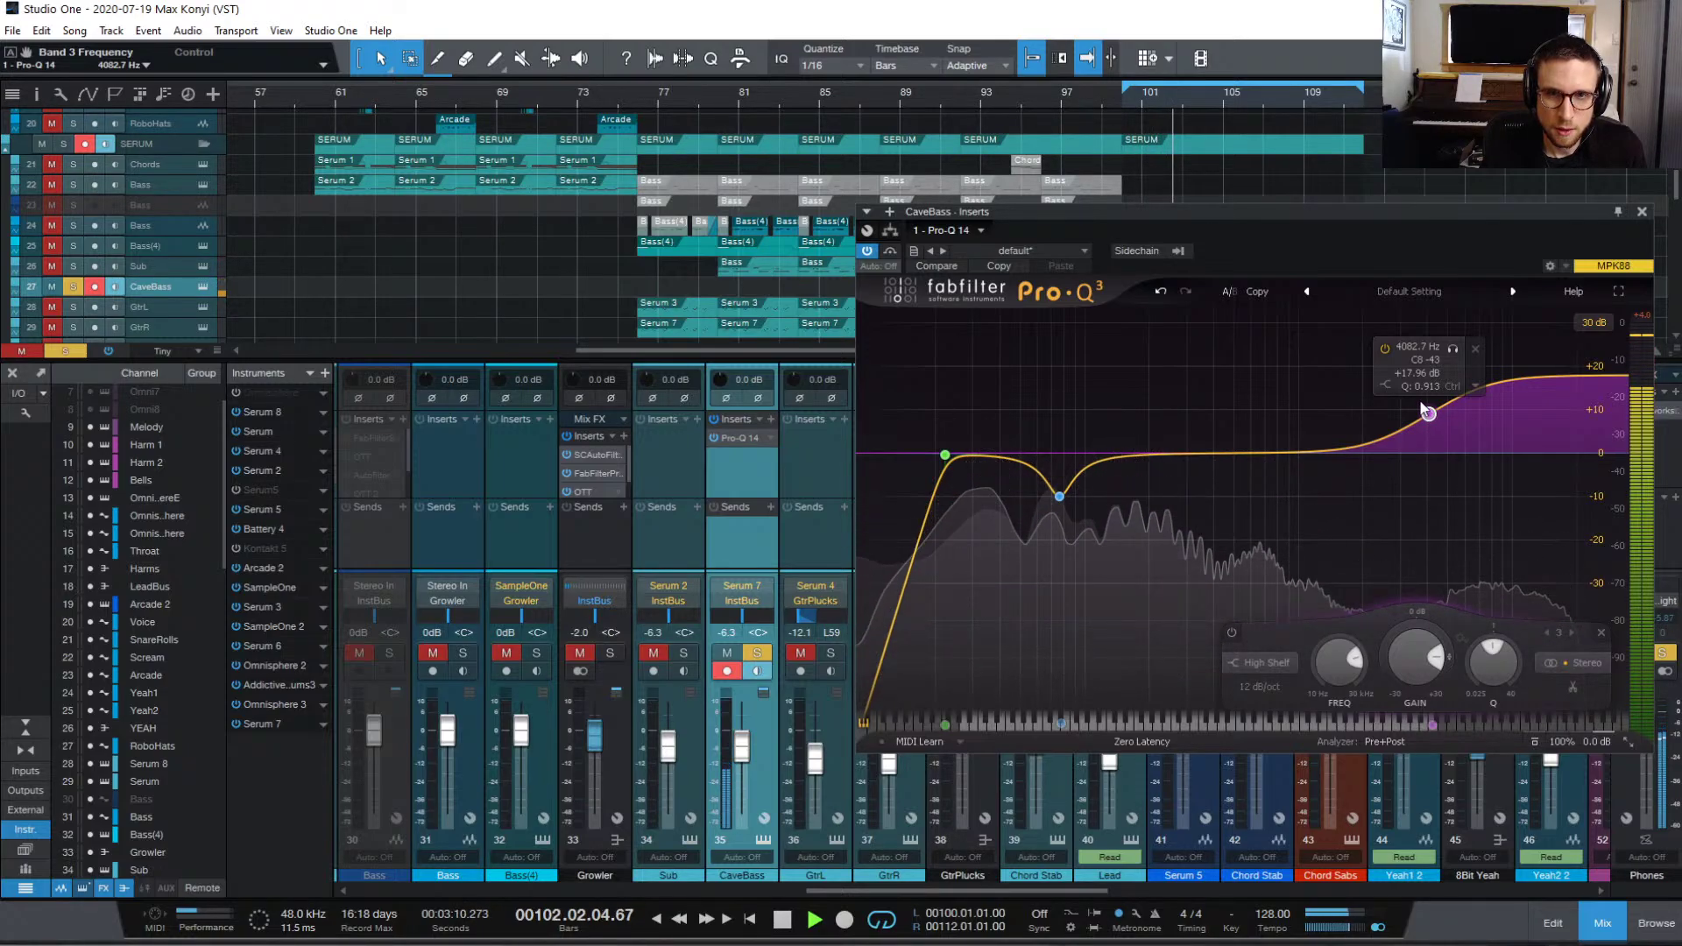
pyautogui.press('space')
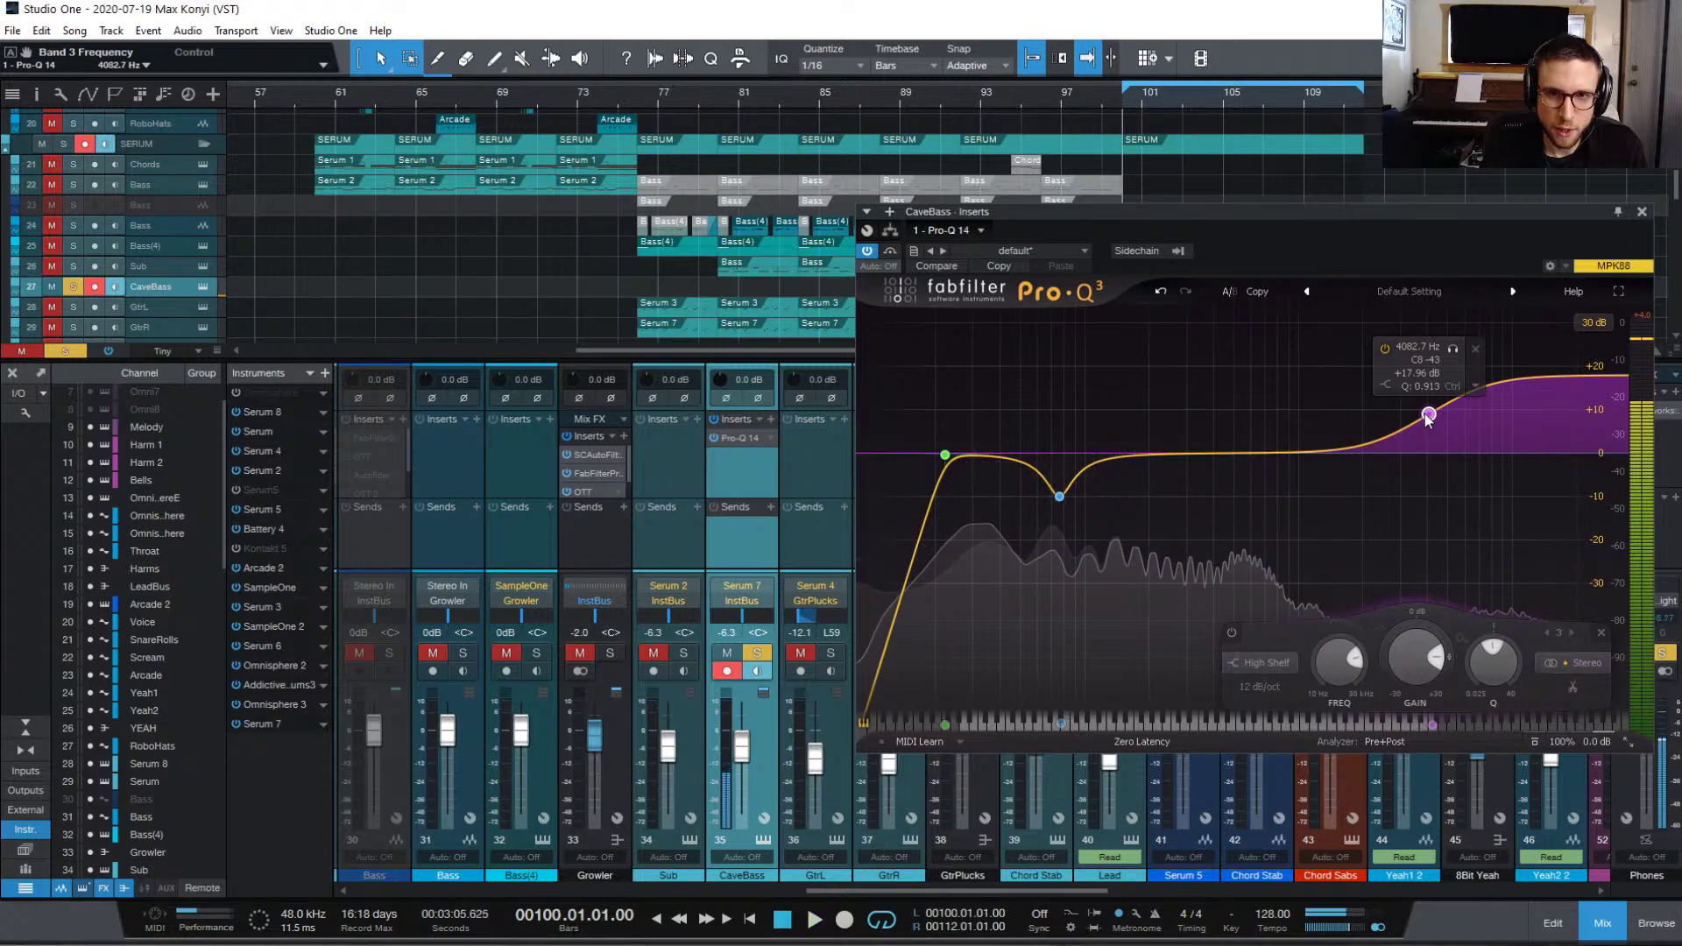
# Step: Reduce the high shelf's gain to -0.82 dB at 4121.9 Hz, replay CaveBass from bar 100, and close the EQ
pyautogui.moveTo(1428, 416); pyautogui.dragTo(1430, 452)
pyautogui.press('space')
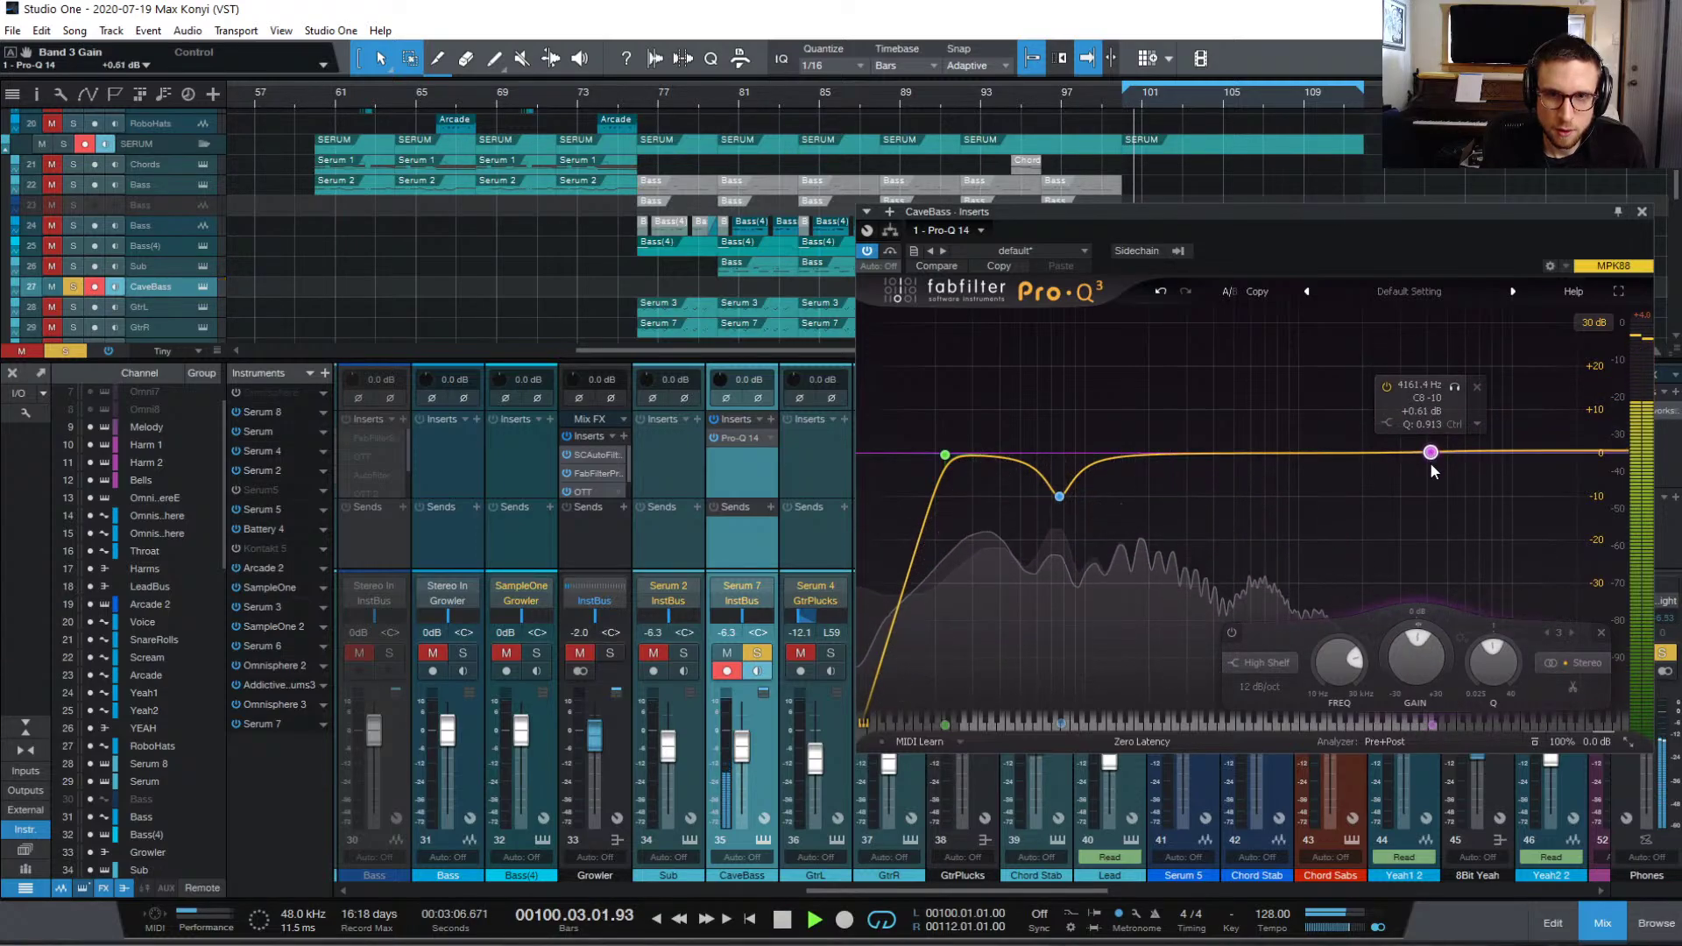
pyautogui.press('space')
pyautogui.press('space')
pyautogui.press('space')
pyautogui.press('space')
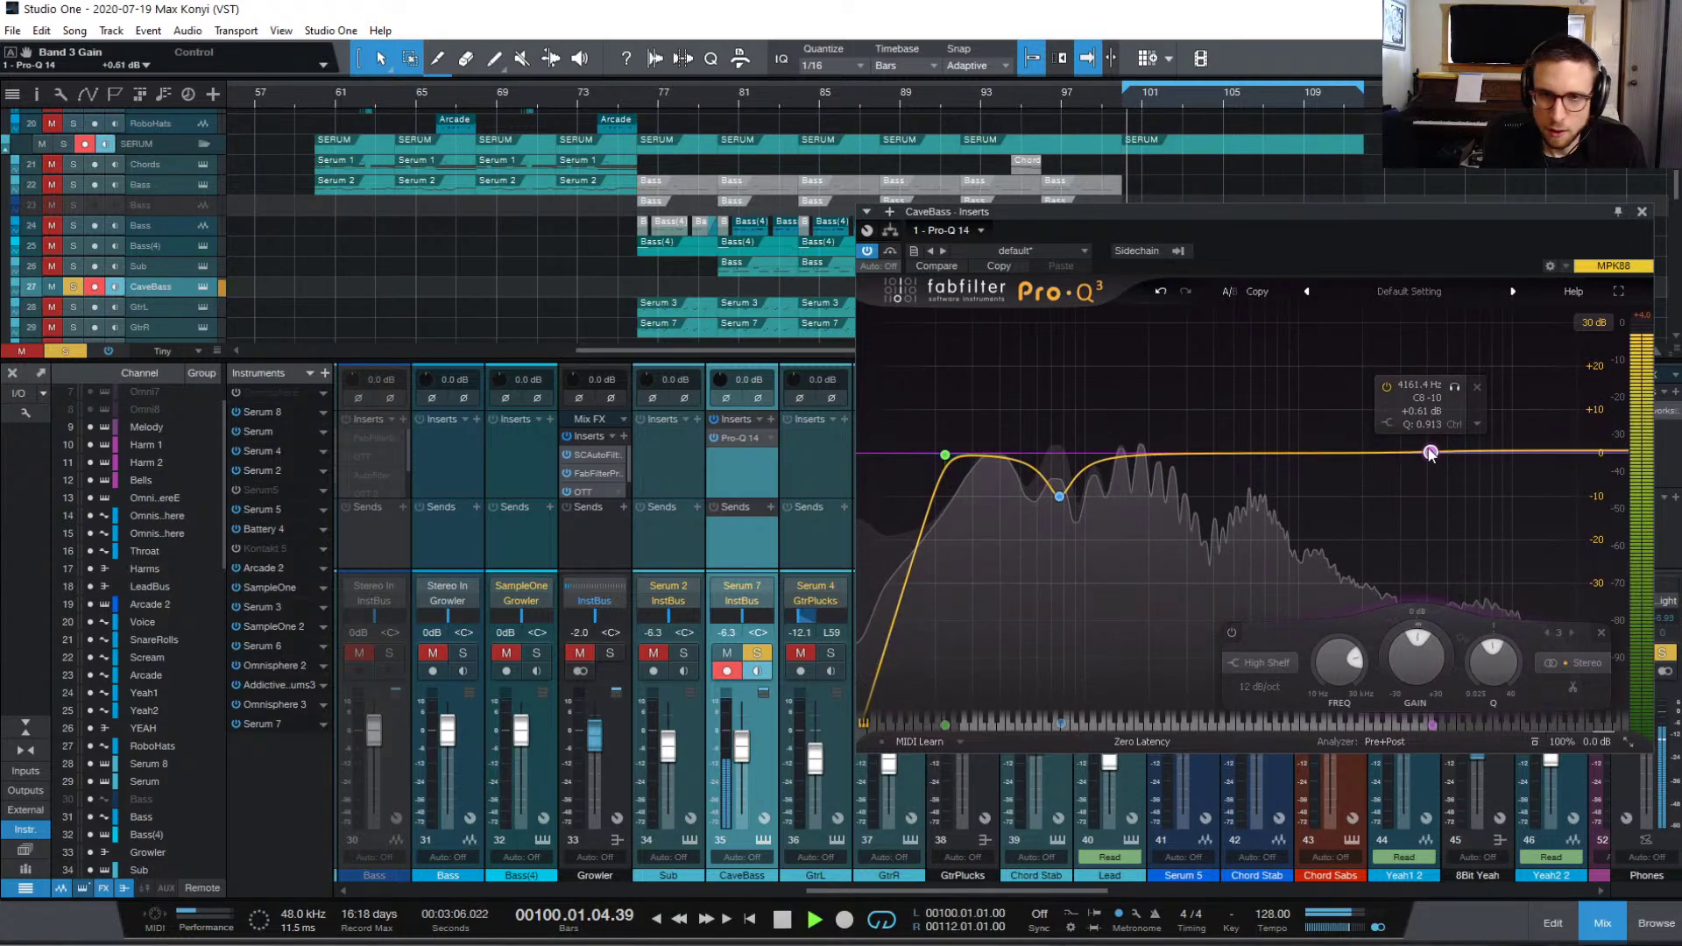
pyautogui.moveTo(1430, 452); pyautogui.dragTo(1430, 455)
pyautogui.press('space')
pyautogui.press('space')
pyautogui.press('space')
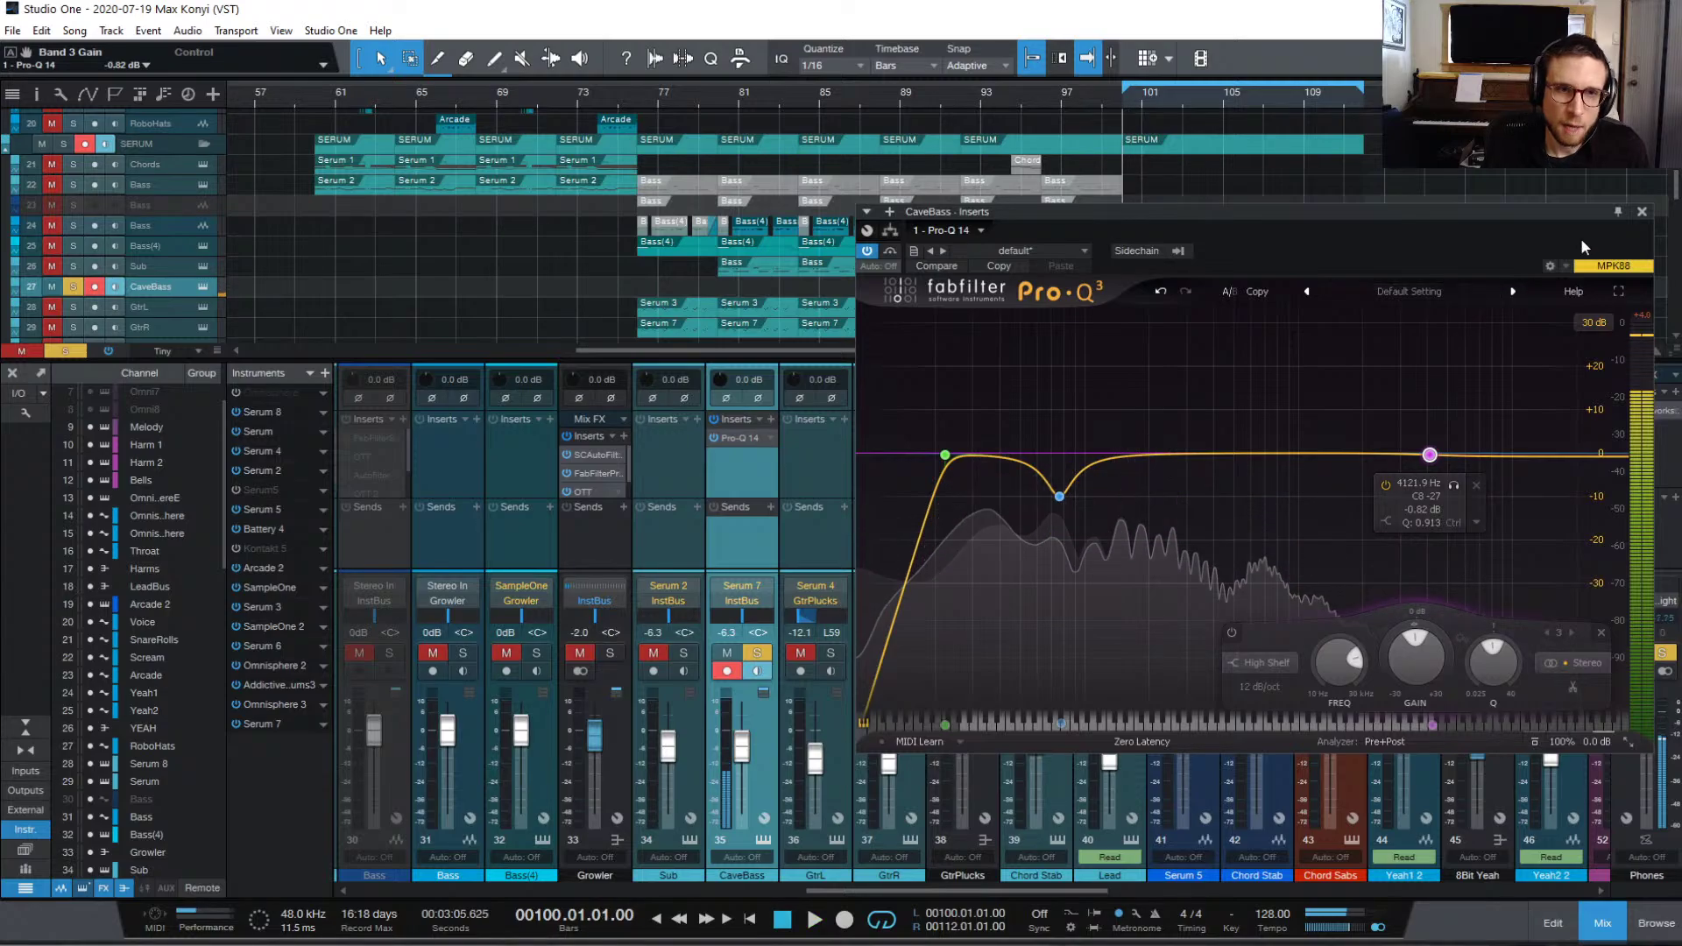
pyautogui.click(1642, 212)
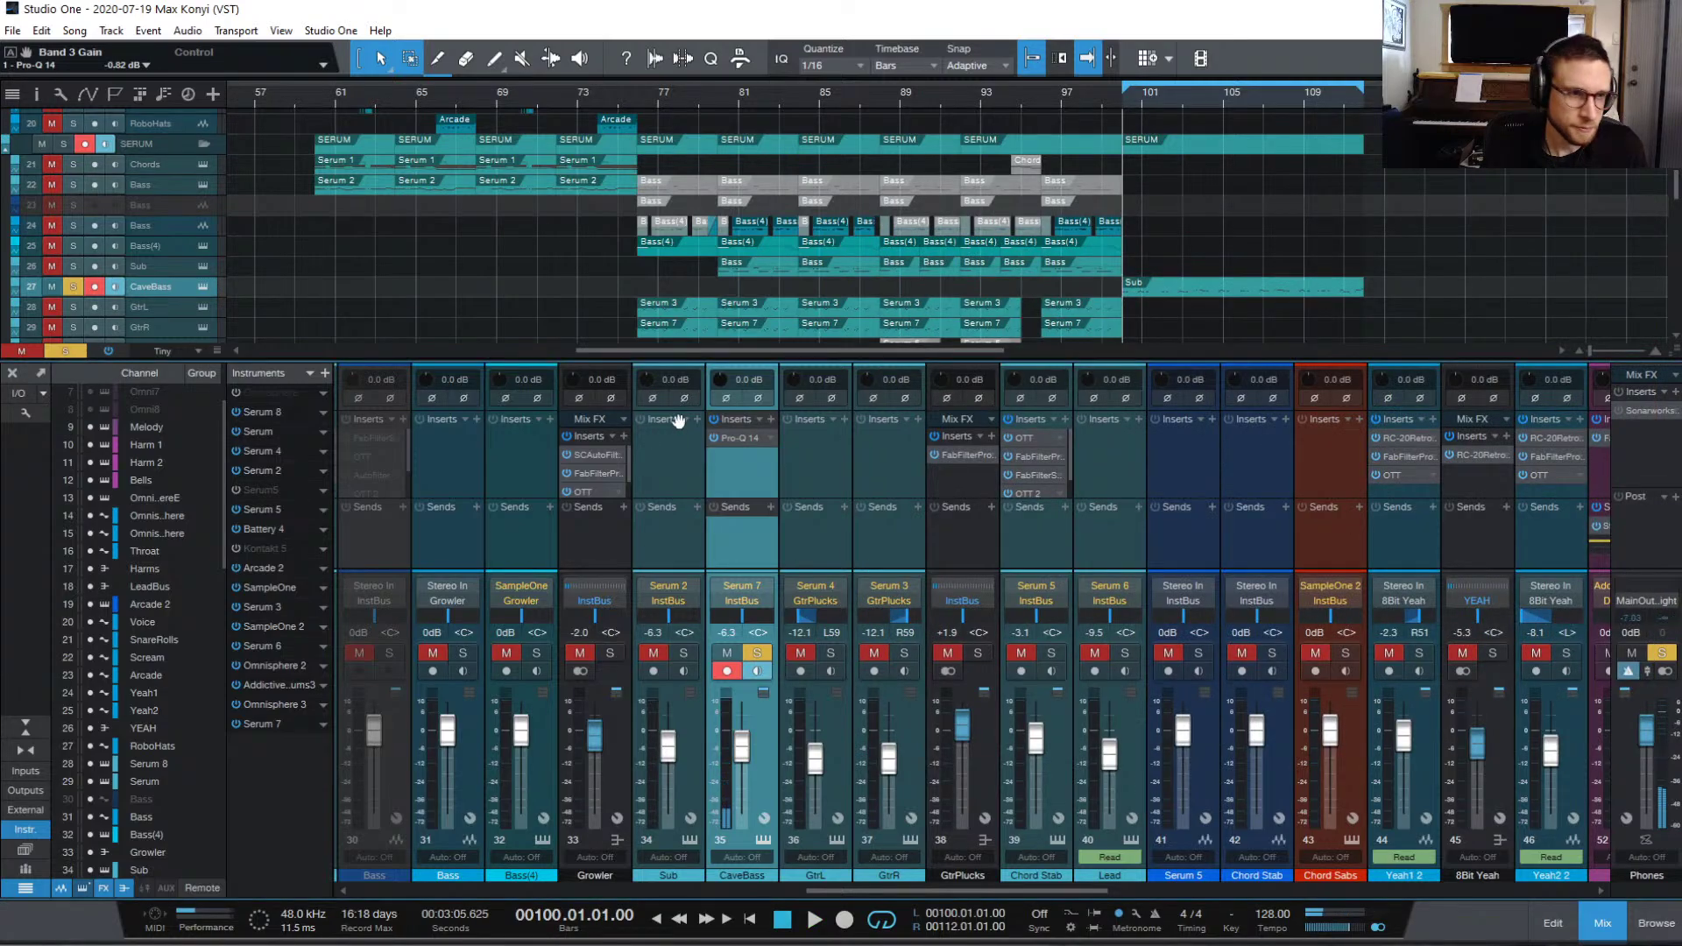
# Step: Insert Saturn on CaveBass and split it into three bands, lowering the first crossover and setting the second to 572.30 Hz
pyautogui.click(771, 420)
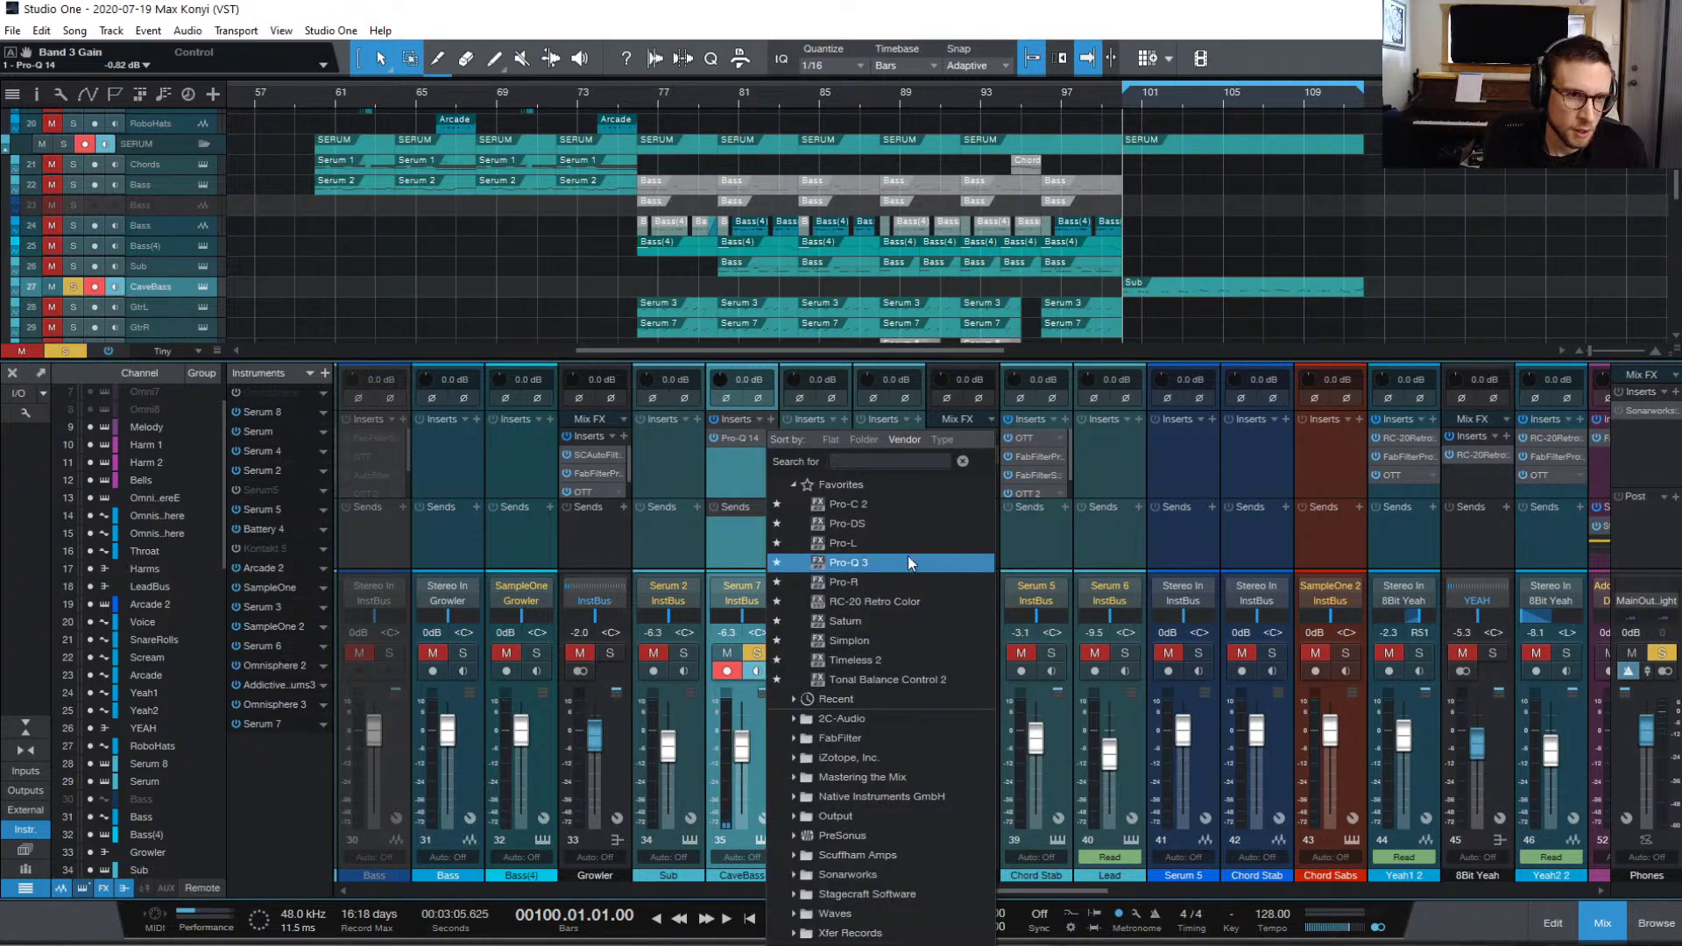
pyautogui.click(954, 622)
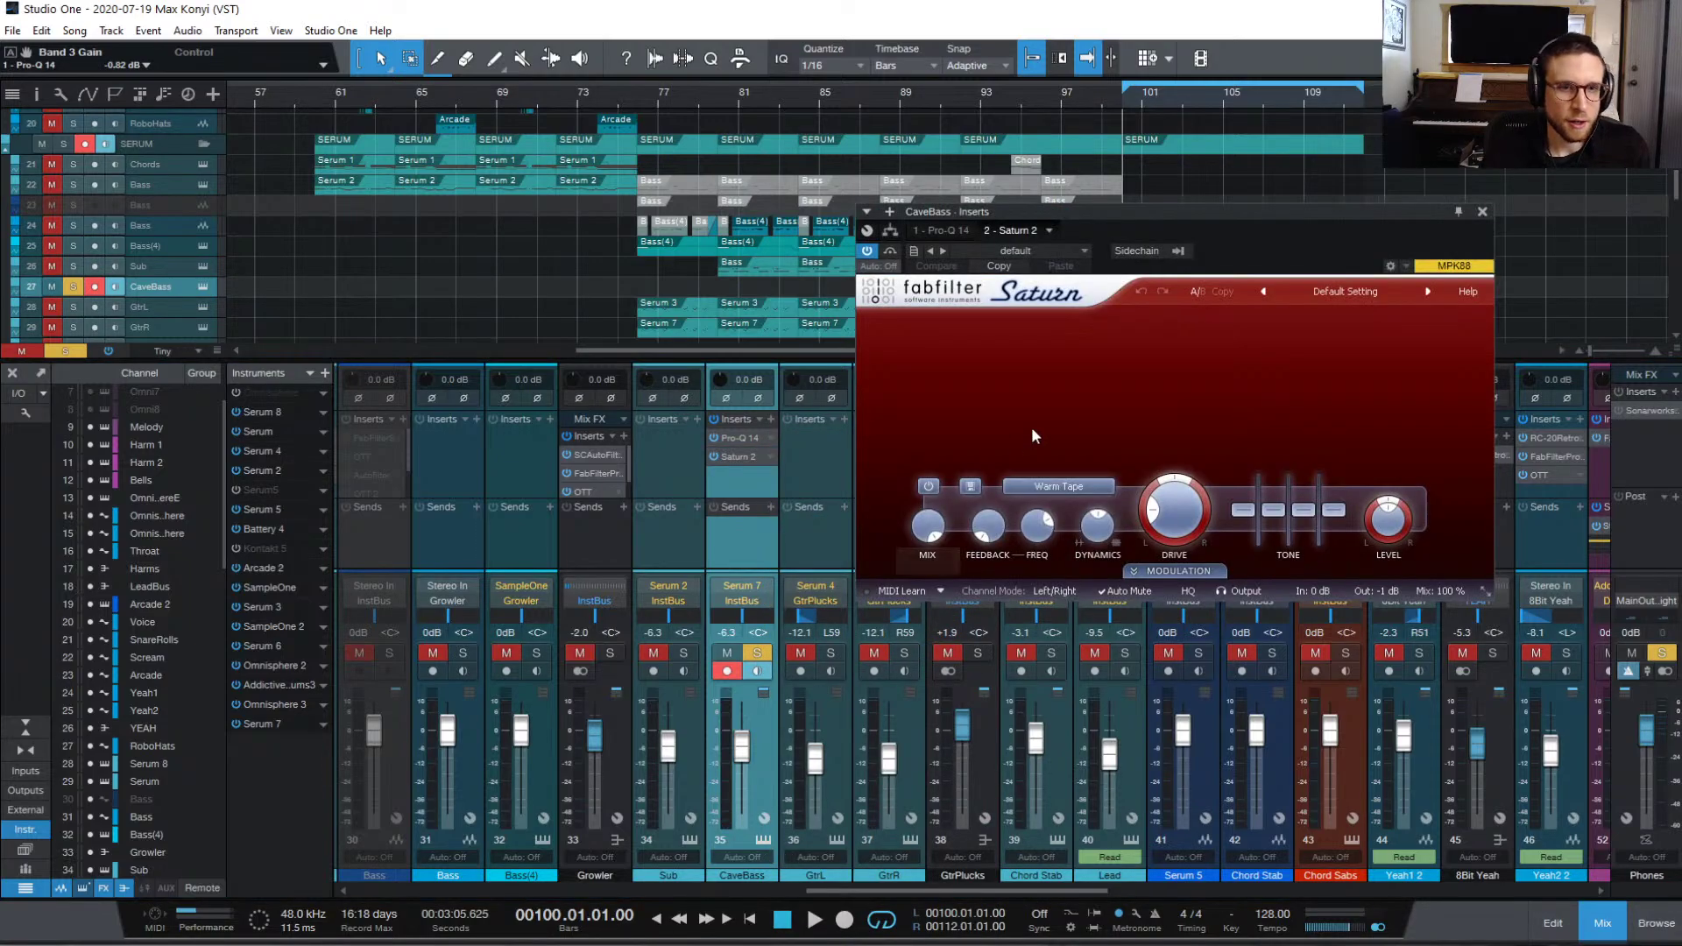
pyautogui.click(1067, 328)
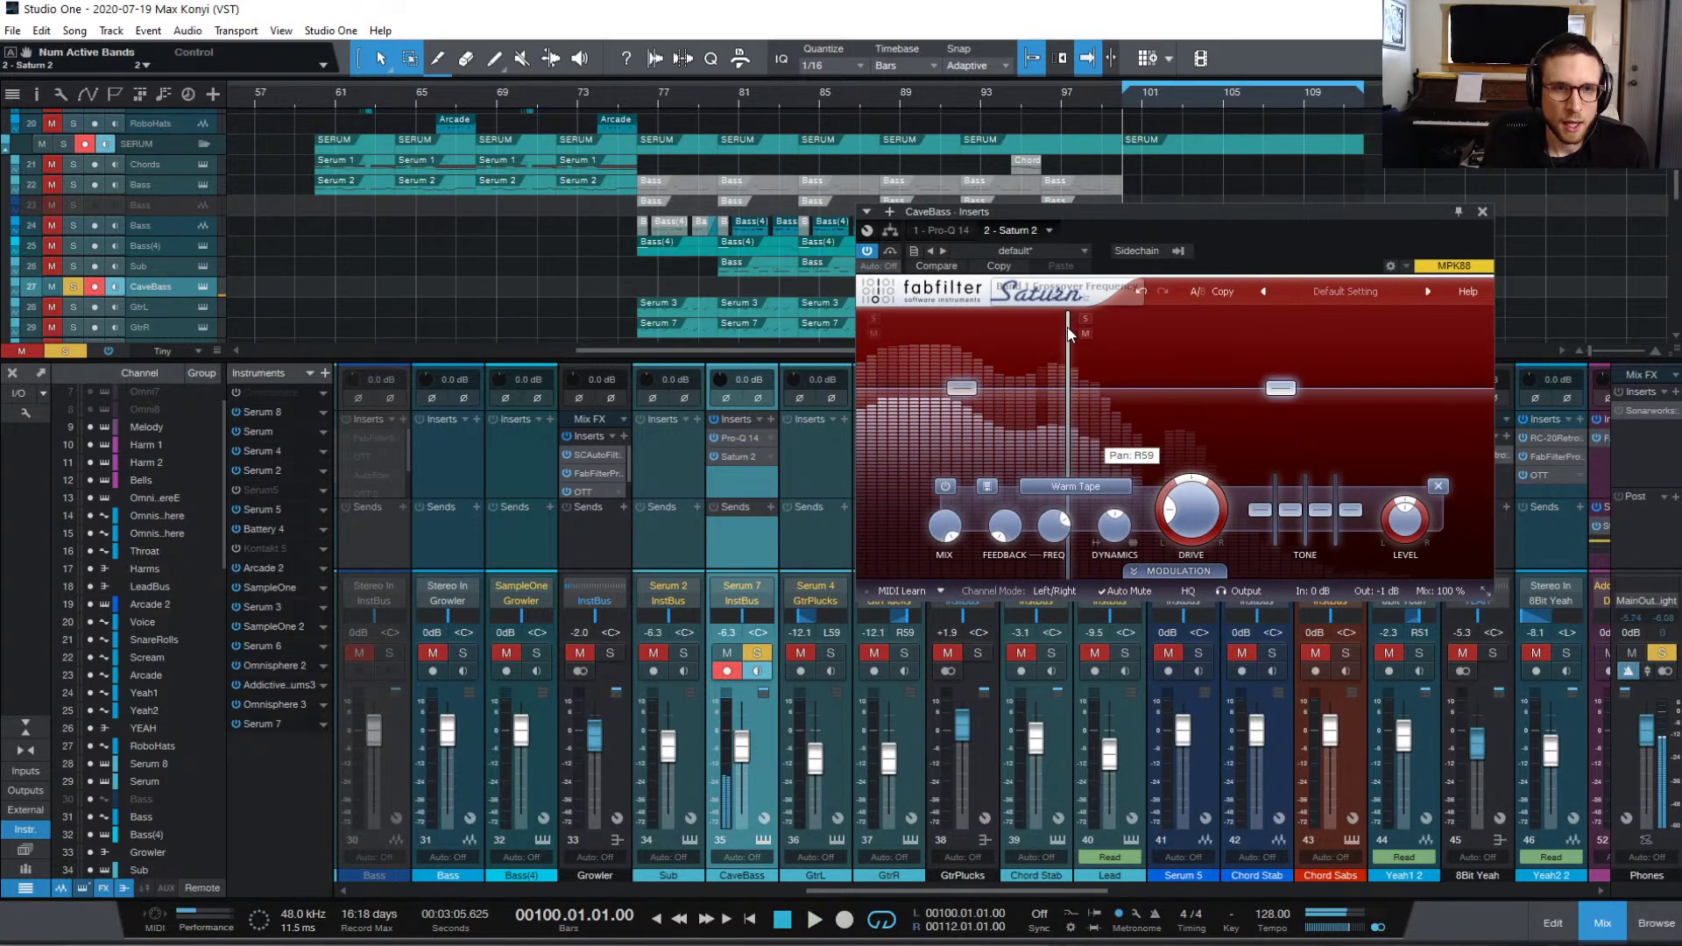
pyautogui.click(1243, 323)
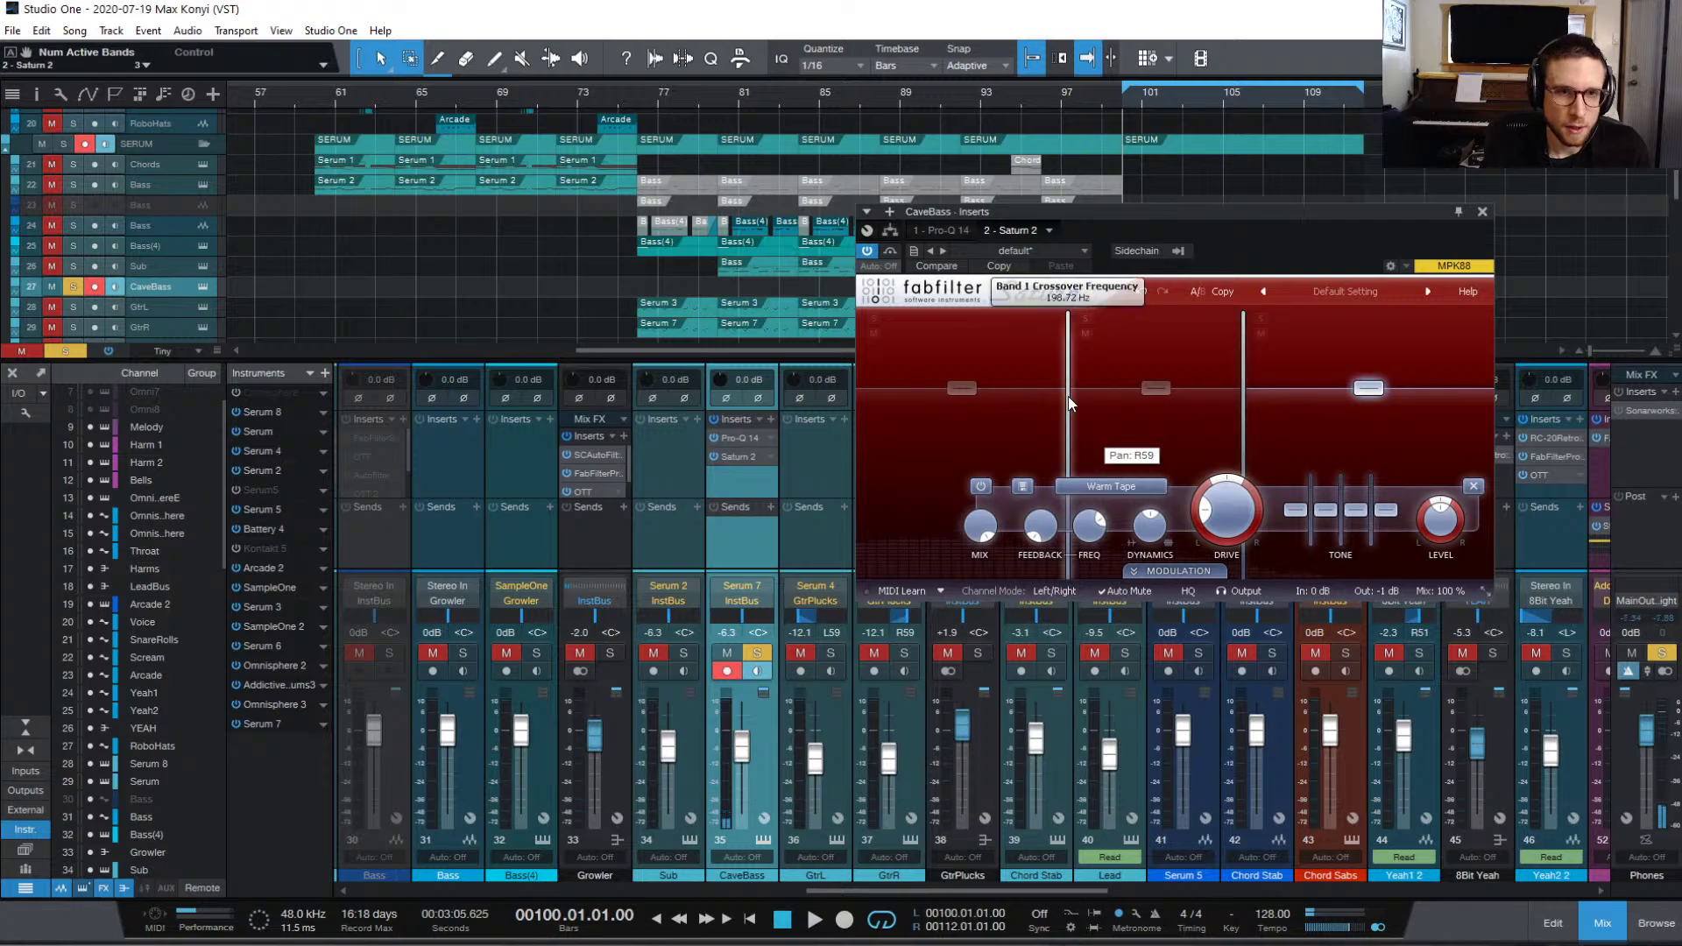
pyautogui.moveTo(1066, 399); pyautogui.dragTo(1033, 421)
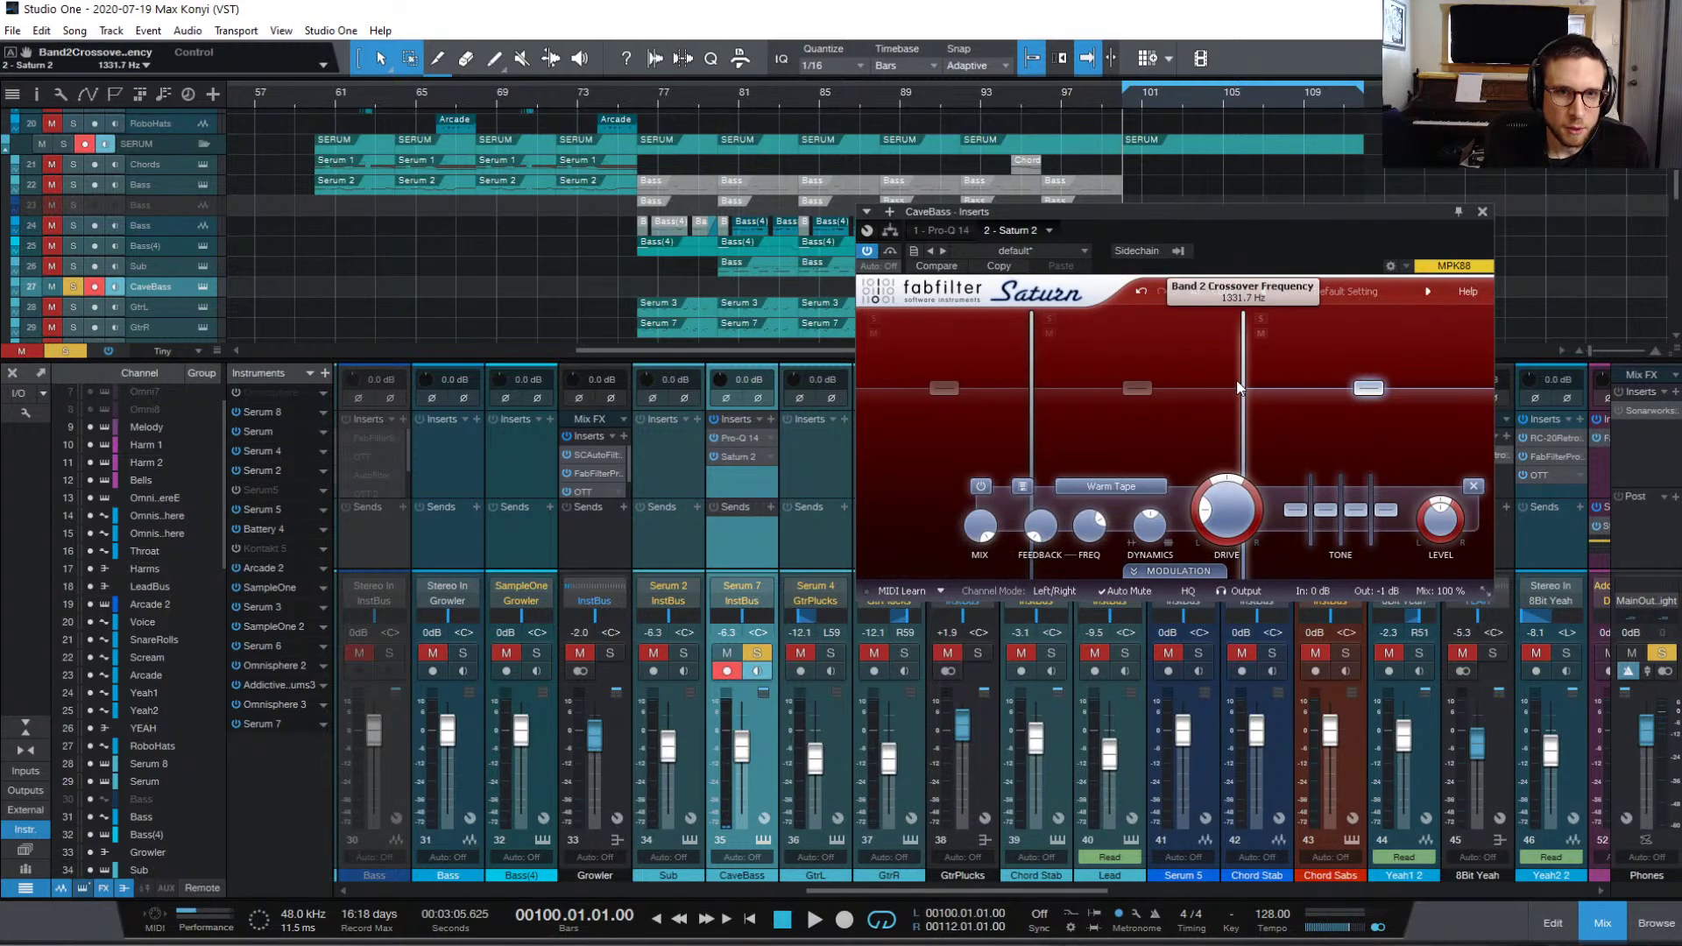
pyautogui.moveTo(1242, 390); pyautogui.dragTo(1163, 438)
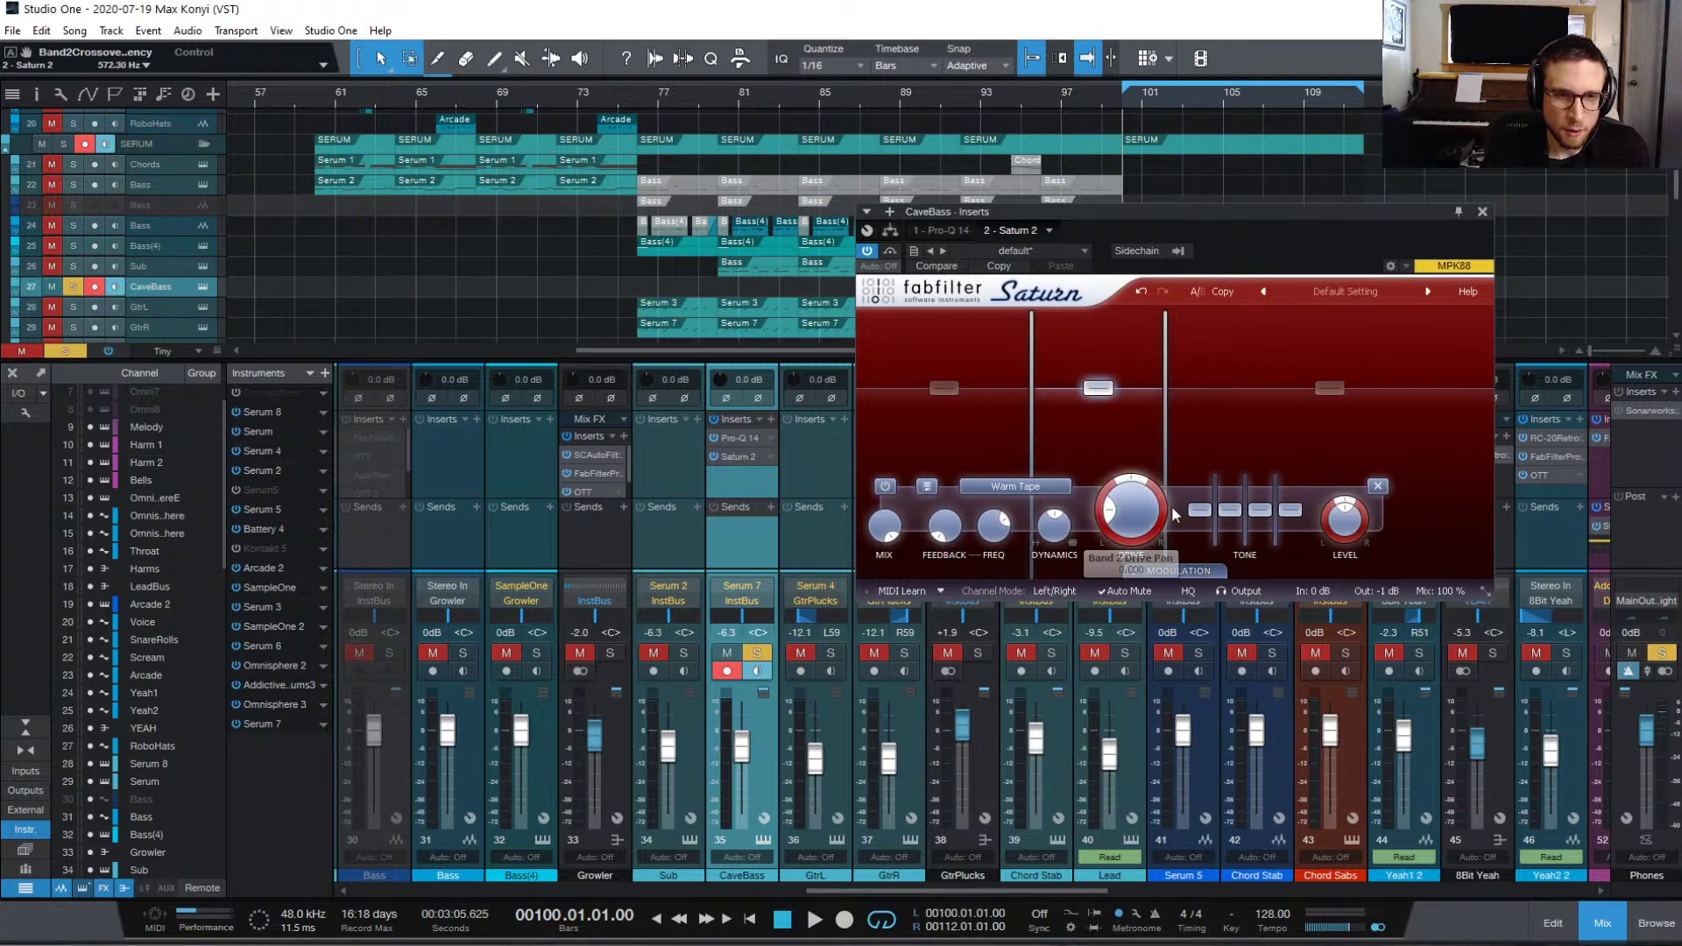
# Step: Set Saturn's middle band to 82.63% drive and 0.681 dynamics during playback, keeping the Warm Tape style
pyautogui.click(1054, 487)
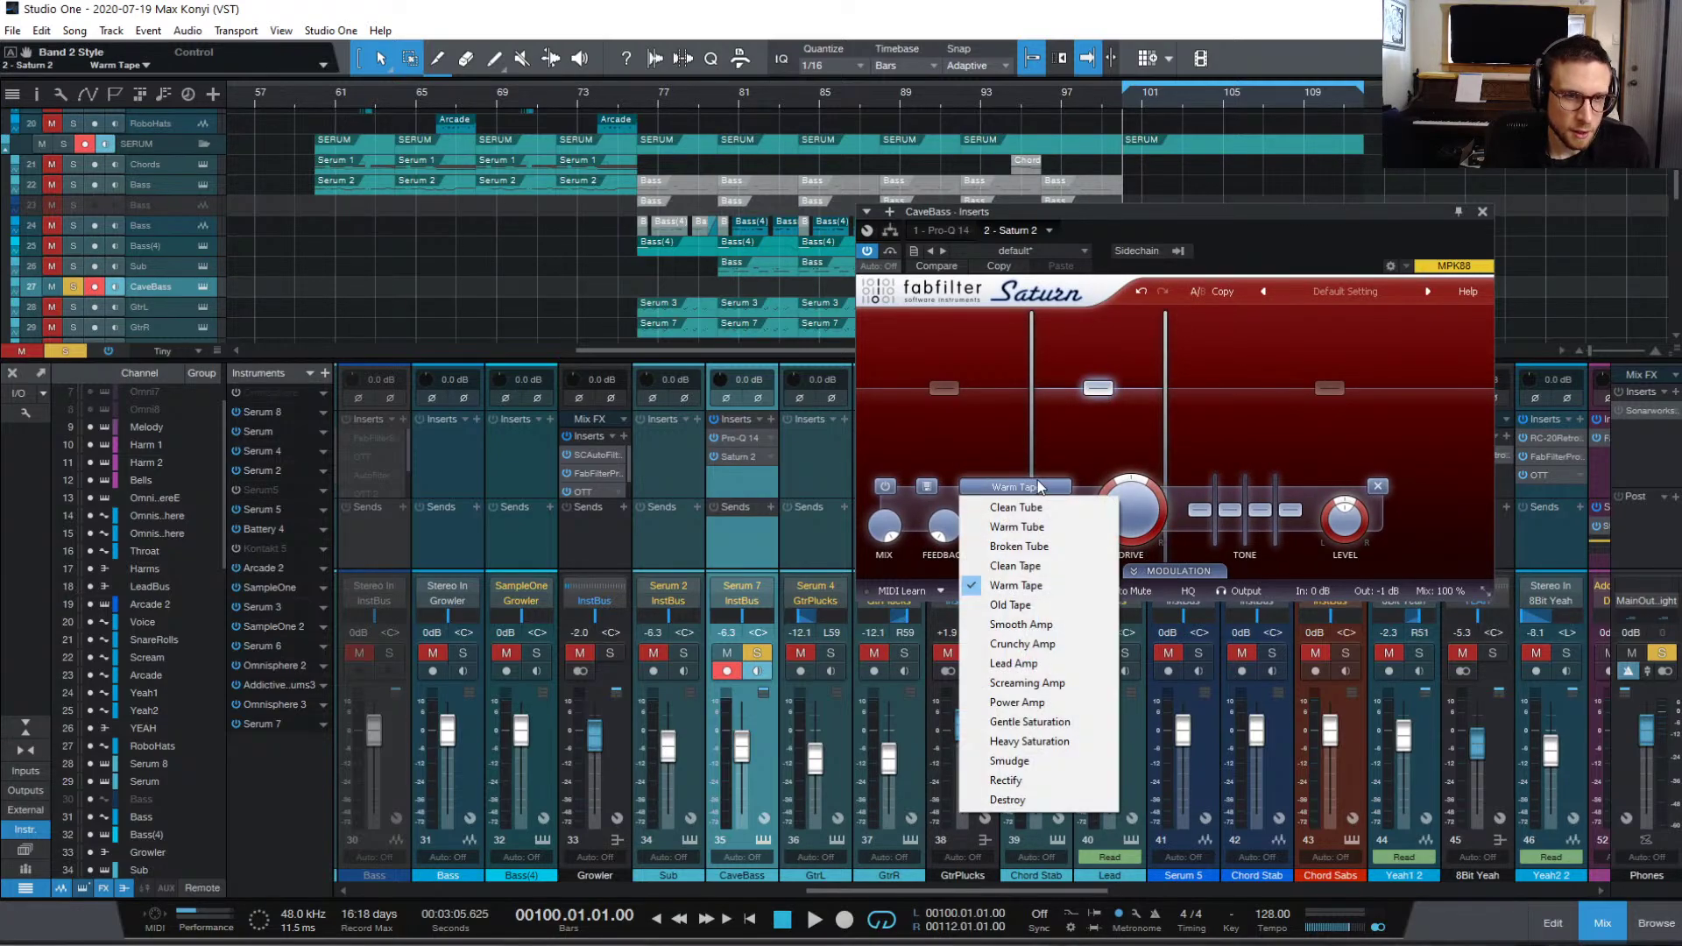
pyautogui.click(1144, 509)
pyautogui.press('space')
pyautogui.moveTo(1144, 508); pyautogui.dragTo(1144, 403)
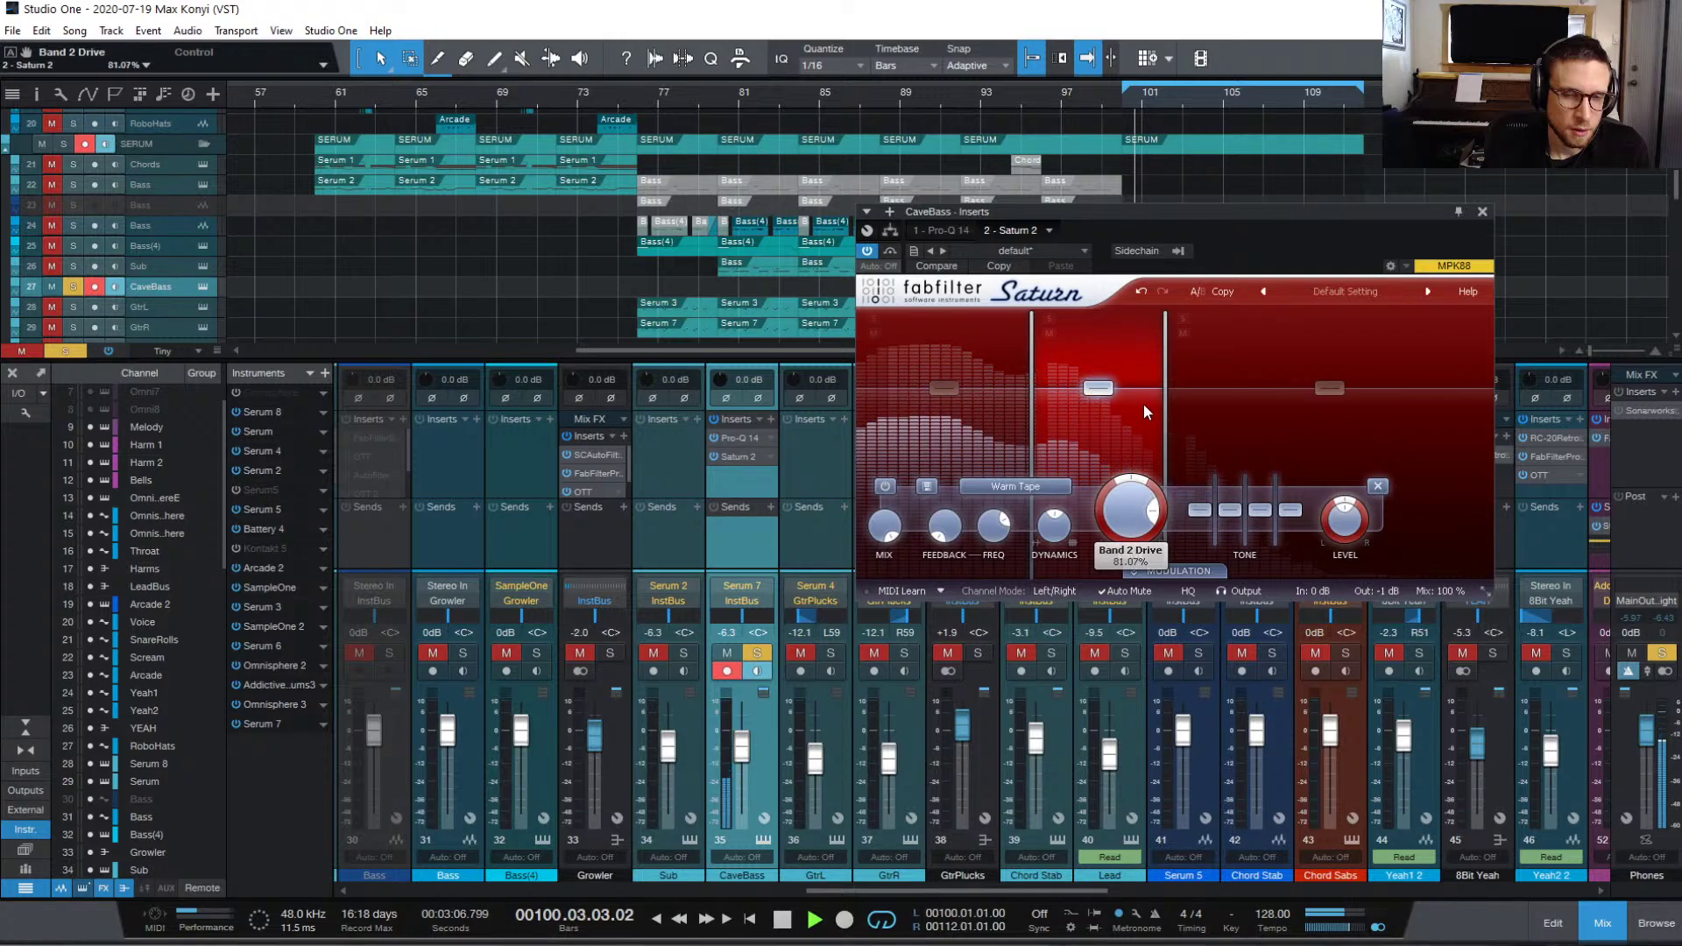
pyautogui.moveTo(1132, 493); pyautogui.dragTo(1132, 489)
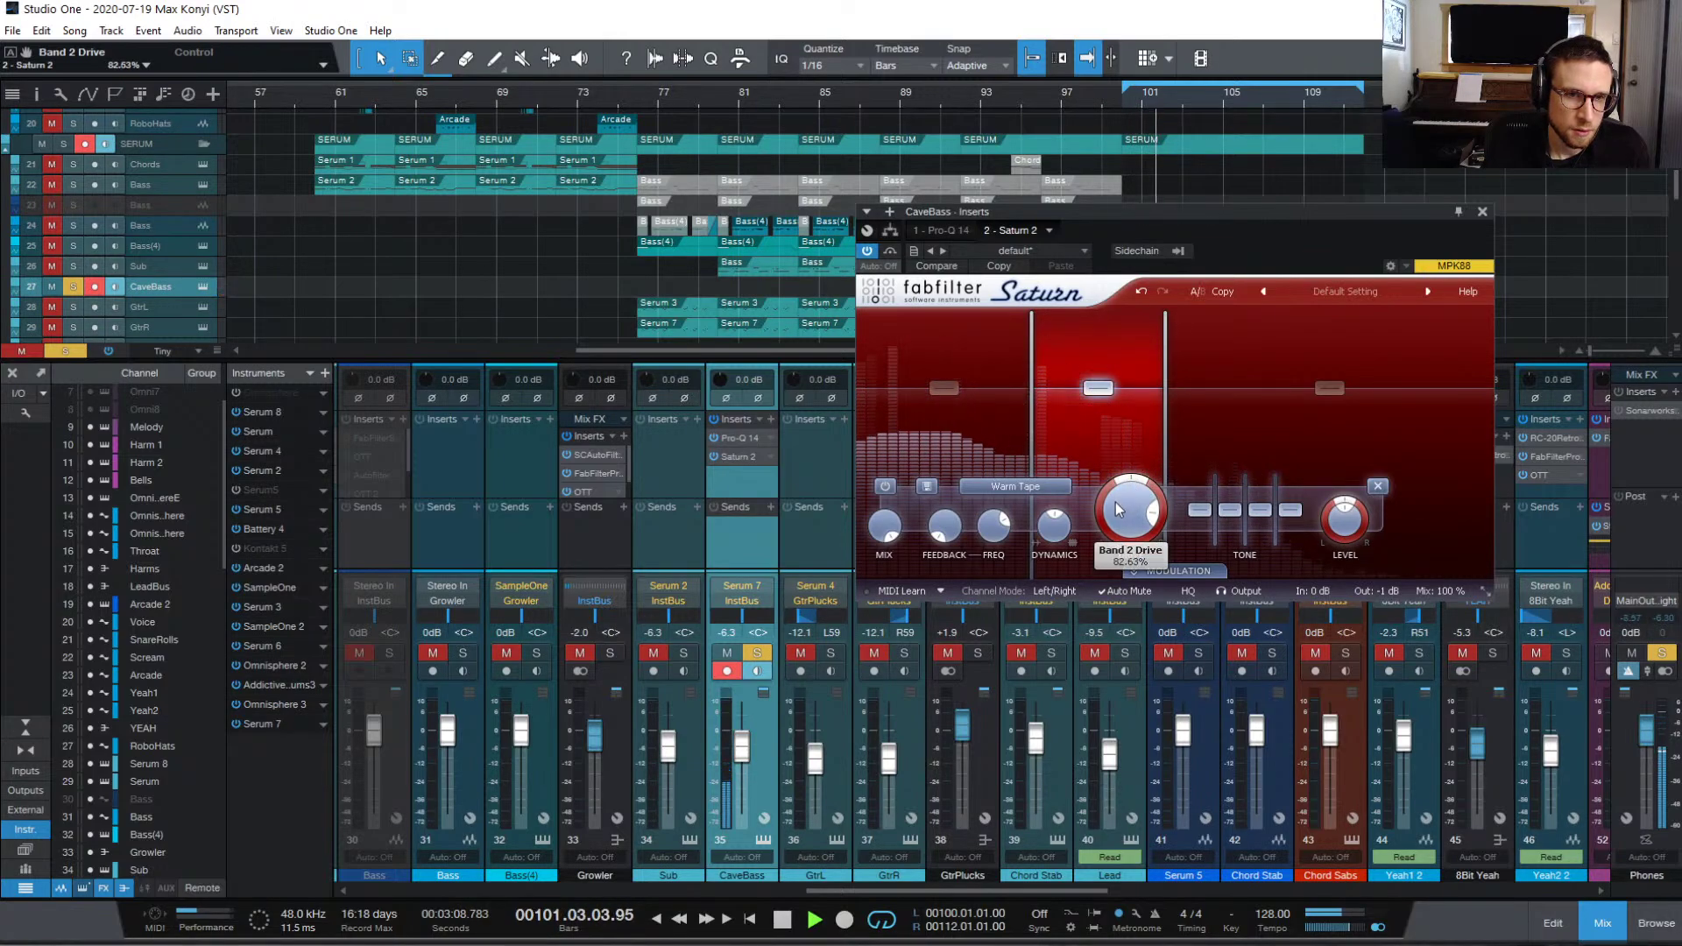
pyautogui.moveTo(1058, 552); pyautogui.dragTo(1043, 454)
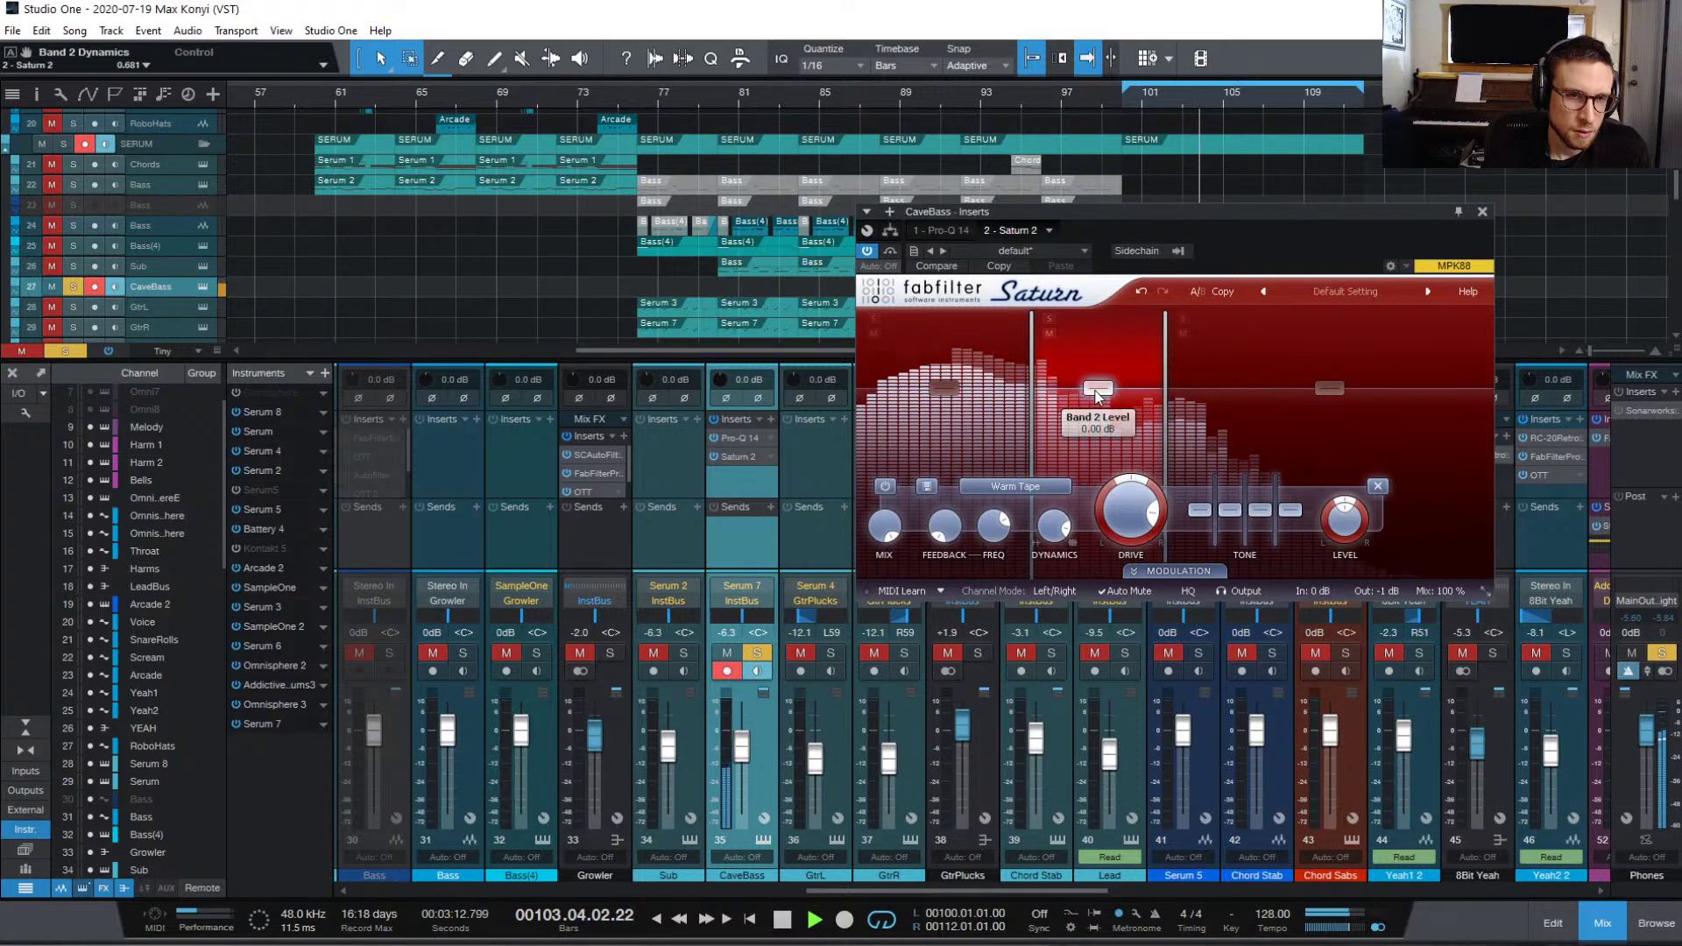
# Step: Solo Saturn's middle band and narrow its range to crossovers at 121.89 Hz and 524.90 Hz
pyautogui.click(1050, 321)
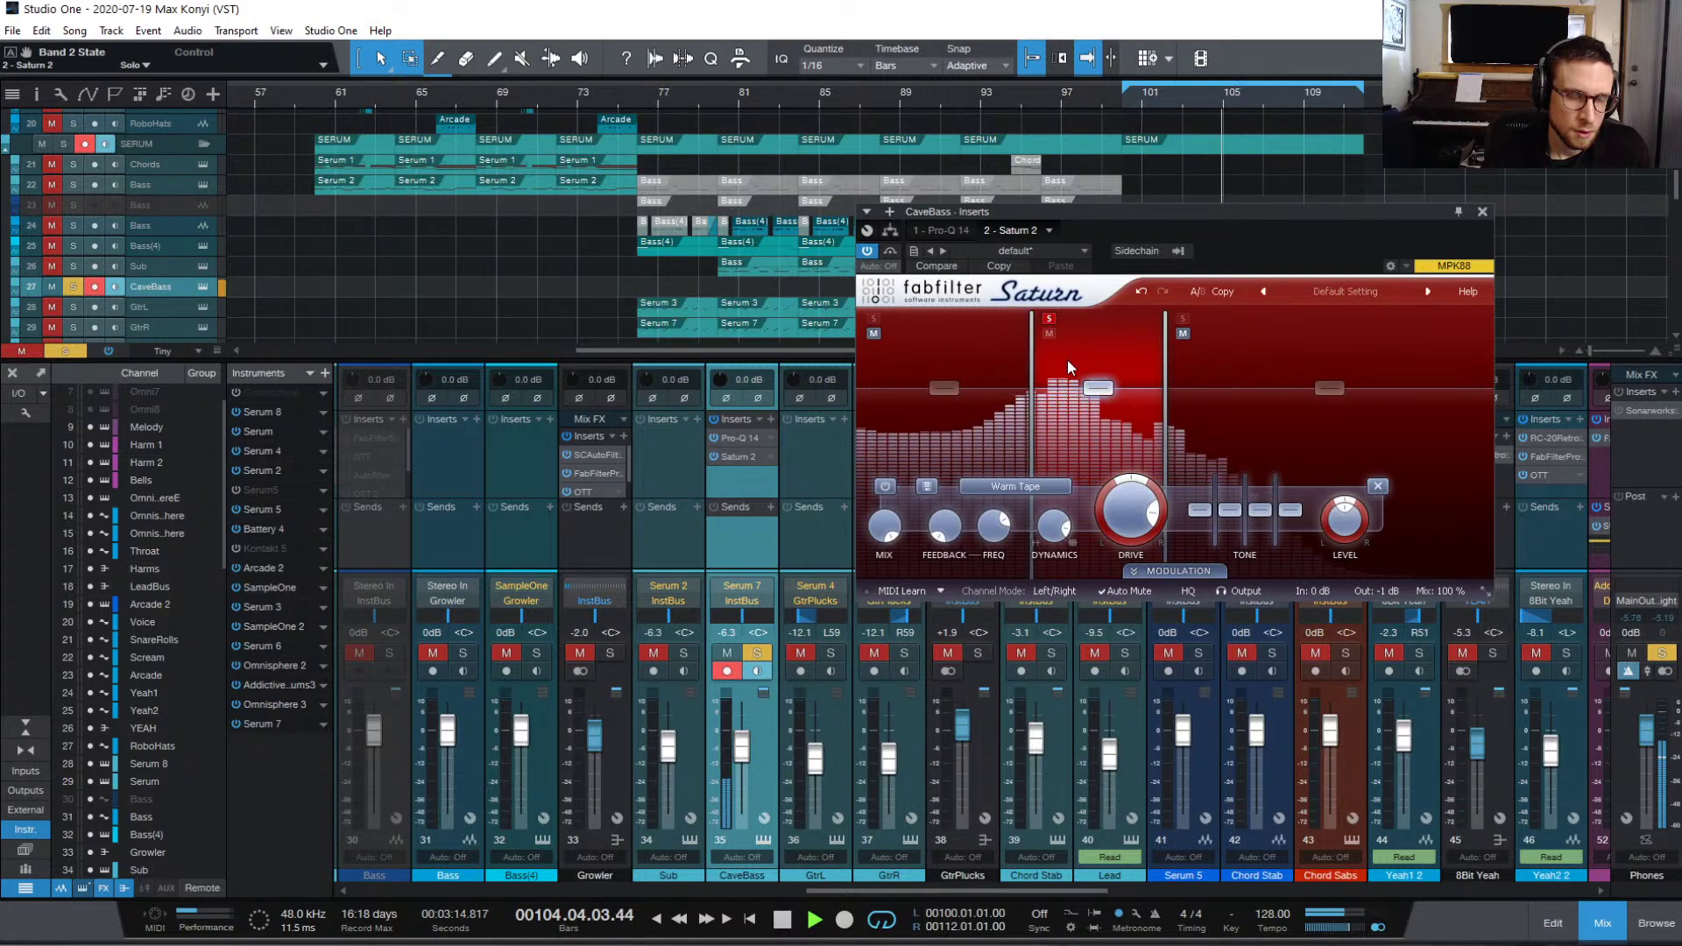
pyautogui.moveTo(1029, 407); pyautogui.dragTo(1022, 419)
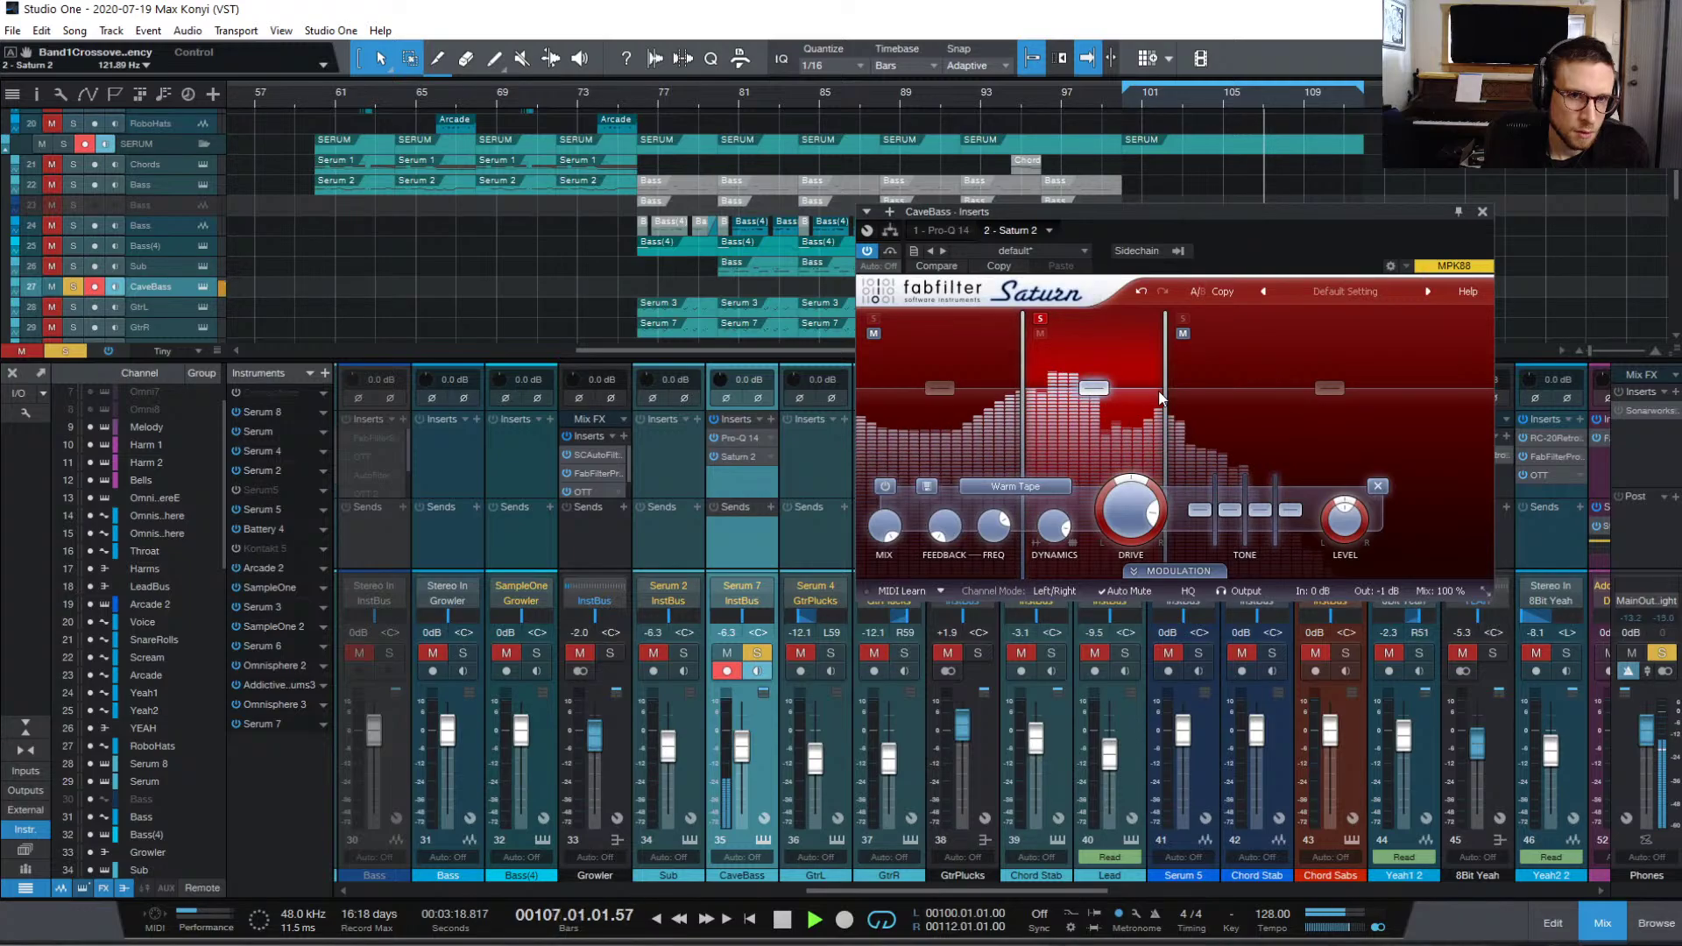
pyautogui.moveTo(1165, 413)
pyautogui.mouseDown()
pyautogui.moveTo(1108, 413)
pyautogui.moveTo(1156, 412)
pyautogui.mouseUp()
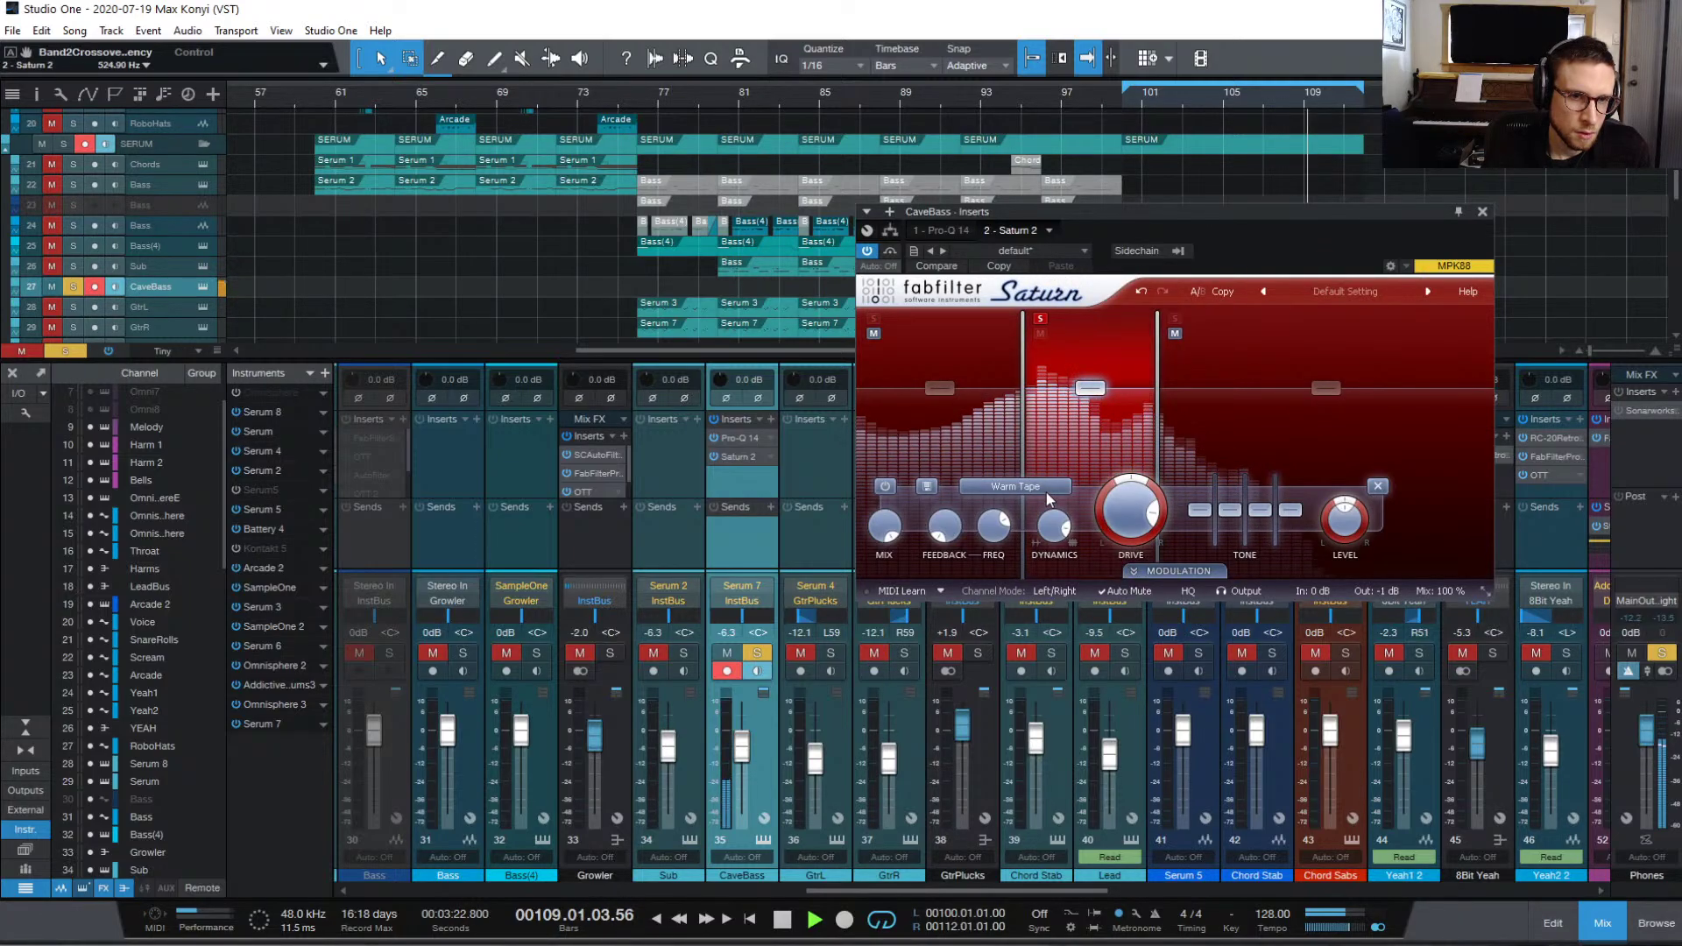
# Step: Audition the Warm Tube and Smooth Amp styles on the soloed middle band, replaying from bar 100
pyautogui.click(1014, 488)
pyautogui.click(1016, 527)
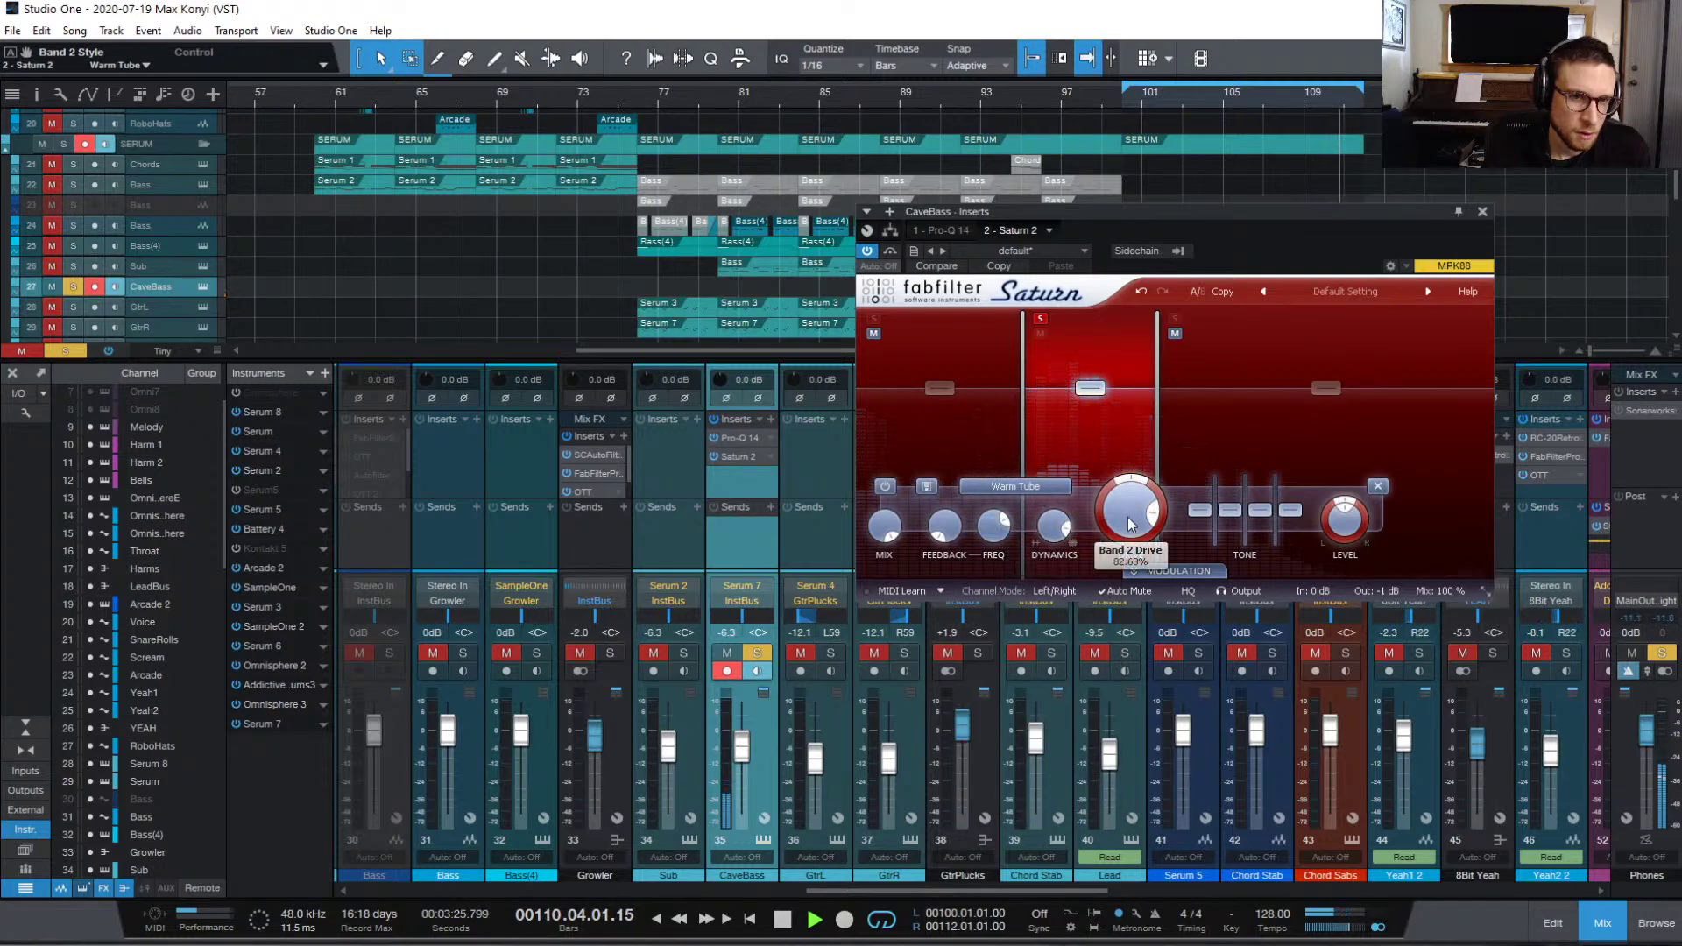
pyautogui.click(1021, 486)
pyautogui.click(1064, 624)
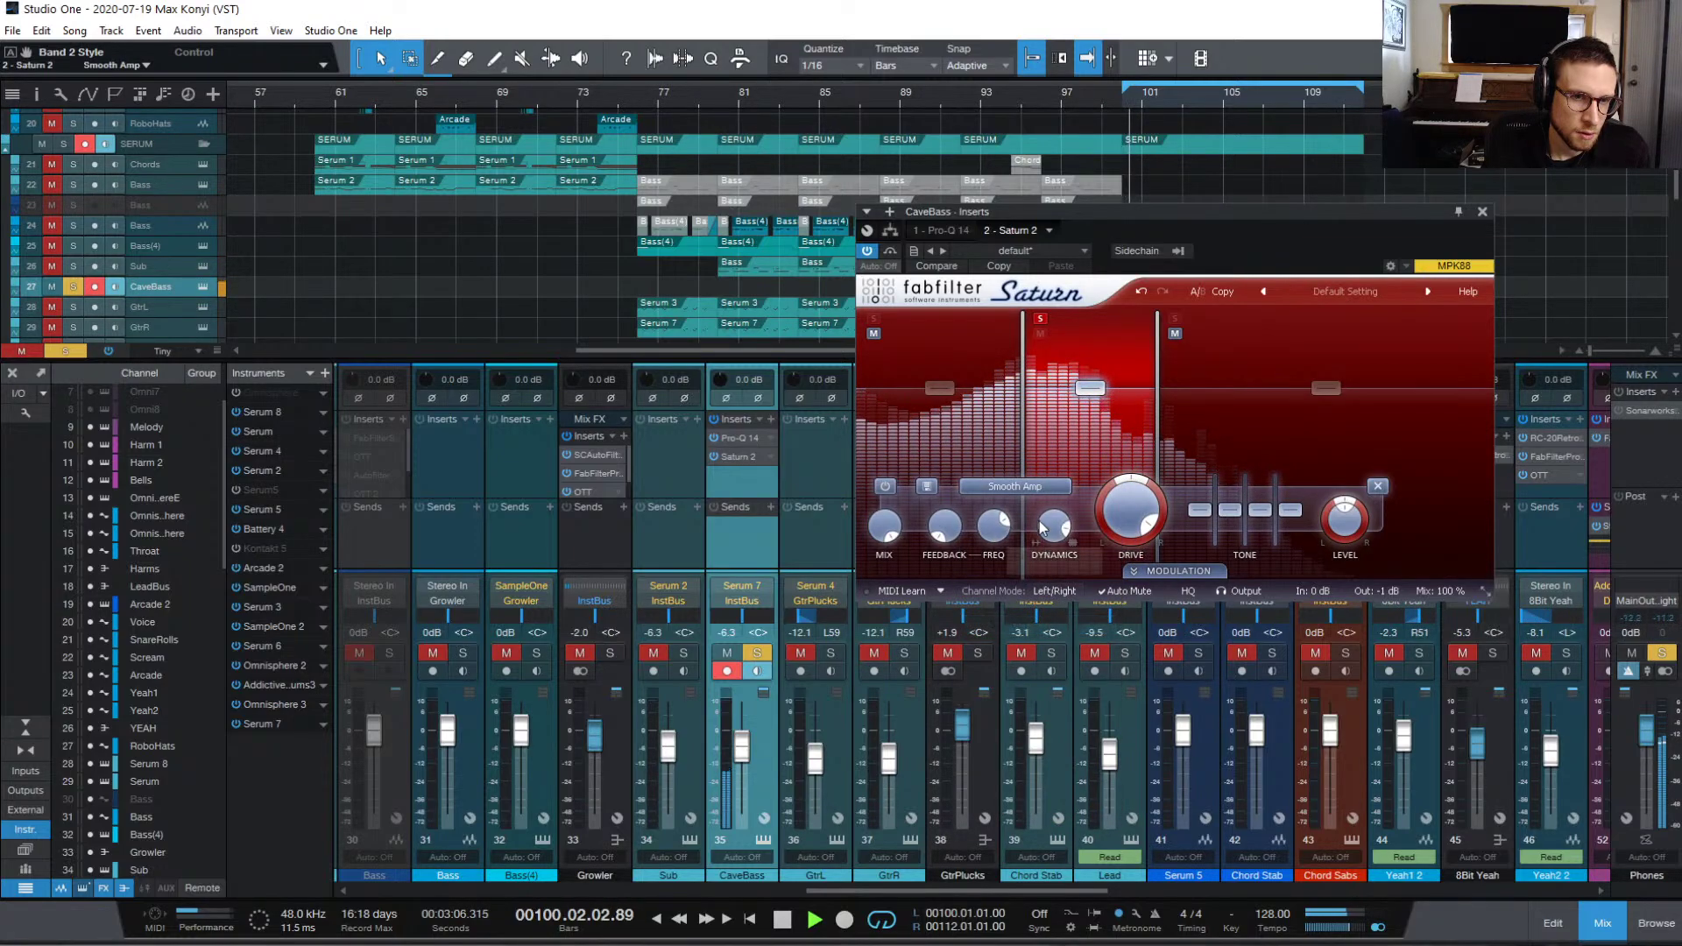
pyautogui.click(1014, 488)
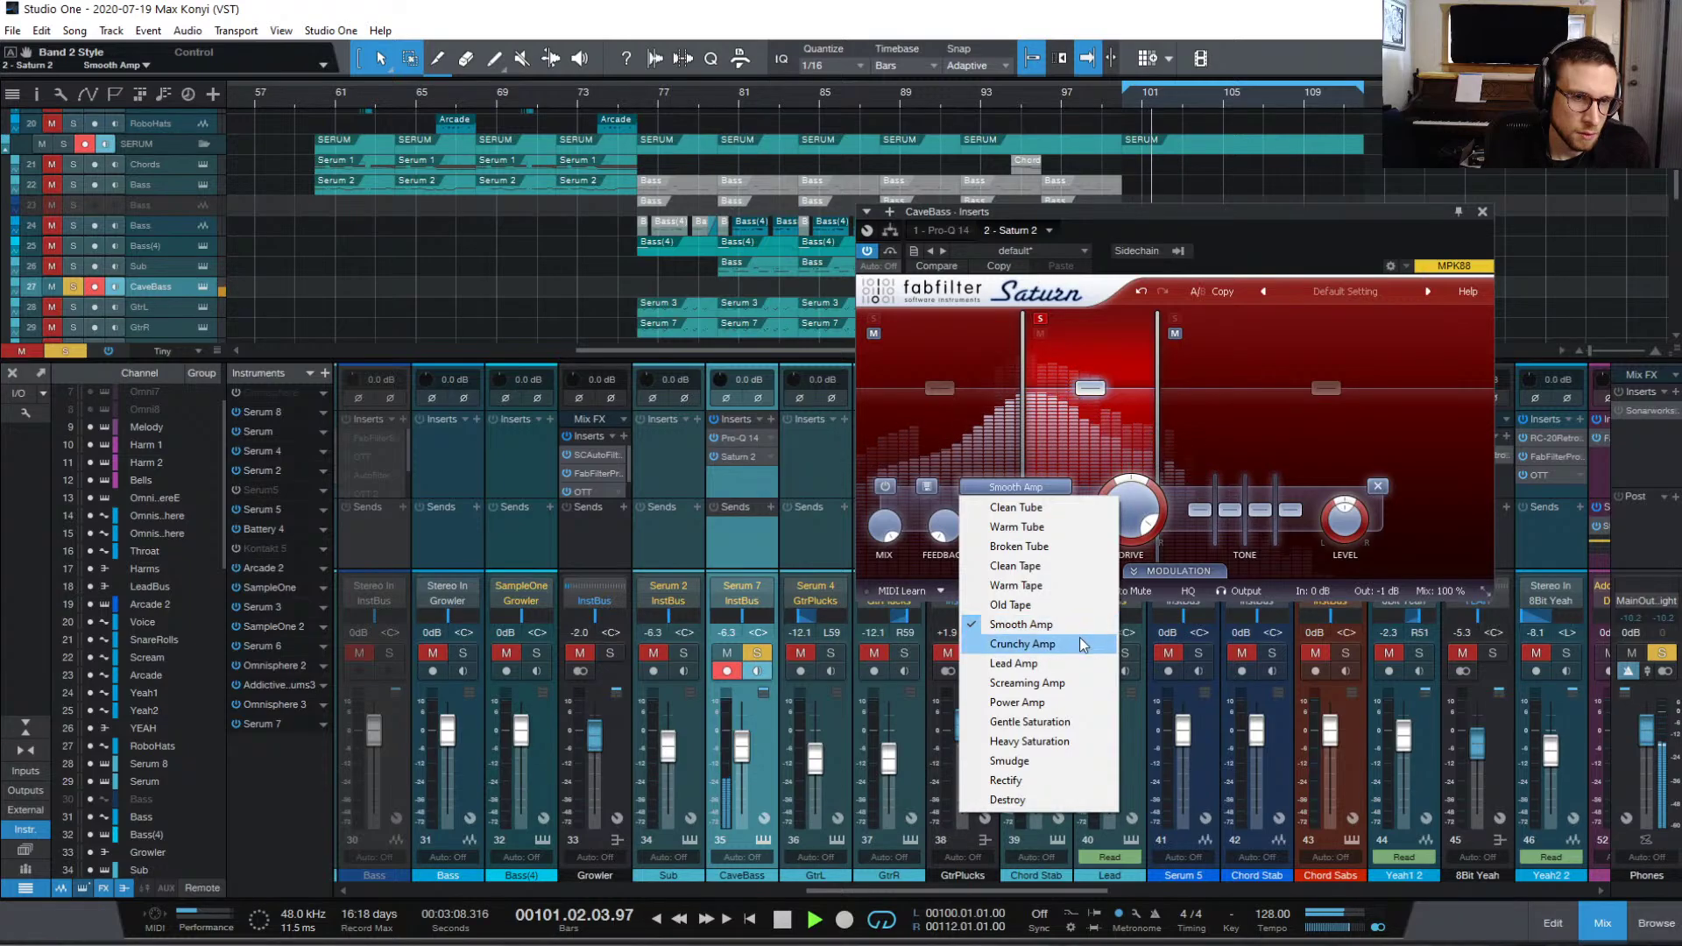
pyautogui.click(1201, 444)
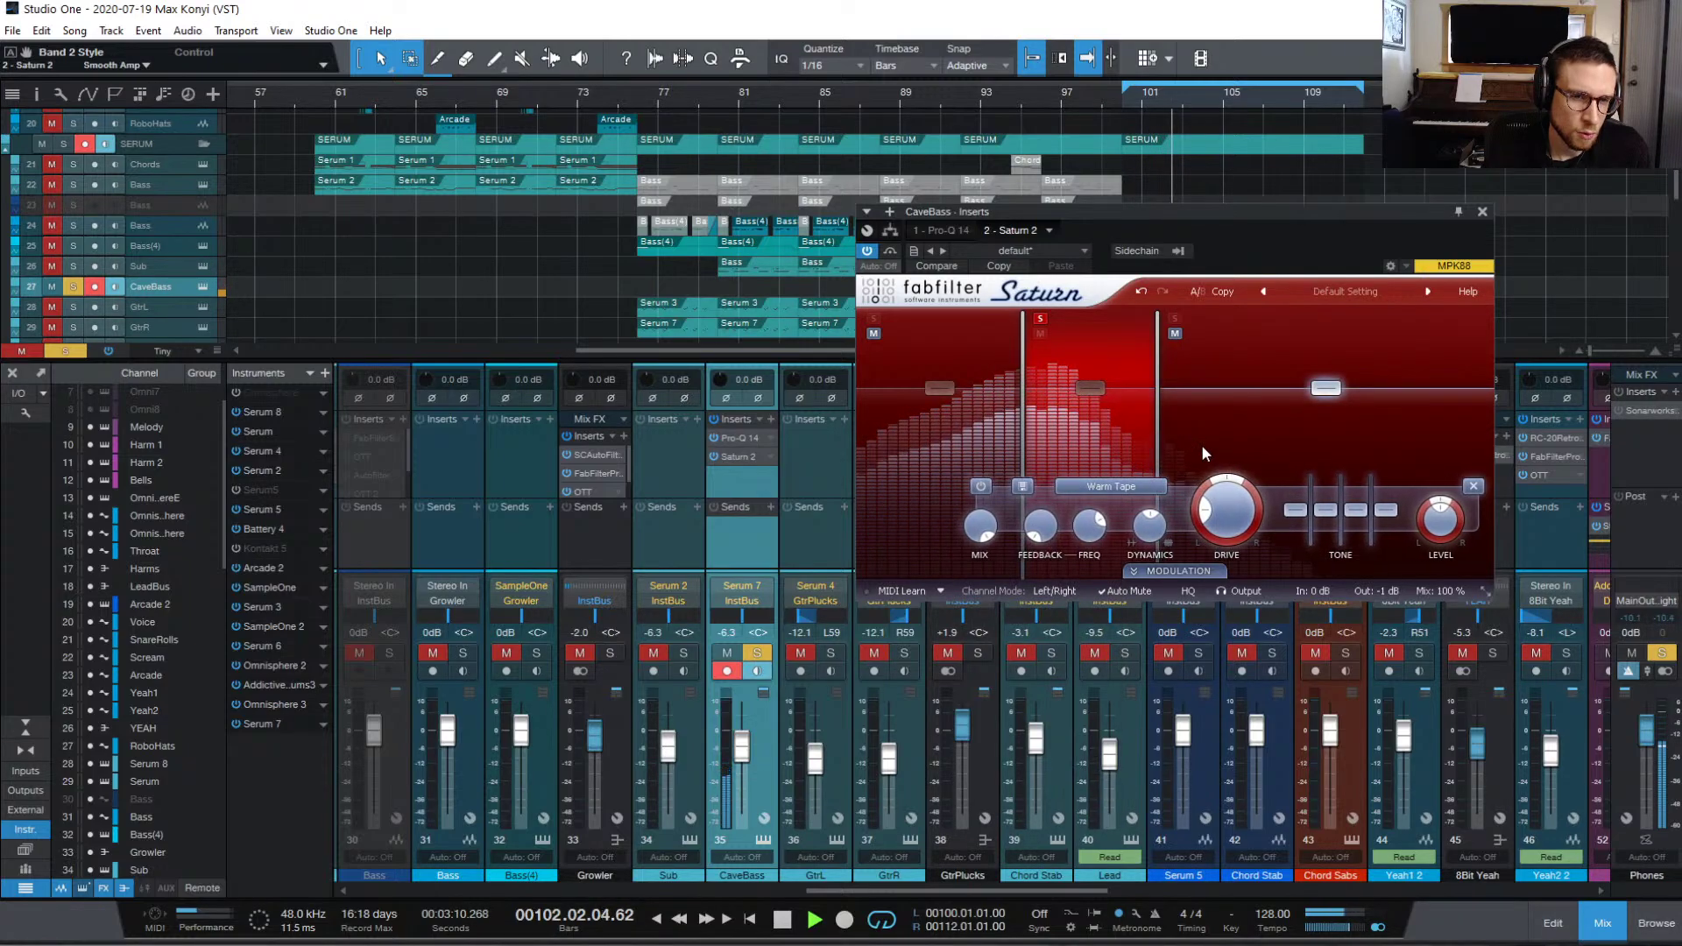
pyautogui.click(1084, 391)
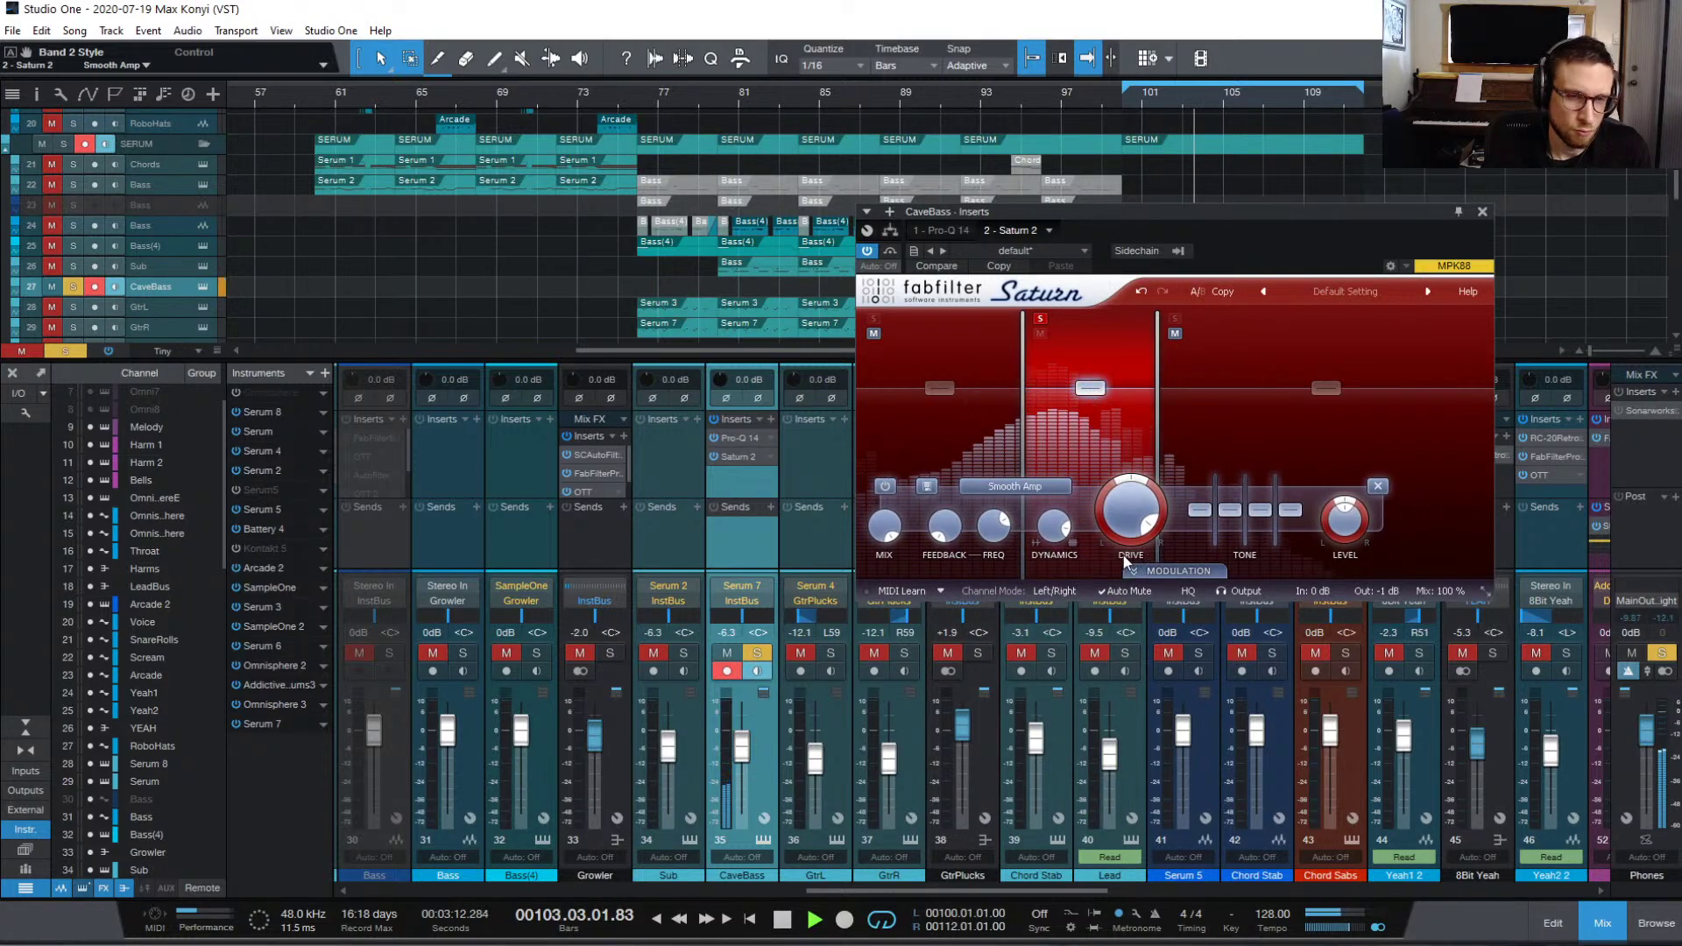
pyautogui.press('space')
pyautogui.press('space')
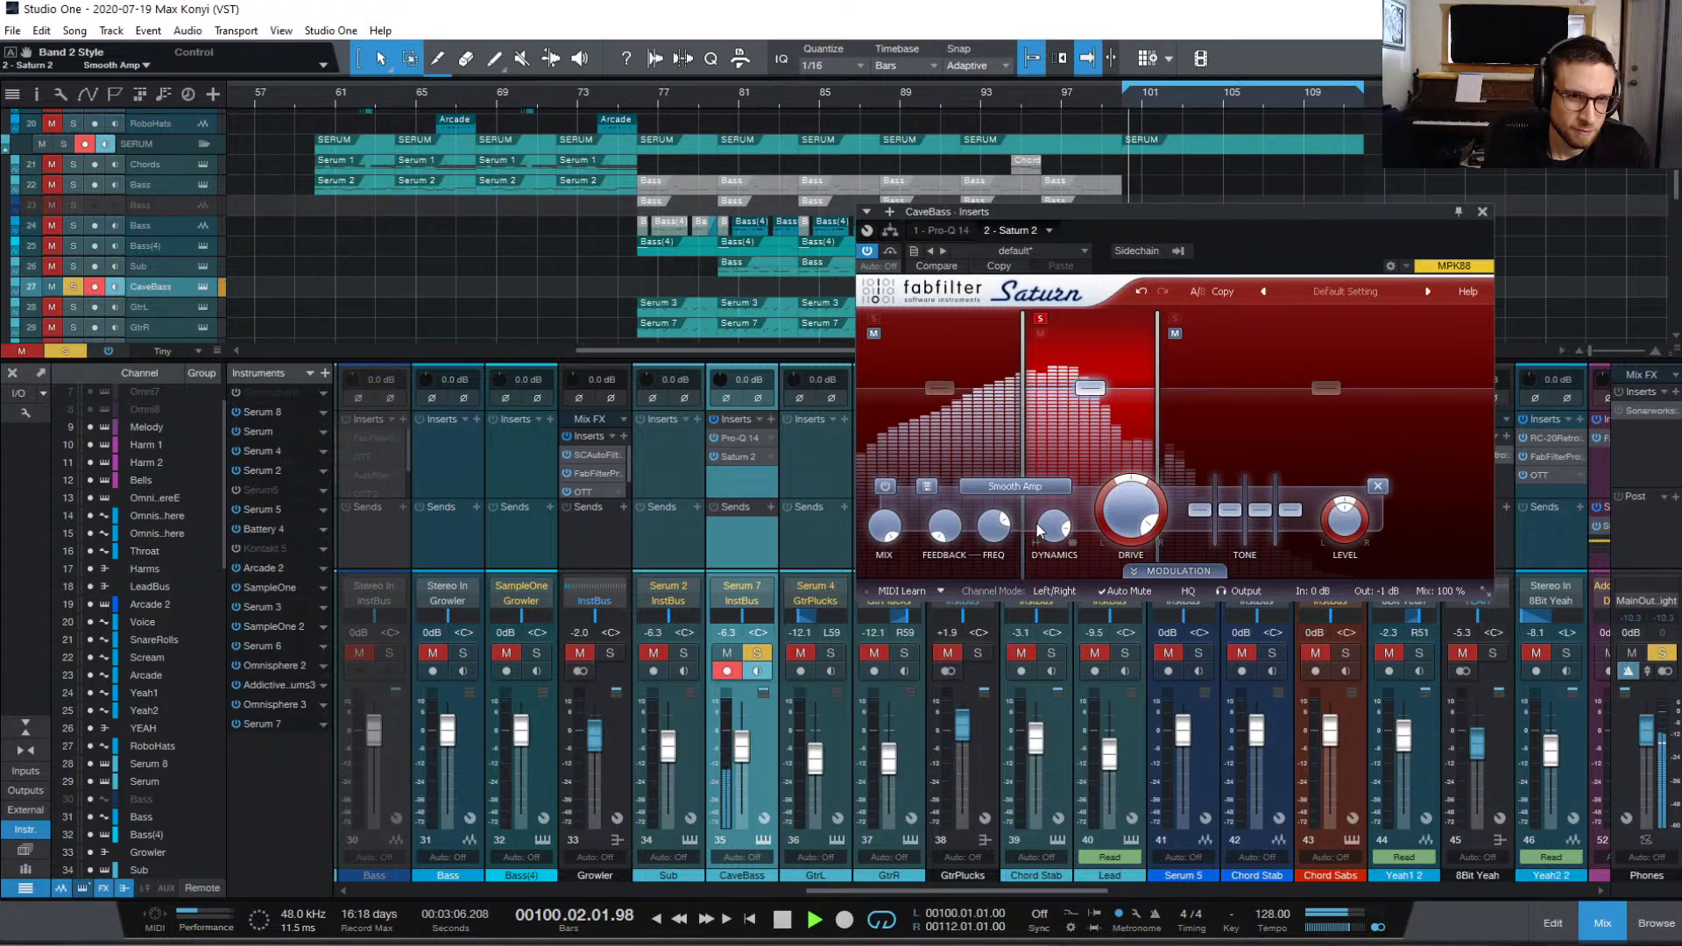
# Step: Set the middle band's distortion style to Crunchy Amp and replay the soloed band from bar 100
pyautogui.click(1016, 486)
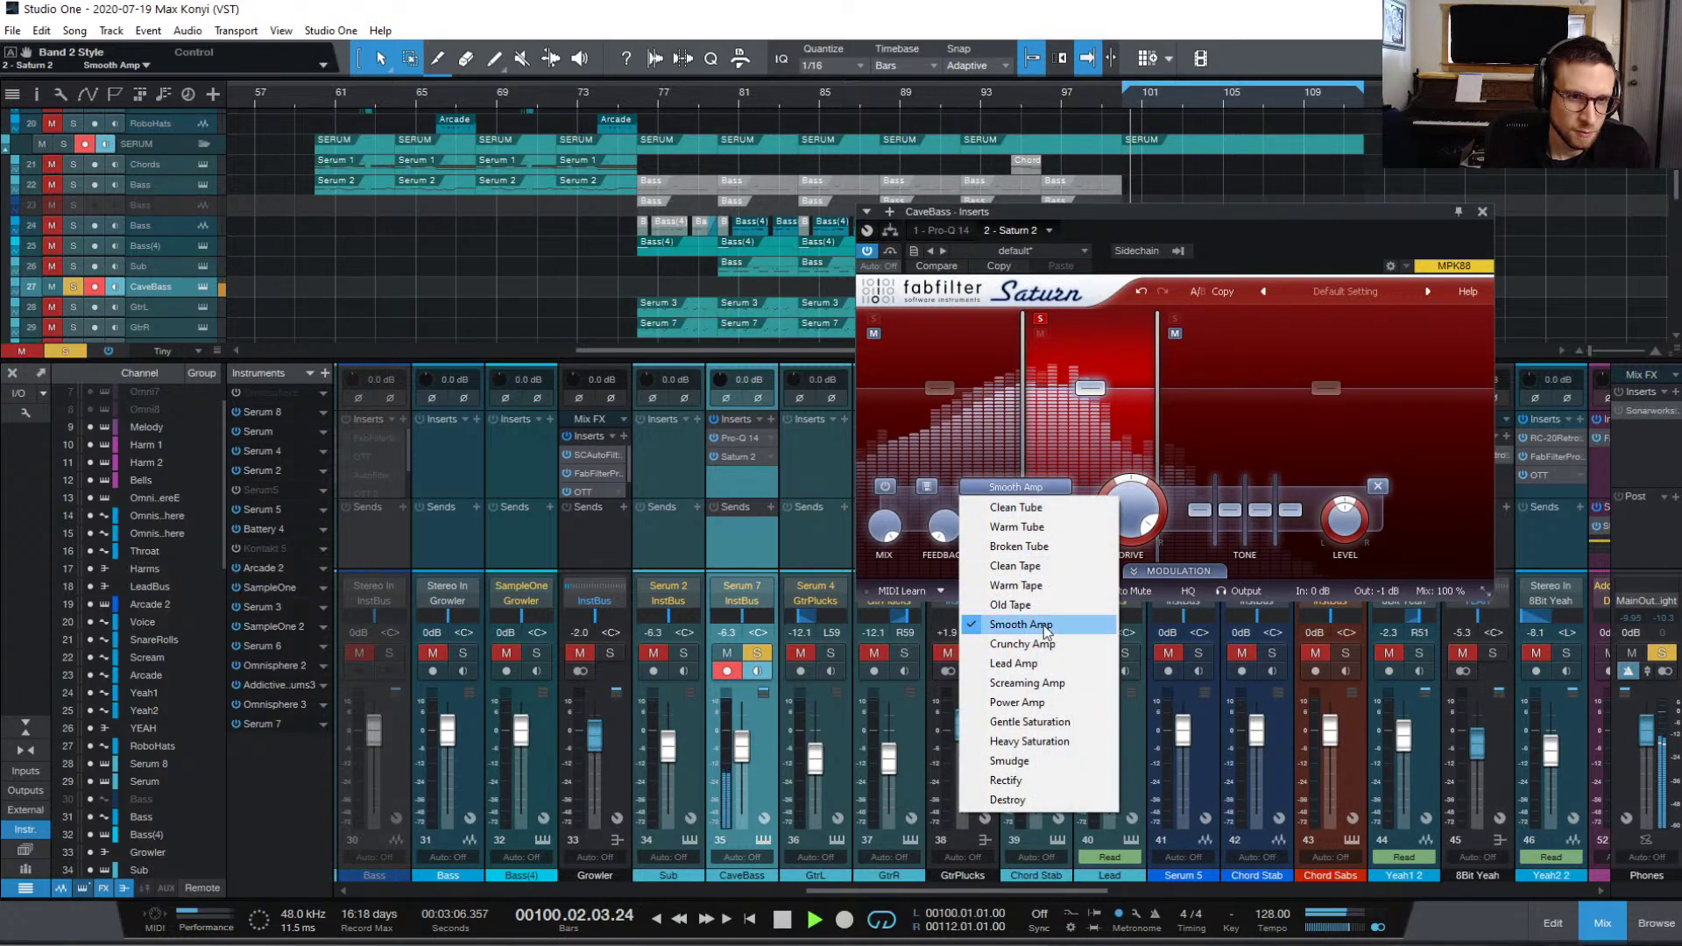
pyautogui.click(1021, 644)
pyautogui.press('space')
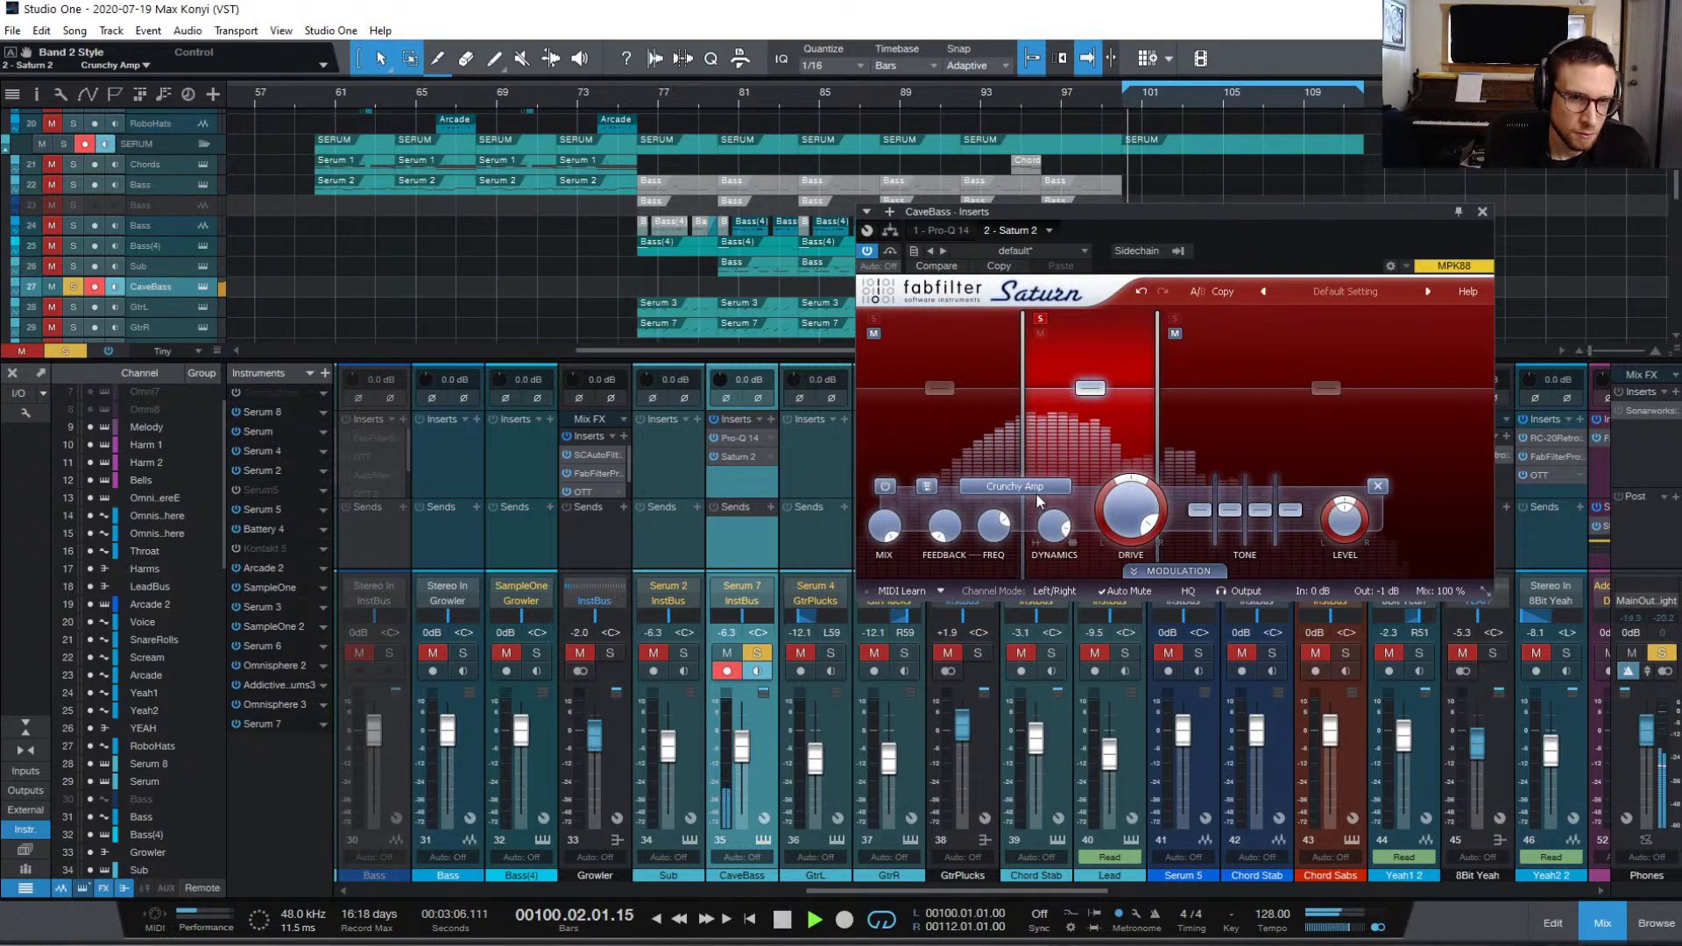
# Step: Audition the Power Amp, Gentle Saturation and Heavy Saturation styles on Saturn's soloed middle band, replaying from bar 100
pyautogui.press('space')
pyautogui.click(1034, 488)
pyautogui.click(1098, 702)
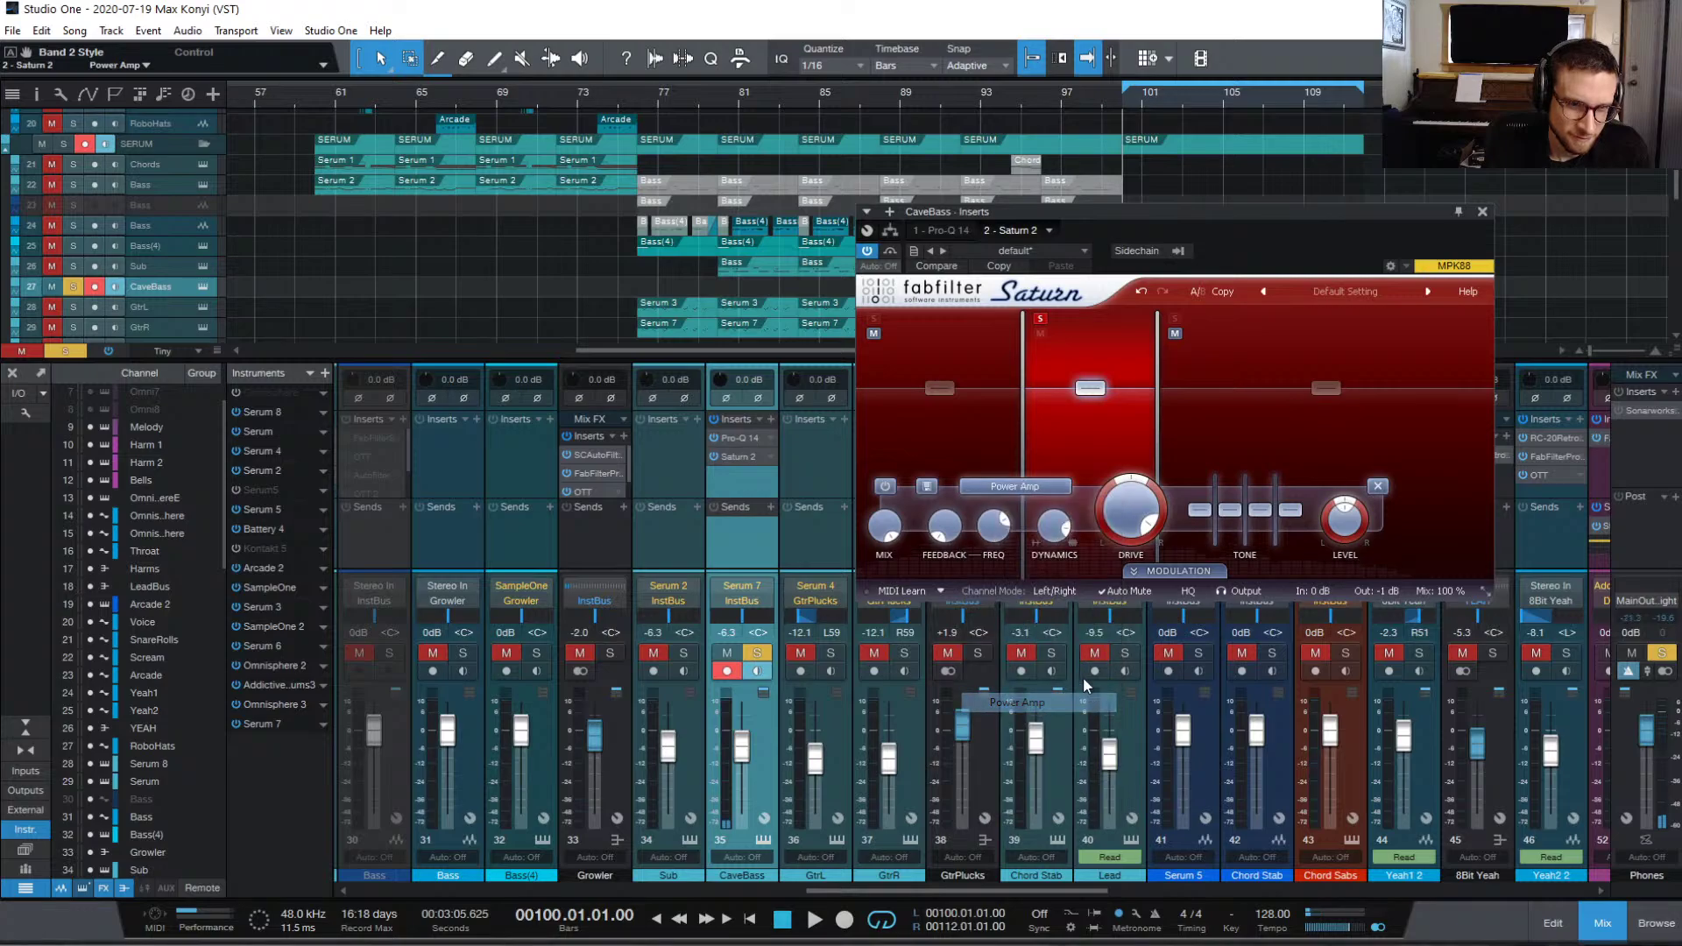
pyautogui.click(1039, 486)
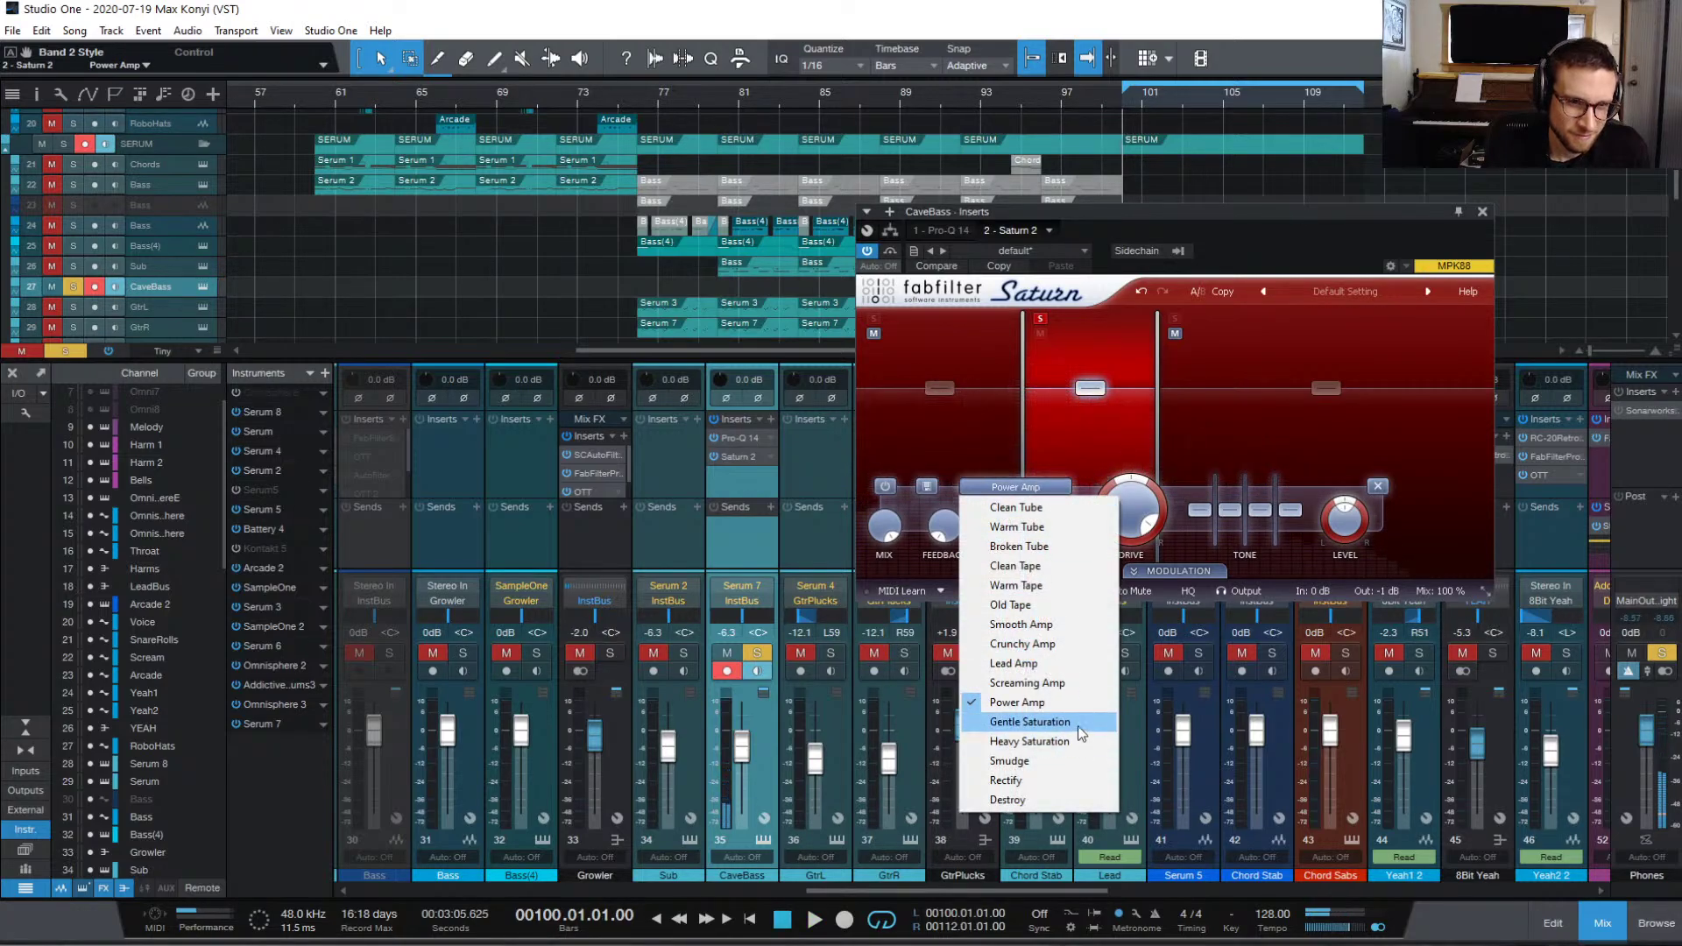
pyautogui.click(1042, 722)
pyautogui.press('space')
pyautogui.click(1012, 485)
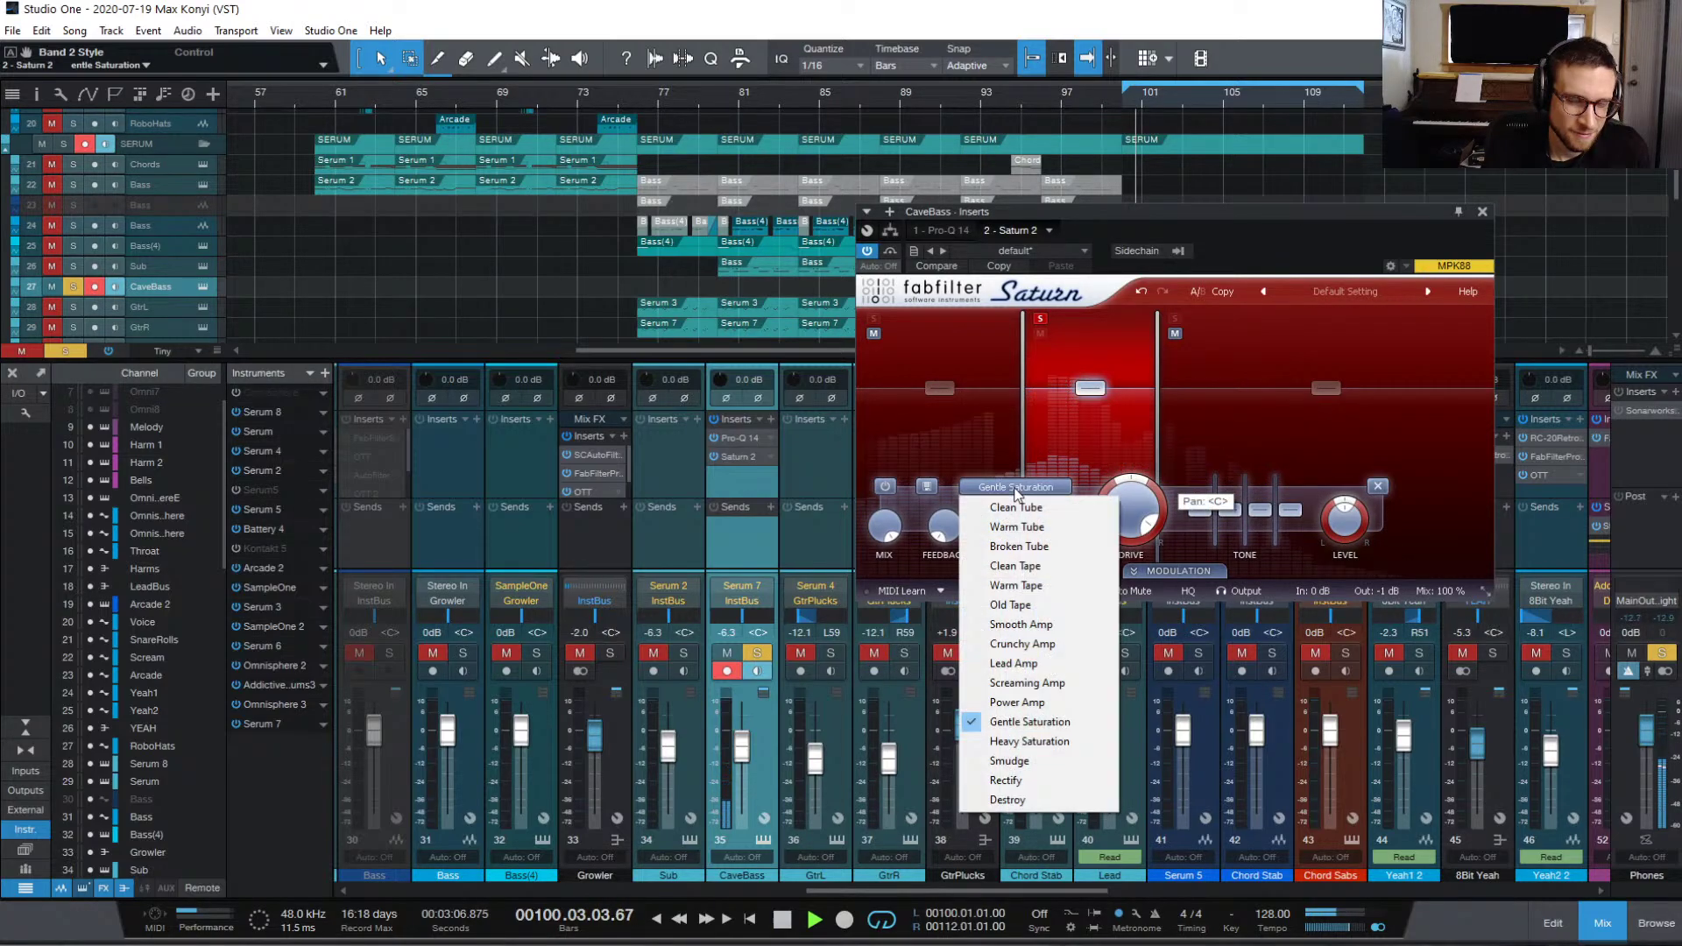
pyautogui.click(1072, 741)
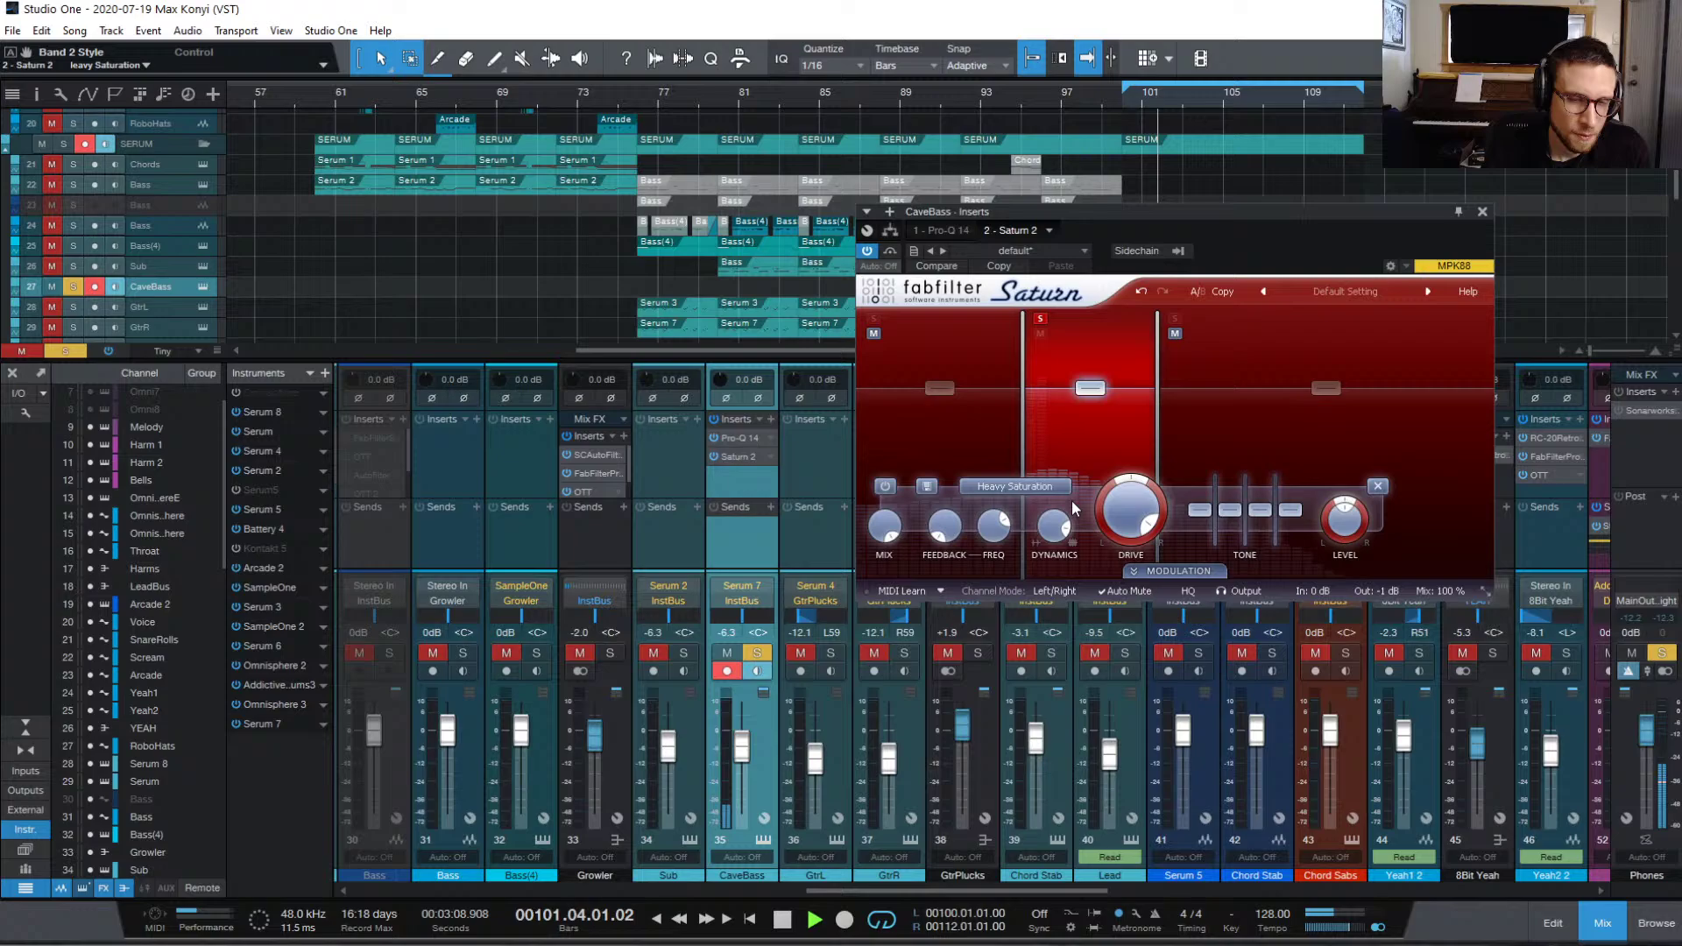
# Step: Try the Rectify style on the middle band, close Chord Stab's stray OTT window and reopen Saturn on CaveBass
pyautogui.click(1013, 486)
pyautogui.press('space')
pyautogui.click(1060, 776)
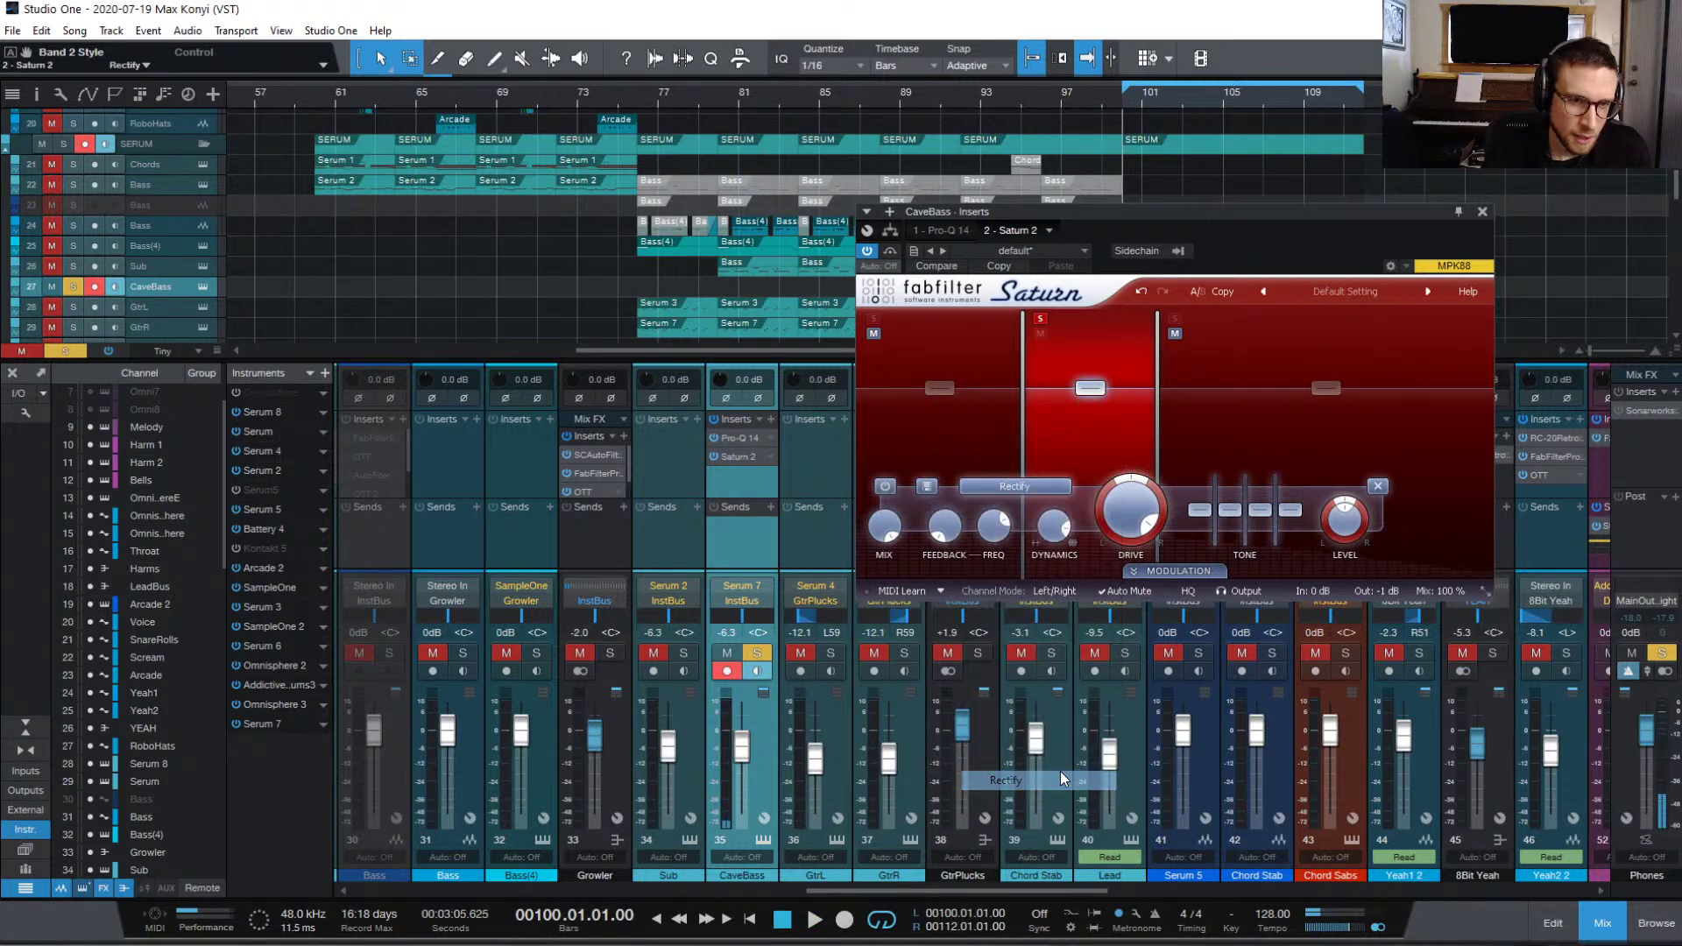
pyautogui.click(1061, 767)
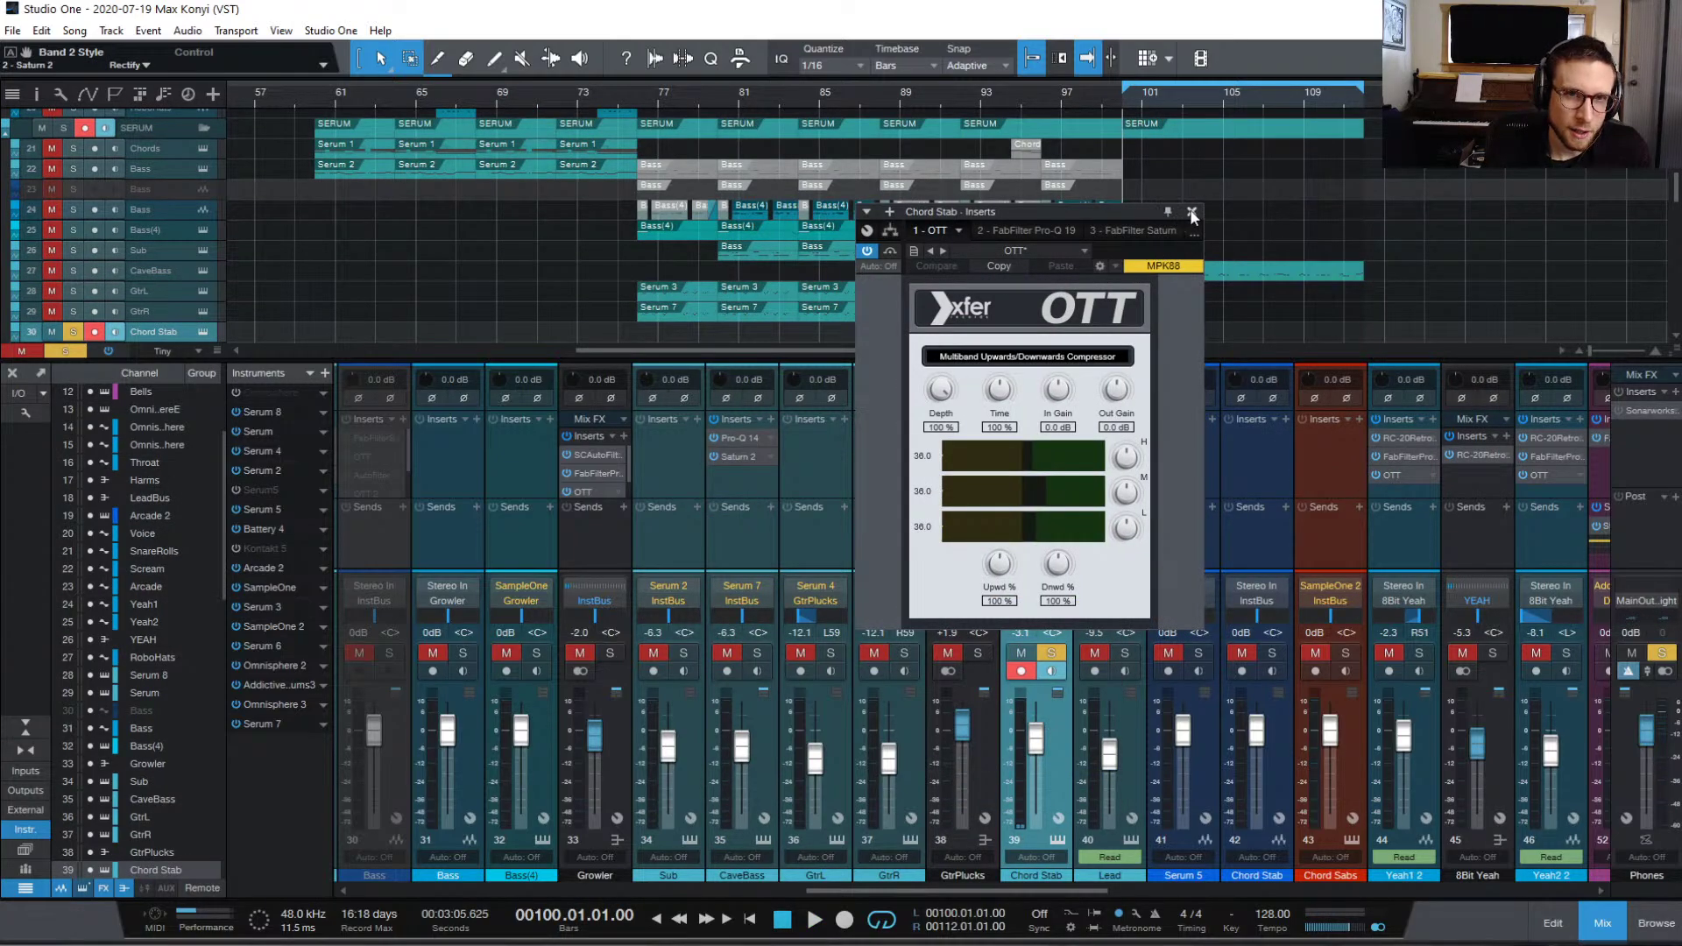
pyautogui.click(1192, 213)
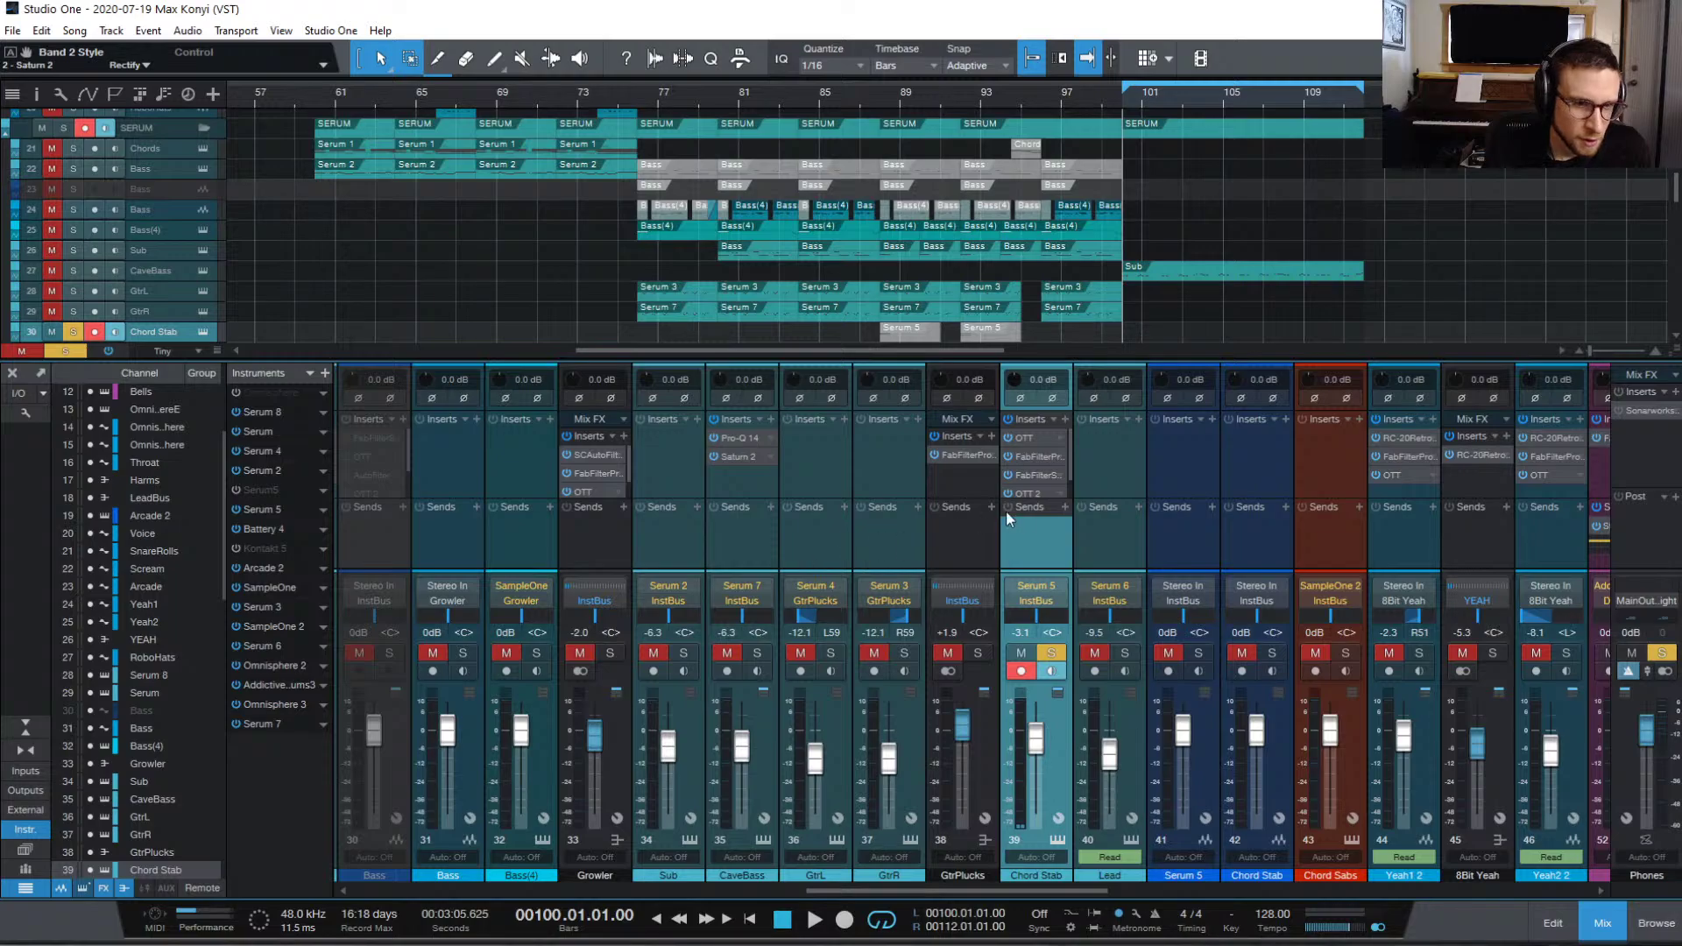
pyautogui.click(730, 537)
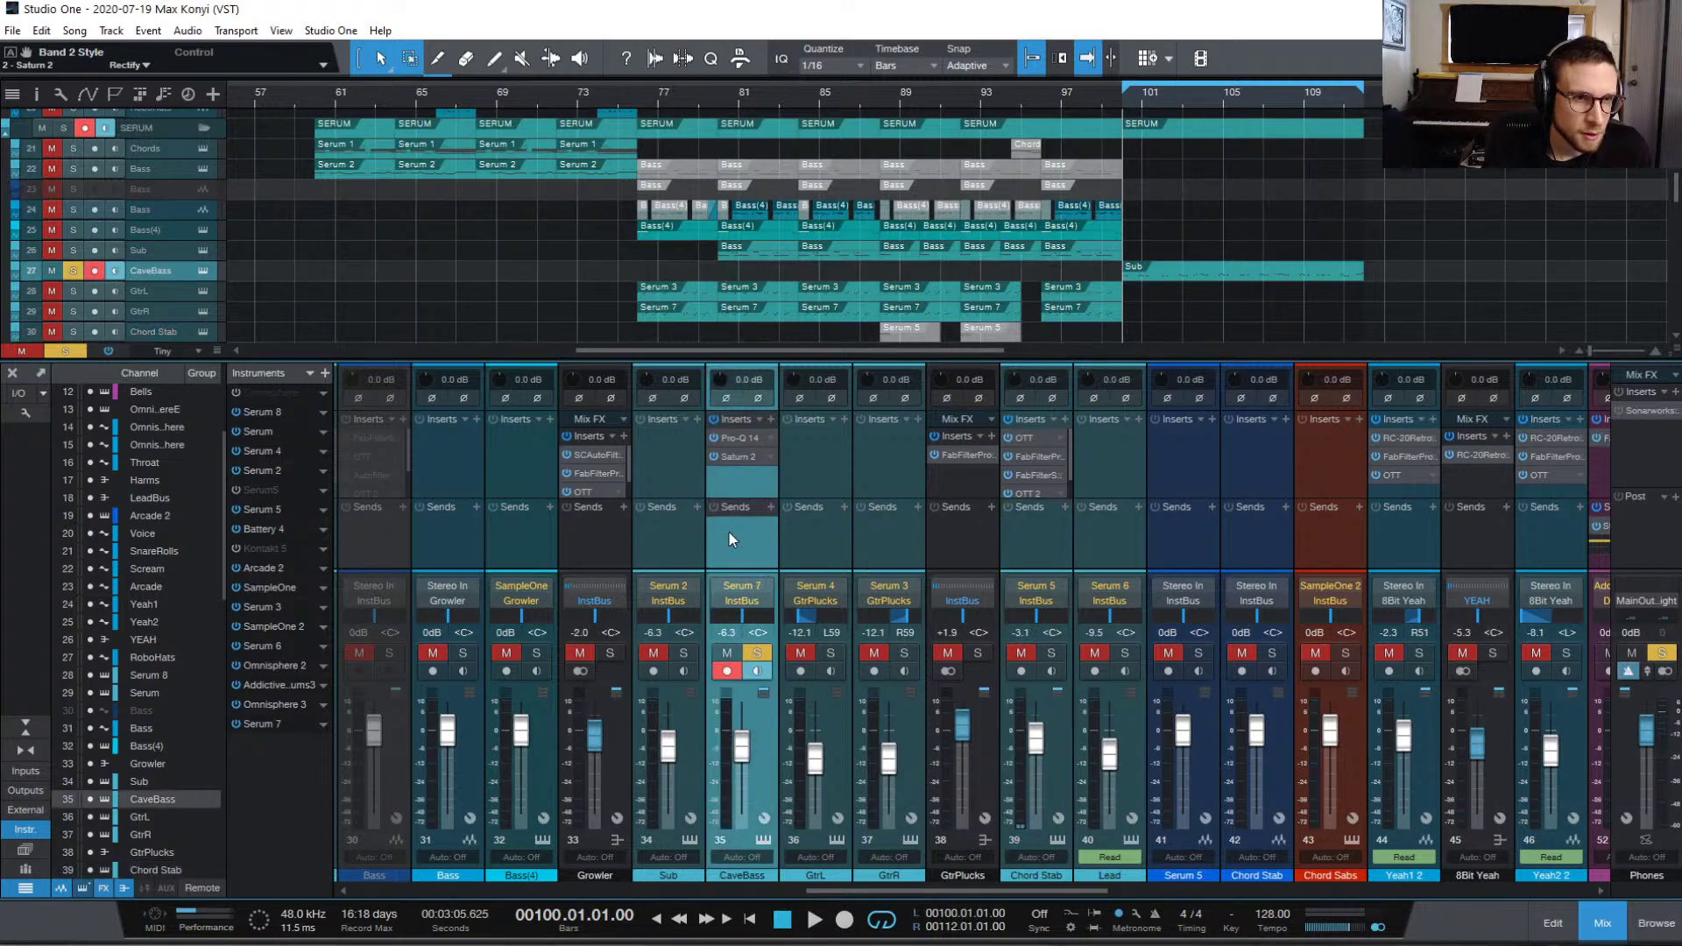
pyautogui.click(748, 456)
# Step: During playback from bar 100, lower the middle band's drive to 28.50% and set its style to Smooth Amp
pyautogui.press('space')
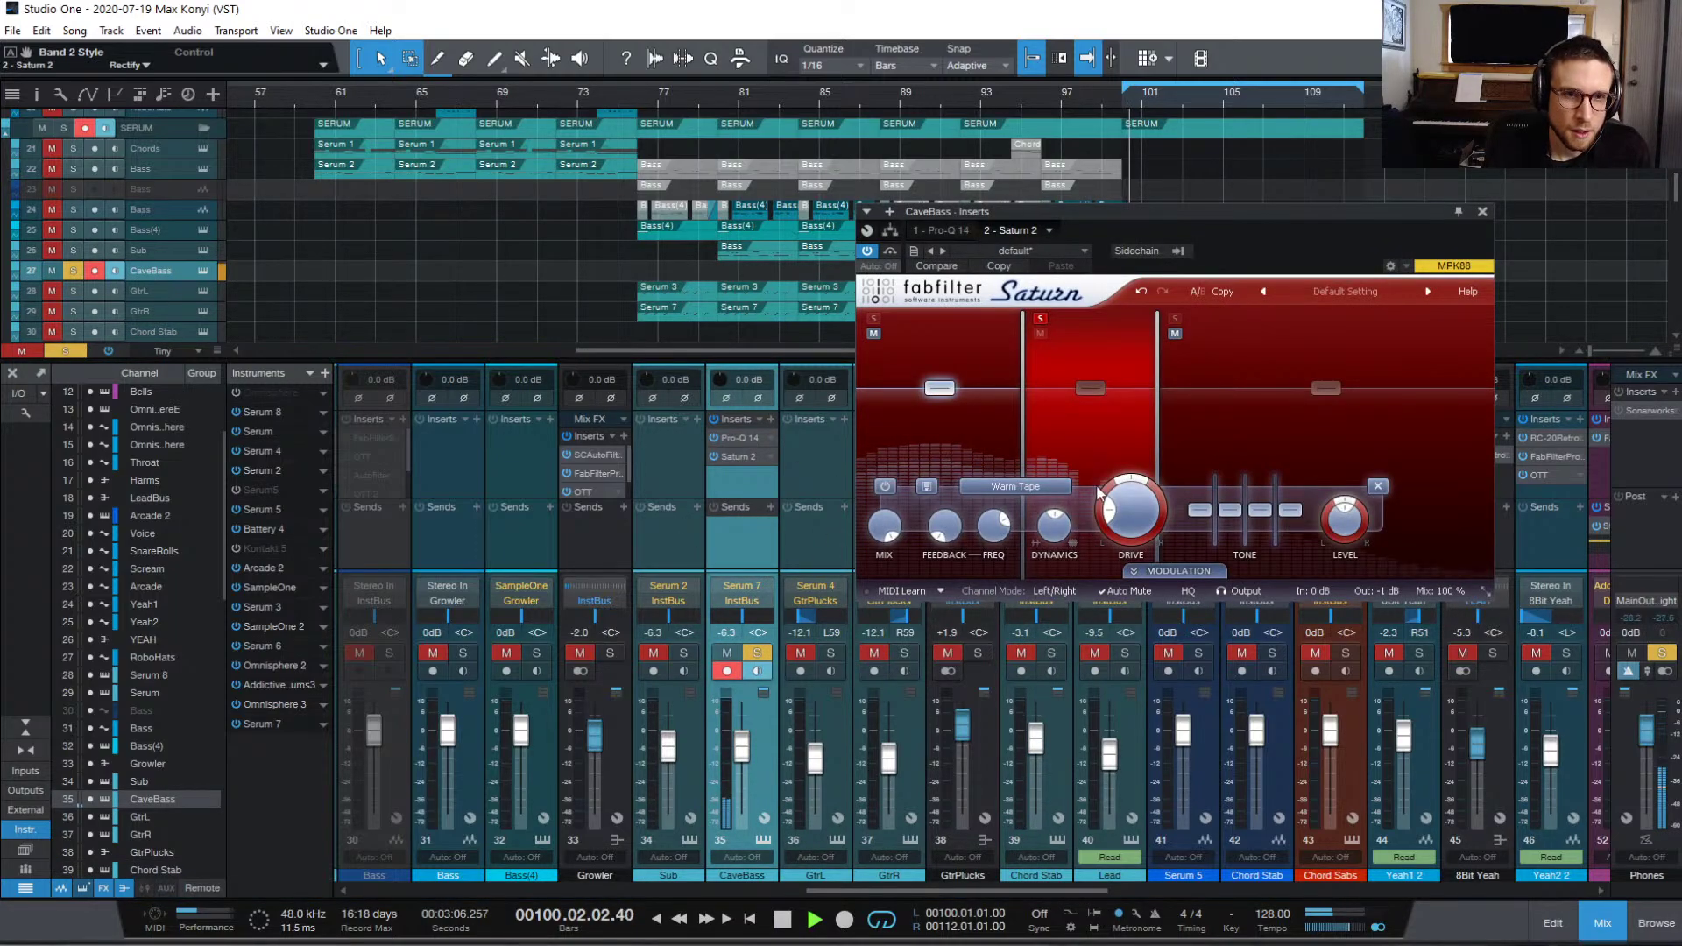
pyautogui.click(1097, 388)
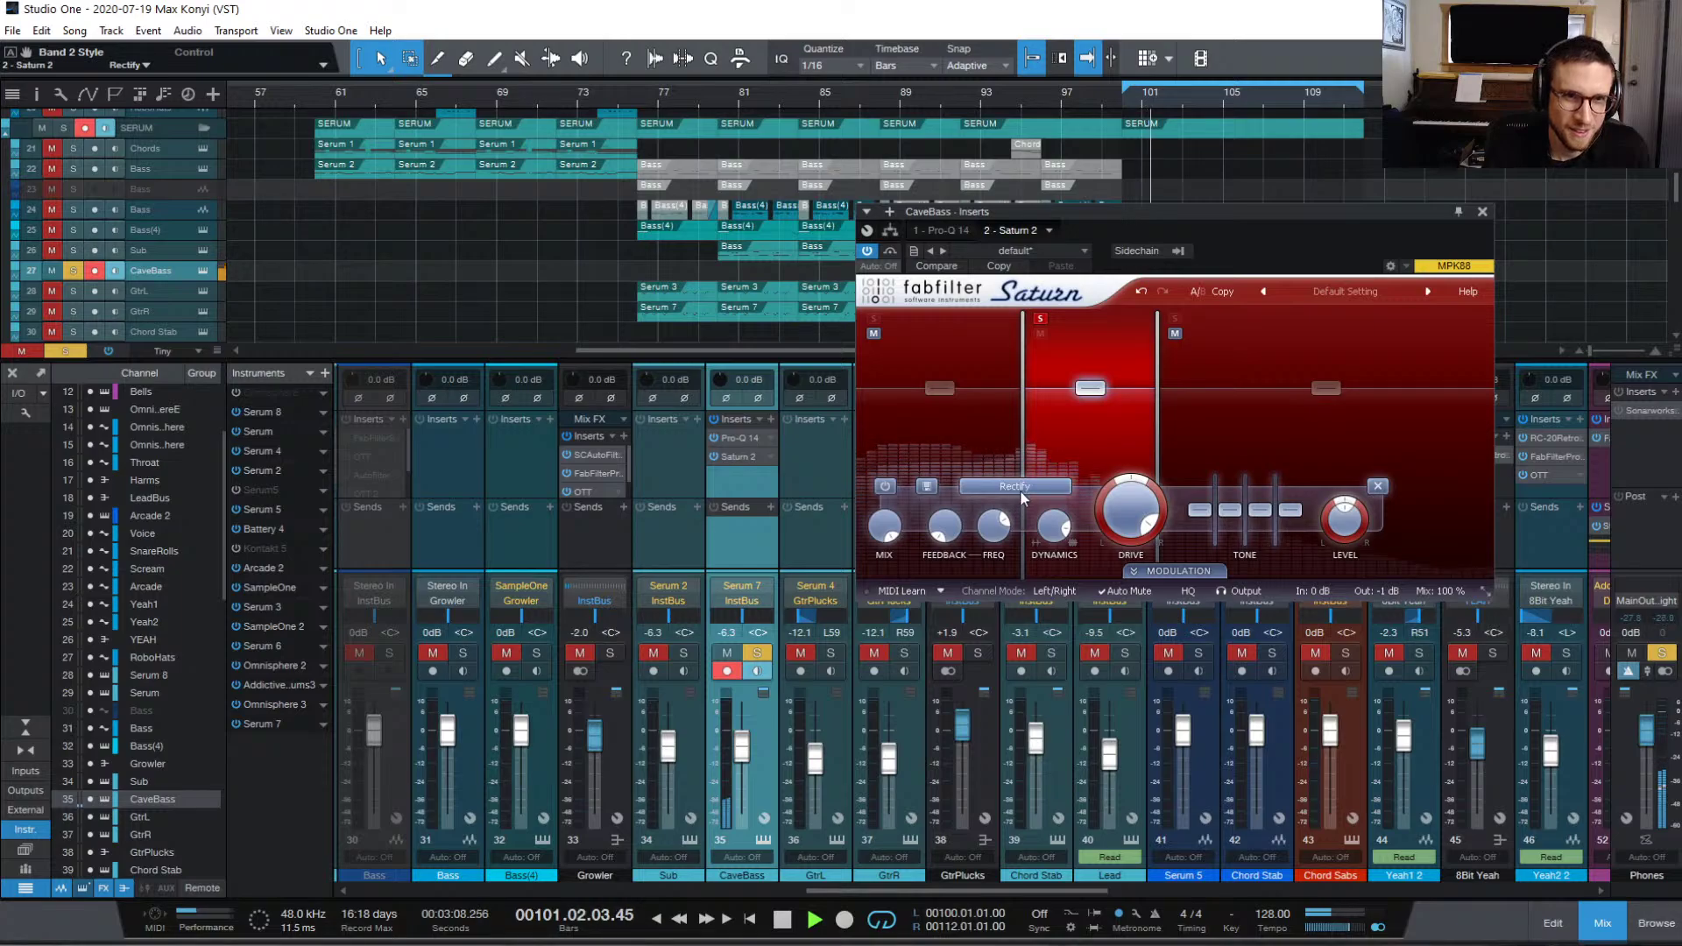
pyautogui.moveTo(1116, 515); pyautogui.dragTo(1126, 650)
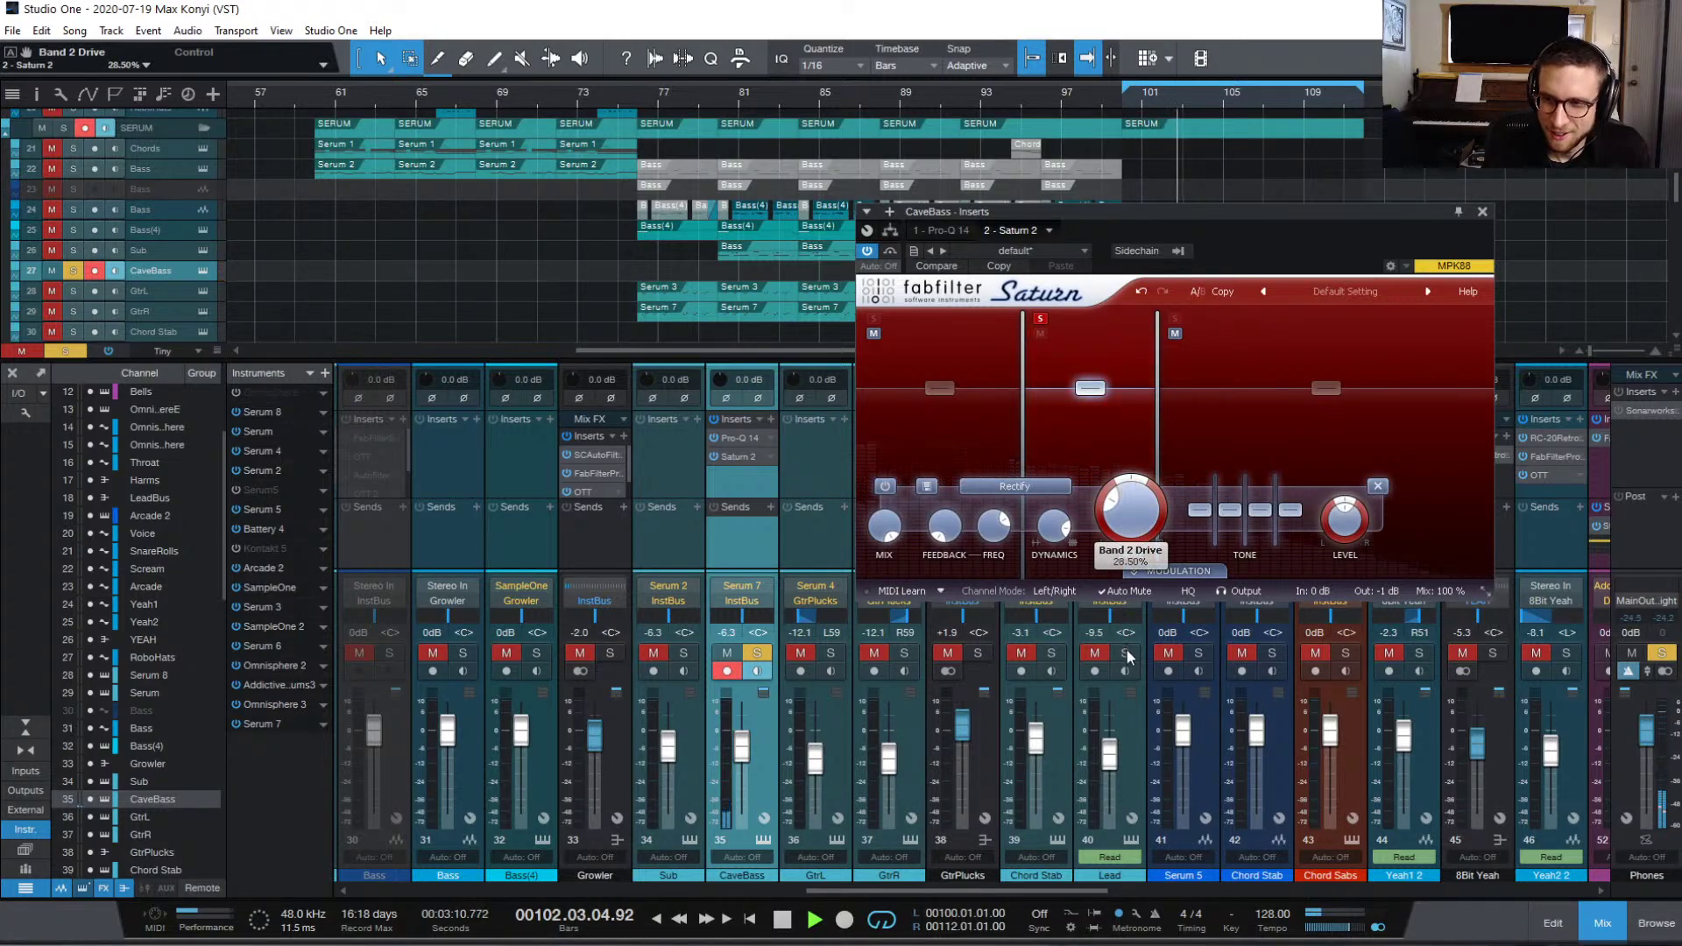
pyautogui.click(1034, 487)
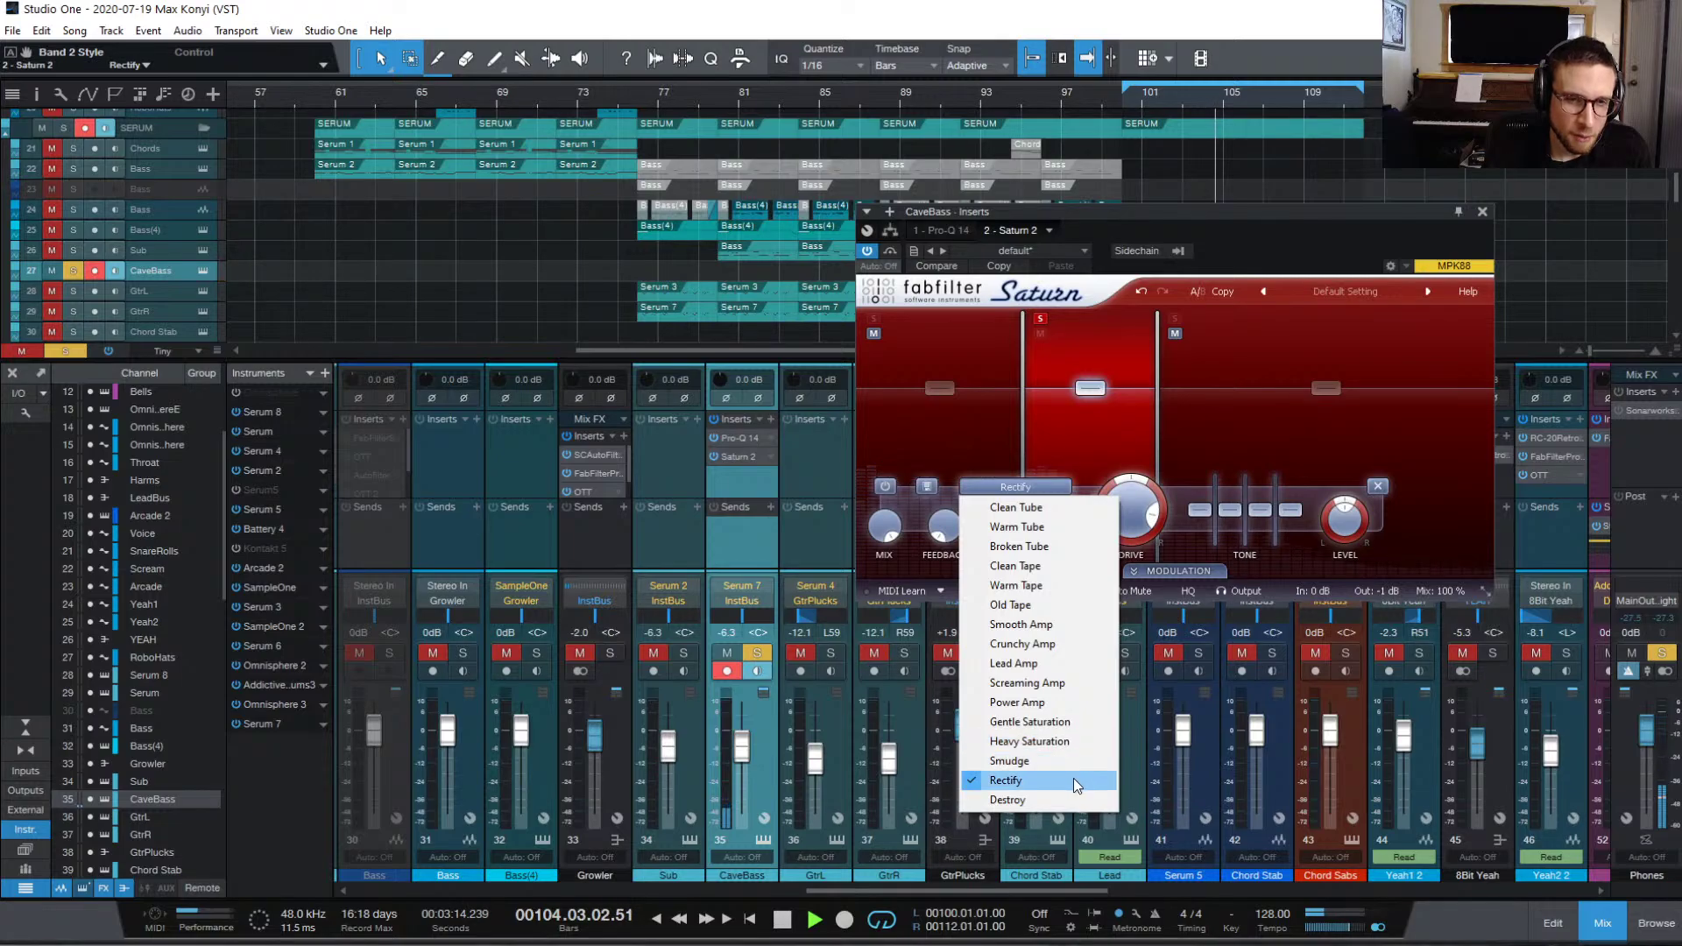
pyautogui.click(1060, 624)
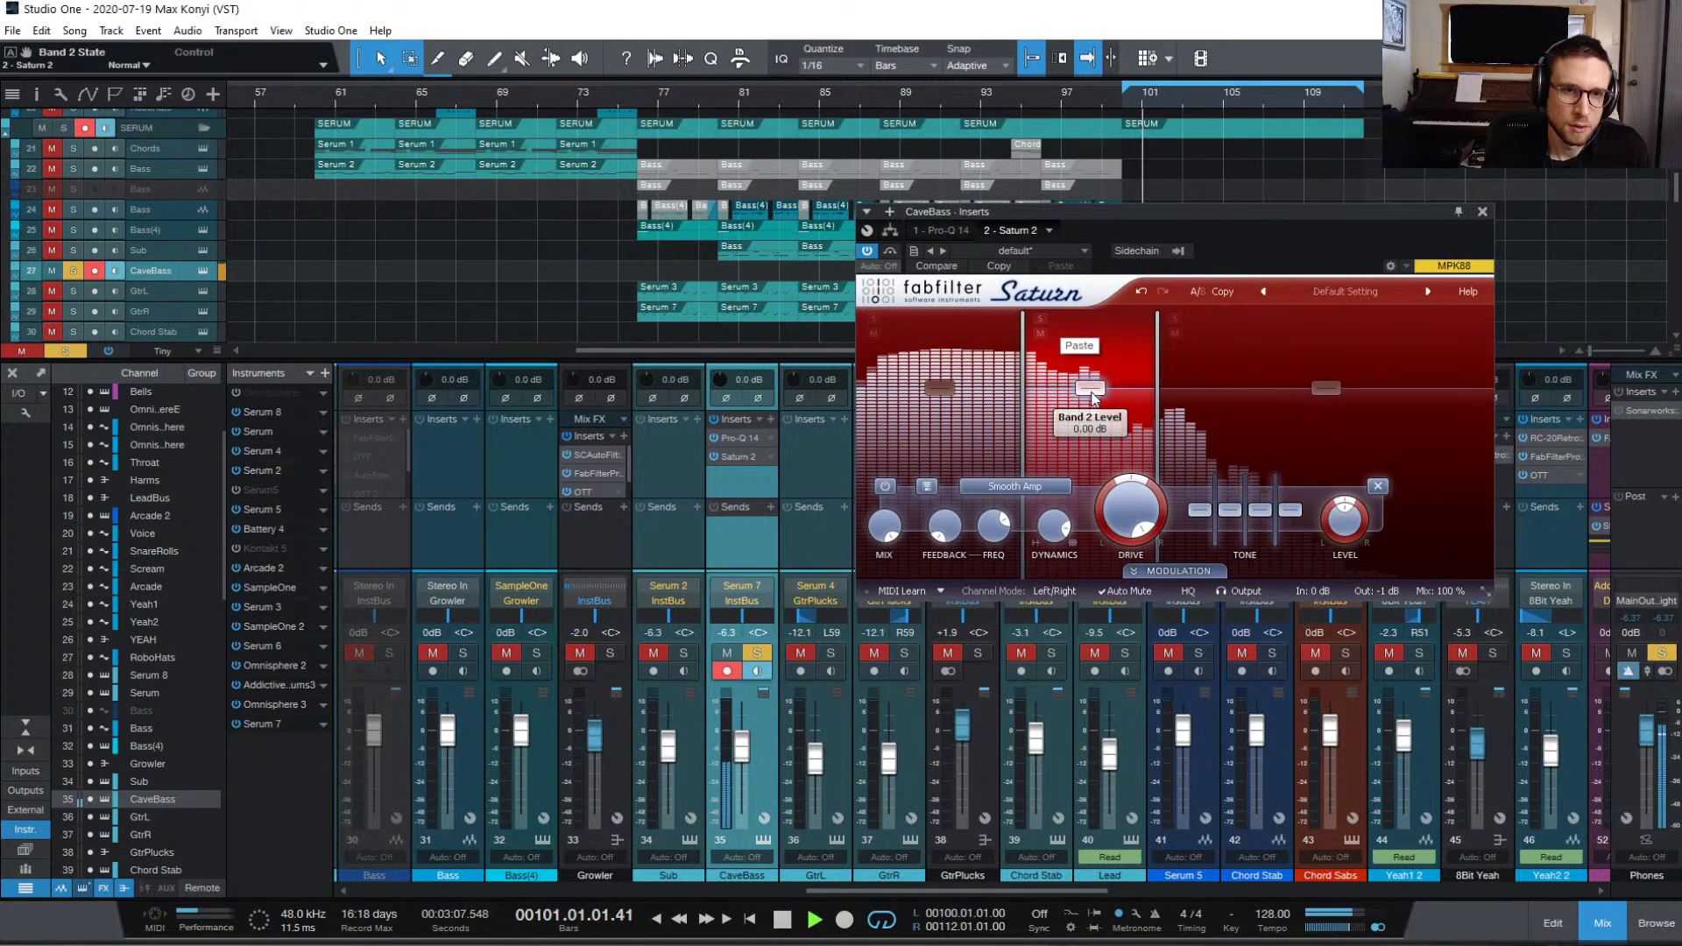
# Step: Lower Saturn's middle band level to -5.42 dB, turn on high-quality processing and stop playback
pyautogui.moveTo(1092, 396)
pyautogui.mouseDown()
pyautogui.moveTo(1092, 424)
pyautogui.moveTo(1093, 364)
pyautogui.moveTo(1093, 402)
pyautogui.mouseUp()
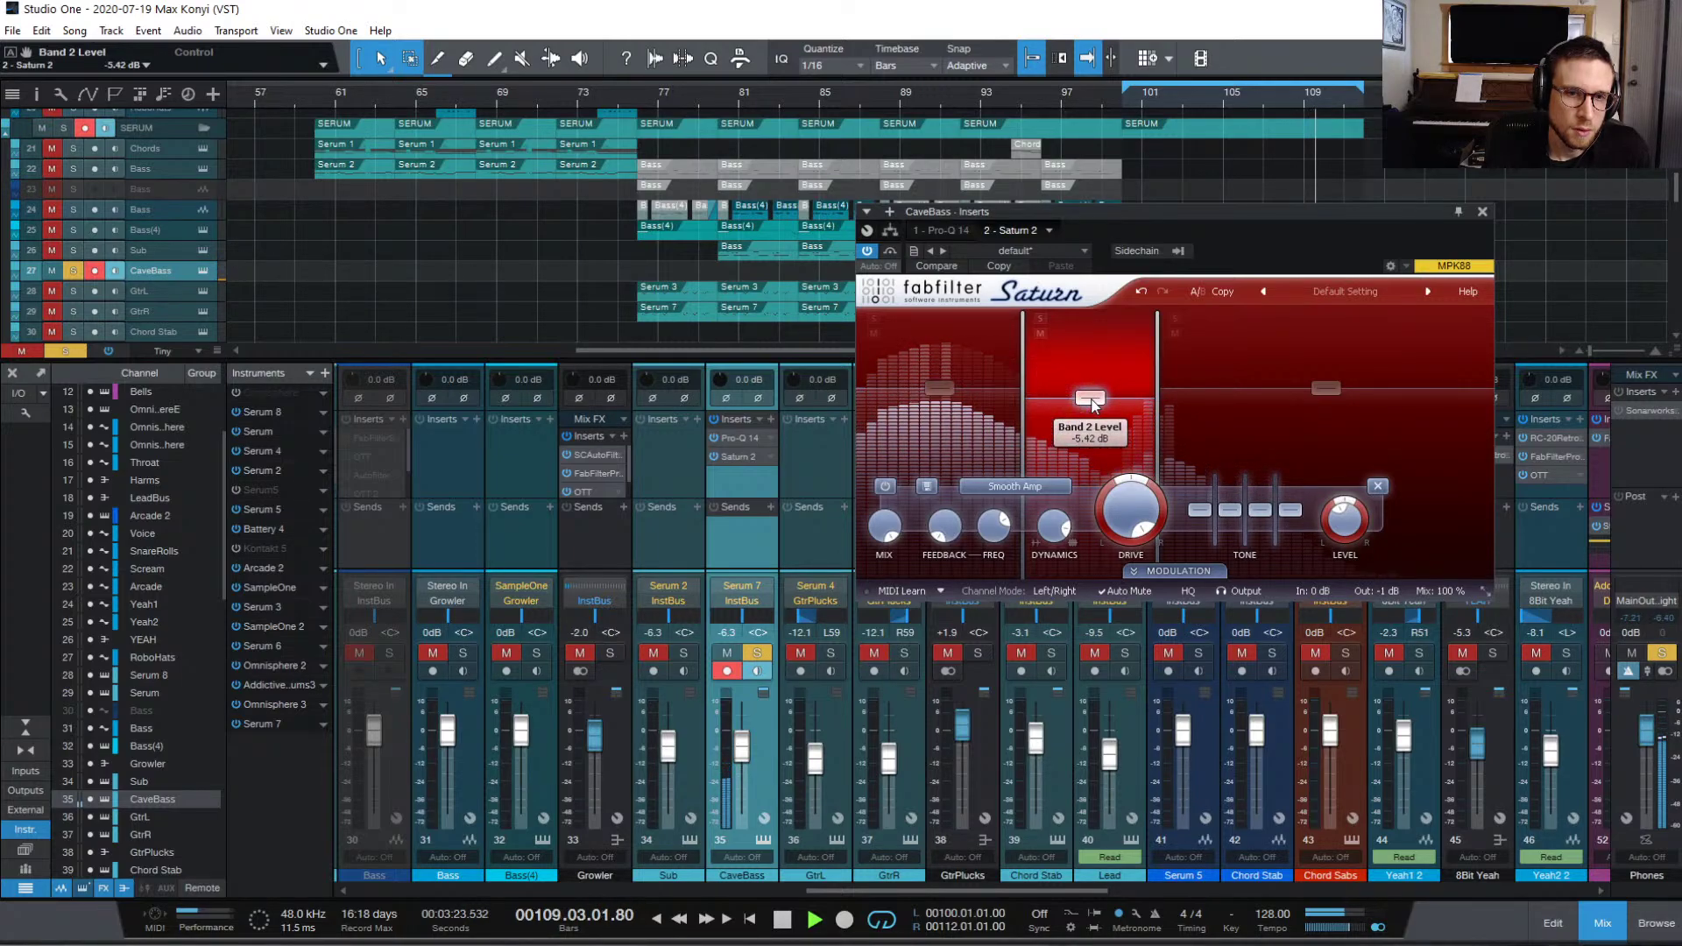
pyautogui.click(1188, 591)
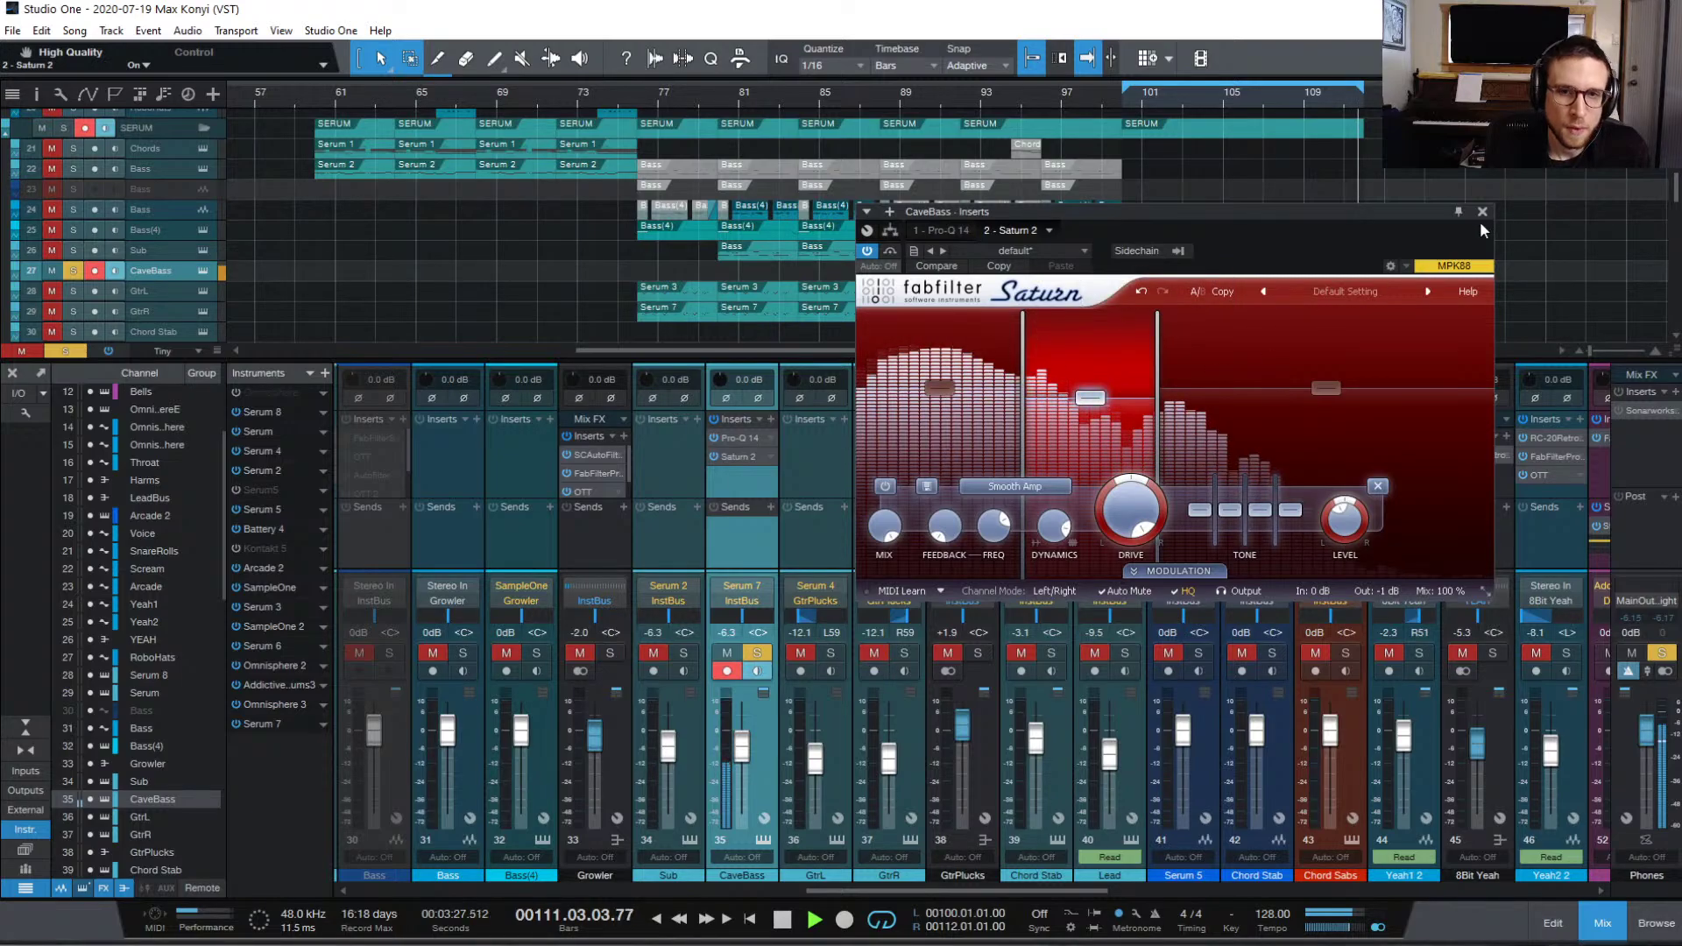
pyautogui.press('space')
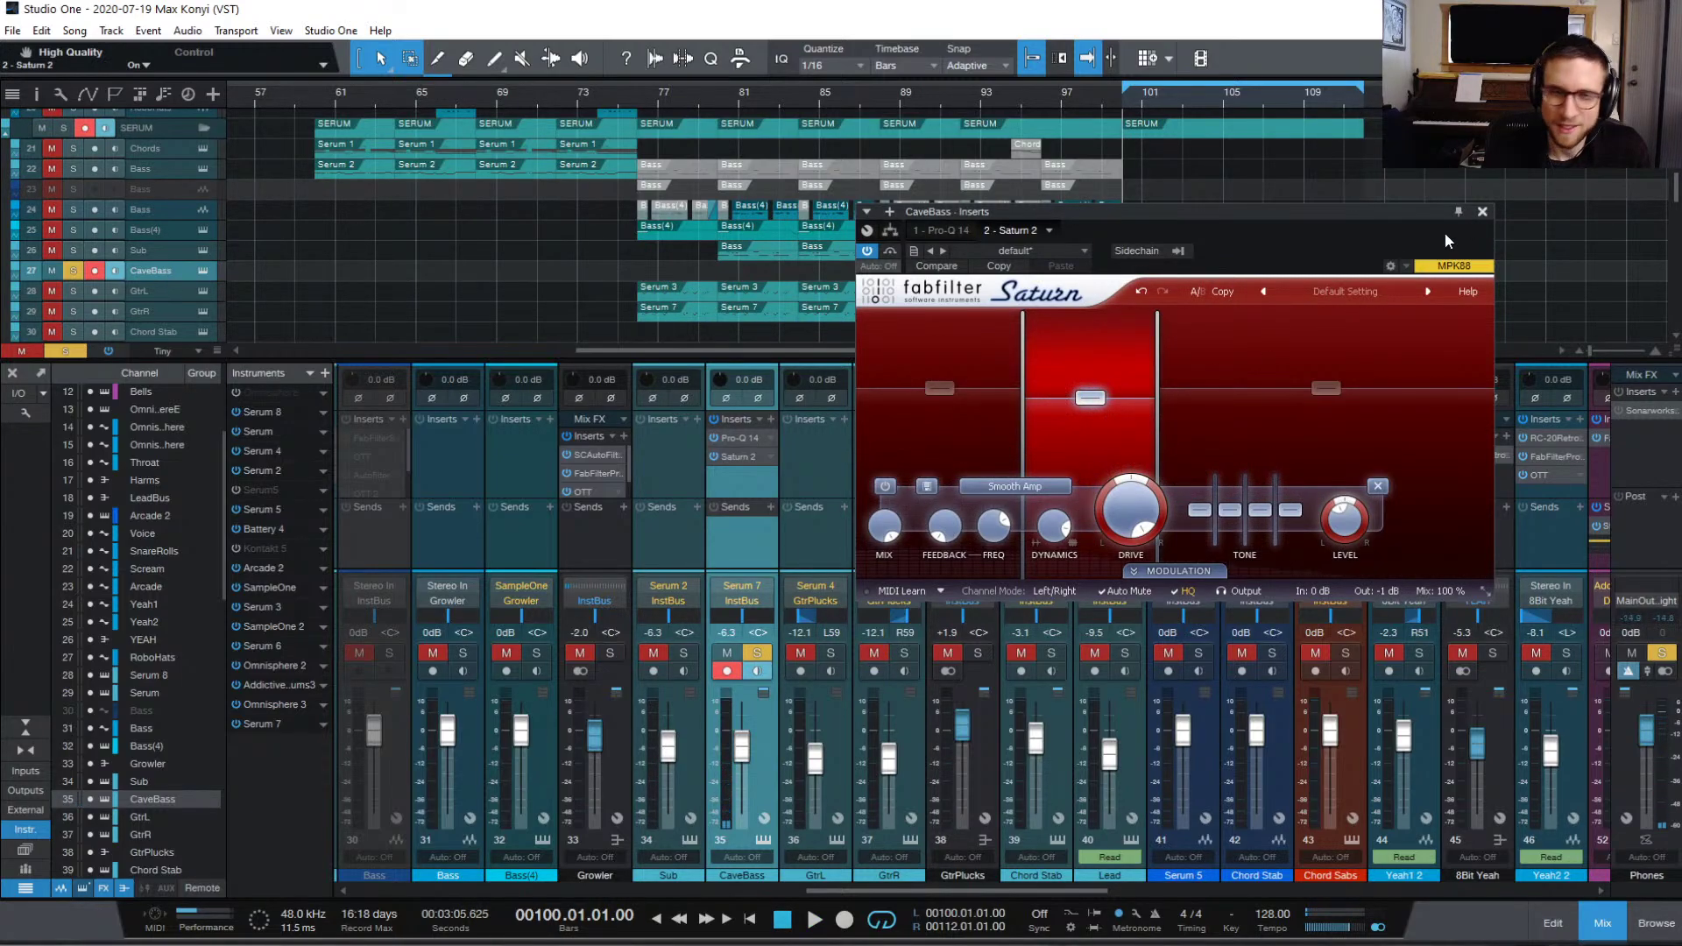
# Step: Replay the saturated bass briefly from bar 100, close the Saturn window and save the song
pyautogui.press('space')
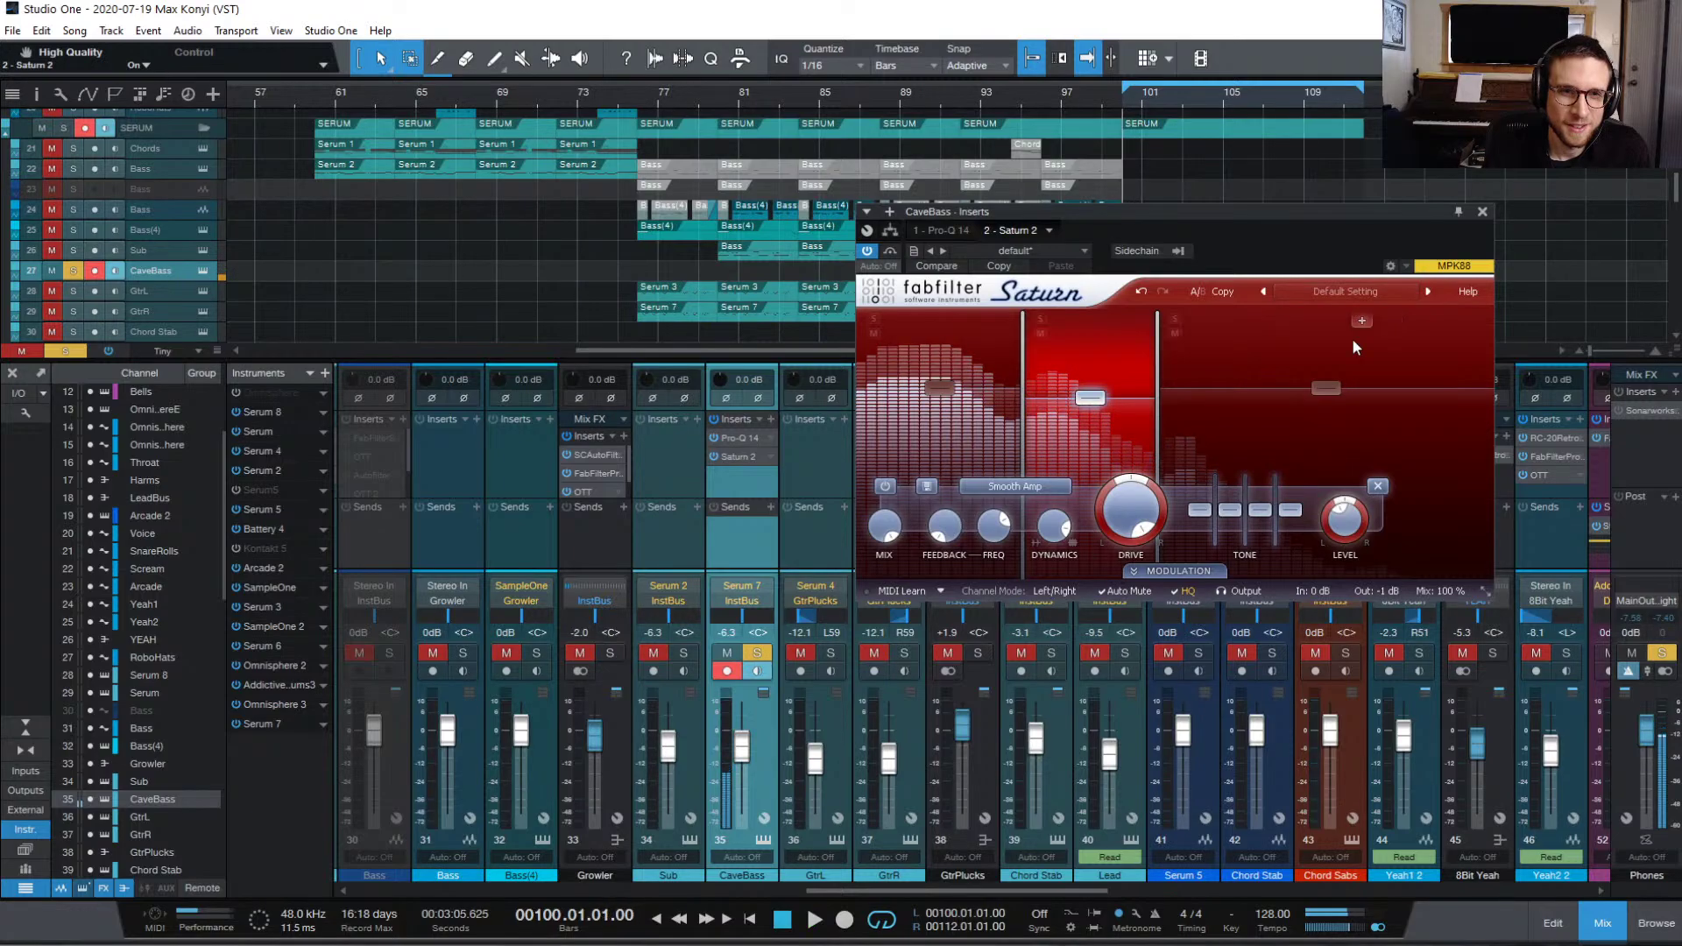
pyautogui.press('space')
pyautogui.click(1485, 212)
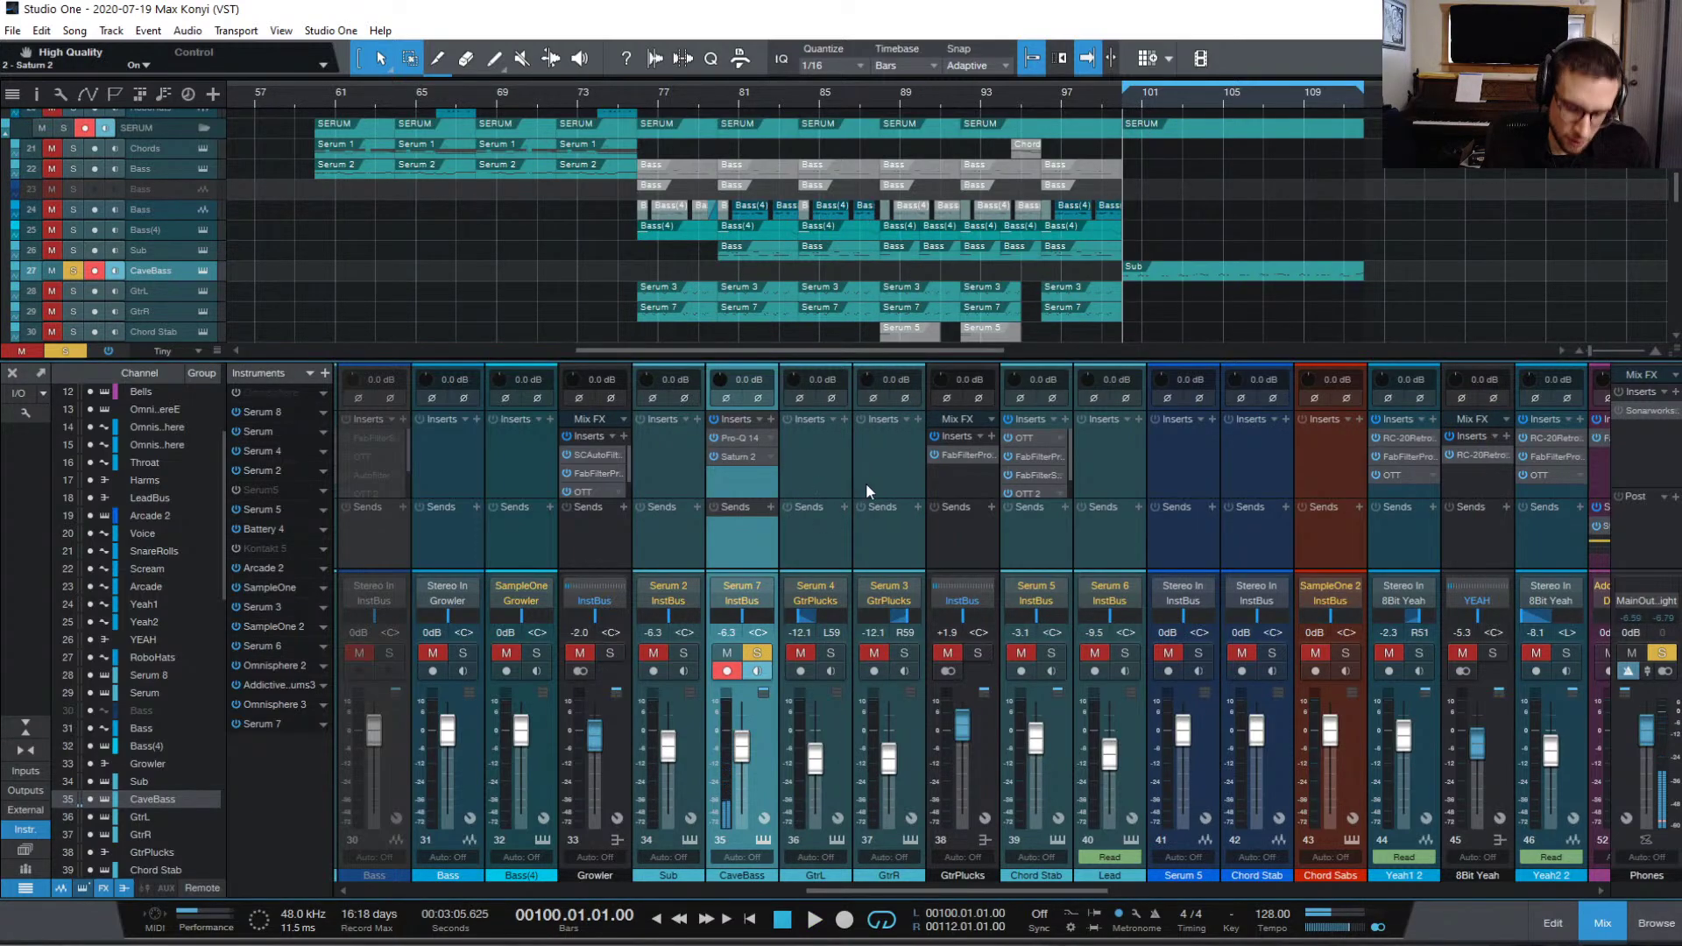
pyautogui.hotkey('ctrl', 's')
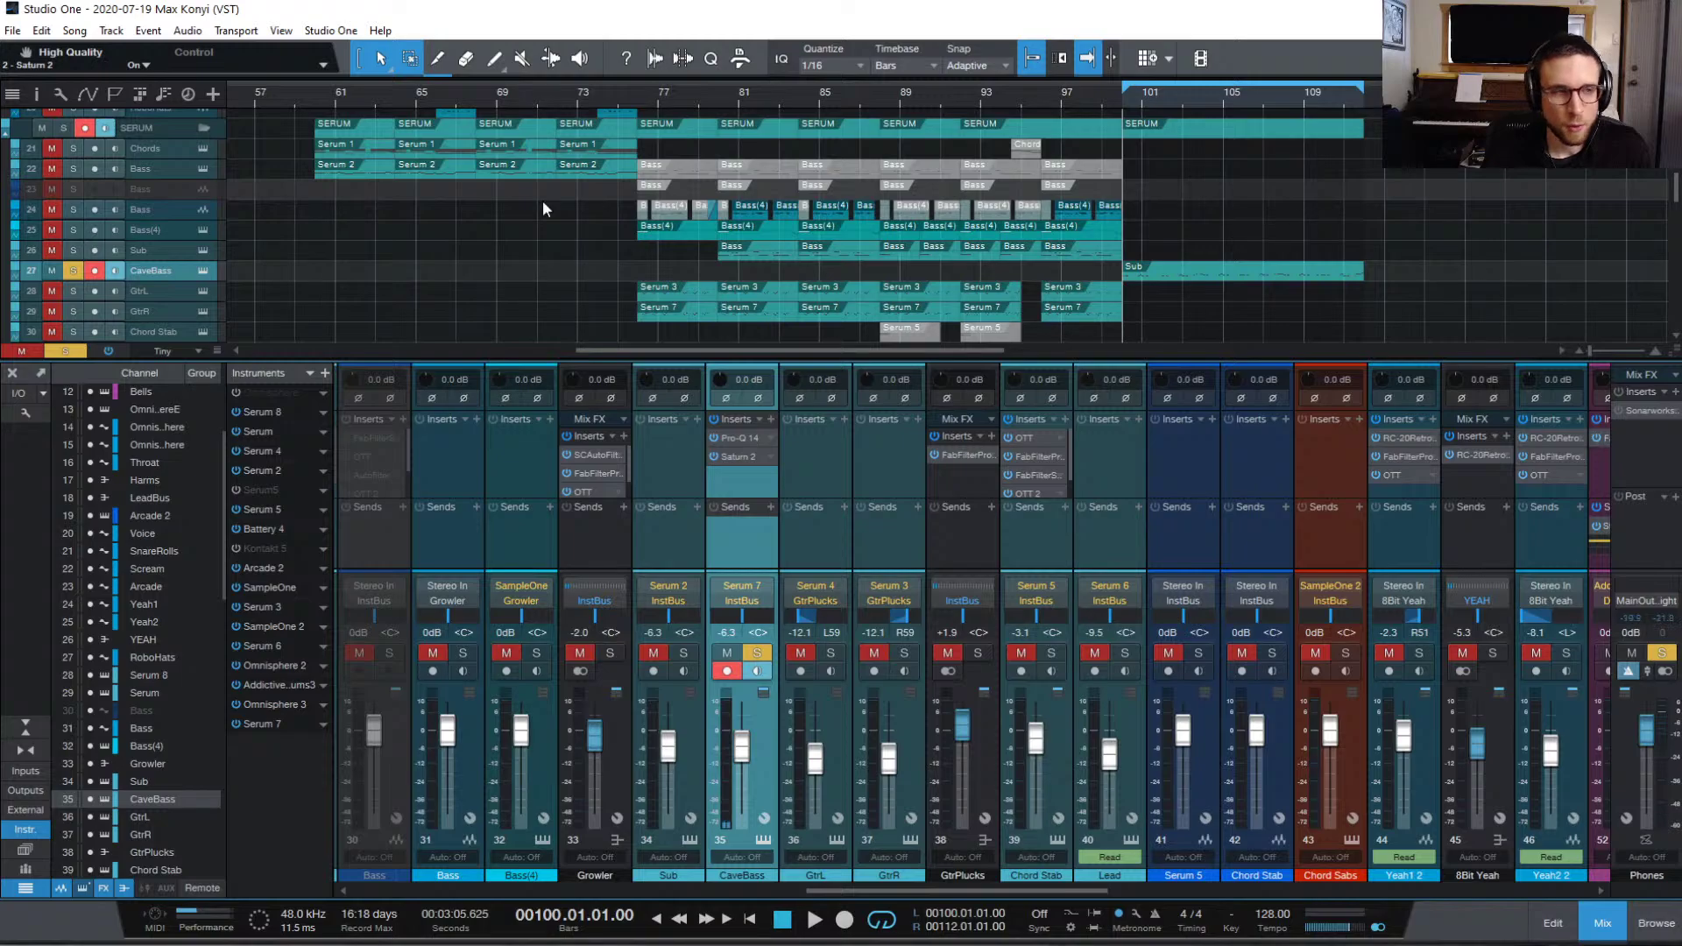
# Step: Unsolo the CaveBass track and play the section from bar 100 with the full mix
pyautogui.click(72, 271)
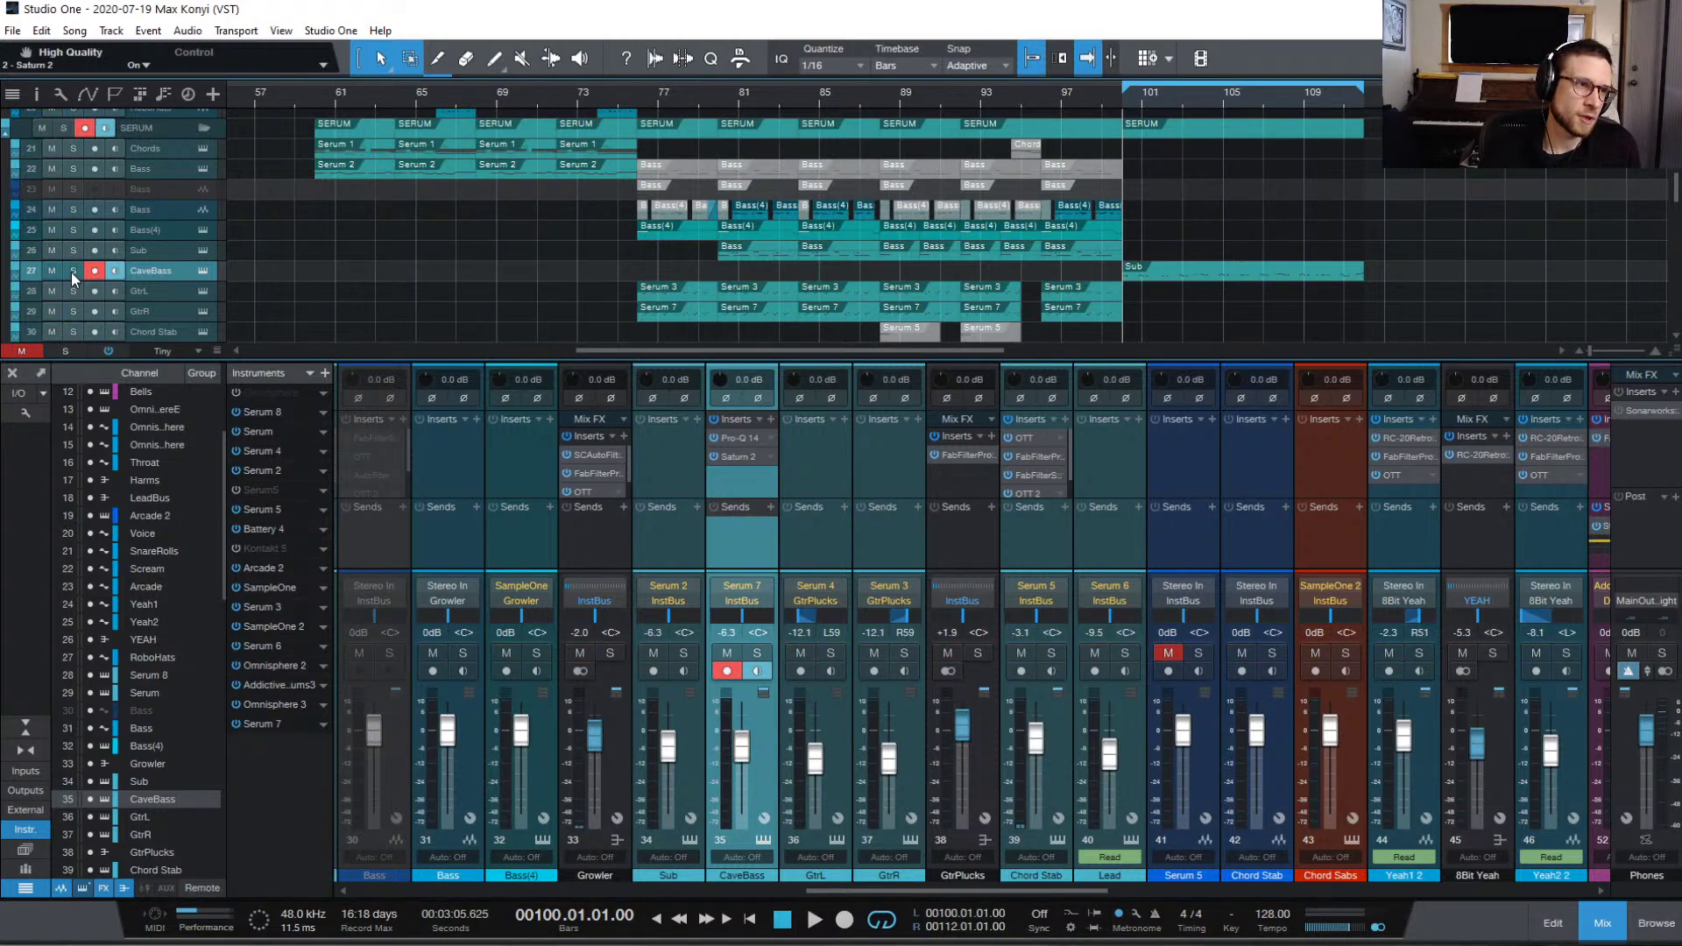
pyautogui.press('space')
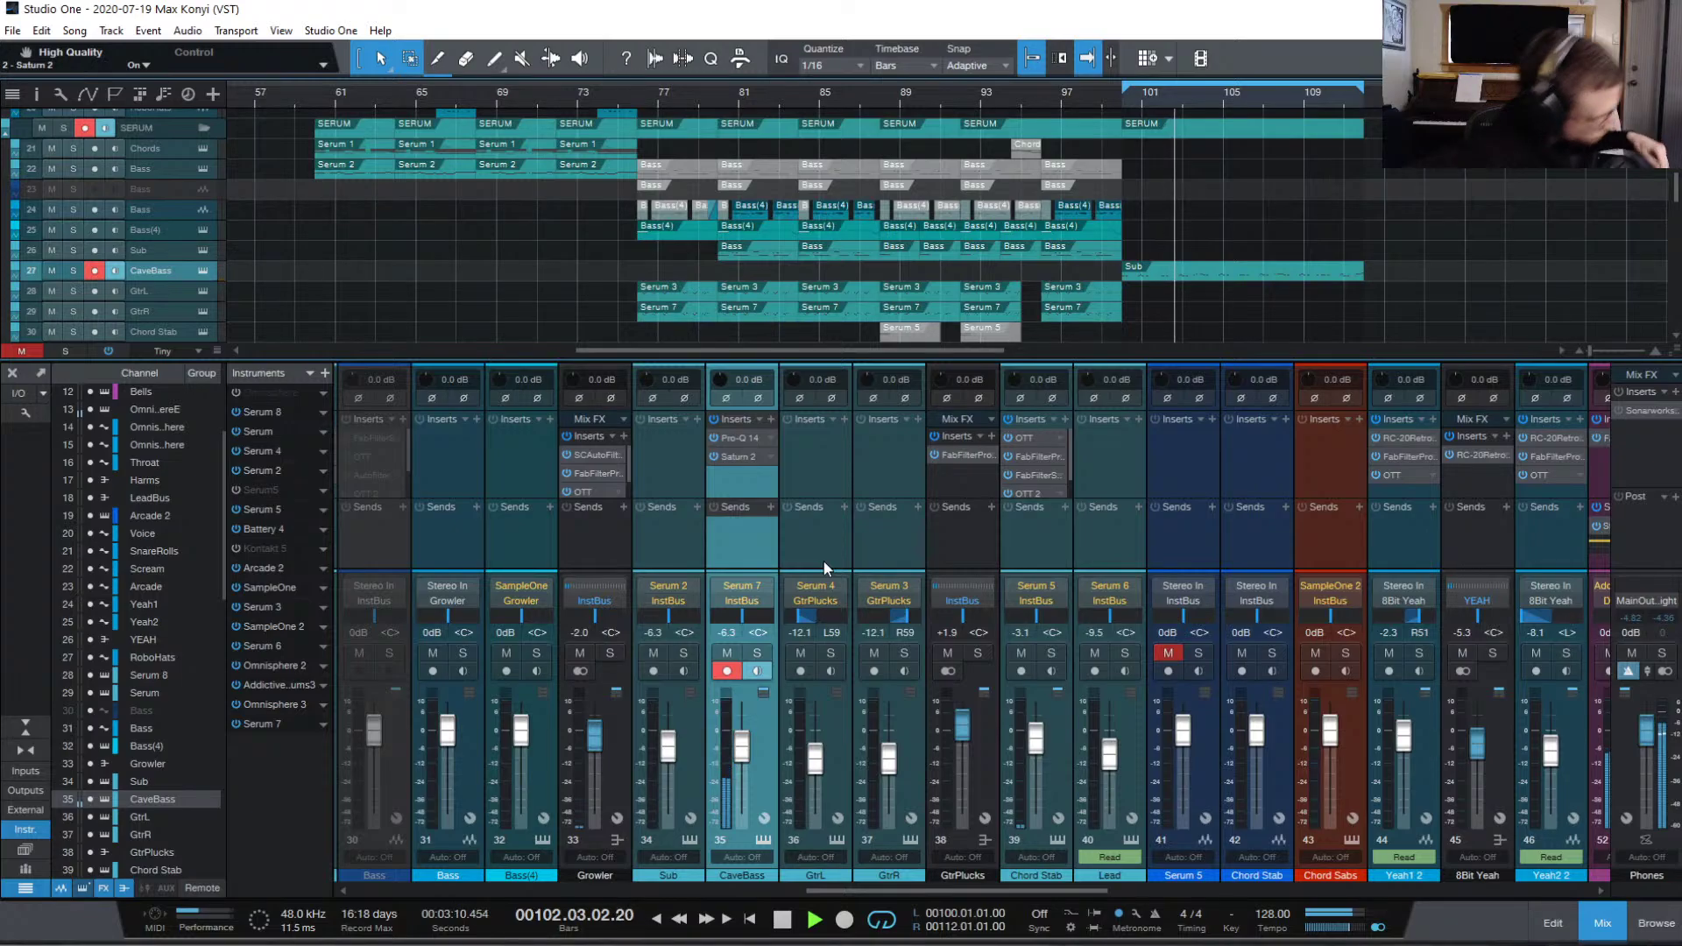
pyautogui.press('space')
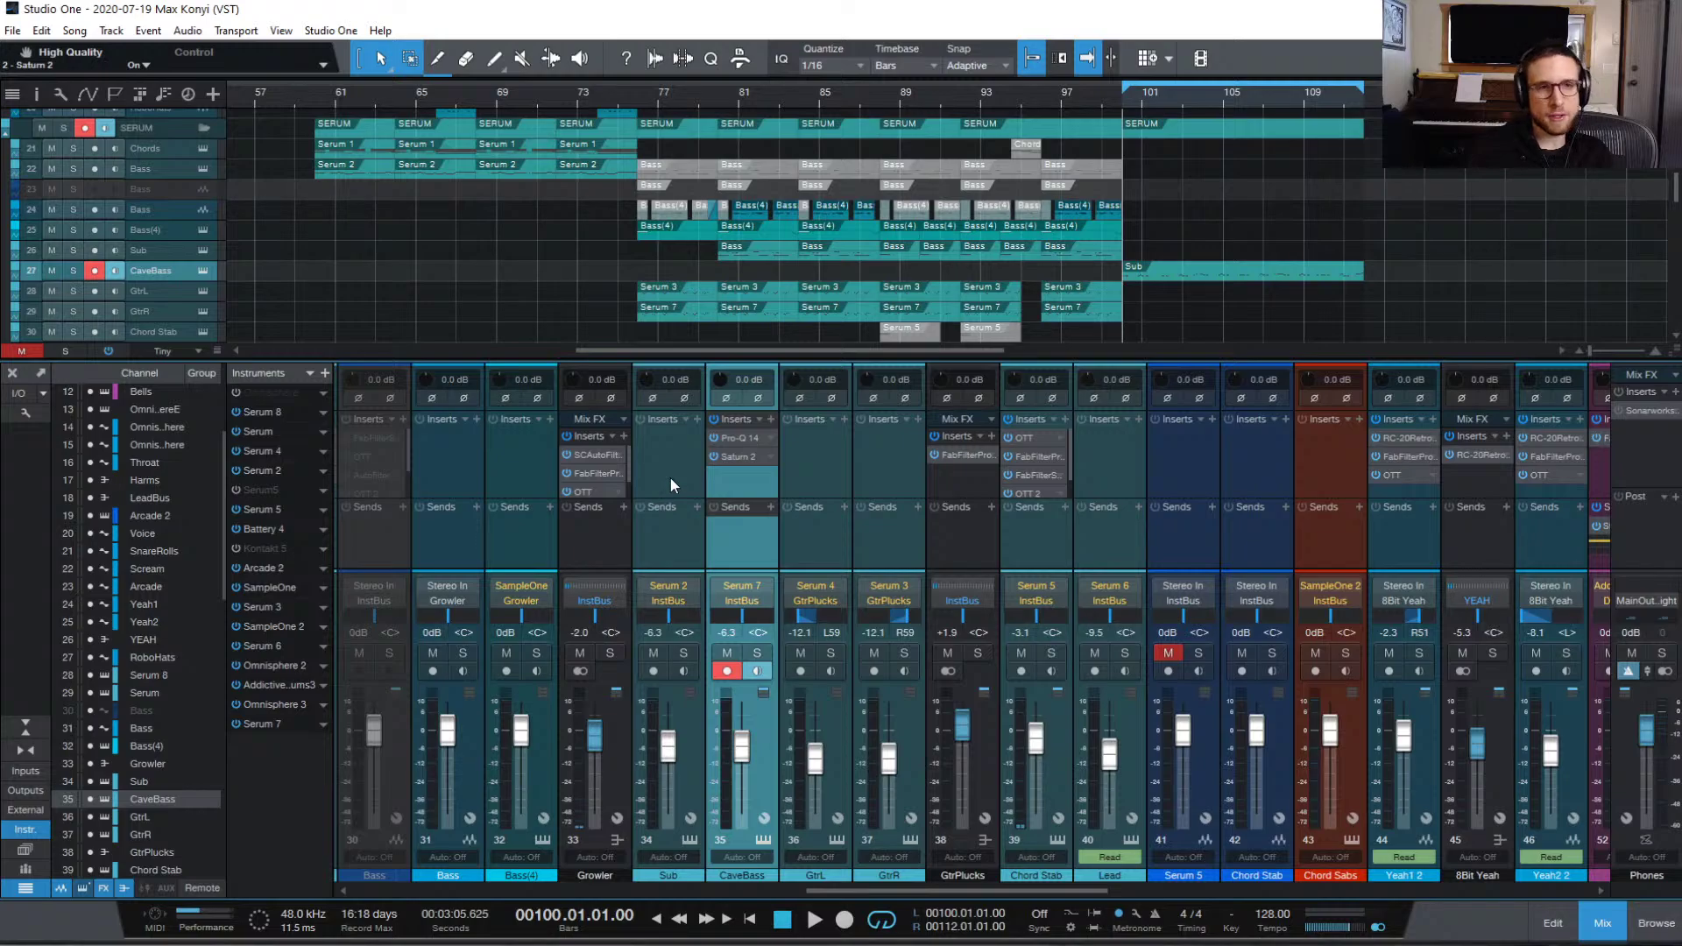
# Step: Move the playhead to bar 80 and play the earlier section for comparison
pyautogui.click(734, 96)
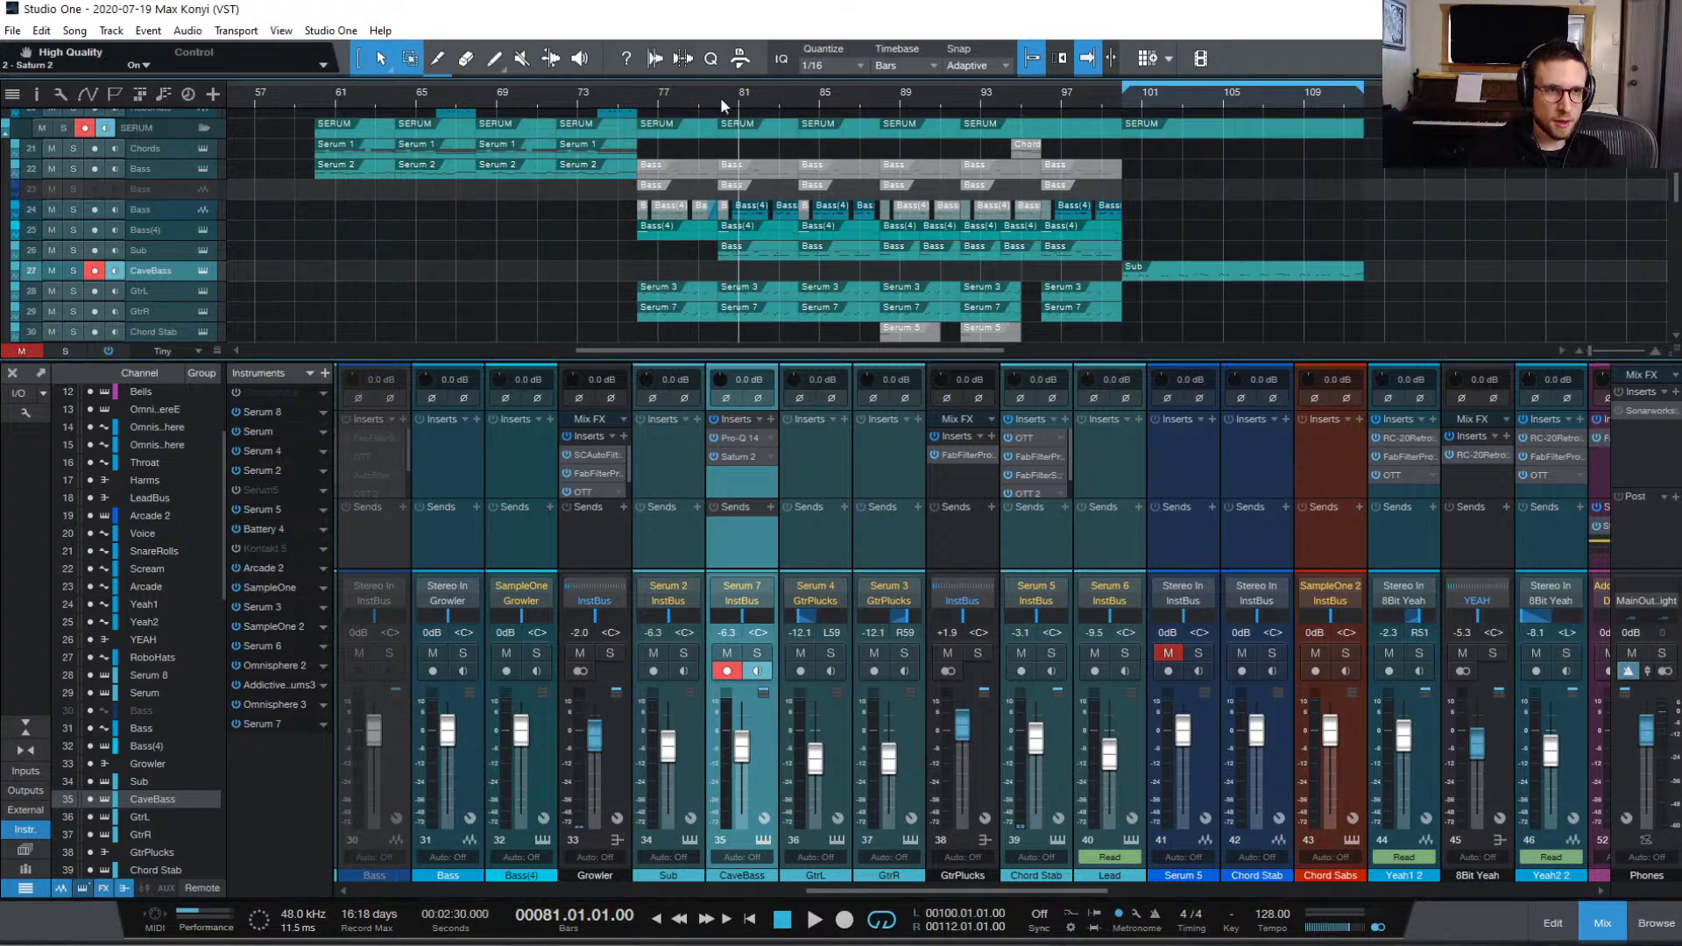
pyautogui.click(717, 98)
pyautogui.press('space')
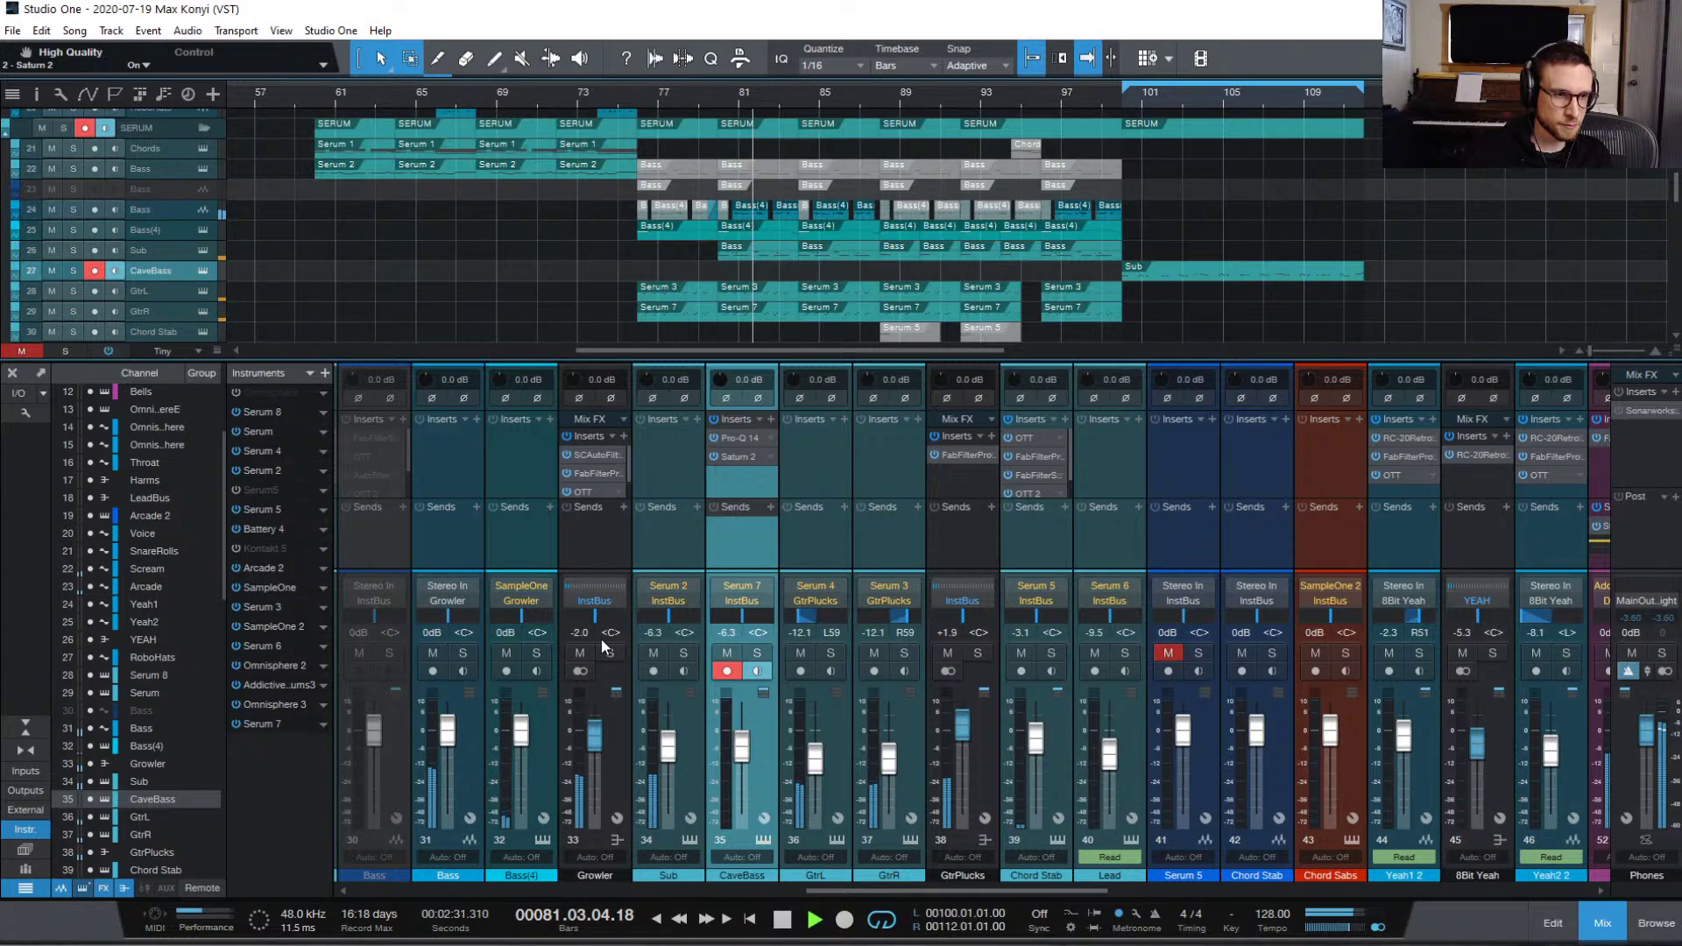
pyautogui.press('space')
# Step: Solo the Bass and Bass(4) channels and replay them from bar 80
pyautogui.click(463, 653)
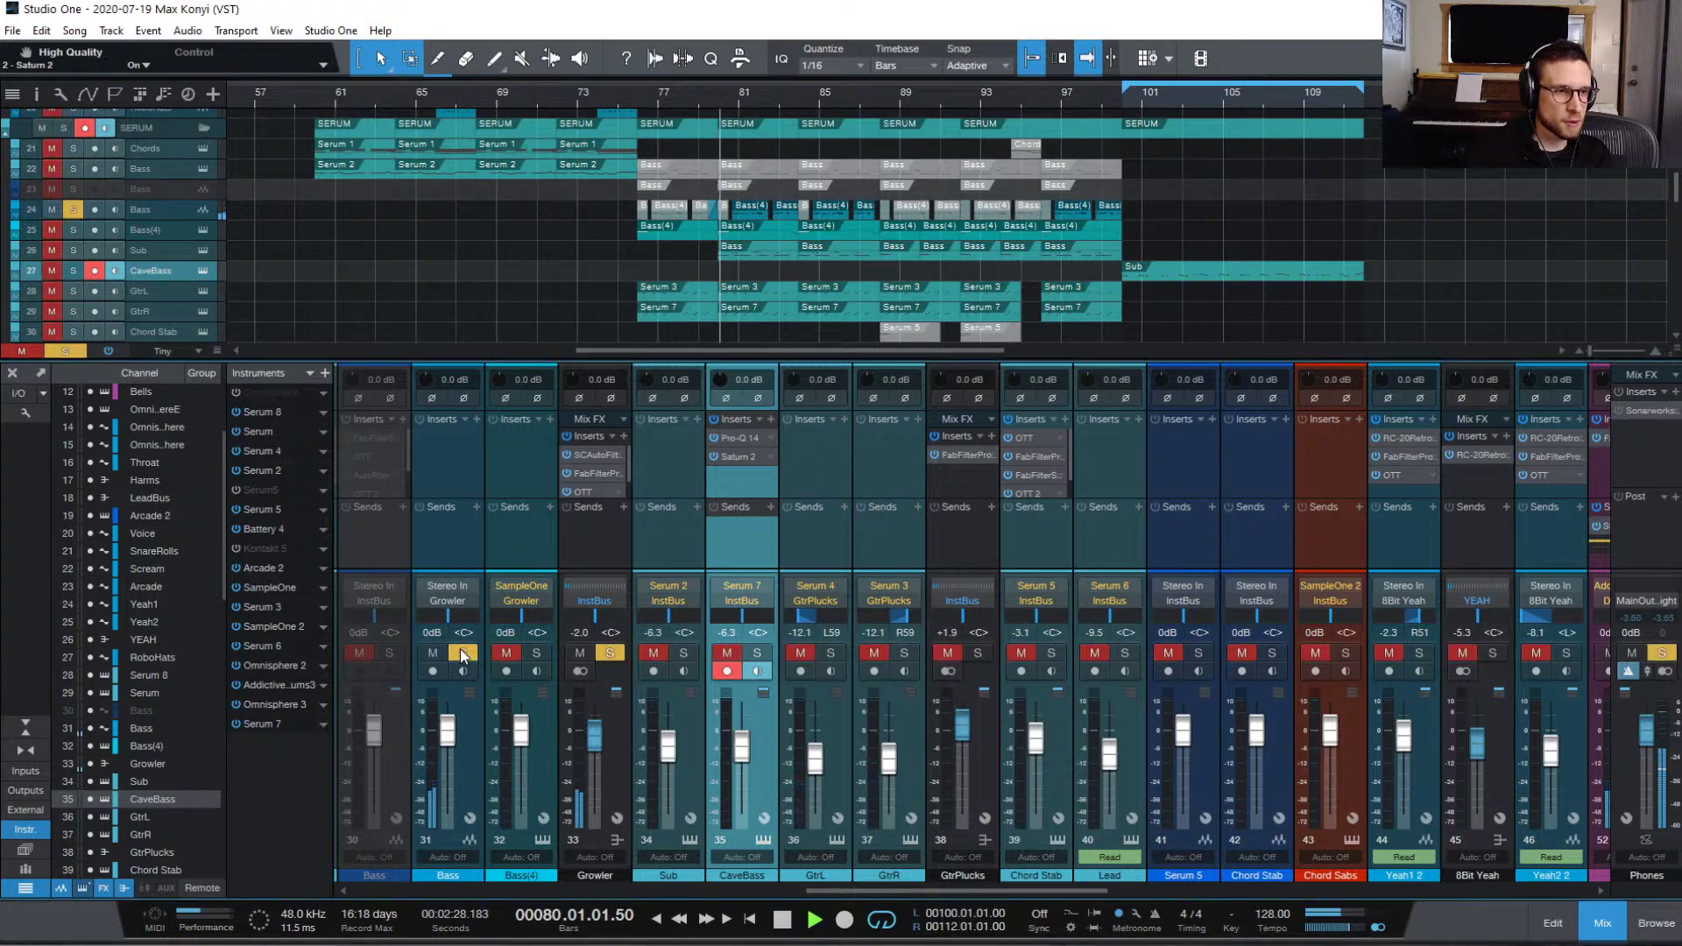
pyautogui.press('space')
pyautogui.click(536, 653)
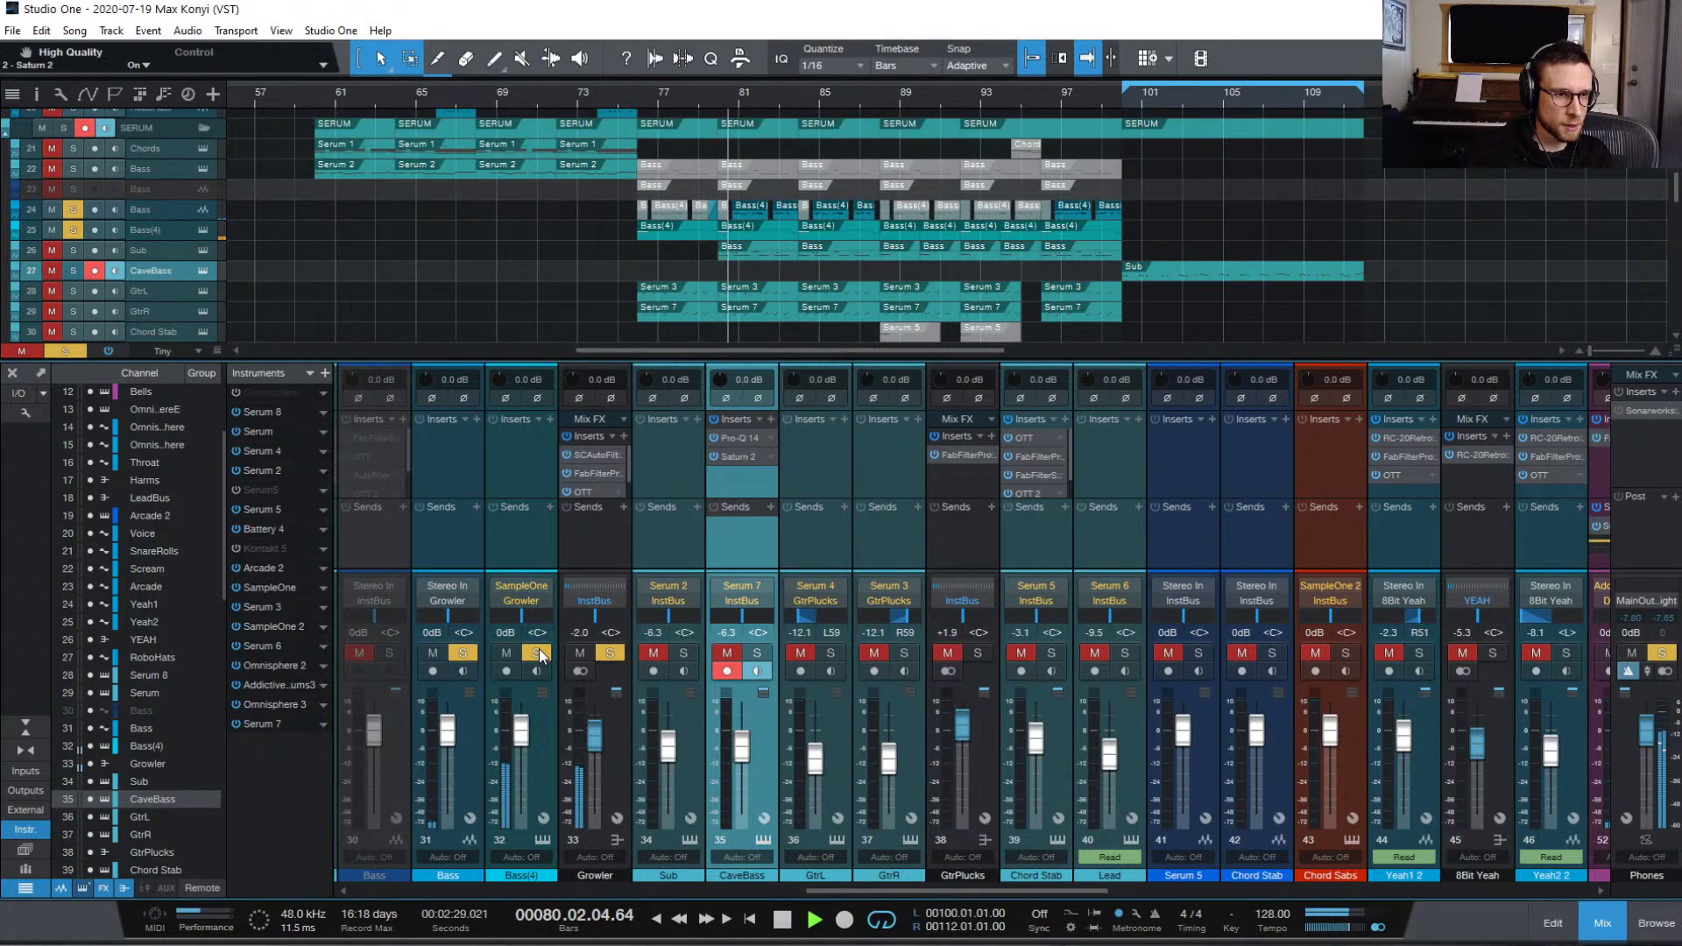
pyautogui.press('space')
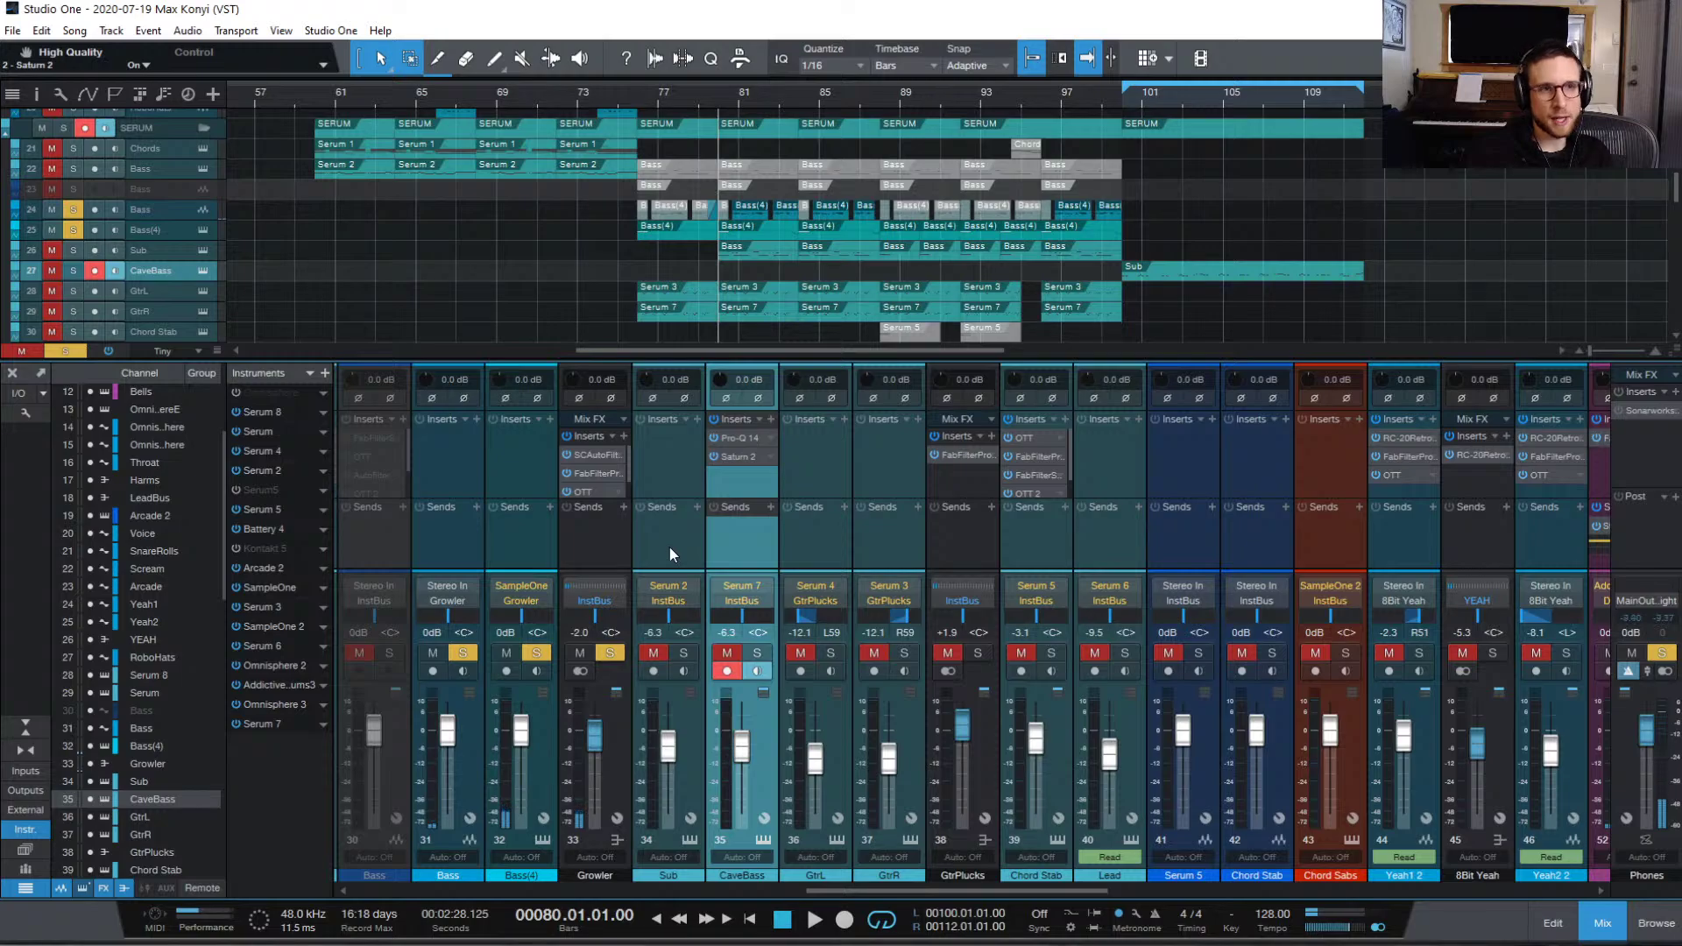
pyautogui.press('space')
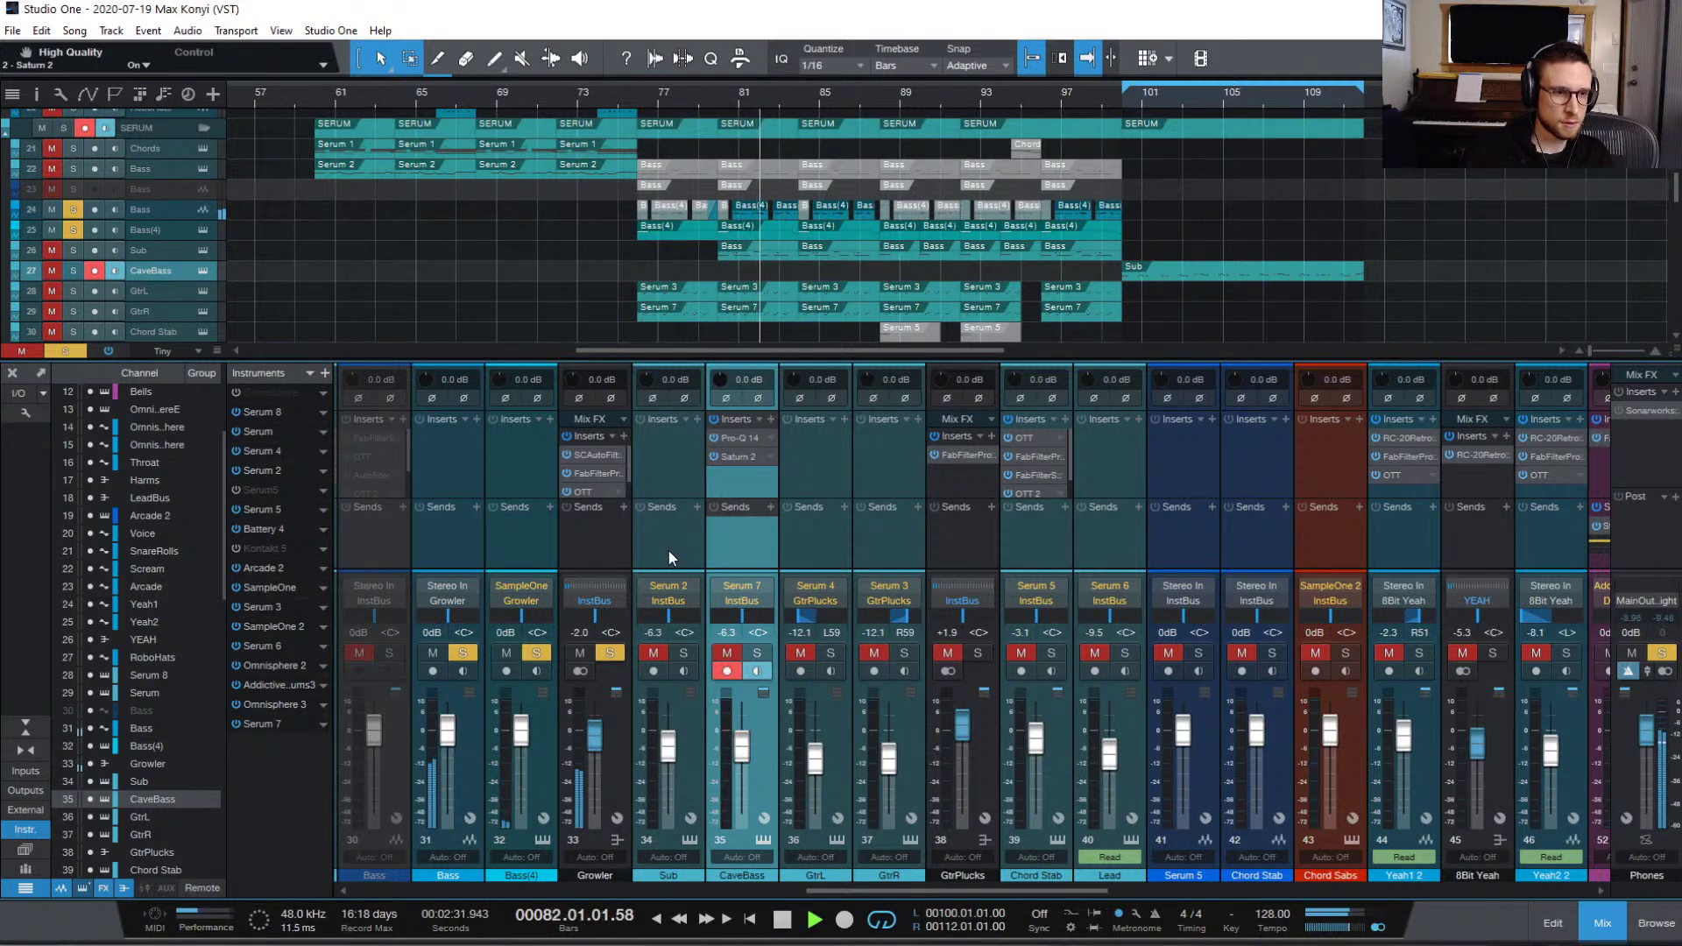
pyautogui.press('space')
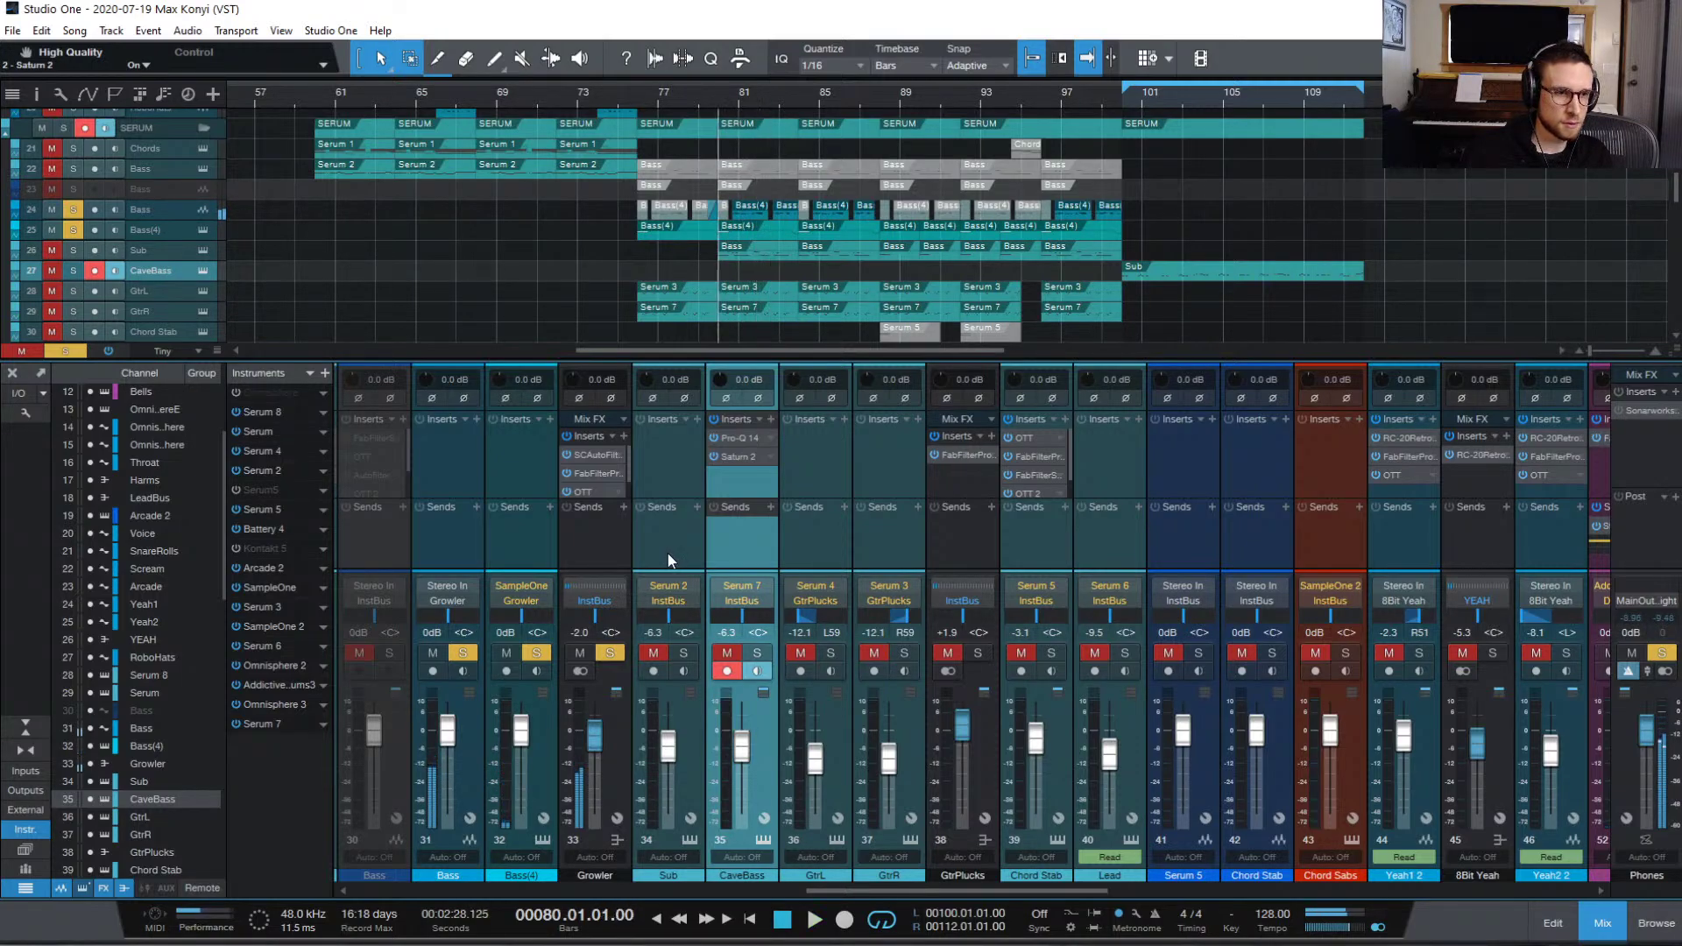
# Step: Add the Sub channel to the soloed basses and replay them from bar 80
pyautogui.click(684, 654)
pyautogui.press('space')
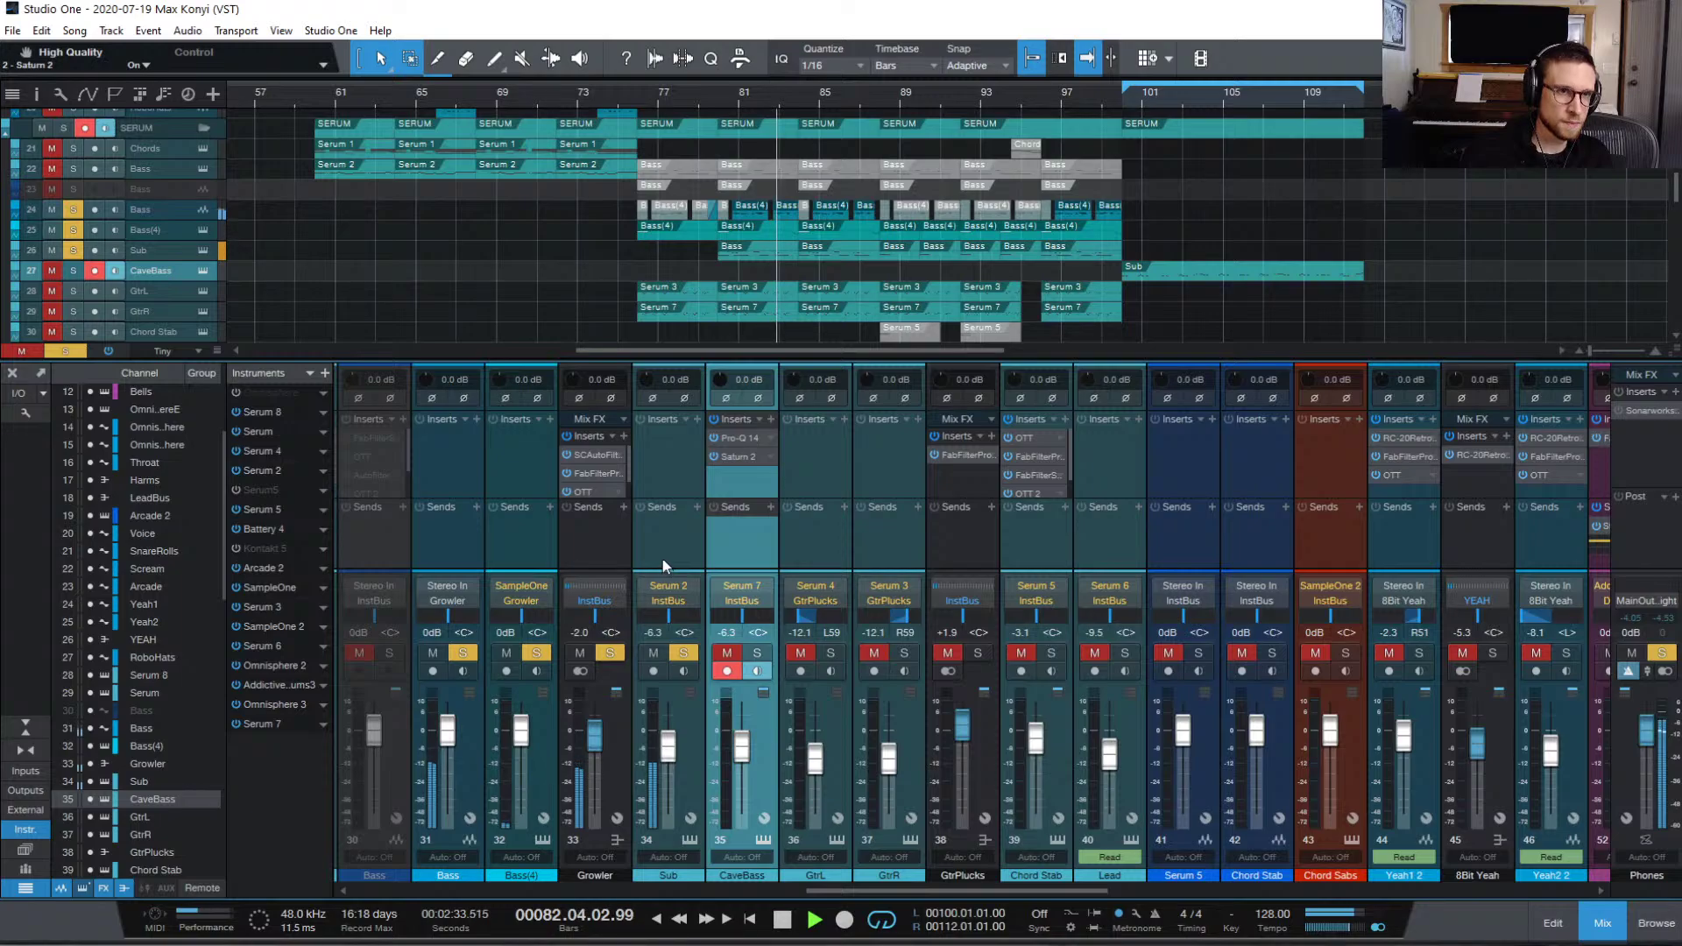
pyautogui.press('space')
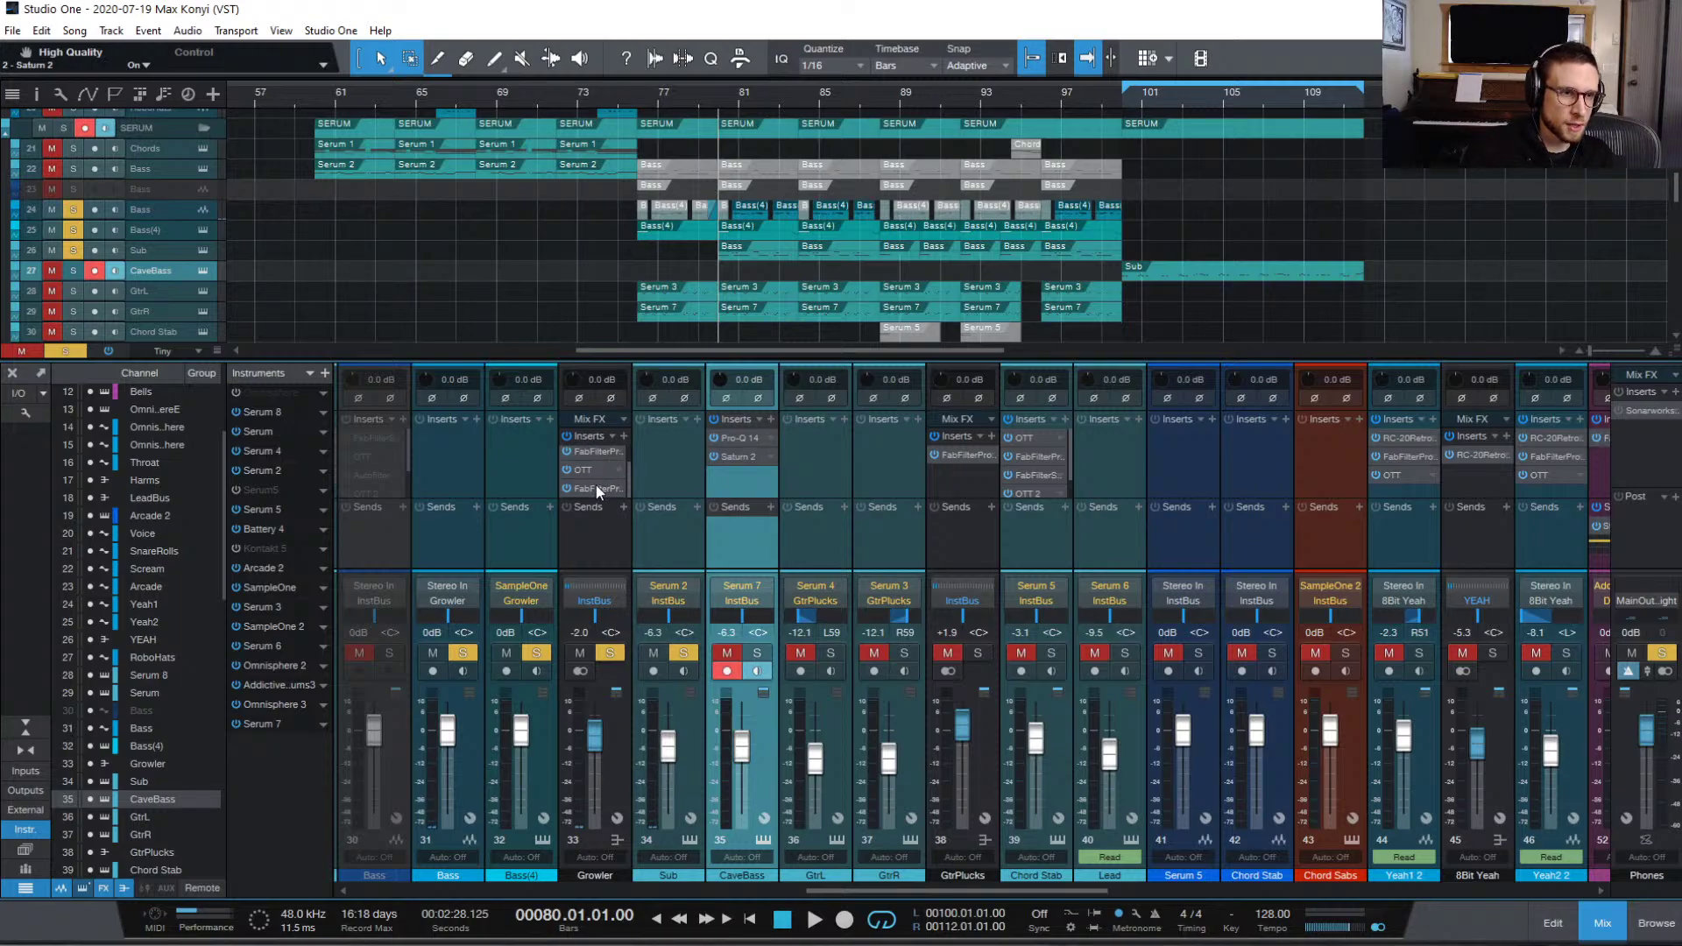
# Step: Inspect the low cut in the Growler bus's last Pro-Q 3 and copy that insert to CaveBass after Saturn
pyautogui.doubleClick(596, 488)
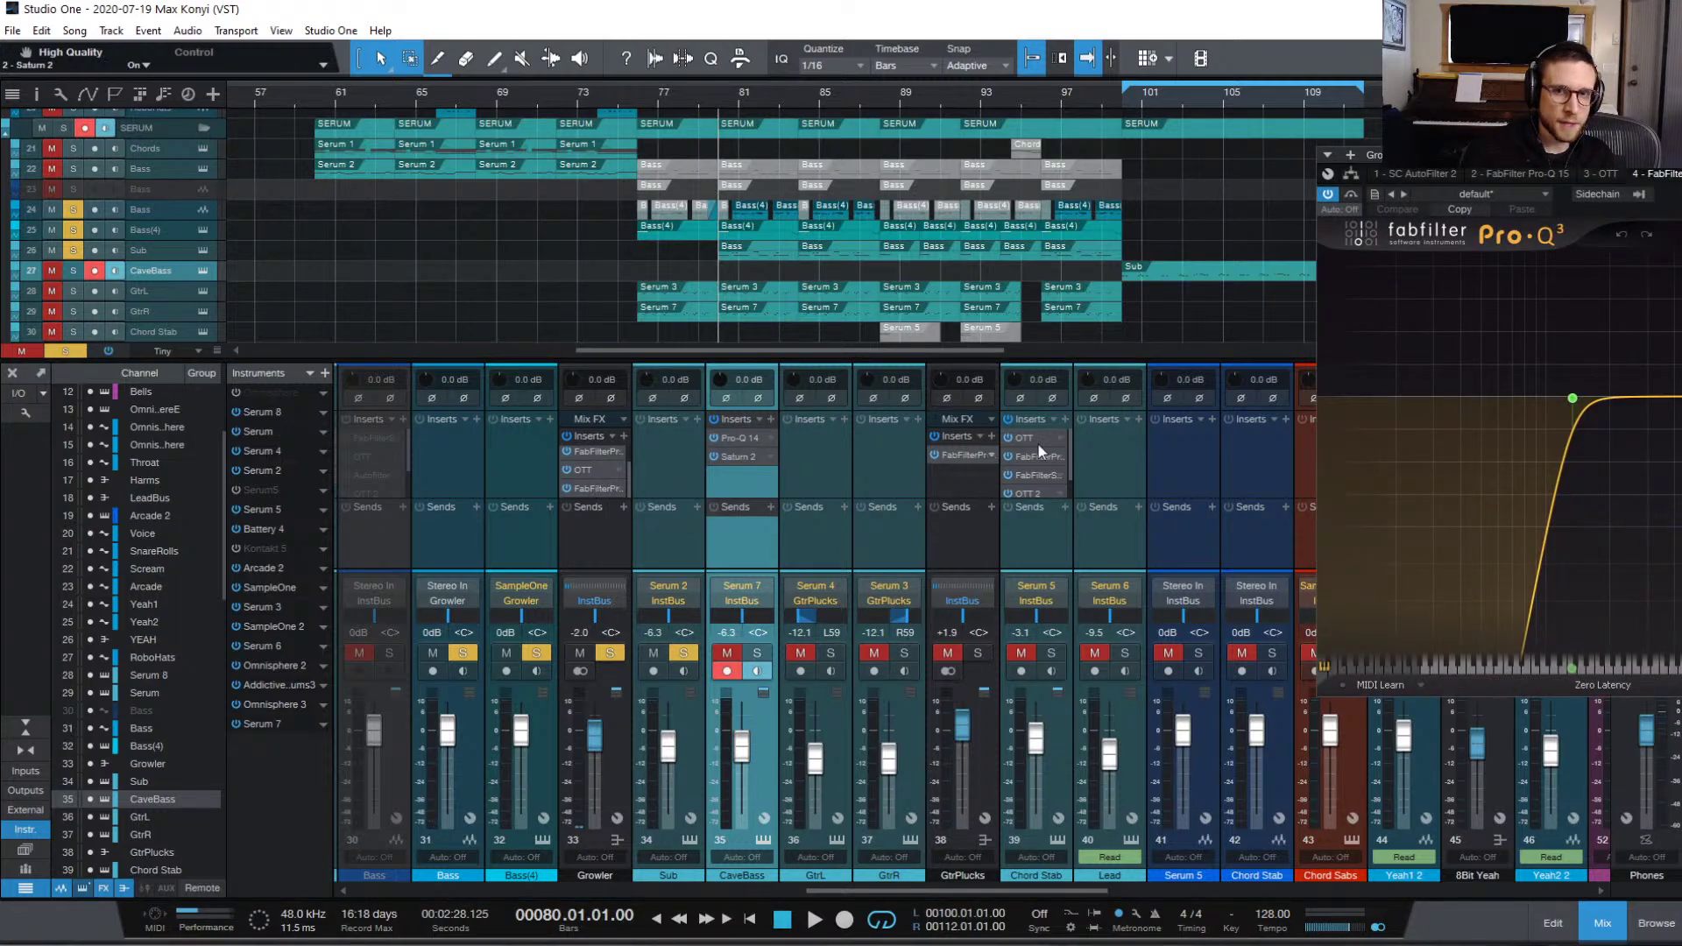
pyautogui.moveTo(1573, 401)
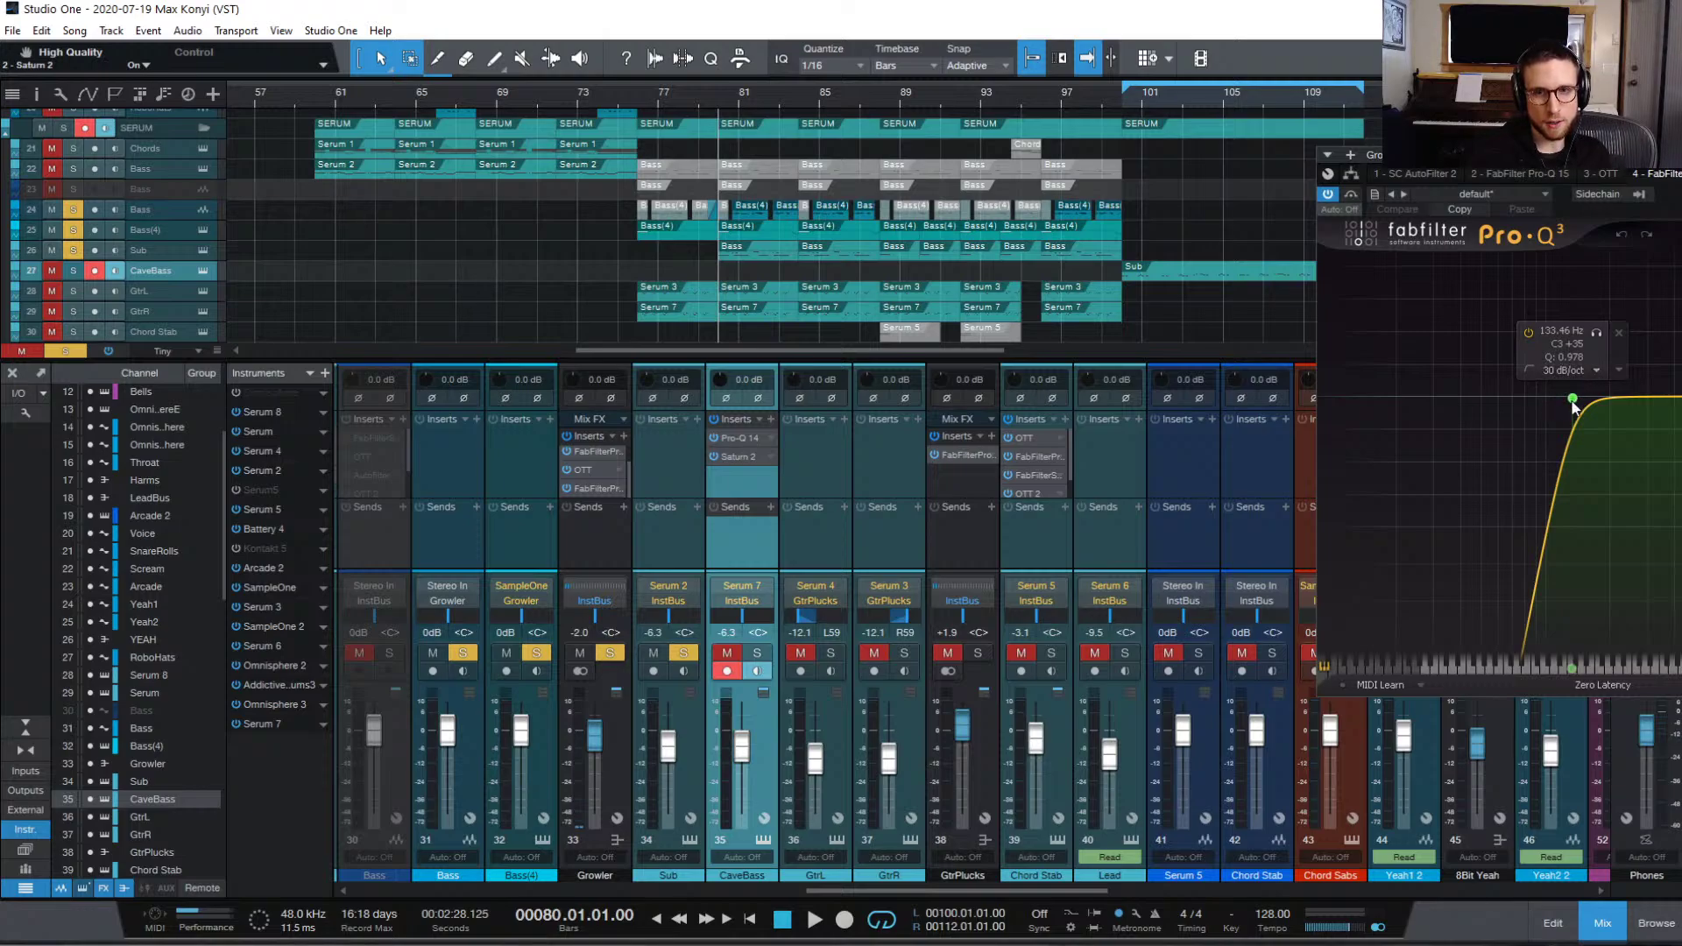
pyautogui.press('Escape')
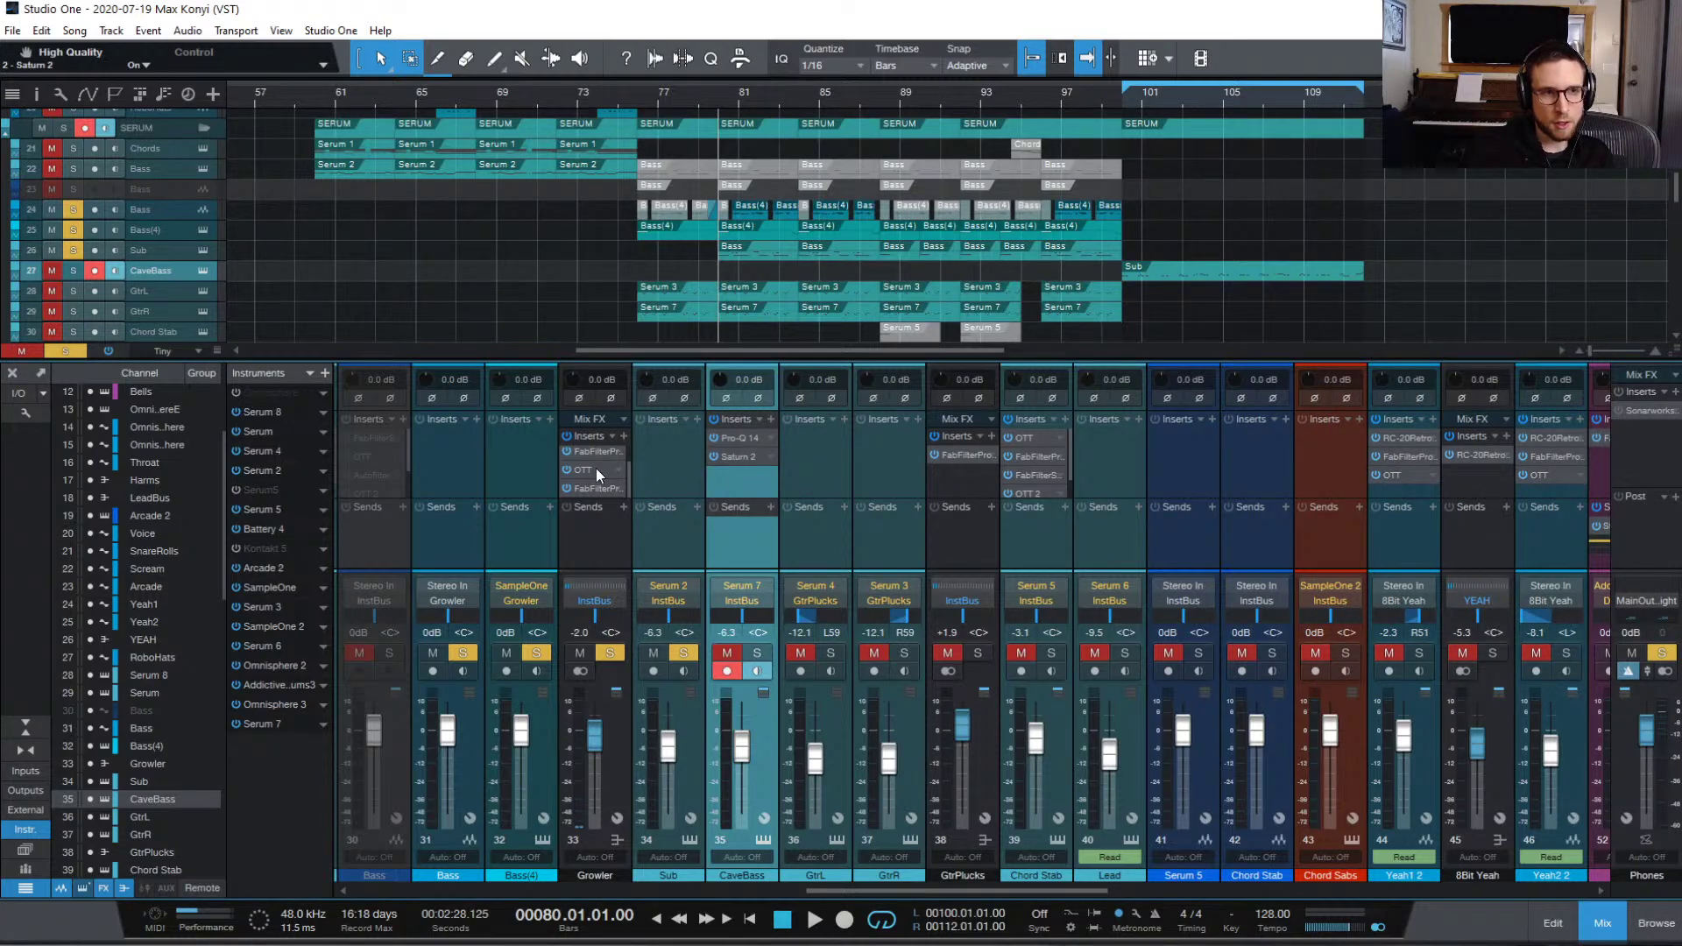
pyautogui.moveTo(592, 487); pyautogui.dragTo(733, 477)
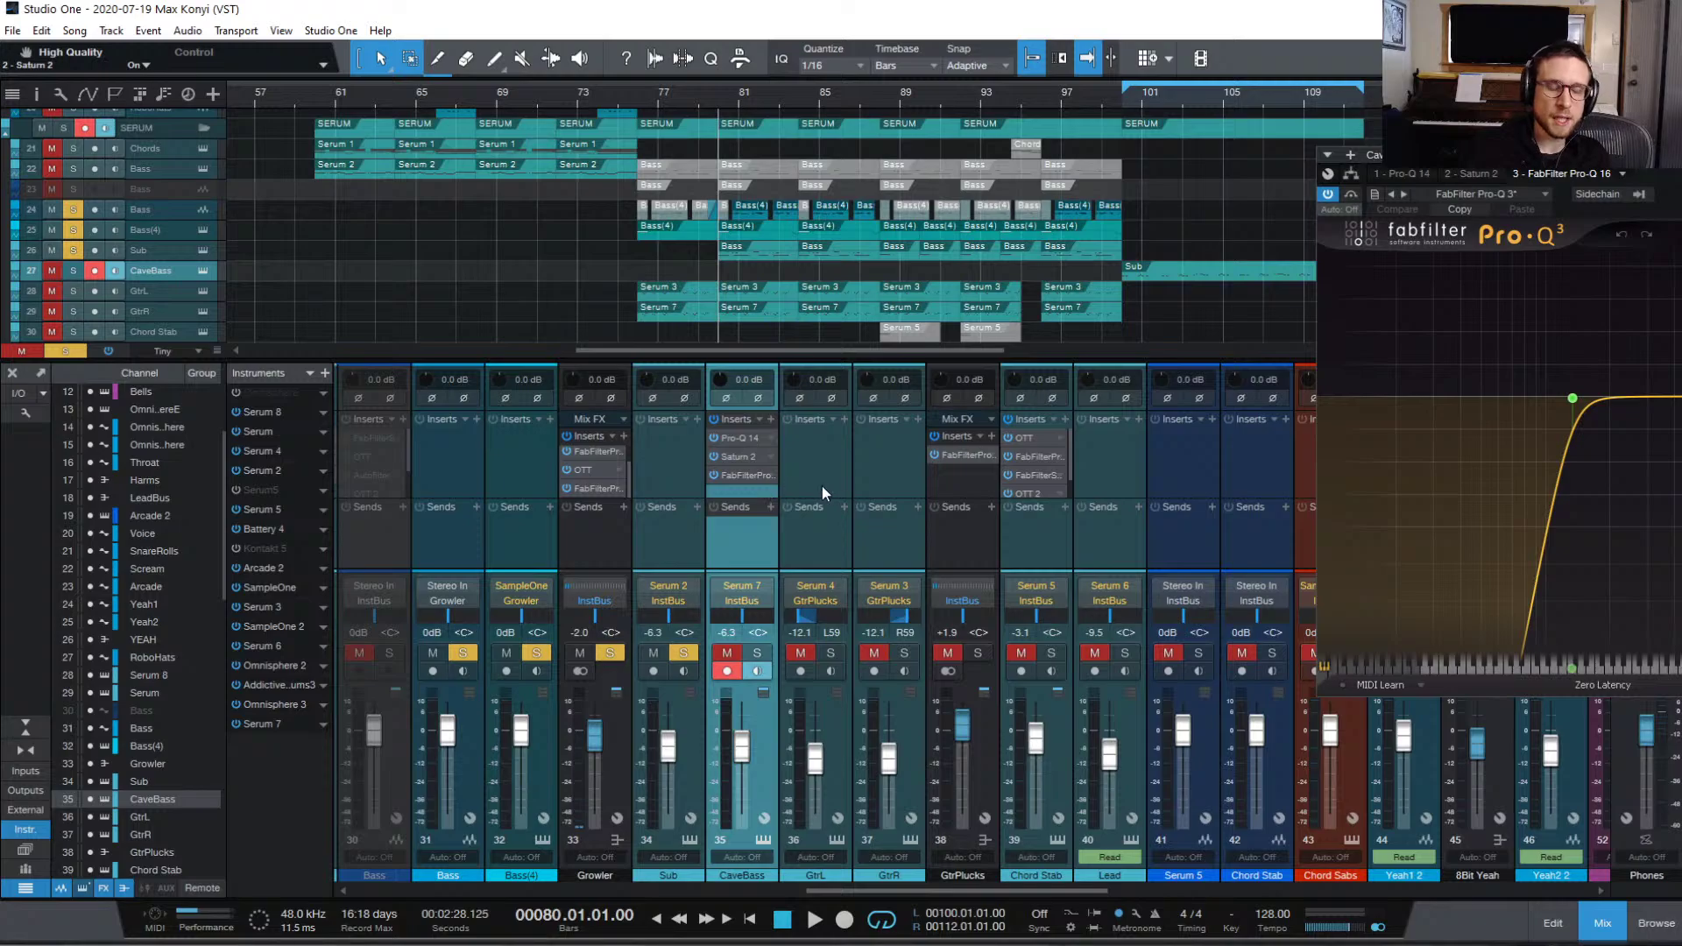
# Step: Clear the bass solos and play CaveBass on its own from bar 100
pyautogui.keyDown('alt'); pyautogui.click(683, 654); pyautogui.keyUp('alt')
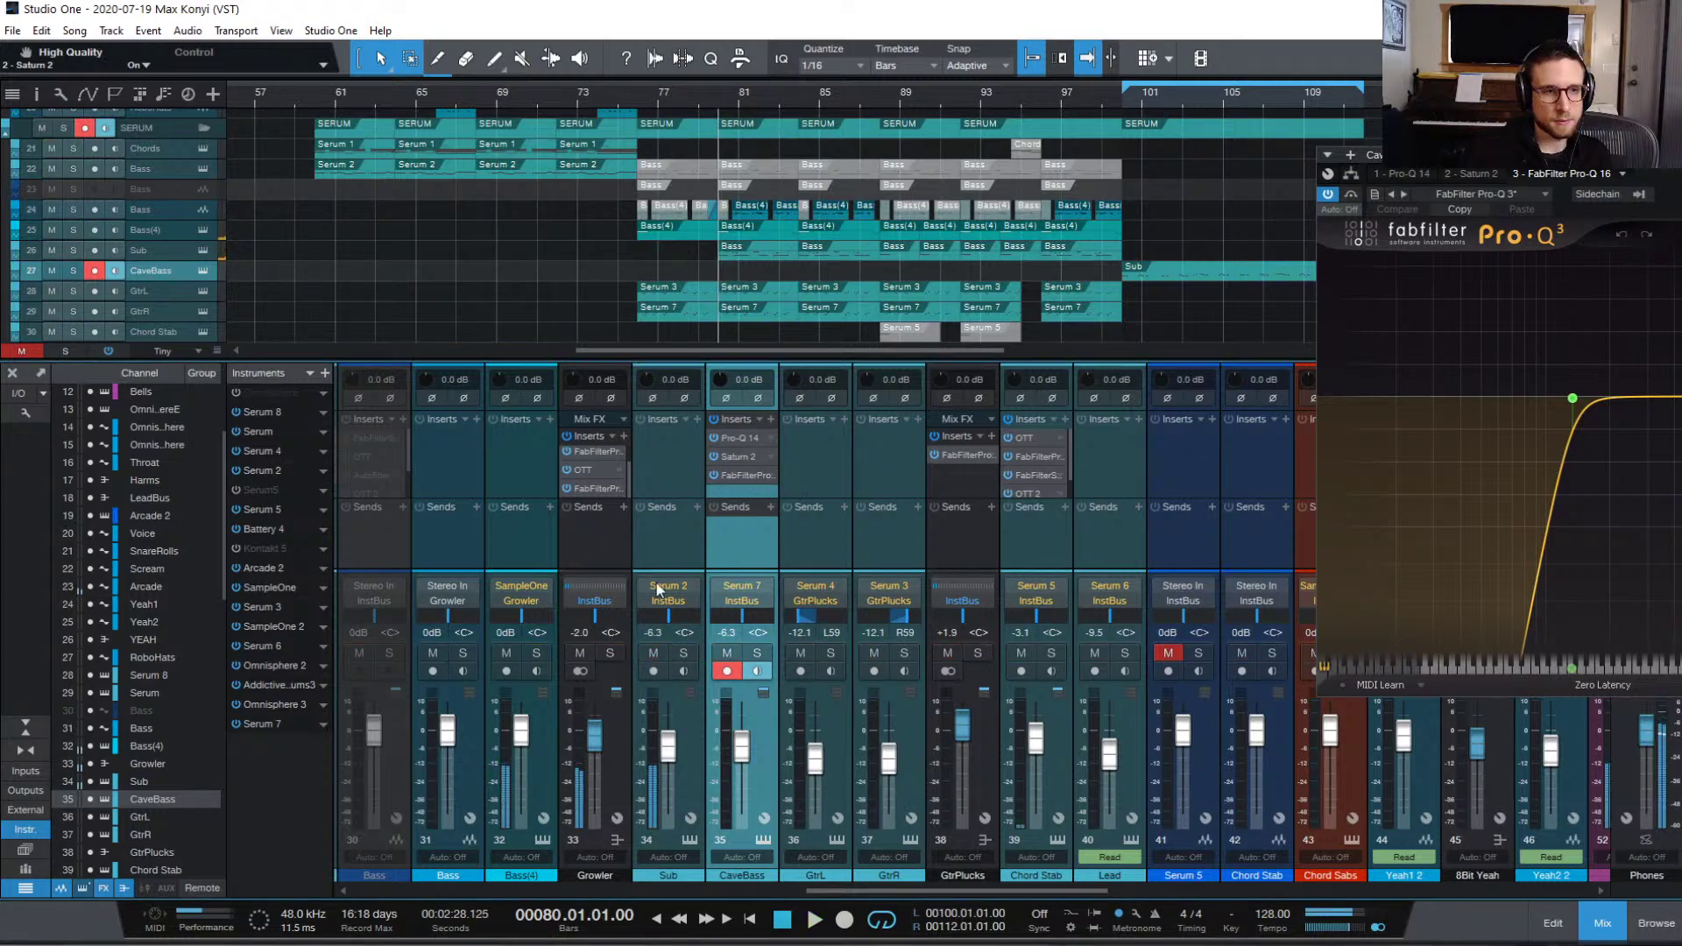
pyautogui.click(1122, 100)
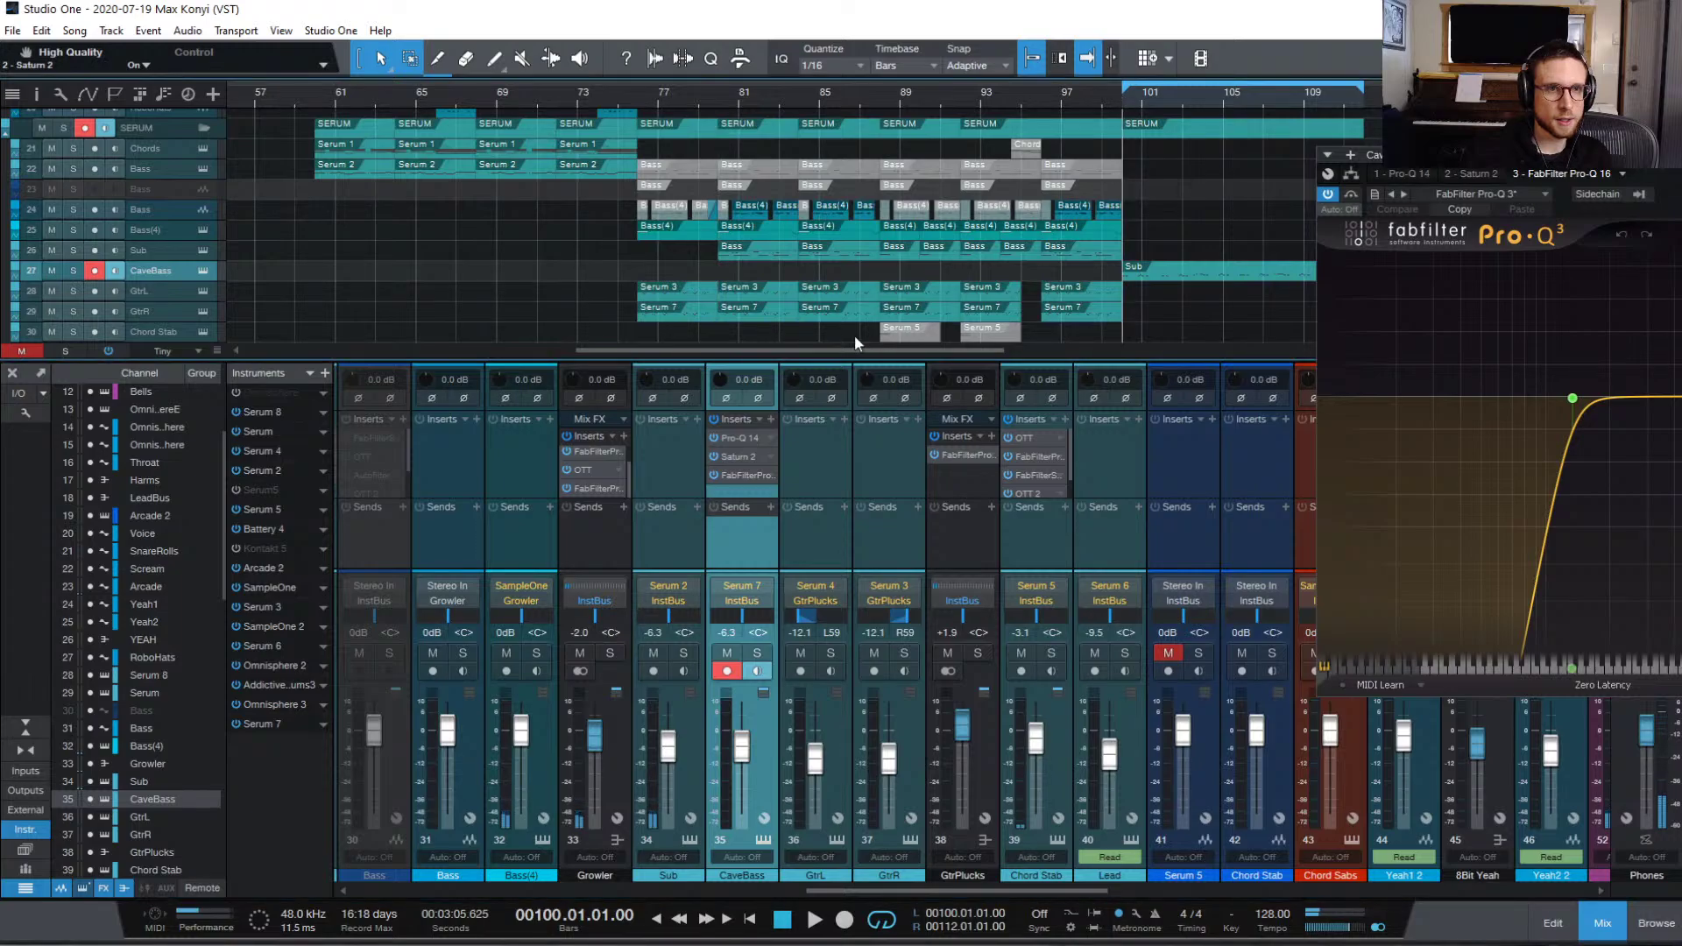
pyautogui.press('s')
pyautogui.press('space')
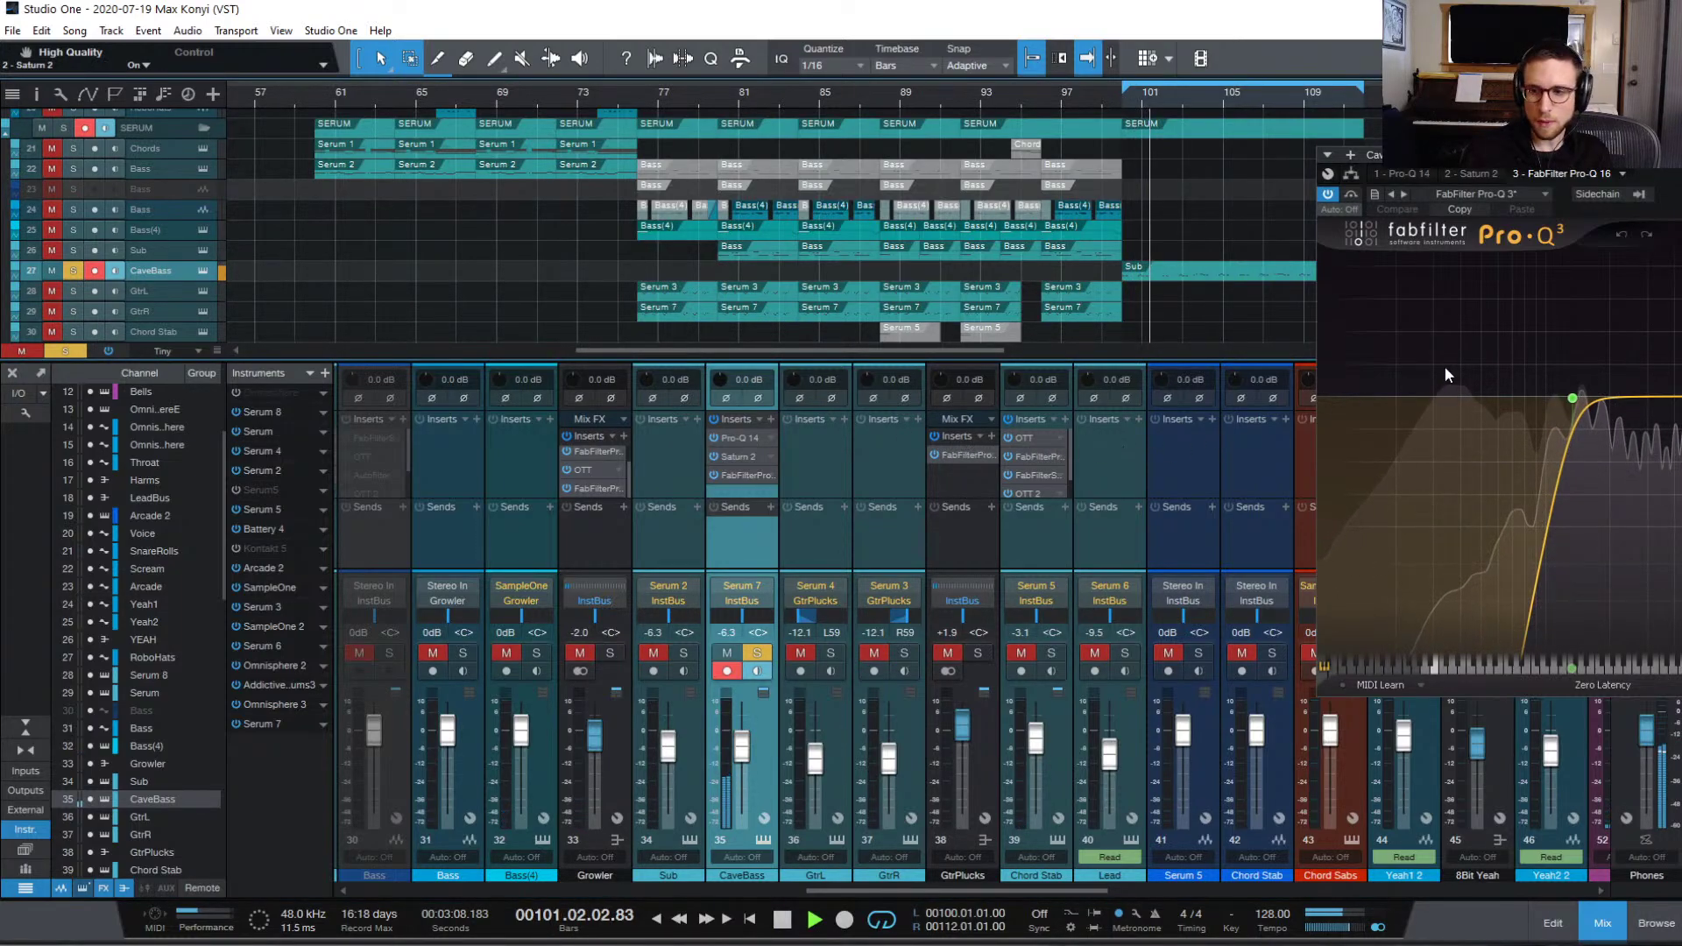
pyautogui.press('space')
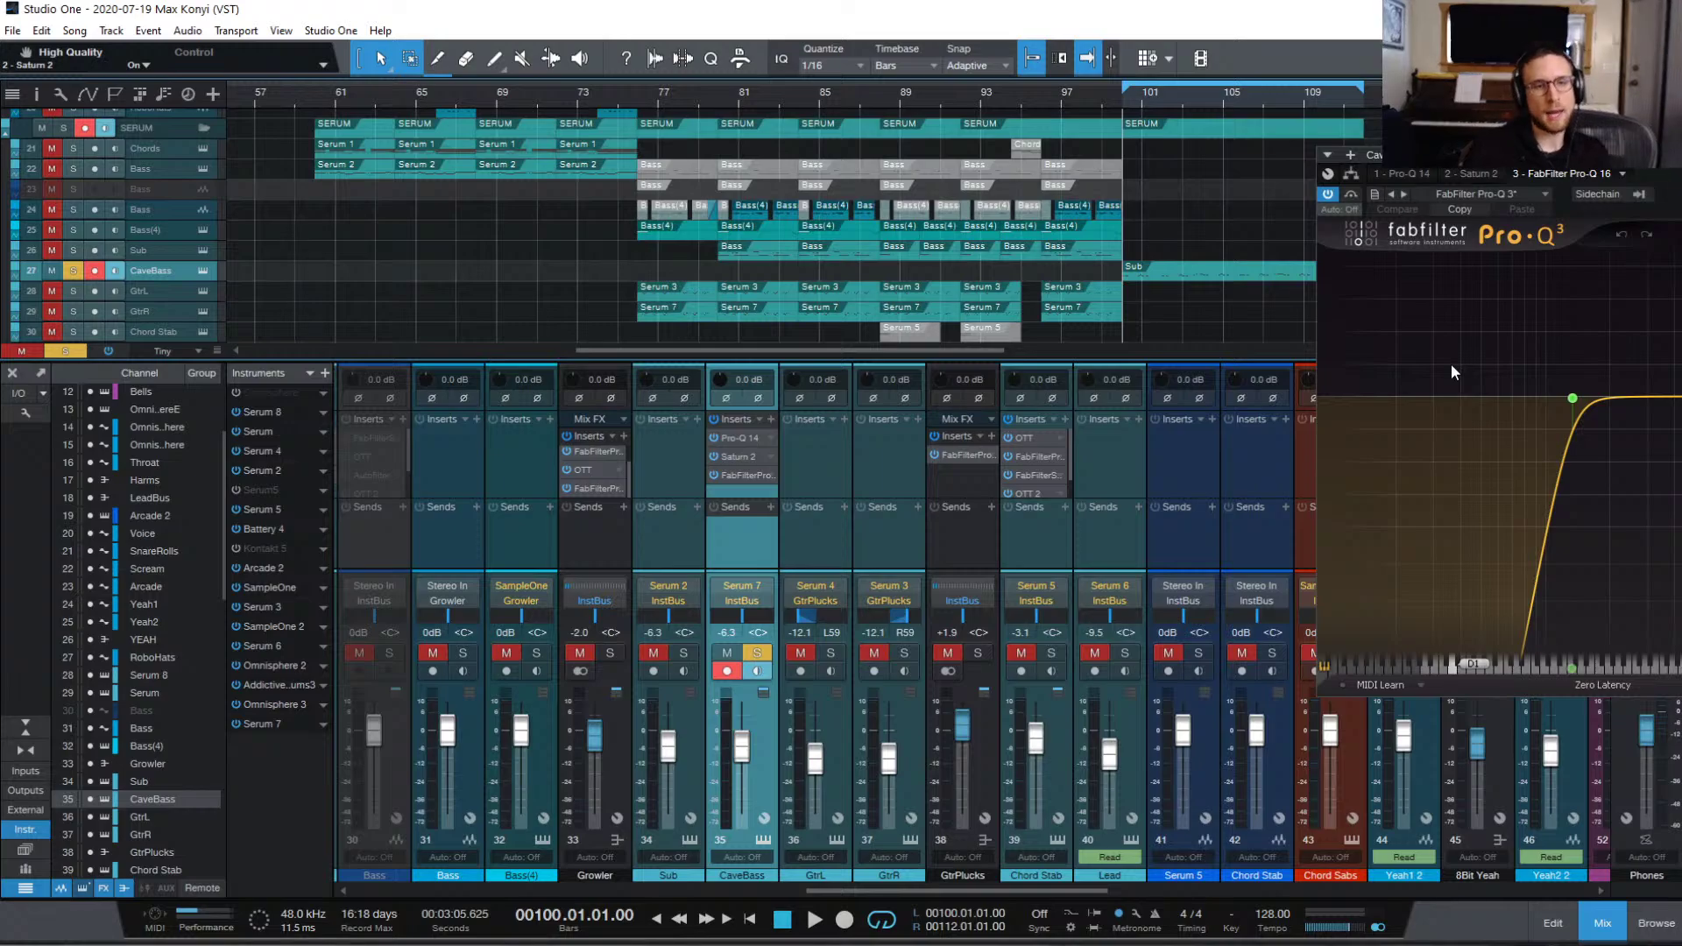
# Step: Inspect the low-cut band in CaveBass's Pro-Q 3 while replaying the soloed channel from bar 100
pyautogui.moveTo(1633, 331)
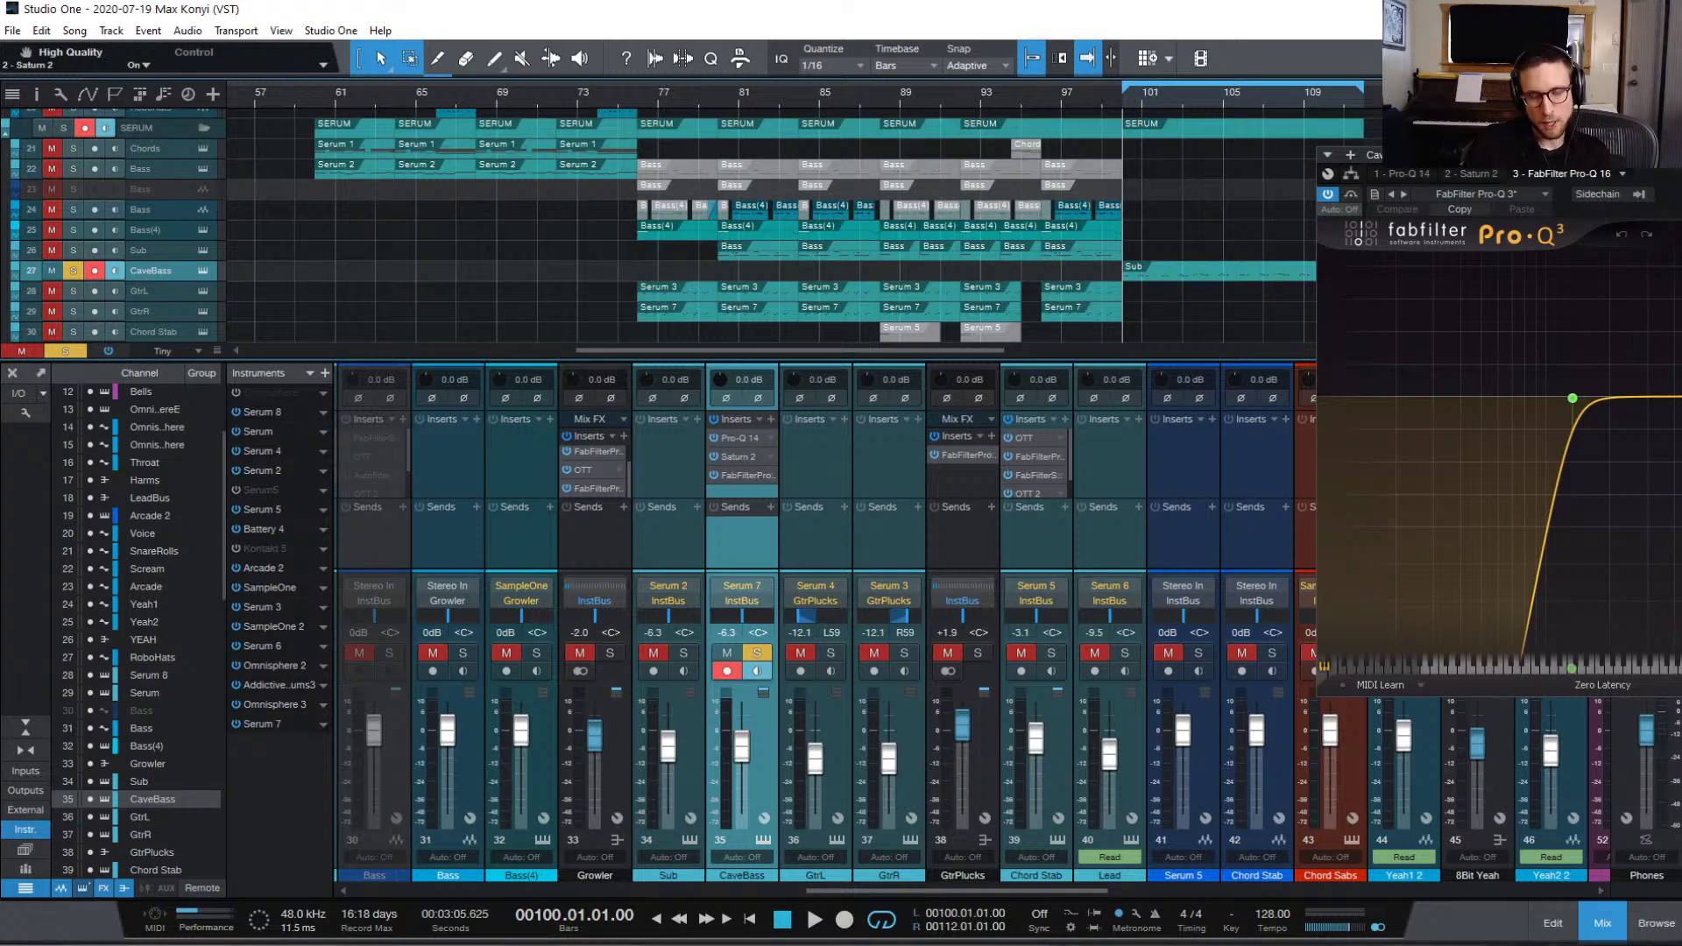
pyautogui.moveTo(1575, 405)
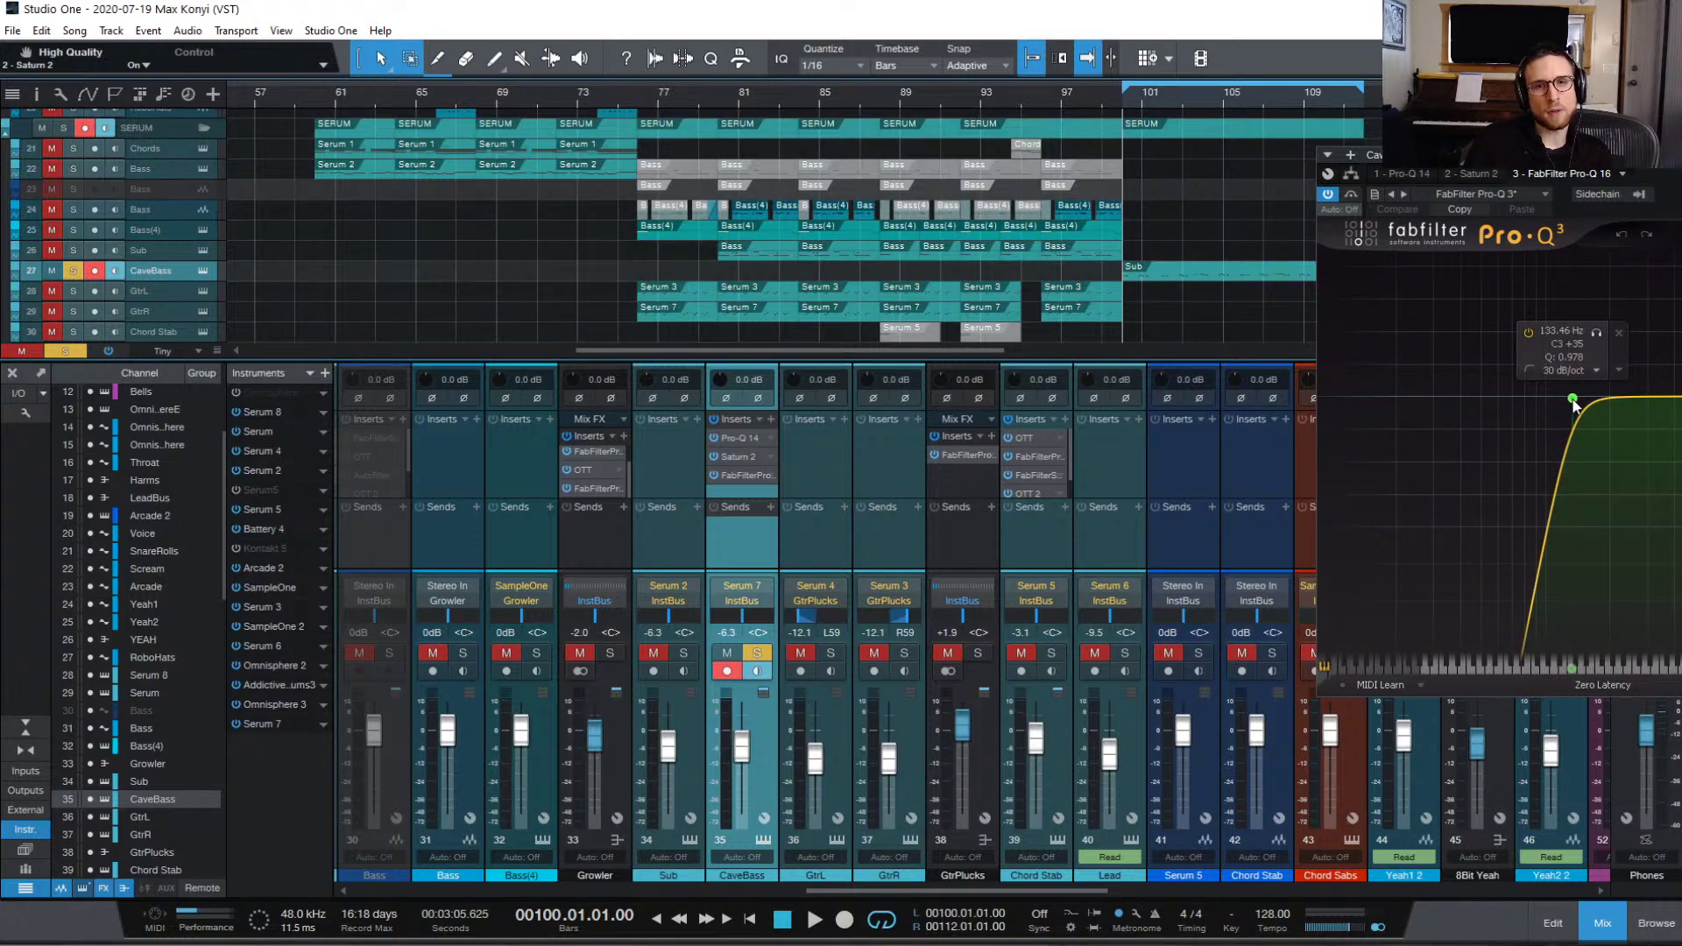
pyautogui.press('space')
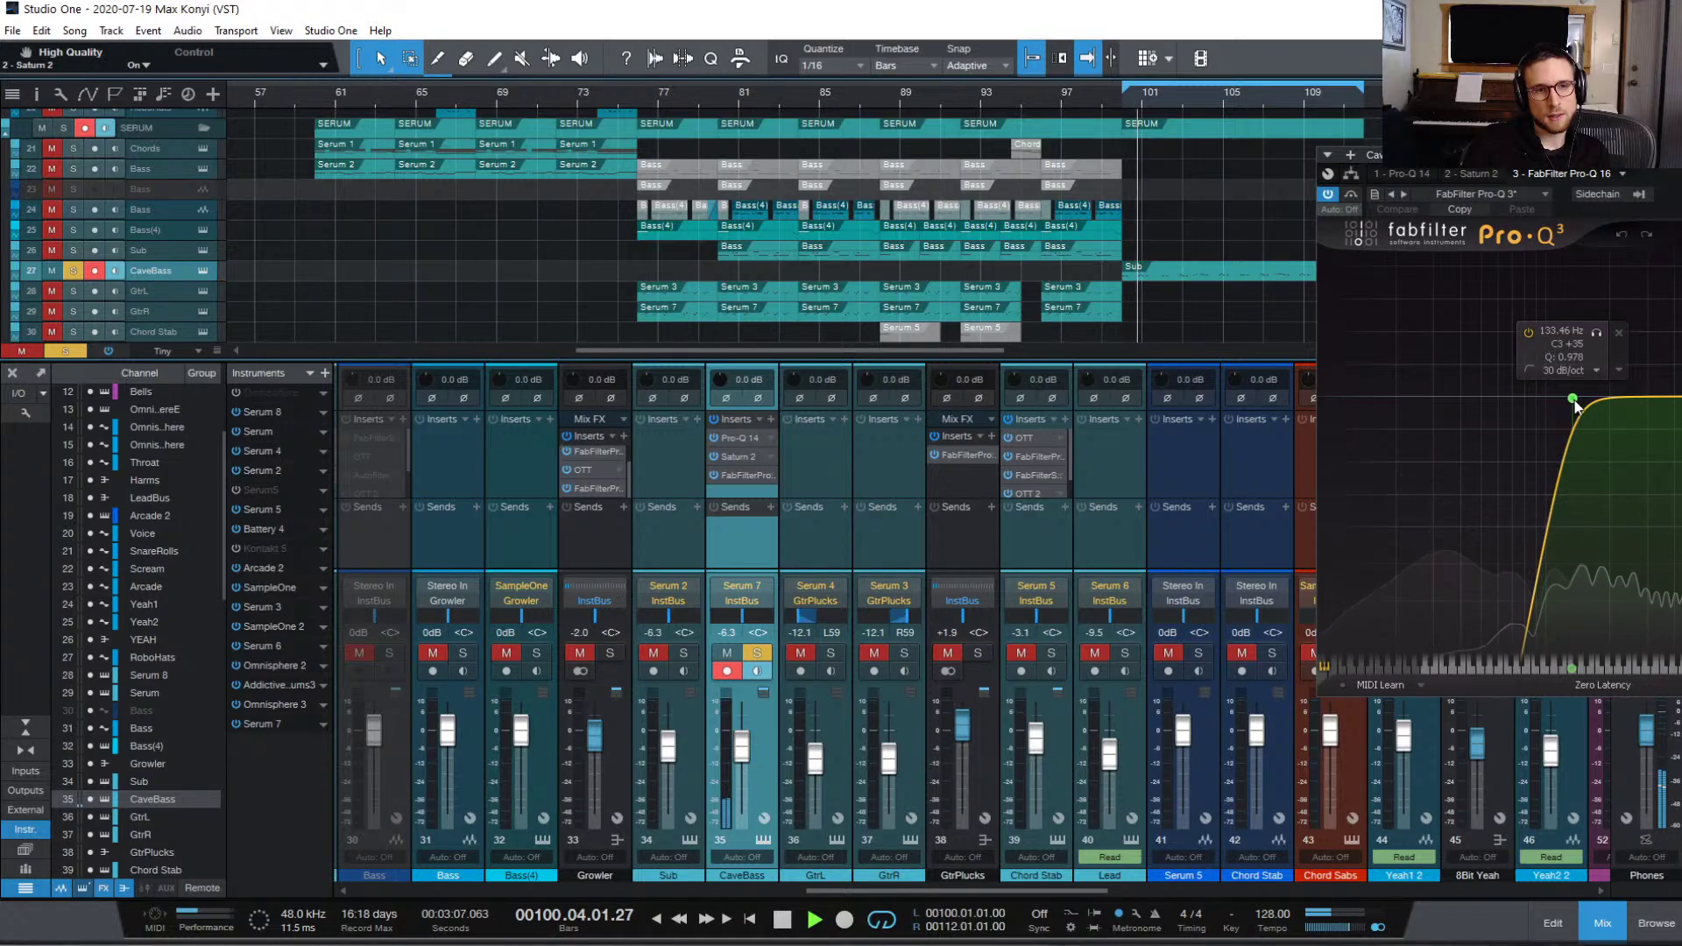
pyautogui.press('space')
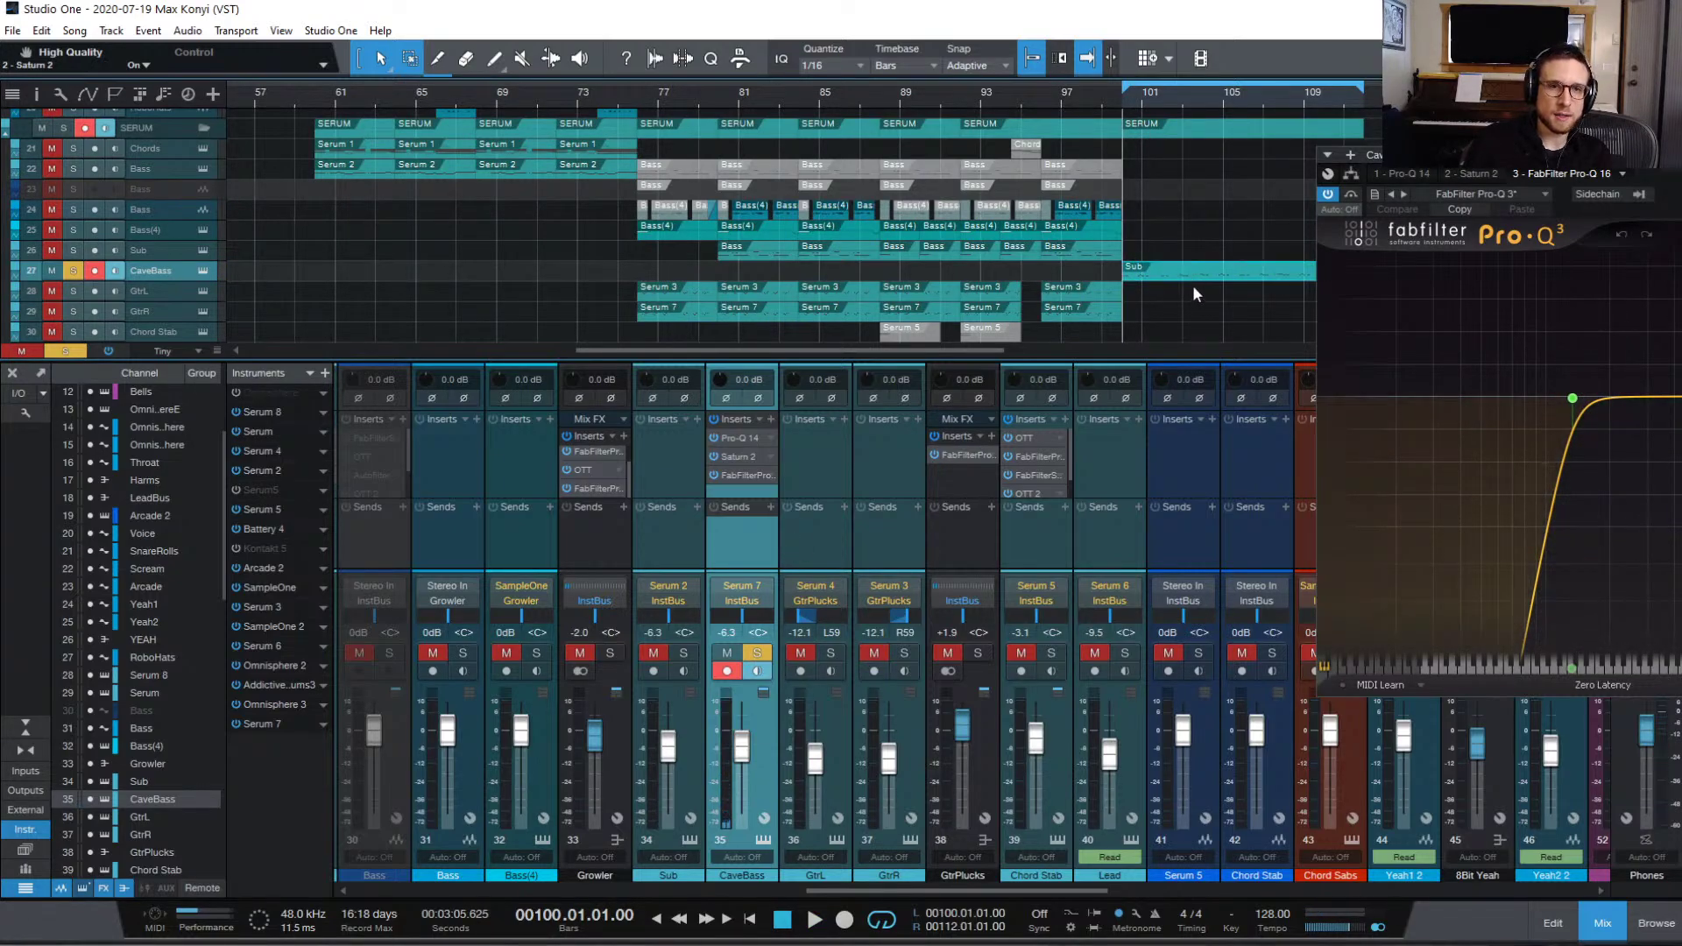
# Step: Copy CaveBass's part at bar 100 onto the Sub track and play both channels soloed
pyautogui.moveTo(1193, 273); pyautogui.dragTo(1195, 254)
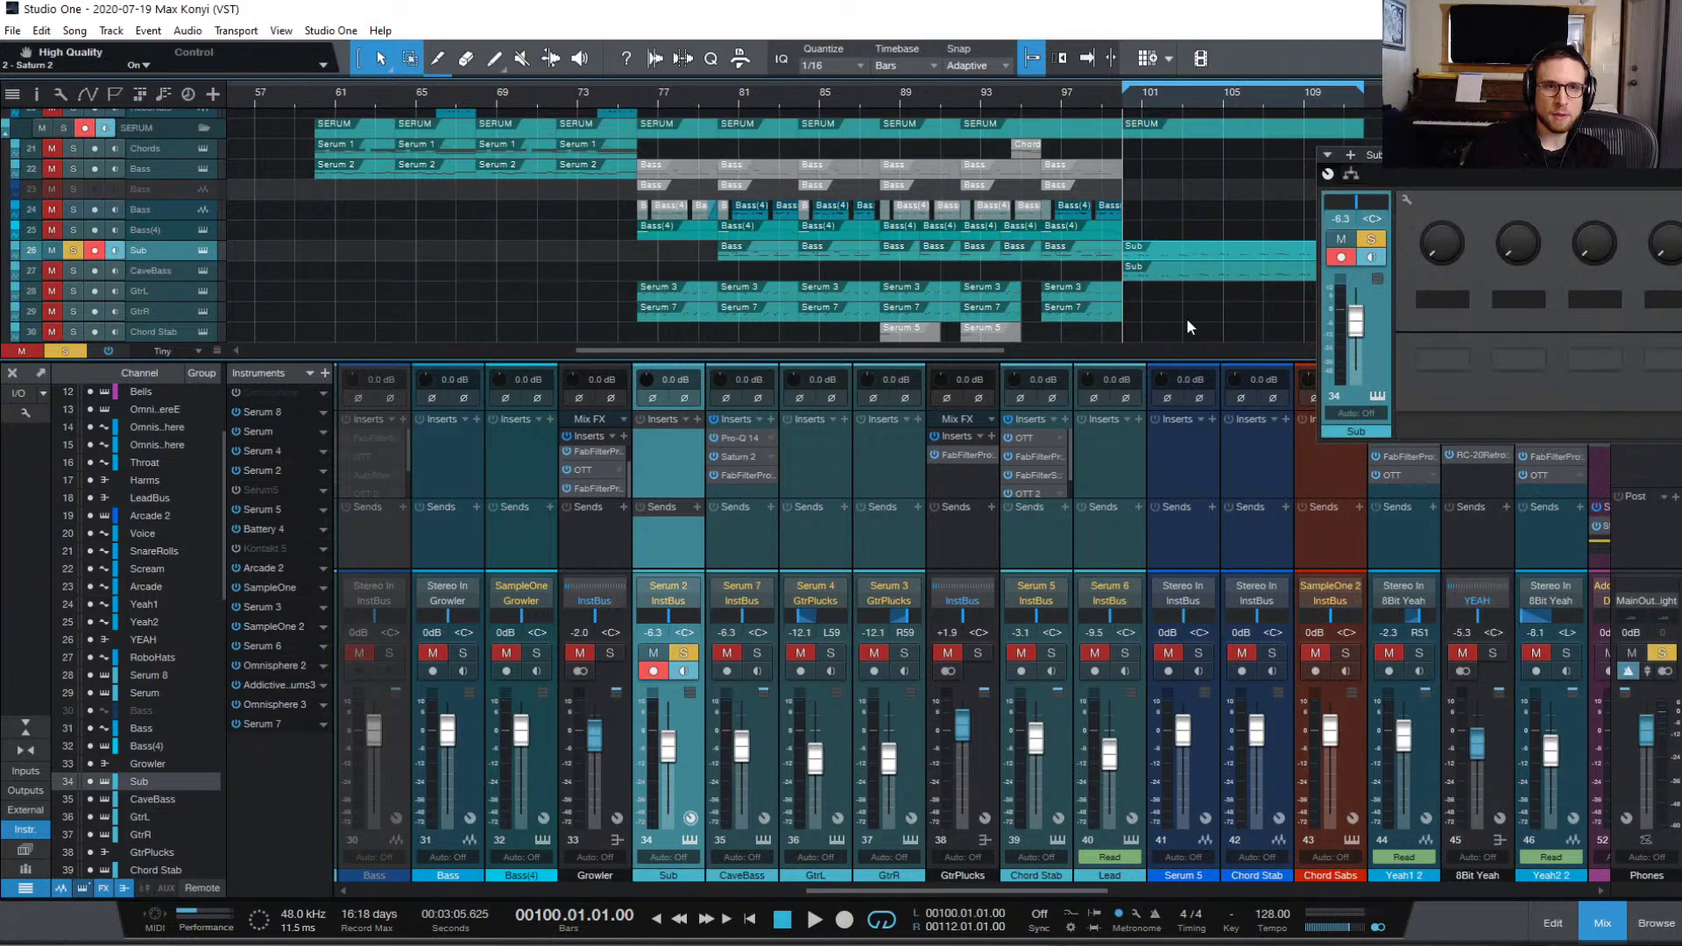
pyautogui.press('F11')
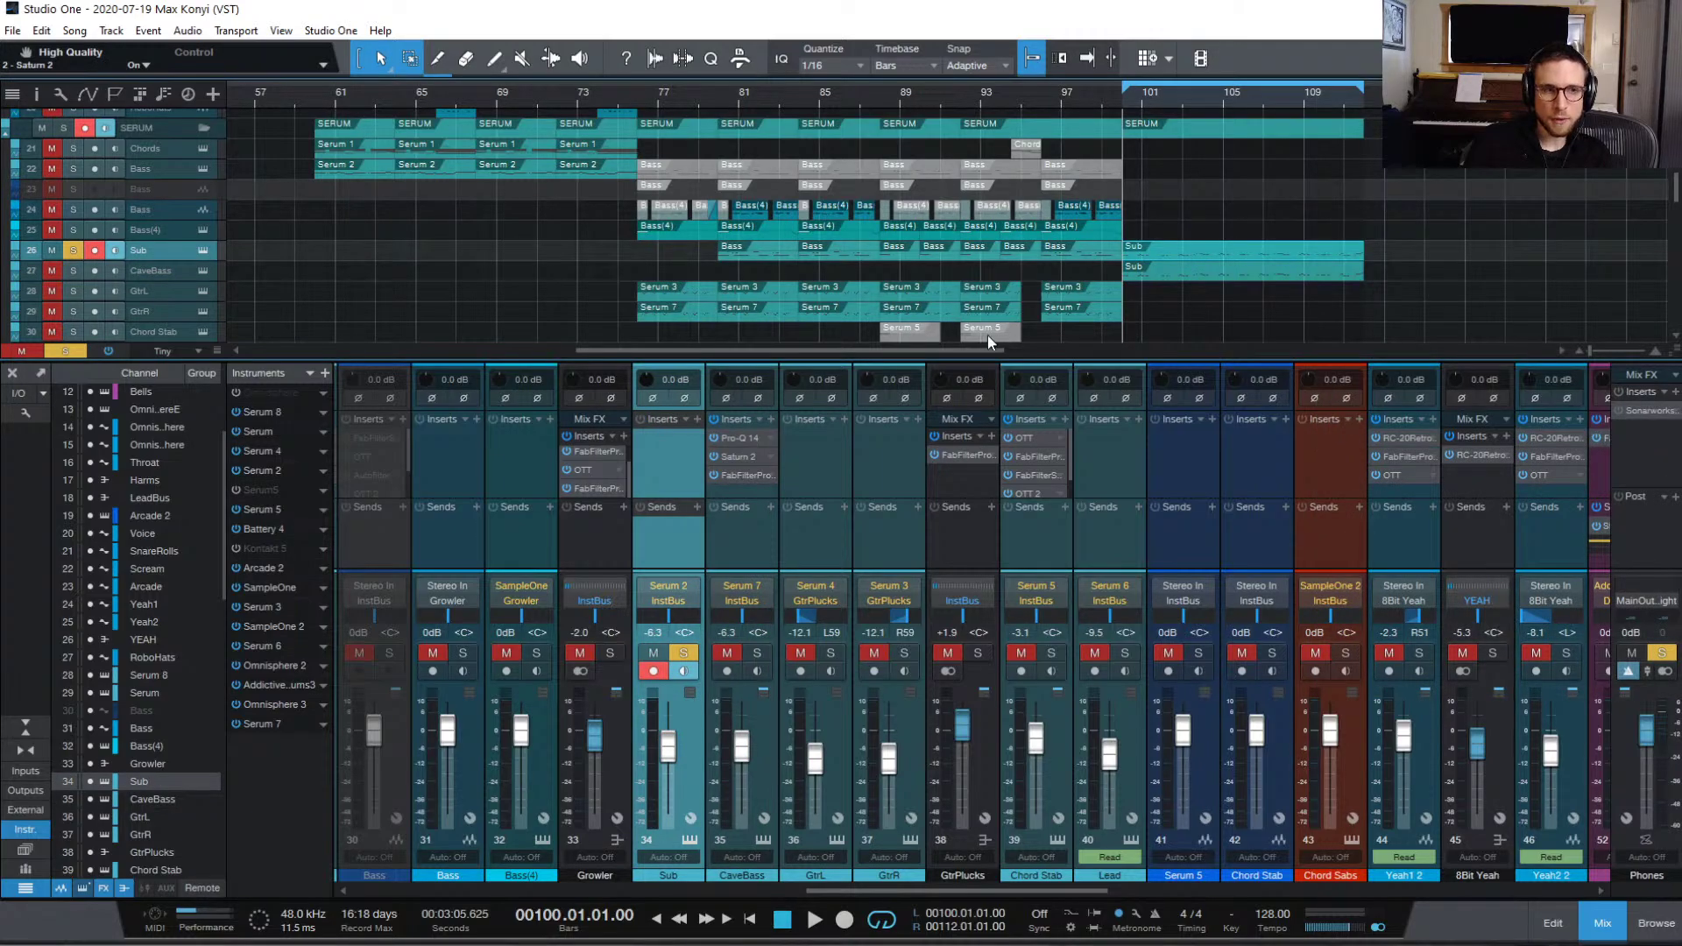
pyautogui.press('f')
pyautogui.click(757, 653)
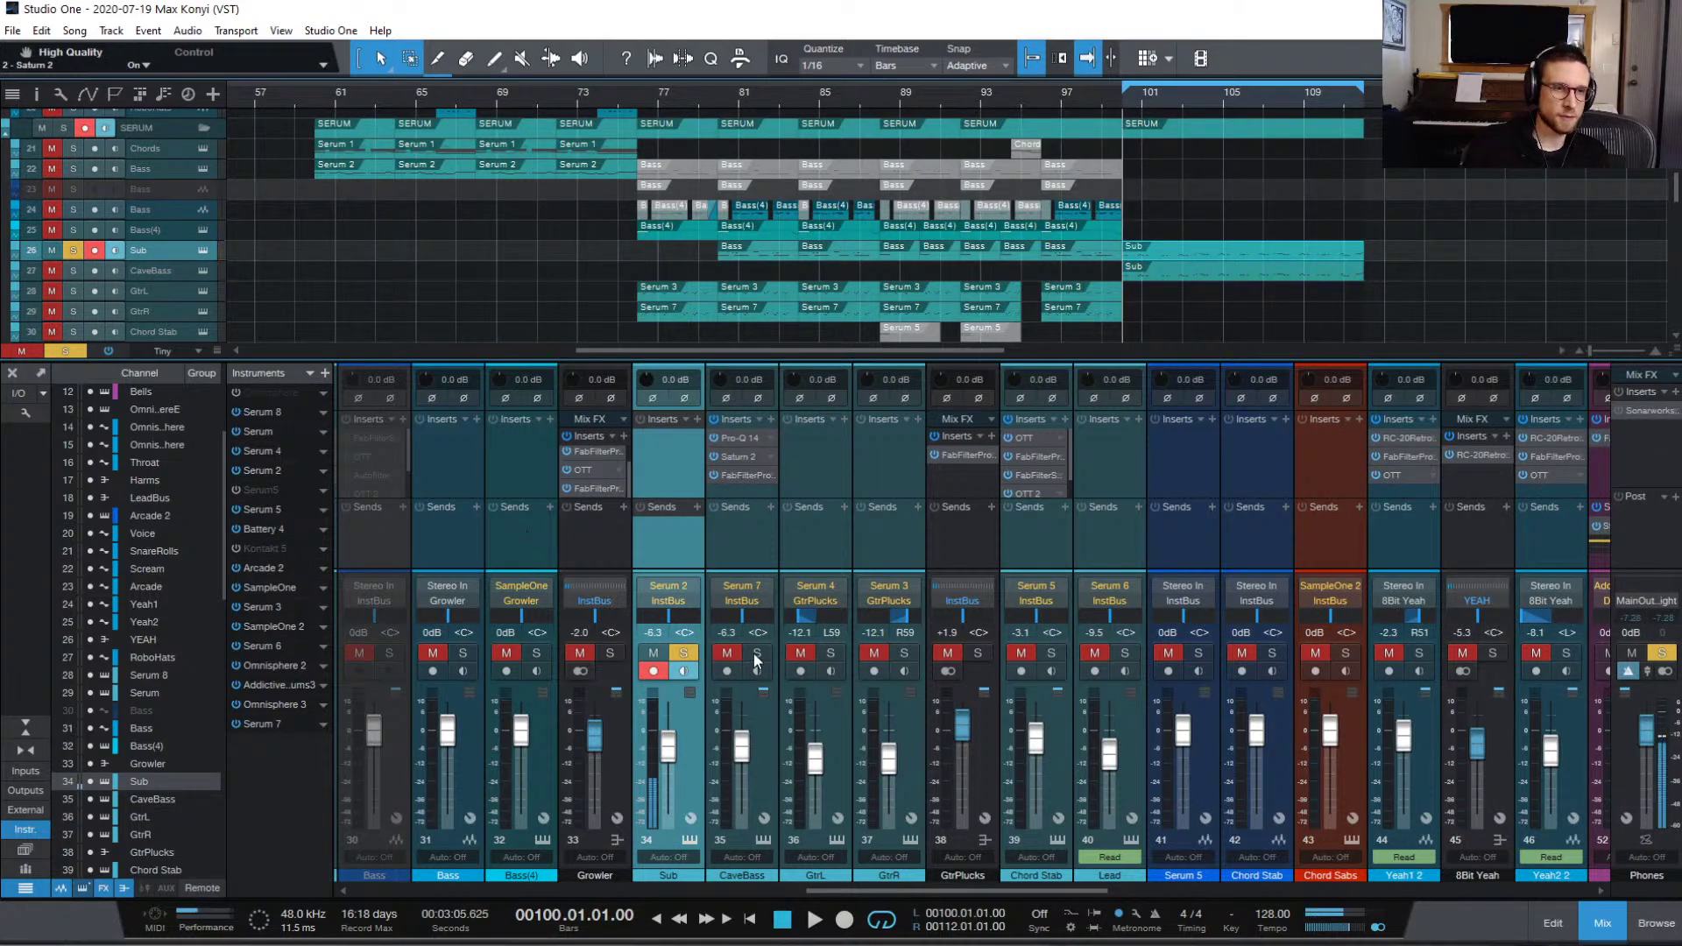
pyautogui.press('space')
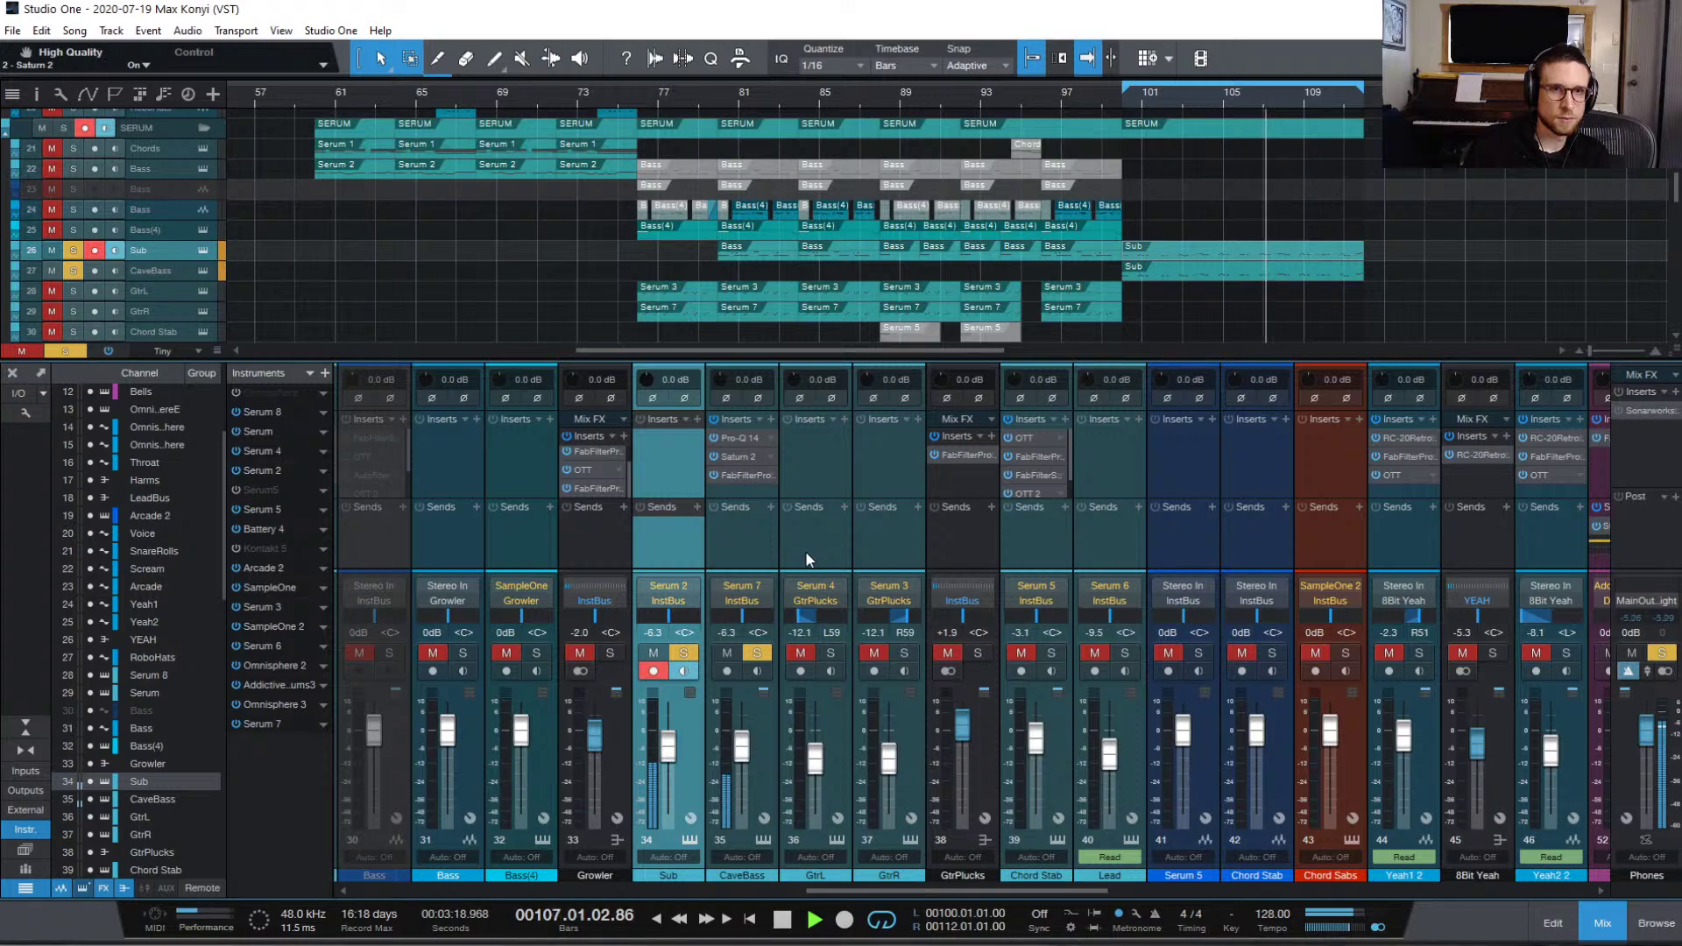
pyautogui.press('space')
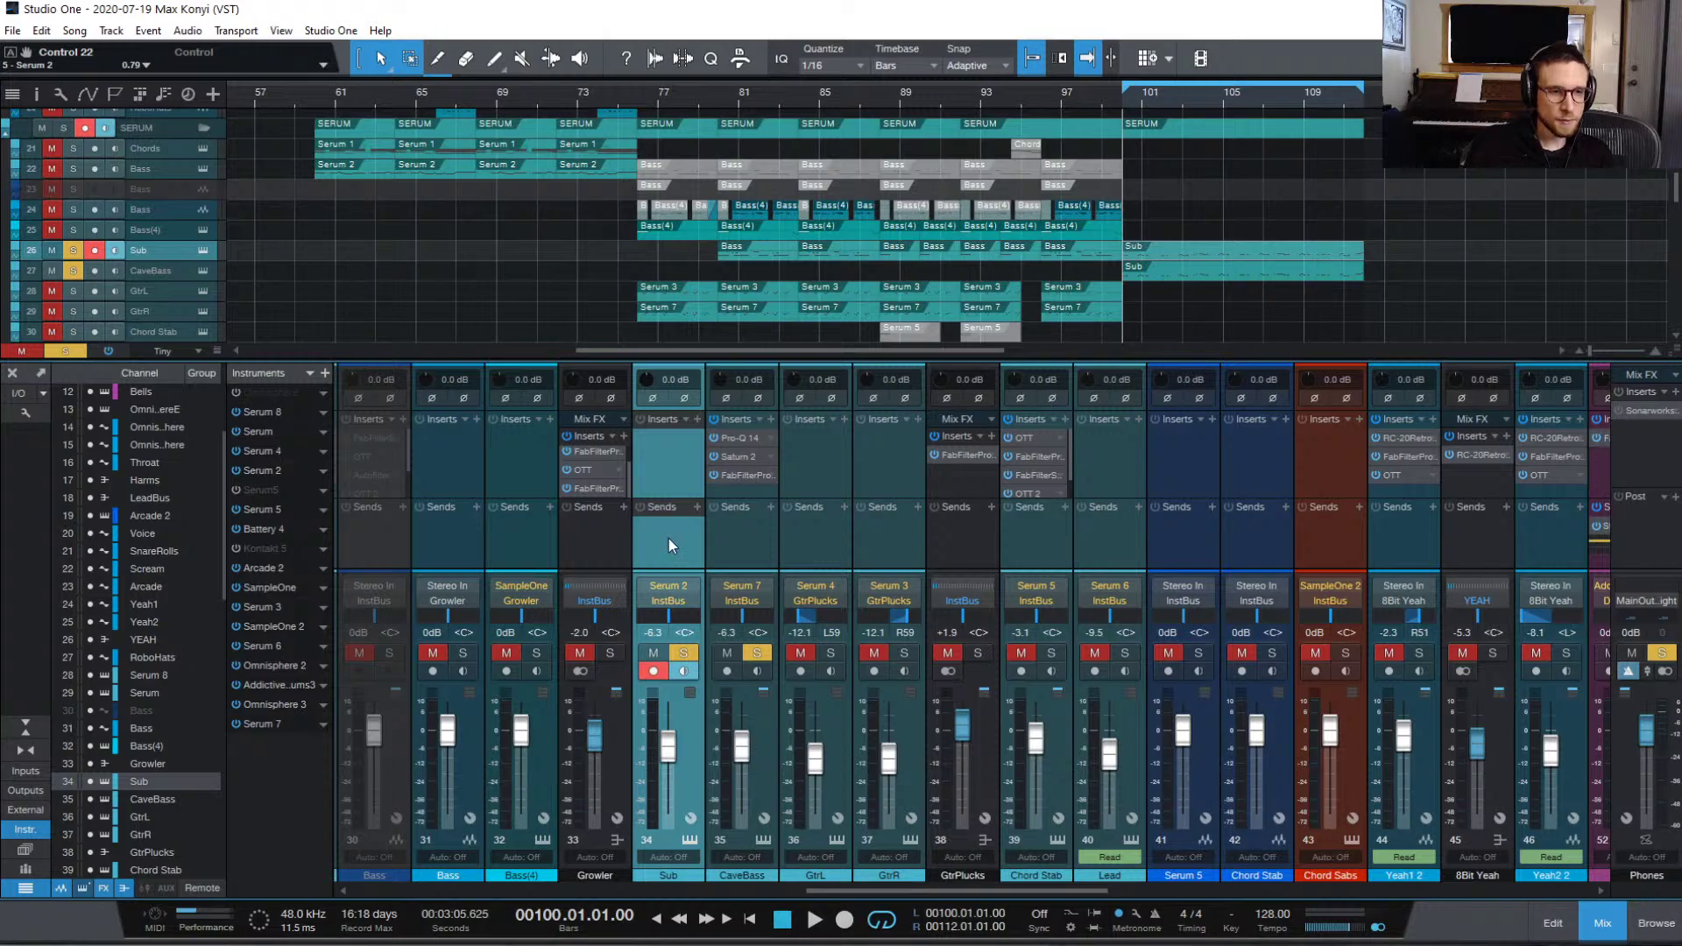
# Step: Mute the Sub channel and replay the full mix from bar 100 without solos
pyautogui.click(655, 655)
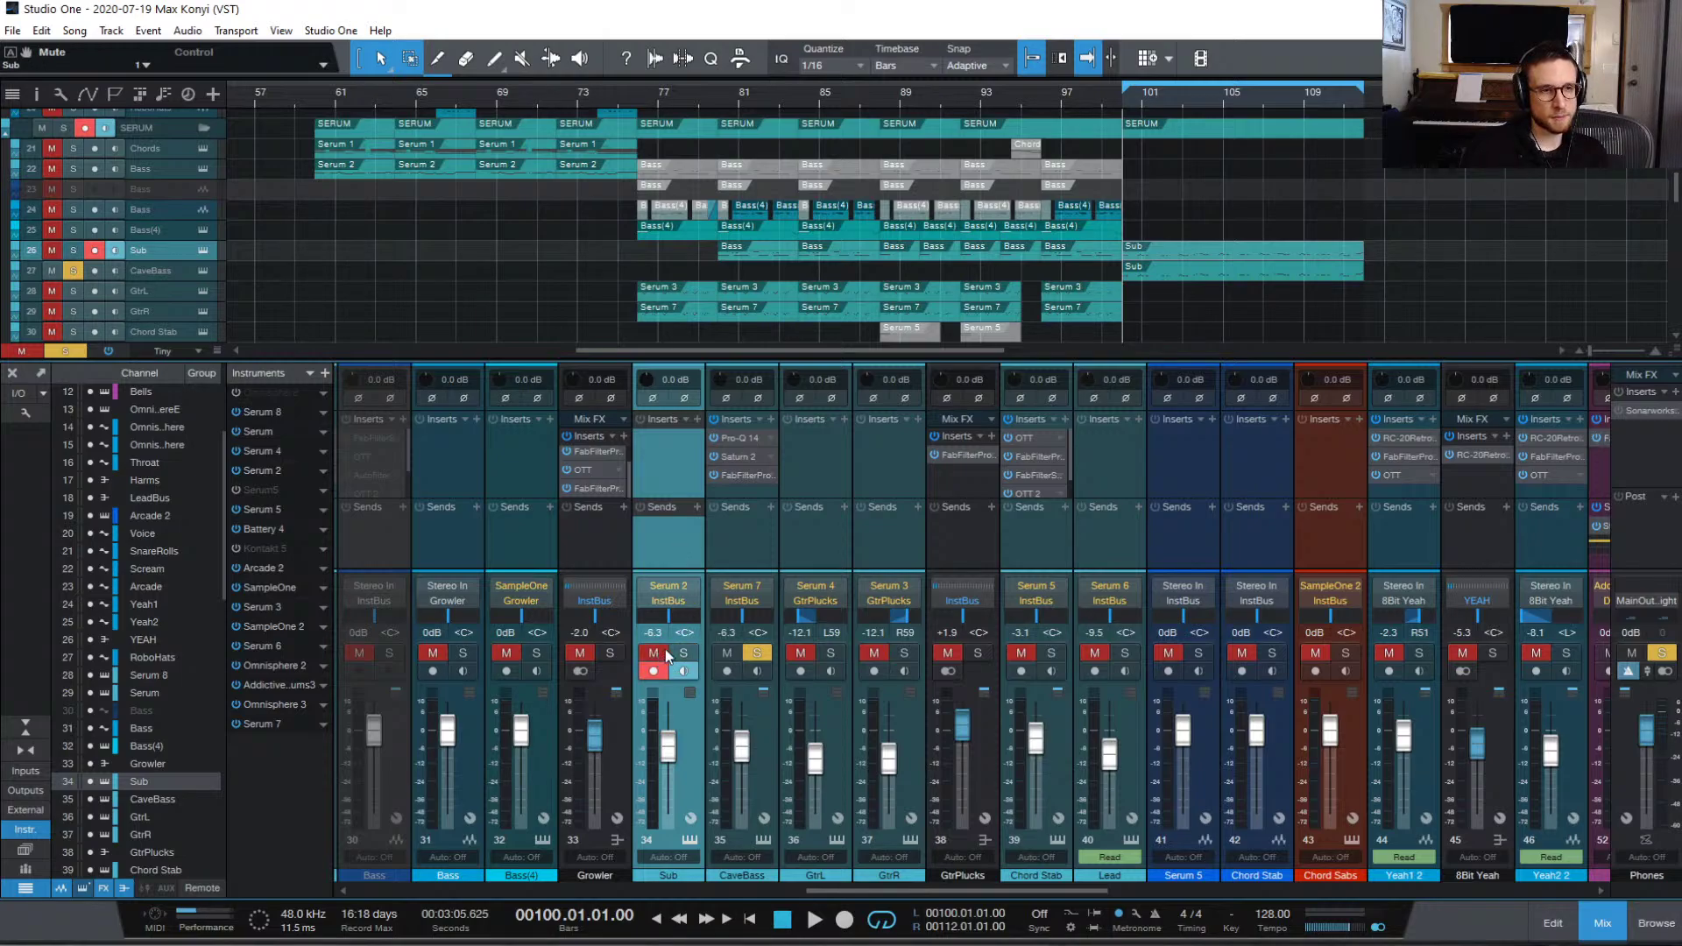
pyautogui.click(752, 655)
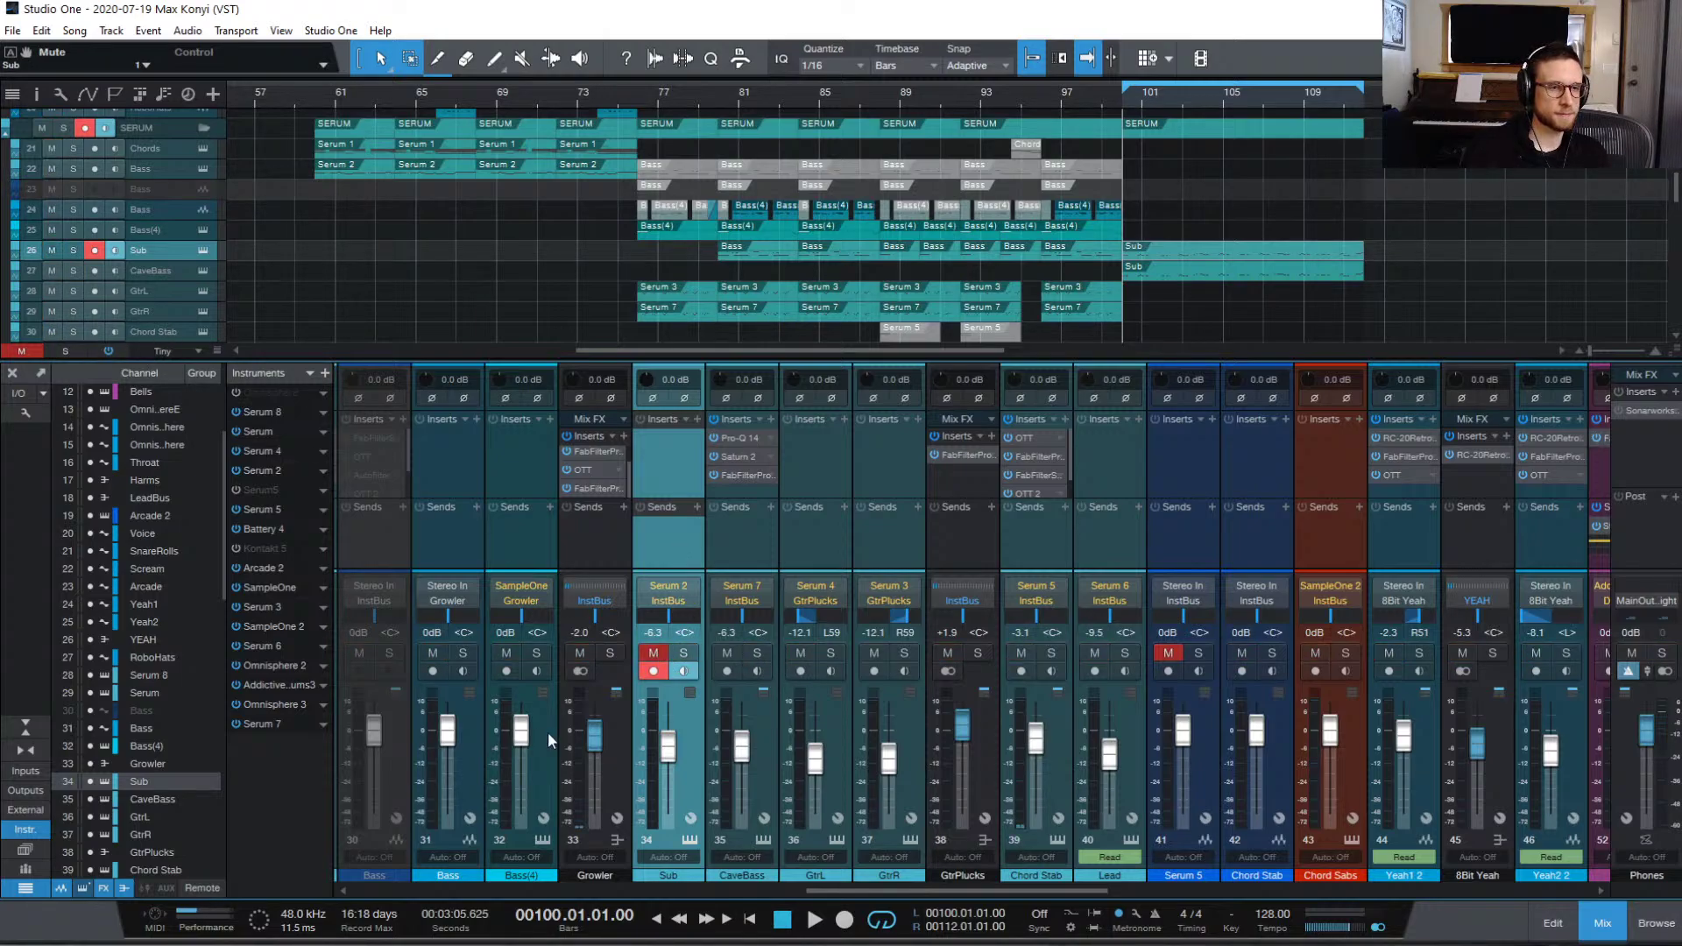
pyautogui.press('space')
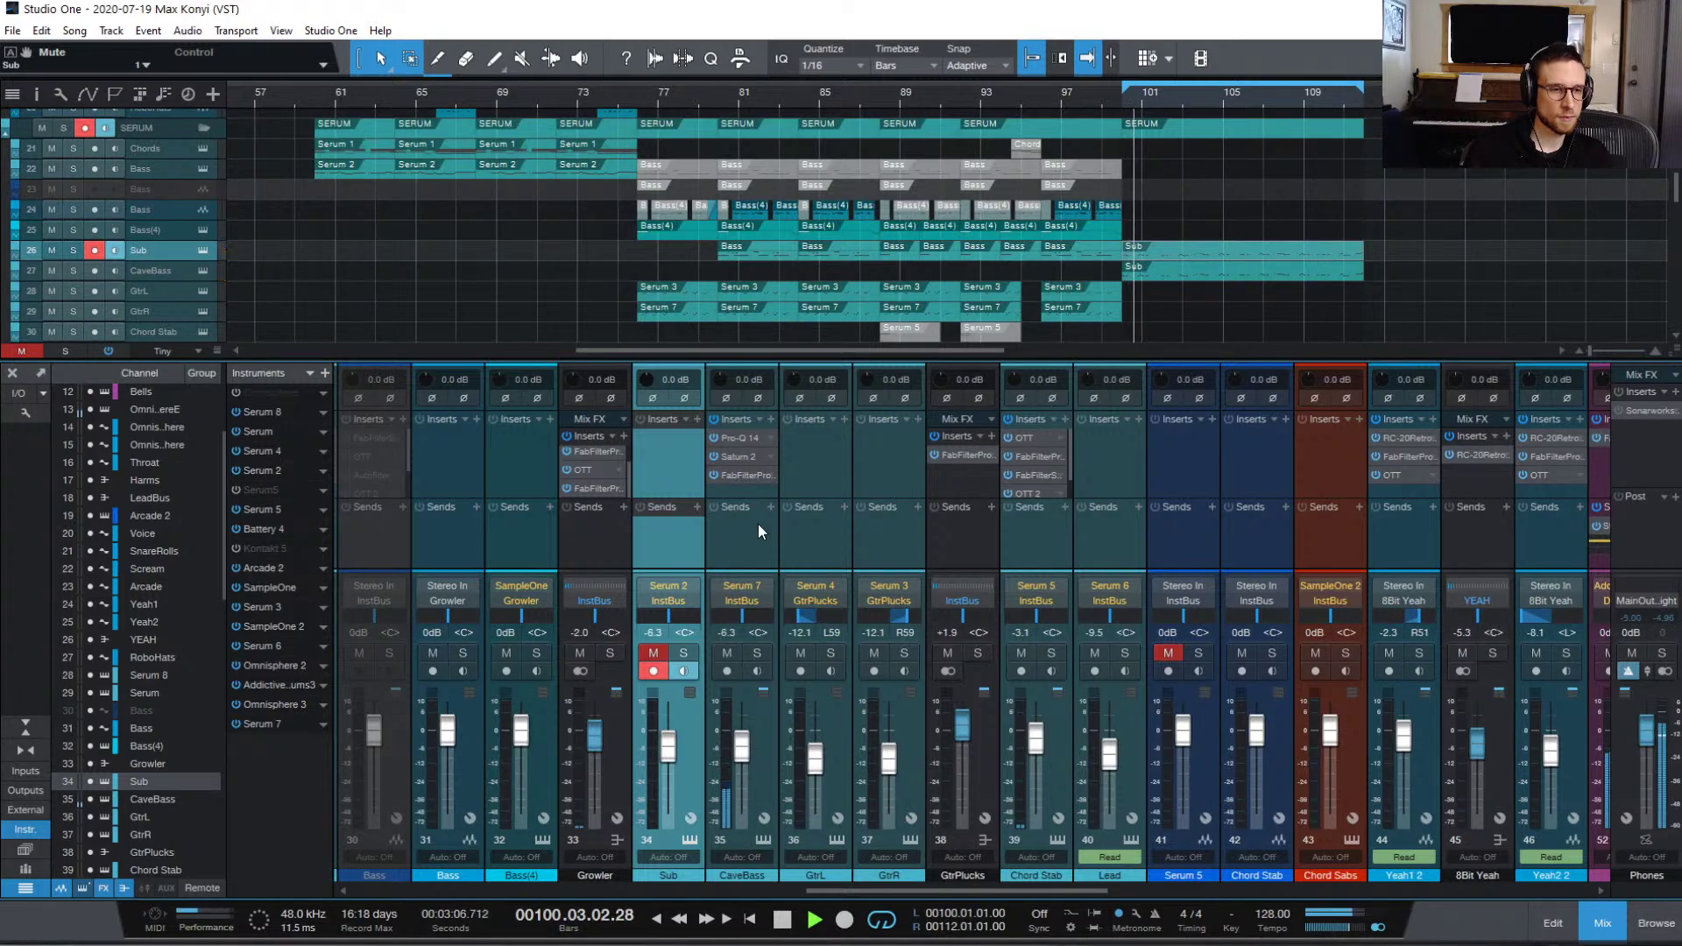
pyautogui.press('space')
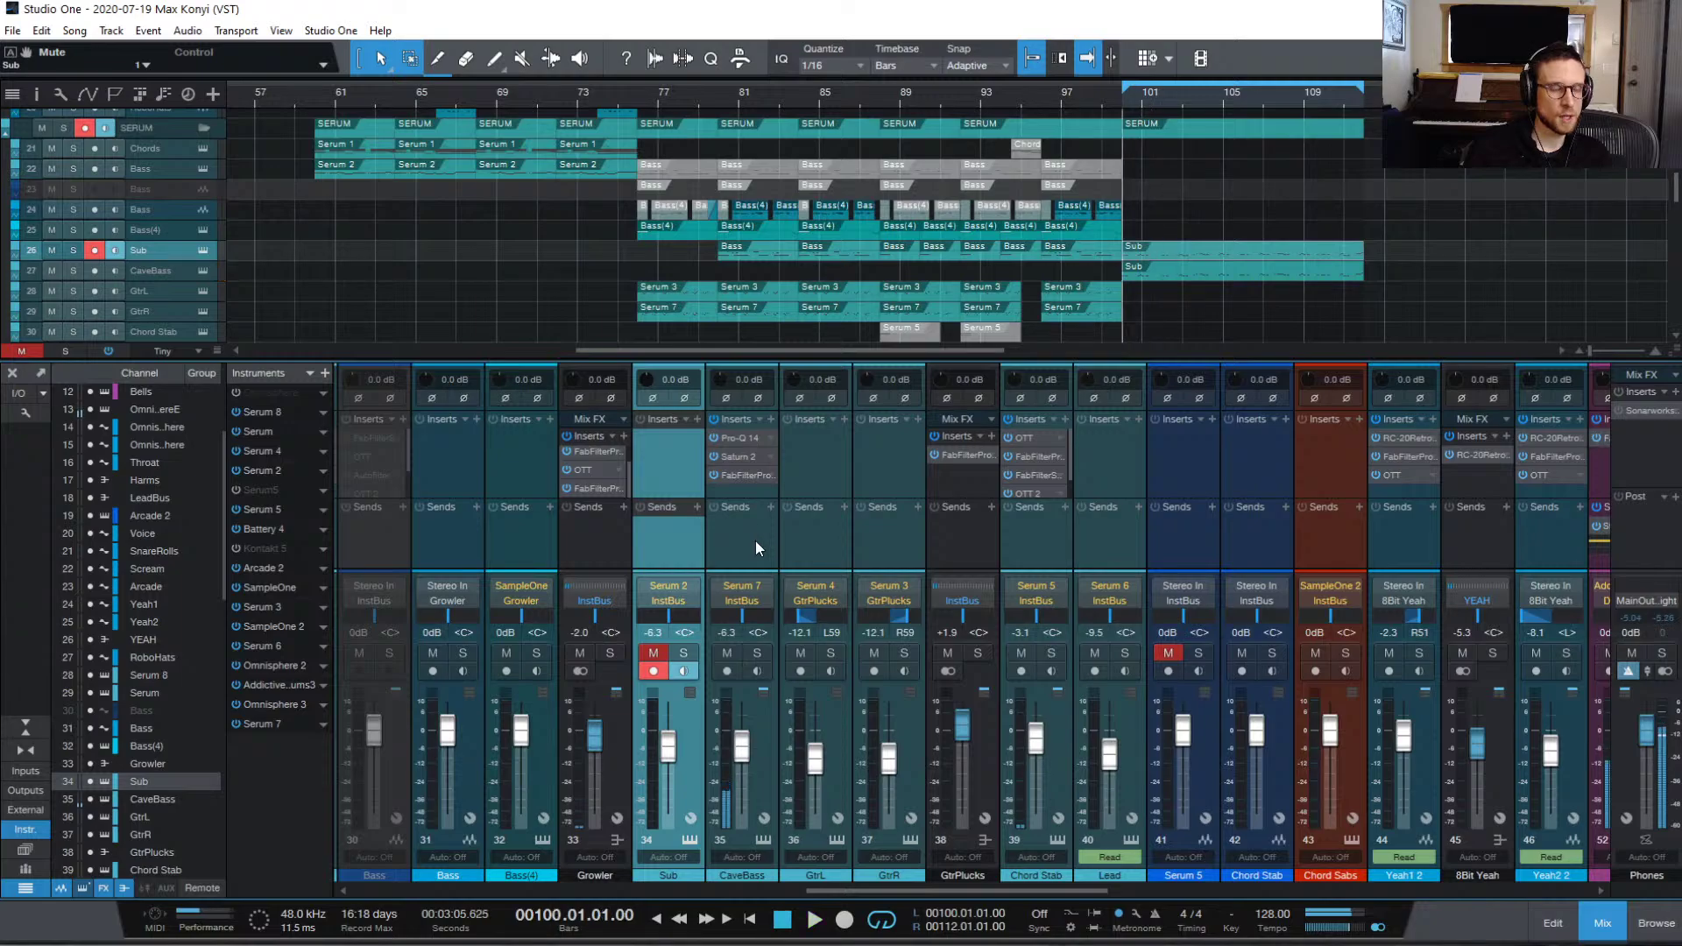
# Step: Add OTT_x64 to CaveBass's inserts after Pro-Q 3 and move its plug-in window clear of the recording overlay
pyautogui.click(770, 418)
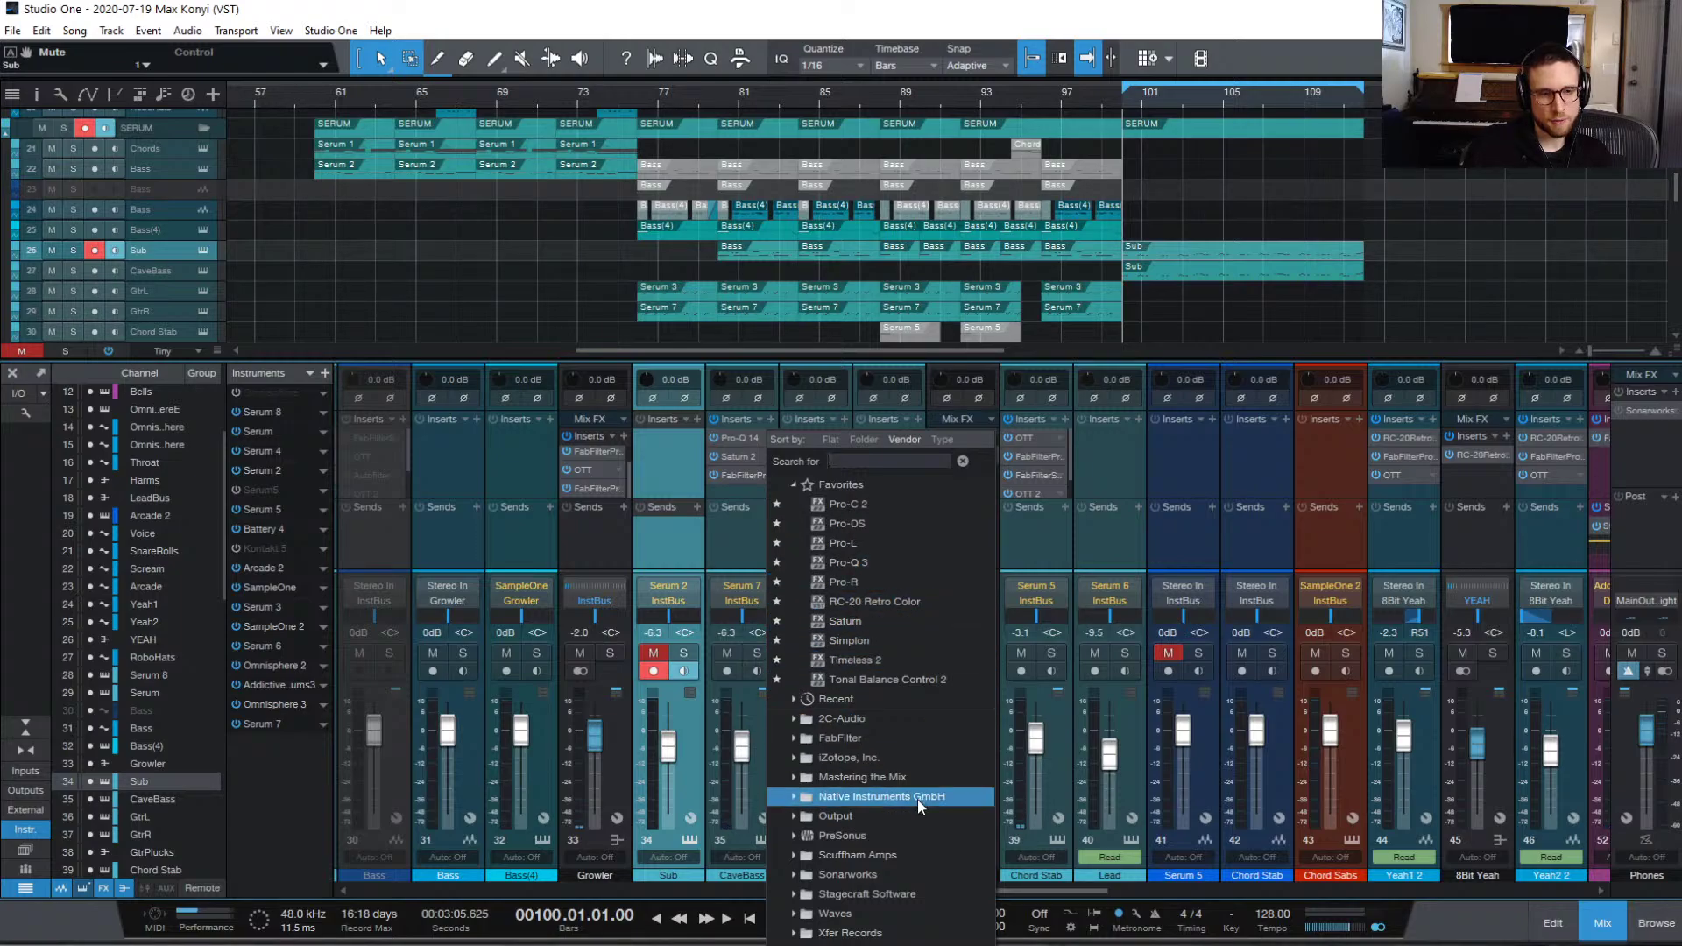
pyautogui.click(913, 699)
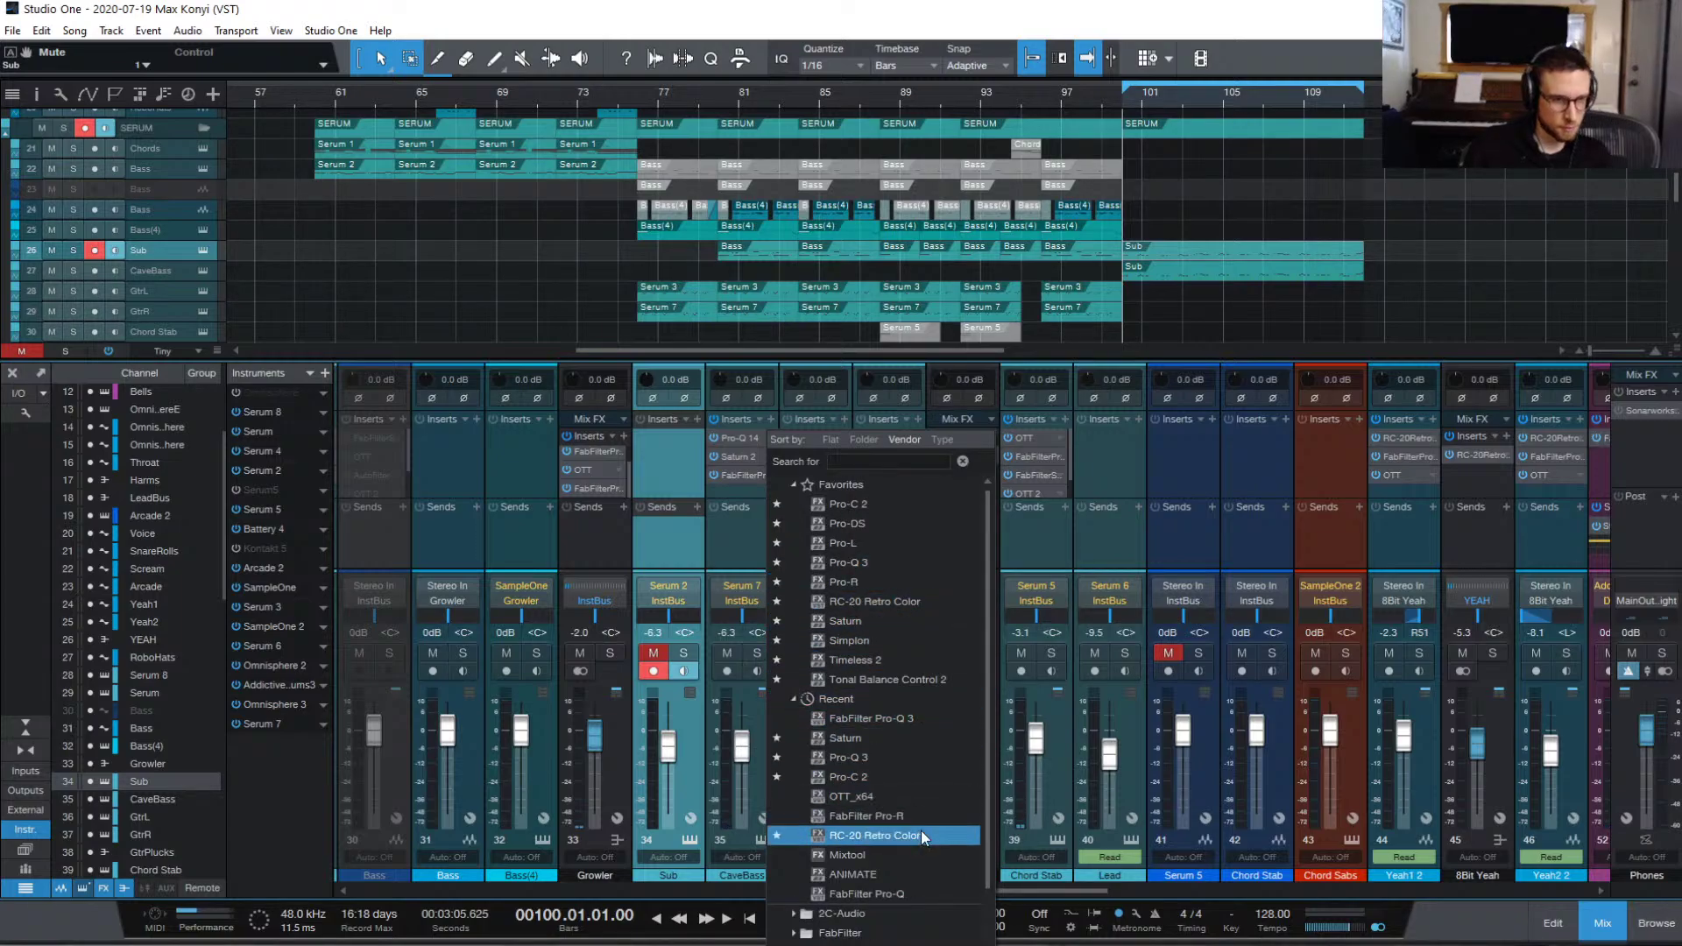
pyautogui.click(927, 796)
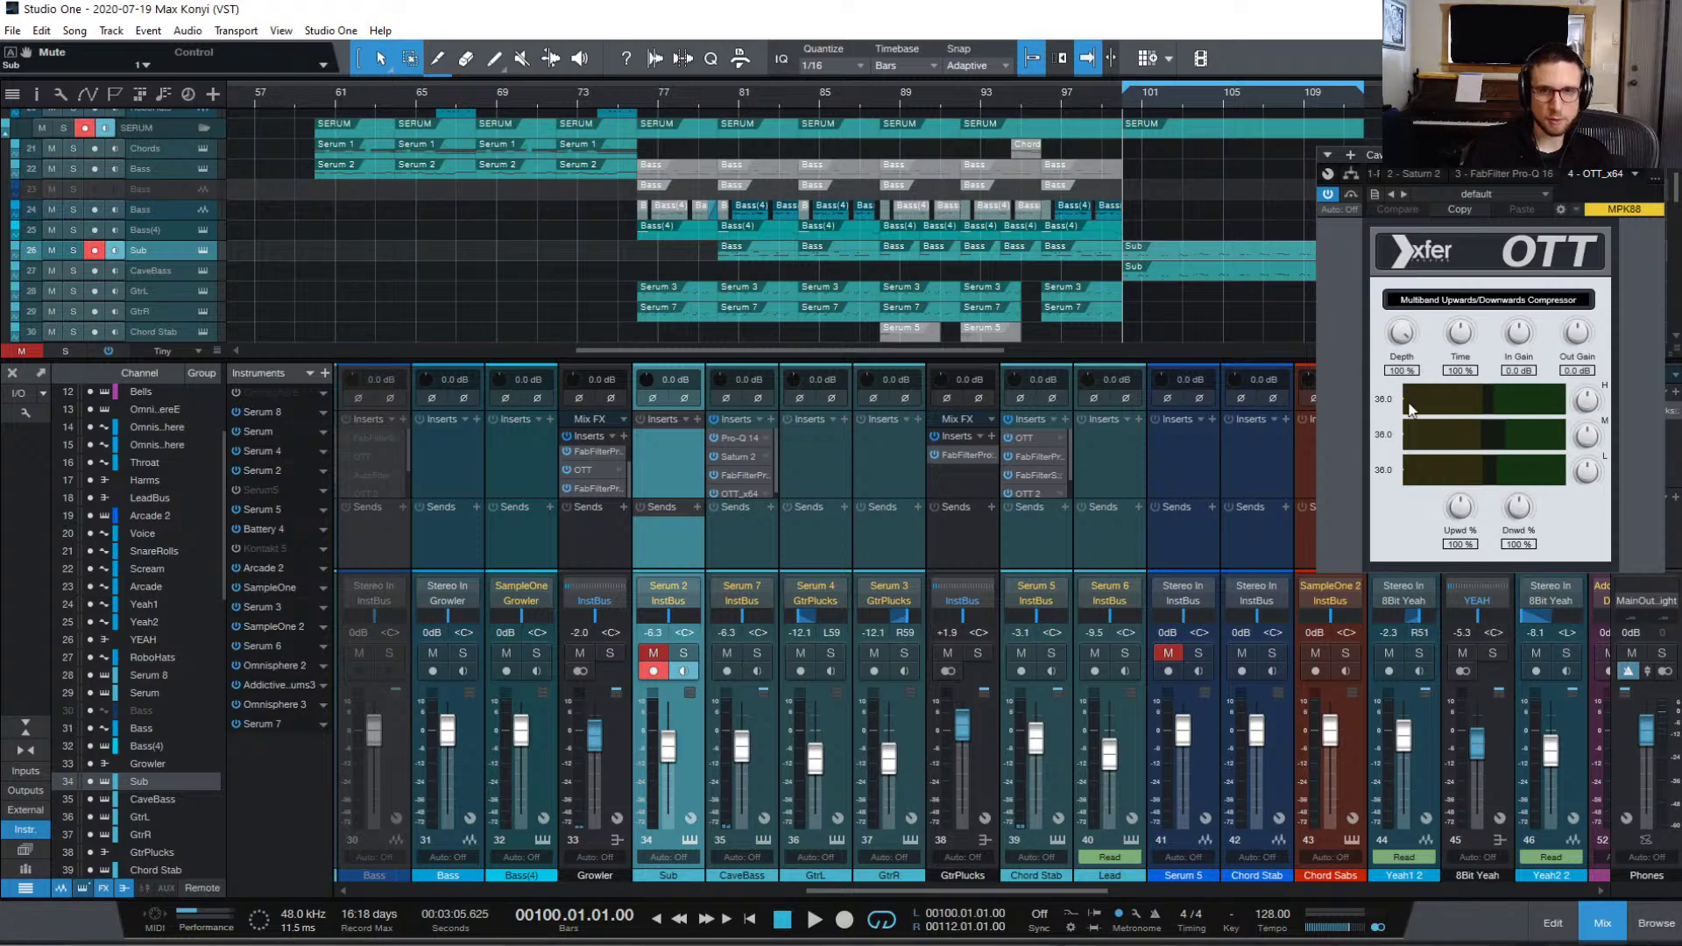
pyautogui.moveTo(1502, 157); pyautogui.dragTo(1234, 229)
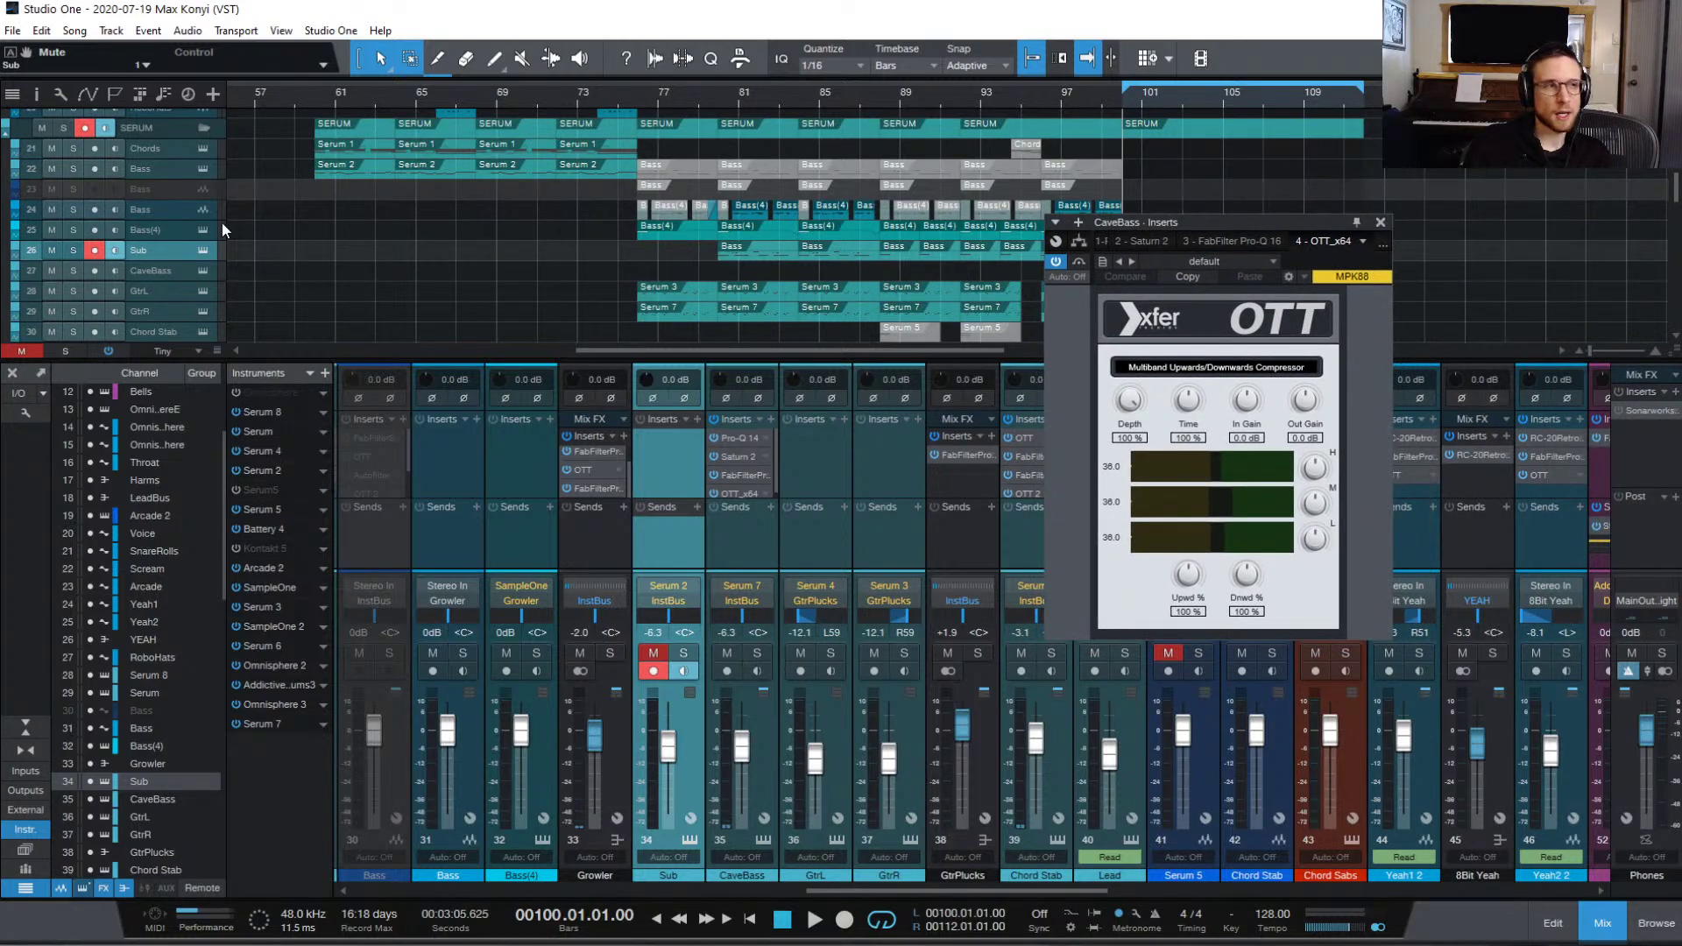
# Step: Listen briefly to the Sub channel soloed, and compare it with CaveBass soloed from bar 100
pyautogui.click(73, 249)
pyautogui.press('space')
pyautogui.press('space')
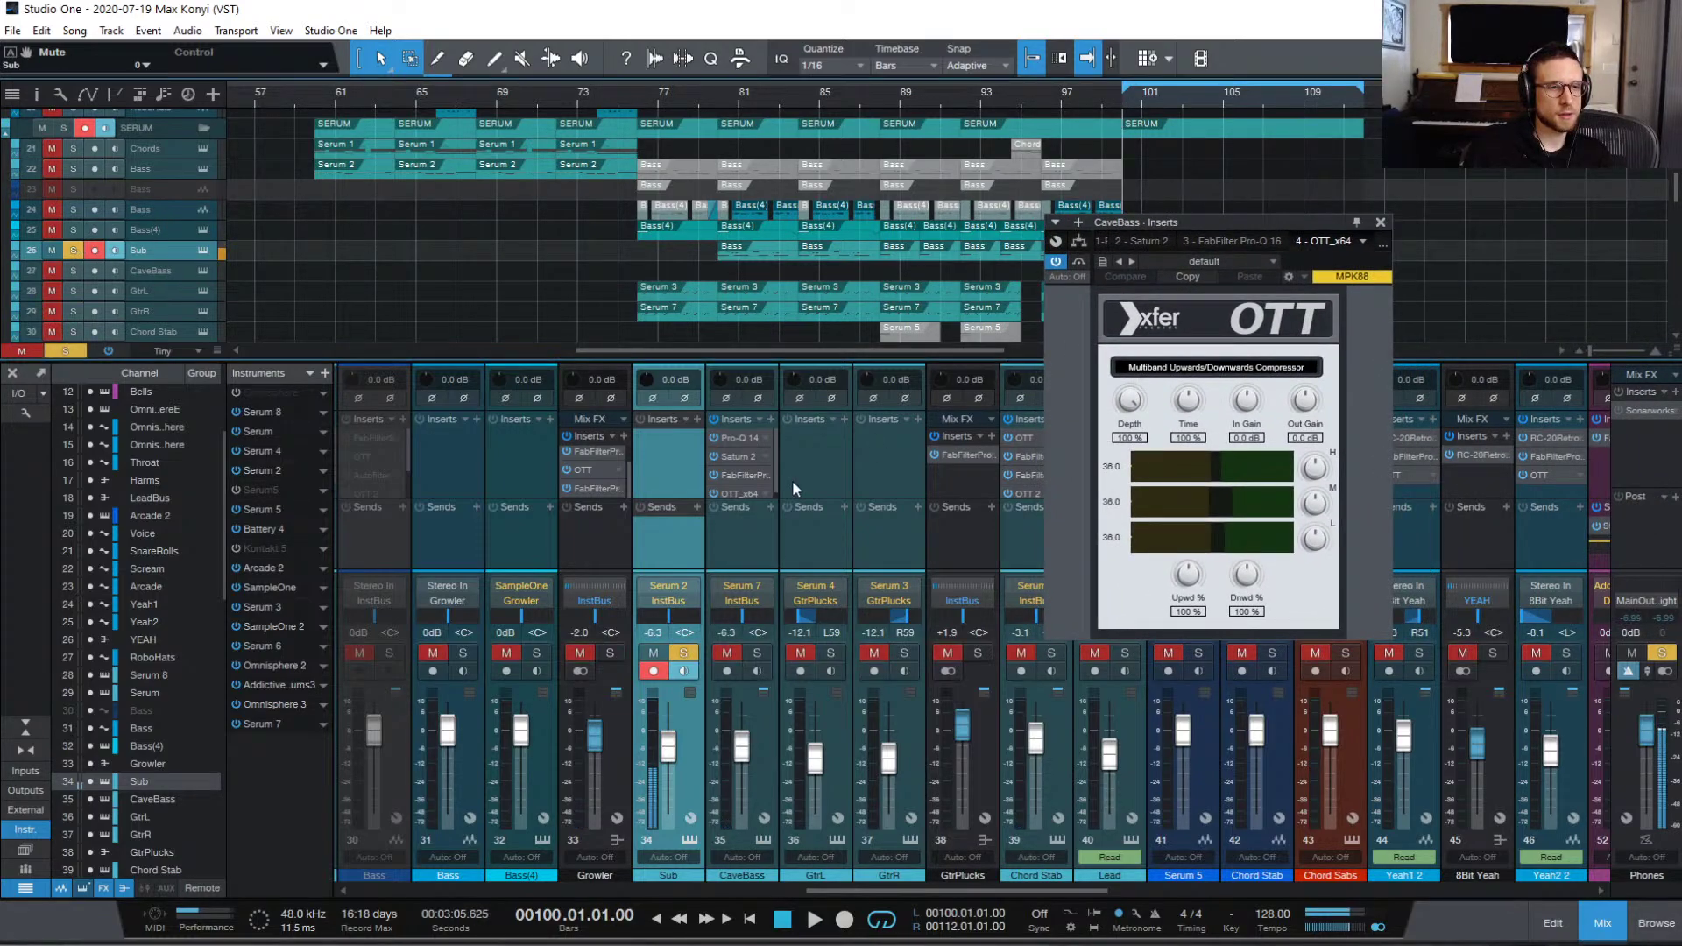
pyautogui.click(755, 543)
pyautogui.press('space')
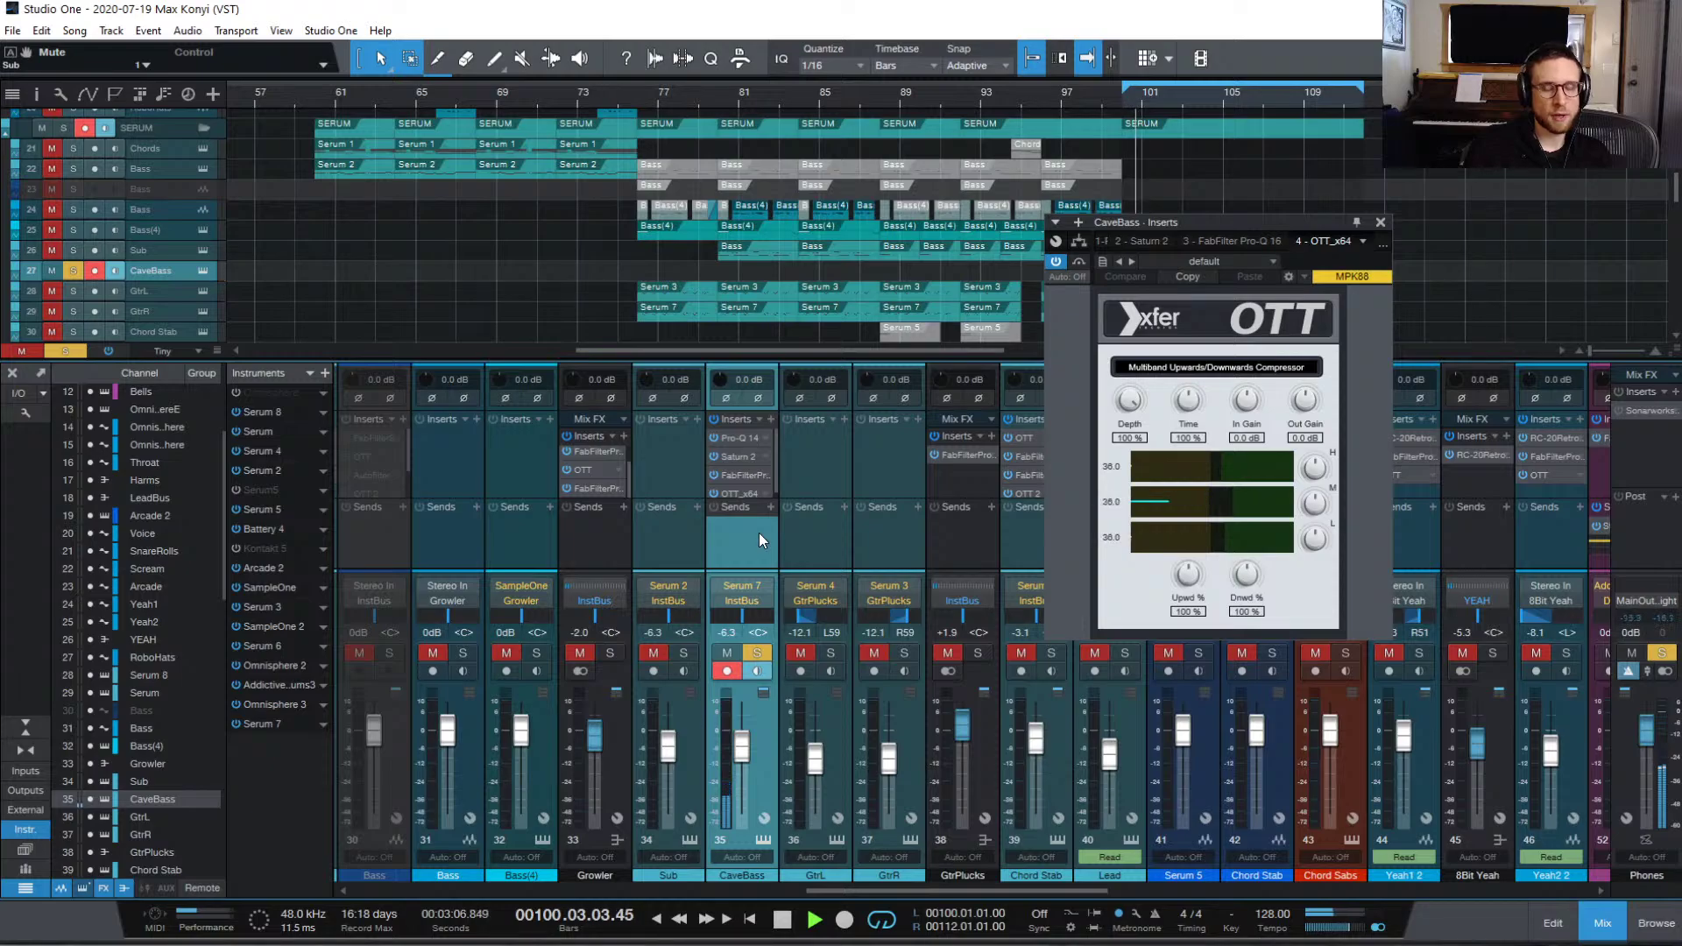
pyautogui.press('space')
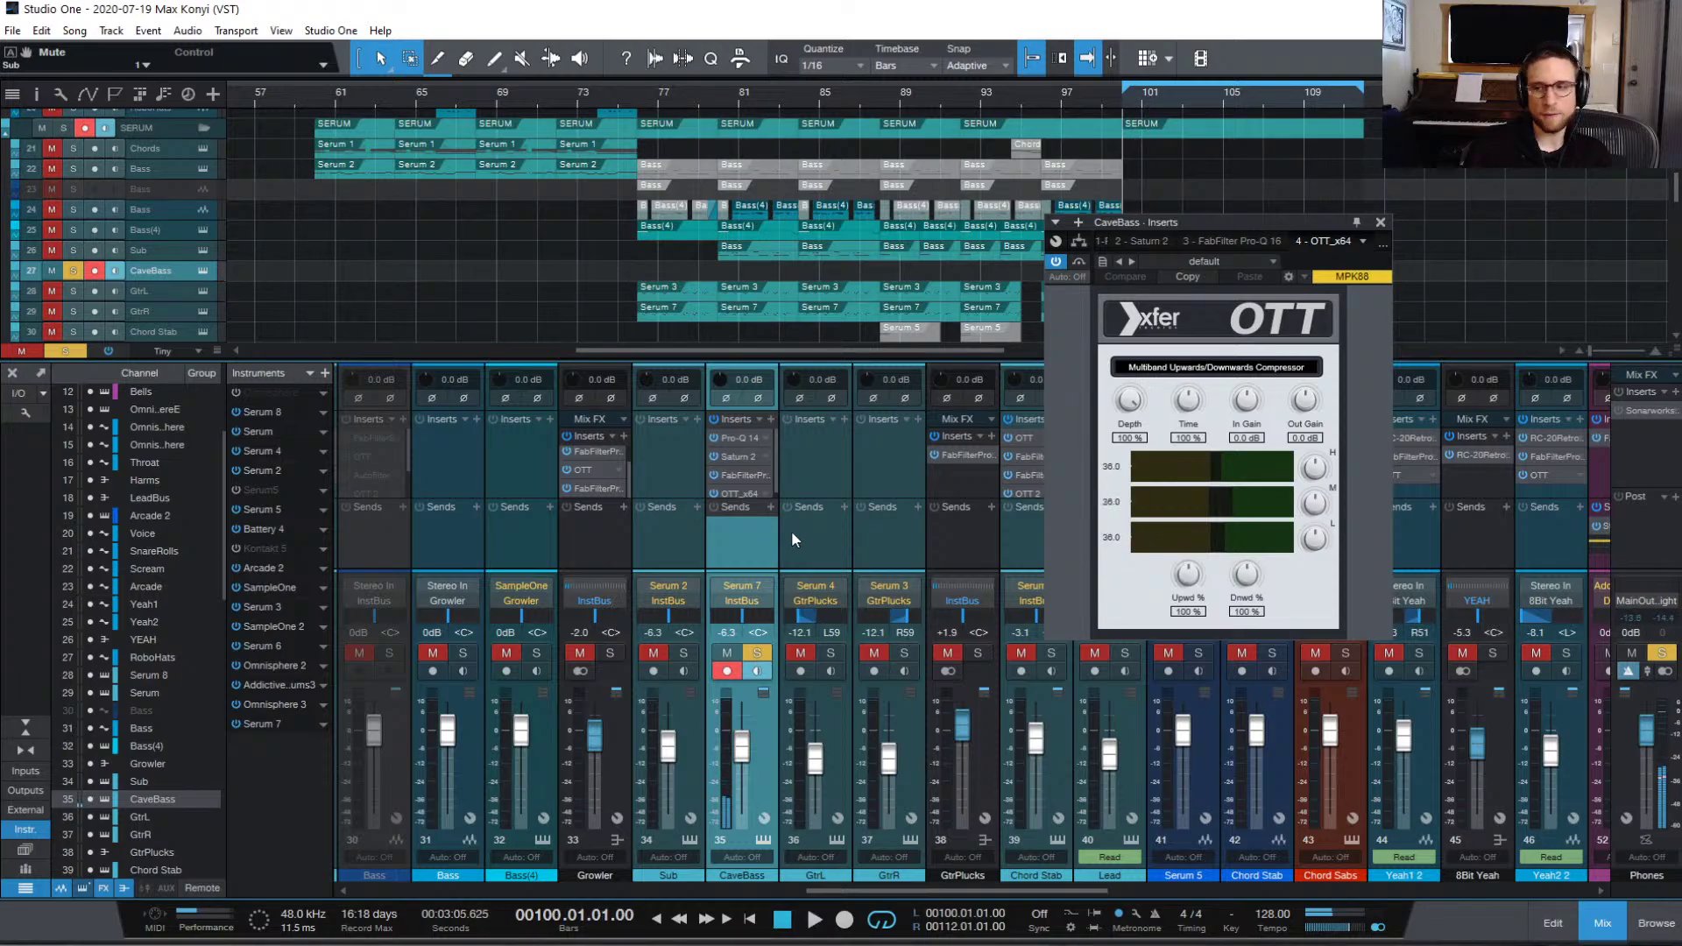
# Step: Replay CaveBass through OTT from bar 100, both soloed and within the full mix
pyautogui.press('space')
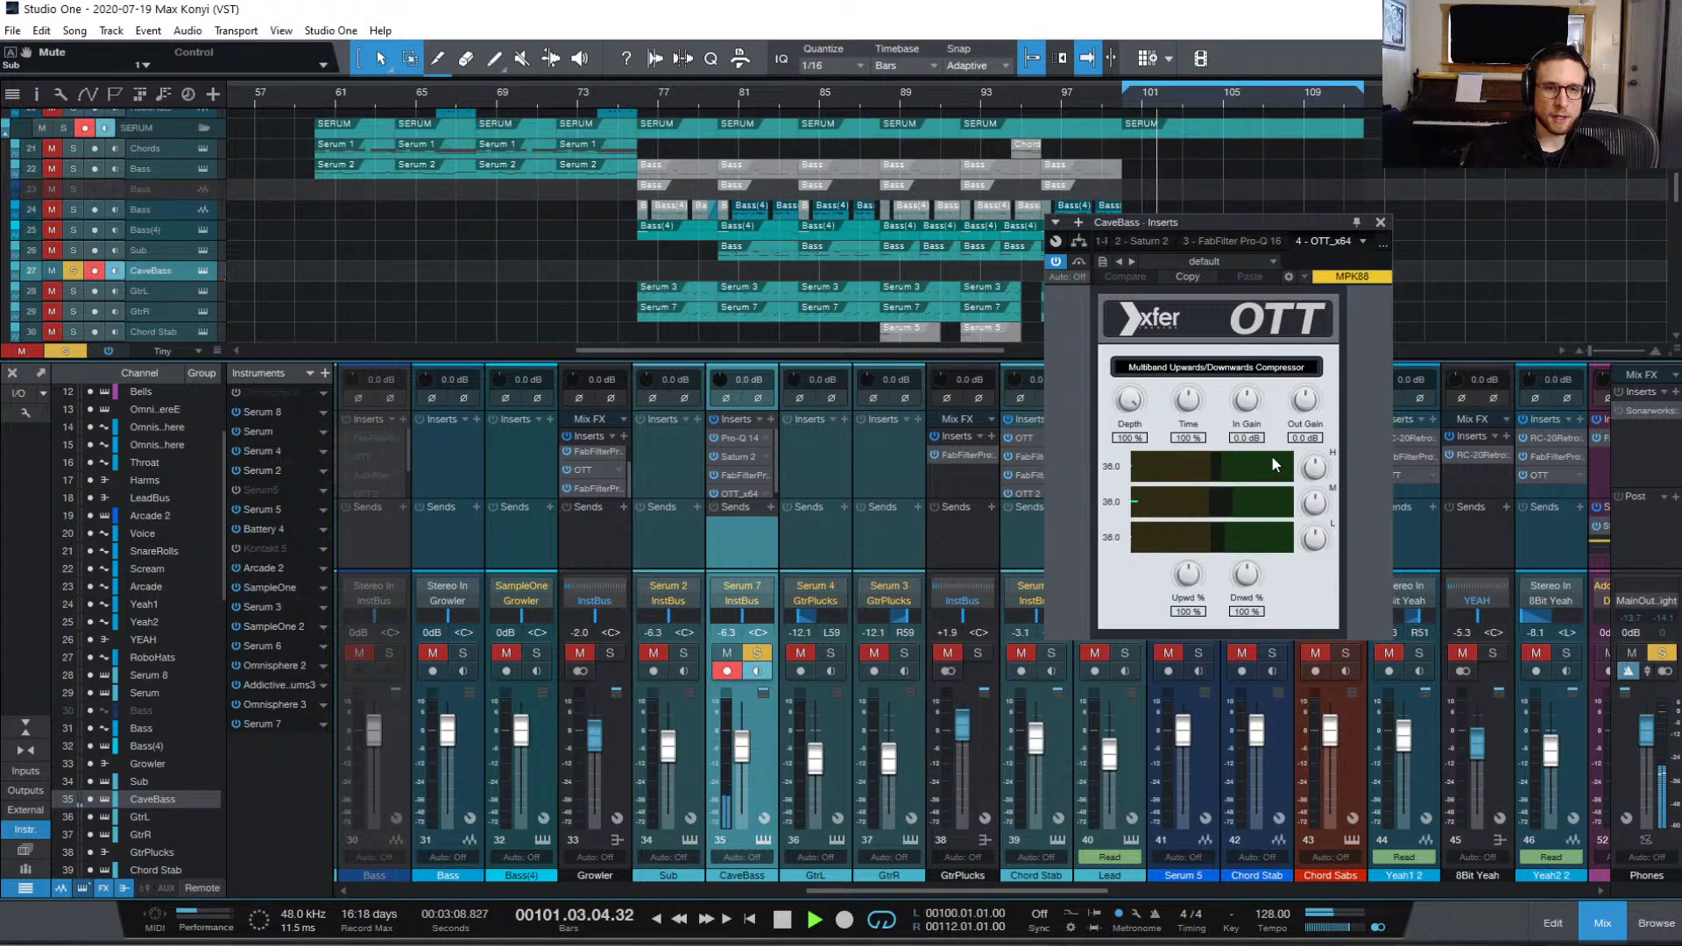
pyautogui.press('space')
pyautogui.press('space')
pyautogui.click(757, 653)
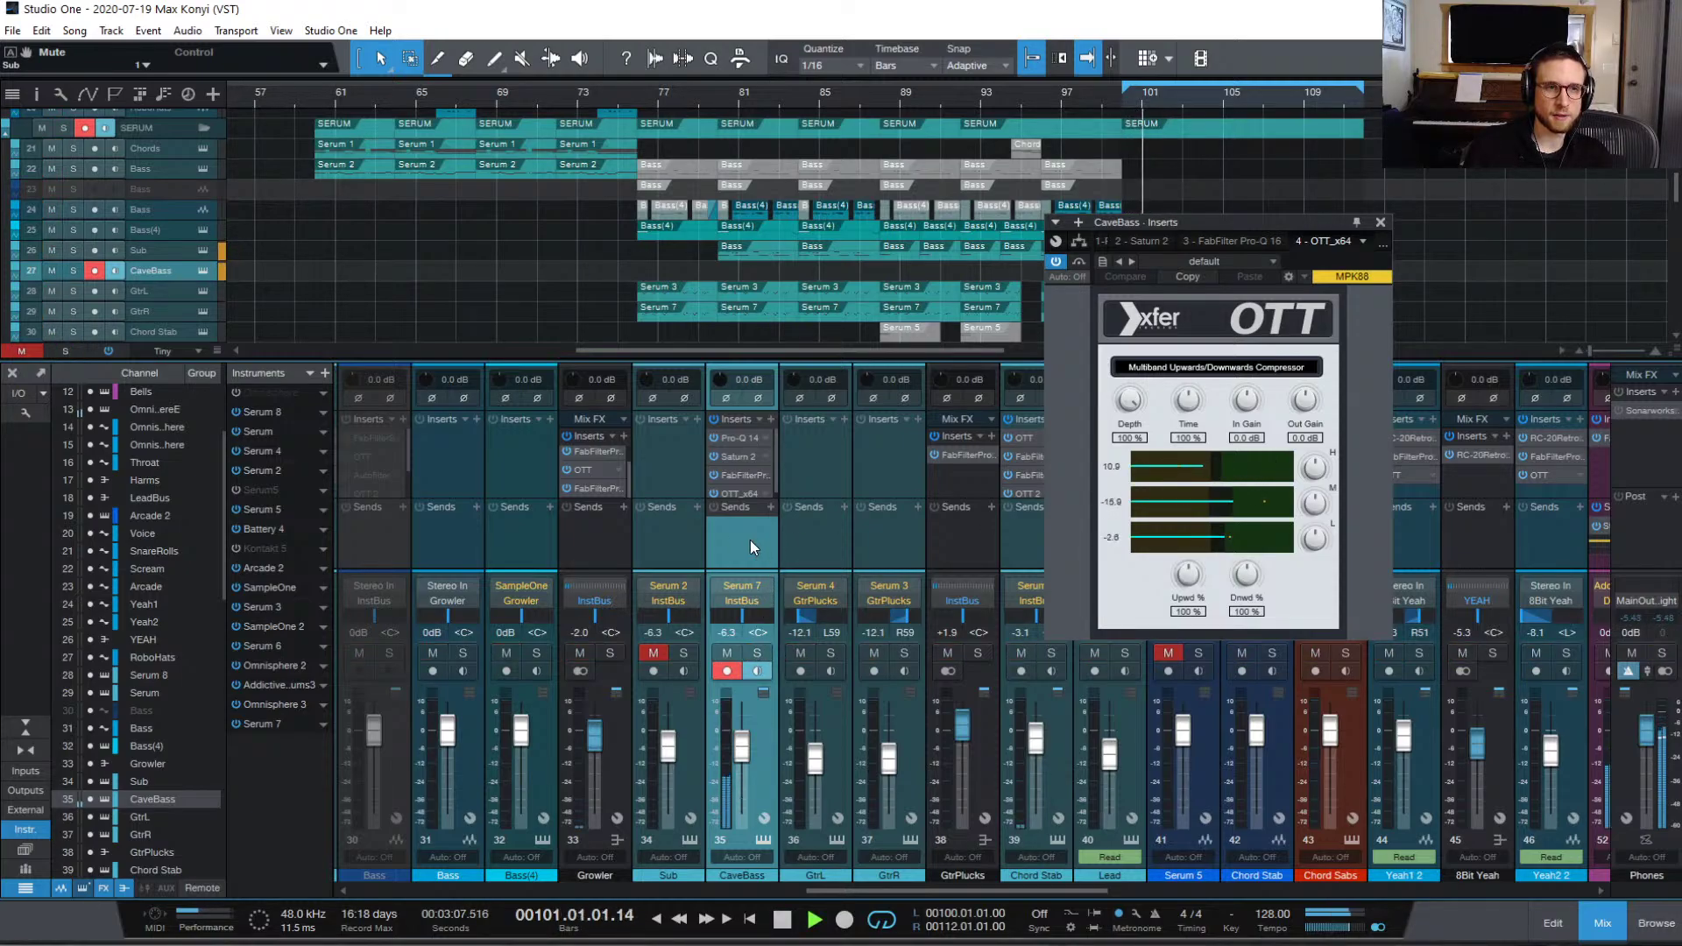
pyautogui.press('space')
# Step: Solo CaveBass again and lower OTT's high-band gain to 16% during playback
pyautogui.click(762, 651)
pyautogui.press('space')
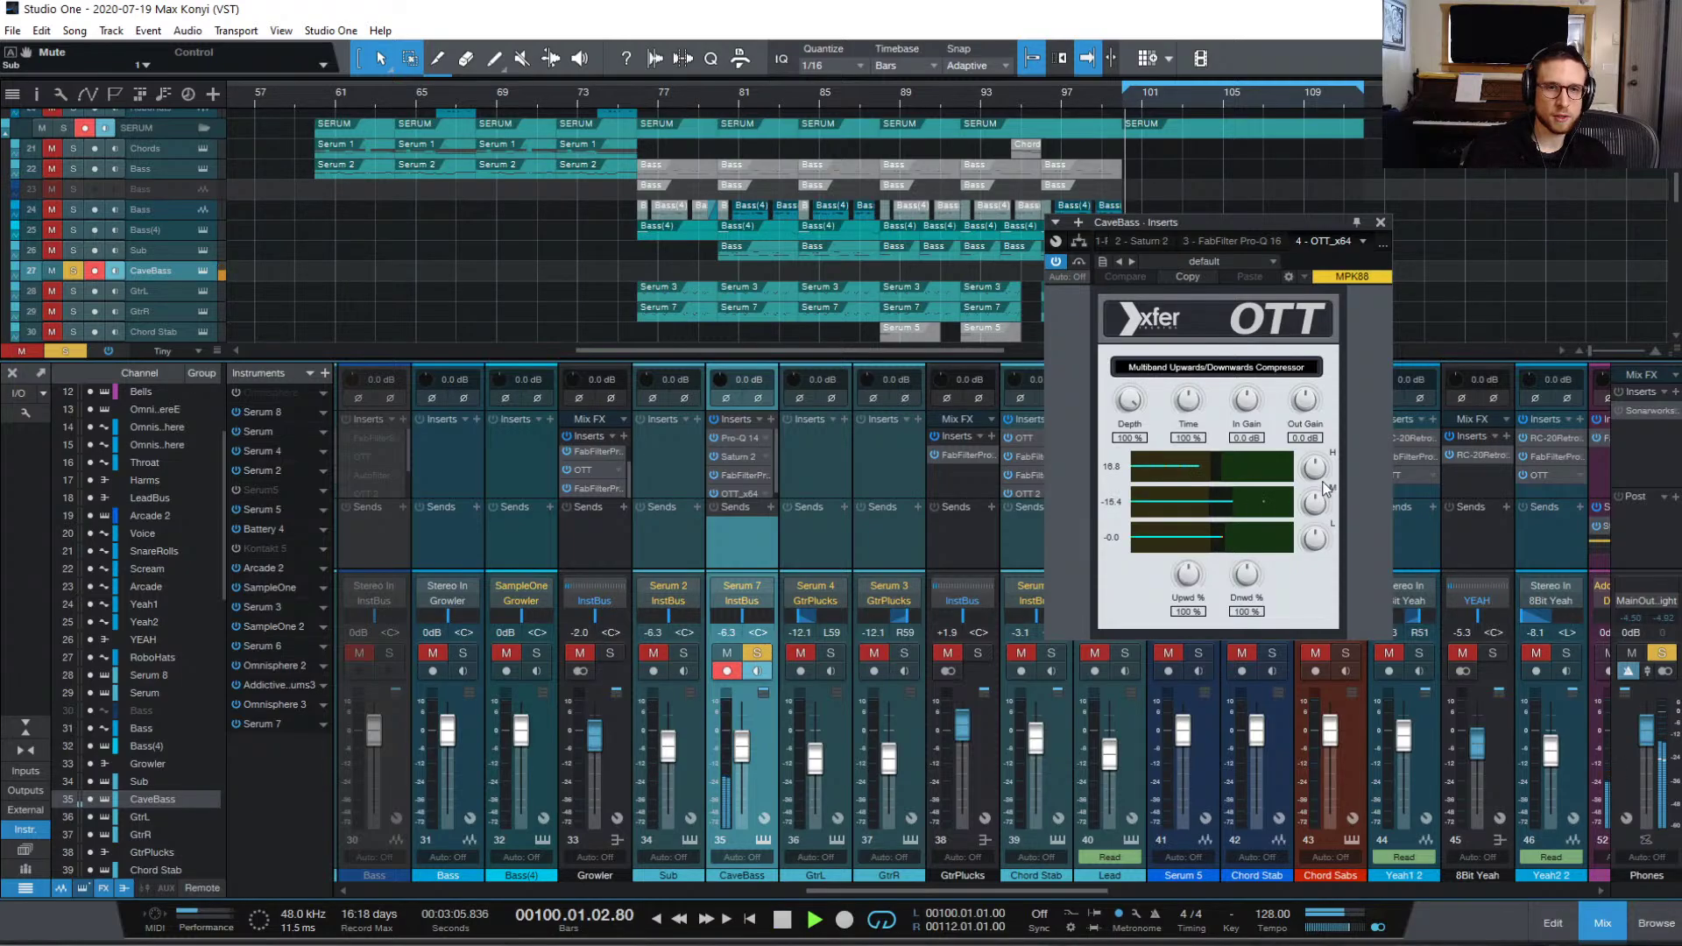
pyautogui.moveTo(1314, 468); pyautogui.dragTo(1315, 543)
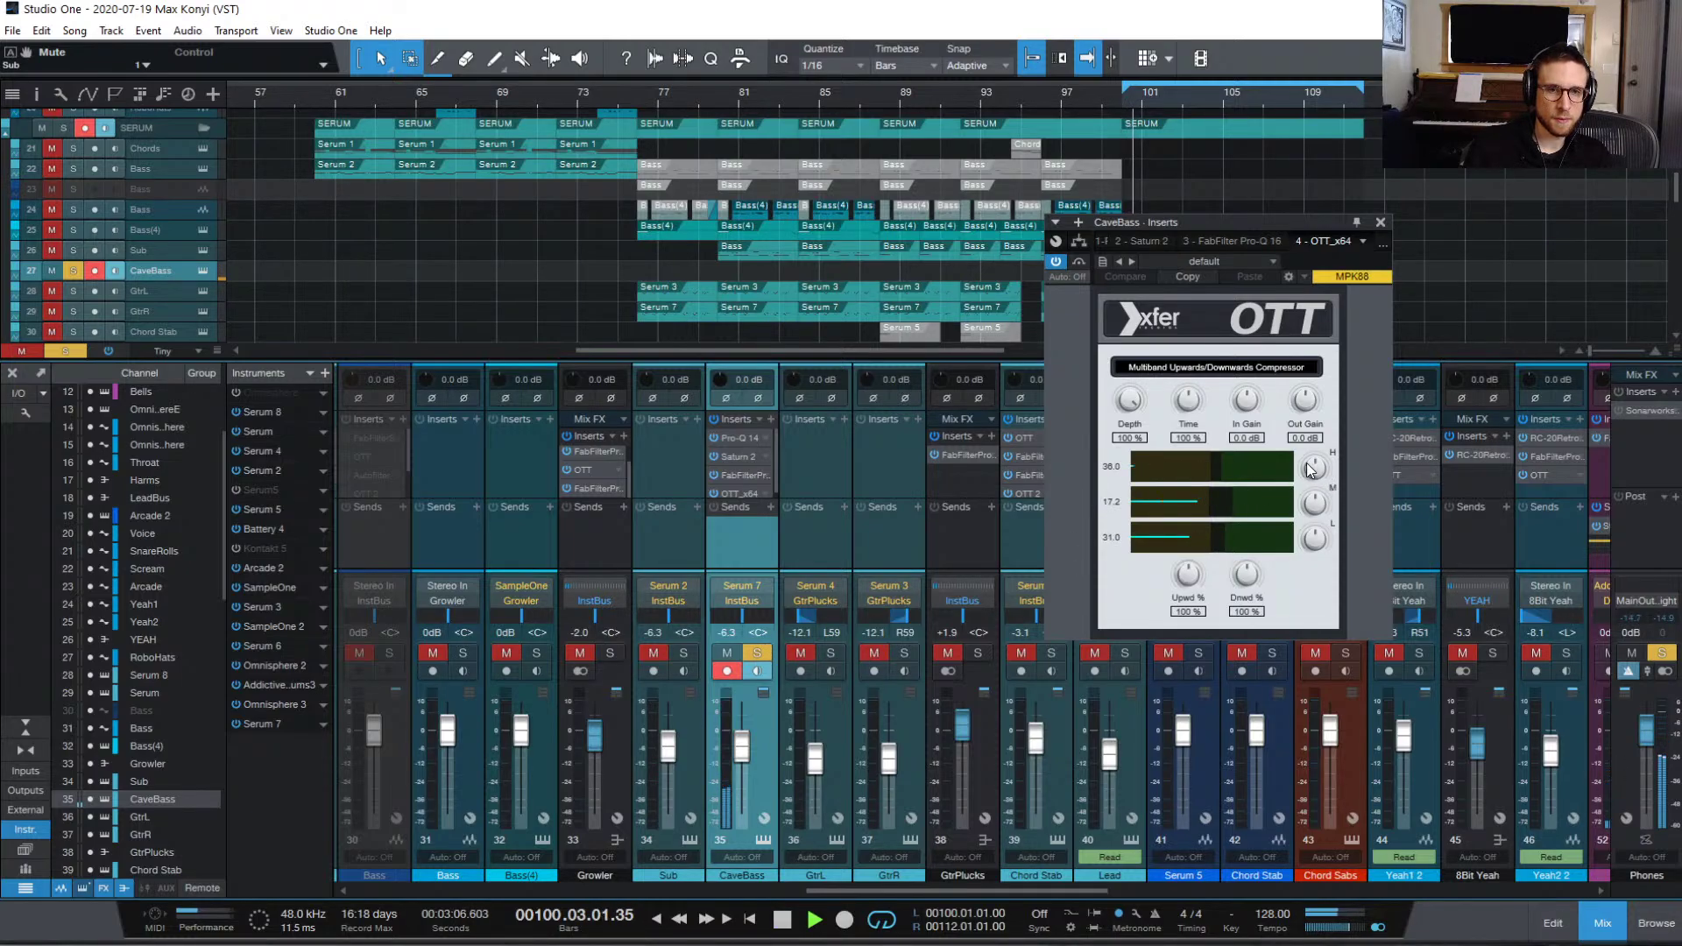
pyautogui.moveTo(1296, 631); pyautogui.dragTo(1319, 474)
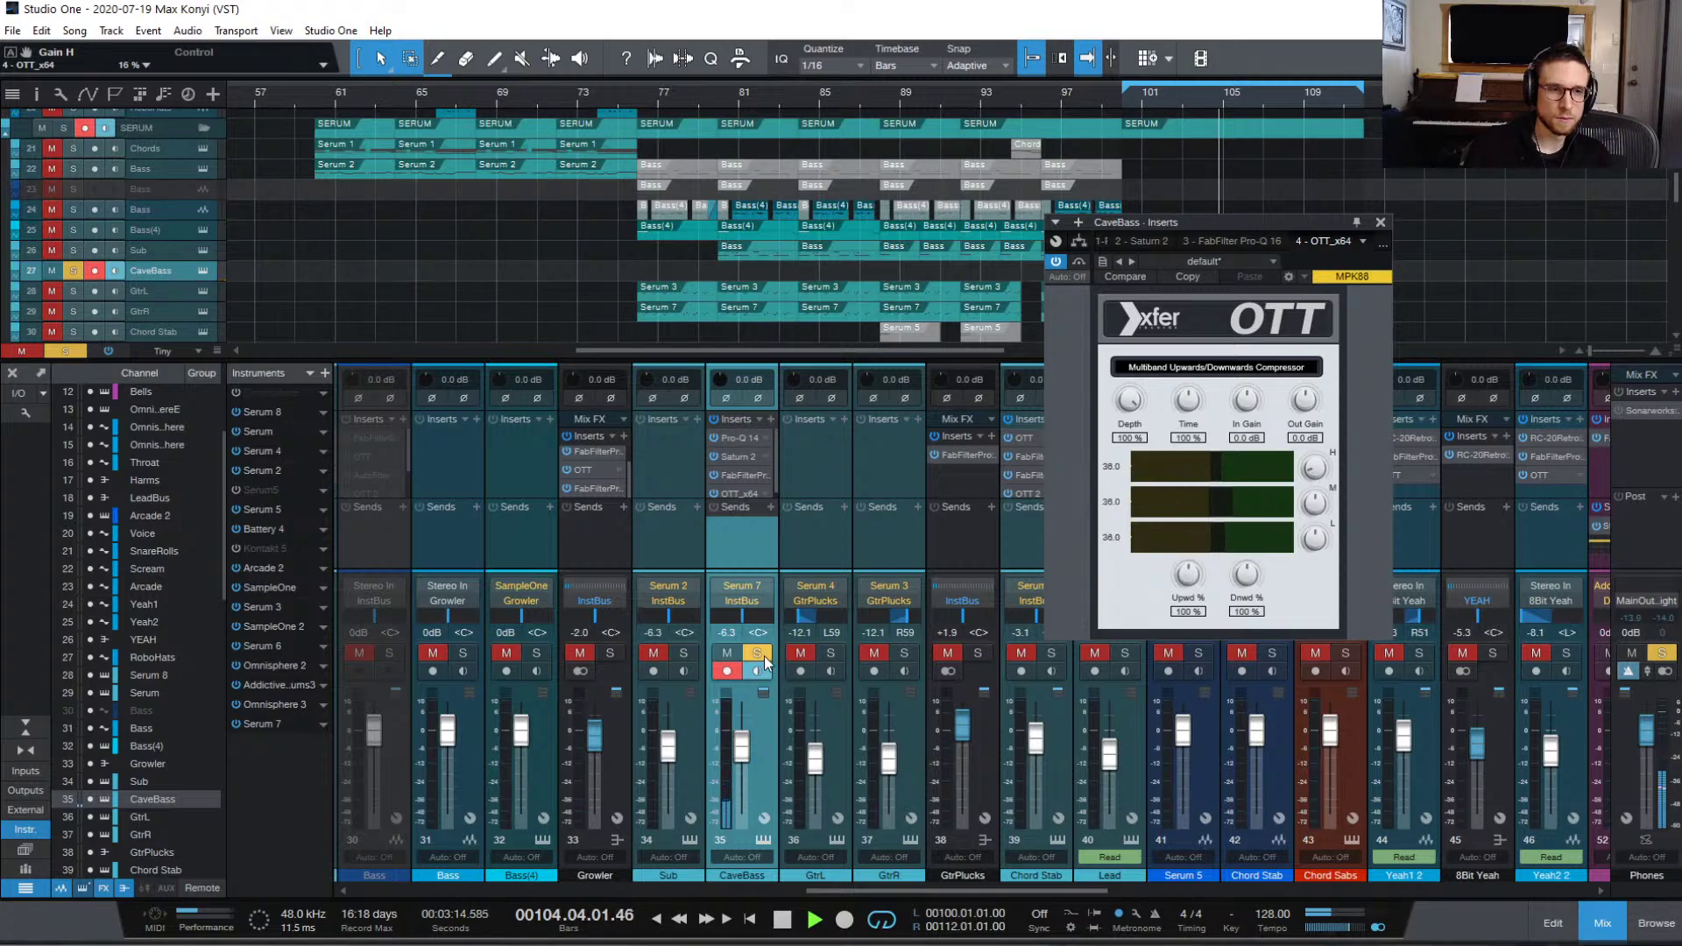
# Step: Toggle OTT's bypass on CaveBass during playback to compare the processed and unprocessed sound
pyautogui.click(1054, 264)
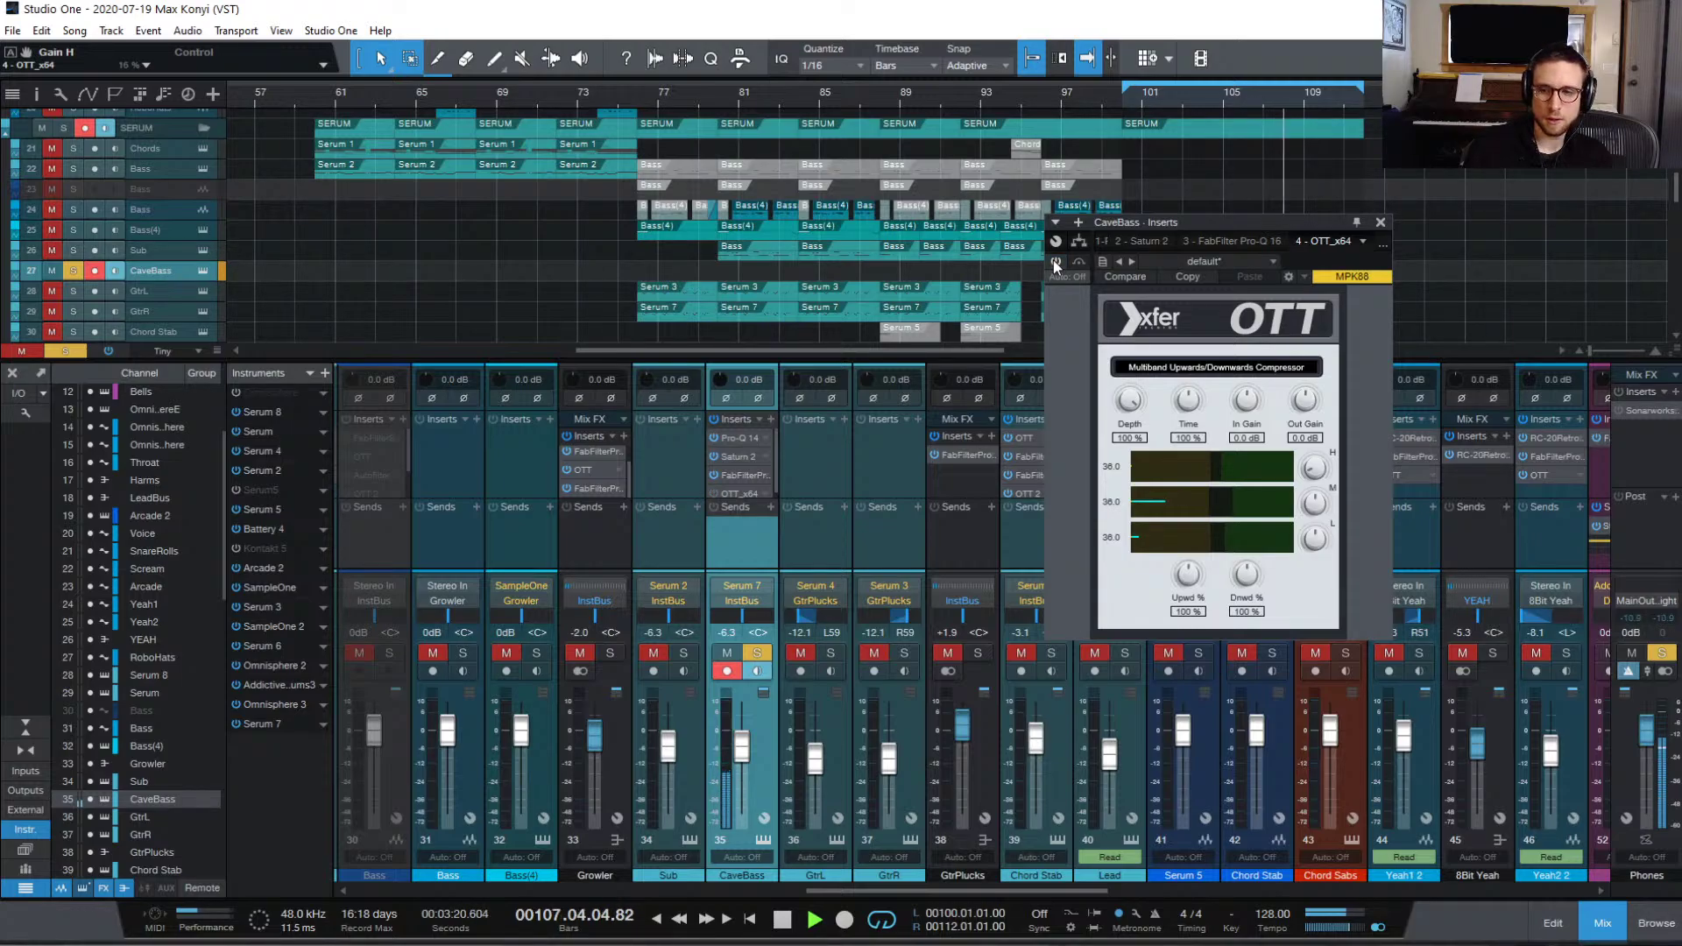
pyautogui.click(1055, 264)
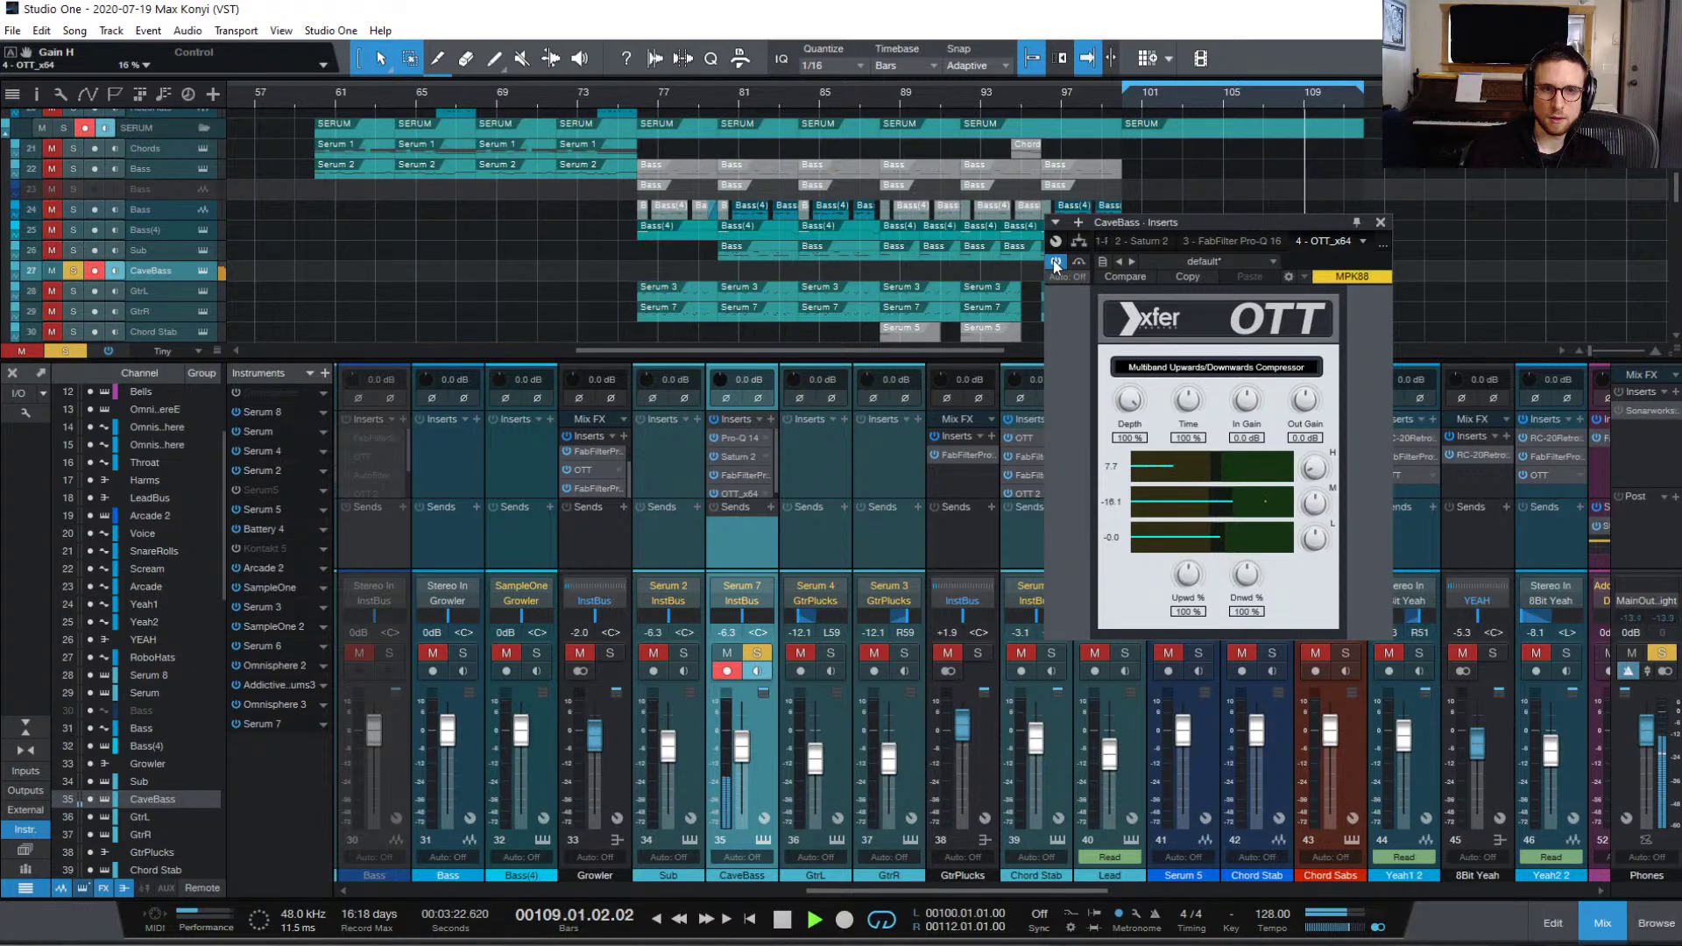
pyautogui.click(1055, 264)
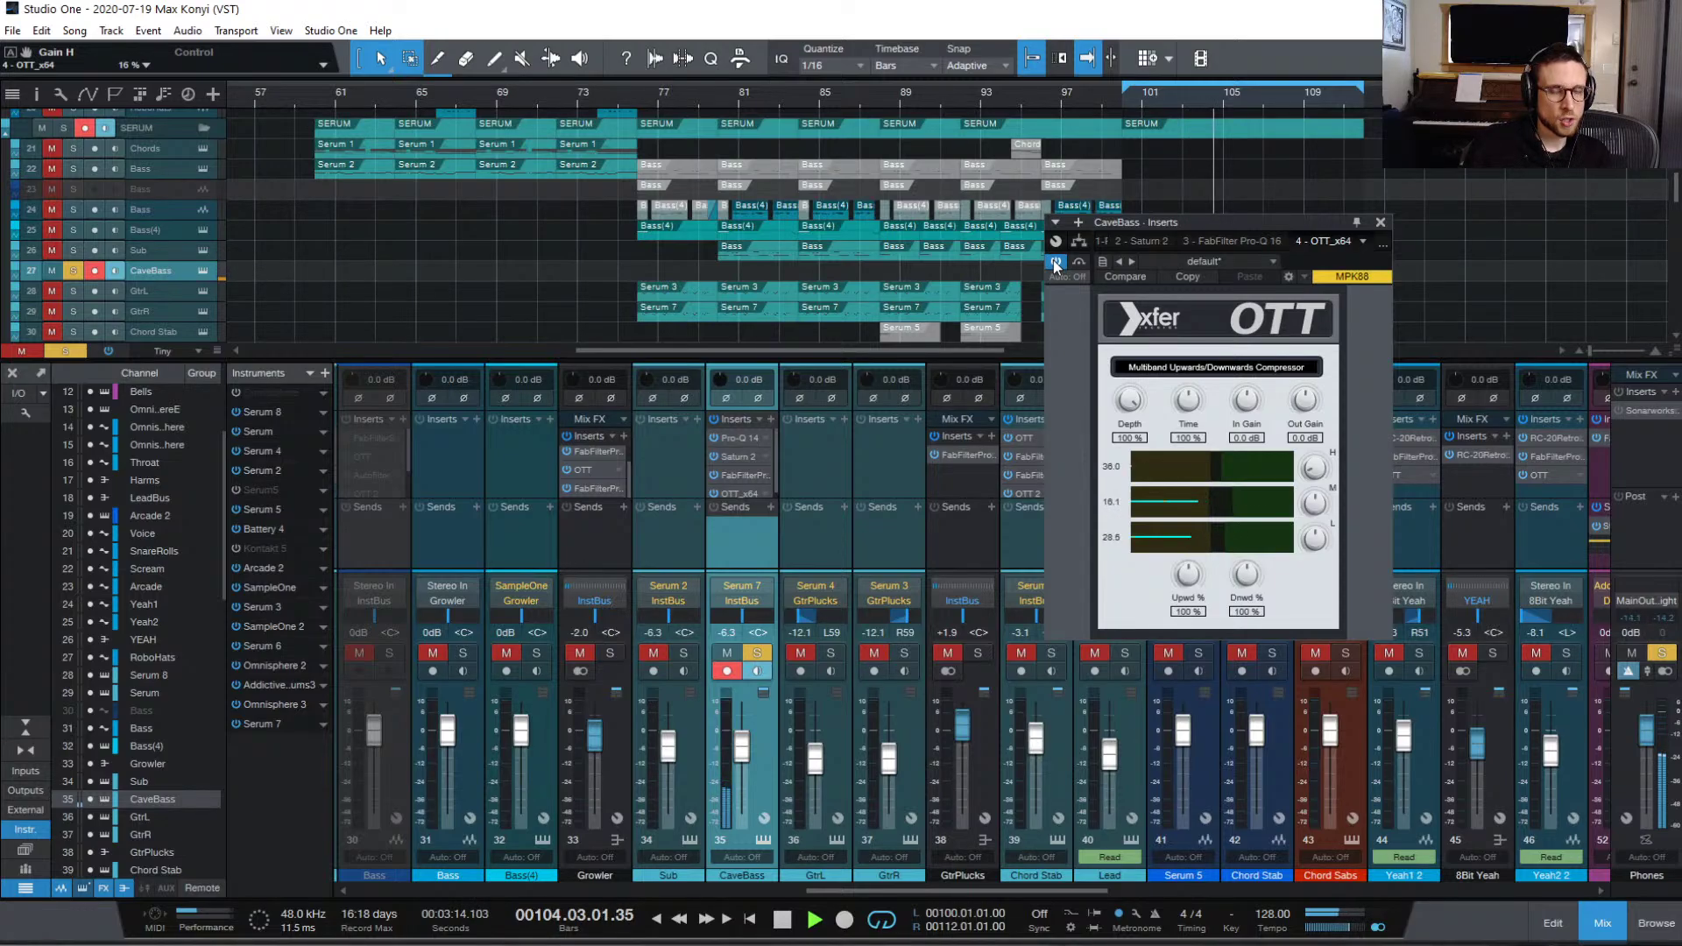
# Step: Close the OTT plug-in window and take the CaveBass channel out of solo
pyautogui.press('space')
pyautogui.click(1381, 222)
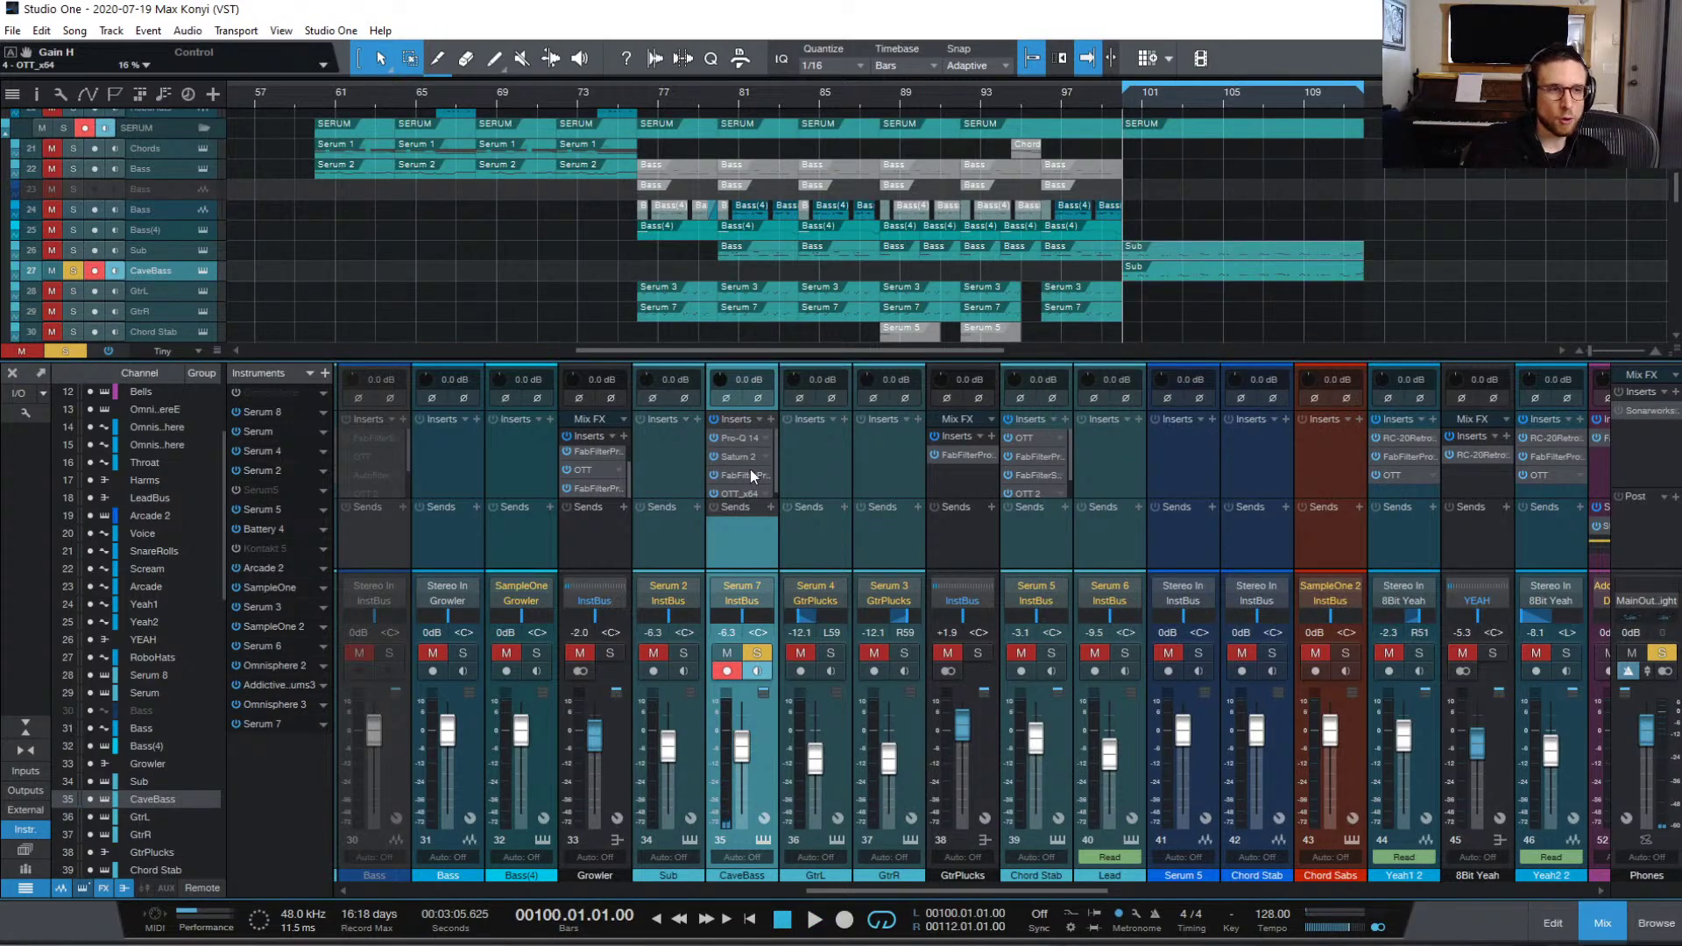
pyautogui.press('space')
pyautogui.click(758, 652)
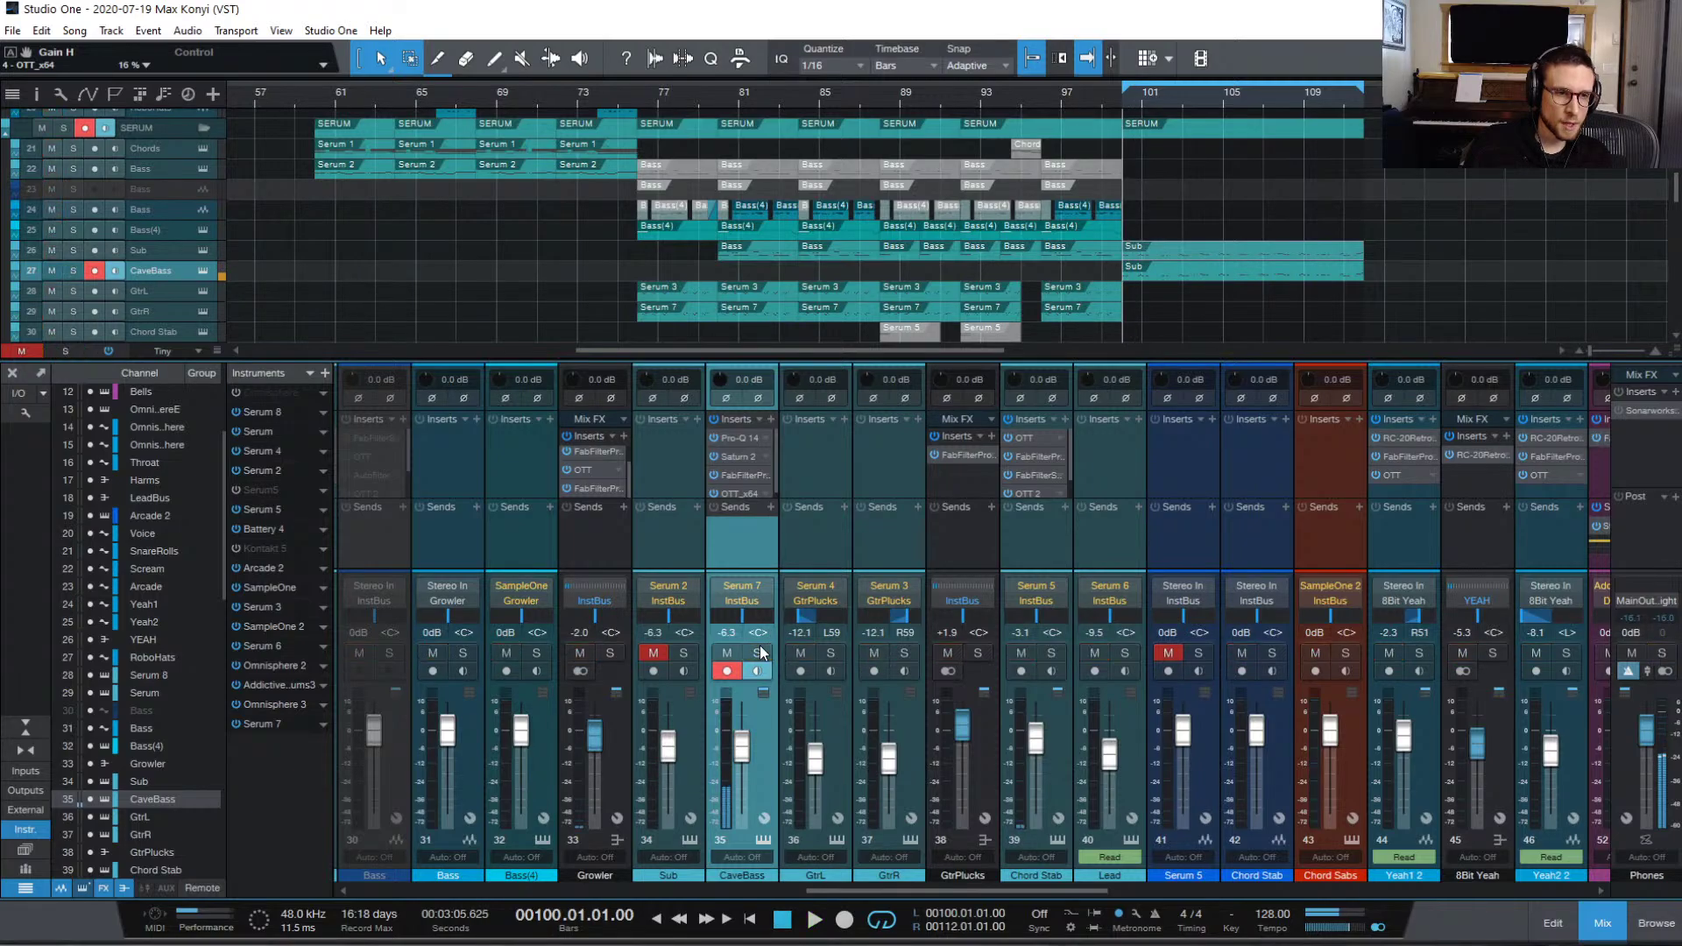
# Step: Raise the CaveBass channel volume to -1.5 dB during playback and make the mixer area slightly taller
pyautogui.scroll(-1, 775, 450)
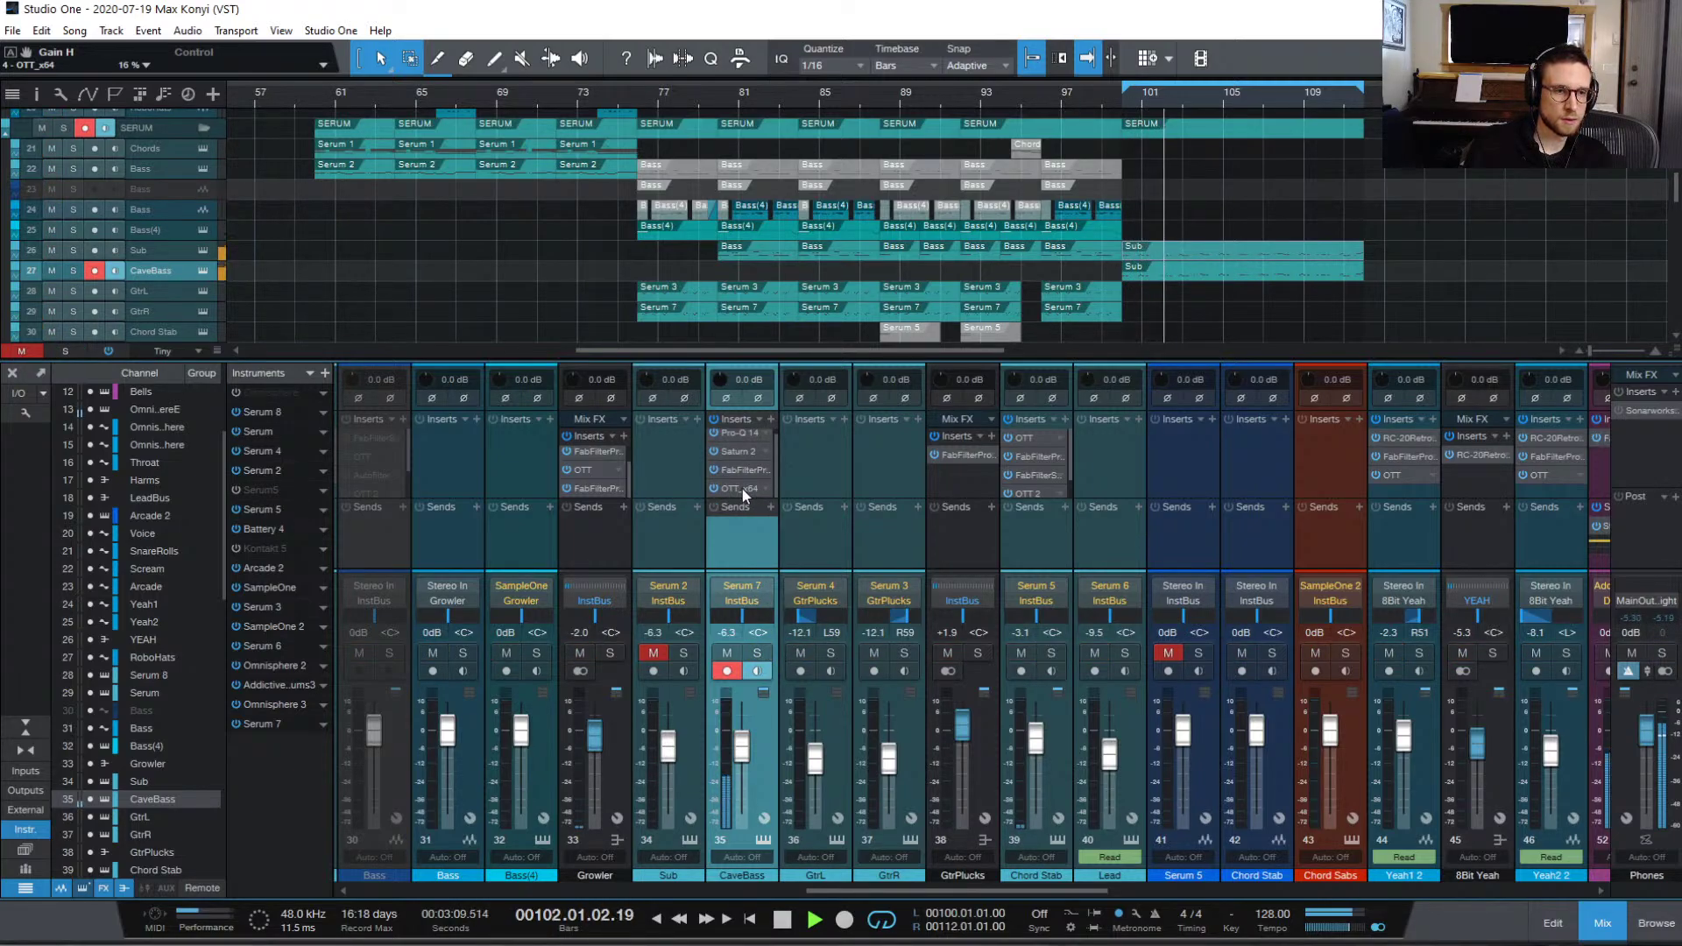
pyautogui.moveTo(740, 759); pyautogui.dragTo(741, 744)
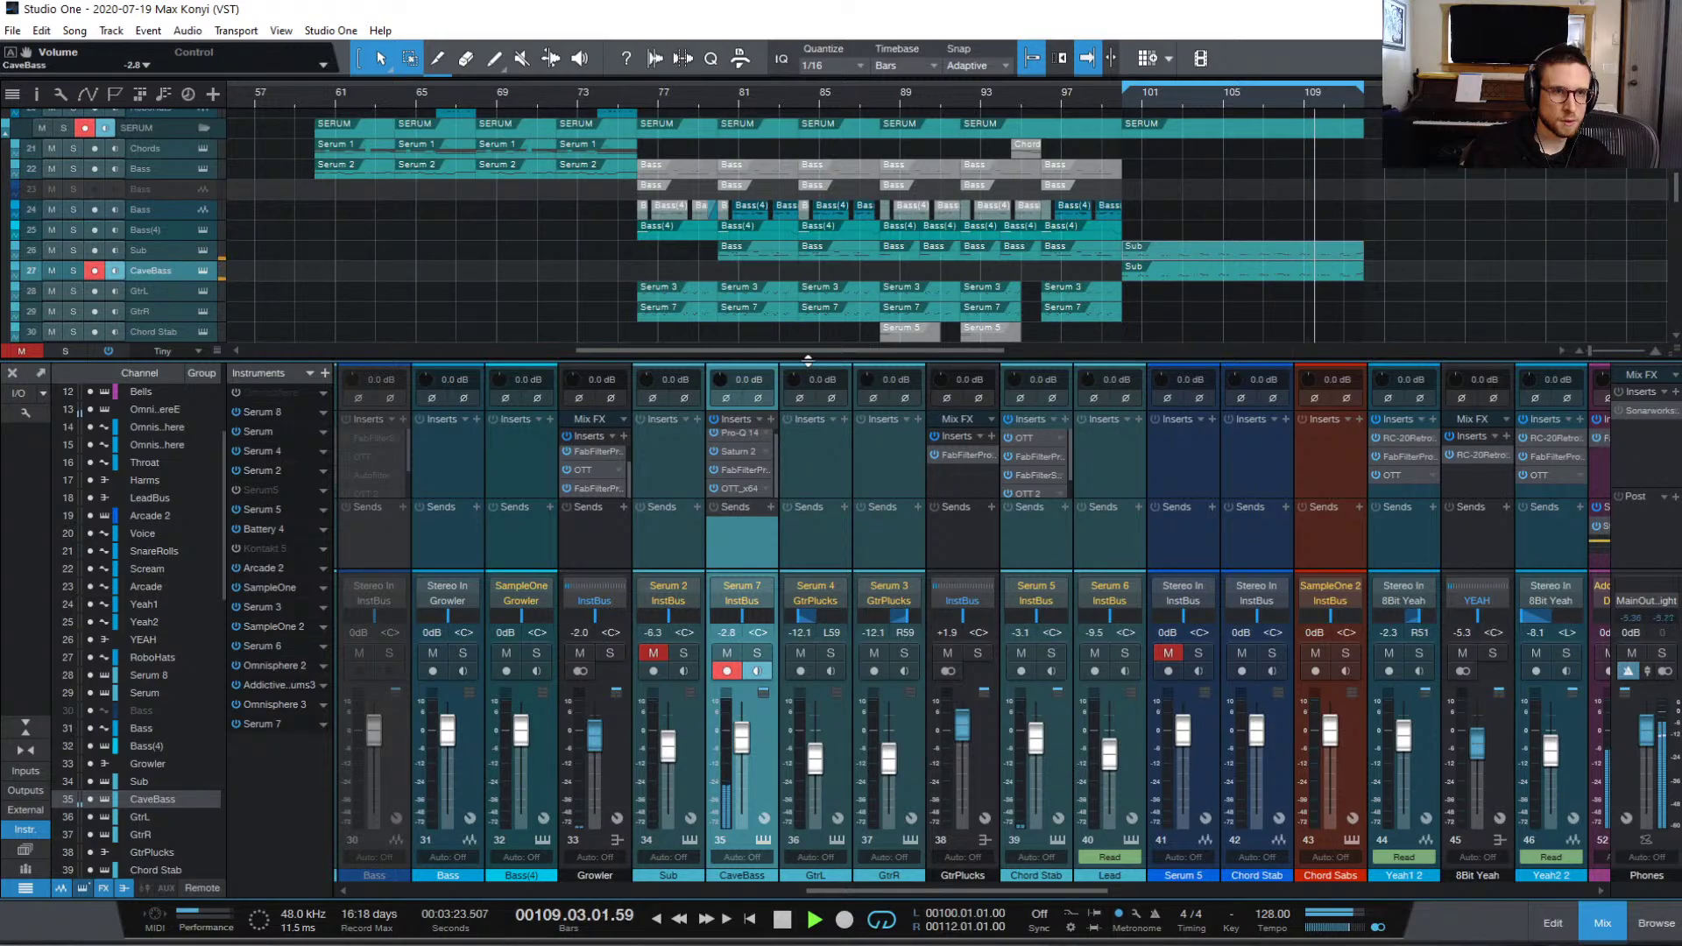
pyautogui.moveTo(806, 361); pyautogui.dragTo(808, 335)
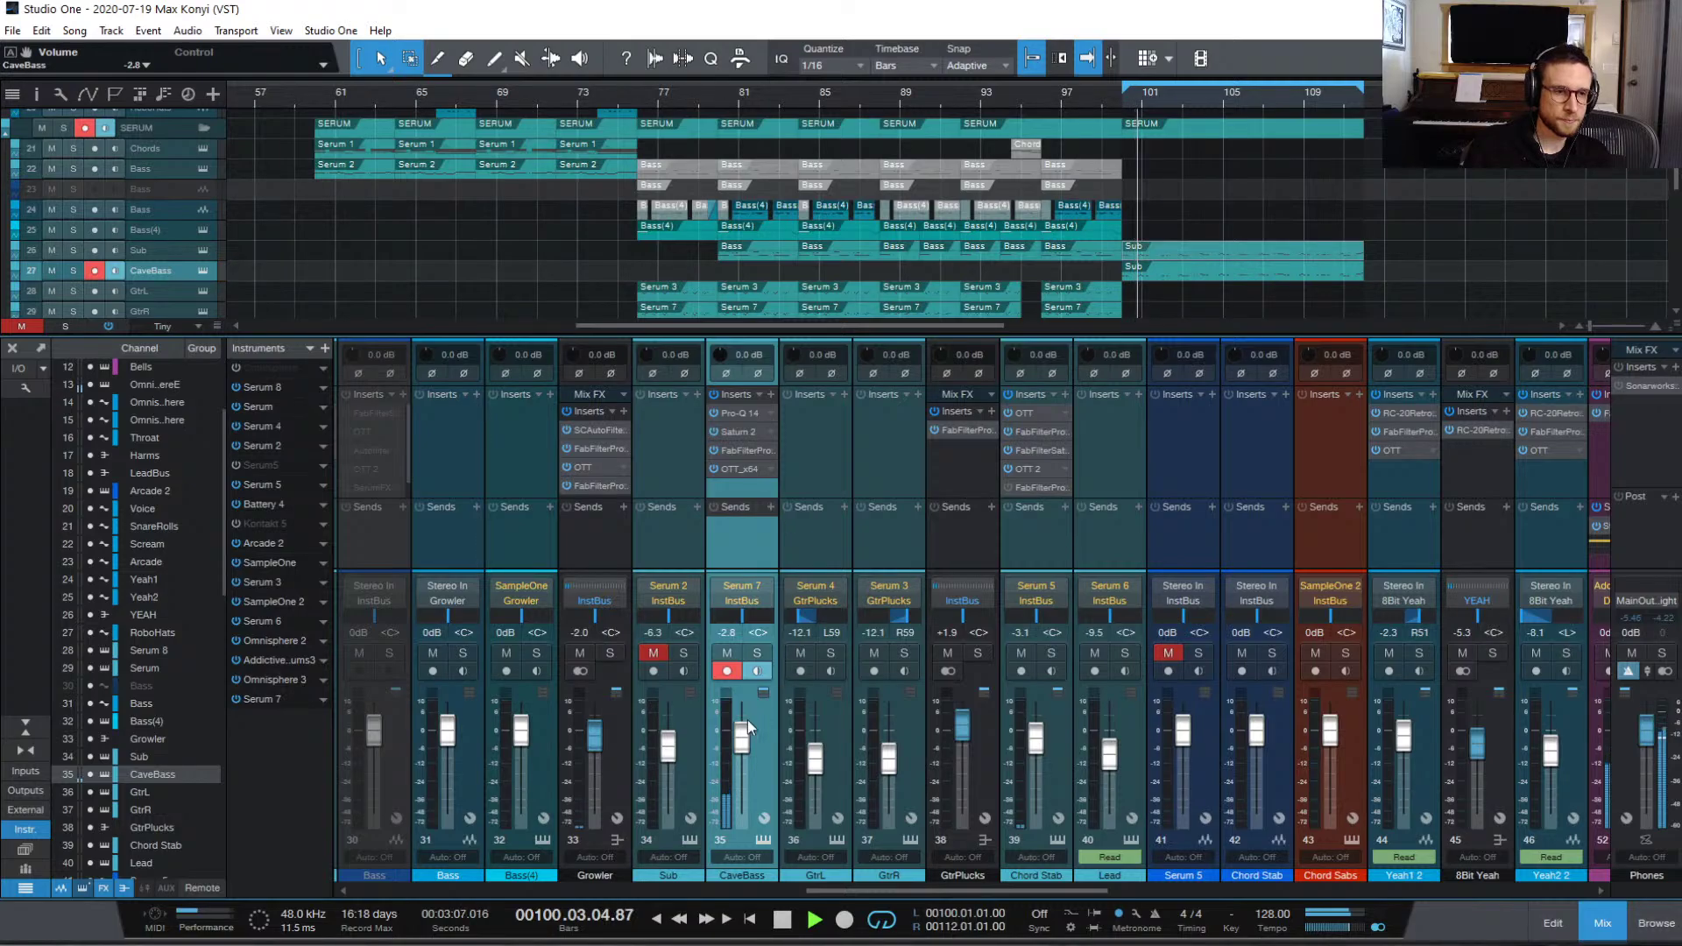
pyautogui.moveTo(744, 744); pyautogui.dragTo(745, 736)
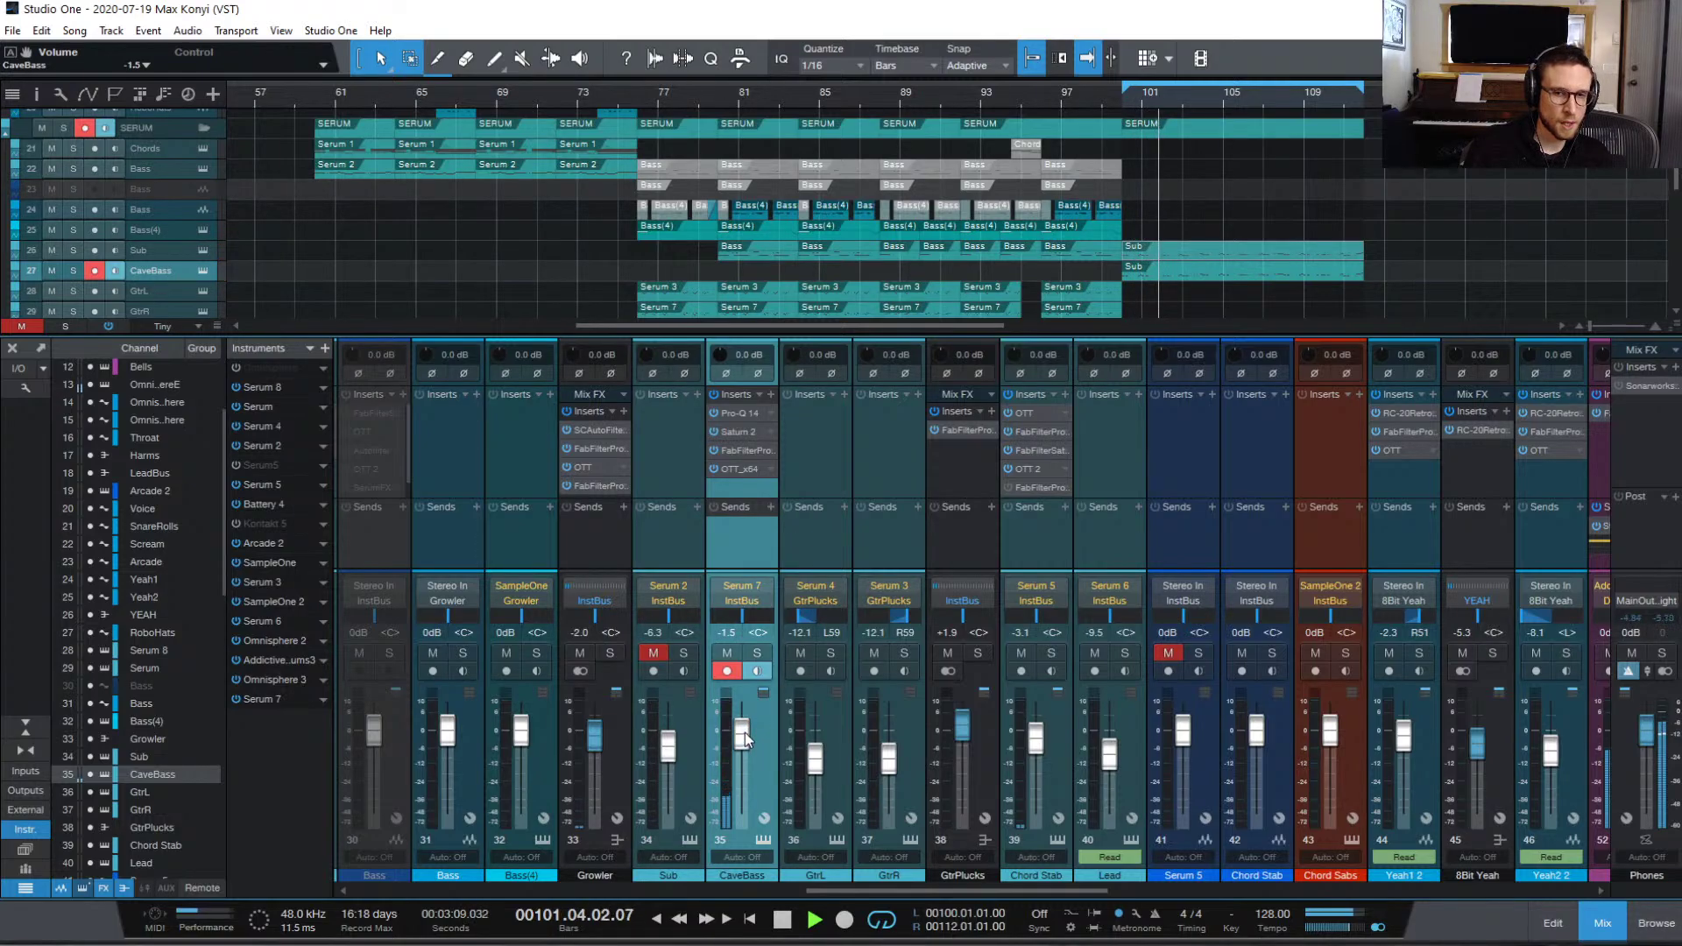
pyautogui.press('space')
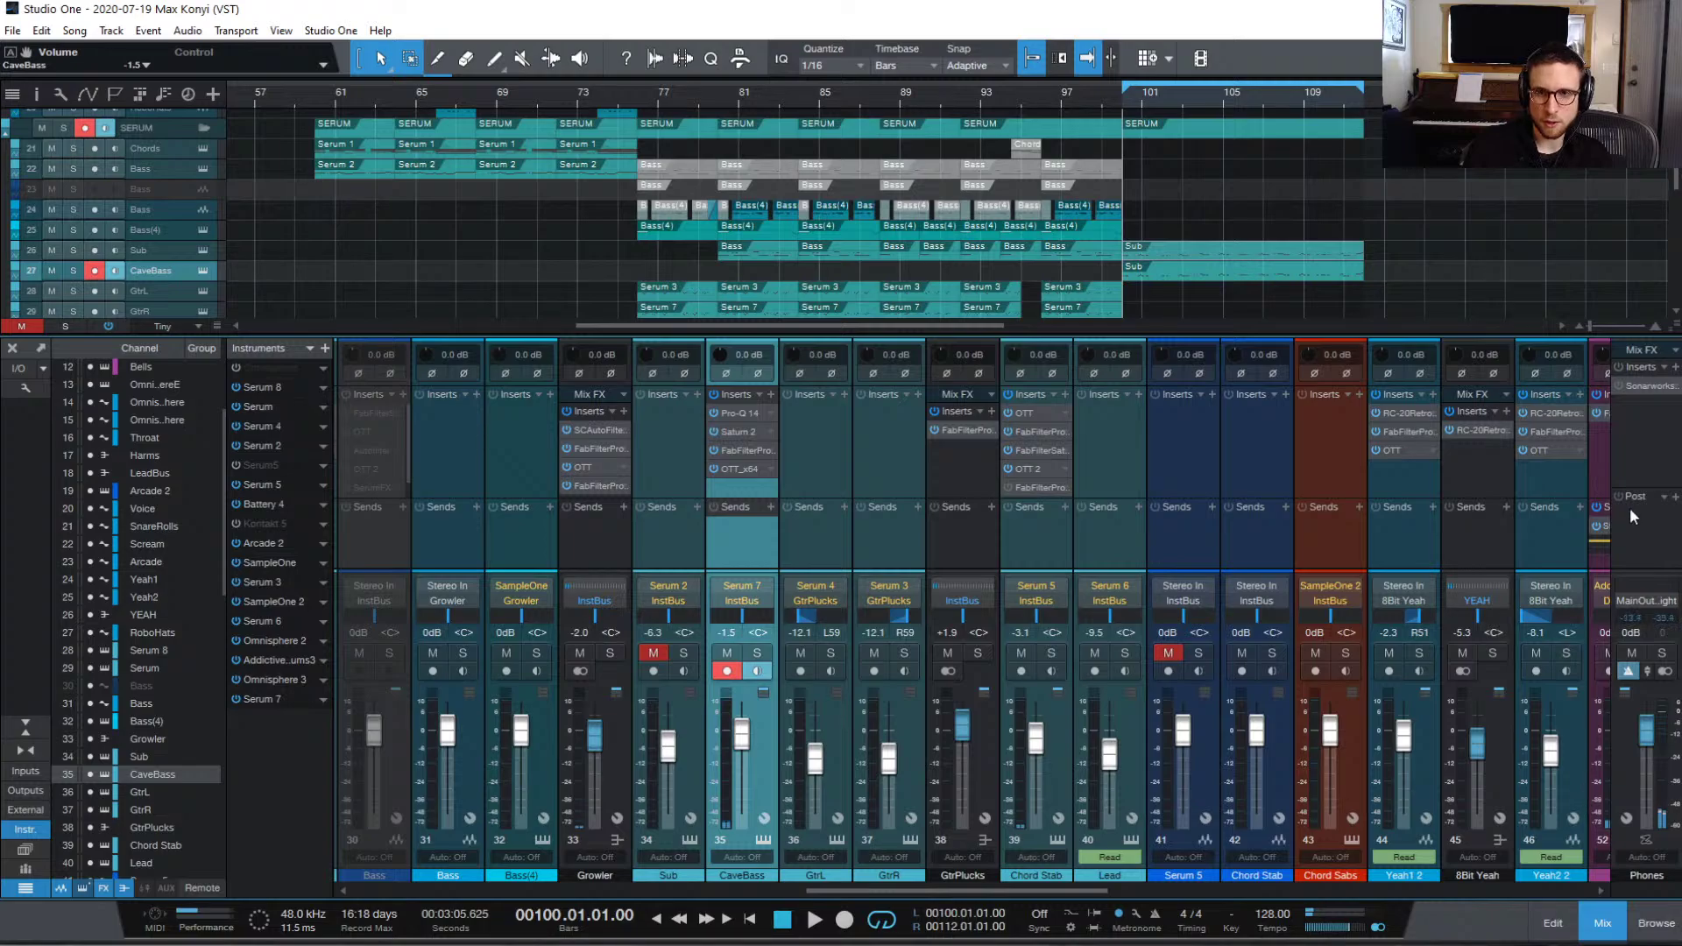
# Step: Add the ANIMATE plug-in to the end of the CaveBass channel's inserts while the loop plays
pyautogui.hscroll(4, 1430, 527)
pyautogui.hscroll(4, 1430, 528)
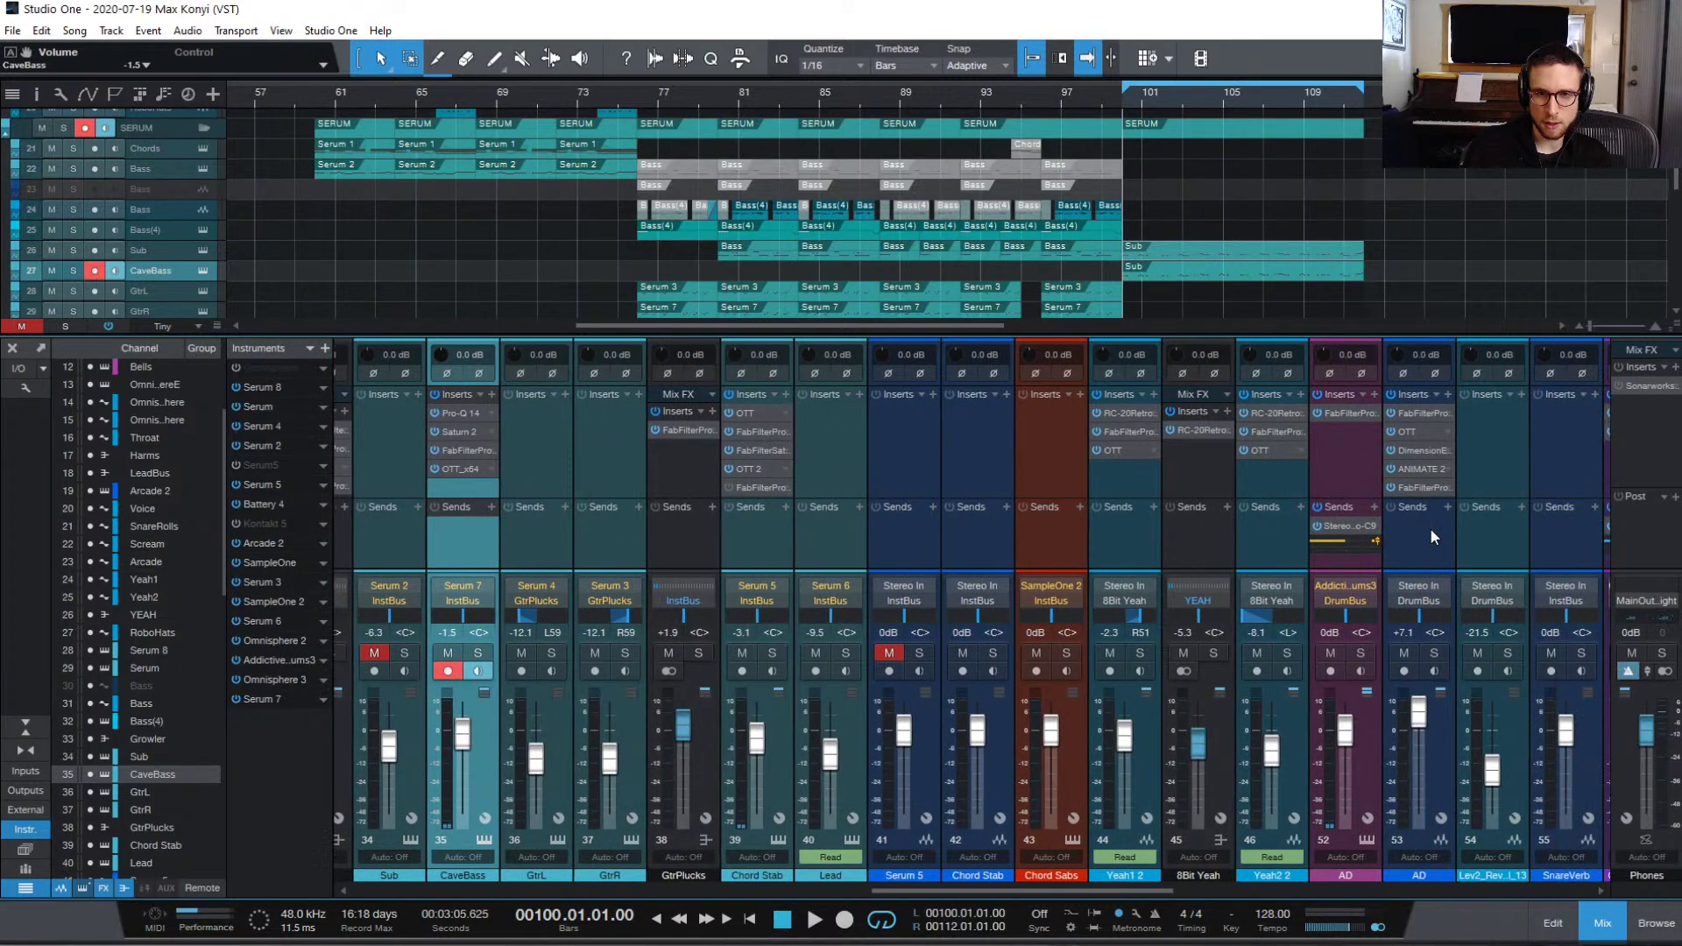
pyautogui.hscroll(-3, 1450, 560)
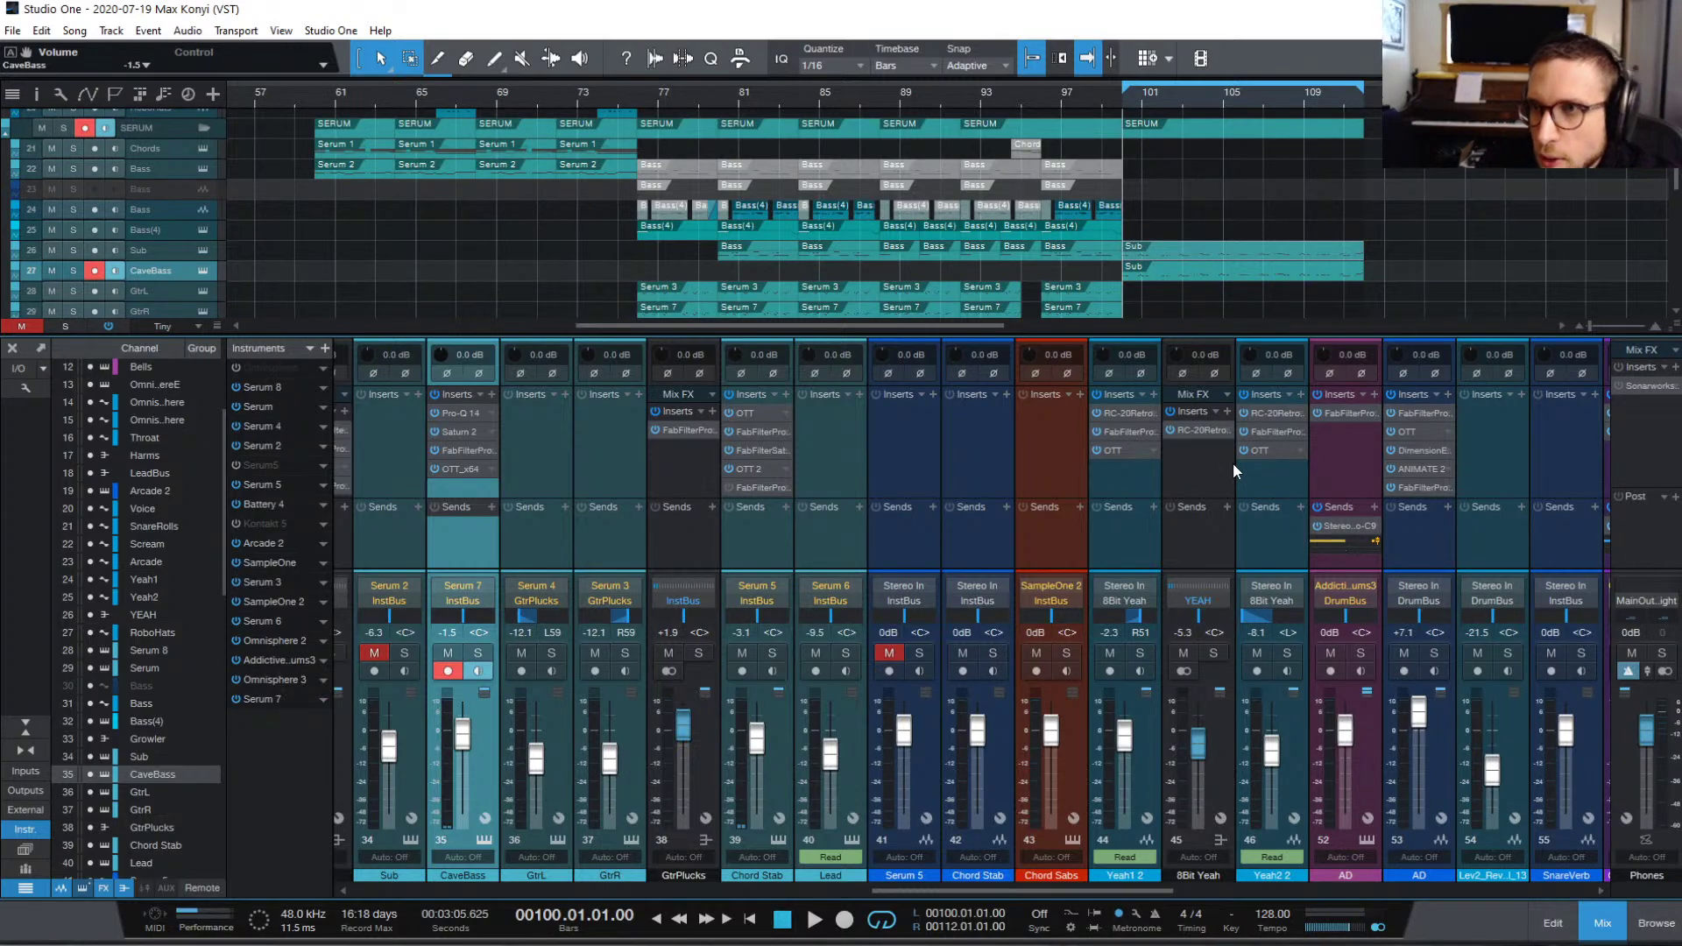
pyautogui.press('space')
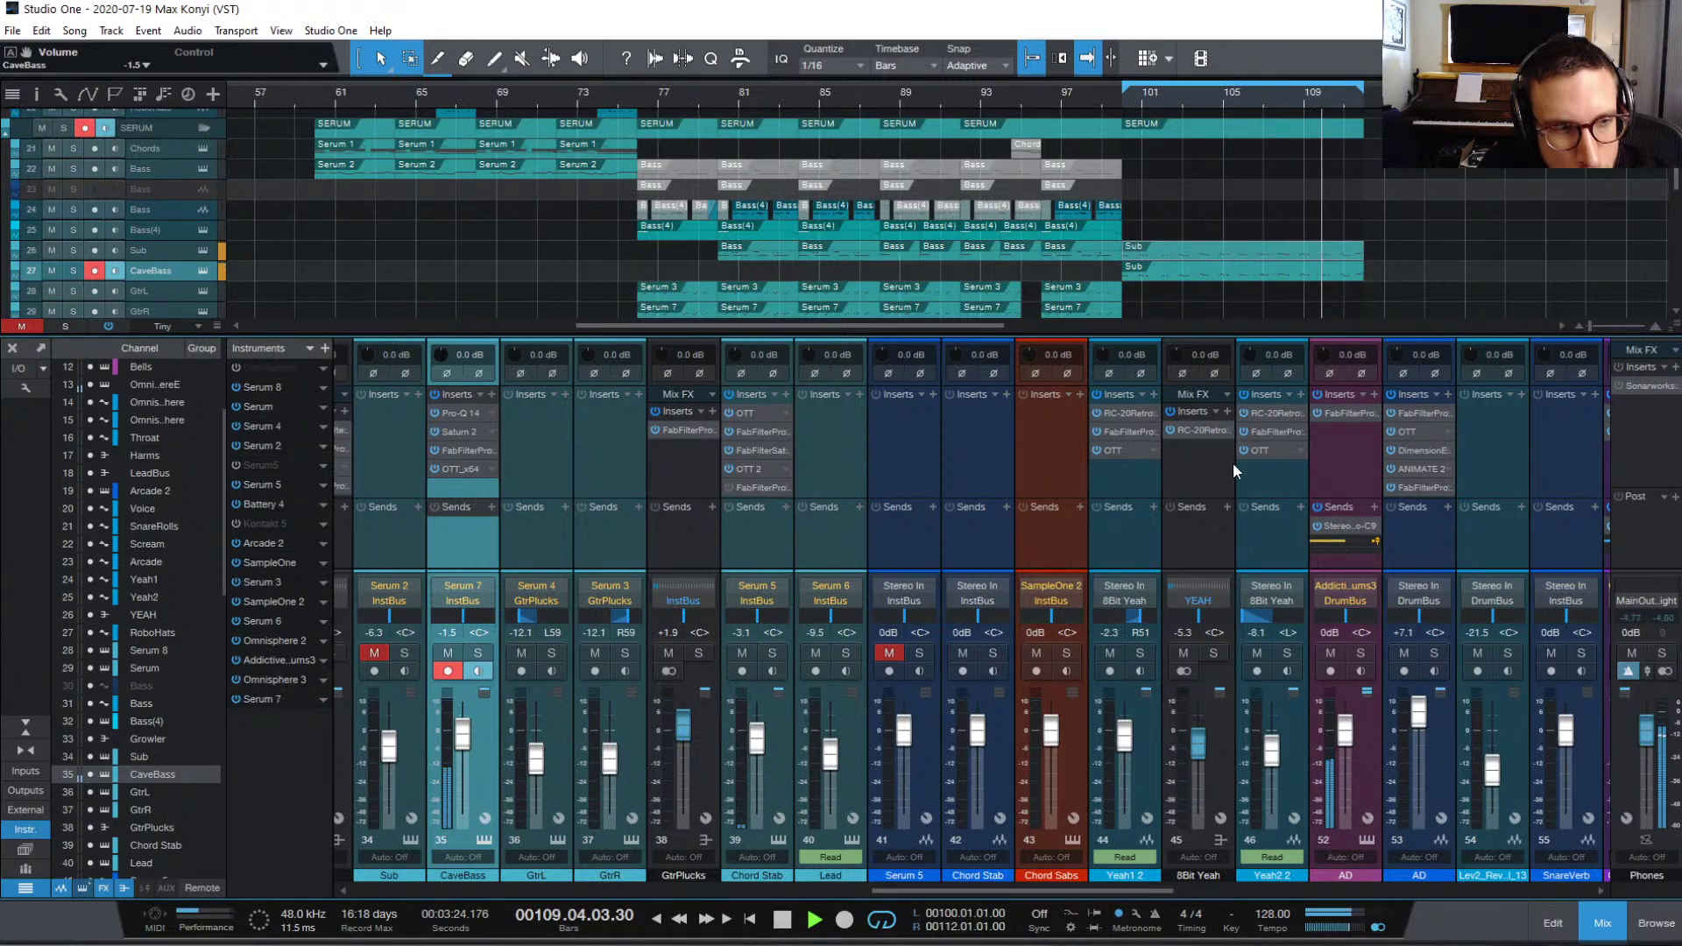
pyautogui.click(492, 395)
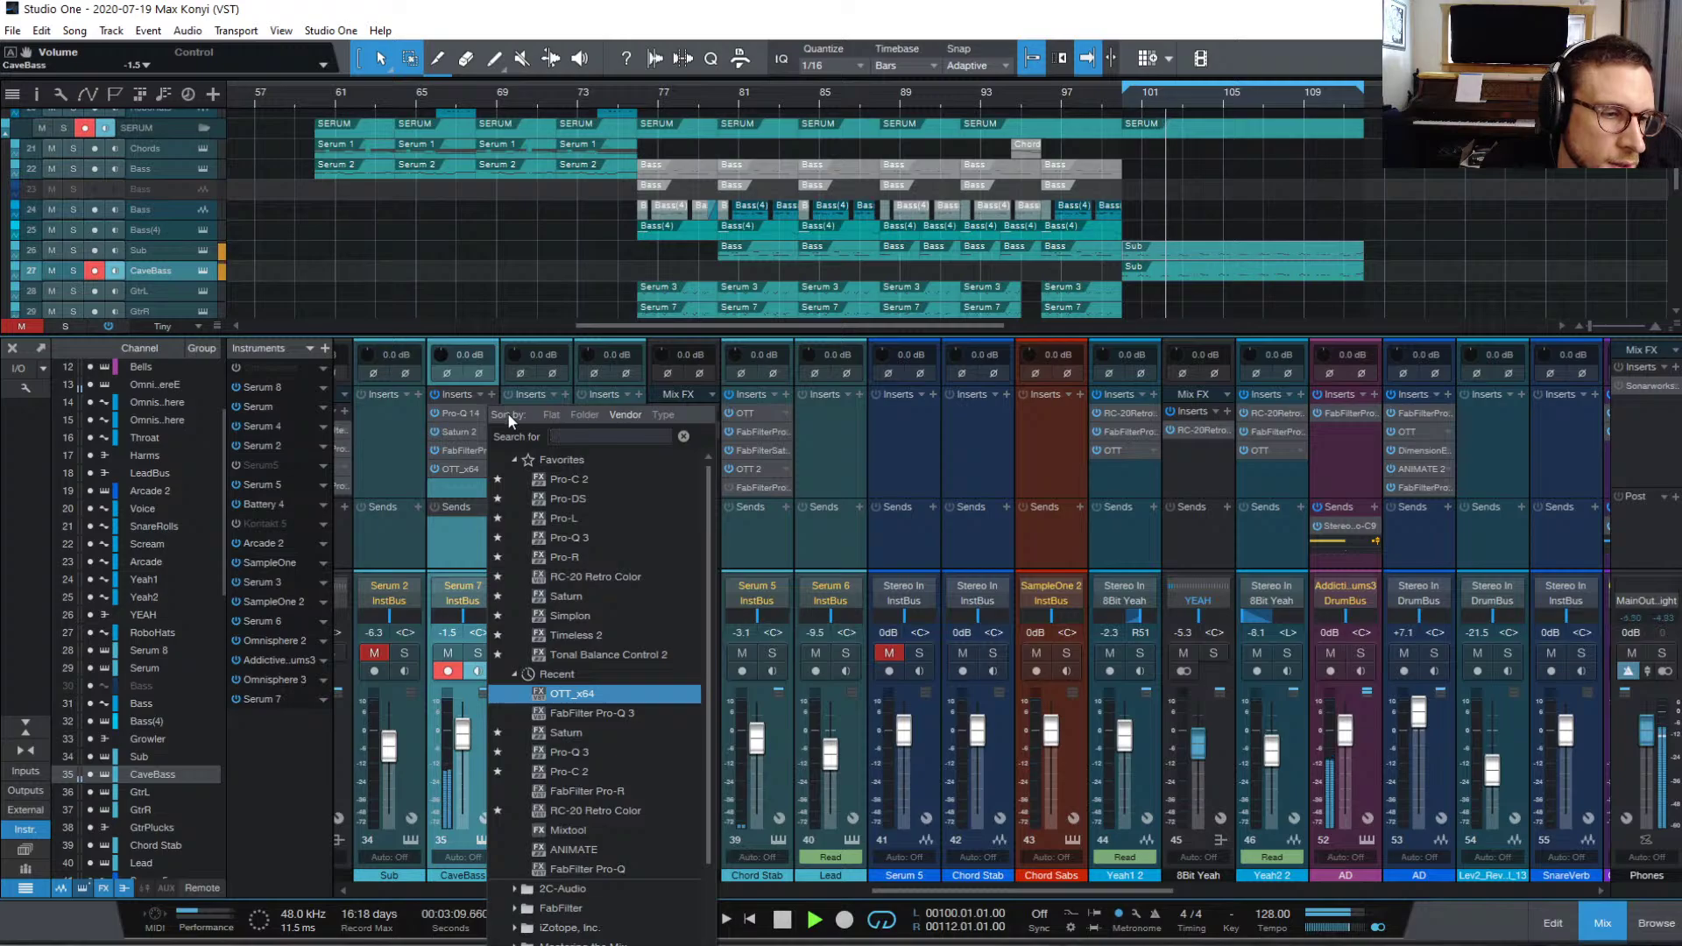
pyautogui.click(666, 848)
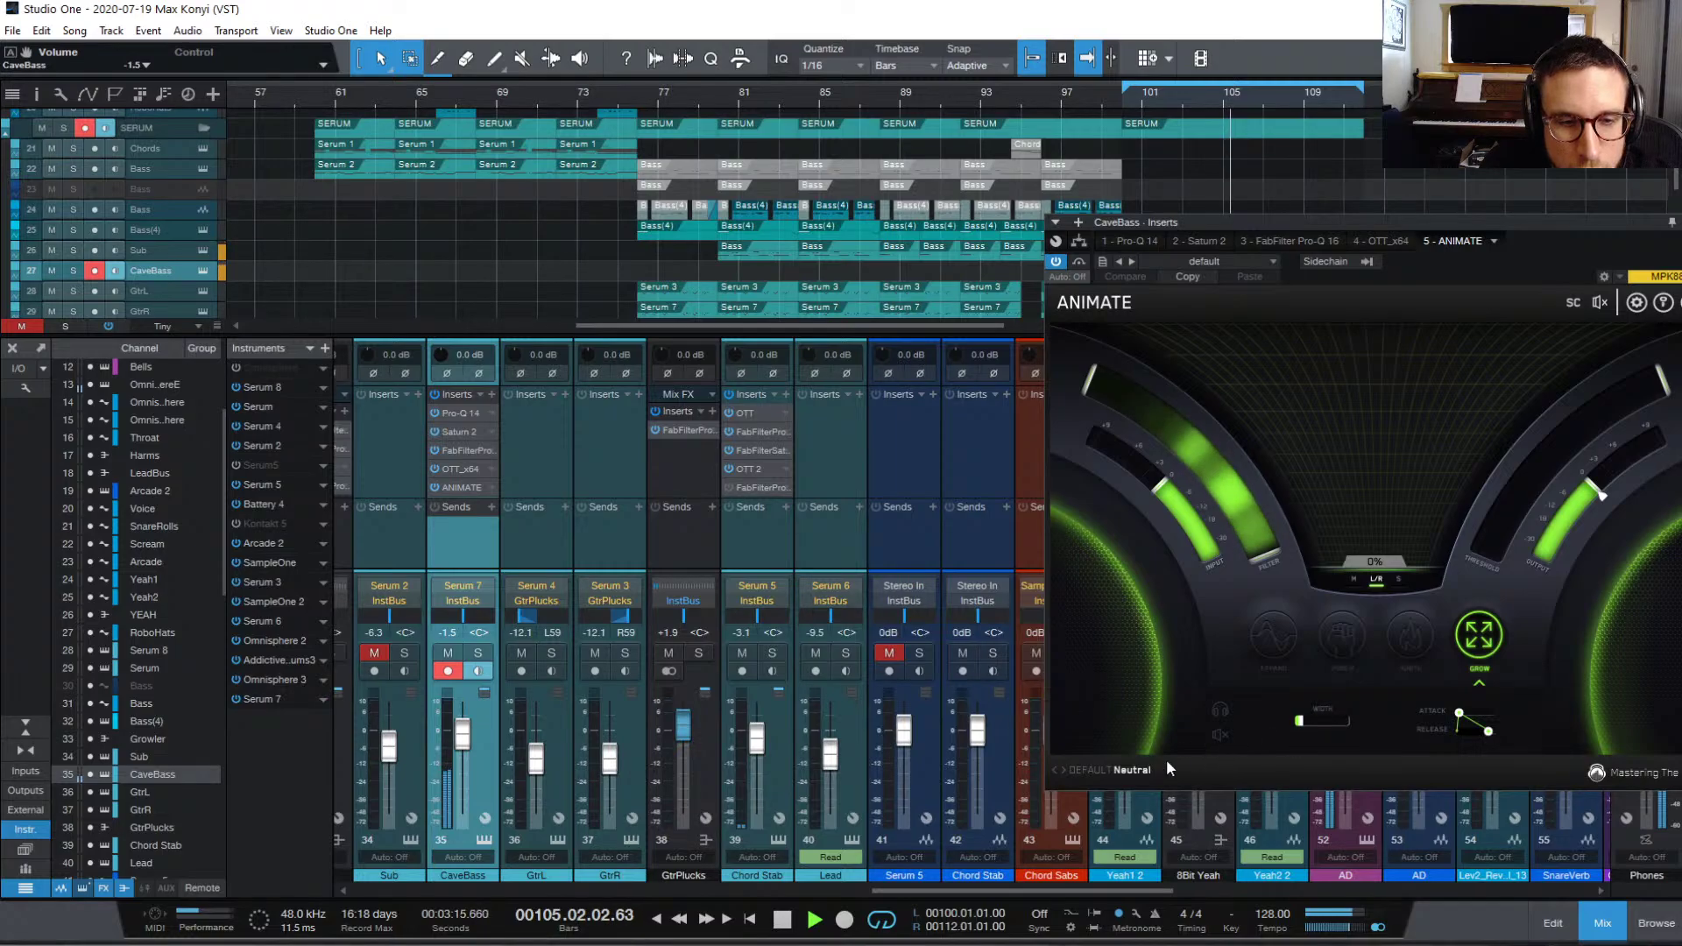
# Step: Load ANIMATE's bass preset Spread Upper-Bass, adjusting its Grow Low frequency to about 188 Hz and Grow Amount to 100%
pyautogui.click(1139, 771)
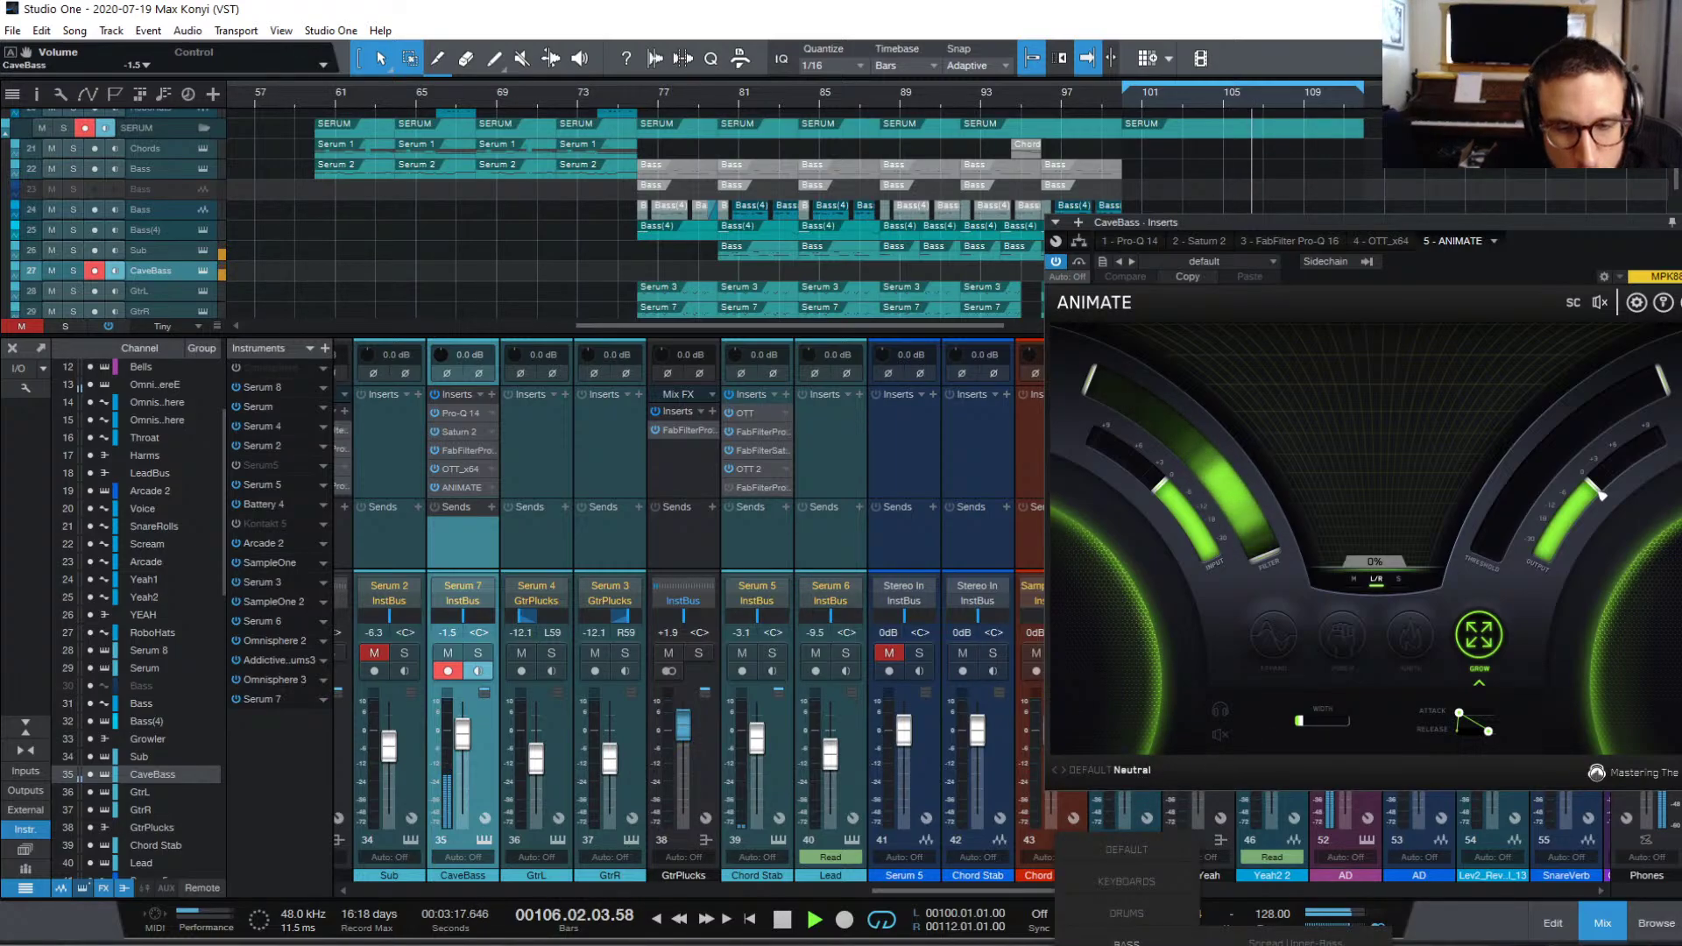
pyautogui.click(1272, 942)
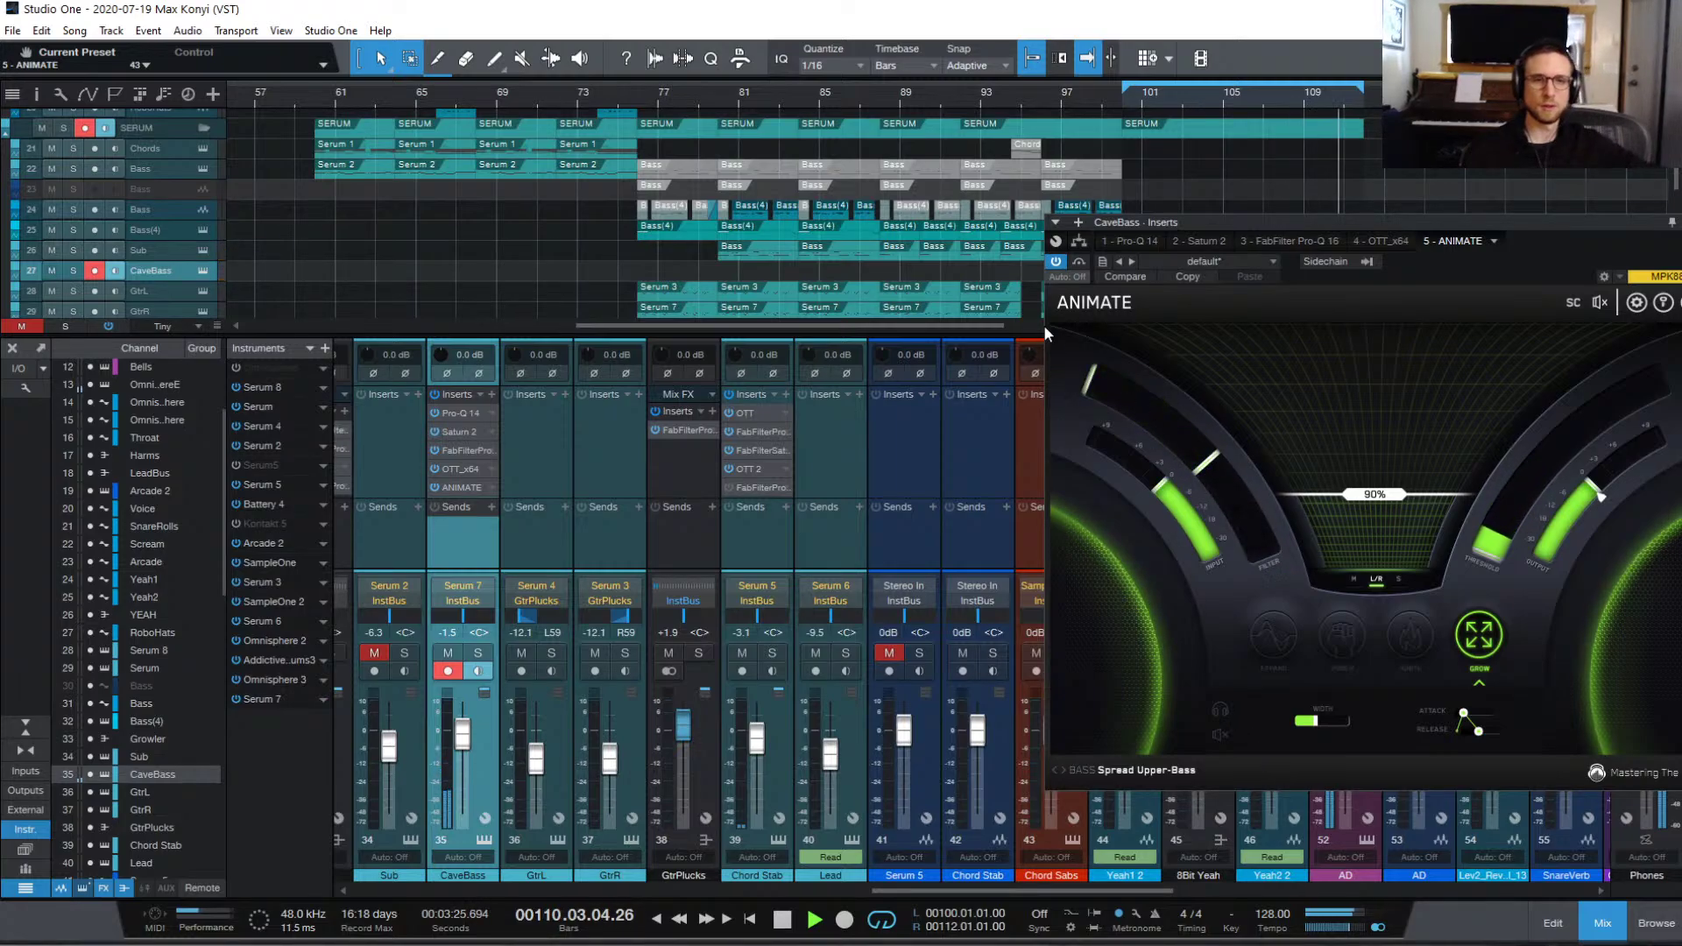
pyautogui.moveTo(1215, 460); pyautogui.dragTo(1228, 477)
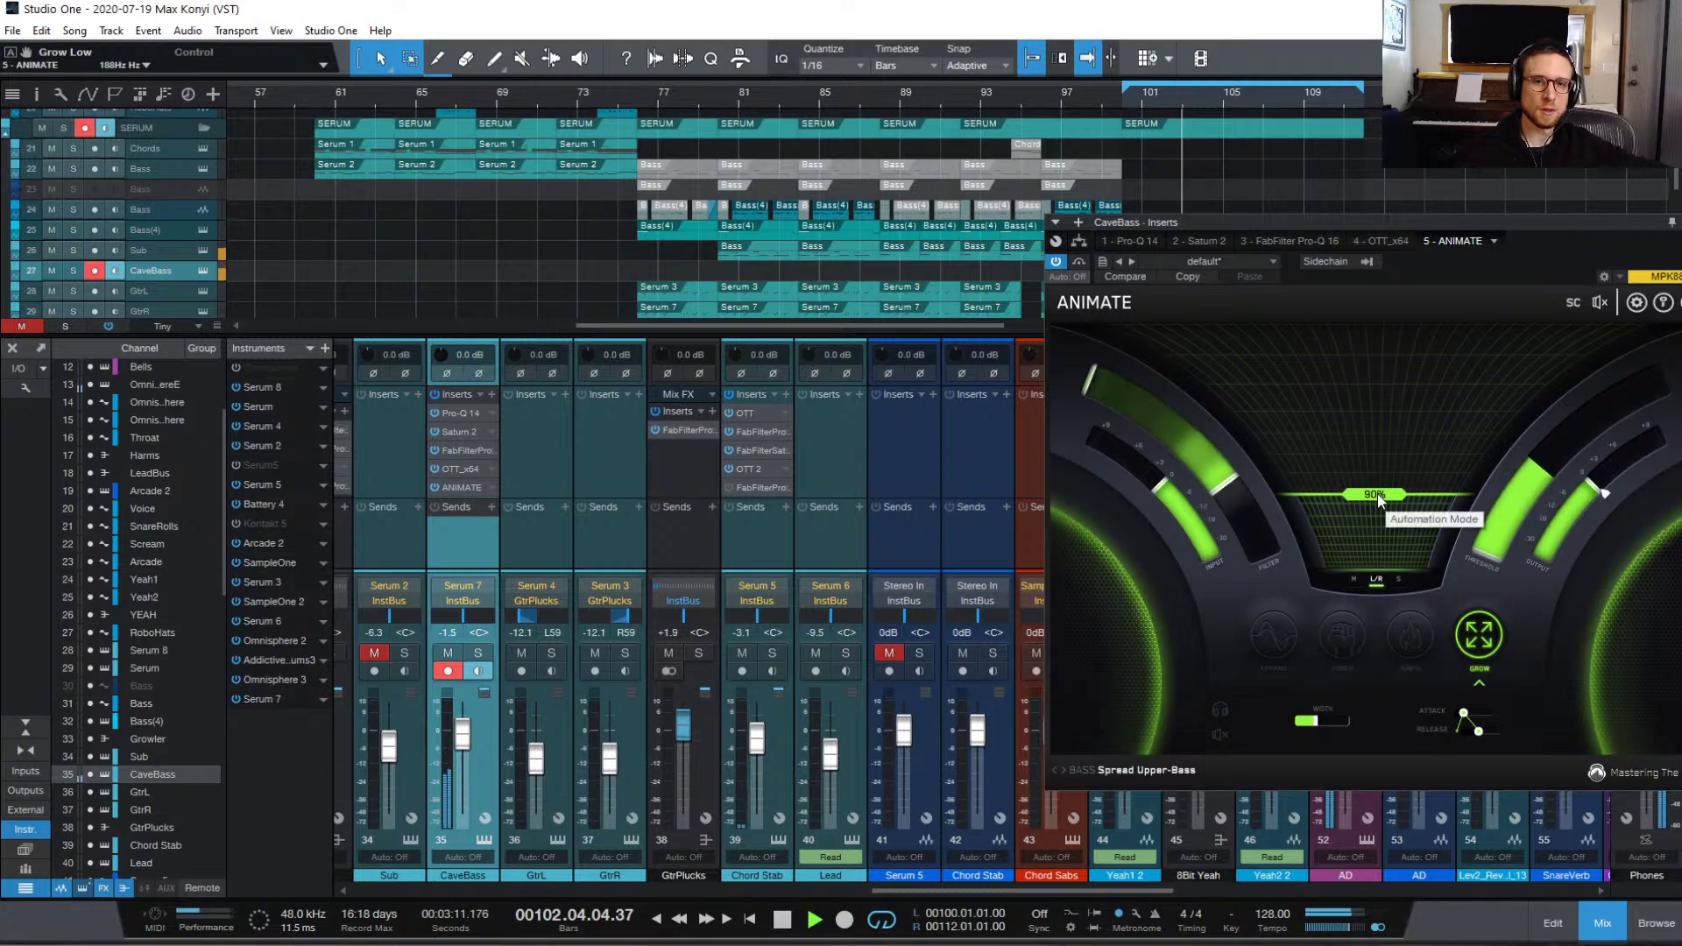
pyautogui.moveTo(1388, 496); pyautogui.dragTo(1388, 491)
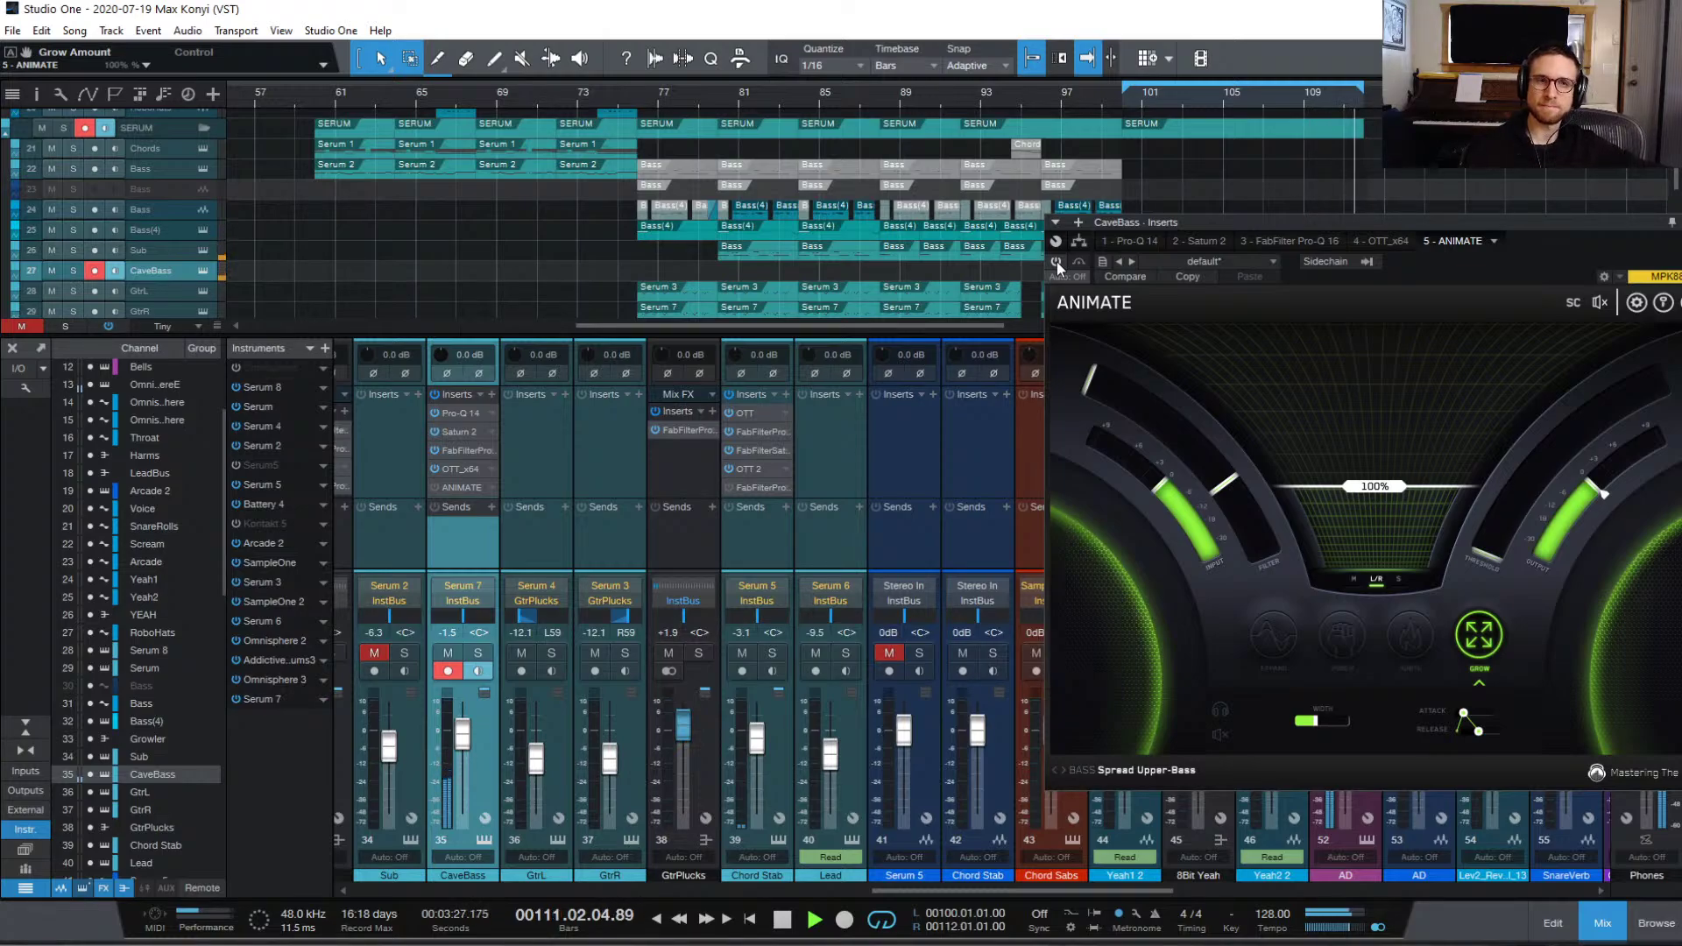
# Step: Re-enable ANIMATE after the bypass comparison and unmute the Sub channel to play it together with CaveBass
pyautogui.click(1057, 261)
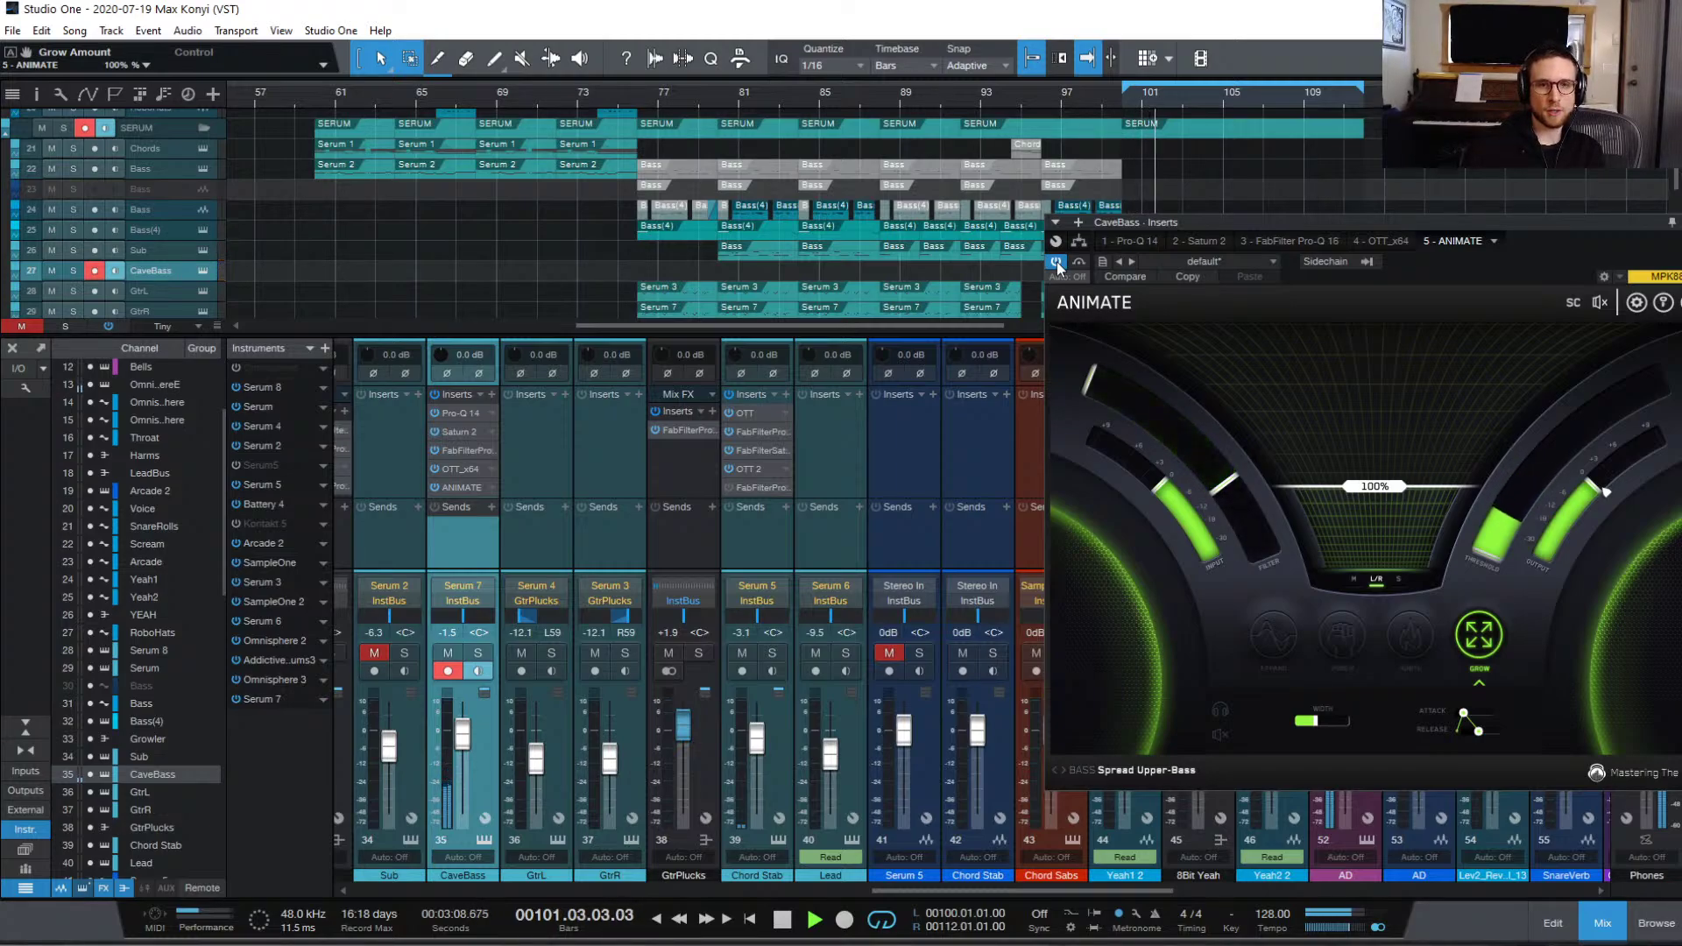
pyautogui.press('space')
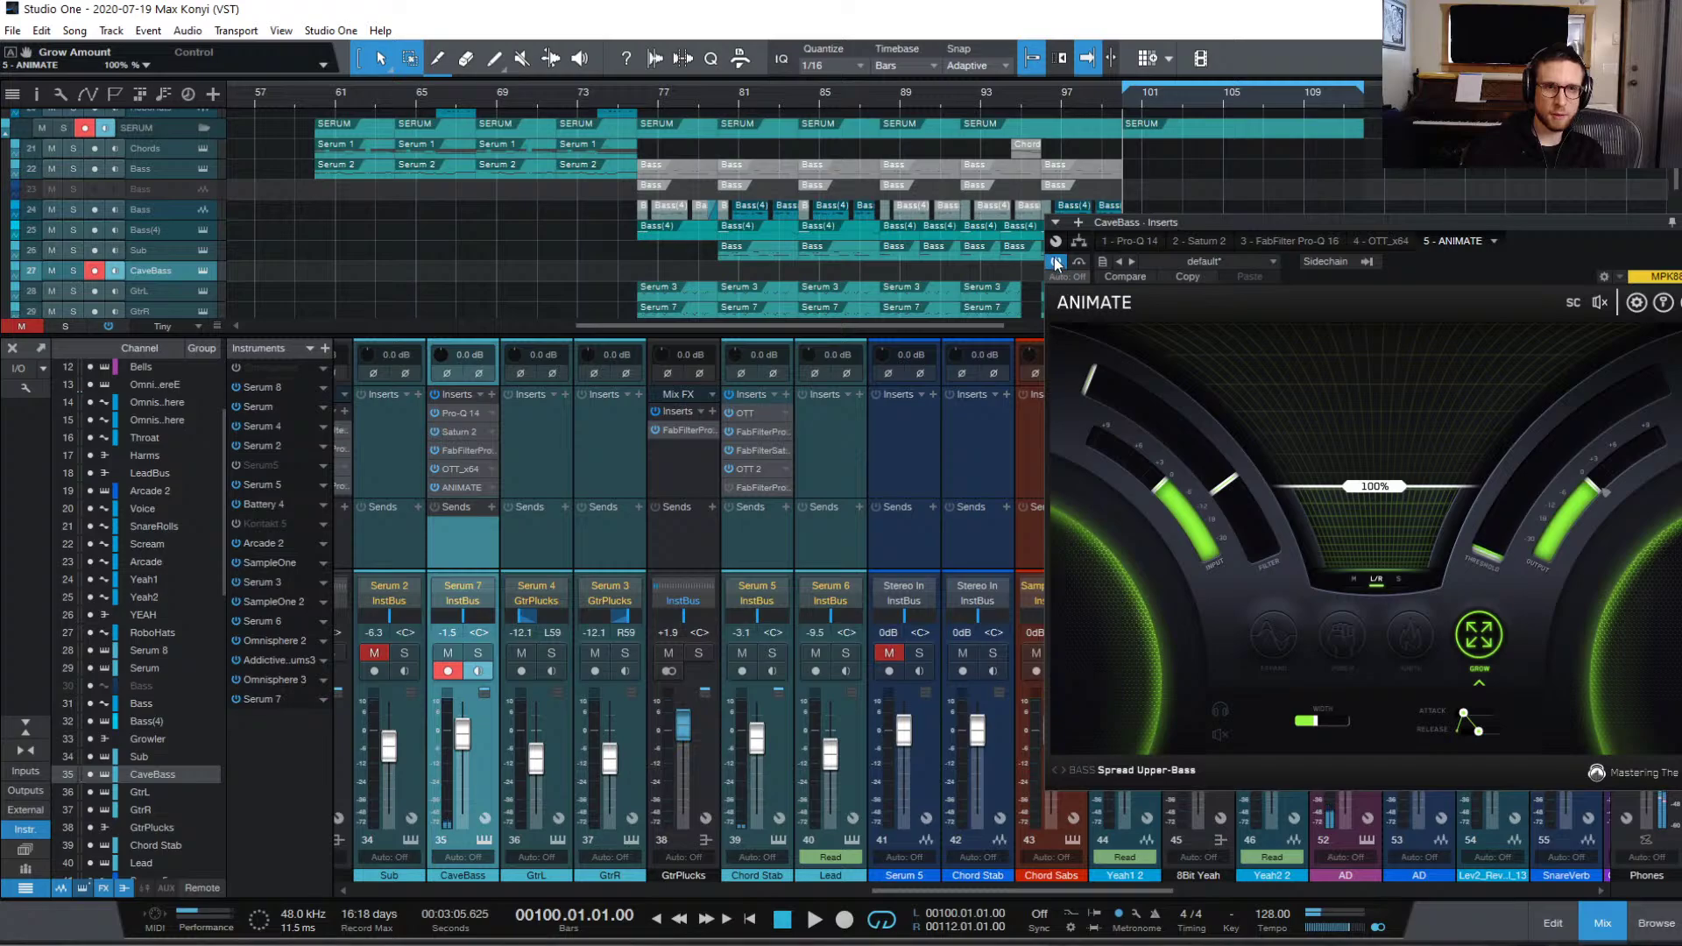
pyautogui.click(375, 653)
pyautogui.press('space')
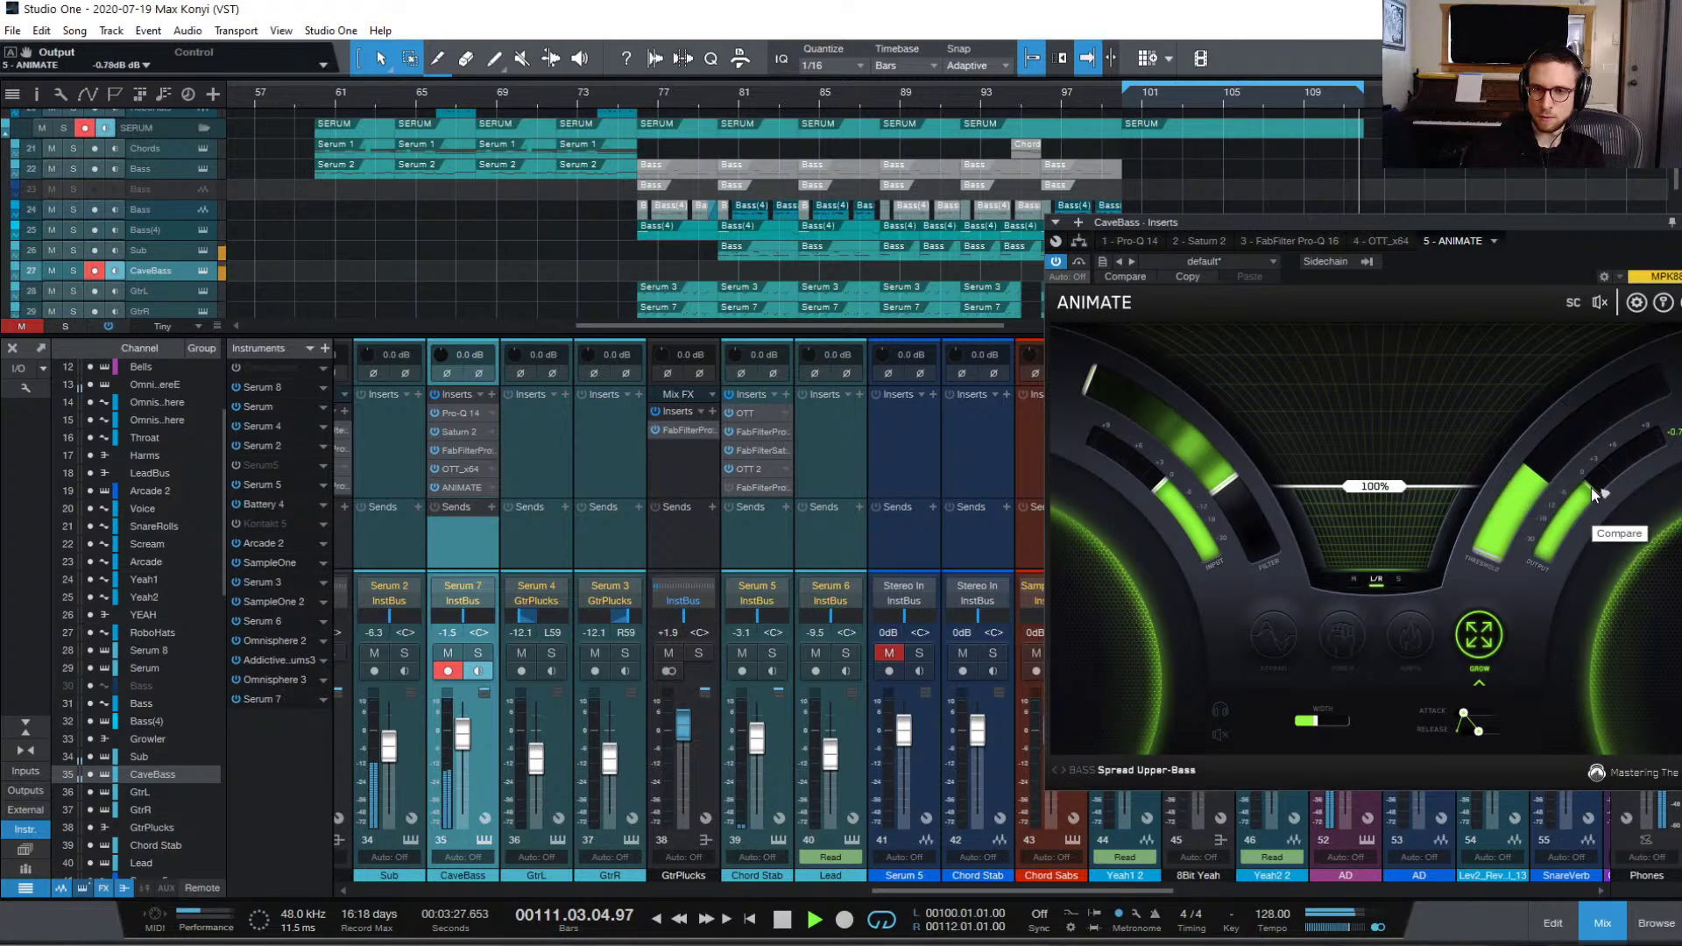
# Step: Lower ANIMATE's output to about -2.31 dB, compare it with bypass, and close the plug-in window
pyautogui.moveTo(1591, 487); pyautogui.dragTo(1588, 492)
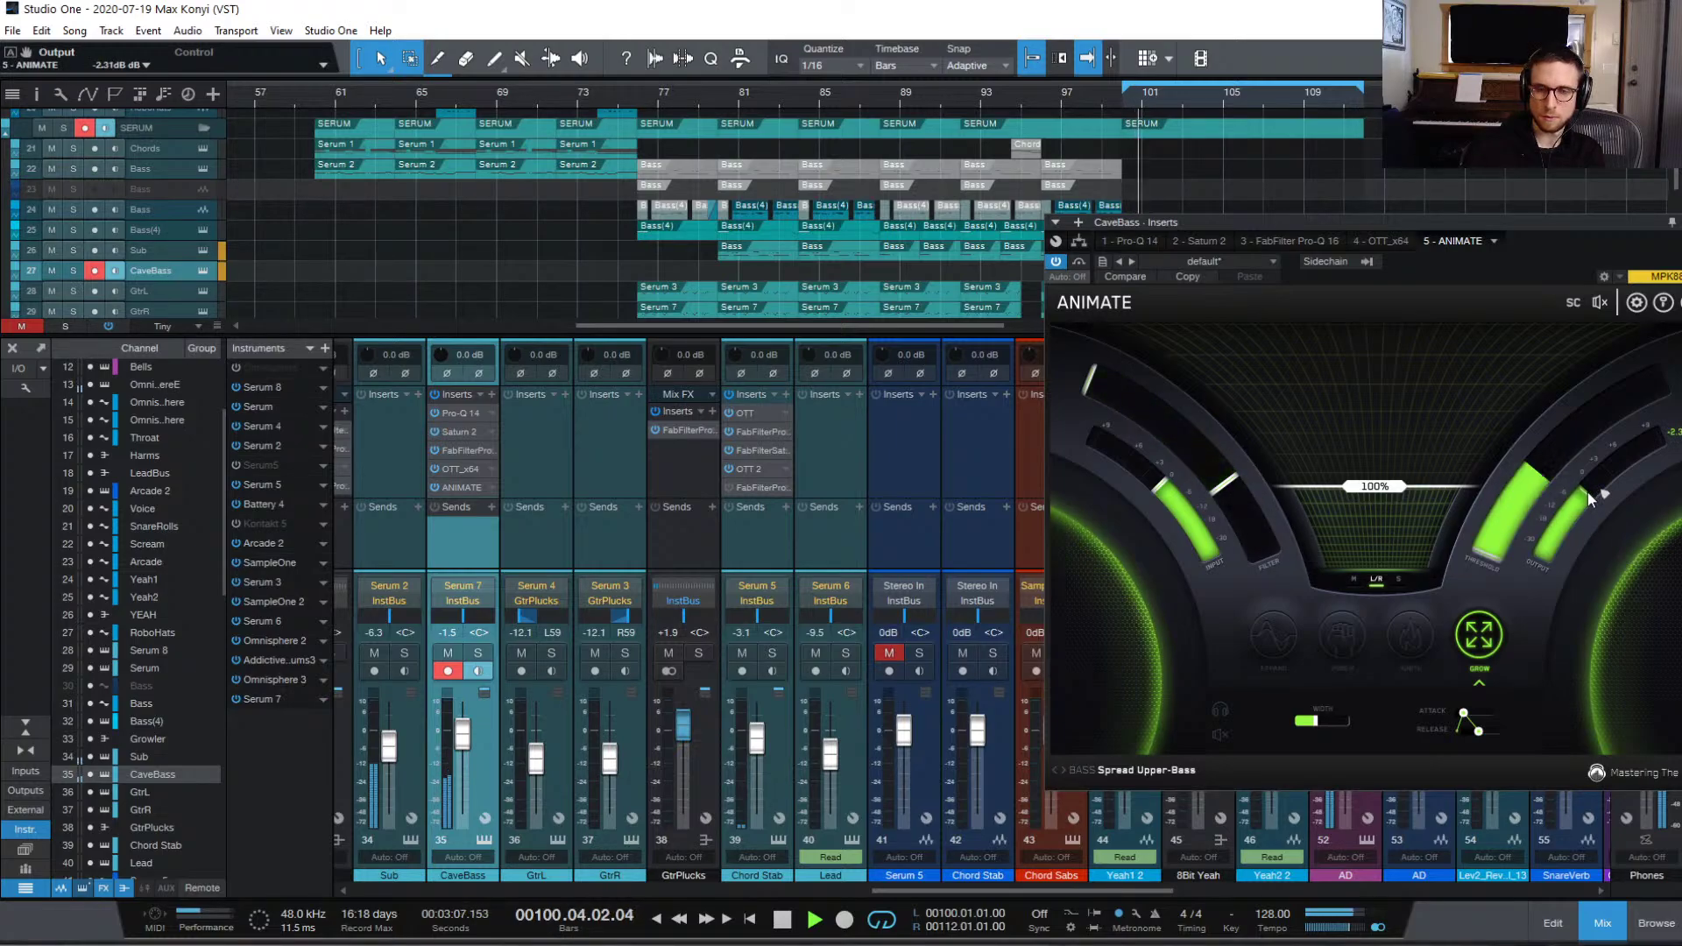
pyautogui.click(1056, 262)
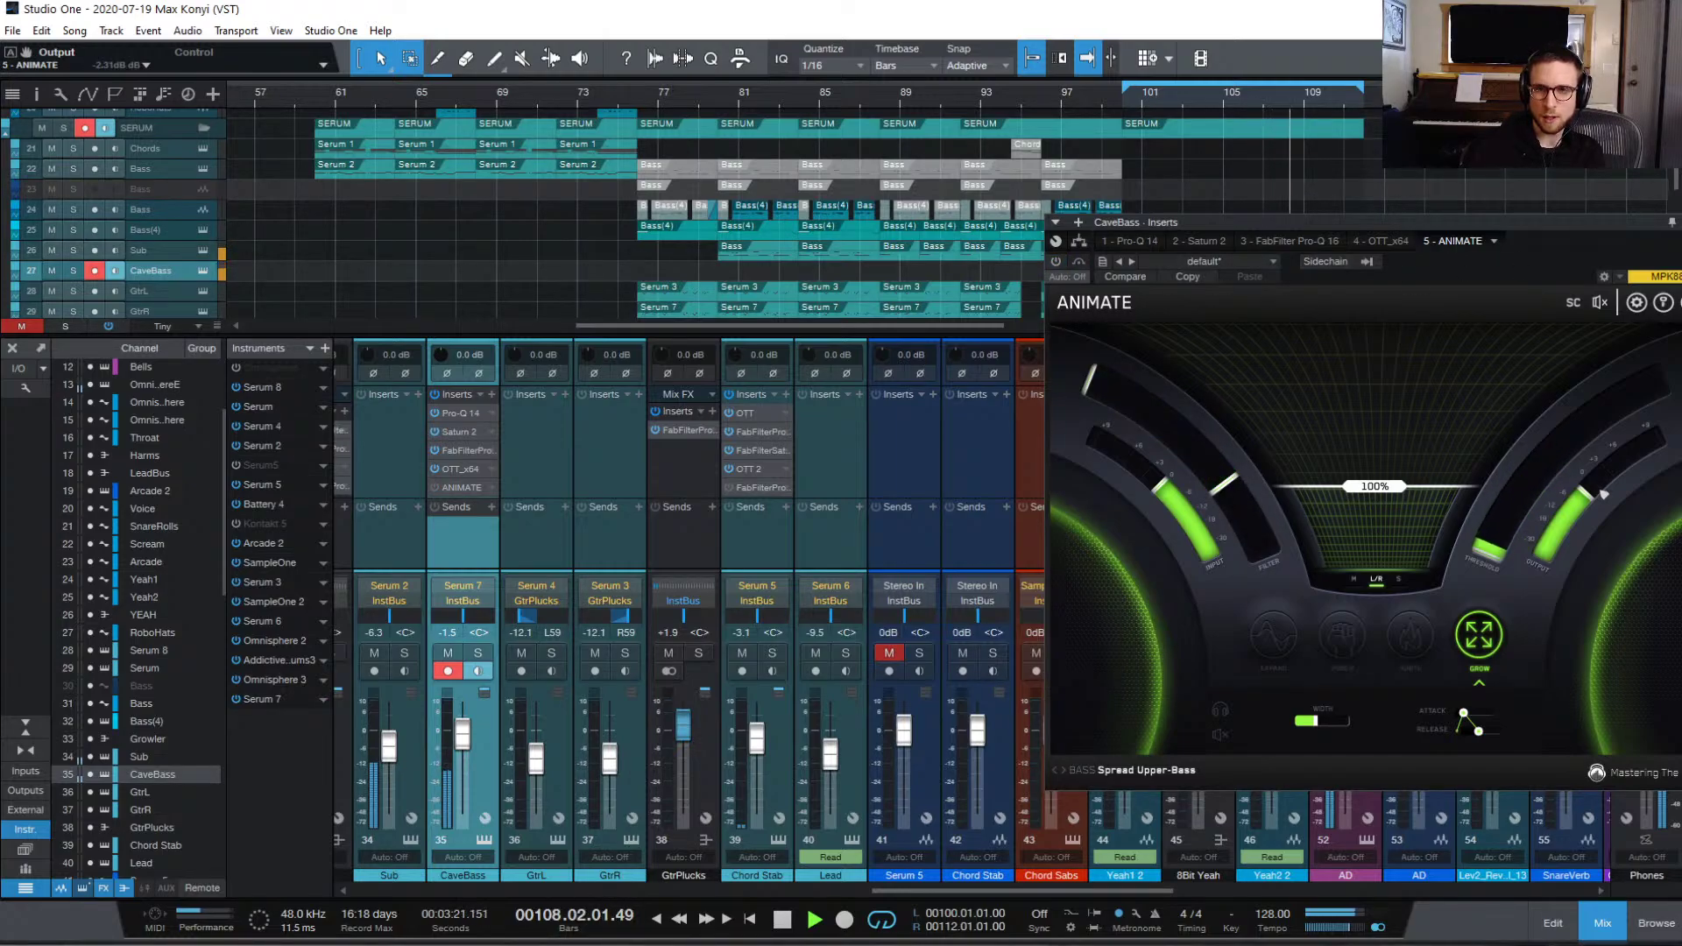
pyautogui.hotkey('ctrl', 'w')
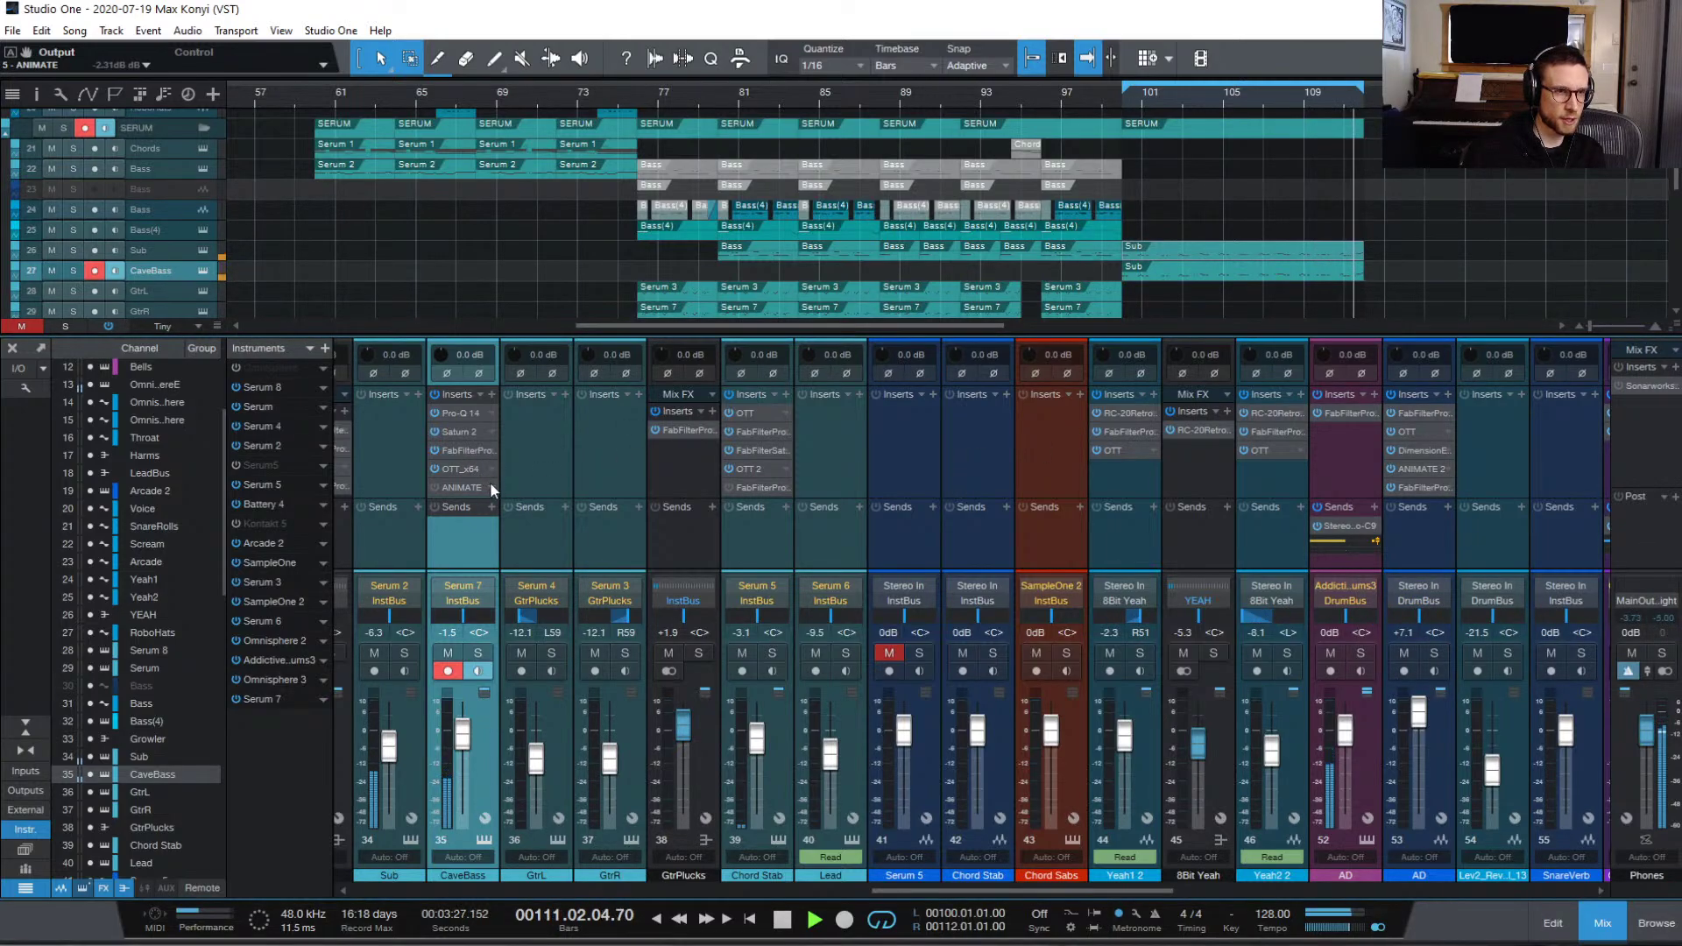
# Step: Add Pro-Q 3 to the CaveBass inserts with a 12 dB/oct high cut at about 3341 Hz, and save the song
pyautogui.click(492, 395)
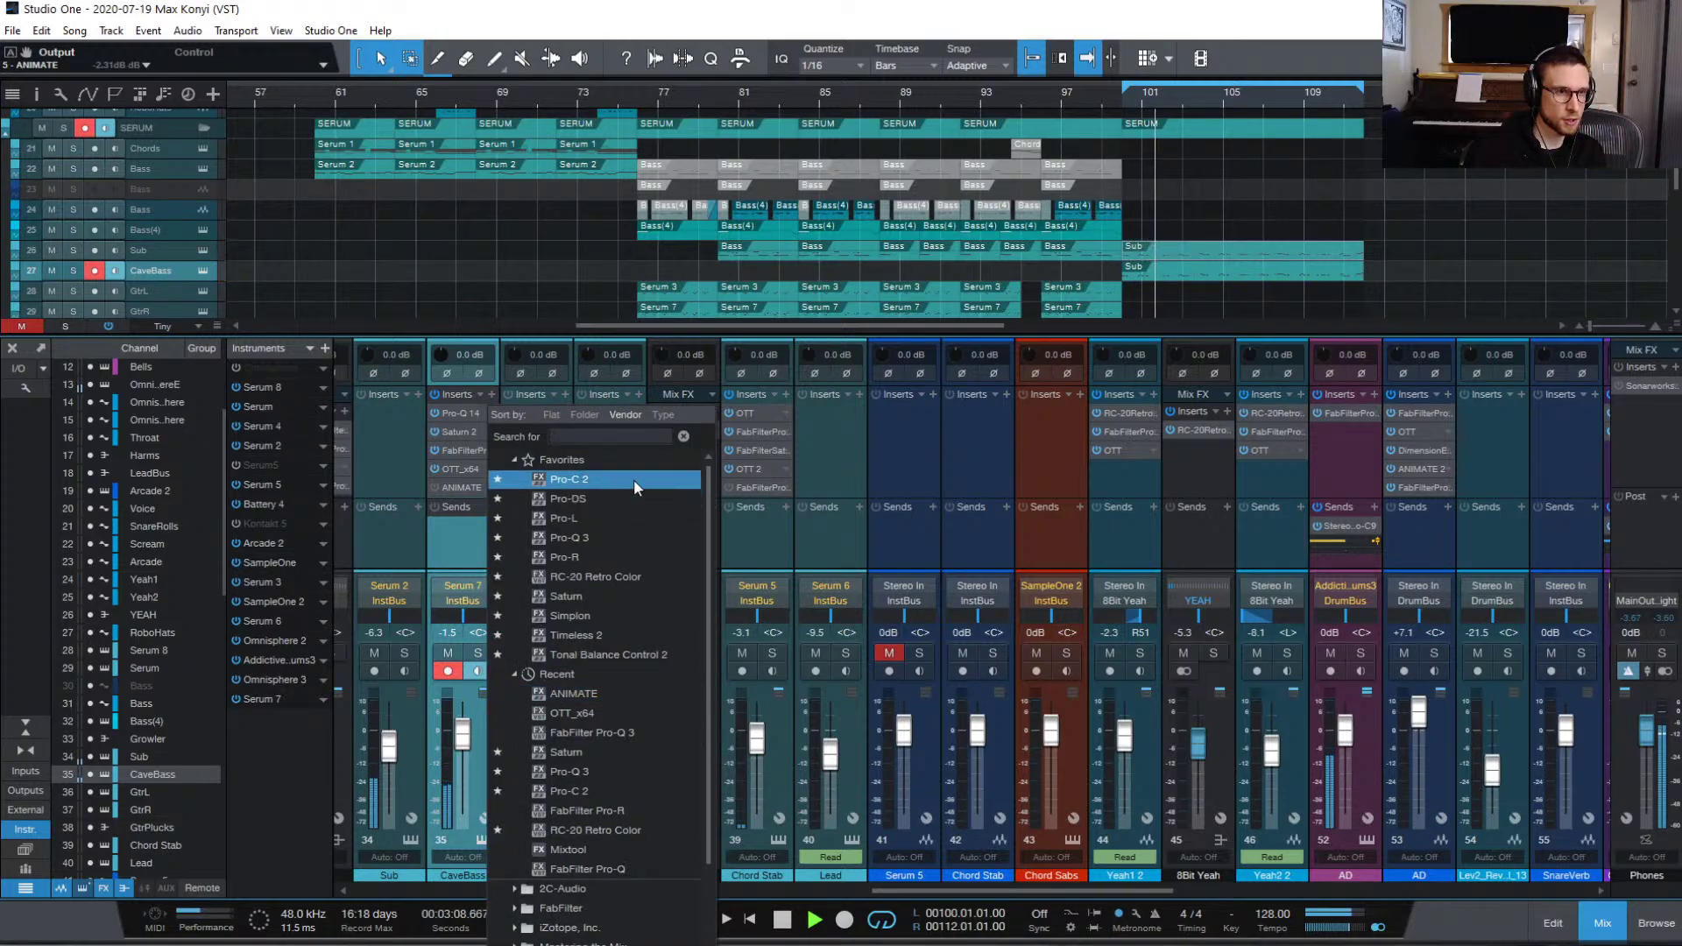
pyautogui.click(638, 538)
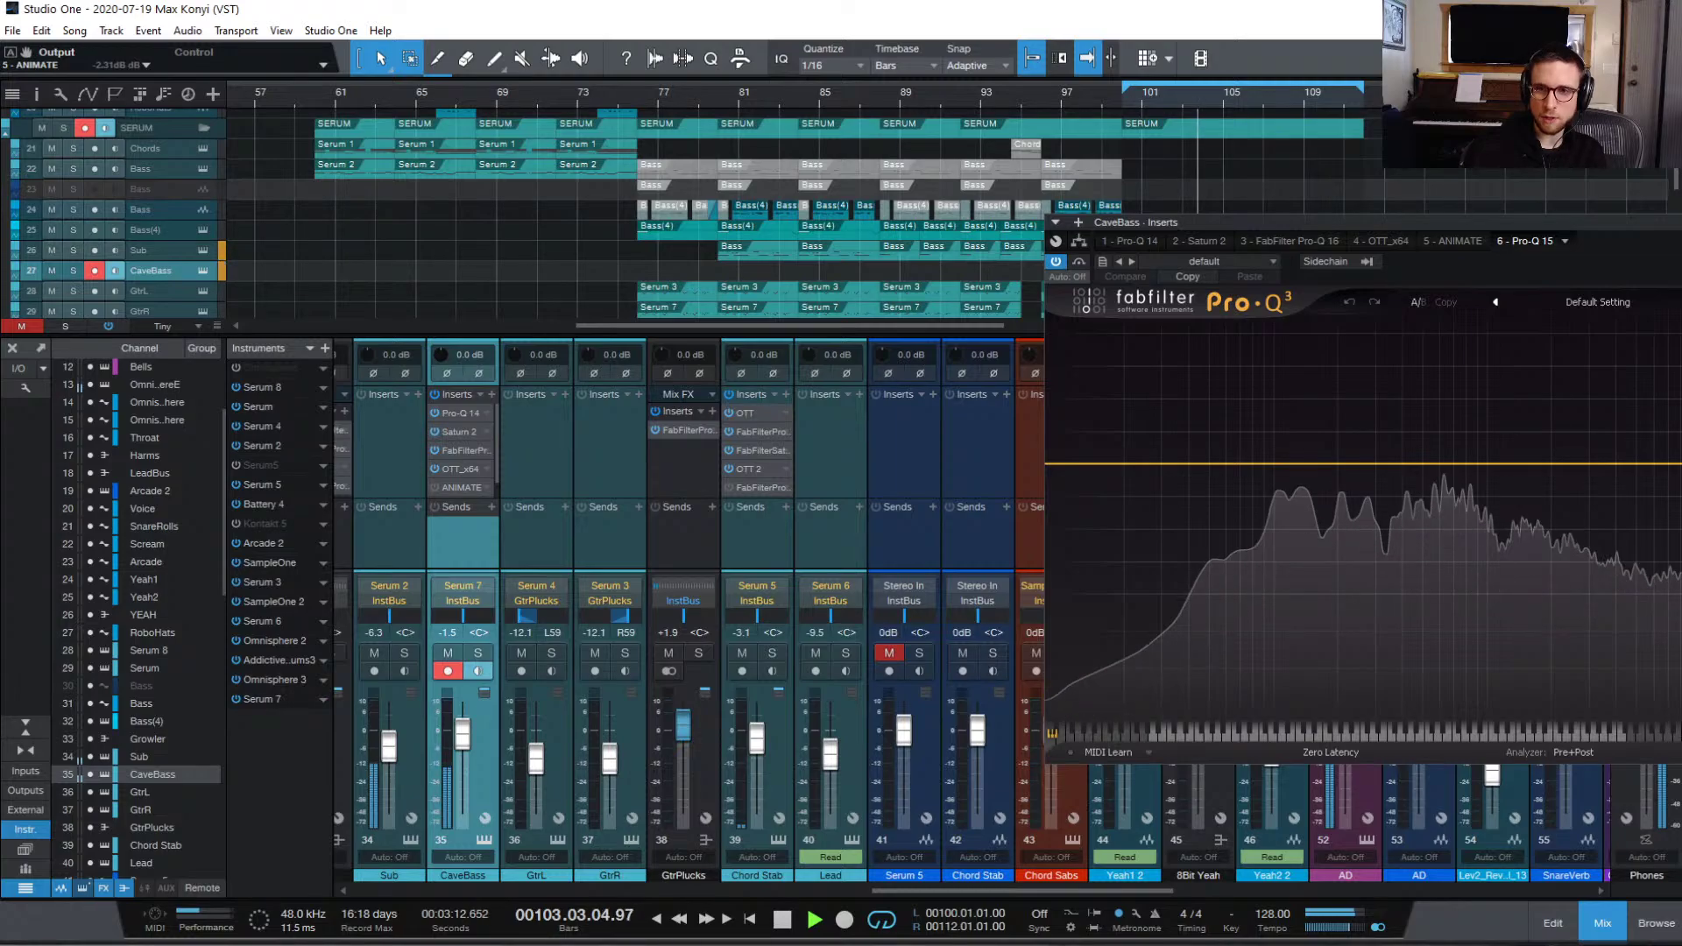
pyautogui.moveTo(1661, 464); pyautogui.dragTo(1621, 472)
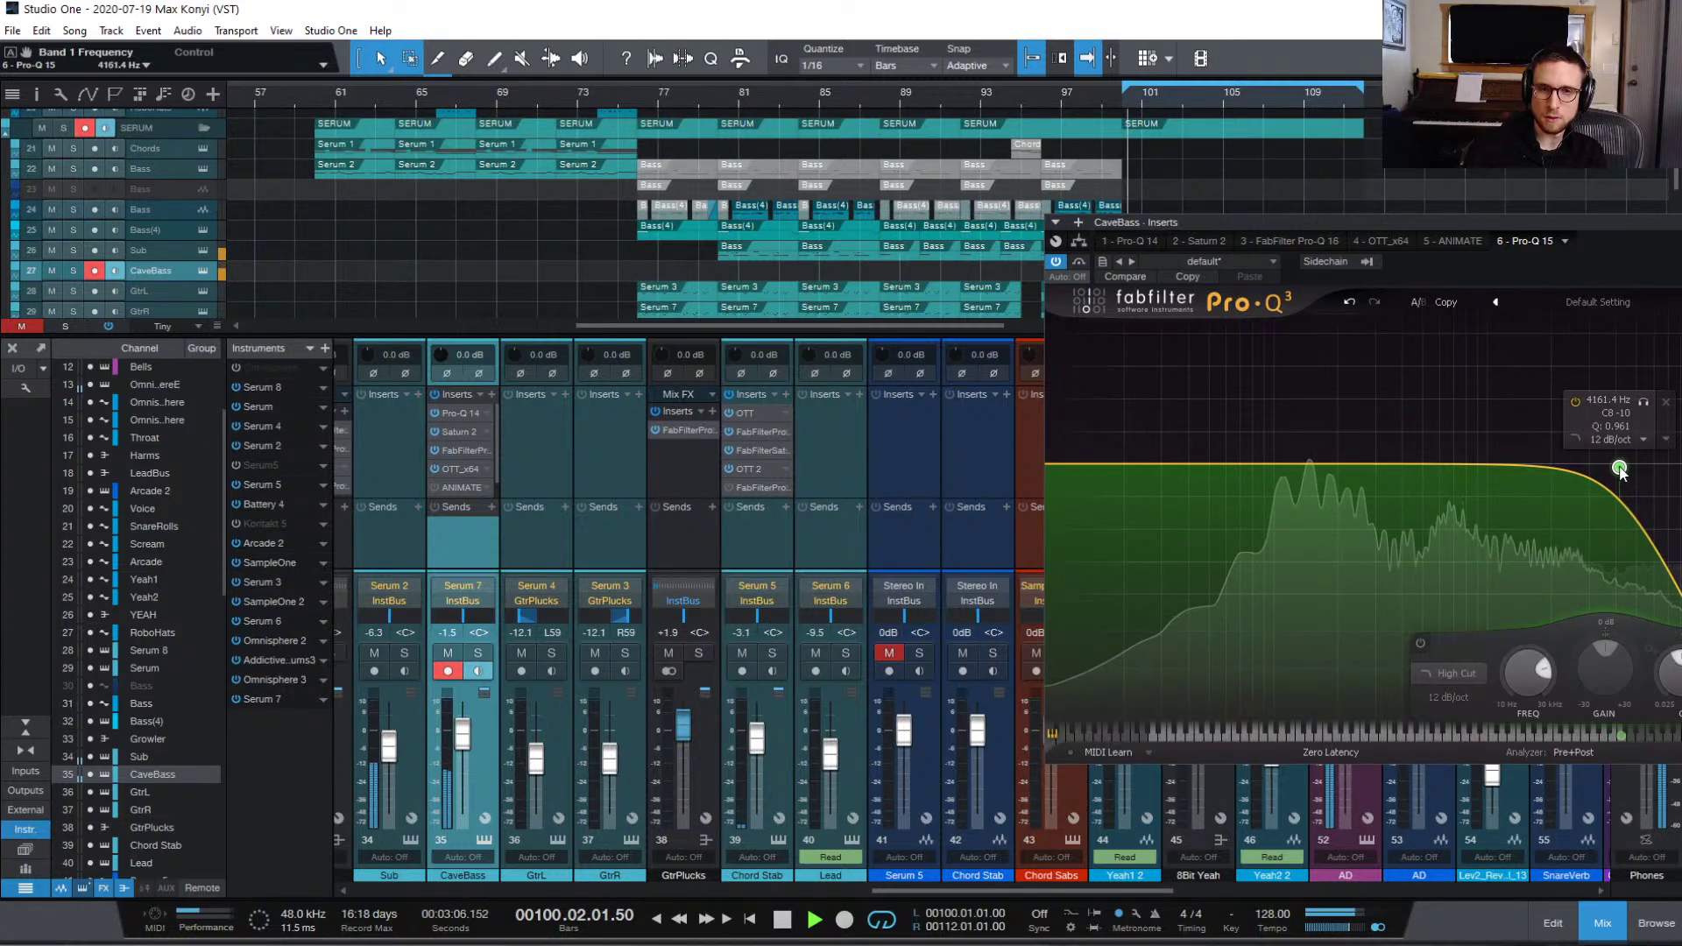
pyautogui.moveTo(1620, 470); pyautogui.dragTo(1600, 470)
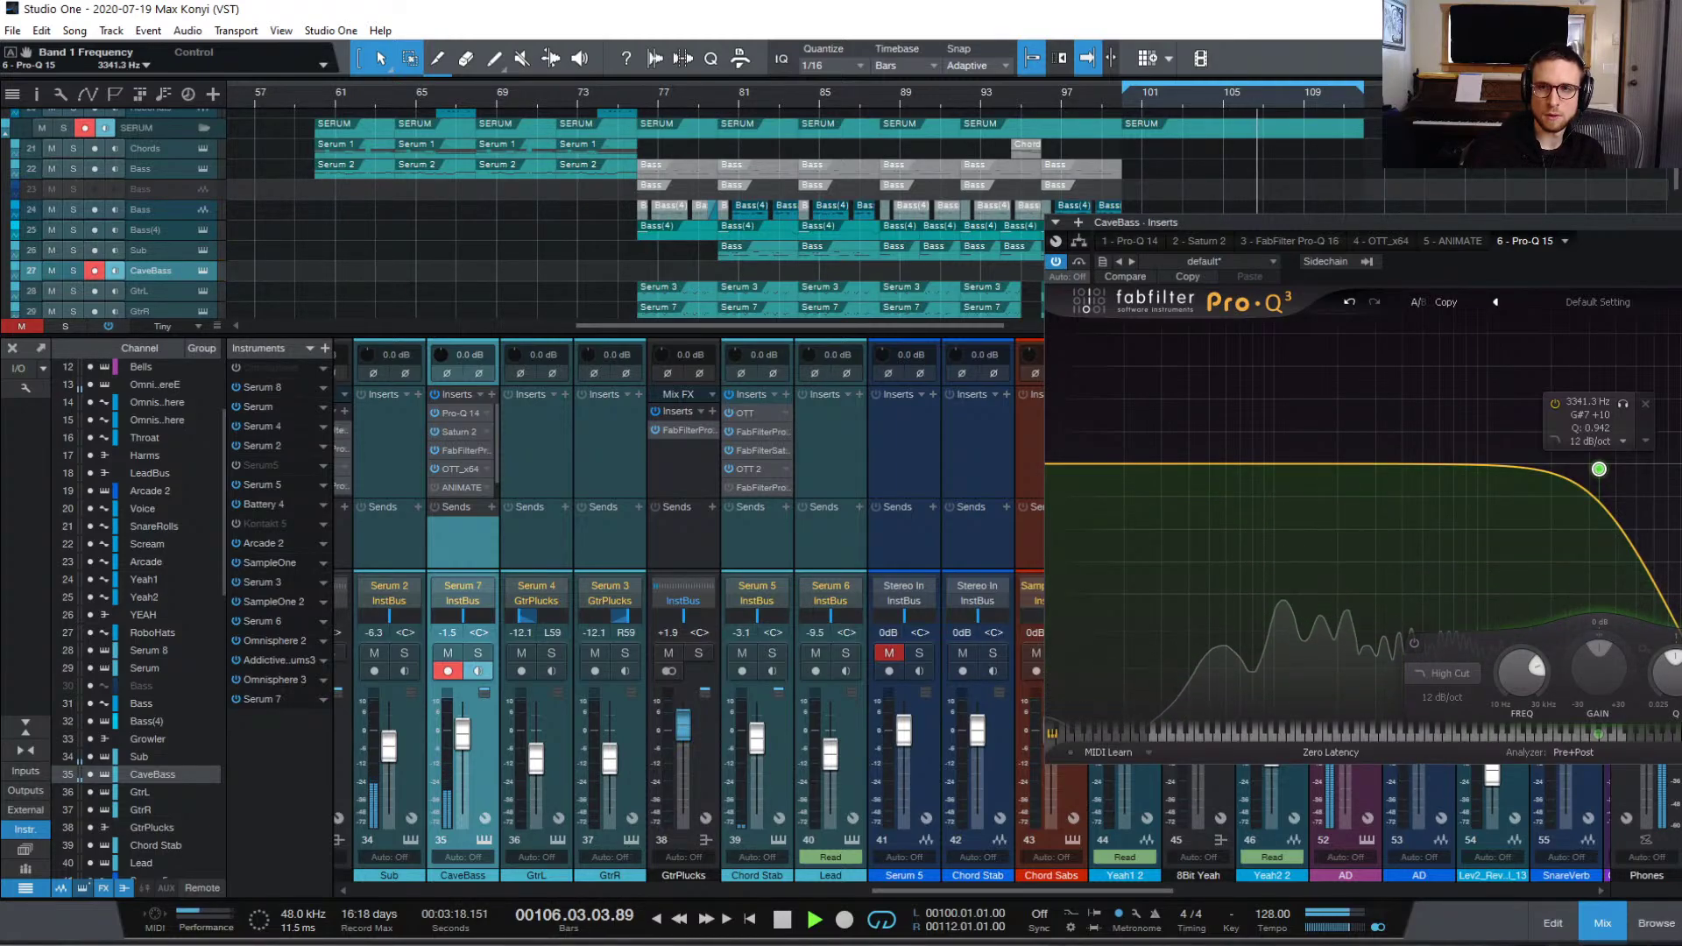
pyautogui.press('Escape')
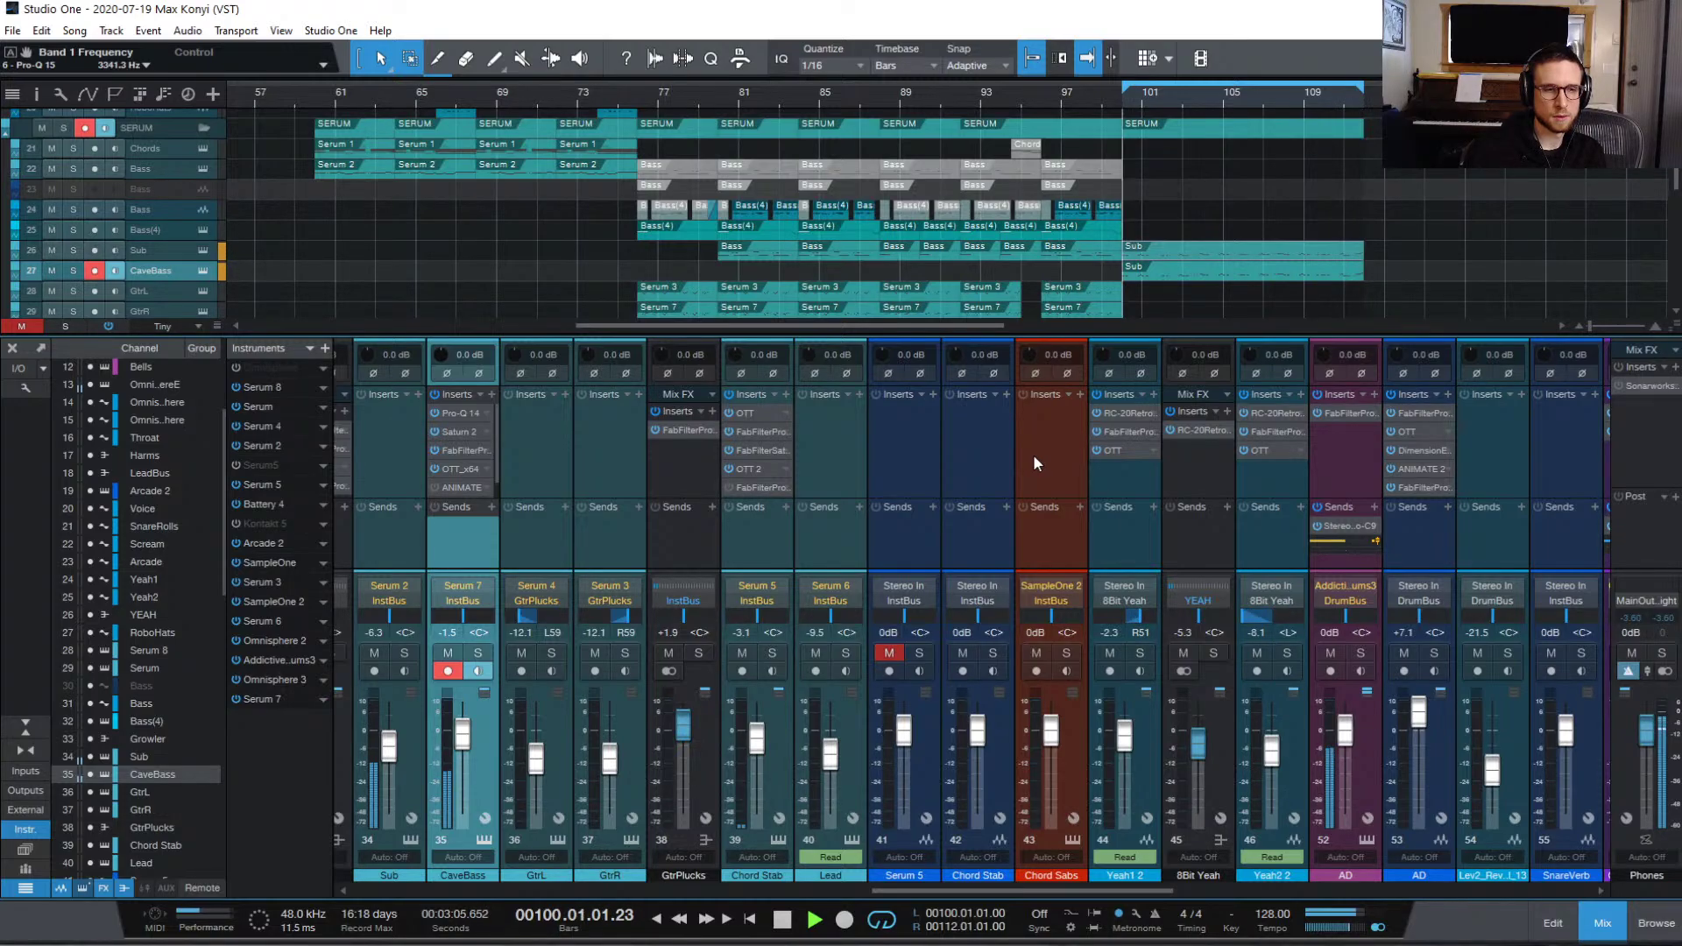
pyautogui.press('space')
pyautogui.hotkey('ctrl', 's')
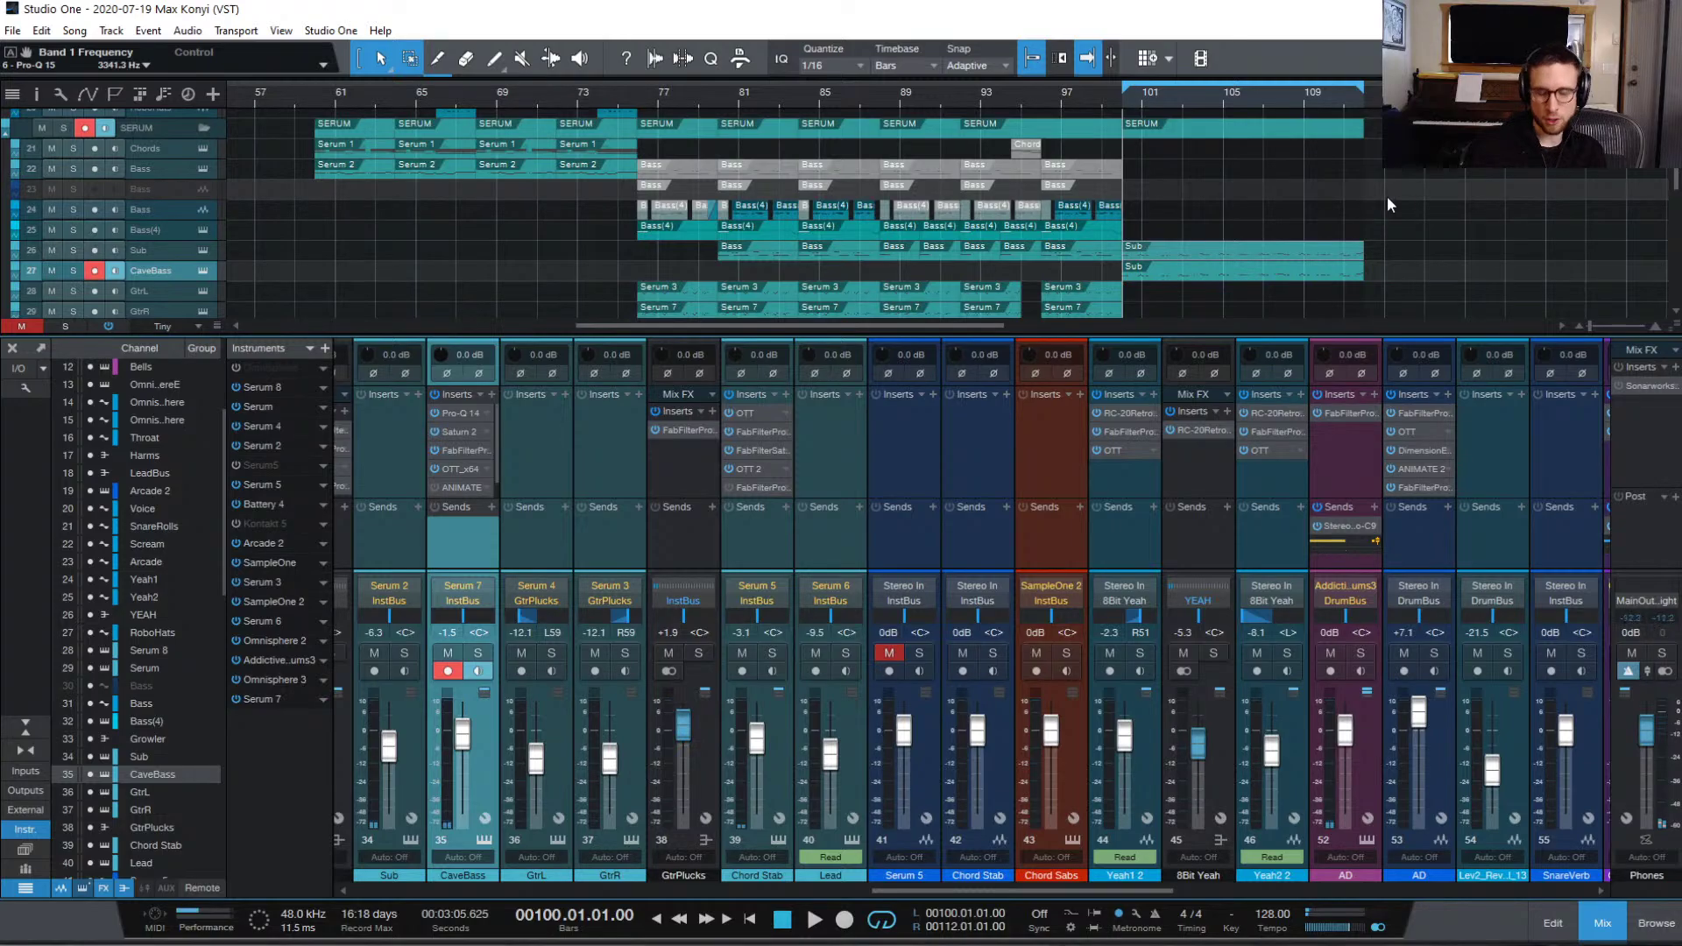
# Step: Play the loop from bar 100 and review its bass and drum tracks in the arrangement with the mixer hidden and shown
pyautogui.scroll(3, 1419, 202)
pyautogui.scroll(1, 1417, 192)
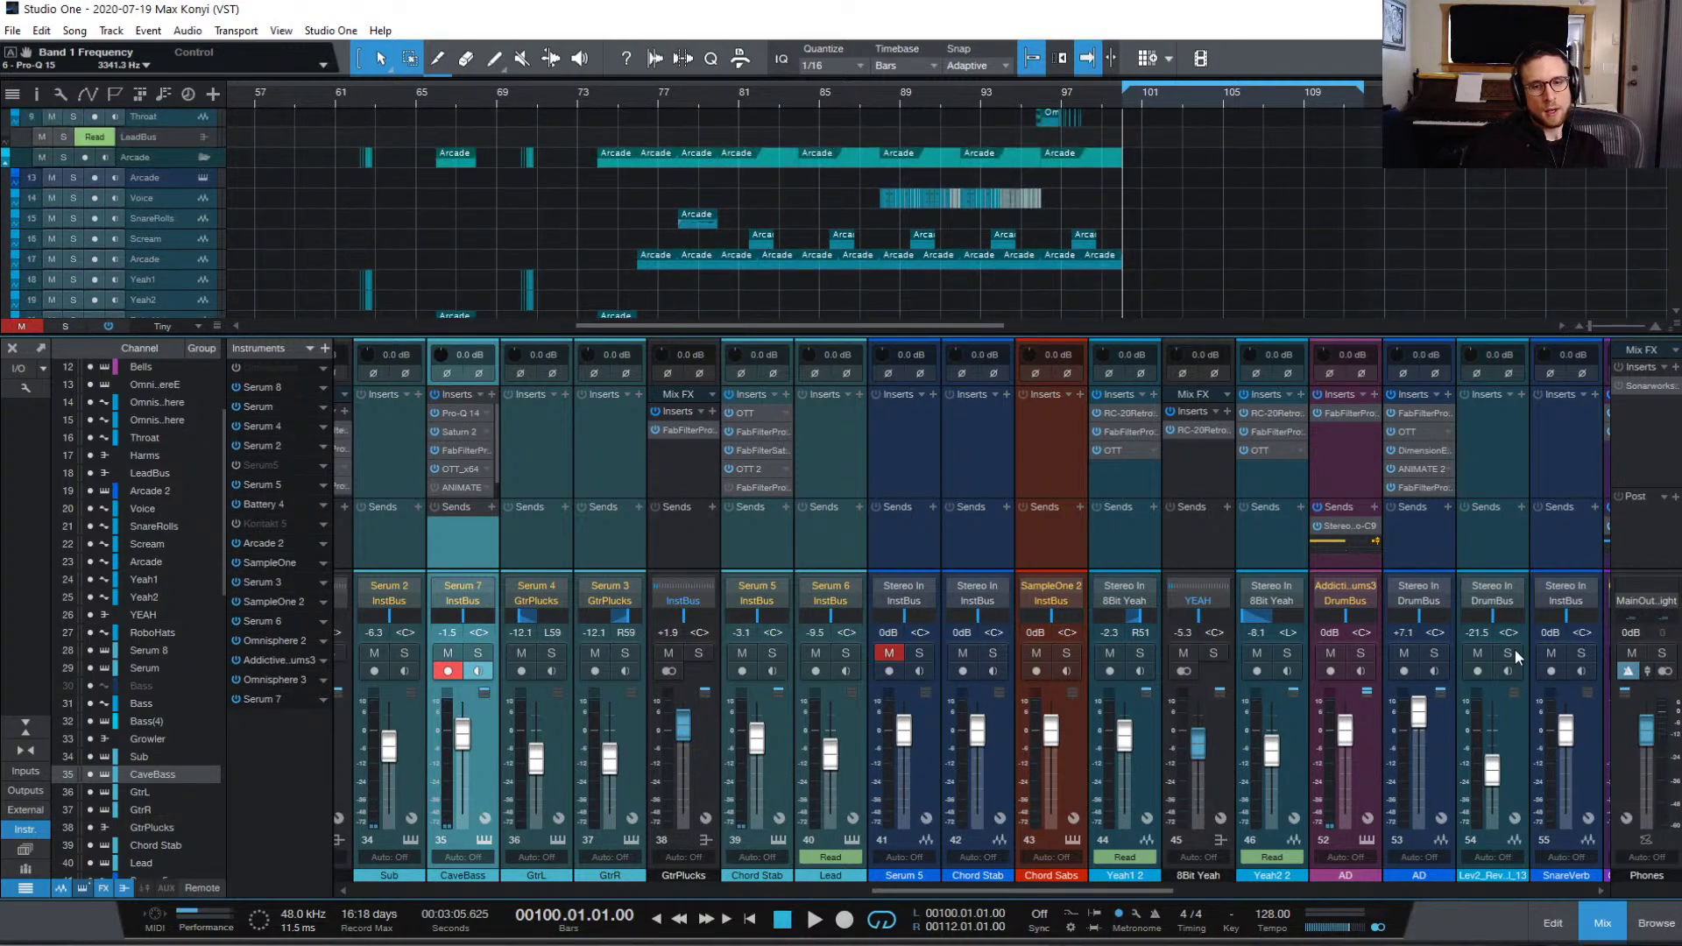
pyautogui.click(1597, 923)
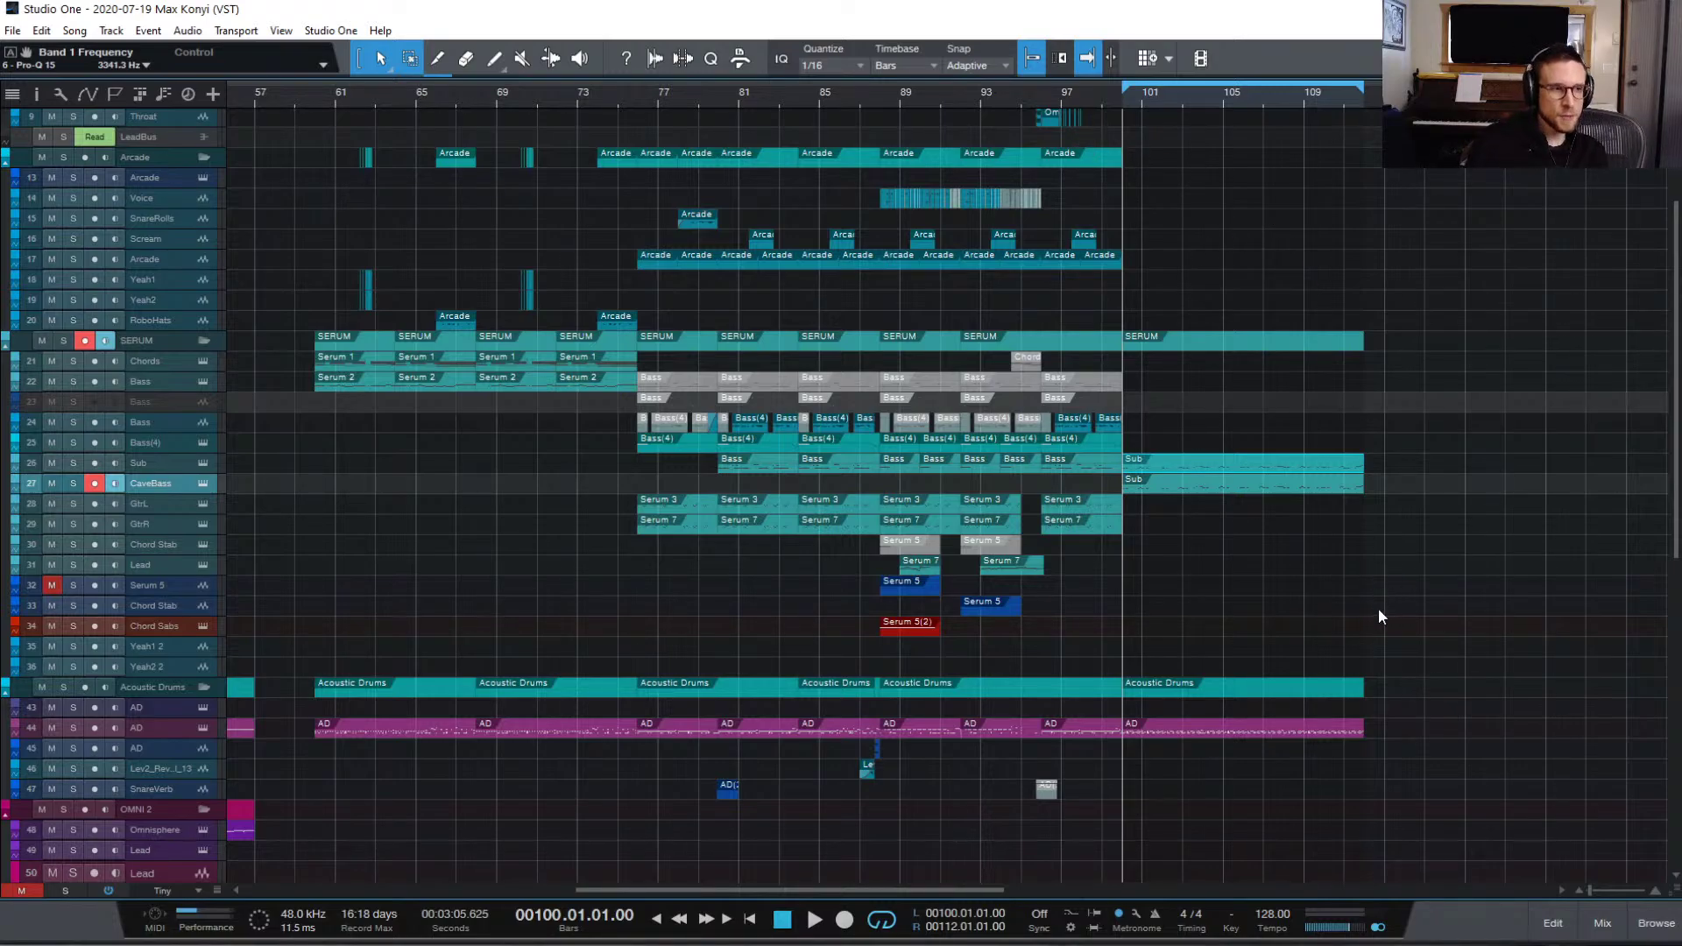
pyautogui.scroll(-5, 1454, 697)
pyautogui.press('space')
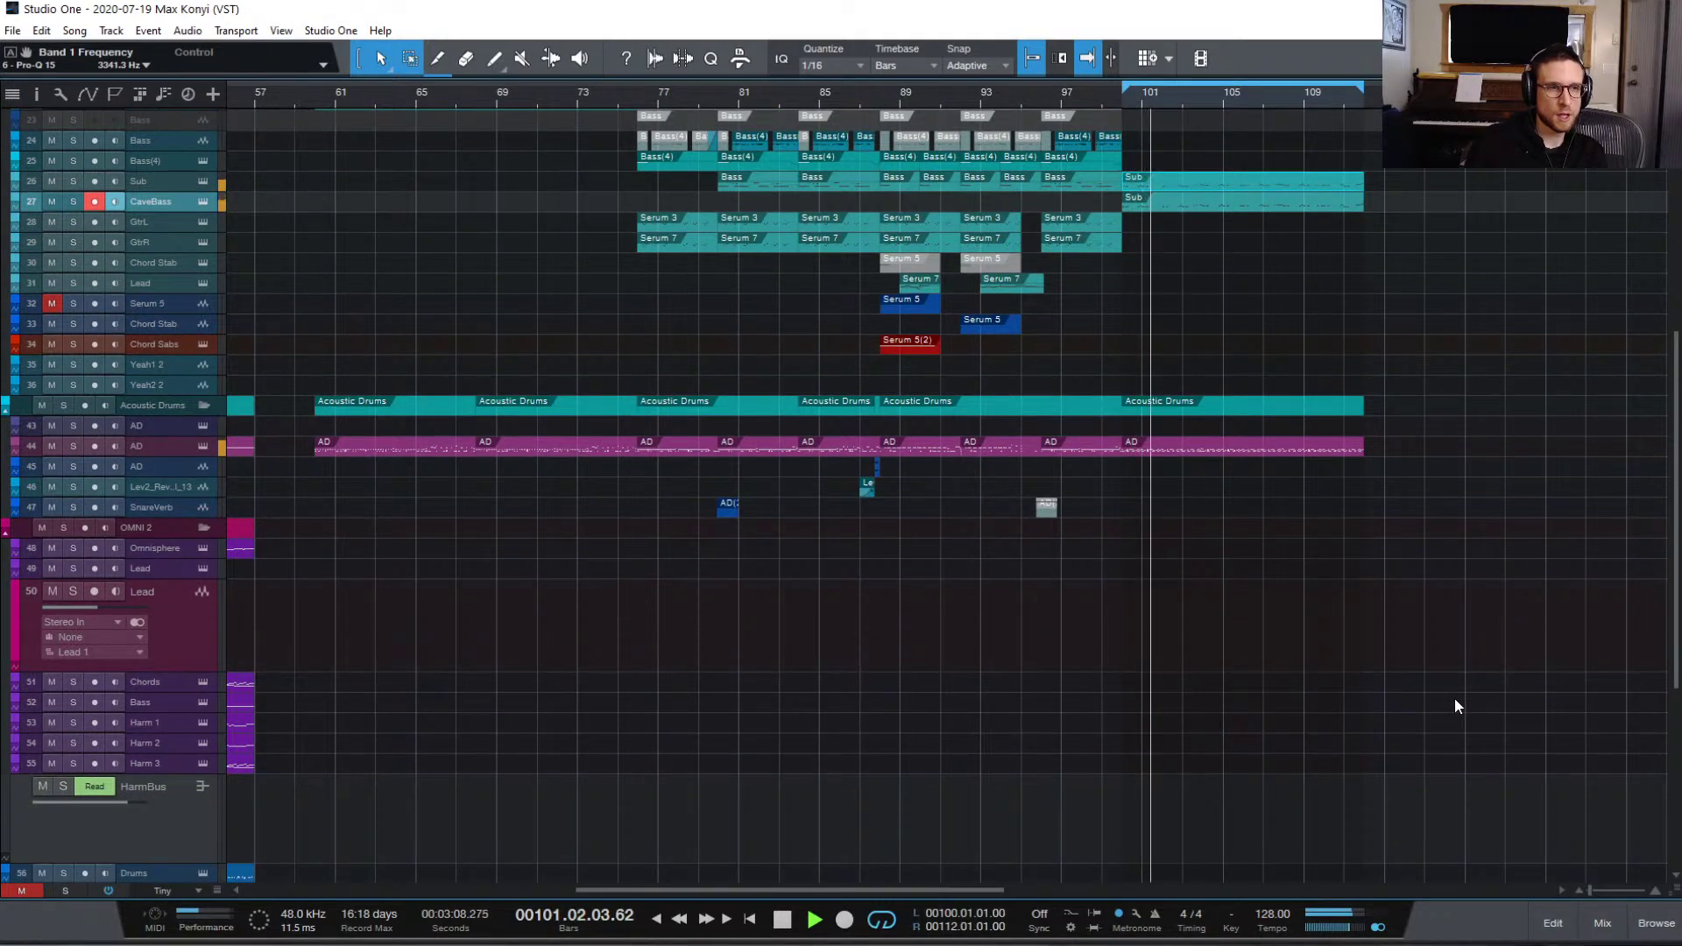
pyautogui.press('space')
pyautogui.press('space')
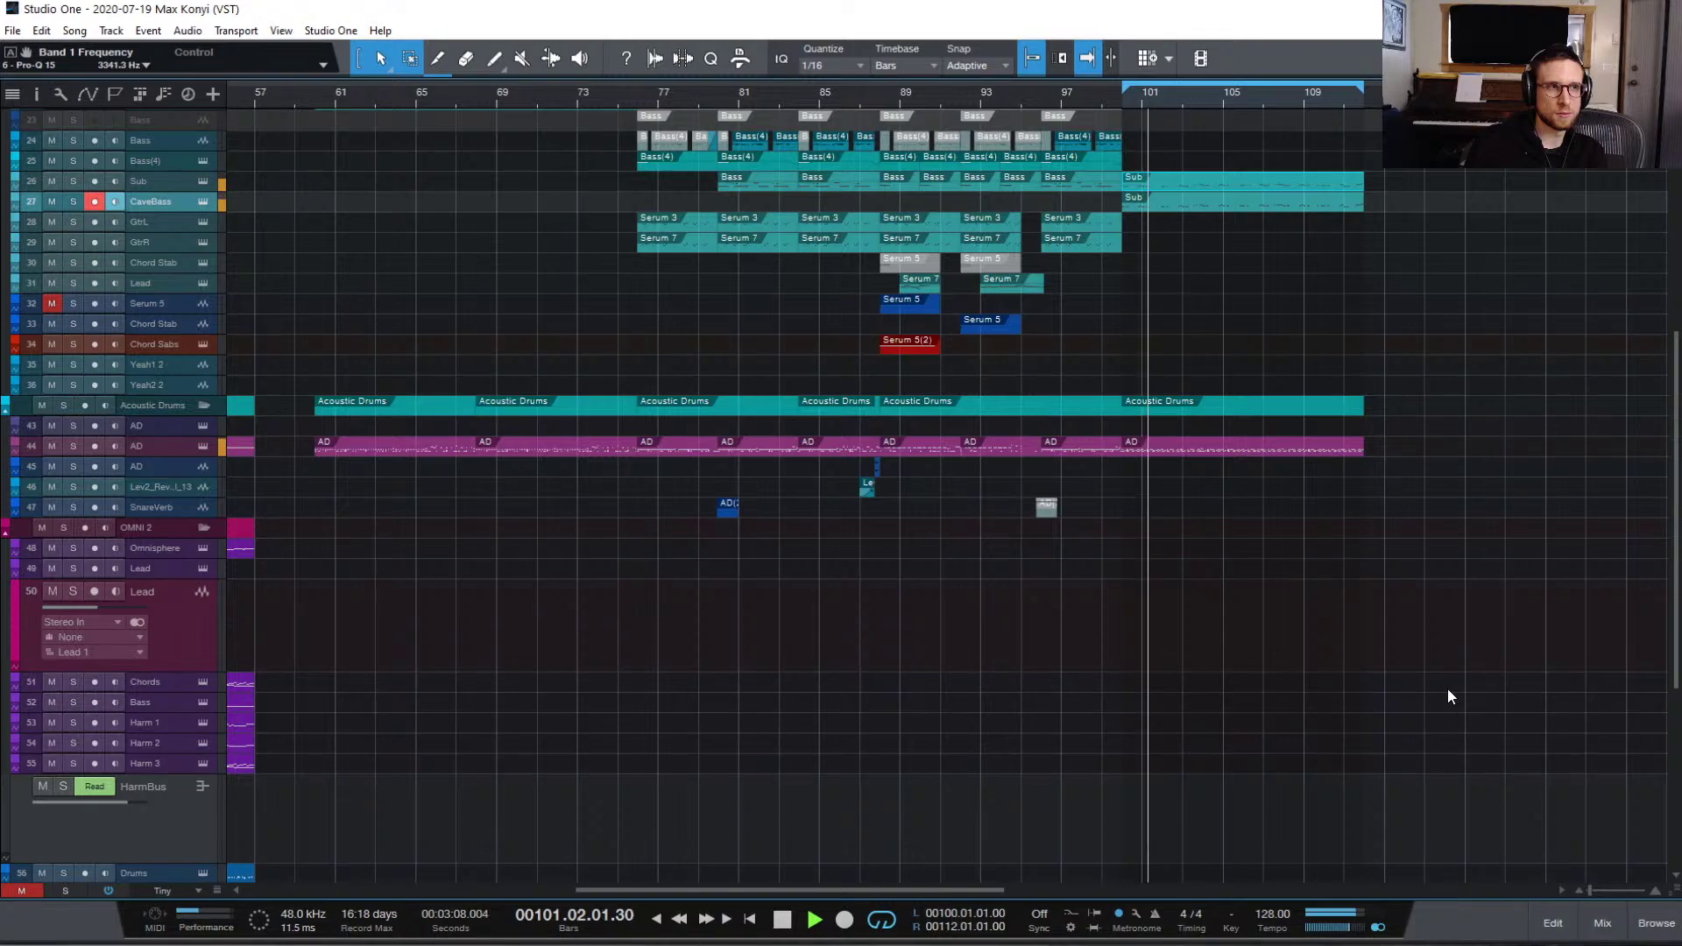
pyautogui.click(1603, 924)
pyautogui.press('space')
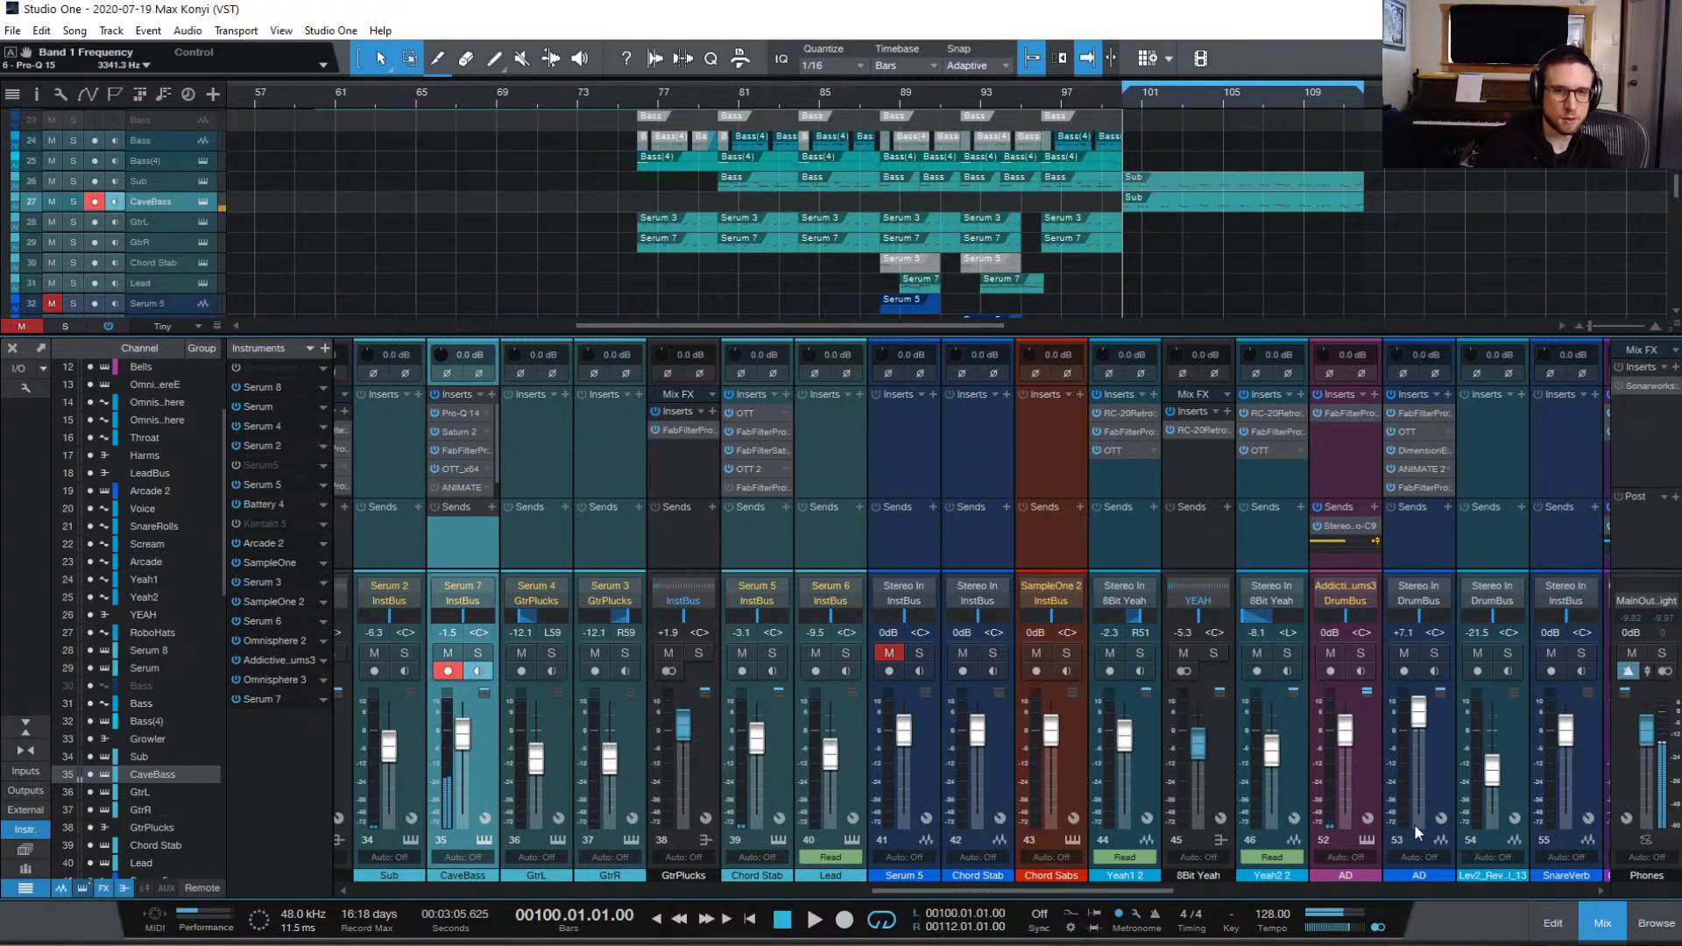
pyautogui.press('space')
pyautogui.click(1621, 927)
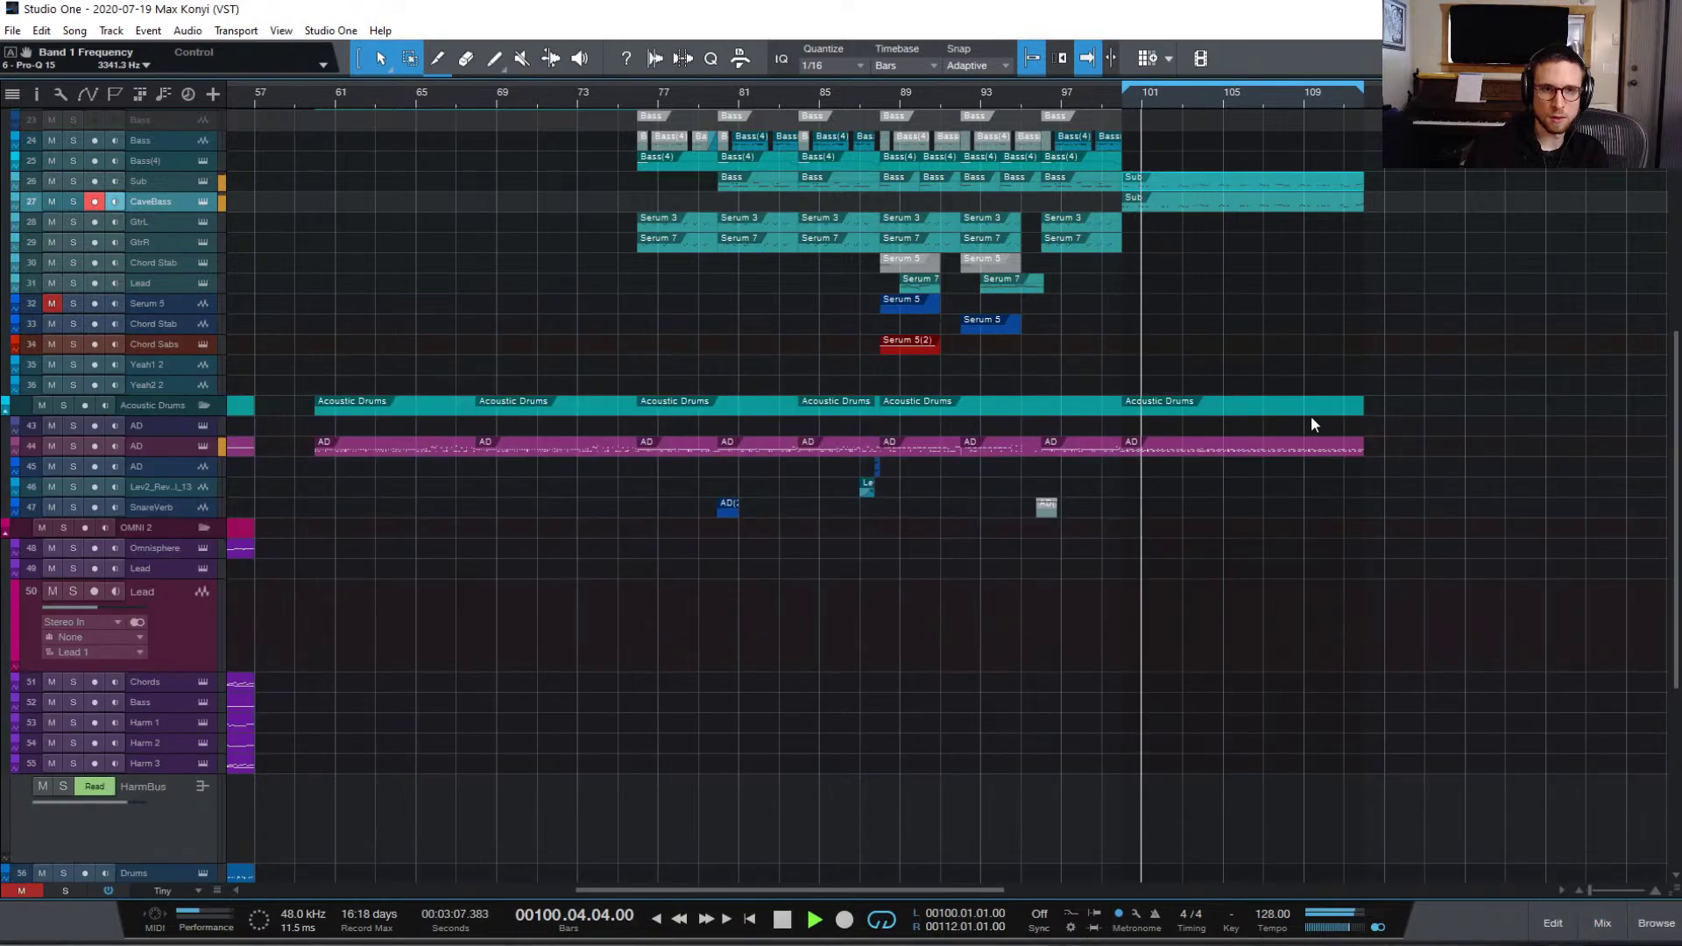
pyautogui.press('space')
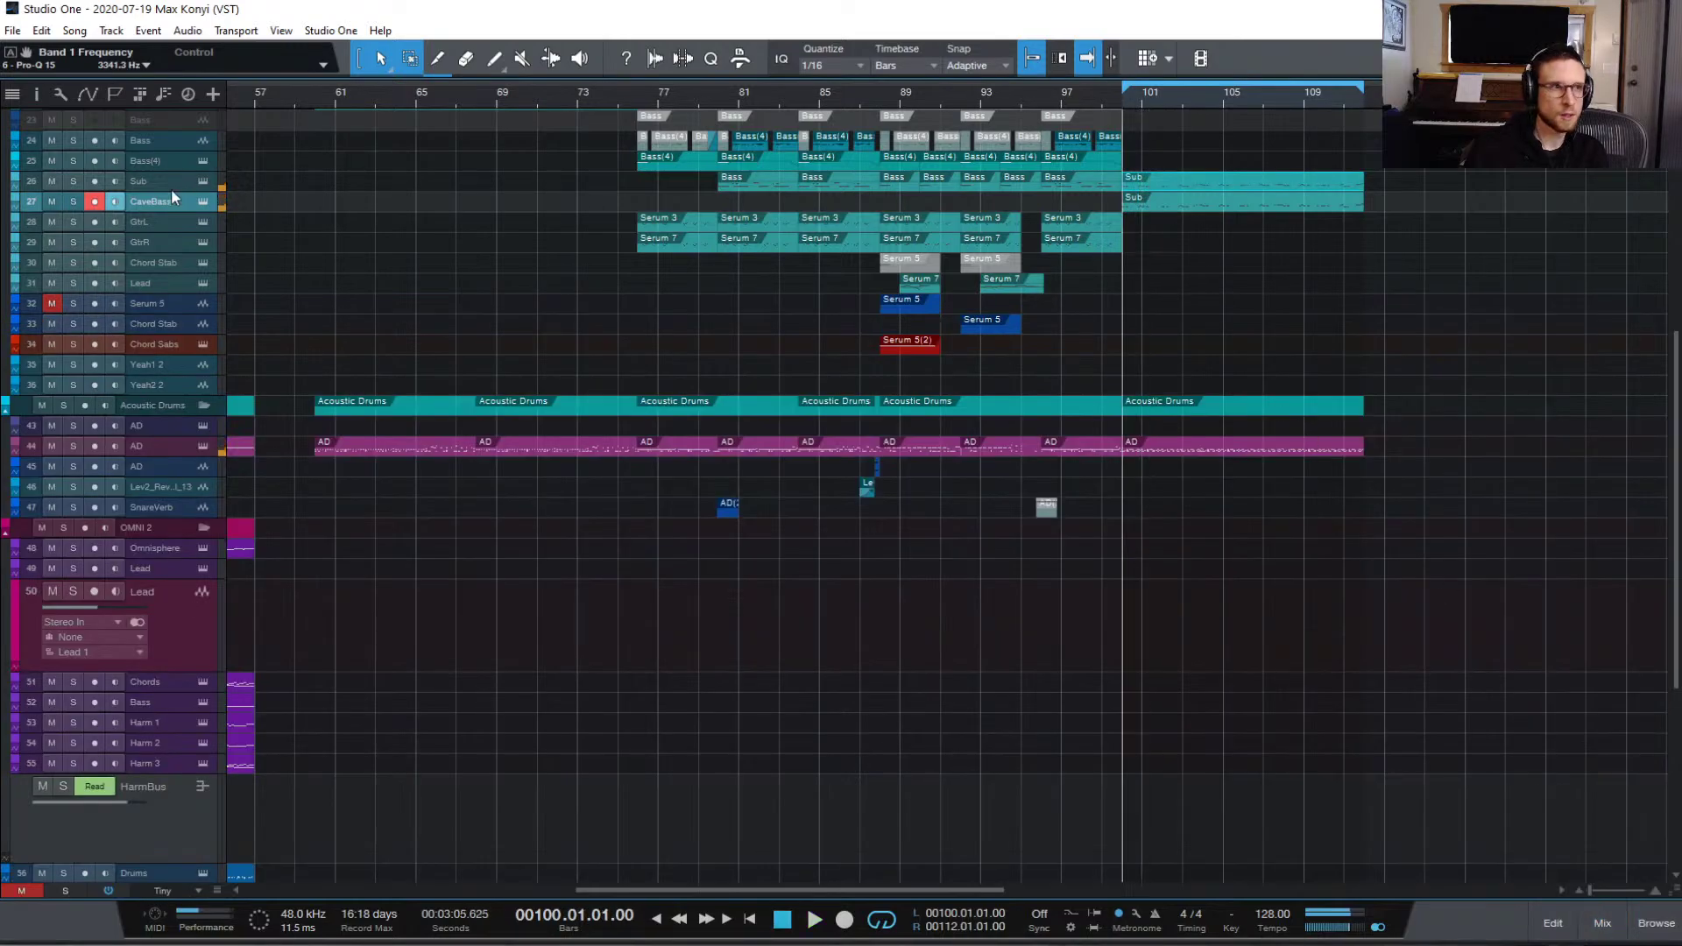
# Step: Solo CaveBass and open its part from bar 100 in the note editor
pyautogui.click(73, 201)
pyautogui.press('space')
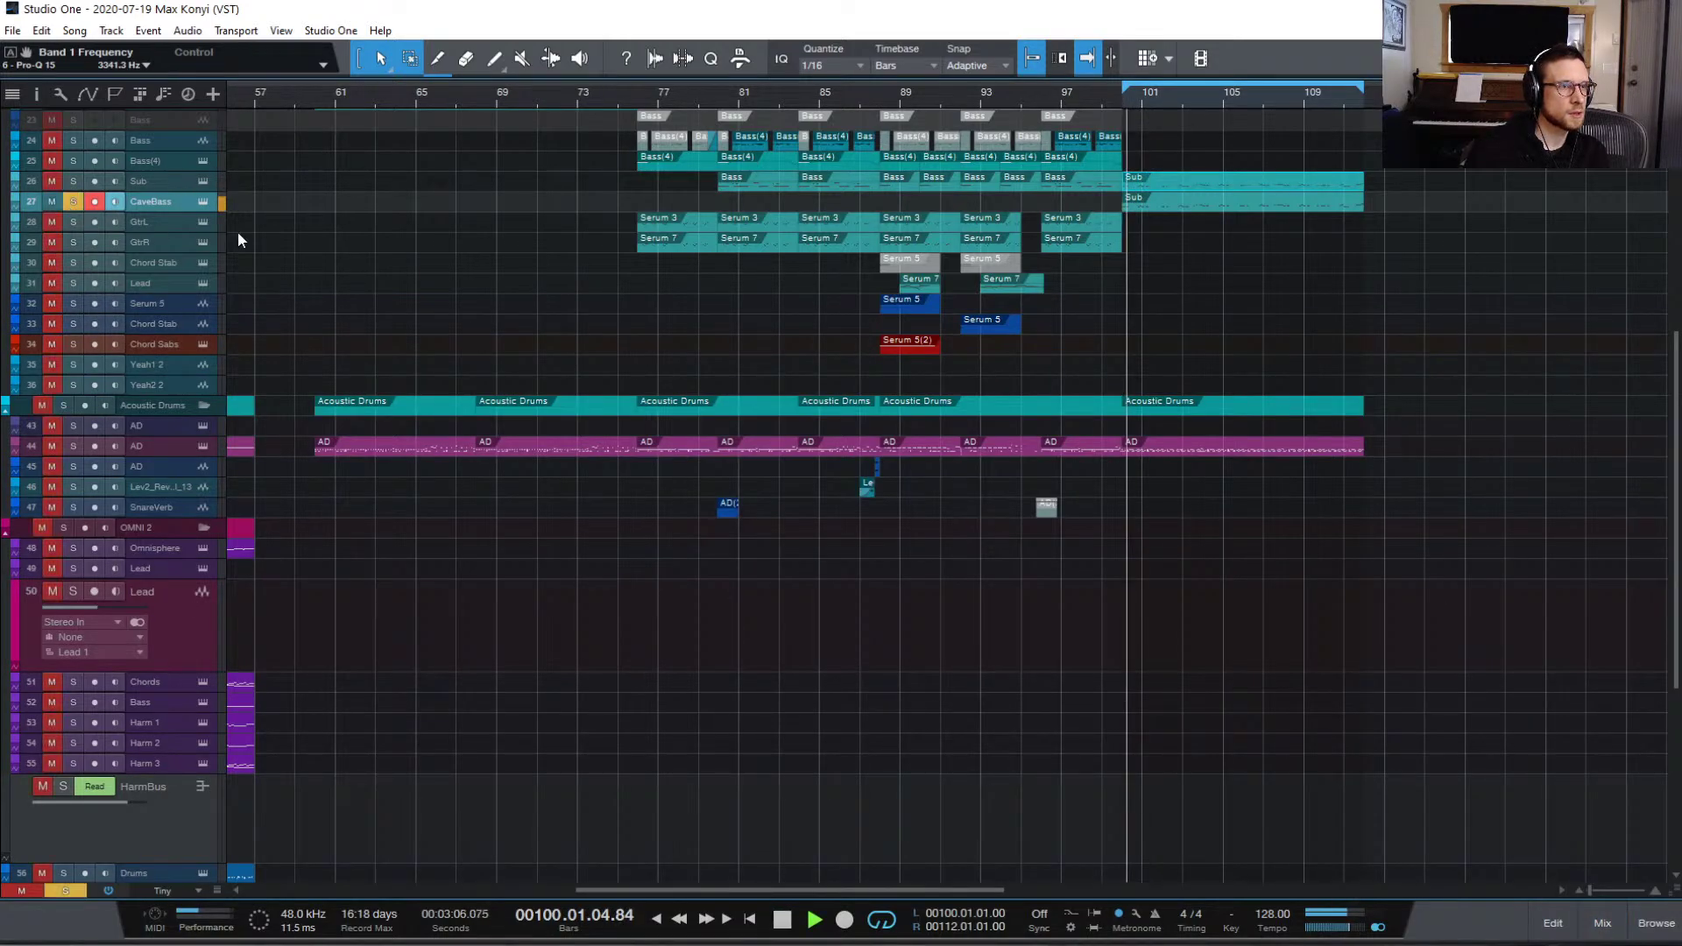
pyautogui.doubleClick(1185, 184)
pyautogui.press('space')
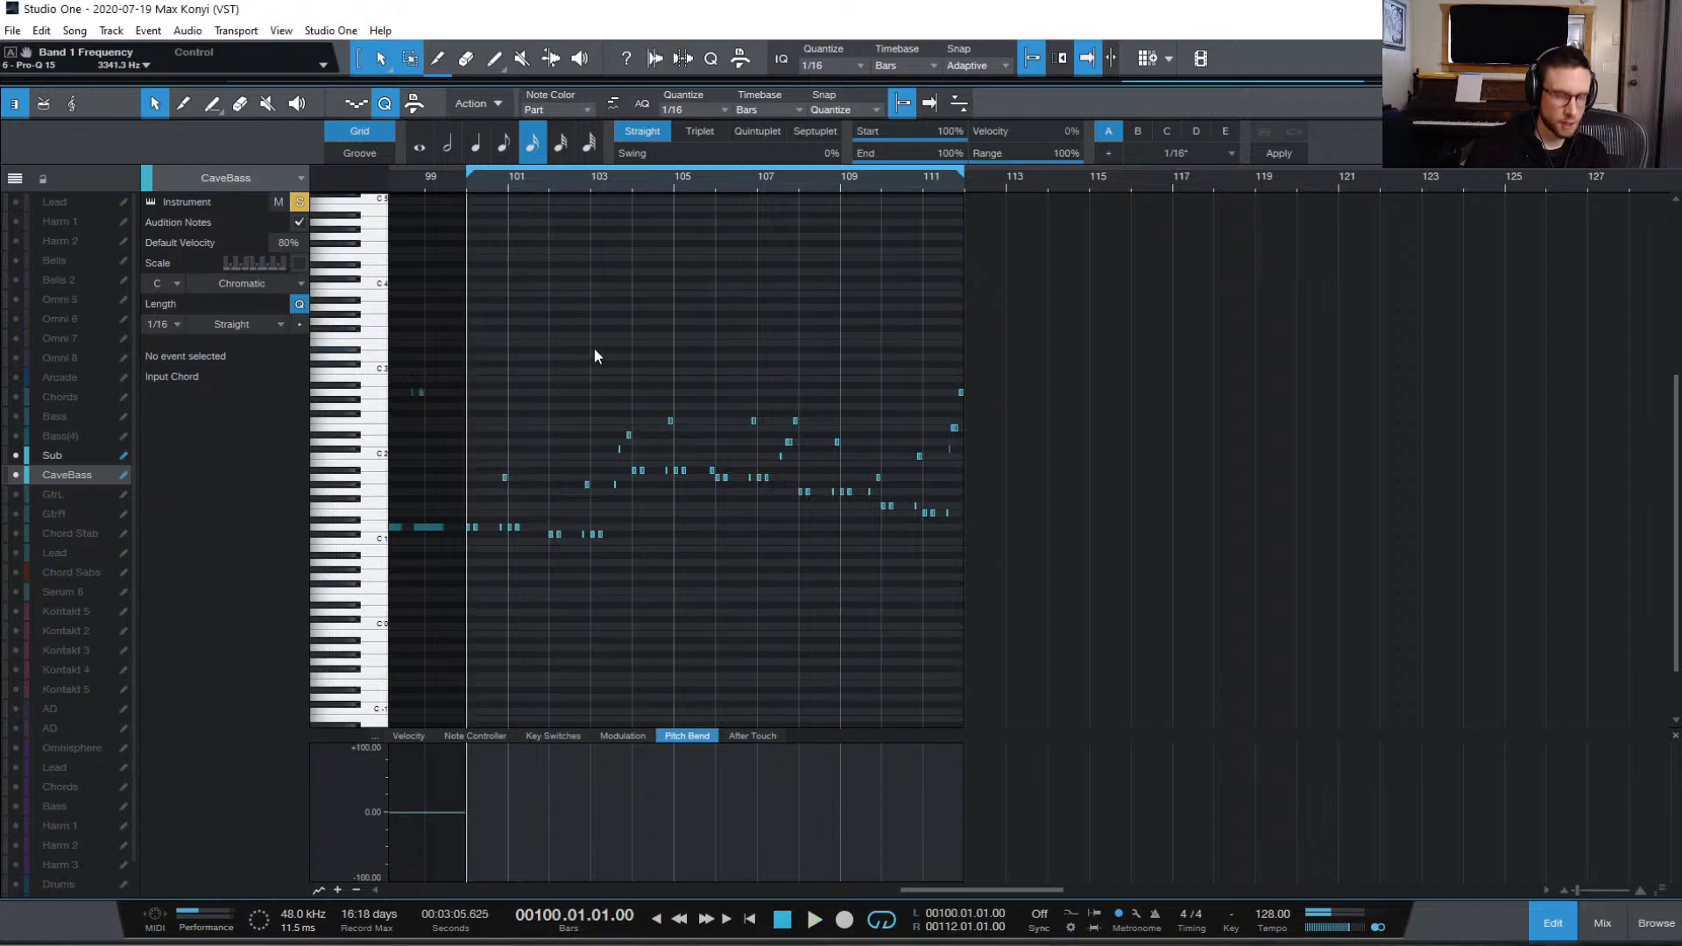
pyautogui.press('e')
pyautogui.press('e')
pyautogui.press('e')
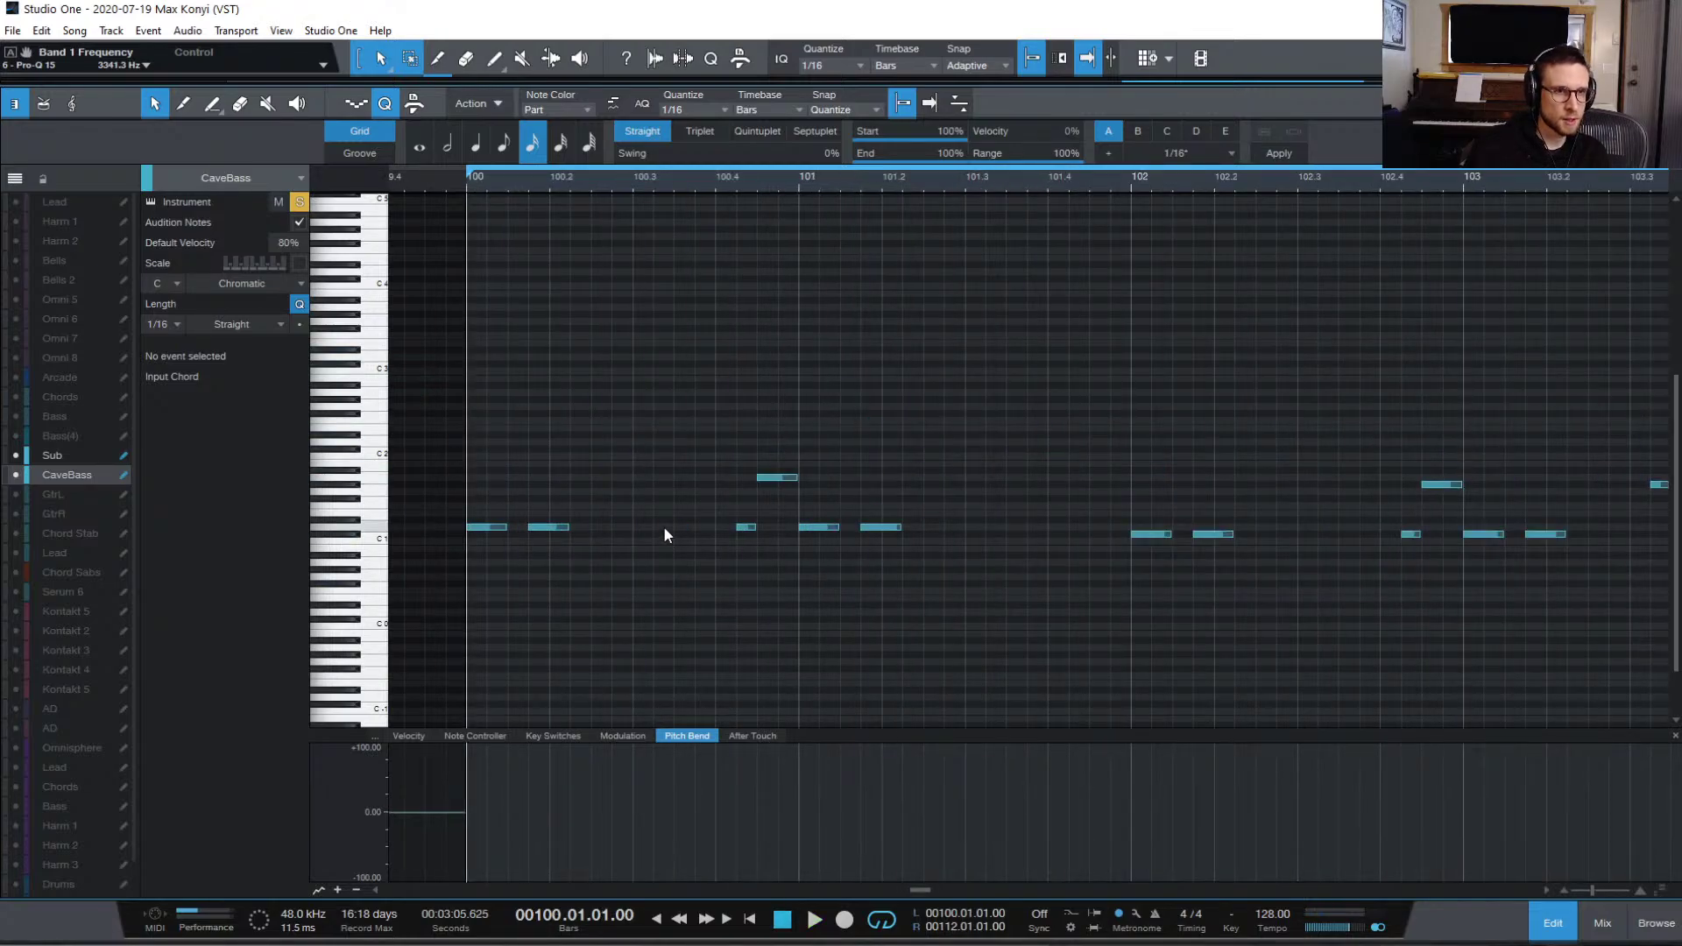
# Step: Lengthen the short low note just before bar 101 slightly, check it in playback, and close the note editor
pyautogui.moveTo(756, 527); pyautogui.dragTo(766, 526)
pyautogui.press('space')
pyautogui.click(789, 577)
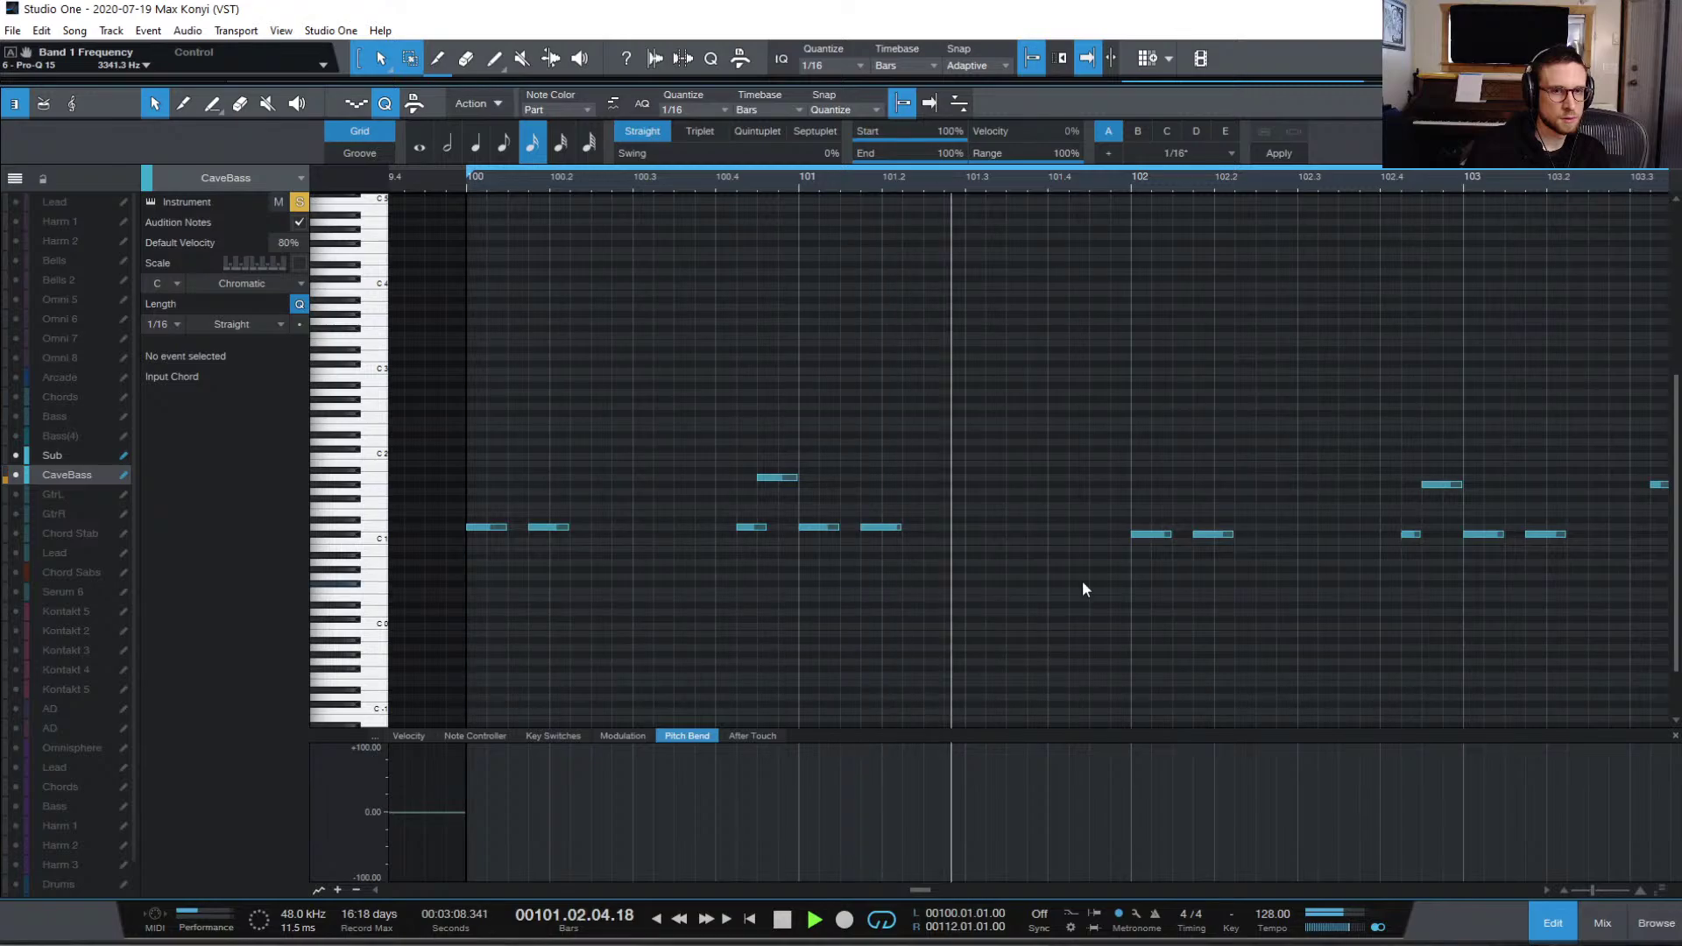
pyautogui.press('space')
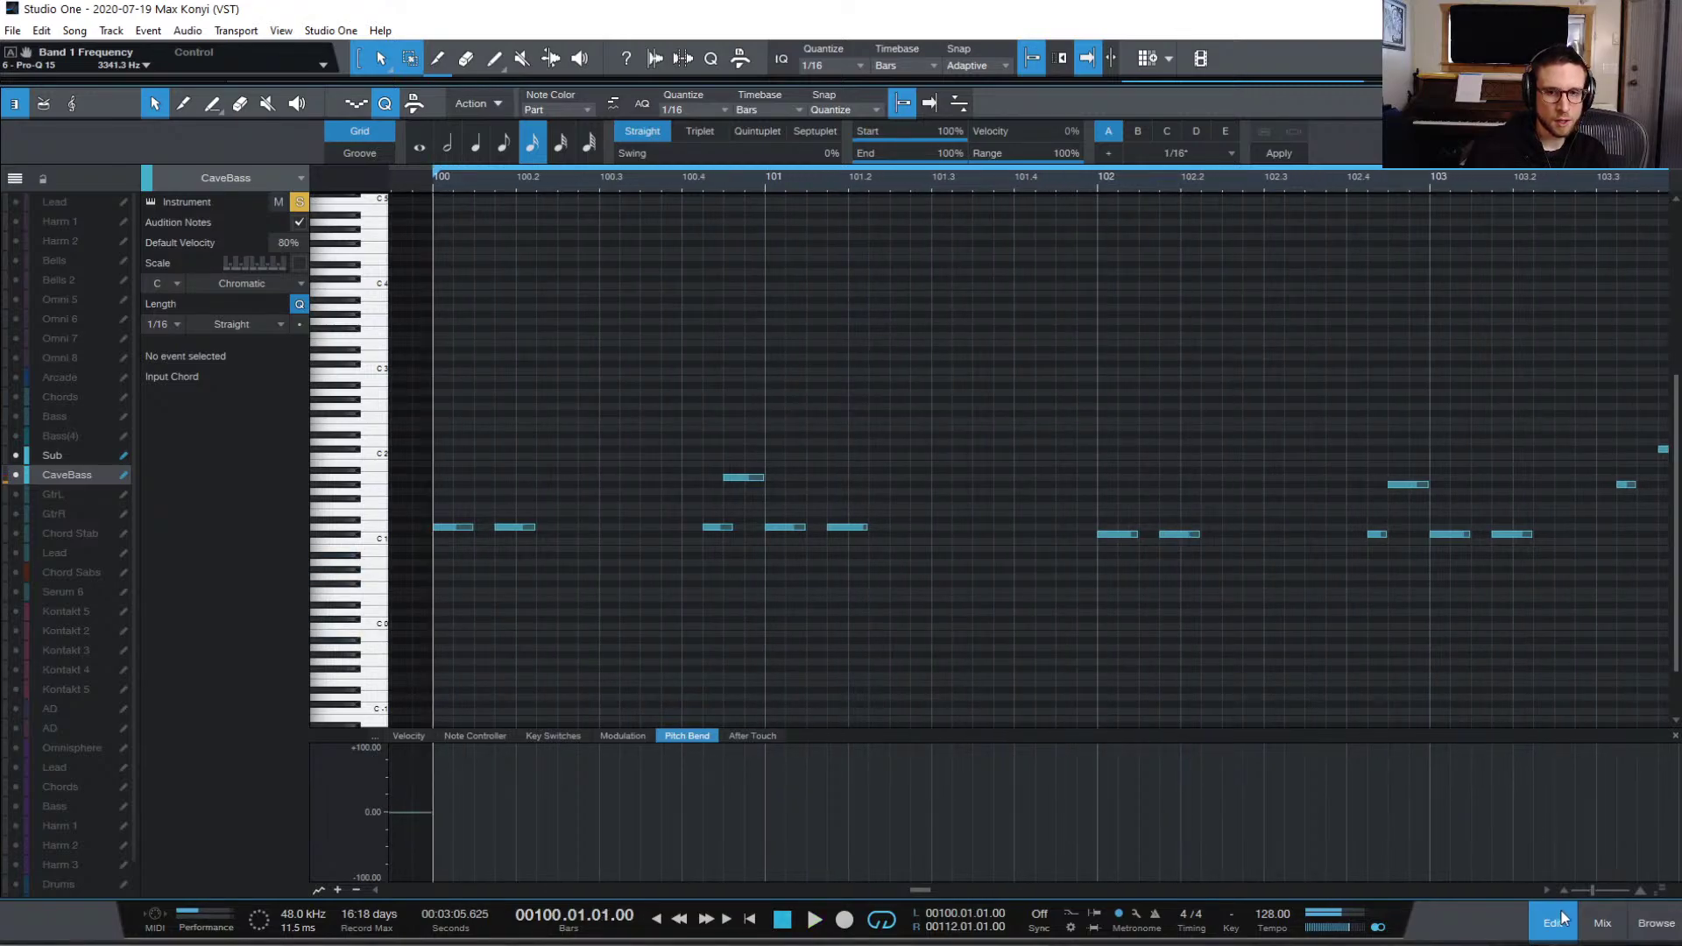
pyautogui.click(1554, 924)
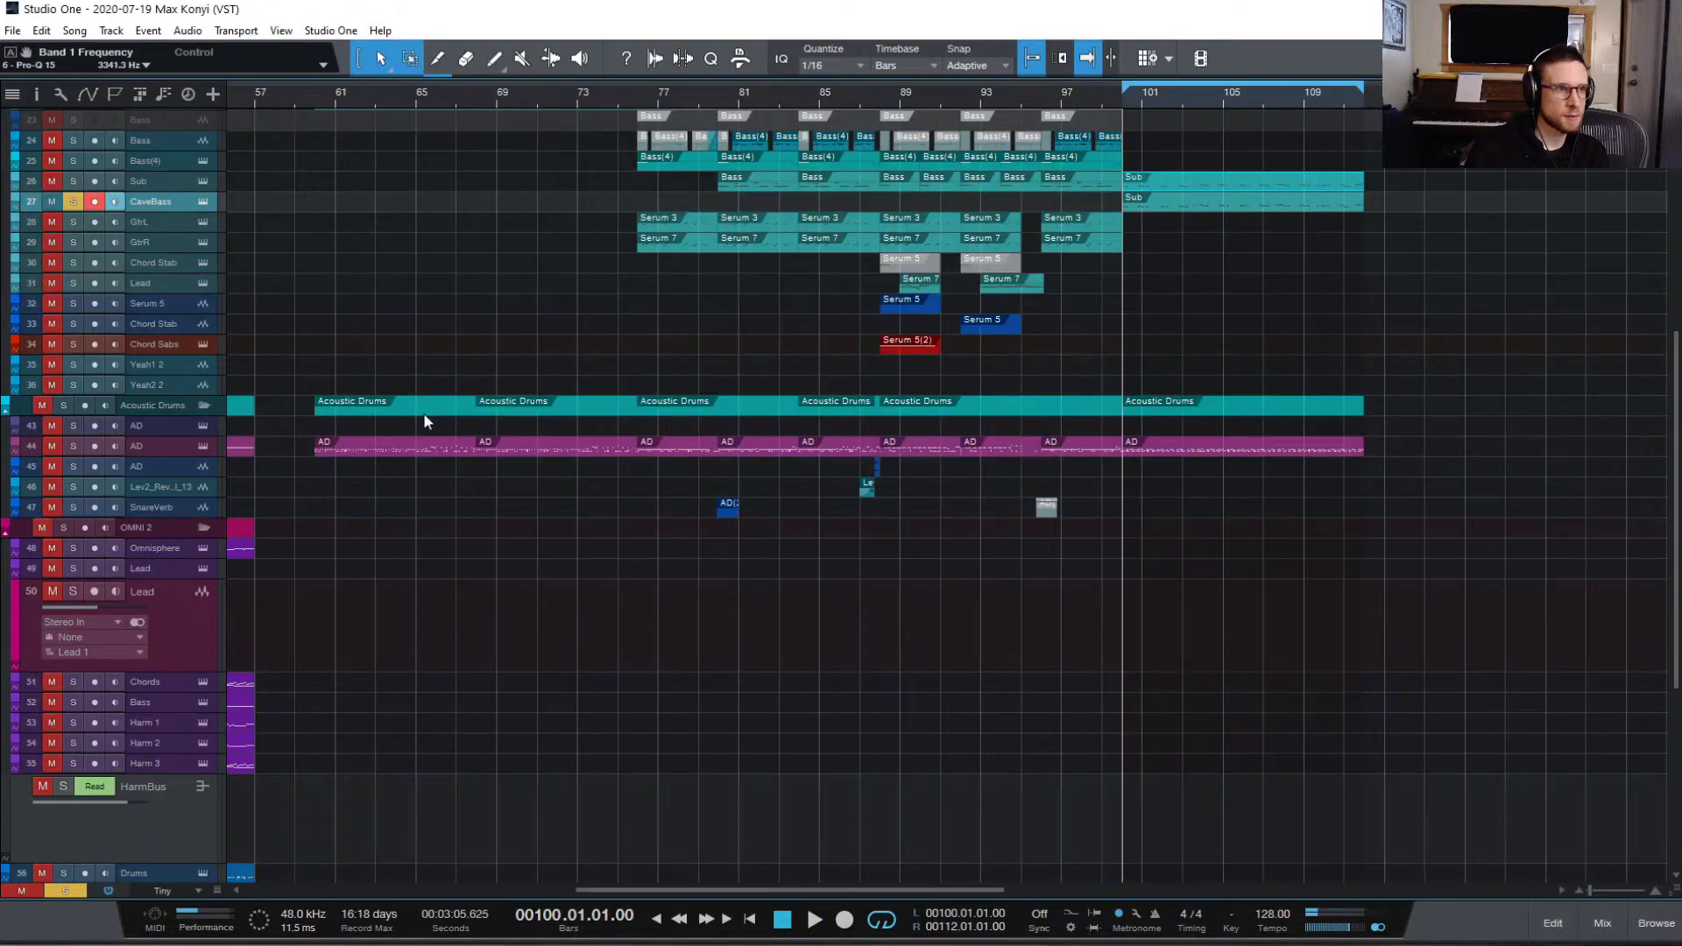
# Step: Enable Legato in CaveBass's Serum instrument, play the section, and close the instrument
pyautogui.click(203, 200)
pyautogui.click(1064, 742)
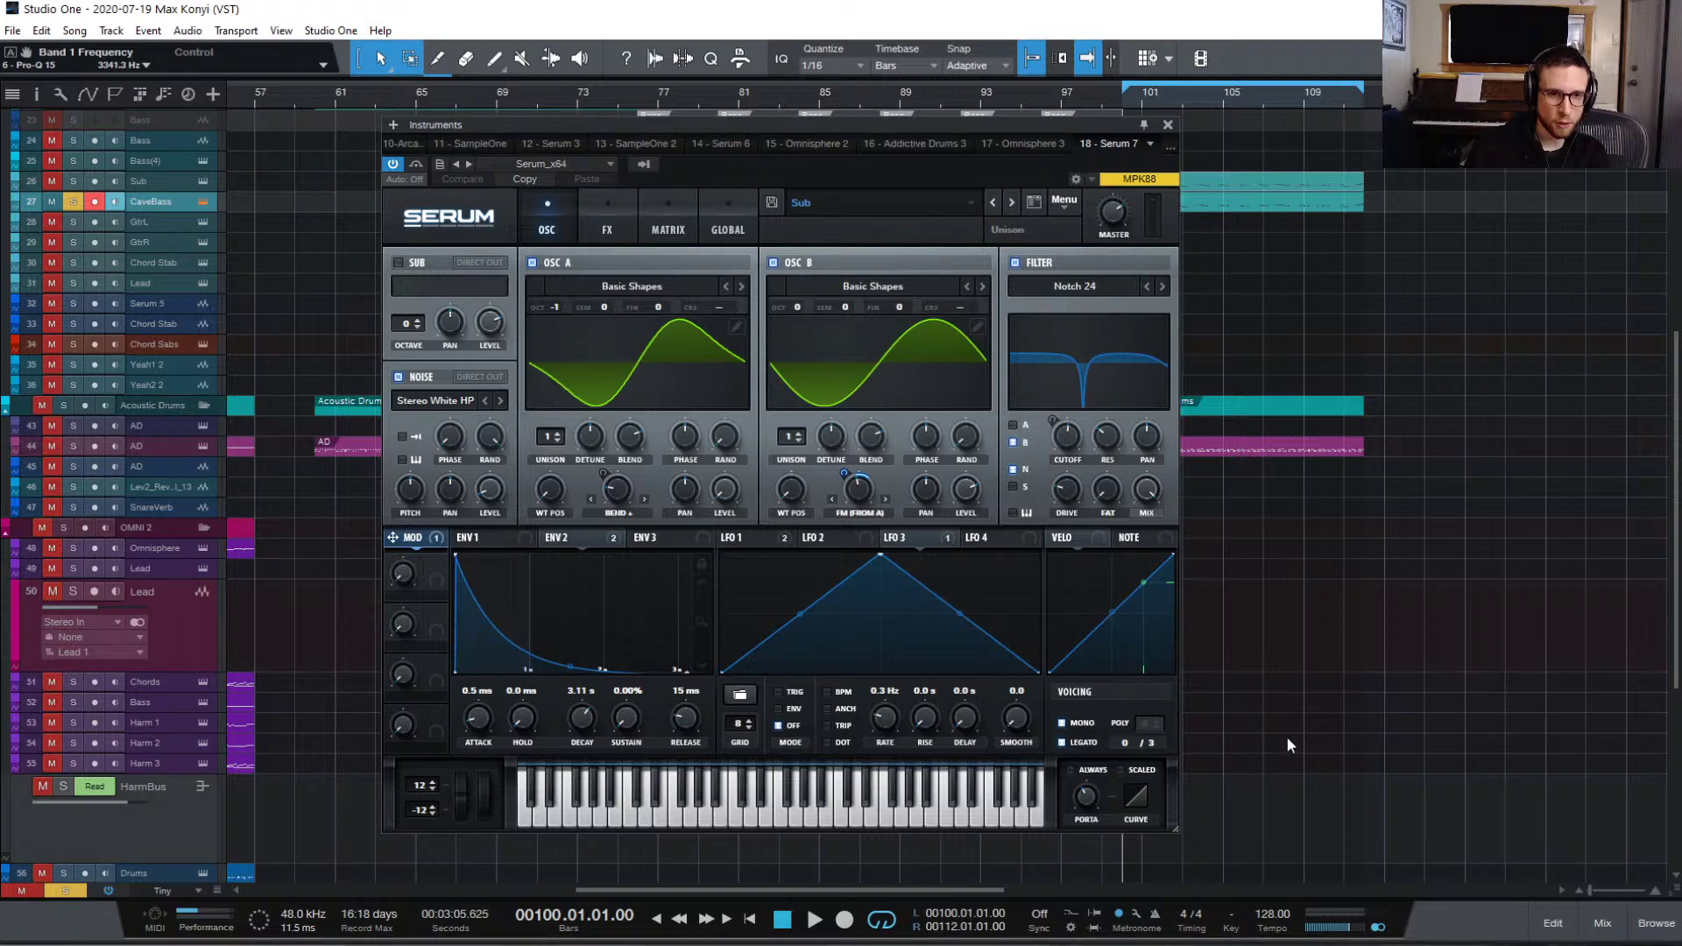
pyautogui.press('space')
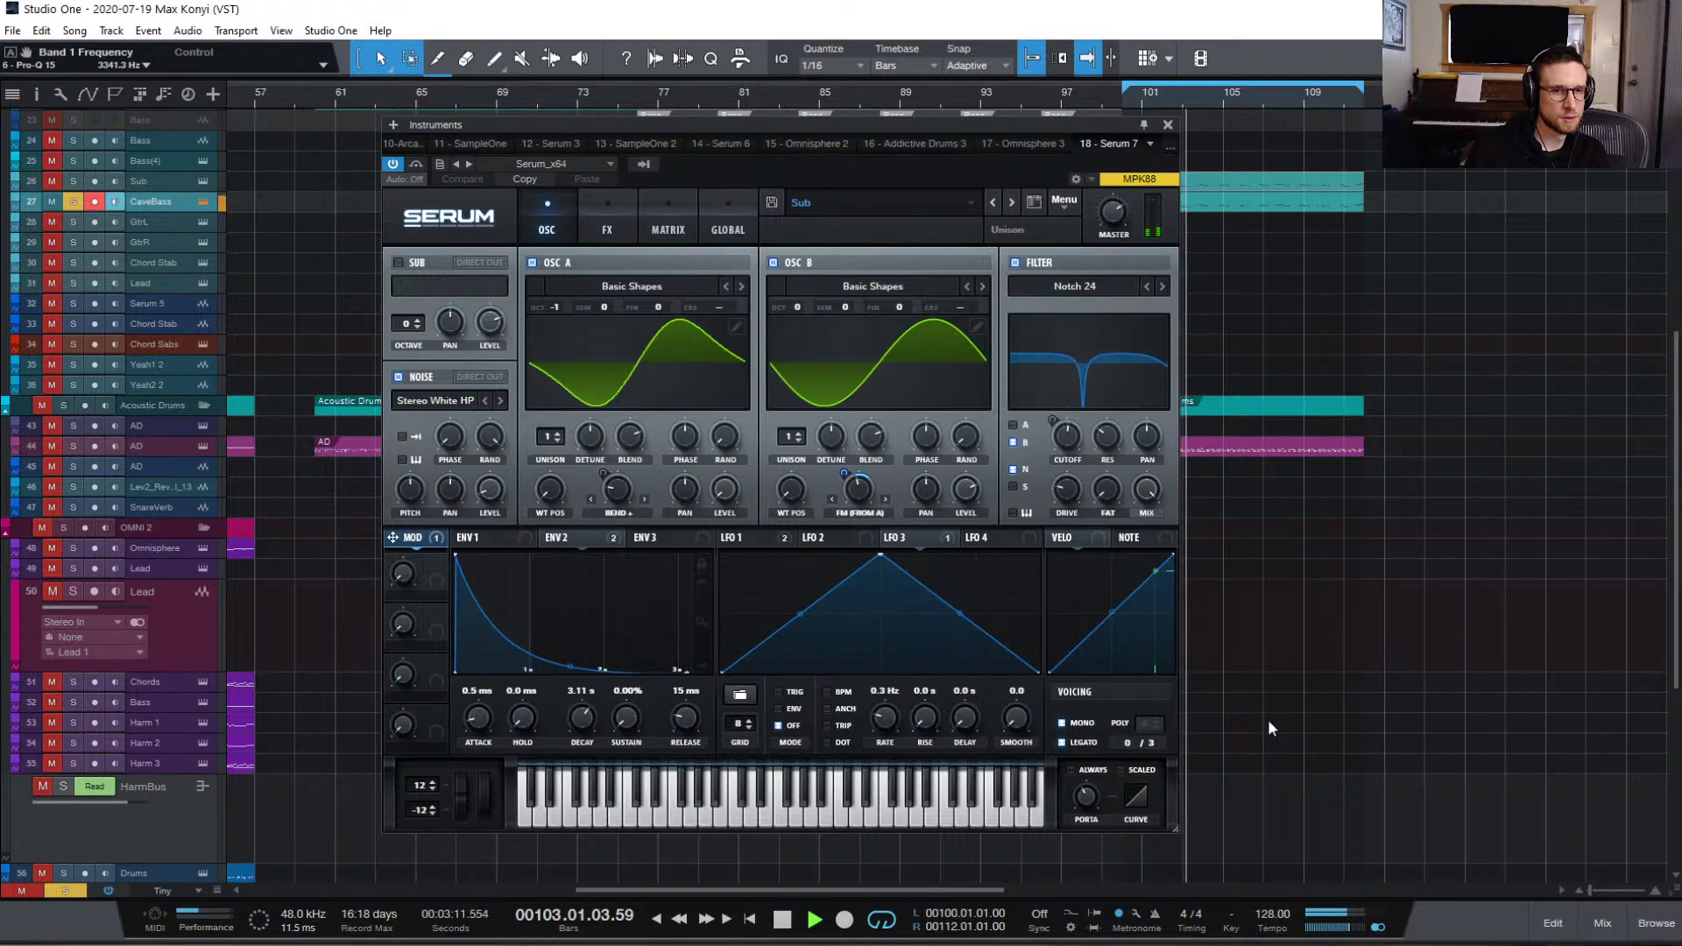
pyautogui.click(1168, 124)
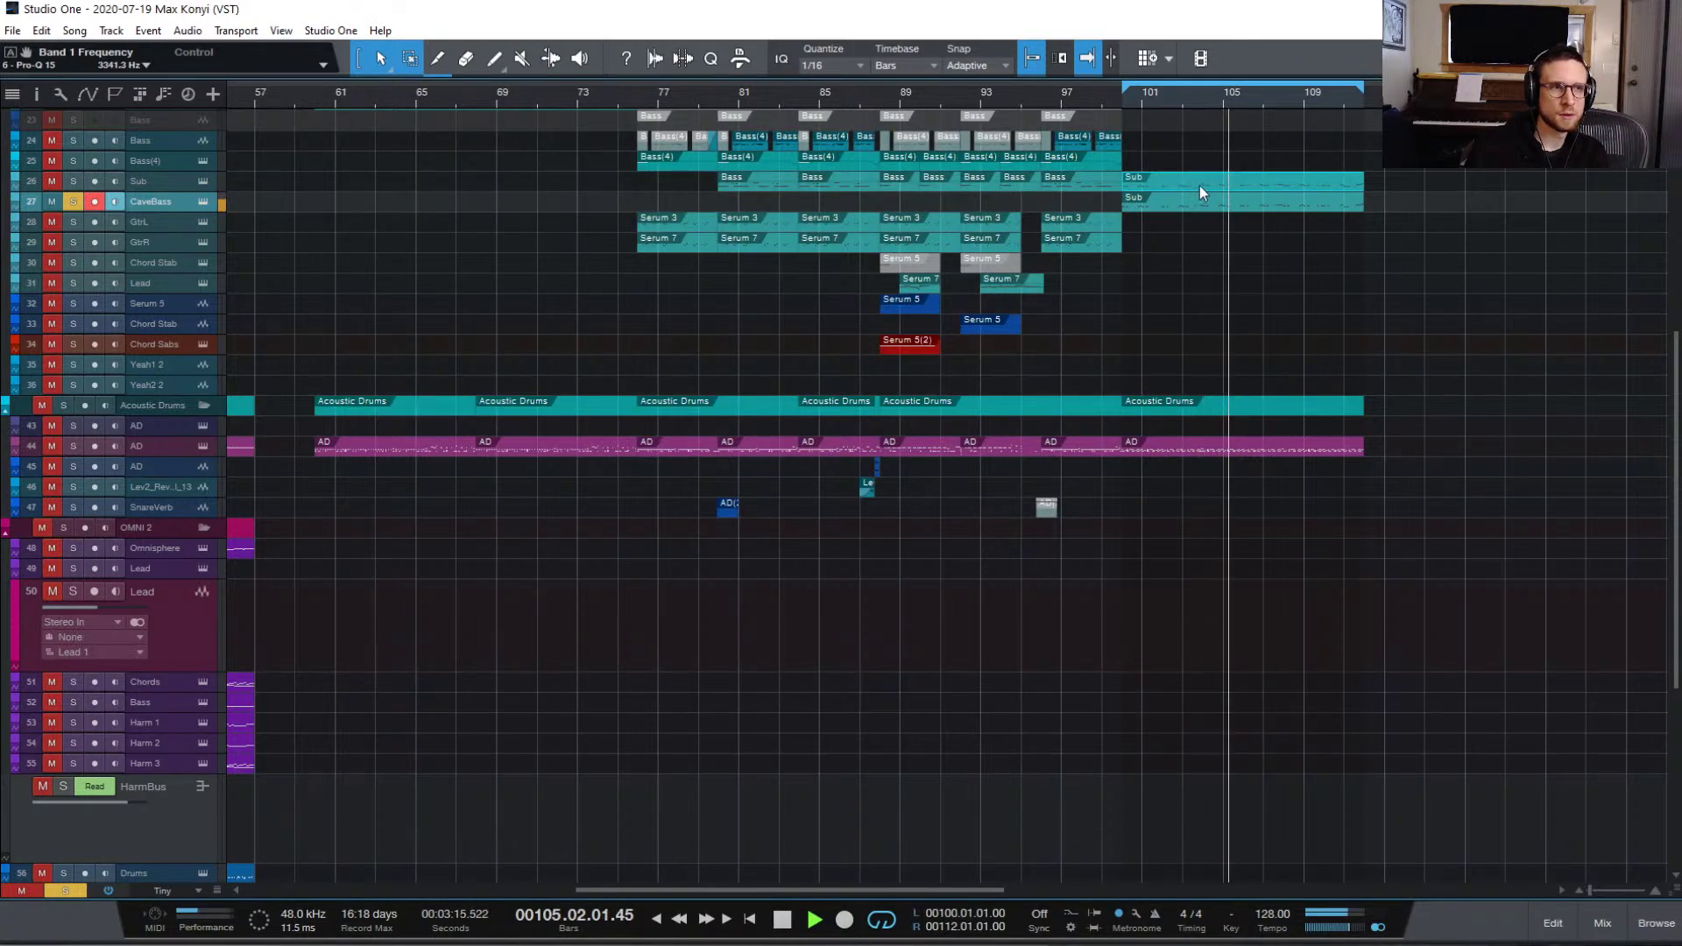
# Step: Reopen the CaveBass part and lengthen the C#1 note at 102.04.02 so it ends at 102.04.03.72
pyautogui.doubleClick(1200, 187)
pyautogui.press('w')
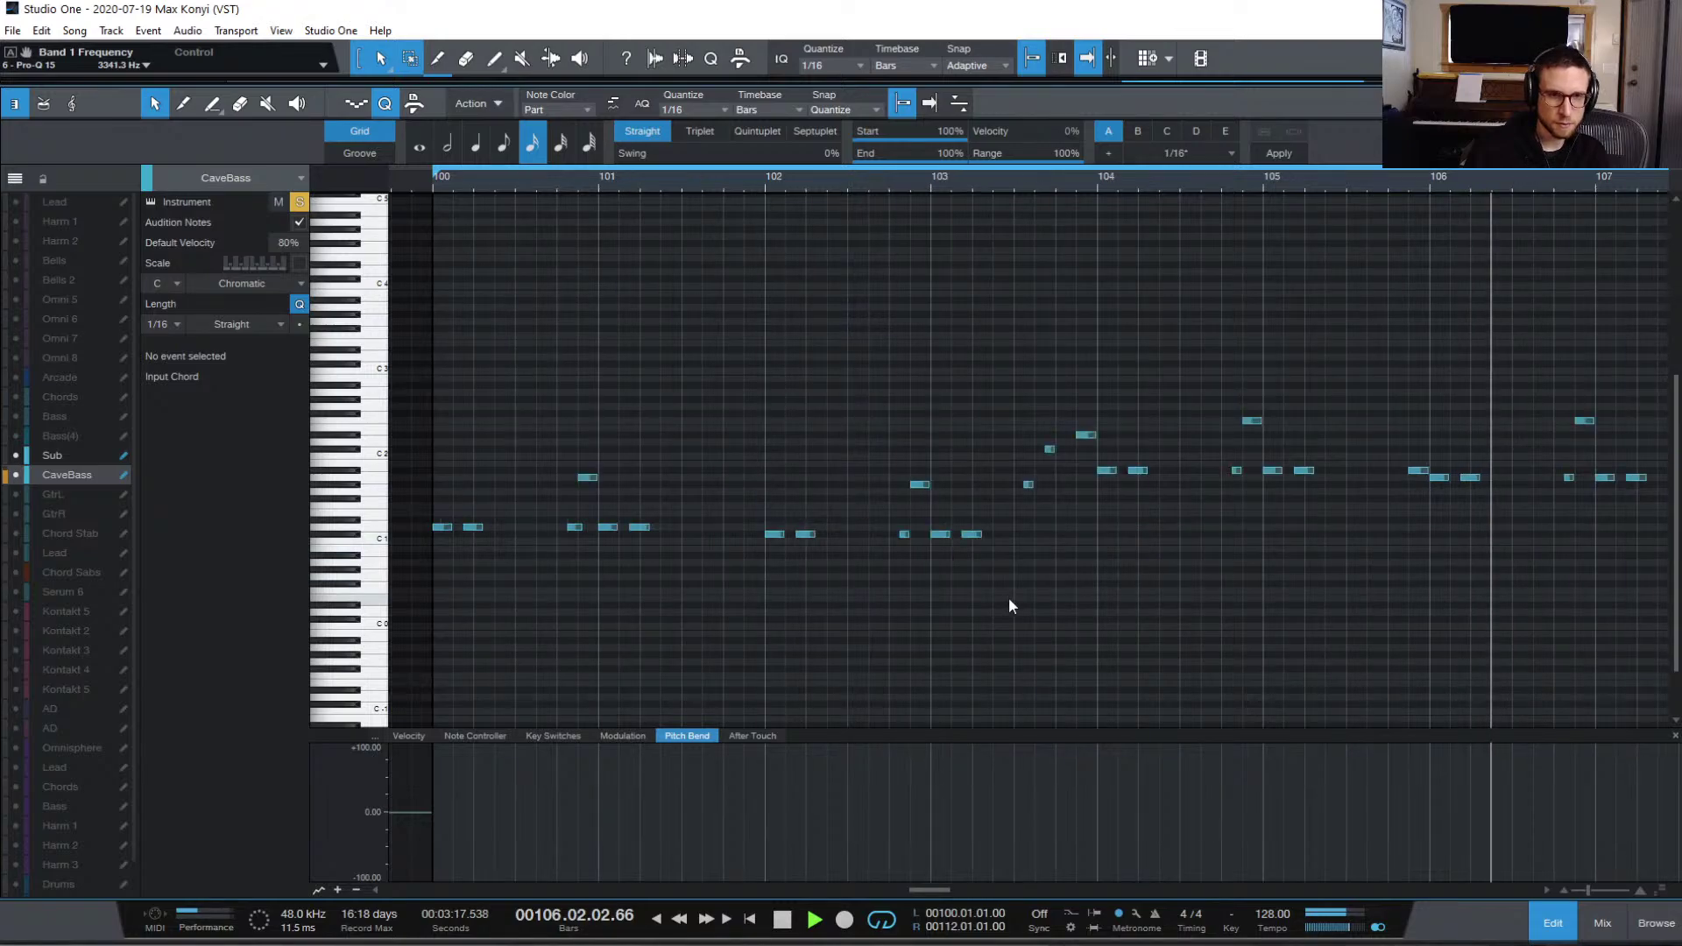
pyautogui.press('space')
pyautogui.moveTo(915, 536); pyautogui.dragTo(919, 536)
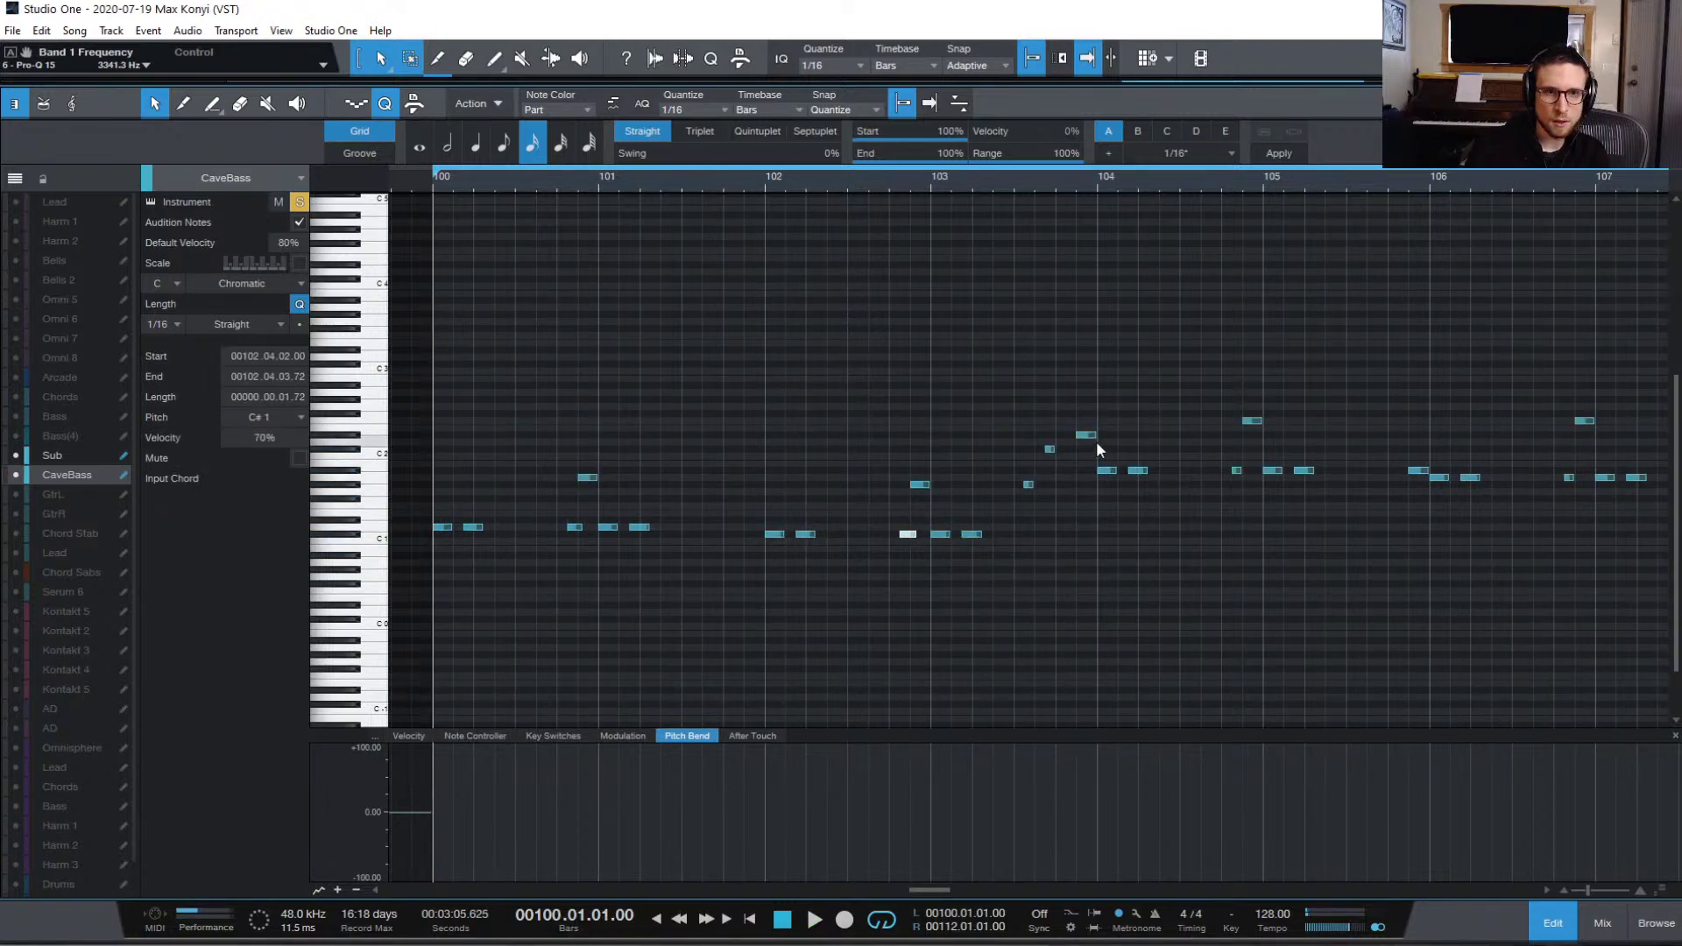
pyautogui.press('space')
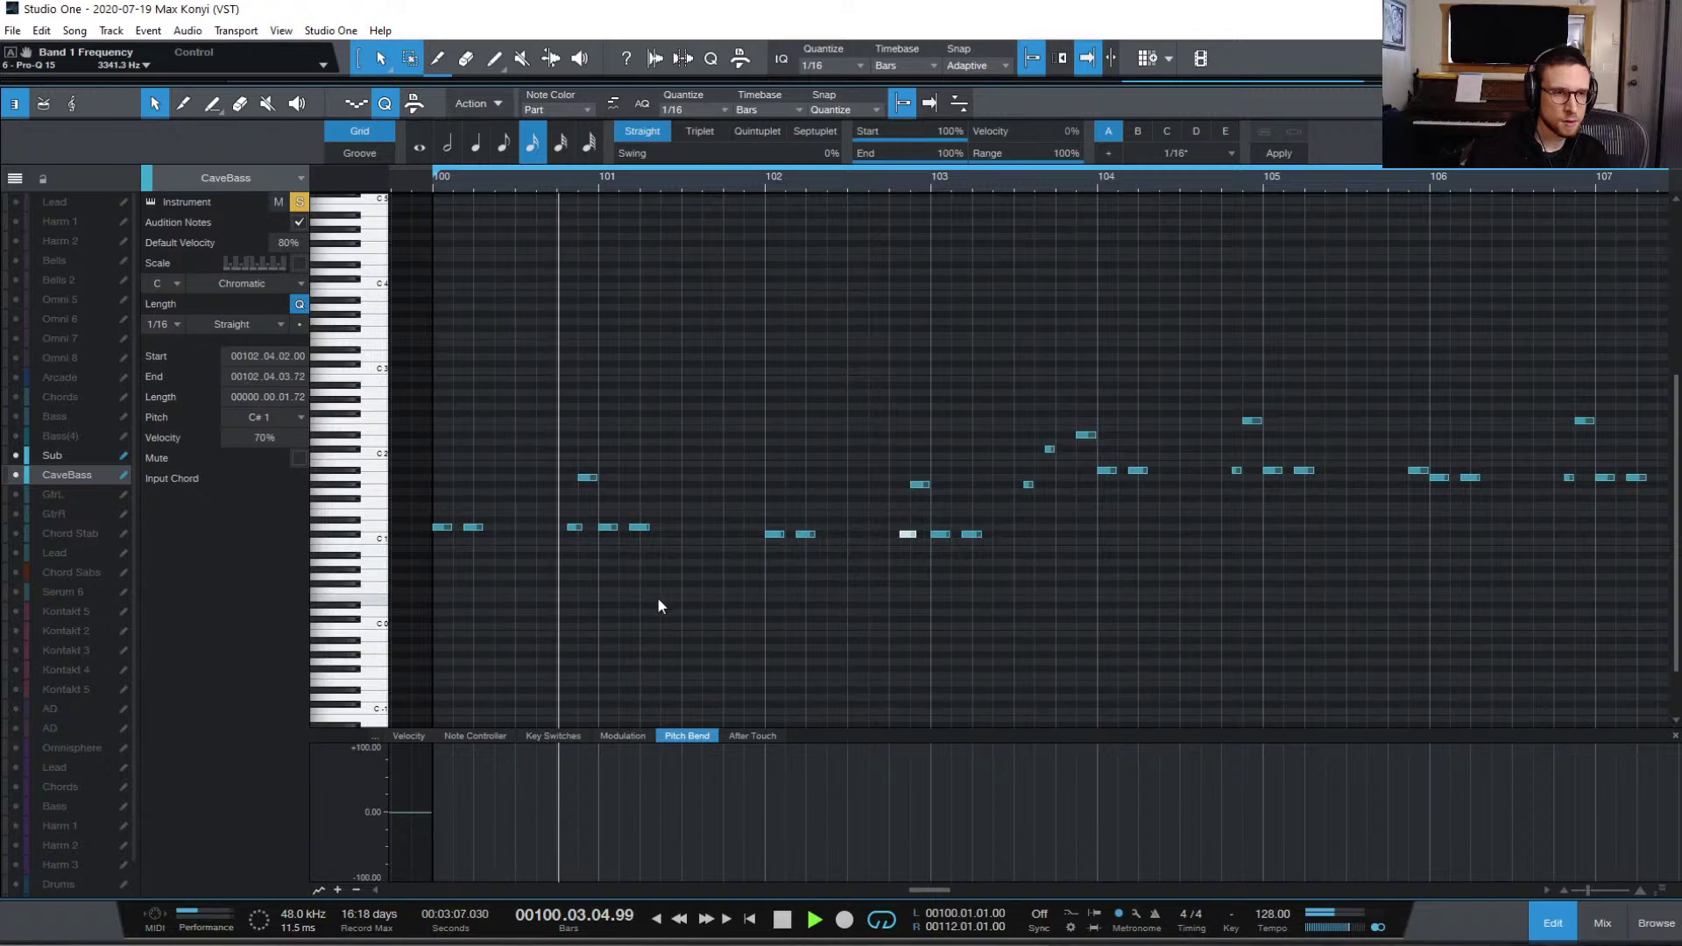
# Step: Try extending the higher note before bar 101 past the bar line and listen to it
pyautogui.press('space')
pyautogui.moveTo(601, 476); pyautogui.dragTo(611, 489)
pyautogui.press('space')
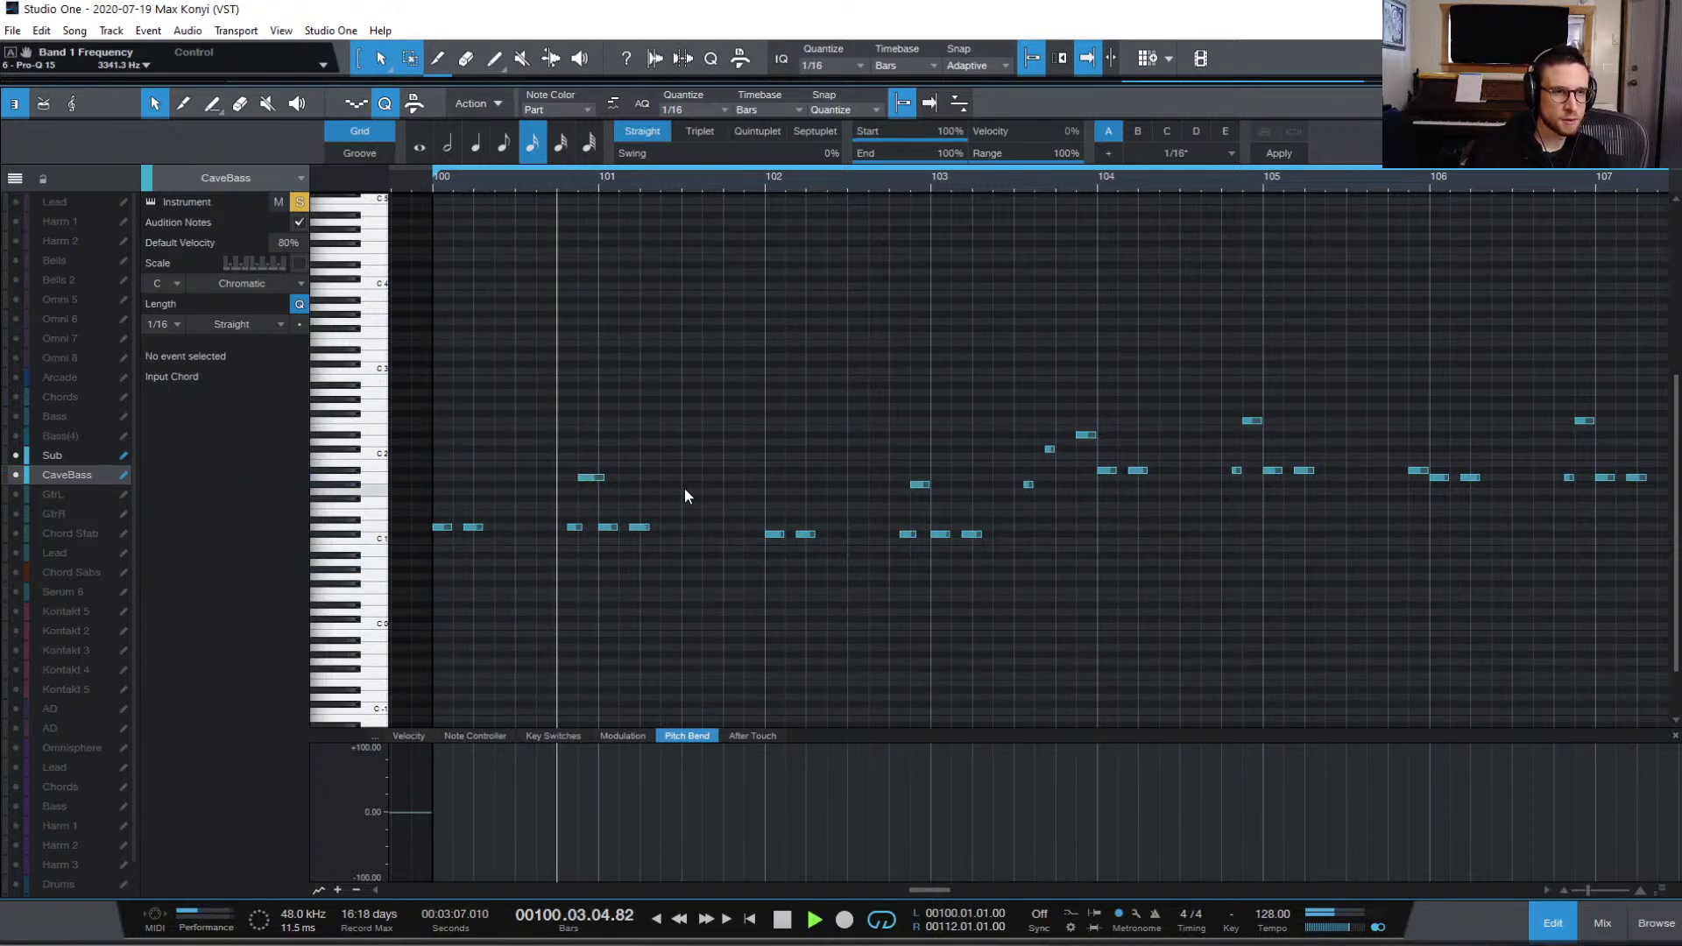
pyautogui.press('space')
pyautogui.press('space')
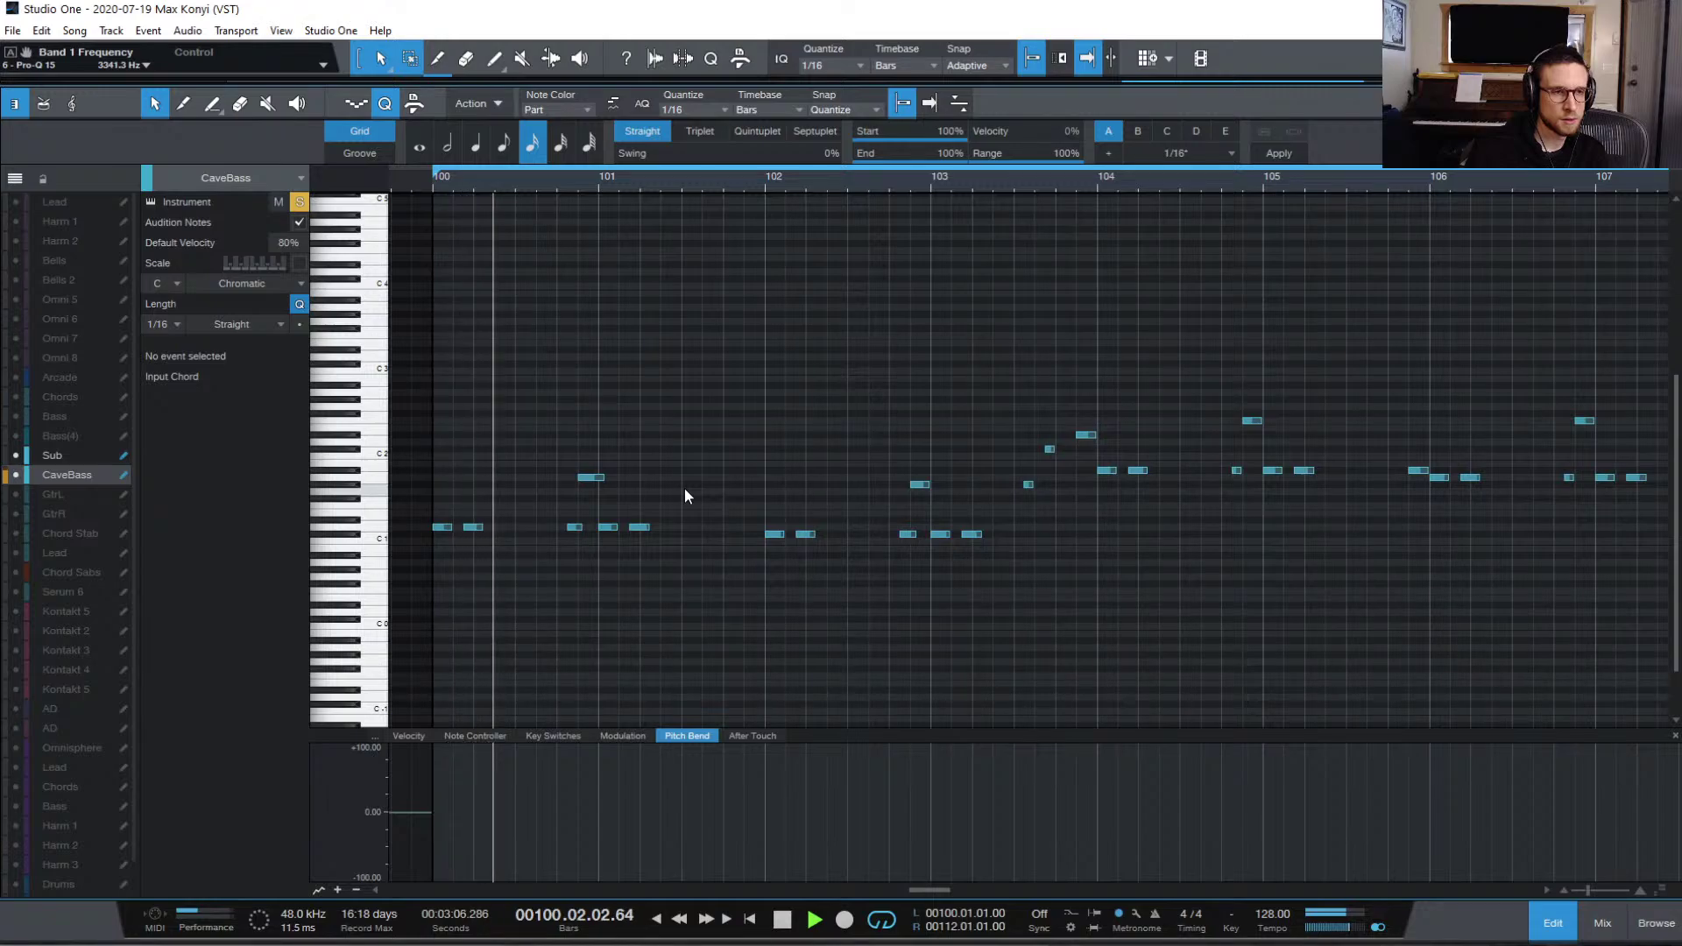
pyautogui.press('space')
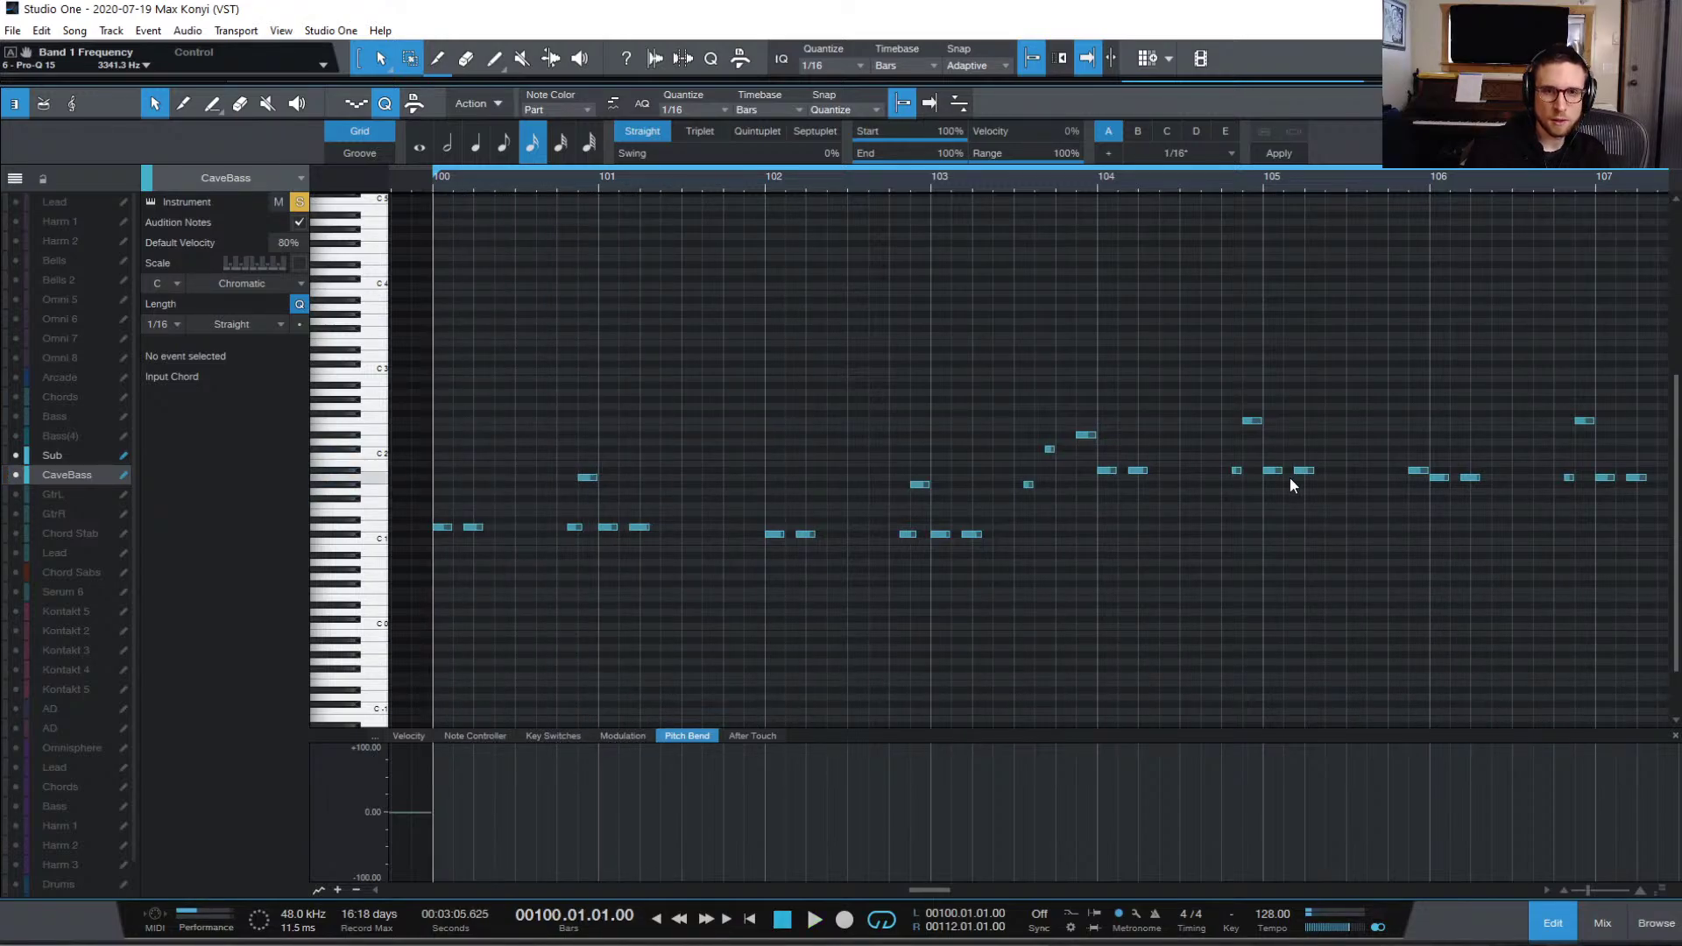
# Step: Lengthen the A#1 note at 104.04.02, the A1 note at 106.04.02 and the D2 note at 107.03.04, checking the last one in playback
pyautogui.click(1239, 472)
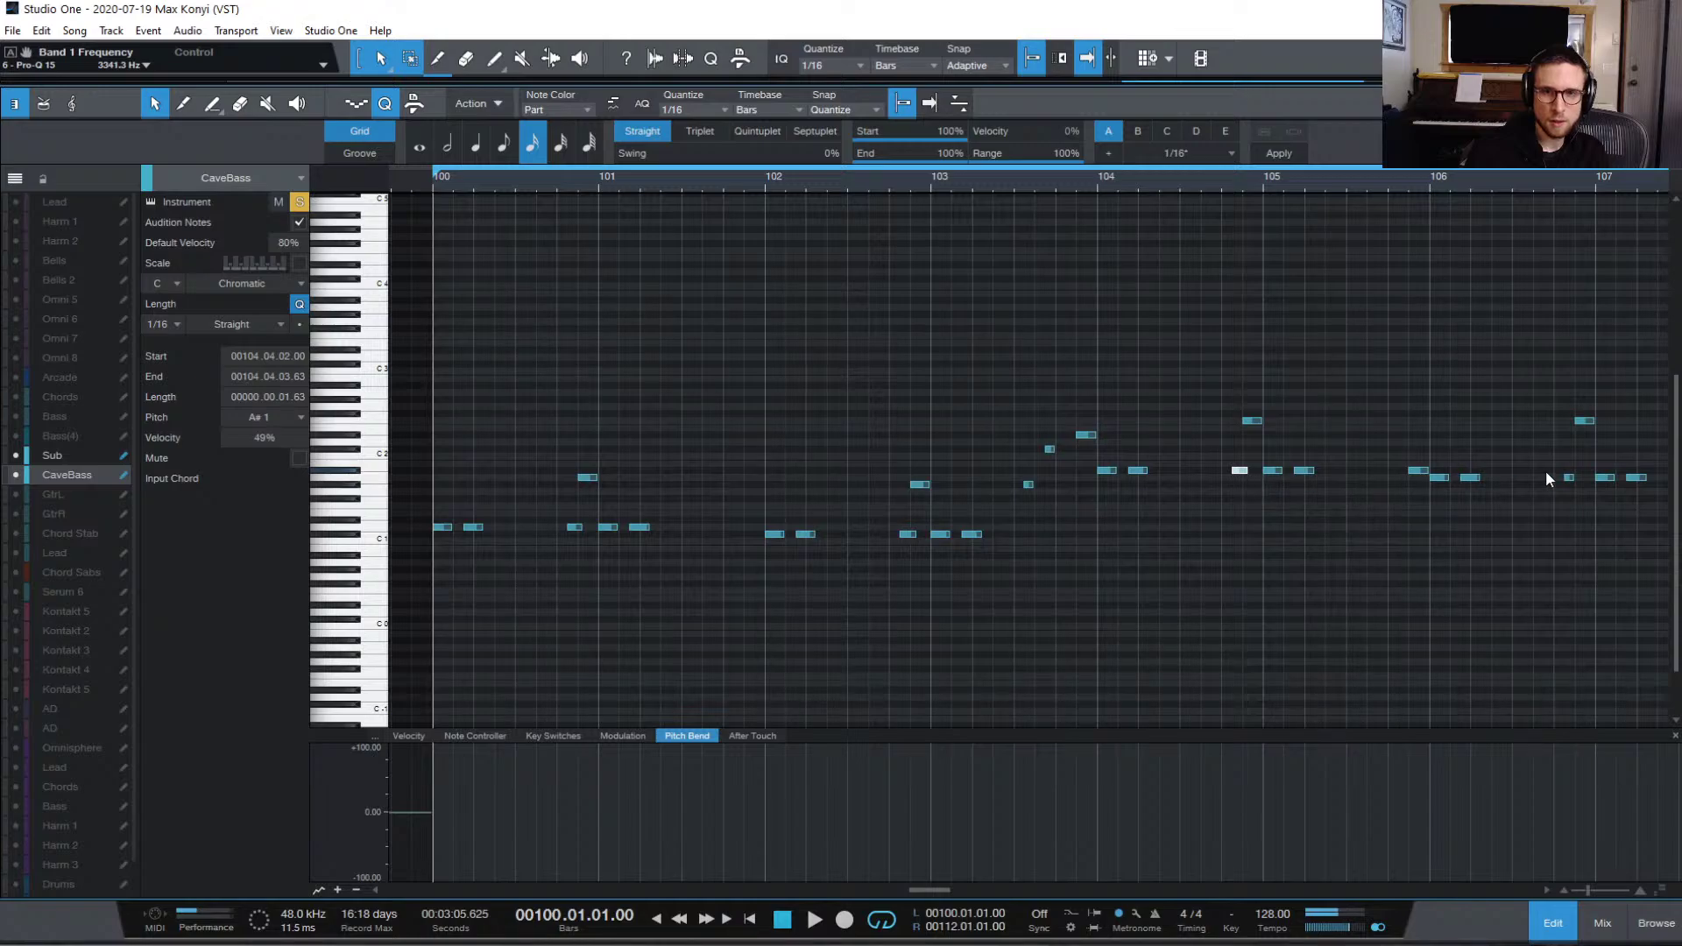
pyautogui.click(1573, 478)
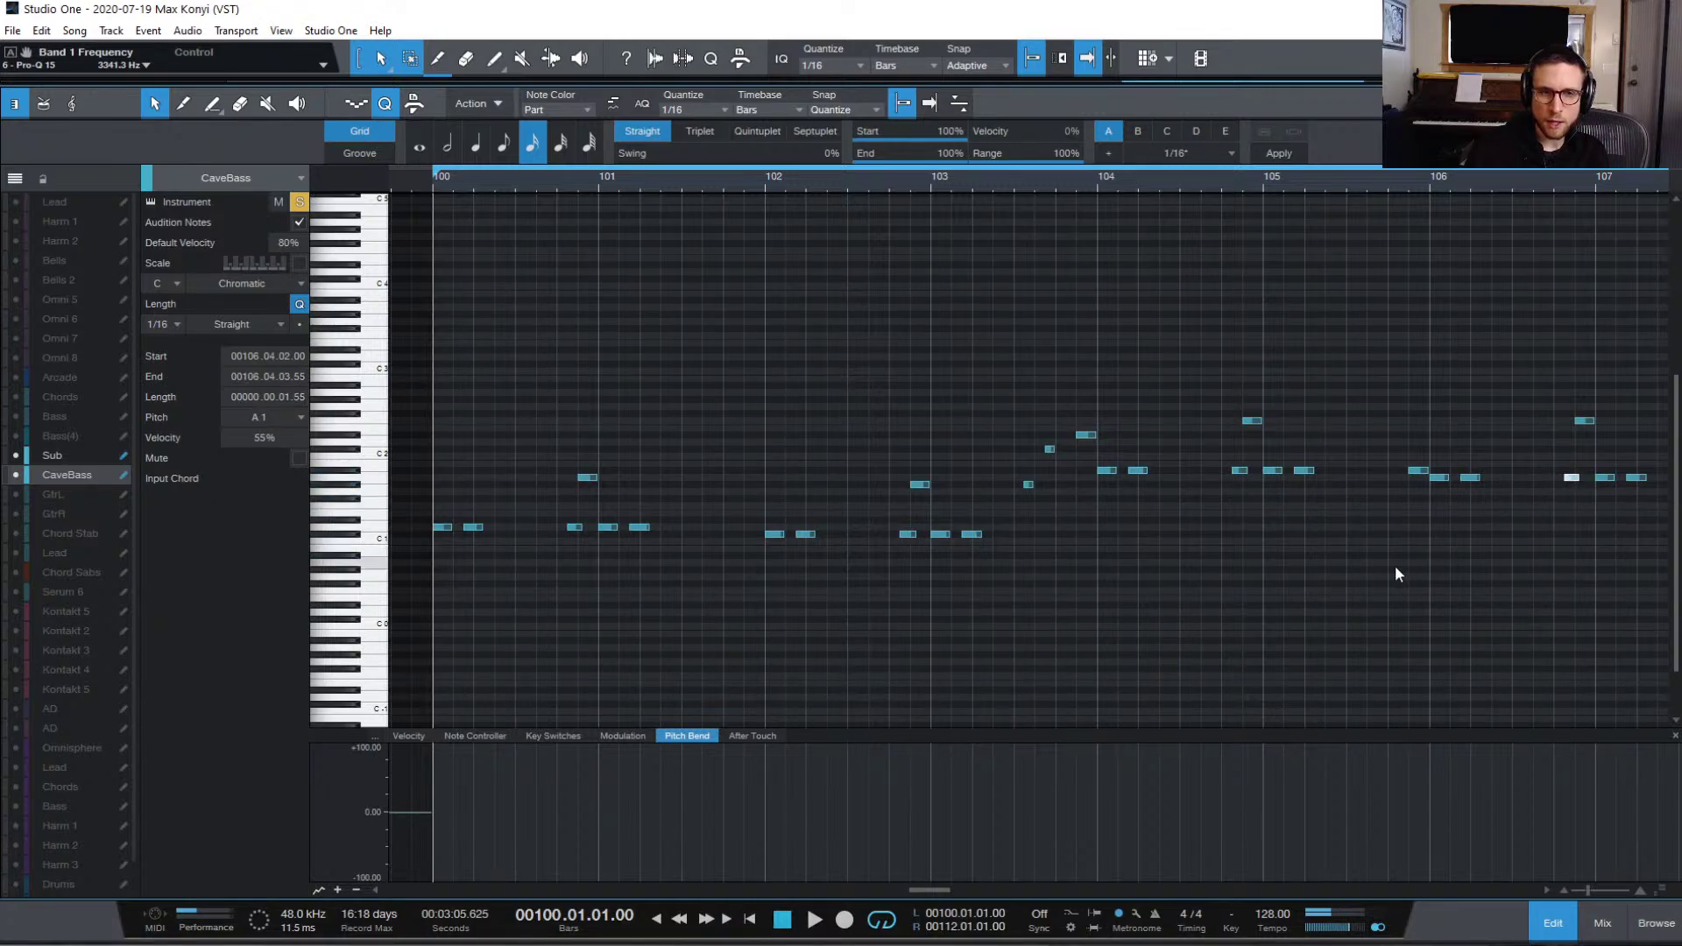
pyautogui.hscroll(8, 1312, 564)
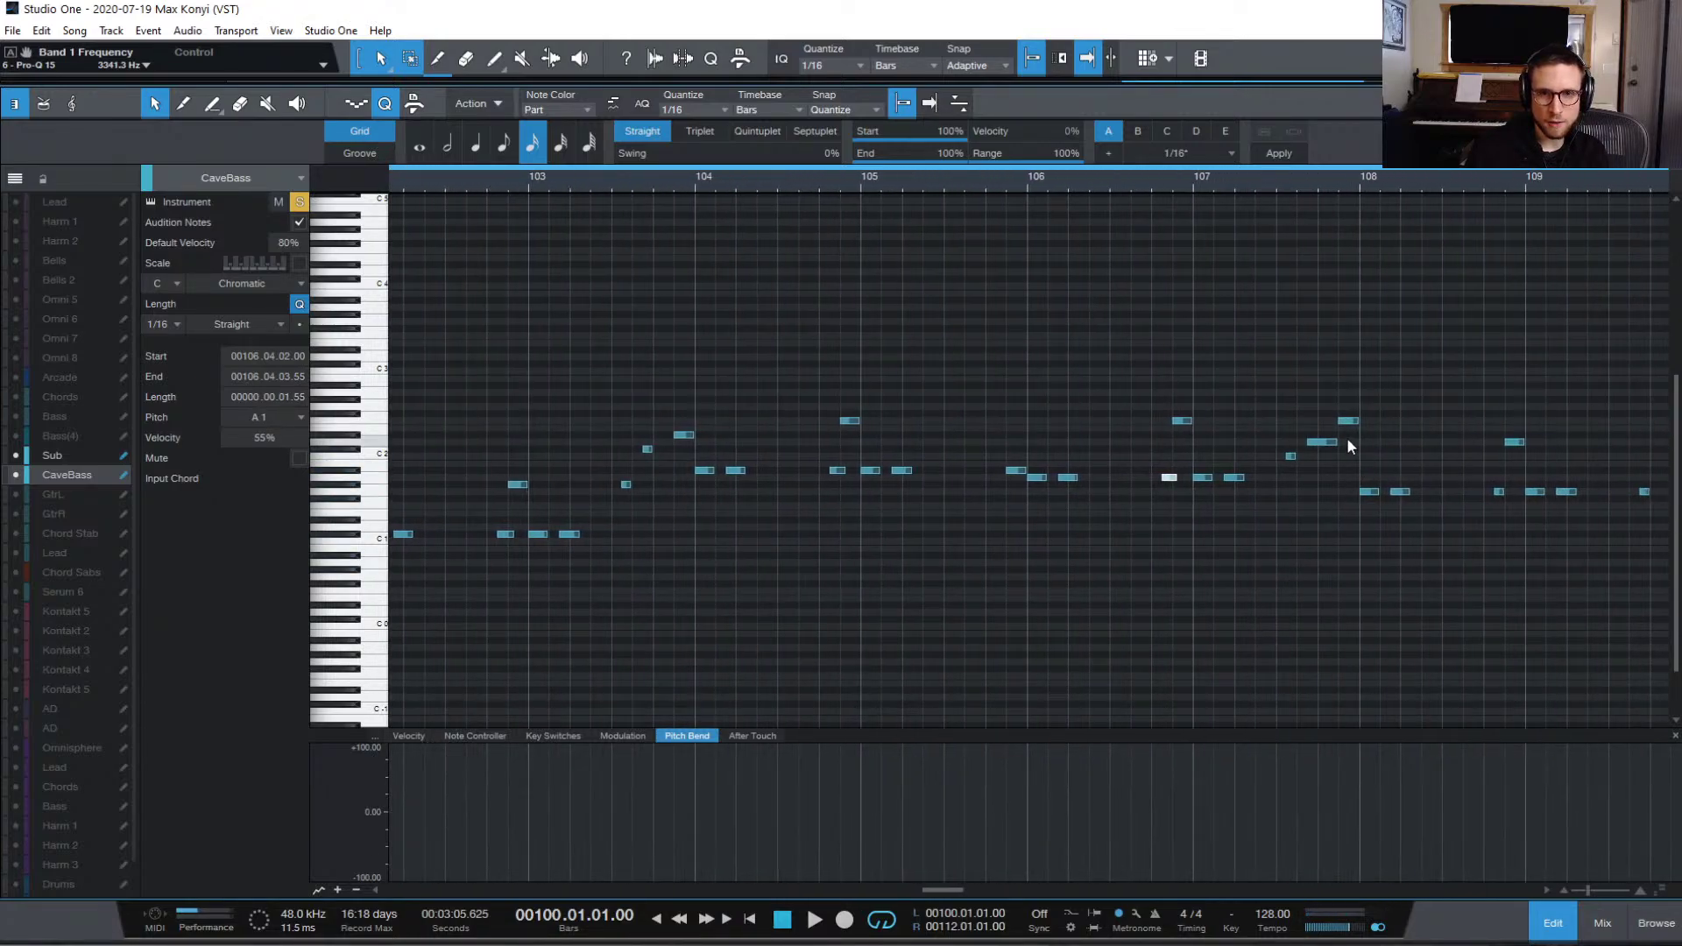
pyautogui.click(1254, 181)
pyautogui.press('space')
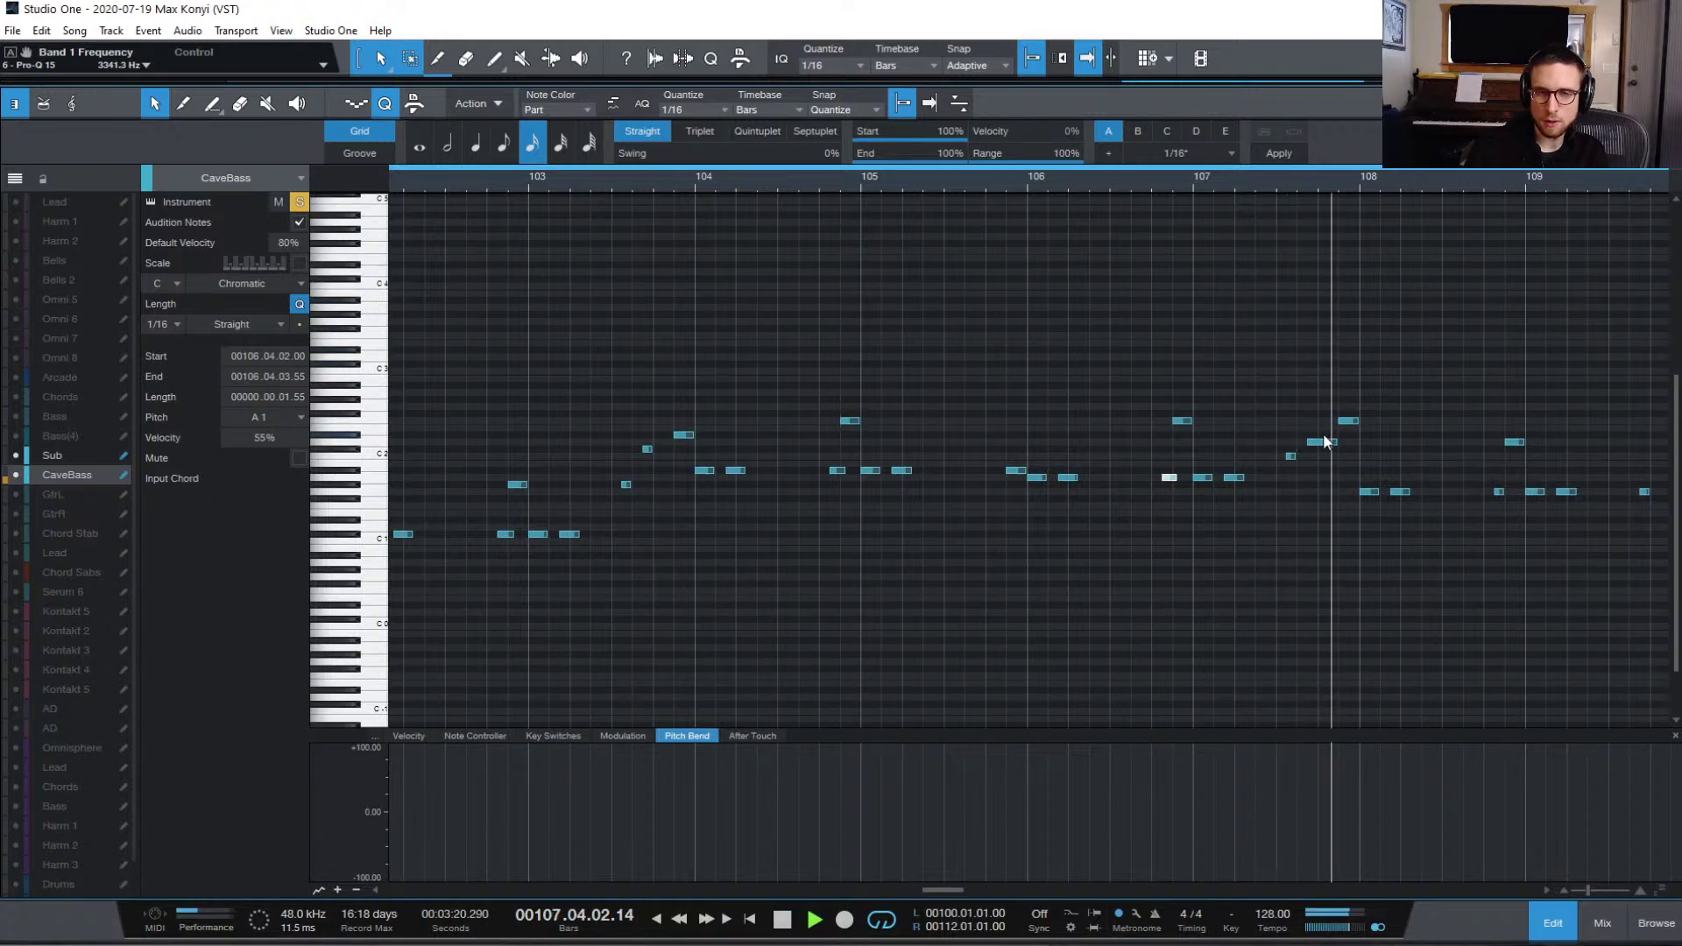
pyautogui.press('space')
pyautogui.moveTo(1338, 444); pyautogui.dragTo(1349, 443)
pyautogui.press('space')
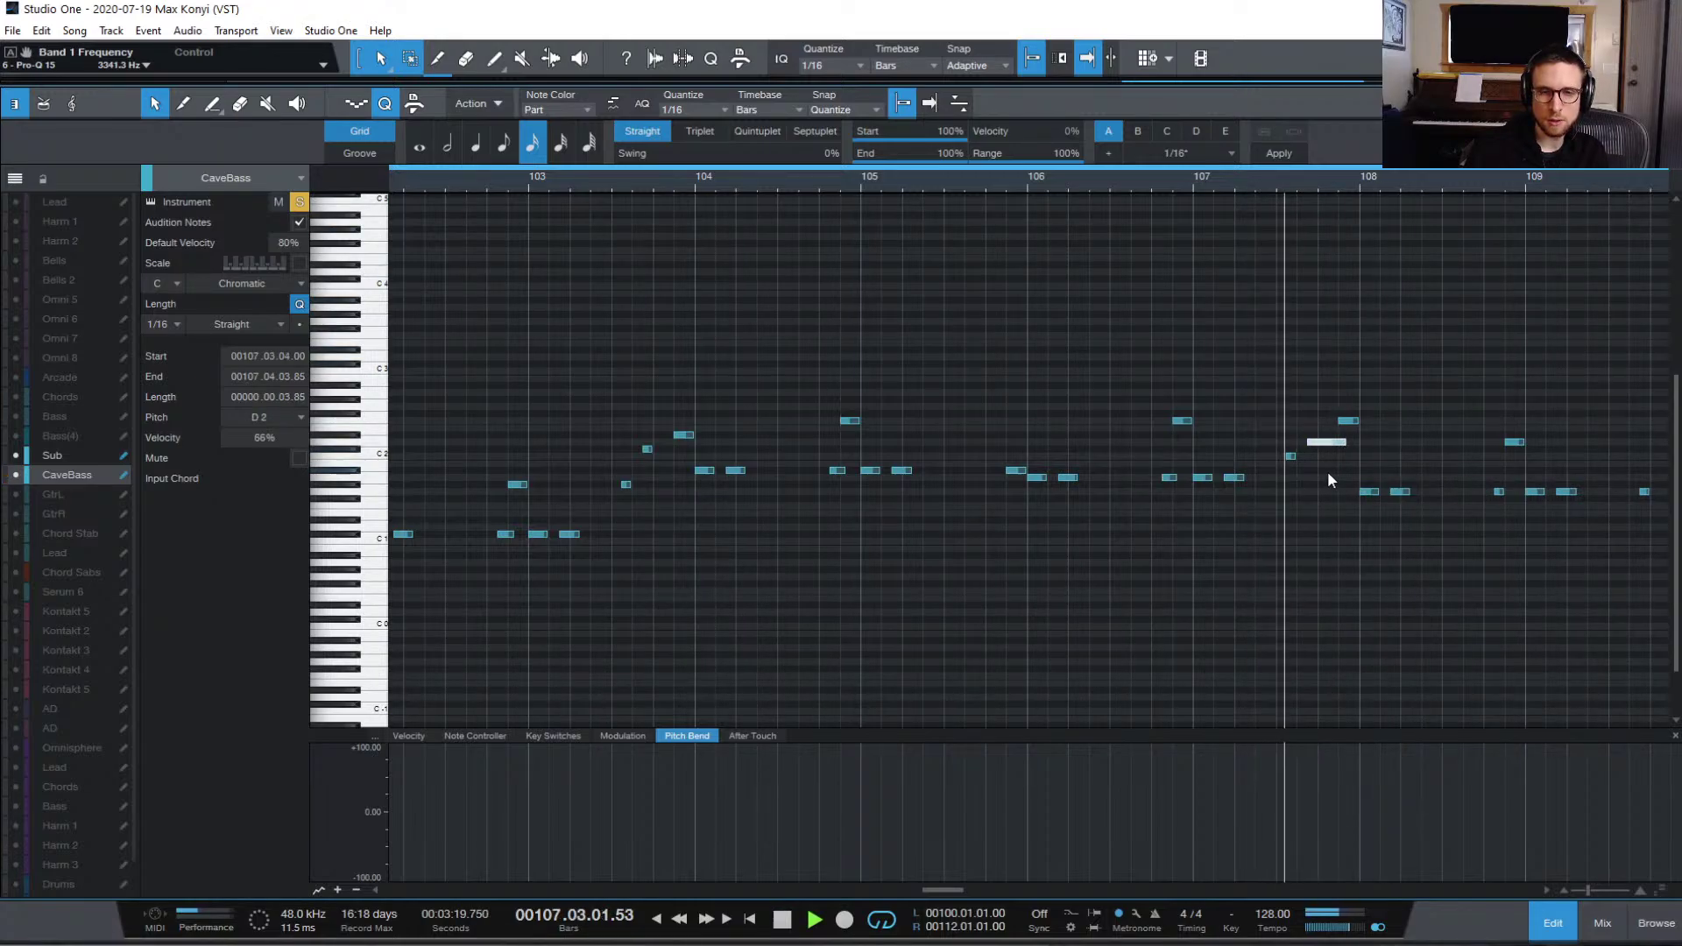
pyautogui.press('space')
pyautogui.press('space')
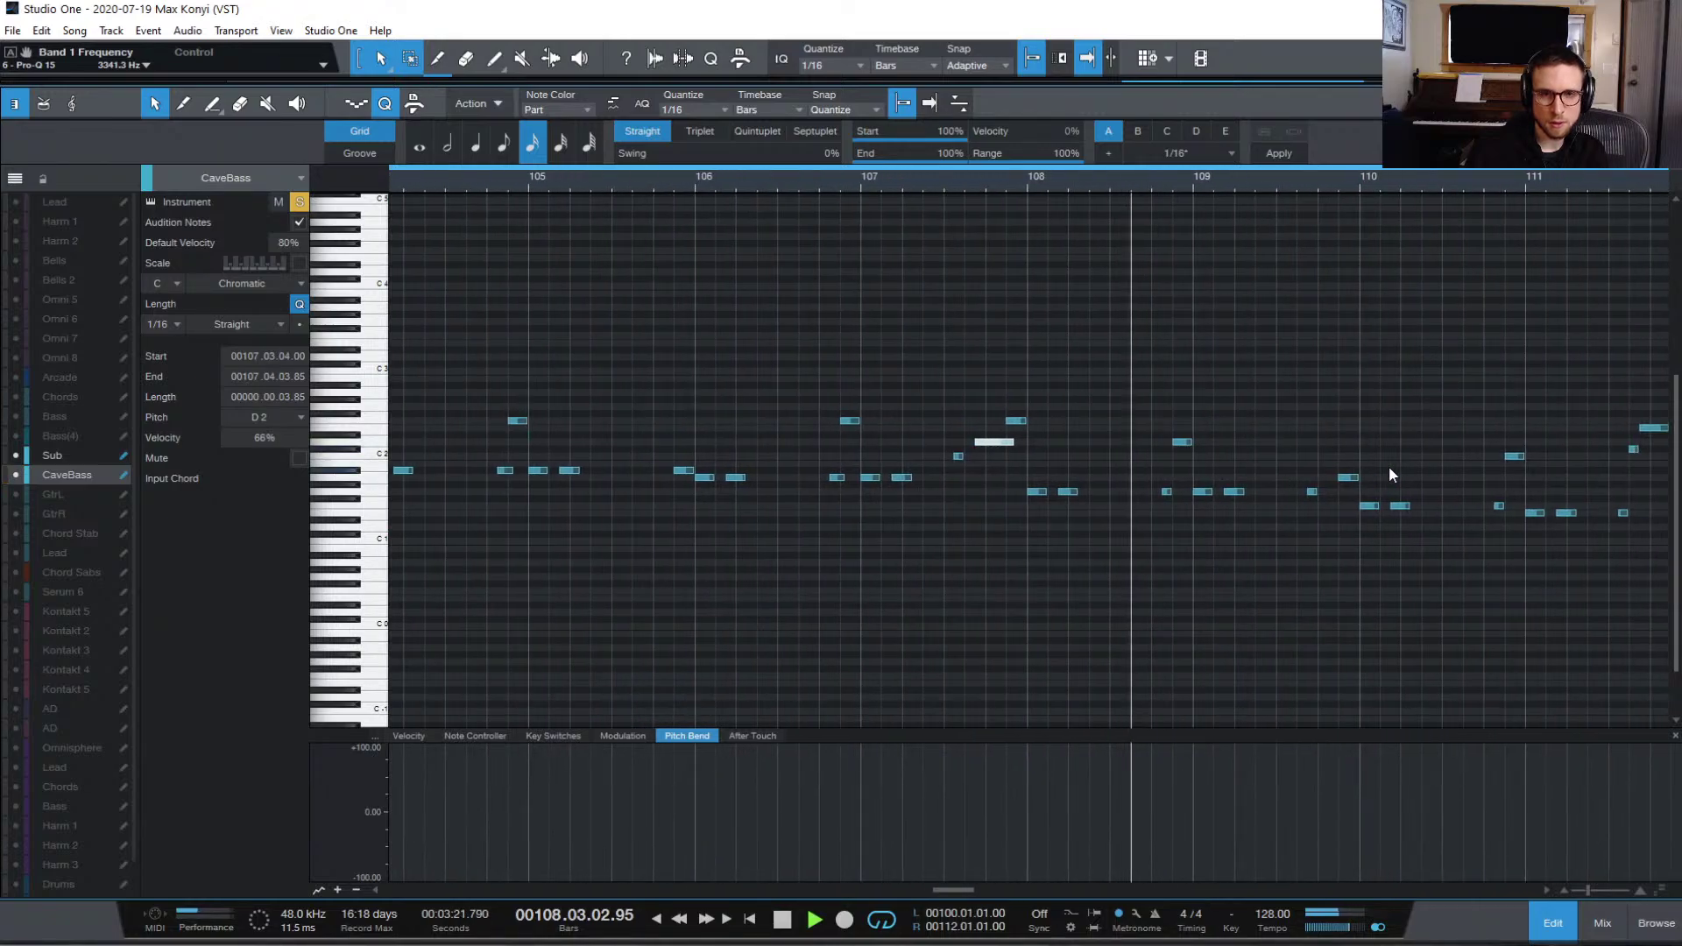
# Step: Lengthen the short notes G1 at 108.04.02, F1 at 110.04.02 and C#2 at 111.03.03, and close the note editor
pyautogui.moveTo(1175, 493); pyautogui.dragTo(1180, 494)
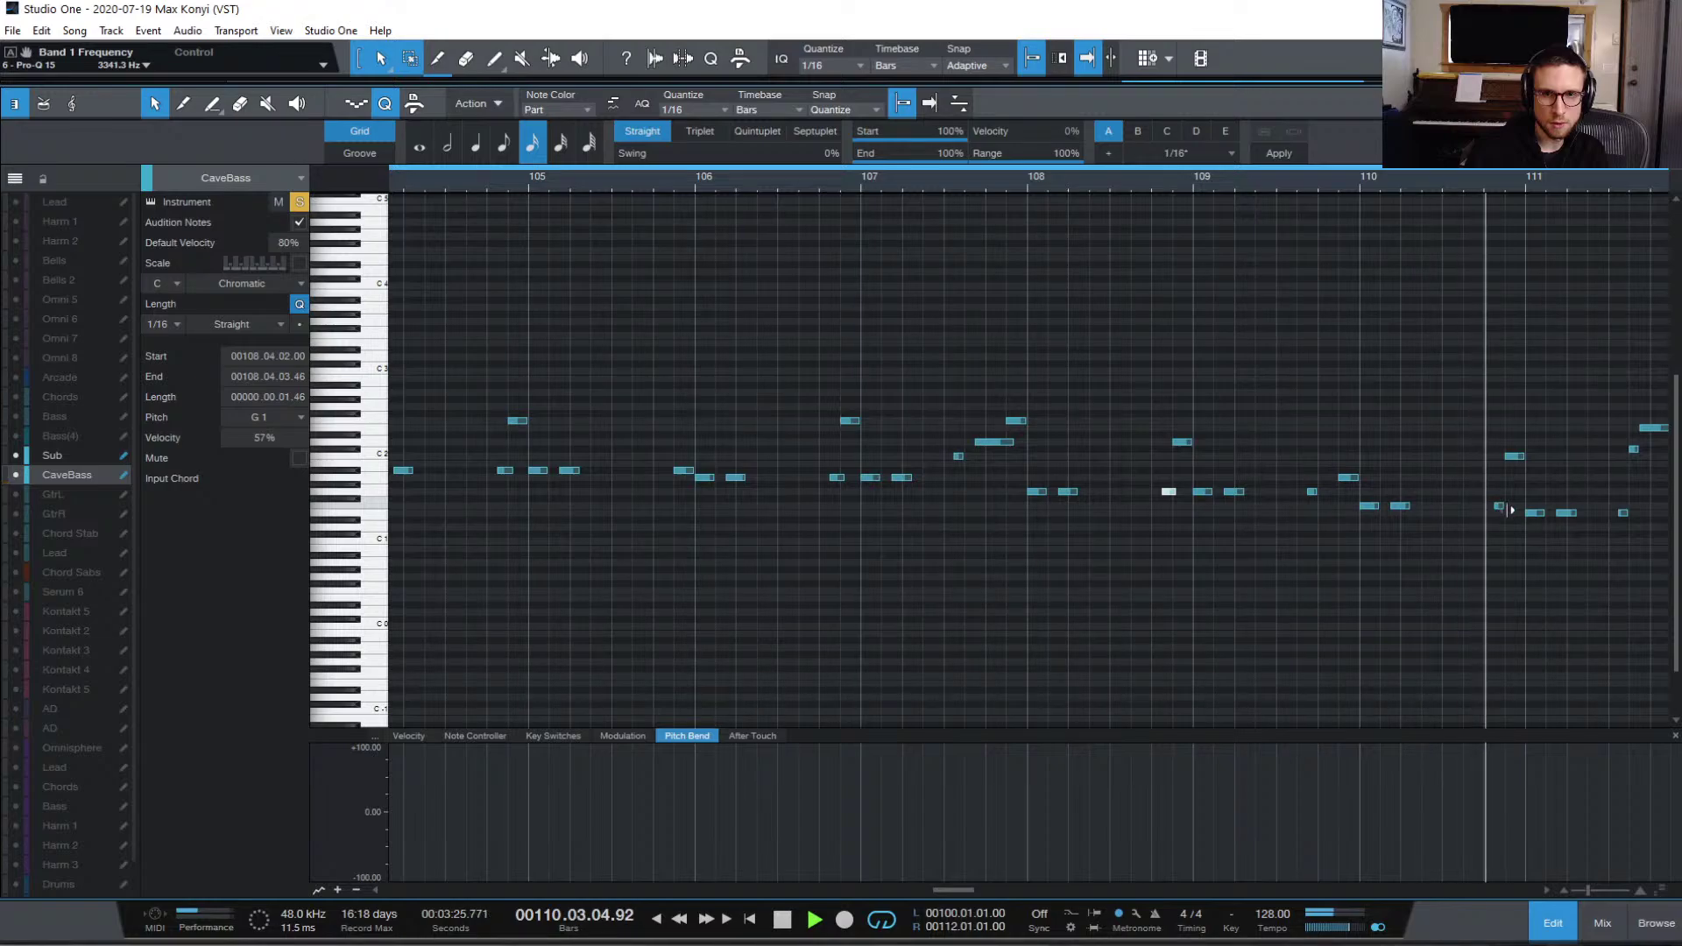
pyautogui.moveTo(1503, 506); pyautogui.dragTo(1512, 510)
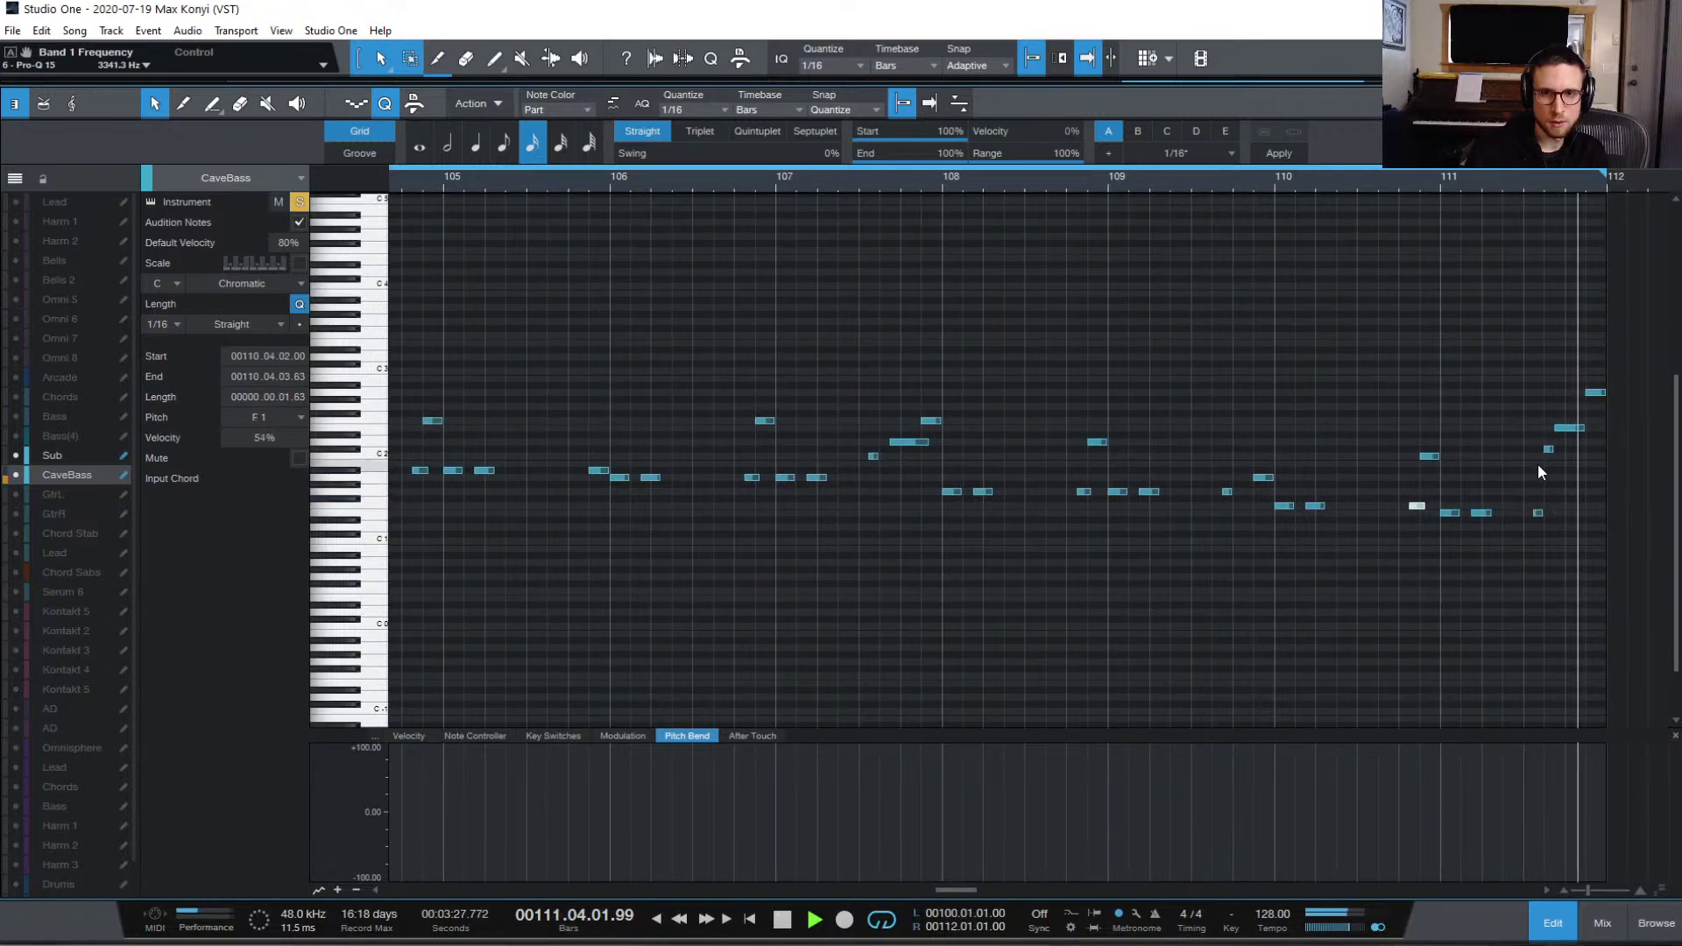
pyautogui.moveTo(1556, 454); pyautogui.dragTo(1563, 452)
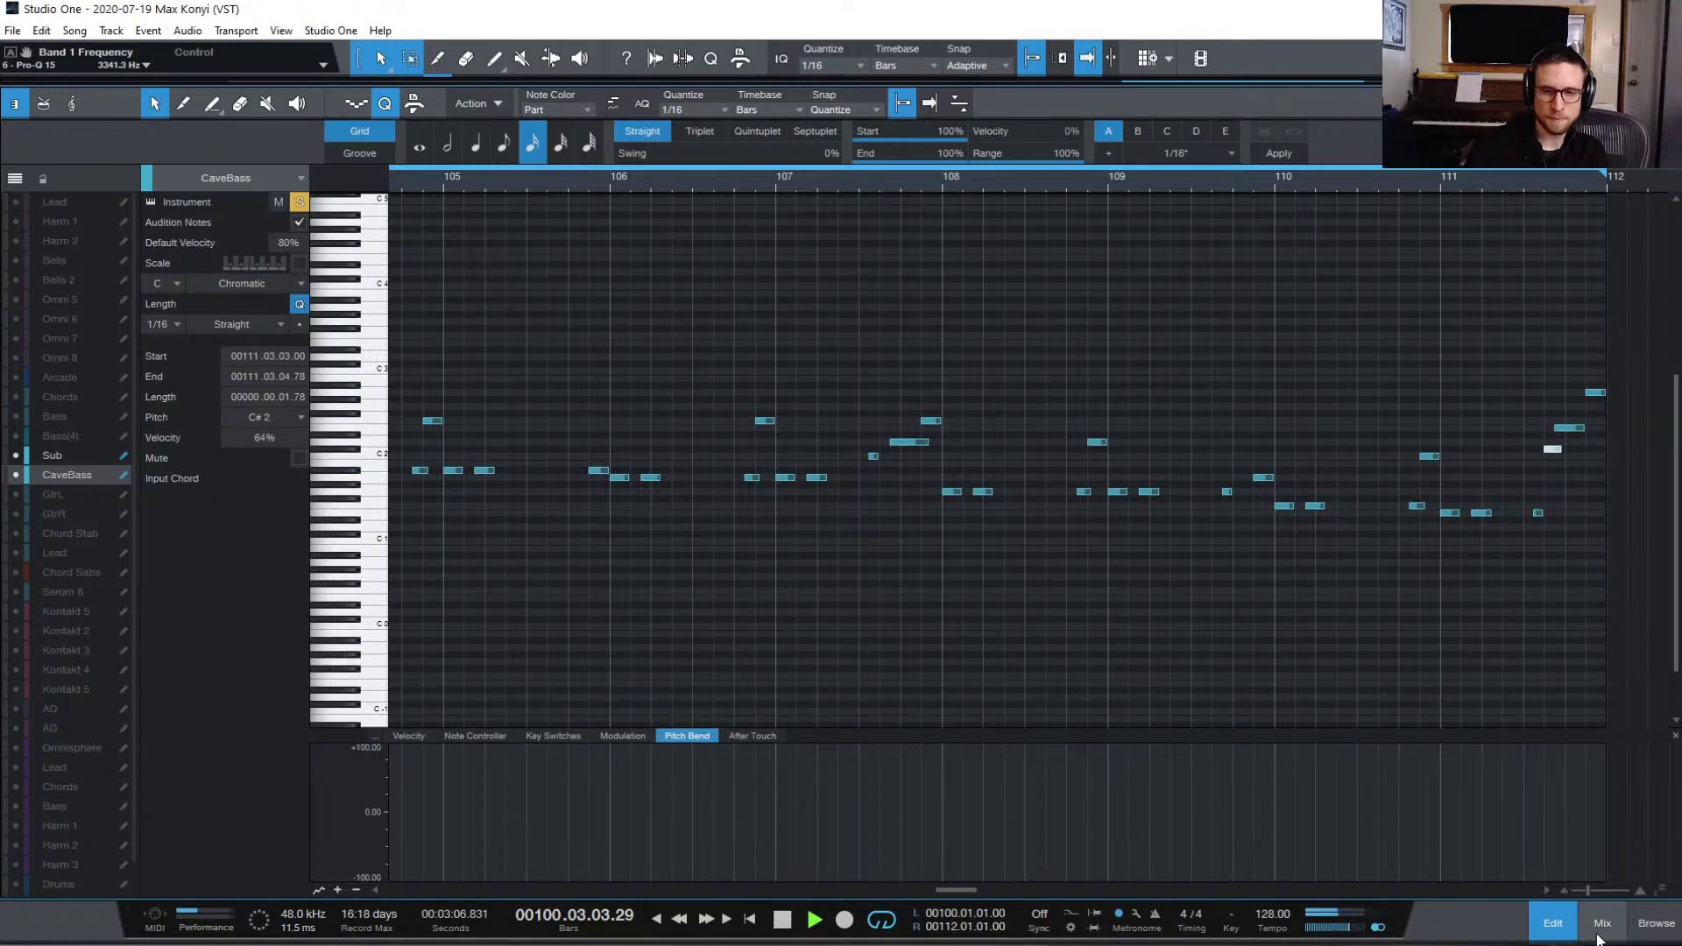
pyautogui.click(1559, 932)
pyautogui.press('space')
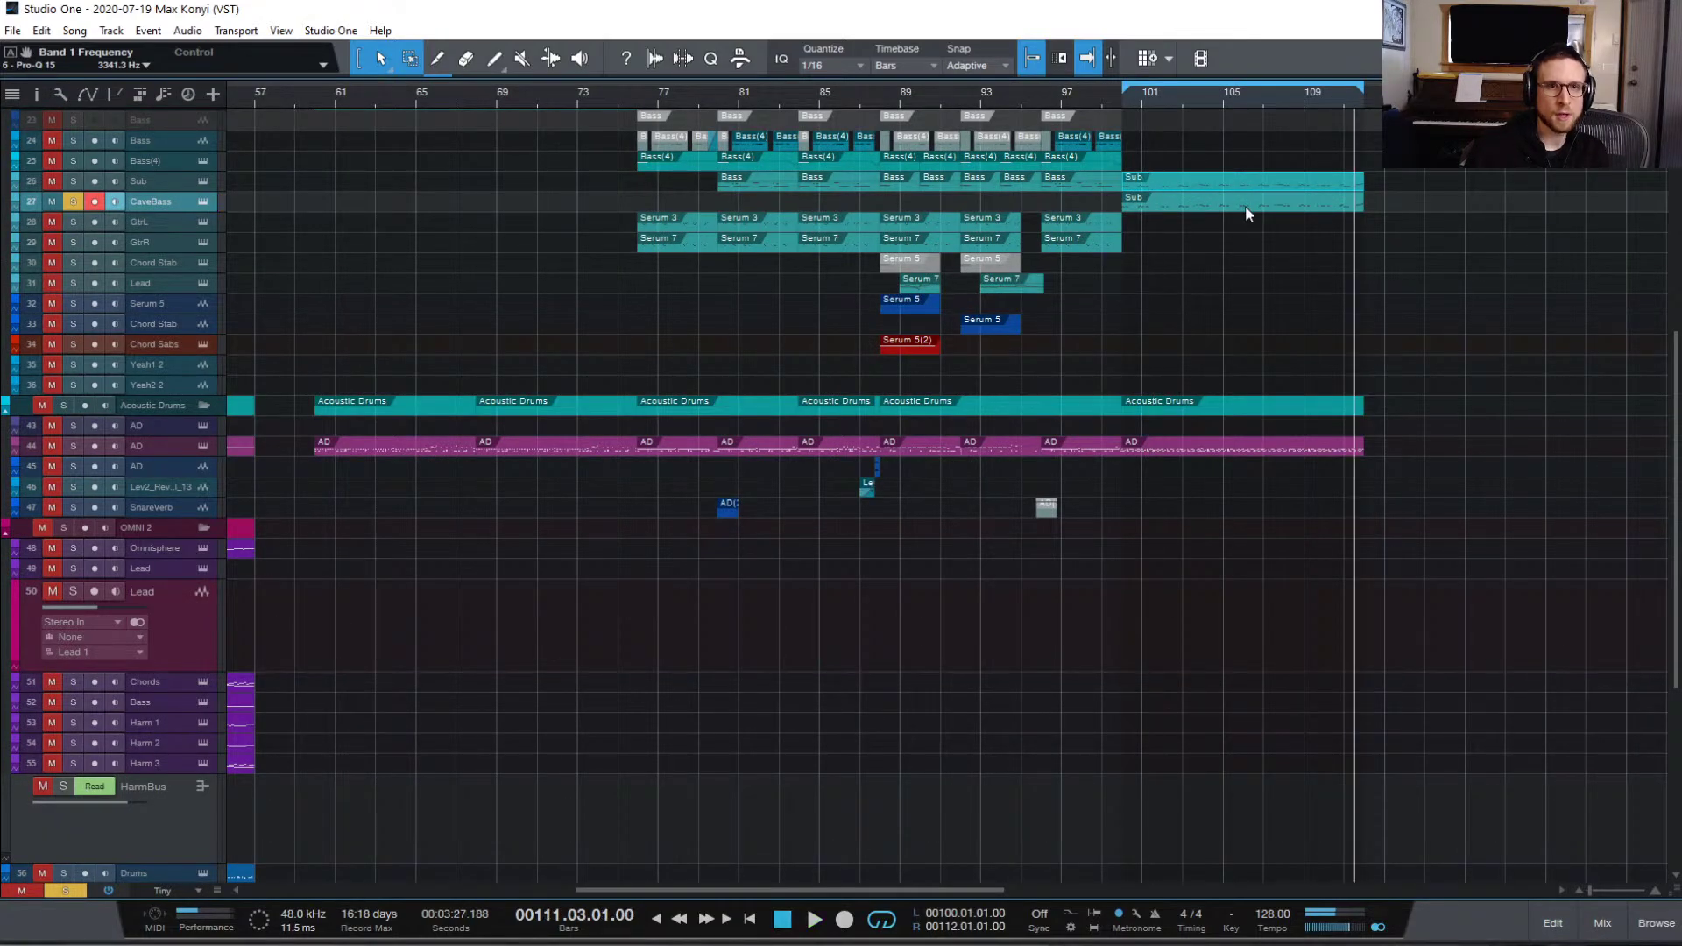
# Step: Replace the CaveBass part from bar 100 with a copy of the Sub part
pyautogui.click(1244, 205)
pyautogui.press('Delete')
pyautogui.moveTo(1239, 180); pyautogui.dragTo(1244, 203)
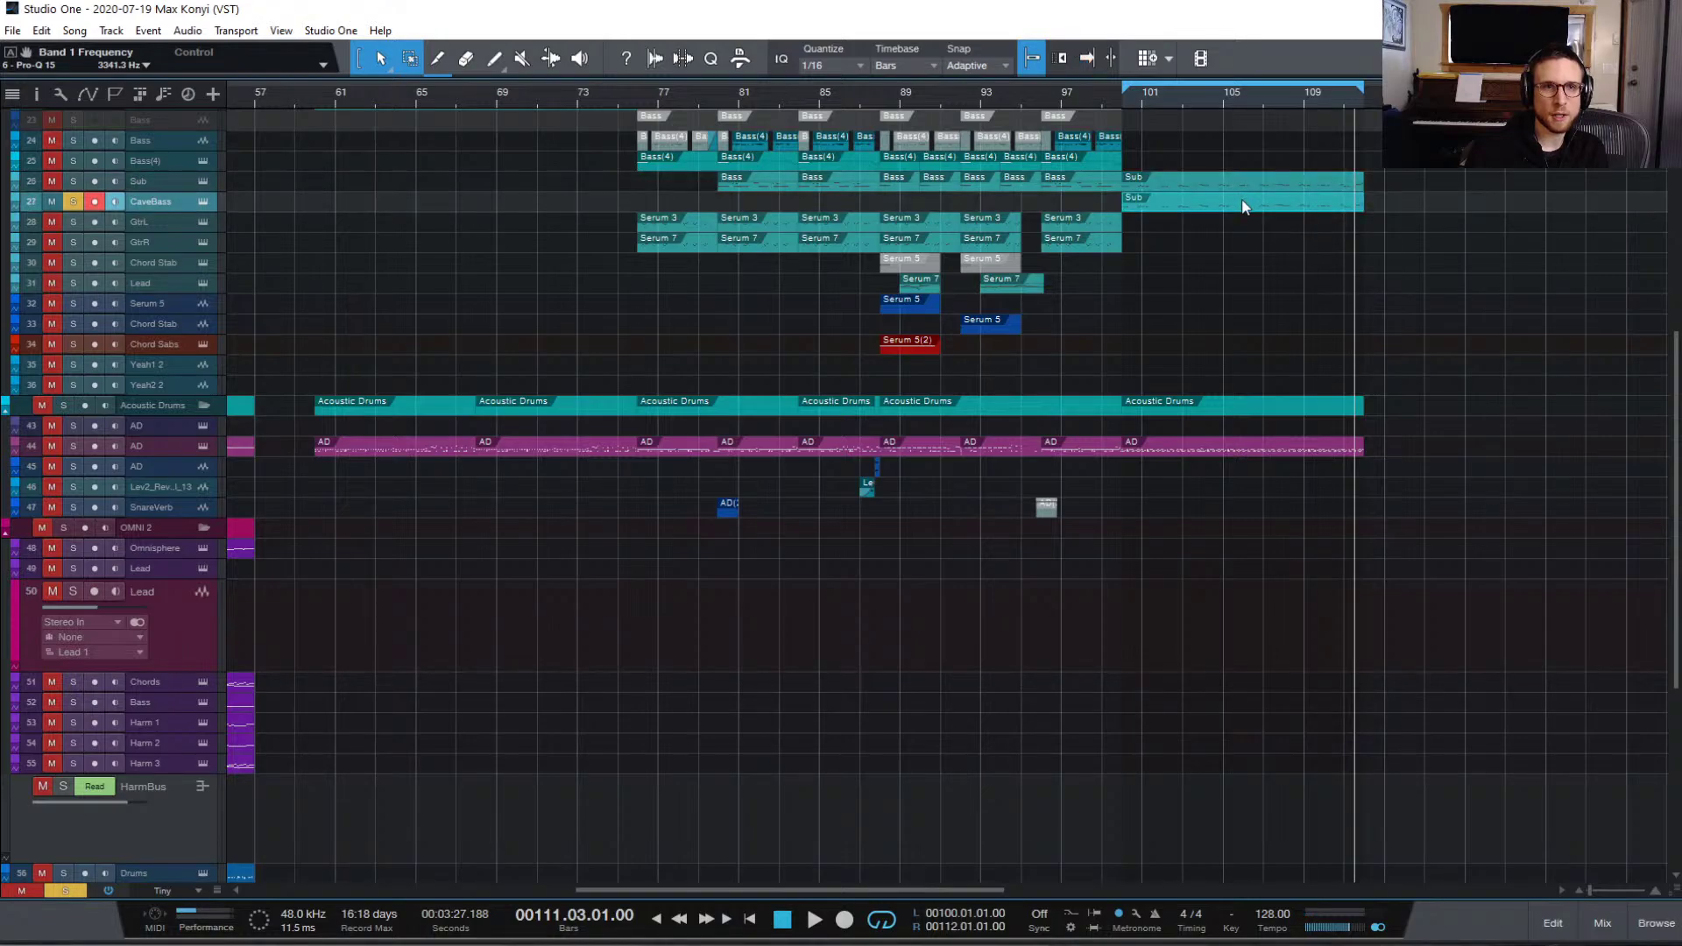
# Step: Play the section from bar 100 on CaveBass, briefly soloing GtrL alongside it
pyautogui.press('space')
pyautogui.click(74, 221)
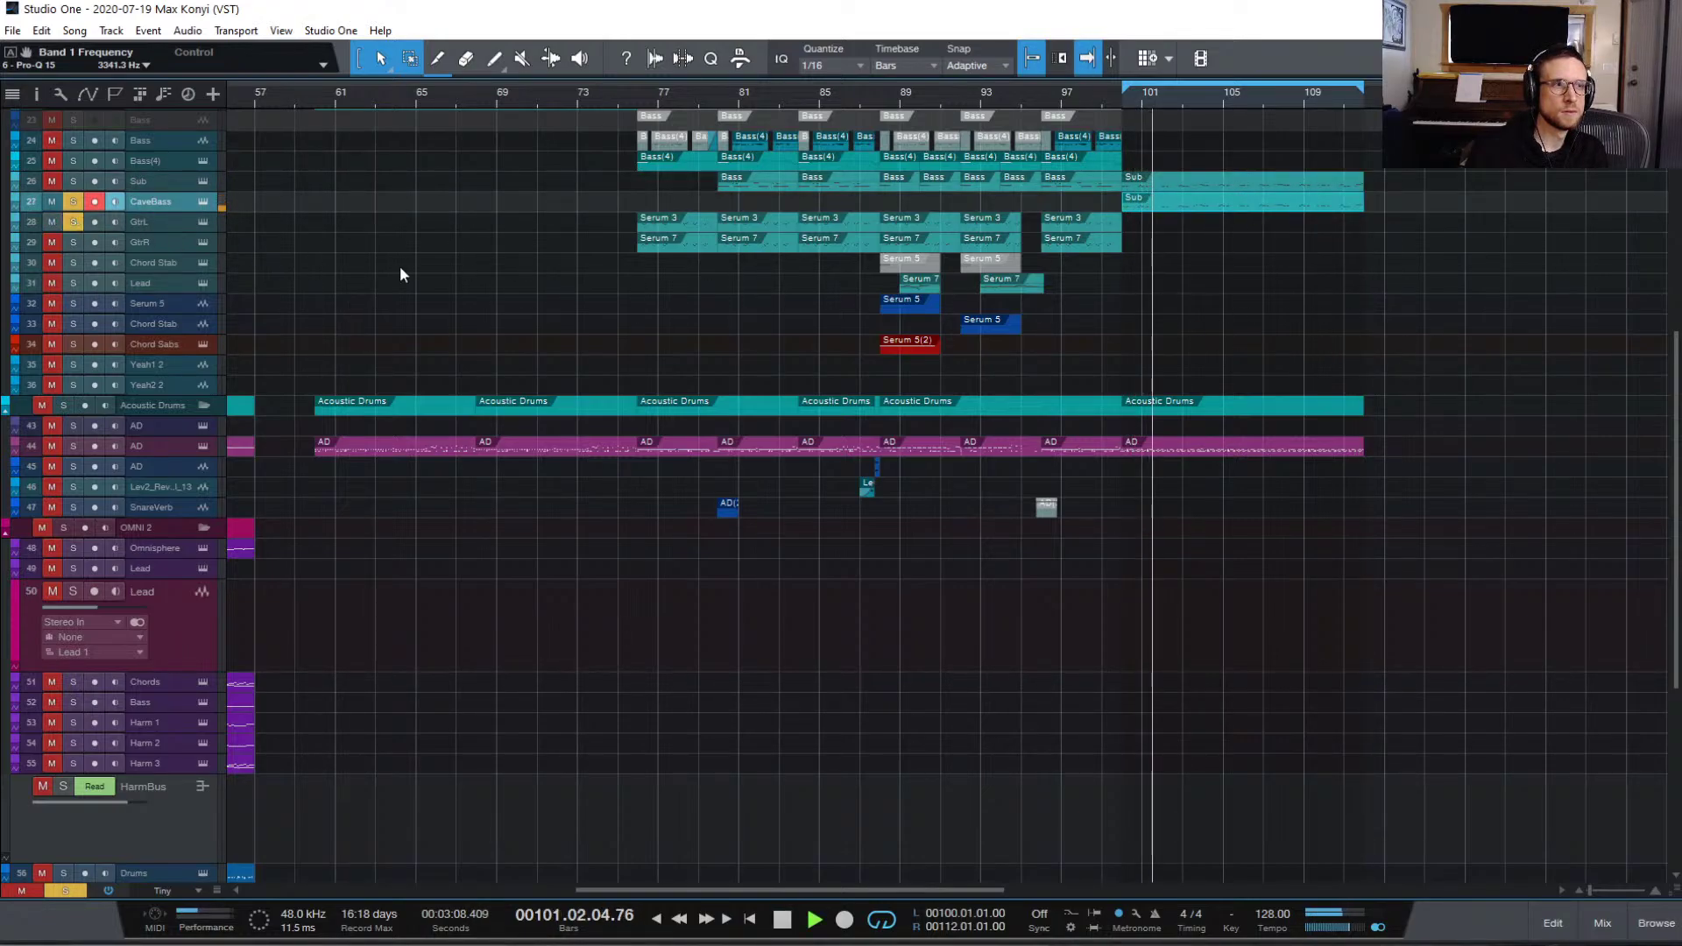
pyautogui.click(71, 221)
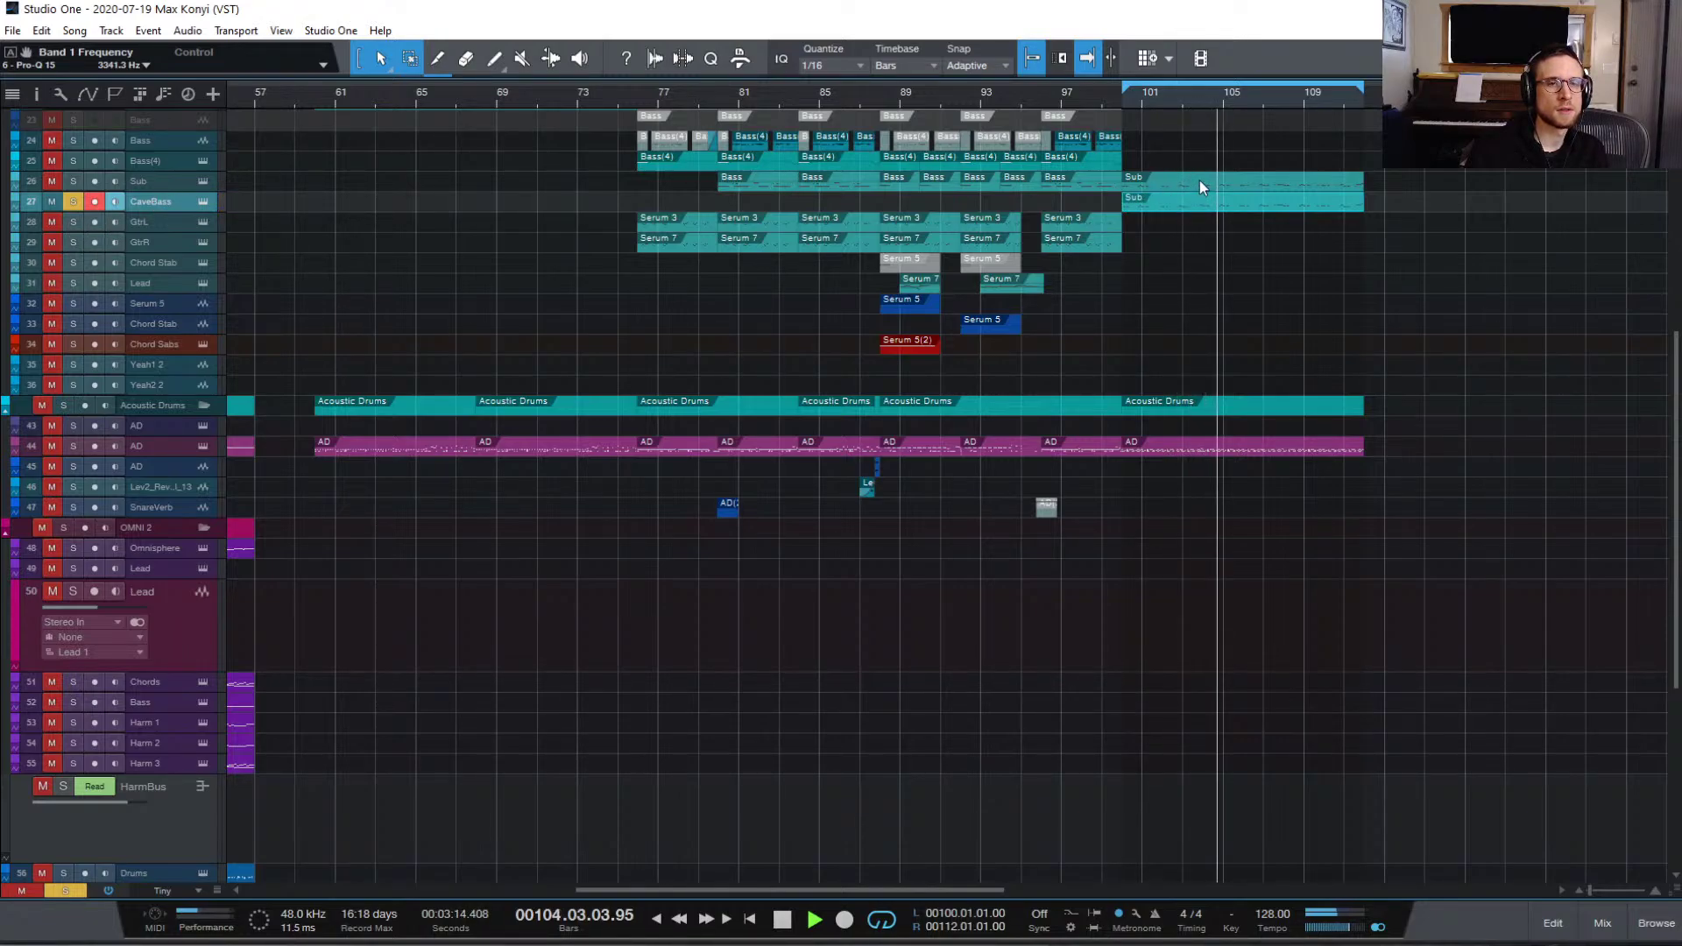
pyautogui.press('space')
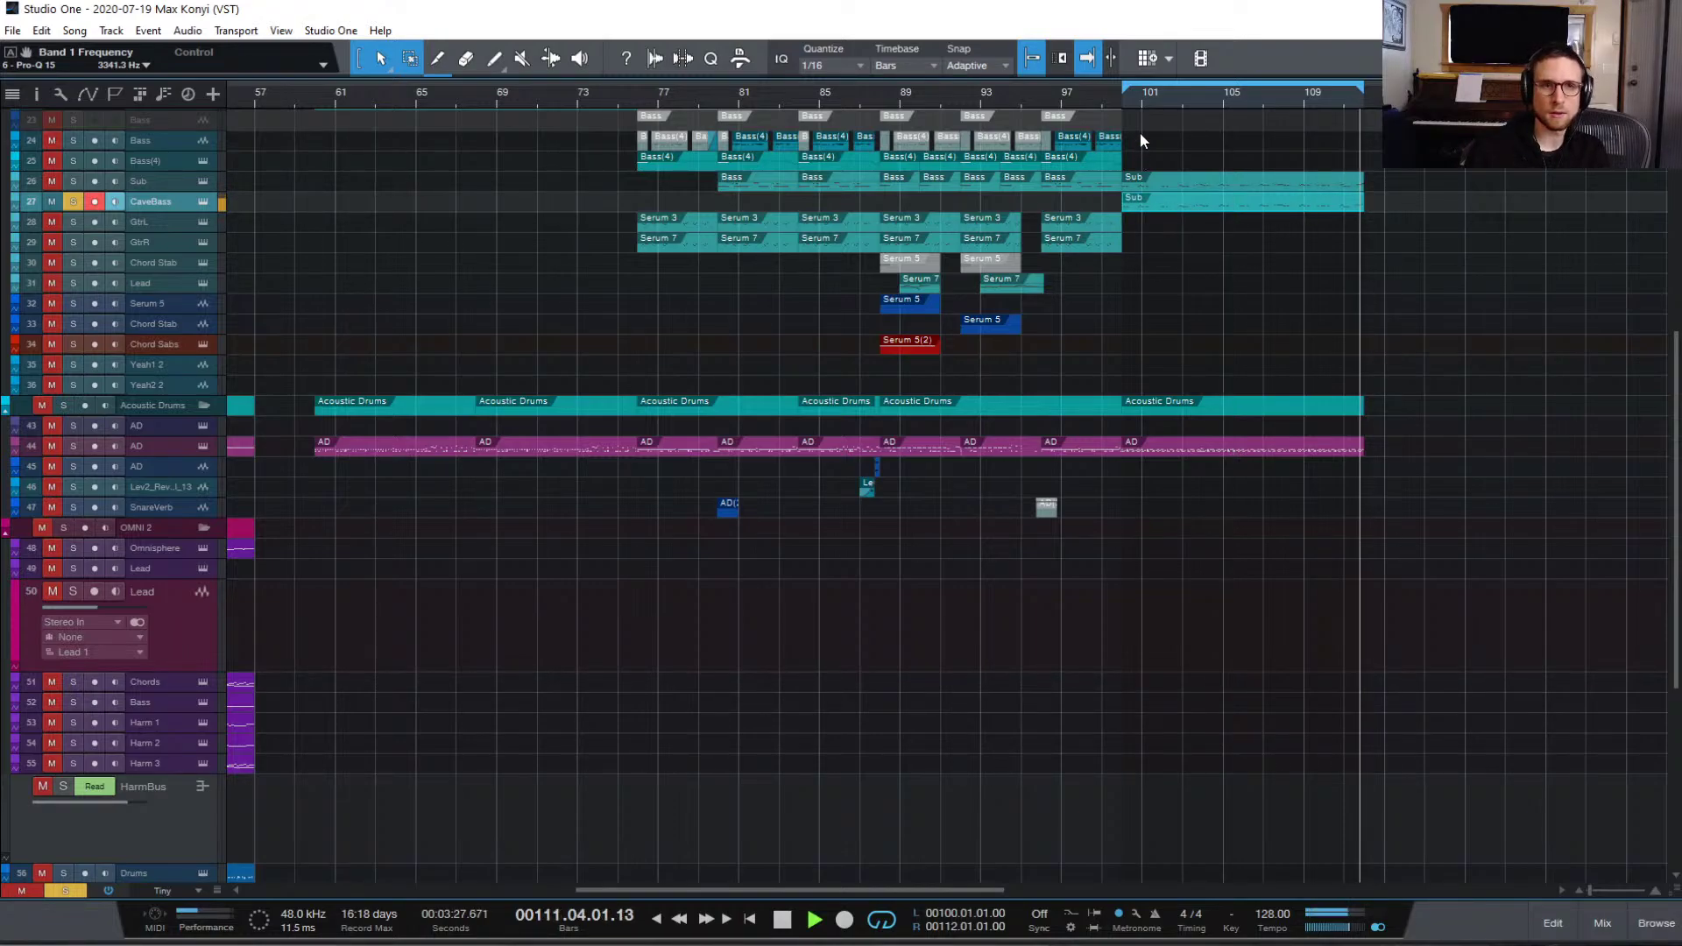
pyautogui.click(1121, 92)
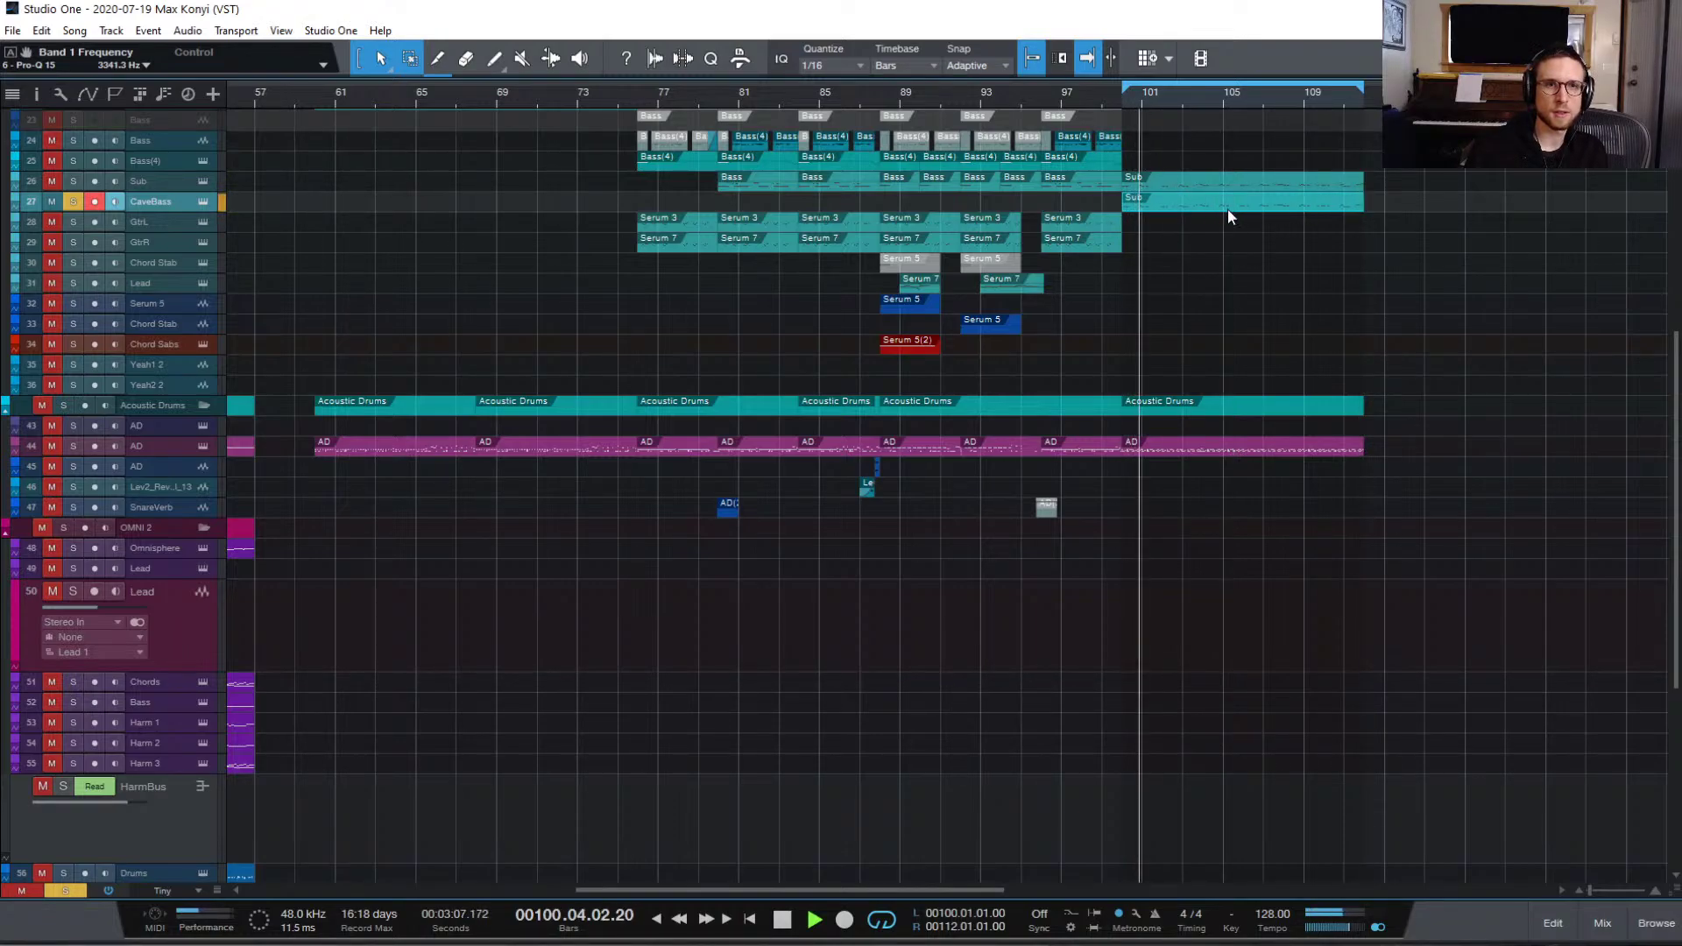
# Step: Undo the part copy on the CaveBass track and play the section with Sub soloed
pyautogui.press('space')
pyautogui.hotkey('ctrl', 'z')
pyautogui.press('space')
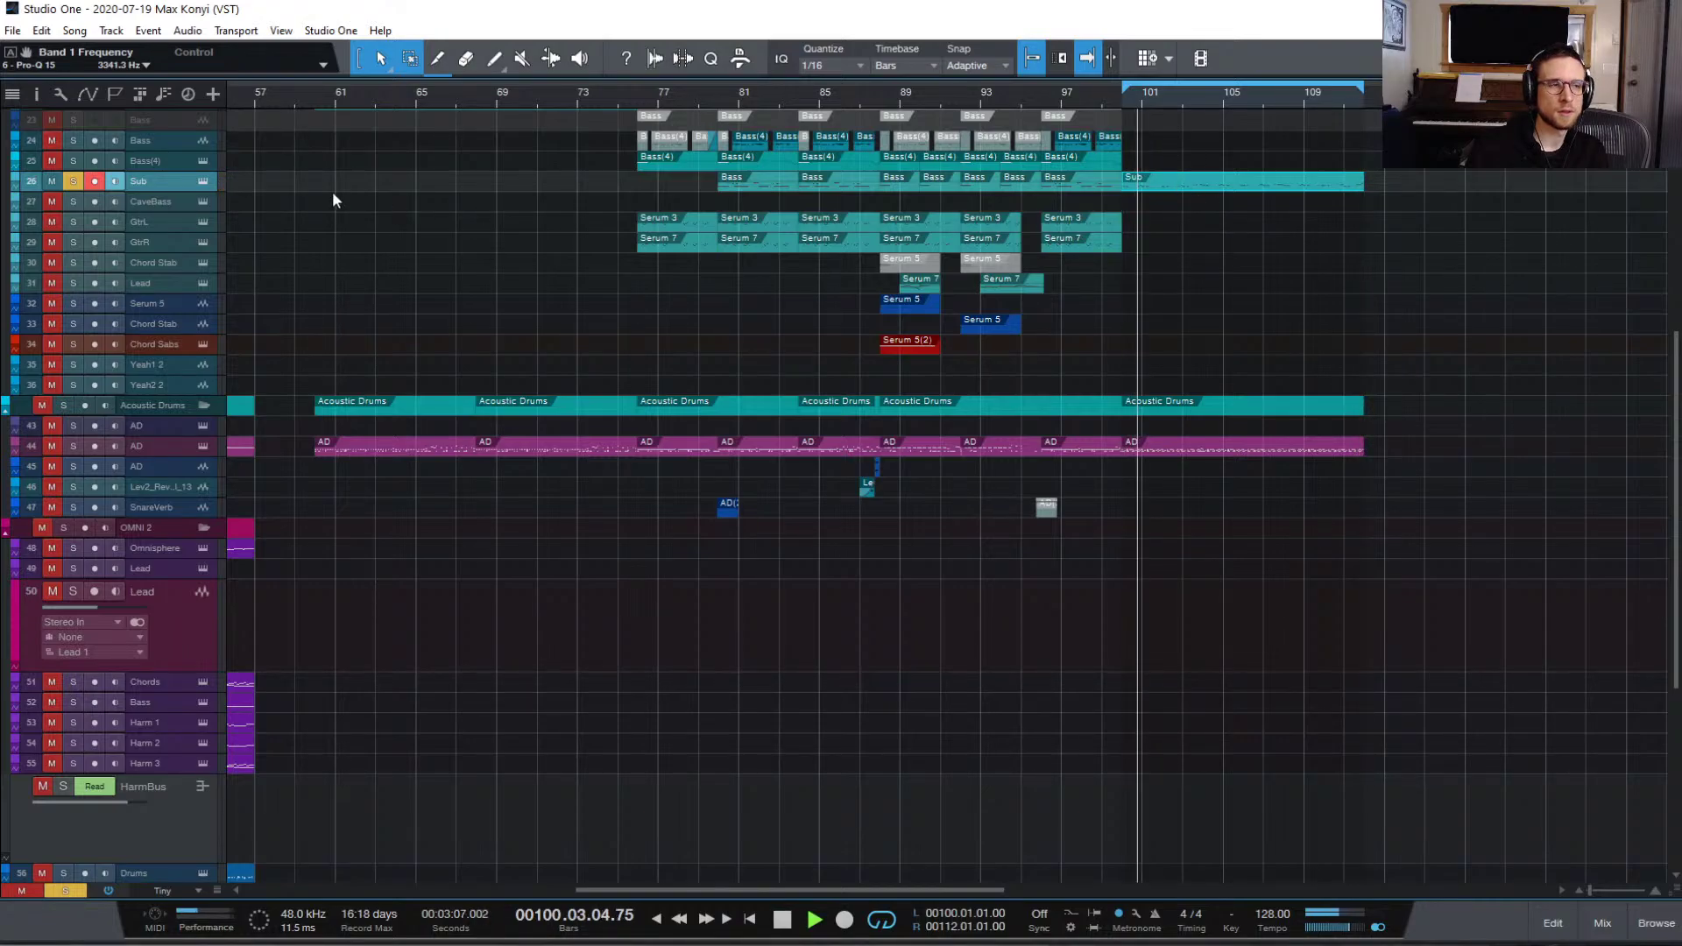
# Step: Set envelope 1 in Sub's Serum to an 87 ms release and 7.4 ms attack while listening, and close the instrument
pyautogui.press('space')
pyautogui.click(199, 180)
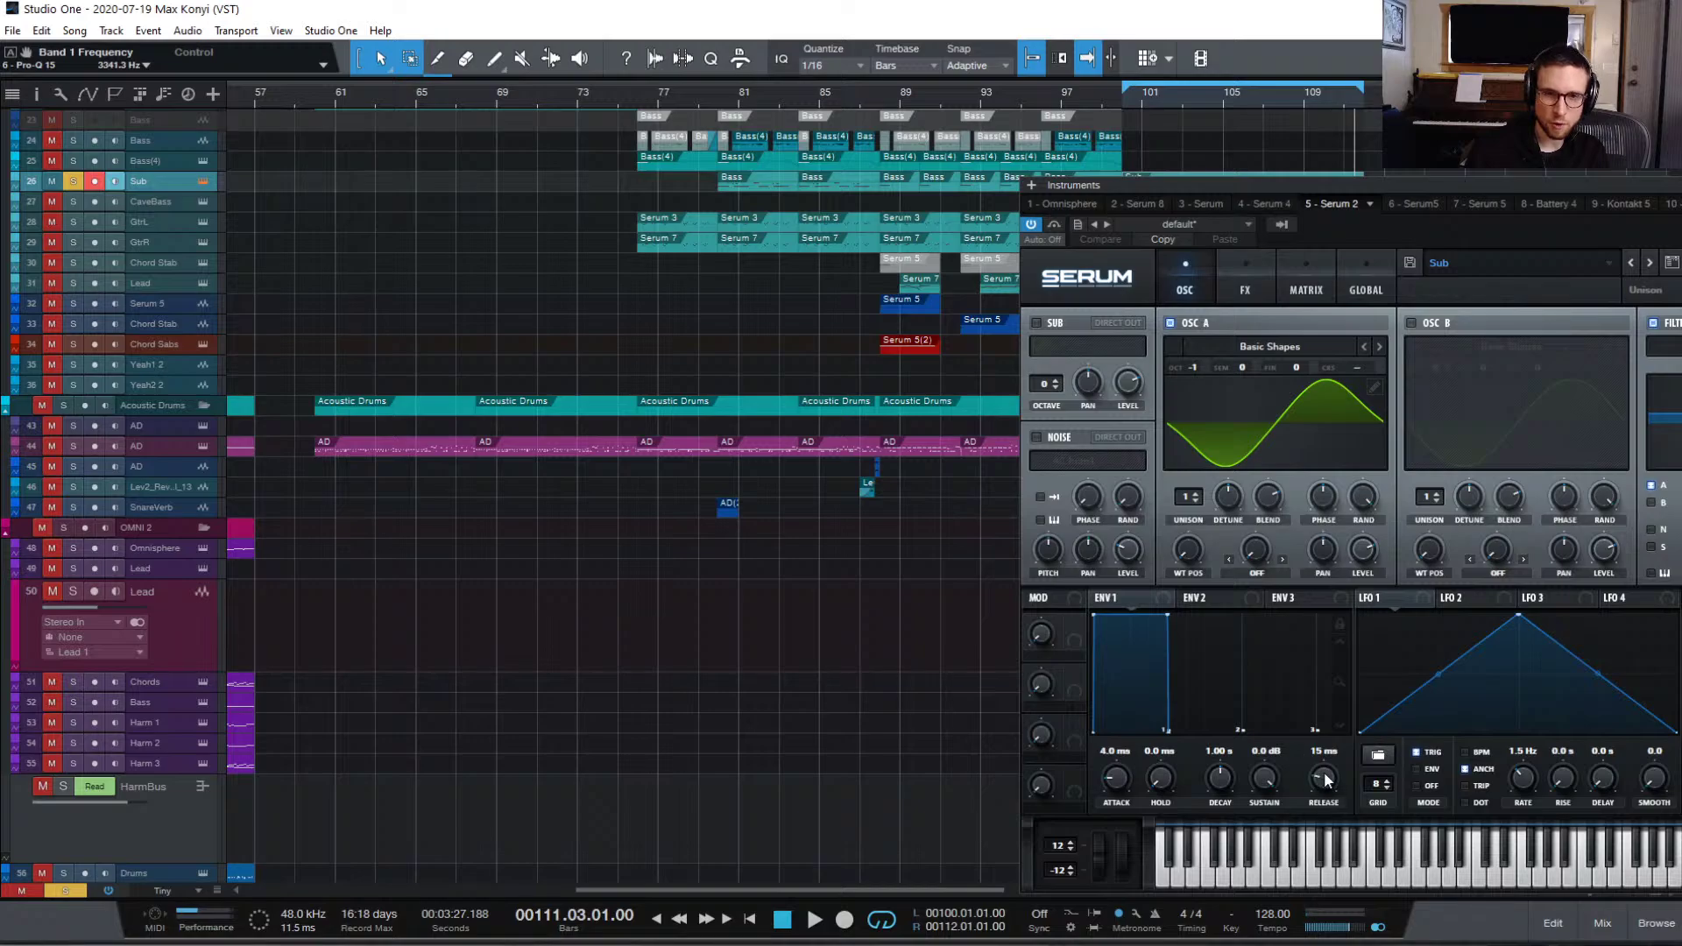
pyautogui.scroll(3, 1325, 781)
pyautogui.press('space')
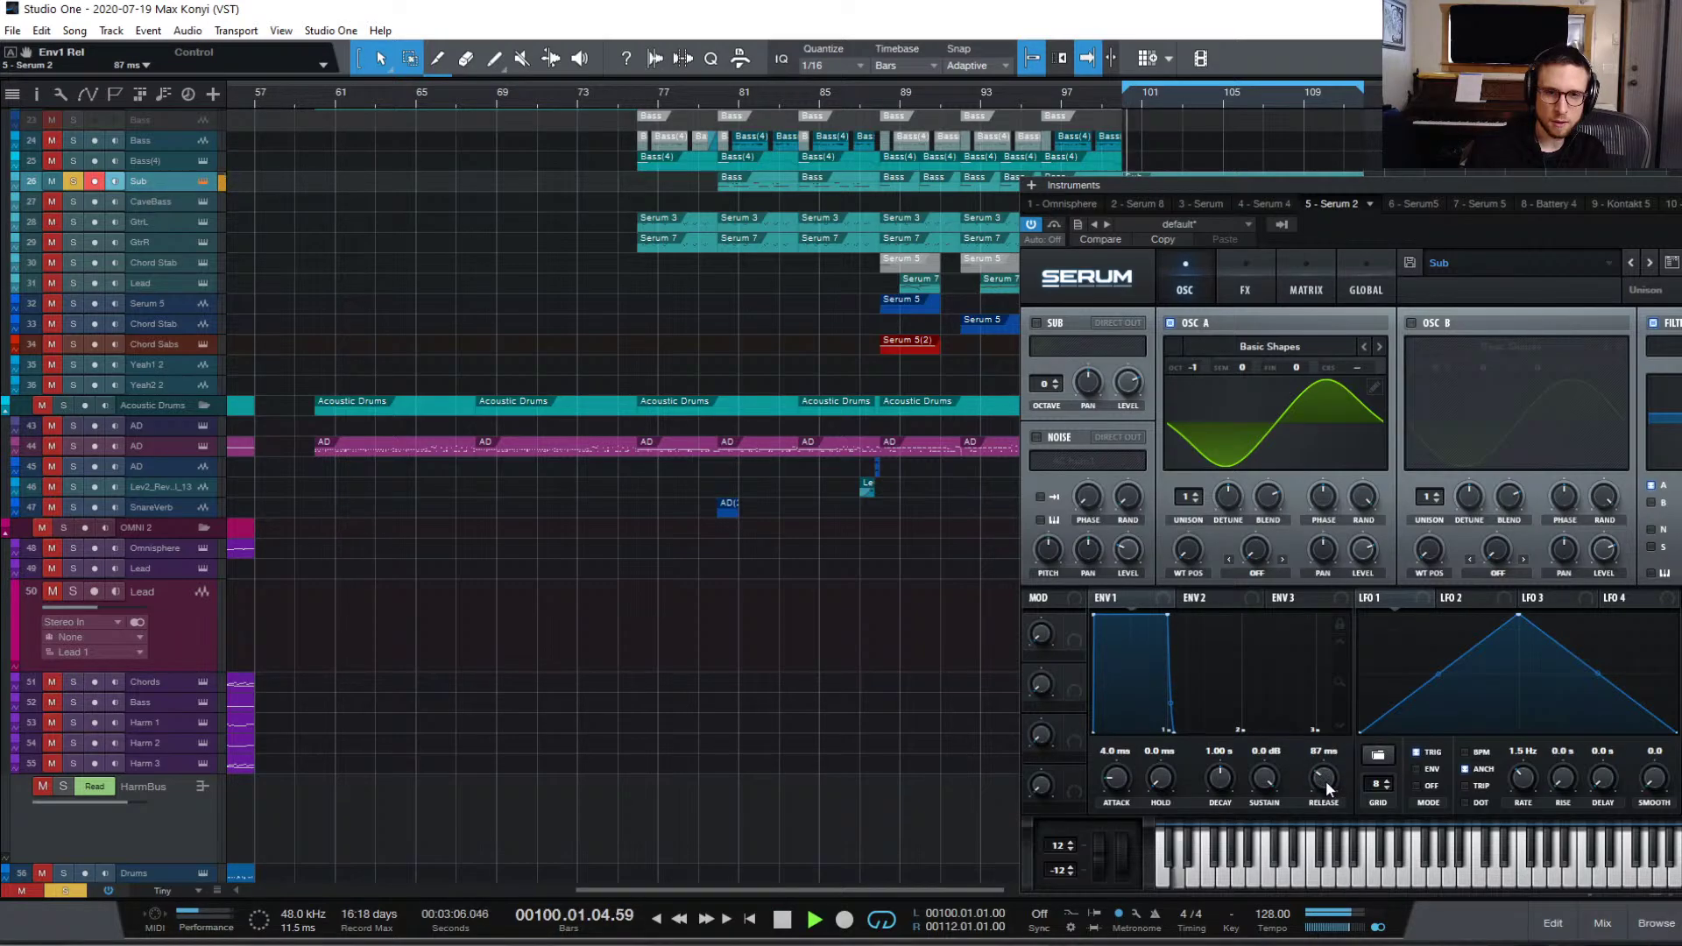
pyautogui.scroll(2, 1122, 774)
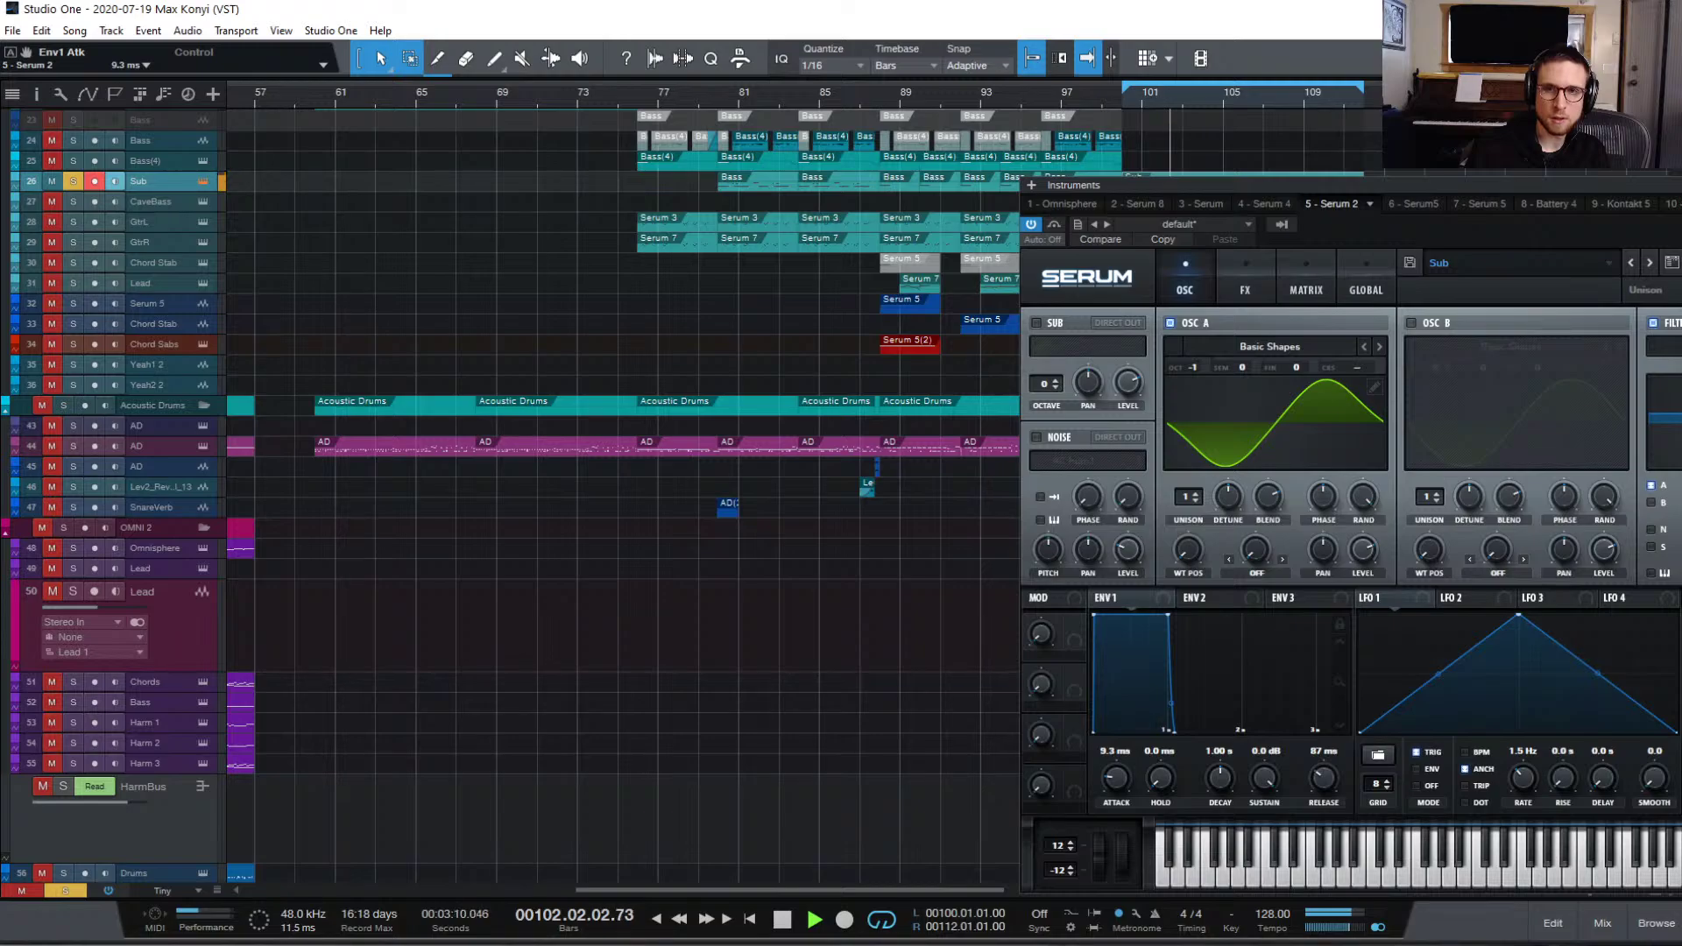
pyautogui.moveTo(1116, 780); pyautogui.dragTo(1116, 788)
pyautogui.press('Escape')
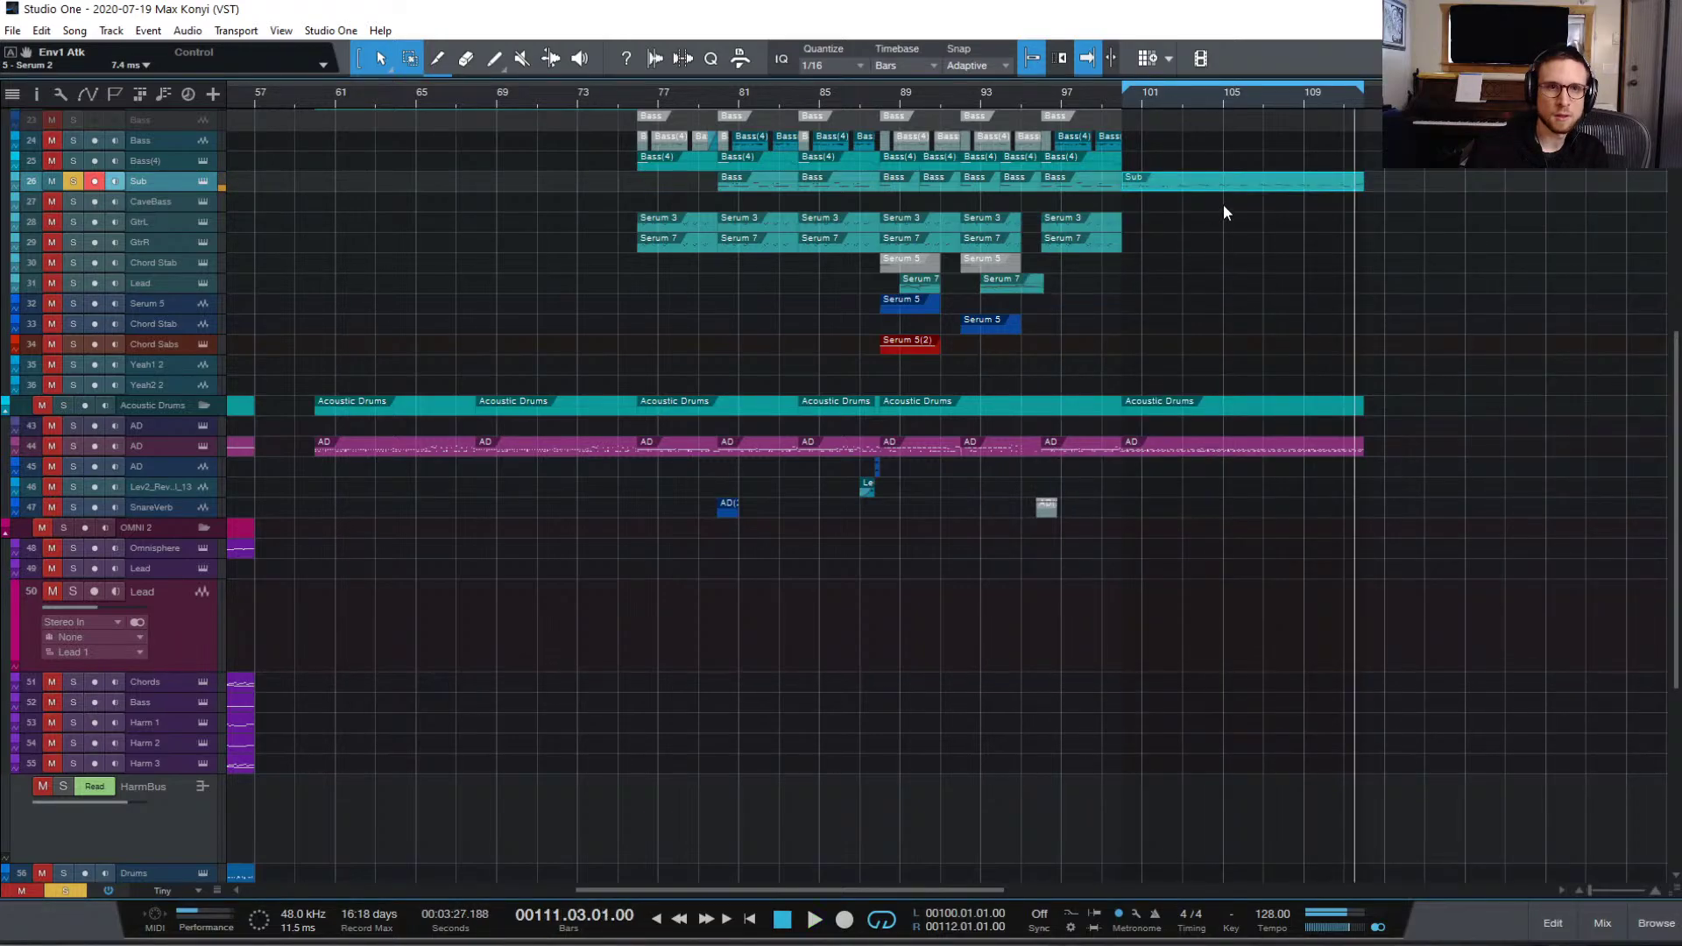
# Step: Copy the Sub part at bar 100 onto the CaveBass track and play it with CaveBass and Sub soloed
pyautogui.moveTo(1231, 181); pyautogui.dragTo(1229, 198)
pyautogui.press('f')
pyautogui.press('space')
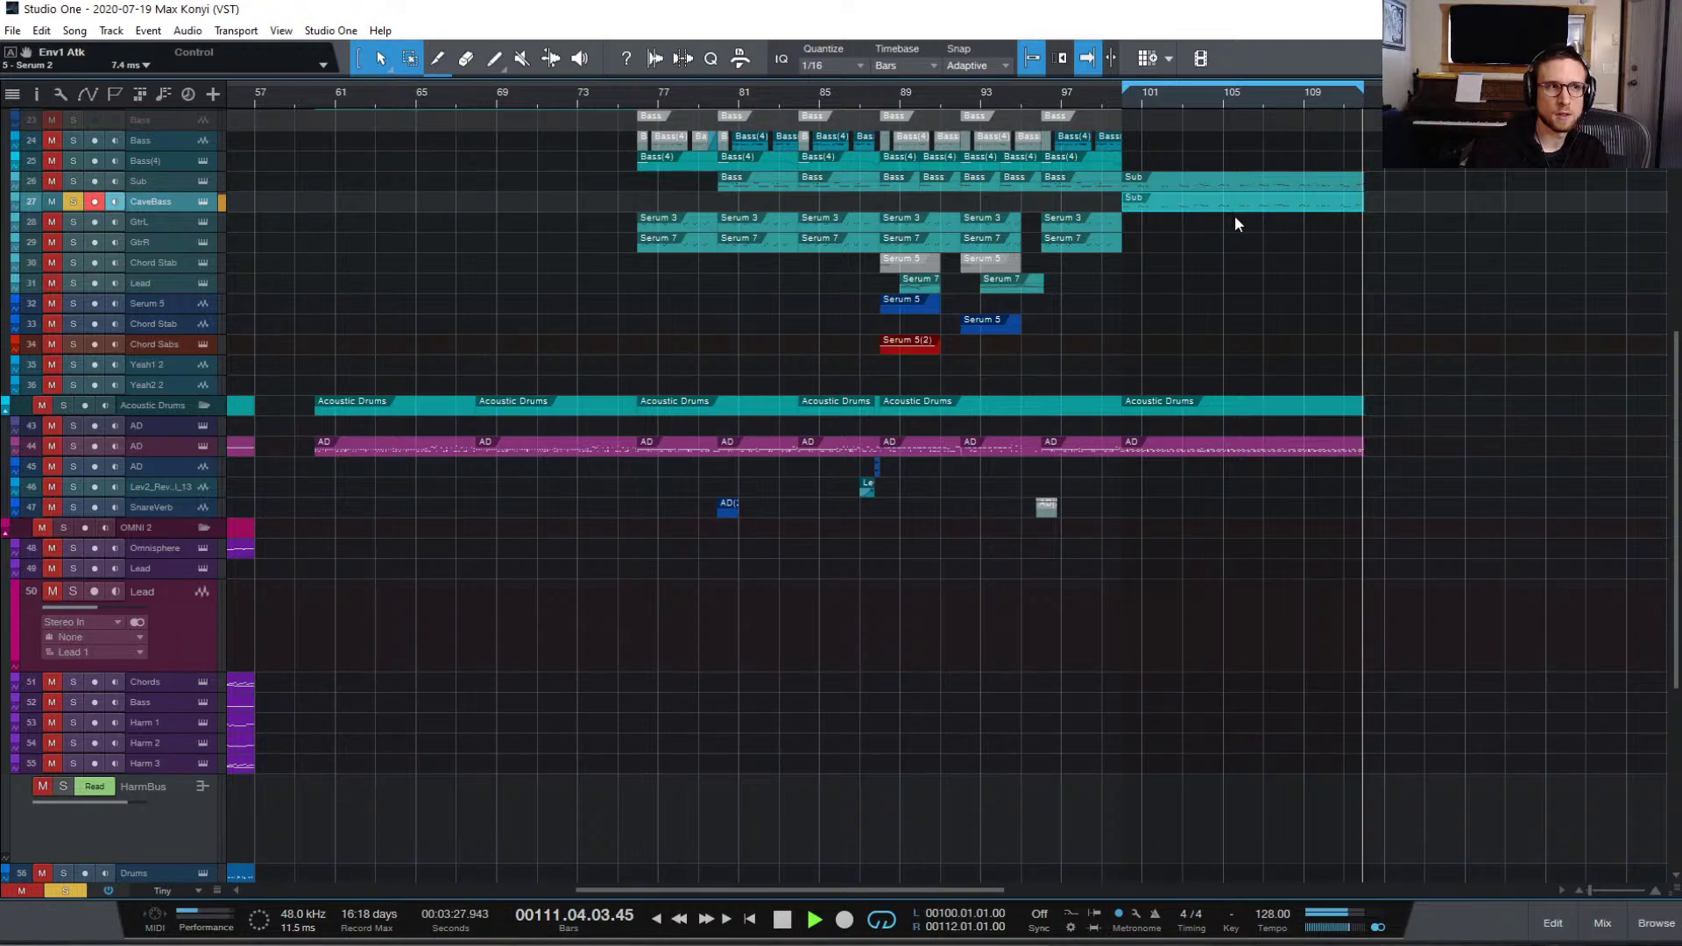
pyautogui.click(73, 181)
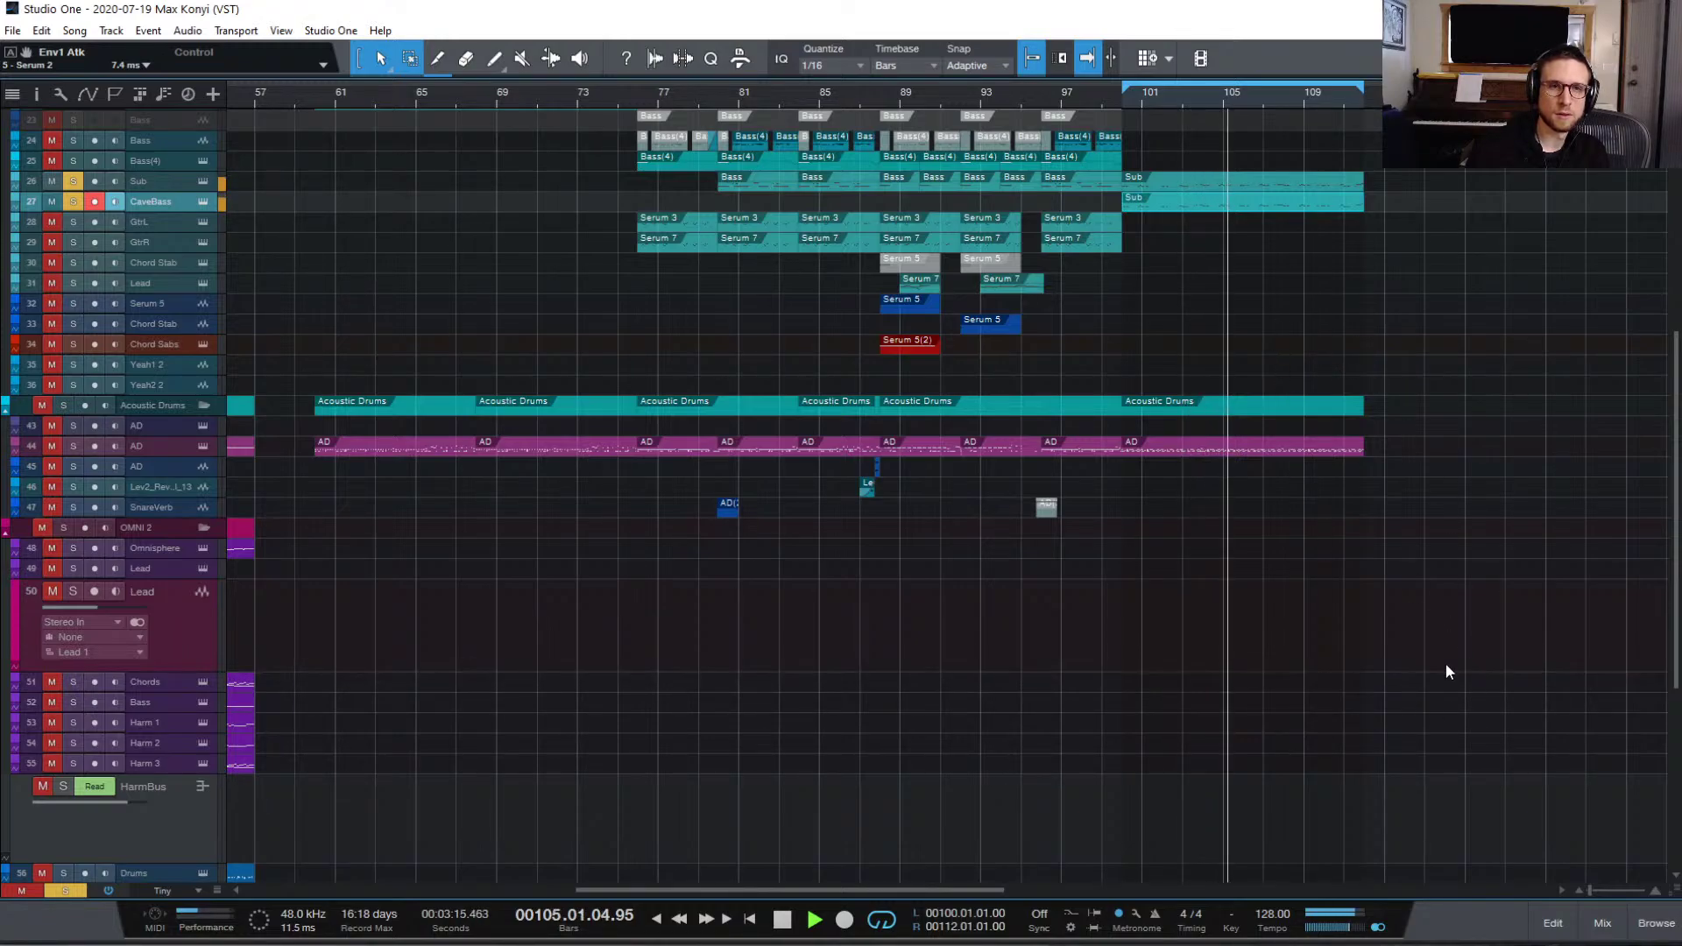
# Step: Stop playback, clear all track solos and audition the section from bar 100 in the full mix
pyautogui.scroll(4, 1444, 622)
pyautogui.scroll(4, 1444, 618)
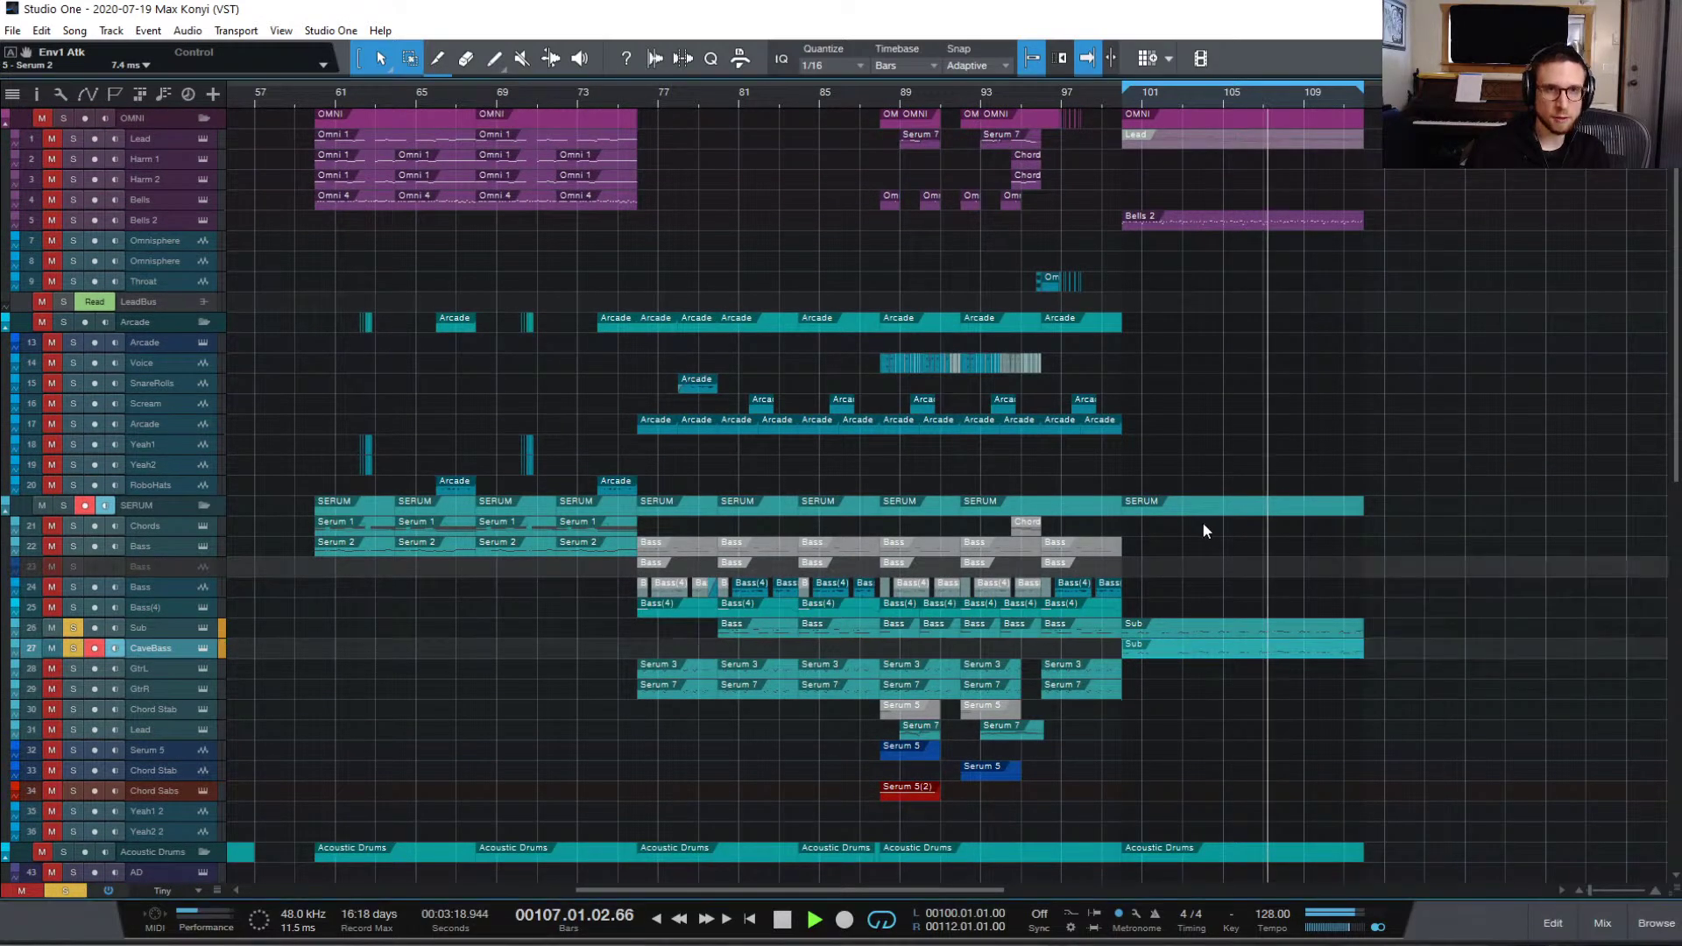
pyautogui.press('space')
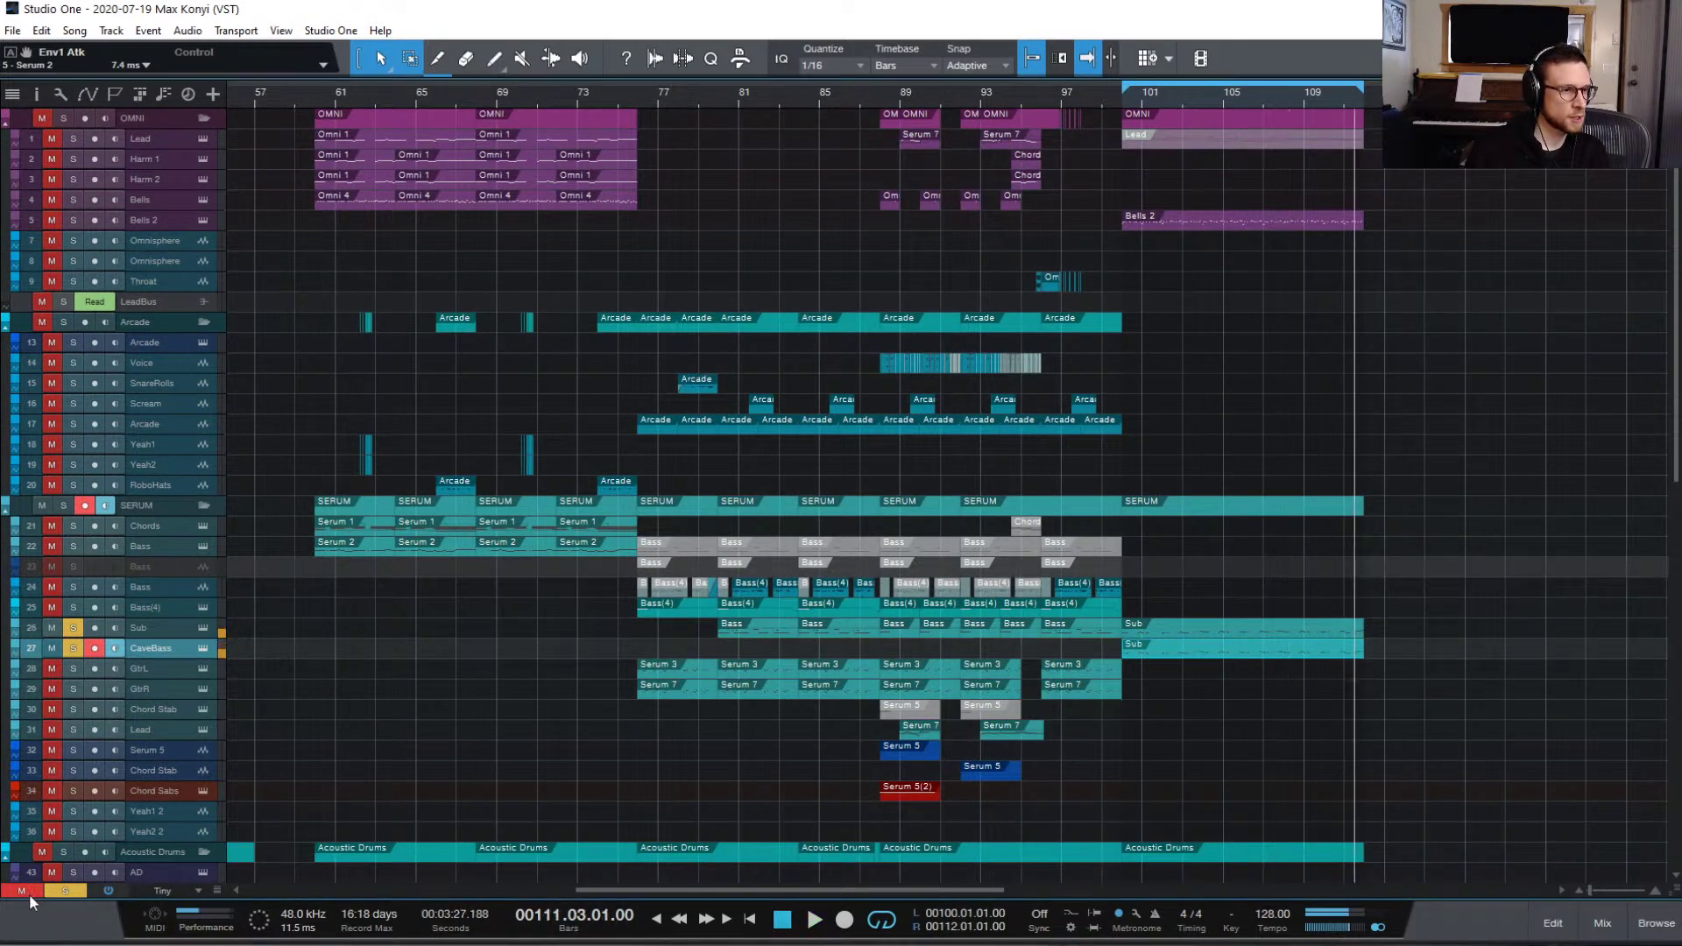
pyautogui.click(64, 890)
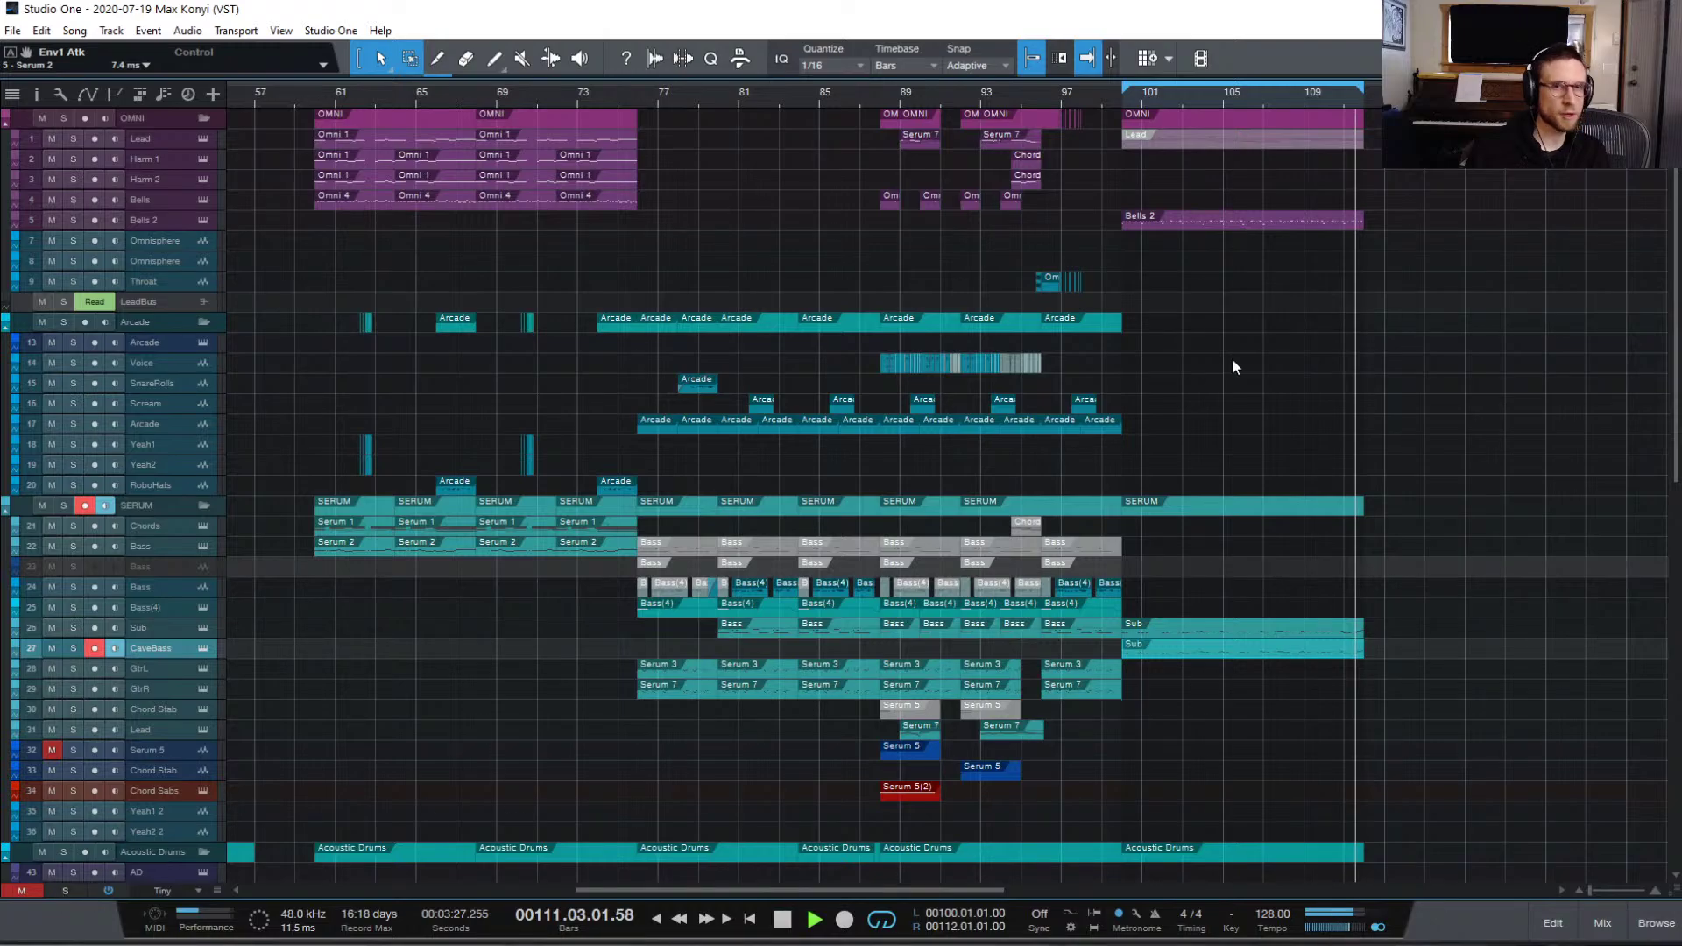
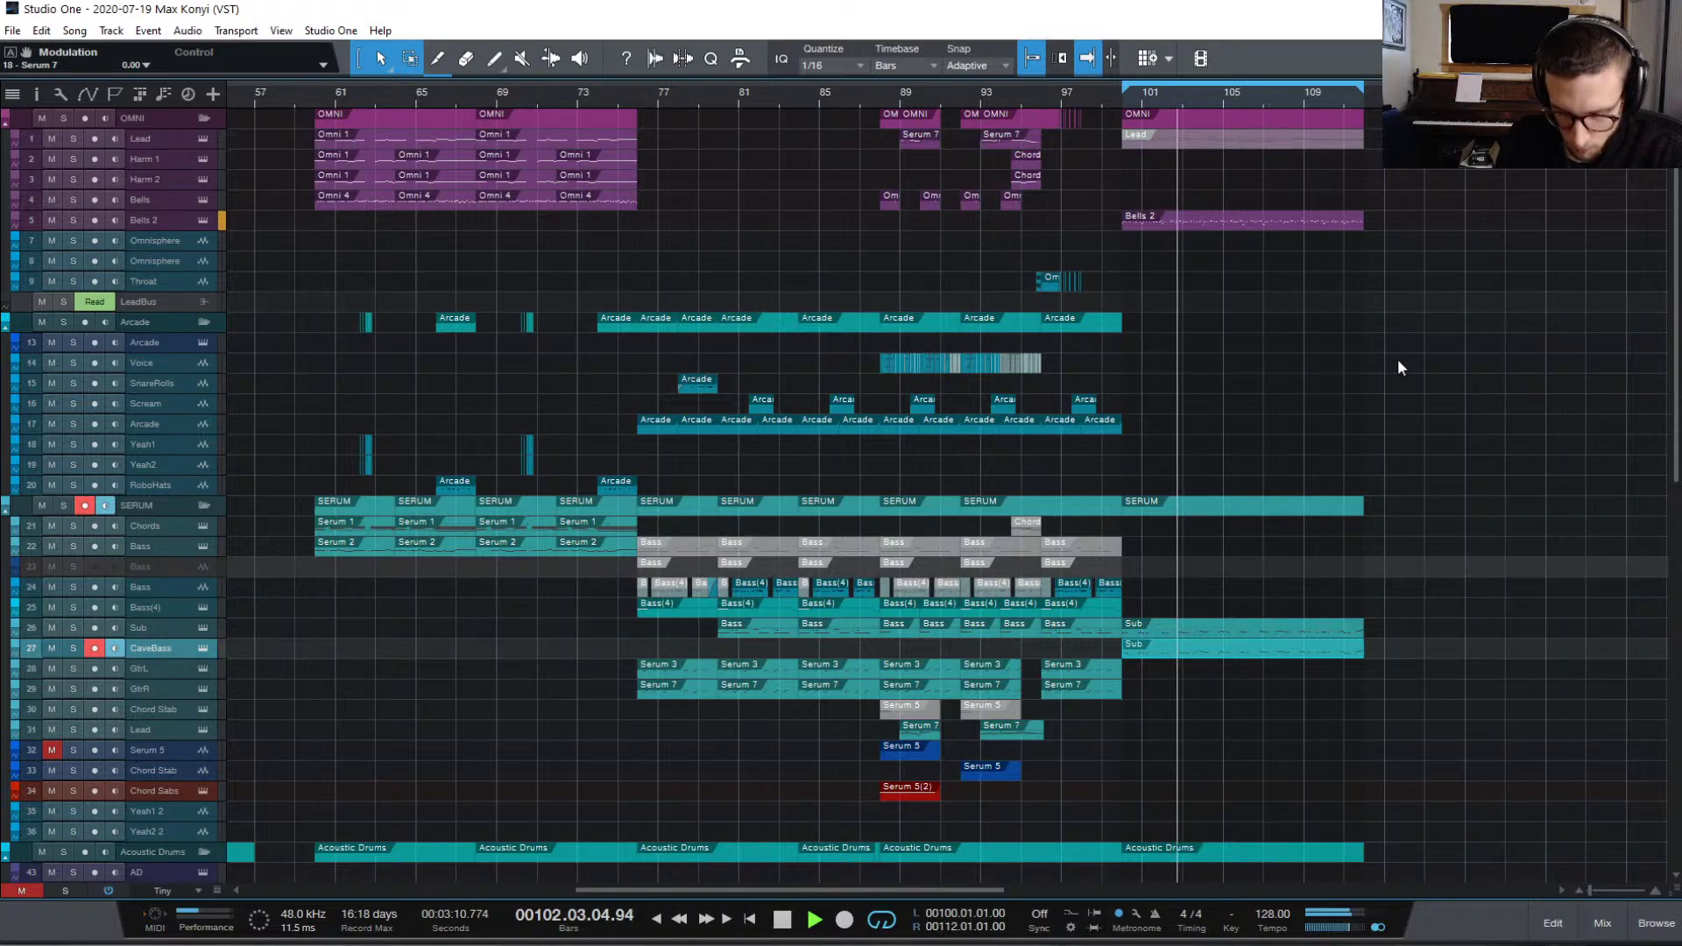
# Step: Record a modulation pass onto the CaveBass part across bars 100 to 112, and stop the transport
pyautogui.press('KP_Multiply')
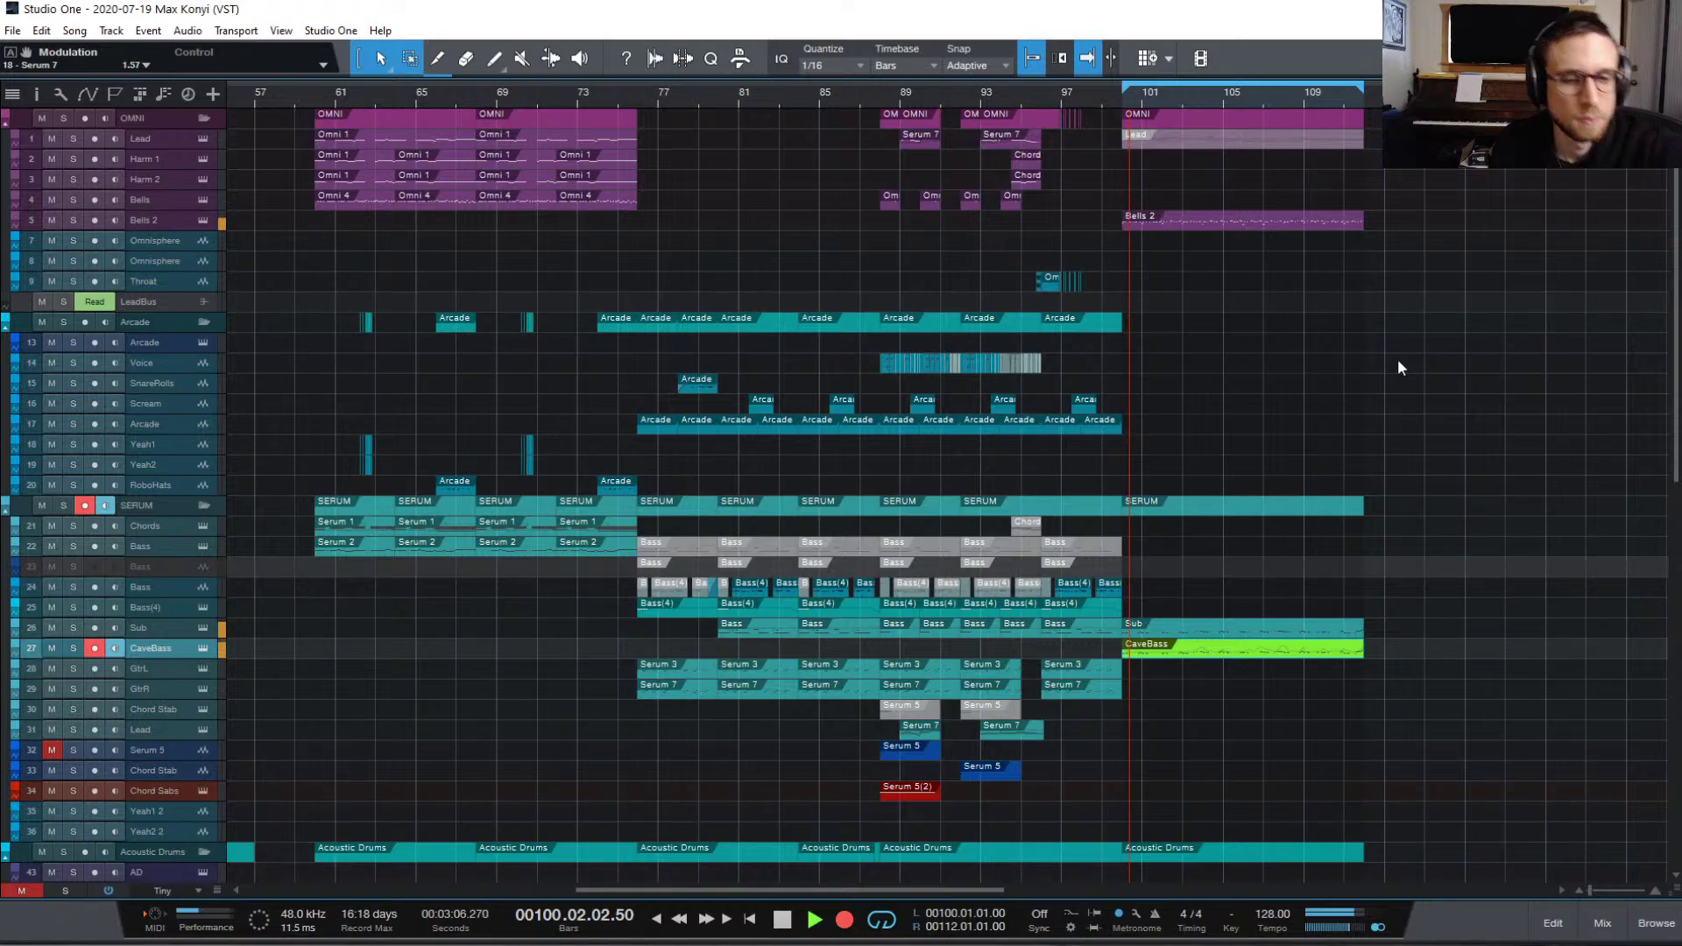
pyautogui.press('KP_Multiply')
pyautogui.hscroll(2, 1397, 360)
pyautogui.press('space')
pyautogui.click(1259, 604)
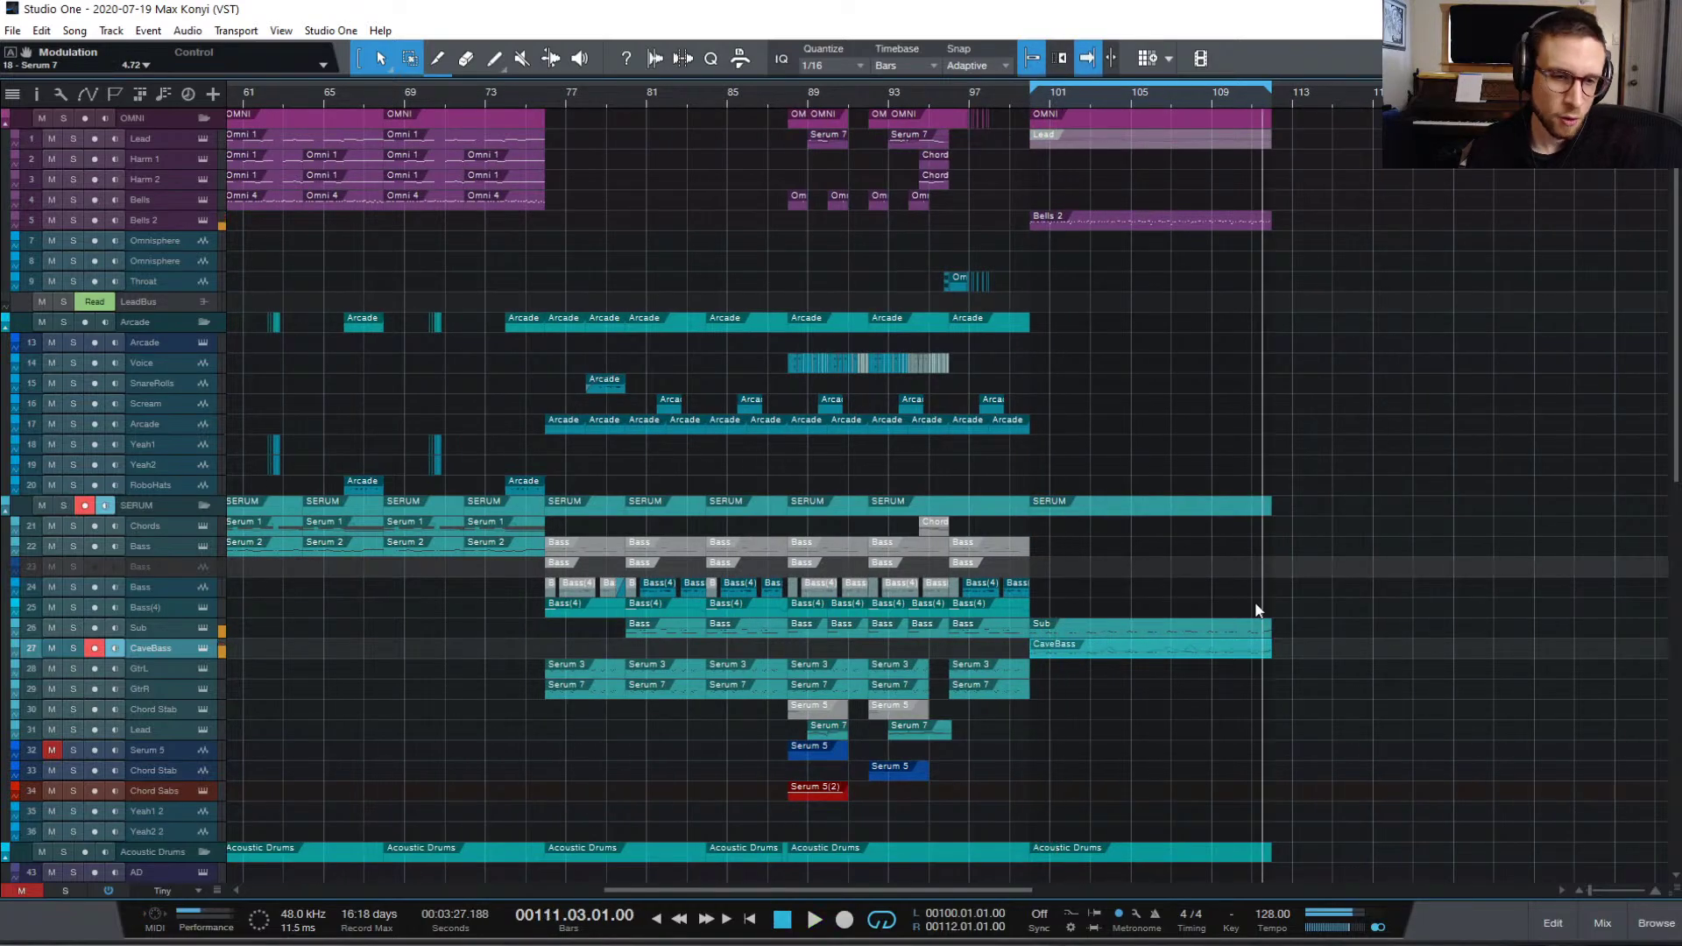
# Step: Open the CaveBass part with its Modulation lane displayed and play it from bar 100
pyautogui.doubleClick(1169, 649)
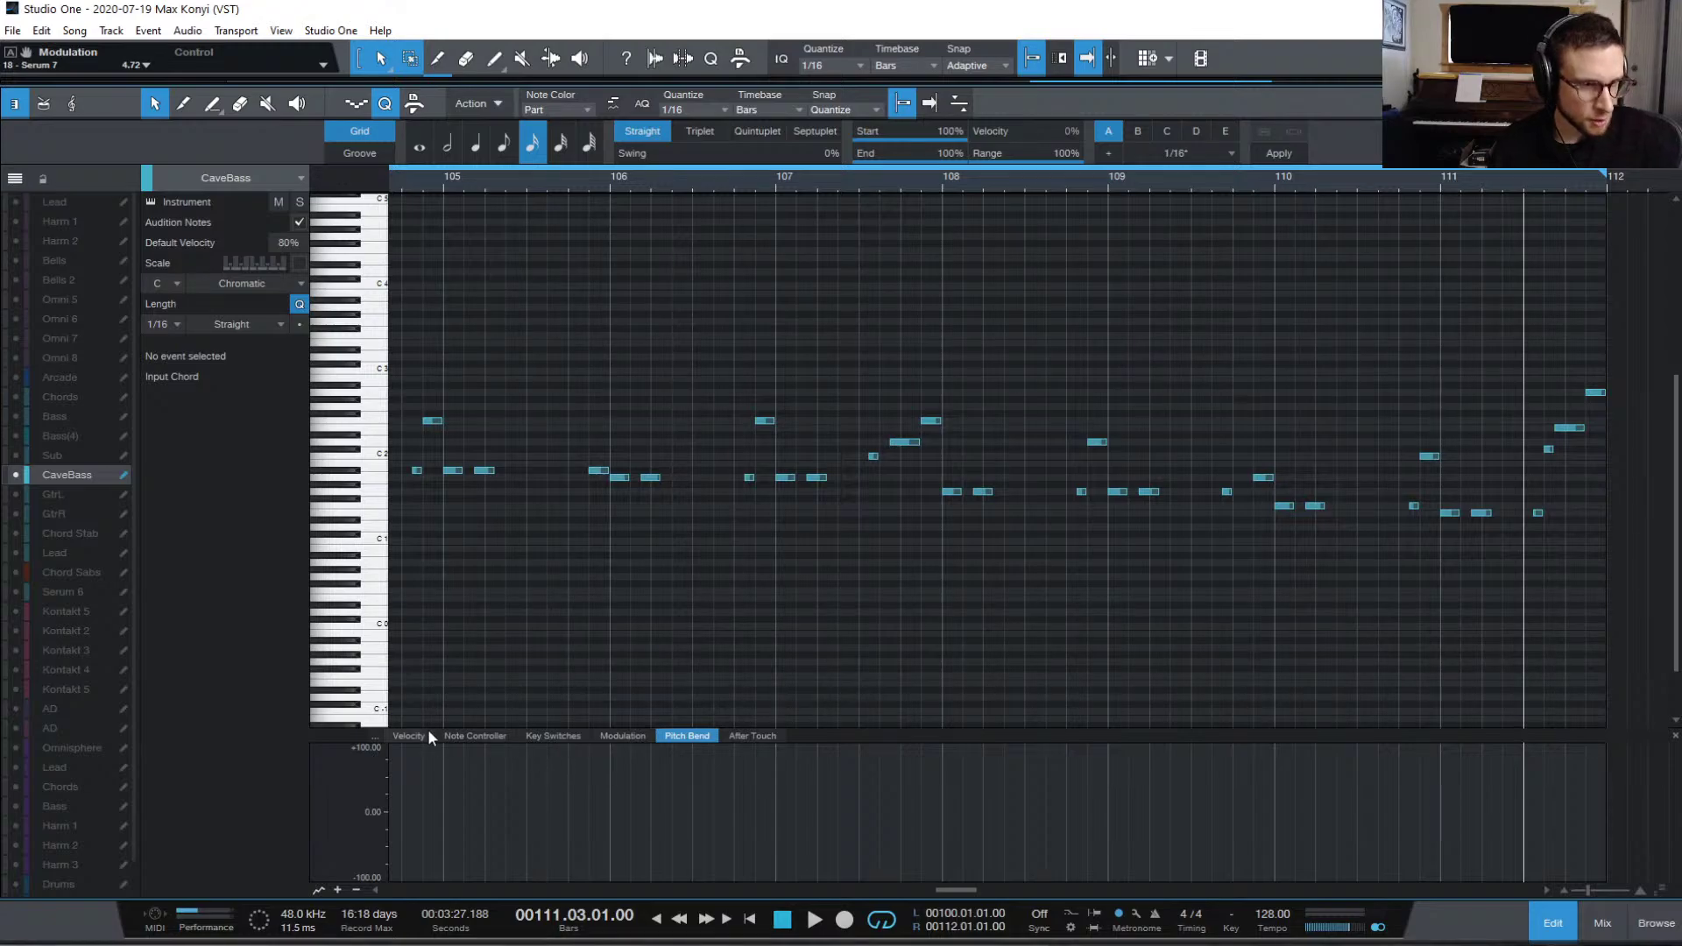
pyautogui.click(623, 736)
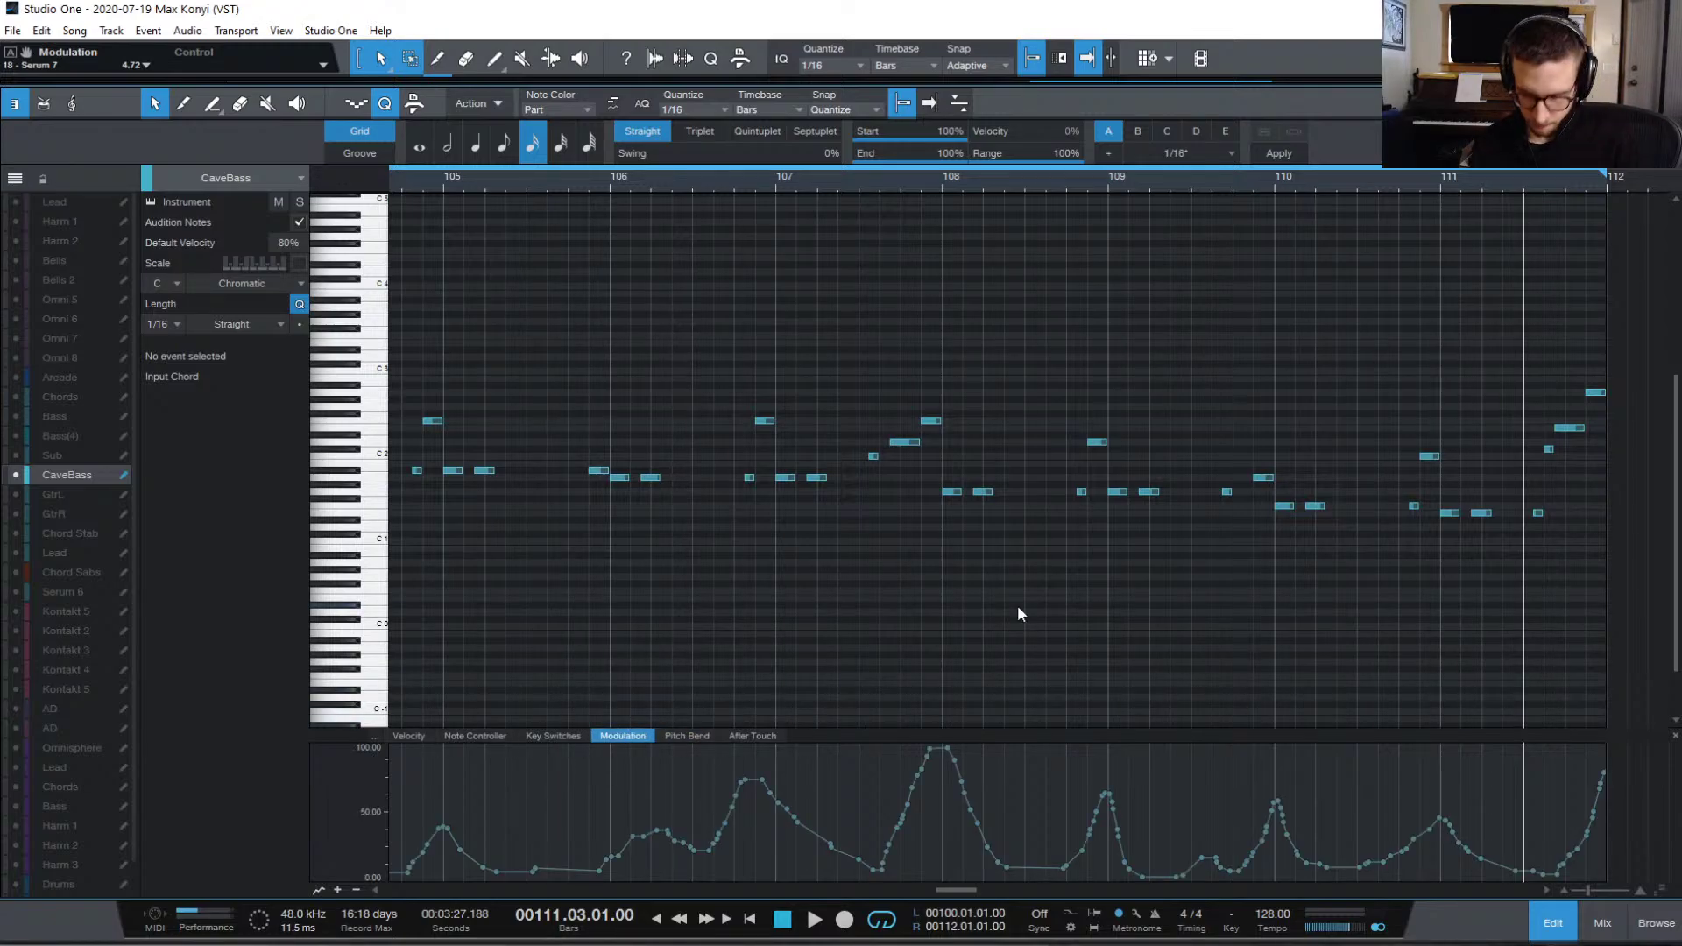
pyautogui.press('Home')
pyautogui.hscroll(-6, 1022, 601)
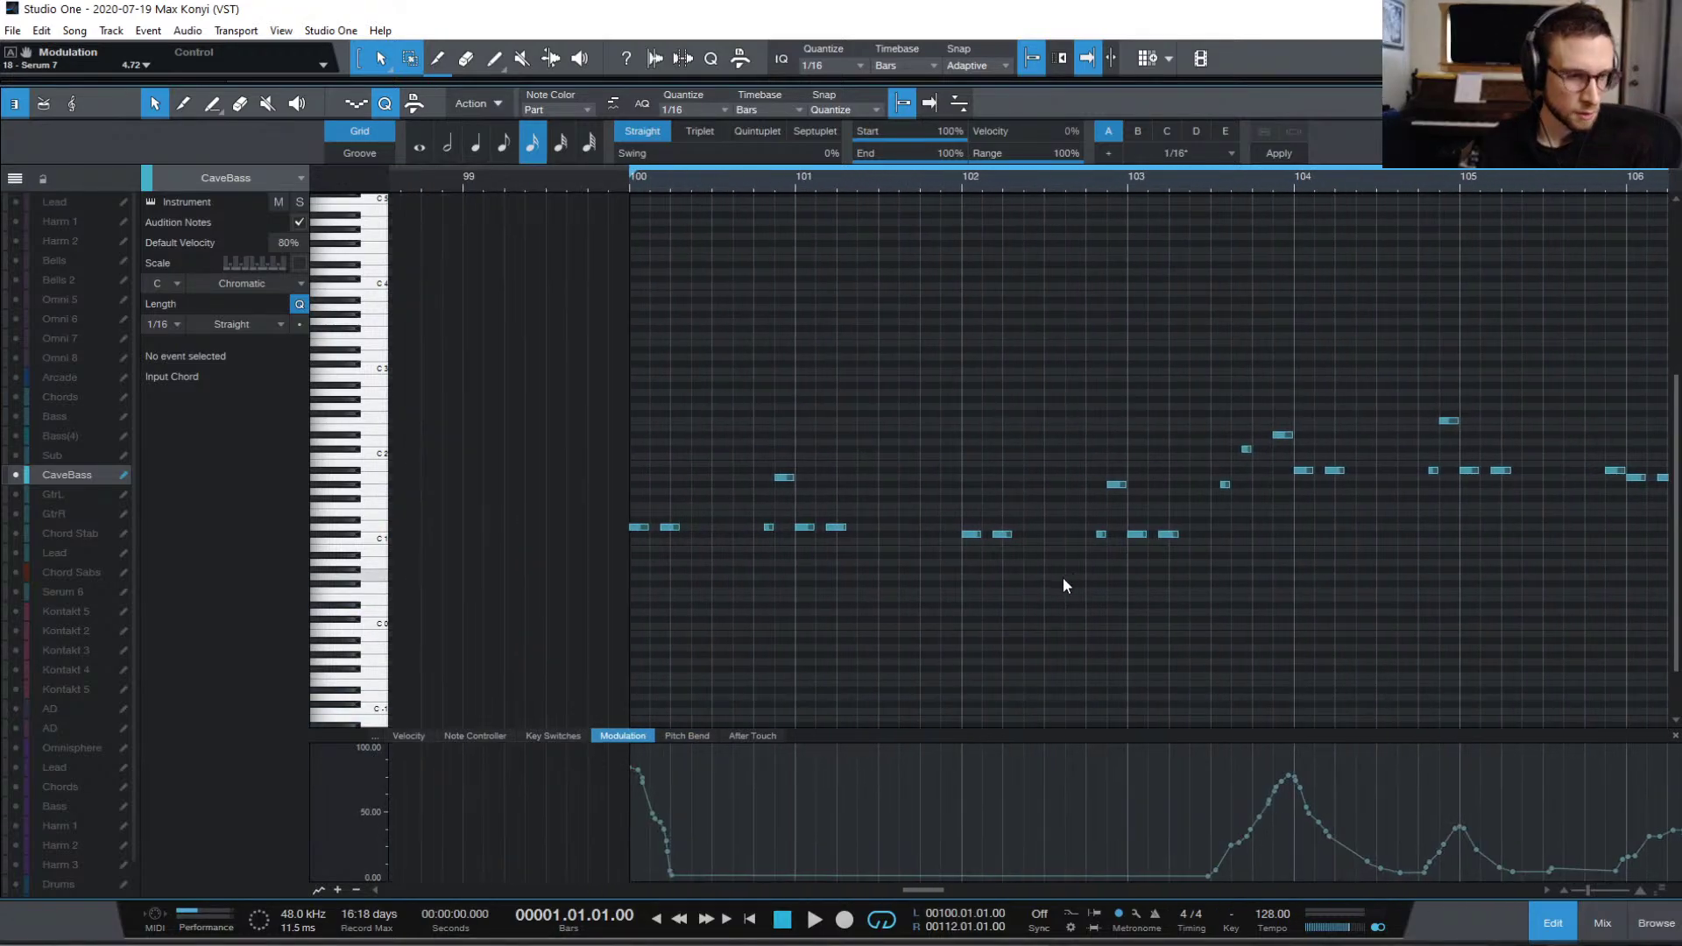
pyautogui.hscroll(-1, 1061, 583)
pyautogui.press('space')
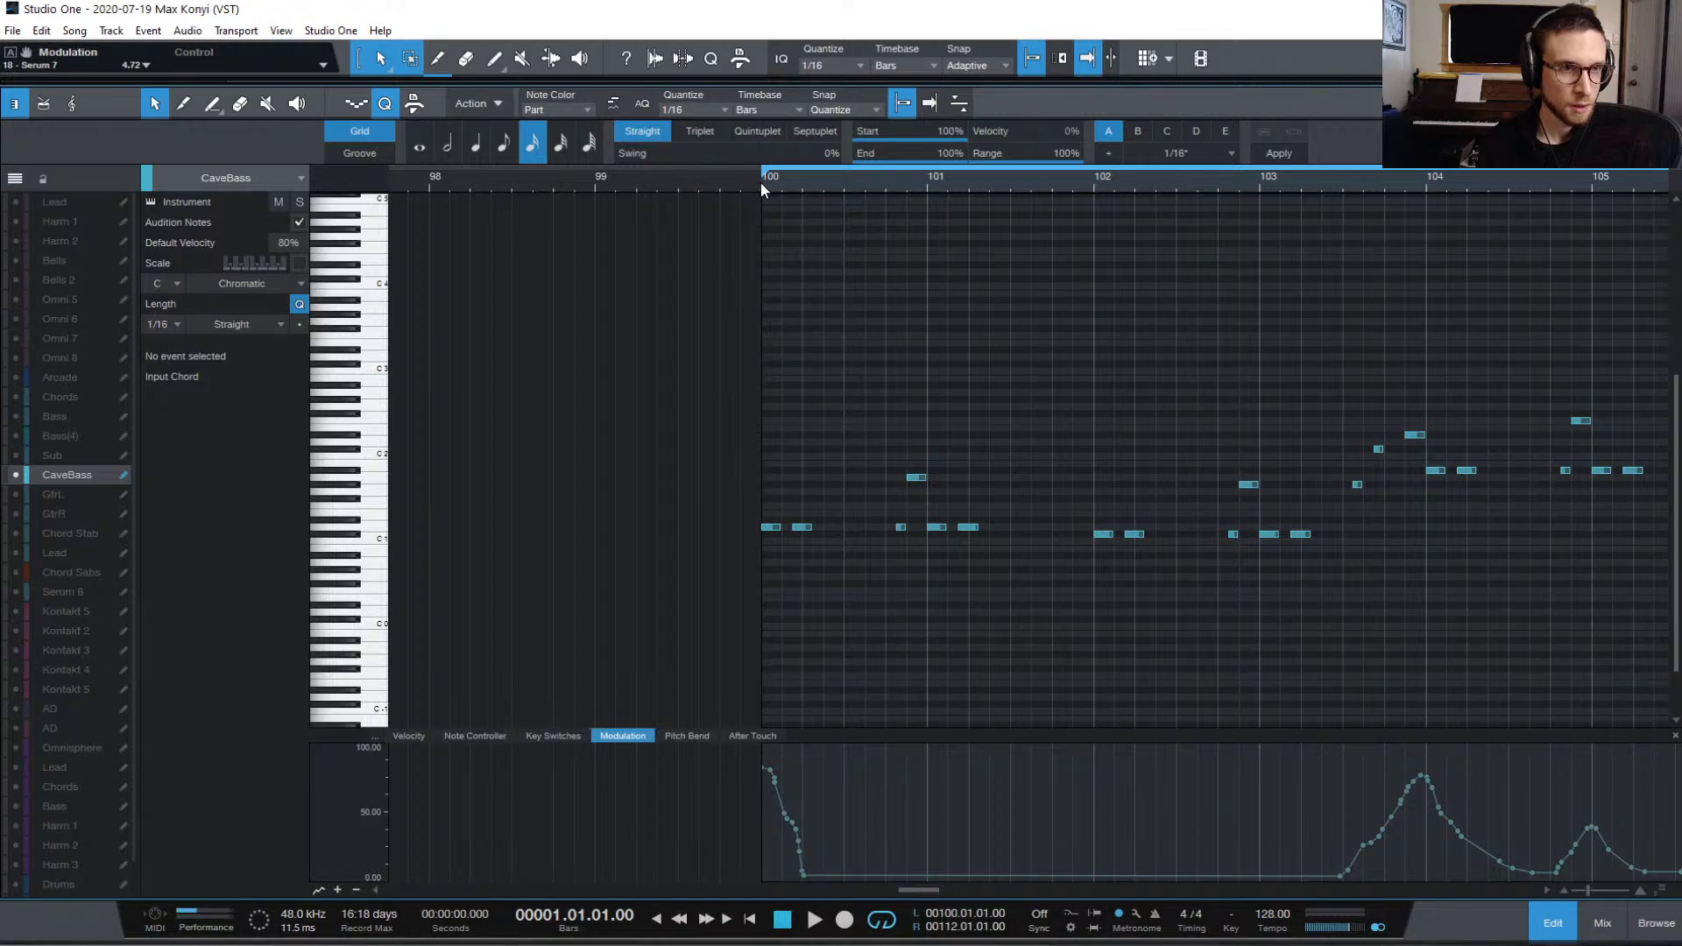
pyautogui.click(760, 182)
pyautogui.press('space')
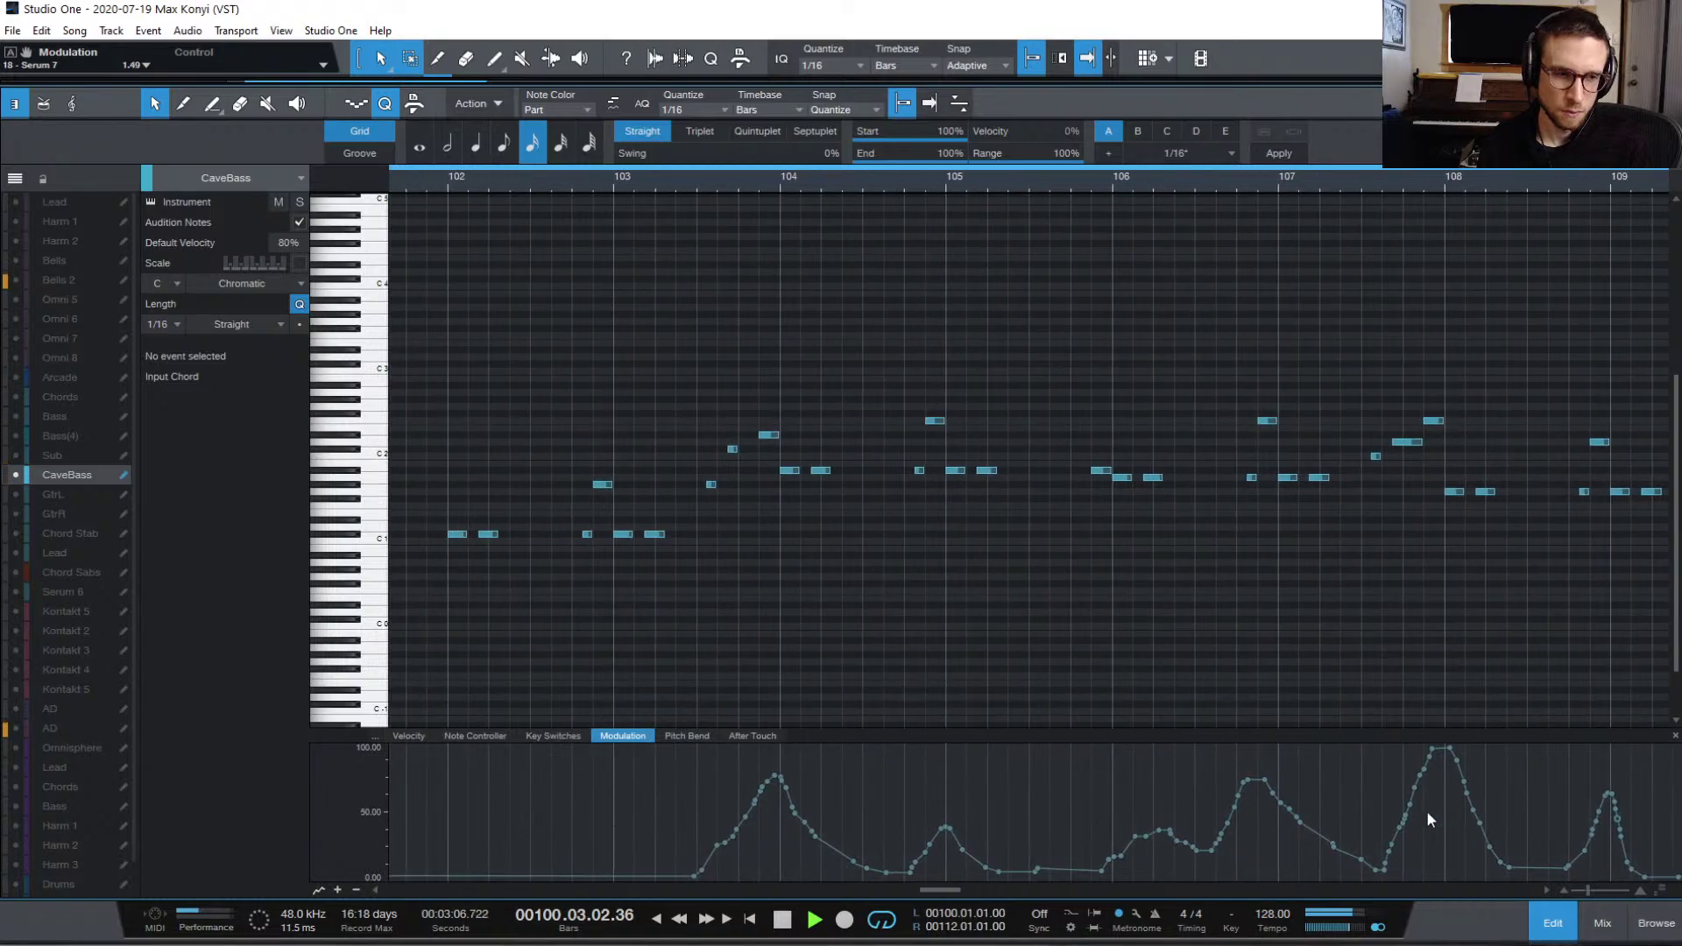
# Step: Shape a small CaveBass modulation peak of about 20 at bar 101, falling to 0.79 at 101.2.4, and audition it
pyautogui.press('space')
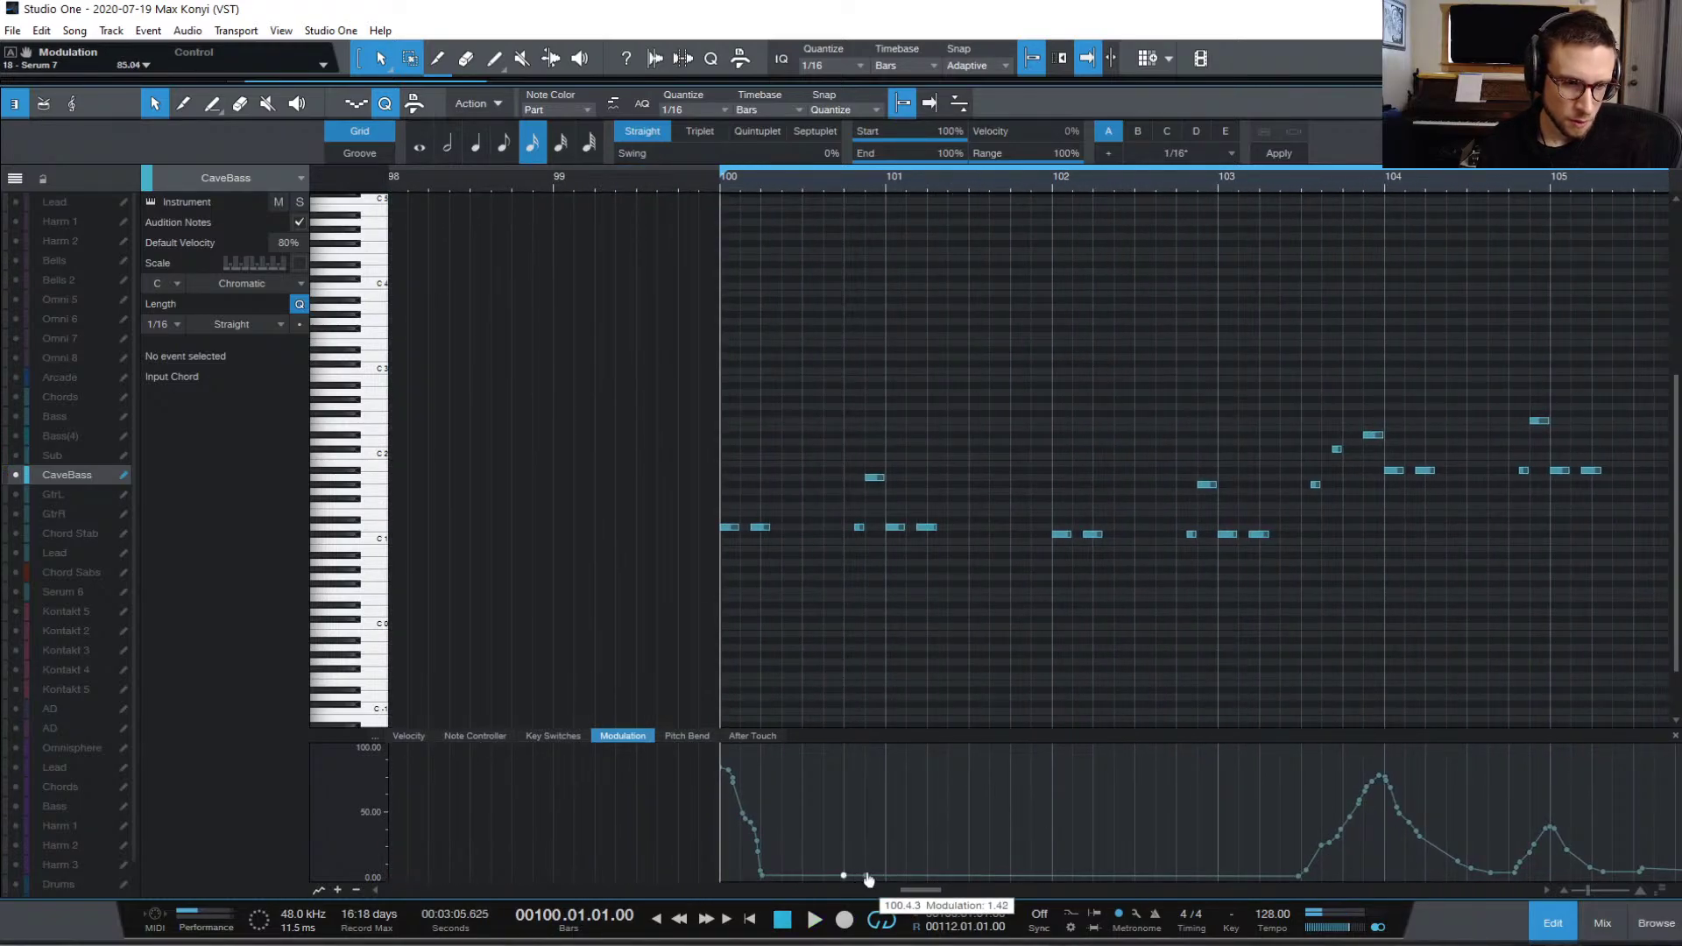
pyautogui.moveTo(865, 875)
pyautogui.mouseDown()
pyautogui.moveTo(894, 876)
pyautogui.moveTo(887, 850)
pyautogui.moveTo(958, 877)
pyautogui.mouseUp()
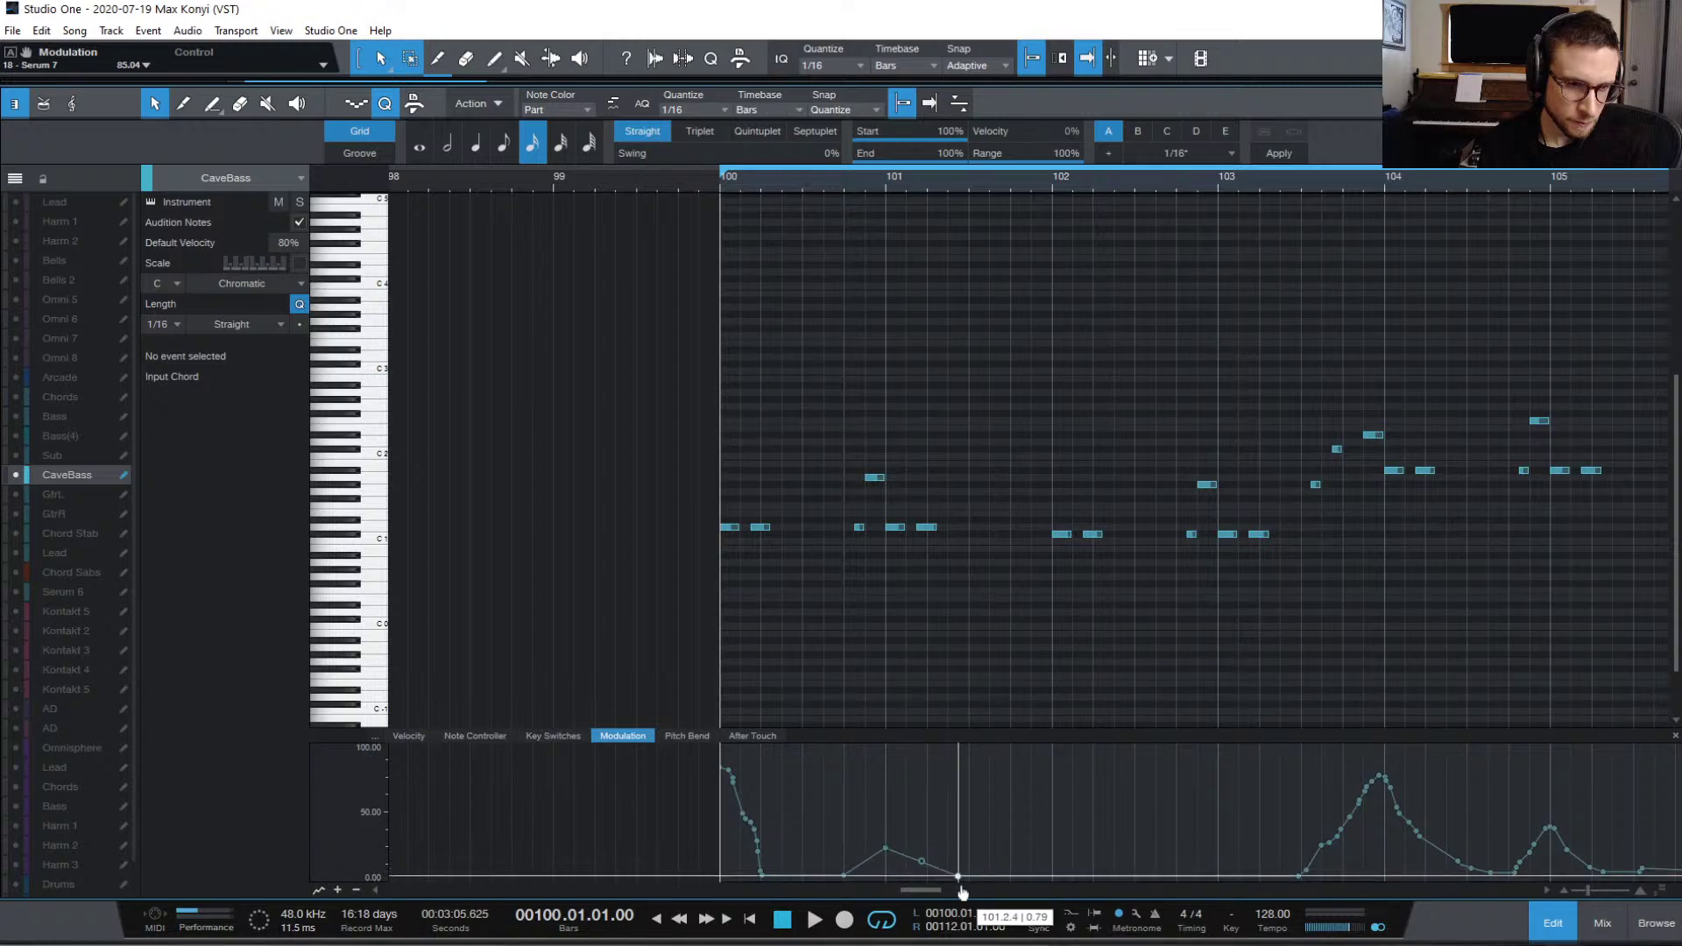
pyautogui.press('space')
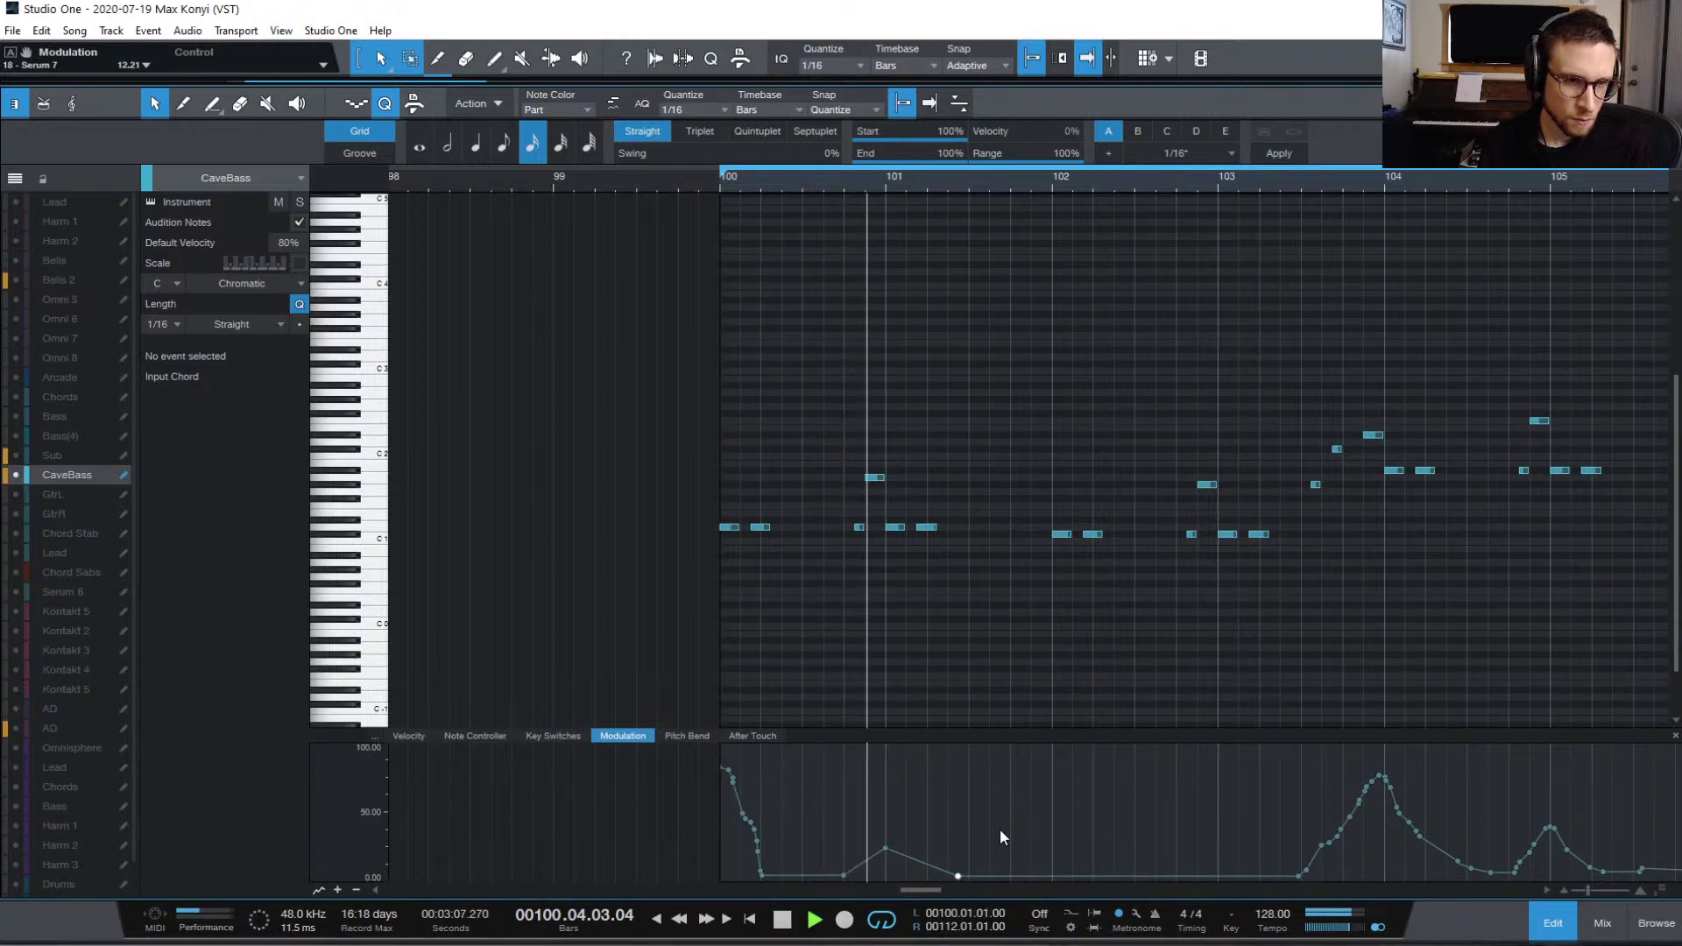
pyautogui.press('space')
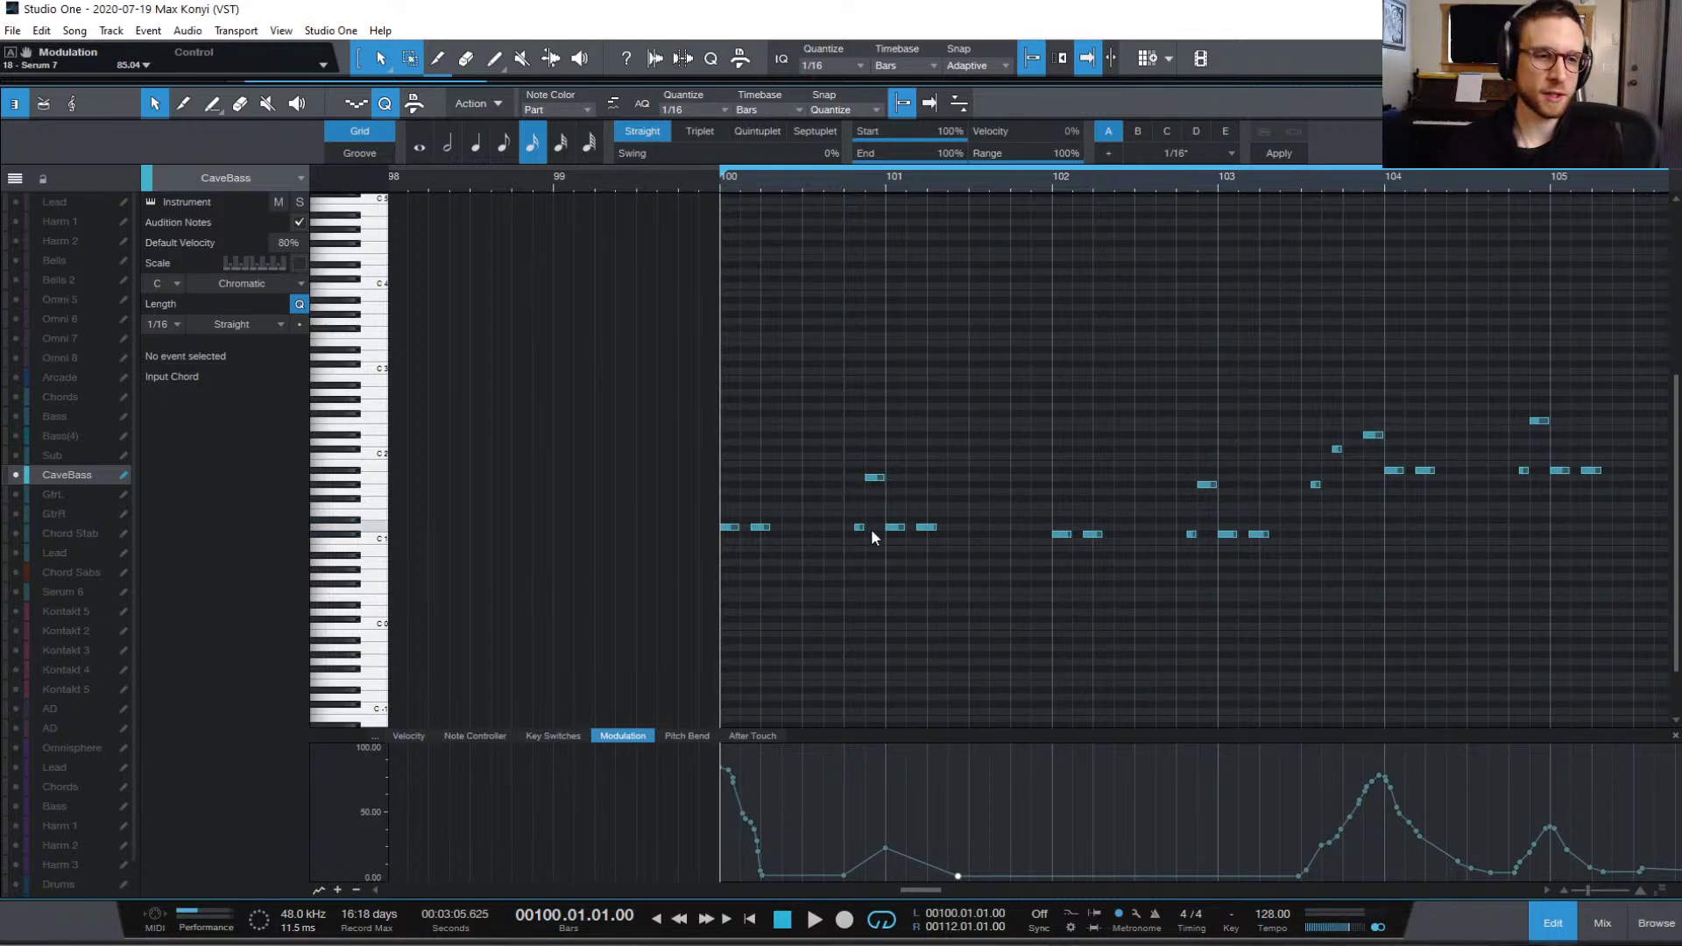
# Step: Solo the CaveBass track, reopen its part and replay the opening bars from bar 100
pyautogui.click(1567, 920)
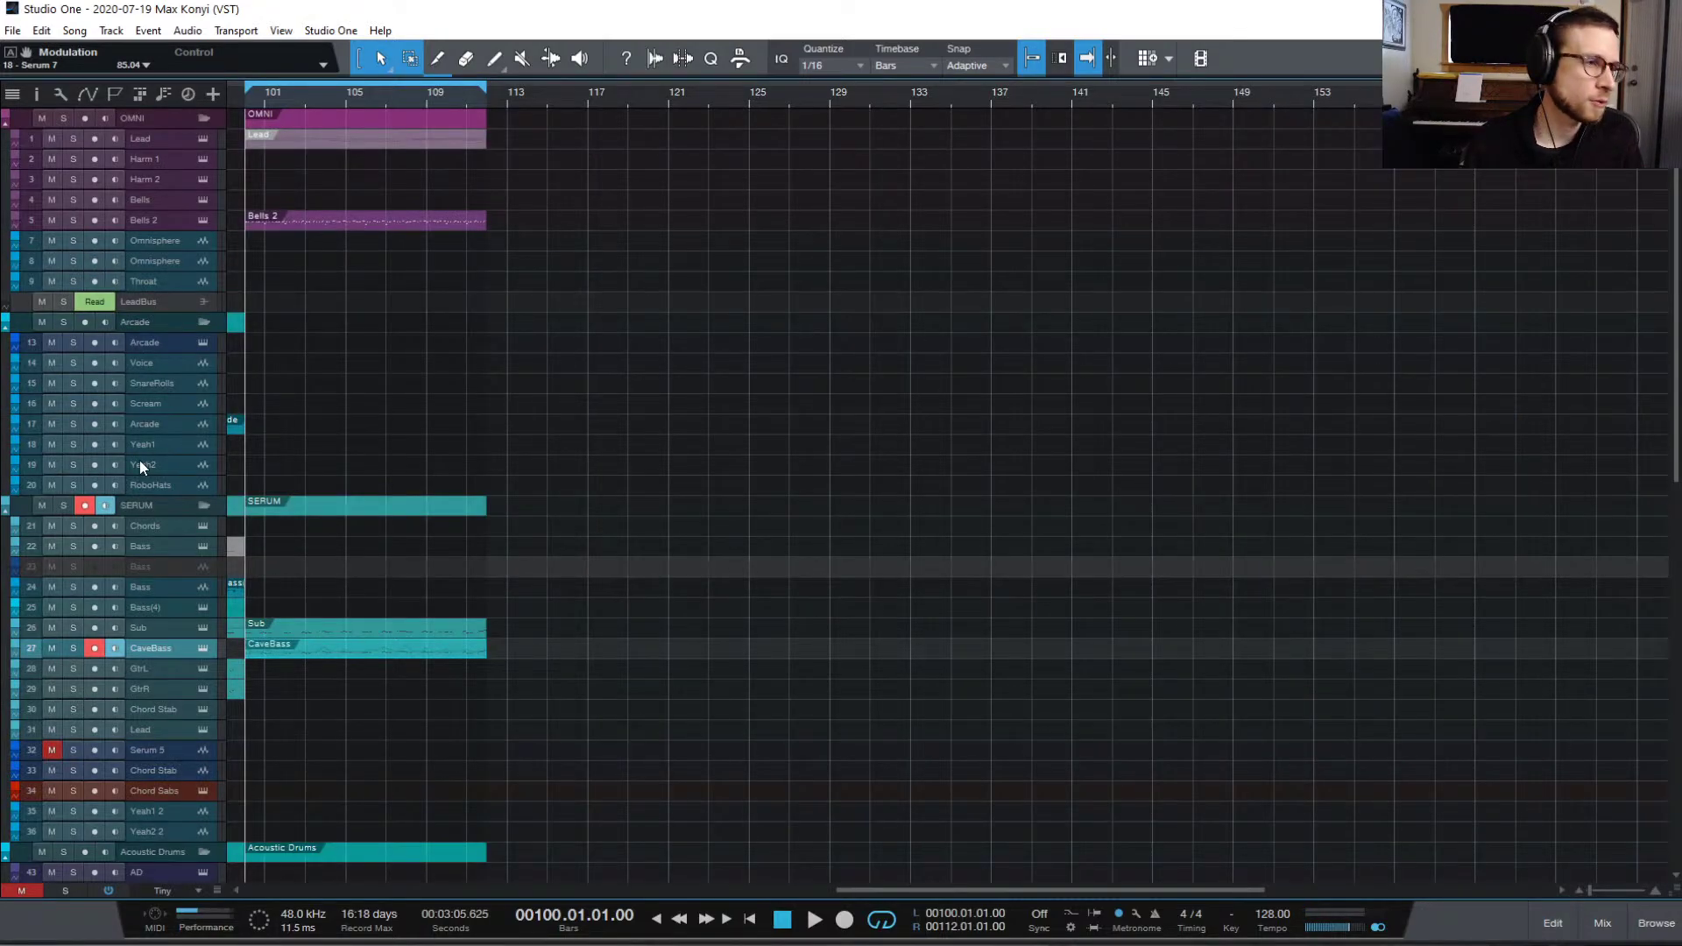
pyautogui.doubleClick(314, 652)
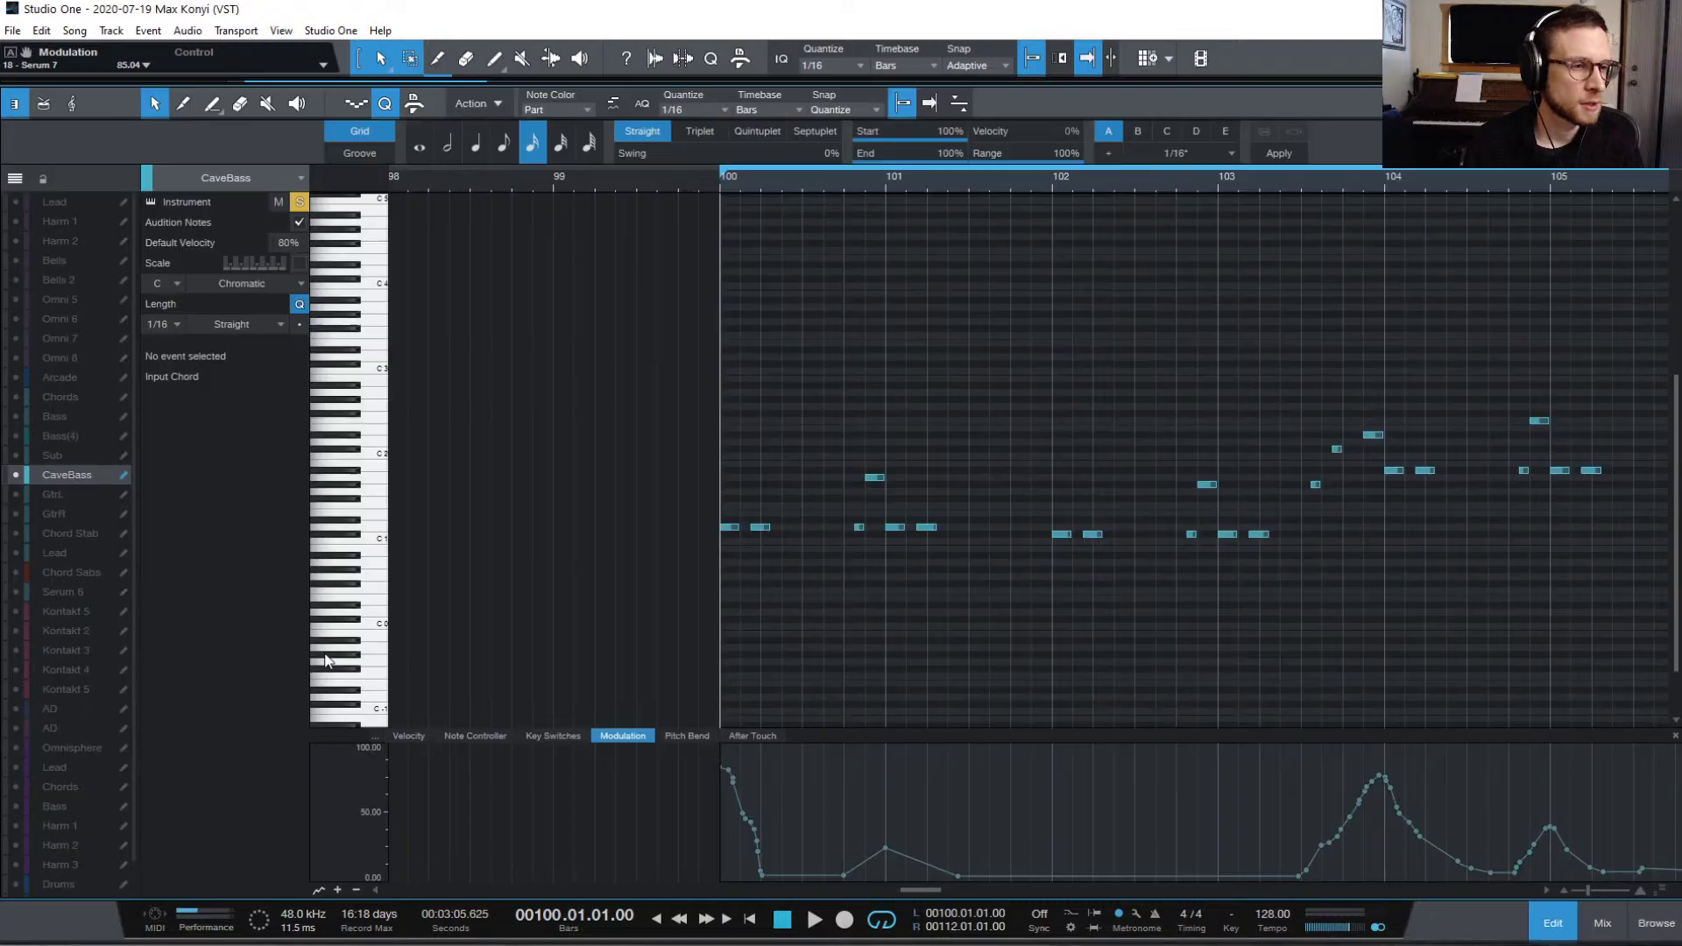
pyautogui.press('space')
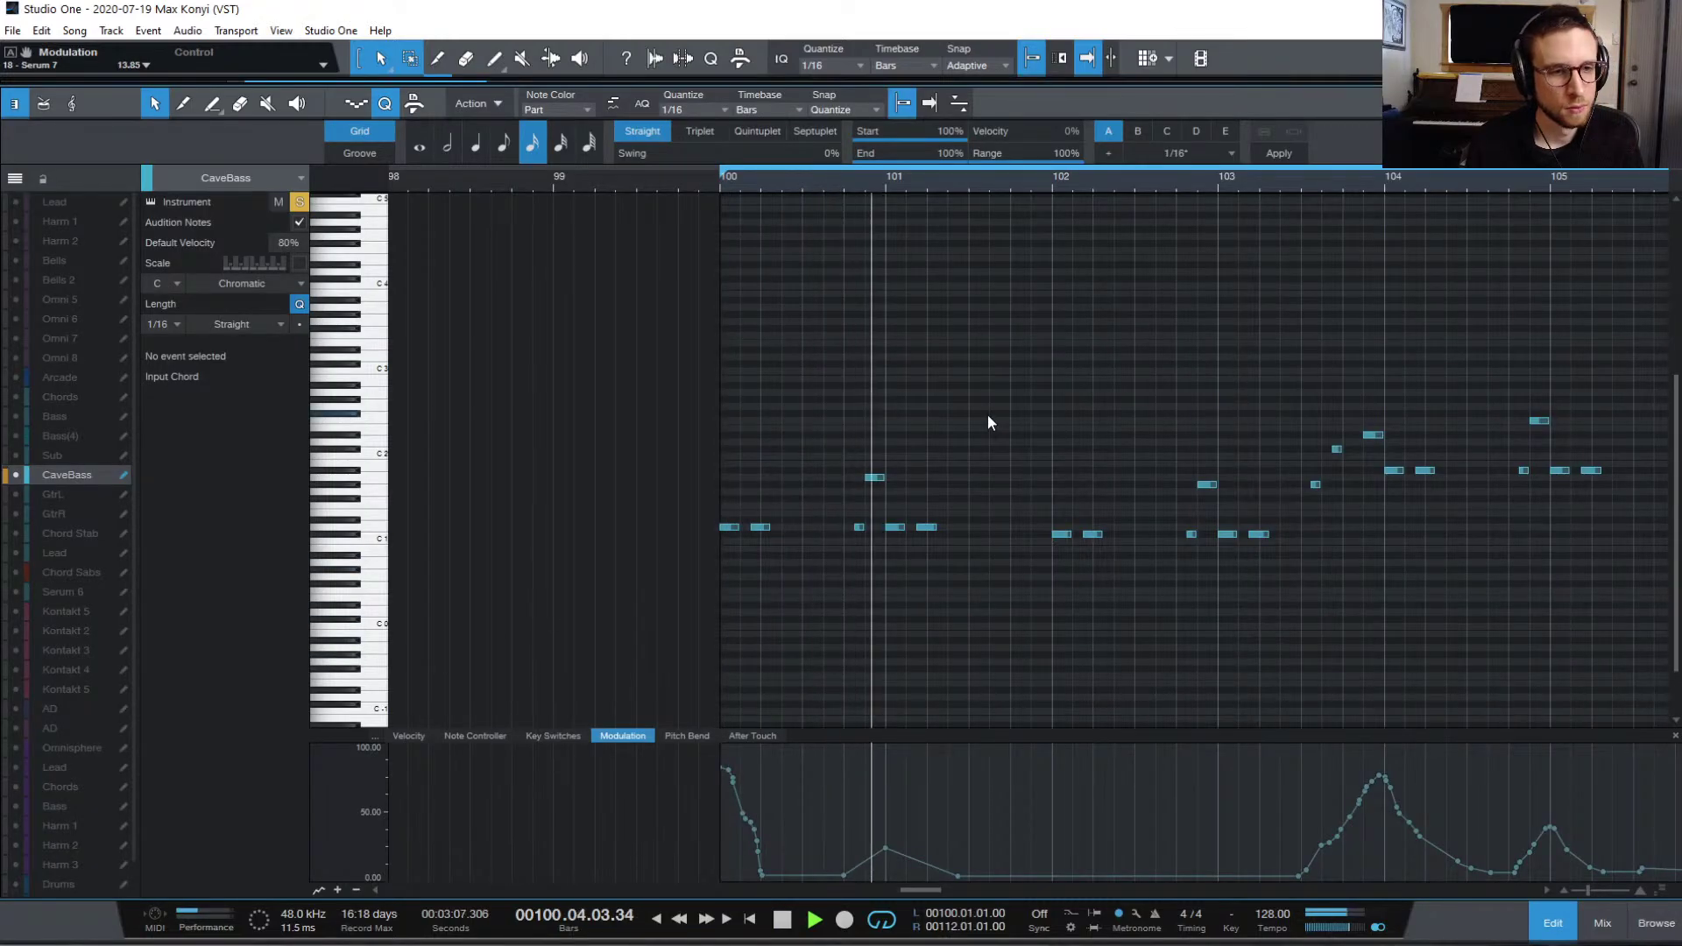
pyautogui.press('space')
pyautogui.press('space')
pyautogui.press('space')
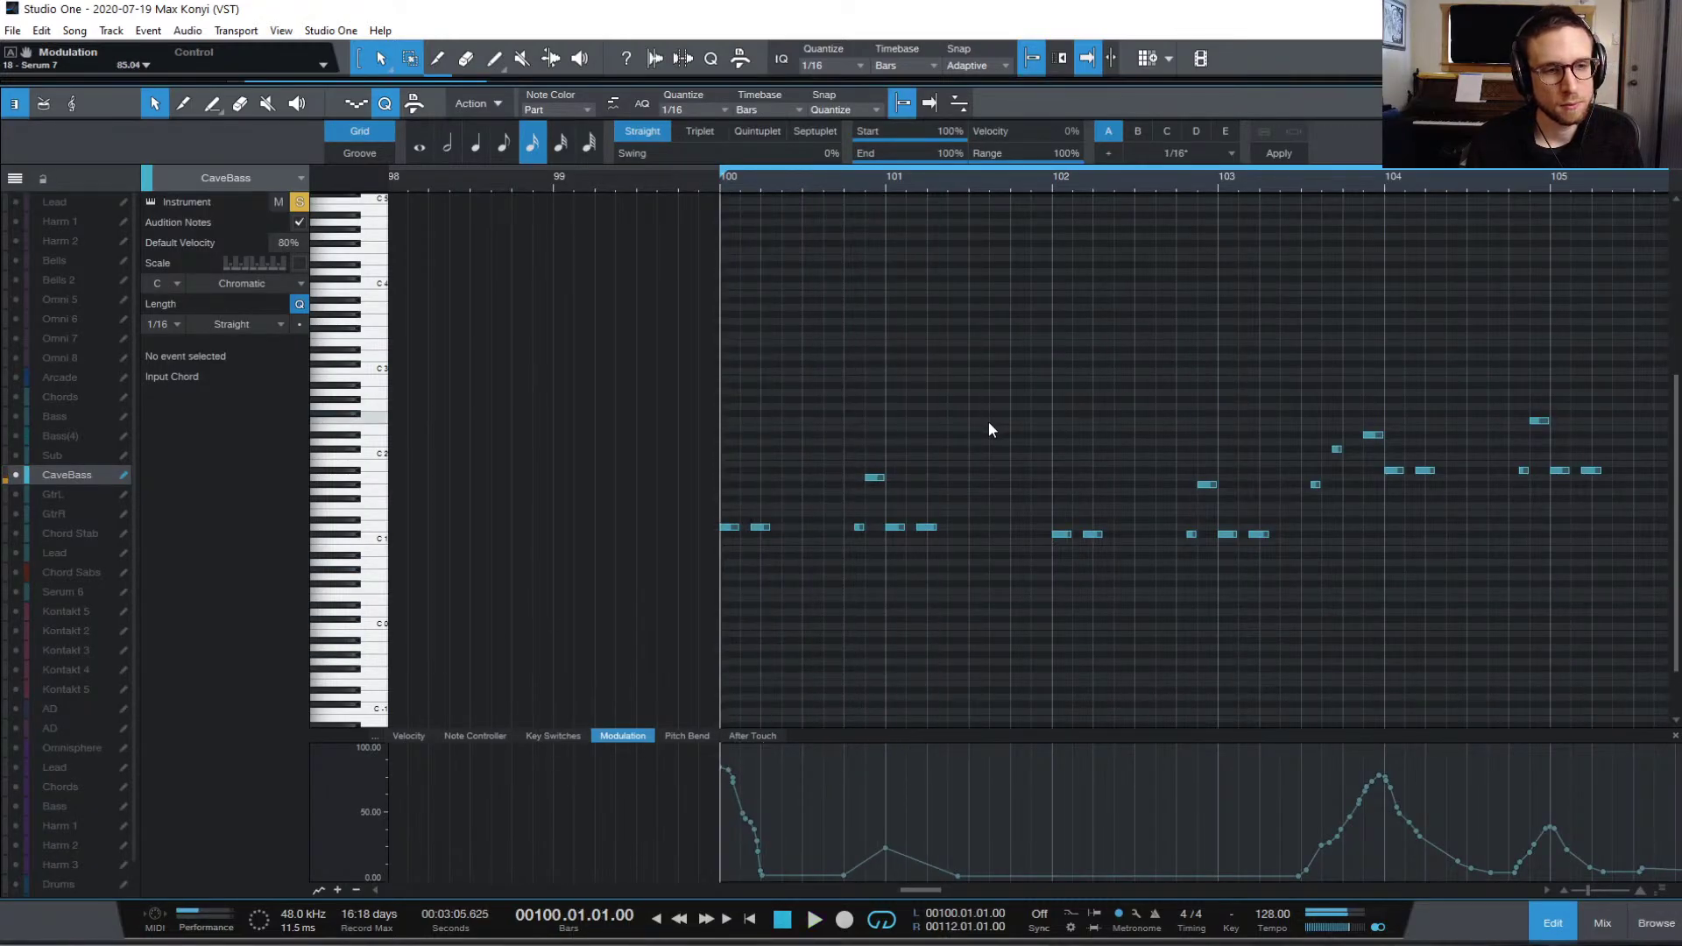
pyautogui.press('space')
pyautogui.press('space')
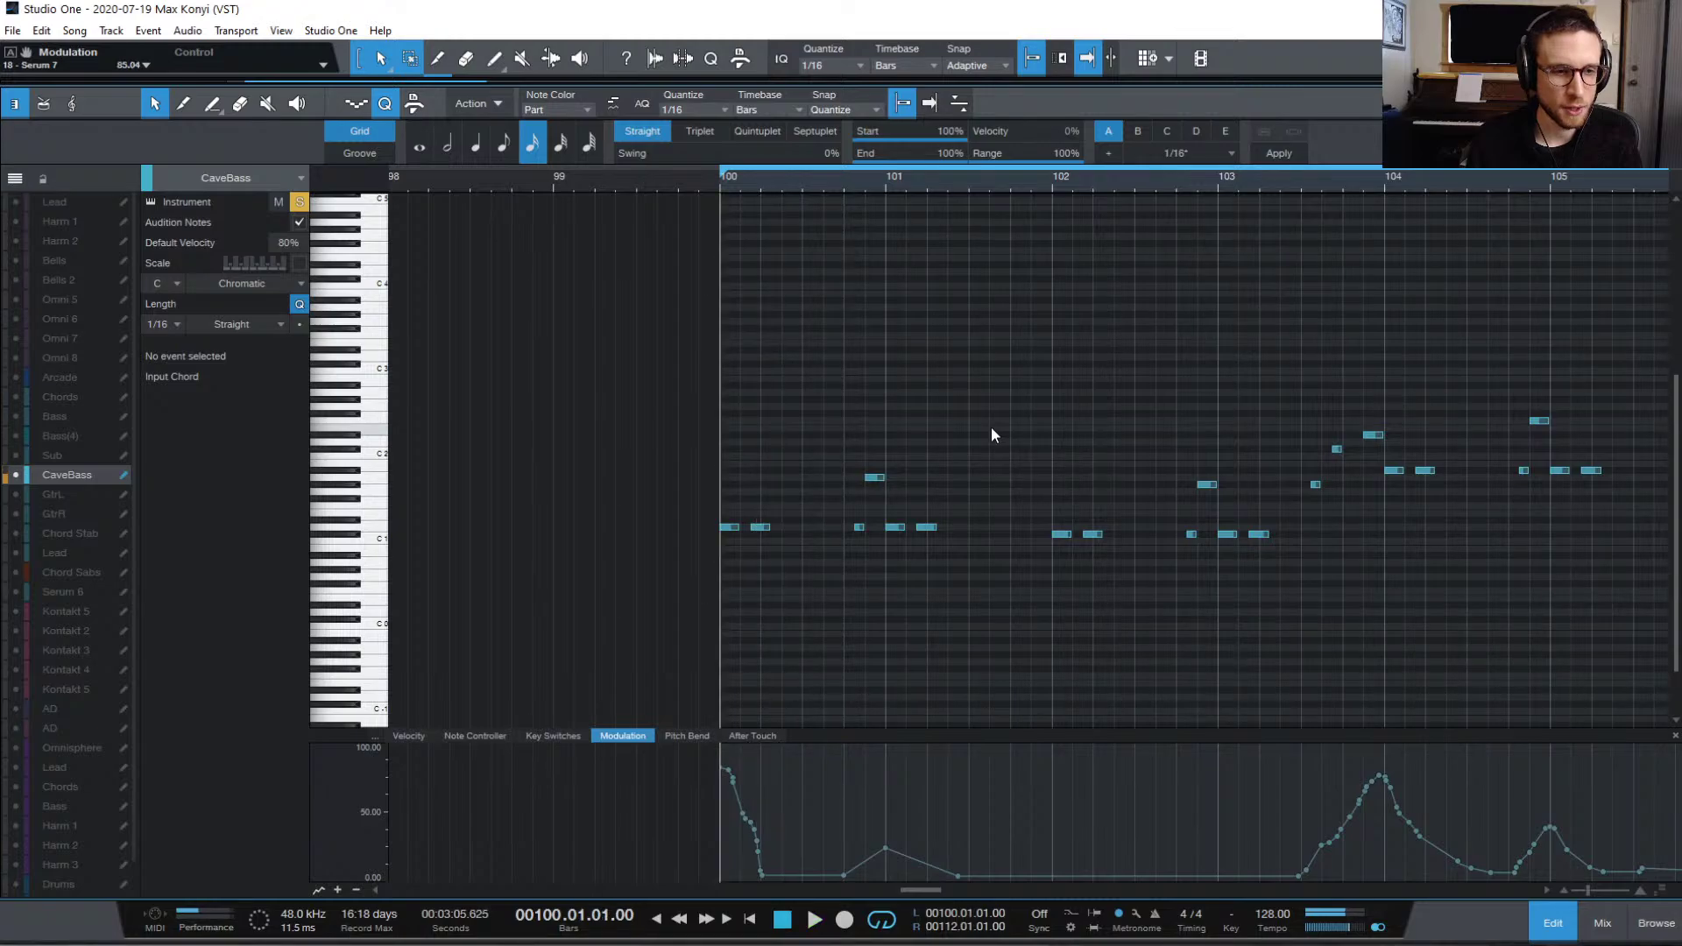
pyautogui.press('space')
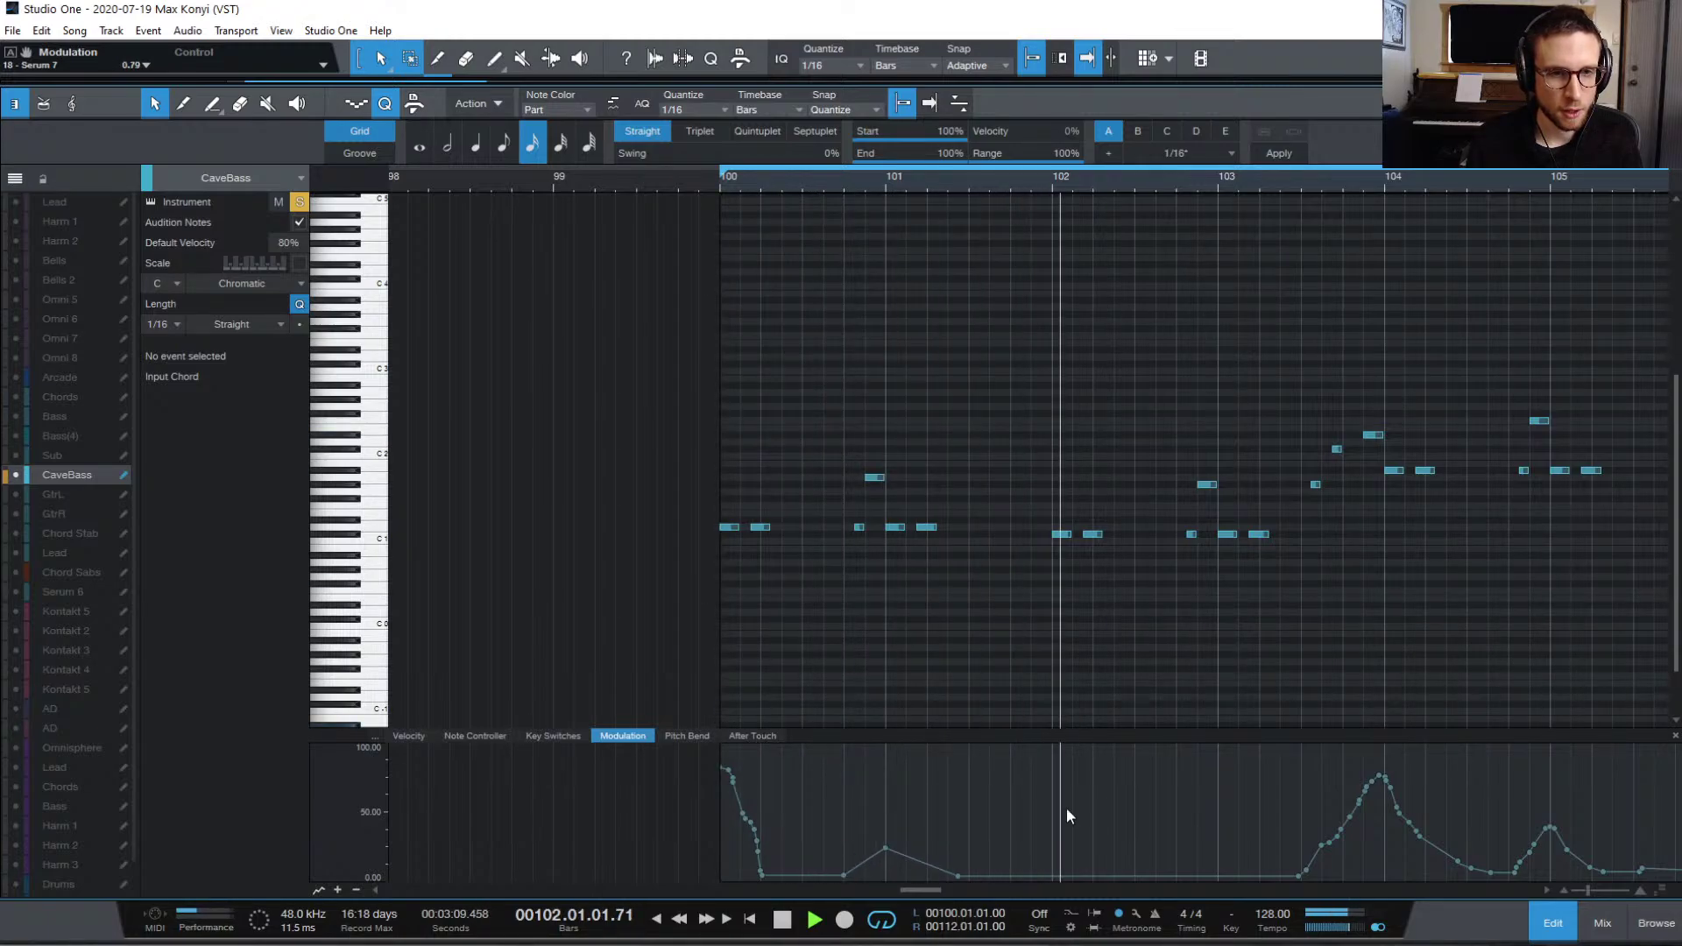
# Step: Build a modulation rise from late bar 101 through about 20 to a peak of about 40 before bar 103, dropping to 0.79 mid-bar 103
pyautogui.press('space')
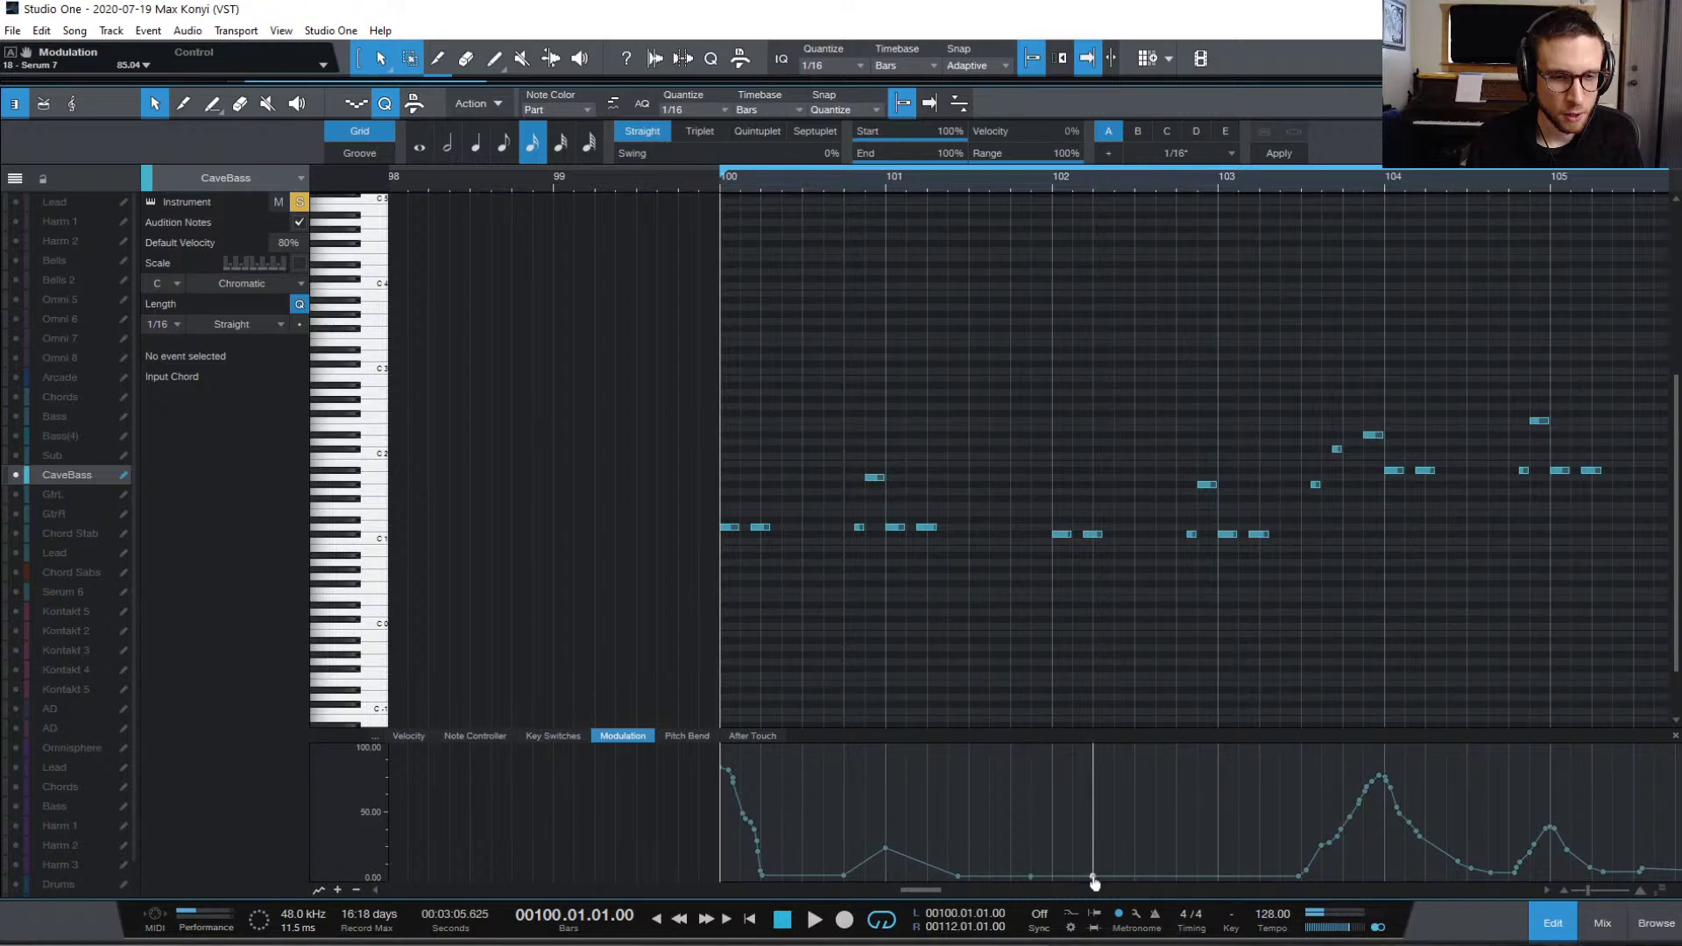
pyautogui.moveTo(1094, 879); pyautogui.dragTo(1104, 852)
pyautogui.click(997, 179)
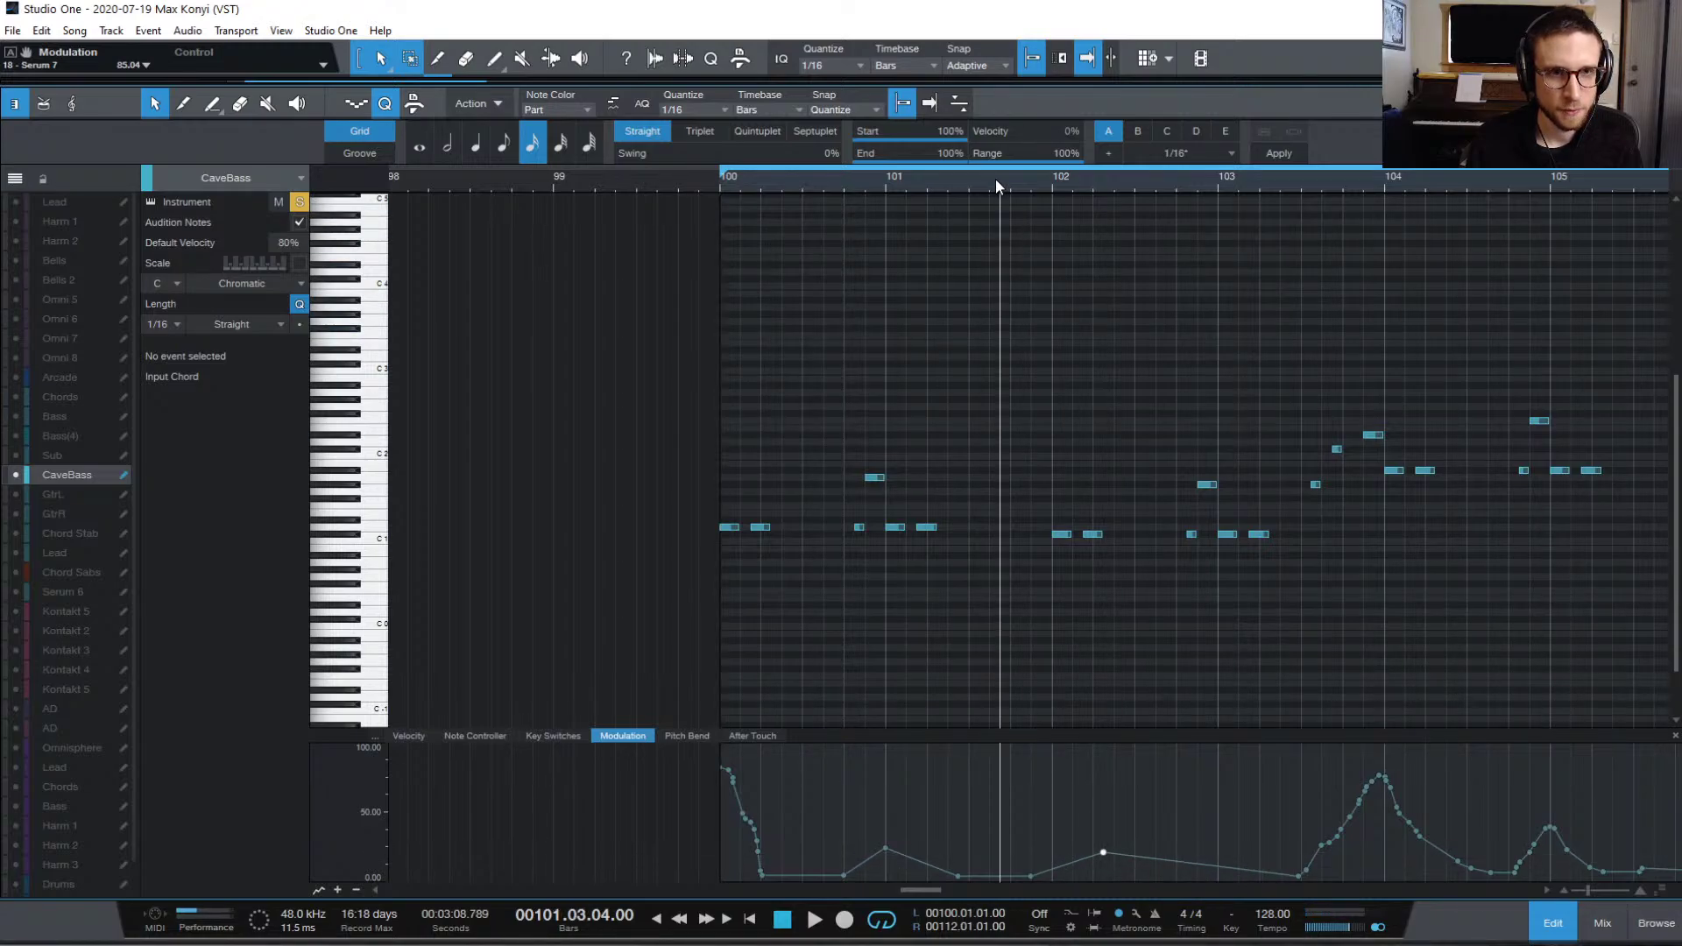
pyautogui.press('space')
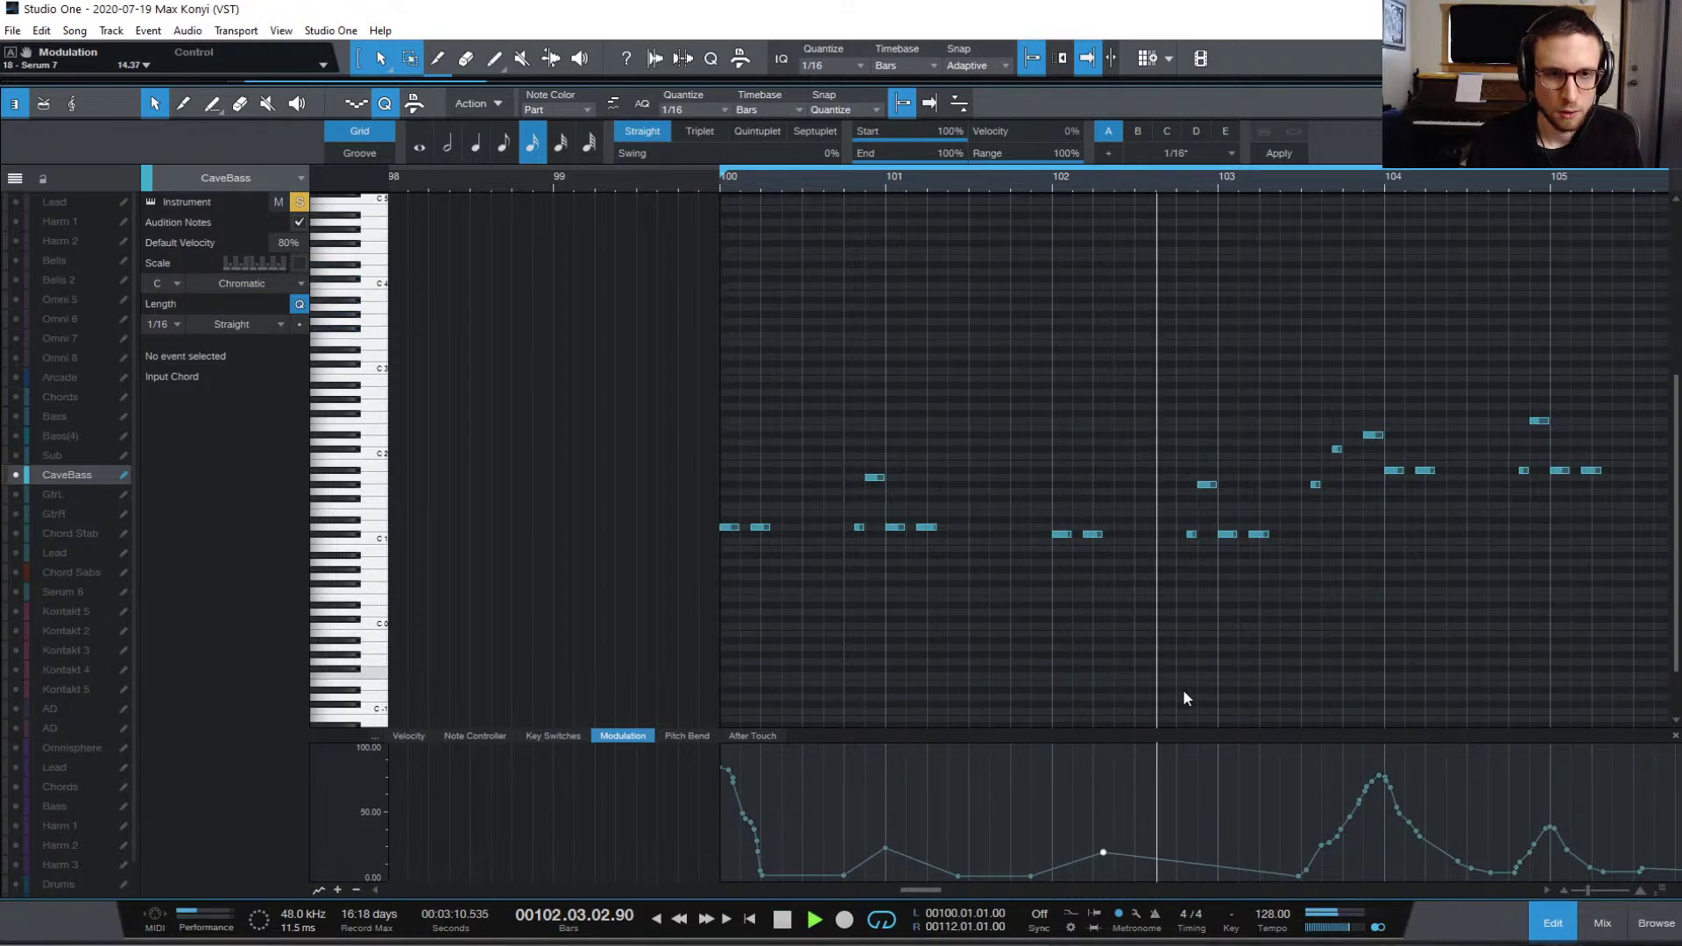
pyautogui.press('space')
pyautogui.moveTo(1190, 866); pyautogui.dragTo(1190, 823)
pyautogui.click(1290, 875)
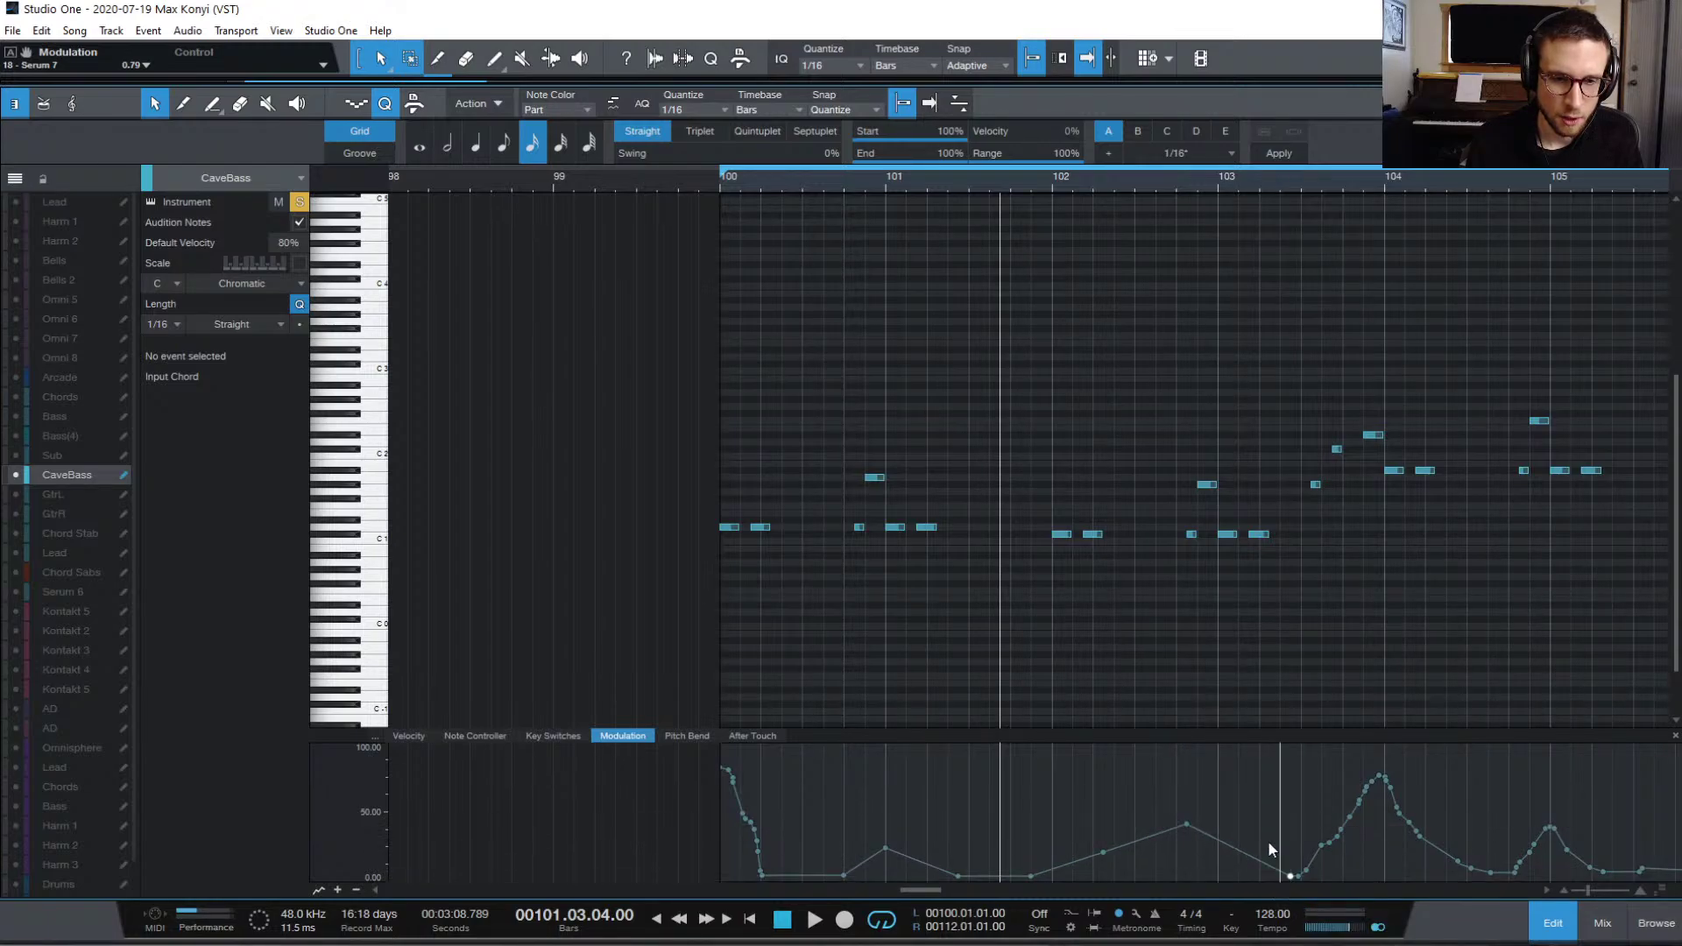
pyautogui.press('space')
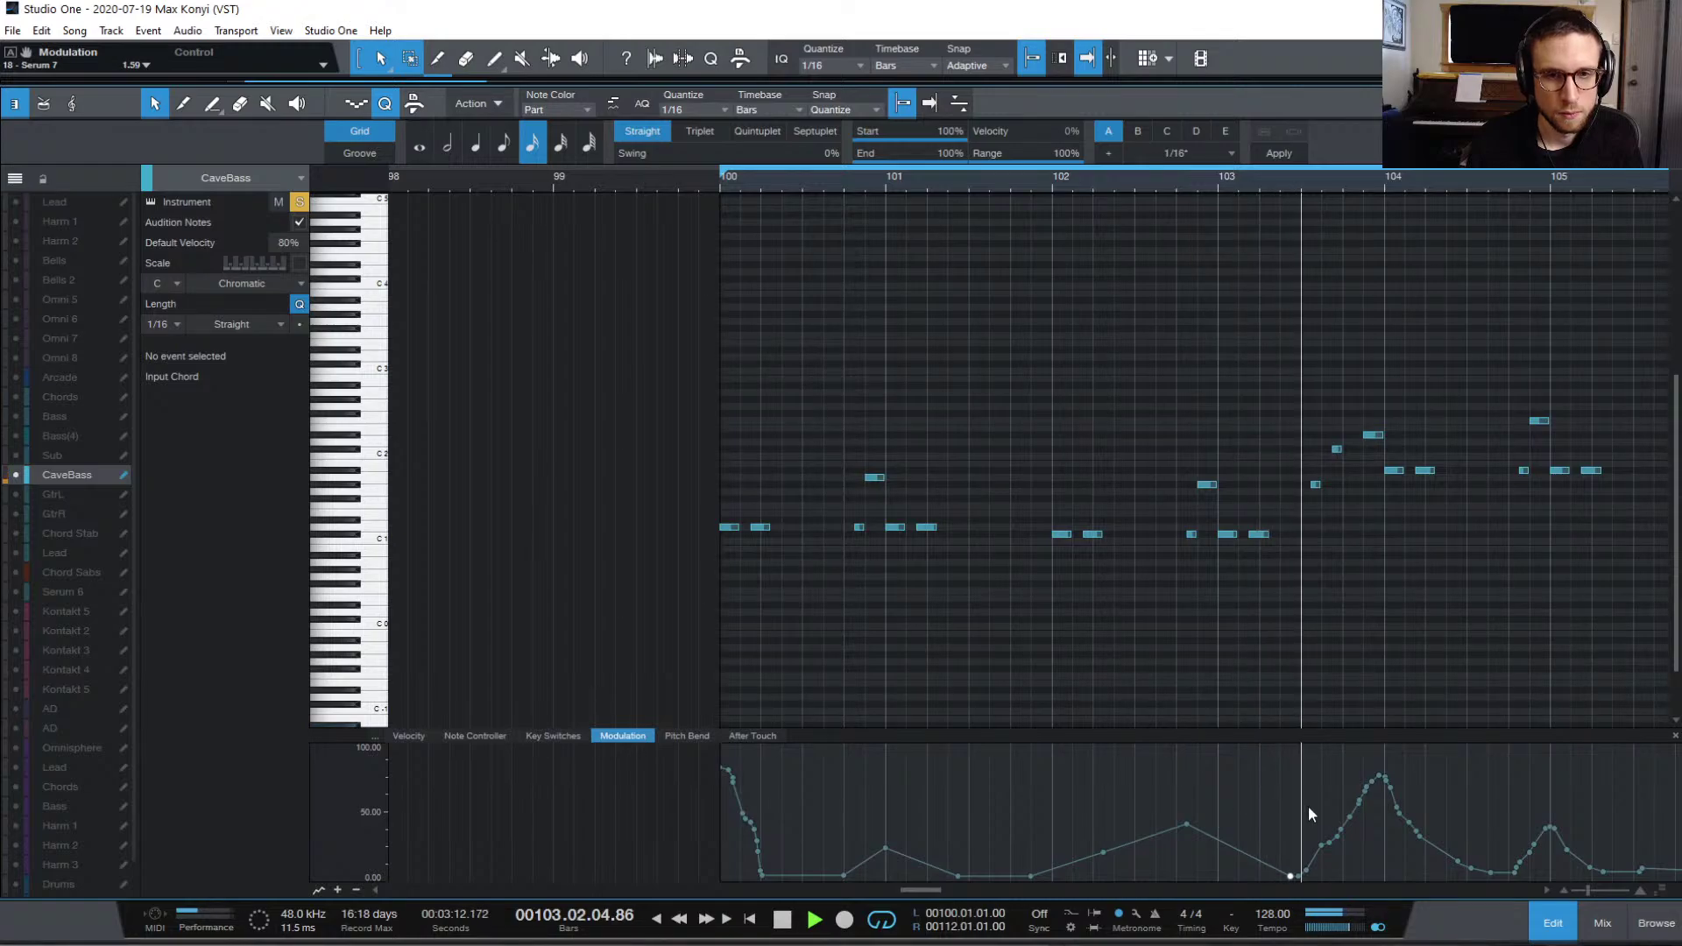
pyautogui.press('space')
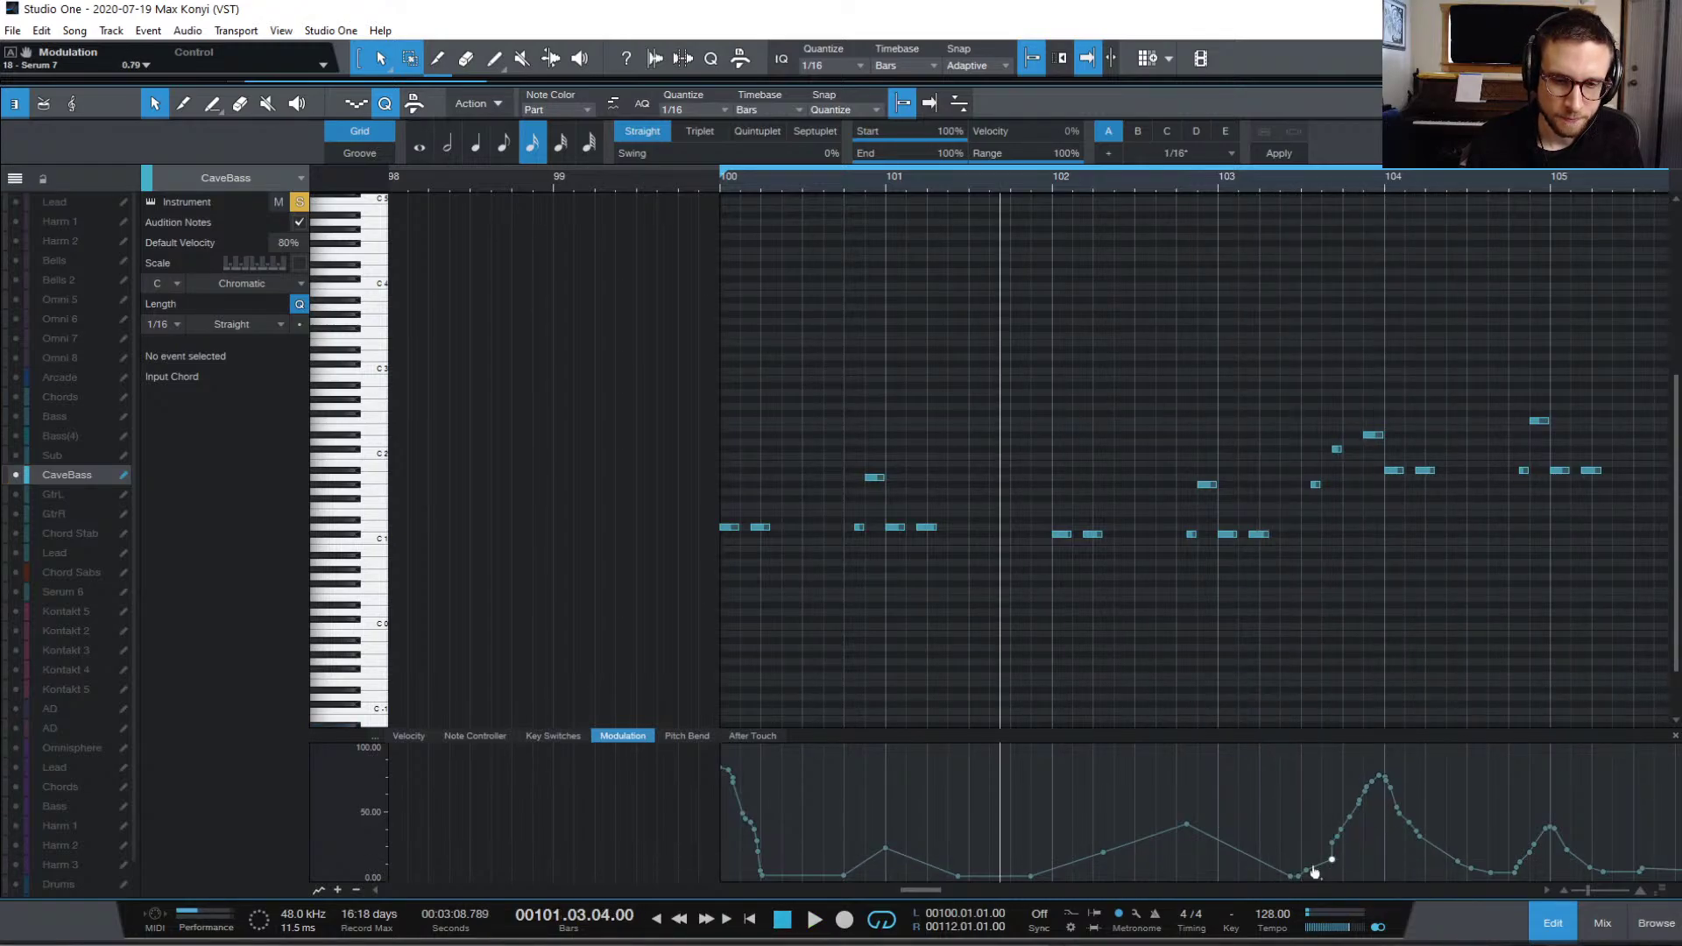
# Step: Replace the jagged modulation rise into bar 104 with one smooth upward curve and audition it from 103.2
pyautogui.moveTo(1299, 875); pyautogui.dragTo(1389, 776)
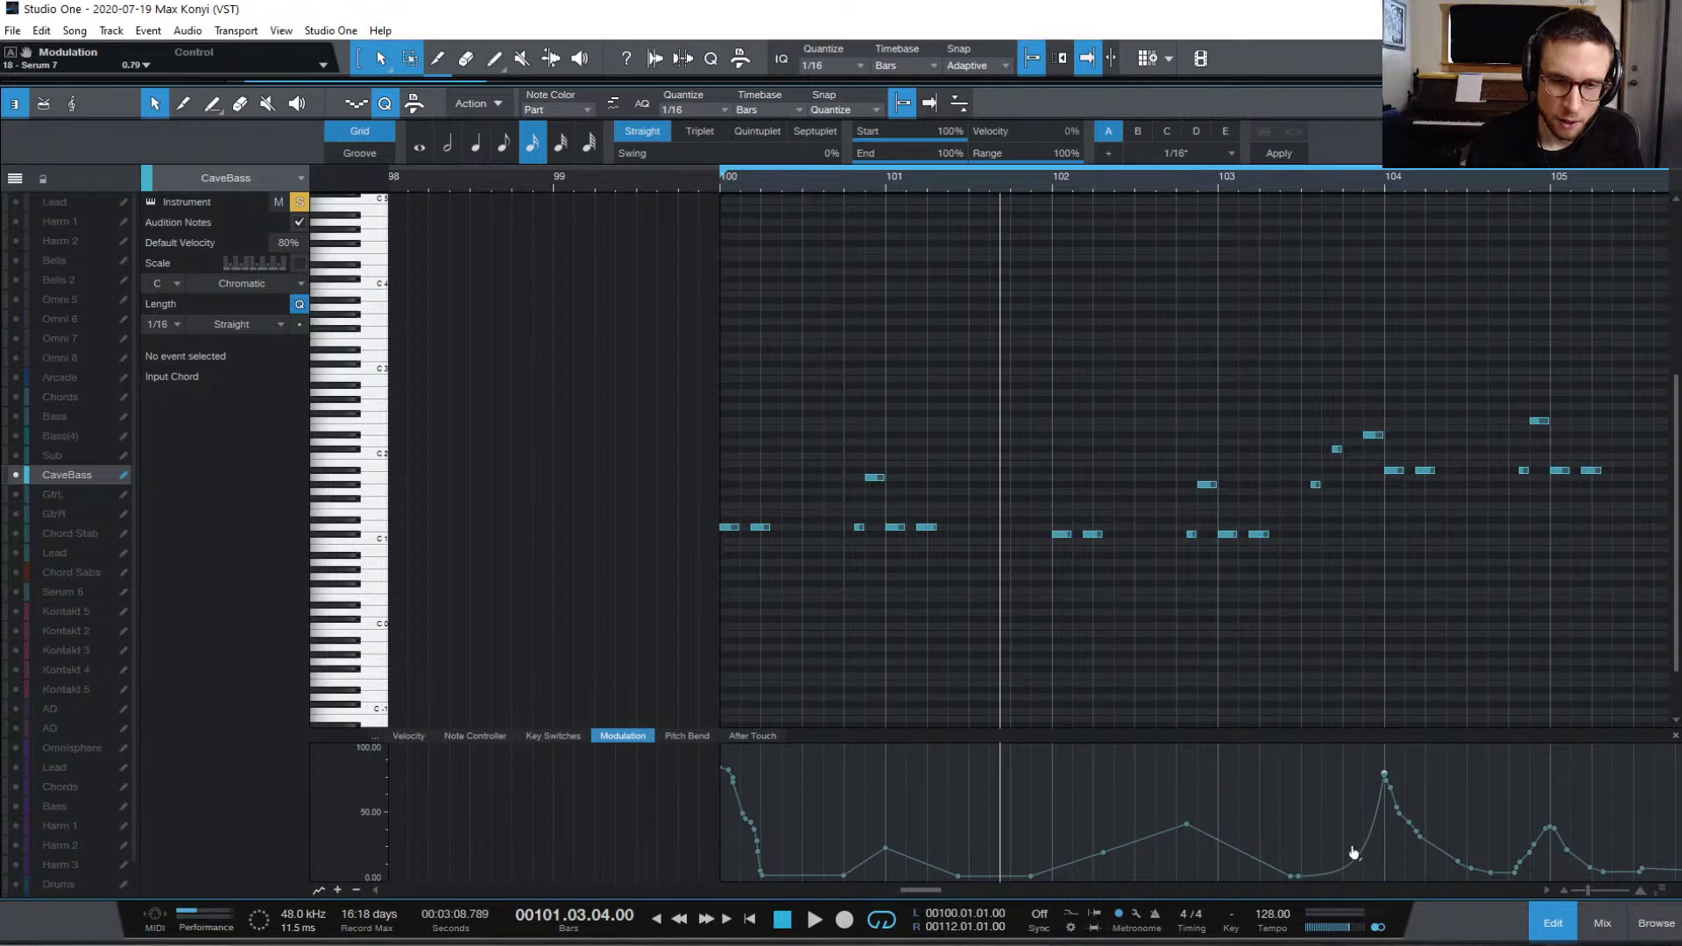
pyautogui.click(1269, 181)
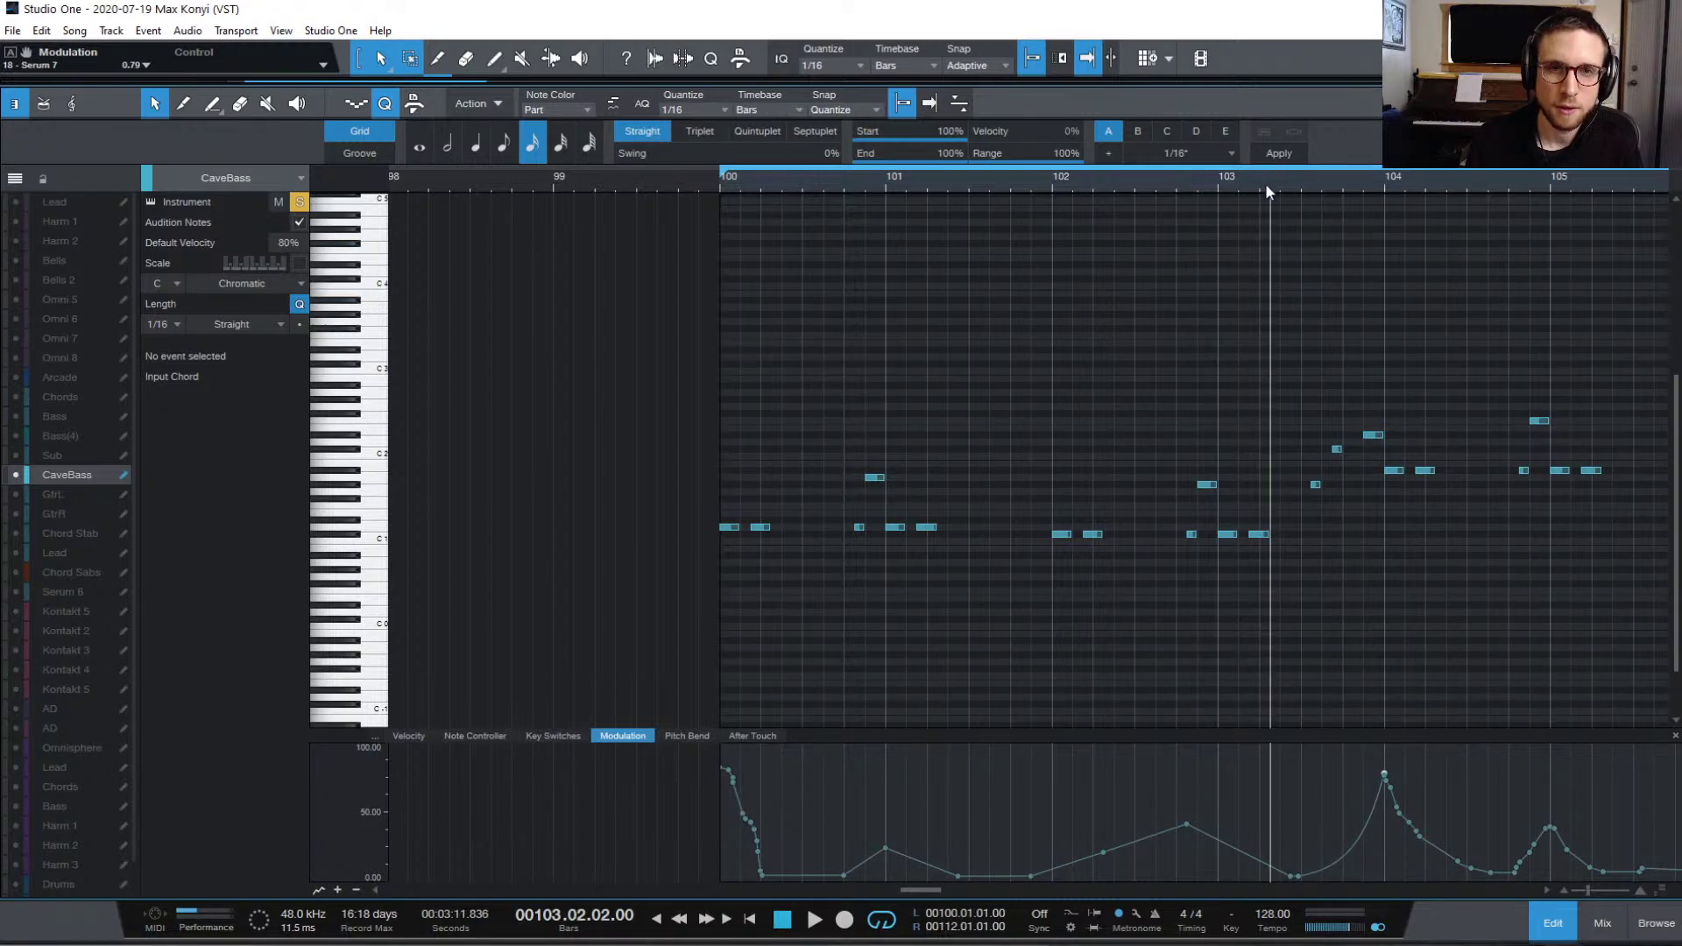
pyautogui.press('space')
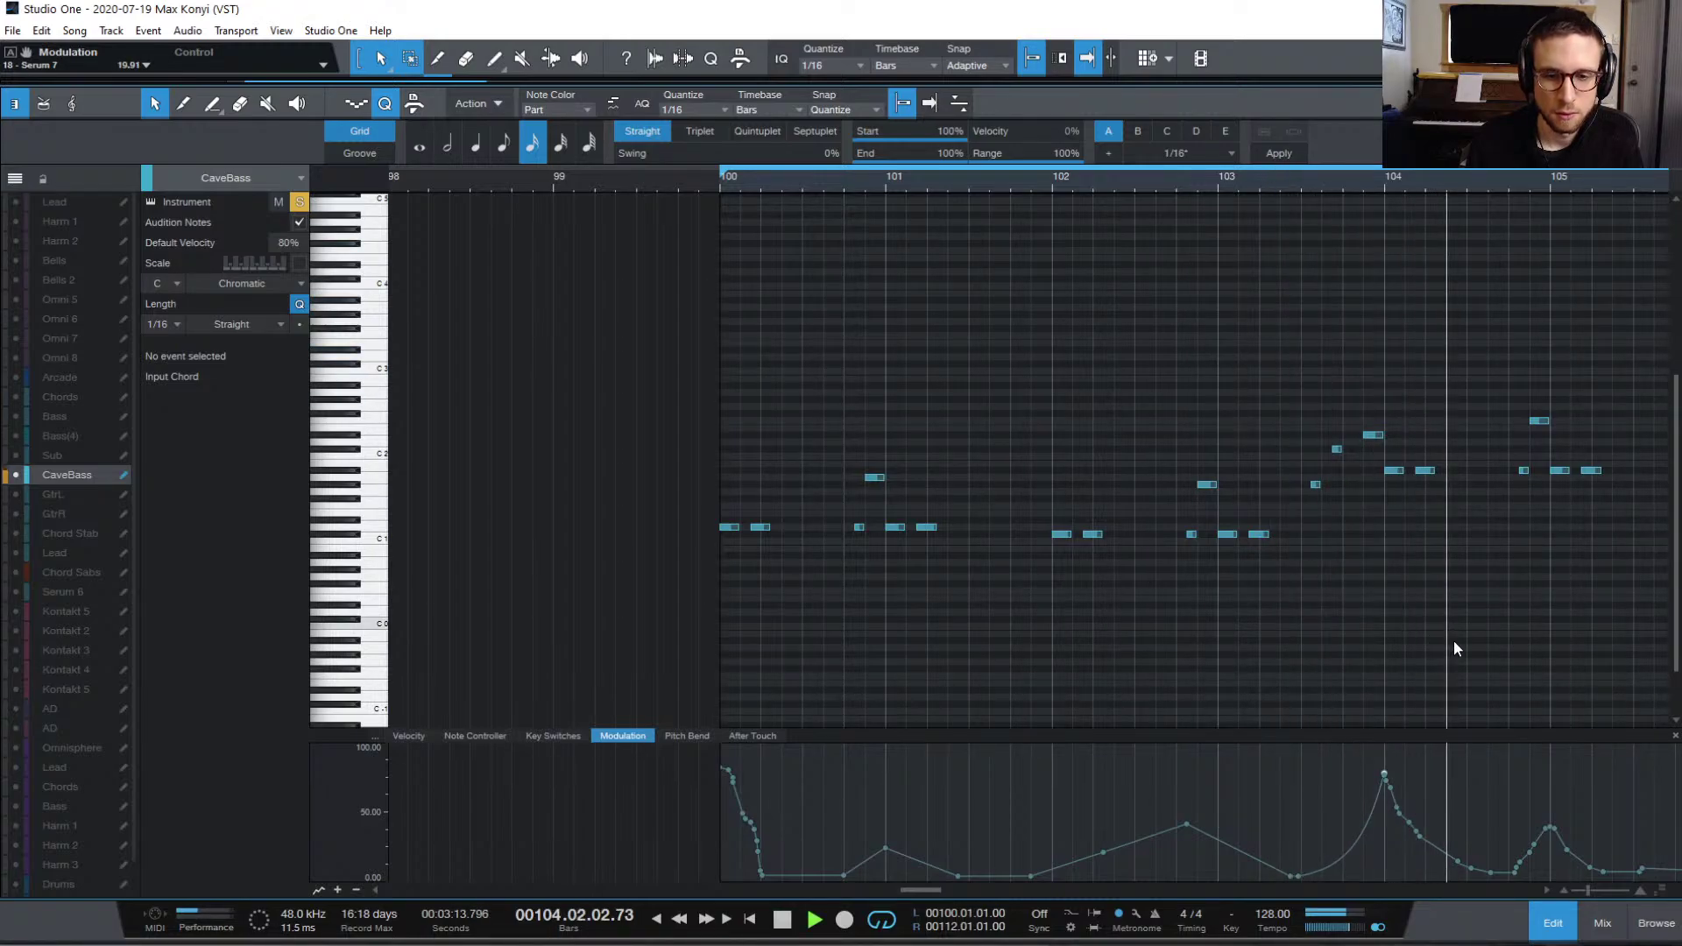
pyautogui.press('space')
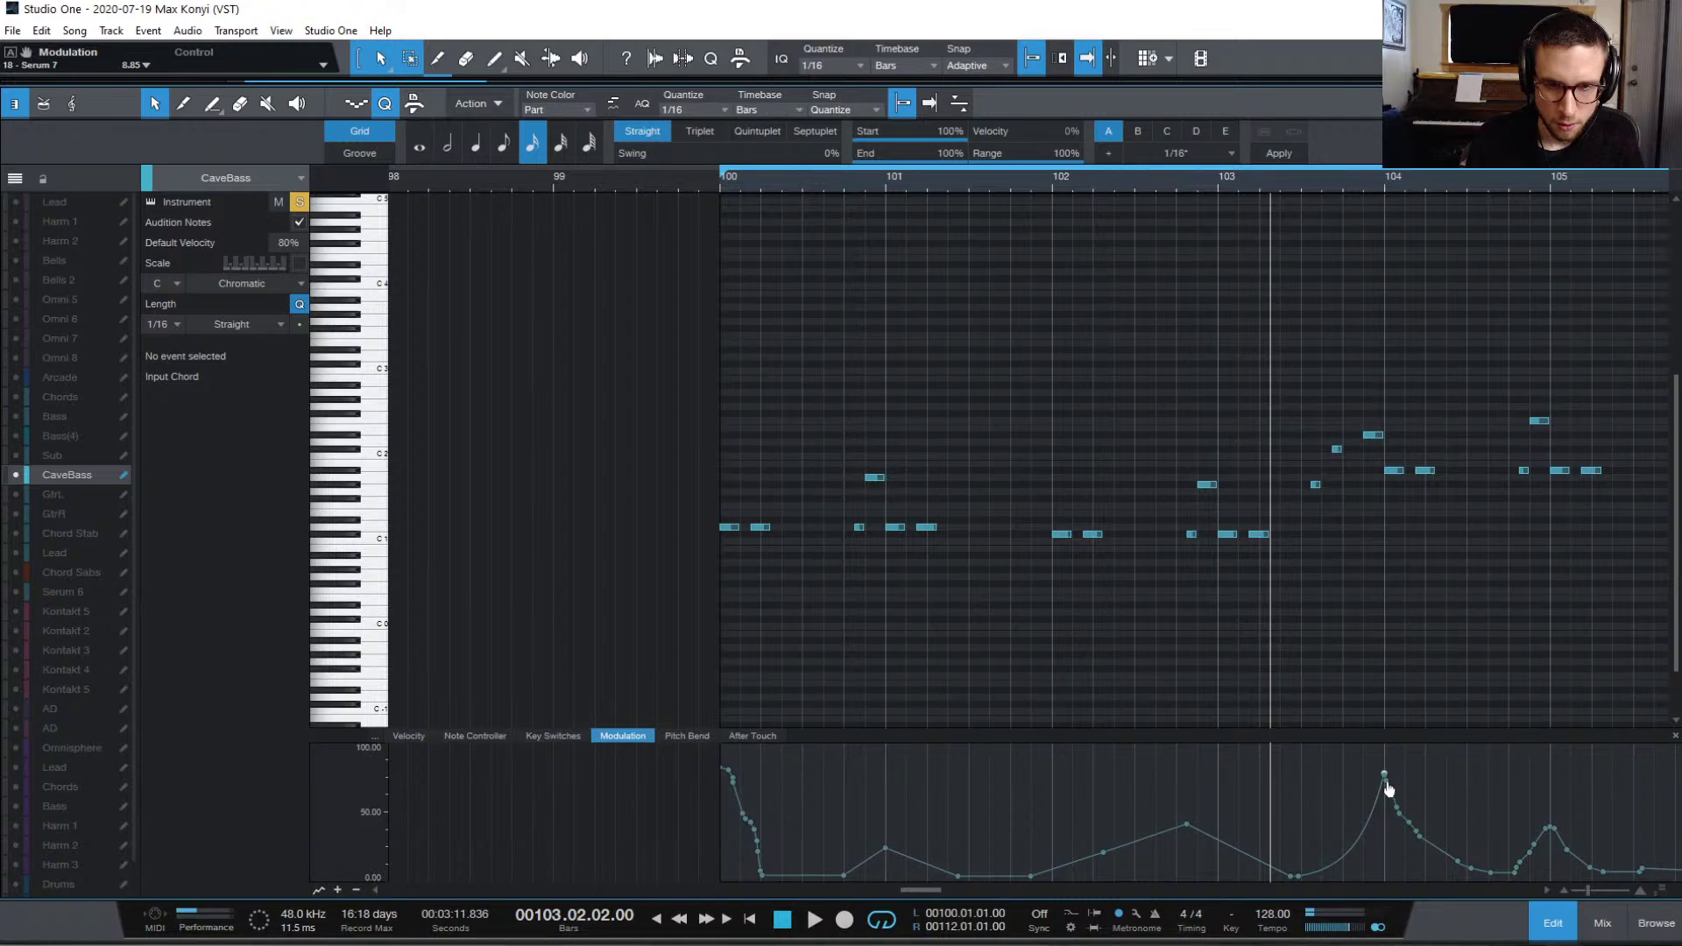
# Step: Replace the modulation points after the bar 104 peak with a steep curve falling to near zero before bar 105, and audition it
pyautogui.moveTo(1389, 788); pyautogui.dragTo(1529, 876)
pyautogui.press('space')
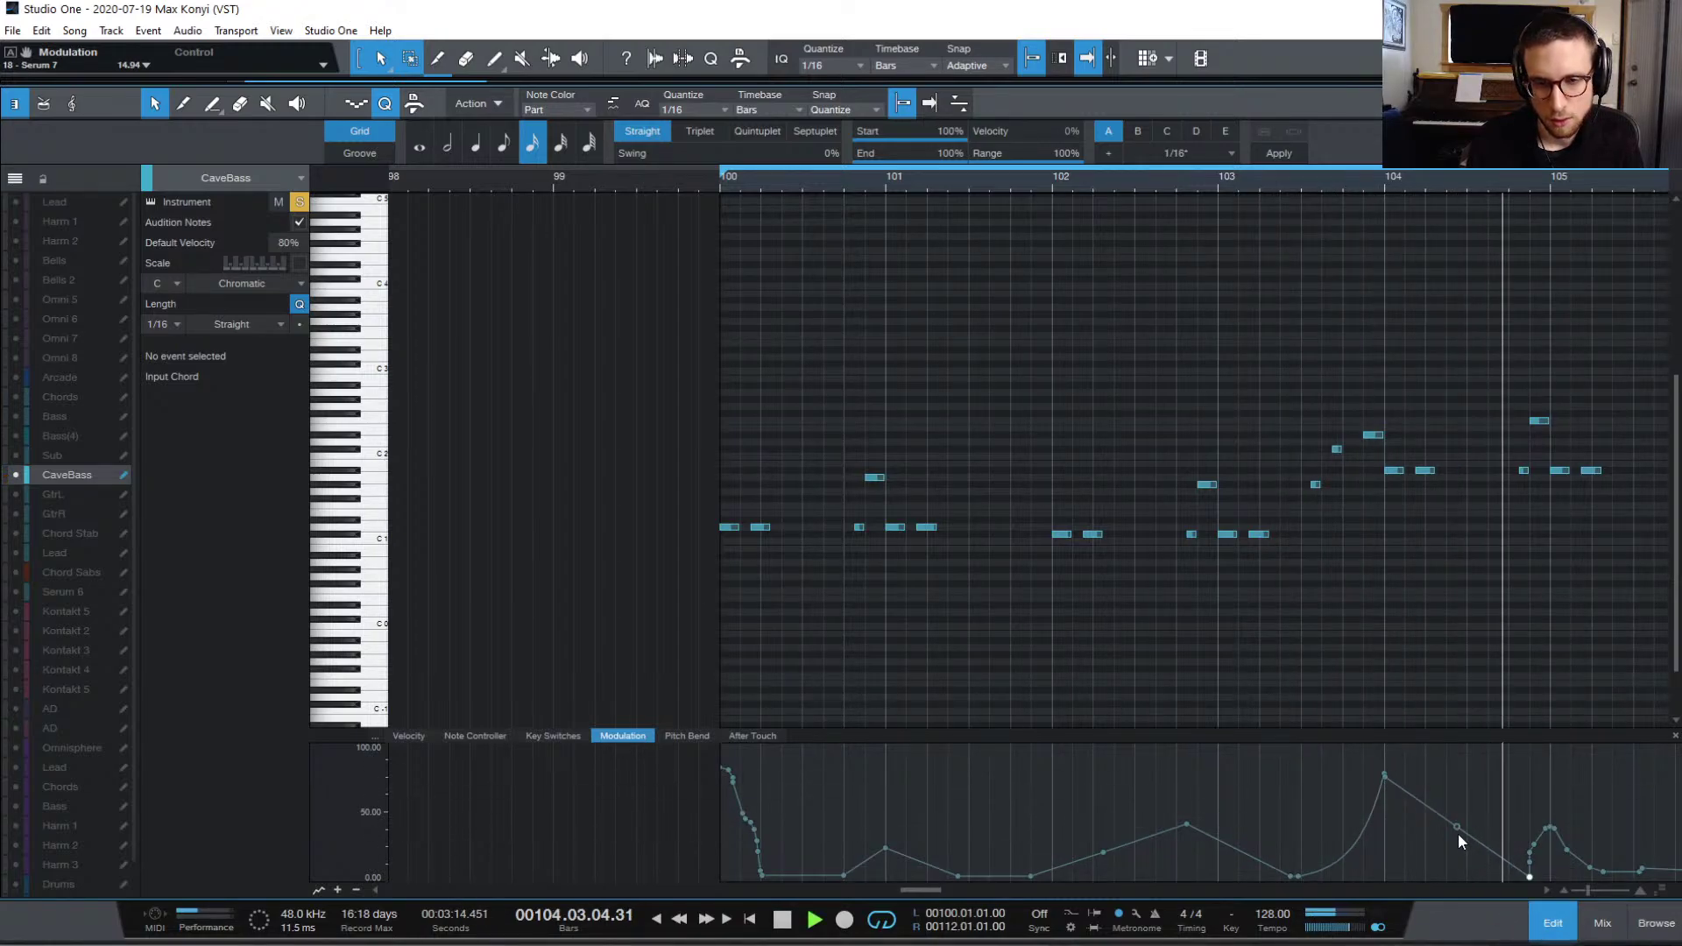
pyautogui.press('space')
pyautogui.press('space')
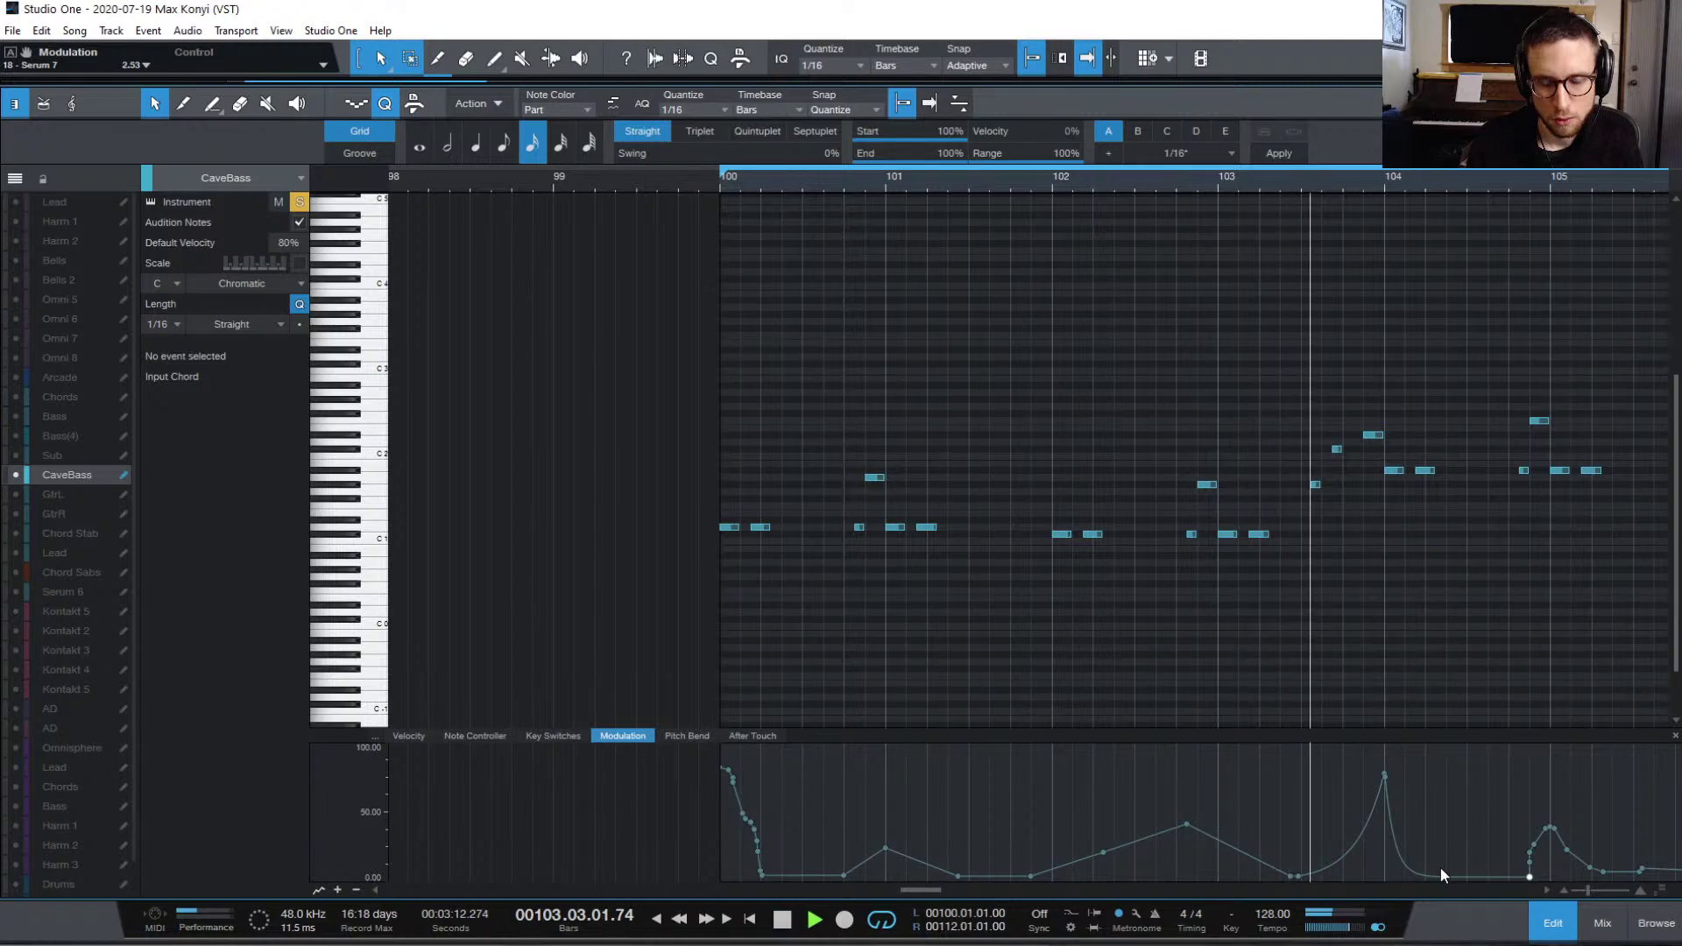
# Step: Add a small modulation peak of about 18 after the drop following bar 104, shift it slightly before 104.3 and audition it
pyautogui.press('space')
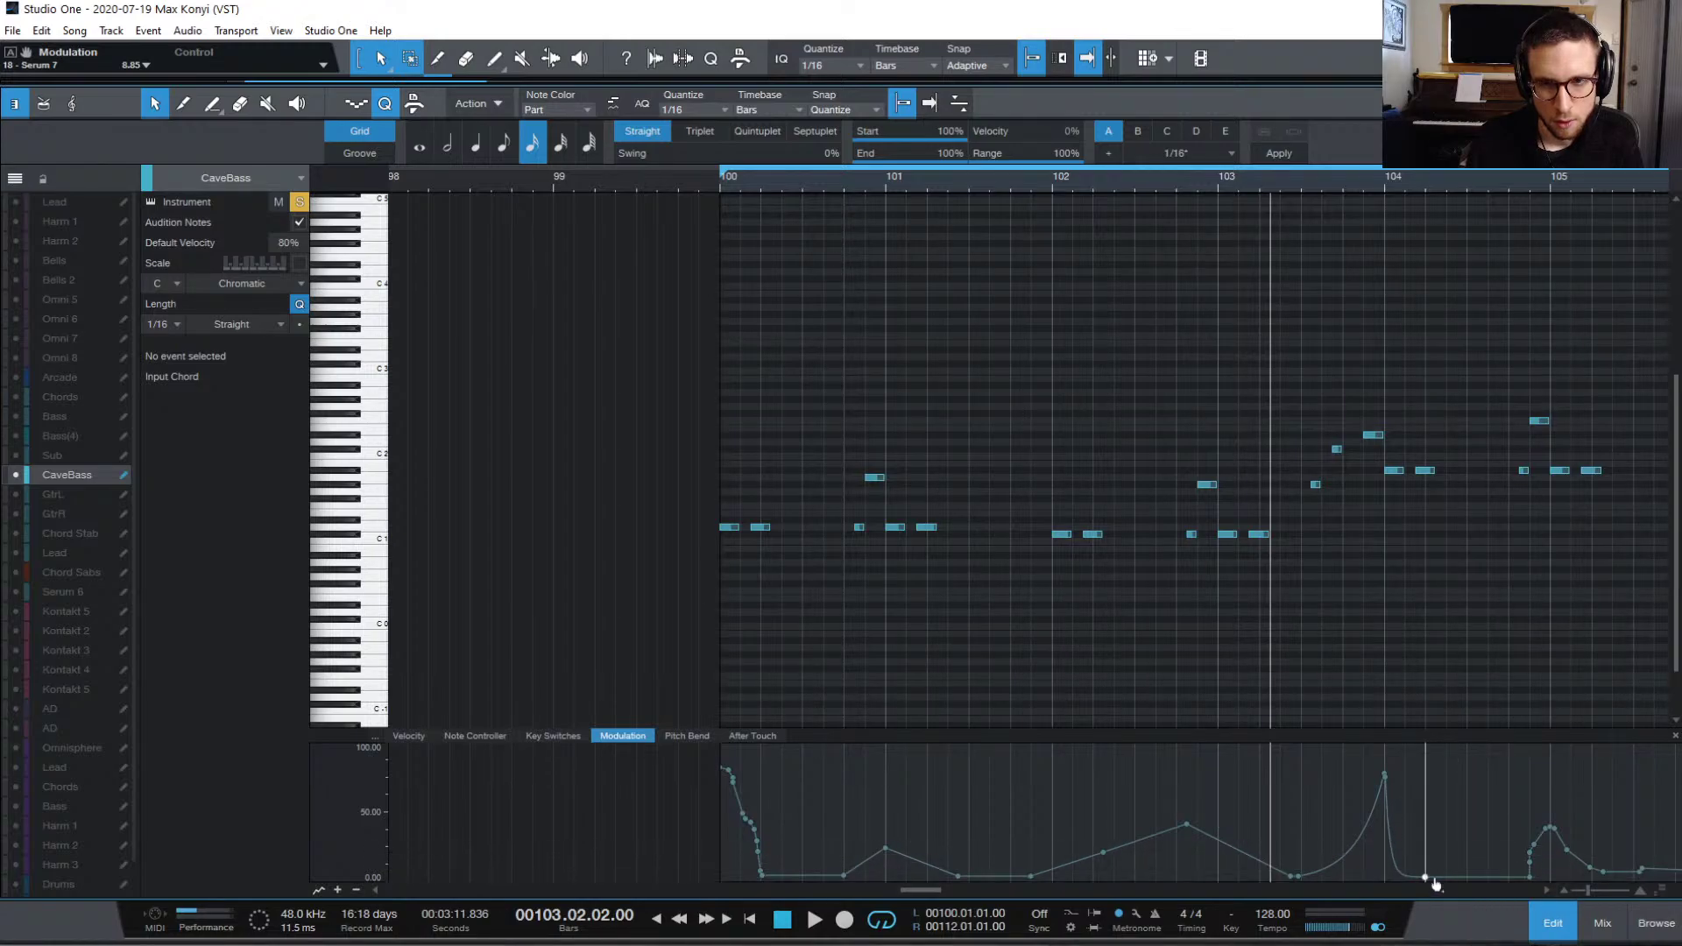
pyautogui.moveTo(1459, 879); pyautogui.dragTo(1467, 854)
pyautogui.press('space')
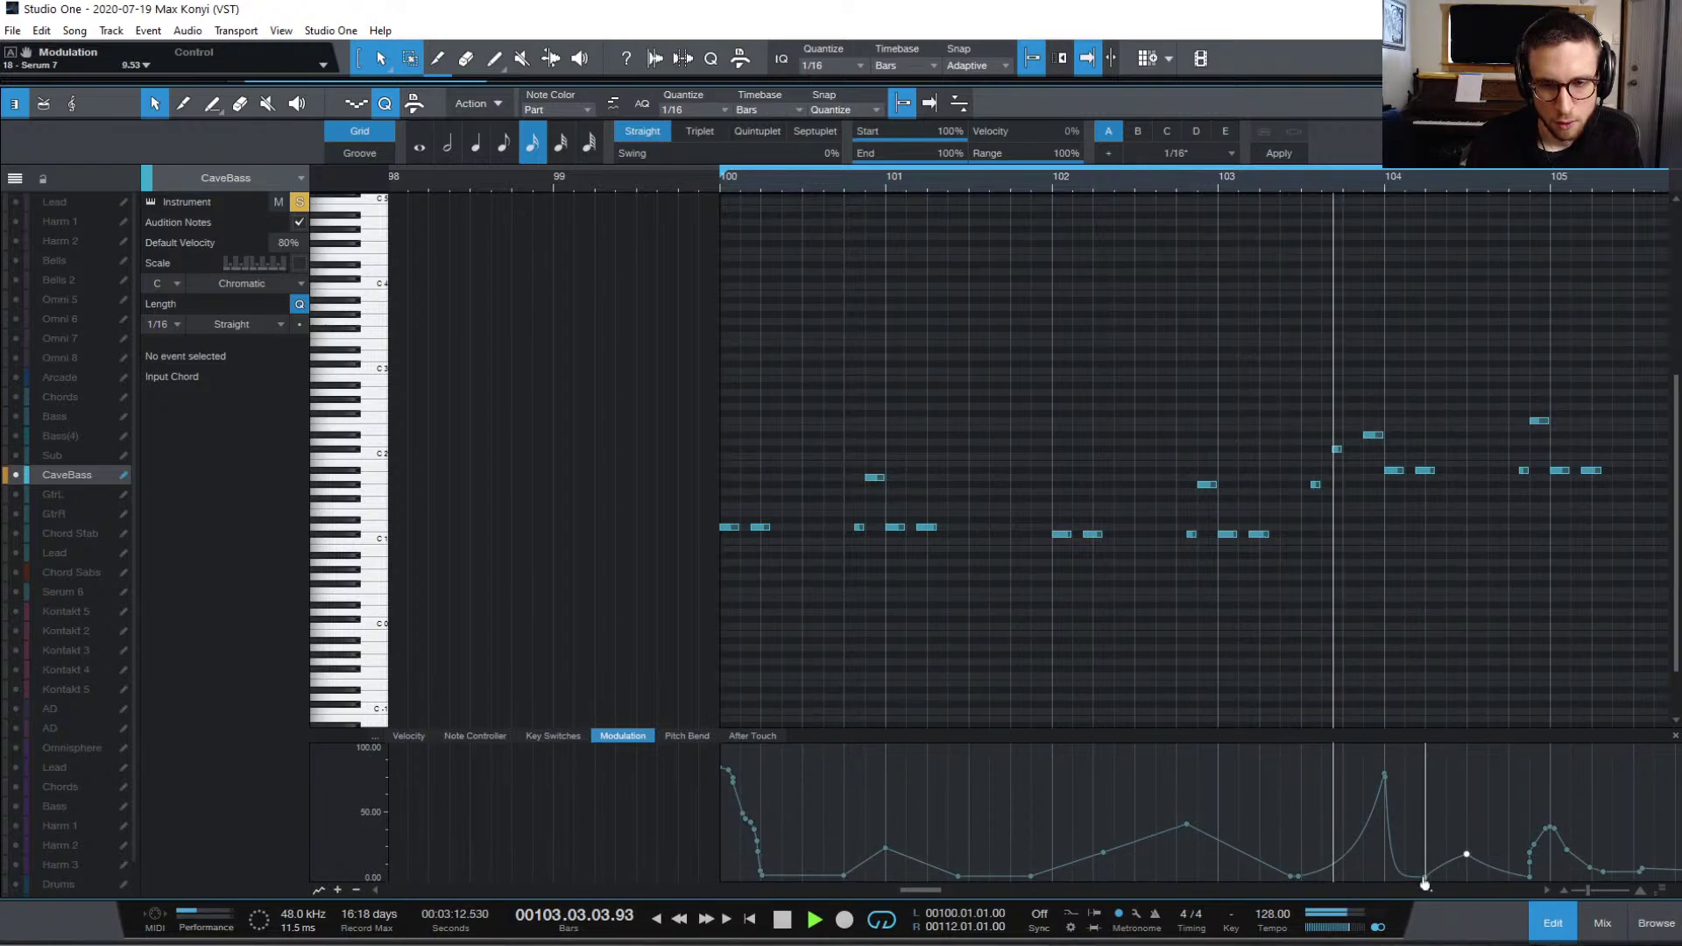
pyautogui.press('space')
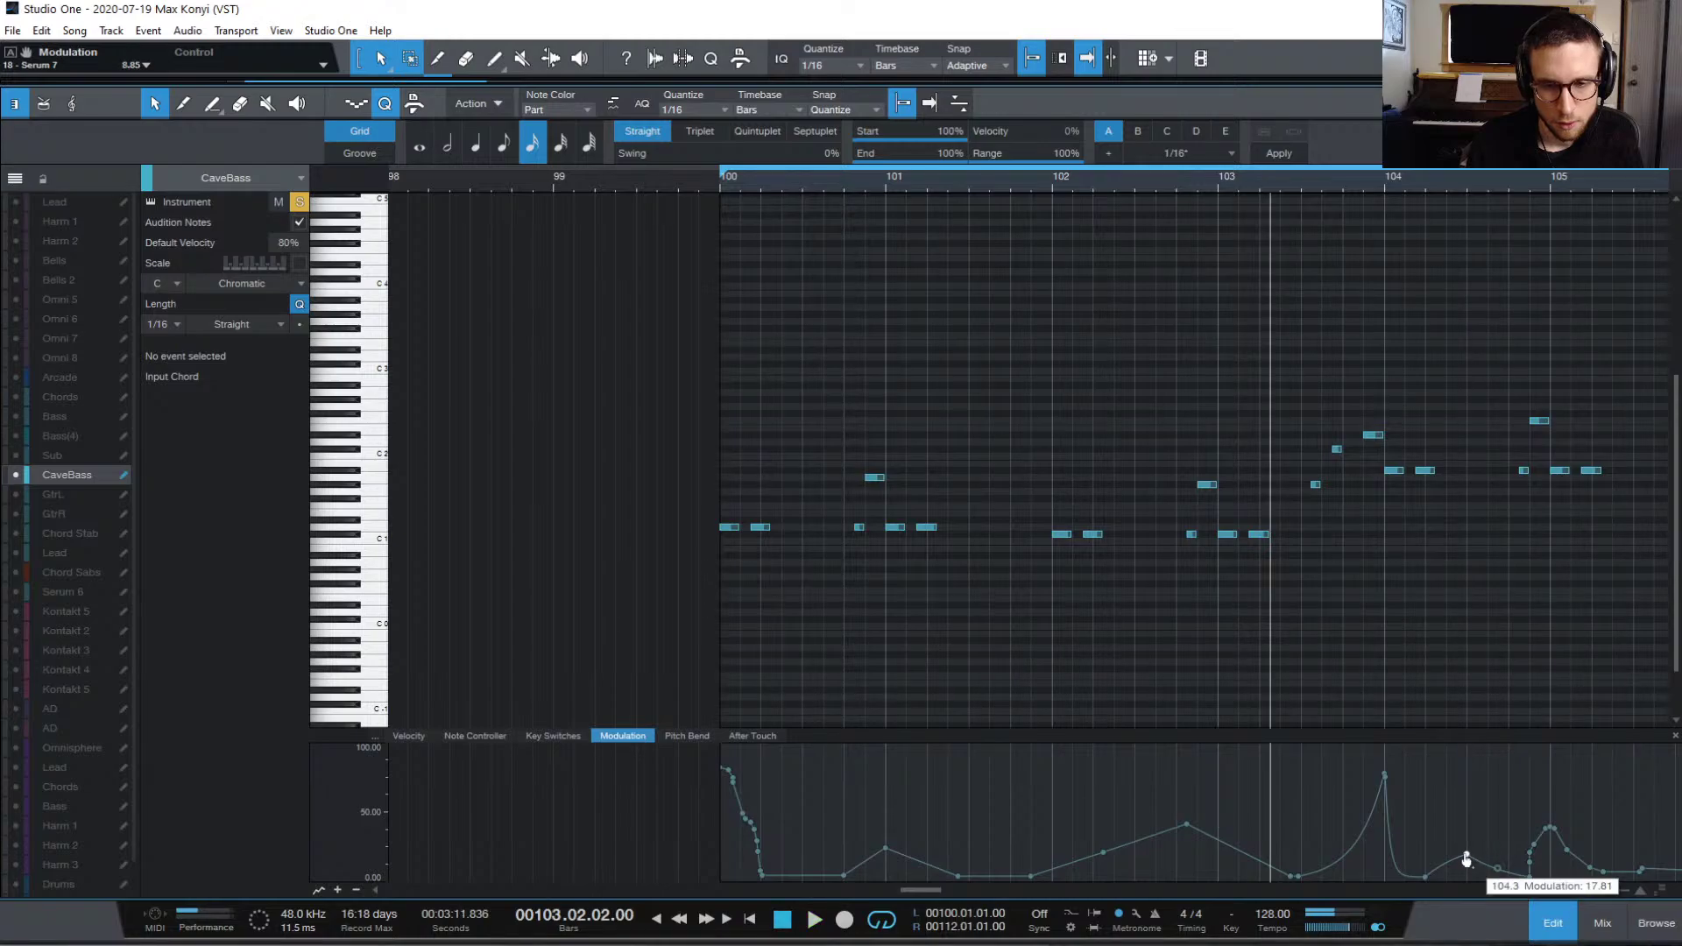
pyautogui.moveTo(1467, 854); pyautogui.dragTo(1448, 857)
pyautogui.press('space')
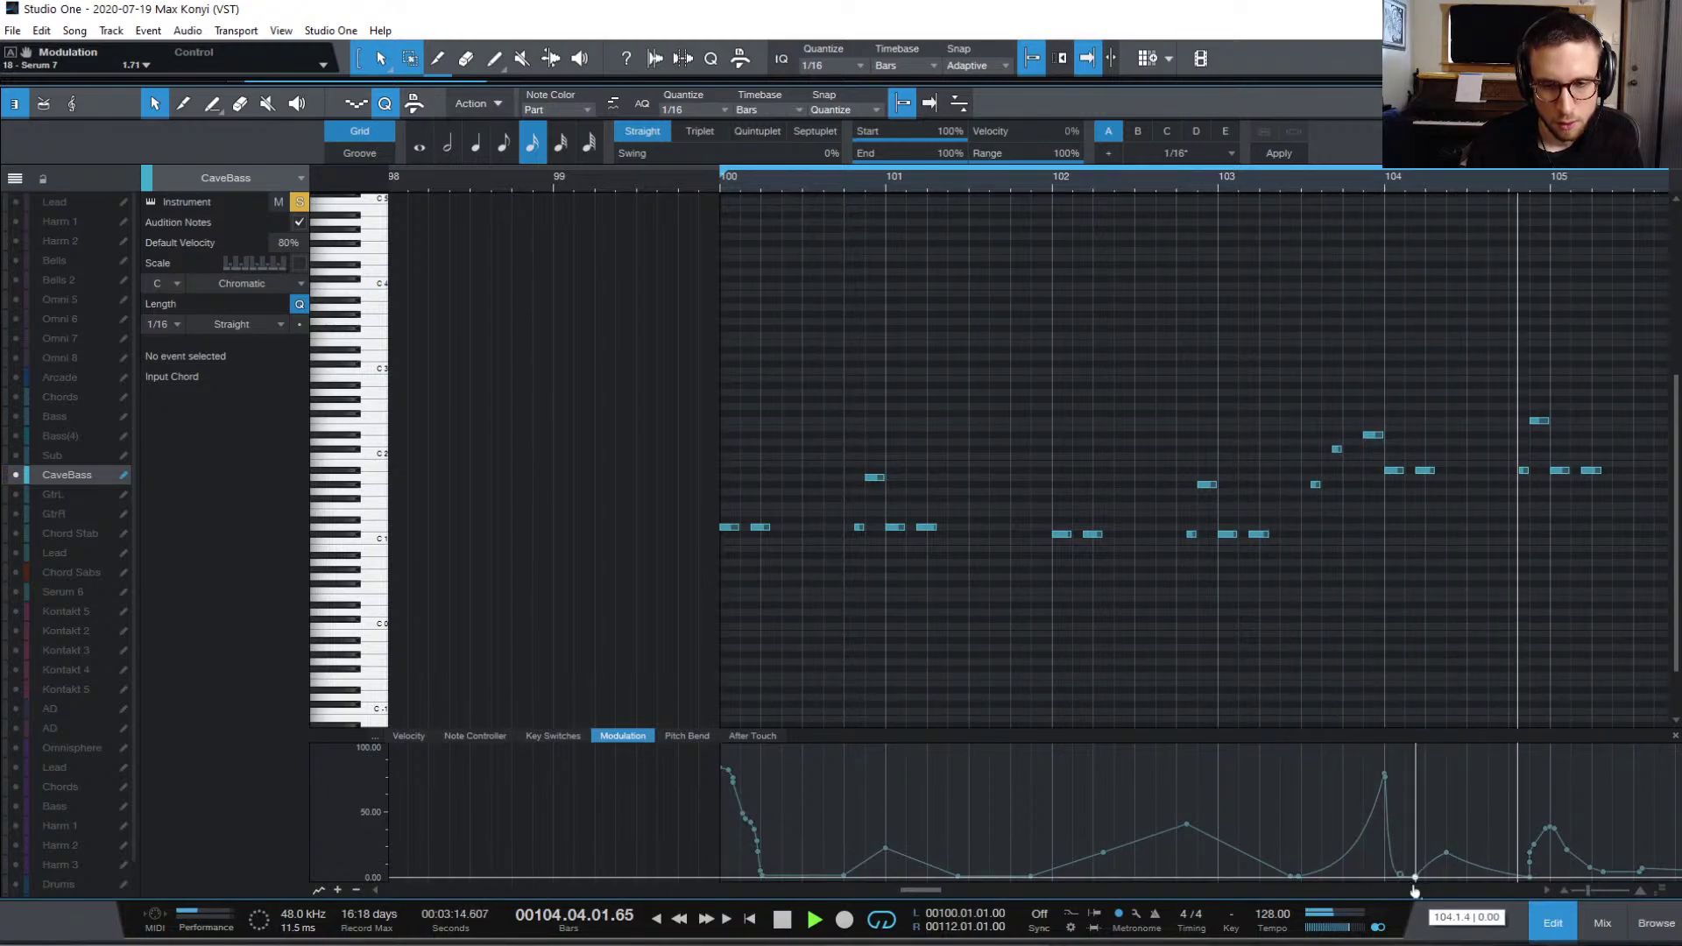
# Step: Move the modulation dip after the bar 104 peak to 104.1.4 with a gentler descent, raise it to about 14 and replay
pyautogui.click(1412, 877)
pyautogui.press('space')
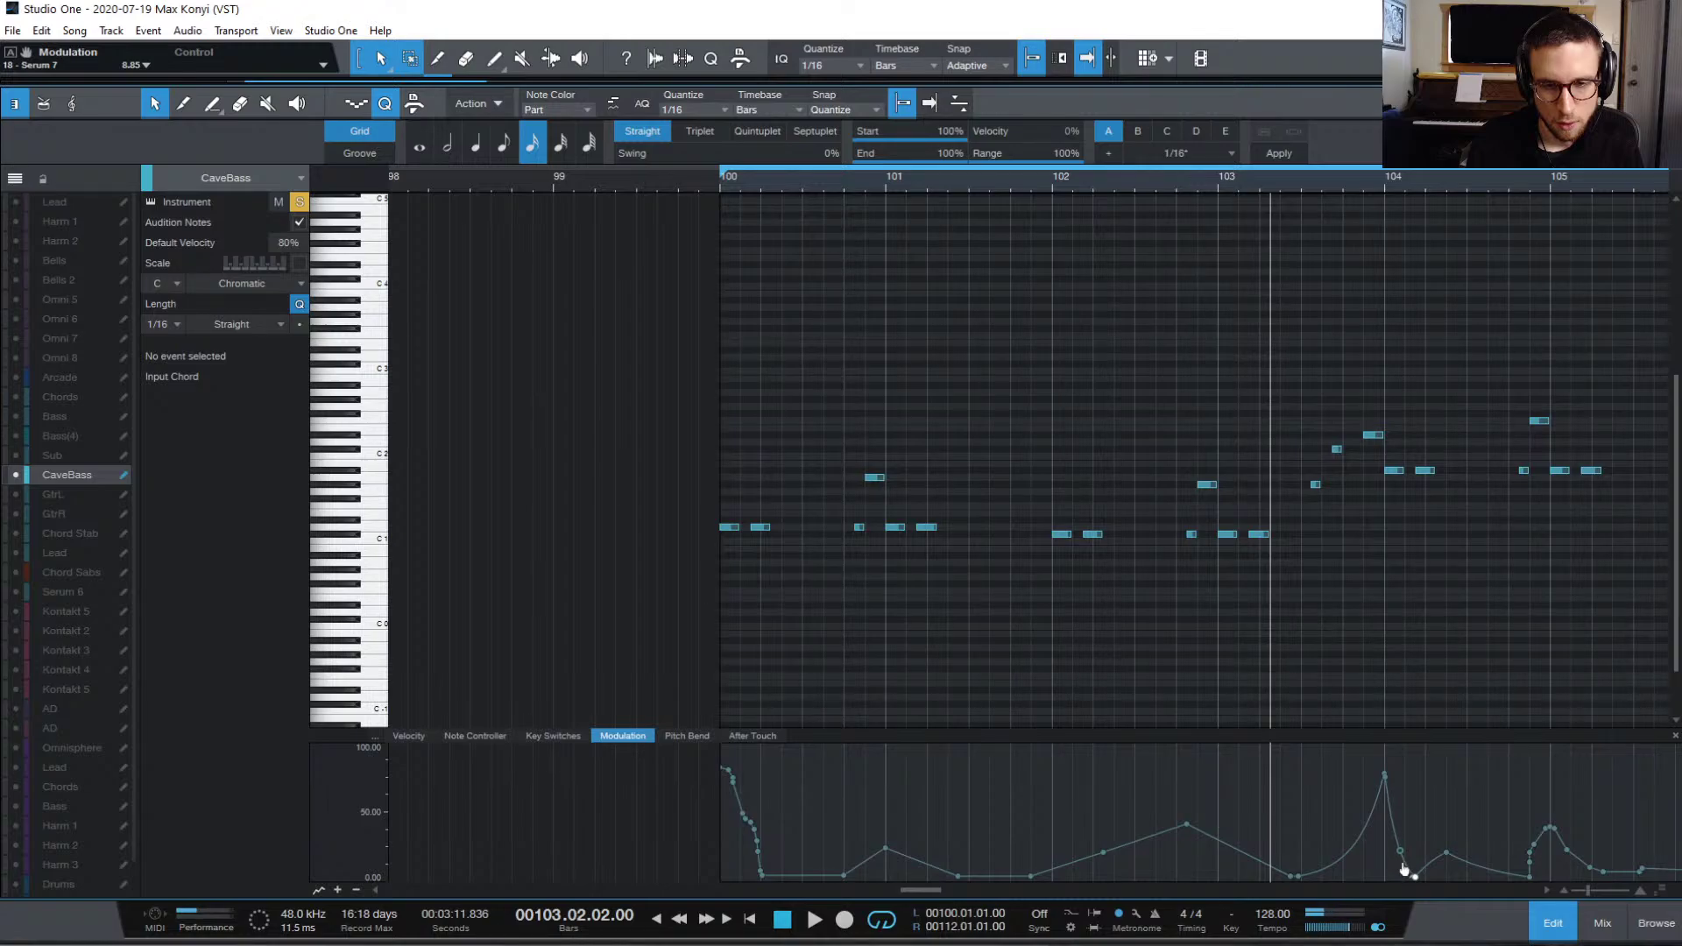
pyautogui.press('space')
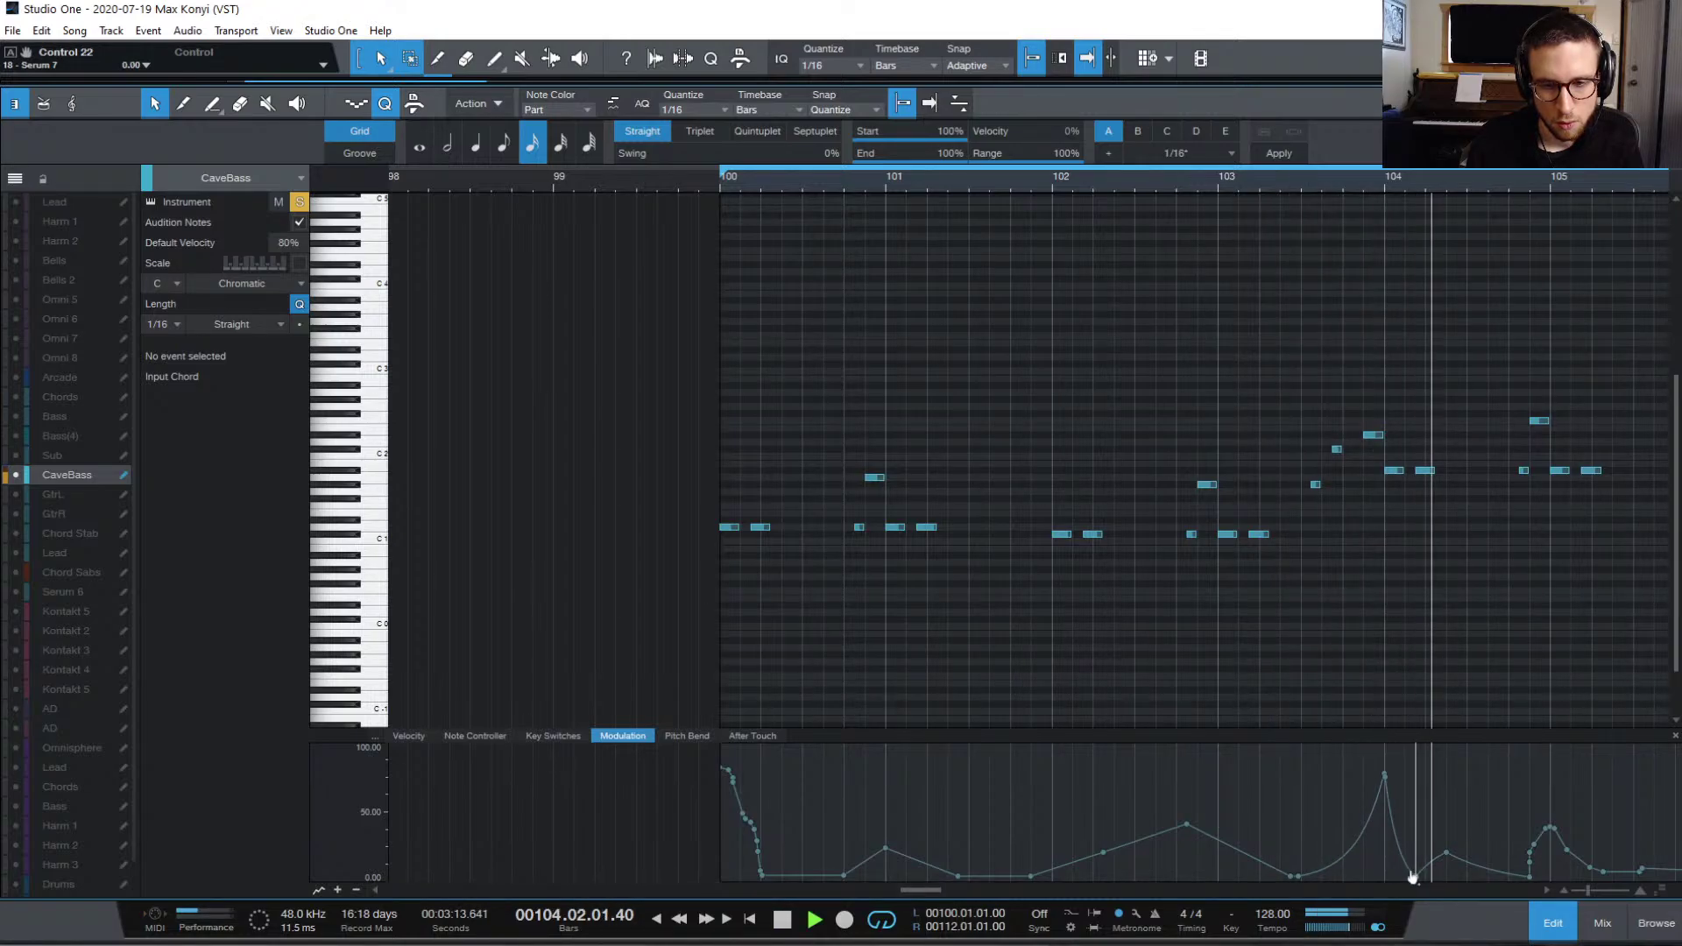
pyautogui.press('space')
pyautogui.press('space')
pyautogui.moveTo(1413, 877); pyautogui.dragTo(1426, 866)
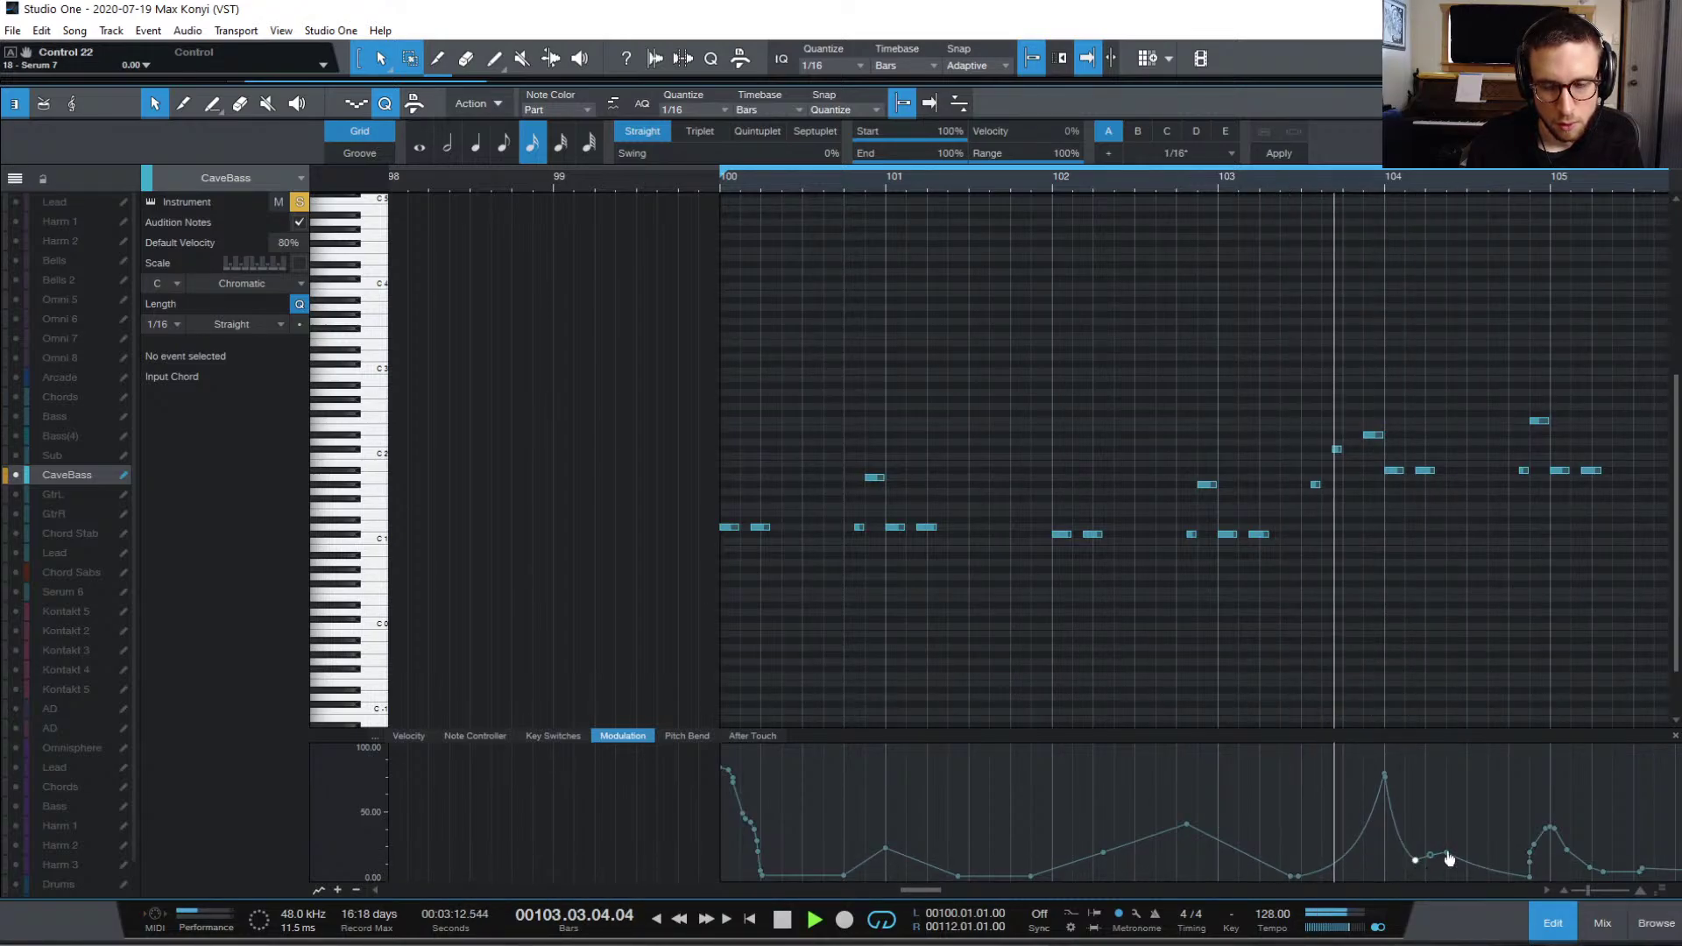
# Step: Raise the small modulation peak following that dip to about 35, move it earlier to about 104.2.2 and audition it from 103.2
pyautogui.press('space')
pyautogui.moveTo(1449, 859); pyautogui.dragTo(1447, 833)
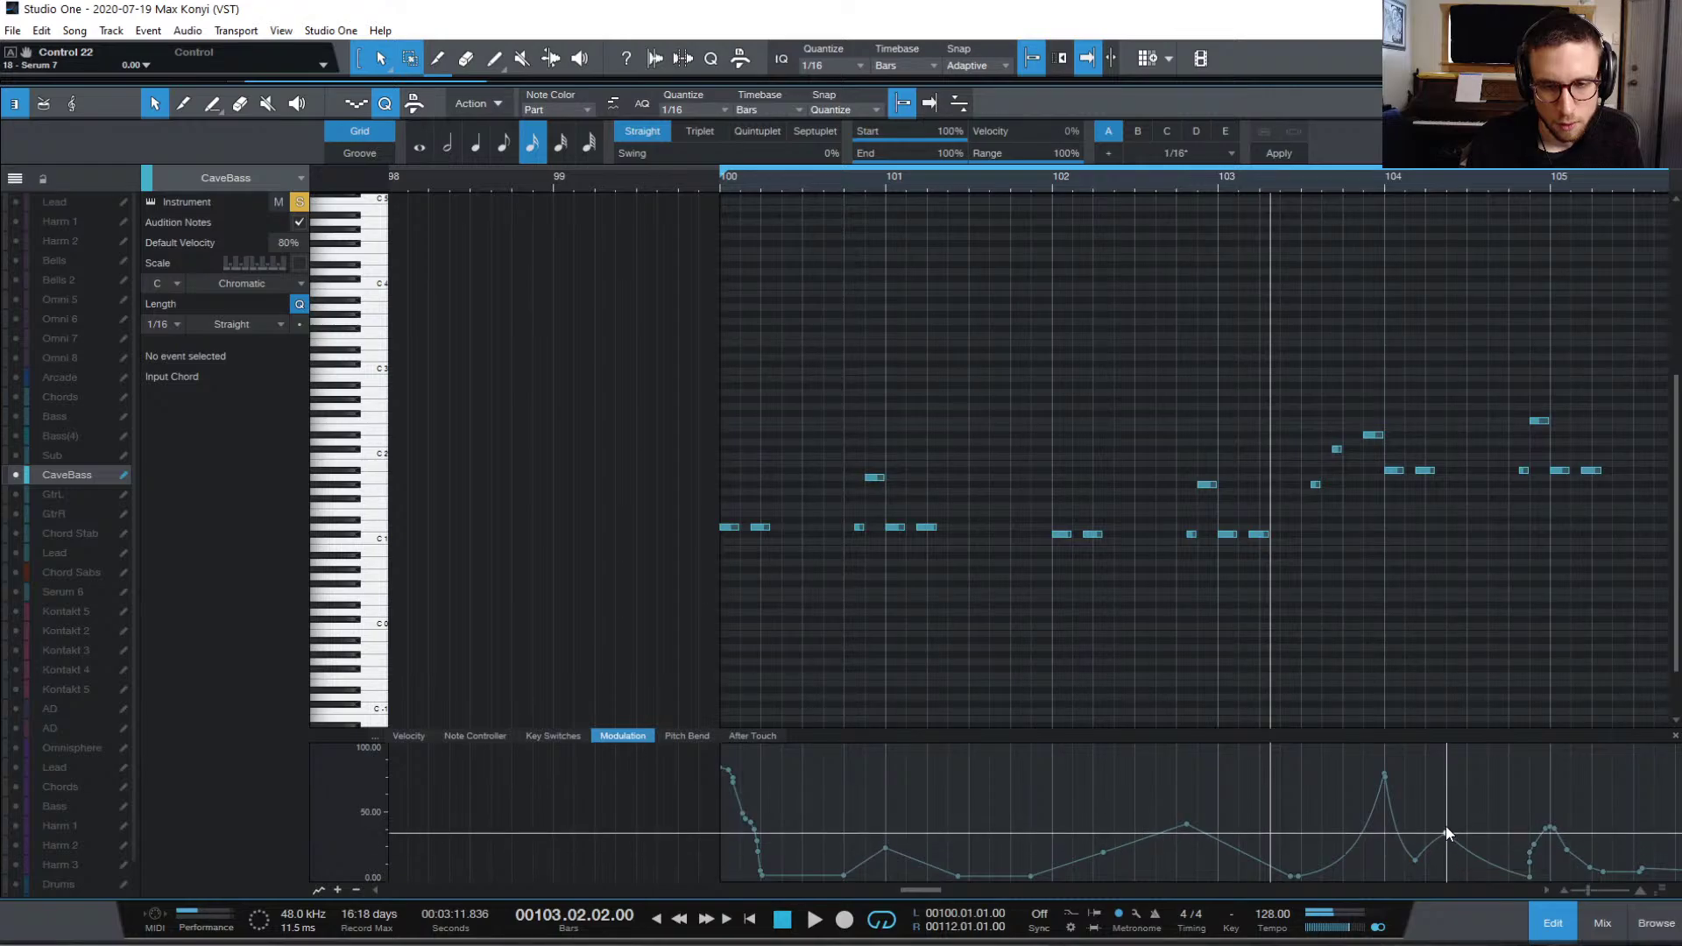
pyautogui.press('space')
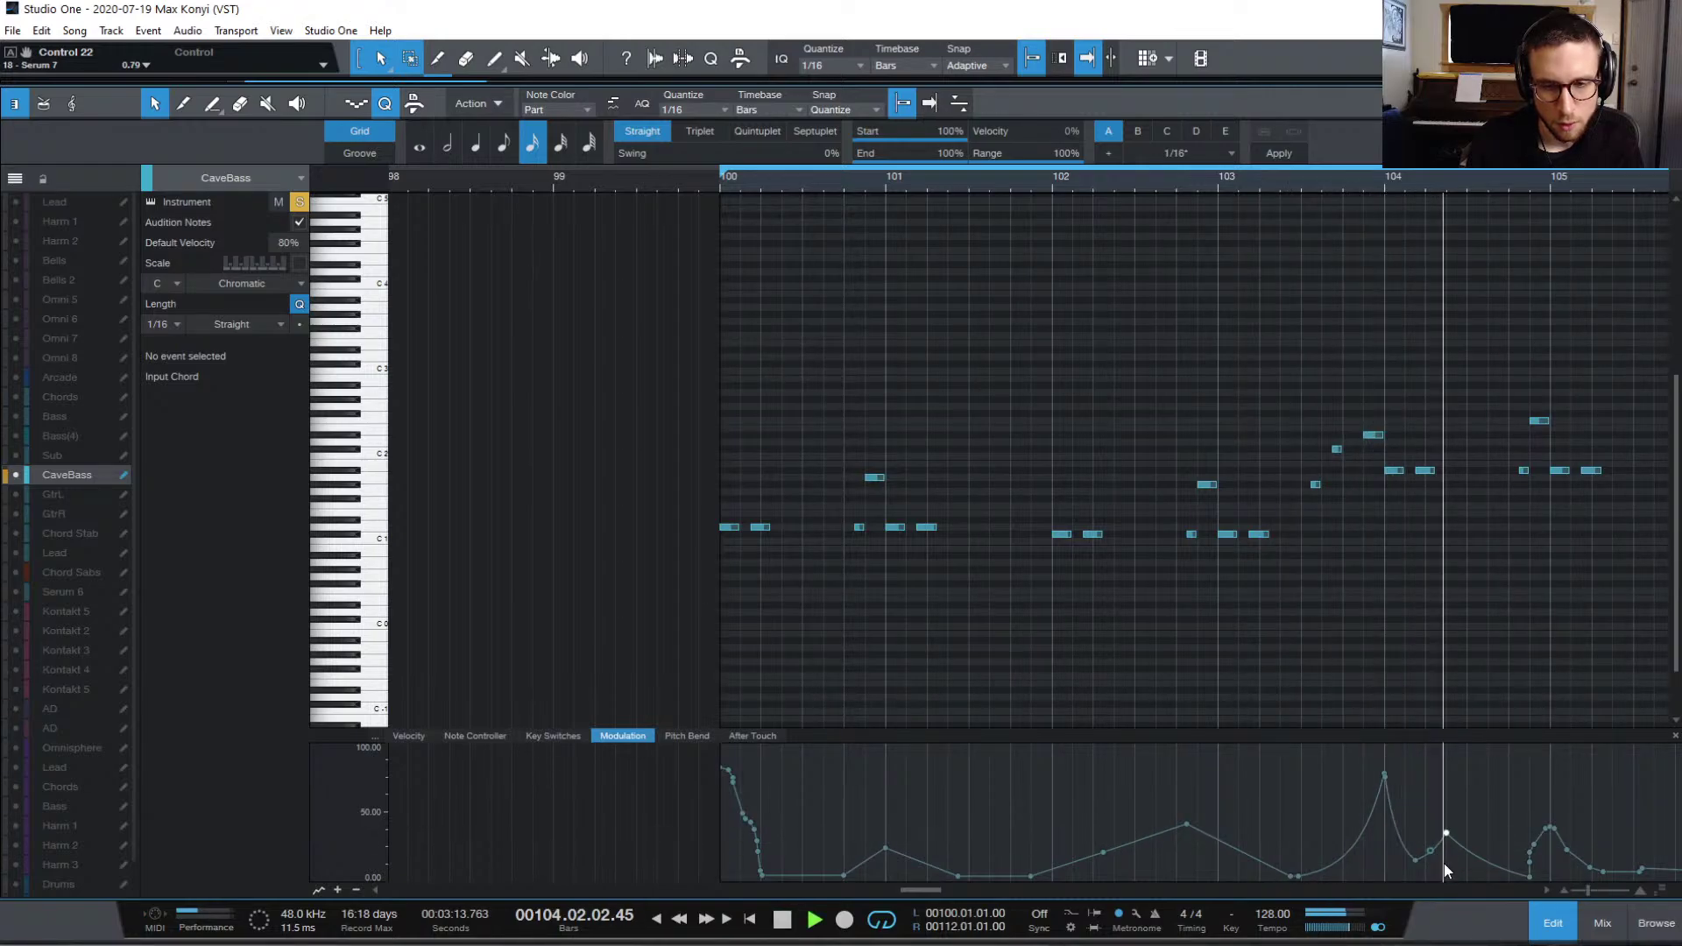
pyautogui.press('space')
pyautogui.moveTo(1442, 832); pyautogui.dragTo(1432, 833)
pyautogui.press('space')
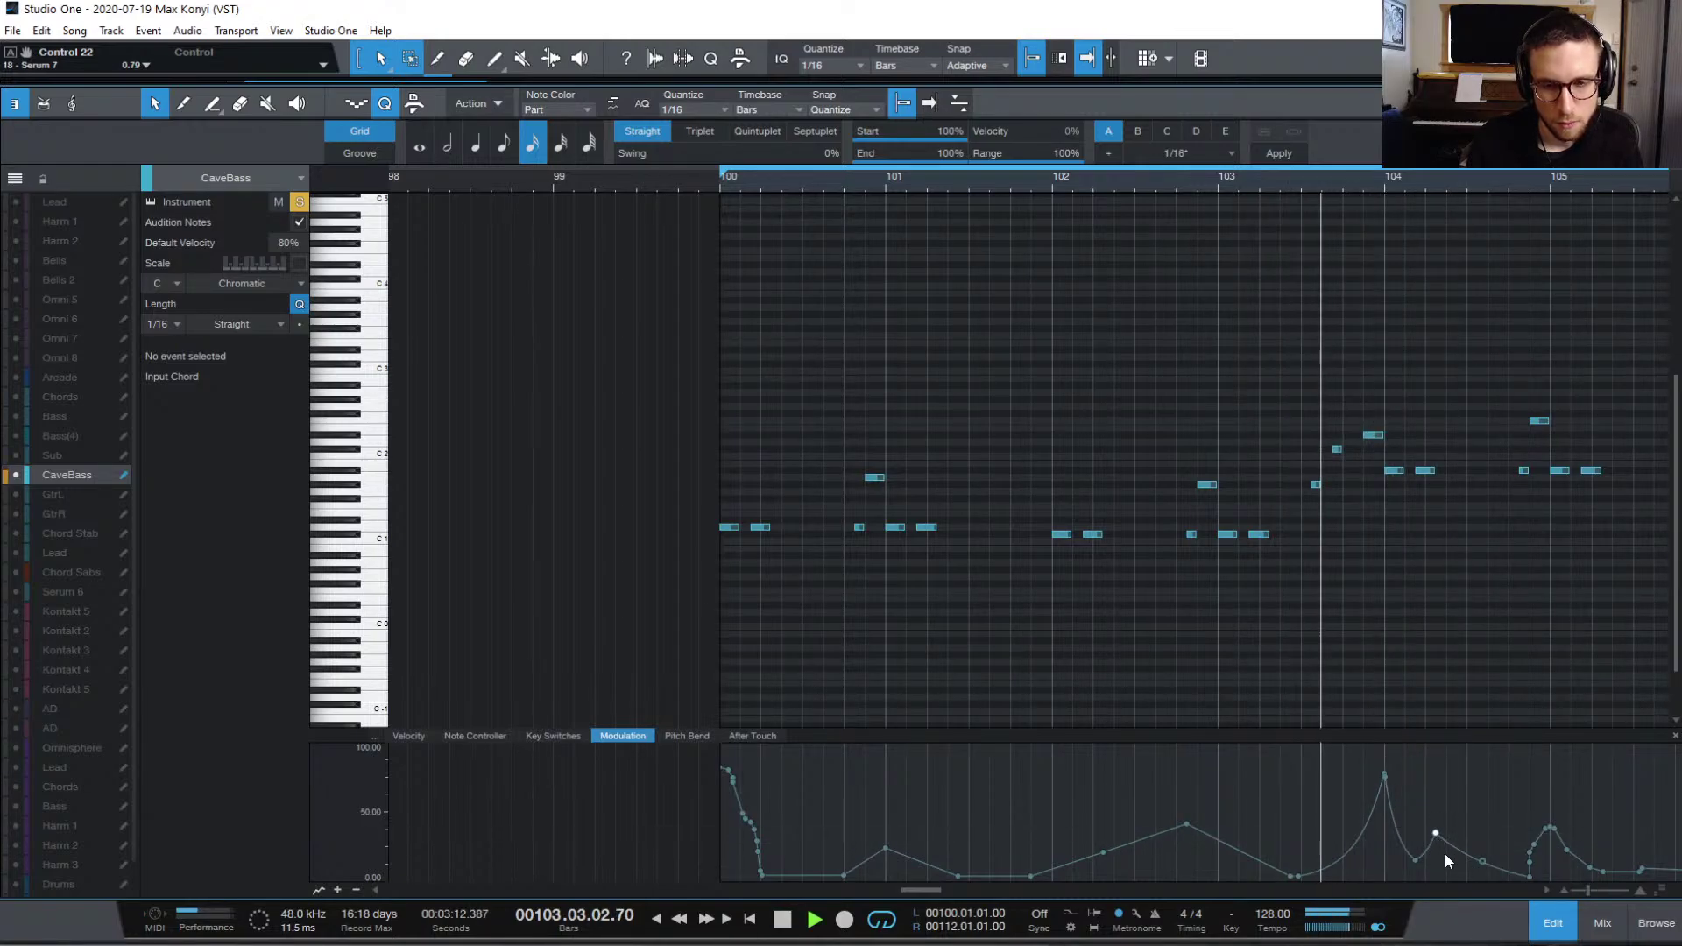
pyautogui.press('space')
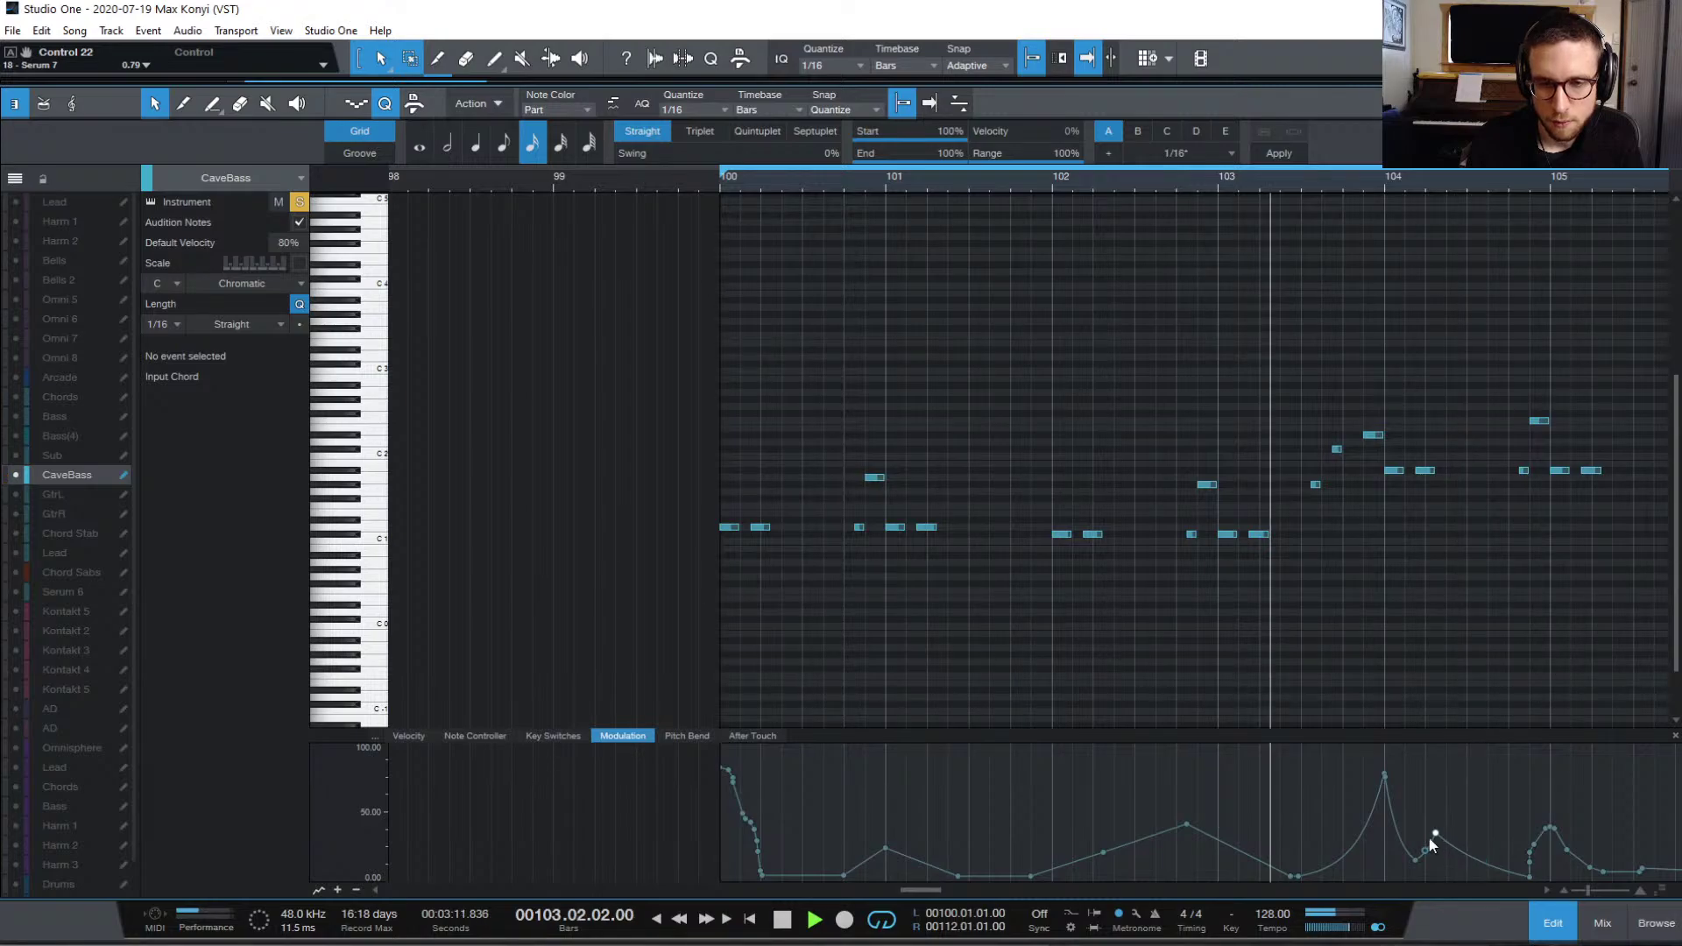
pyautogui.press('space')
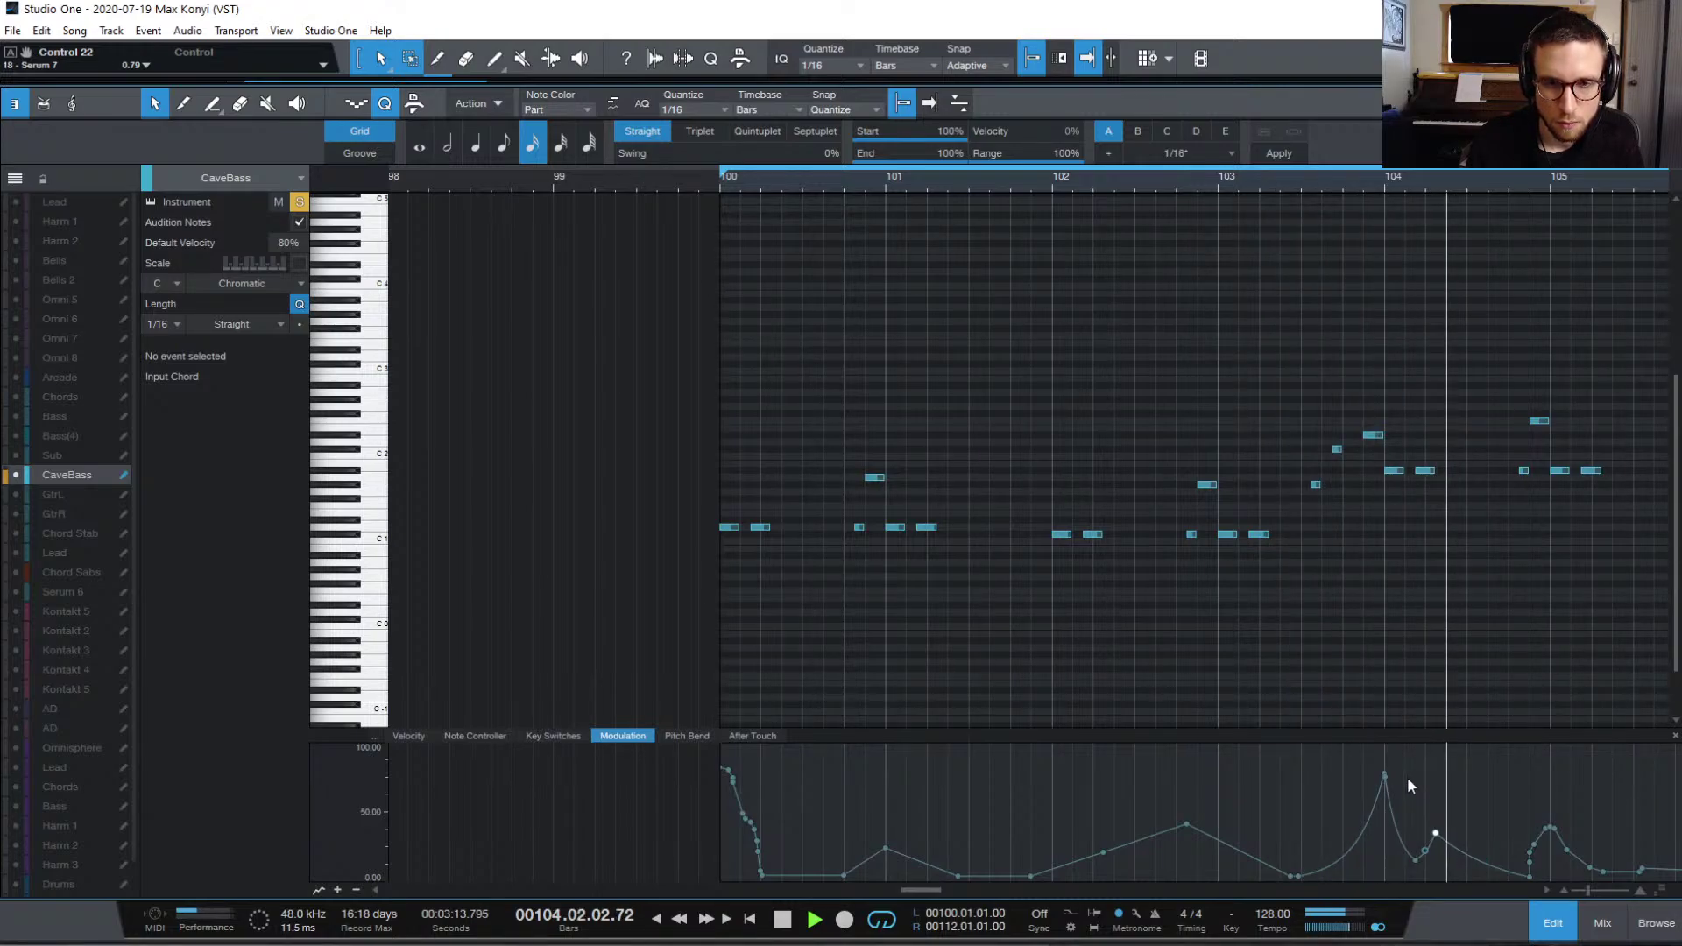
# Step: Lower the bar 104 modulation peak to about 57 and audition it from 103.2
pyautogui.press('space')
pyautogui.click(1385, 795)
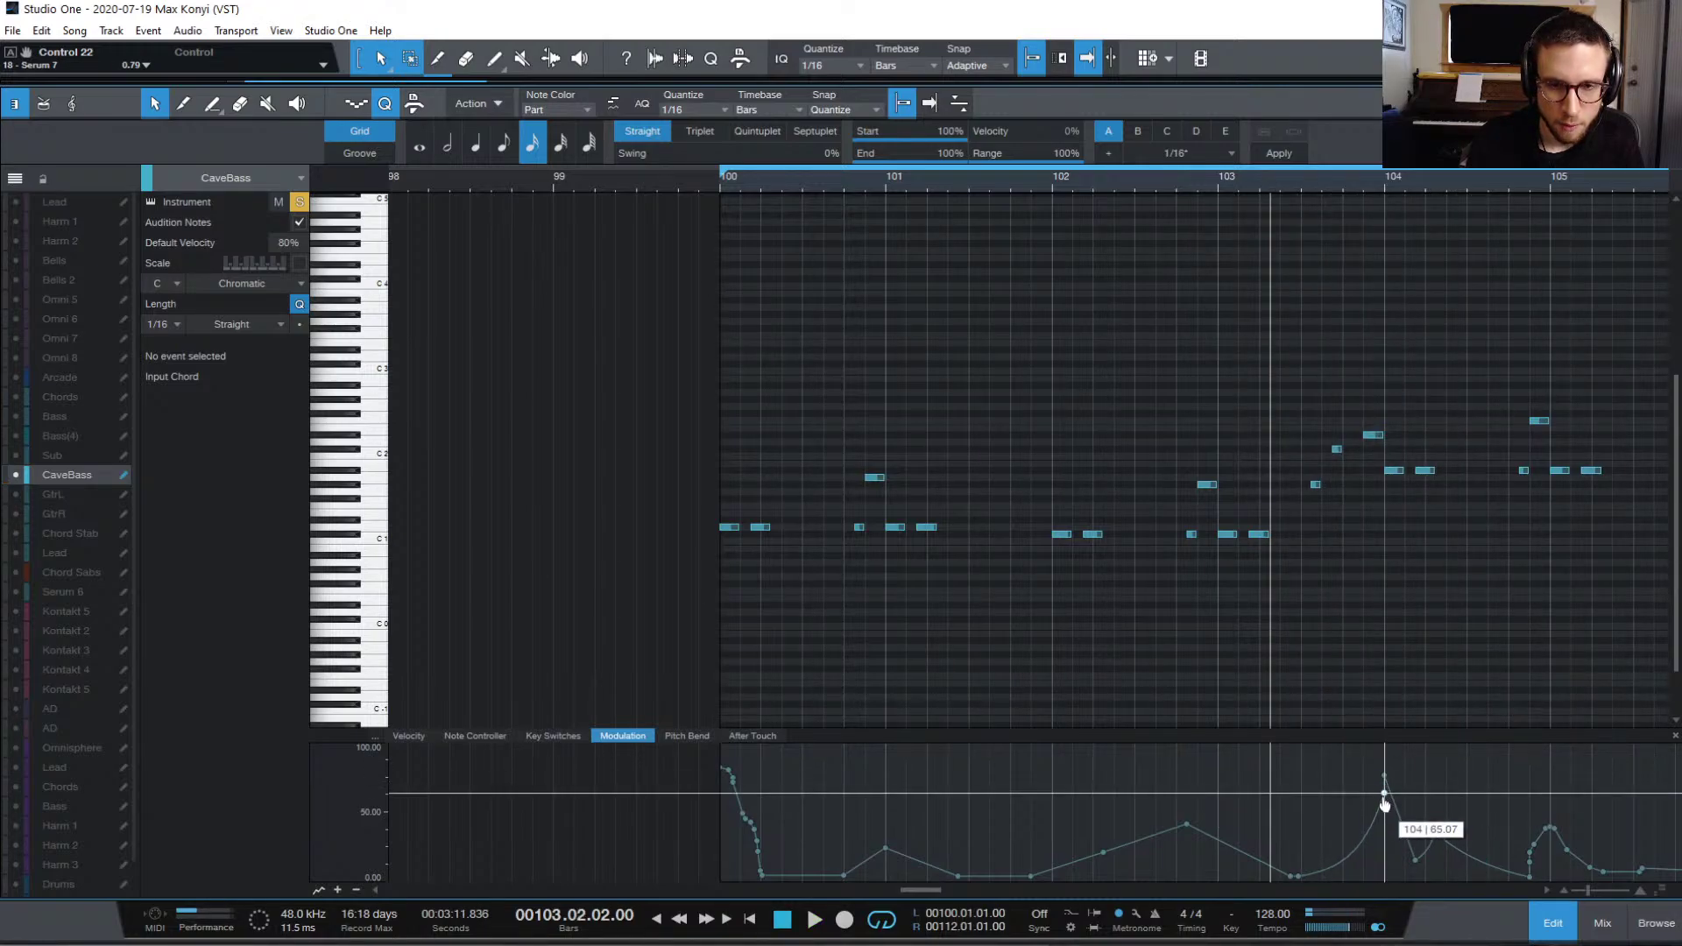
pyautogui.moveTo(1384, 804); pyautogui.dragTo(1384, 804)
pyautogui.press('space')
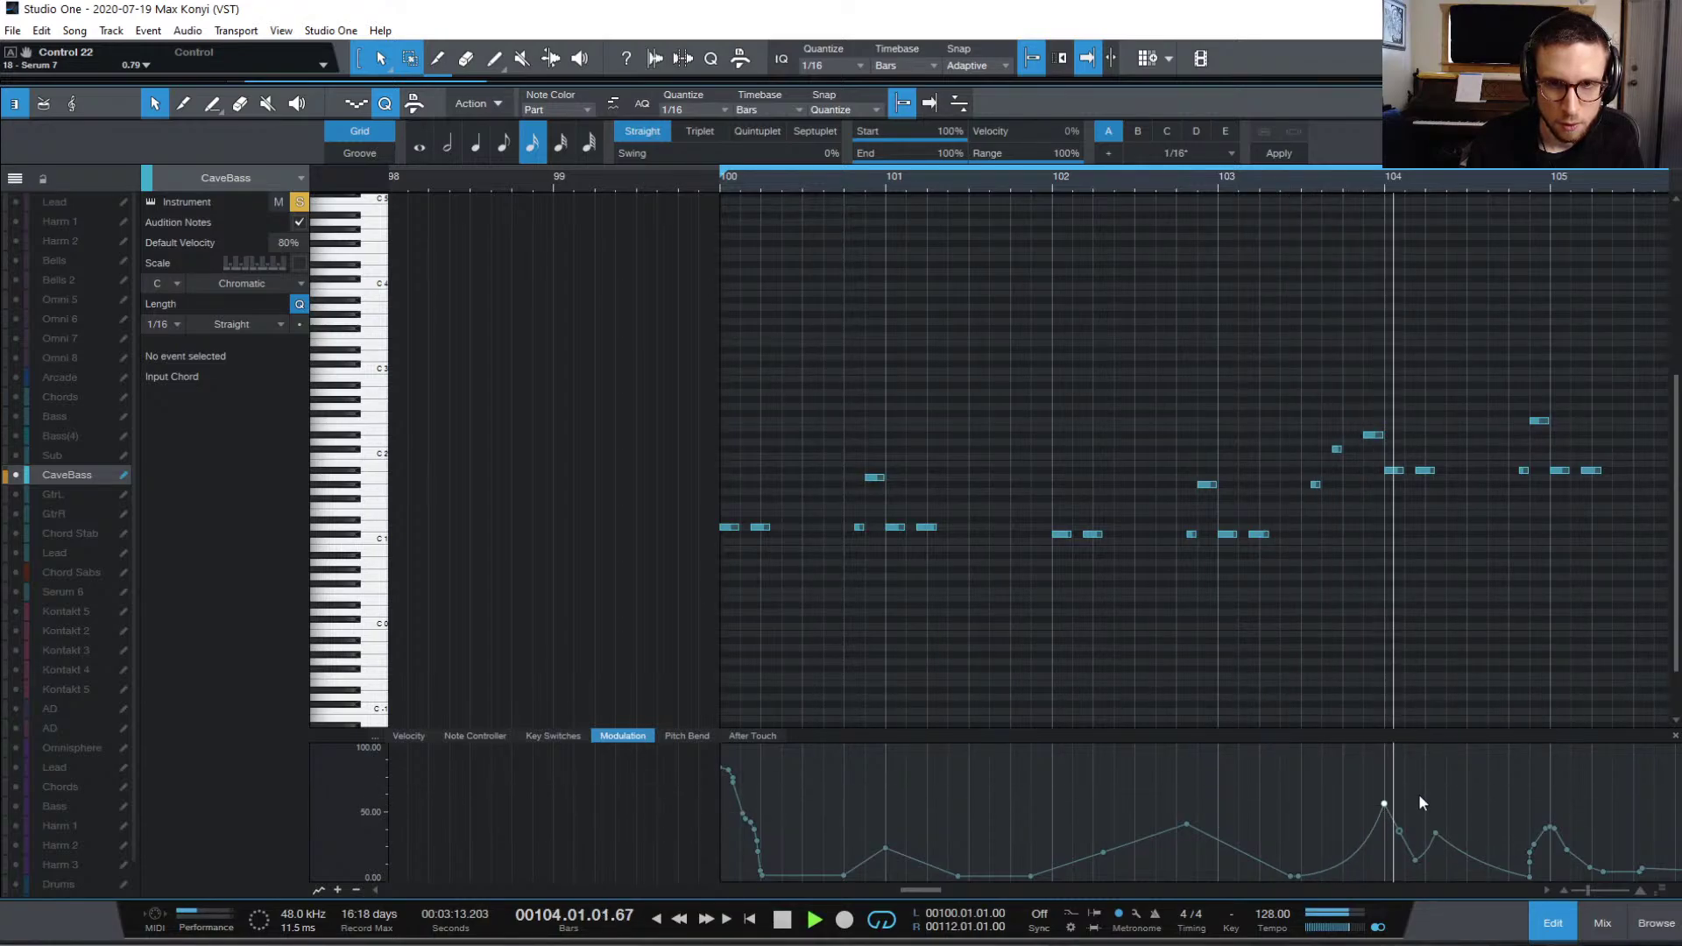
pyautogui.press('space')
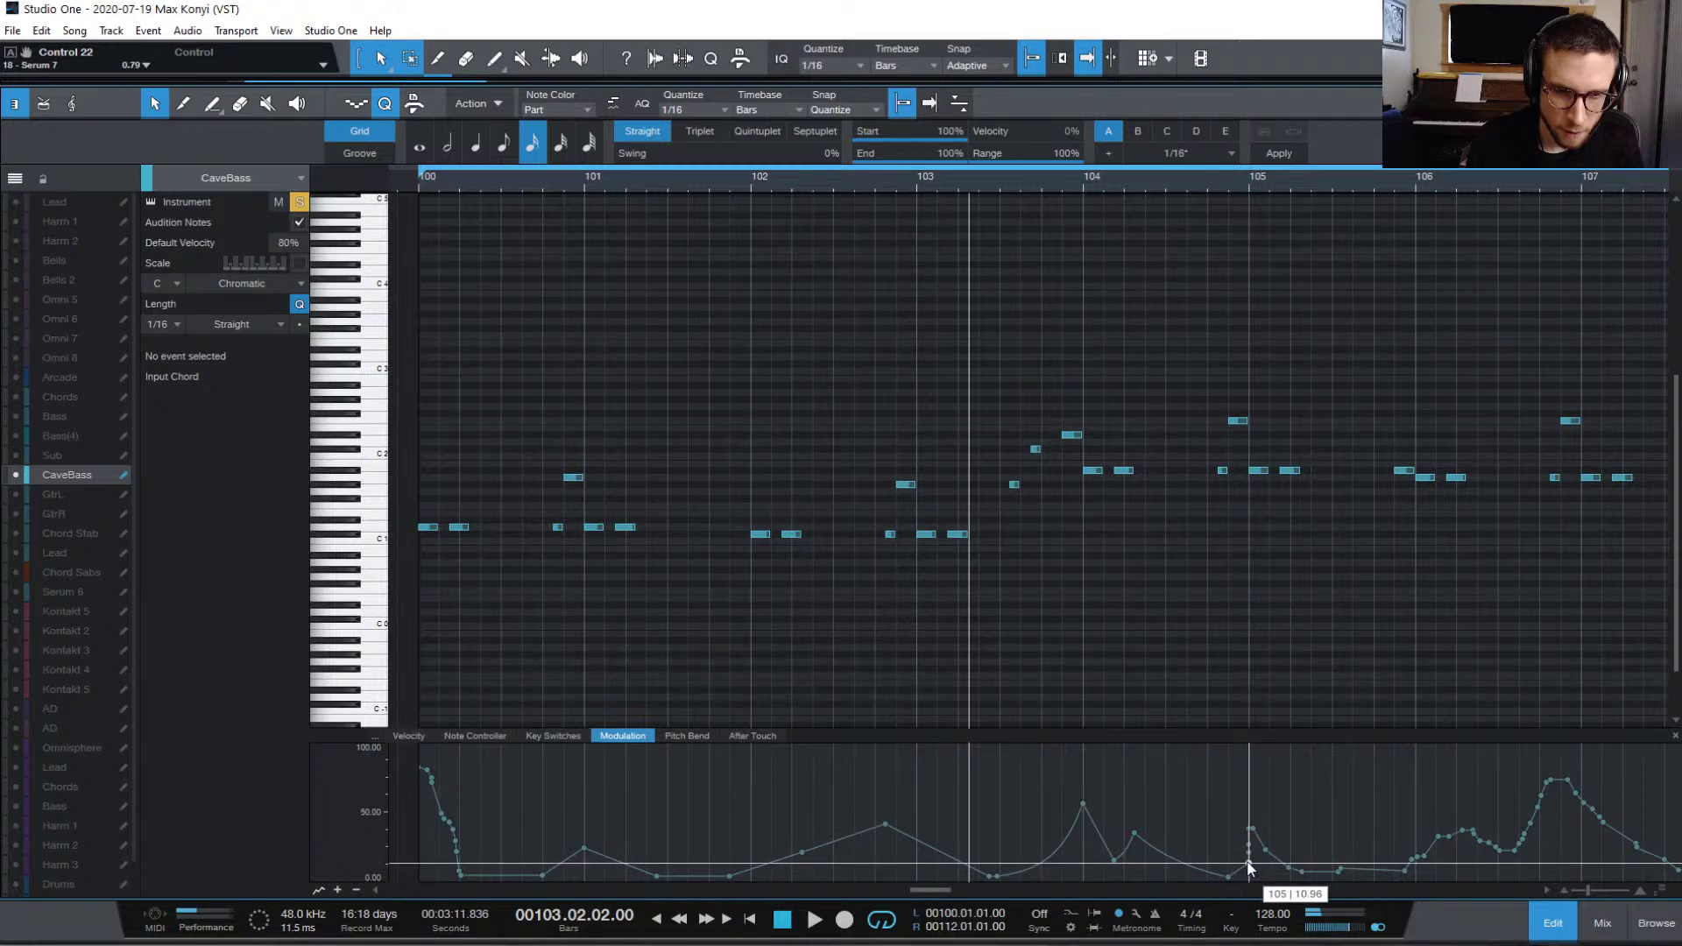
# Step: Replace the jagged bar 105 modulation points with a low peak of about 11 at bar 105, falling to 0 at 105.2.4
pyautogui.moveTo(1230, 868)
pyautogui.mouseDown()
pyautogui.moveTo(1250, 859)
pyautogui.moveTo(1333, 922)
pyautogui.moveTo(1395, 938)
pyautogui.mouseUp()
pyautogui.press('space')
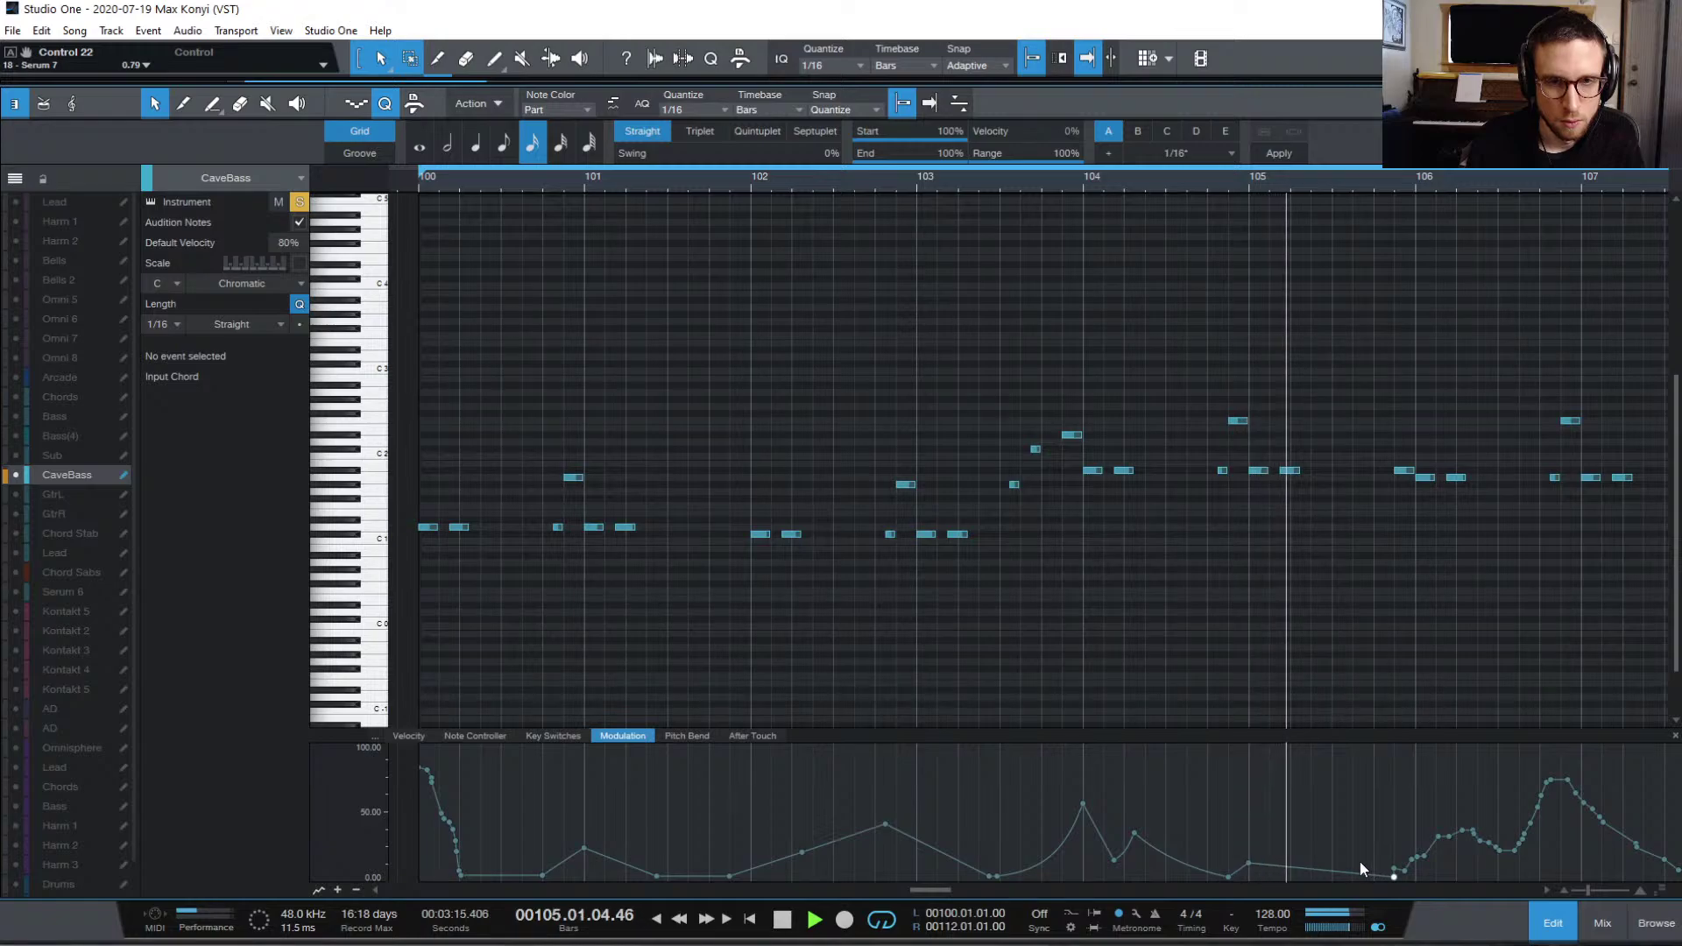
pyautogui.press('space')
pyautogui.click(1324, 879)
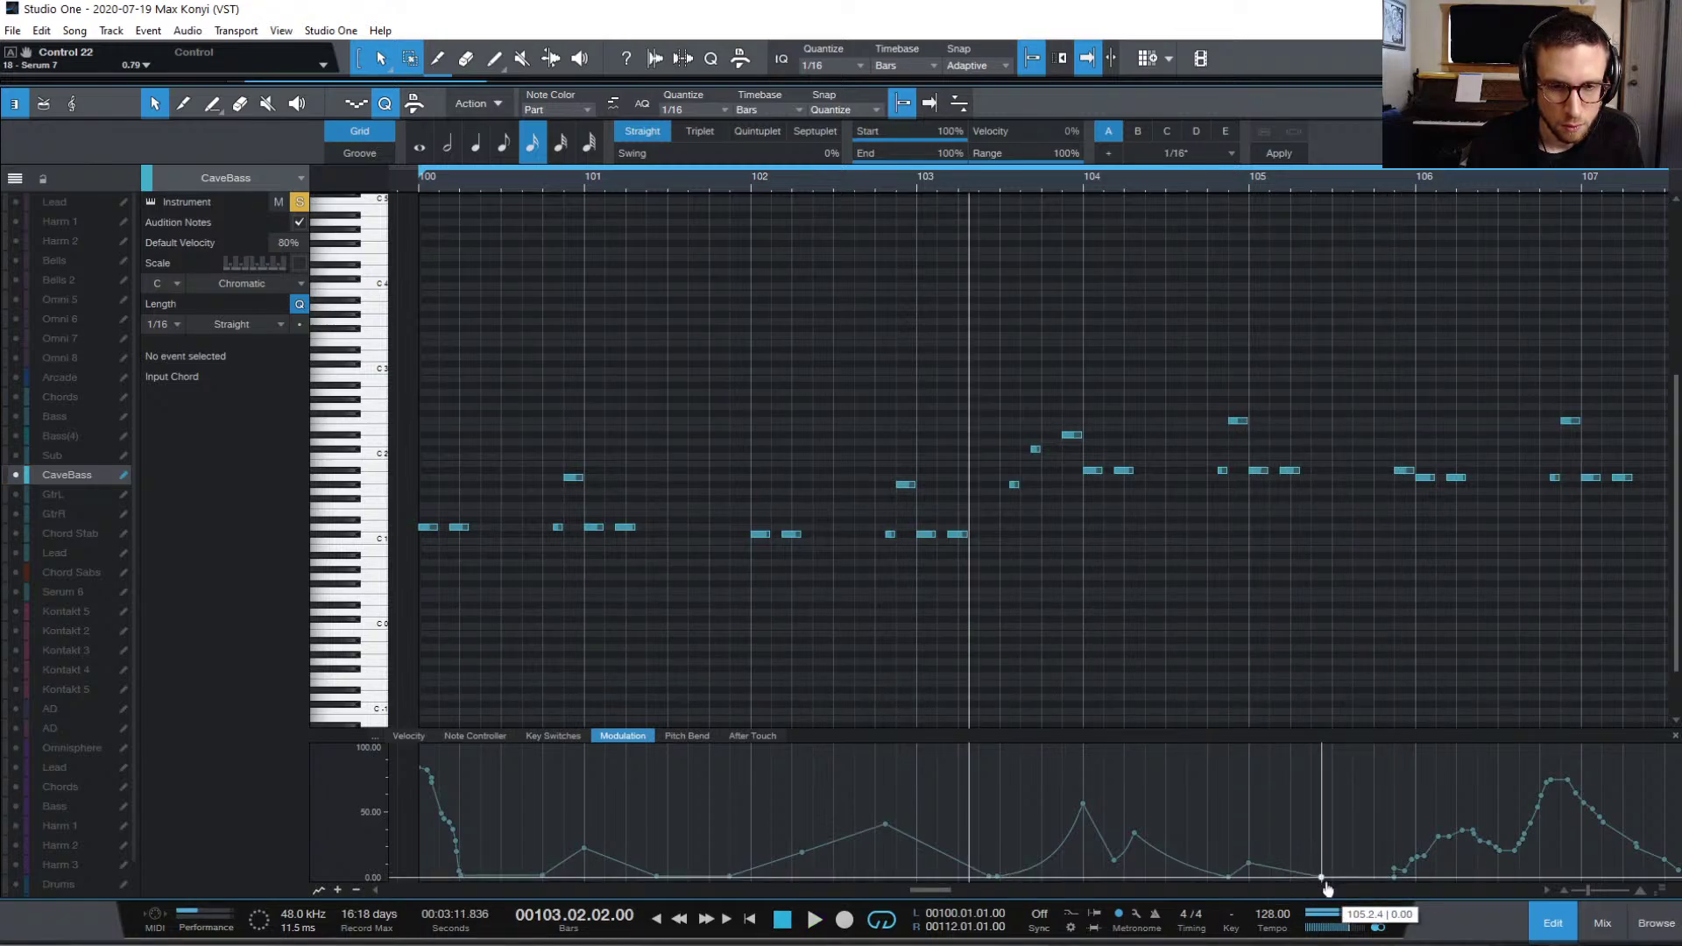
# Step: Raise the bar 105 modulation peak to about 18 and audition it from 104.4.3
pyautogui.click(1227, 180)
pyautogui.press('space')
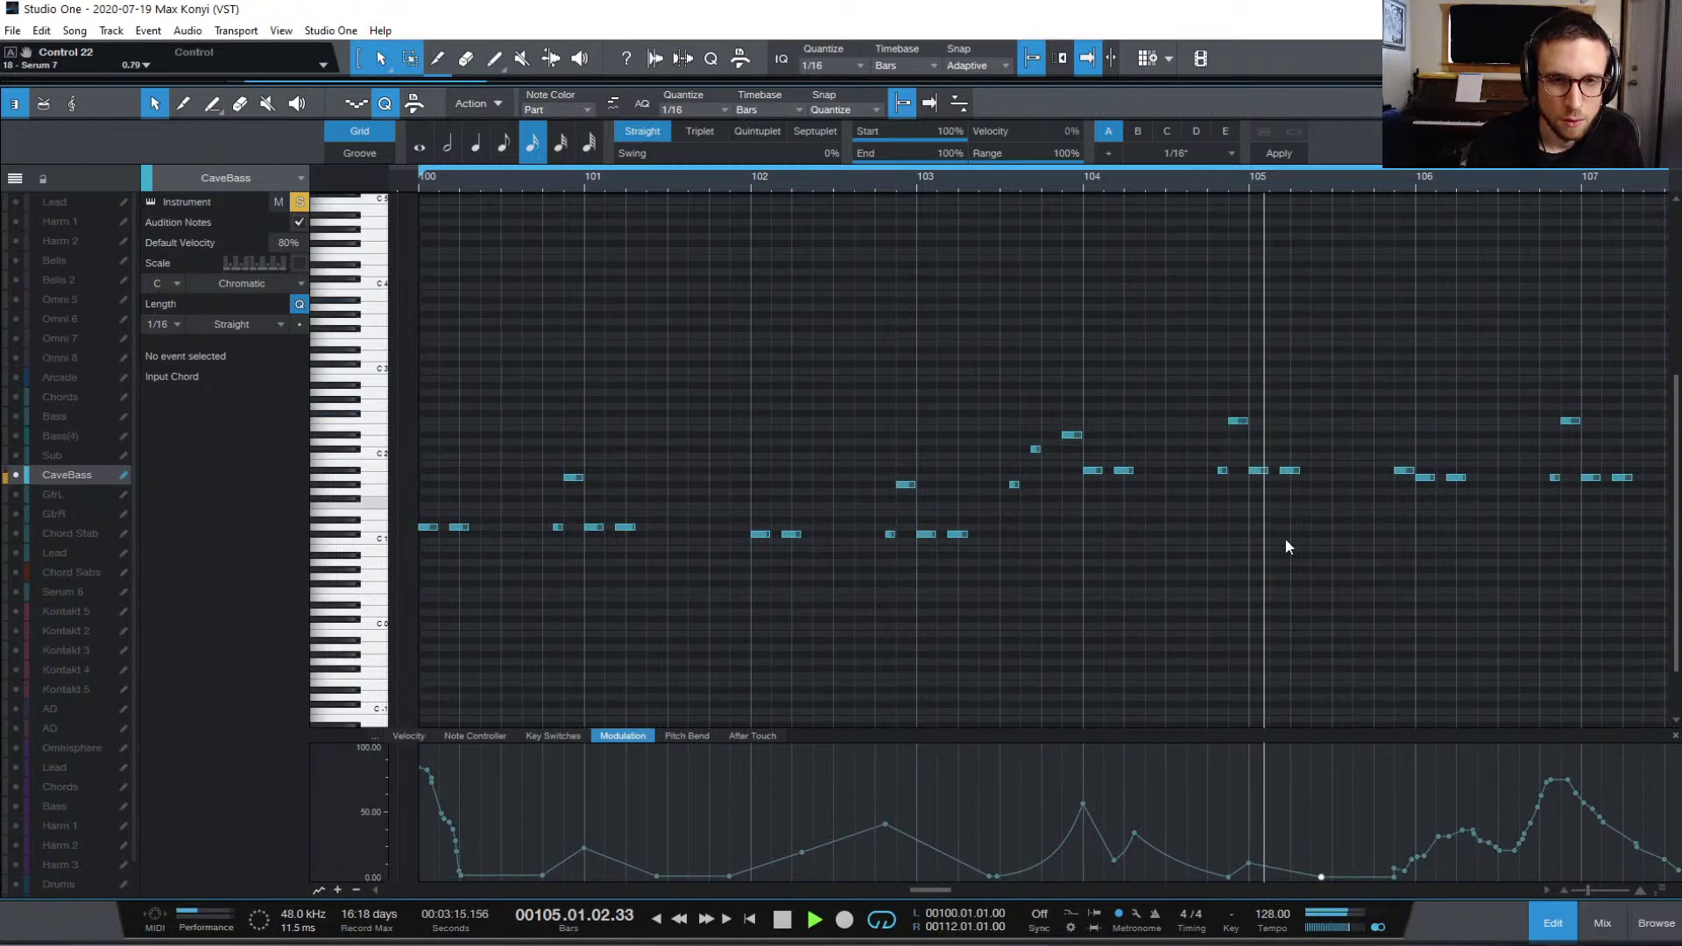
pyautogui.press('space')
pyautogui.moveTo(1249, 868); pyautogui.dragTo(1249, 856)
pyautogui.press('space')
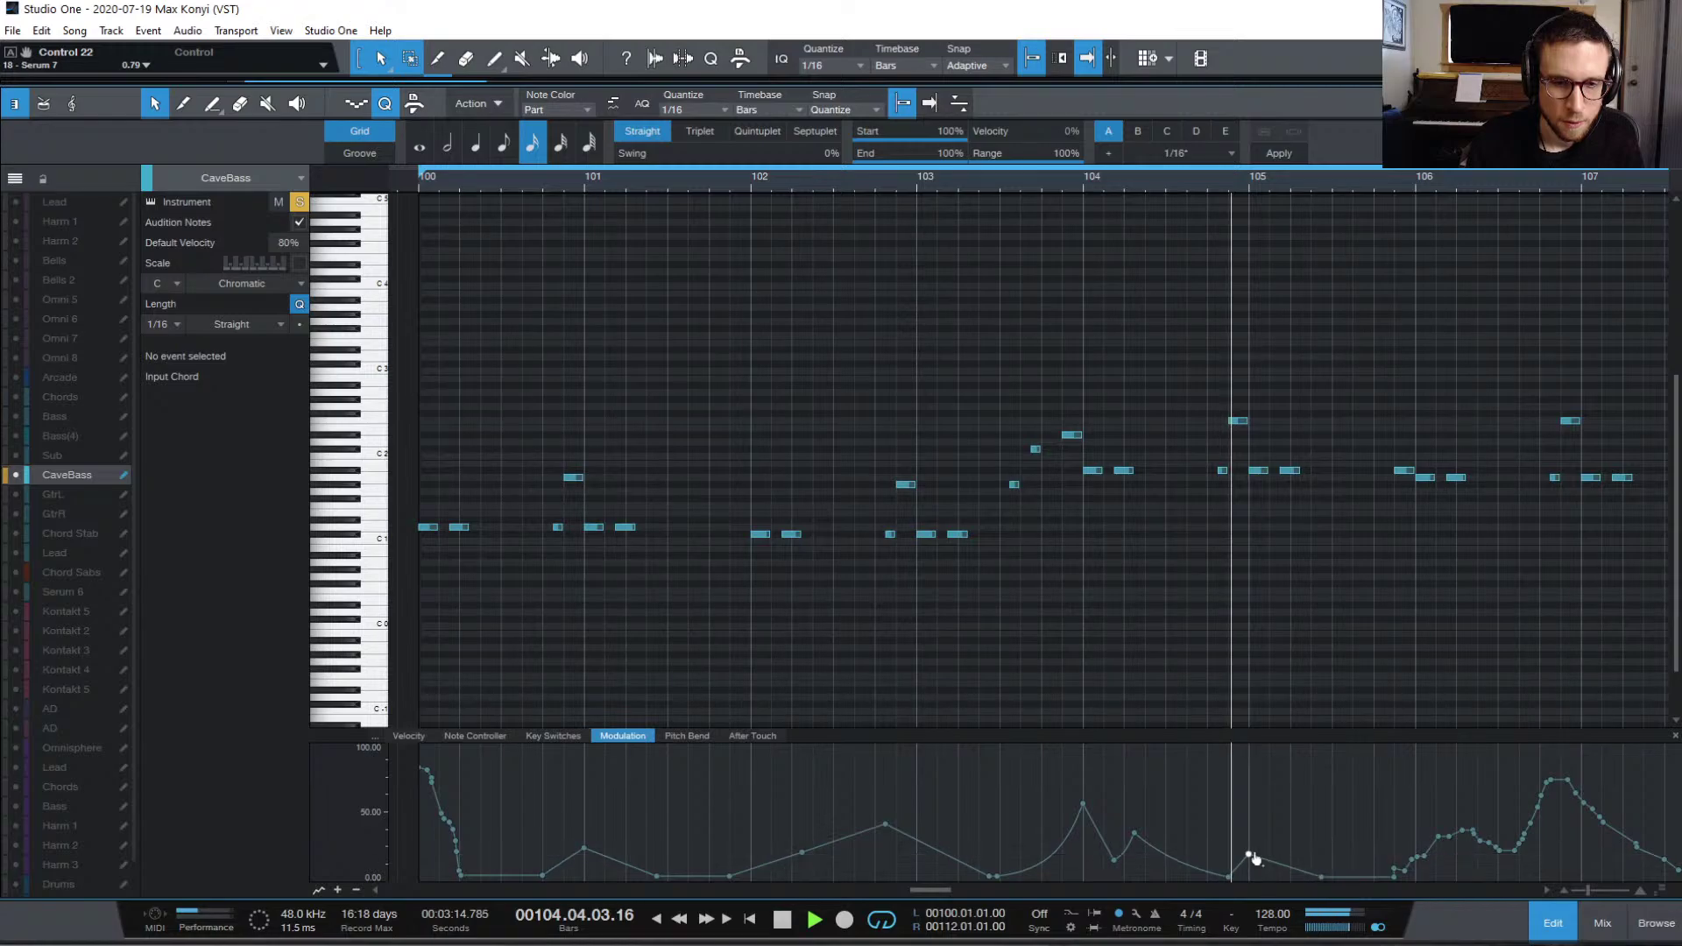
pyautogui.press('space')
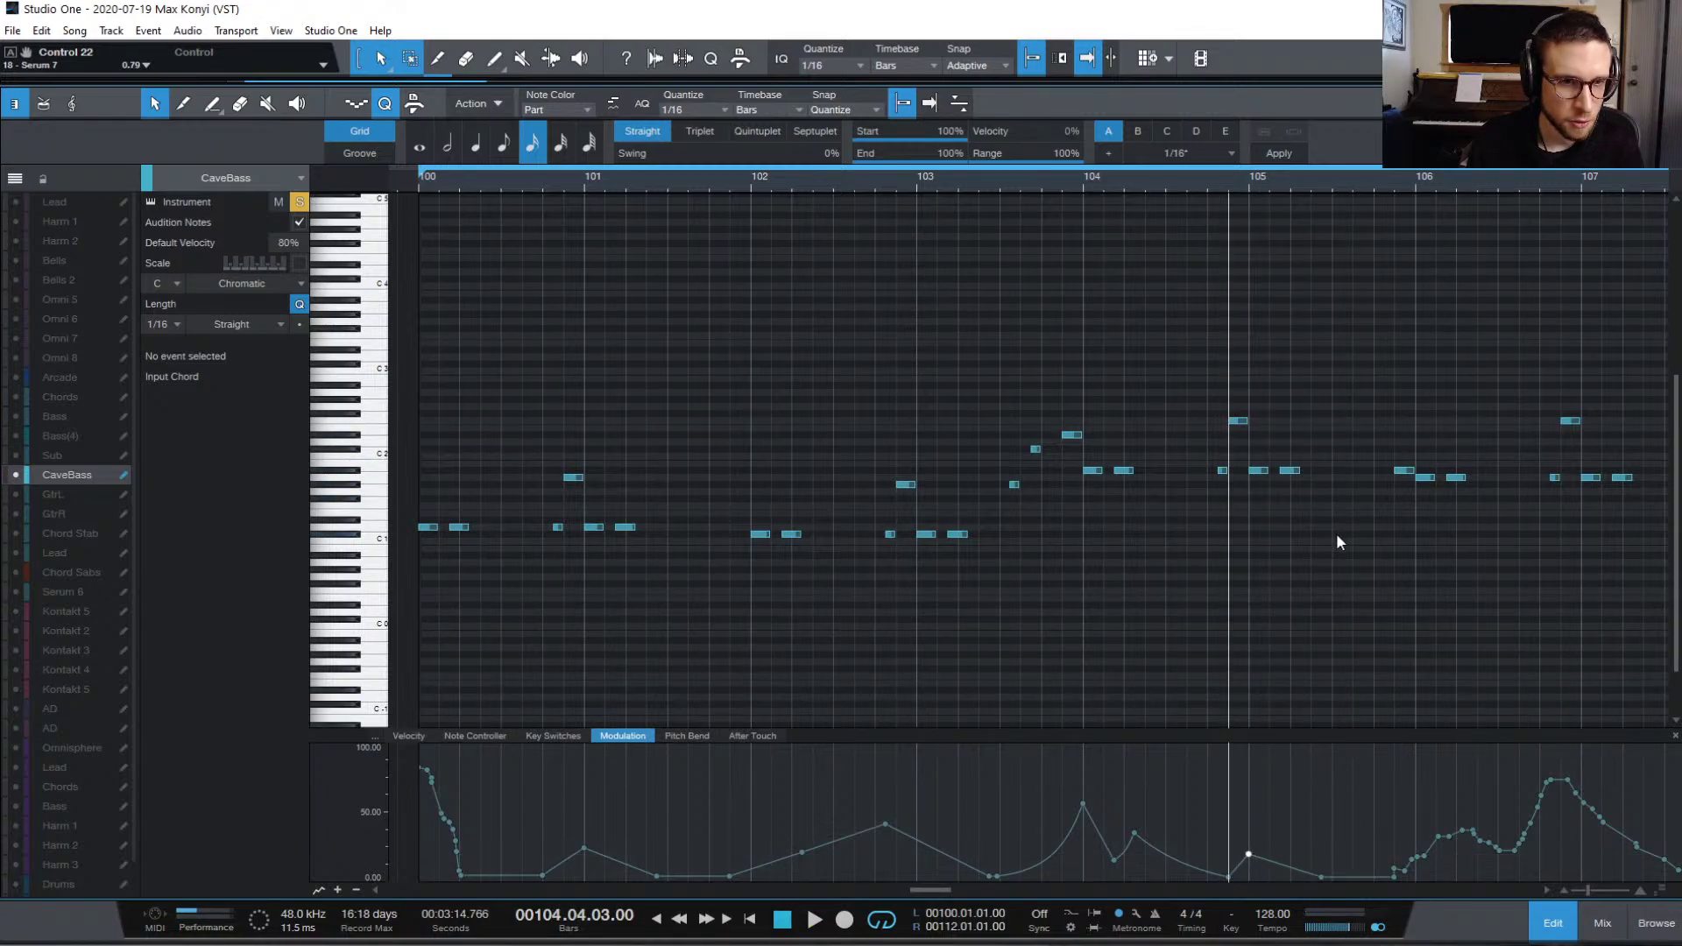
# Step: Replay from 104.4.3 and simplify the modulation to a dip of about 8 mid-bar 106, a peak of about 35 at bar 107 and zero mid-bar 107
pyautogui.press('space')
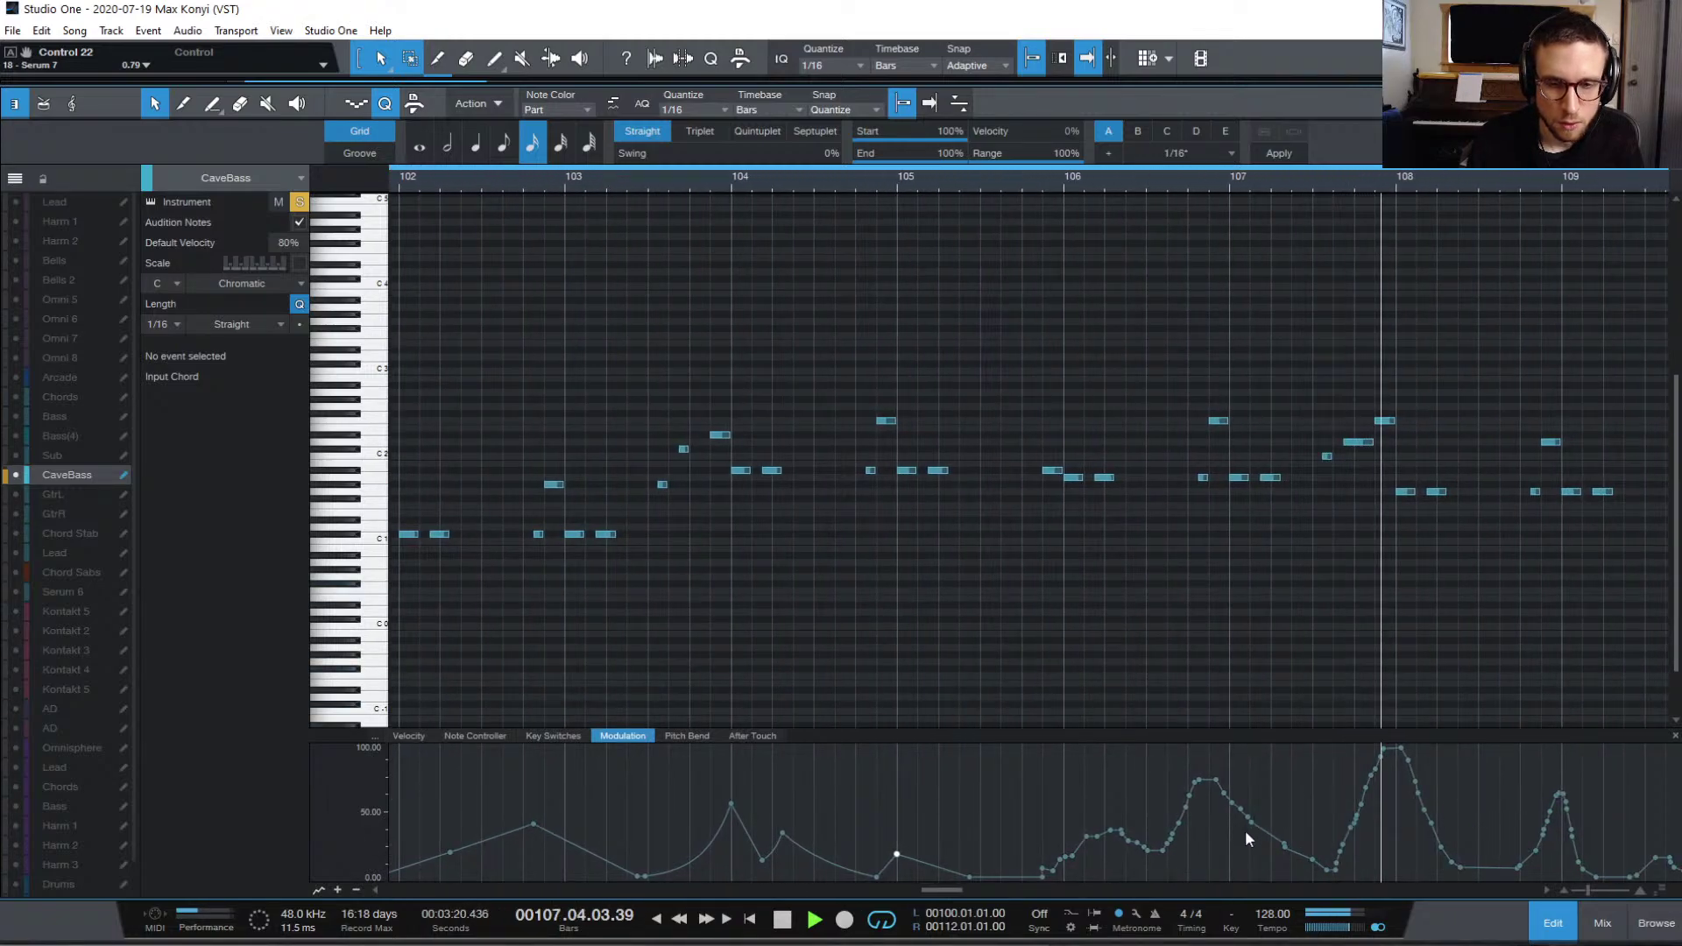
pyautogui.press('space')
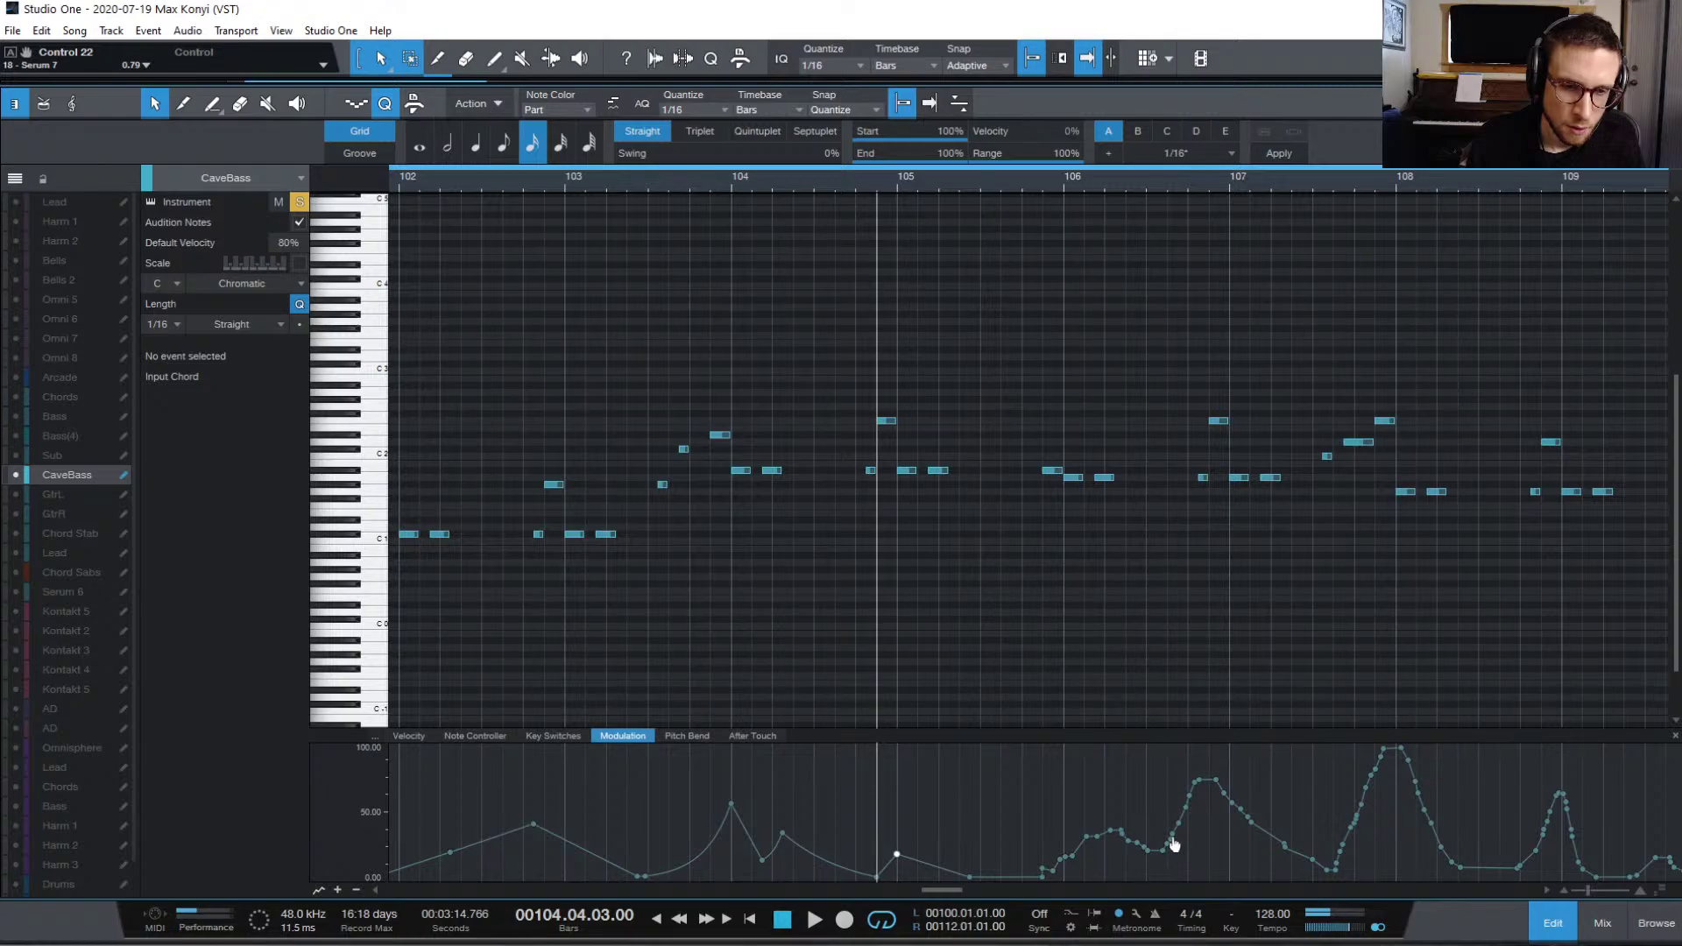
pyautogui.moveTo(1174, 844); pyautogui.dragTo(1333, 876)
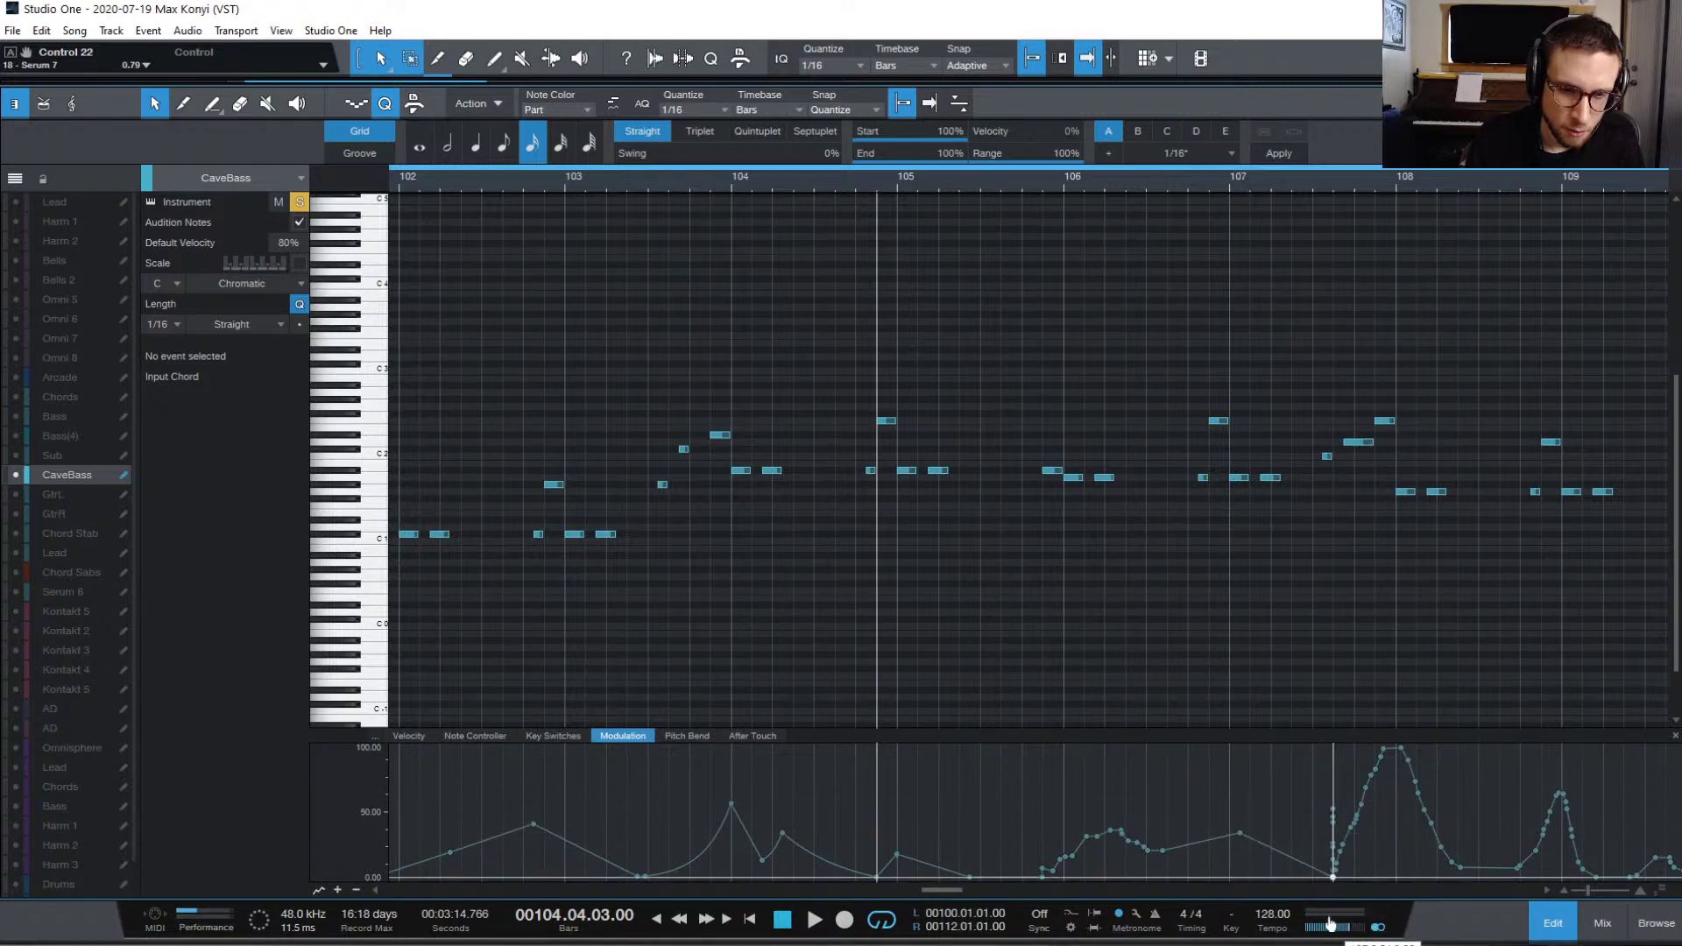
pyautogui.press('space')
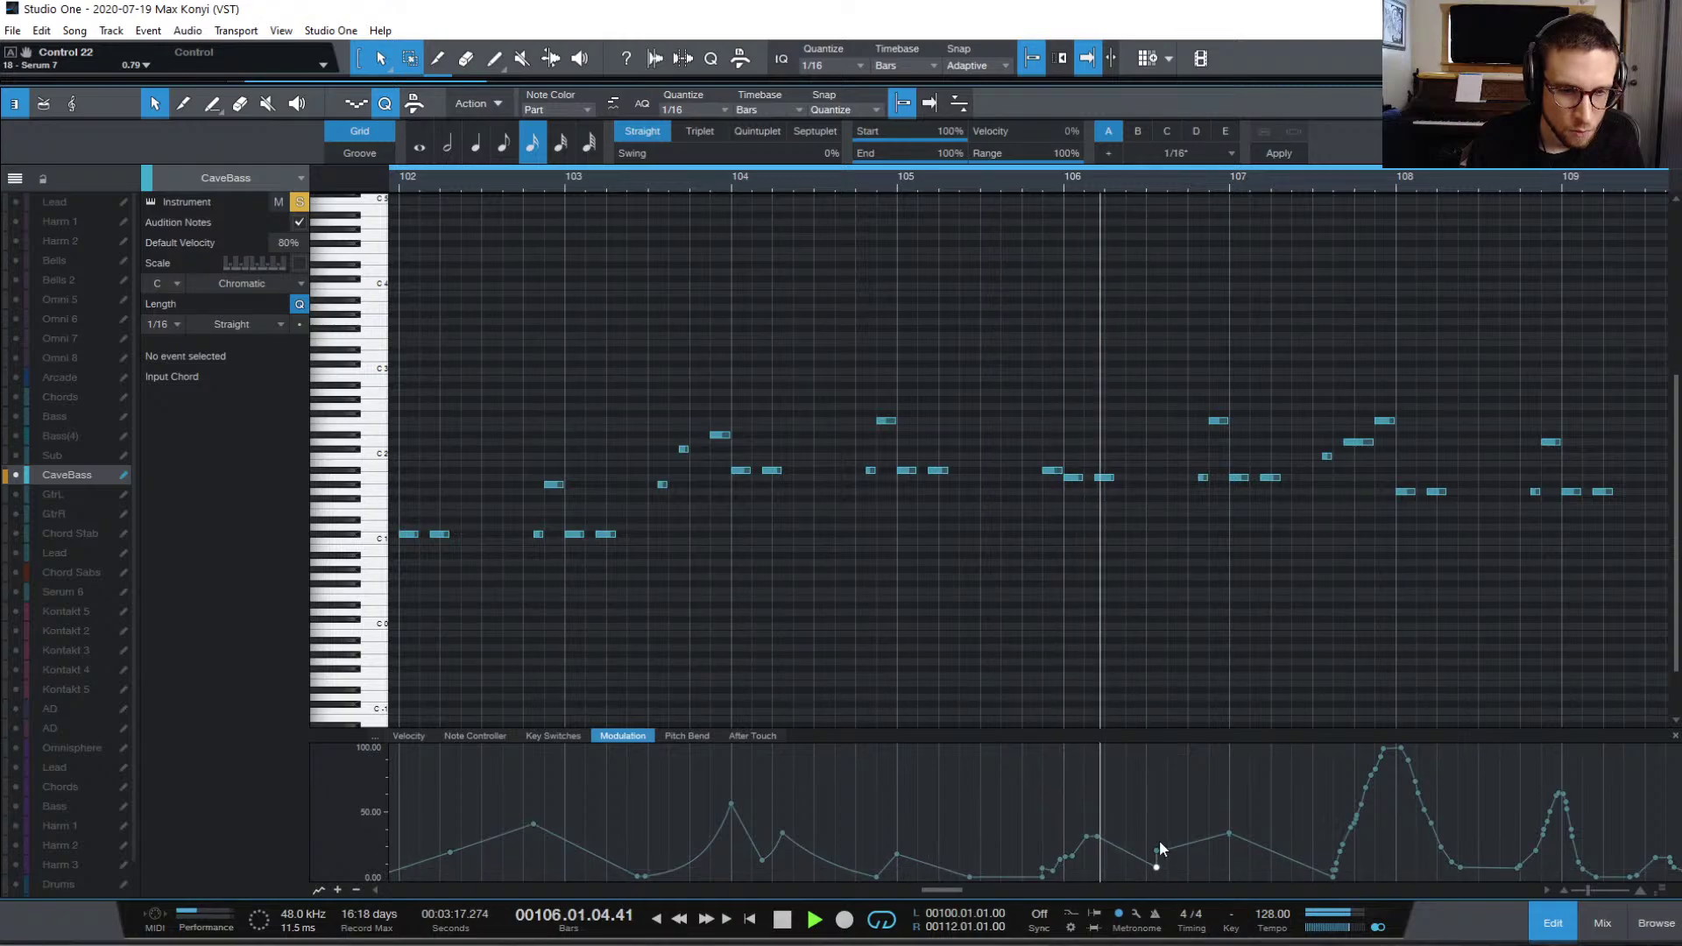
pyautogui.moveTo(1157, 867); pyautogui.dragTo(1213, 866)
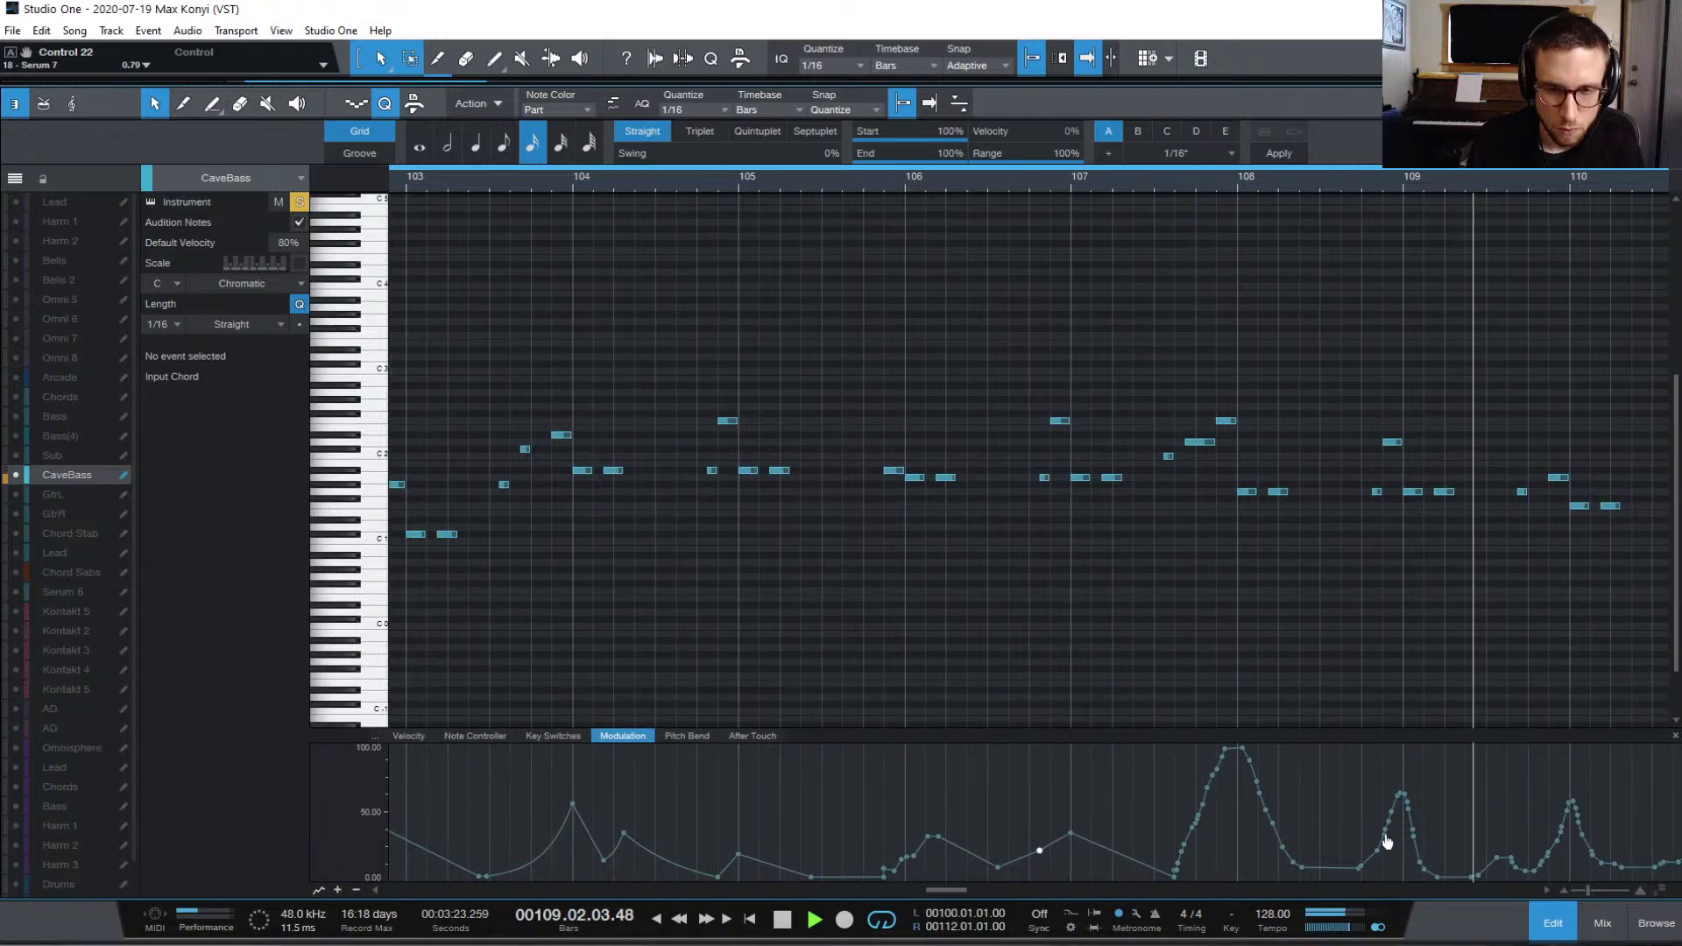
# Step: Replace the sharp modulation peak at bar 109 with a gentle one of about 30 falling to near zero mid-bar 109, and audition from 108.2
pyautogui.press('space')
pyautogui.moveTo(1408, 843); pyautogui.dragTo(1500, 867)
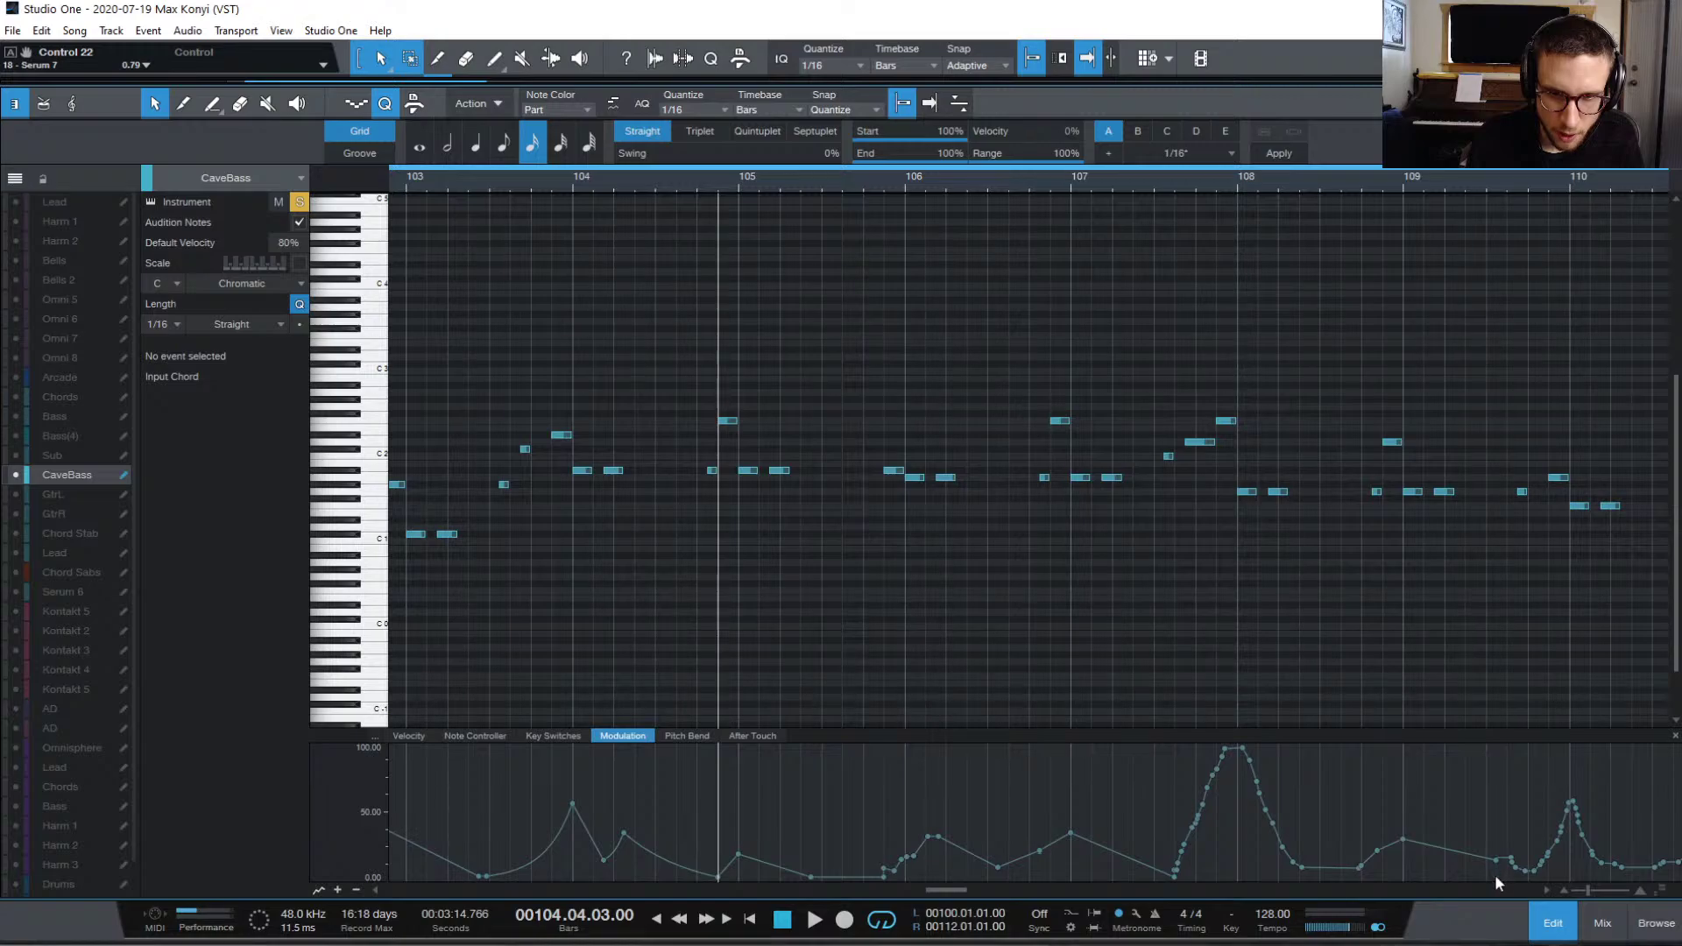
pyautogui.moveTo(1500, 870); pyautogui.dragTo(1499, 881)
pyautogui.click(1292, 185)
pyautogui.press('space')
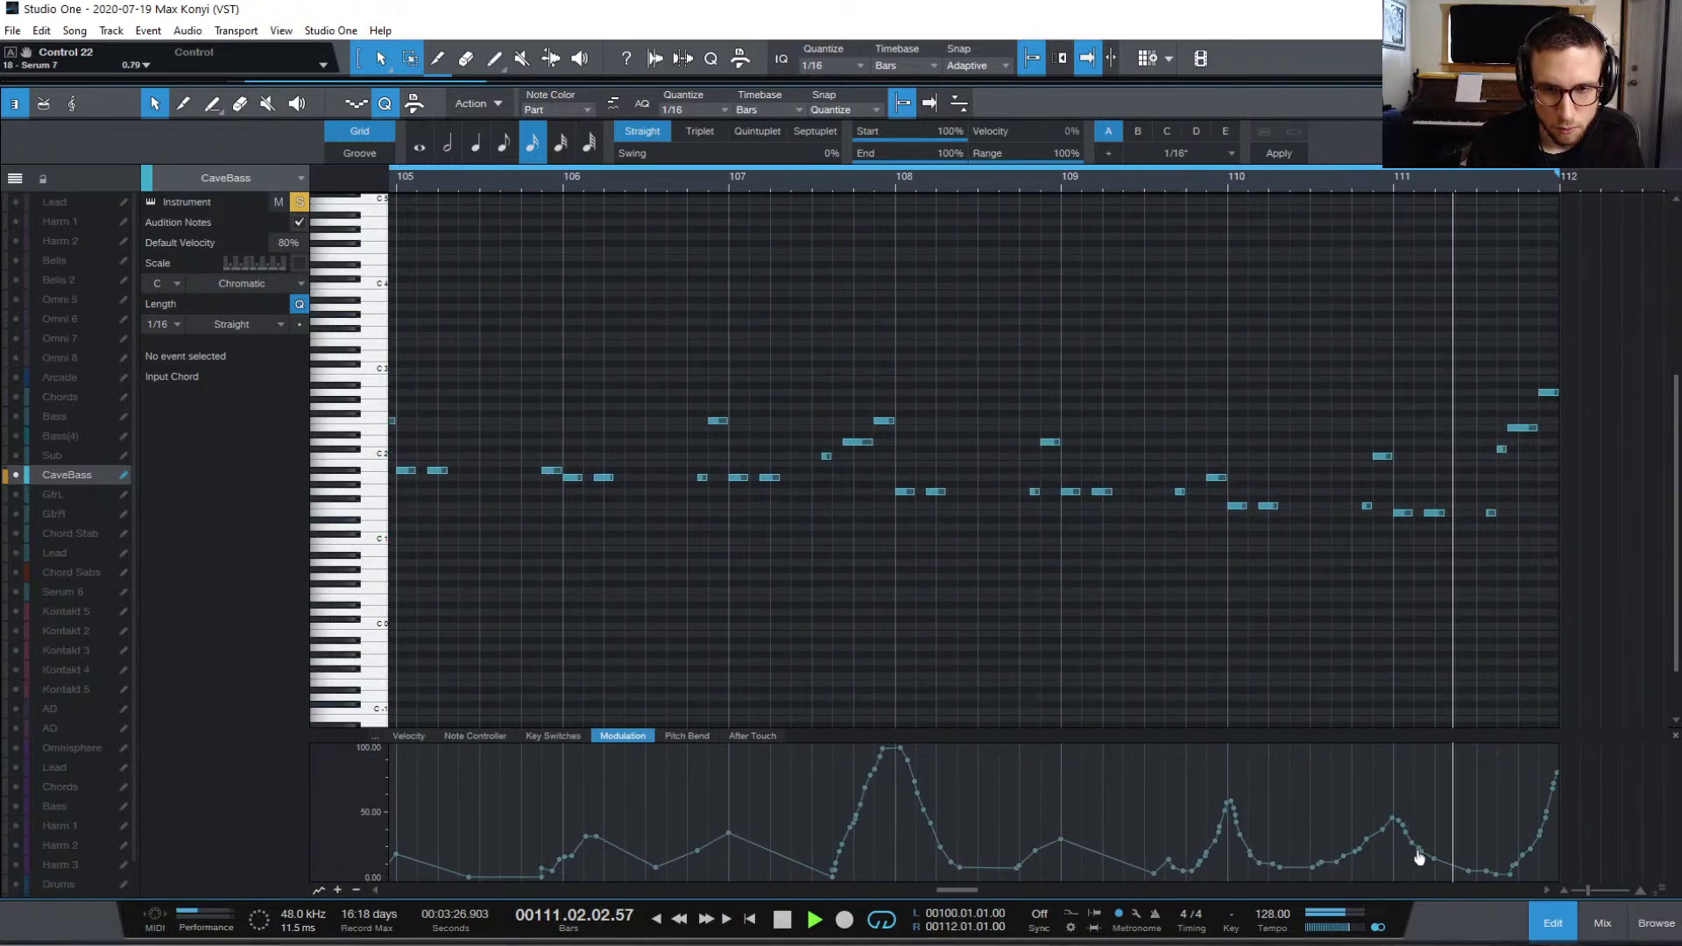
# Step: Redraw the bar 111 modulation from about 10 up to about 38 mid-bar, falling to about 15 before bar 112, and audition from 108.2
pyautogui.press('space')
pyautogui.moveTo(1368, 845); pyautogui.dragTo(1393, 865)
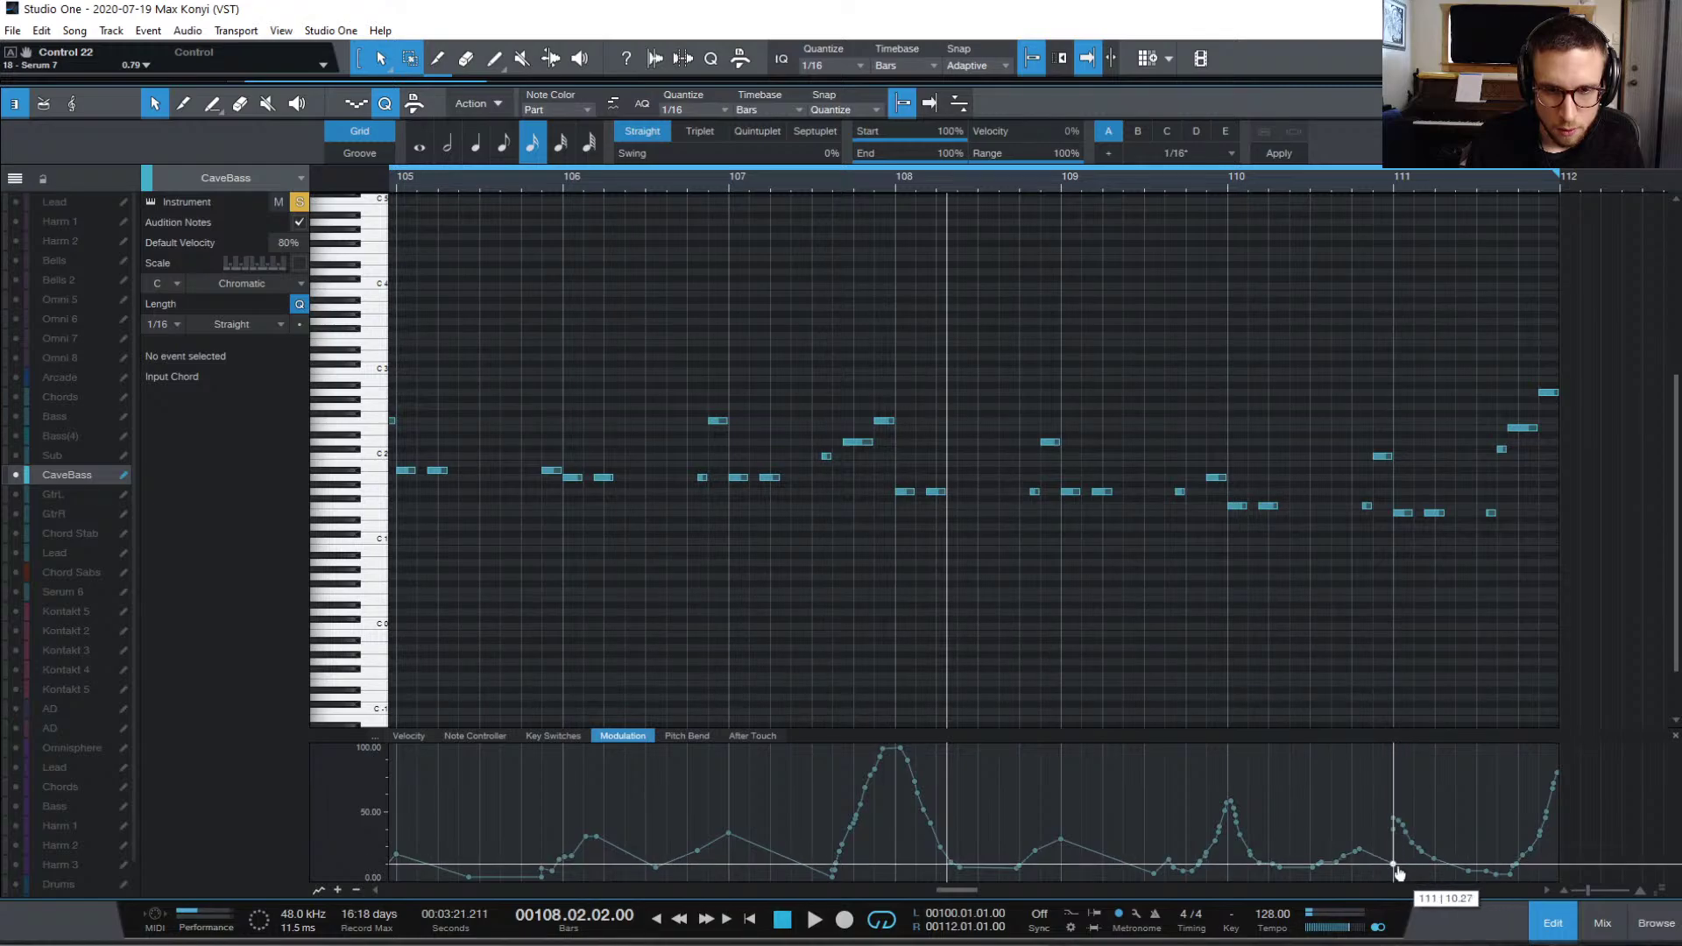
pyautogui.click(1477, 841)
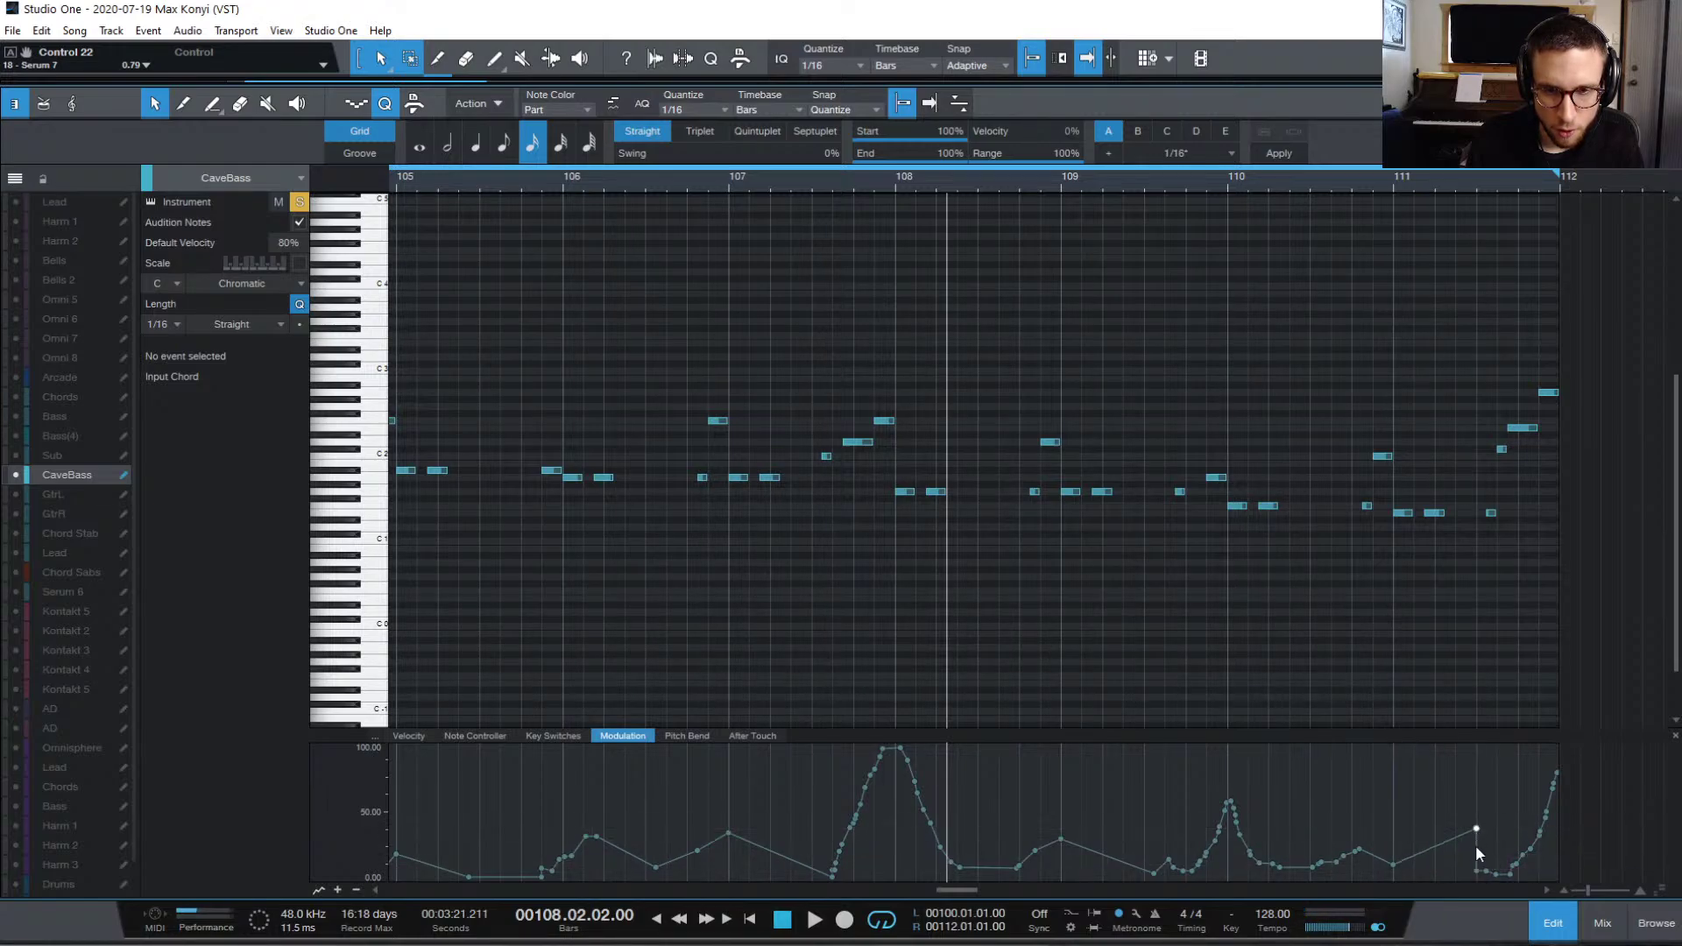
pyautogui.moveTo(1479, 877); pyautogui.dragTo(1539, 859)
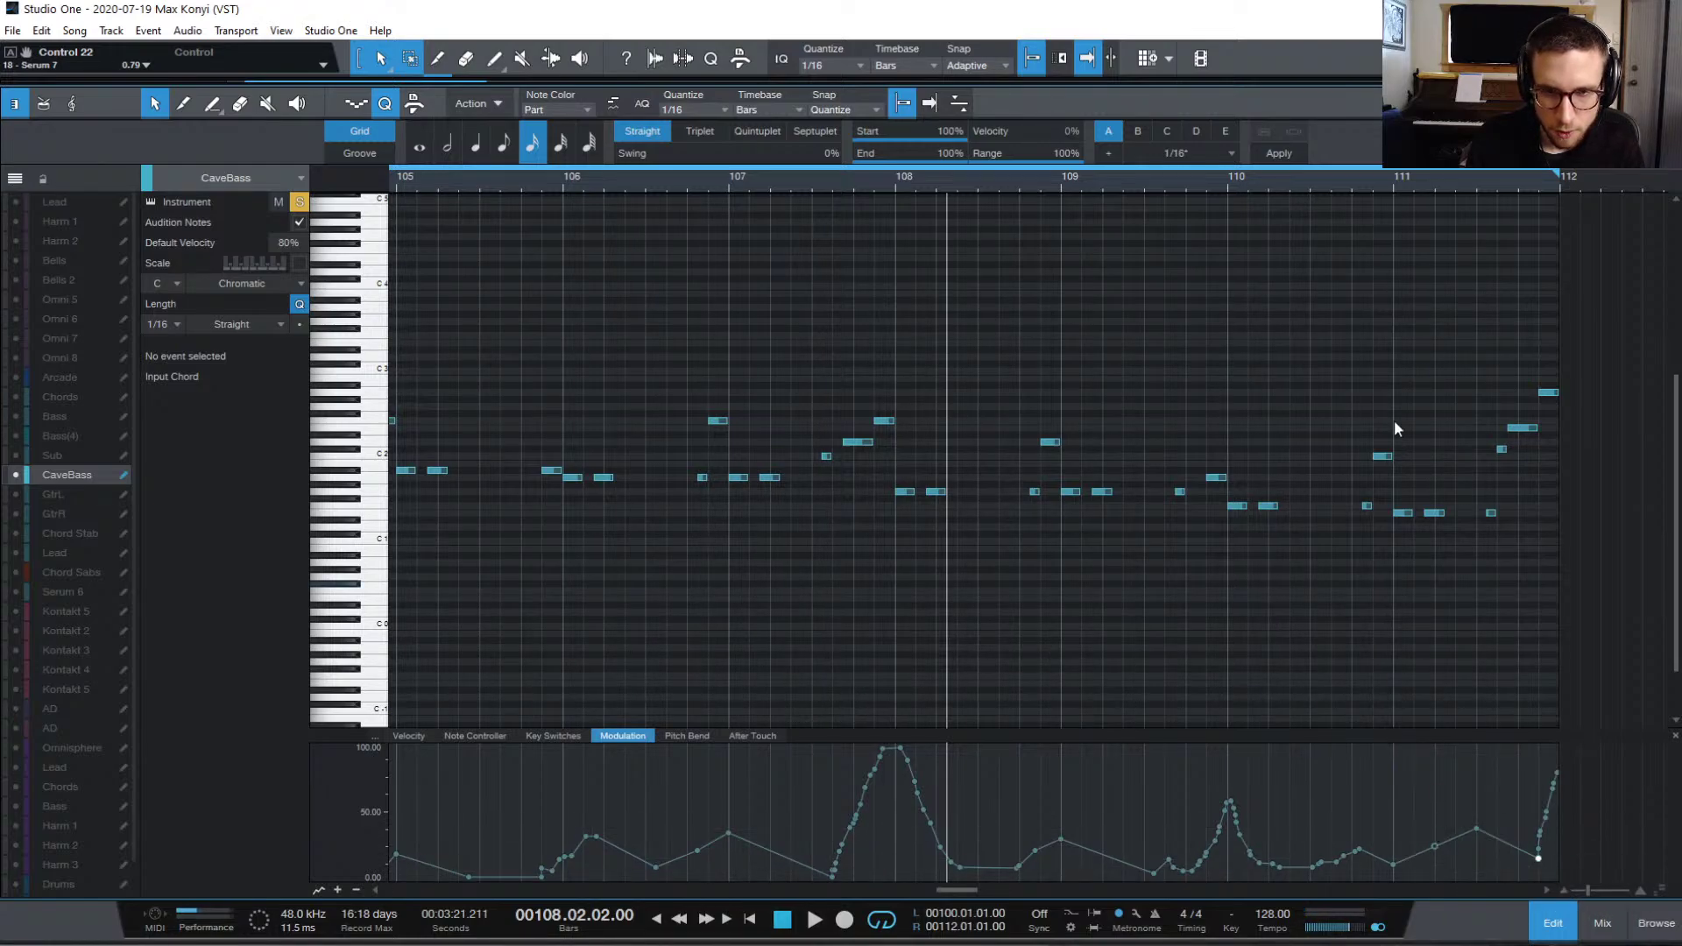
pyautogui.press('space')
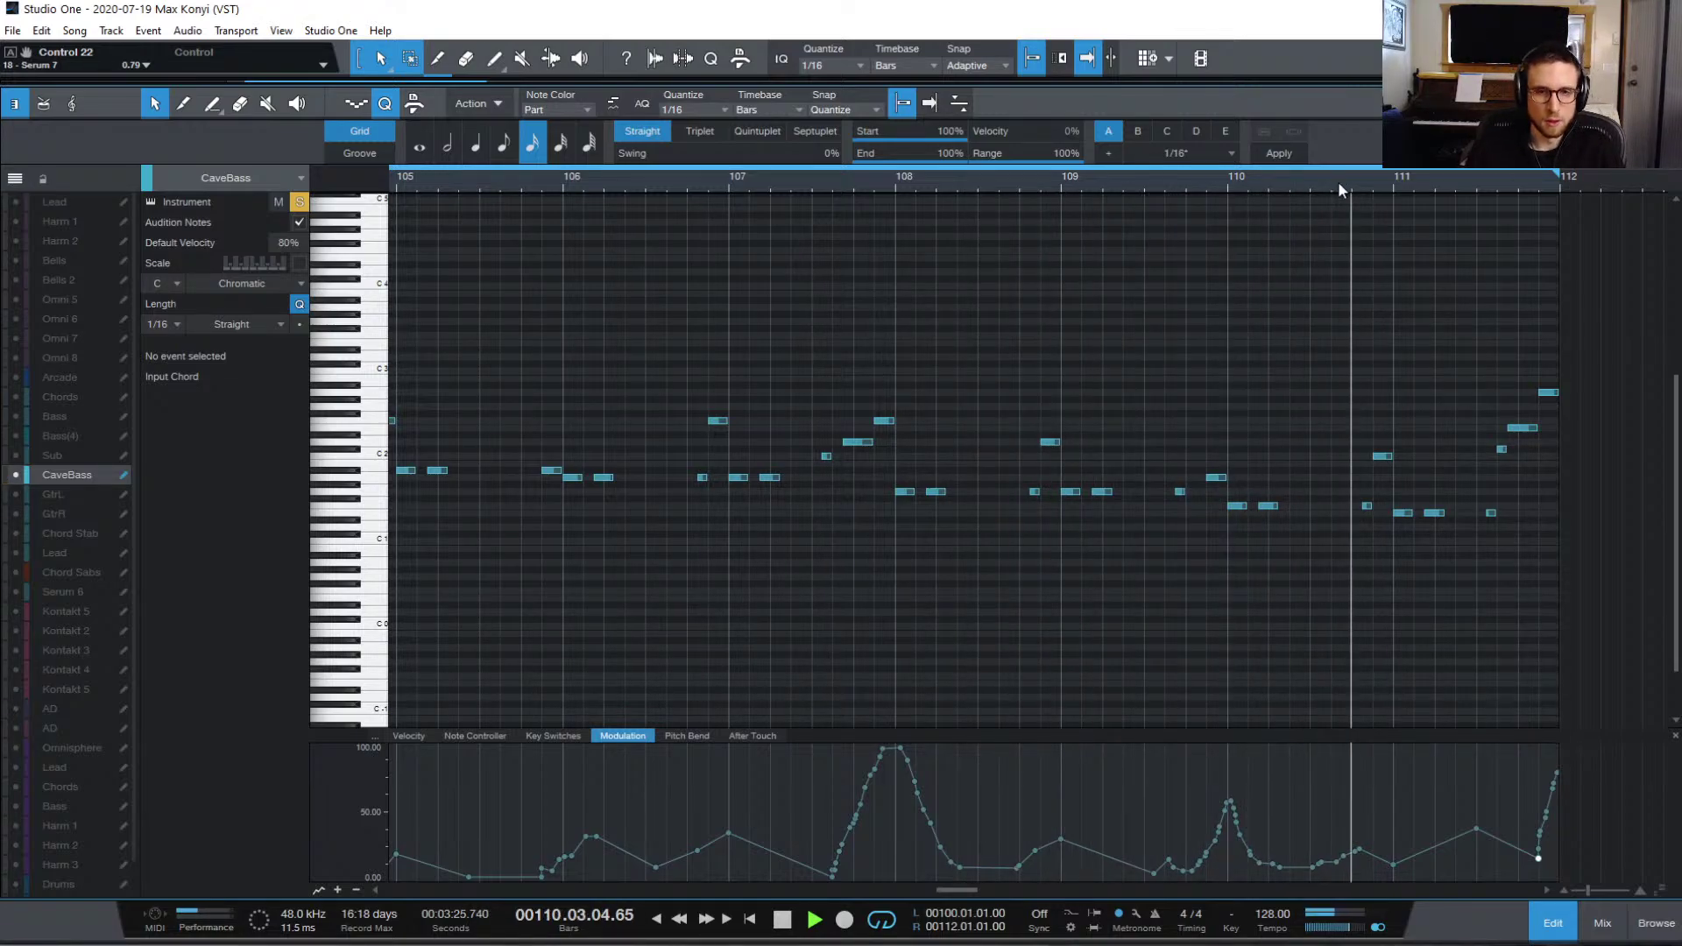
pyautogui.press('space')
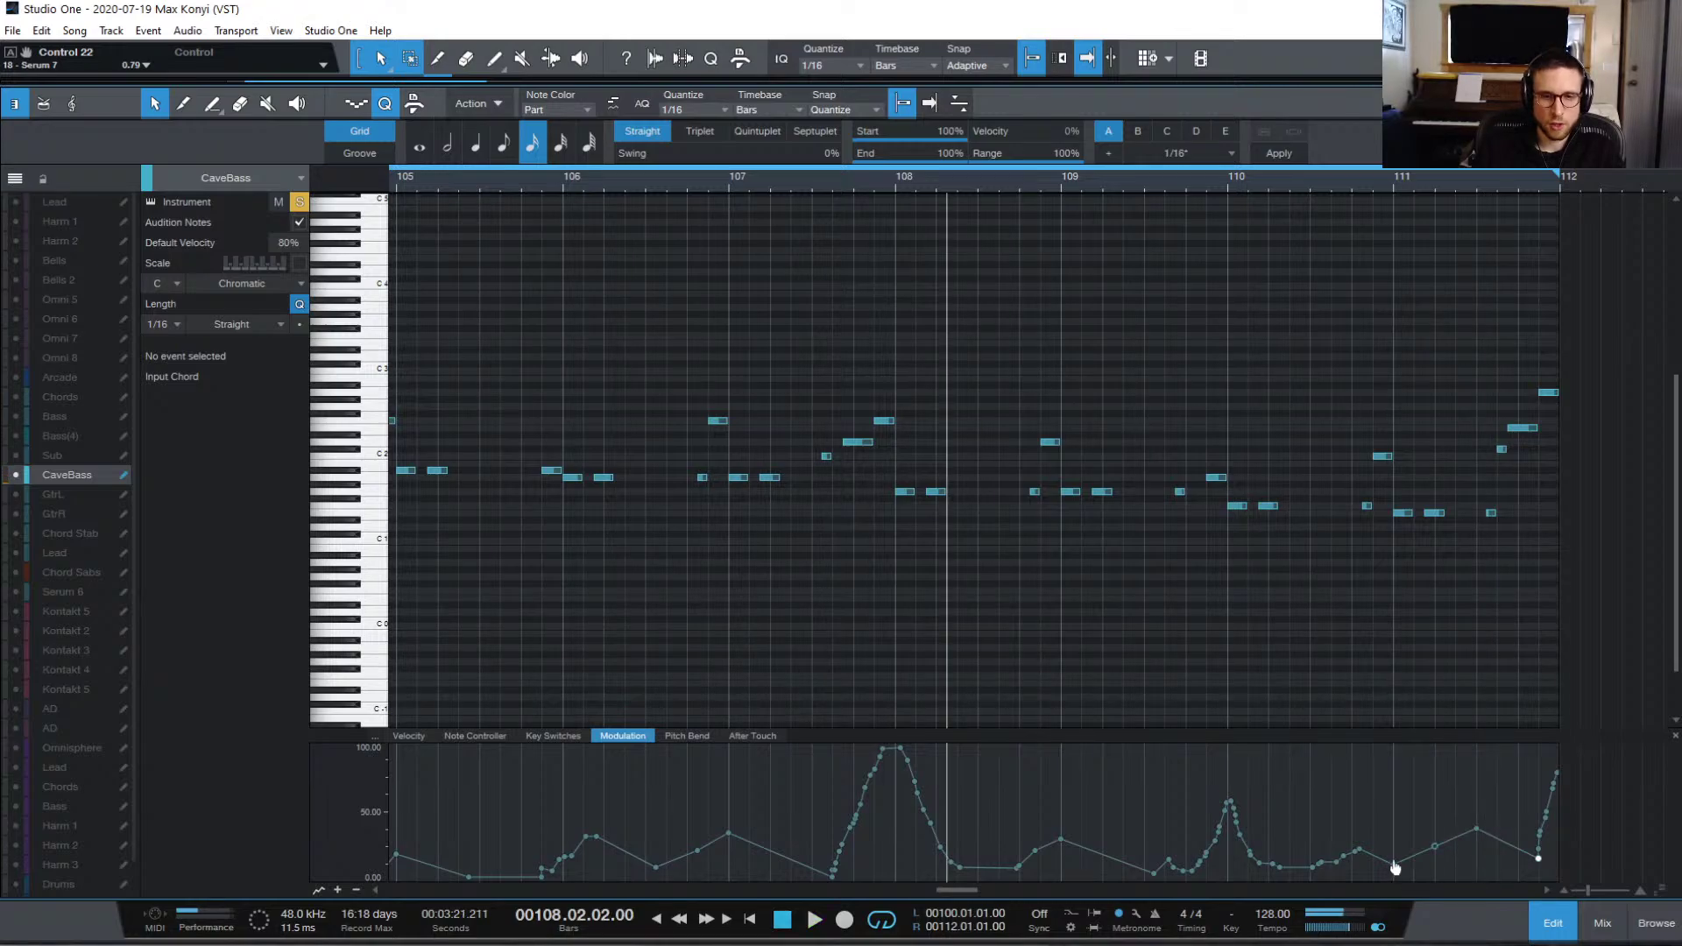
# Step: Drop the modulation point at bar 111 to zero, move the following peak earlier at about 35, and audition from 110.4
pyautogui.click(1393, 876)
pyautogui.click(1434, 852)
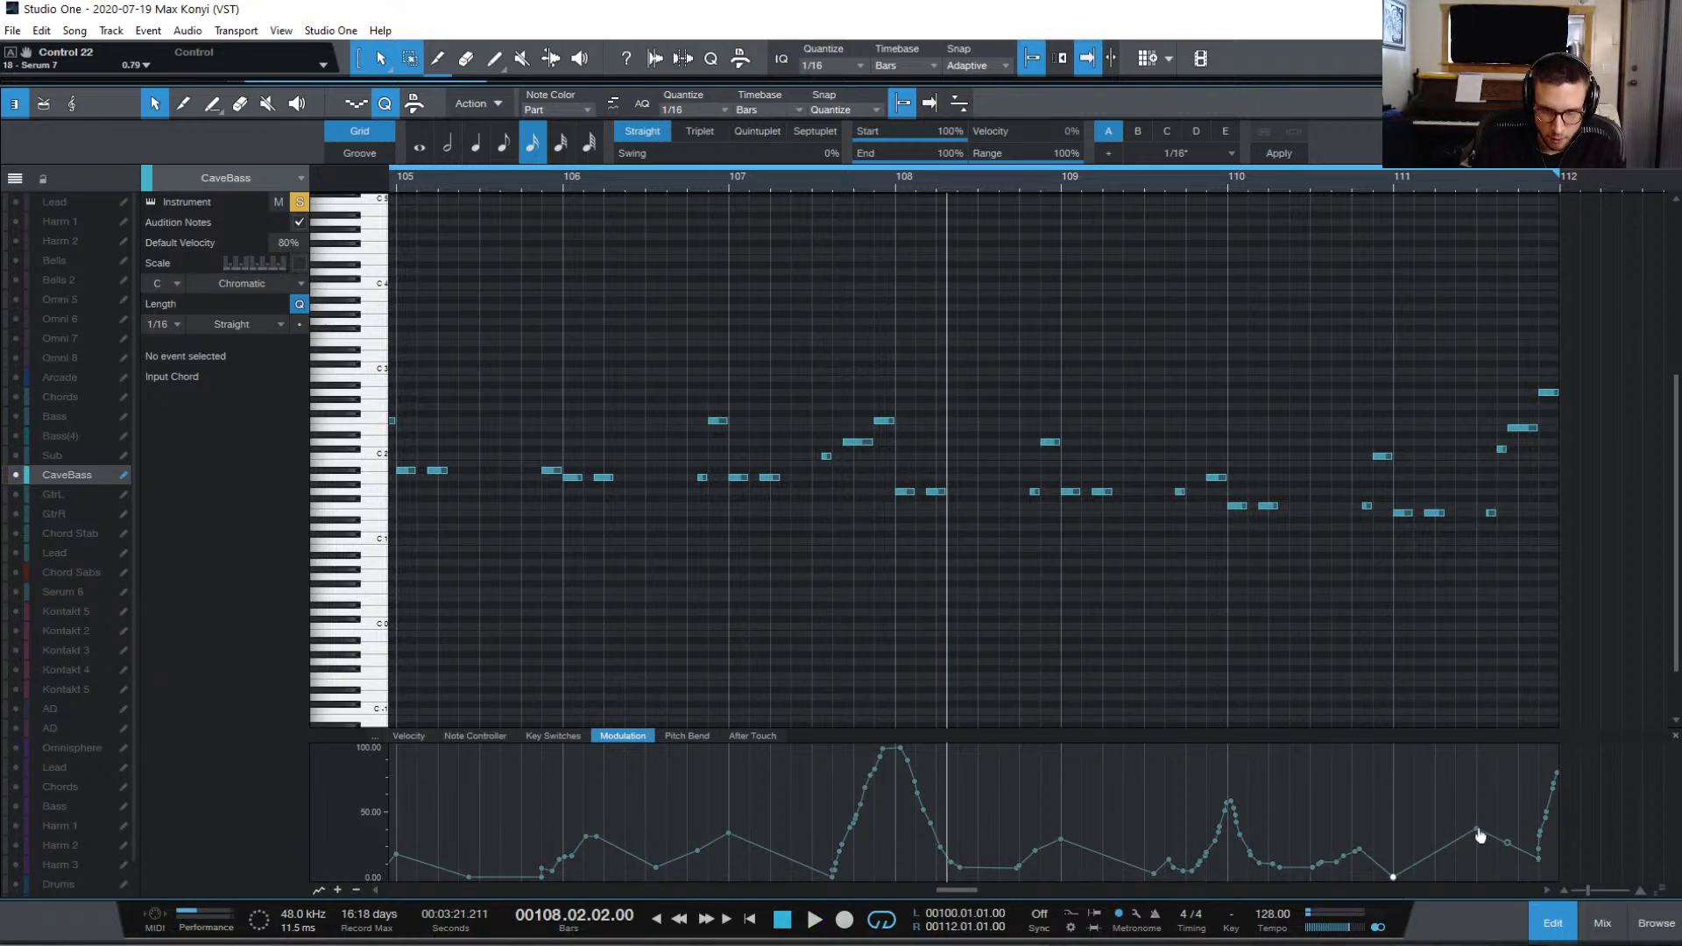
pyautogui.moveTo(1479, 835); pyautogui.dragTo(1454, 831)
pyautogui.click(1386, 183)
pyautogui.press('space')
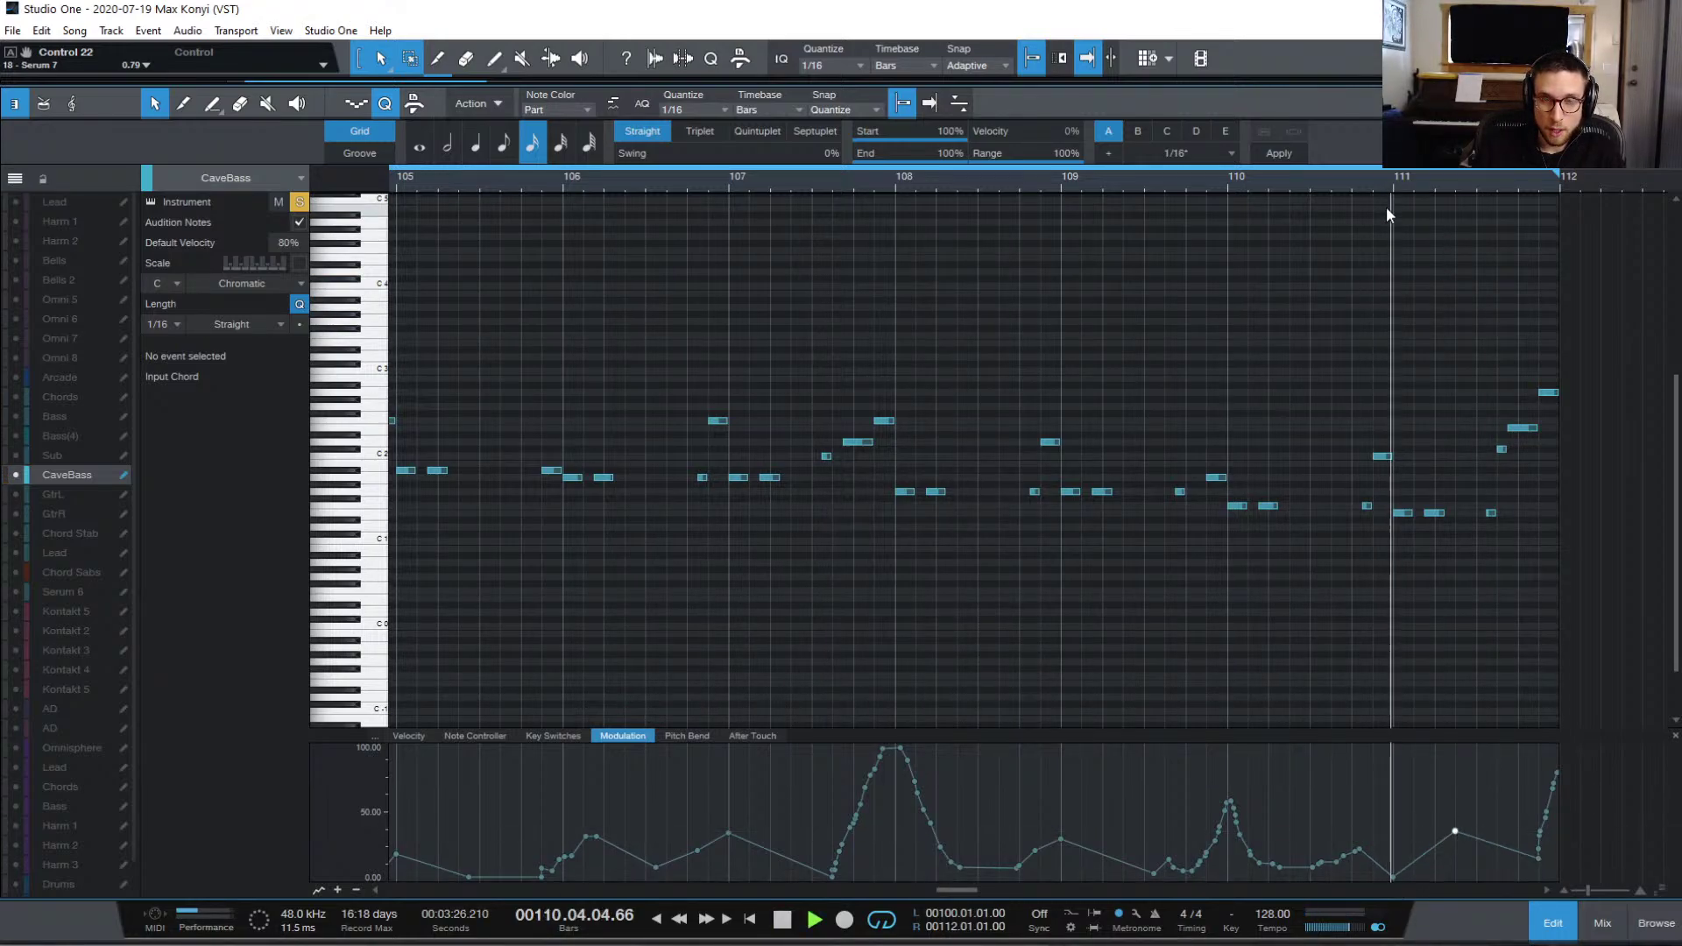
pyautogui.press('space')
pyautogui.press('space')
pyautogui.press('space')
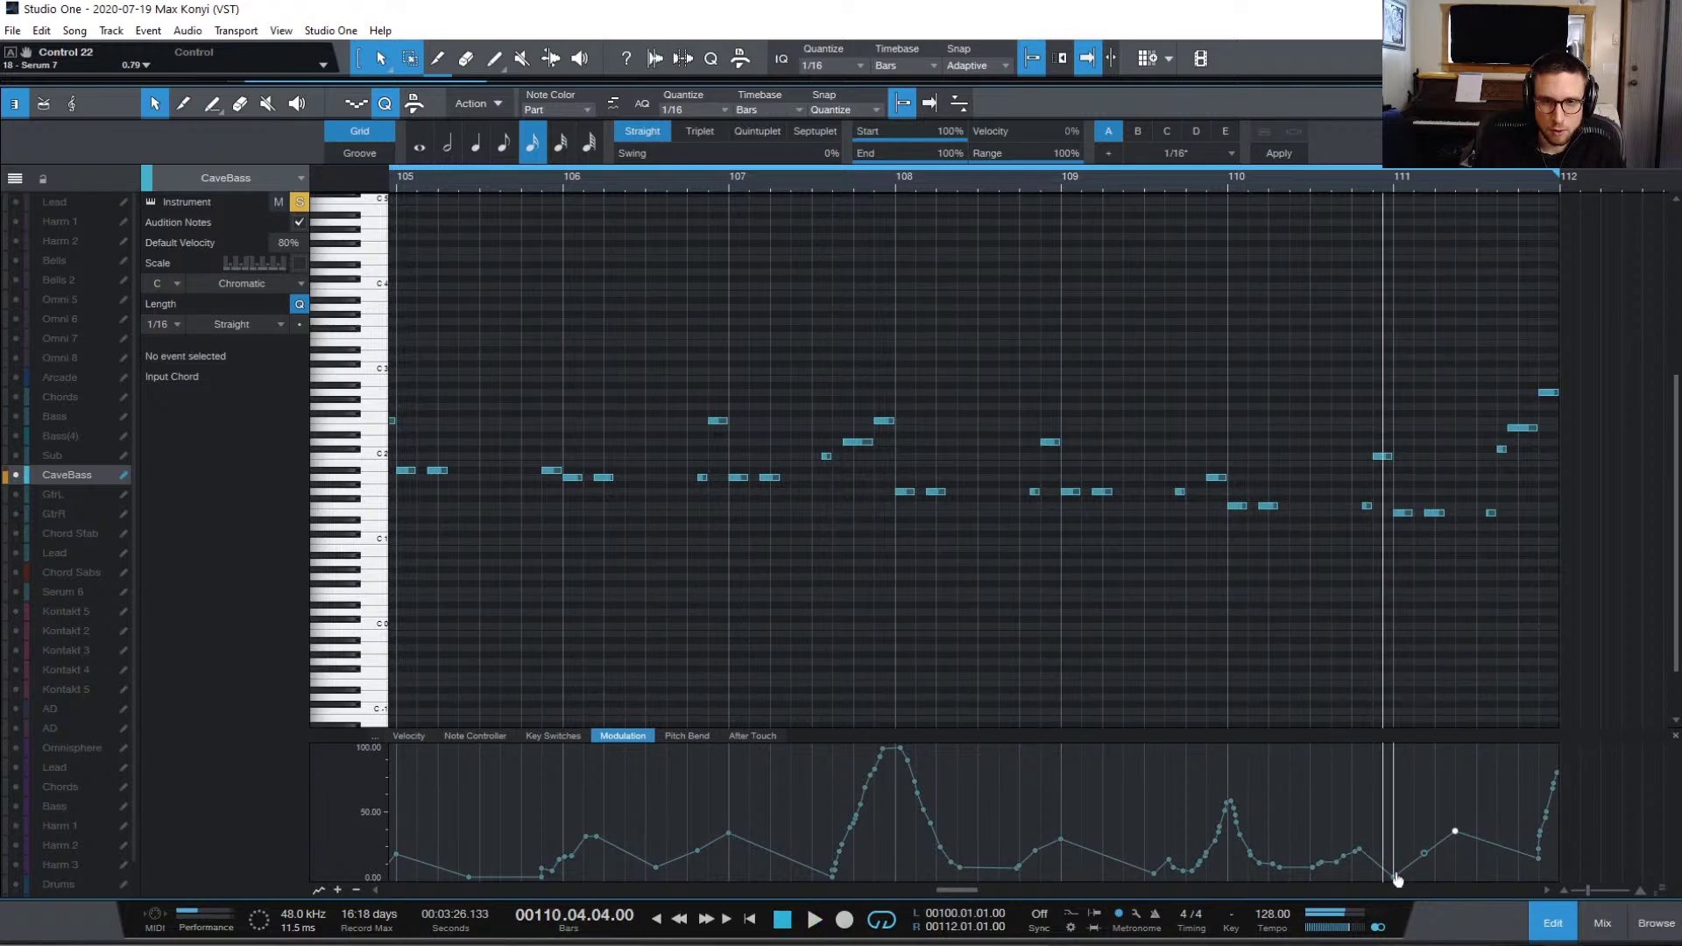
# Step: Bend the modulation rise out of bar 111 into a smooth curve, shift the following peak slightly earlier at about 35, and audition from 110.4
pyautogui.hotkey('ctrl', 'z')
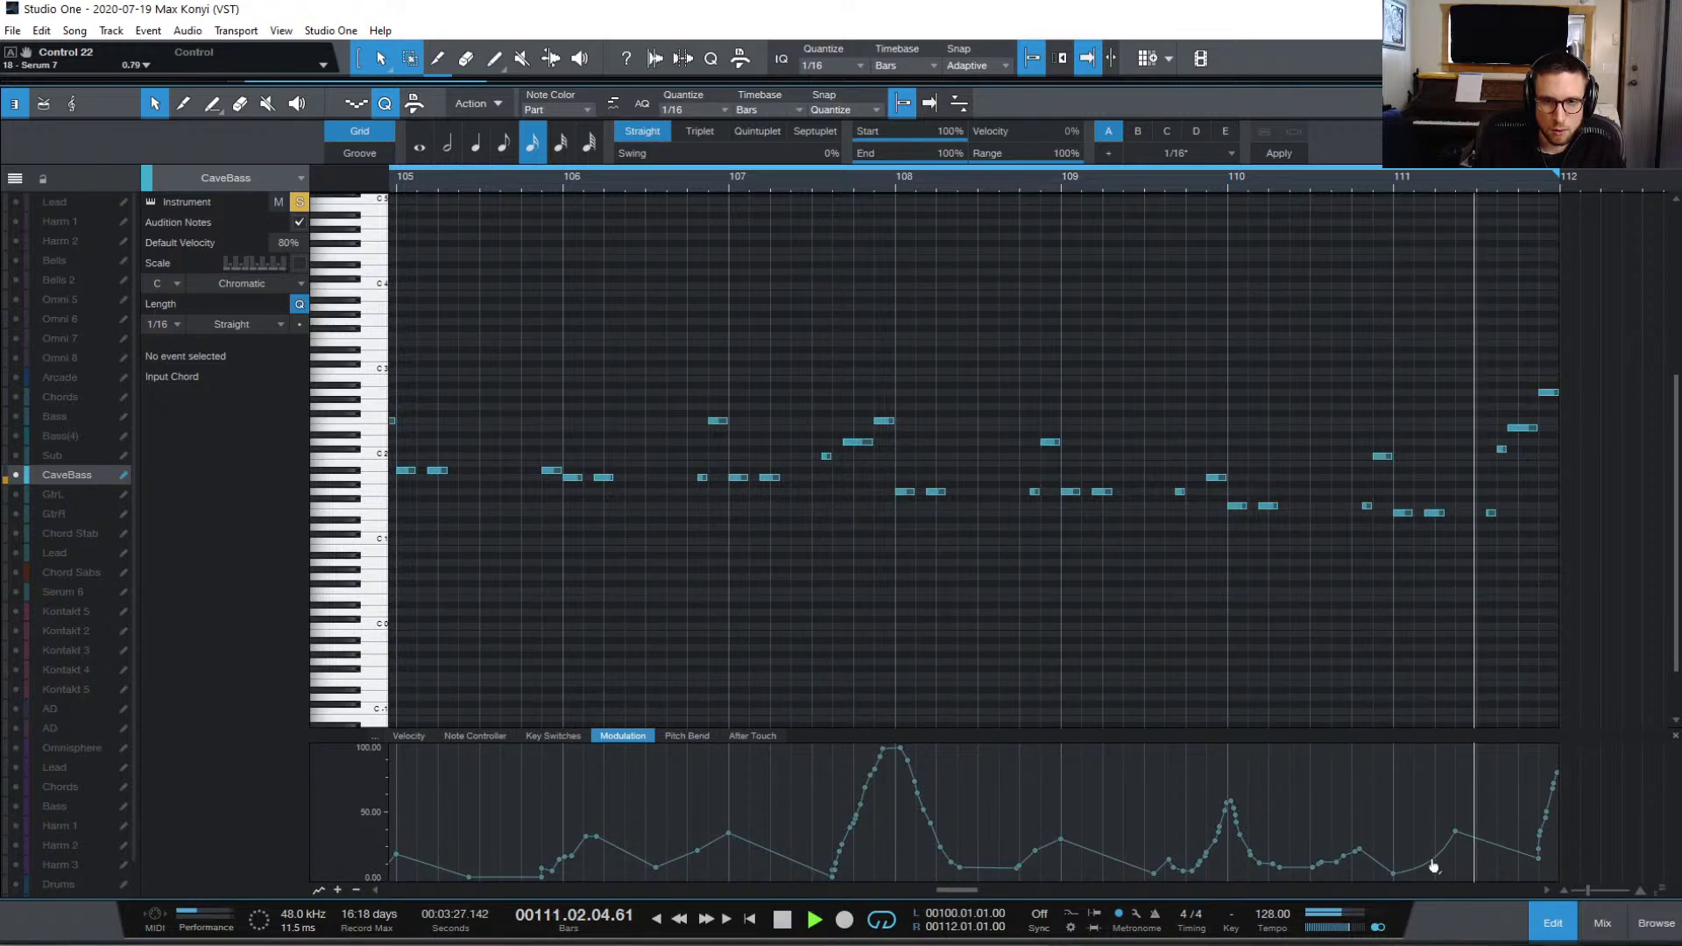
pyautogui.press('space')
pyautogui.press('space')
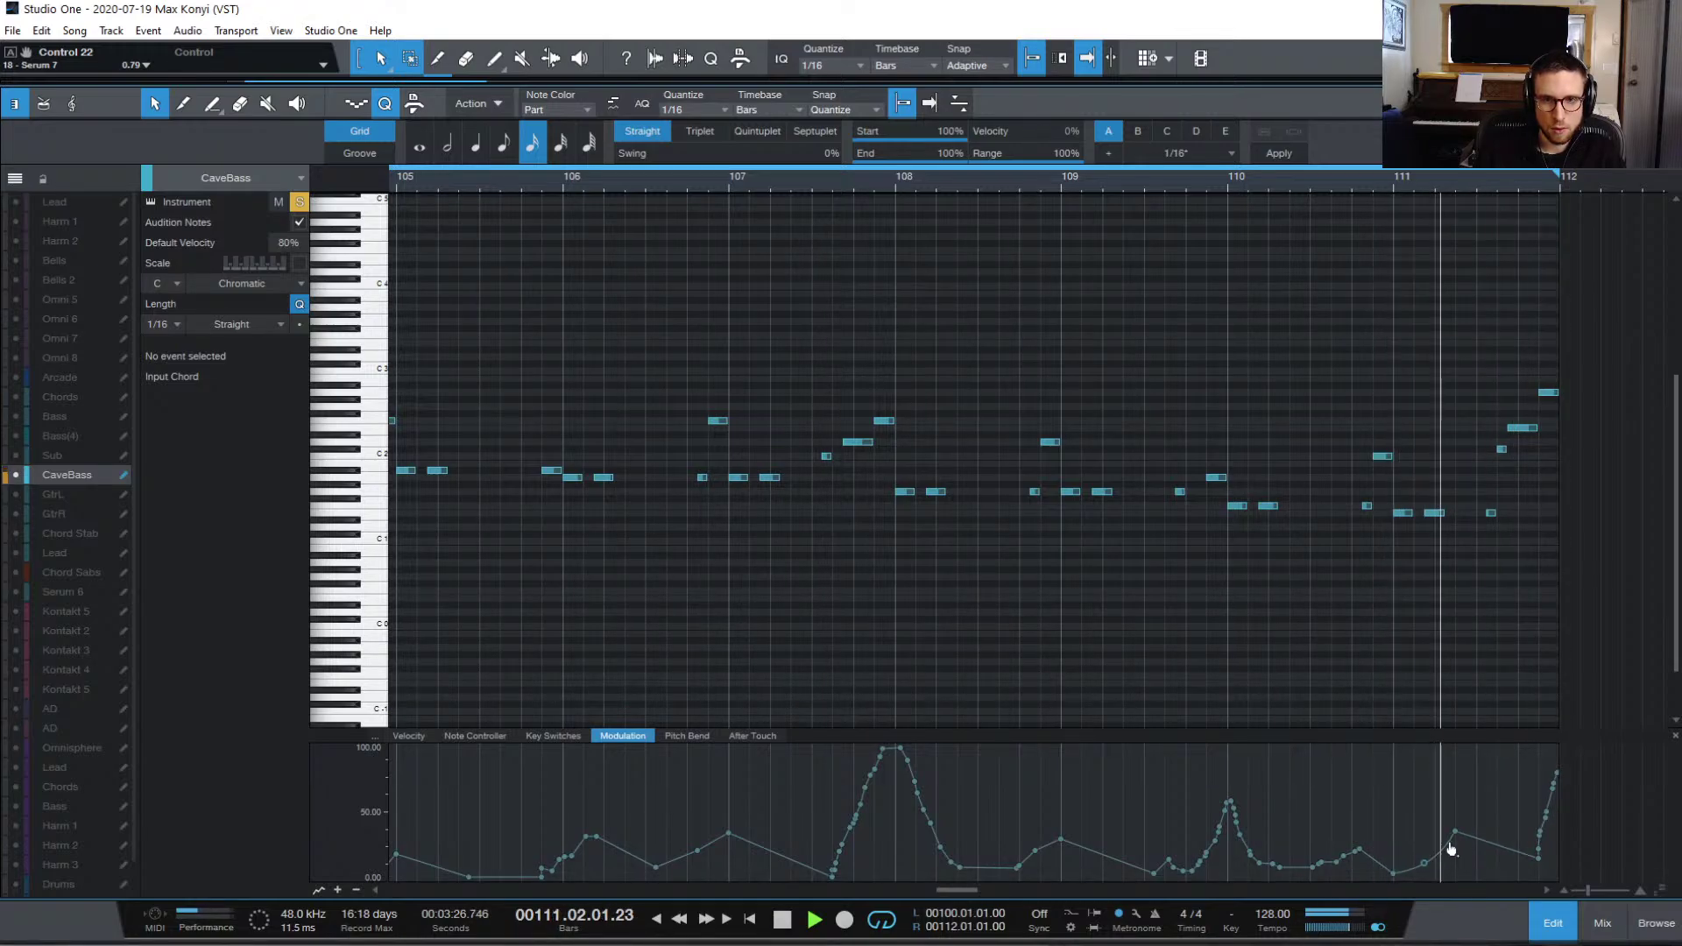
pyautogui.press('space')
pyautogui.click(1456, 836)
pyautogui.press('space')
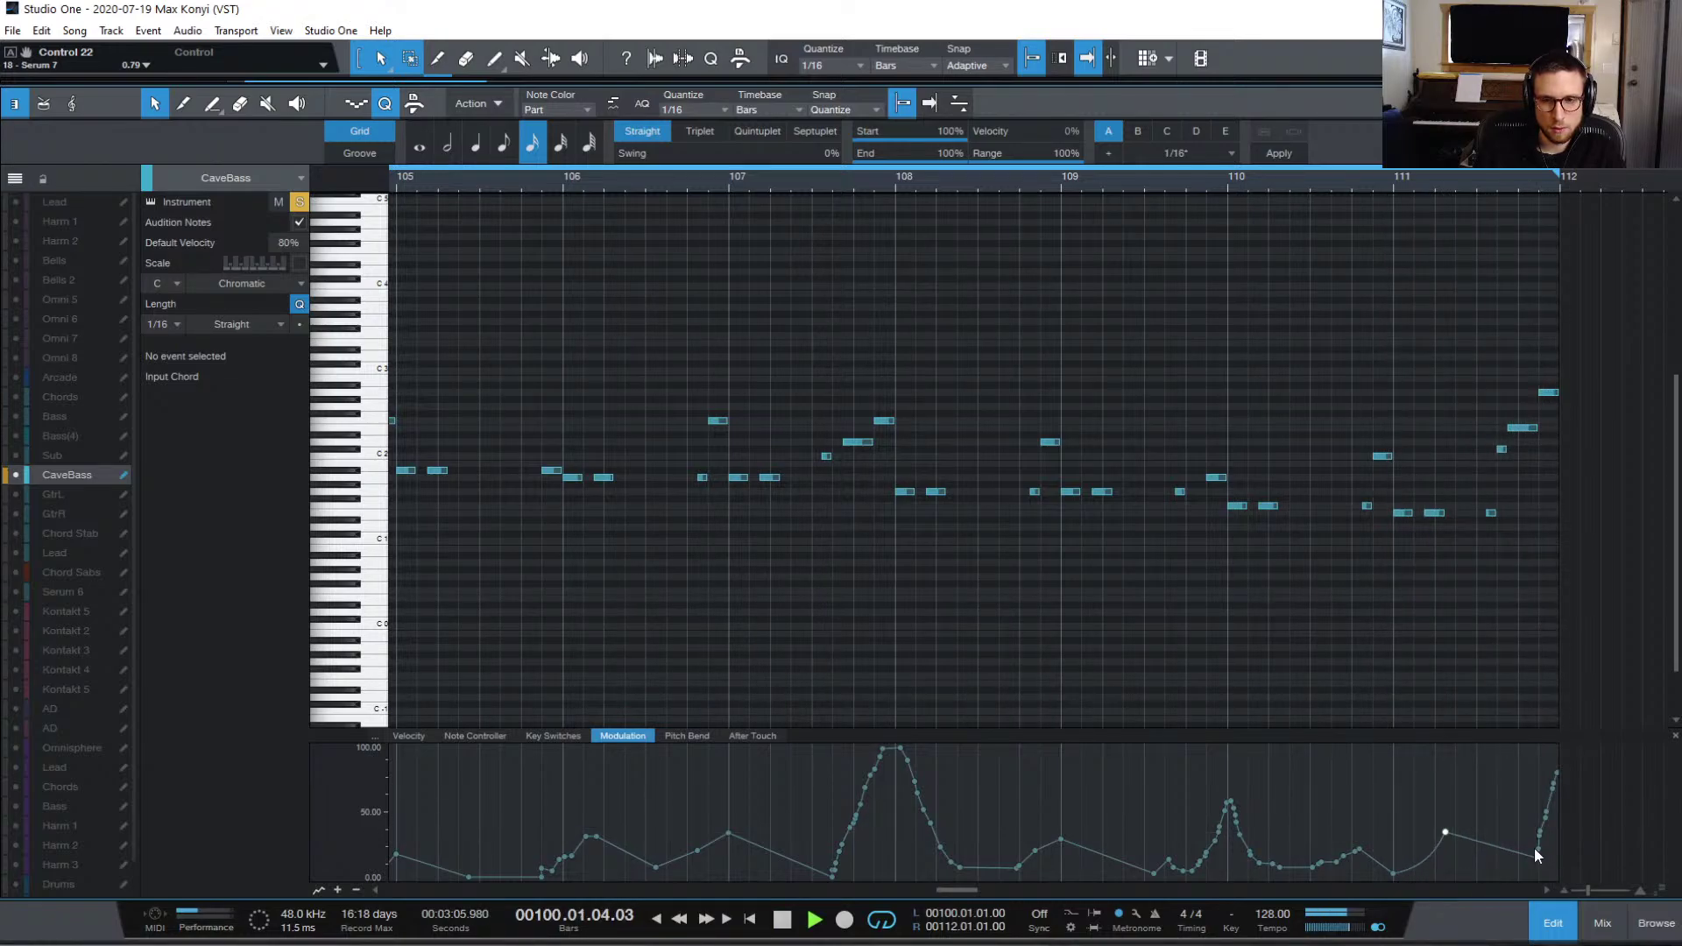
# Step: Replace the modulation points before bar 112 with a near-zero level curving steeply up to 100 at the bar line, and audition from 110.4
pyautogui.press('space')
pyautogui.moveTo(1538, 866)
pyautogui.mouseDown()
pyautogui.moveTo(1519, 875)
pyautogui.moveTo(1585, 698)
pyautogui.moveTo(1559, 701)
pyautogui.mouseUp()
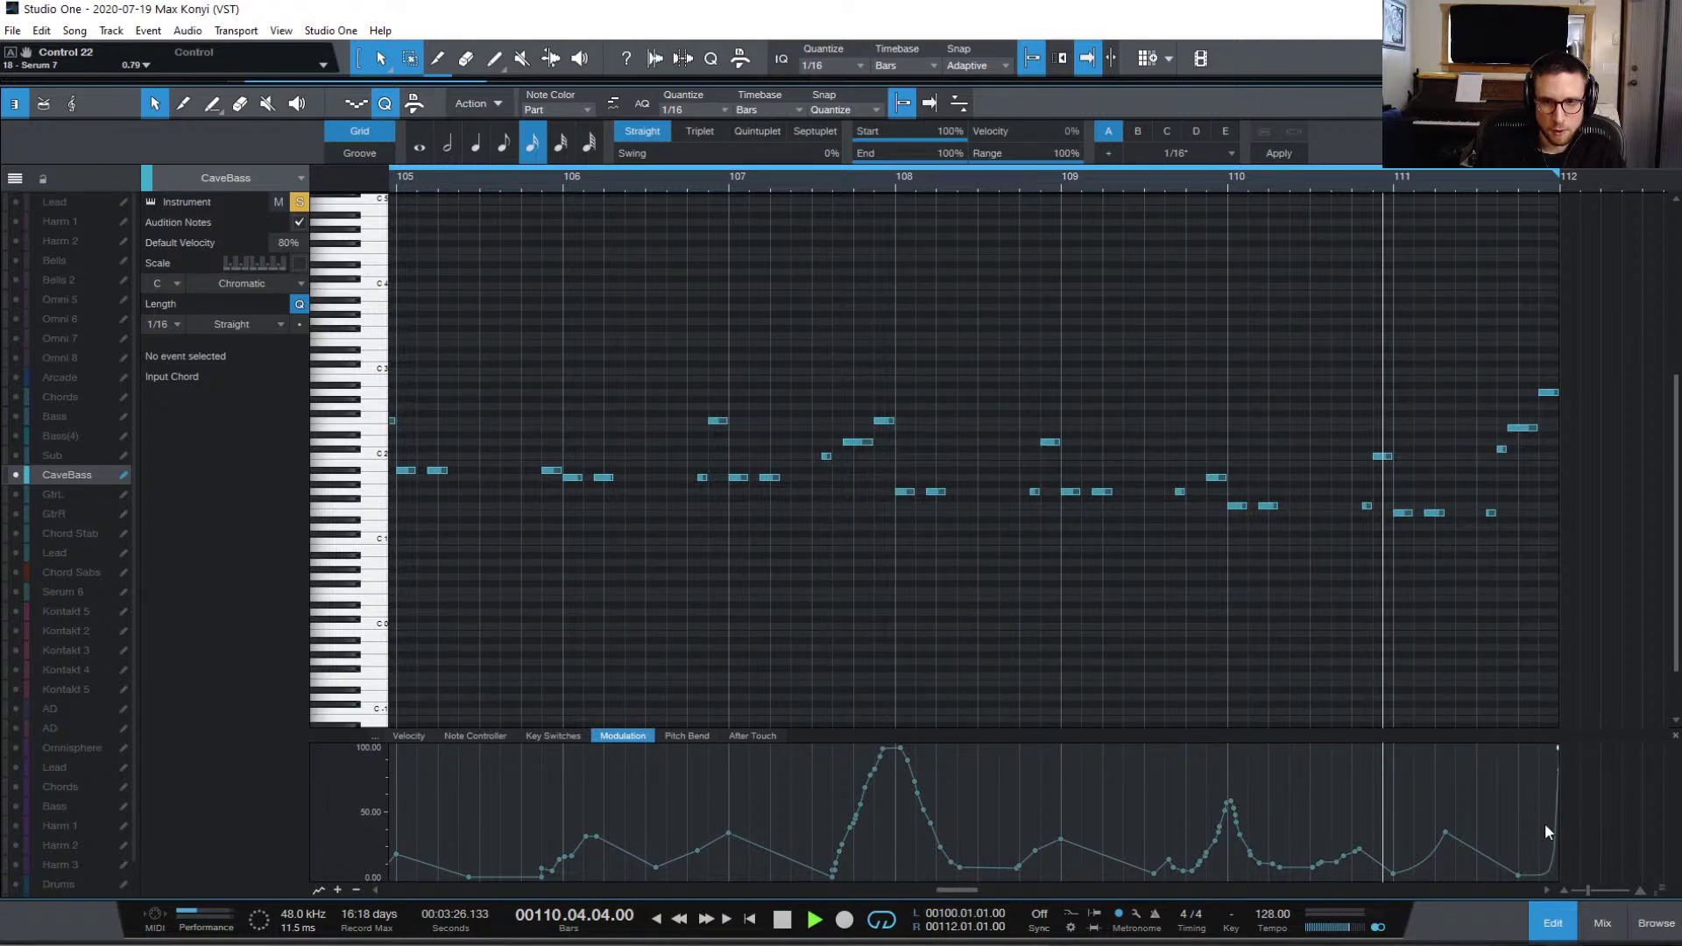
pyautogui.press('space')
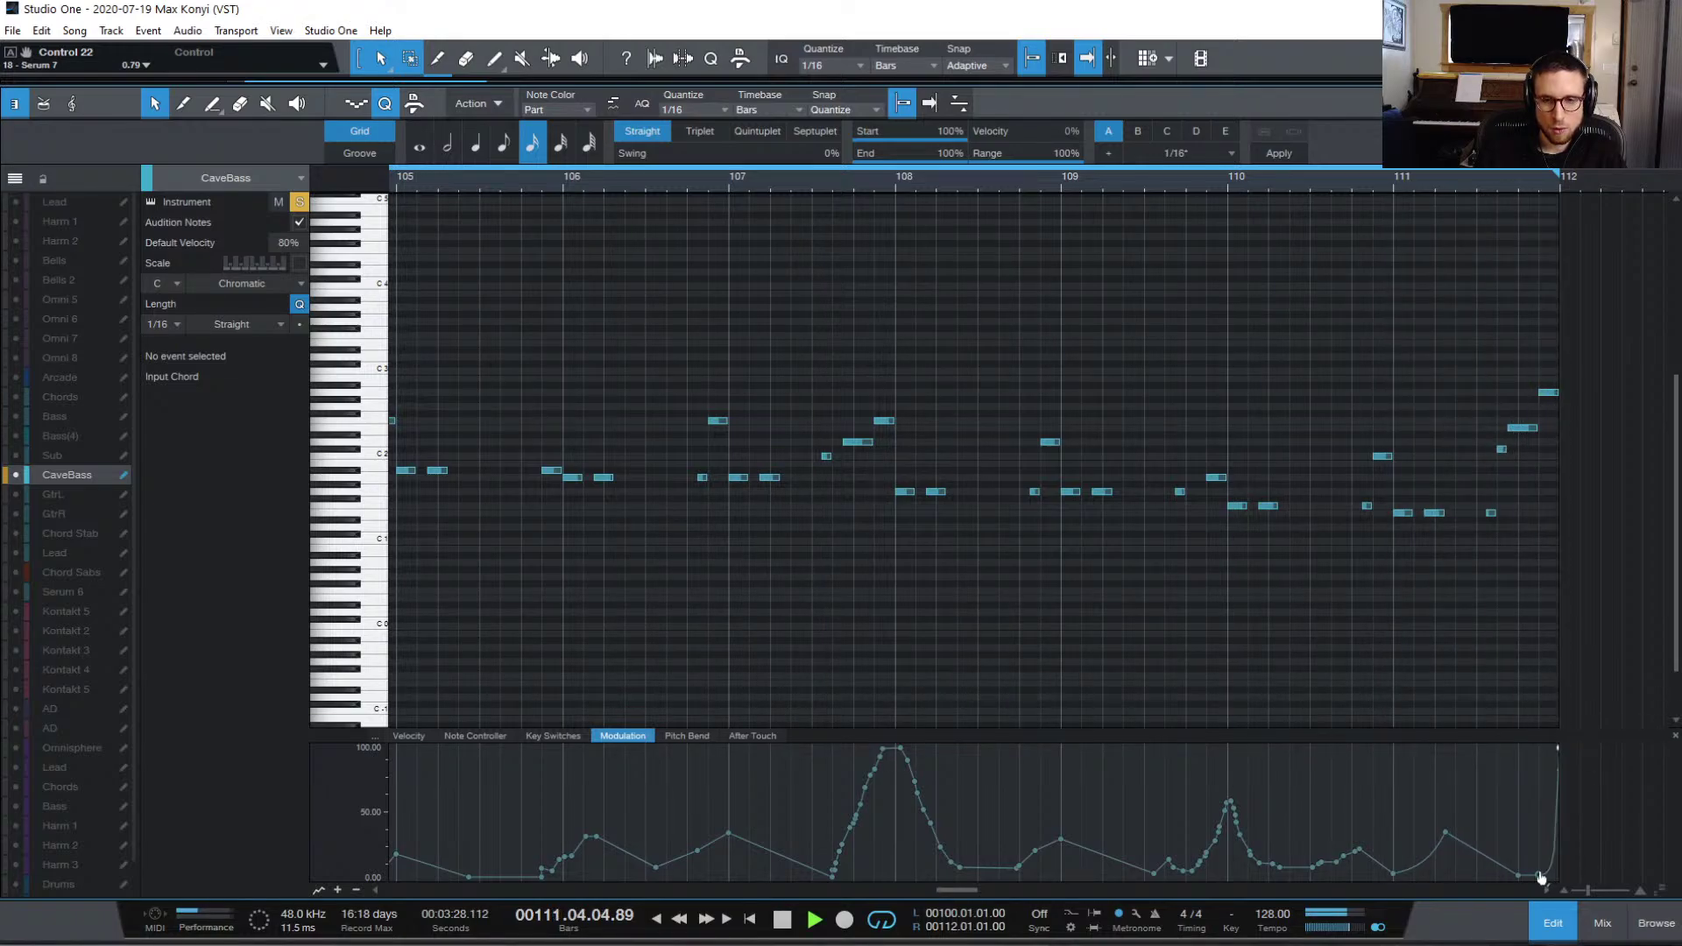
pyautogui.press('space')
pyautogui.press('space')
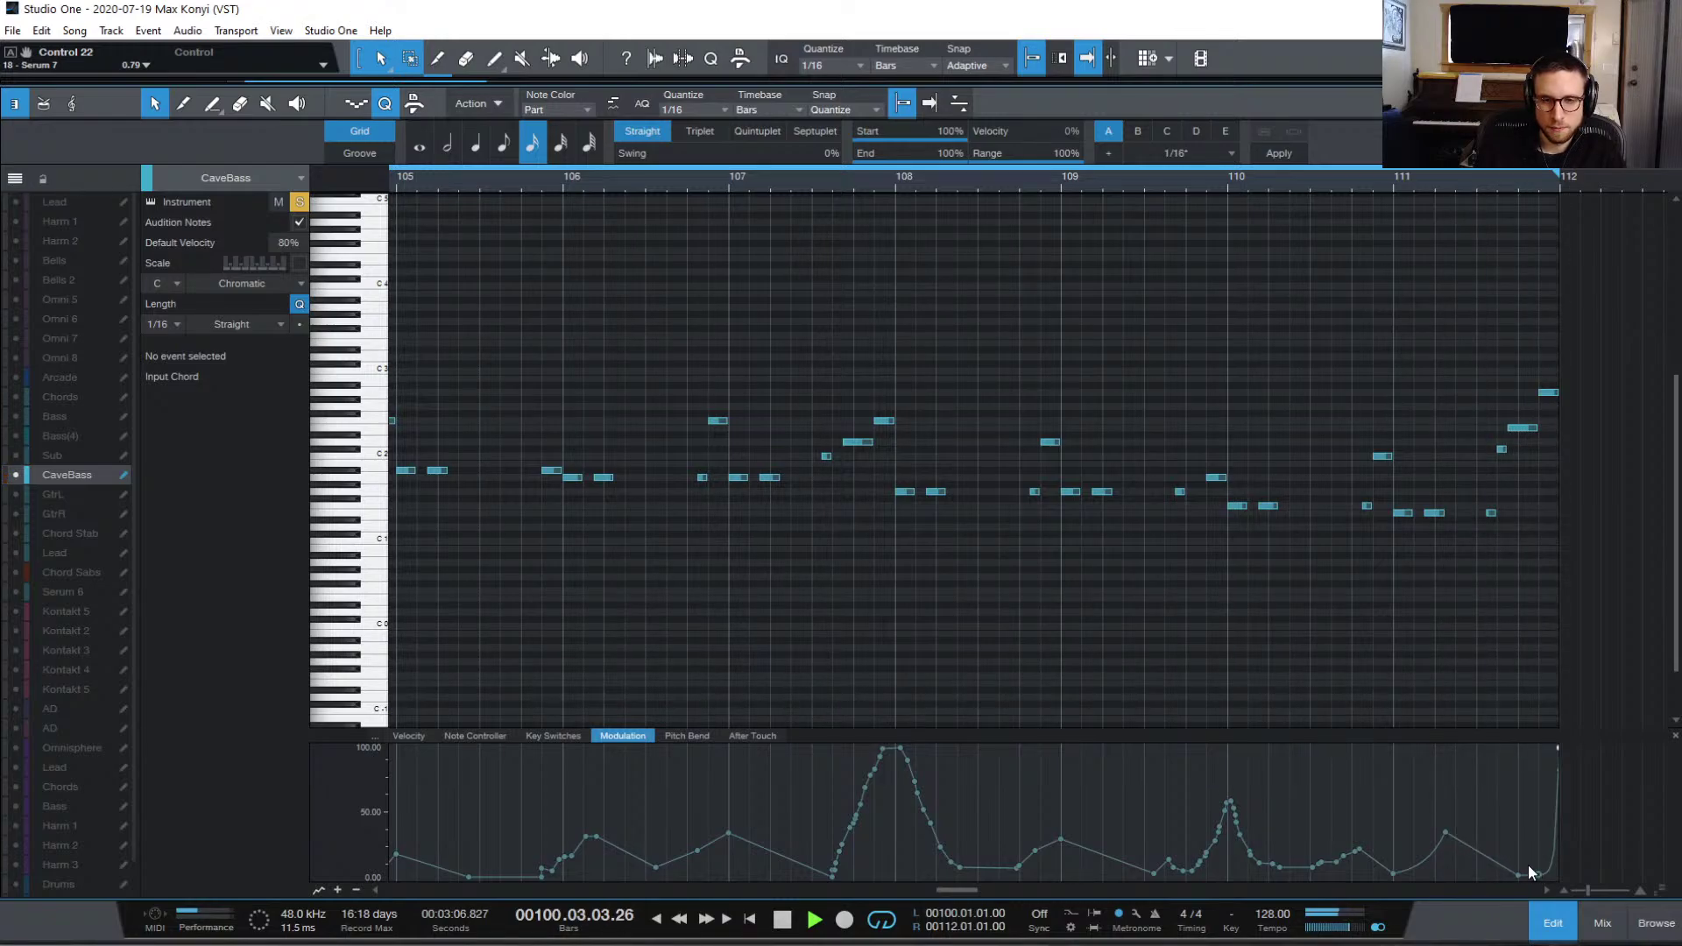
pyautogui.press('space')
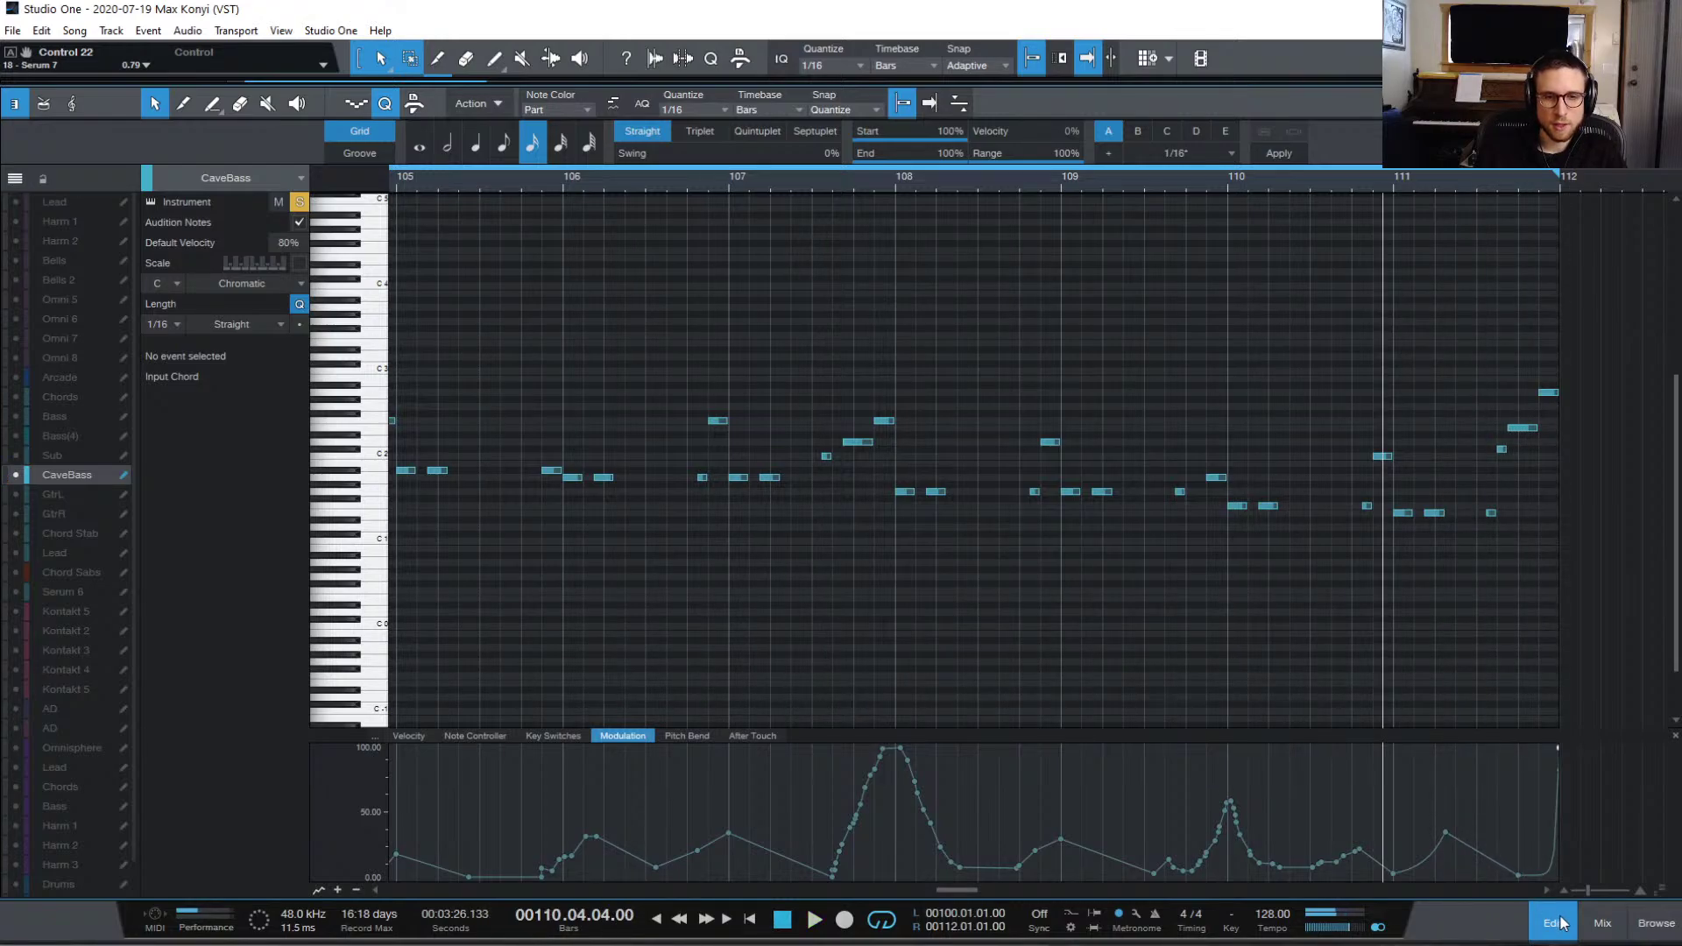
# Step: Return to the arrangement, clear the CaveBass solo, and audition bars 100 to 112 with the full mix
pyautogui.press('F2')
pyautogui.hscroll(-6, 614, 481)
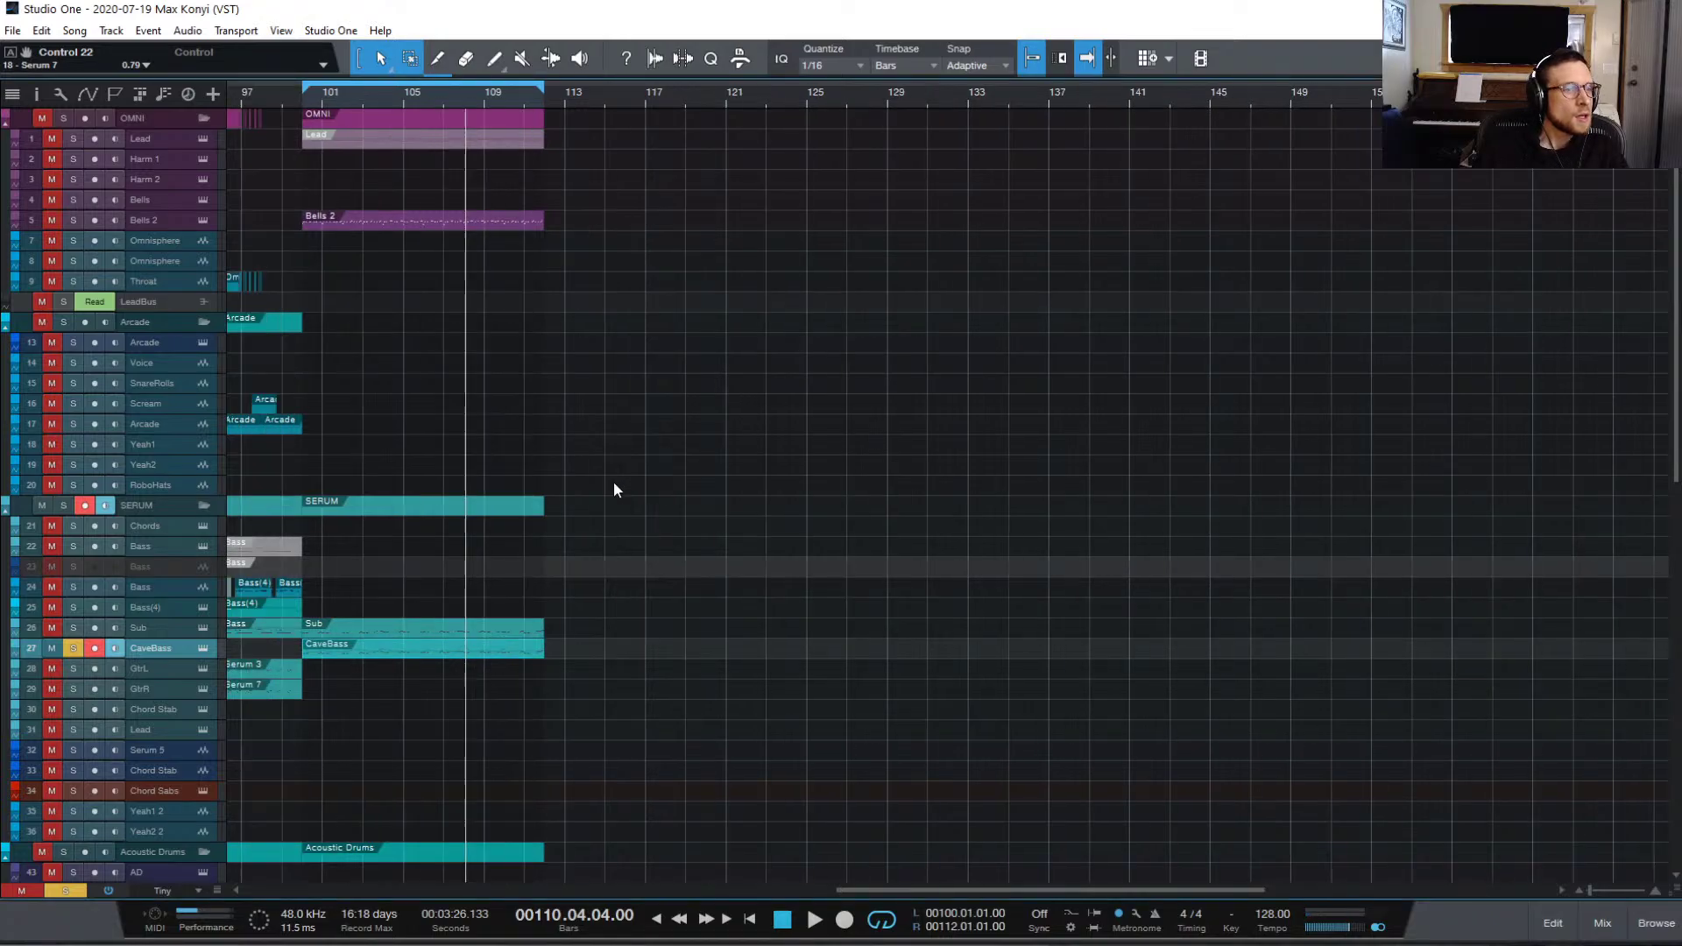
pyautogui.click(72, 890)
pyautogui.press('space')
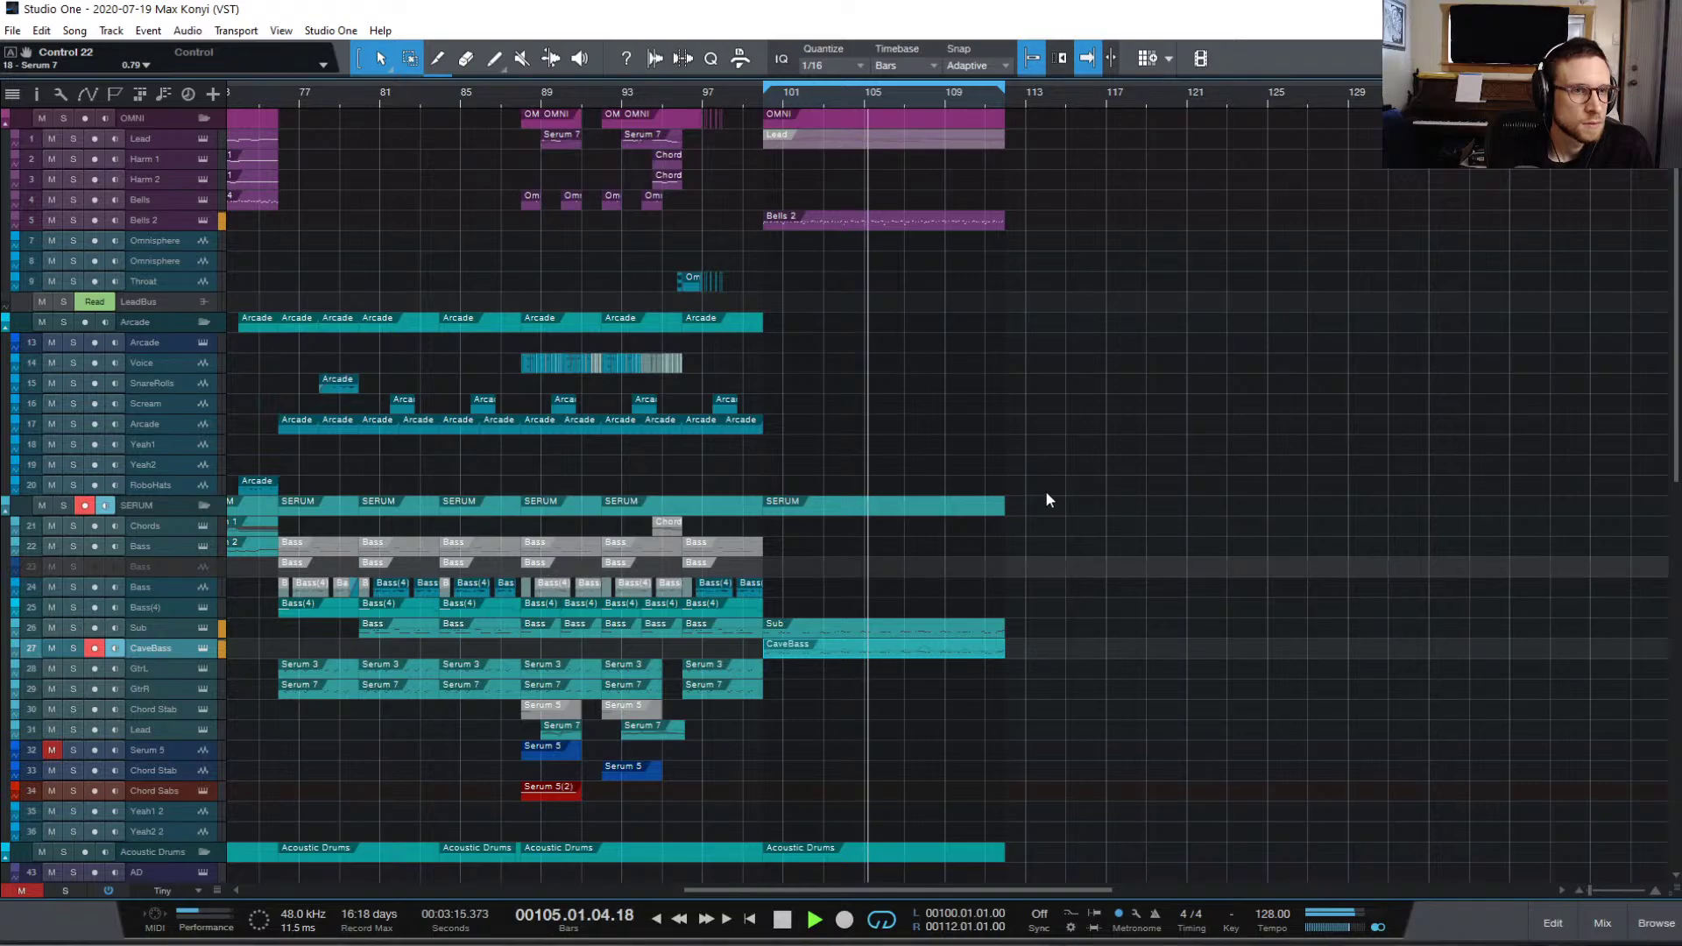
pyautogui.scroll(-5, 1070, 517)
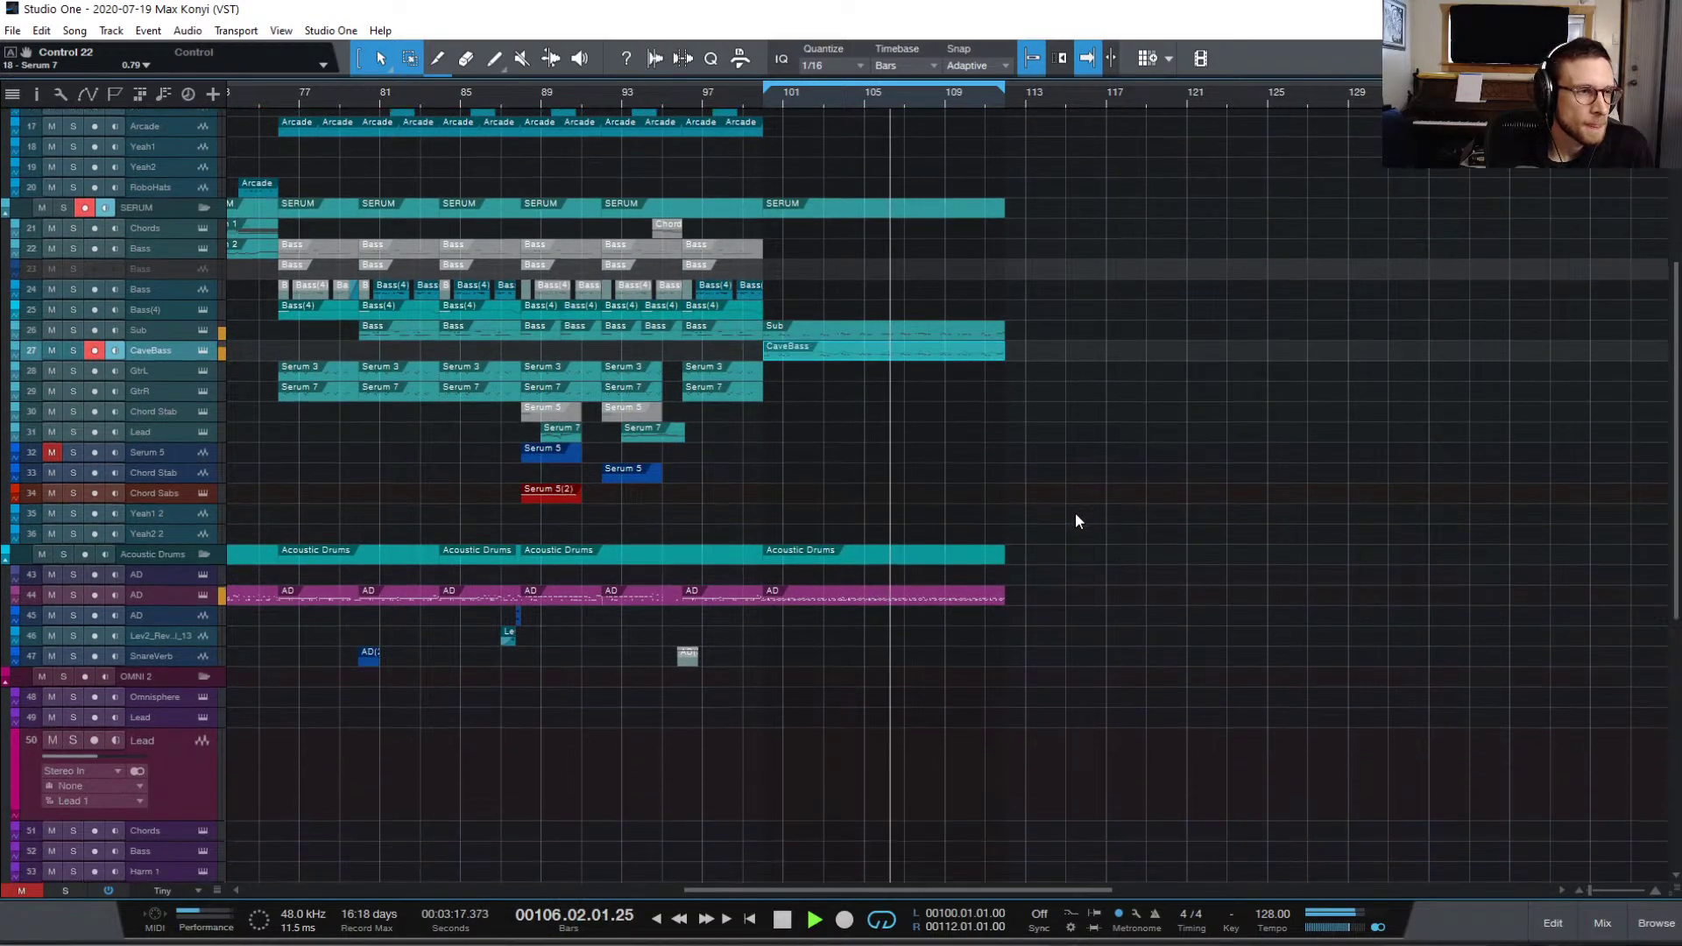
pyautogui.scroll(-1, 1077, 521)
pyautogui.click(1553, 923)
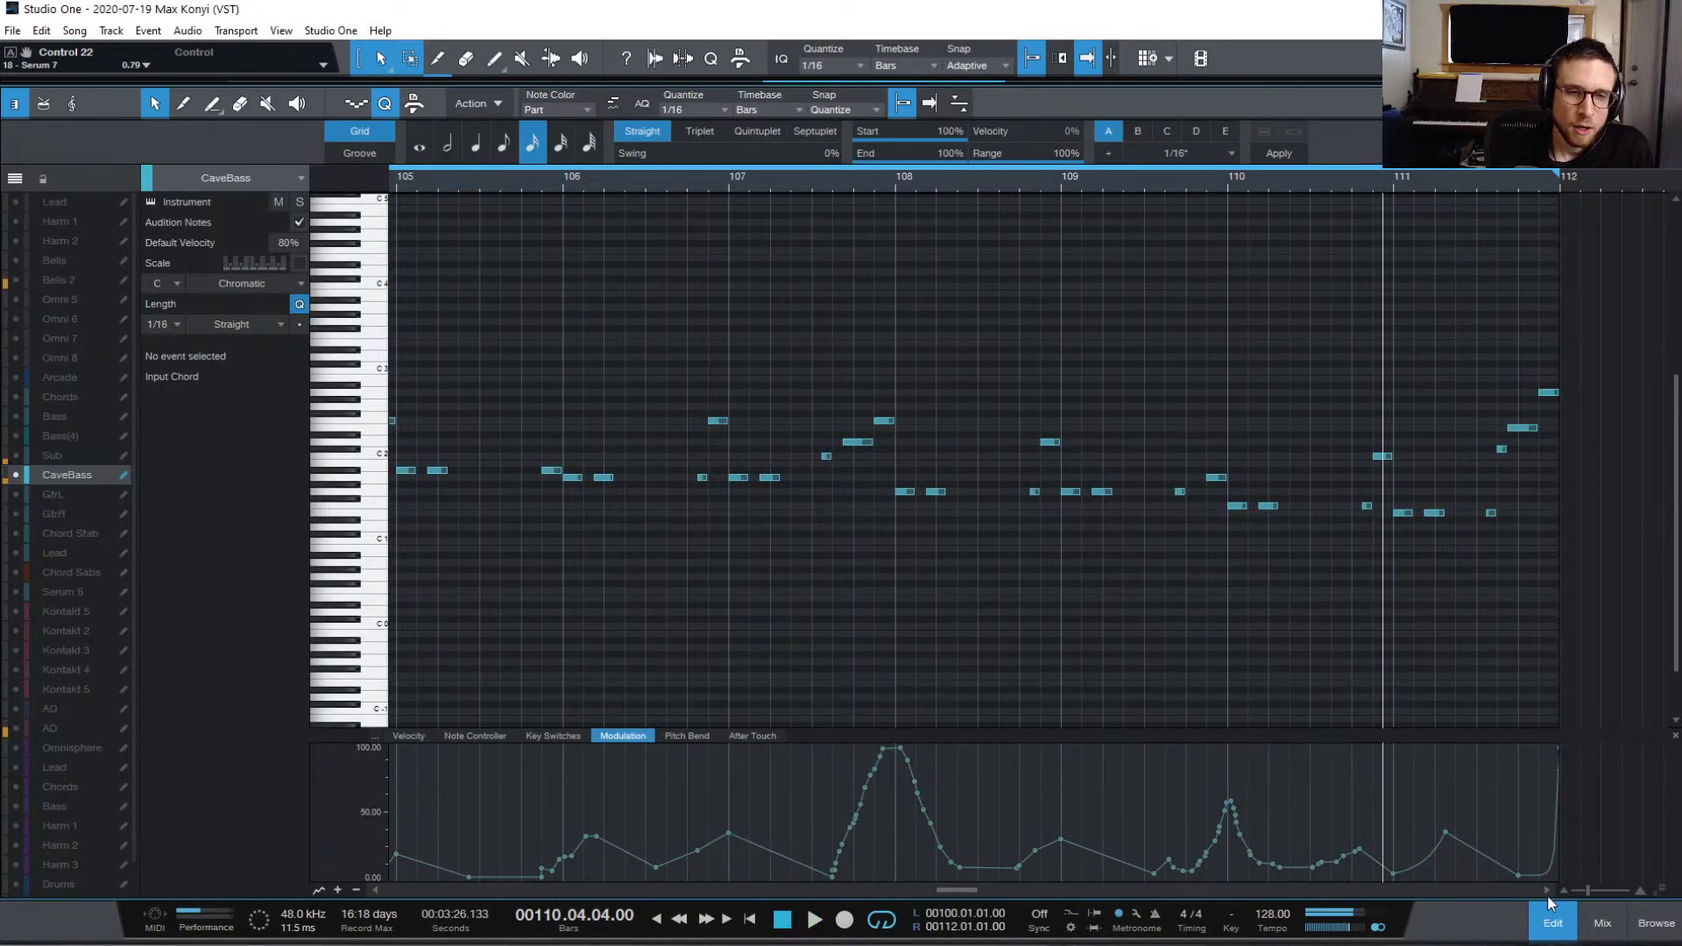
pyautogui.click(1603, 923)
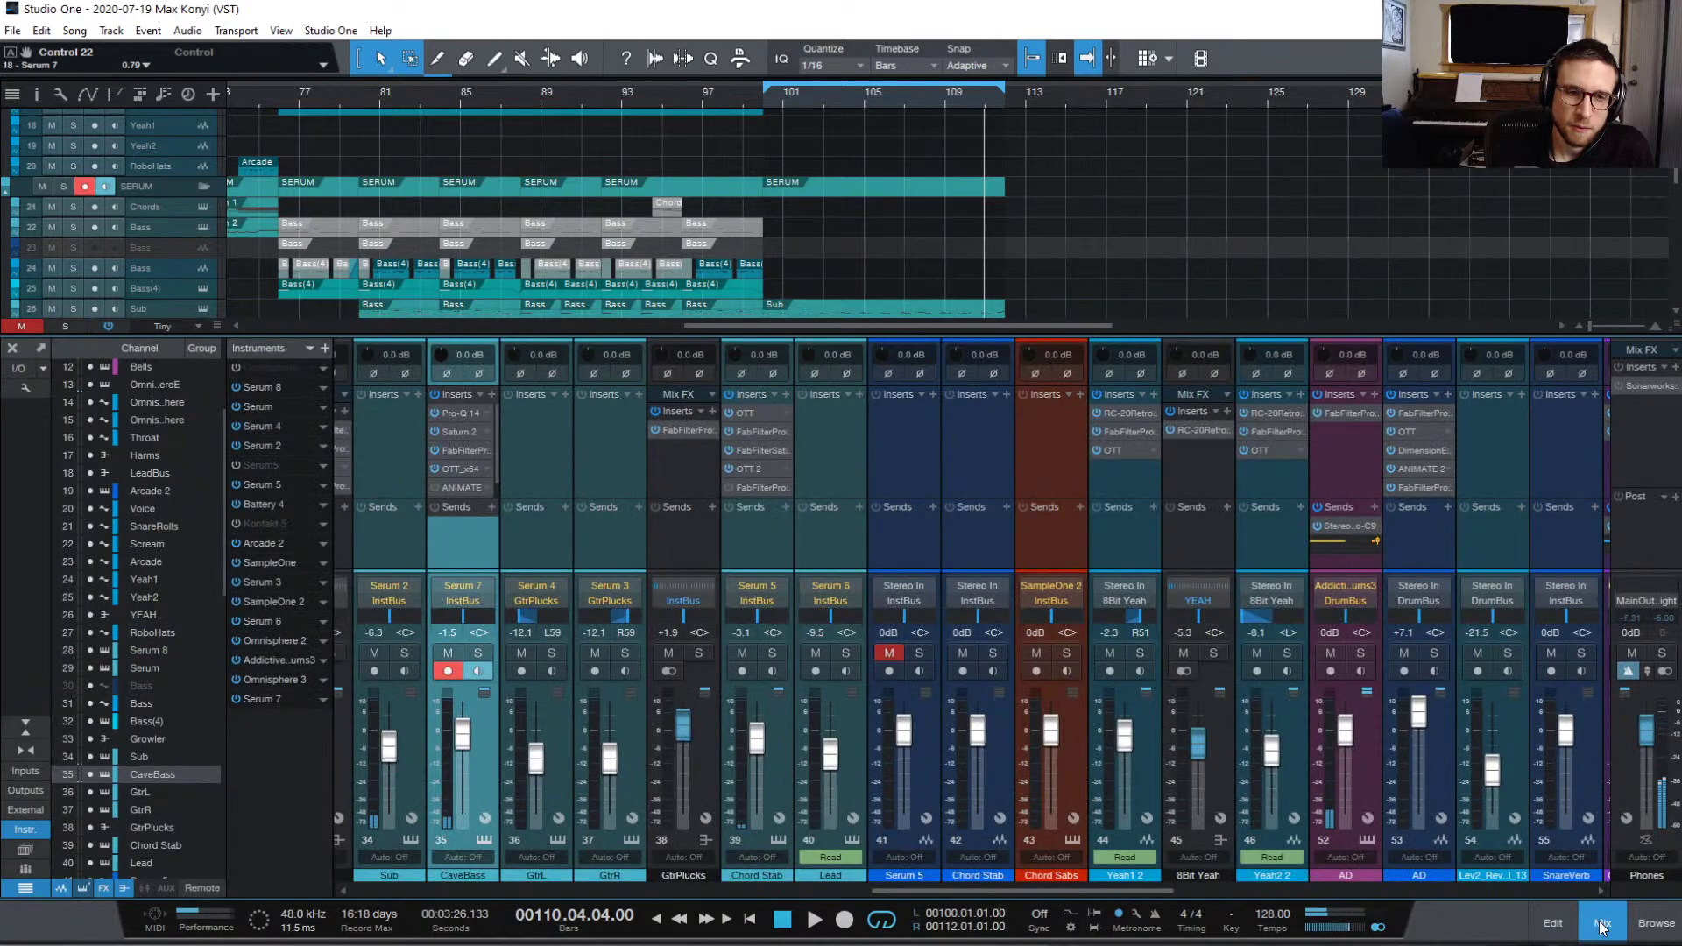
pyautogui.click(1602, 925)
pyautogui.scroll(5, 1055, 443)
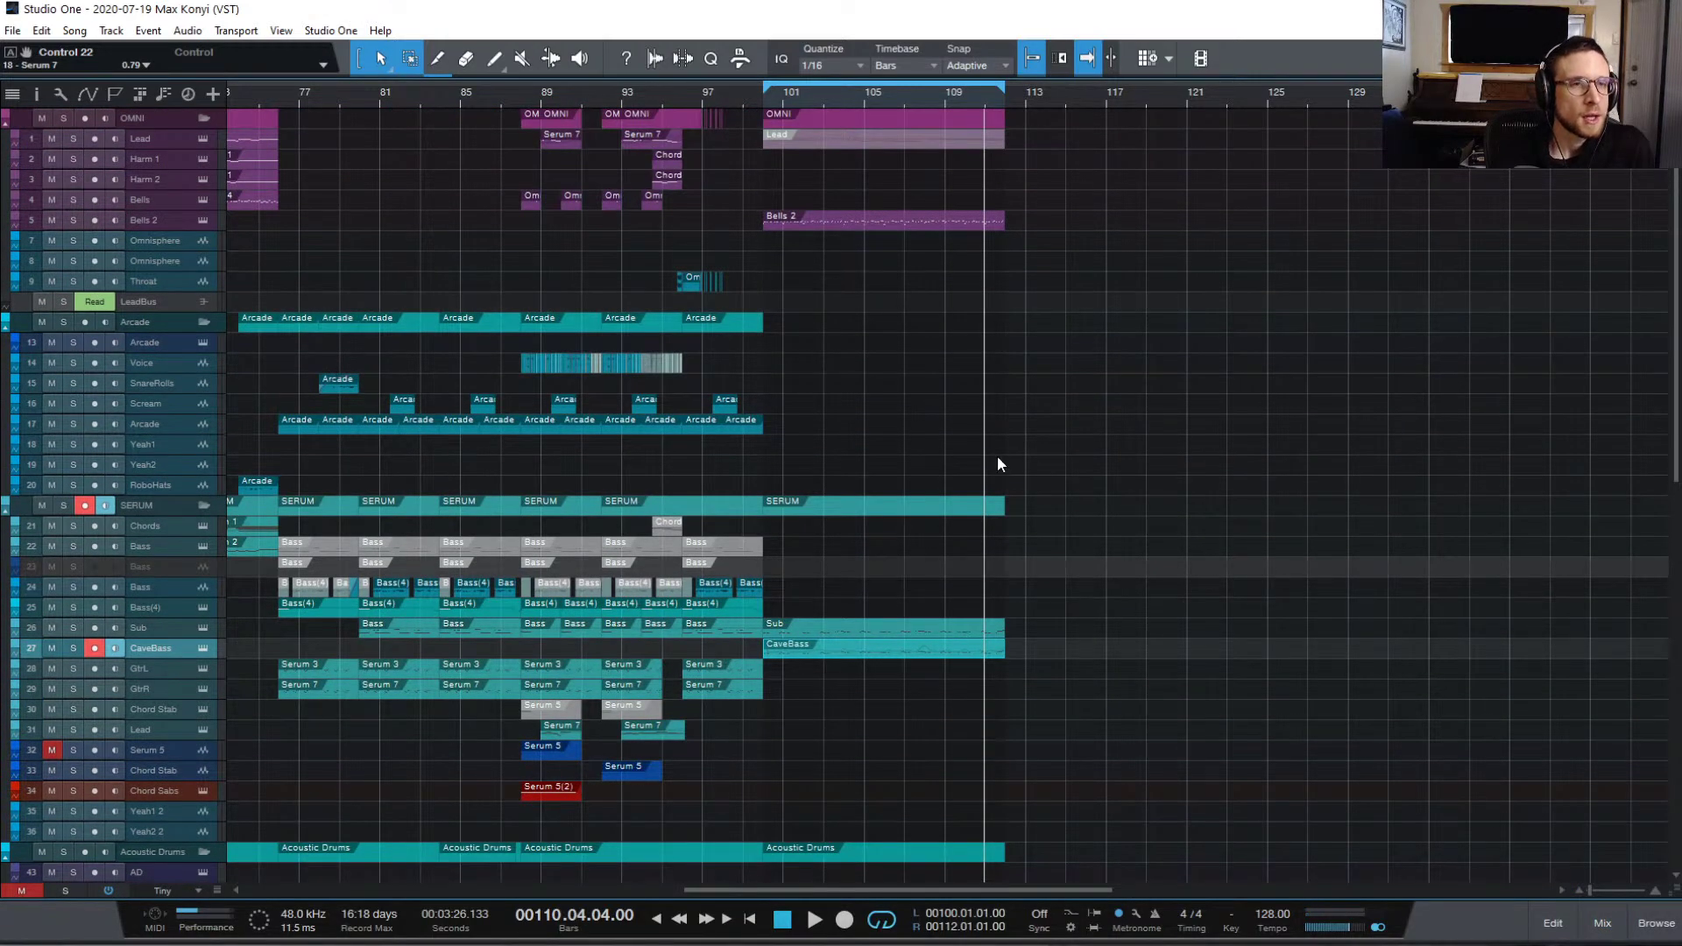
# Step: Unmute the Lead clip at bars 100 to 112 on the OMNI Lead track and audition it from bar 100
pyautogui.click(621, 97)
pyautogui.click(760, 98)
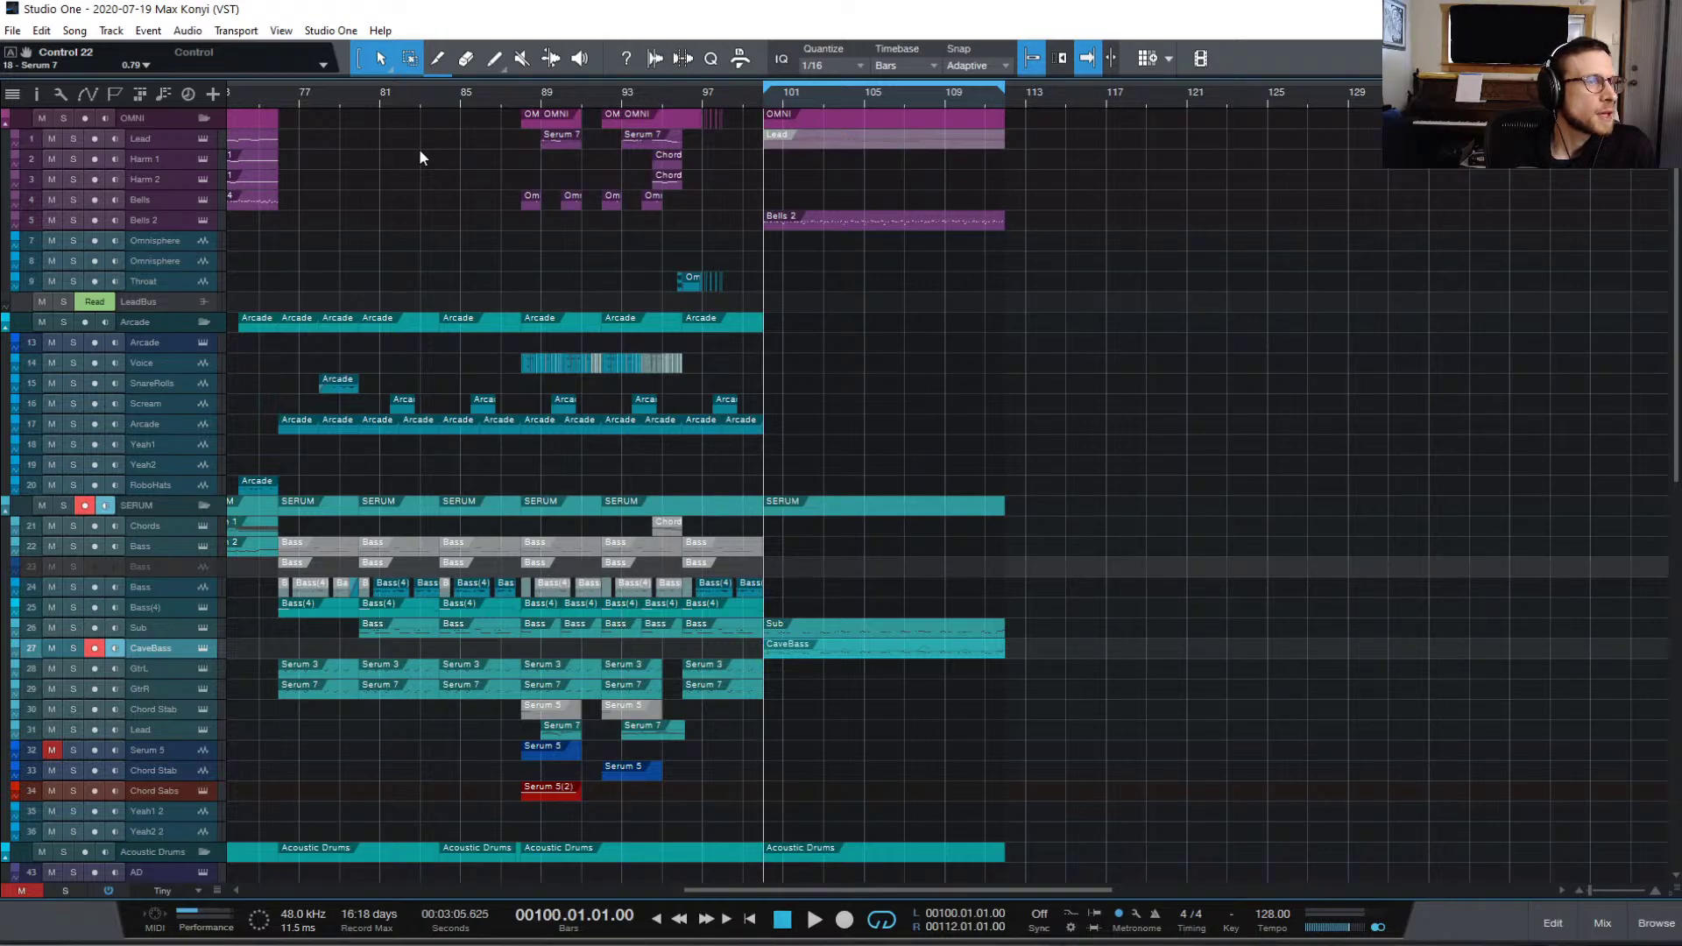
pyautogui.click(906, 140)
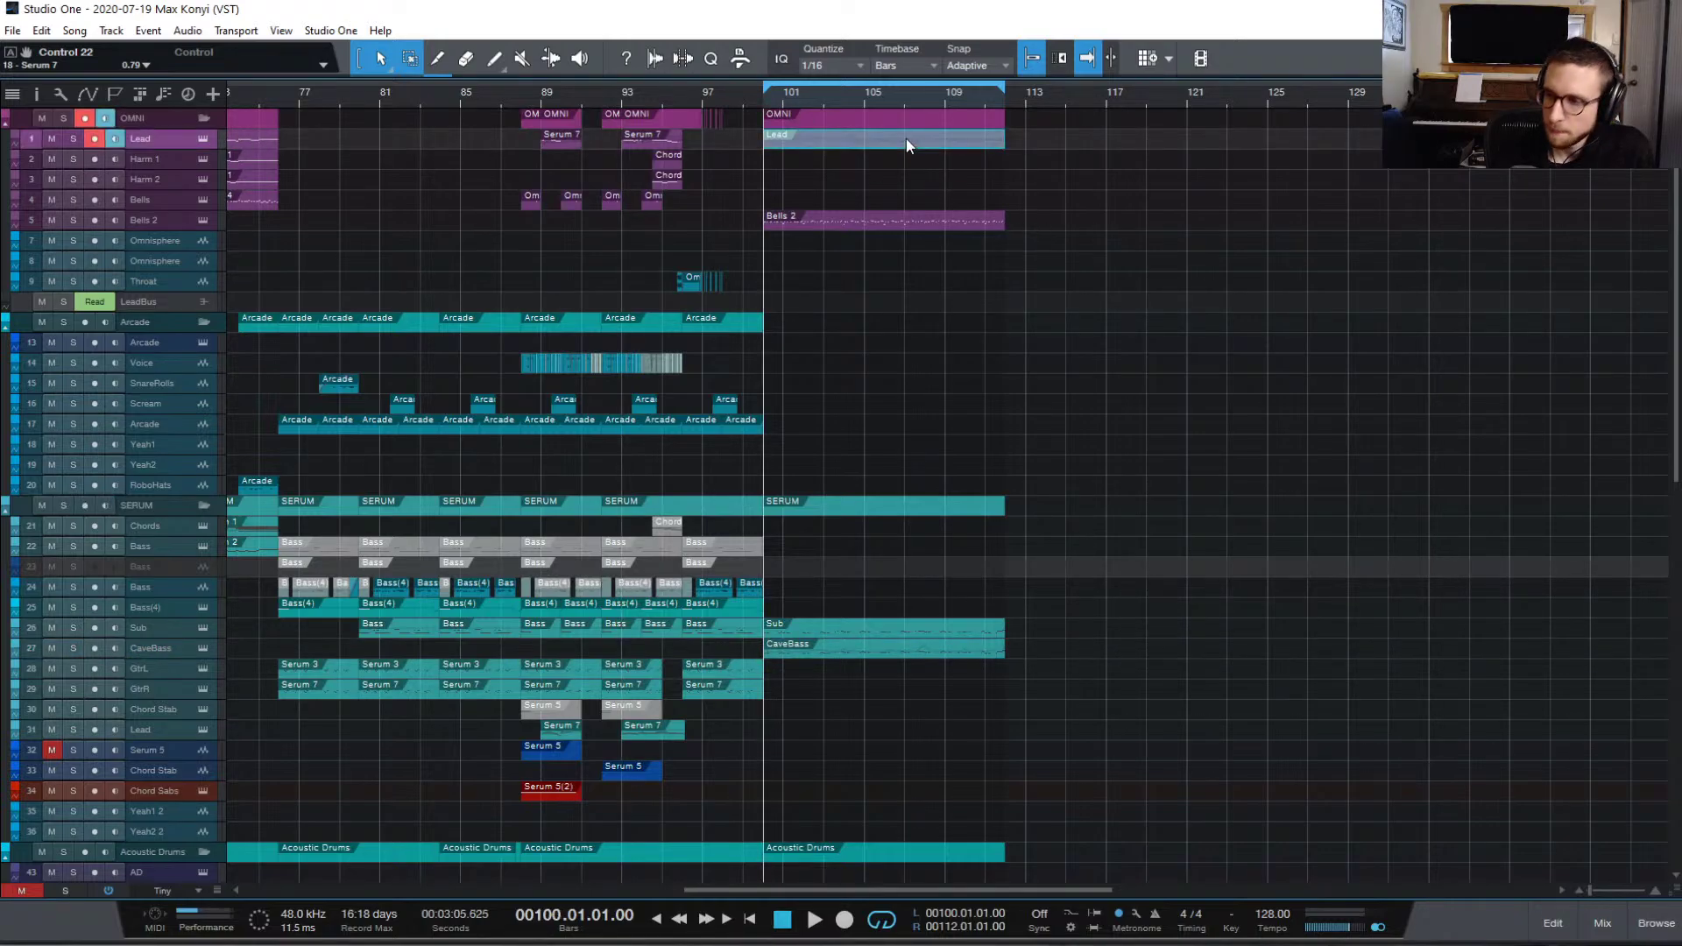
pyautogui.press('space')
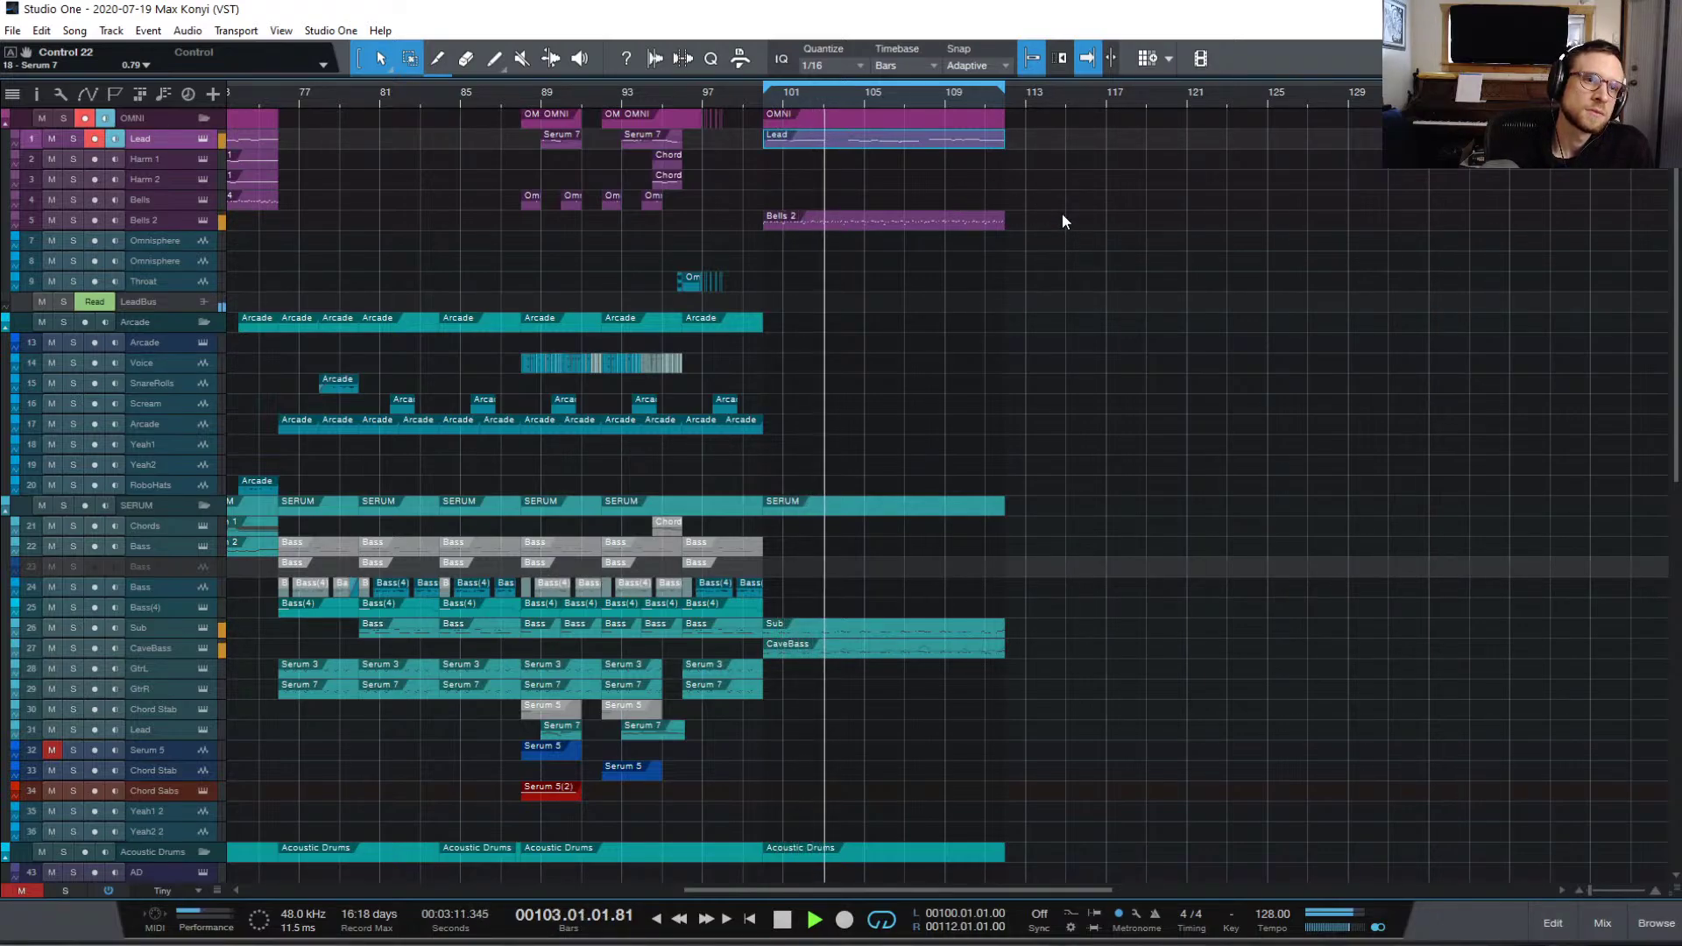
pyautogui.press('space')
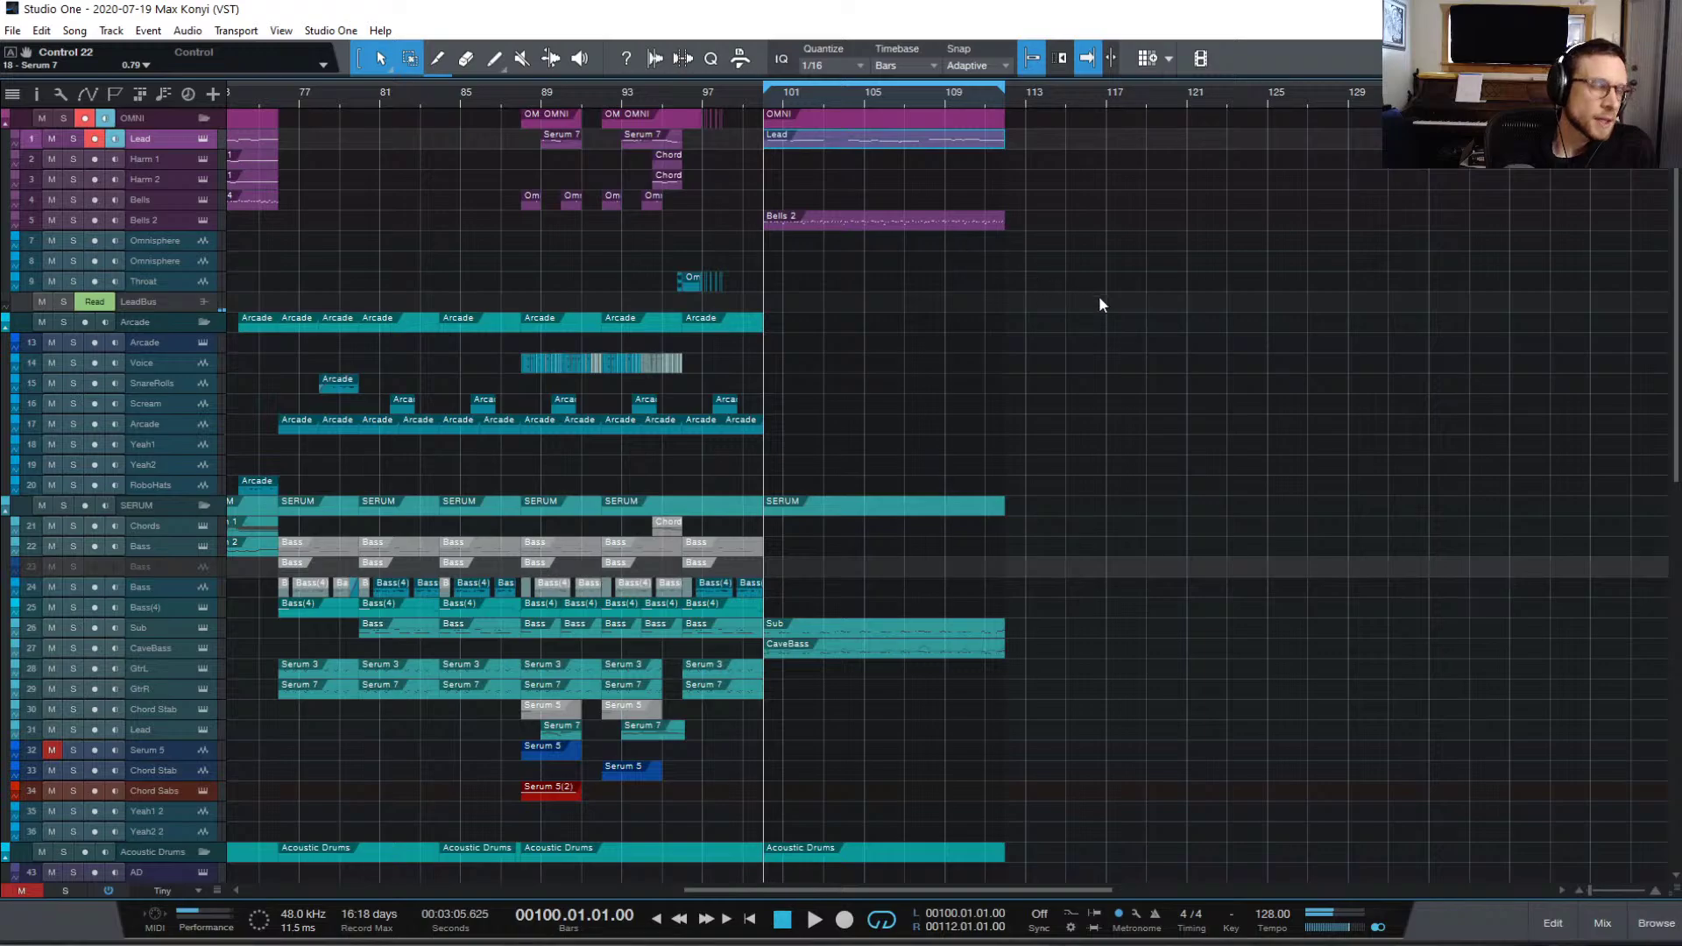
# Step: Try the bars 100 to 112 Lead clip on the Harm 1 track and audition it from bar 100
pyautogui.scroll(-8, 1080, 337)
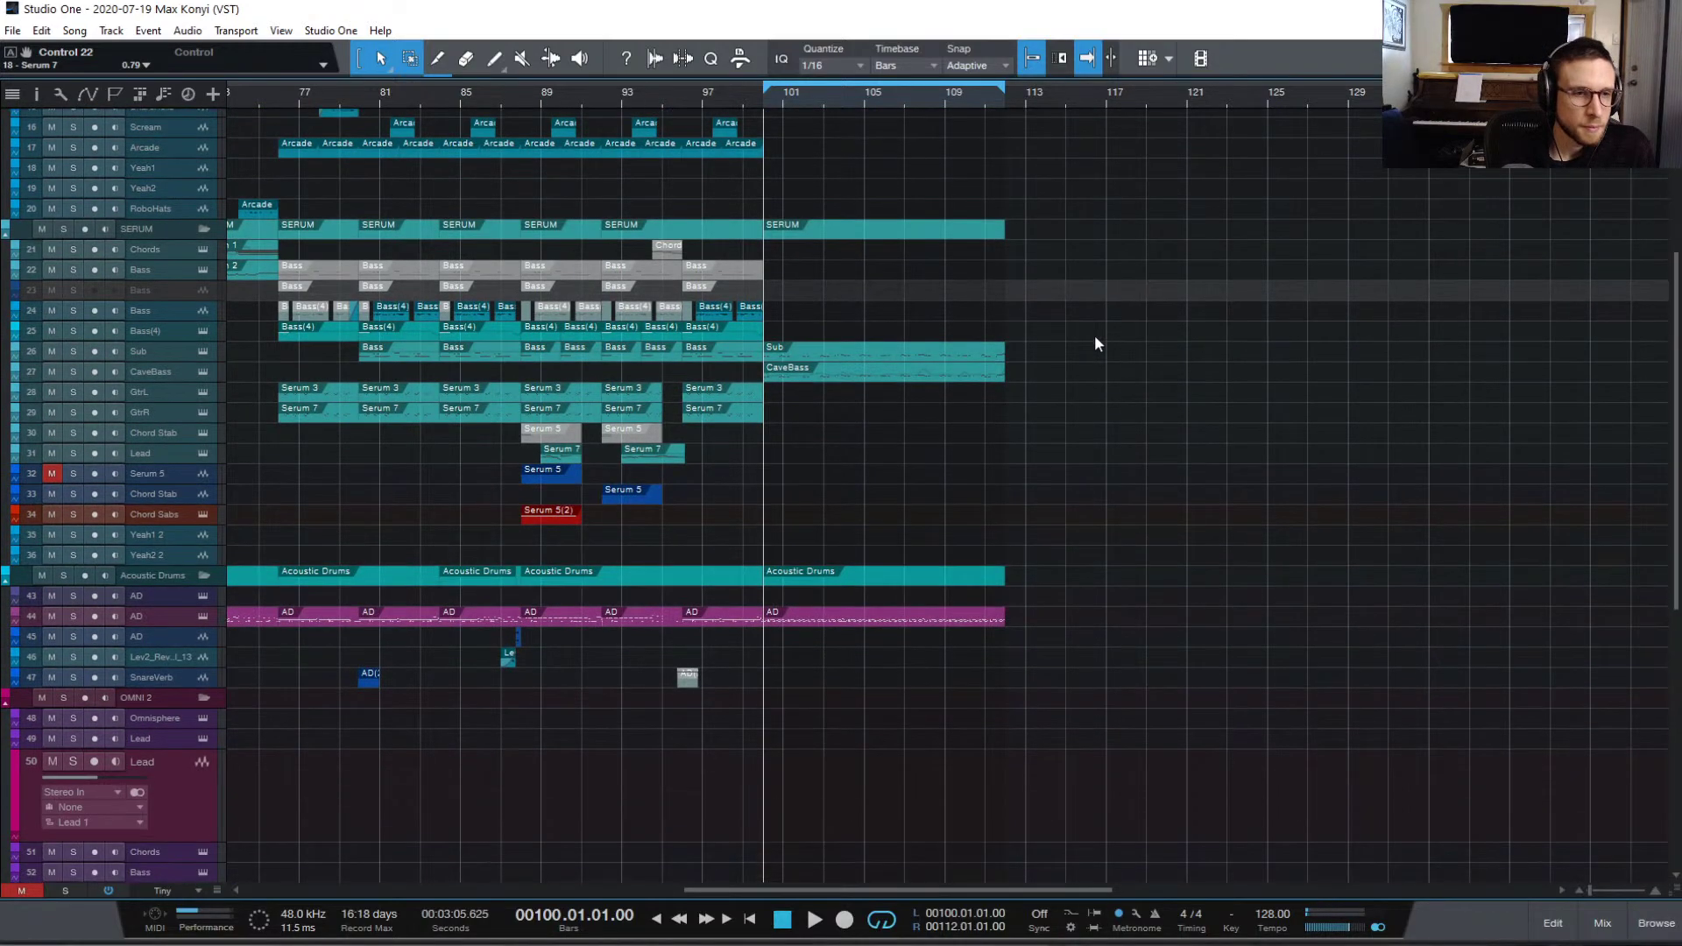
pyautogui.scroll(-2, 1096, 347)
pyautogui.scroll(10, 1056, 215)
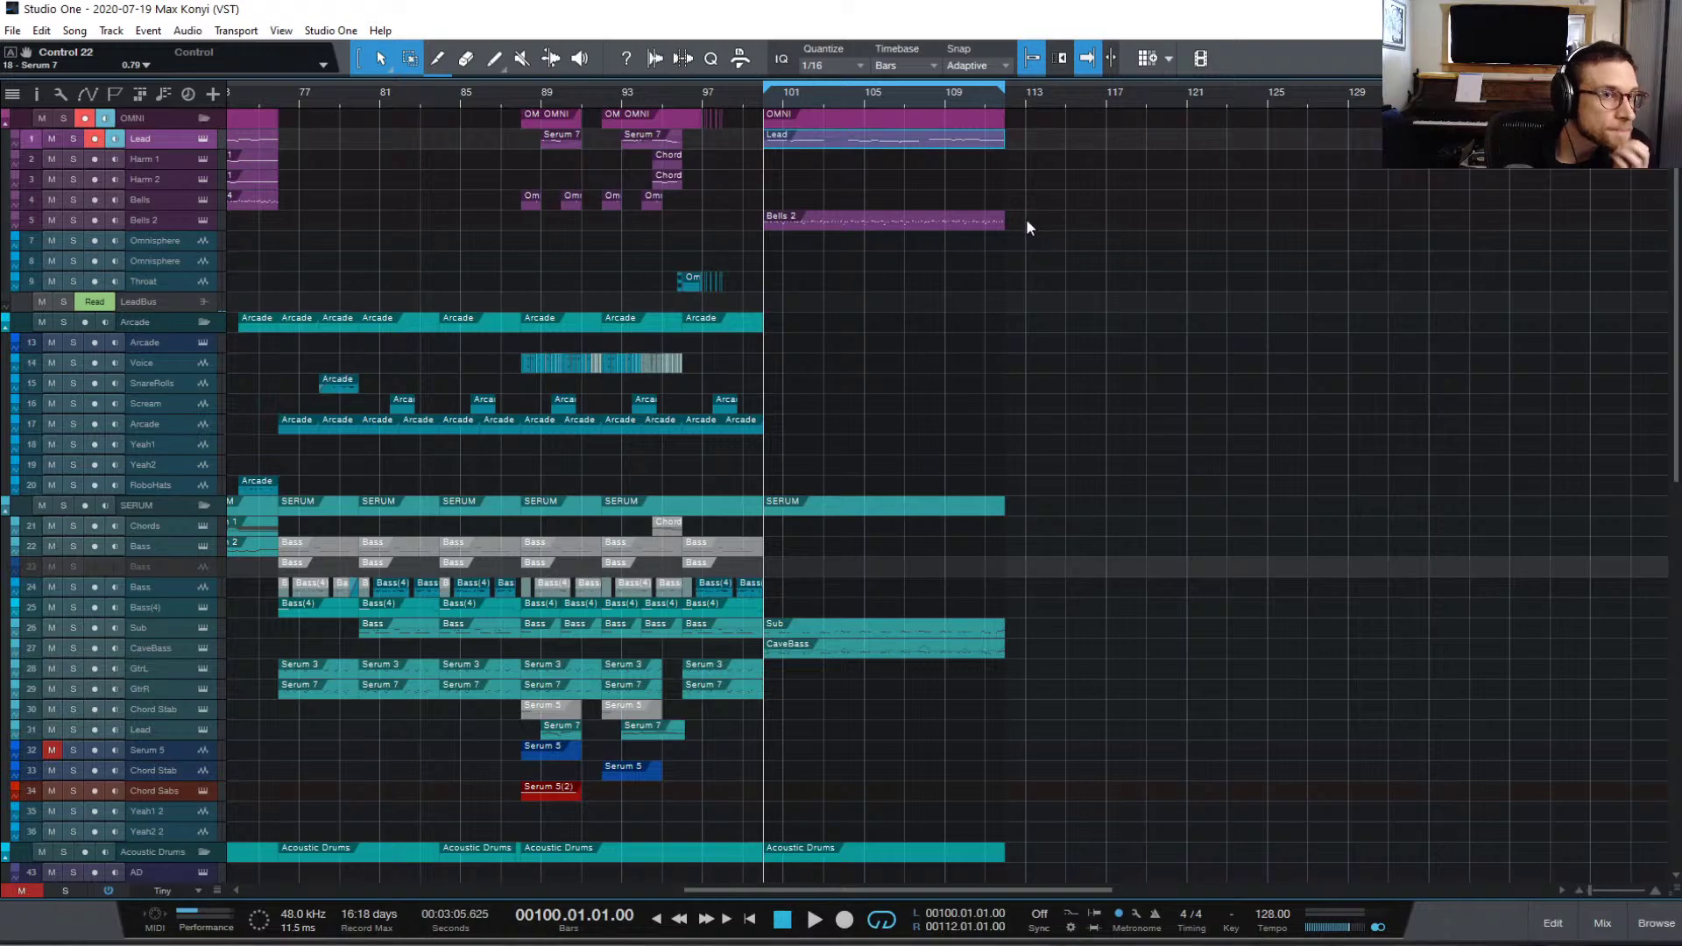
pyautogui.click(159, 160)
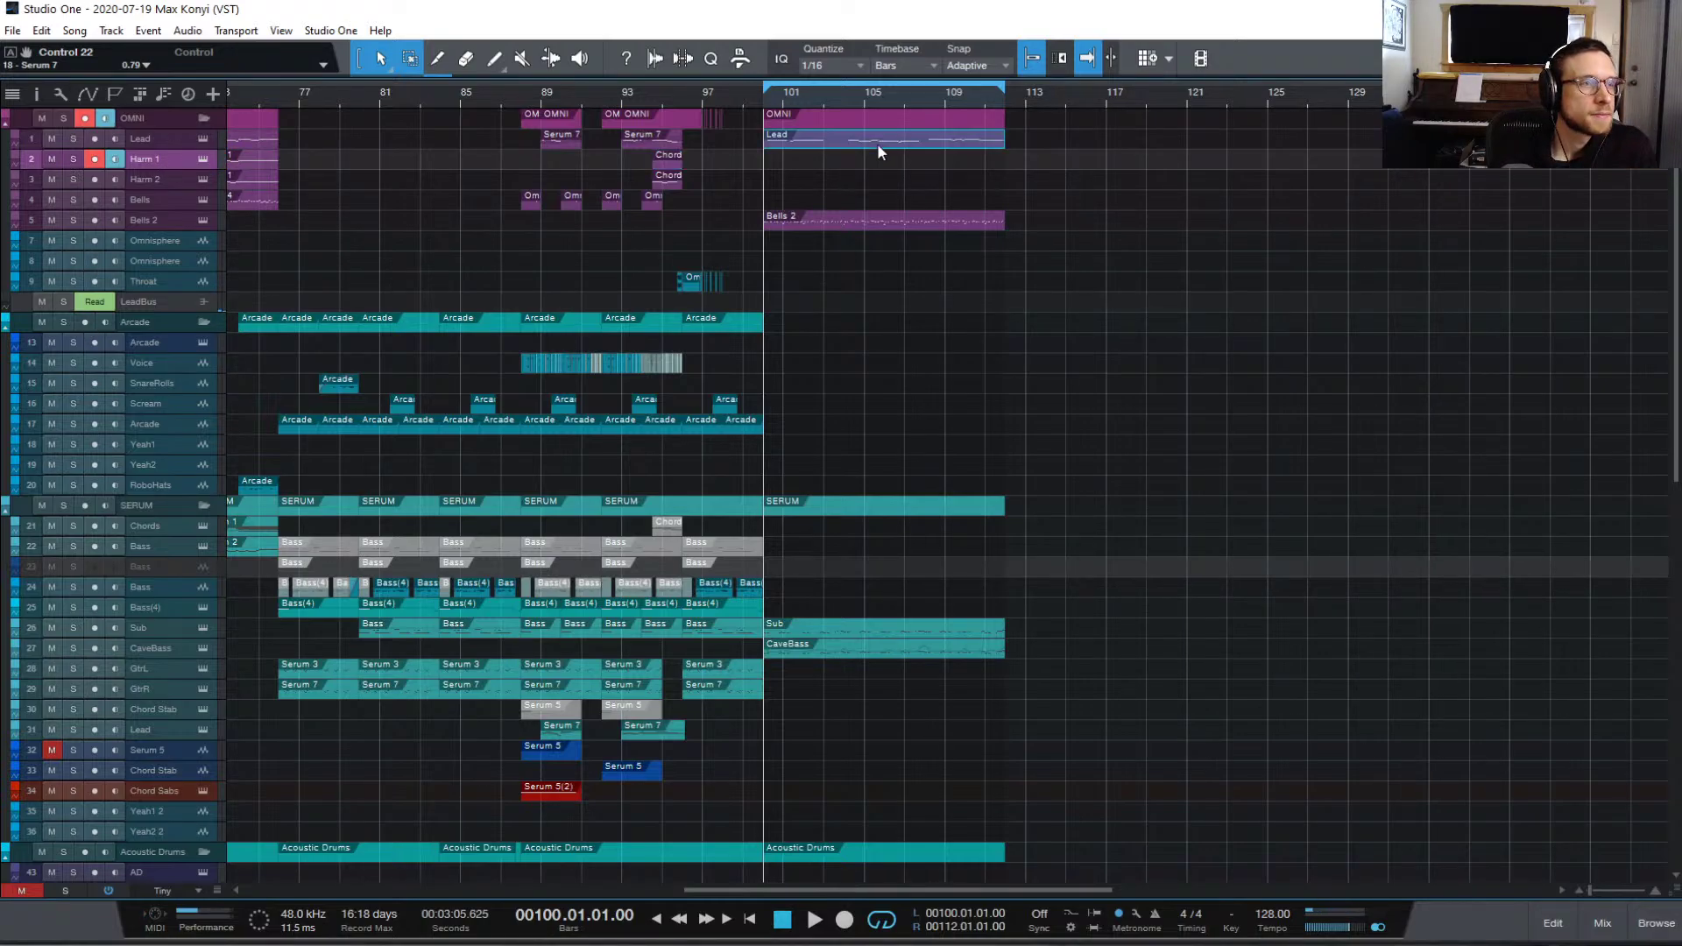
pyautogui.moveTo(876, 144); pyautogui.dragTo(872, 154)
pyautogui.press('space')
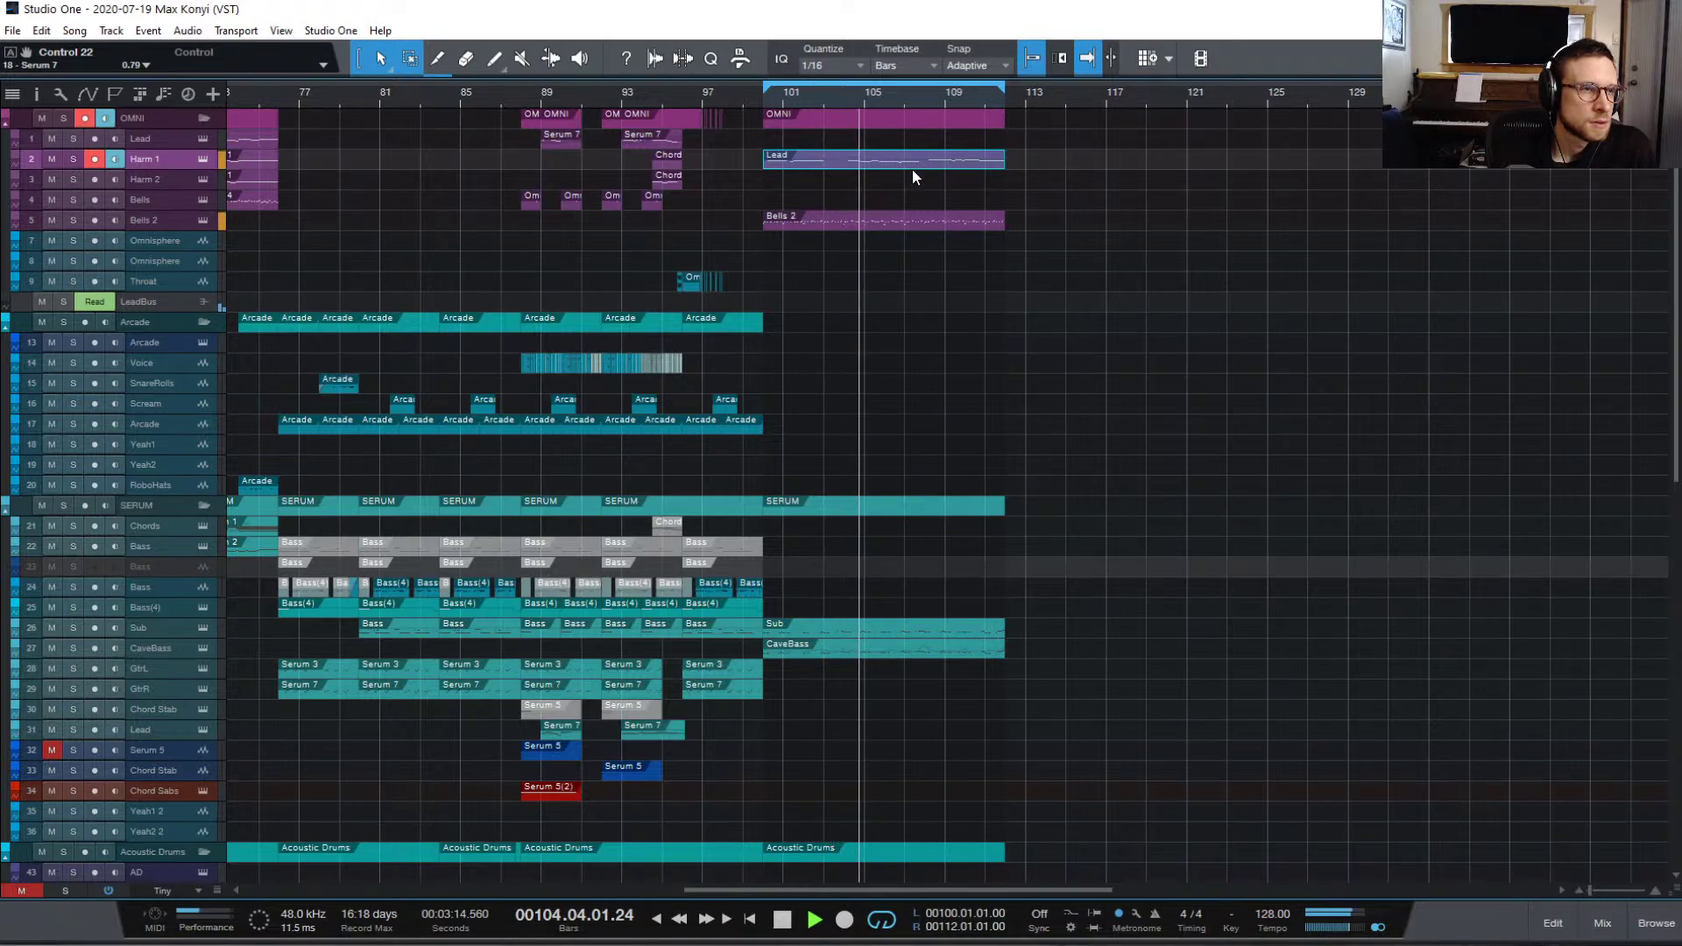
# Step: Try the bars 100 to 112 Lead clip on the Harm 2 track and audition it from bar 100
pyautogui.press('space')
pyautogui.press('f')
pyautogui.moveTo(912, 161); pyautogui.dragTo(911, 176)
pyautogui.press('f')
pyautogui.press('space')
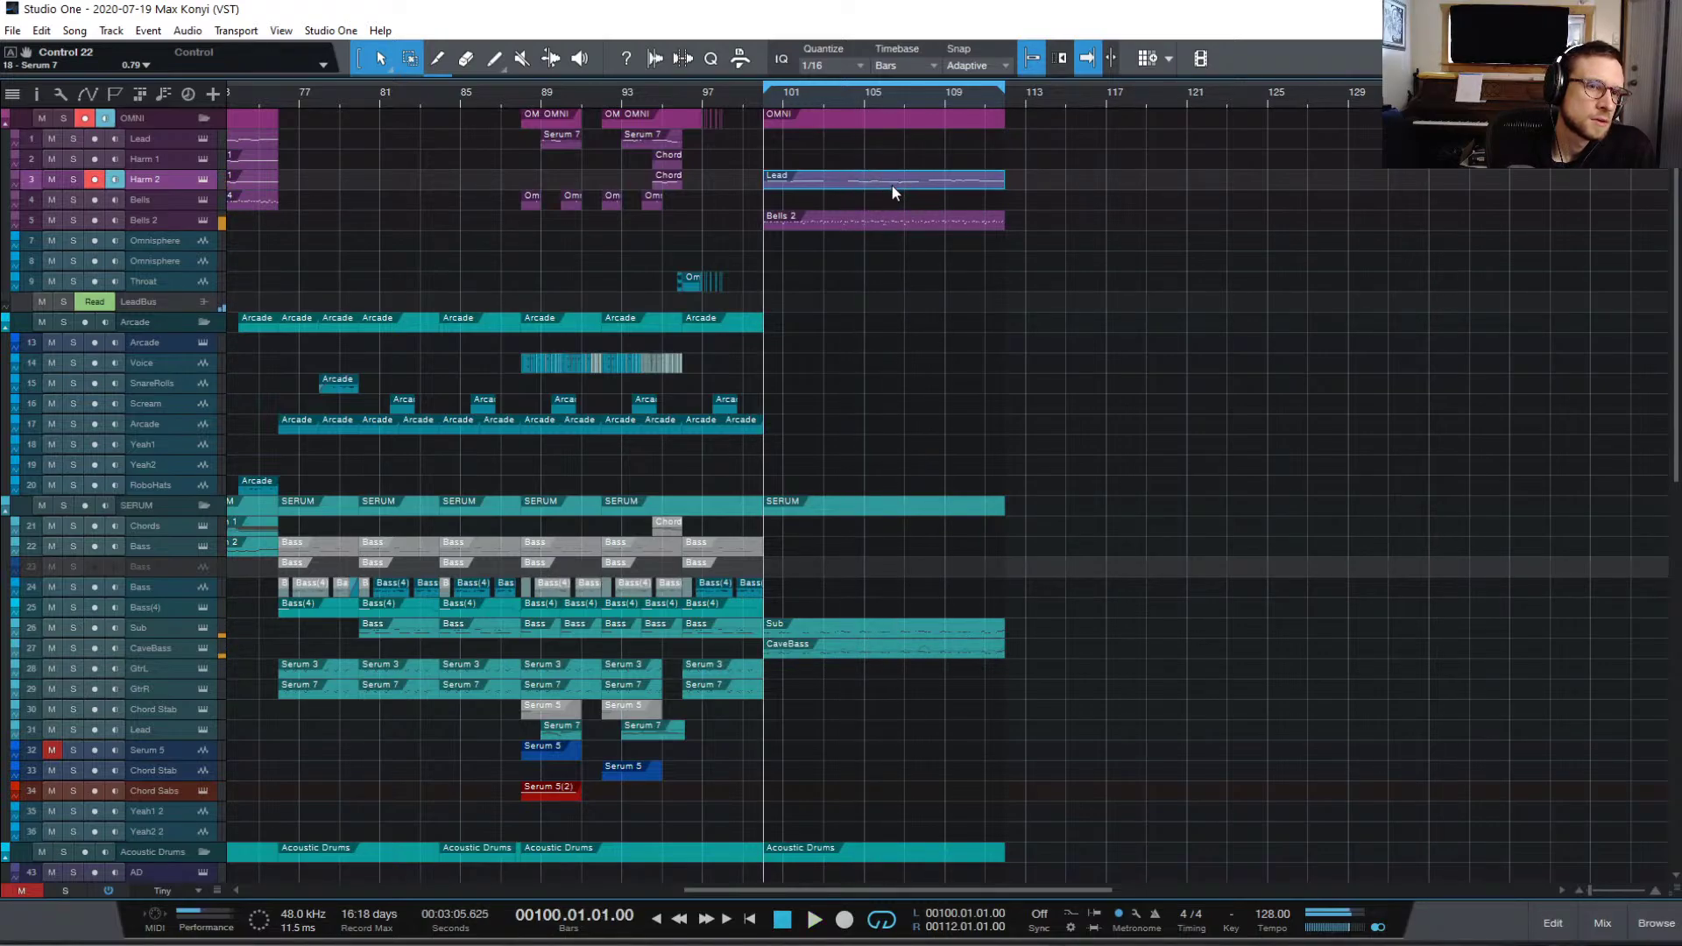
# Step: Move the Lead clip from Harm 2 onto the Bells track, keeping bars 100 to 112, and audition it from bar 100
pyautogui.moveTo(891, 184); pyautogui.dragTo(890, 196)
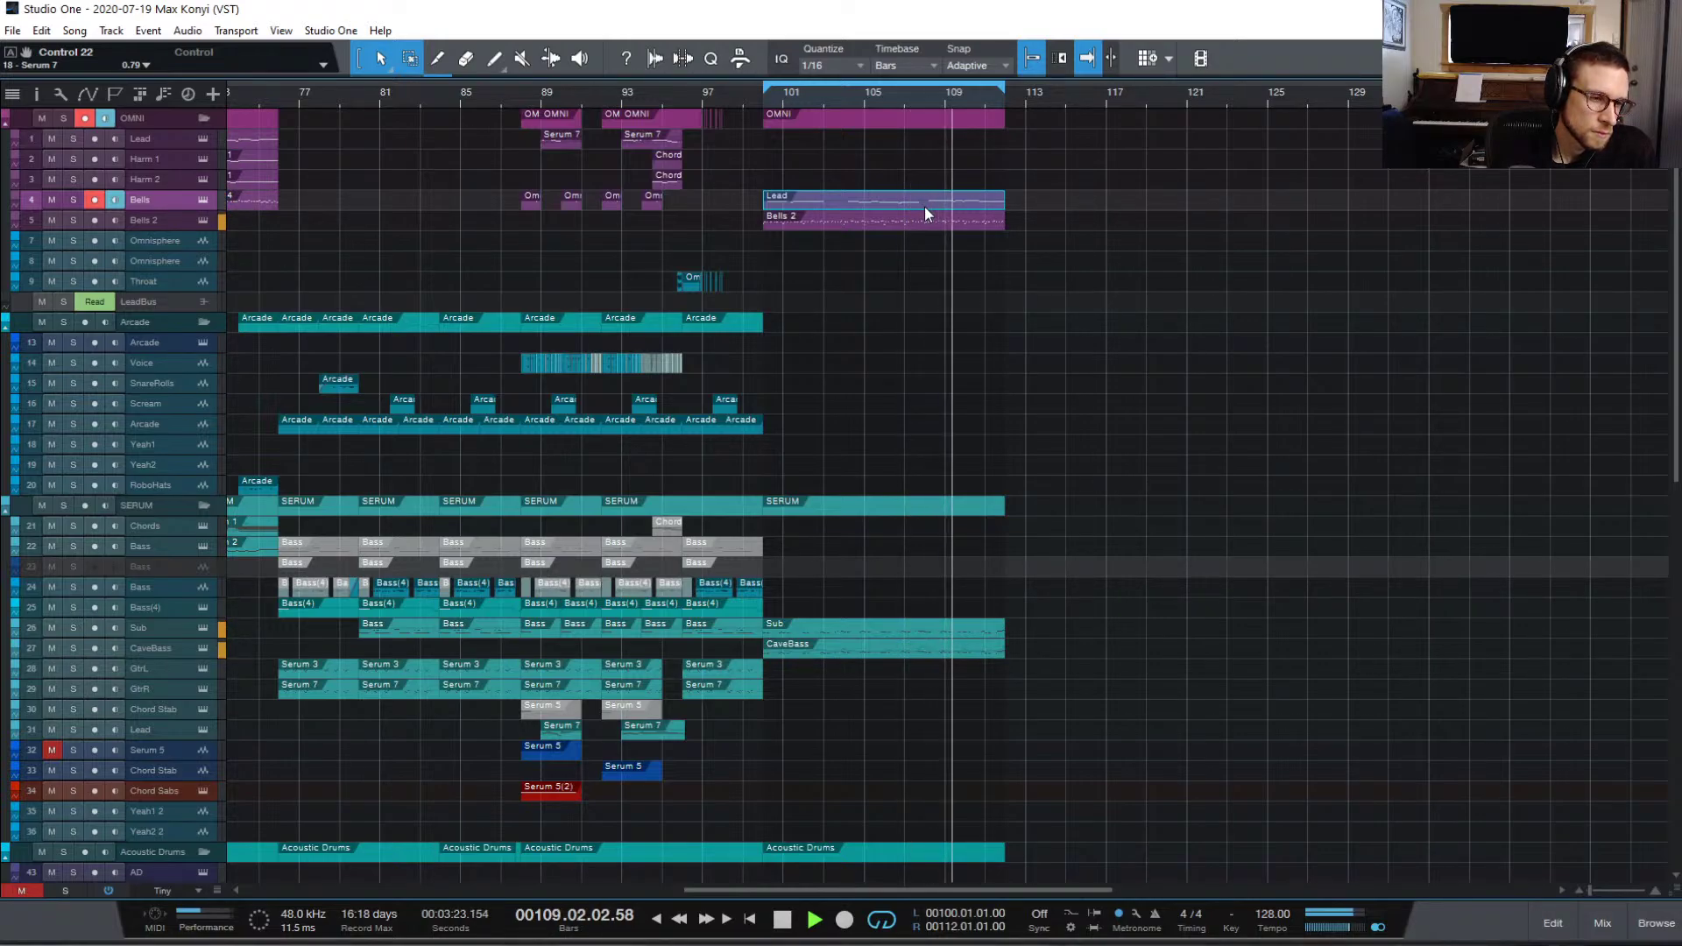
pyautogui.press('space')
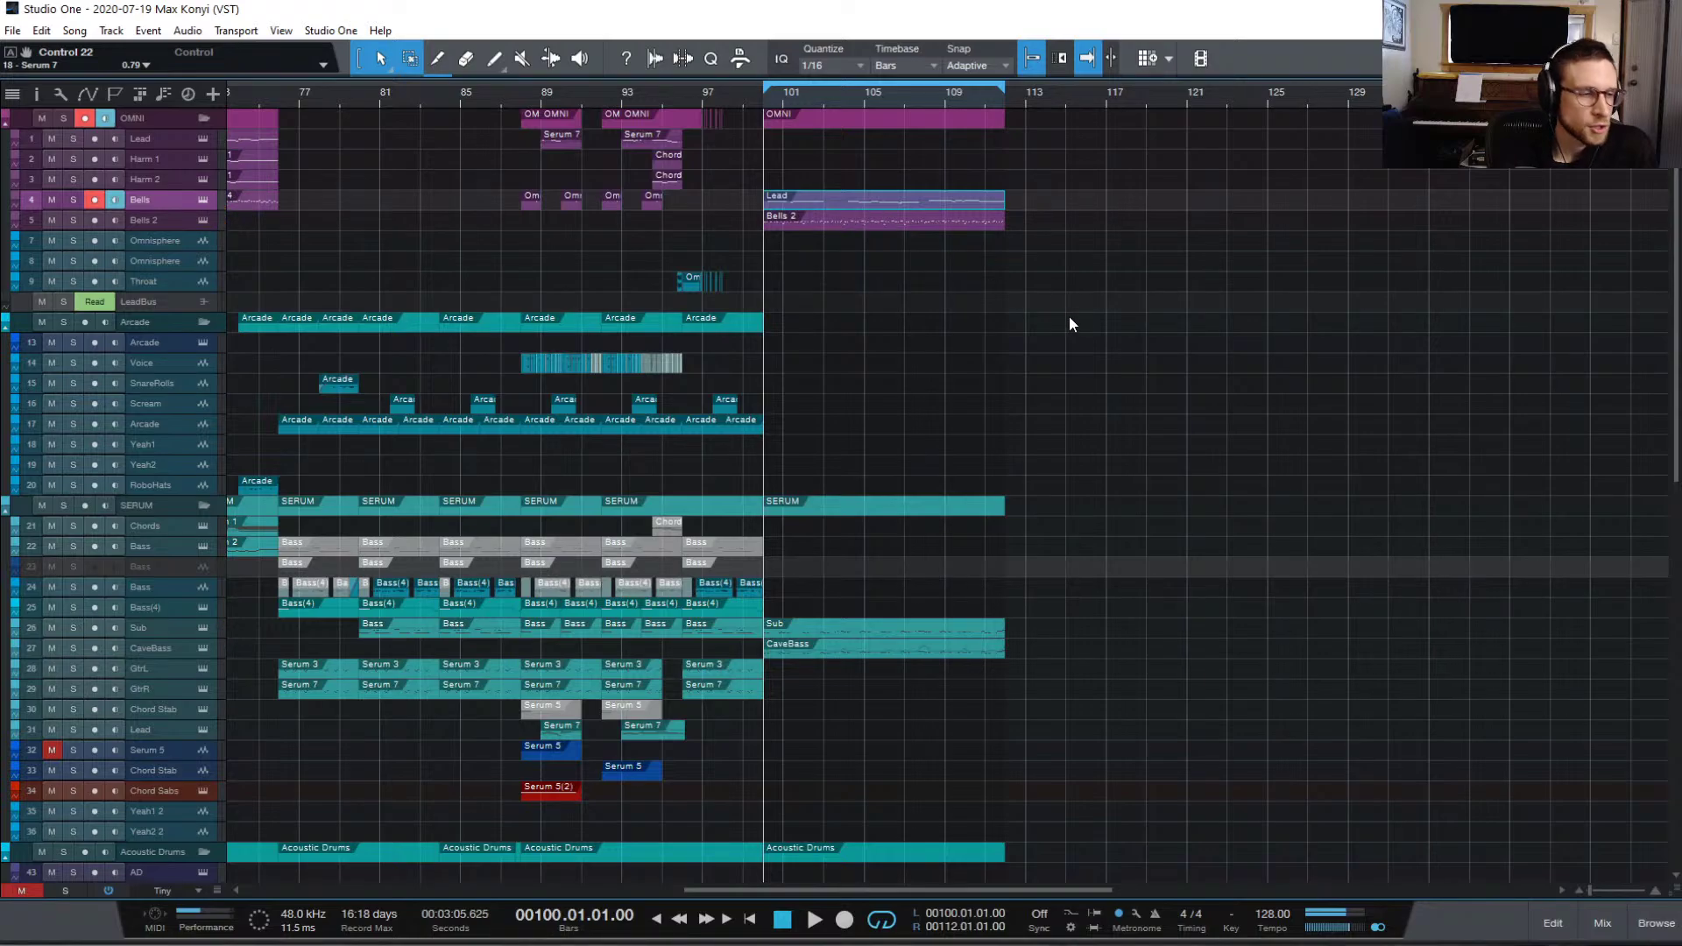
# Step: Collapse the Arcade, Acoustic Drums and OMNI 2 folder tracks to tidy the track list
pyautogui.scroll(-6, 1070, 326)
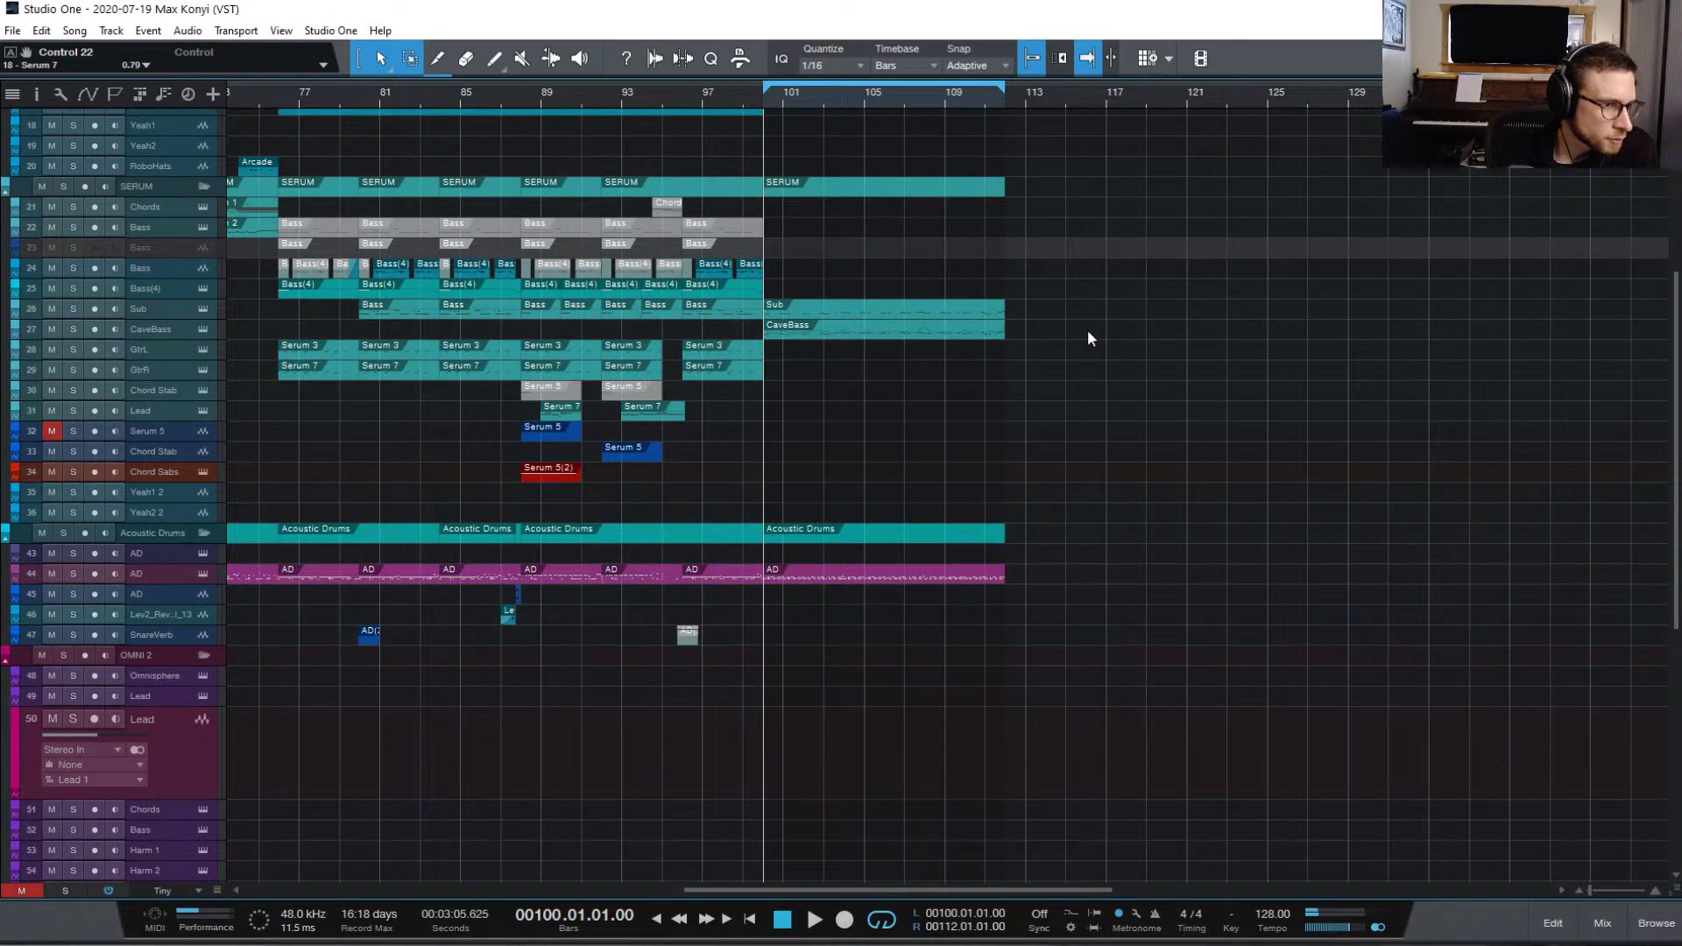
pyautogui.scroll(-3, 1089, 338)
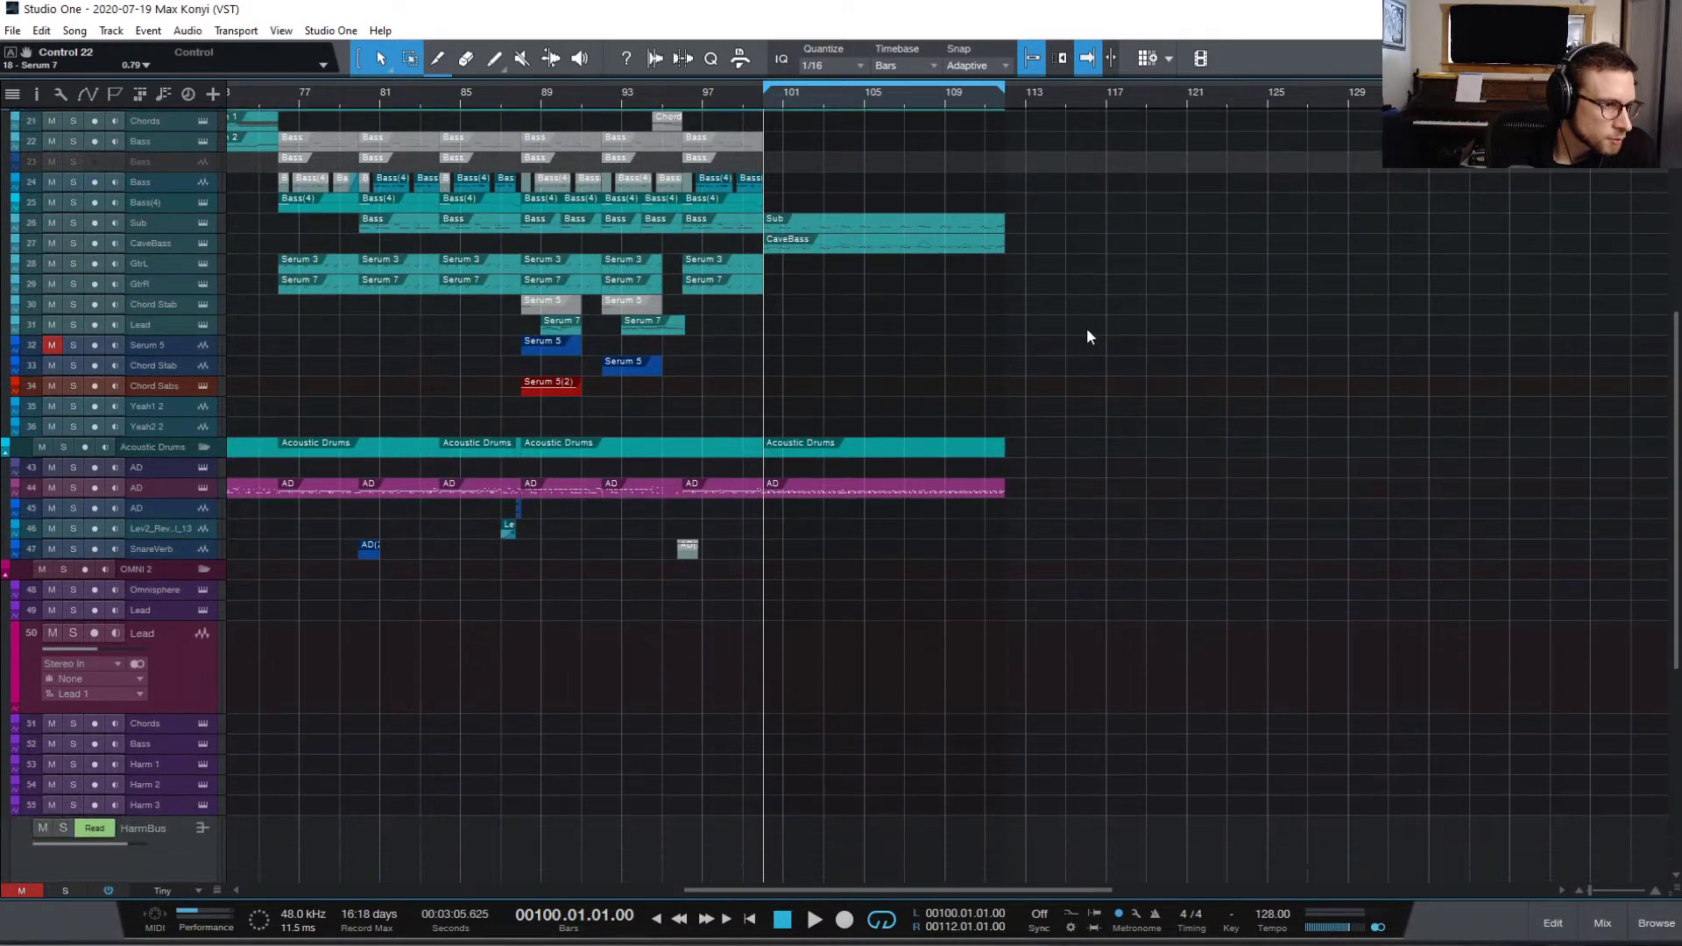
pyautogui.scroll(7, 1089, 336)
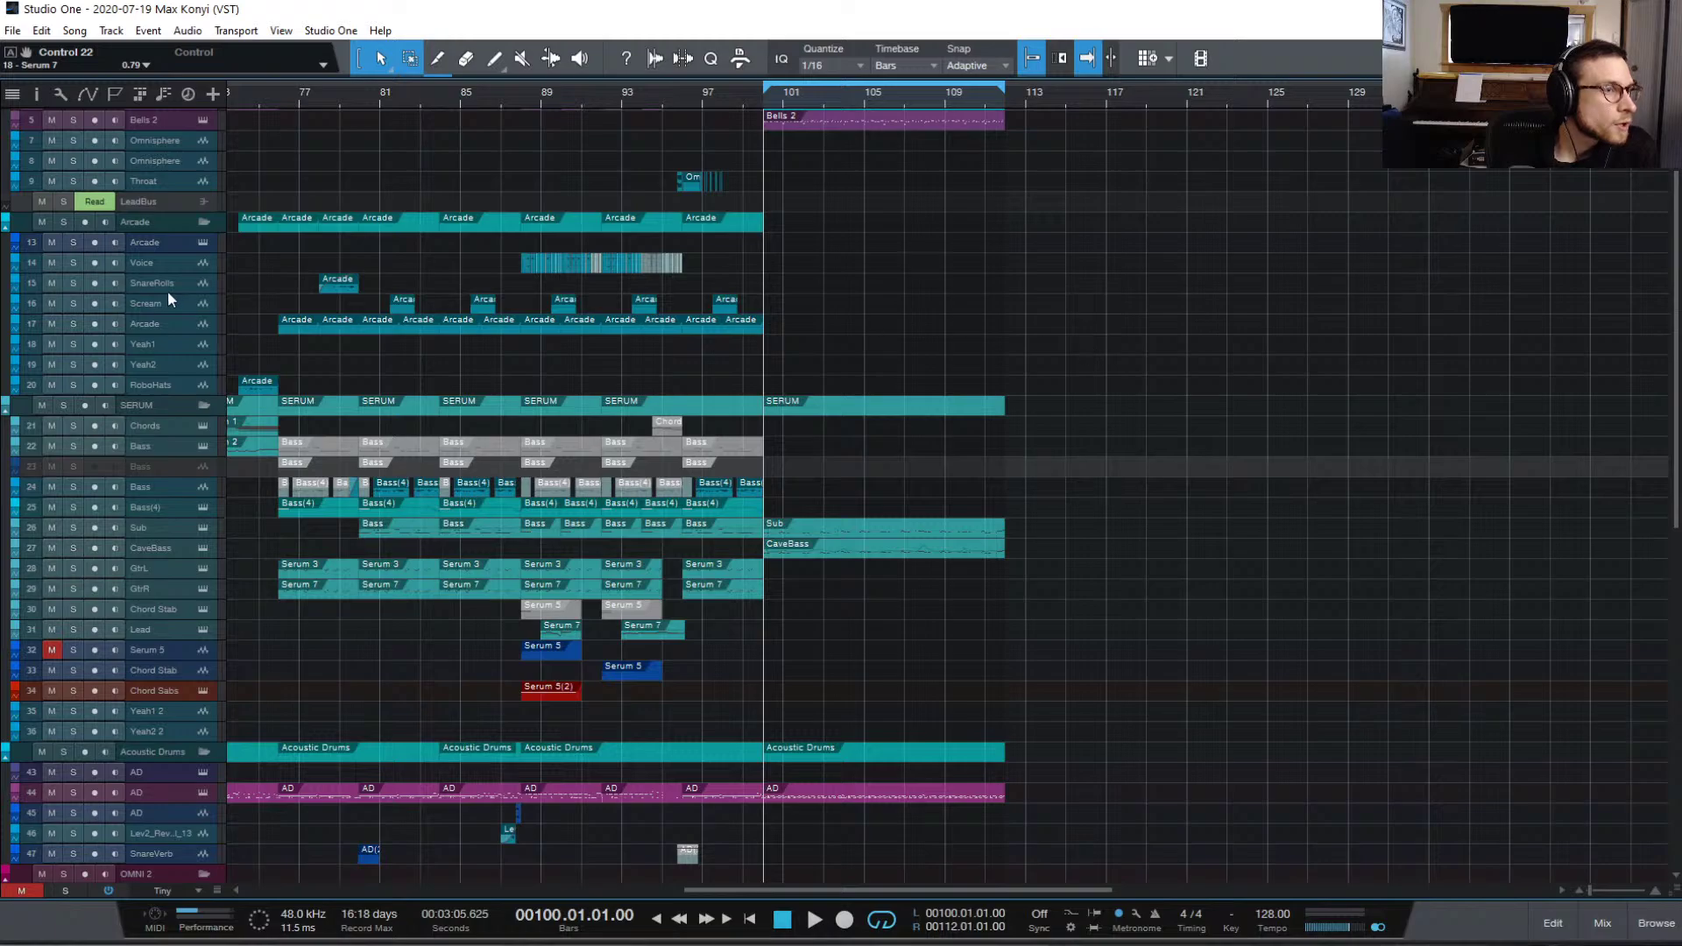
pyautogui.click(204, 225)
pyautogui.click(203, 588)
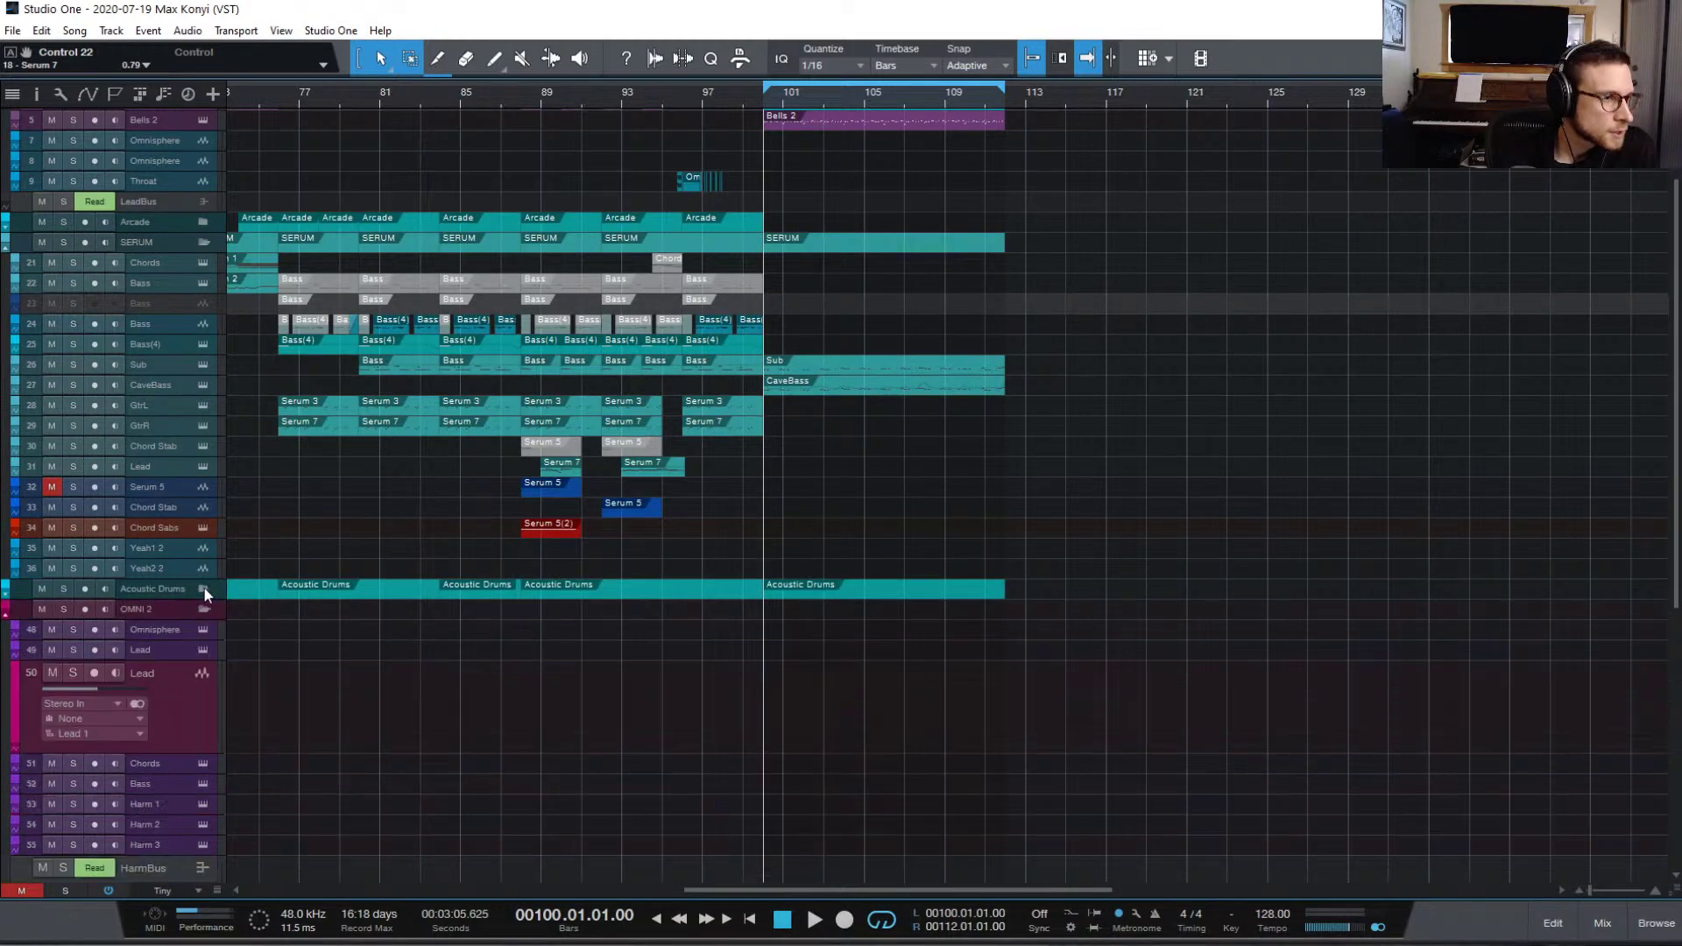
pyautogui.click(204, 608)
pyautogui.scroll(2, 324, 681)
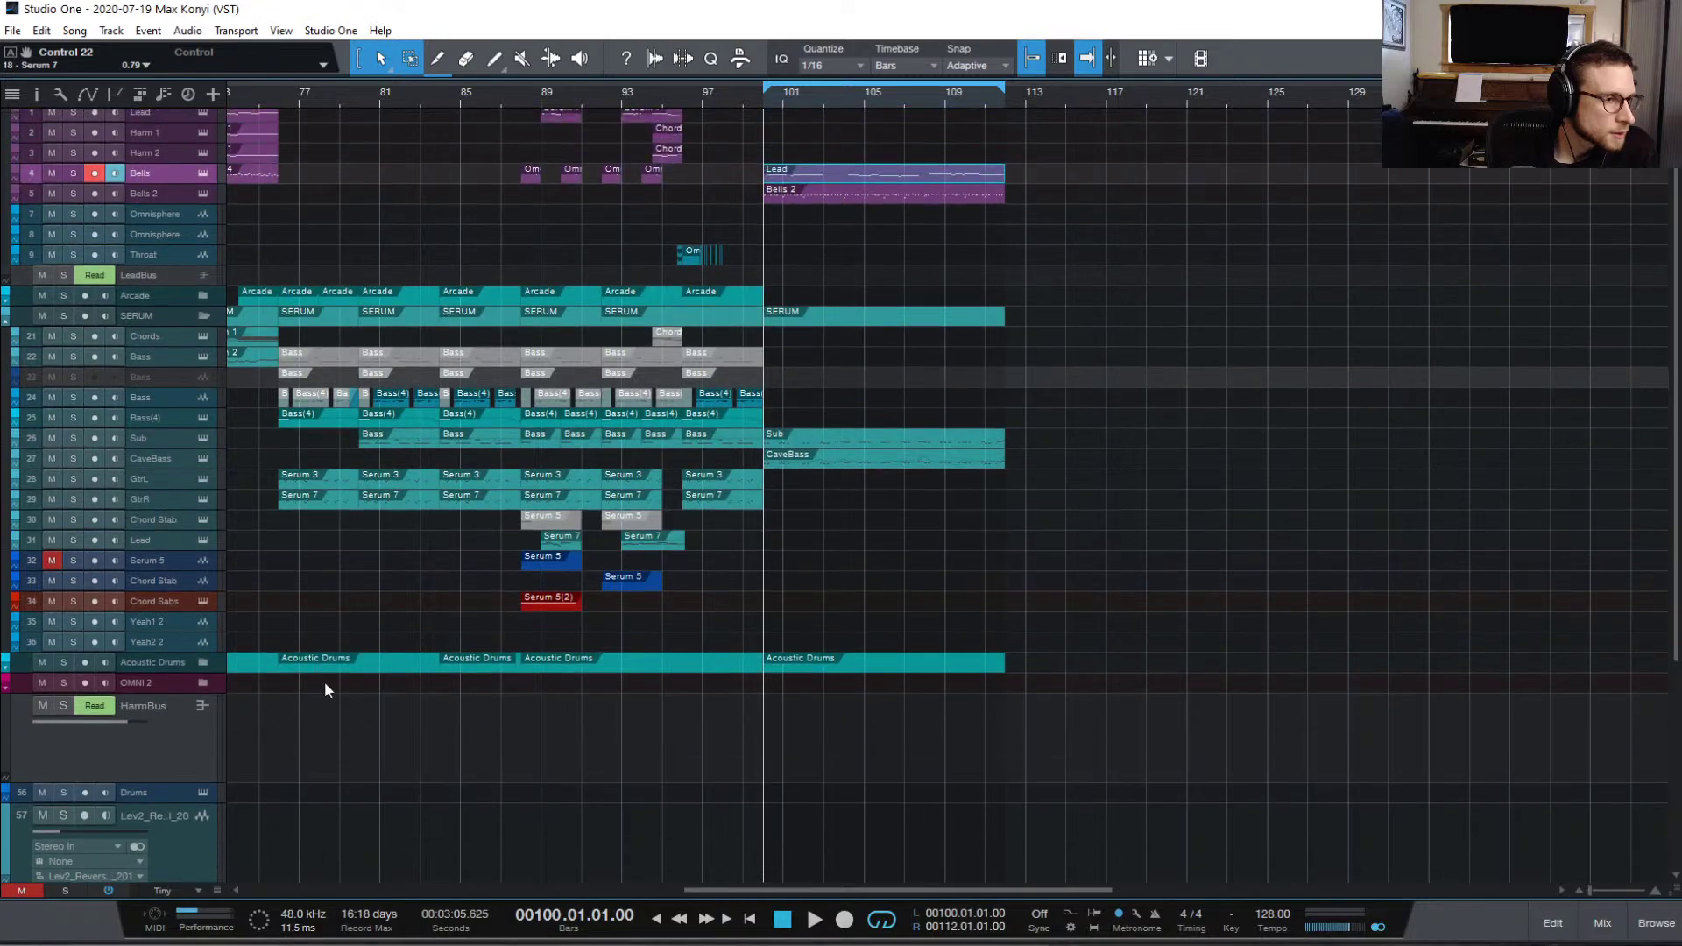
pyautogui.scroll(-4, 329, 666)
pyautogui.scroll(4, 342, 659)
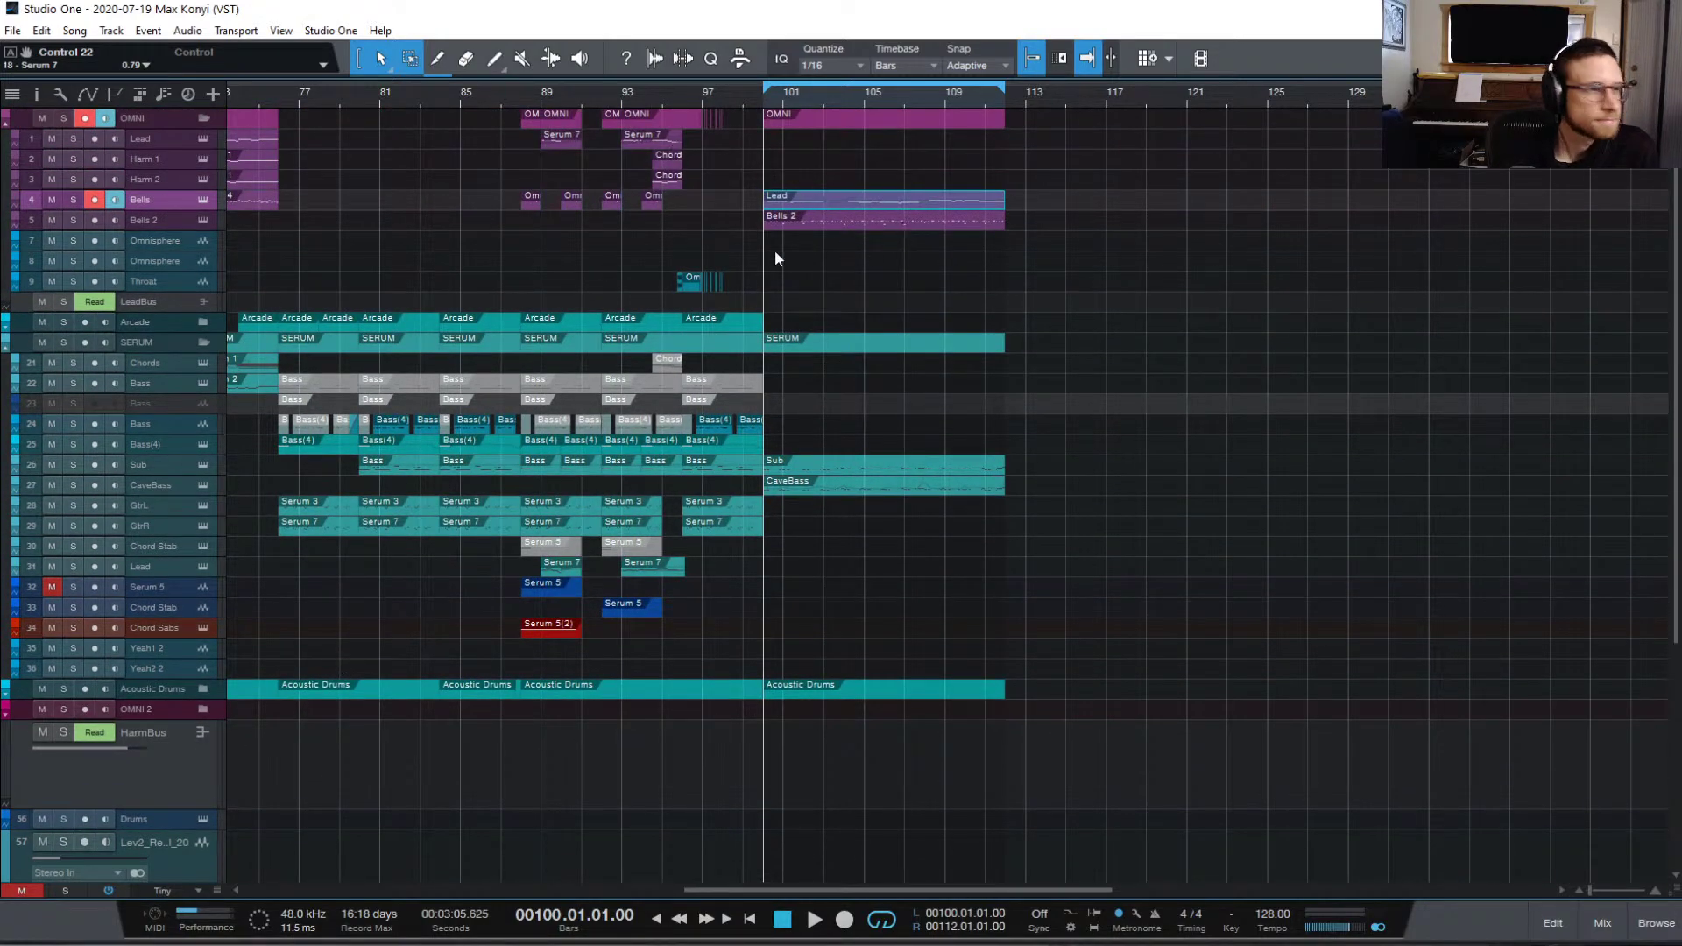
# Step: Select the SERUM Chords track, audition from bar 97 and from bar 74 through the new section, and mute the Bells track
pyautogui.click(177, 366)
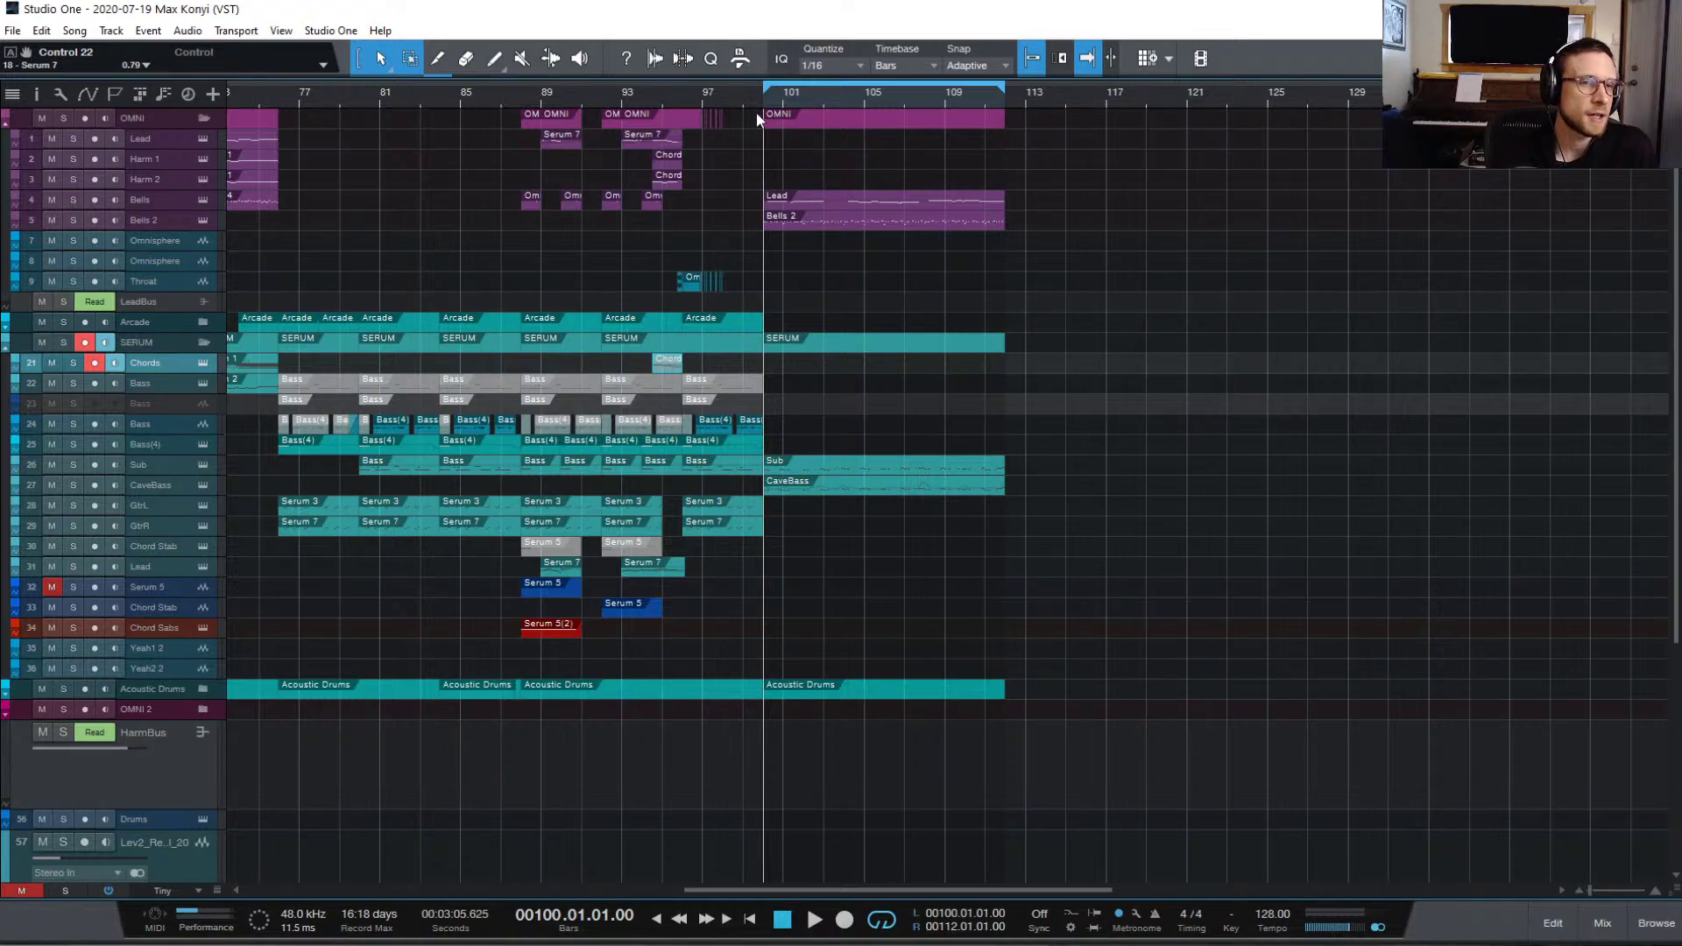
pyautogui.click(698, 93)
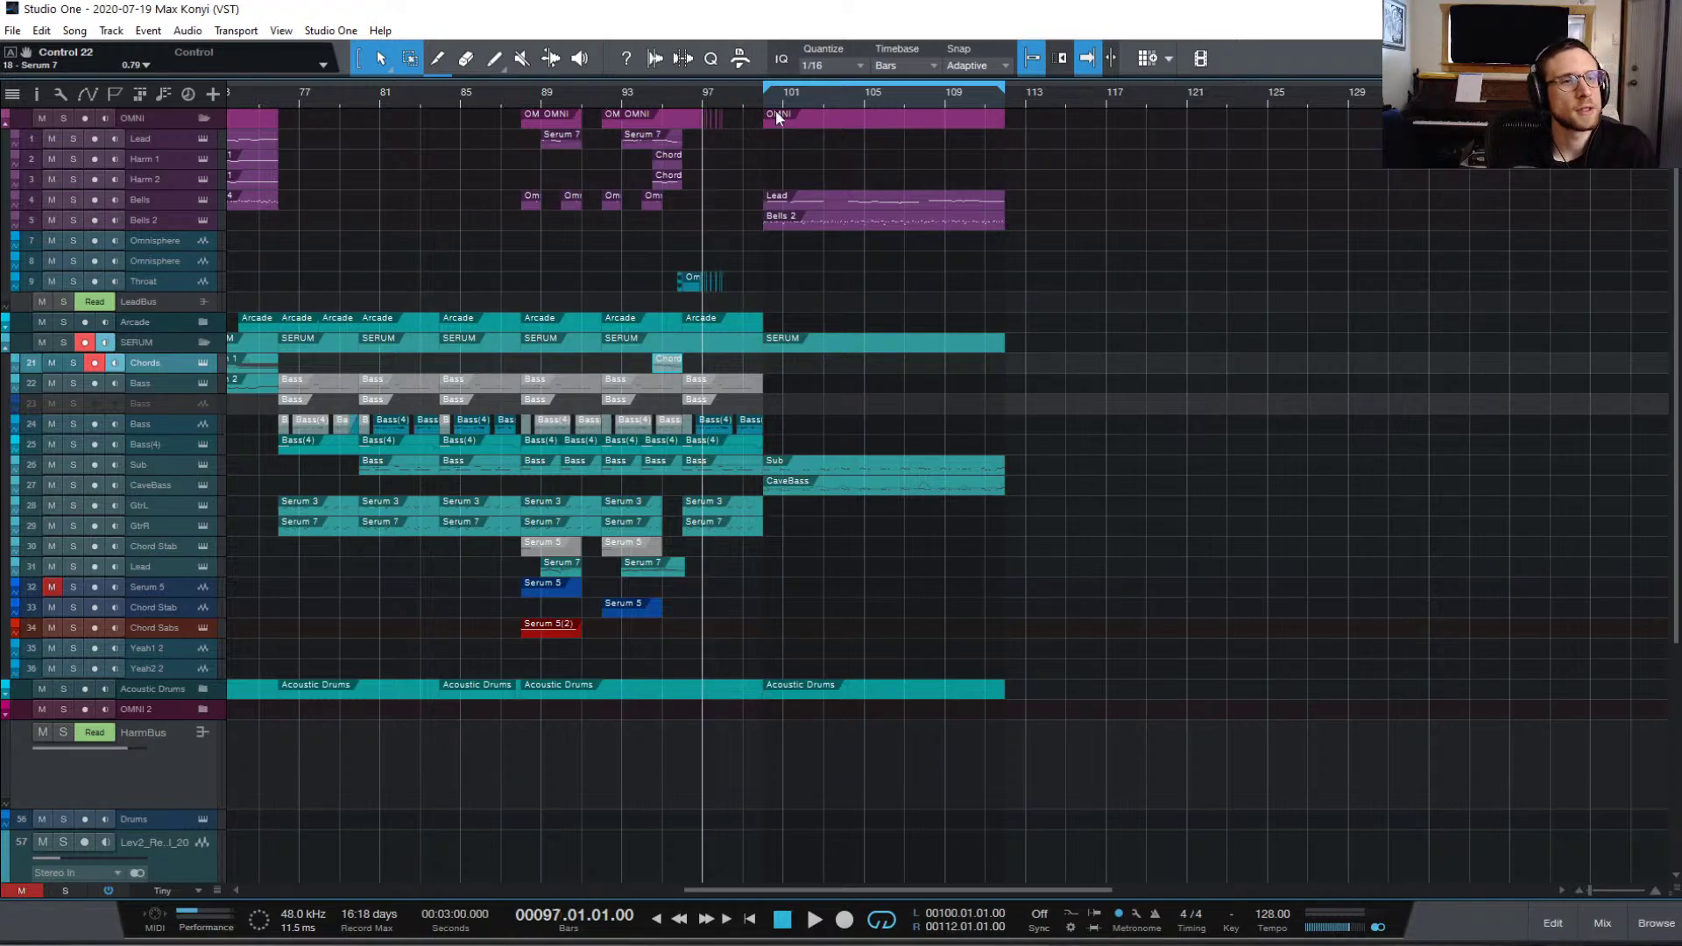
pyautogui.press('space')
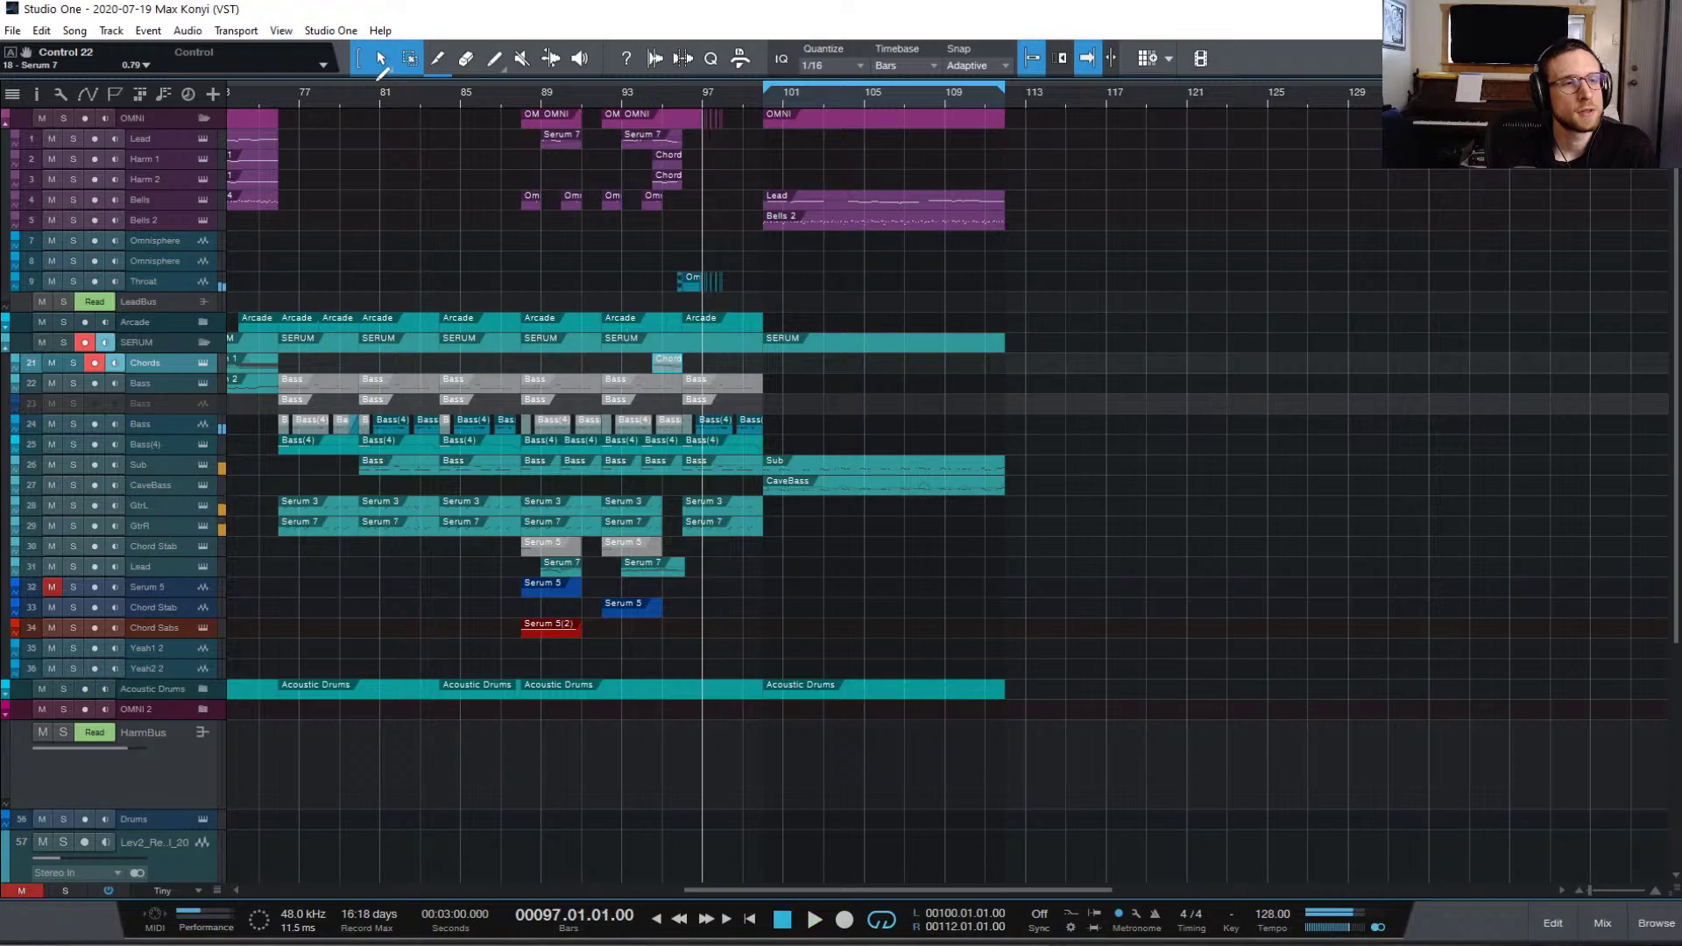
pyautogui.click(249, 91)
pyautogui.press('space')
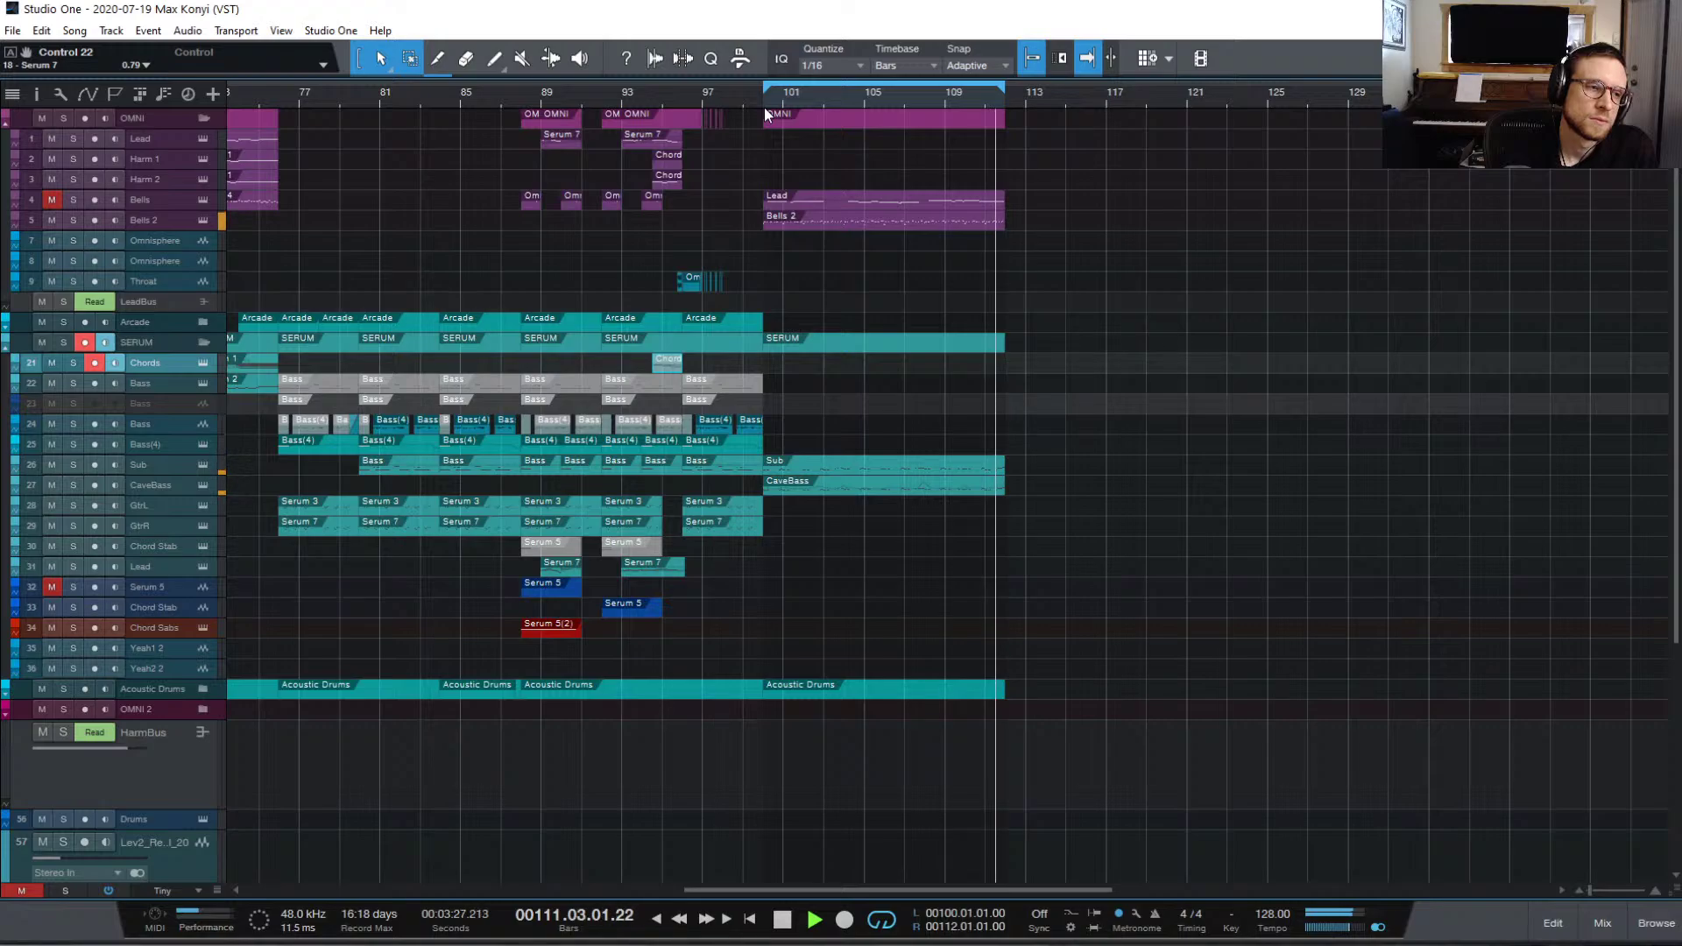
pyautogui.press('space')
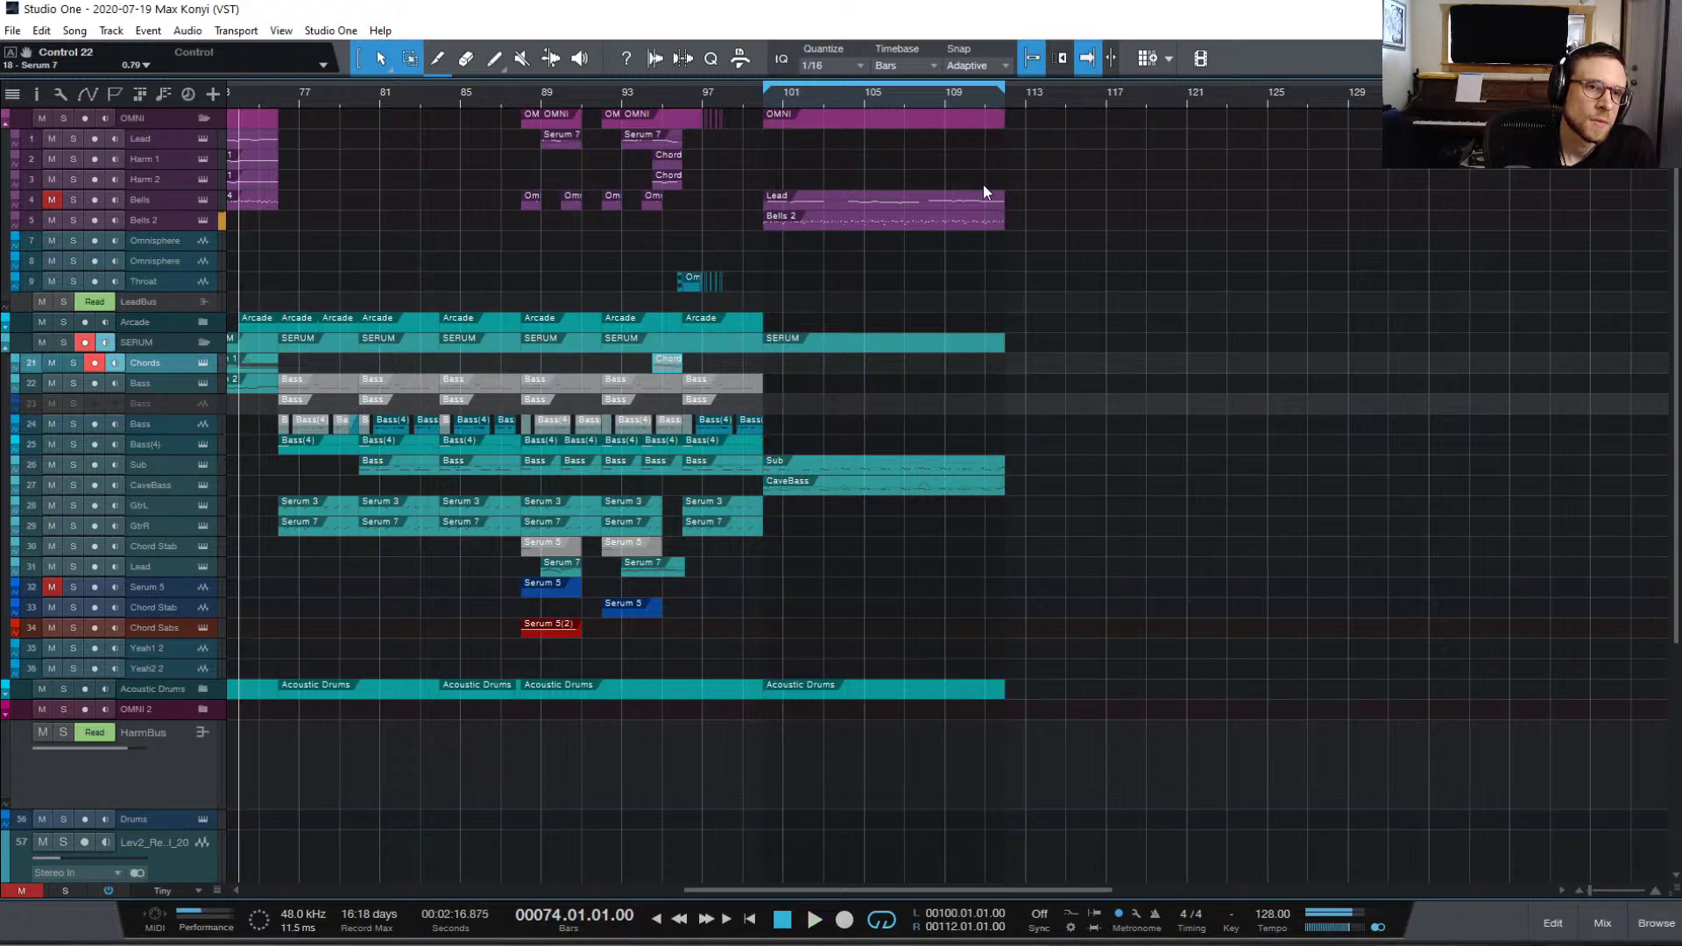
# Step: Solo the Bells 2 track, audition it from bar 100, and select that track
pyautogui.click(764, 103)
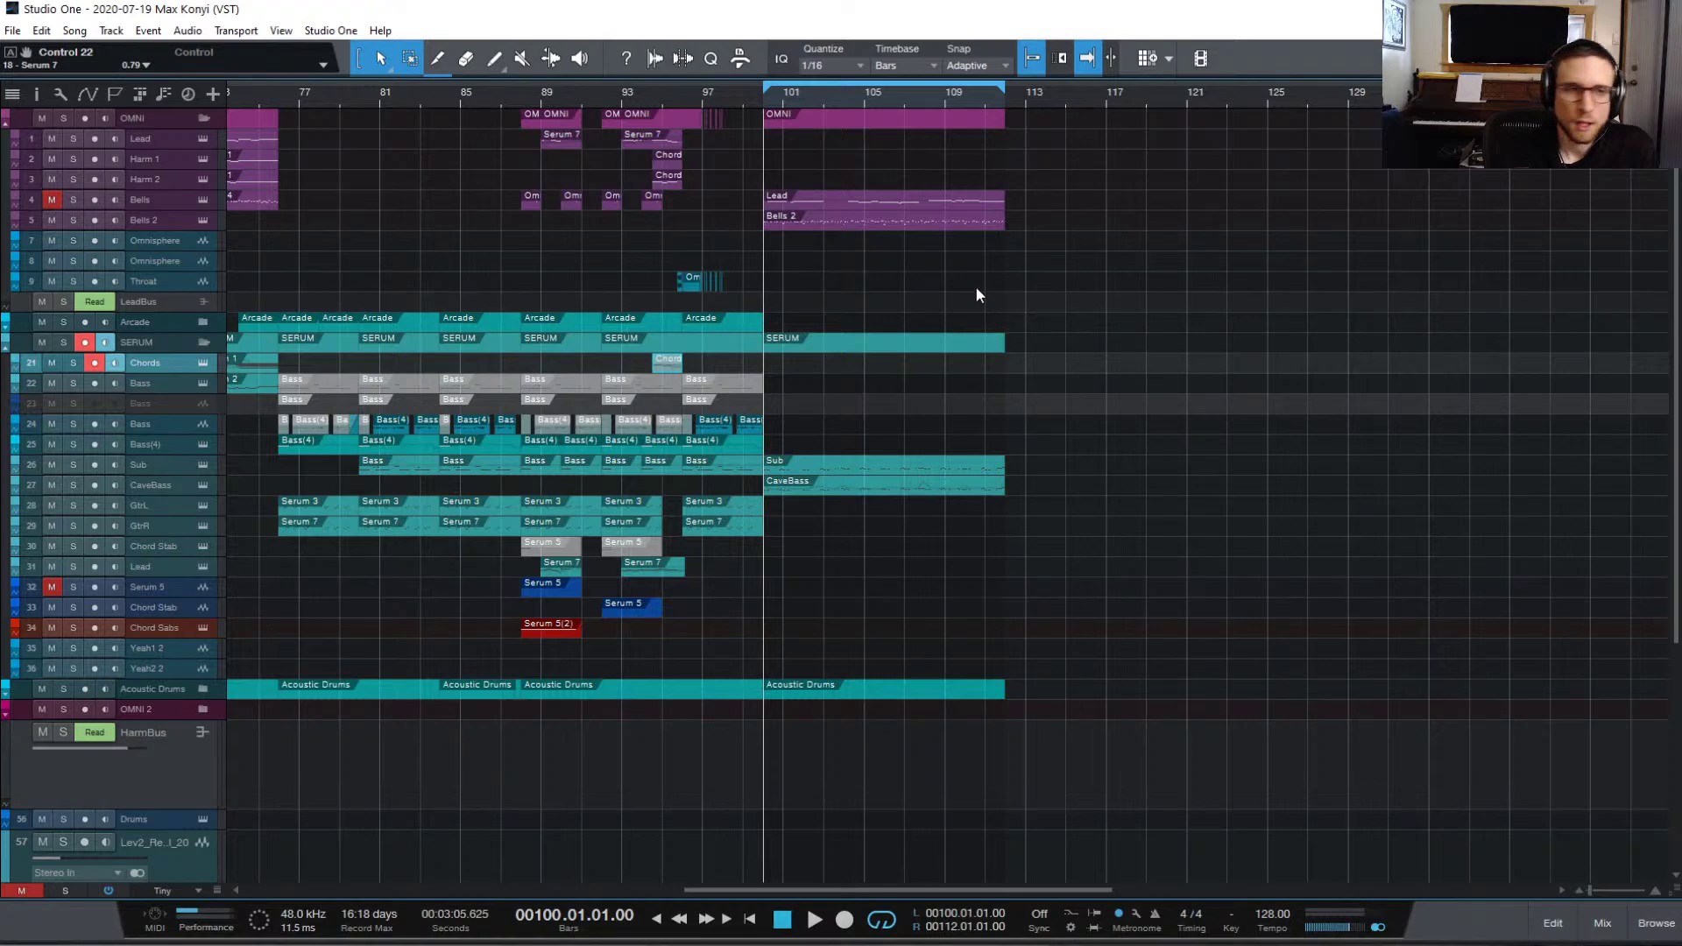
pyautogui.click(77, 219)
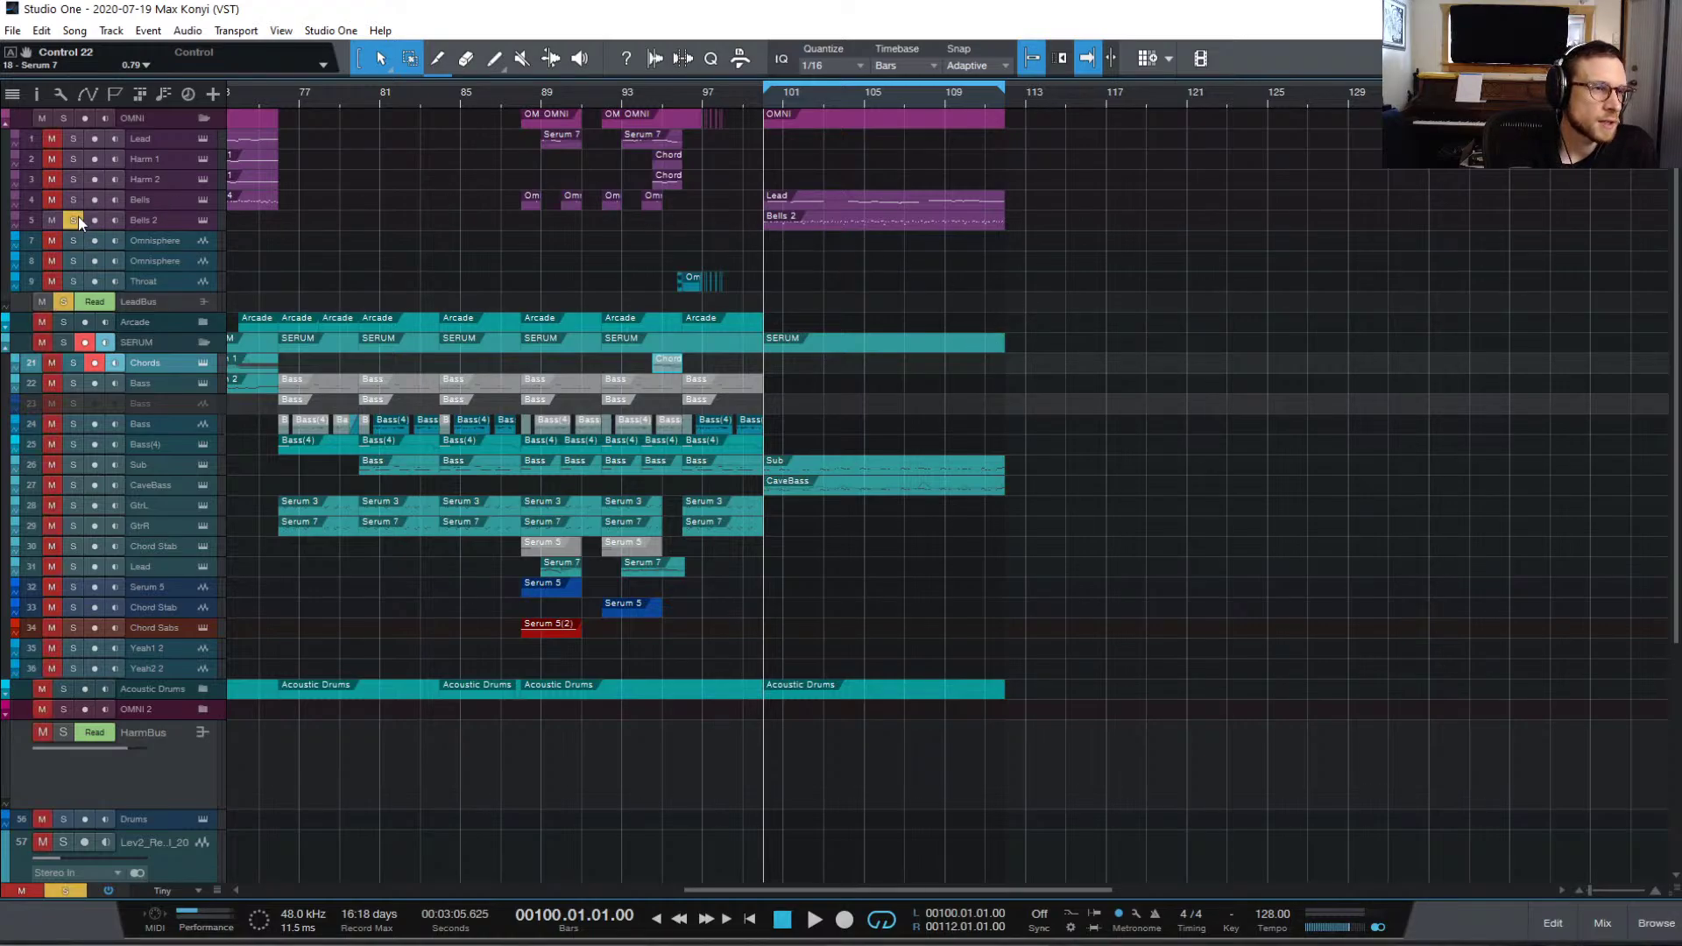
pyautogui.press('space')
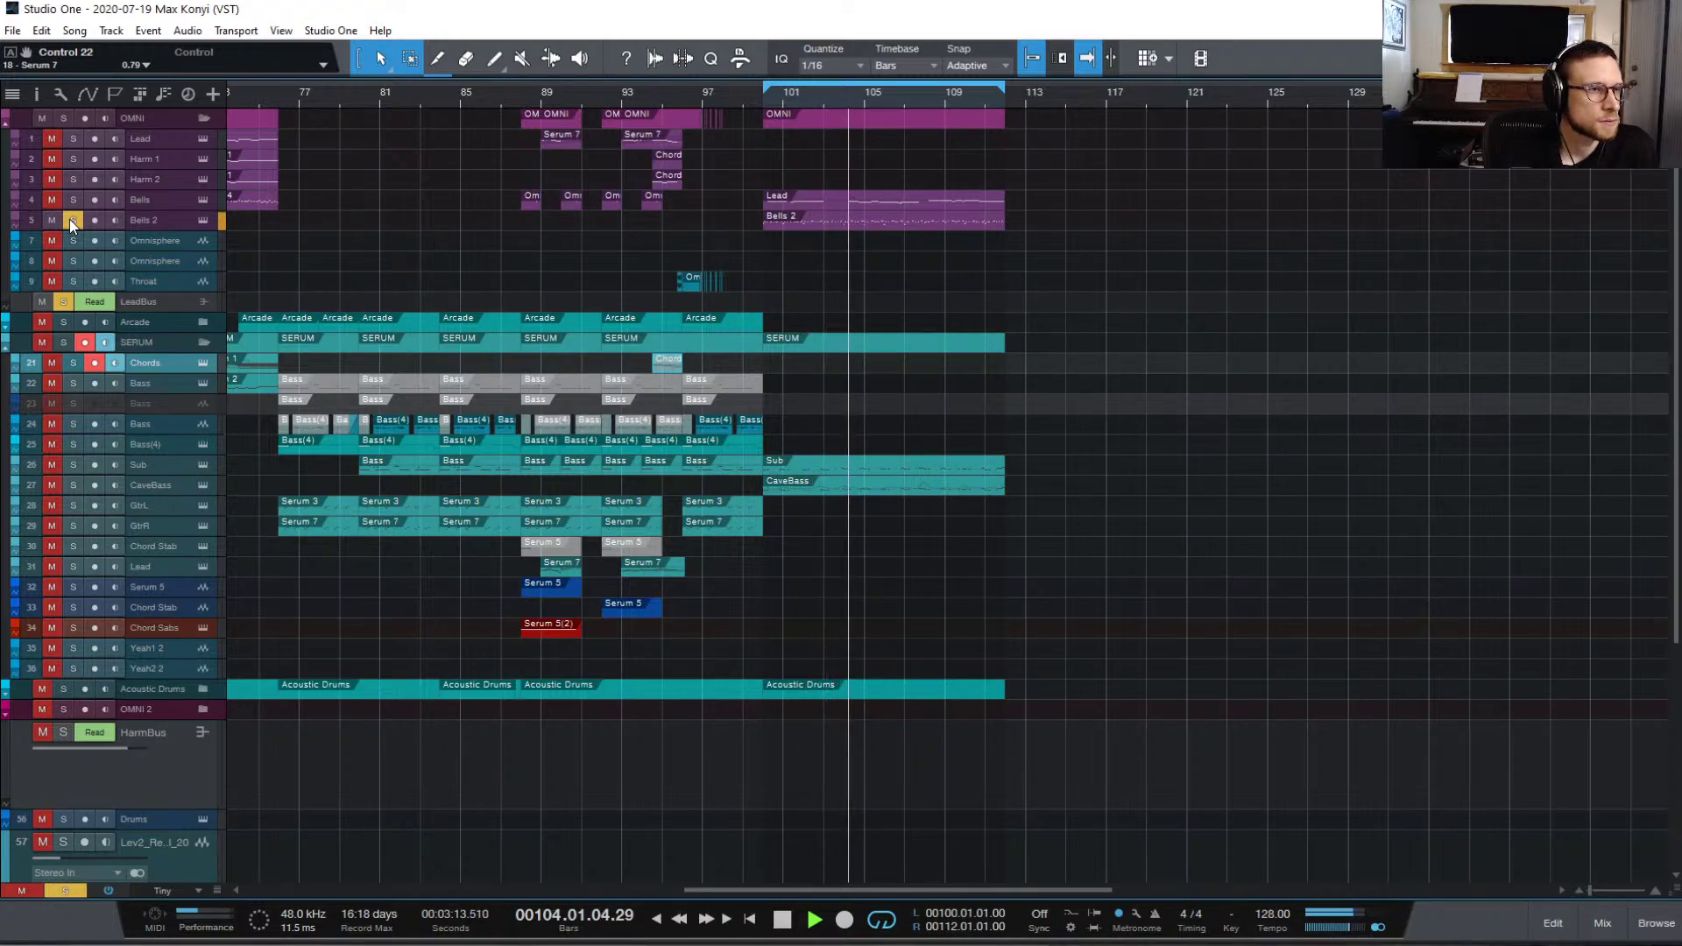
pyautogui.click(187, 222)
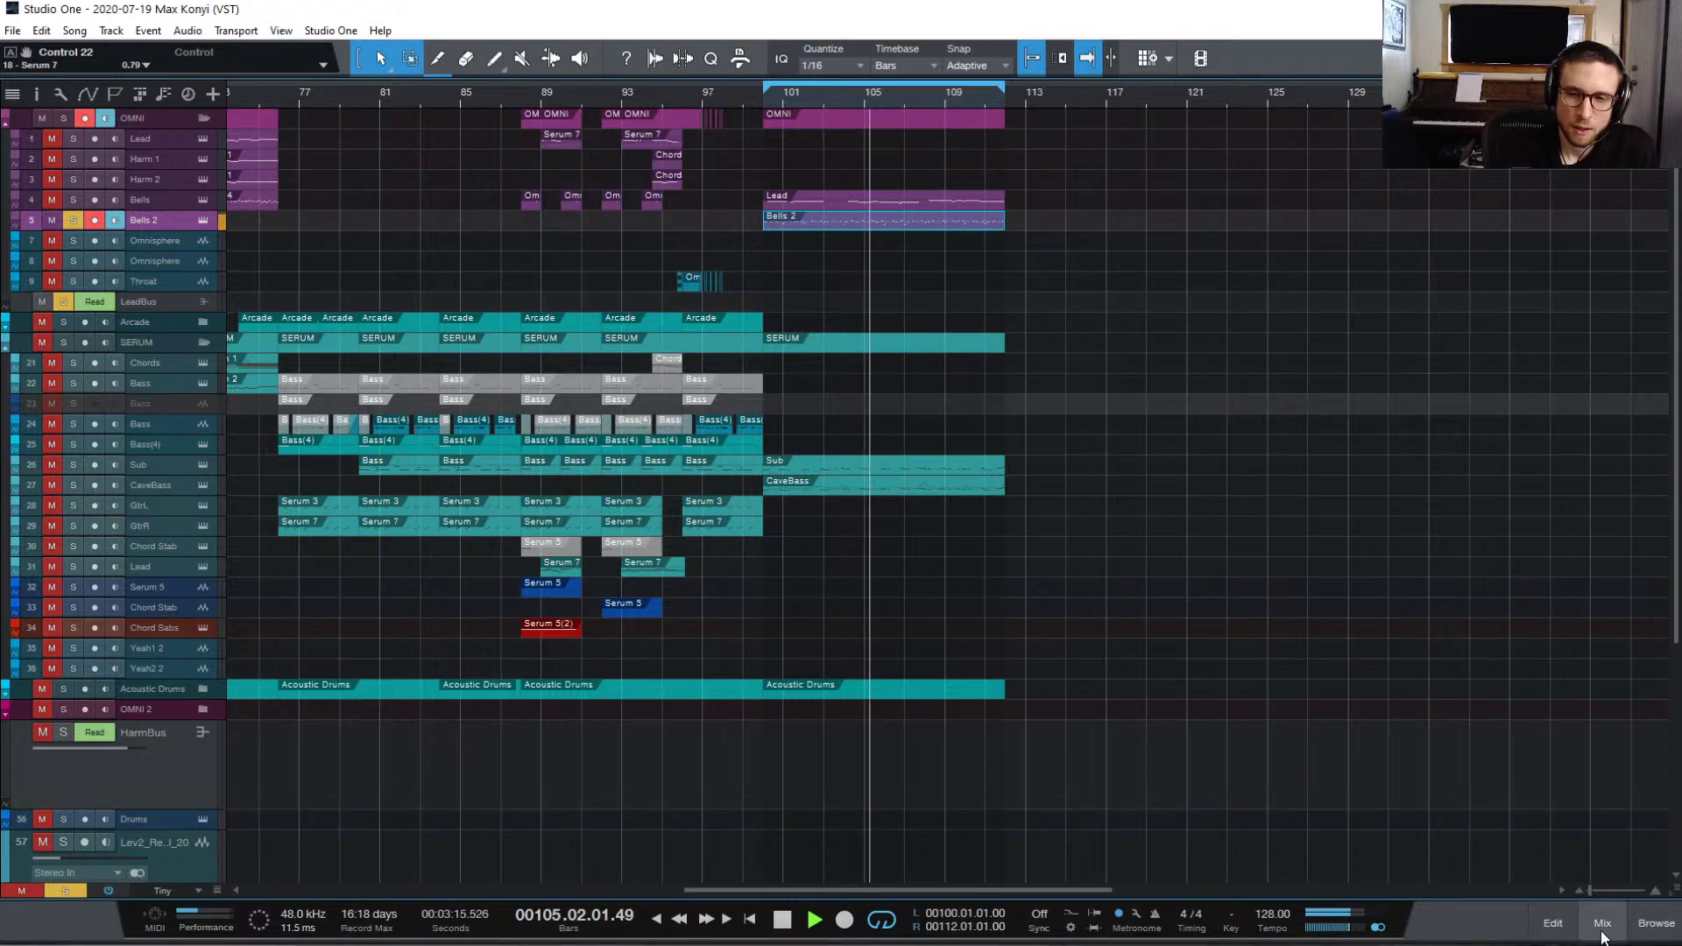
# Step: In the mixer, open Pro-Q 13 on the Omnisphere E channel and raise its low cut to about 68 Hz
pyautogui.press('F3')
pyautogui.scroll(5, 948, 503)
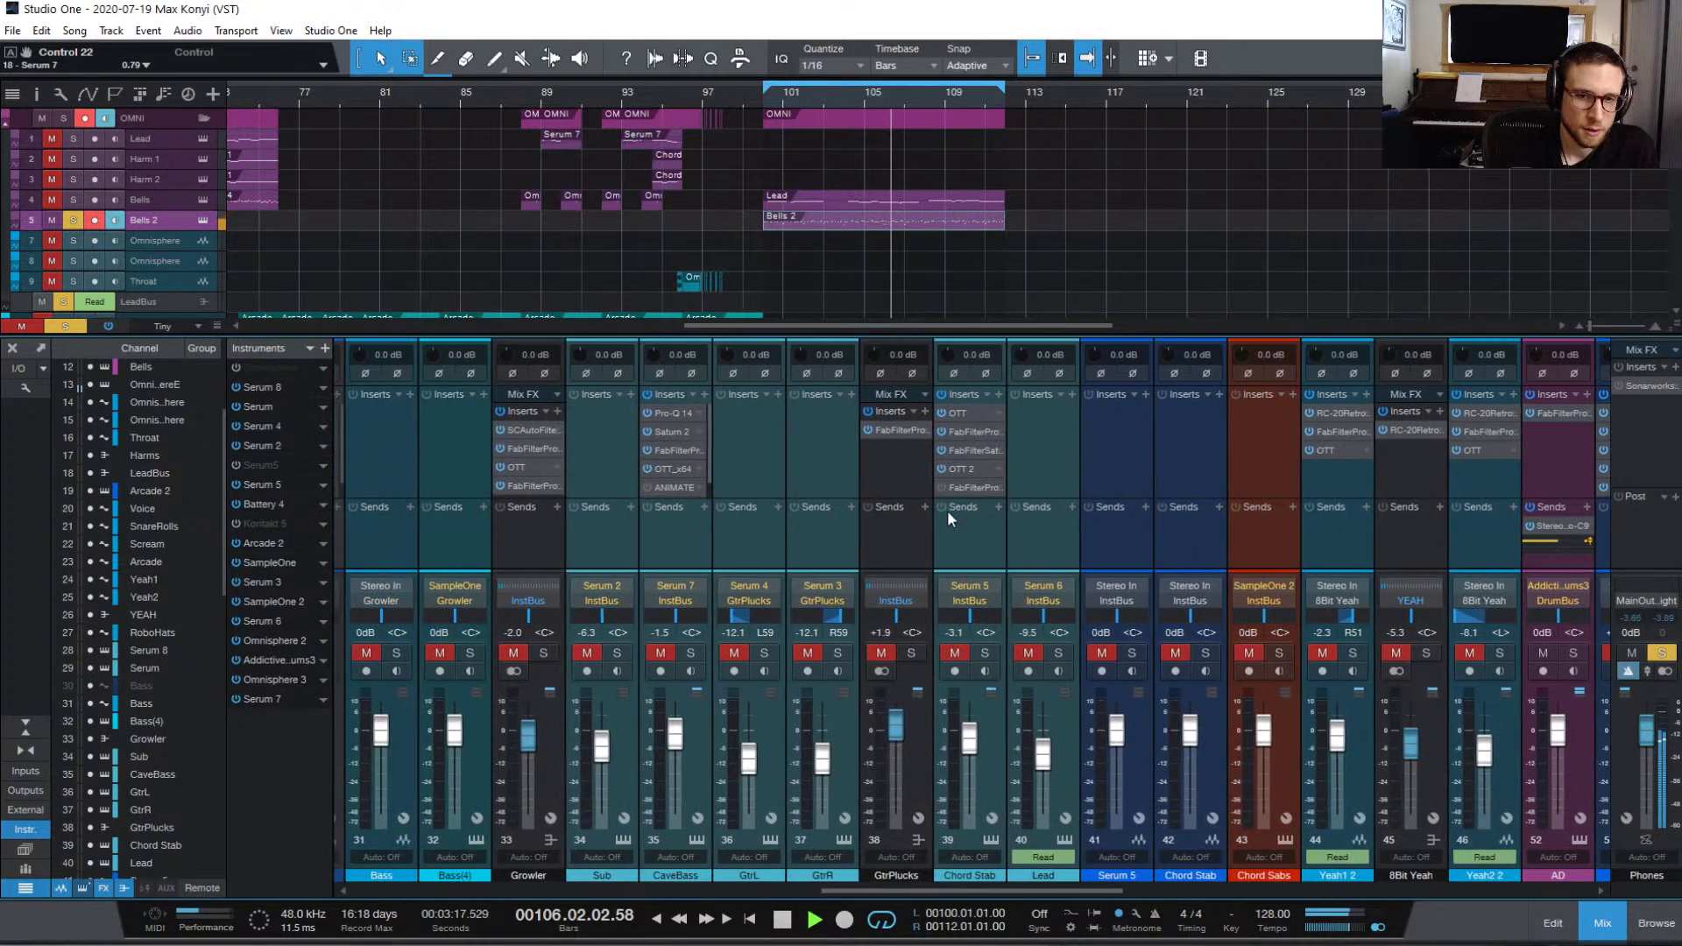
pyautogui.scroll(11, 941, 512)
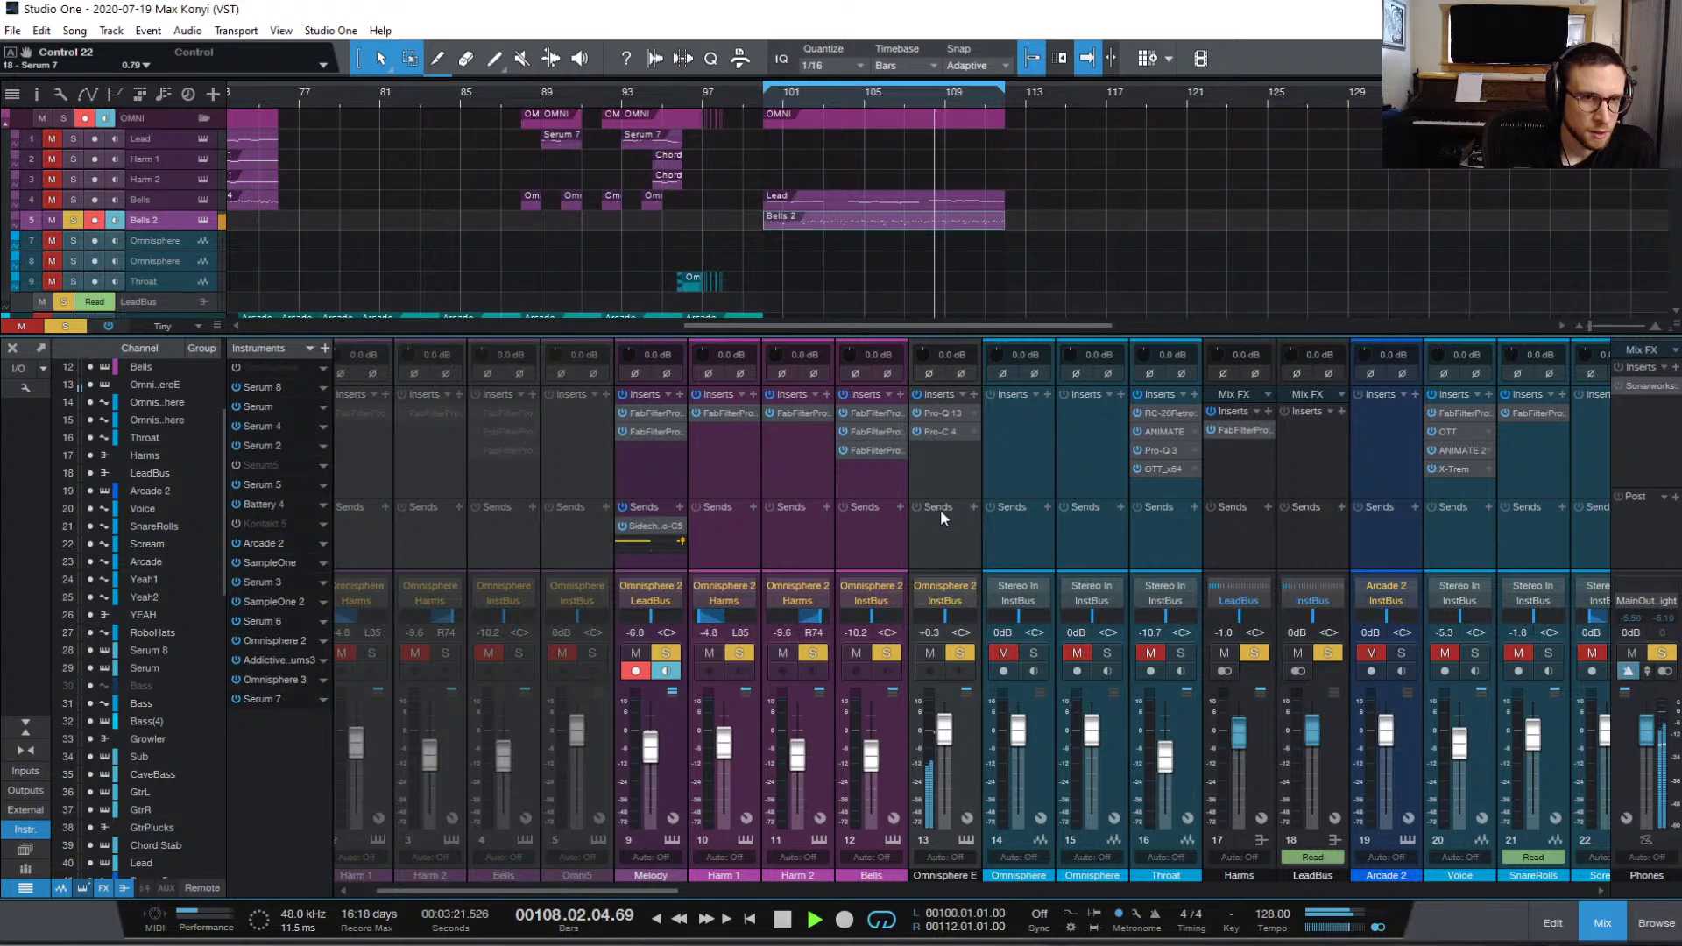
pyautogui.click(941, 412)
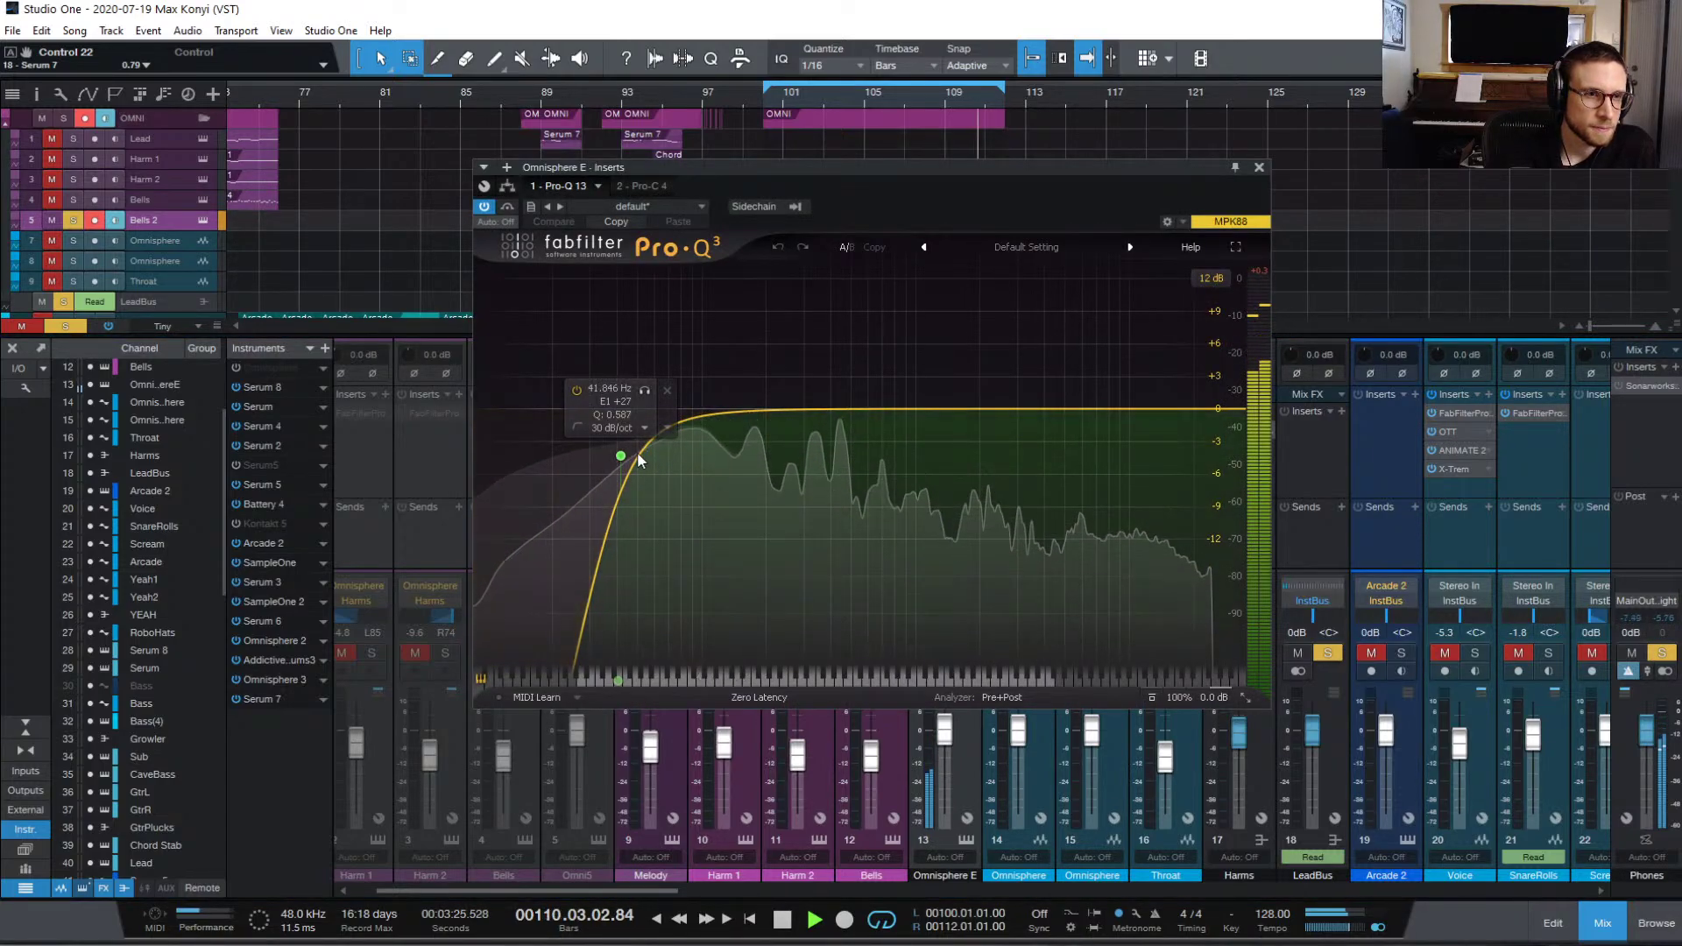
pyautogui.moveTo(621, 456); pyautogui.dragTo(666, 523)
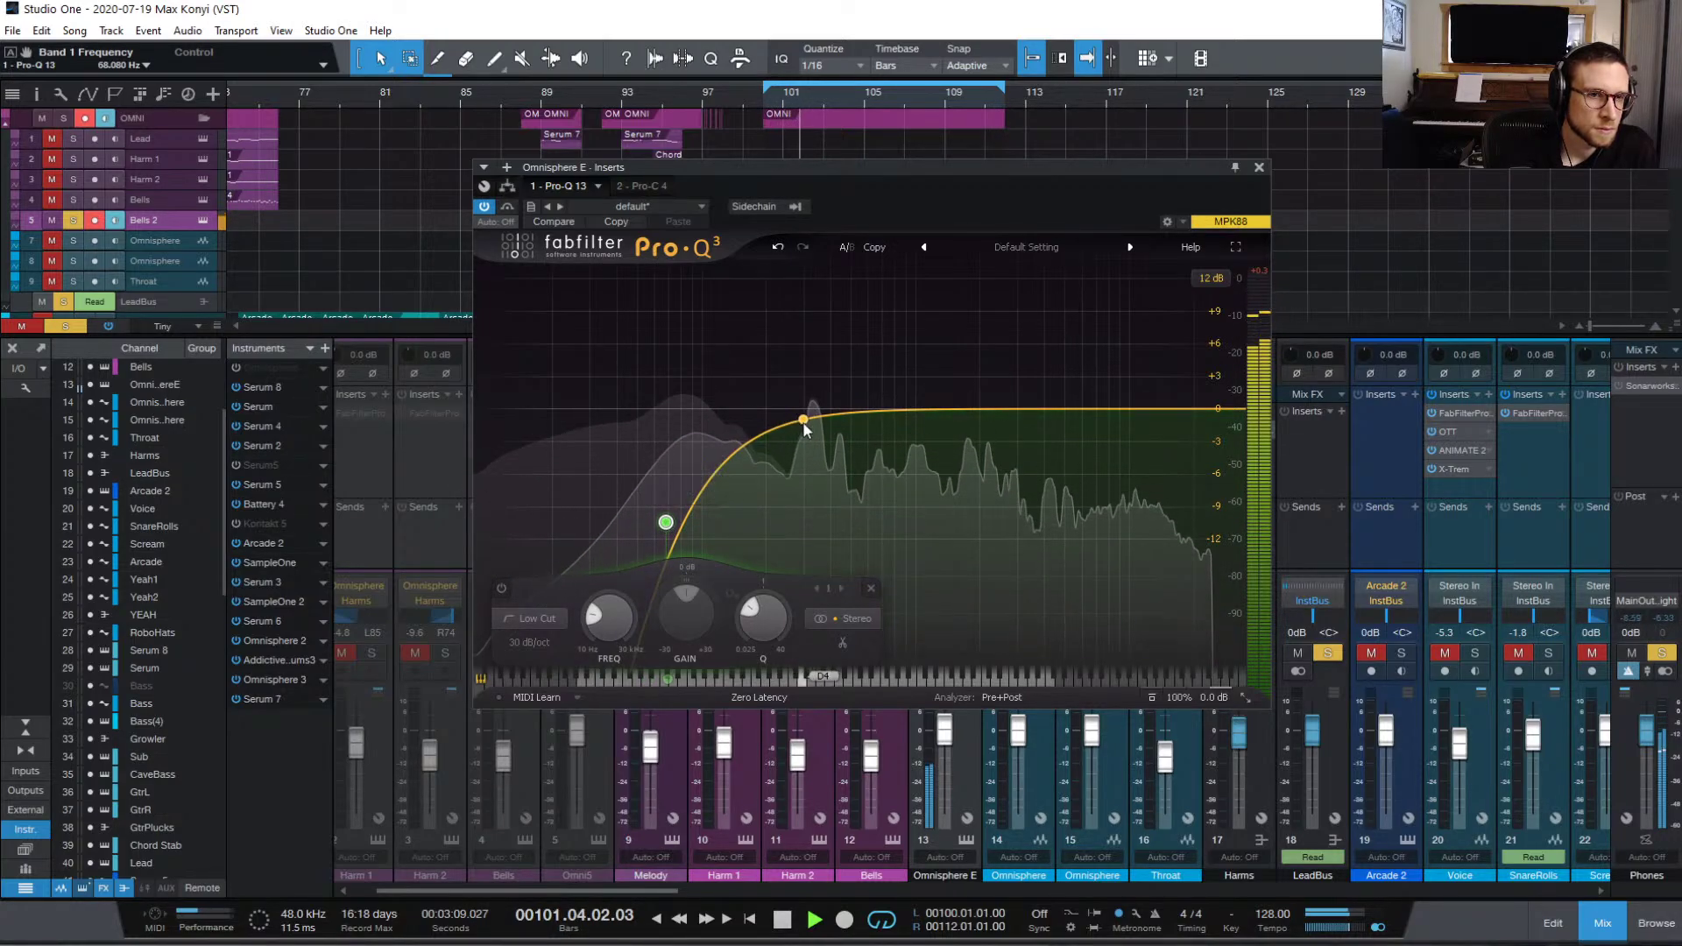
# Step: Add a bell cut of about -3.35 dB near 240 Hz to the Omnisphere E EQ, unsolo Bells 2, and close the plug-in
pyautogui.click(775, 439)
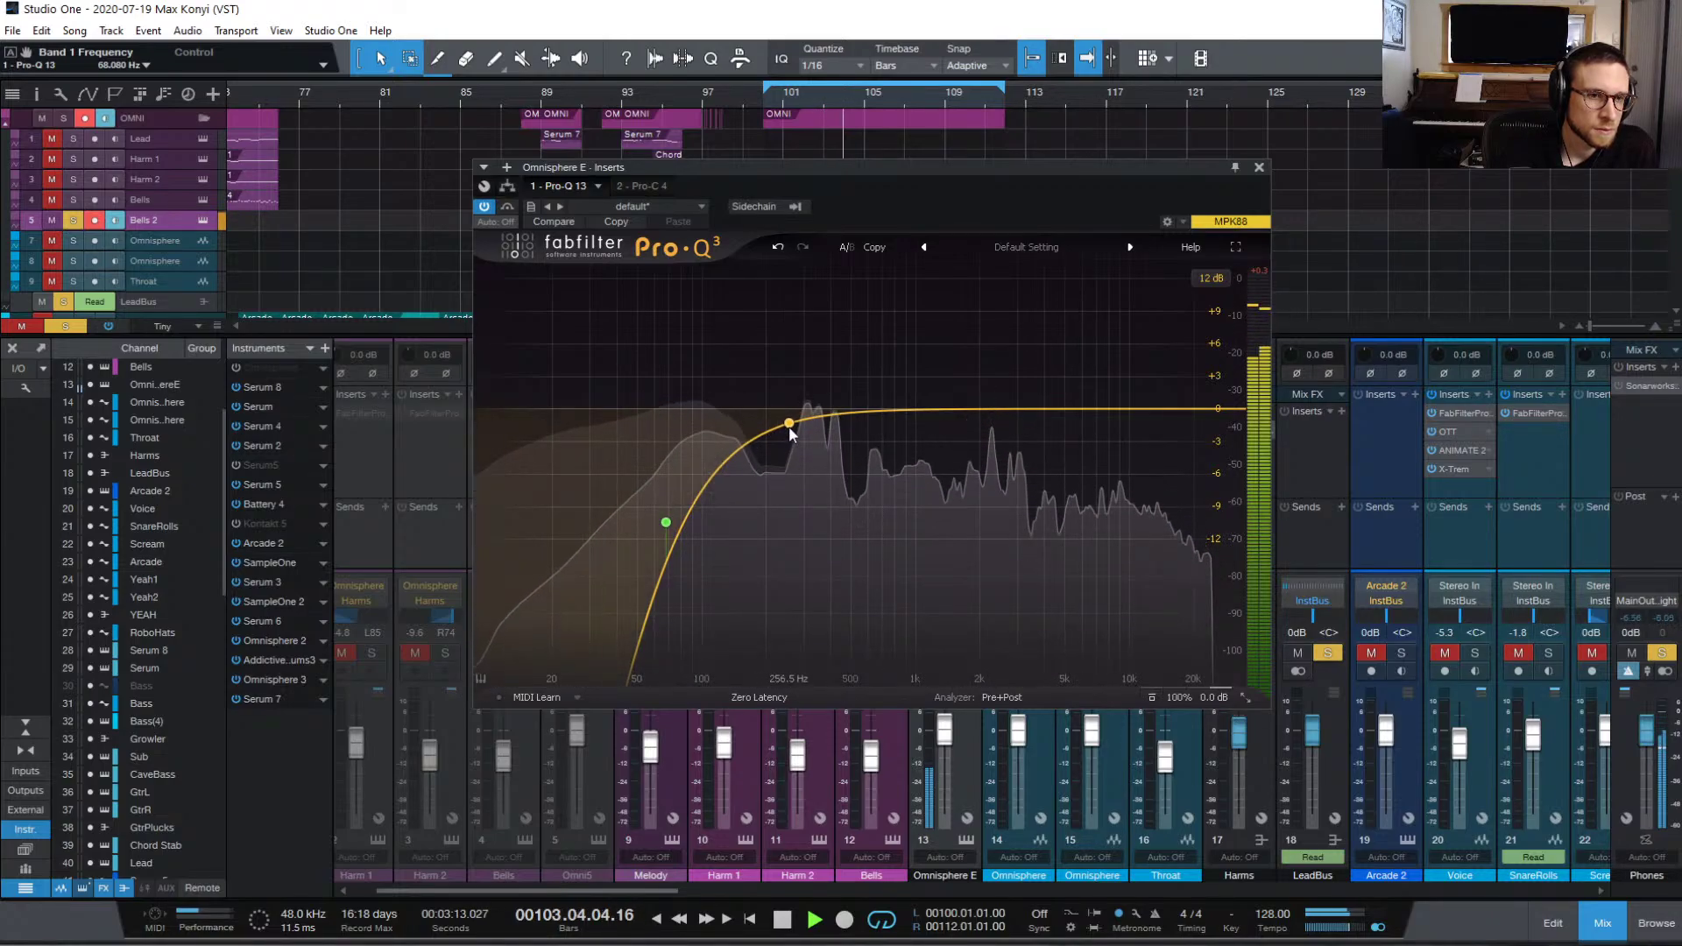
pyautogui.moveTo(799, 422); pyautogui.dragTo(786, 481)
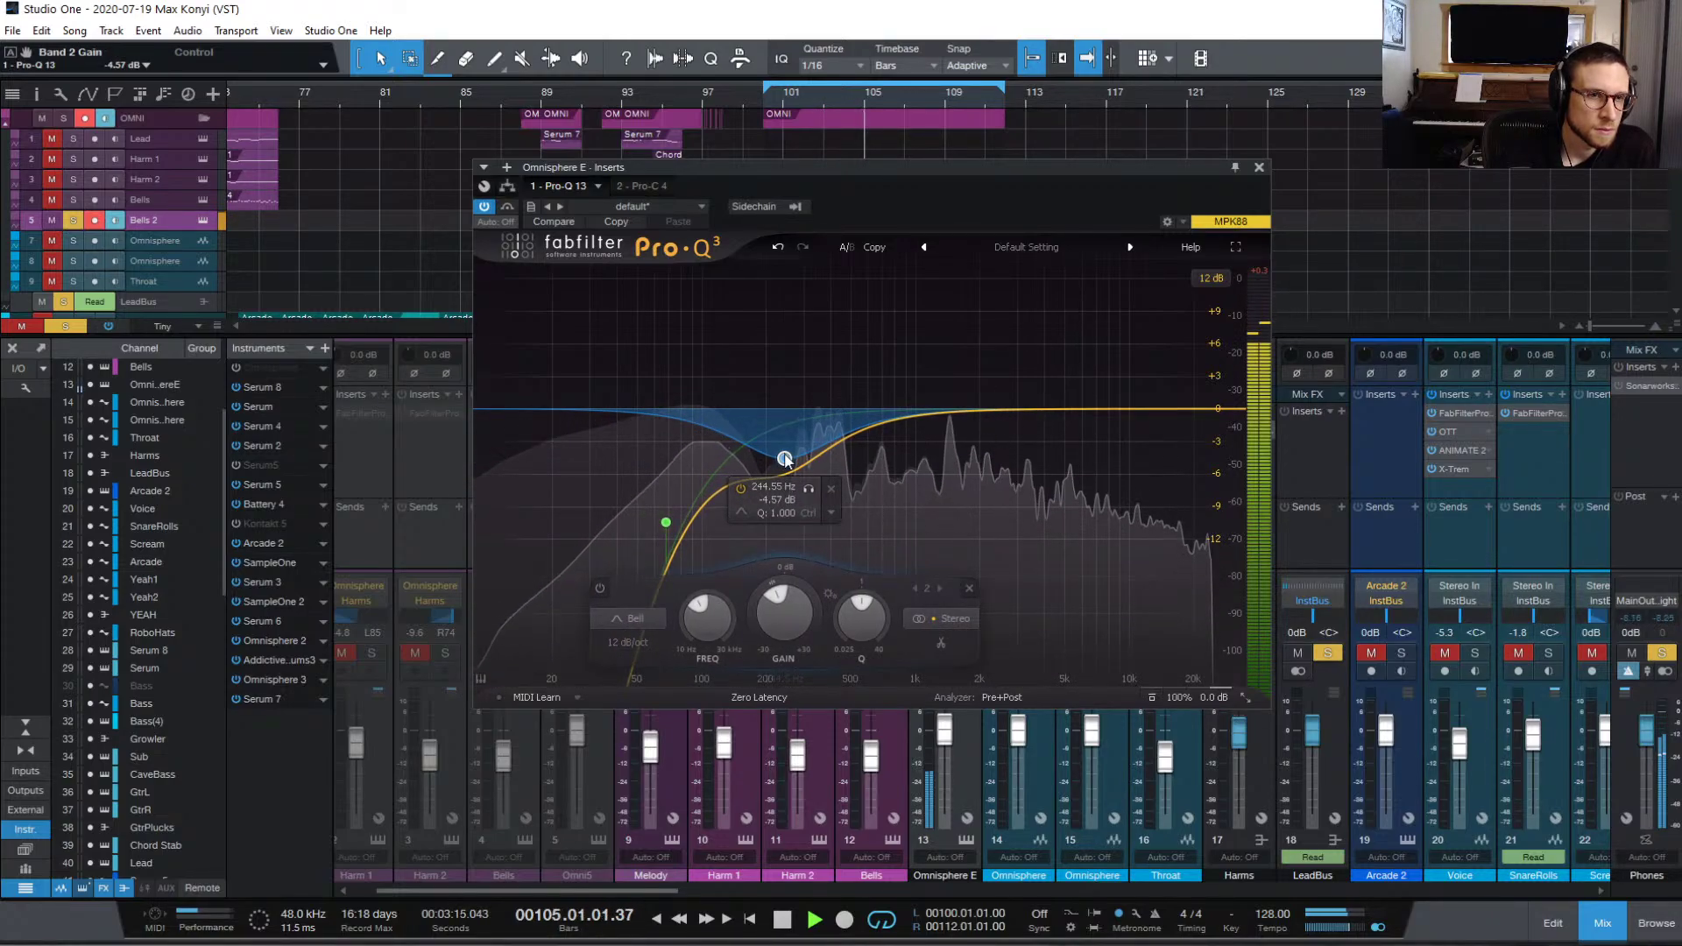
pyautogui.press('s')
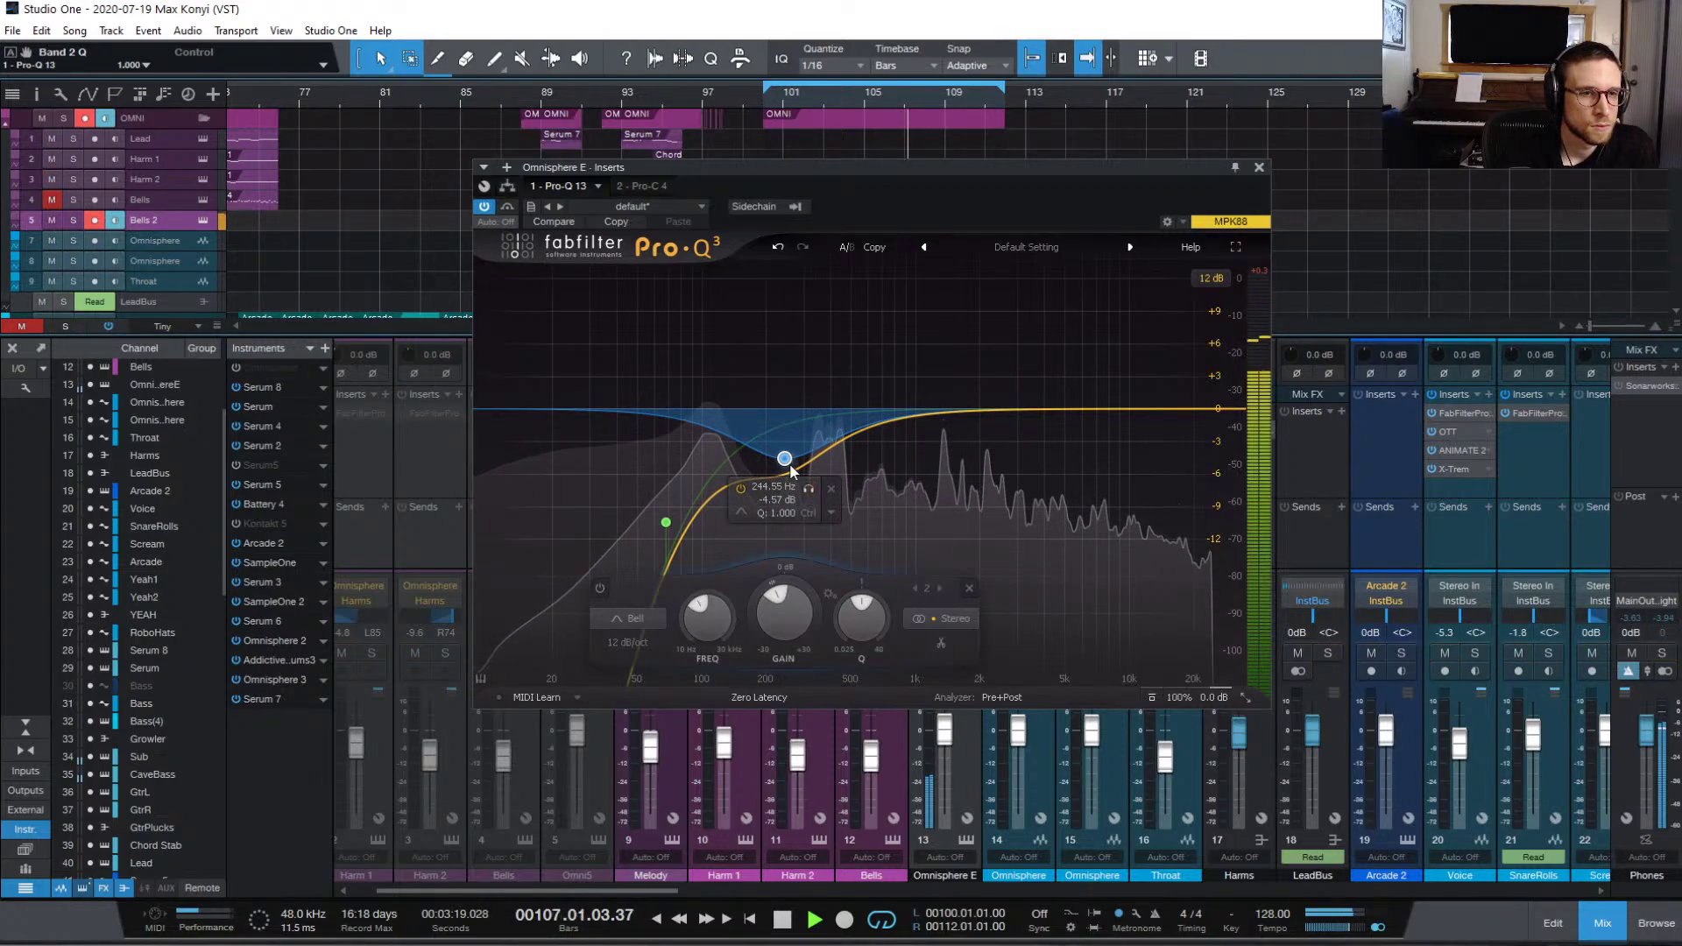
pyautogui.moveTo(784, 458); pyautogui.dragTo(782, 445)
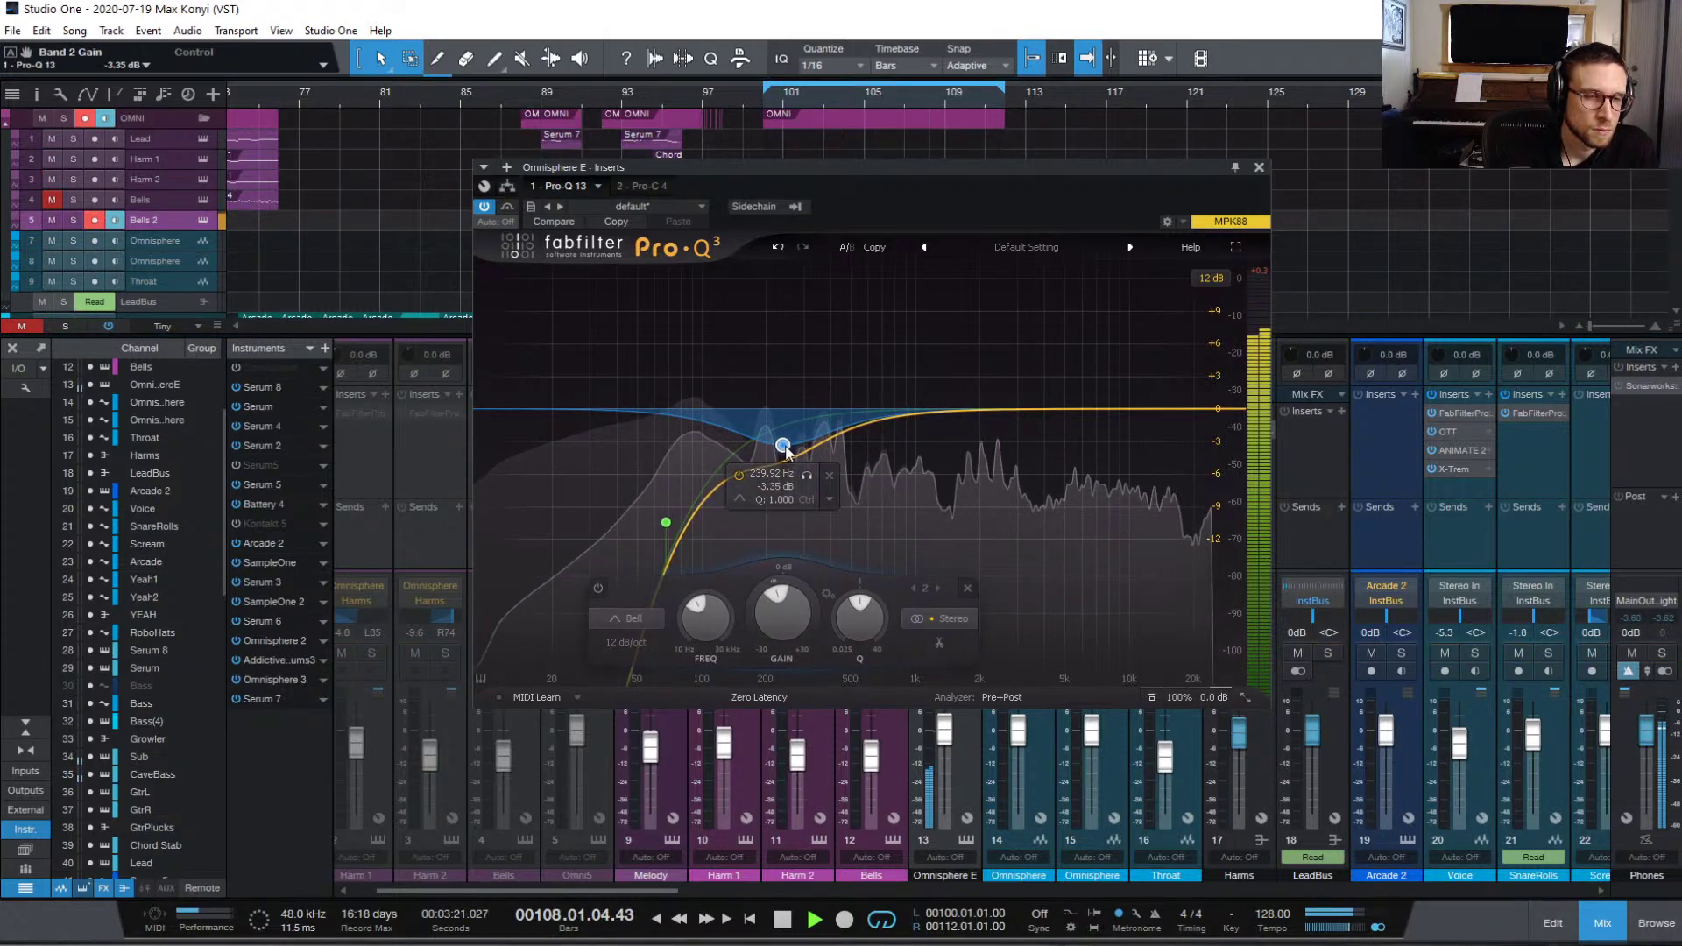
pyautogui.click(1259, 166)
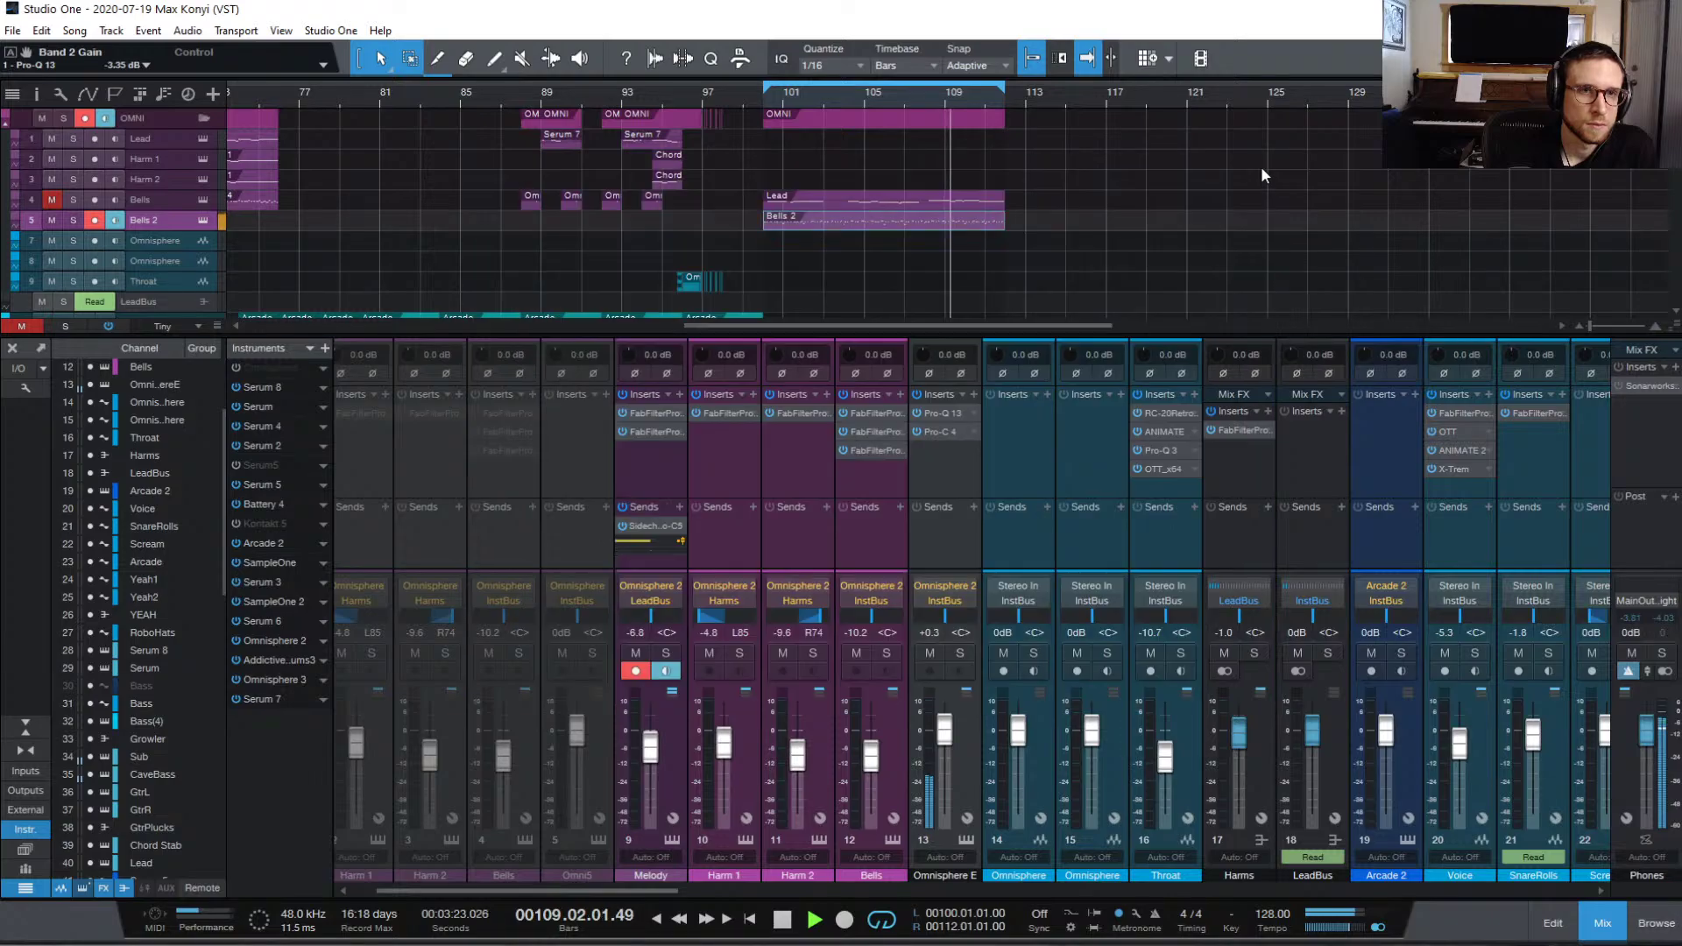
# Step: On the CaveBass channel's Pro-Q 15, set the high cut to about 3066 Hz with a lower Q for a gentler roll-off
pyautogui.hscroll(10, 1110, 535)
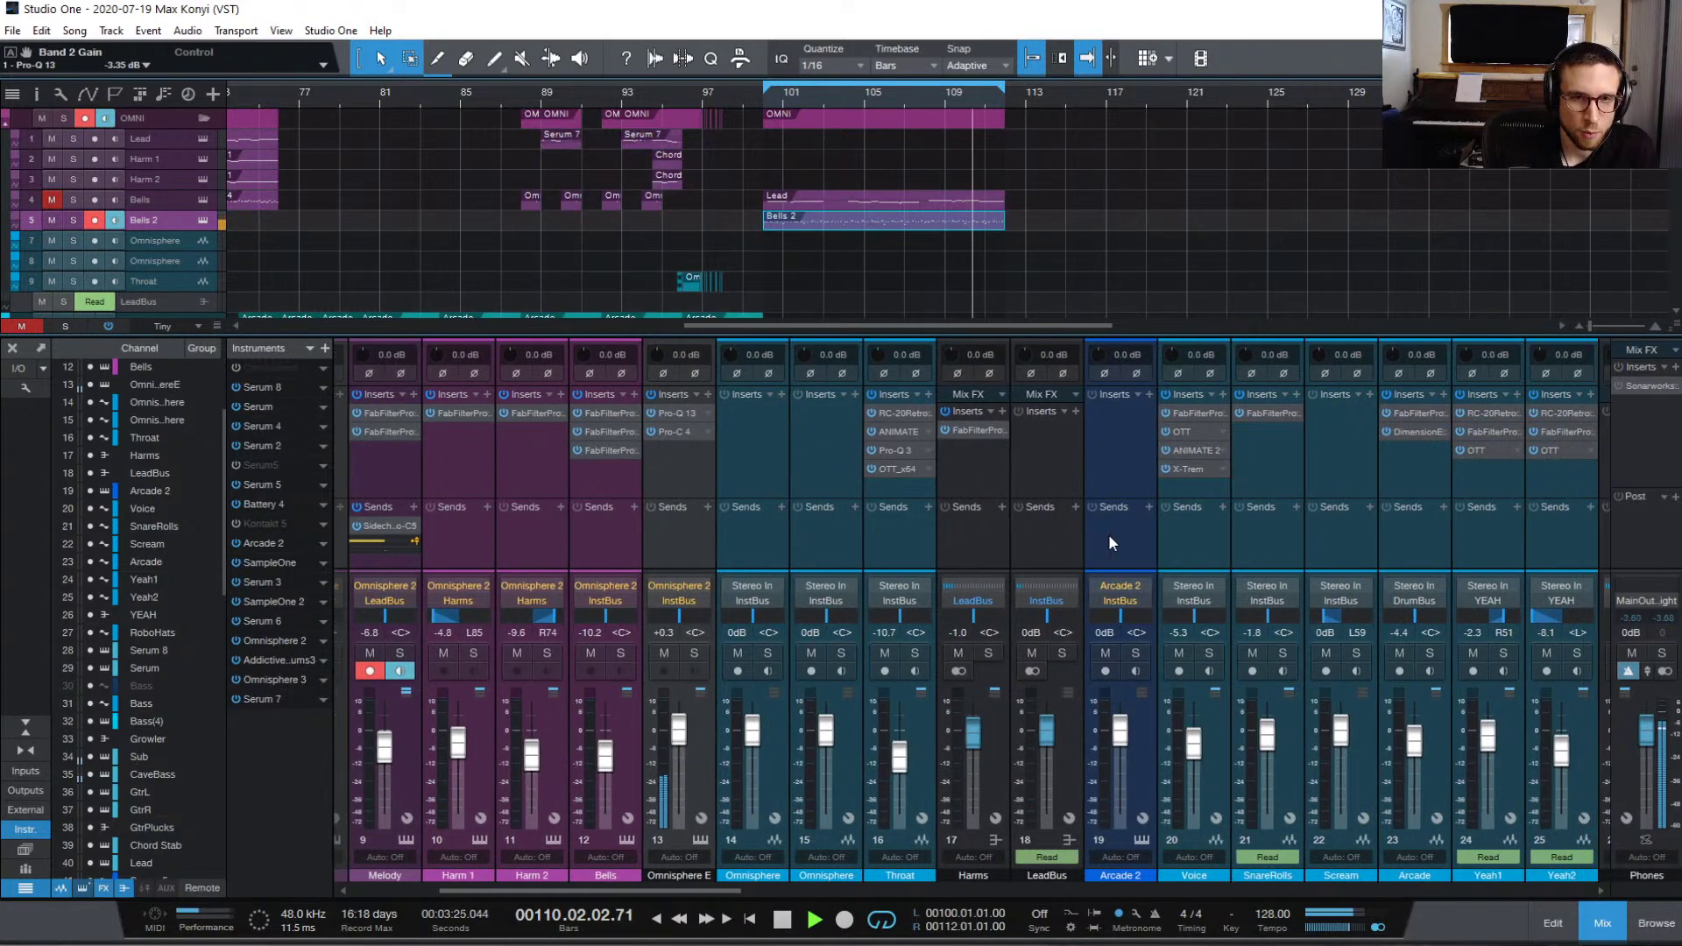
pyautogui.hscroll(4, 1108, 543)
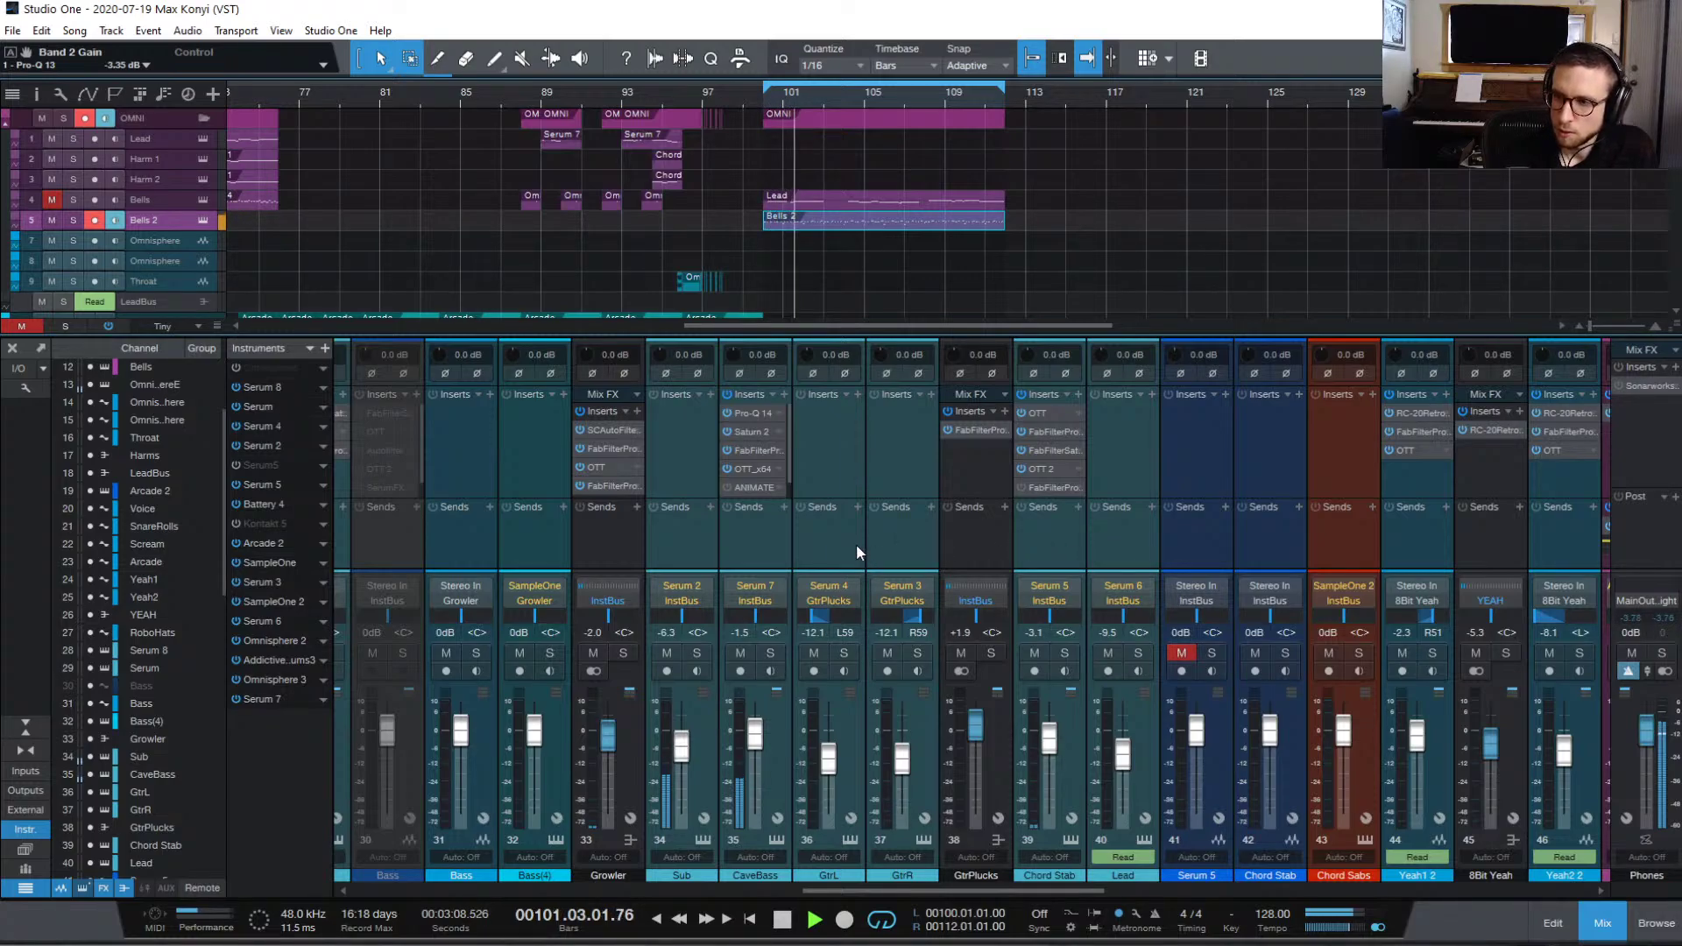
pyautogui.hscroll(-1, 855, 544)
pyautogui.hscroll(2, 855, 544)
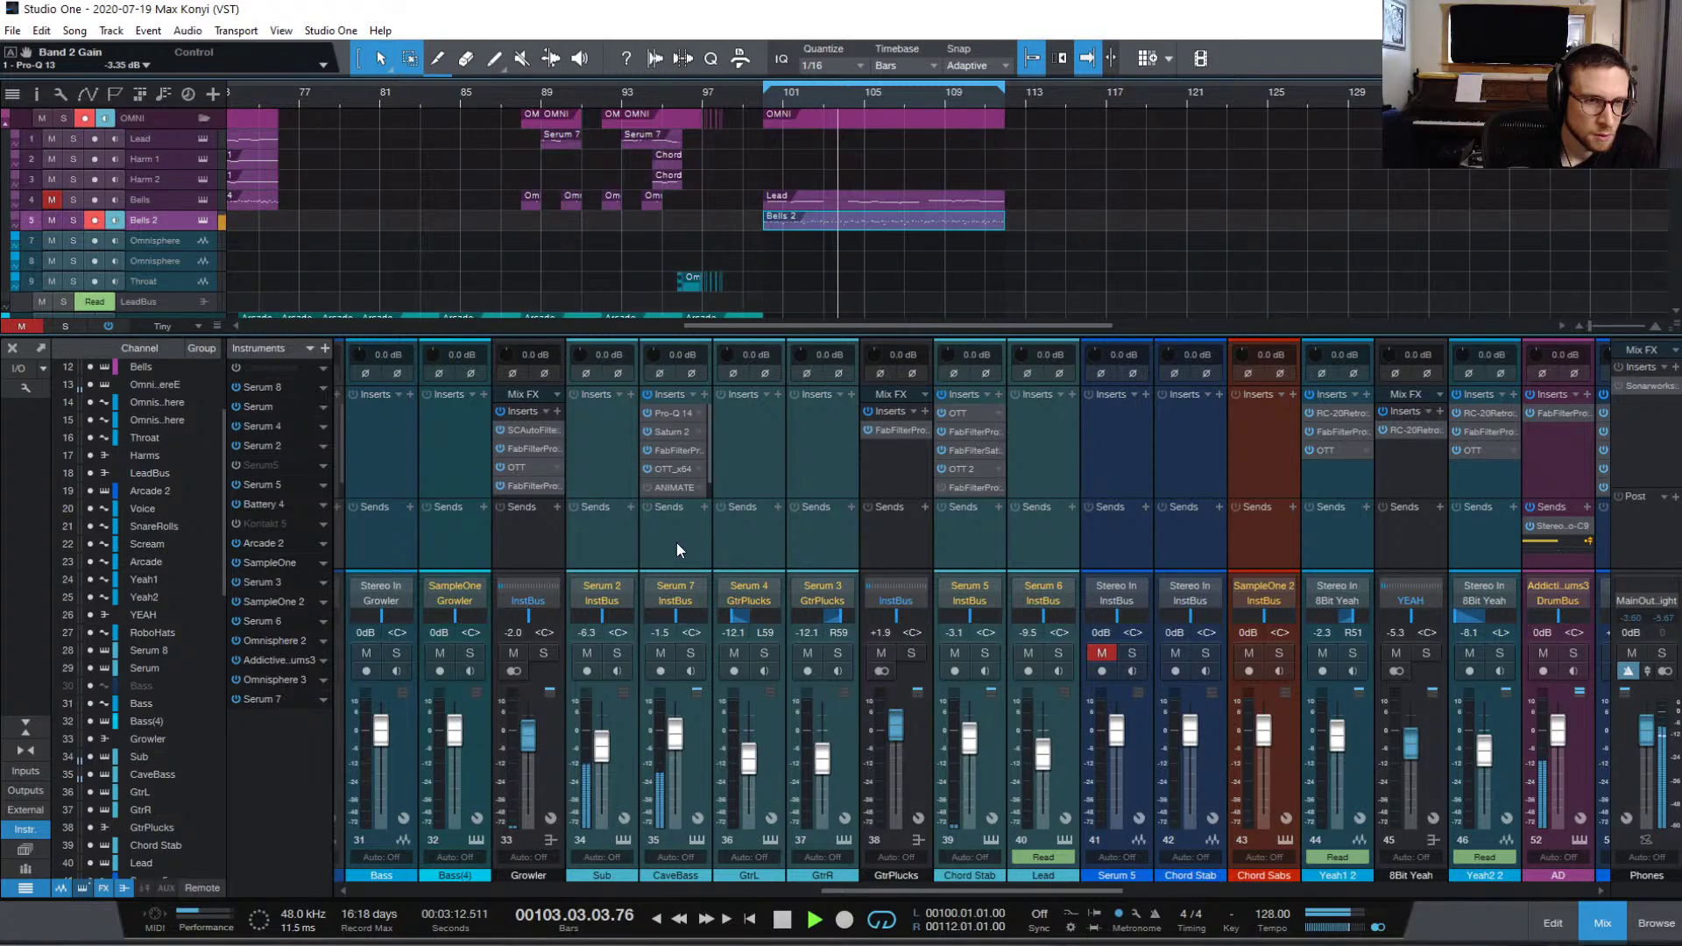
pyautogui.moveTo(707, 444); pyautogui.dragTo(710, 467)
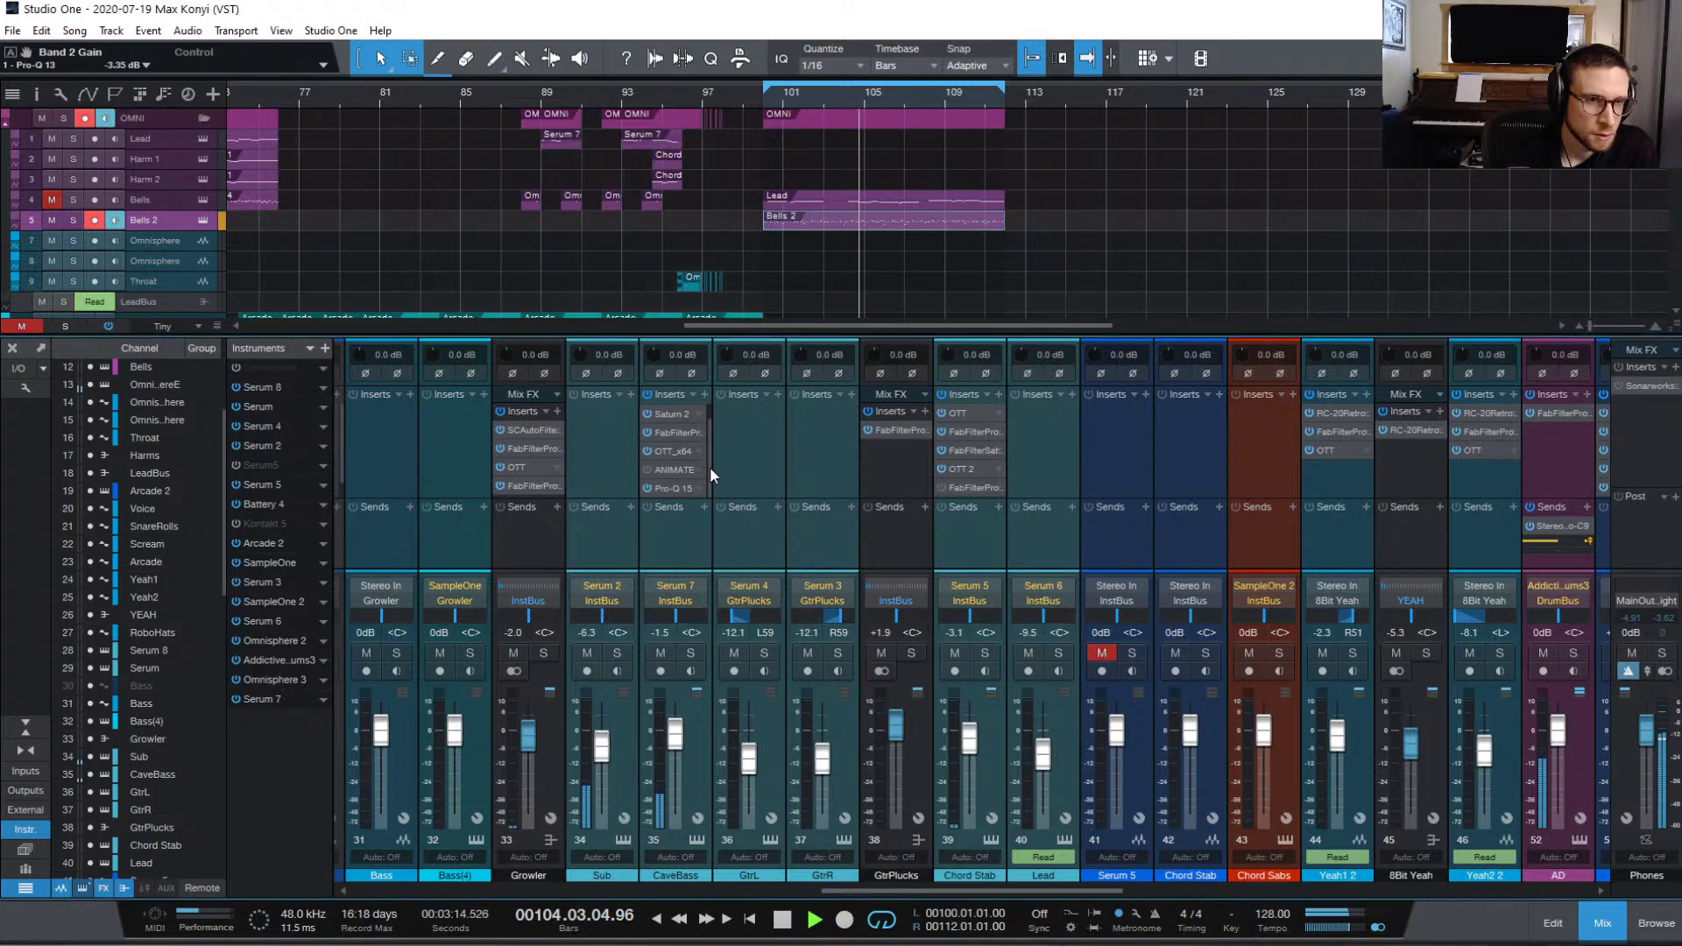
pyautogui.click(678, 488)
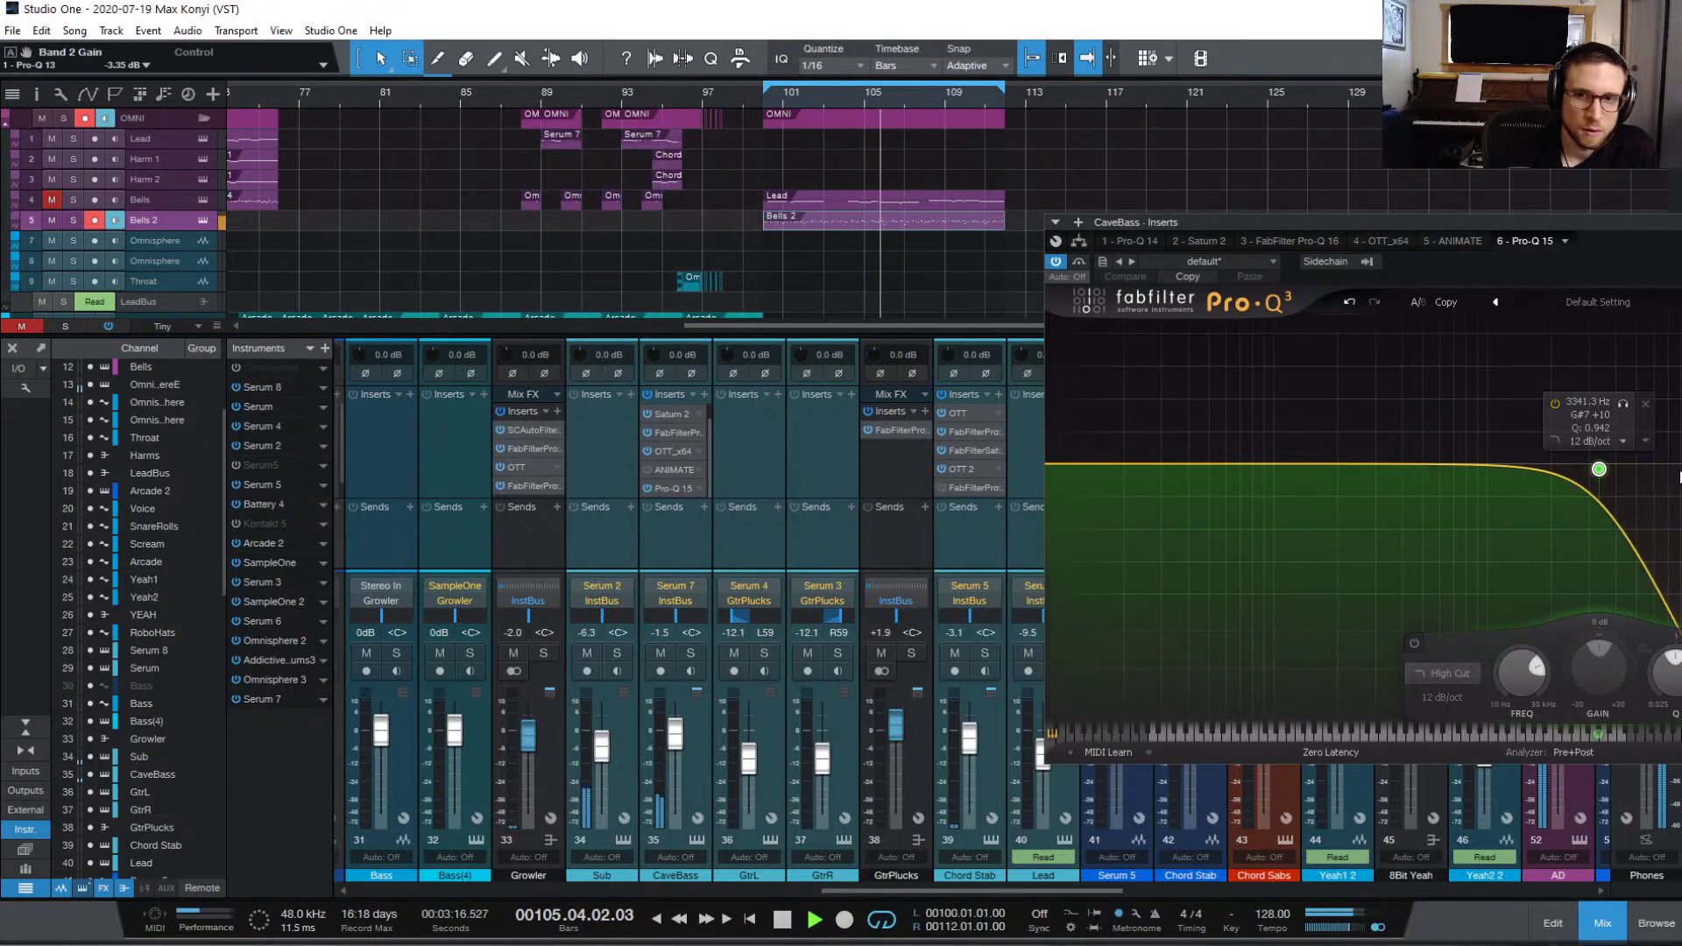
pyautogui.moveTo(1599, 468); pyautogui.dragTo(1592, 543)
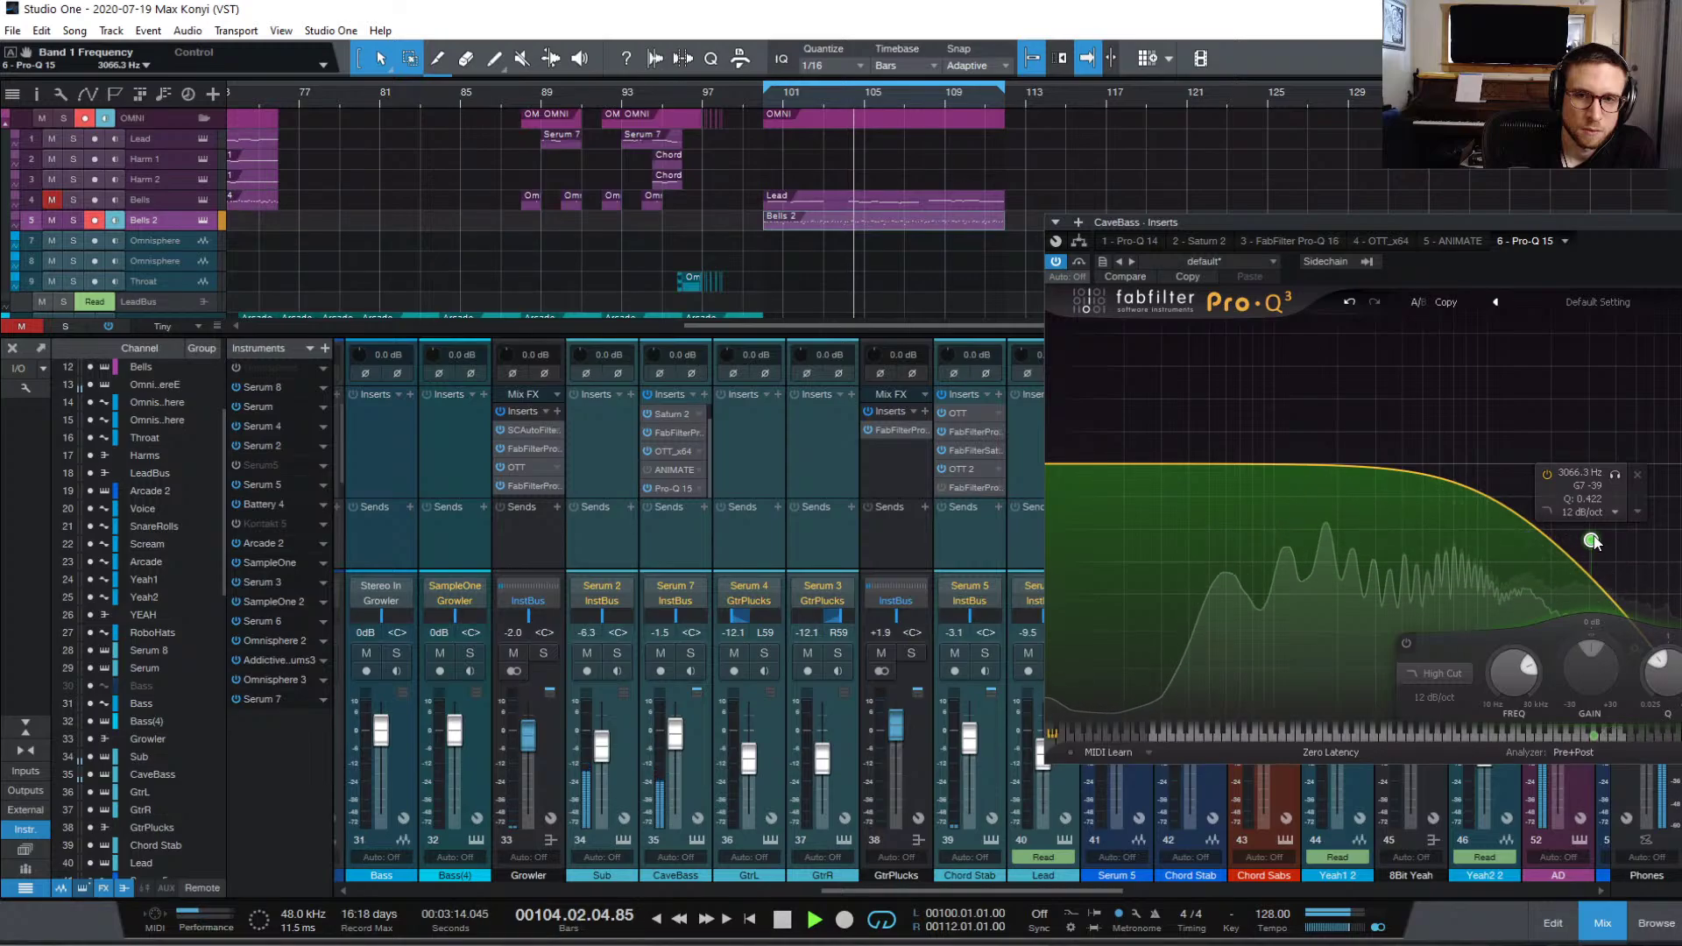
pyautogui.moveTo(1591, 540)
pyautogui.mouseDown()
pyautogui.moveTo(1616, 538)
pyautogui.moveTo(1591, 552)
pyautogui.mouseUp()
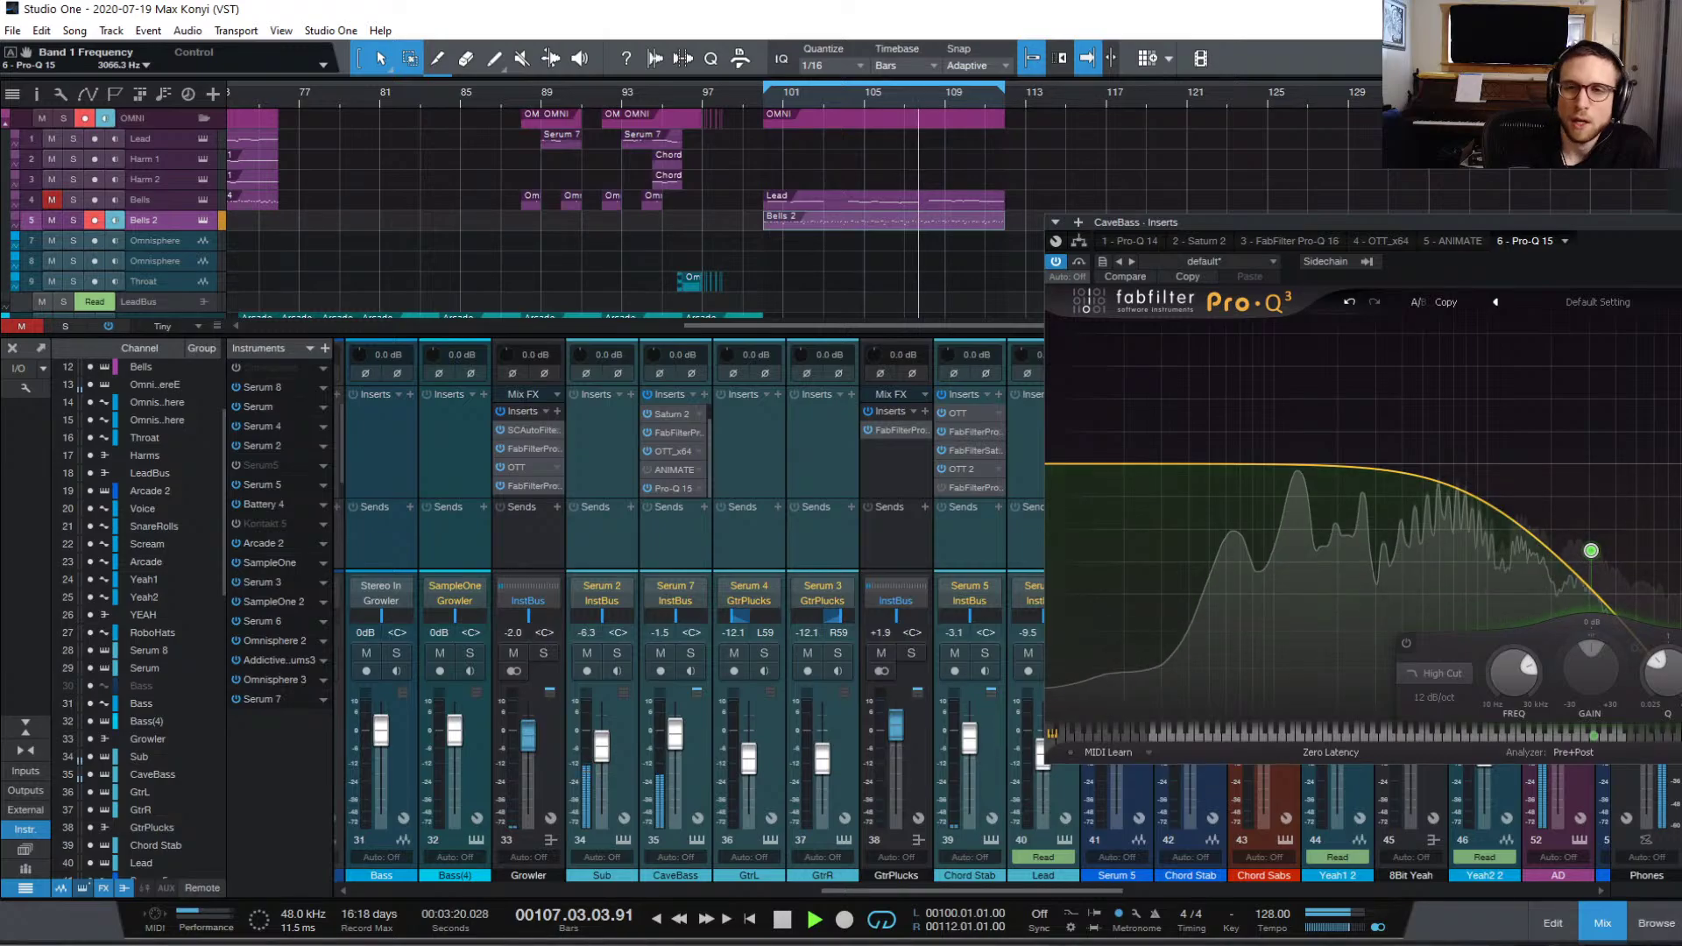
pyautogui.click(808, 221)
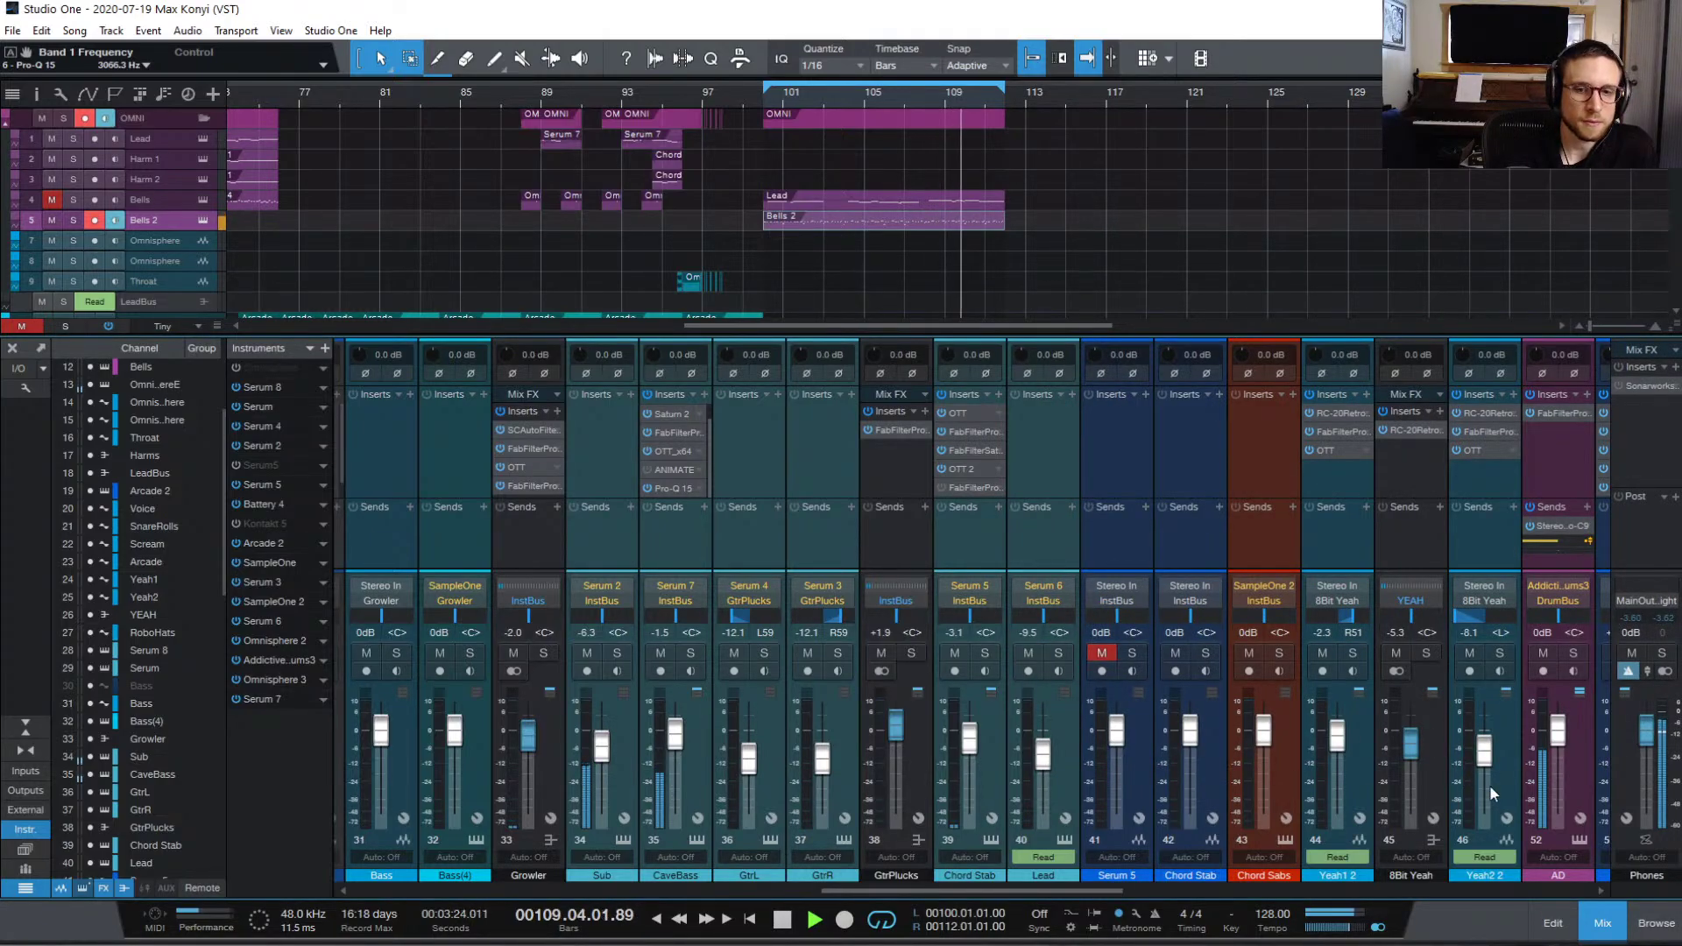
# Step: Close the mixer, stop playback, and save the song
pyautogui.click(1602, 923)
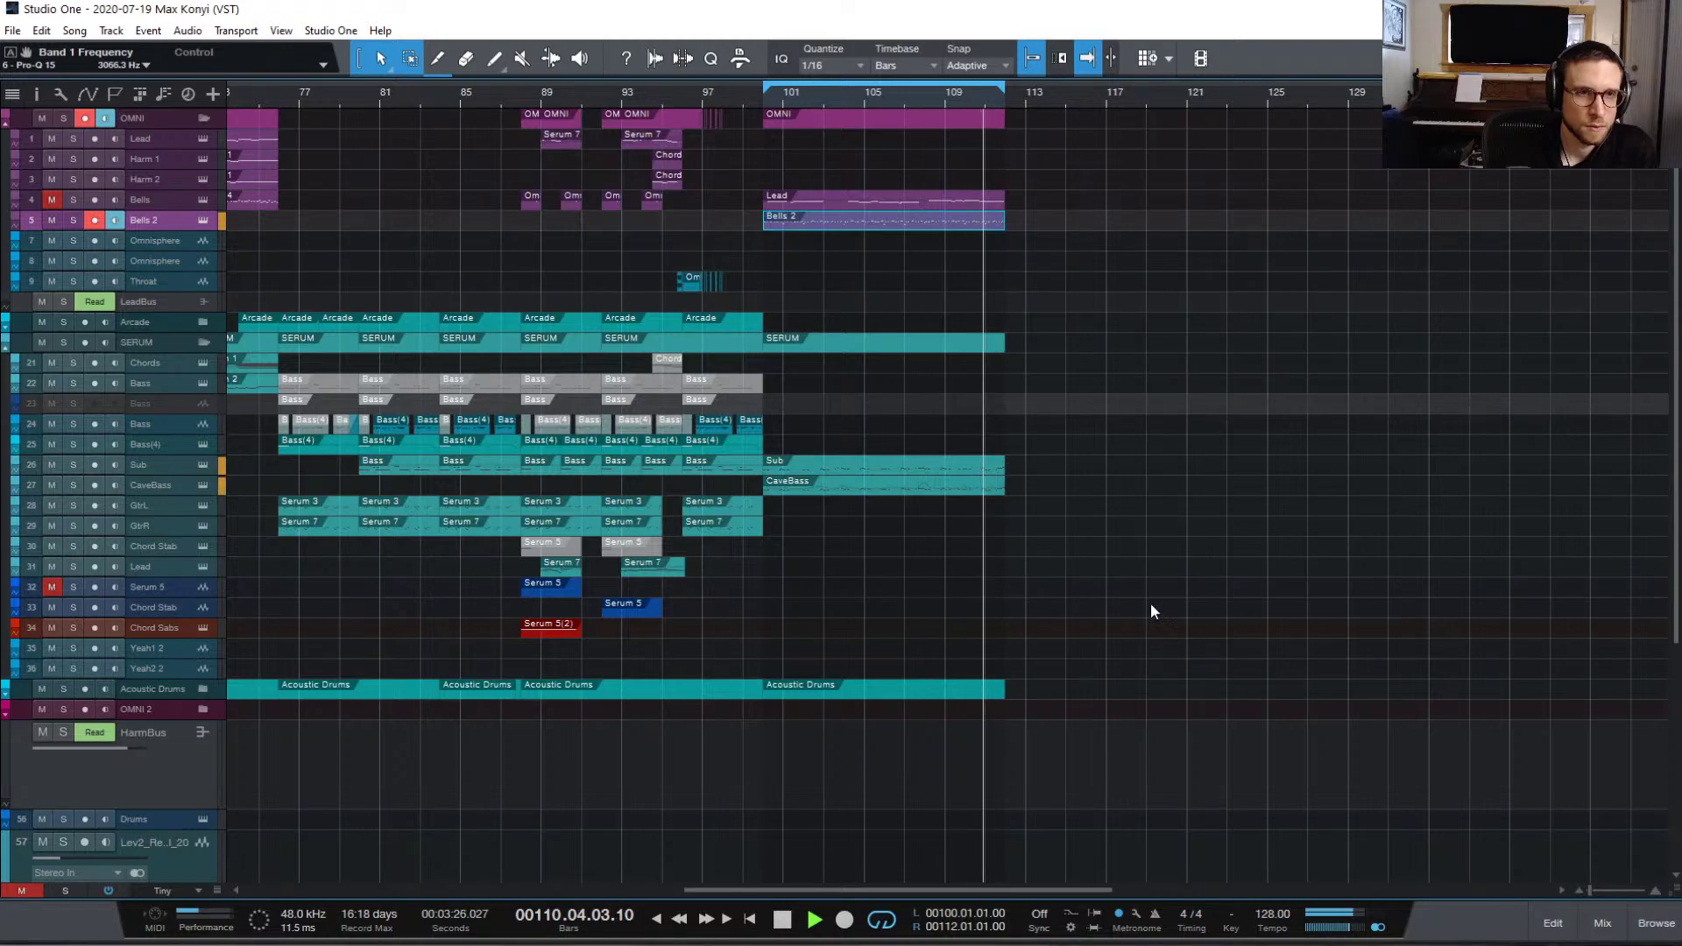
pyautogui.press('space')
pyautogui.hotkey('ctrl', 's')
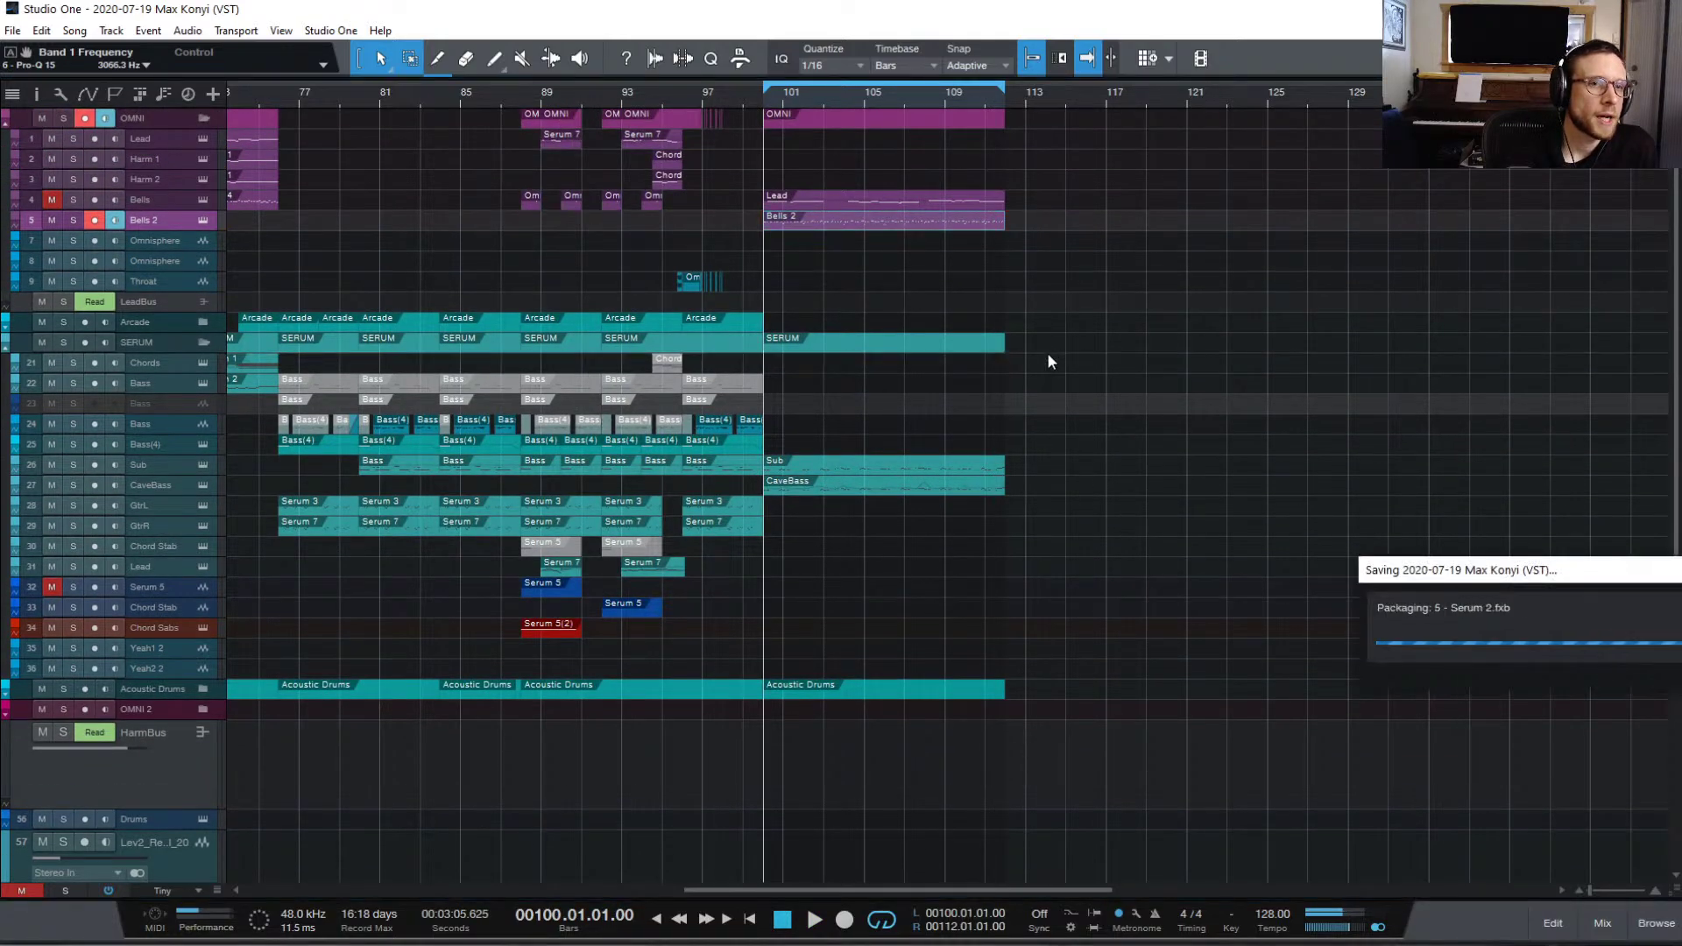
# Step: Collapse the SERUM and BATTERY folder tracks and shrink the HarmBus and IntroVerb tracks to a slim height
pyautogui.click(201, 340)
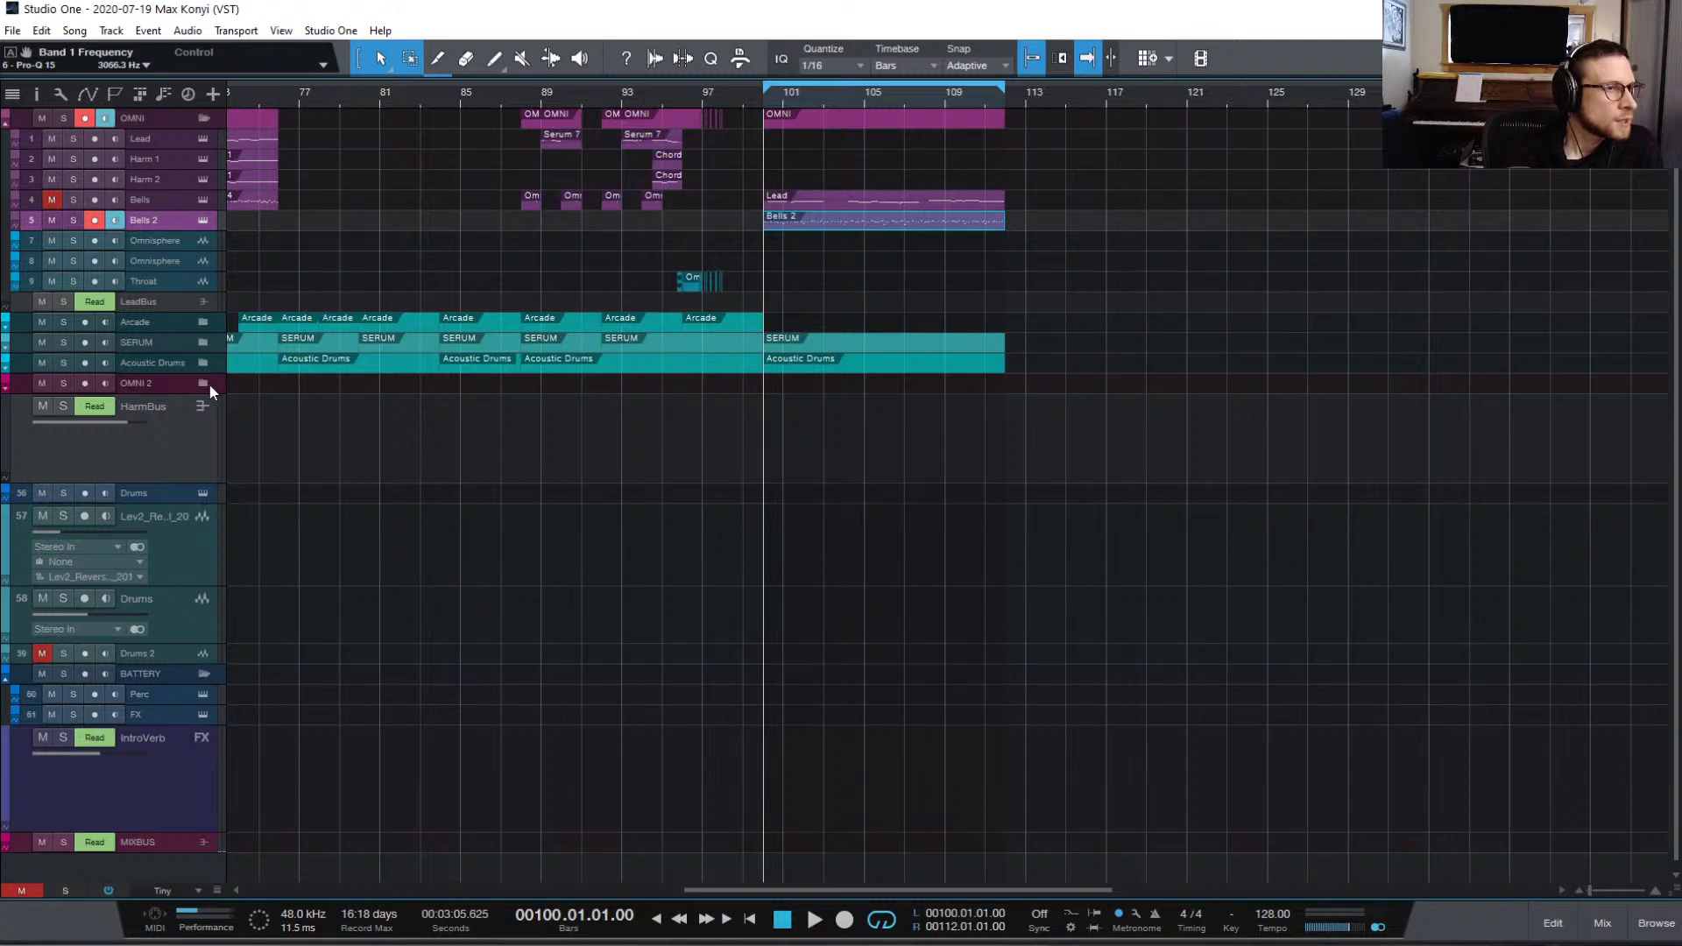
pyautogui.click(187, 465)
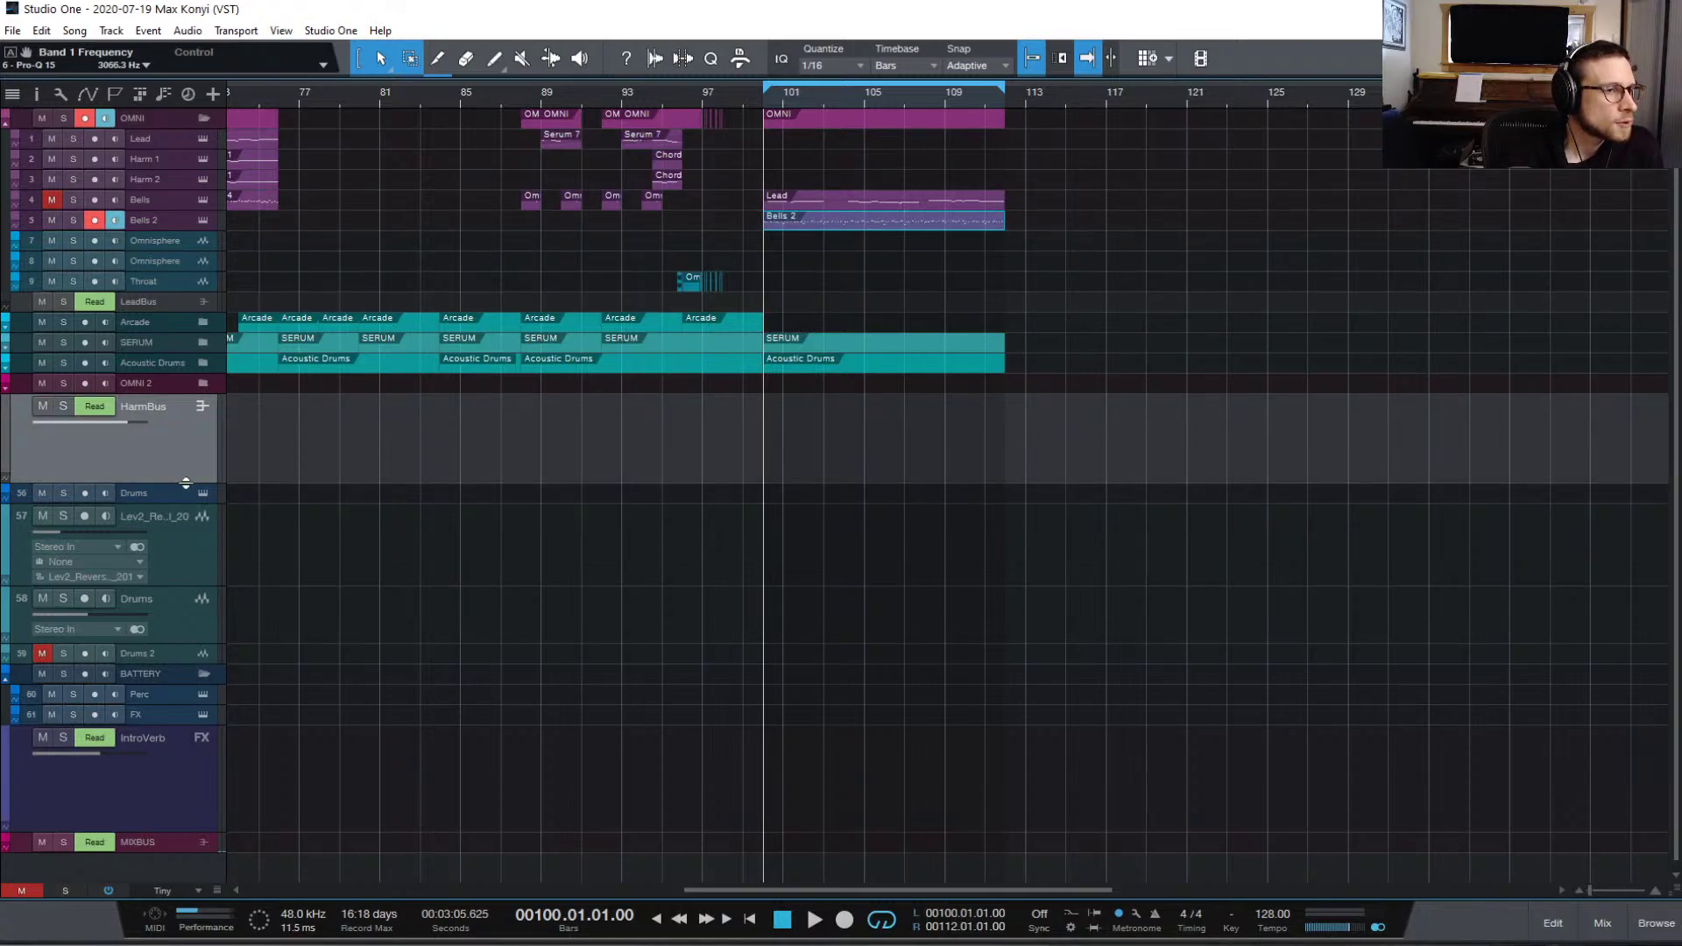
pyautogui.moveTo(186, 483); pyautogui.dragTo(177, 405)
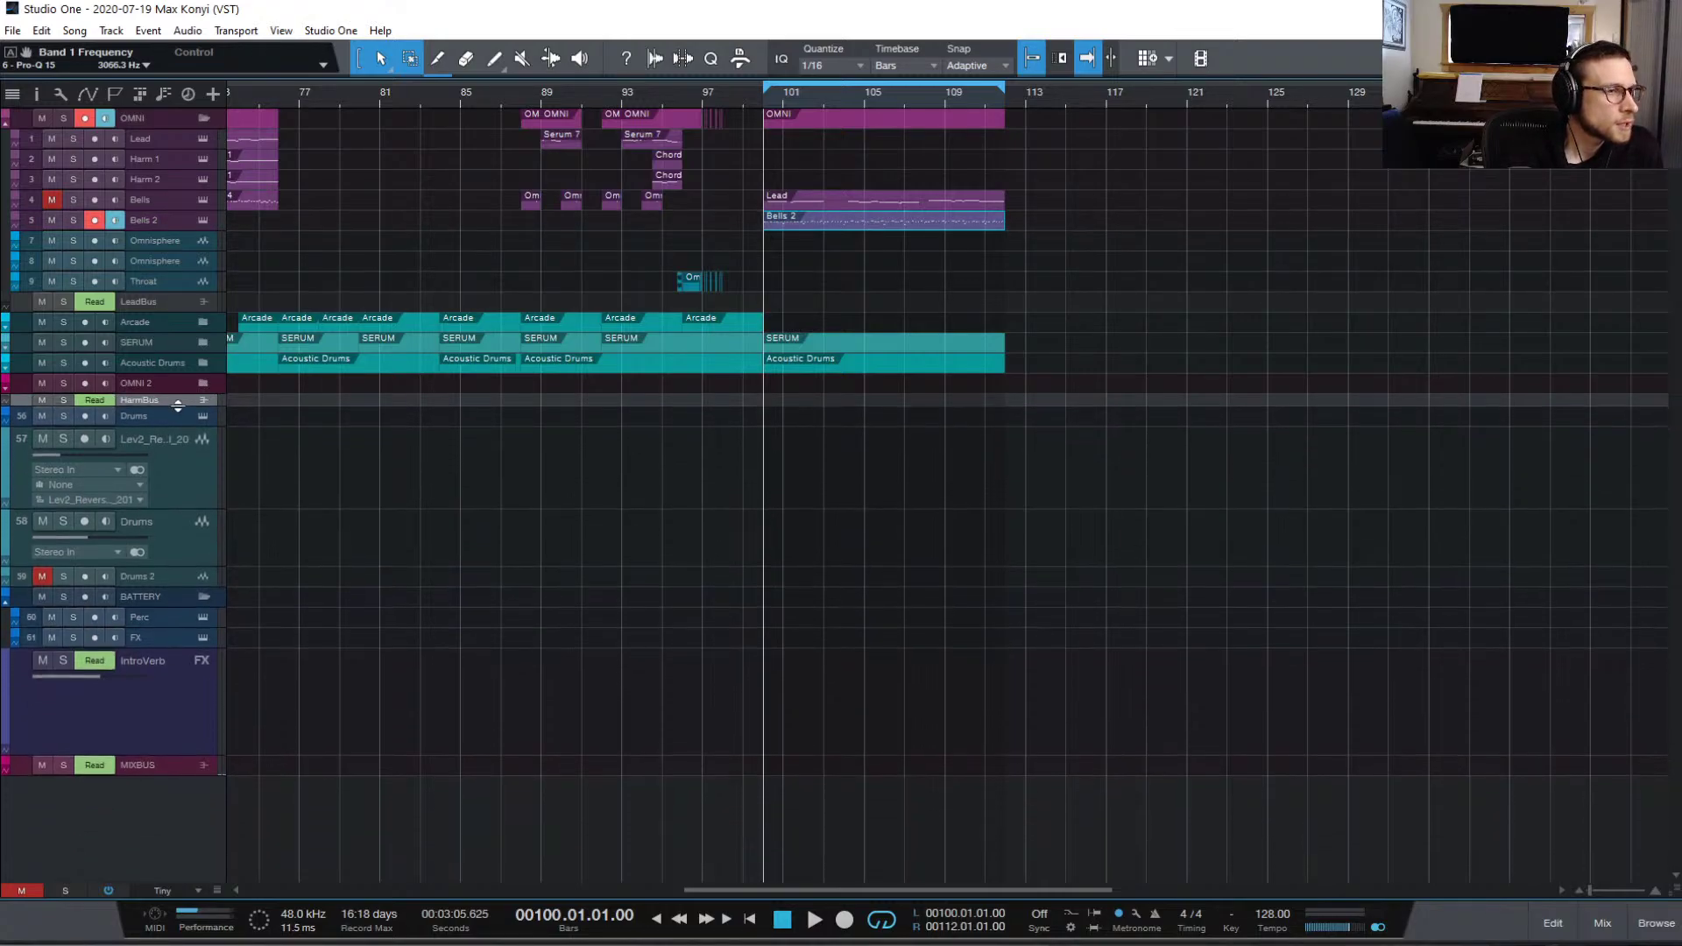
pyautogui.click(173, 733)
pyautogui.moveTo(168, 757); pyautogui.dragTo(169, 675)
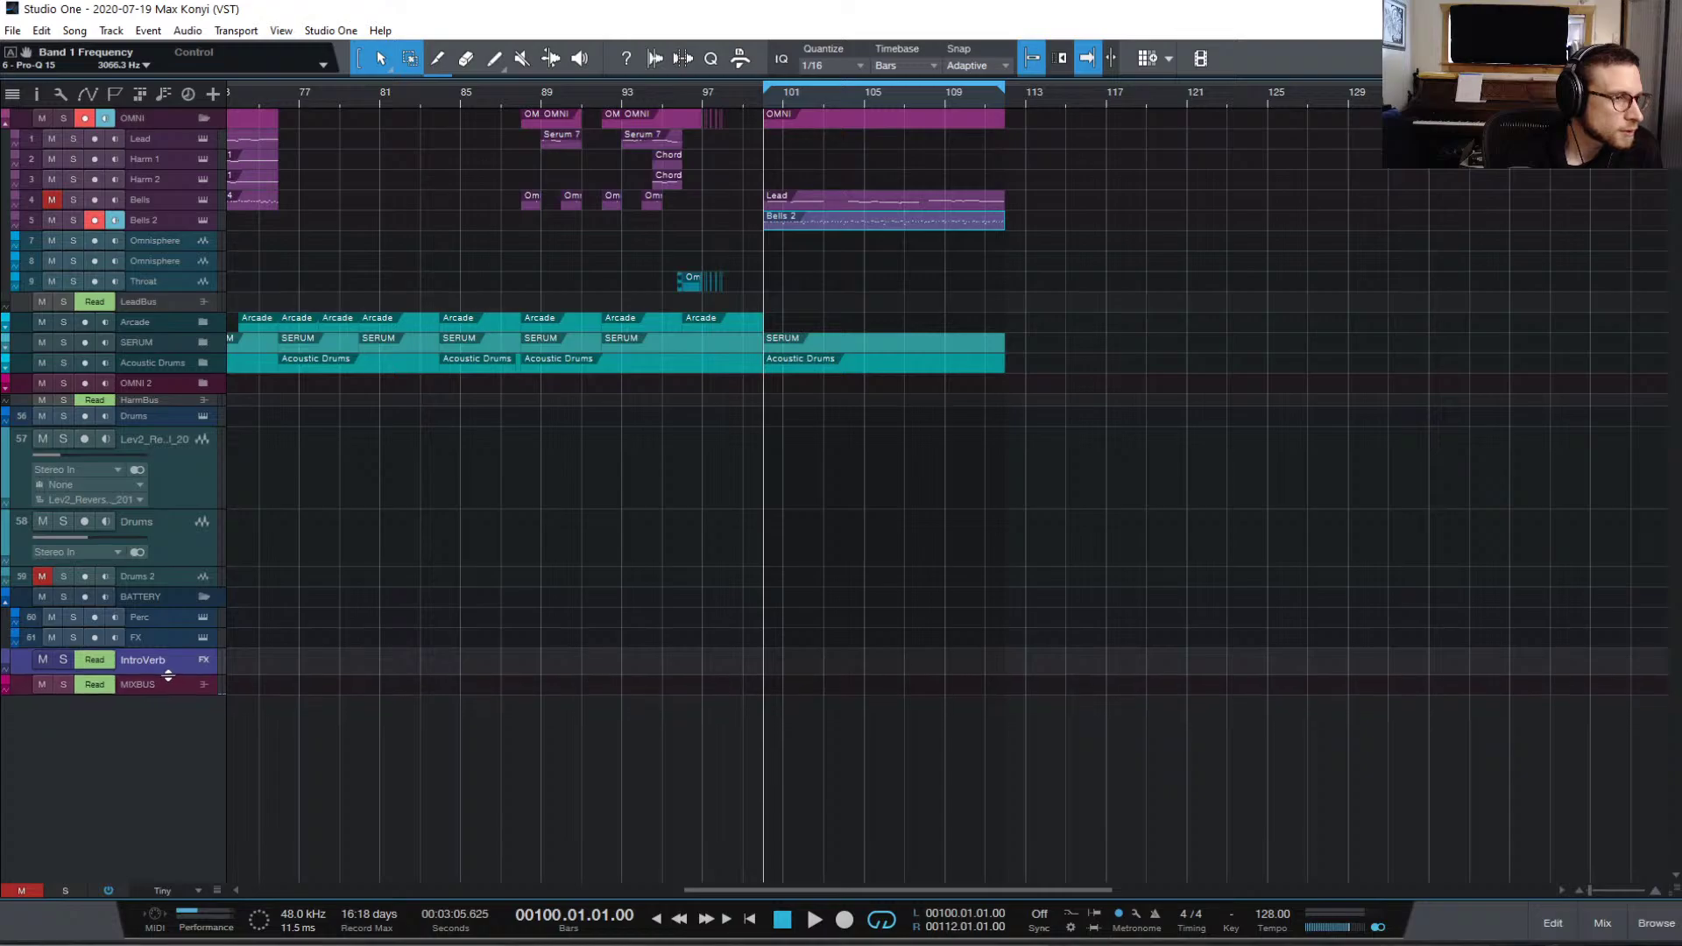
pyautogui.click(203, 595)
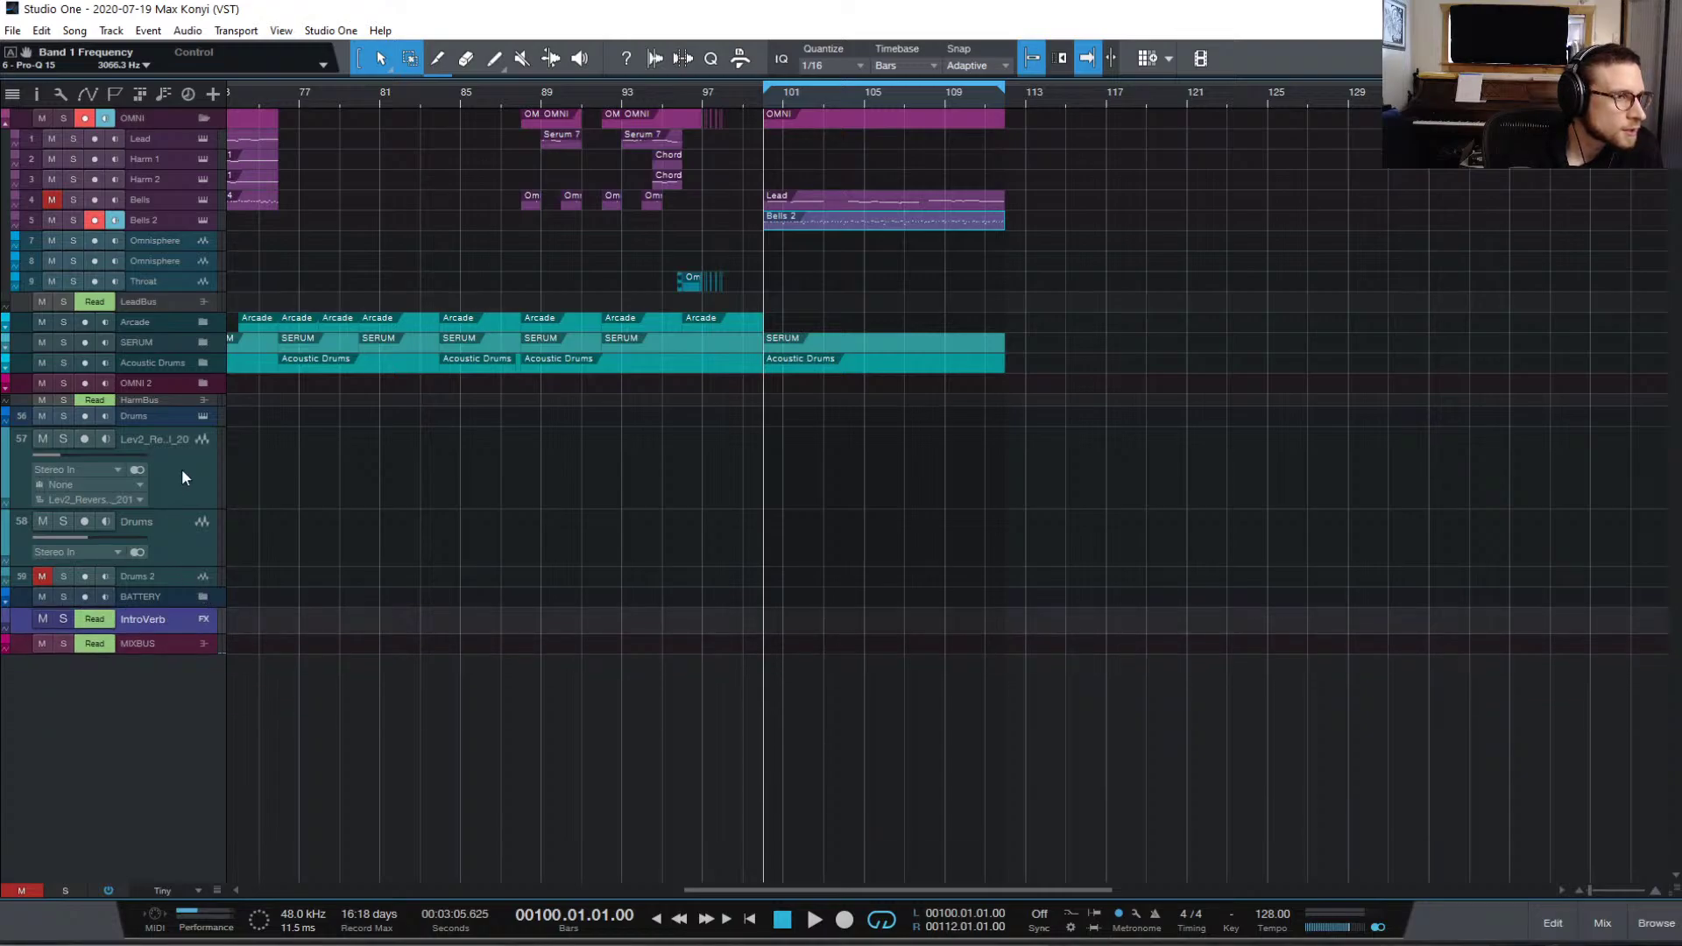
# Step: Reduce the Lev2_Reverse and Drums audio tracks to the same small height as the other tracks and save the song
pyautogui.hscroll(-10, 303, 504)
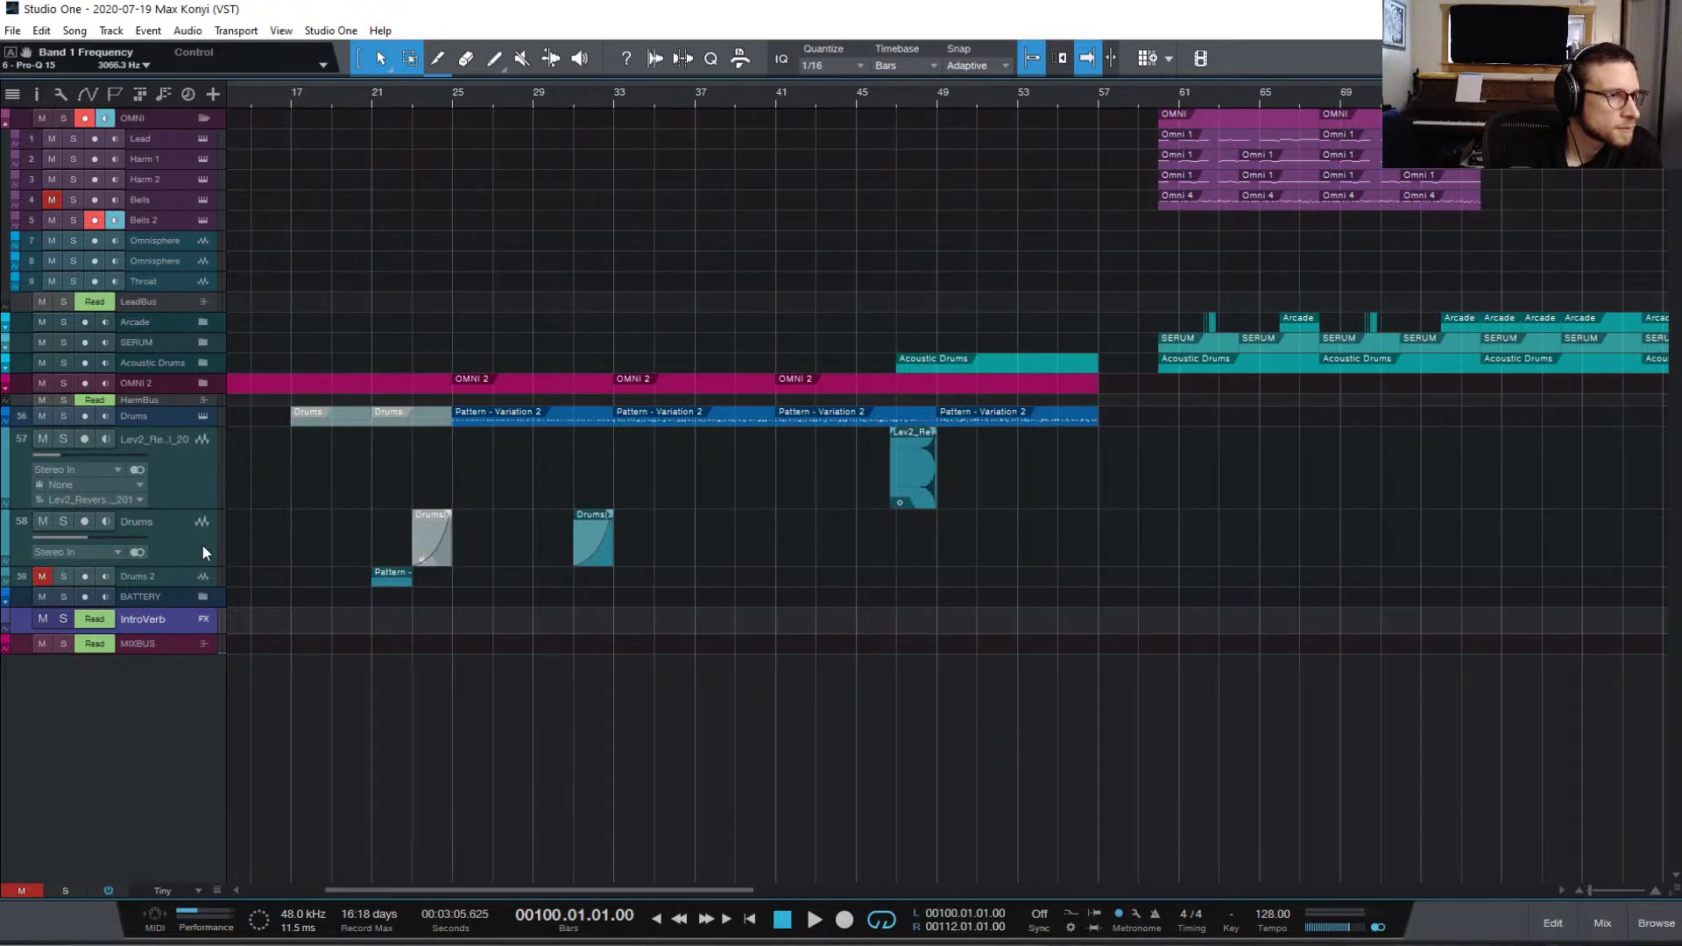
pyautogui.click(202, 543)
pyautogui.keyDown('shift'); pyautogui.click(175, 500); pyautogui.keyUp('shift')
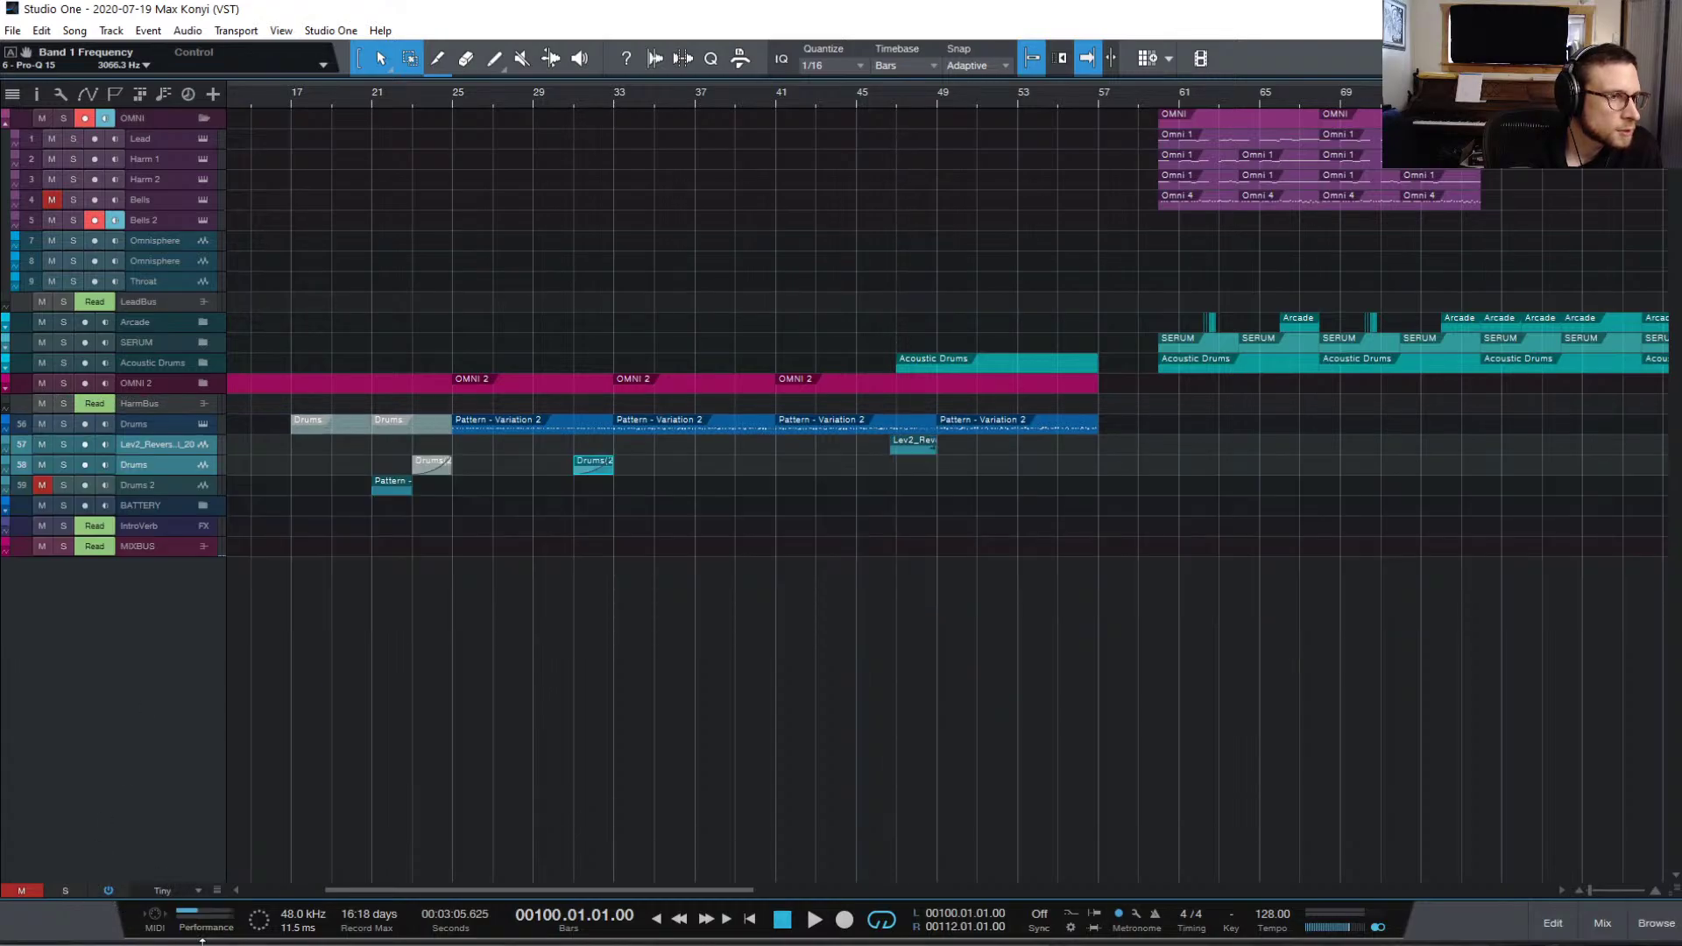
pyautogui.hscroll(10, 1192, 456)
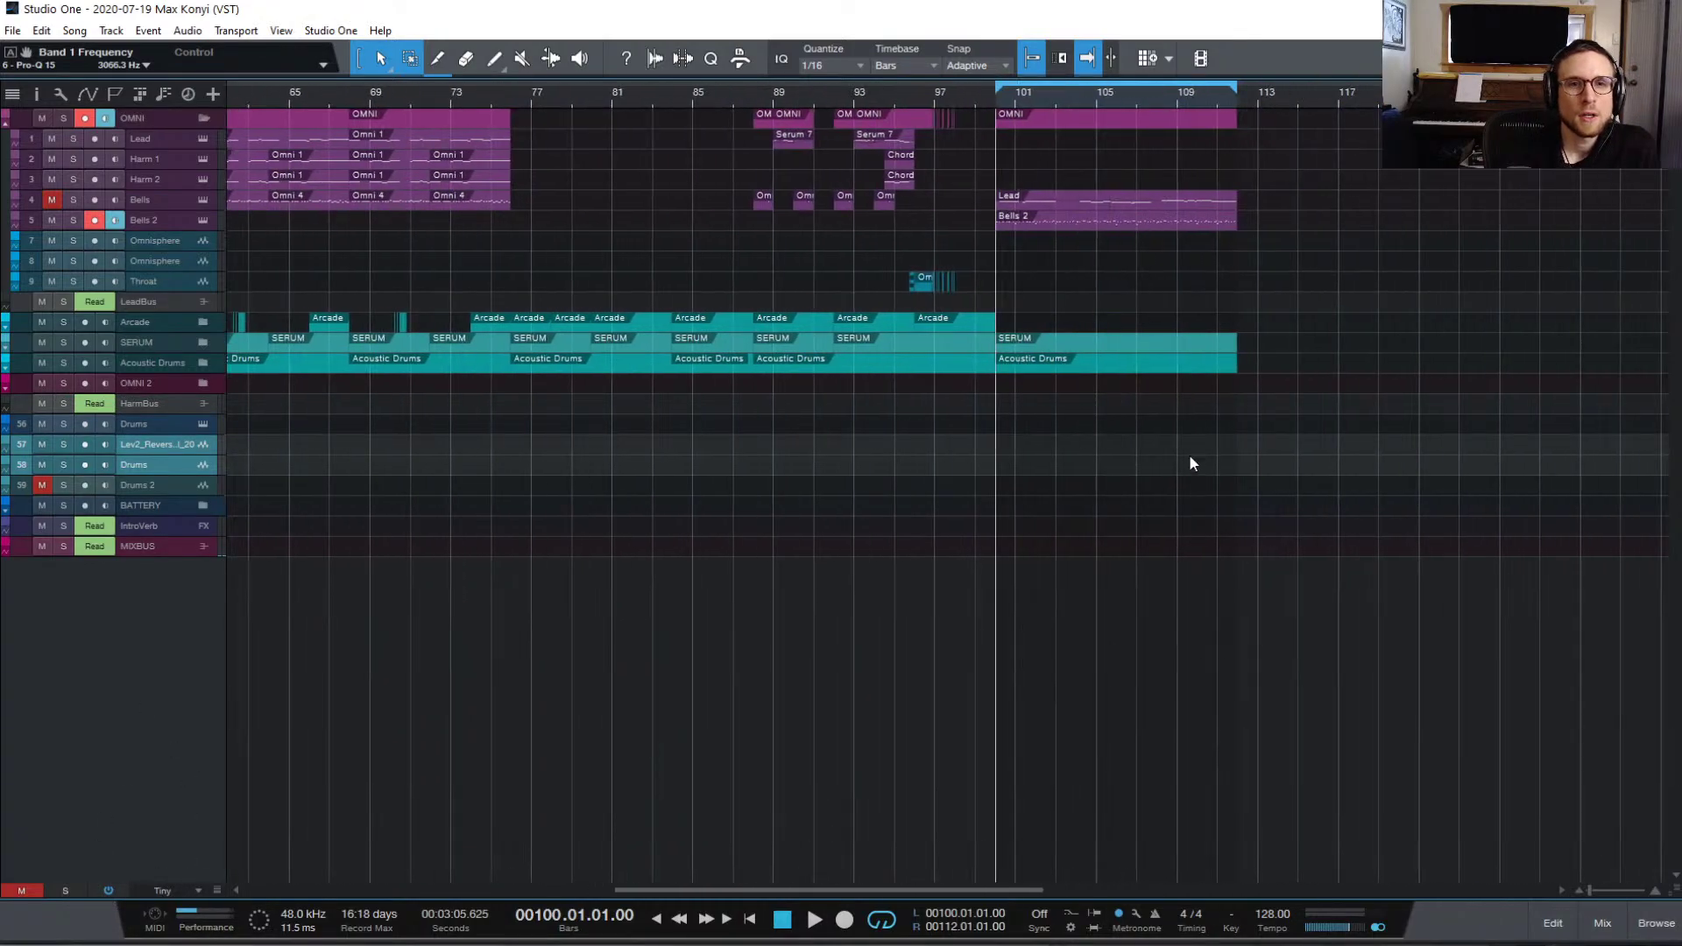
pyautogui.hotkey('ctrl', 's')
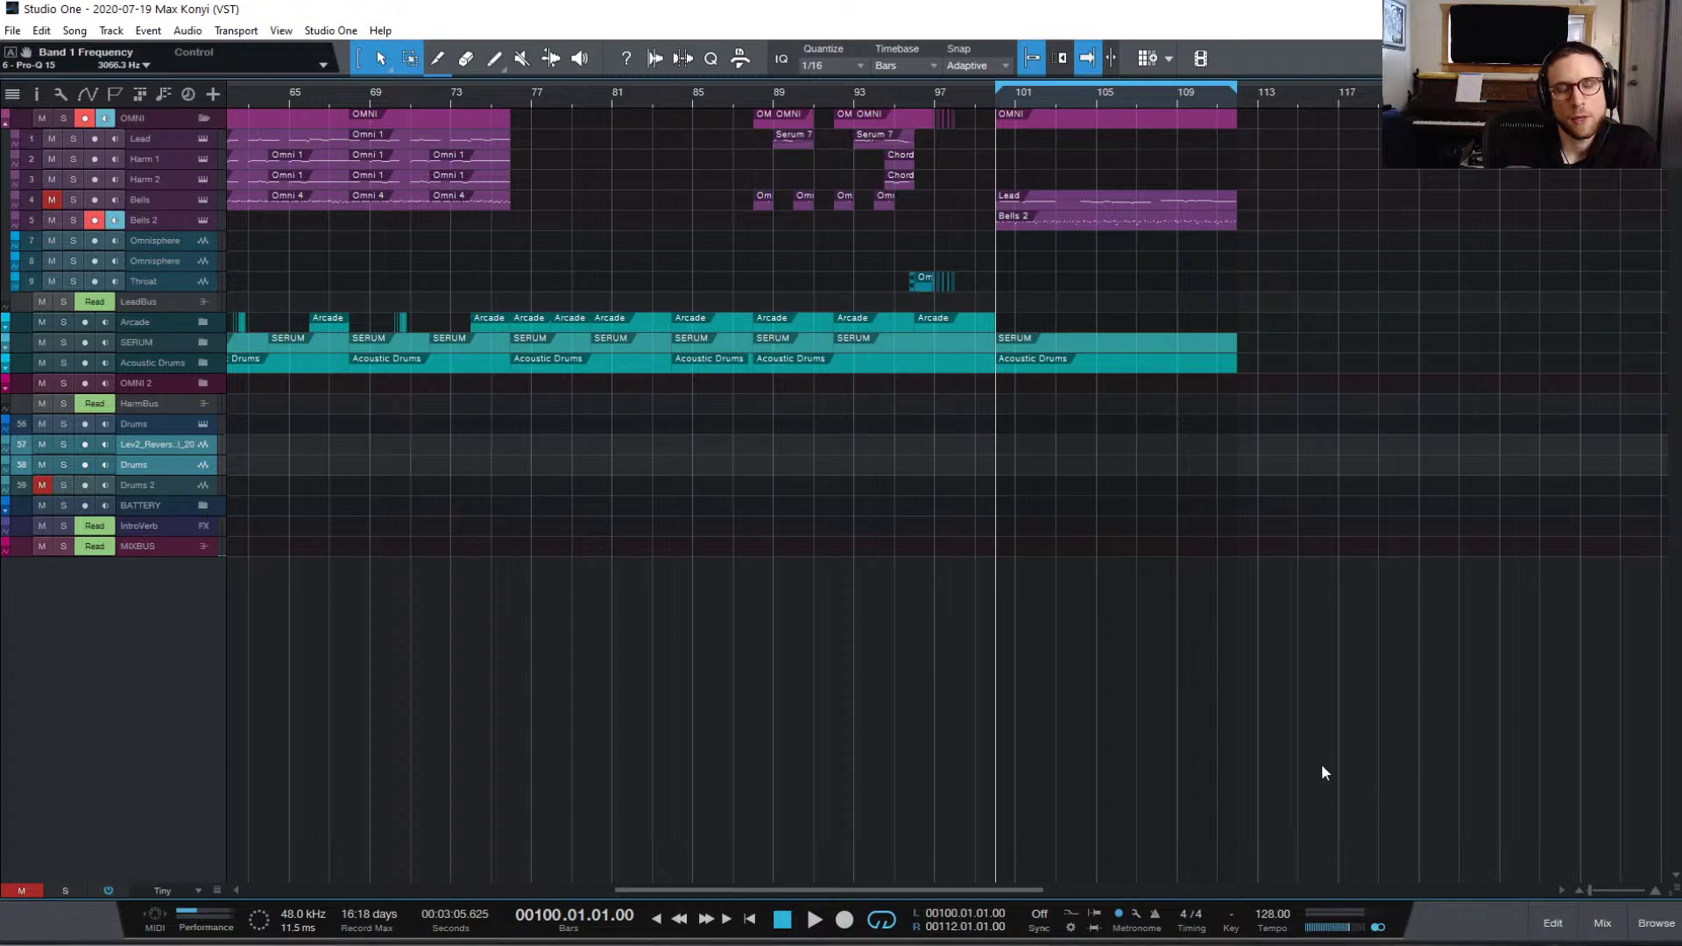
# Step: Open the track list, make the hidden KONTAKT folder visible in the arrangement, and expand it to show its Kontakt tracks
pyautogui.click(14, 94)
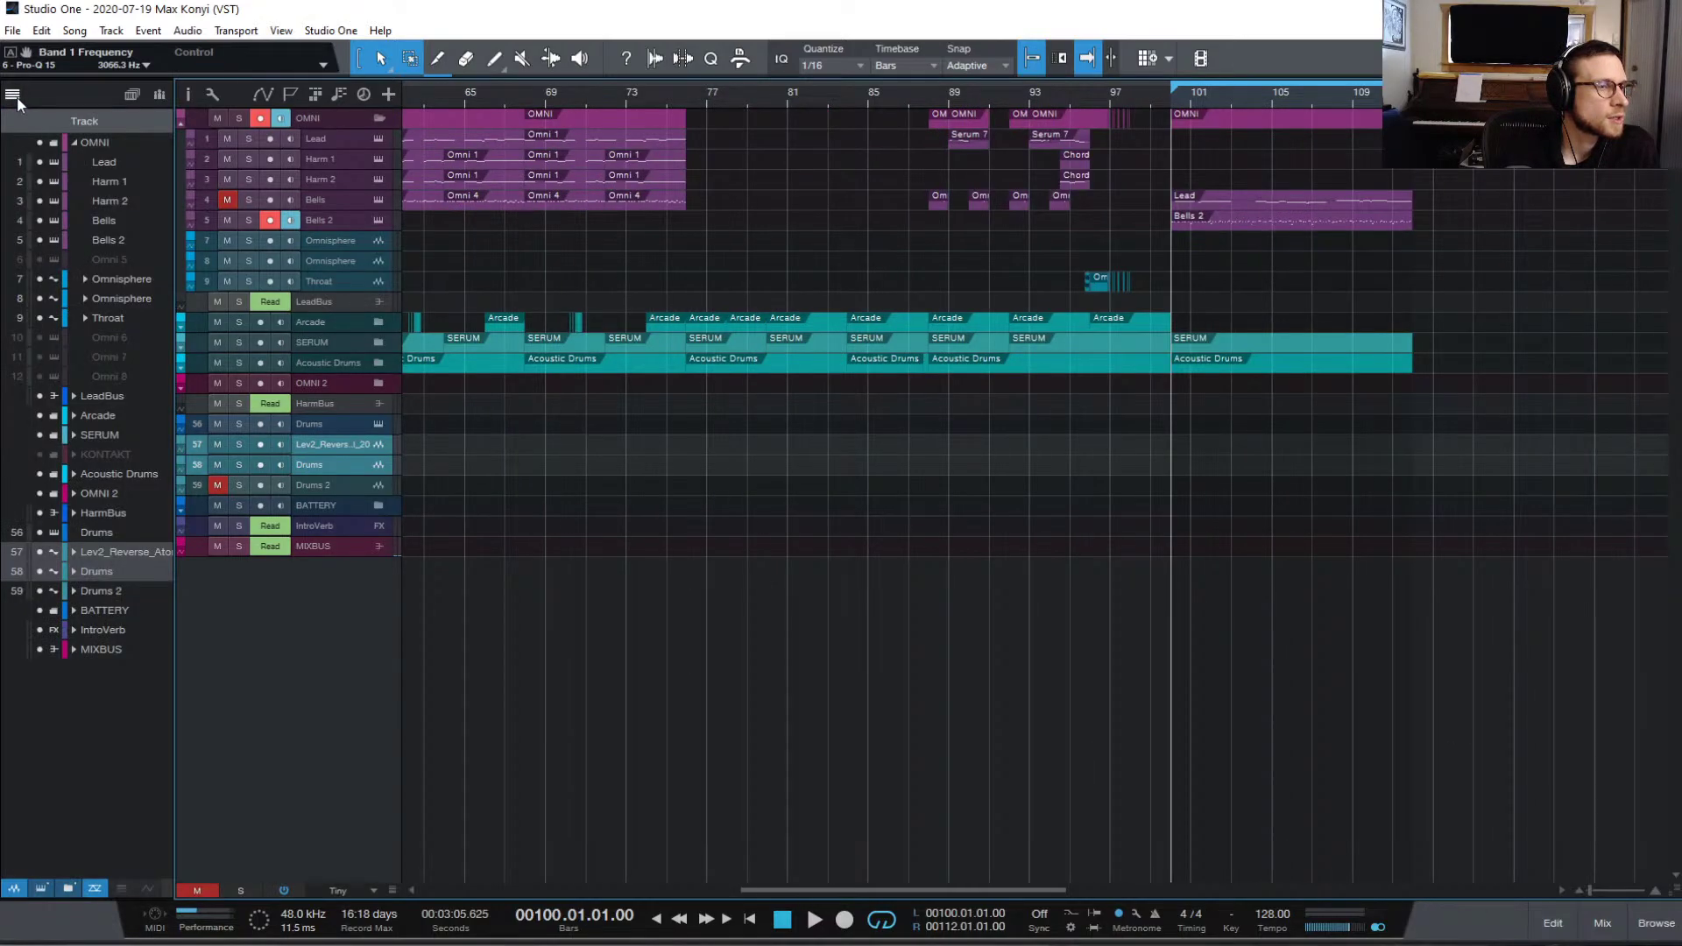
pyautogui.click(40, 454)
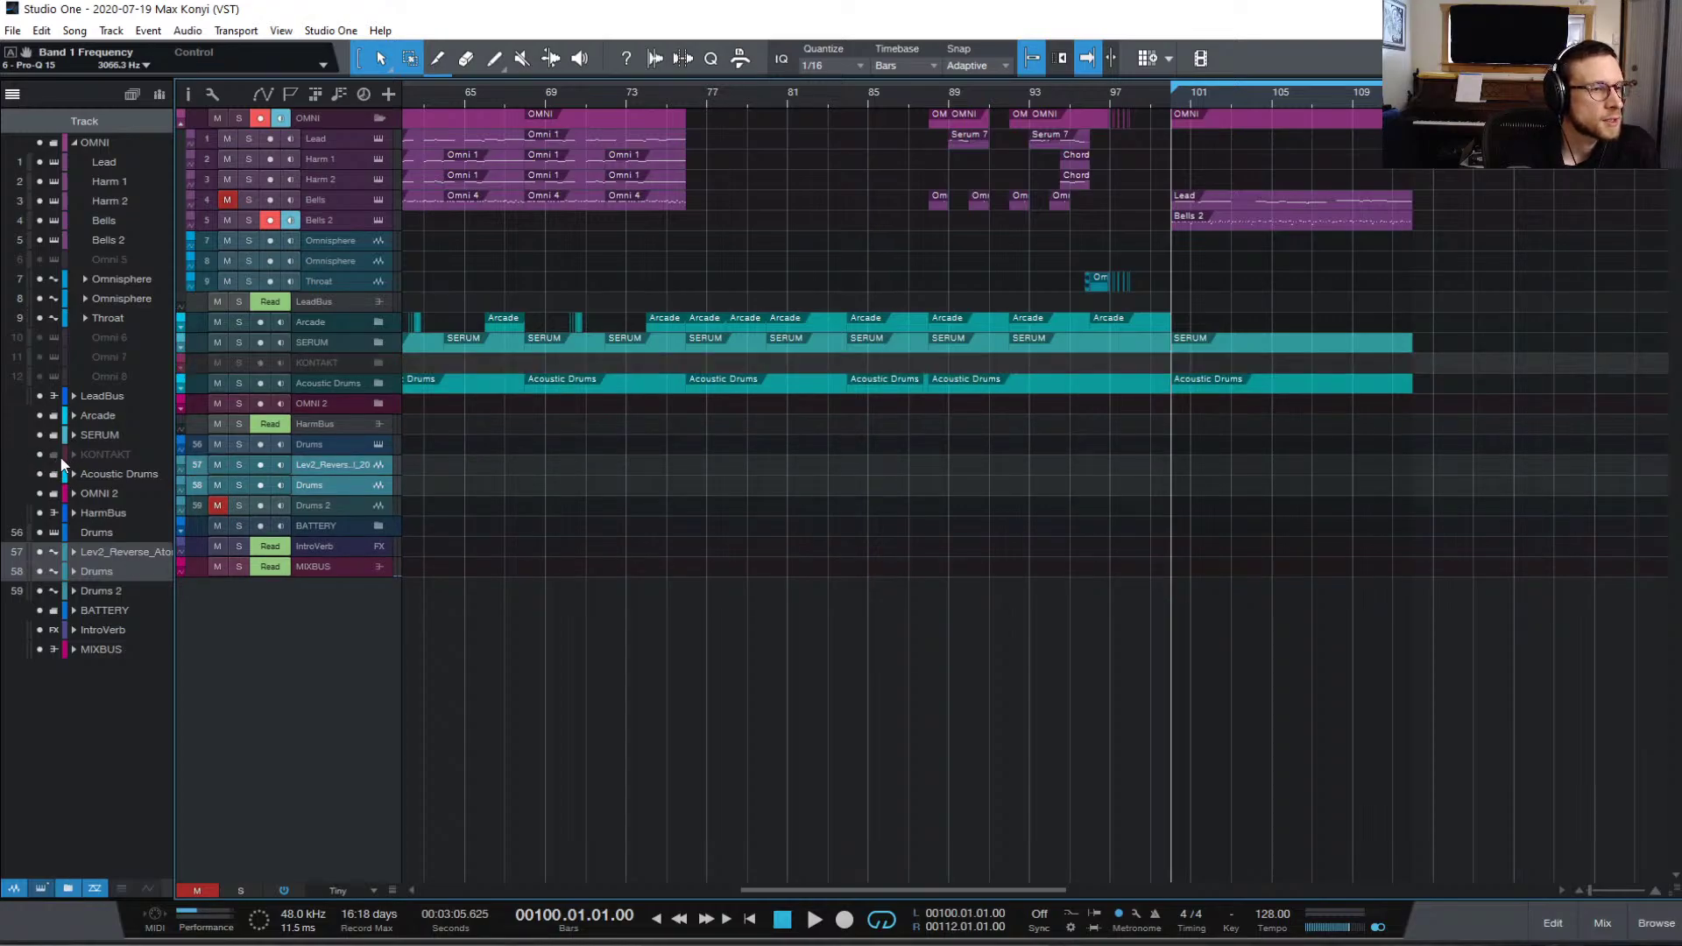
pyautogui.click(312, 363)
pyautogui.click(376, 363)
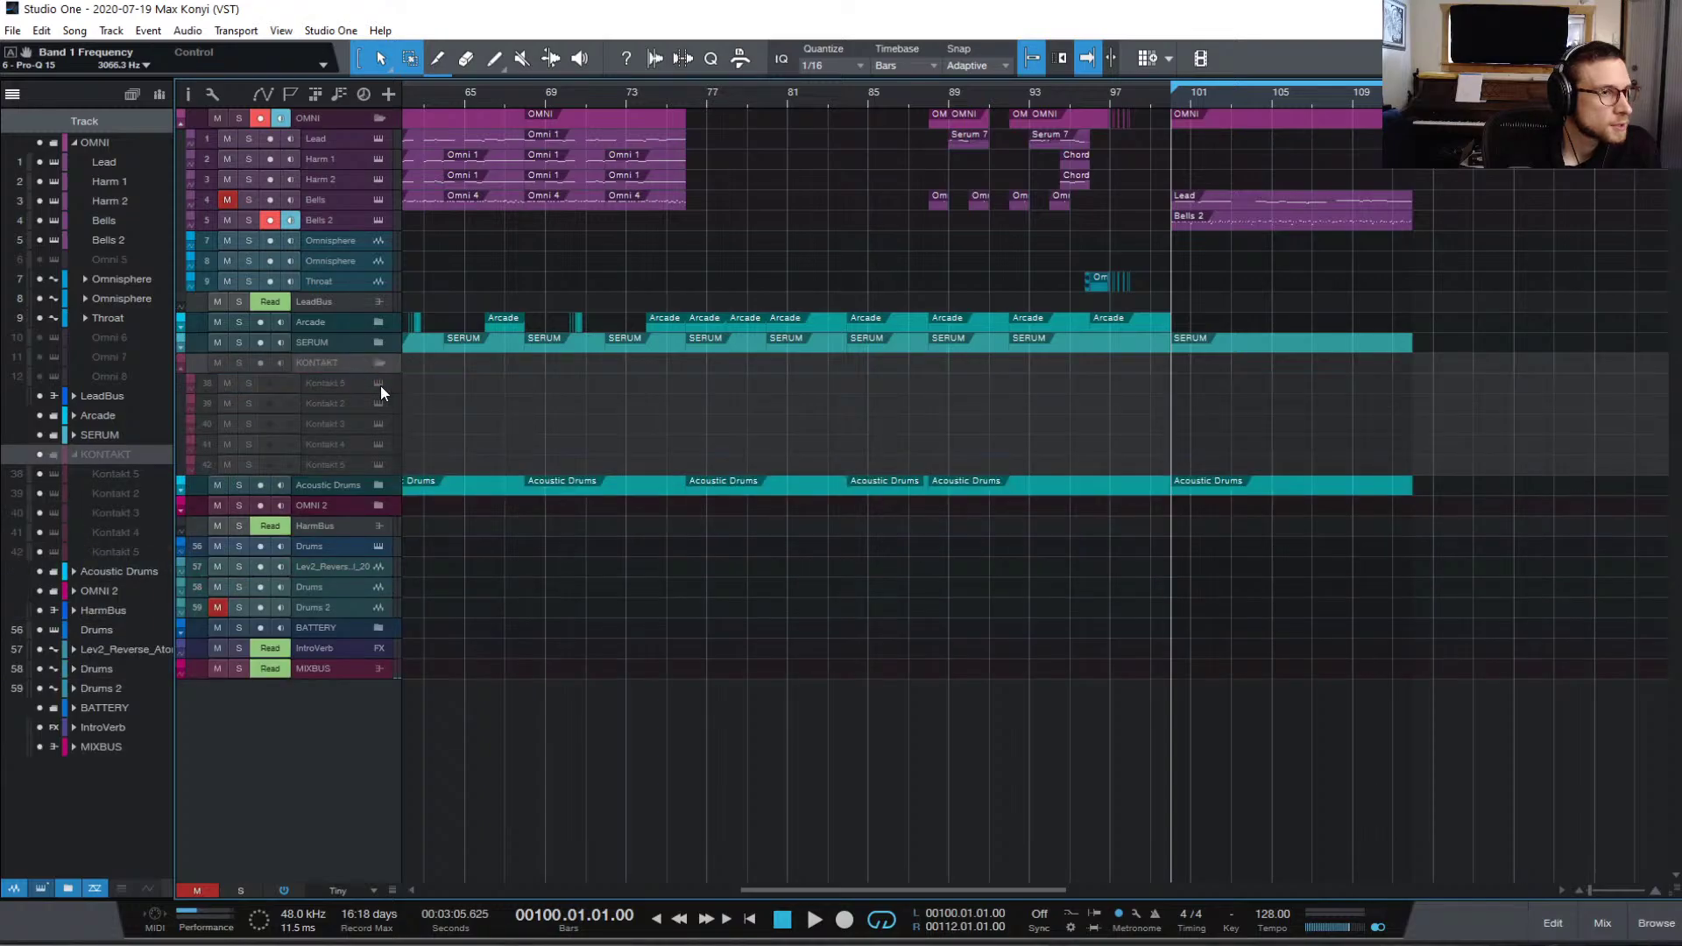
# Step: Remove the disabled KONTAKT folder track from the song while keeping its Kontakt tracks
pyautogui.click(378, 383)
pyautogui.click(644, 136)
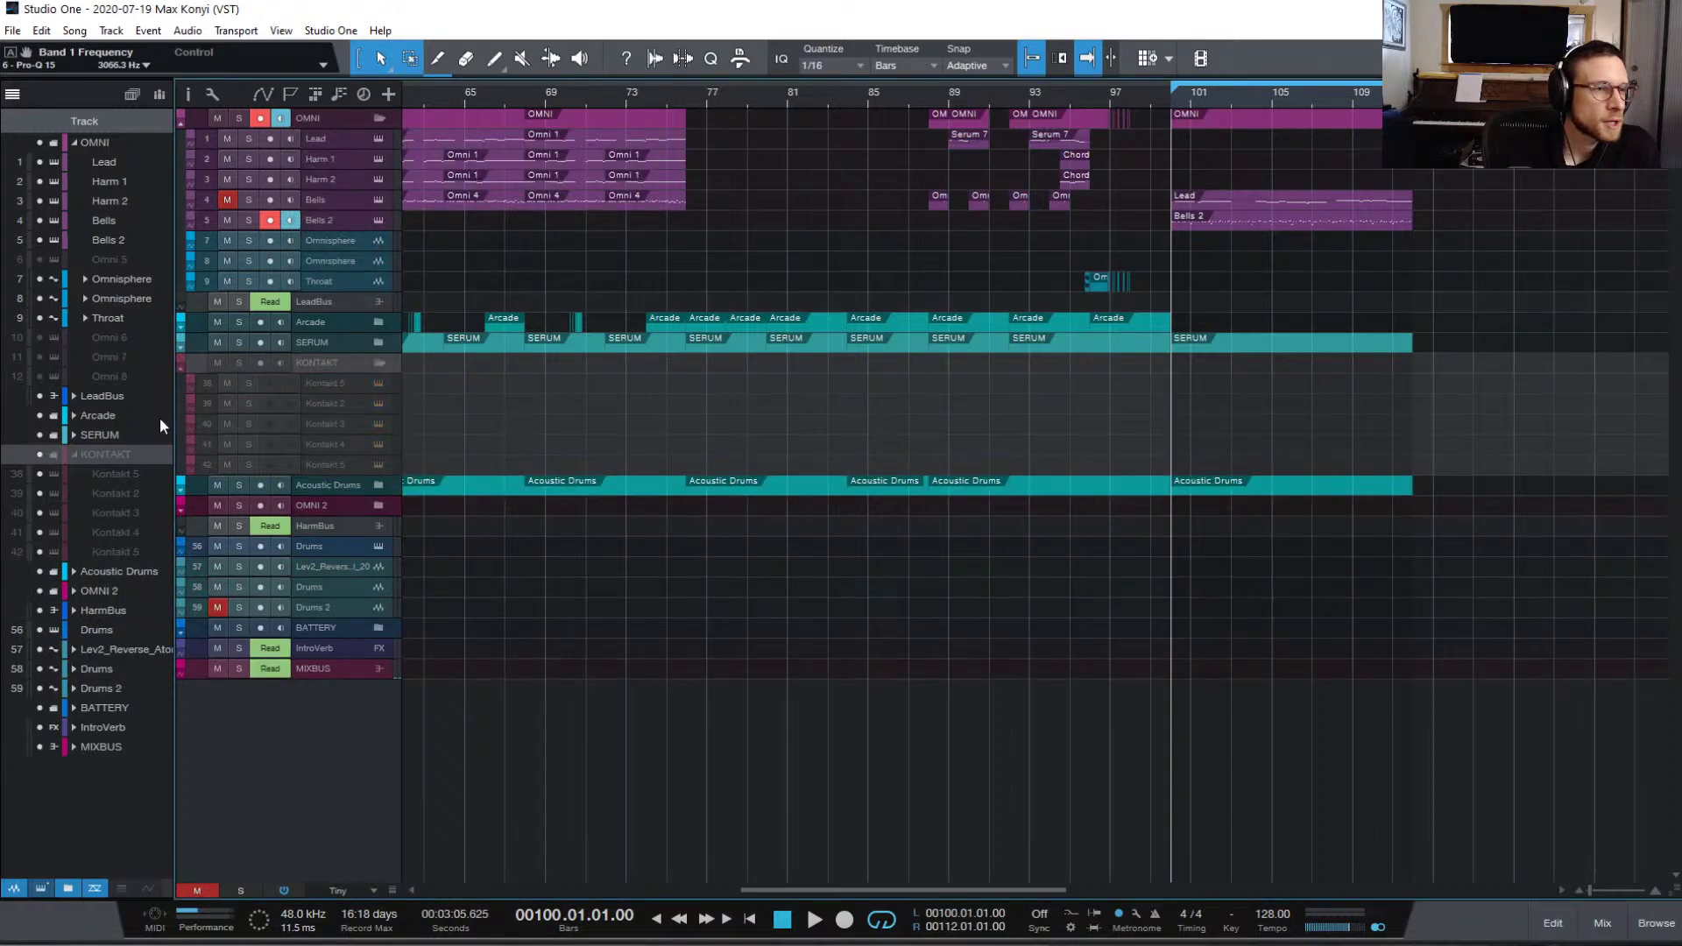
pyautogui.click(40, 454)
pyautogui.rightClick(83, 449)
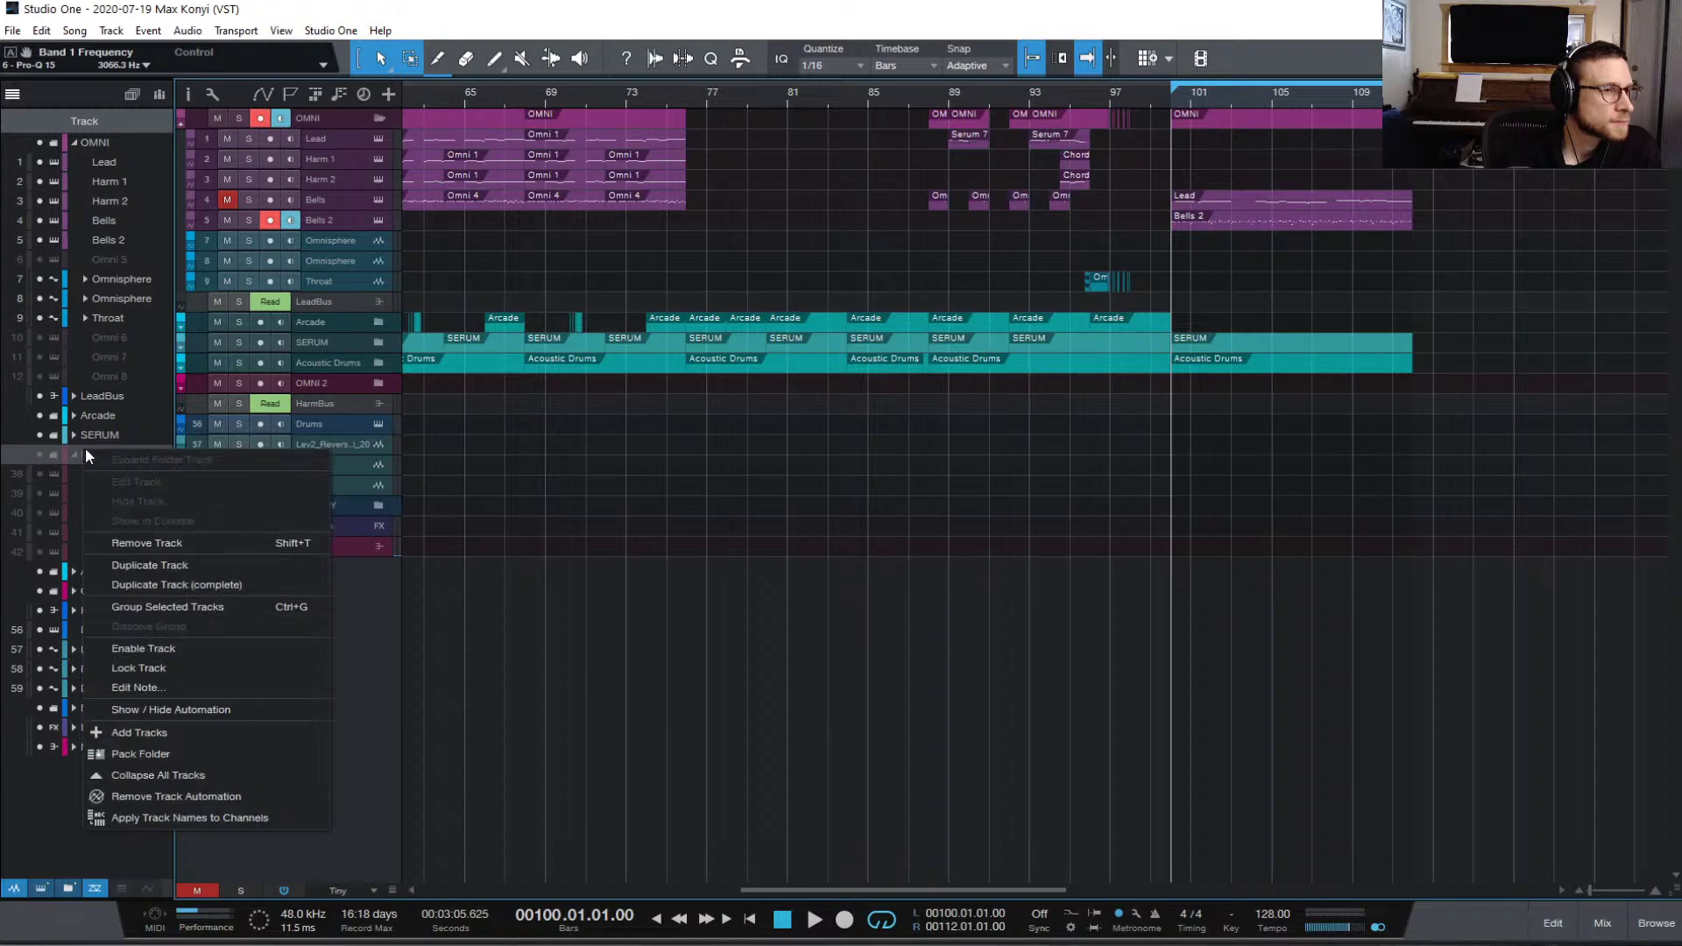
pyautogui.click(260, 543)
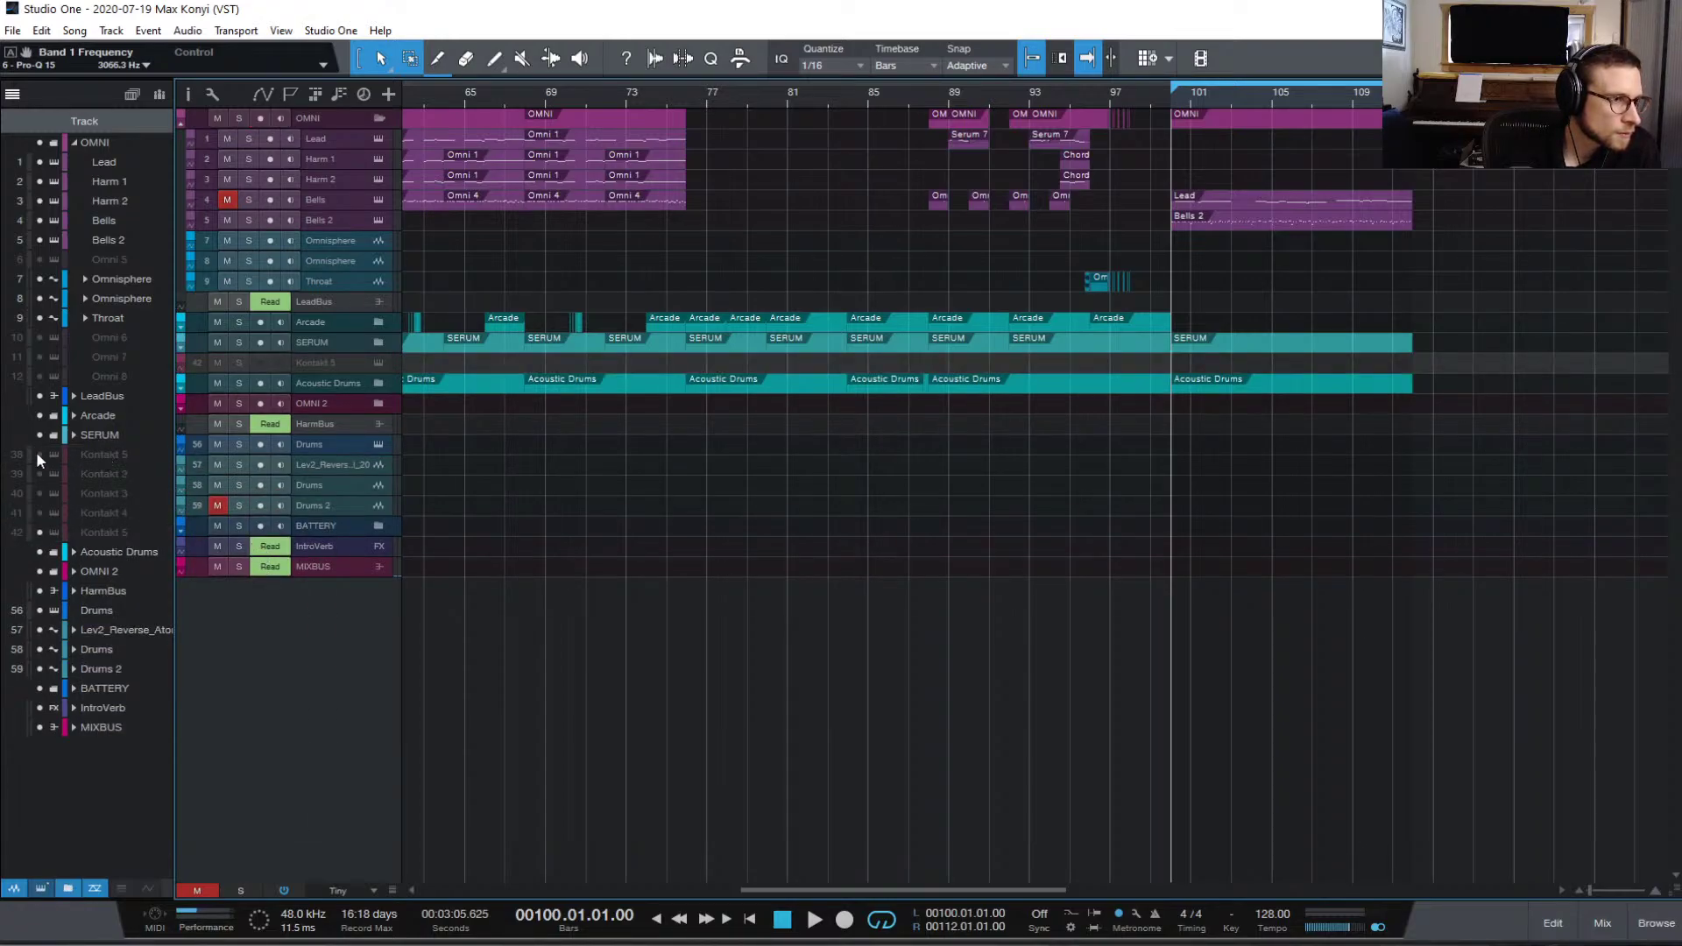
# Step: Make the five hidden Kontakt tracks visible in the arrangement, select them all, and remove them from the song
pyautogui.moveTo(36, 451); pyautogui.dragTo(35, 510)
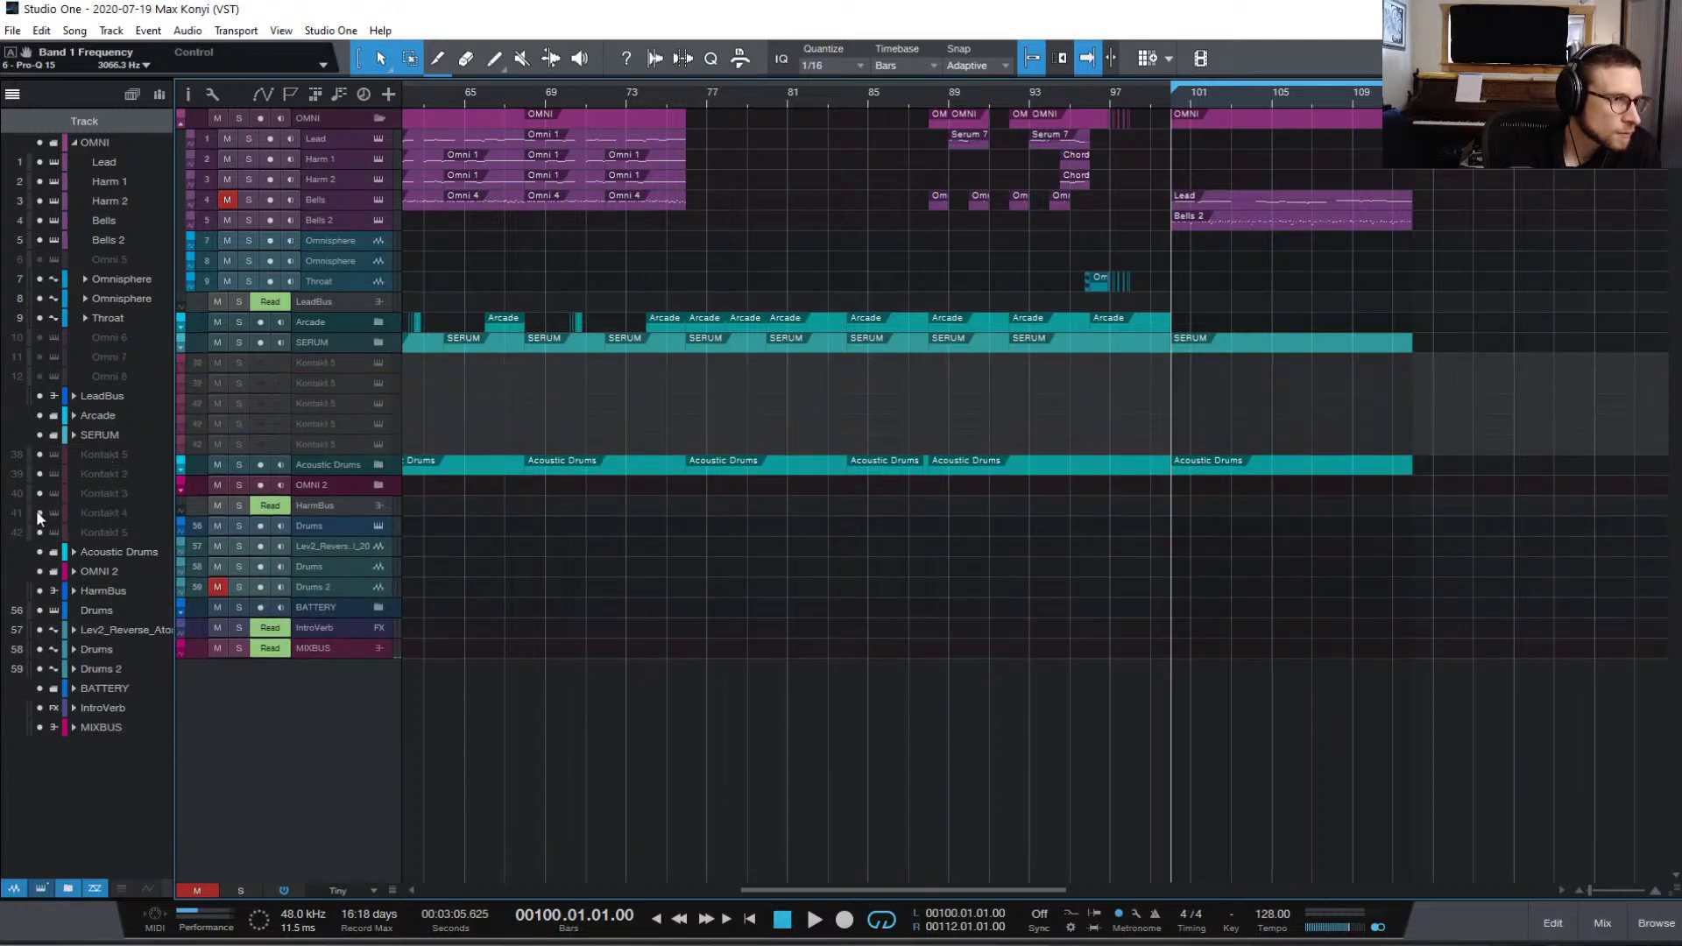
pyautogui.keyDown('shift'); pyautogui.click(329, 361); pyautogui.keyUp('shift')
pyautogui.rightClick(331, 362)
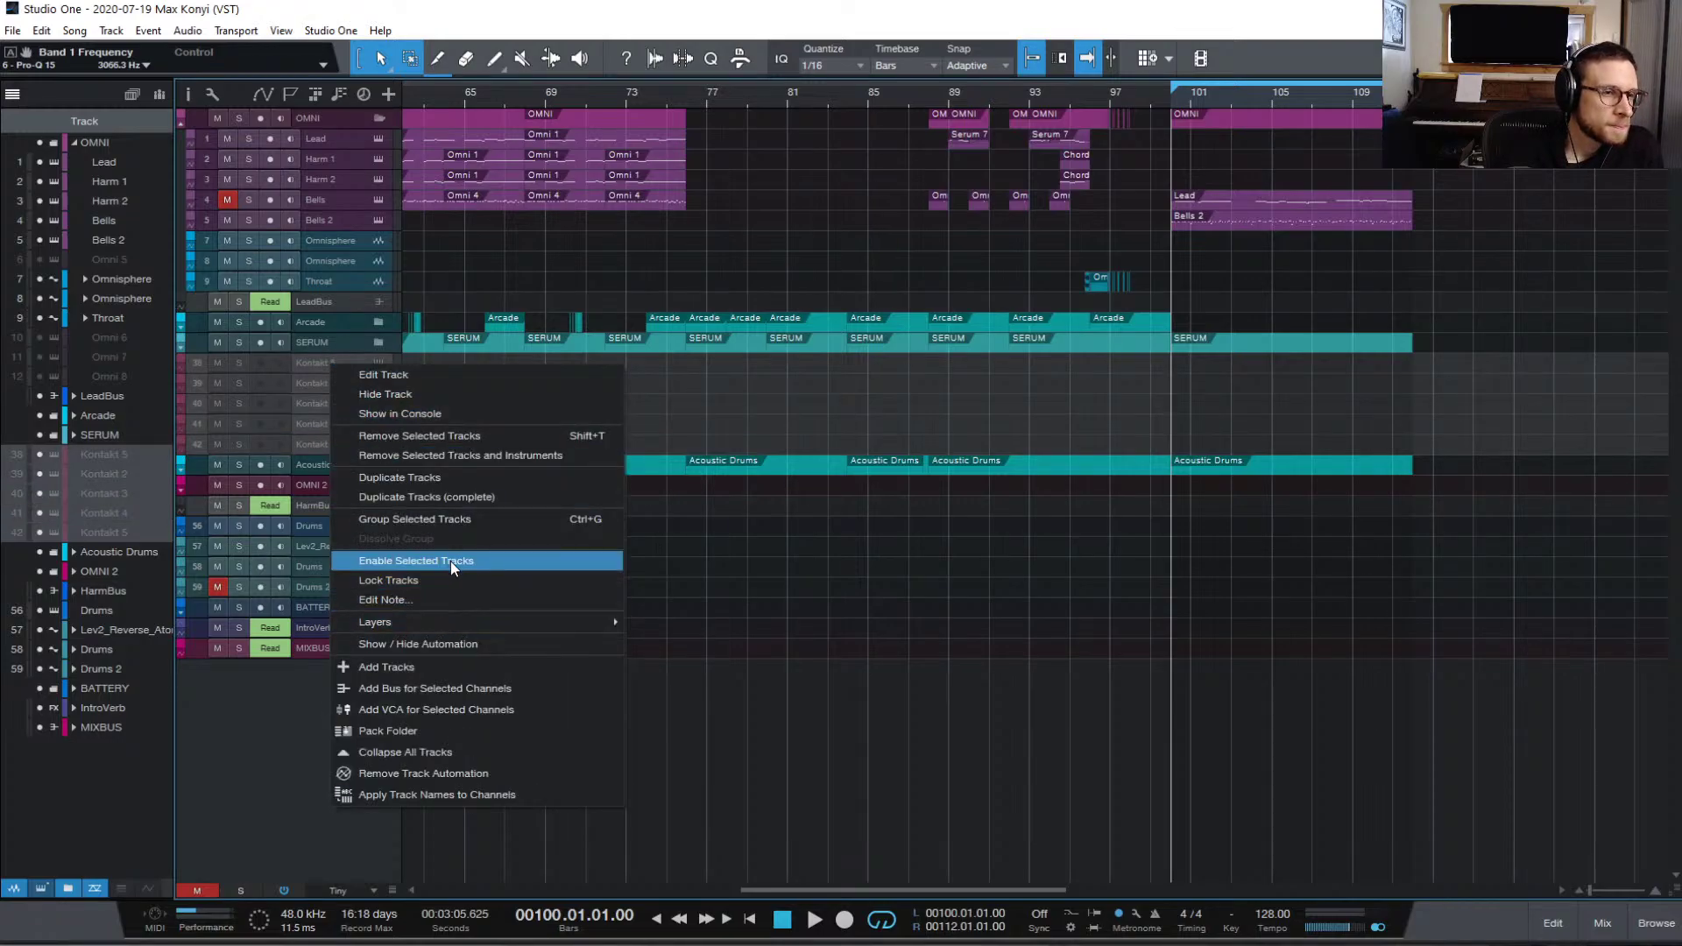
pyautogui.click(507, 436)
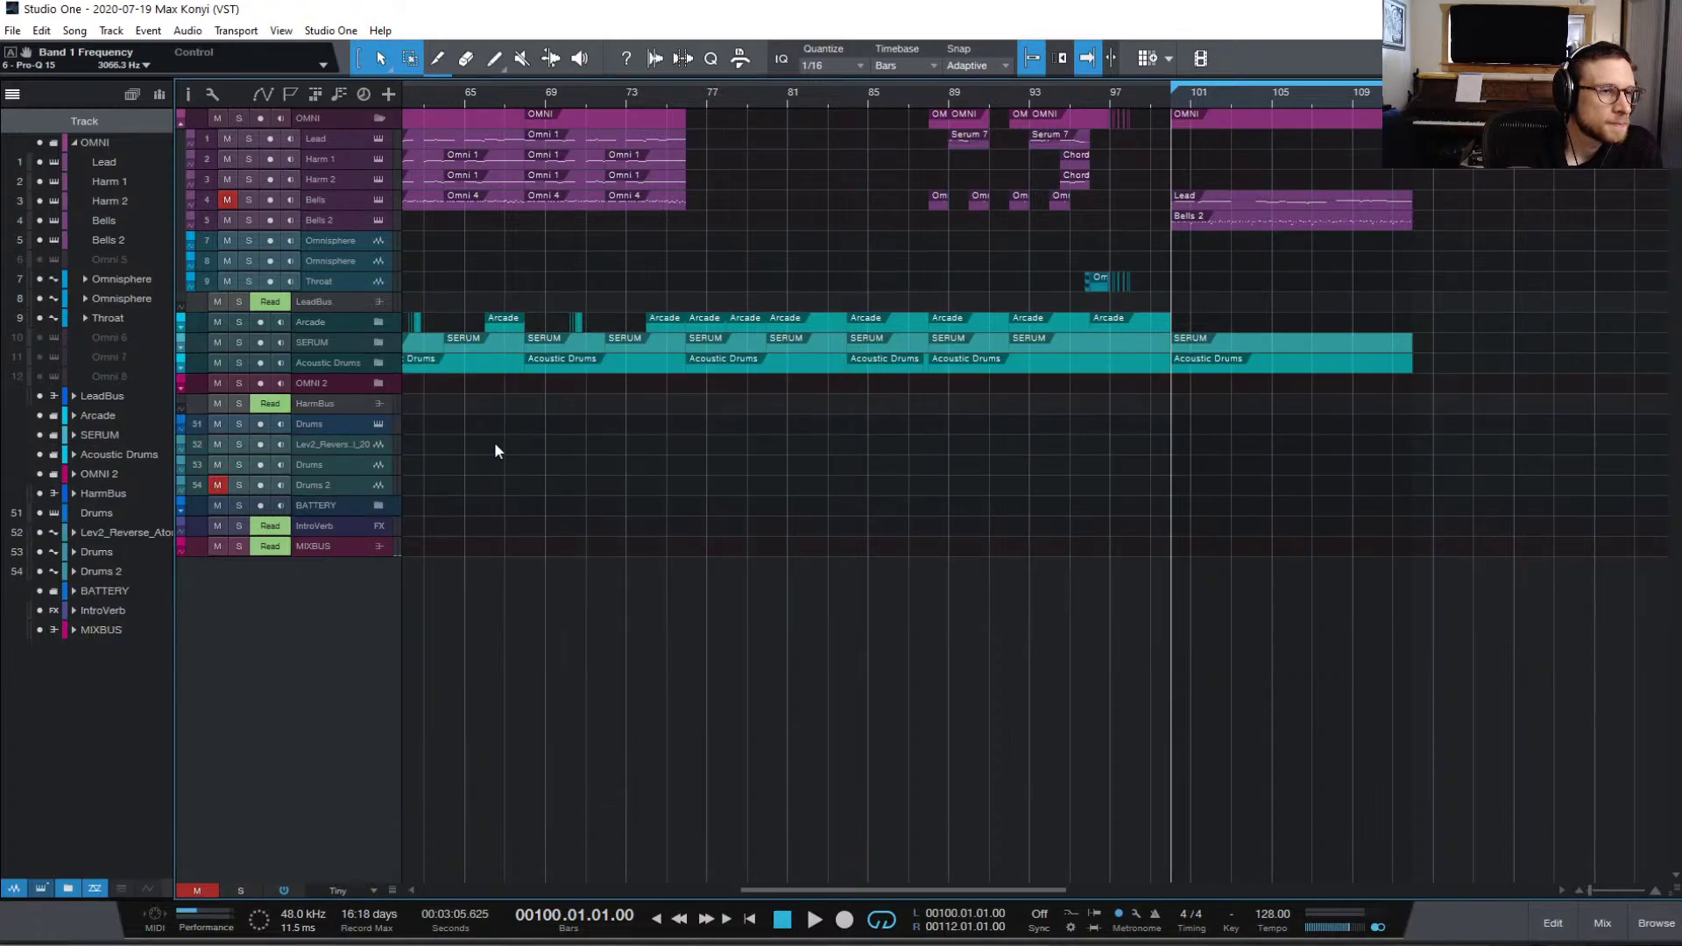
# Step: Check the mixer, save the song, and close the track list and the mixer
pyautogui.click(1602, 923)
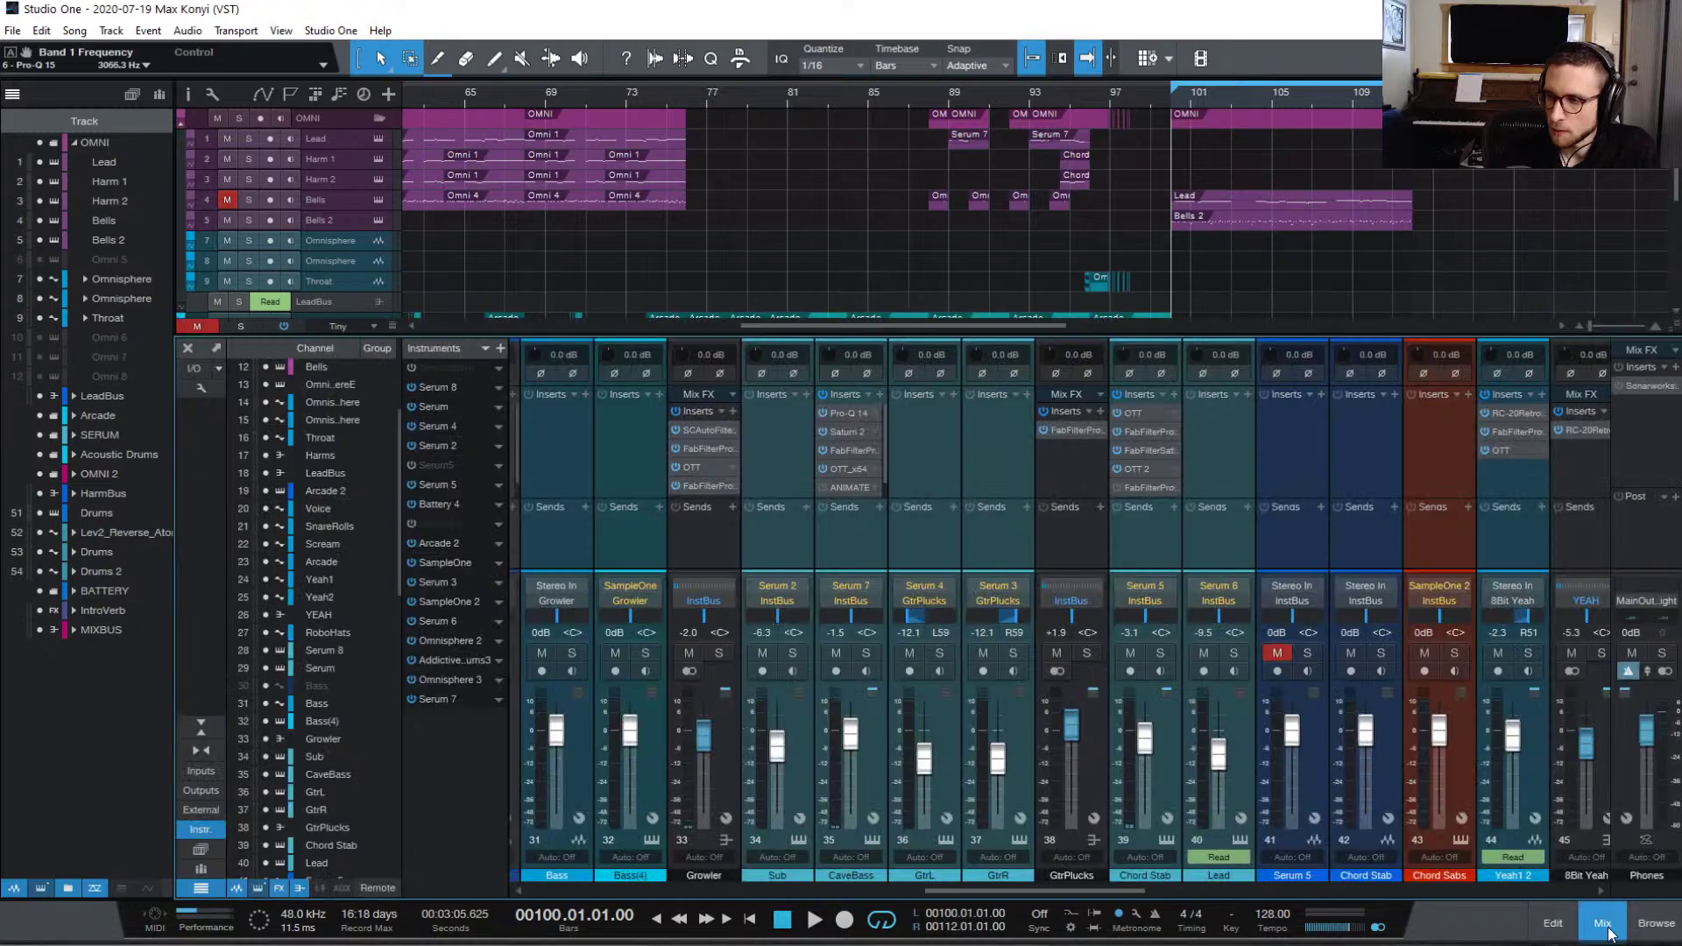
pyautogui.hotkey('ctrl', 's')
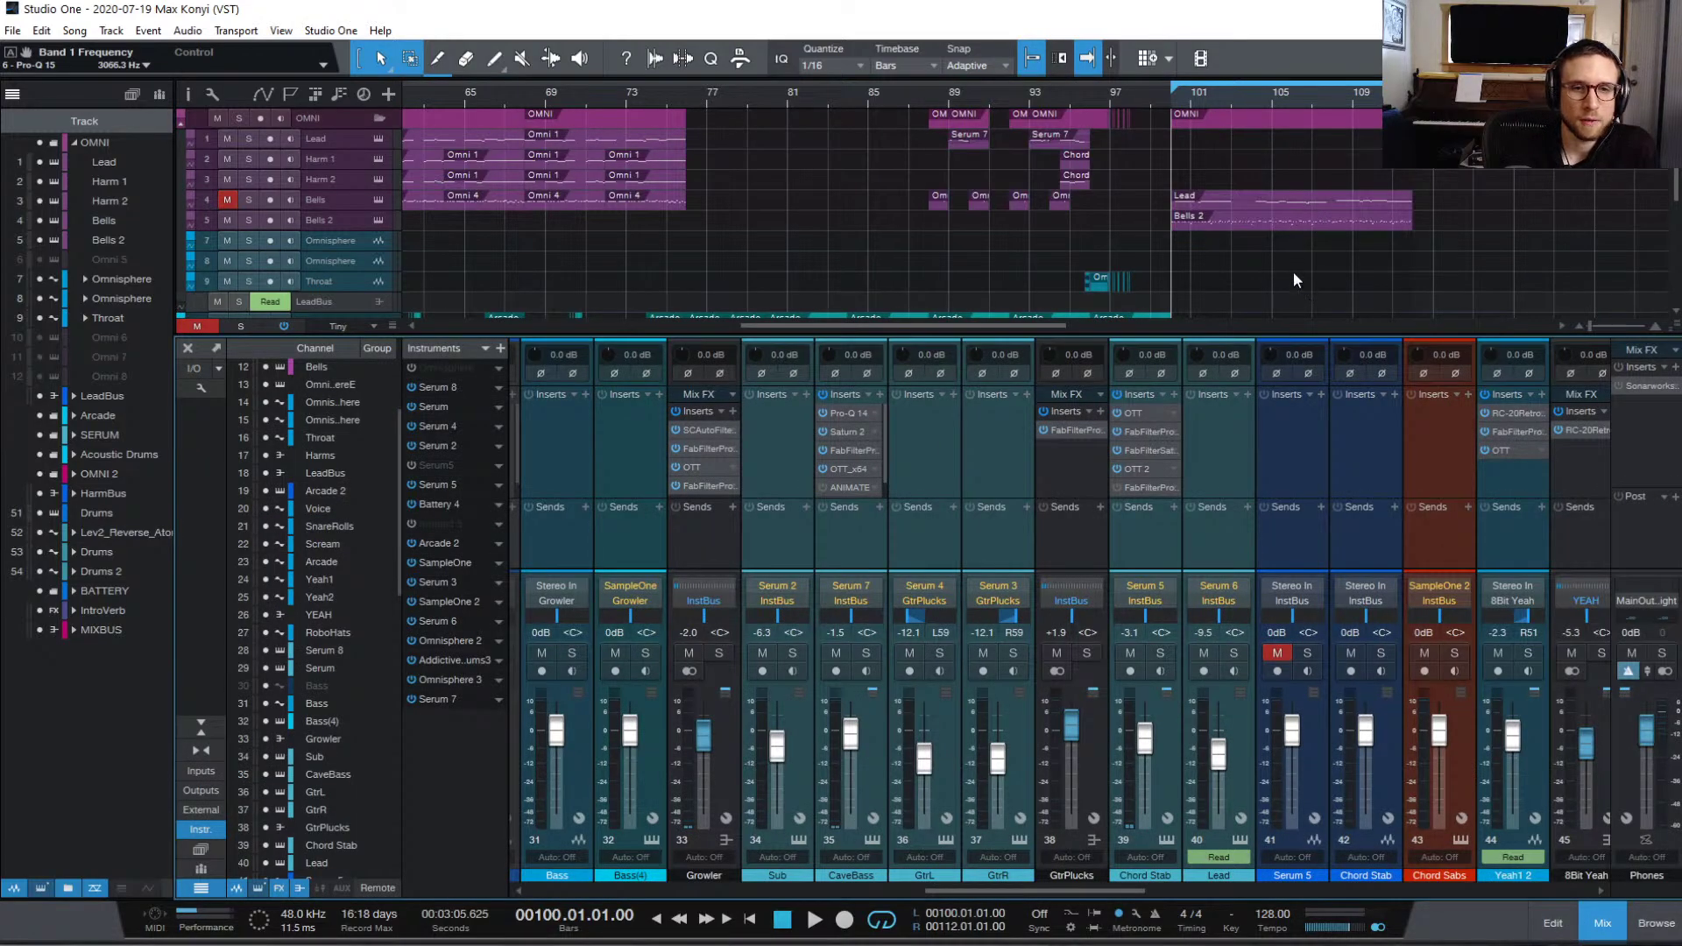
pyautogui.click(12, 94)
pyautogui.click(1616, 924)
# Step: Add the favorite instrument Kontakt 5 16out as a new track below MIXBUS and close the browser
pyautogui.click(1656, 927)
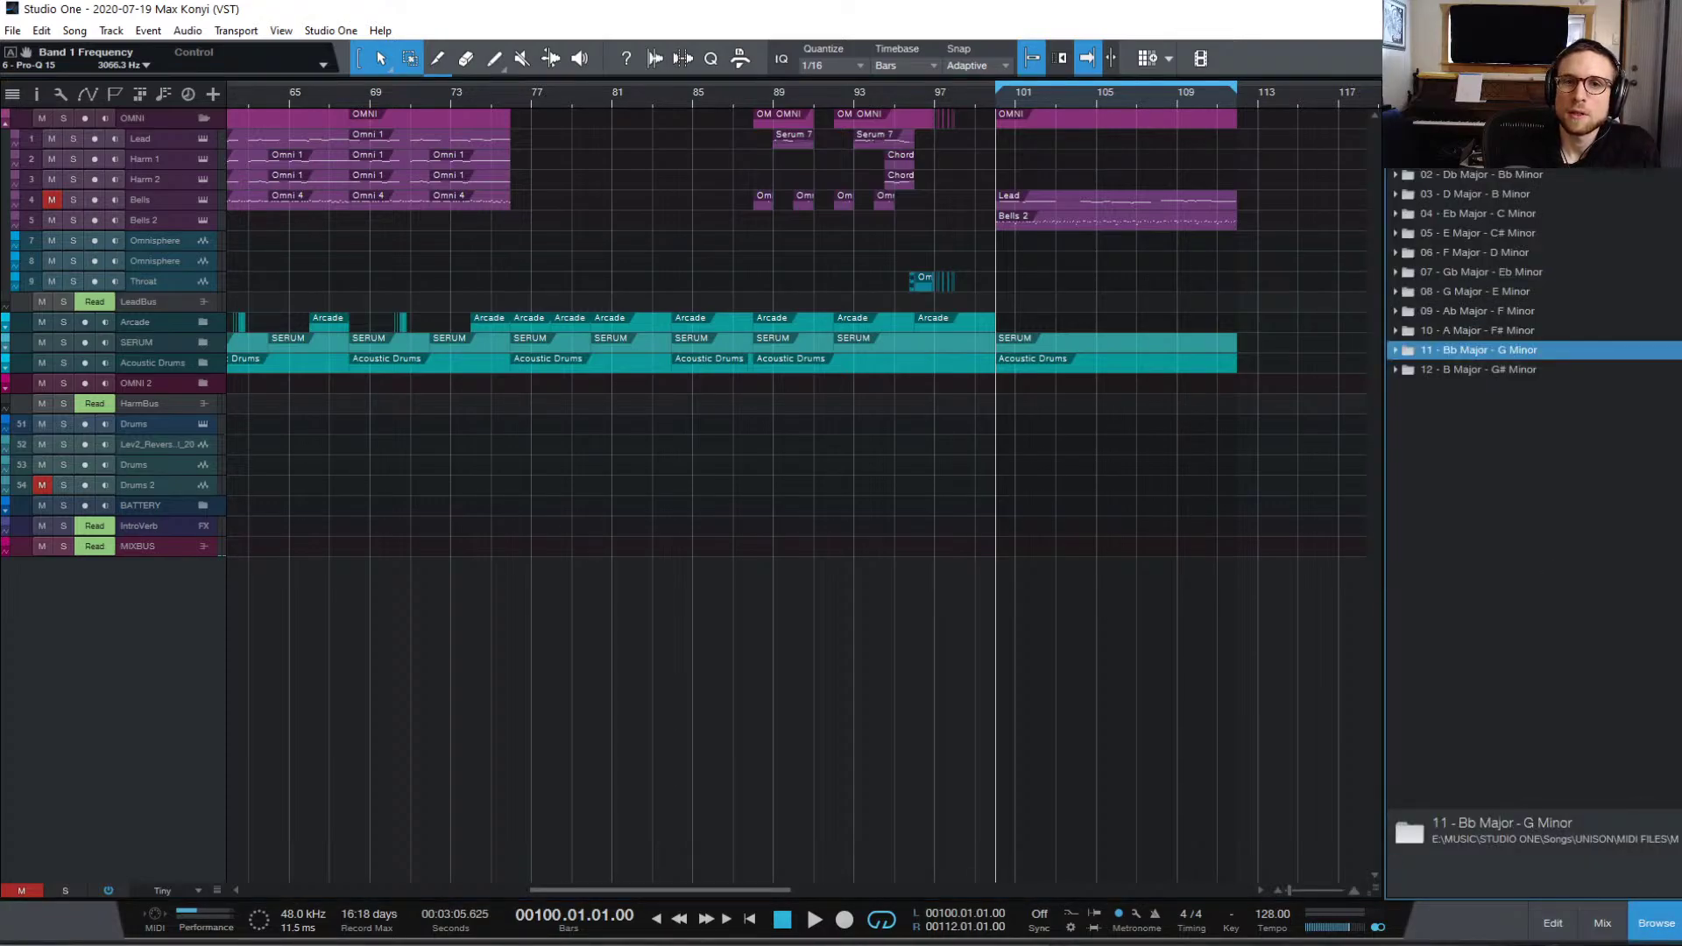
pyautogui.press('F6')
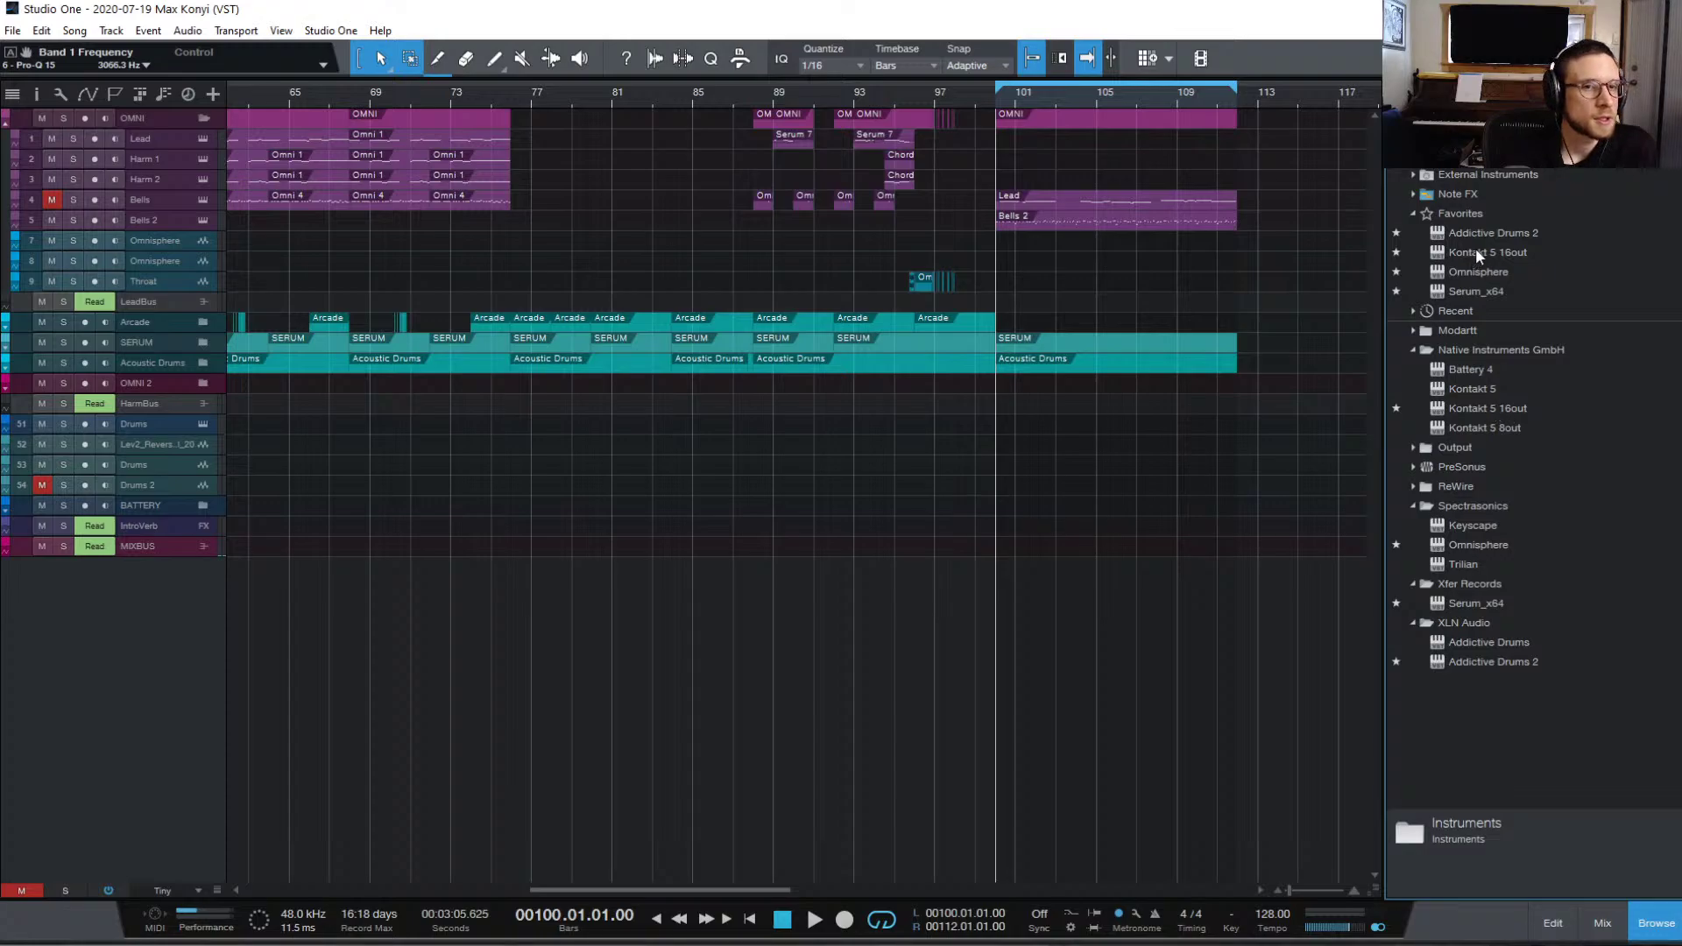
pyautogui.moveTo(1475, 249); pyautogui.dragTo(325, 626)
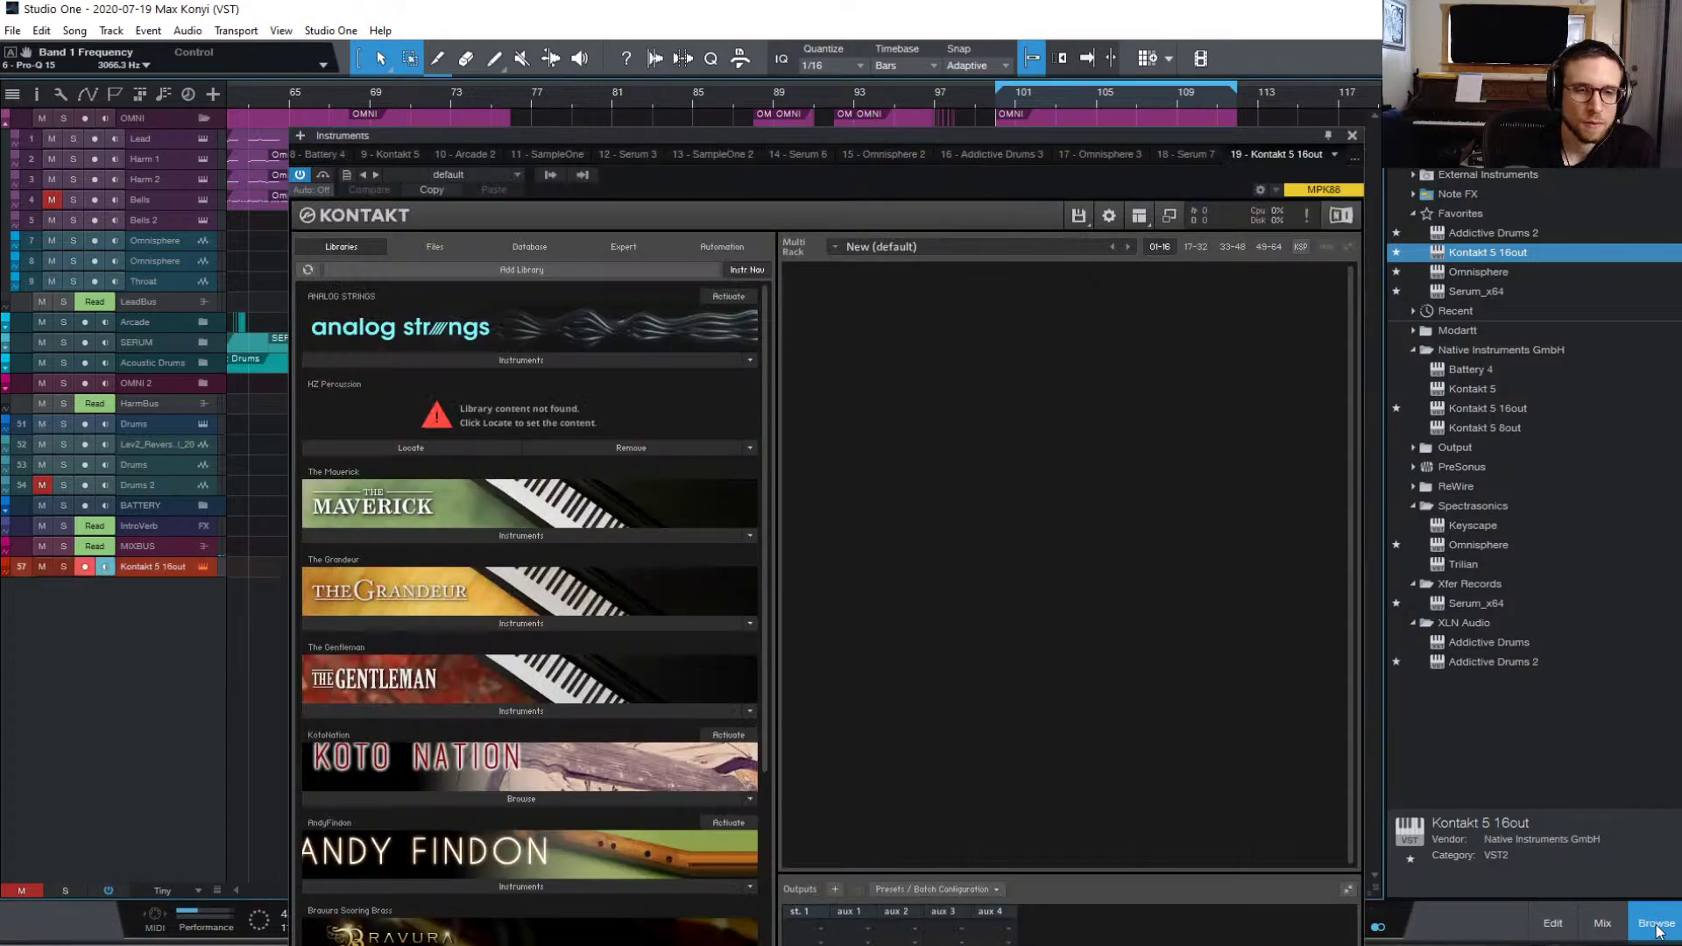
pyautogui.click(1654, 925)
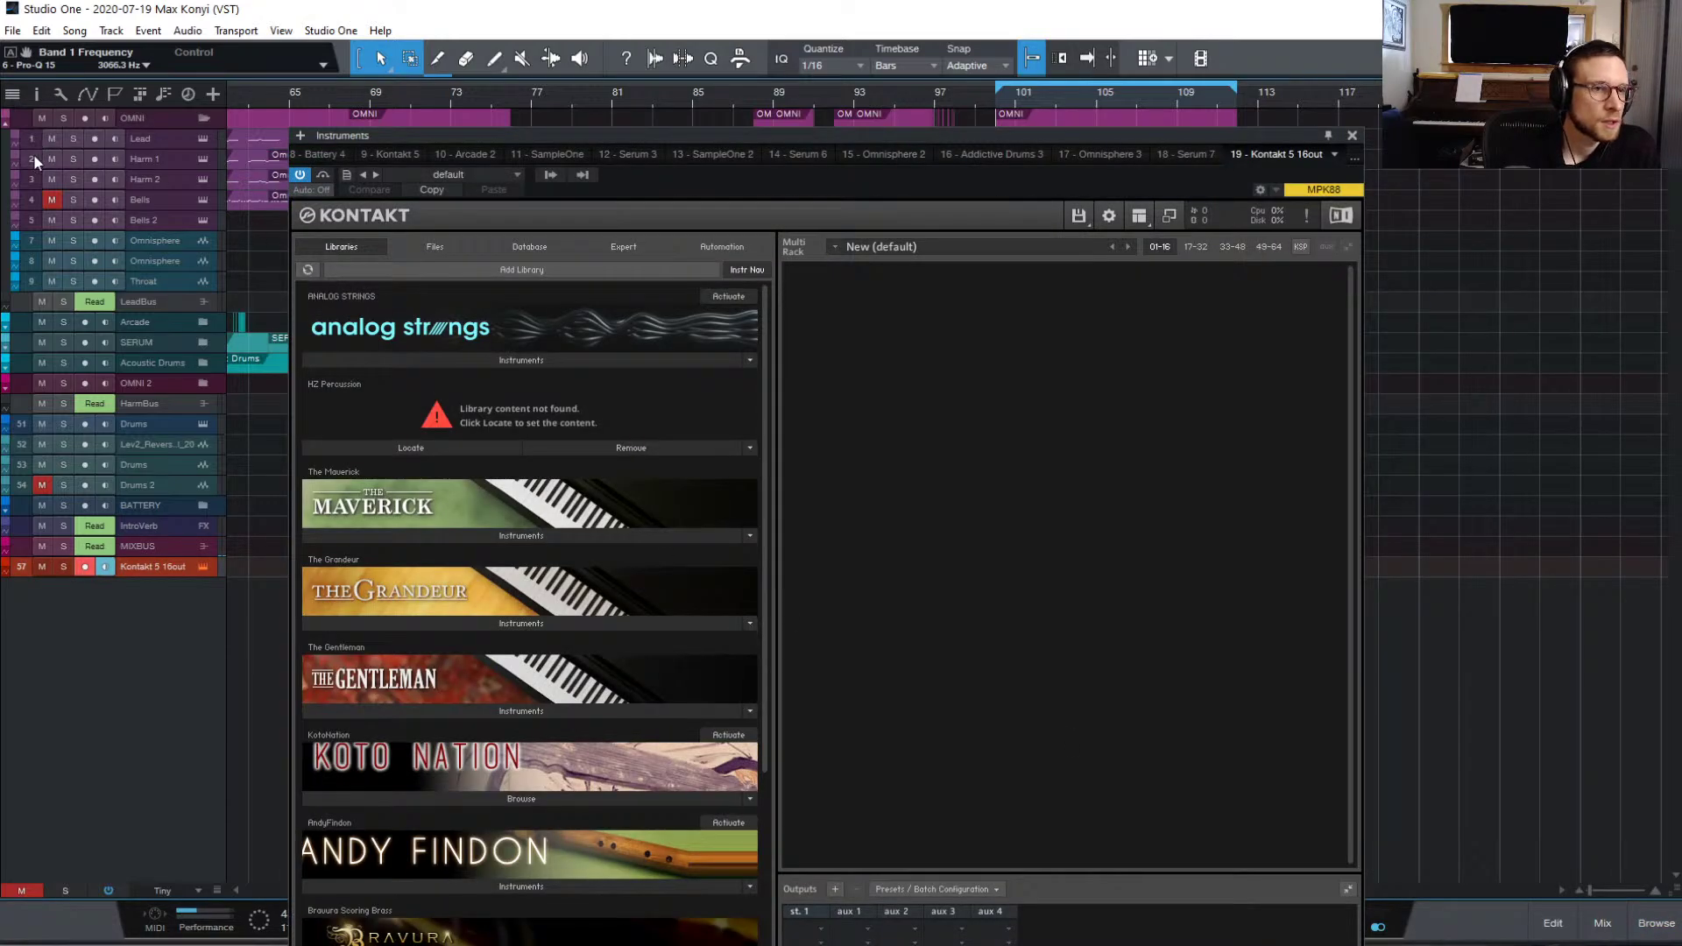
# Step: Remove the missing HZ Percussion library from Kontakt and list the instruments of the AndyFindon library
pyautogui.click(678, 448)
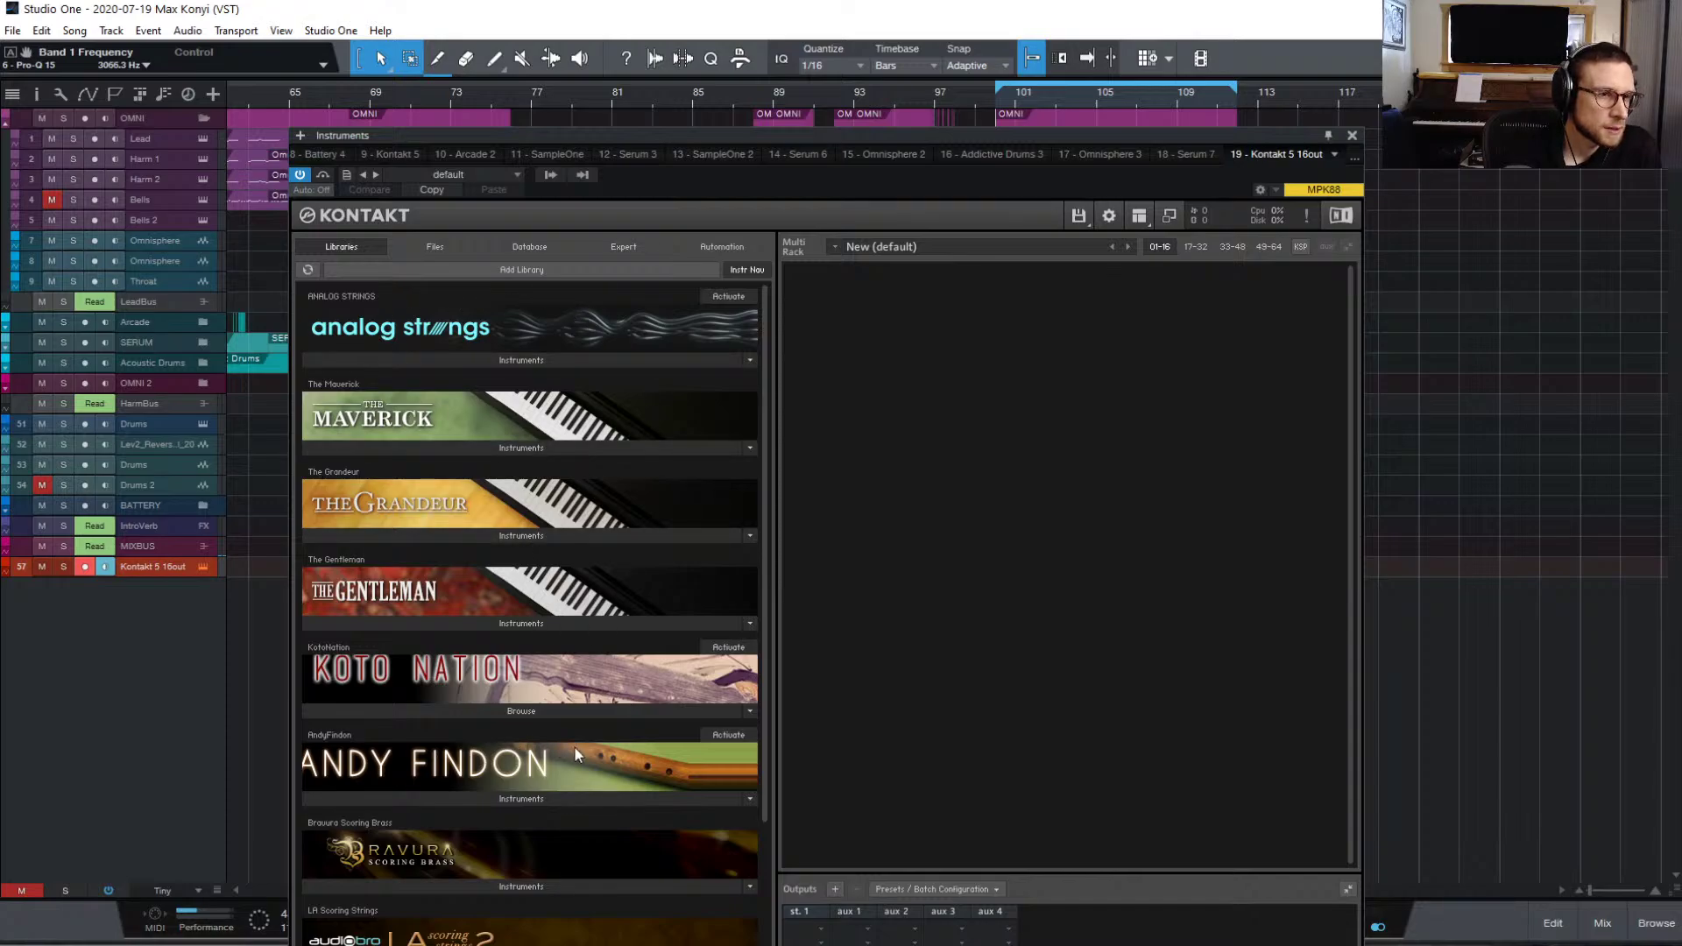
pyautogui.scroll(-1, 580, 759)
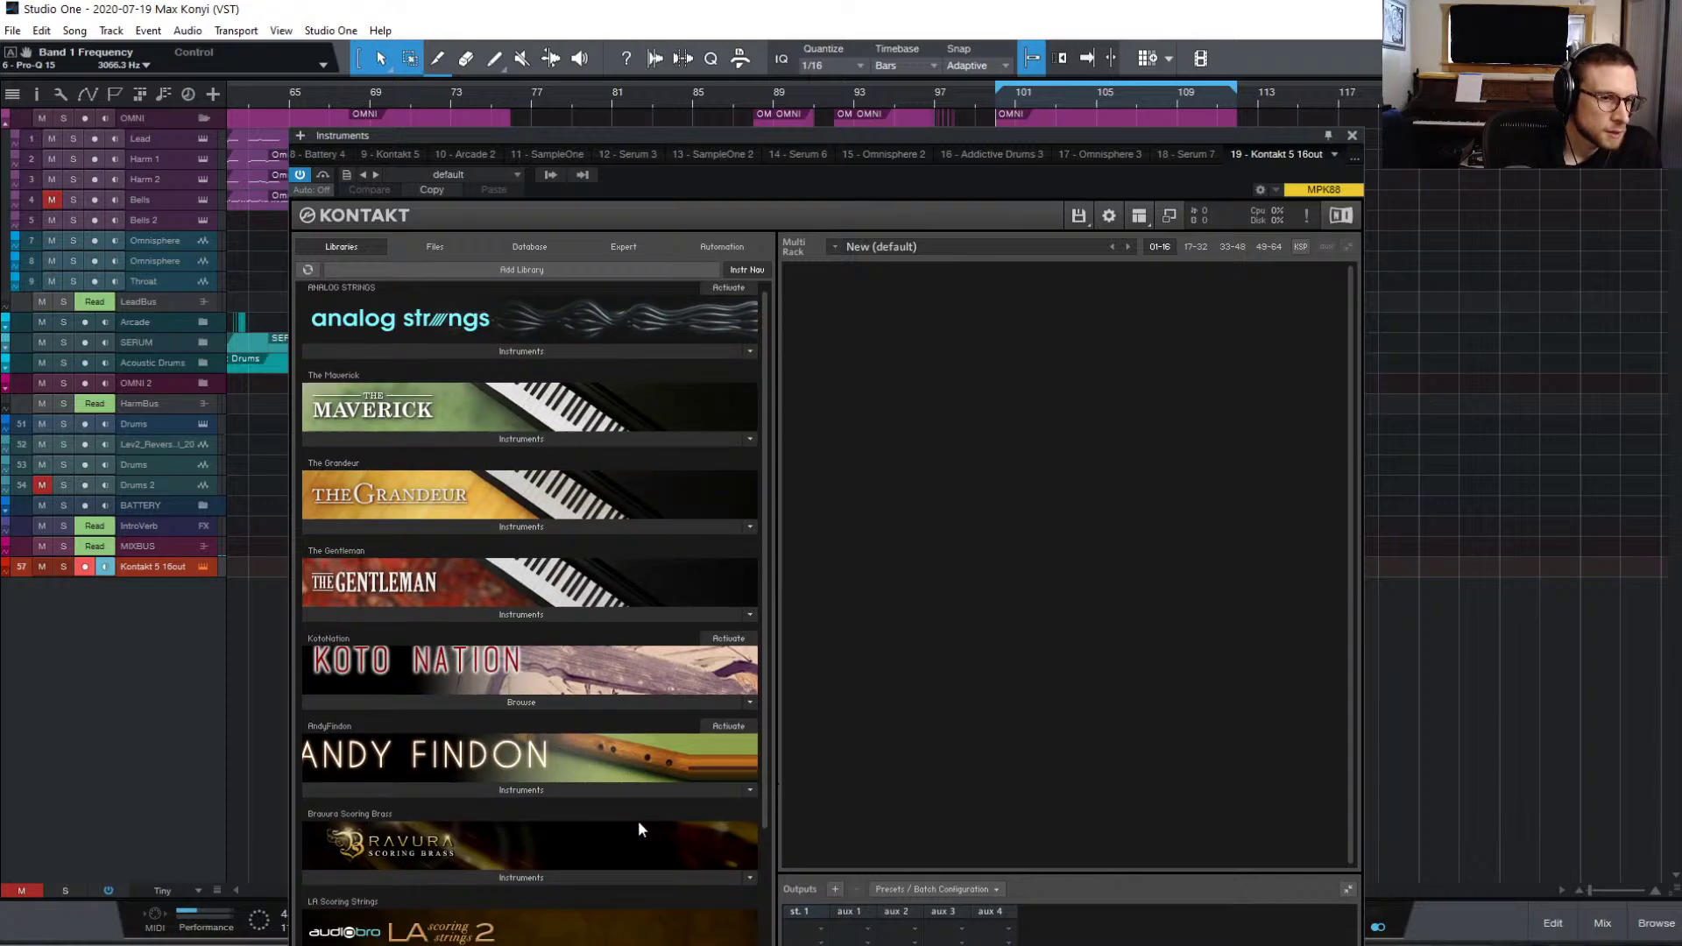
pyautogui.scroll(1, 639, 828)
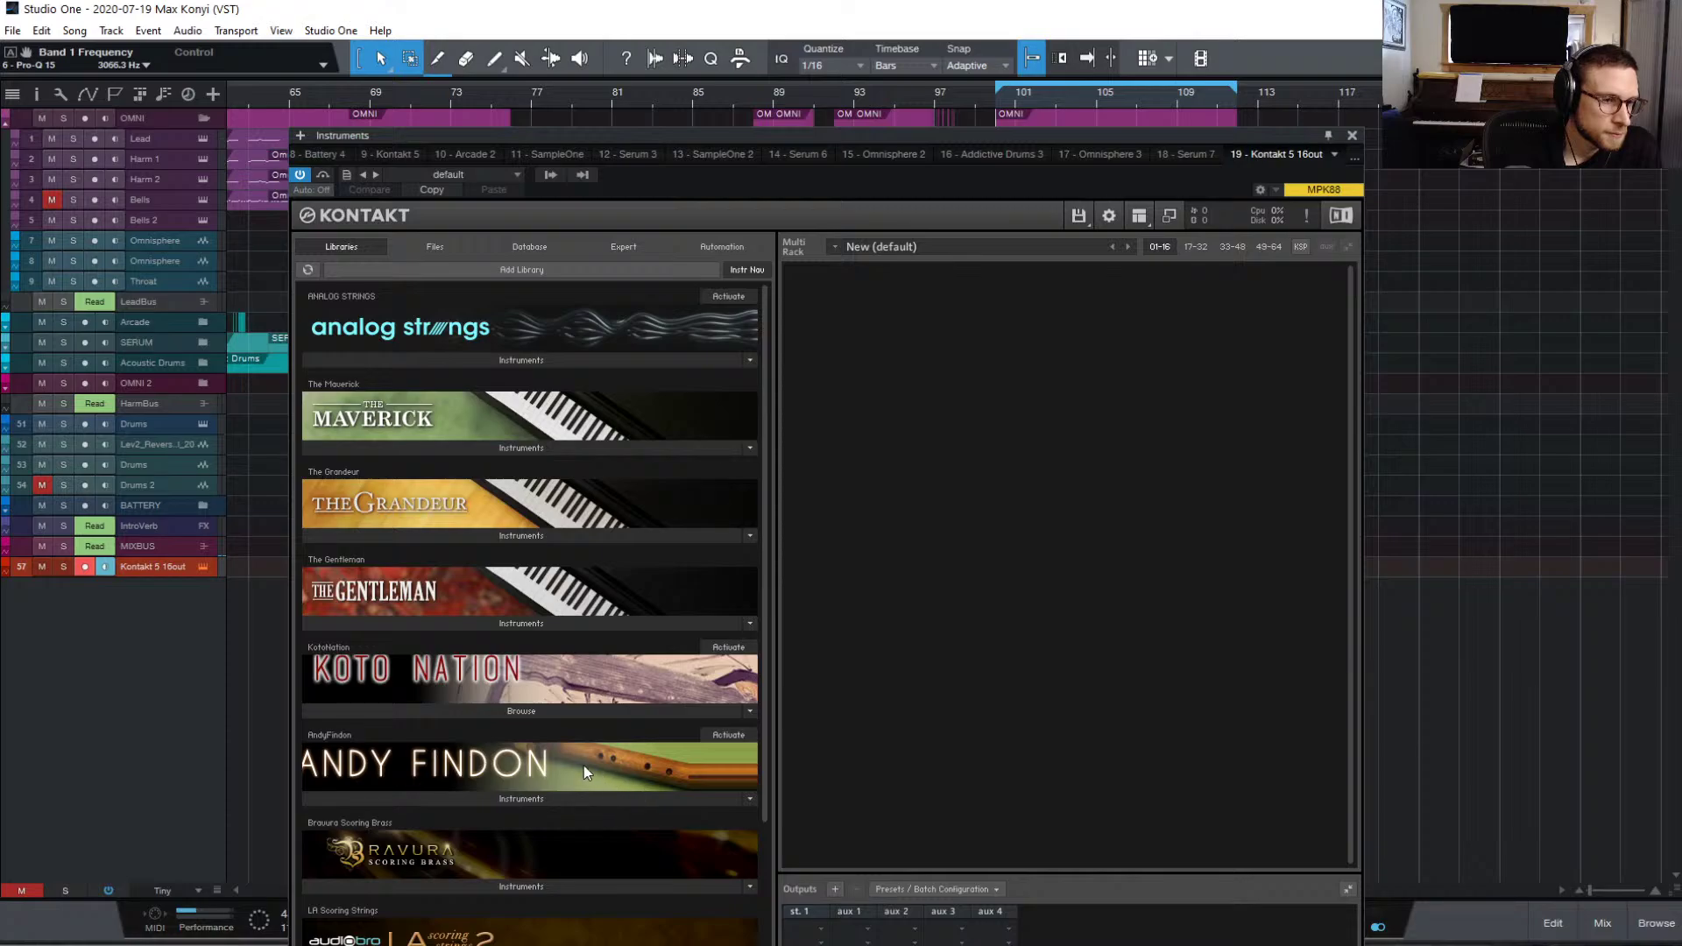
pyautogui.scroll(-1, 584, 765)
pyautogui.scroll(1, 584, 765)
pyautogui.click(486, 797)
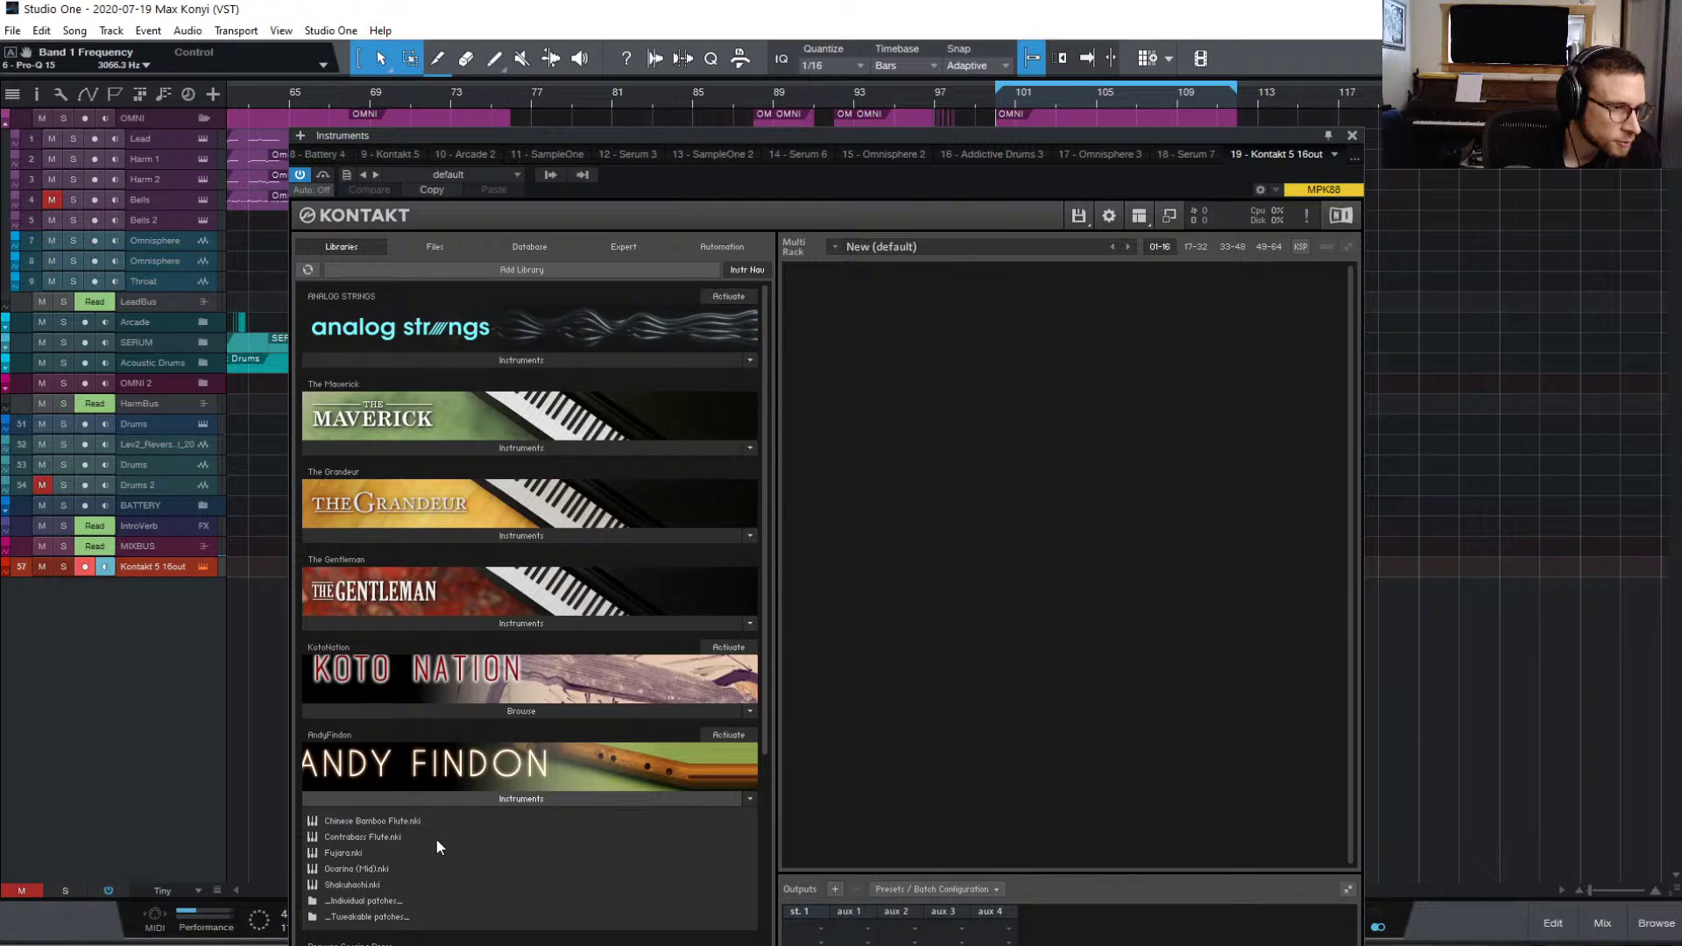
# Step: Show the track inspector and route the new Kontakt channel's output to InstBus
pyautogui.click(39, 94)
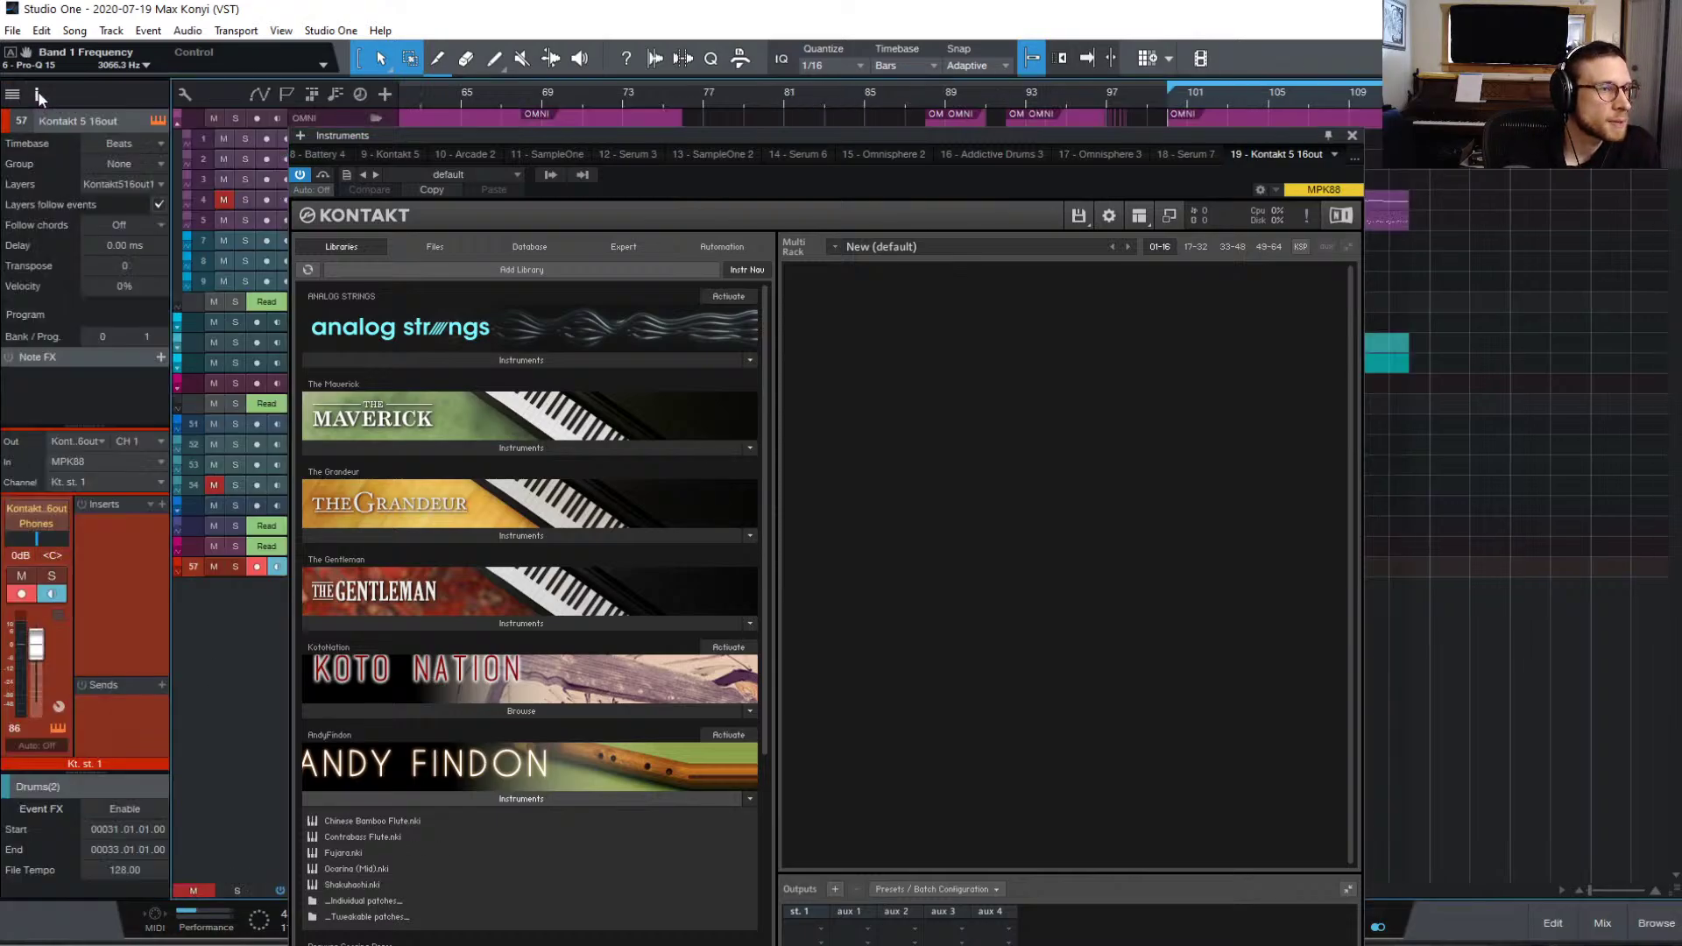
pyautogui.click(135, 475)
pyautogui.click(138, 473)
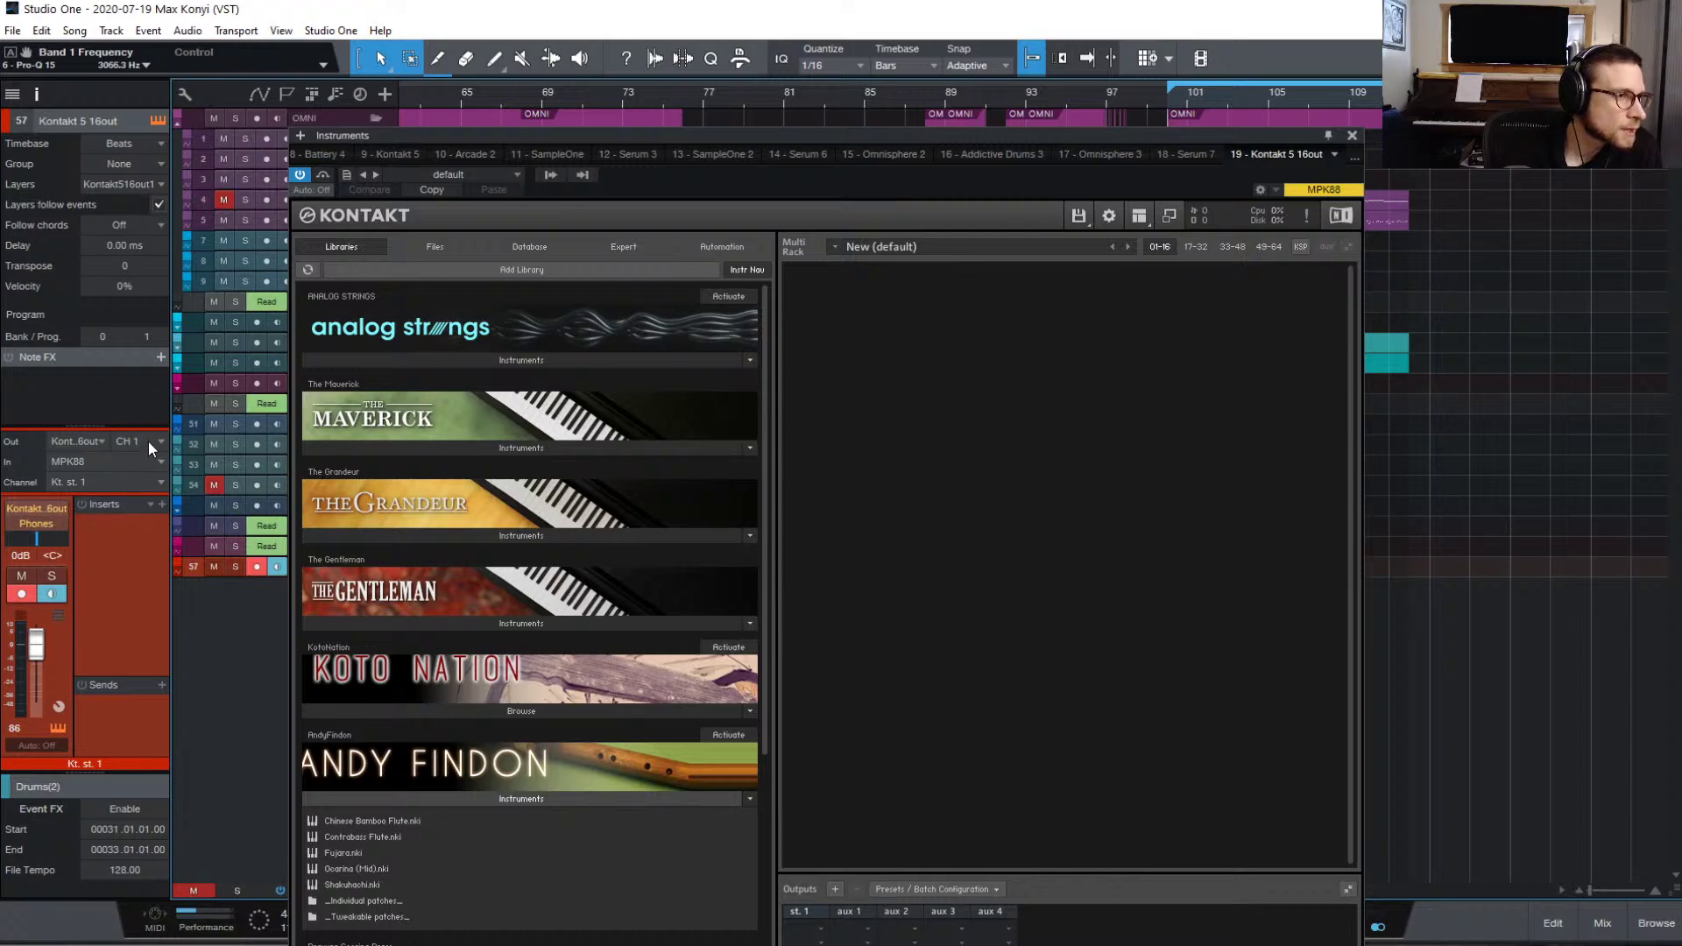
pyautogui.click(54, 524)
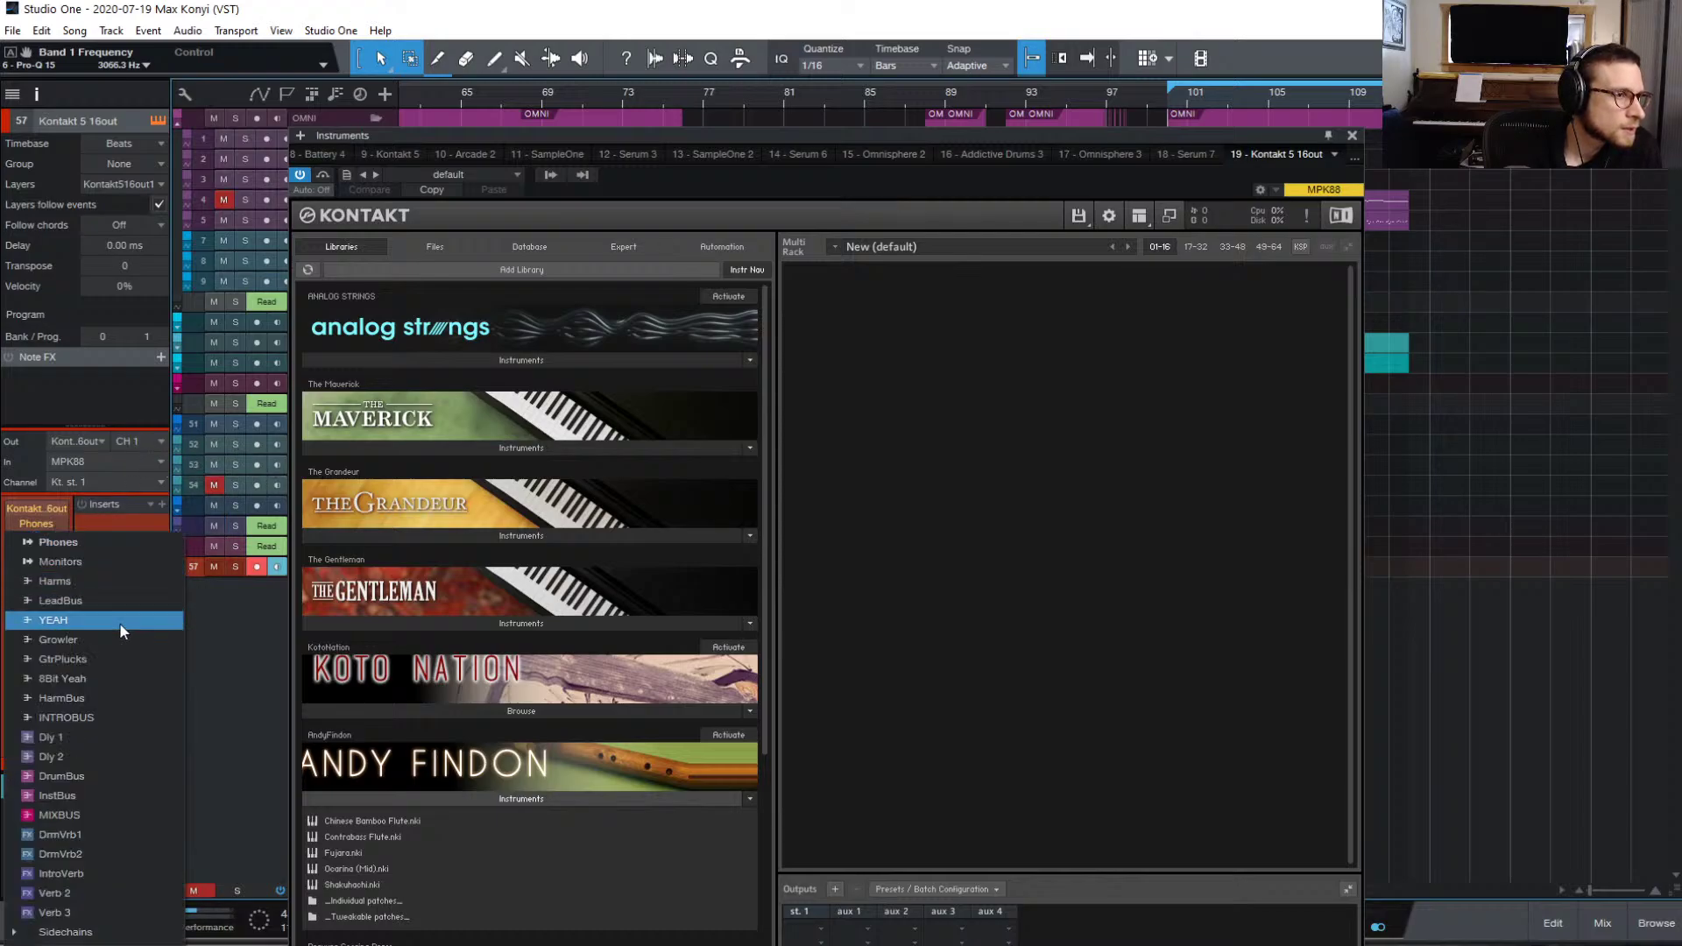
pyautogui.click(110, 798)
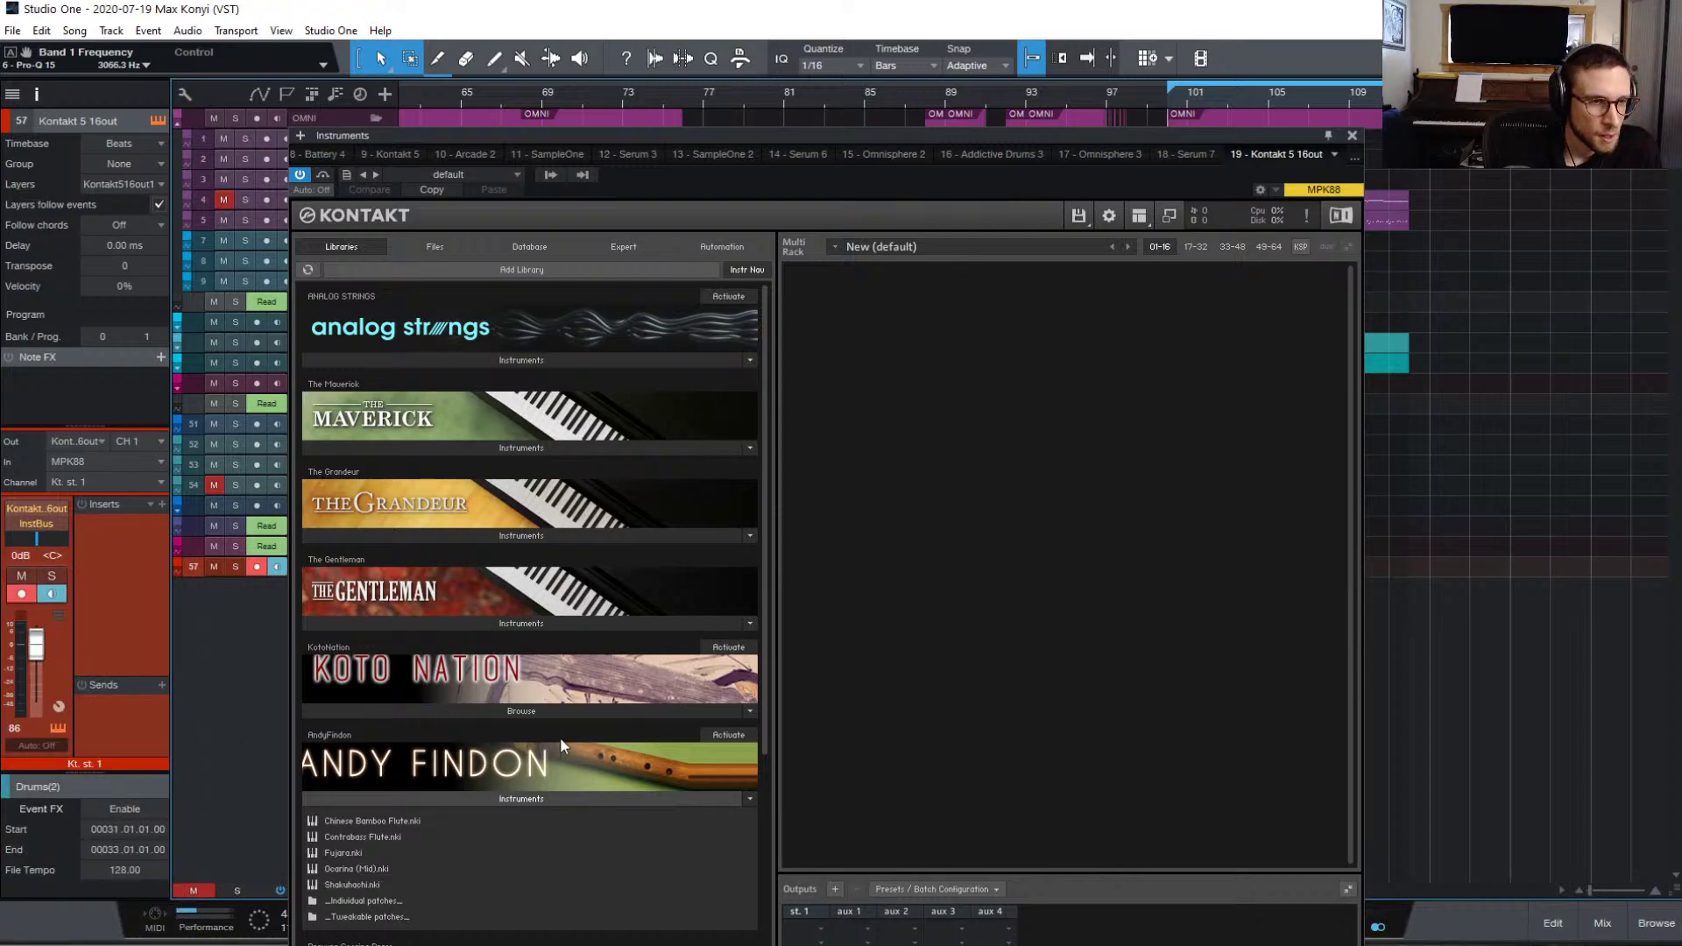
# Step: Try to load the Chinese Bamboo Flute patch from the AndyFindon library
pyautogui.scroll(-1, 568, 754)
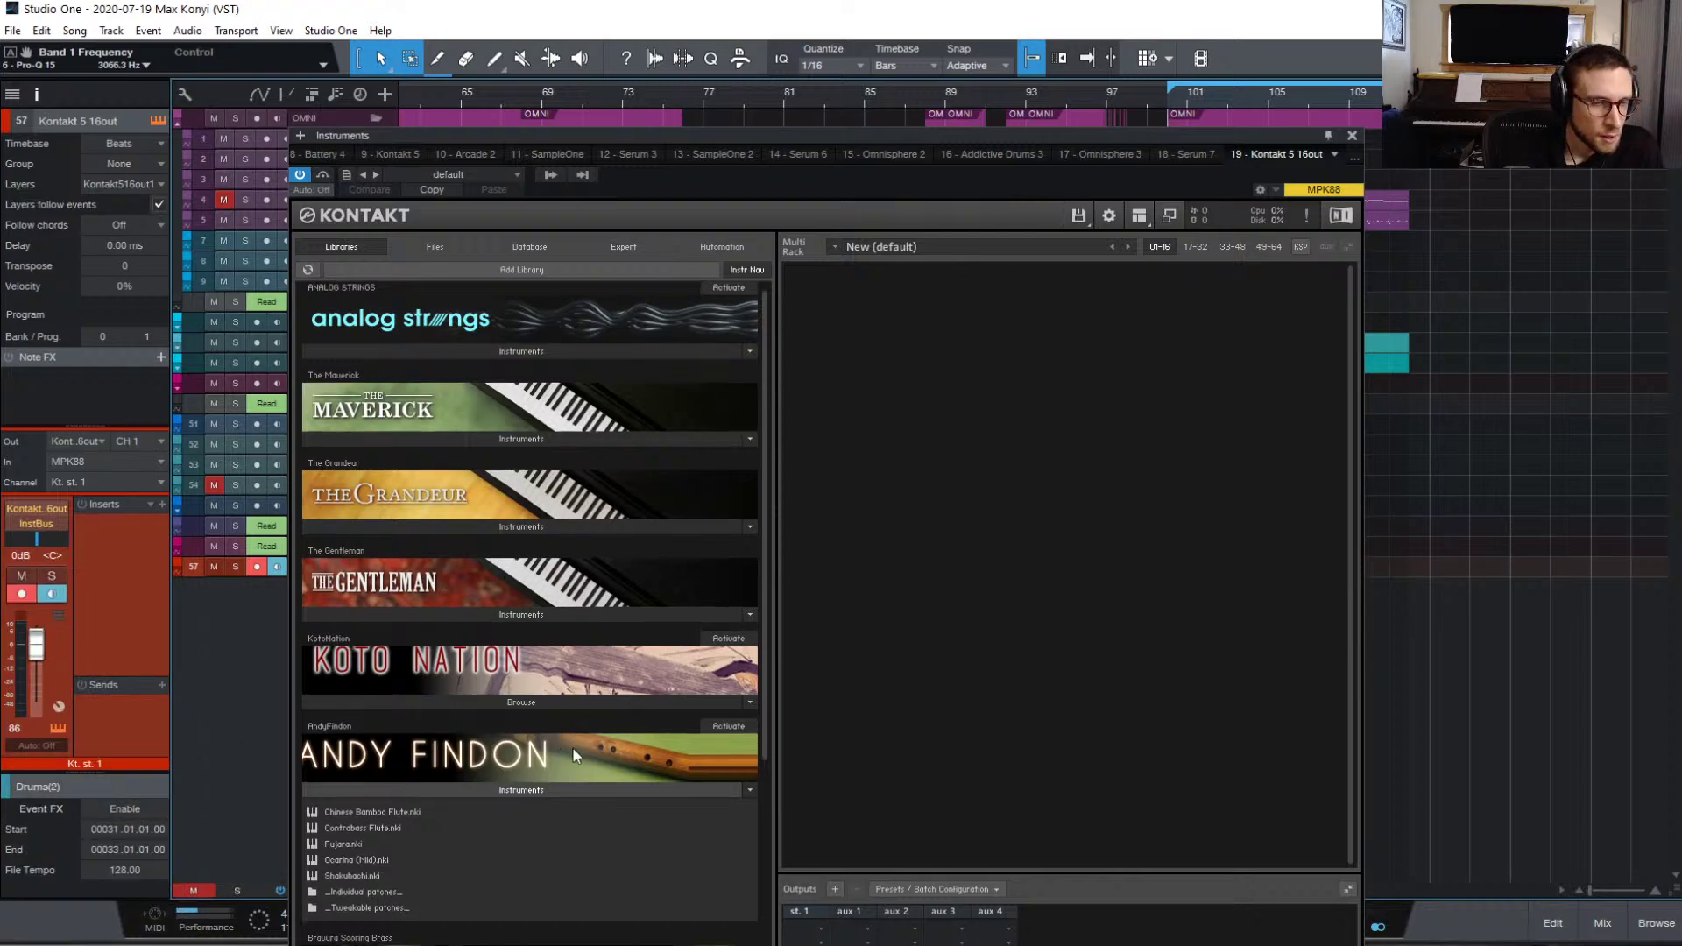
pyautogui.doubleClick(399, 810)
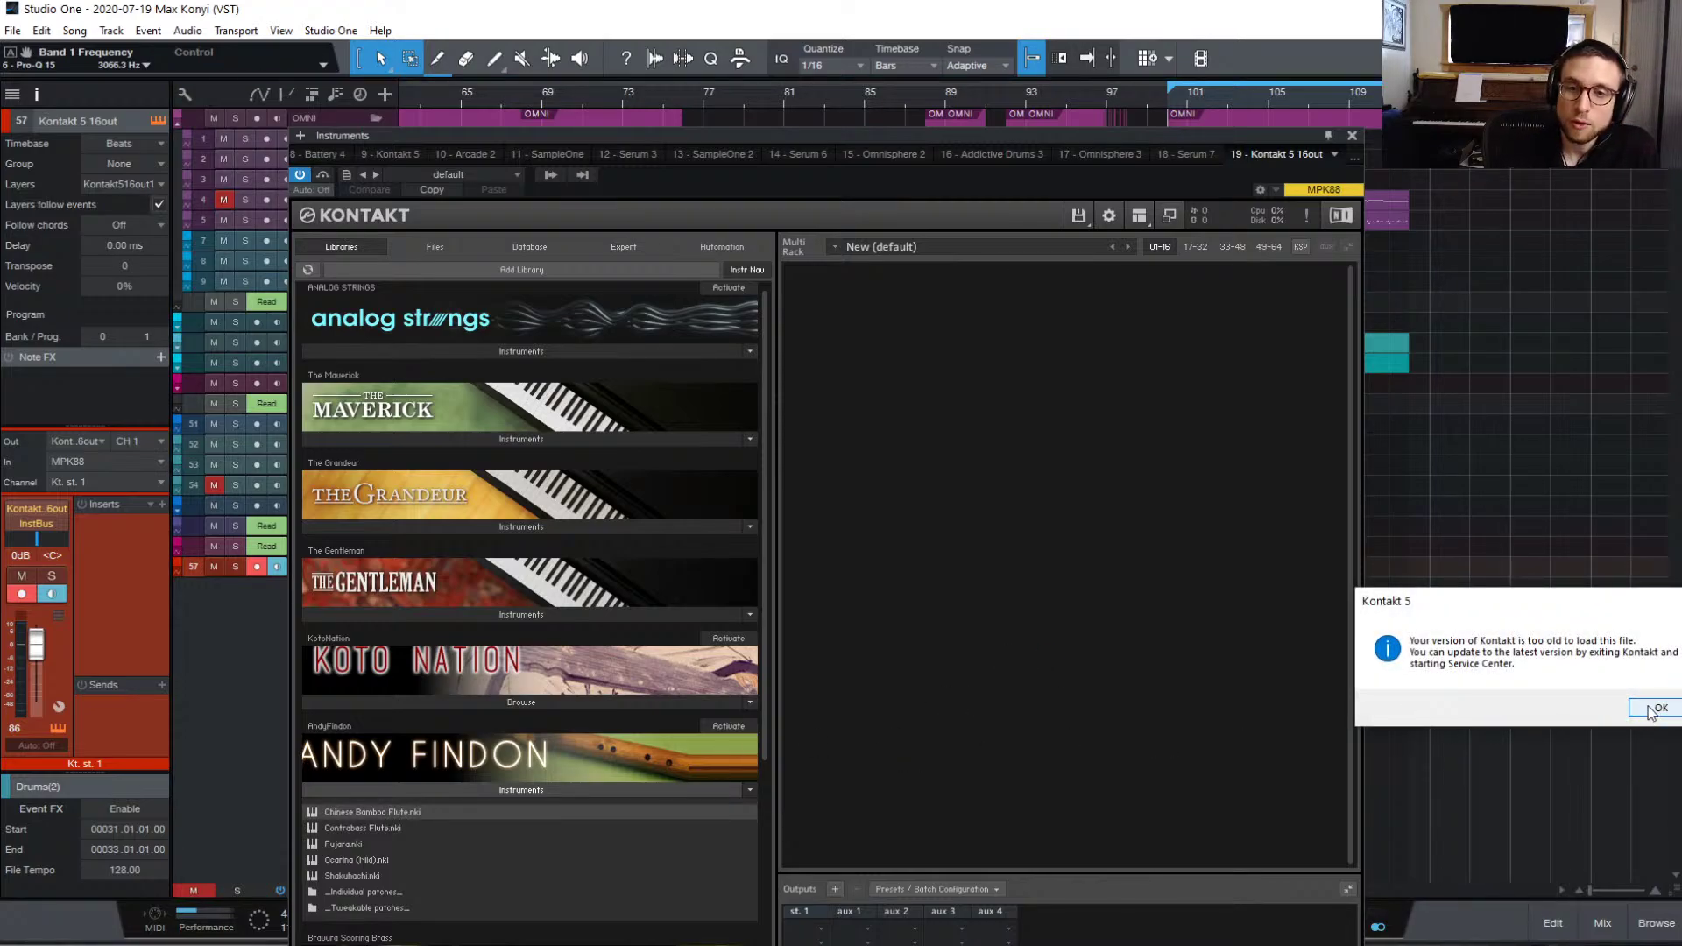
pyautogui.click(1651, 710)
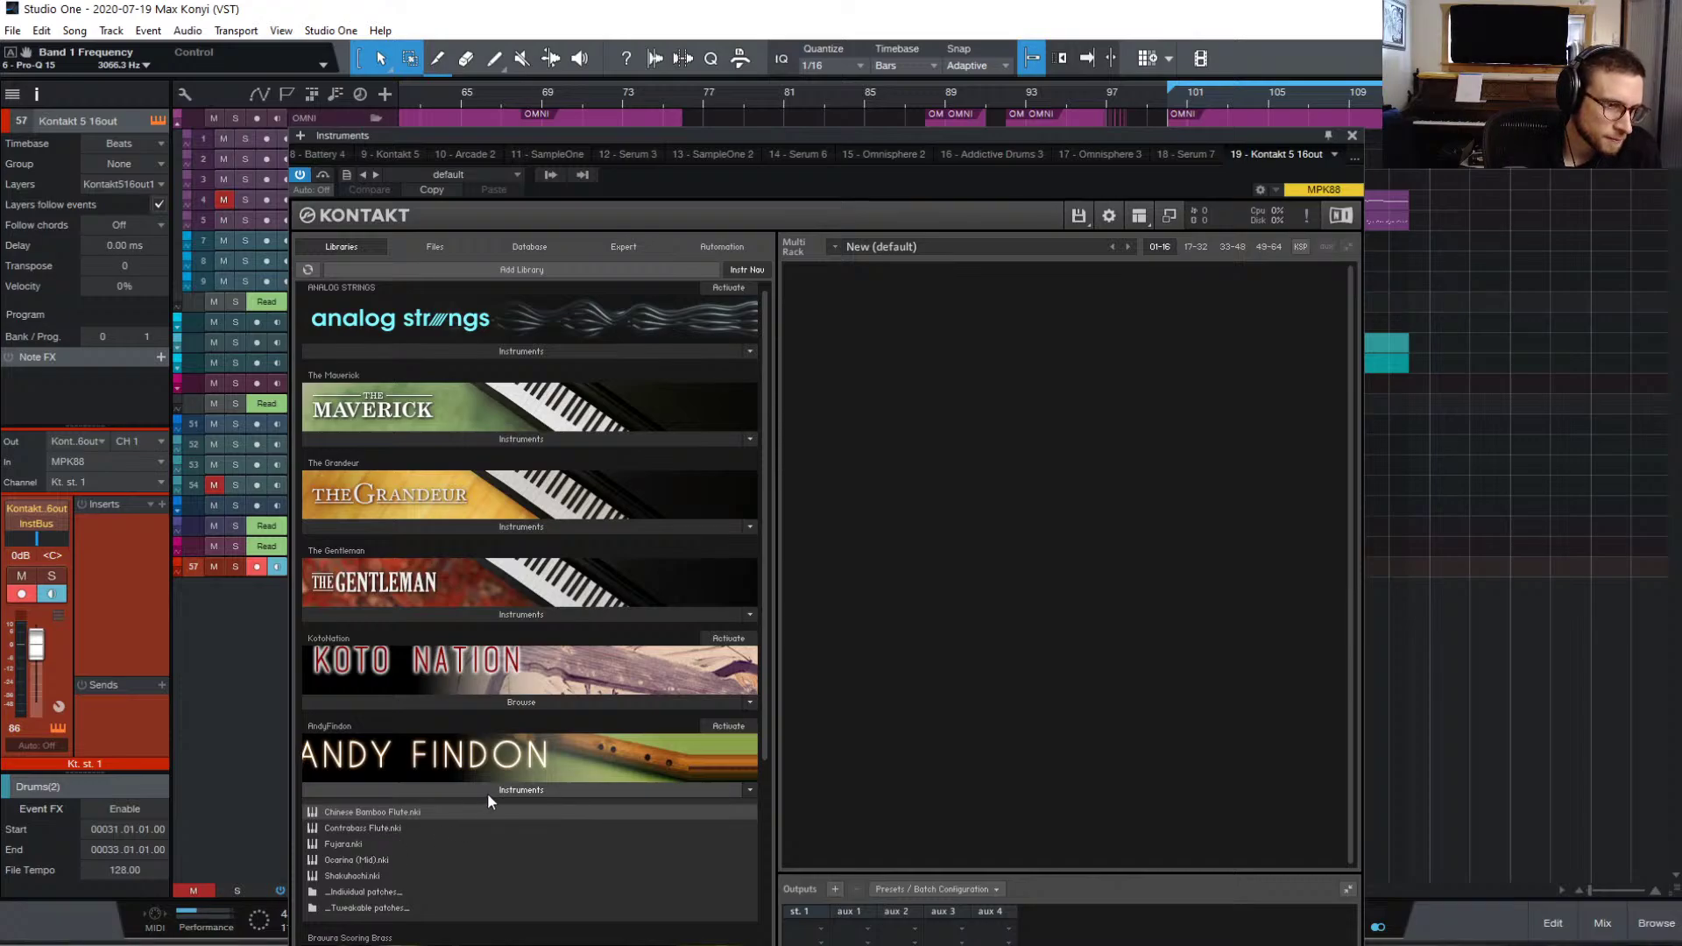
# Step: Load the Contrabass Flute patch and try its Long, Long artisan and Short articulations before returning it to Performance
pyautogui.click(371, 829)
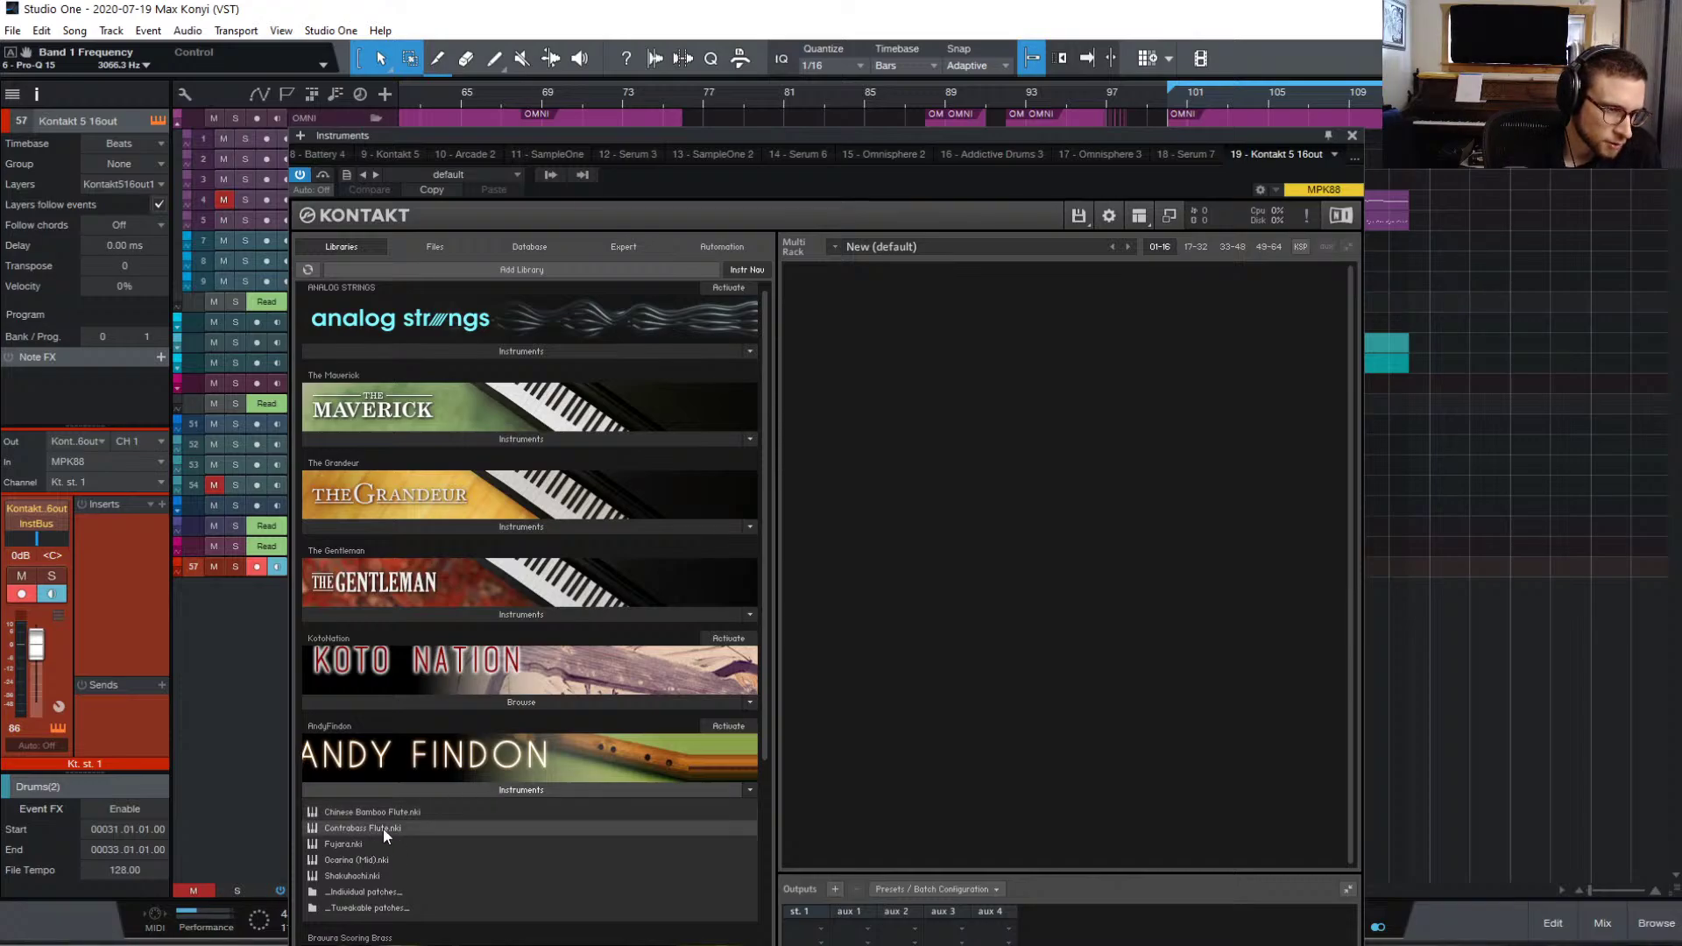
pyautogui.moveTo(375, 826); pyautogui.dragTo(998, 702)
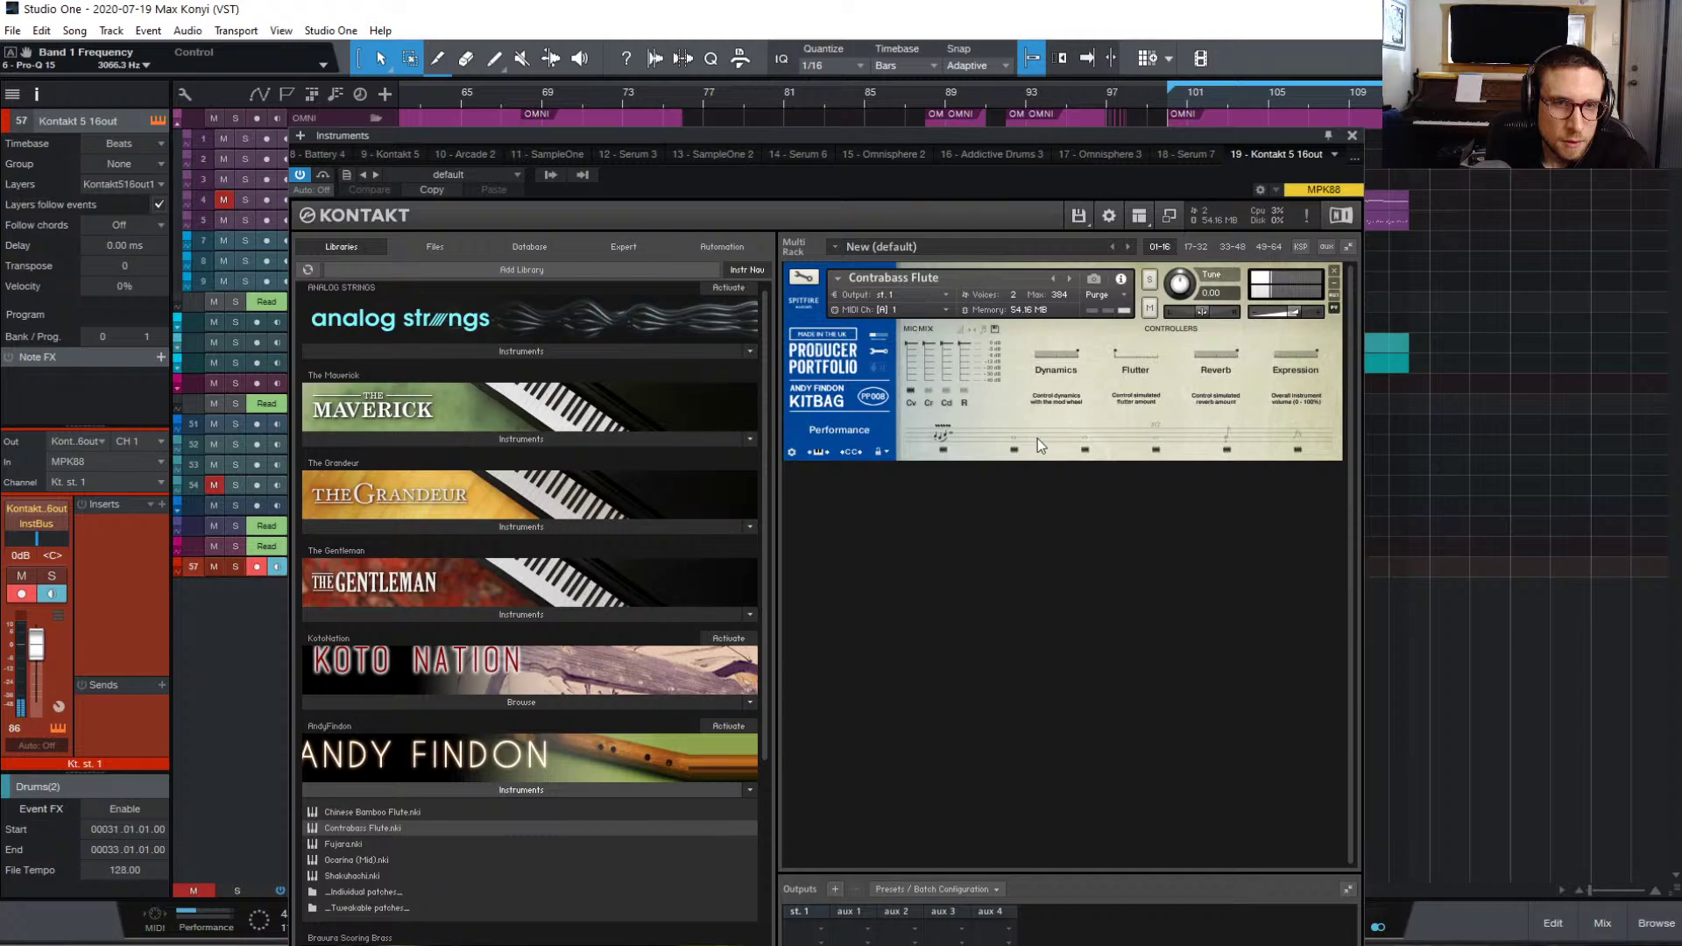
pyautogui.click(1015, 450)
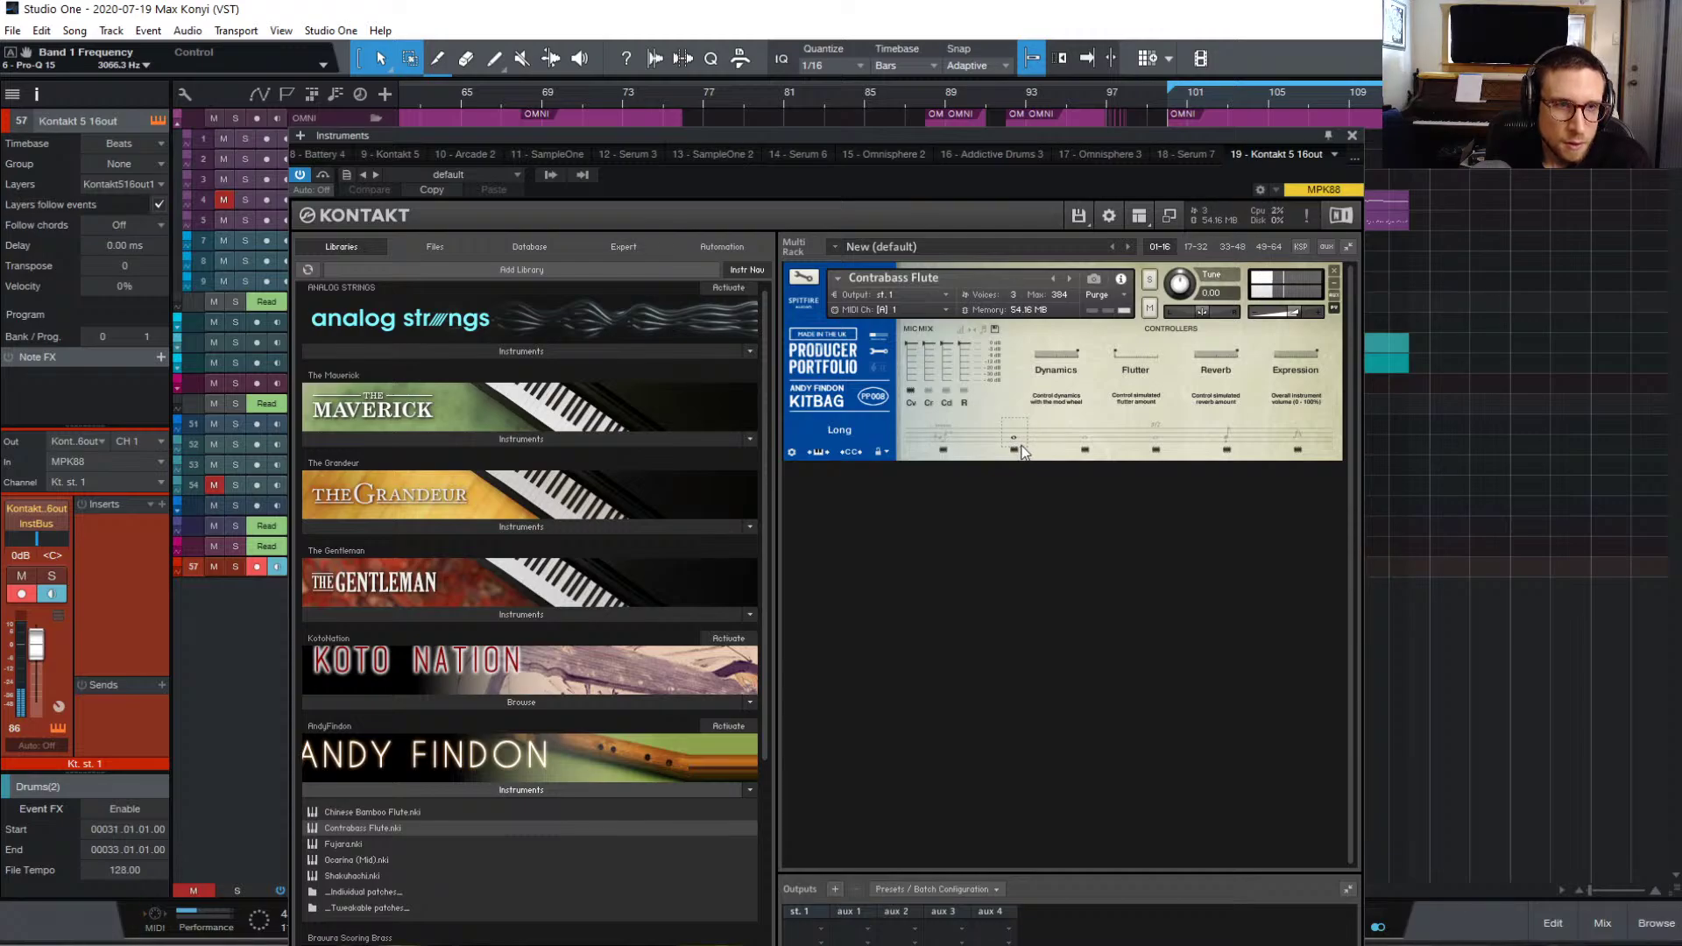
pyautogui.click(1086, 445)
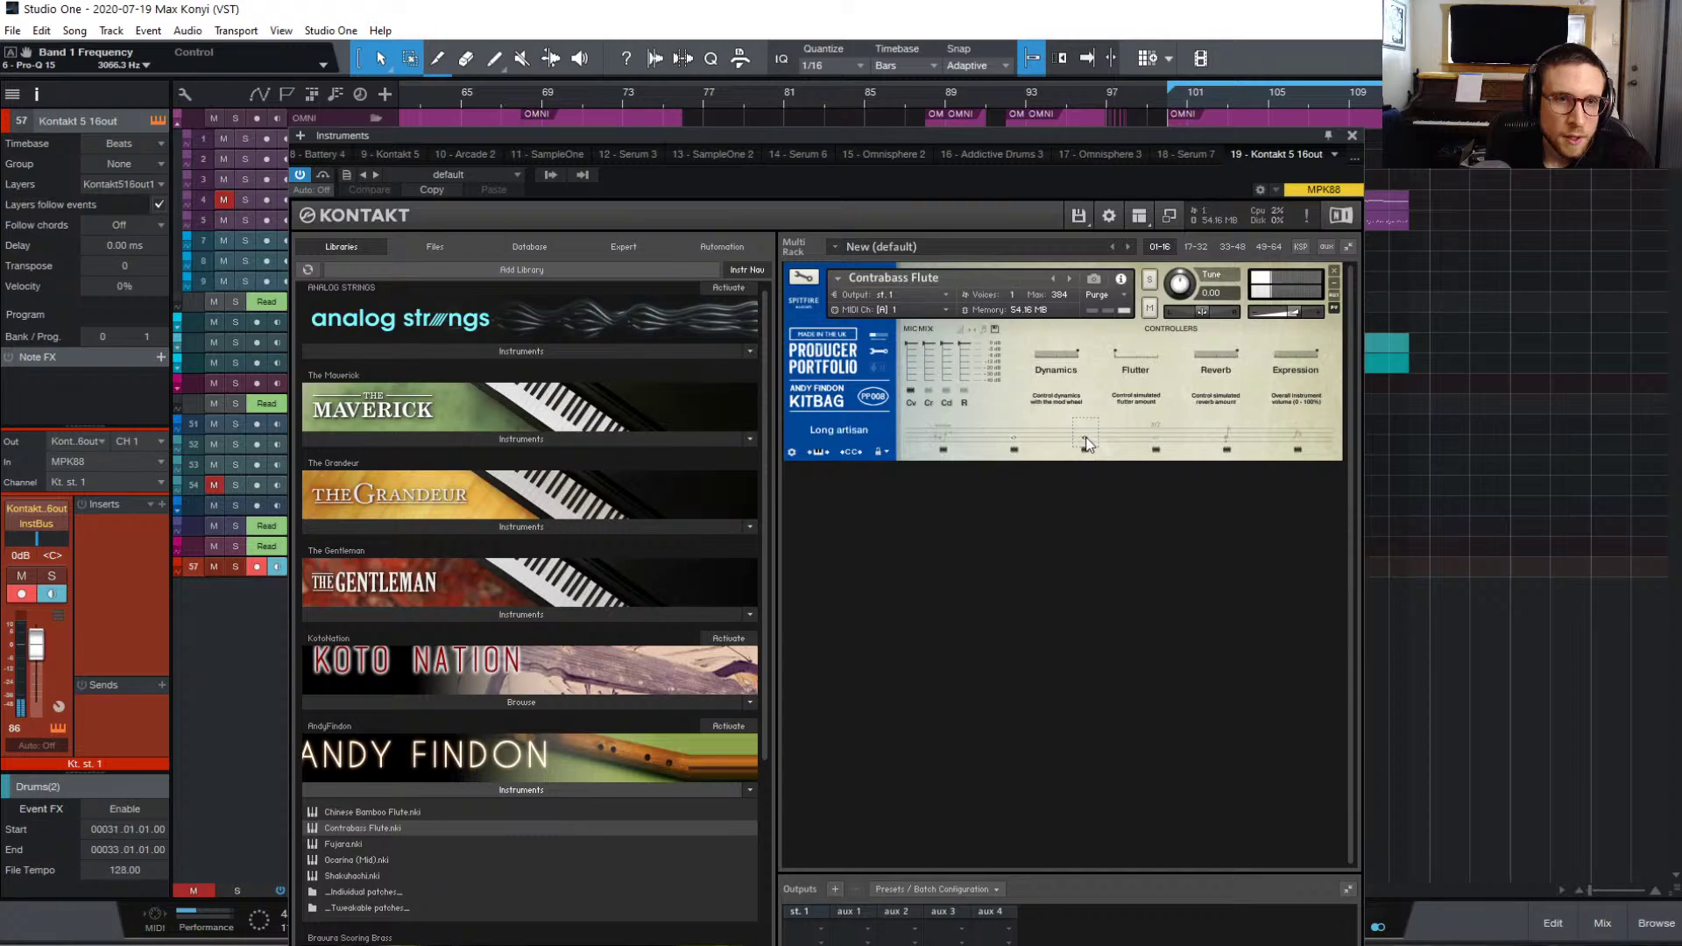
pyautogui.click(1157, 445)
pyautogui.click(1223, 438)
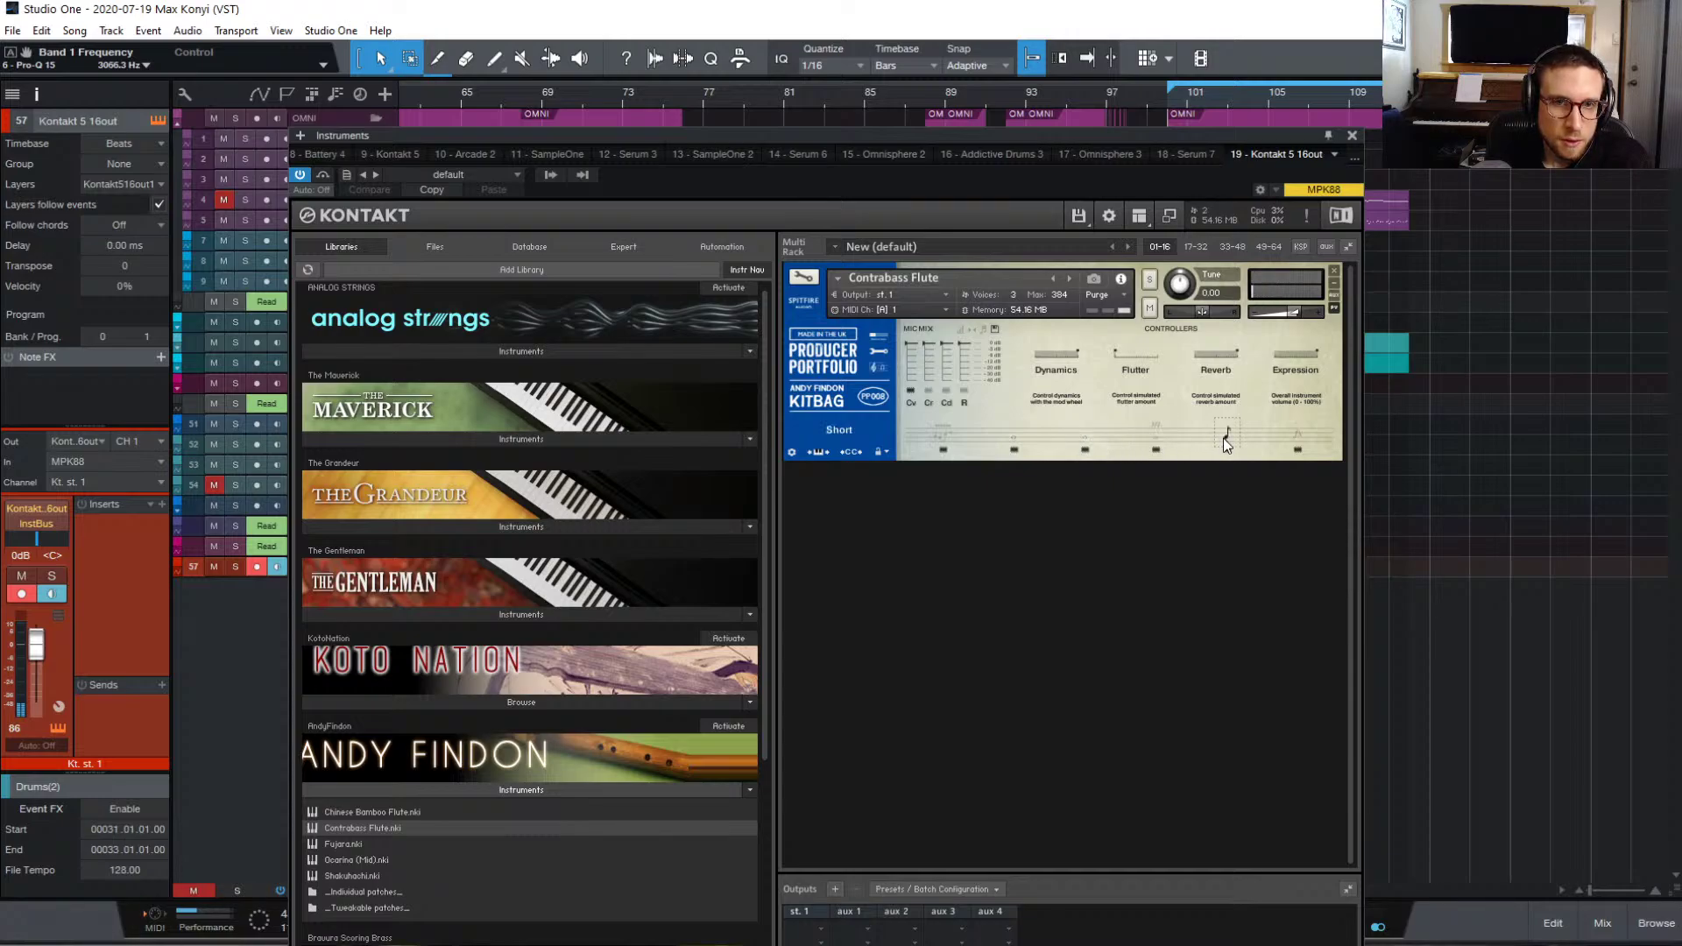
pyautogui.click(945, 440)
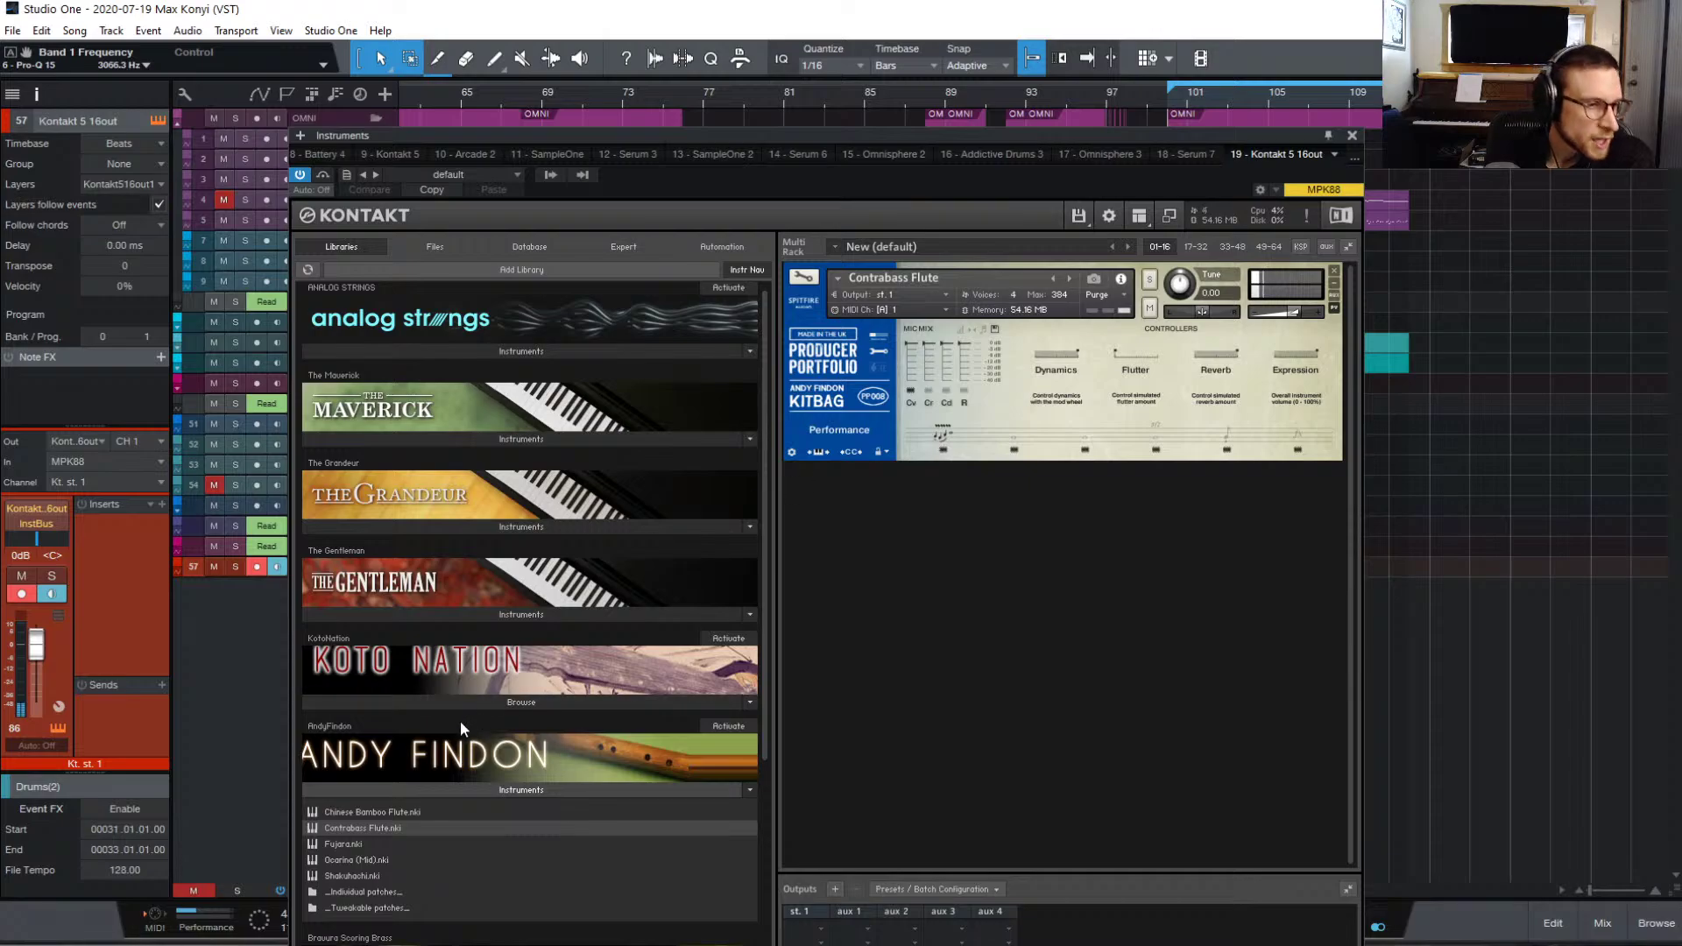
# Step: Replace the Contrabass Flute with the Shakuhachi patch
pyautogui.moveTo(368, 872); pyautogui.dragTo(1066, 408)
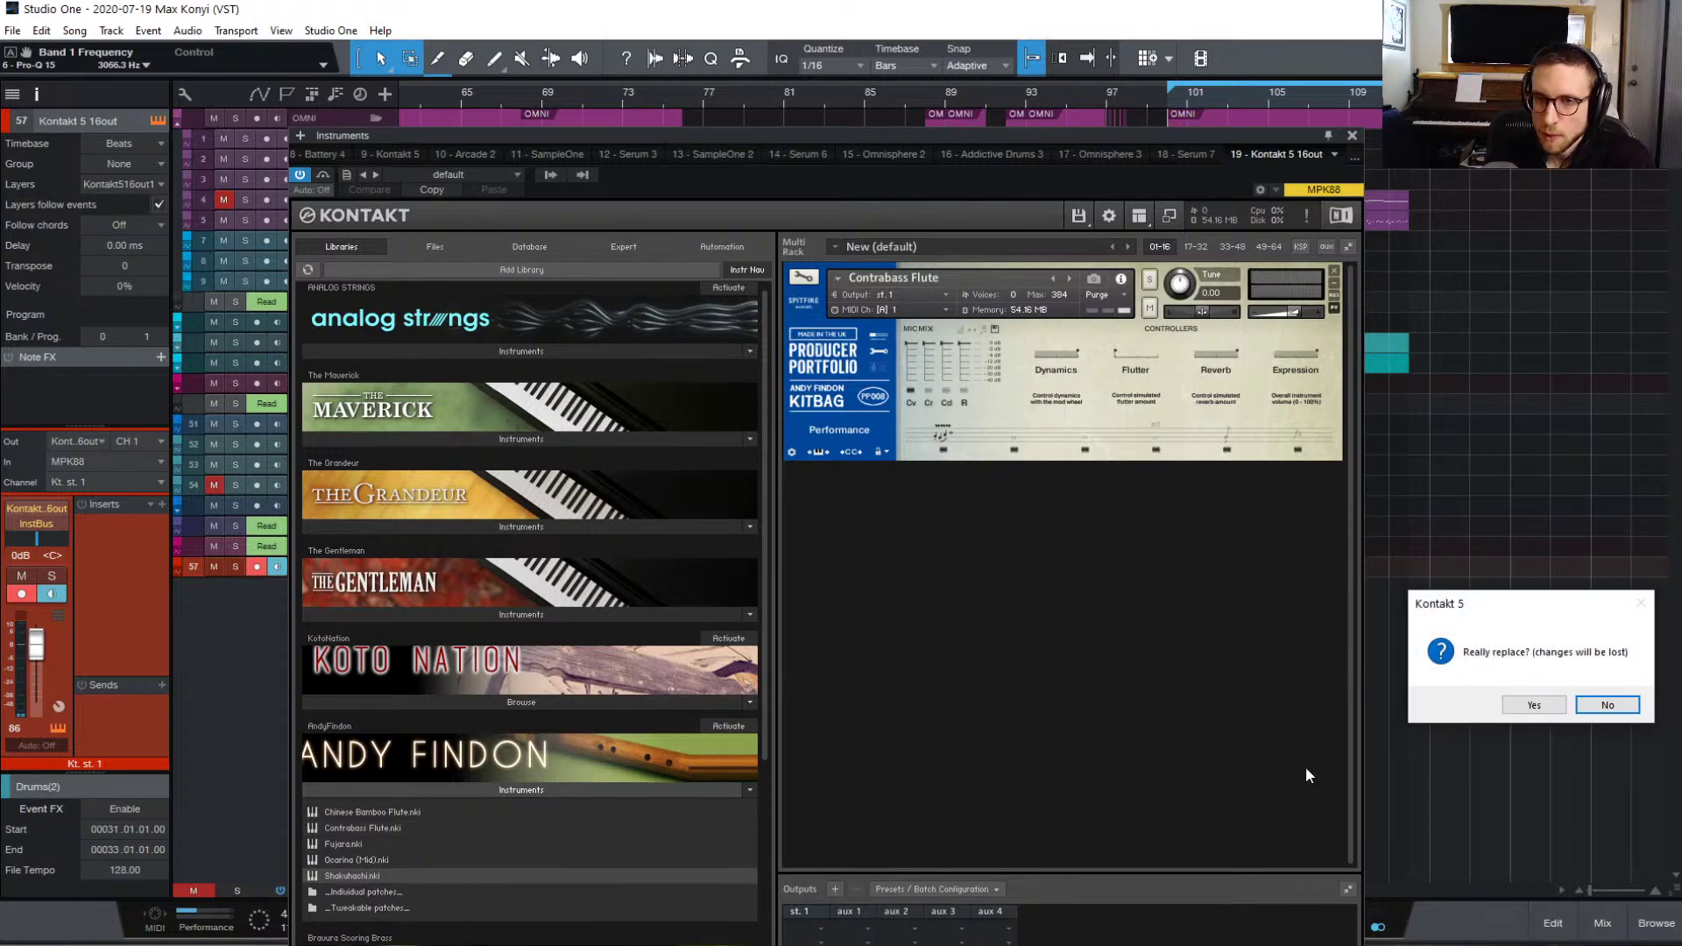
pyautogui.click(1534, 705)
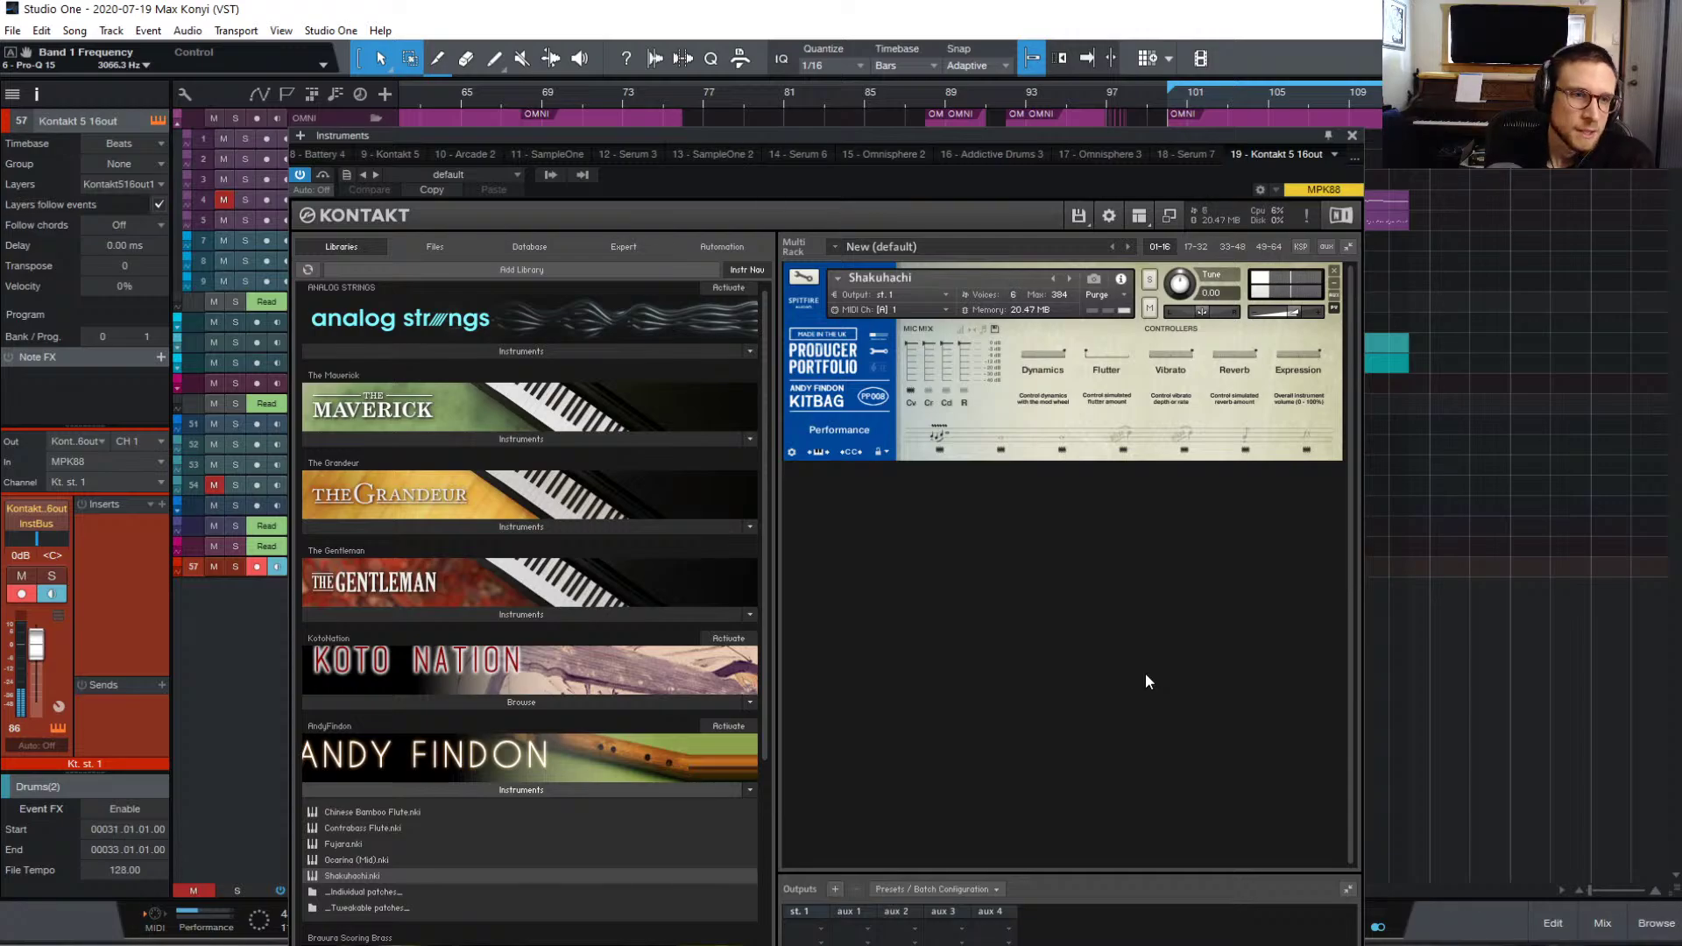
# Step: Replace the Shakuhachi with the Fujara patch and collapse the AndyFindon instrument list
pyautogui.click(399, 813)
pyautogui.click(397, 829)
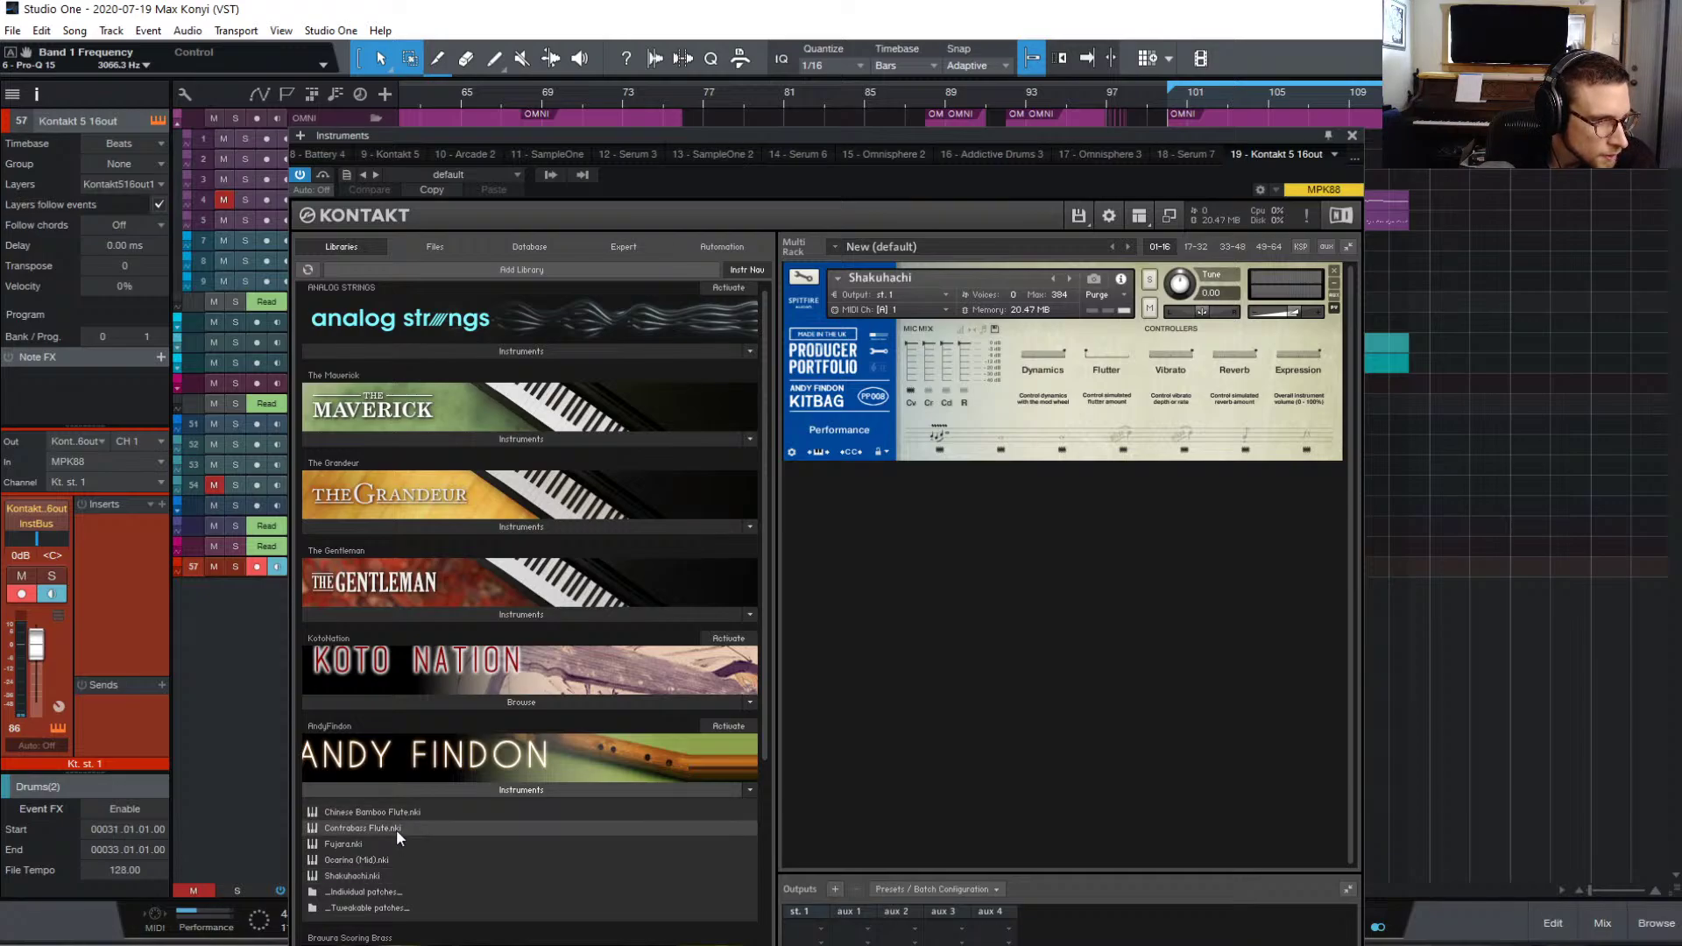
pyautogui.click(353, 846)
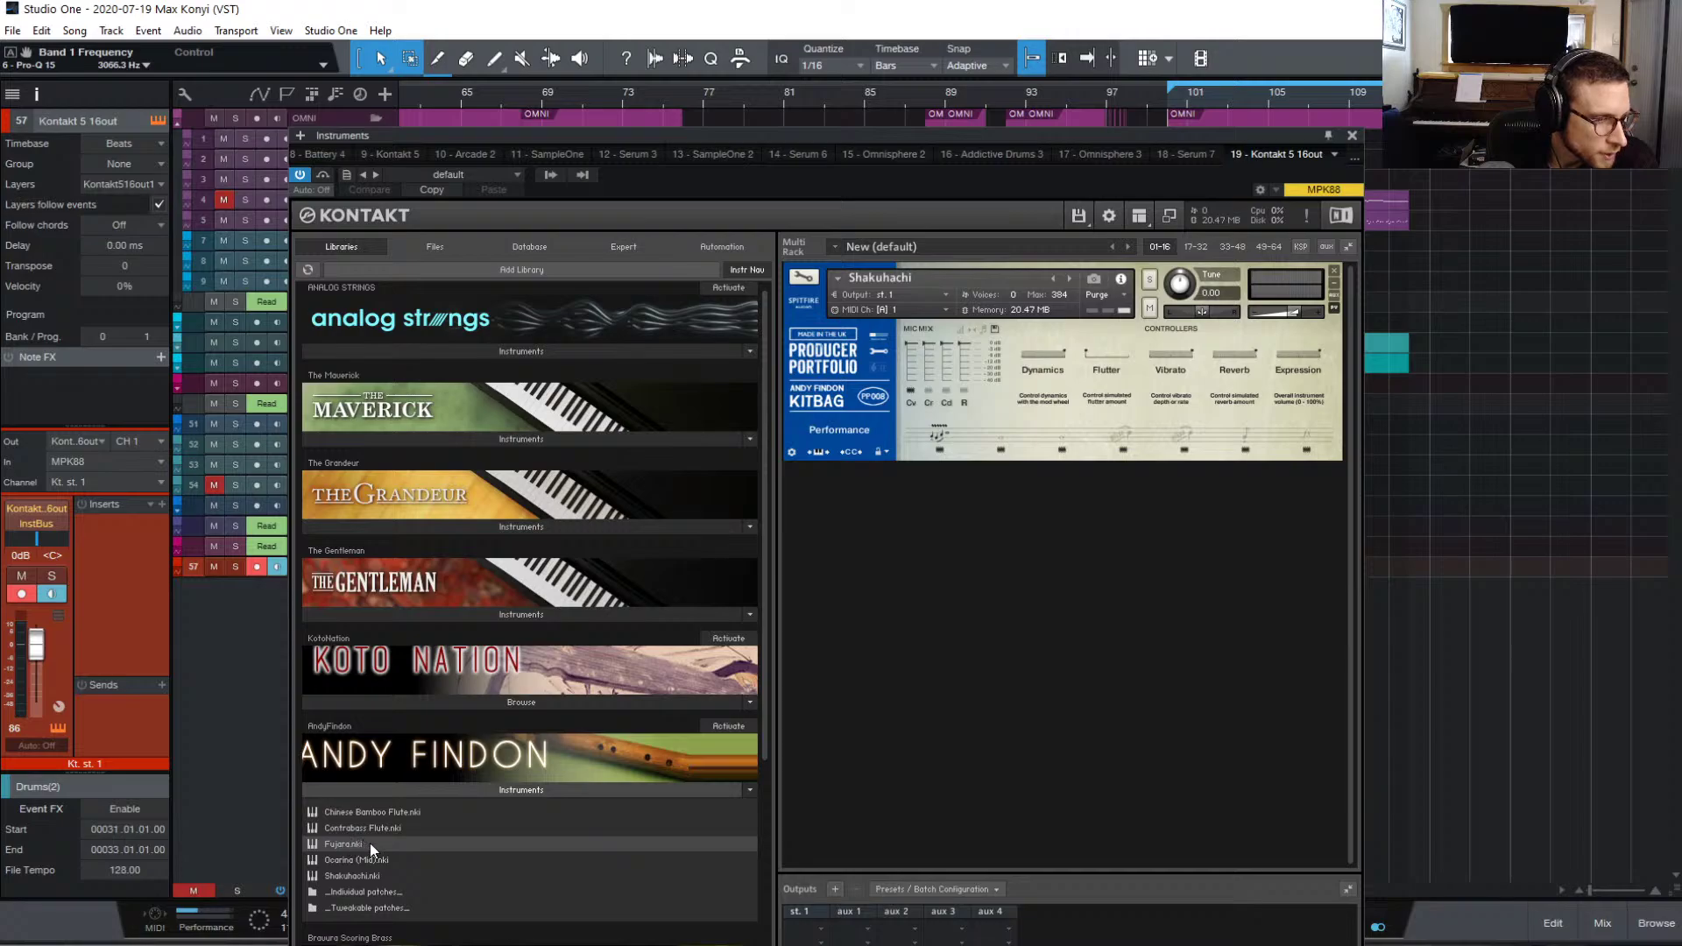
pyautogui.doubleClick(375, 843)
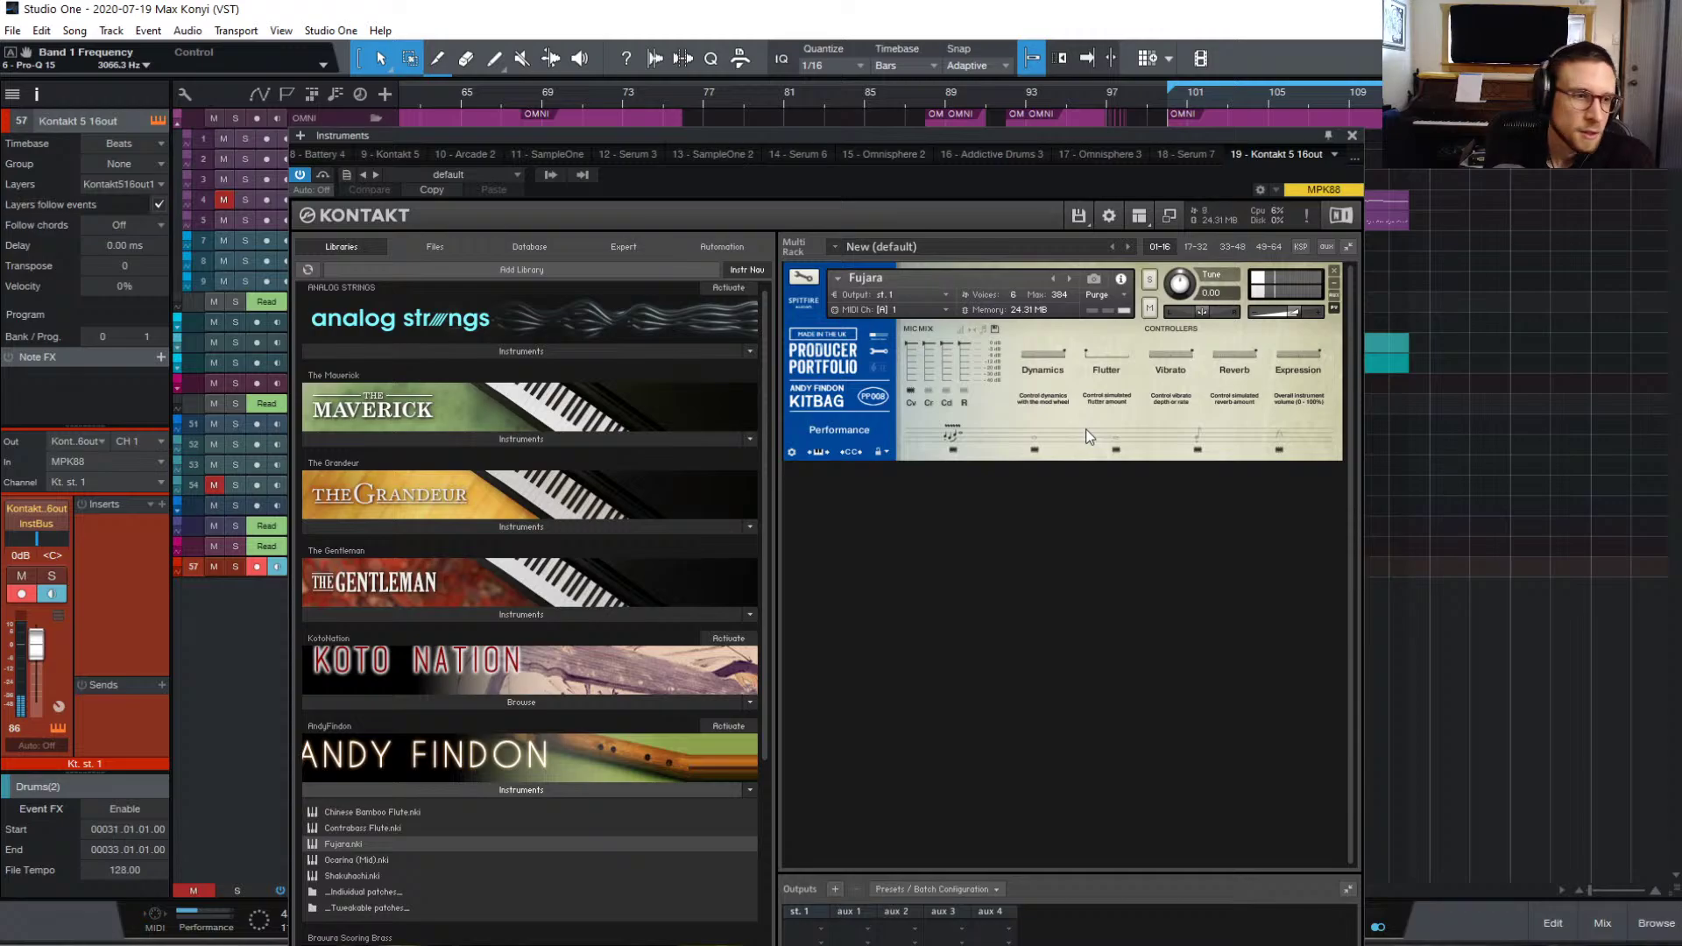
pyautogui.click(545, 789)
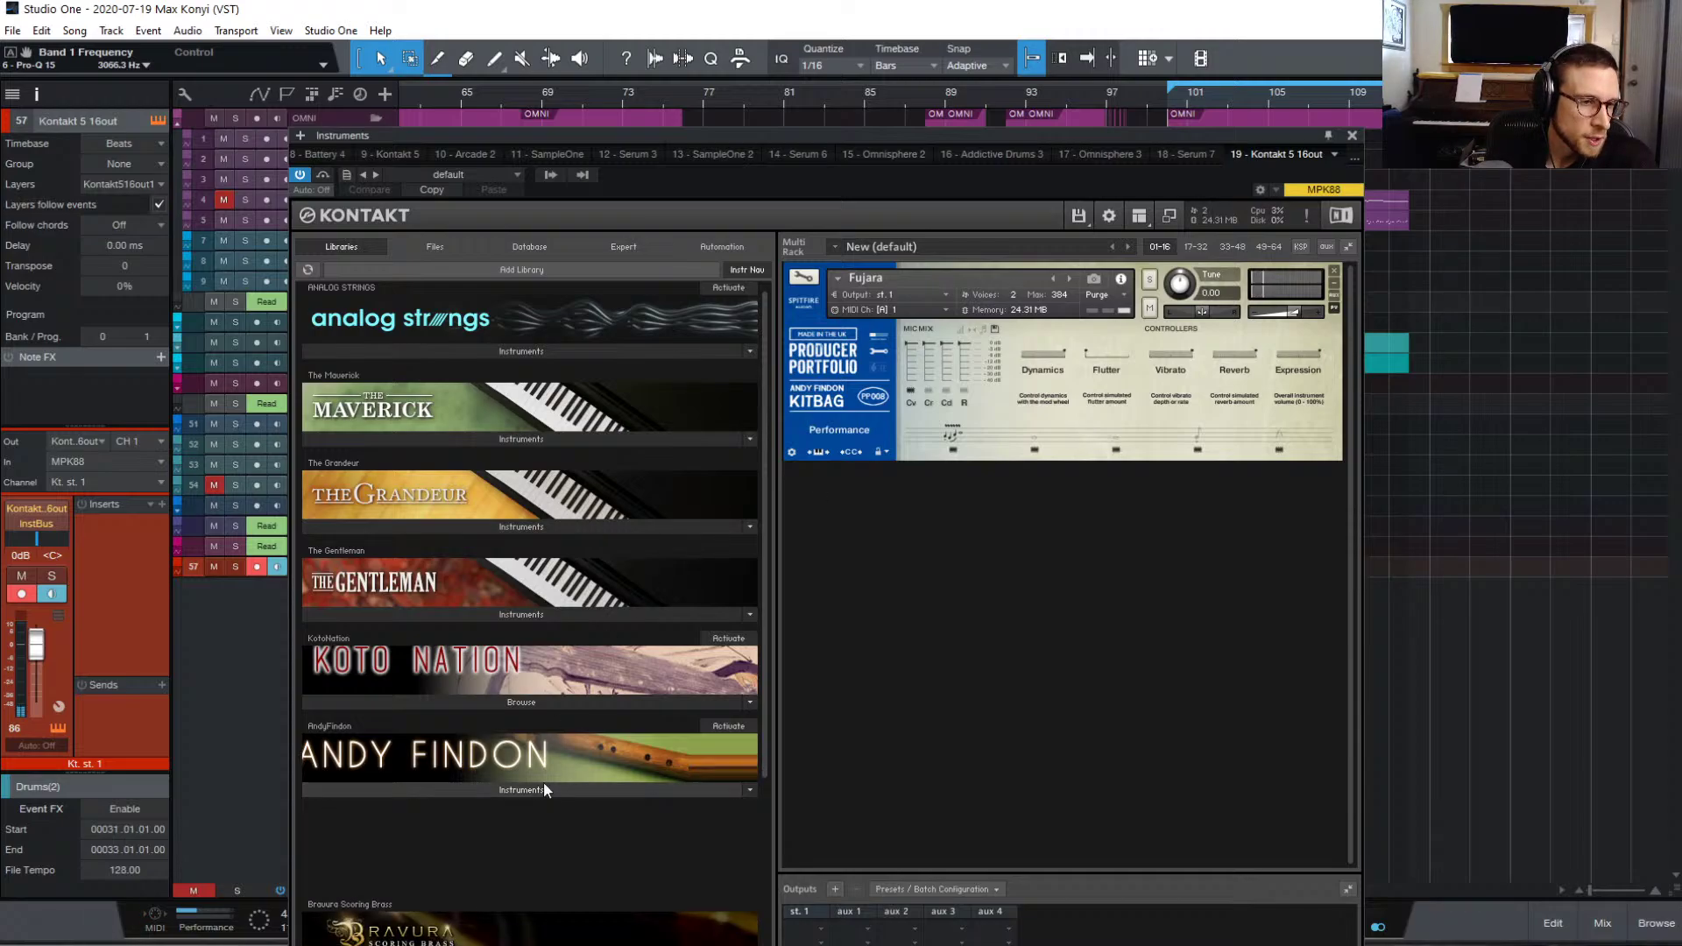
# Step: Load the Koto Sustains patch from Koto Nation's Close Koto folder in place of Fujara and audition it during playback
pyautogui.click(554, 702)
pyautogui.click(347, 723)
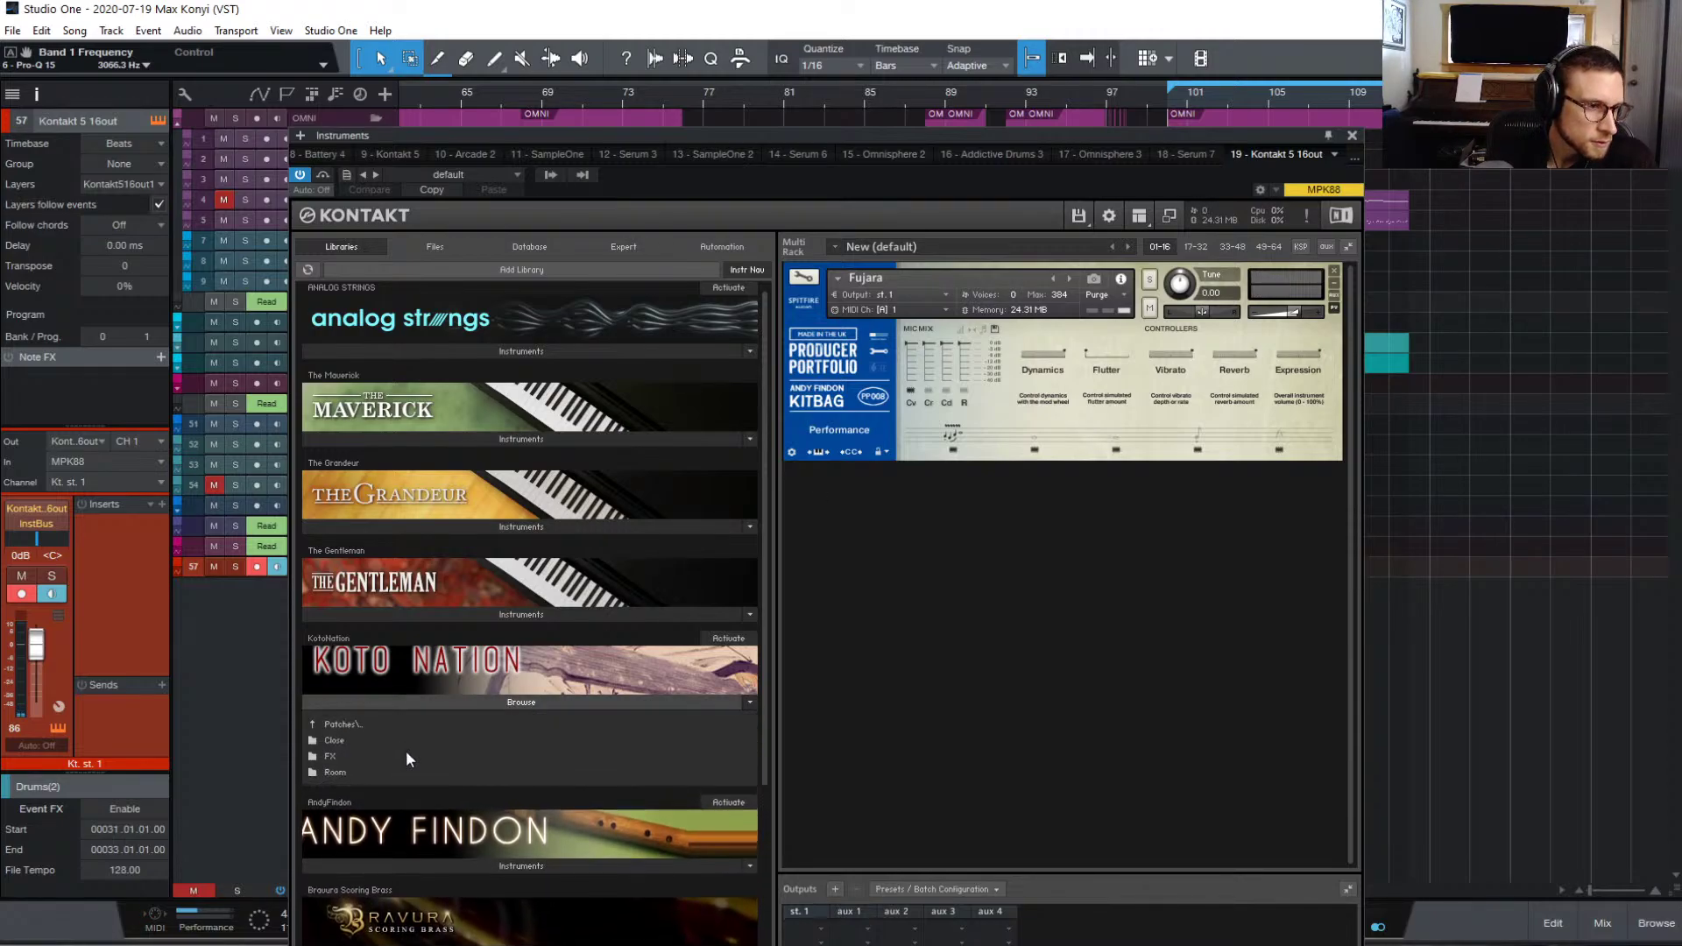
pyautogui.click(336, 740)
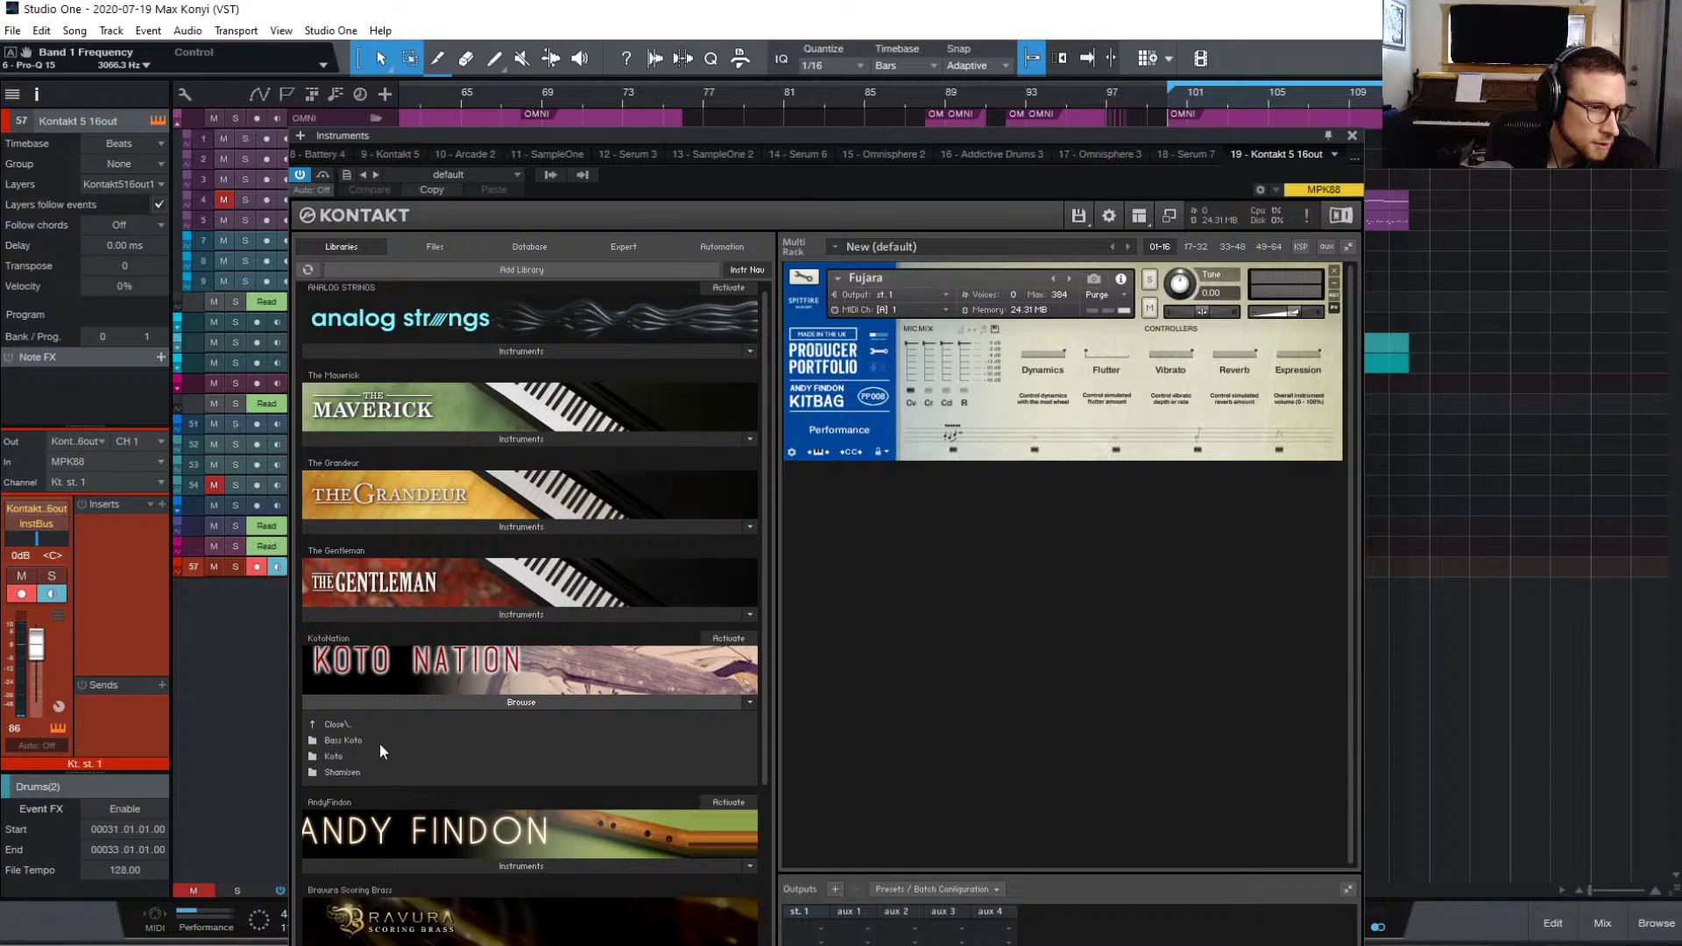
pyautogui.click(329, 755)
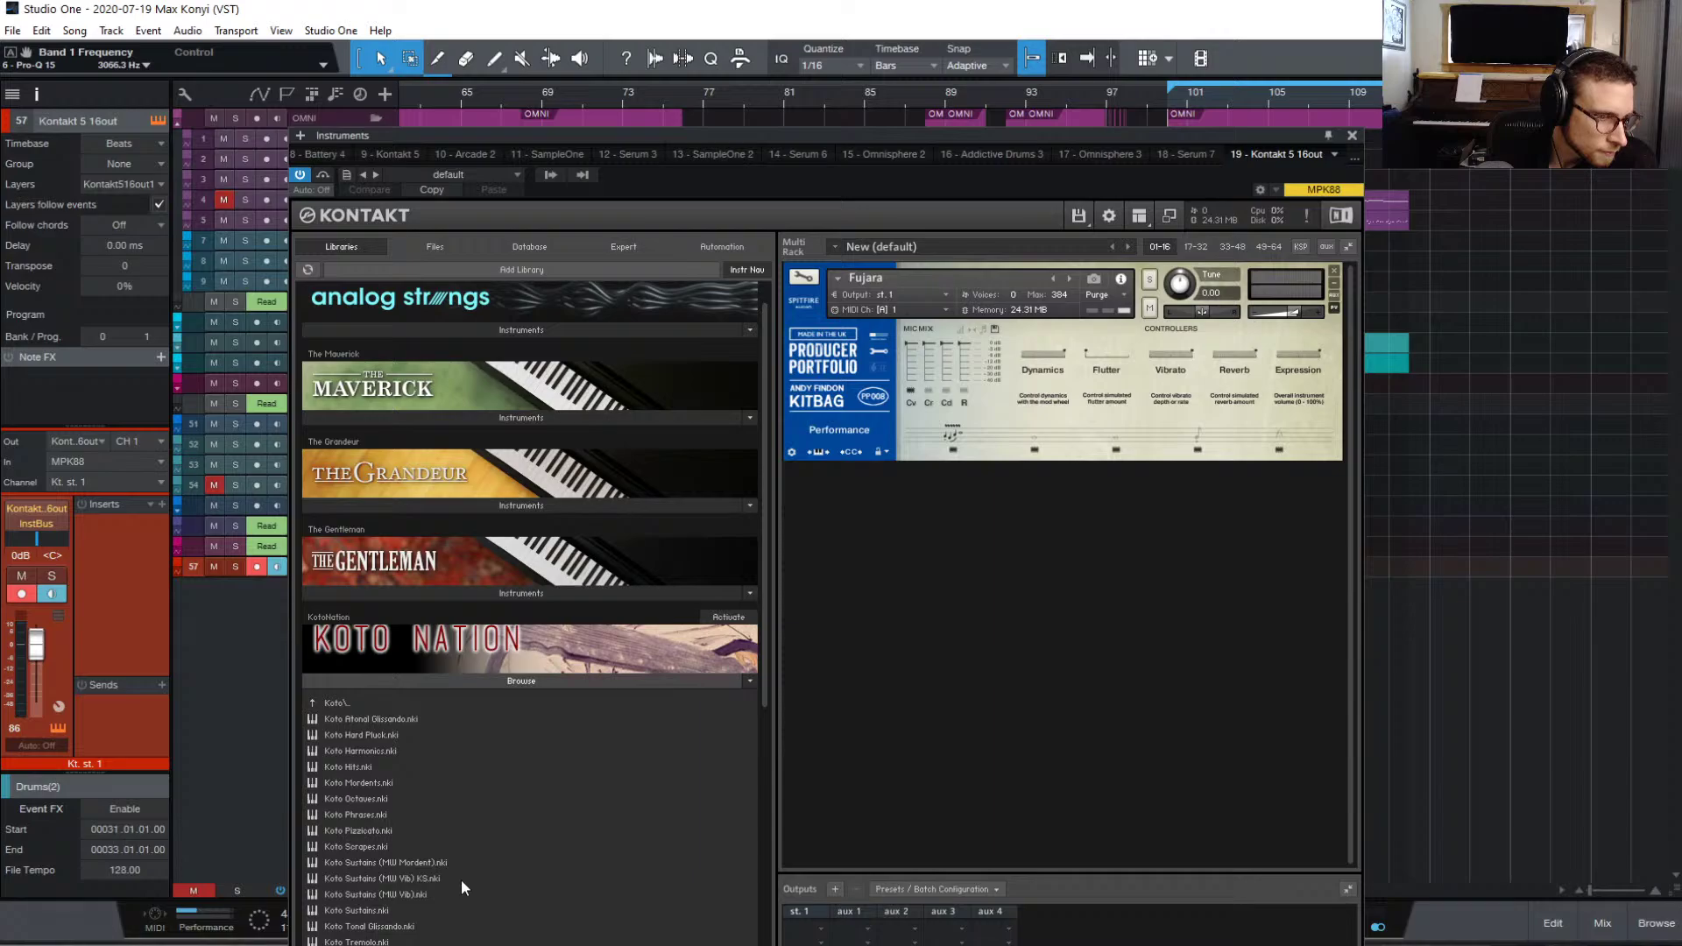
pyautogui.moveTo(340, 914); pyautogui.dragTo(907, 584)
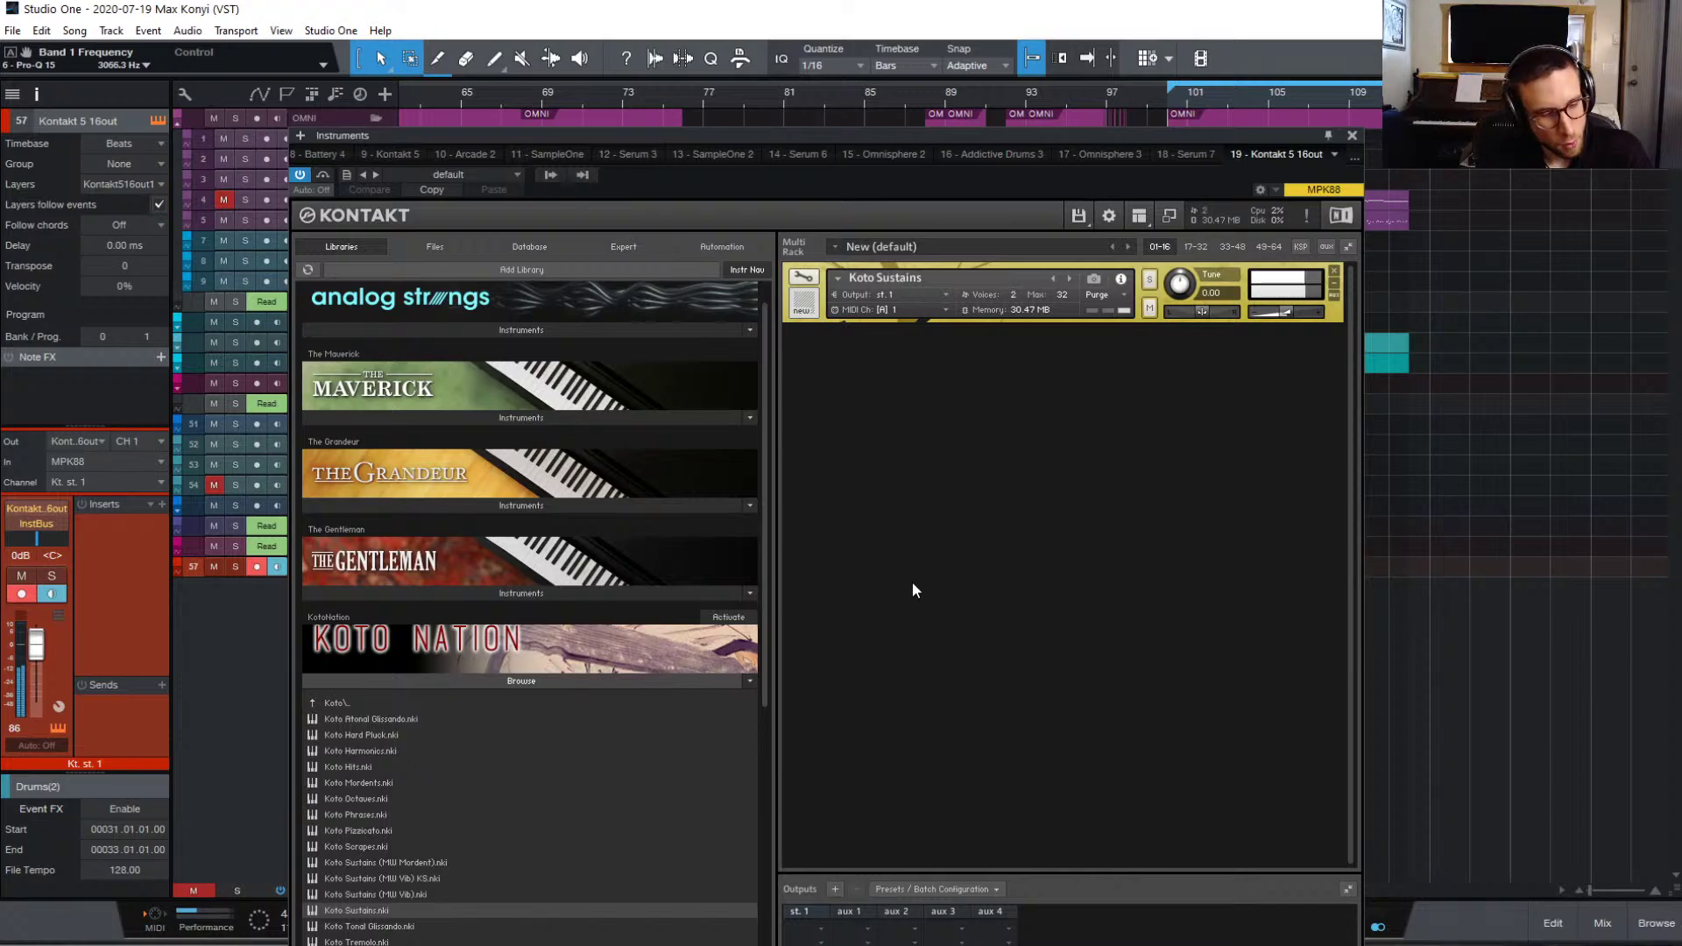
pyautogui.press('f')
pyautogui.press('space')
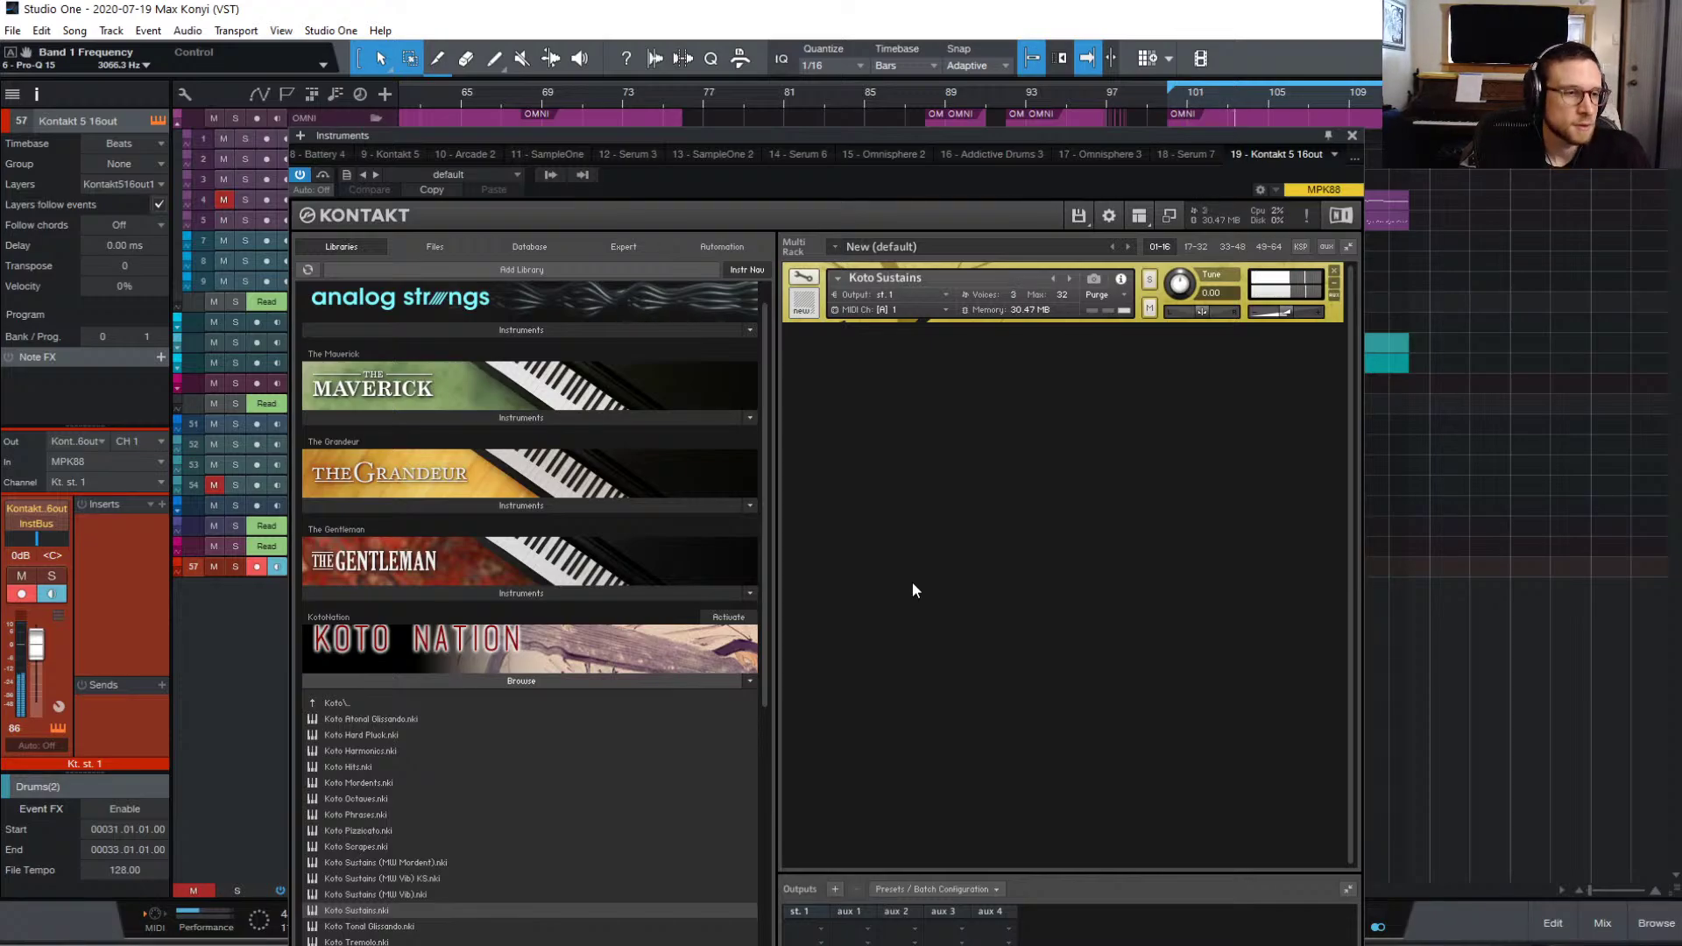
pyautogui.press('space')
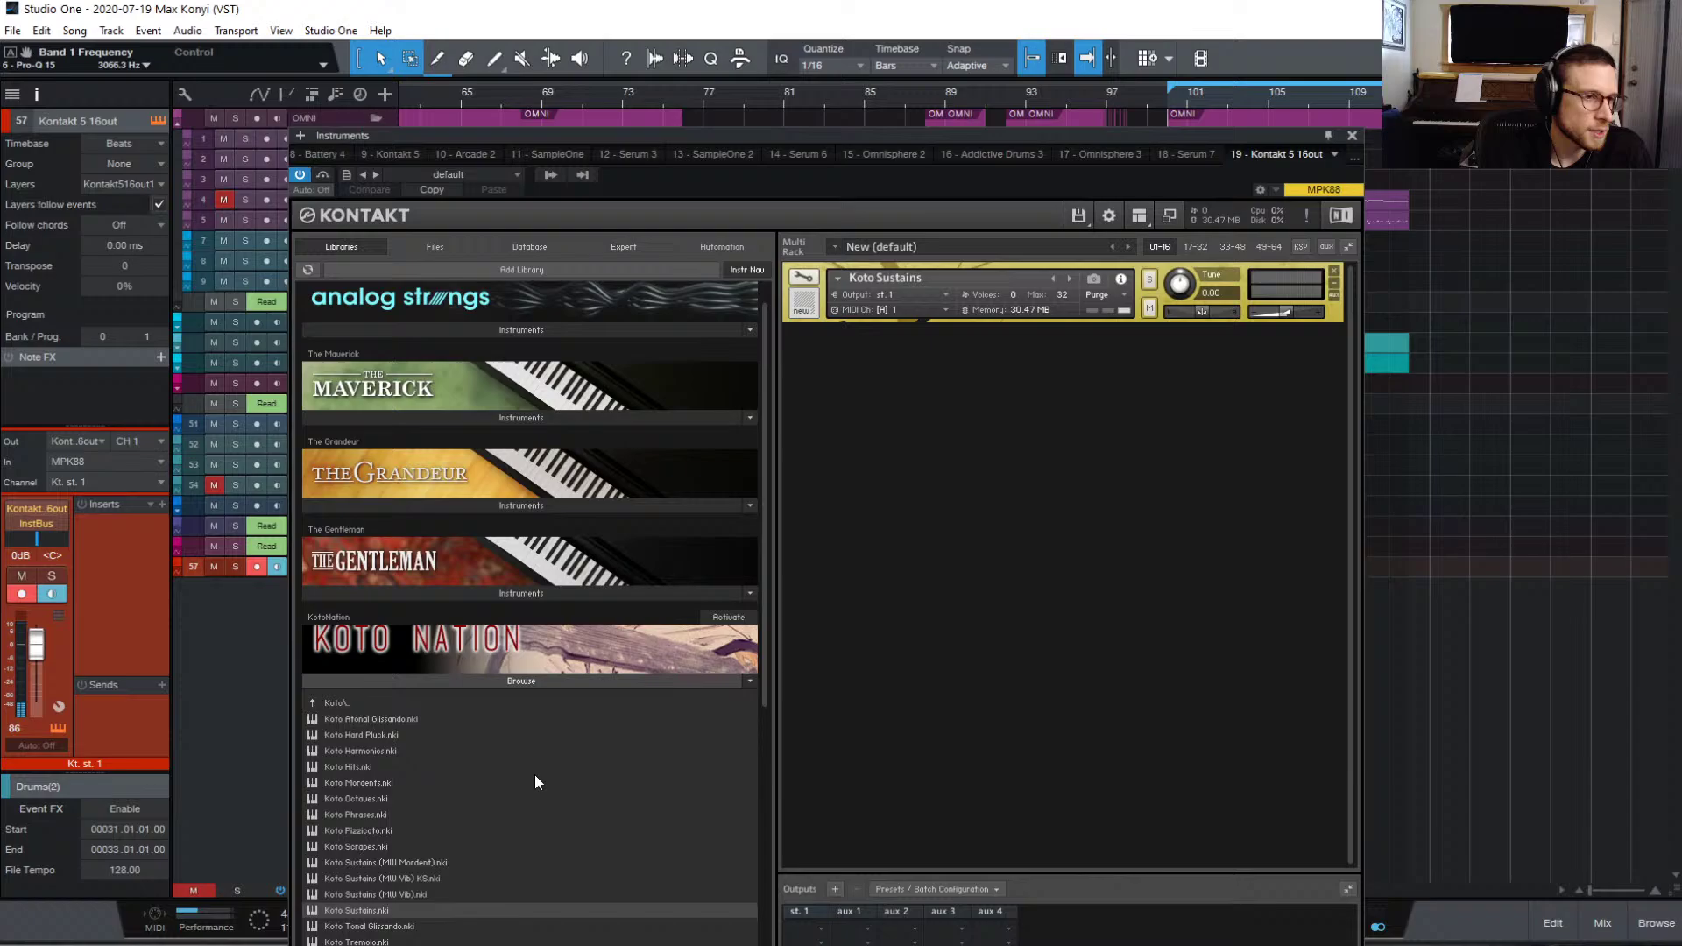
# Step: Try to load the ANALOG STRINGS patch into Kontakt, then close the instrument window
pyautogui.click(552, 682)
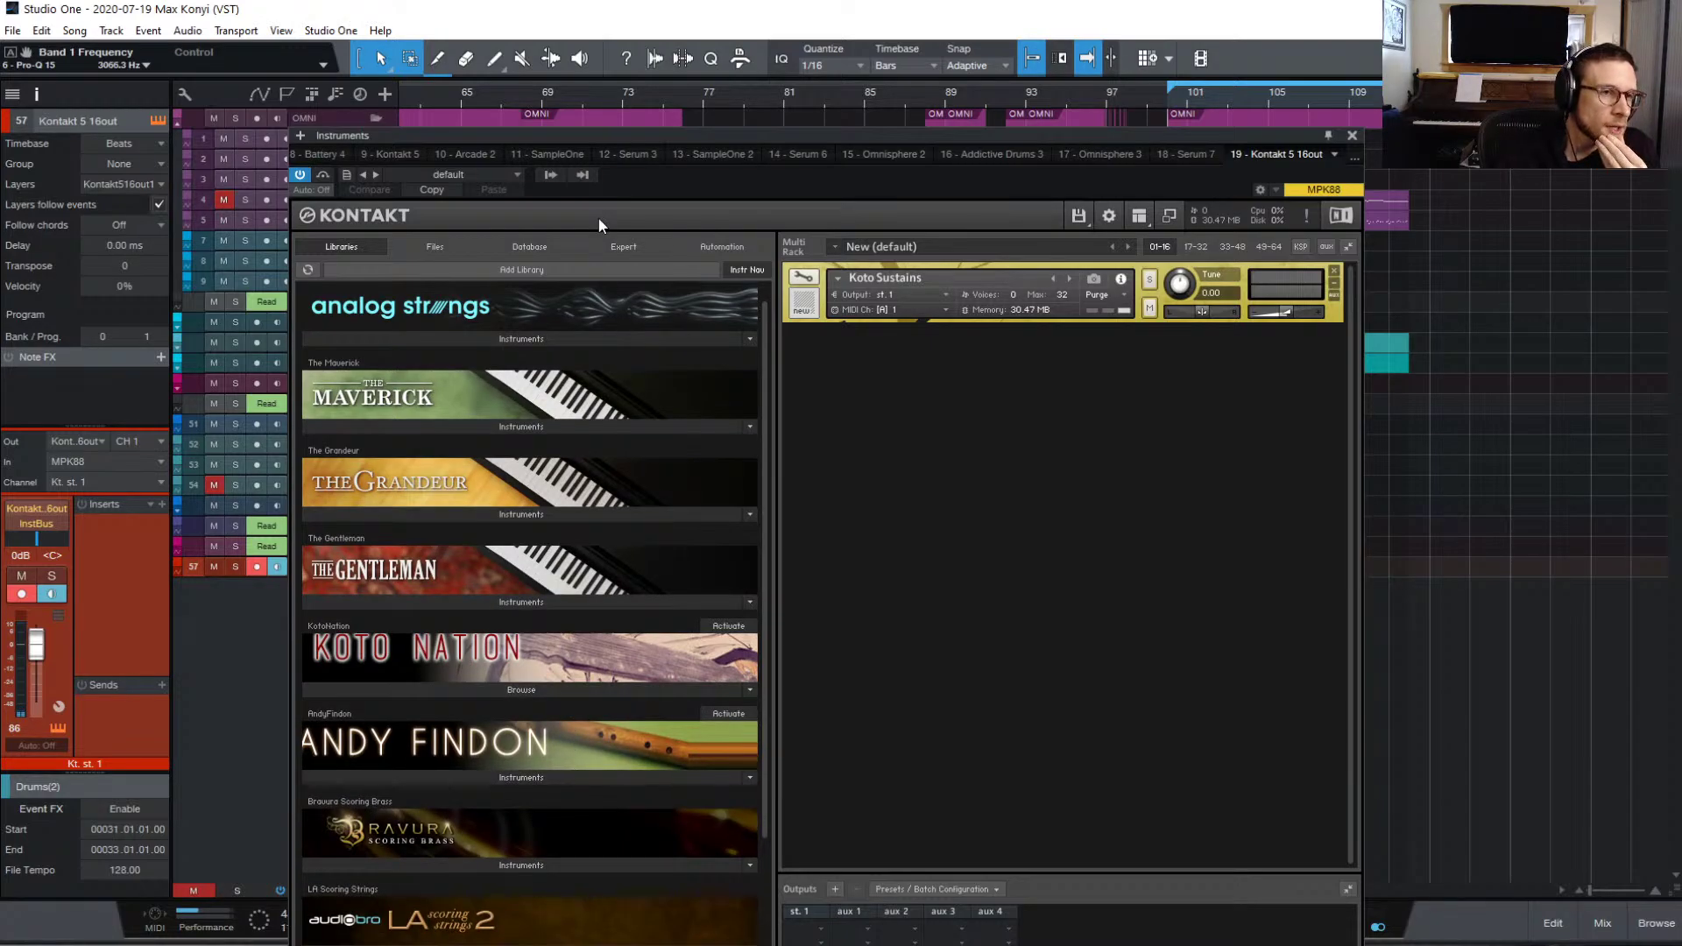
pyautogui.click(540, 338)
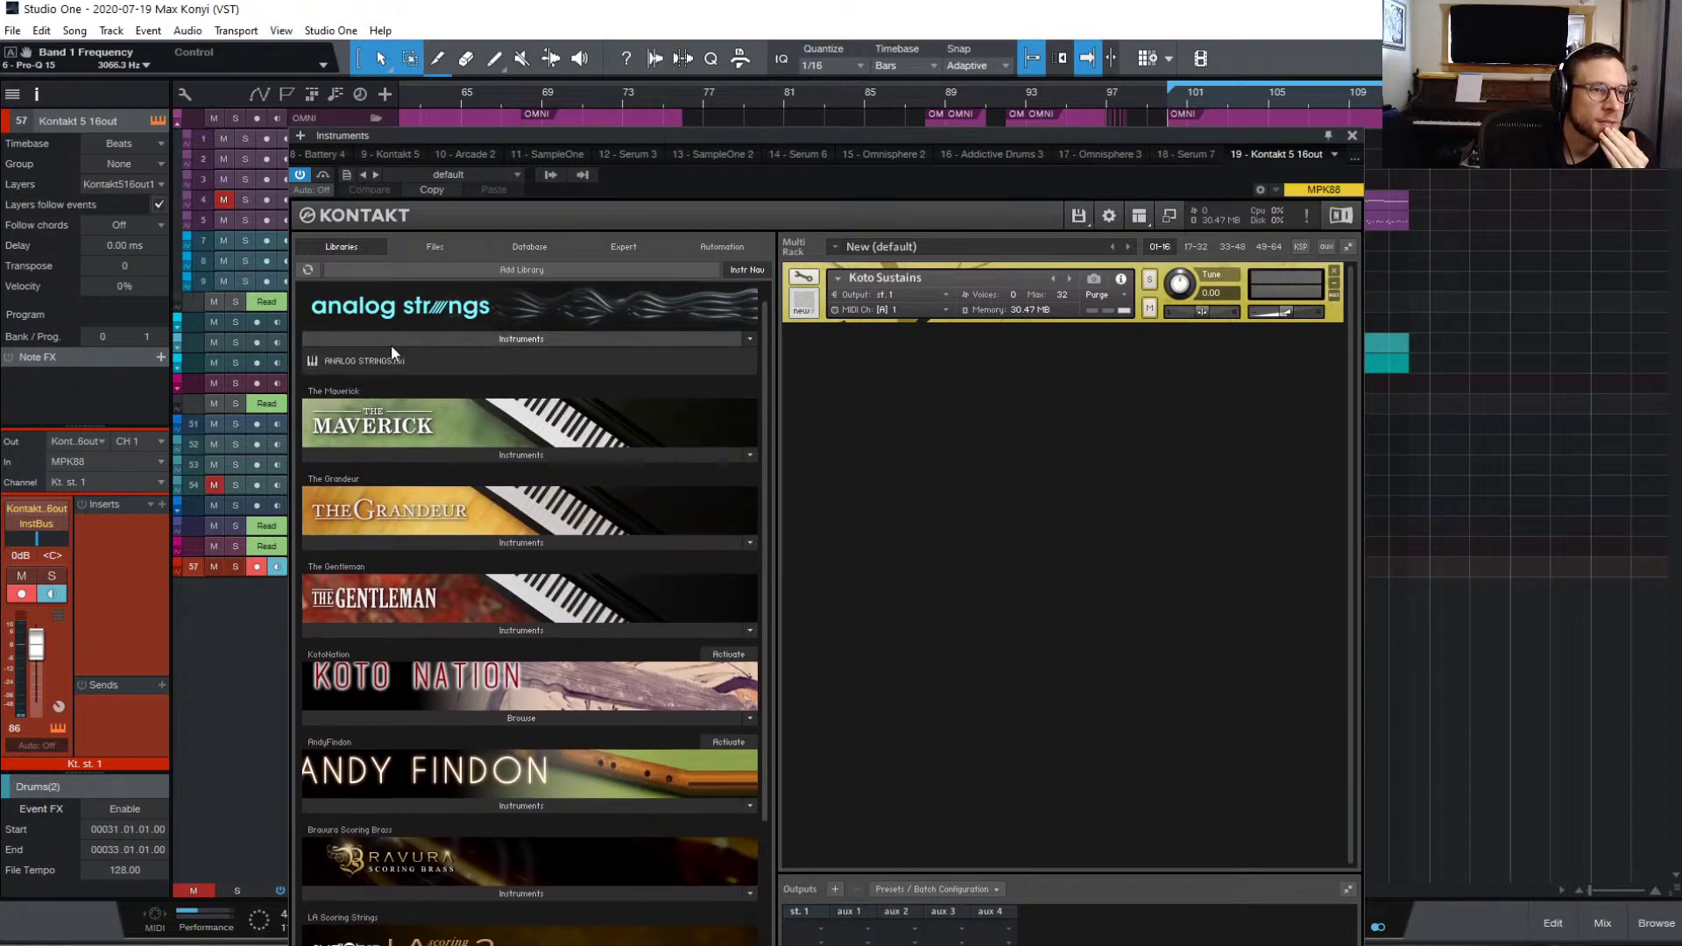
pyautogui.moveTo(386, 354); pyautogui.dragTo(913, 301)
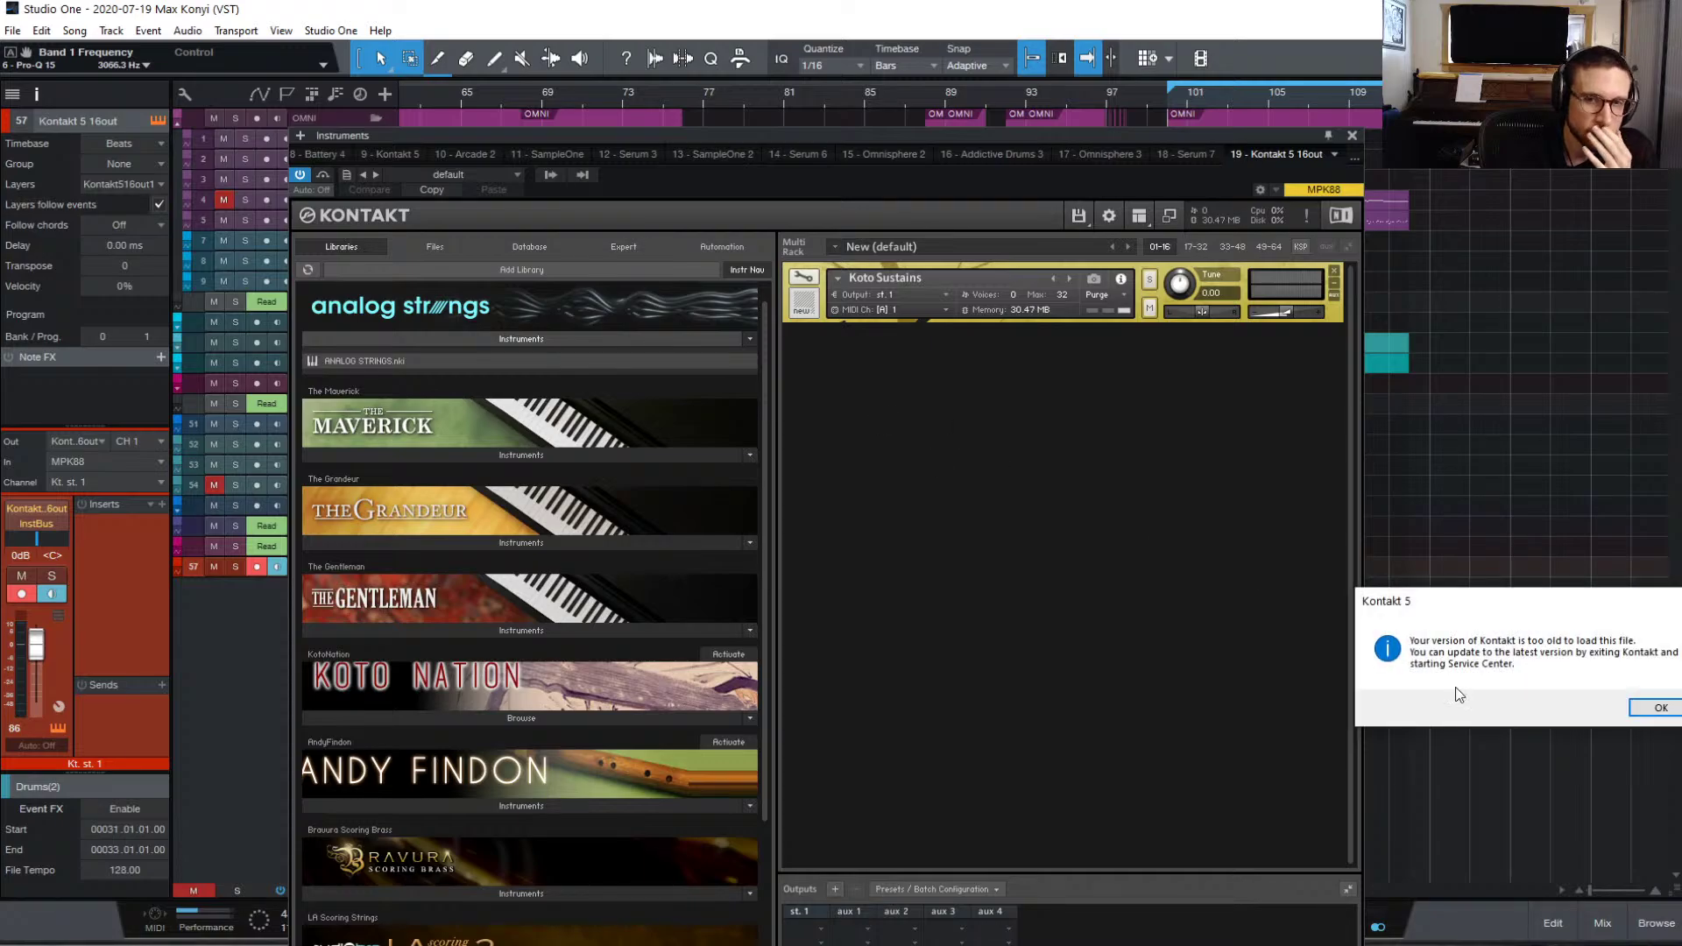
pyautogui.click(1661, 707)
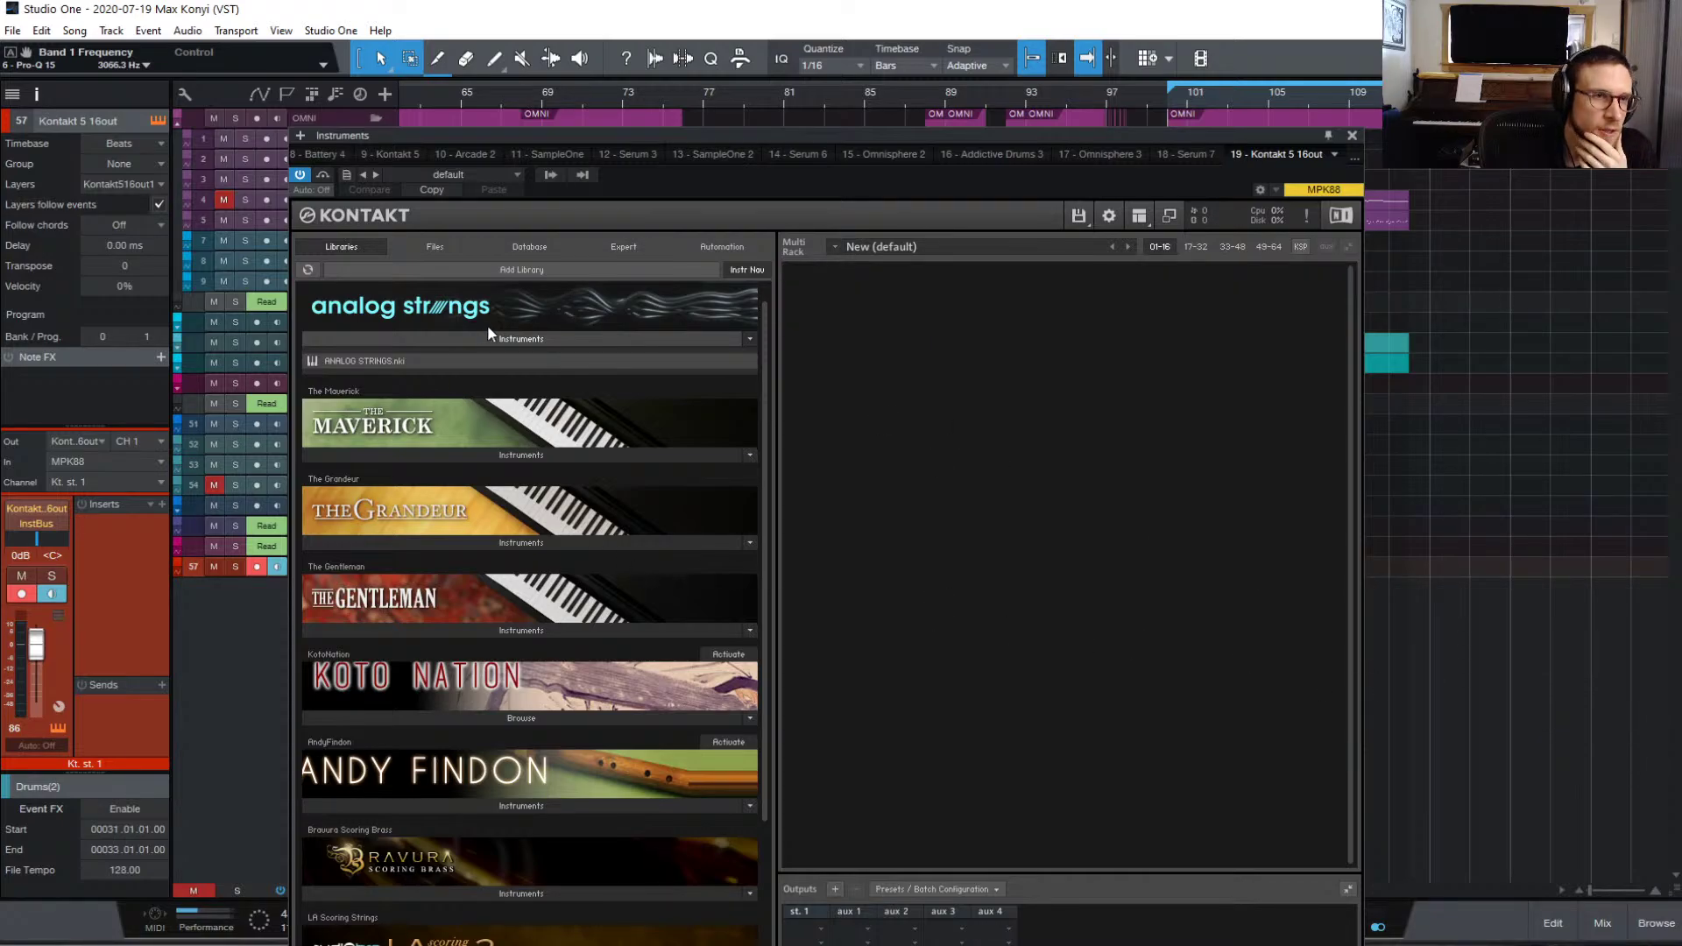
pyautogui.click(1352, 135)
pyautogui.click(37, 94)
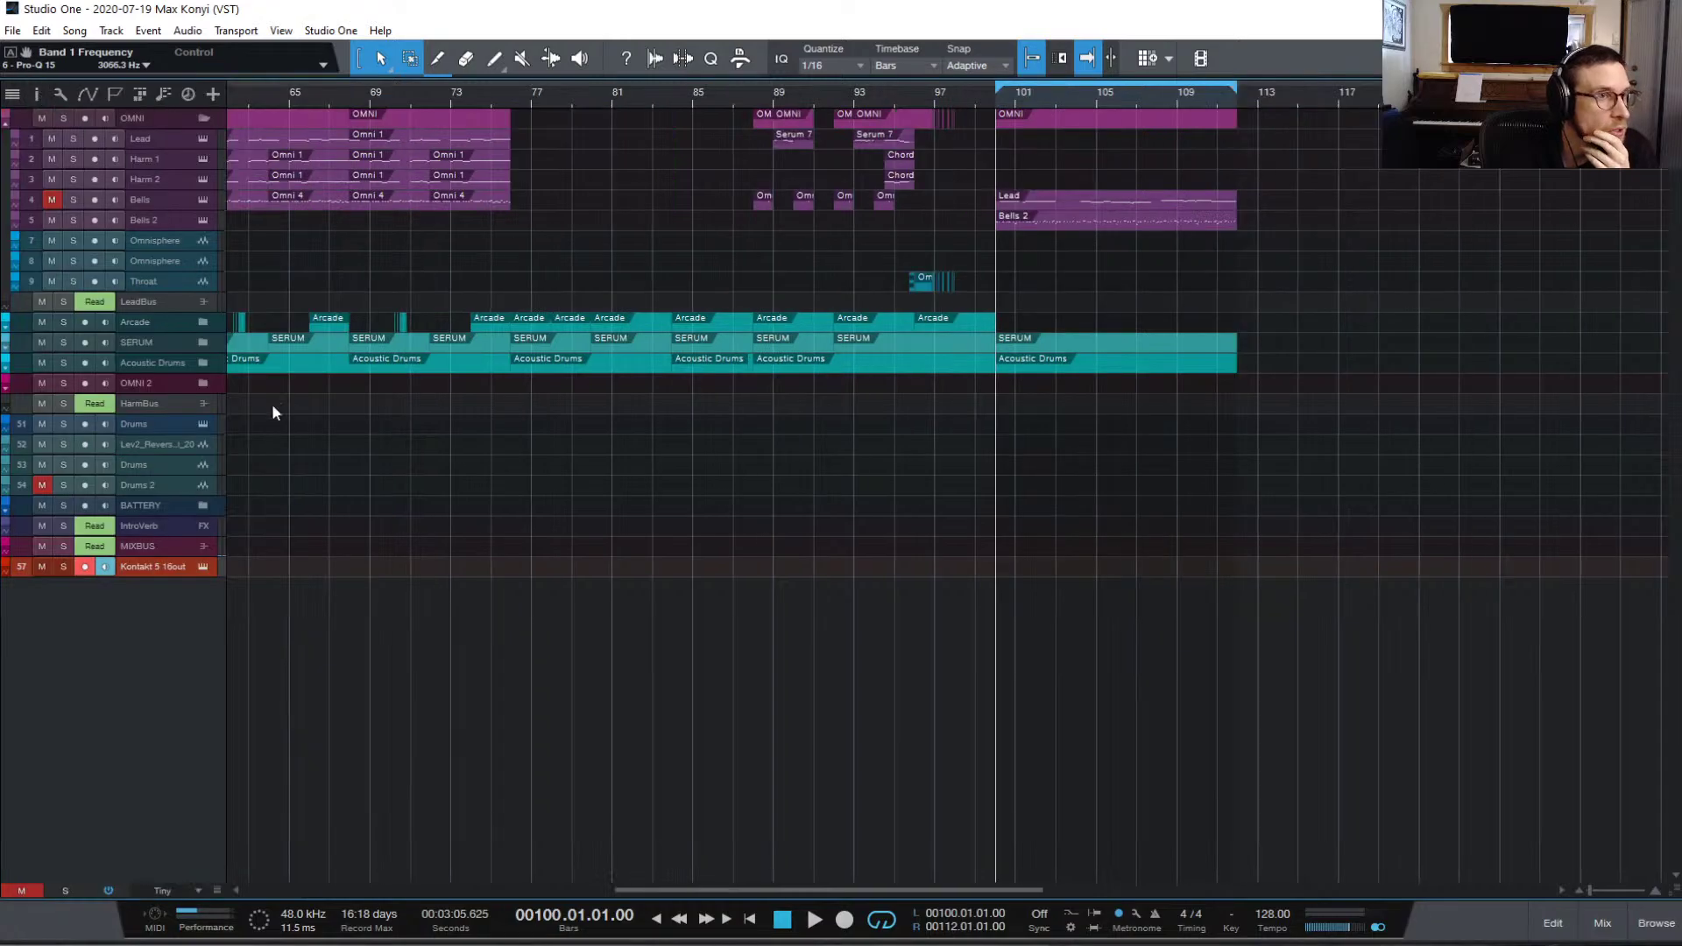
# Step: Rename the Bells 2 track as Kalimba
pyautogui.click(166, 218)
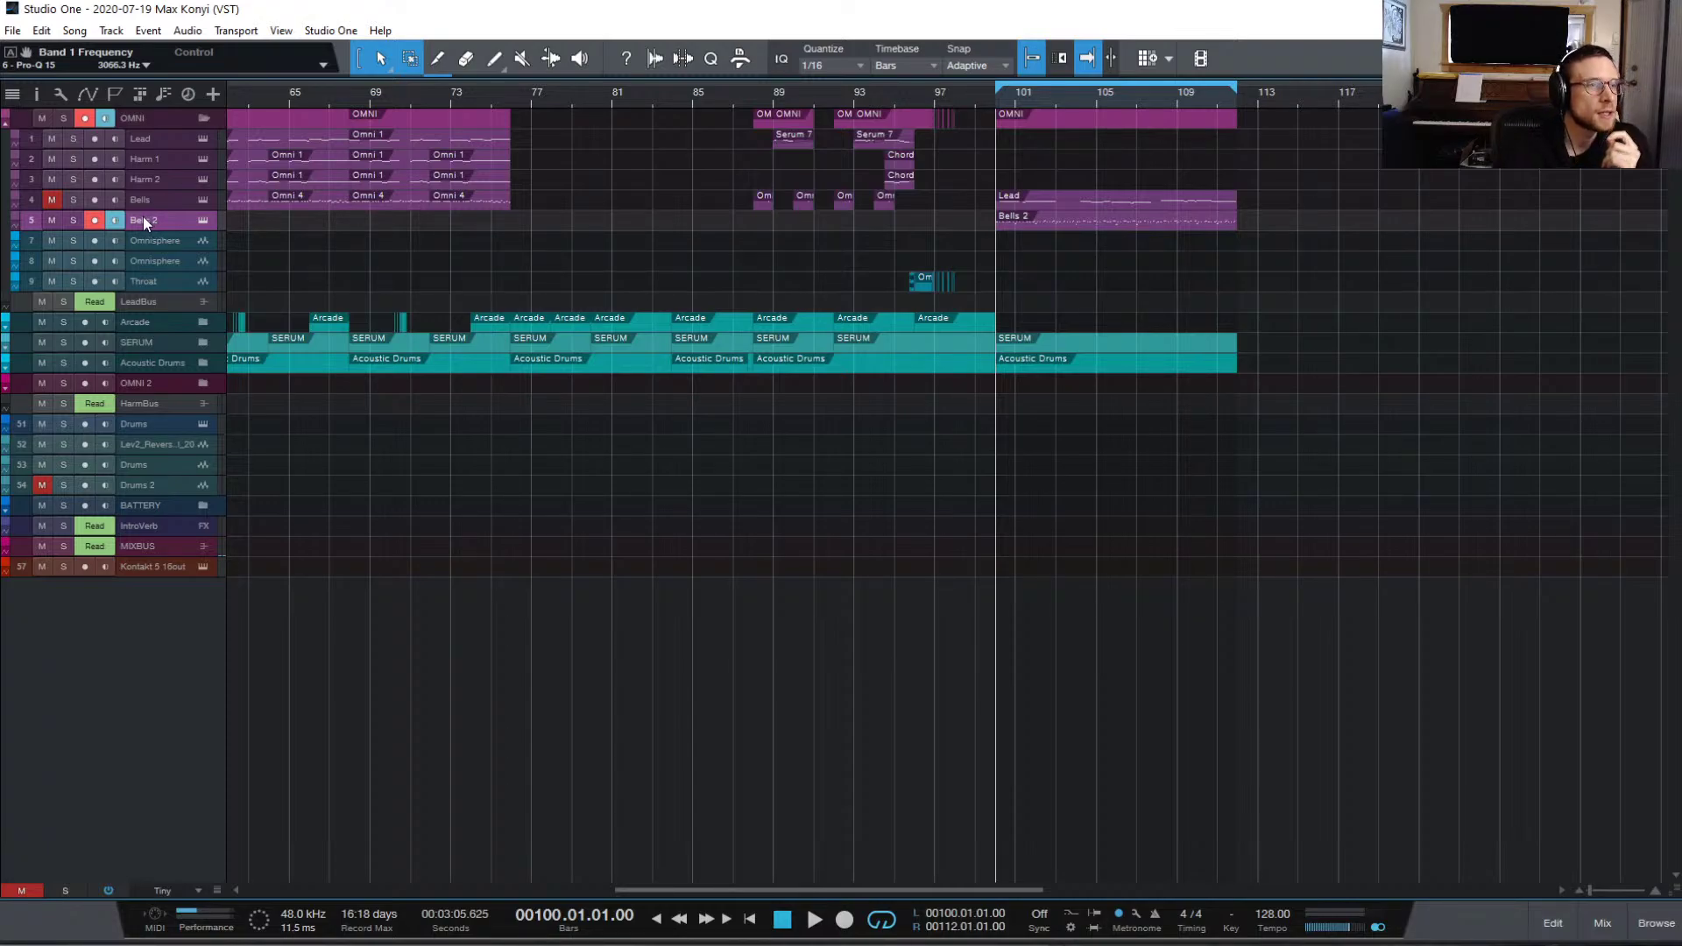
pyautogui.doubleClick(144, 218)
pyautogui.write('Kalimb')
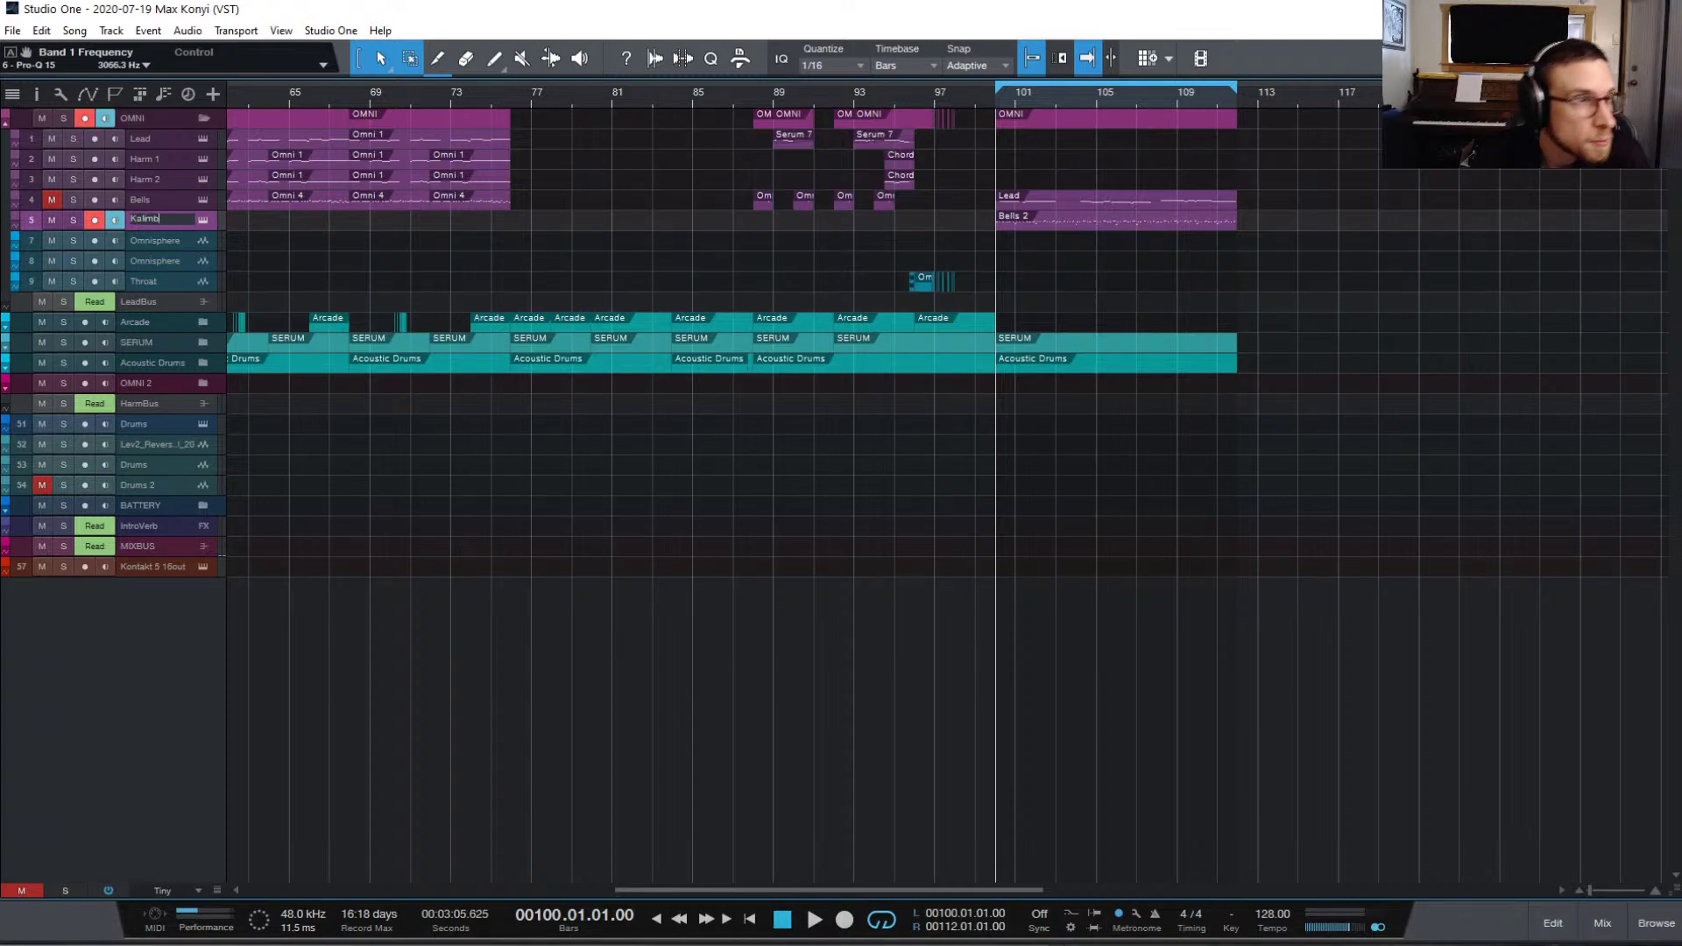
pyautogui.write('a')
pyautogui.press('Return')
# Step: Show the inspector and track list, unhide the Omni 5 track and select it in the arrangement
pyautogui.click(38, 93)
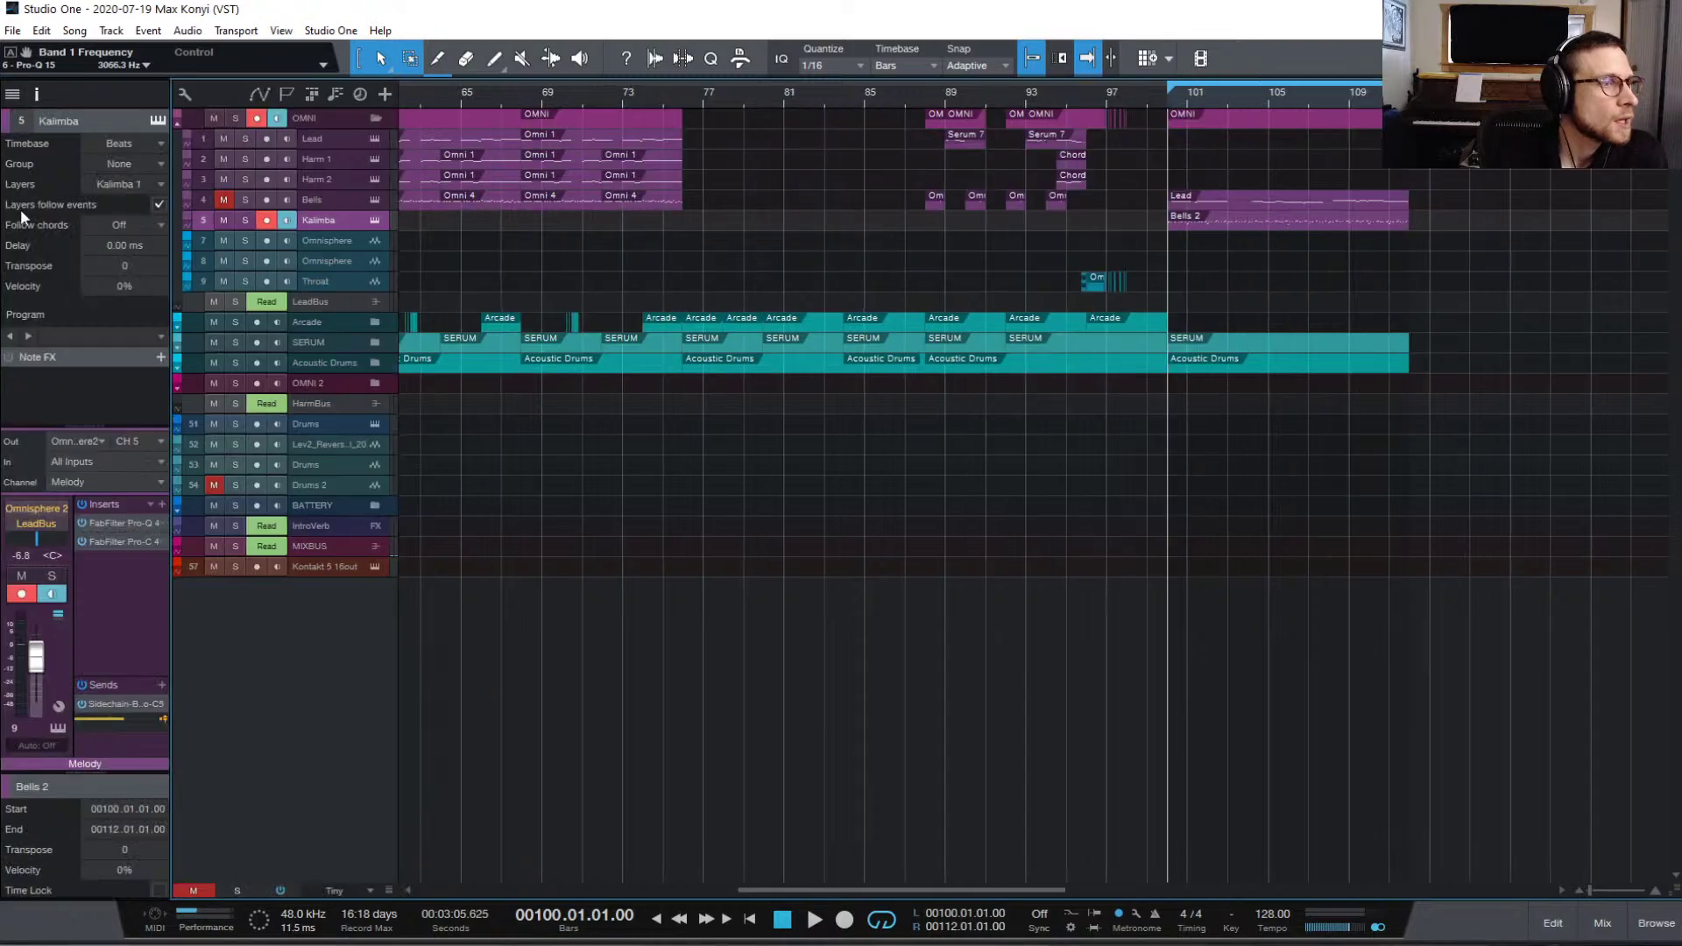
pyautogui.click(12, 92)
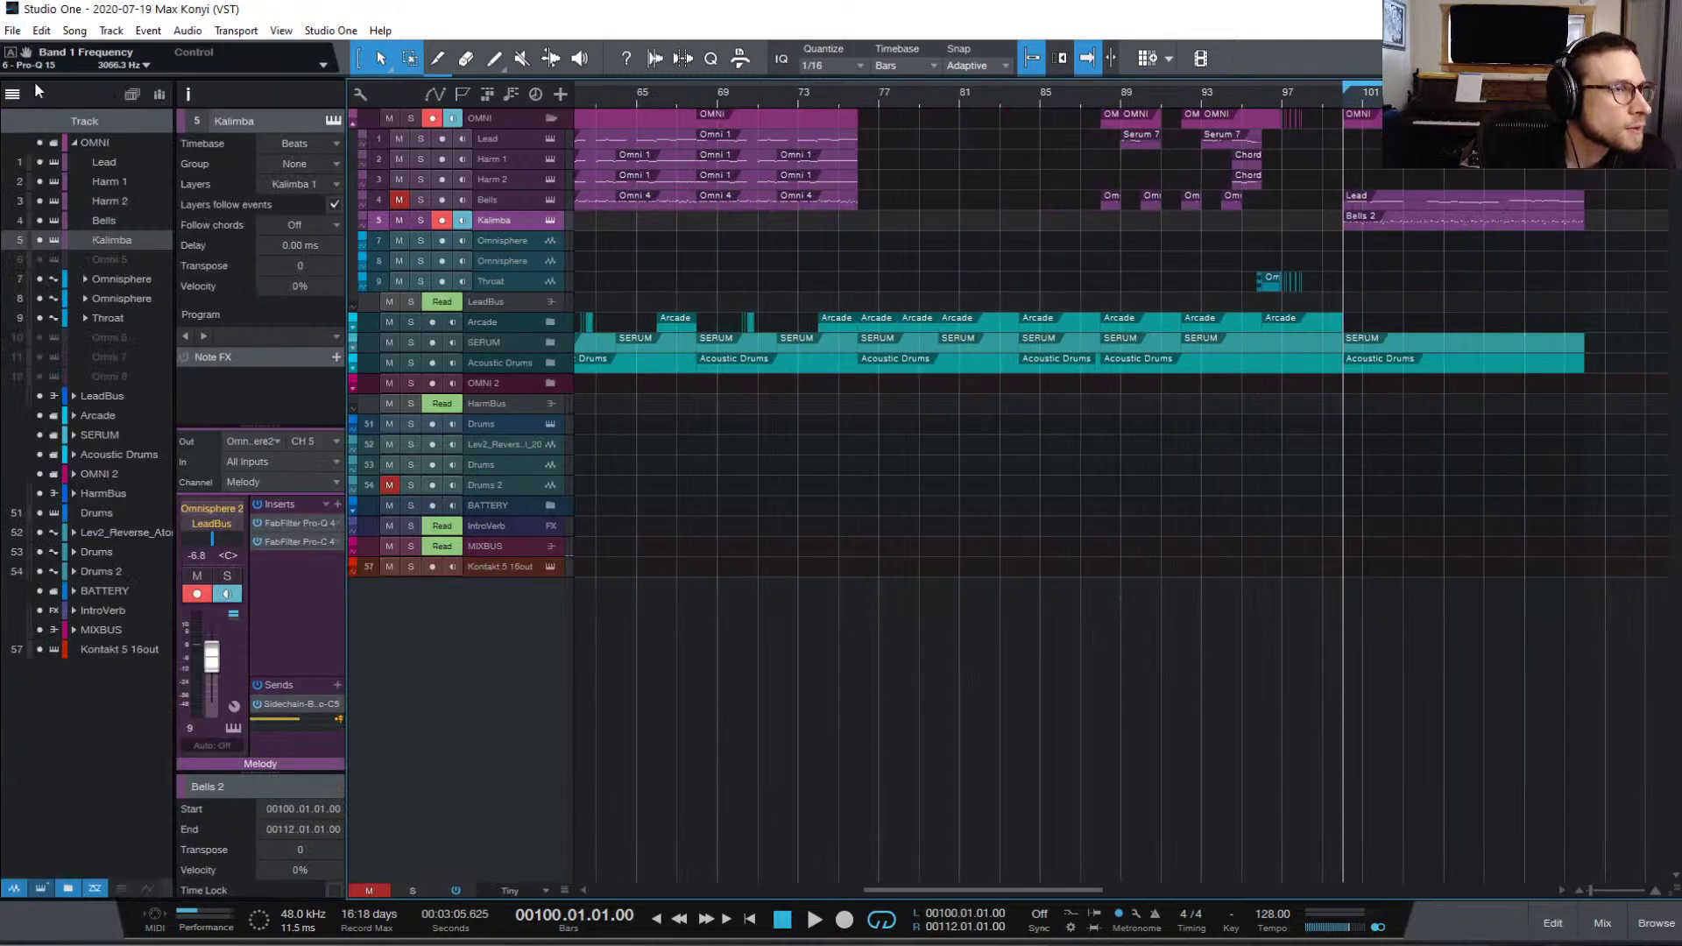
pyautogui.click(39, 259)
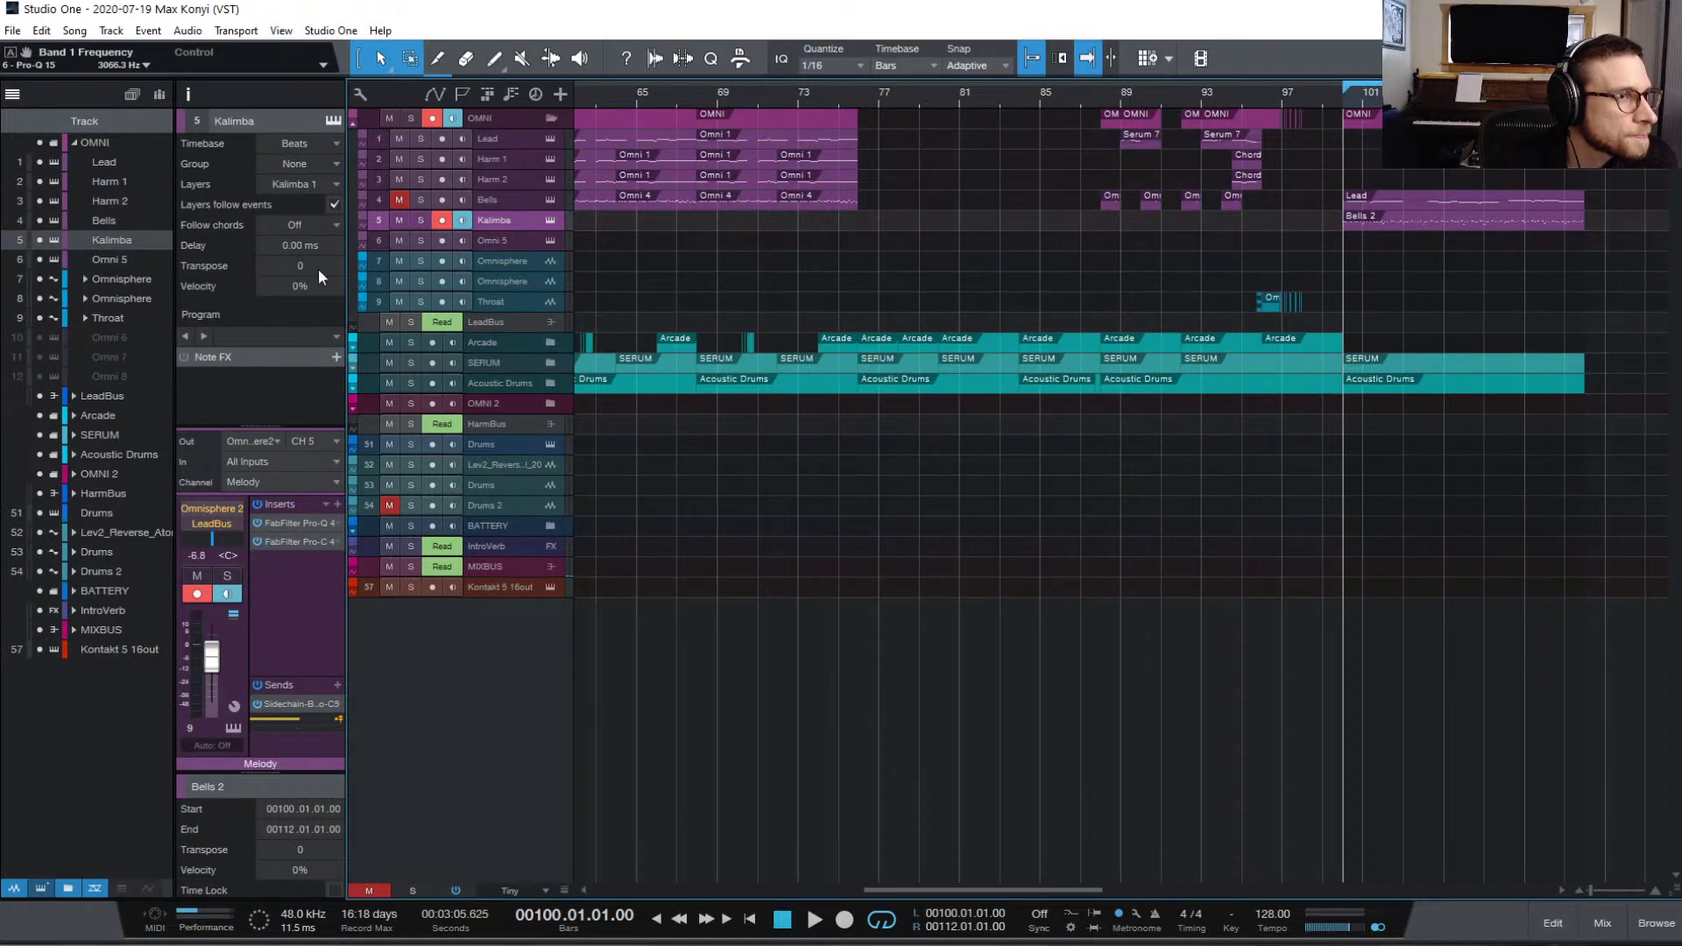
pyautogui.click(551, 242)
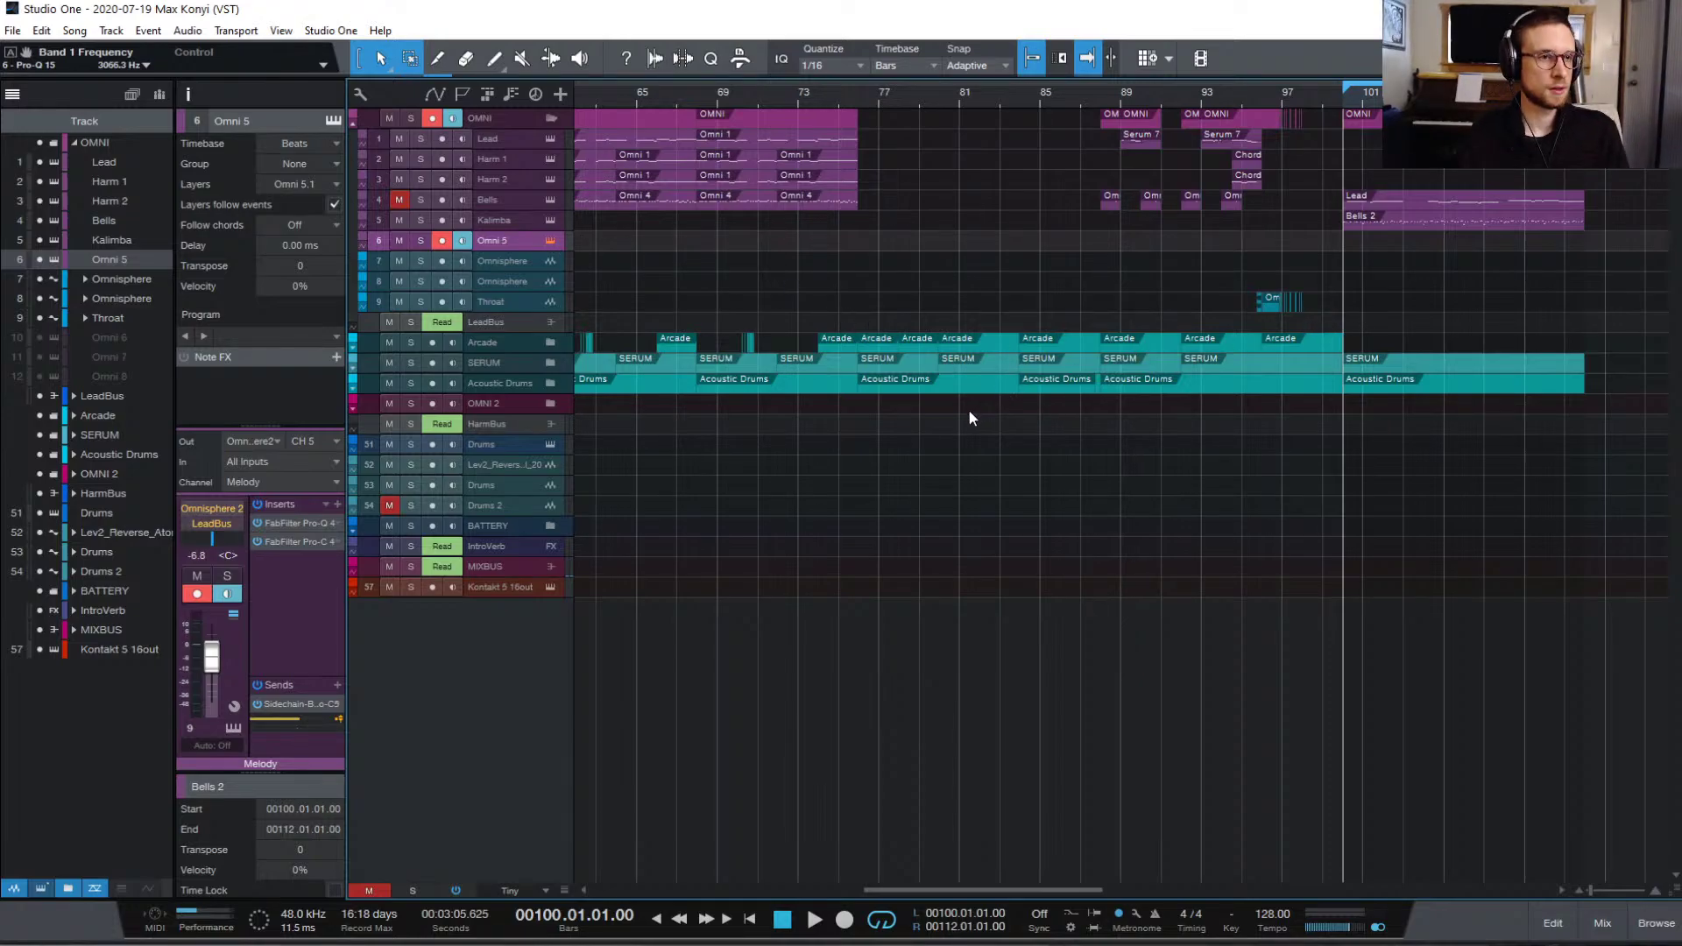
# Step: Set the Omni 5 track's instrument output to CH 6 and switch Omnisphere to part 6
pyautogui.press('F11')
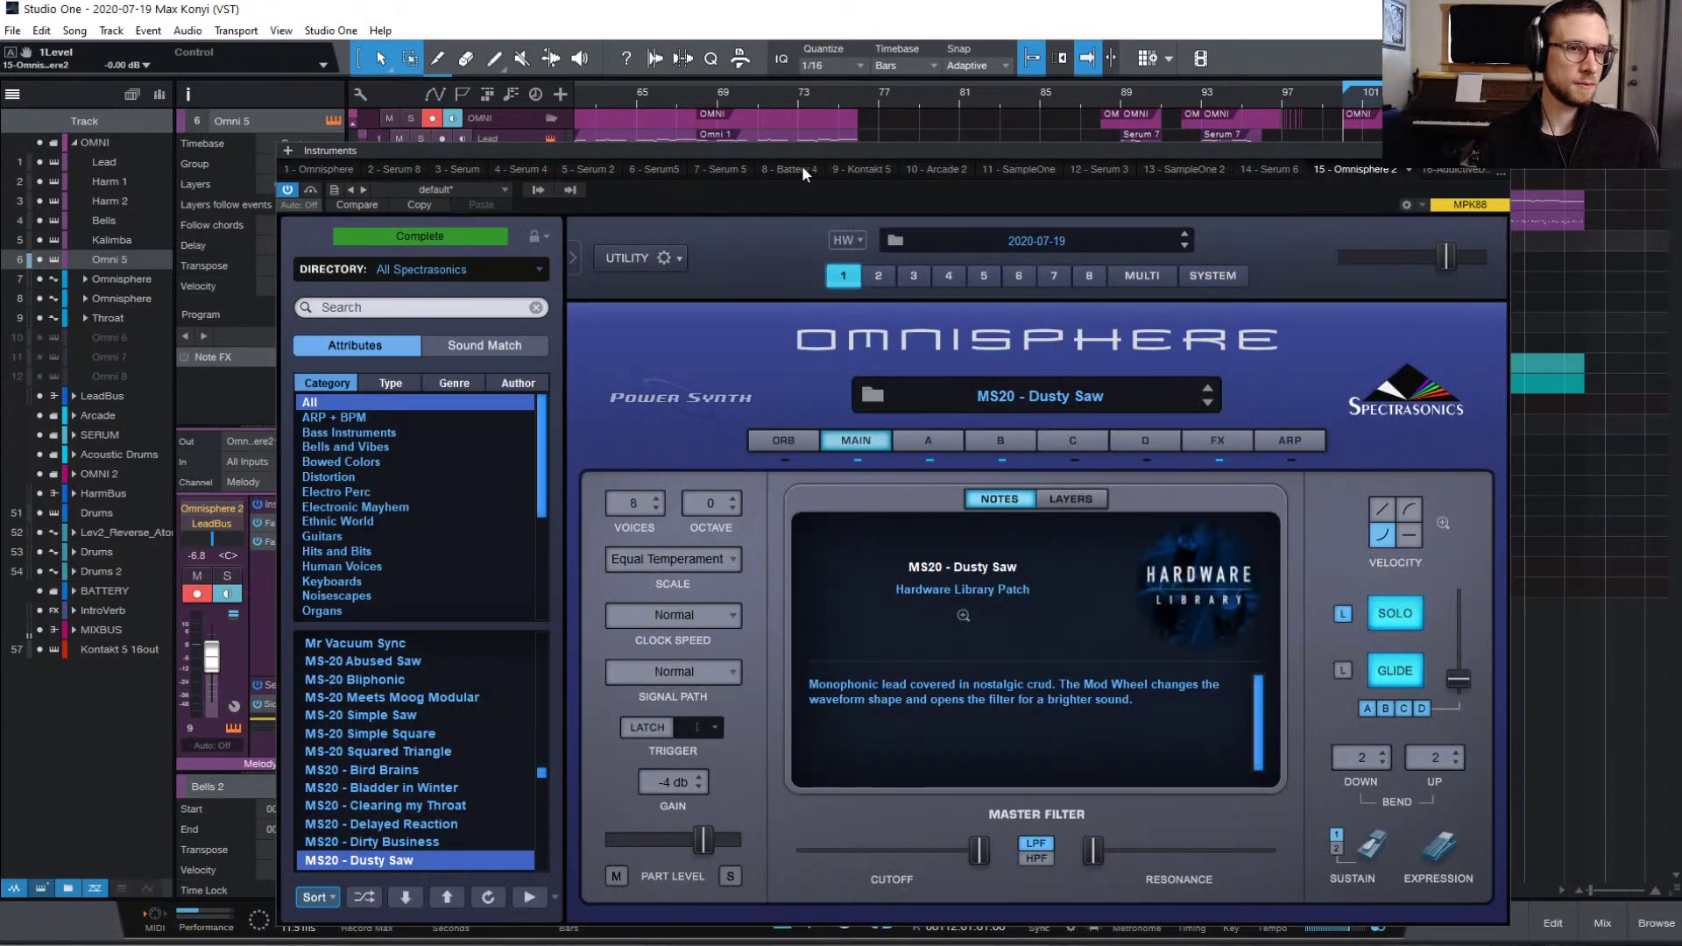
pyautogui.moveTo(823, 149); pyautogui.dragTo(1150, 300)
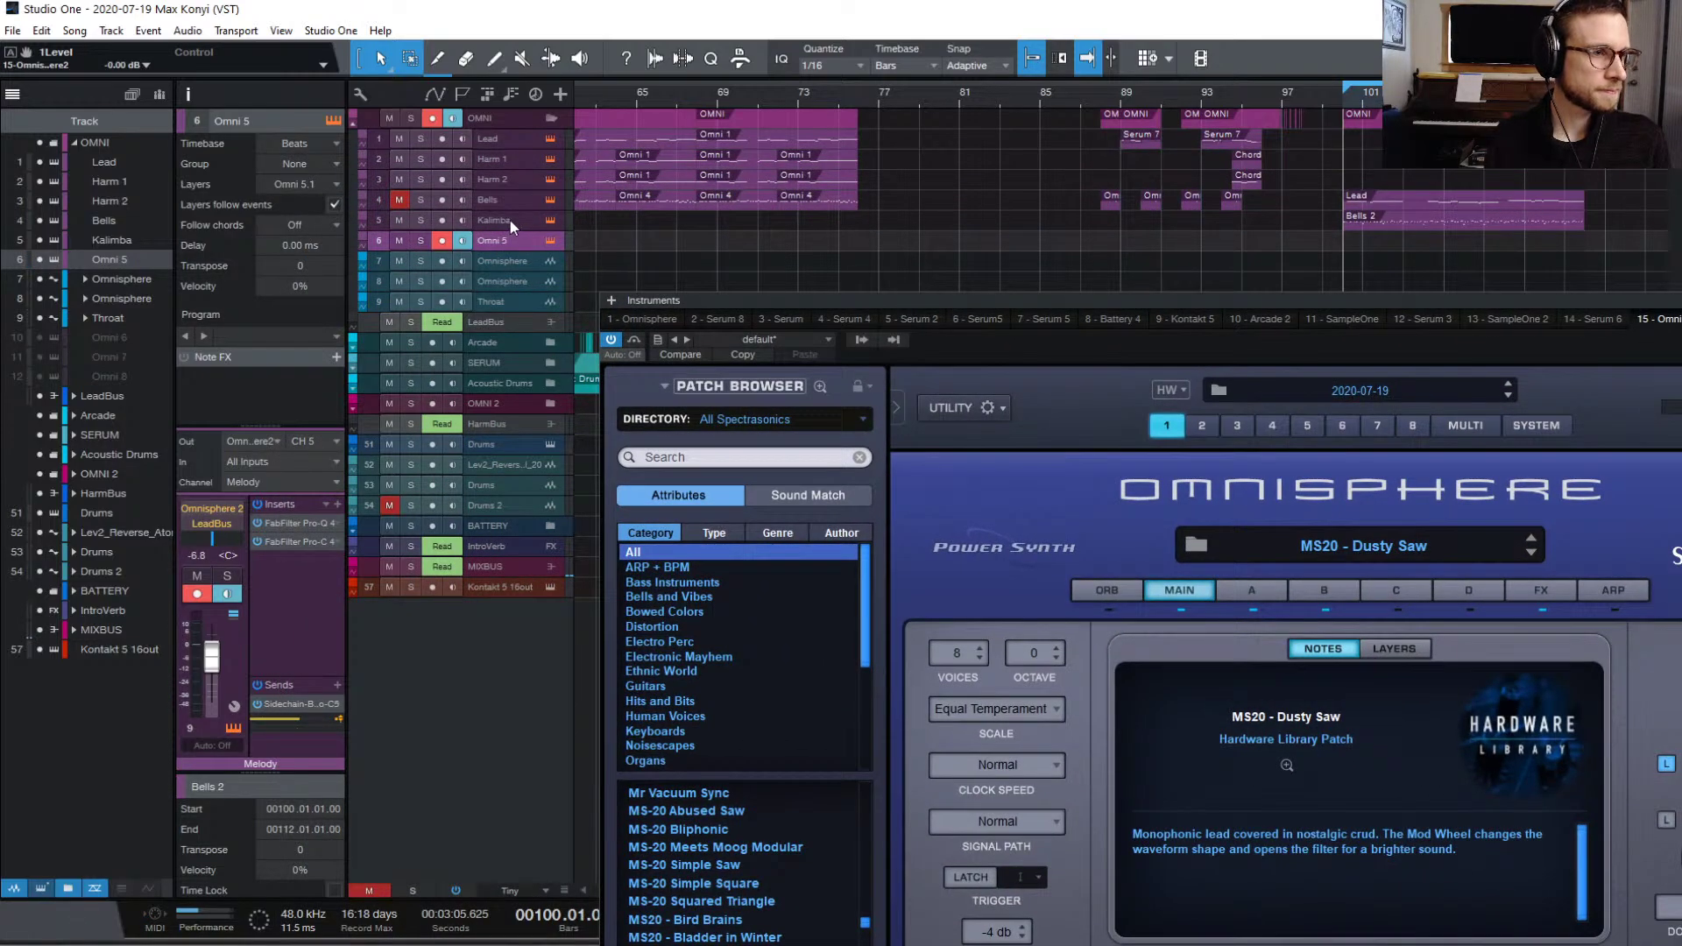
pyautogui.click(507, 219)
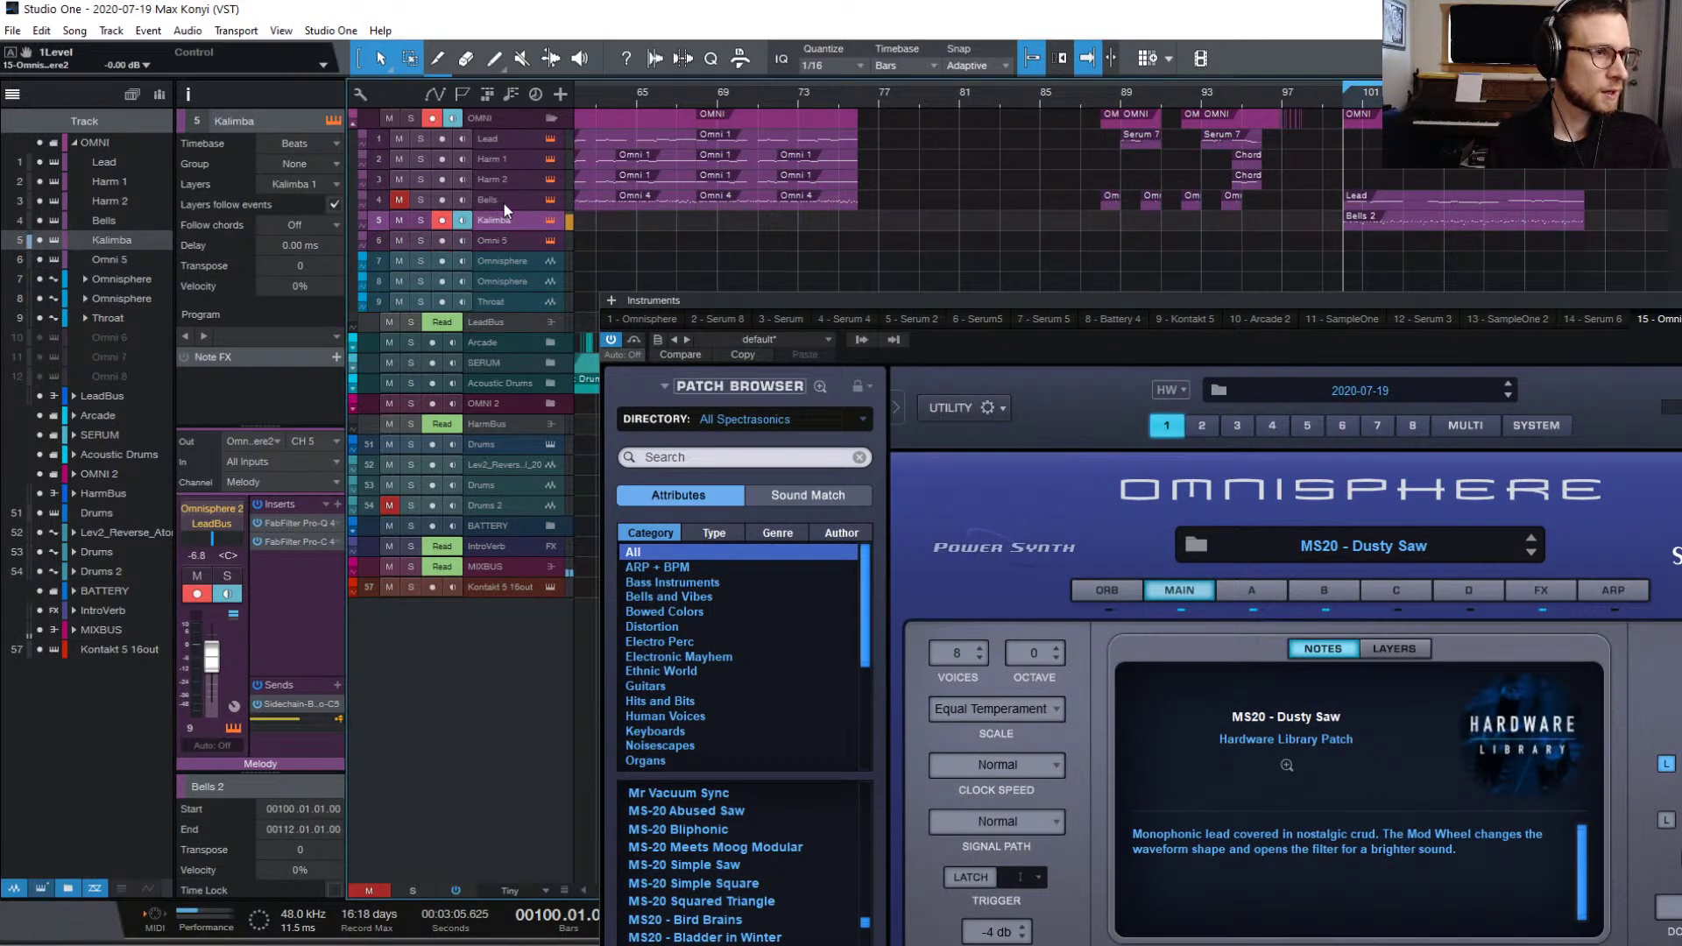
pyautogui.click(503, 203)
pyautogui.click(498, 218)
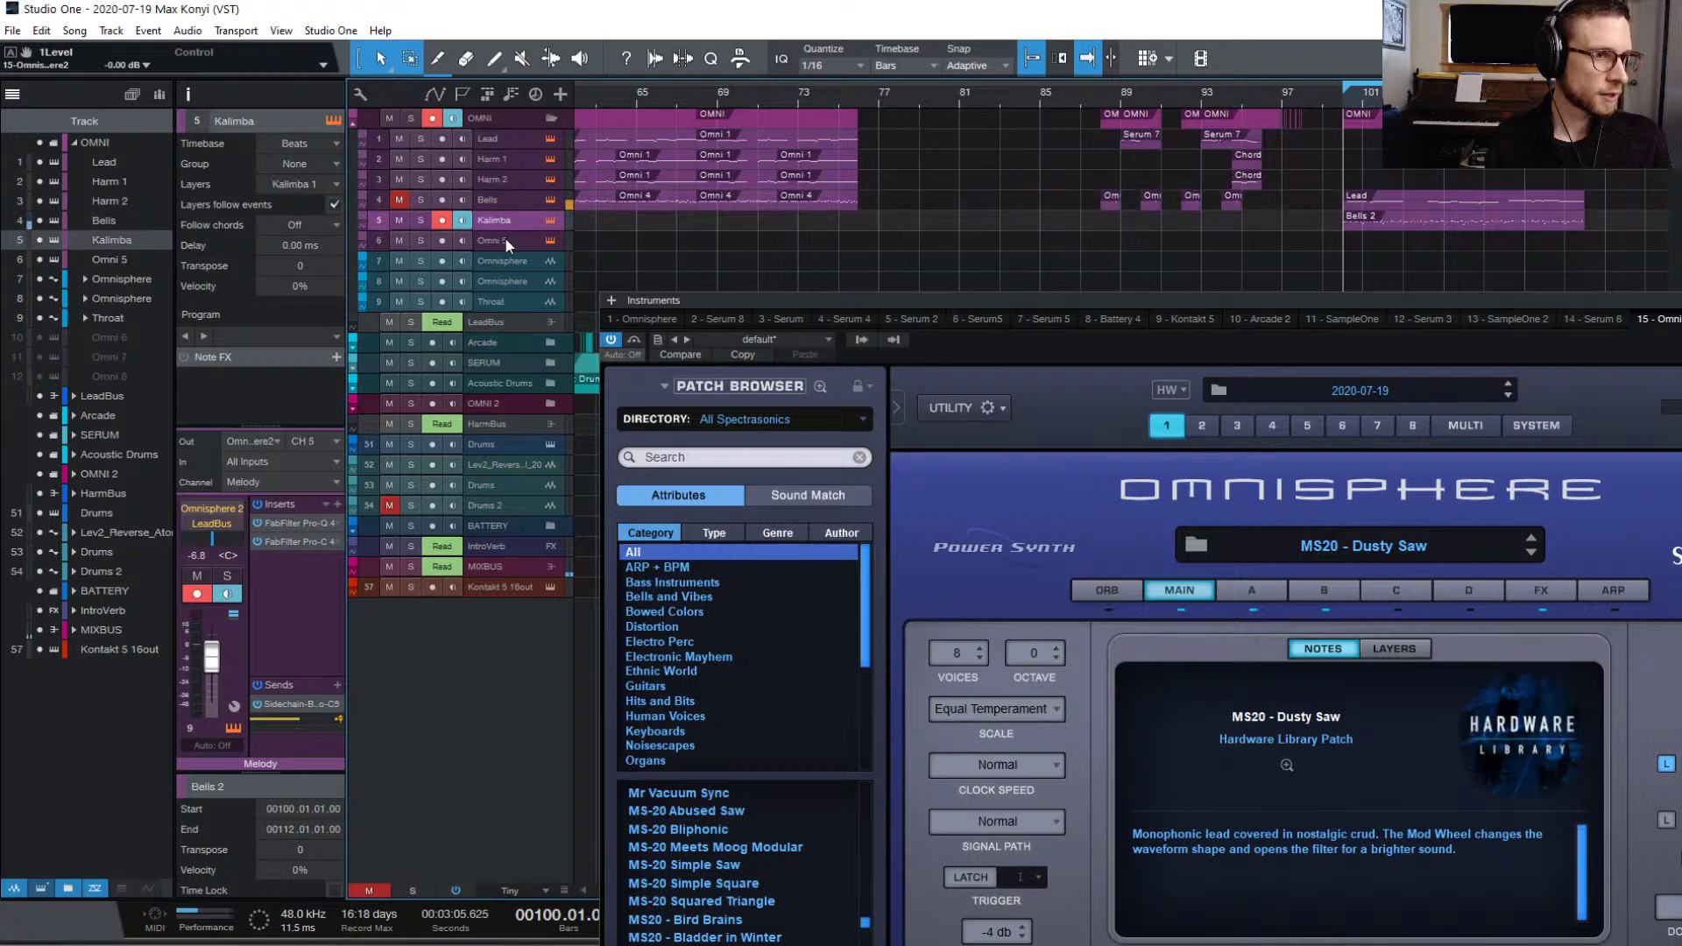
pyautogui.click(504, 238)
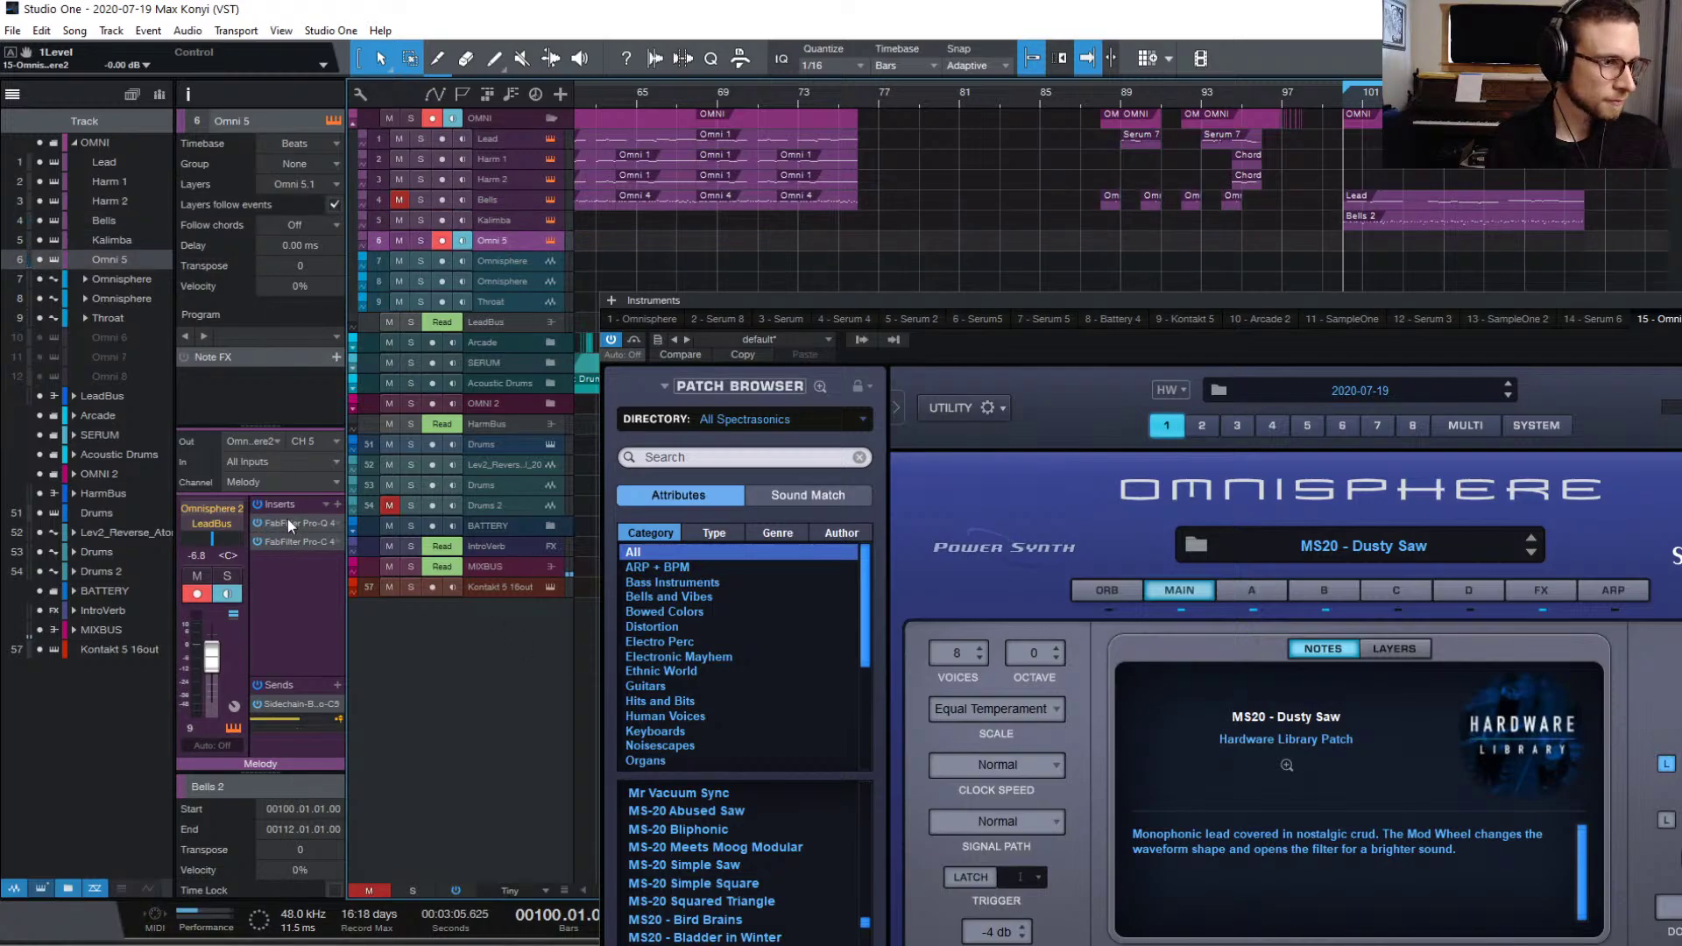
pyautogui.click(308, 440)
pyautogui.click(317, 554)
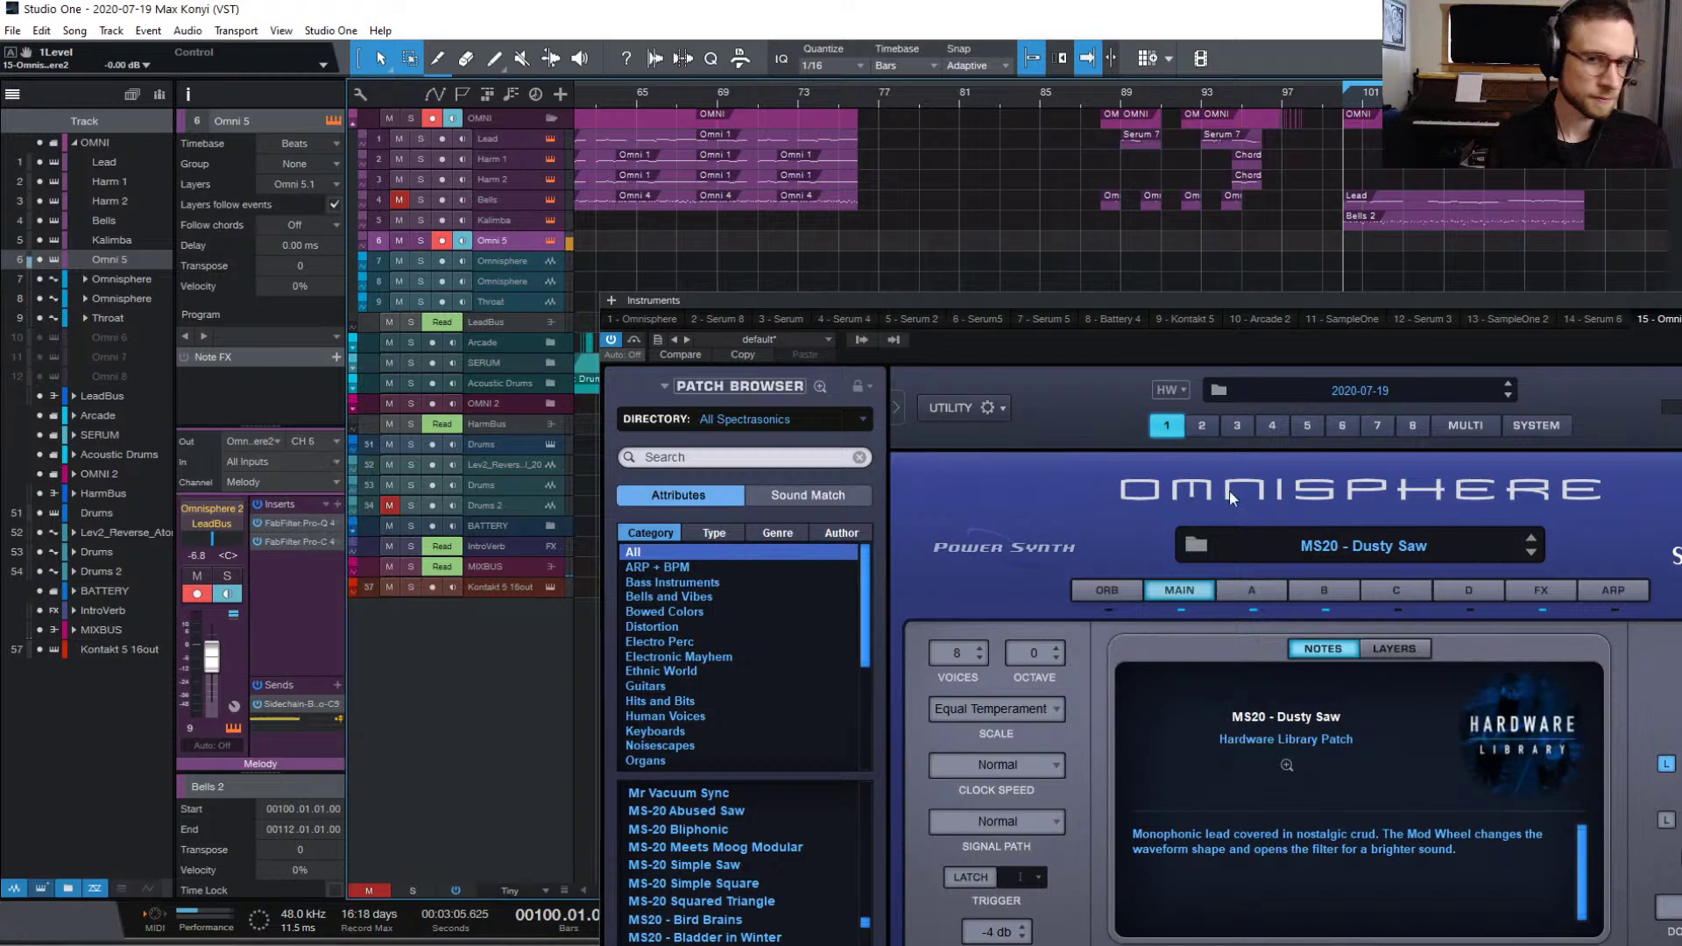
pyautogui.click(1343, 427)
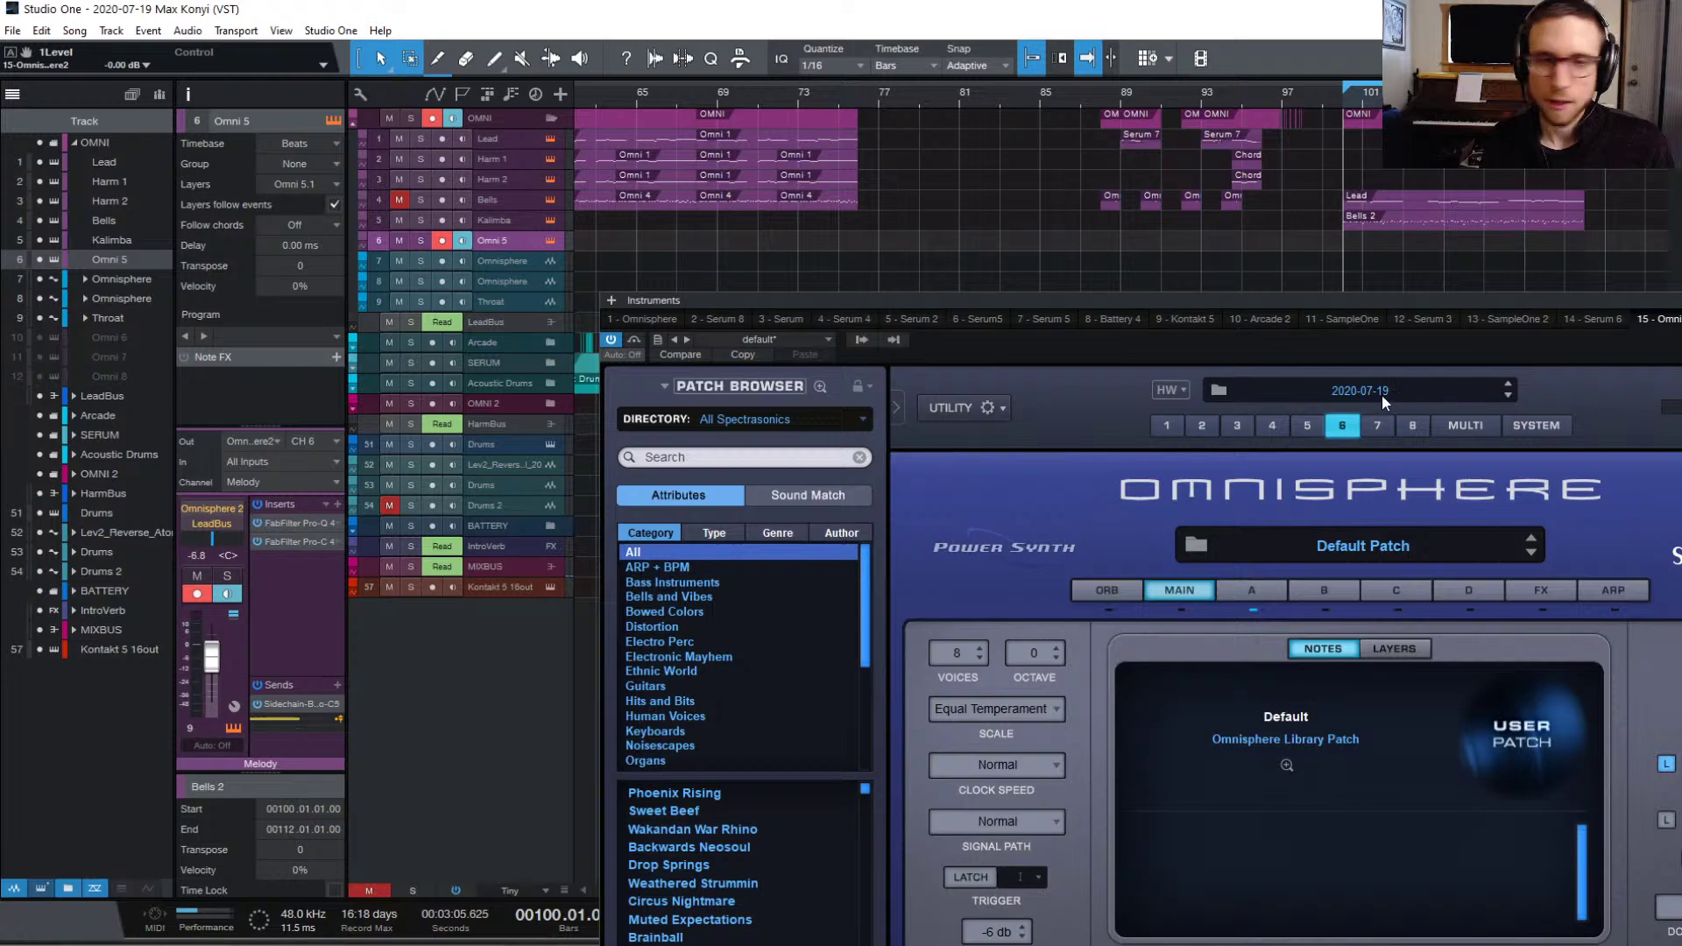
# Step: Route the Omnisphere F mixer channel's output to InstBus
pyautogui.moveTo(1326, 301); pyautogui.dragTo(1116, 271)
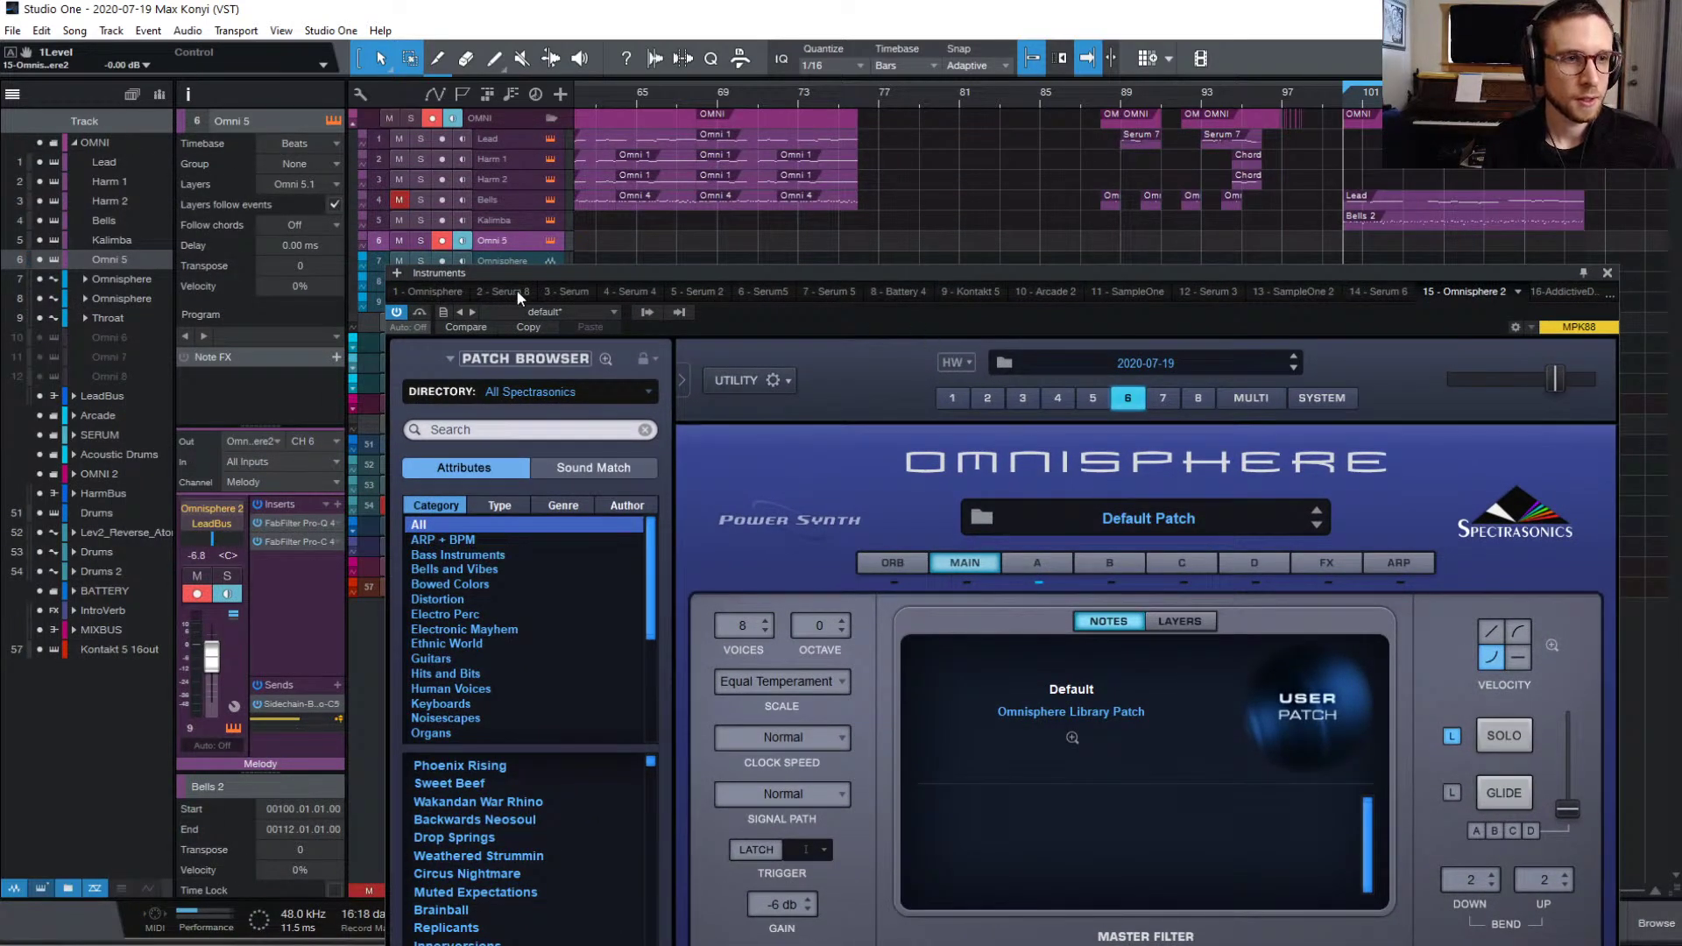
pyautogui.moveTo(1250, 266); pyautogui.dragTo(871, 115)
pyautogui.press('F3')
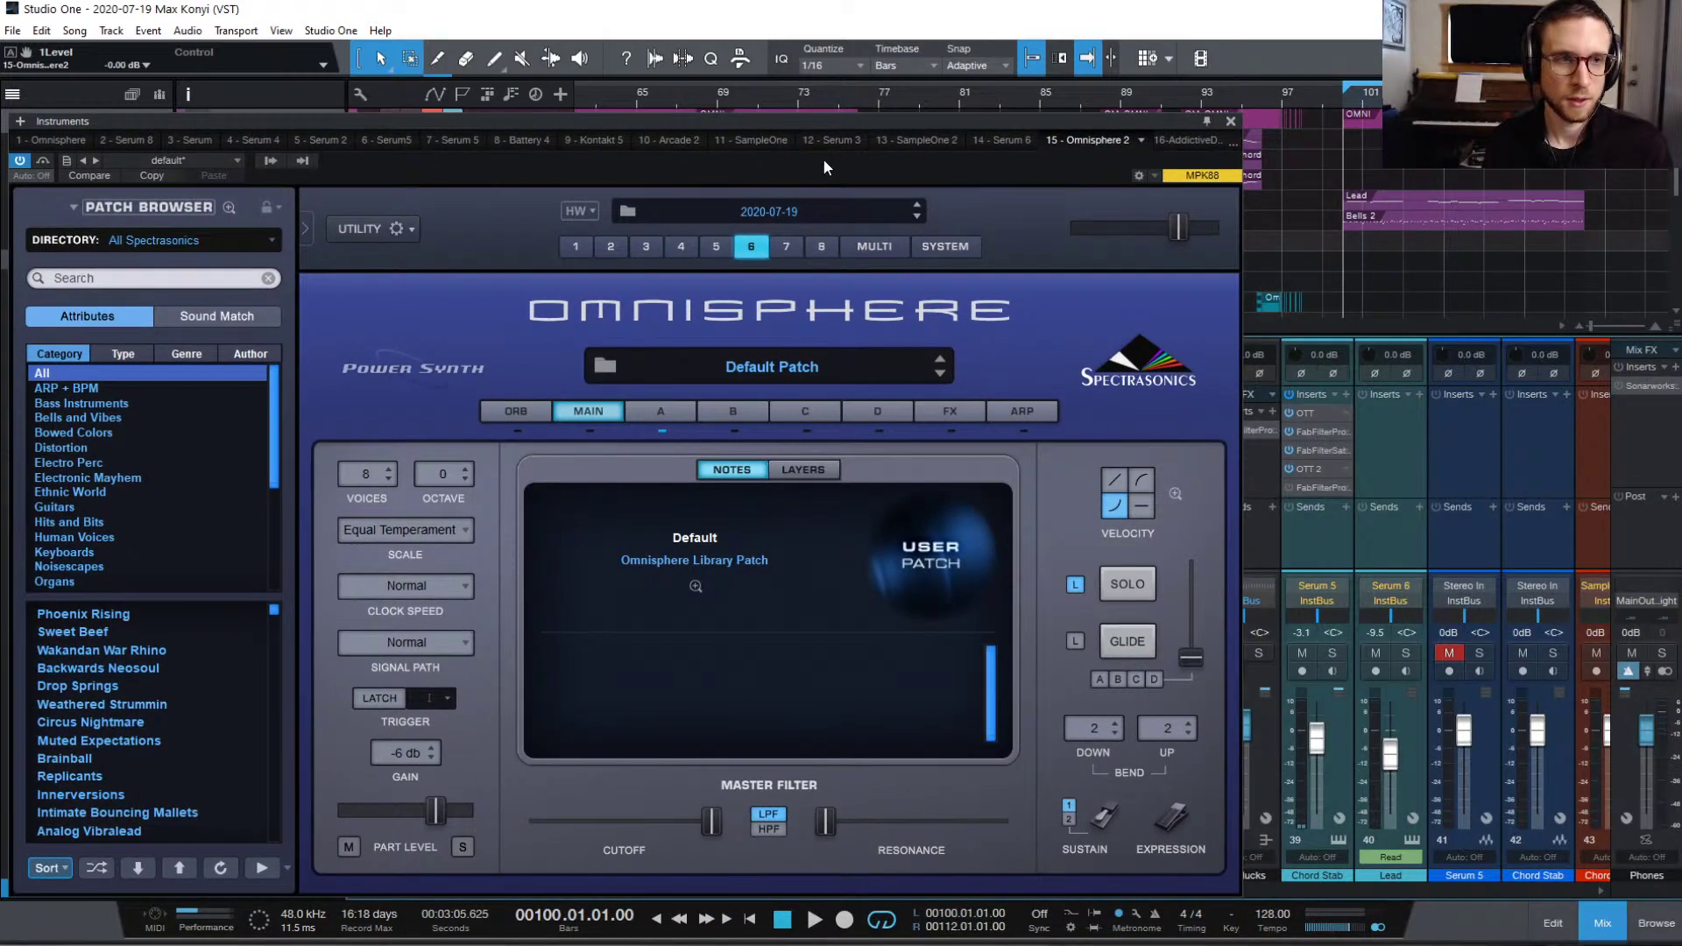
pyautogui.press('F11')
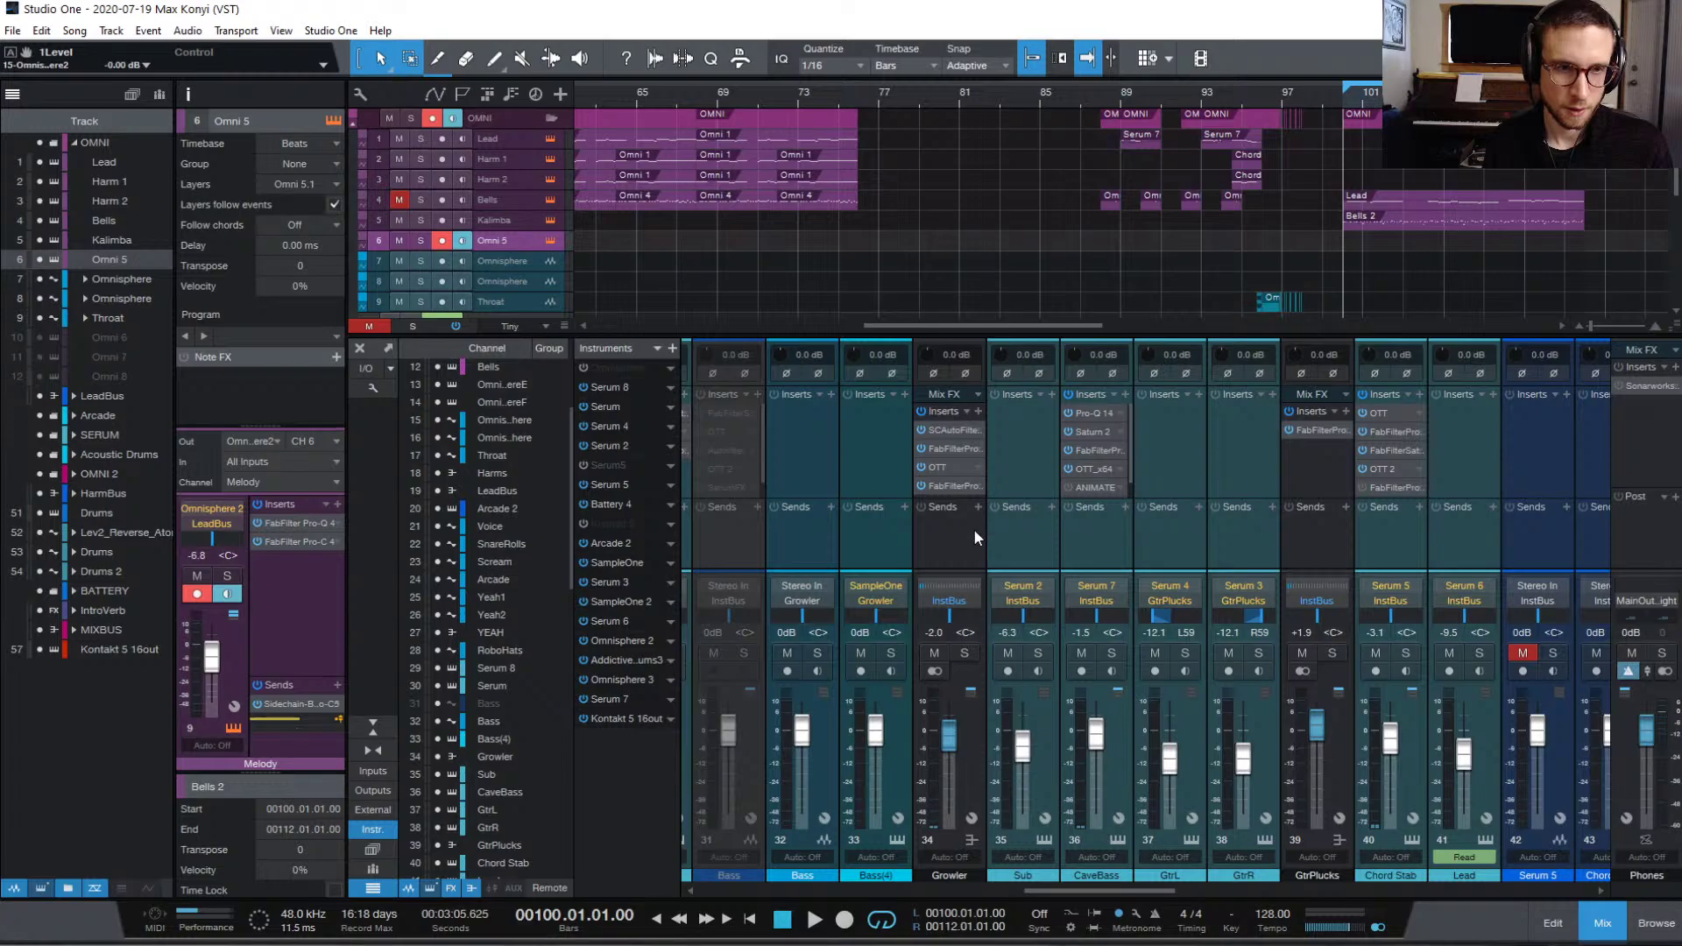
pyautogui.hscroll(-10, 973, 531)
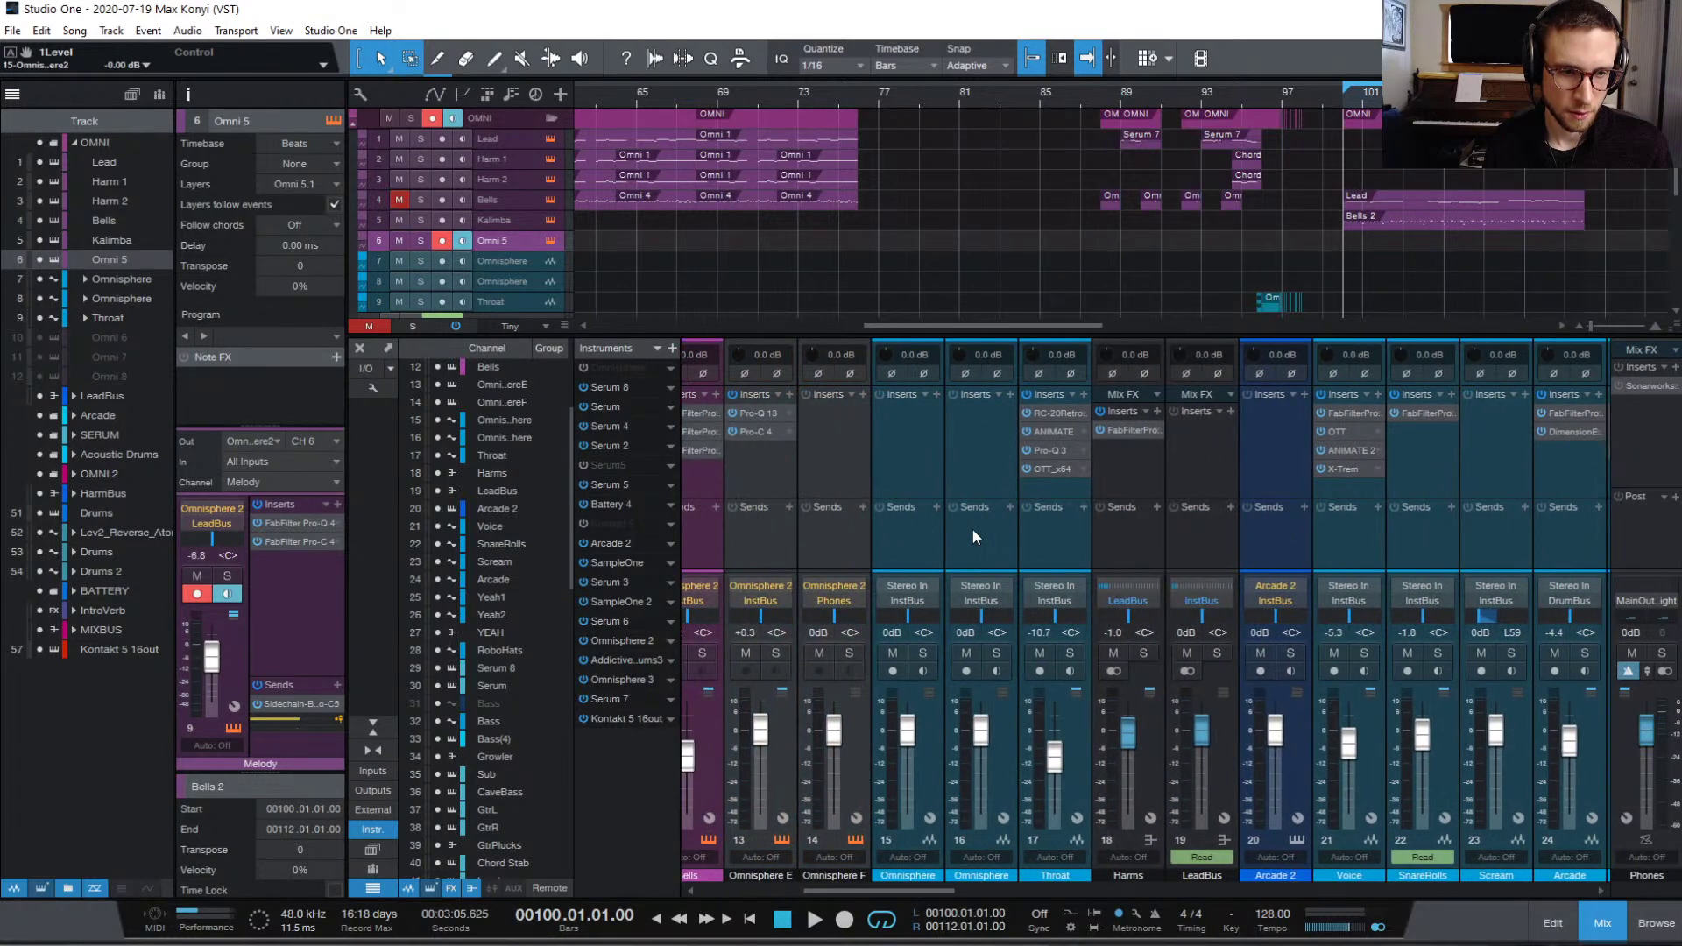
pyautogui.hscroll(-6, 973, 536)
pyautogui.click(1167, 596)
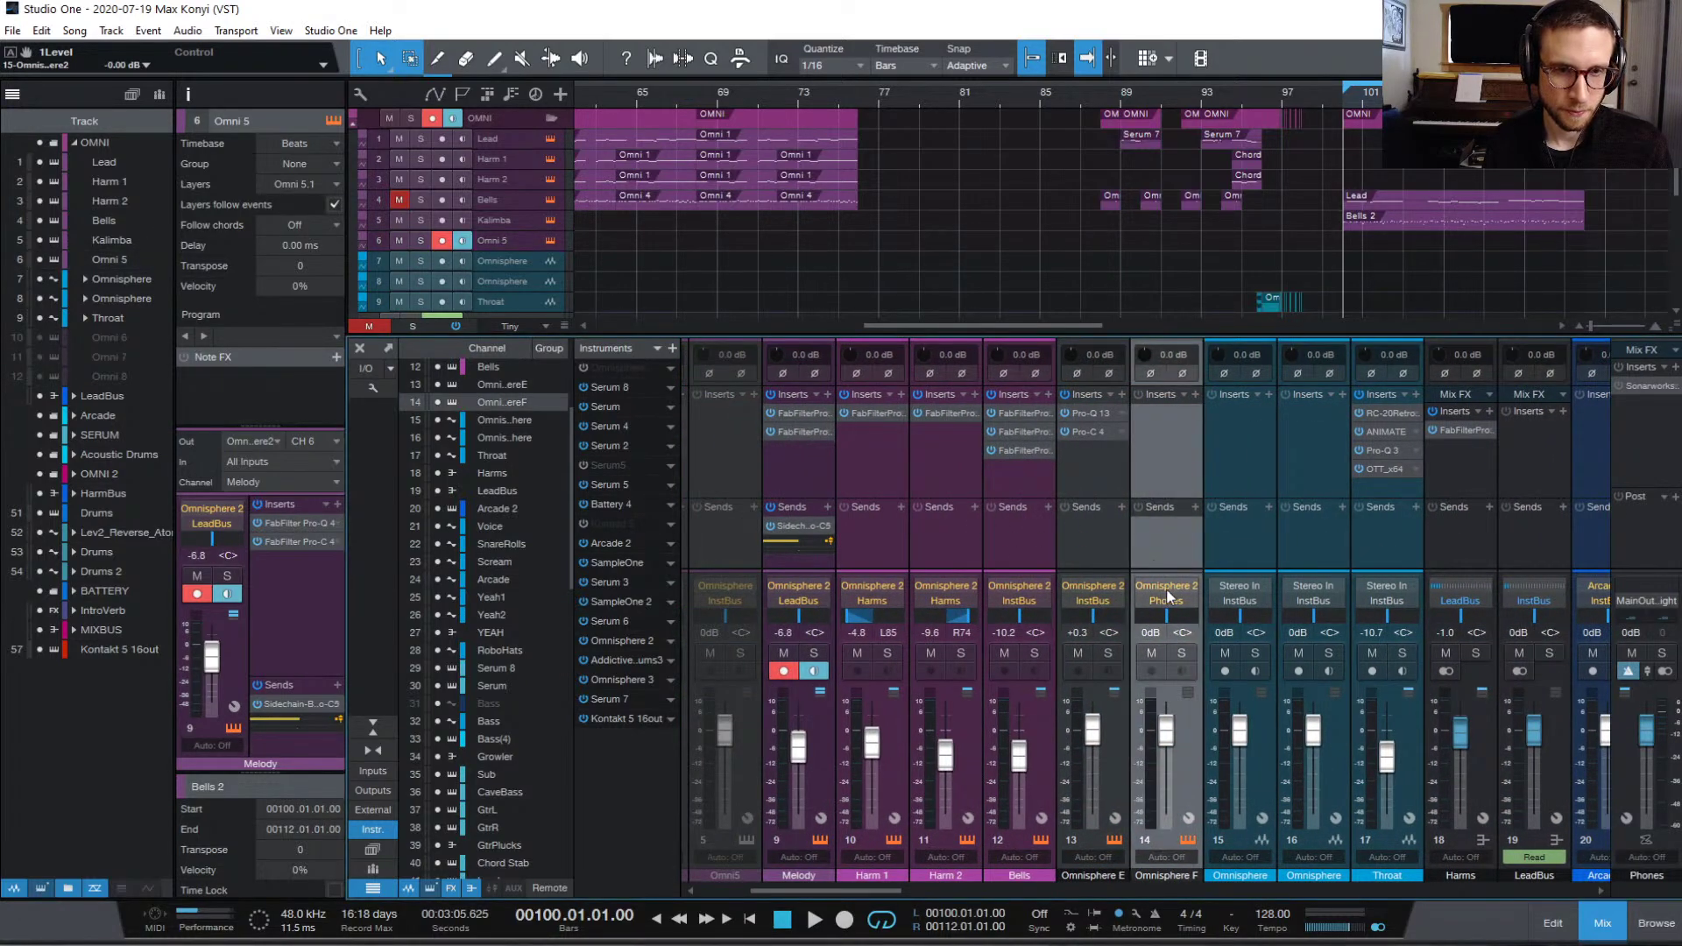
pyautogui.click(1167, 595)
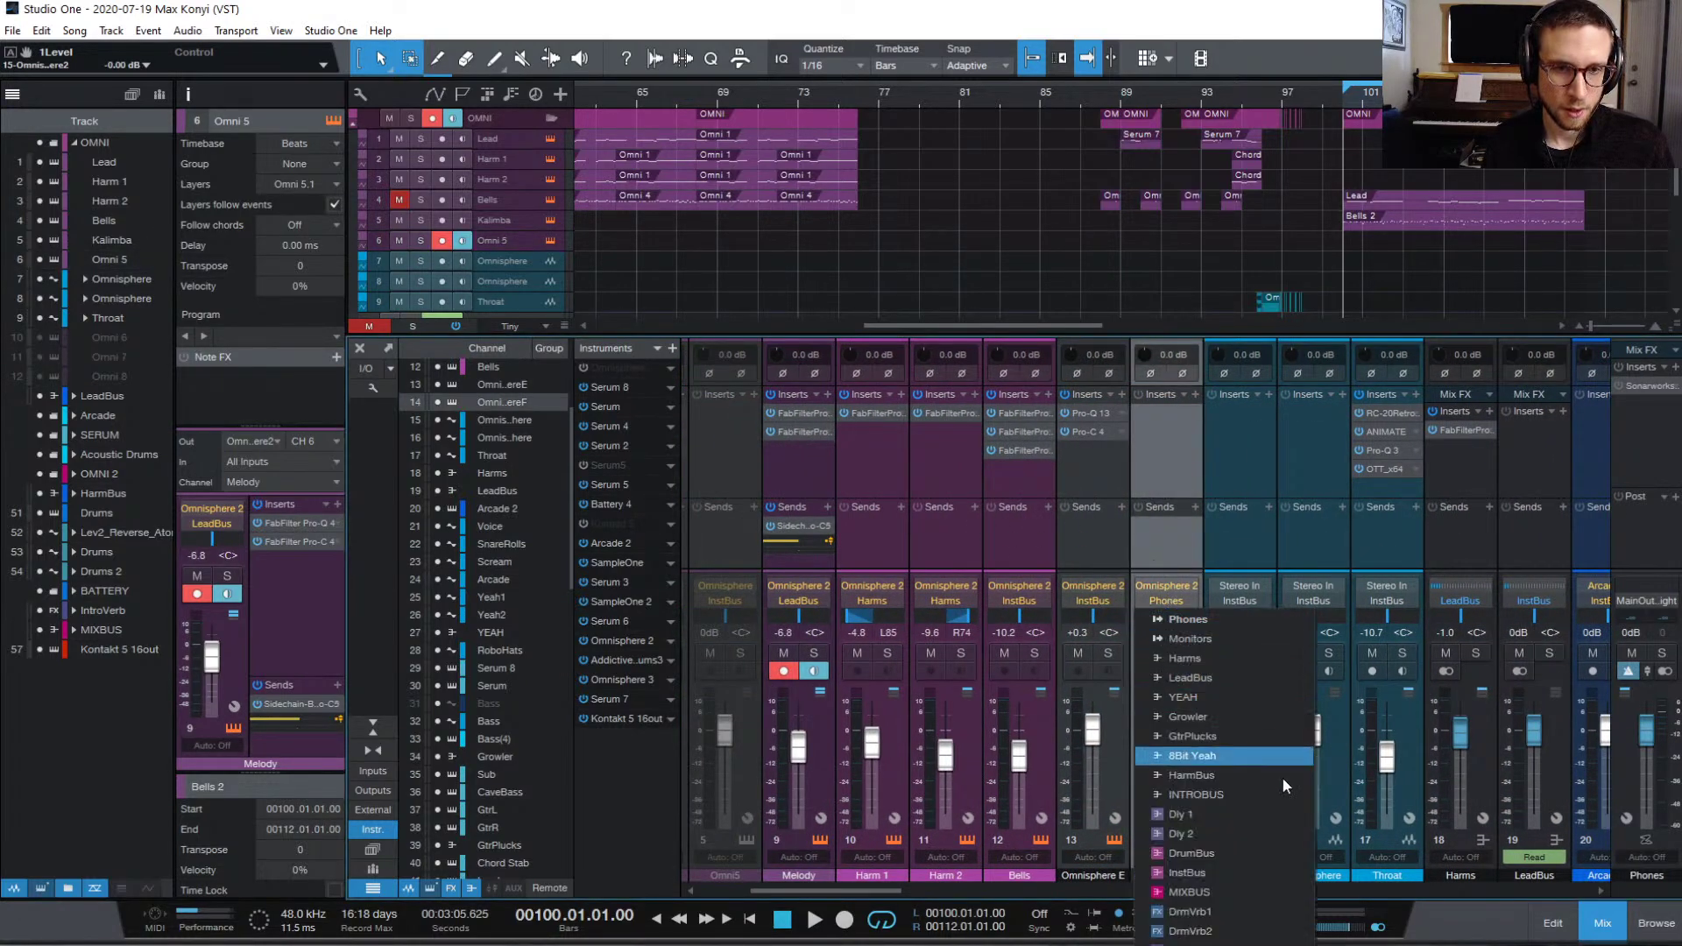
pyautogui.click(1245, 873)
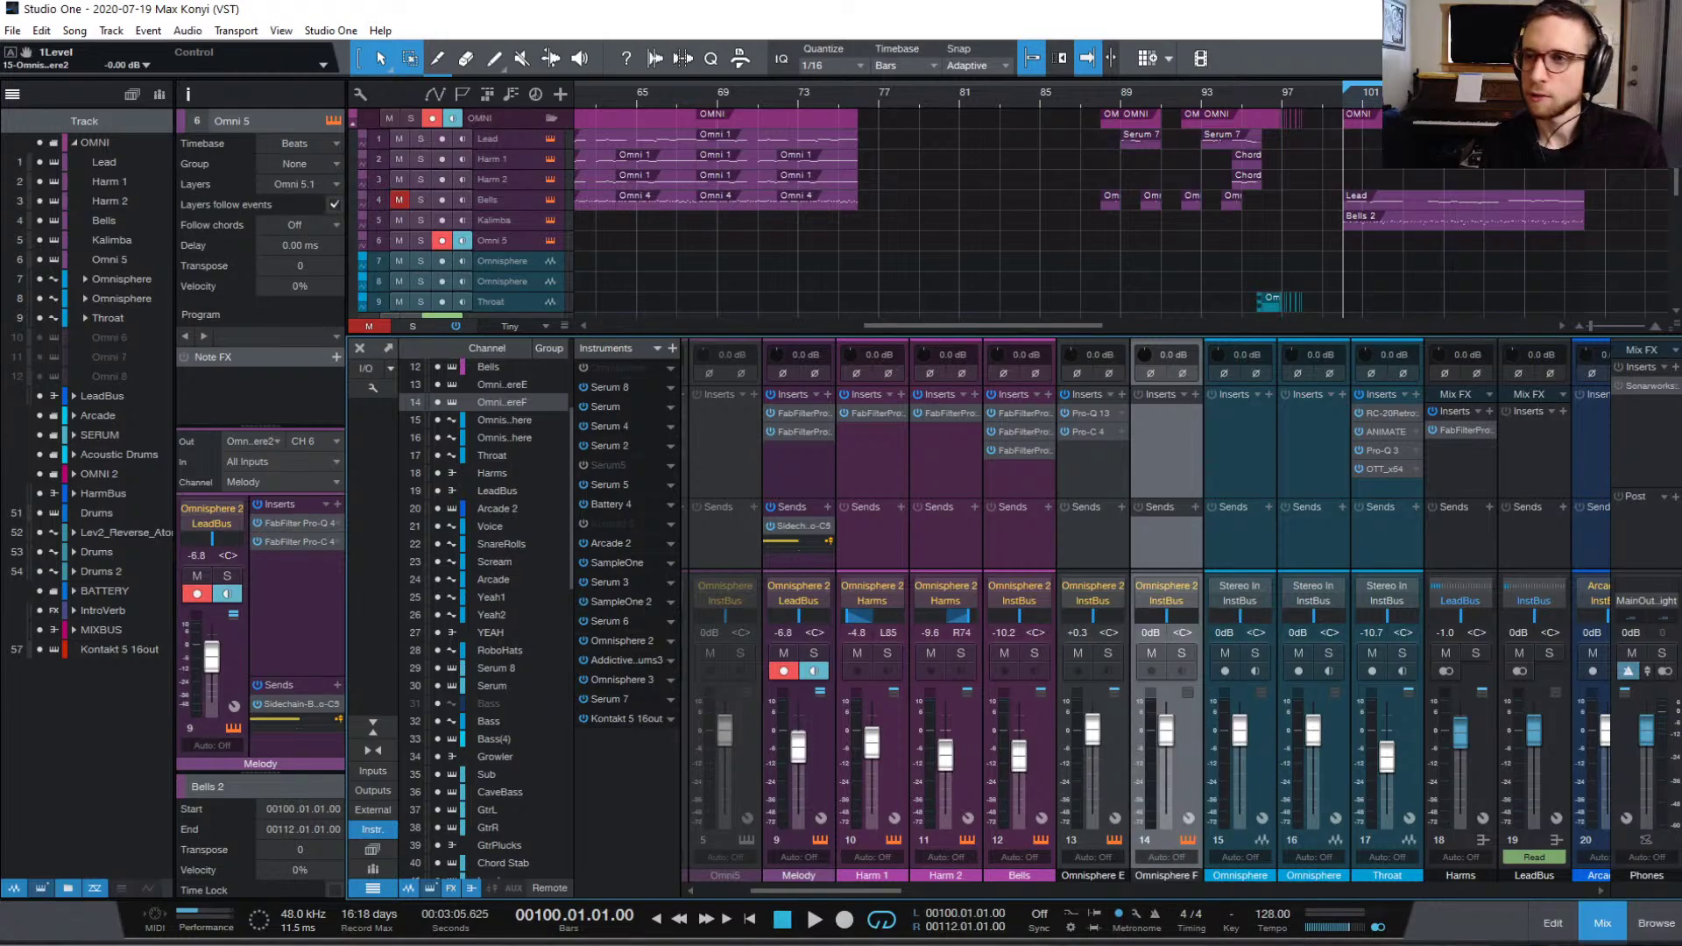
# Step: Open the patch browser for Omnisphere part 6 and search it for flute
pyautogui.moveTo(1673, 175); pyautogui.dragTo(774, 106)
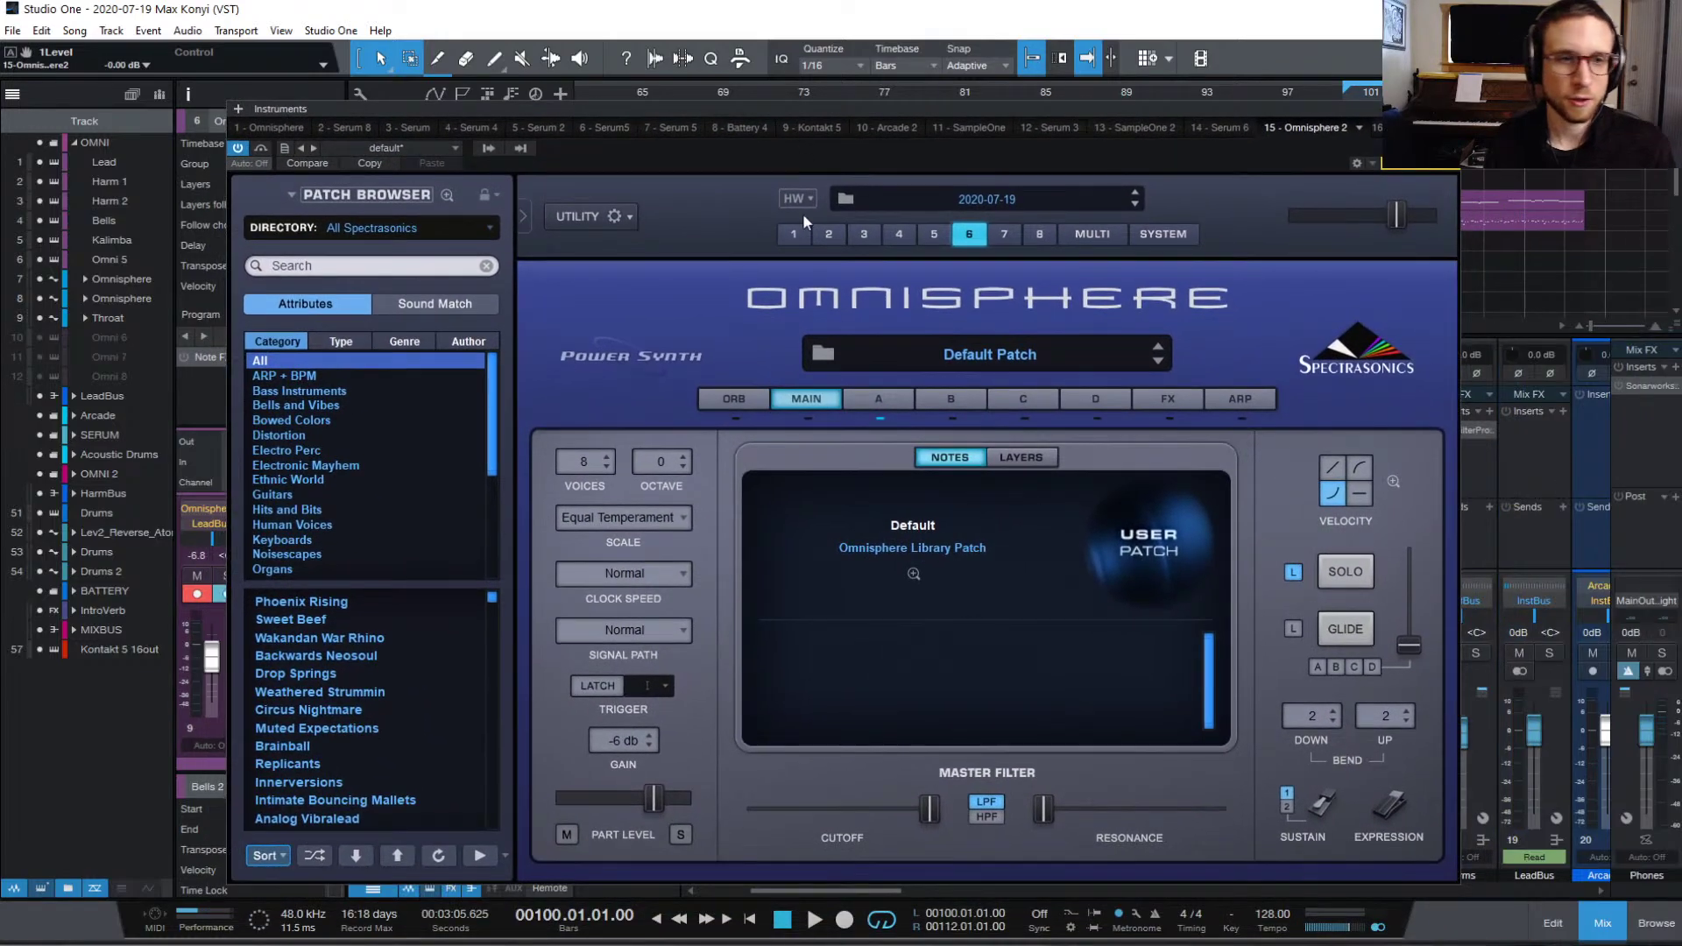
pyautogui.click(985, 352)
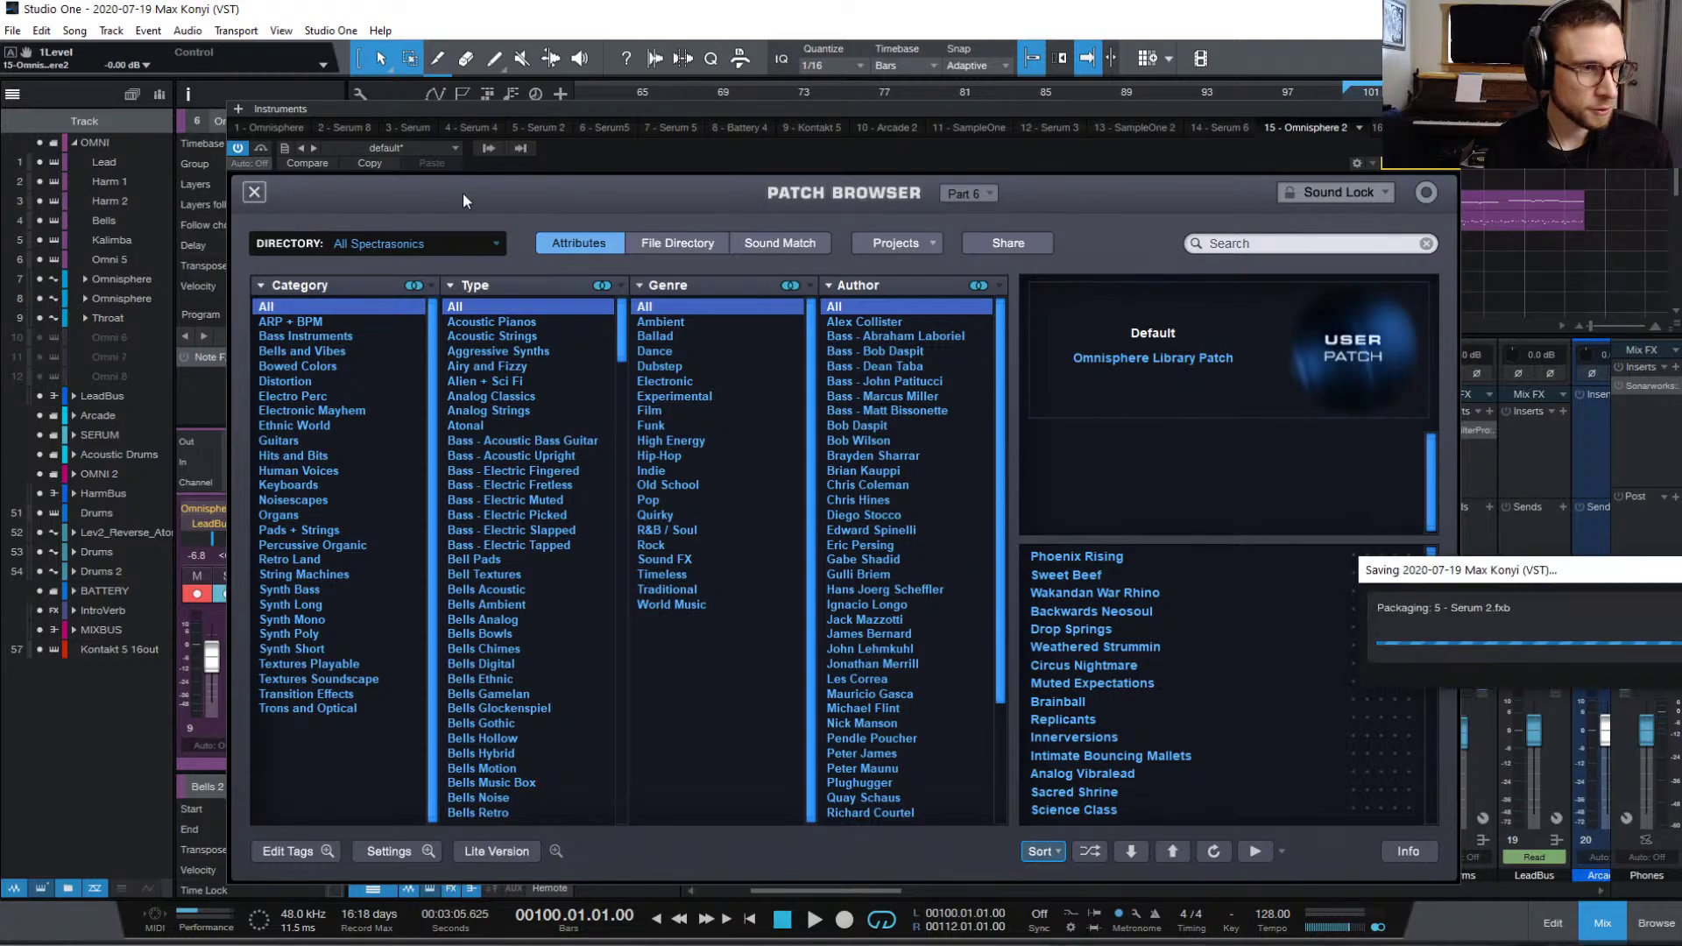
pyautogui.click(1328, 248)
pyautogui.write('flute')
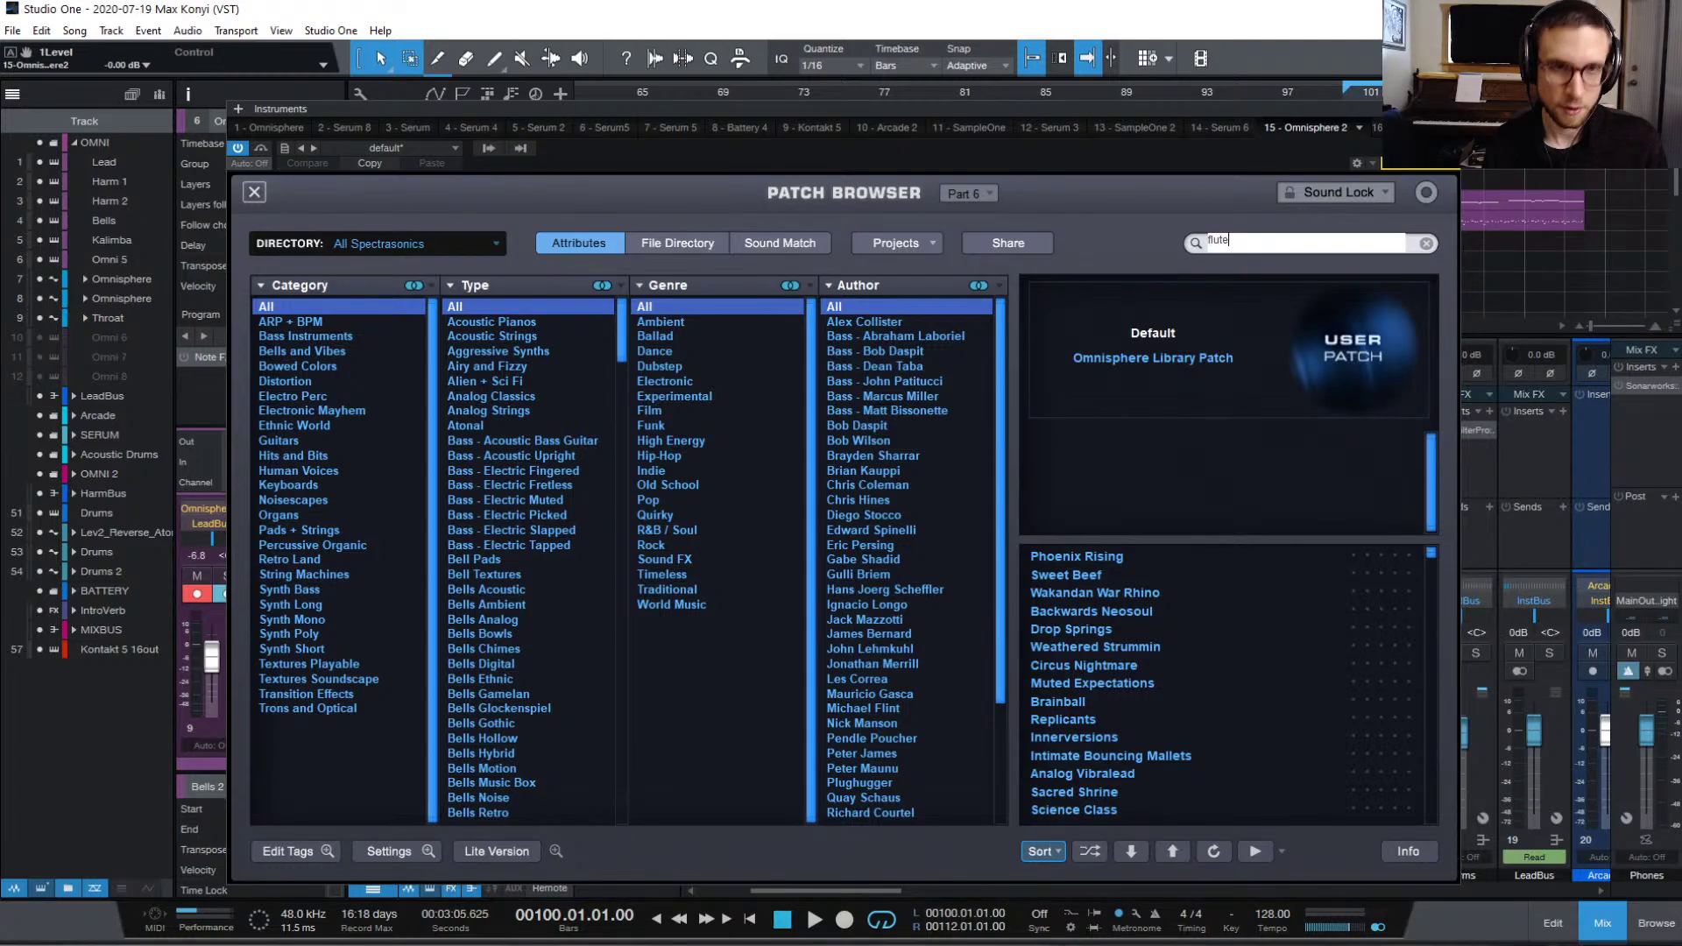
pyautogui.press('Return')
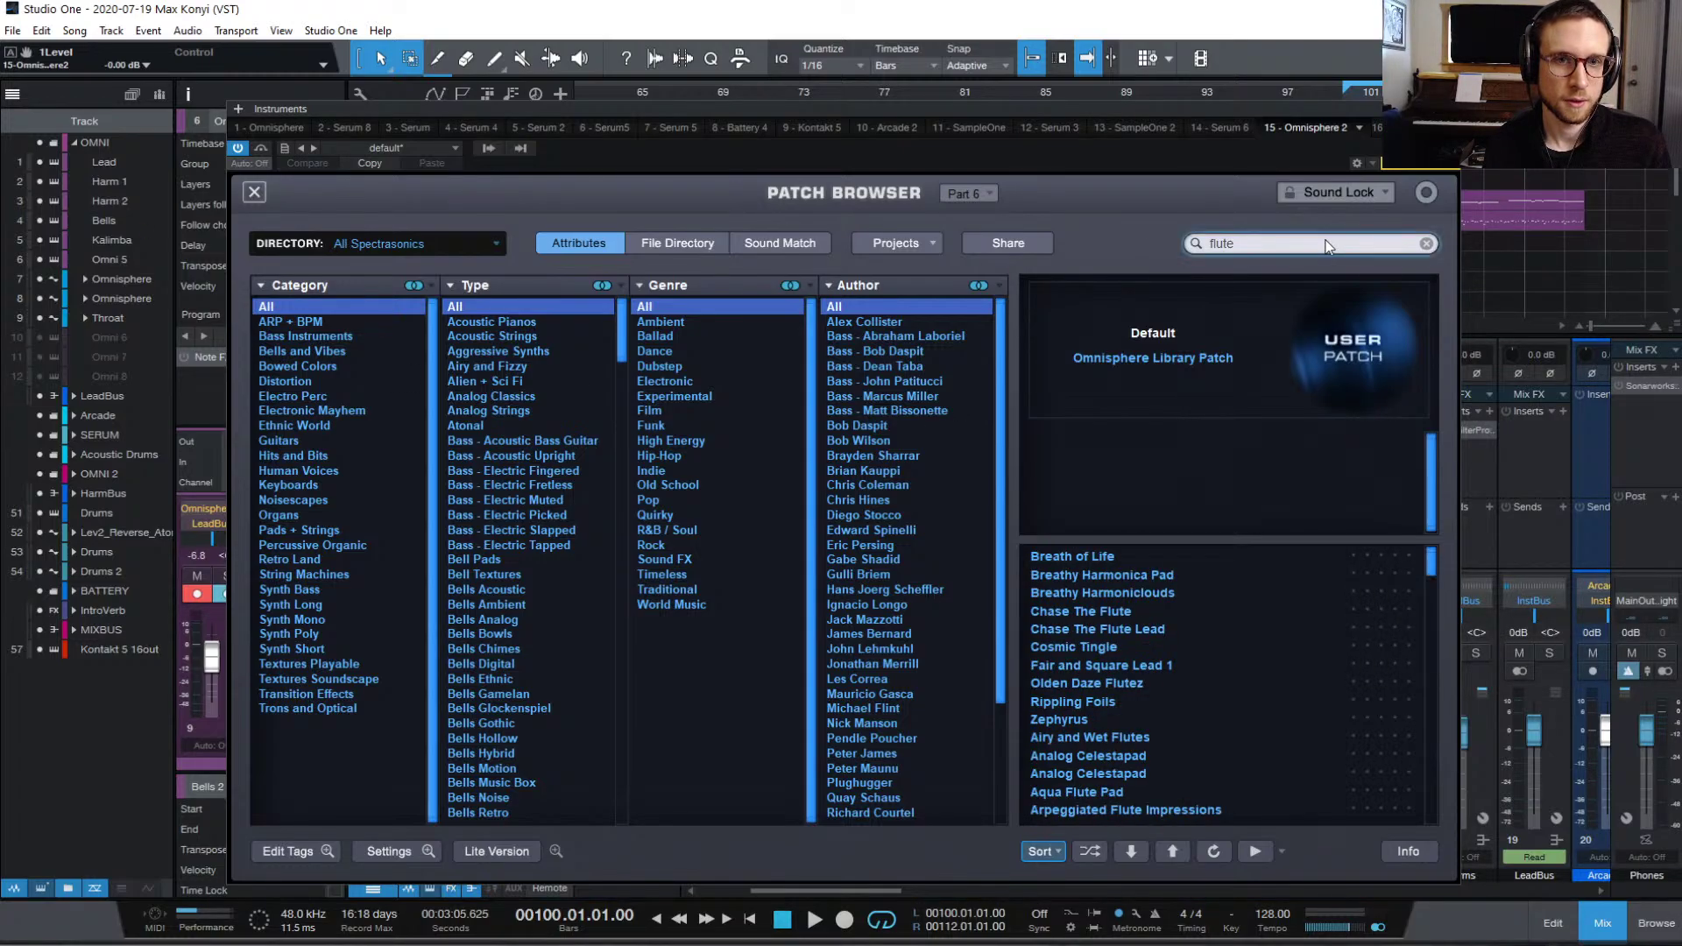
# Step: Audition the flute search results in order from Breath of Life through Fair and Square Lead 1
pyautogui.click(1162, 565)
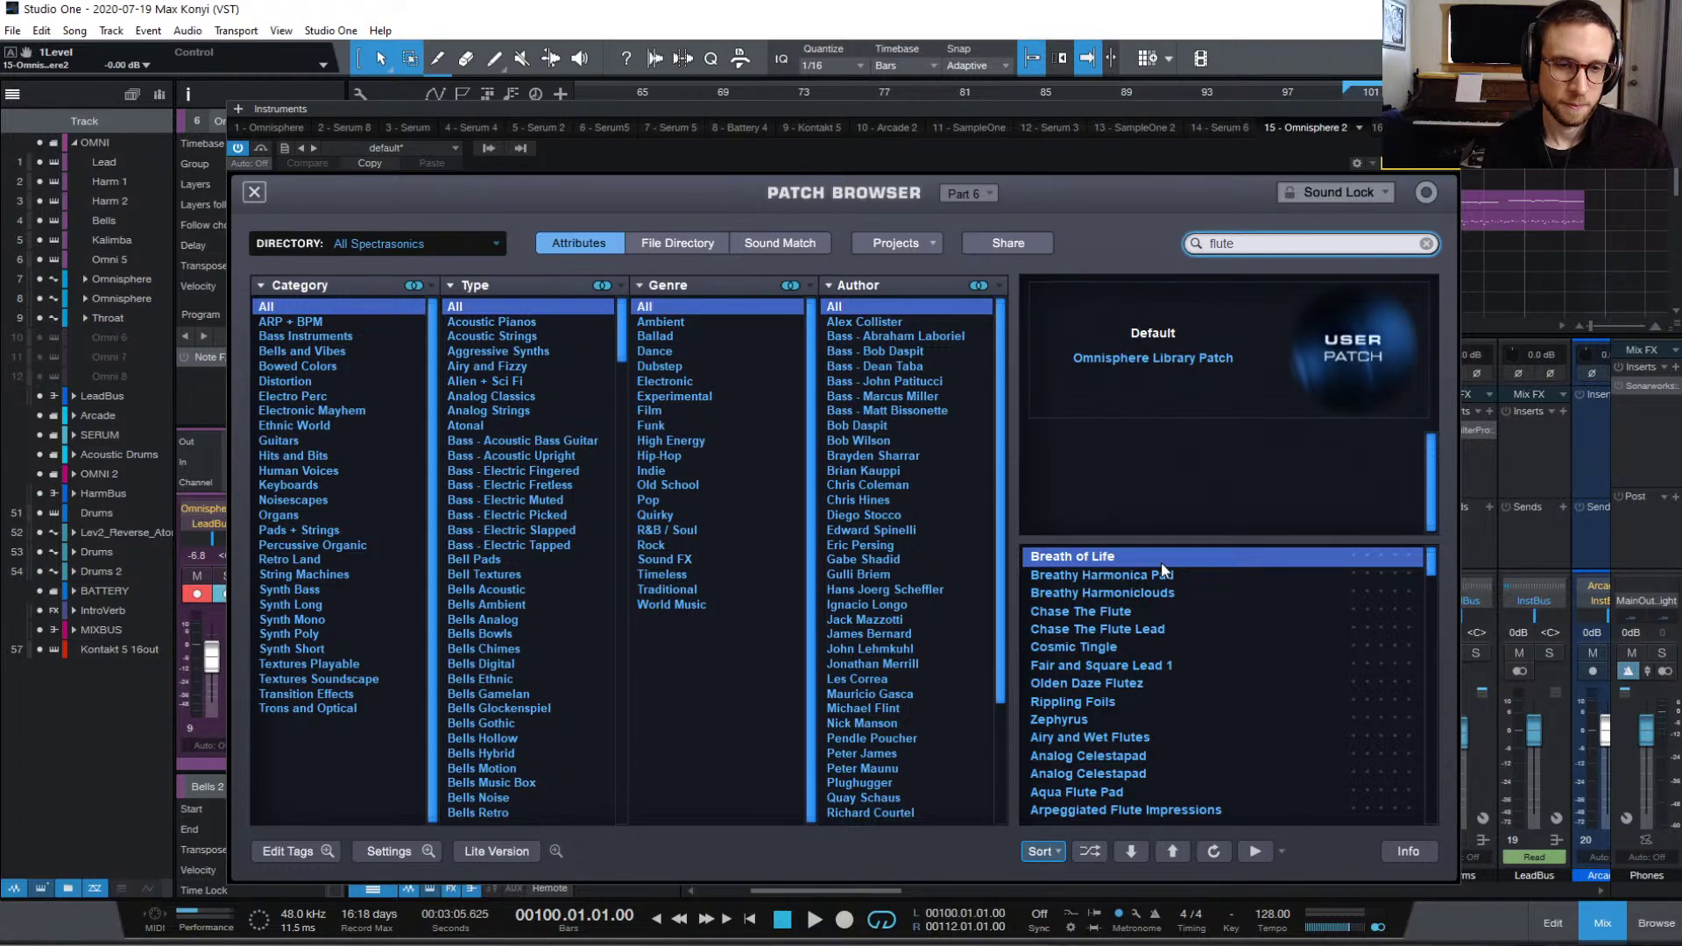
pyautogui.click(1208, 576)
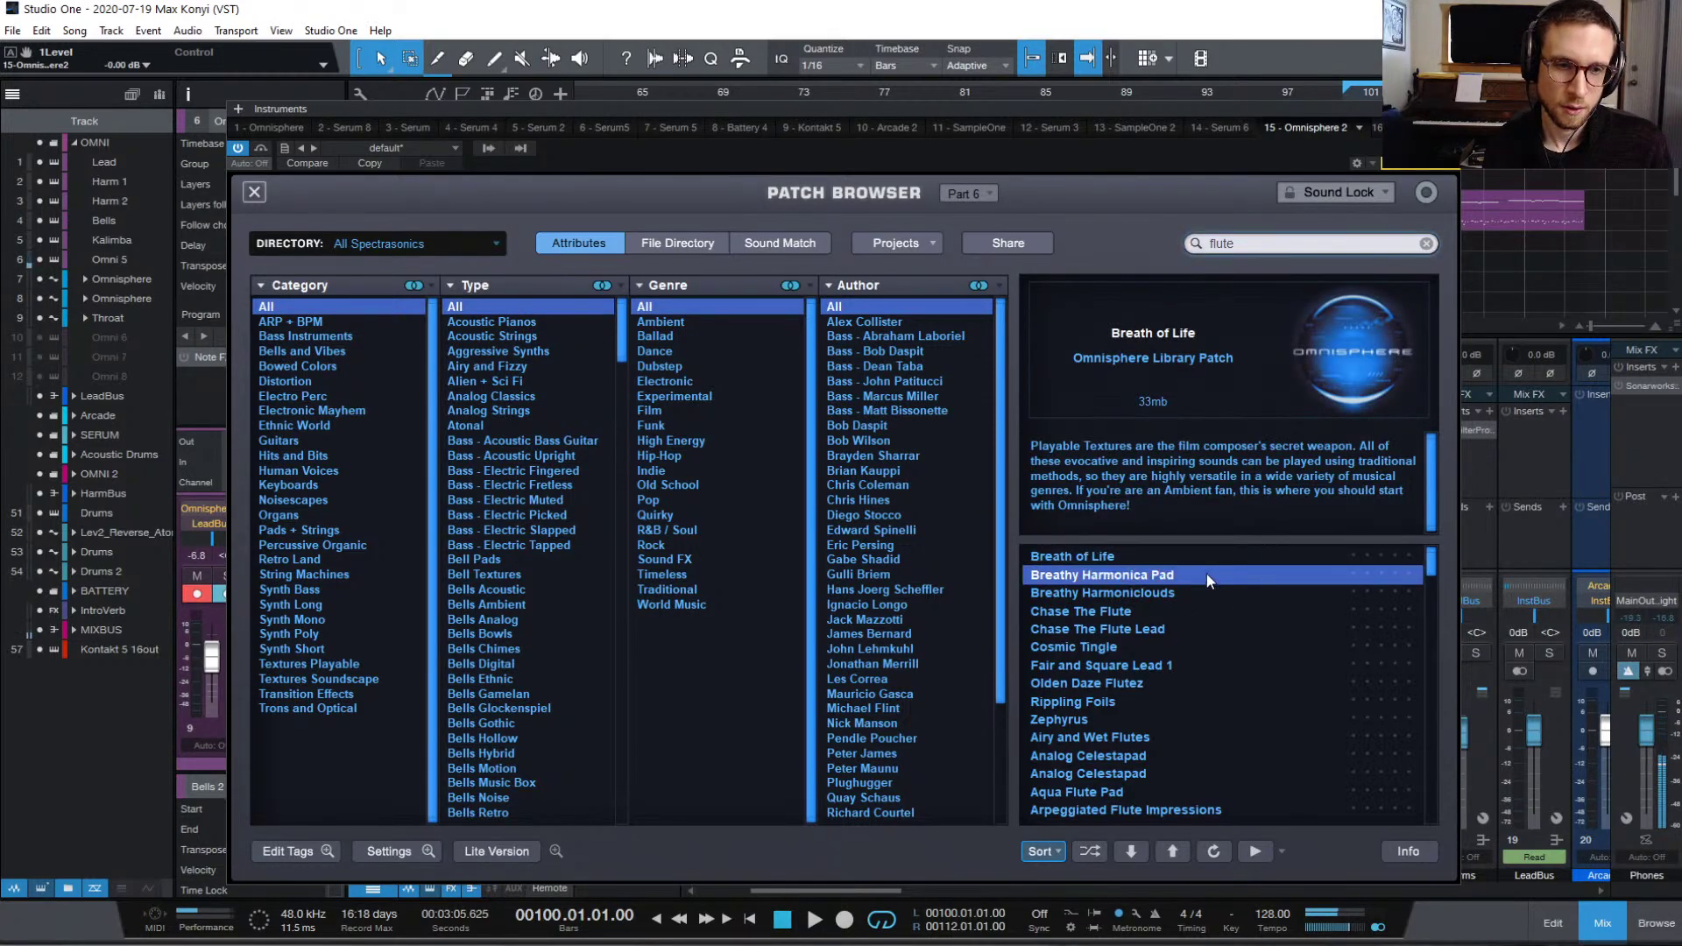
pyautogui.click(1195, 596)
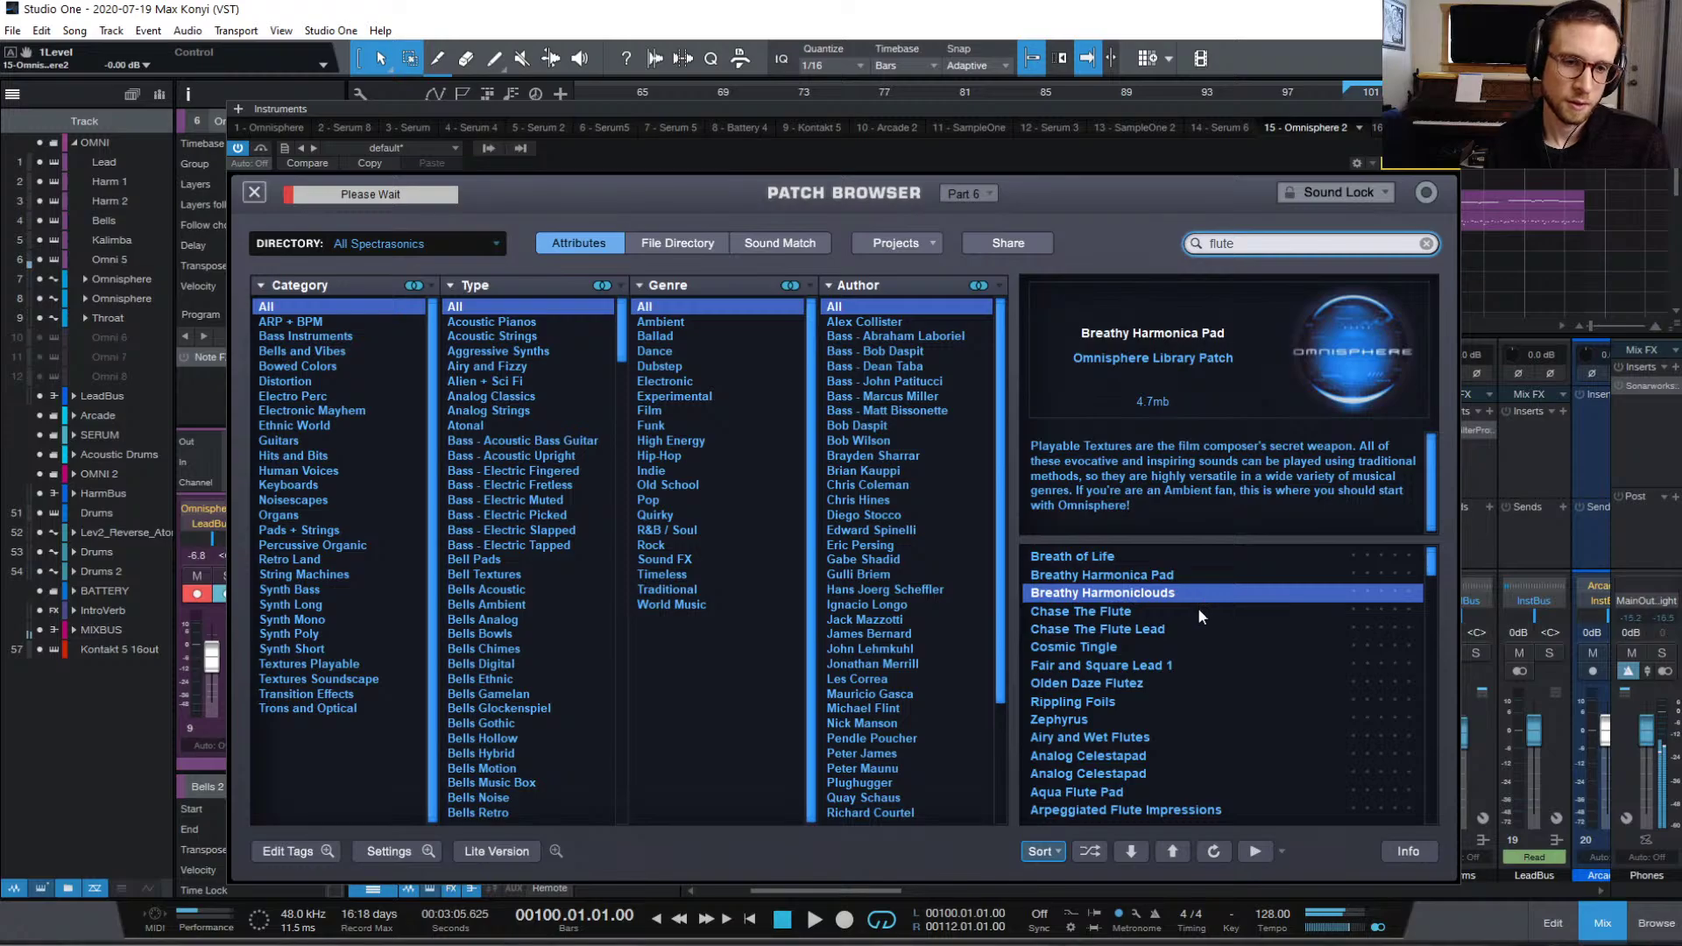
pyautogui.click(1197, 613)
pyautogui.click(1193, 630)
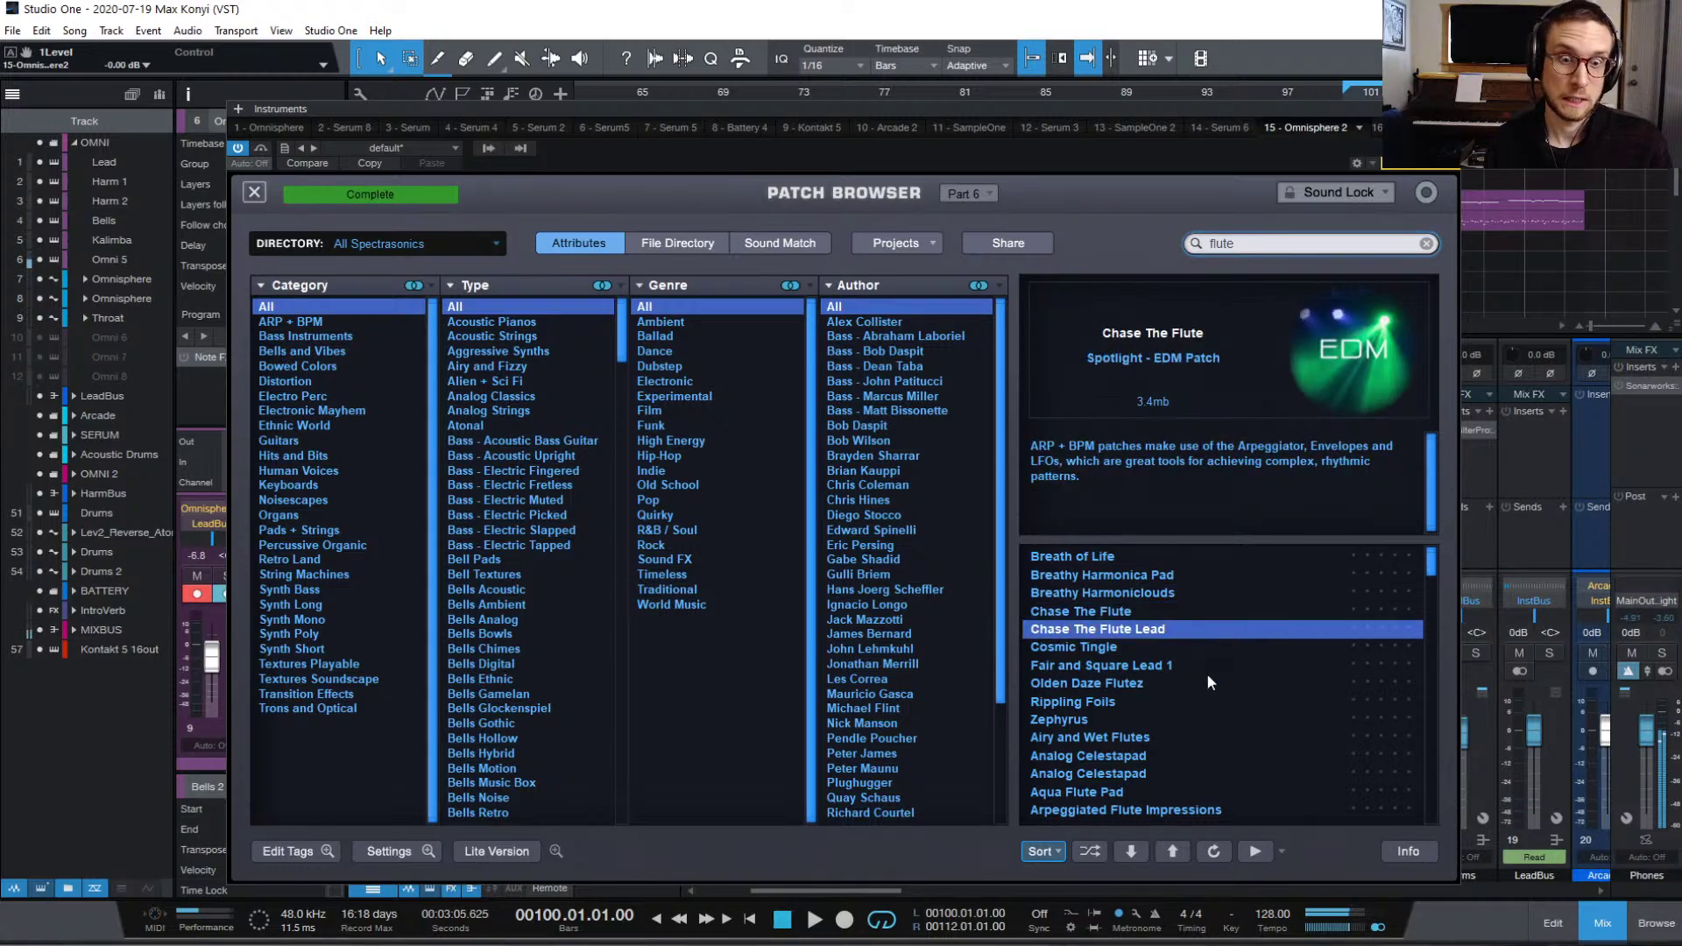
pyautogui.click(1195, 647)
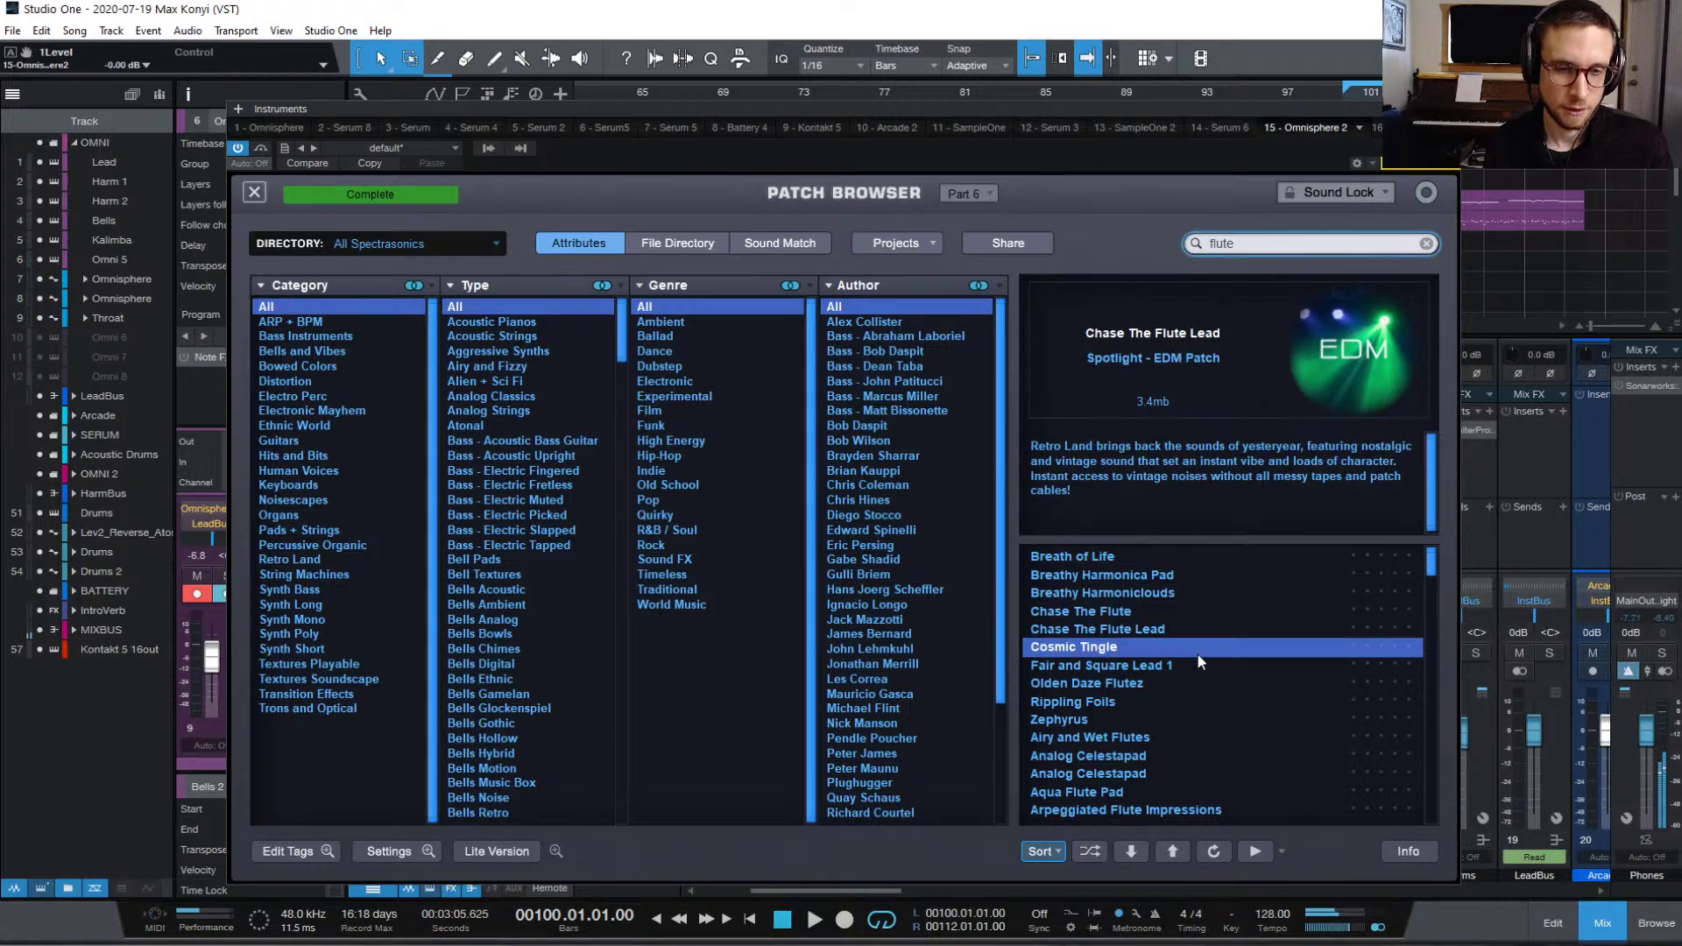
pyautogui.click(1201, 665)
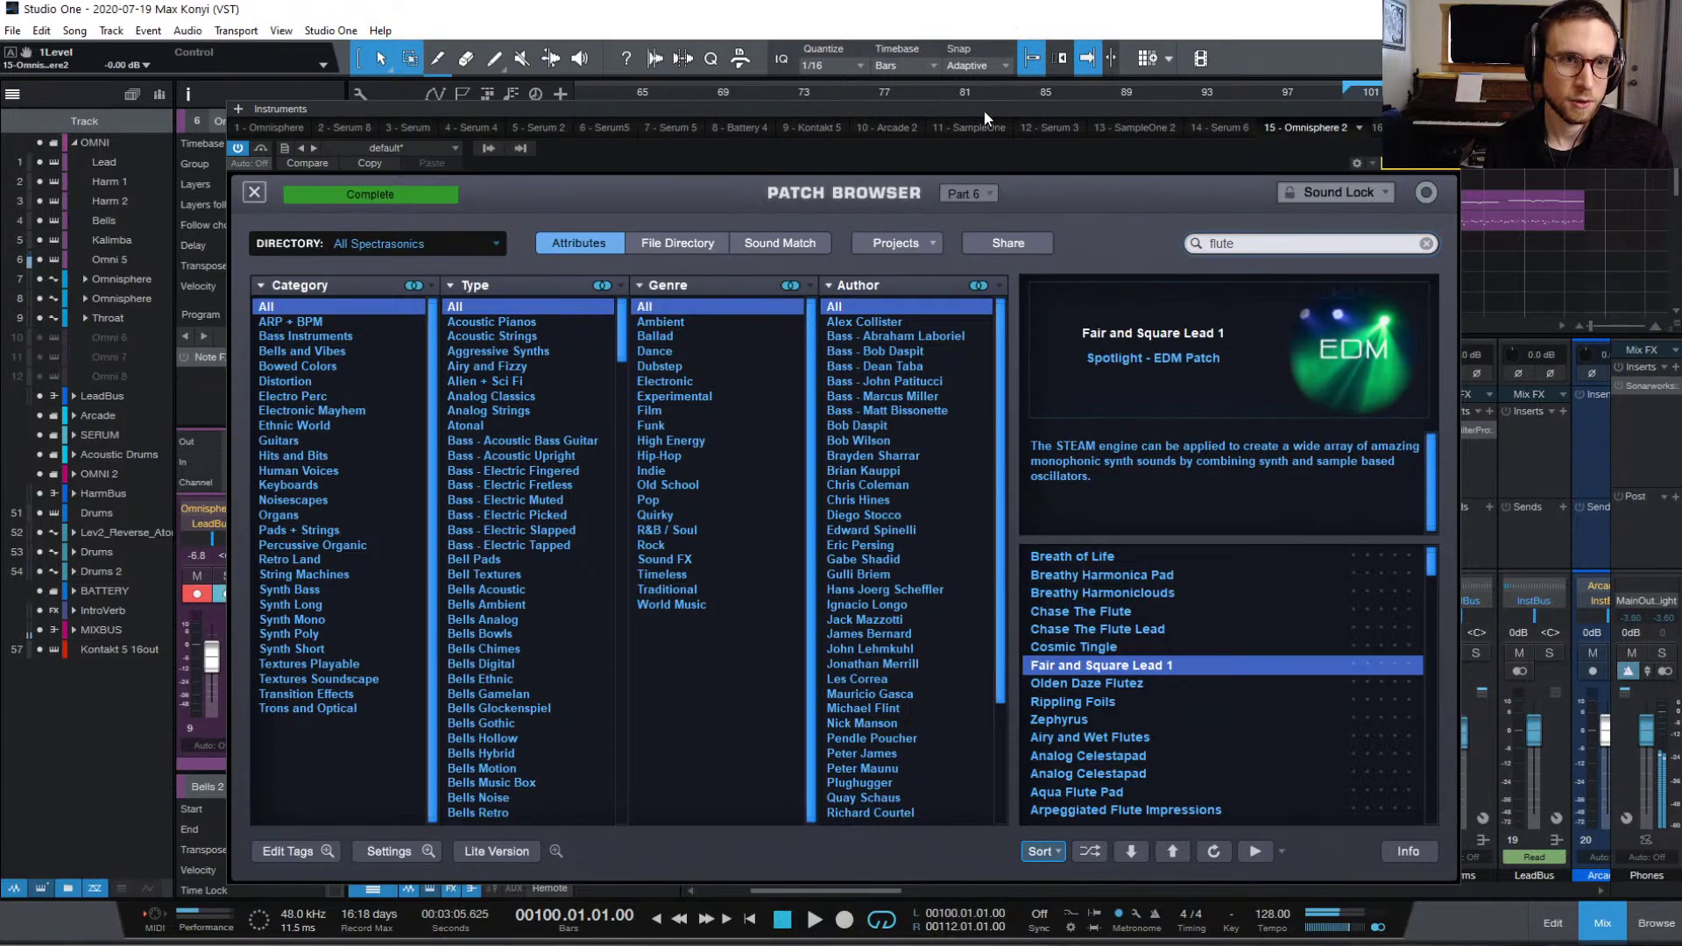
# Step: Raise the Omnisphere F mixer channel's volume to -11.0 dB, moving the instrument window aside to reach the fader
pyautogui.moveTo(985, 118); pyautogui.dragTo(1681, 87)
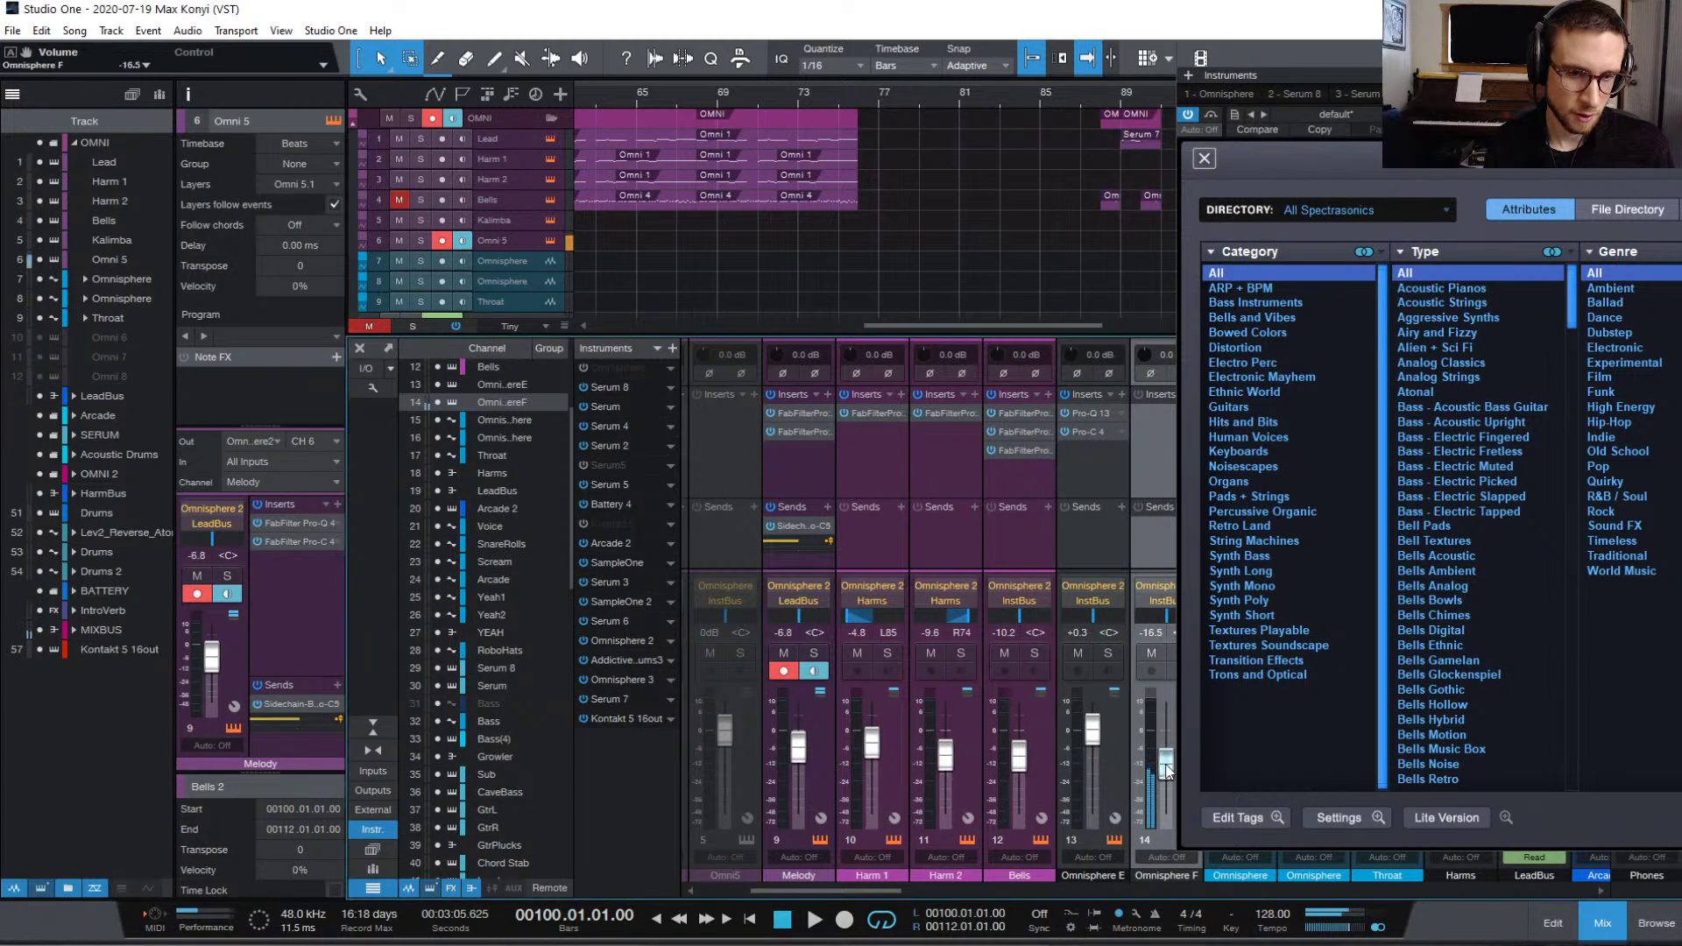
pyautogui.moveTo(1165, 760); pyautogui.dragTo(1165, 744)
pyautogui.moveTo(1288, 75); pyautogui.dragTo(675, 62)
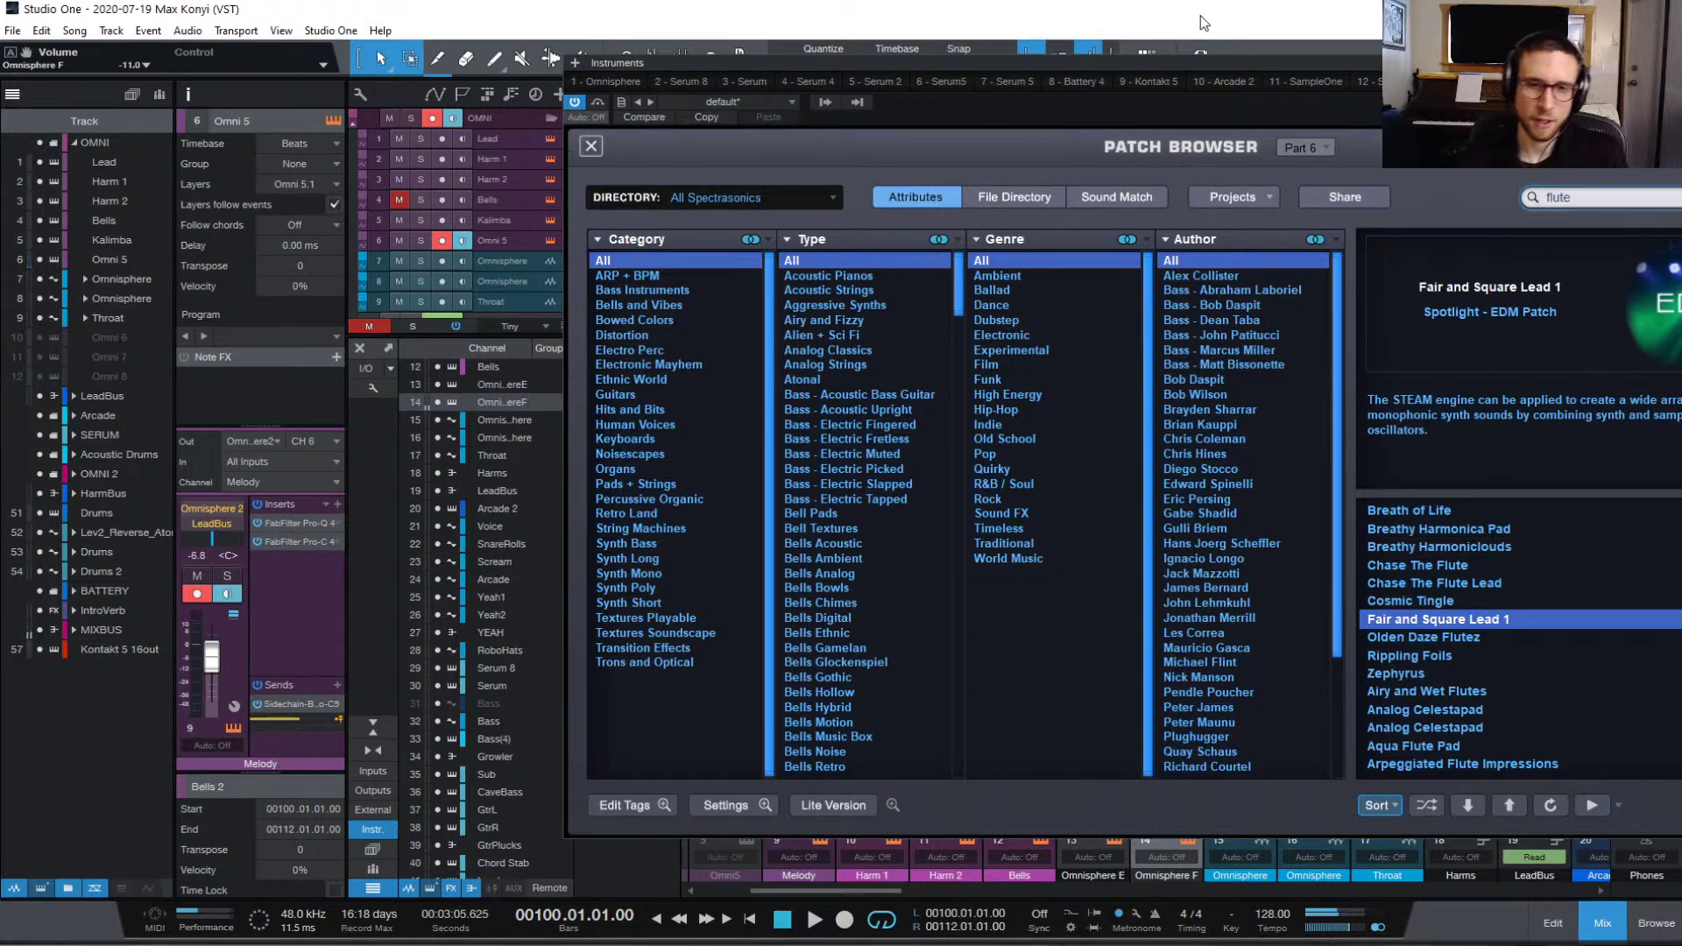
# Step: Audition Olden Daze Flutez, load the Rippling Foils patch into part 6 and close the full patch browser
pyautogui.click(1468, 638)
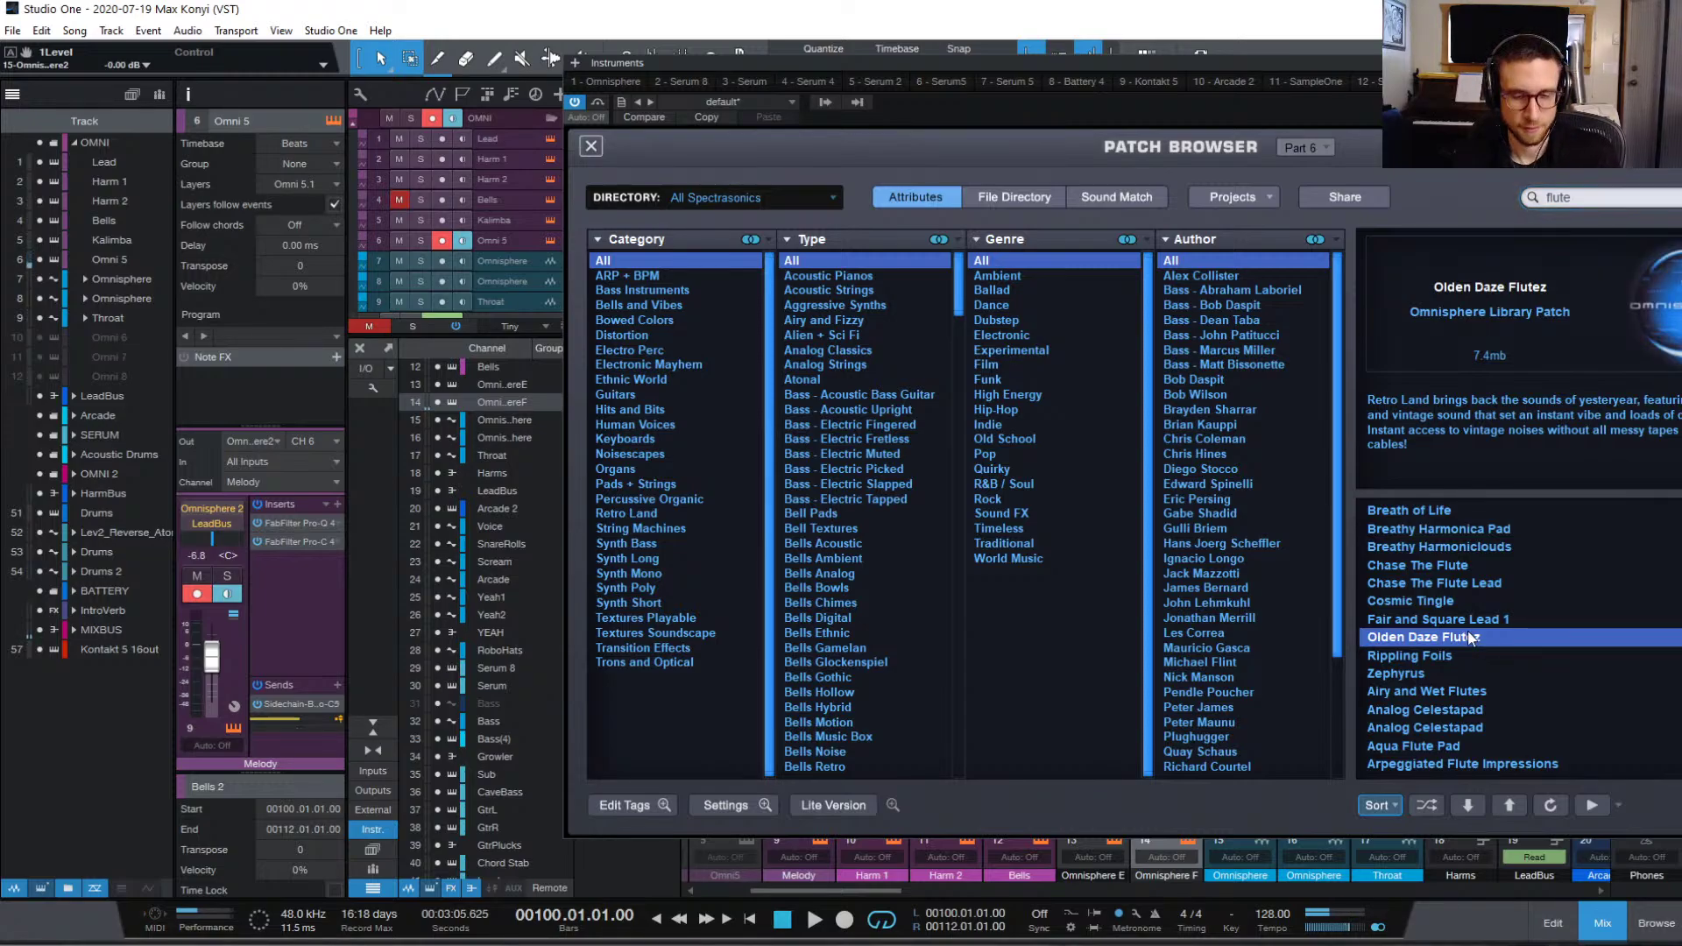
pyautogui.click(1467, 657)
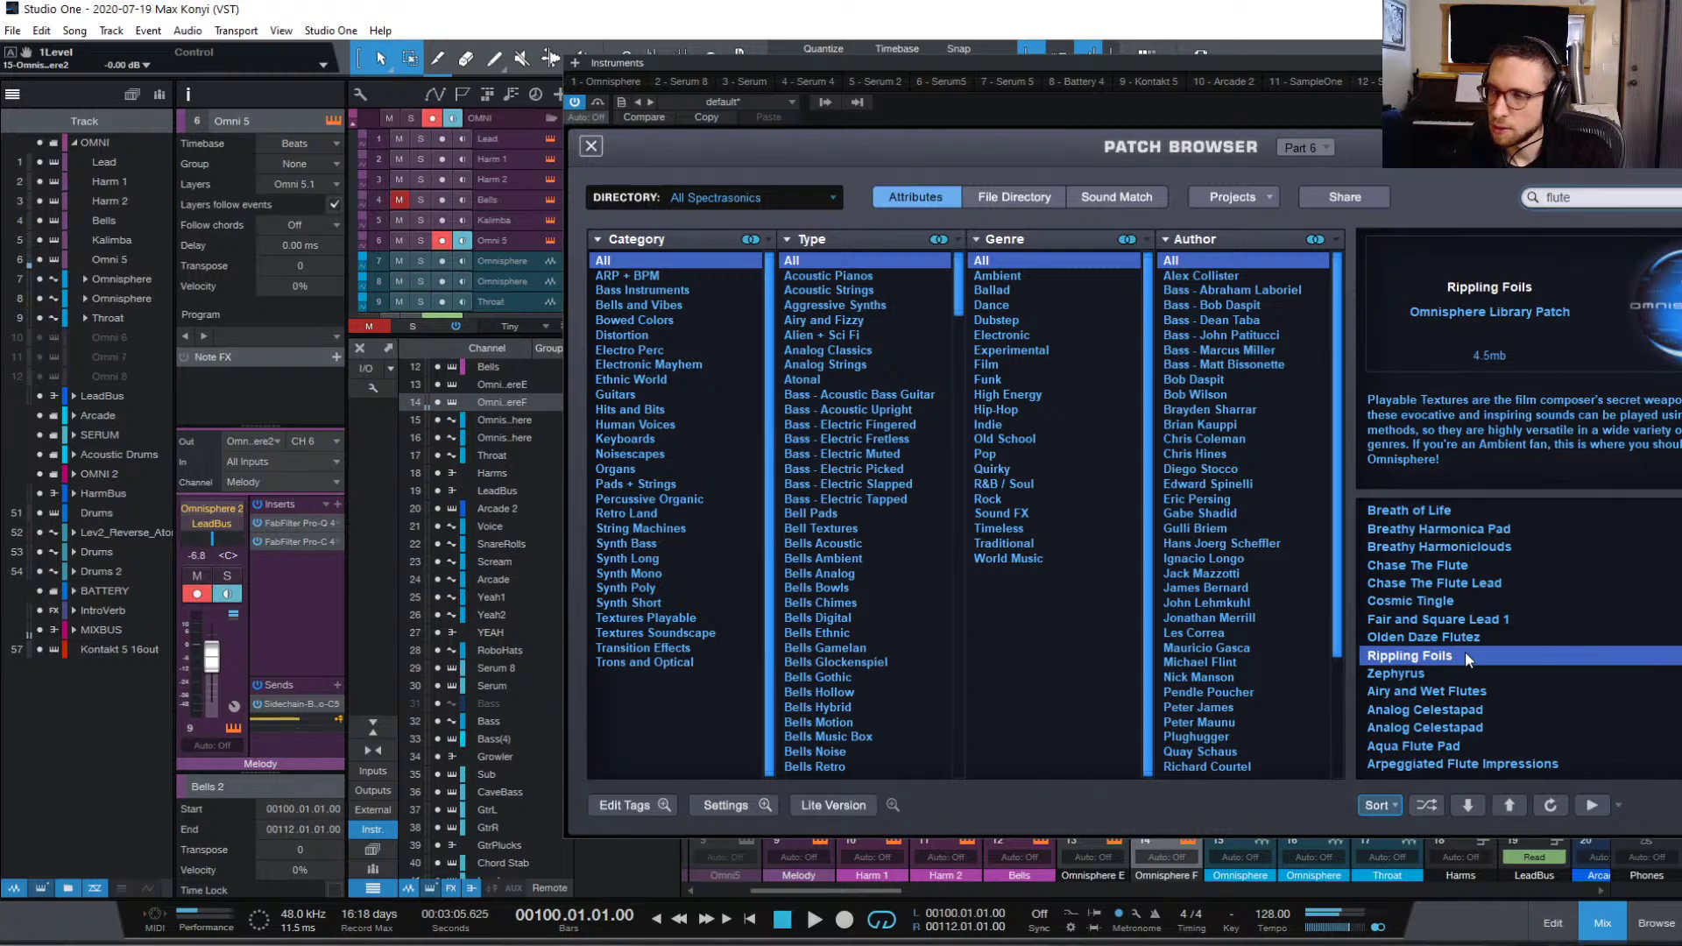
pyautogui.click(592, 147)
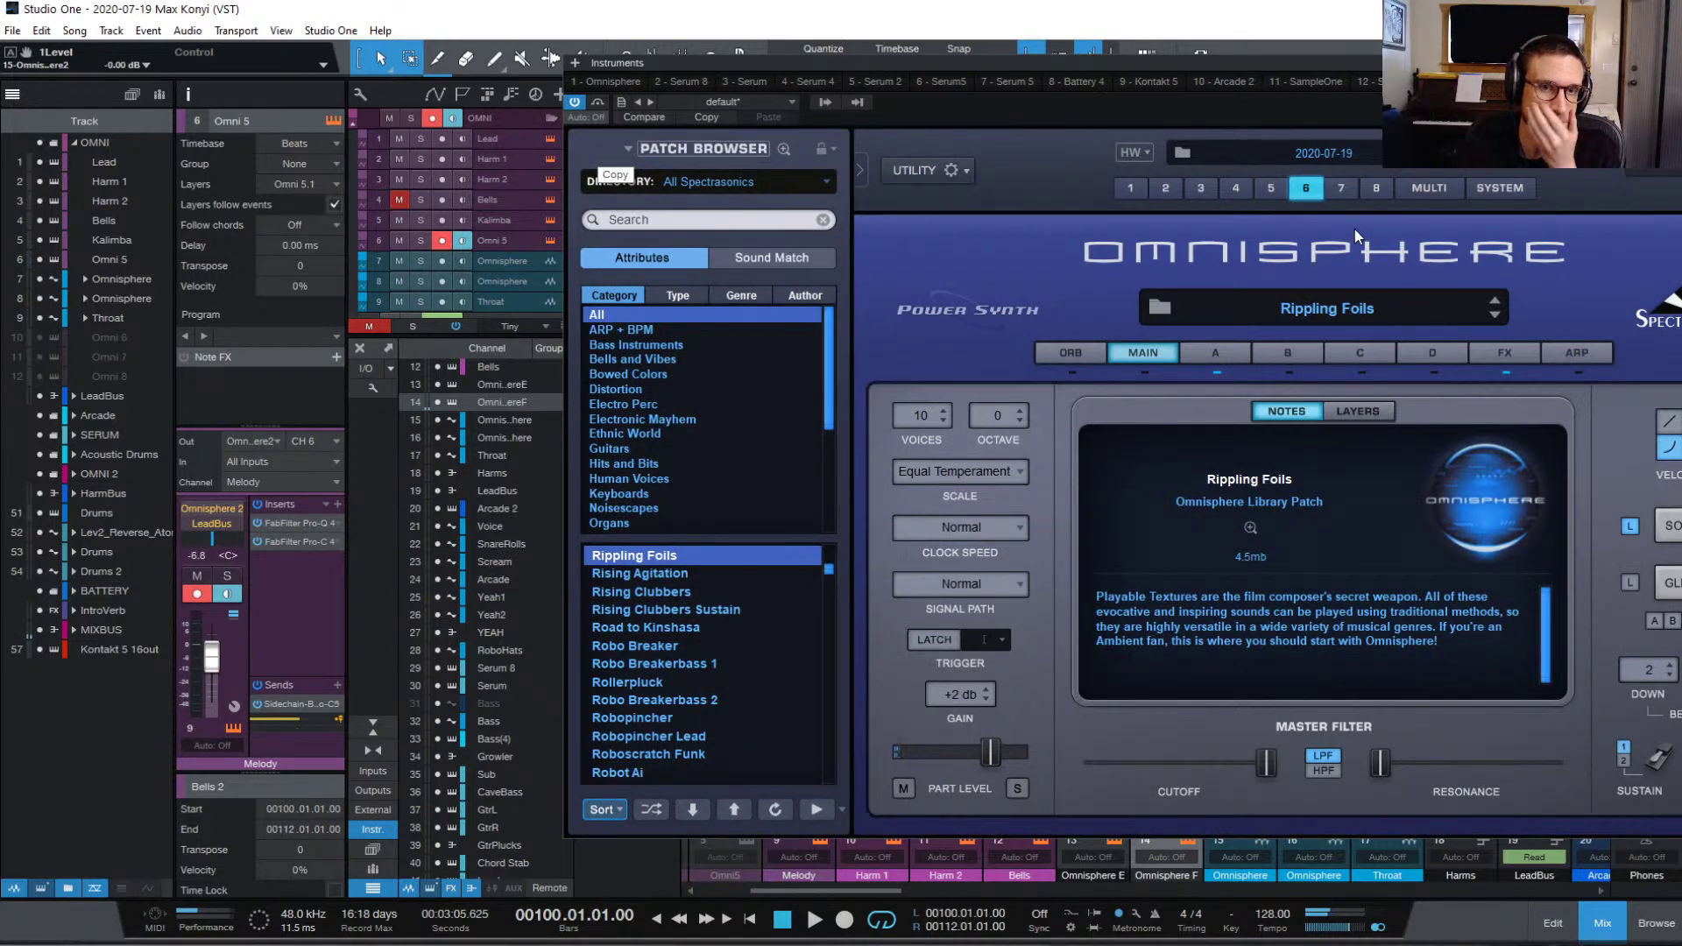
# Step: Turn on Solo and Glide for the Rippling Foils patch
pyautogui.click(1217, 355)
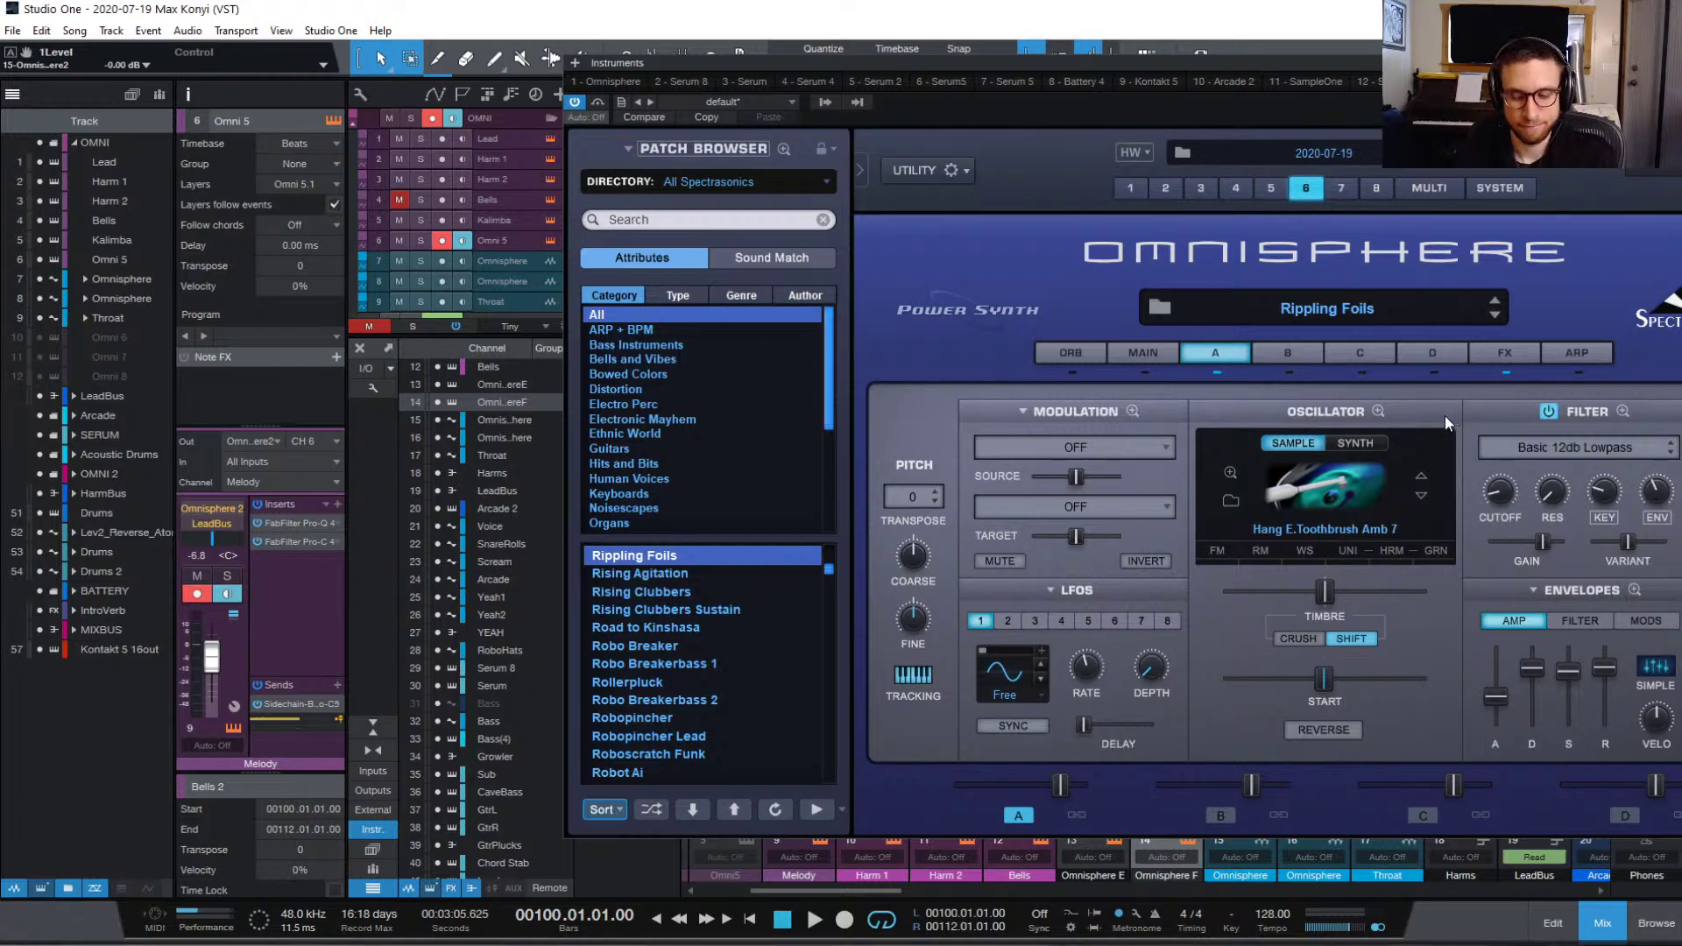
pyautogui.click(1160, 356)
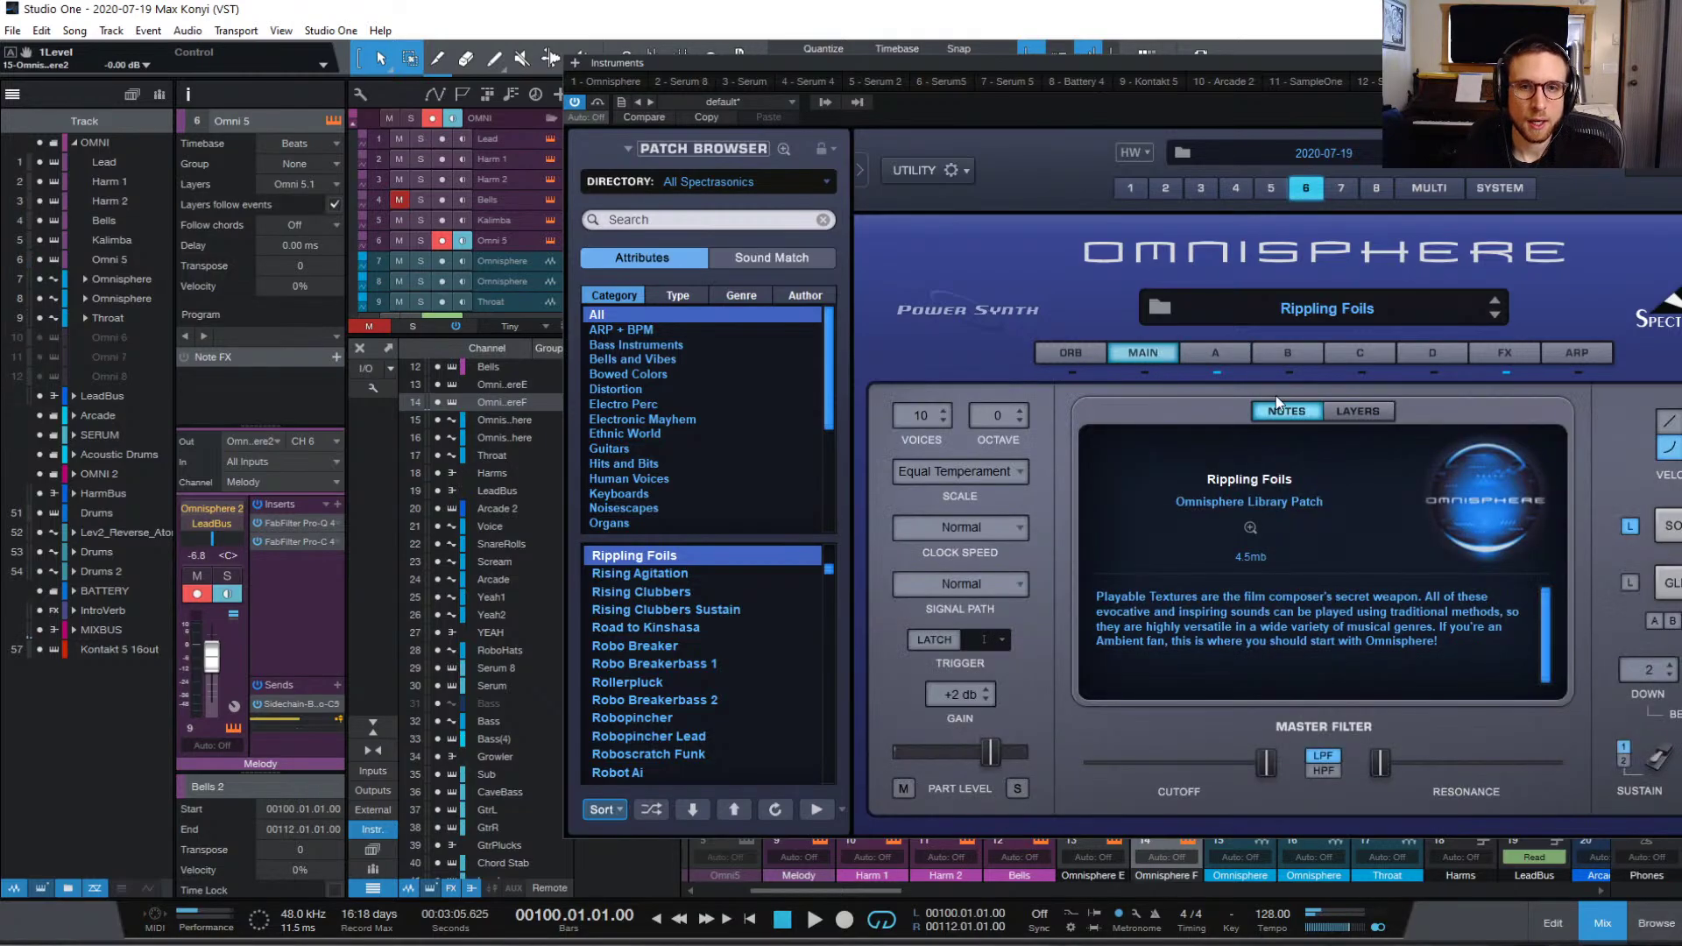
pyautogui.click(1674, 530)
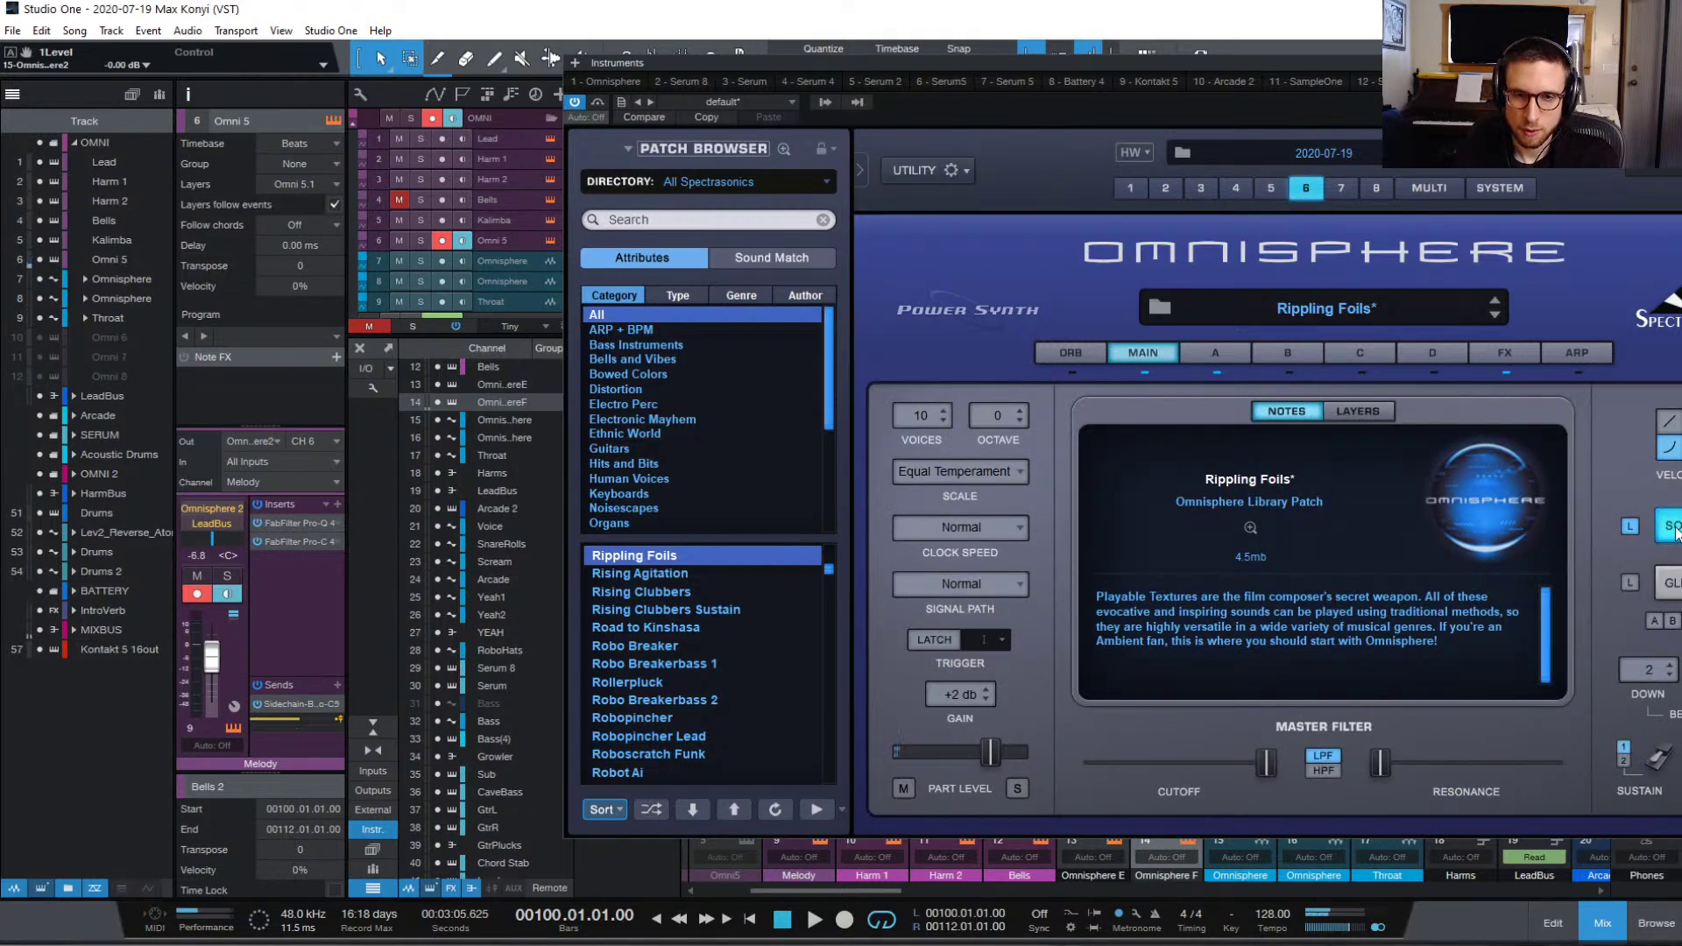
pyautogui.click(1674, 584)
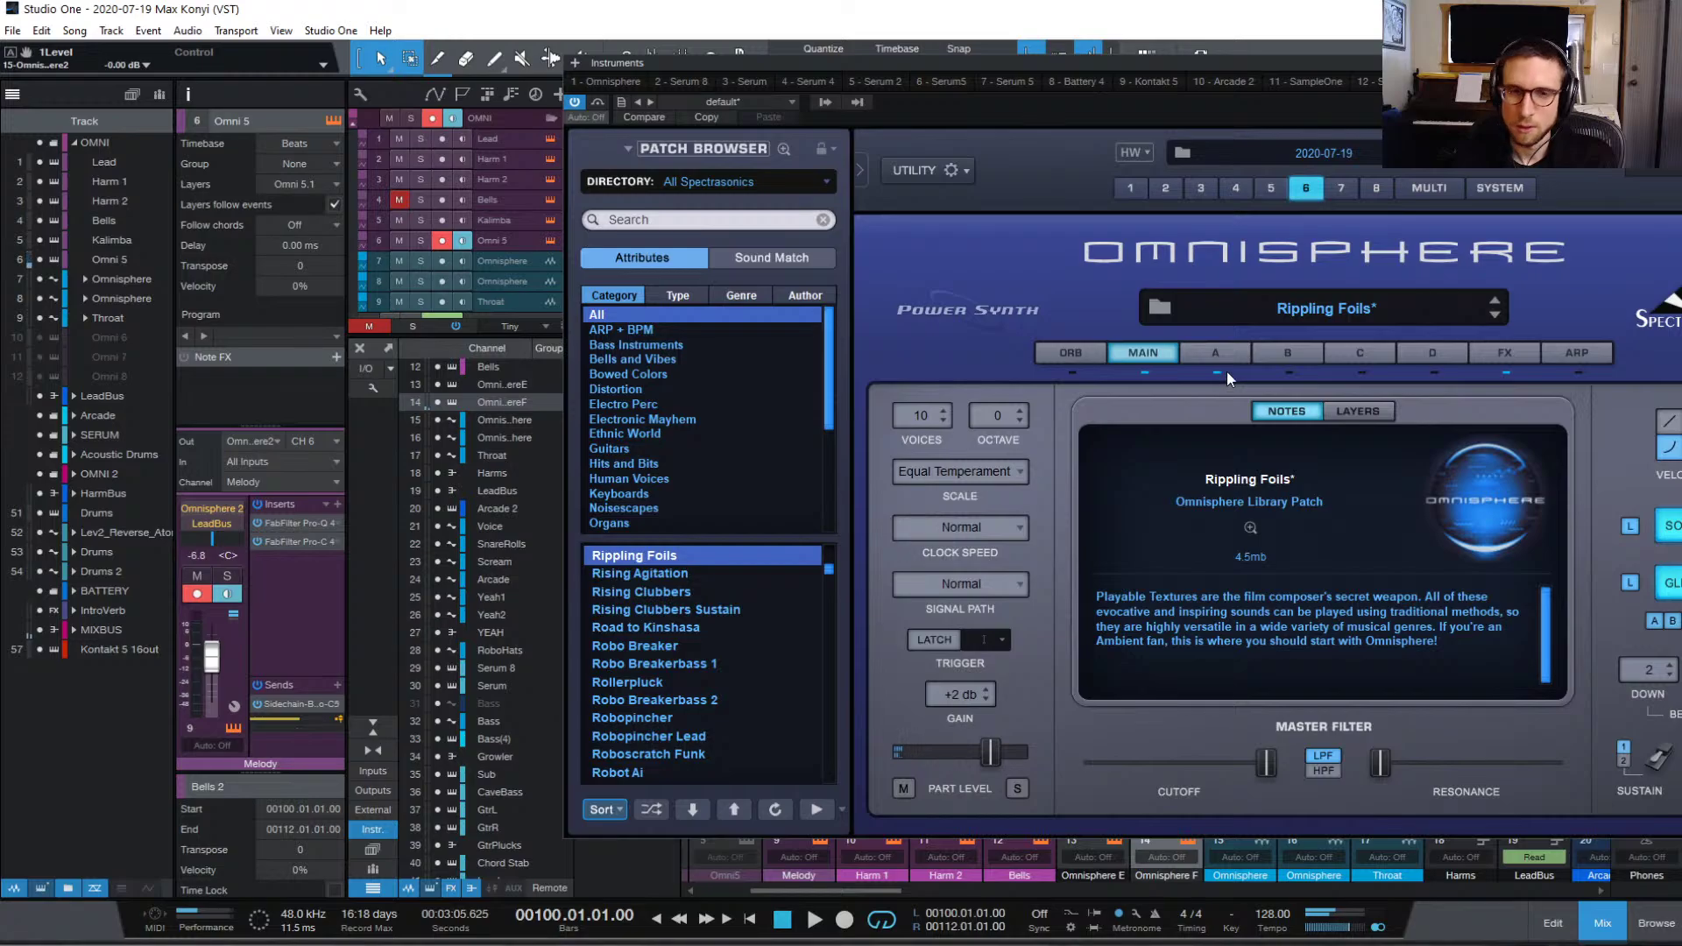
# Step: Raise the sustain to maximum and shorten the release in layer A's amp envelope
pyautogui.click(1200, 353)
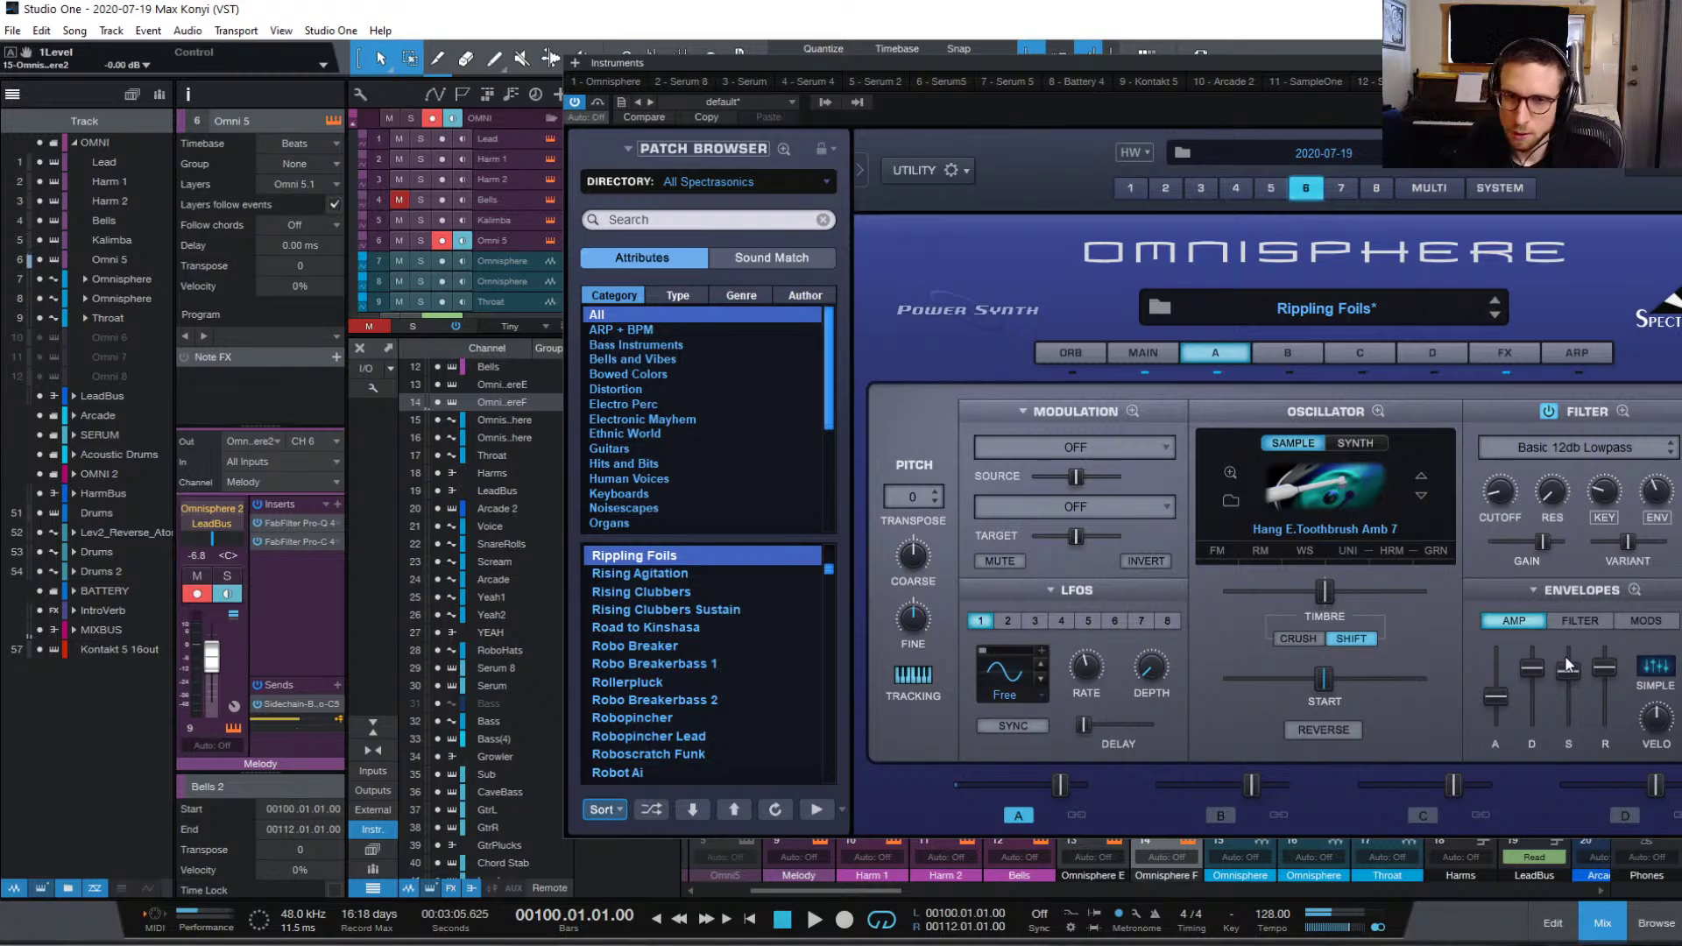
pyautogui.moveTo(1568, 663); pyautogui.dragTo(1572, 646)
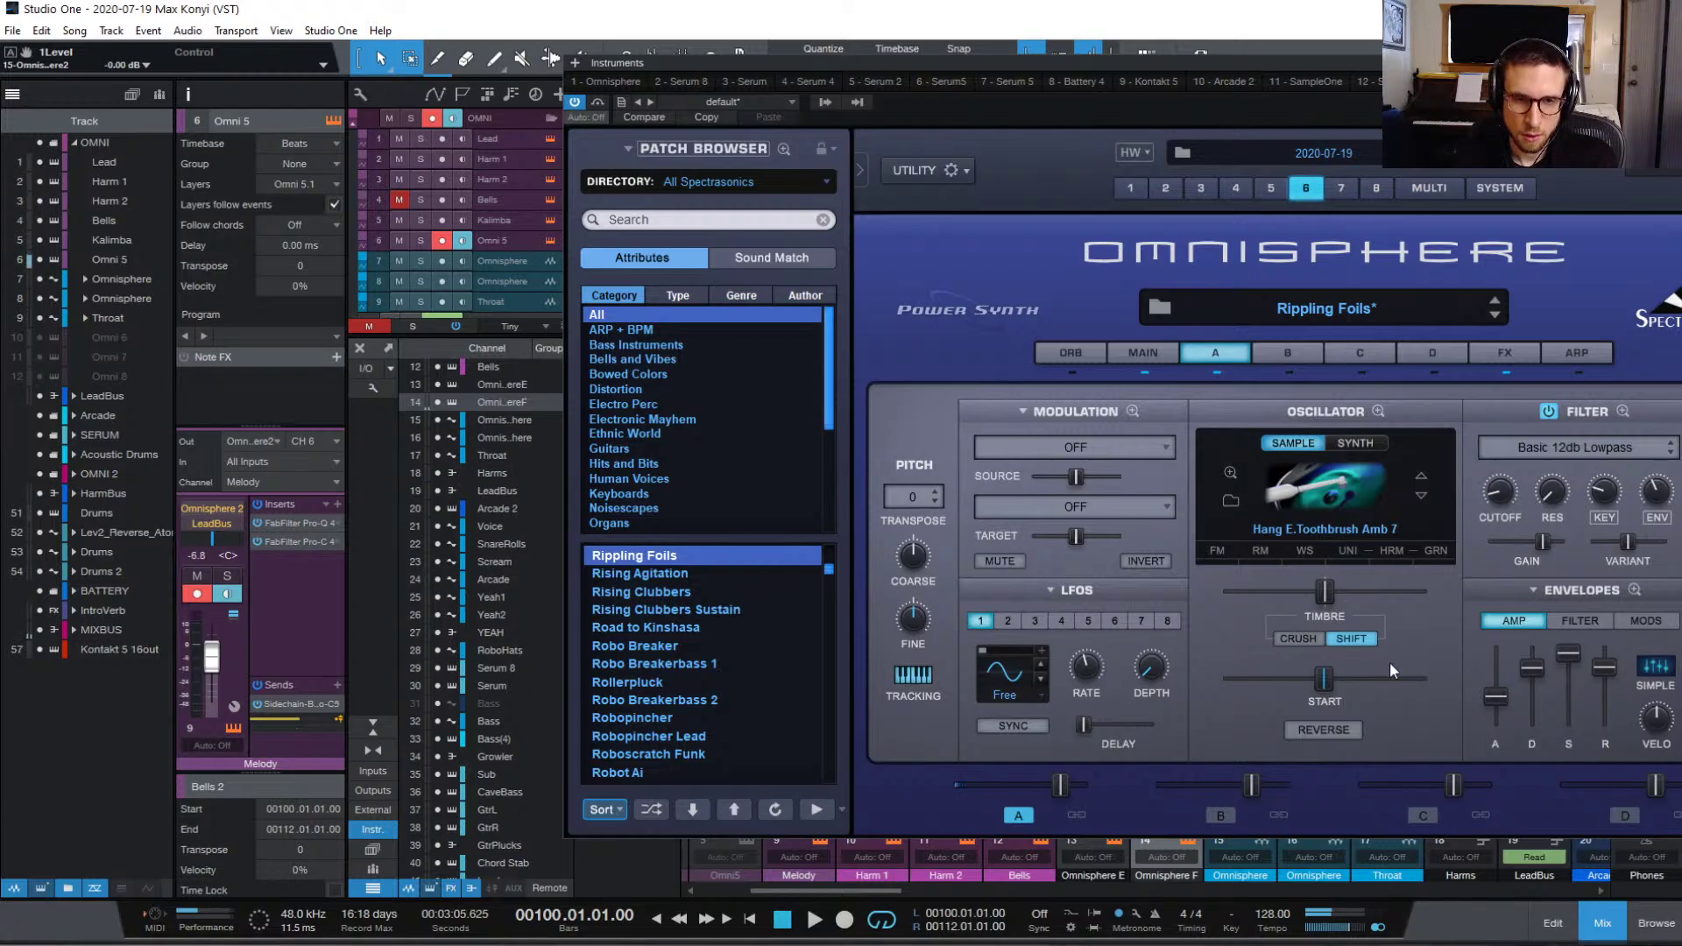
pyautogui.rightClick(1324, 679)
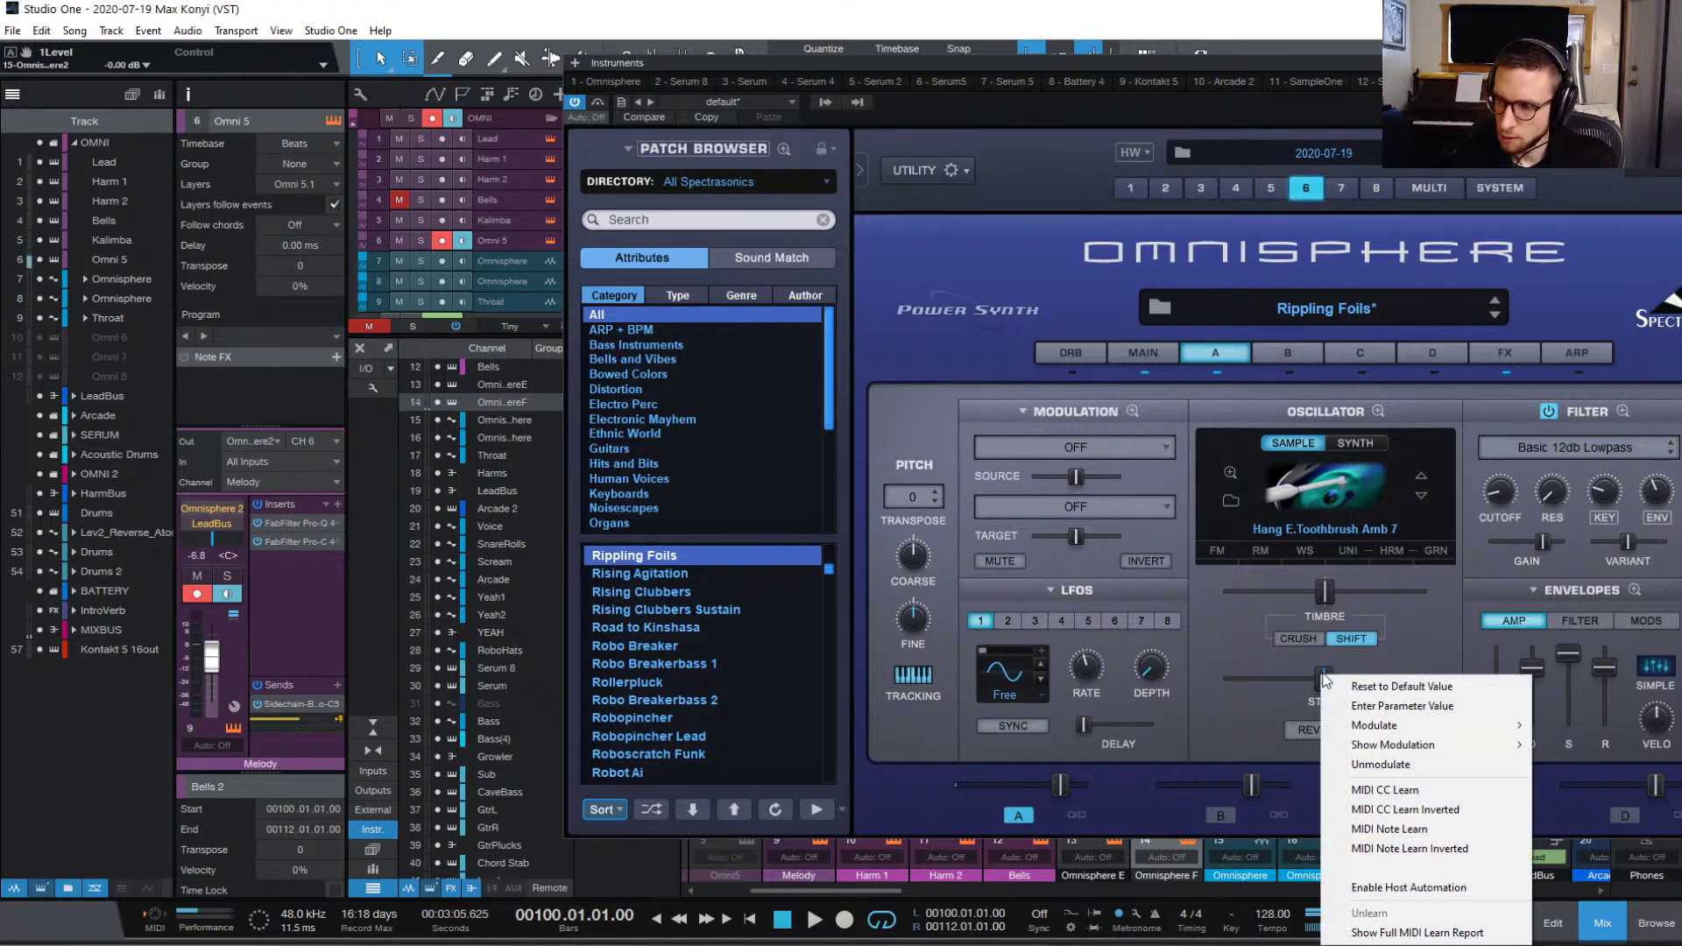
pyautogui.click(1570, 682)
pyautogui.moveTo(1600, 673); pyautogui.dragTo(1607, 708)
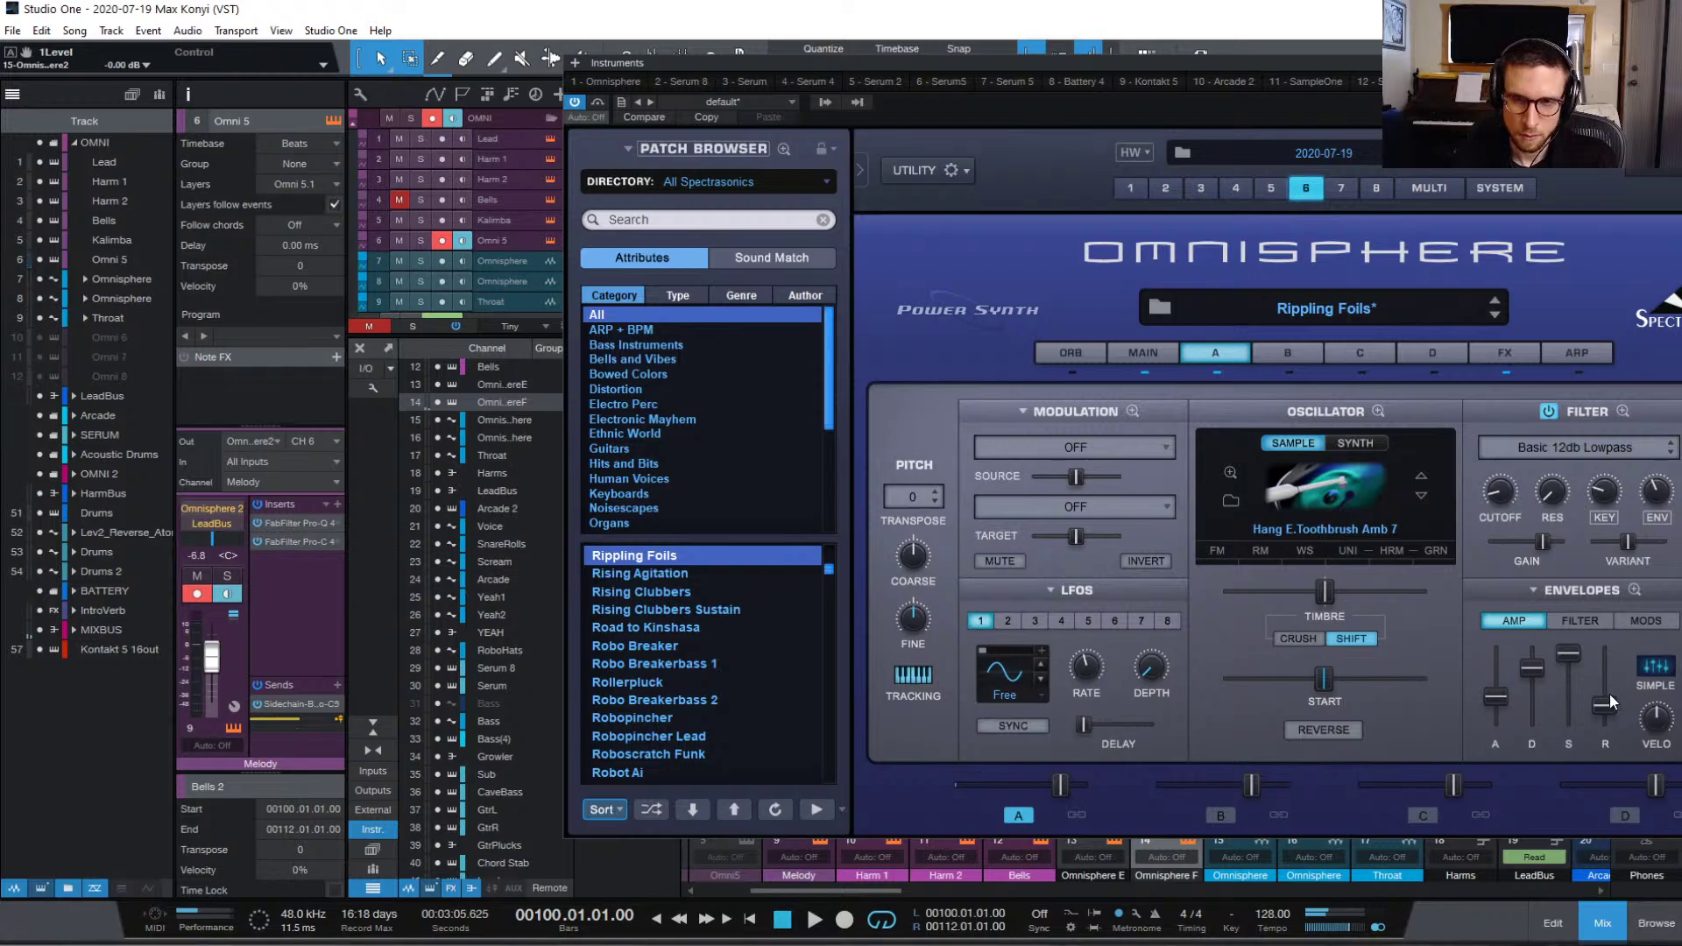
pyautogui.moveTo(1656, 756)
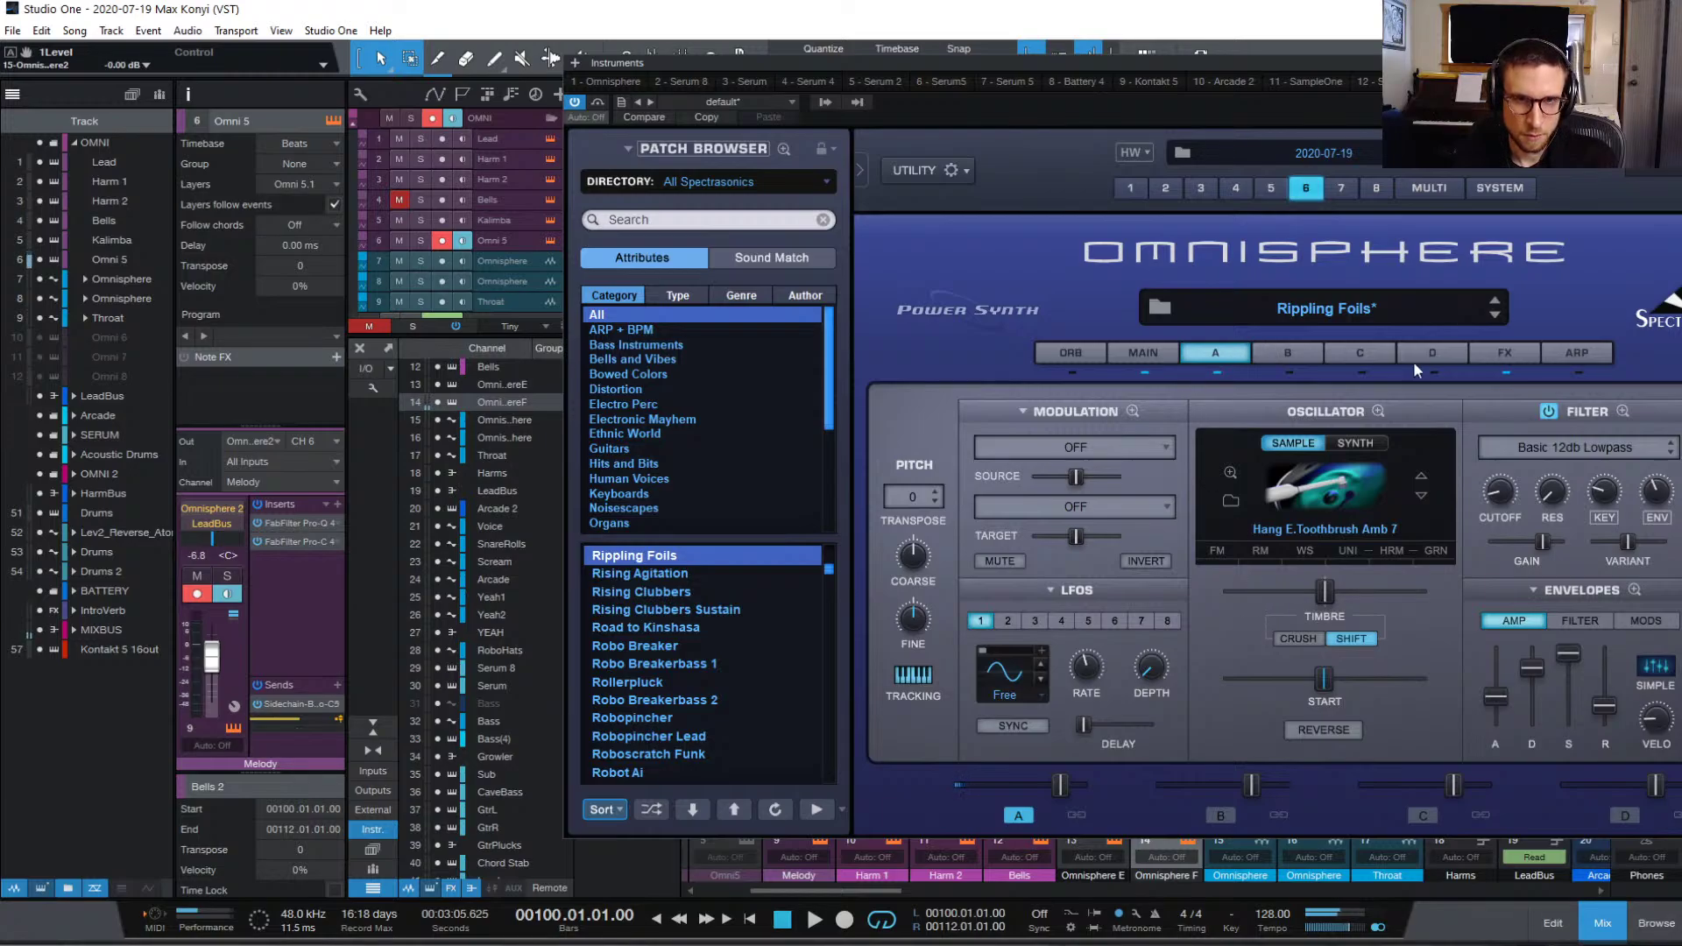
# Step: Check the patch's effects racks, pull the aux return down to minimum and close the Omnisphere window
pyautogui.click(1504, 353)
pyautogui.click(1417, 405)
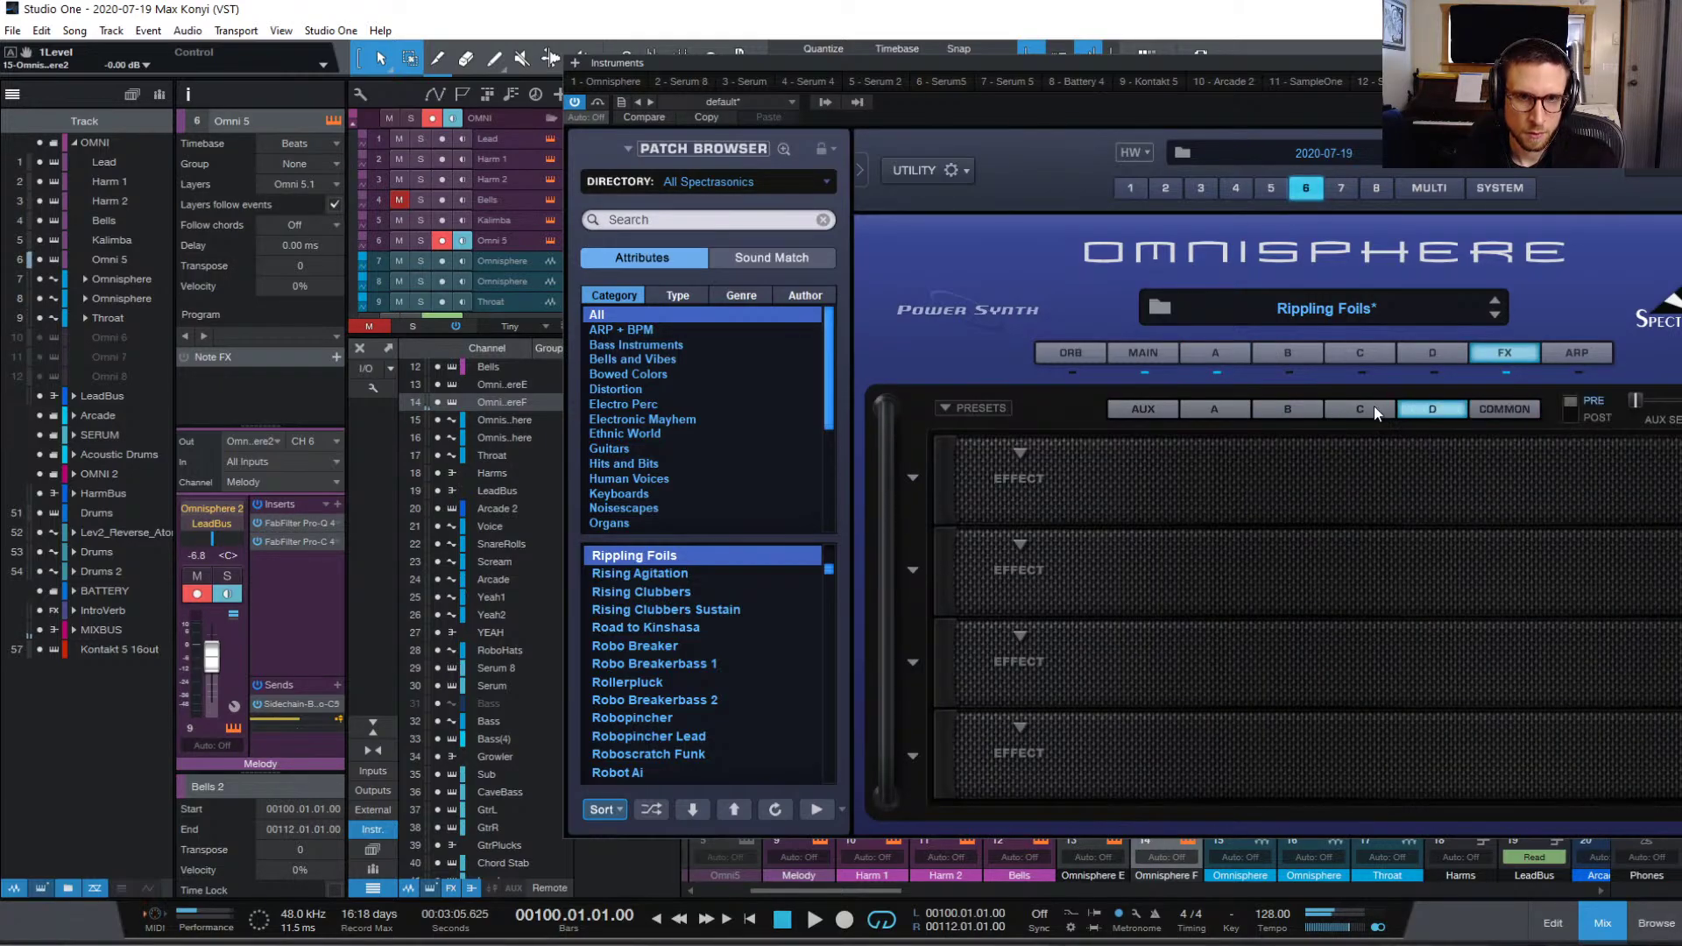
pyautogui.click(1281, 408)
pyautogui.click(1214, 409)
pyautogui.click(1143, 409)
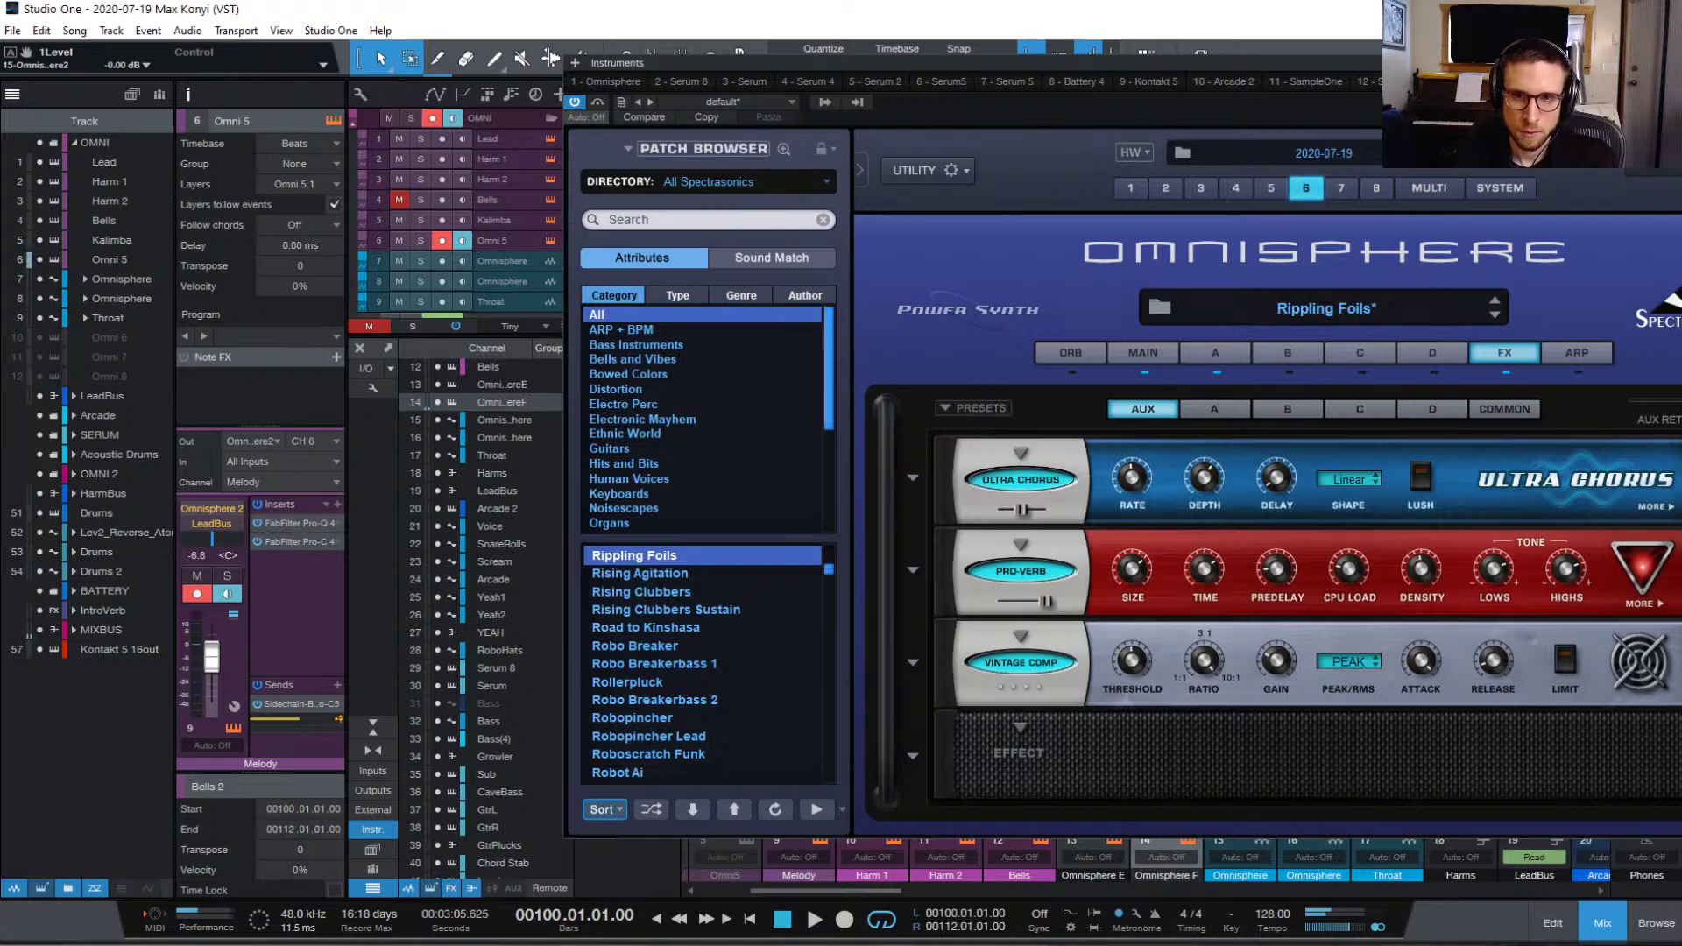
pyautogui.moveTo(1656, 409)
pyautogui.moveTo(1657, 408); pyautogui.dragTo(1635, 404)
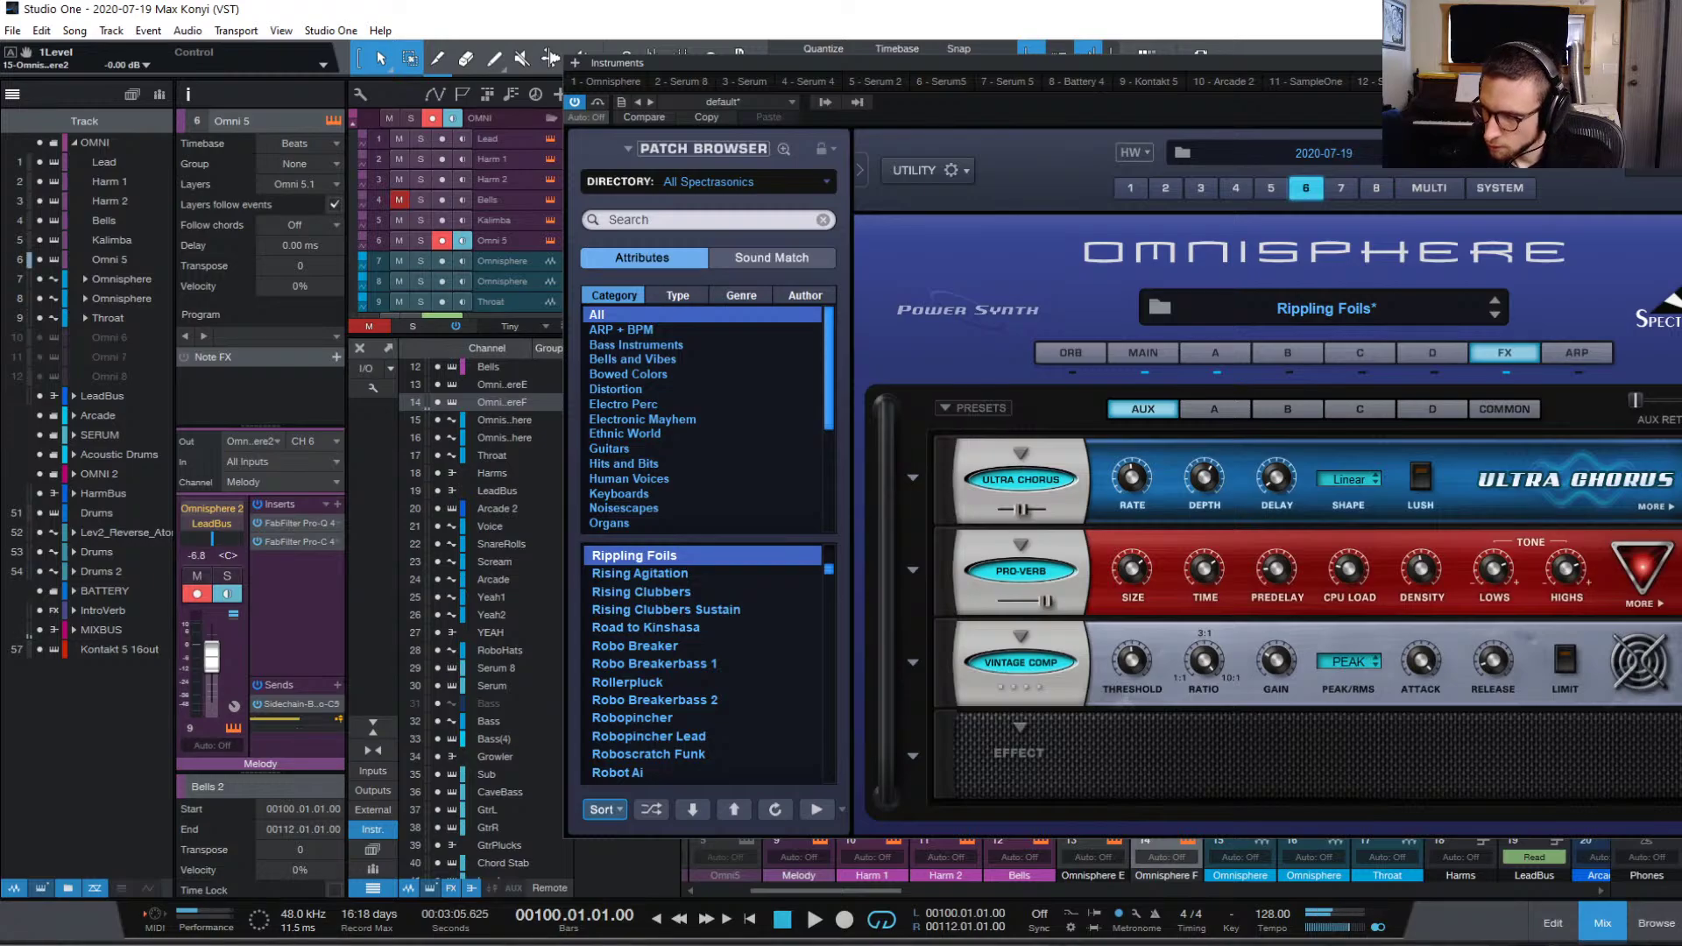
pyautogui.hotkey('ctrl', 'w')
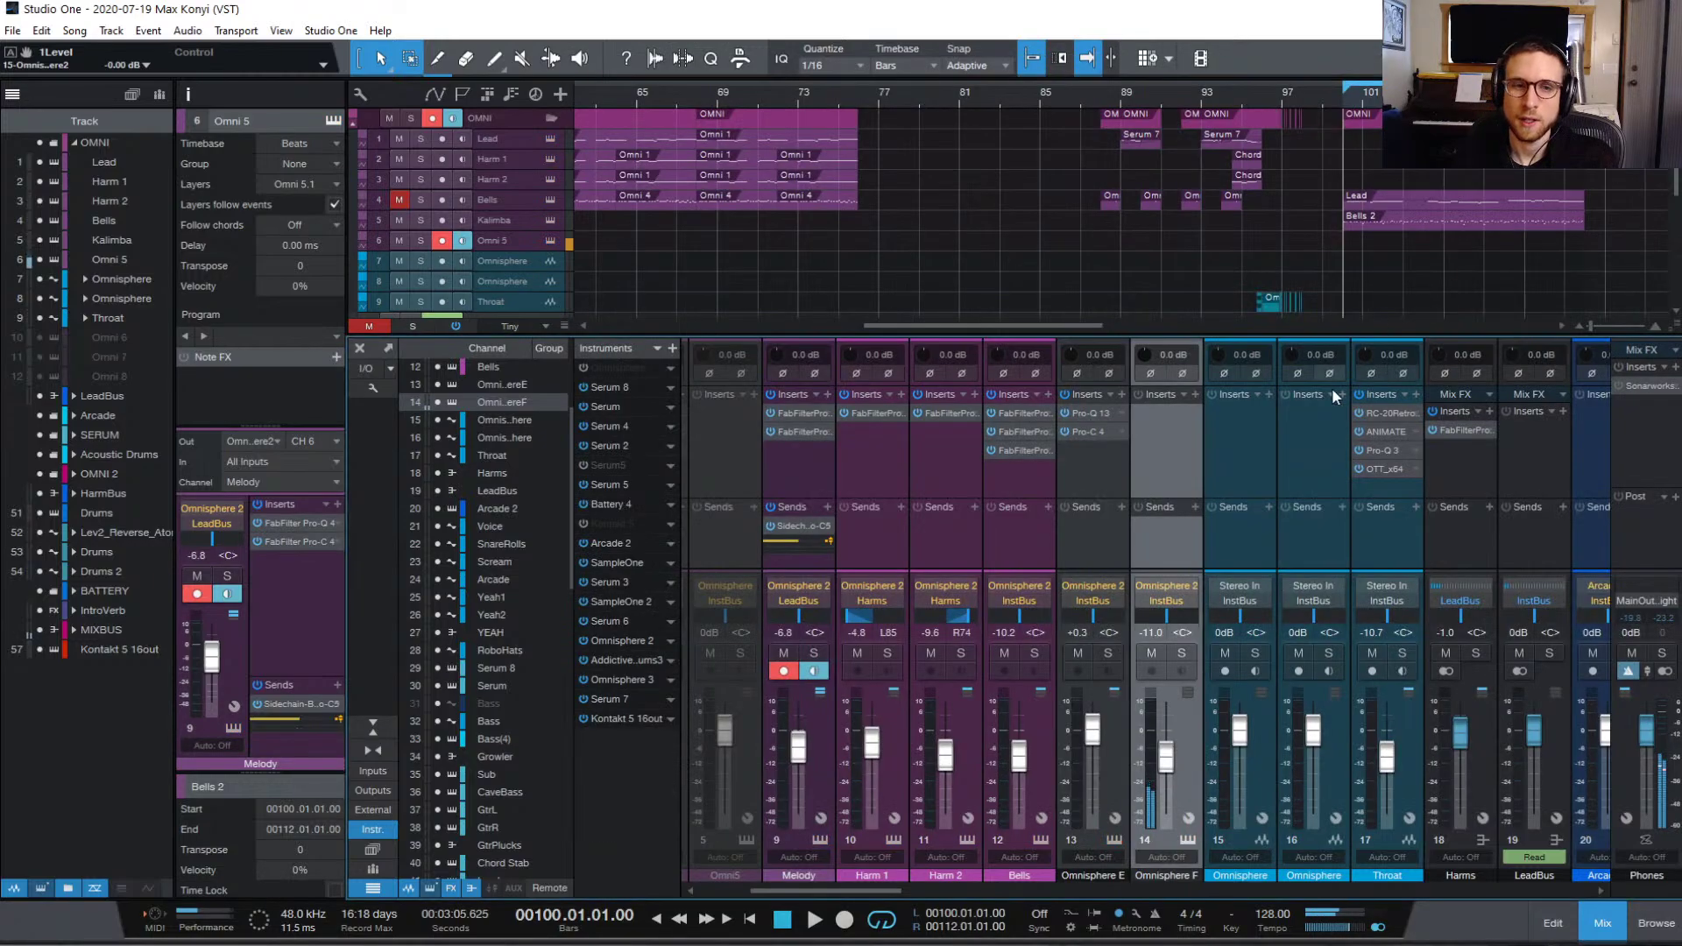
# Step: Insert the OTT_x64 compressor on the Omnisphere F channel and close its window
pyautogui.click(1195, 395)
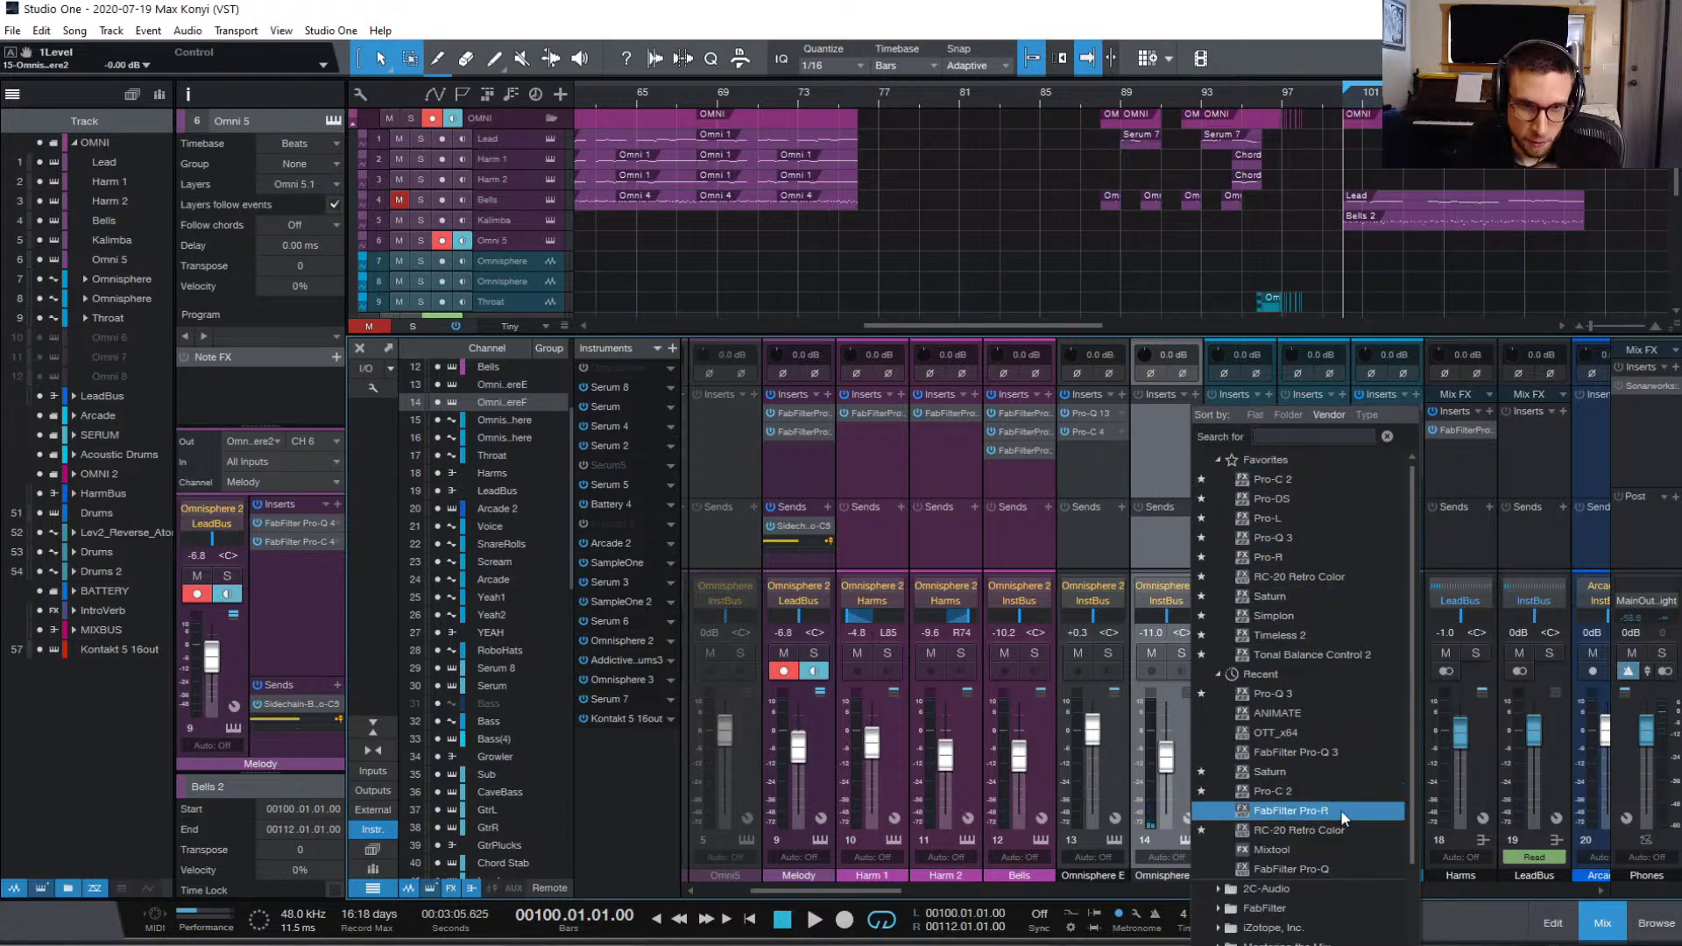
pyautogui.click(1345, 734)
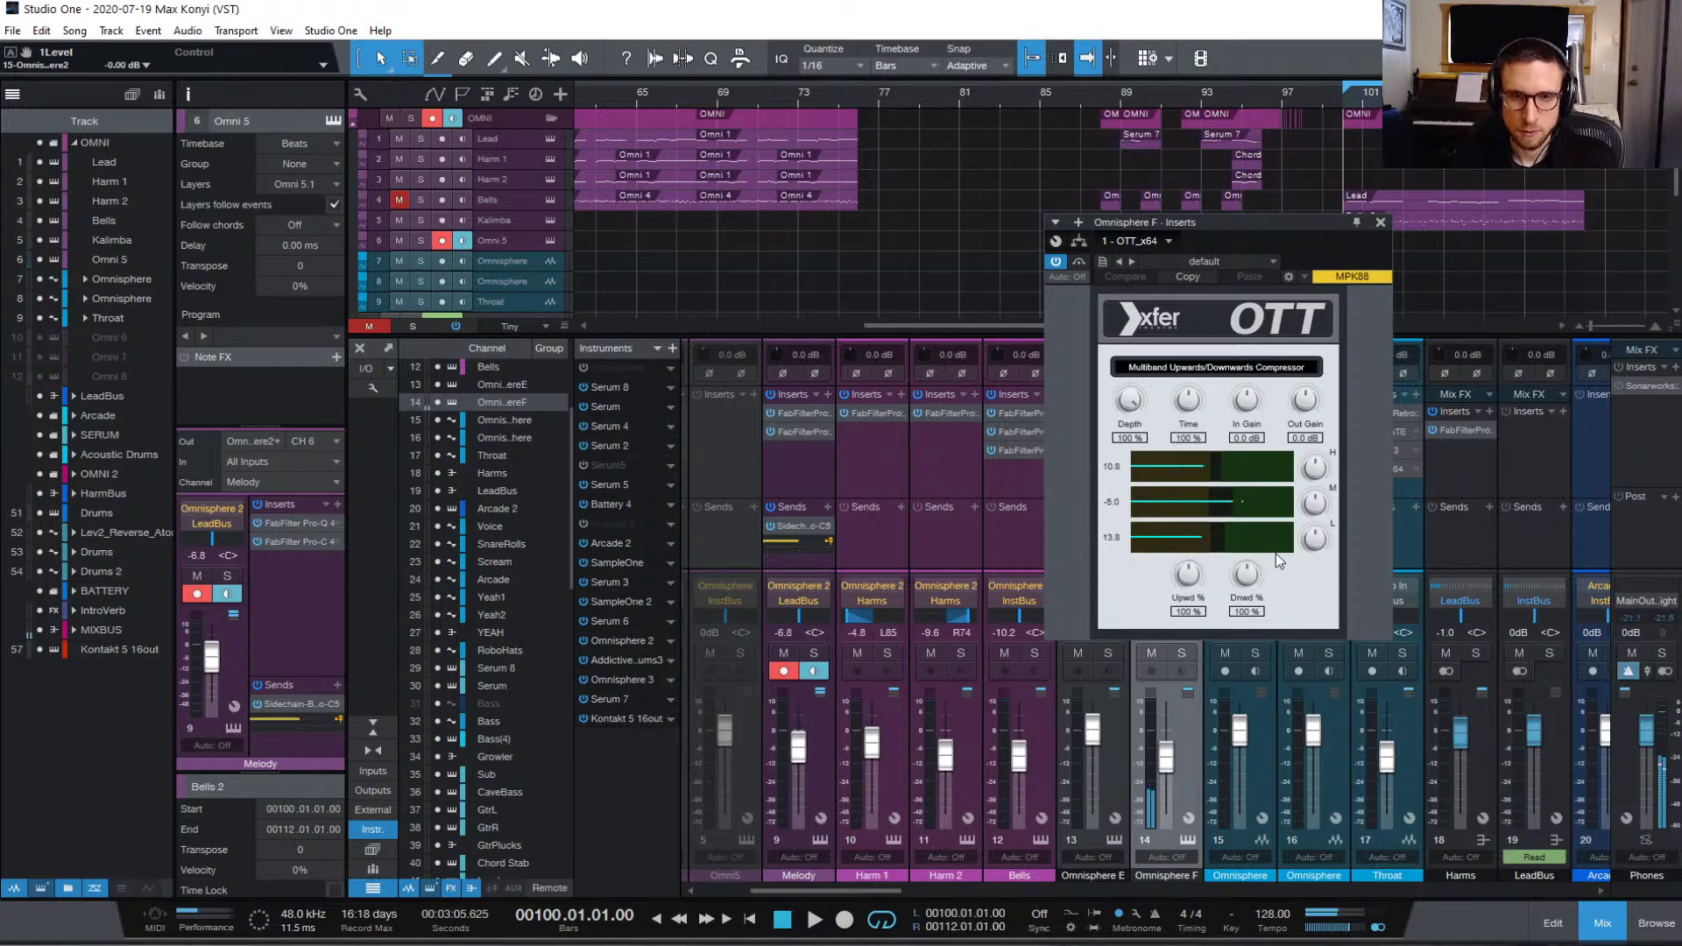
pyautogui.click(1381, 222)
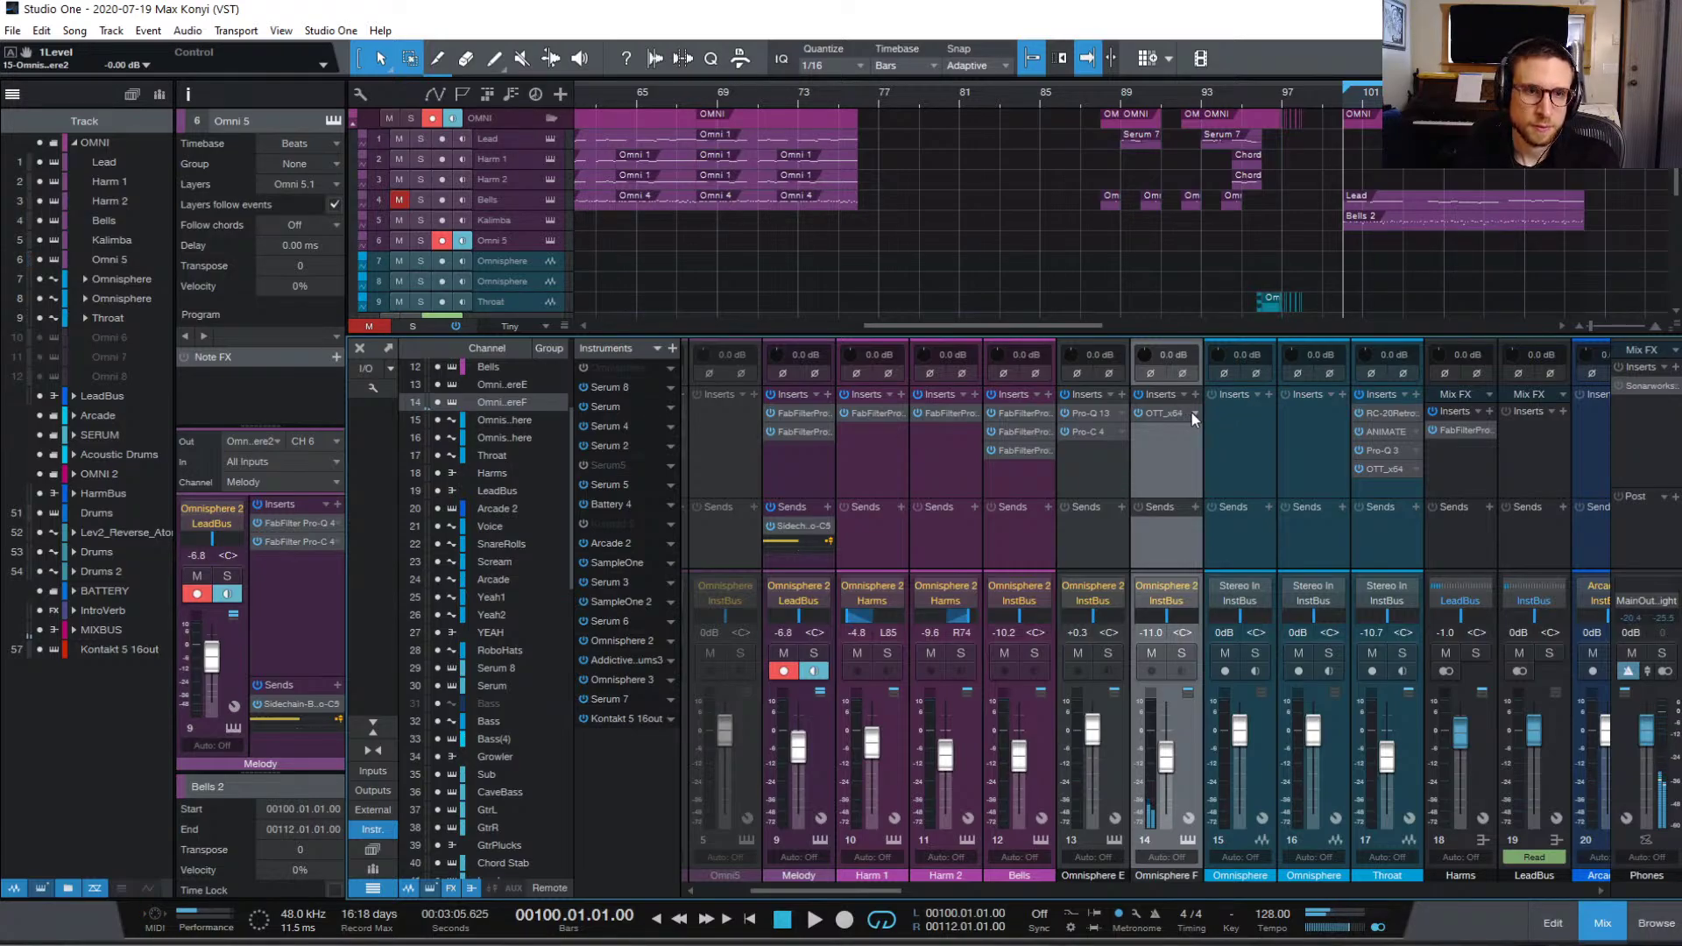
# Step: Reopen Omnisphere from the Omnisphere F channel, set layer A's delay effect mix to 0.0 % and close the instrument window
pyautogui.click(1187, 840)
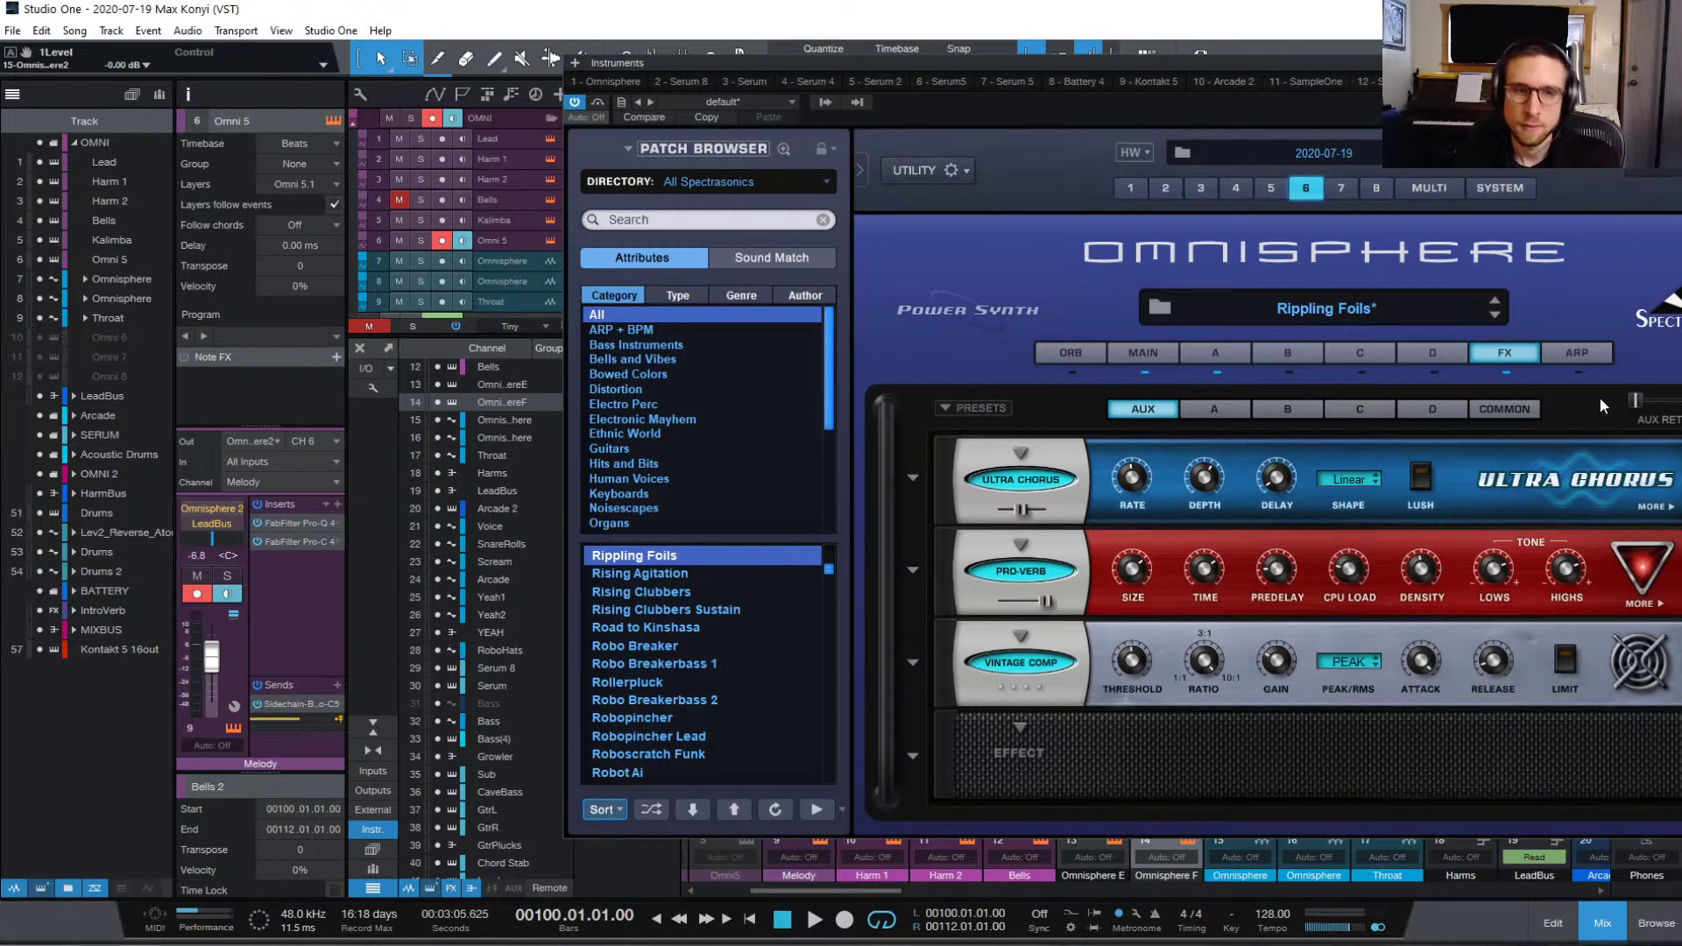
pyautogui.click(1224, 412)
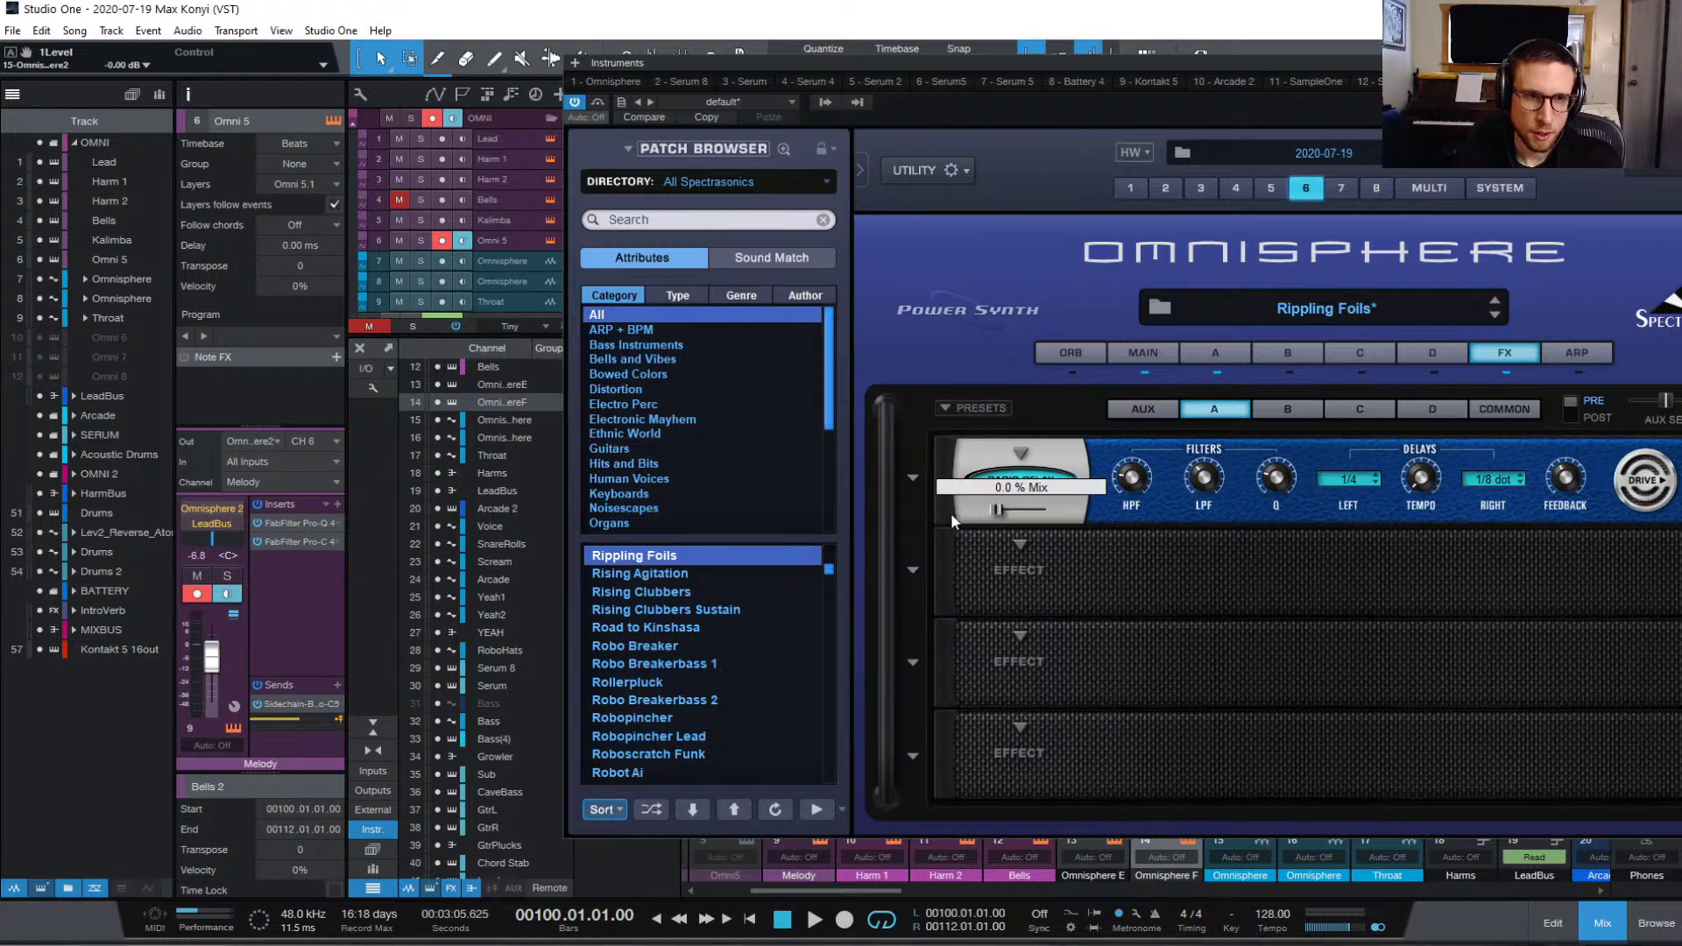
pyautogui.click(1151, 412)
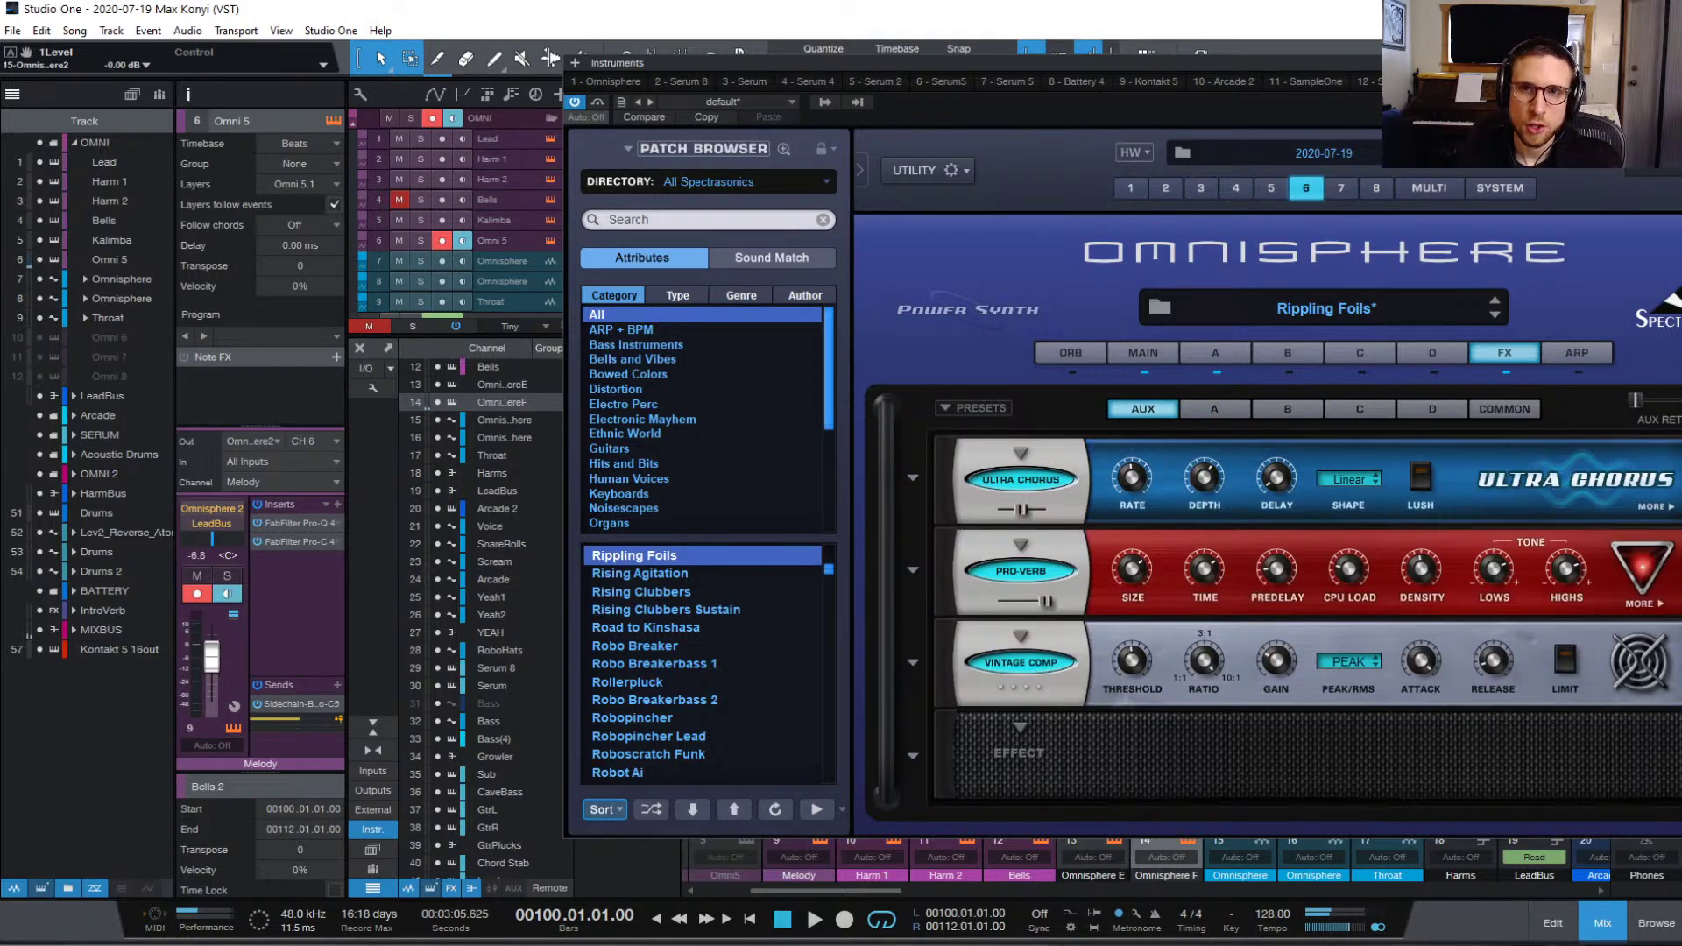
pyautogui.click(1672, 63)
# Step: Insert RC-20 Retro Color after OTT on the Omnisphere F channel and select its INIT preset
pyautogui.click(1196, 395)
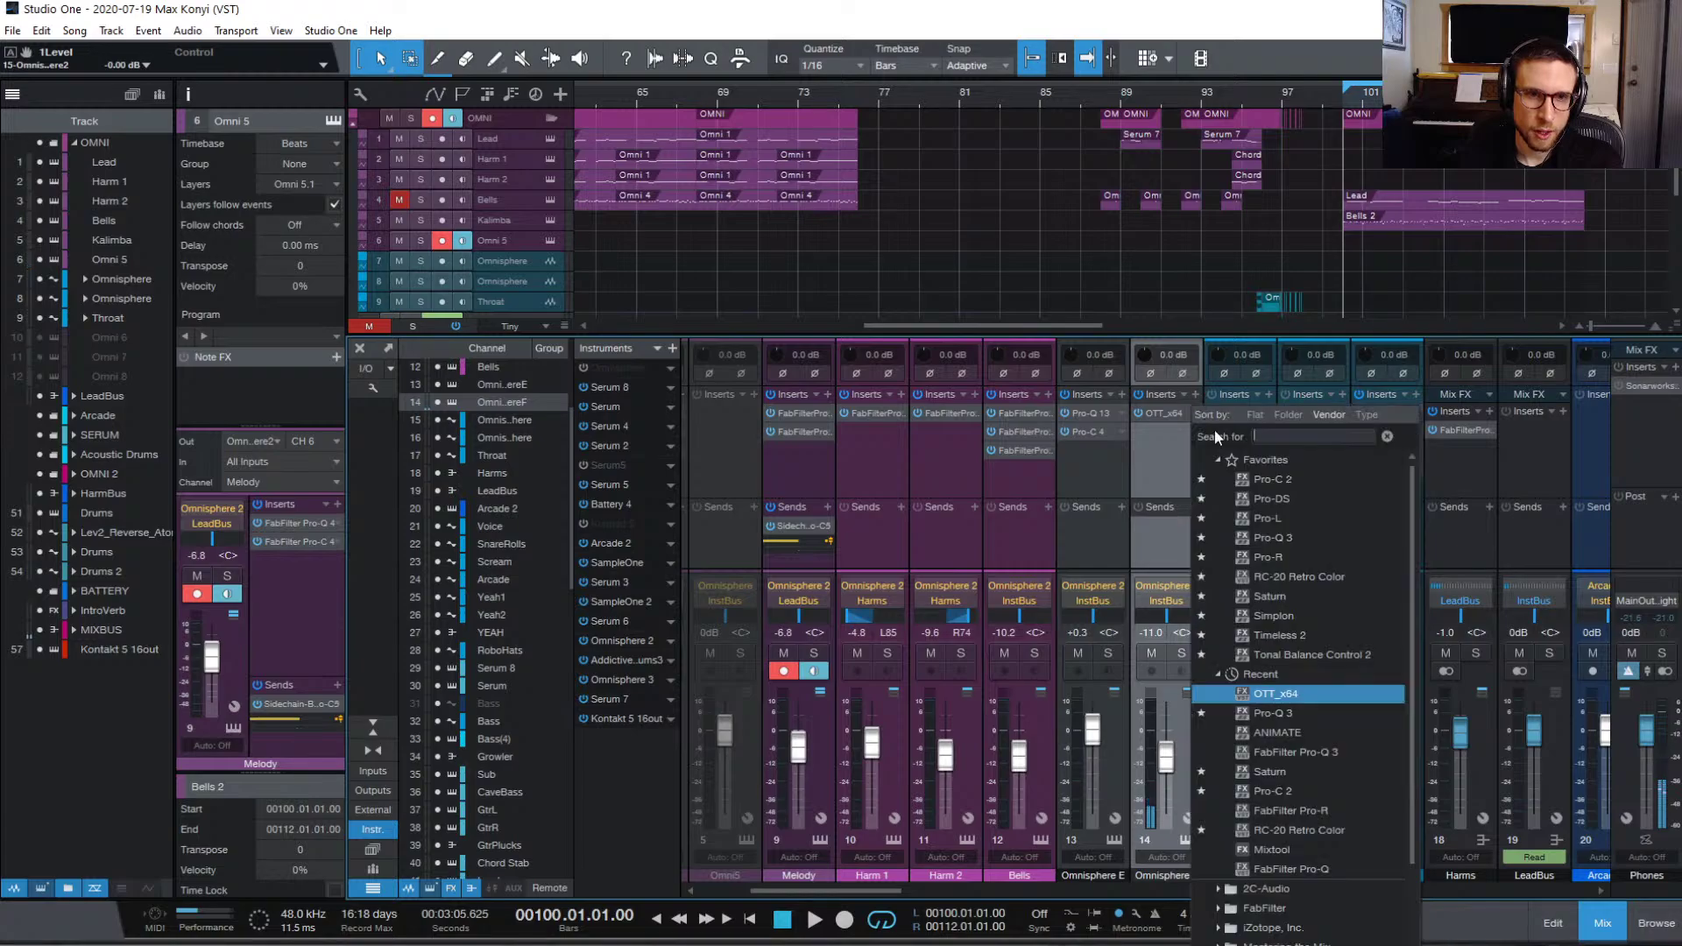
pyautogui.click(1311, 571)
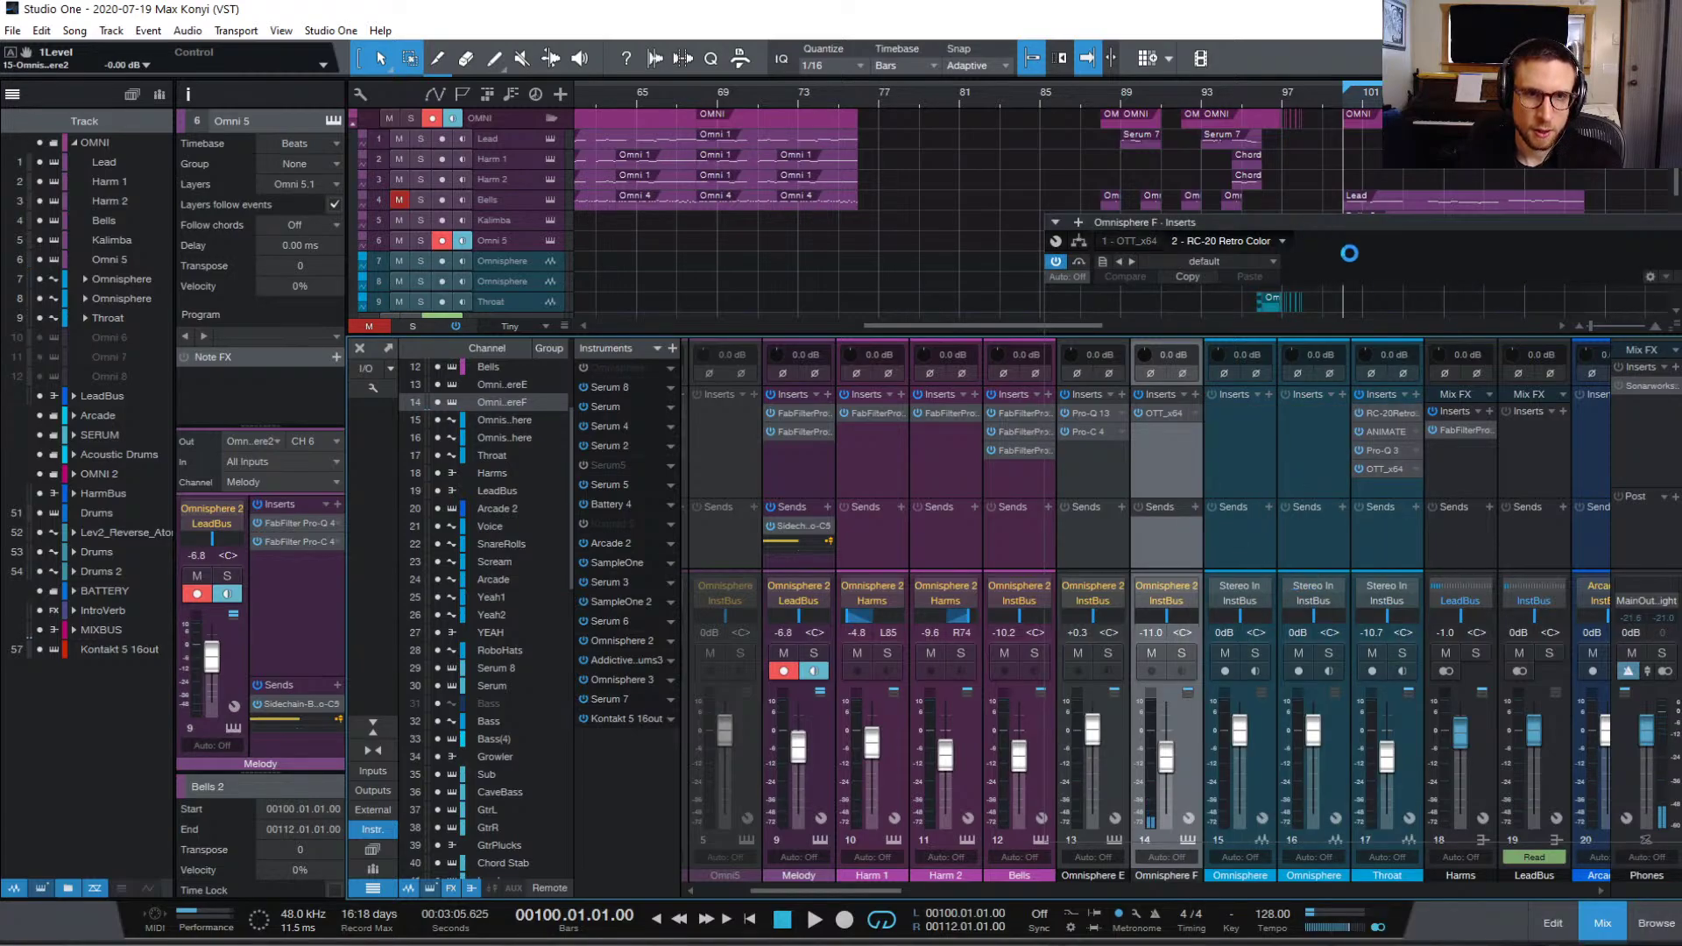
pyautogui.moveTo(1371, 224); pyautogui.dragTo(997, 153)
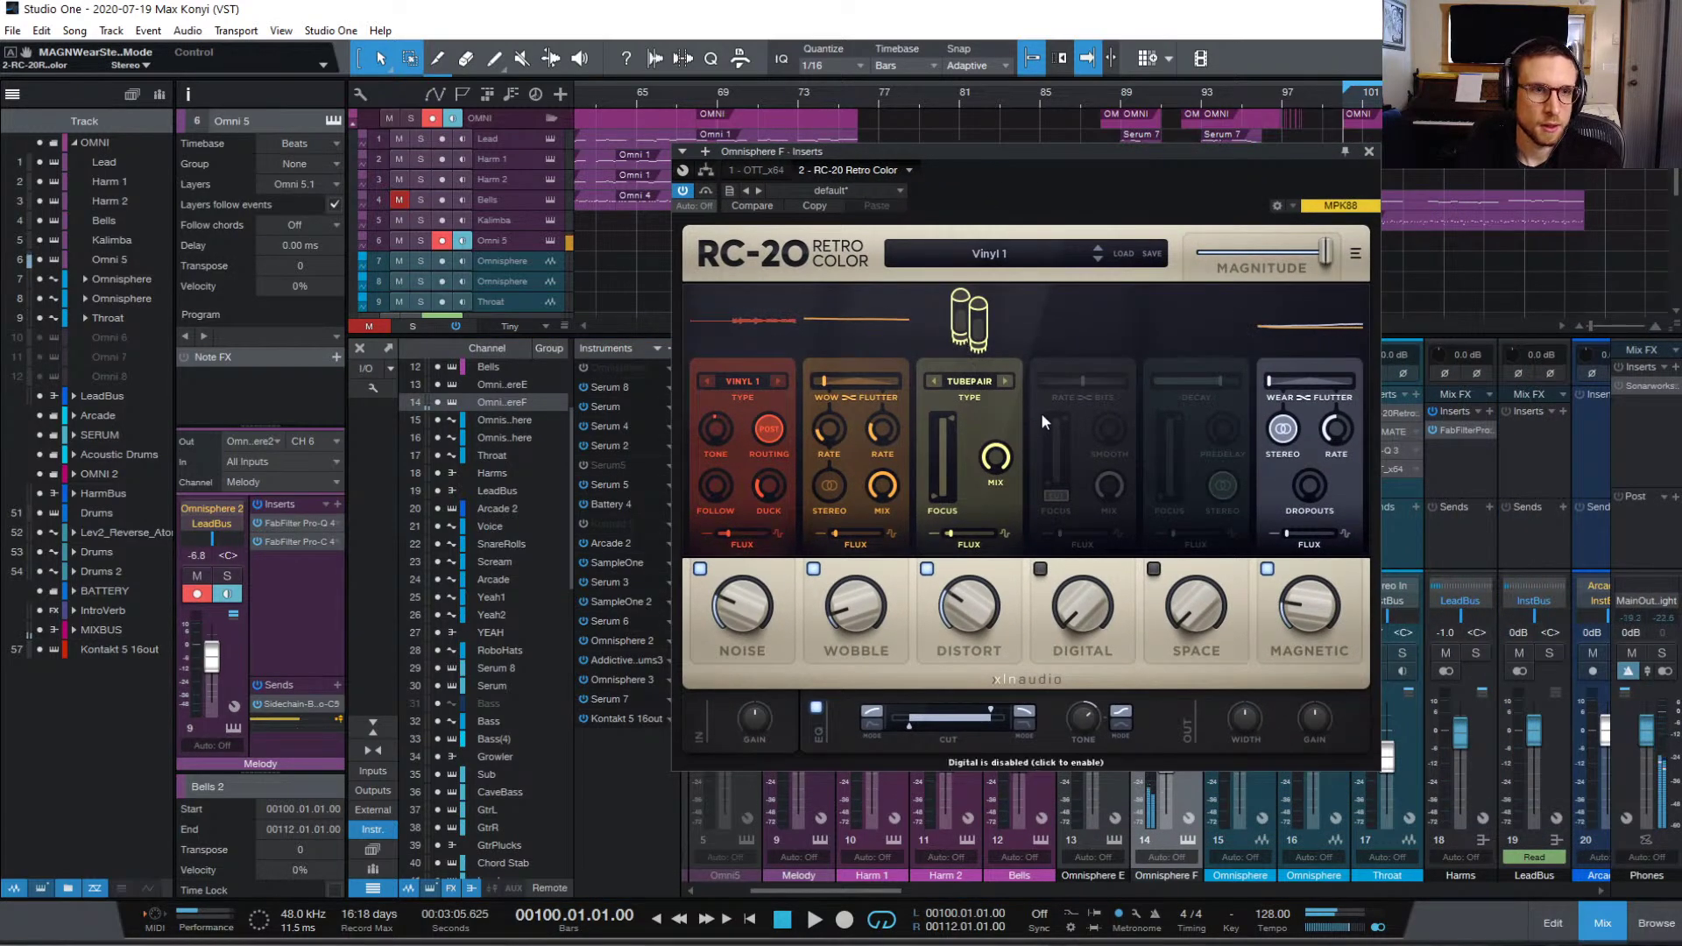
pyautogui.click(1051, 255)
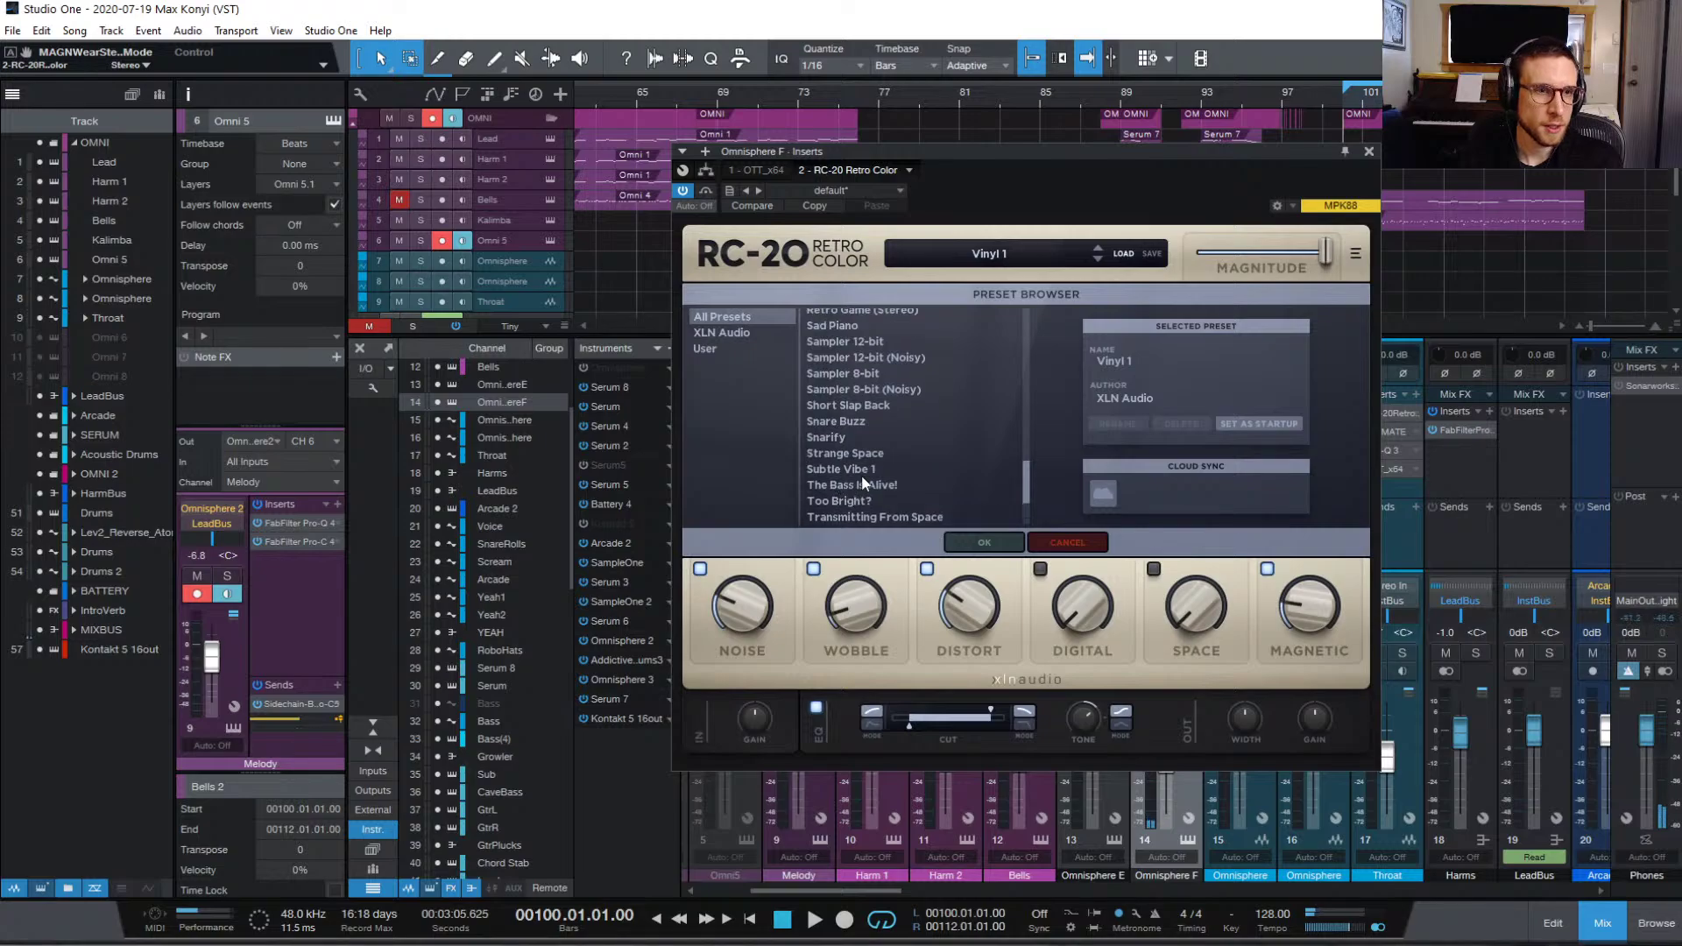
pyautogui.scroll(15, 863, 451)
pyautogui.click(843, 316)
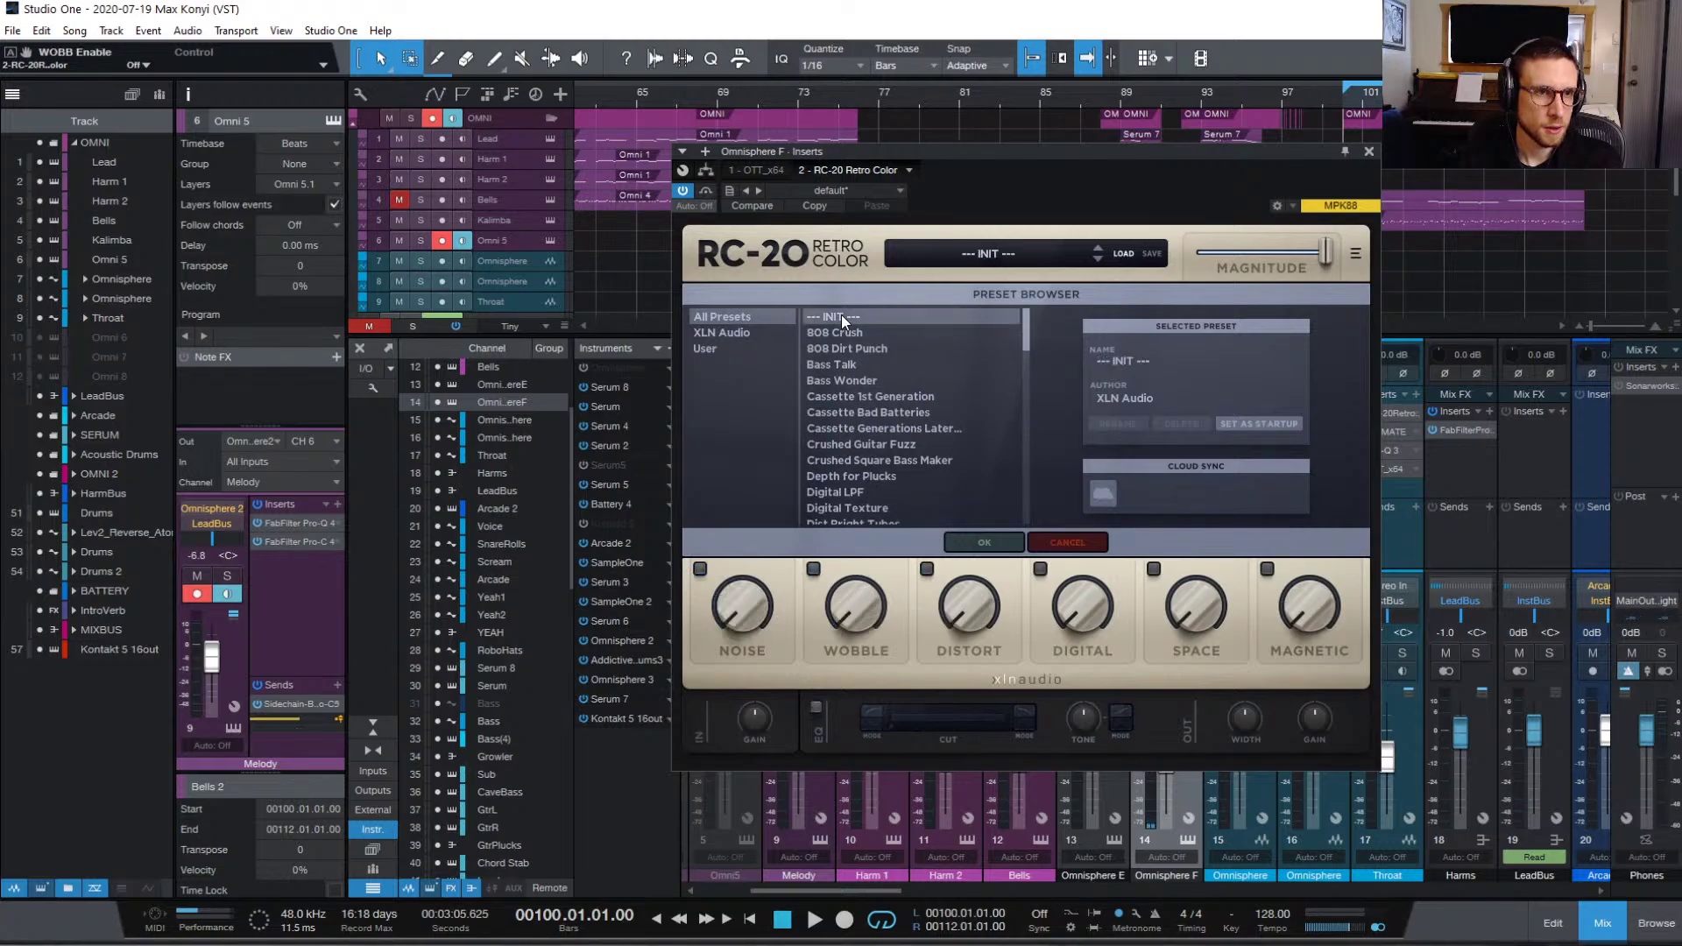
# Step: Load the INIT preset in RC-20 and enable Space with amount 86 %, high focus cutoff 4247 Hz and decay 100 %
pyautogui.click(1003, 540)
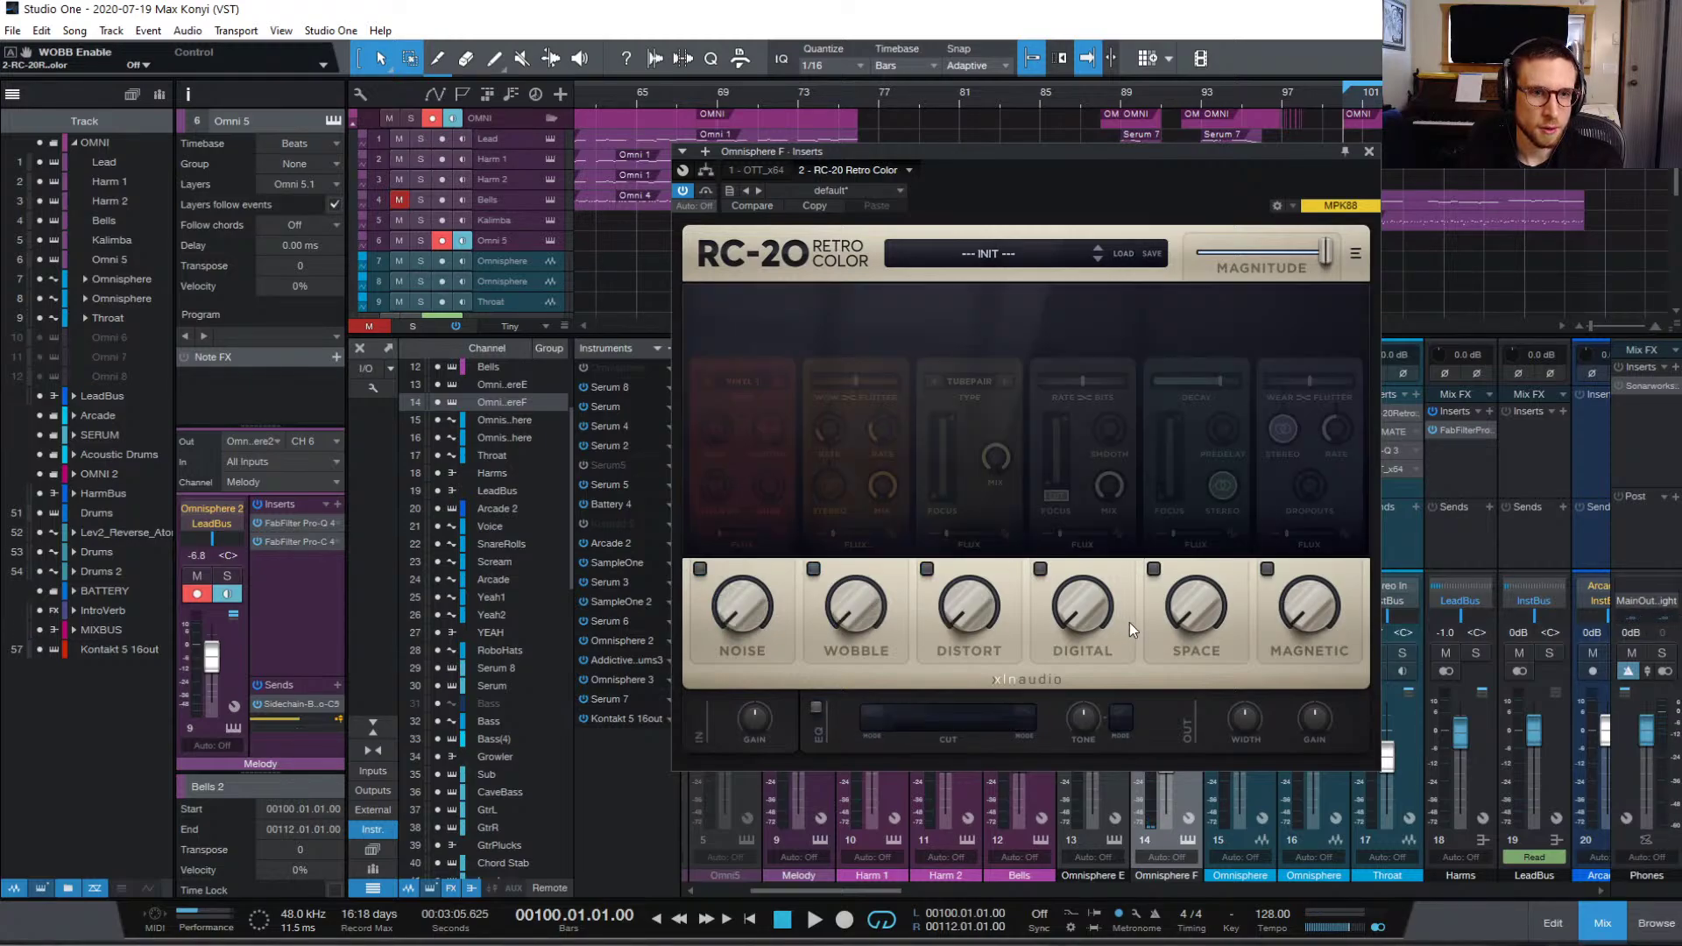
pyautogui.click(1153, 570)
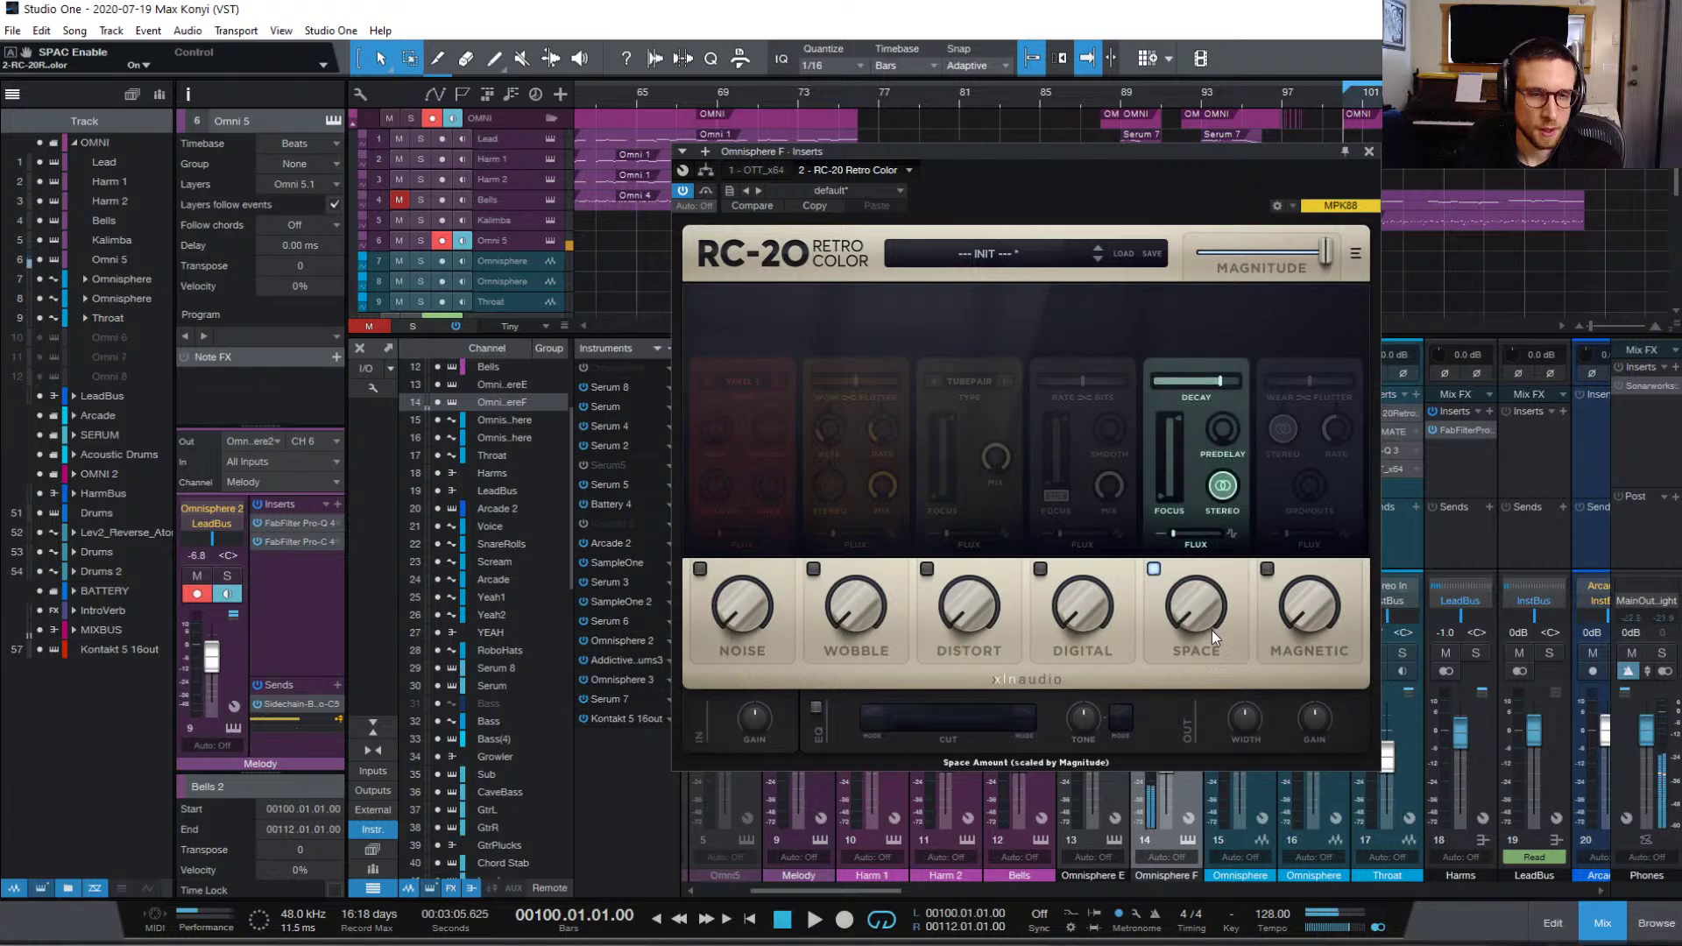
pyautogui.moveTo(1212, 629); pyautogui.dragTo(1200, 408)
pyautogui.moveTo(1186, 622); pyautogui.dragTo(1187, 543)
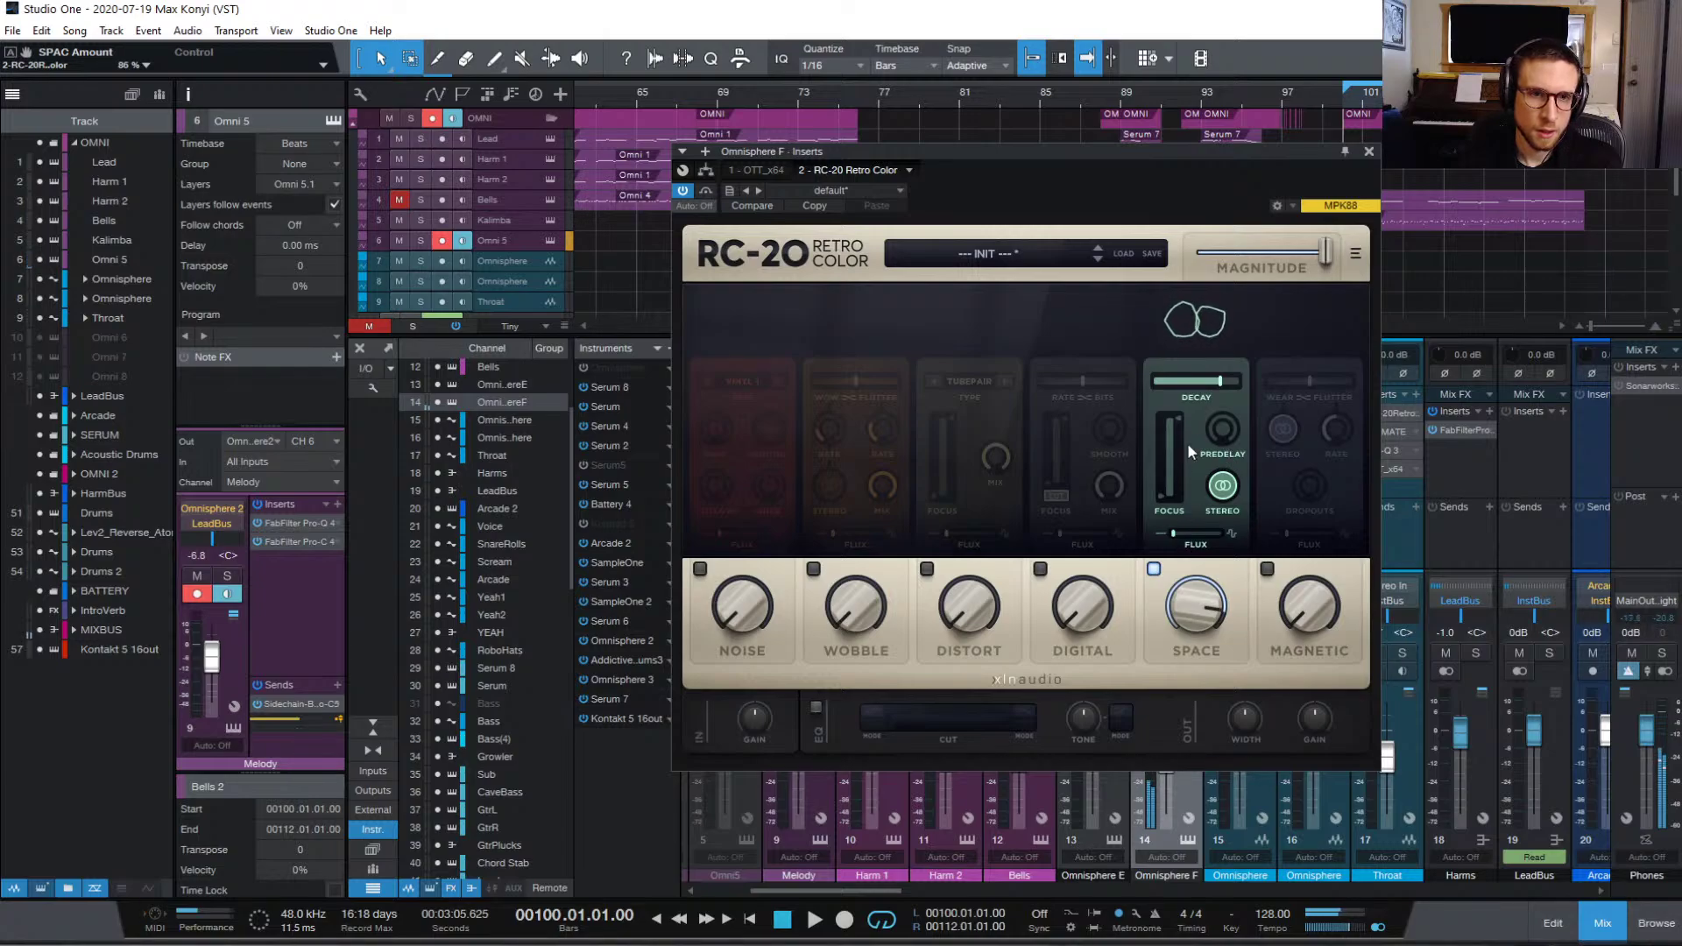
pyautogui.moveTo(1171, 422); pyautogui.dragTo(1181, 438)
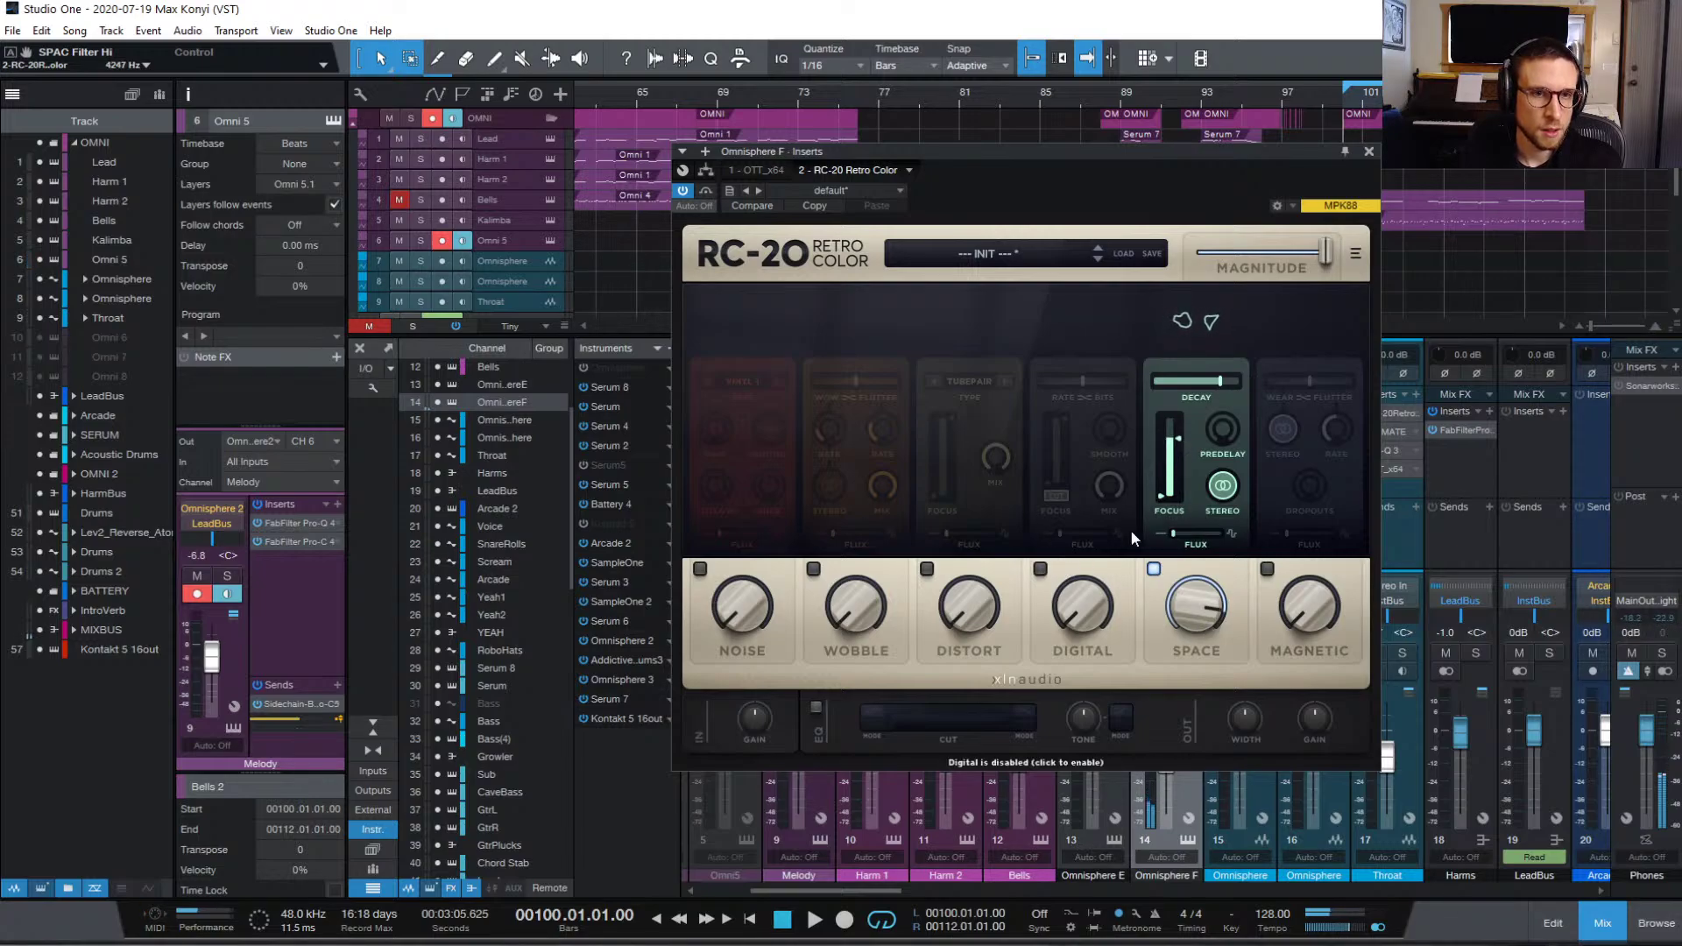
pyautogui.moveTo(1220, 382); pyautogui.dragTo(1253, 382)
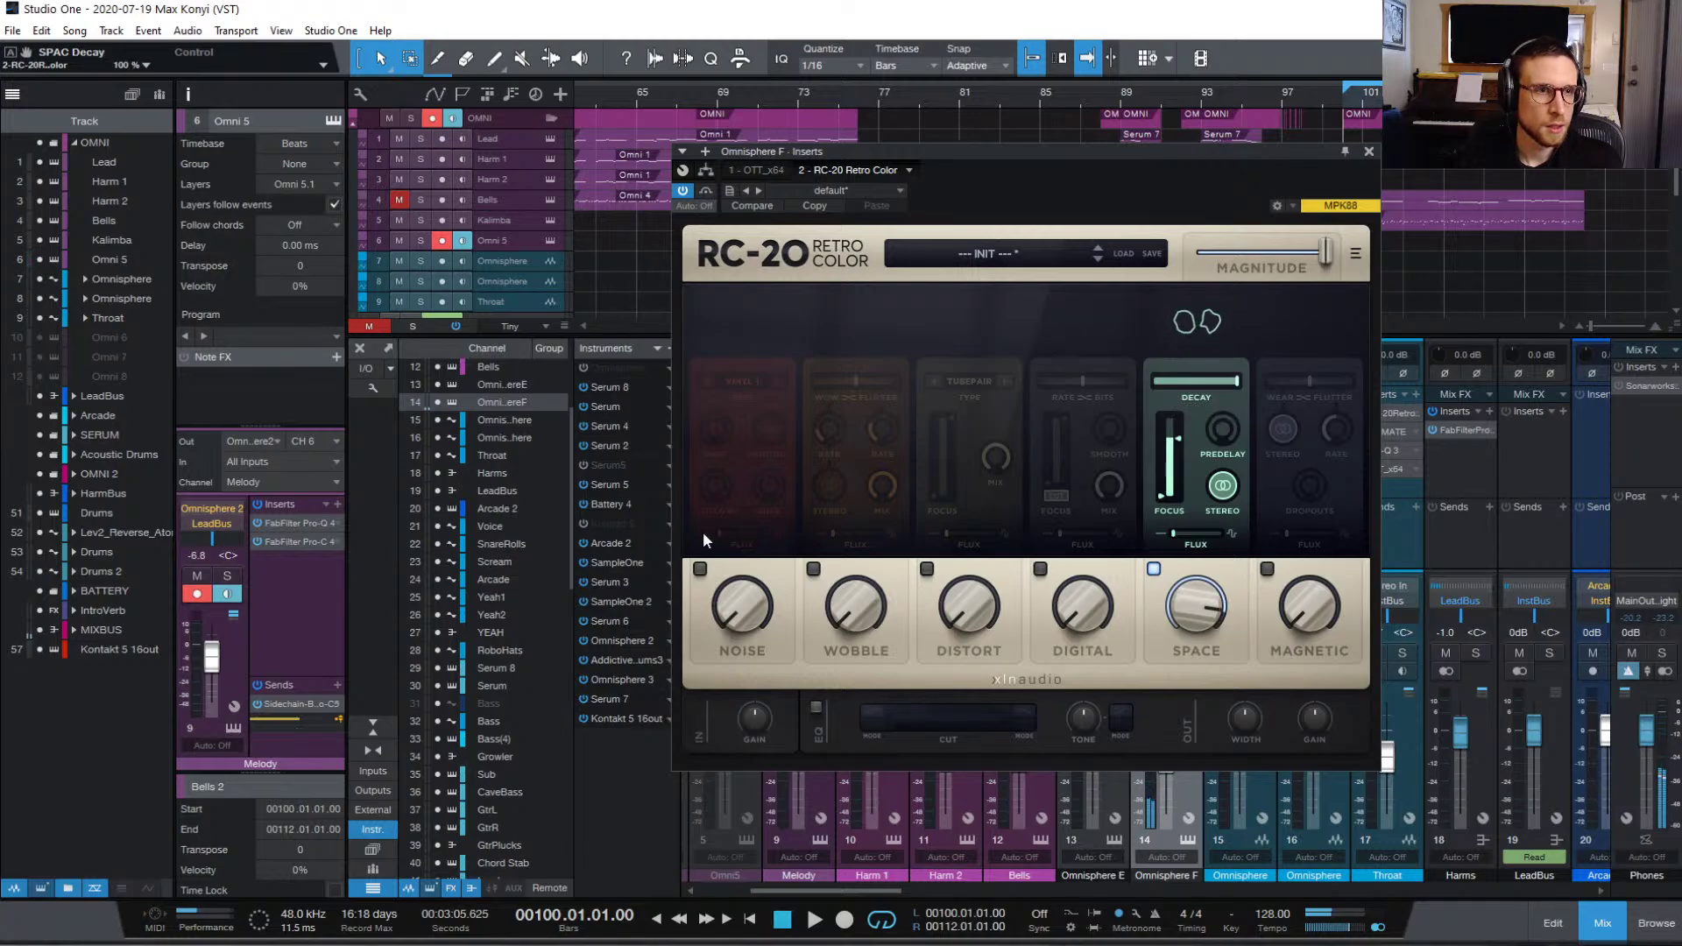
# Step: Enable RC-20's Wobble, shift its balance toward wow, and set its amount to 25 % and flux to 23 %
pyautogui.click(814, 570)
pyautogui.moveTo(850, 377)
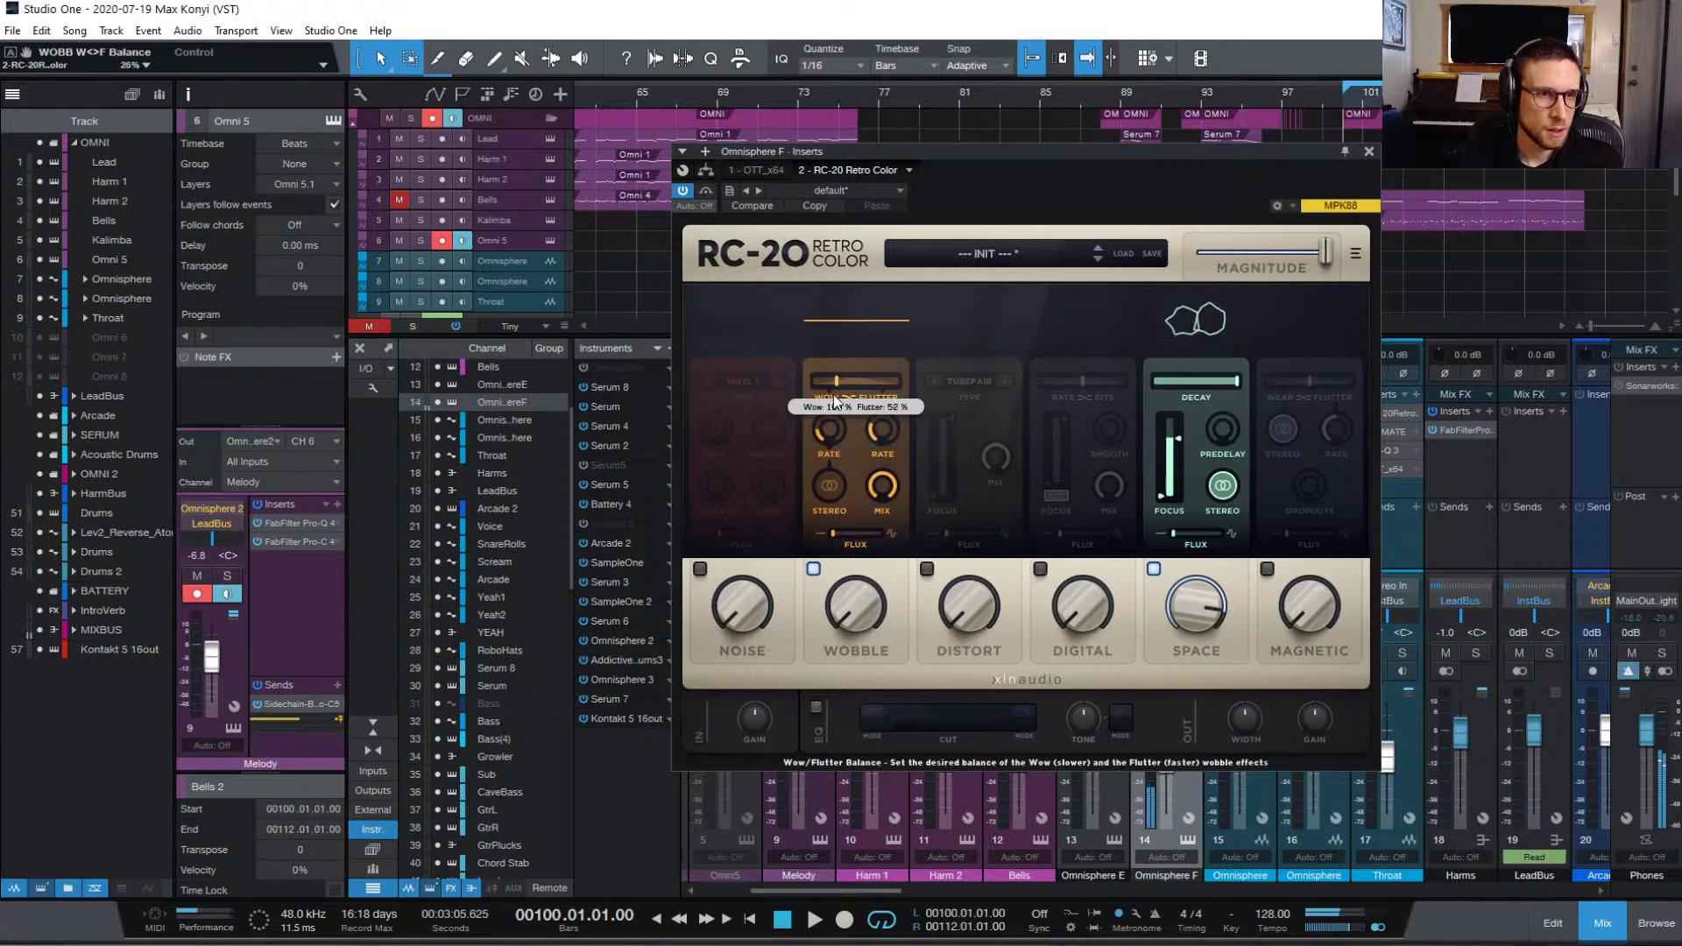
pyautogui.moveTo(834, 397); pyautogui.dragTo(830, 399)
pyautogui.moveTo(856, 612); pyautogui.dragTo(858, 524)
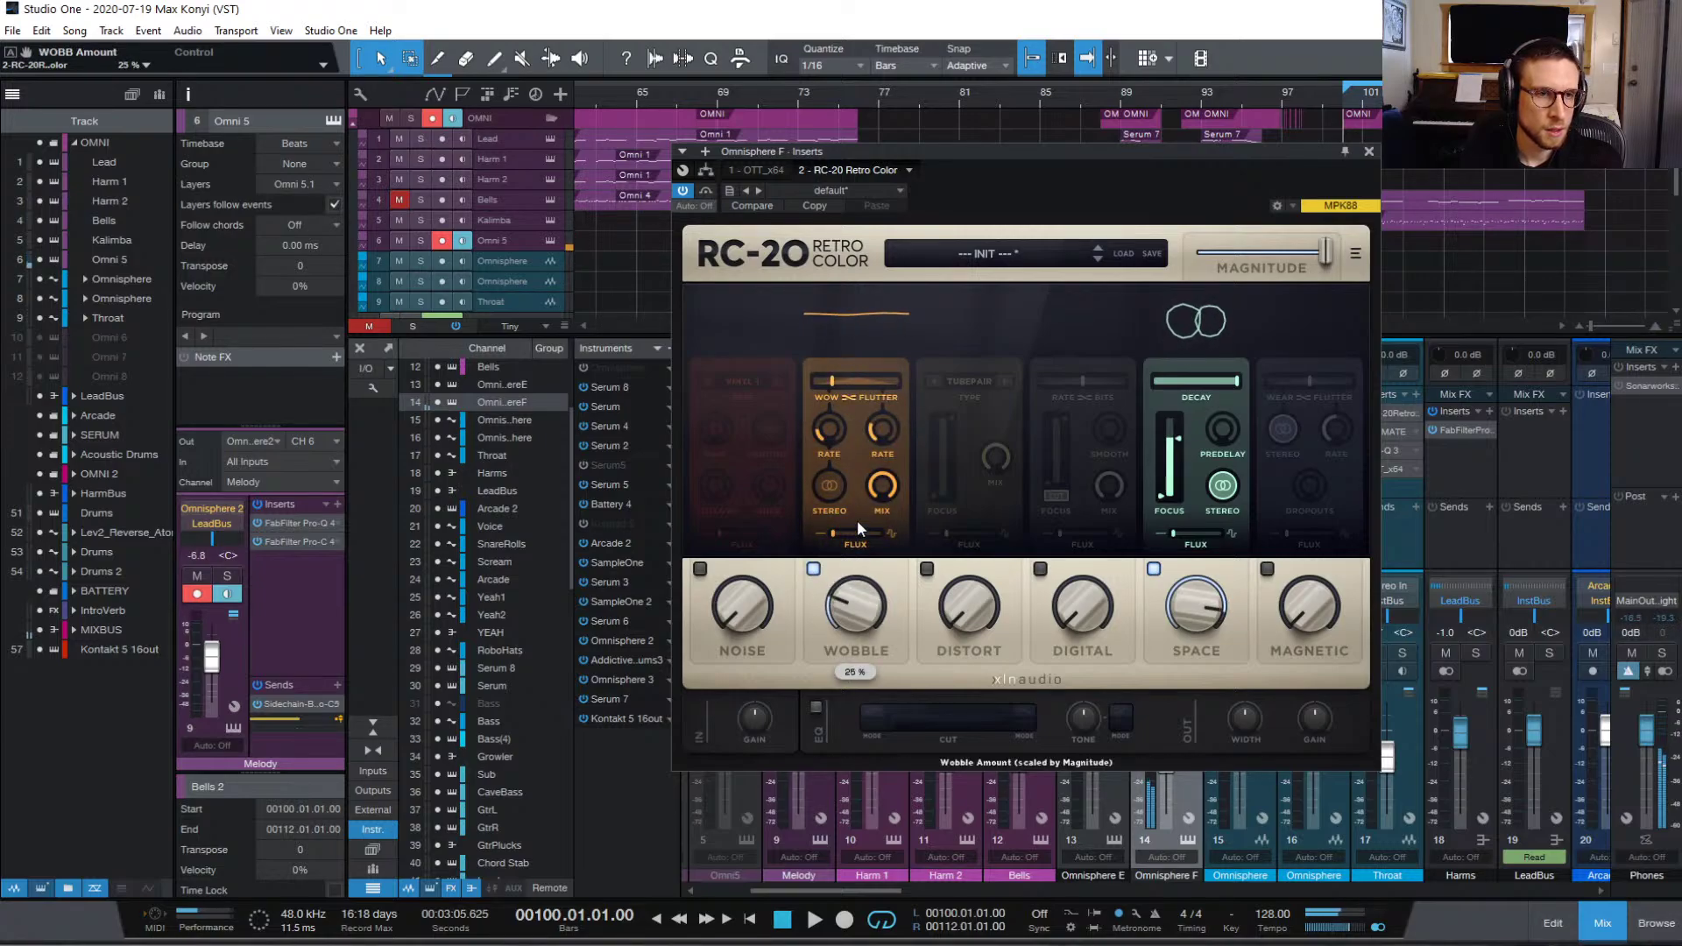
pyautogui.click(884, 438)
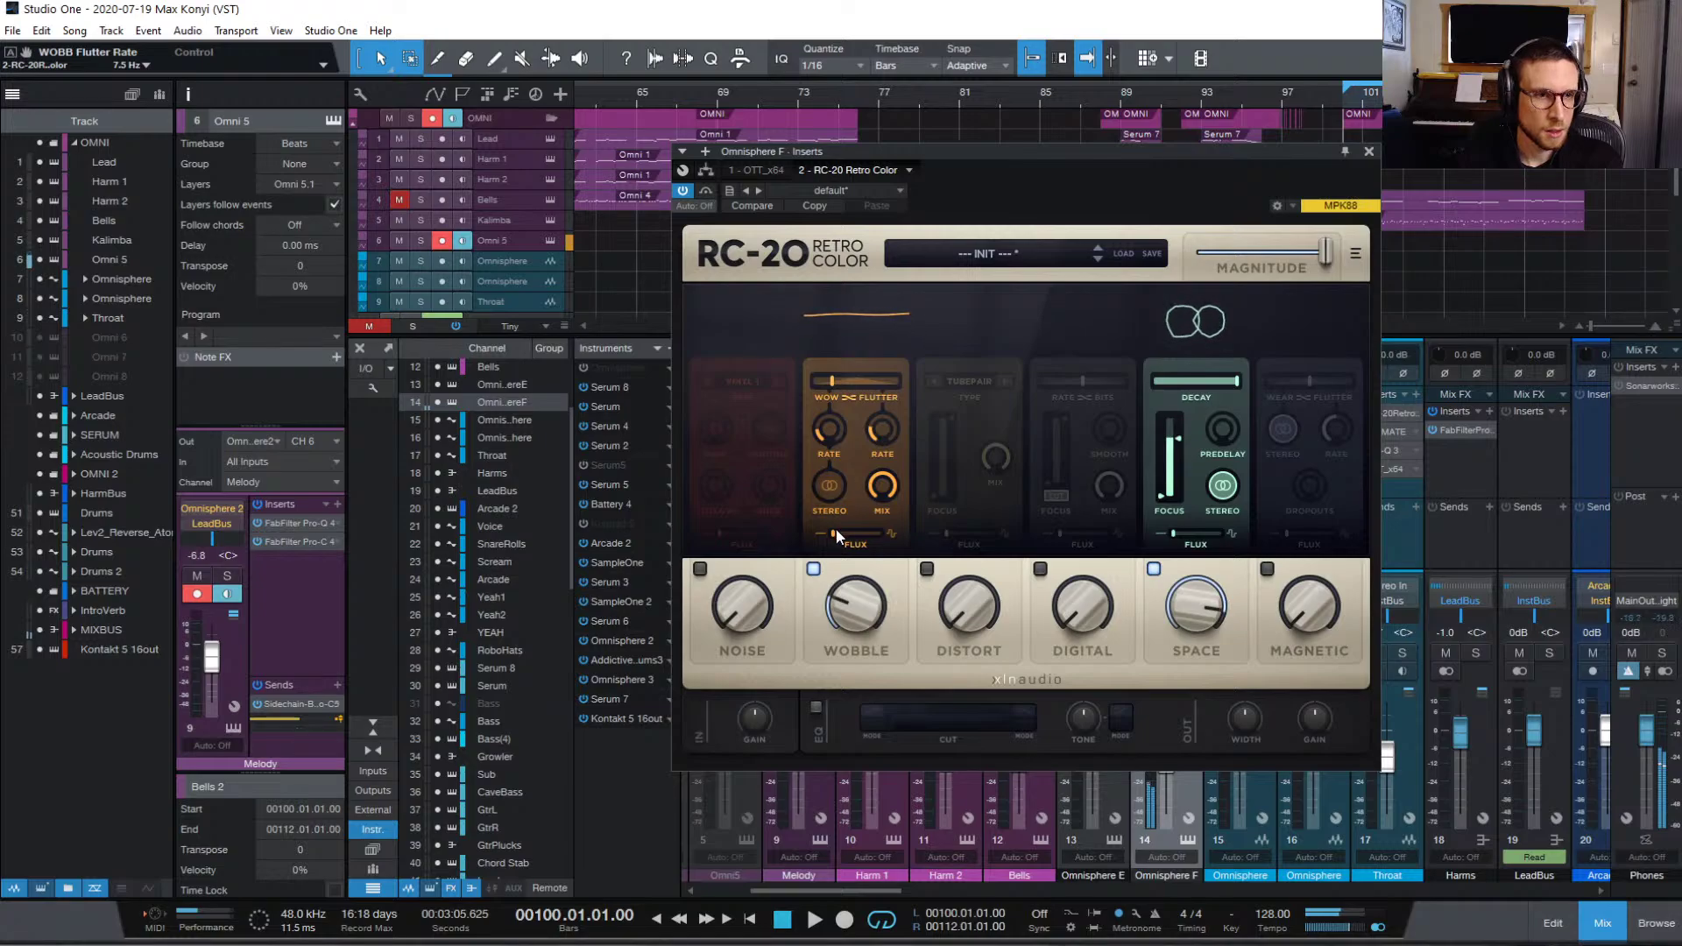
pyautogui.click(834, 488)
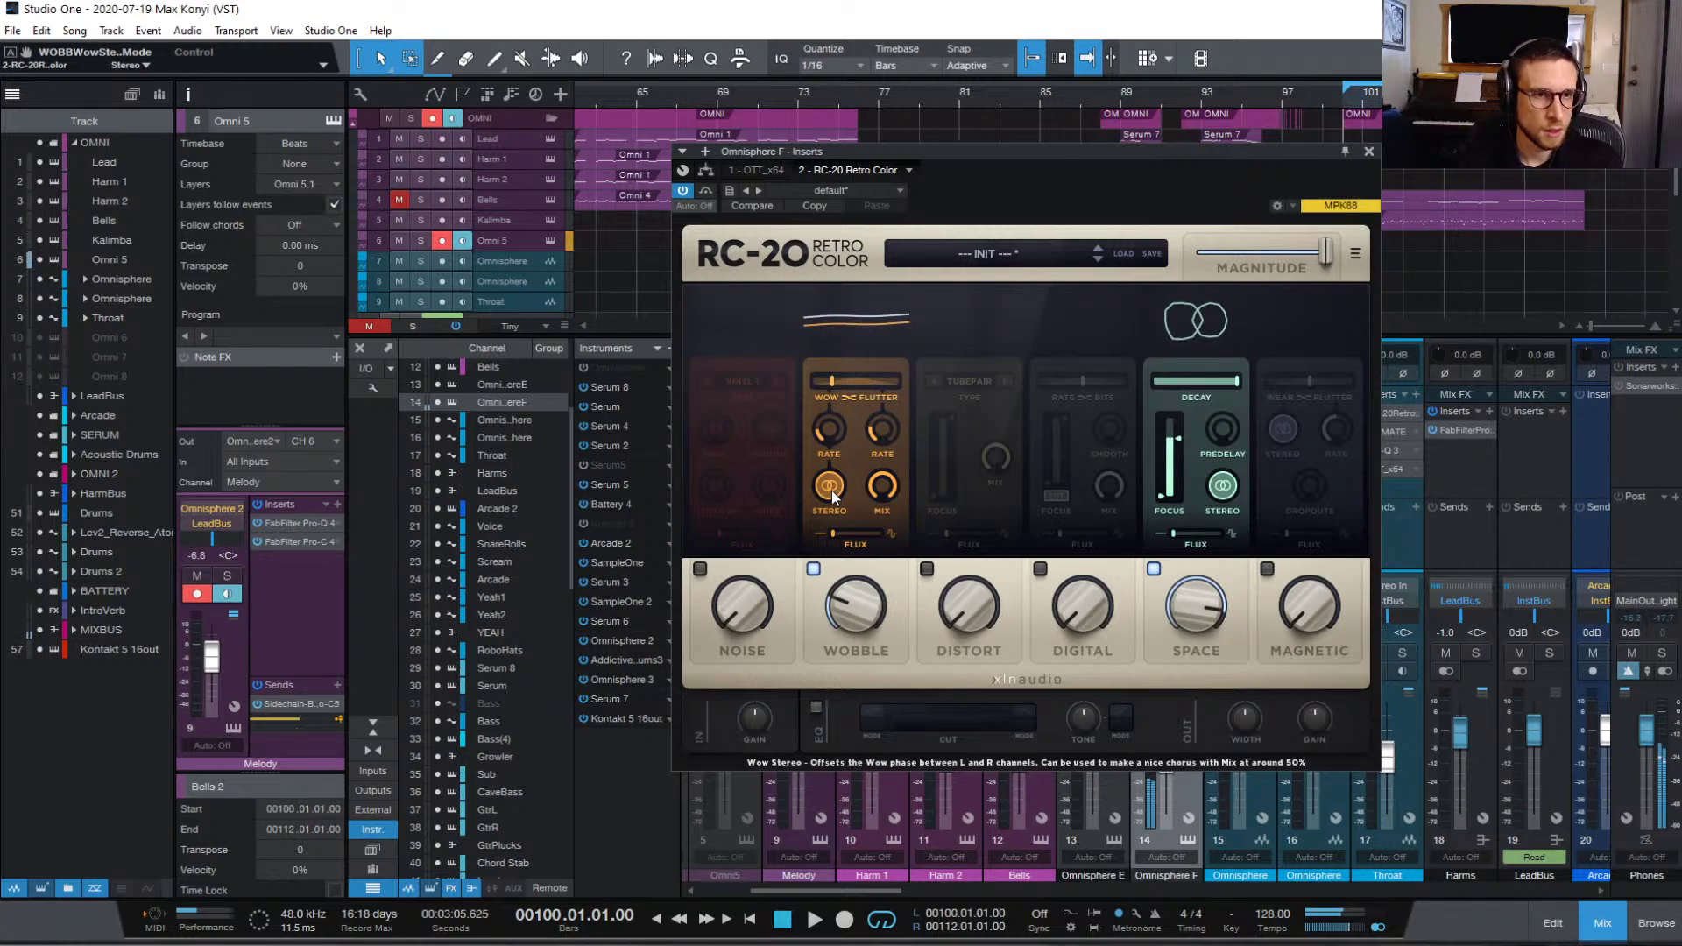
pyautogui.click(833, 491)
pyautogui.moveTo(834, 533); pyautogui.dragTo(851, 536)
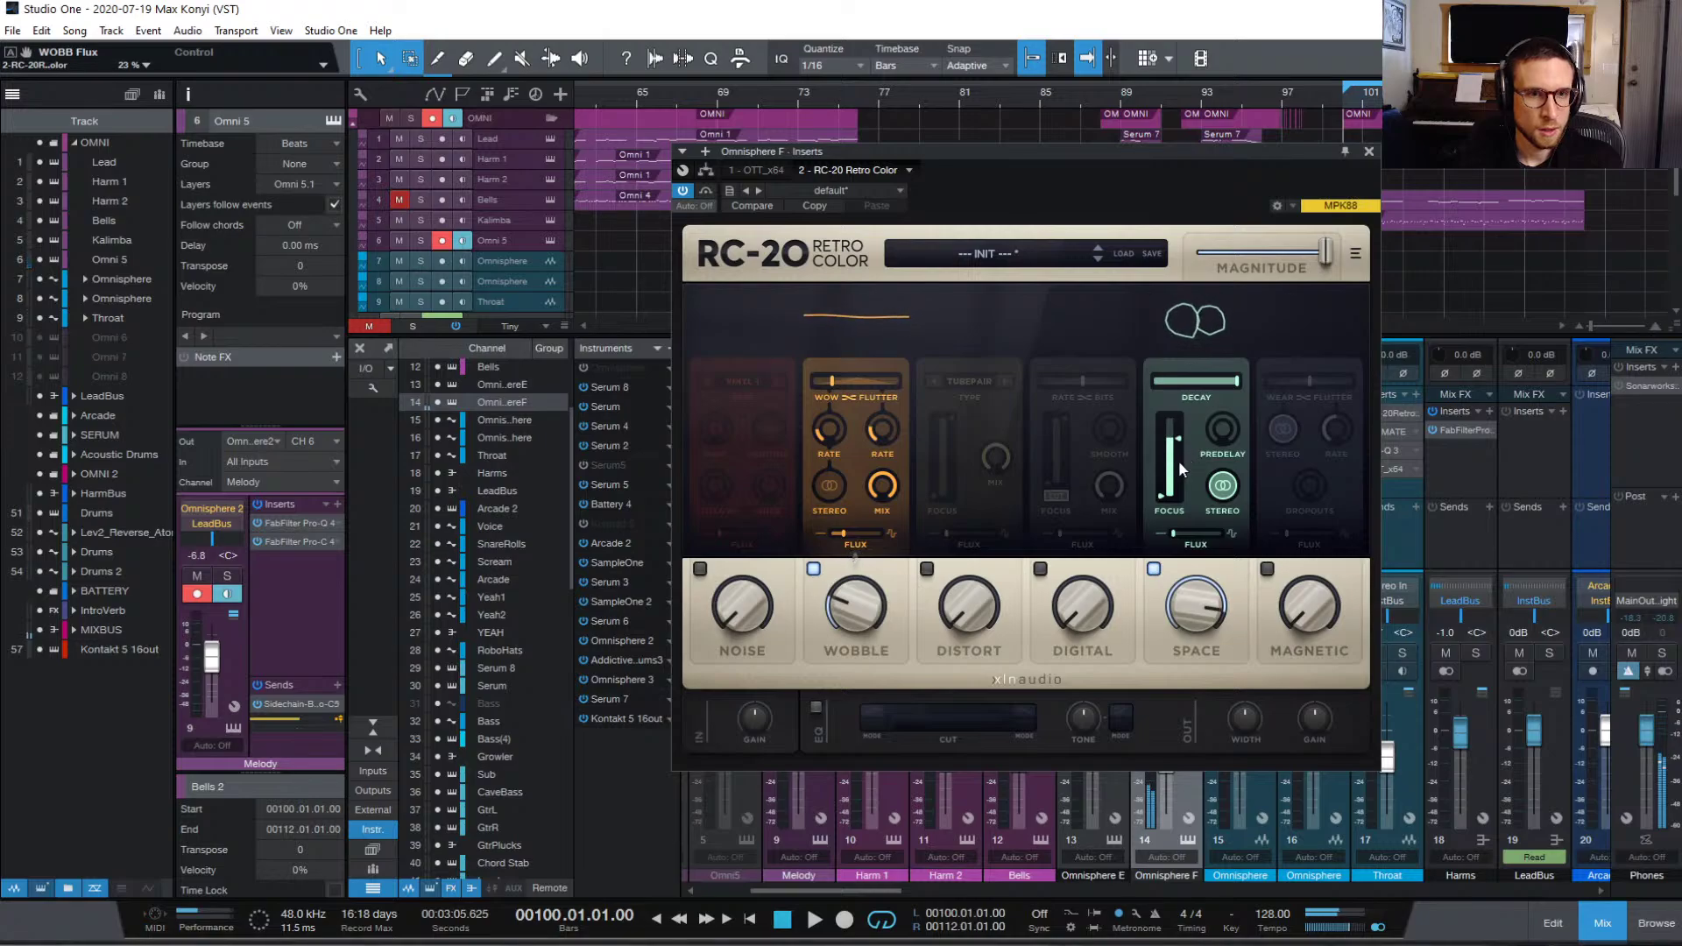
# Step: Enable RC-20's Magnetic module with amount 16 % and wear/flutter balance 21 %, and lower its flux
pyautogui.click(1267, 569)
pyautogui.moveTo(1288, 594); pyautogui.dragTo(1290, 606)
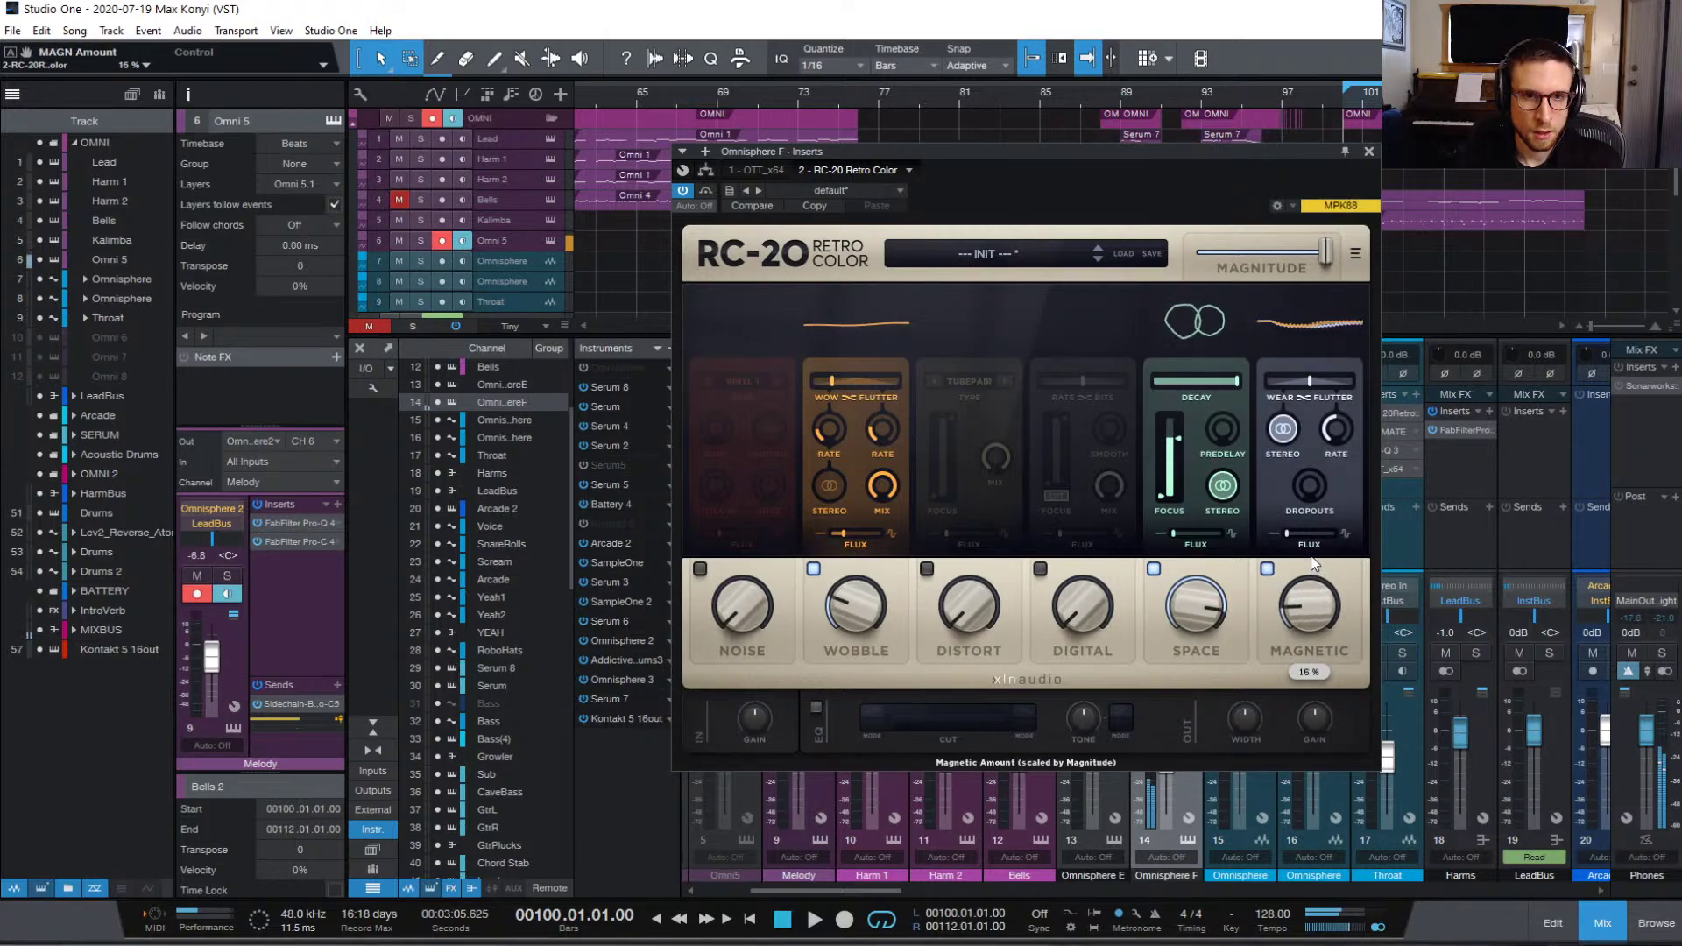
pyautogui.moveTo(1303, 391); pyautogui.dragTo(1287, 401)
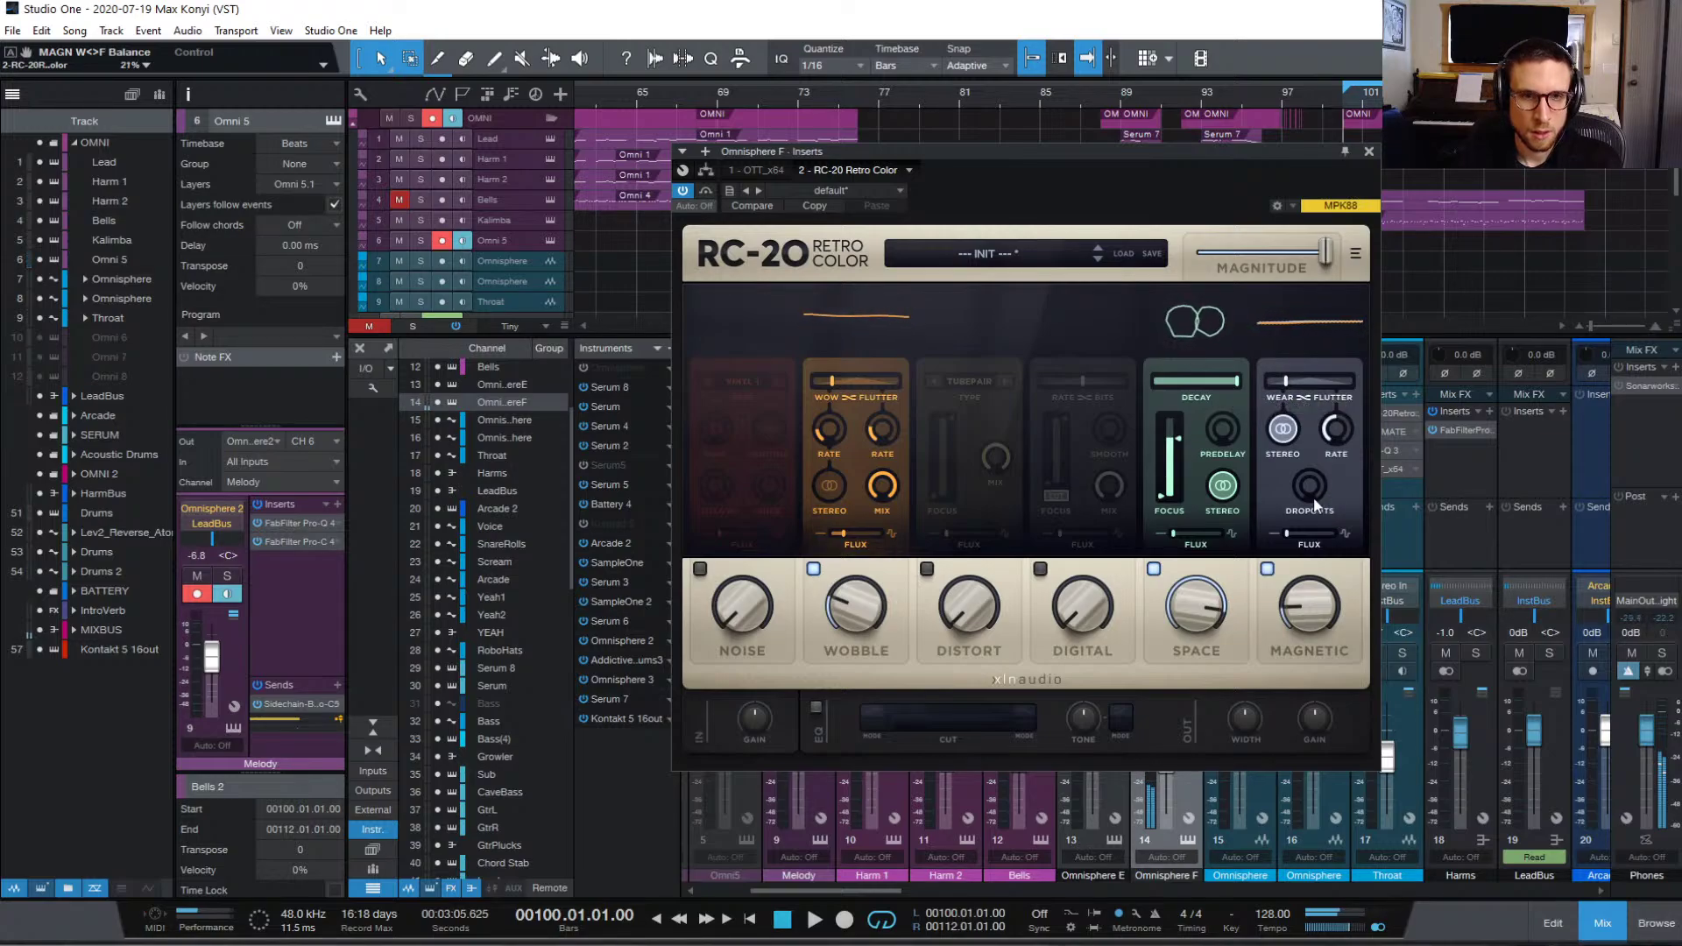
pyautogui.moveTo(1287, 534); pyautogui.dragTo(1292, 545)
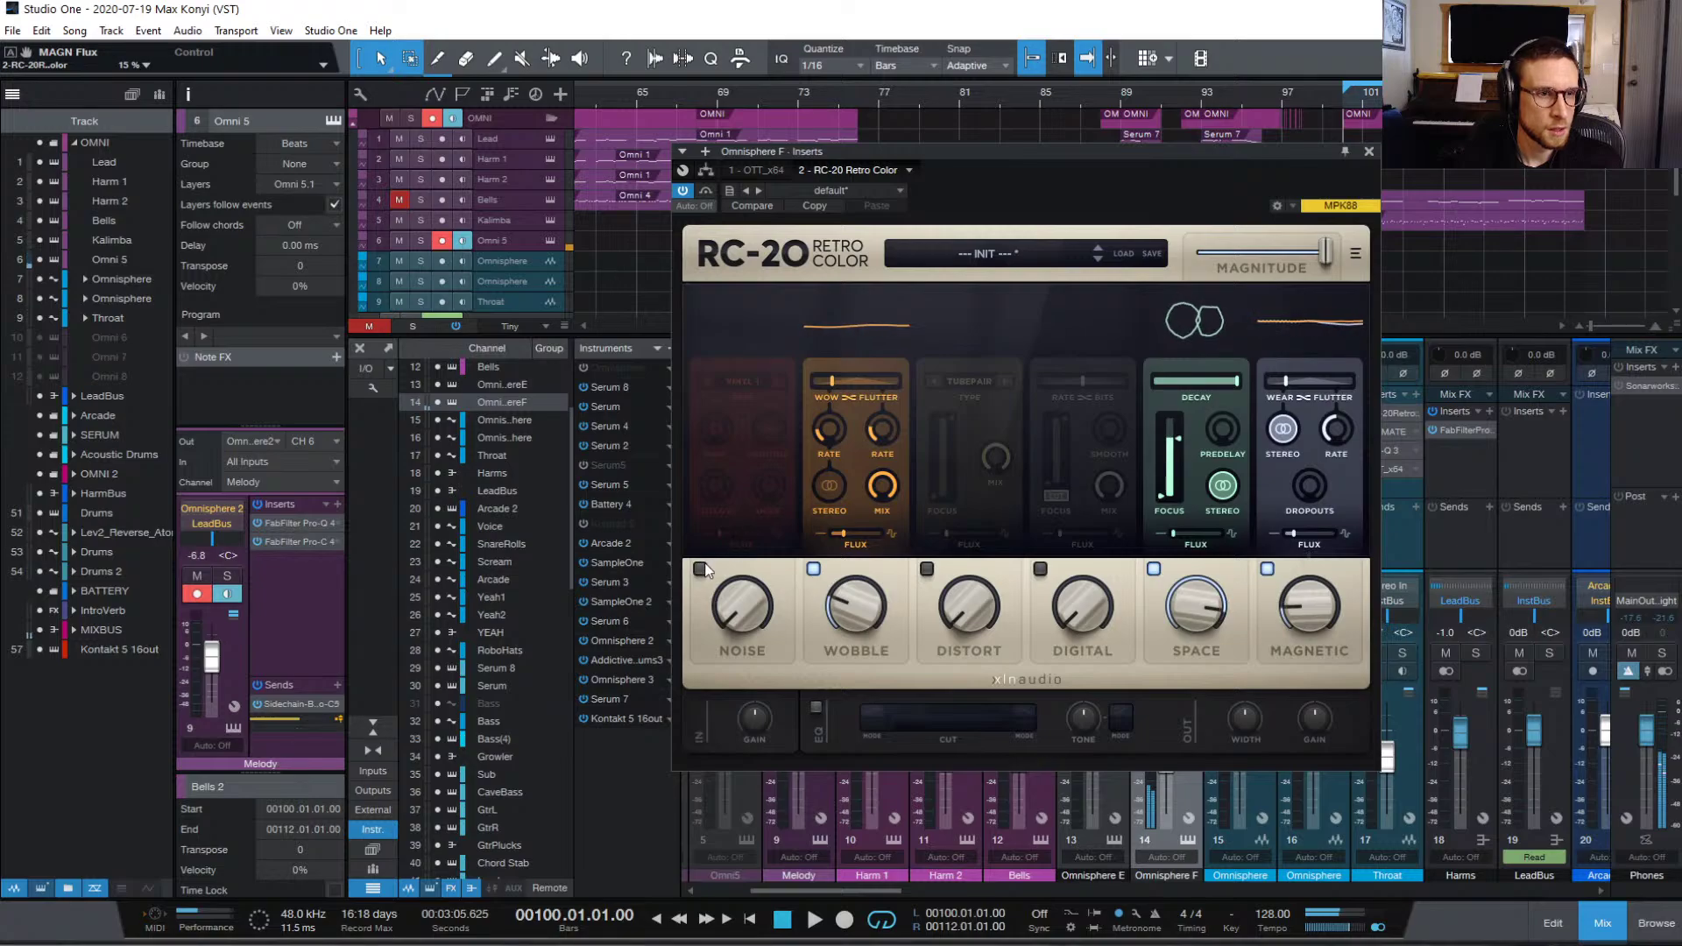
# Step: Enable RC-20's Distort module at 49 % with the TUBEPAIR type and the Digital module at 15 %
pyautogui.click(927, 569)
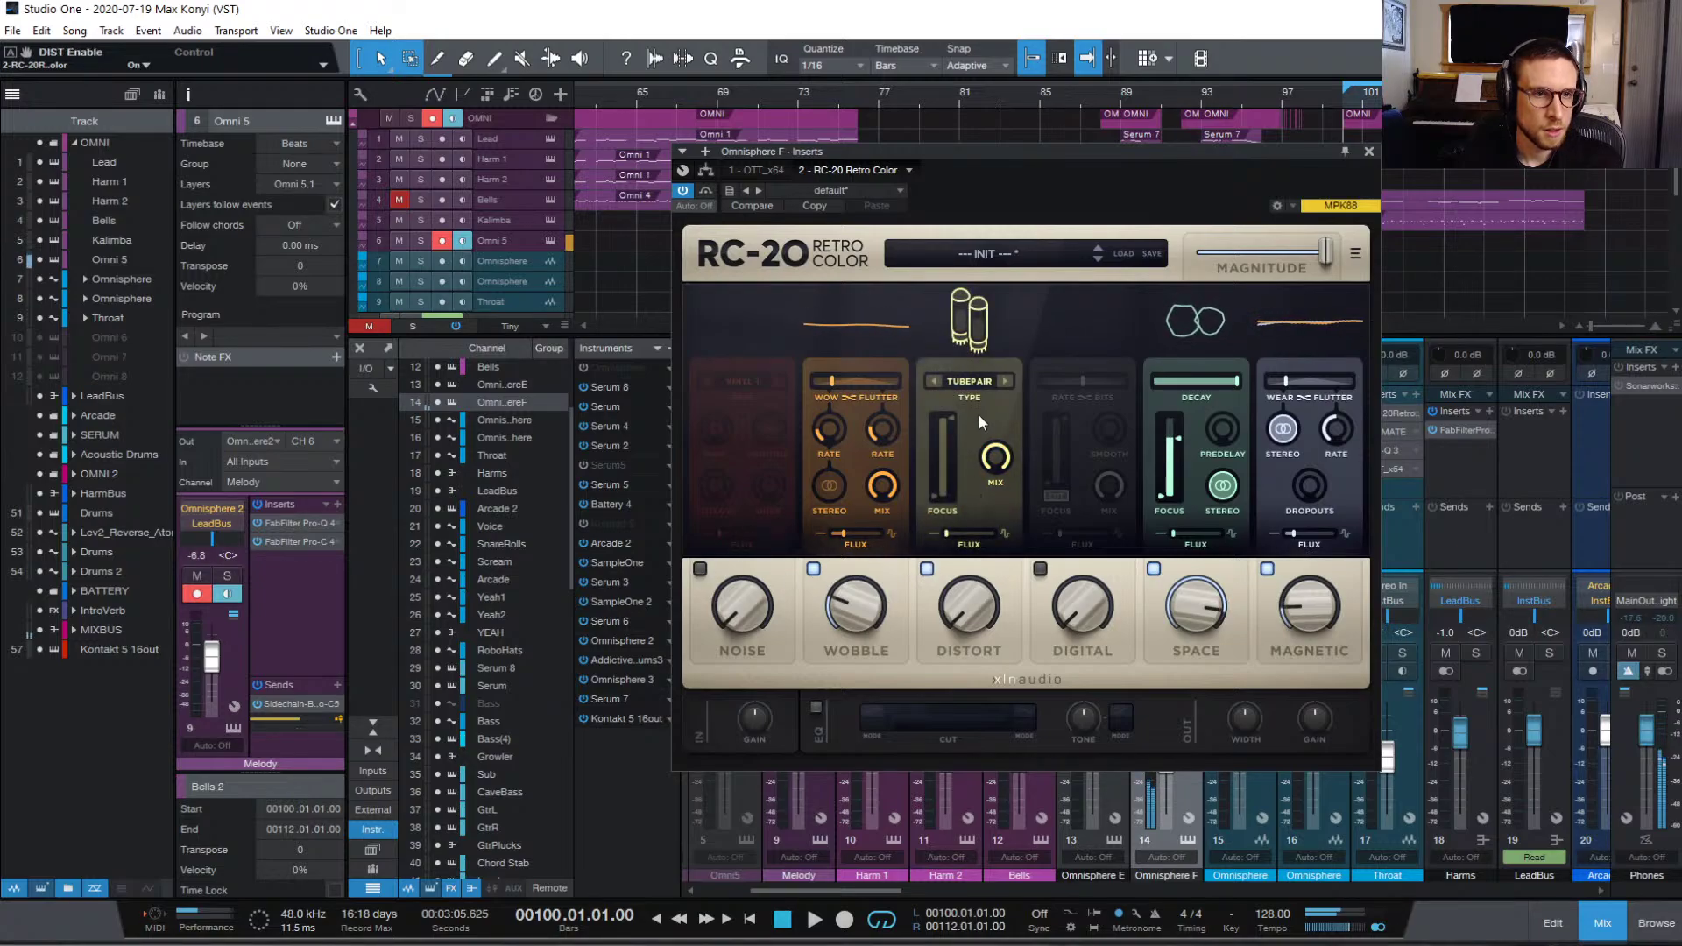
pyautogui.moveTo(964, 585); pyautogui.dragTo(982, 781)
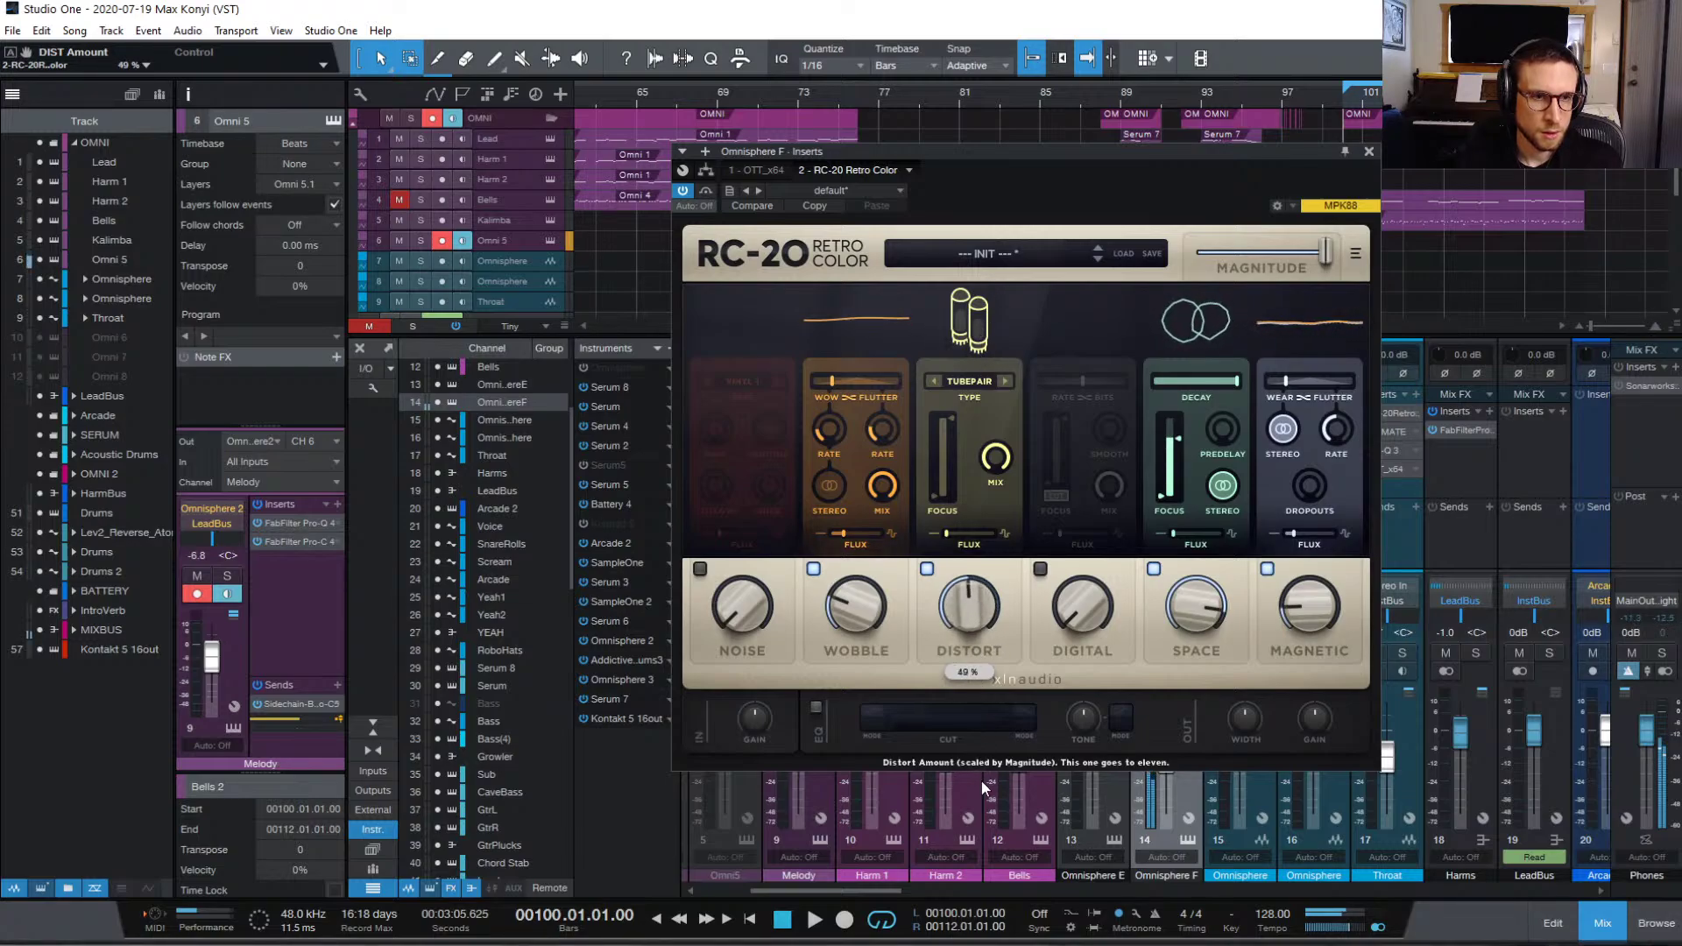
pyautogui.click(1096, 425)
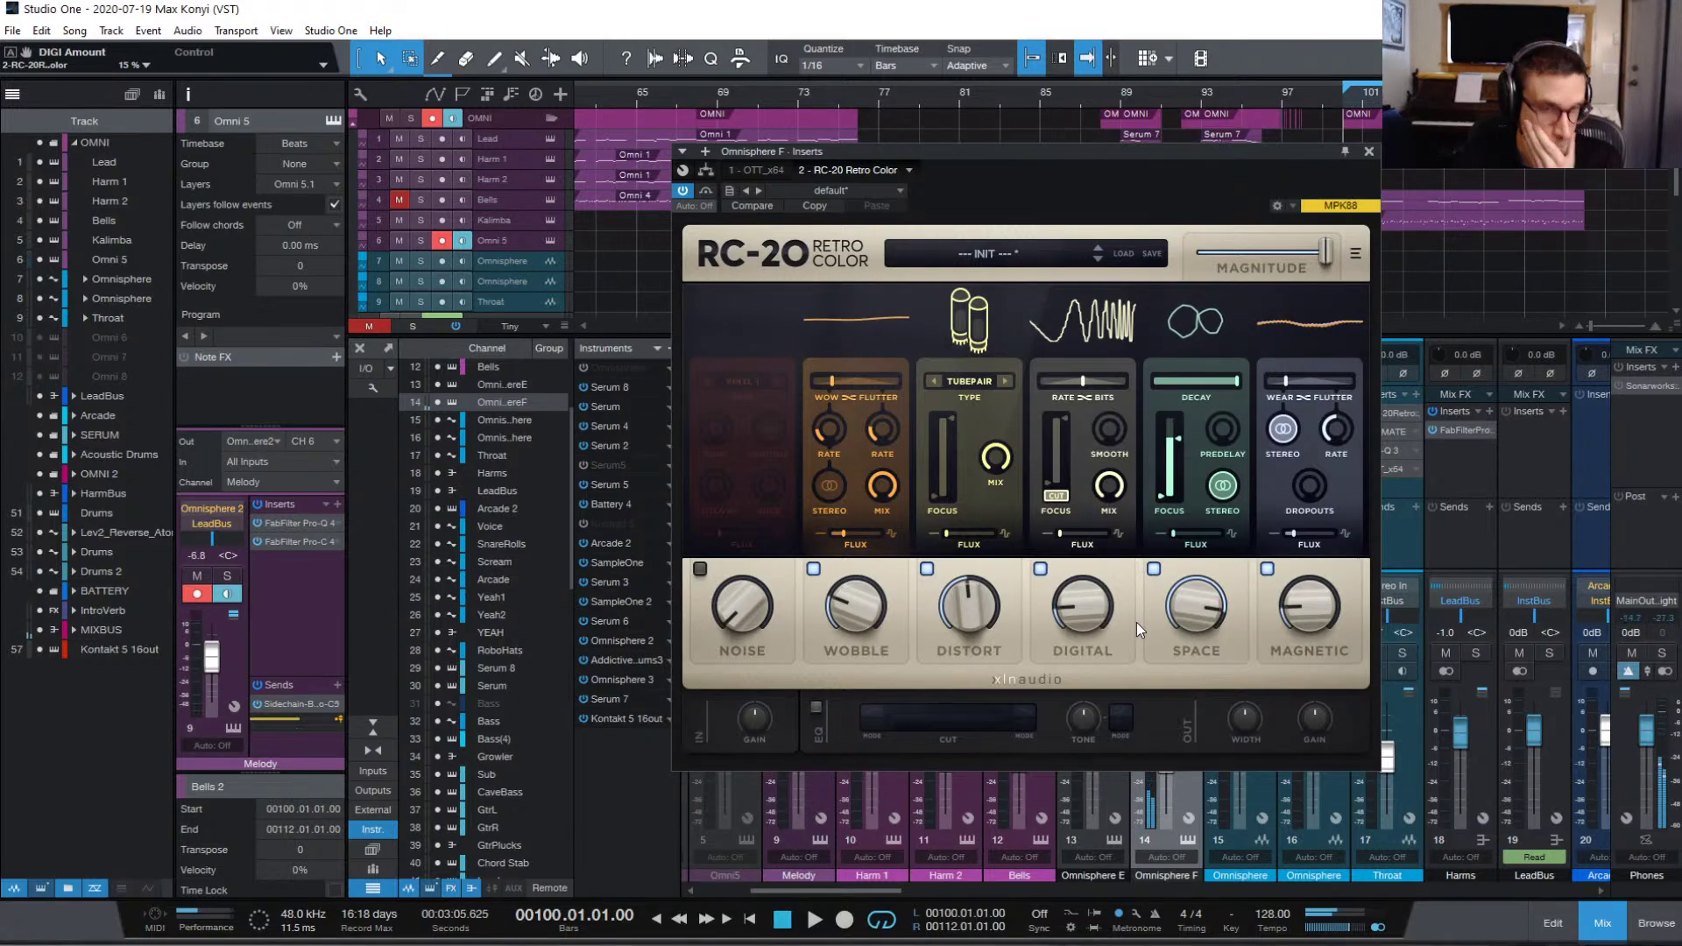
# Step: Set the Space decay to 90 % and close the RC-20 window
pyautogui.moveTo(1237, 388)
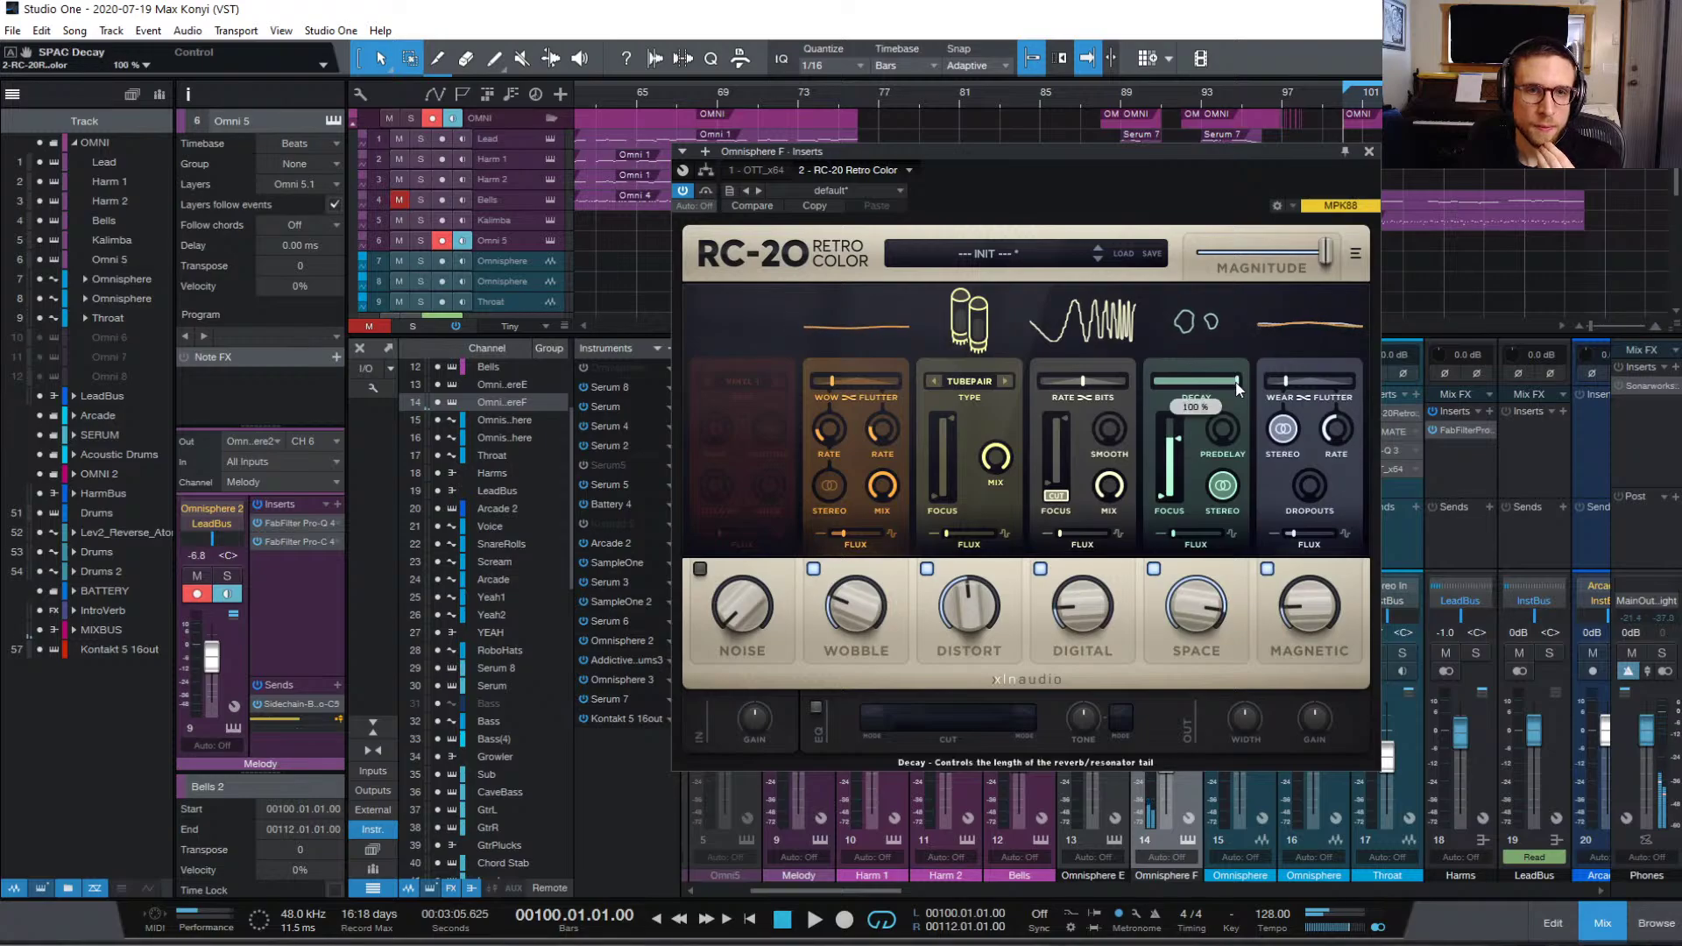
pyautogui.moveTo(1237, 388); pyautogui.dragTo(1232, 384)
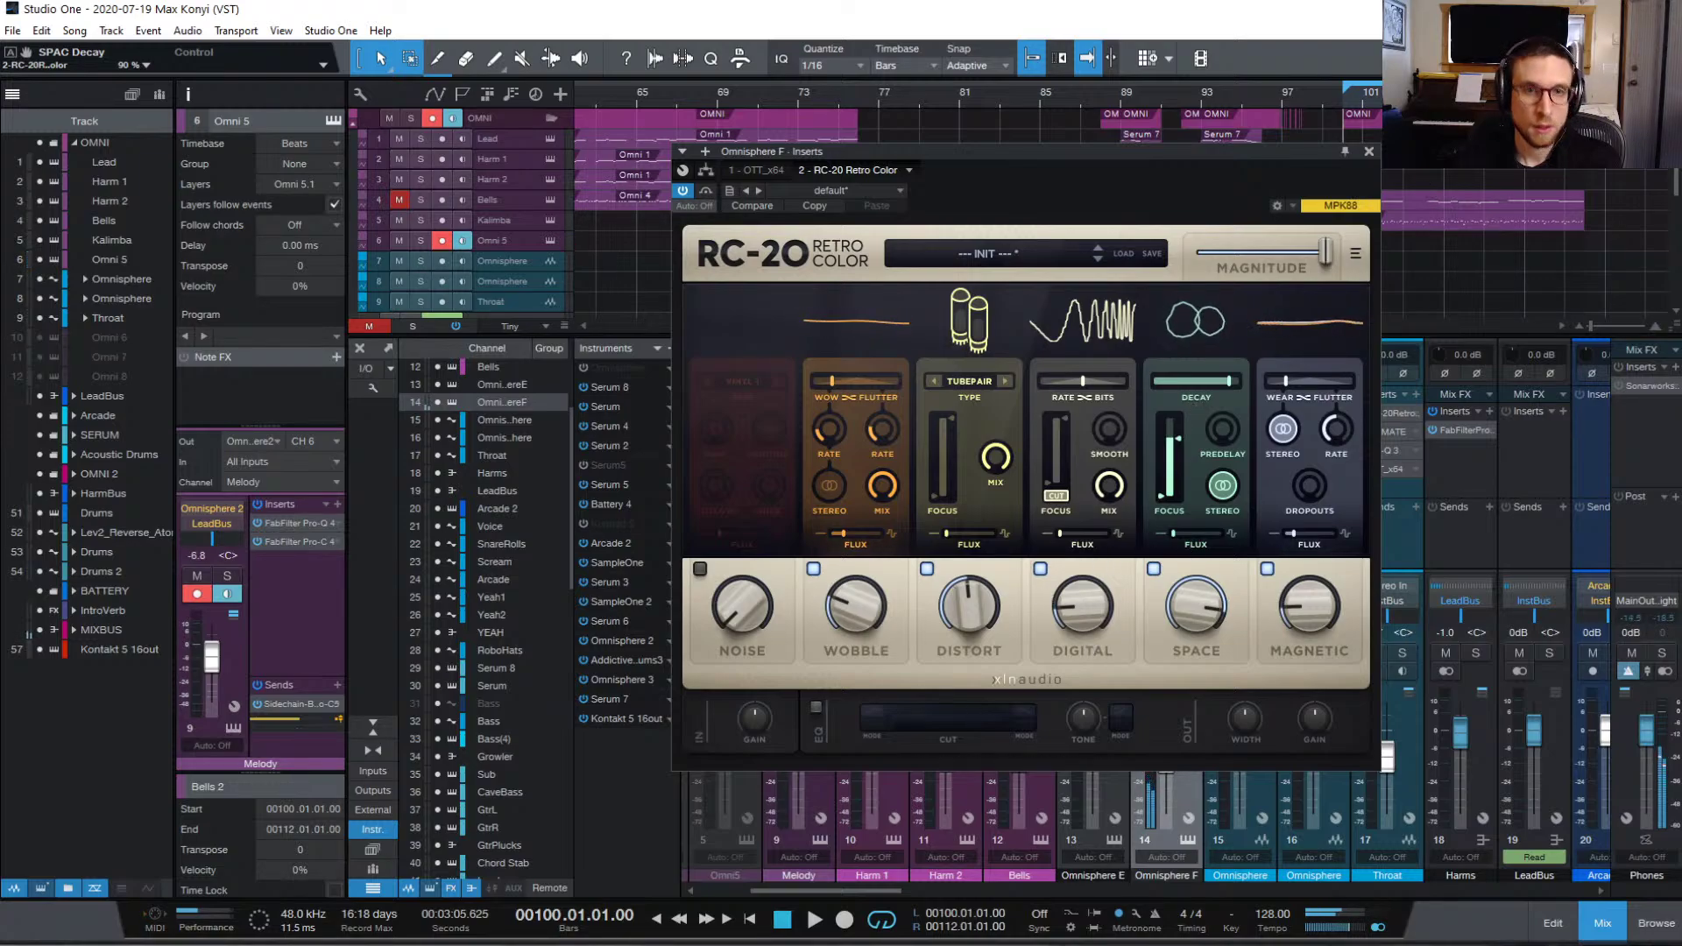
pyautogui.click(1367, 150)
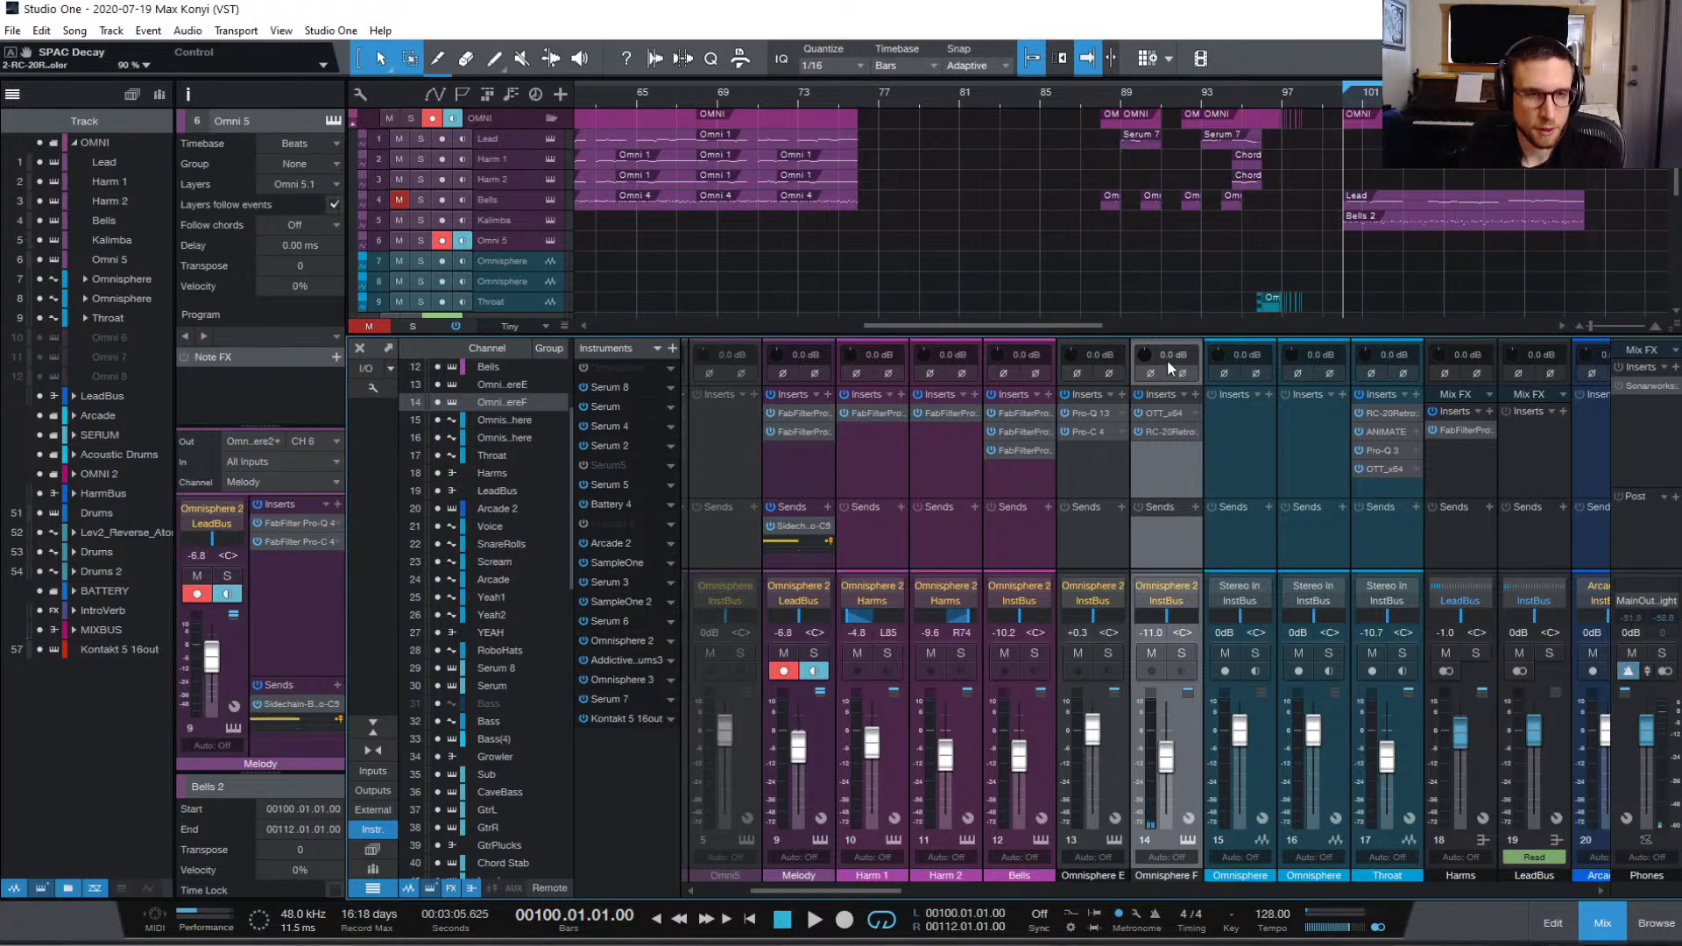
# Step: Insert Pro-Q 3 after RC-20 on the Omnisphere F channel and add a 30 dB/oct low cut below the sound's lowest peaks
pyautogui.click(1194, 395)
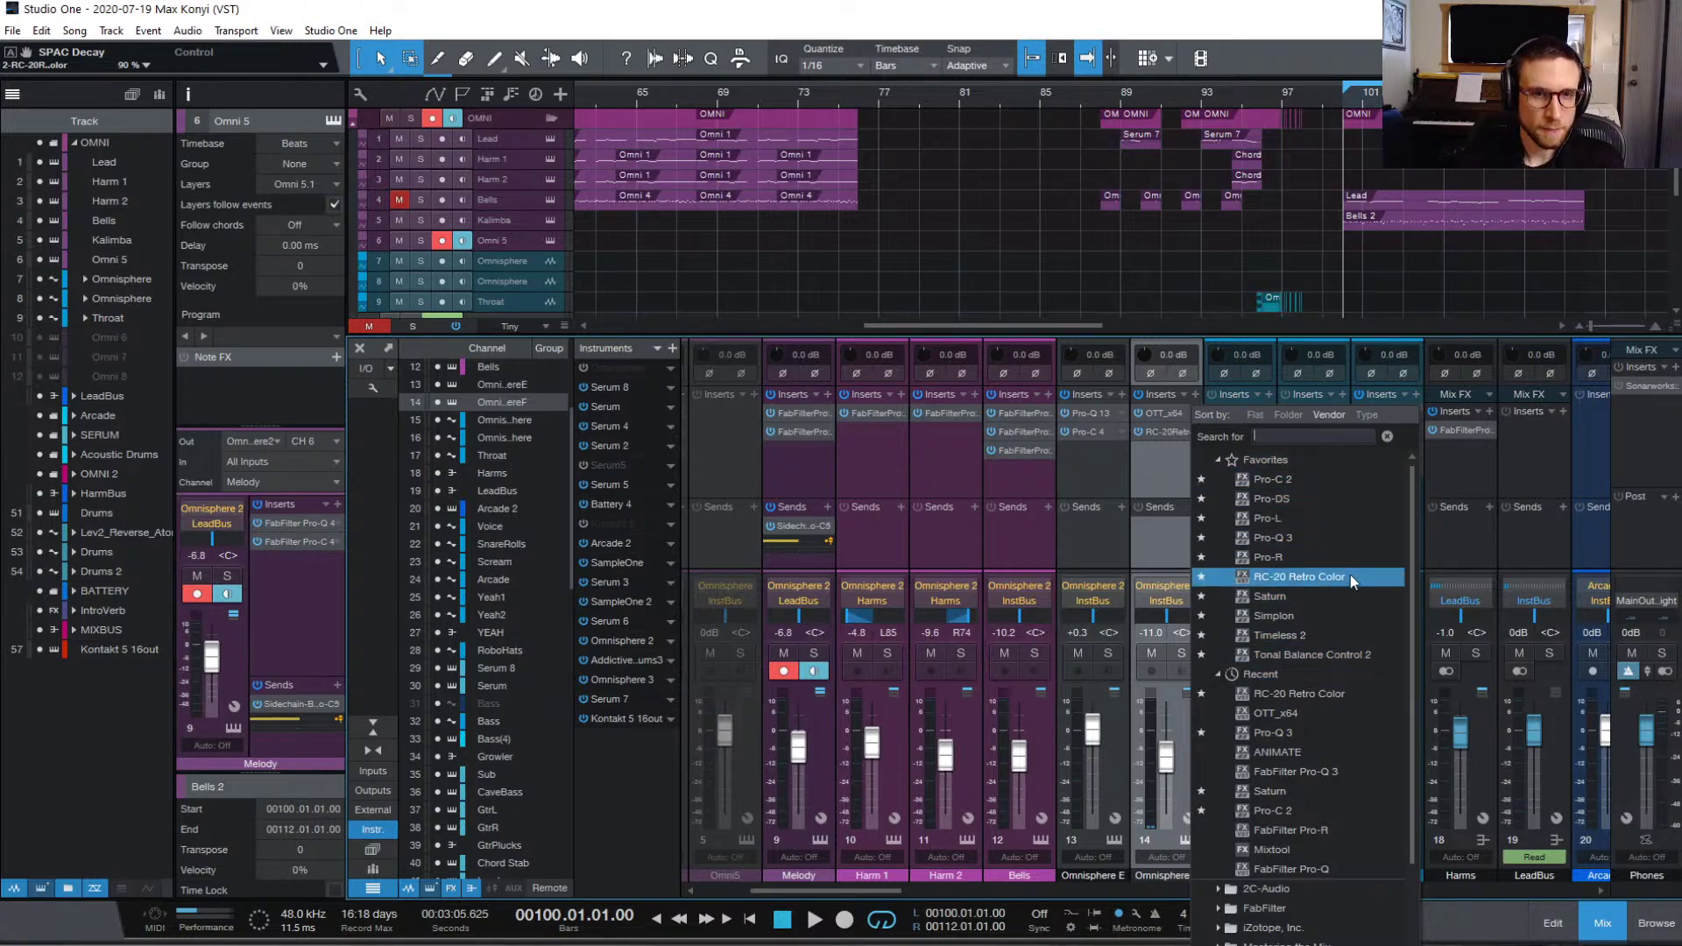
pyautogui.click(1337, 537)
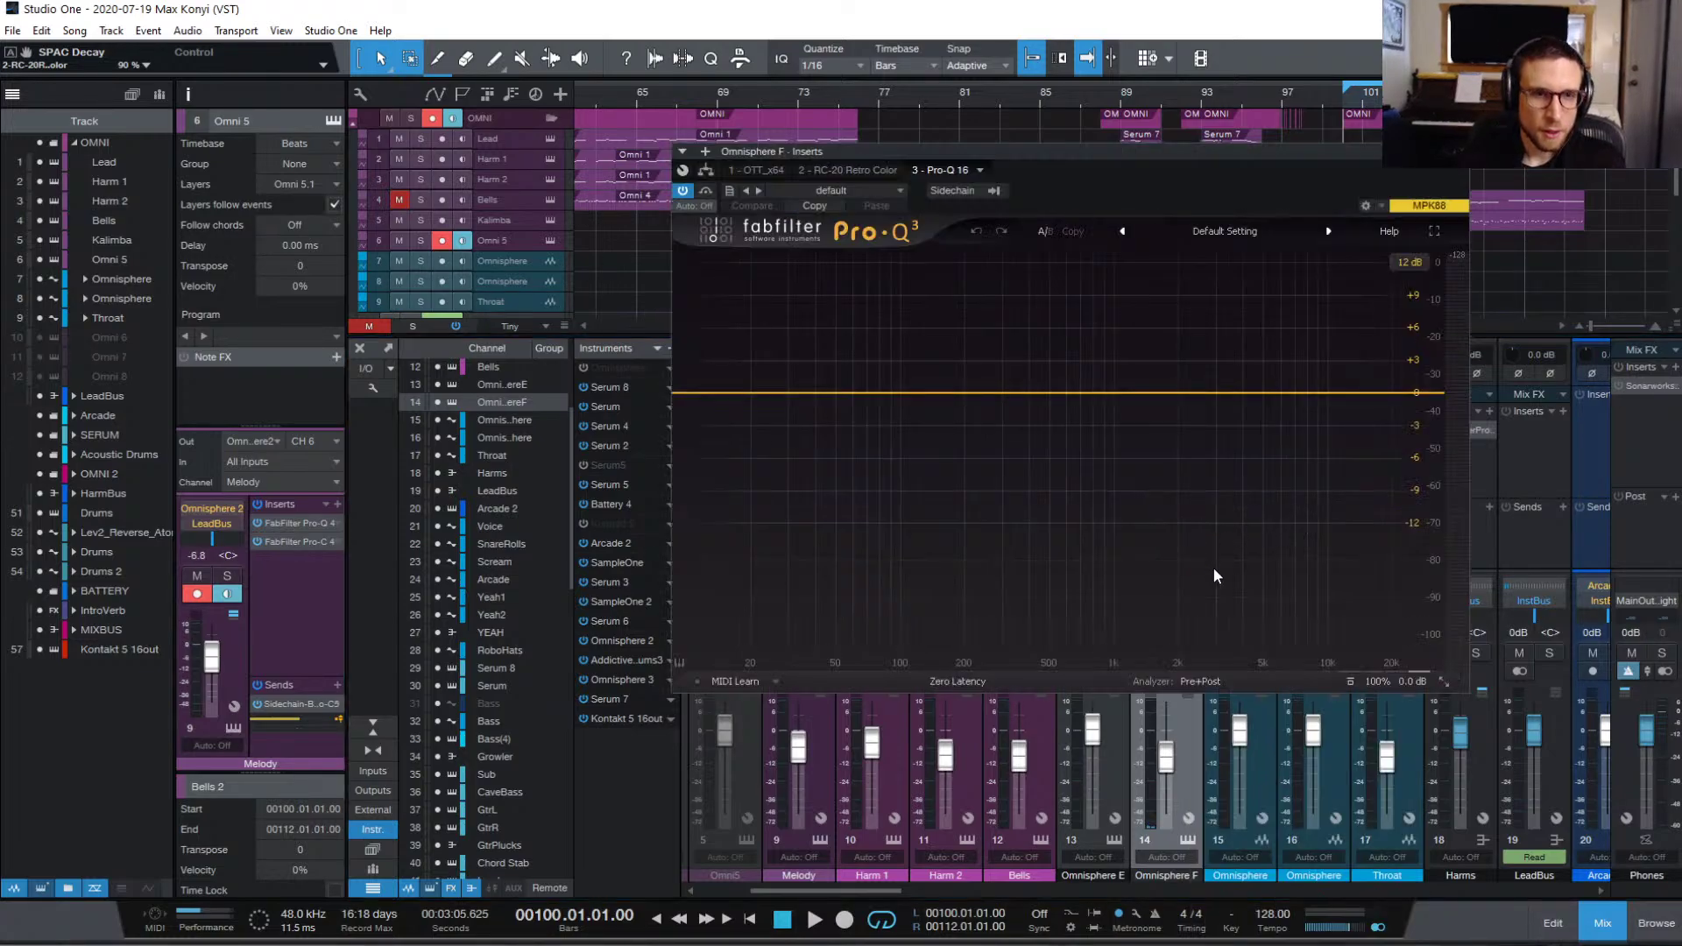
pyautogui.doubleClick(704, 396)
pyautogui.scroll(4, 705, 396)
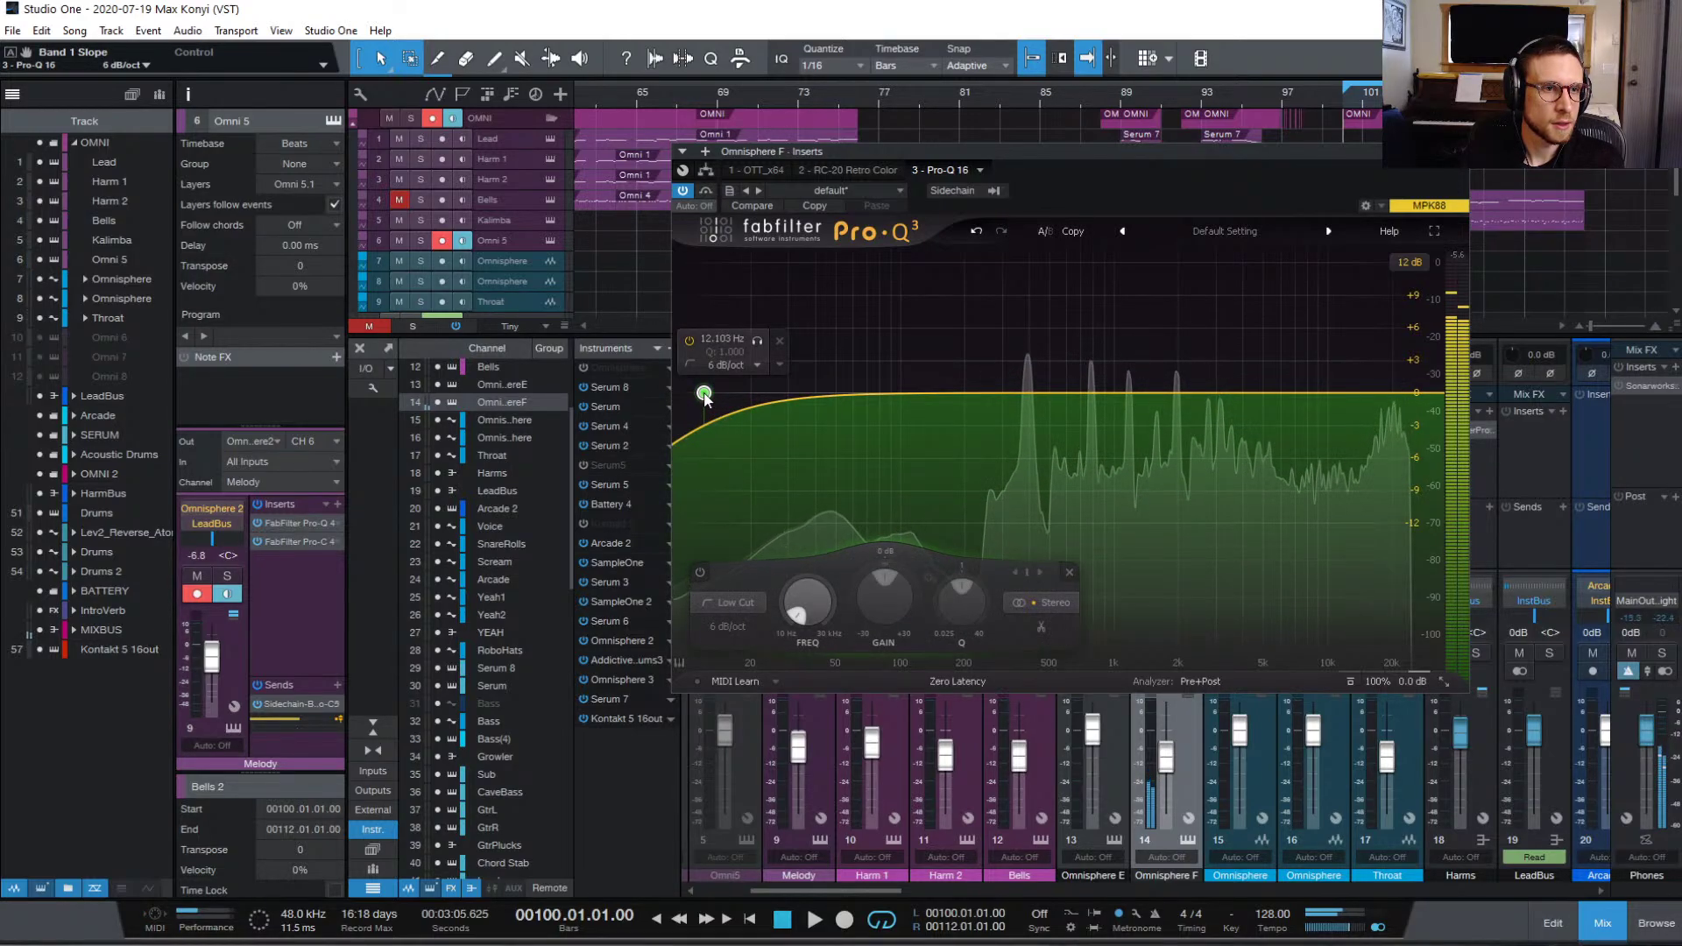
pyautogui.moveTo(705, 395); pyautogui.dragTo(941, 406)
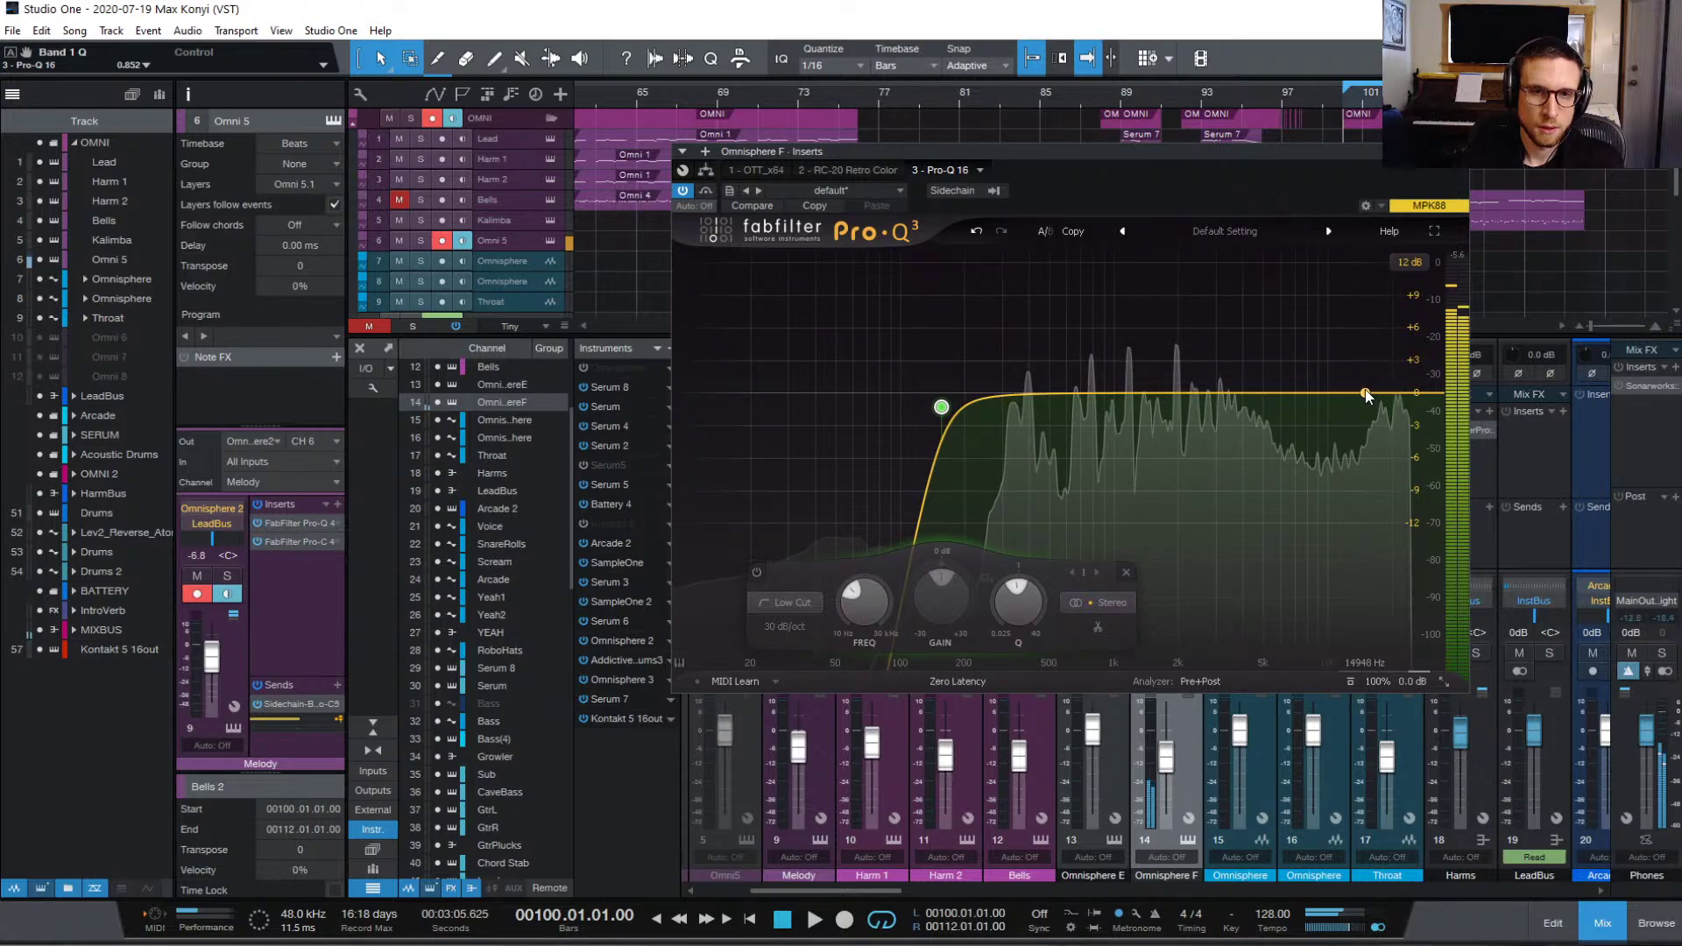
# Step: Add a high shelf at 8676.7 Hz with -0.24 dB gain and Q 0.894, and close the Pro-Q 3 window
pyautogui.moveTo(1402, 393); pyautogui.dragTo(1314, 421)
pyautogui.scroll(5, 1332, 355)
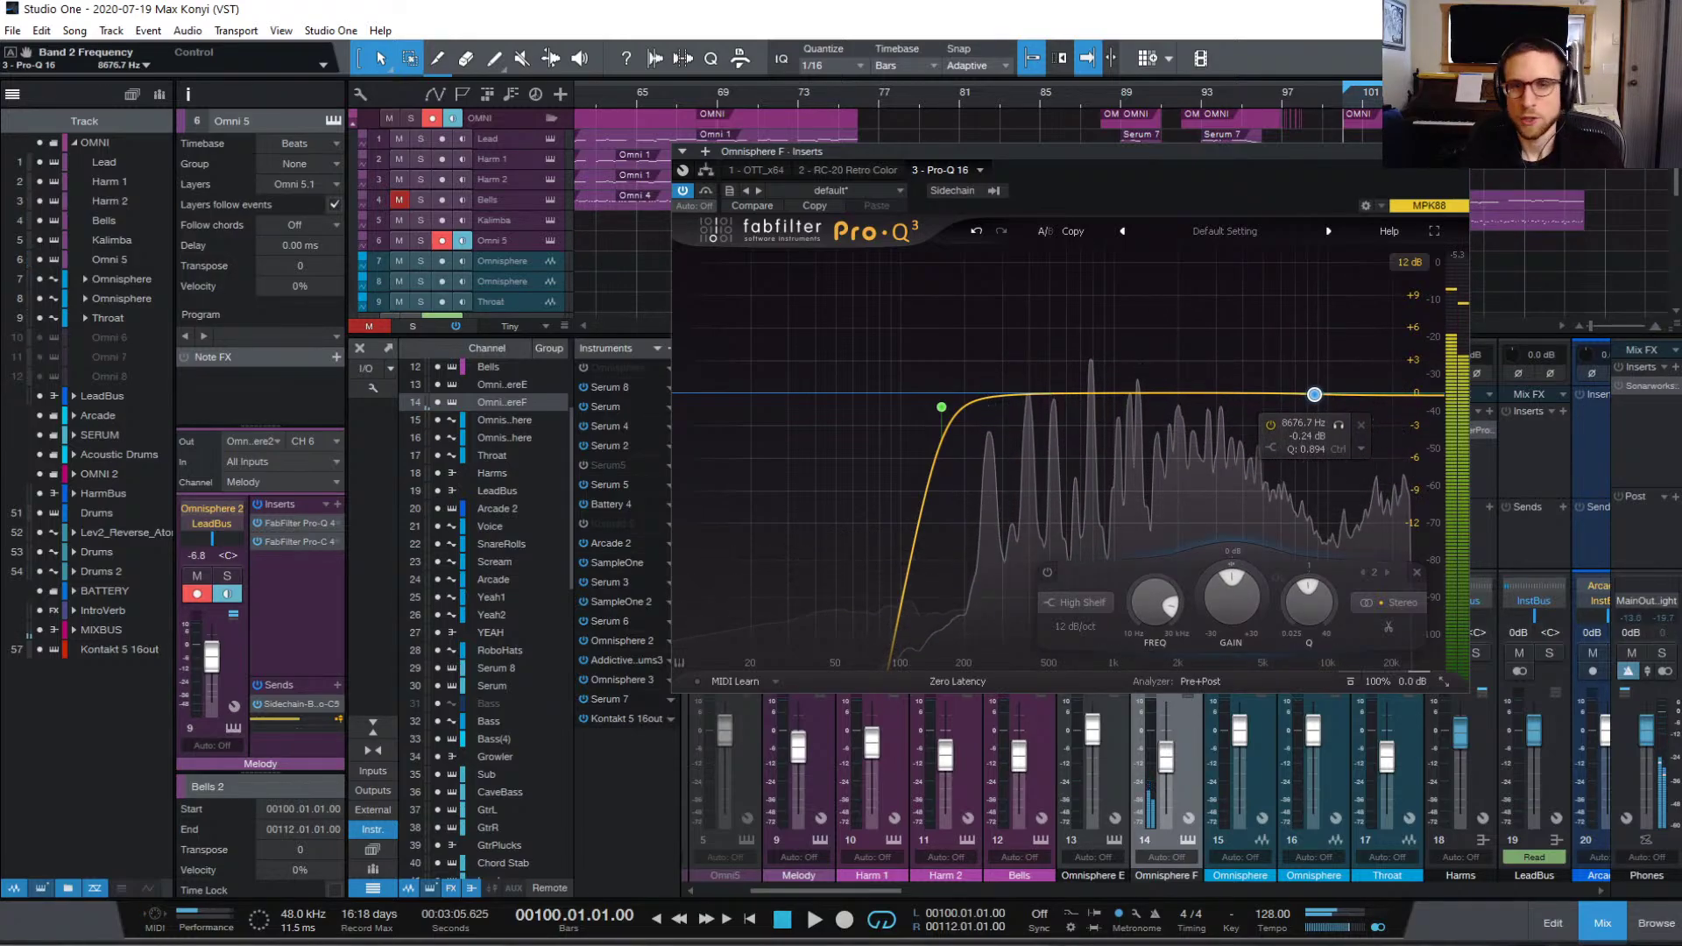
pyautogui.click(1458, 150)
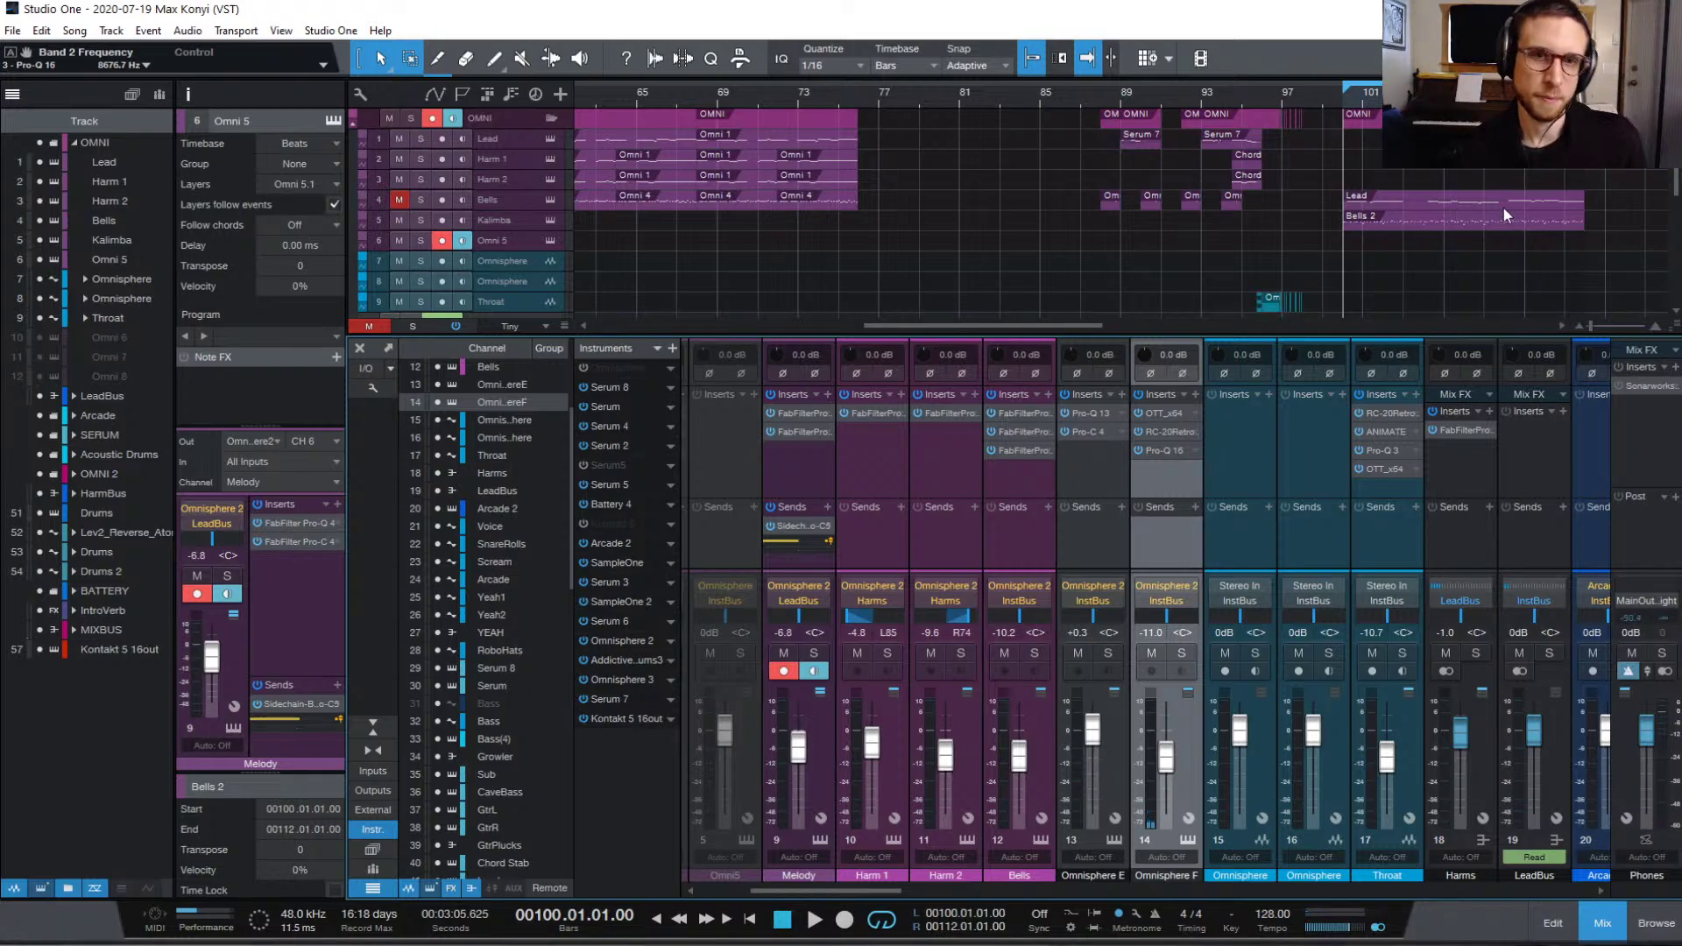
# Step: Move the Lead clip at bar 100 from the Bells track to the Omni 5 track and play the section back
pyautogui.moveTo(1433, 197); pyautogui.dragTo(1424, 248)
pyautogui.press('f')
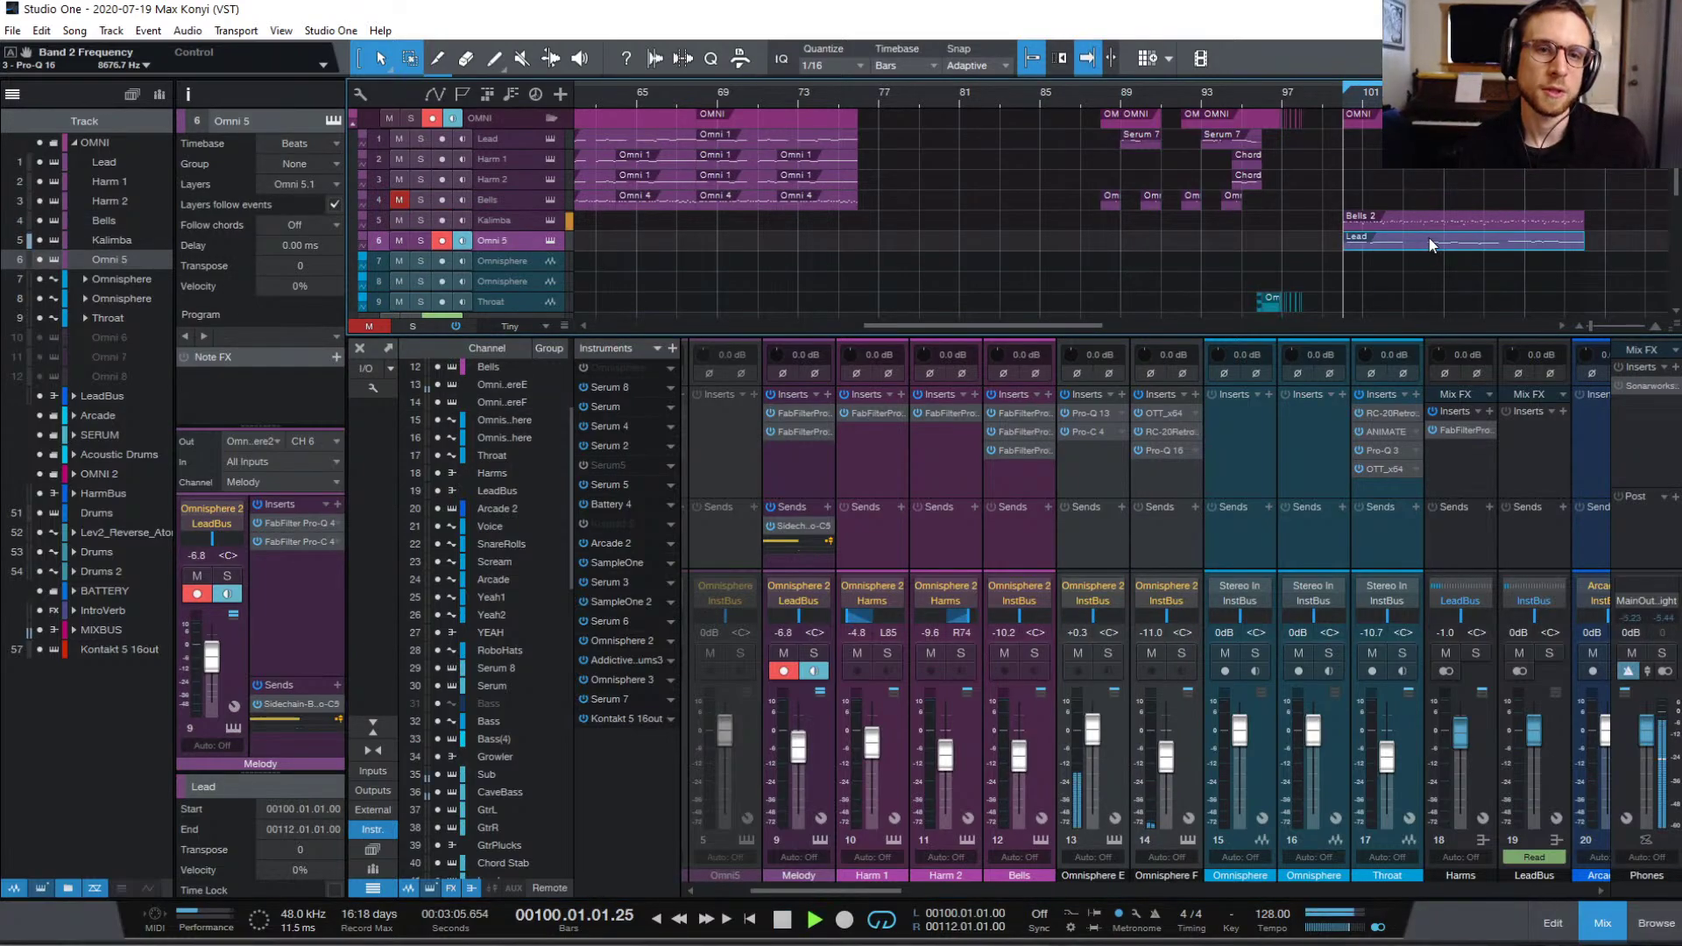
pyautogui.press('space')
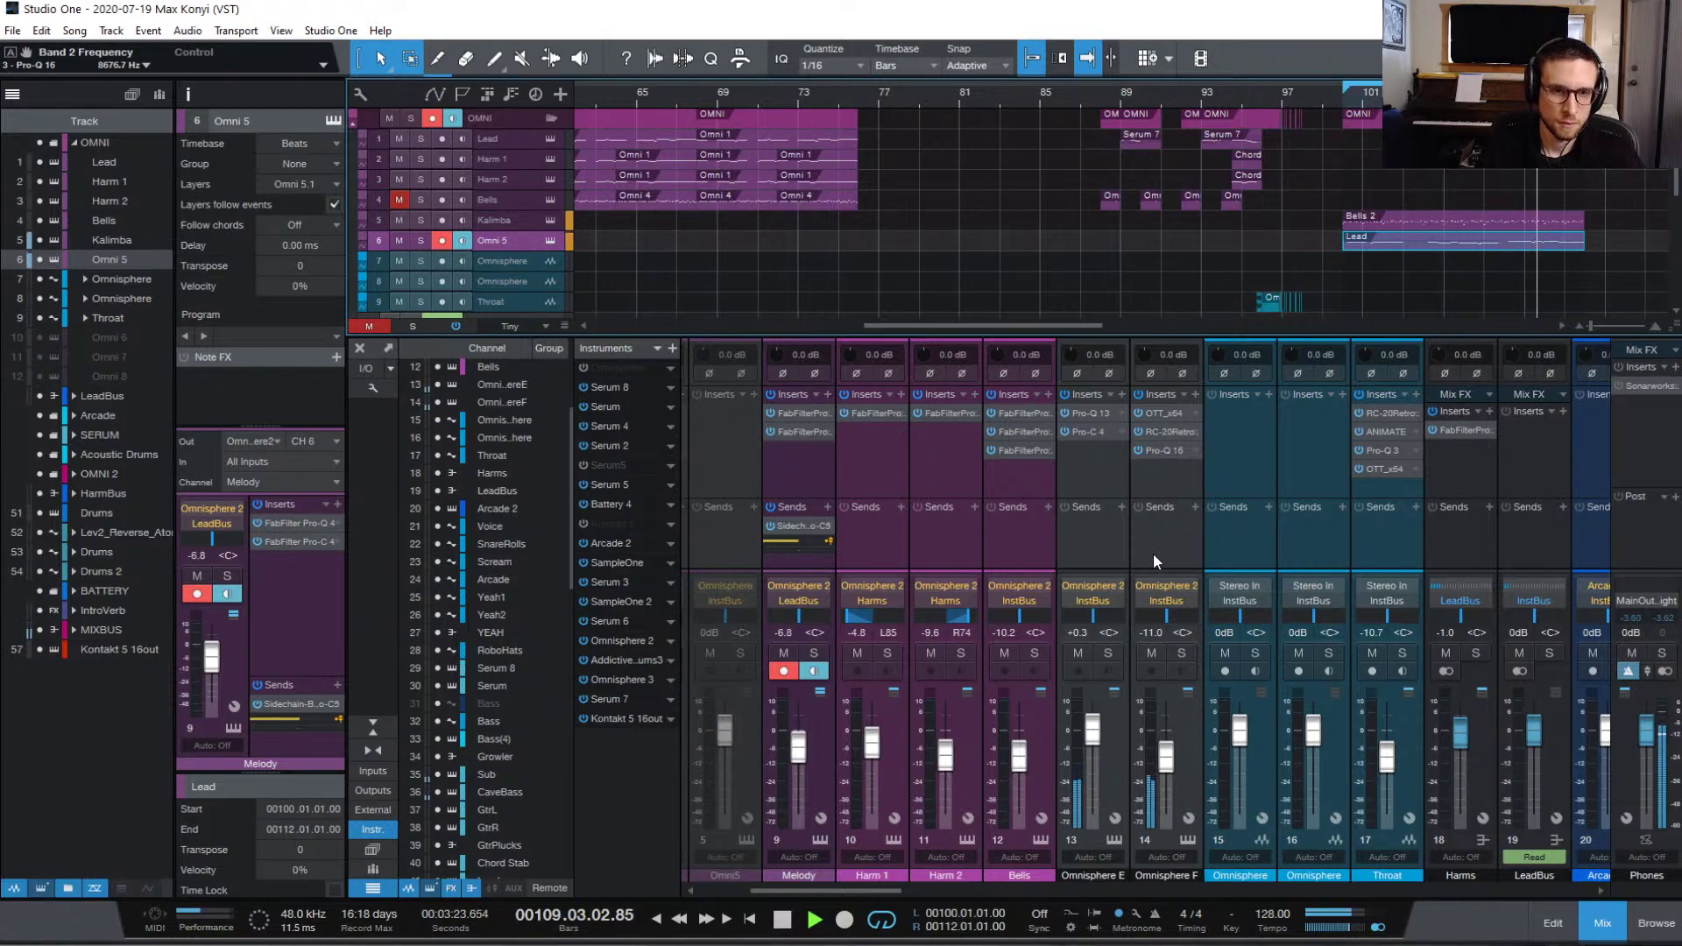
pyautogui.click(1188, 840)
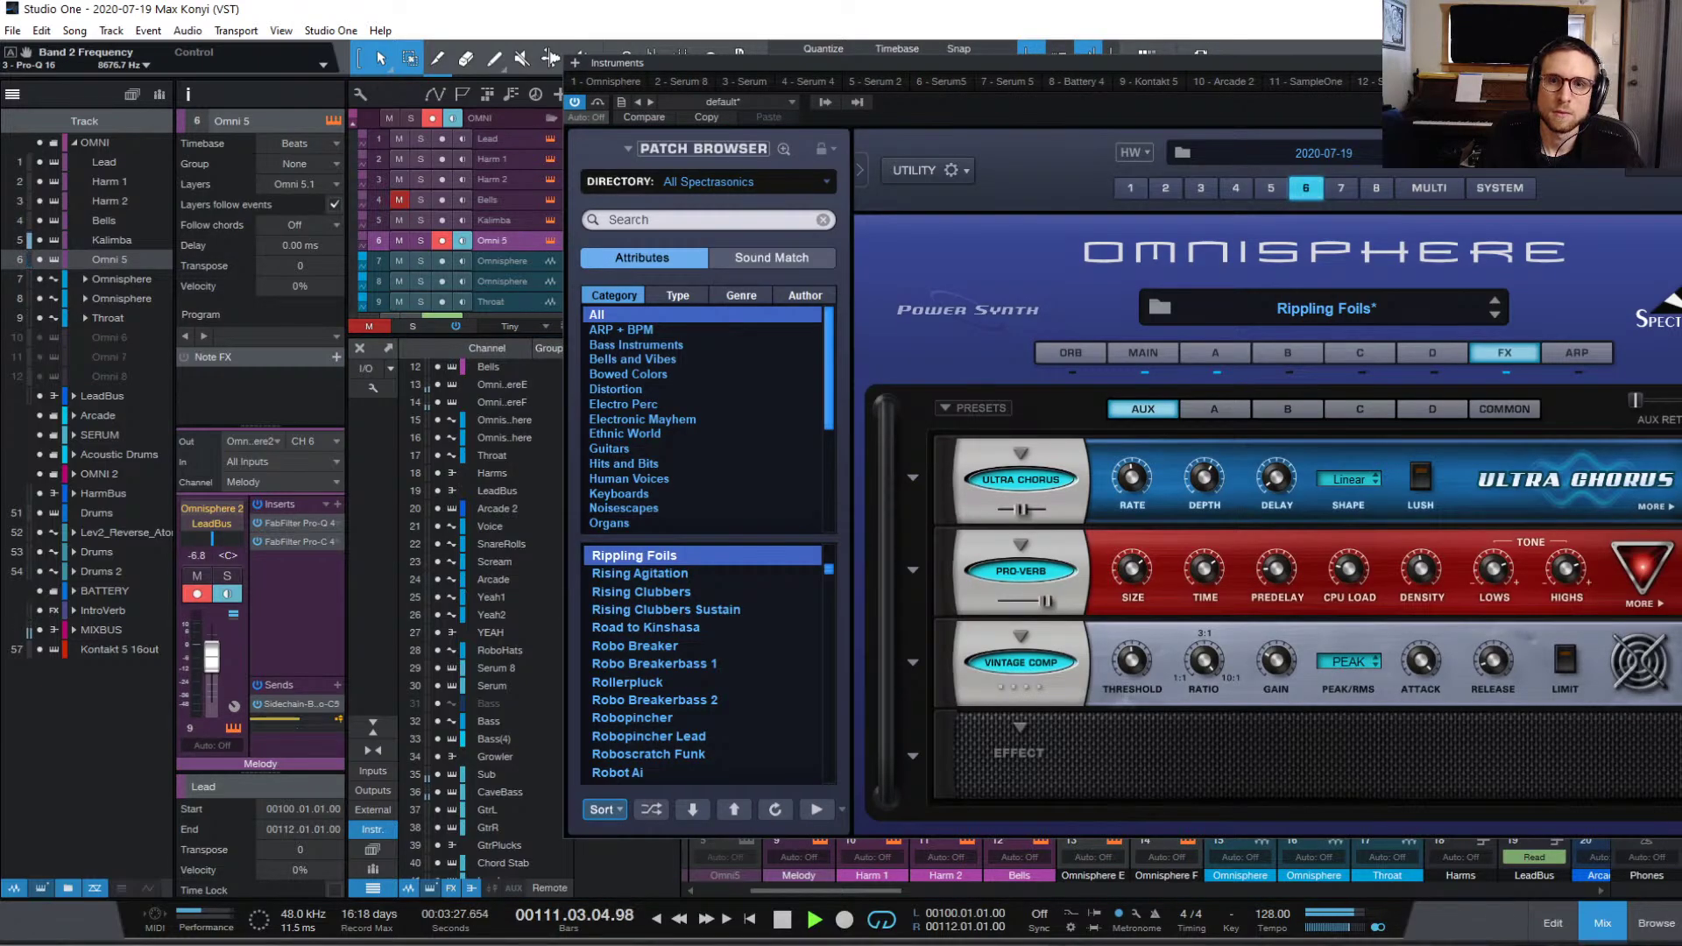
pyautogui.click(1291, 518)
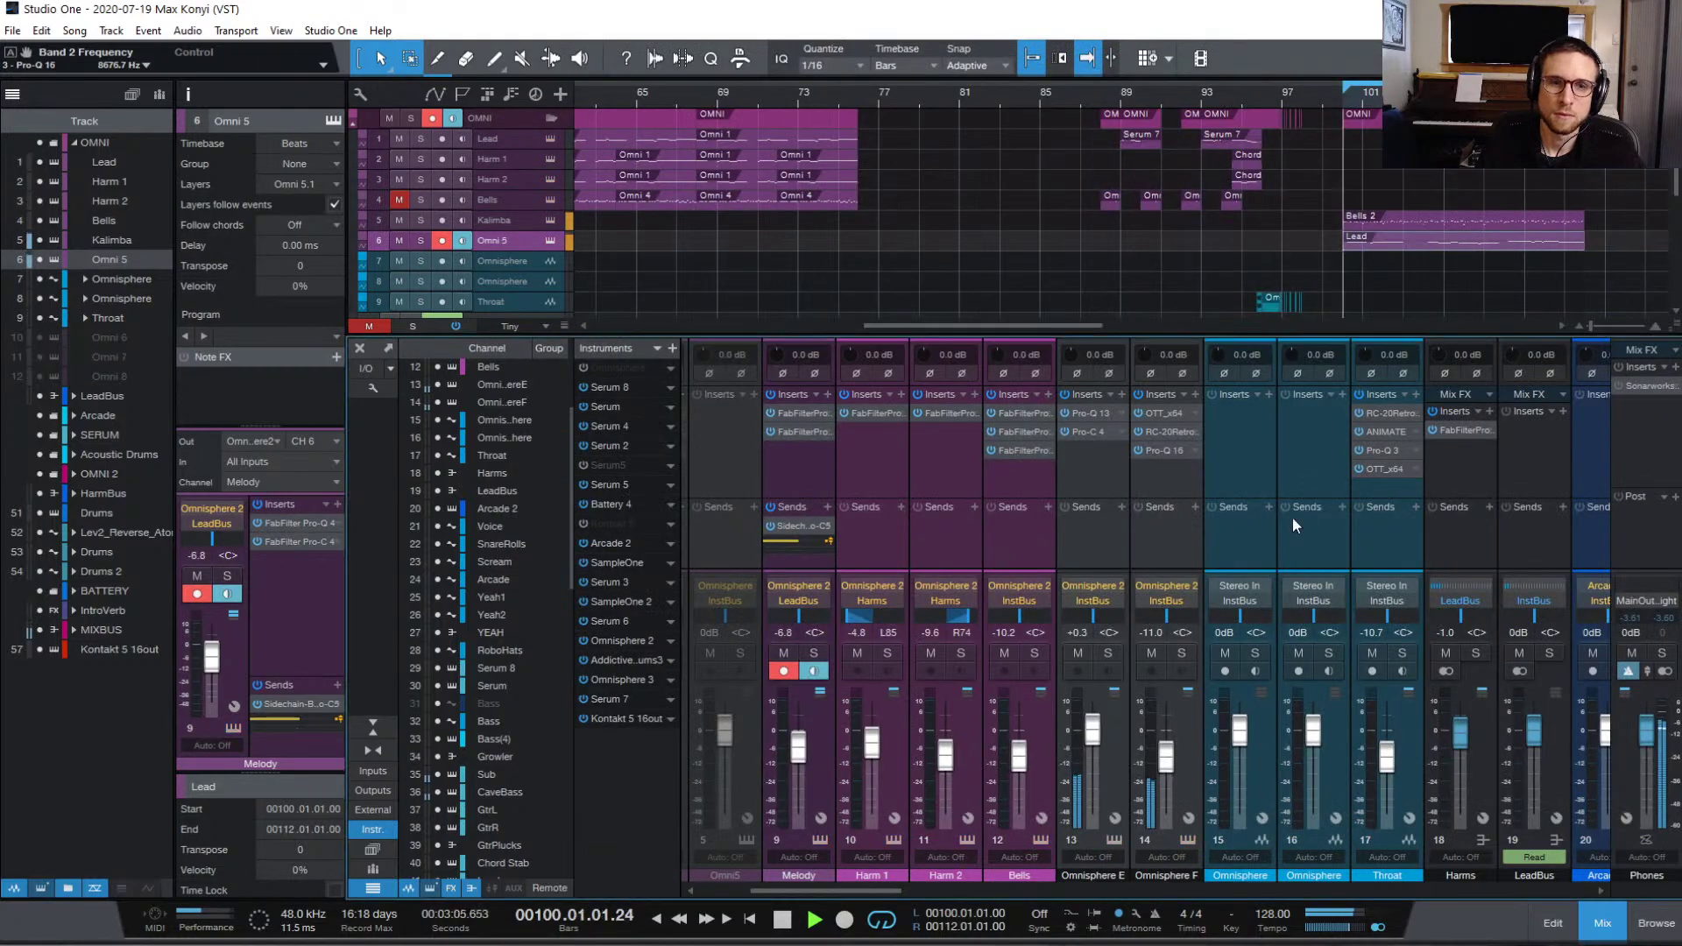
# Step: Reopen RC-20 on the Omnisphere F channel, set the Space amount to 64 % and compare Magnetic with stereo off and on
pyautogui.click(1167, 432)
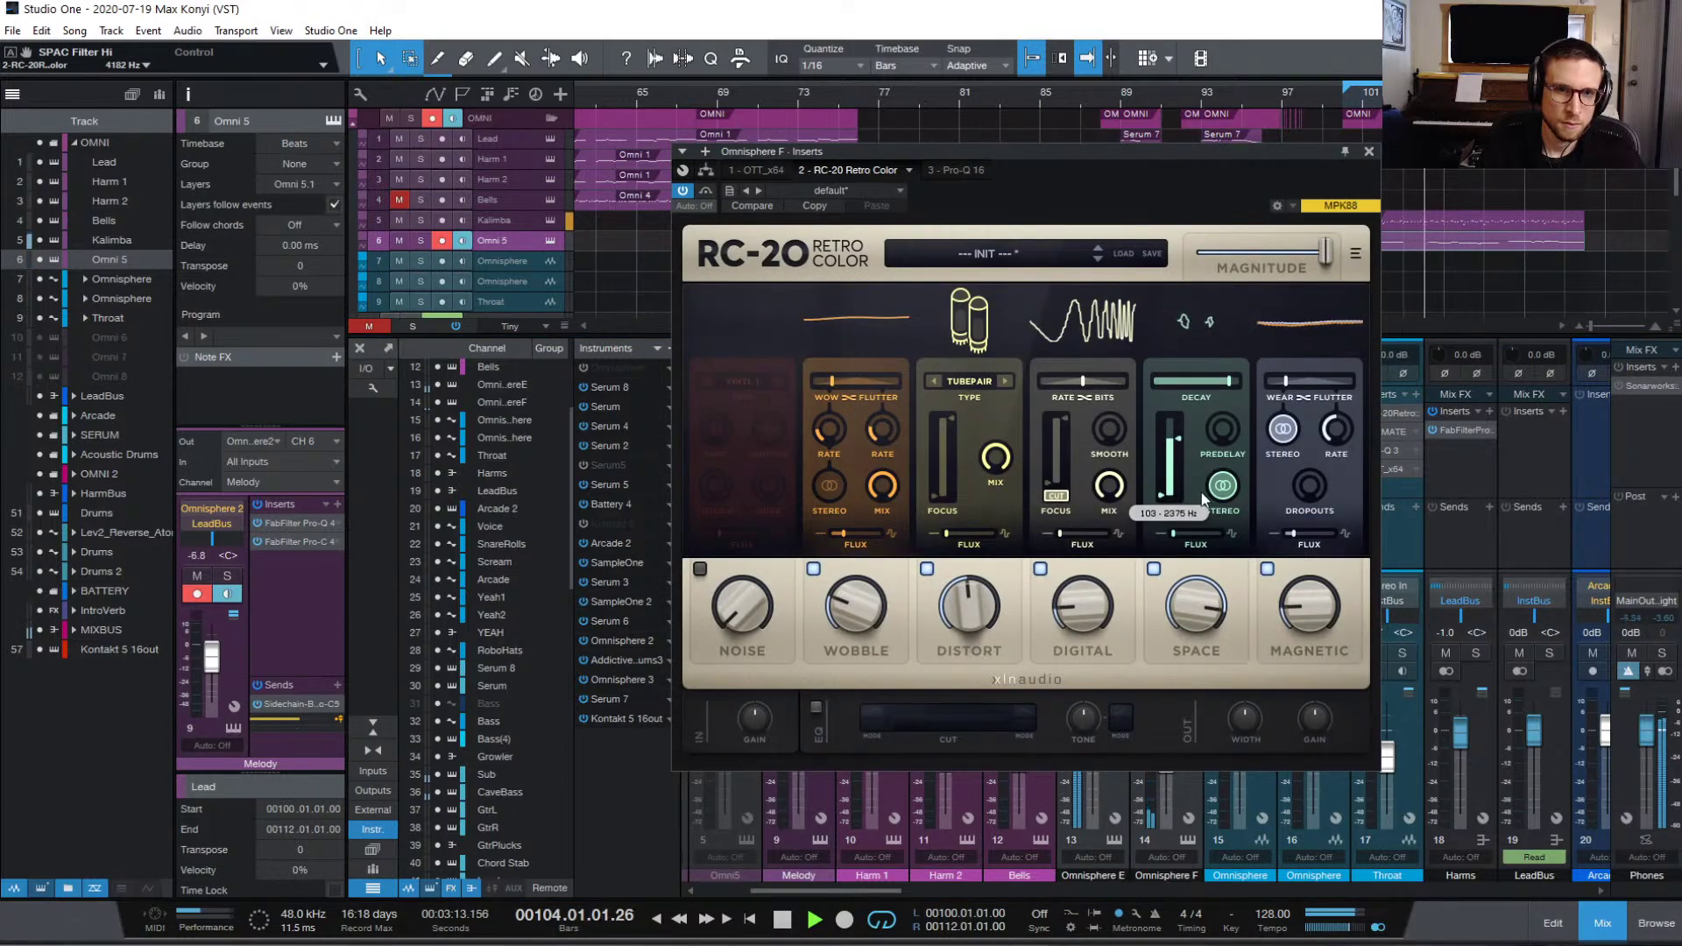
pyautogui.moveTo(1191, 603); pyautogui.dragTo(1188, 680)
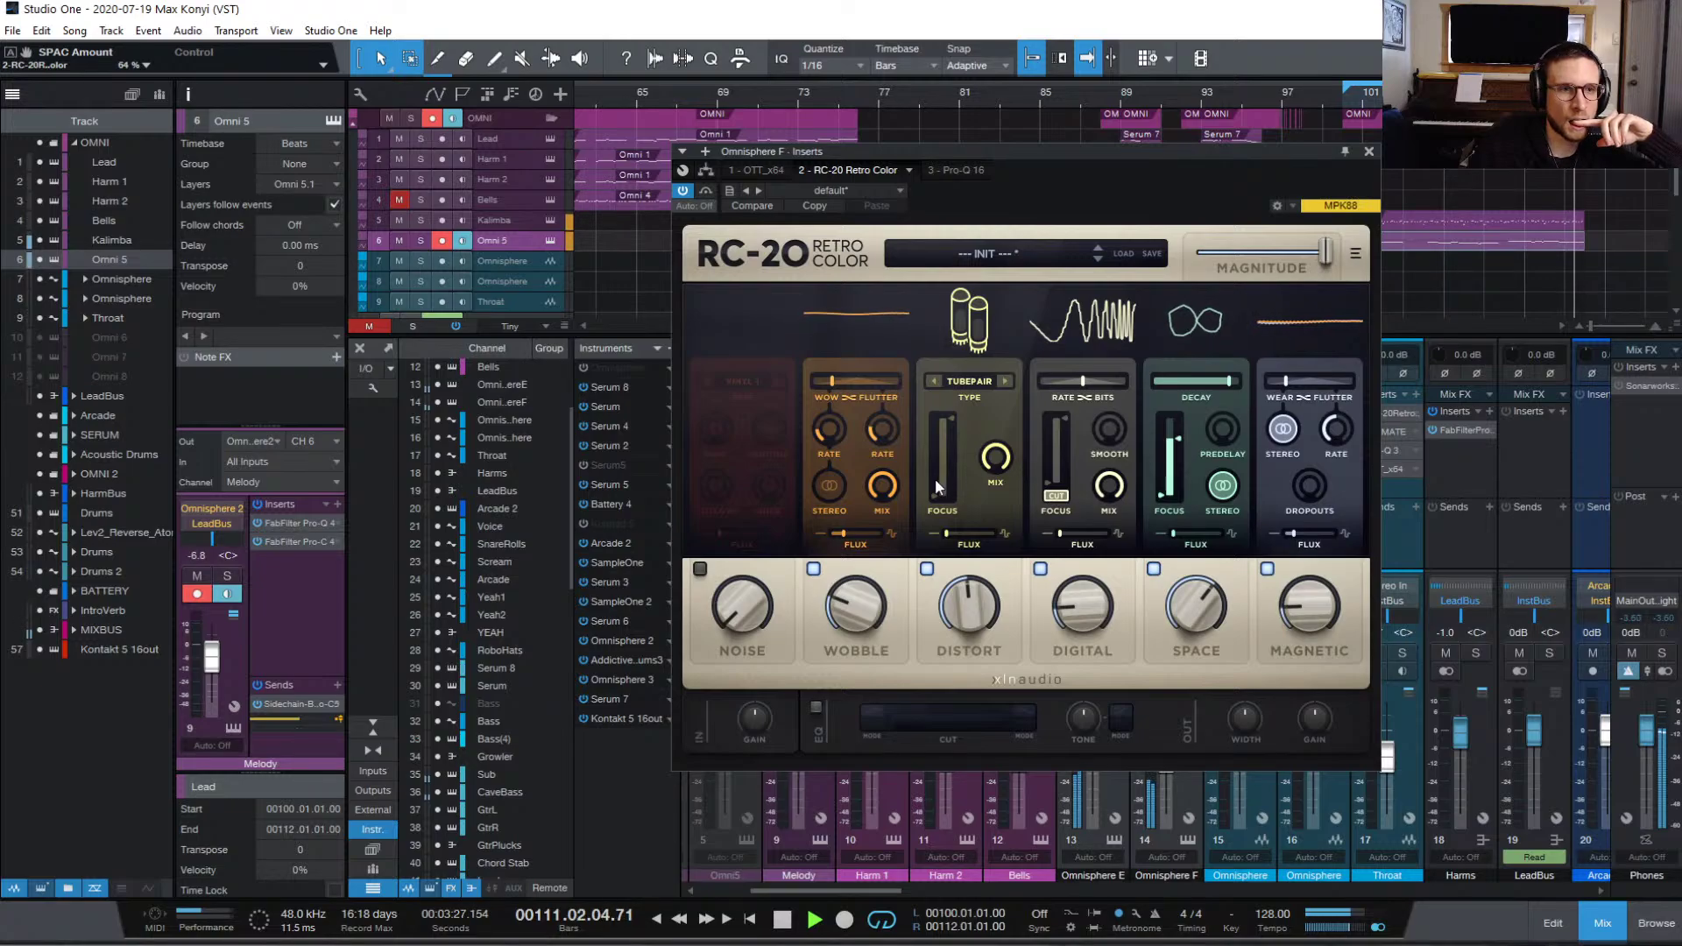
pyautogui.click(1280, 433)
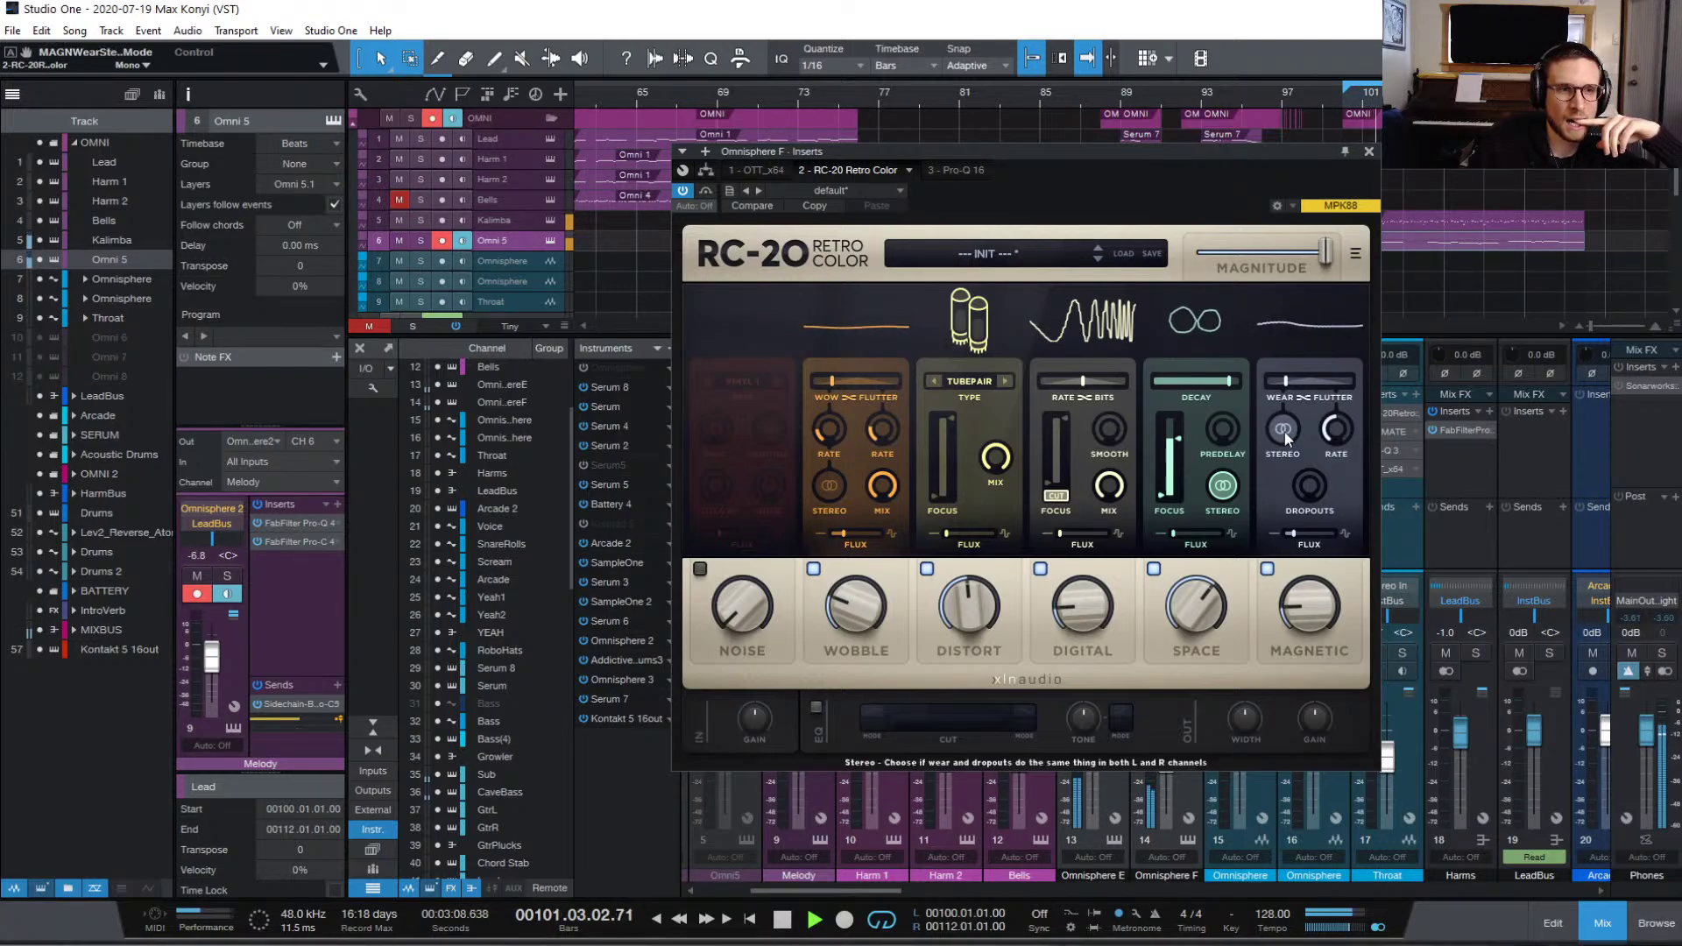
pyautogui.click(1284, 429)
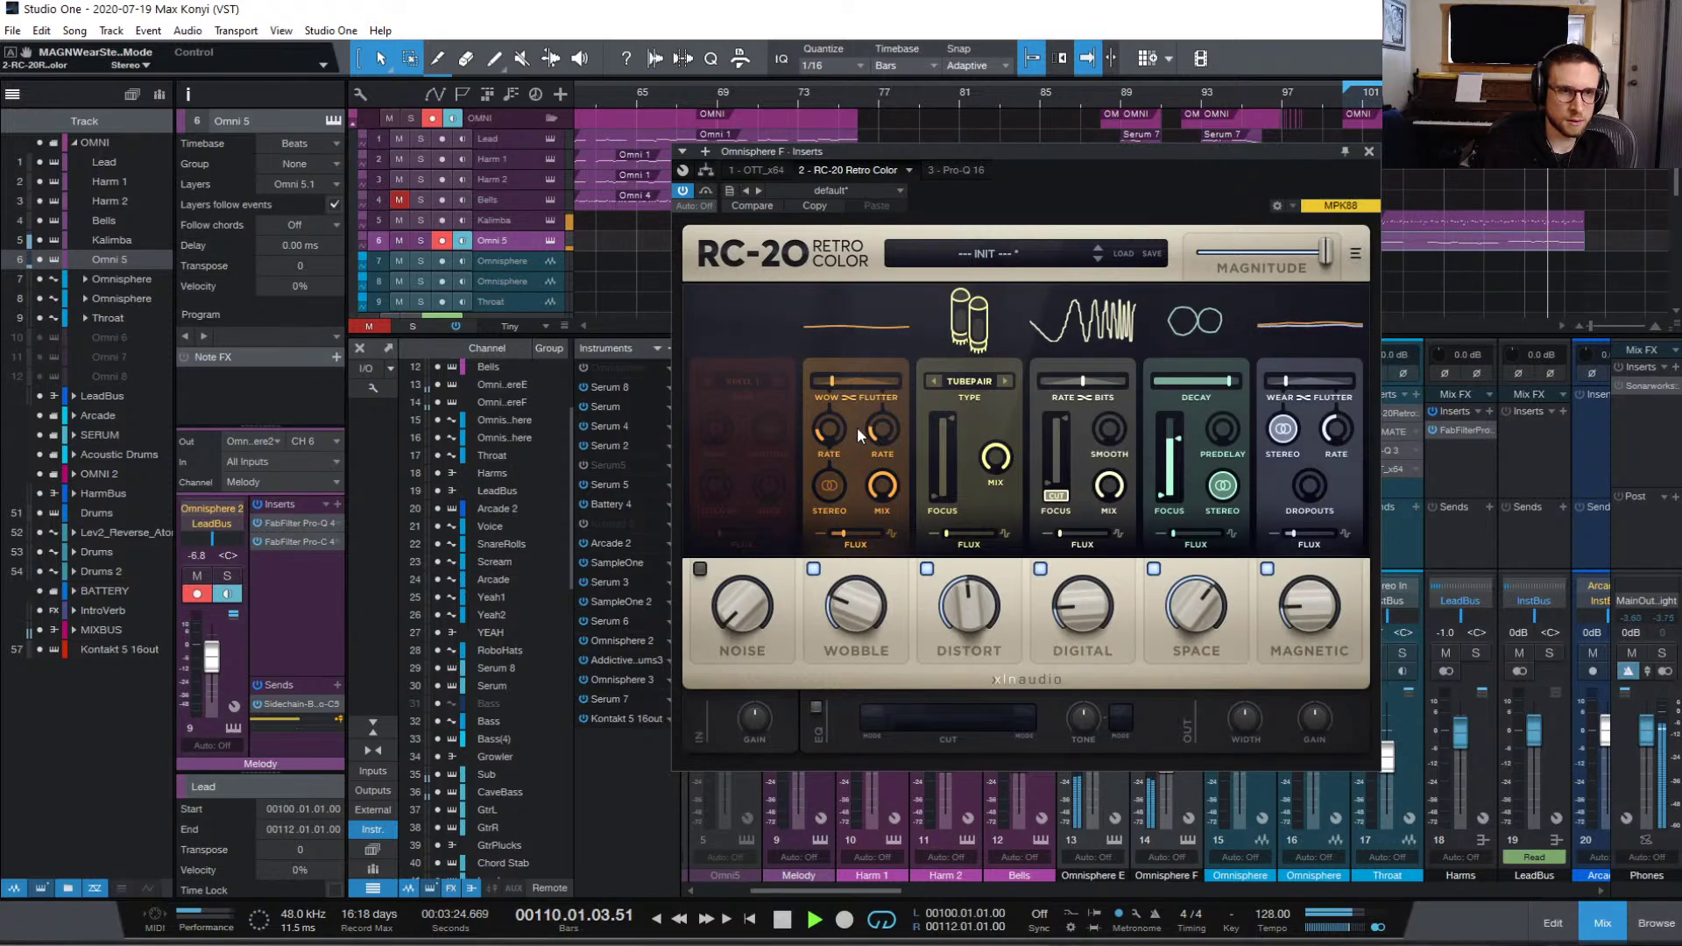
# Step: Set RC-20's Wobble wow/flutter balance to 0 % and close the effect window
pyautogui.moveTo(844, 438)
pyautogui.moveTo(831, 381); pyautogui.dragTo(816, 382)
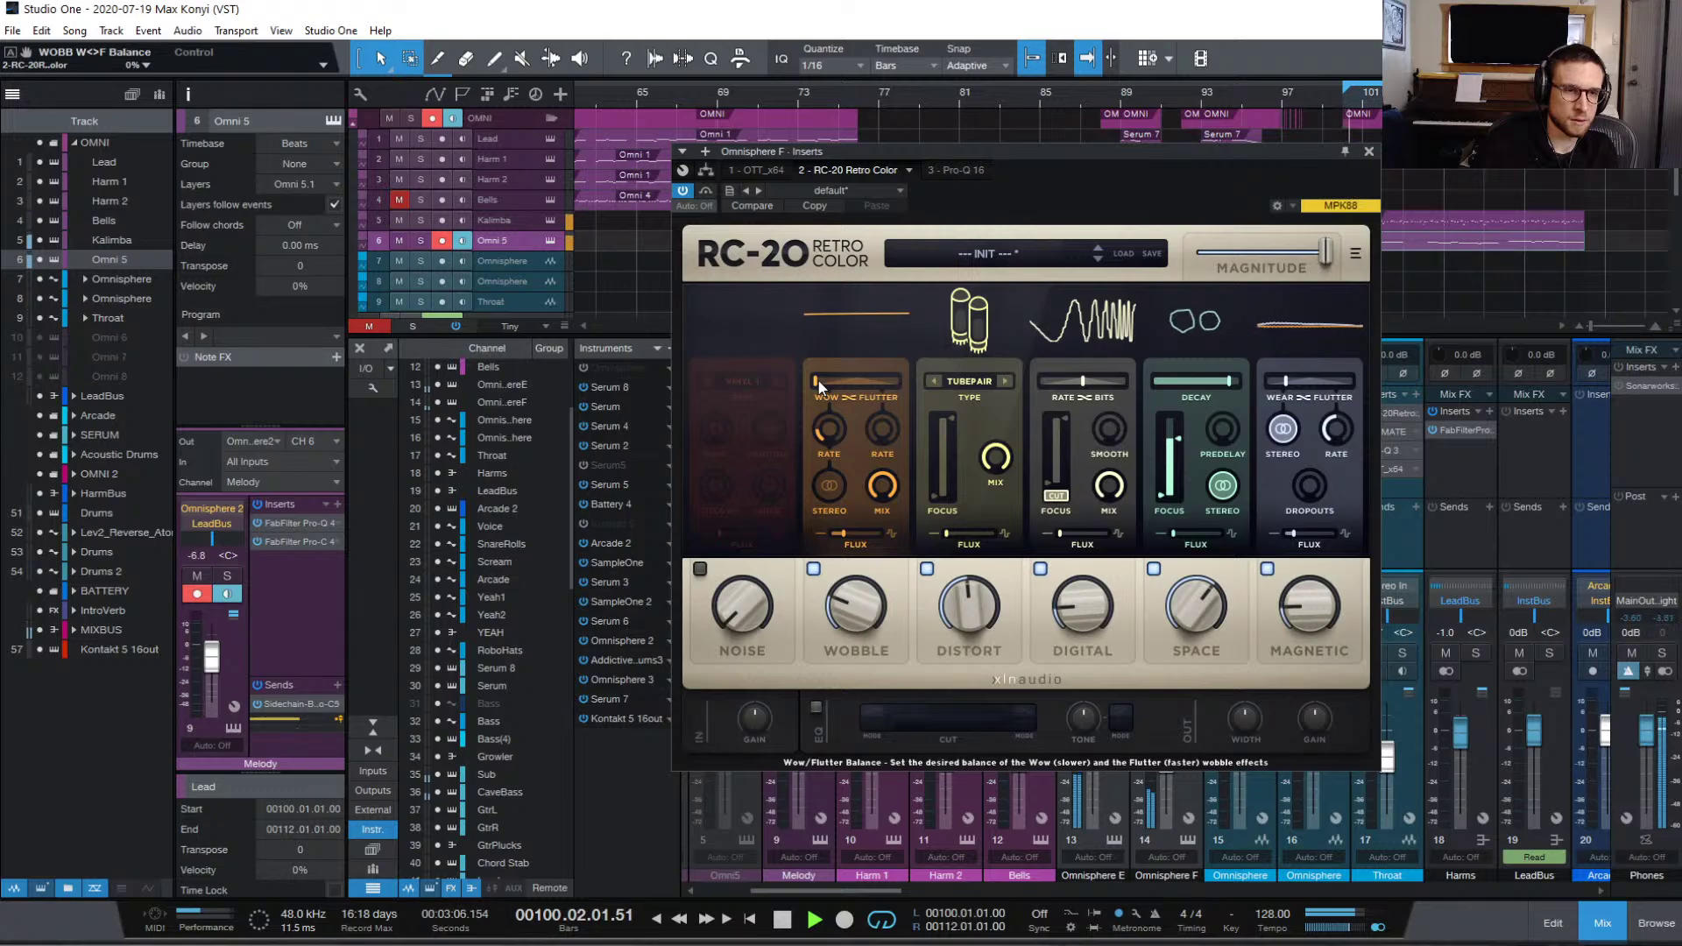
pyautogui.click(1369, 152)
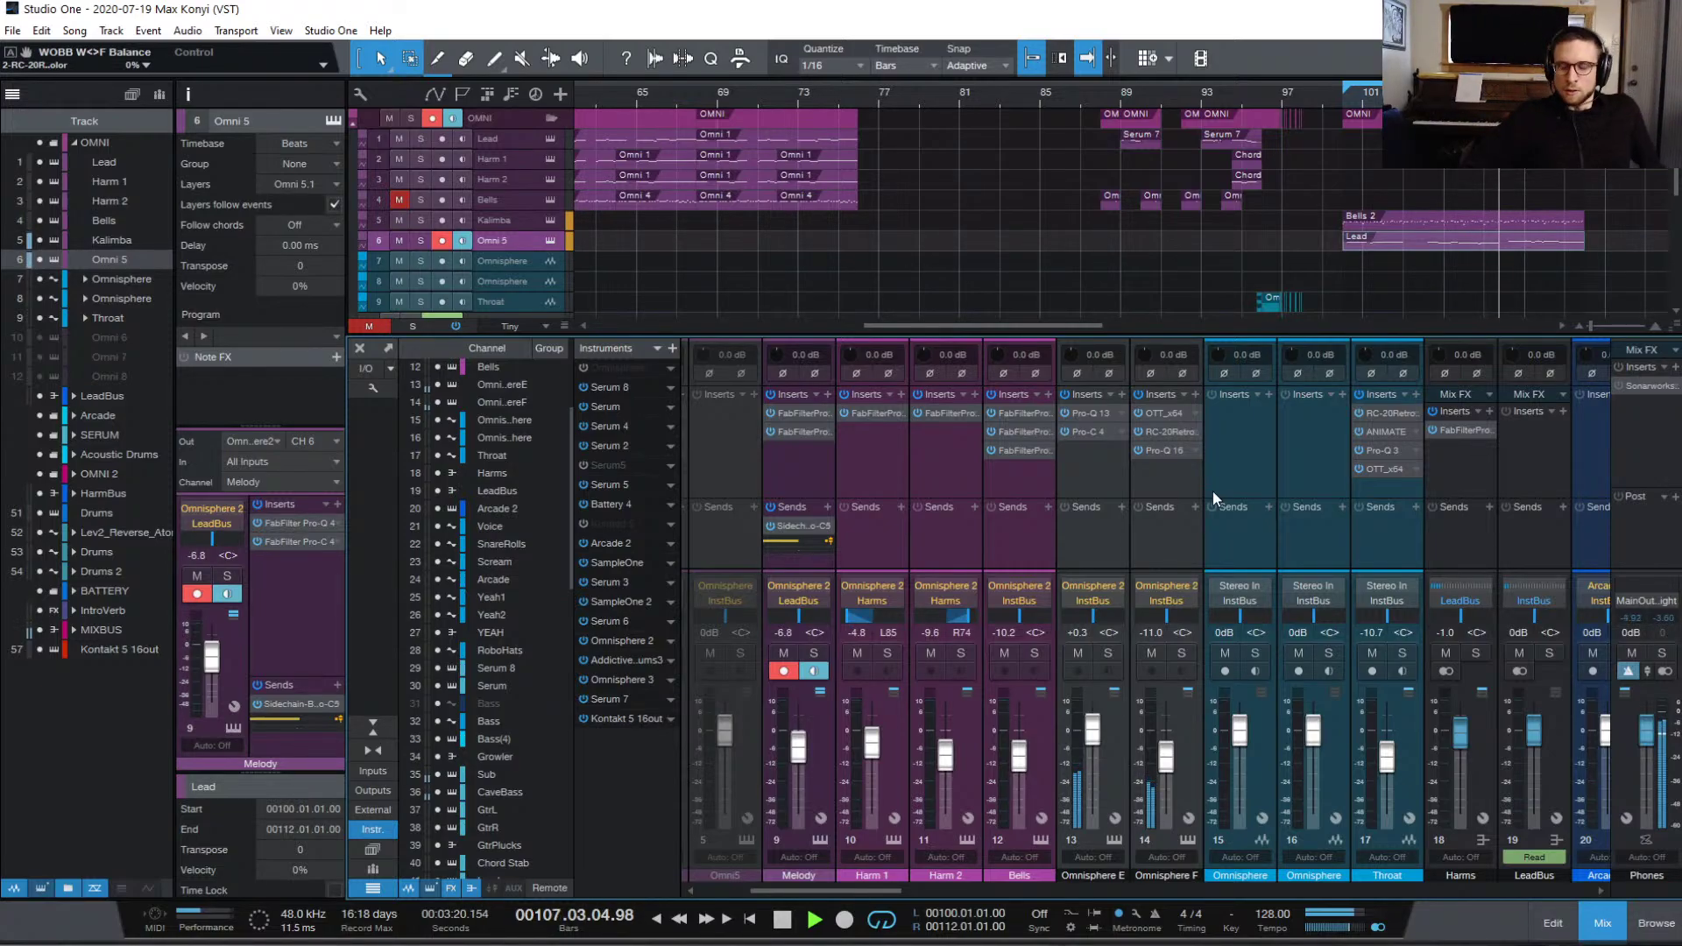
# Step: Replace the high shelf in Pro-Q 3 on Omnisphere F with an 18 dB/oct high cut at 6213 Hz and Q 0.923
pyautogui.doubleClick(1149, 449)
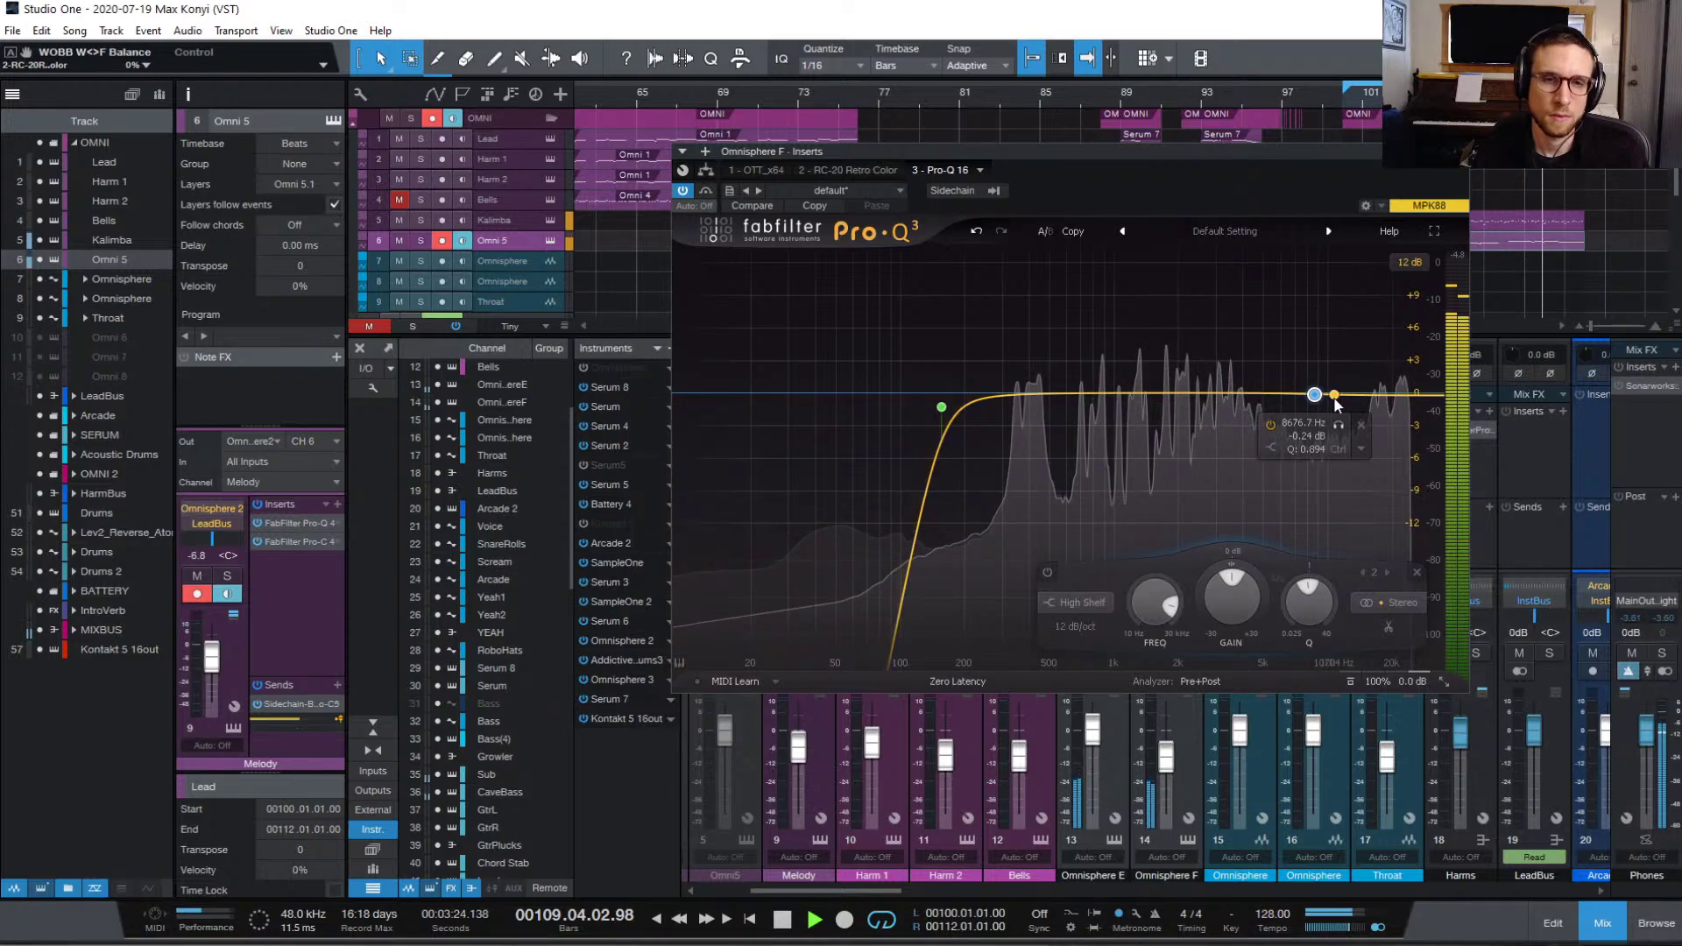
pyautogui.click(1418, 571)
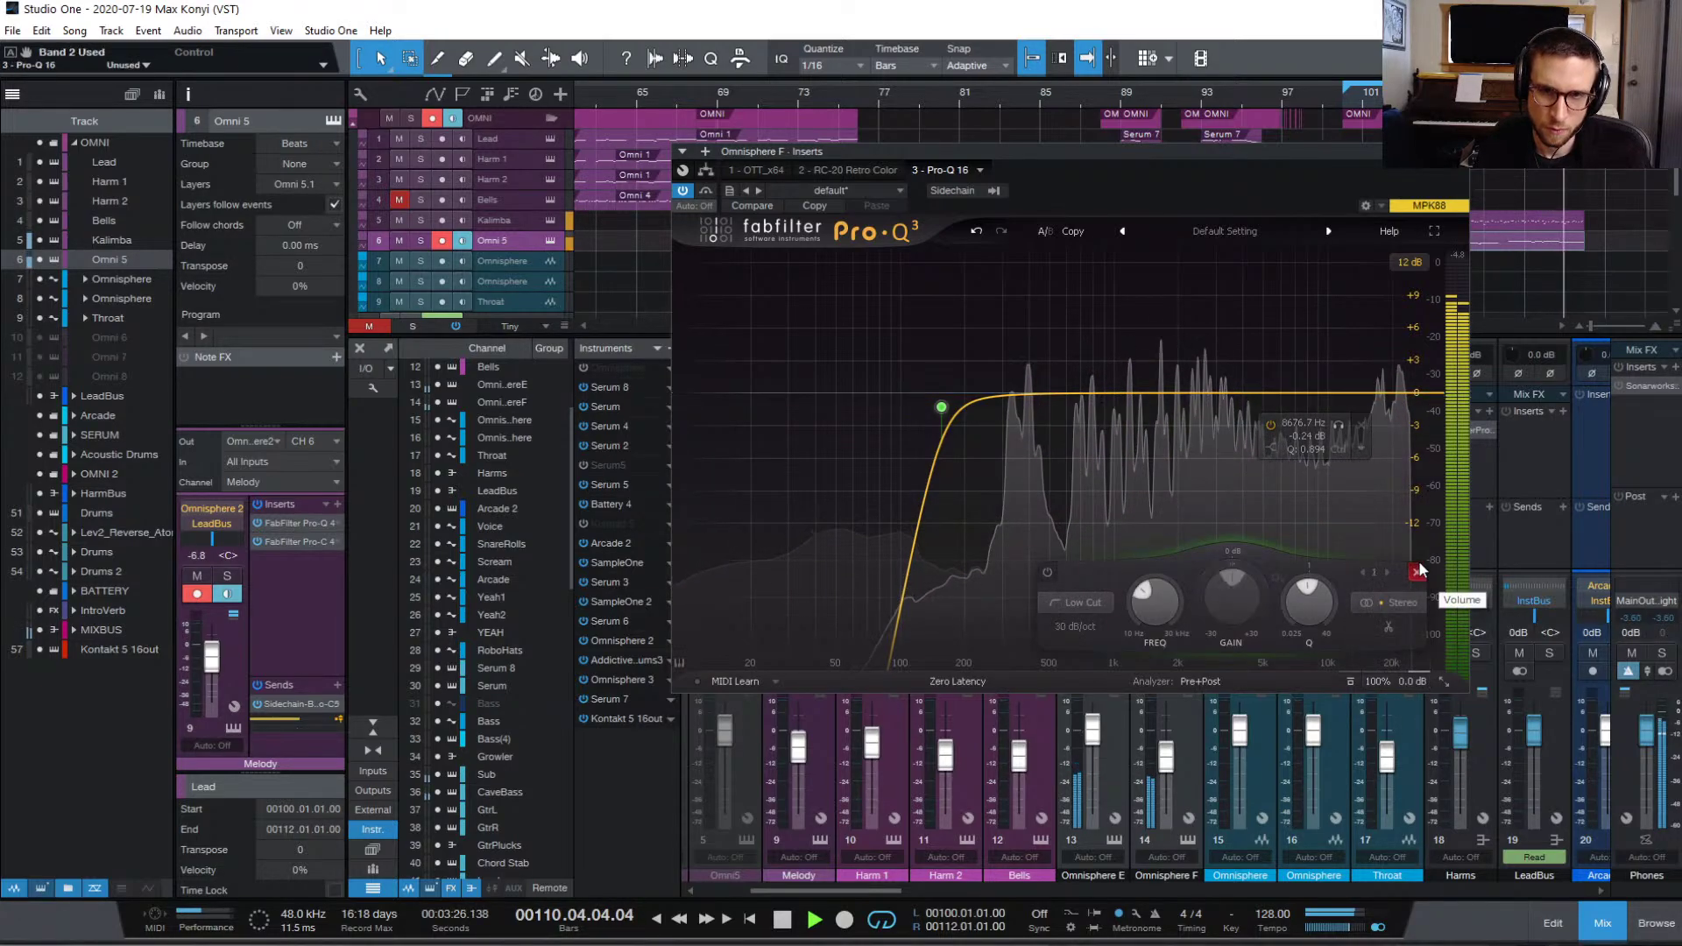
pyautogui.moveTo(1411, 394); pyautogui.dragTo(1226, 397)
pyautogui.scroll(1, 1226, 397)
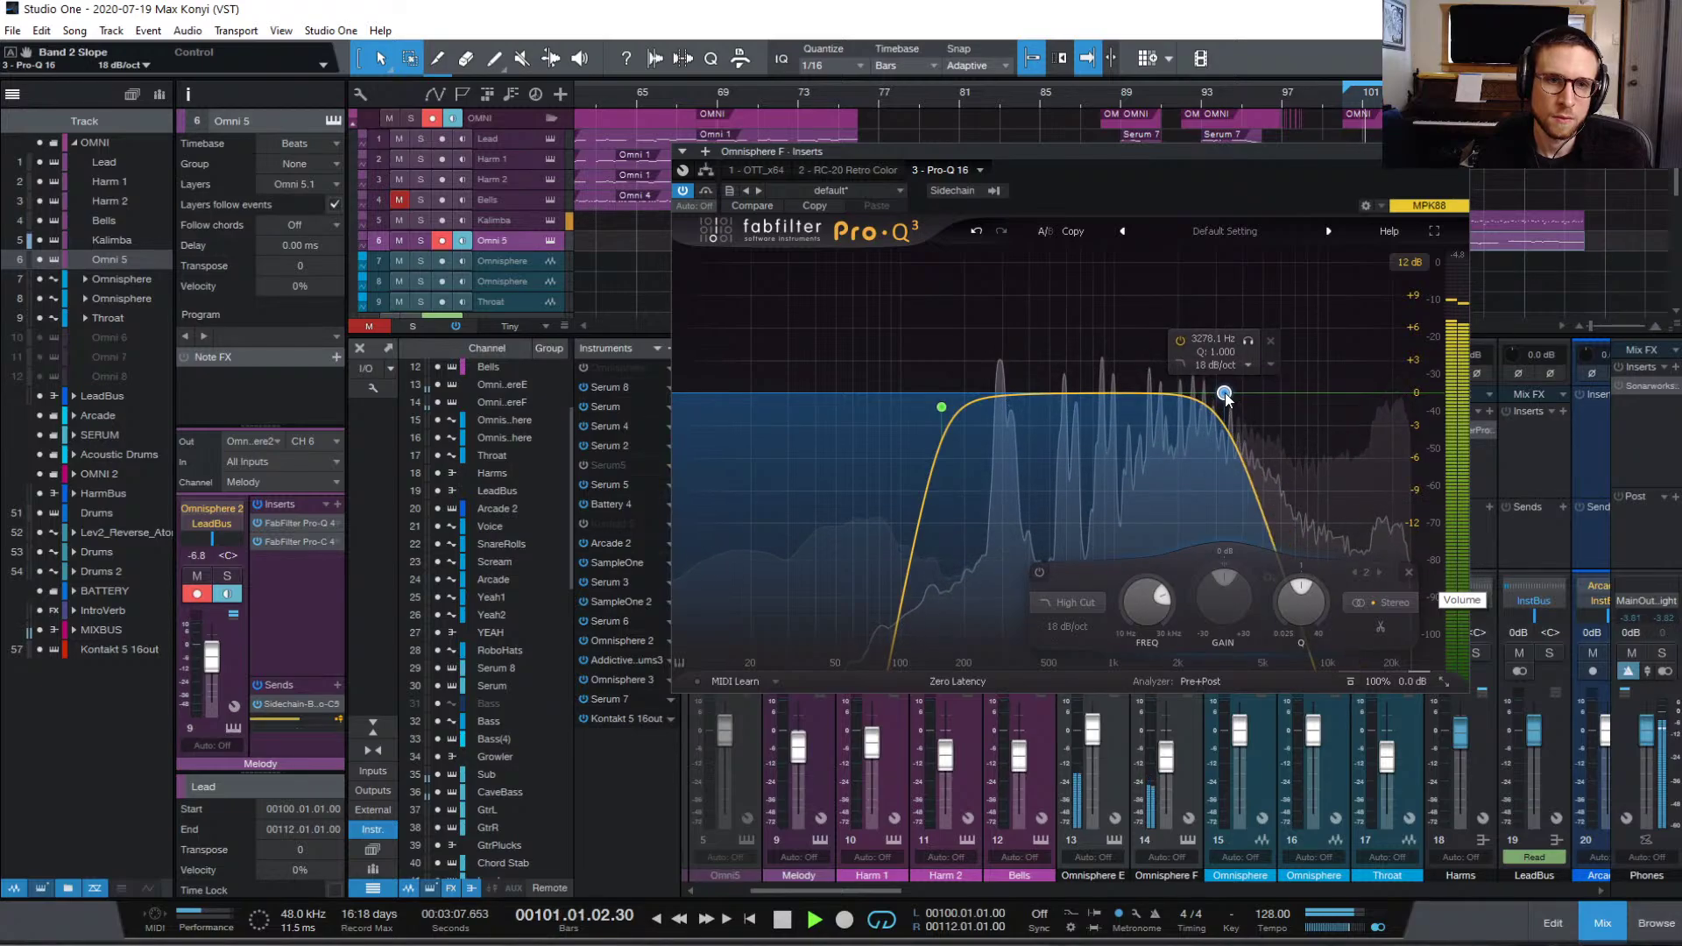
pyautogui.scroll(3, 1226, 396)
pyautogui.moveTo(1226, 397); pyautogui.dragTo(1284, 407)
pyautogui.scroll(-3, 1232, 403)
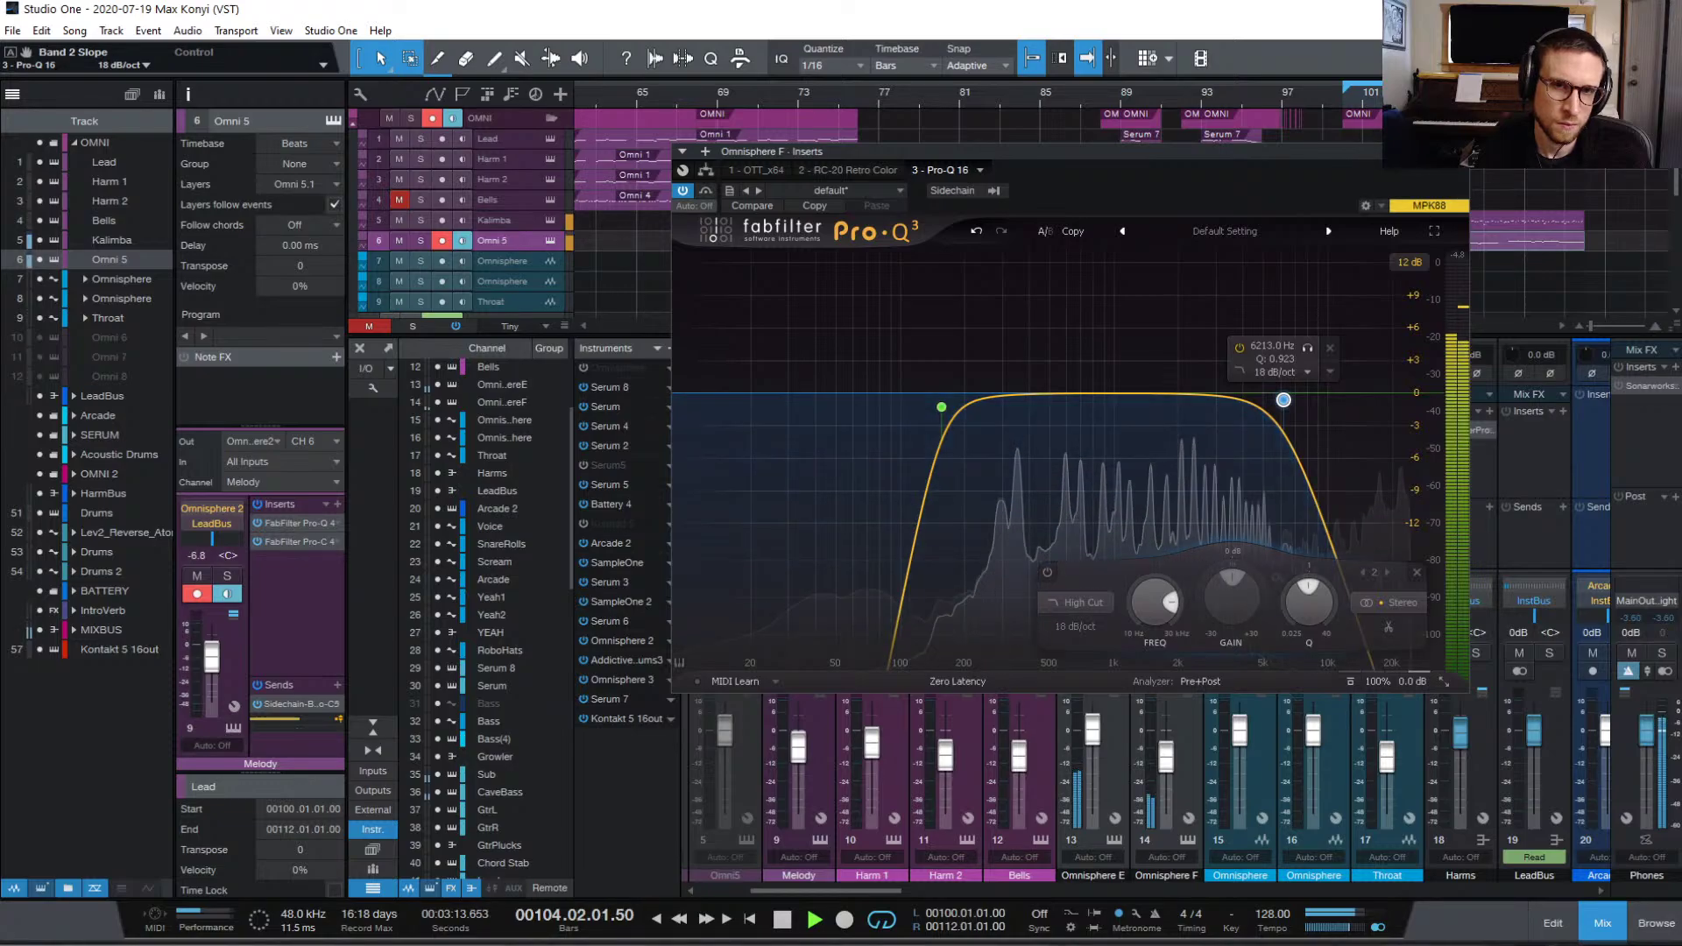
# Step: Set the high band gain in OTT on the Omnisphere F channel to 87 % and close the effect window
pyautogui.click(767, 170)
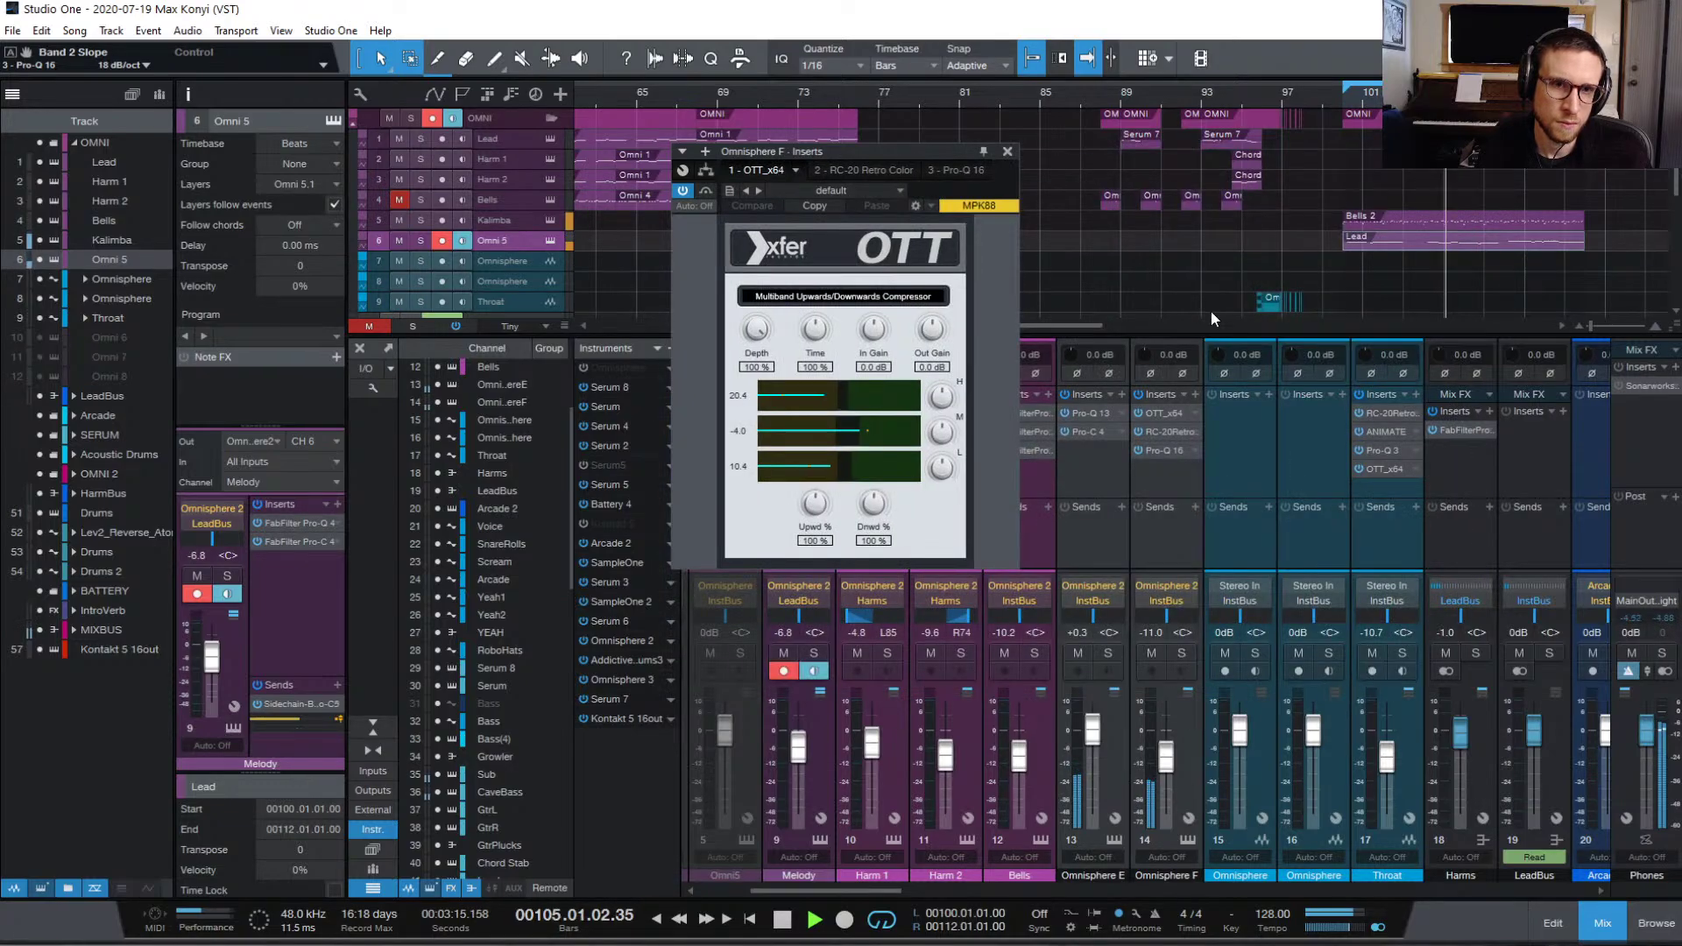
pyautogui.click(945, 399)
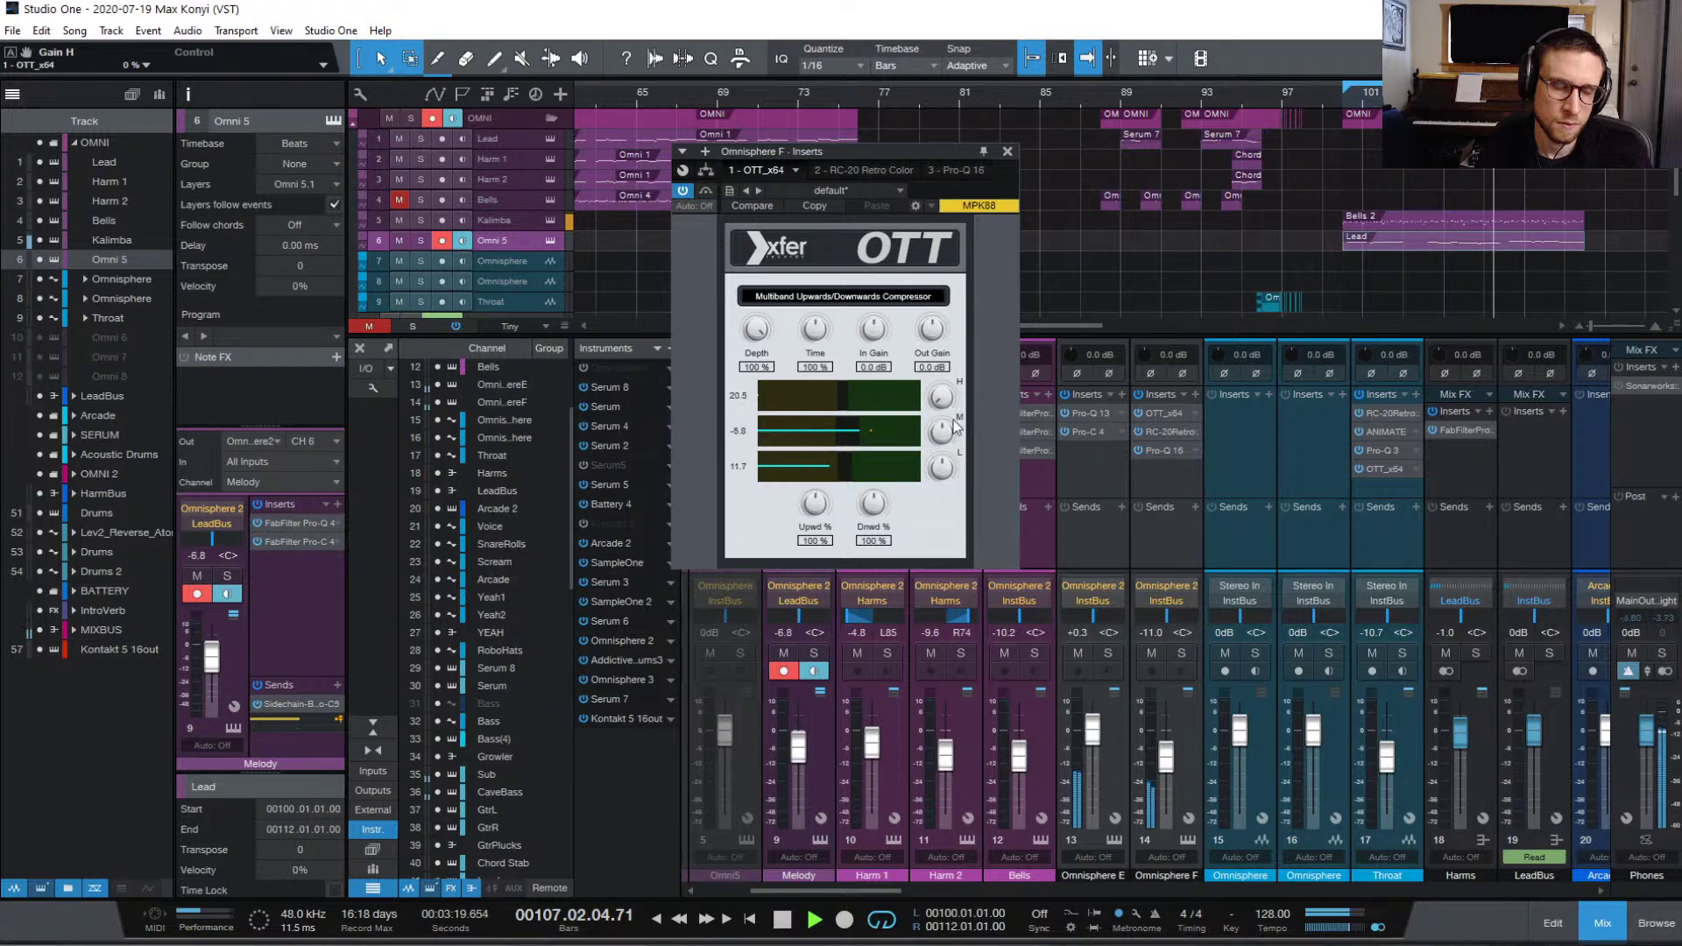
pyautogui.moveTo(948, 399); pyautogui.dragTo(952, 371)
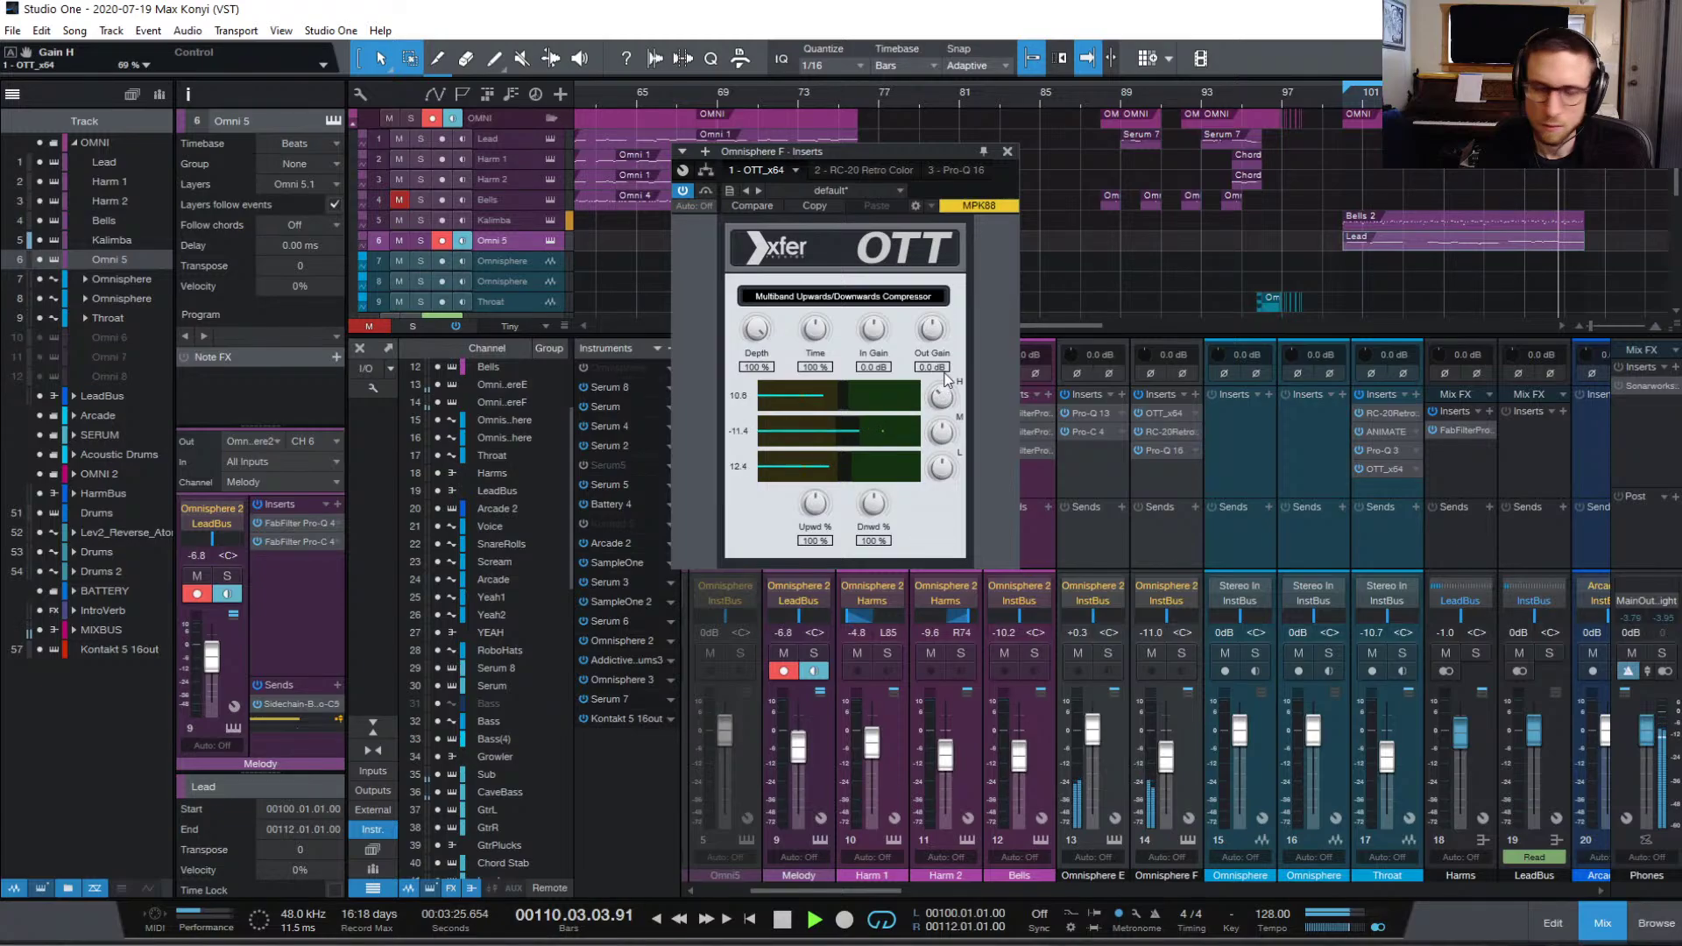
pyautogui.moveTo(946, 379); pyautogui.dragTo(951, 371)
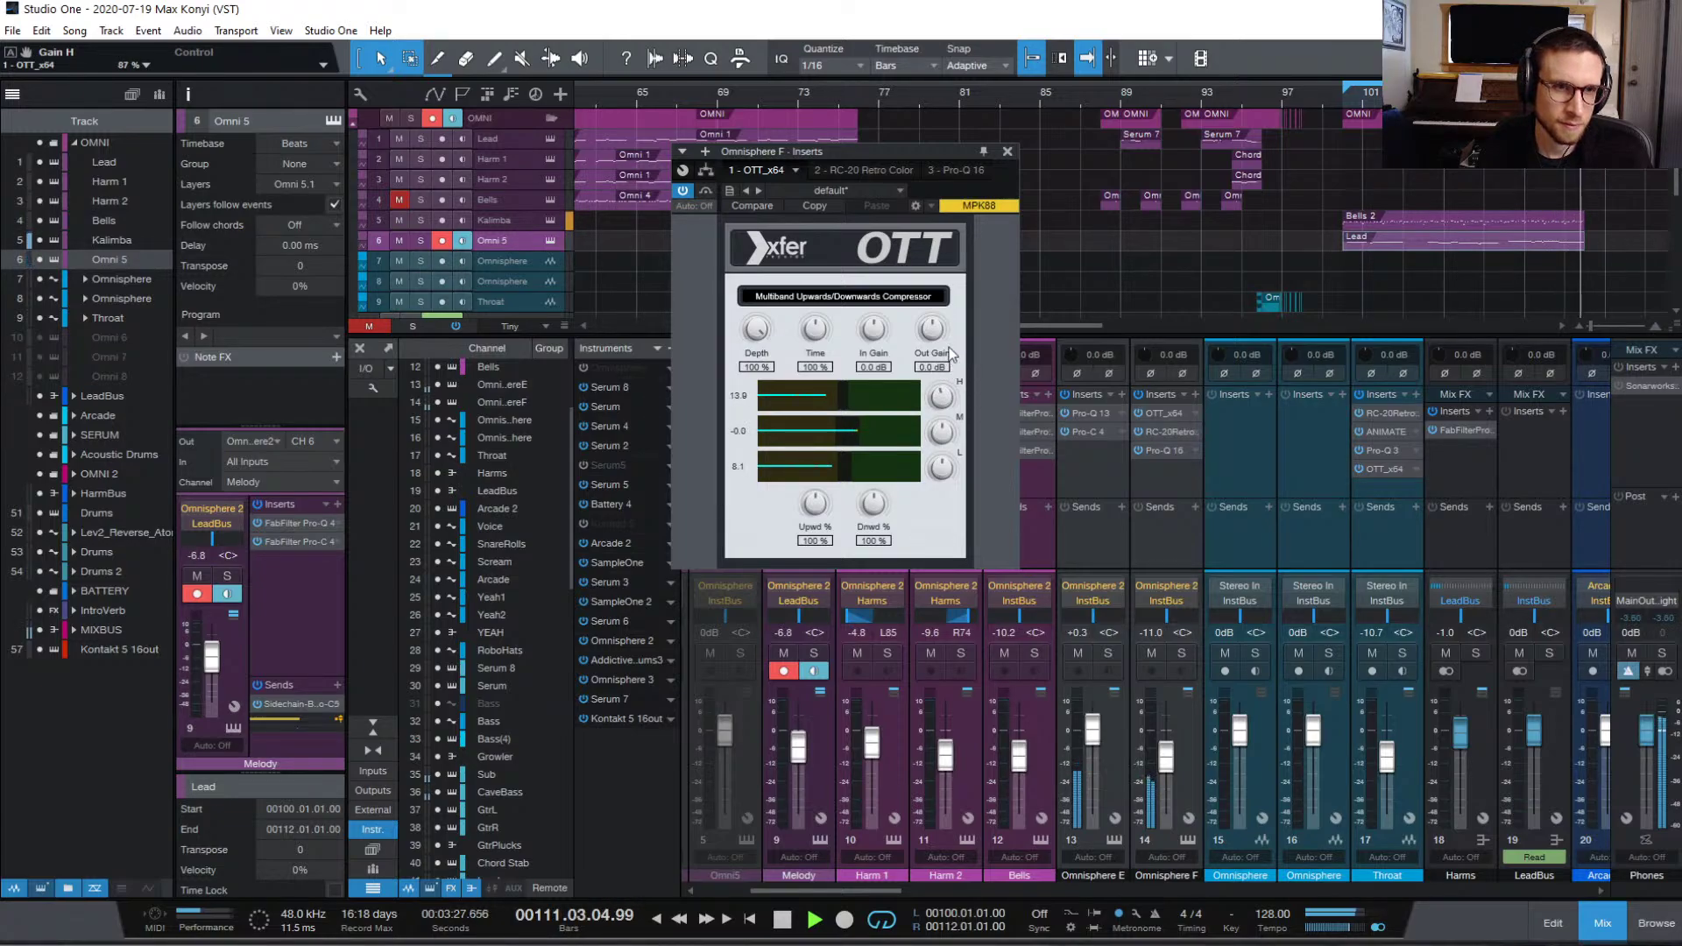
pyautogui.click(1007, 152)
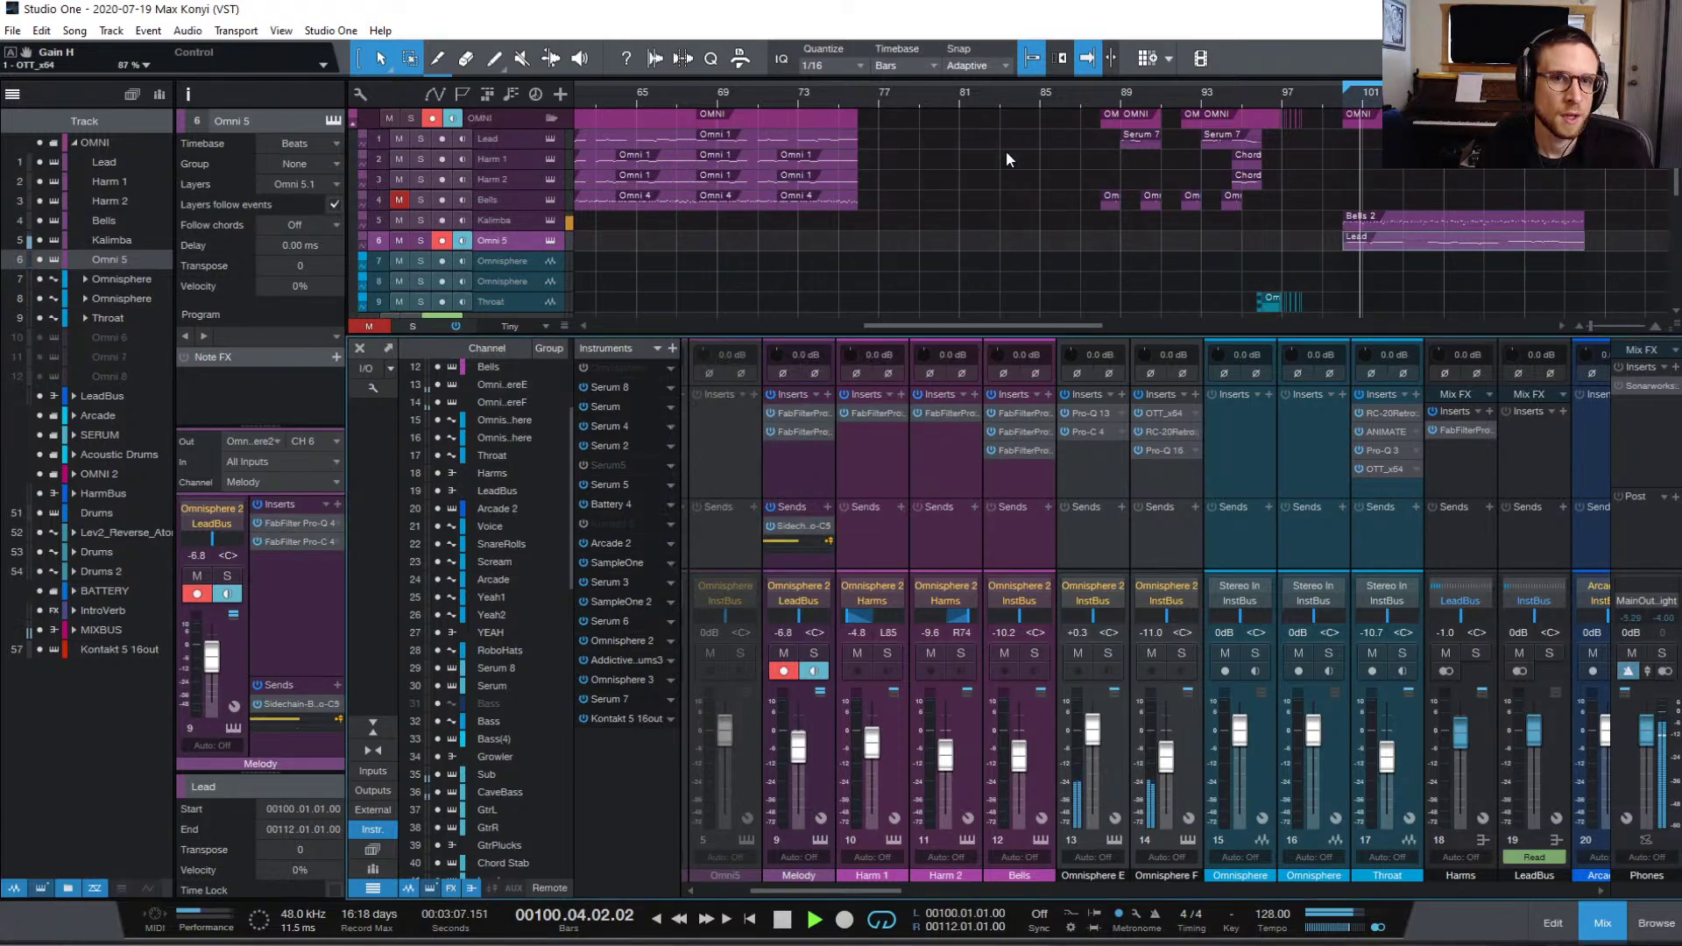
# Step: Set the low filter of RC-20's Space module on Omnisphere F to 128 Hz and close the effect window
pyautogui.press('space')
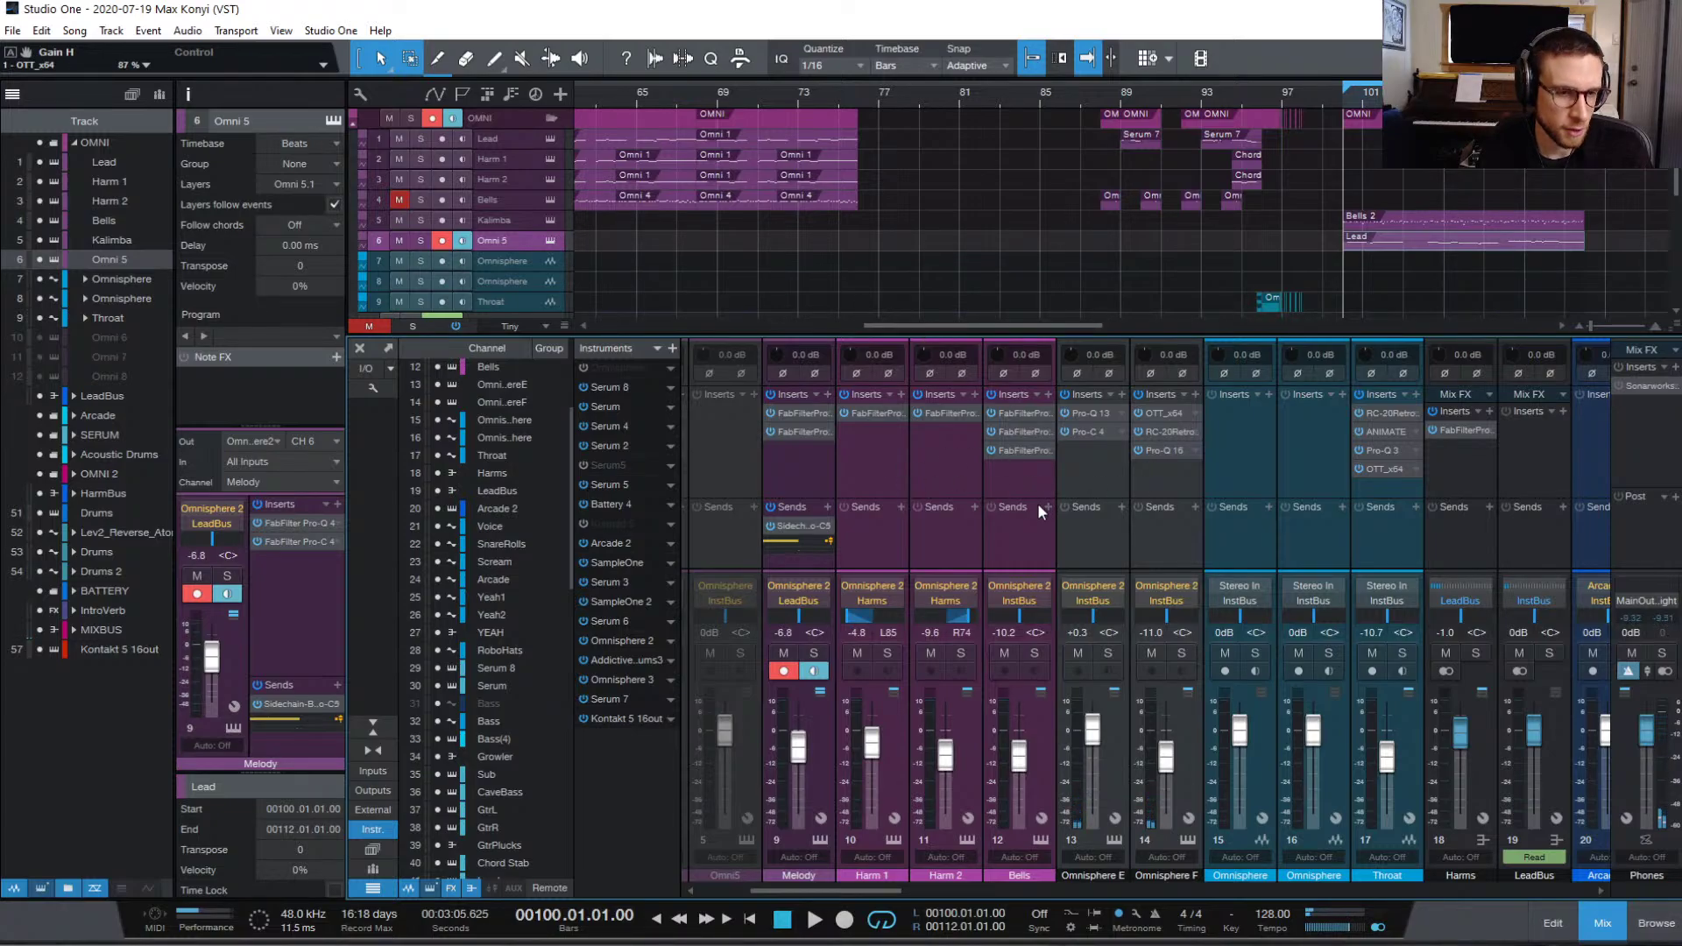
pyautogui.click(1166, 429)
pyautogui.press('space')
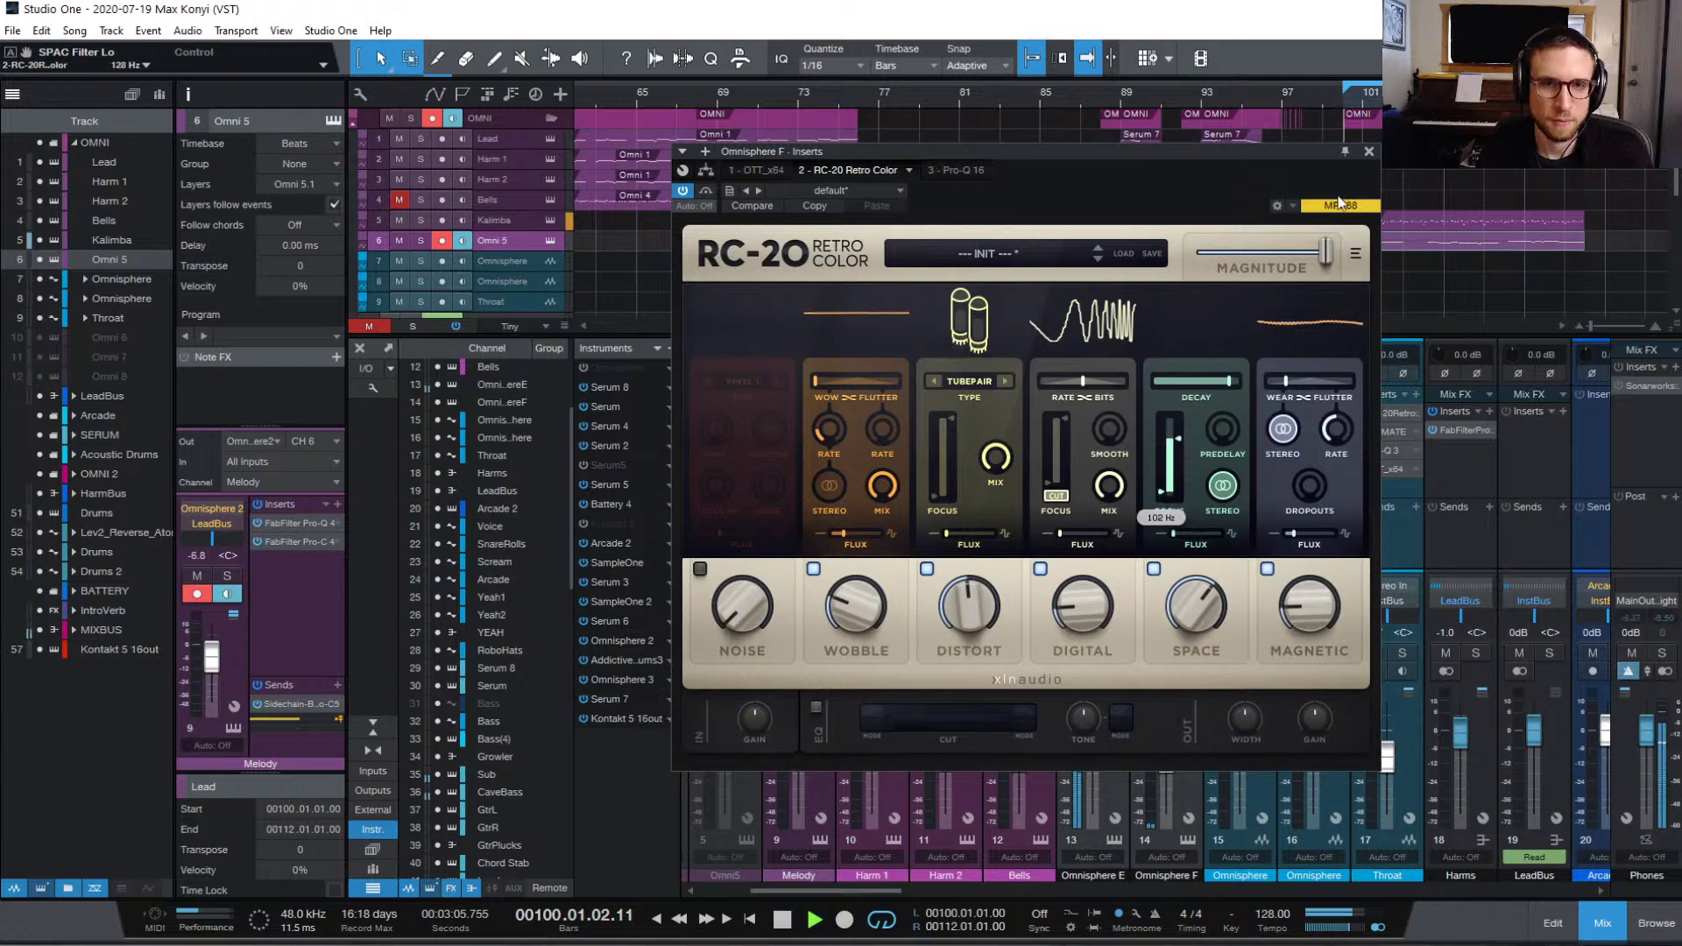
pyautogui.click(1368, 151)
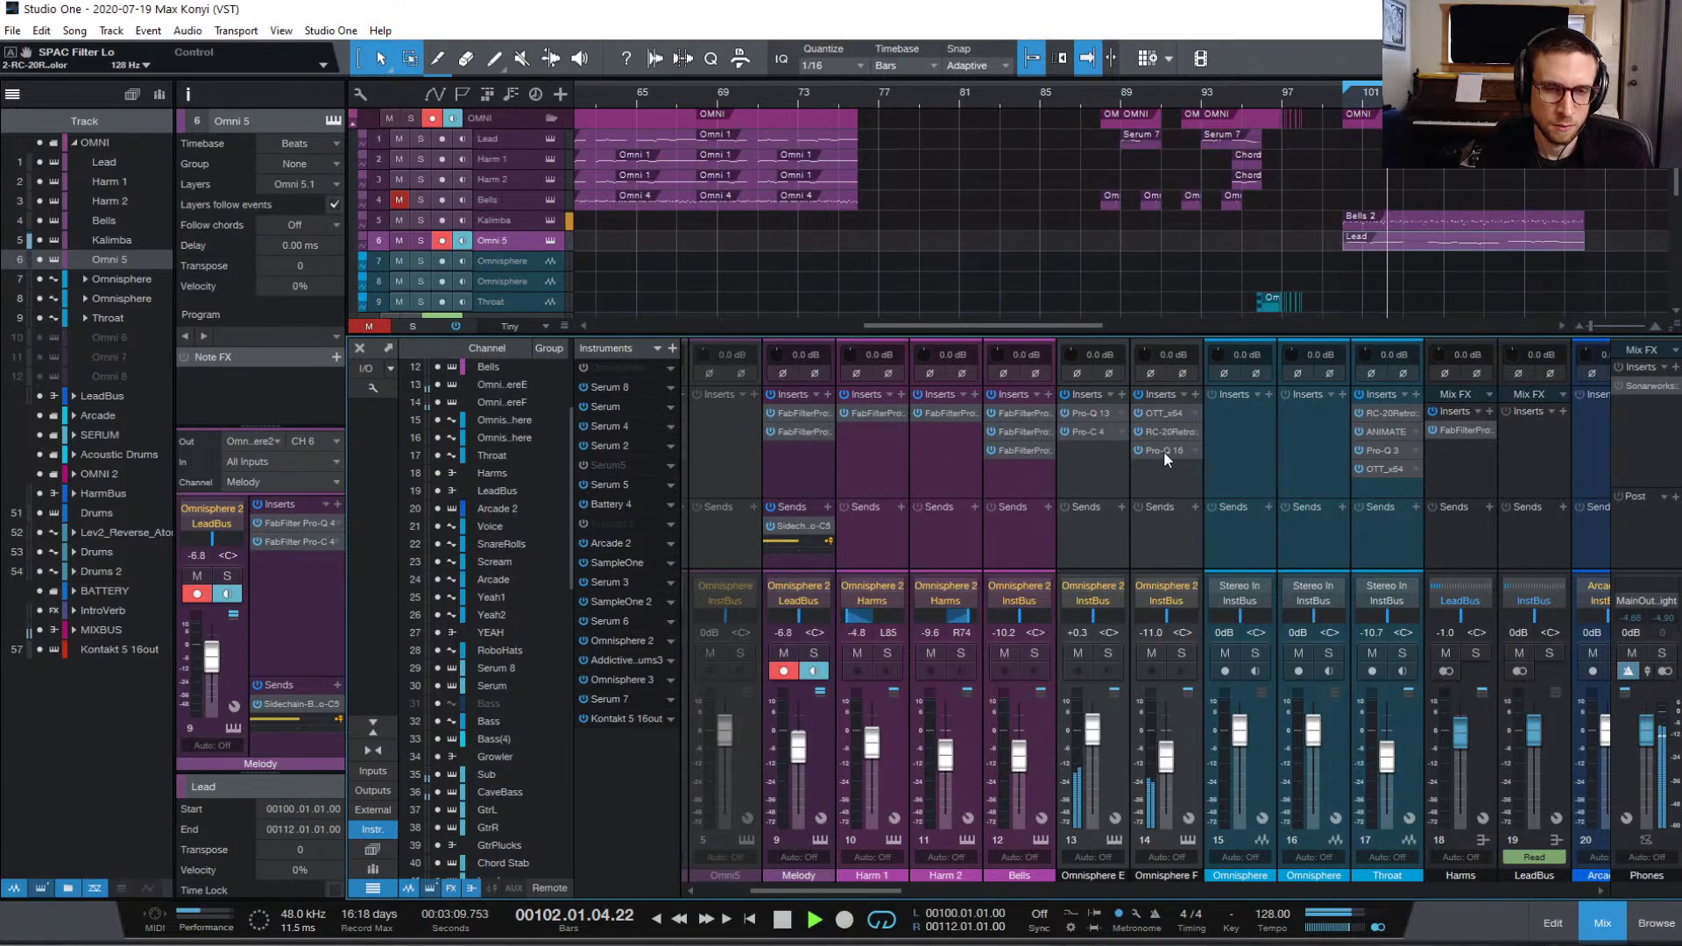
# Step: Stop playback and remove Ultra Chorus, Pro-Verb and Vintage Comp from the Aux FX rack of the Omnisphere Rippling Foils patch
pyautogui.press('space')
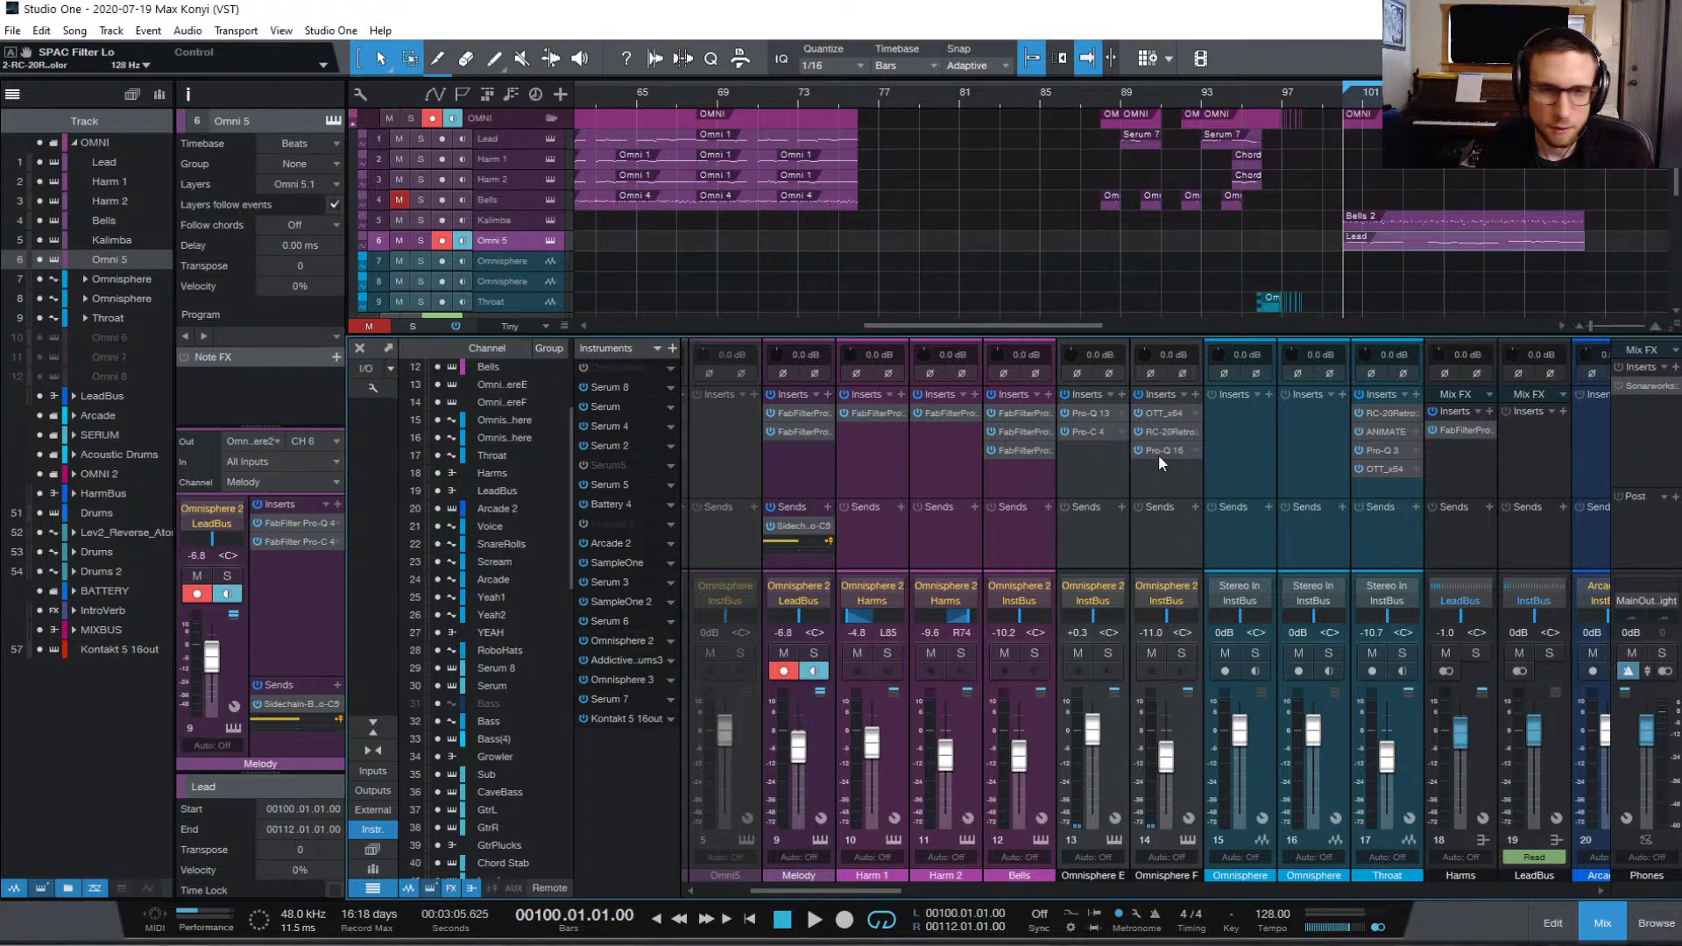
pyautogui.click(1184, 838)
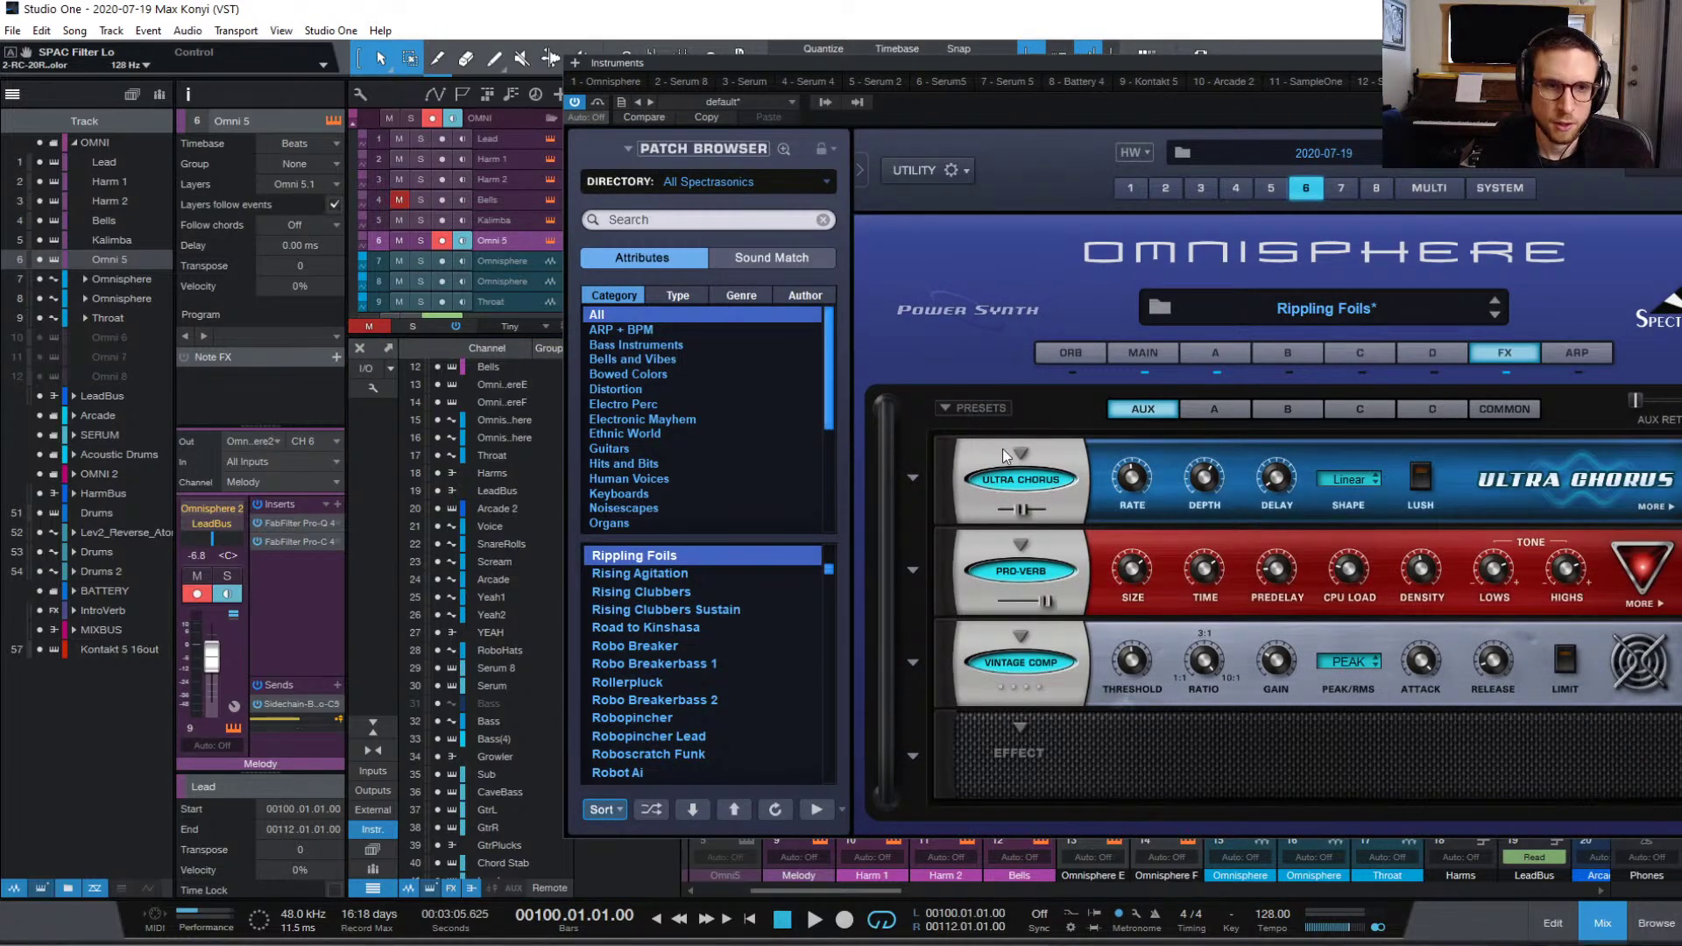
pyautogui.click(946, 405)
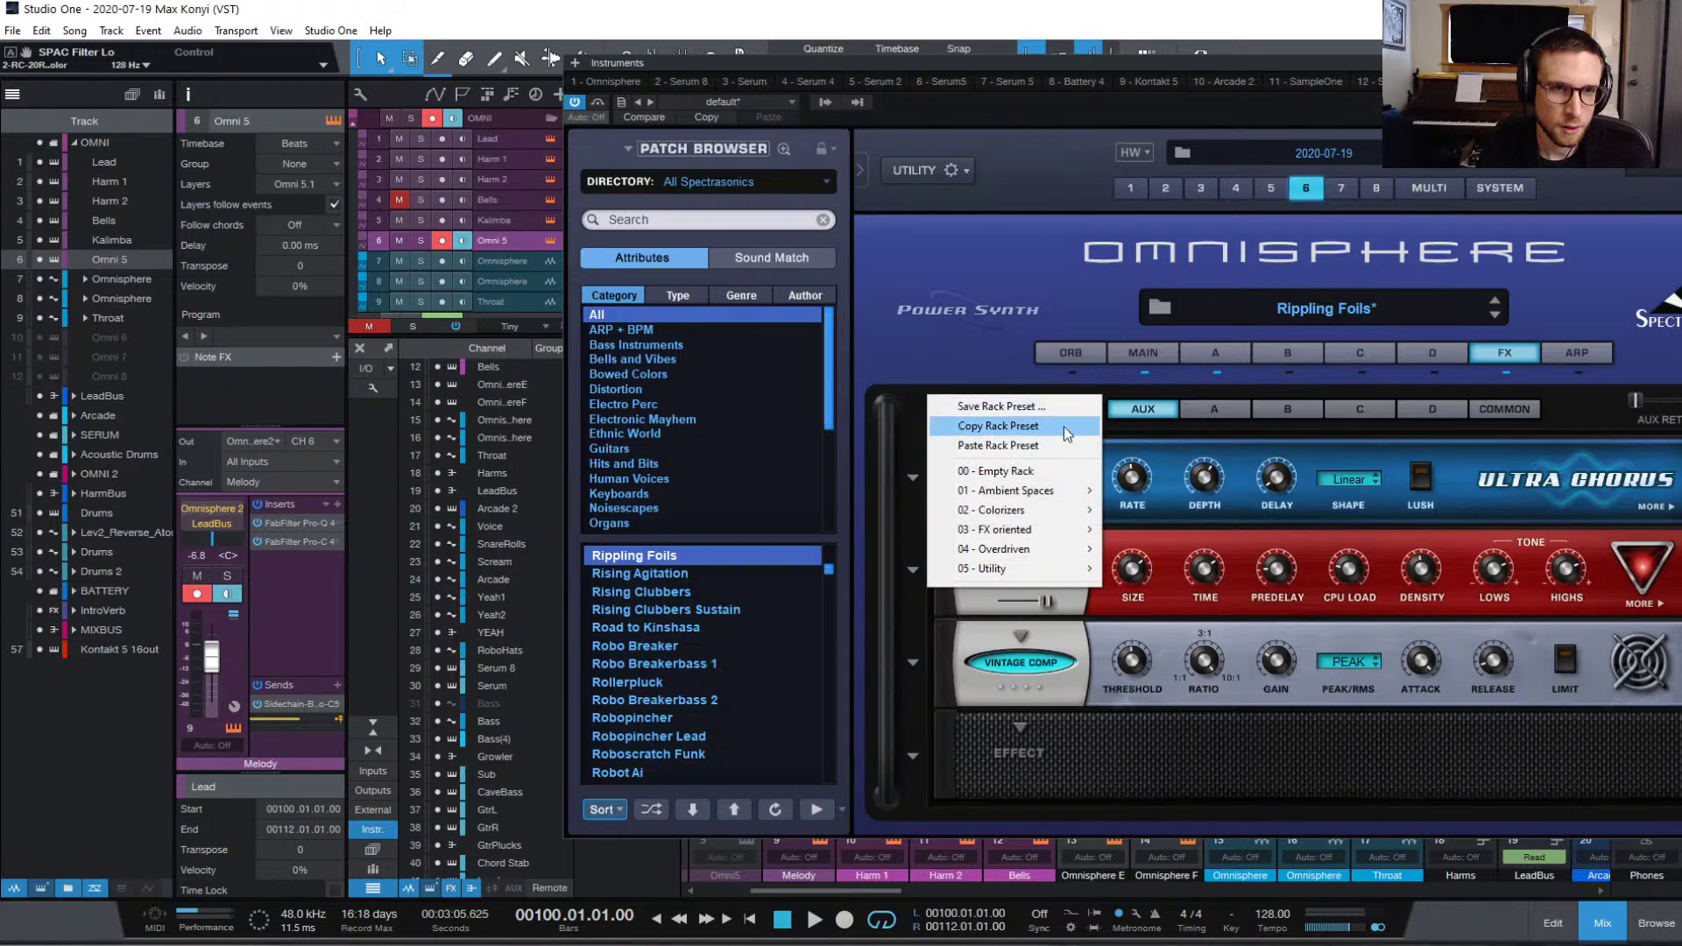
pyautogui.click(897, 413)
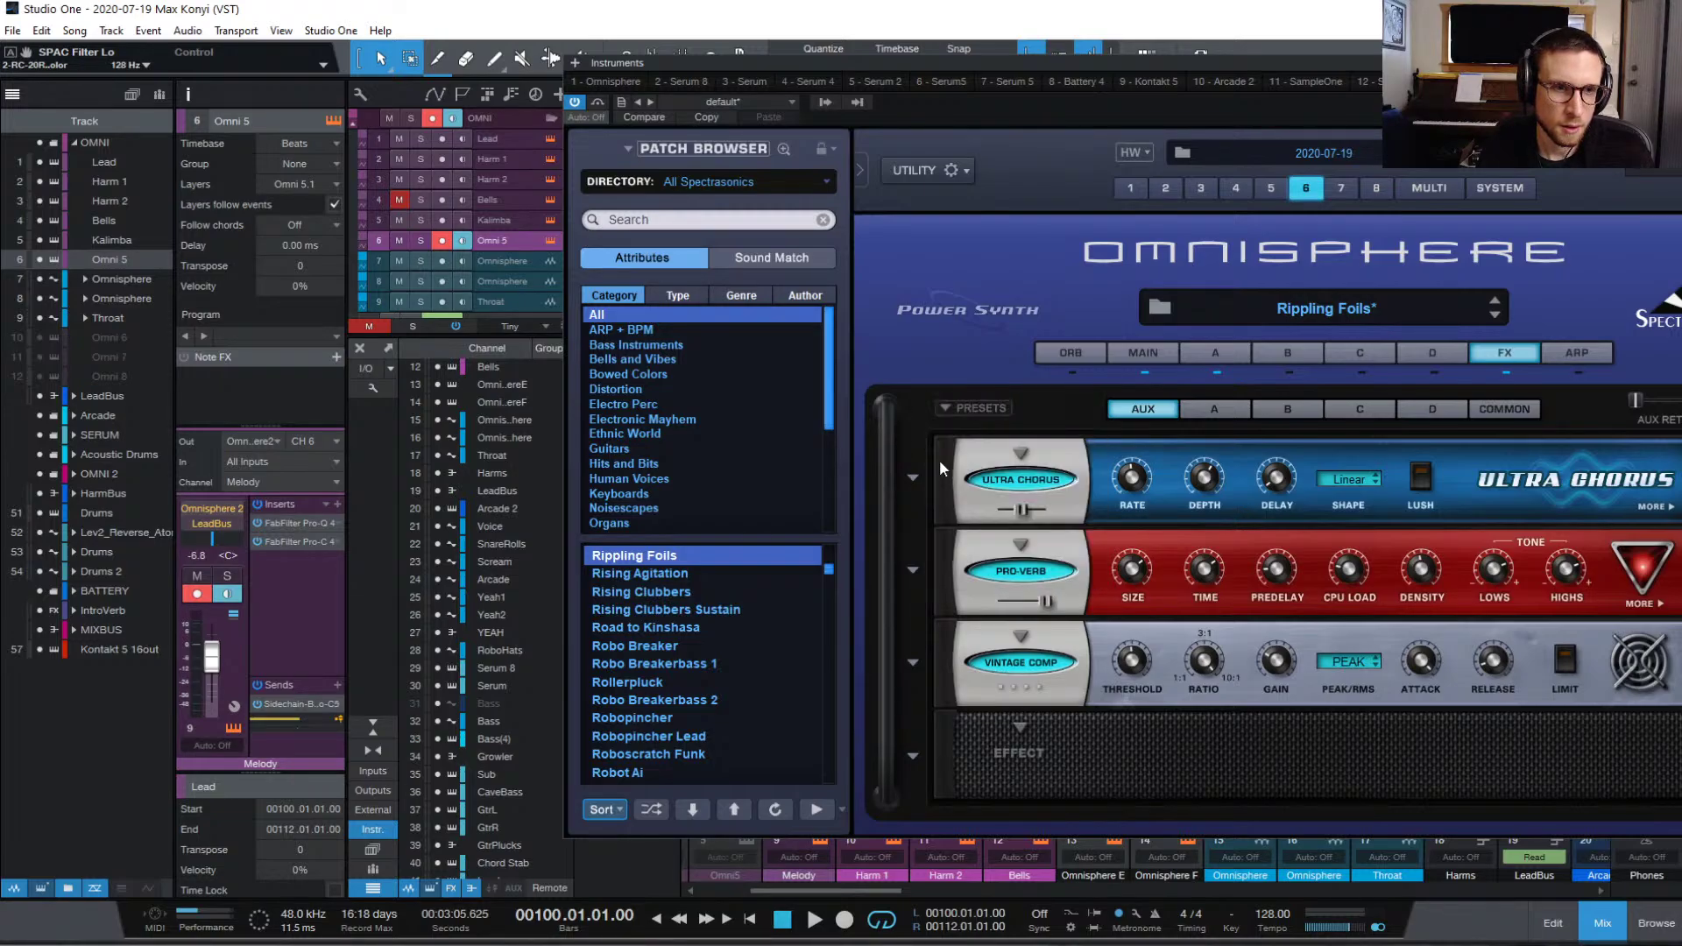
pyautogui.click(918, 476)
pyautogui.click(966, 453)
pyautogui.click(1021, 453)
pyautogui.moveTo(1023, 463)
pyautogui.click(1048, 416)
pyautogui.click(1030, 491)
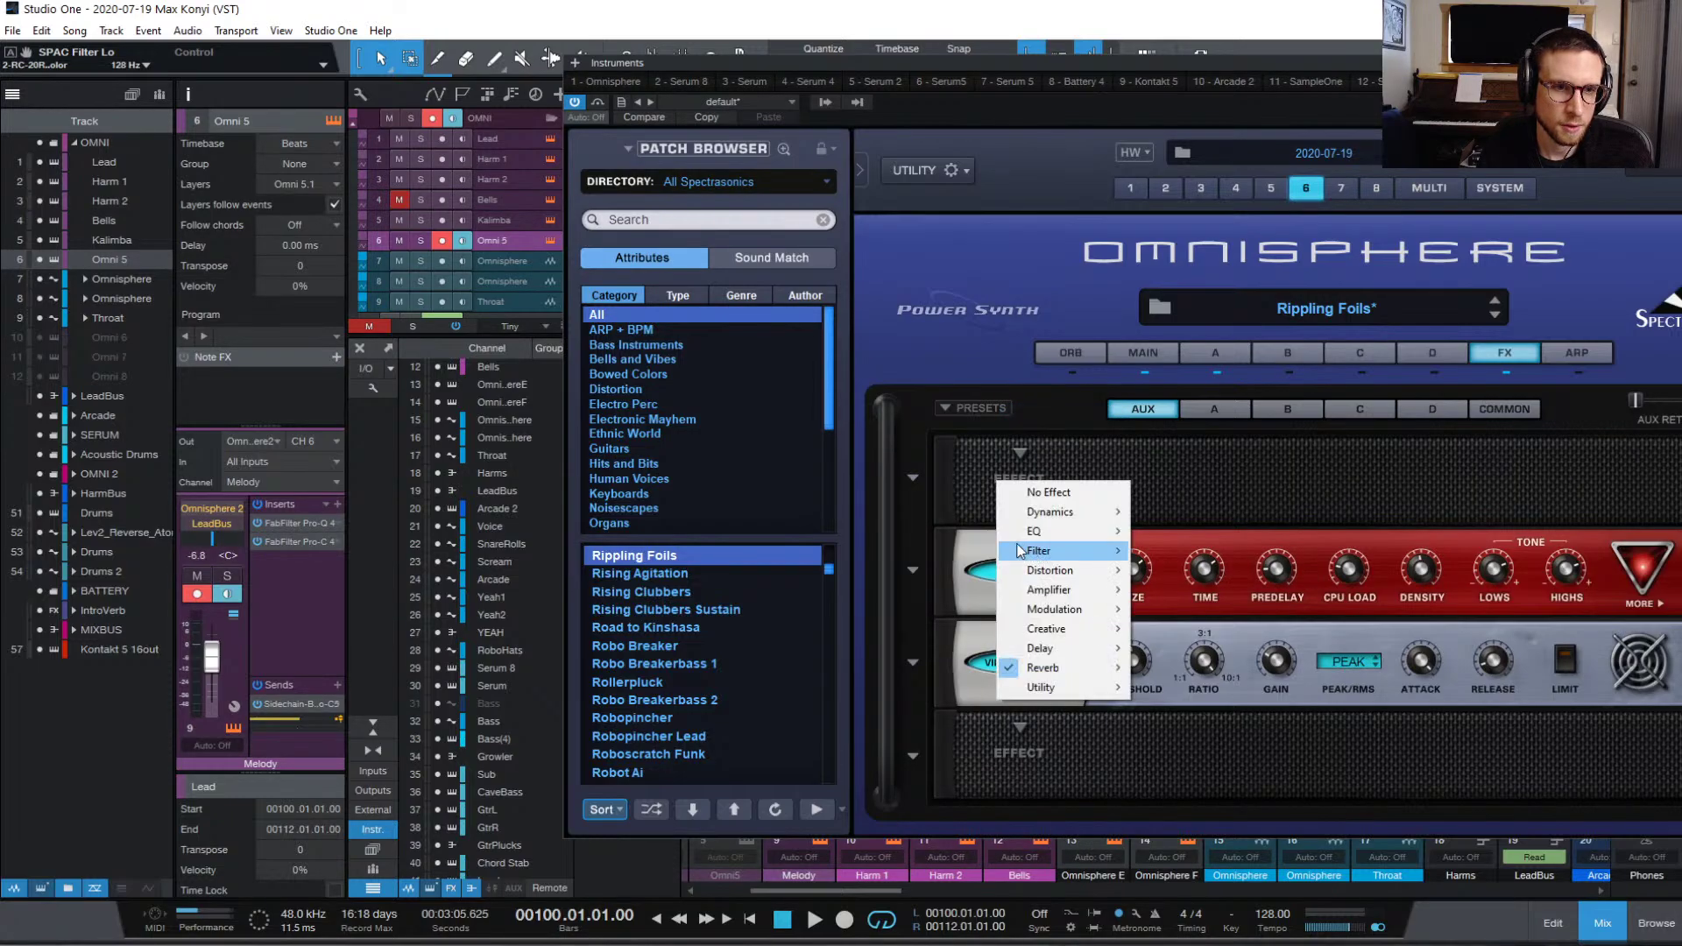
pyautogui.click(1035, 493)
pyautogui.click(1021, 637)
pyautogui.click(1047, 558)
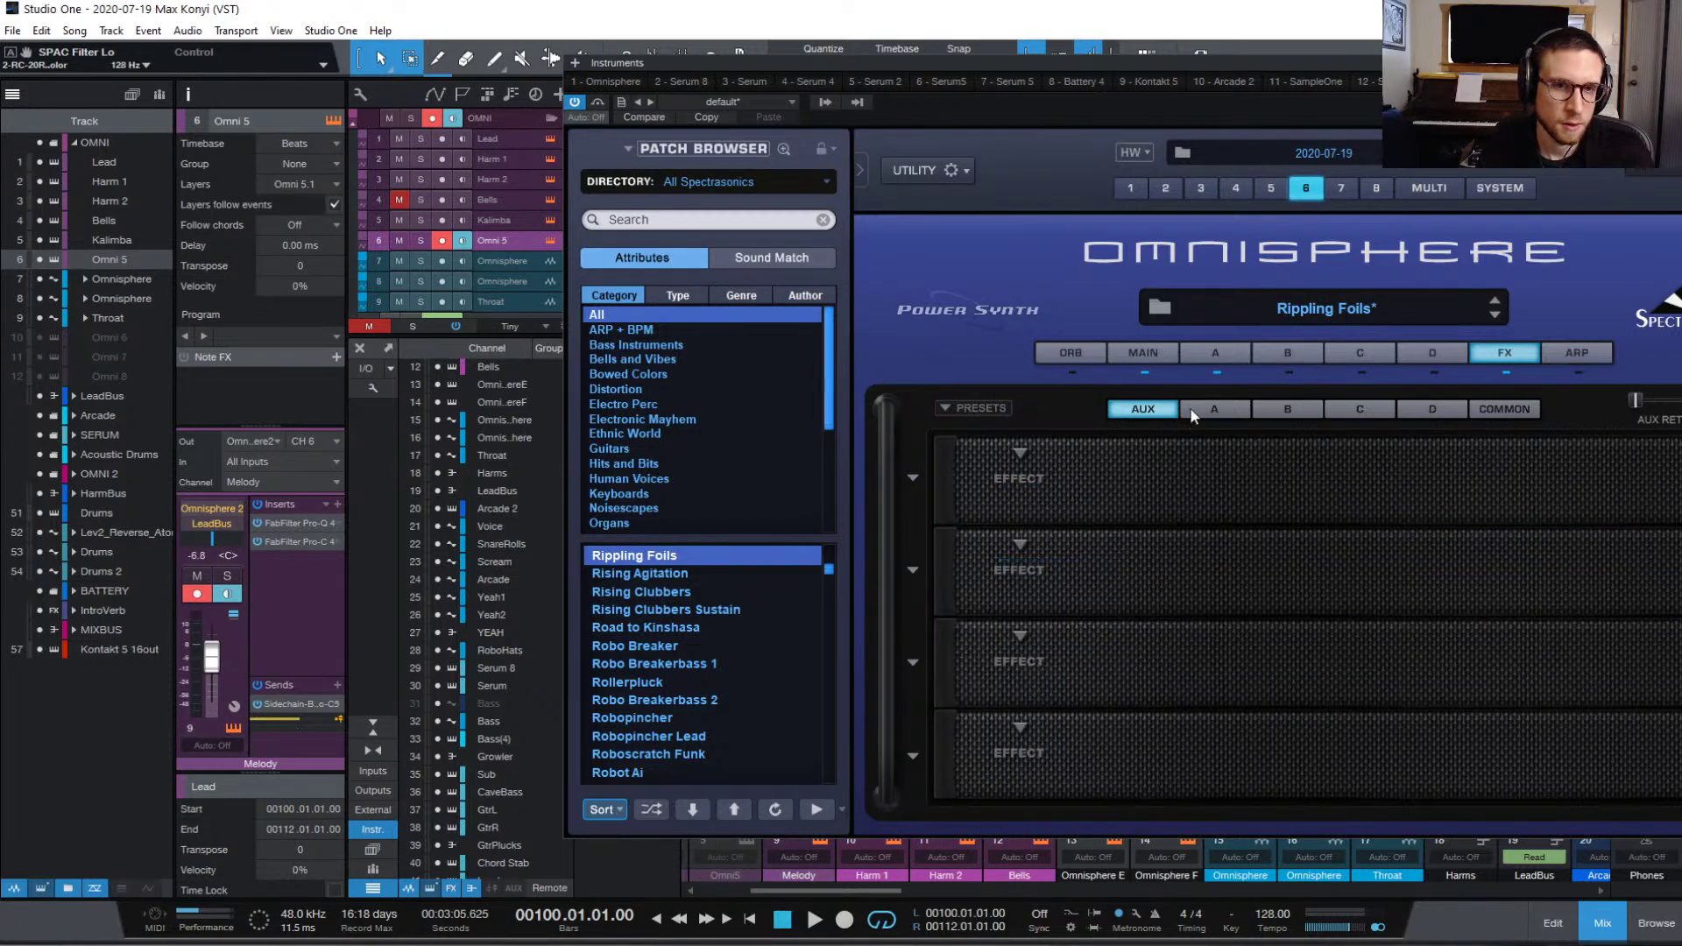
# Step: Remove the first effect from layer A's FX rack in the Rippling Foils patch
pyautogui.click(1215, 410)
pyautogui.click(1020, 453)
pyautogui.click(1046, 413)
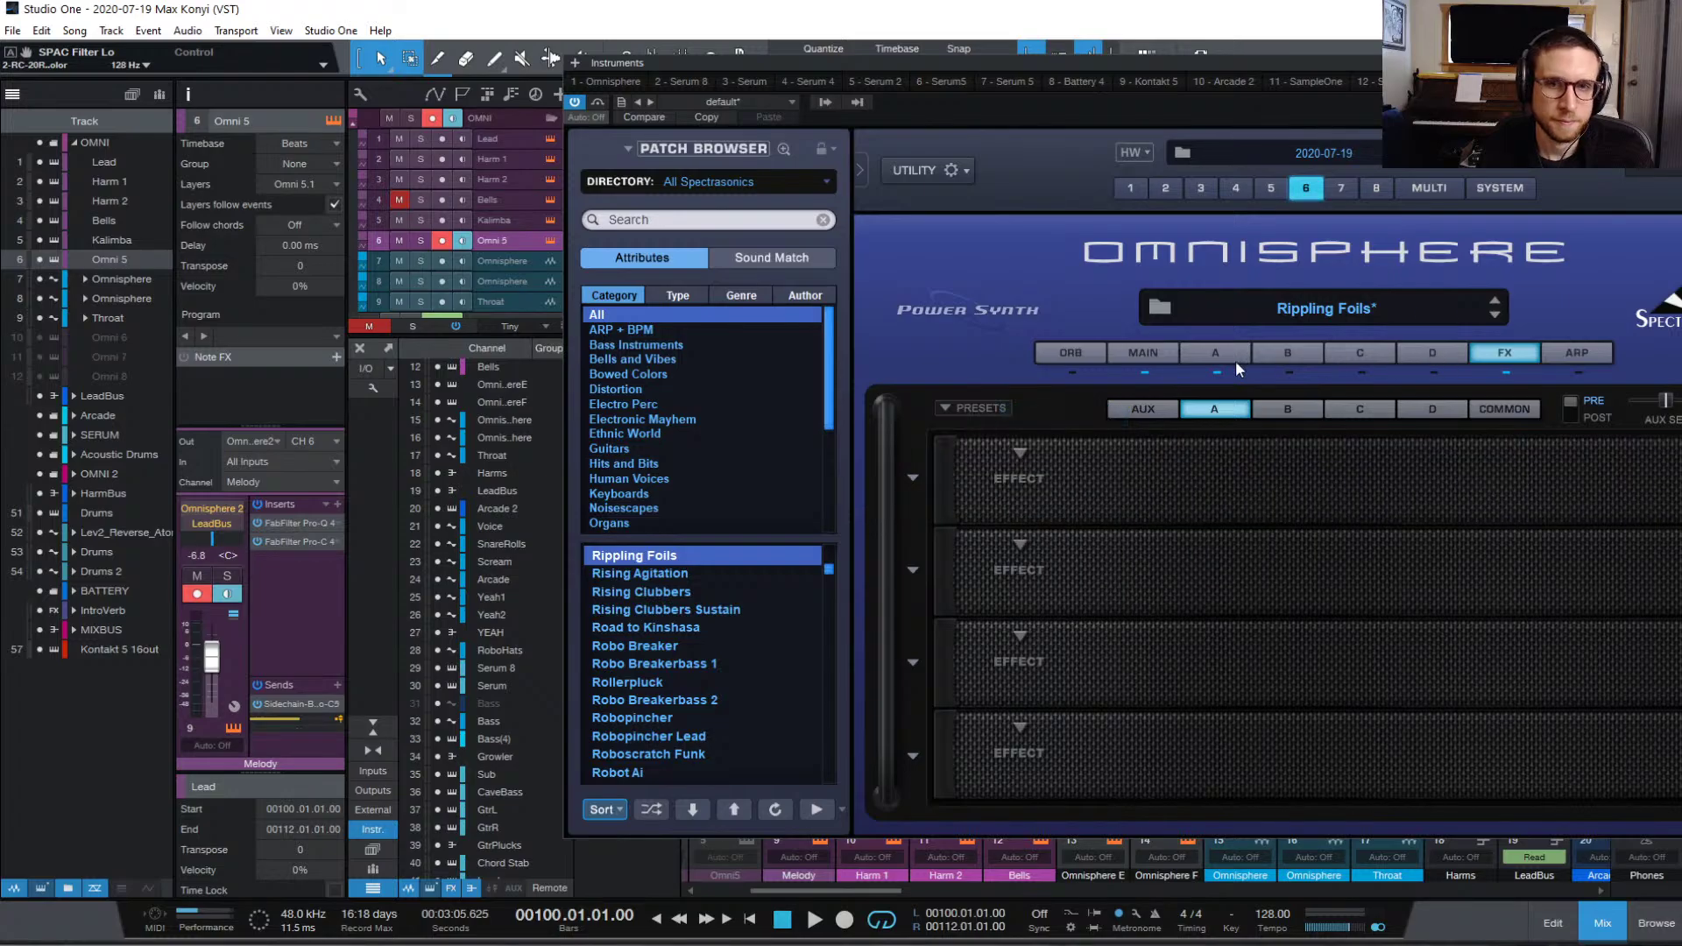
# Step: Change layer A's filter in the Rippling Foils patch to the LPF Juicy 24db lowpass preset
pyautogui.click(1213, 353)
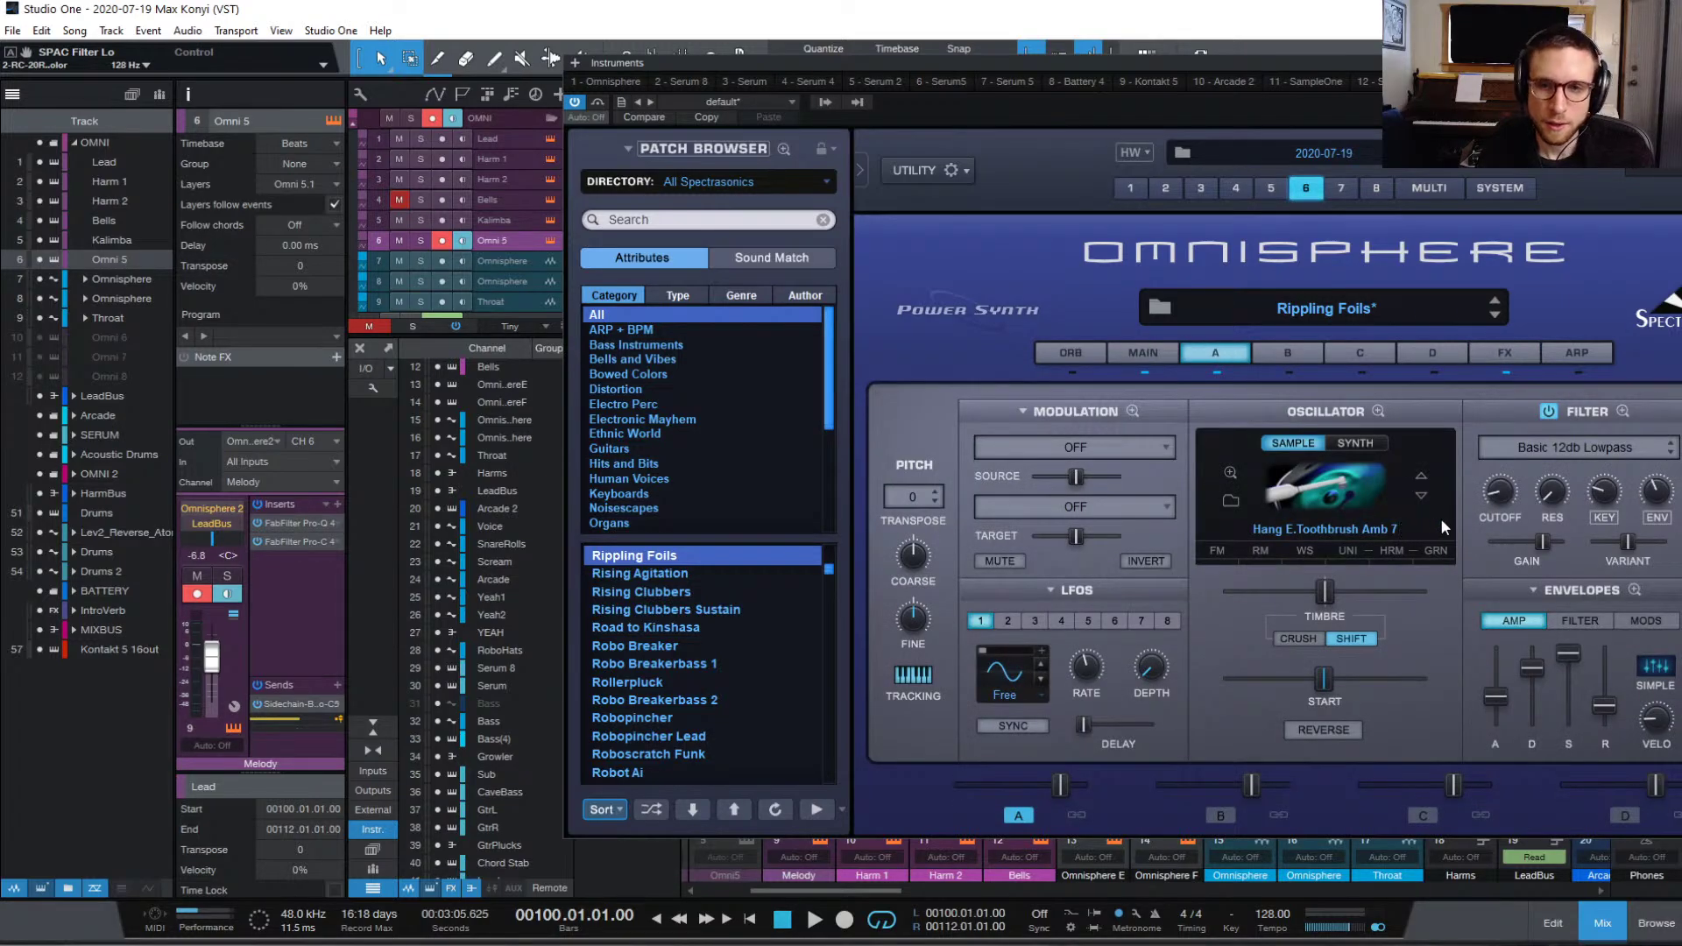
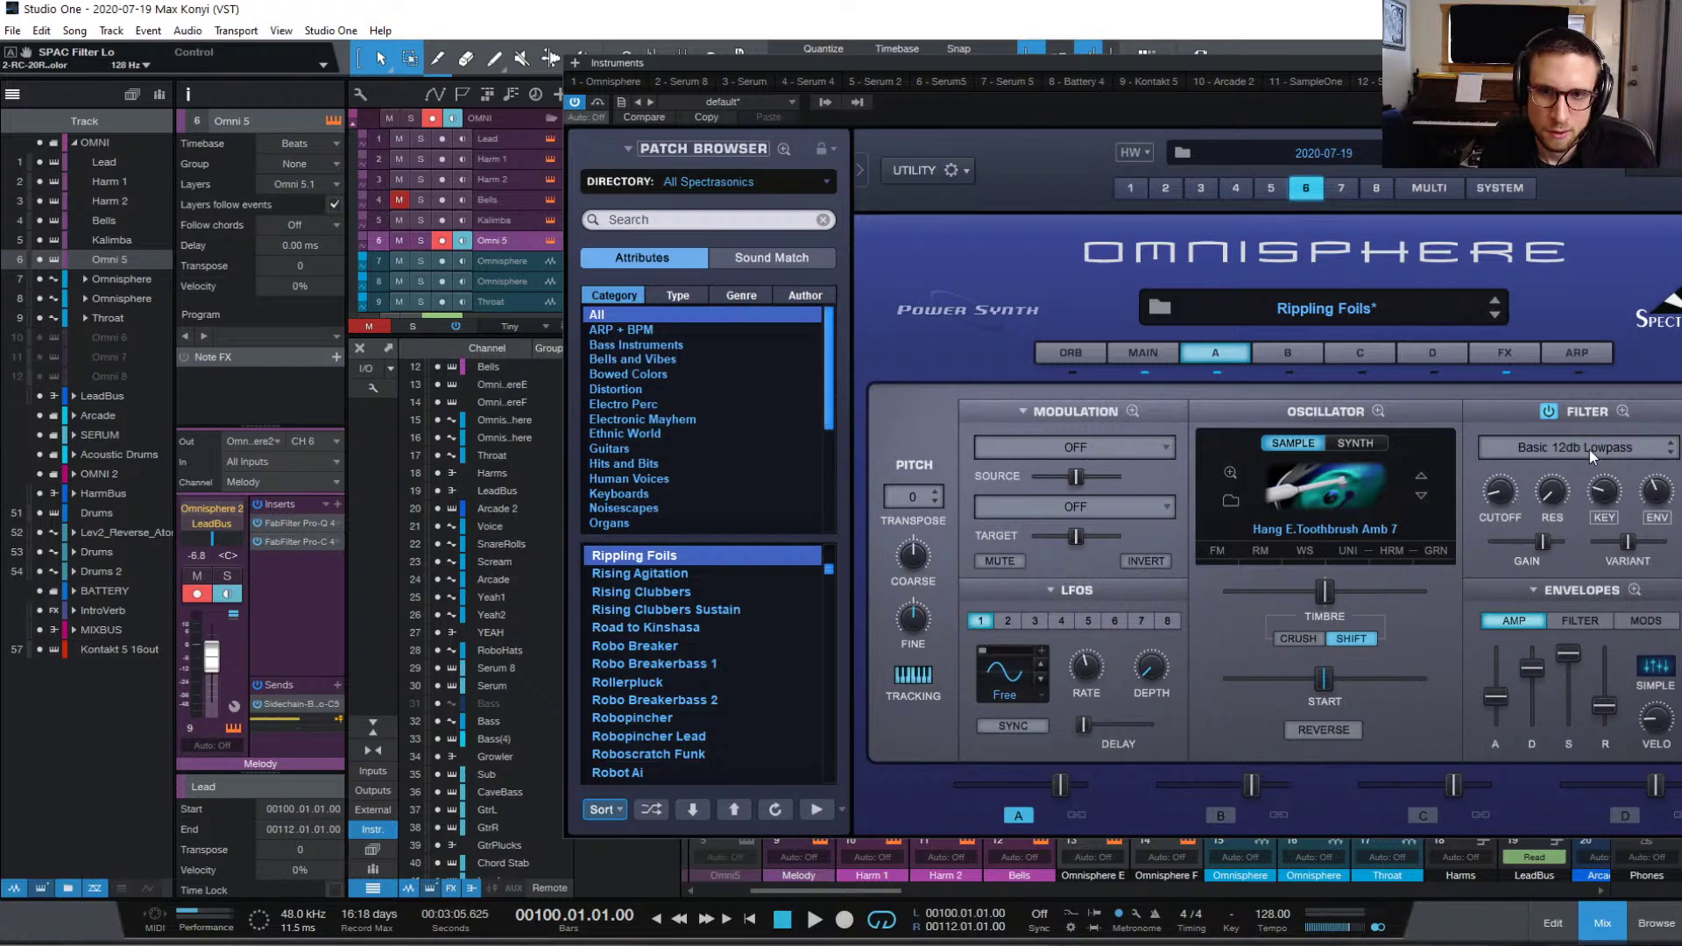
pyautogui.click(1590, 450)
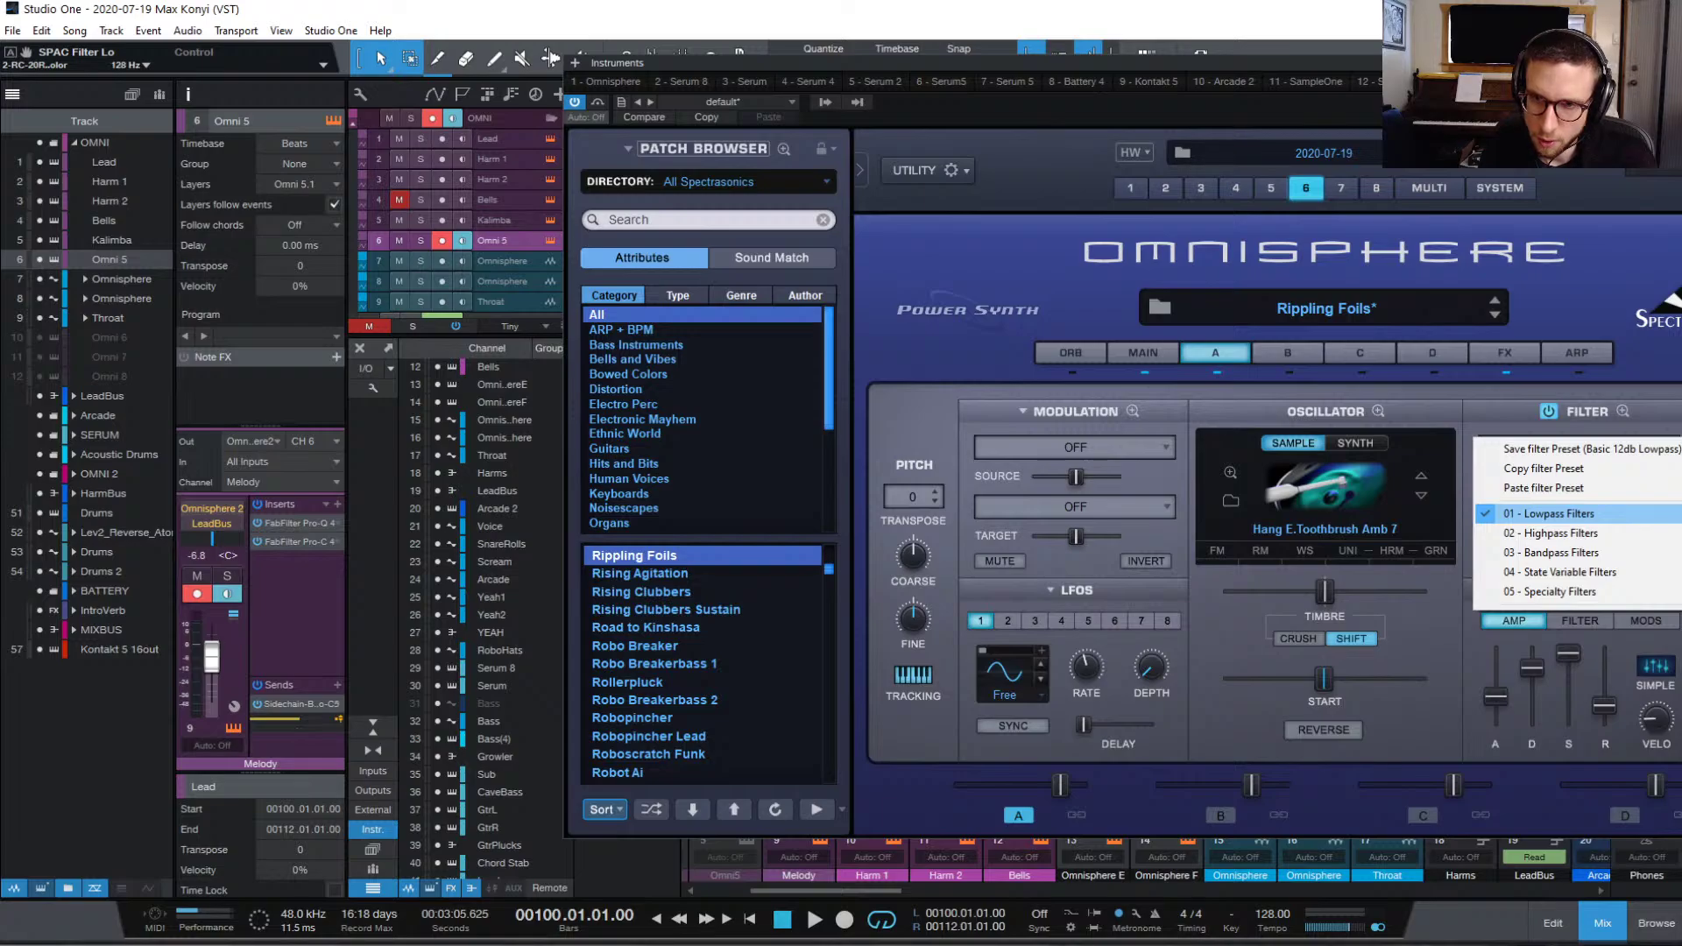
pyautogui.click(1678, 515)
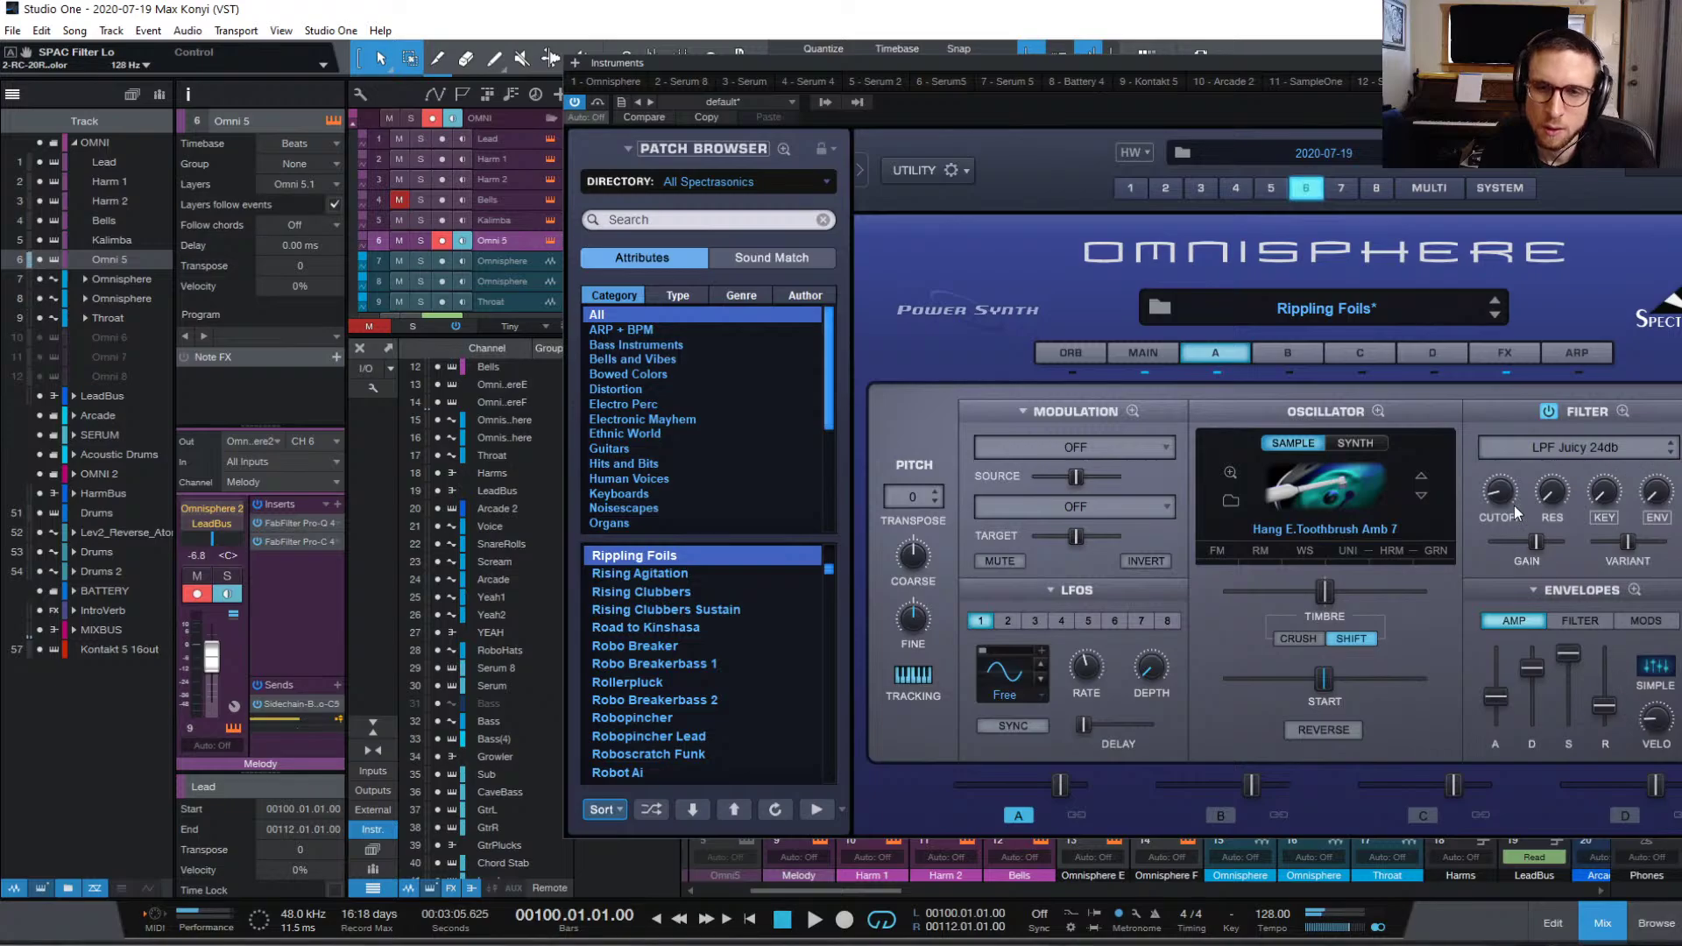
# Step: Adjust the cutoff of layer A's filter and play back the bars 100 to 112 section to hear it
pyautogui.moveTo(1504, 473)
pyautogui.moveTo(1504, 473); pyautogui.dragTo(1514, 473)
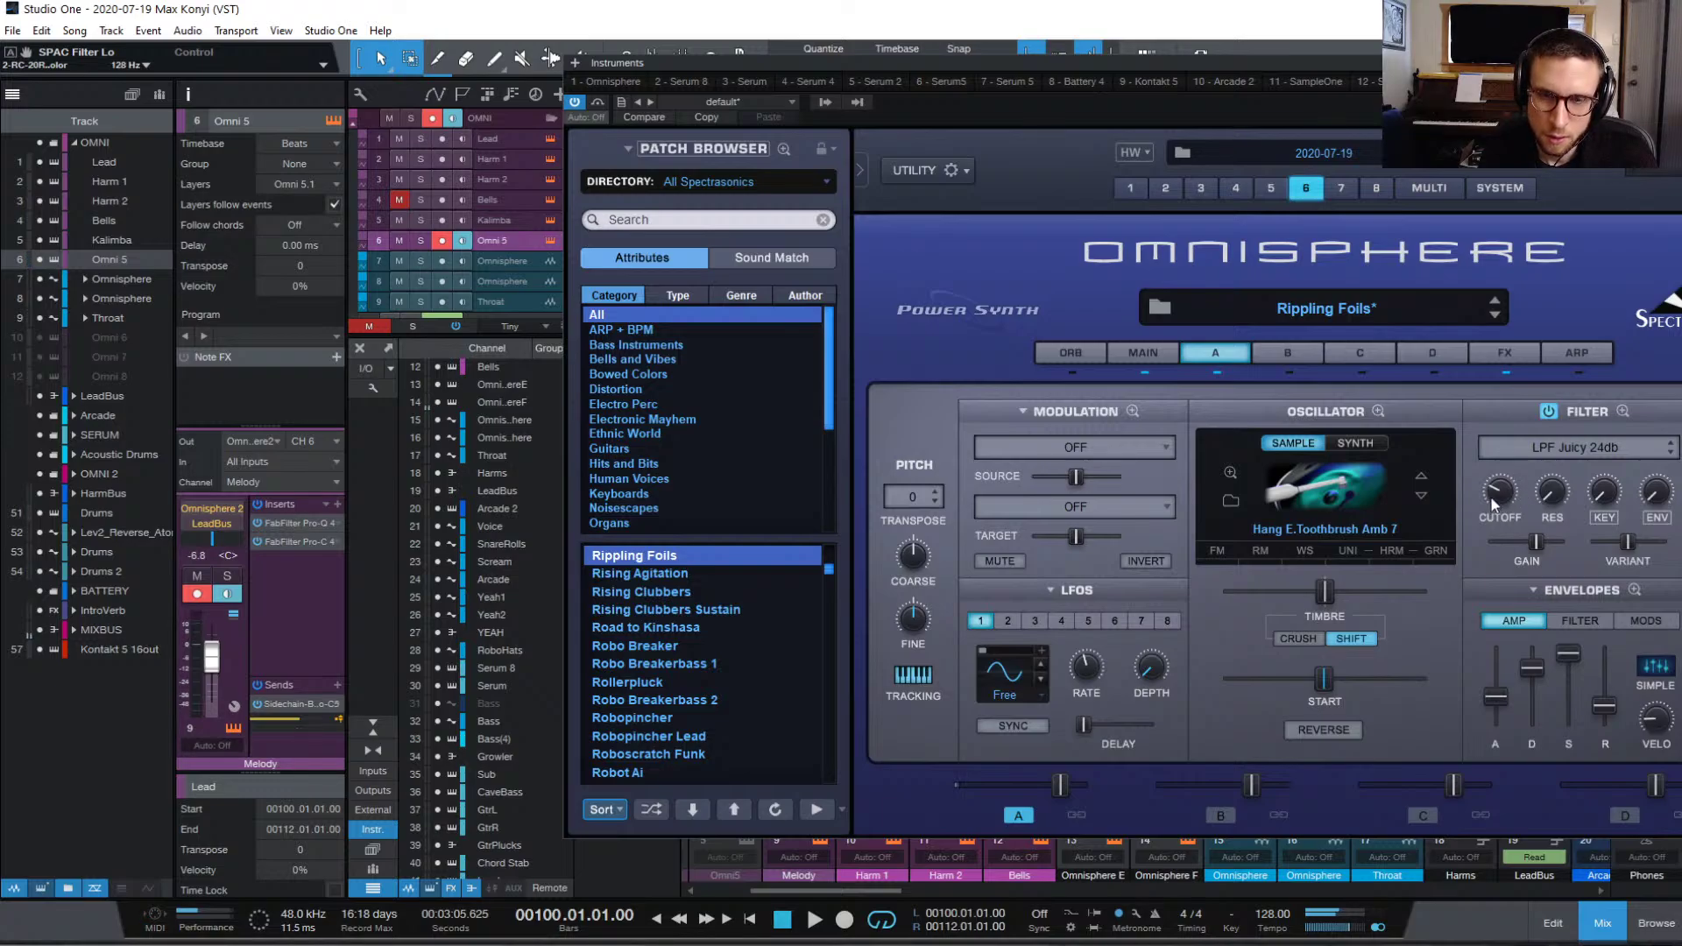
pyautogui.press('space')
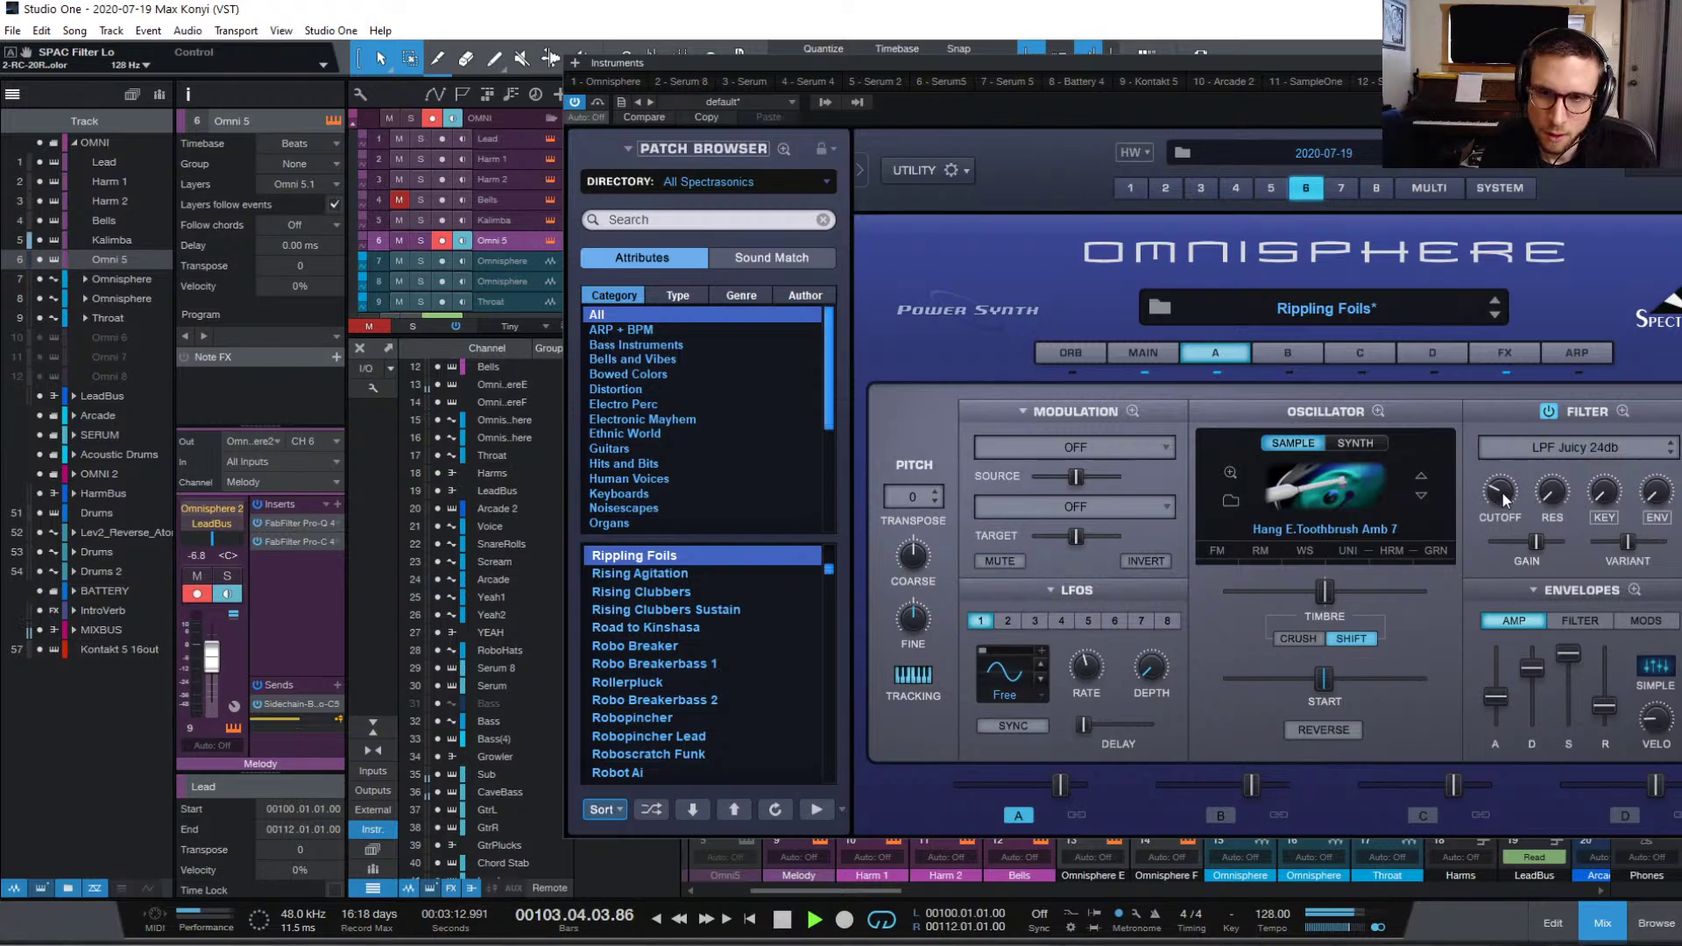
pyautogui.moveTo(1502, 492)
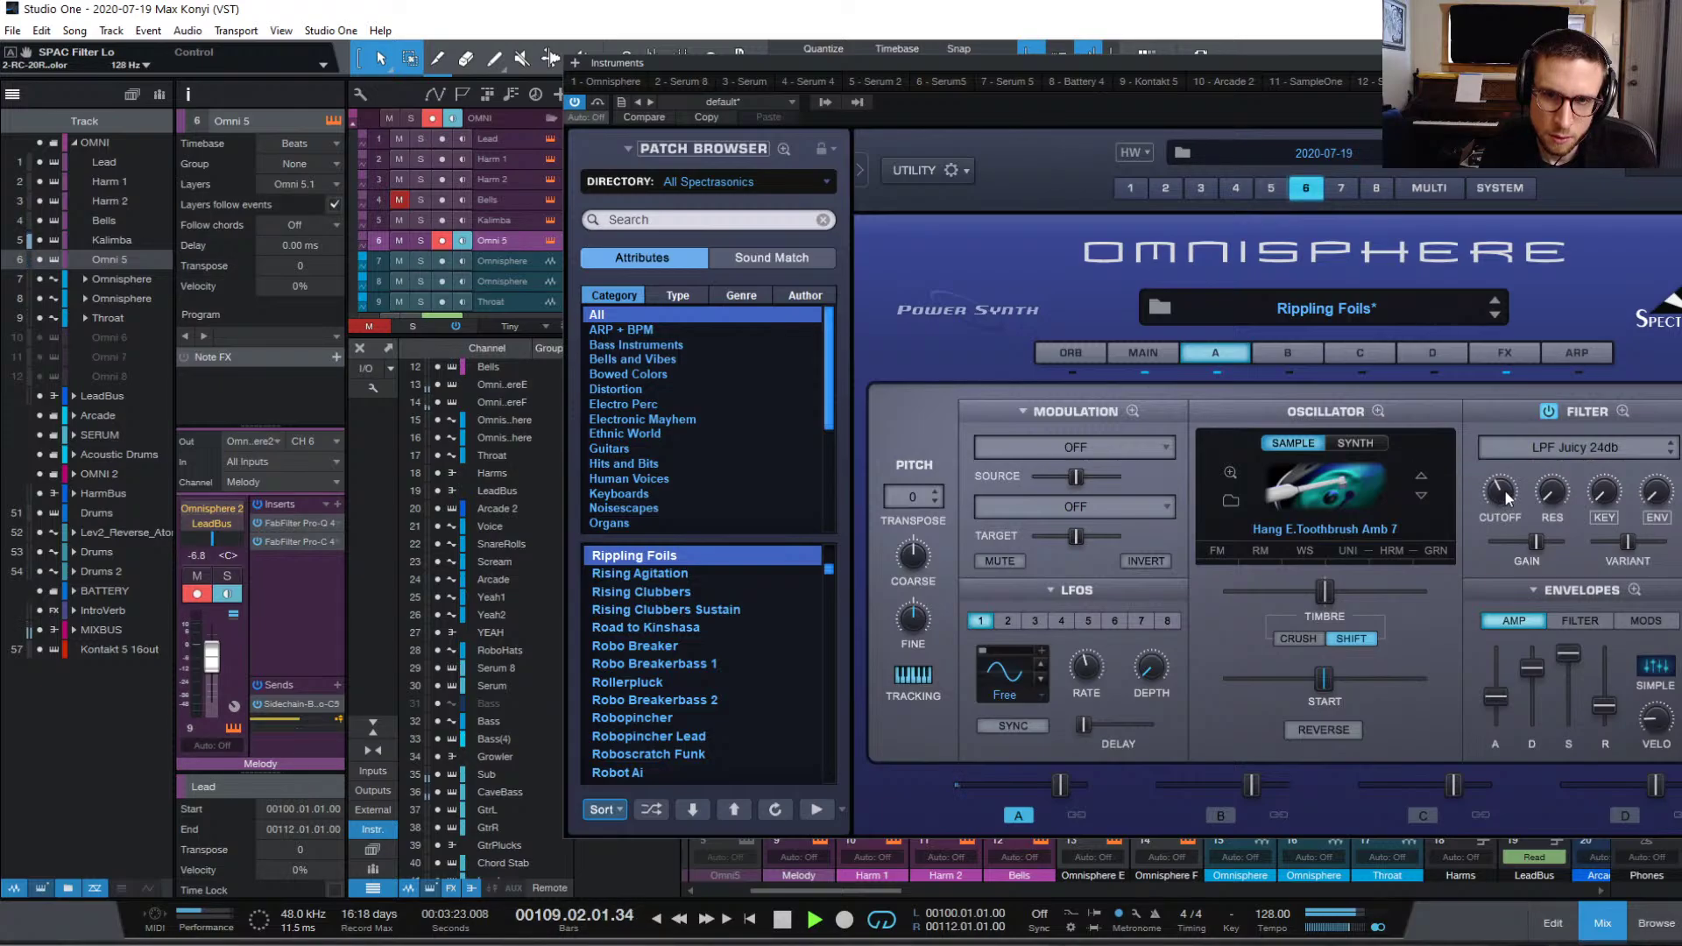
# Step: Reopen the filter preset choices for layer A at the lowpass filters
pyautogui.click(1568, 449)
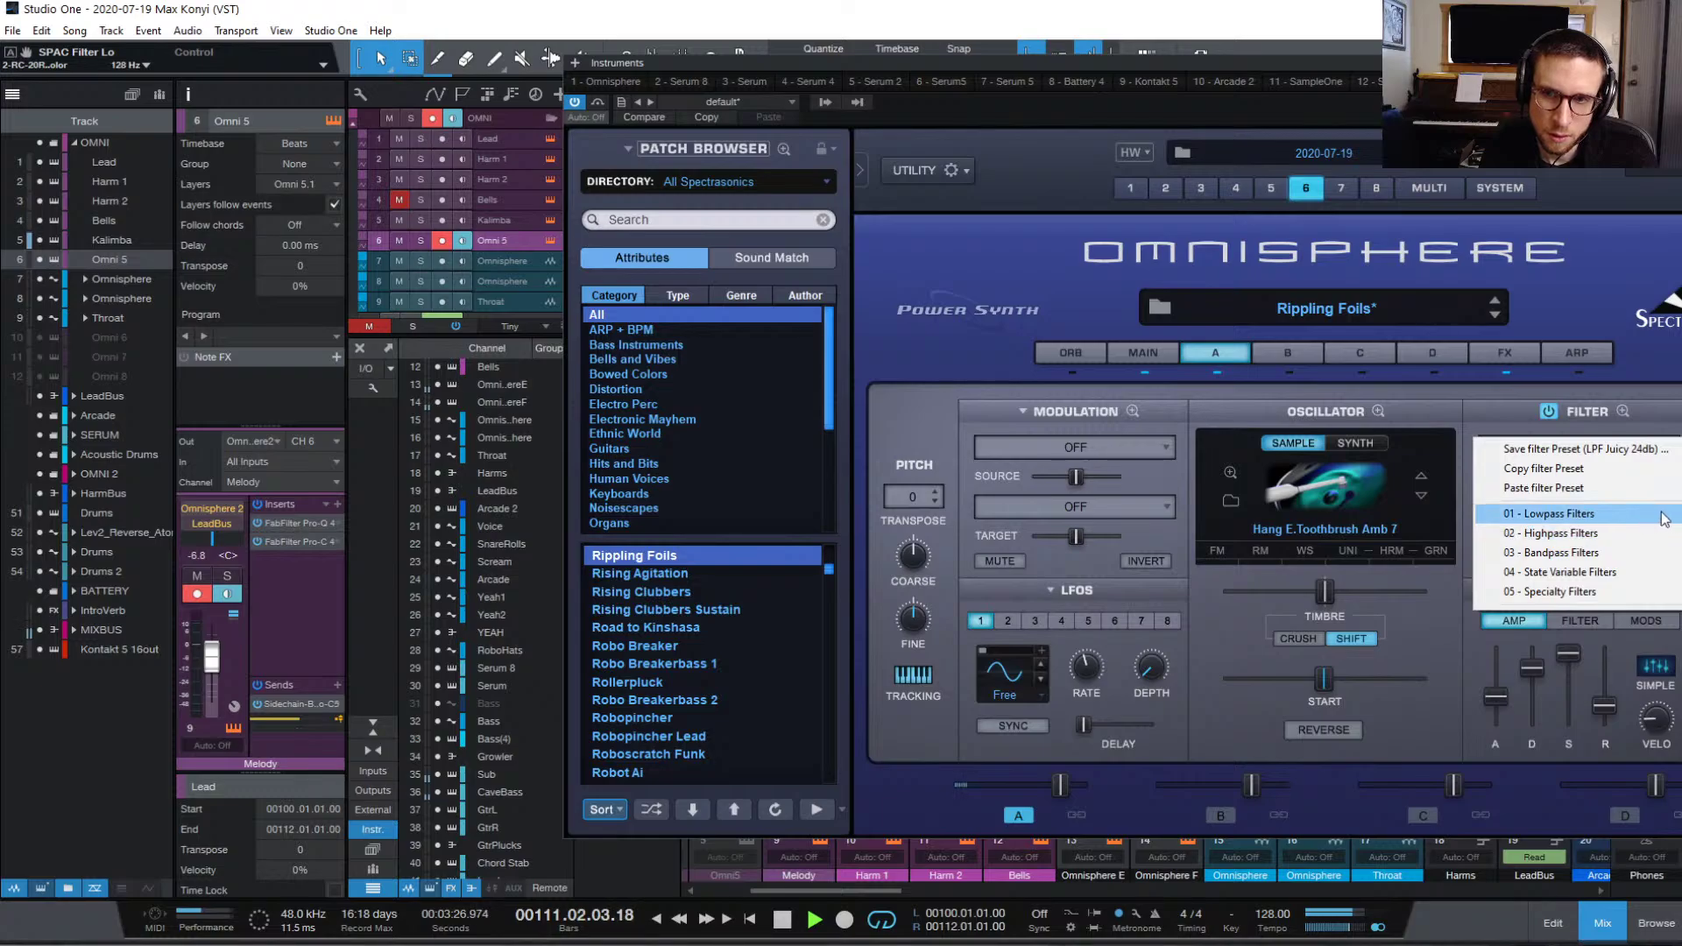
# Step: Set layer A's filter to the LPF Juicy 48db lowpass preset
pyautogui.click(1522, 527)
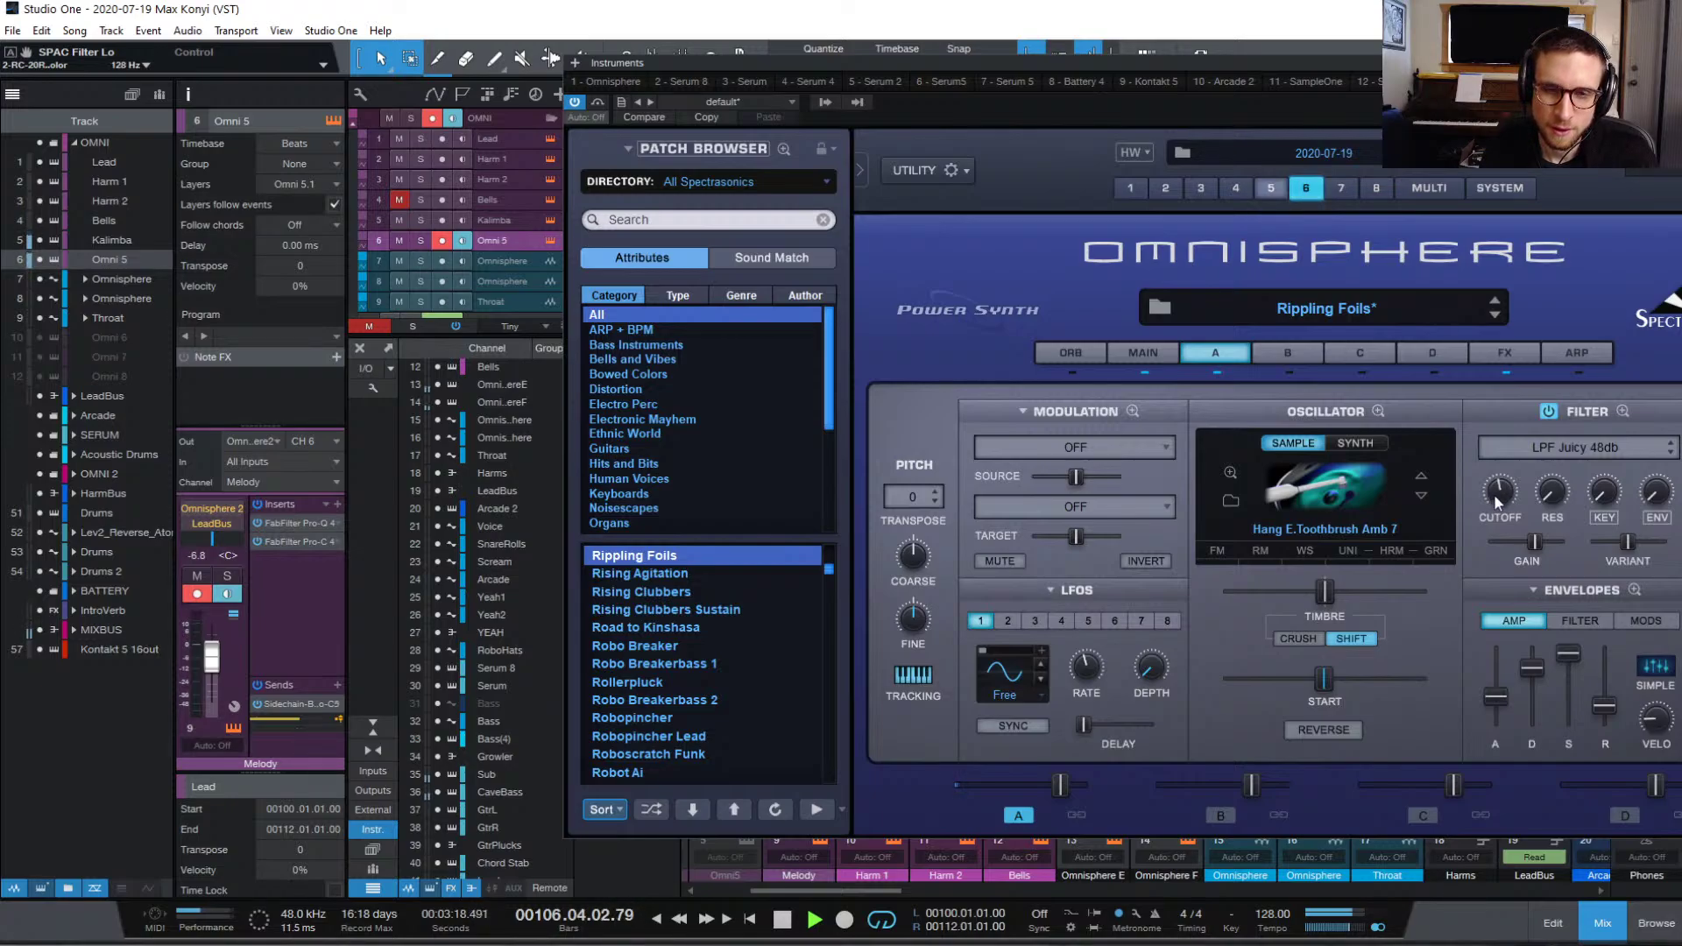
pyautogui.moveTo(1496, 492)
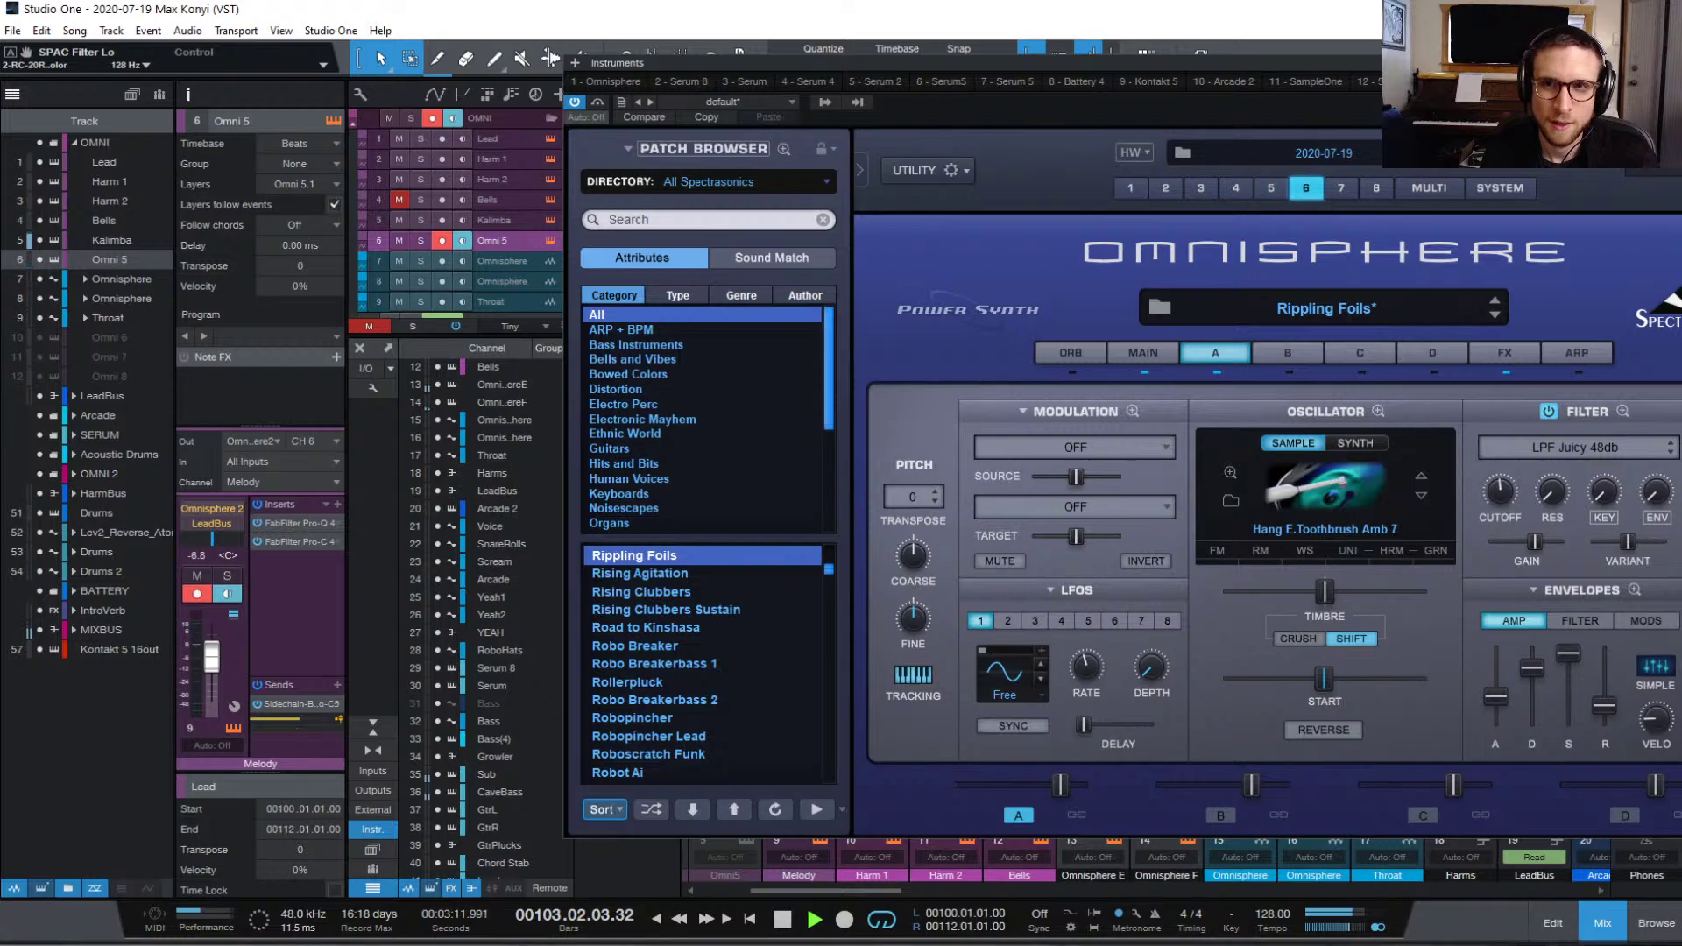
pyautogui.press('space')
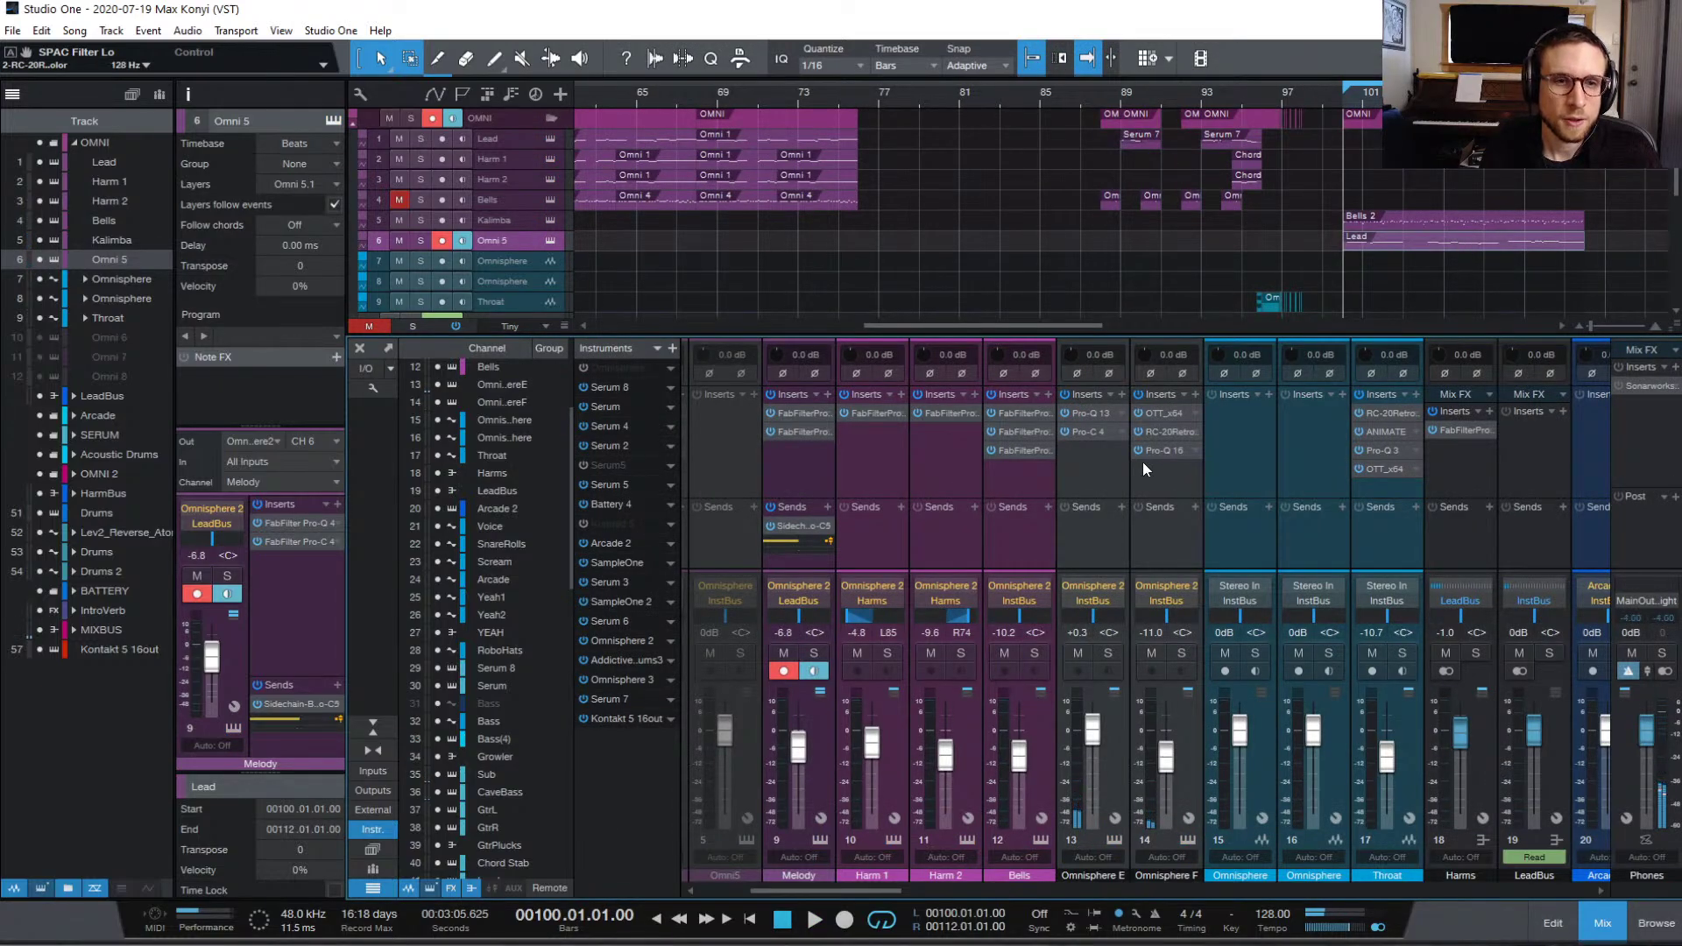
# Step: Reopen the Omni 5 track's instrument, solo the track and play it back
pyautogui.click(551, 240)
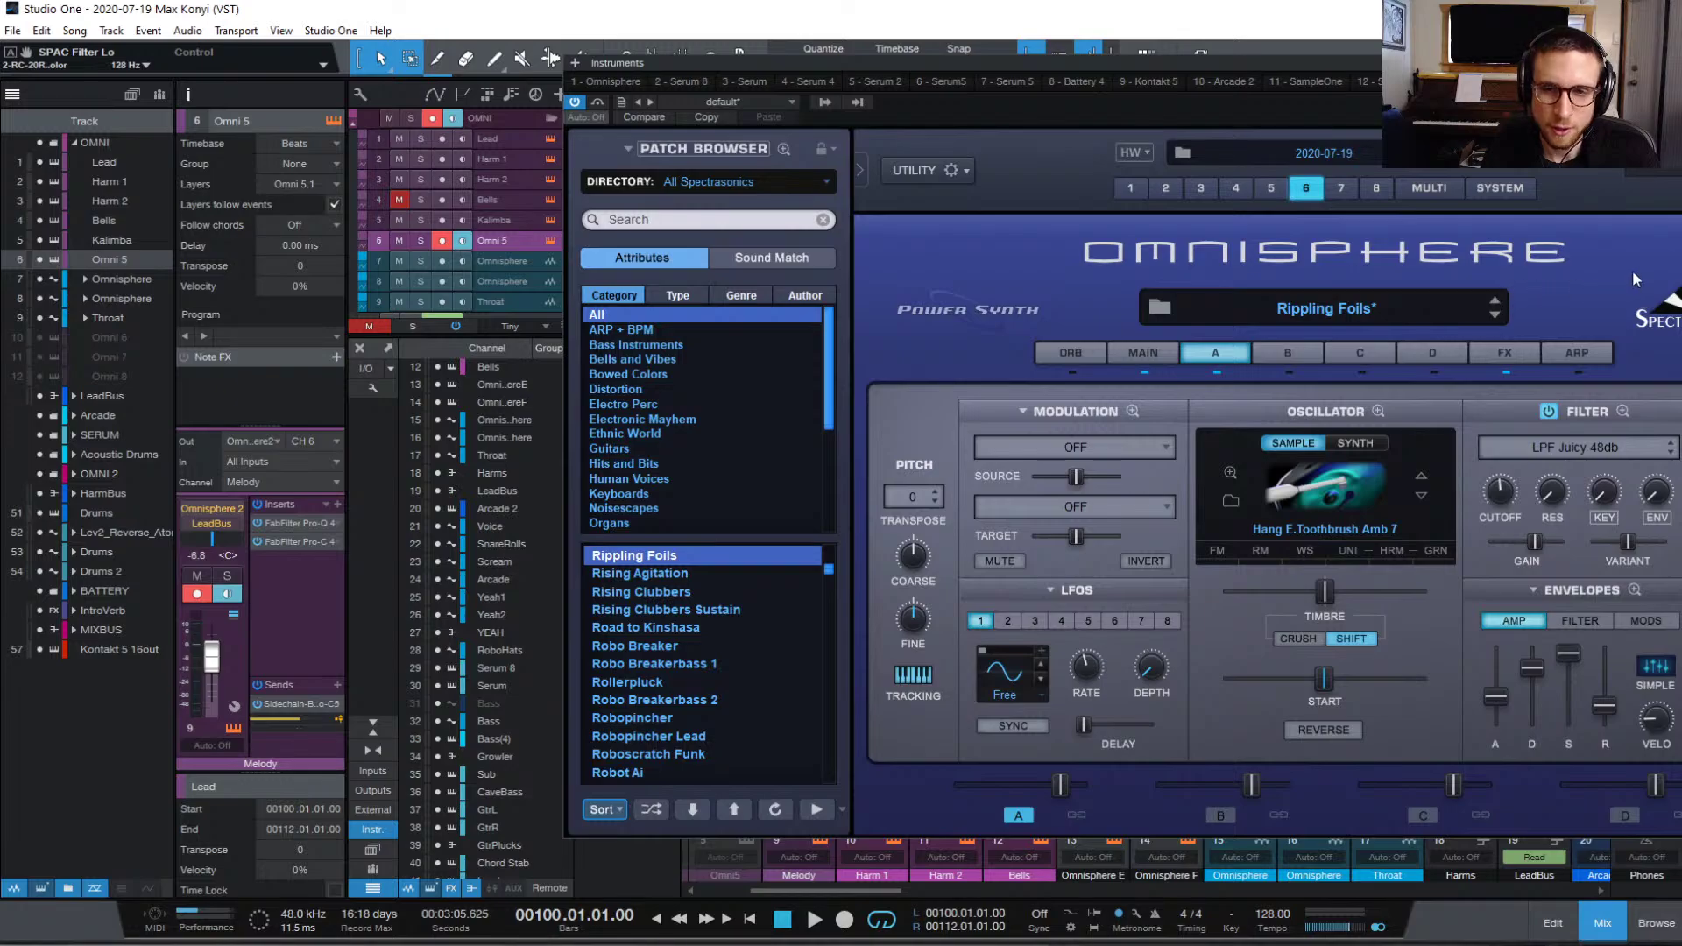
pyautogui.press('space')
pyautogui.press('space')
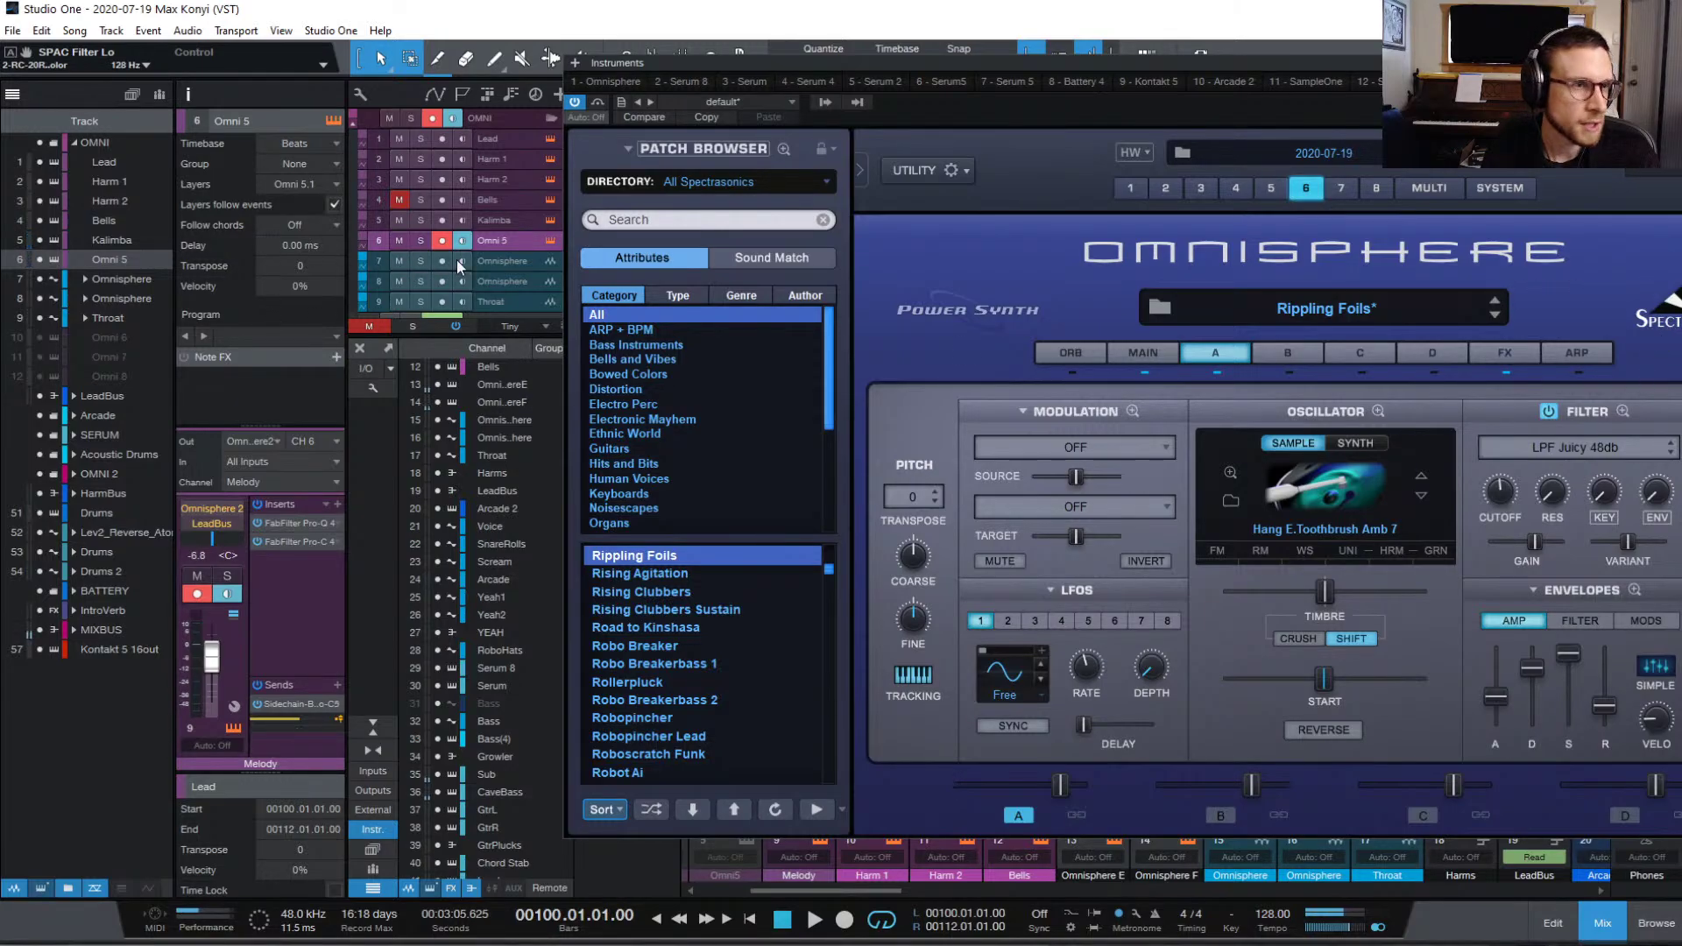
pyautogui.click(421, 240)
pyautogui.press('space')
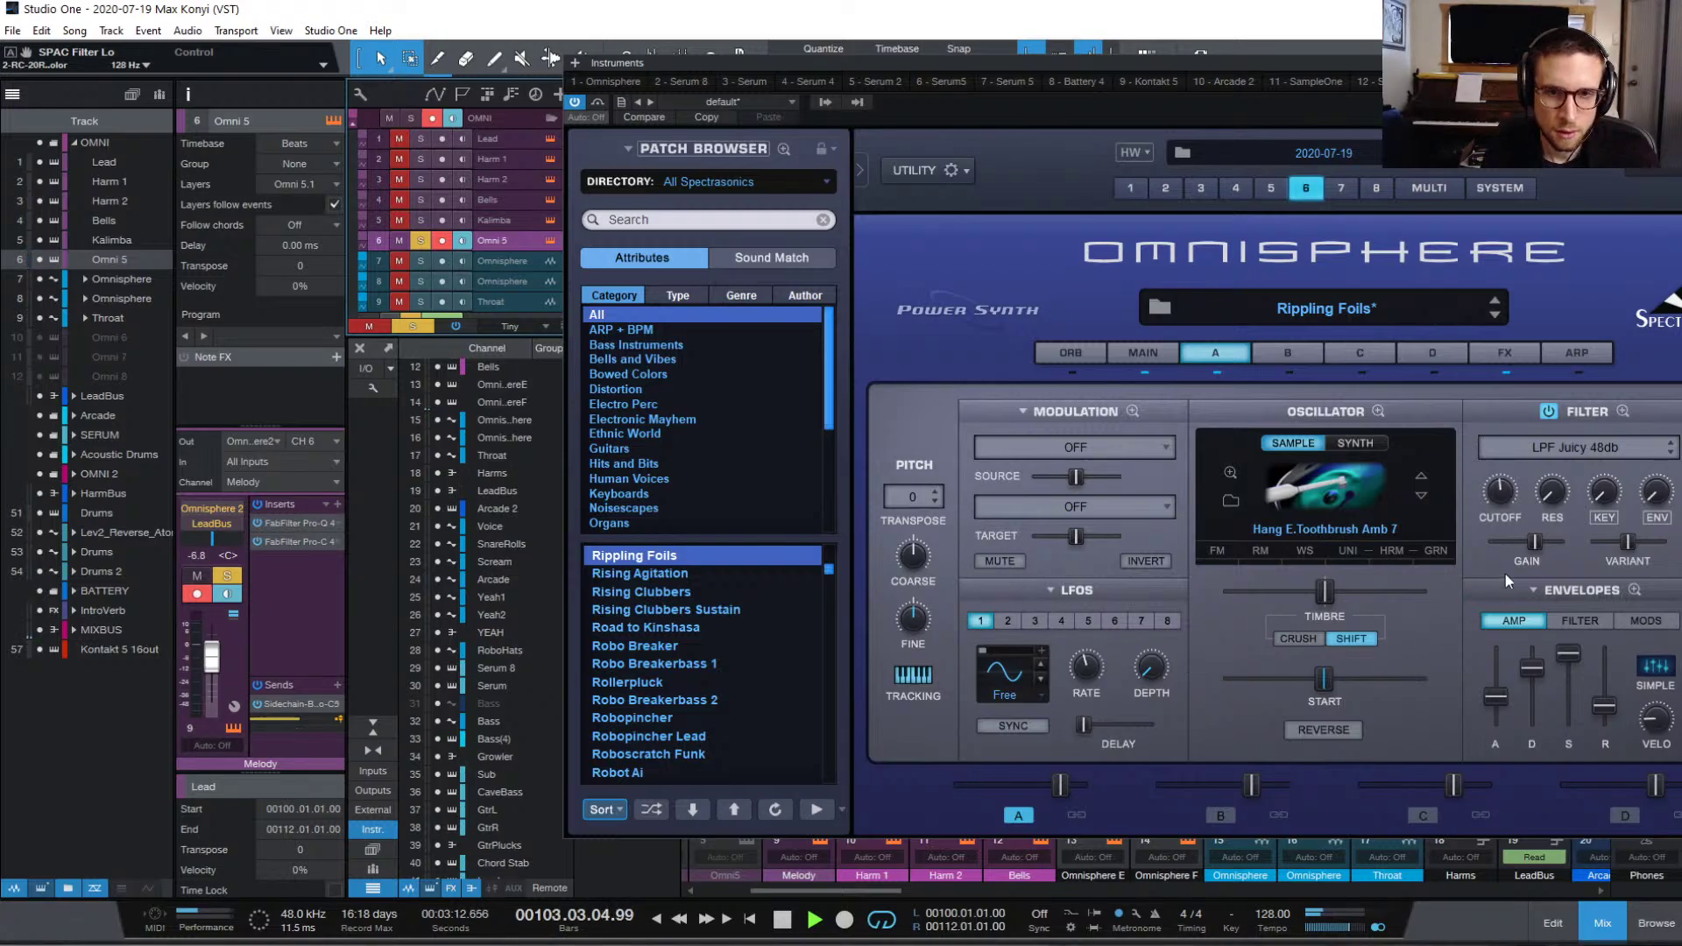
# Step: Set layer A's unison depth to minimum, reduce the spread to about three quarters, and set the detune to 0.000
pyautogui.click(1345, 549)
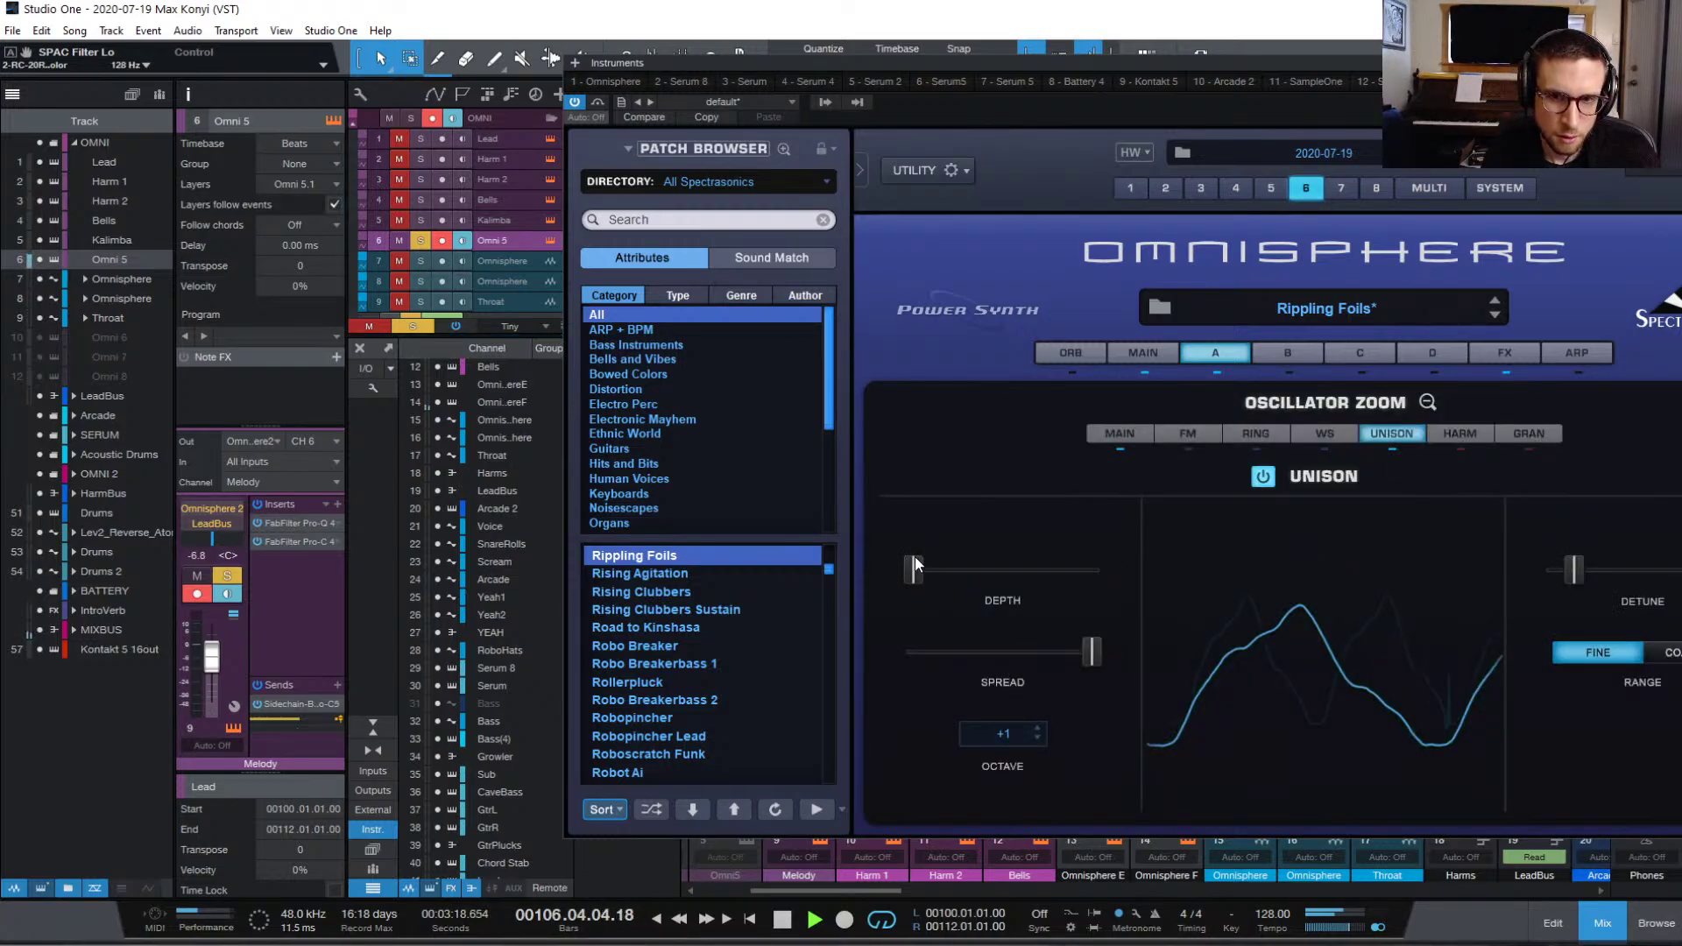
pyautogui.moveTo(917, 564); pyautogui.dragTo(1149, 582)
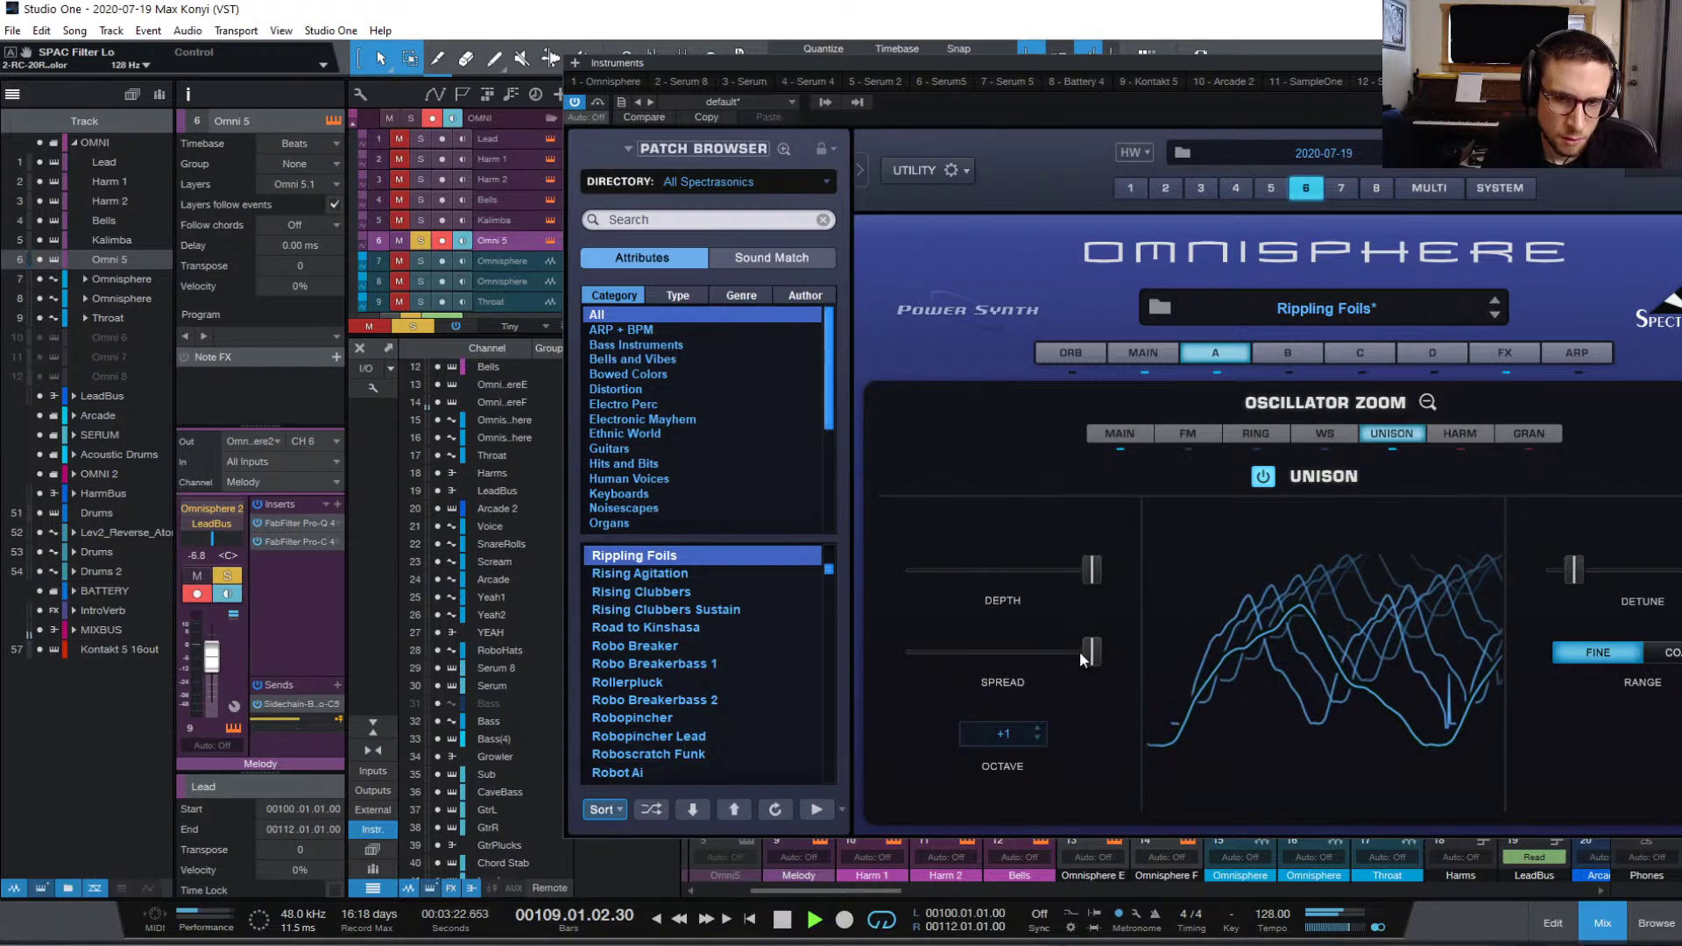
pyautogui.moveTo(1088, 654); pyautogui.dragTo(1043, 662)
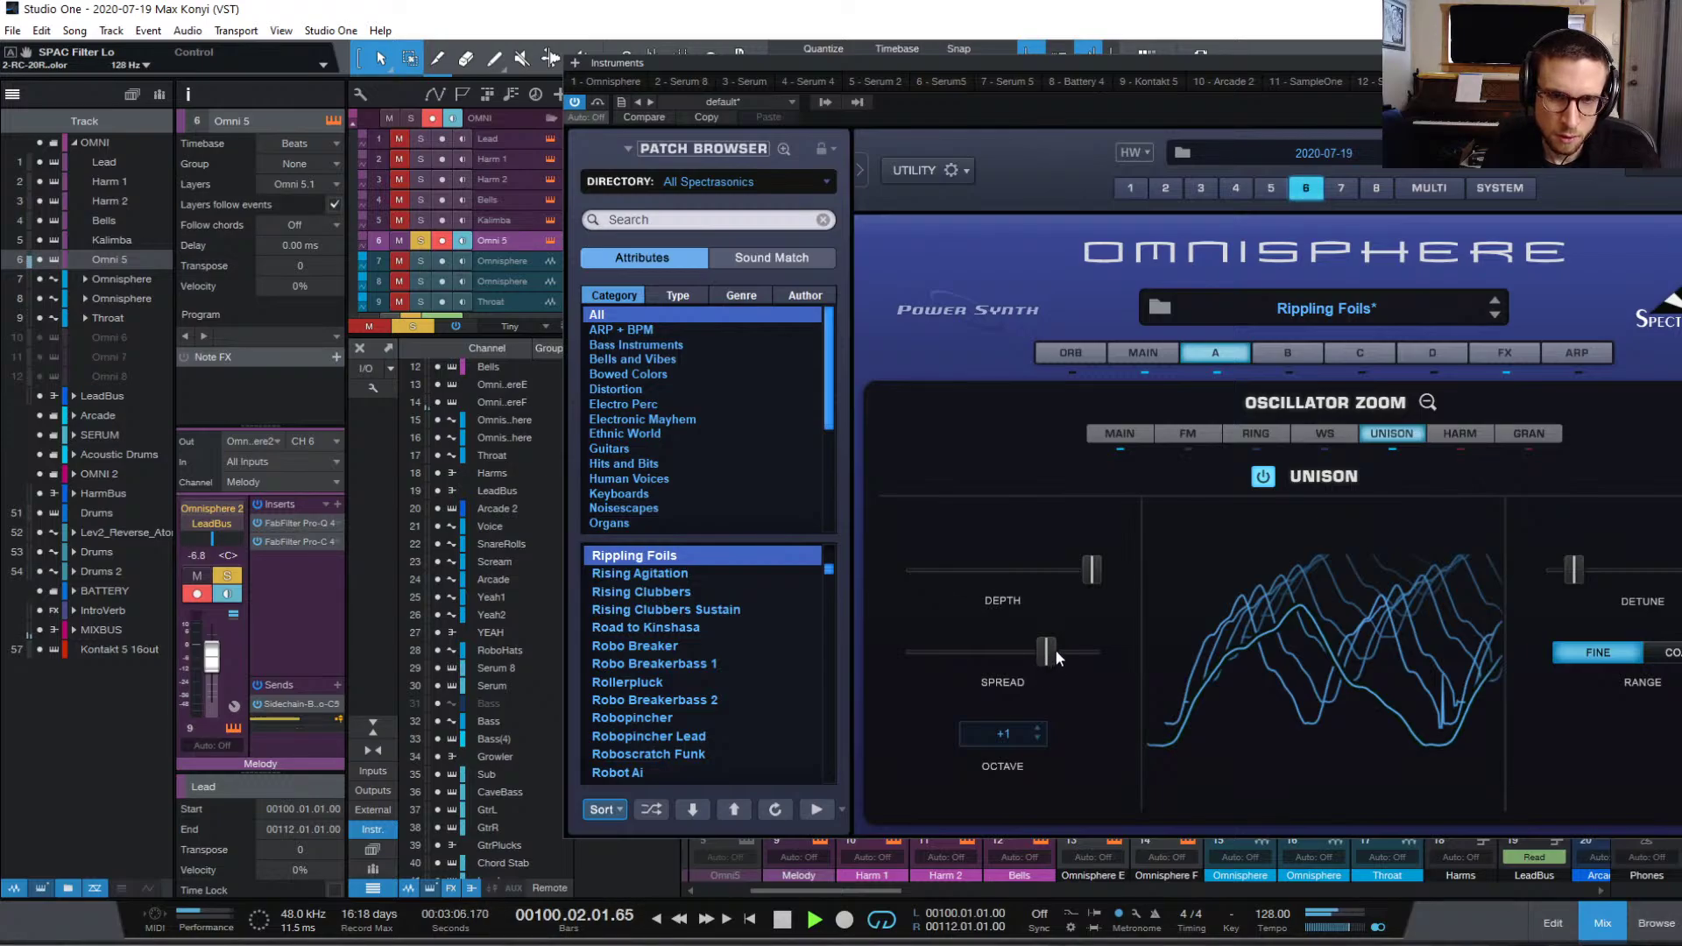
pyautogui.moveTo(1092, 574); pyautogui.dragTo(916, 596)
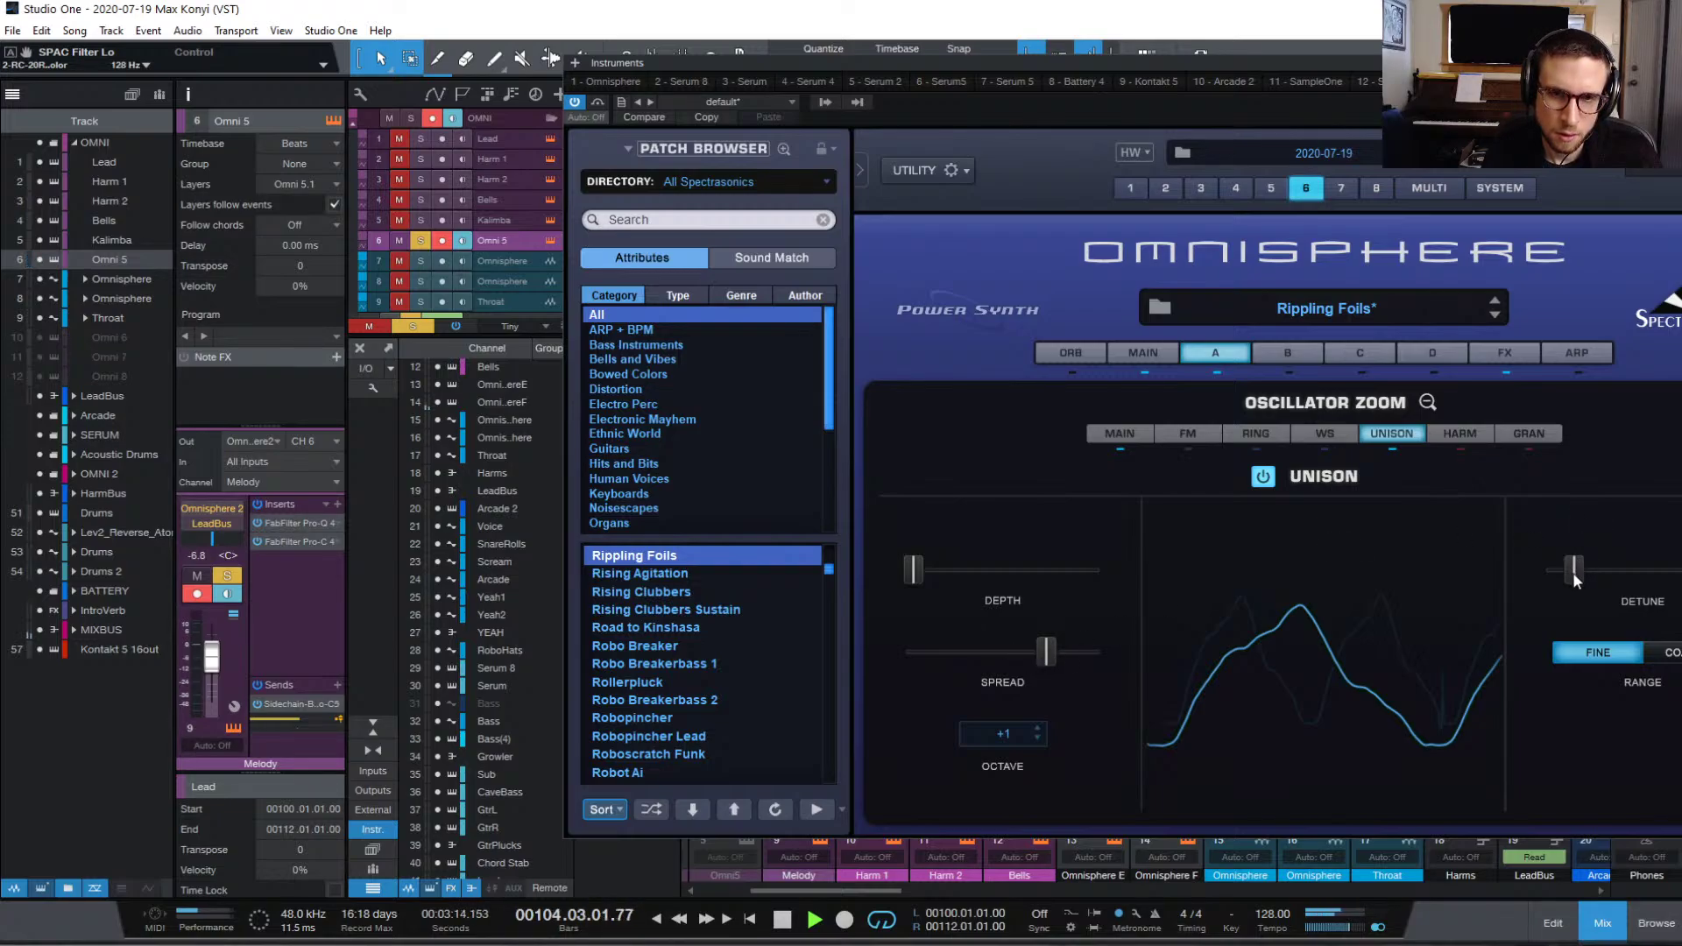
pyautogui.moveTo(1574, 571); pyautogui.dragTo(1443, 575)
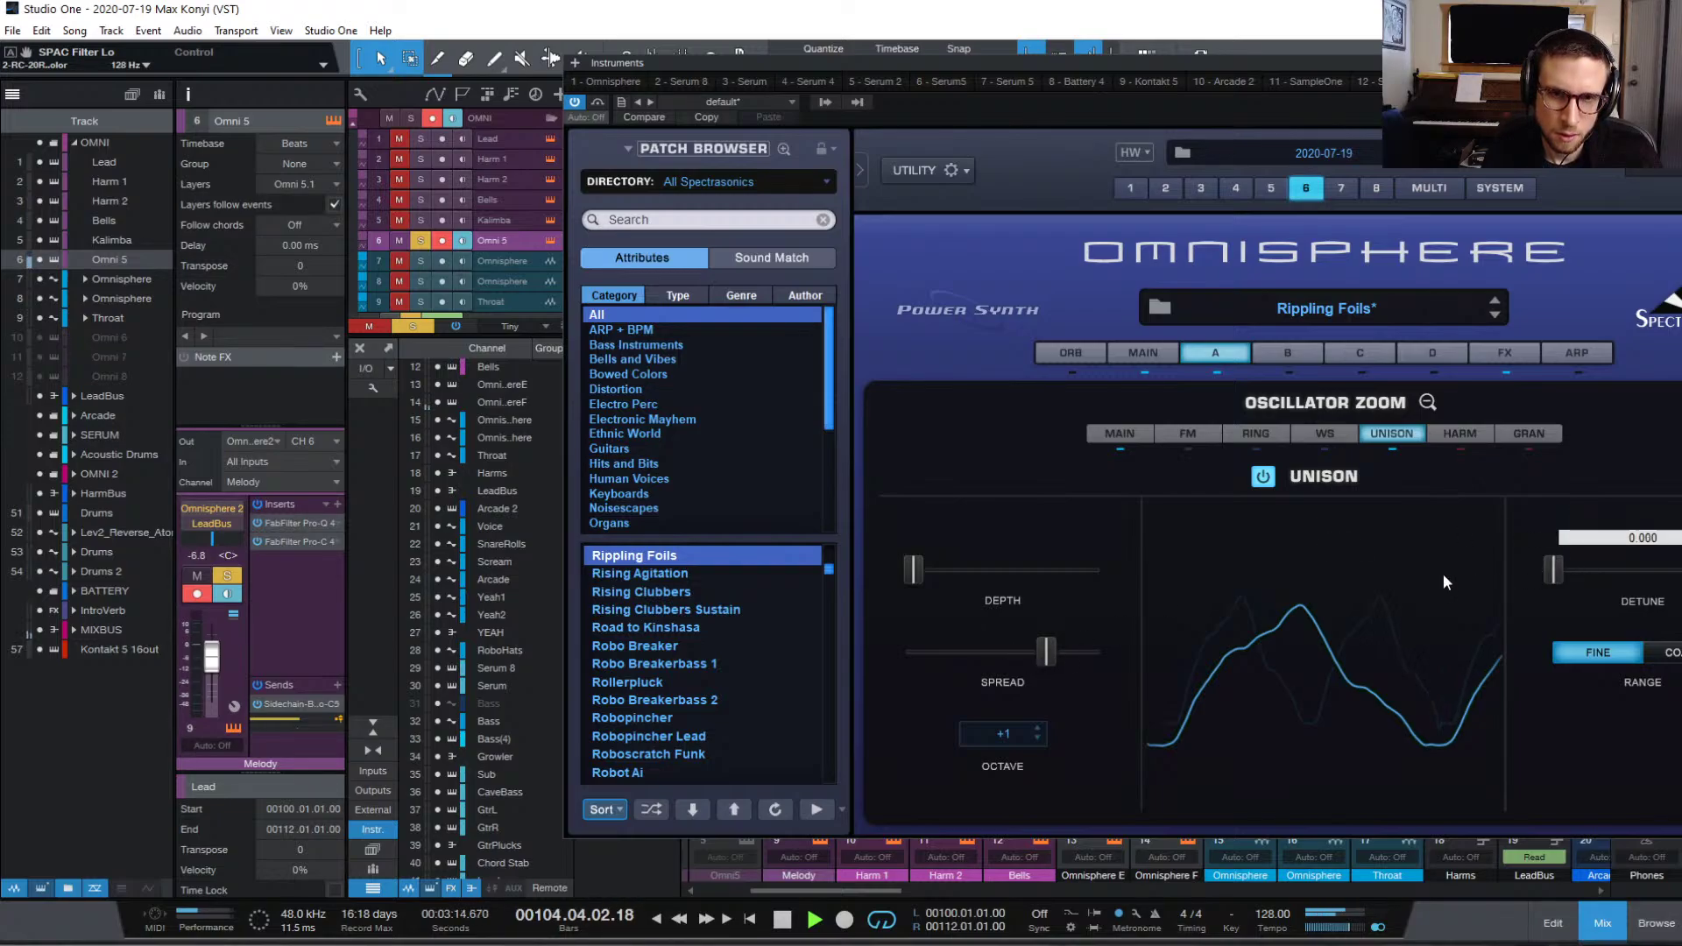
# Step: Turn off layer A's unison, leave the oscillator zoom view and close the instrument with playback stopped
pyautogui.click(1263, 477)
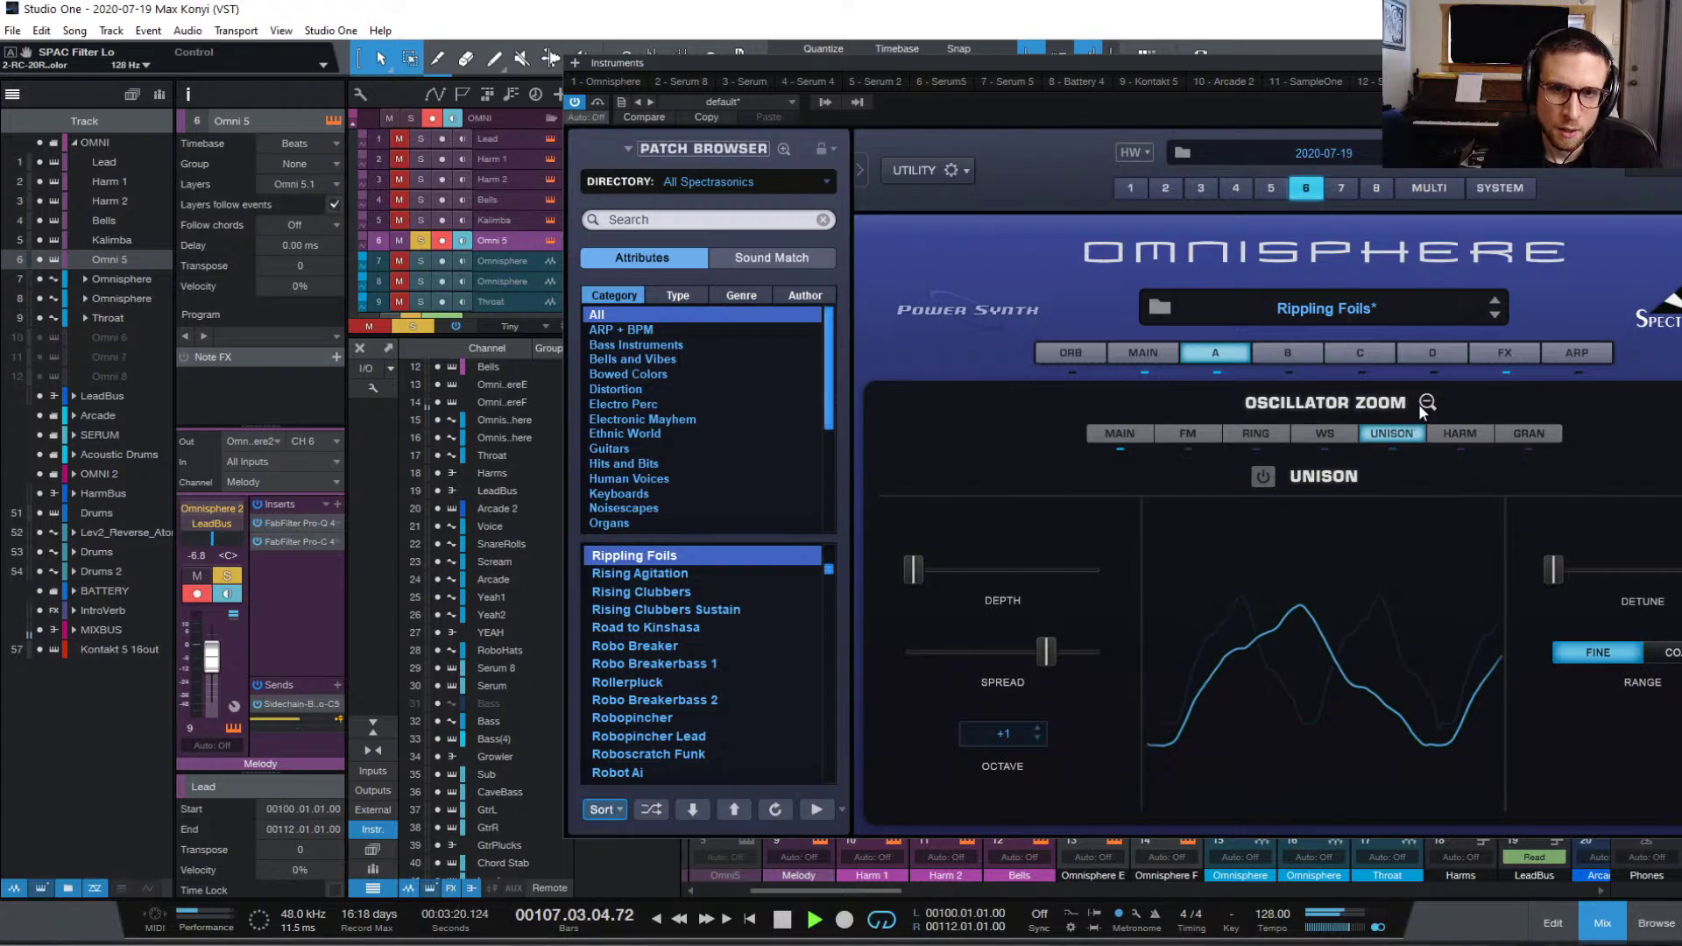
pyautogui.click(1426, 402)
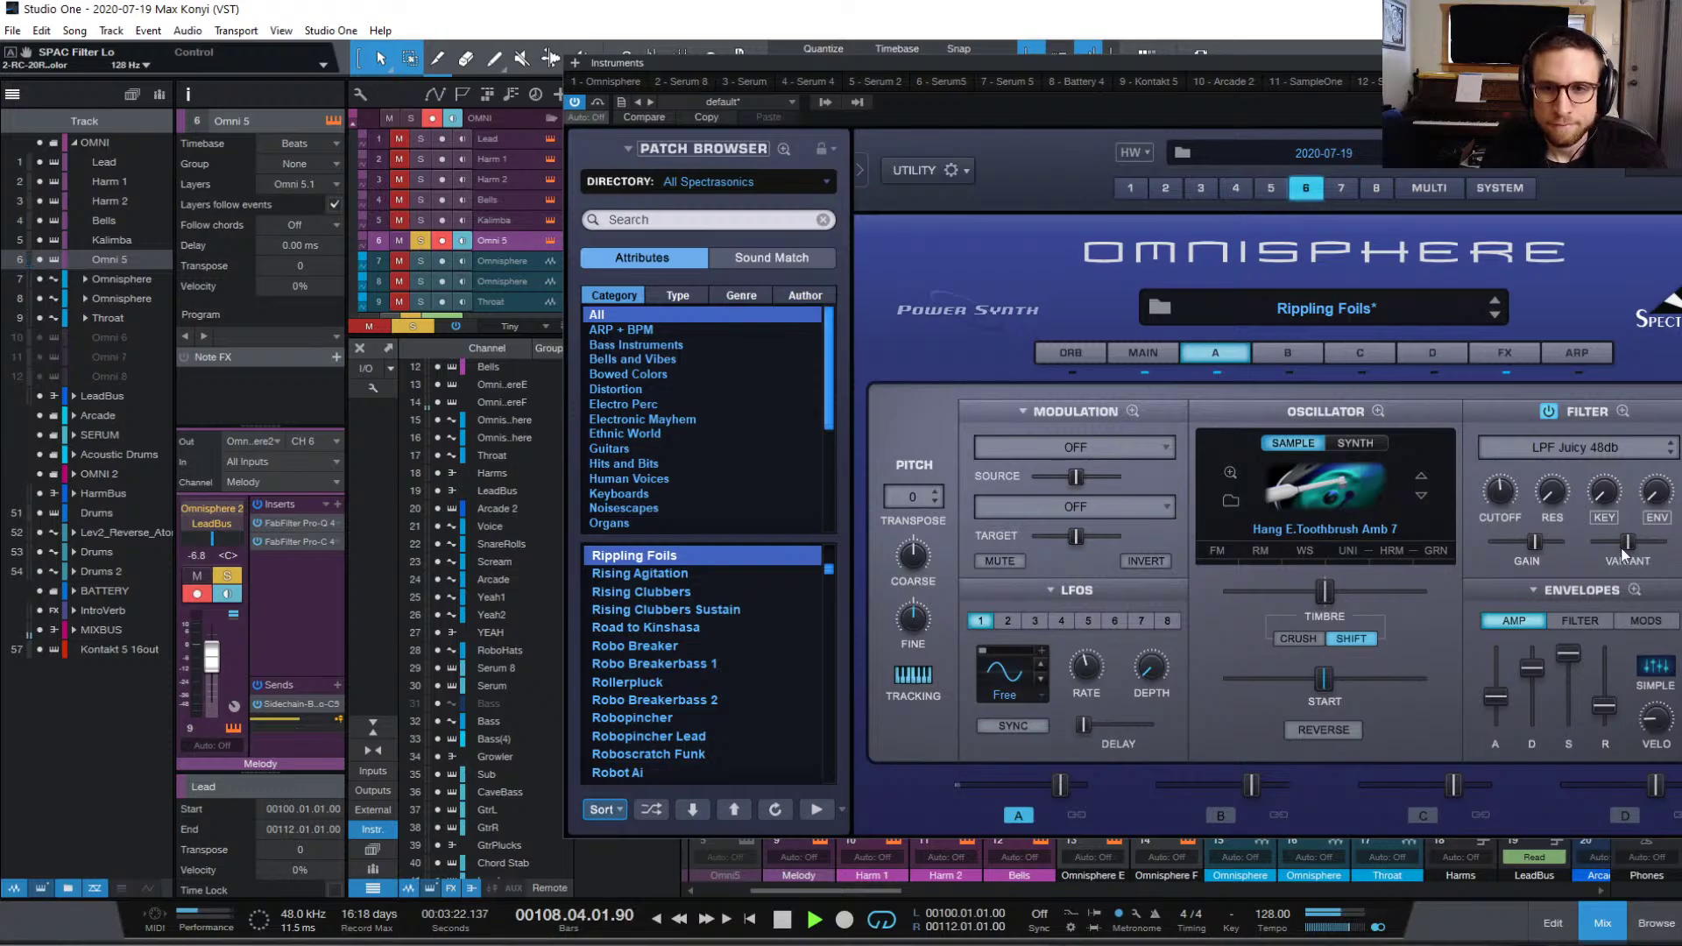
pyautogui.press('space')
pyautogui.click(1666, 54)
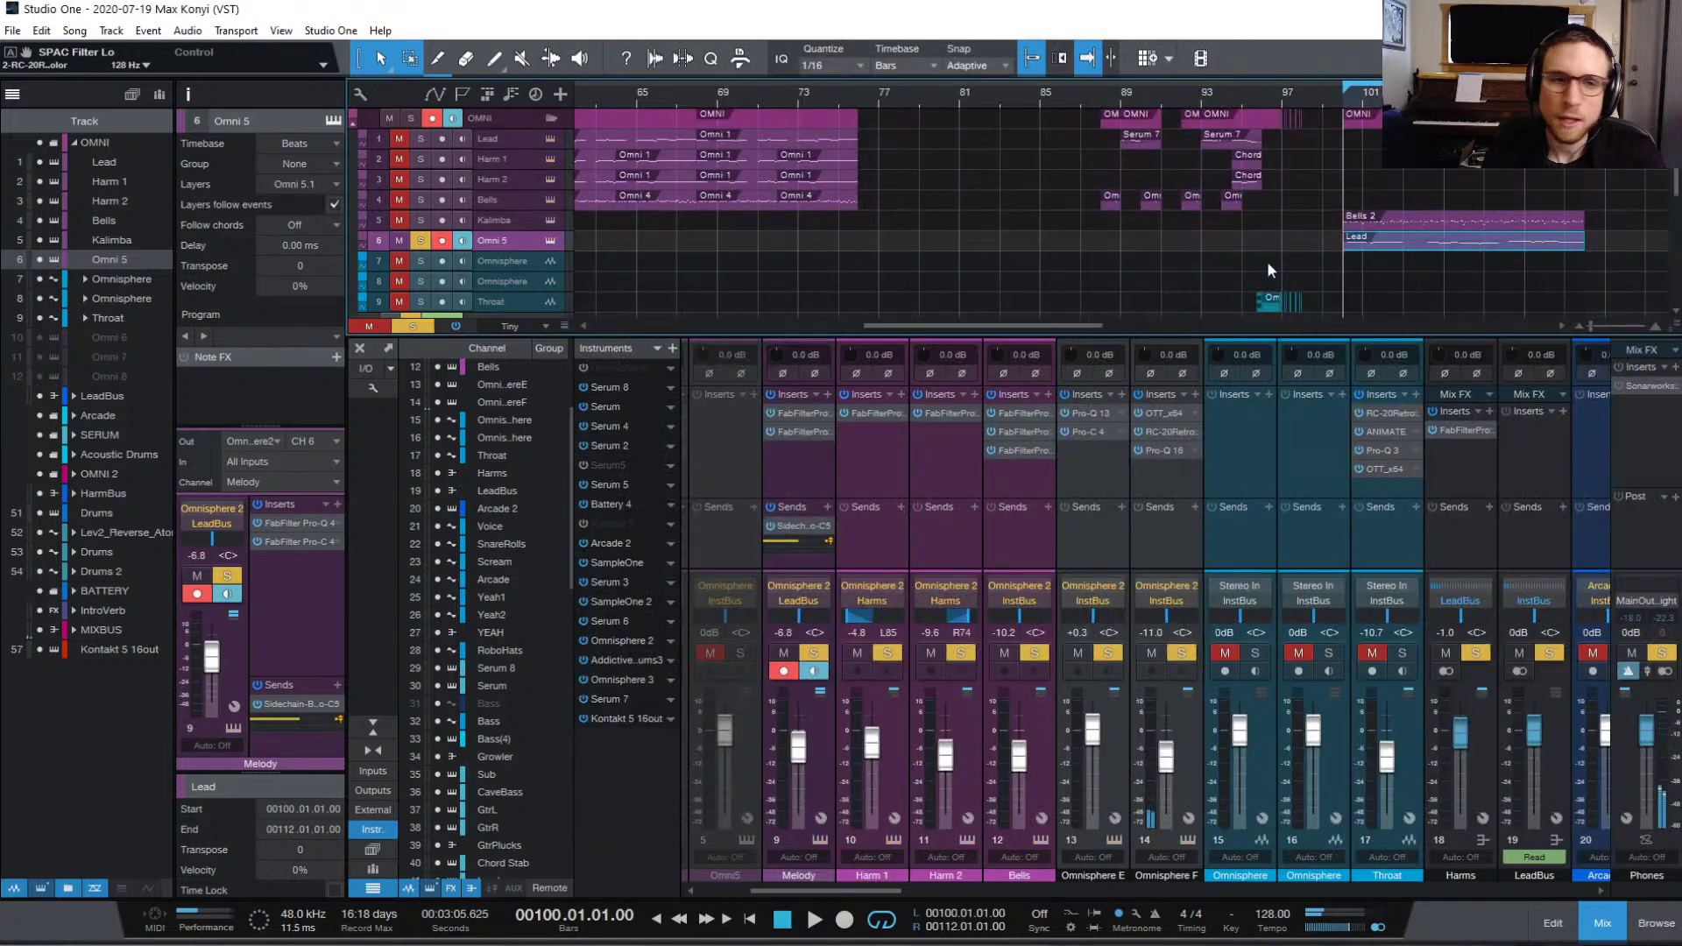
# Step: Lower the high-band gain in the OTT insert on the Omnisphere F channel and close the plug-in
pyautogui.click(1167, 412)
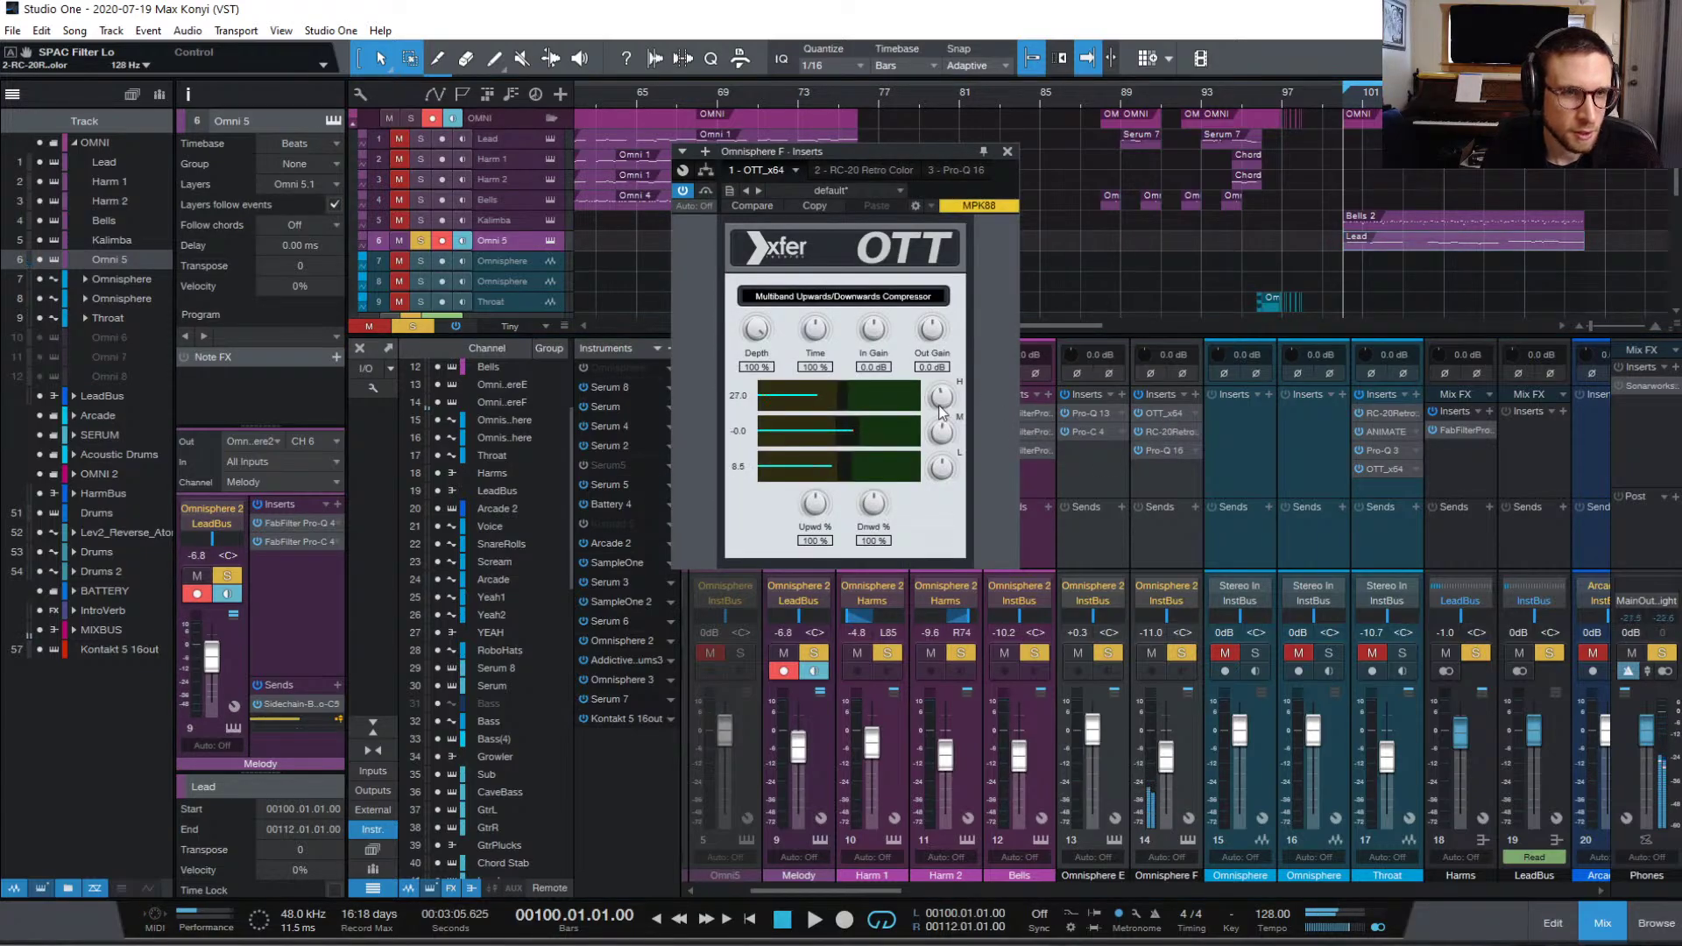
pyautogui.scroll(-5, 942, 392)
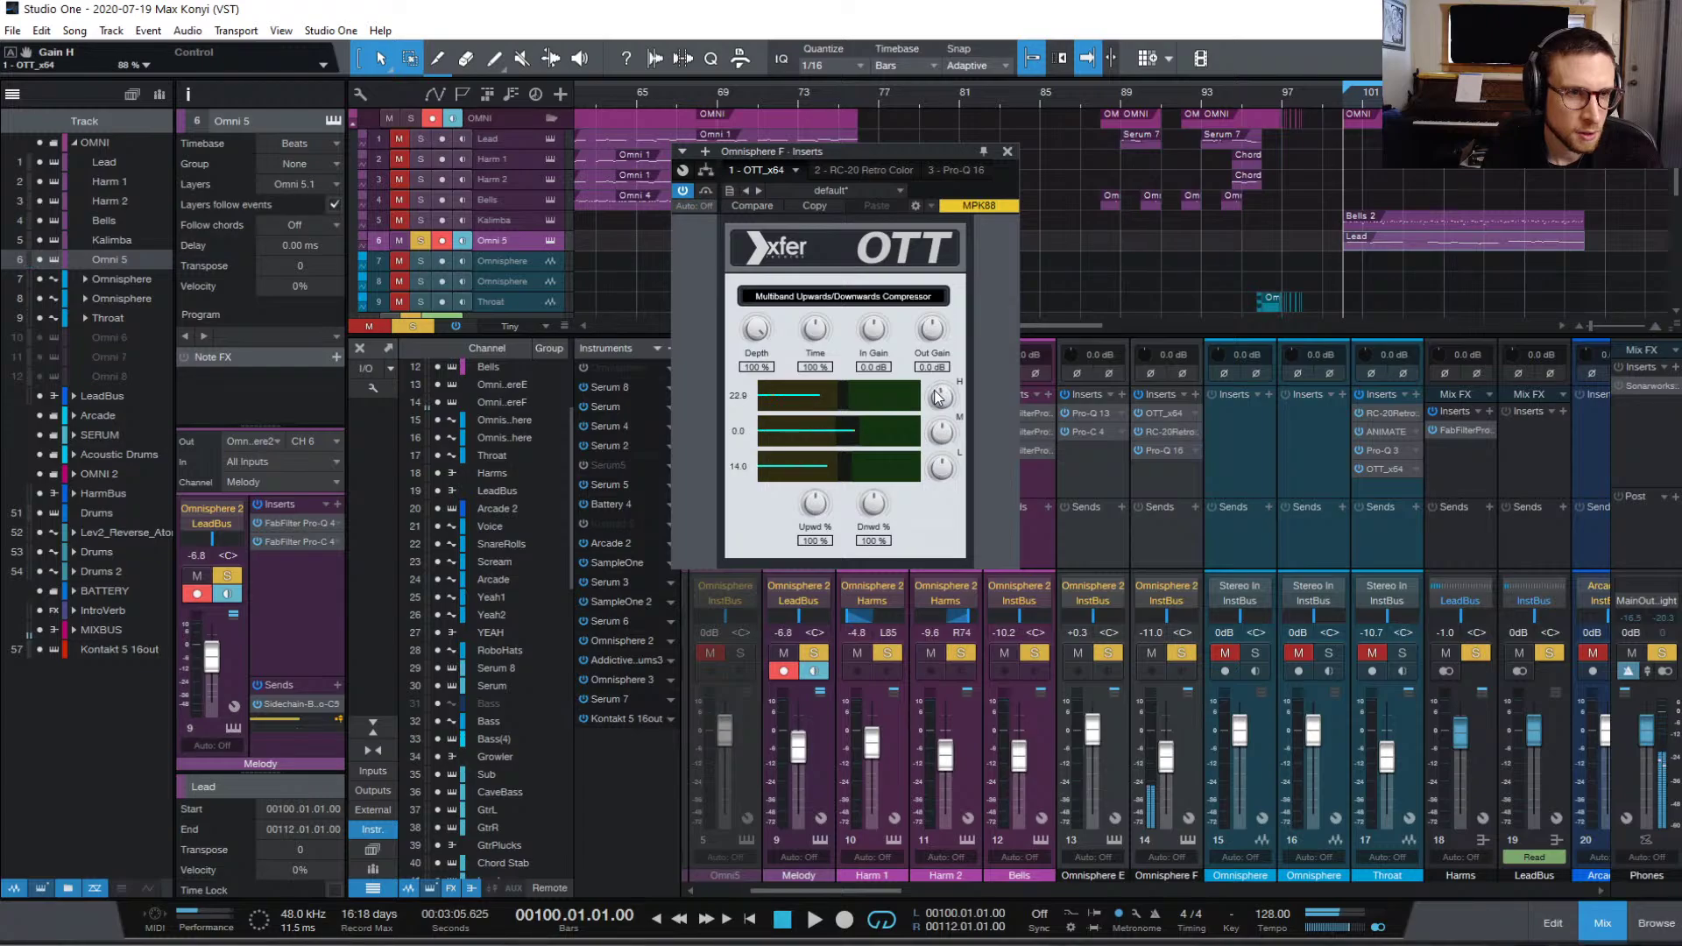
pyautogui.click(1009, 152)
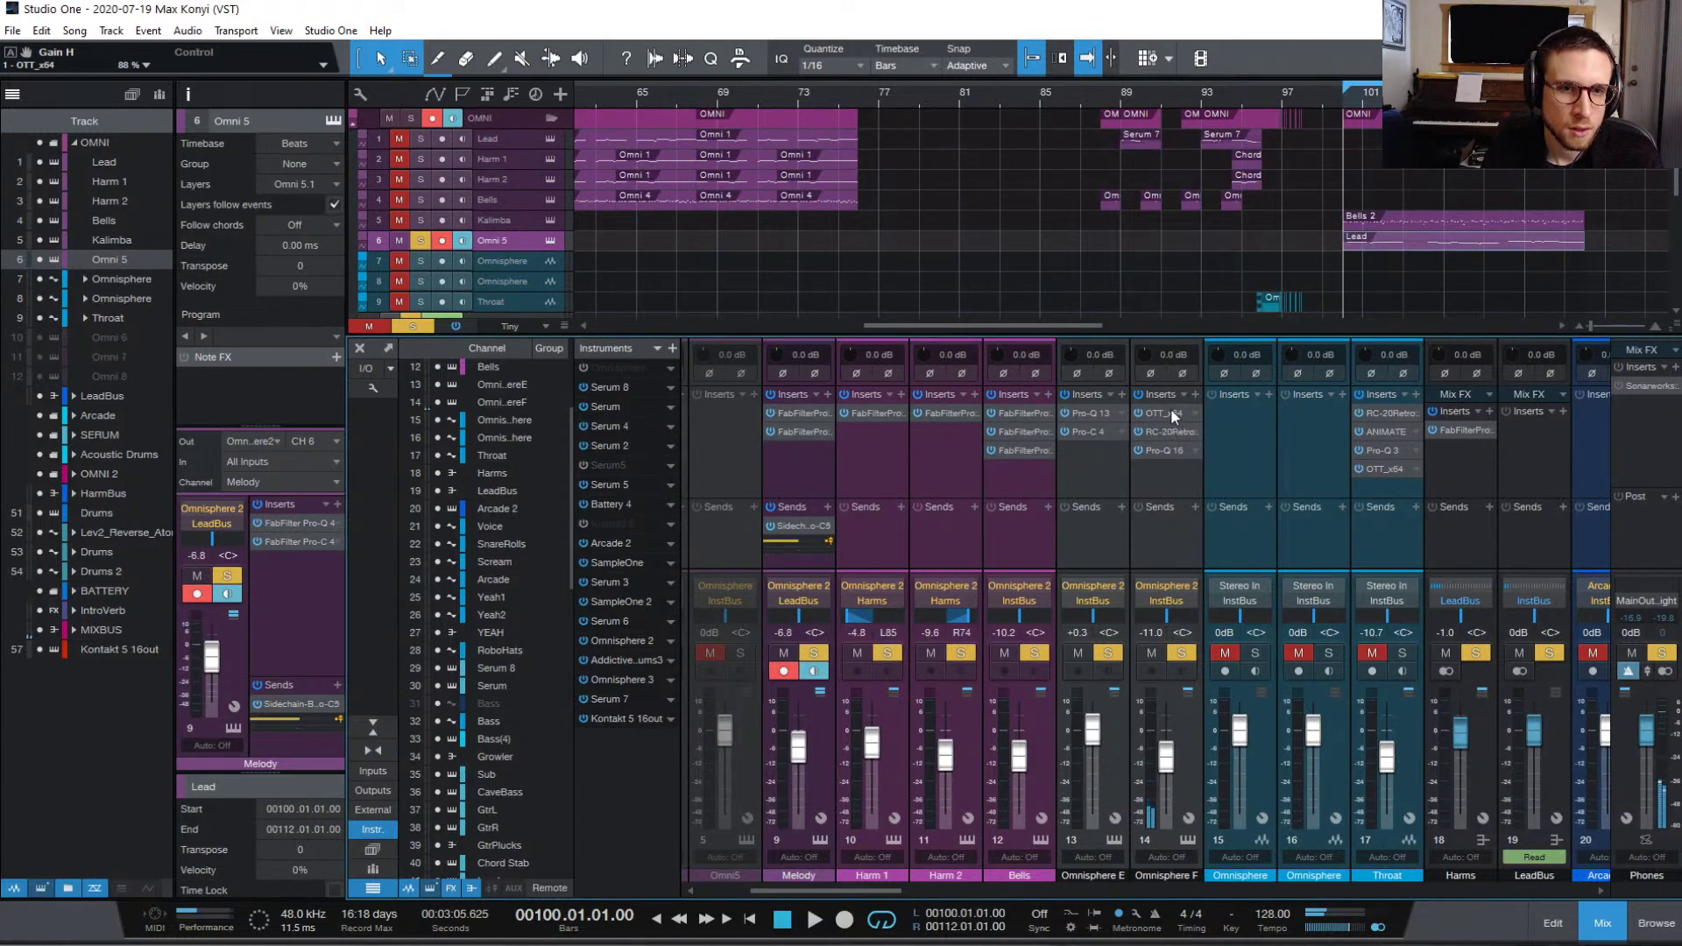
# Step: Raise part 6's level (Rippling Foils) to 9.54 dB in Omnisphere's multi mixer and close the instrument
pyautogui.click(1186, 838)
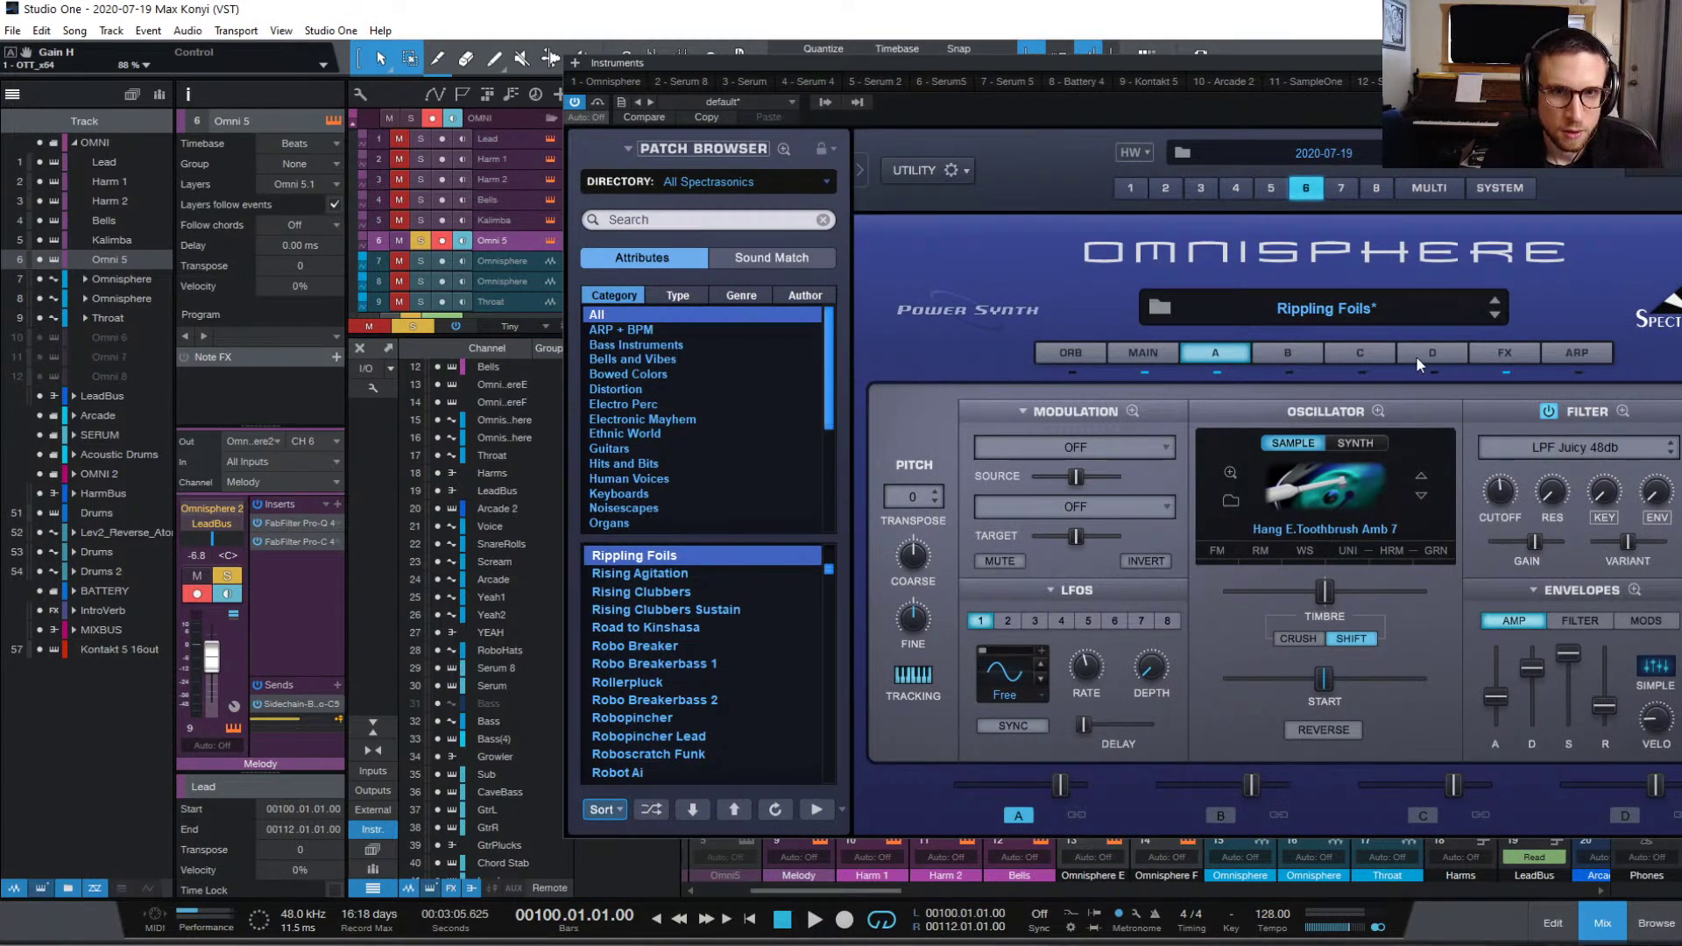
pyautogui.click(1507, 354)
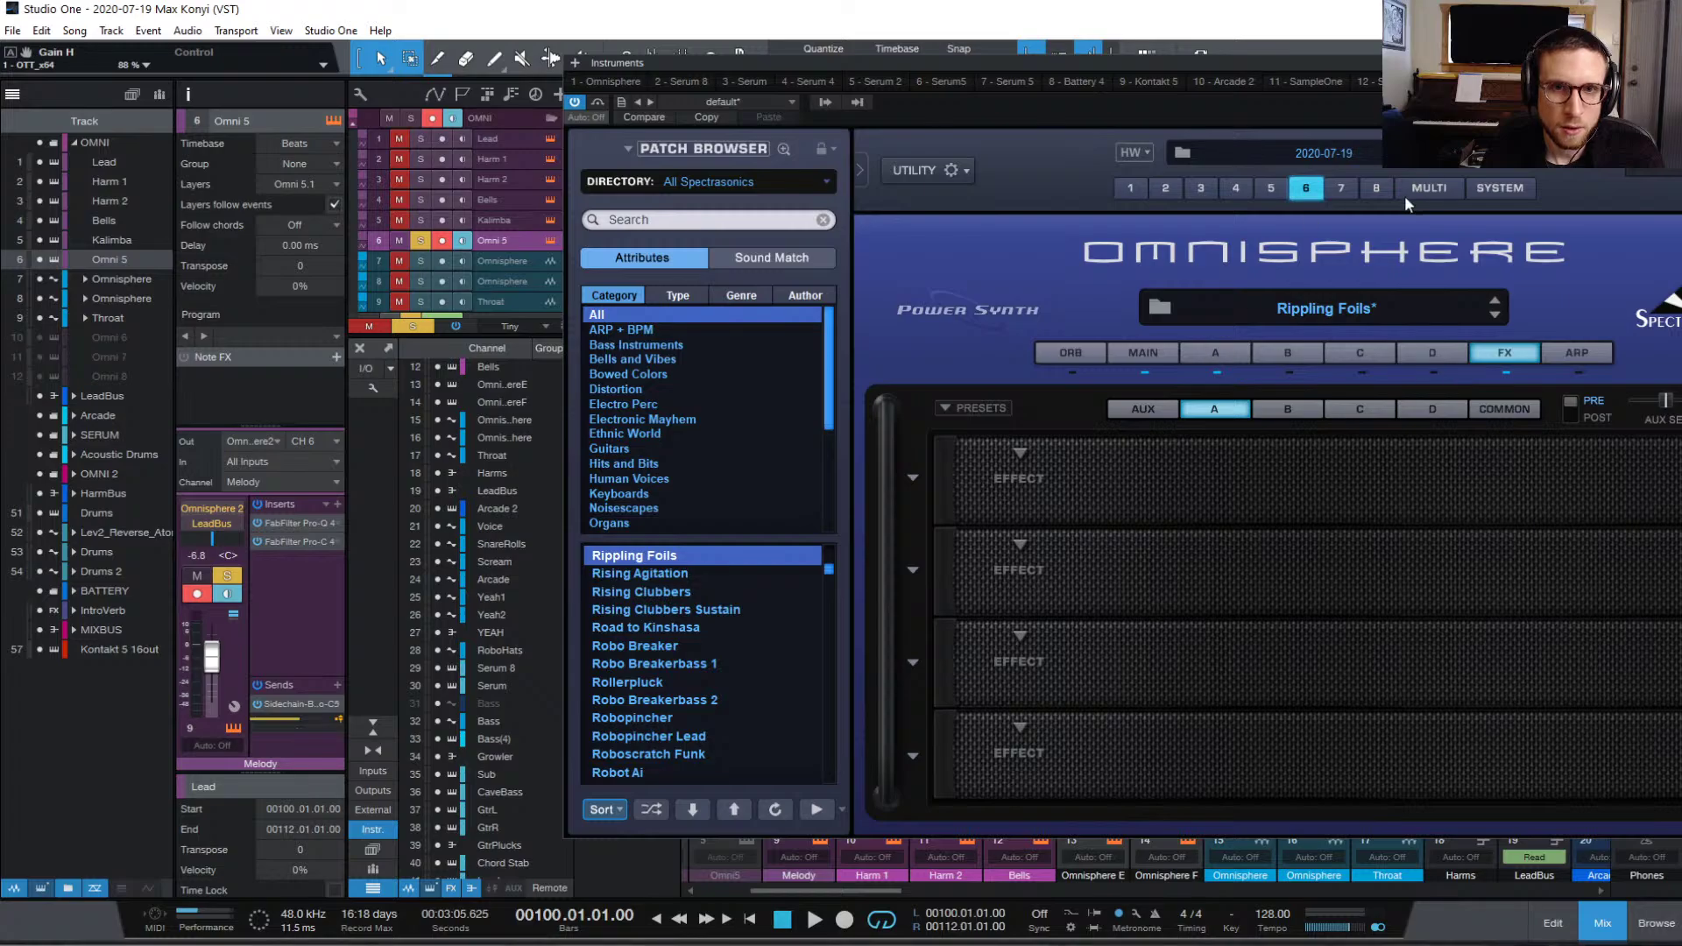
pyautogui.click(1148, 352)
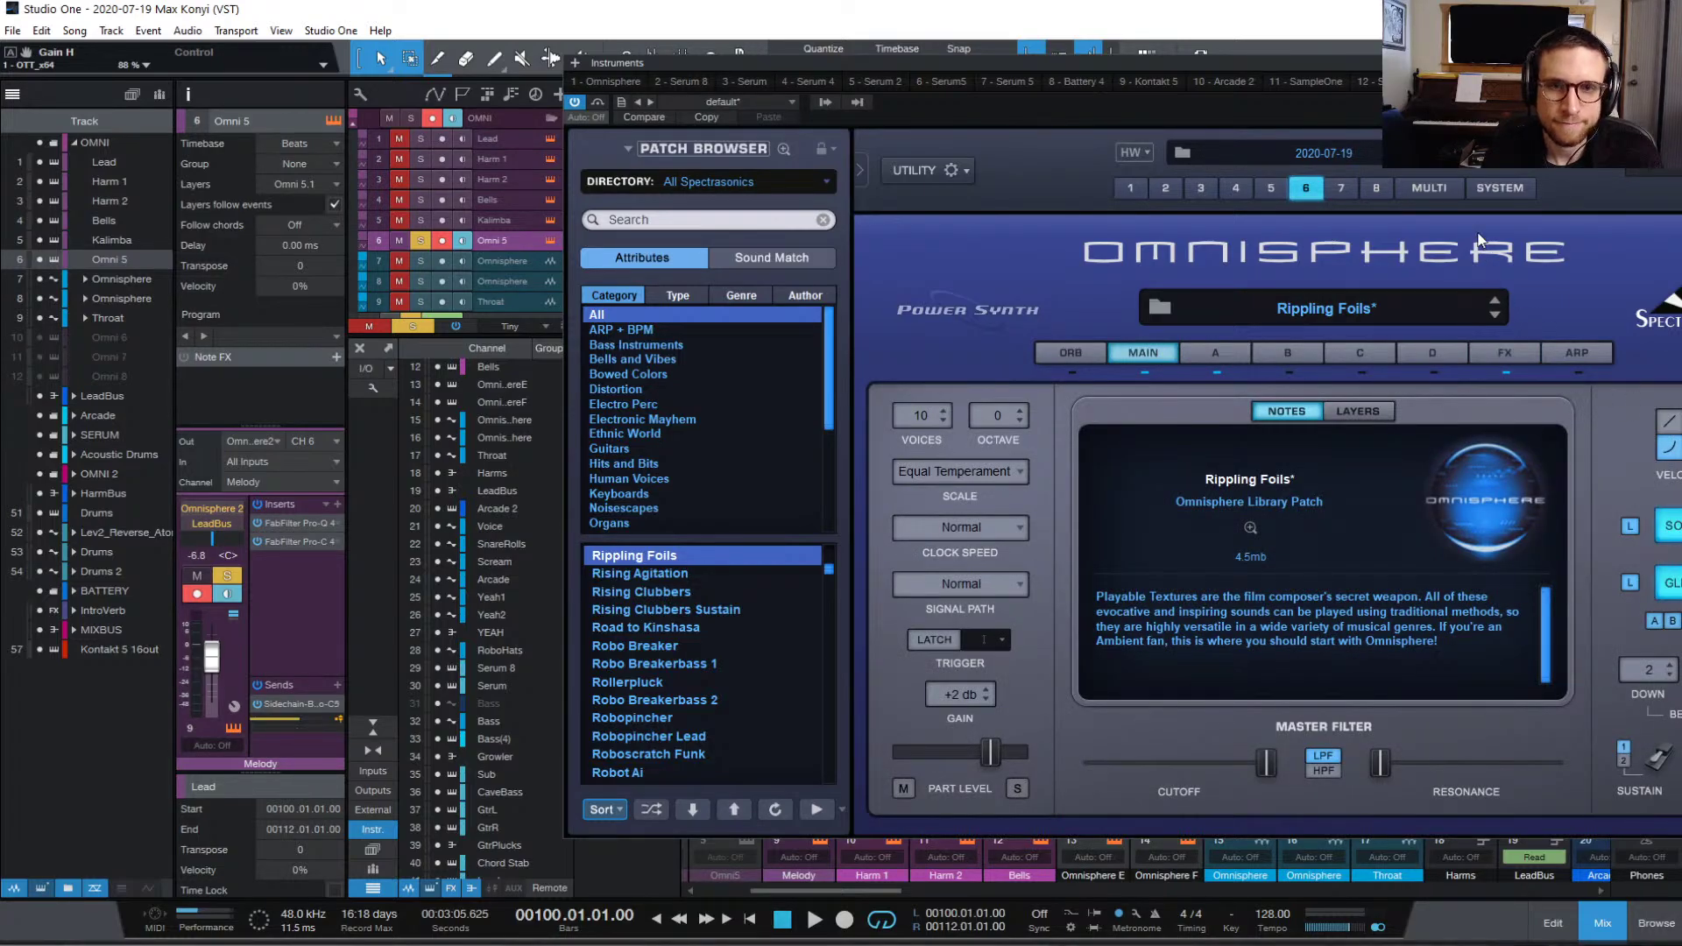
pyautogui.click(1434, 189)
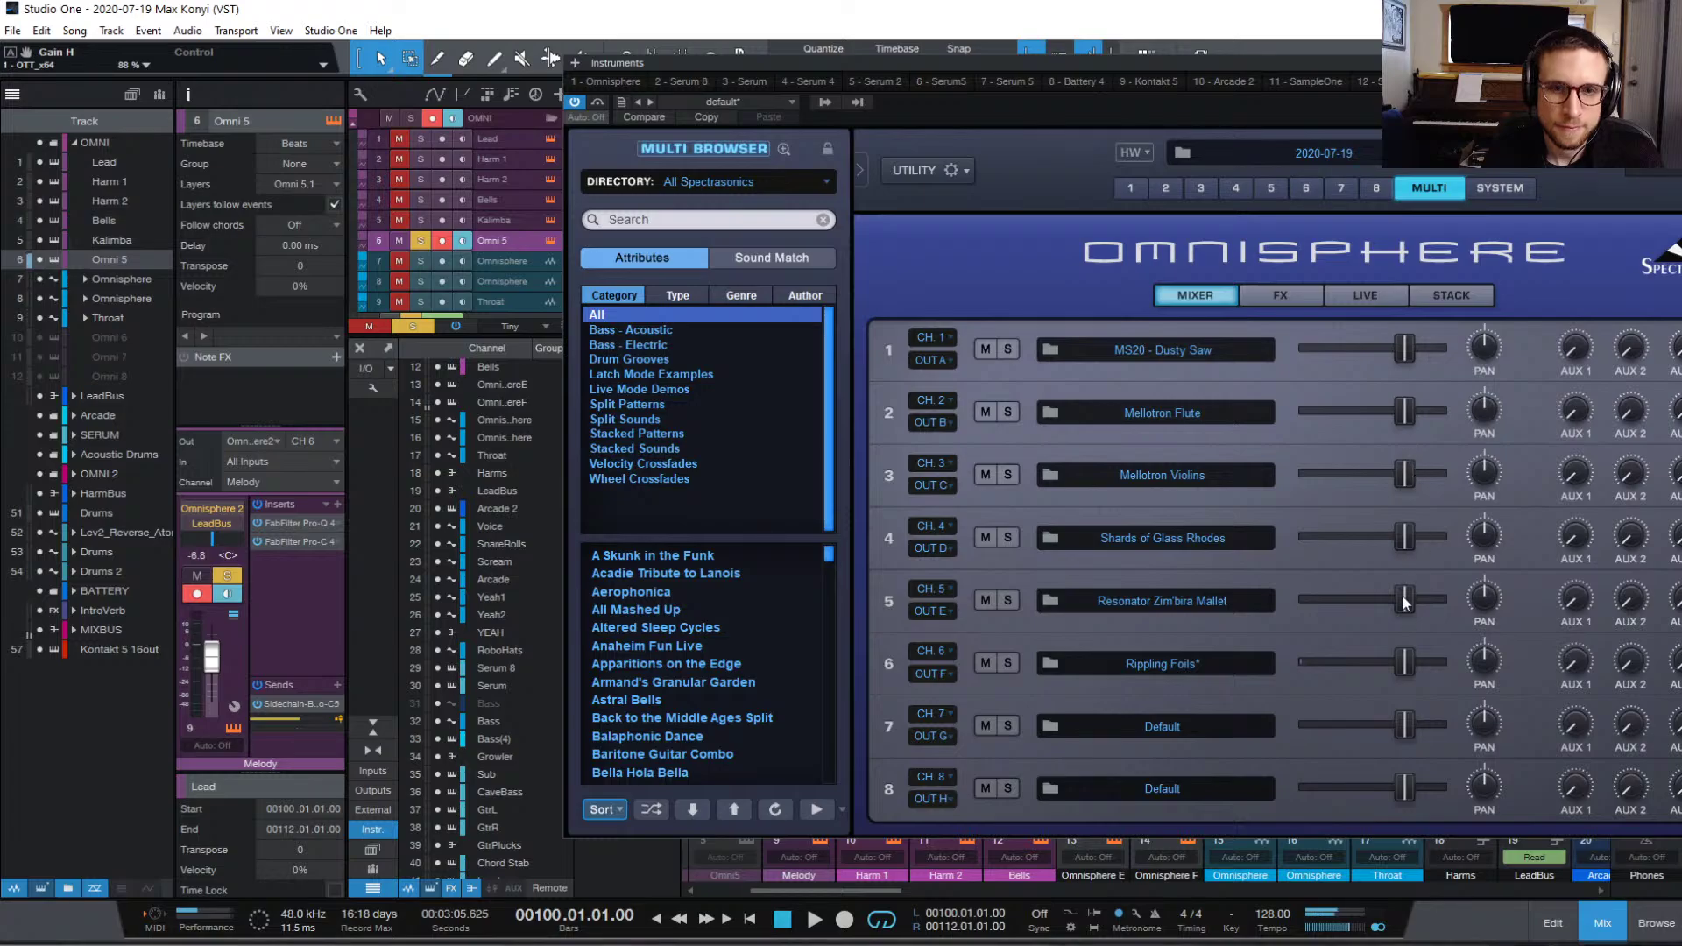
pyautogui.moveTo(1412, 661); pyautogui.dragTo(1438, 662)
pyautogui.click(1681, 63)
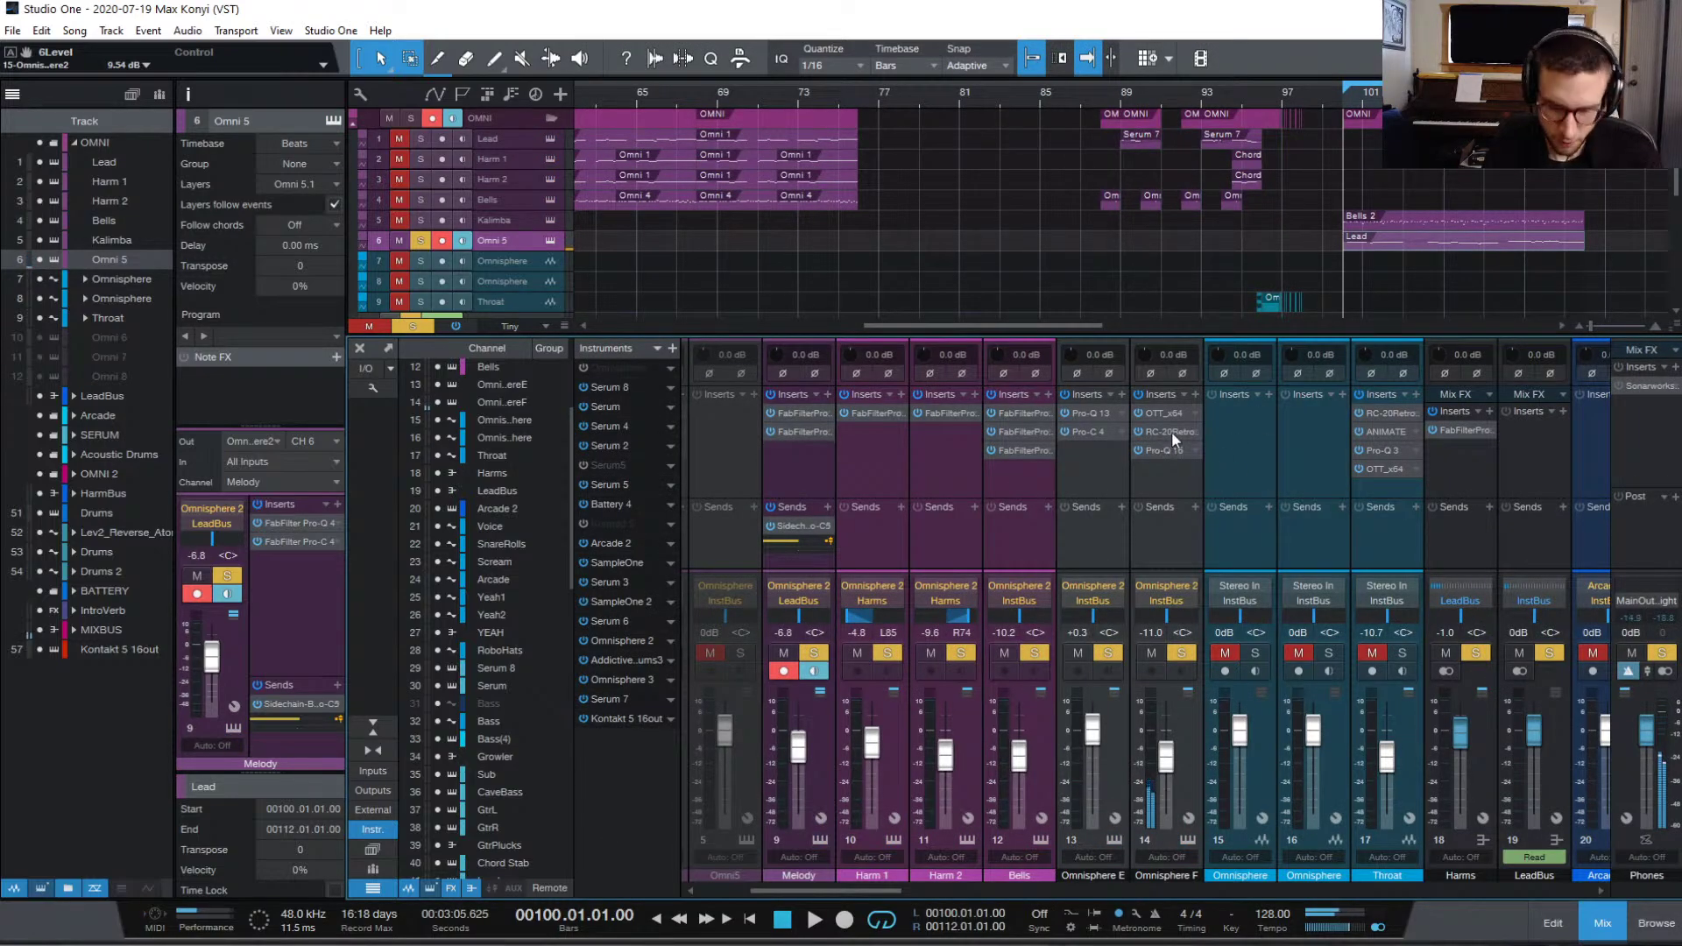
# Step: Clear the track solo and open the Omni 5 track's Lead event in the note editor with its pitch bend data shown
pyautogui.press('space')
pyautogui.click(413, 326)
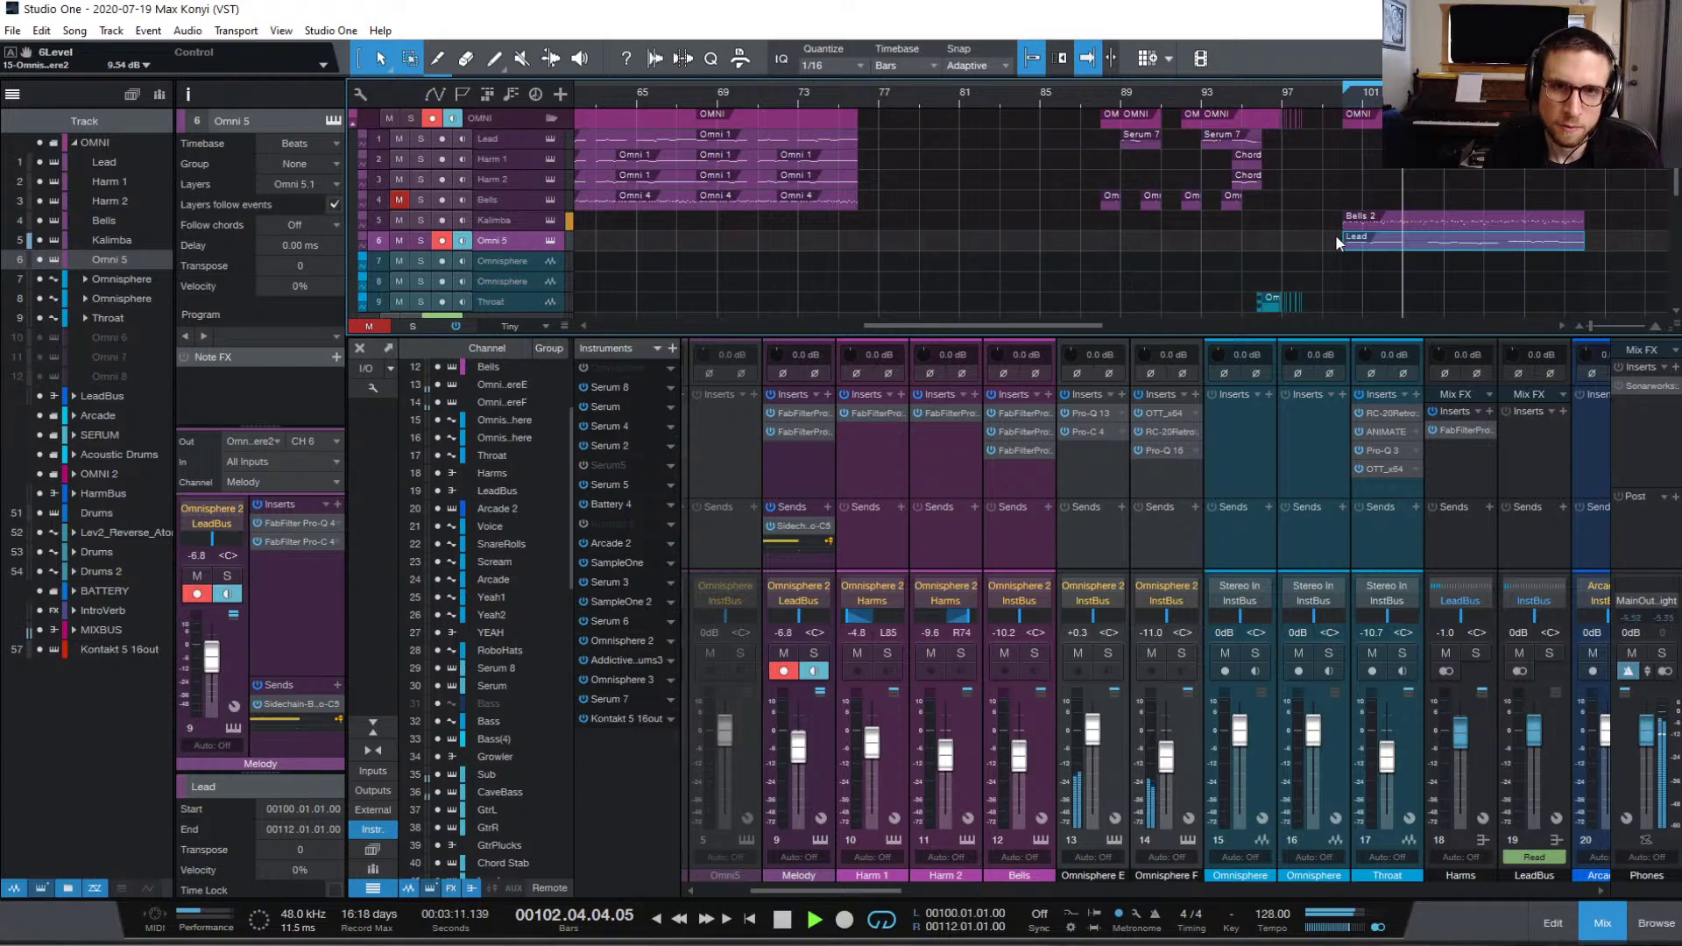
pyautogui.doubleClick(1454, 242)
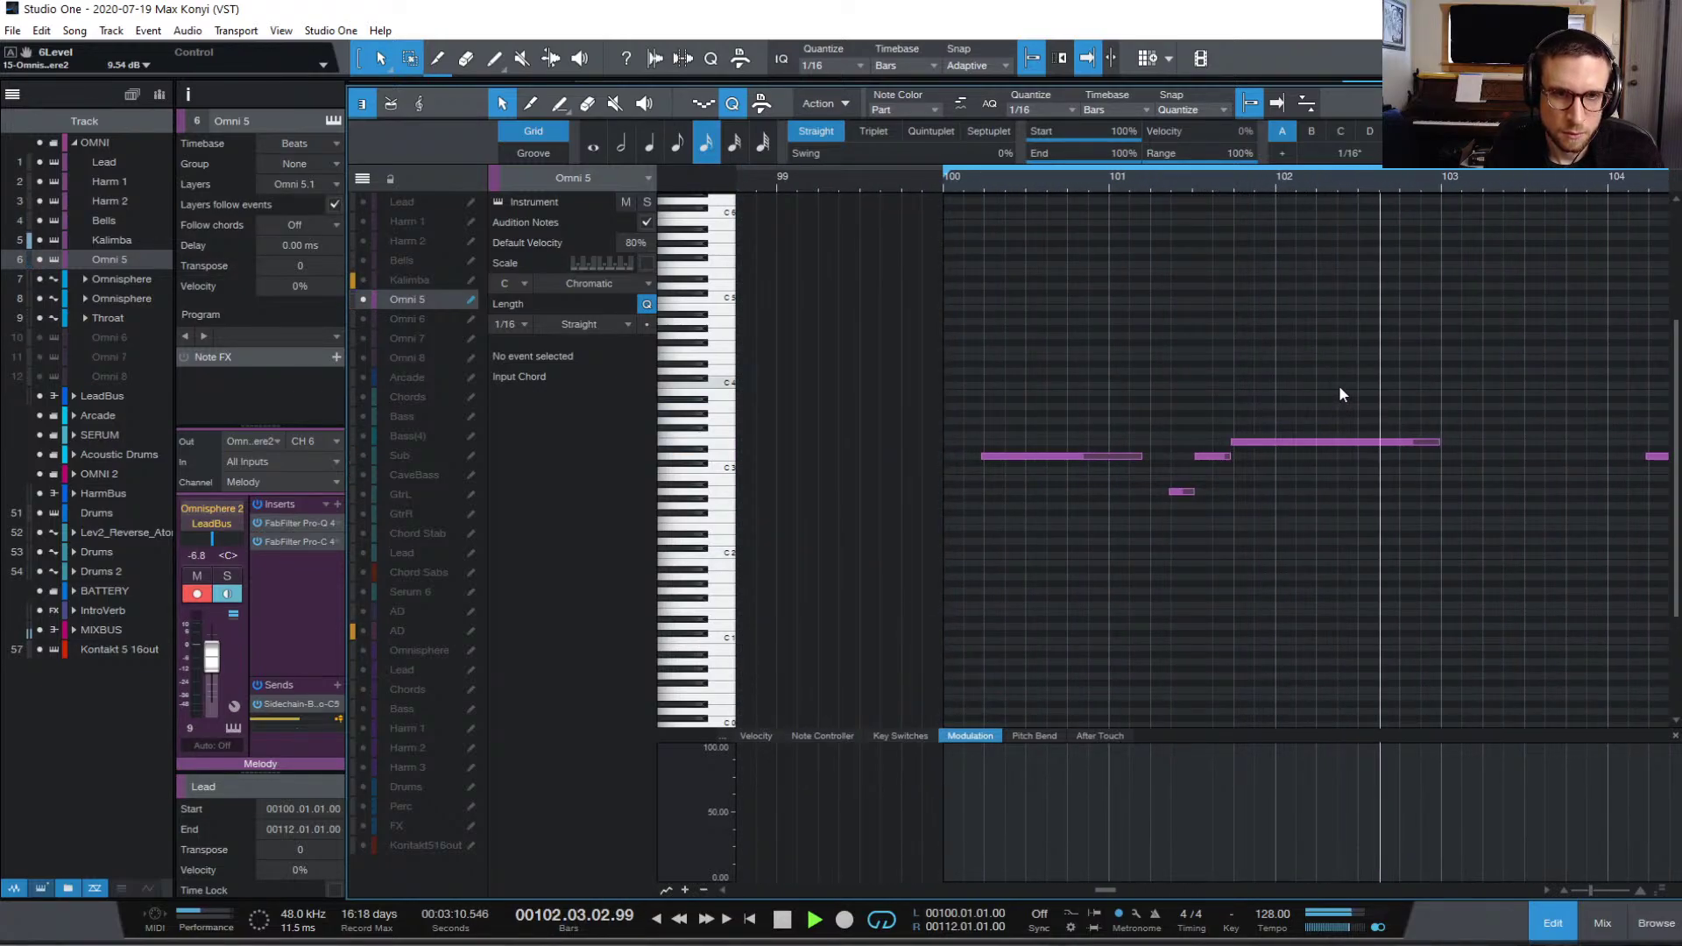
pyautogui.press('space')
pyautogui.click(1027, 736)
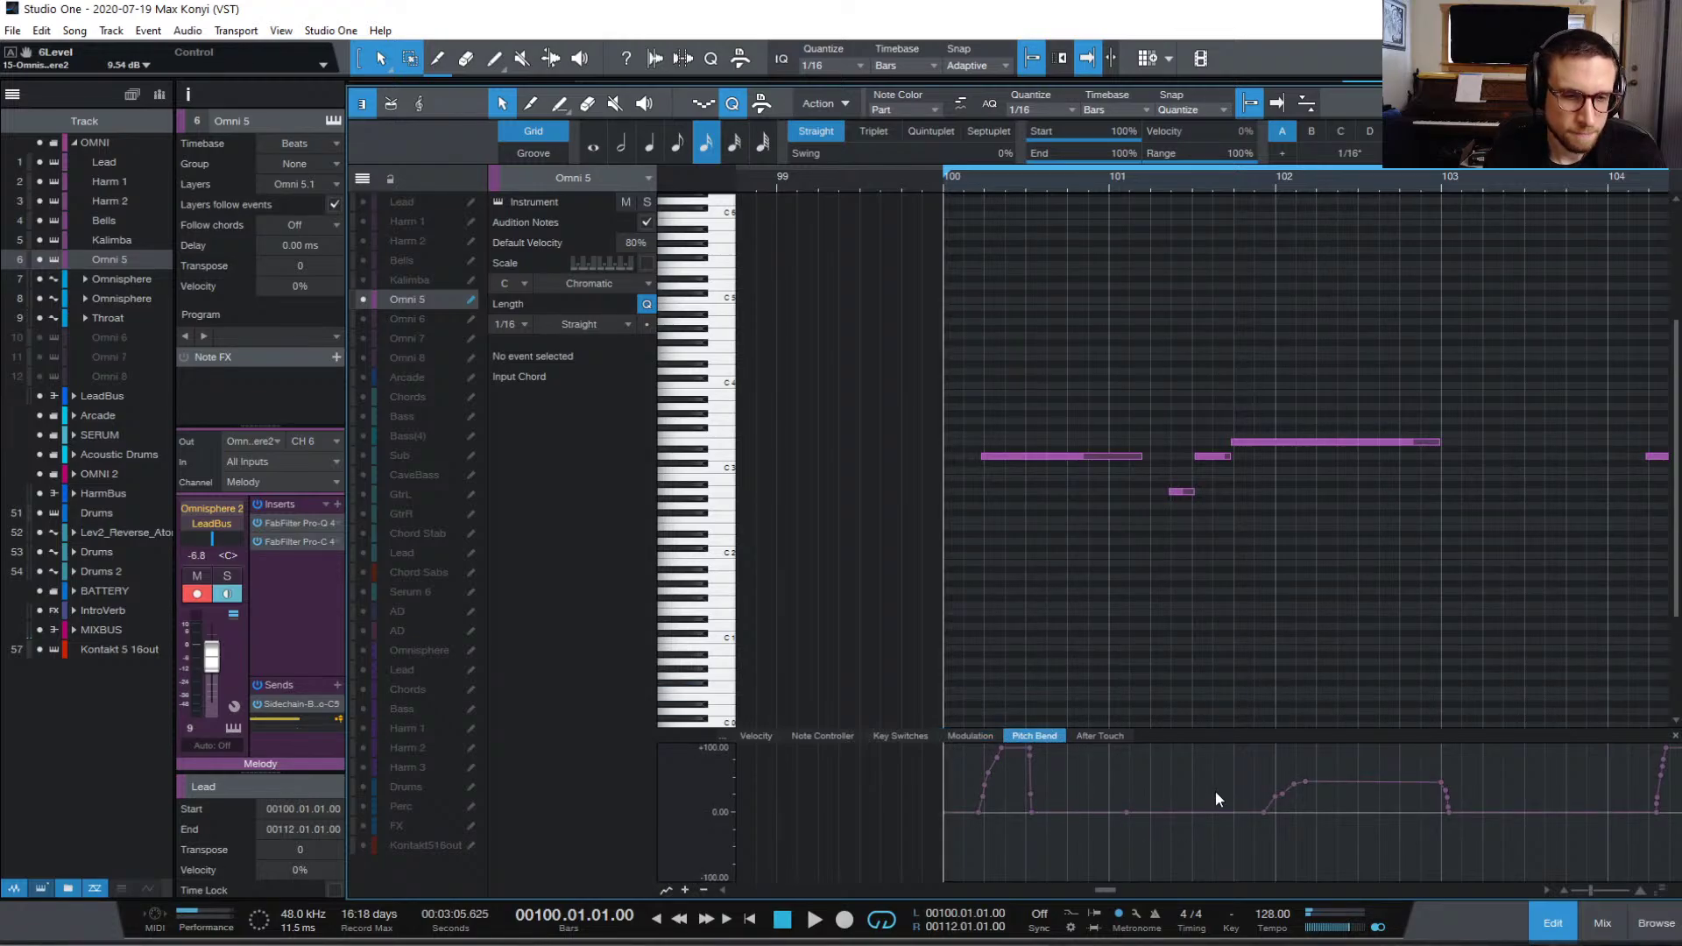
pyautogui.press('space')
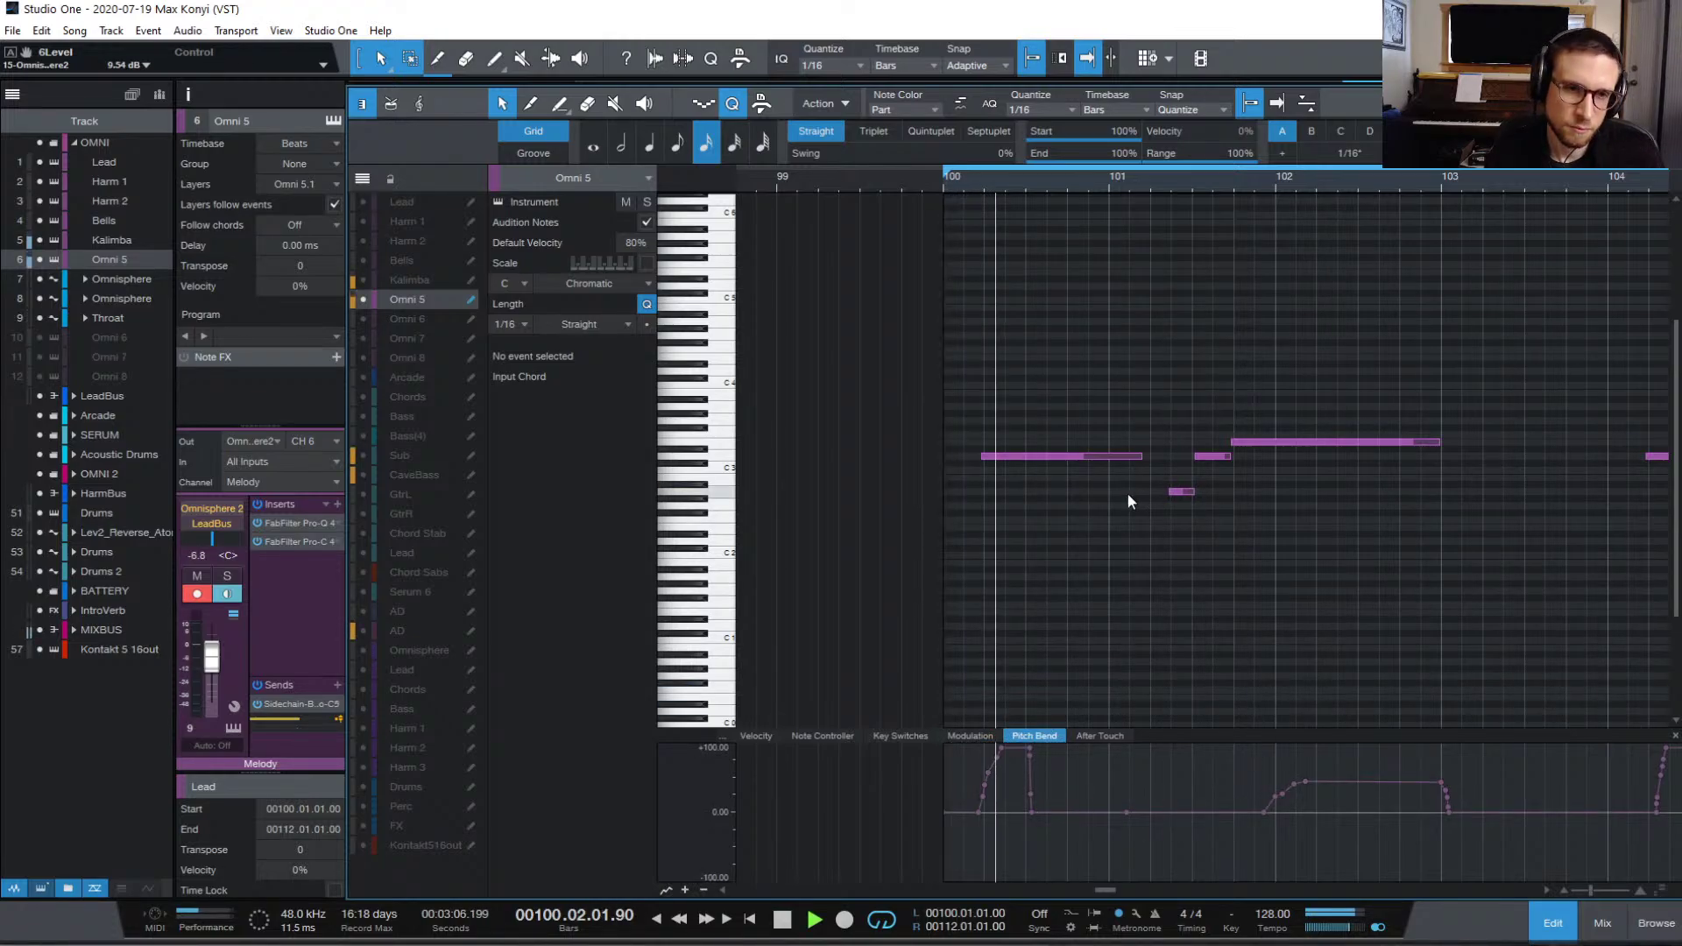
pyautogui.press('space')
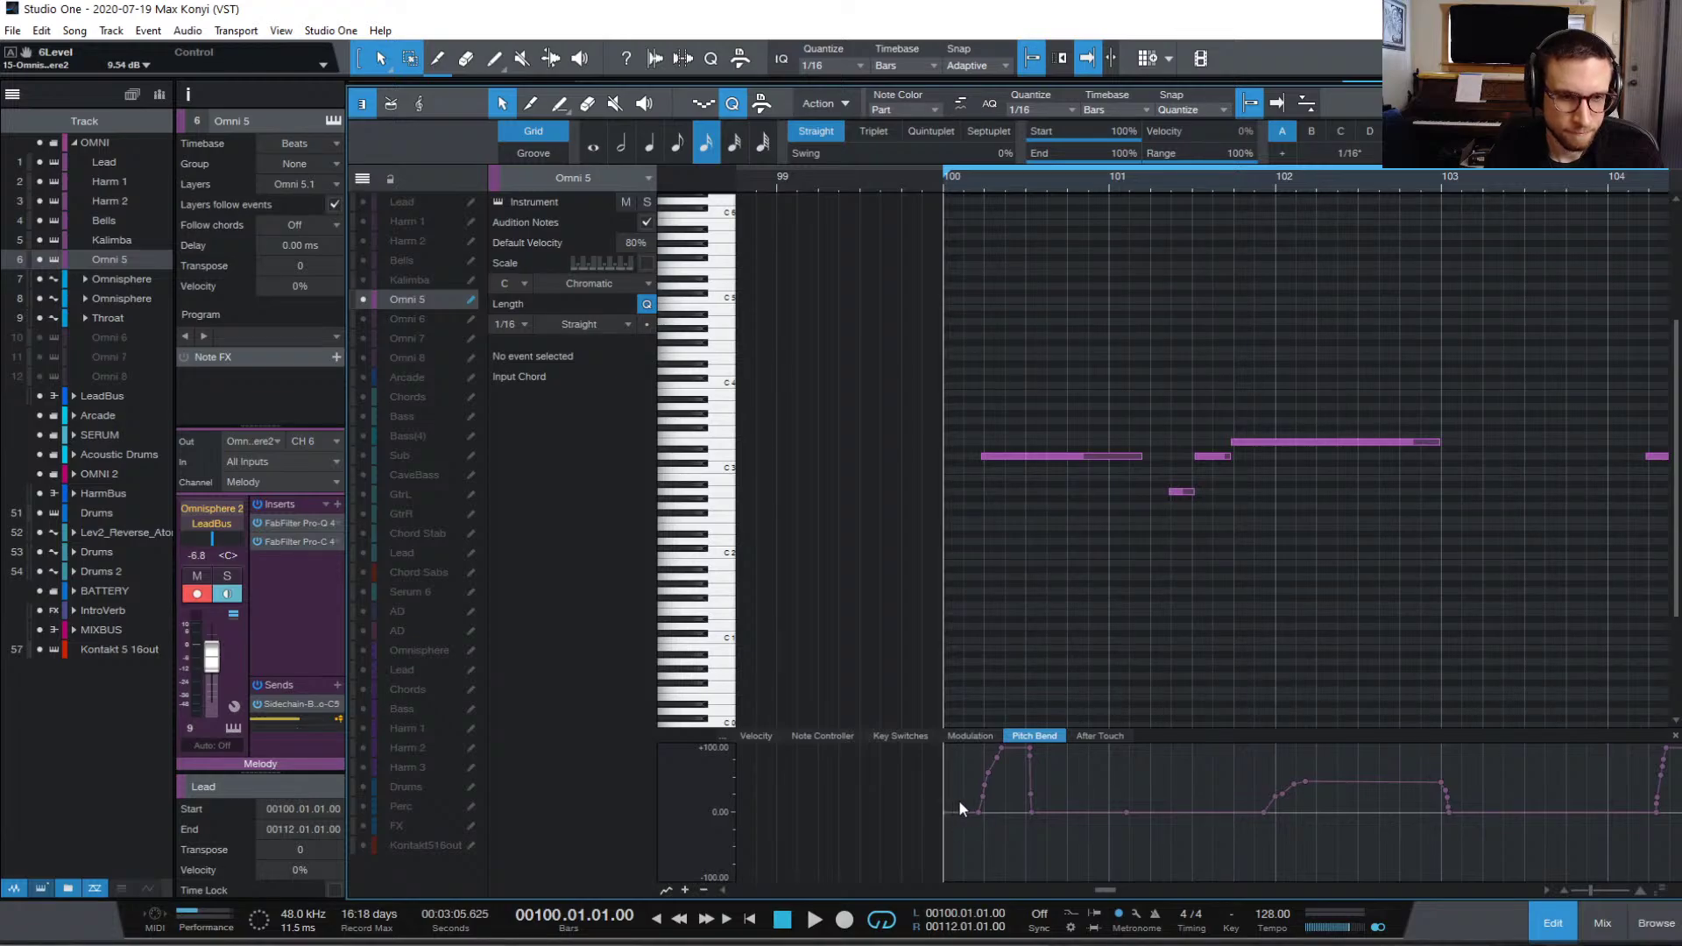
# Step: Delete the pitch bend points and the notes from bar 100 to bar 103 in the Omni 5 part
pyautogui.moveTo(953, 802); pyautogui.dragTo(1501, 802)
pyautogui.press('Delete')
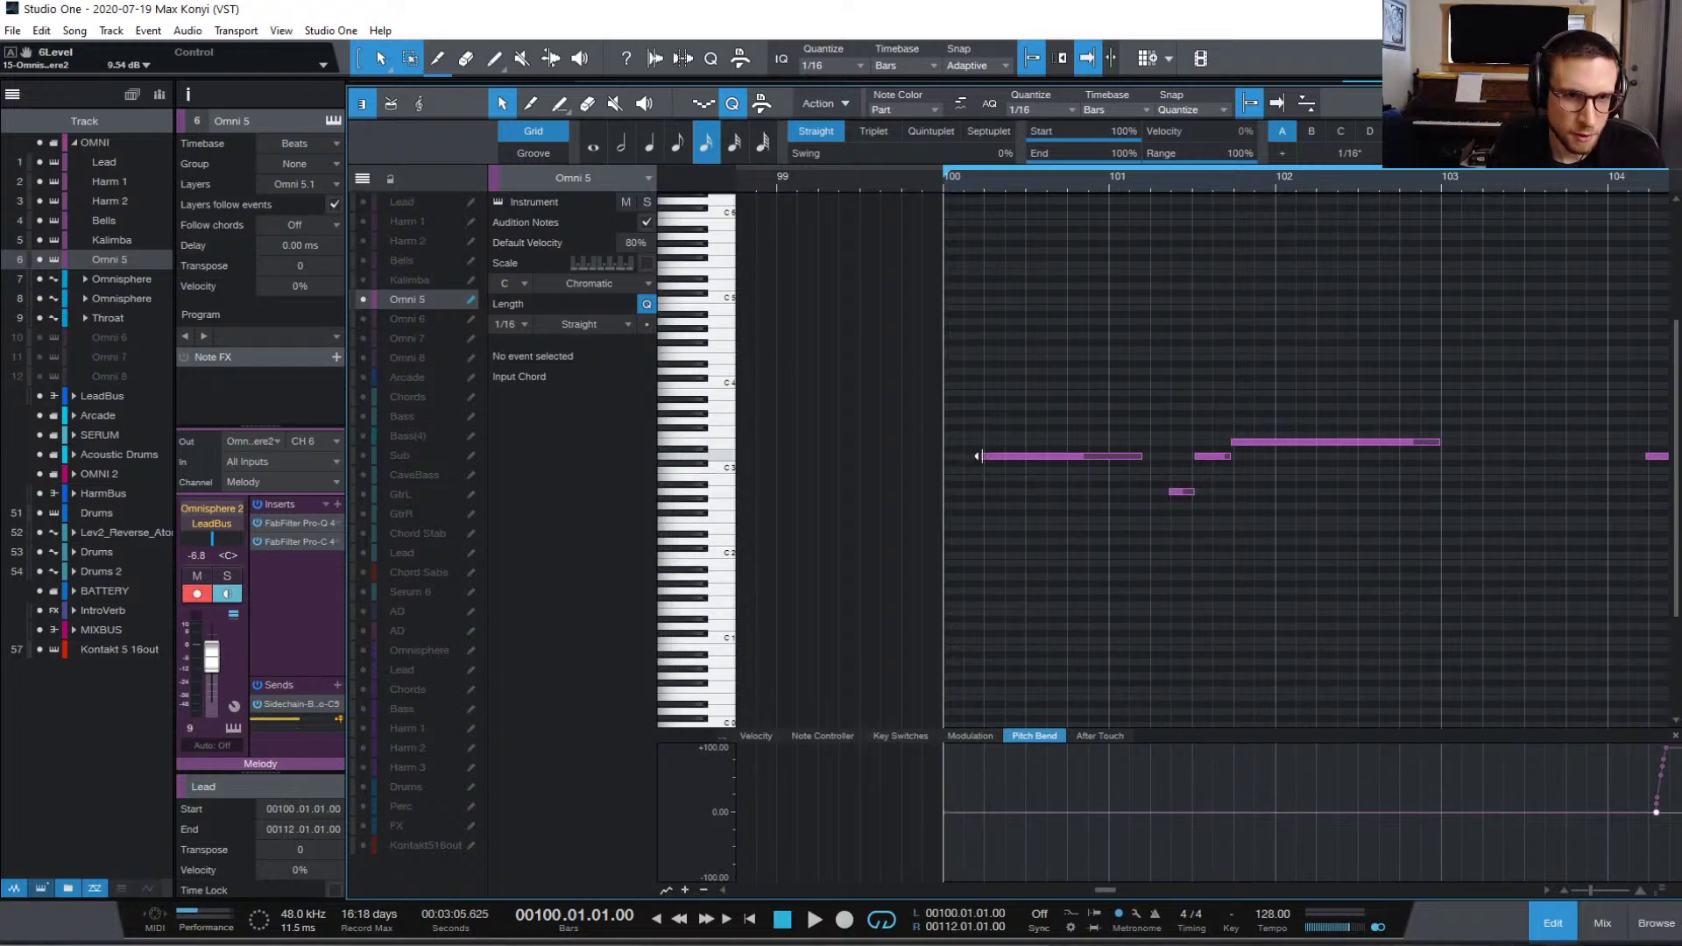
pyautogui.moveTo(1036, 323); pyautogui.dragTo(1535, 568)
pyautogui.press('Delete')
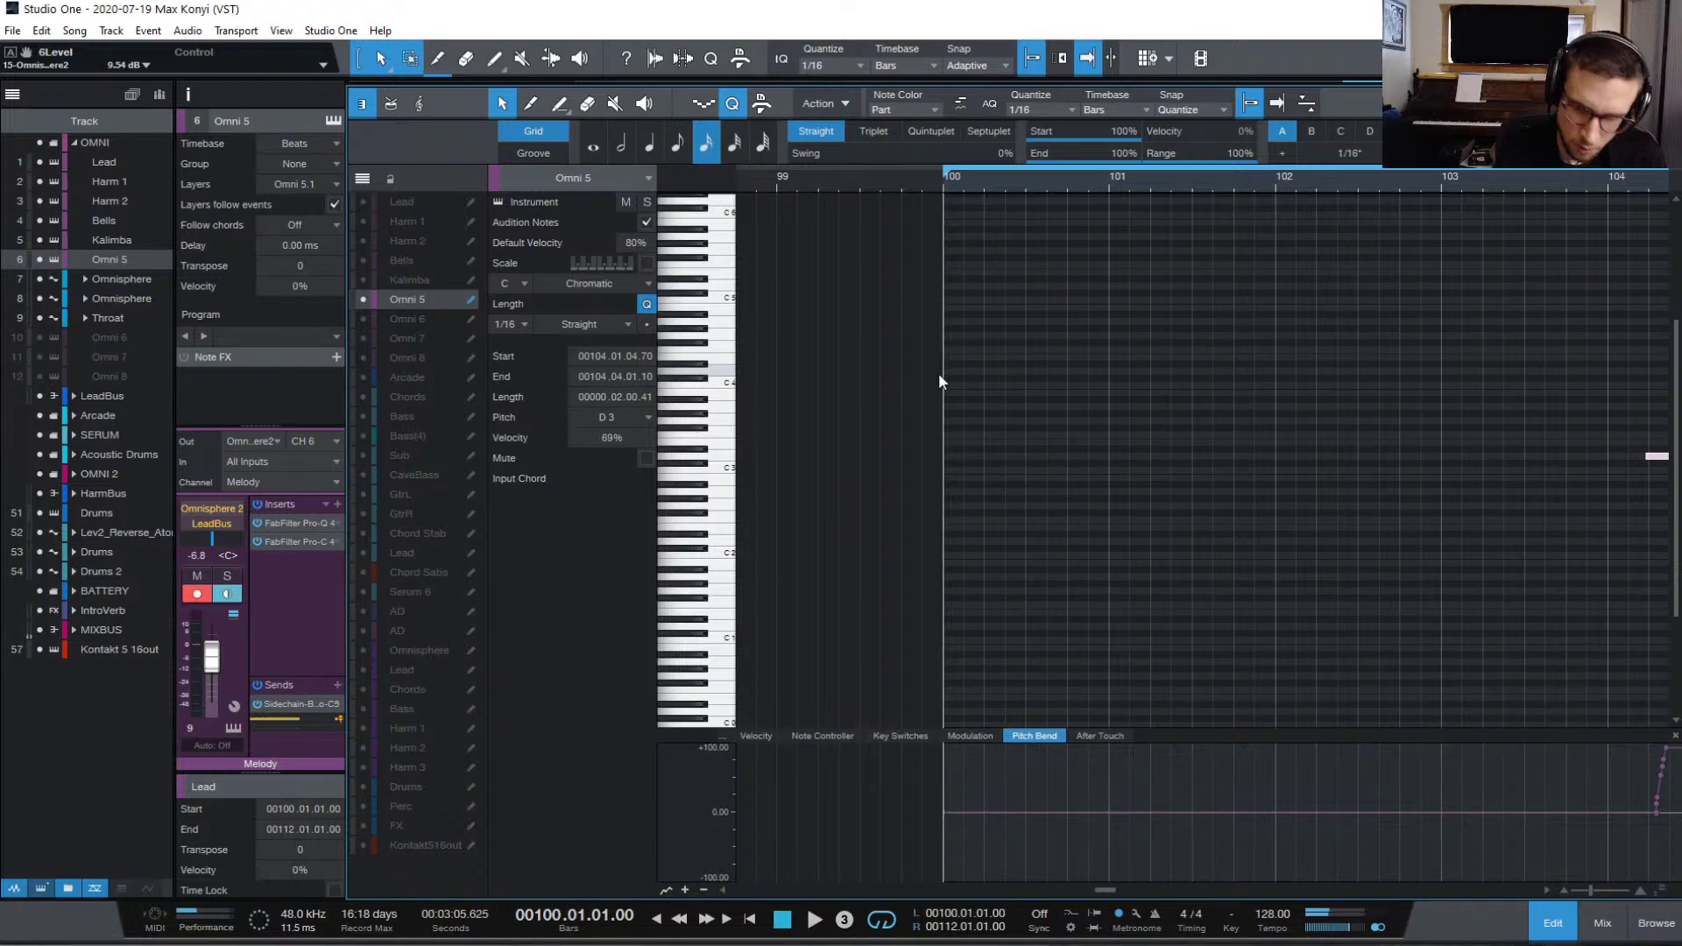
# Step: Record a replacement melody phrase on Omni 5 from bar 100 to bar 103 and play it back
pyautogui.press('KP_Multiply')
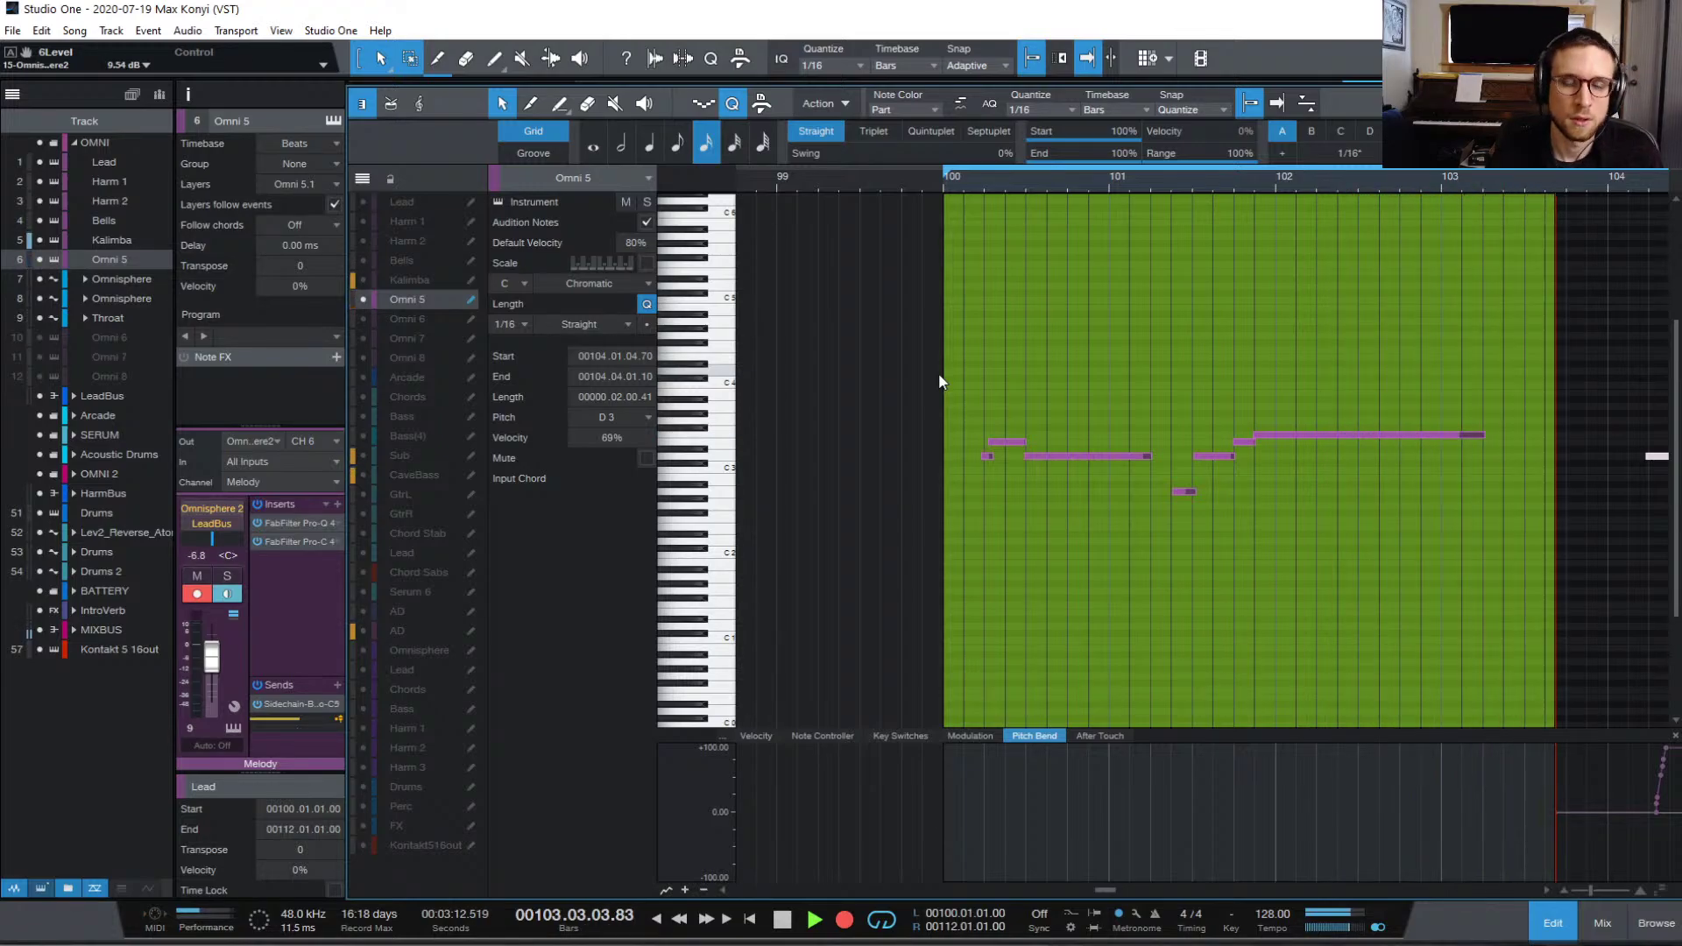
pyautogui.press('space')
pyautogui.press('space')
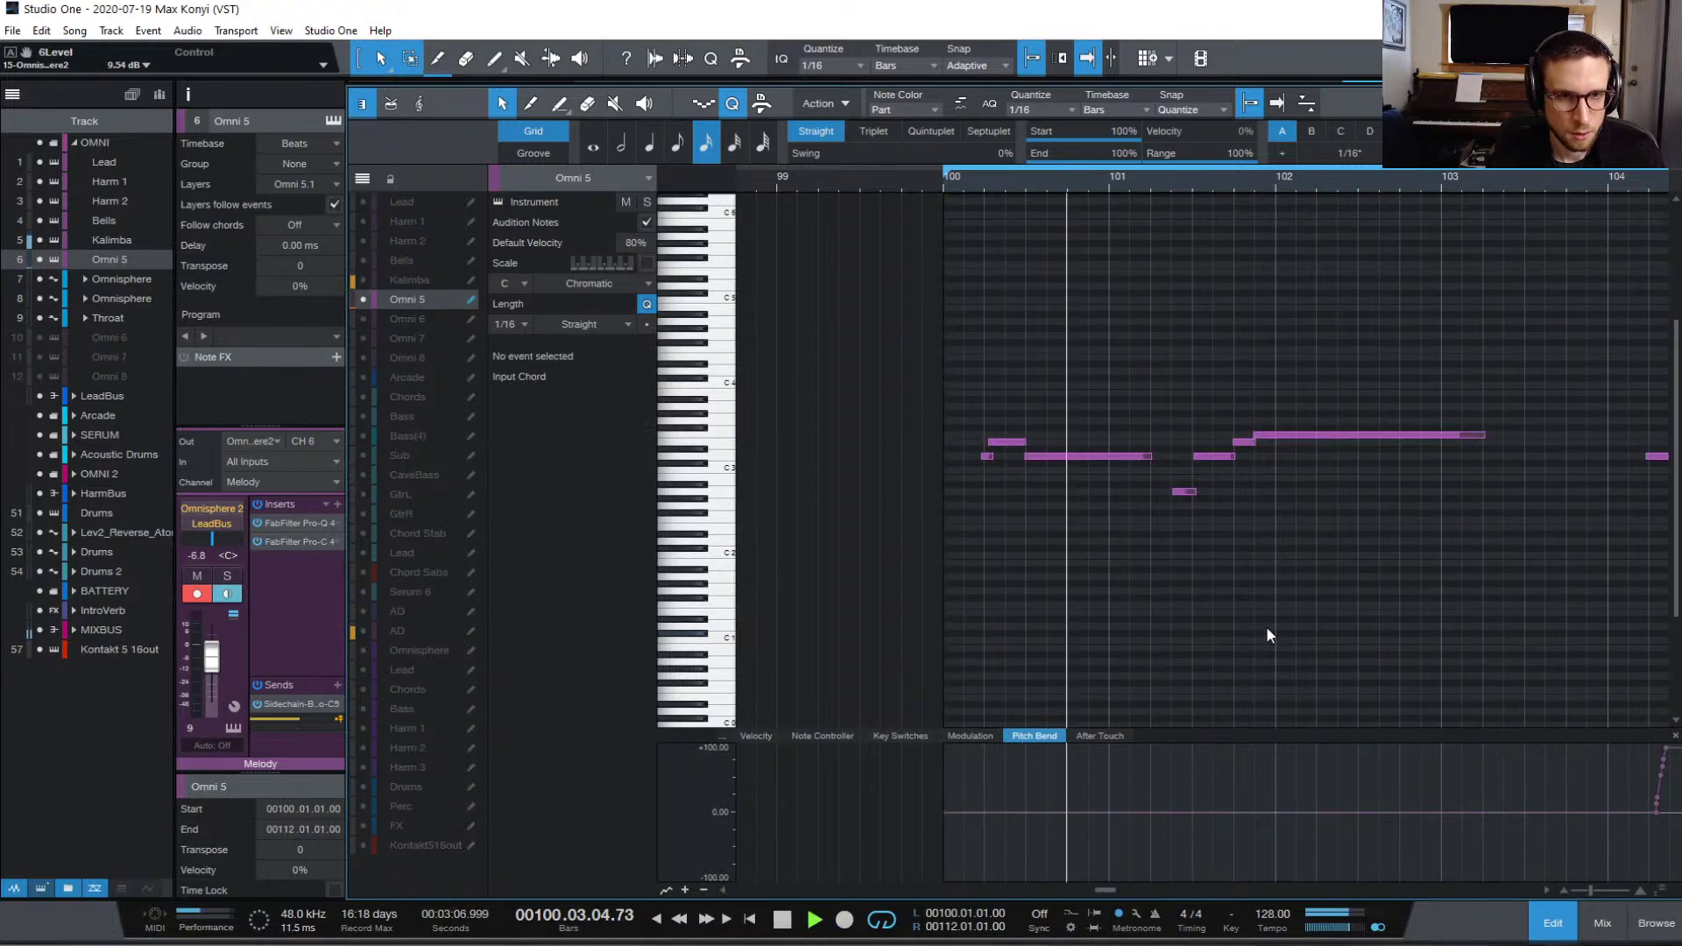
# Step: Extend the first E3 note to 100.03.02.51 and the second to 102.01.01.00, trimming each following note's start, and play the part
pyautogui.press('space')
pyautogui.moveTo(1026, 456); pyautogui.dragTo(1042, 443)
pyautogui.press('space')
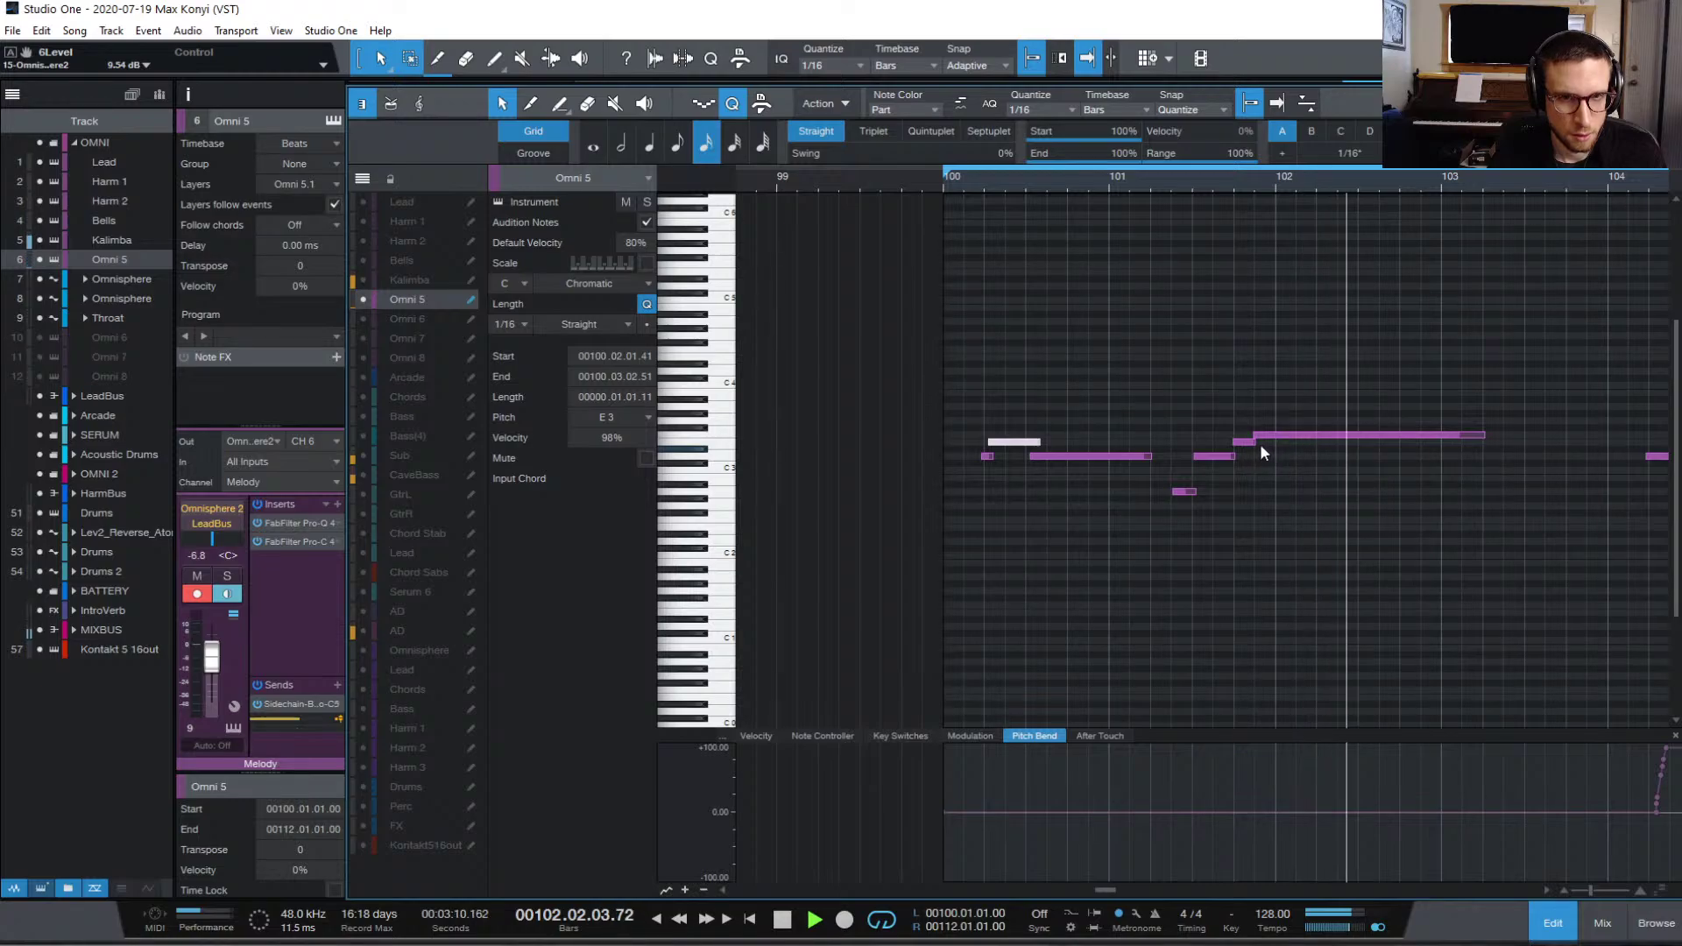
pyautogui.press('space')
pyautogui.moveTo(1250, 435); pyautogui.dragTo(1272, 447)
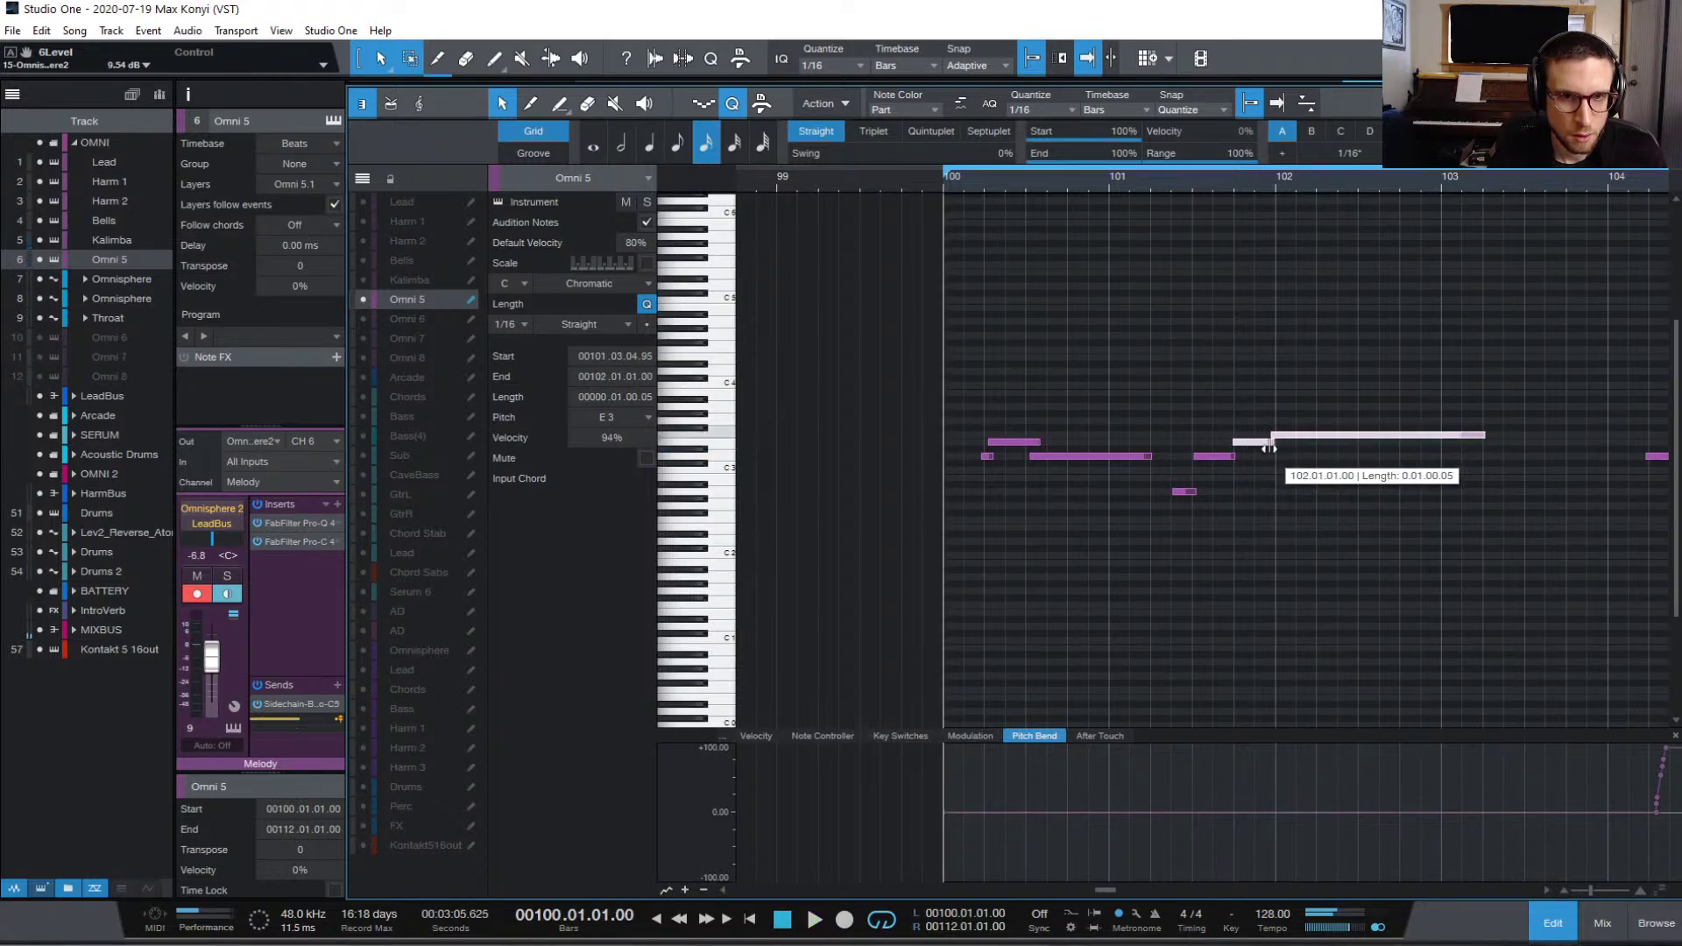
pyautogui.press('space')
pyautogui.click(1286, 513)
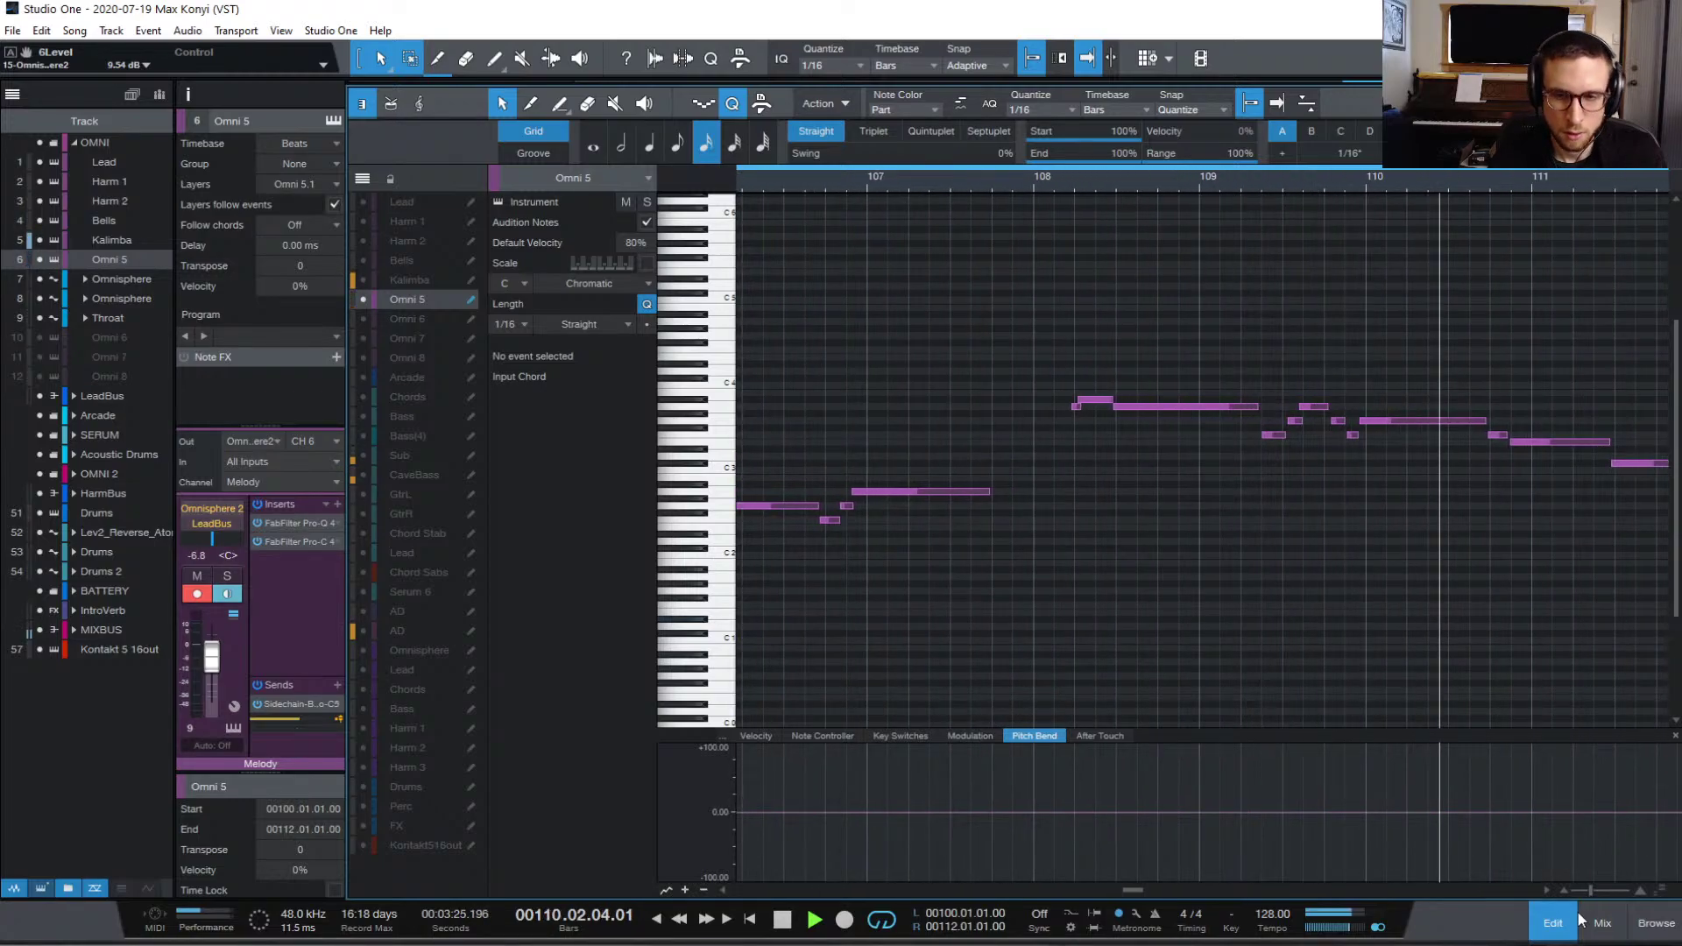
pyautogui.press('space')
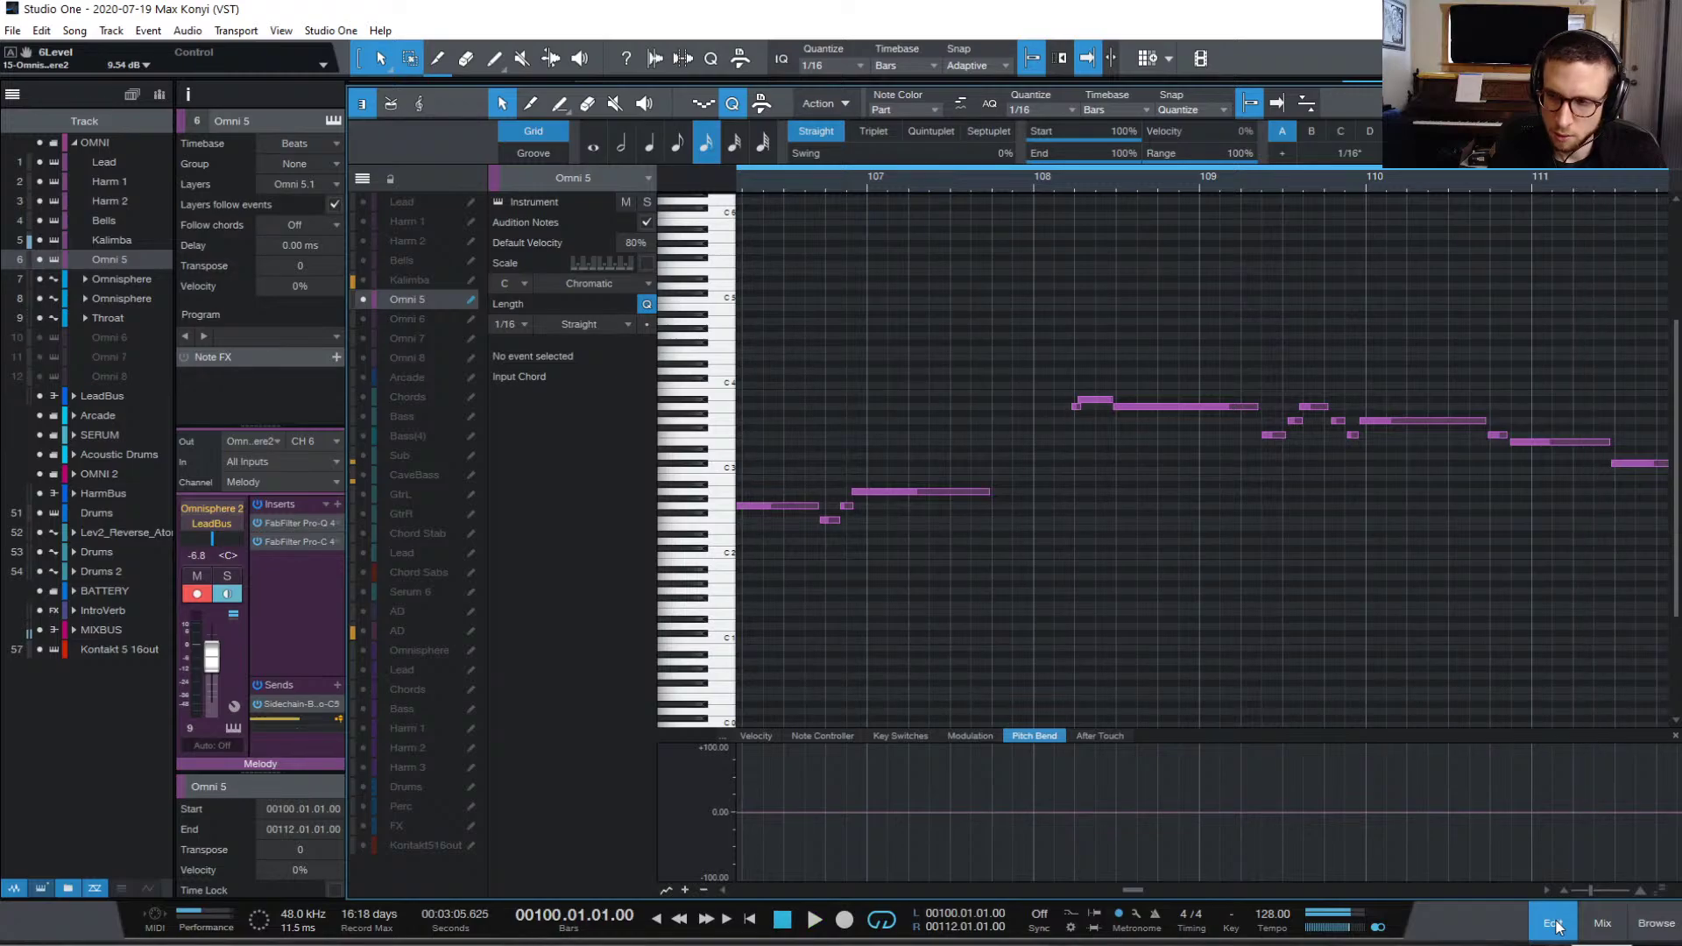
# Step: Open layer A of the Rippling Foils patch in Omnisphere, lower its amp envelope attack, and play the song to check it
pyautogui.click(1555, 925)
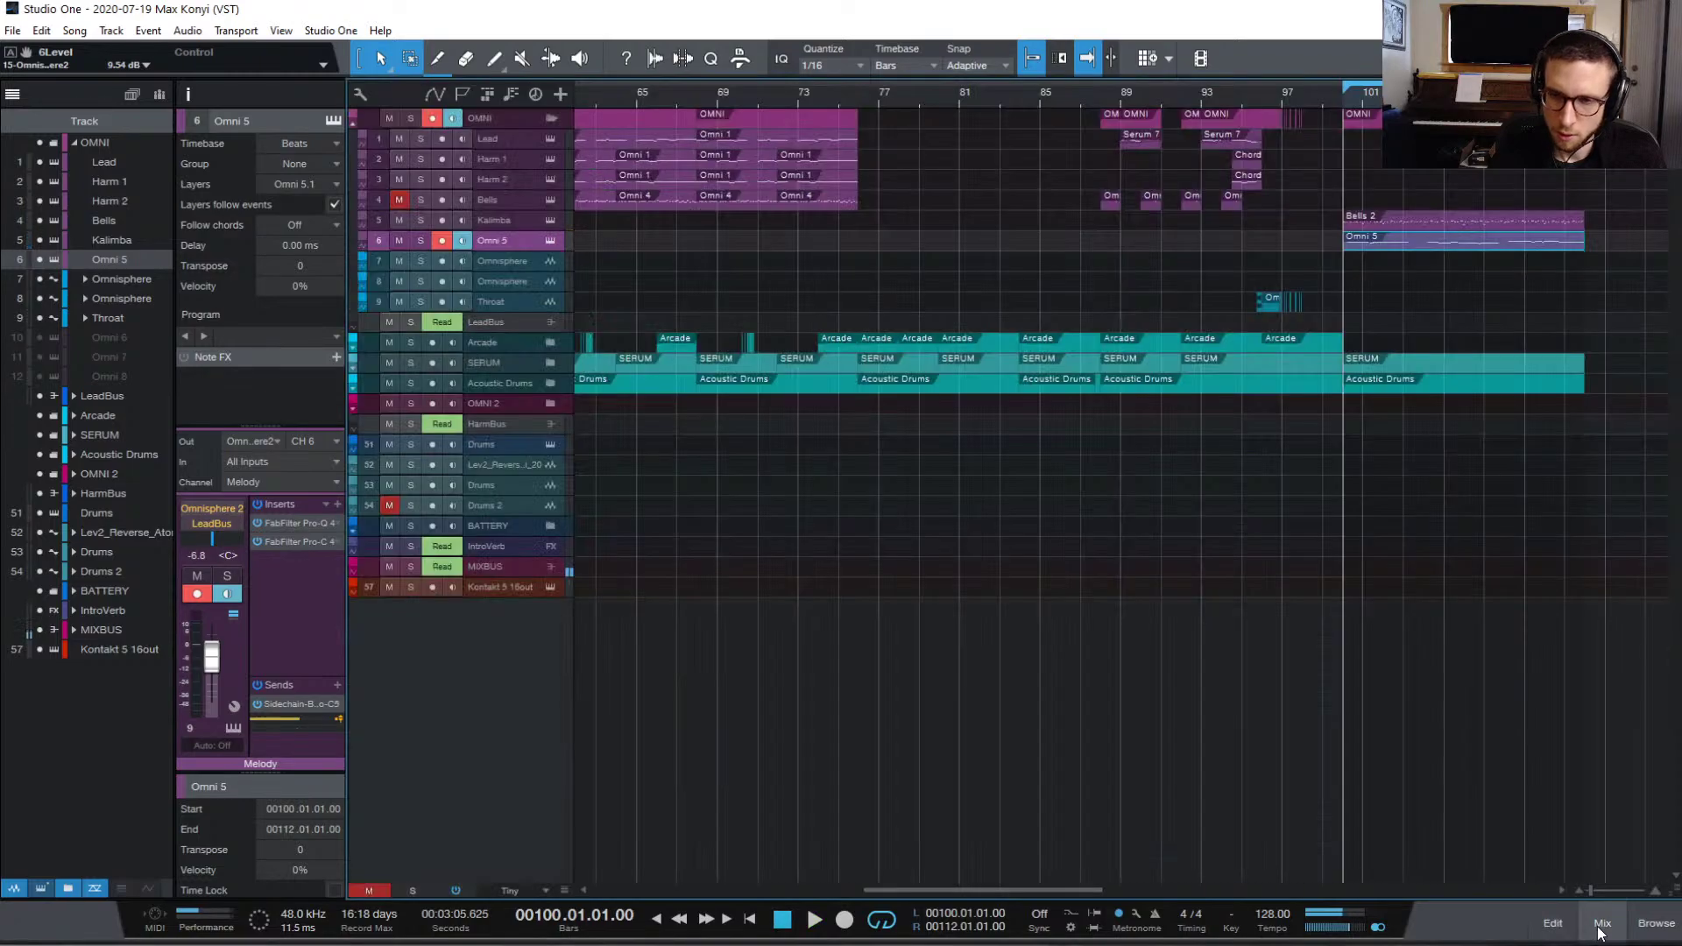
pyautogui.click(553, 241)
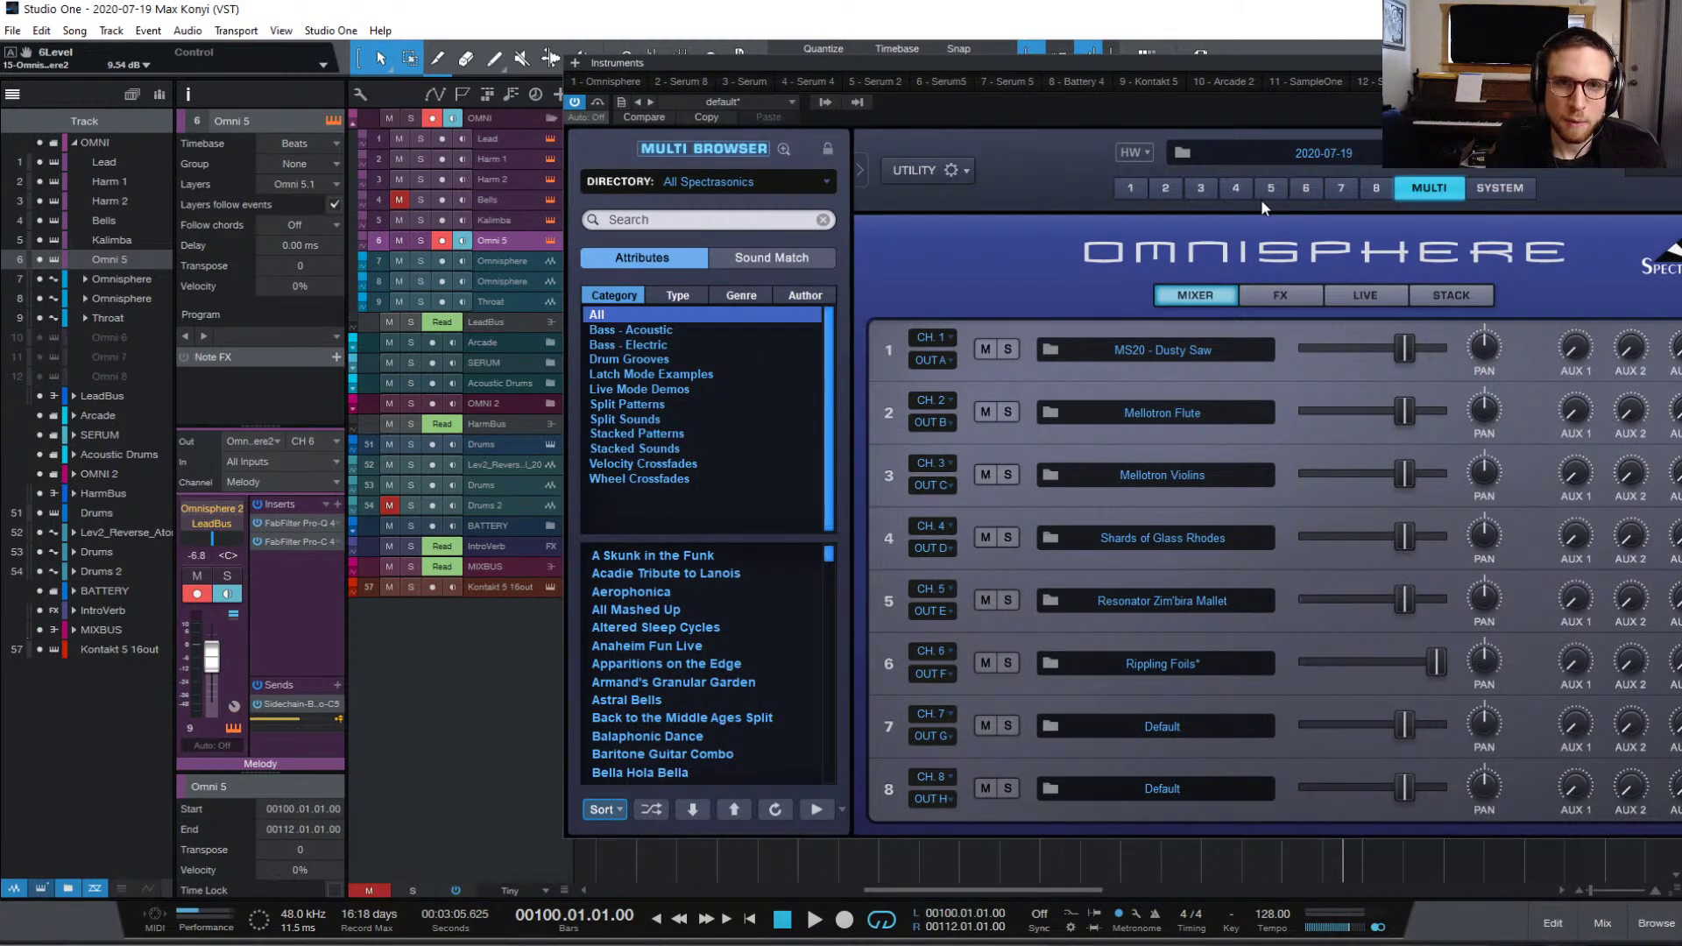
pyautogui.click(1279, 191)
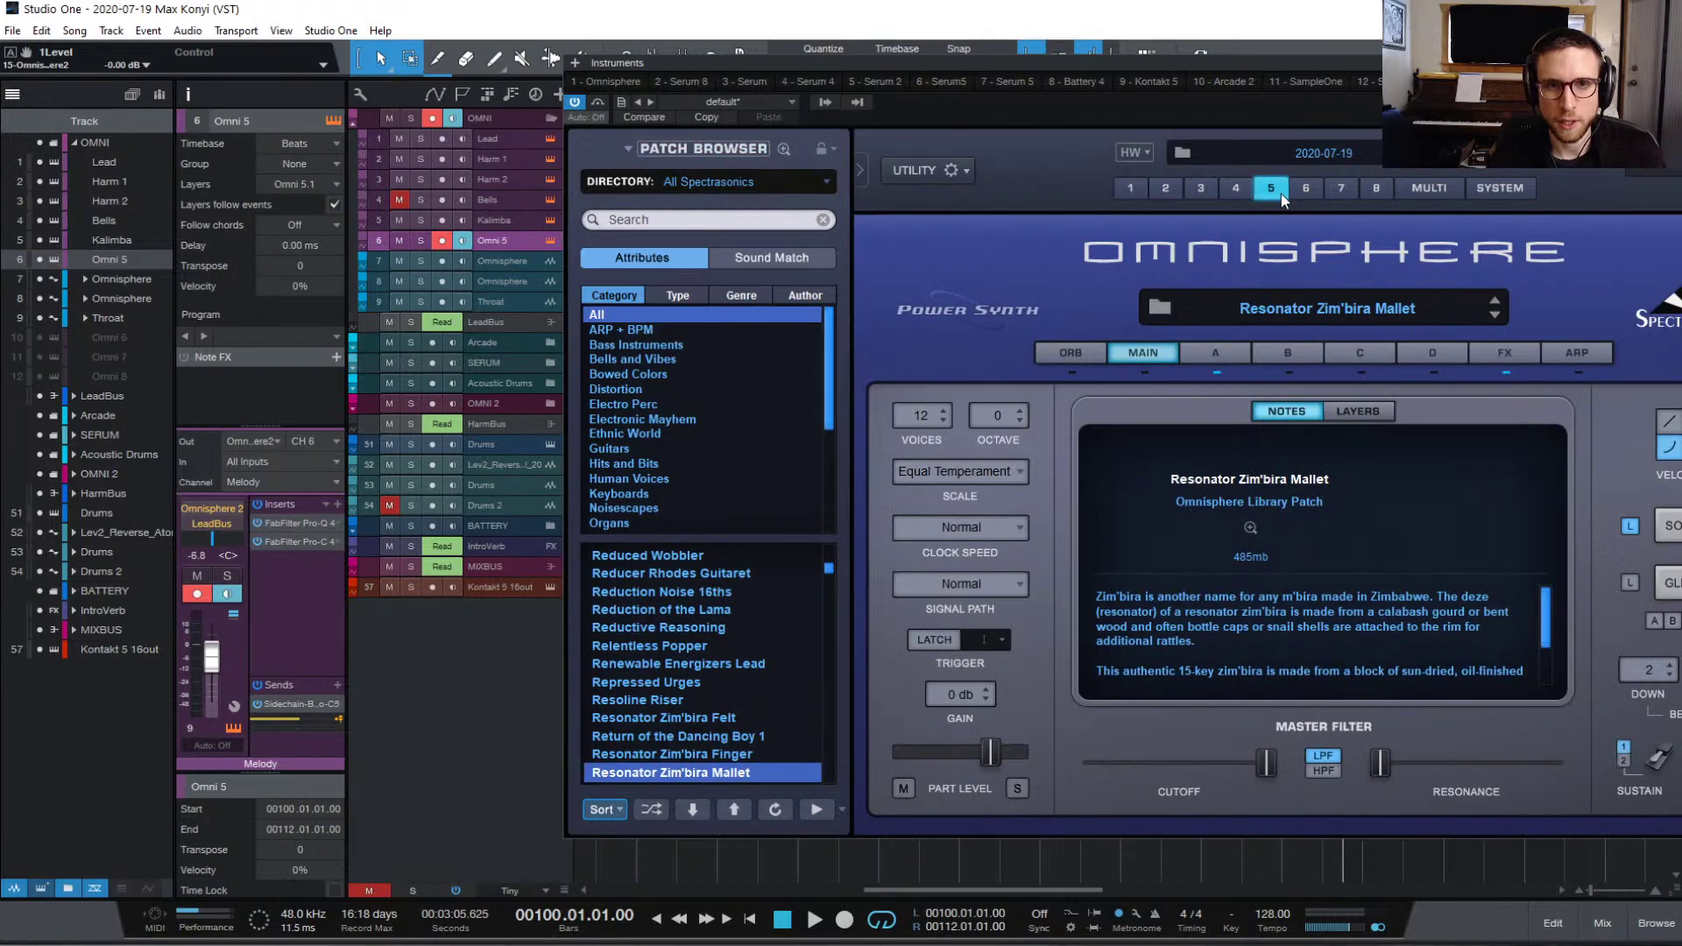
pyautogui.click(1305, 192)
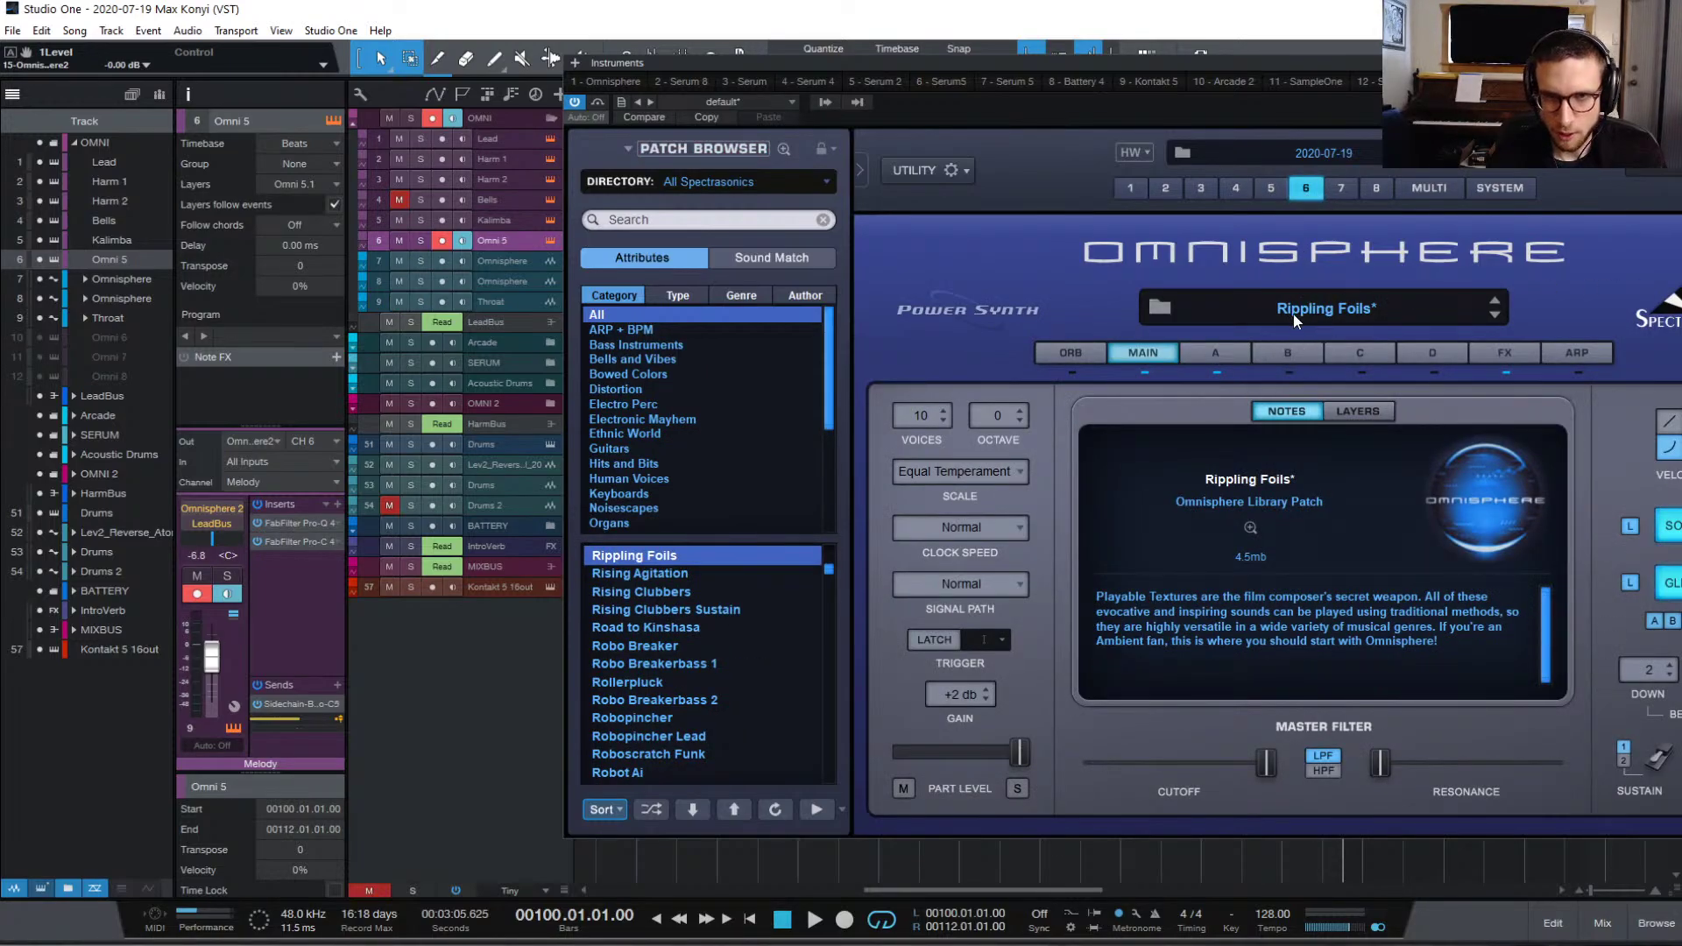
pyautogui.click(1218, 354)
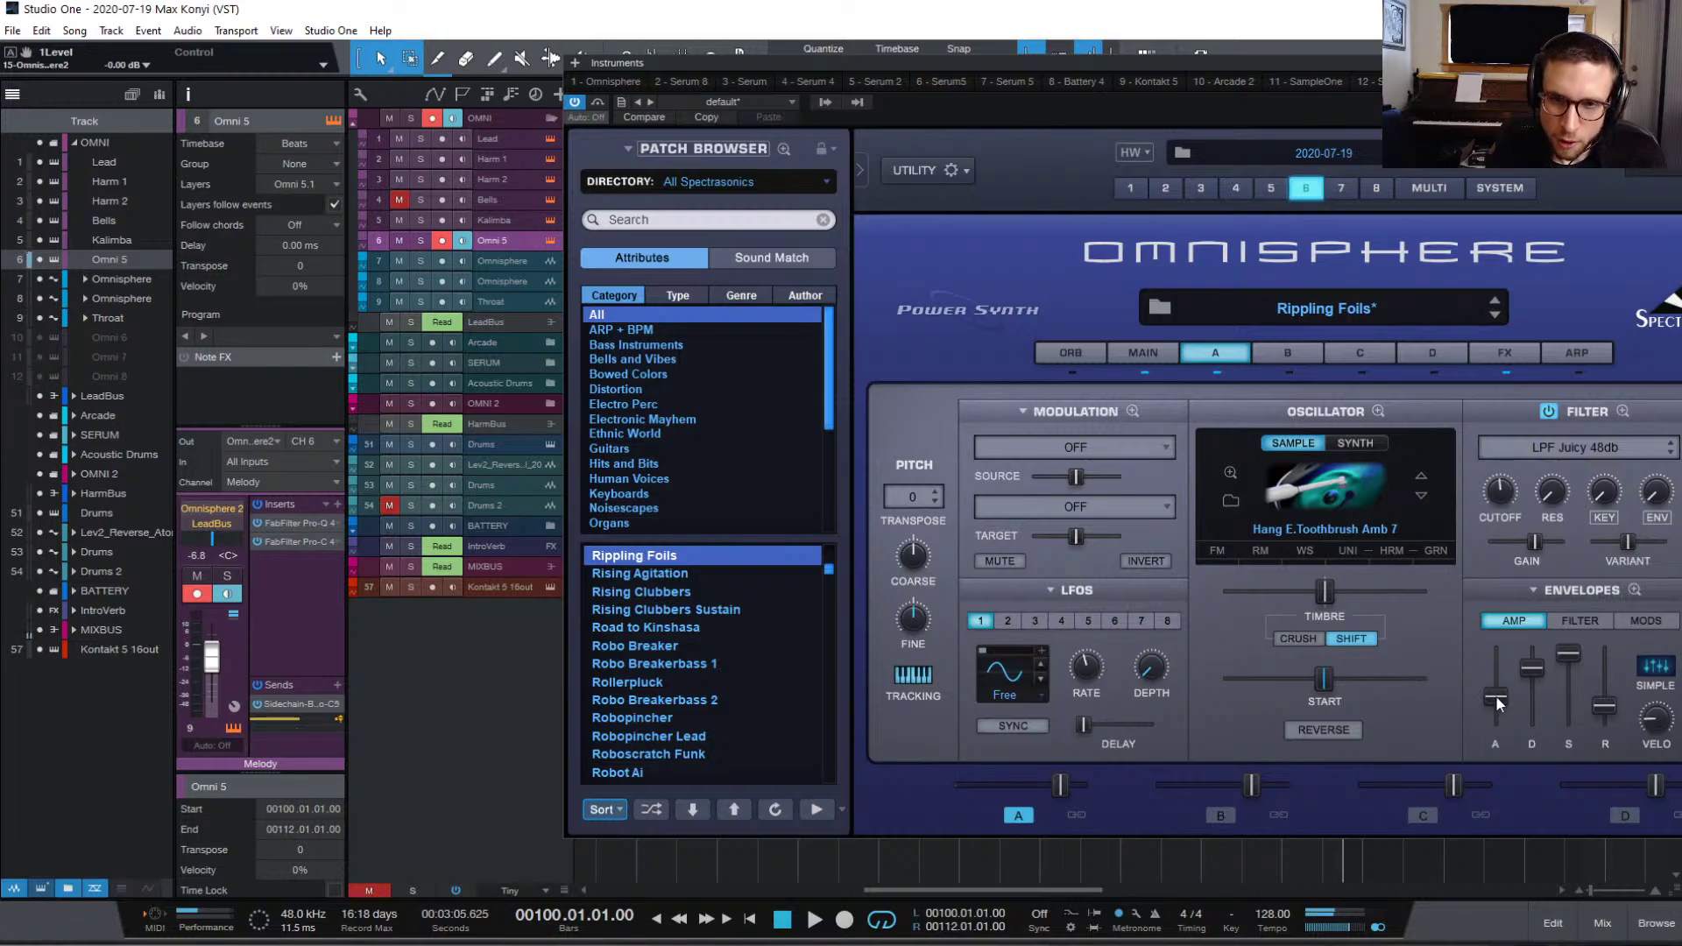
pyautogui.moveTo(1496, 695); pyautogui.dragTo(1512, 717)
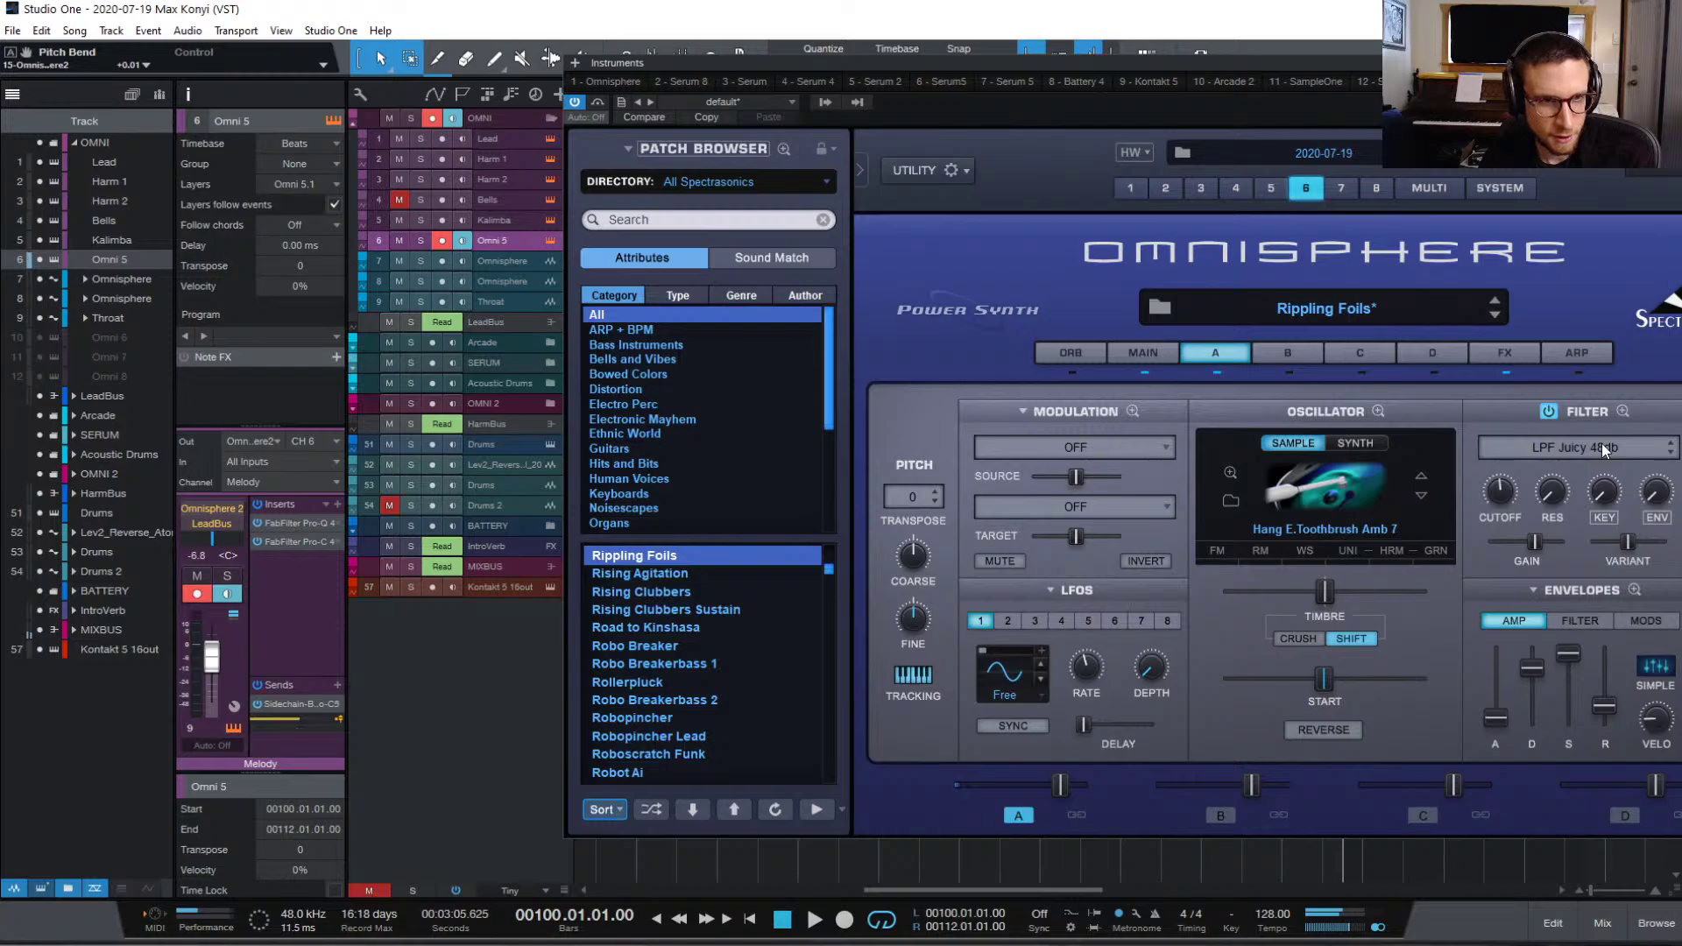
pyautogui.press('space')
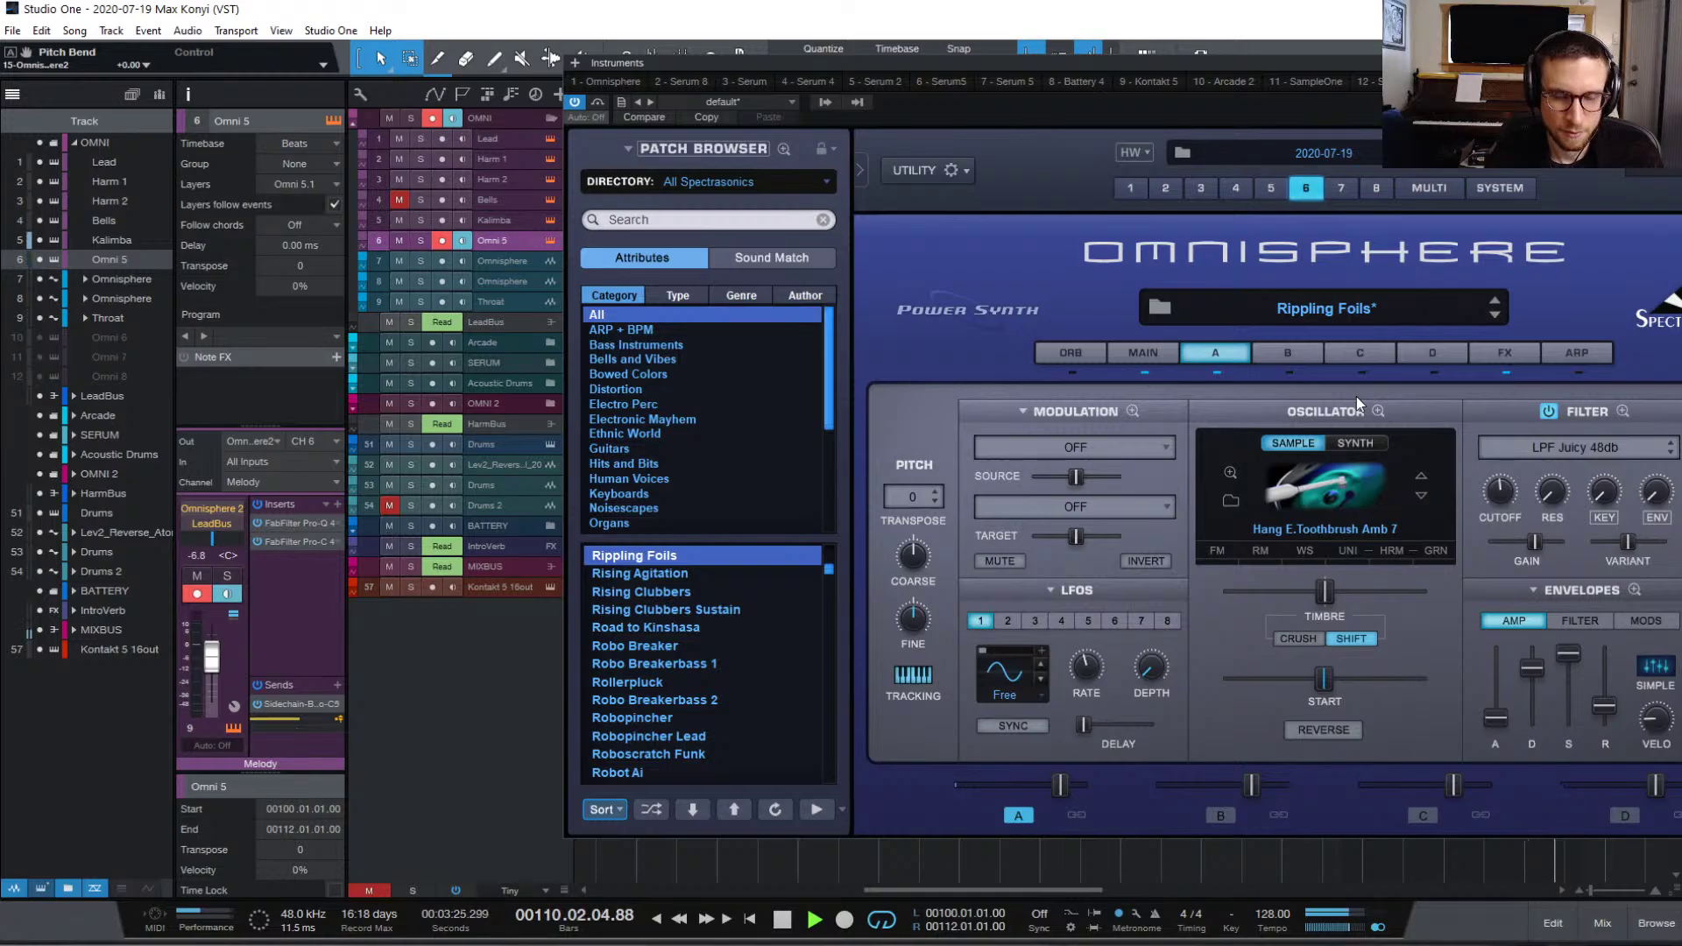
pyautogui.press('space')
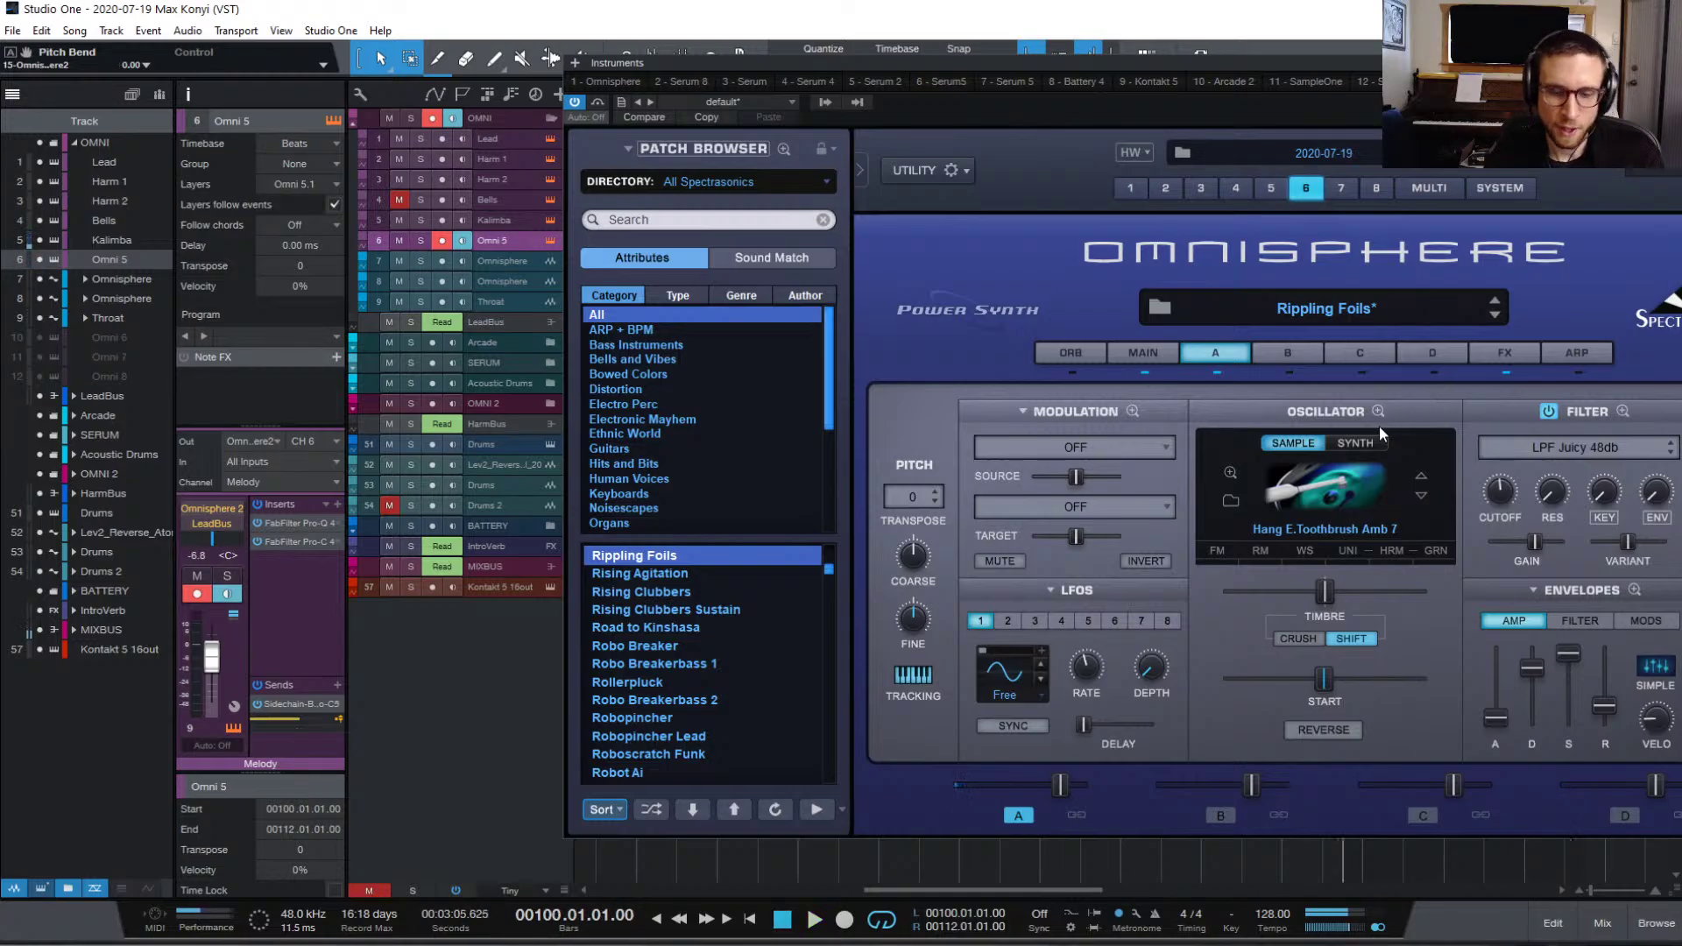
# Step: Try the Crush timbre mode on layer A, return it to Shift, and view the patch's common effects
pyautogui.moveTo(1332, 596)
pyautogui.mouseDown()
pyautogui.moveTo(1438, 597)
pyautogui.moveTo(1197, 587)
pyautogui.moveTo(1325, 620)
pyautogui.moveTo(1405, 599)
pyautogui.moveTo(1229, 592)
pyautogui.moveTo(1324, 596)
pyautogui.mouseUp()
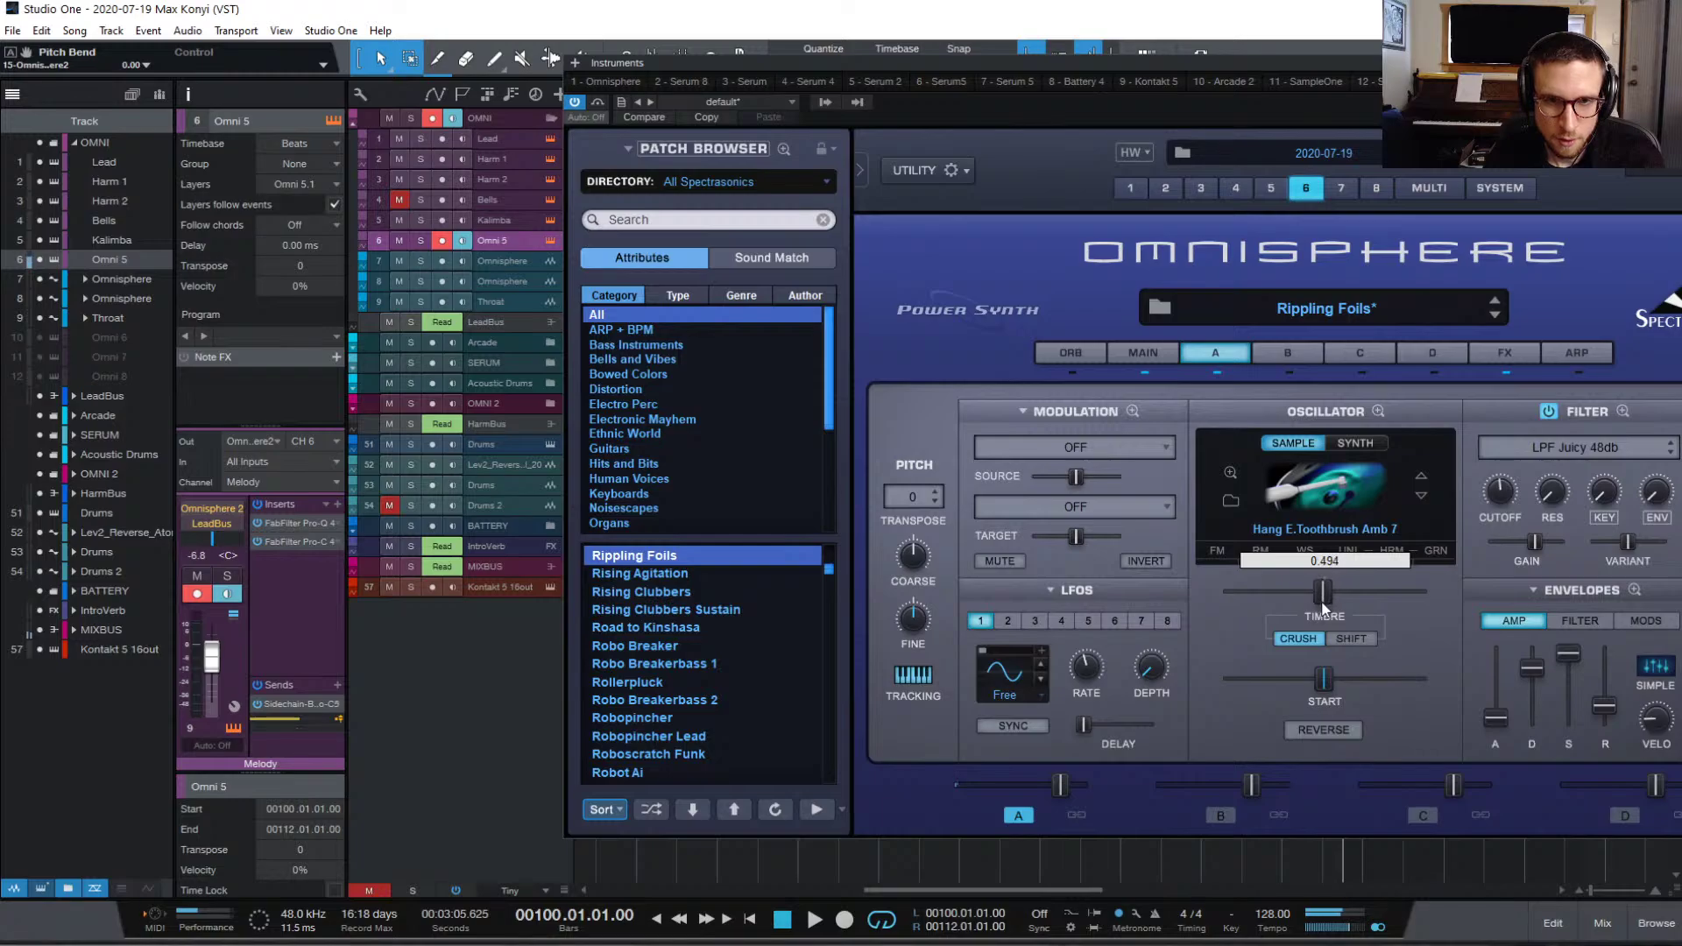
pyautogui.click(1351, 639)
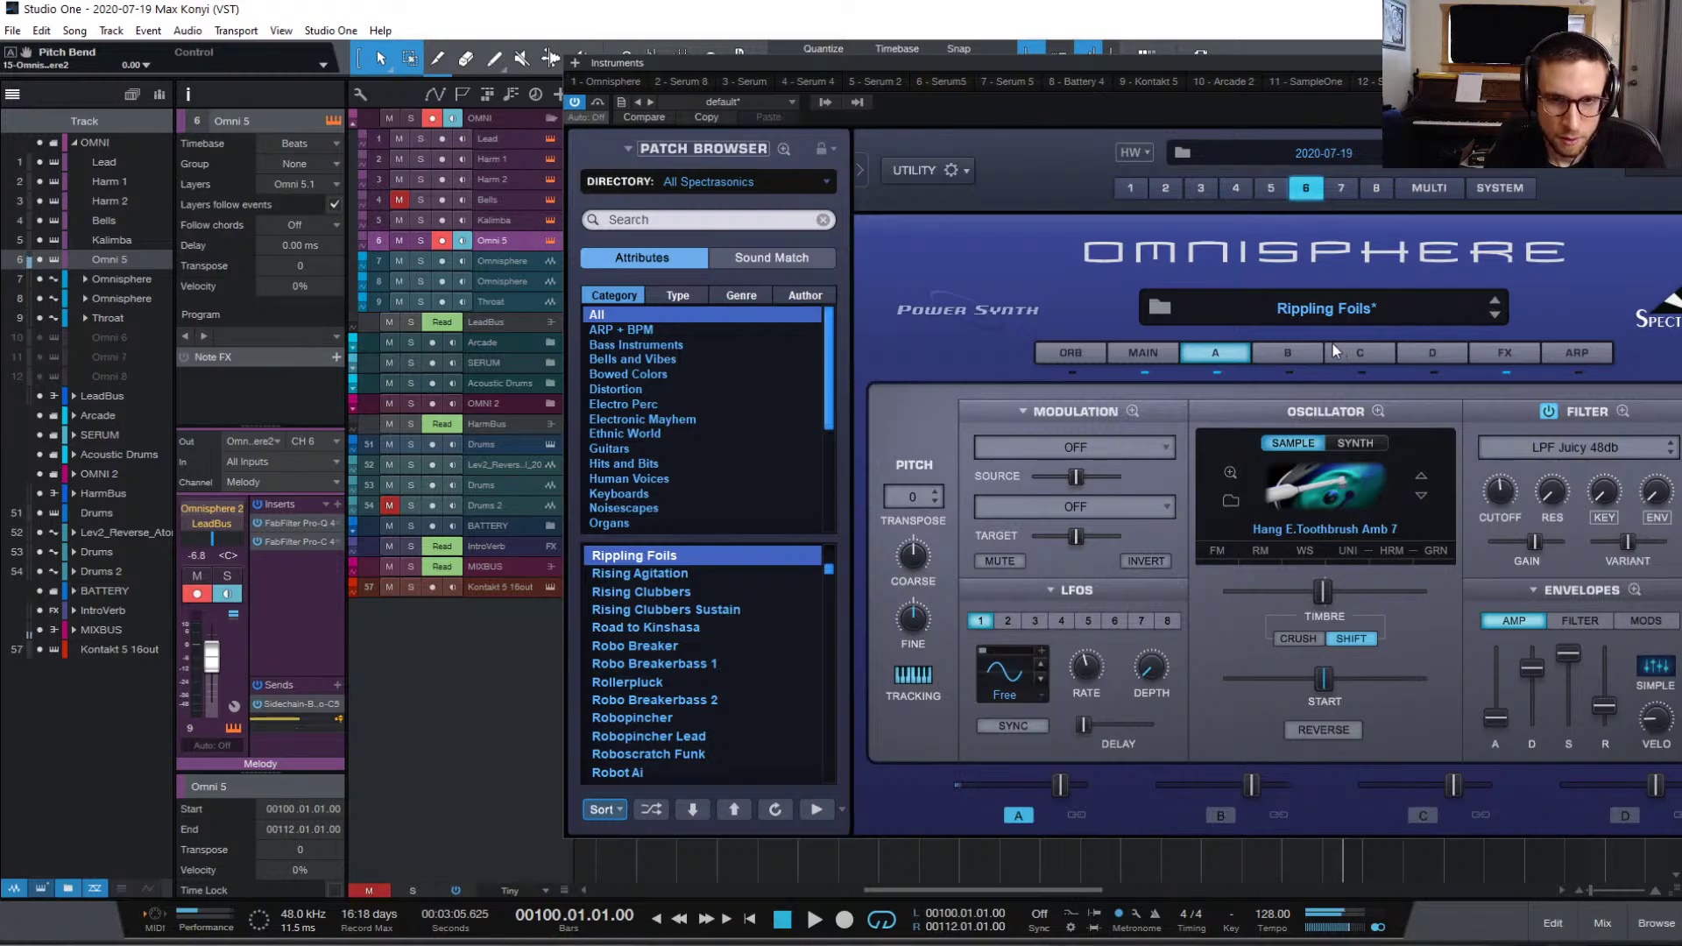
pyautogui.click(1508, 354)
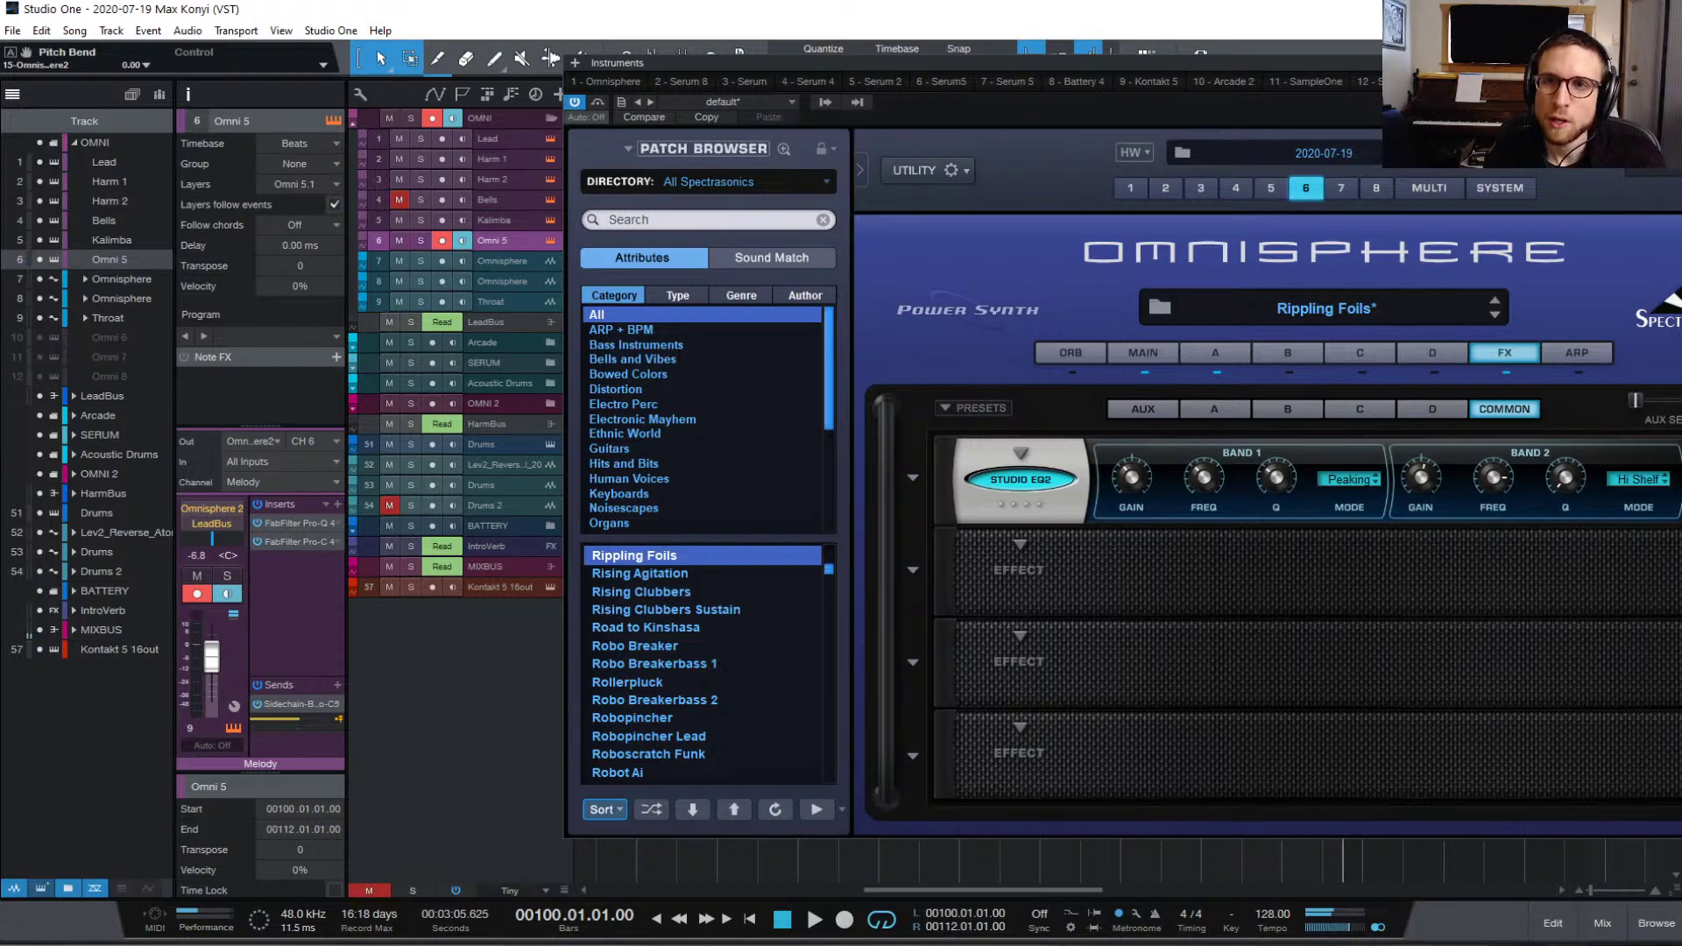
# Step: Open the Pro-Q 16 equalizer on the Omnisphere F channel and remove its high-cut band
pyautogui.press('F11')
pyautogui.click(1598, 917)
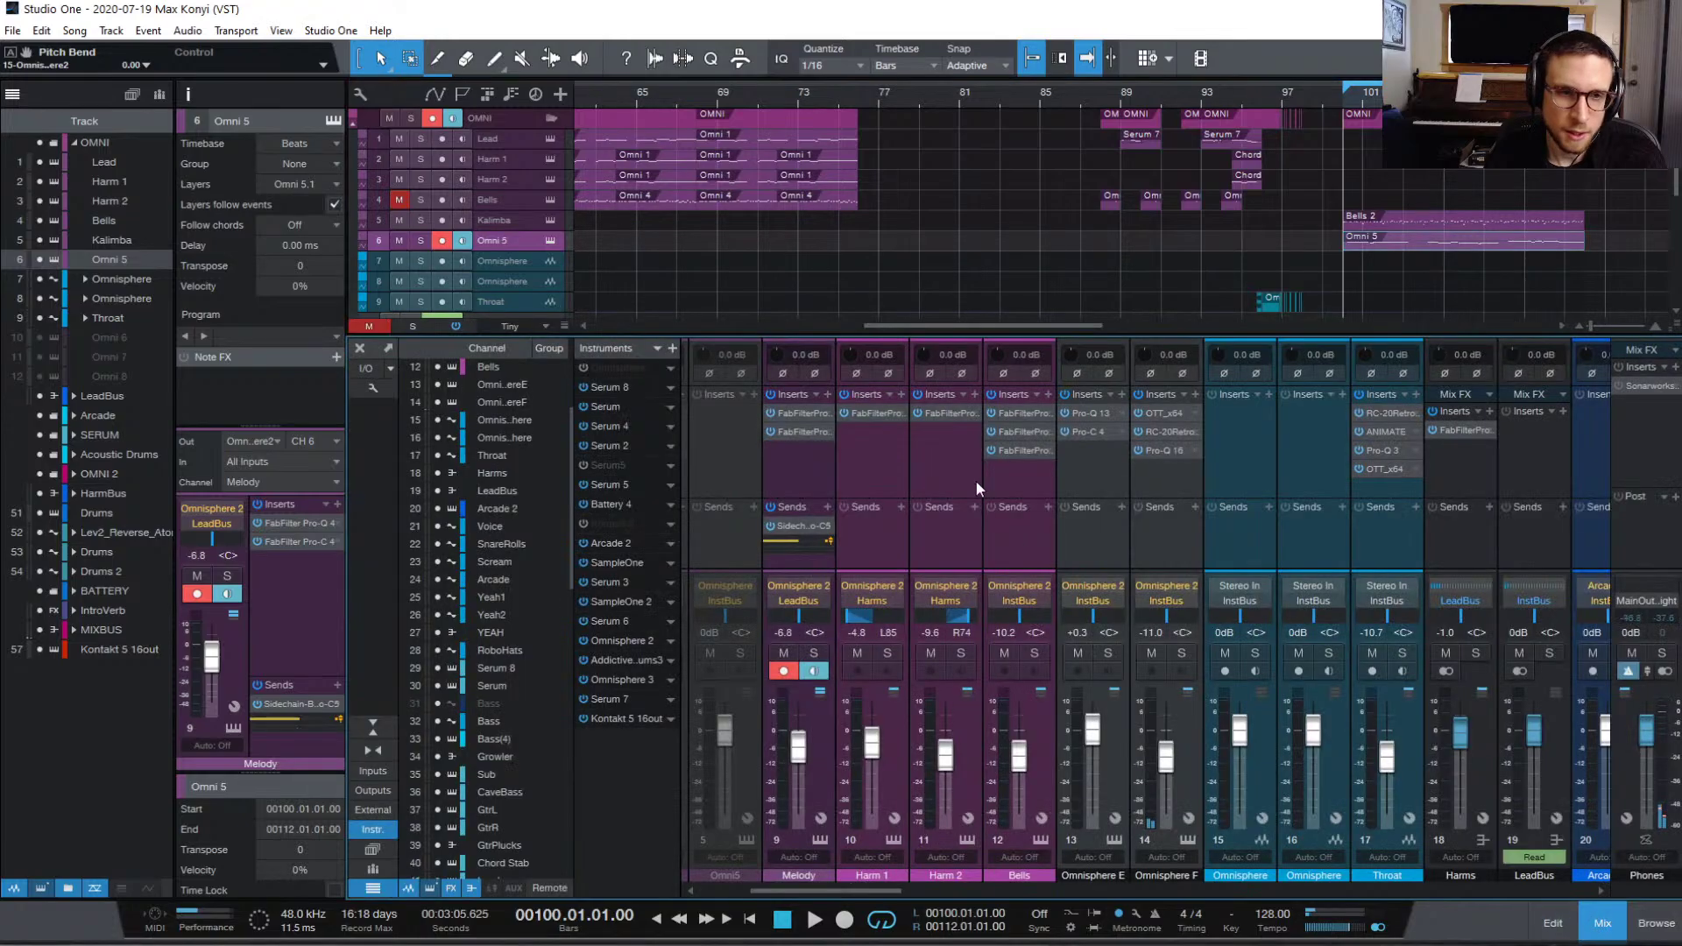
pyautogui.click(1159, 451)
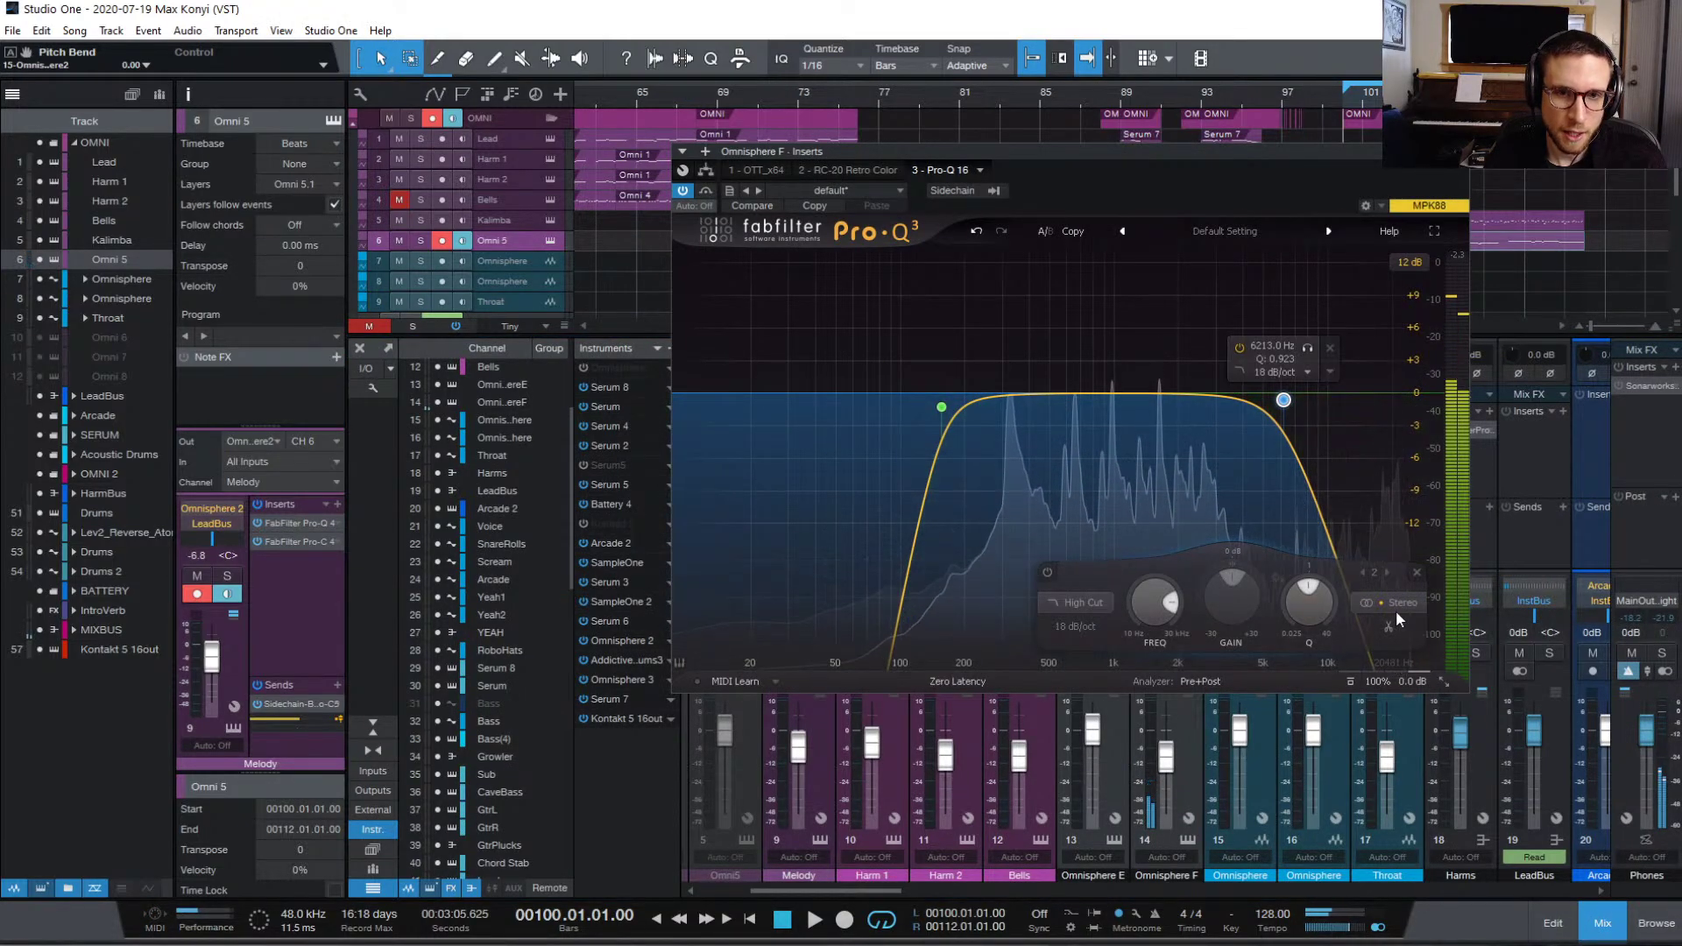
pyautogui.doubleClick(1284, 400)
# Step: Set the equalizer's low-cut band to 230.94 Hz during playback and close the equalizer
pyautogui.moveTo(942, 407); pyautogui.dragTo(1022, 429)
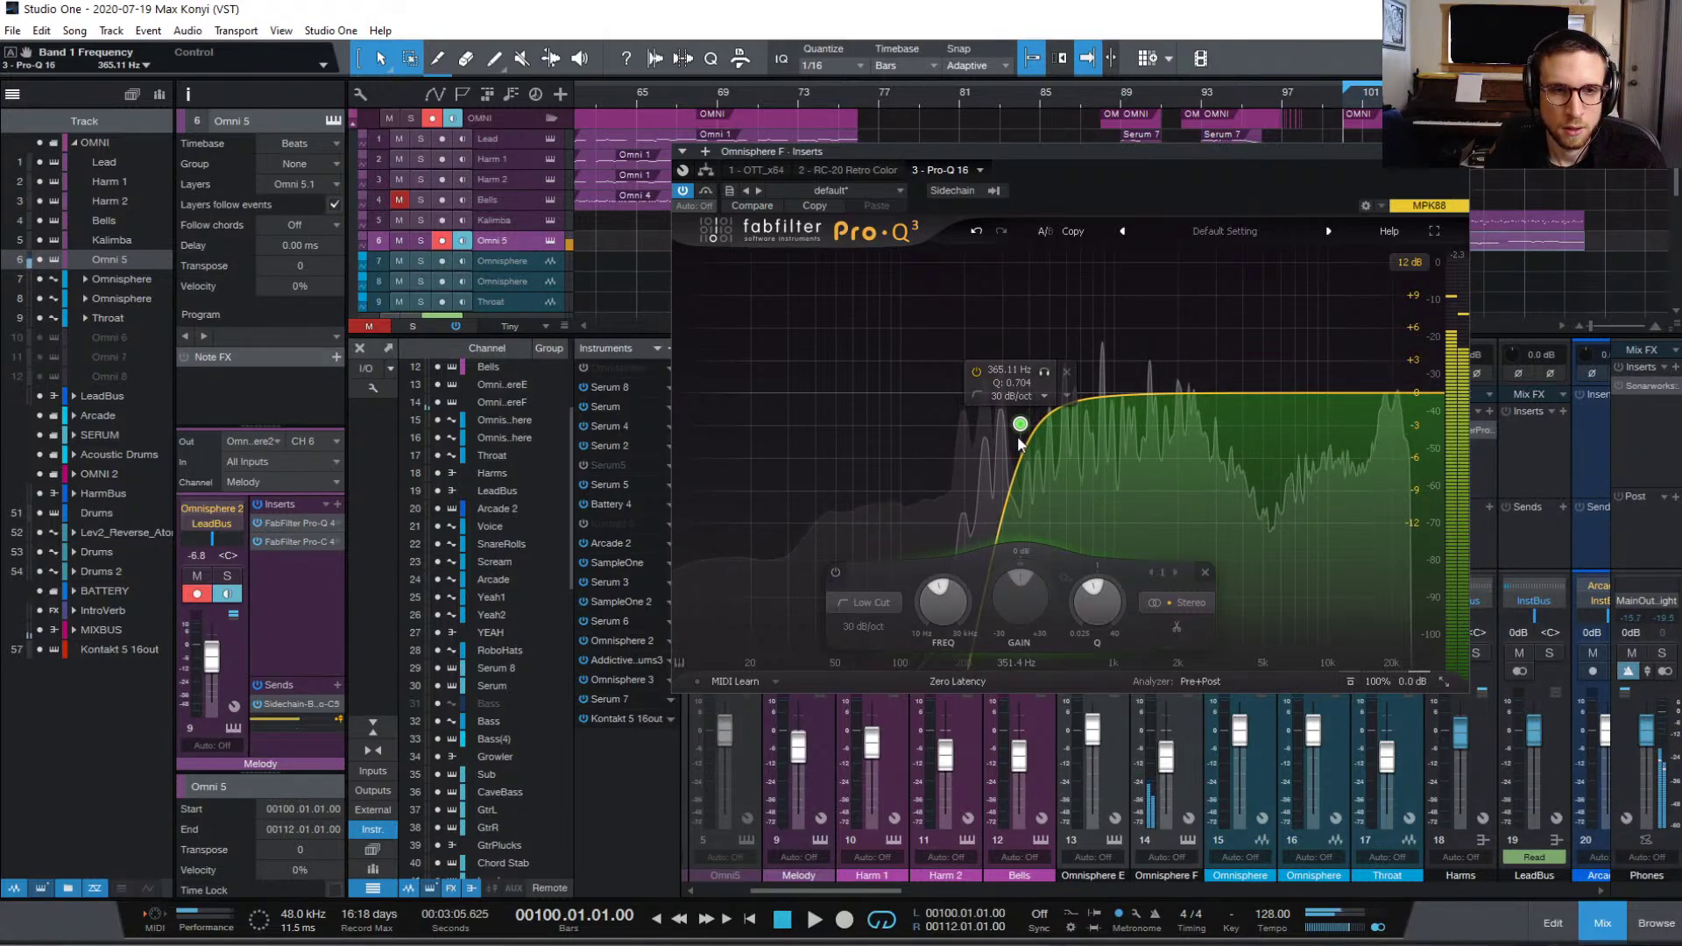
pyautogui.press('space')
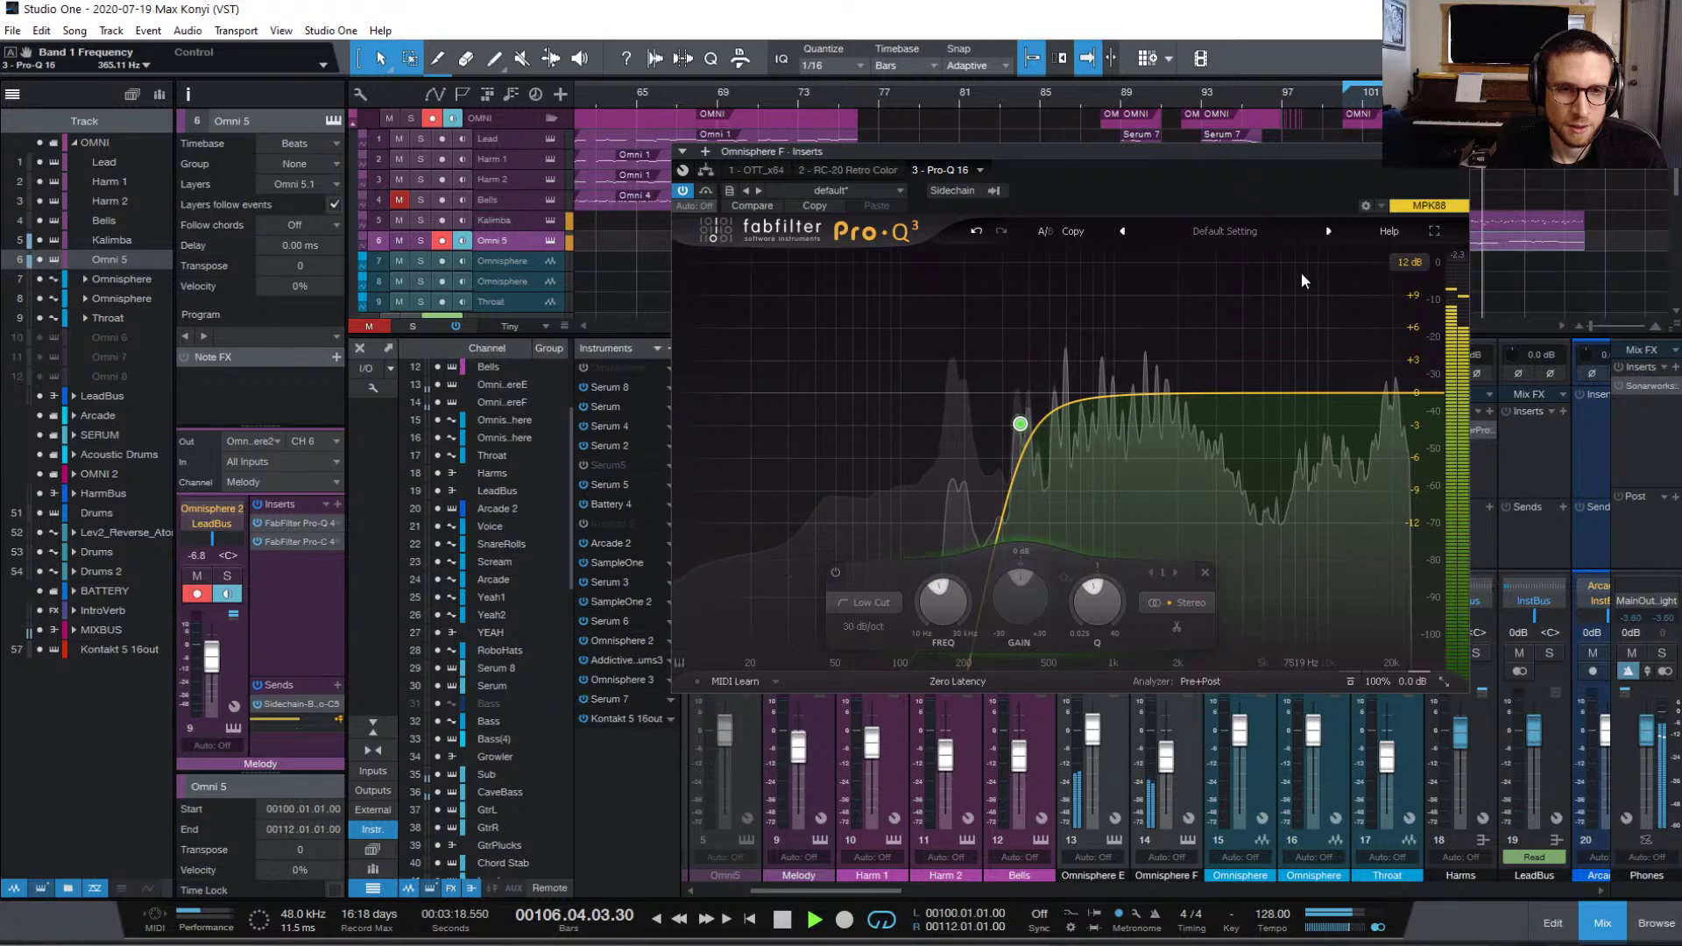
pyautogui.moveTo(1019, 427)
pyautogui.moveTo(1019, 428); pyautogui.dragTo(979, 453)
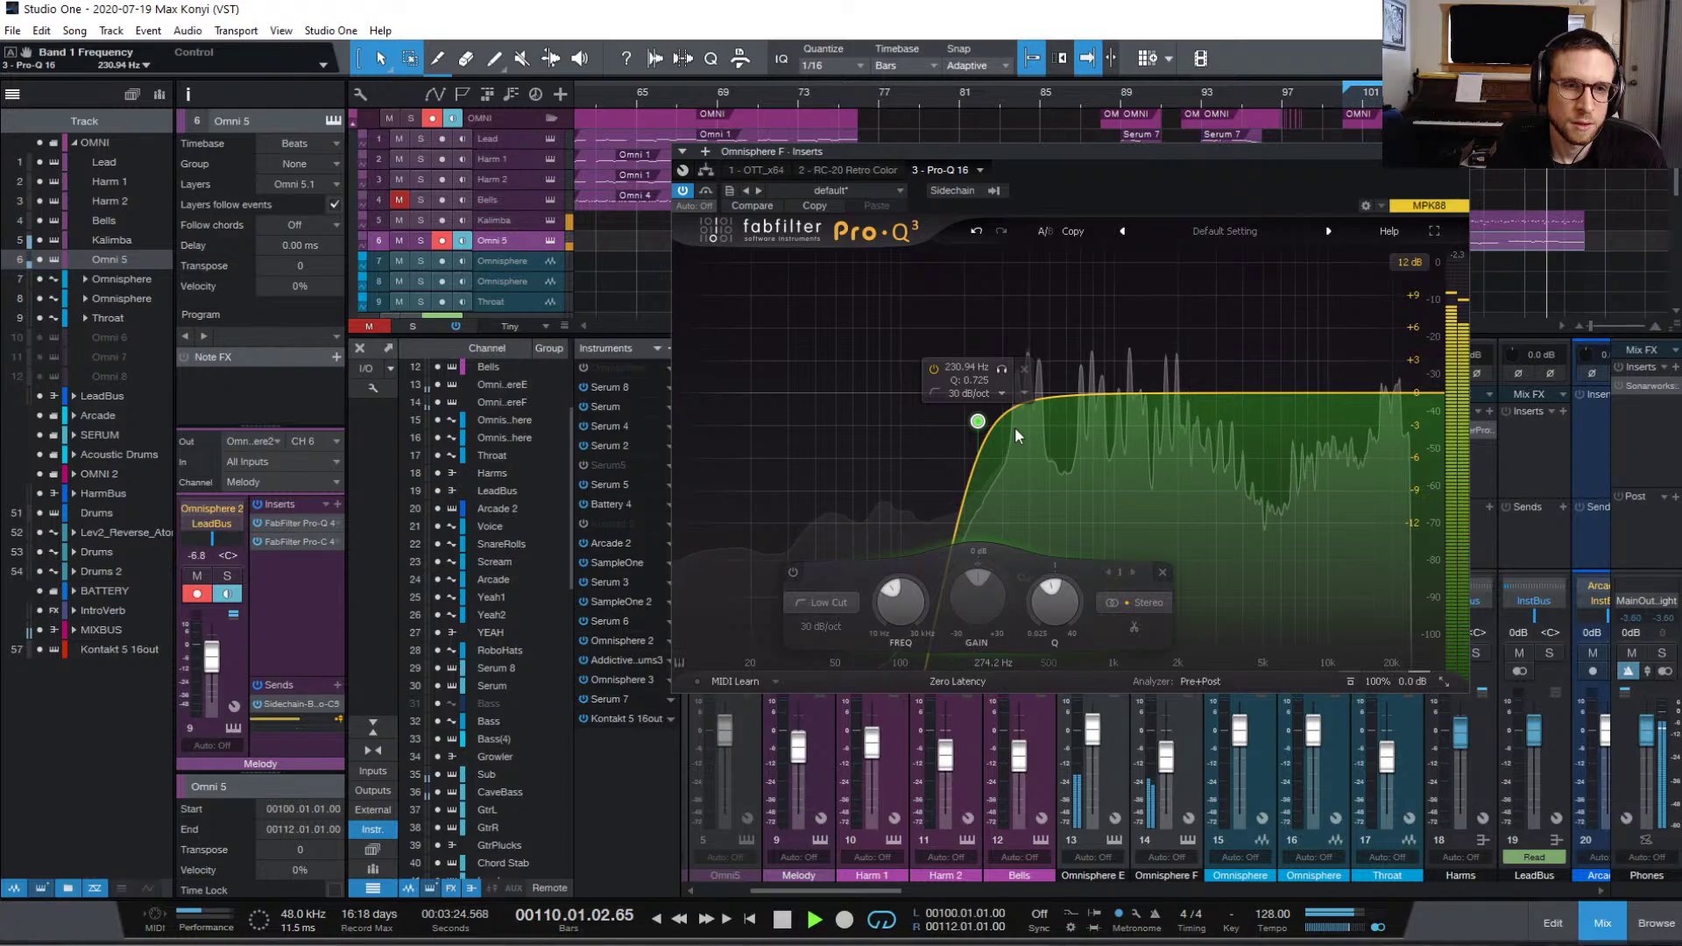
pyautogui.click(1459, 151)
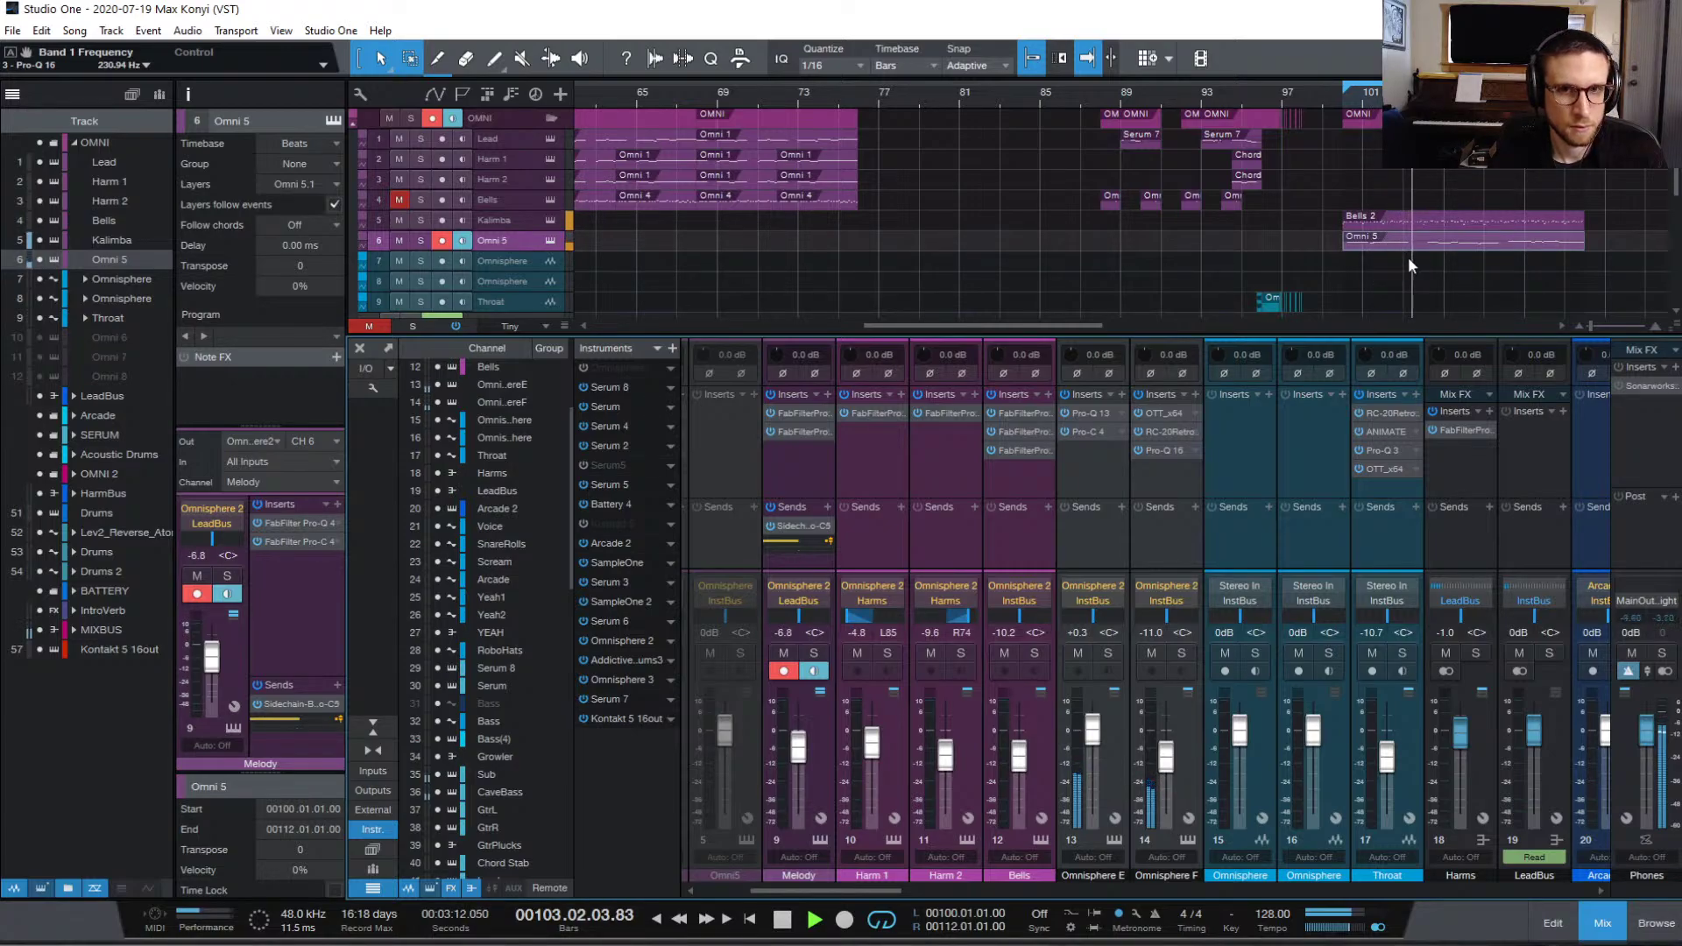
# Step: Play the section from bar 100 and open the Omni 5 event in the note editor at bar 100
pyautogui.press('space')
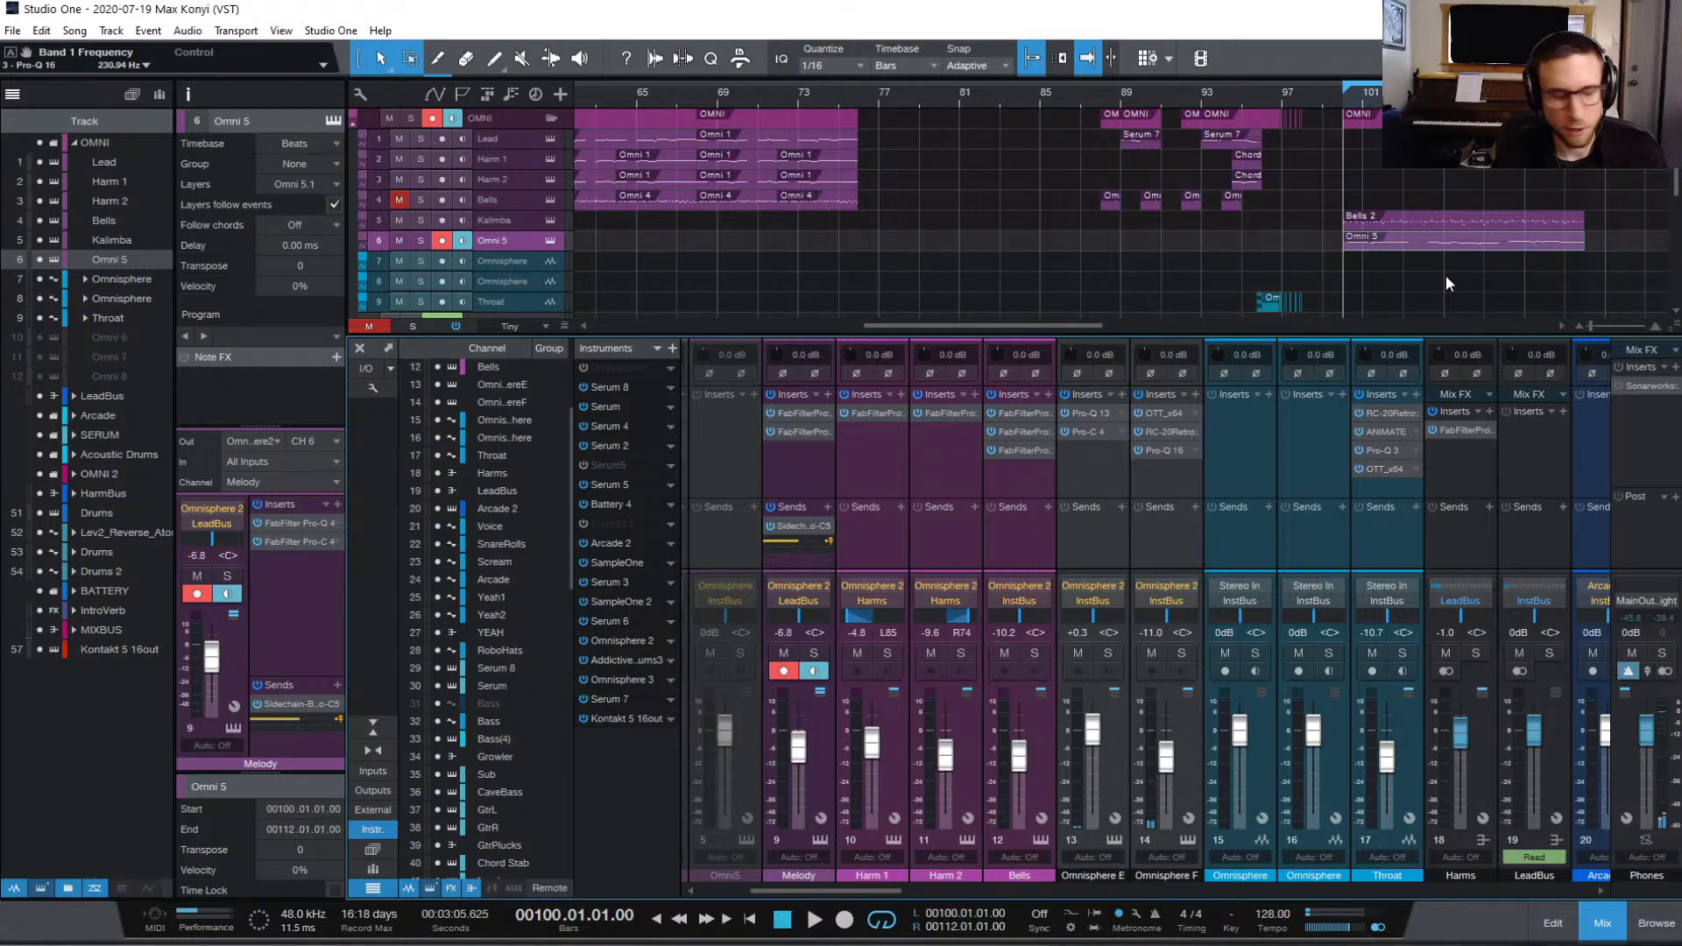
pyautogui.press('space')
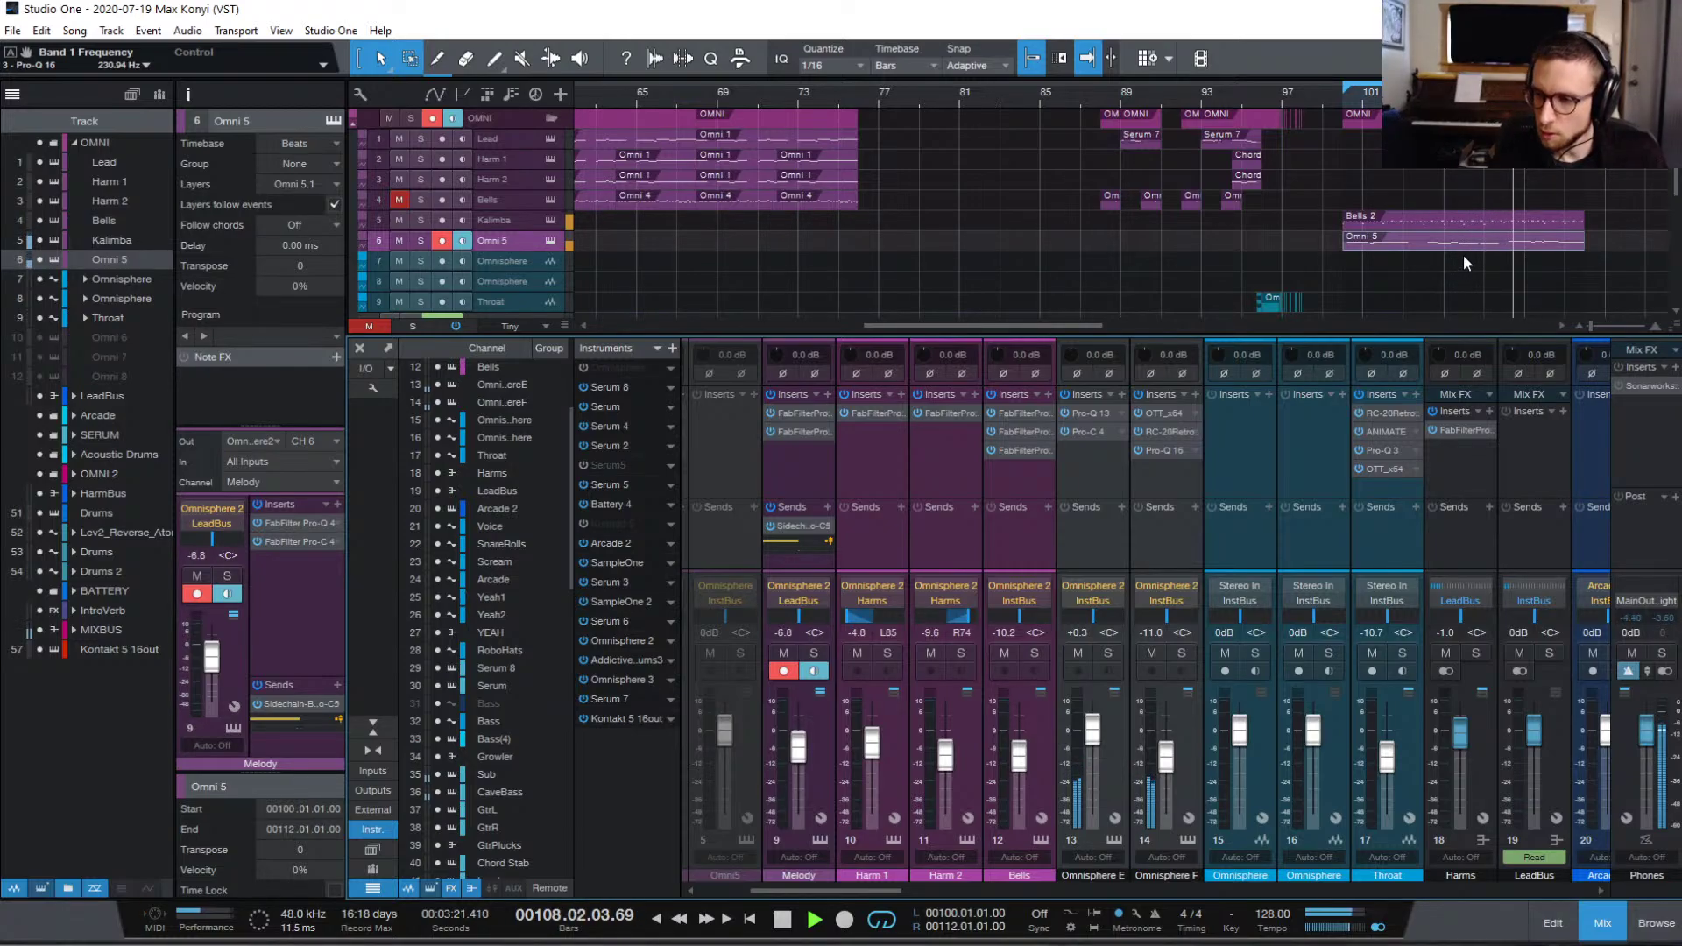
pyautogui.press('space')
pyautogui.doubleClick(1428, 243)
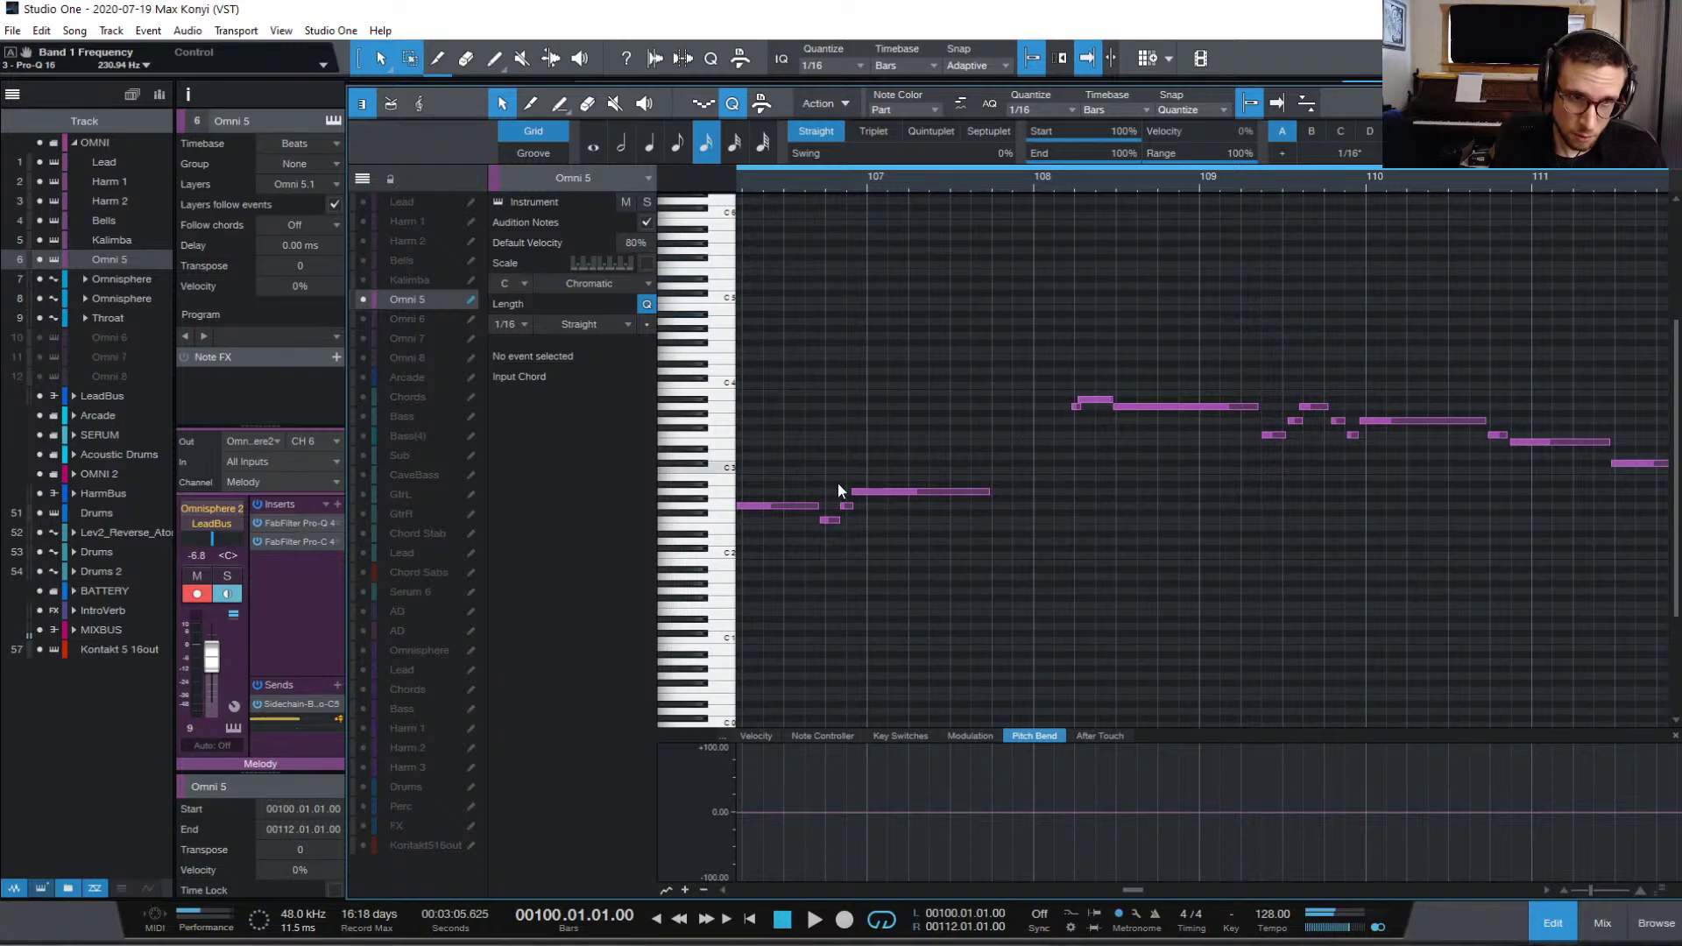
pyautogui.hscroll(-15, 1013, 493)
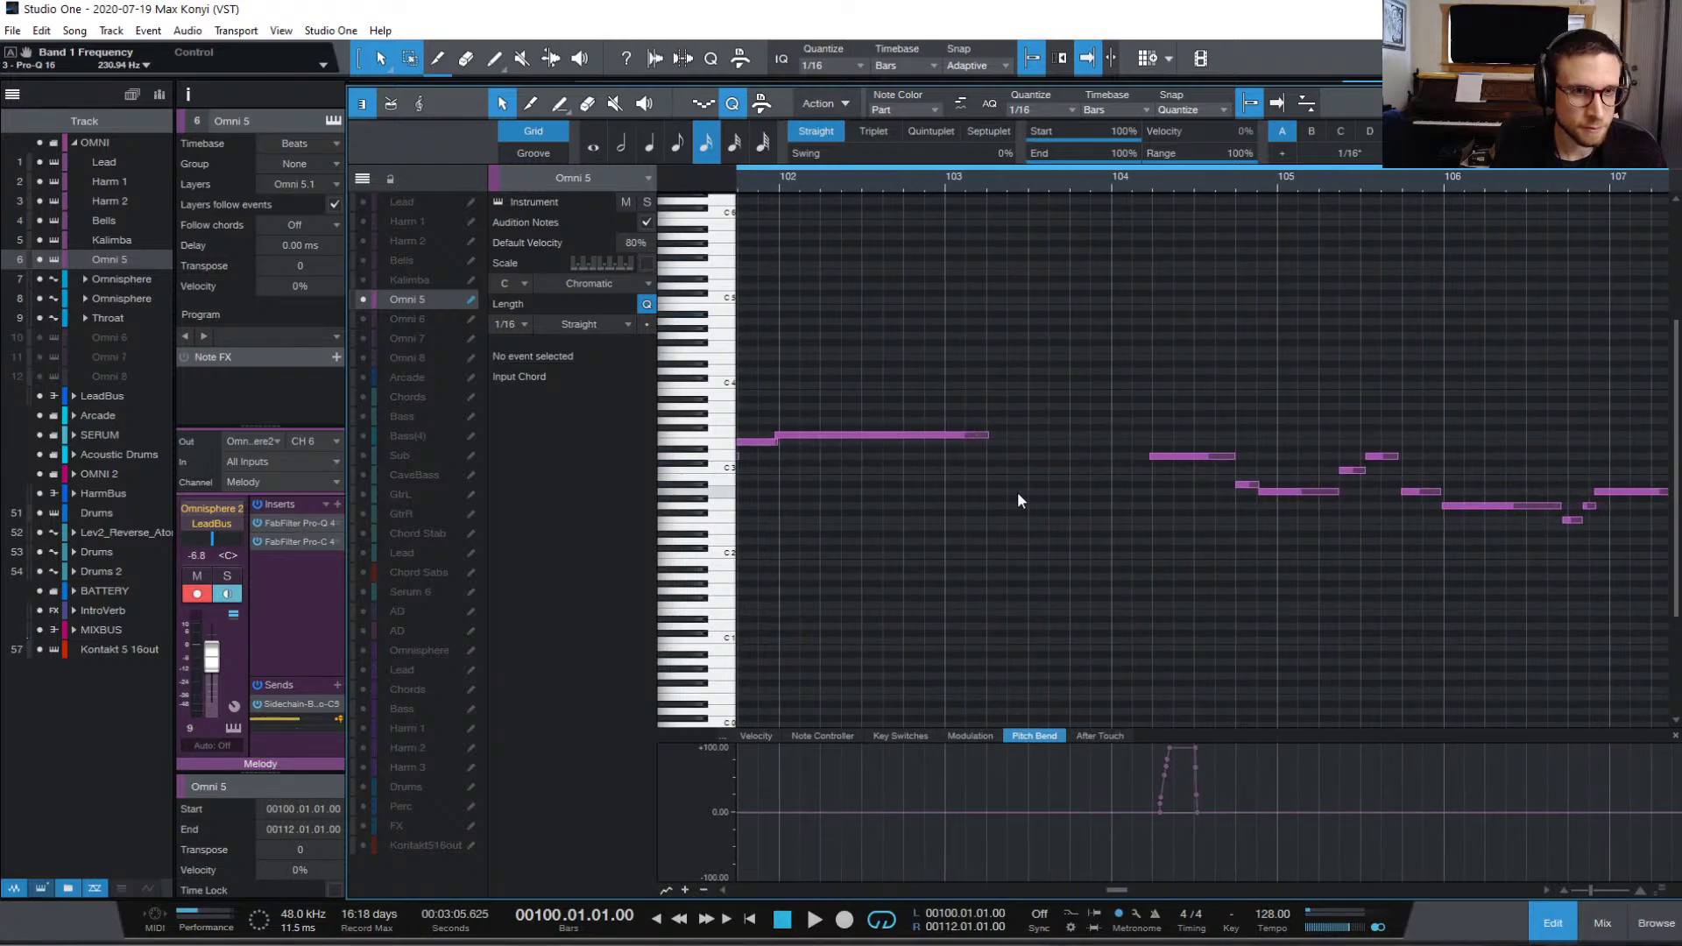
pyautogui.hscroll(-3, 1016, 492)
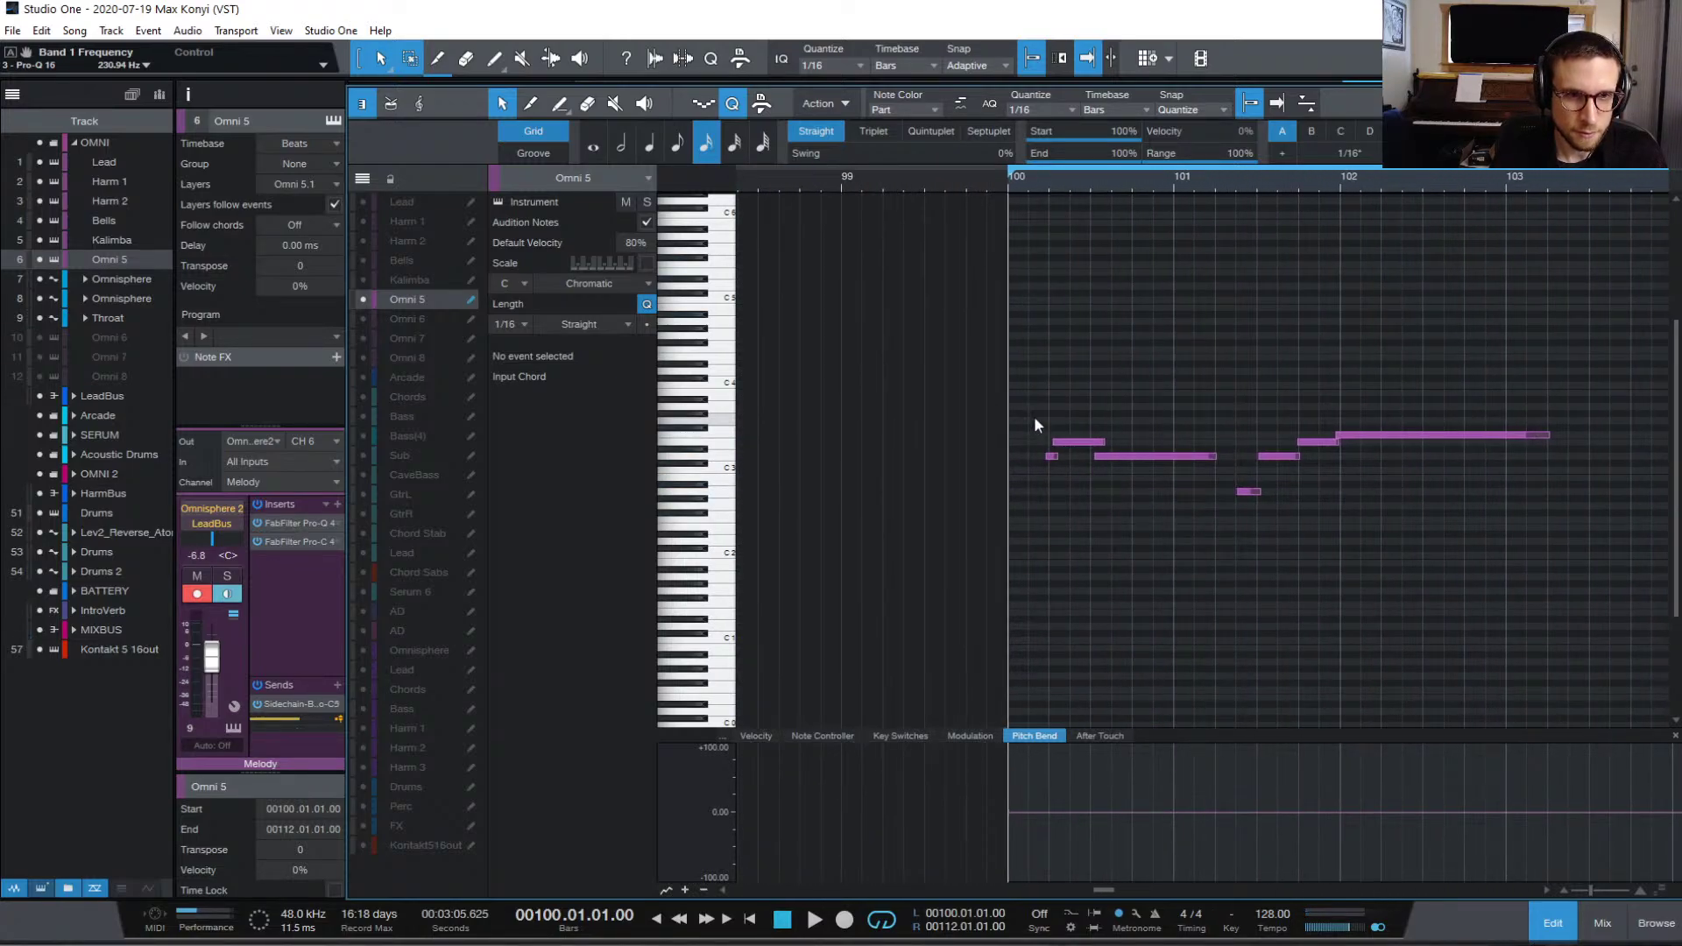
# Step: Extend the first D3 note's end to 100.02.02.42, set the second D3's start to 100.03.01.32, and play the phrase
pyautogui.click(1052, 457)
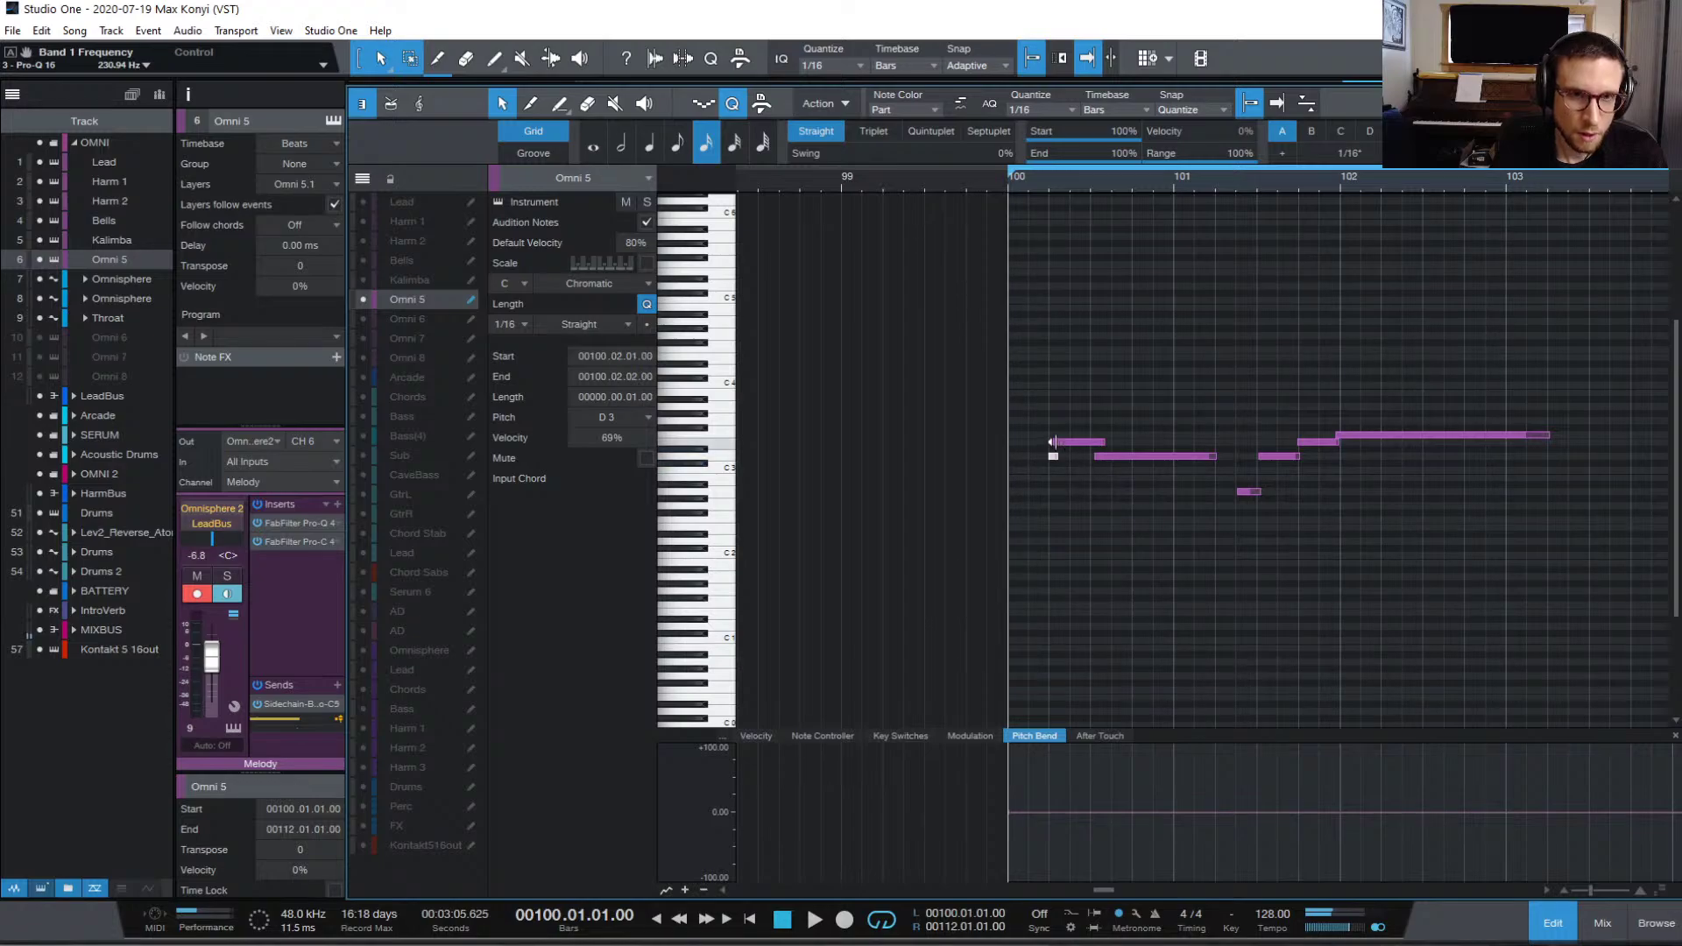
pyautogui.moveTo(1062, 452); pyautogui.dragTo(1067, 462)
pyautogui.press('space')
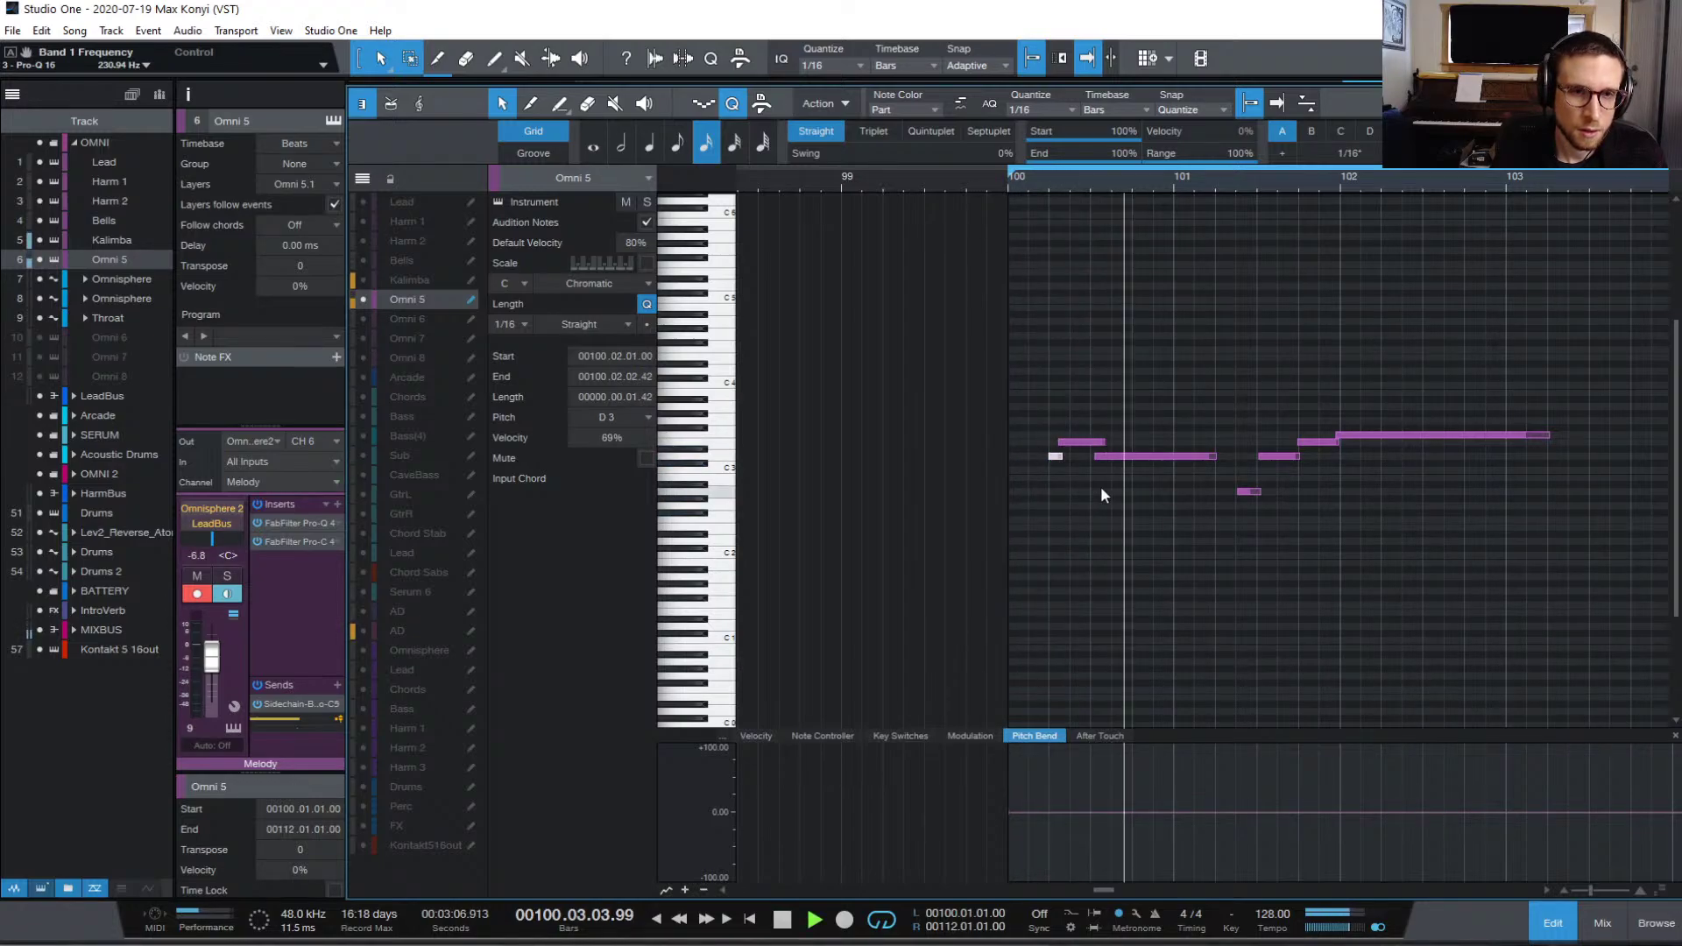
pyautogui.moveTo(1108, 464); pyautogui.dragTo(1089, 462)
pyautogui.press('space')
pyautogui.press('space')
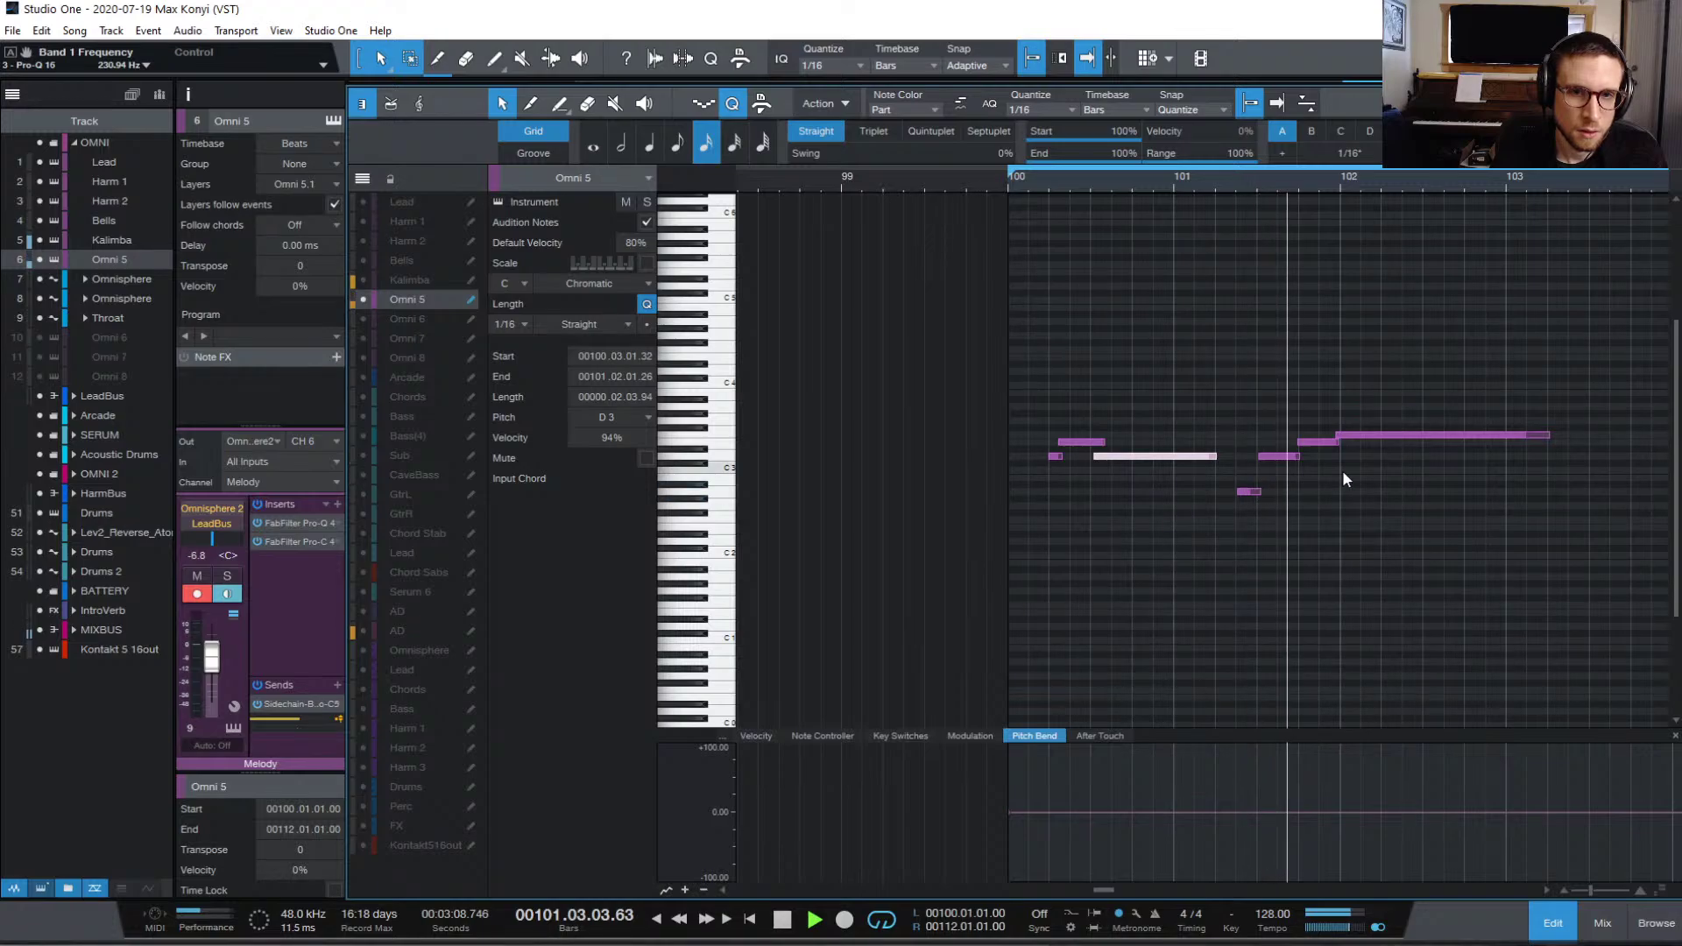
# Step: Move the start of the long F3 note to 101.04.03.00, trimming the E3 before it, and play on to bar 104
pyautogui.press('space')
pyautogui.moveTo(1259, 443); pyautogui.dragTo(1239, 438)
pyautogui.press('space')
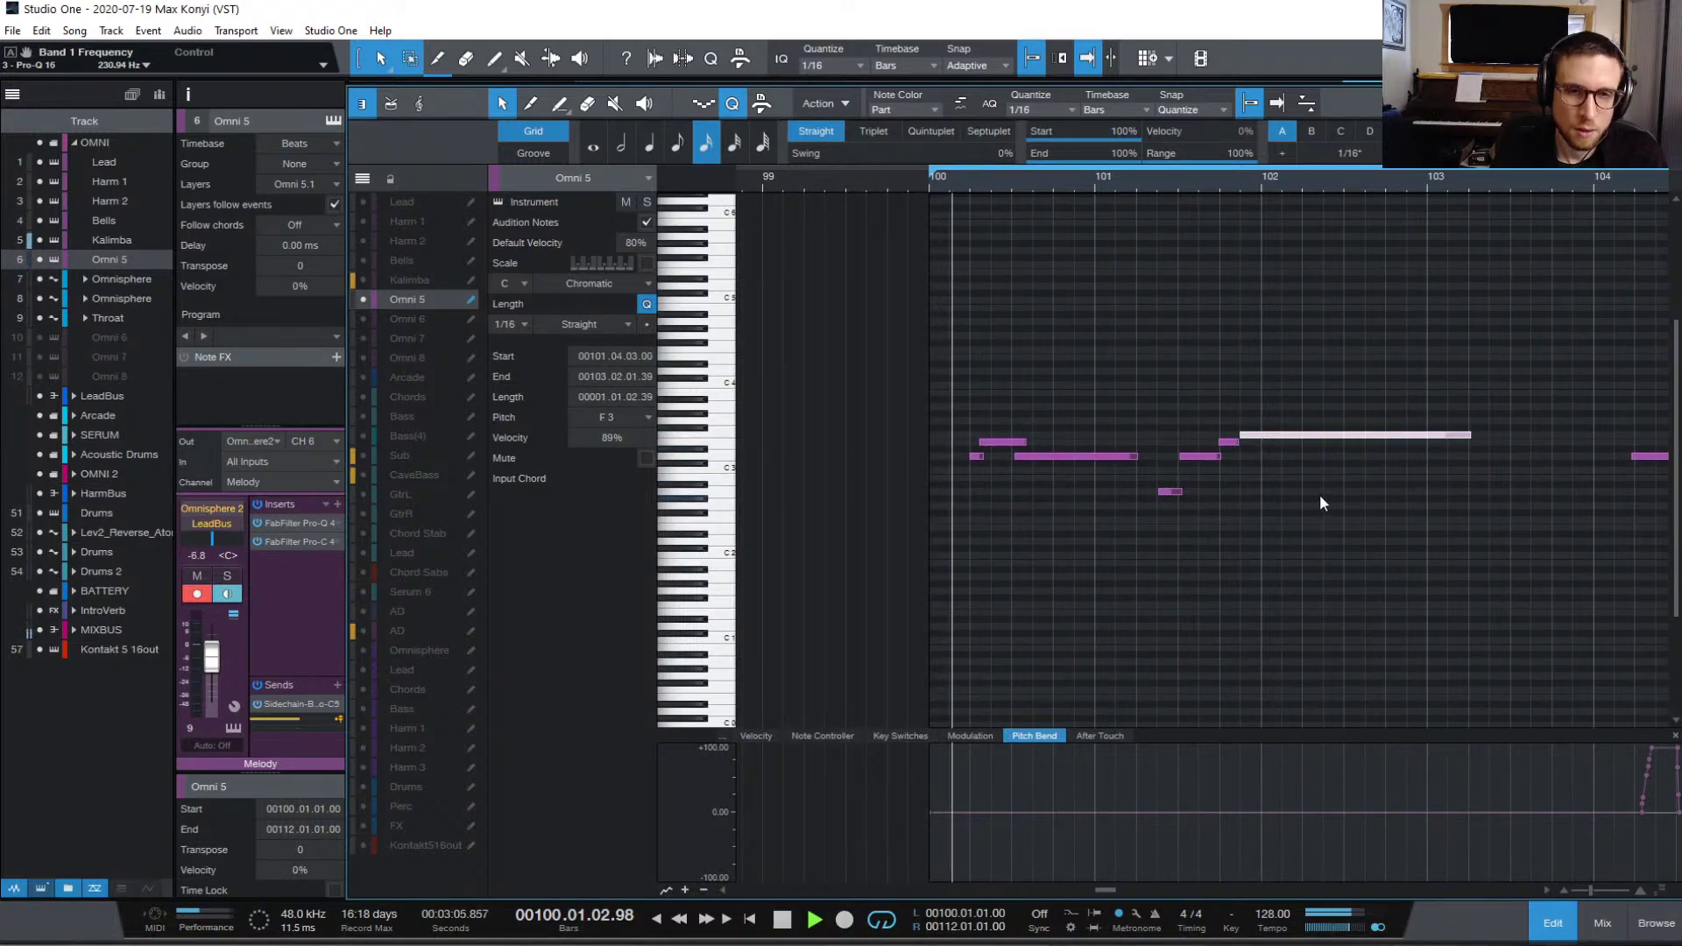
pyautogui.click(1318, 494)
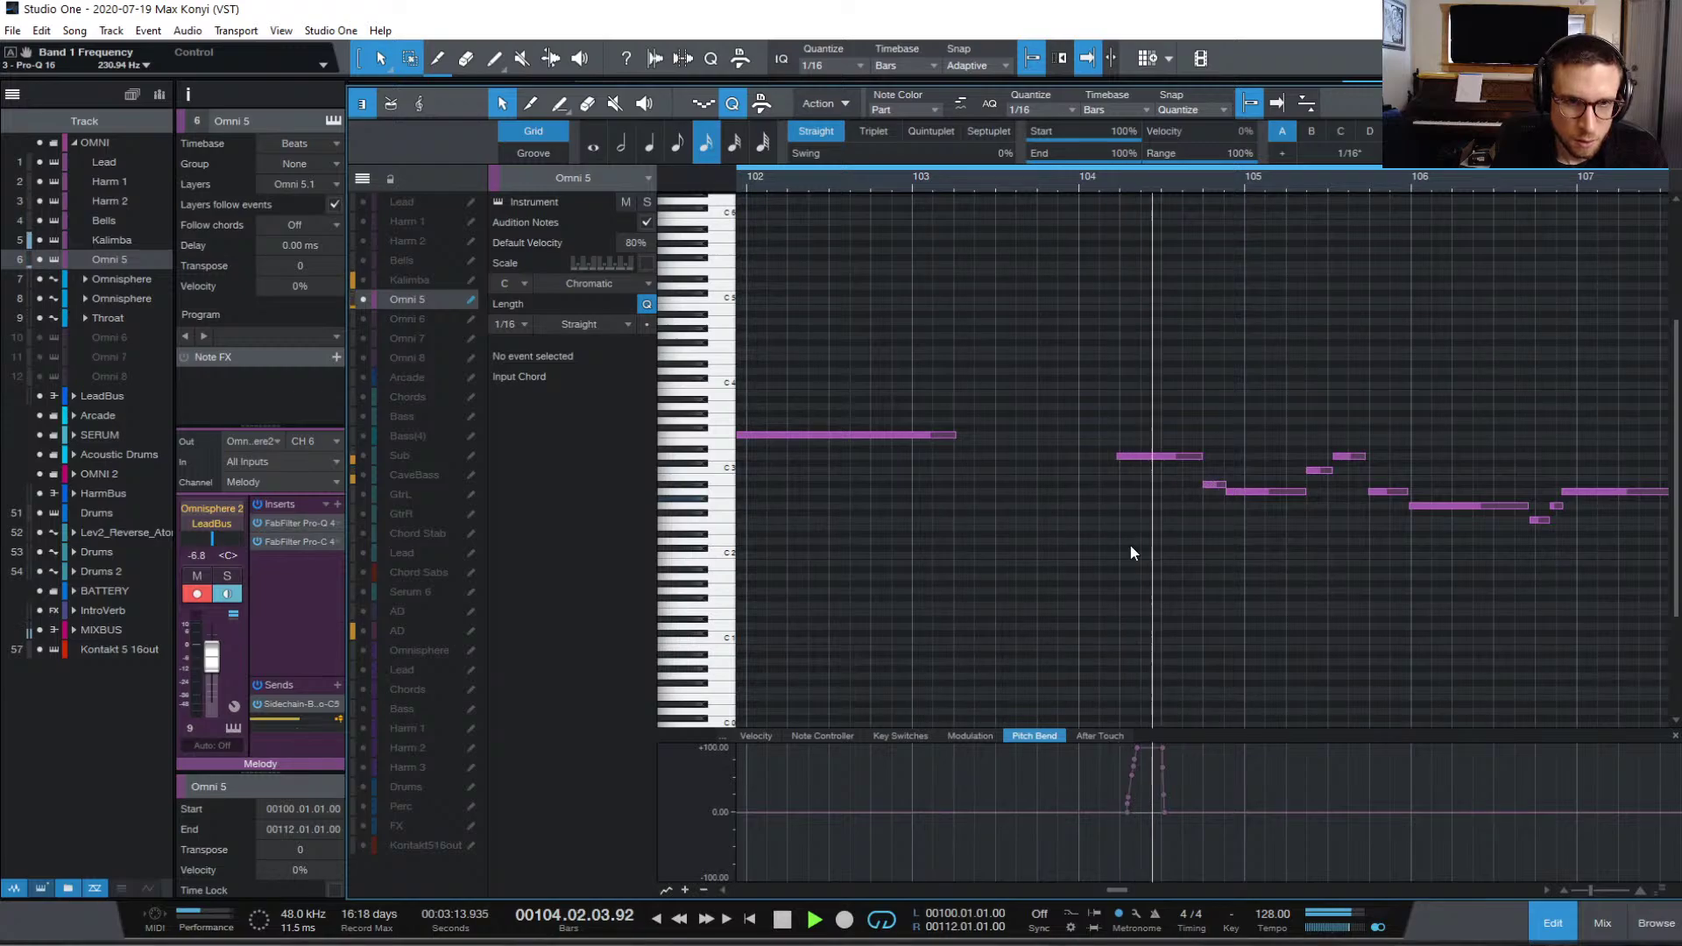
# Step: Delete the pitch bend points in bar 104 and insert a C3 note at 104.02.01.00, moving the following D3's start to 104.02.02.25
pyautogui.press('space')
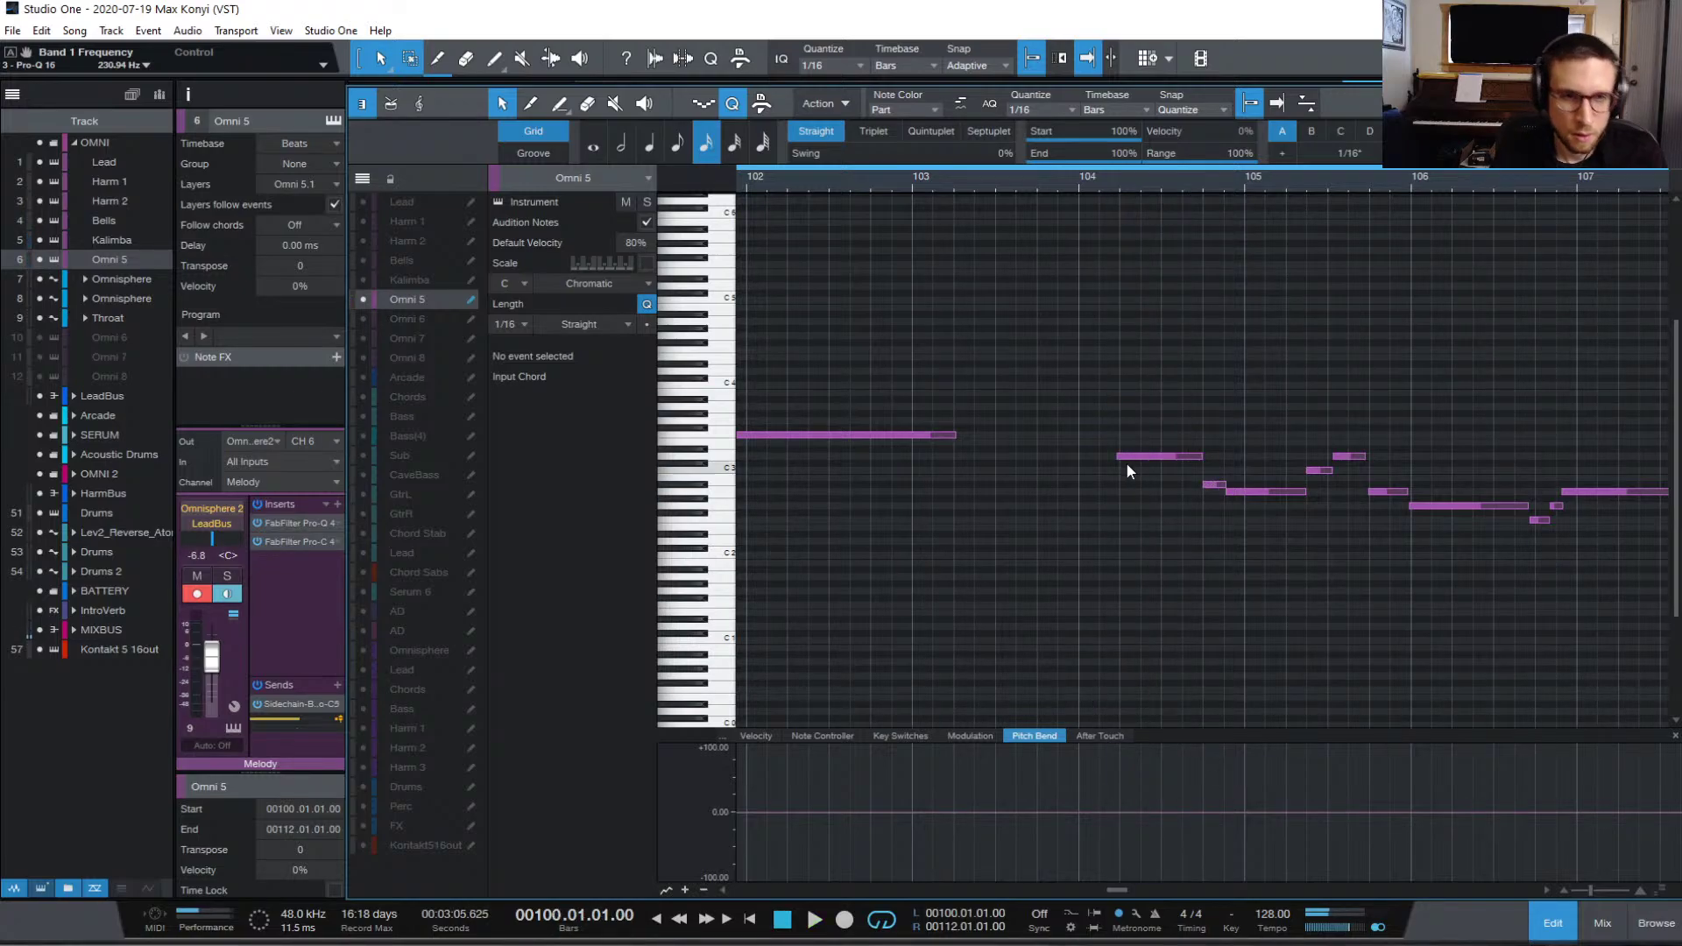
pyautogui.click(1122, 456)
pyautogui.doubleClick(1123, 470)
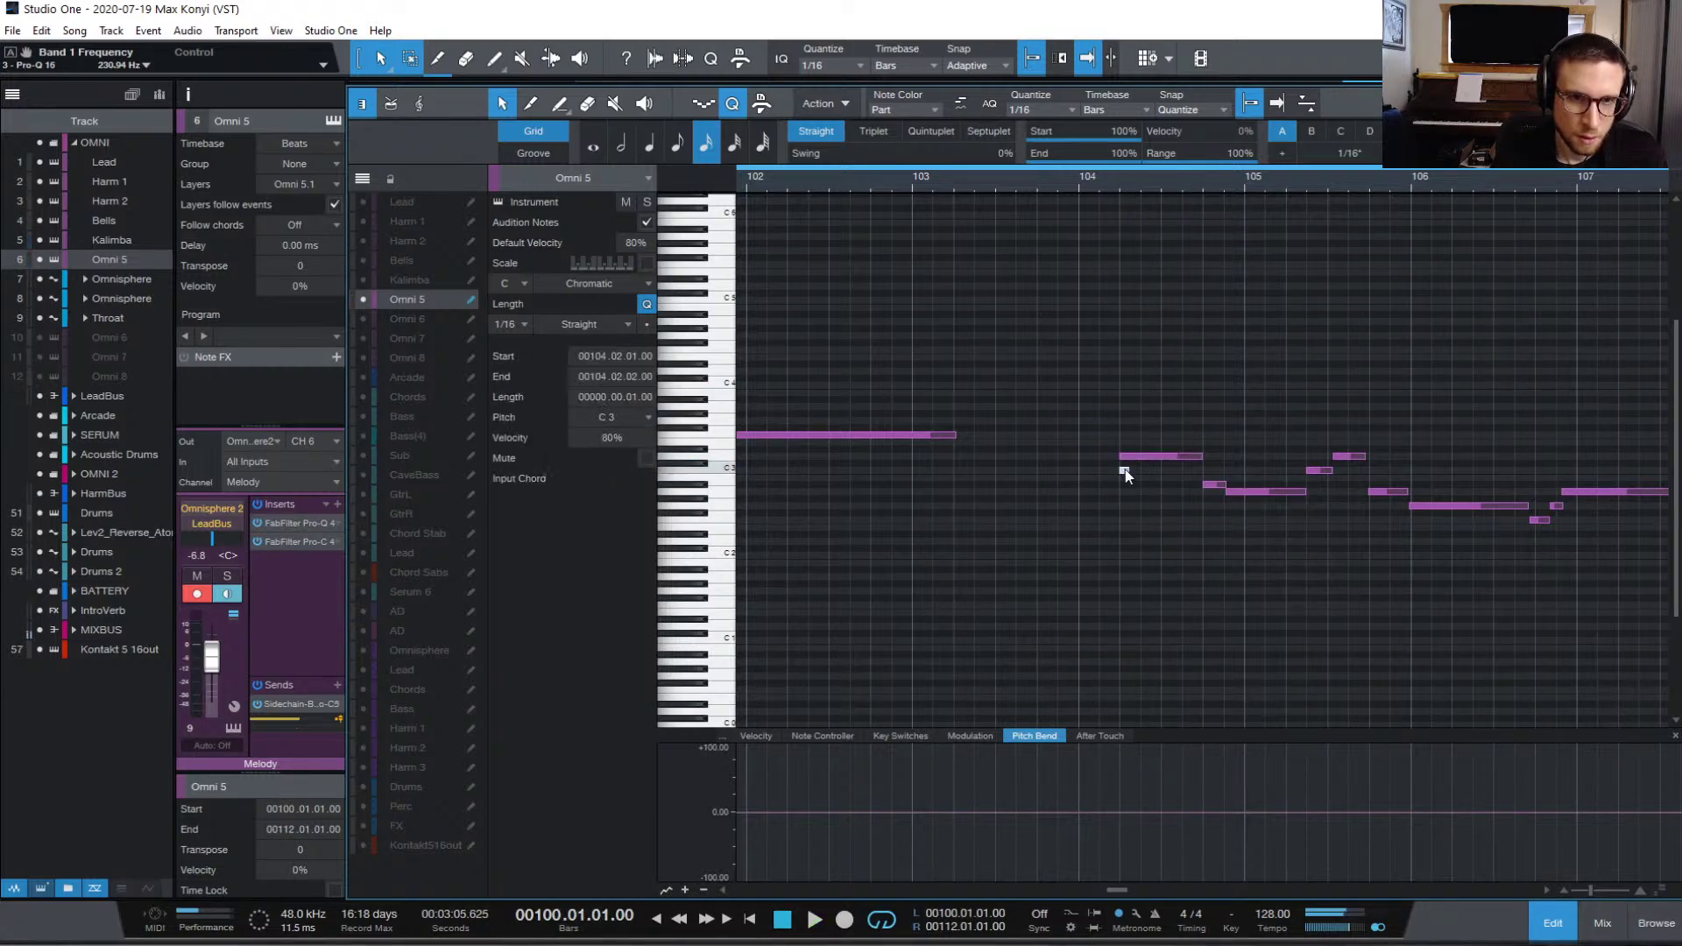
pyautogui.moveTo(1130, 471); pyautogui.dragTo(1133, 456)
pyautogui.click(1013, 182)
pyautogui.press('space')
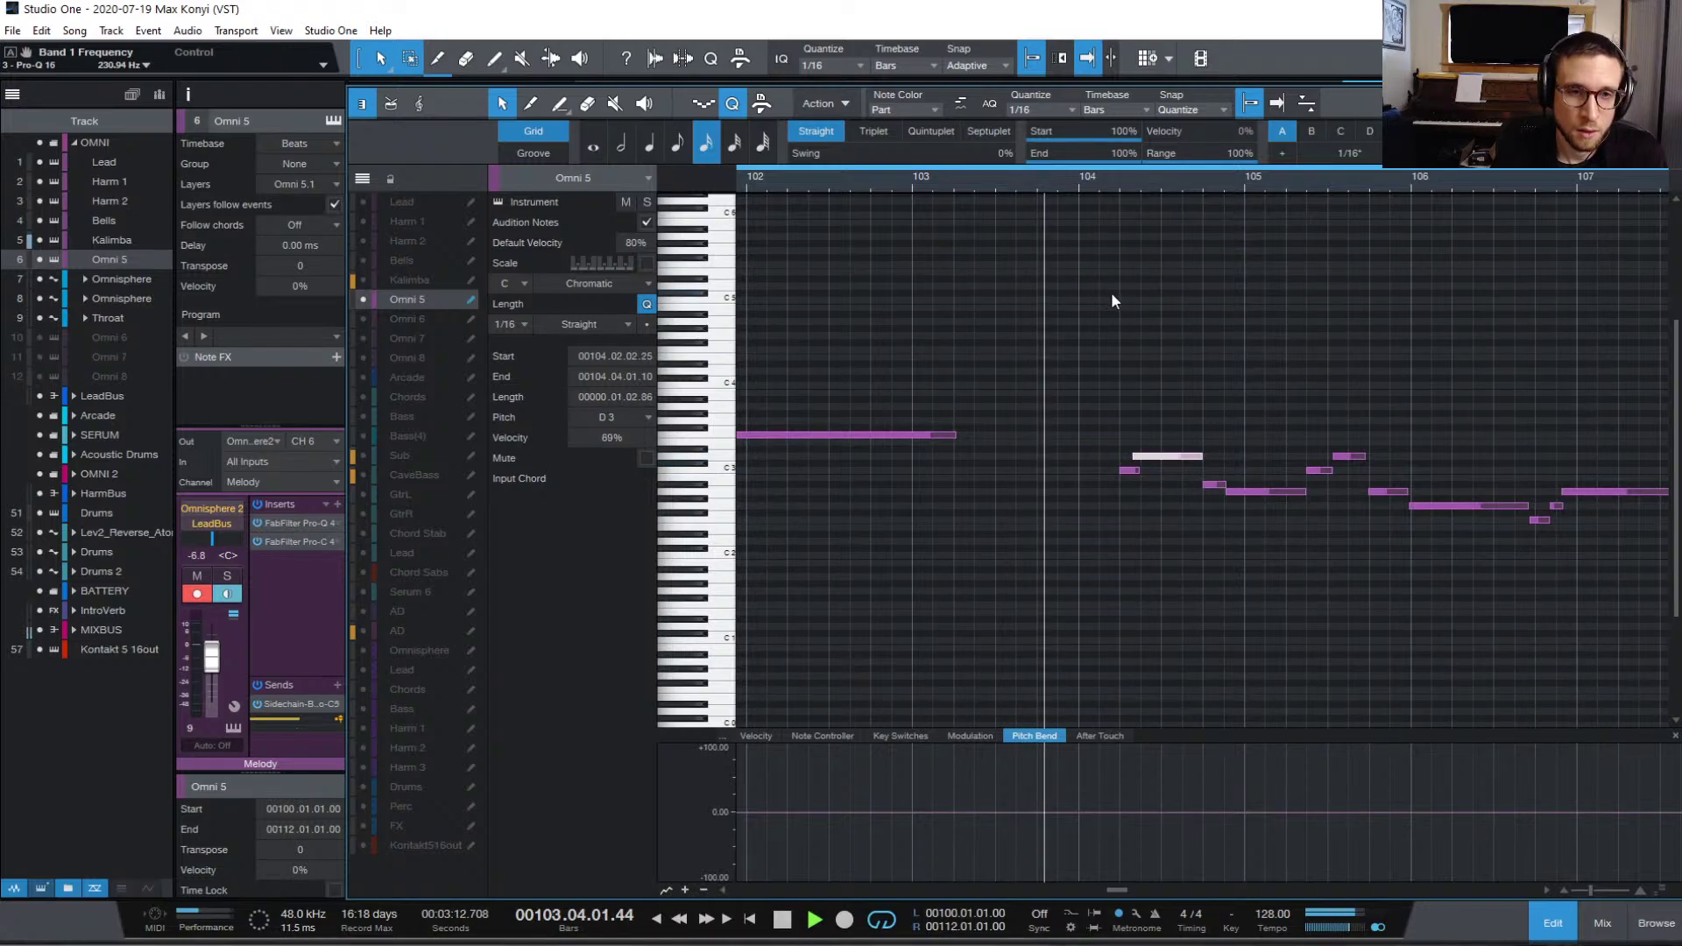
pyautogui.press('space')
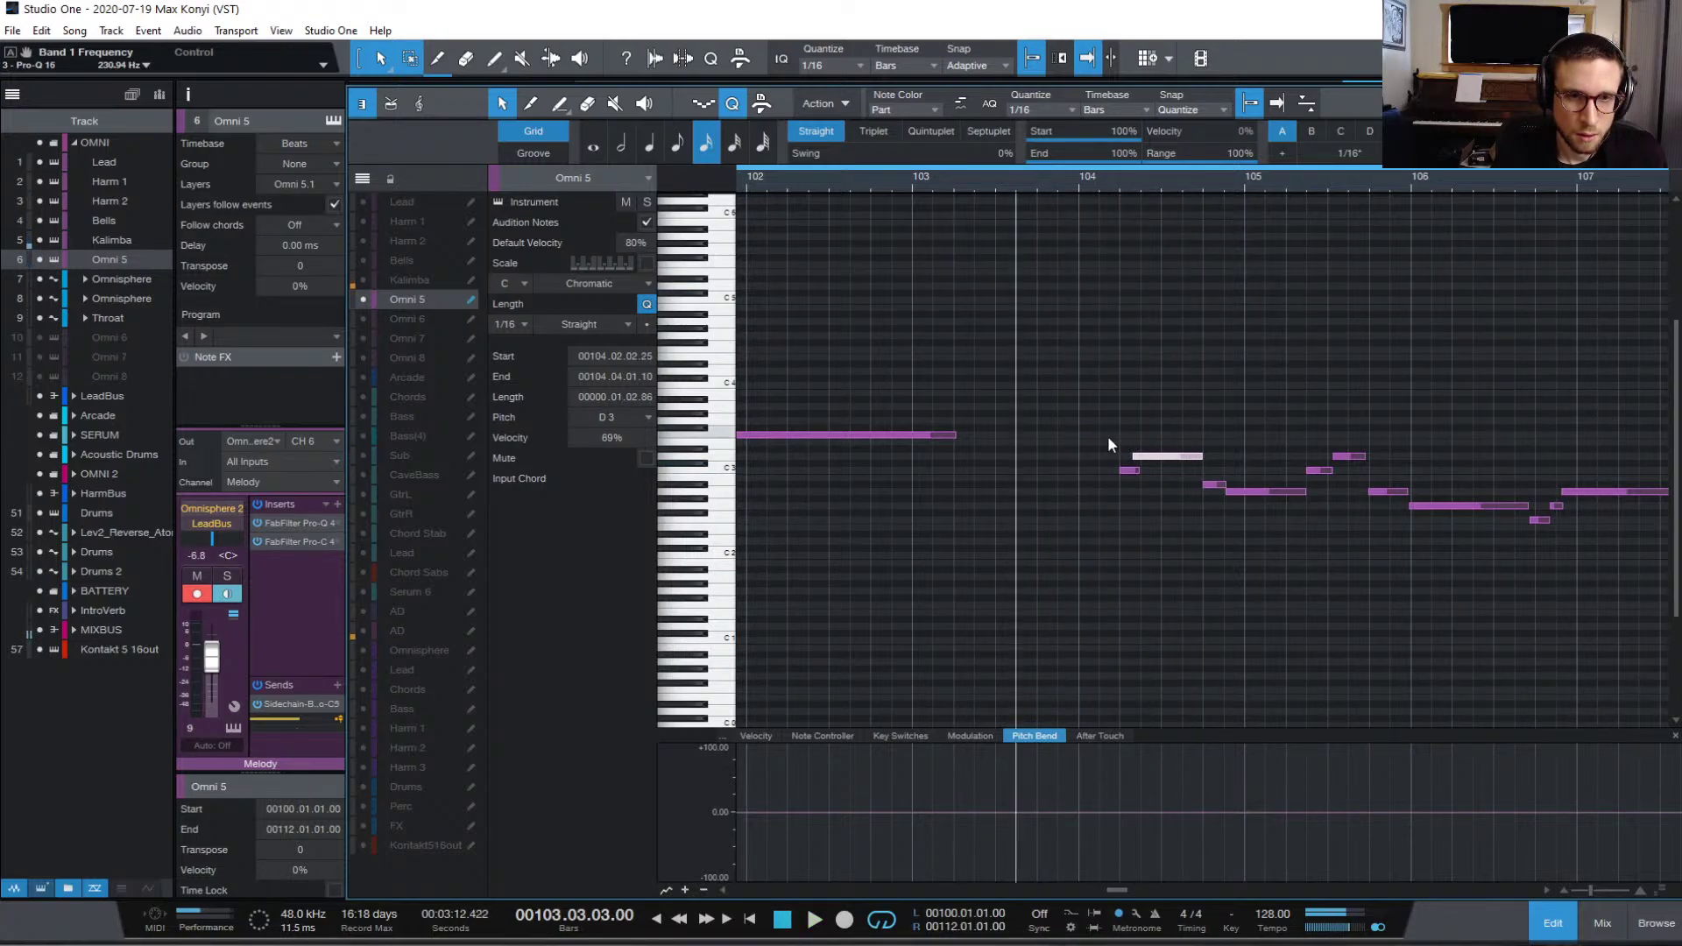
# Step: Transpose the first two notes of the bar 104 phrase up to D3 and E3 and play them
pyautogui.keyDown('shift'); pyautogui.click(1129, 471); pyautogui.keyUp('shift')
pyautogui.moveTo(1157, 451); pyautogui.dragTo(1158, 442)
pyautogui.press('space')
pyautogui.click(1185, 383)
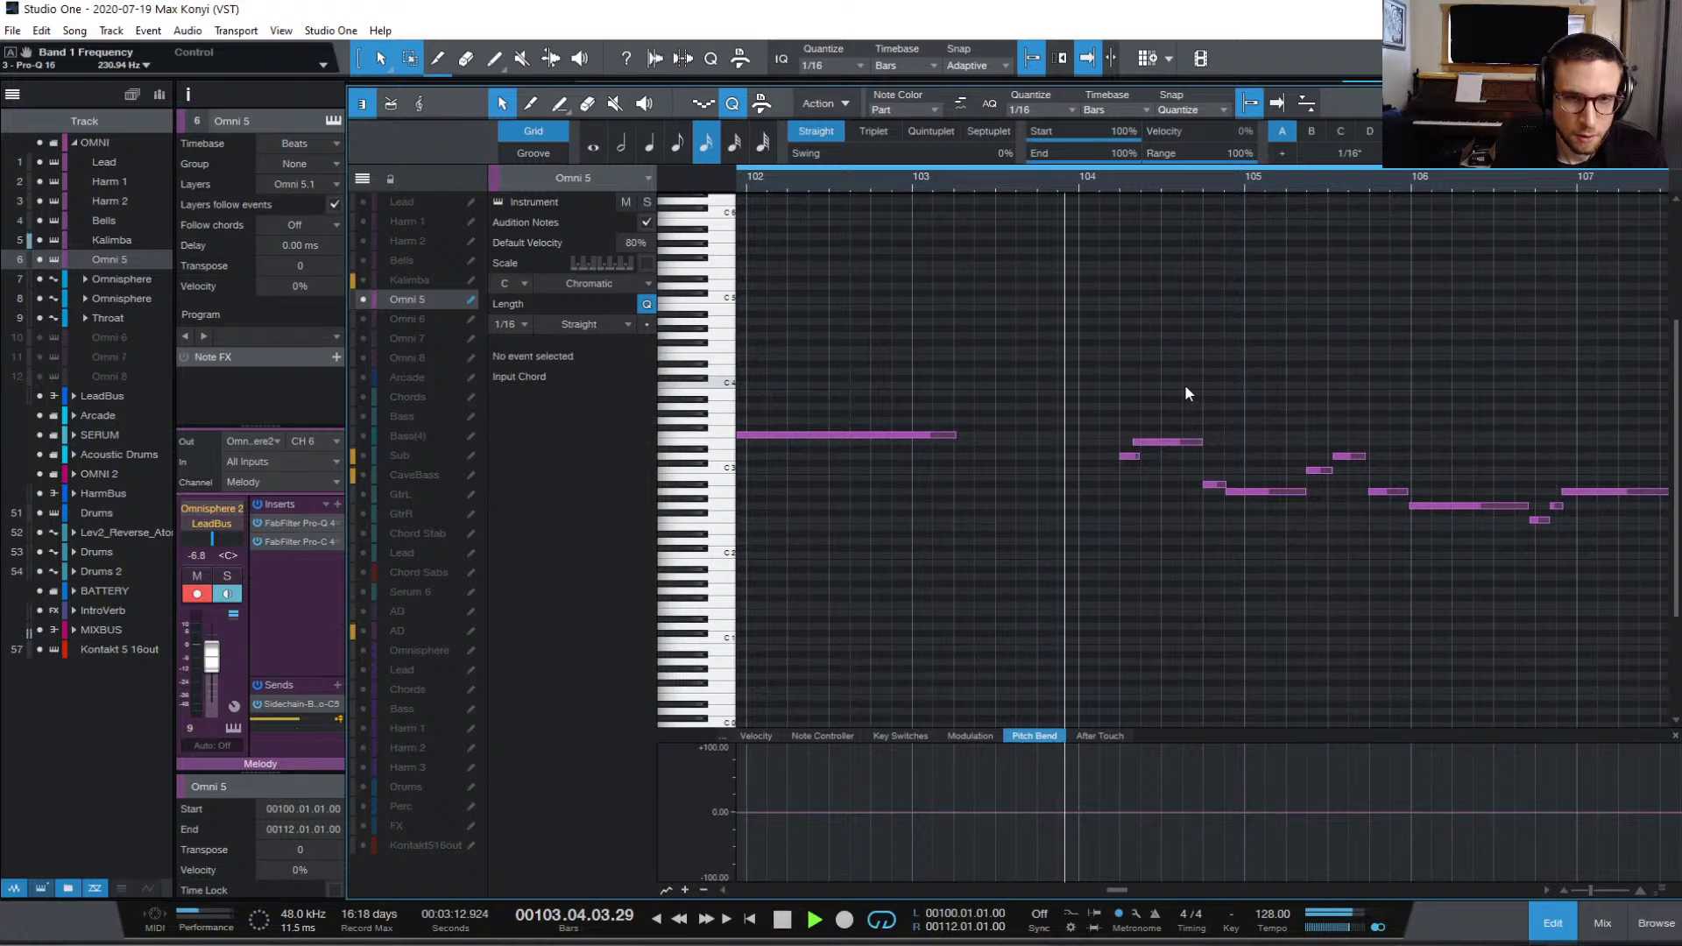
pyautogui.press('space')
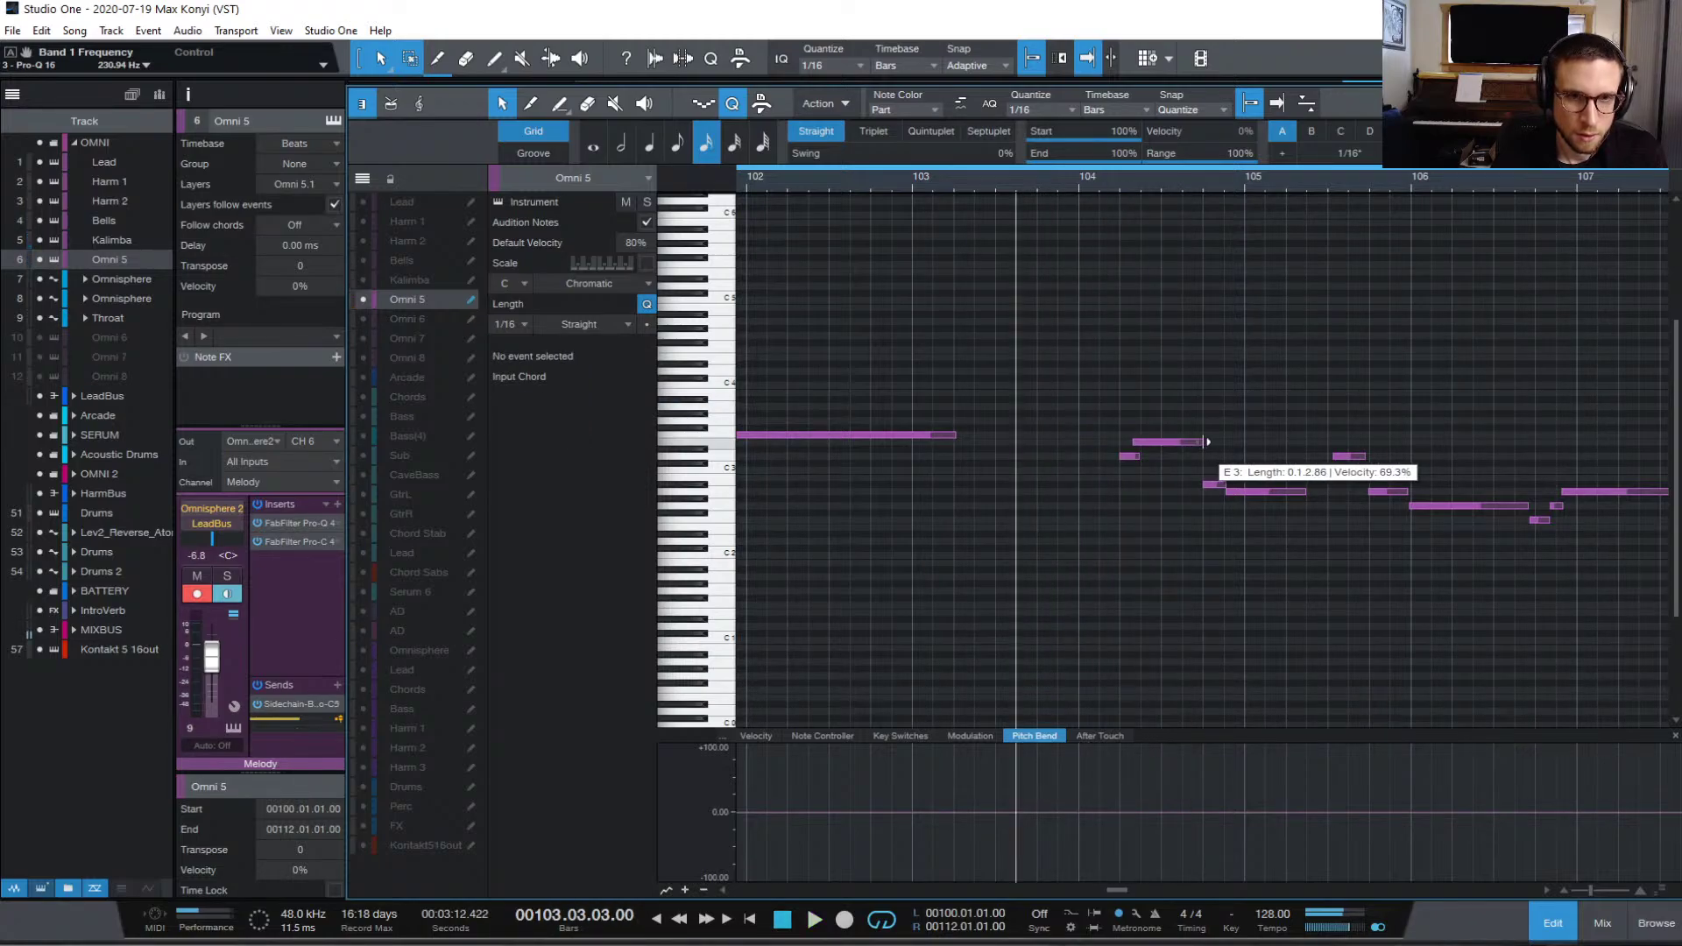
# Step: Shorten the E3 note in bar 104, add a D3 note right after it, and play the phrase
pyautogui.click(1146, 442)
pyautogui.moveTo(1165, 456); pyautogui.dragTo(1212, 456)
pyautogui.press('space')
pyautogui.click(1249, 410)
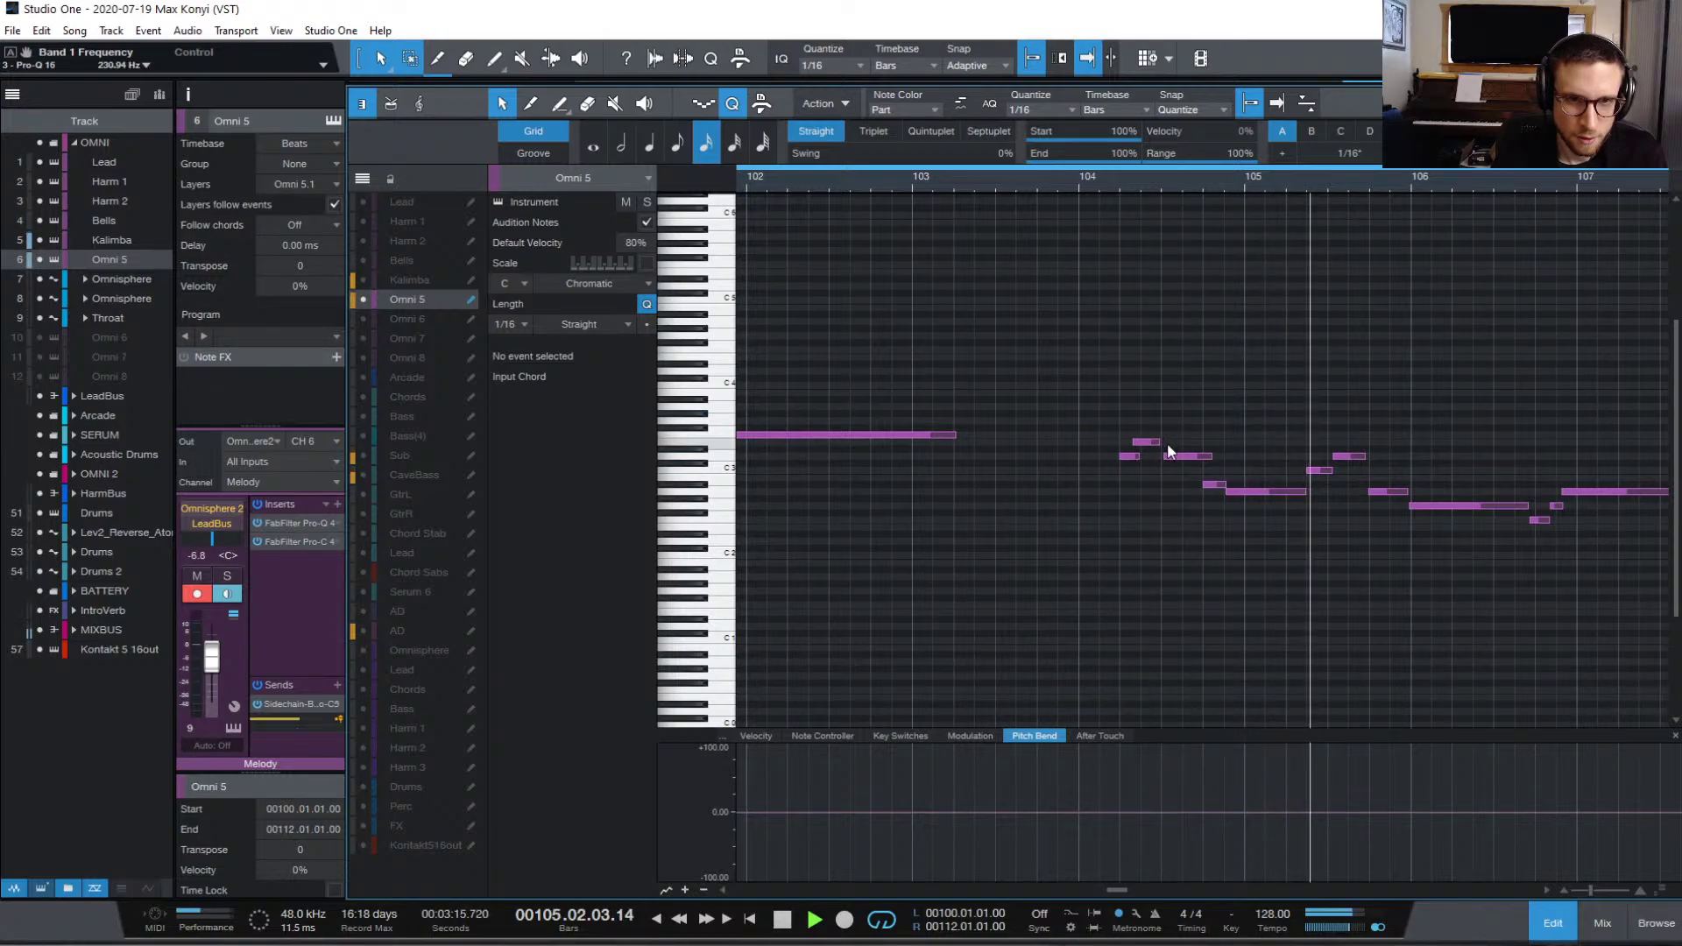
pyautogui.press('space')
pyautogui.press('space')
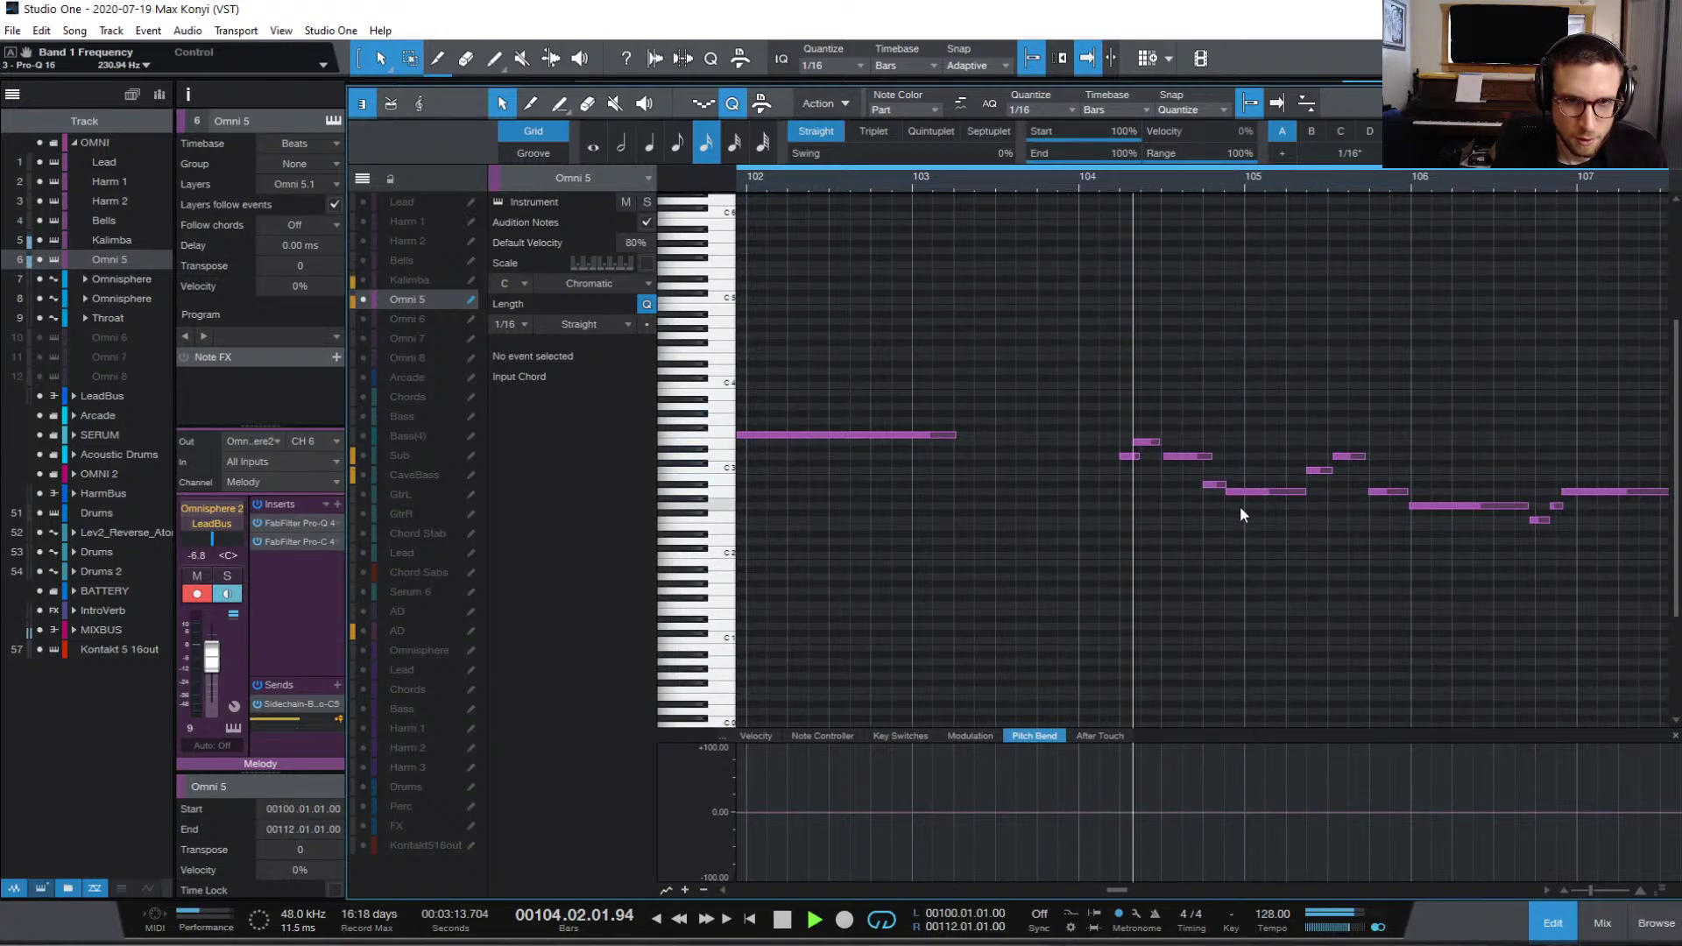
# Step: Shorten the D3 note in bar 104 to end at 104.04.01.00 and play the melody on to bar 109
pyautogui.press('space')
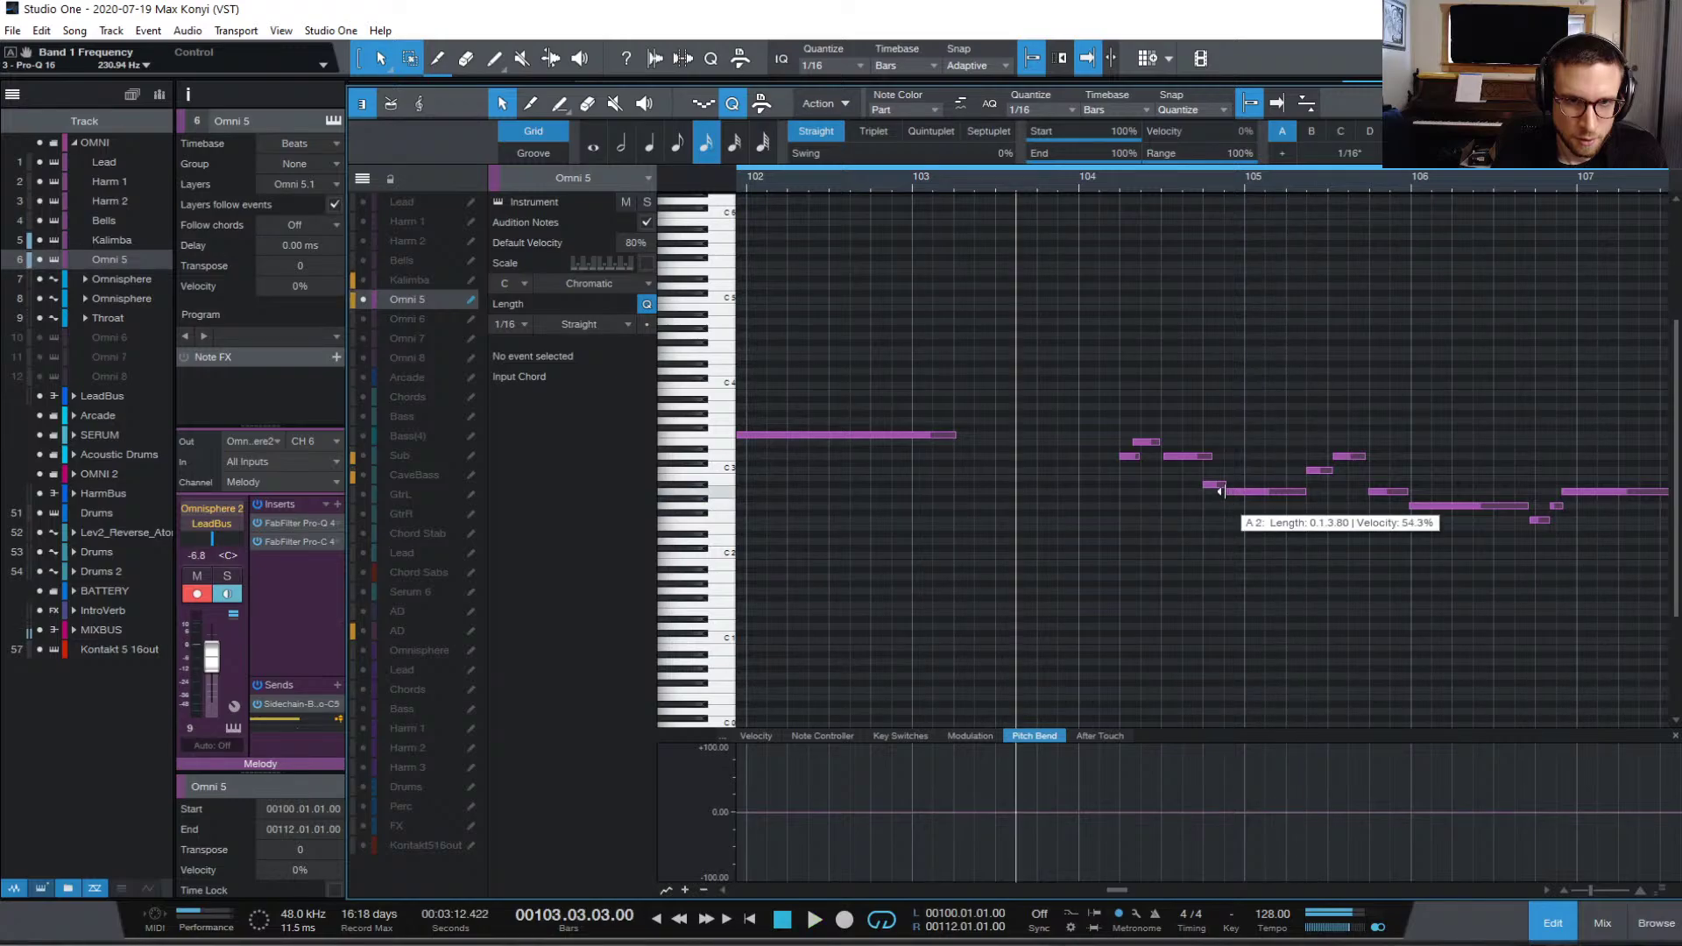
pyautogui.moveTo(1213, 457); pyautogui.dragTo(1203, 457)
pyautogui.press('space')
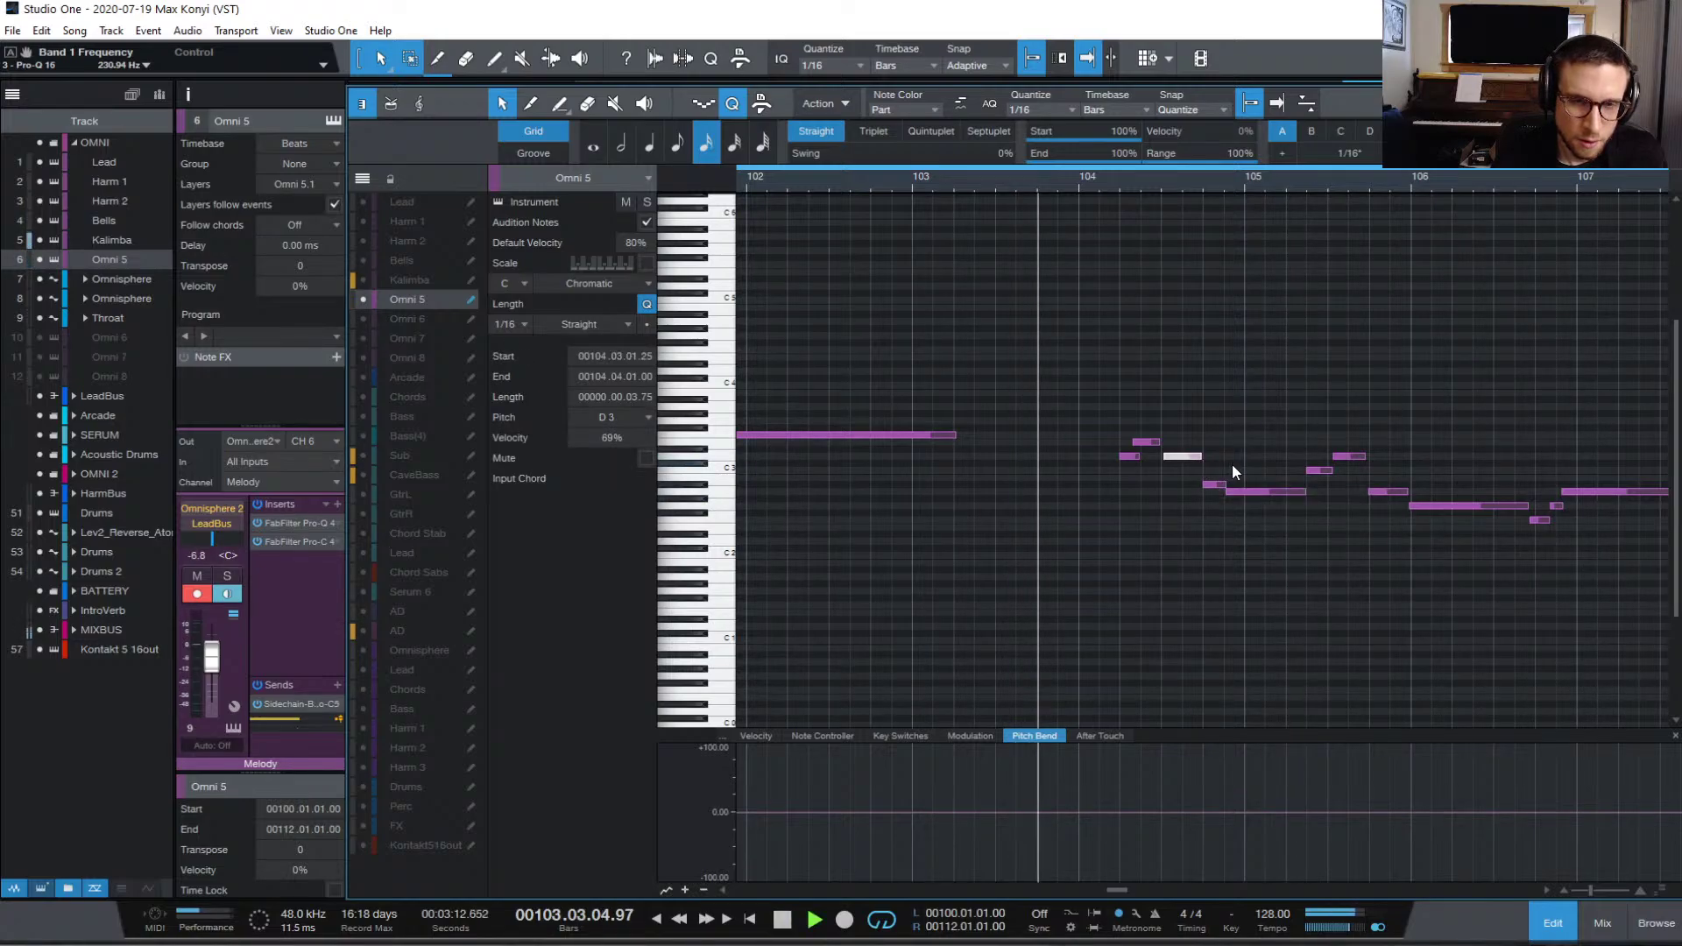
pyautogui.click(1232, 465)
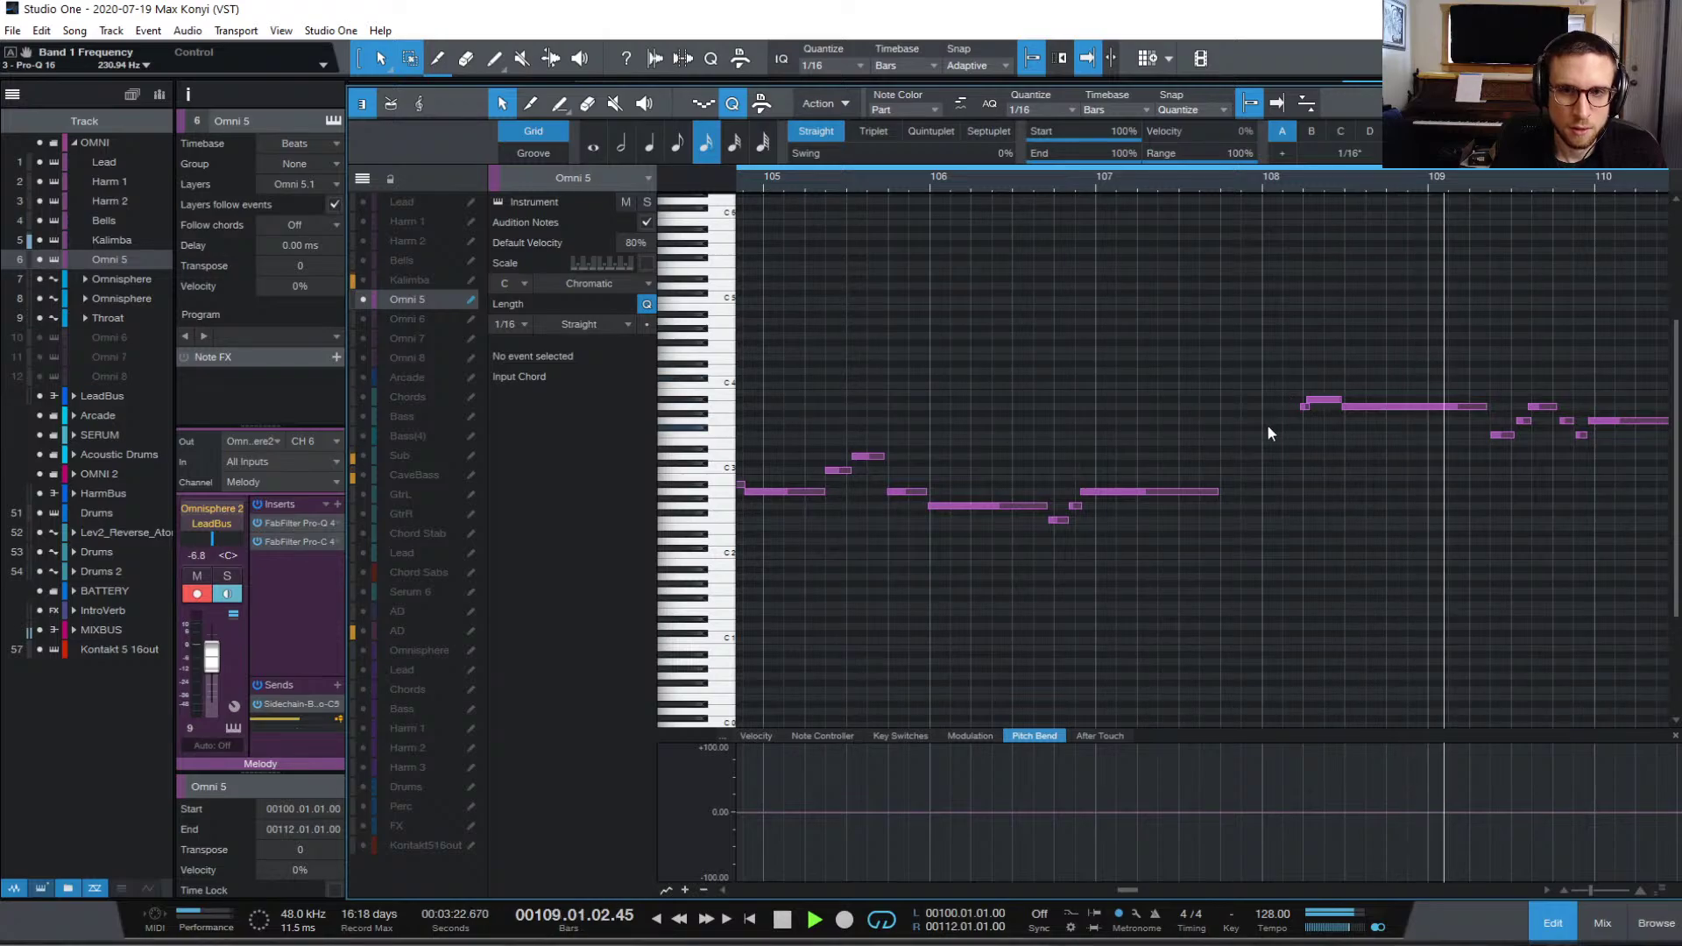
pyautogui.press('space')
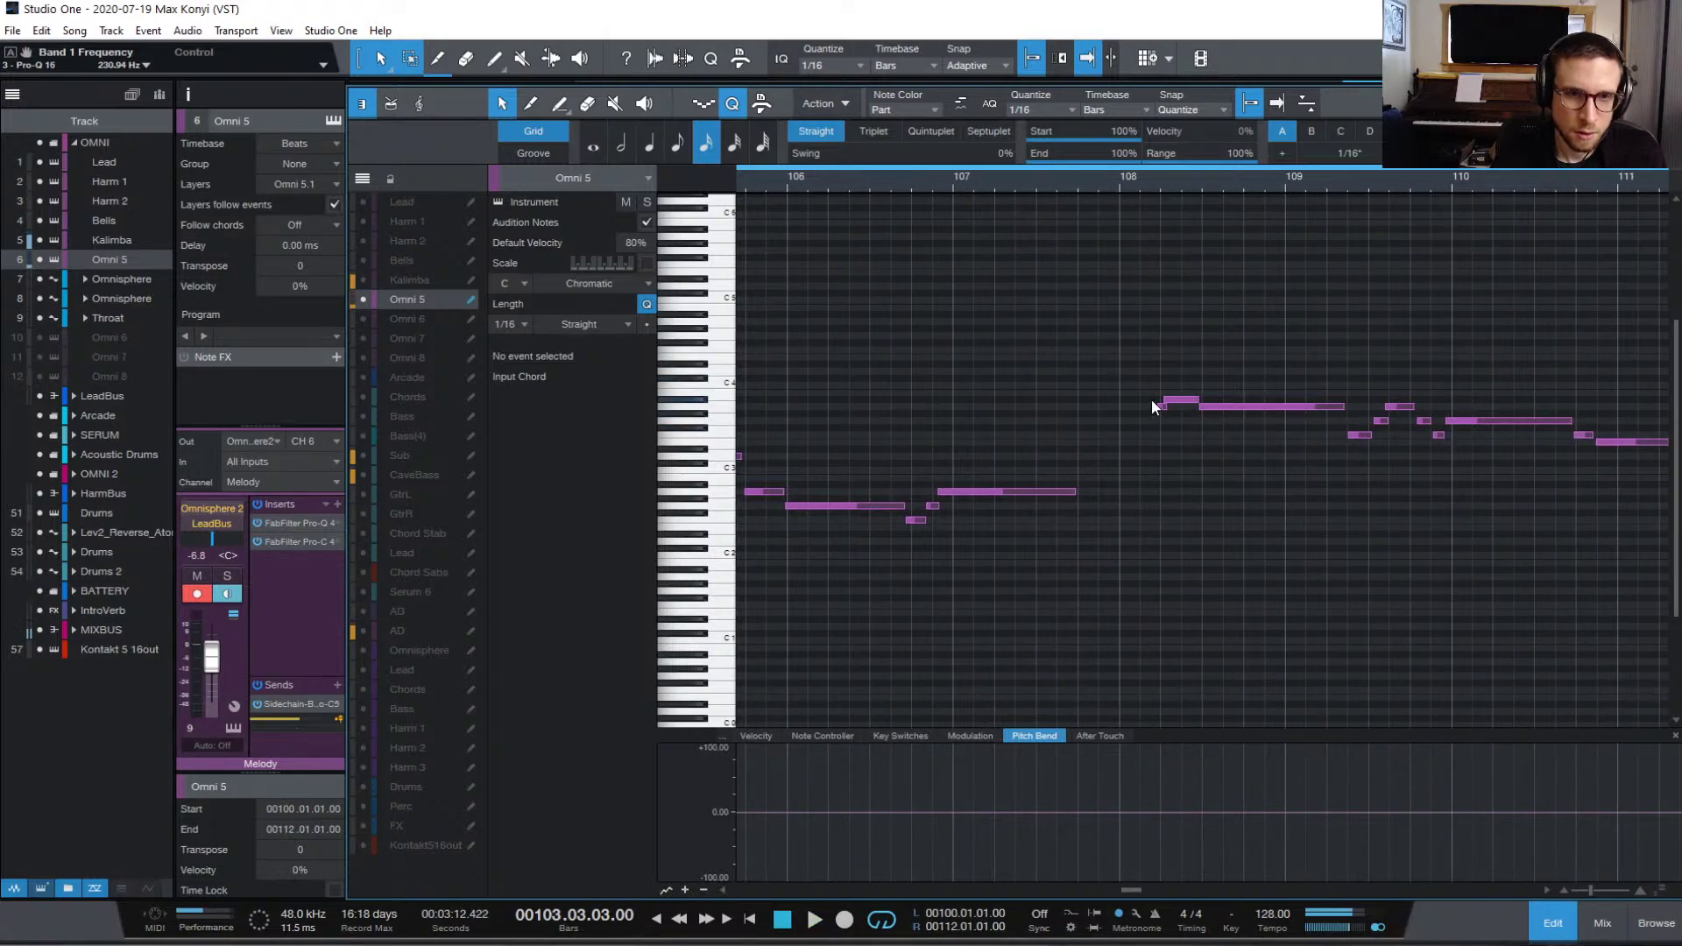
# Step: Move the start of the A#3 note in bar 108 to 108.02.01.82 and play from 108.01.03.00
pyautogui.click(1163, 407)
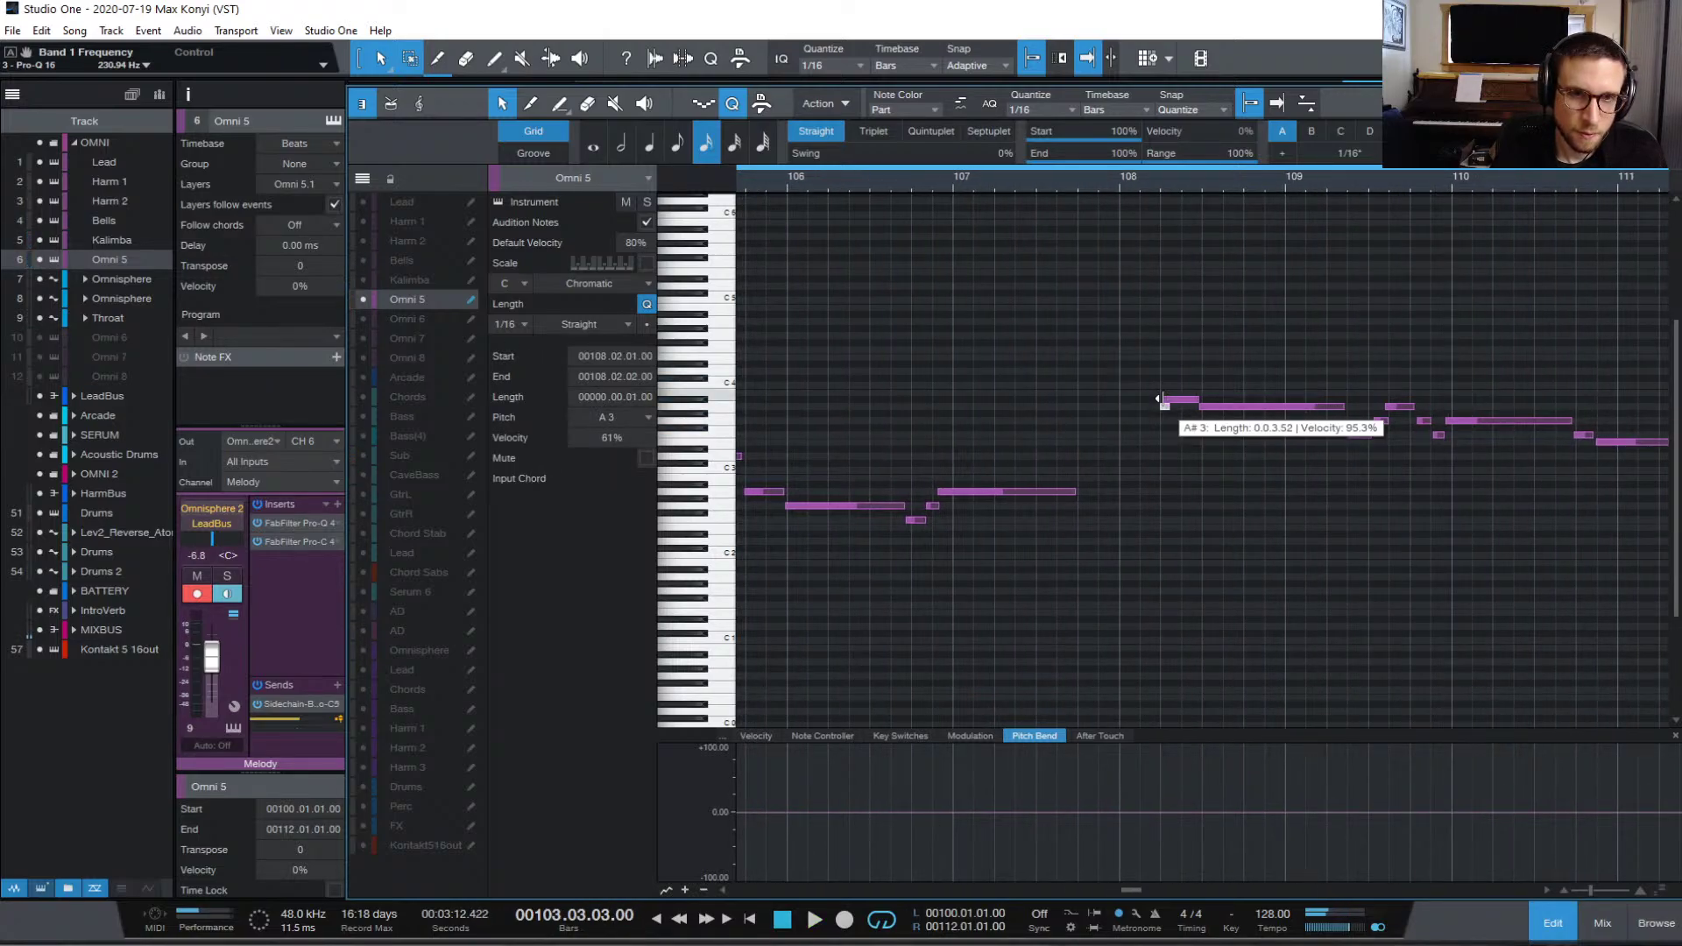
pyautogui.click(1182, 400)
pyautogui.click(1138, 177)
pyautogui.press('space')
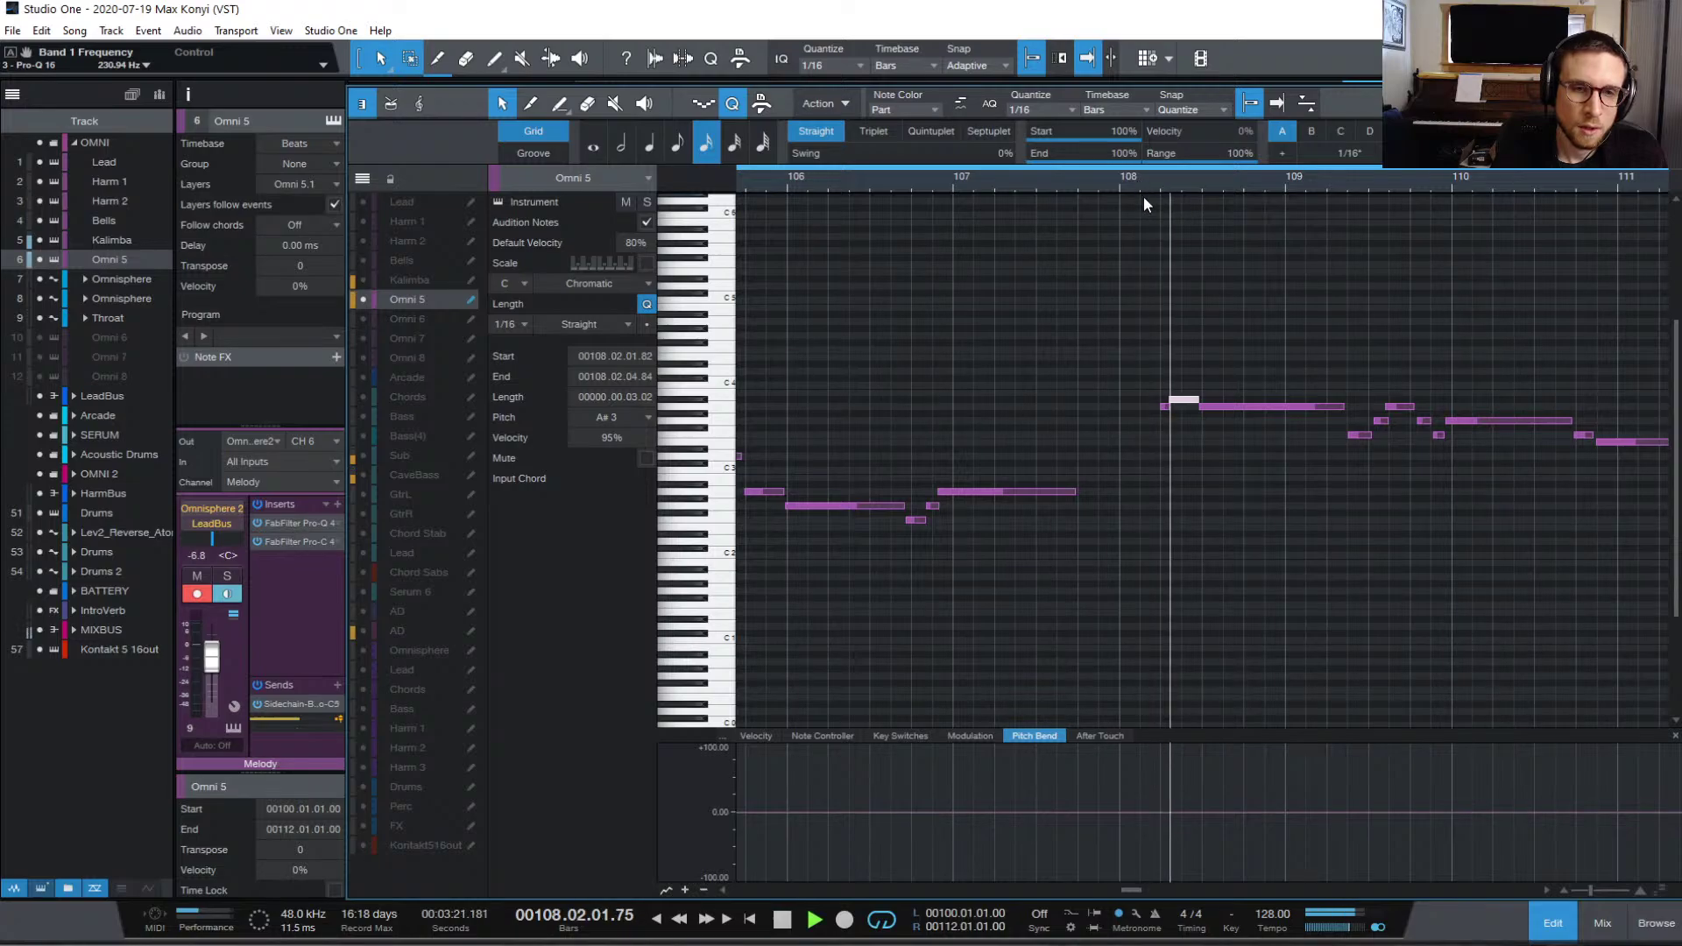
pyautogui.press('space')
# Step: Move the long A3 note's start to 108.03.01.00, extend the A#3 before it to 108.03.01.66, and play the phrase
pyautogui.moveTo(1193, 409); pyautogui.dragTo(1202, 408)
pyautogui.click(1188, 401)
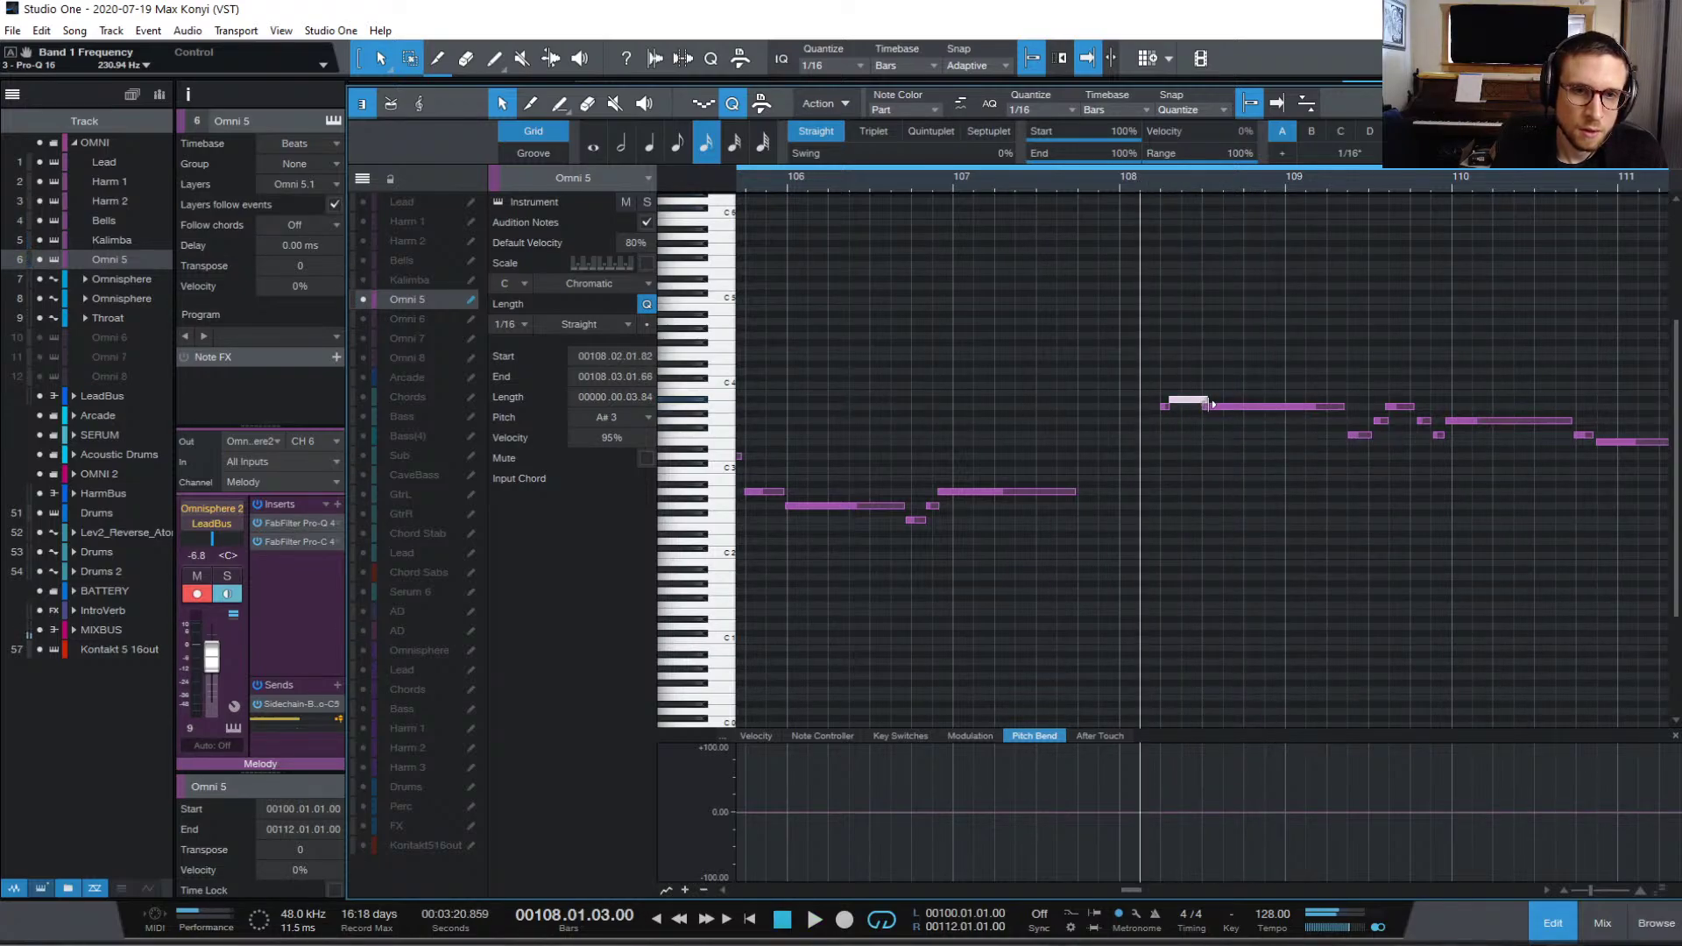
pyautogui.press('space')
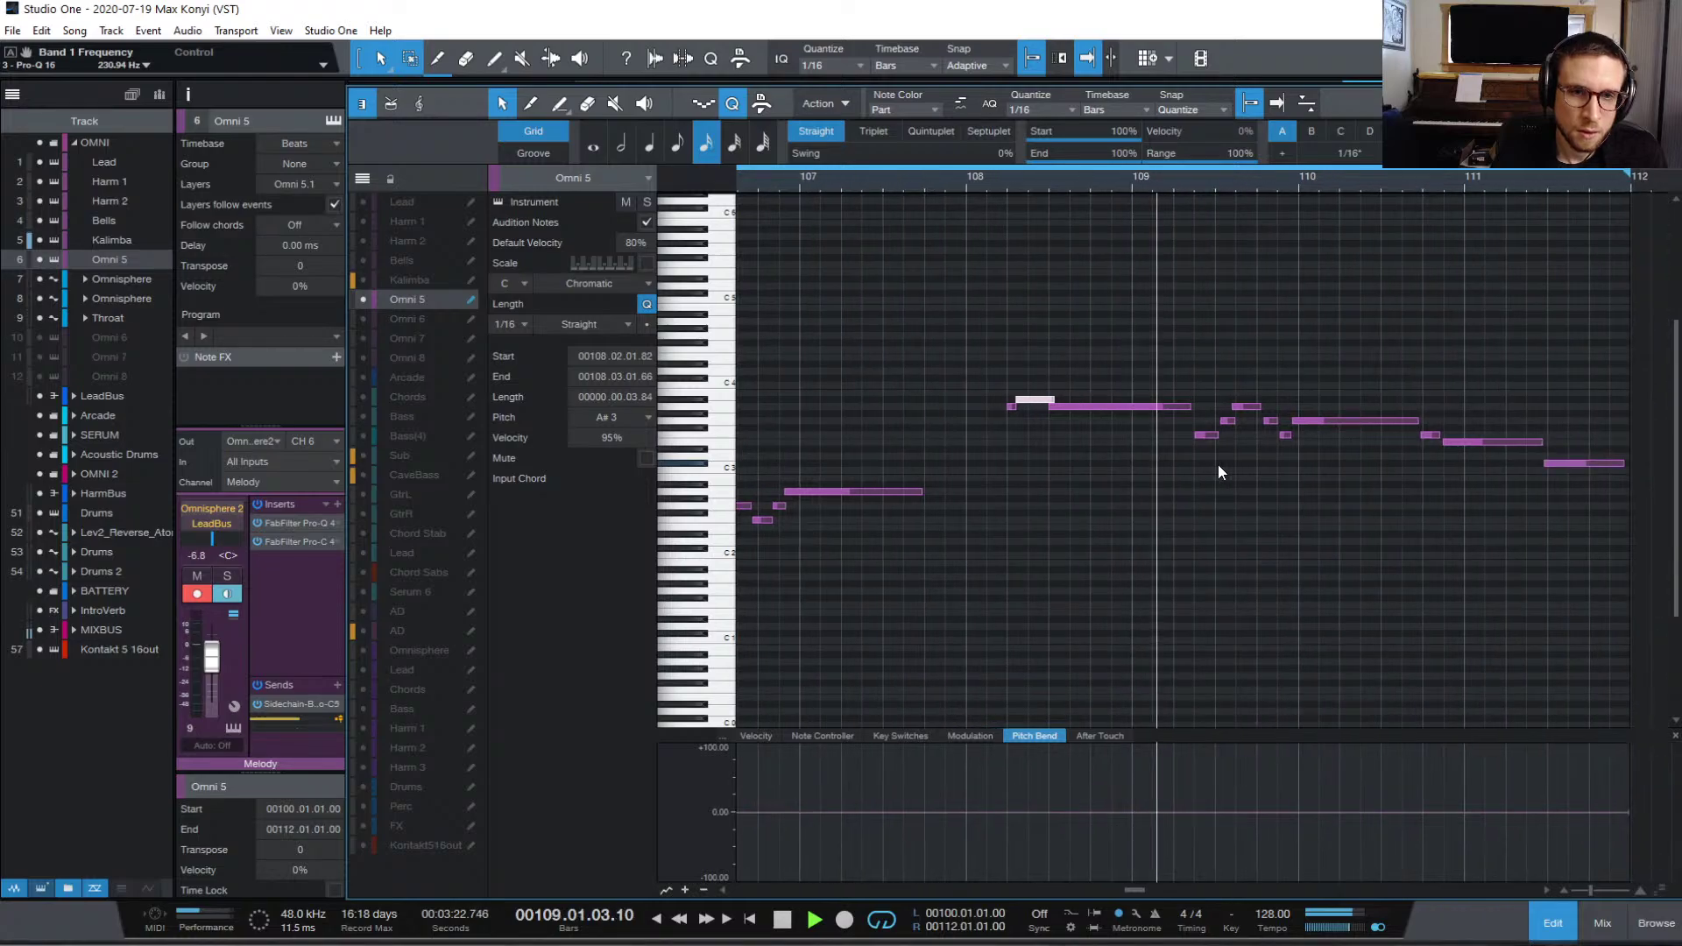
pyautogui.press('space')
# Step: Shorten the long A3 note to end at 109.02.01.00 and play from that point
pyautogui.moveTo(1186, 406); pyautogui.dragTo(1172, 407)
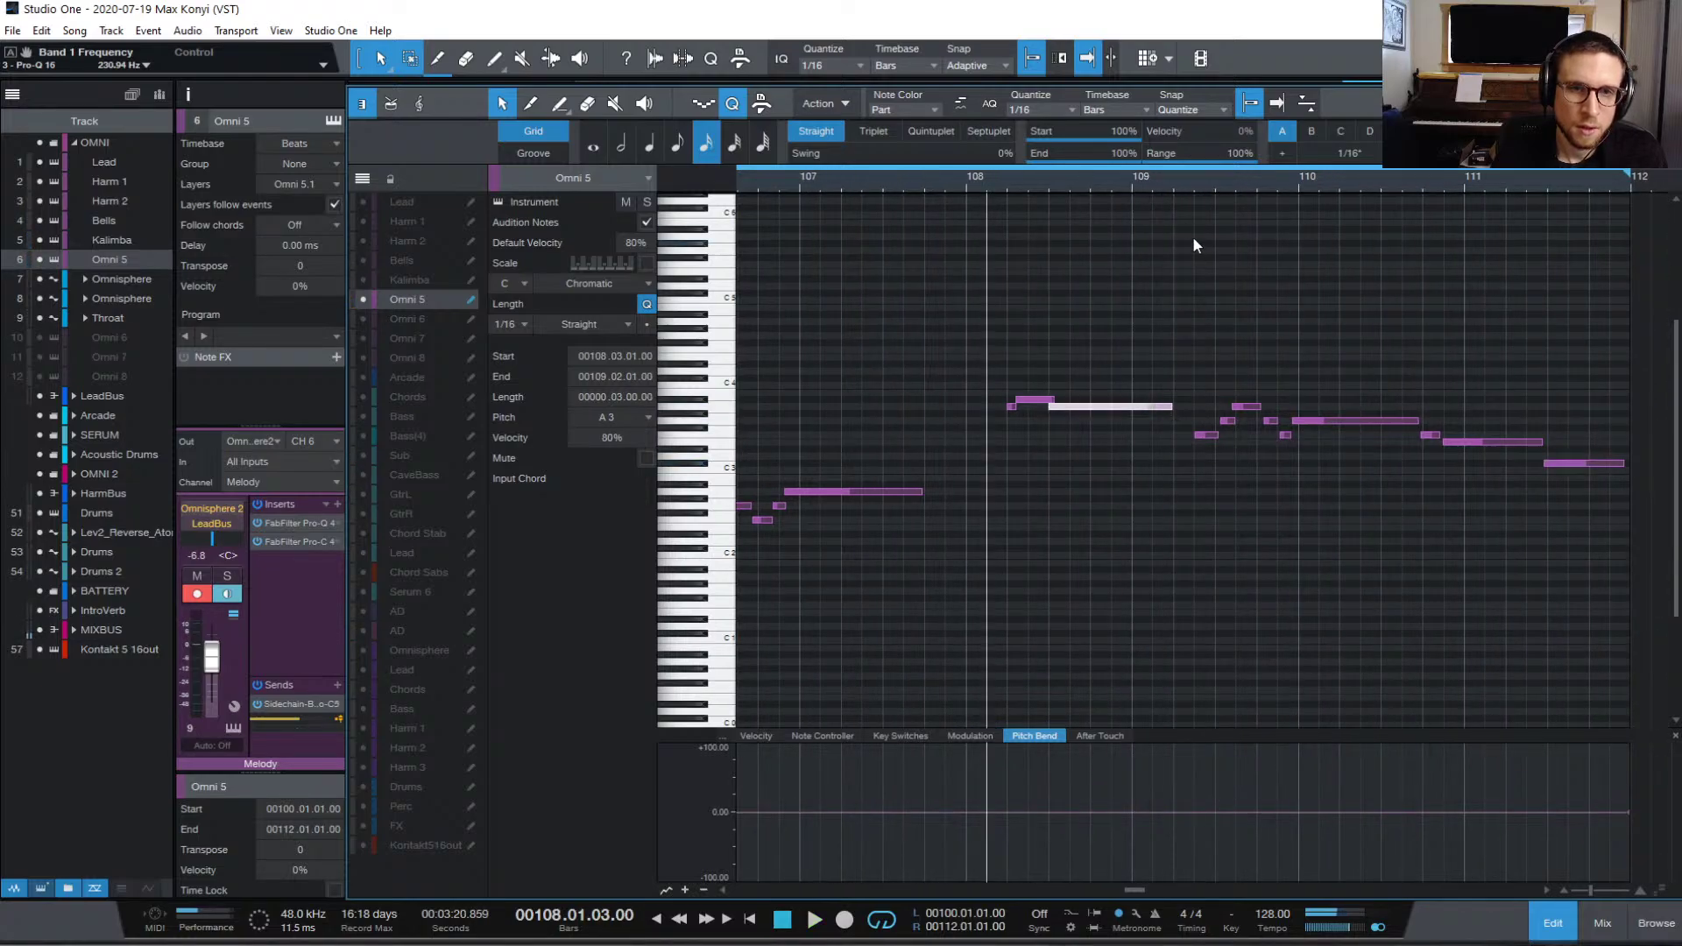
pyautogui.click(1171, 179)
pyautogui.press('space')
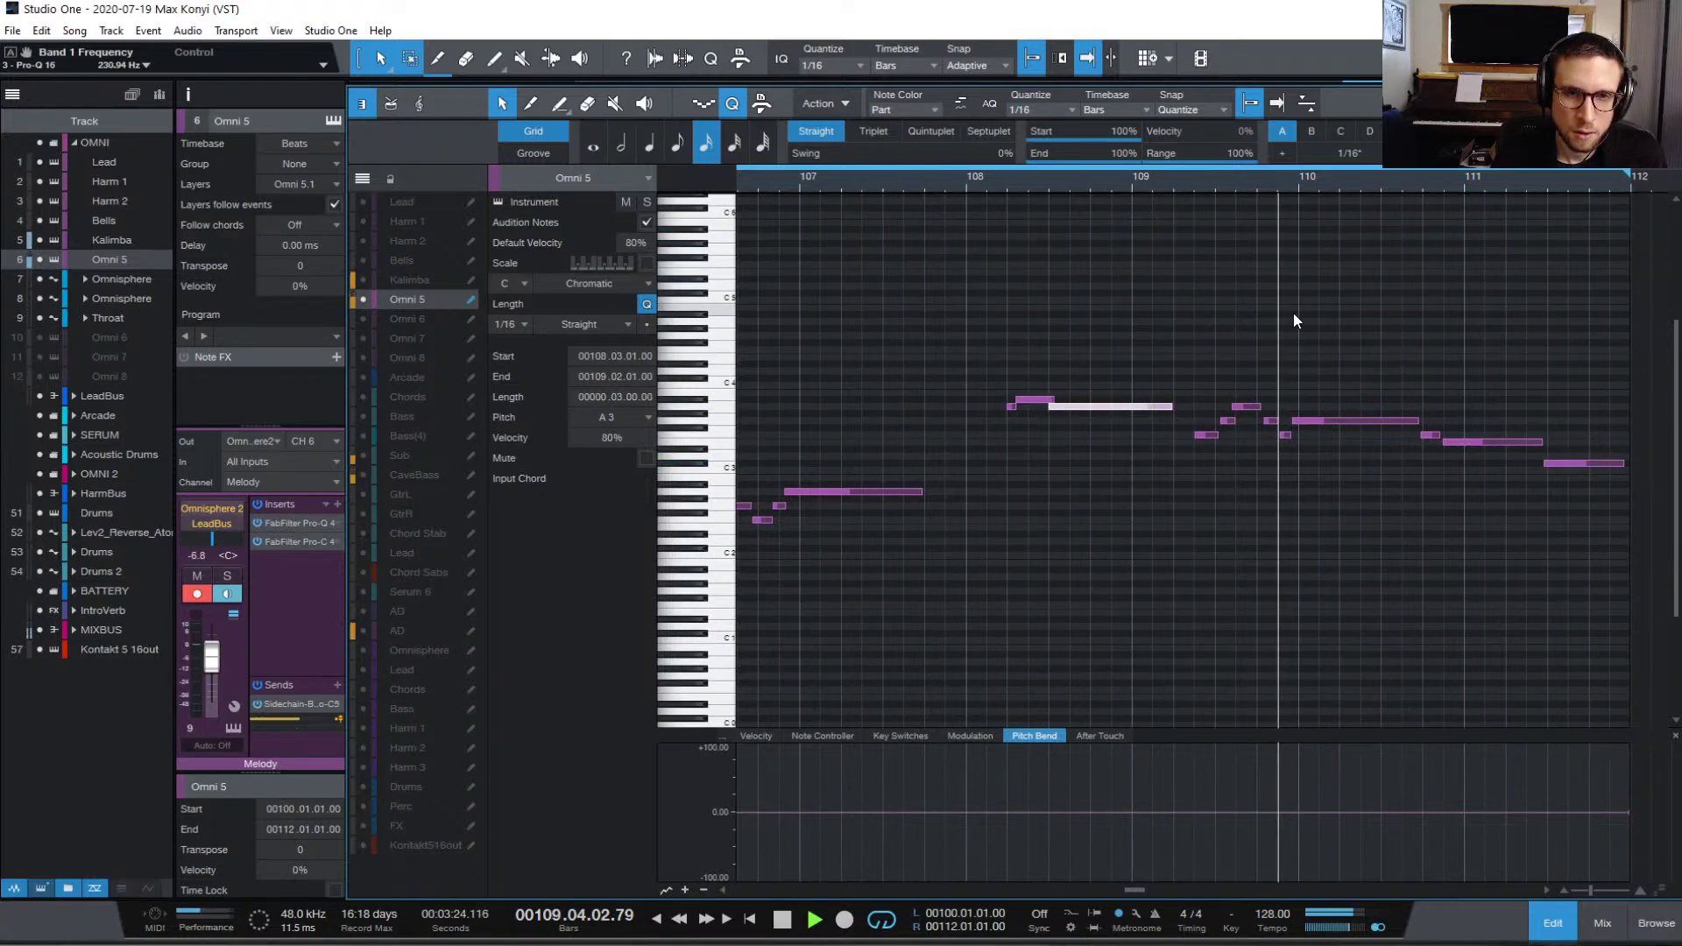
pyautogui.press('space')
# Step: Delete the short G3 note late in bar 109, stretch the following F3 from 109.04.02.00 to 110.01.01.64, and play
pyautogui.click(1296, 415)
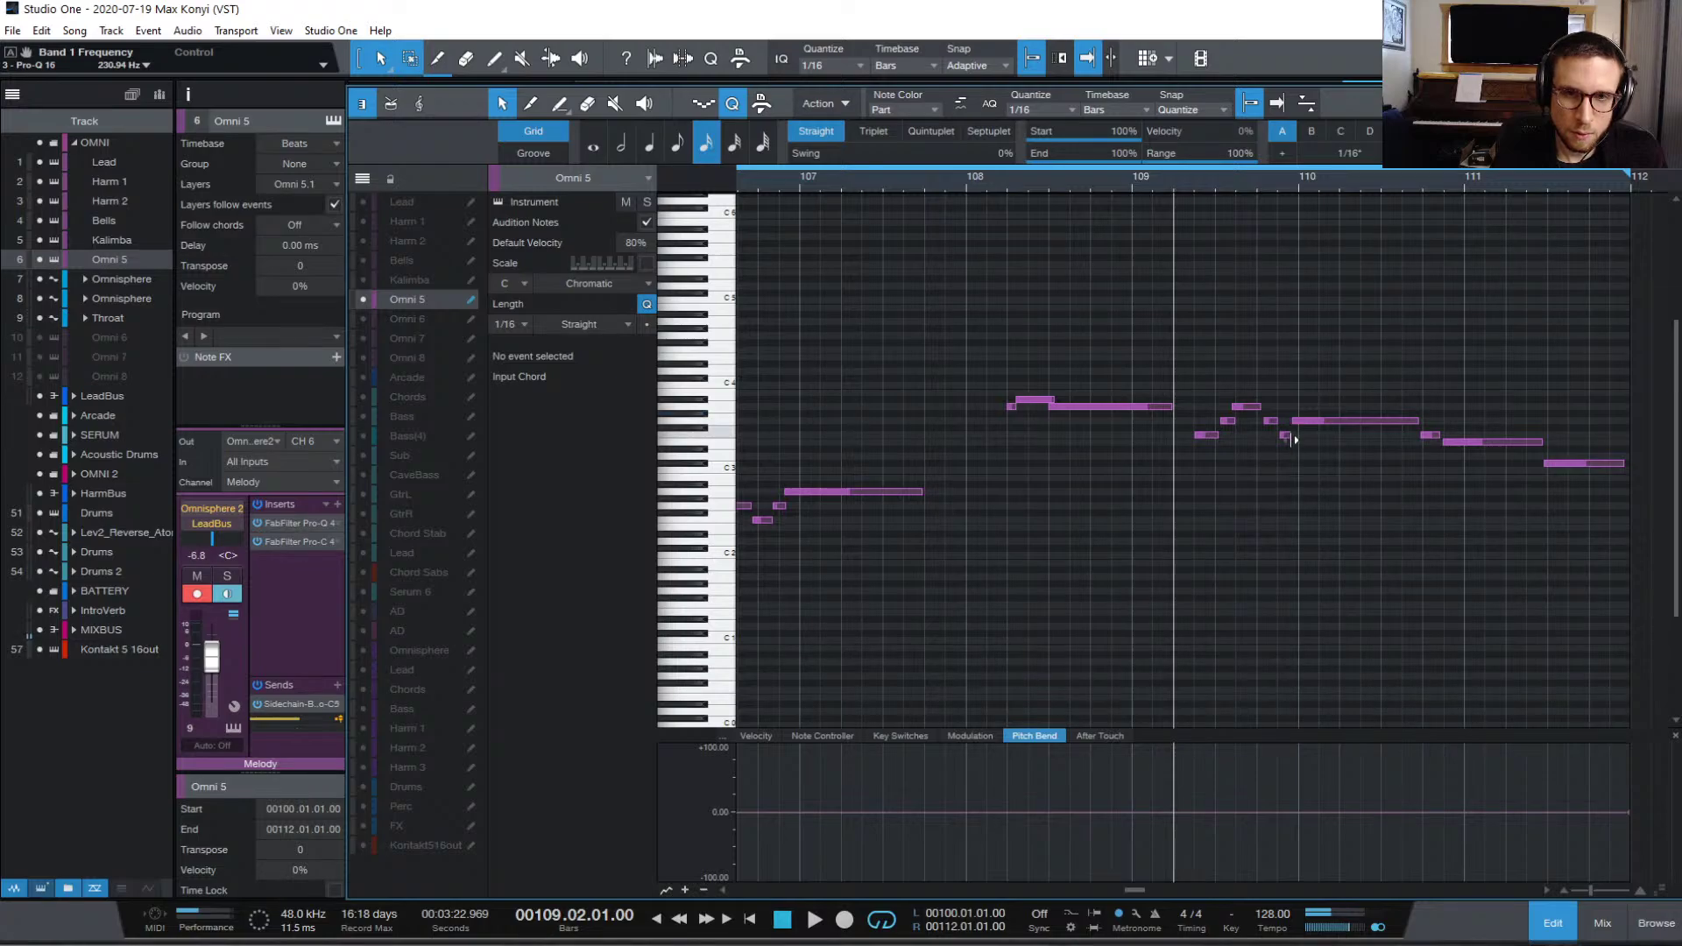
pyautogui.click(1274, 421)
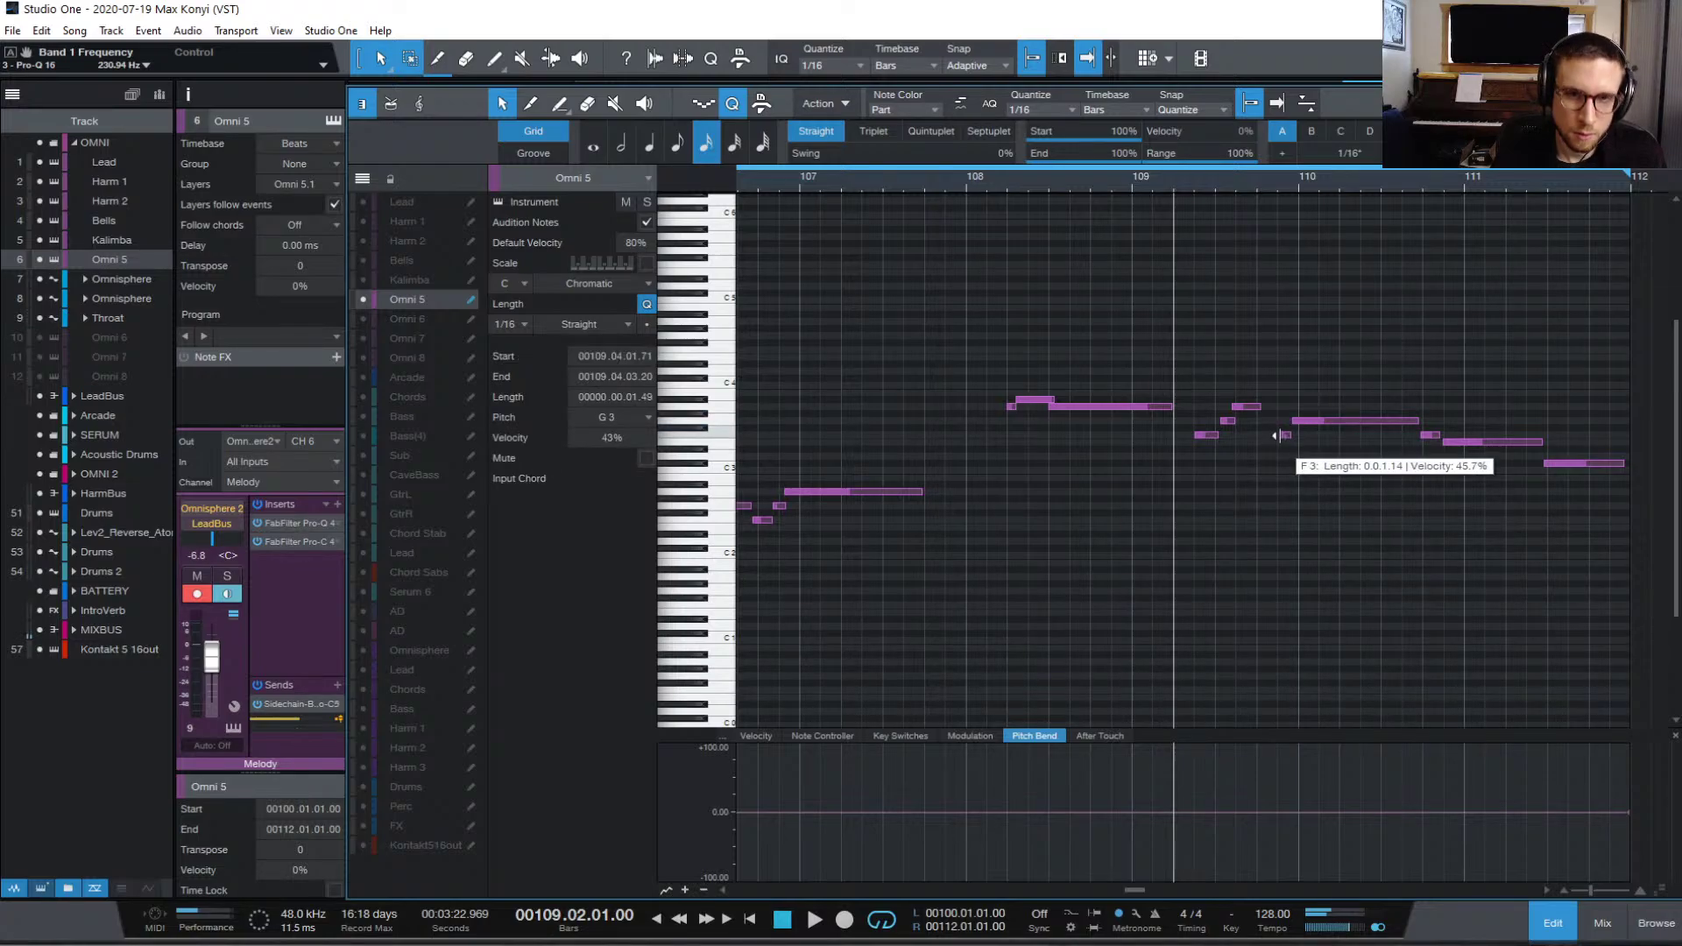
pyautogui.moveTo(1295, 435)
pyautogui.mouseDown()
pyautogui.moveTo(1314, 441)
pyautogui.moveTo(1268, 435)
pyautogui.mouseUp()
pyautogui.press('space')
pyautogui.press('space')
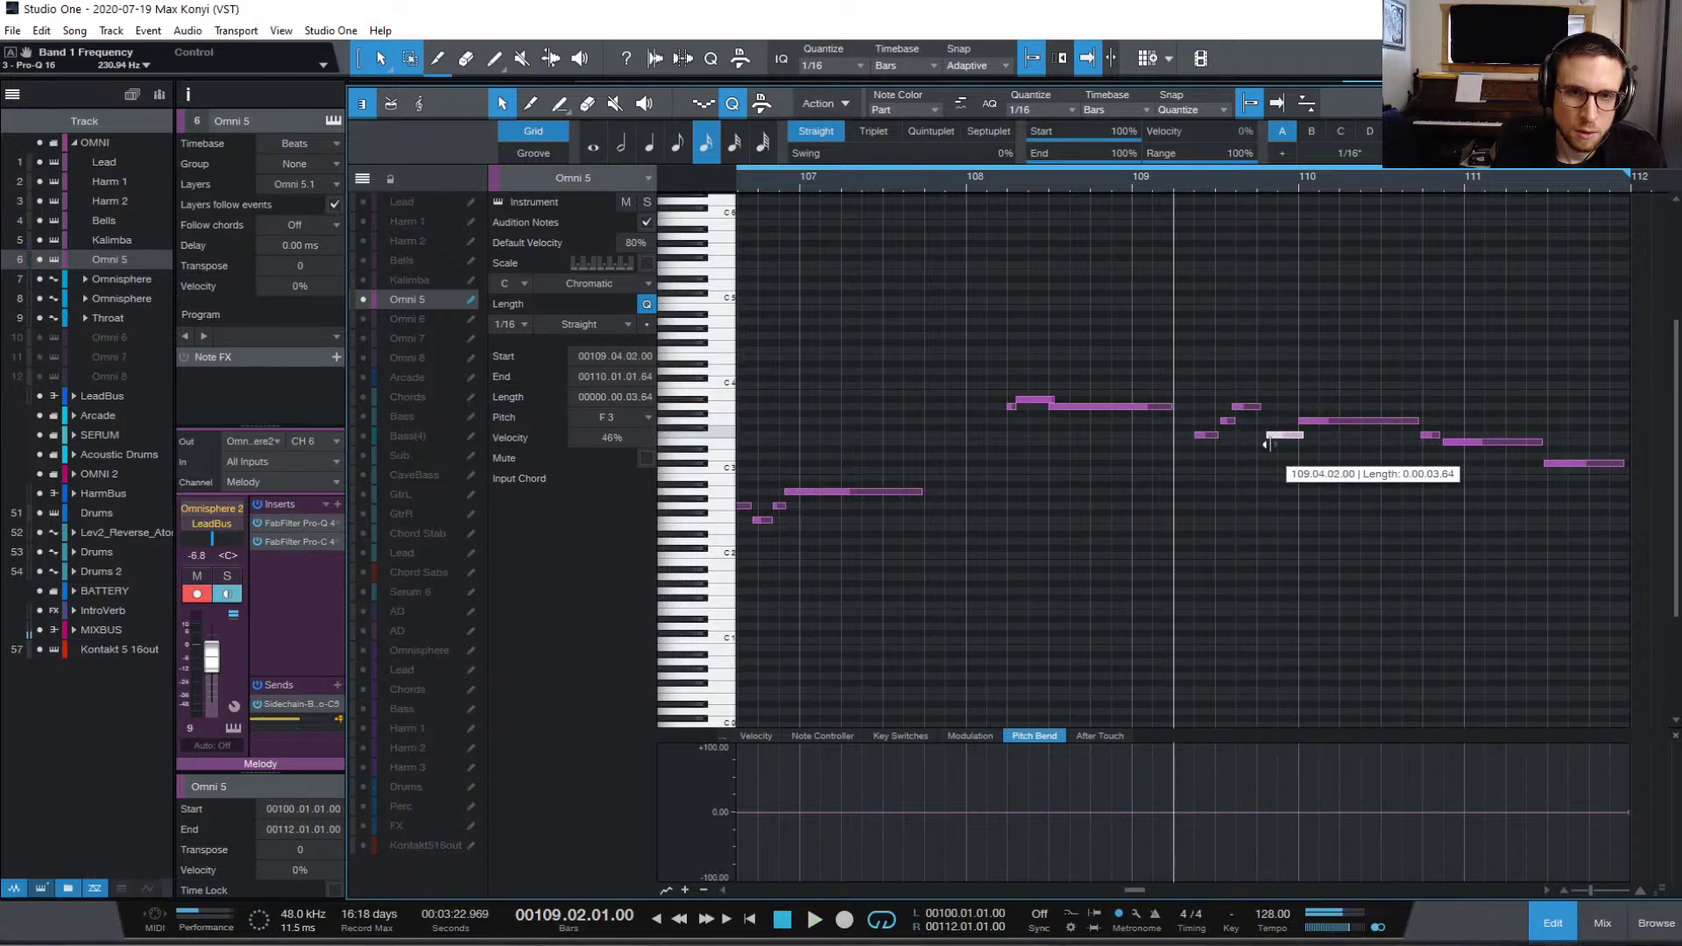
pyautogui.press('space')
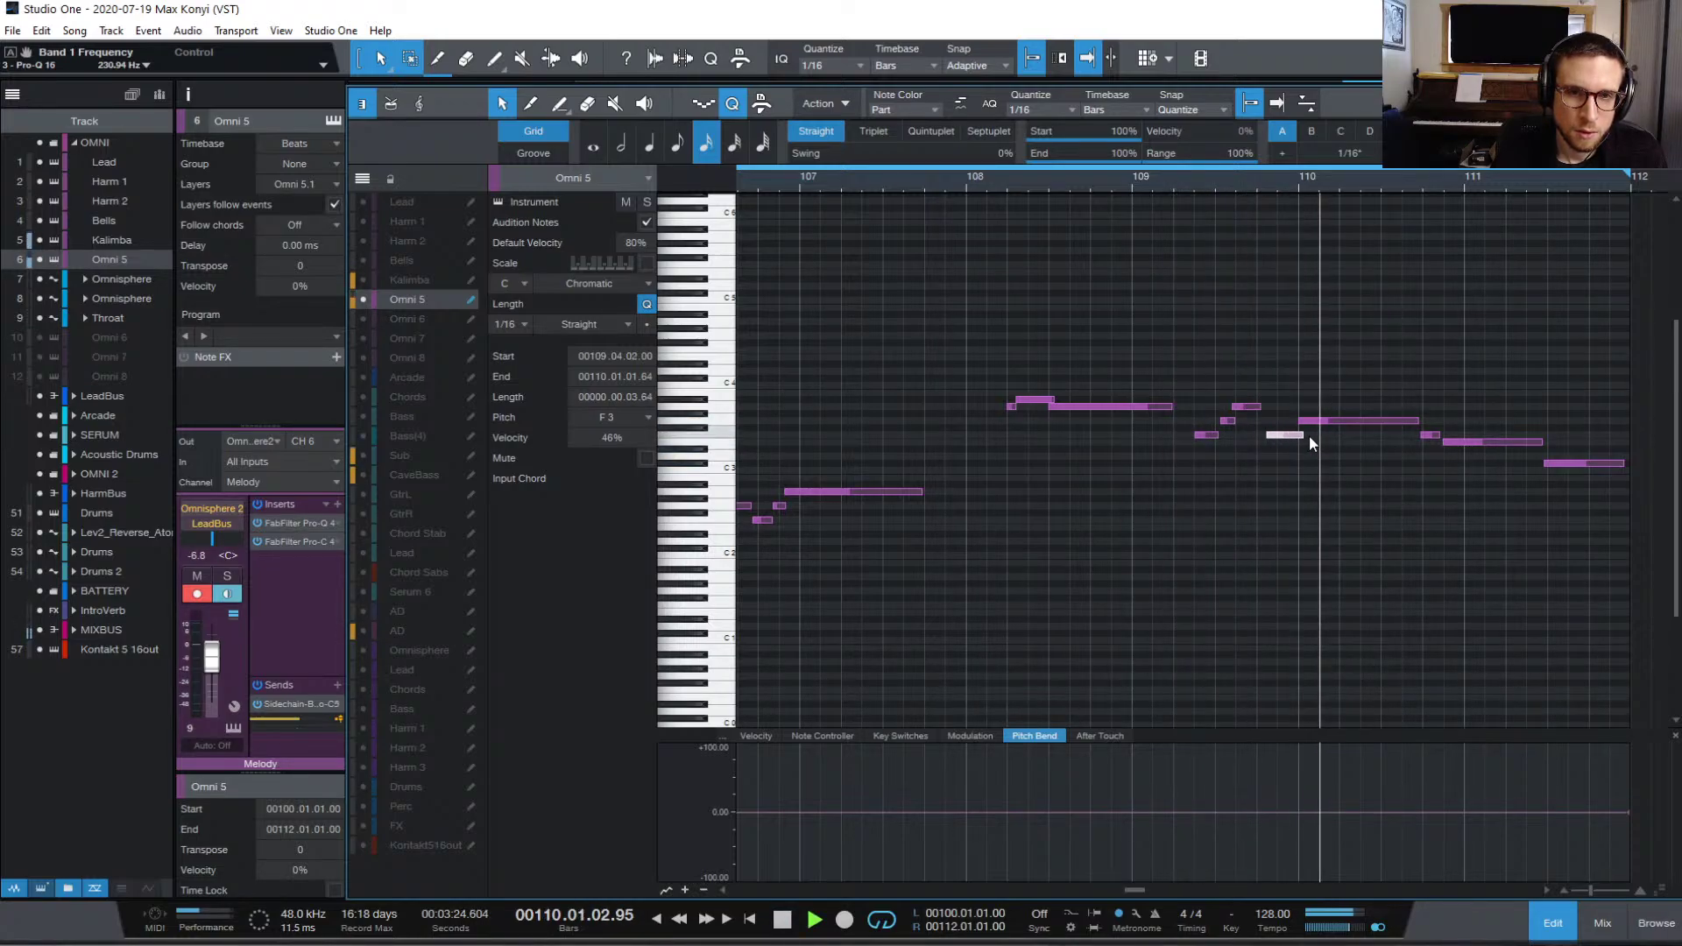
pyautogui.press('space')
# Step: Adjust the F3 note to run from 109.04.03.00 to 110.01.01.00, pull the long G3's start earlier, and play the phrase
pyautogui.moveTo(1306, 434); pyautogui.dragTo(1279, 435)
pyautogui.press('space')
pyautogui.press('space')
pyautogui.press('space')
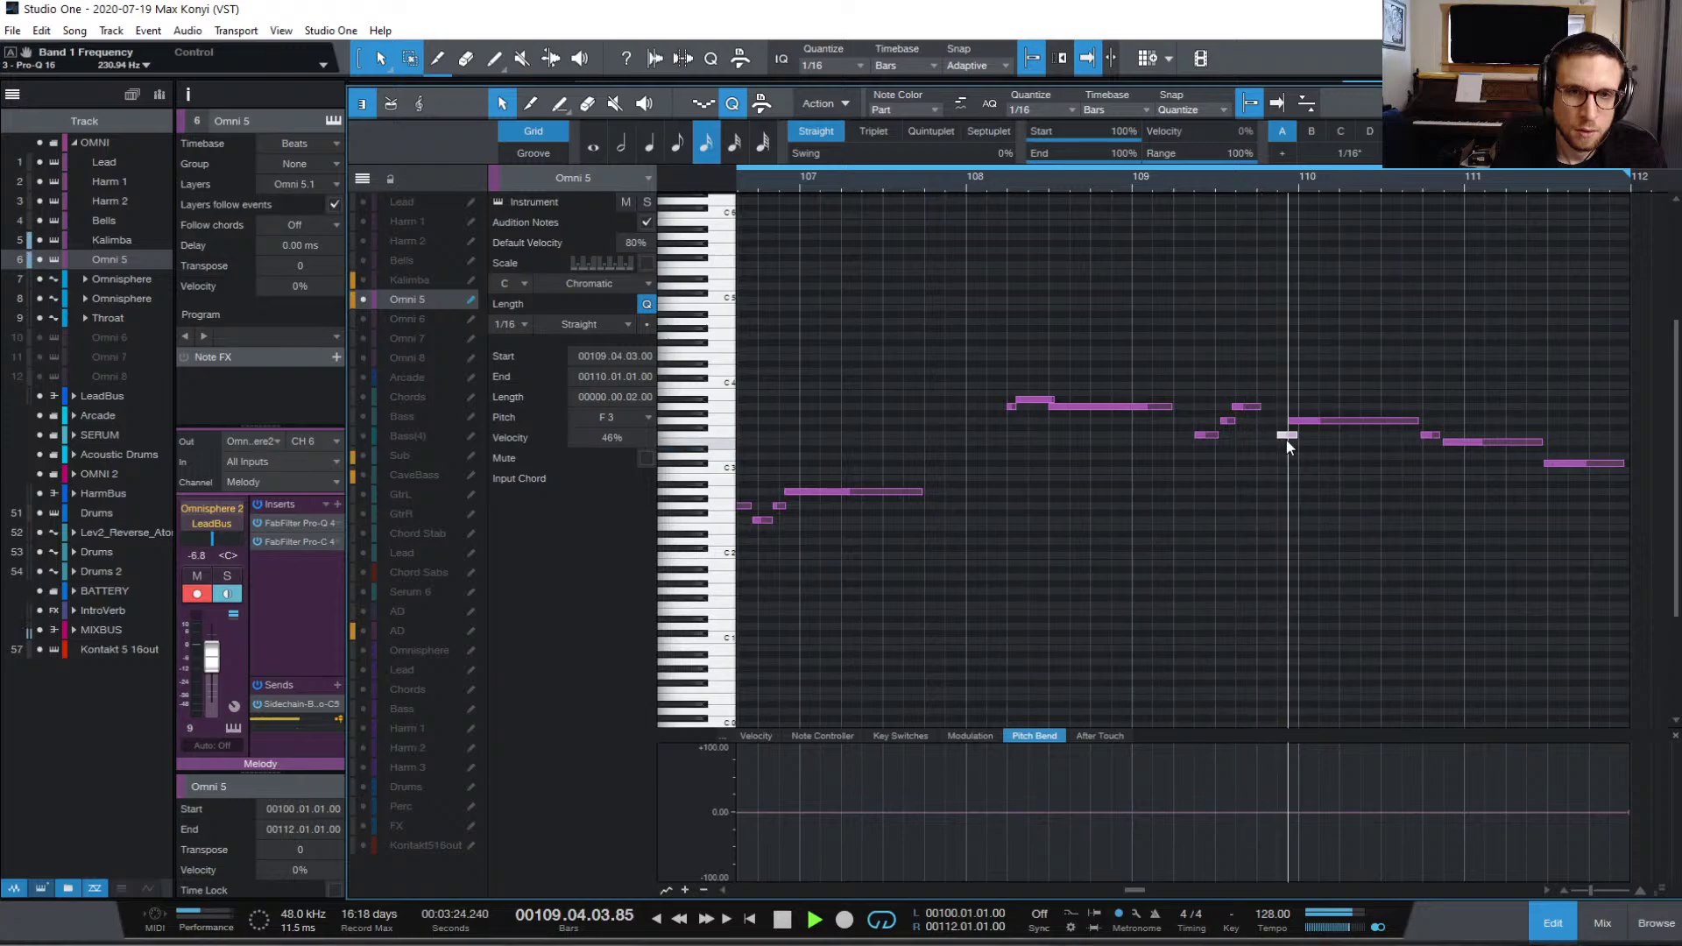
pyautogui.press('space')
# Step: Shift the F3 note earlier with the long G3's start, trim the A3 before it to 109.04.01.00, and play
pyautogui.moveTo(1275, 437); pyautogui.dragTo(1253, 412)
pyautogui.press('space')
pyautogui.press('space')
pyautogui.press('space')
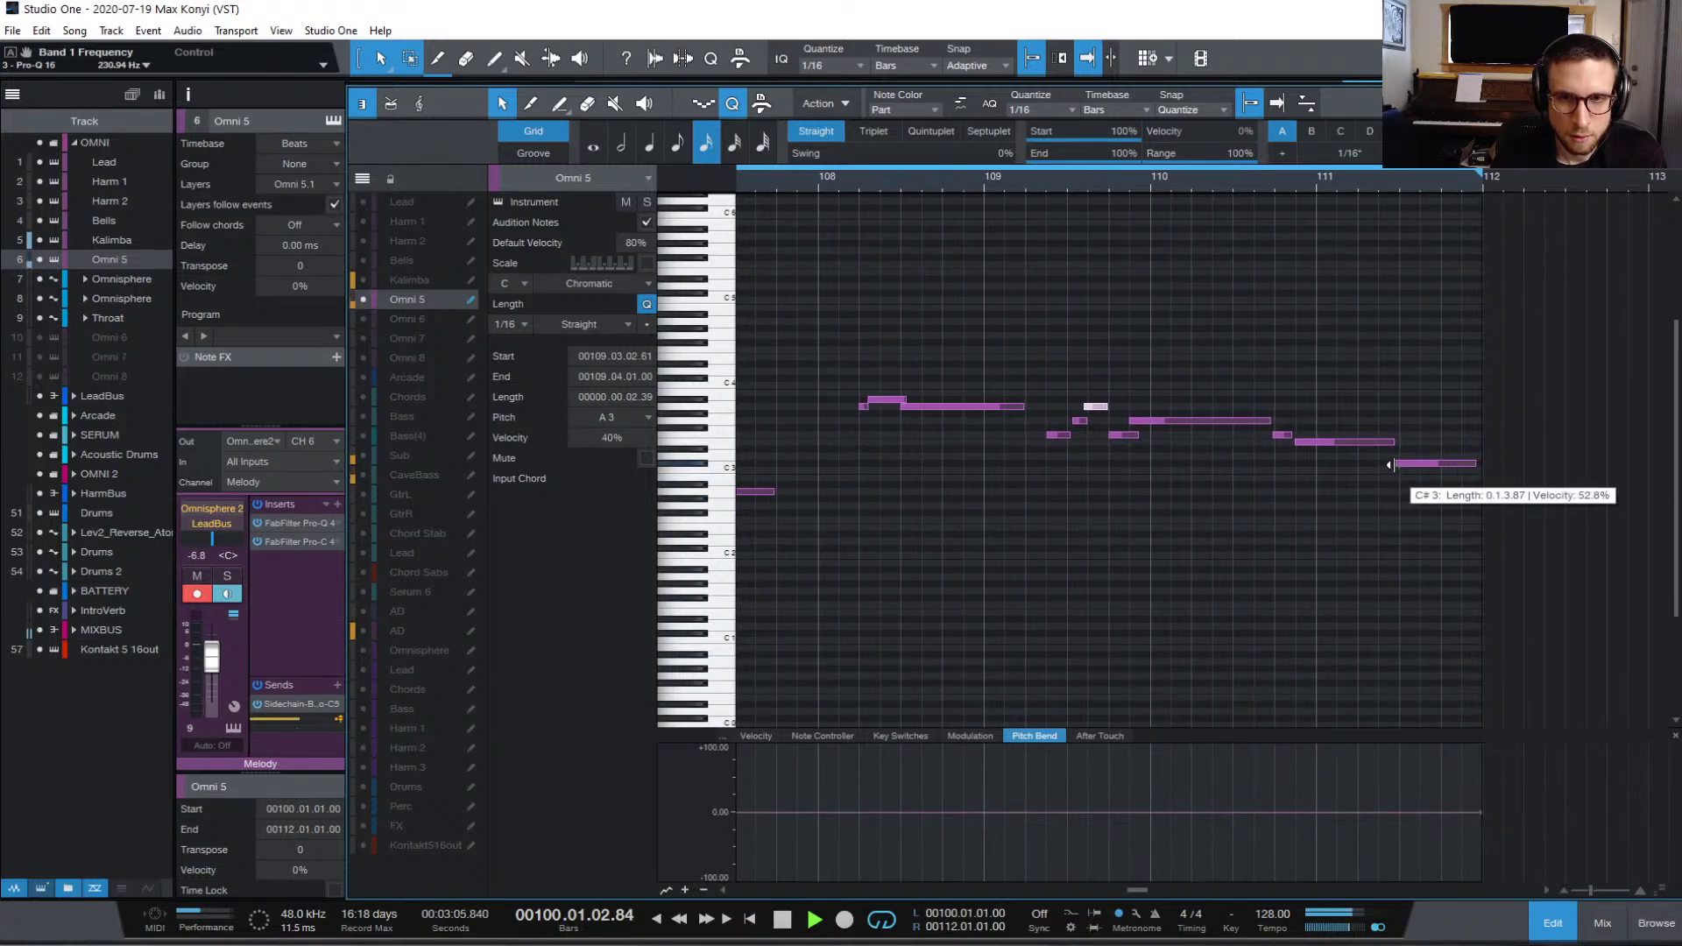
# Step: Extend the E3 note in bar 110 to end at 111.03.01.00, play the whole melody through, and save the song
pyautogui.moveTo(1393, 443); pyautogui.dragTo(1399, 447)
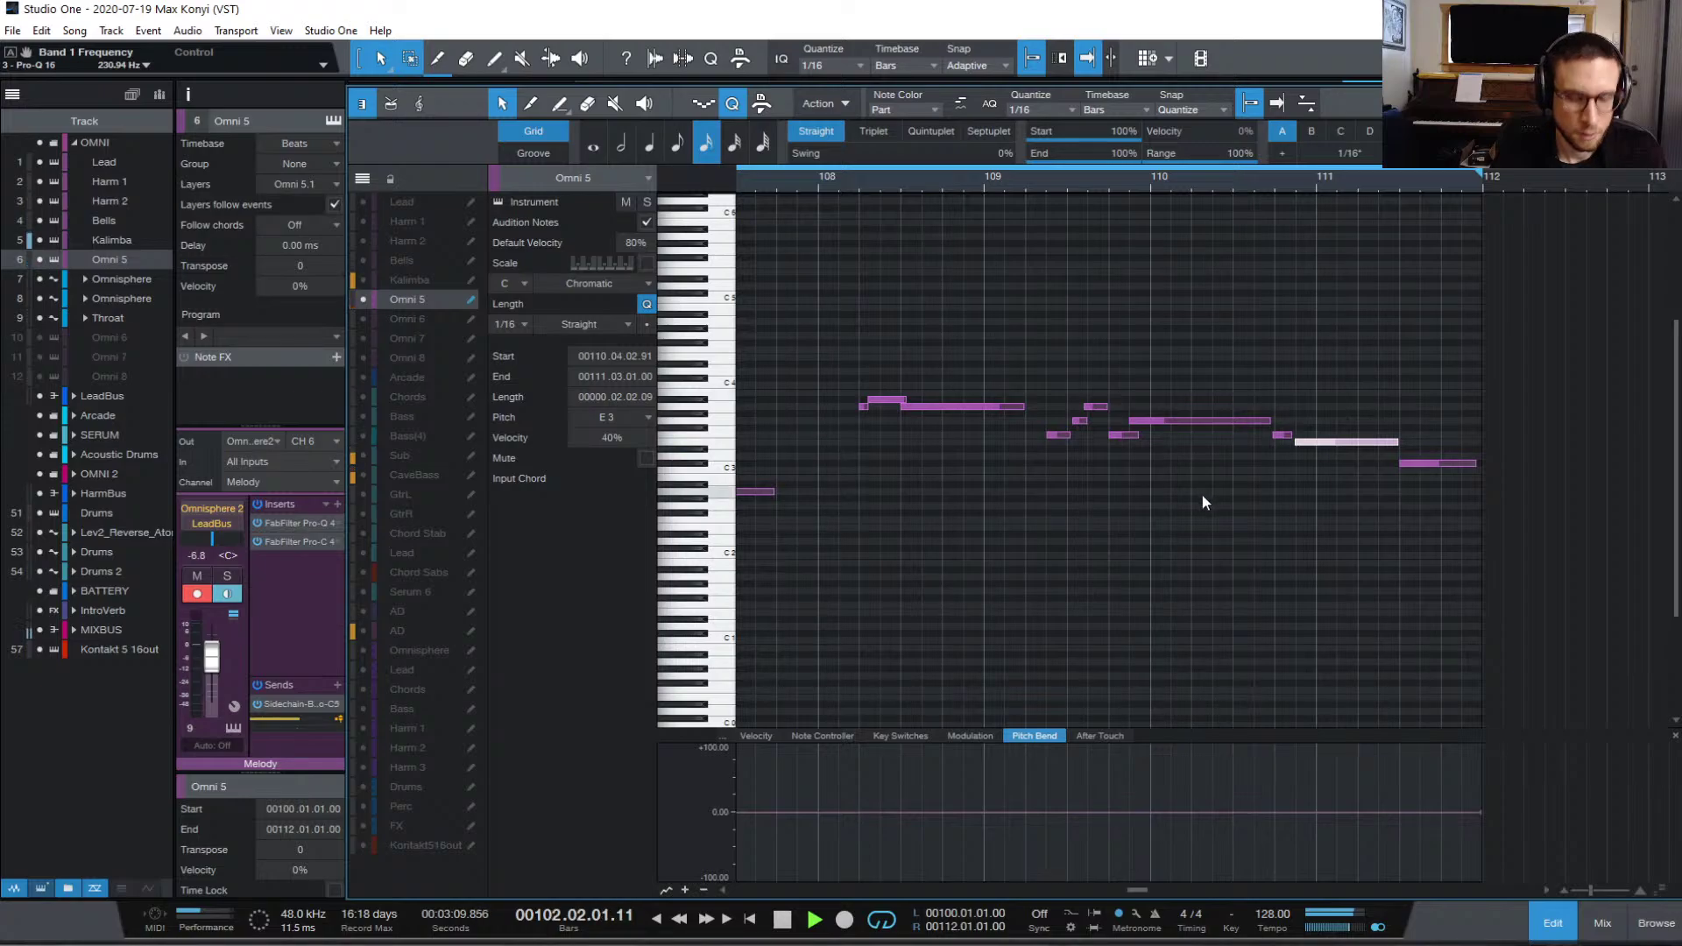
pyautogui.press('w')
pyautogui.press('w')
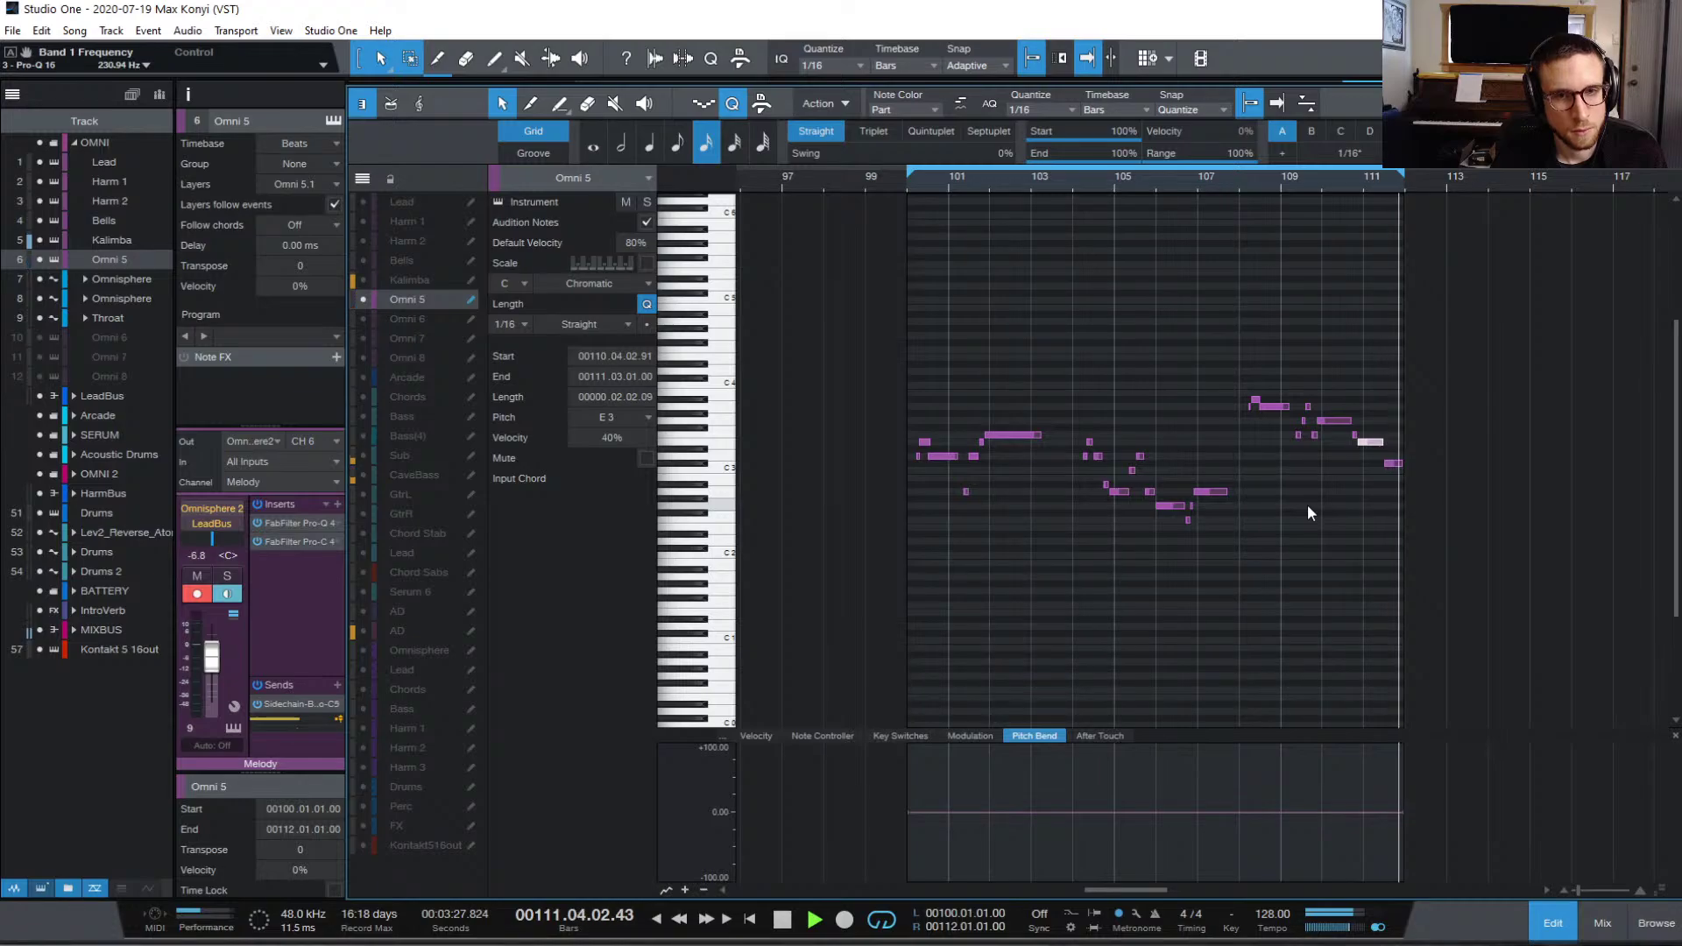
pyautogui.click(1287, 577)
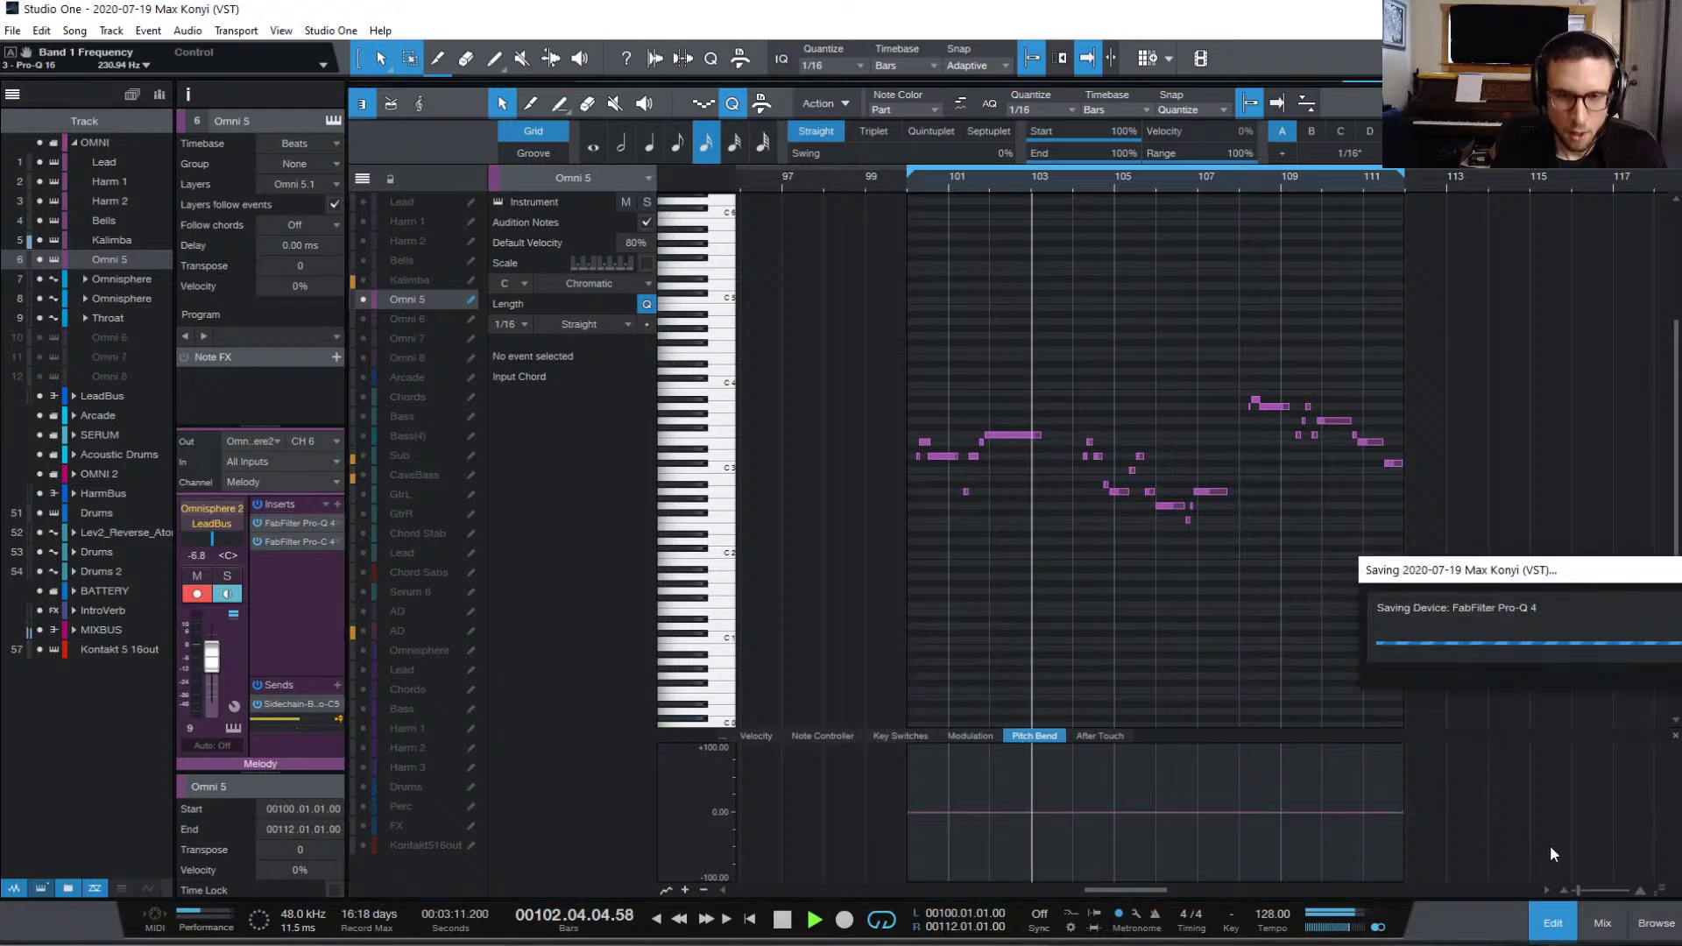
# Step: Set the Space module's low focus to 128 Hz in RC-20 Retro Color on the Omnisphere F channel and audition it bypassed
pyautogui.click(1553, 923)
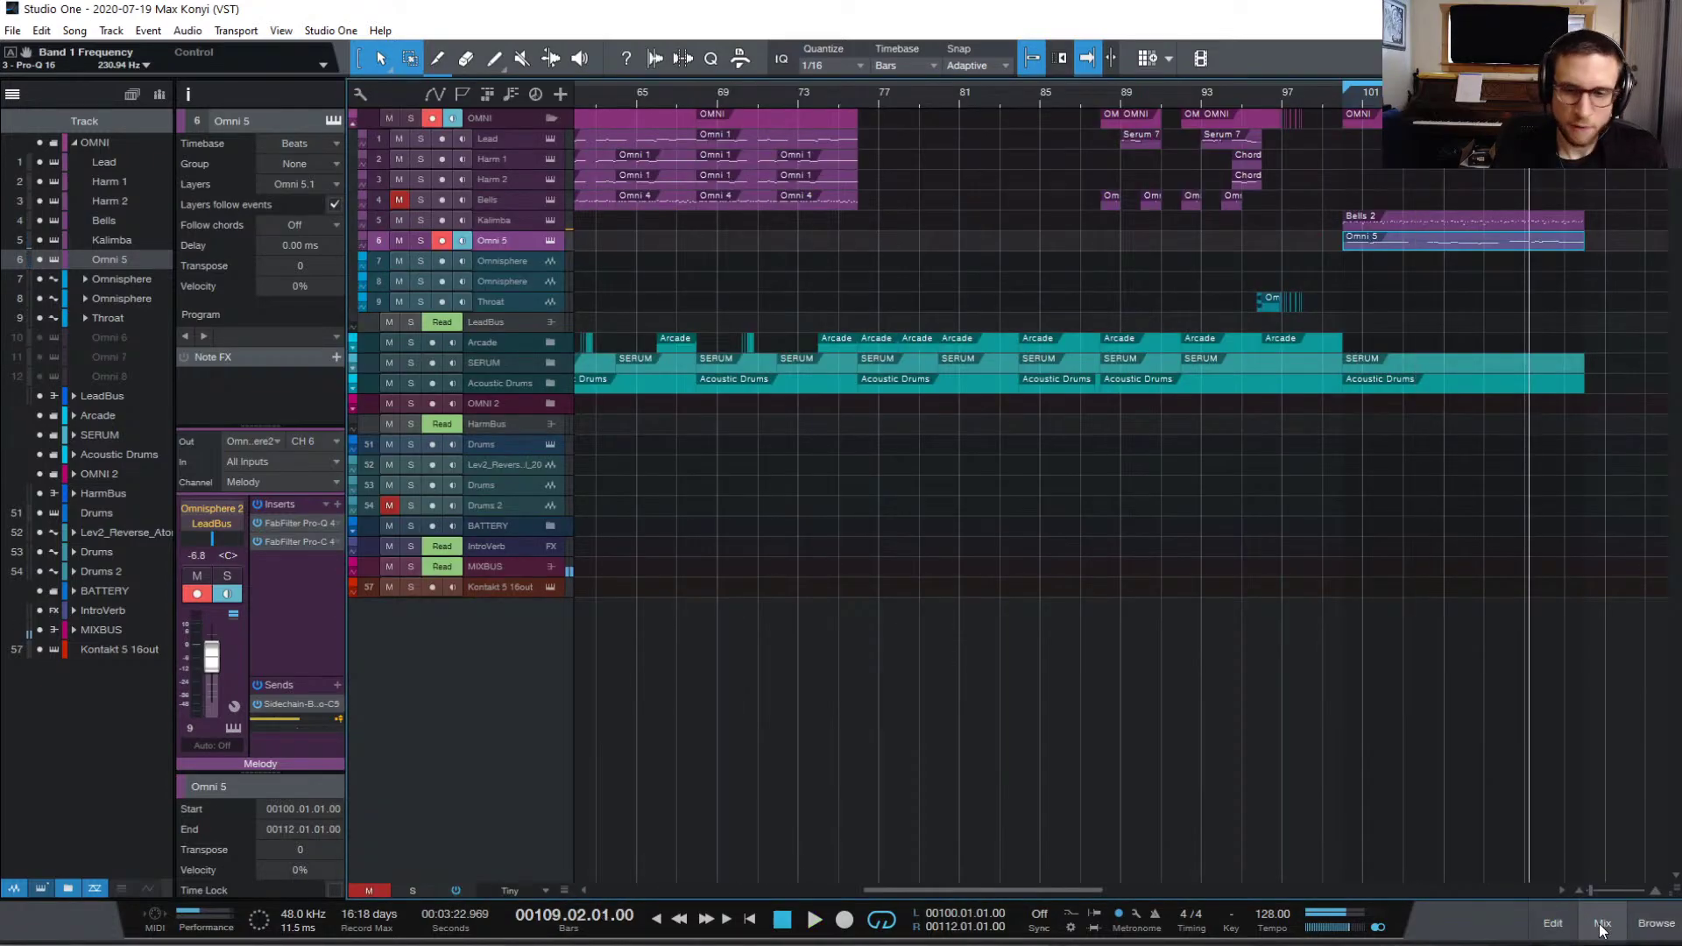
pyautogui.click(1603, 924)
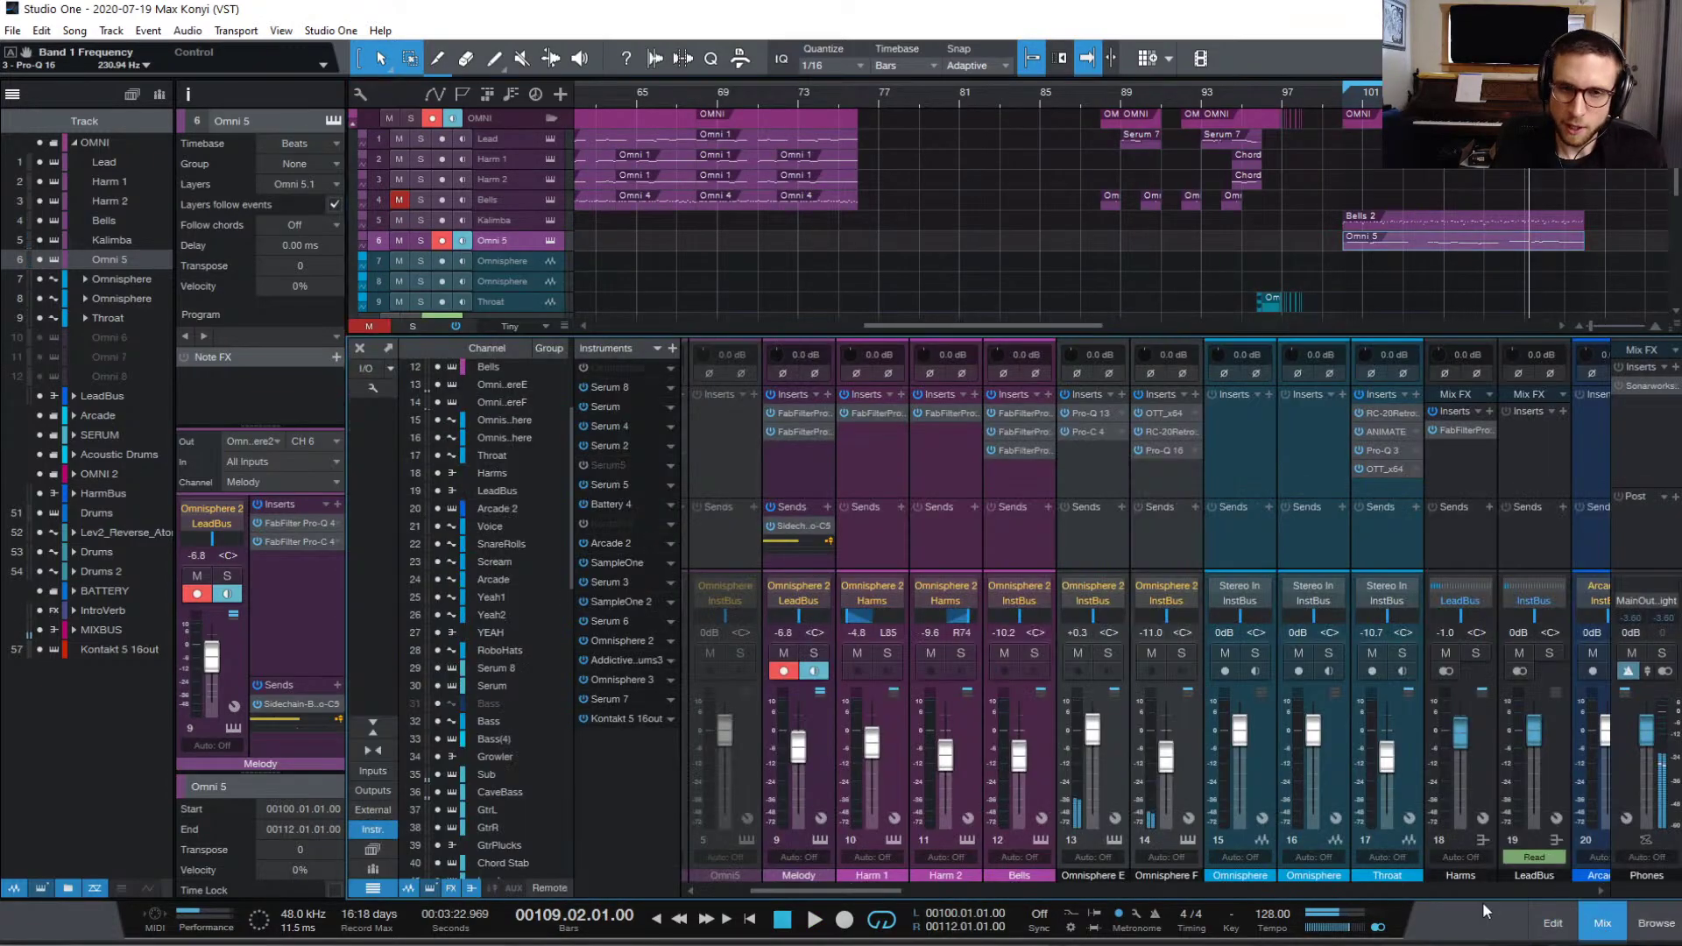
pyautogui.click(1146, 555)
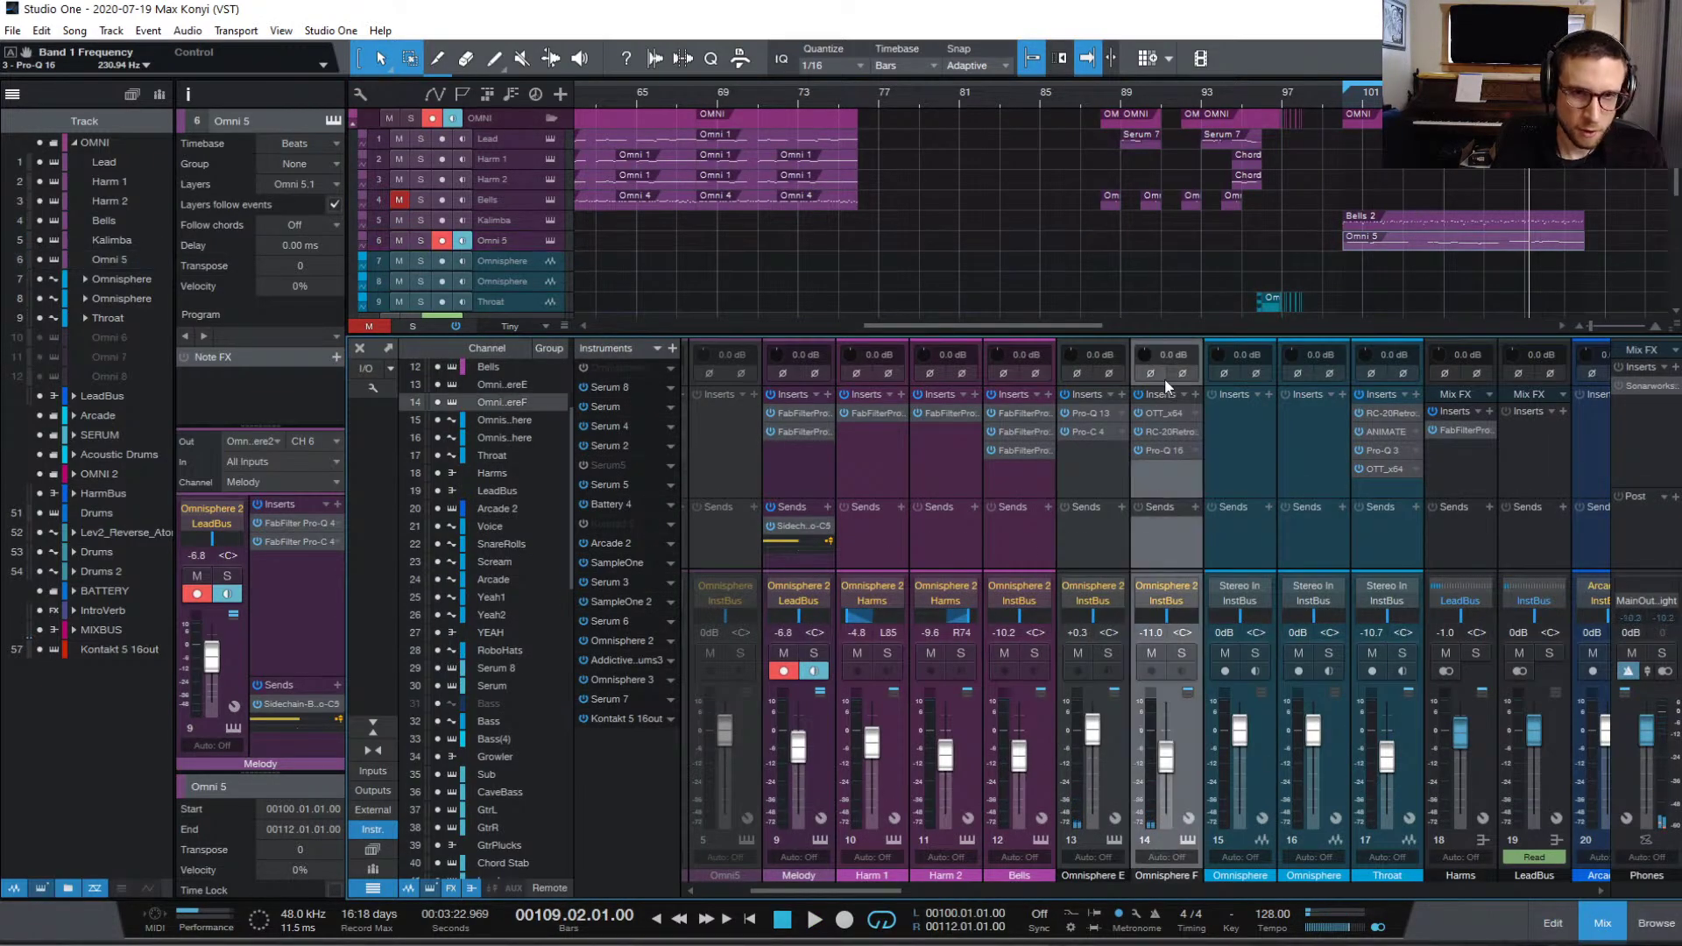
pyautogui.click(1166, 433)
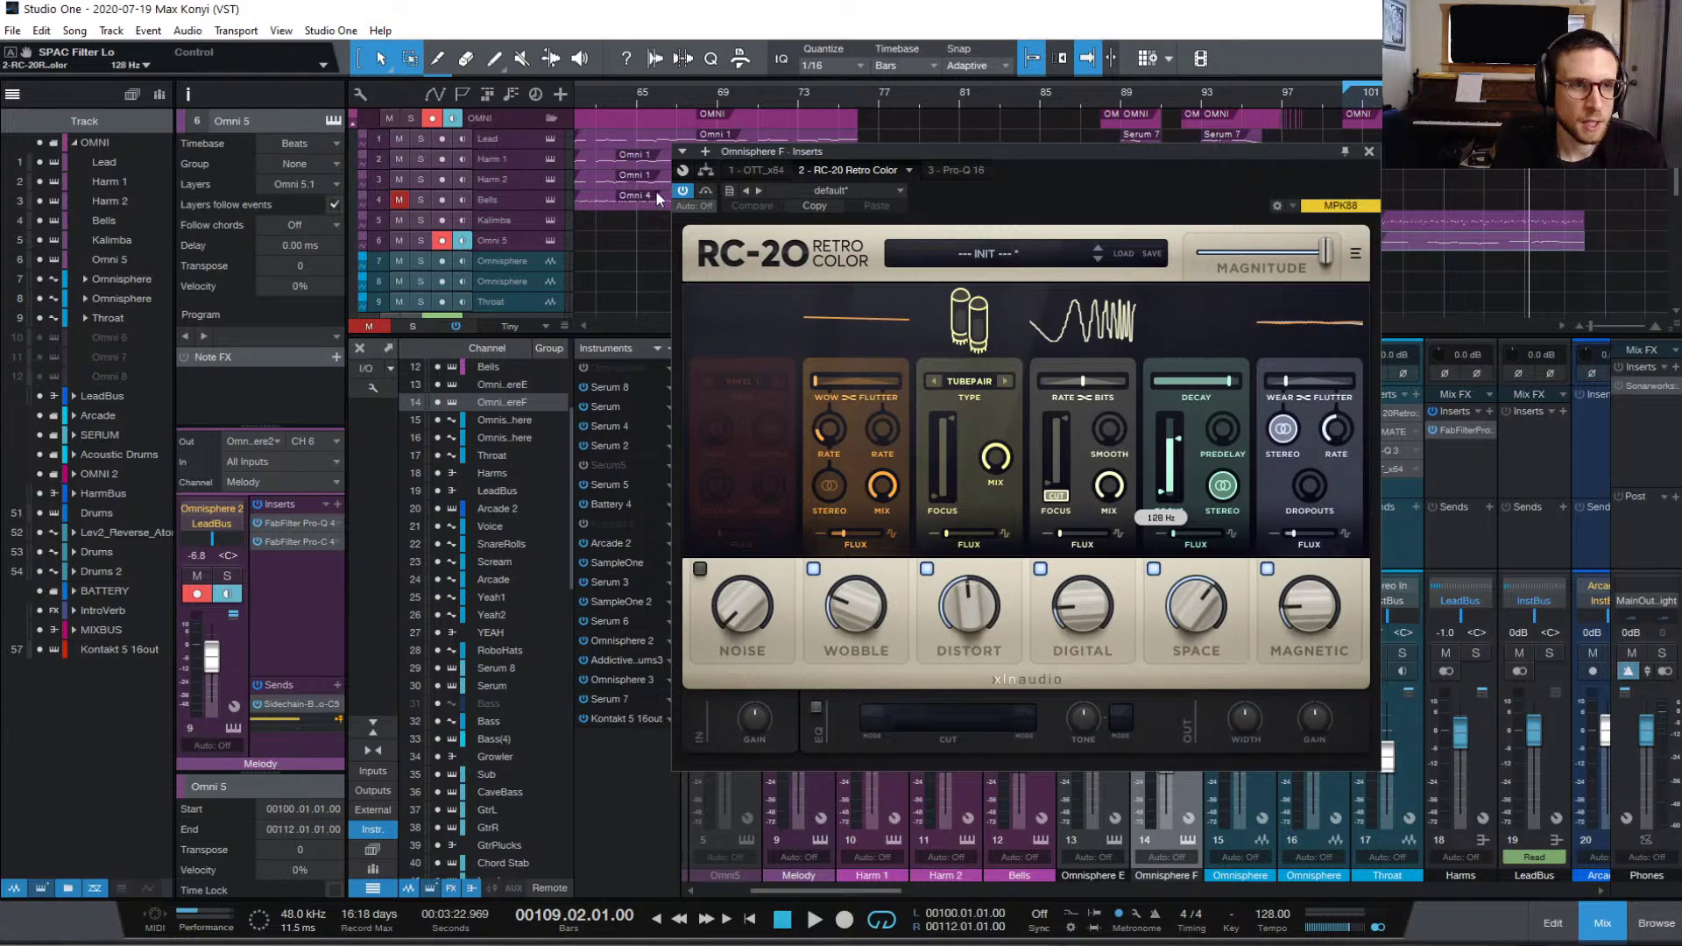
pyautogui.press('space')
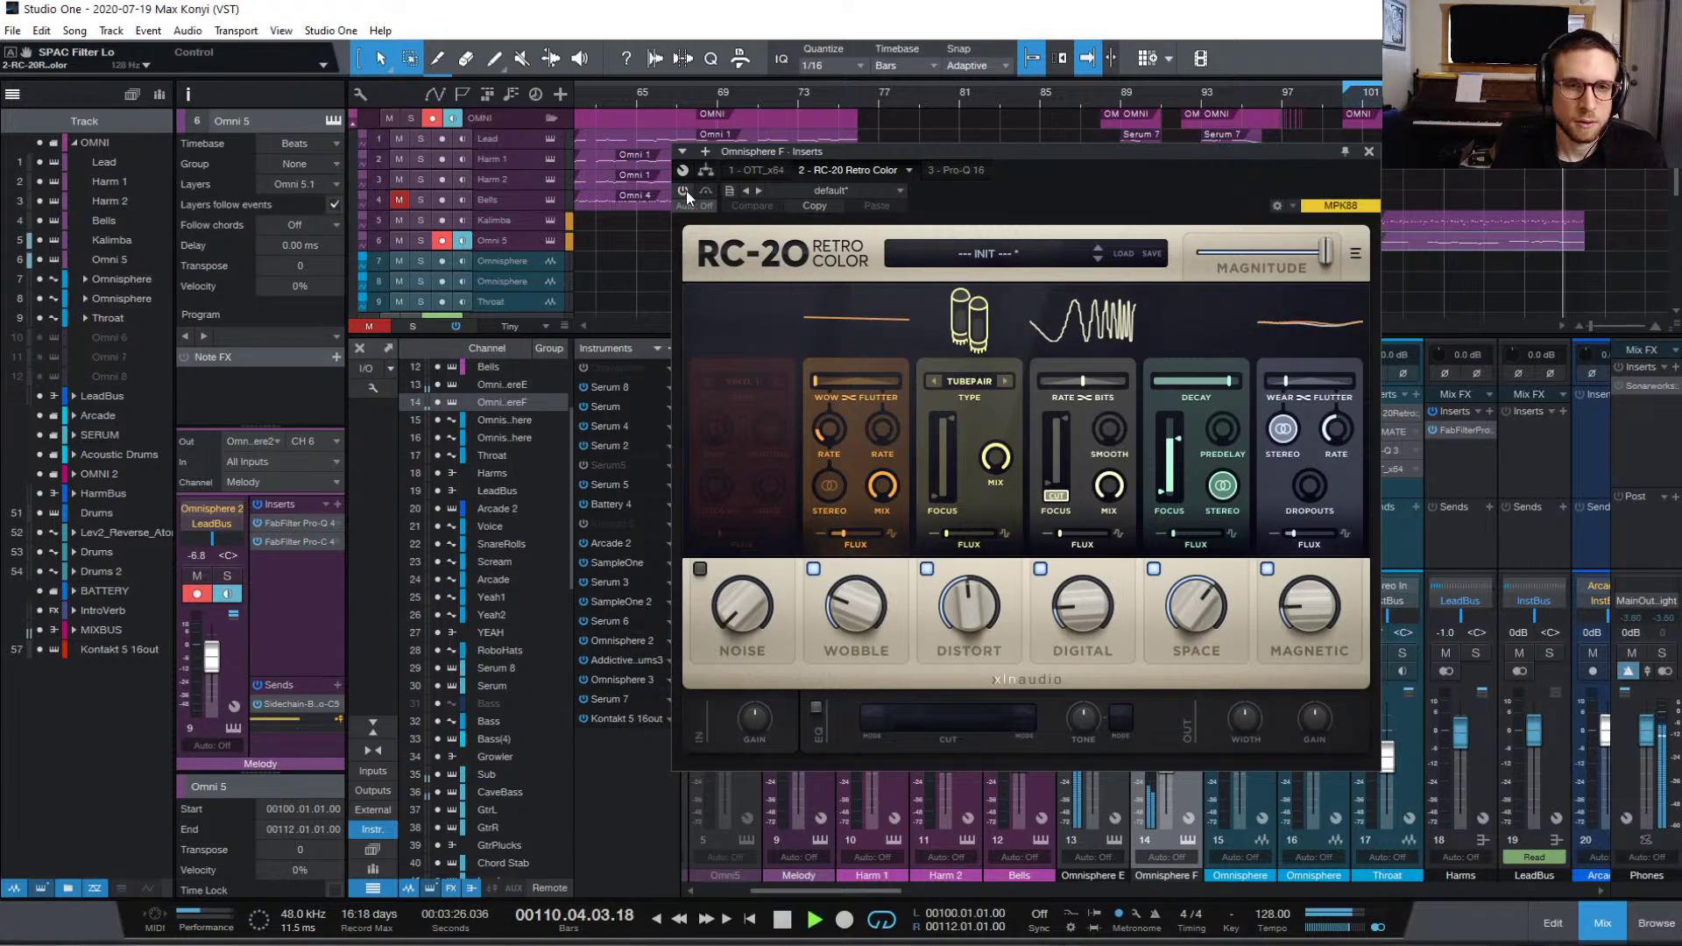
pyautogui.press('space')
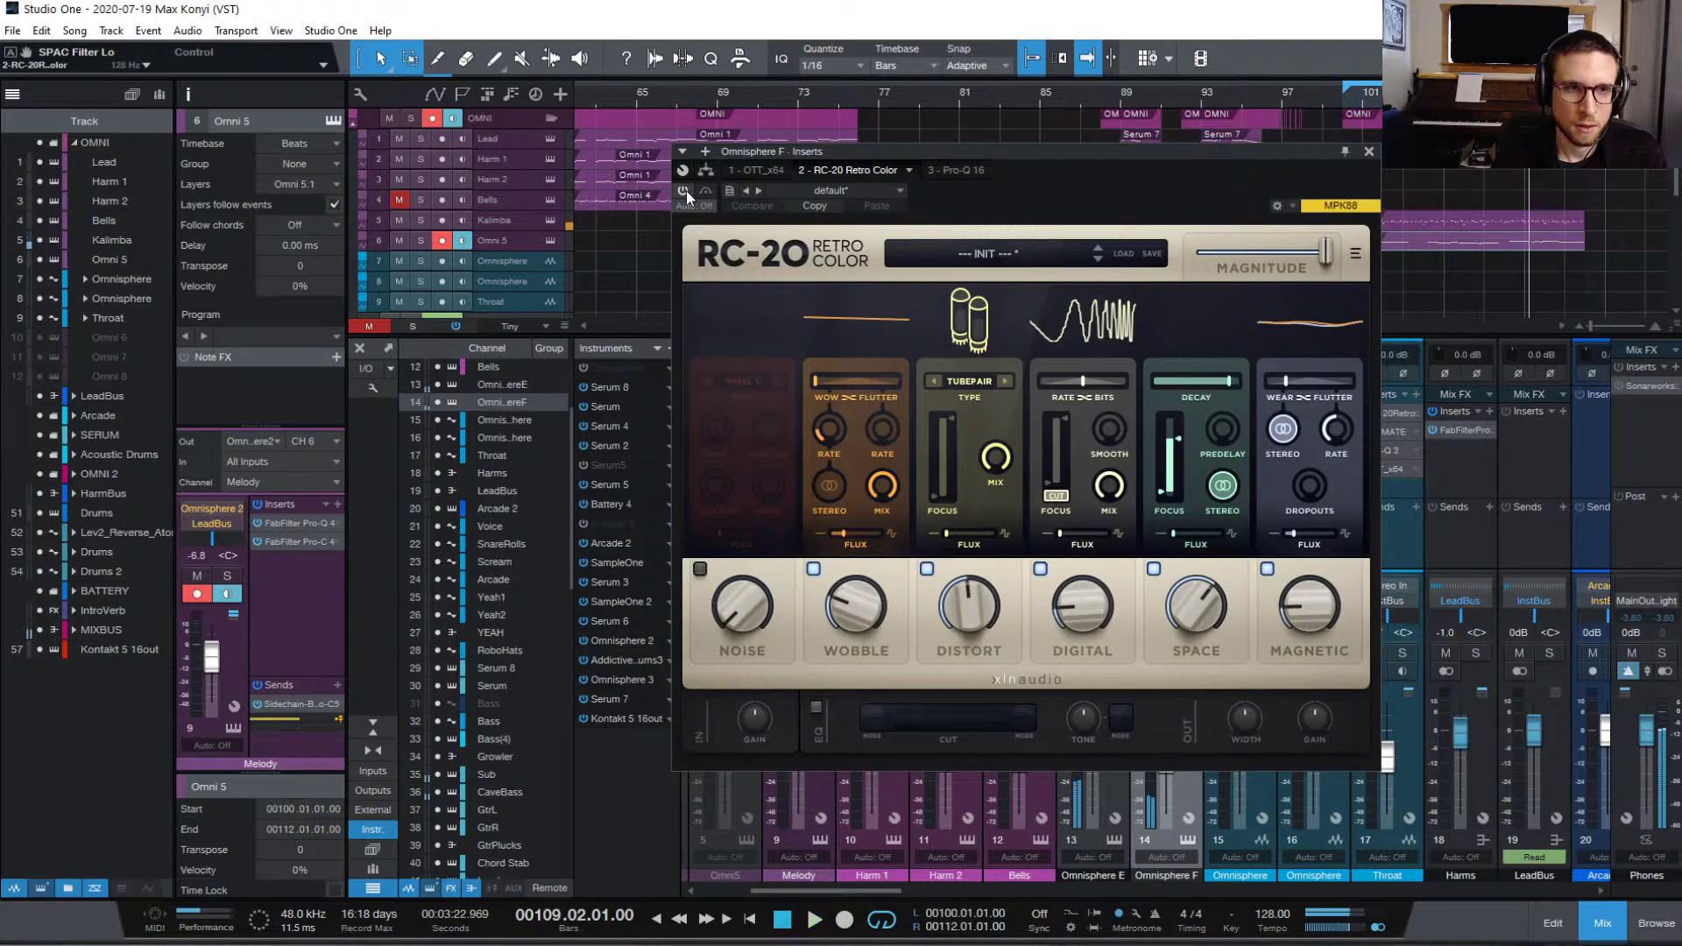
pyautogui.click(1368, 152)
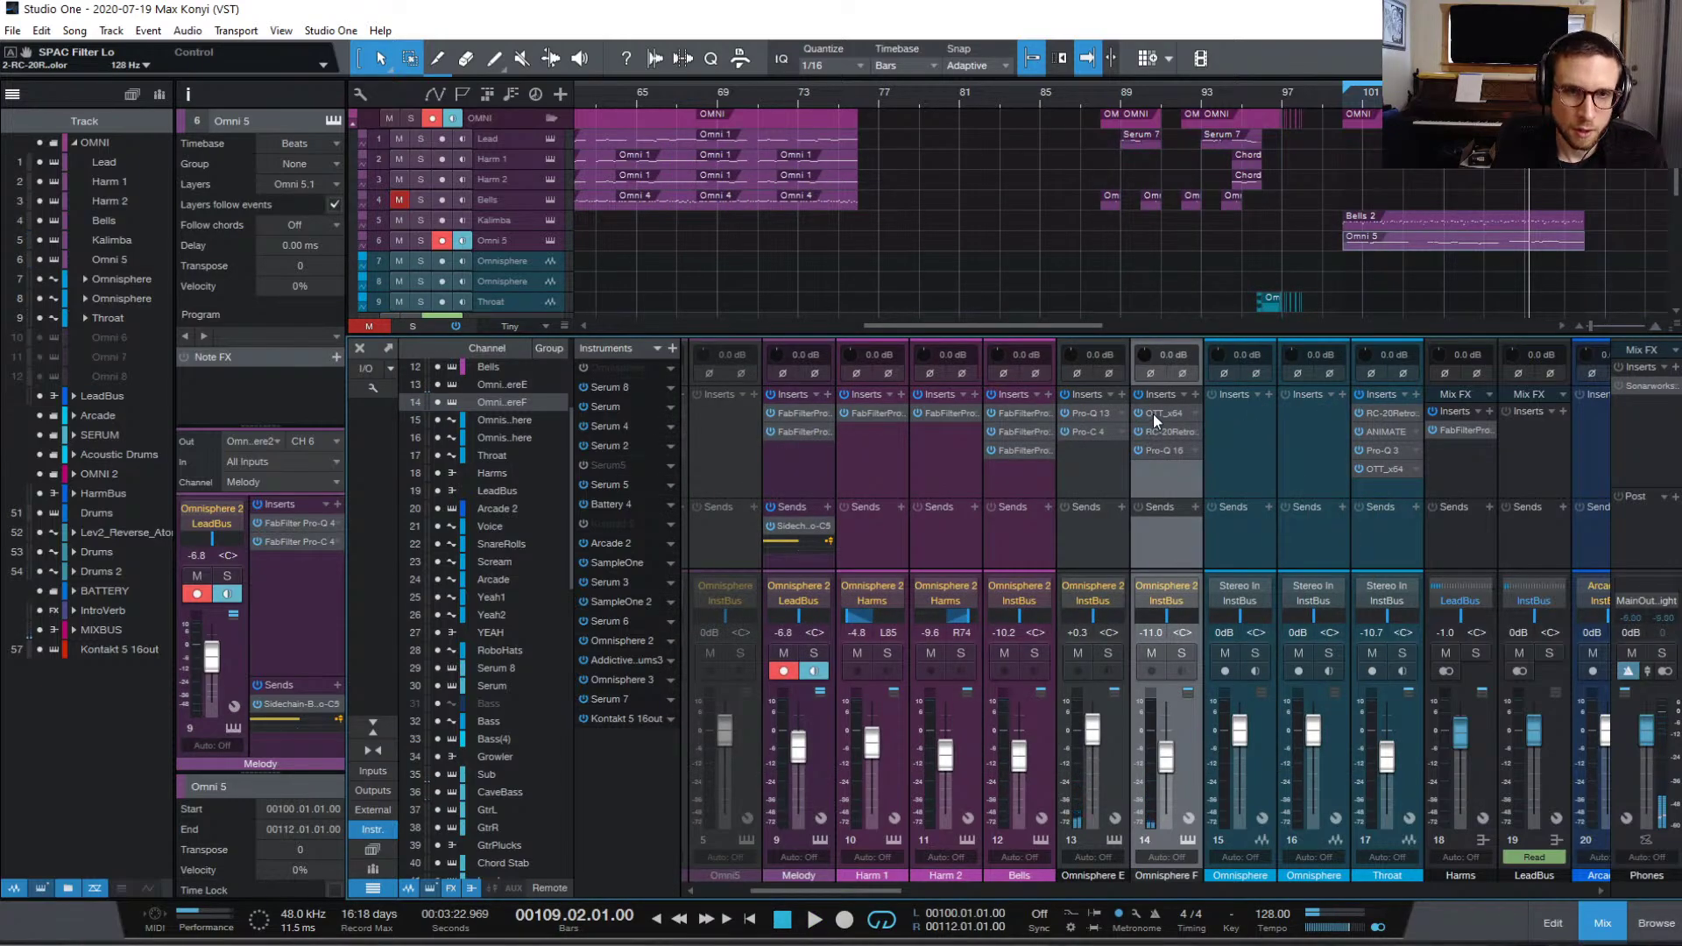
# Step: Mute the LFO1 to Pitch Fine modulation in layer A of the Rippling Foils patch during playback, and close Omnisphere
pyautogui.click(1188, 840)
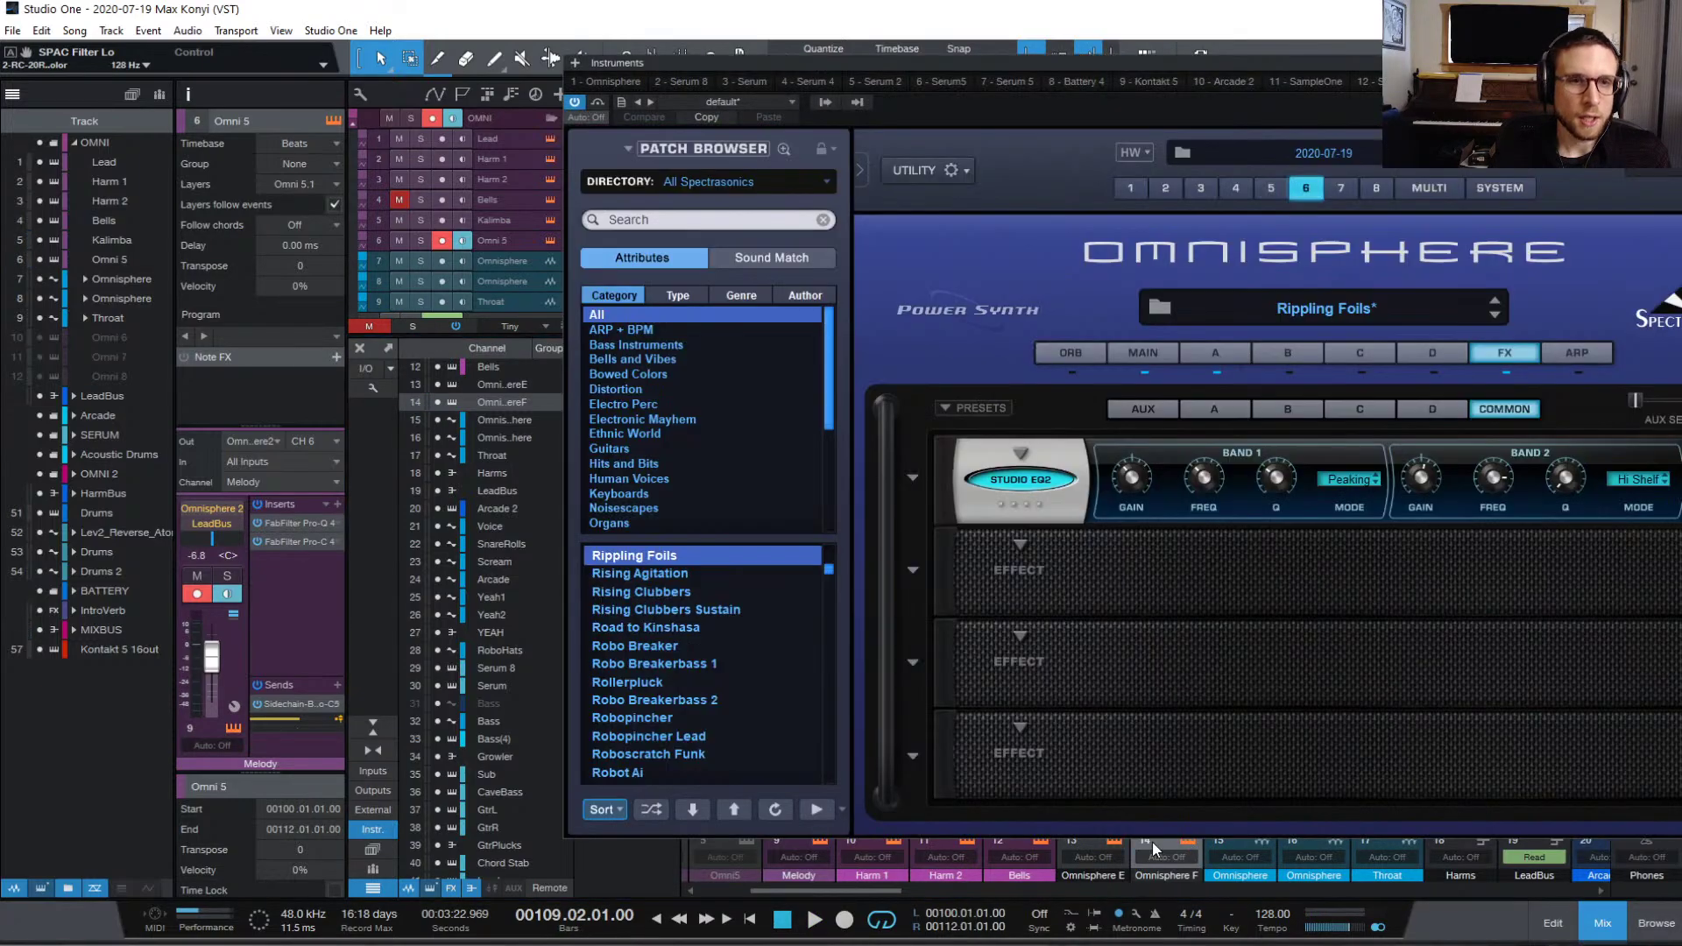
pyautogui.click(1143, 408)
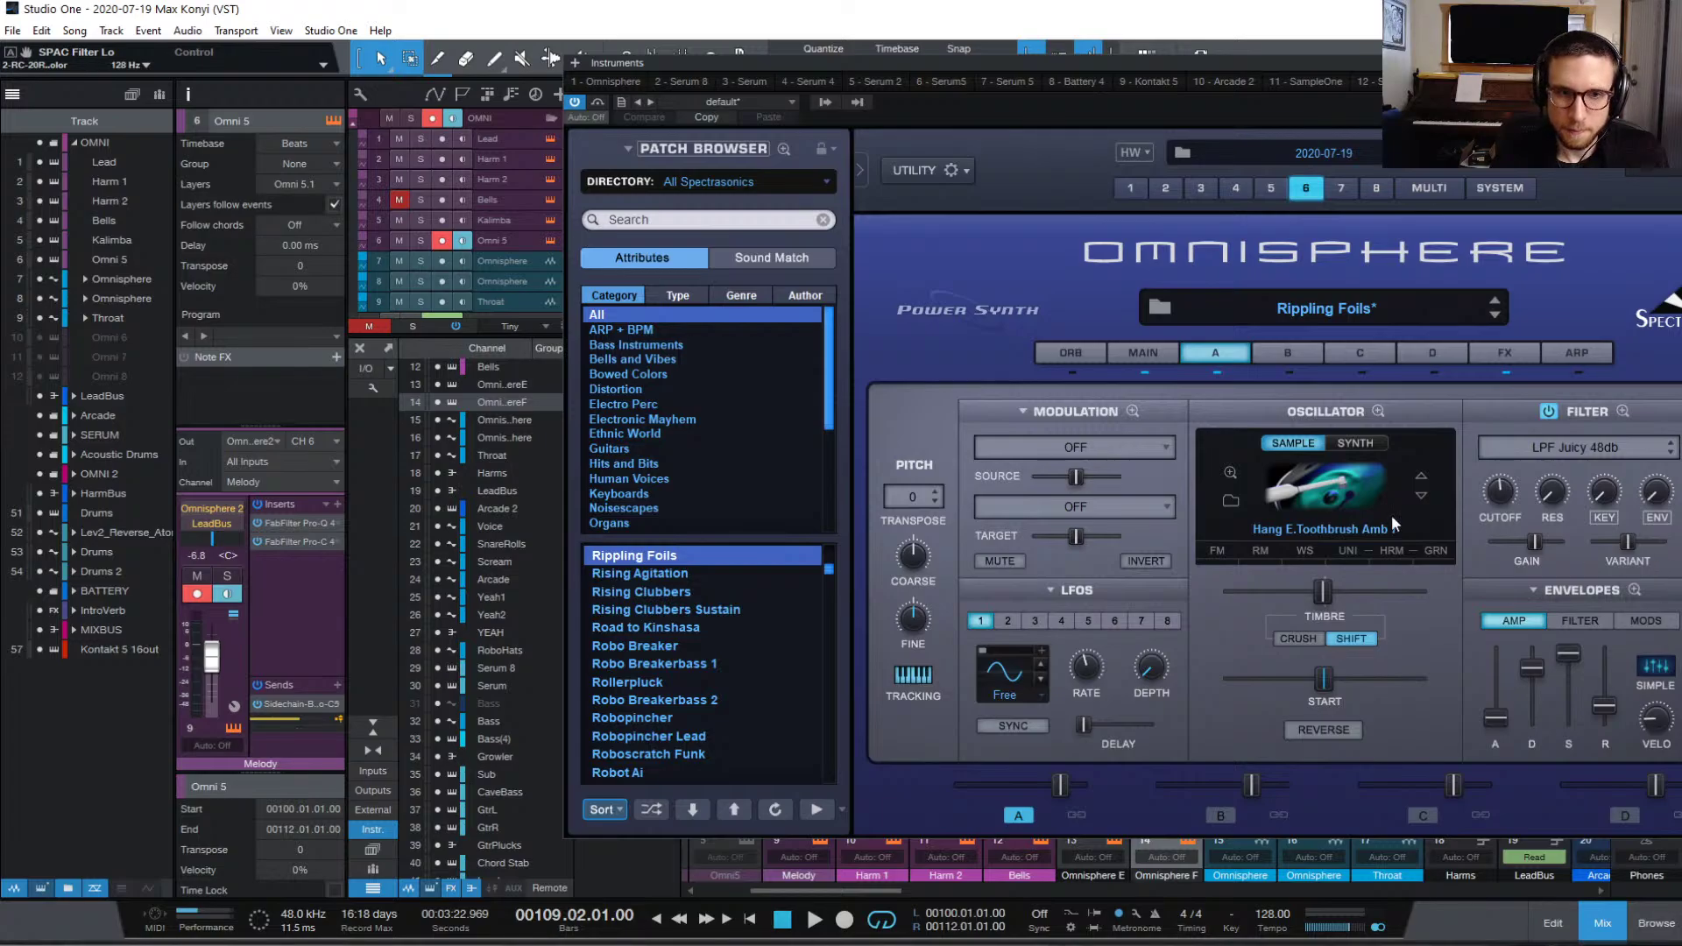
pyautogui.click(1131, 412)
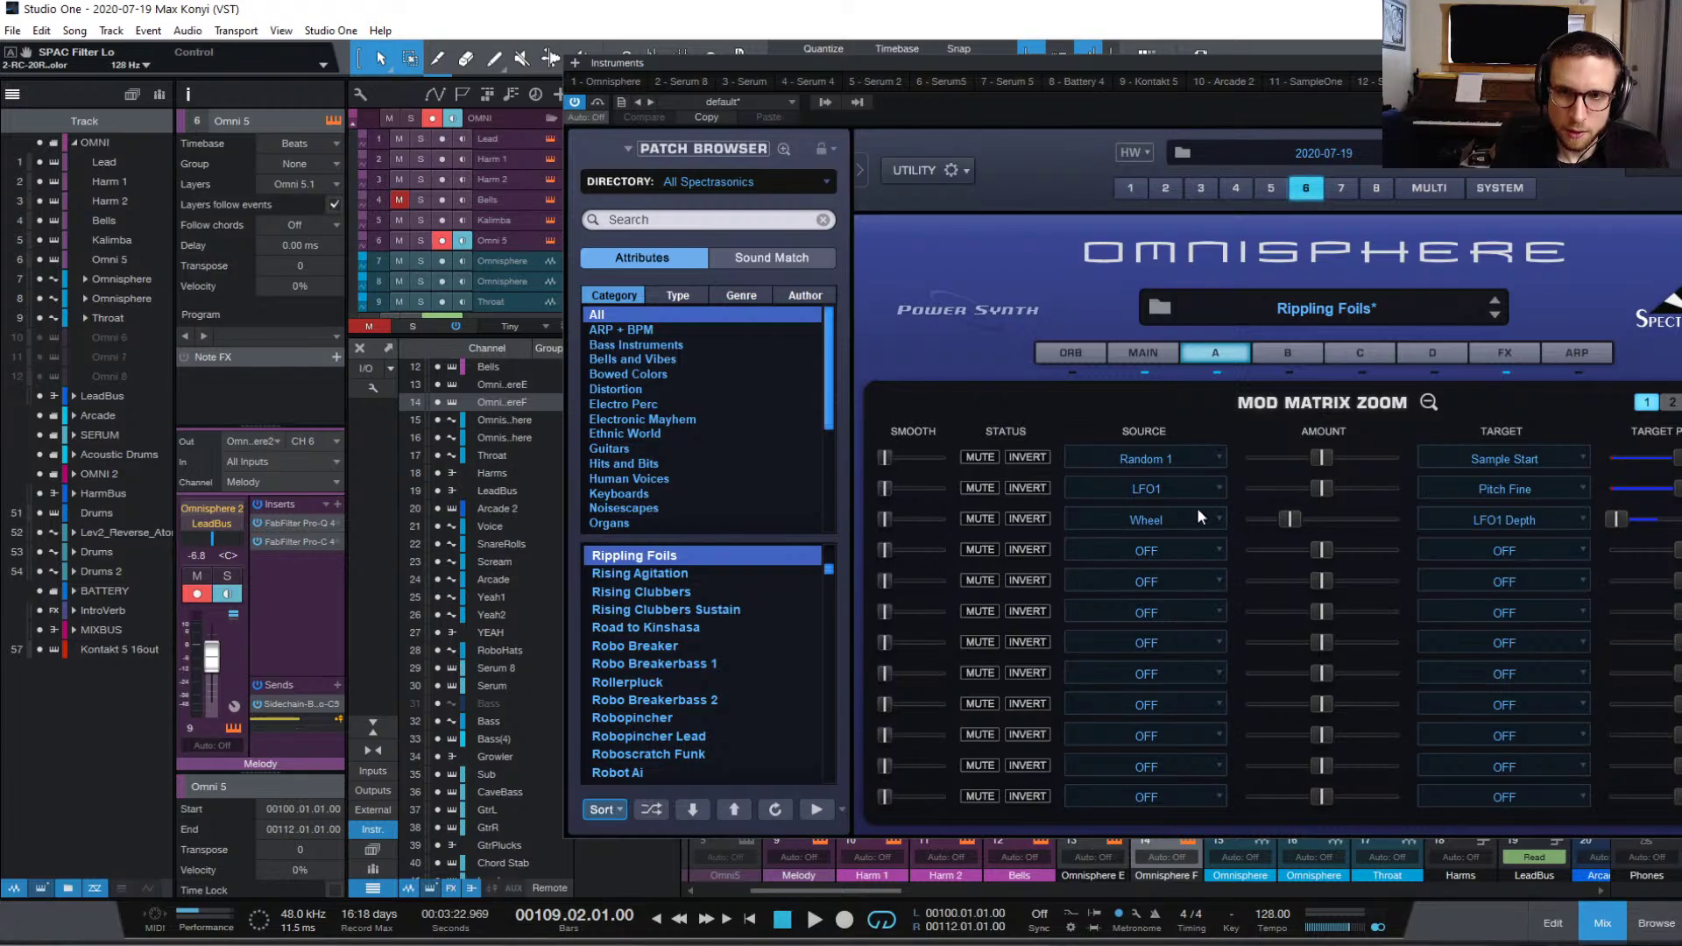
pyautogui.press('space')
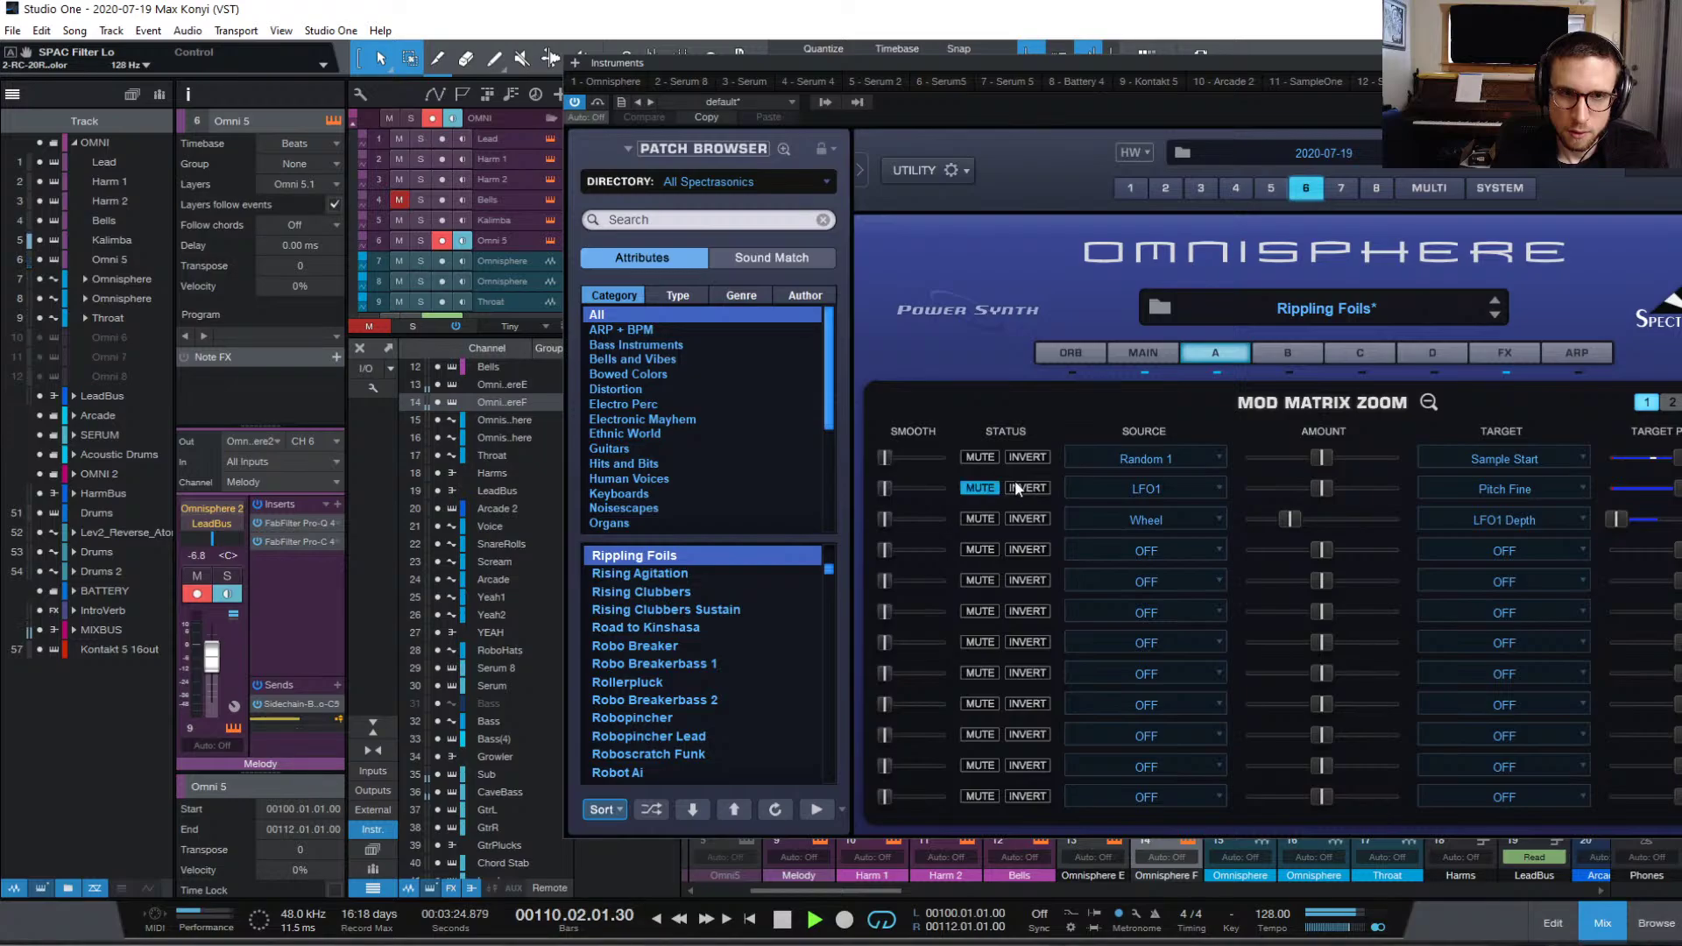
pyautogui.click(1428, 402)
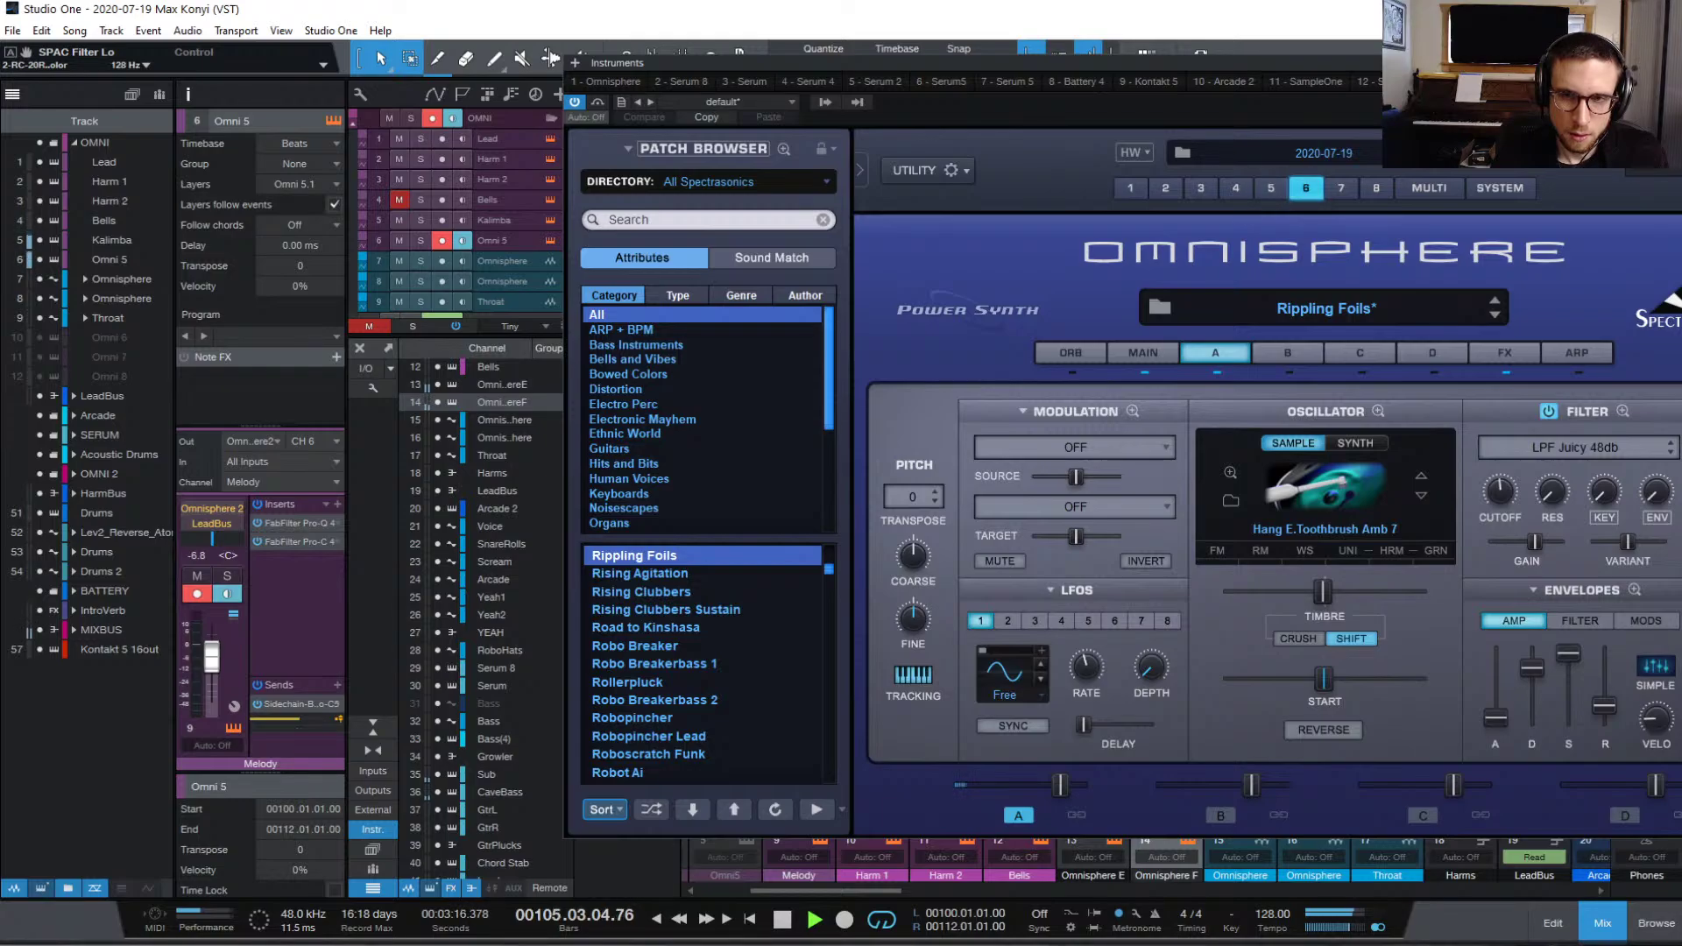
pyautogui.press('Escape')
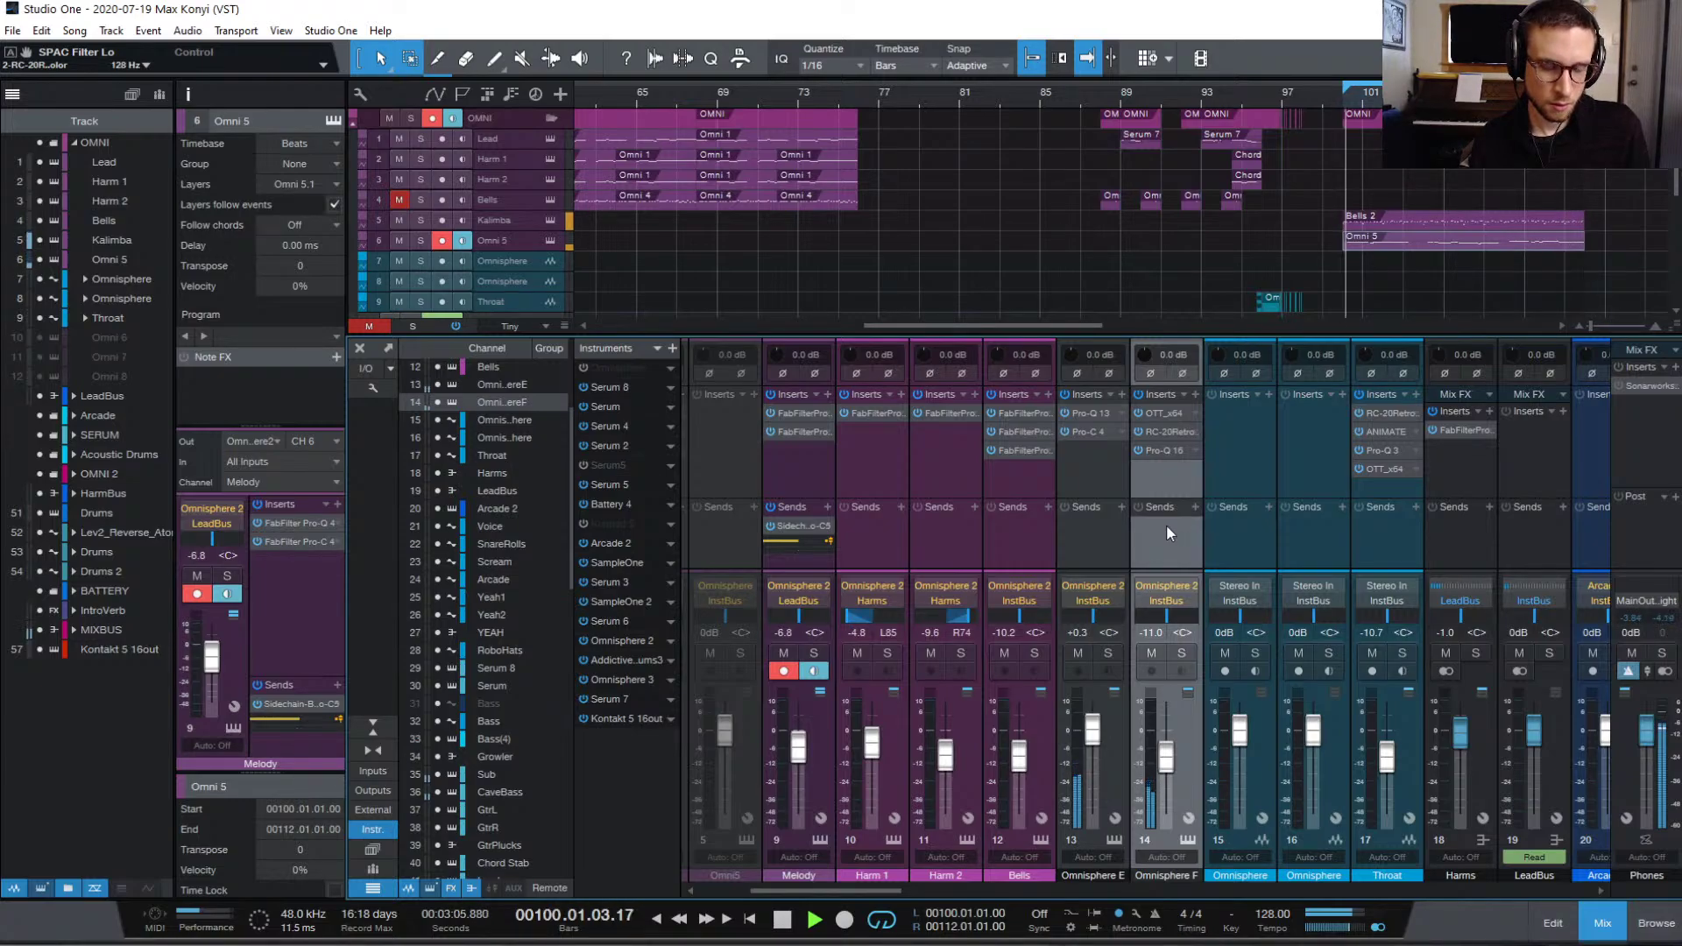
# Step: Save the song and stop the melody playback
pyautogui.hotkey('ctrl', 's')
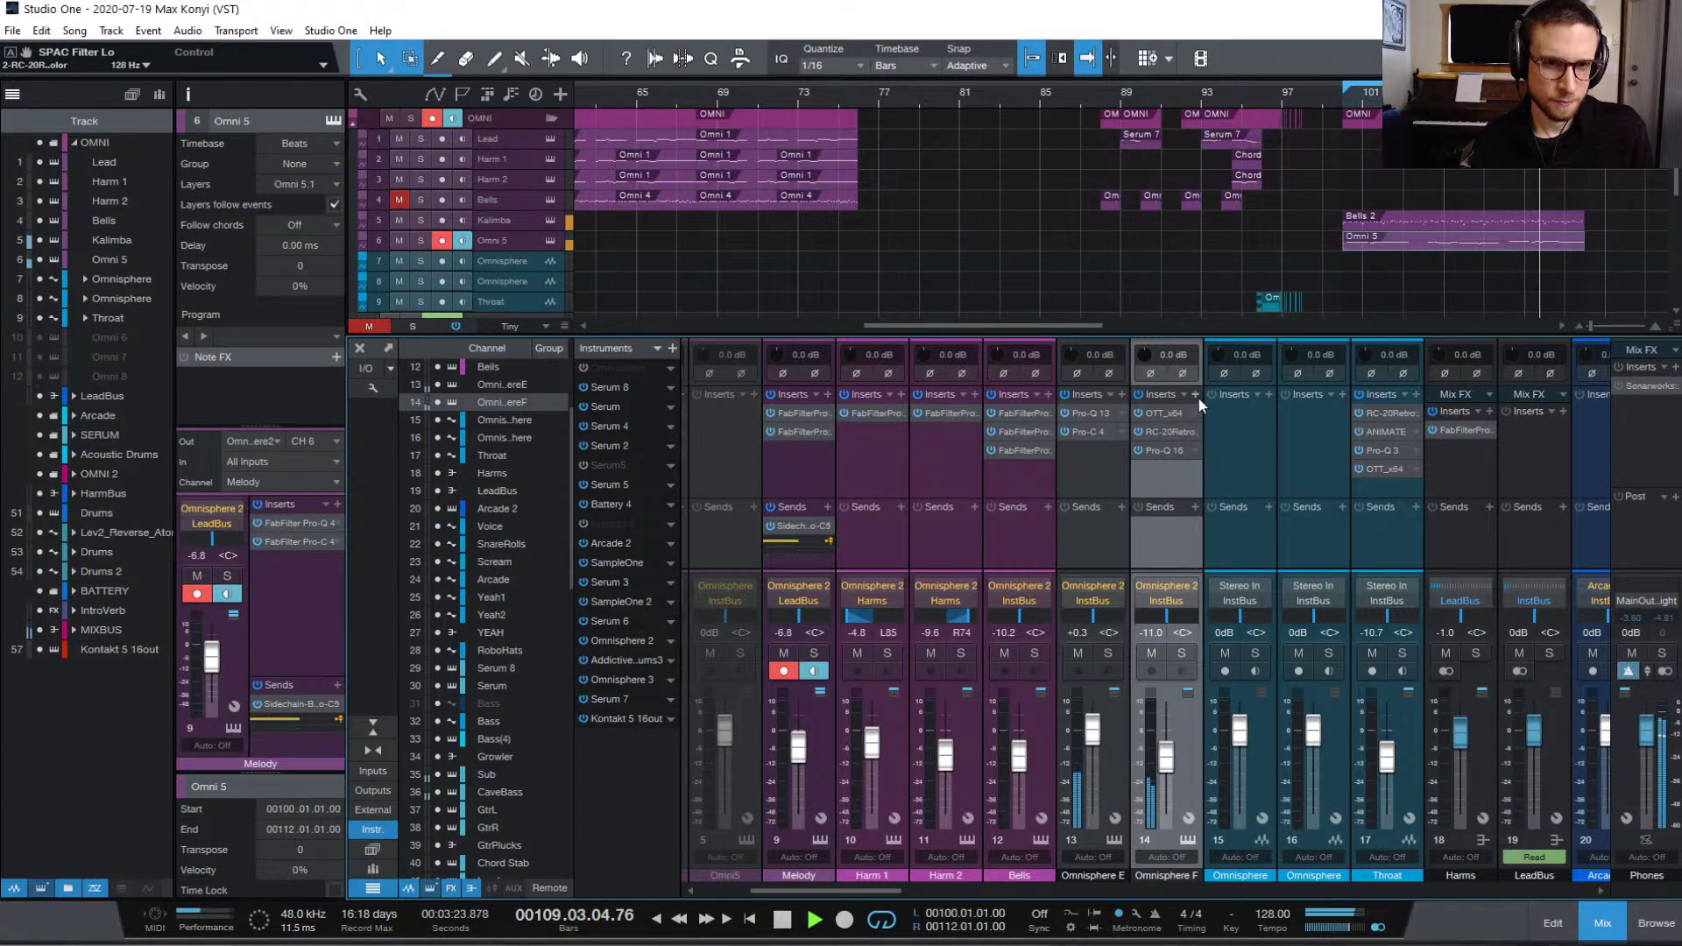
pyautogui.press('space')
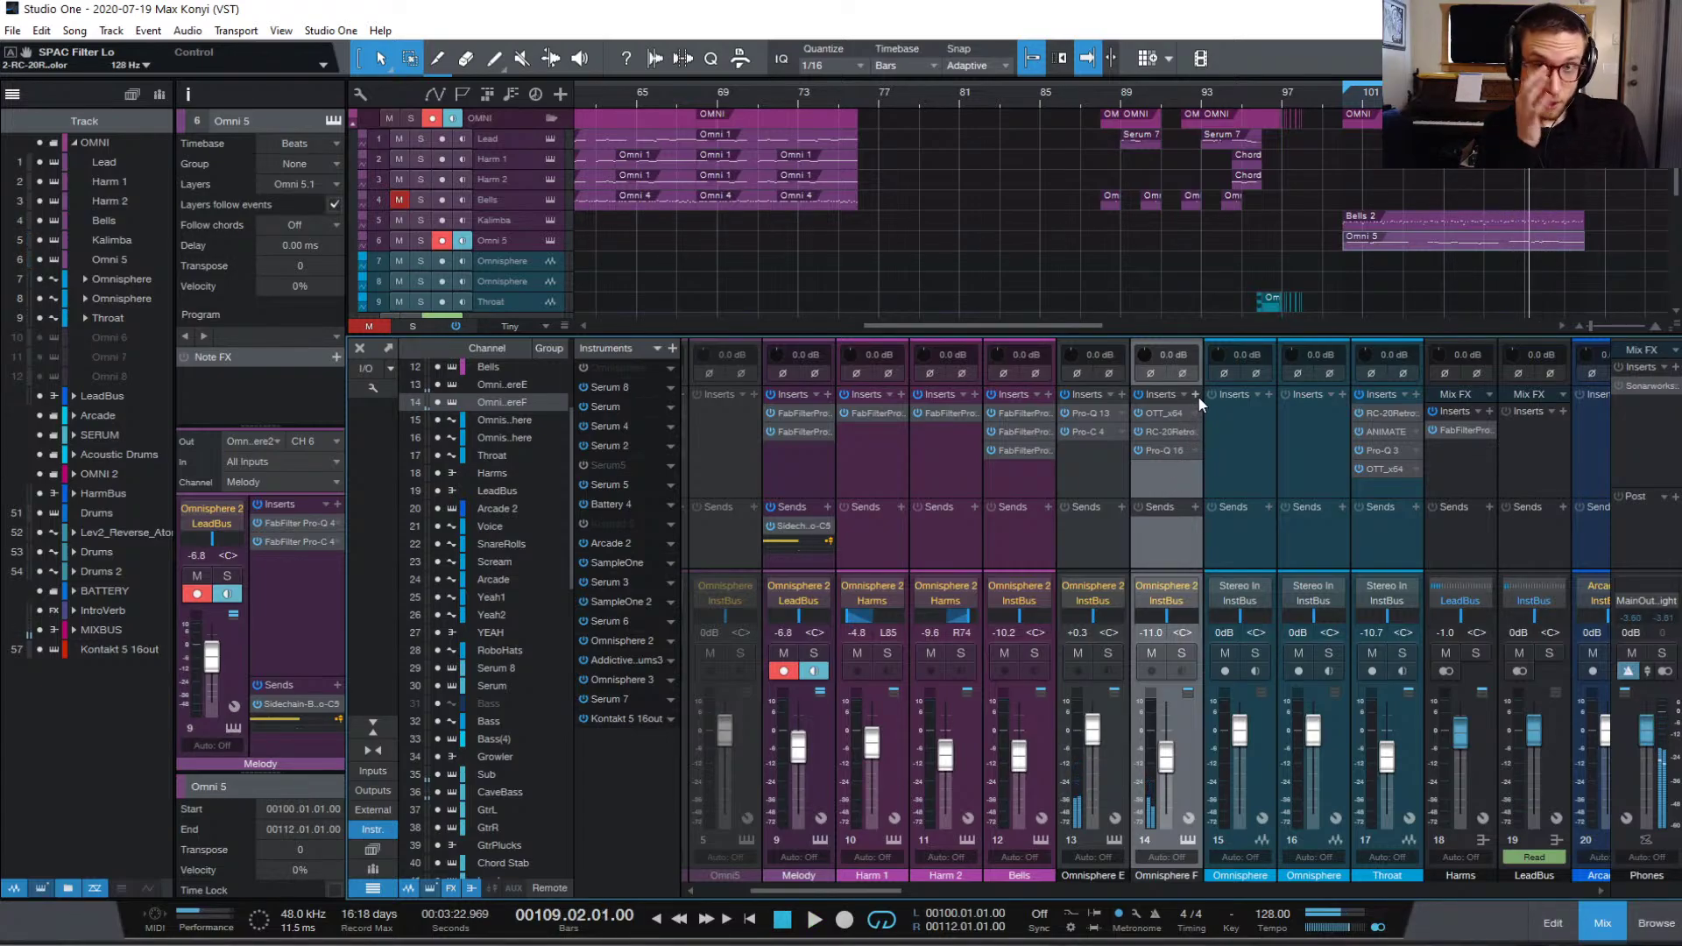
pyautogui.click(1197, 396)
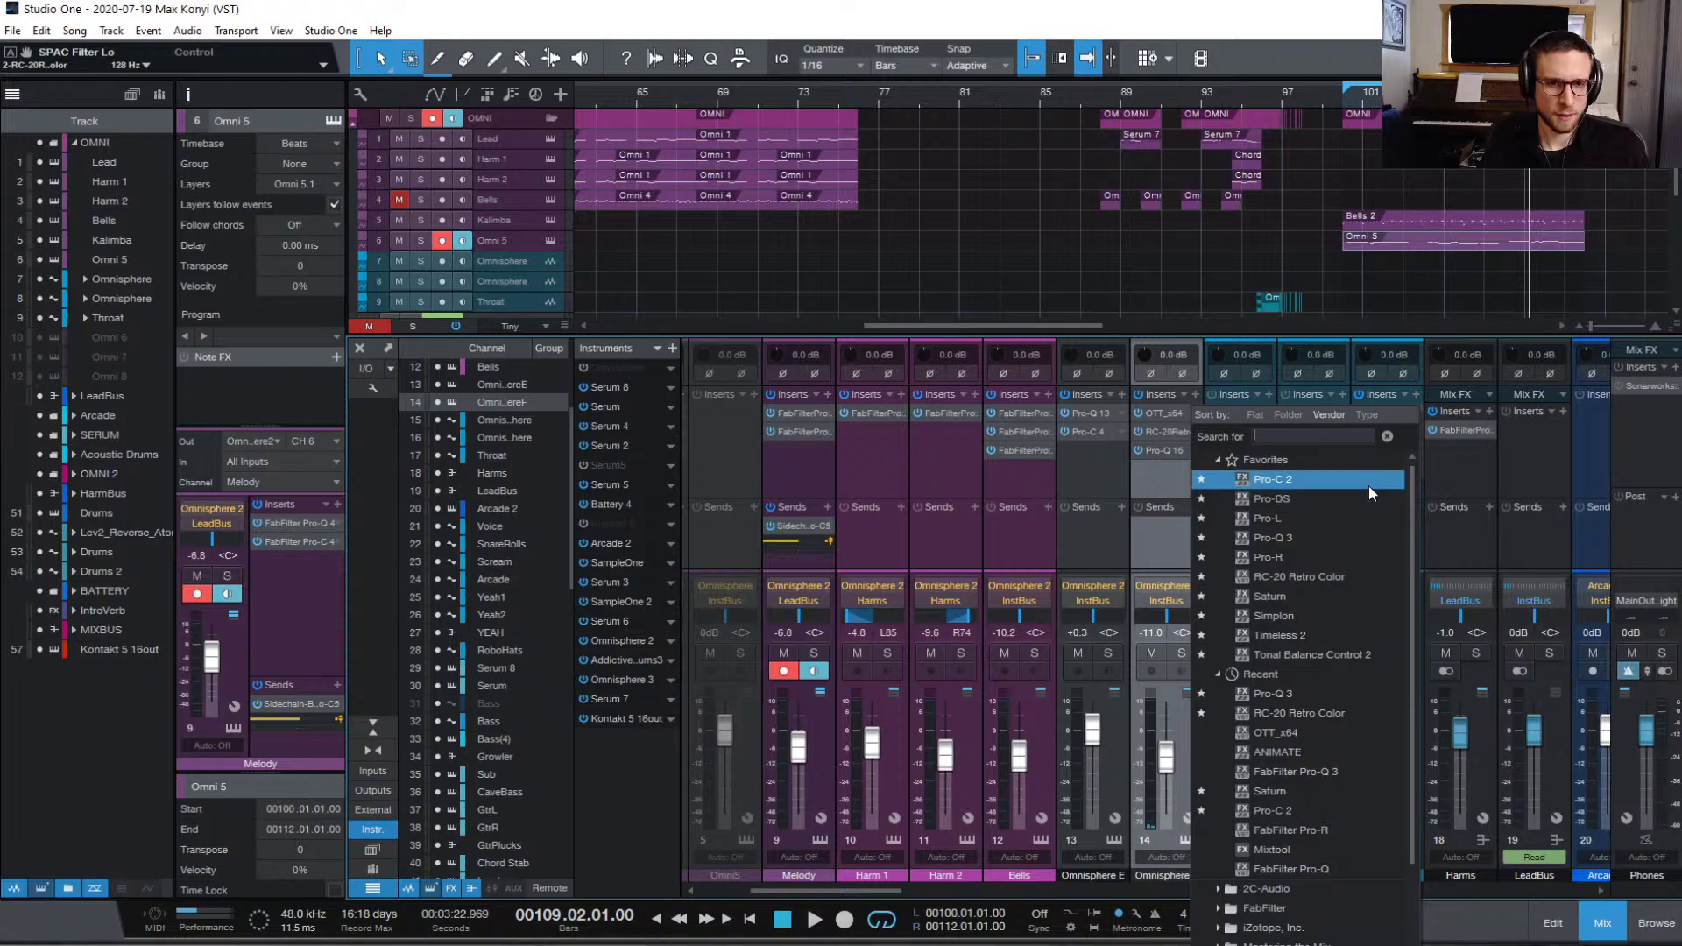
pyautogui.click(1365, 675)
pyautogui.click(1133, 481)
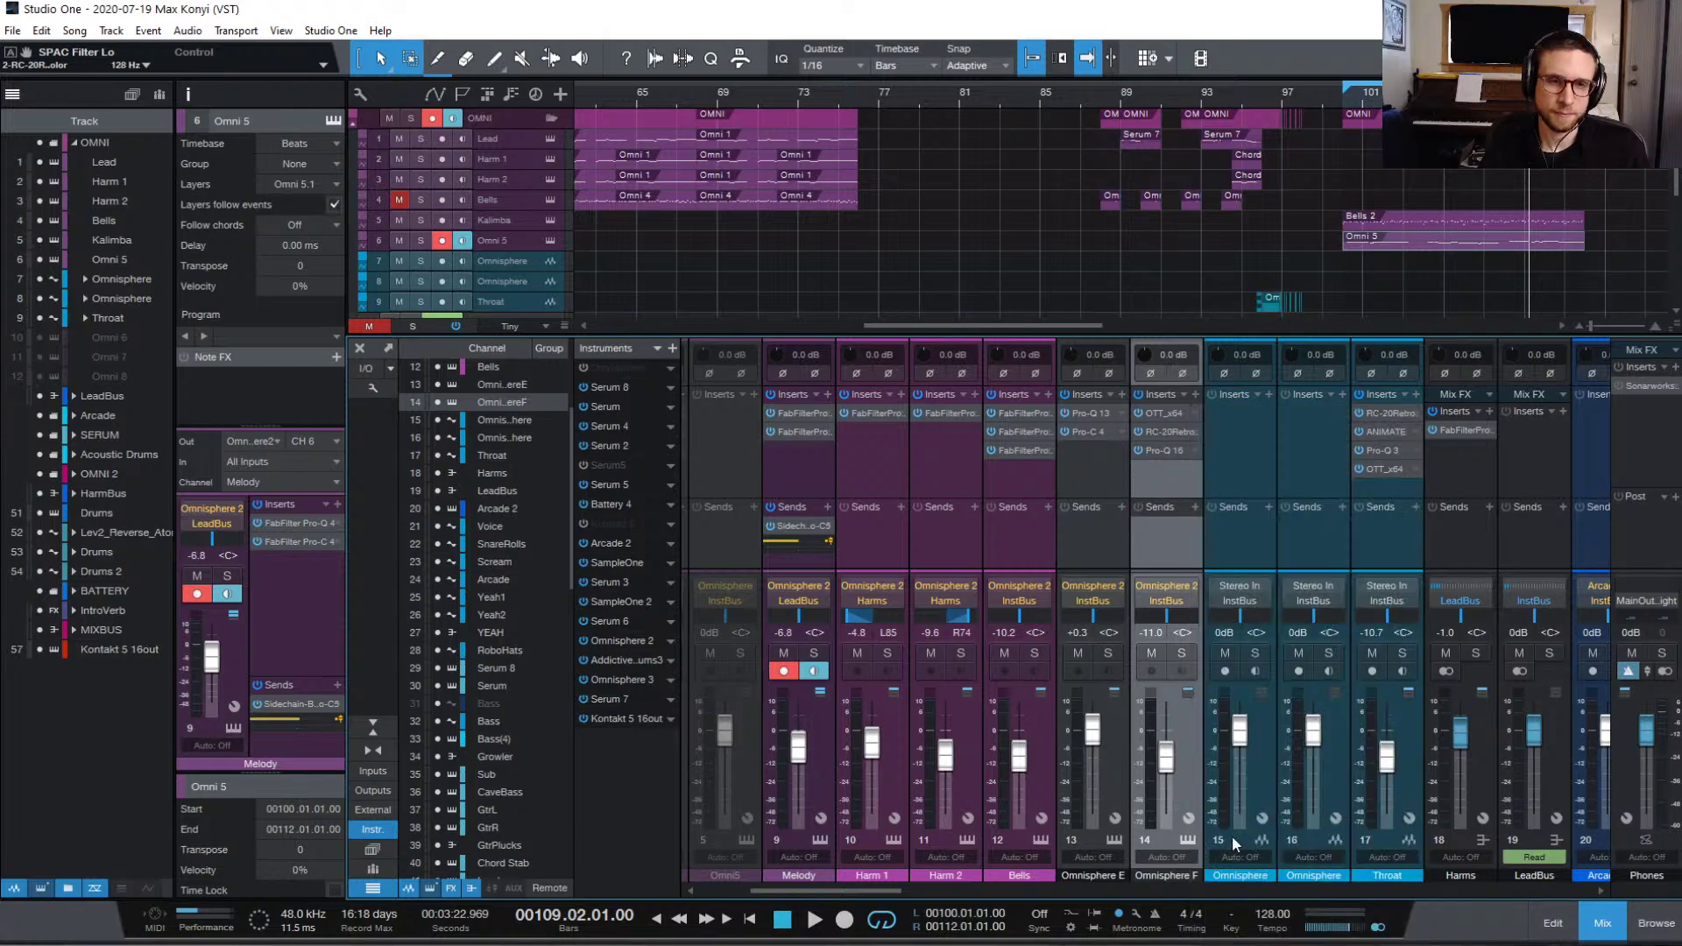
# Step: Add the Imager utility effect to the empty second slot of the Rippling Foils patch's common FX rack in Omnisphere
pyautogui.click(1188, 841)
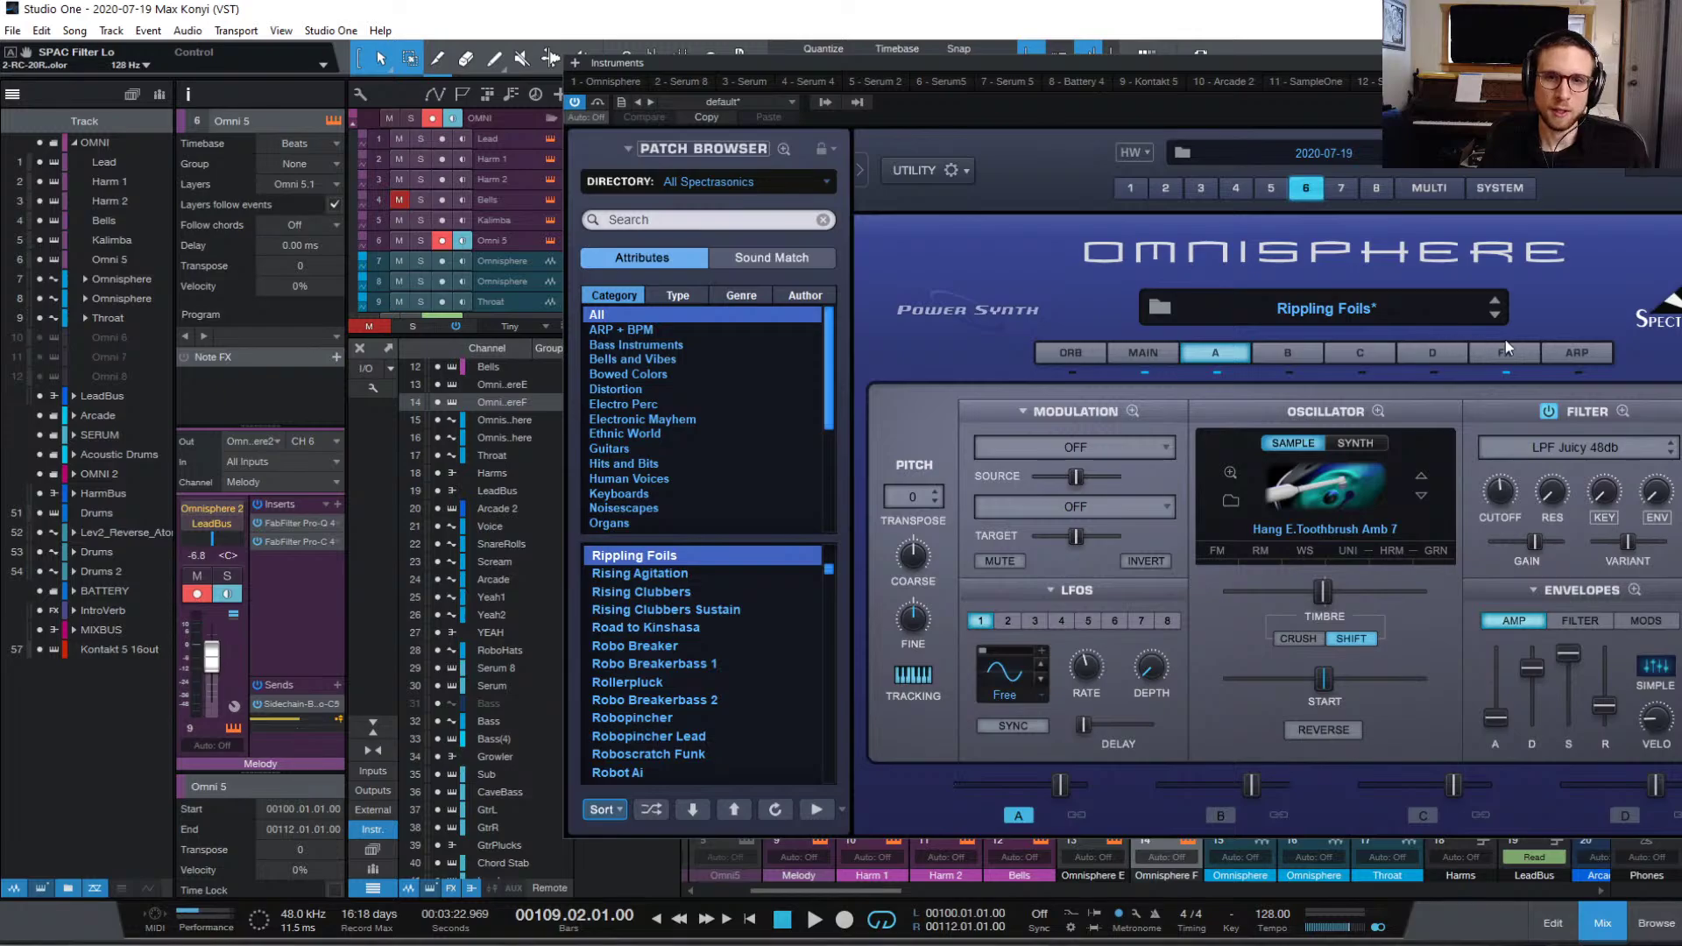
pyautogui.click(1505, 351)
pyautogui.click(1504, 409)
pyautogui.click(1019, 479)
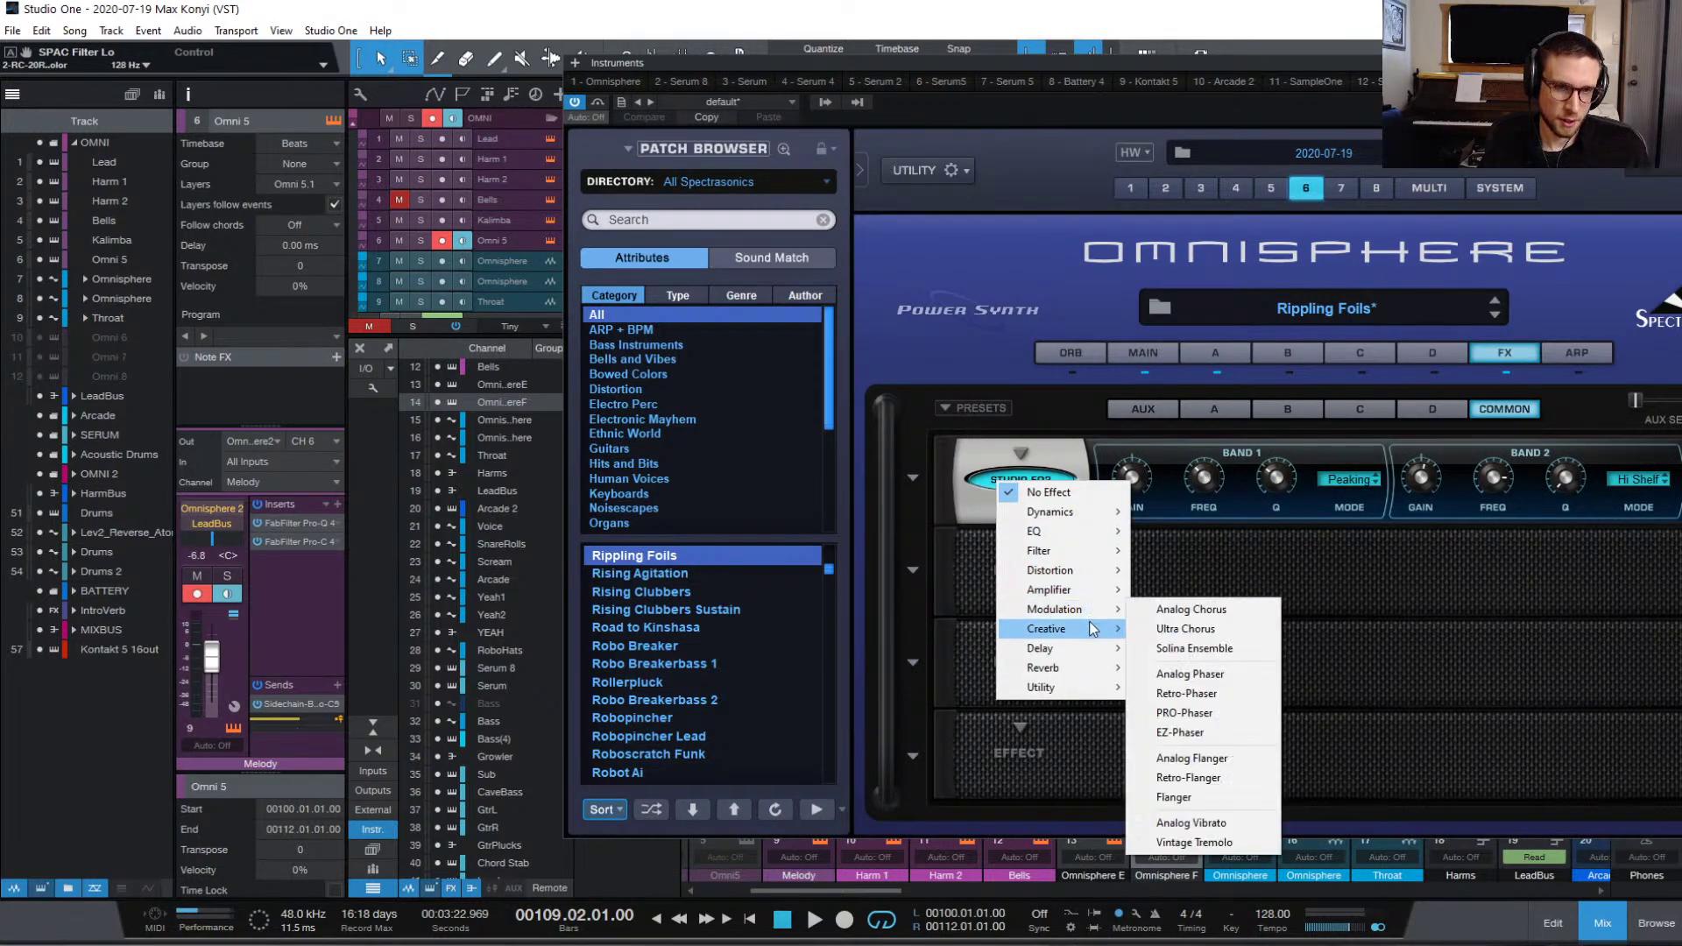
pyautogui.moveTo(1086, 688)
pyautogui.click(1171, 688)
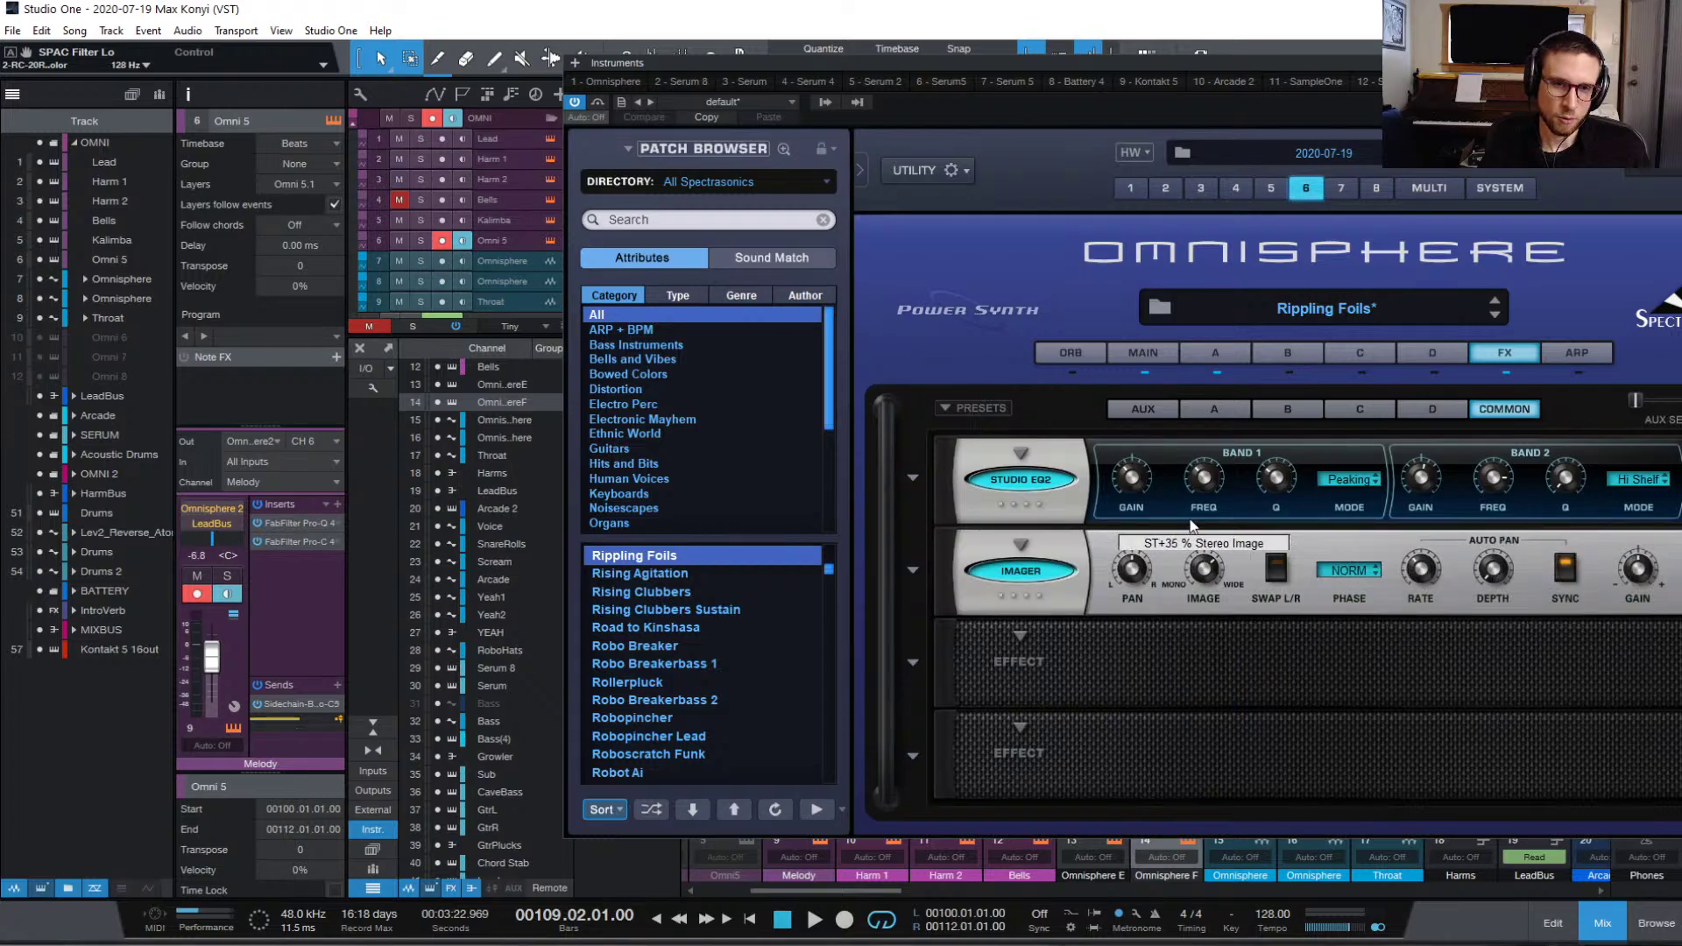
# Step: Audition the Imager's stereo image, including a setting of -80 %, during playback, and close Omnisphere
pyautogui.press('space')
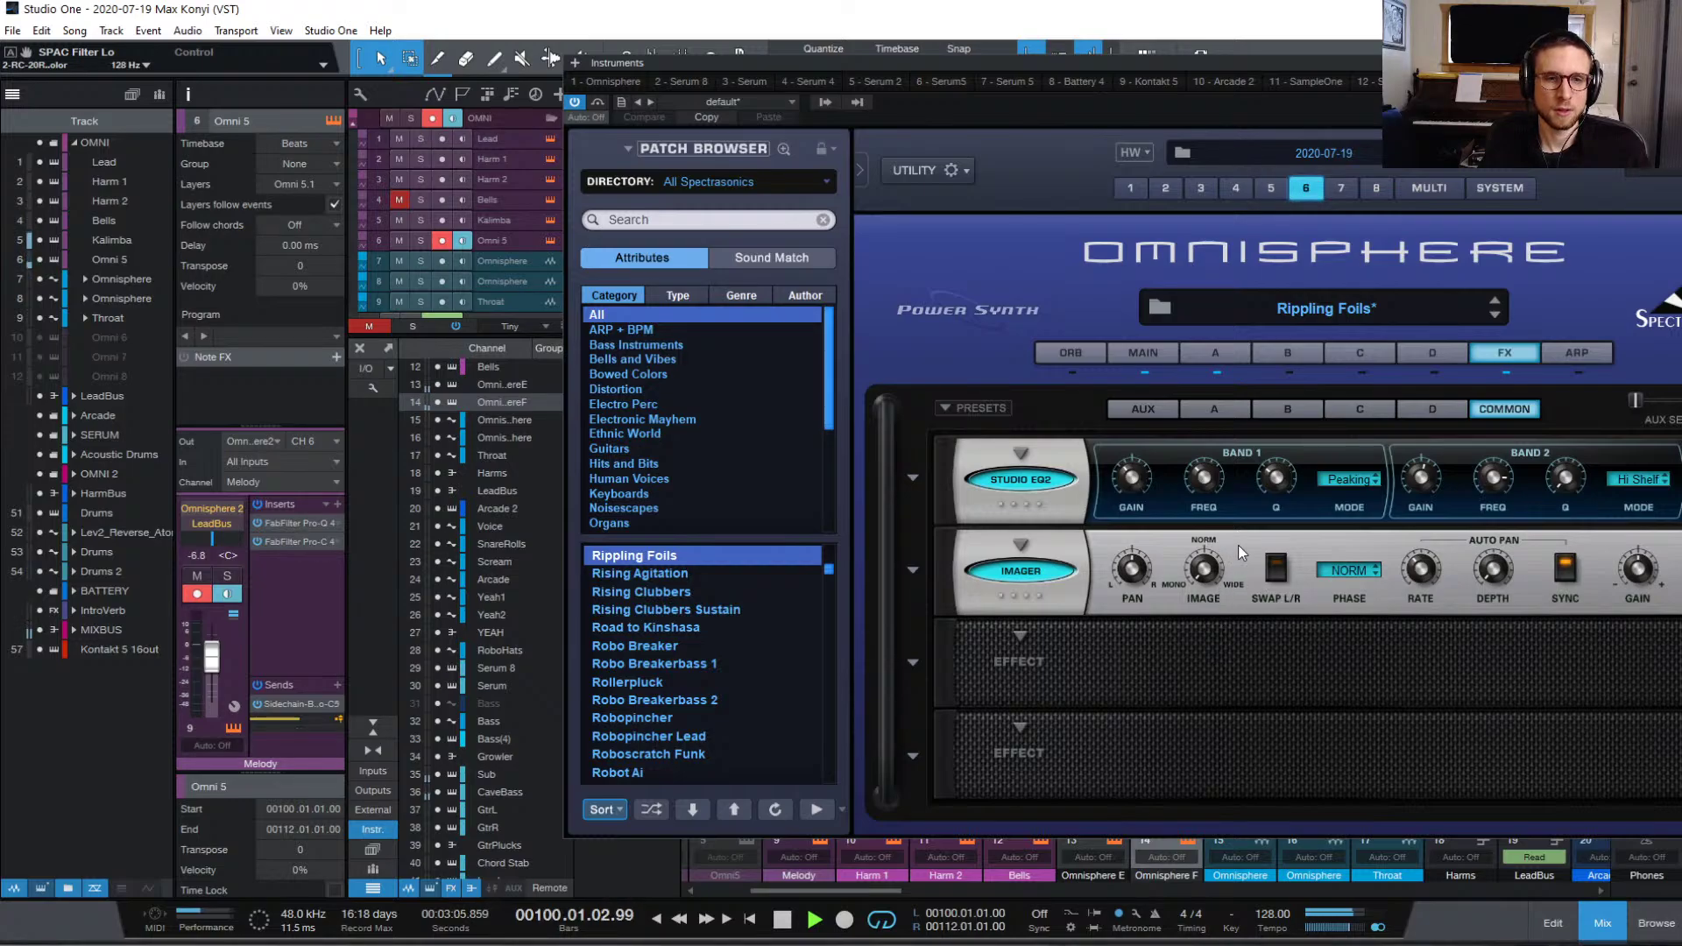
pyautogui.moveTo(1214, 528)
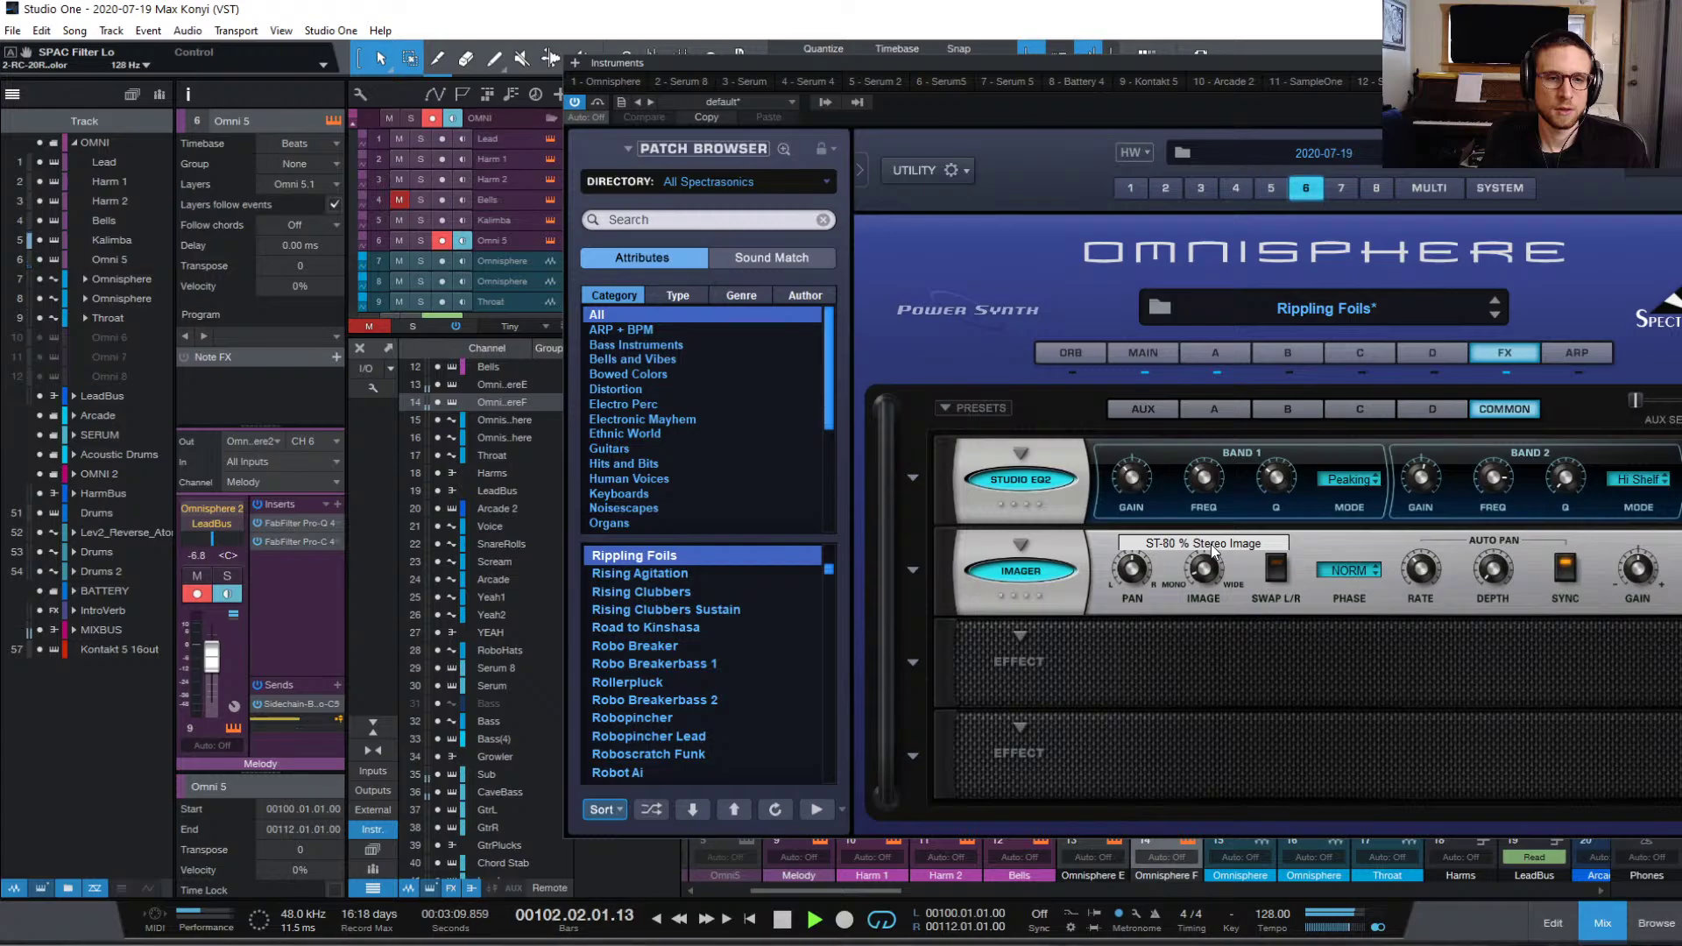
pyautogui.scroll(1, 1205, 574)
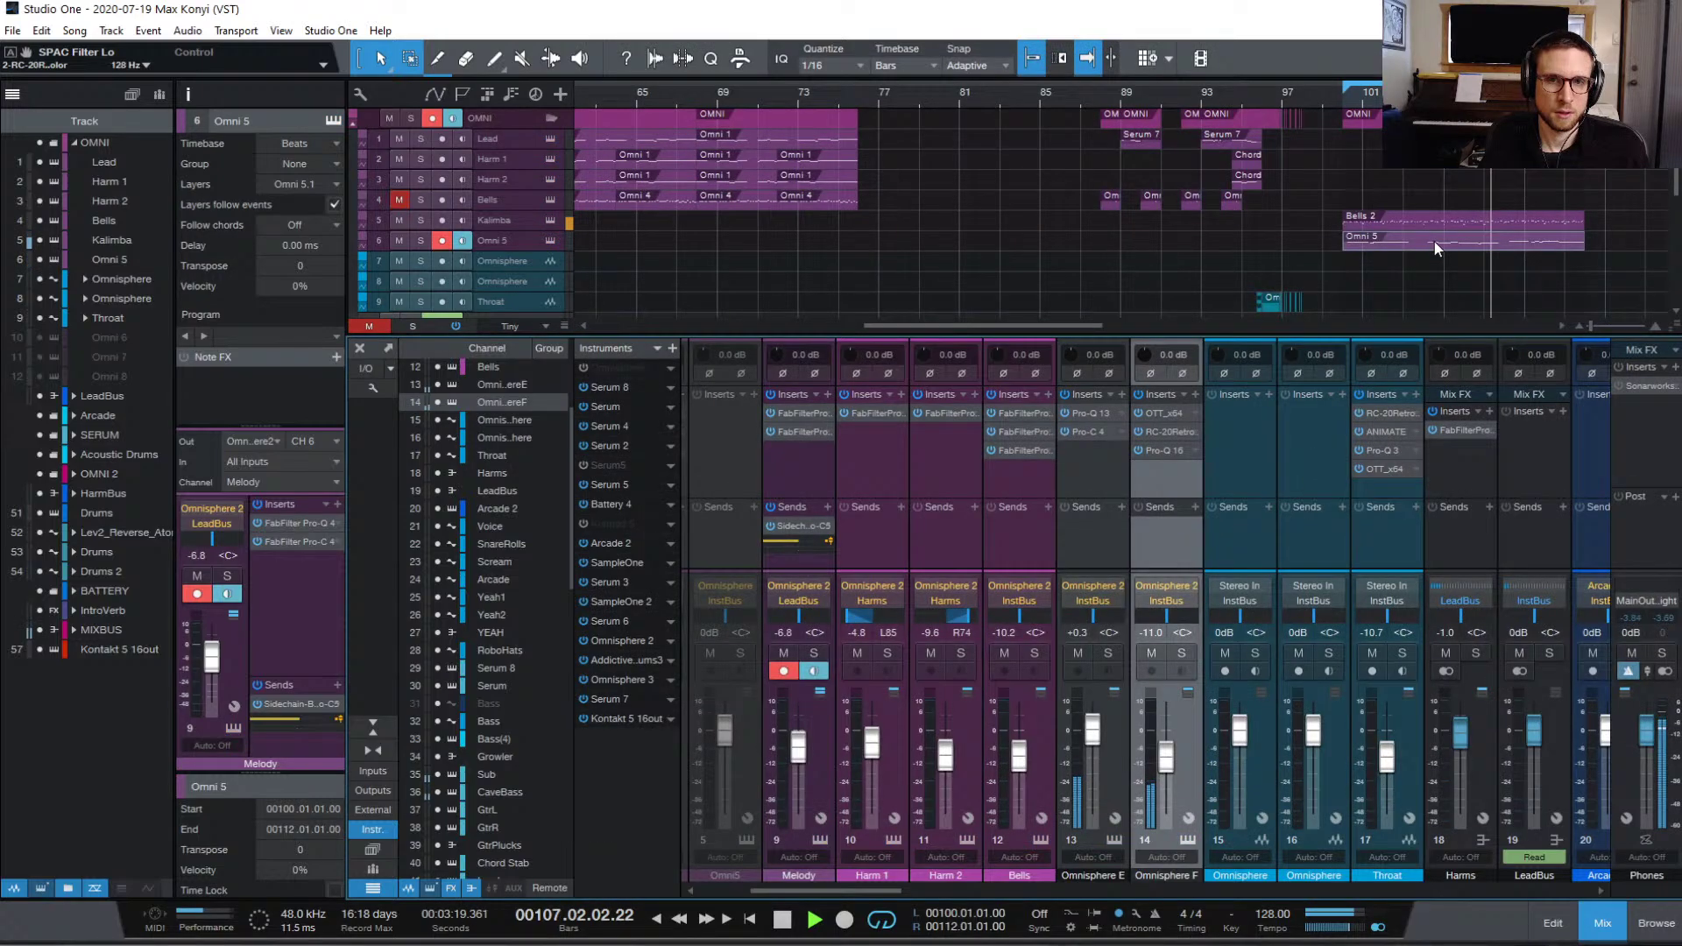
# Step: Extend the G2 note in the Omni 5 part to end at 106.04.01.00, shifting the next lower note's start to match
pyautogui.doubleClick(1434, 240)
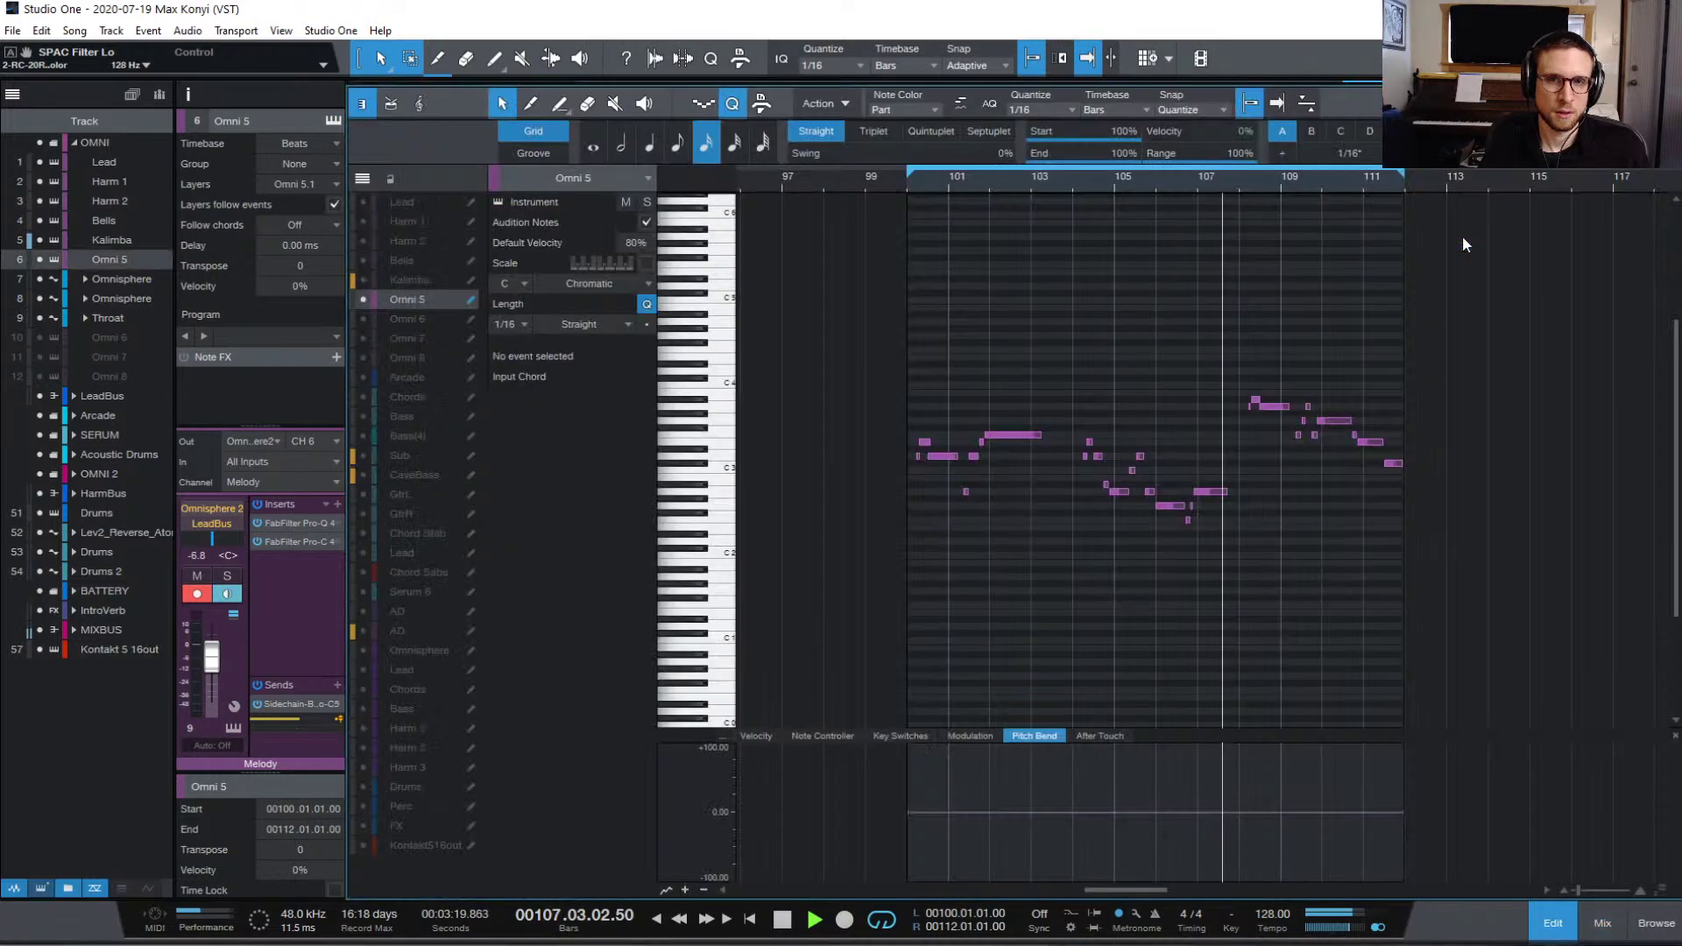
pyautogui.scroll(5, 1270, 524)
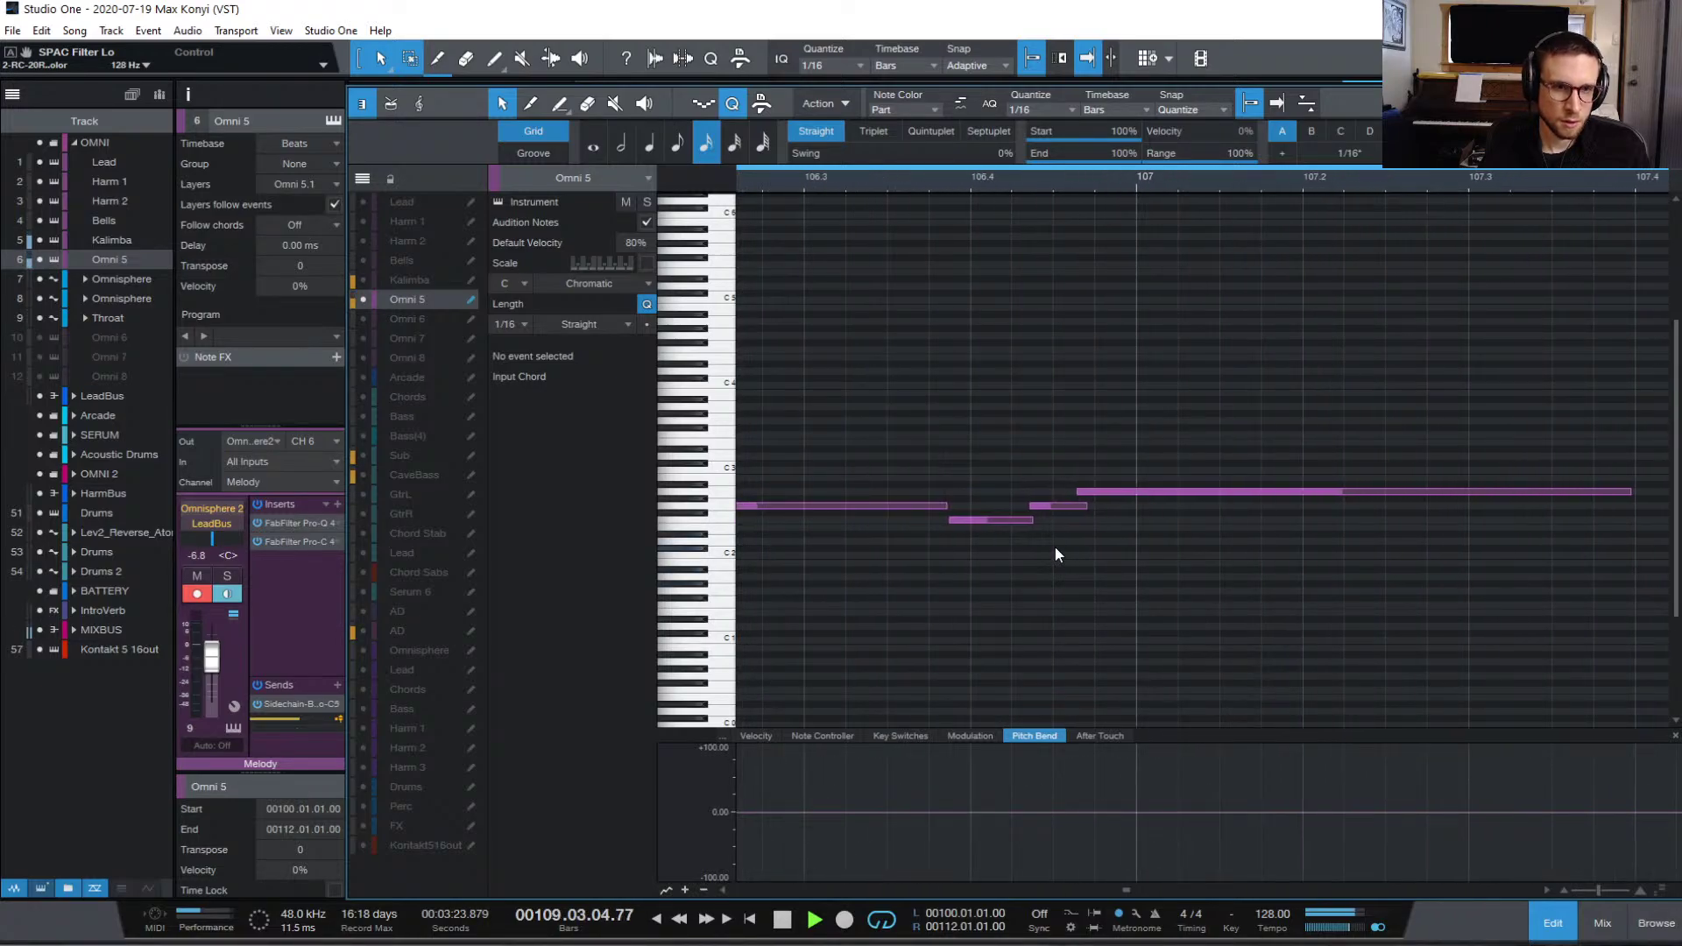
pyautogui.moveTo(959, 523)
pyautogui.mouseDown()
pyautogui.moveTo(990, 517)
pyautogui.moveTo(969, 522)
pyautogui.mouseUp()
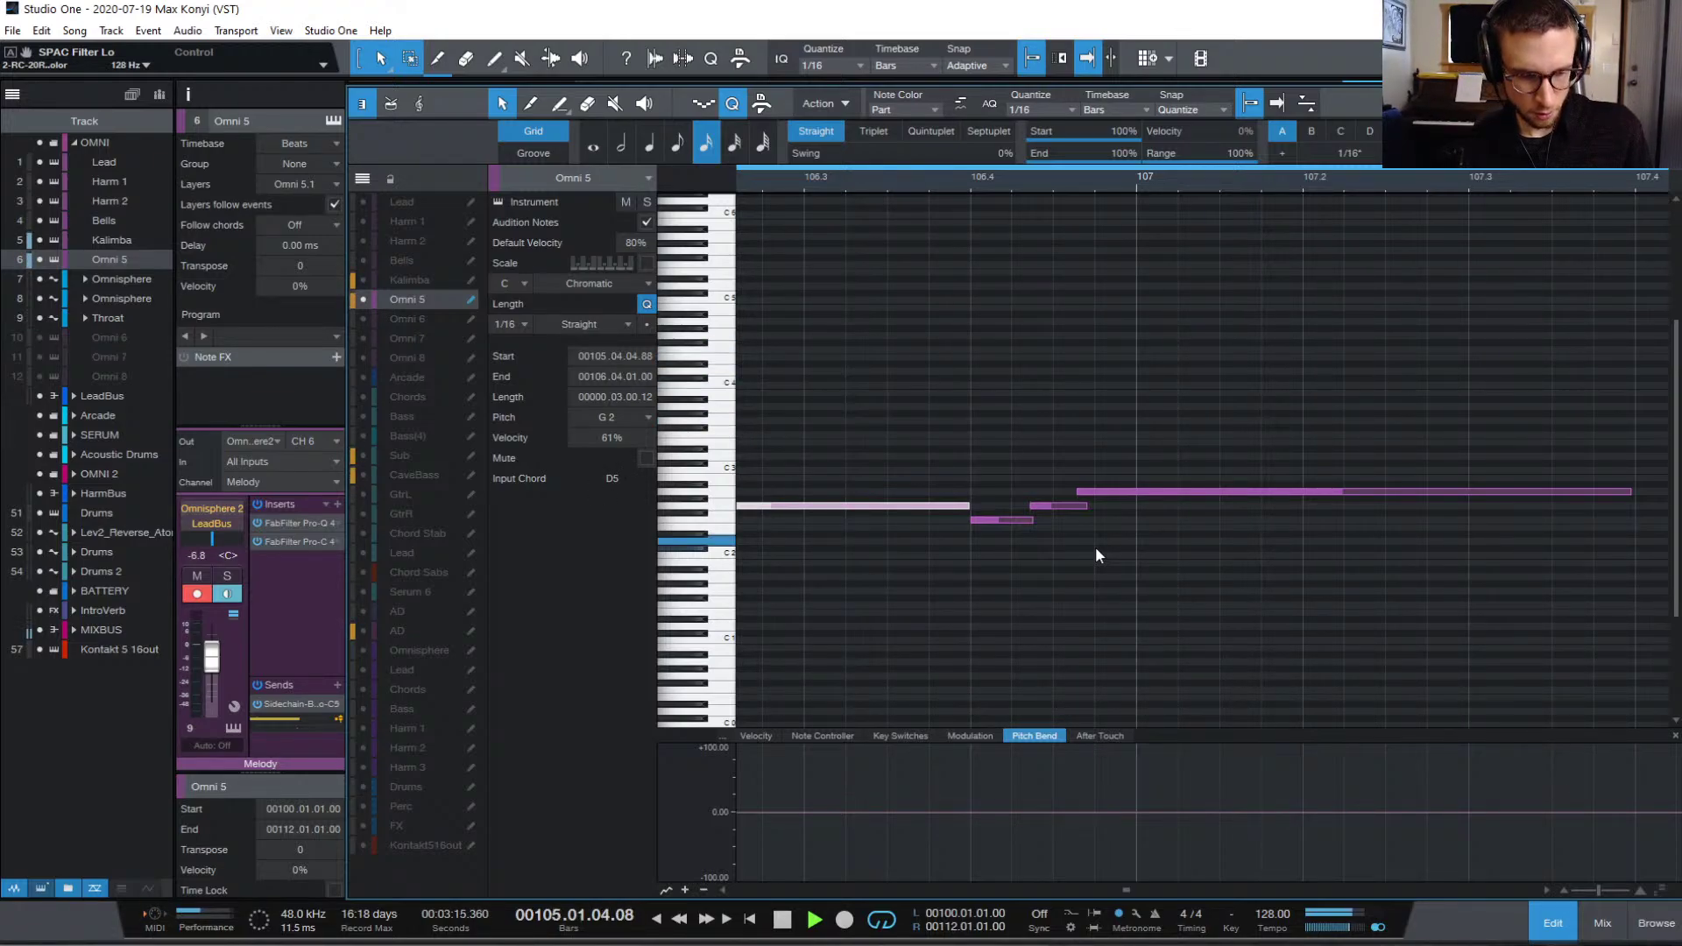
pyautogui.hotkey('shift', 'alt', 'k')
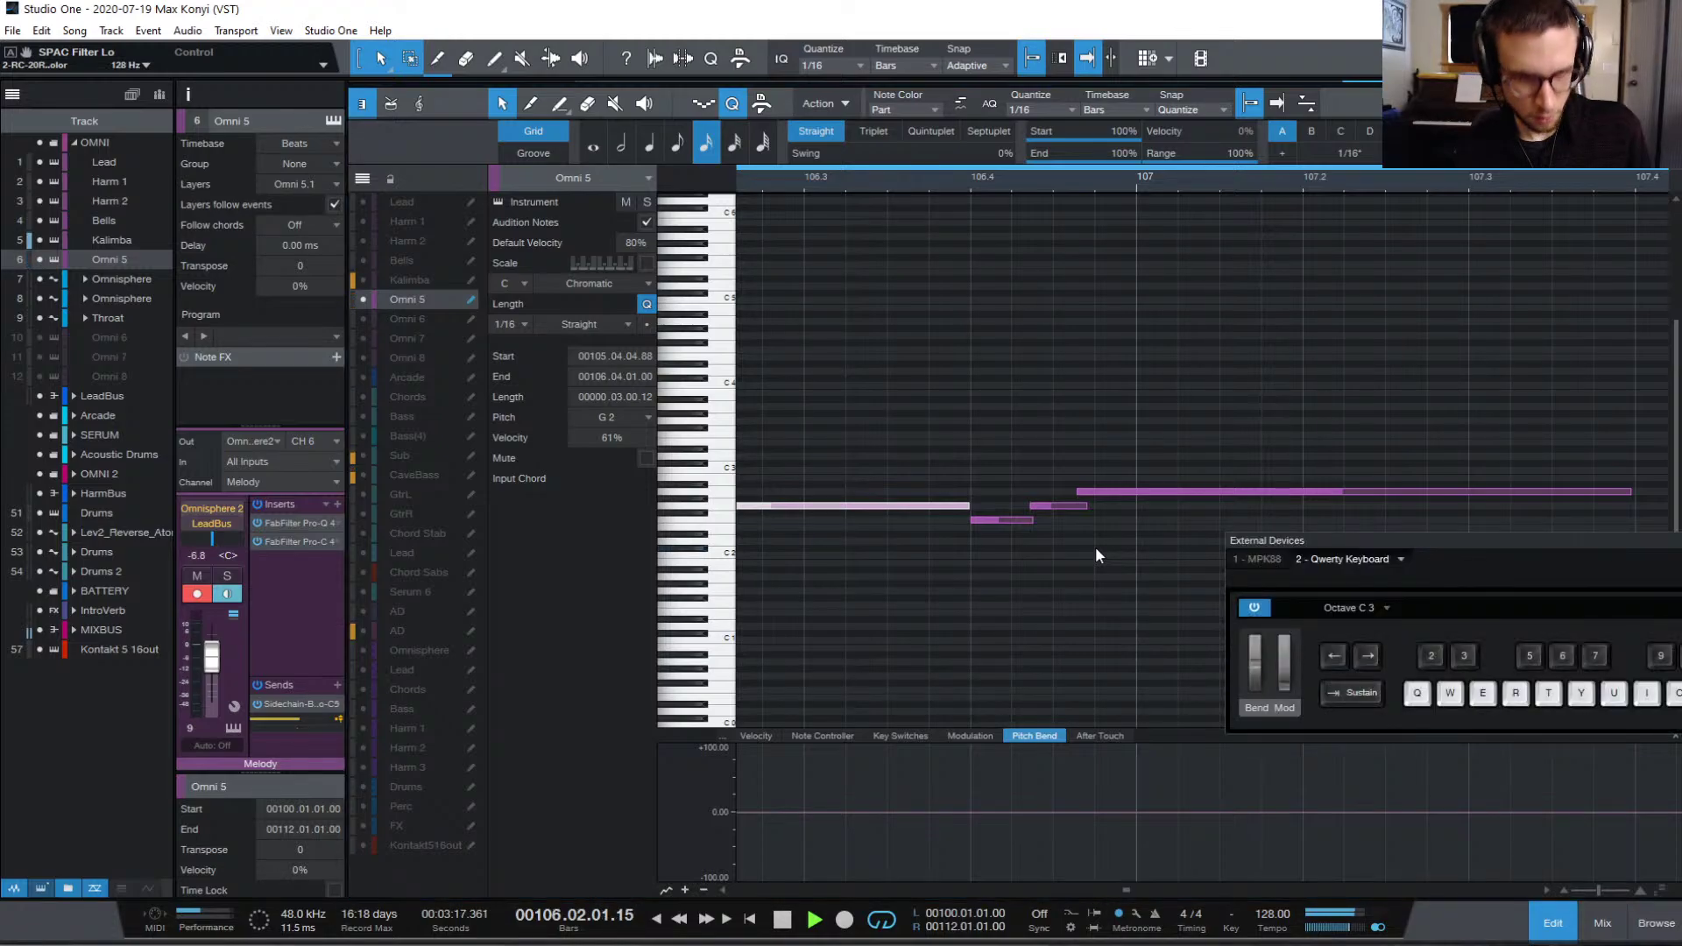
pyautogui.hotkey('shift', 'alt', 'k')
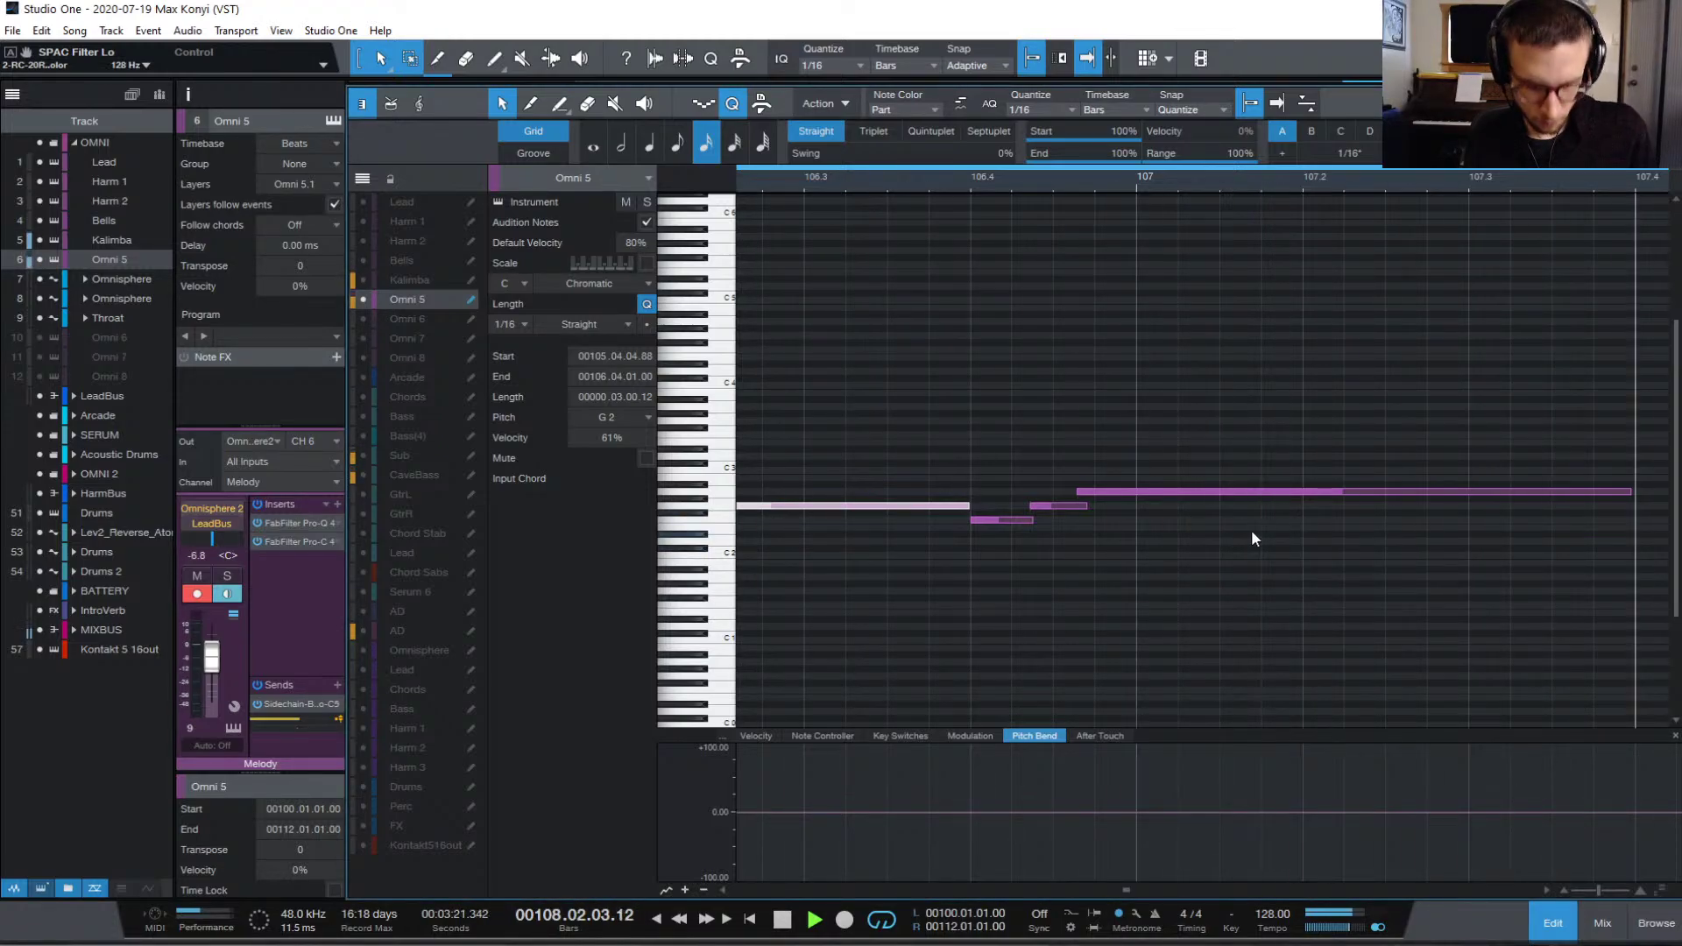
pyautogui.press('w')
pyautogui.press('w')
# Step: Set the Space amount to 45 % in RC-20 Retro Color on the Omnisphere F channel, close the plug-in and save the song
pyautogui.press('F3')
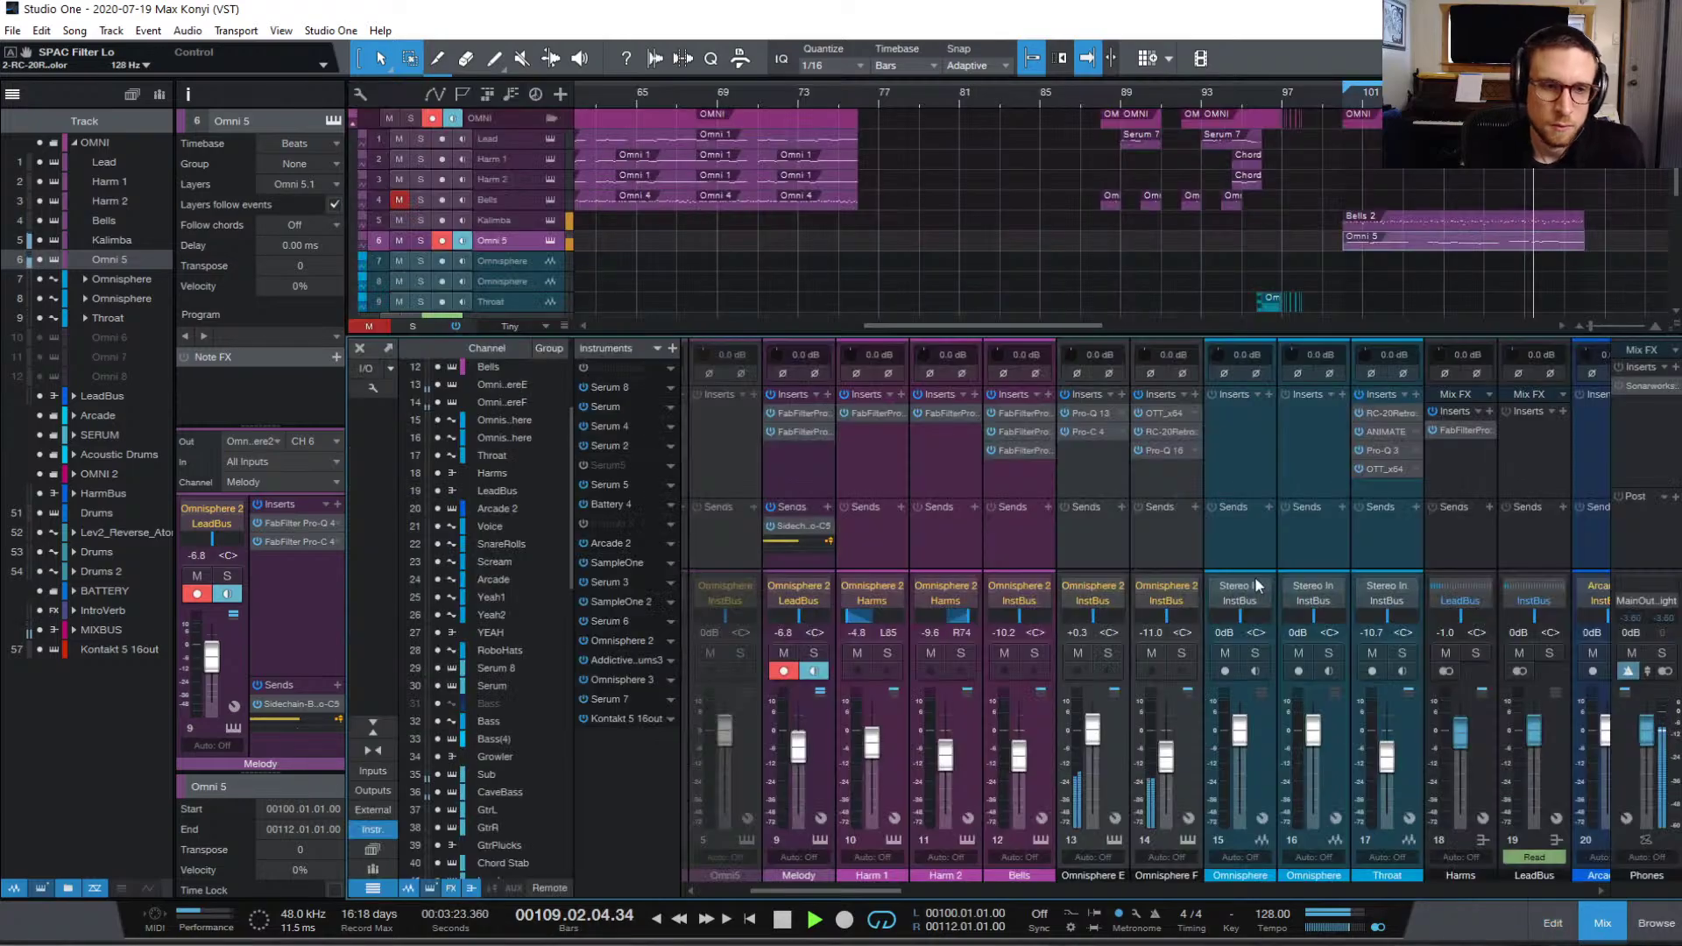
pyautogui.click(1163, 430)
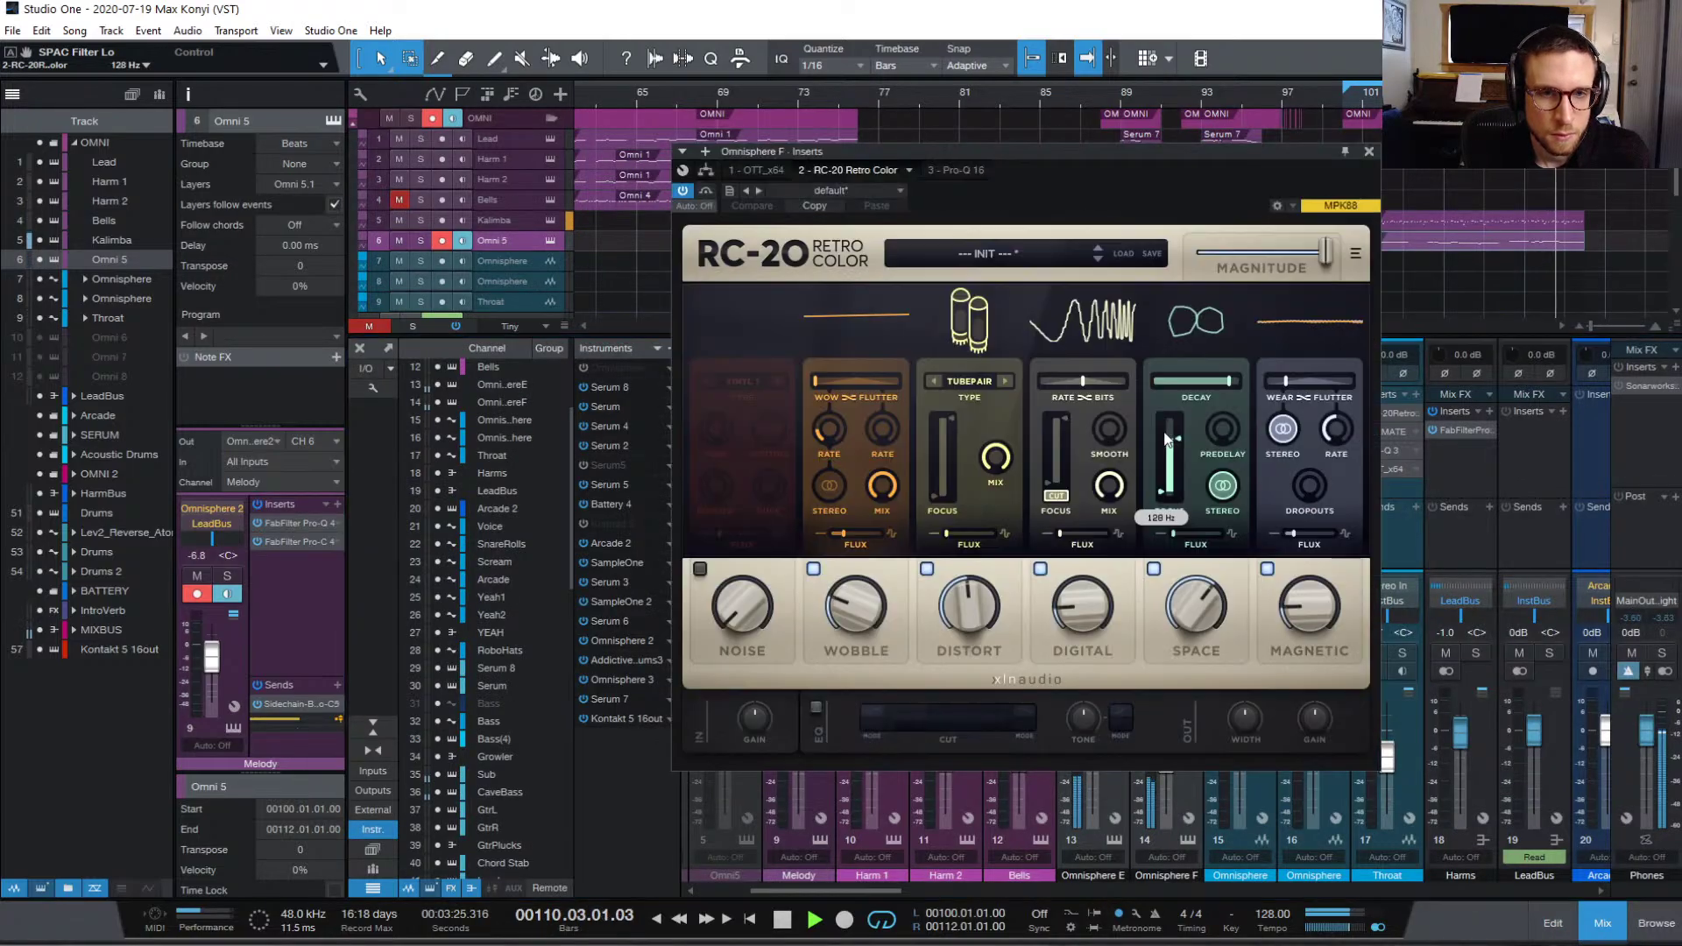
pyautogui.moveTo(1191, 596); pyautogui.dragTo(1211, 627)
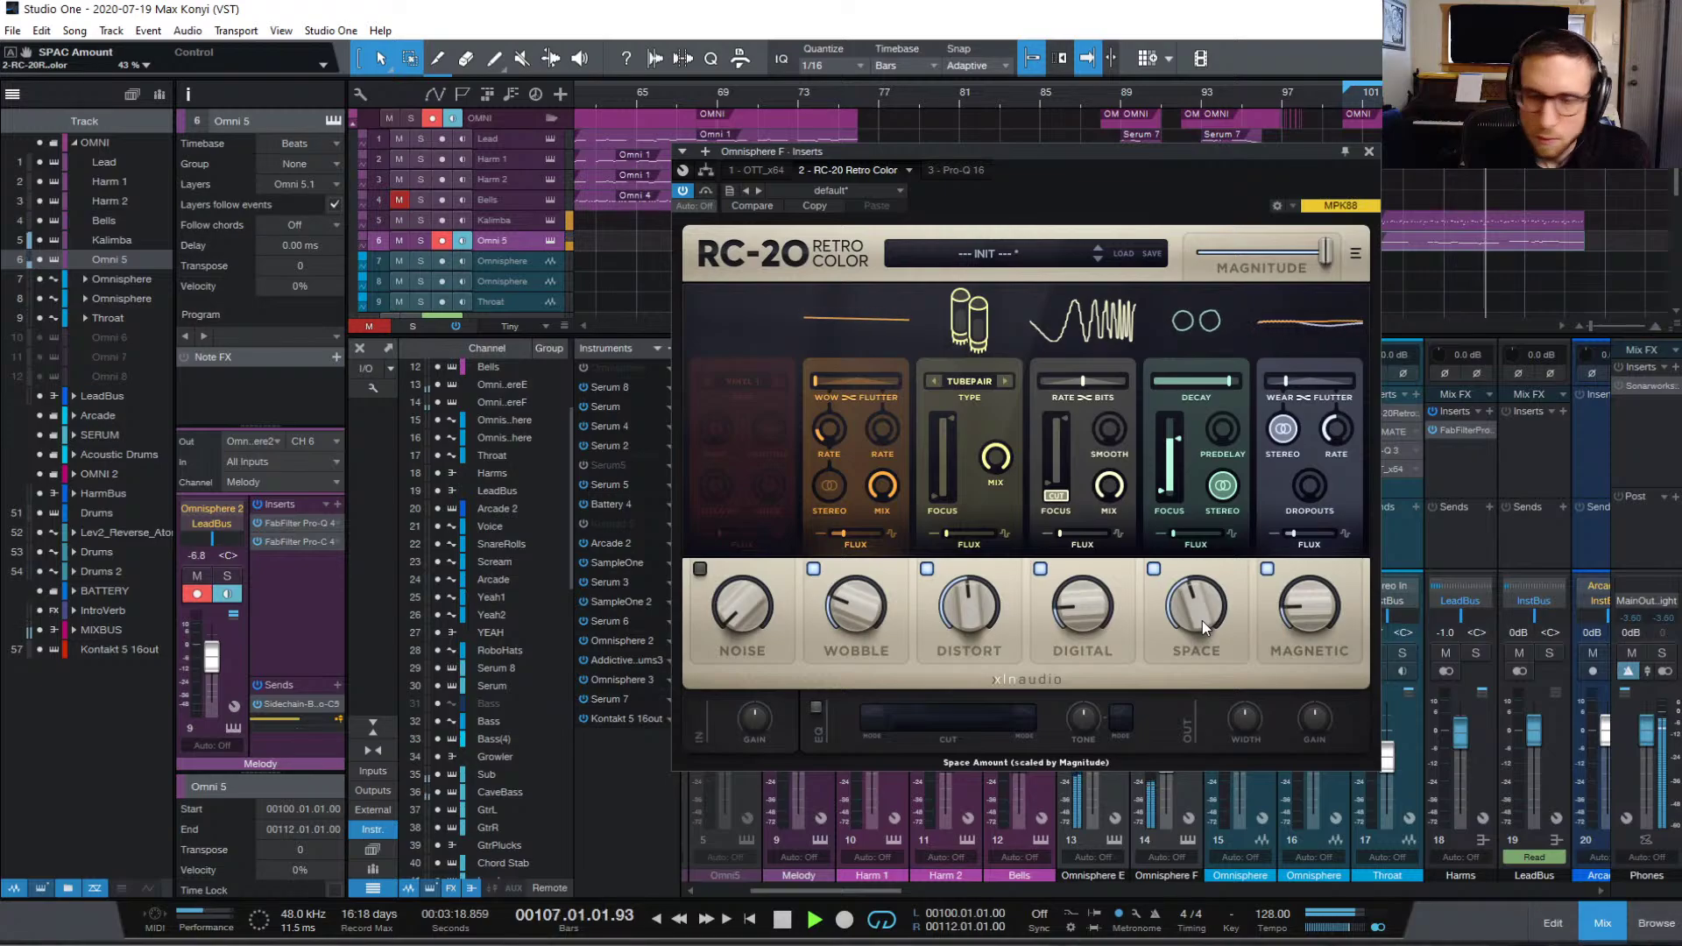
pyautogui.moveTo(1202, 621); pyautogui.dragTo(1200, 616)
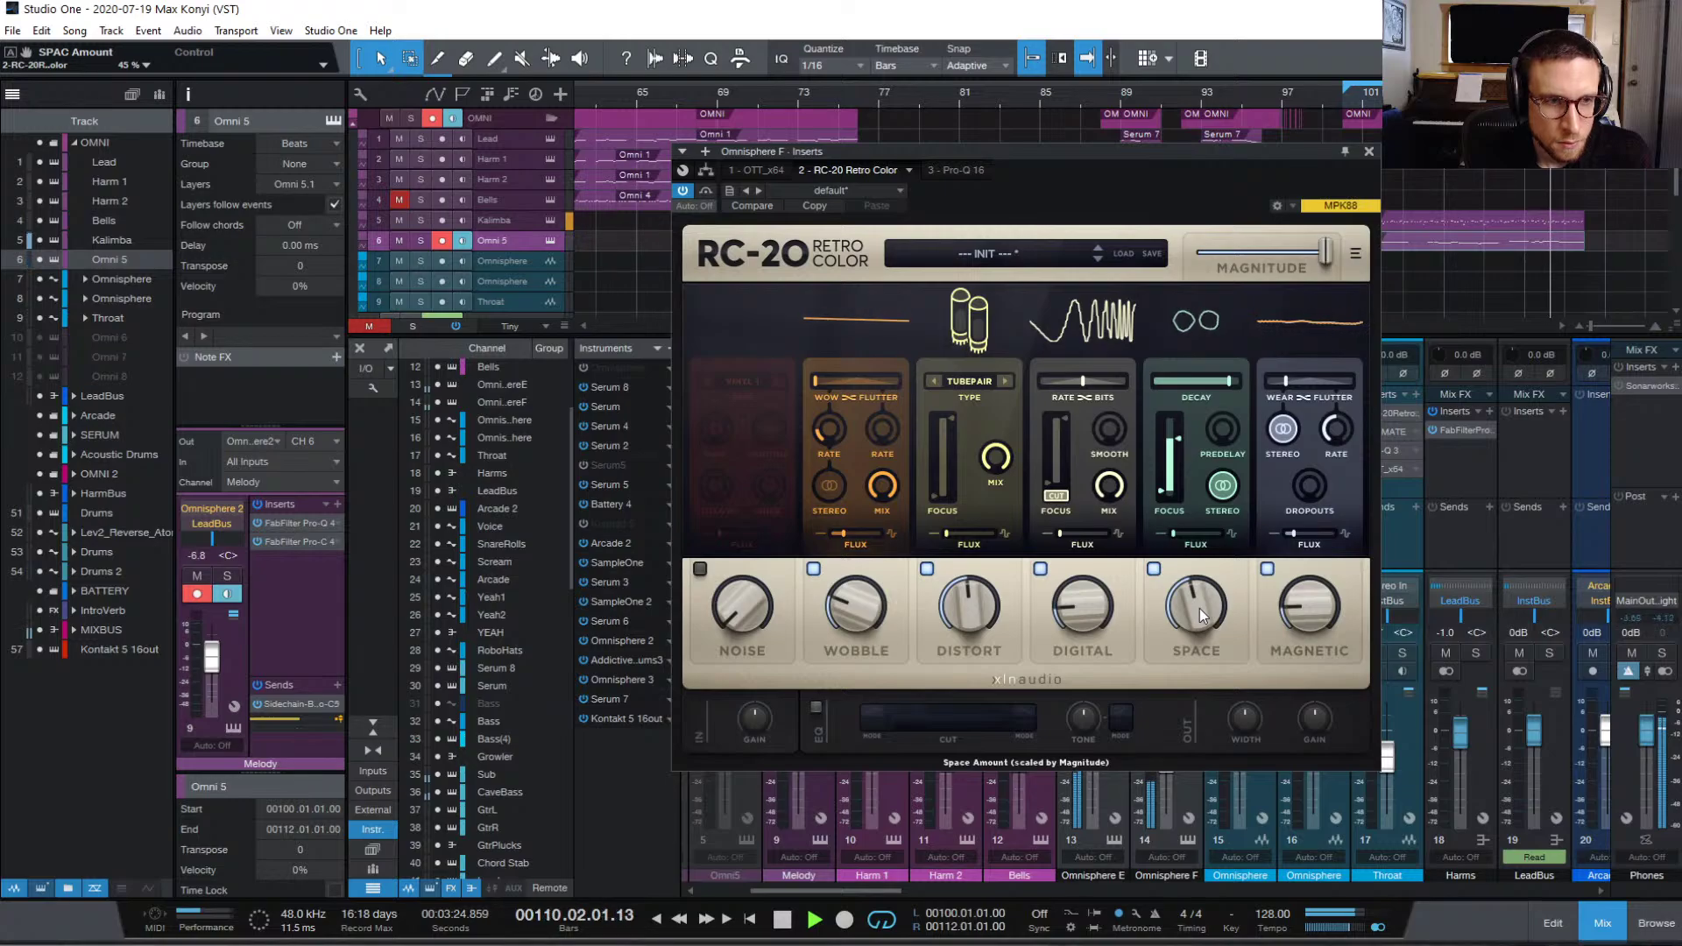
pyautogui.click(1370, 154)
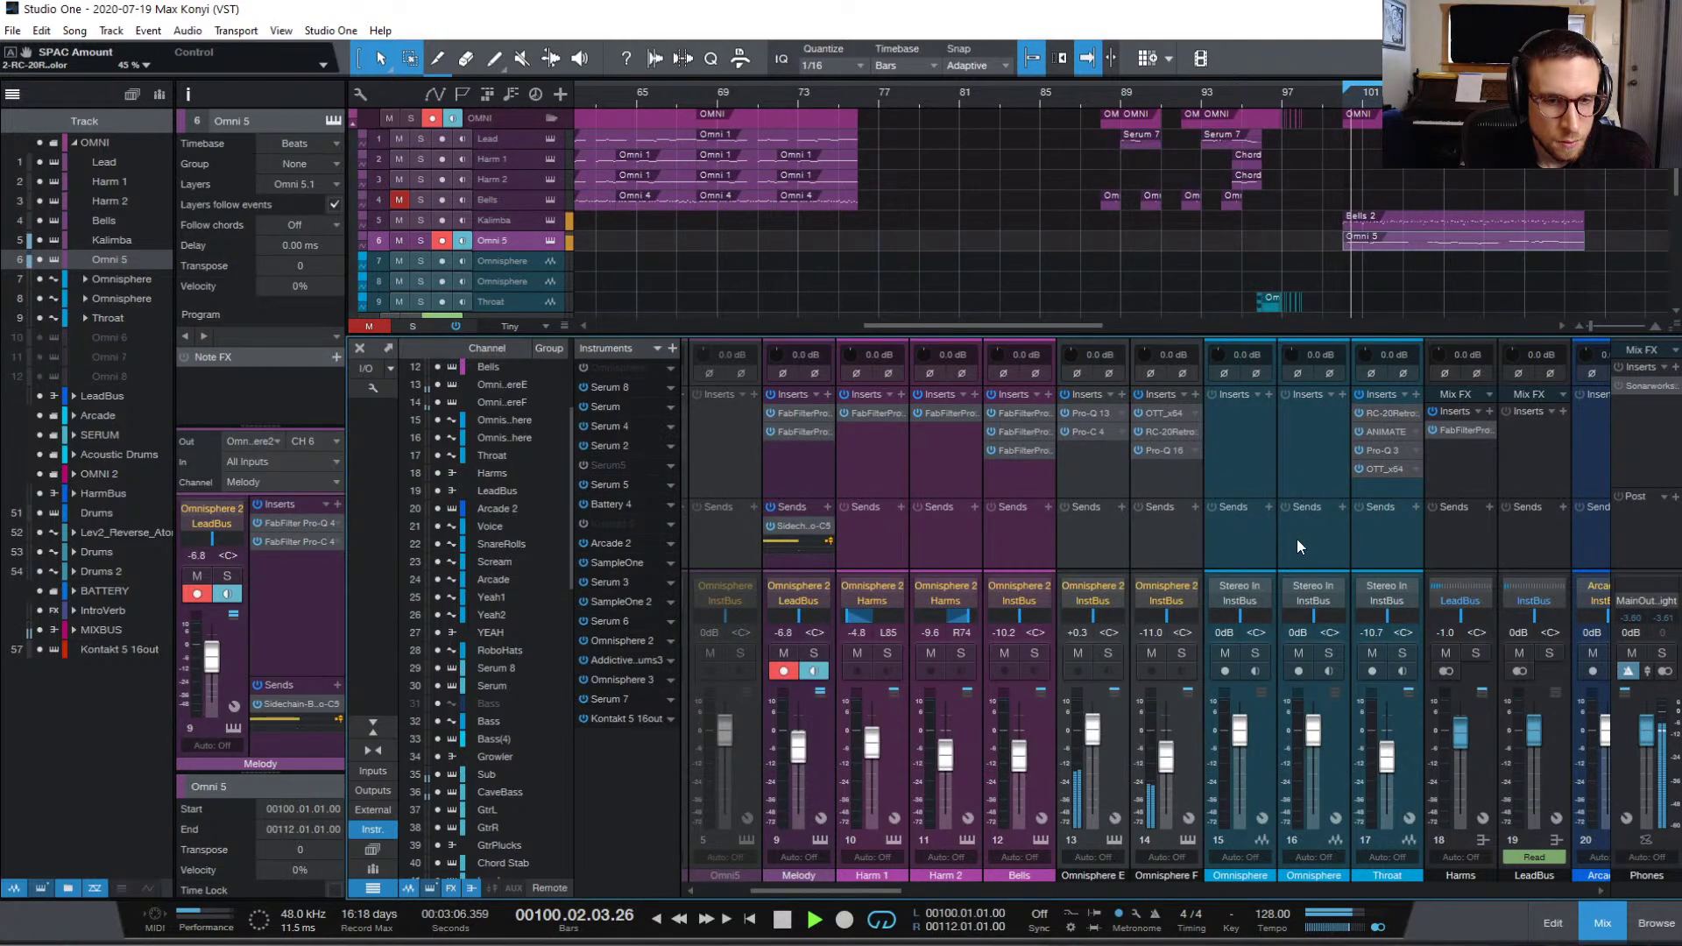
pyautogui.hotkey('ctrl', 's')
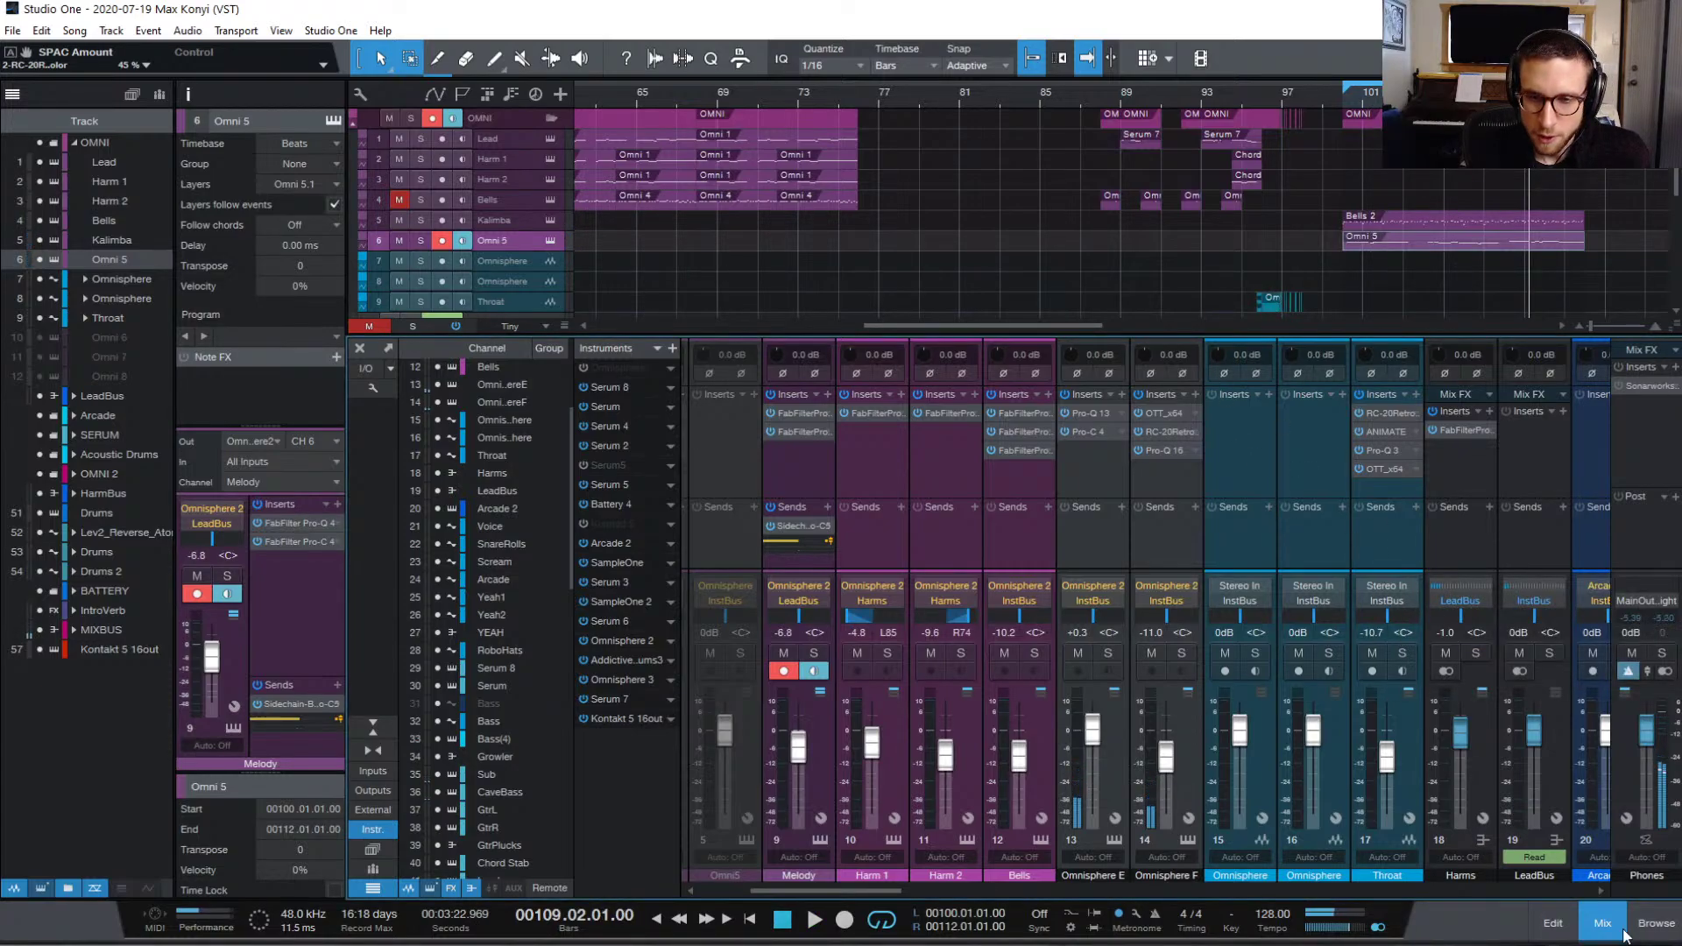
# Step: Hide the mixer and play the arrangement from bar 9, where the first OMNI 2 part starts
pyautogui.click(1621, 932)
pyautogui.hscroll(-10, 1366, 745)
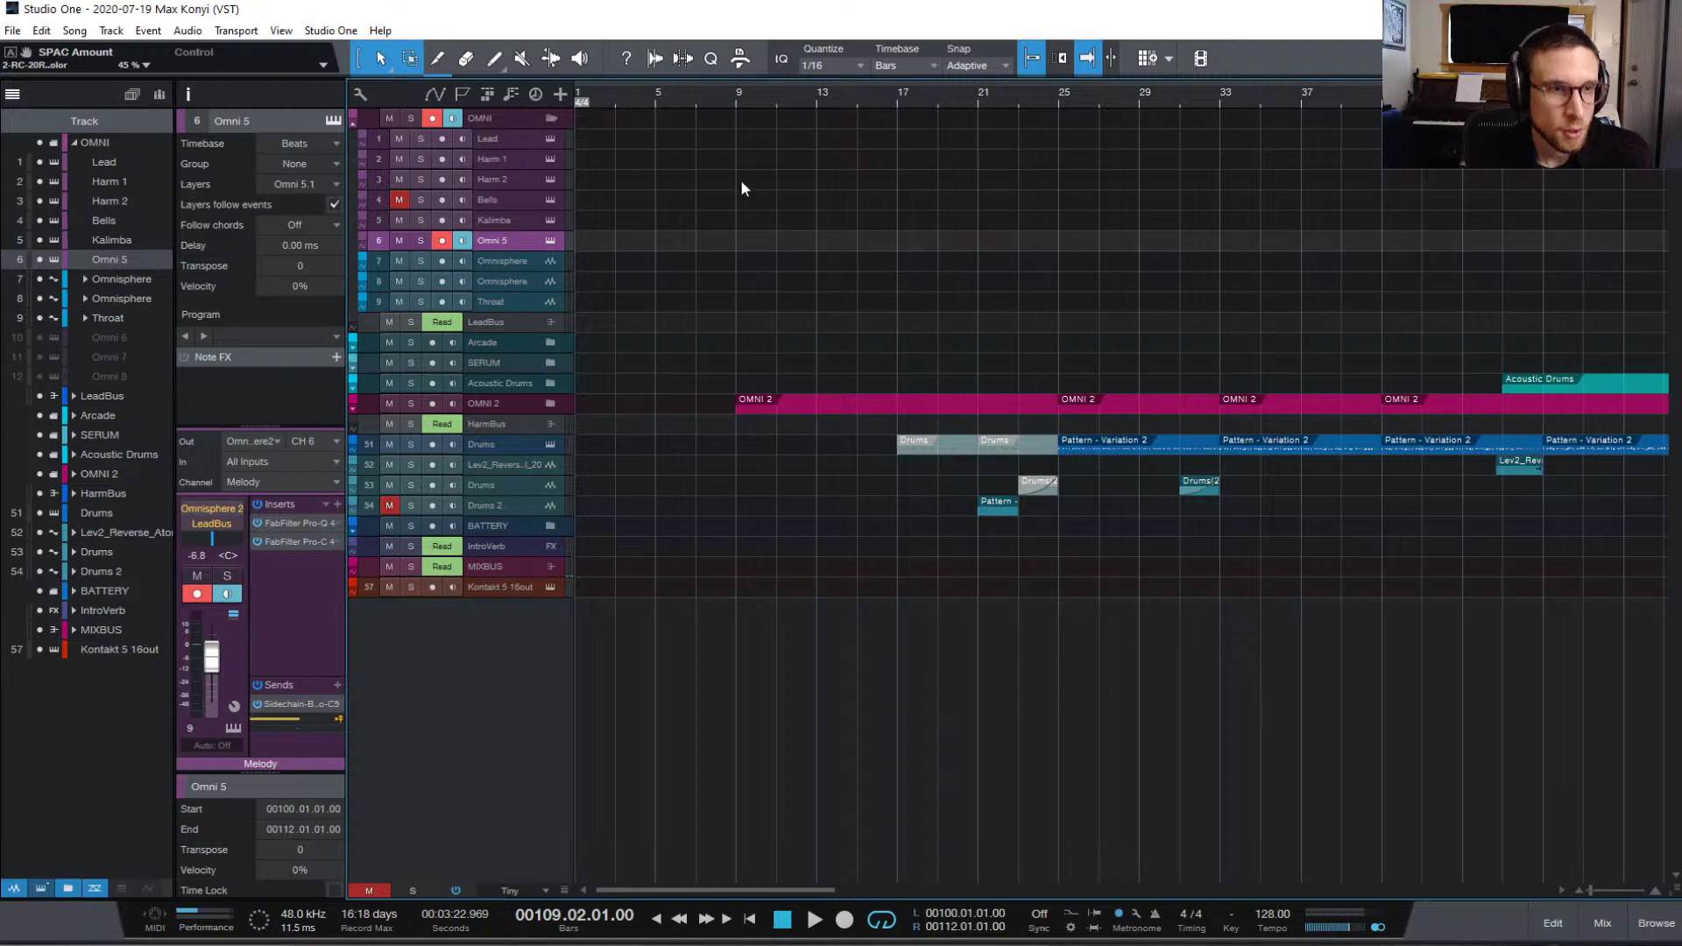
pyautogui.click(736, 102)
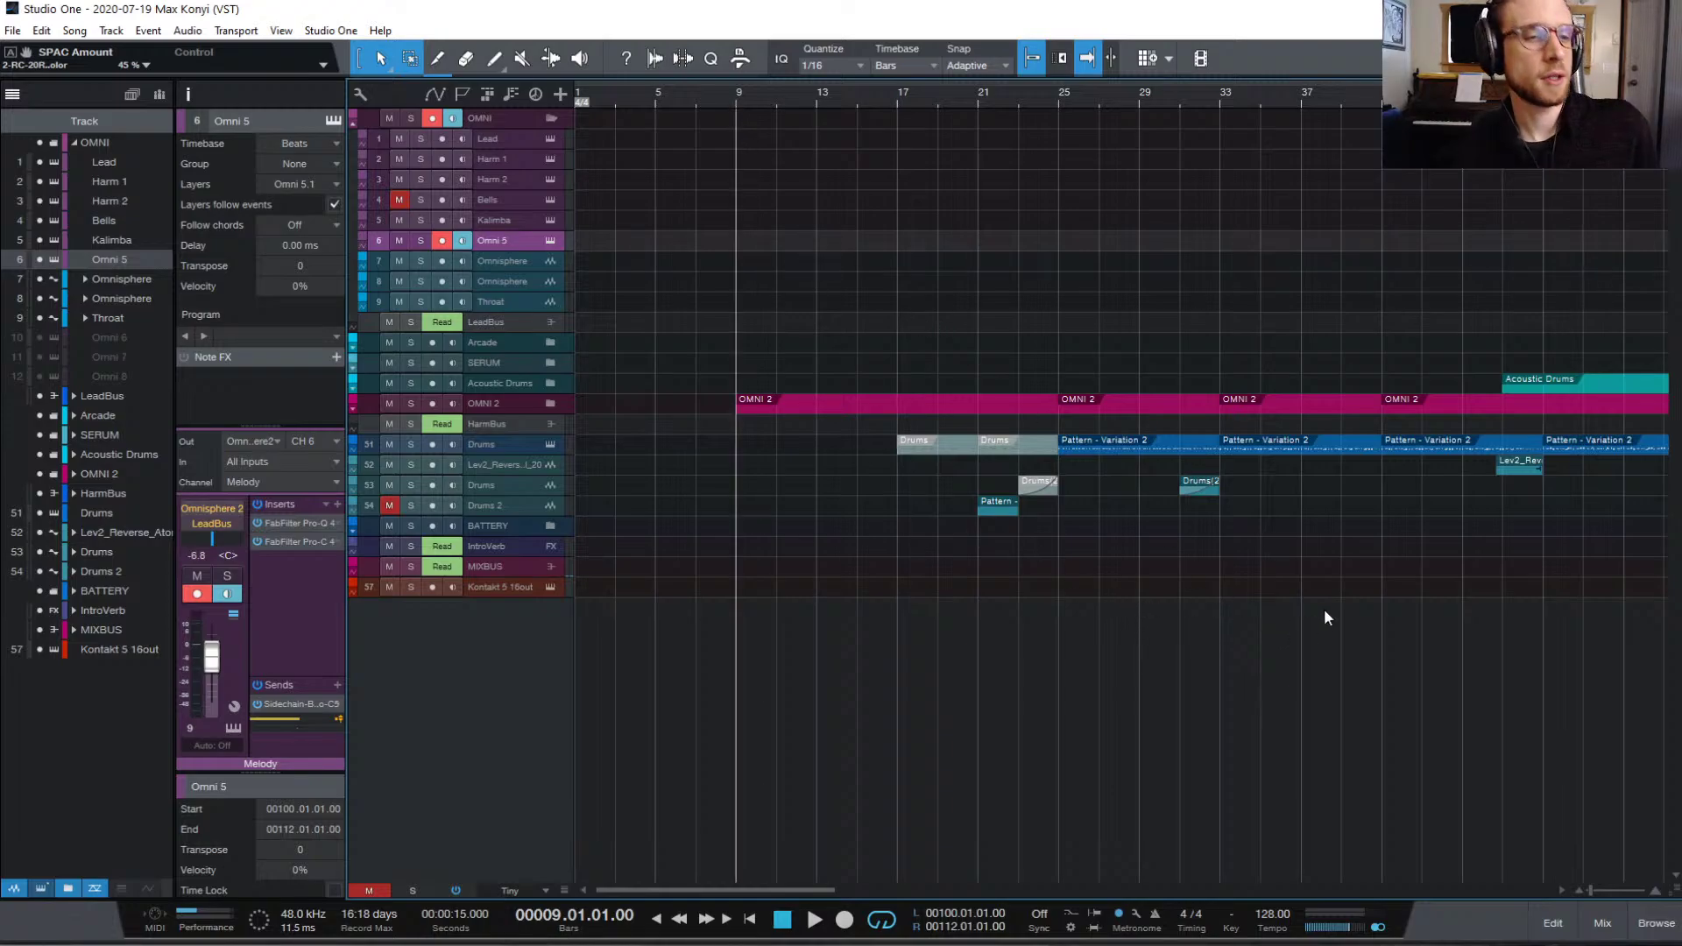
pyautogui.press('space')
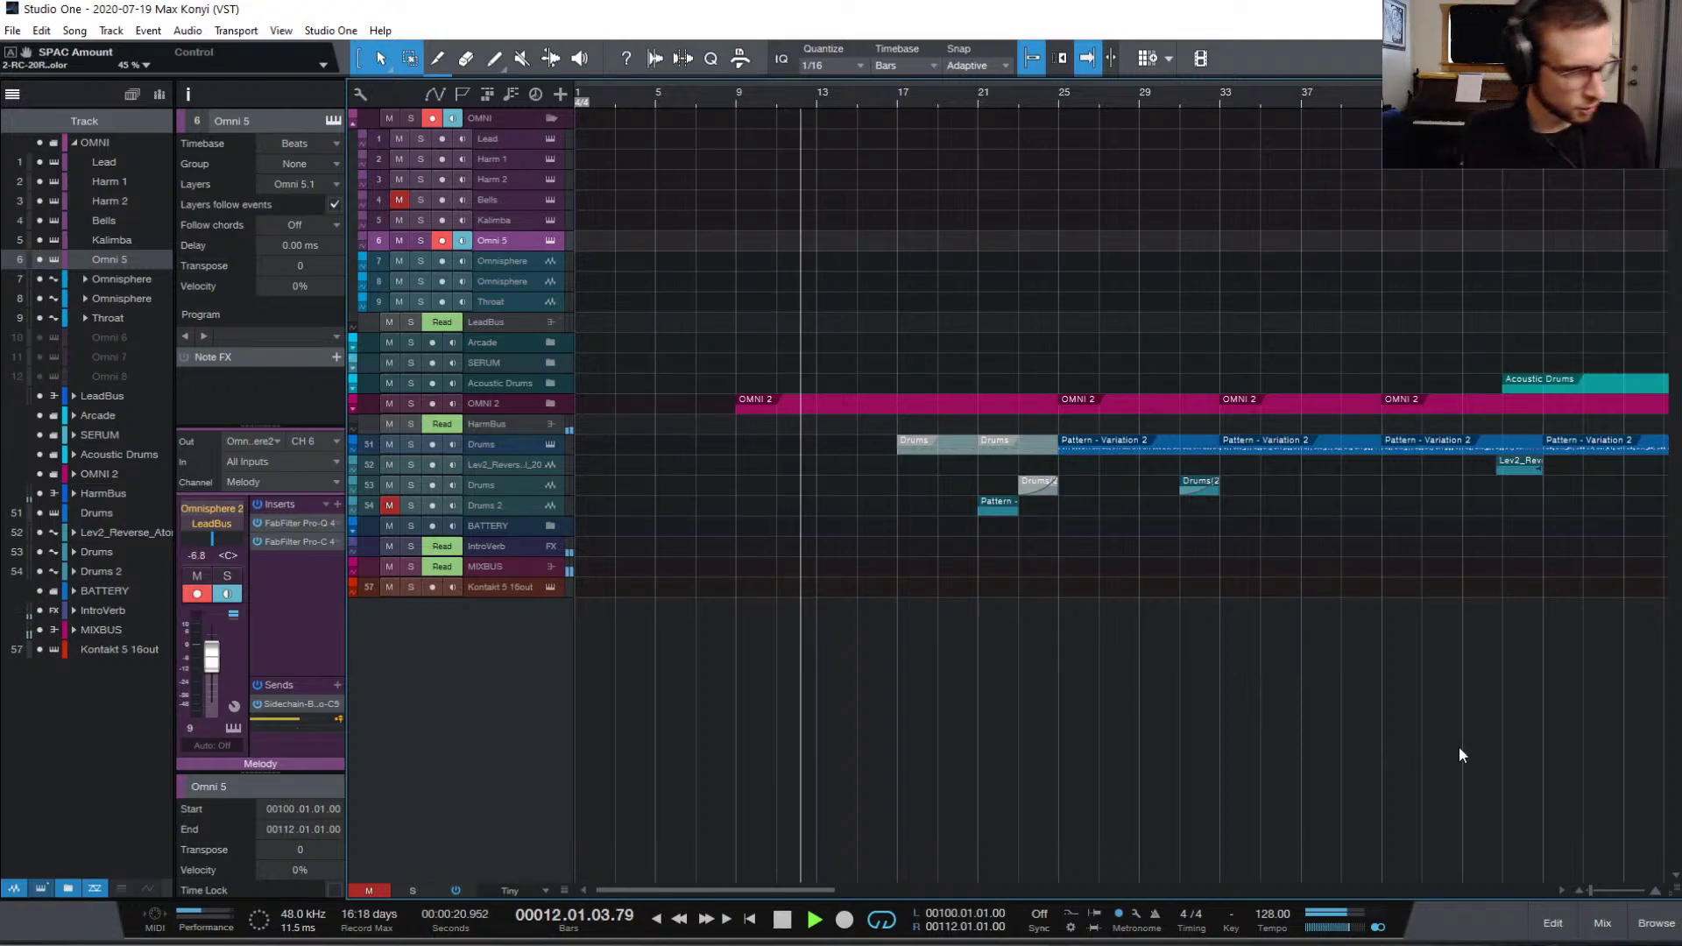
pyautogui.hscroll(1, 1426, 720)
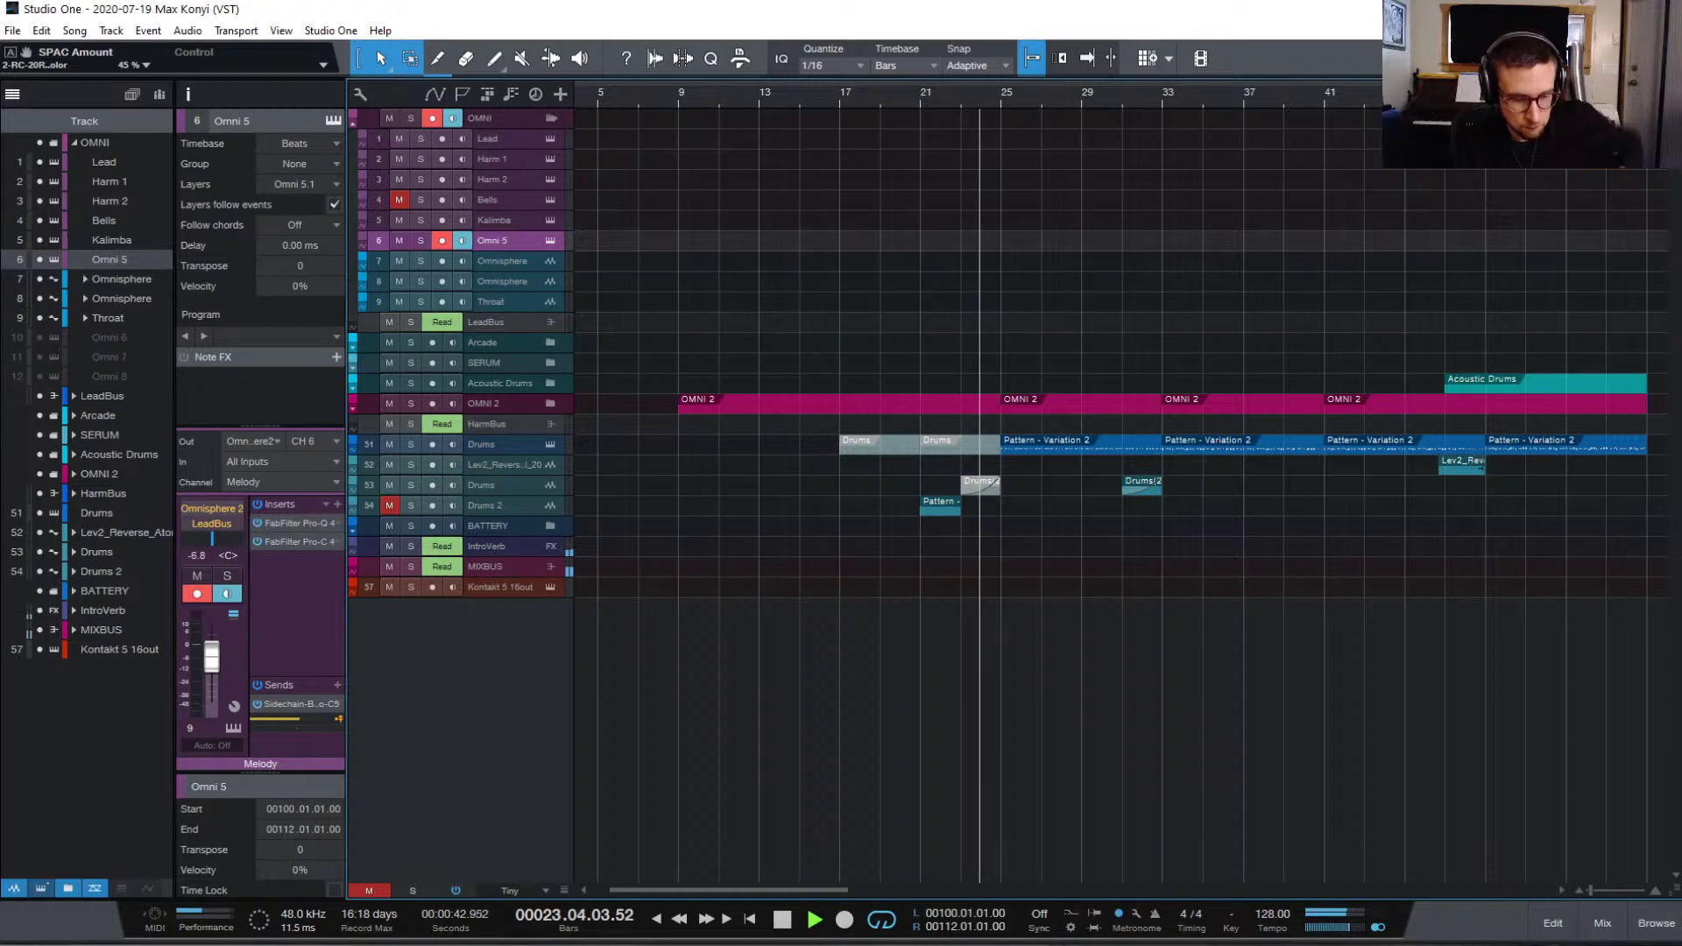
pyautogui.hotkey('shift', 'q')
pyautogui.hotkey('shift', 'q')
pyautogui.hotkey('shift', 'q')
pyautogui.hotkey('shift', 'q')
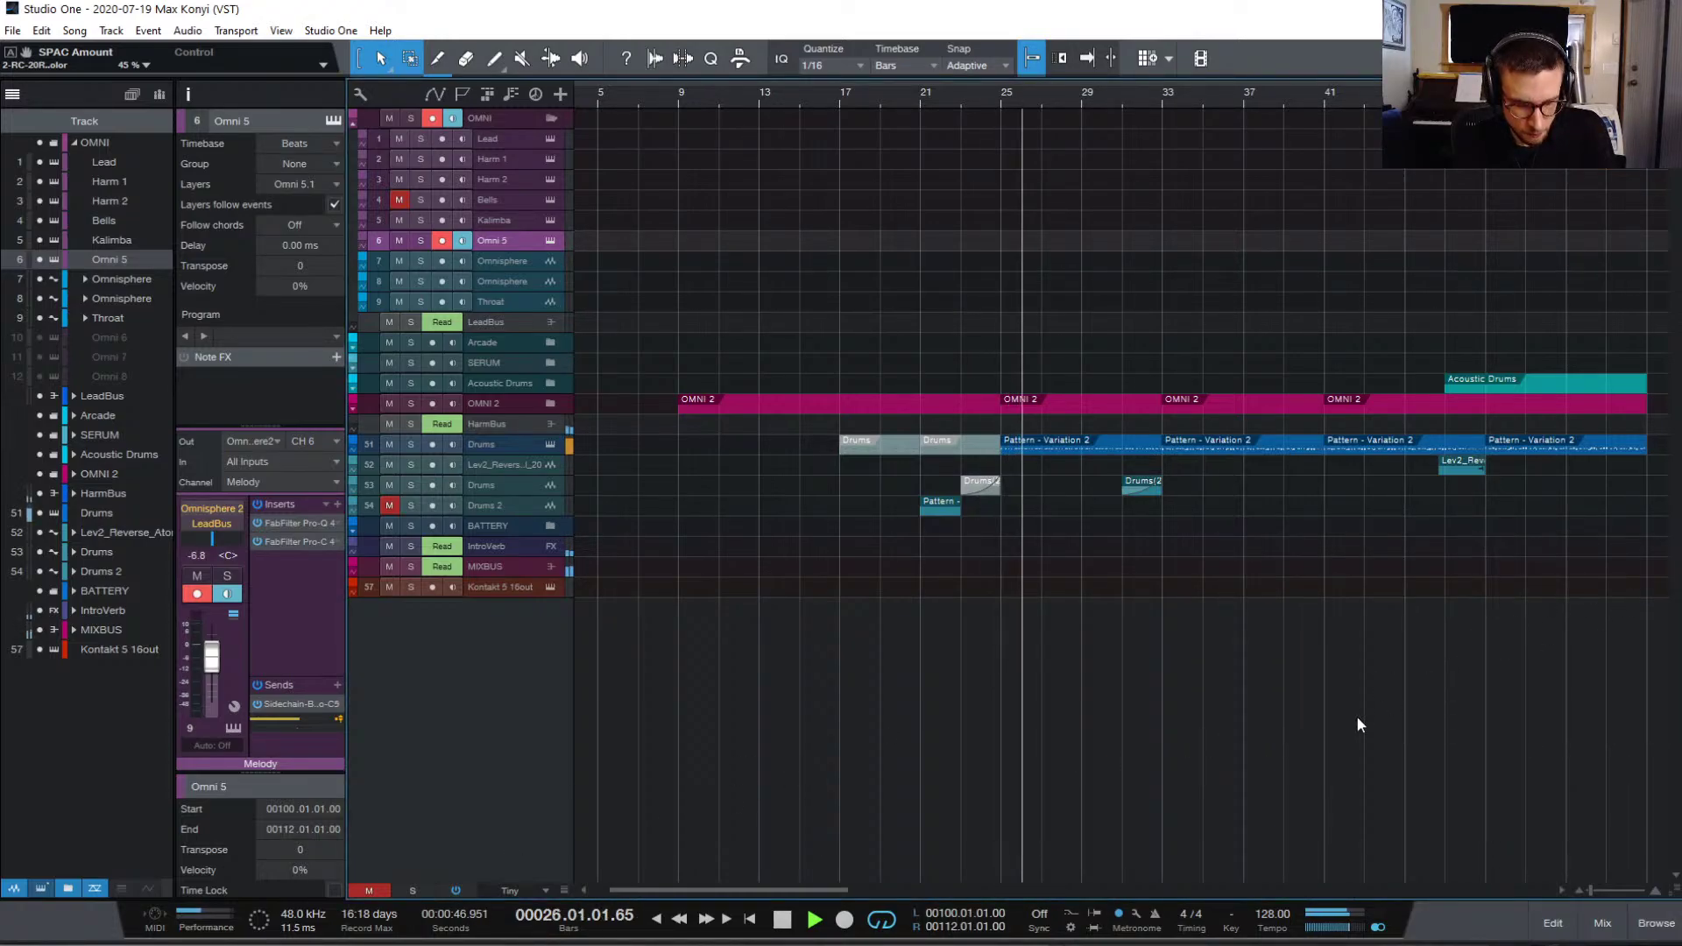
pyautogui.hotkey('shift', 'q')
pyautogui.hotkey('shift', 'q')
pyautogui.hotkey('shift', 'q')
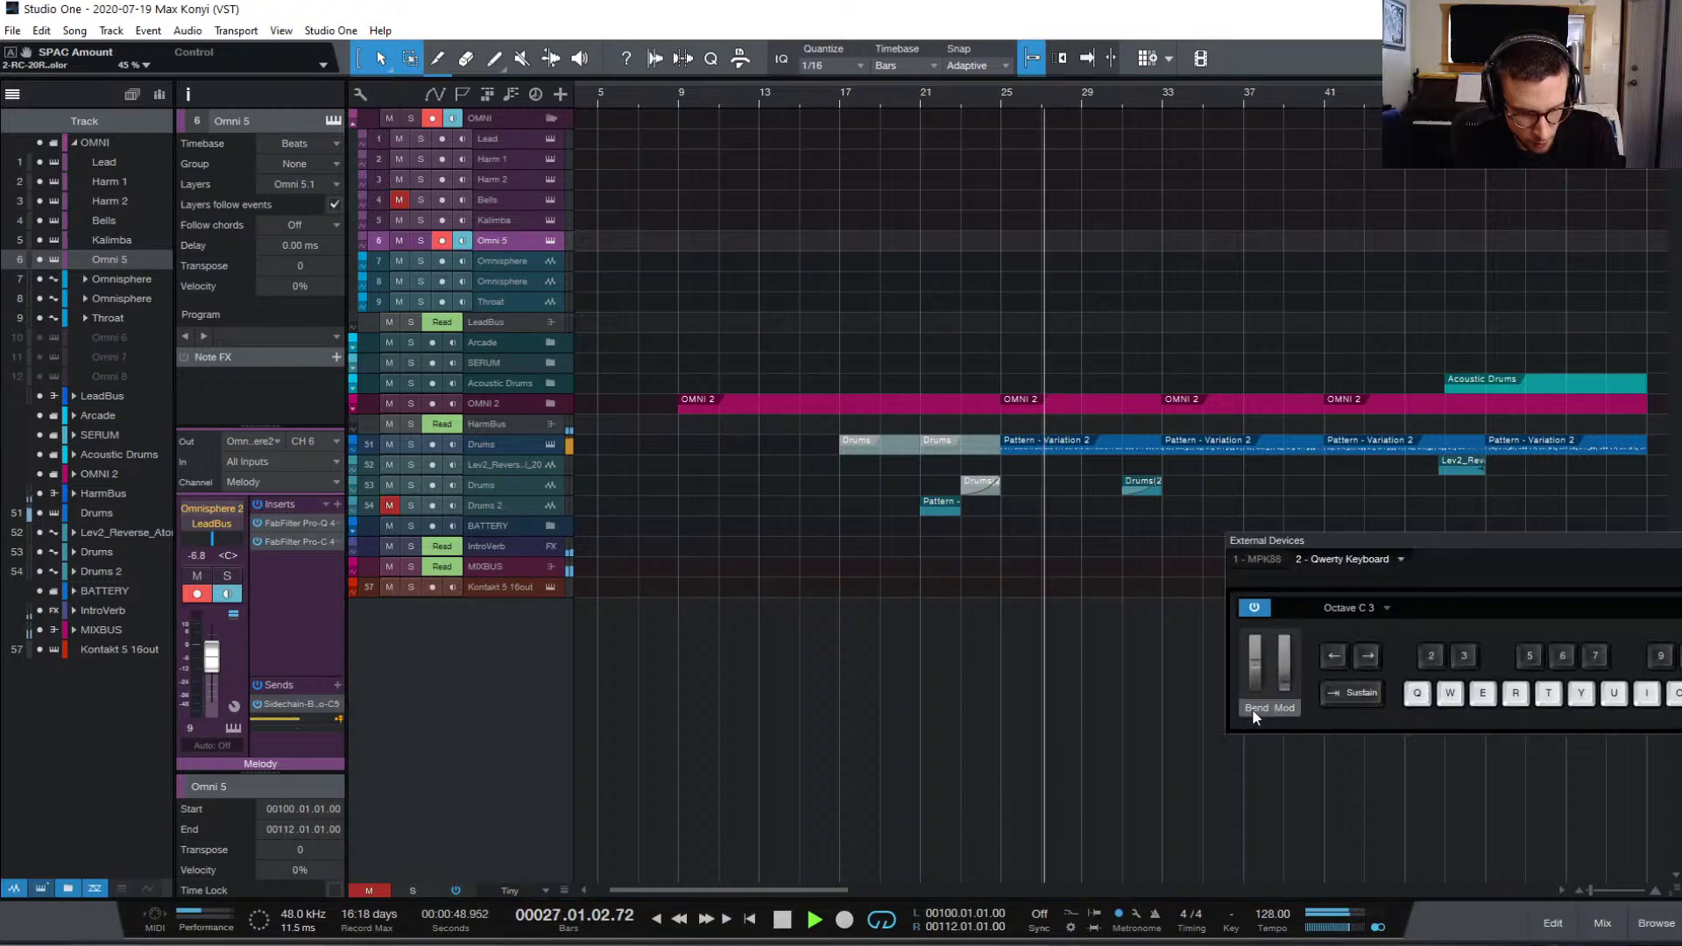
pyautogui.hotkey('shift', 'q')
pyautogui.hotkey('shift', 'q')
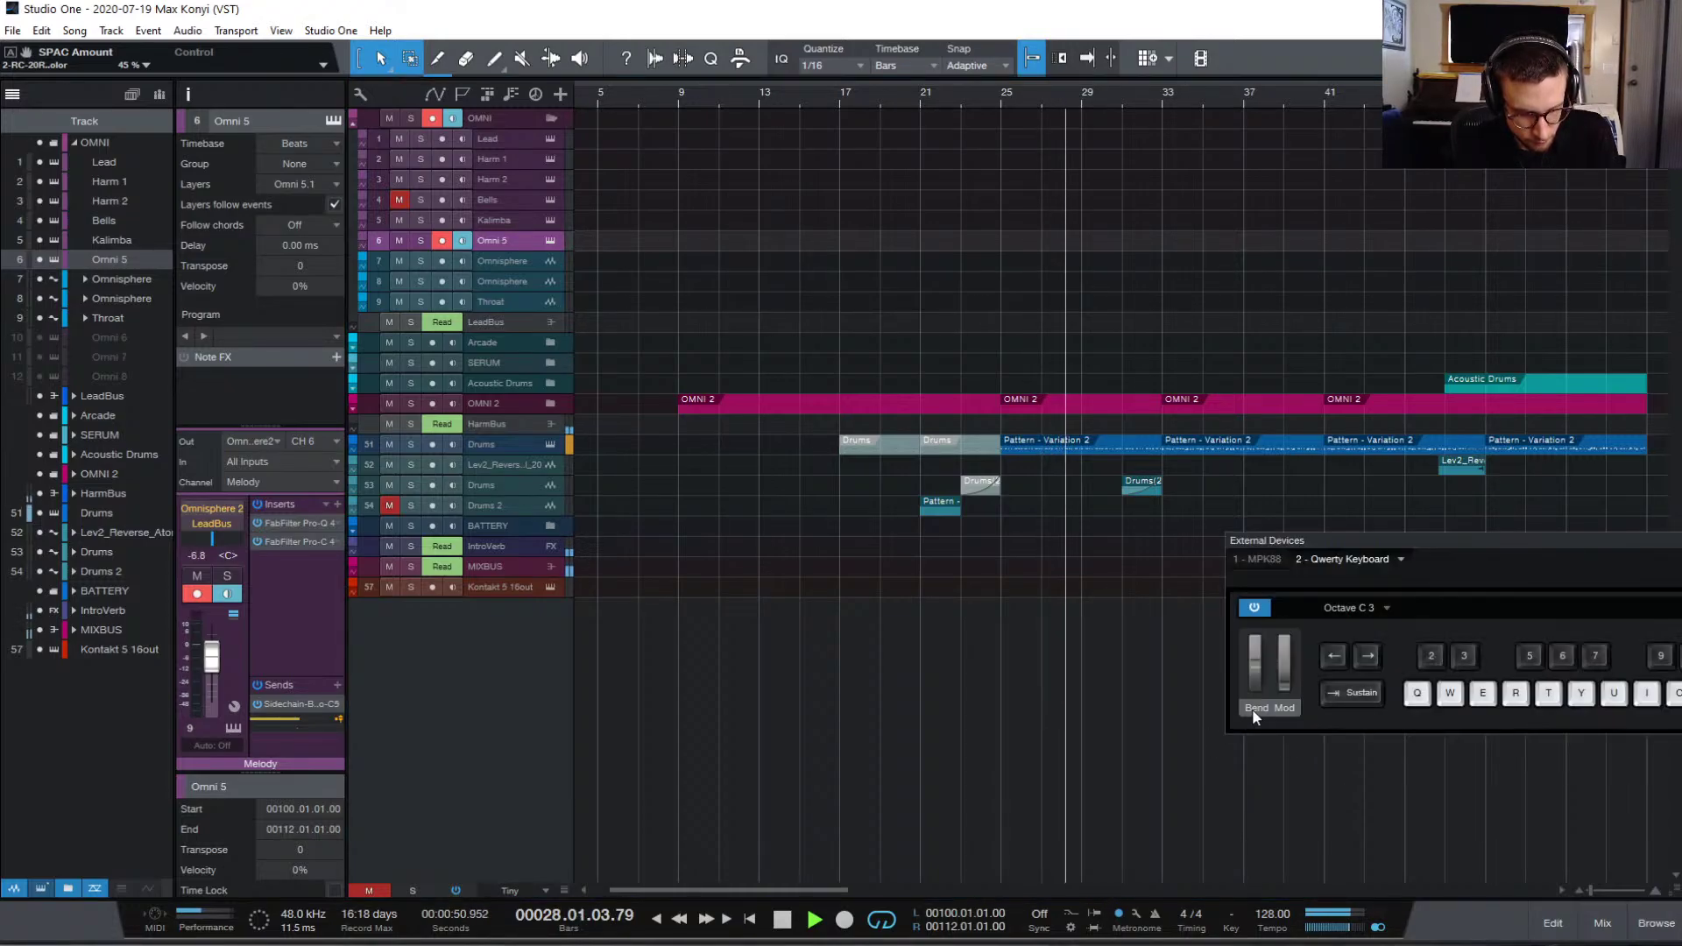
pyautogui.hotkey('shift', 'q')
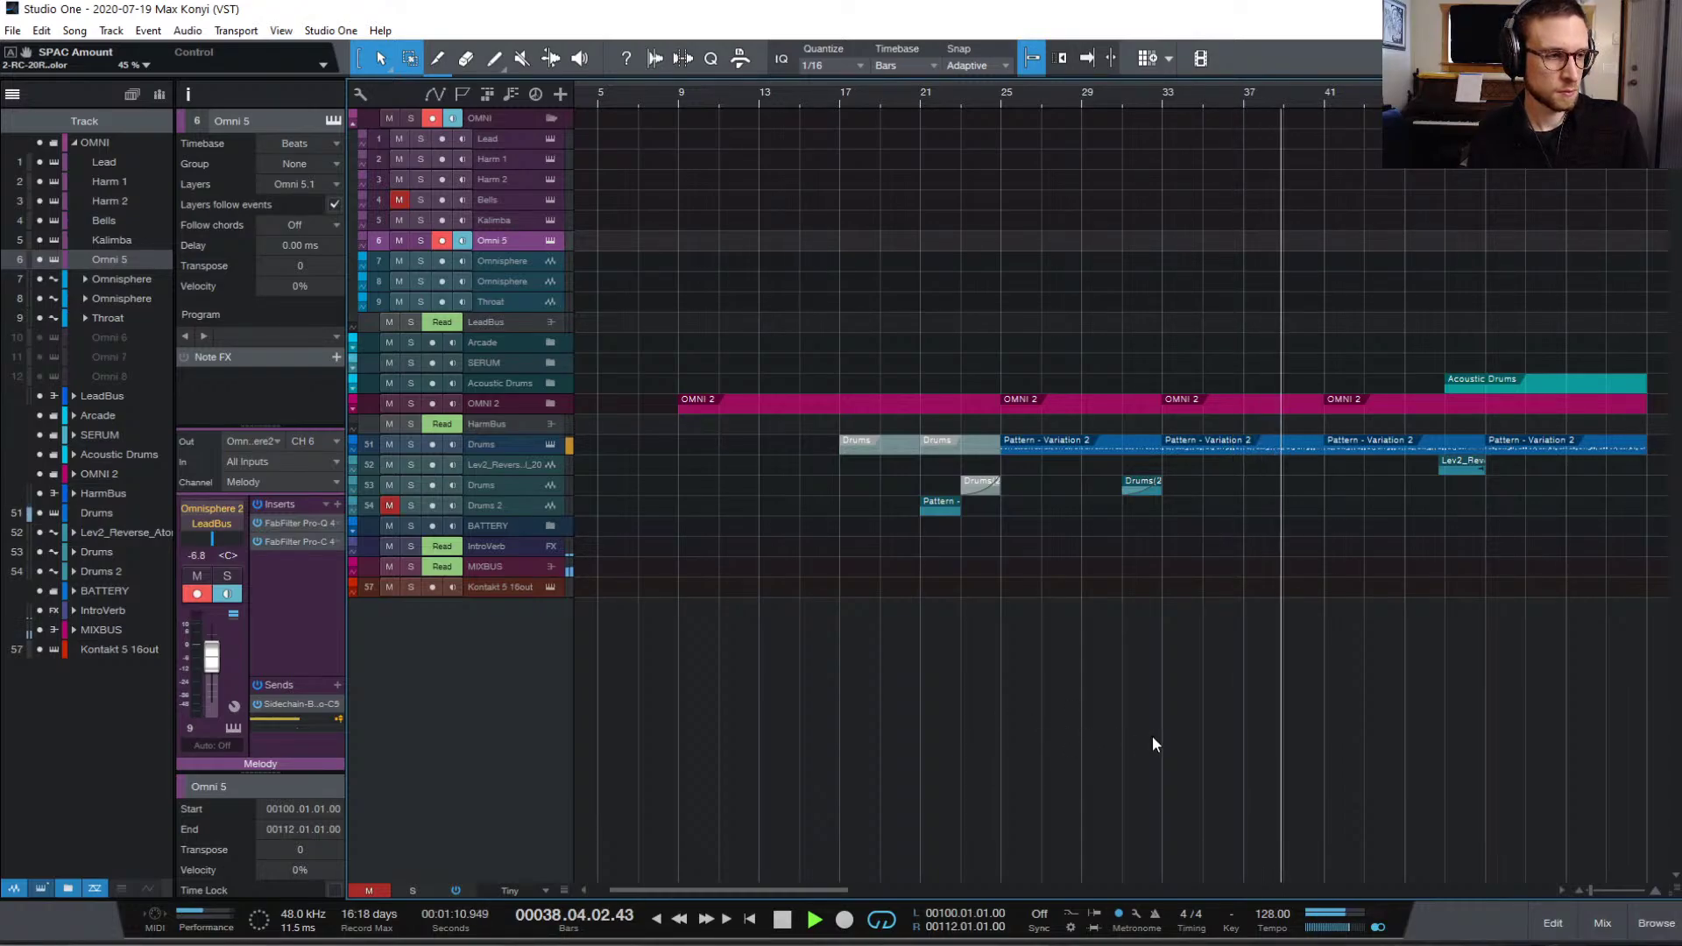
# Step: Lower the 57 Hz bell band to about +0.93 dB in FabFilter Pro-Q 3 on the AD drum channel and close the plug-in
pyautogui.hscroll(5, 1232, 660)
pyautogui.hscroll(4, 1198, 680)
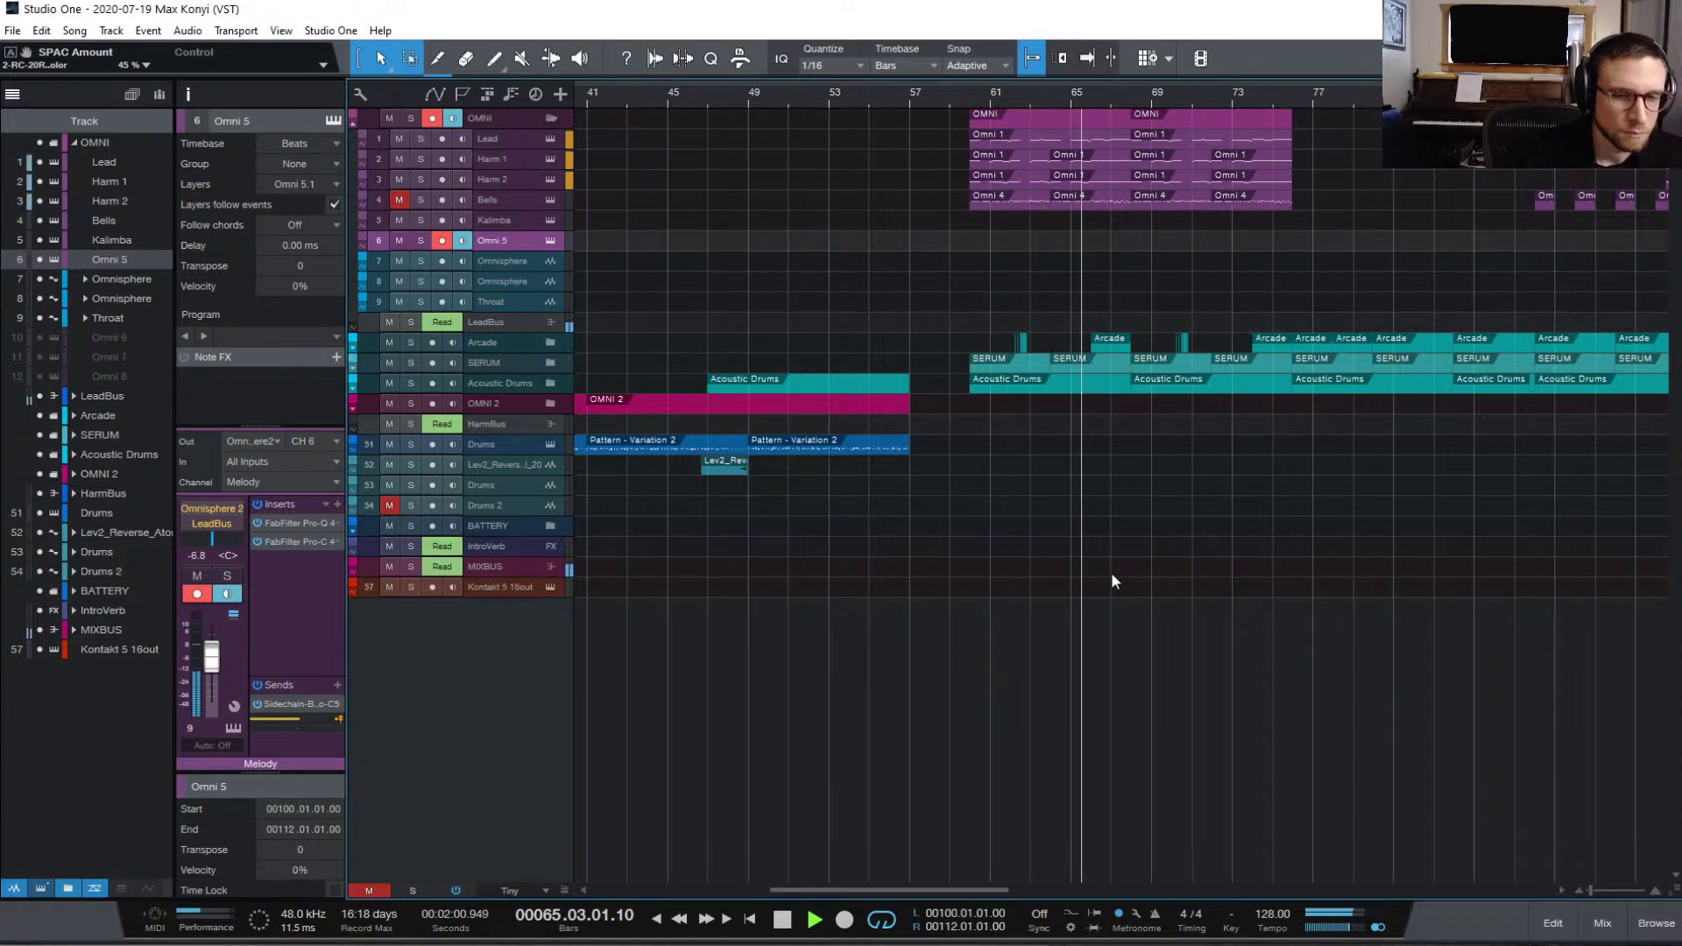
pyautogui.click(1596, 924)
pyautogui.hscroll(10, 1239, 543)
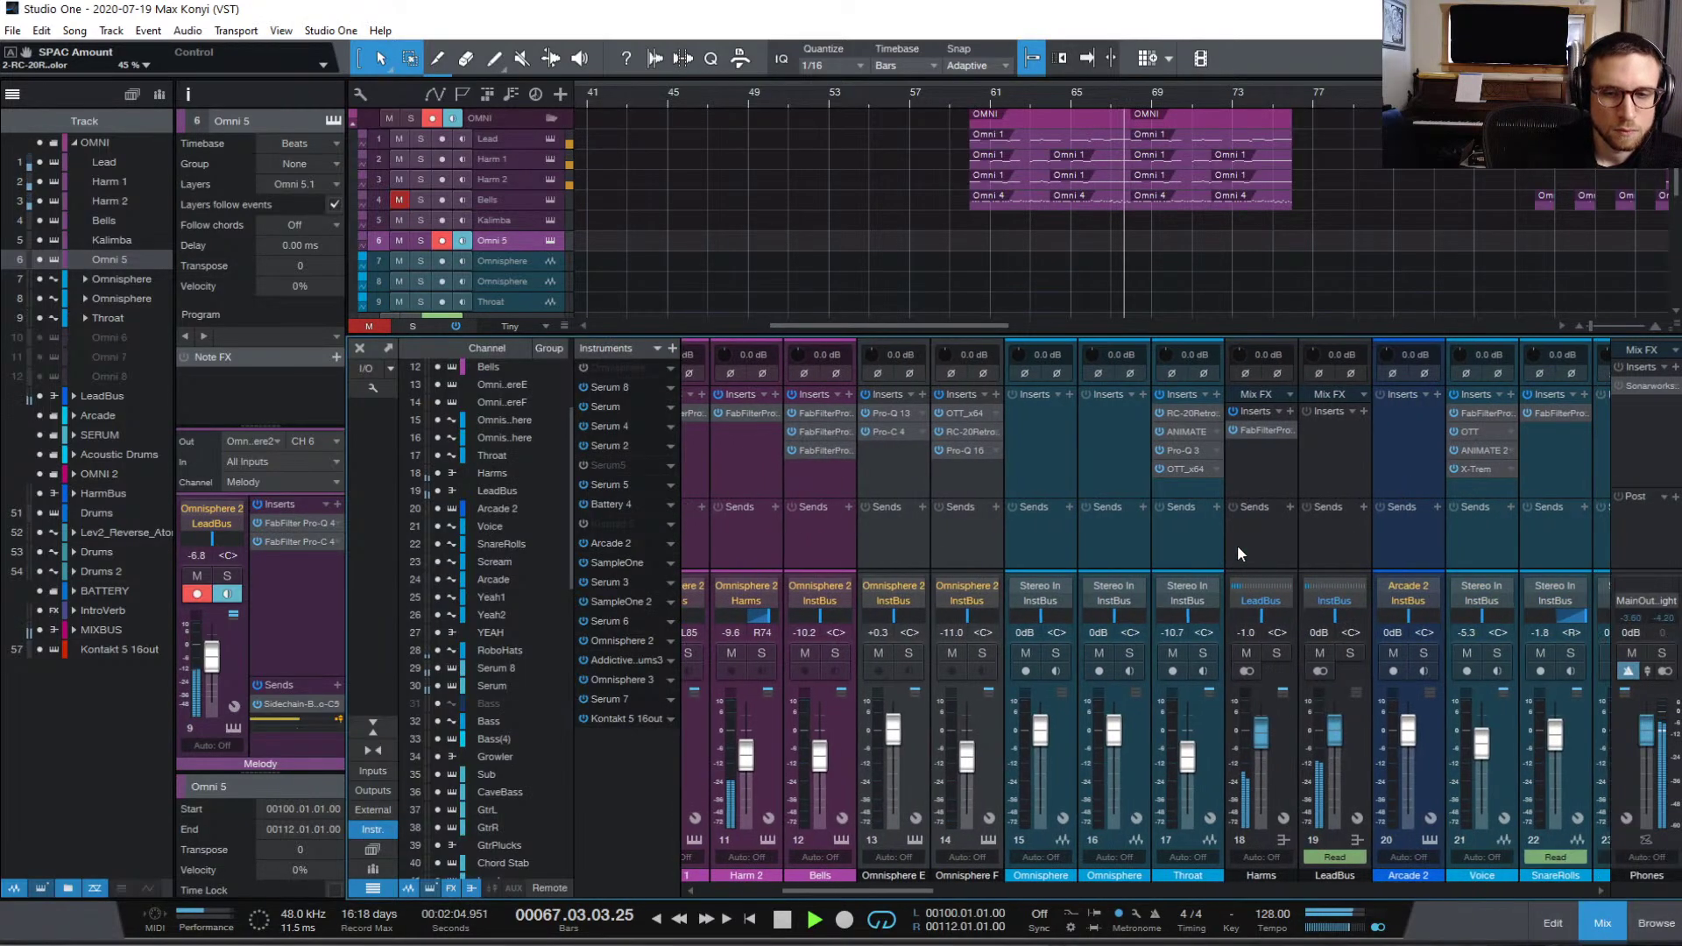
pyautogui.hscroll(10, 1238, 554)
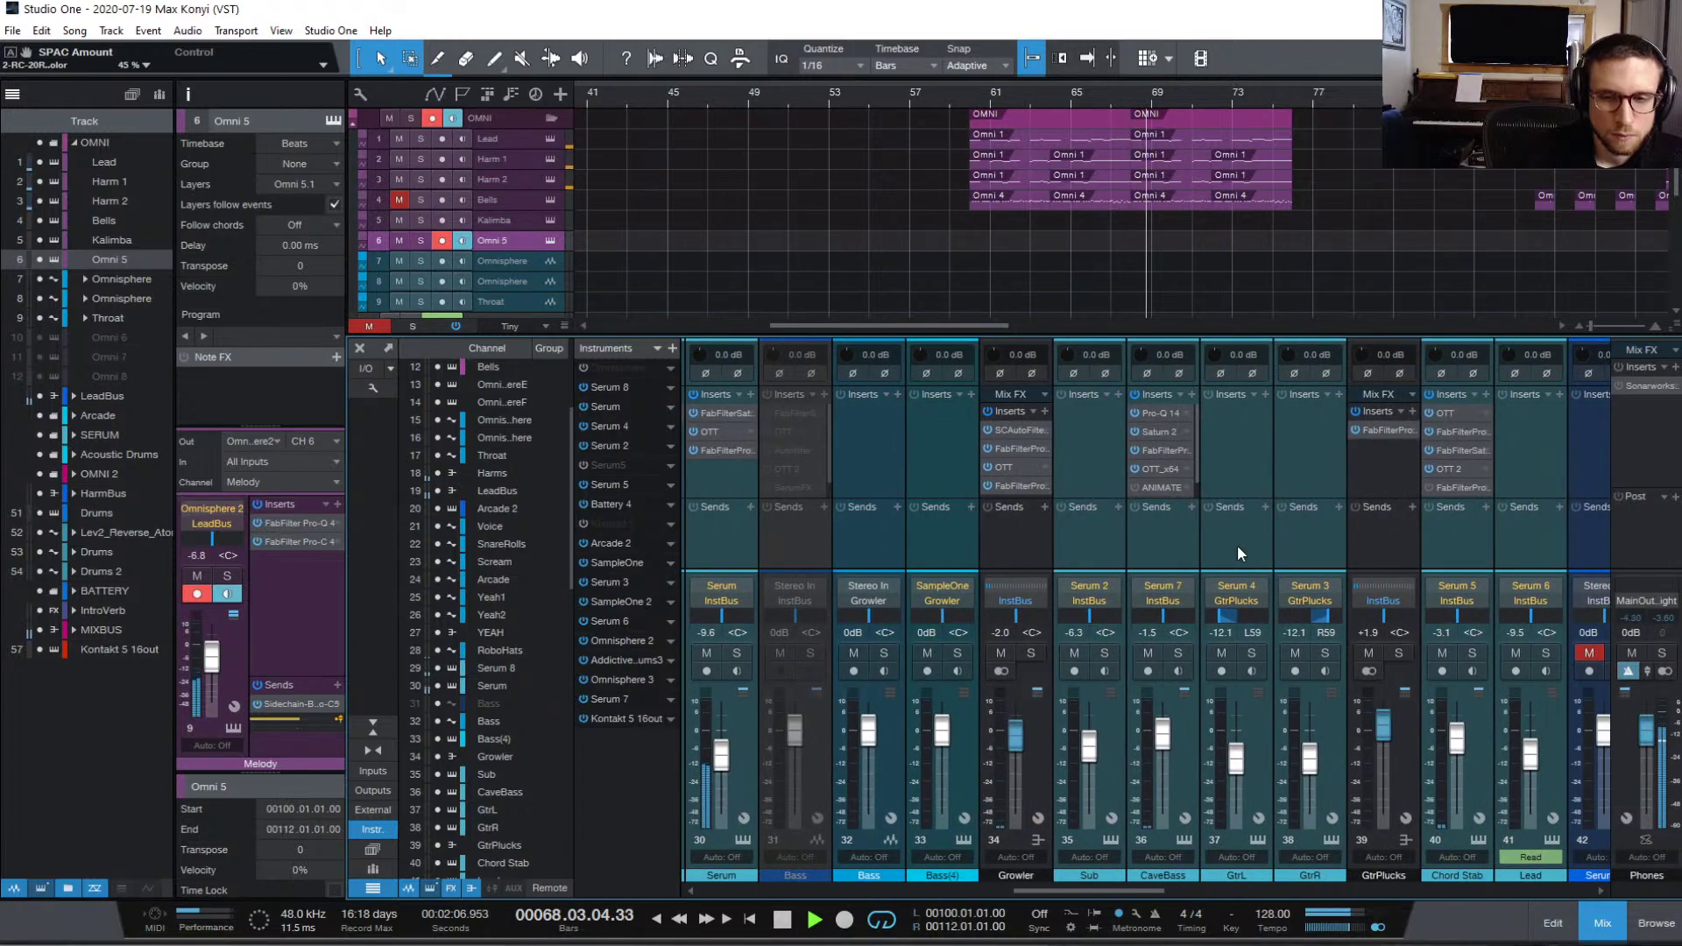
pyautogui.hscroll(10, 1239, 554)
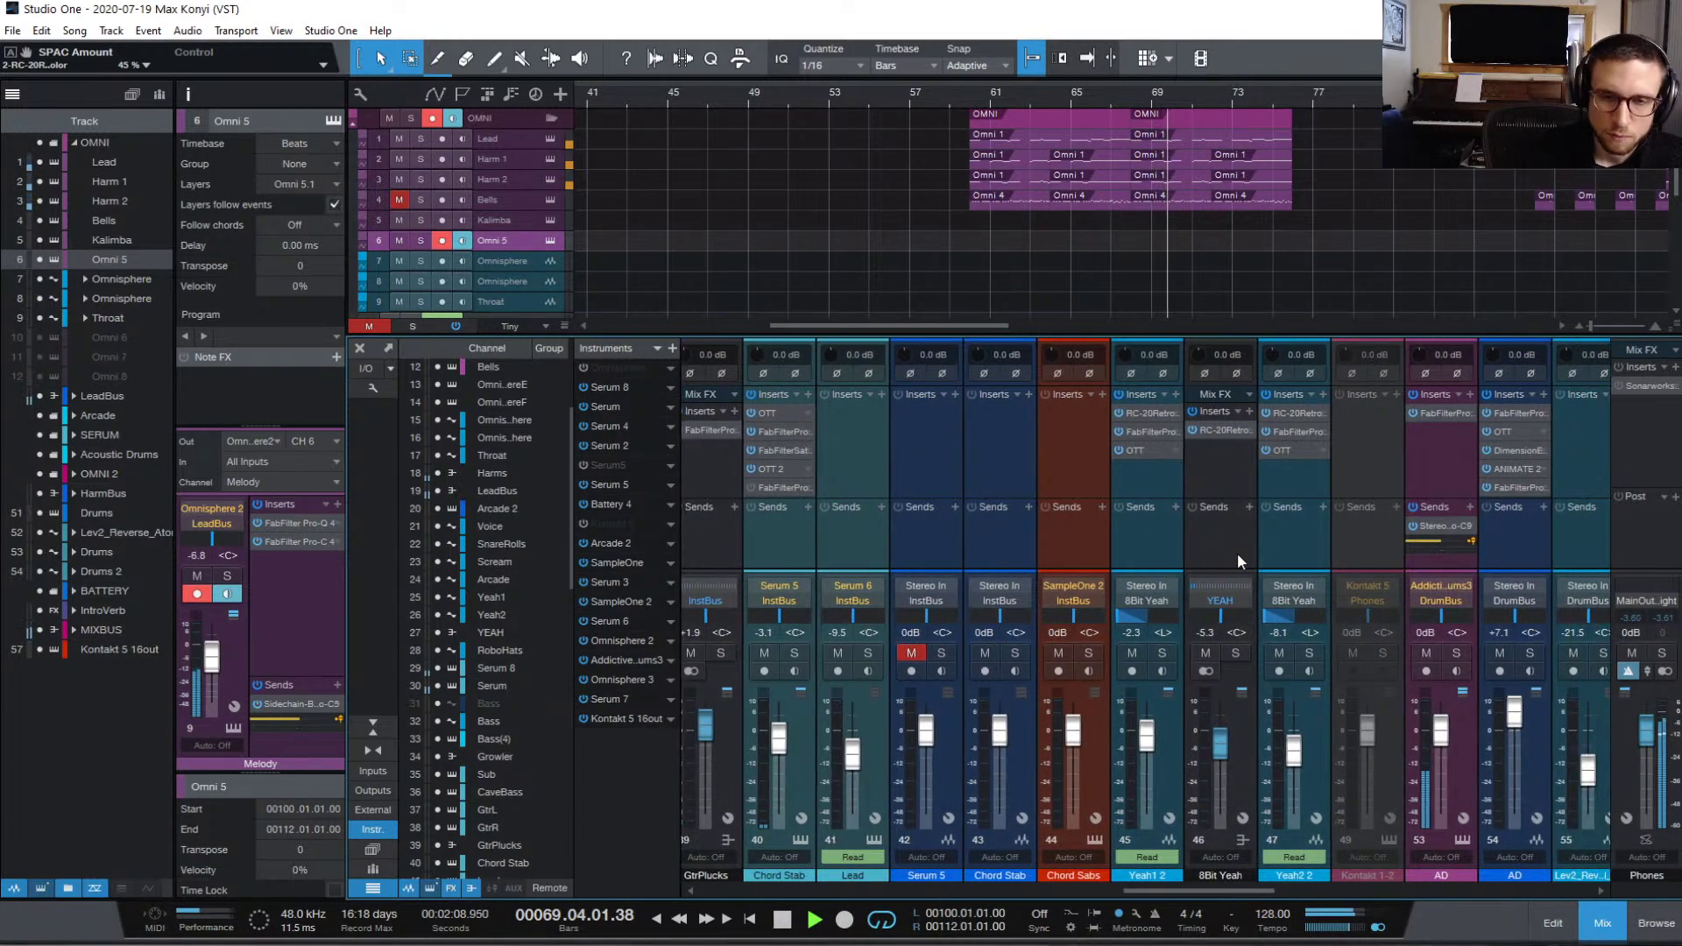
pyautogui.hscroll(-1, 1237, 554)
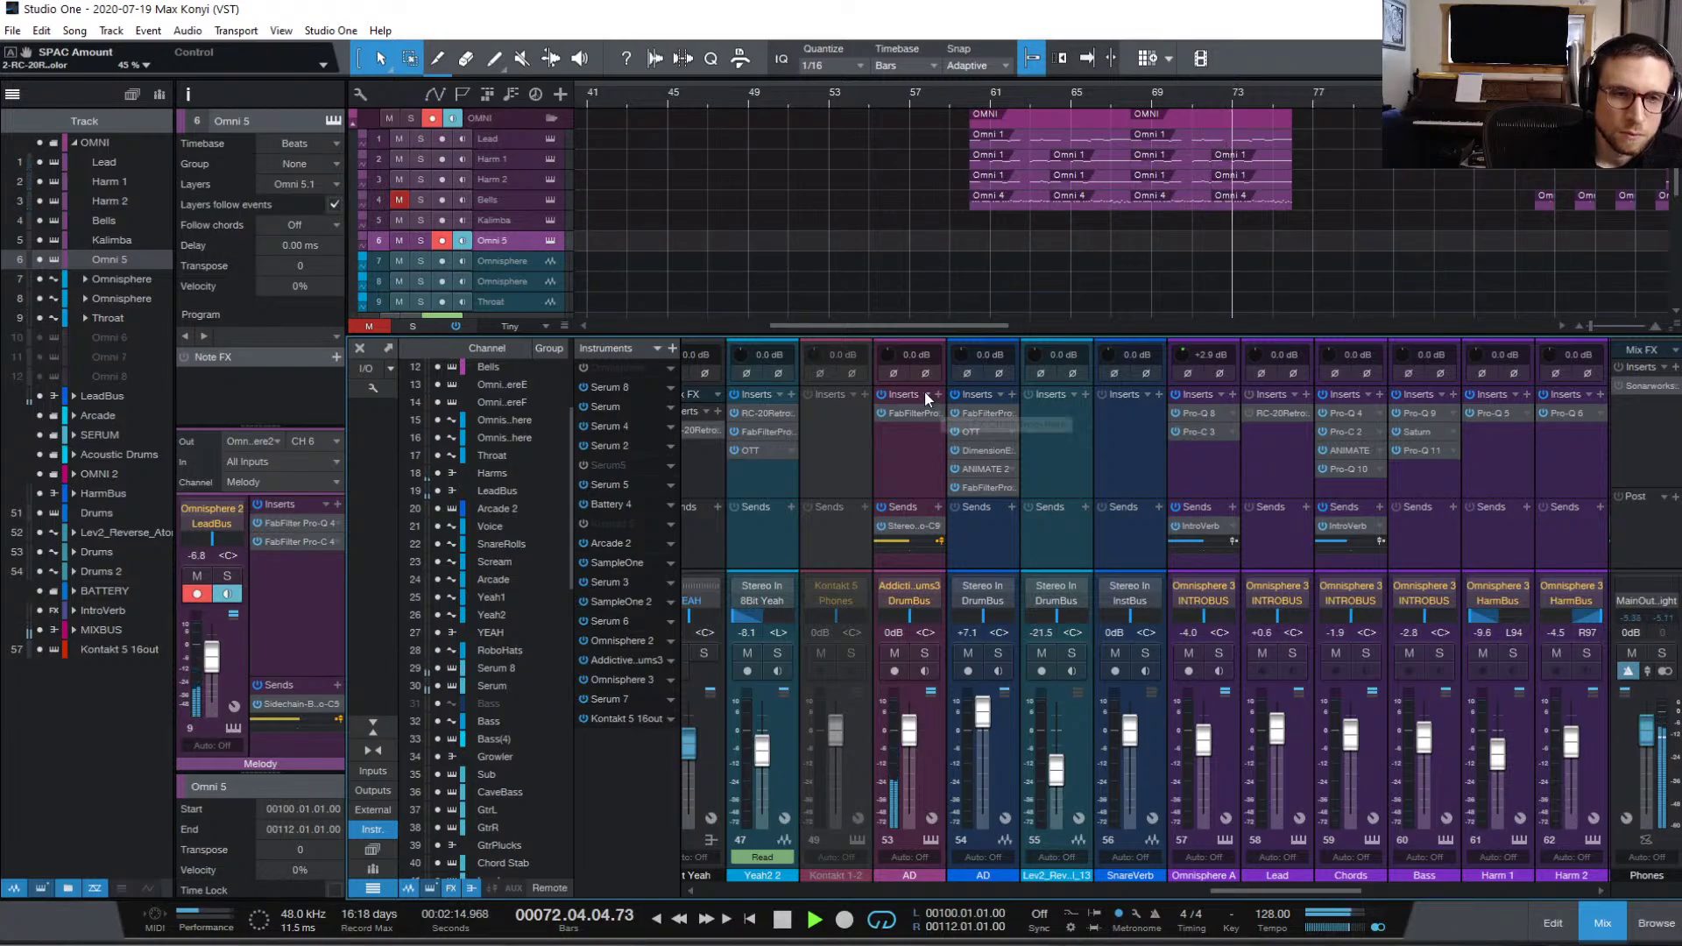
pyautogui.click(917, 412)
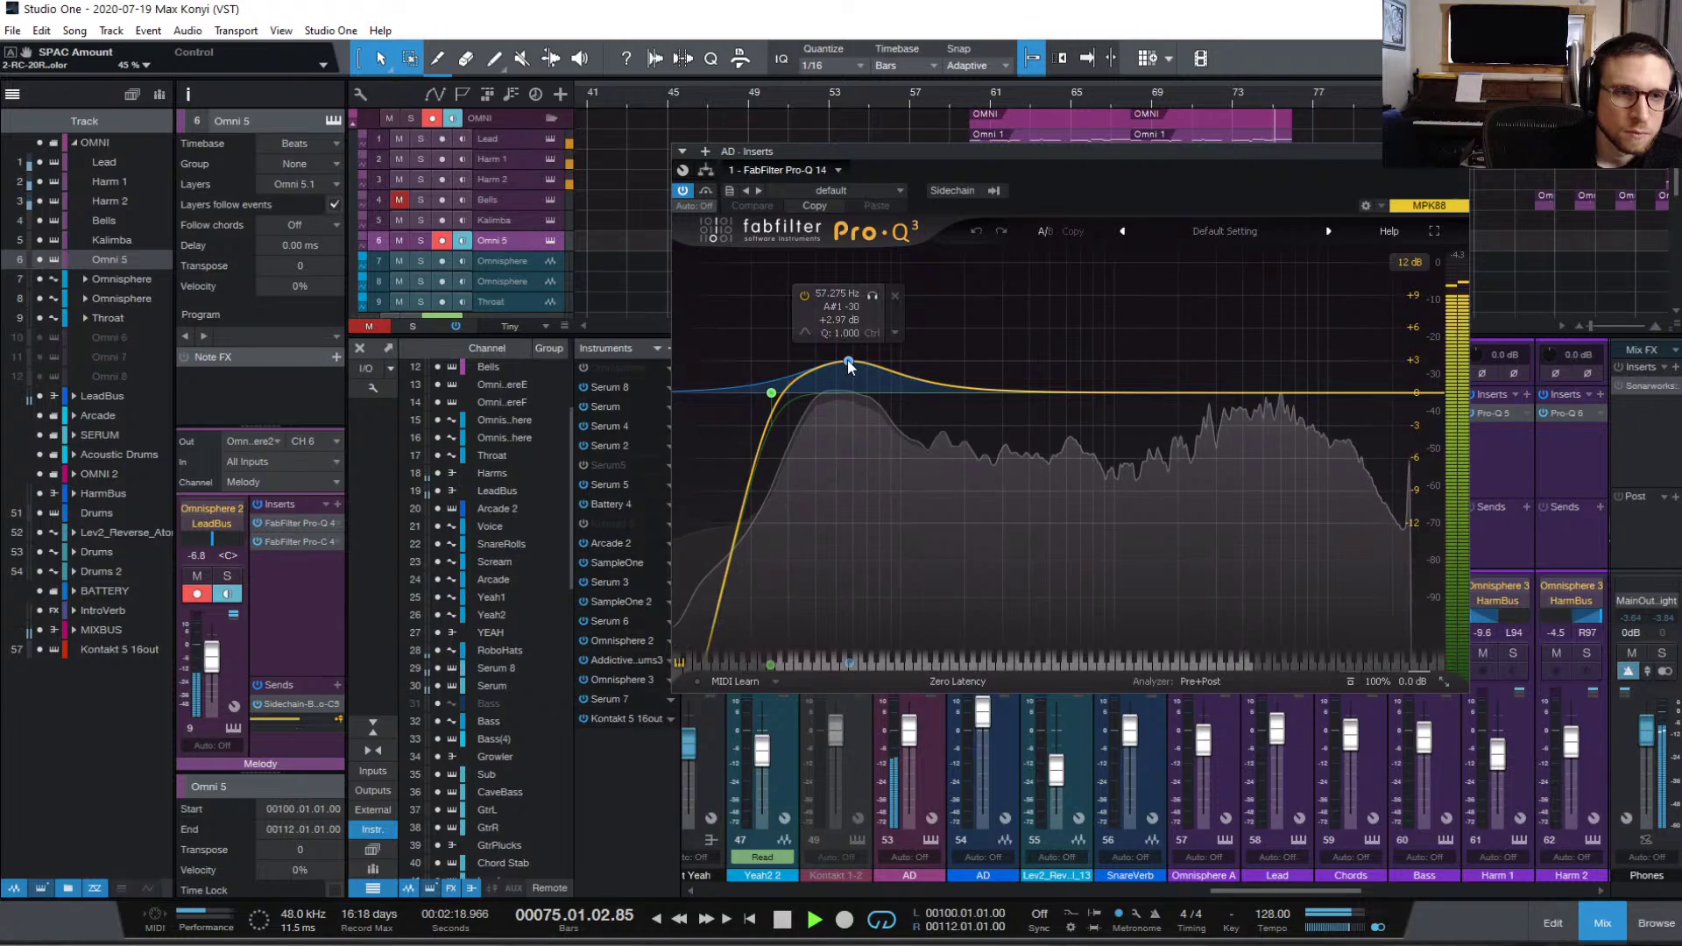
pyautogui.moveTo(843, 365); pyautogui.dragTo(848, 386)
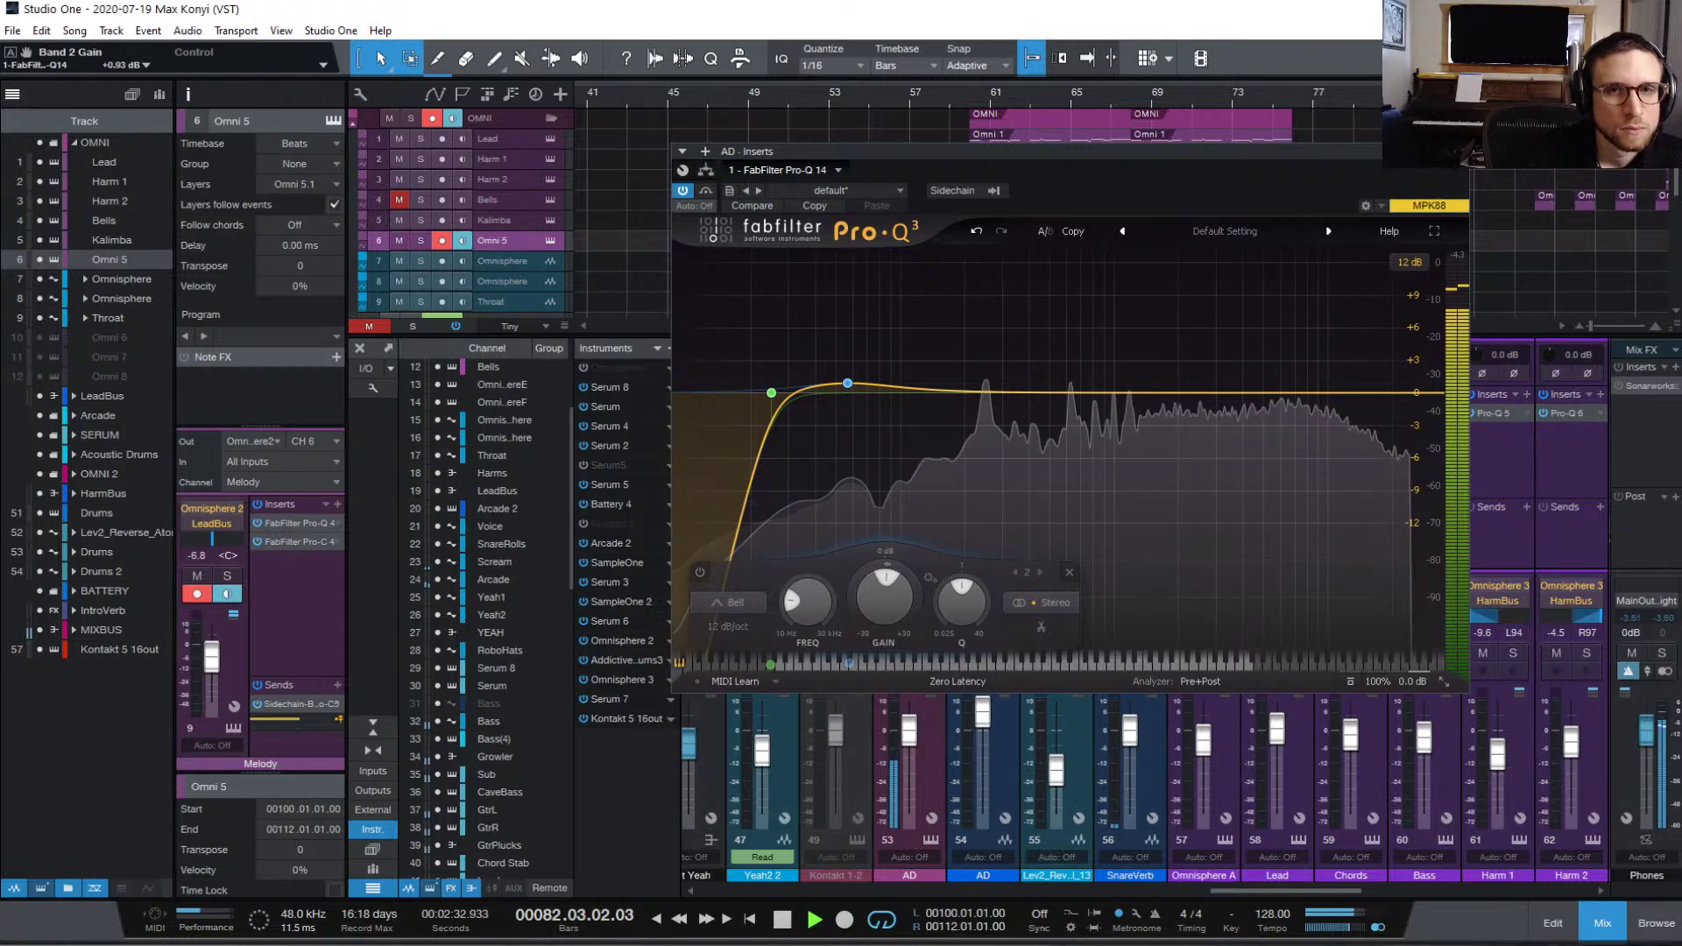
pyautogui.click(1456, 151)
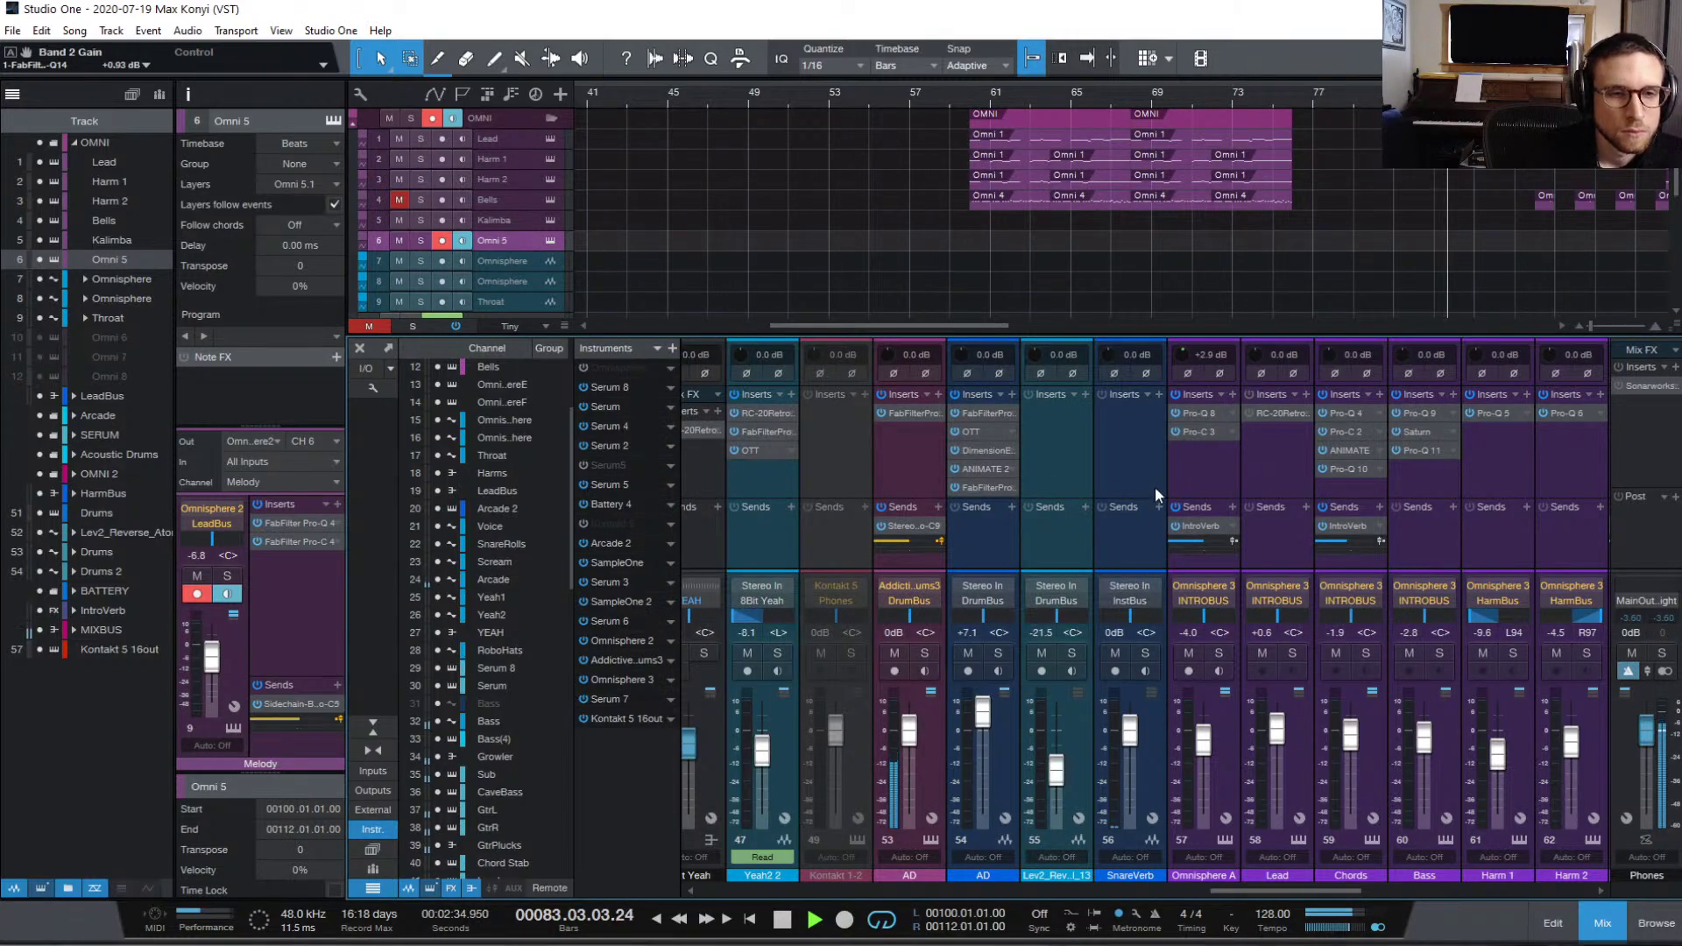
# Step: Hide the track list, inspector and mixer, and follow the playing arrangement to its final section
pyautogui.click(12, 93)
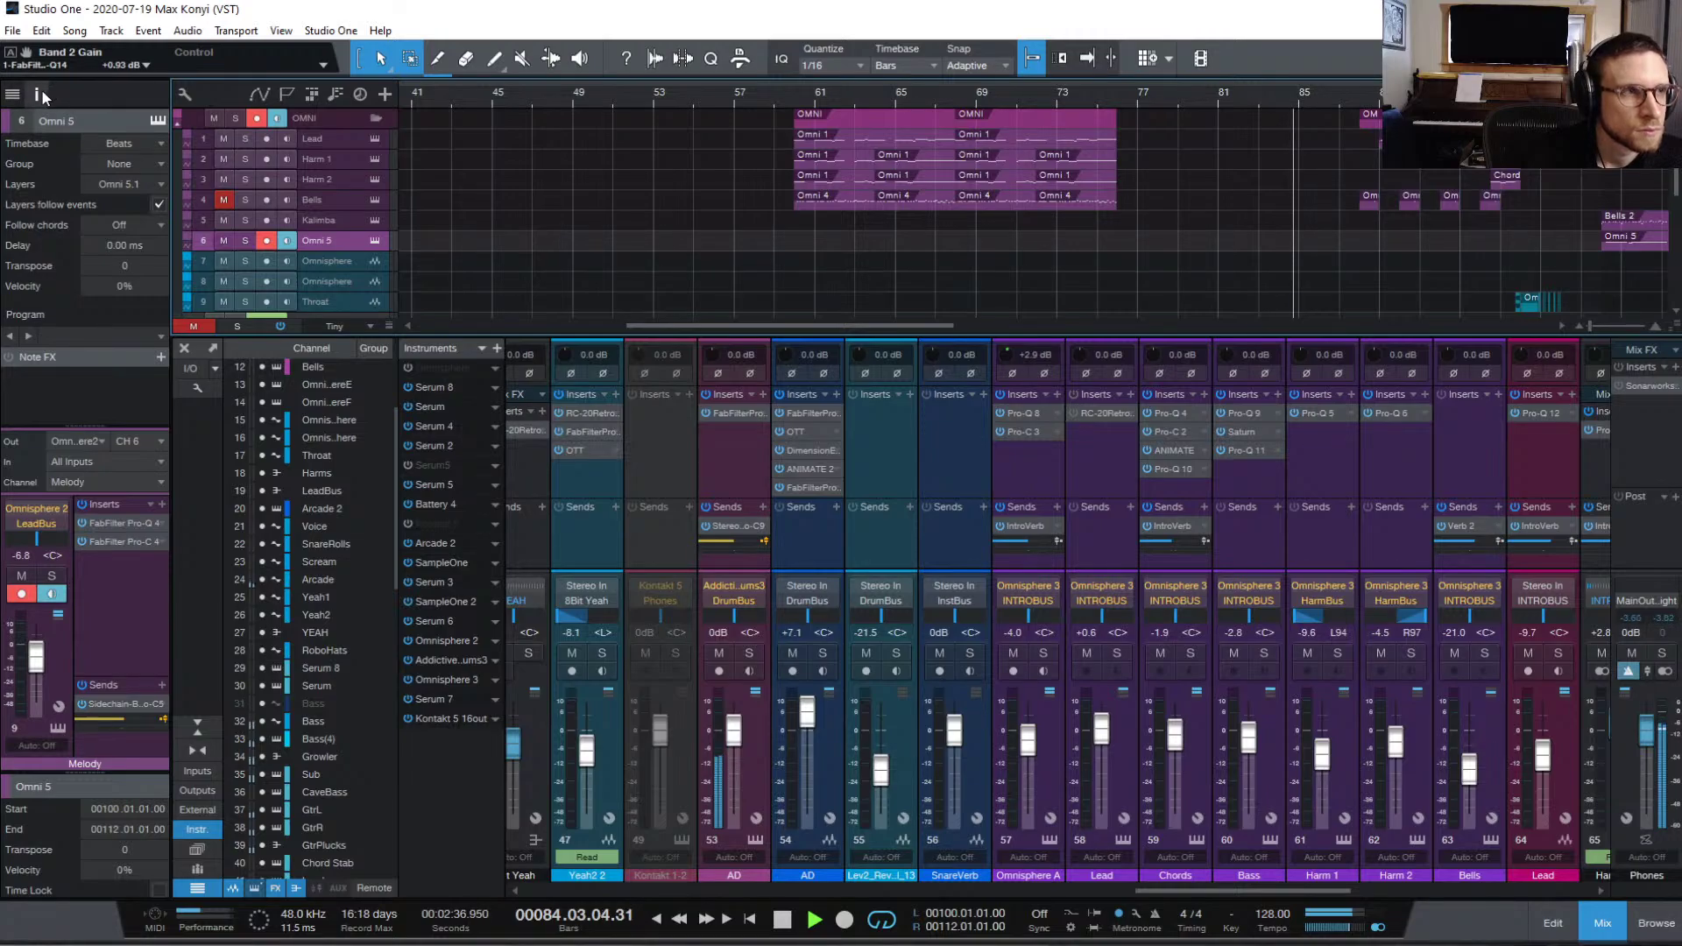
pyautogui.click(40, 88)
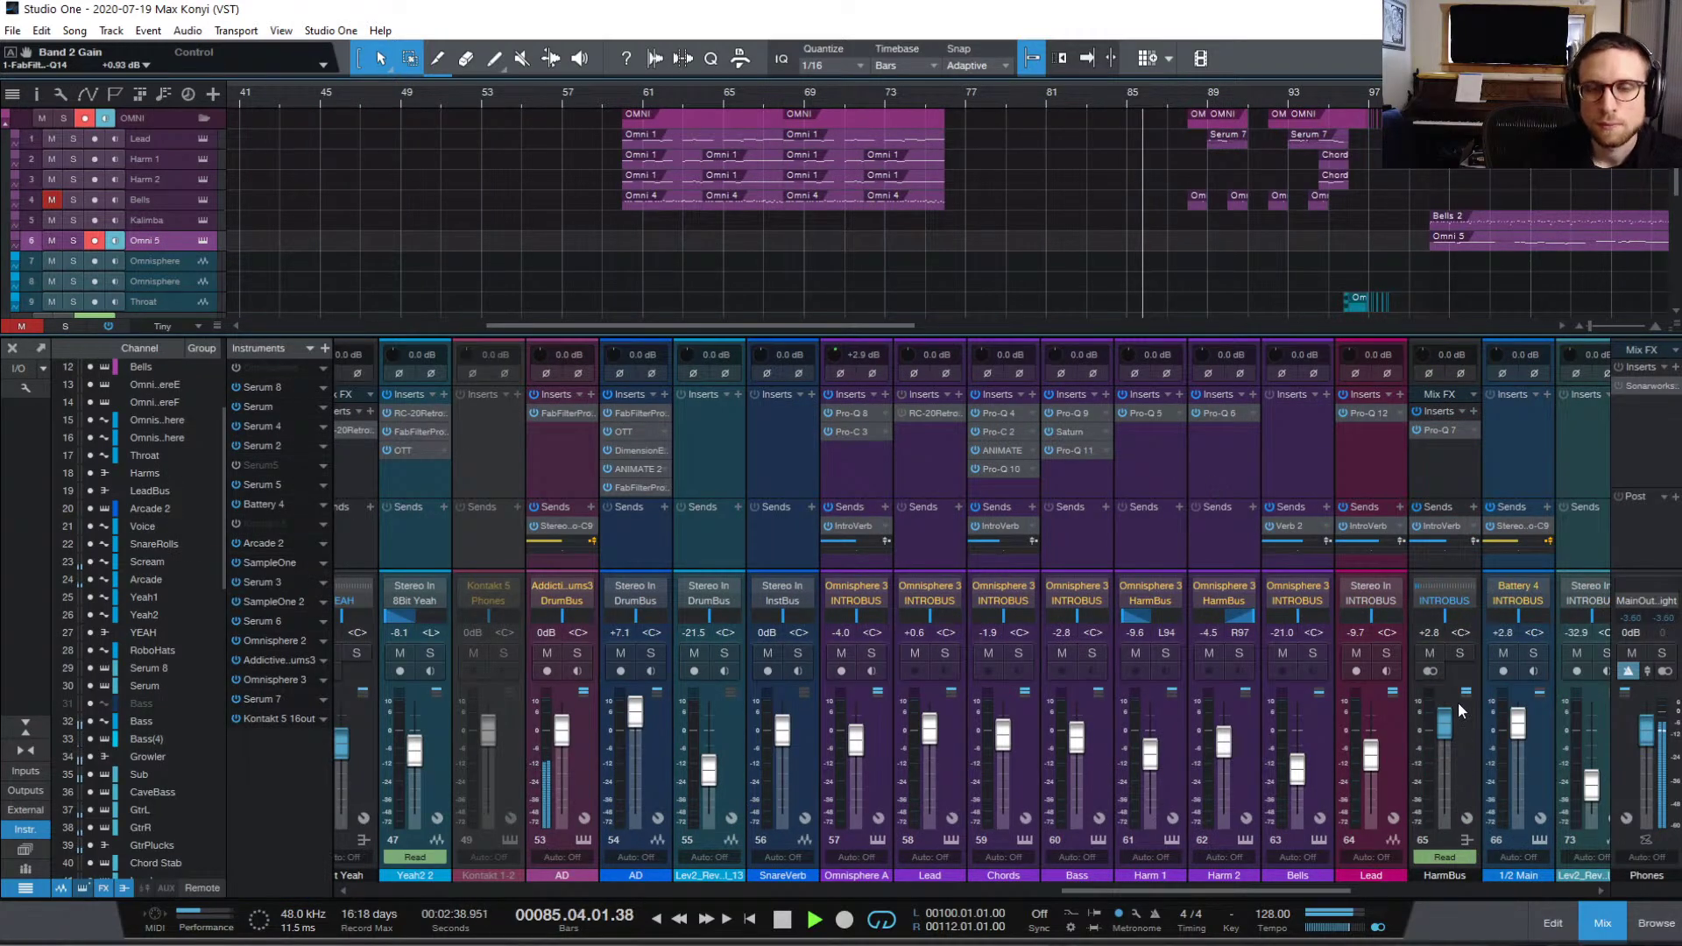
pyautogui.click(1597, 922)
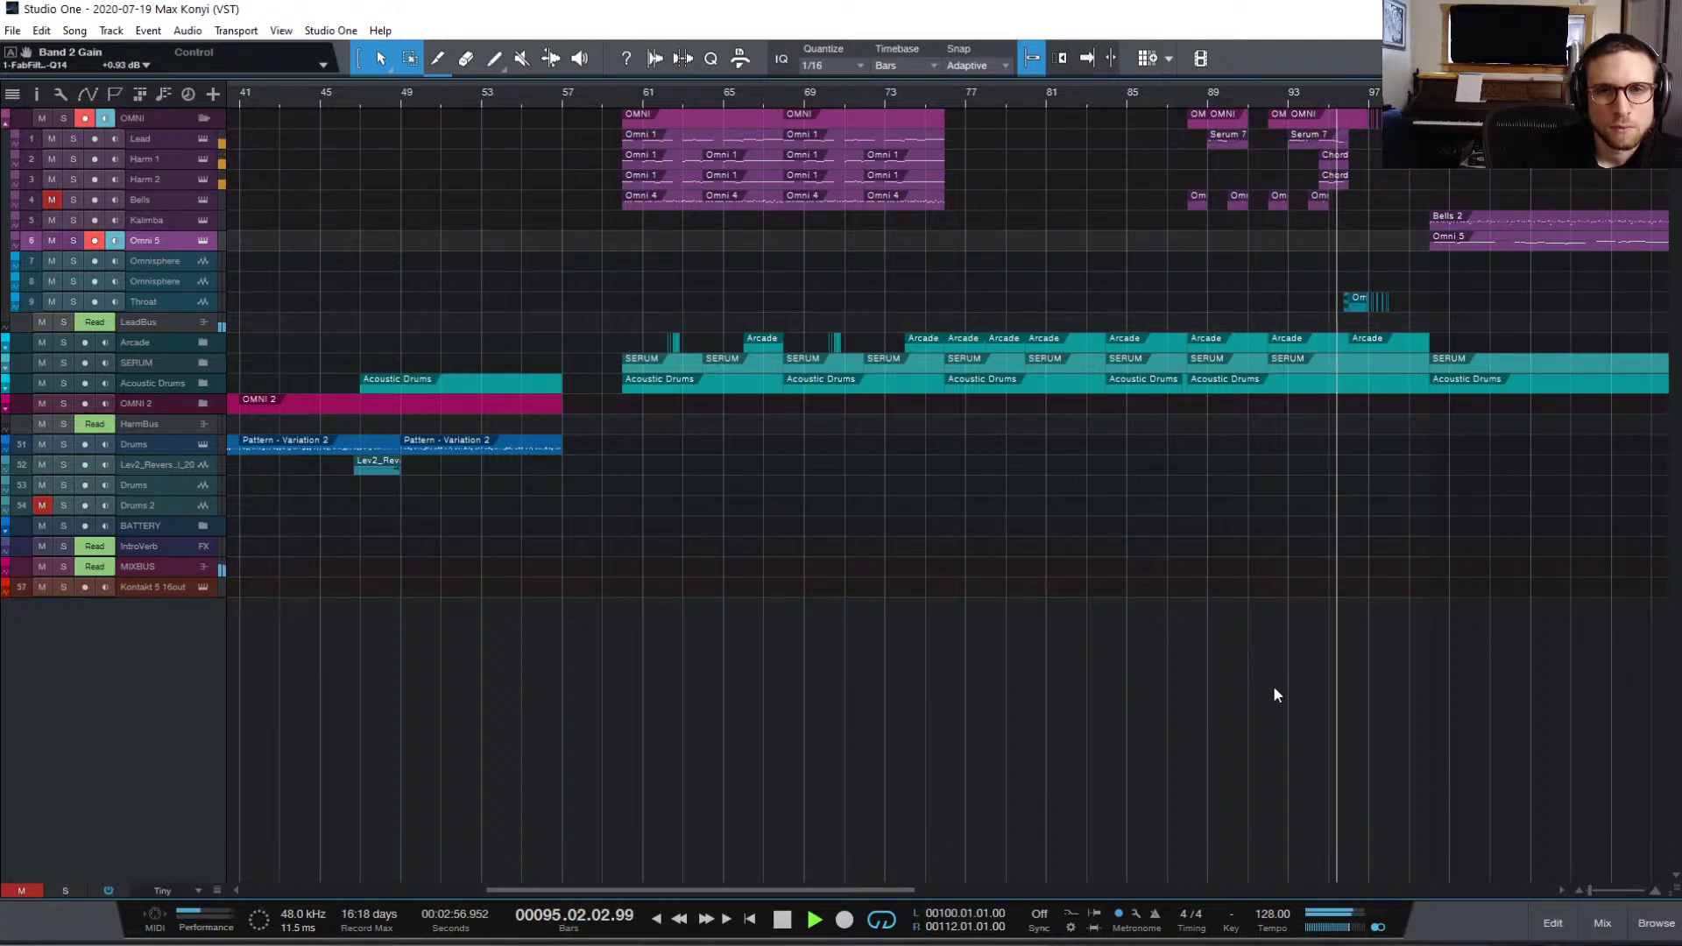
pyautogui.hscroll(3, 1274, 685)
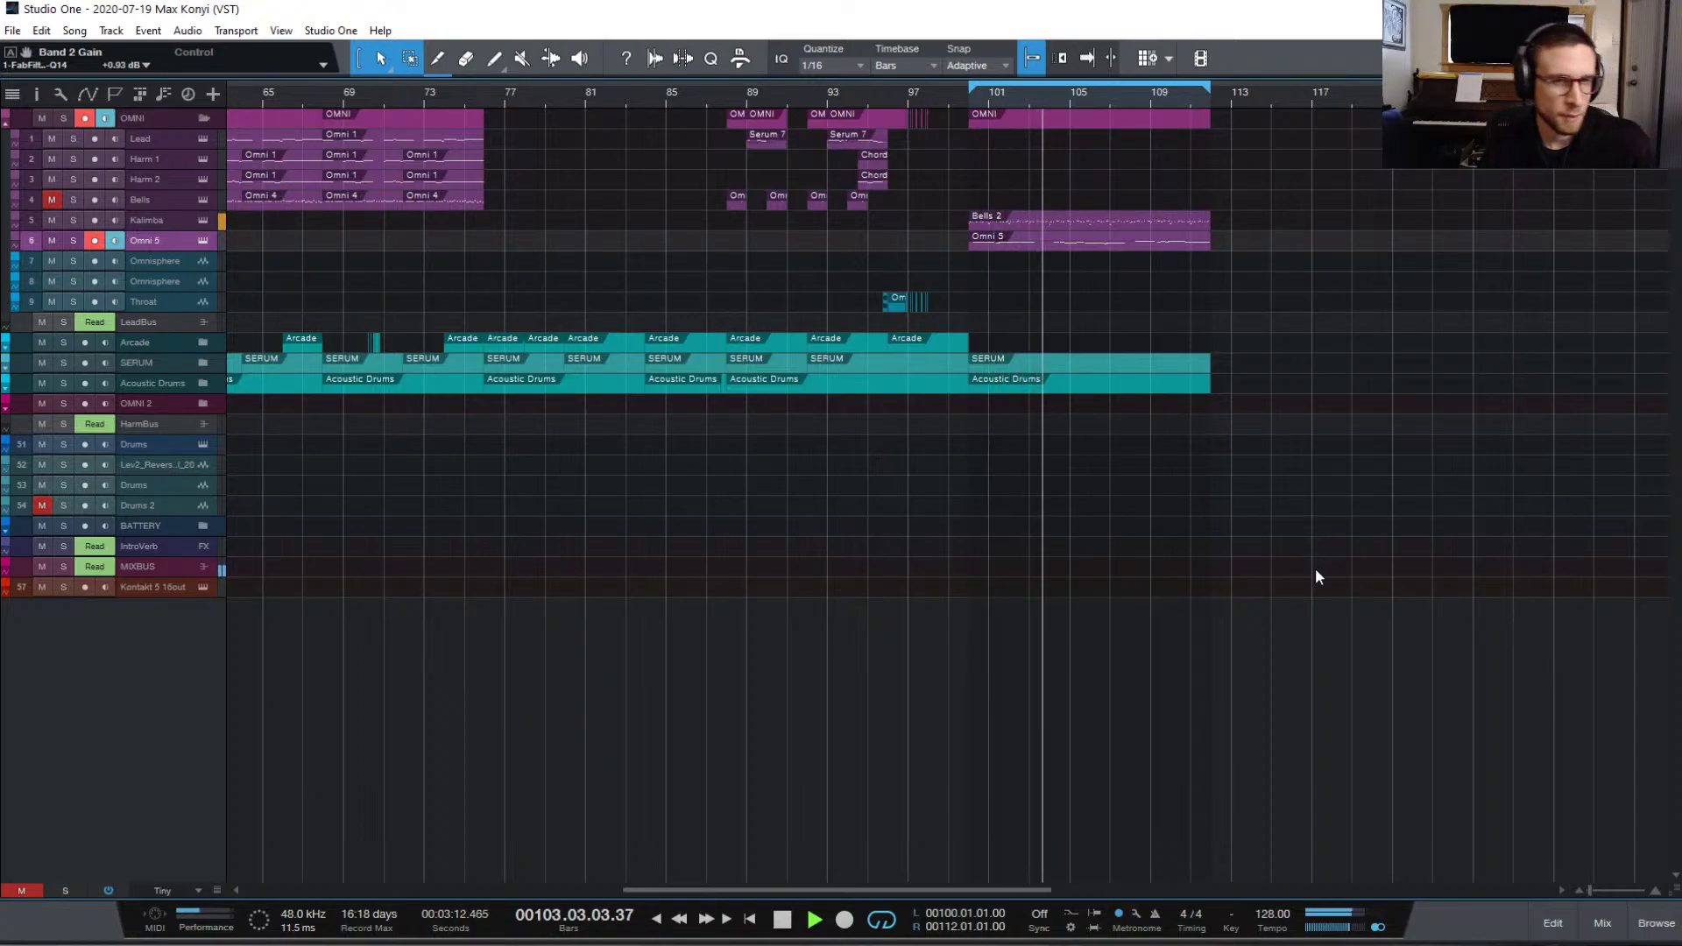
# Step: Stop playback and set the playhead to bar 100, at the start of the Kalimba track's Bells 2 part, in the note editor
pyautogui.click(1603, 934)
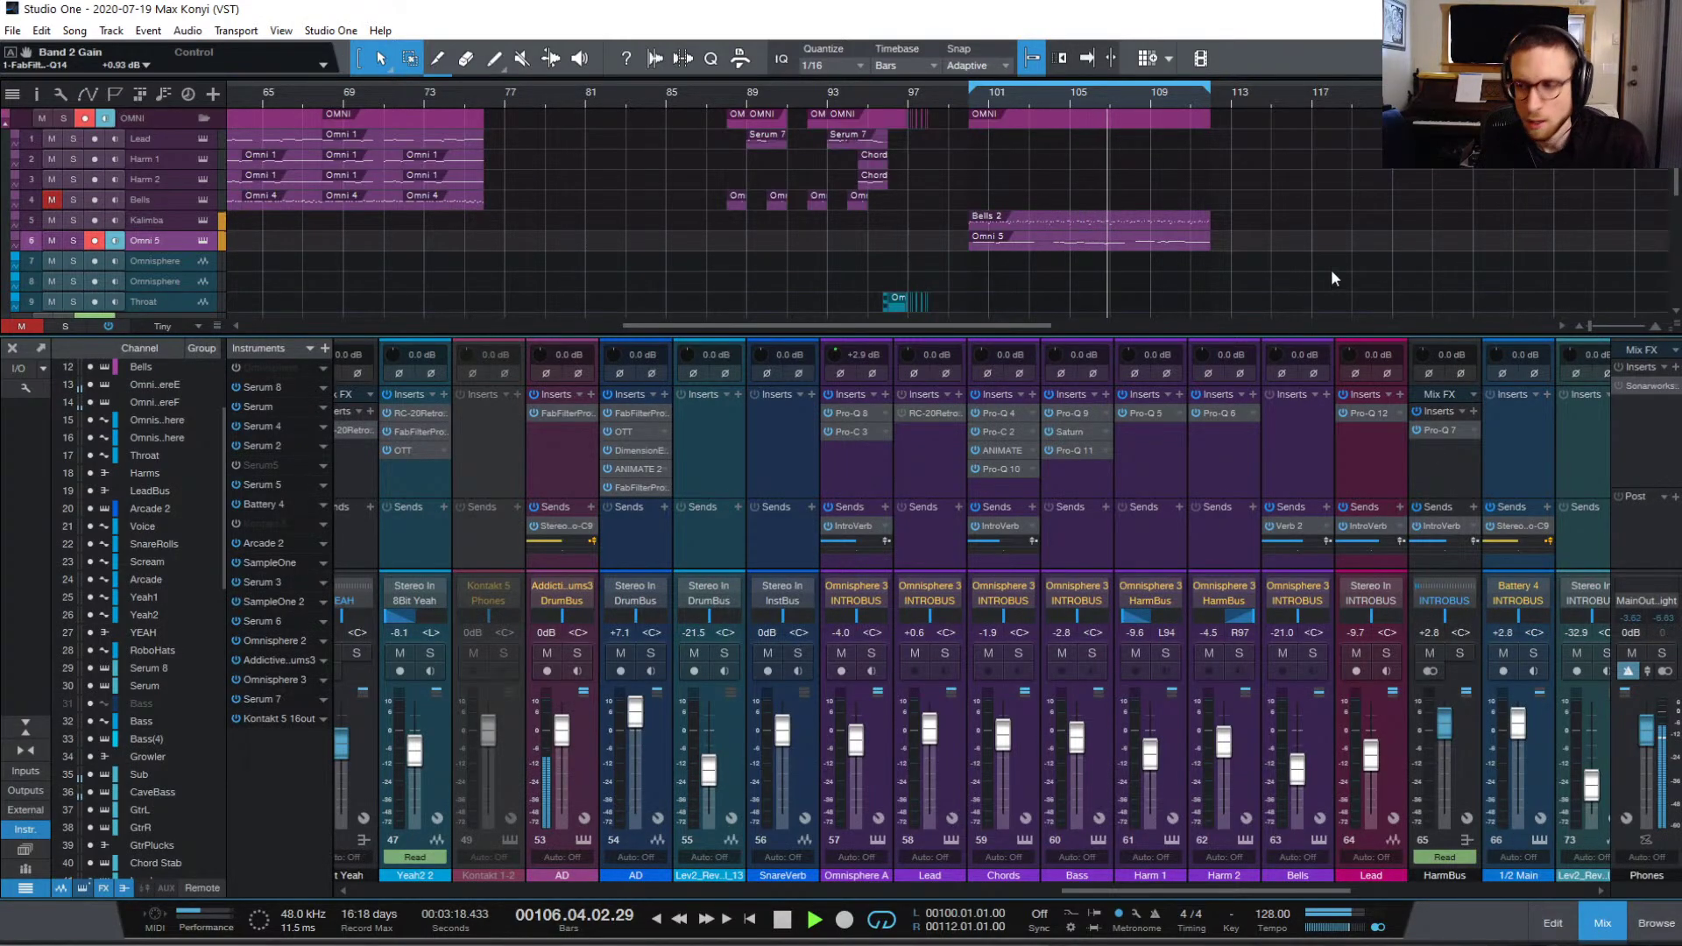
pyautogui.press('space')
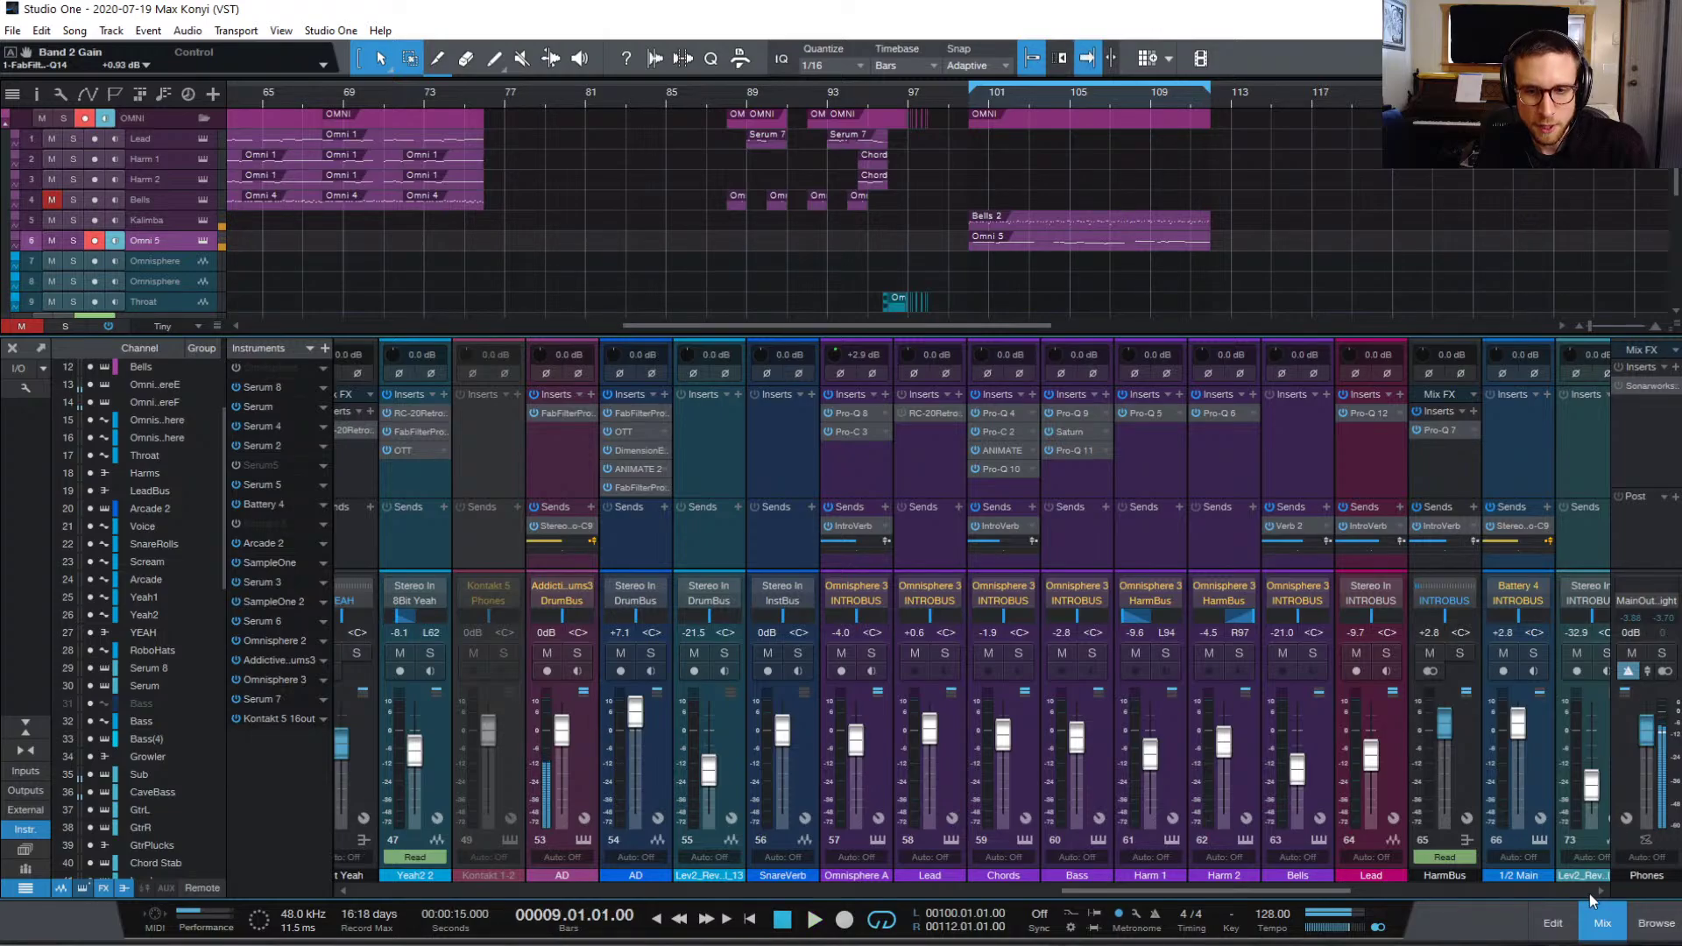
pyautogui.click(1584, 906)
pyautogui.doubleClick(1075, 221)
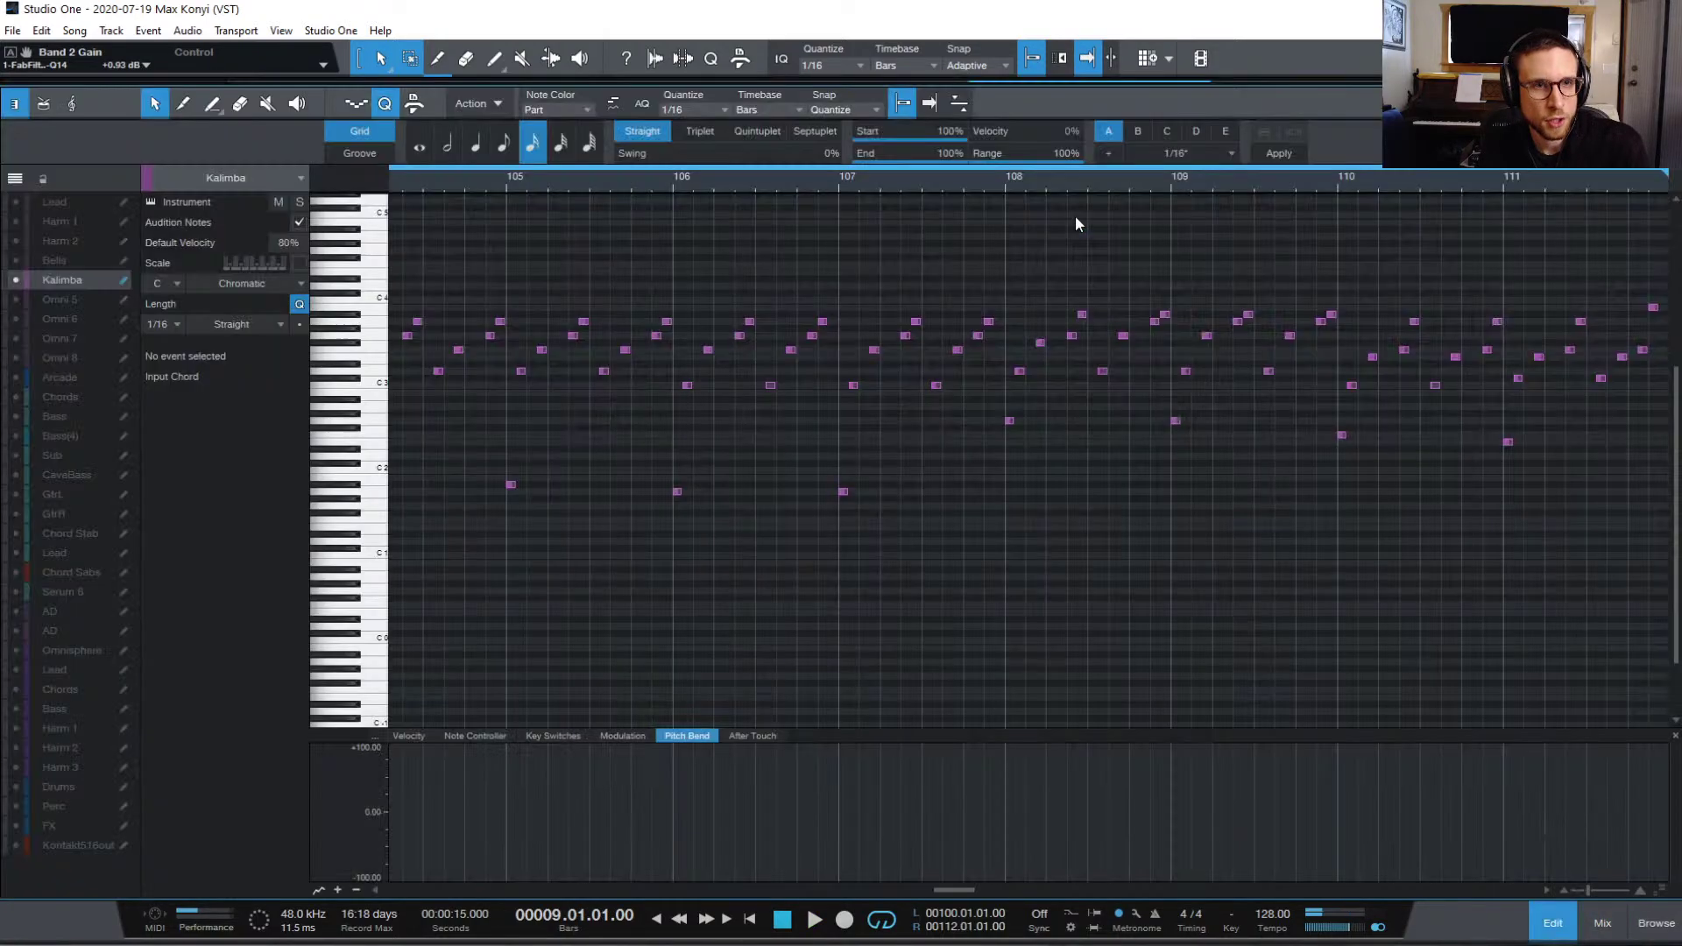
pyautogui.hscroll(-10, 715, 489)
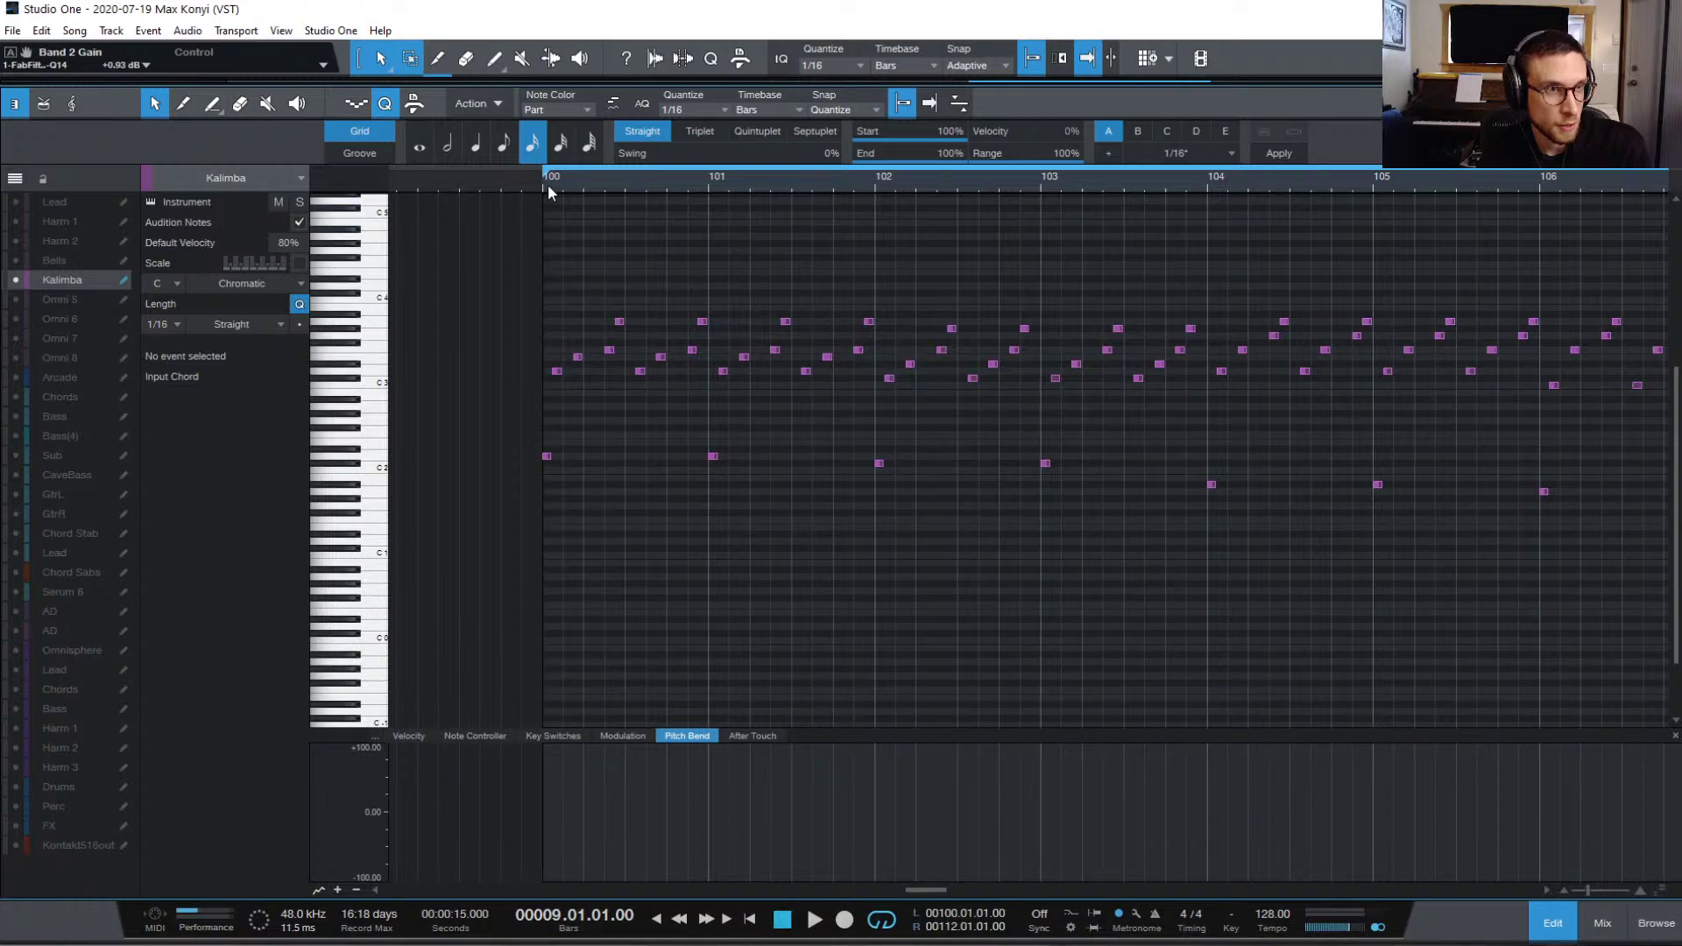
pyautogui.click(540, 184)
pyautogui.press('space')
pyautogui.press('space')
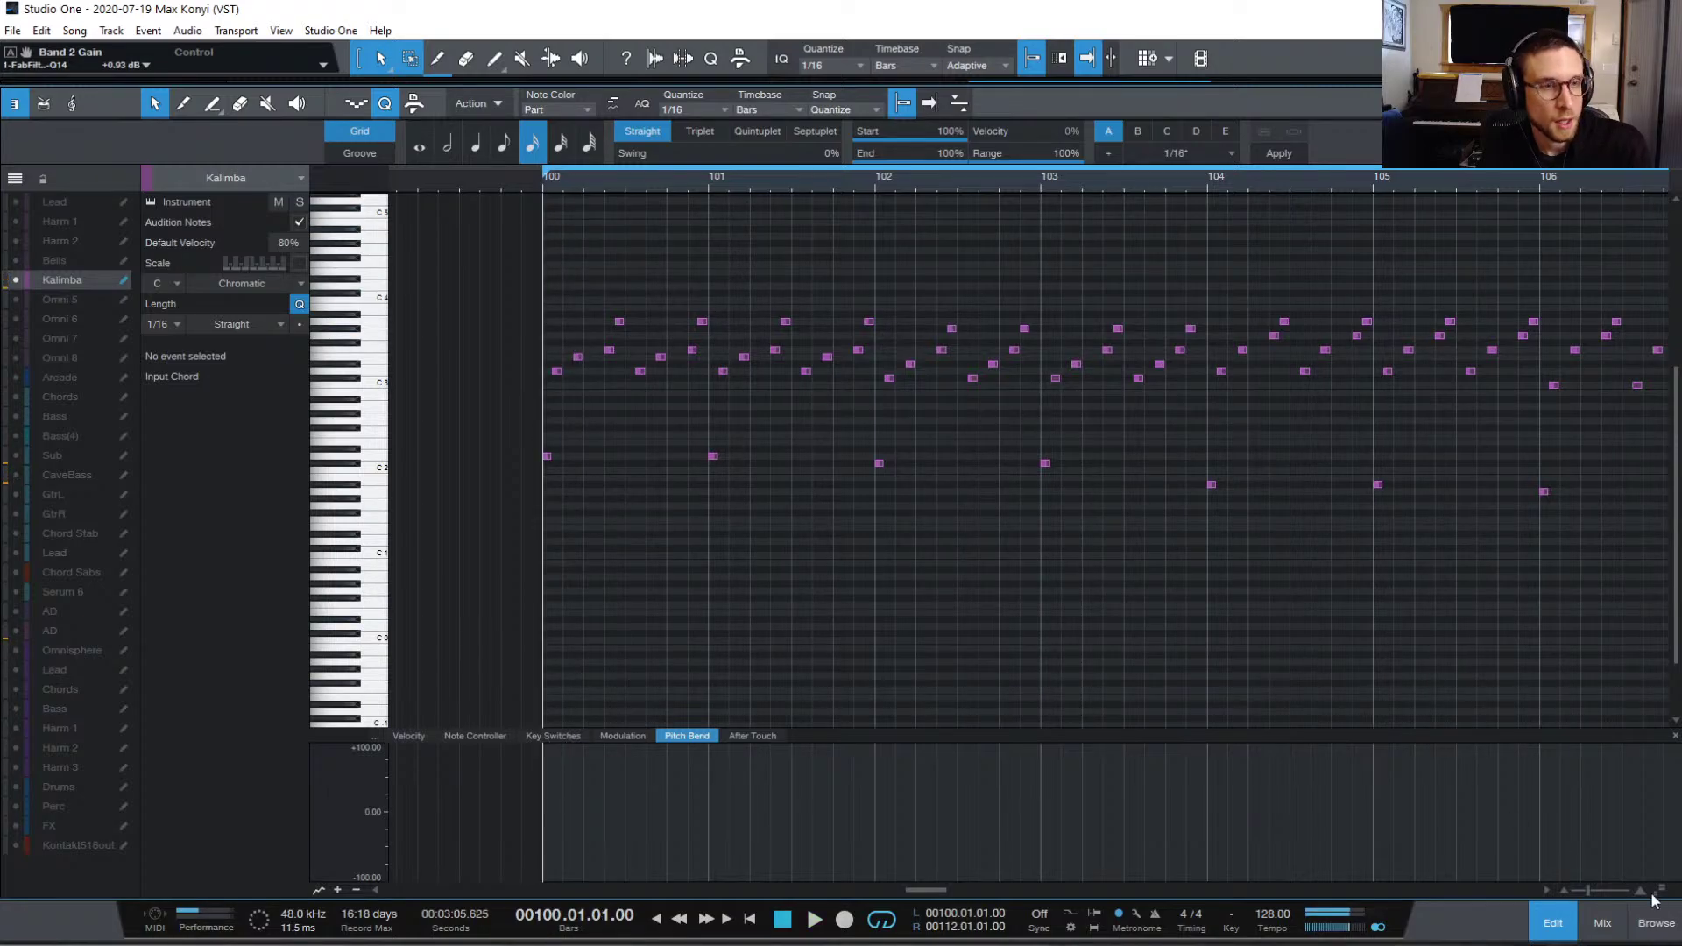
pyautogui.click(1551, 920)
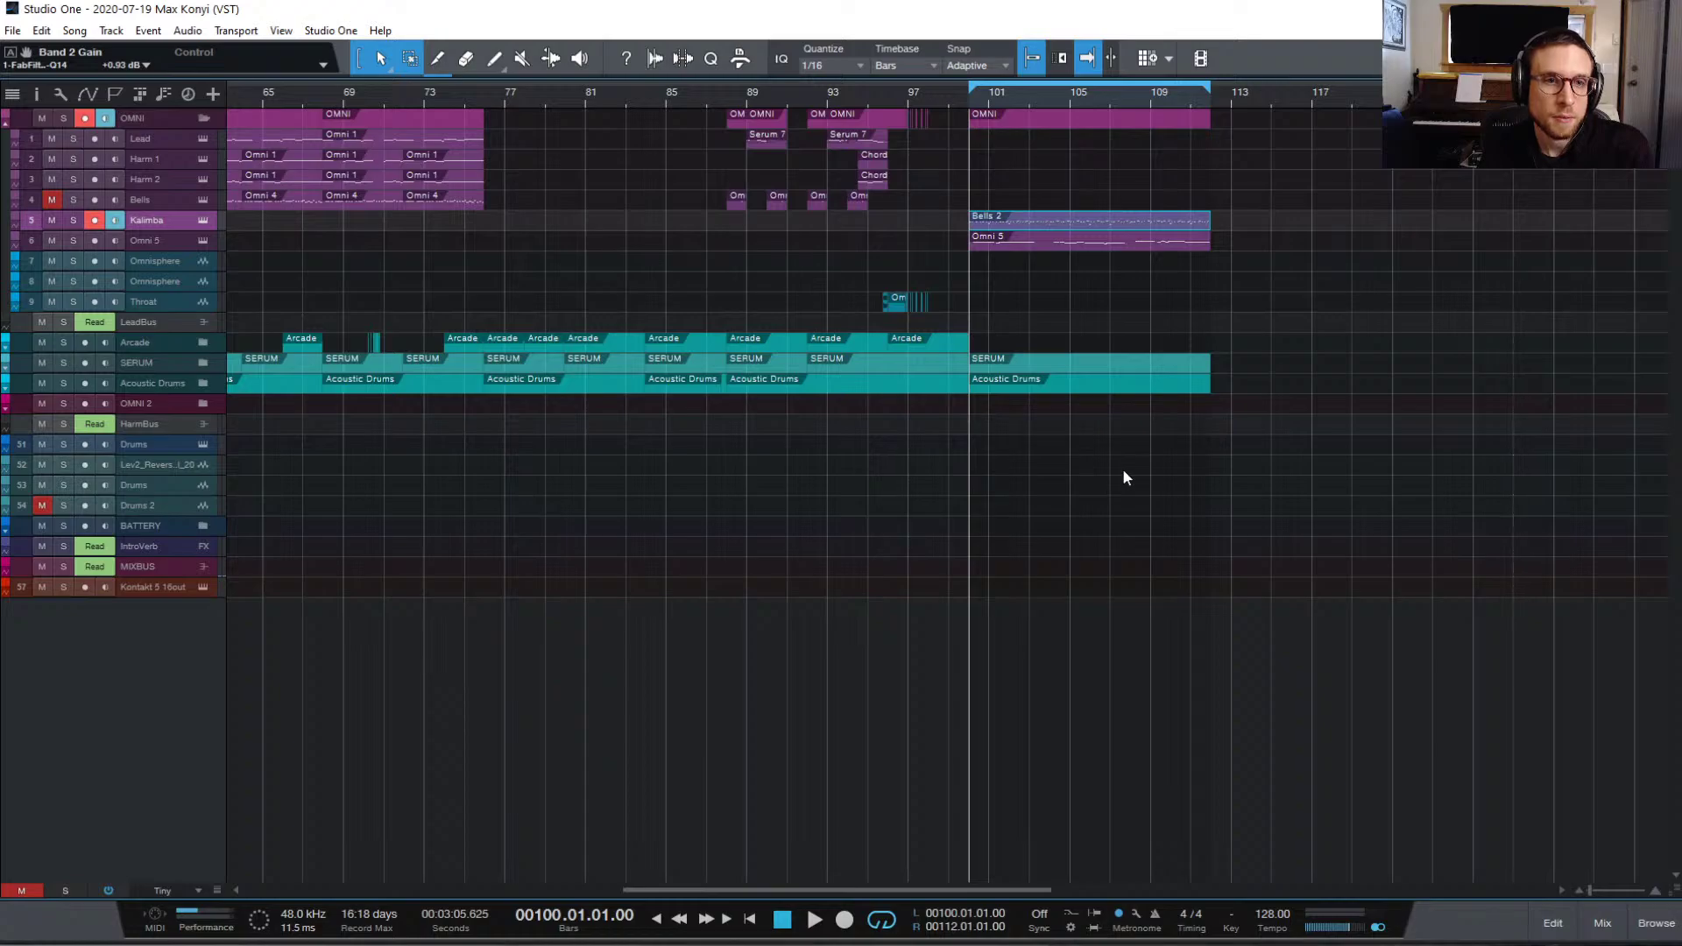
# Step: Expand the Acoustic Drums folder and examine the notes and velocities of the AD part at bar 100 during playback
pyautogui.click(203, 359)
pyautogui.click(203, 360)
pyautogui.click(204, 403)
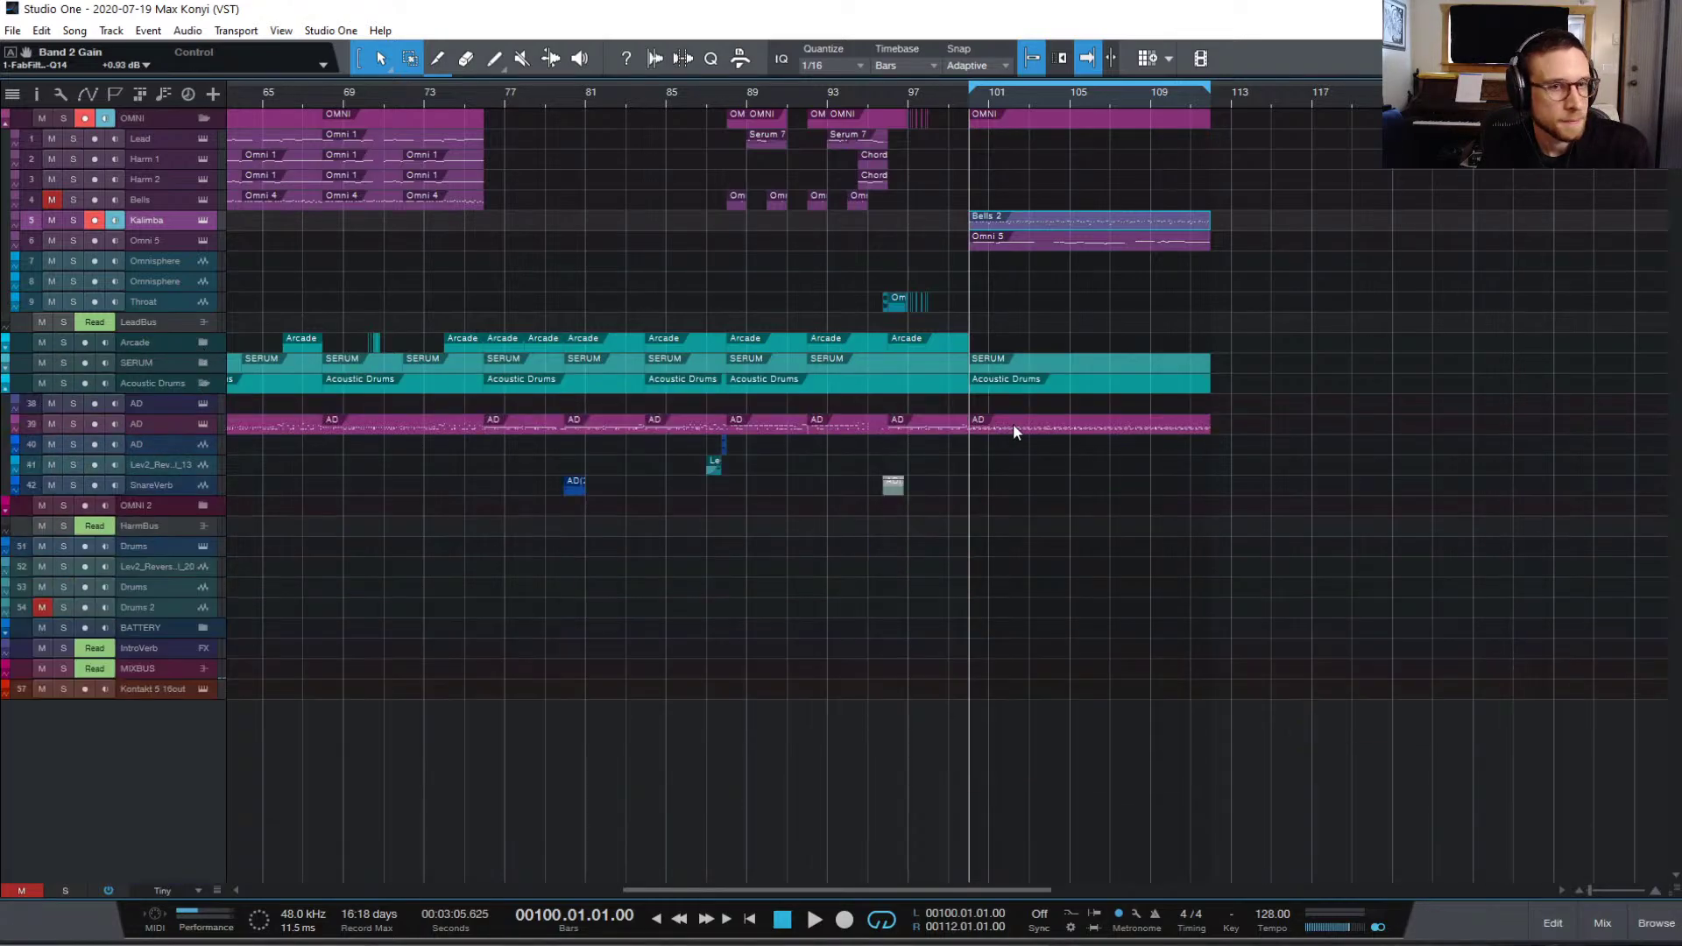
pyautogui.doubleClick(1015, 424)
pyautogui.press('space')
pyautogui.click(409, 736)
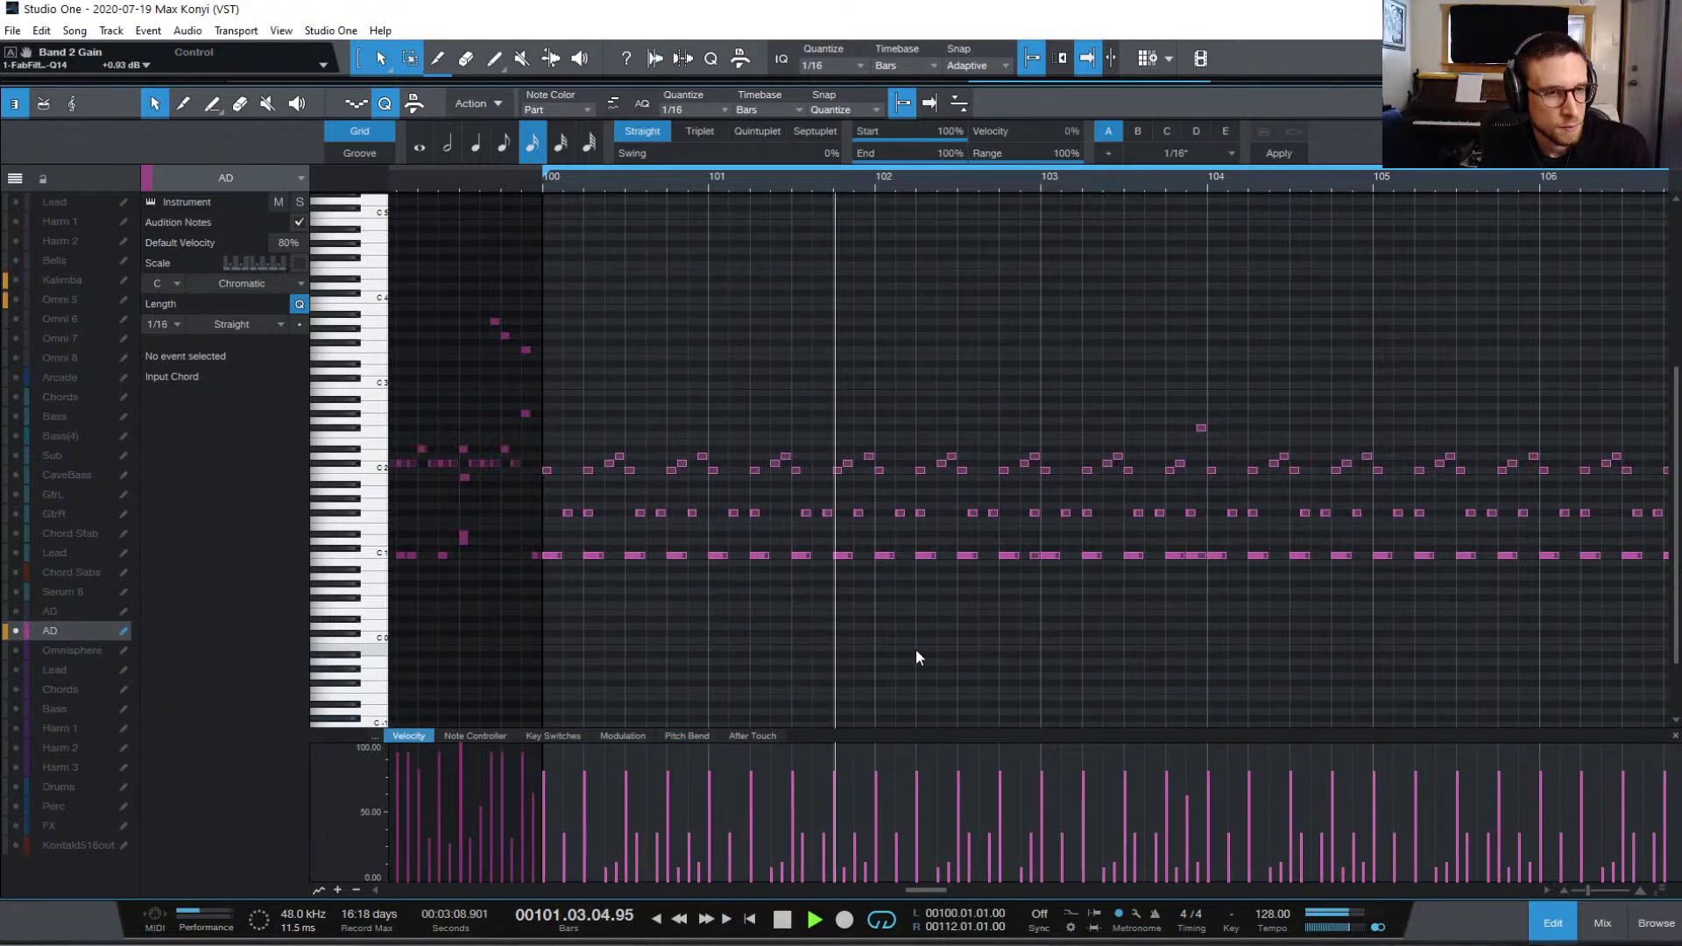
pyautogui.click(1553, 926)
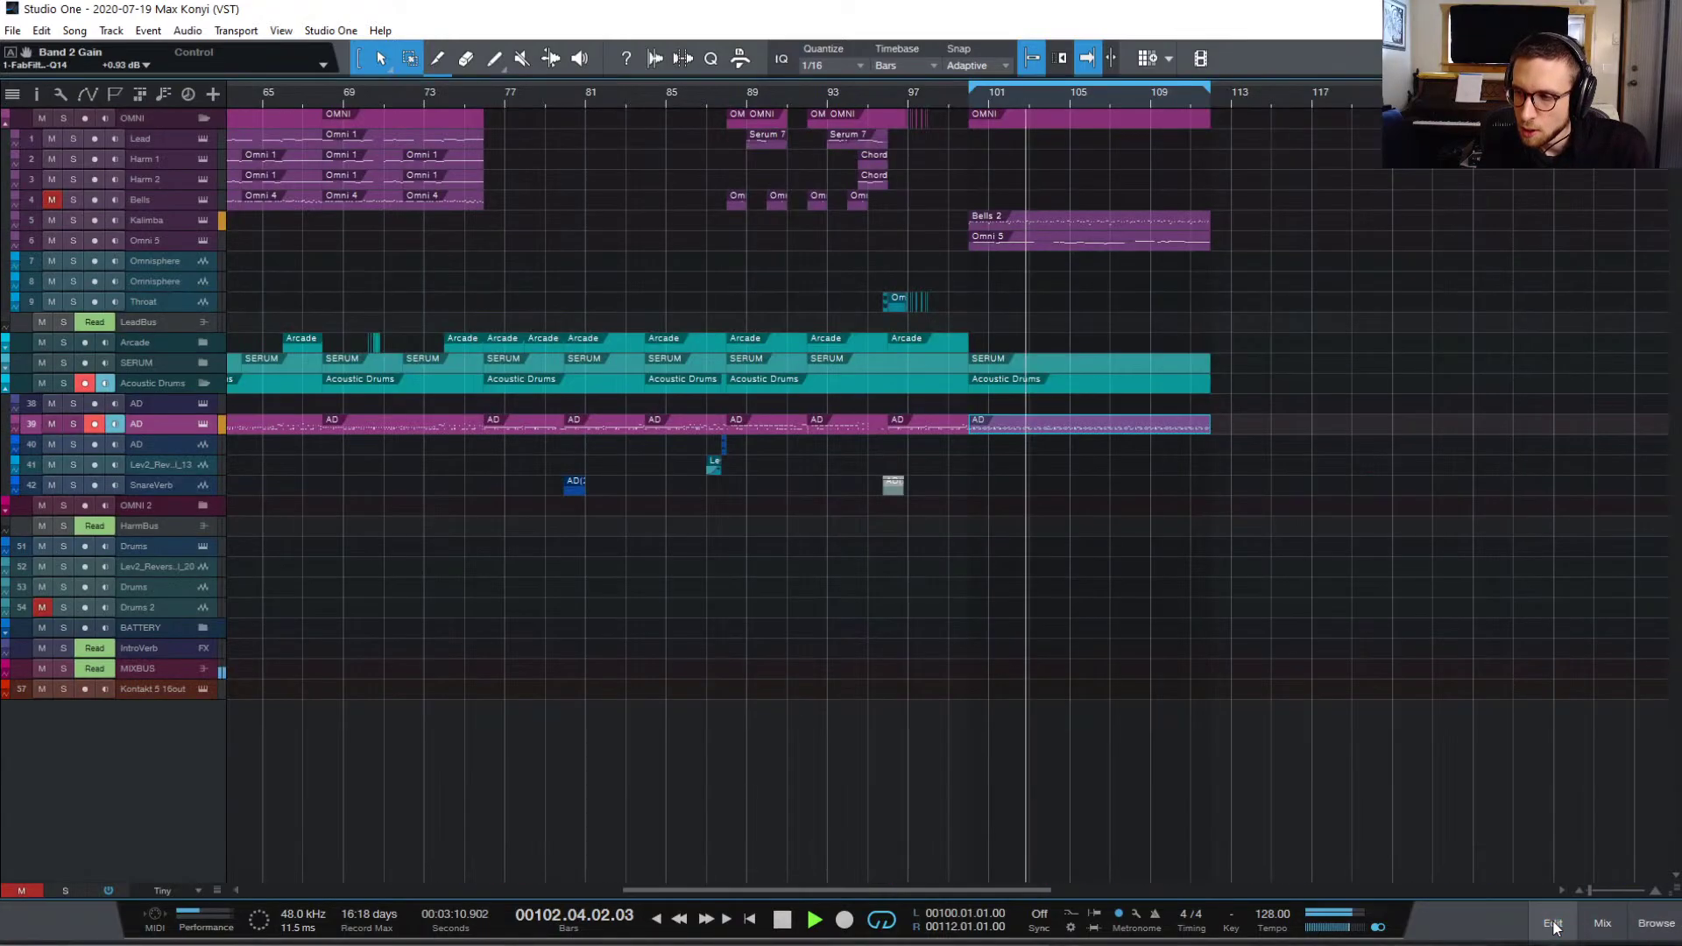
# Step: Replay from about bar 97 and check the Addictive Drums 2 kit on the AD mixer channel
pyautogui.click(907, 97)
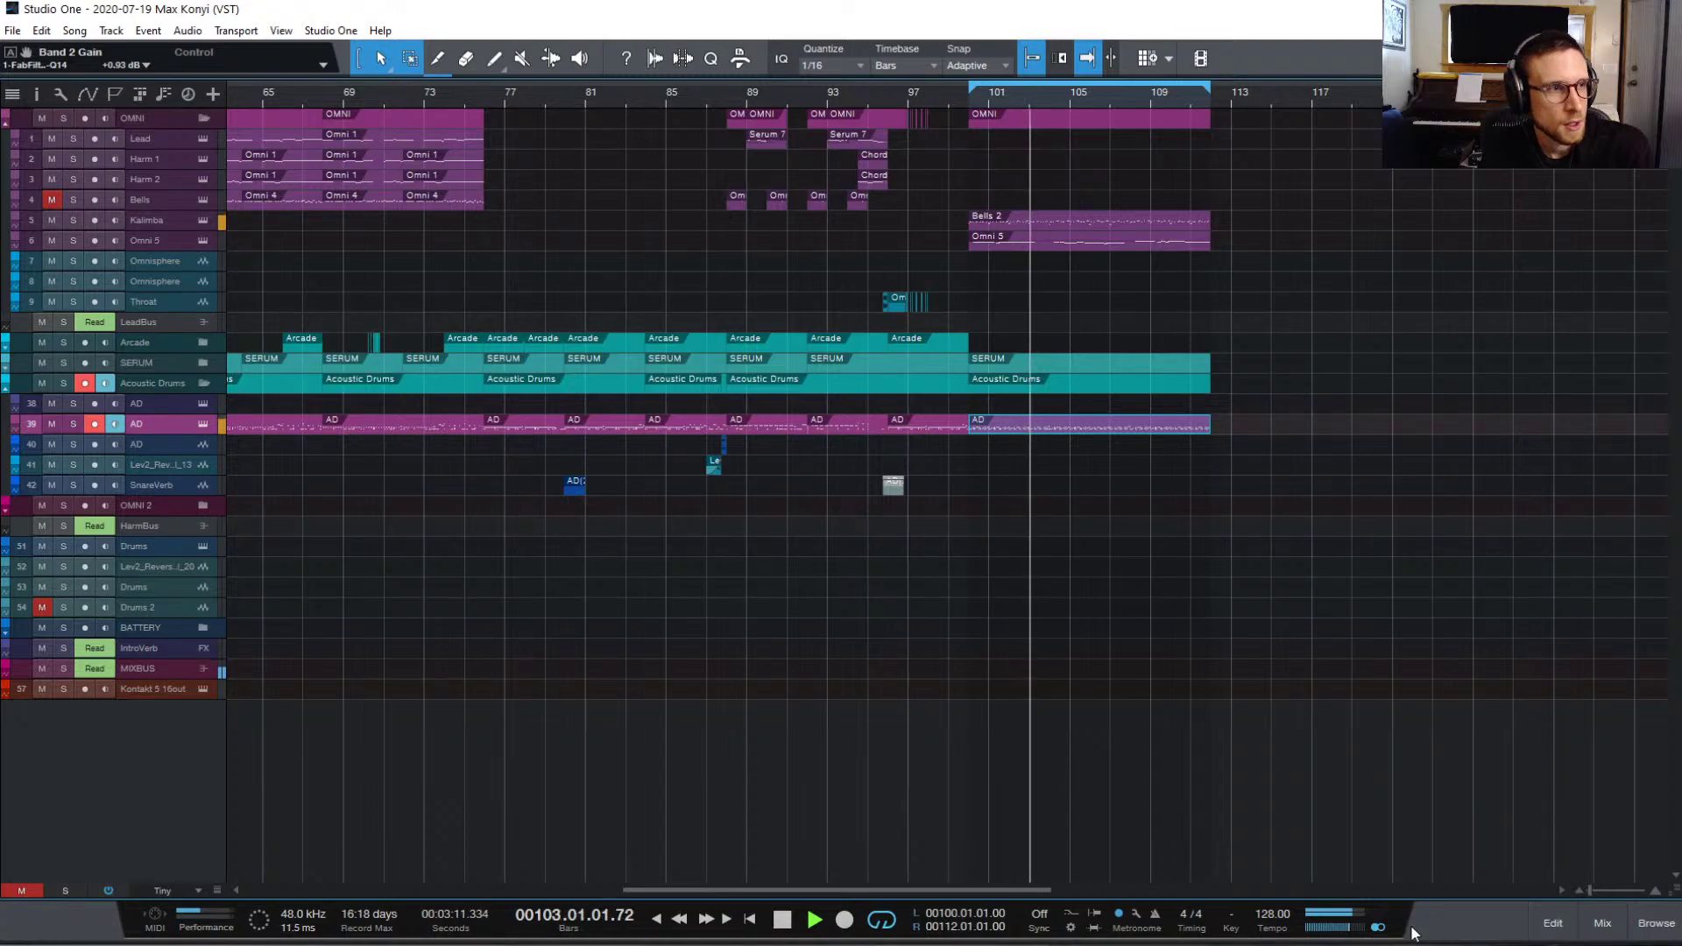
pyautogui.press('F3')
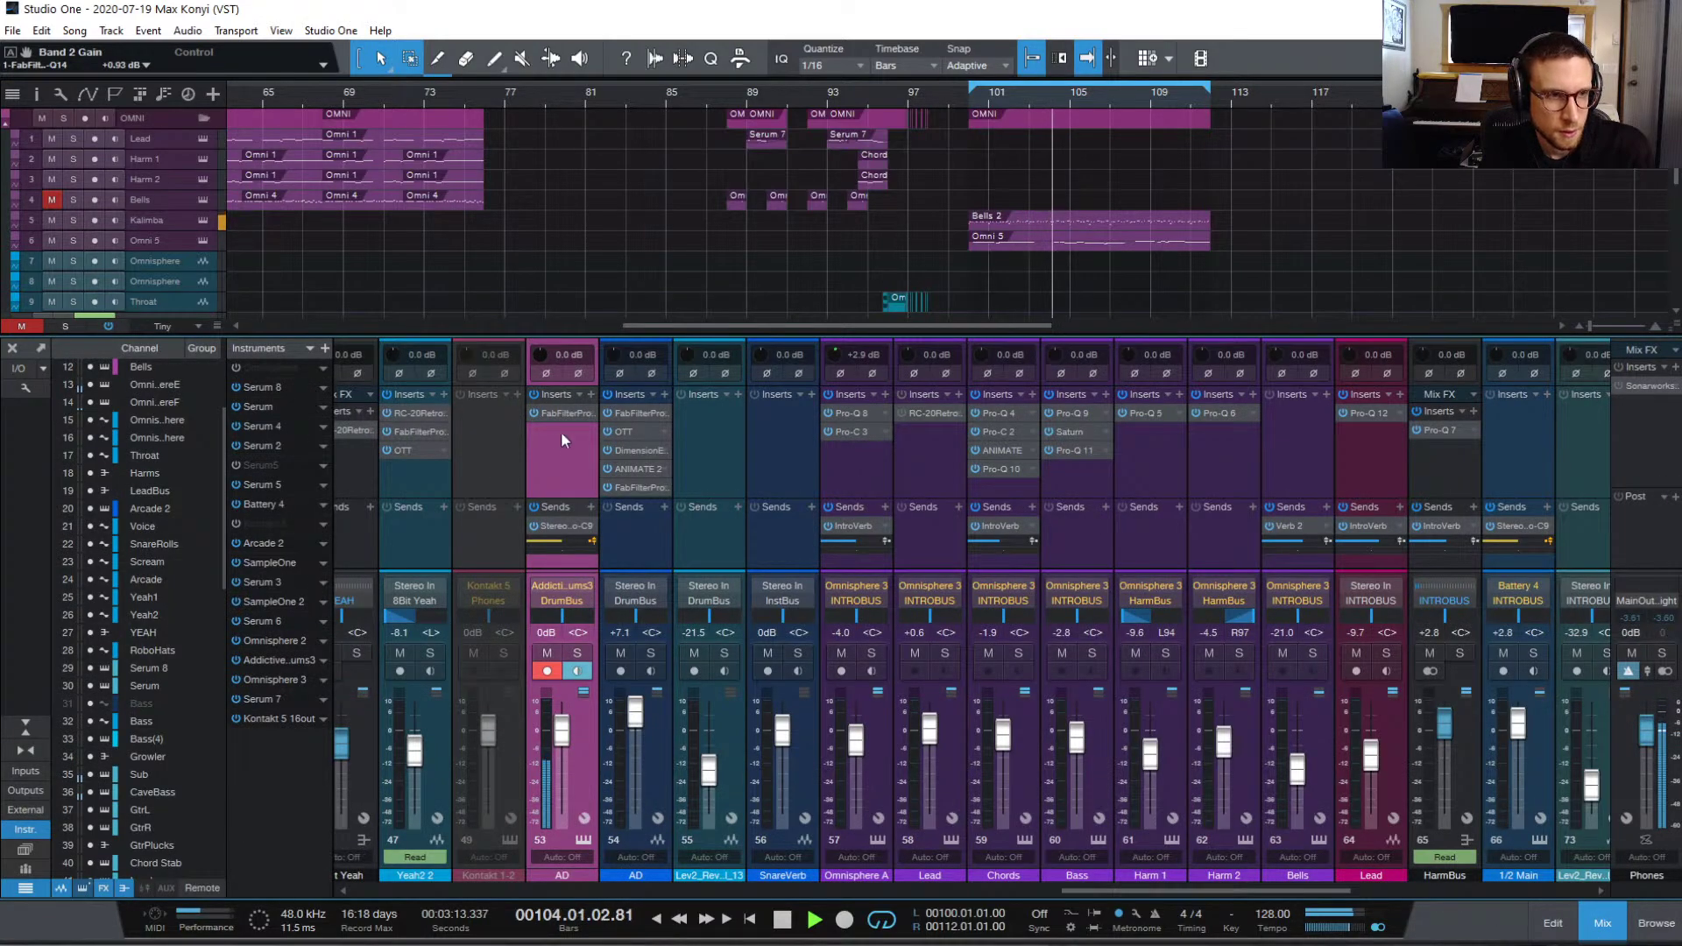
pyautogui.click(584, 838)
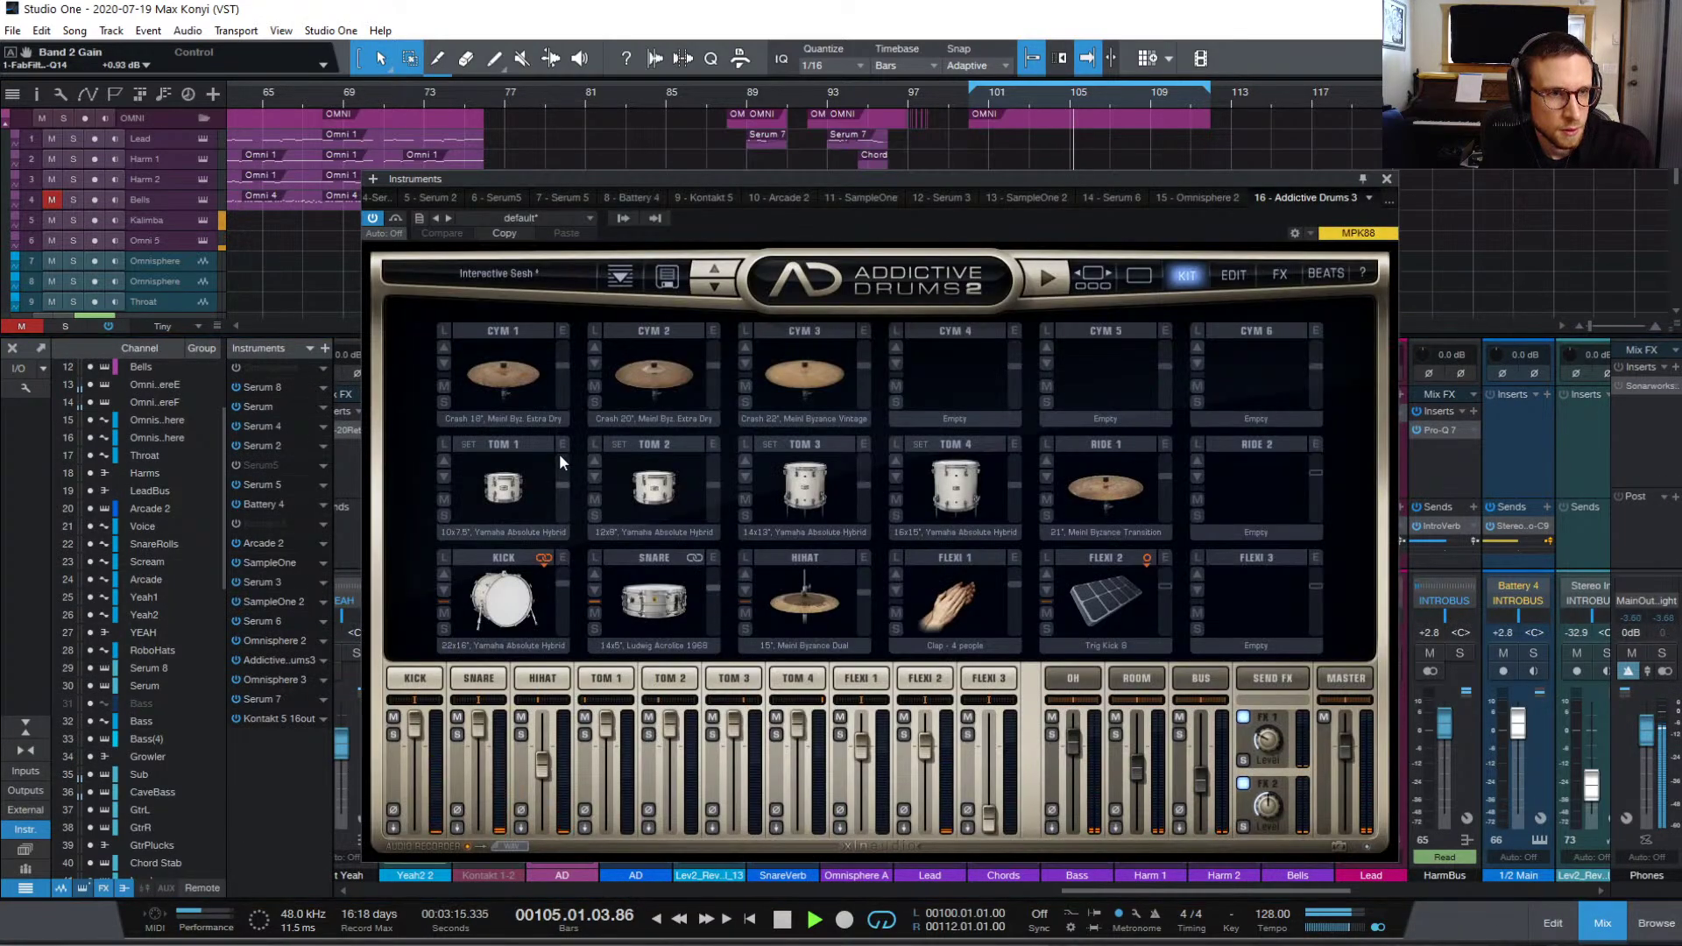
pyautogui.click(1384, 179)
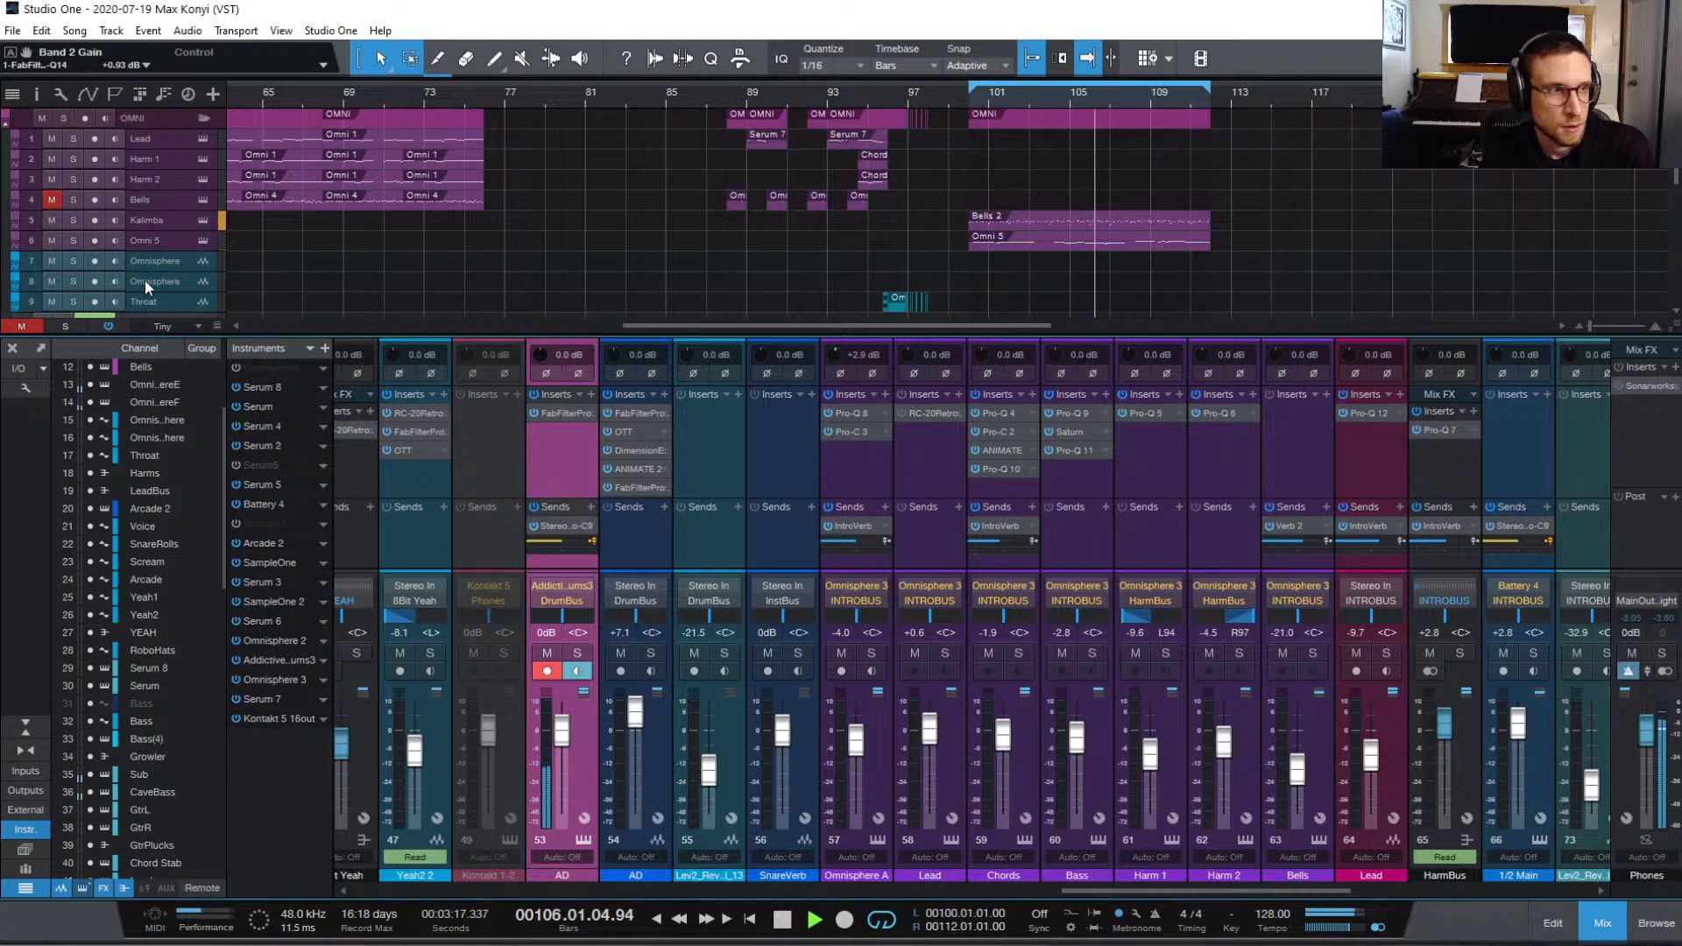
# Step: Select the Omni 5 track and check the low-cut EQ in Pro-Q 3 on the Omnisphere F channel
pyautogui.click(155, 242)
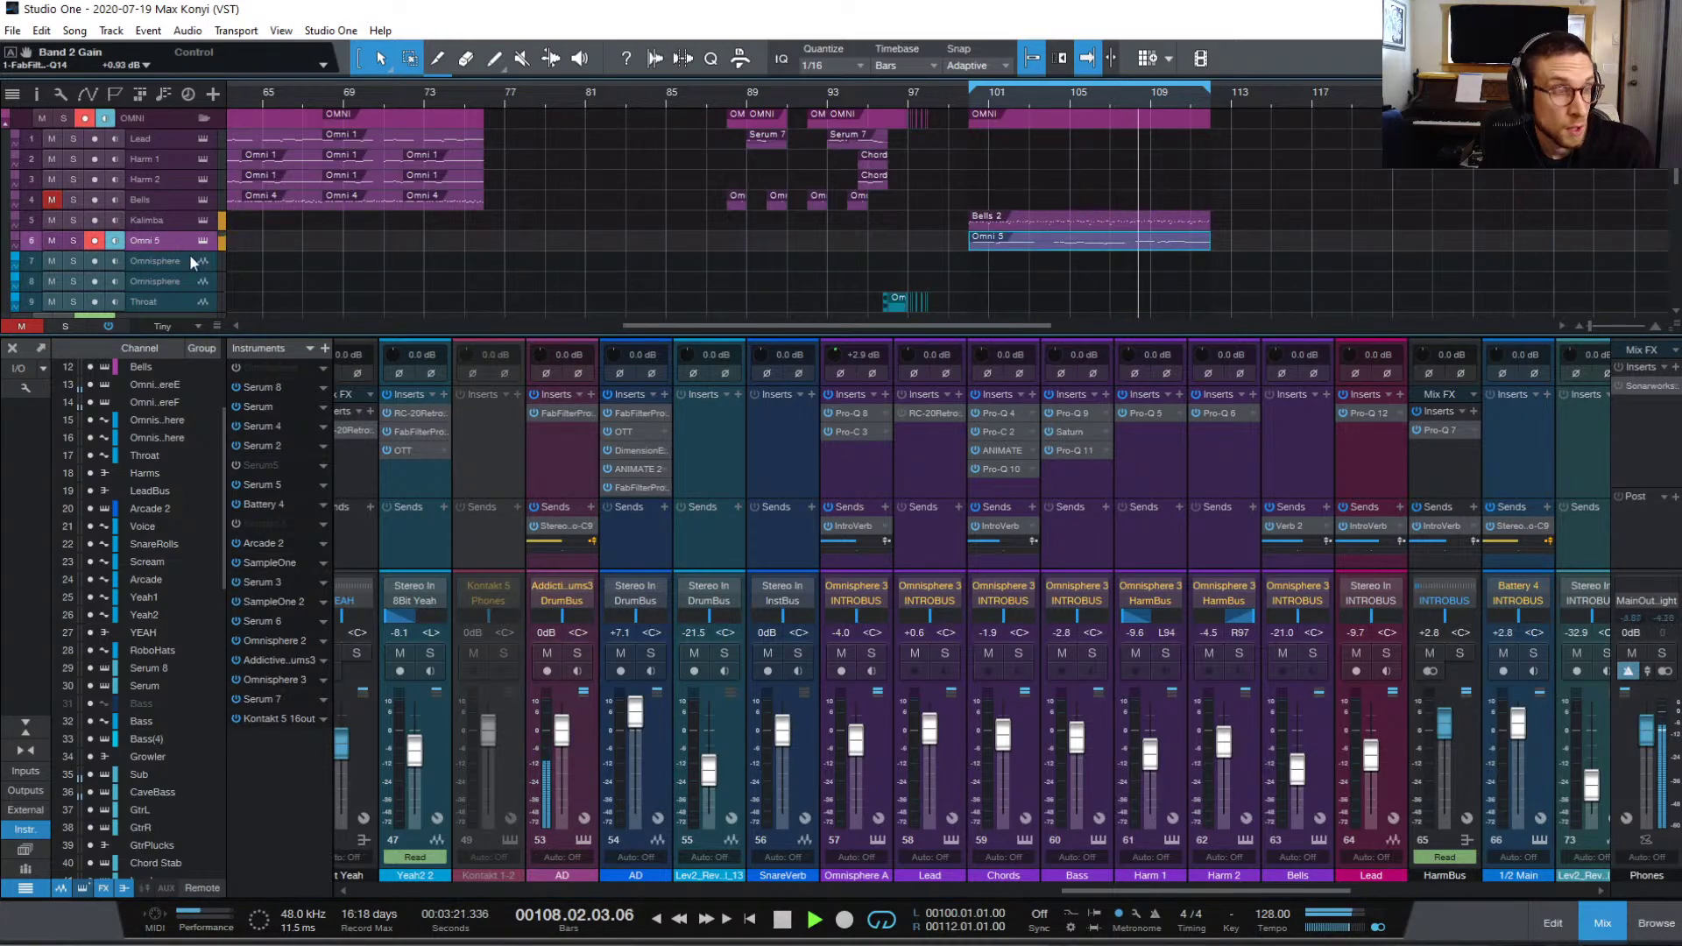
pyautogui.hscroll(-10, 683, 580)
pyautogui.hscroll(-12, 702, 582)
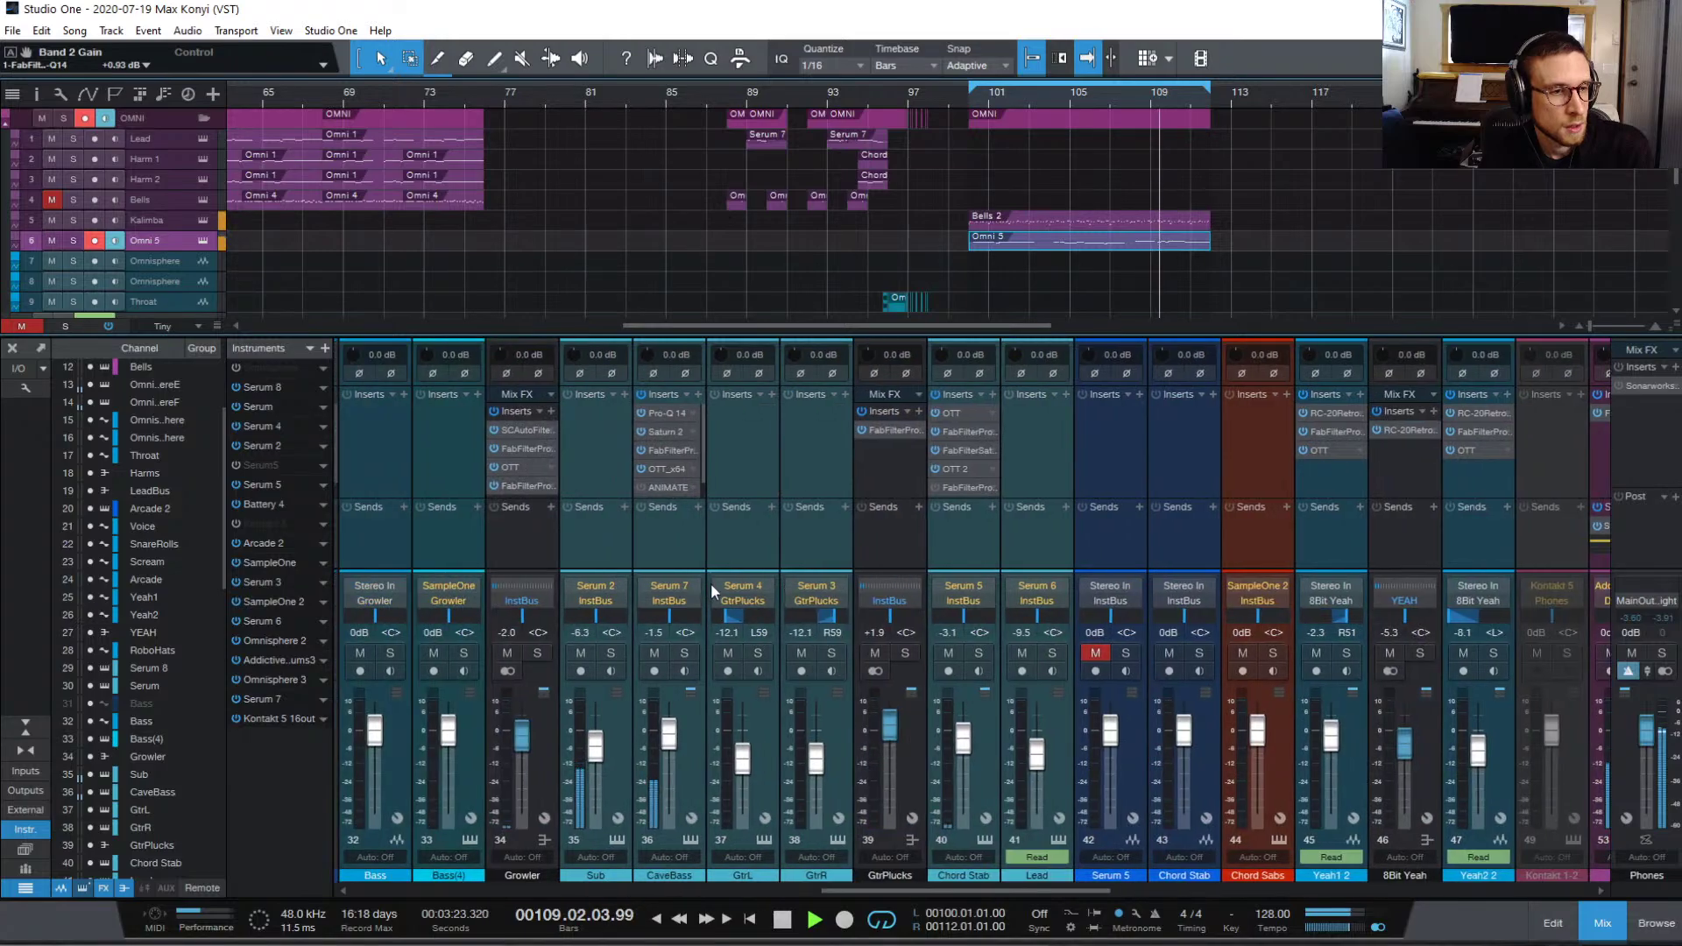
pyautogui.hscroll(-5, 720, 589)
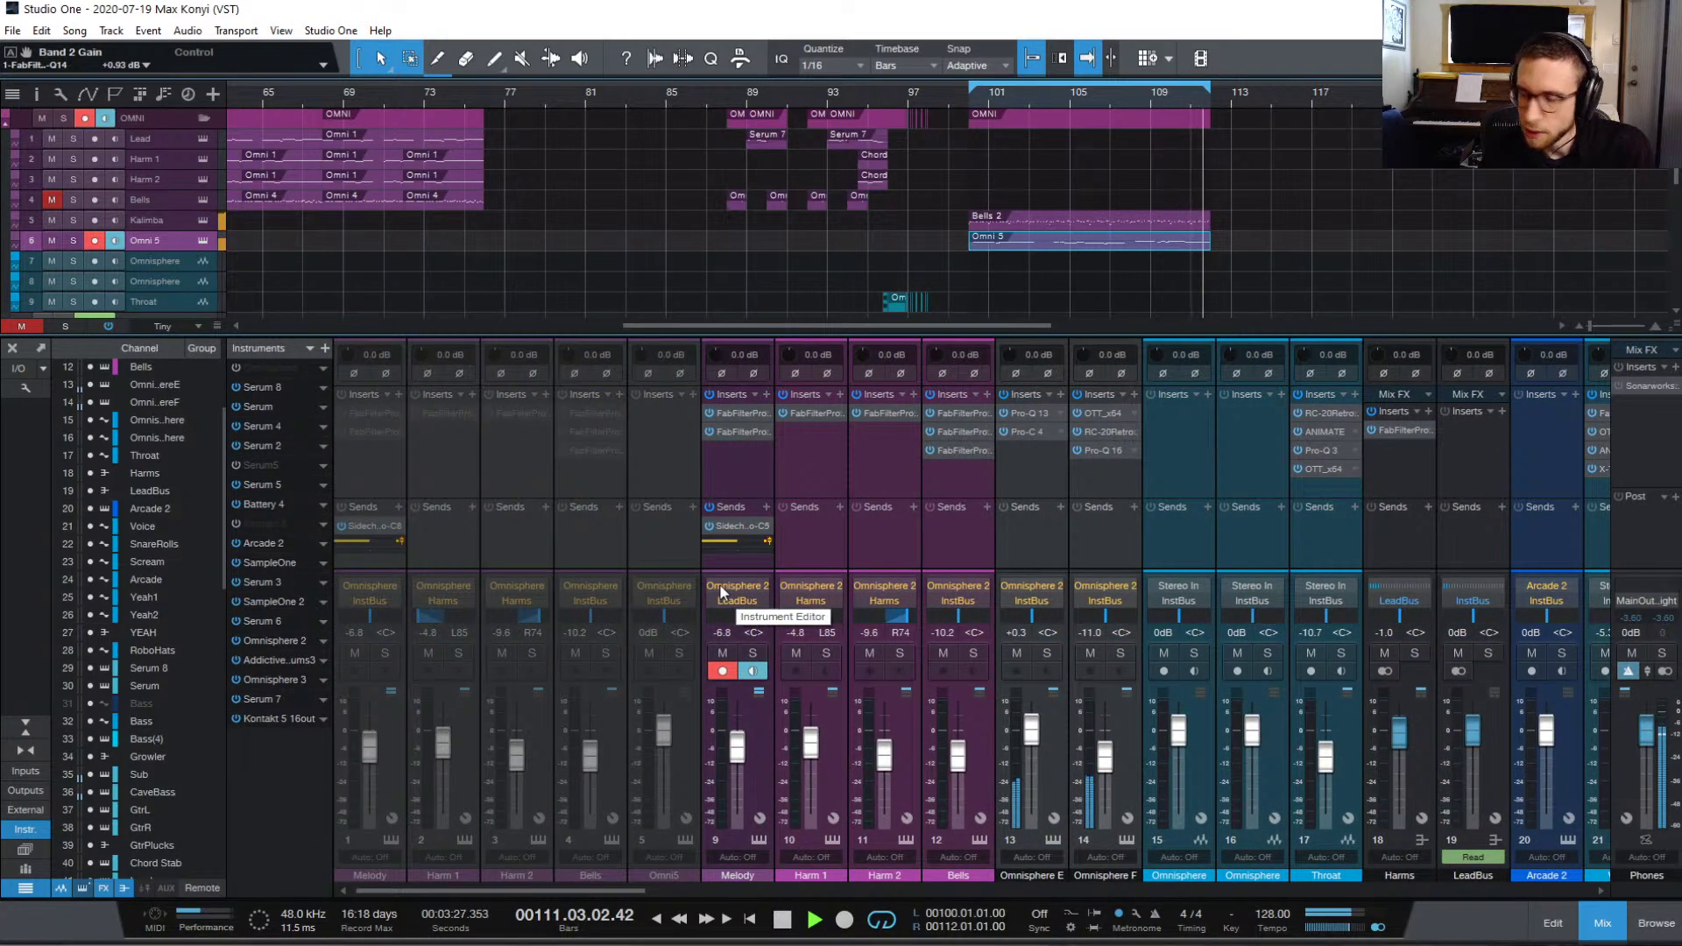
pyautogui.click(1089, 546)
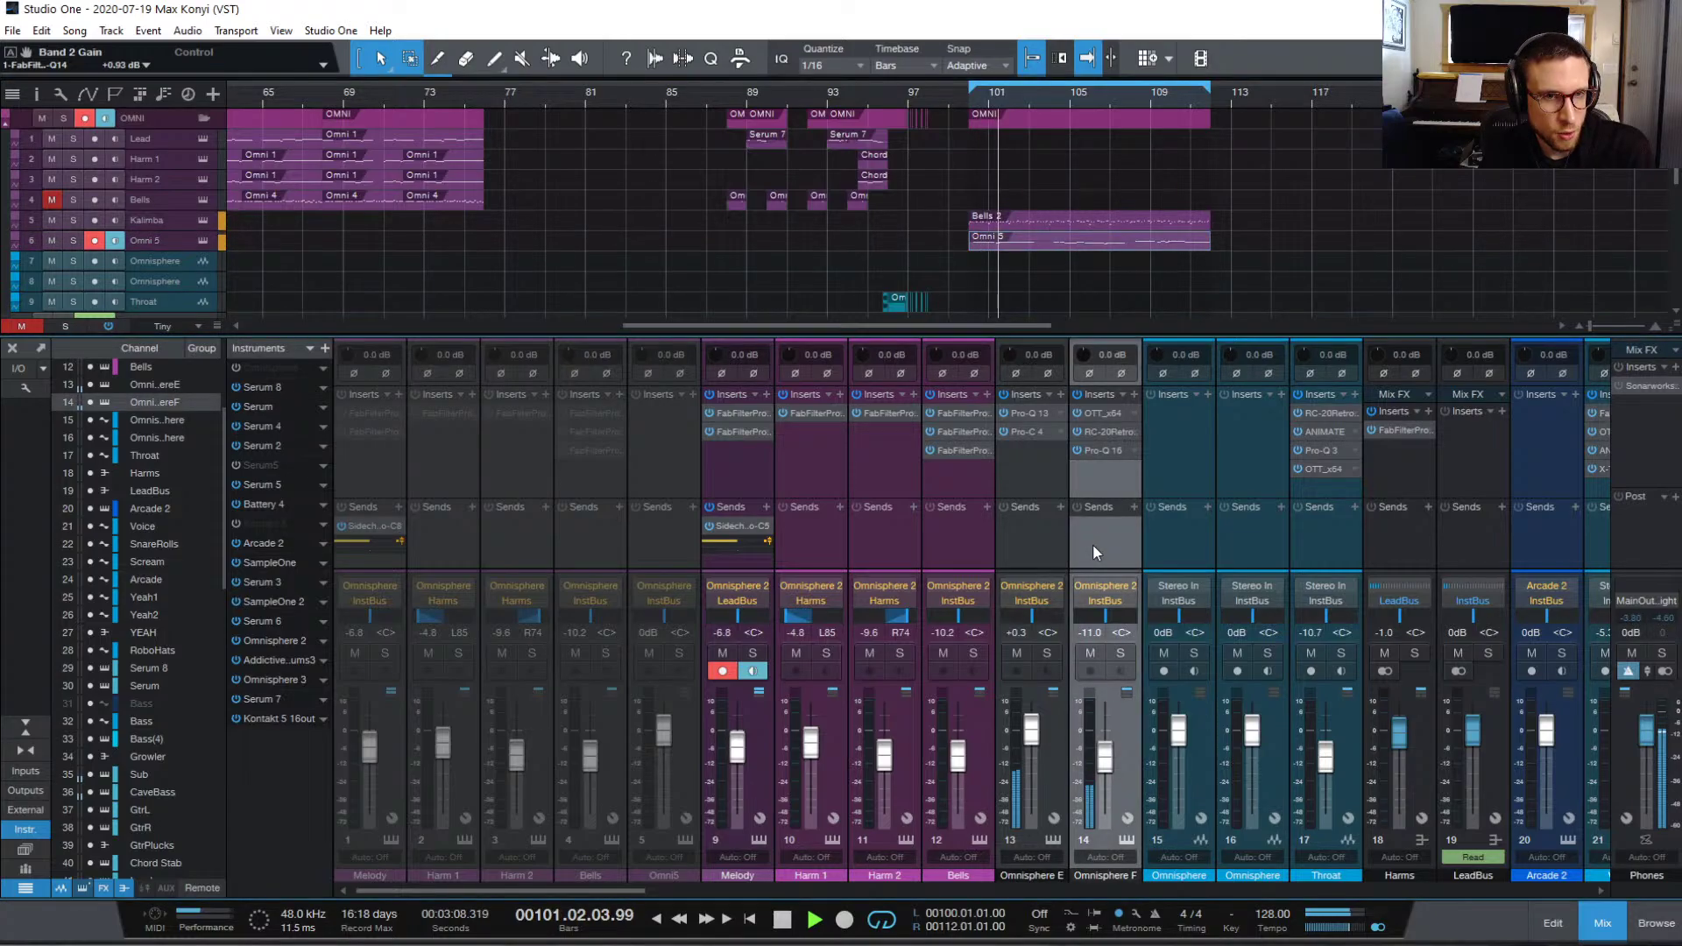
pyautogui.click(1103, 448)
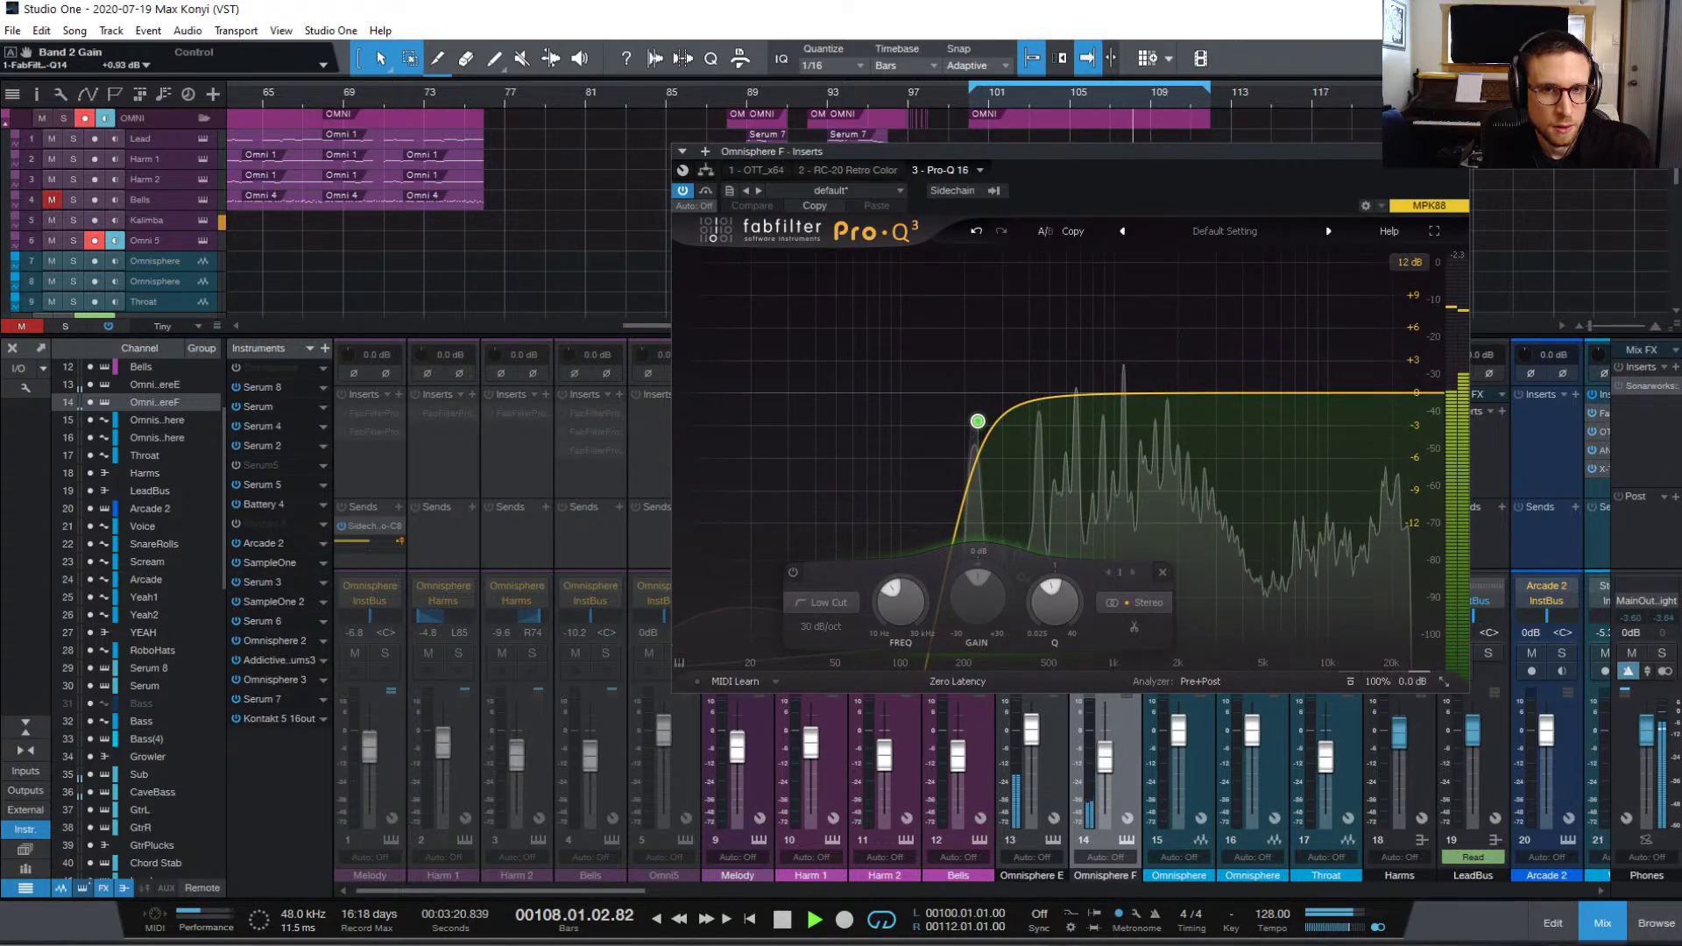
pyautogui.press('Escape')
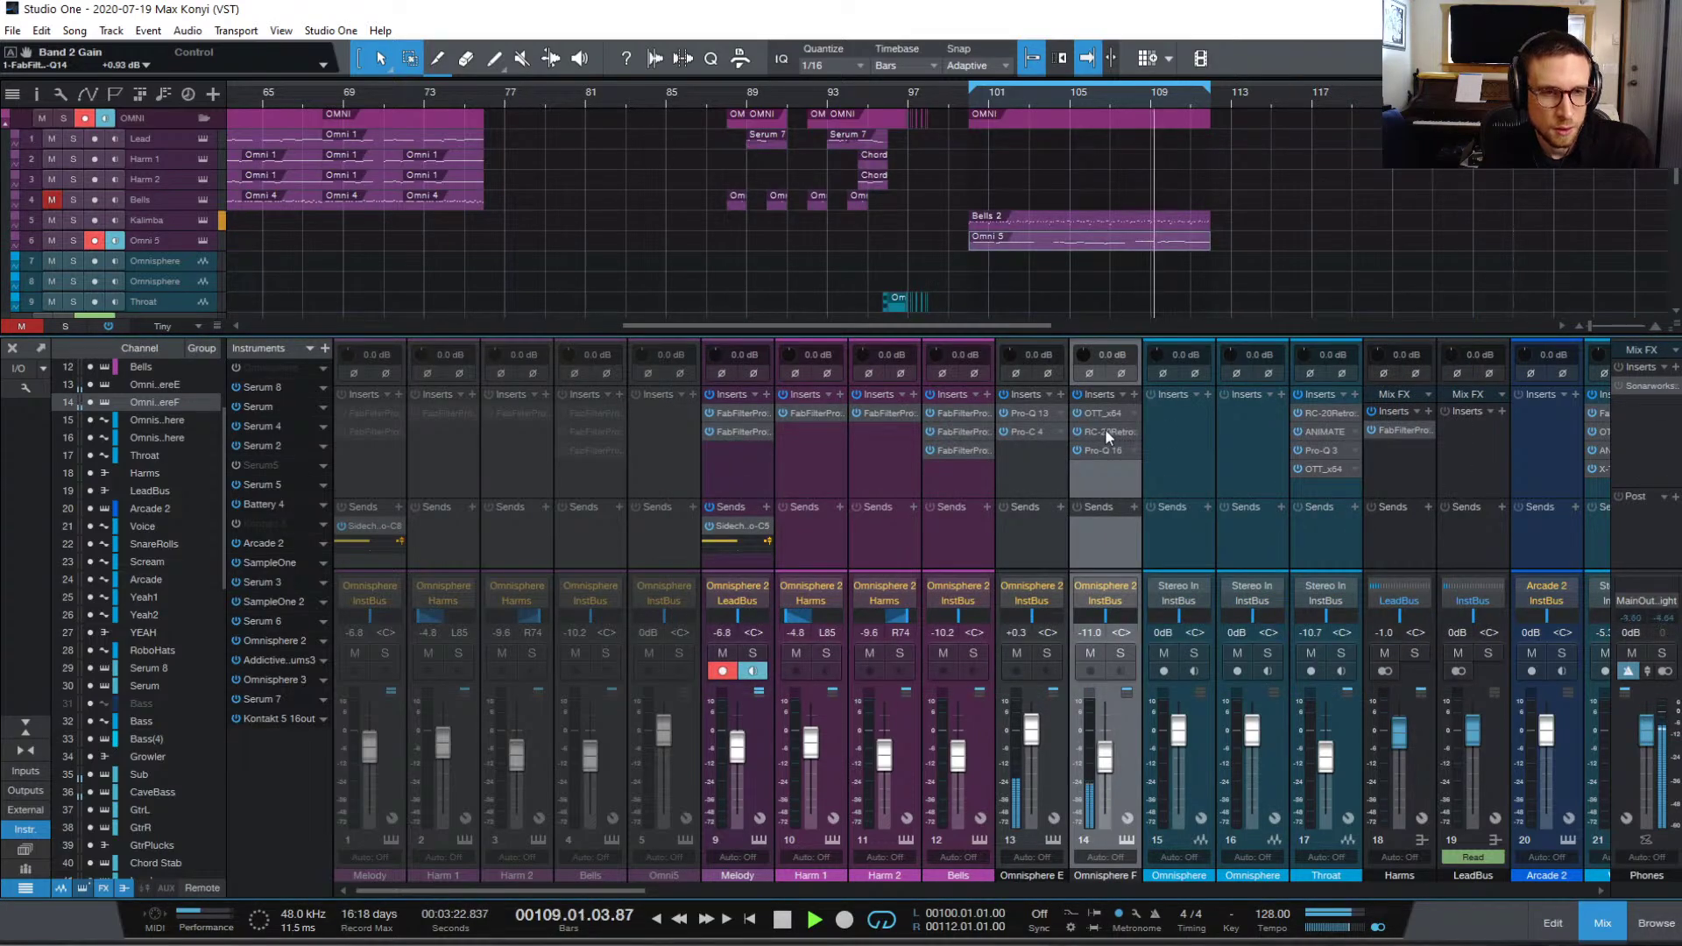
# Step: Raise the Omnisphere F channel volume to -4.9 dB and the Omnisphere E channel volume to +2.7 dB
pyautogui.moveTo(1106, 758); pyautogui.dragTo(1107, 739)
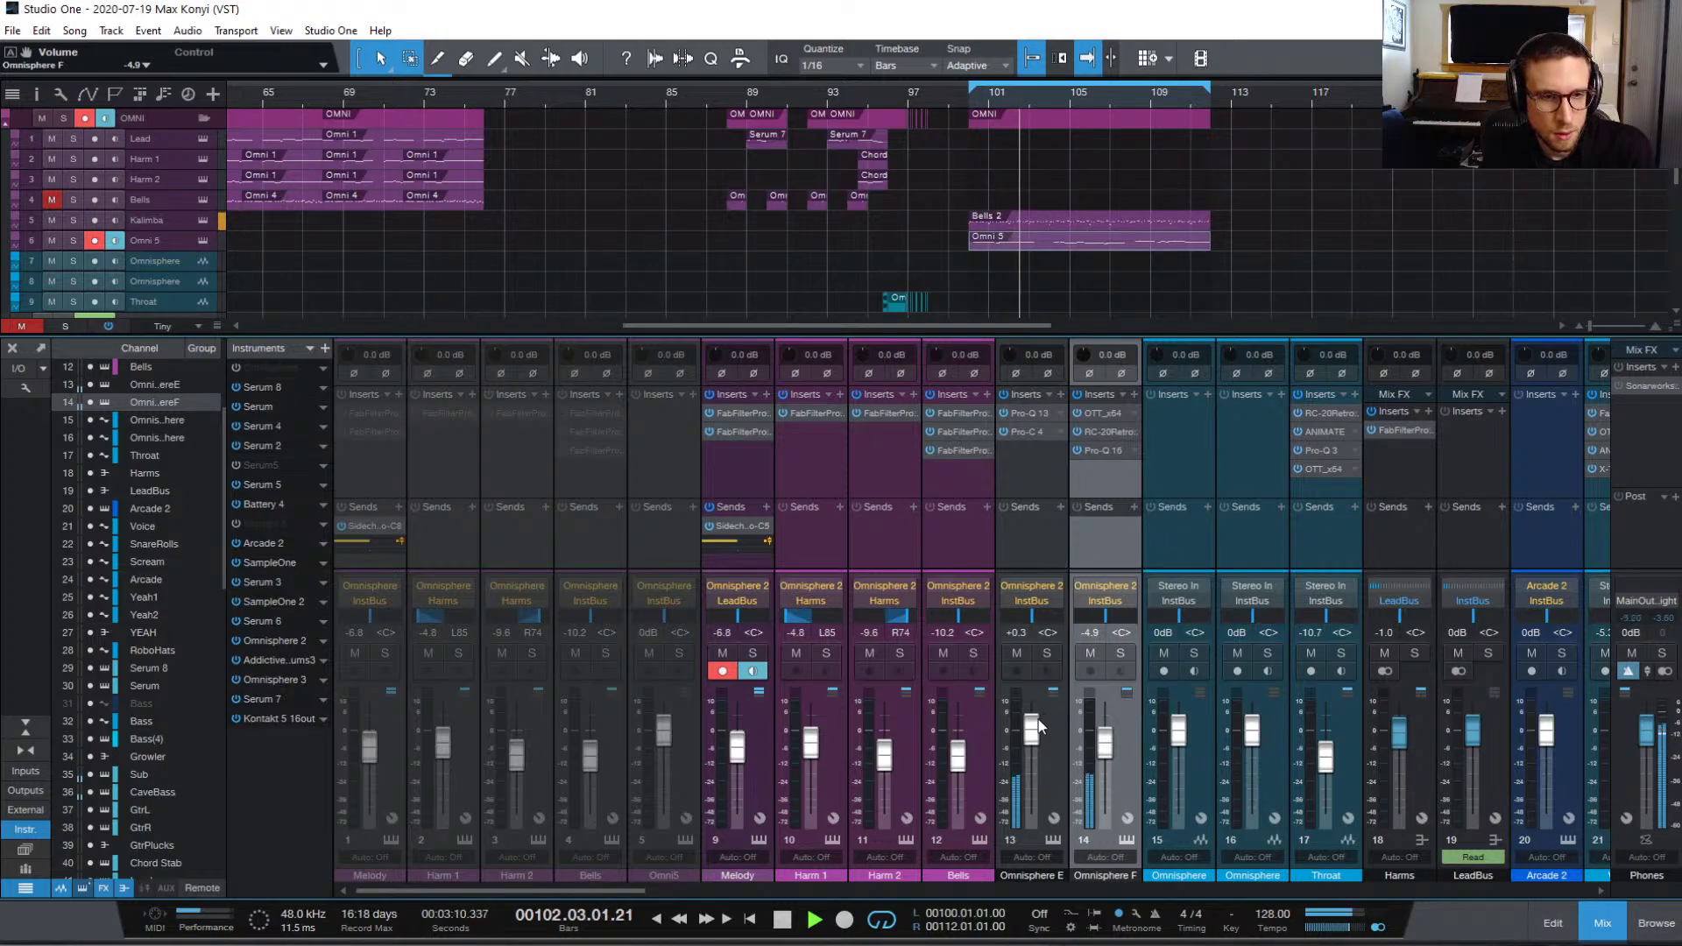
pyautogui.moveTo(1032, 731); pyautogui.dragTo(1036, 720)
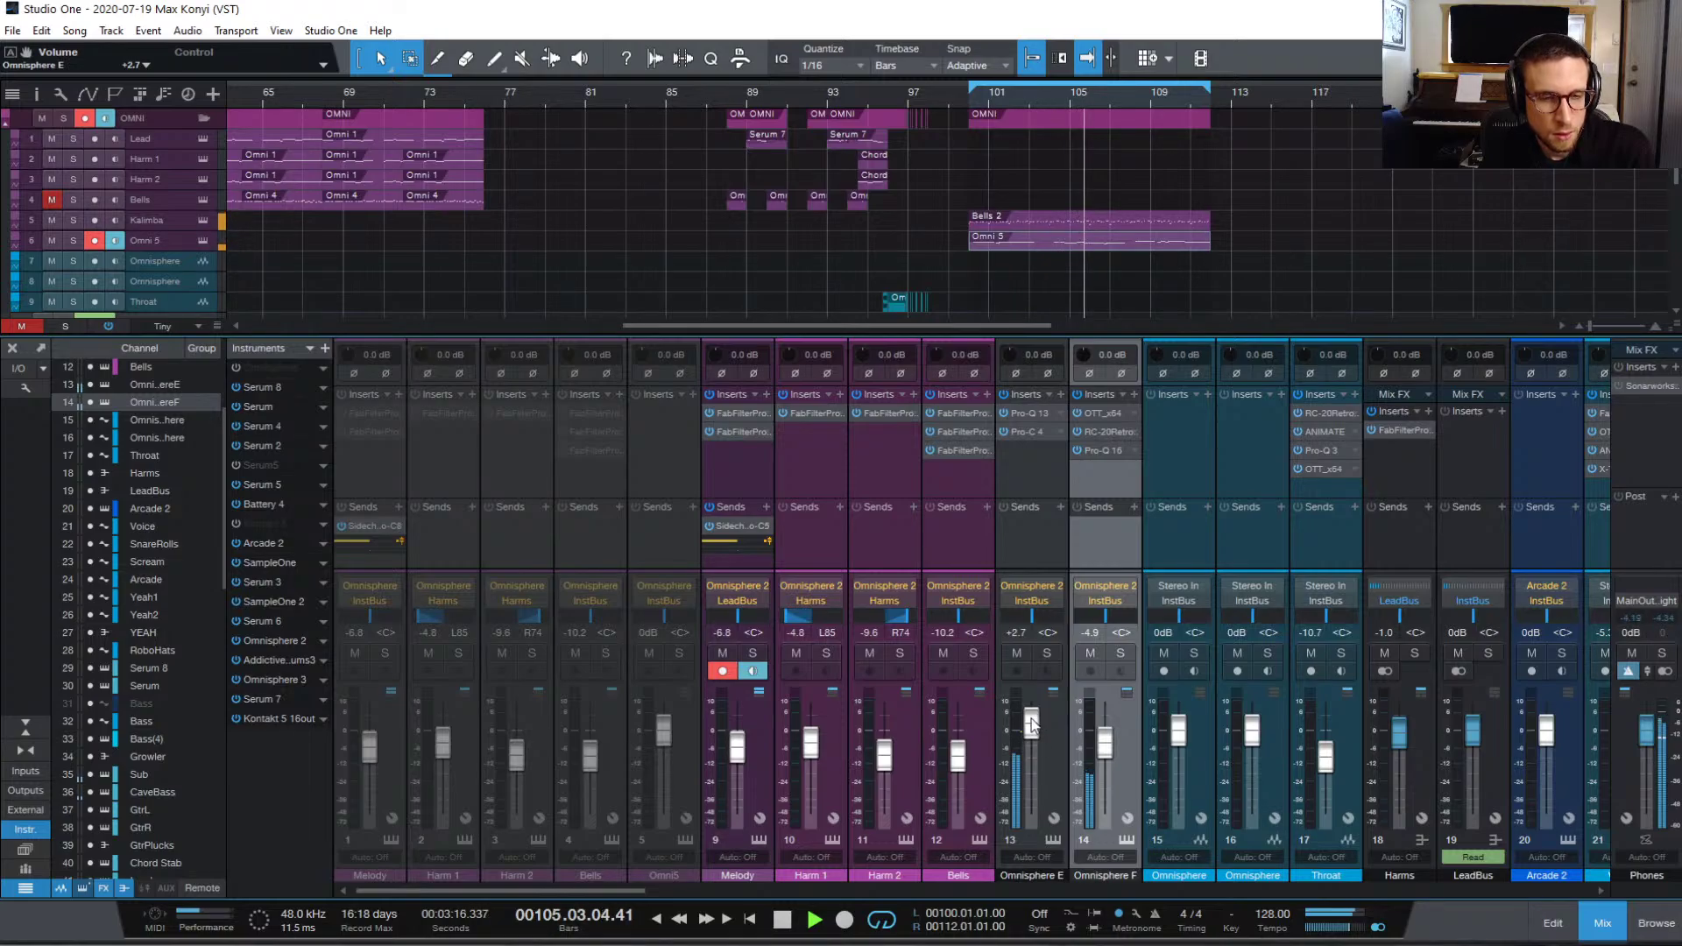
# Step: Insert Mastering The Mix's ANIMATE as the third effect on the Omnisphere E channel
pyautogui.click(1059, 396)
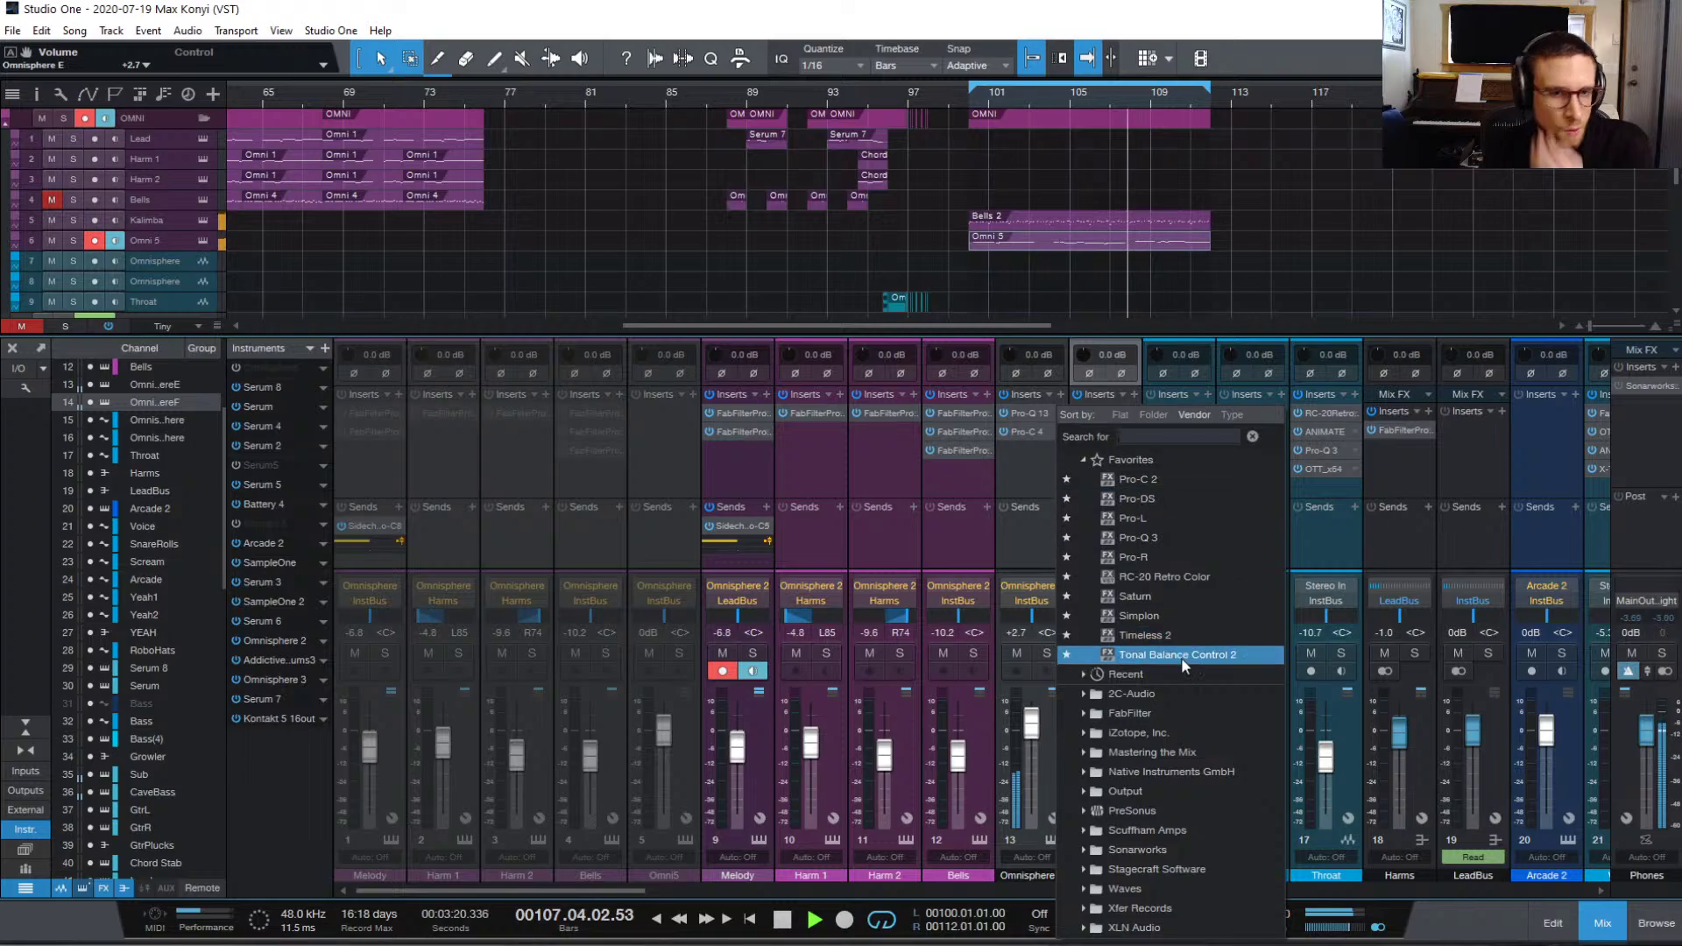
pyautogui.click(1182, 752)
pyautogui.click(1183, 771)
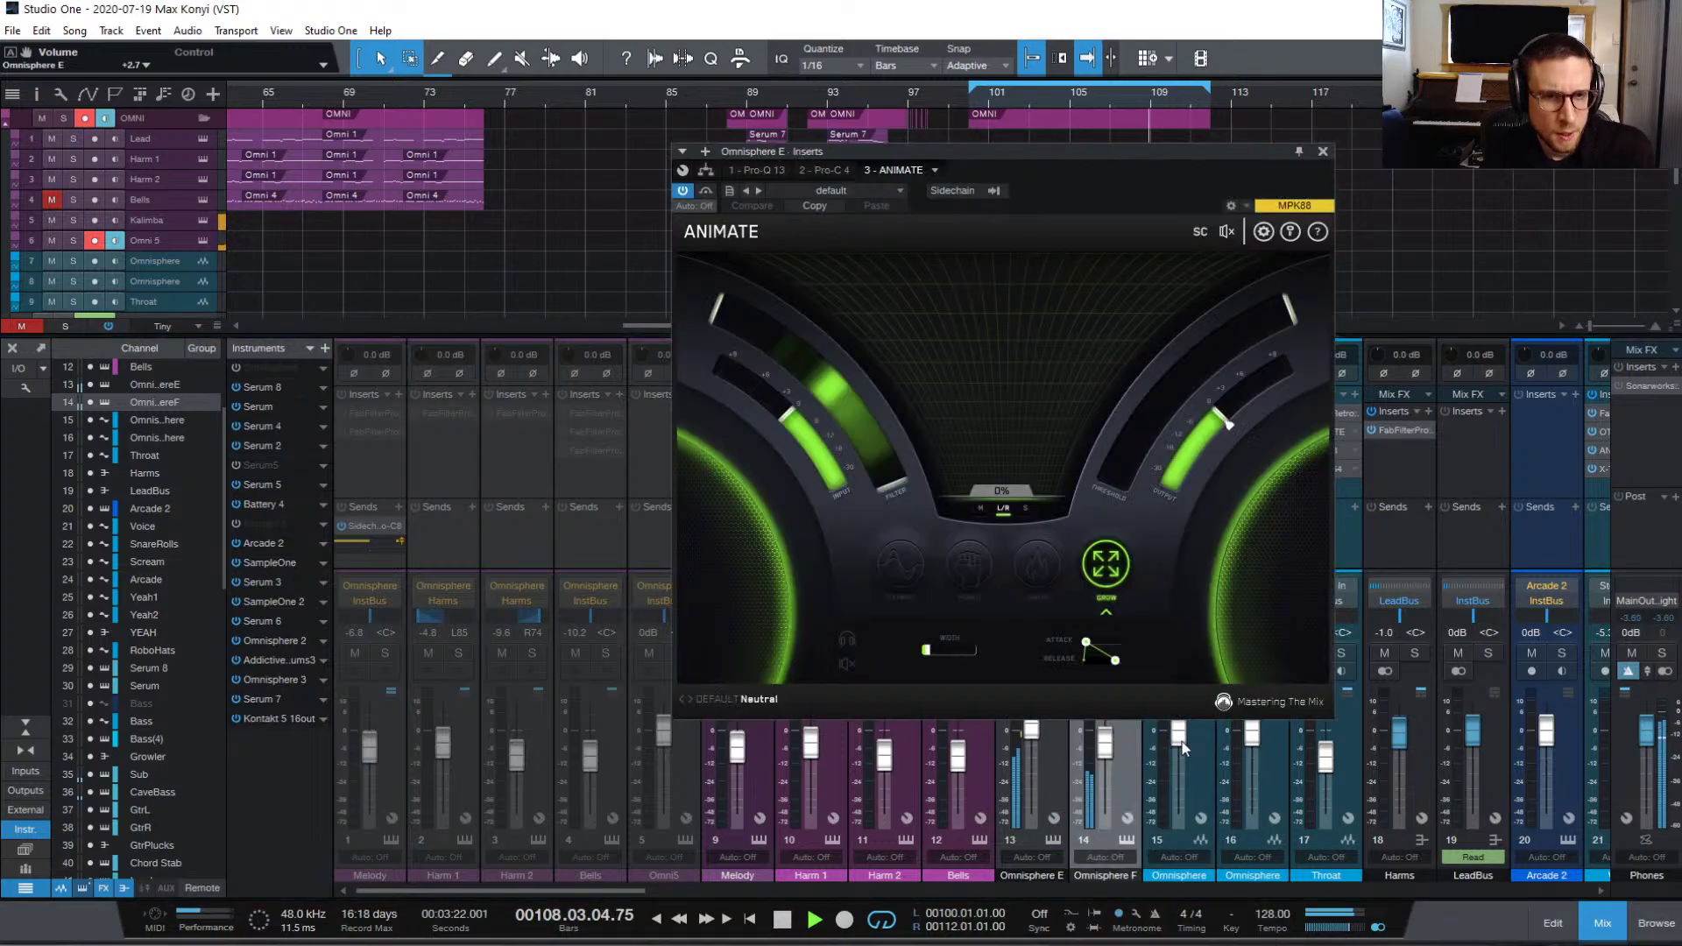
# Step: Load ANIMATE's Wider preset from the Width category on the Omnisphere E channel
pyautogui.click(717, 699)
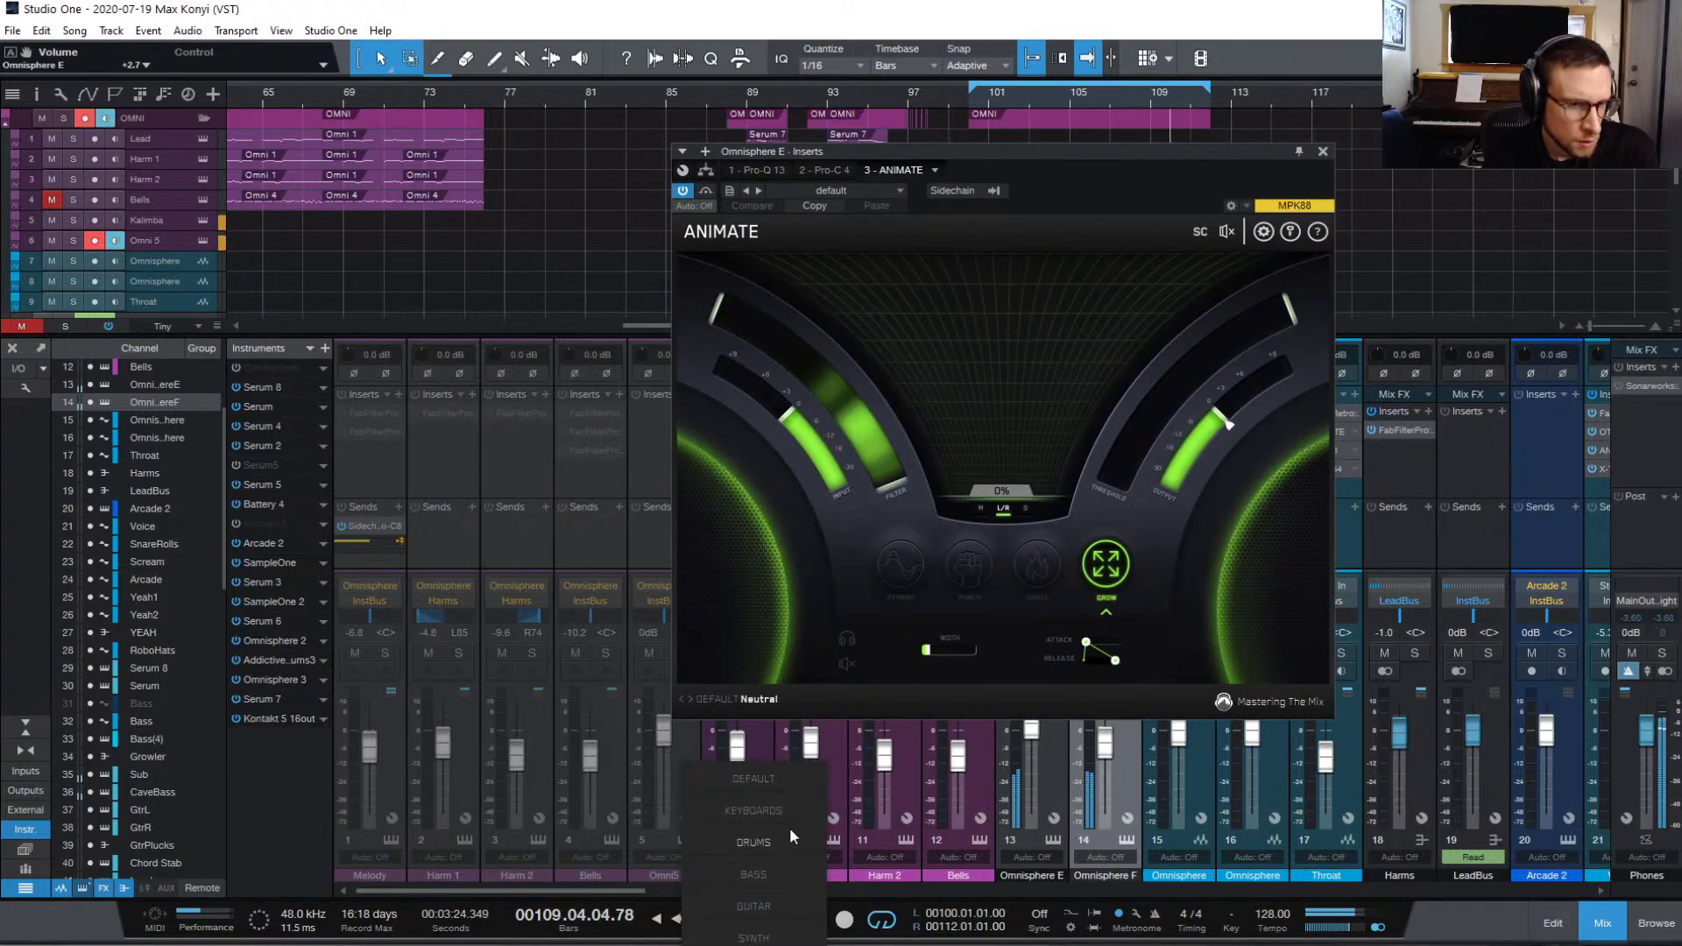
pyautogui.moveTo(794, 916)
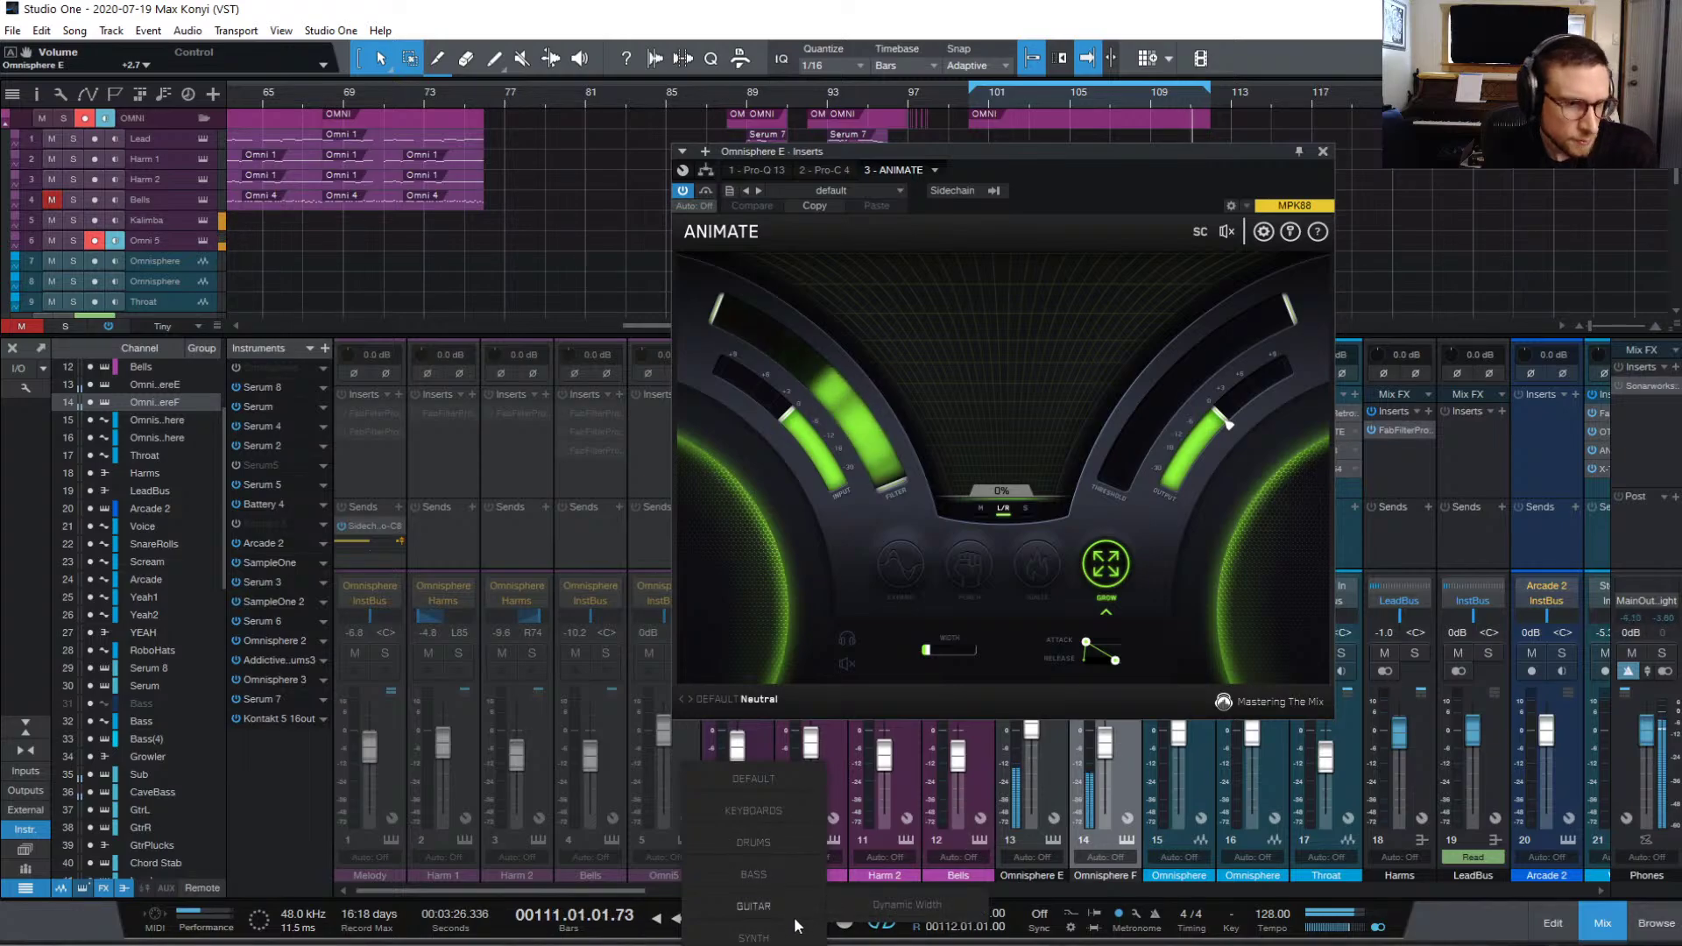
pyautogui.click(906, 904)
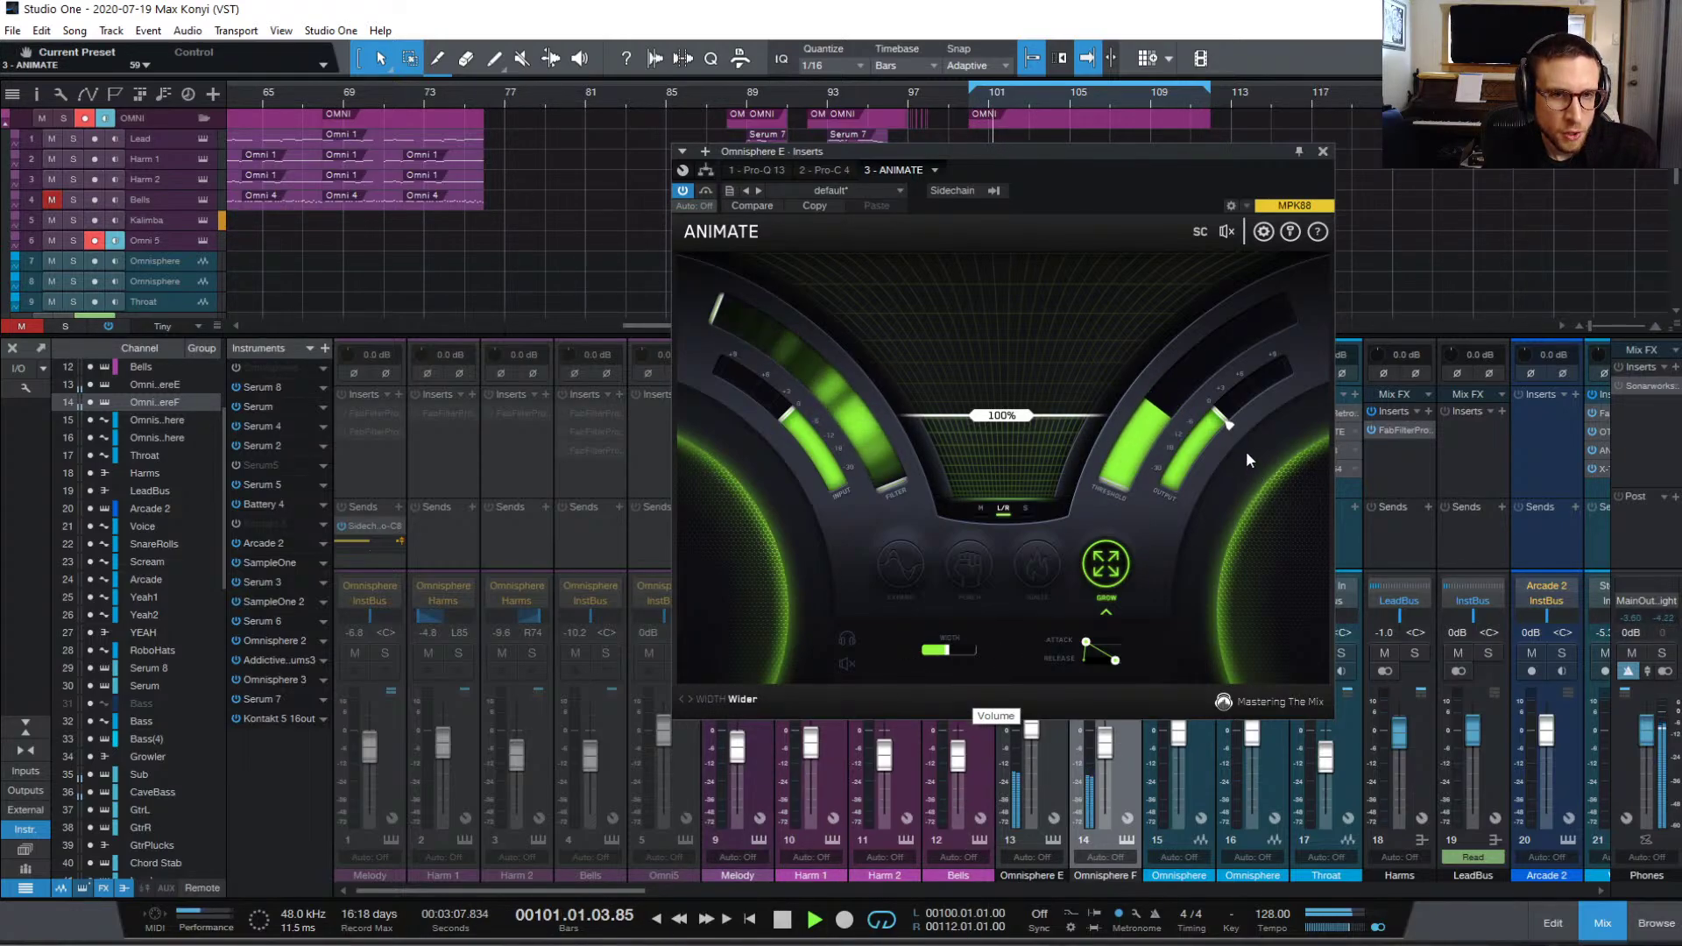
# Step: Raise the low filter limit of ANIMATE's Grow mode to about 95 Hz and close the plug-in window
pyautogui.moveTo(1223, 413)
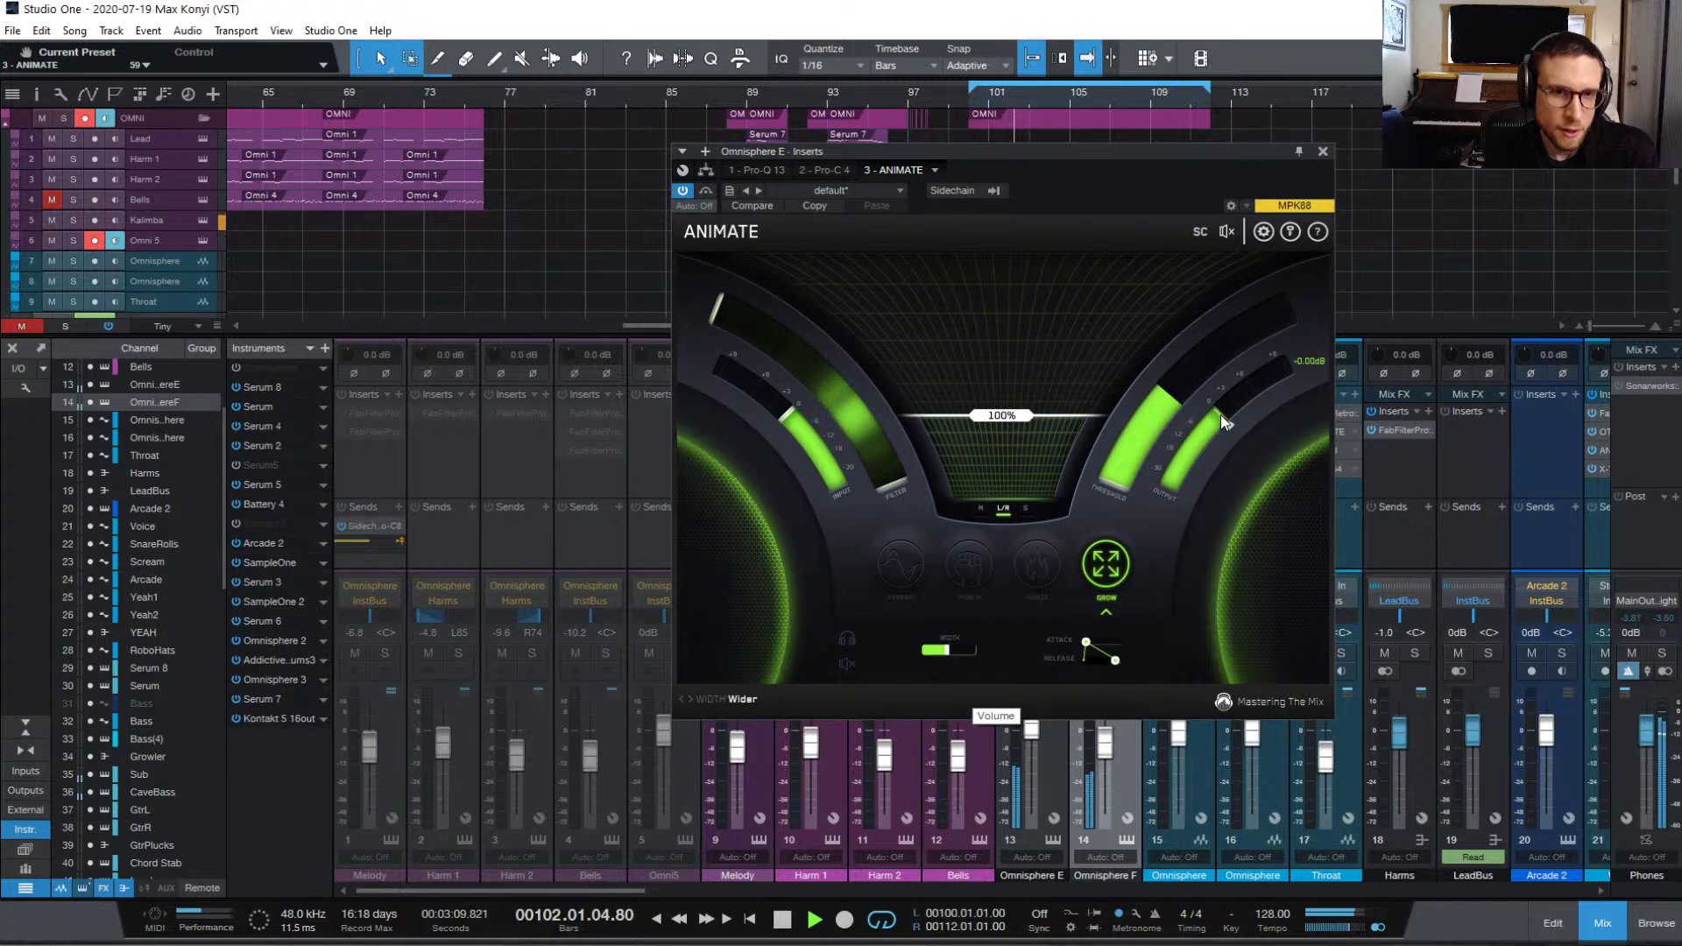
pyautogui.moveTo(894, 487)
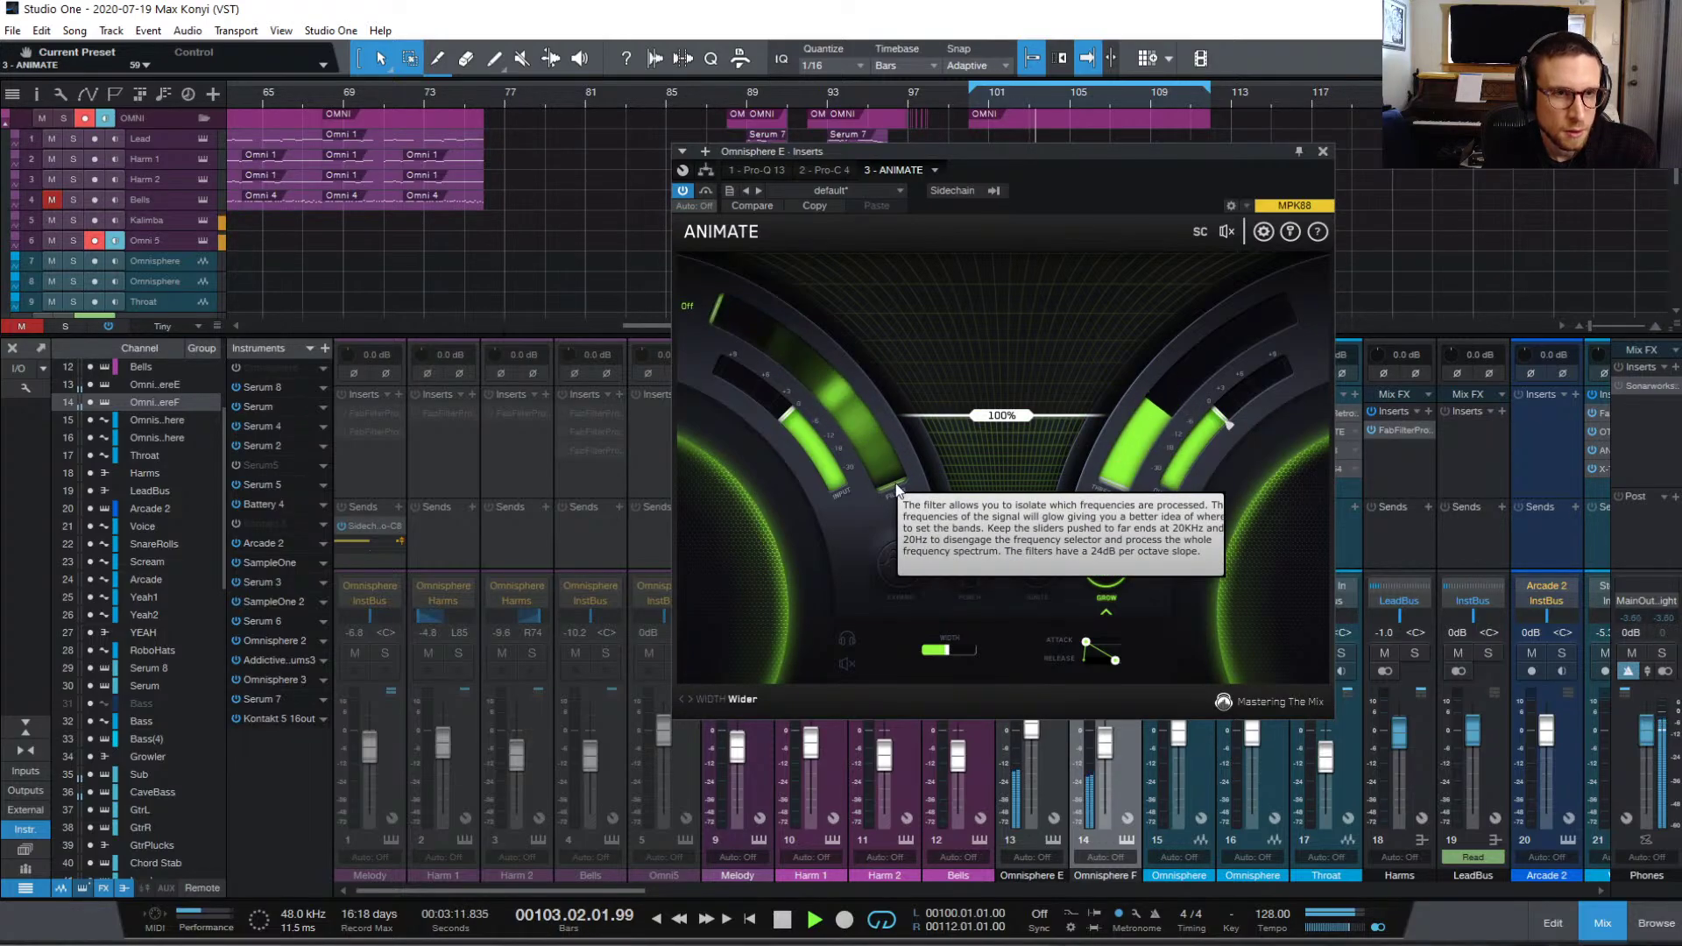
pyautogui.moveTo(895, 487); pyautogui.dragTo(879, 421)
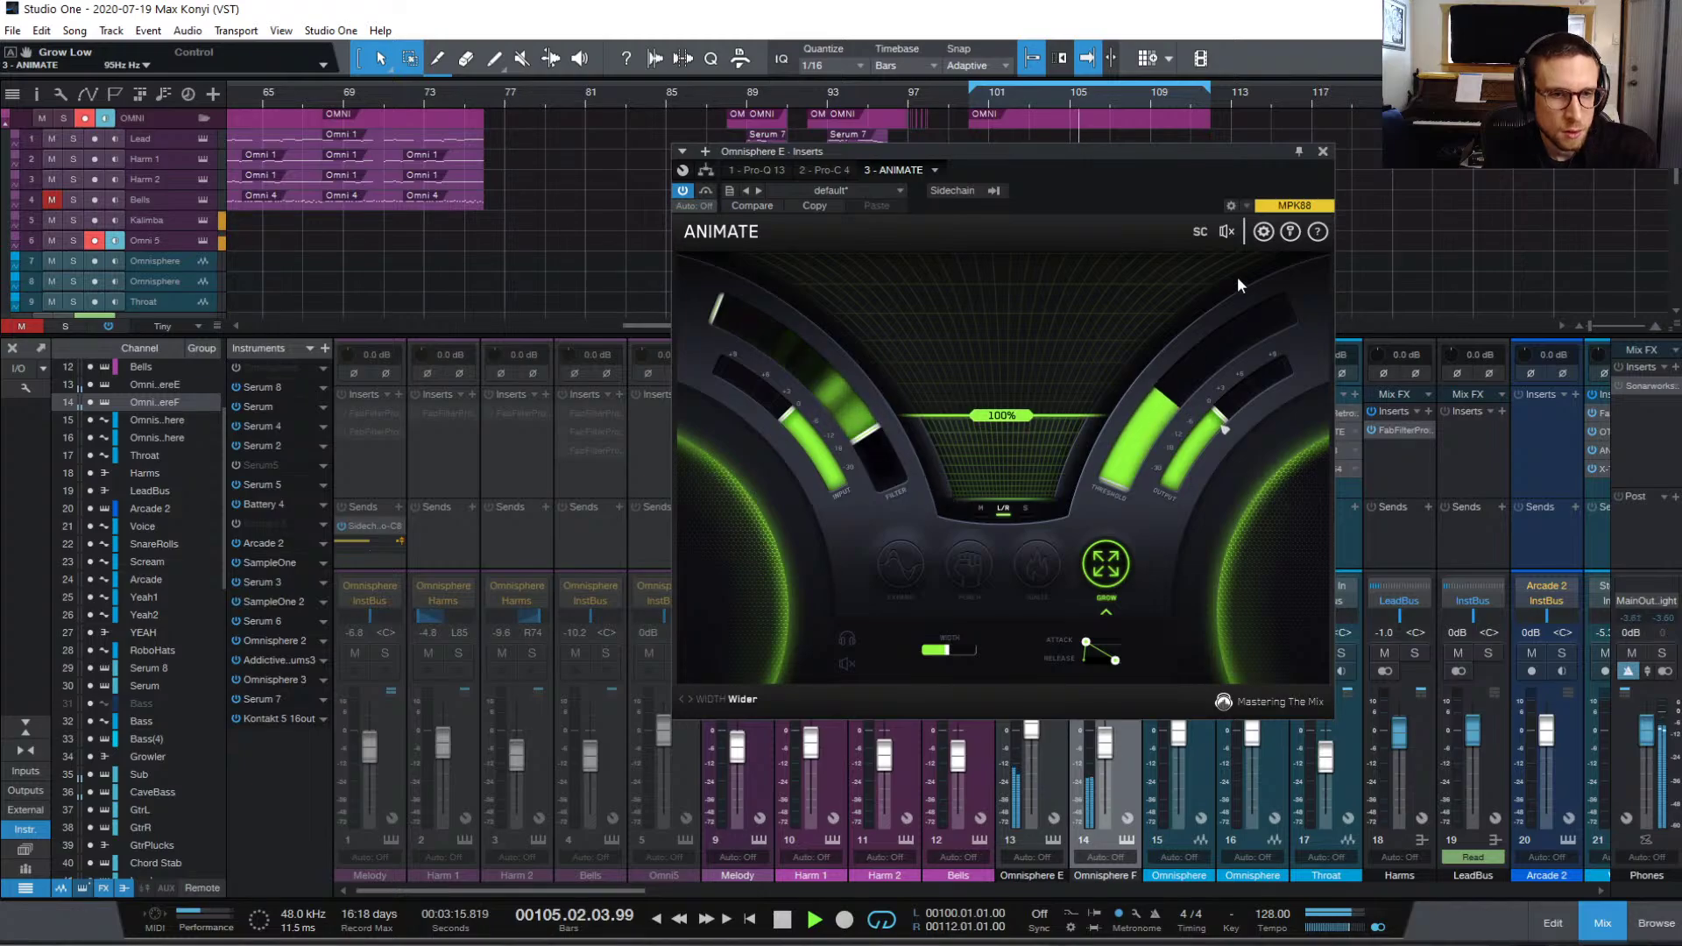
pyautogui.click(1323, 150)
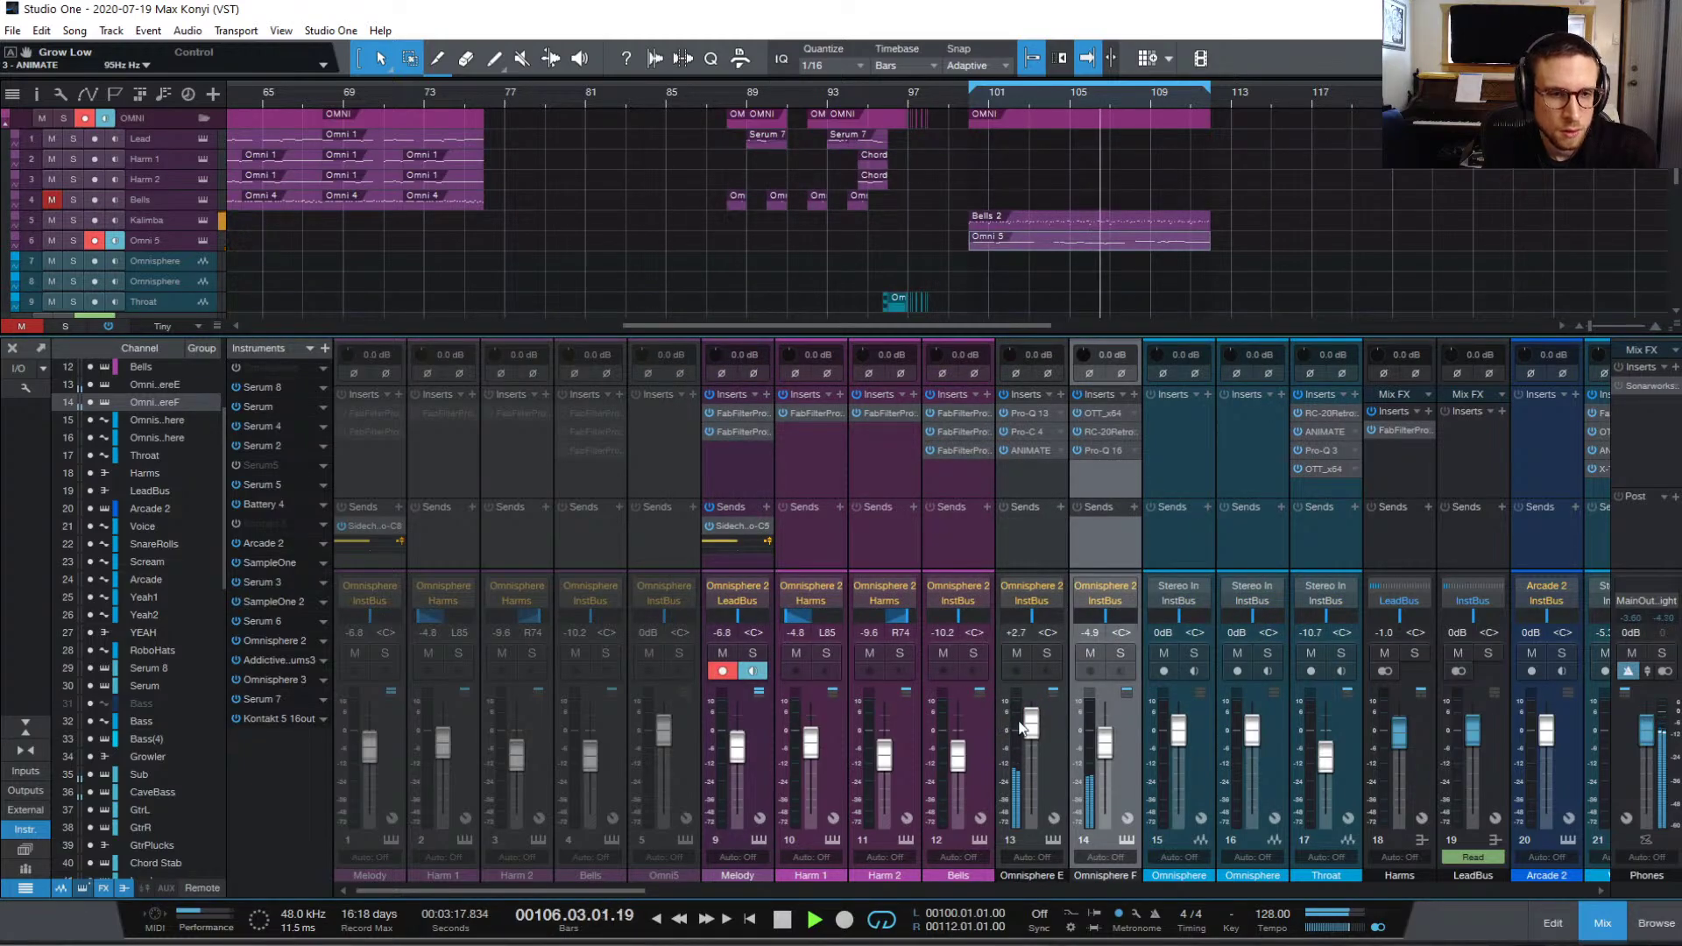
# Step: Lower the Omnisphere E channel volume to +0.6 dB and save the song
pyautogui.moveTo(1031, 730); pyautogui.dragTo(1032, 735)
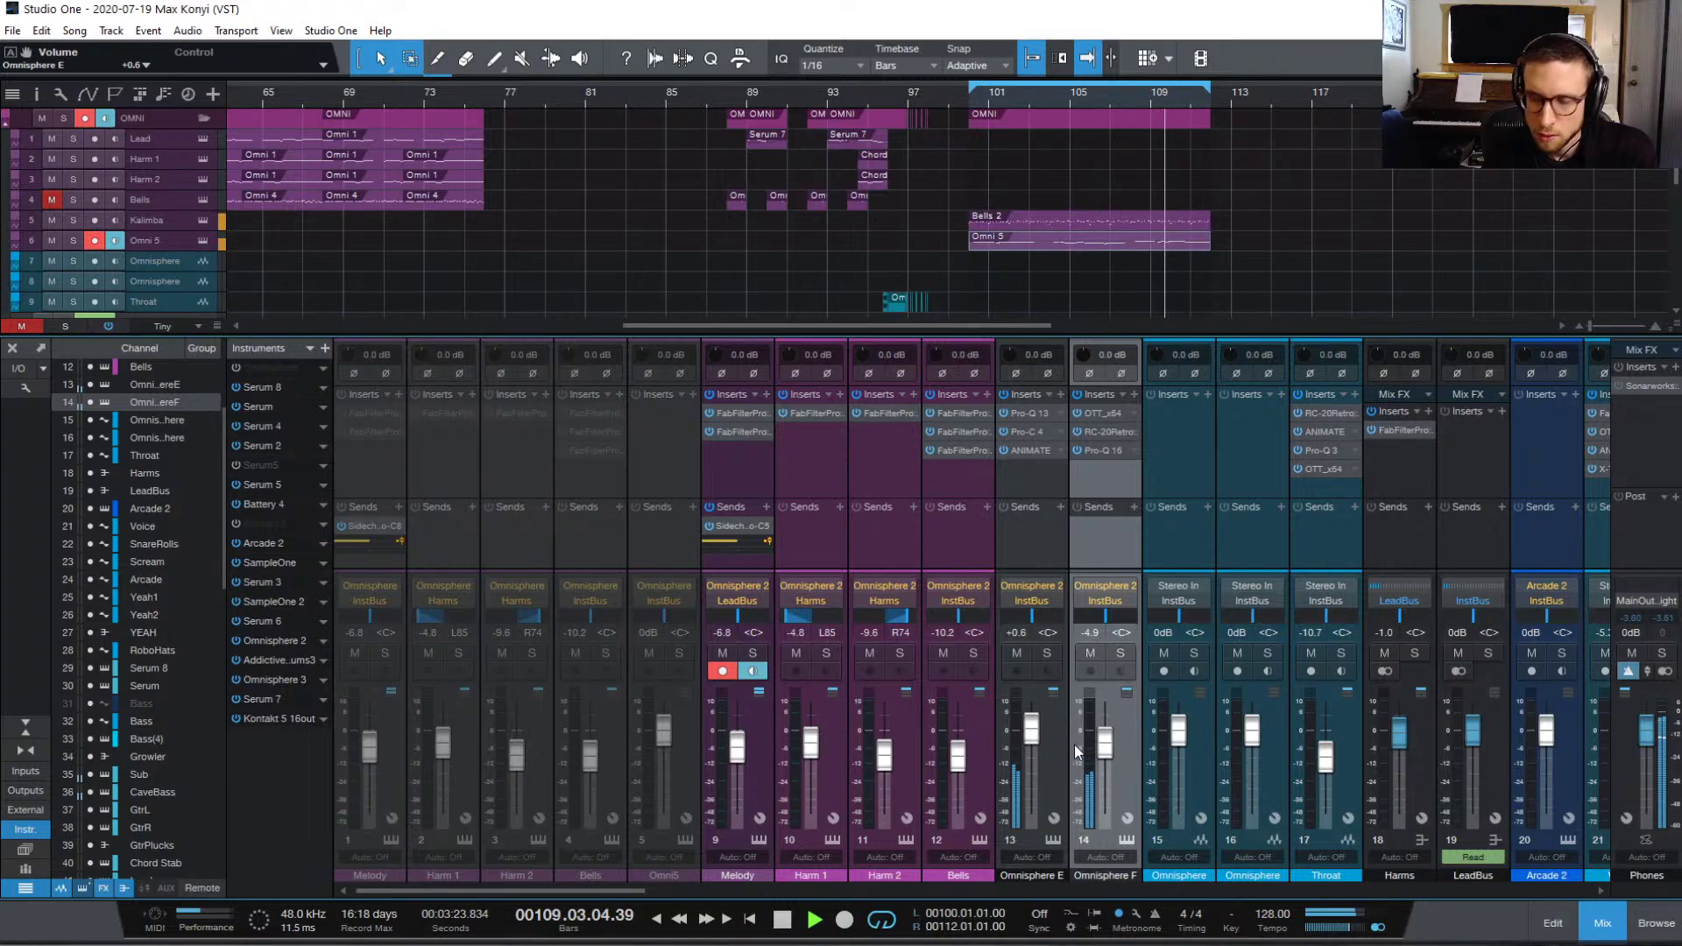
pyautogui.hotkey('ctrl', 's')
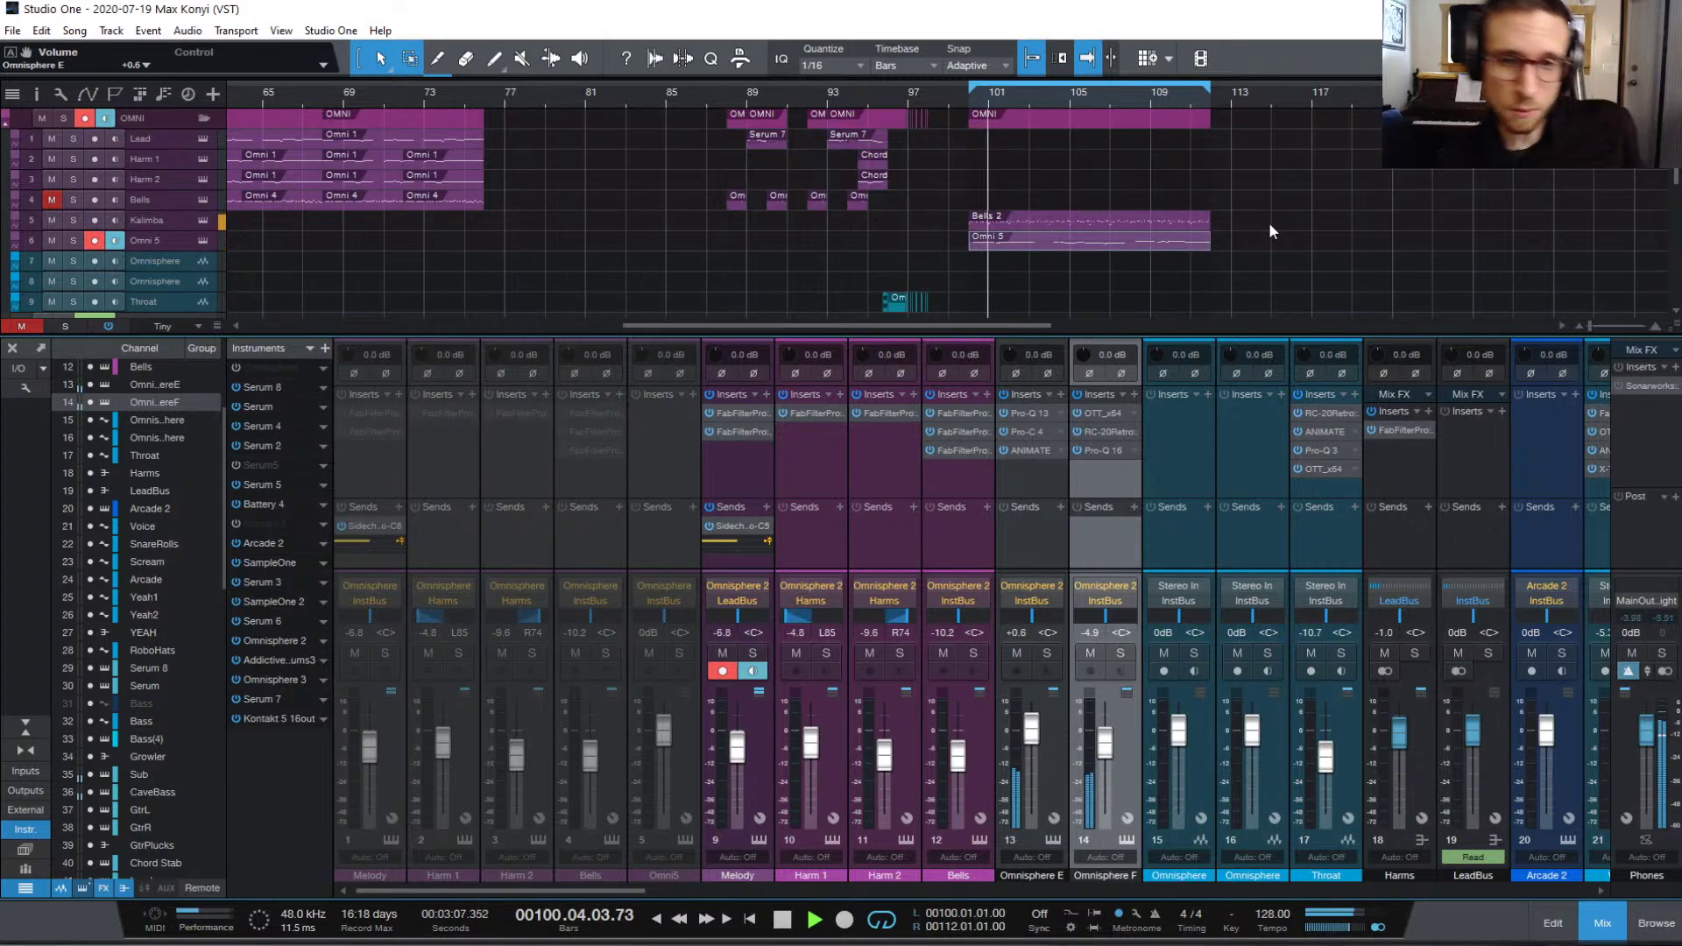
# Step: Replay the final section from bar 97 and mute the Omni 5 track
pyautogui.press('space')
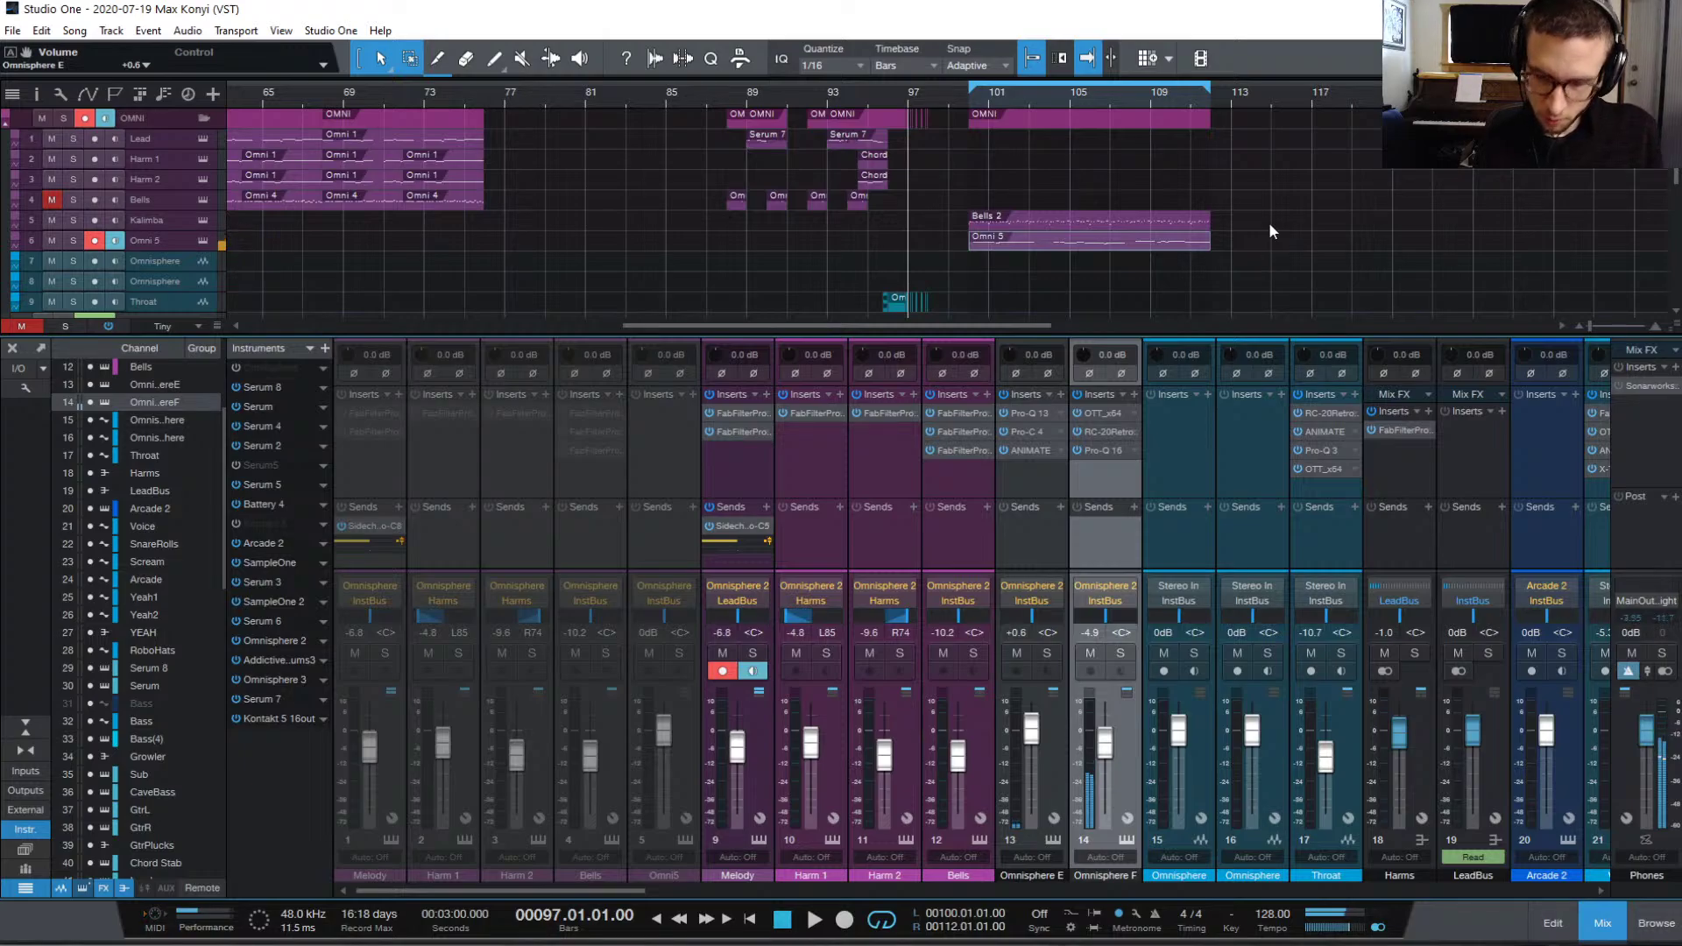
pyautogui.press('space')
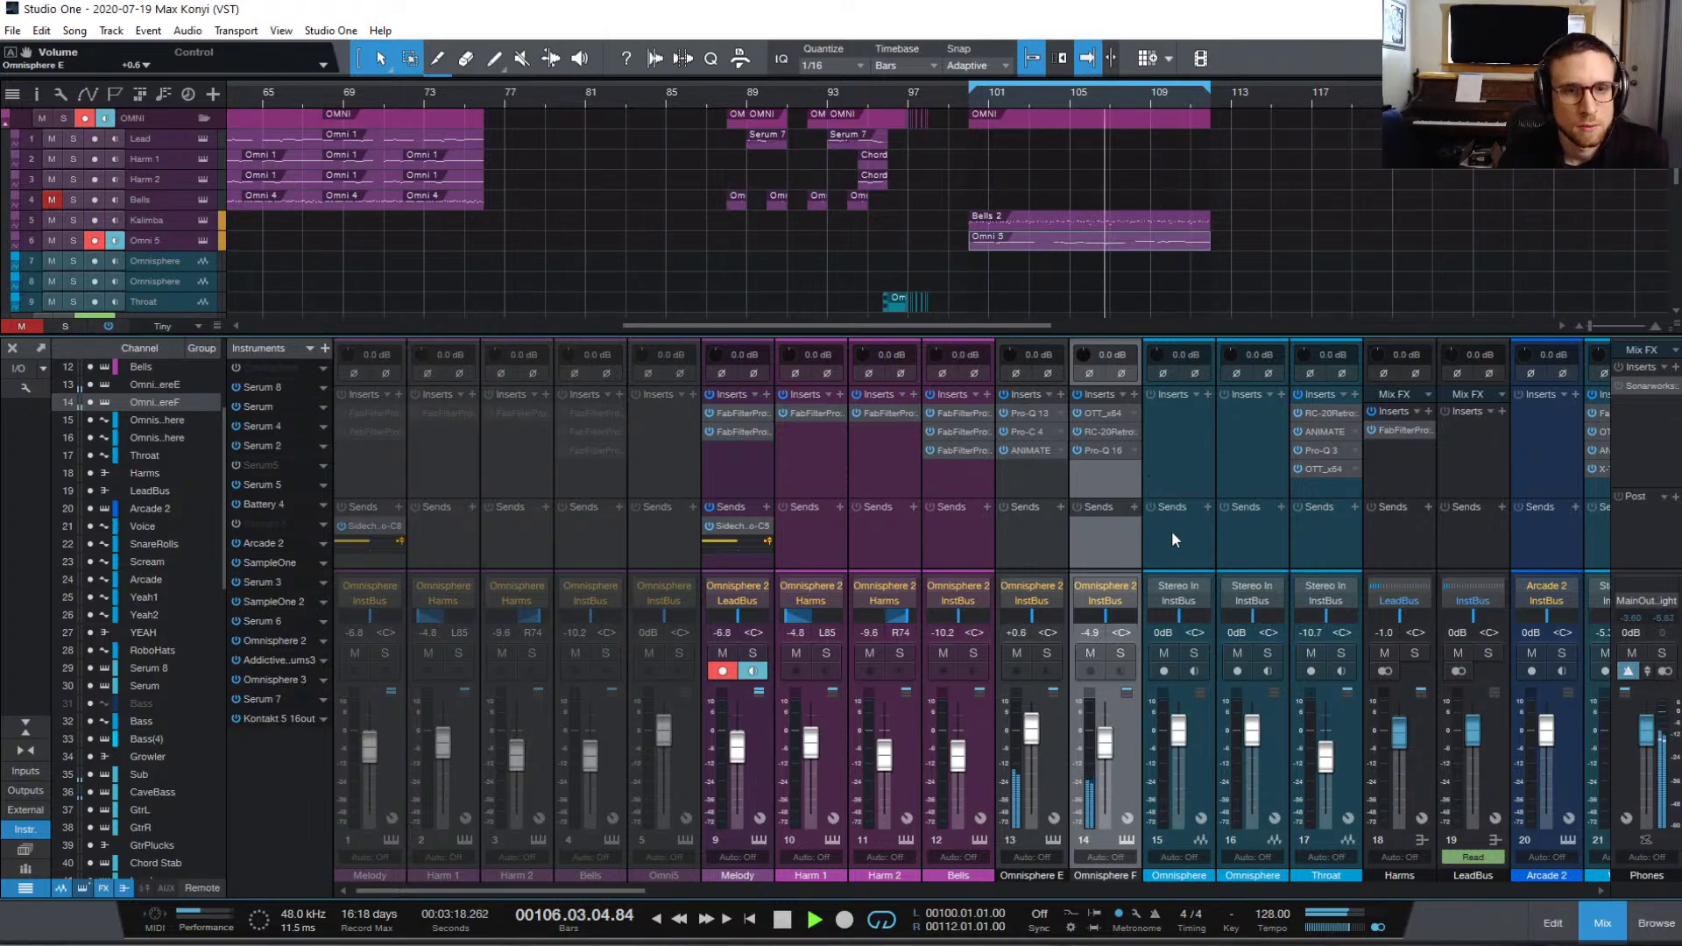
pyautogui.hscroll(4, 1181, 534)
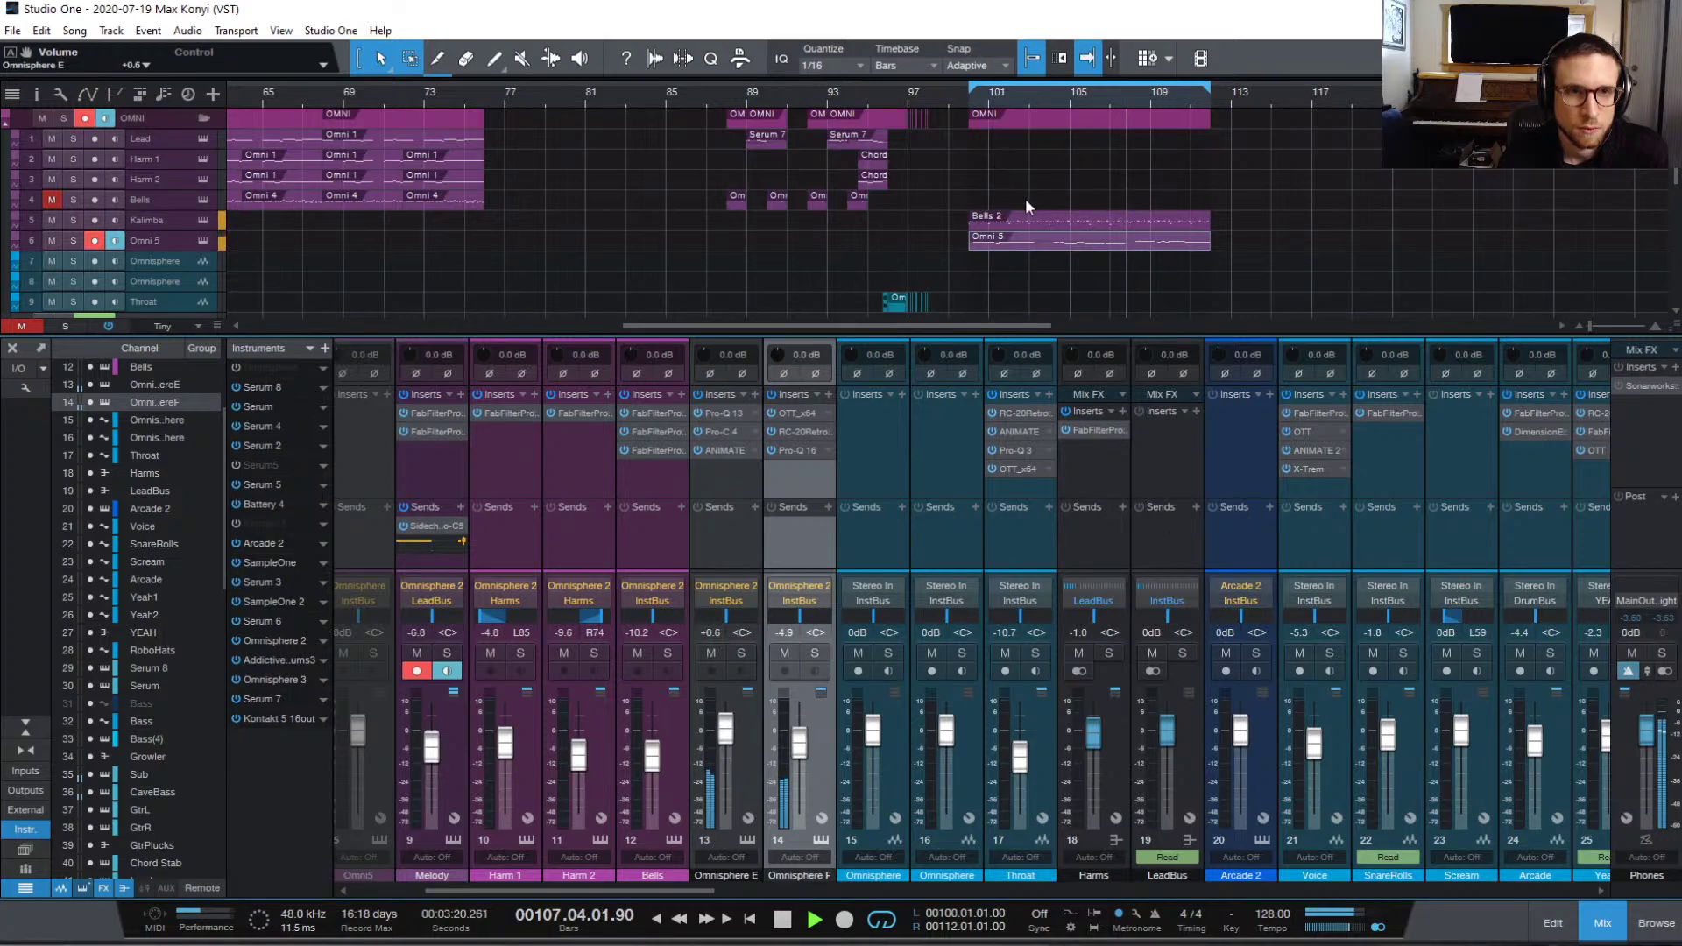
pyautogui.click(52, 242)
# Step: Raise the CaveBass channel volume to +0.3 dB and save the song
pyautogui.hscroll(4, 1150, 562)
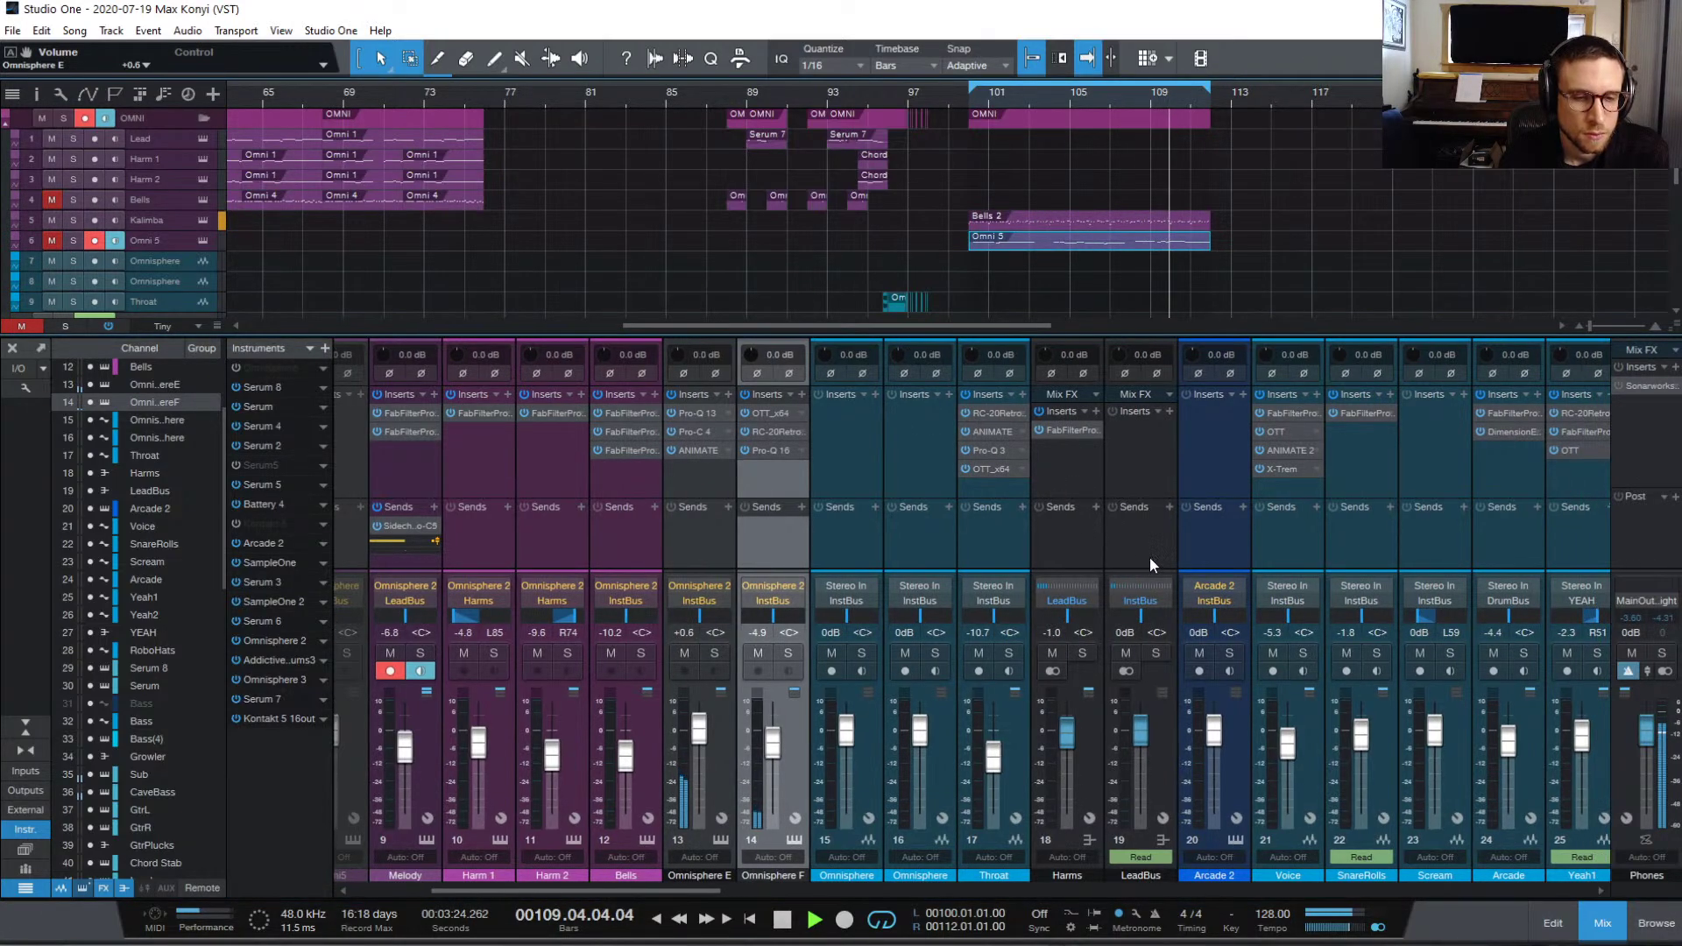
pyautogui.hscroll(3, 1150, 562)
pyautogui.hscroll(6, 1151, 559)
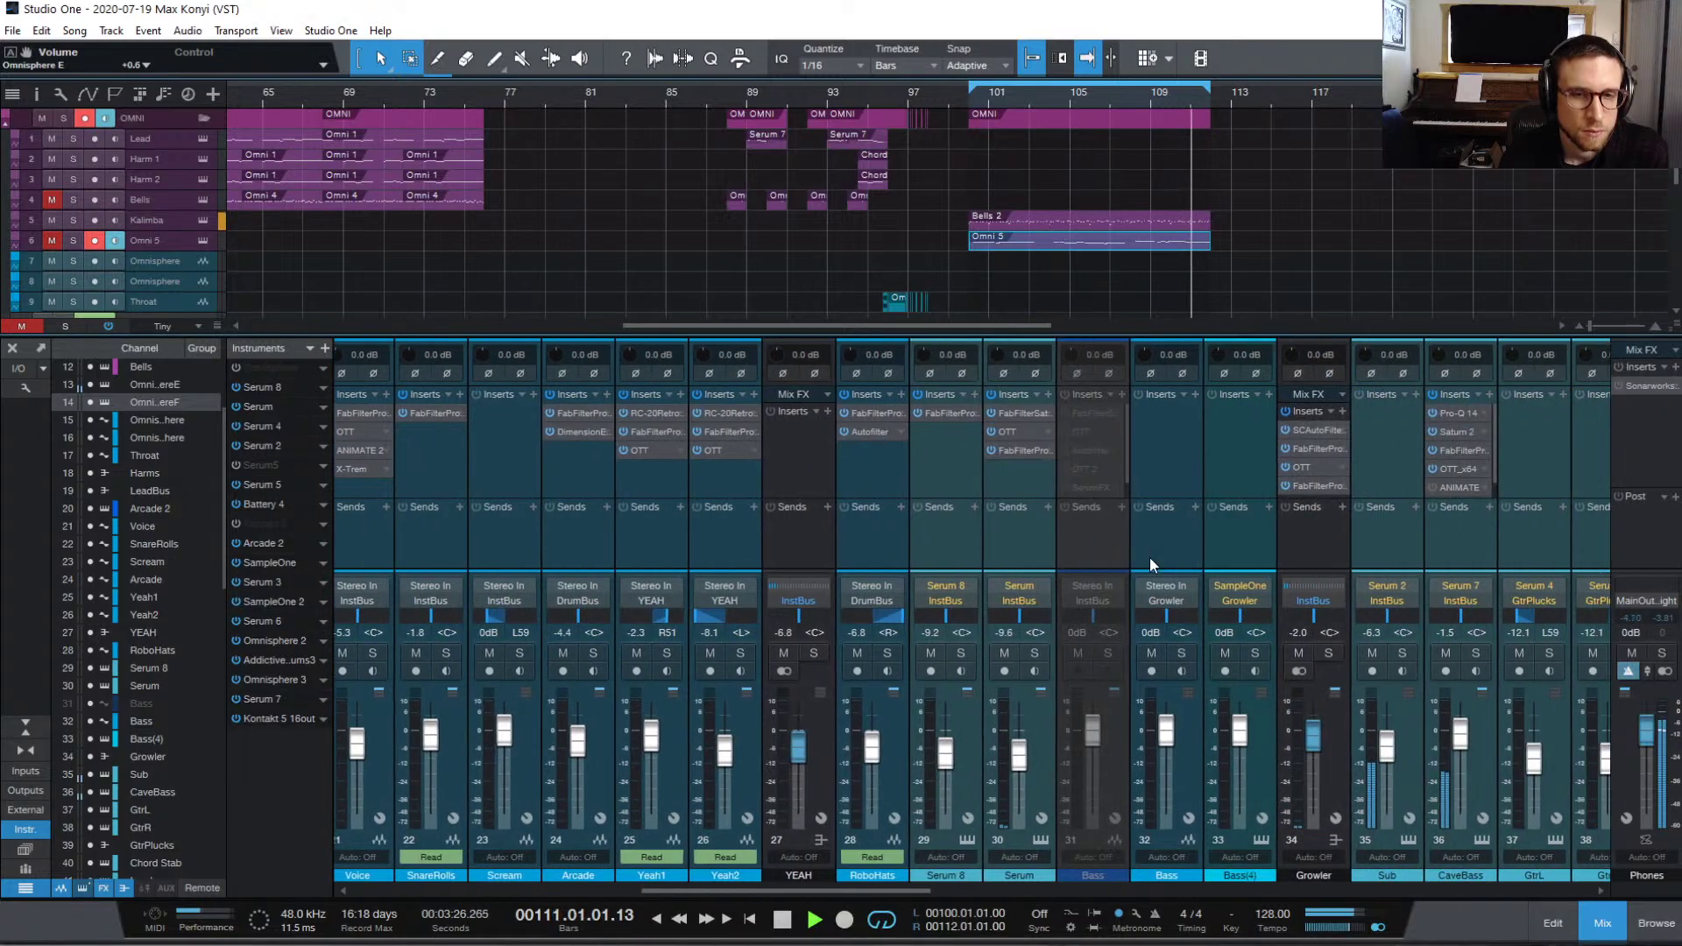
pyautogui.hscroll(2, 1149, 562)
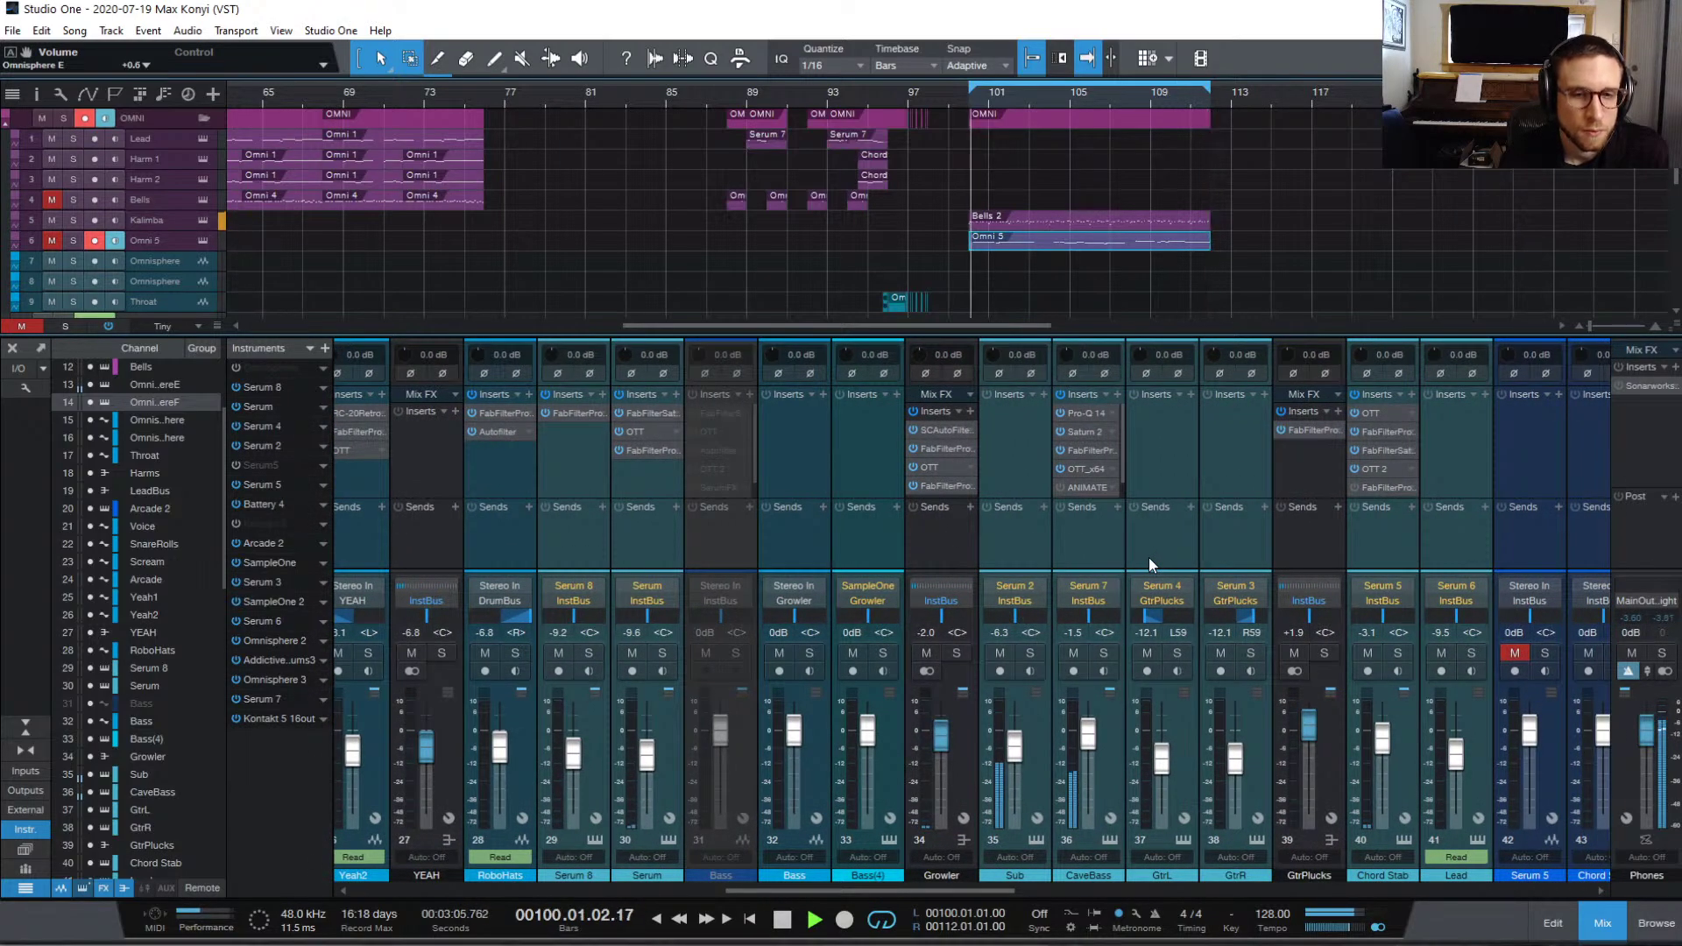
pyautogui.hscroll(2, 1149, 561)
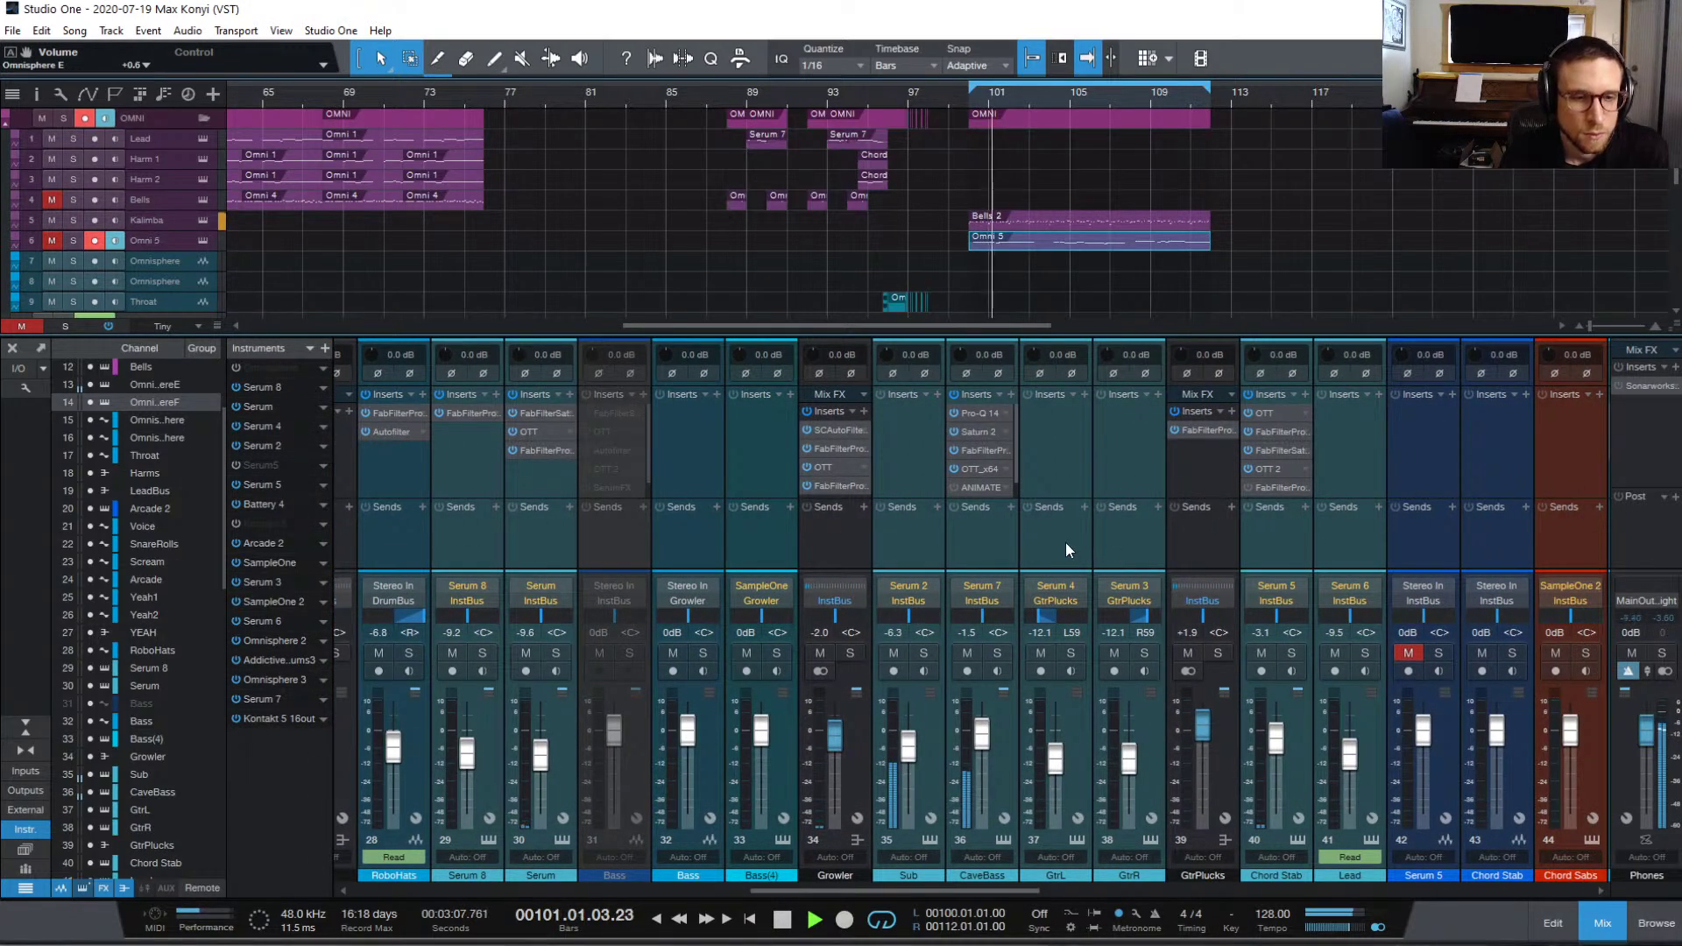
pyautogui.hscroll(1, 1051, 537)
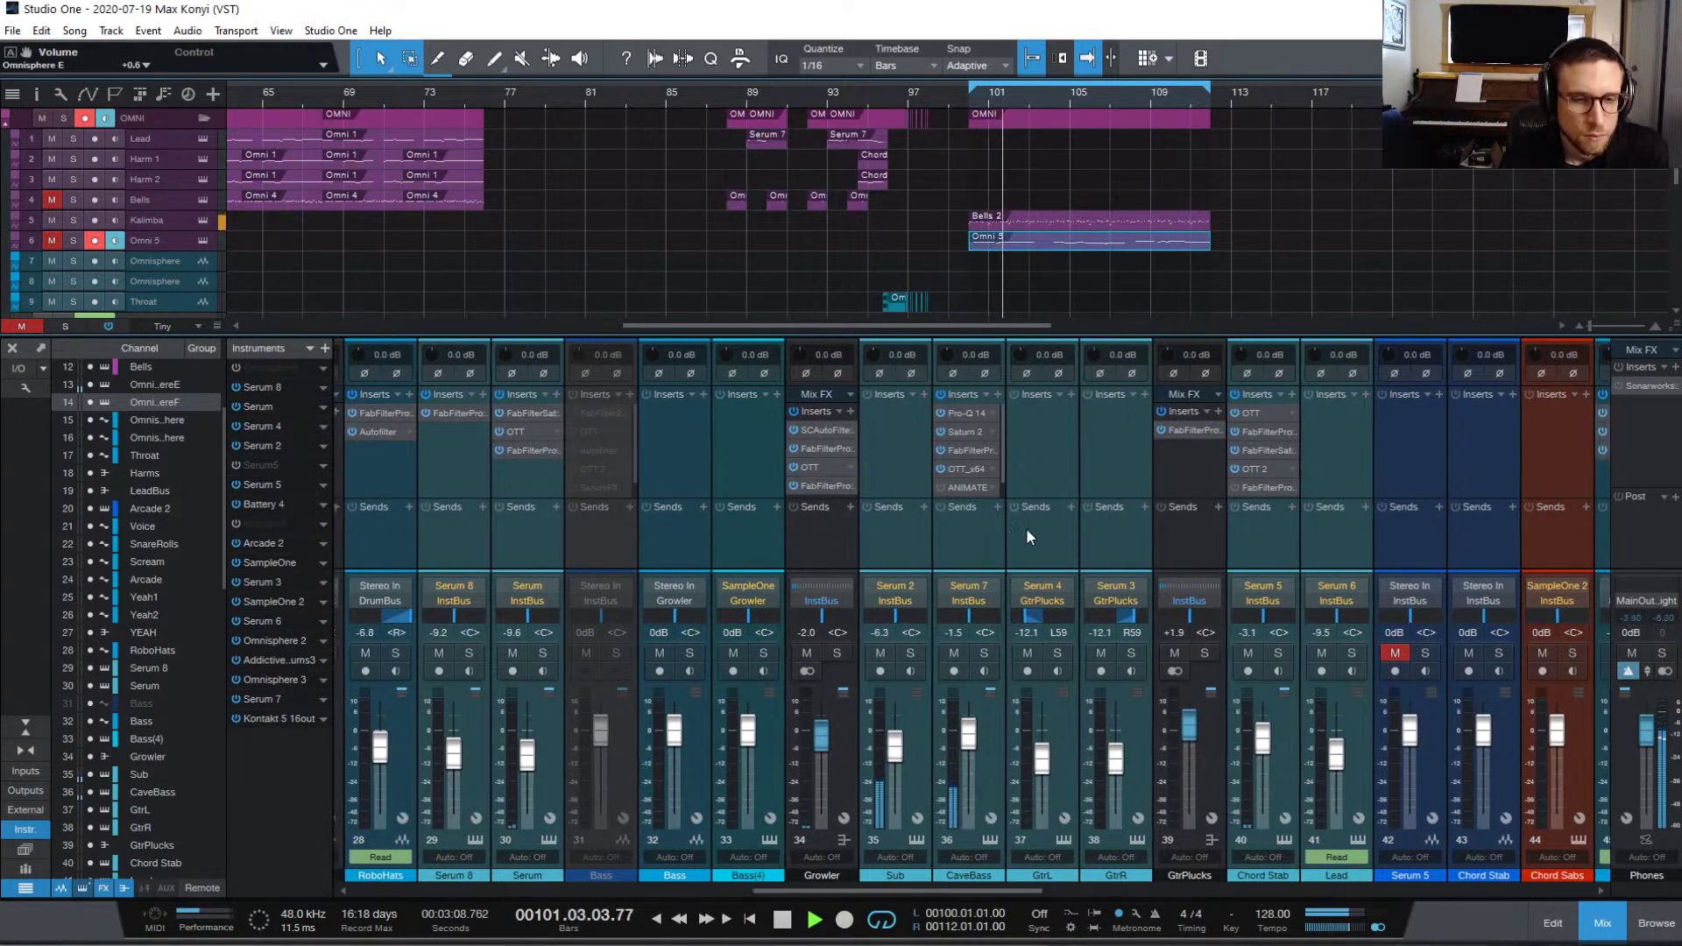
pyautogui.click(970, 545)
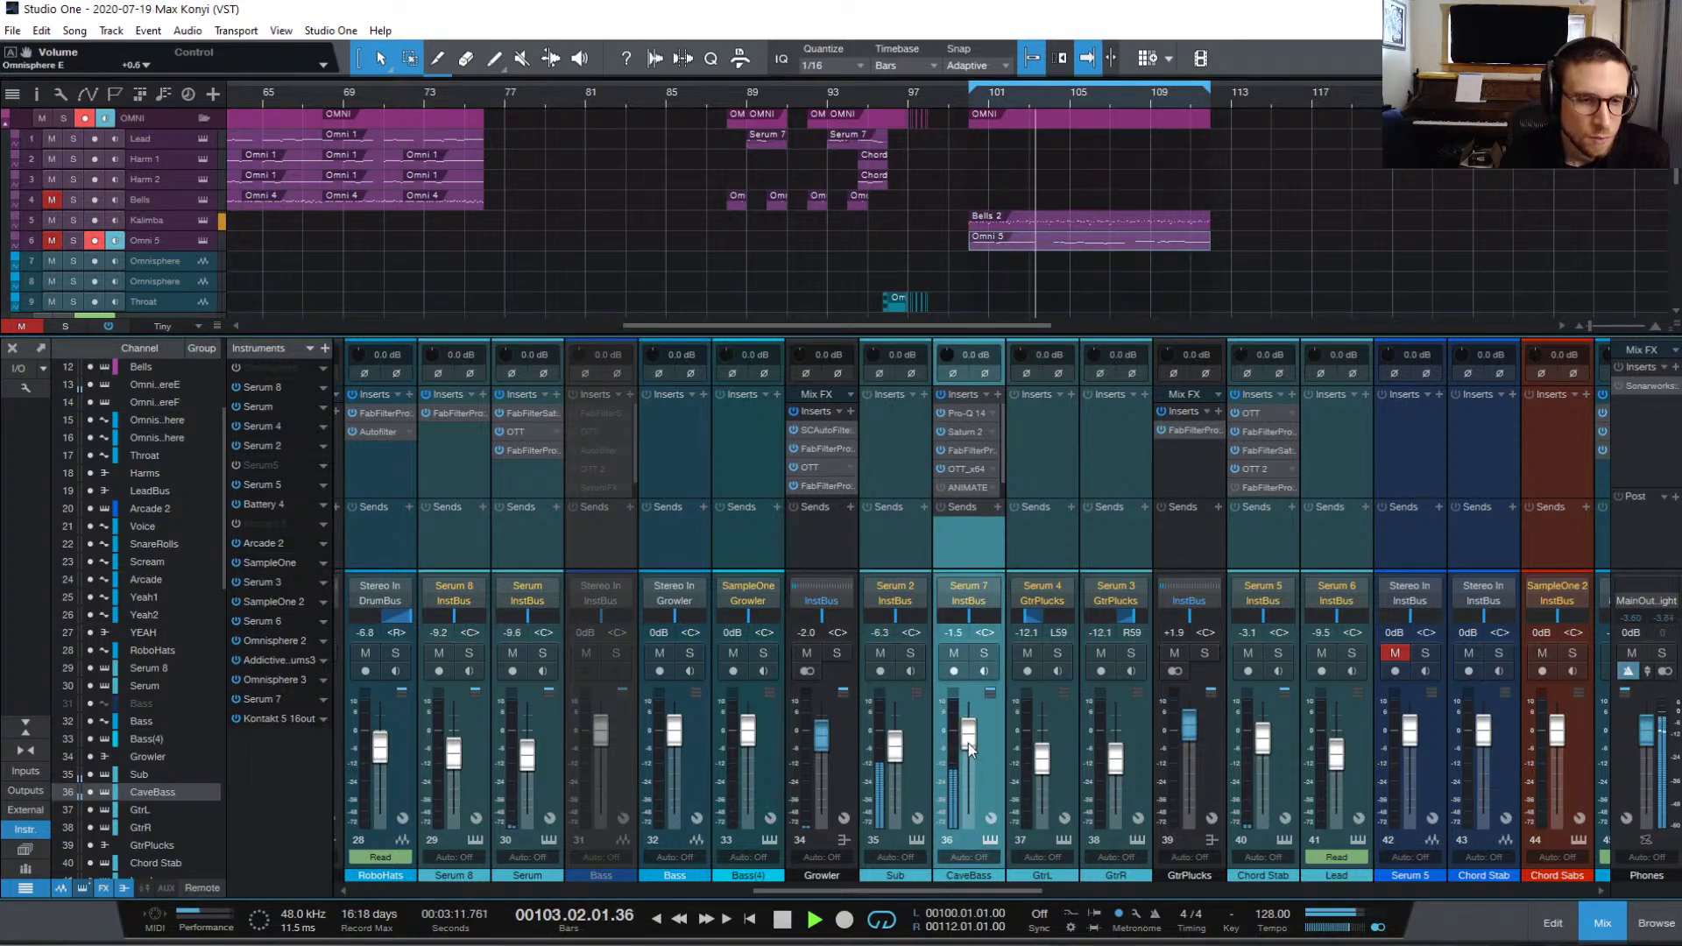
pyautogui.moveTo(969, 743); pyautogui.dragTo(970, 738)
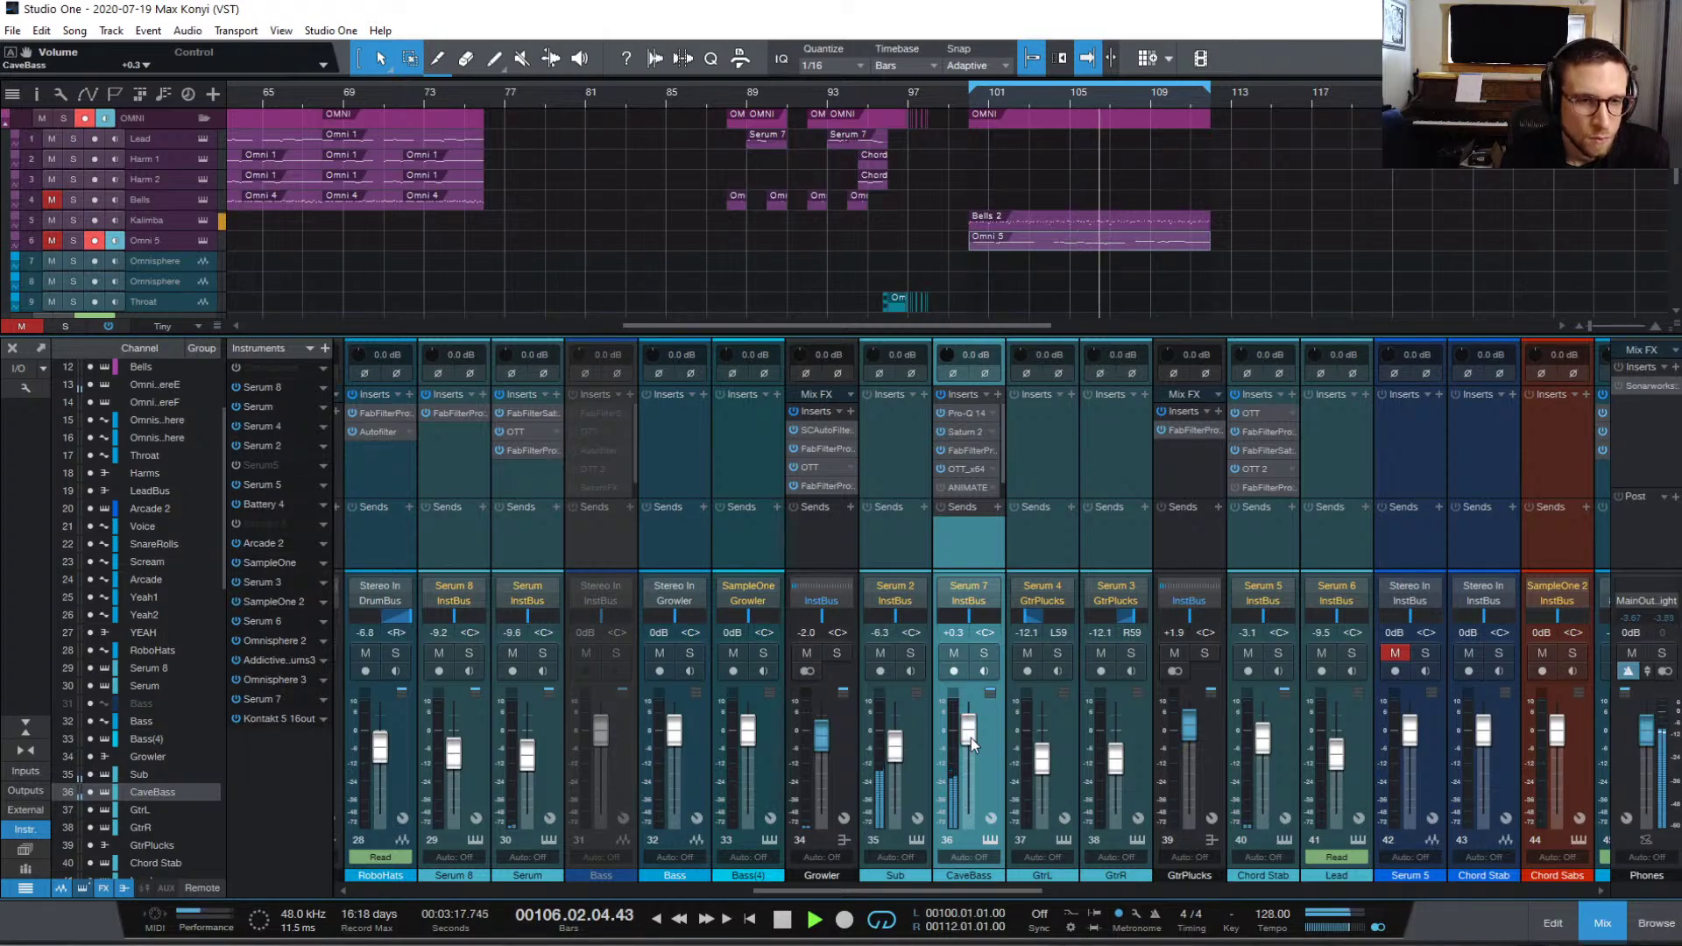
pyautogui.hotkey('ctrl', 's')
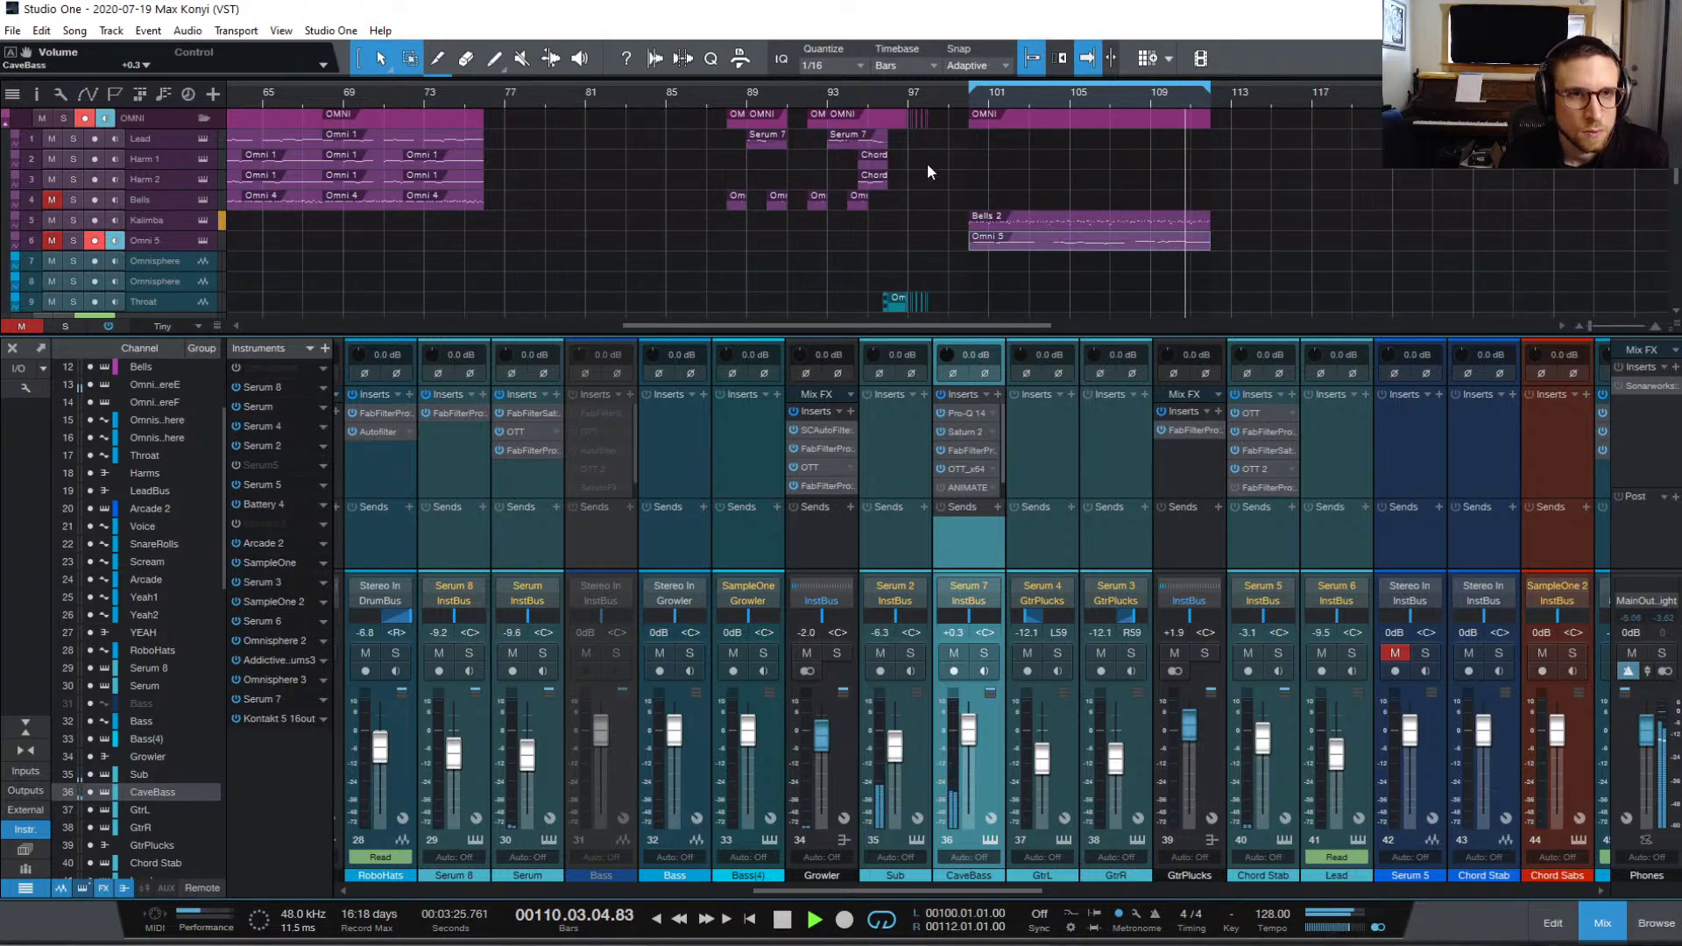
# Step: Duplicate all parts of the section starting at bar 100 directly after it and delete the Omni 5 part from the first copy
pyautogui.click(1592, 936)
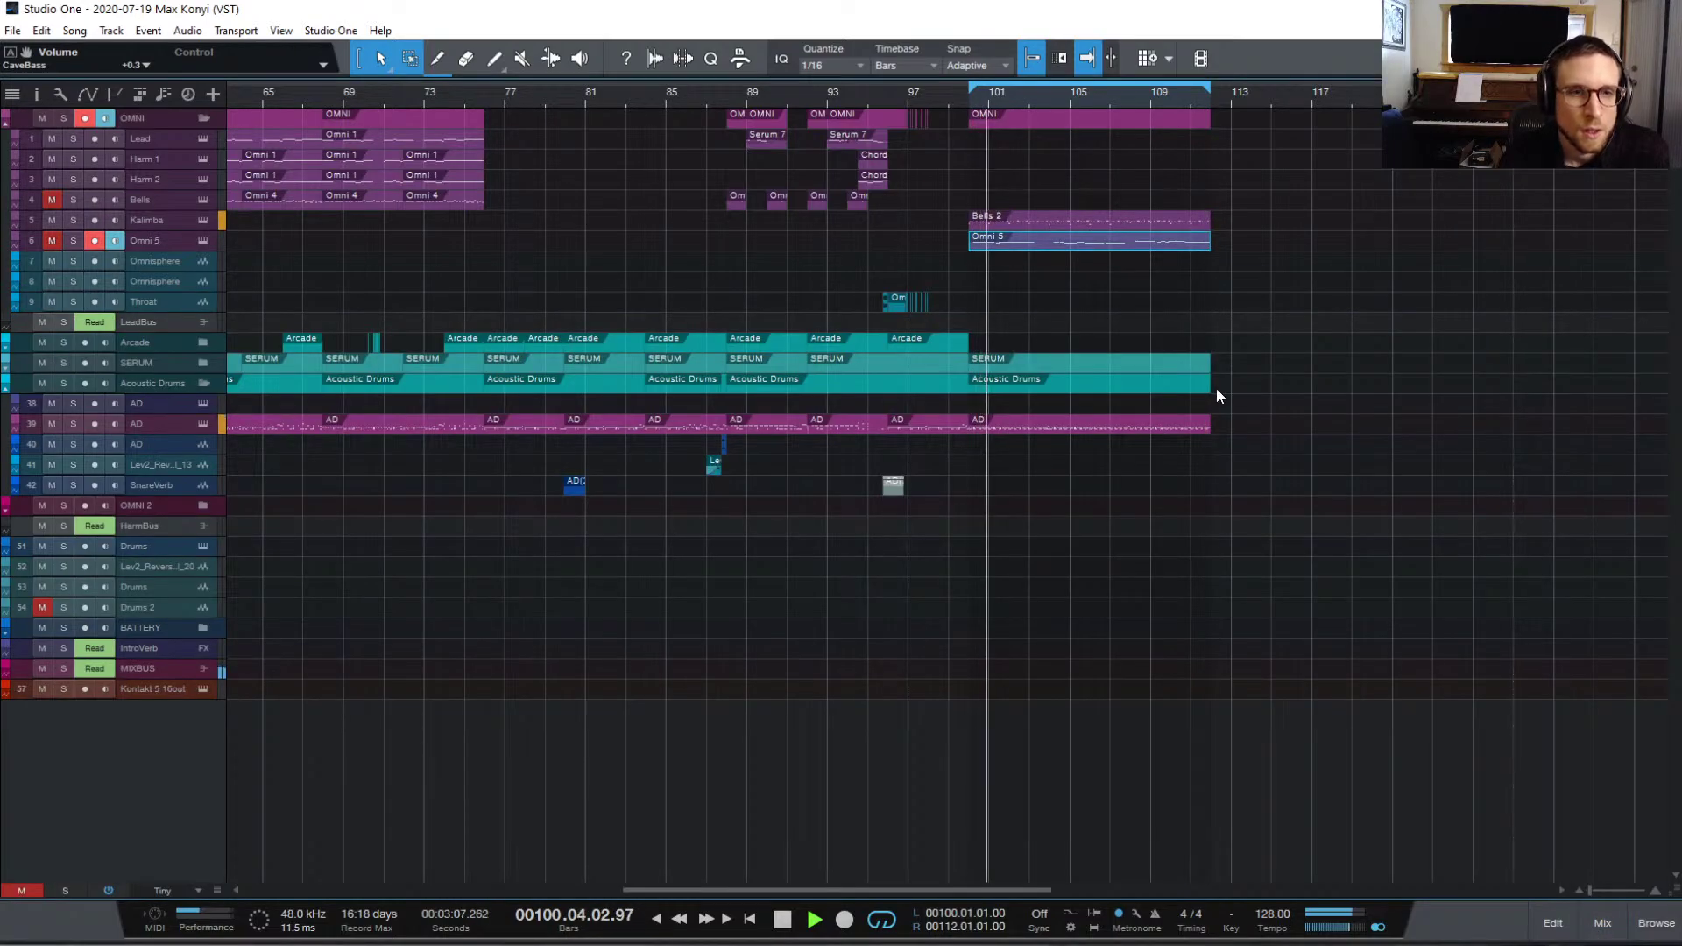
pyautogui.press('space')
pyautogui.moveTo(1232, 436); pyautogui.dragTo(965, 6)
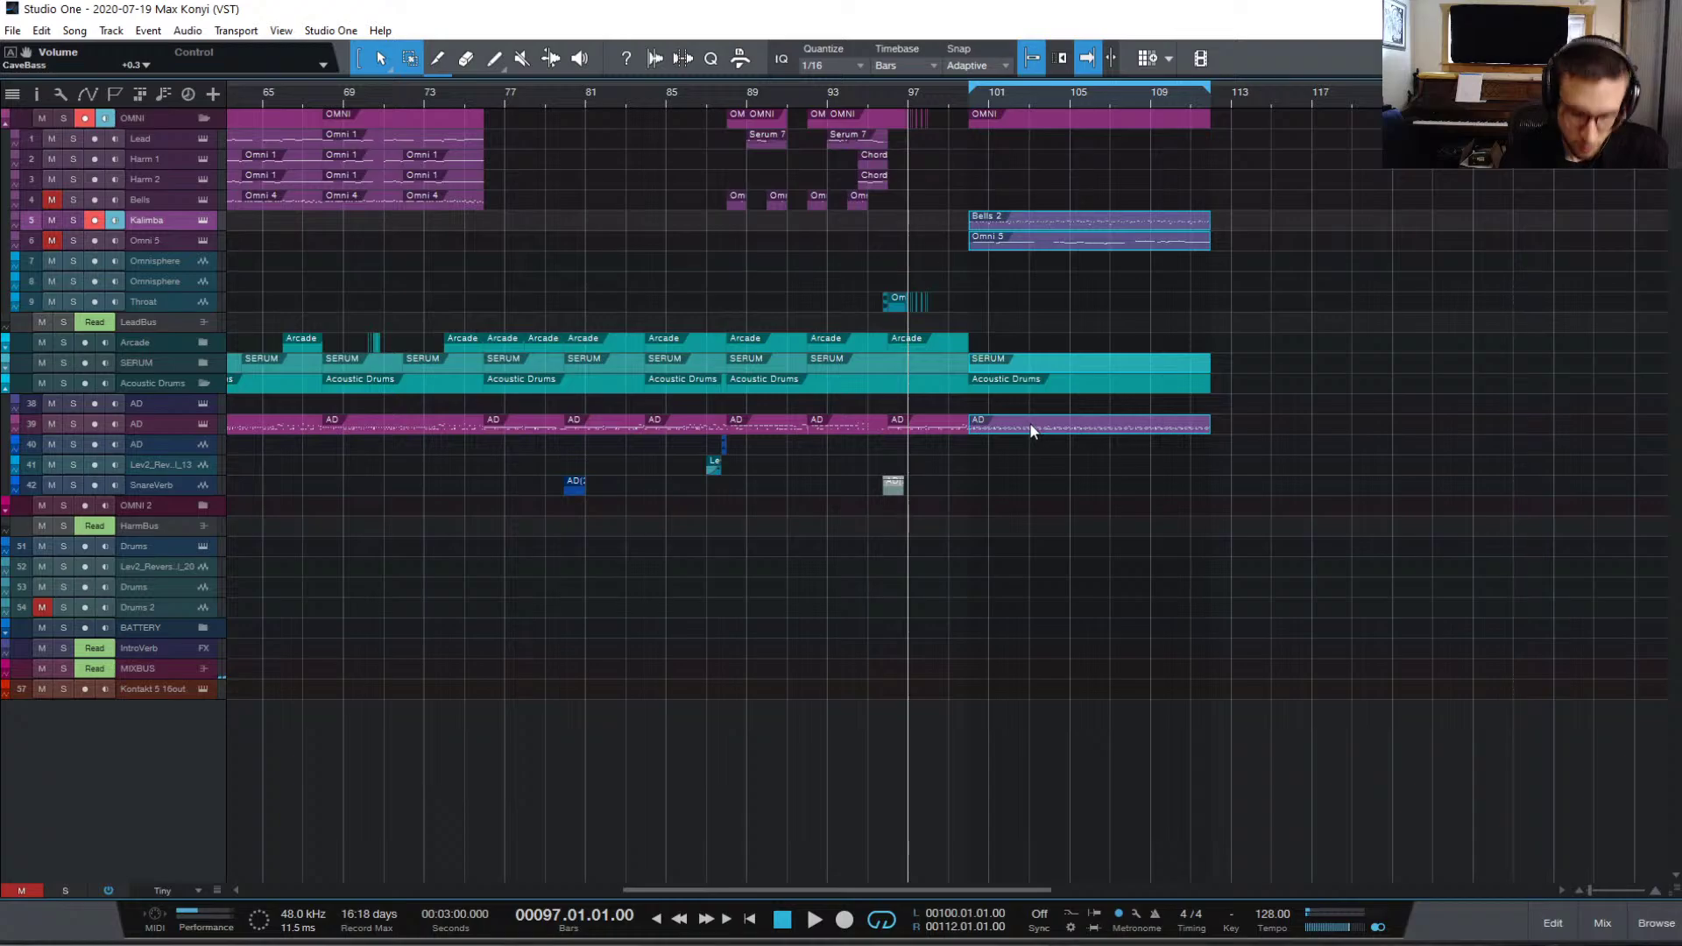
pyautogui.hotkey('ctrl', 'd')
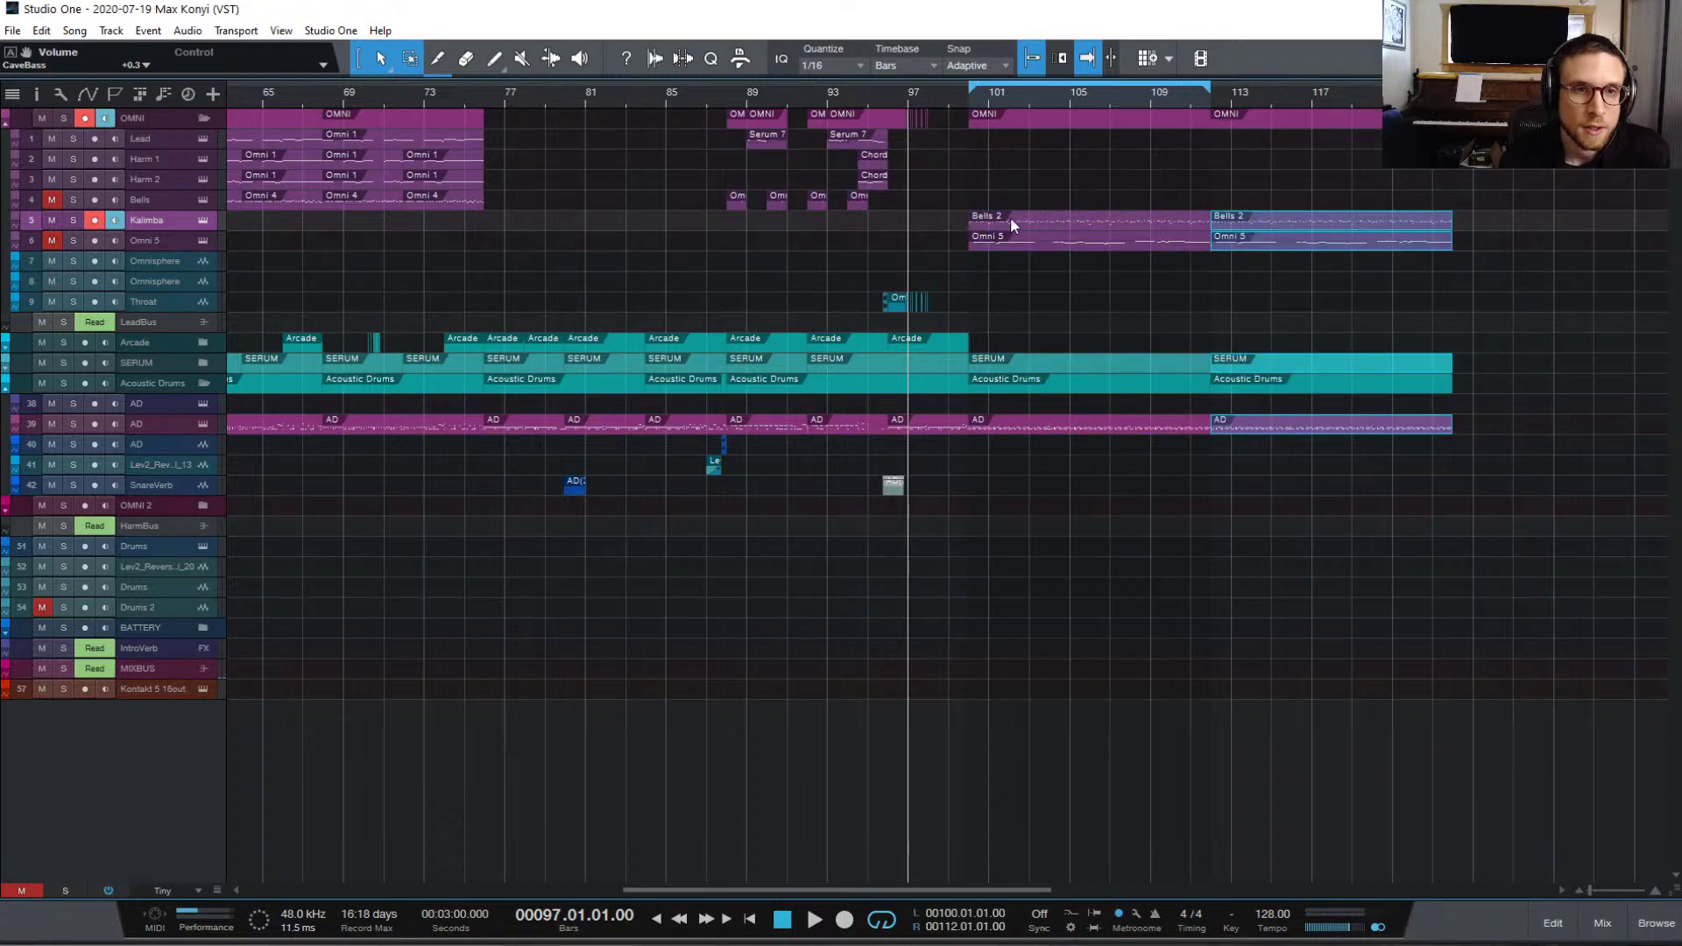
pyautogui.click(1015, 240)
pyautogui.press('Delete')
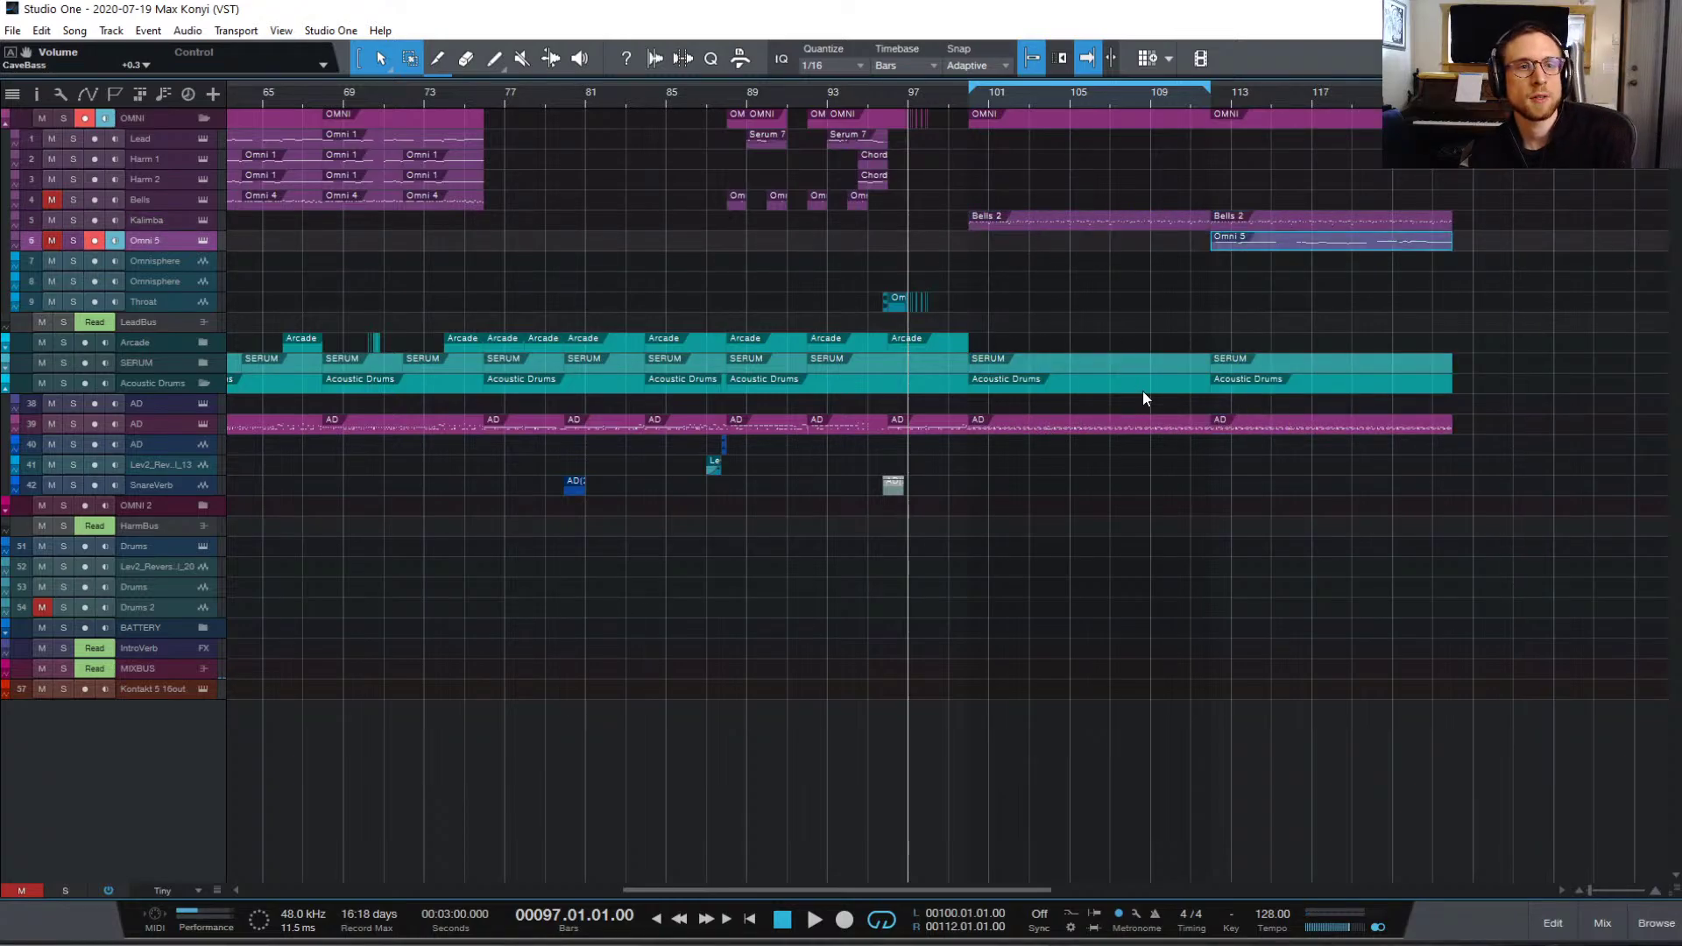
# Step: Mute all C1 notes in the AD drum part from bar 100 to 112 and play the section back
pyautogui.doubleClick(1059, 428)
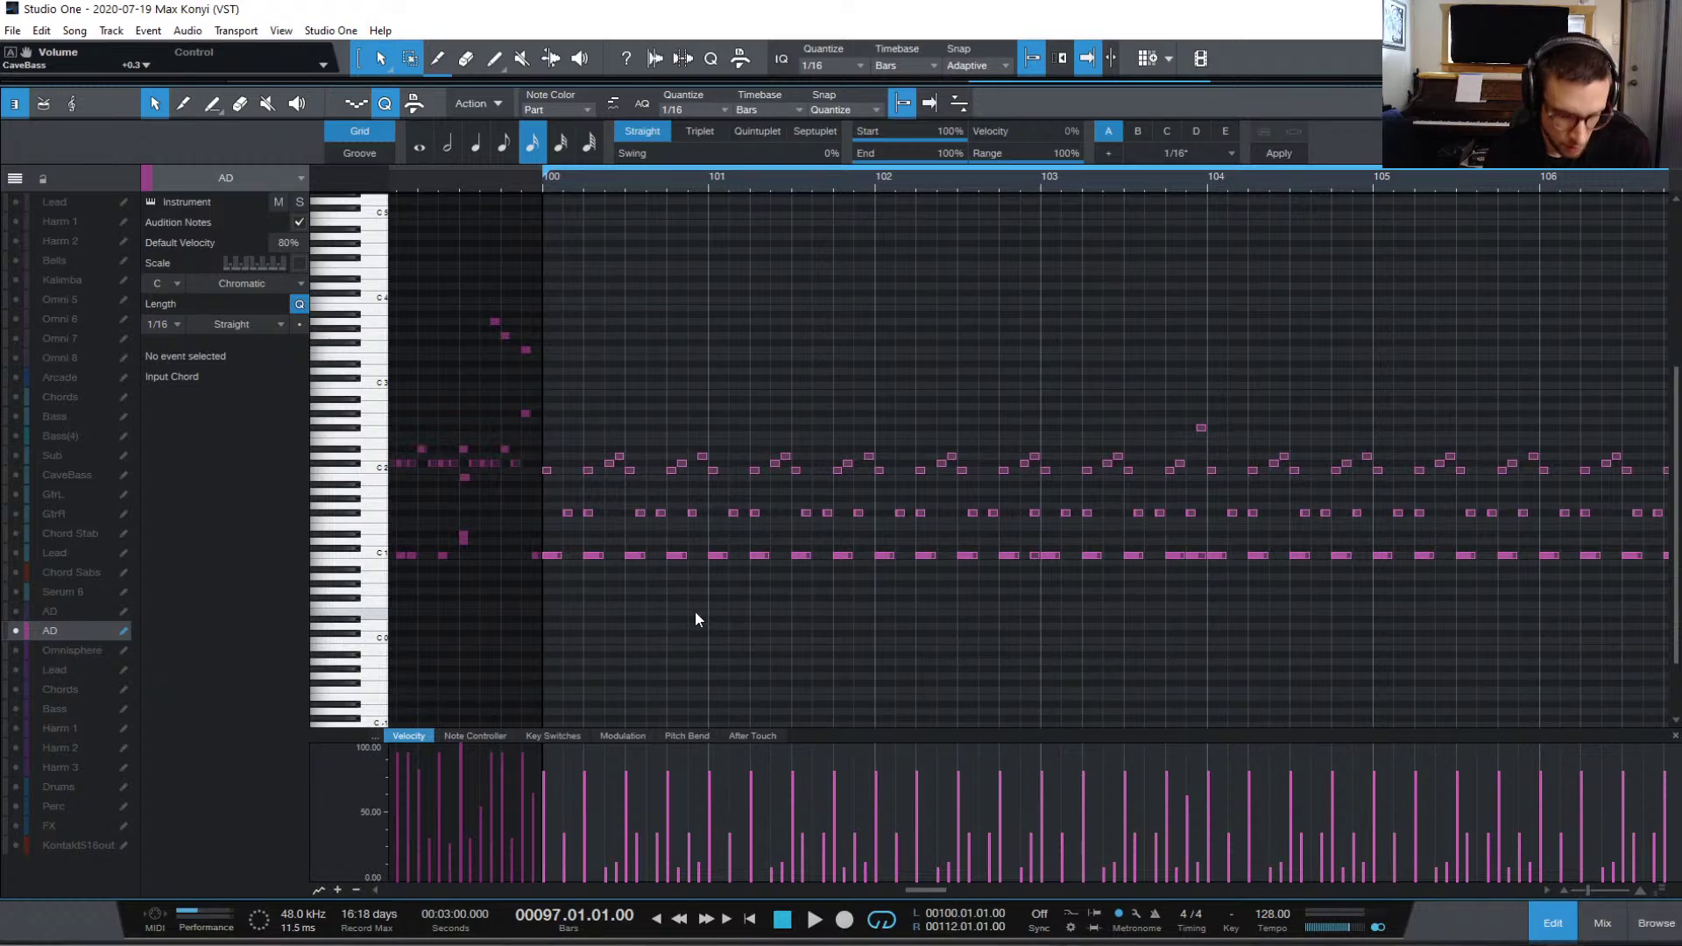
pyautogui.press('w')
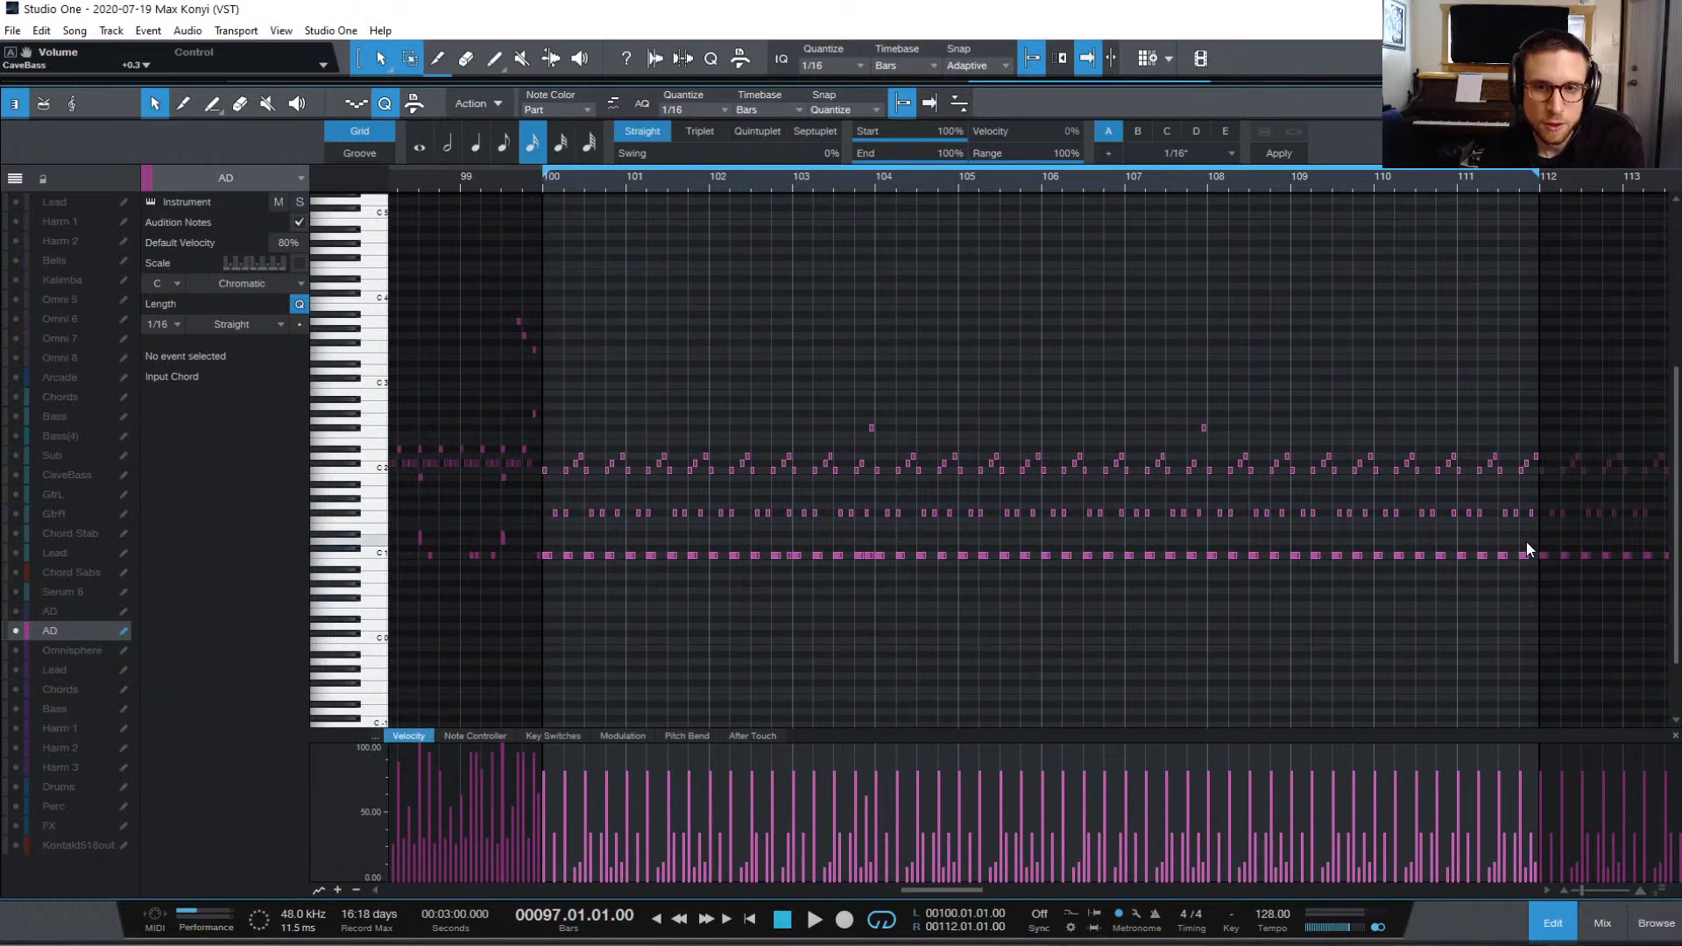
pyautogui.moveTo(1526, 540); pyautogui.dragTo(550, 576)
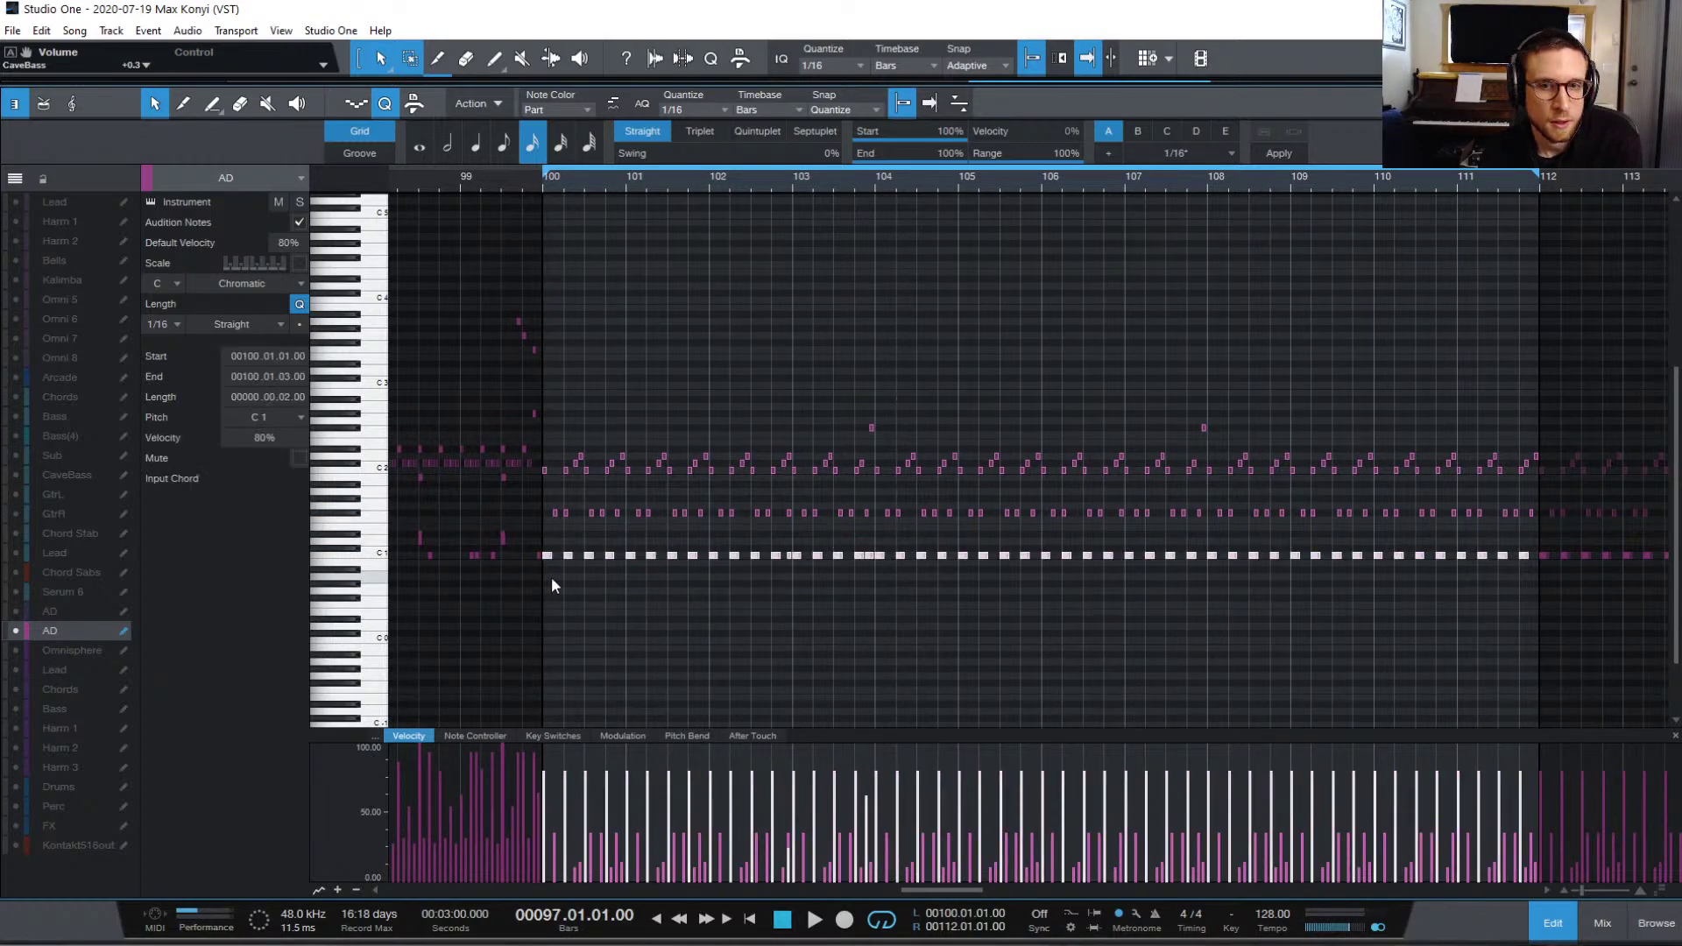
pyautogui.hotkey('shift', 'm')
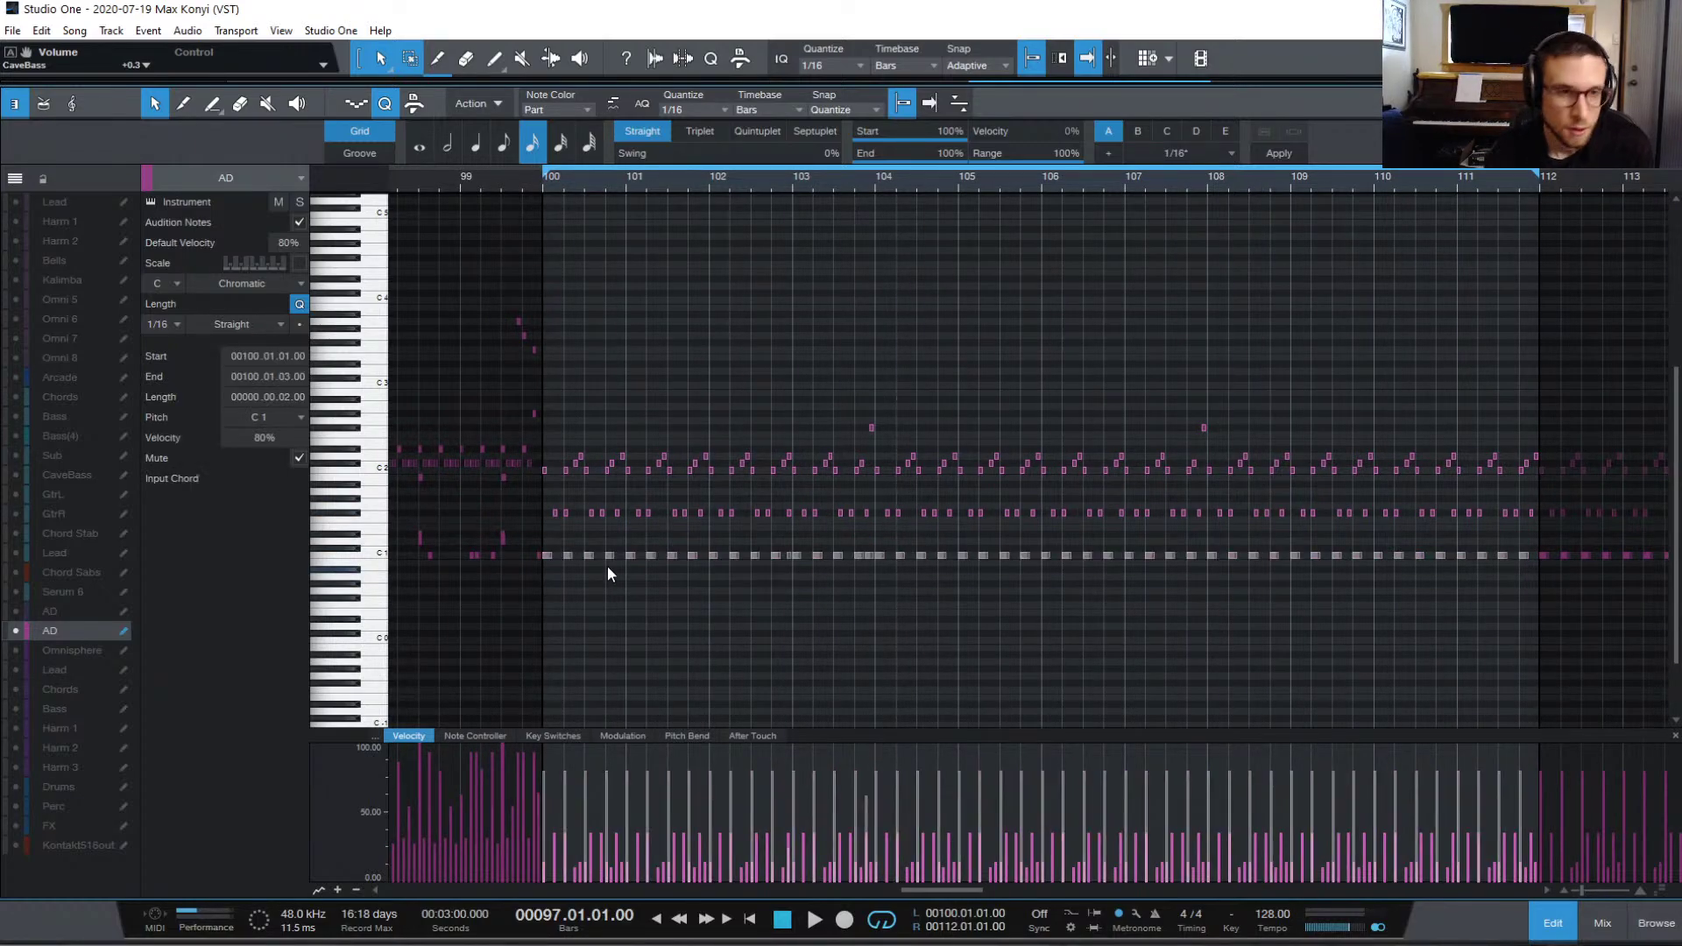
pyautogui.click(429, 181)
pyautogui.press('space')
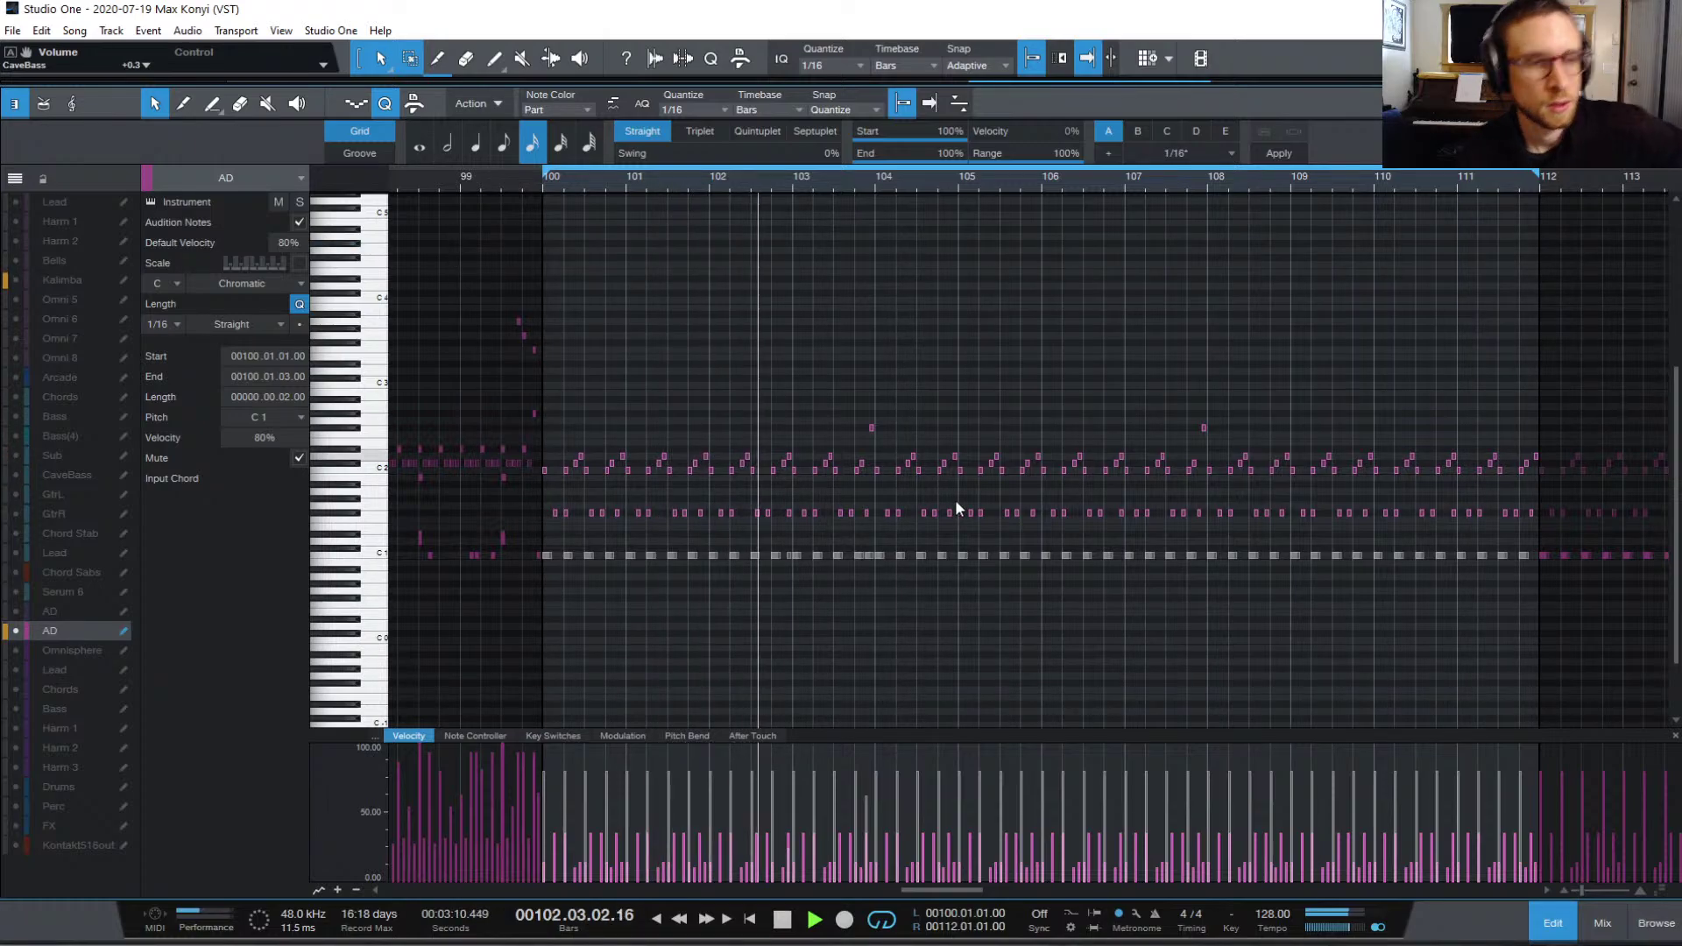
pyautogui.click(1552, 923)
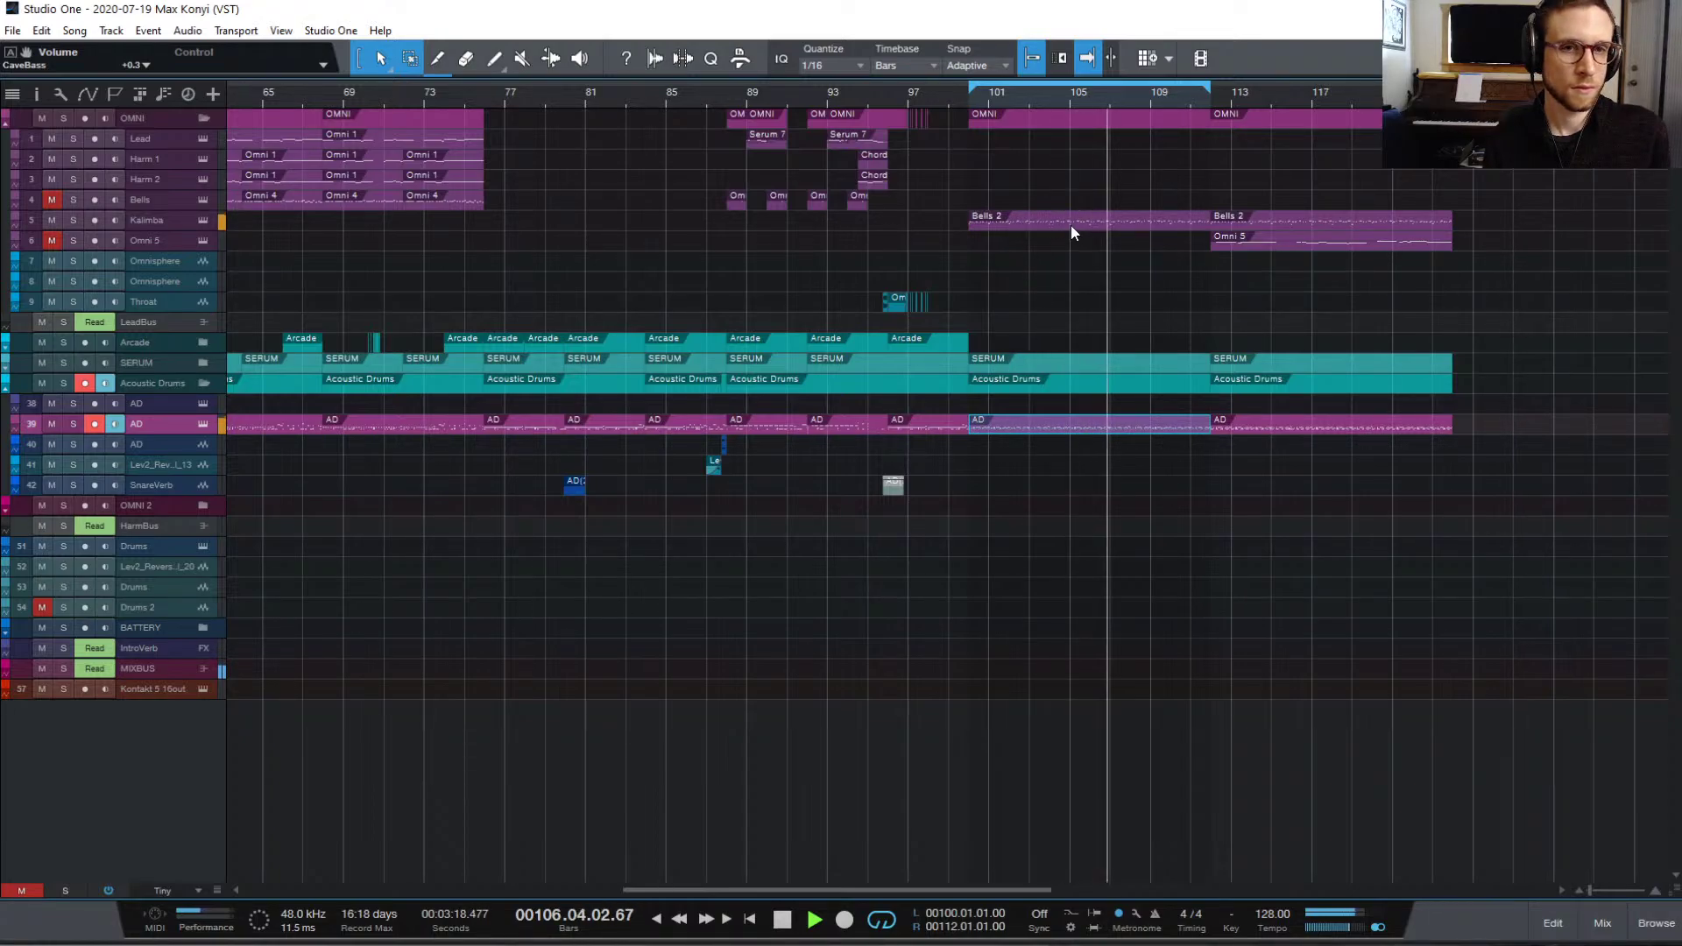
# Step: Expand the SERUM folder and mute the Sub and CaveBass events between bars 100 and 112
pyautogui.click(202, 361)
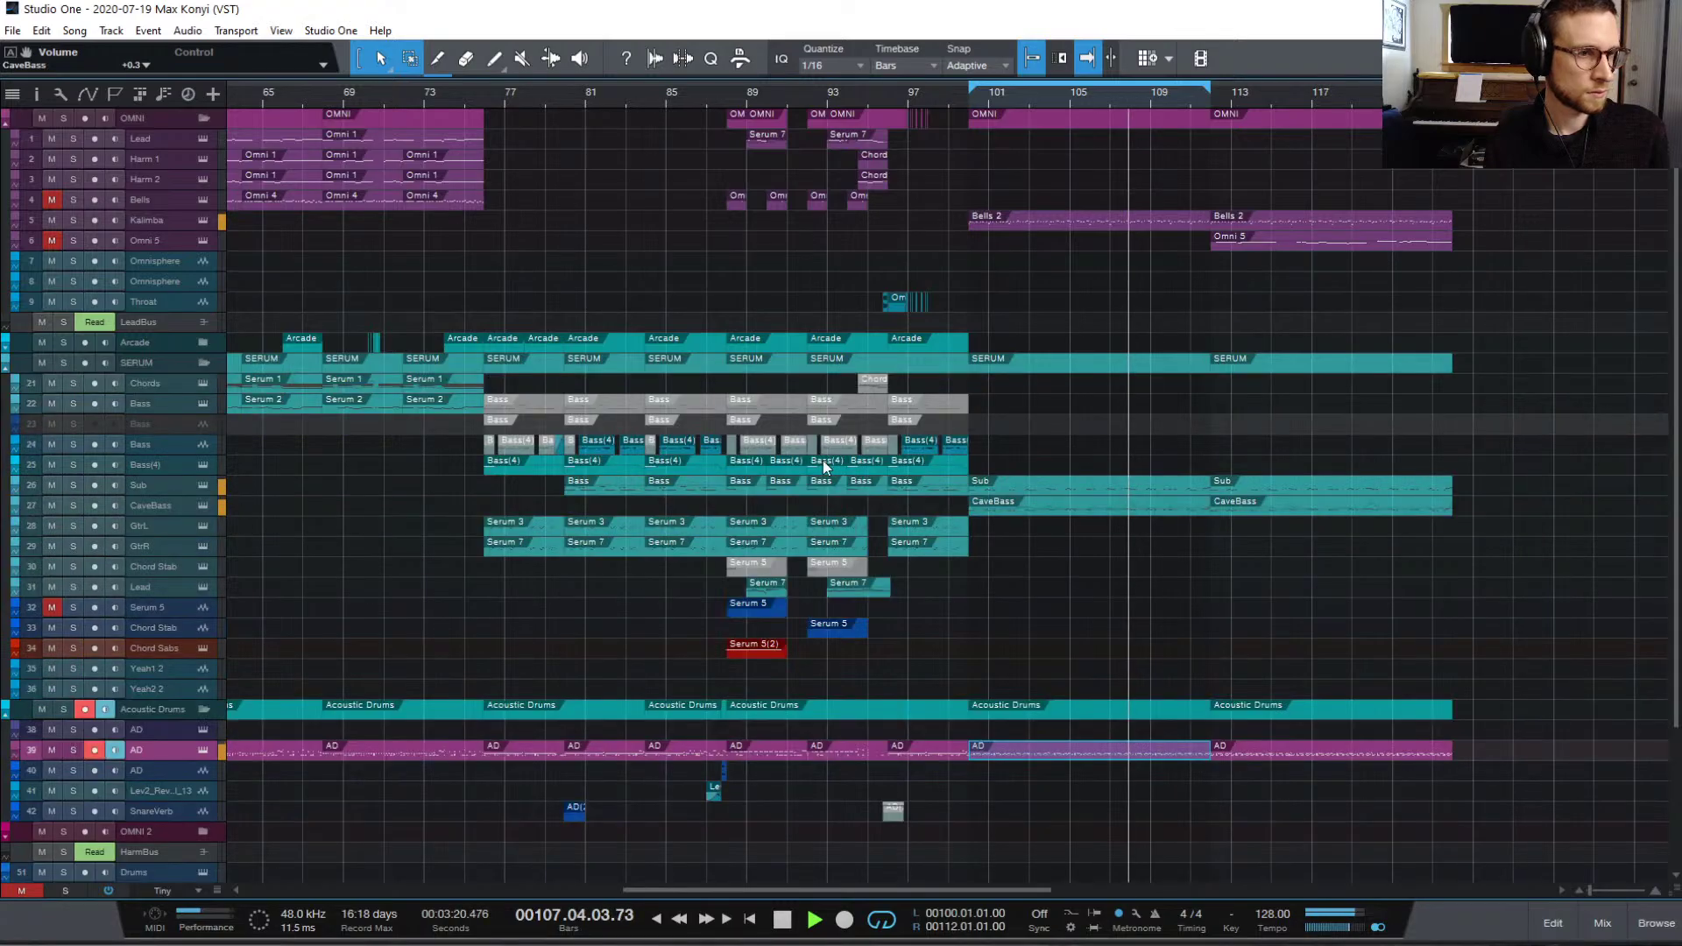
pyautogui.click(1050, 492)
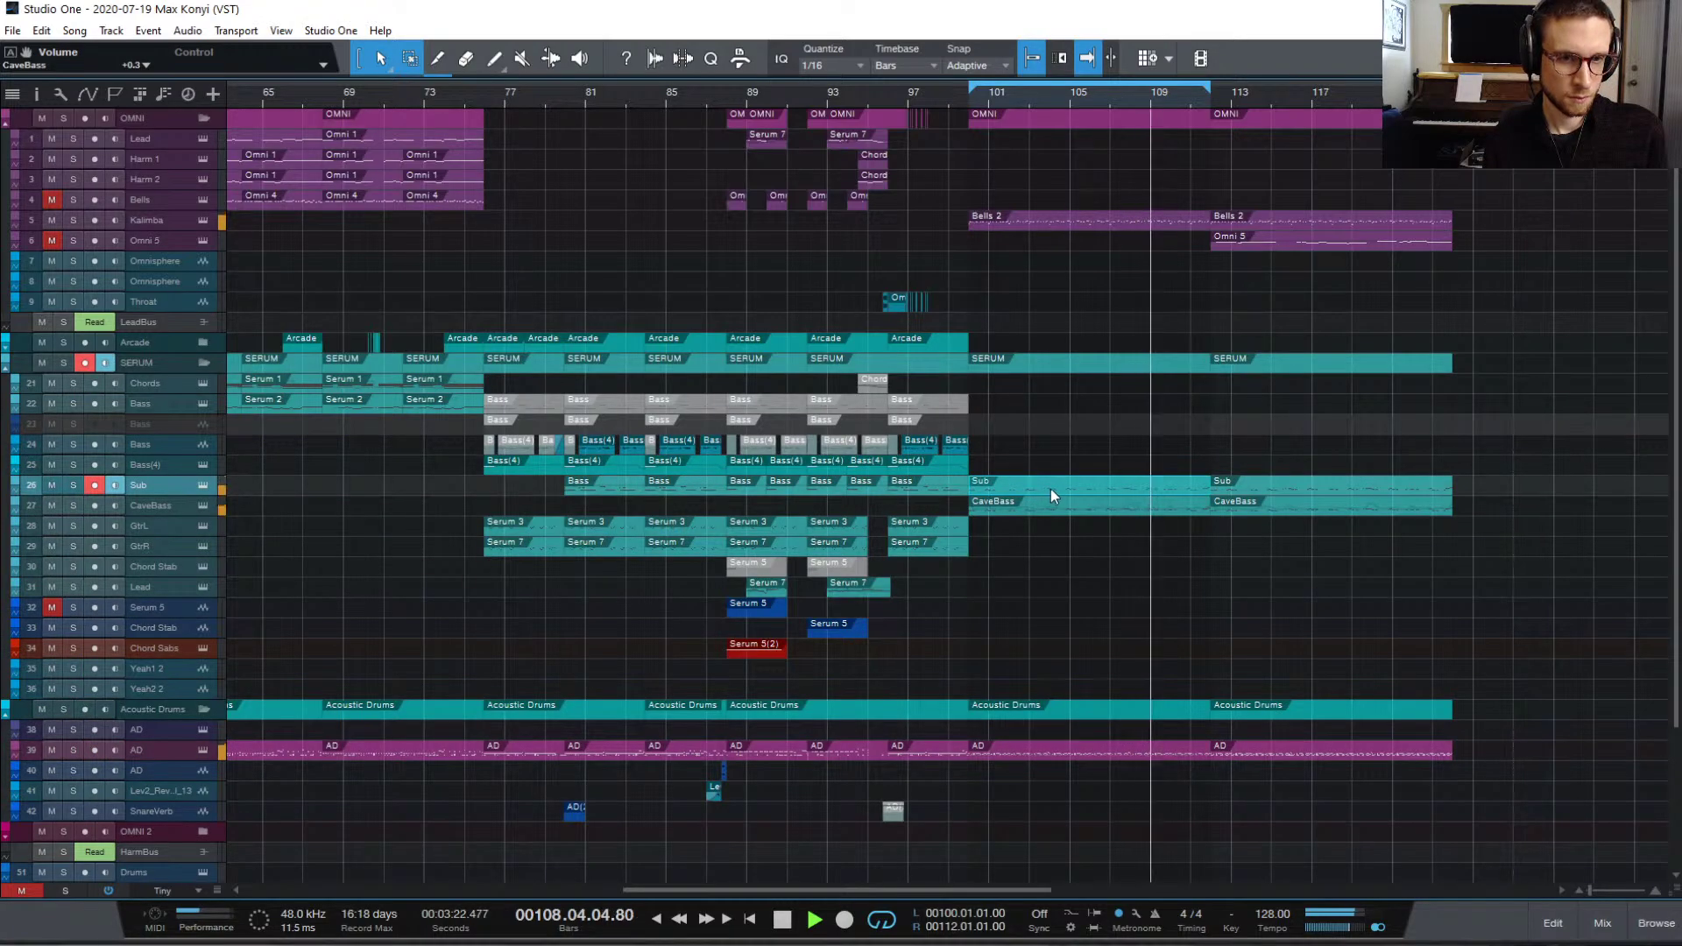
pyautogui.press('f')
pyautogui.click(1094, 514)
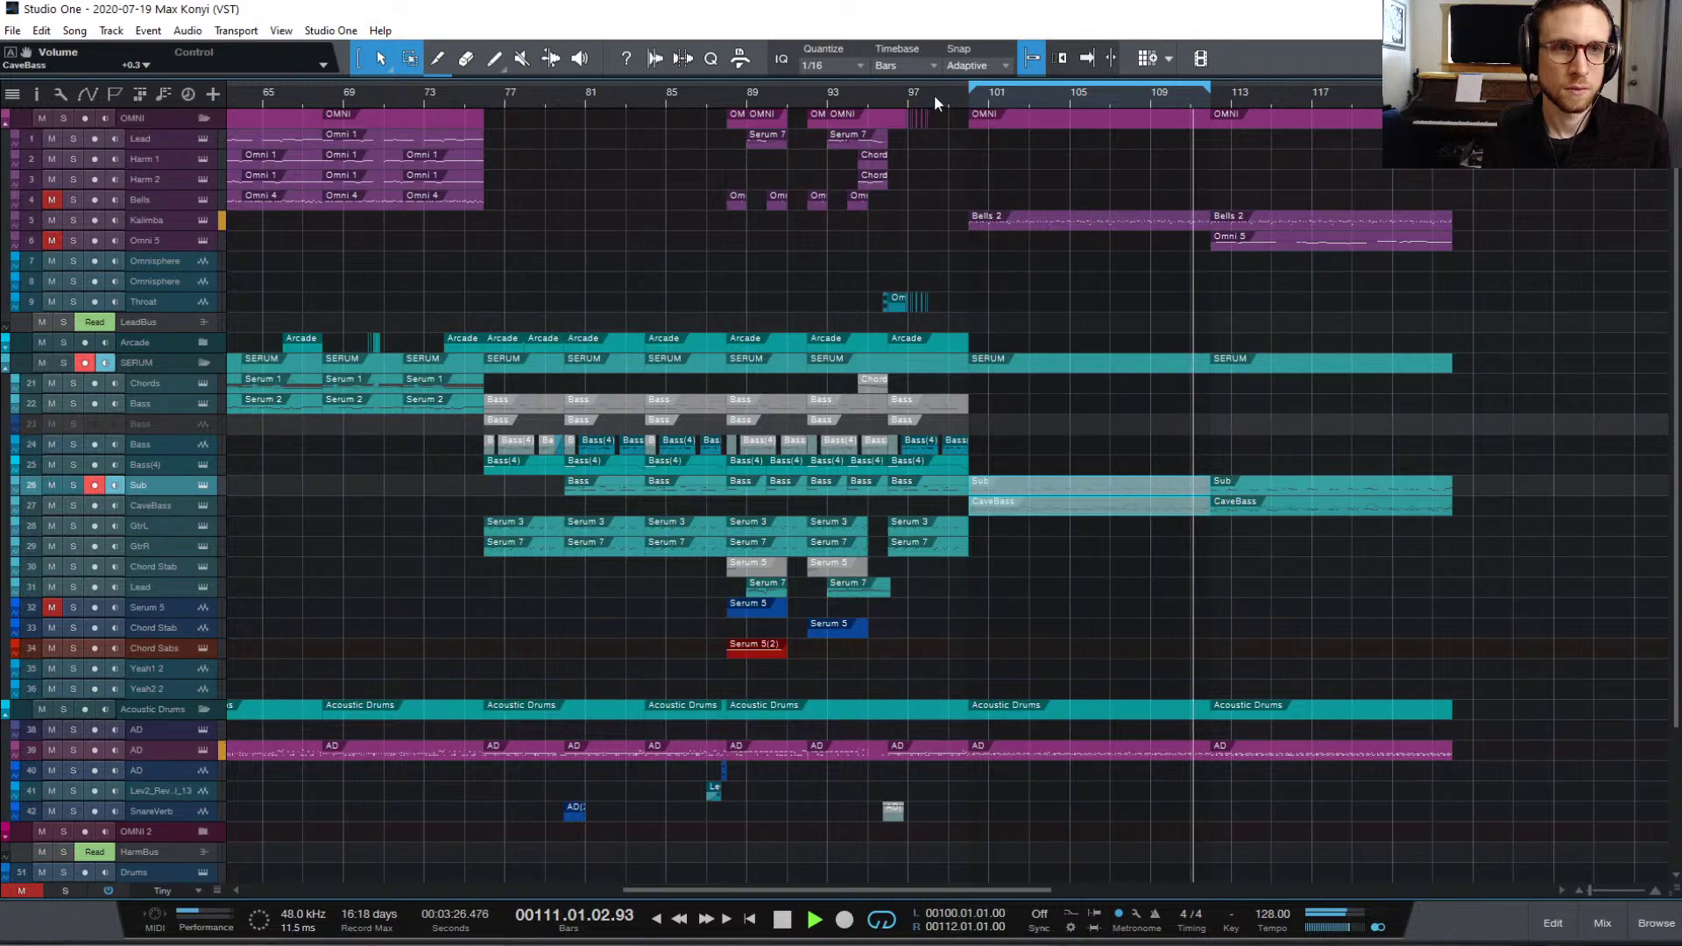
pyautogui.press('f')
# Step: Play from about bar 96 and turn looping off to hear the transition into the duplicated section
pyautogui.click(886, 100)
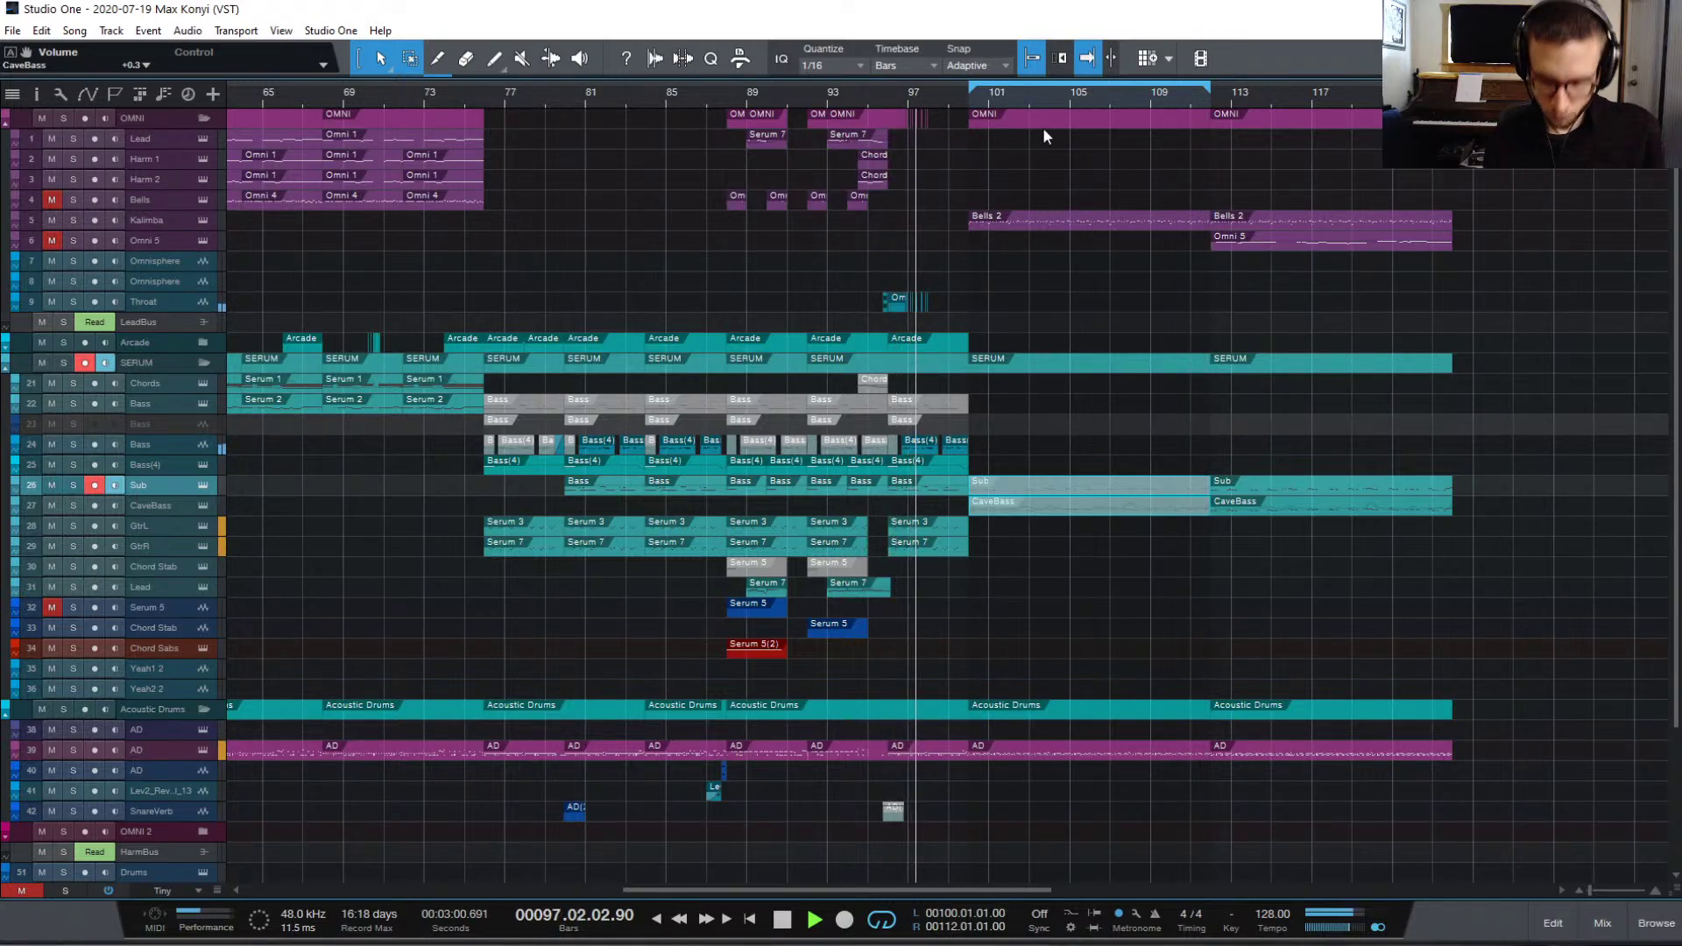
pyautogui.press('KP_Divide')
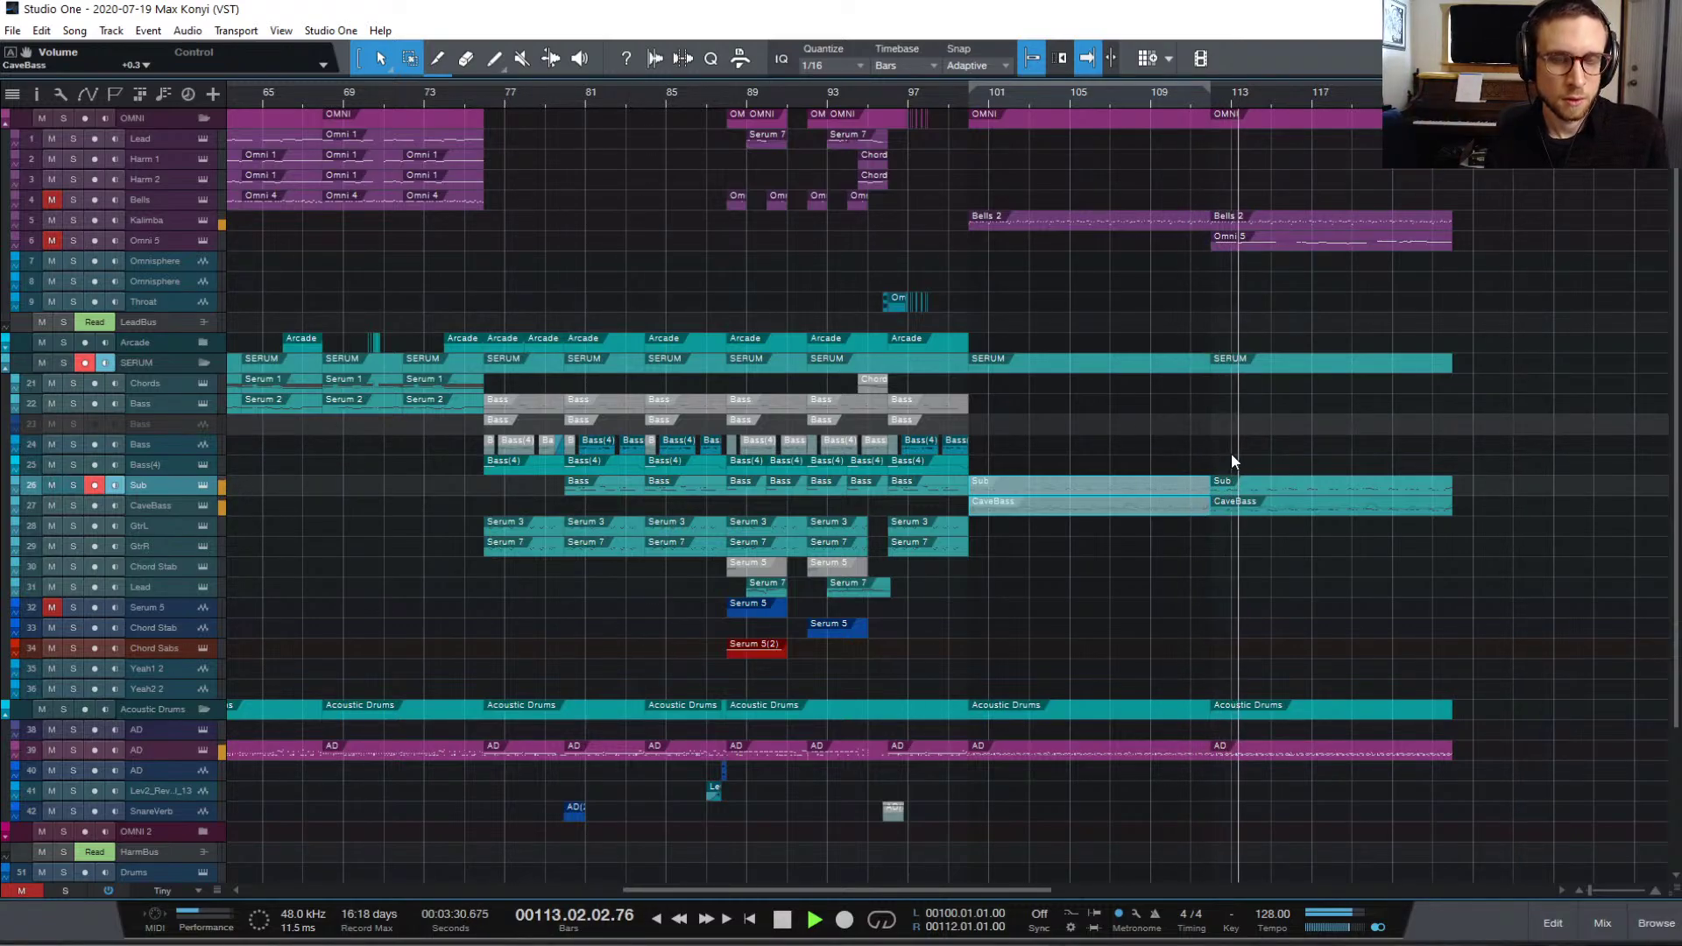
# Step: Open the AD drum part spanning bars 100 to 112 and play its ending from bar 110
pyautogui.press('space')
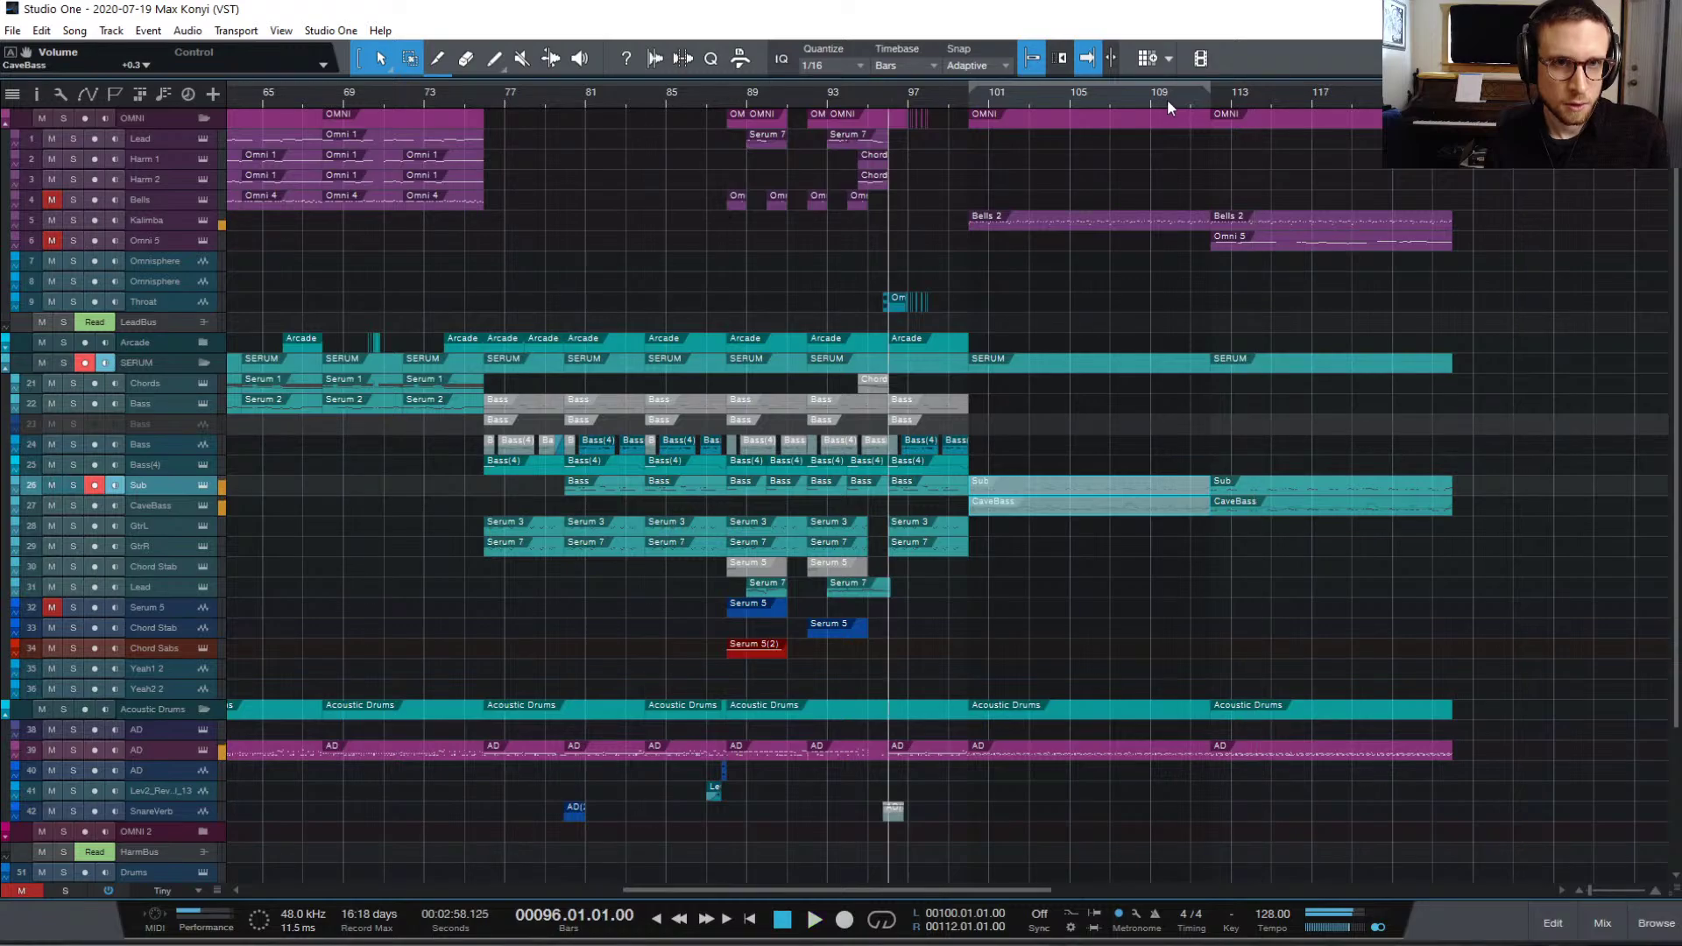
pyautogui.click(1167, 98)
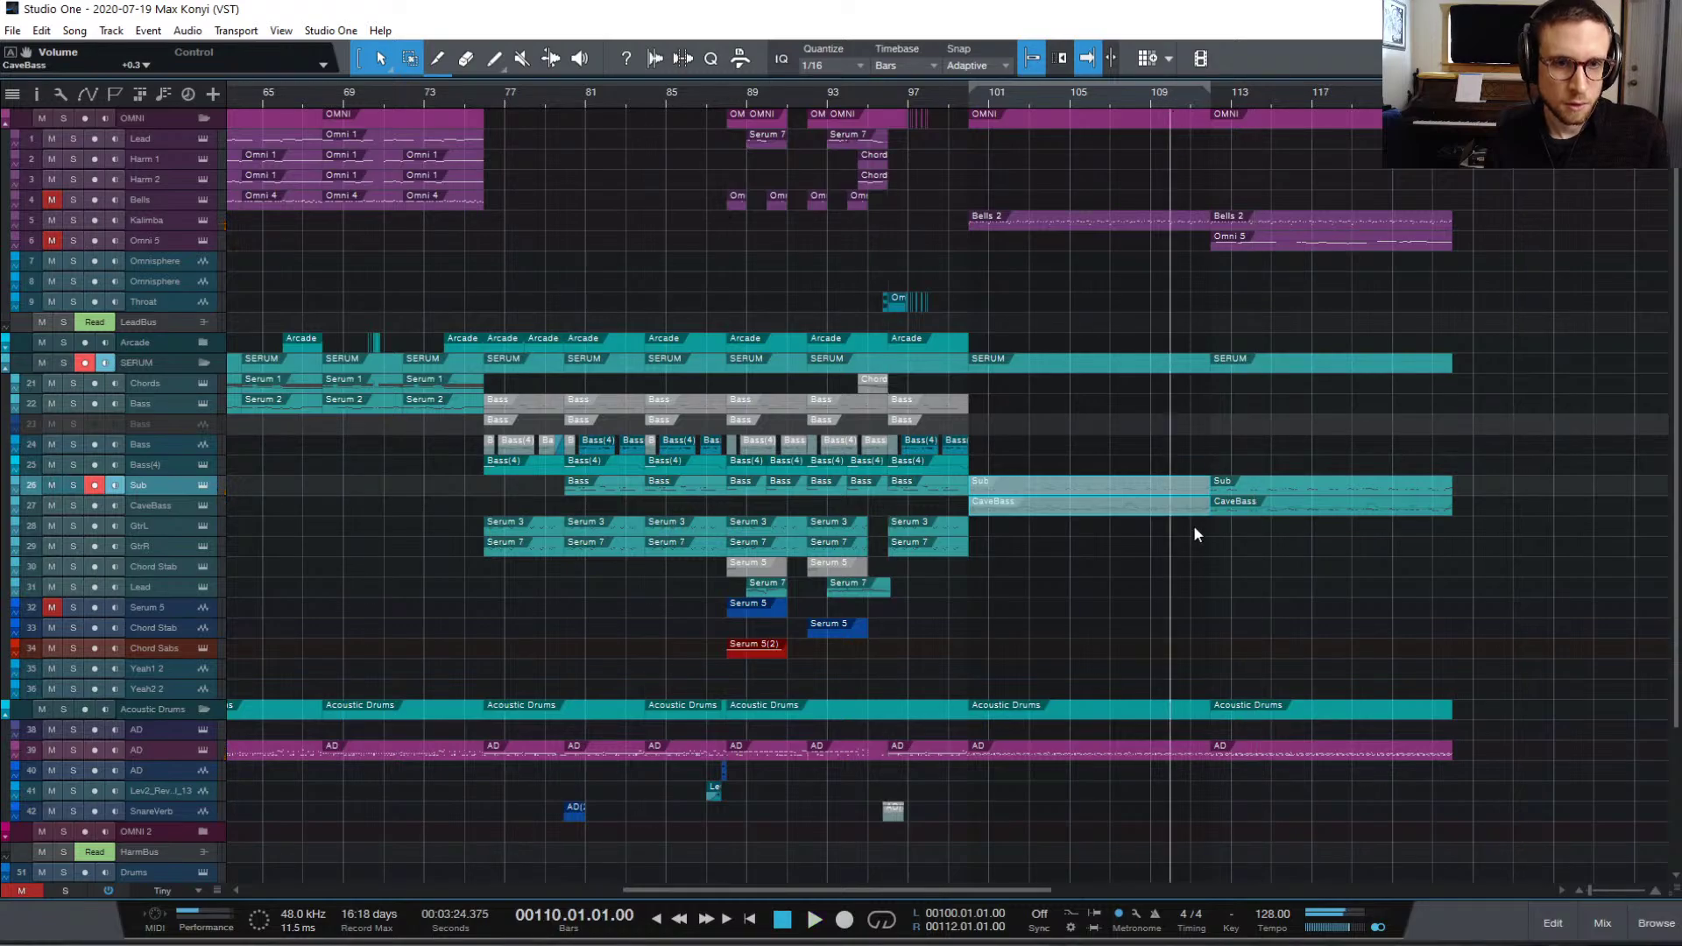
pyautogui.doubleClick(1190, 750)
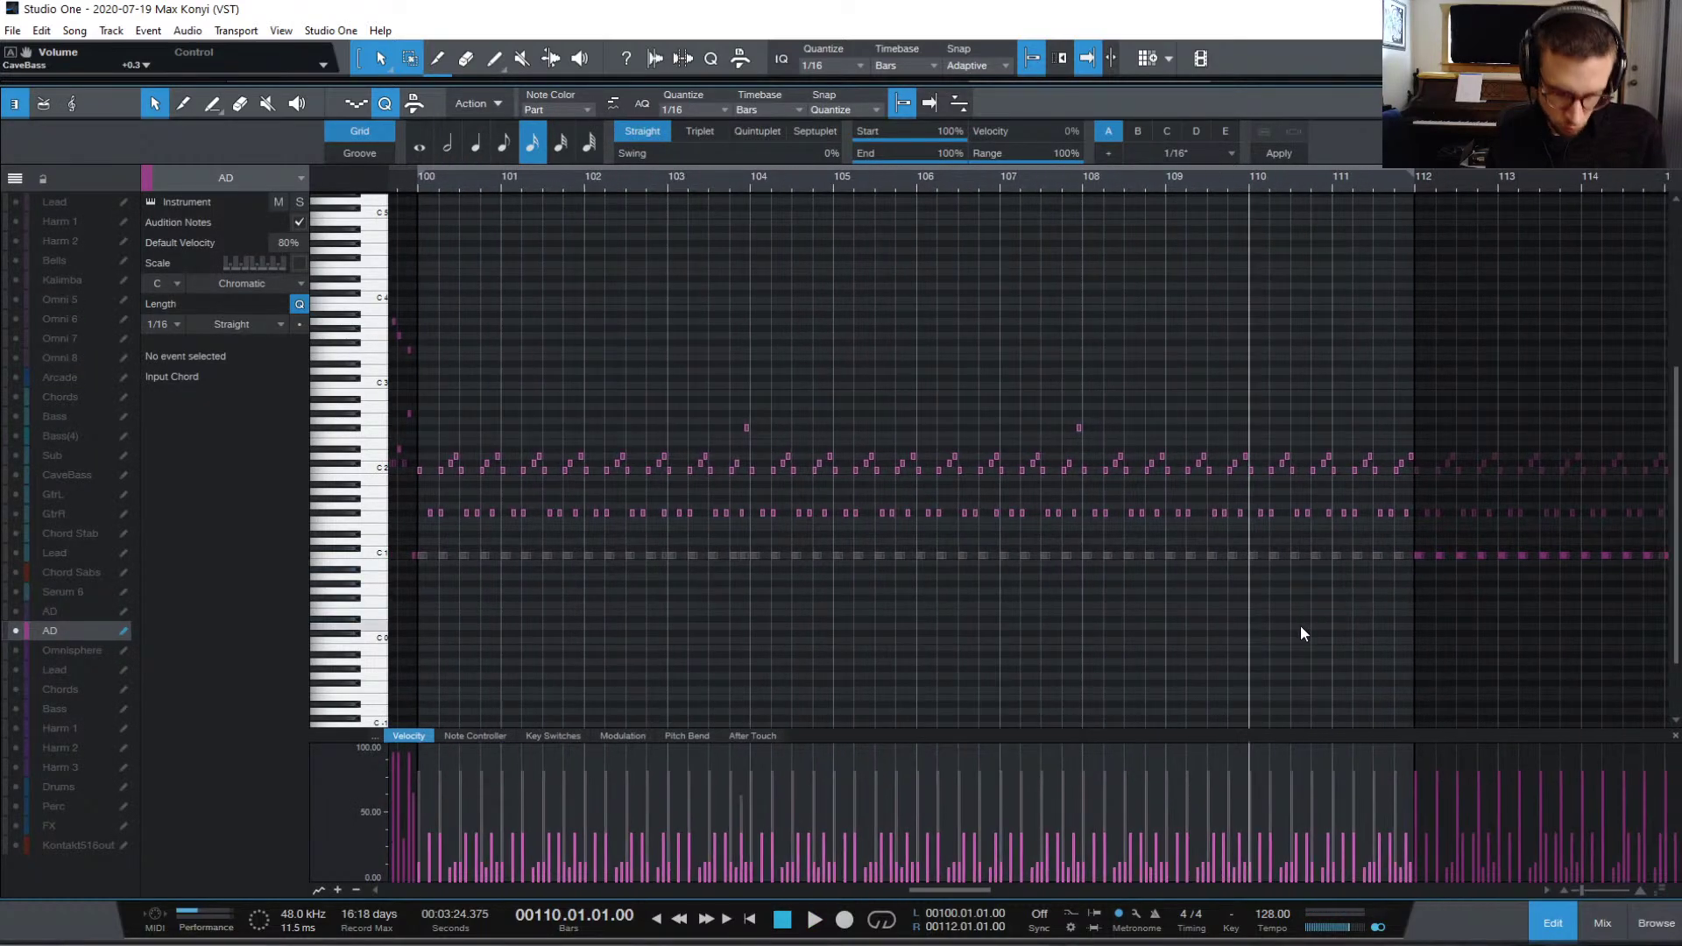
pyautogui.press('e')
pyautogui.press('space')
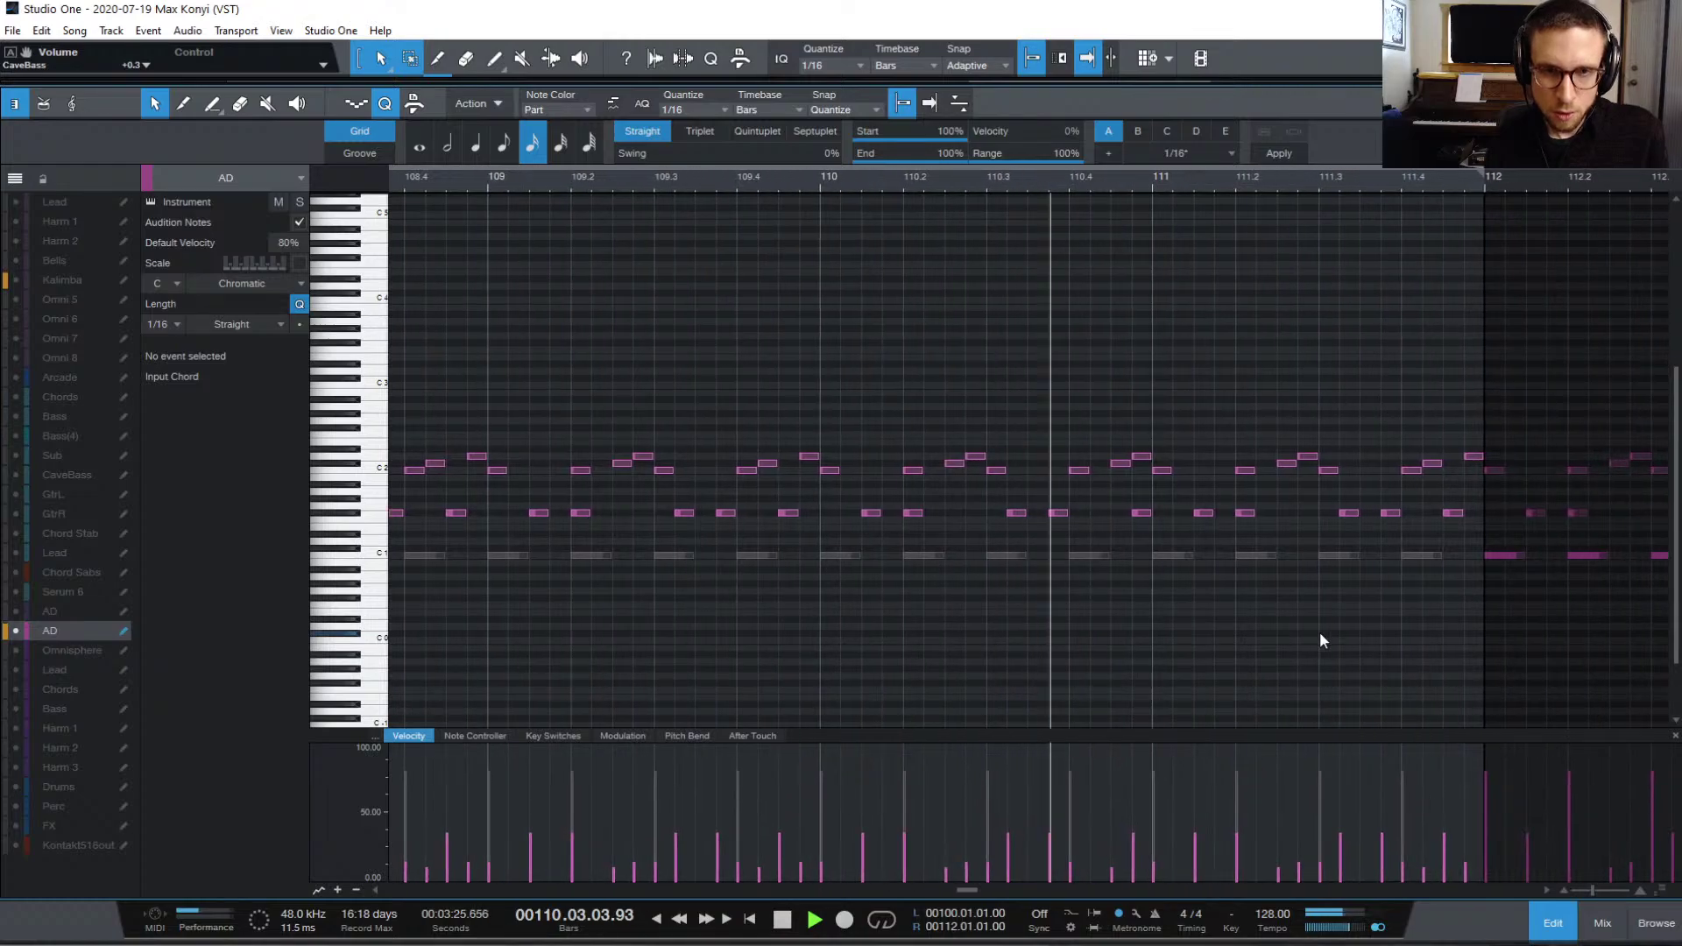
pyautogui.press('space')
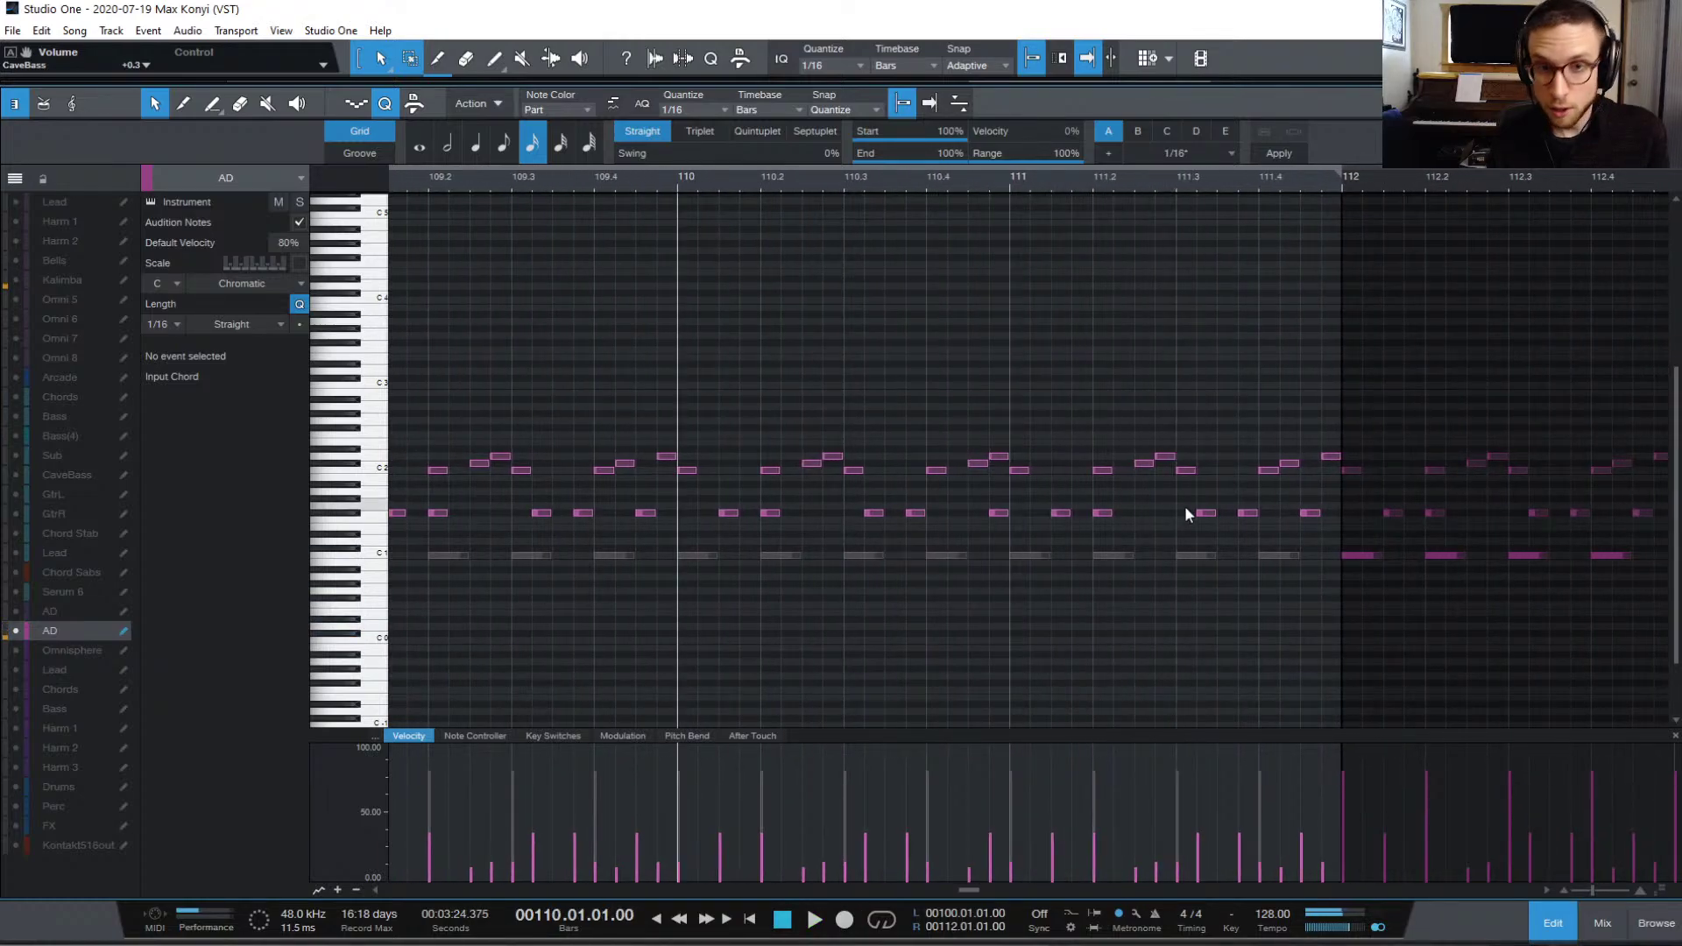
# Step: Move the two F#1 notes at beat 3 of bar 111 down to D#1 and raise their velocity to about 80%
pyautogui.moveTo(1263, 524); pyautogui.dragTo(1251, 536)
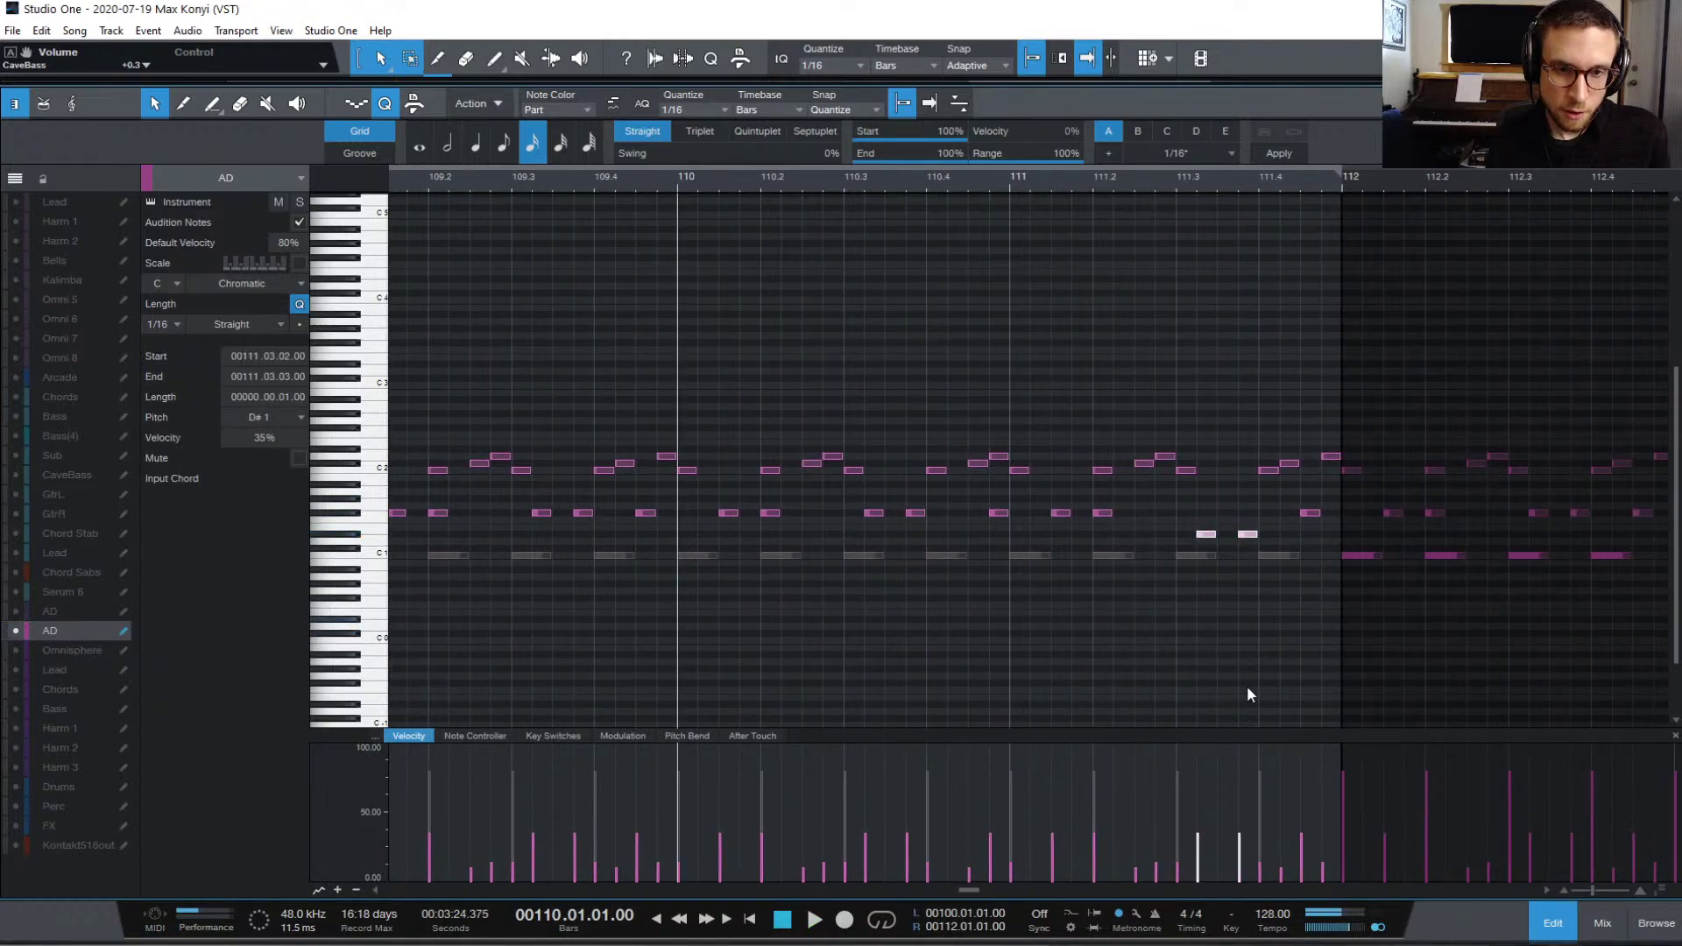
pyautogui.moveTo(1244, 839); pyautogui.dragTo(1244, 777)
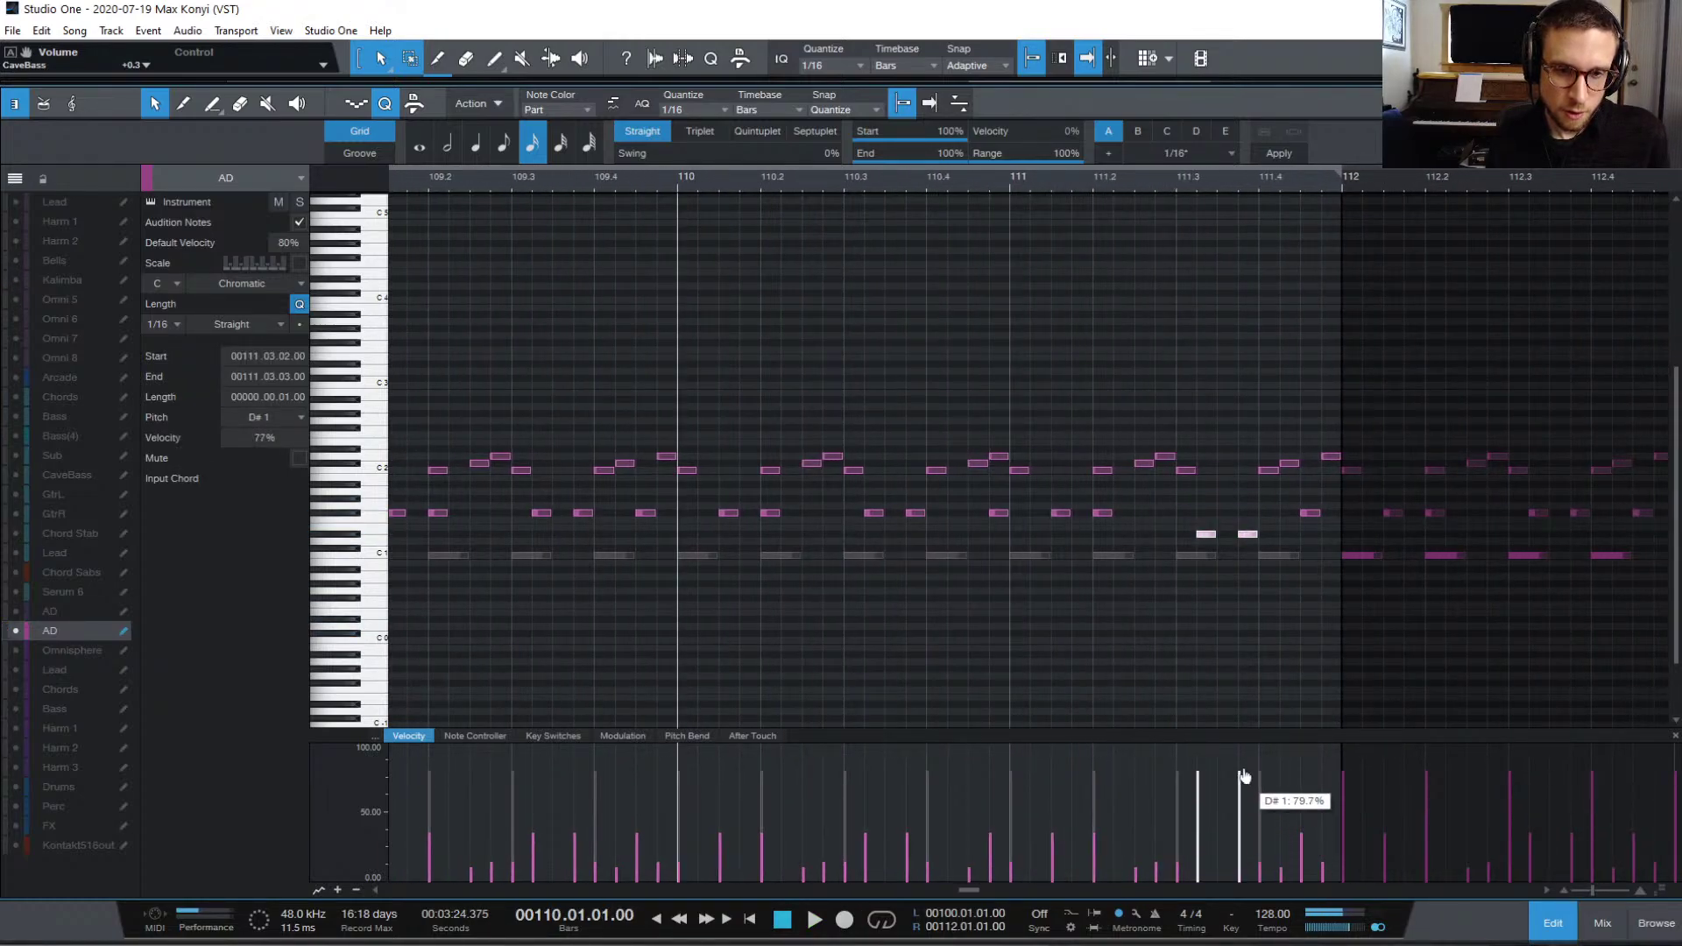
pyautogui.click(1235, 657)
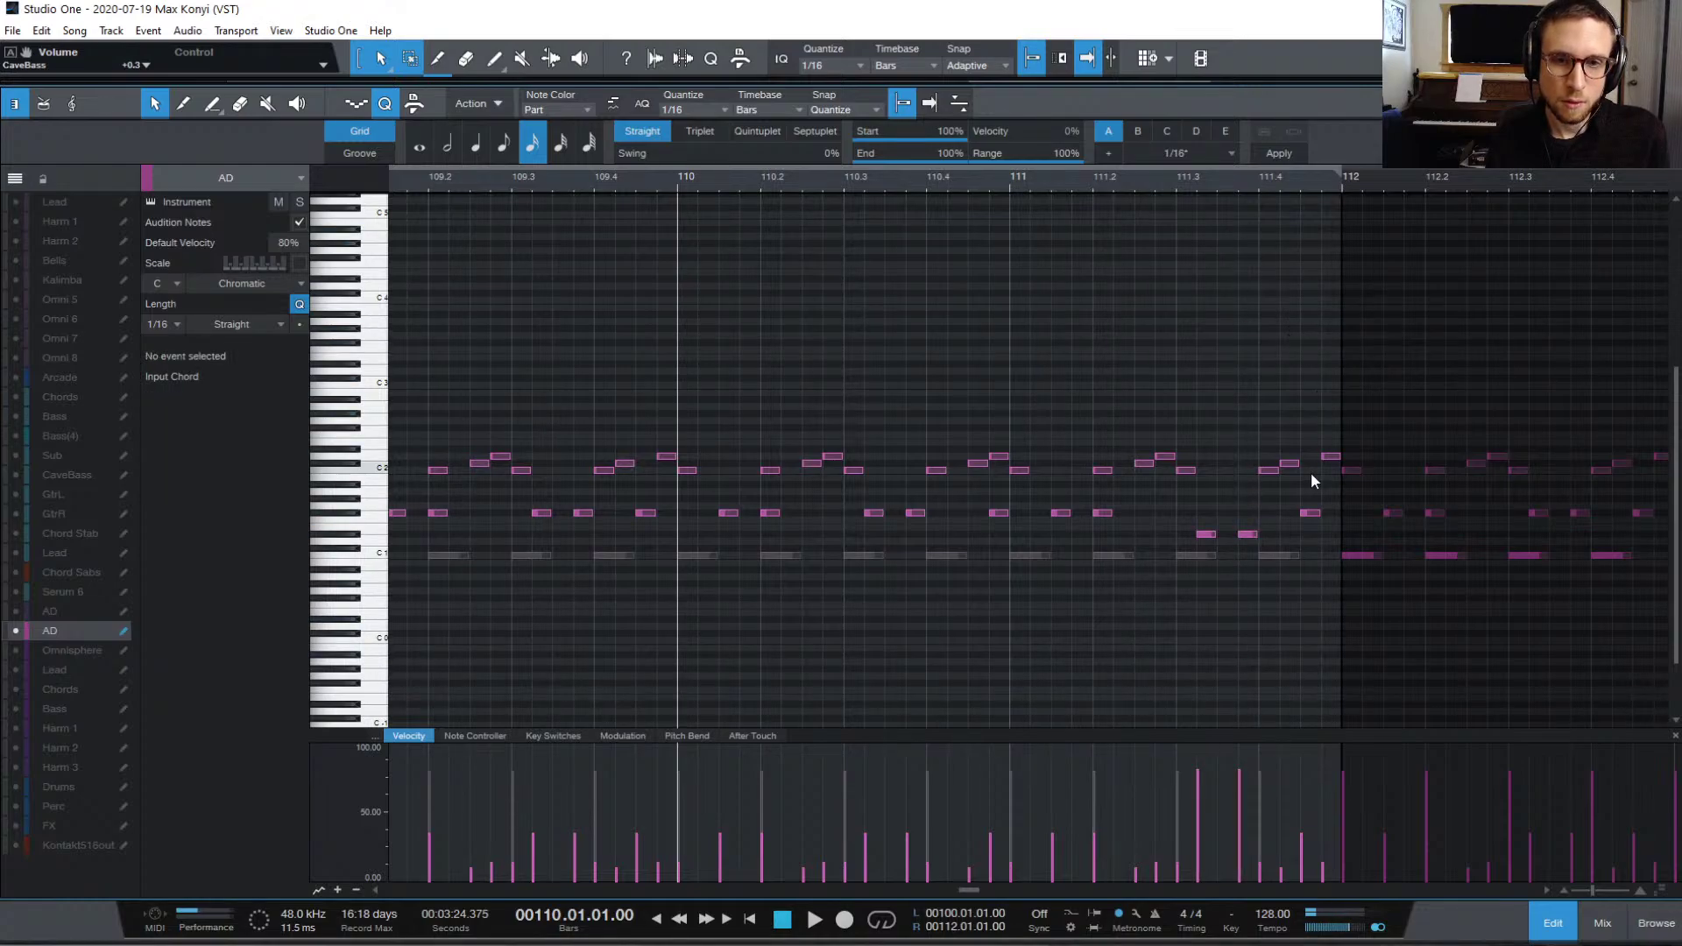
# Step: Copy the last F#1 note of bar 111 up to G3 at 81% velocity, and copy it again to F3 one sixteenth further on
pyautogui.moveTo(1316, 513); pyautogui.dragTo(1314, 336)
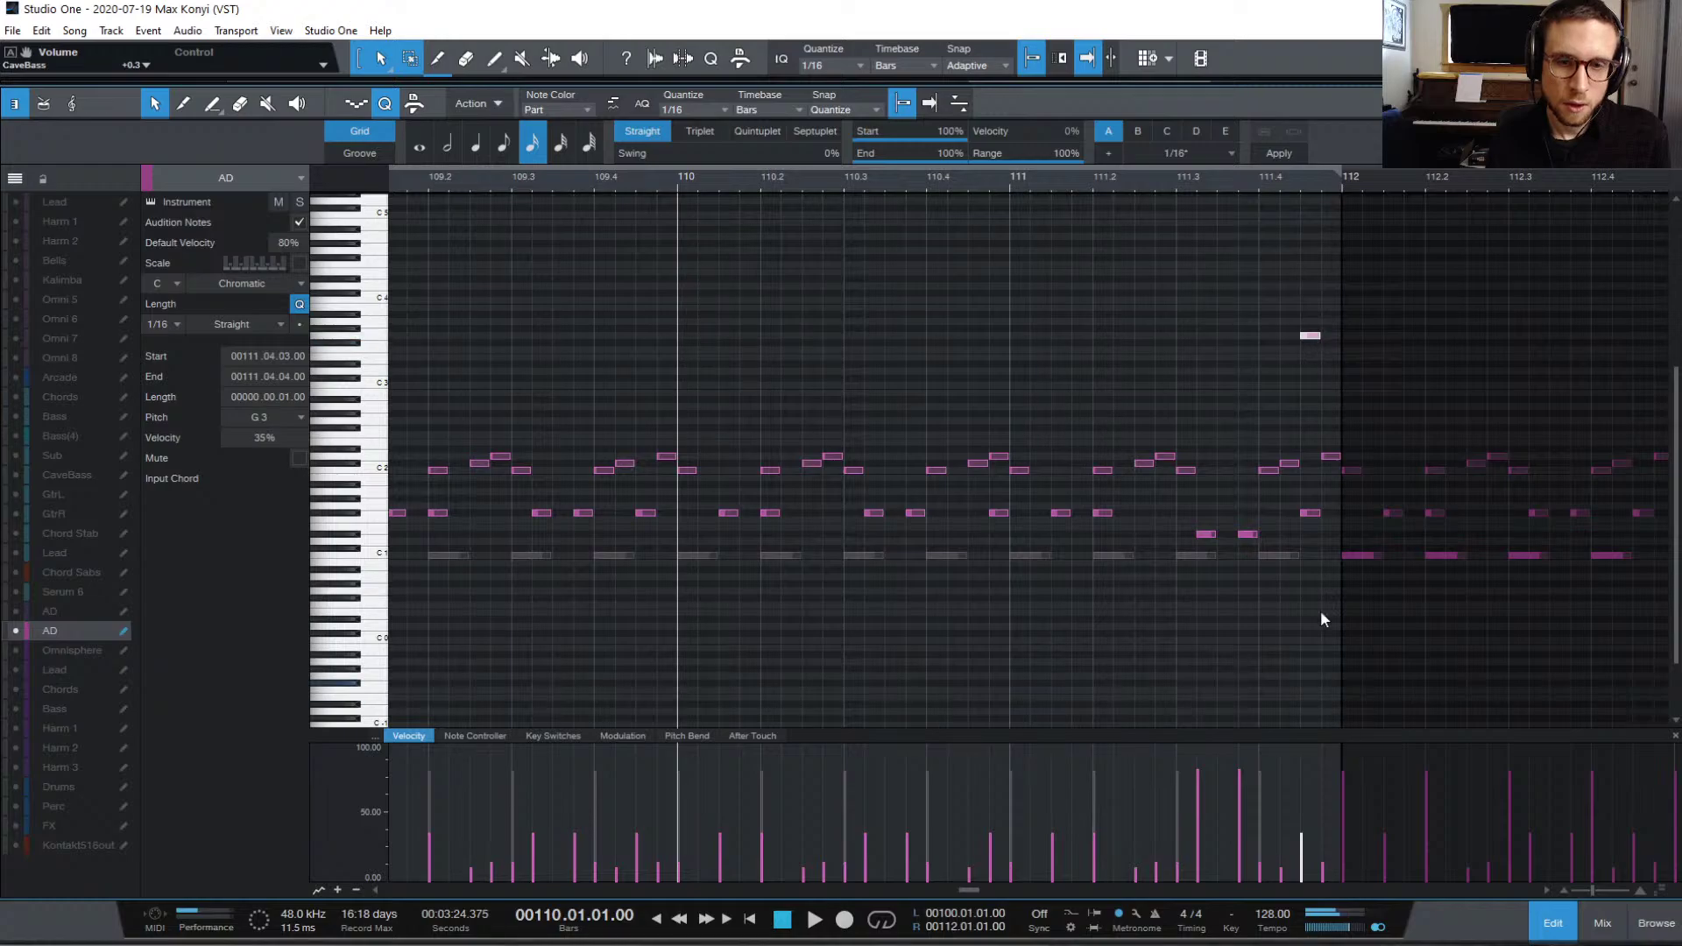
pyautogui.moveTo(1303, 854); pyautogui.dragTo(1302, 791)
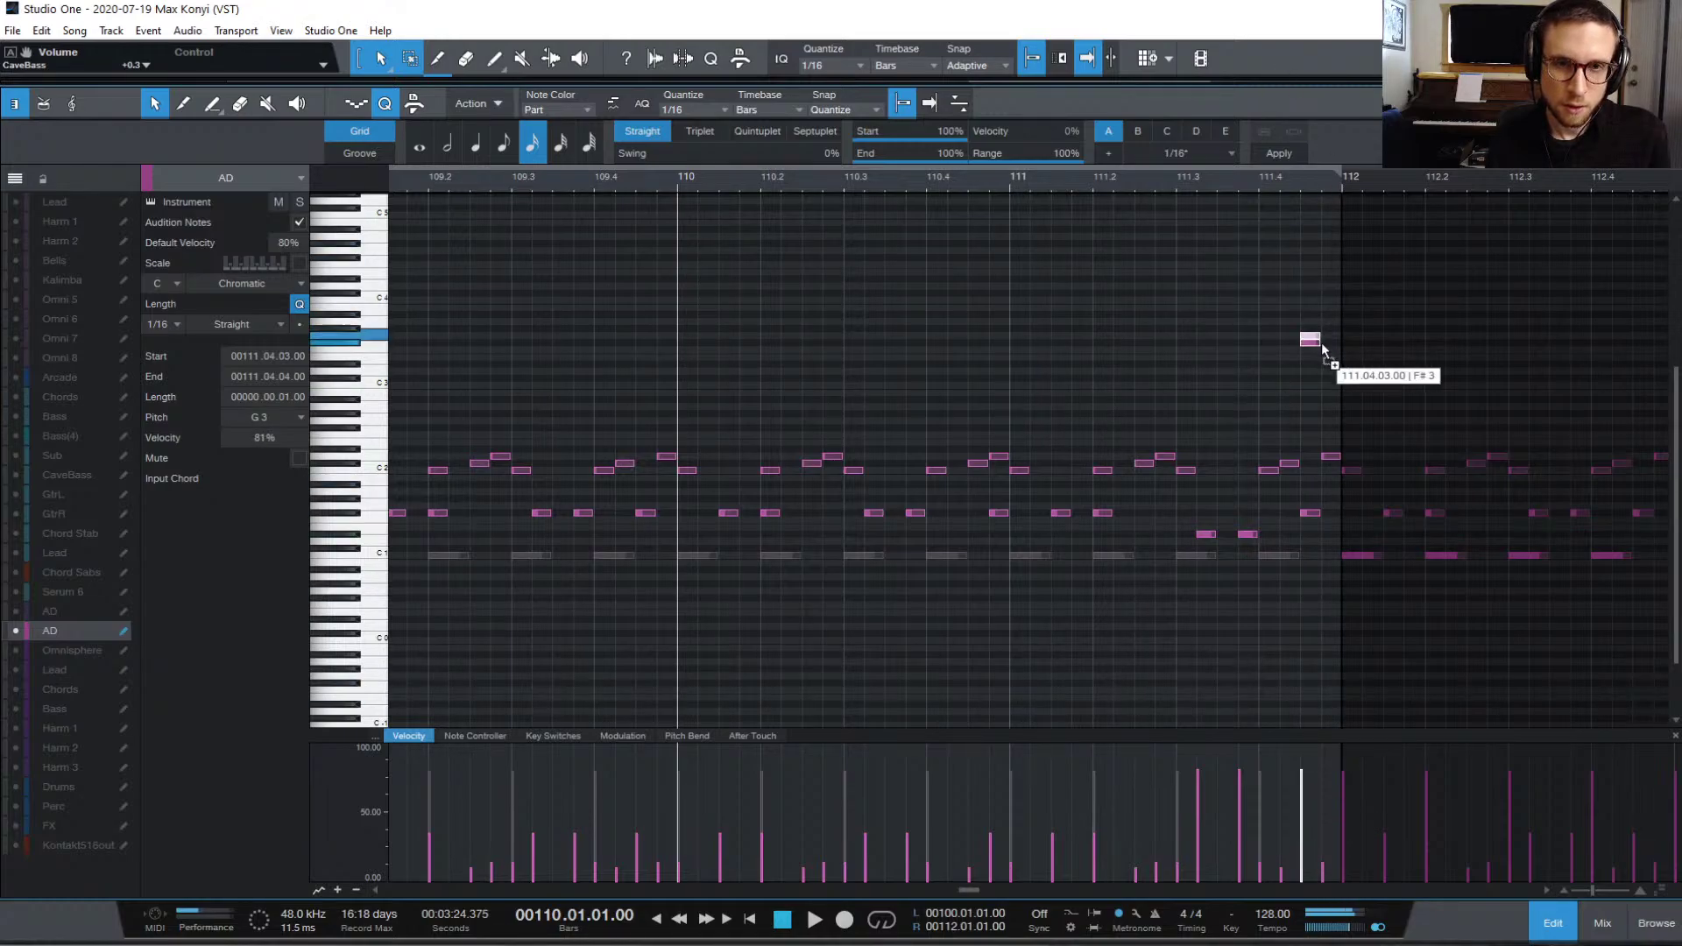
pyautogui.moveTo(1323, 349); pyautogui.dragTo(1334, 355)
# Step: Delete the original lower notes beneath the two new hits at the end of bar 111 and play the fill
pyautogui.moveTo(1311, 433); pyautogui.dragTo(1337, 544)
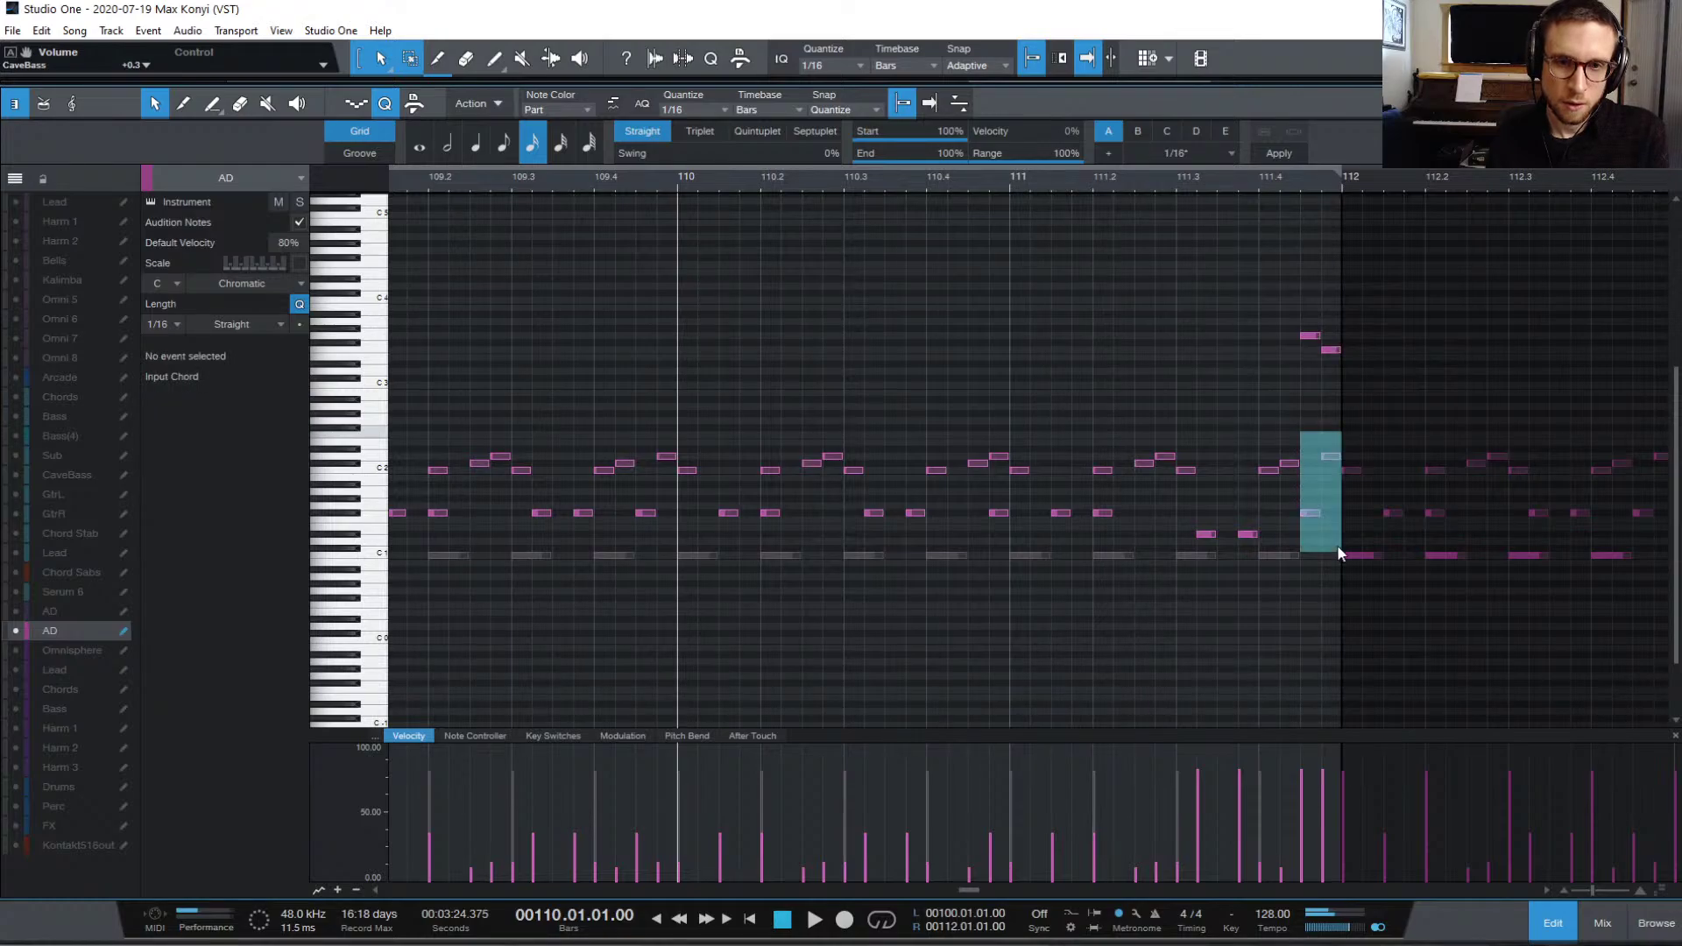
pyautogui.press('Delete')
pyautogui.press('space')
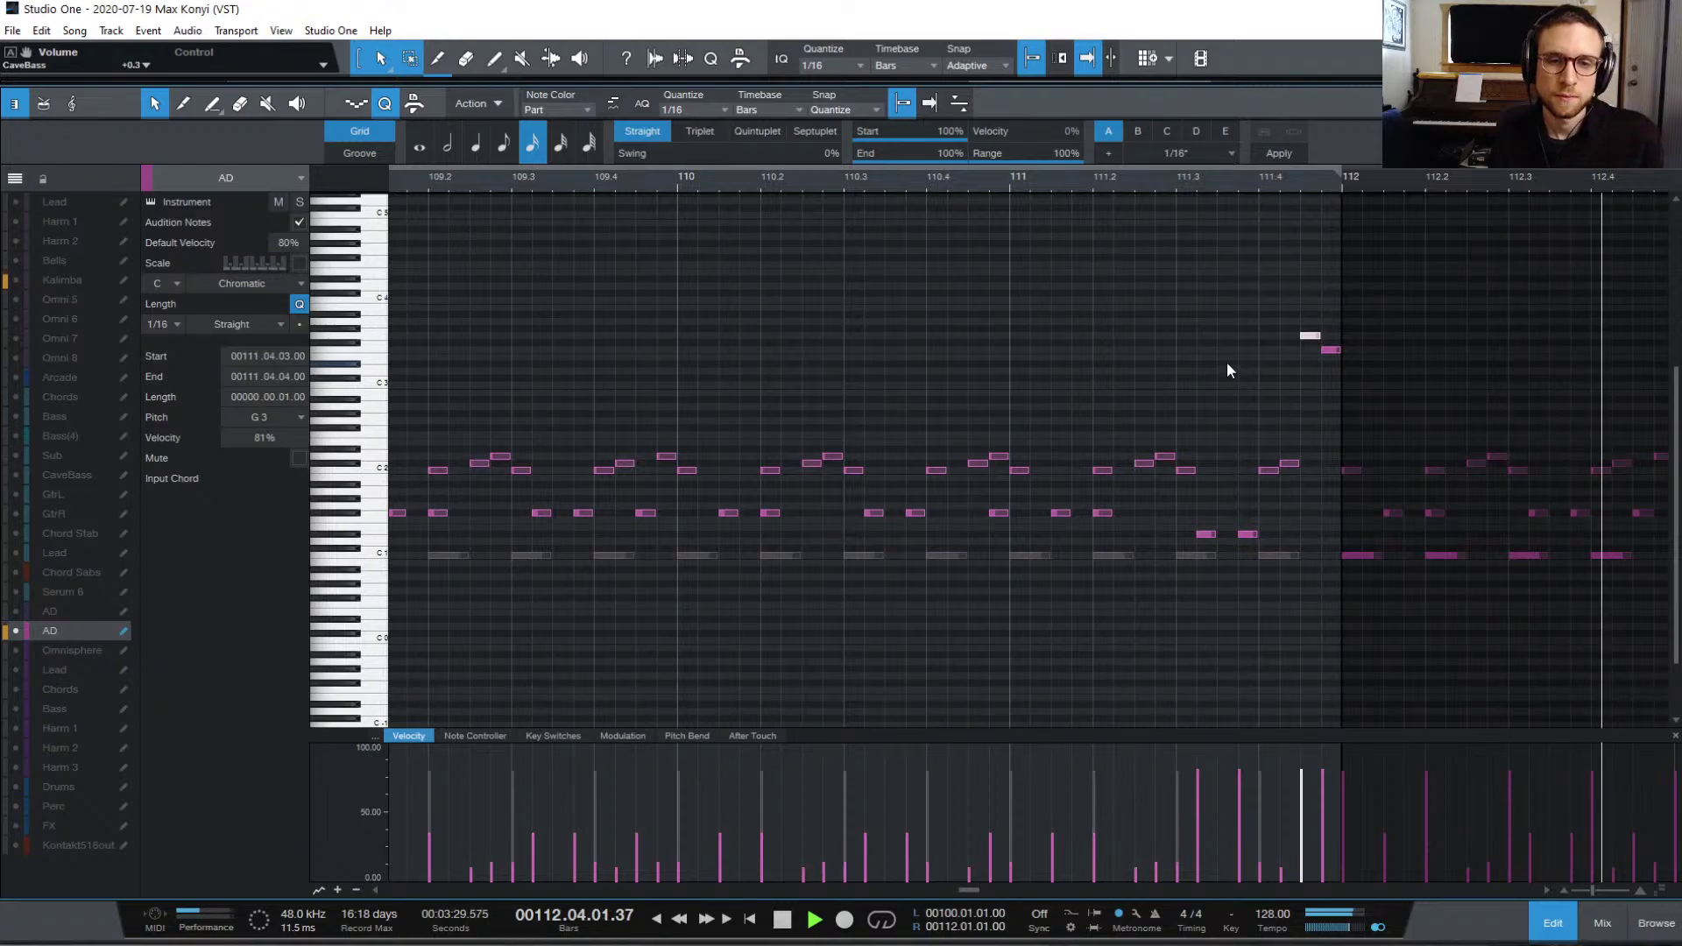
# Step: Lower the first D#1 note of the bar 111 fill to D1 at 56% velocity and replay the fill
pyautogui.click(1229, 629)
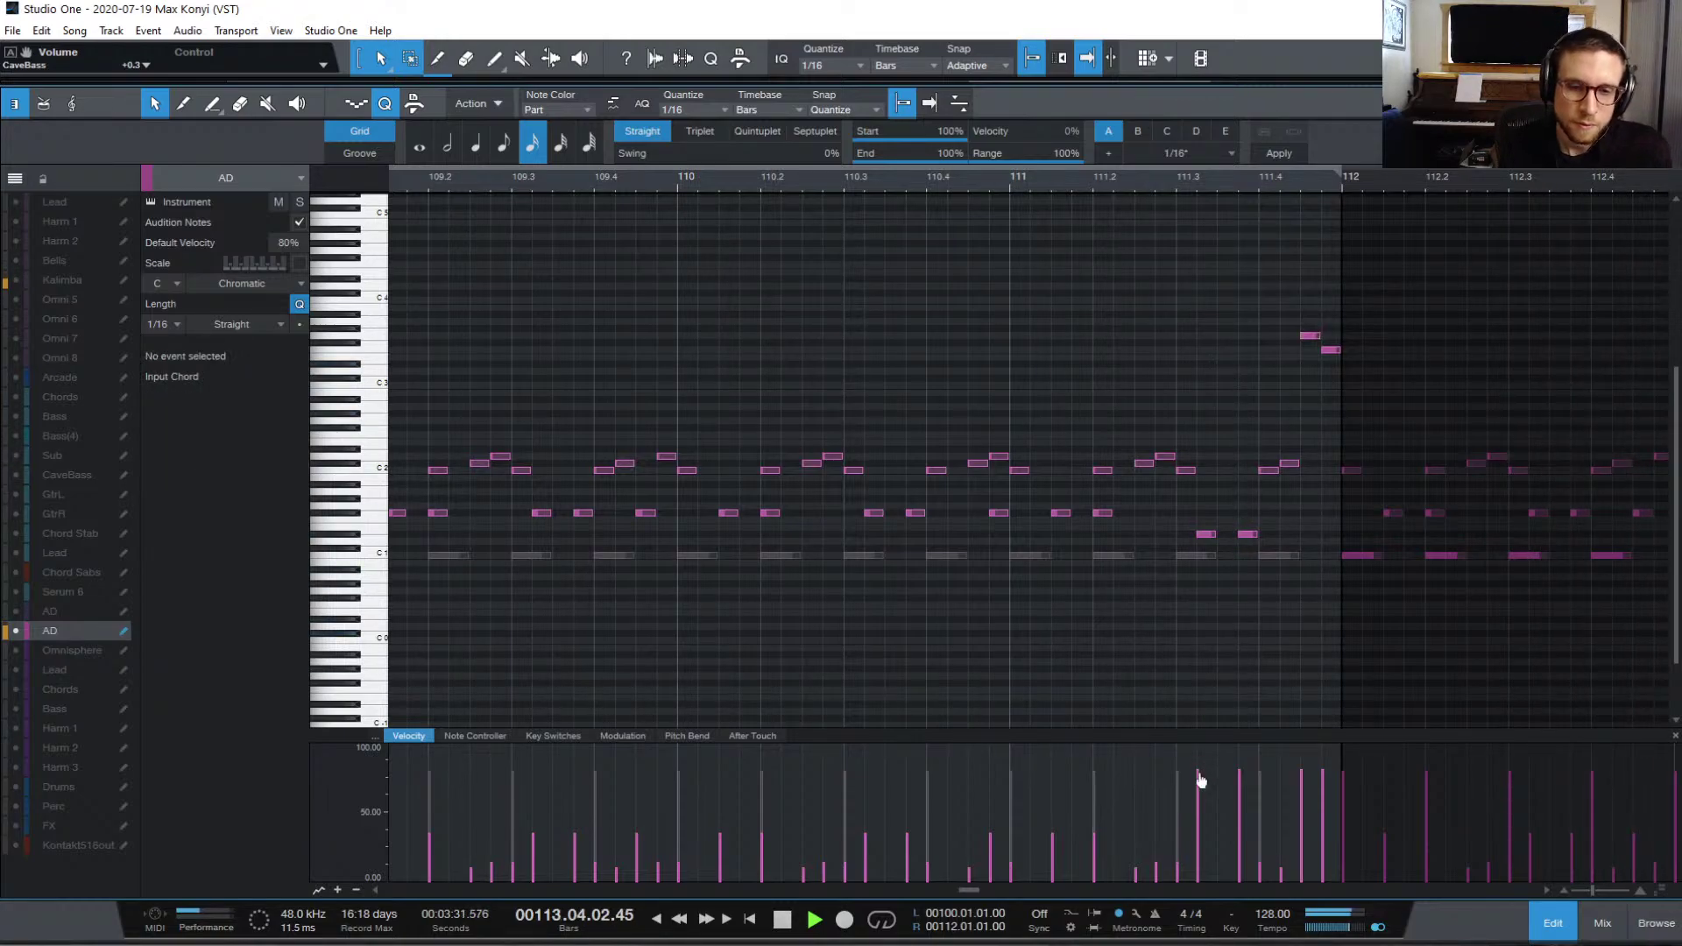
pyautogui.moveTo(1201, 779); pyautogui.dragTo(1204, 816)
pyautogui.moveTo(1208, 537); pyautogui.dragTo(1208, 544)
pyautogui.click(831, 184)
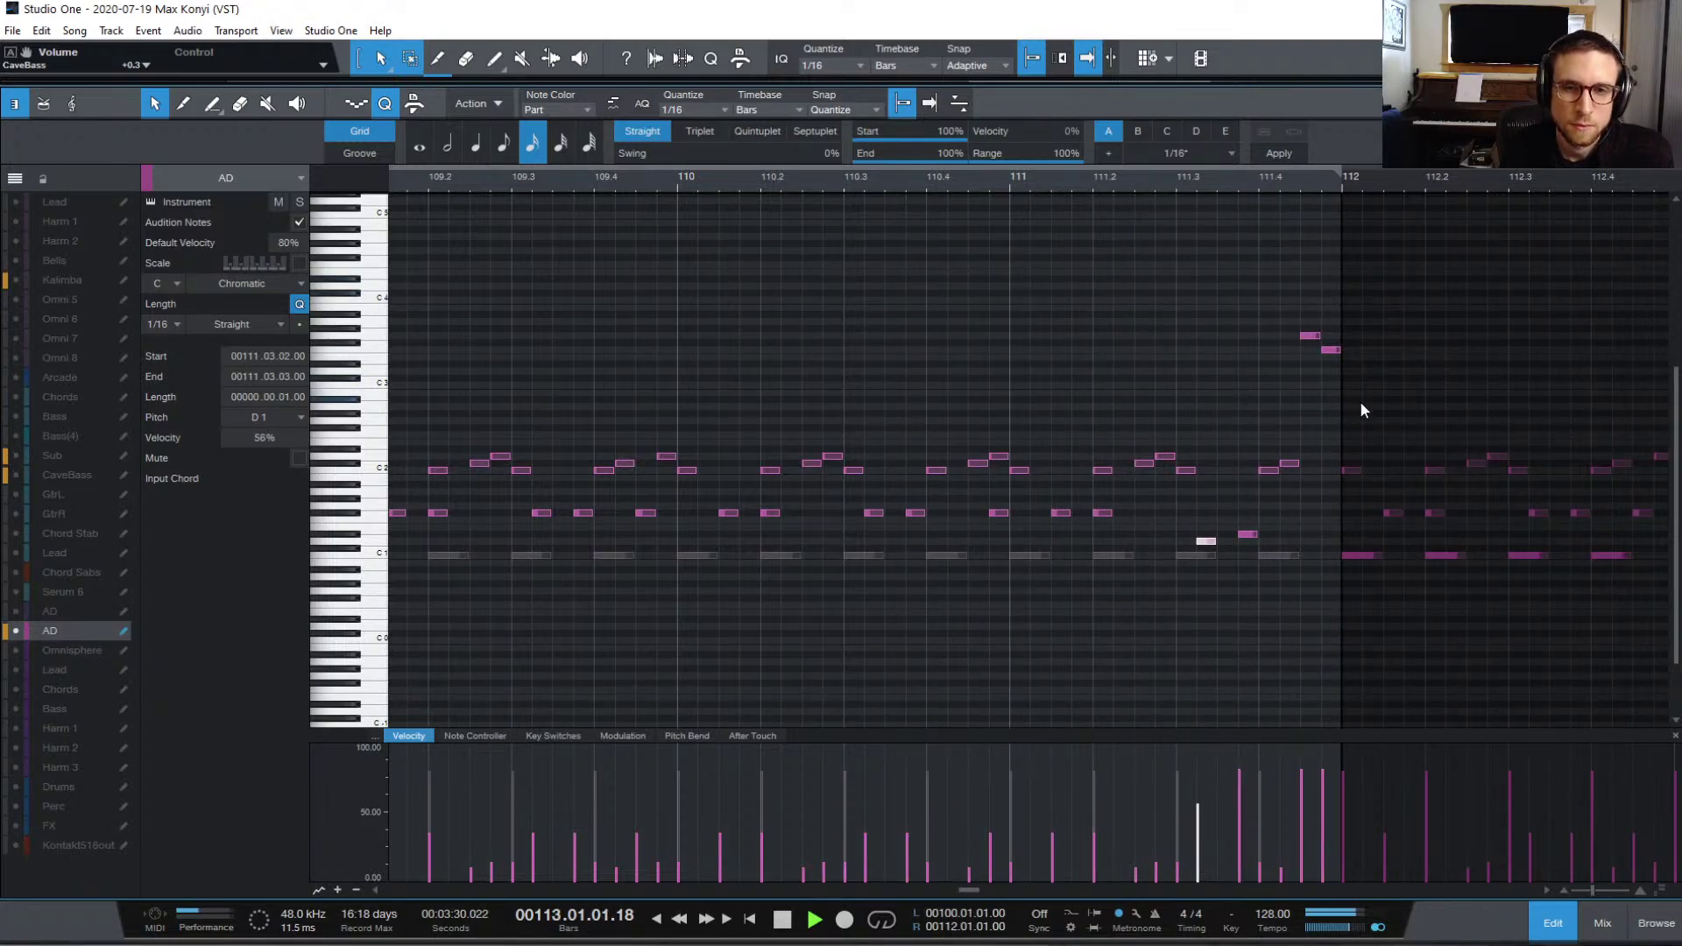
# Step: Play from about bar 97 in the arrangement, reopen the bar 100 AD drum part and mute all its F#1 notes
pyautogui.click(1558, 929)
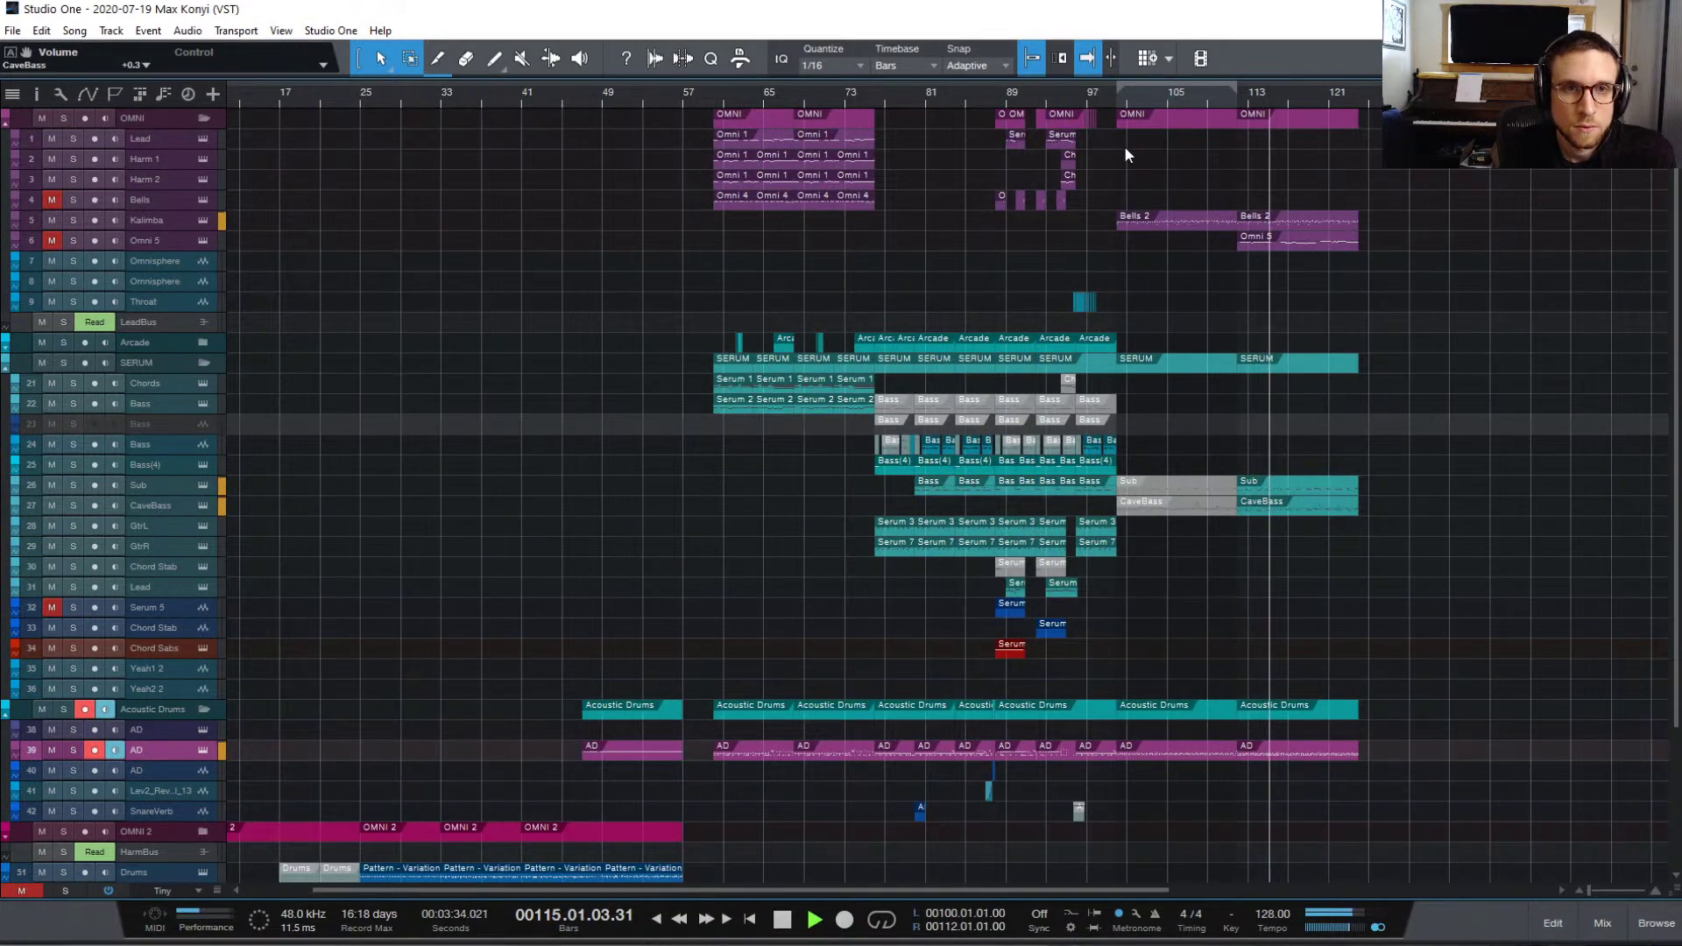
pyautogui.click(1086, 93)
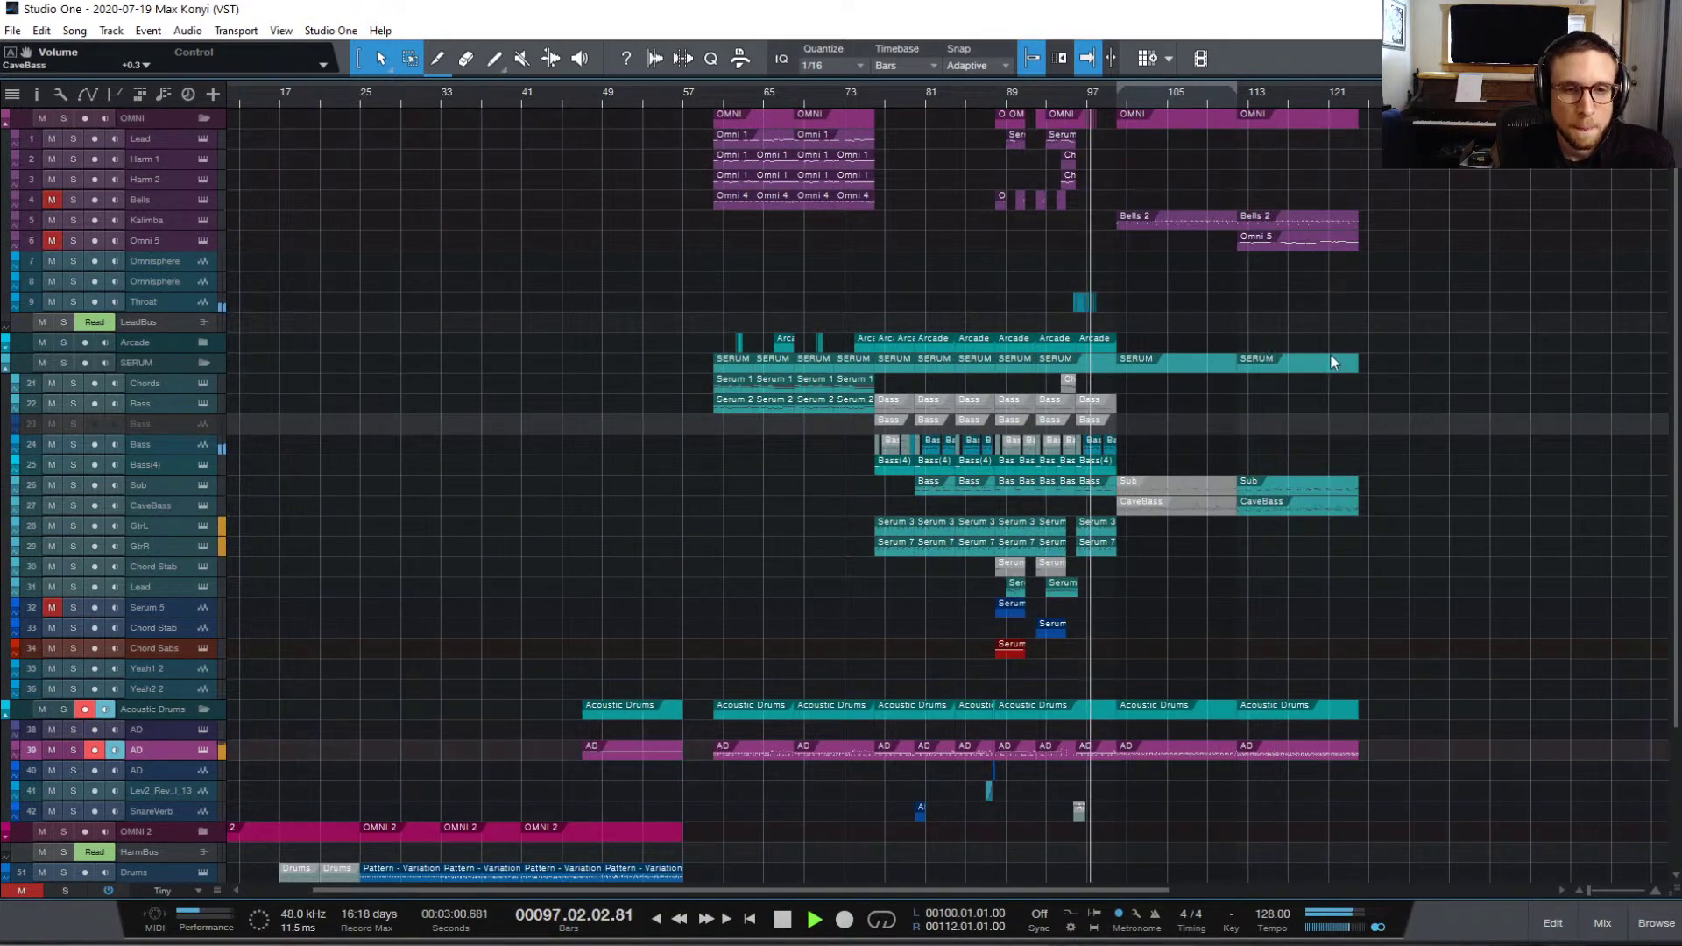
pyautogui.doubleClick(1173, 751)
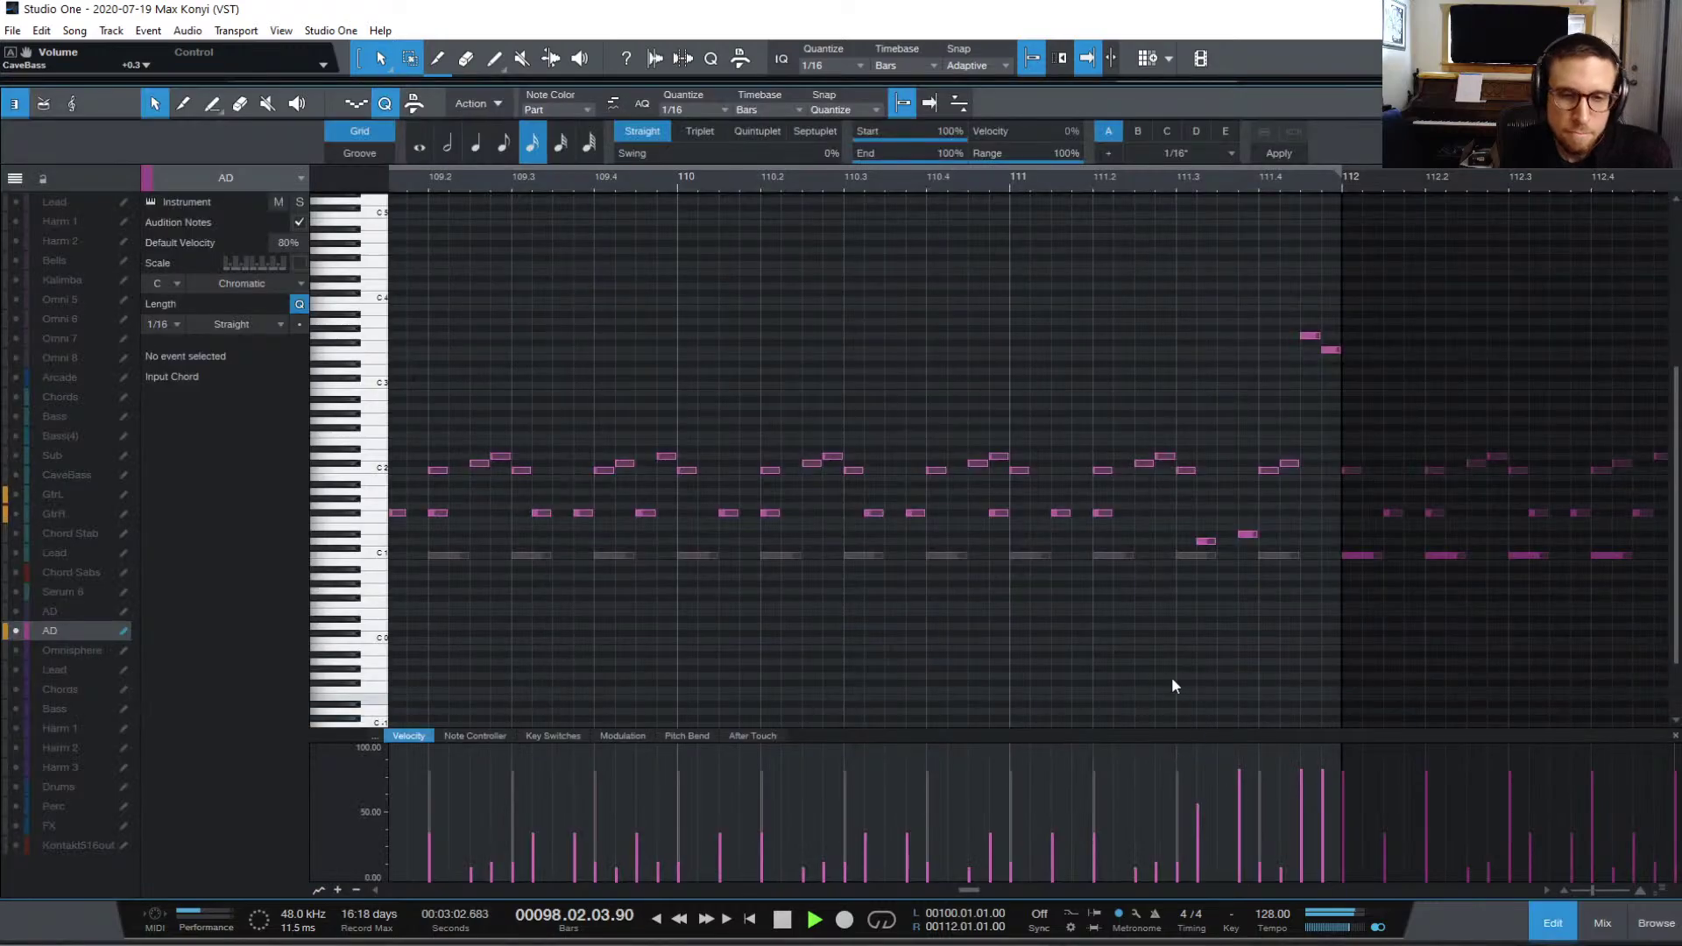
pyautogui.hscroll(-5, 833, 564)
pyautogui.scroll(-2, 833, 564)
pyautogui.hscroll(-3, 831, 564)
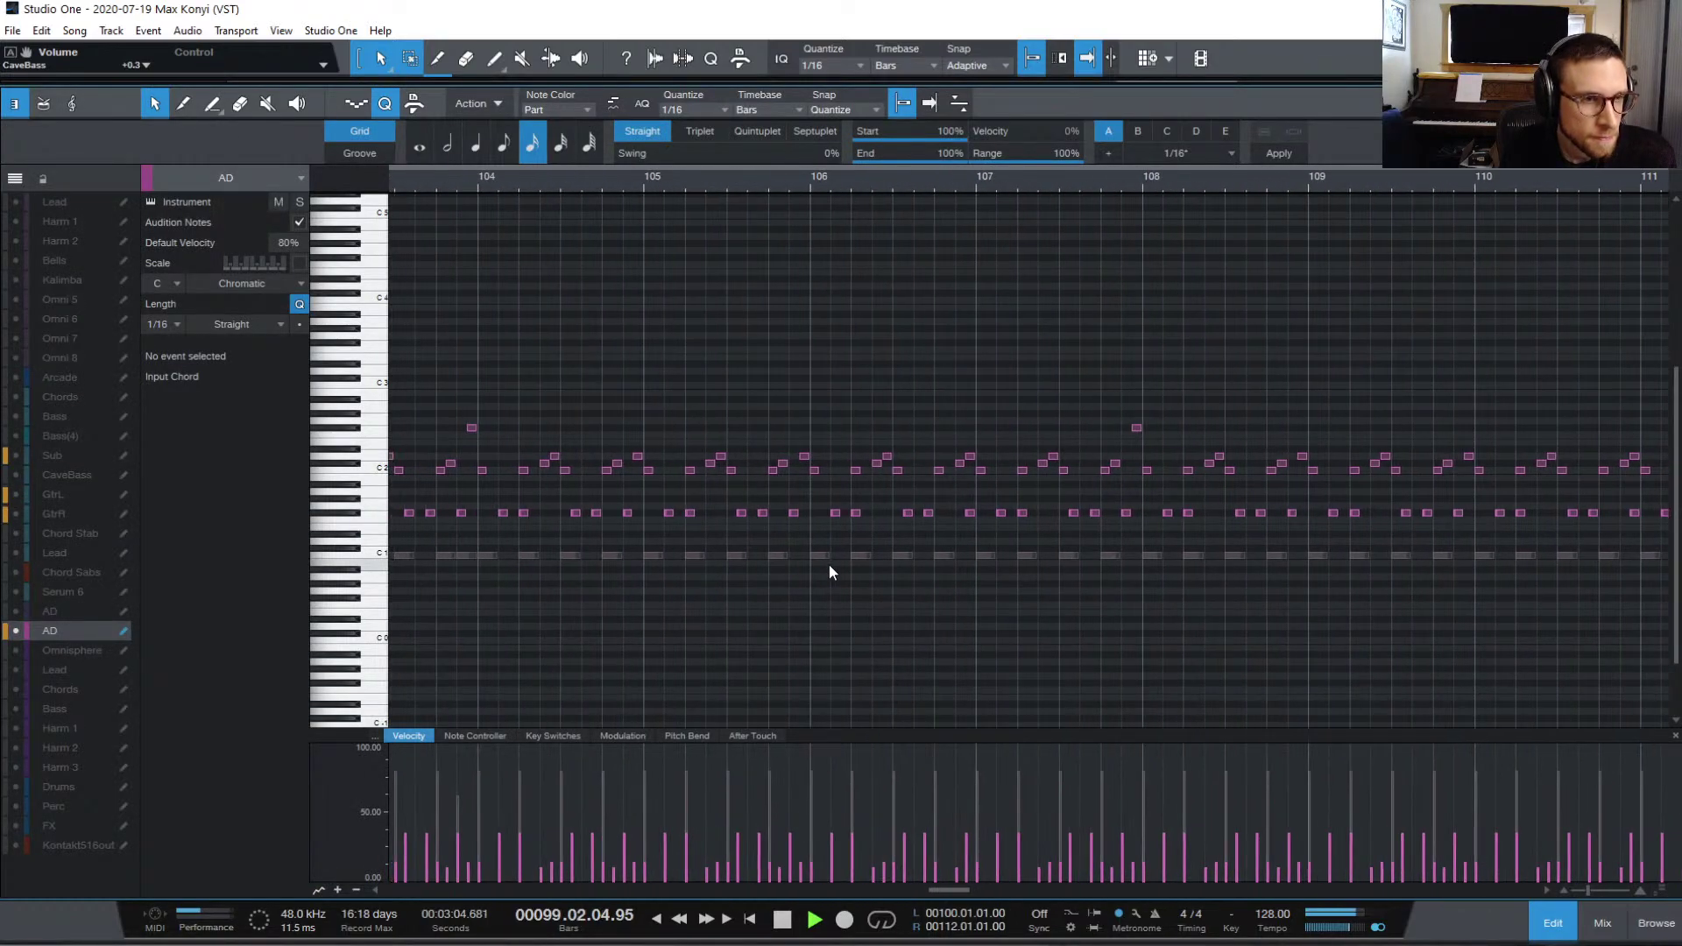
pyautogui.scroll(-3, 829, 570)
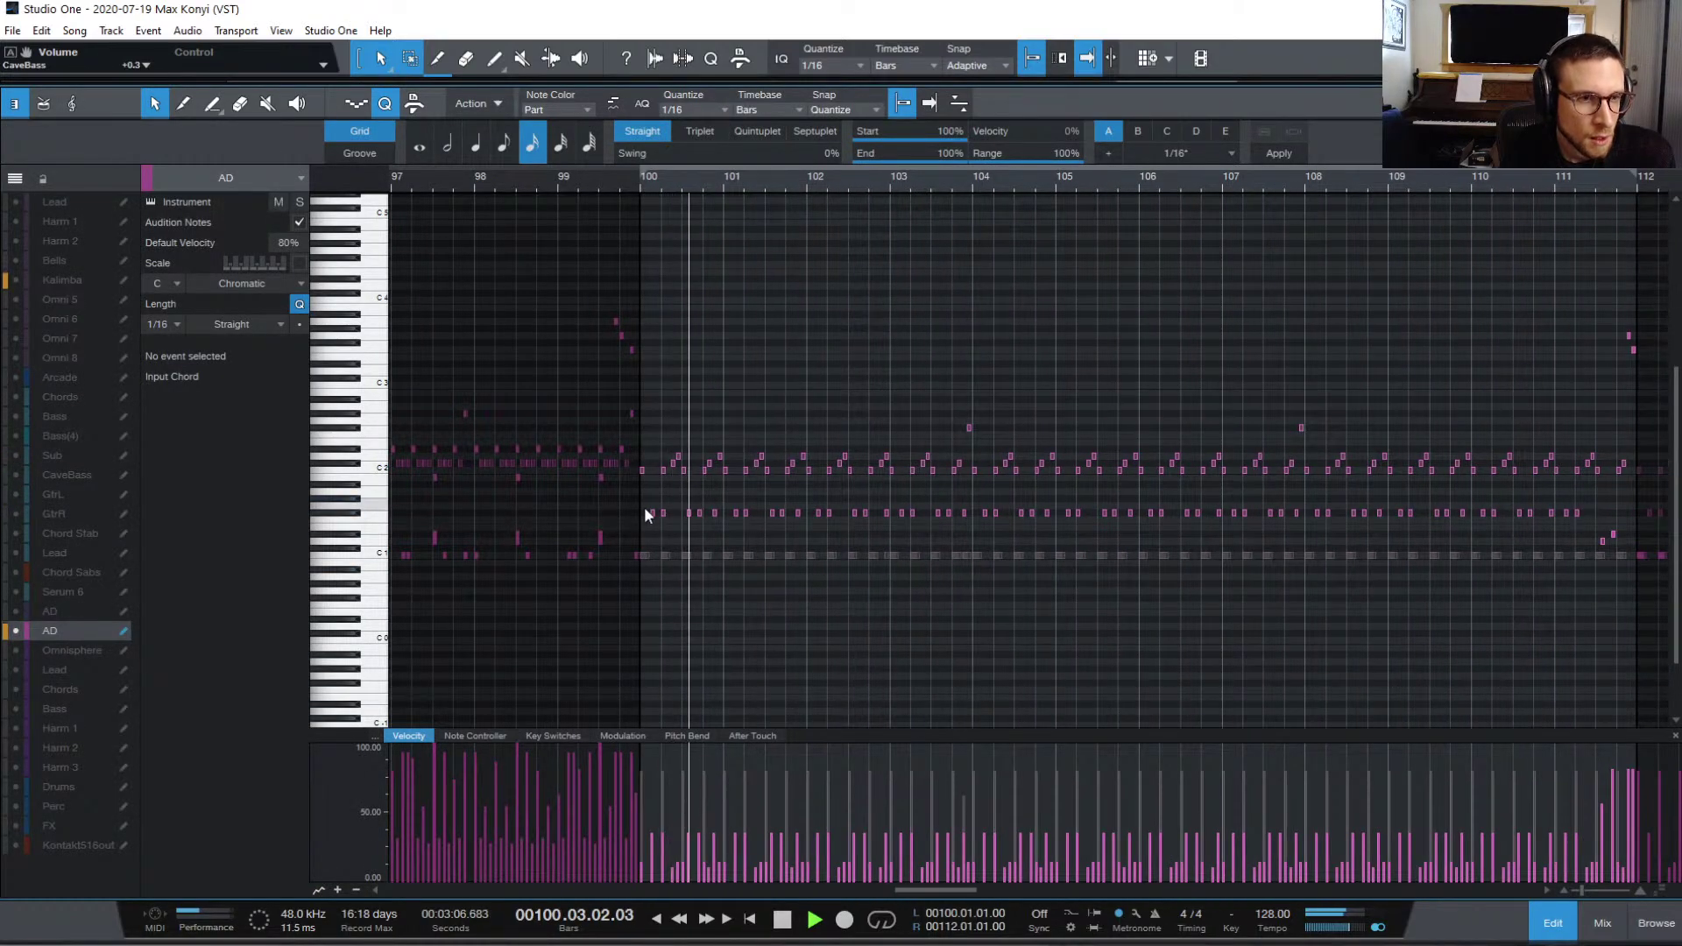
pyautogui.press('space')
pyautogui.moveTo(645, 498); pyautogui.dragTo(1585, 518)
pyautogui.hotkey('shift', 'm')
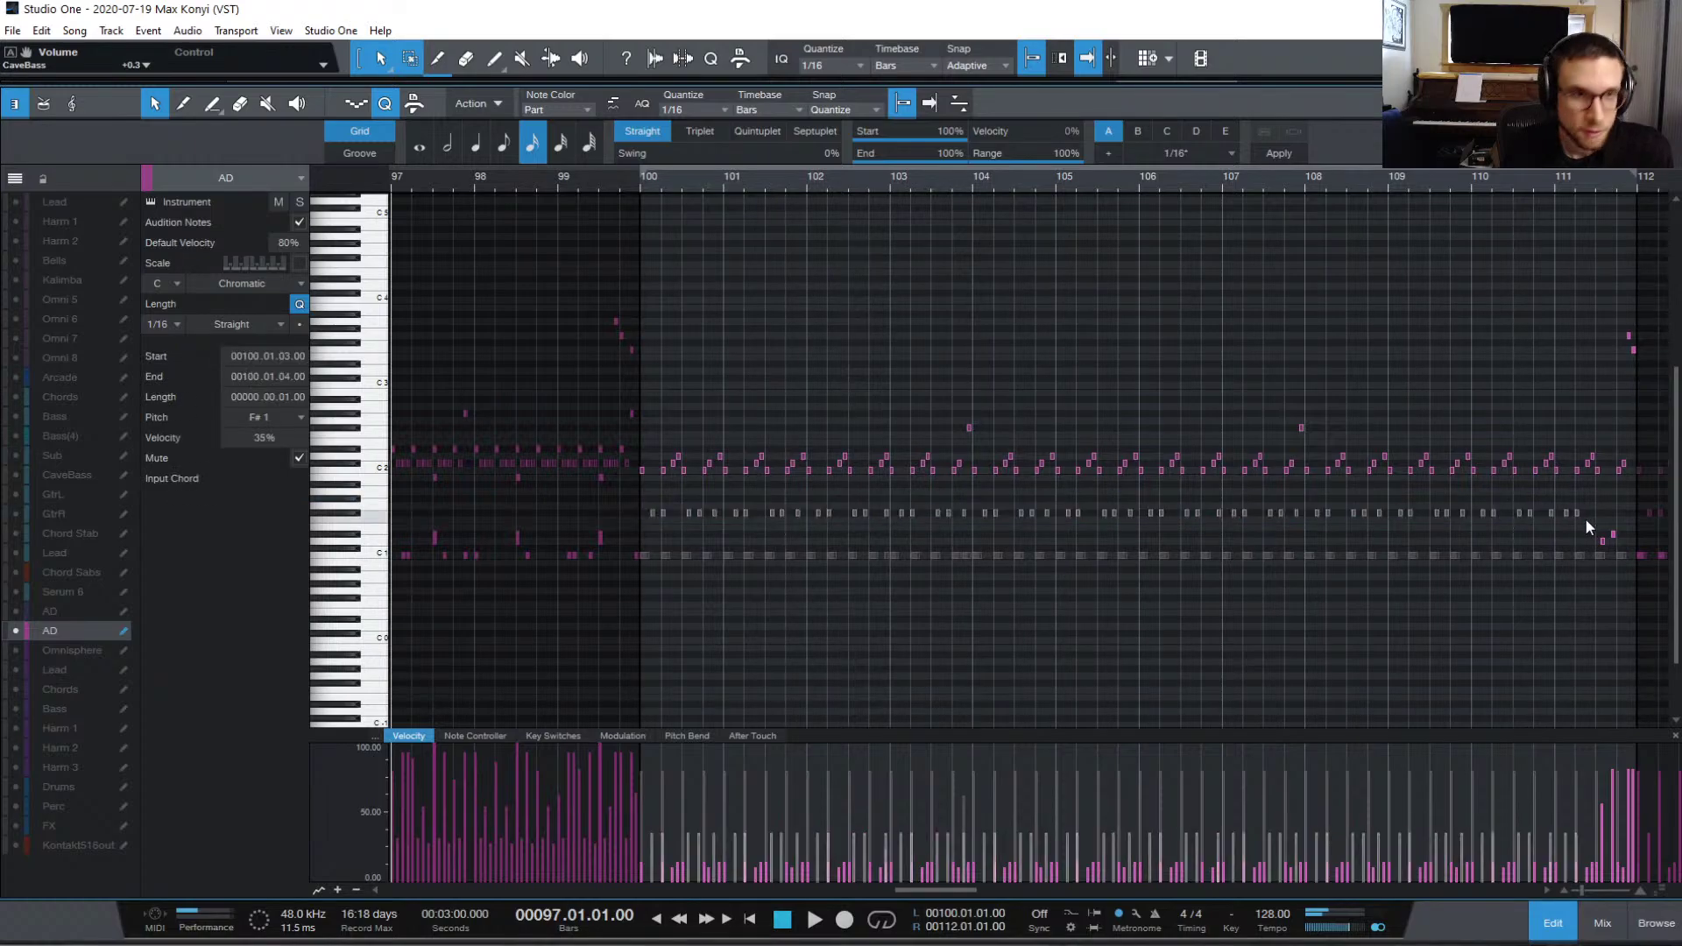
# Step: Play from bar 99 through the duplicated pass, return to the arrangement and replay the transition from bar 109
pyautogui.click(582, 179)
pyautogui.press('space')
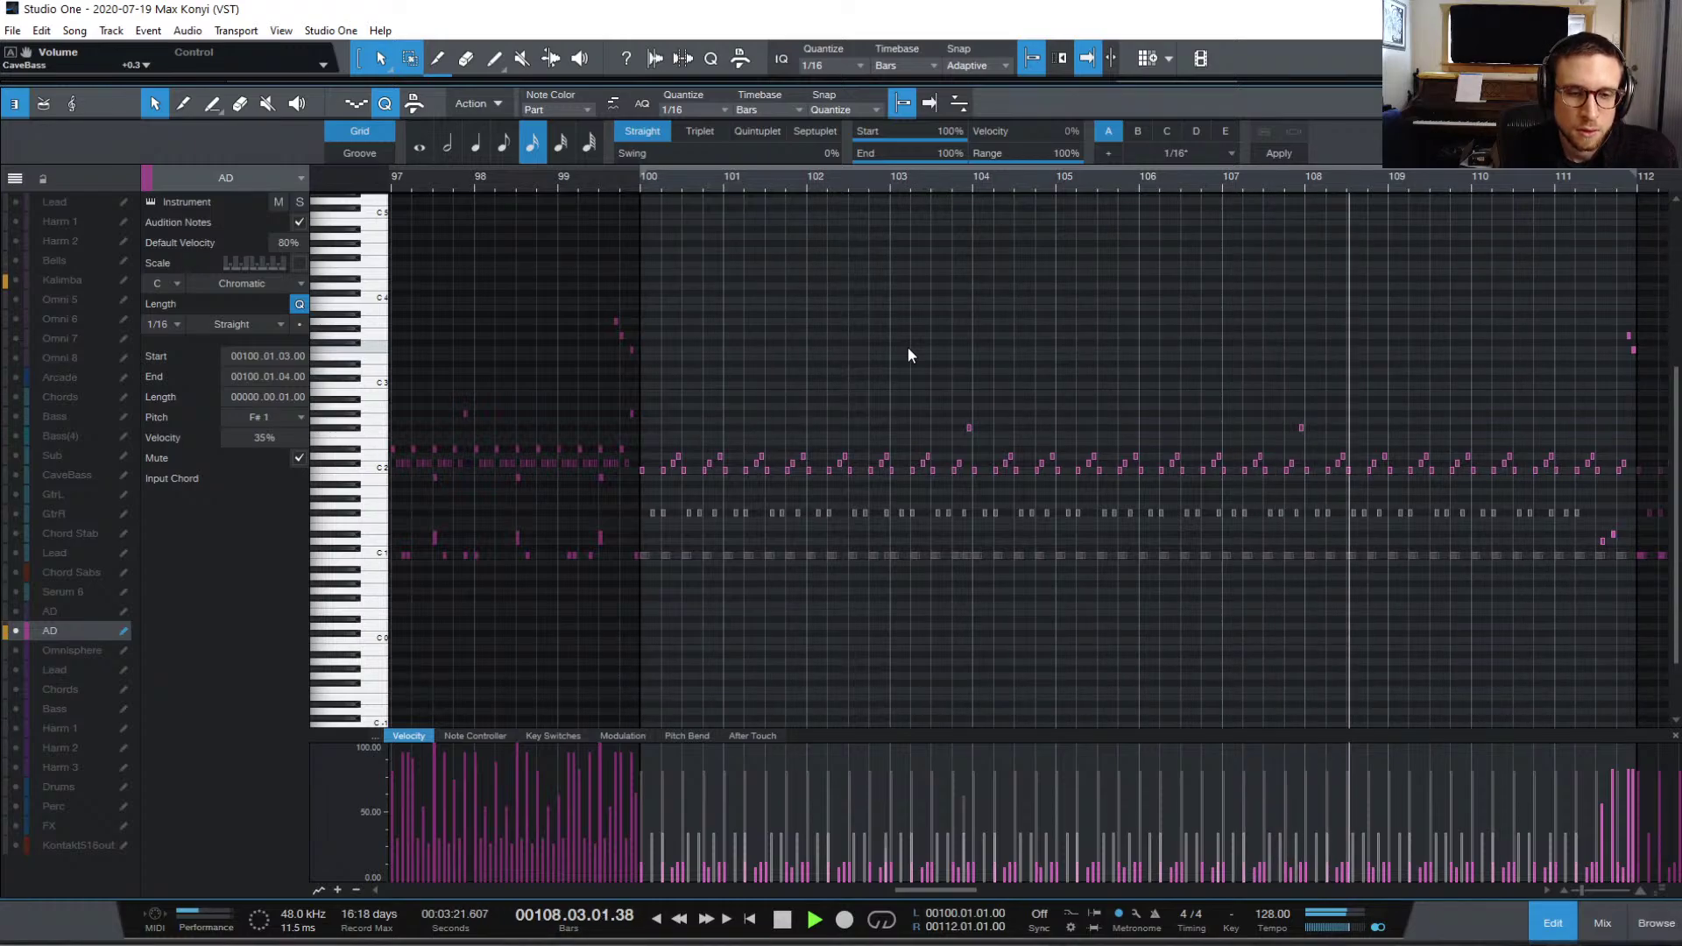
pyautogui.hscroll(3, 1138, 502)
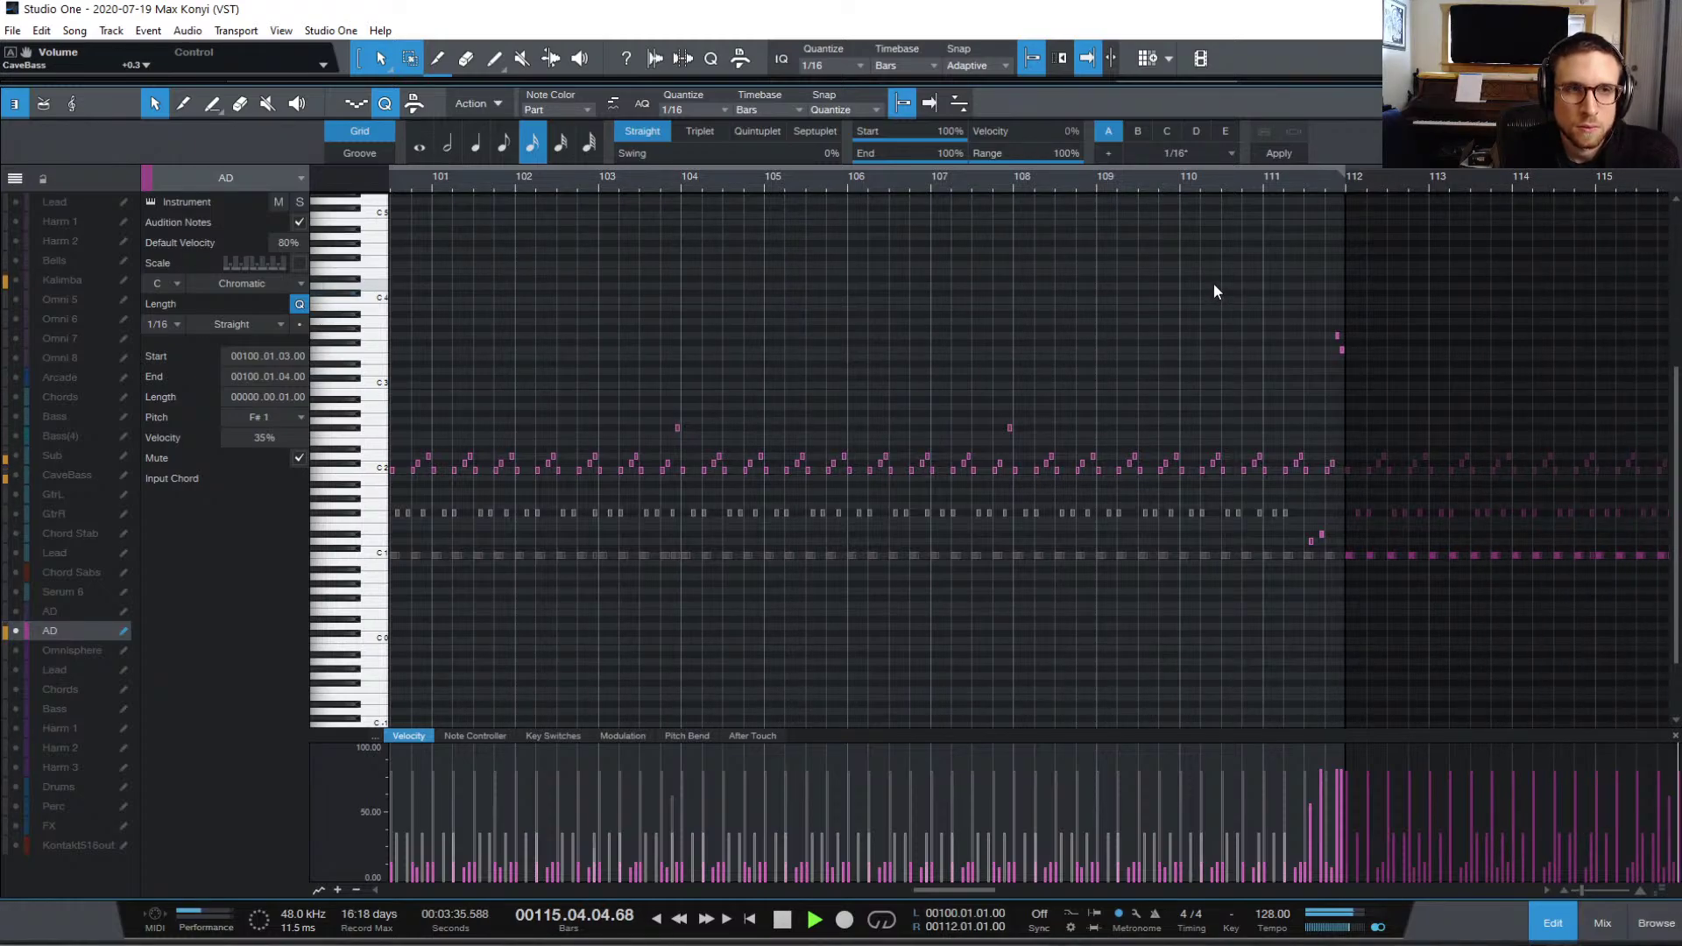
pyautogui.click(1553, 916)
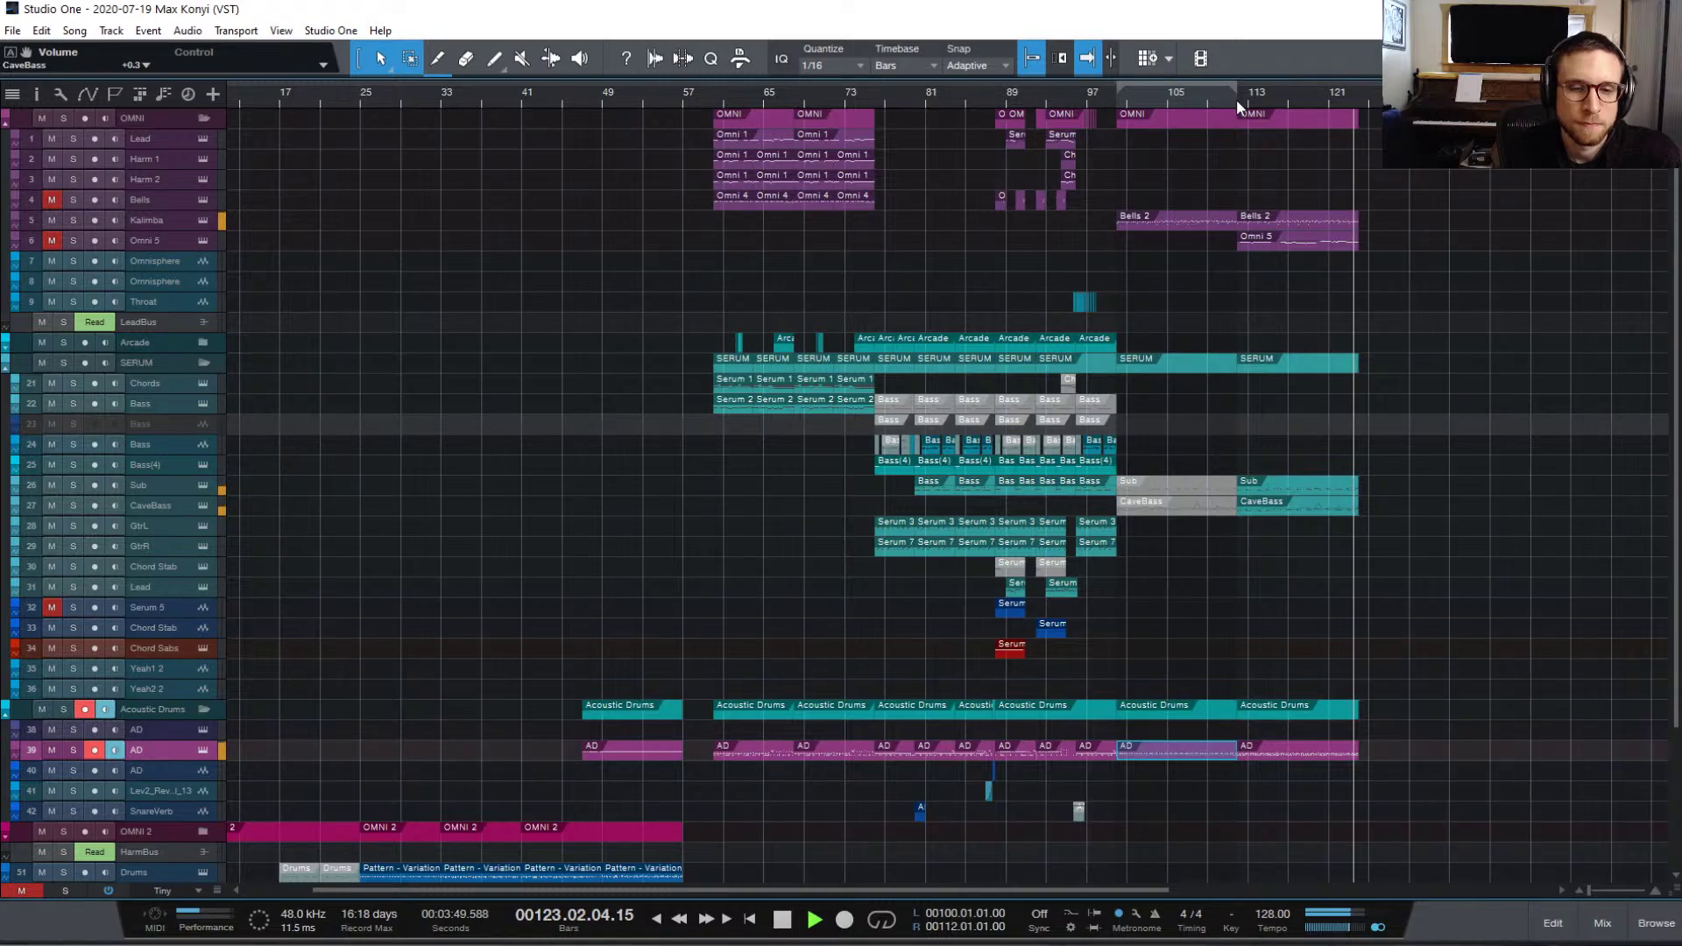
pyautogui.click(1212, 96)
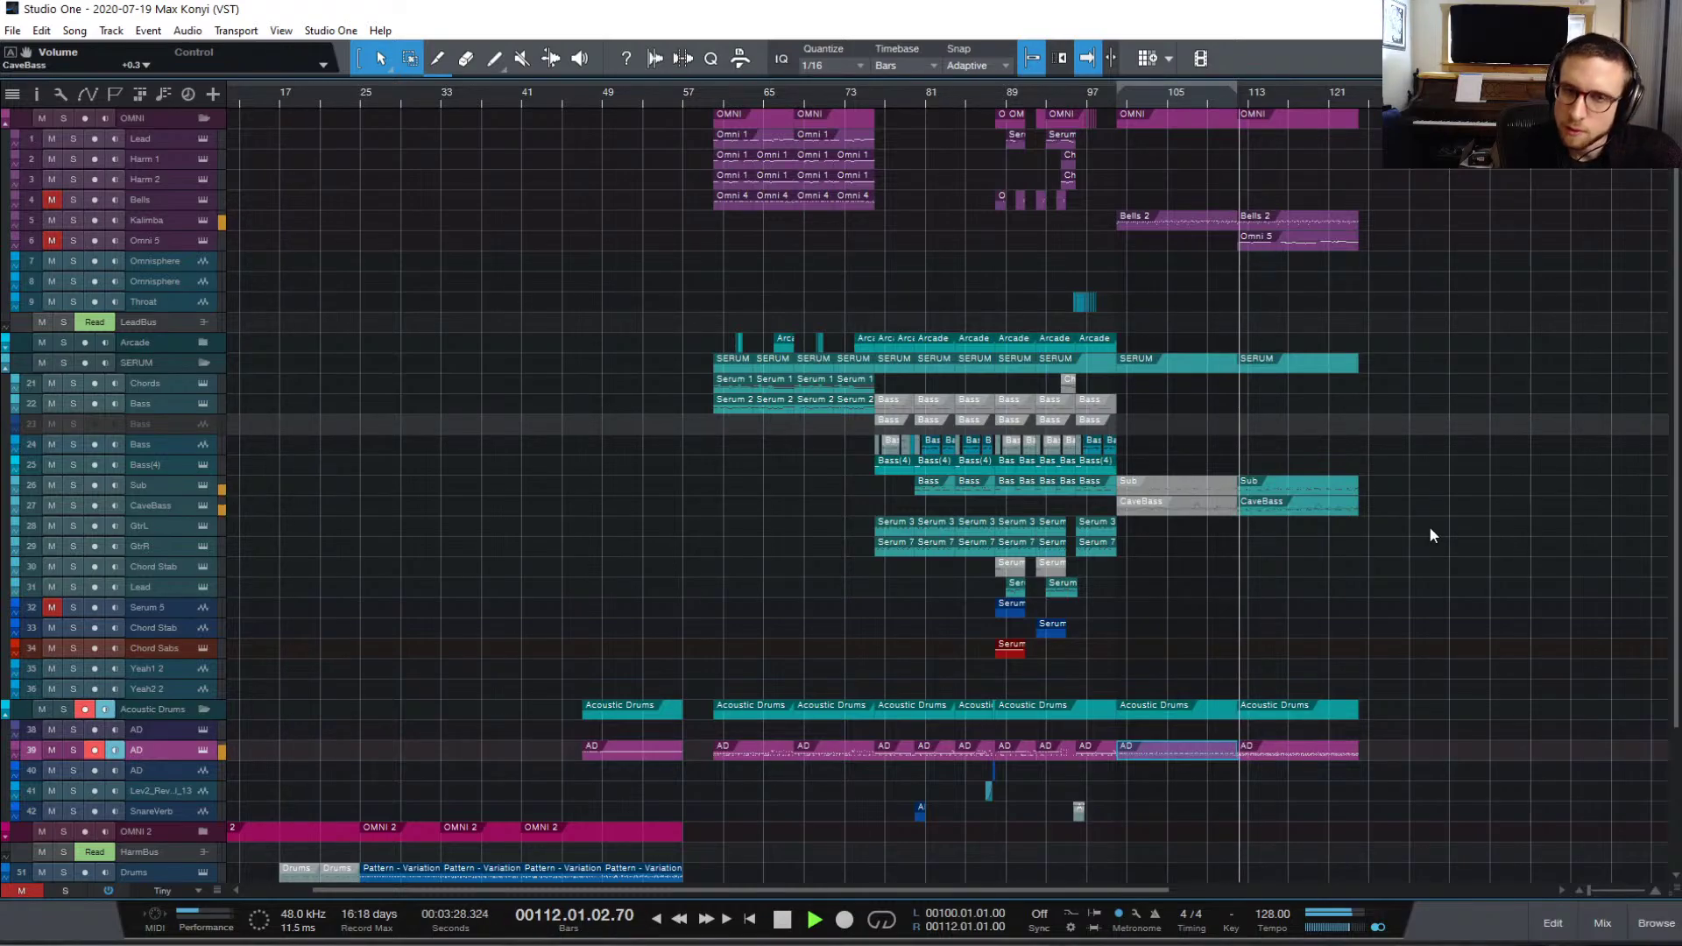
# Step: Open the AD drum part starting at bar 112, raise its C1 notes to 95% velocity and play from bar 112
pyautogui.doubleClick(1267, 753)
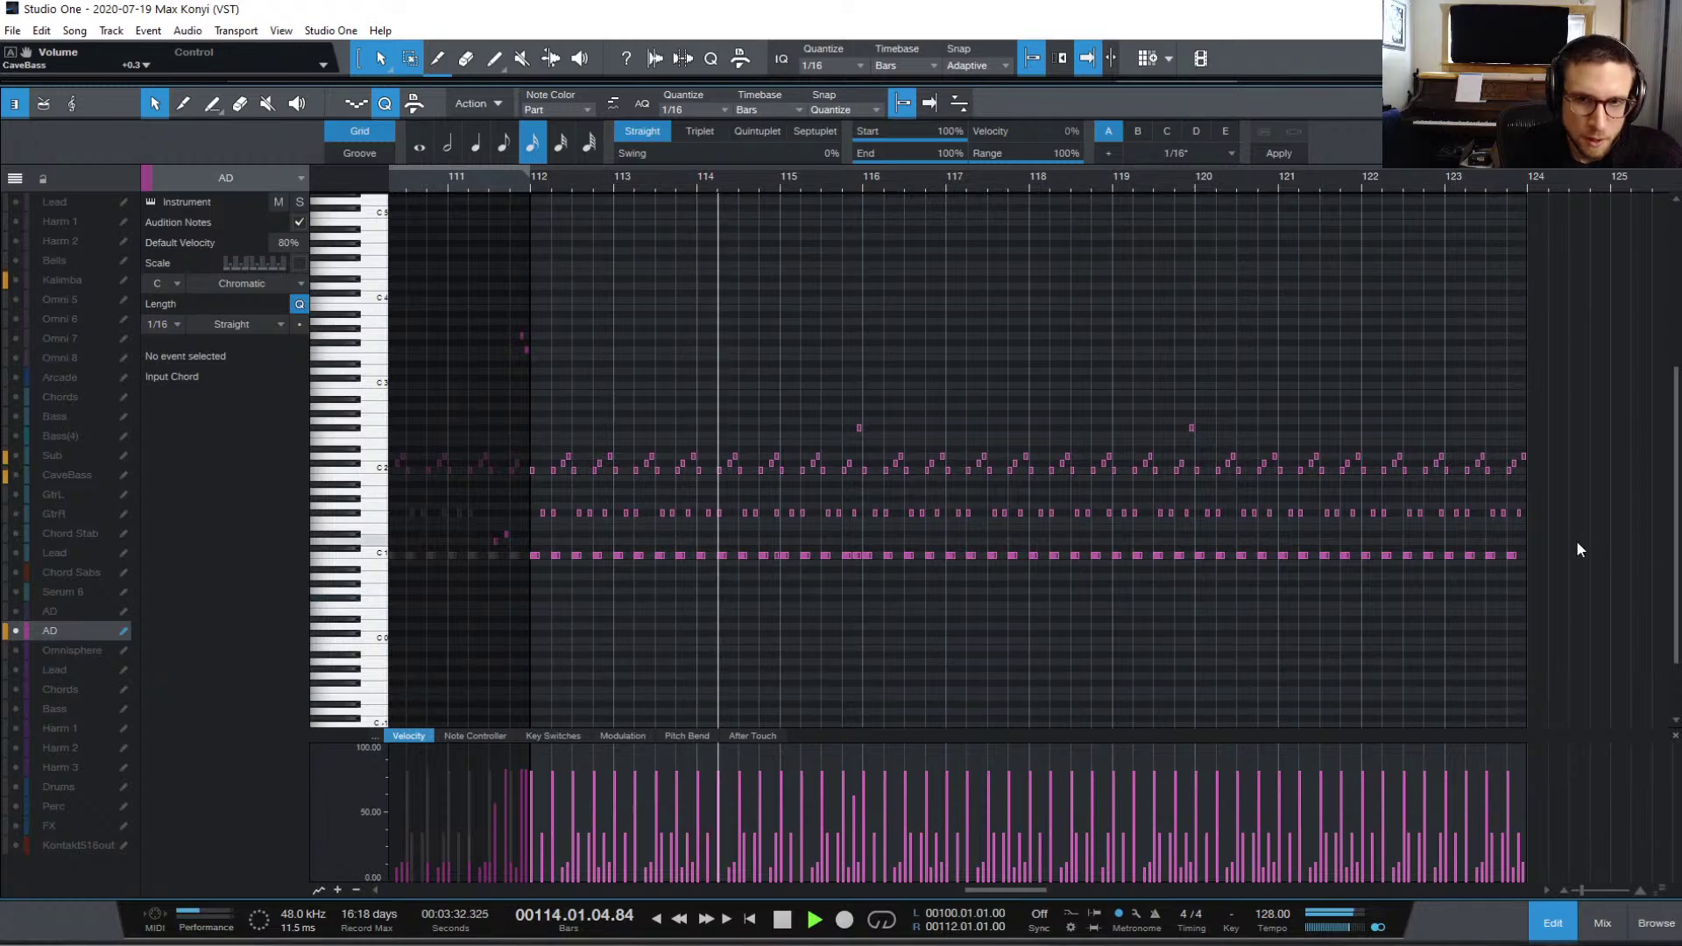
pyautogui.press('space')
pyautogui.moveTo(1573, 538); pyautogui.dragTo(527, 577)
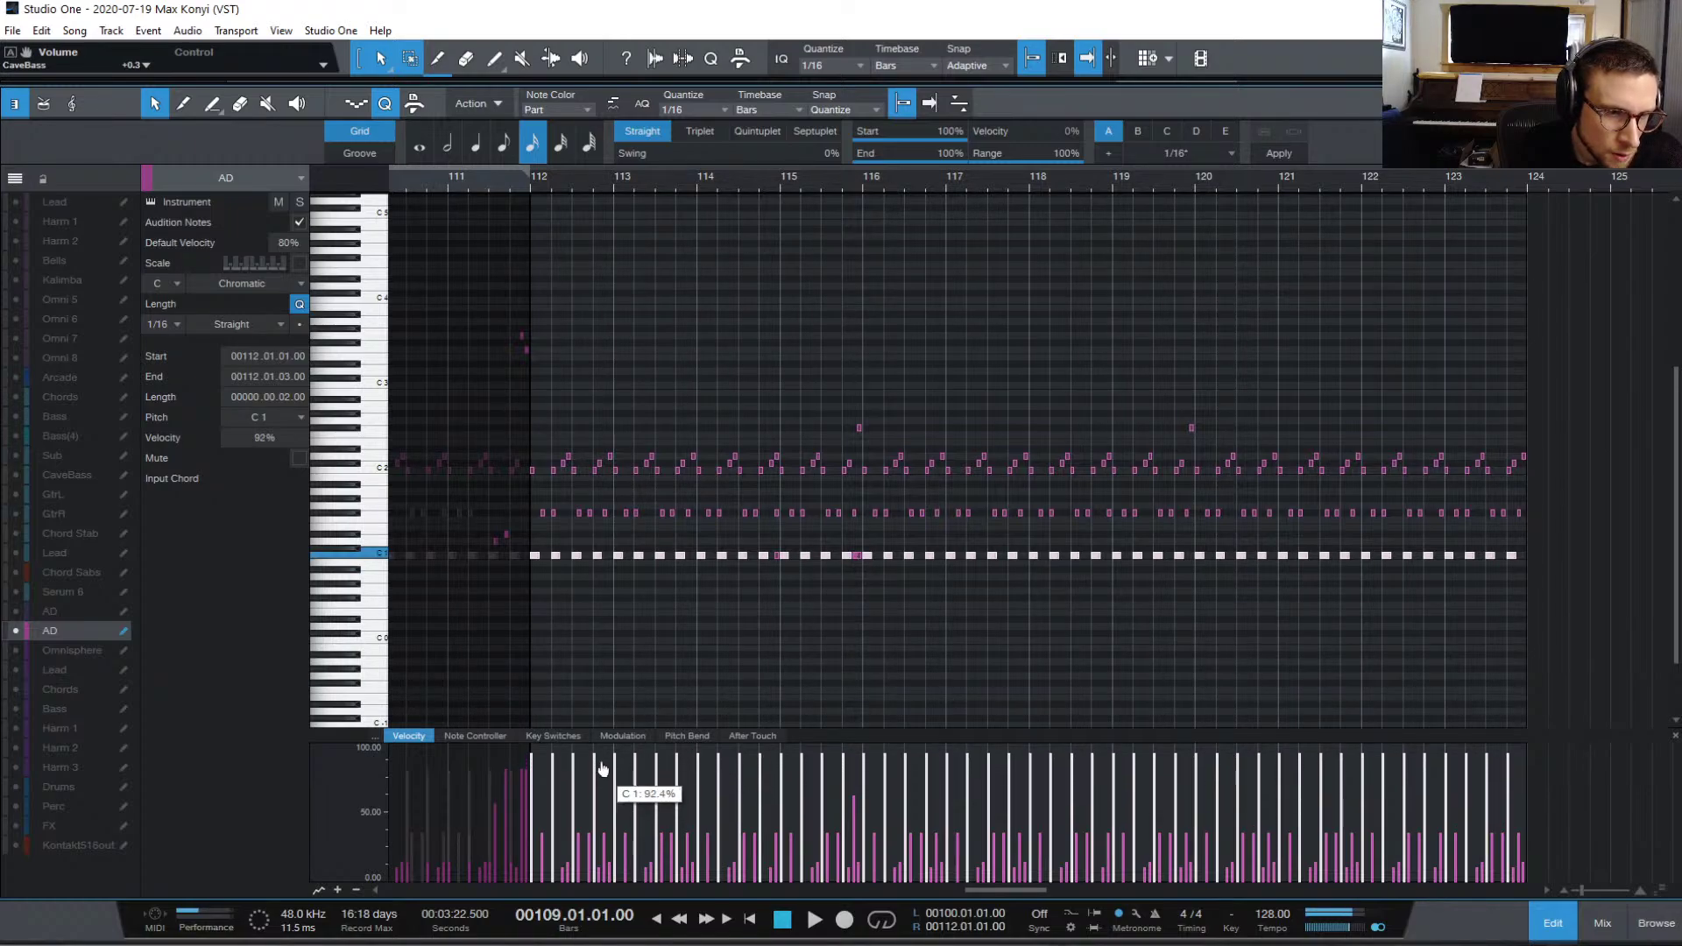
pyautogui.click(529, 186)
pyautogui.press('space')
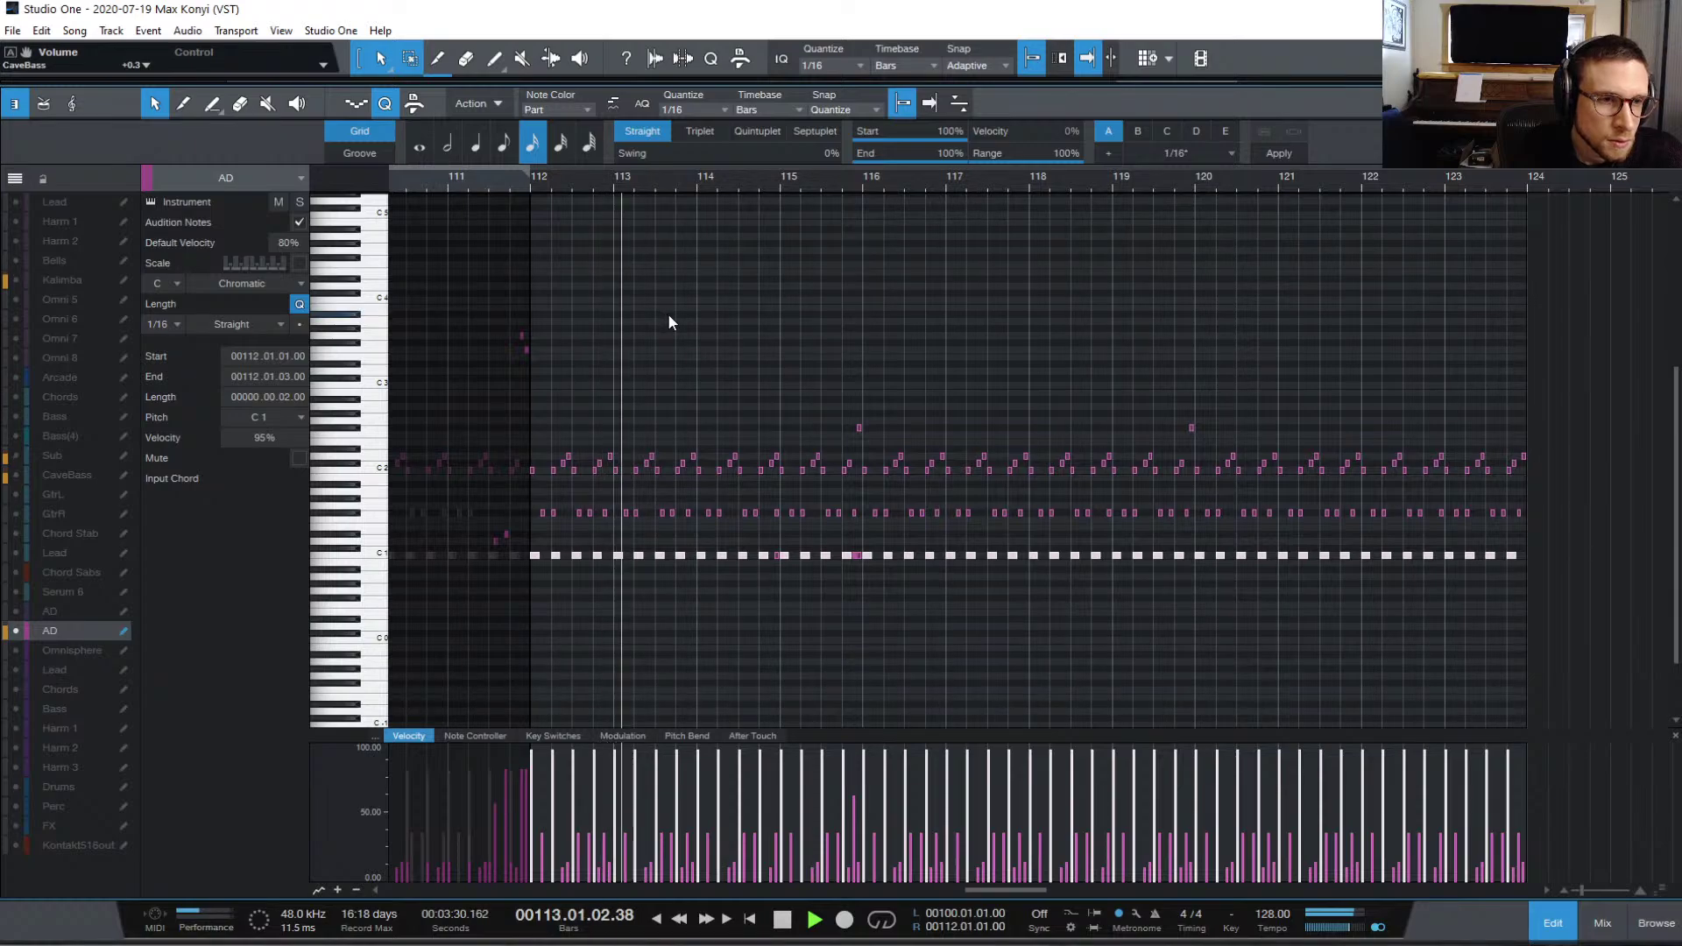
pyautogui.click(904, 612)
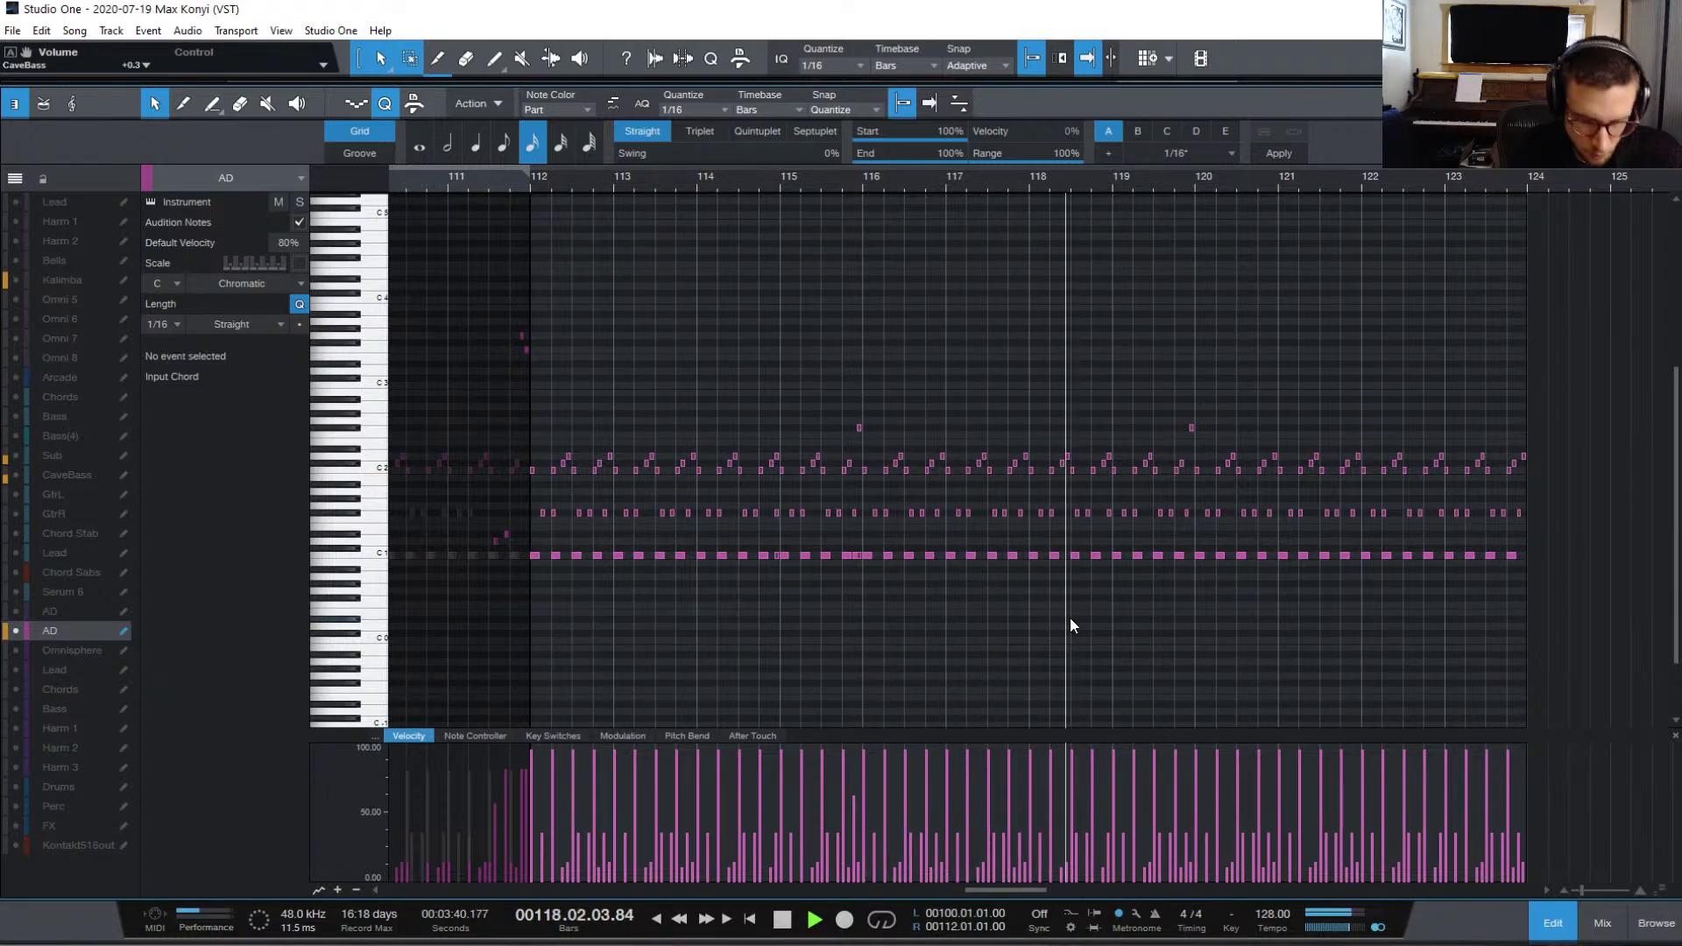
# Step: Return to the arrangement and play from bar 93 through both passes of the final section
pyautogui.press('w')
pyautogui.click(1600, 924)
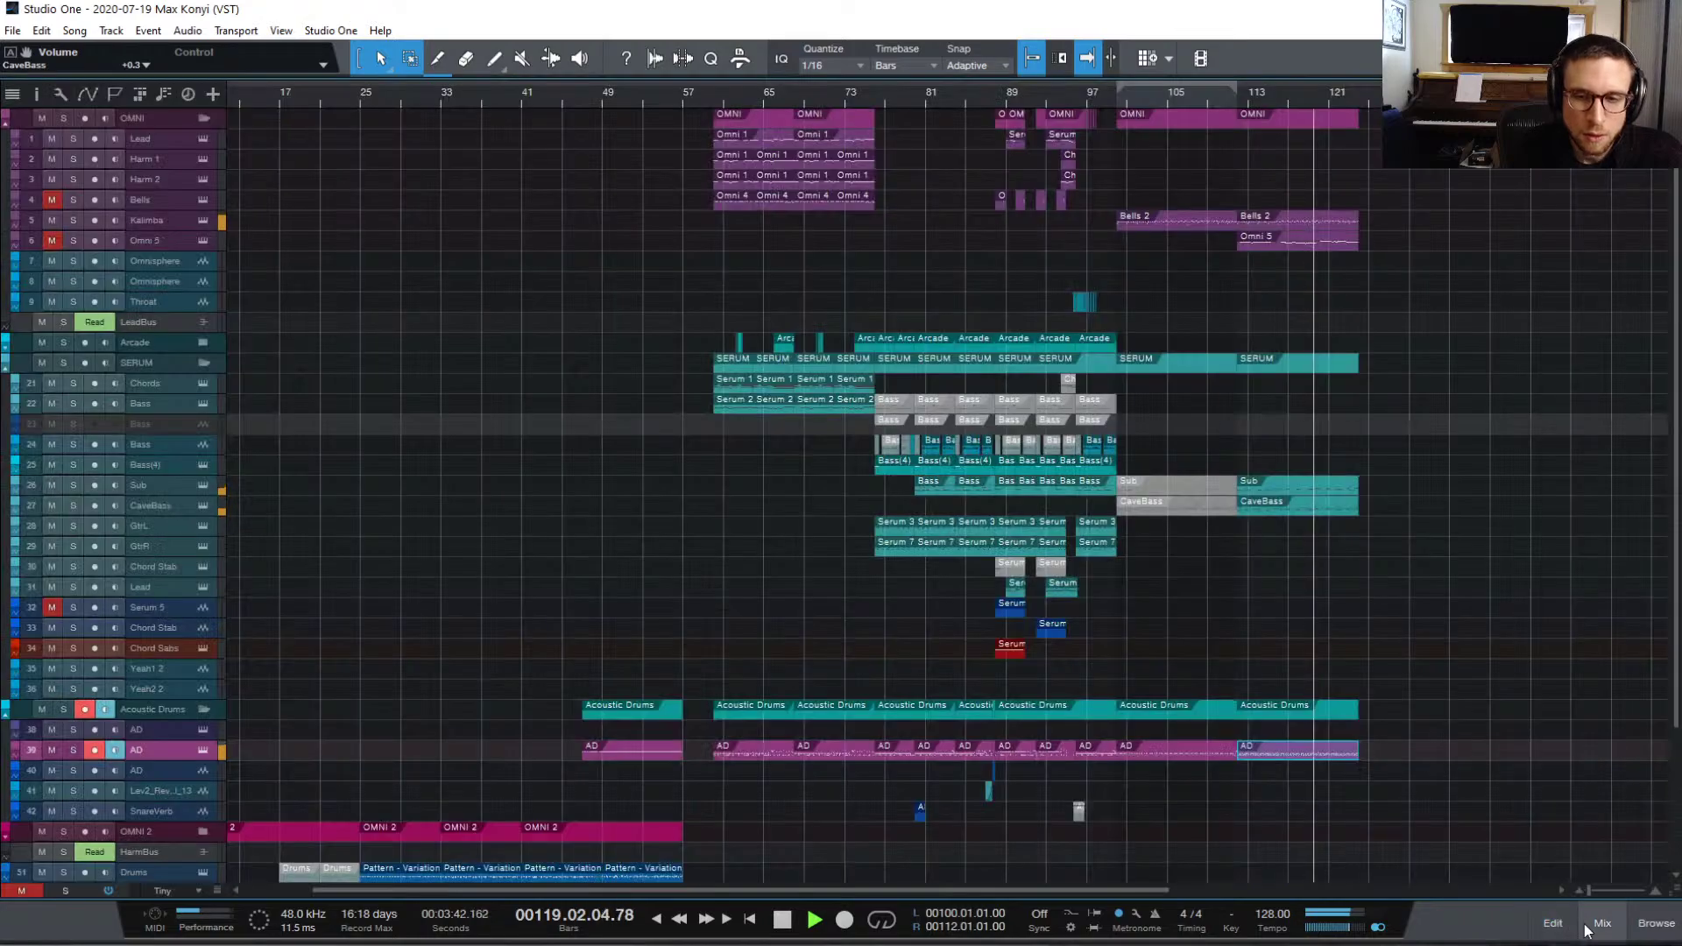
pyautogui.click(1596, 923)
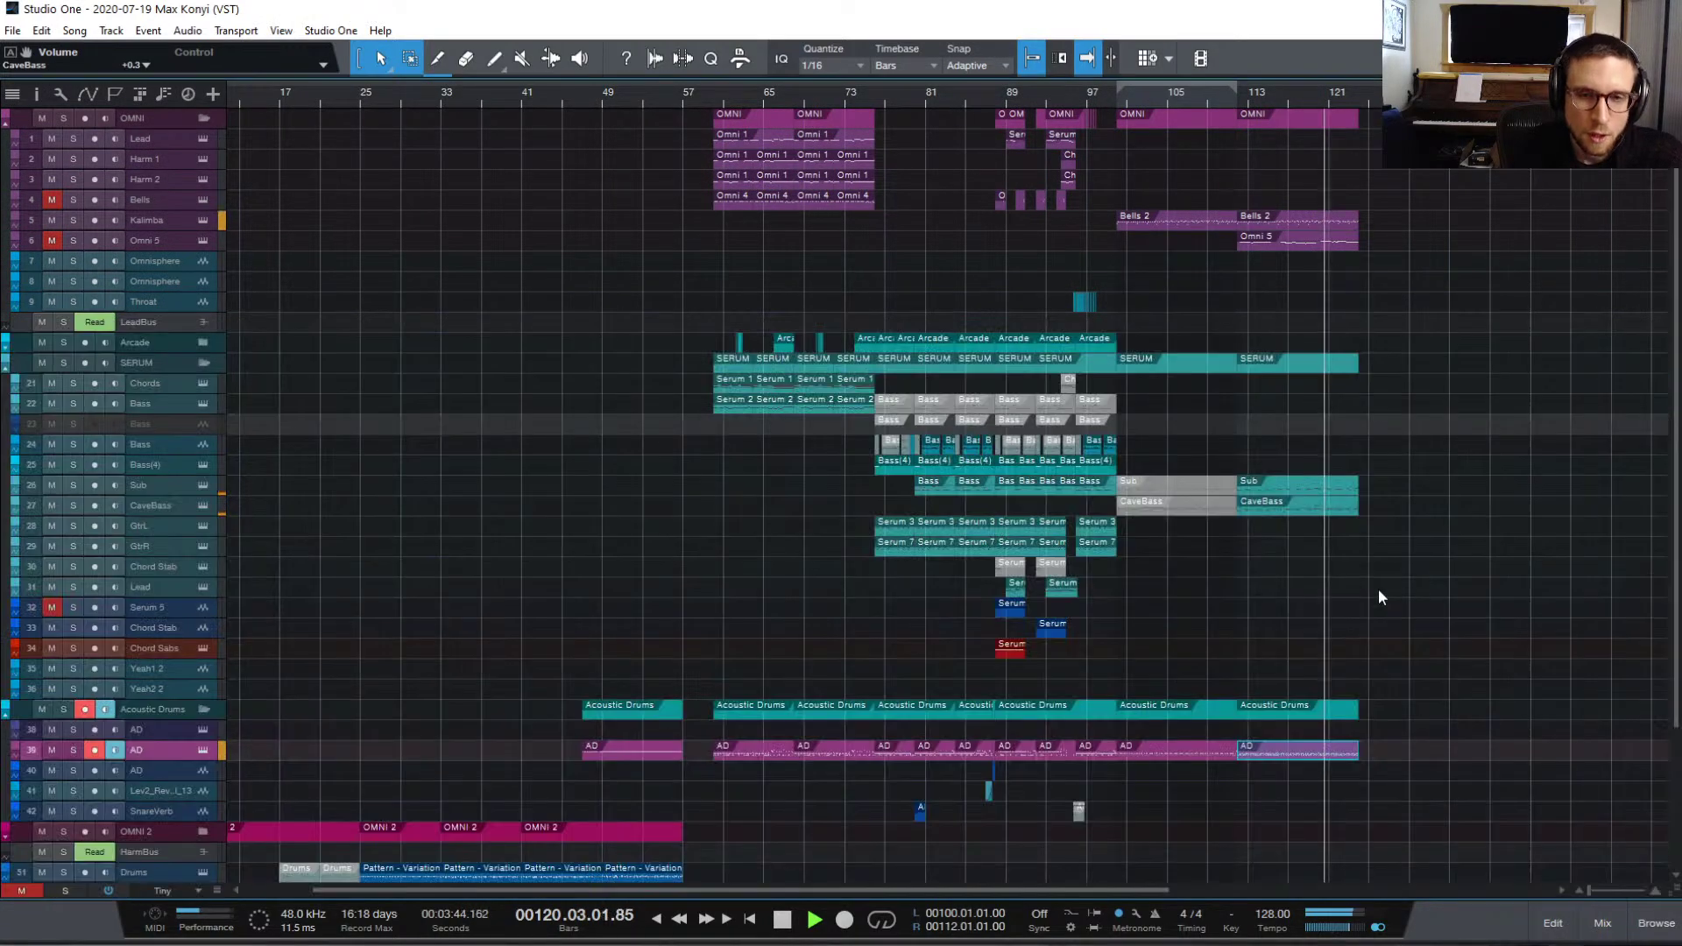
pyautogui.press('space')
pyautogui.click(1250, 98)
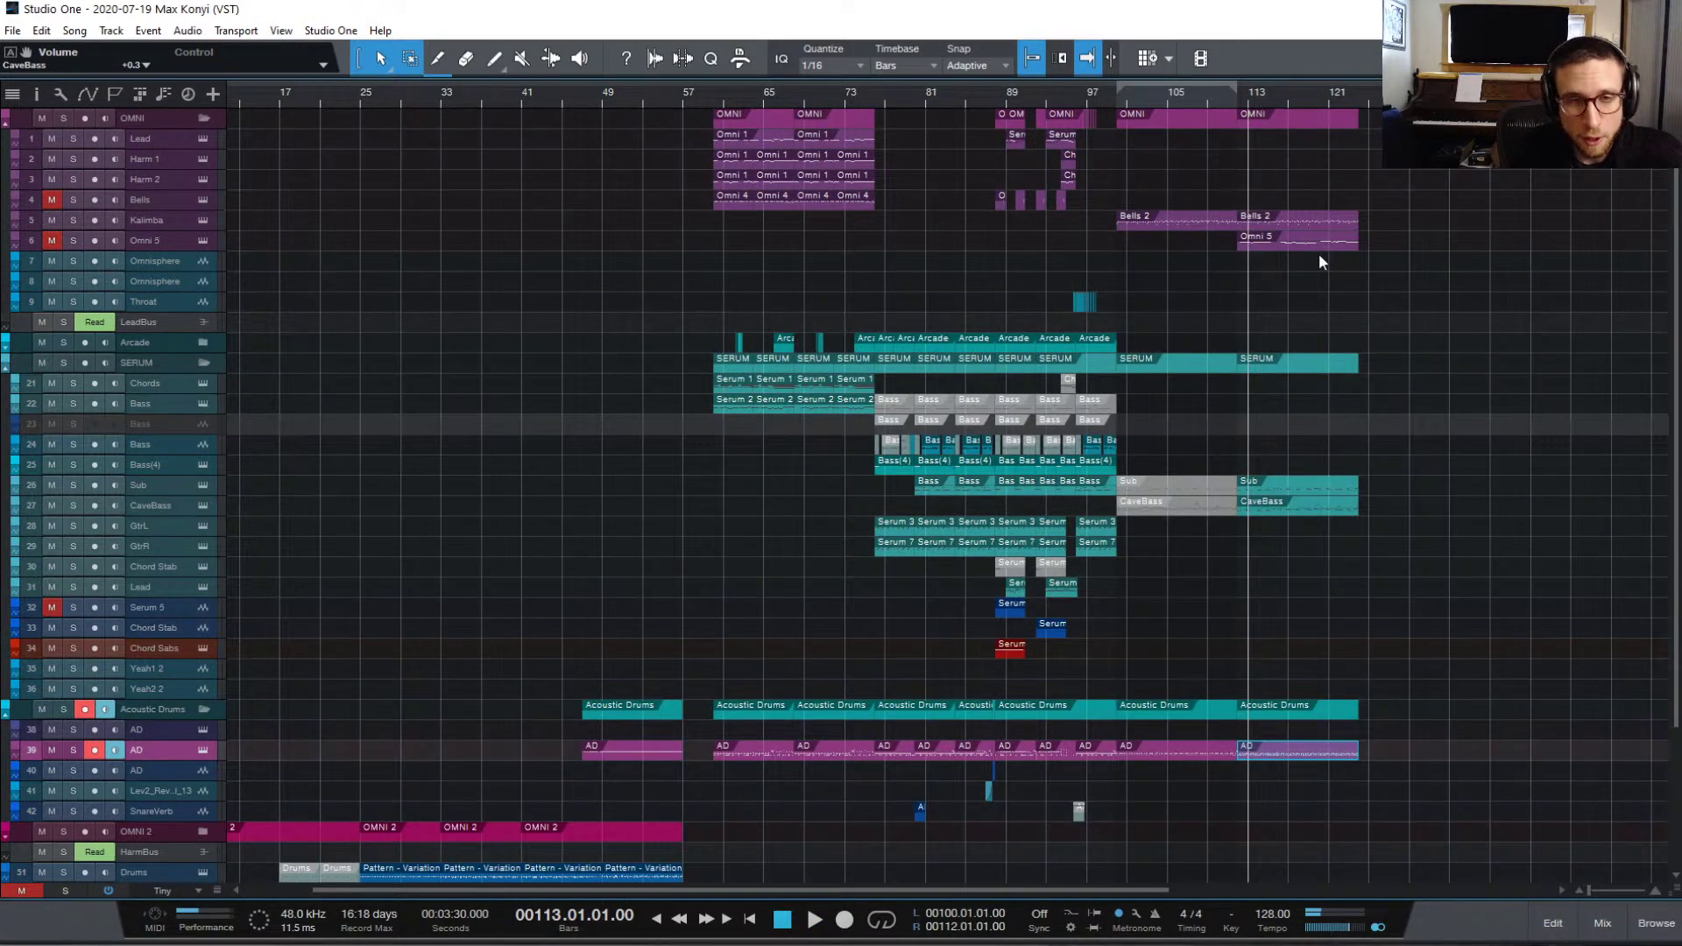
pyautogui.click(1089, 101)
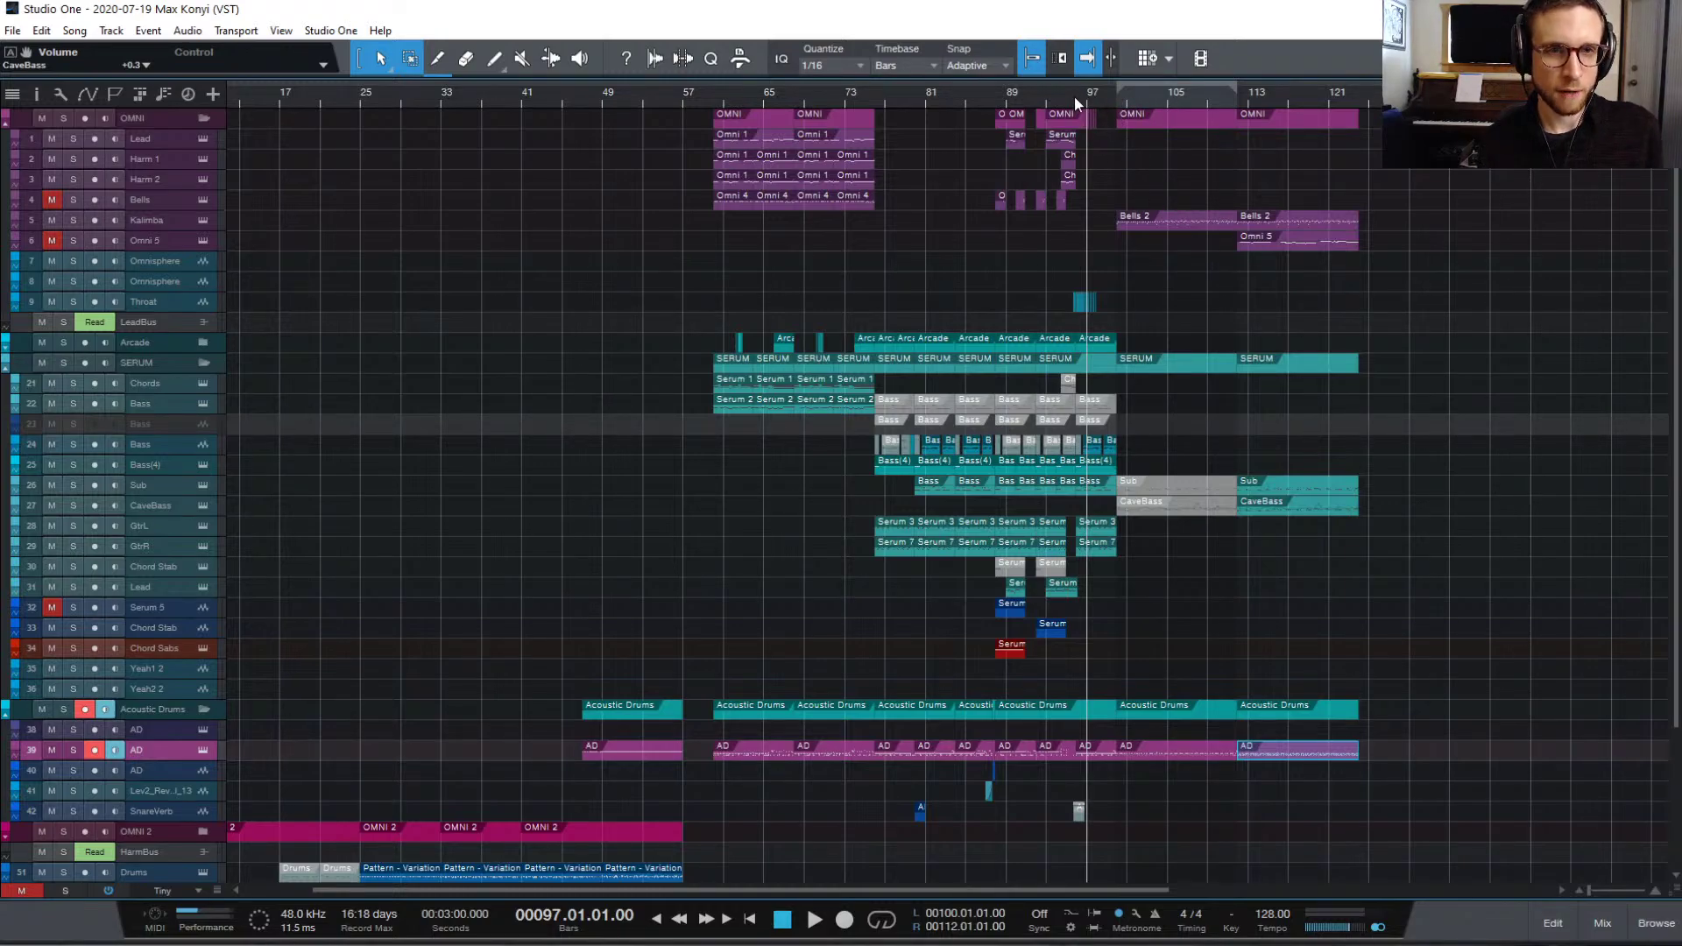
pyautogui.click(1045, 95)
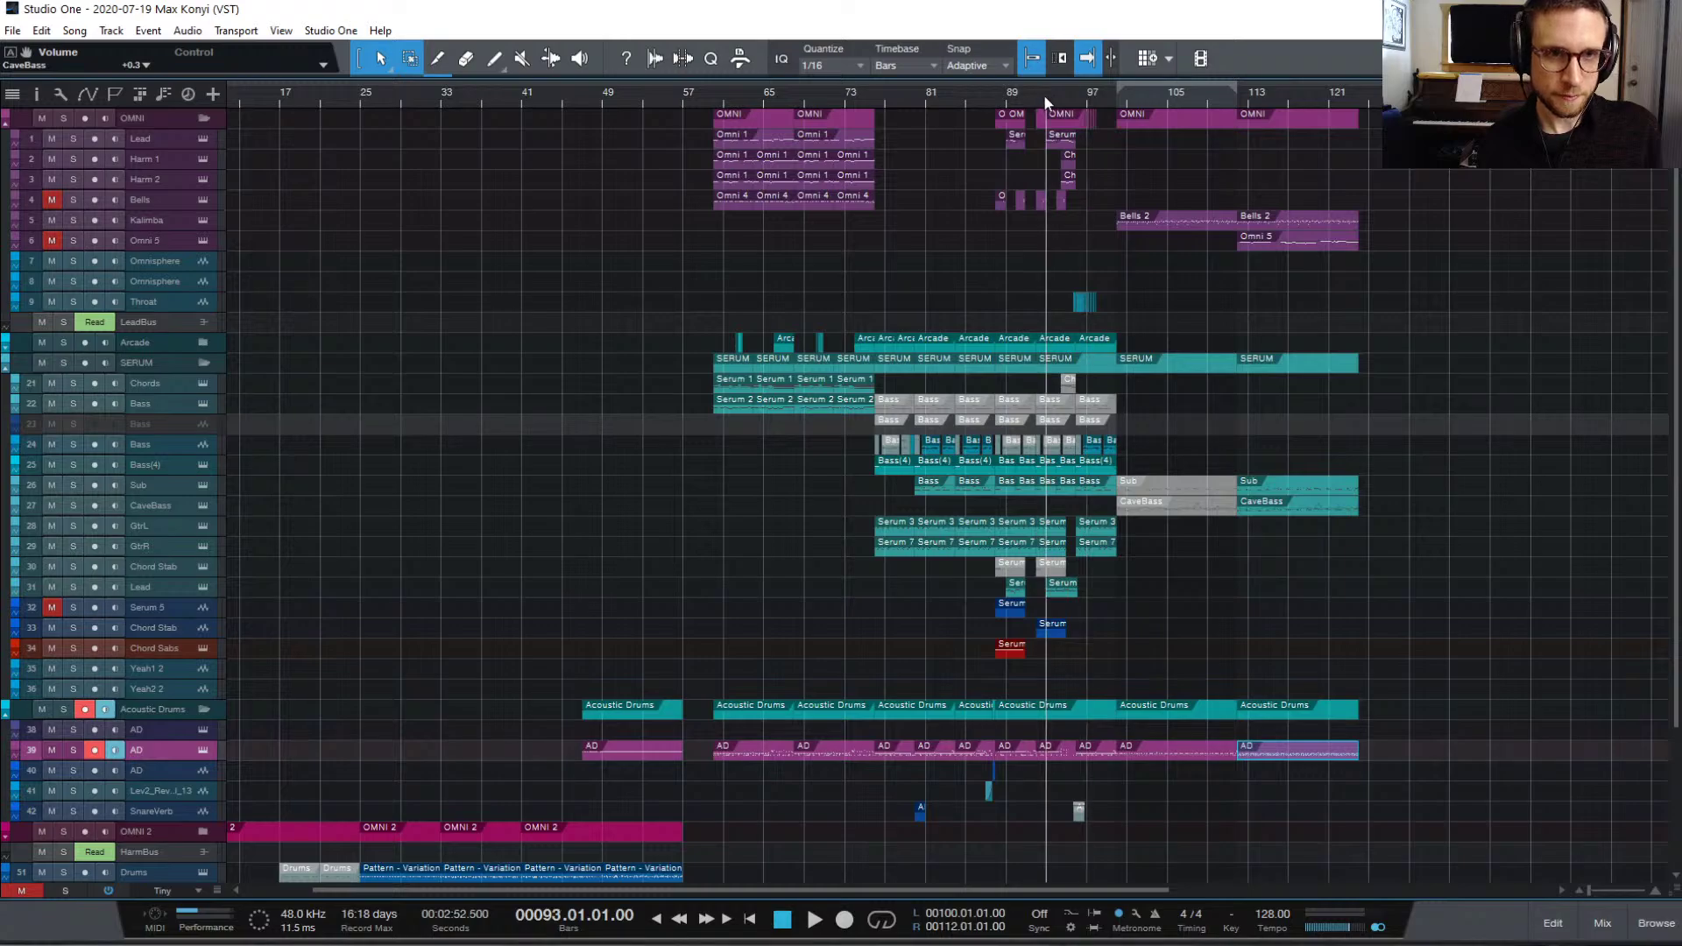
pyautogui.press('space')
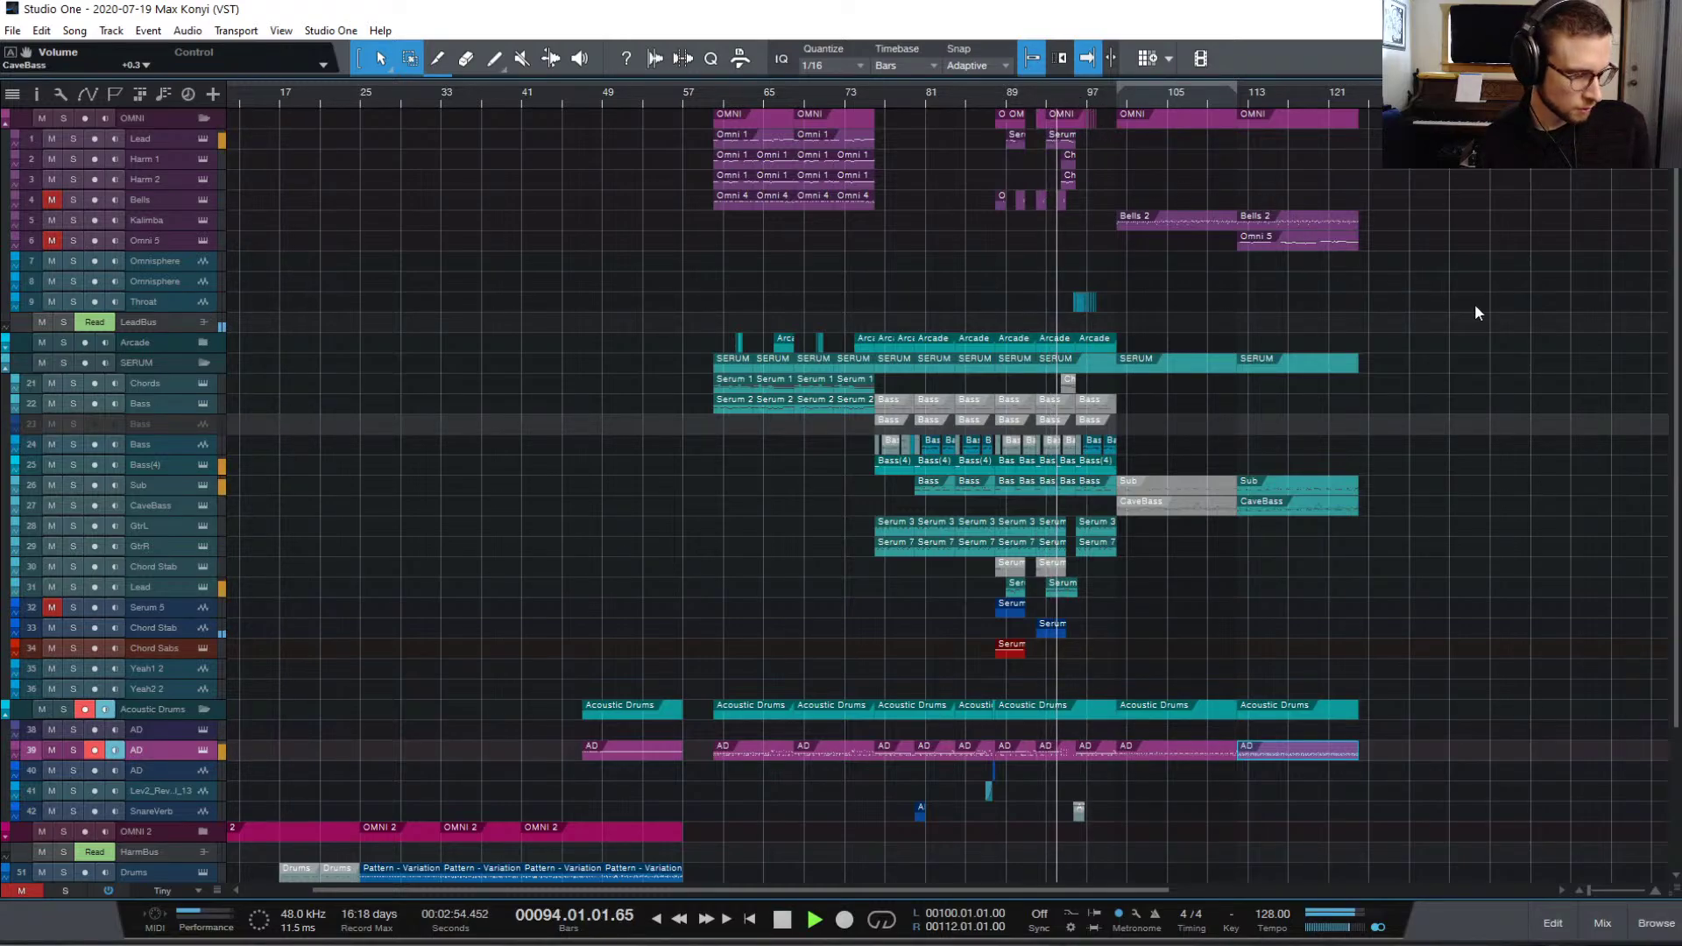
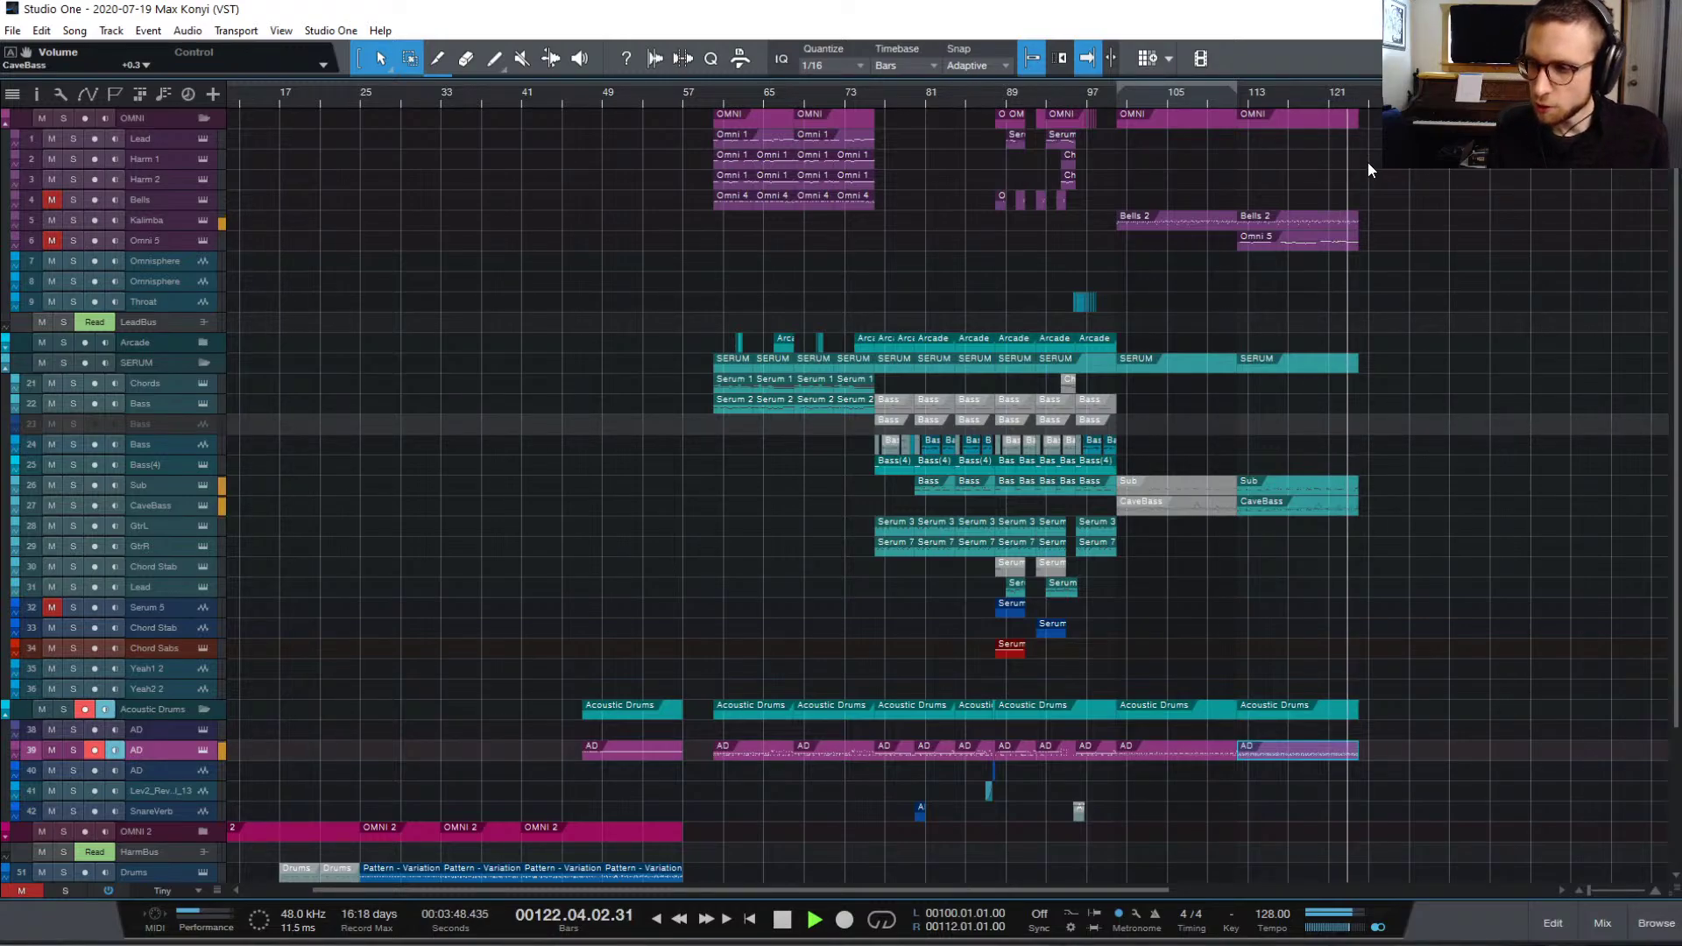
# Step: Play the final section from about bar 107 to hear the approach to the second pass
pyautogui.click(1199, 102)
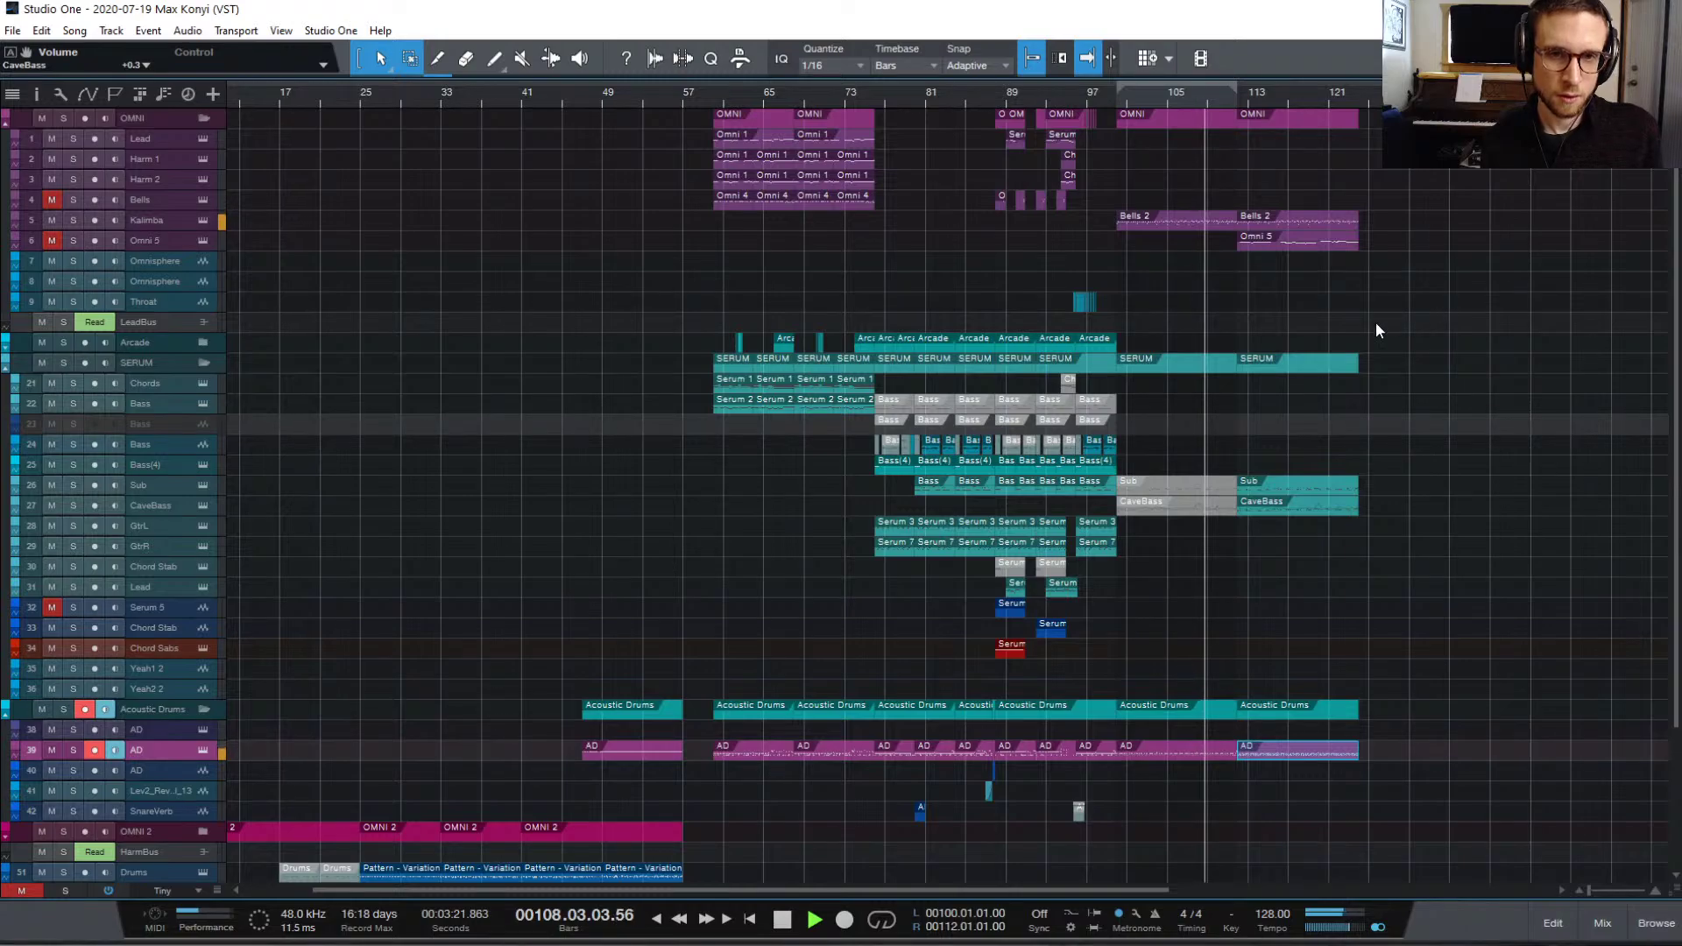
pyautogui.scroll(-1, 1475, 381)
pyautogui.scroll(2, 1472, 375)
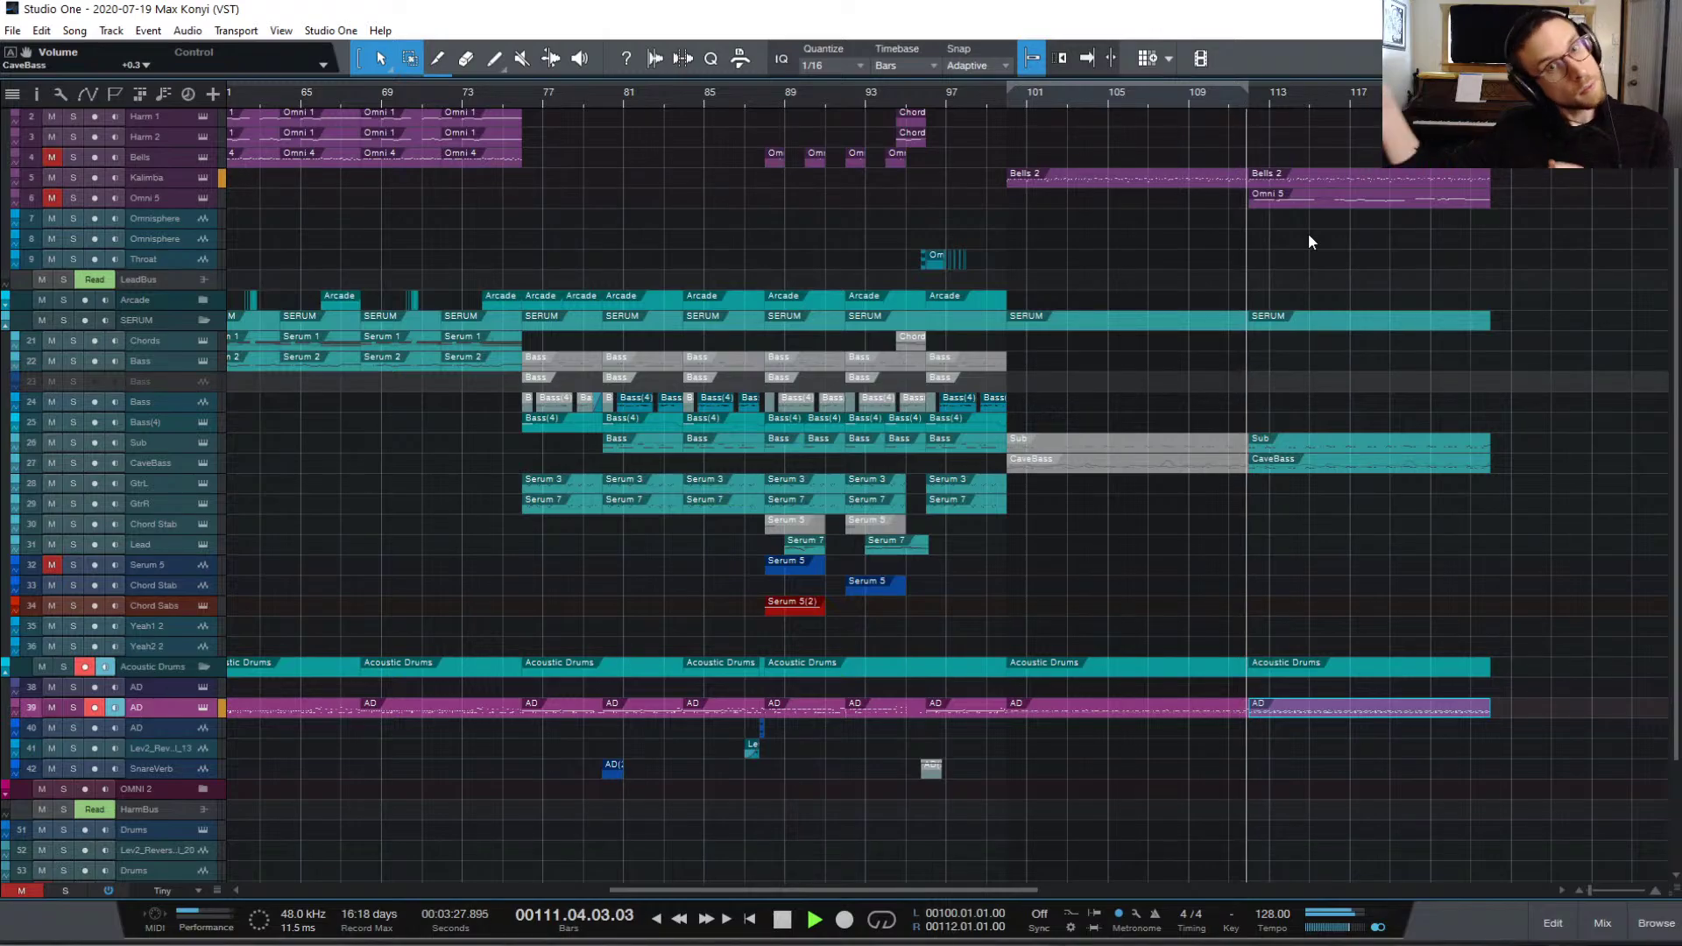
pyautogui.press('space')
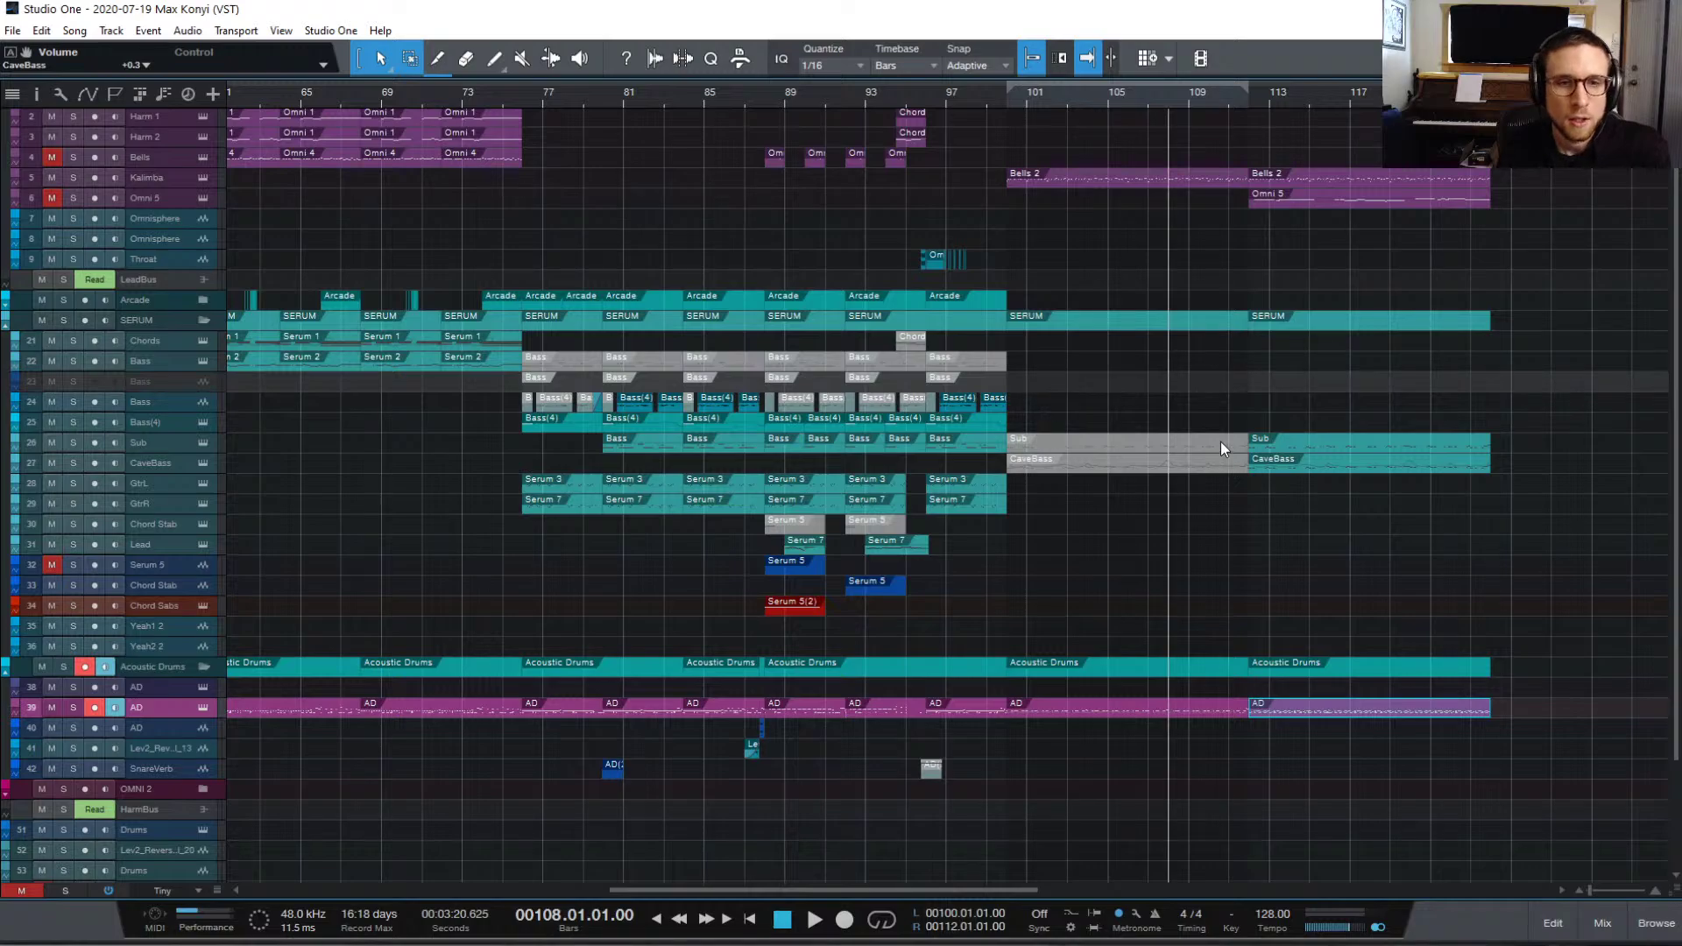
# Step: Delete the first pass's muted Sub part, unmute its CaveBass part and trim that part's start to bar 111
pyautogui.click(1208, 462)
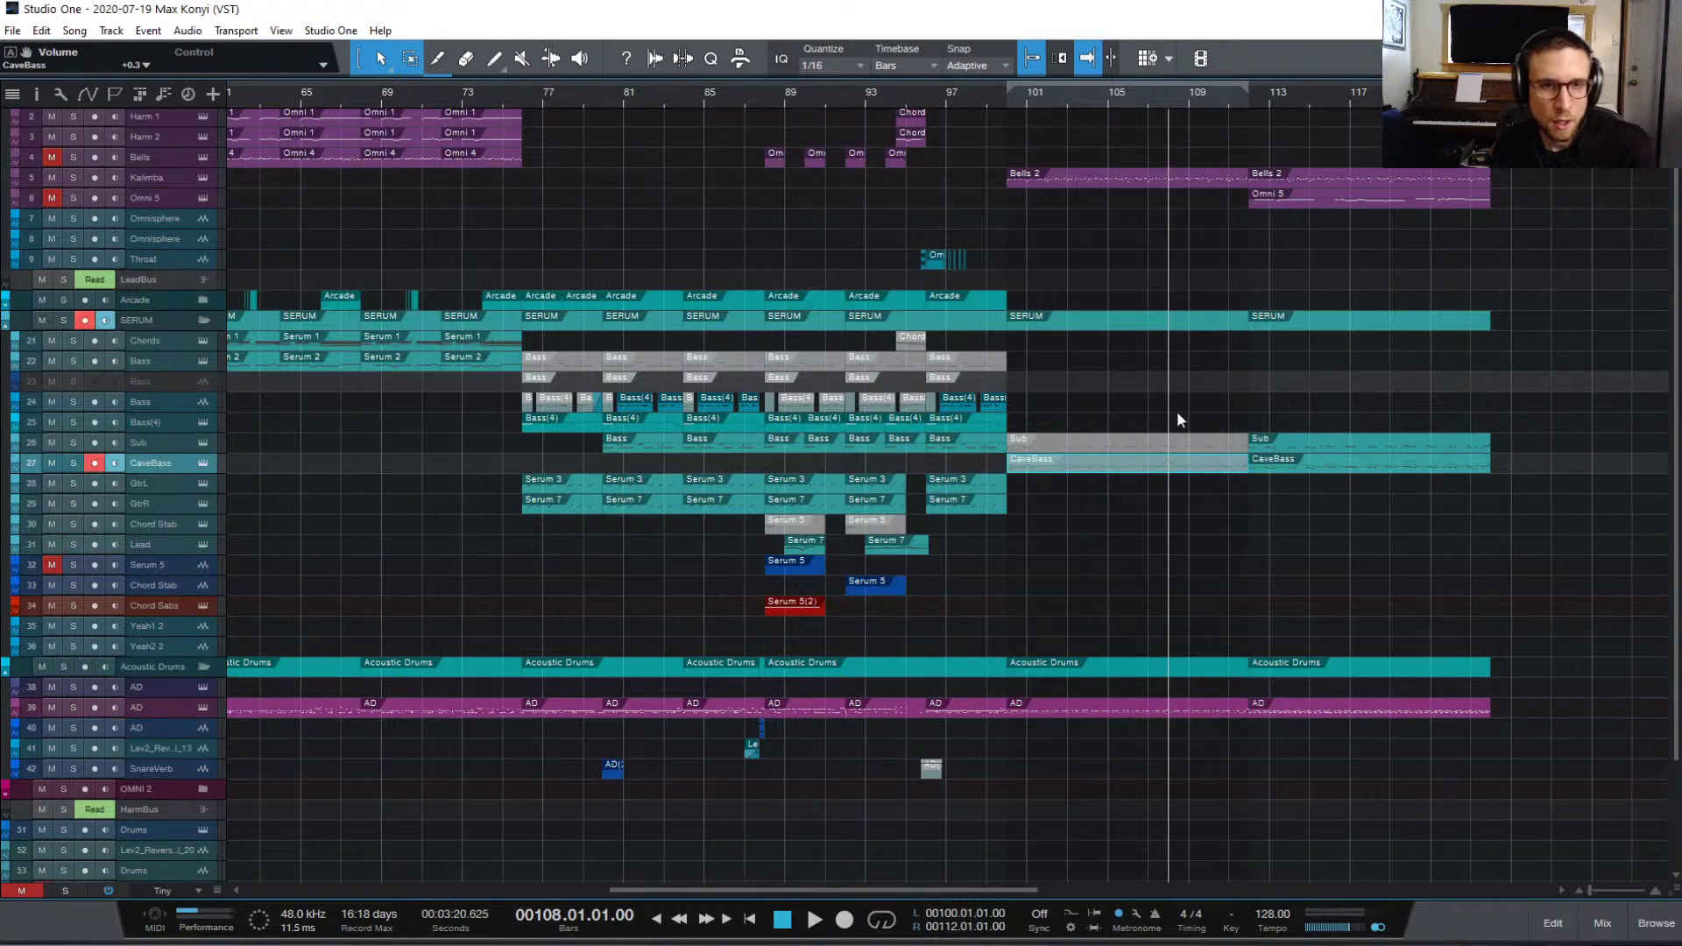
pyautogui.press('Delete')
pyautogui.doubleClick(1233, 462)
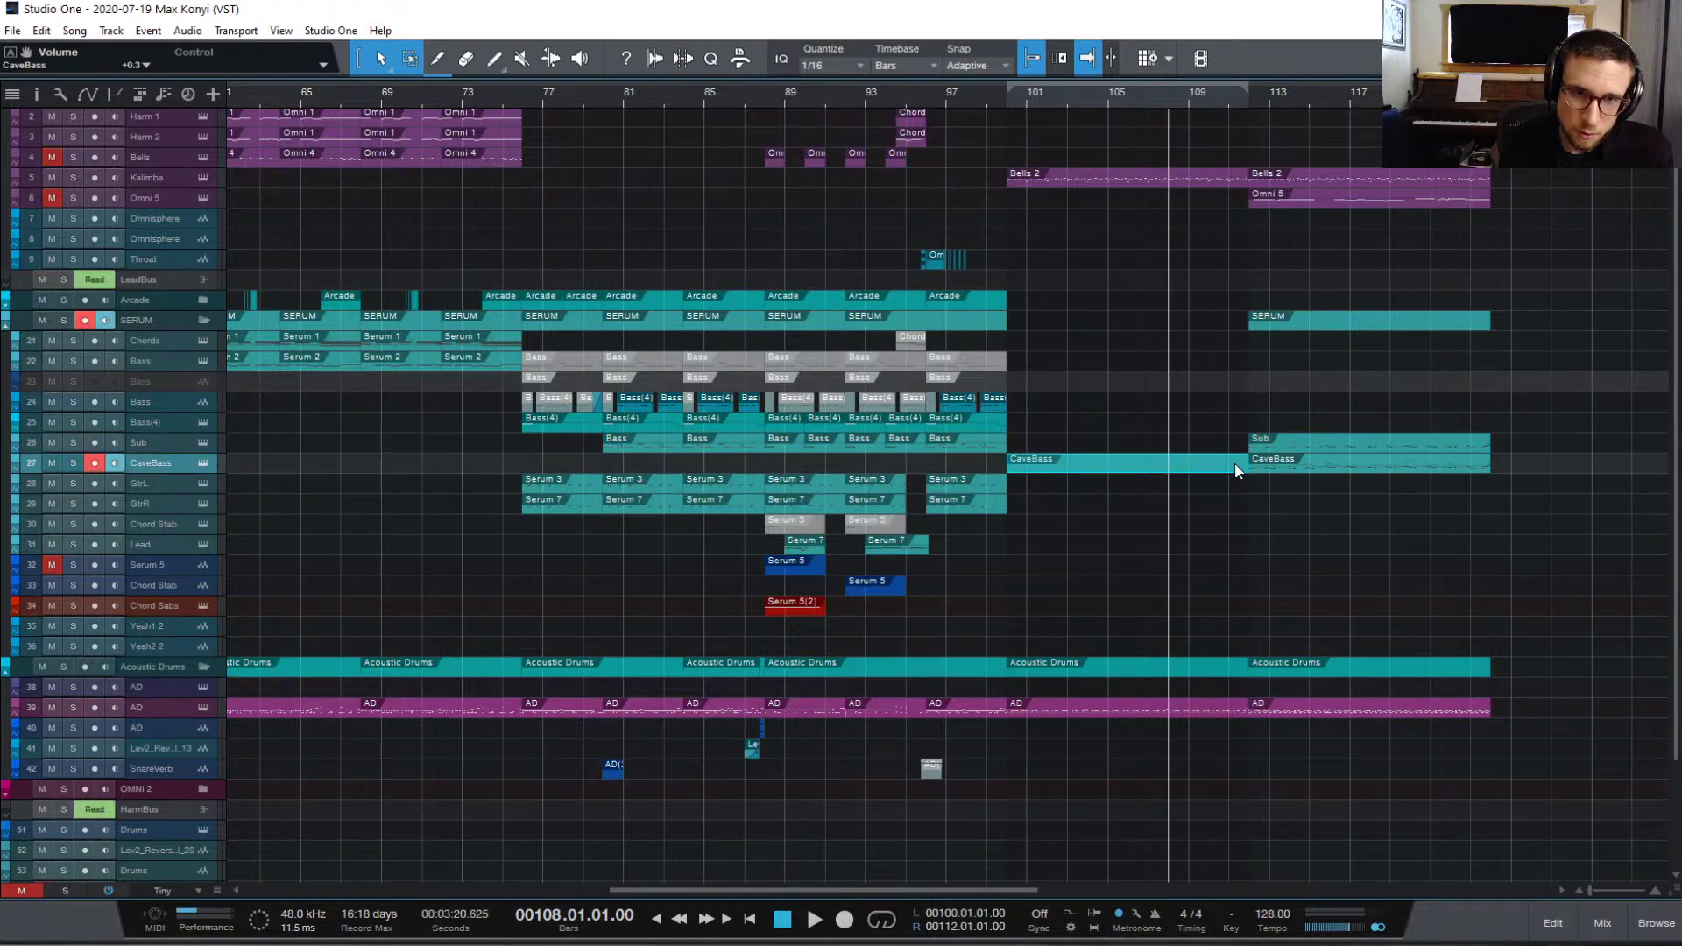
pyautogui.moveTo(1019, 470); pyautogui.dragTo(1230, 470)
# Step: Open the CaveBass part starting at bar 111 and rehearse a bass pickup against repeated playback into bar 112
pyautogui.click(1228, 98)
pyautogui.press('space')
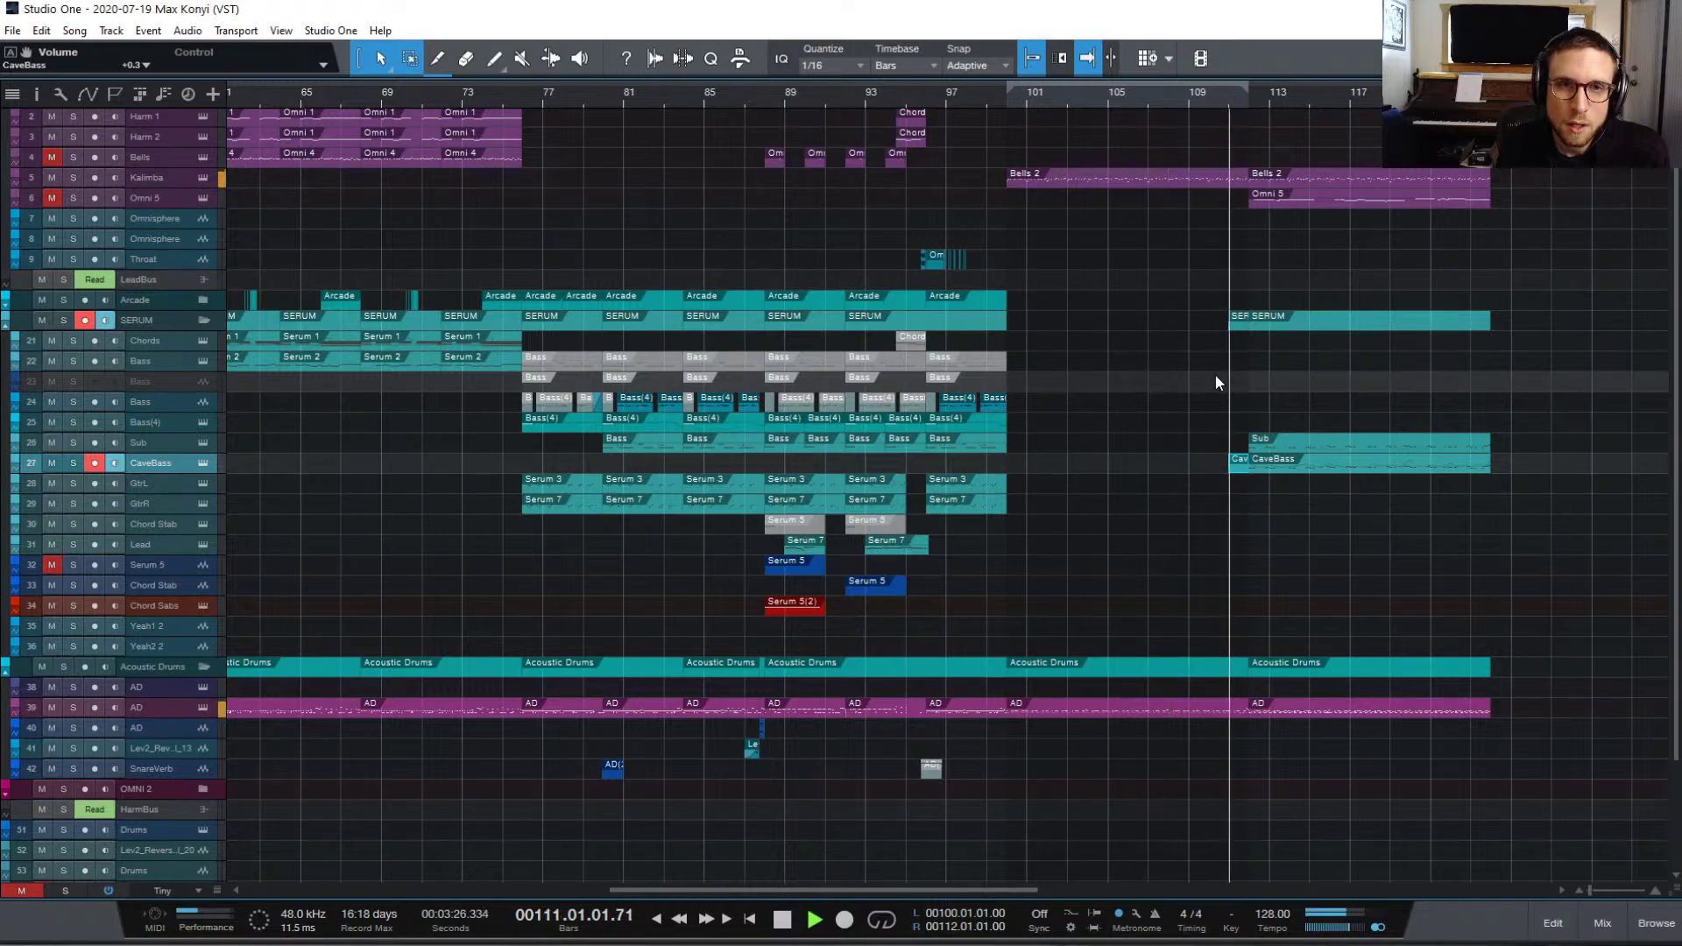
pyautogui.doubleClick(1240, 467)
pyautogui.press('space')
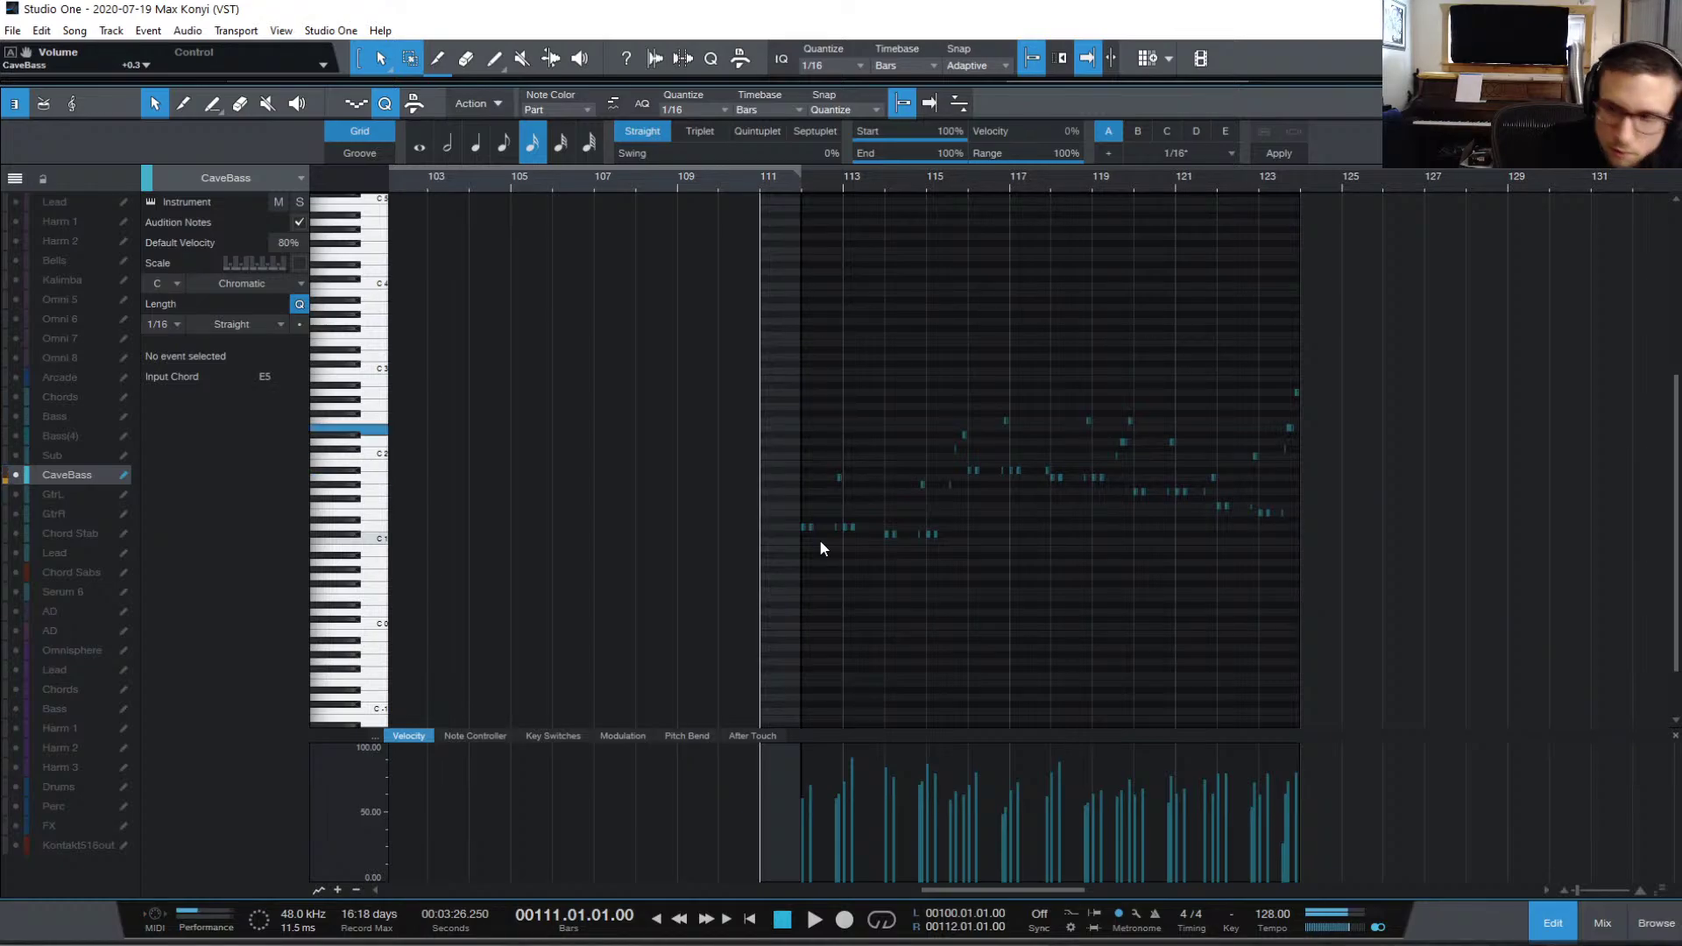
pyautogui.press('space')
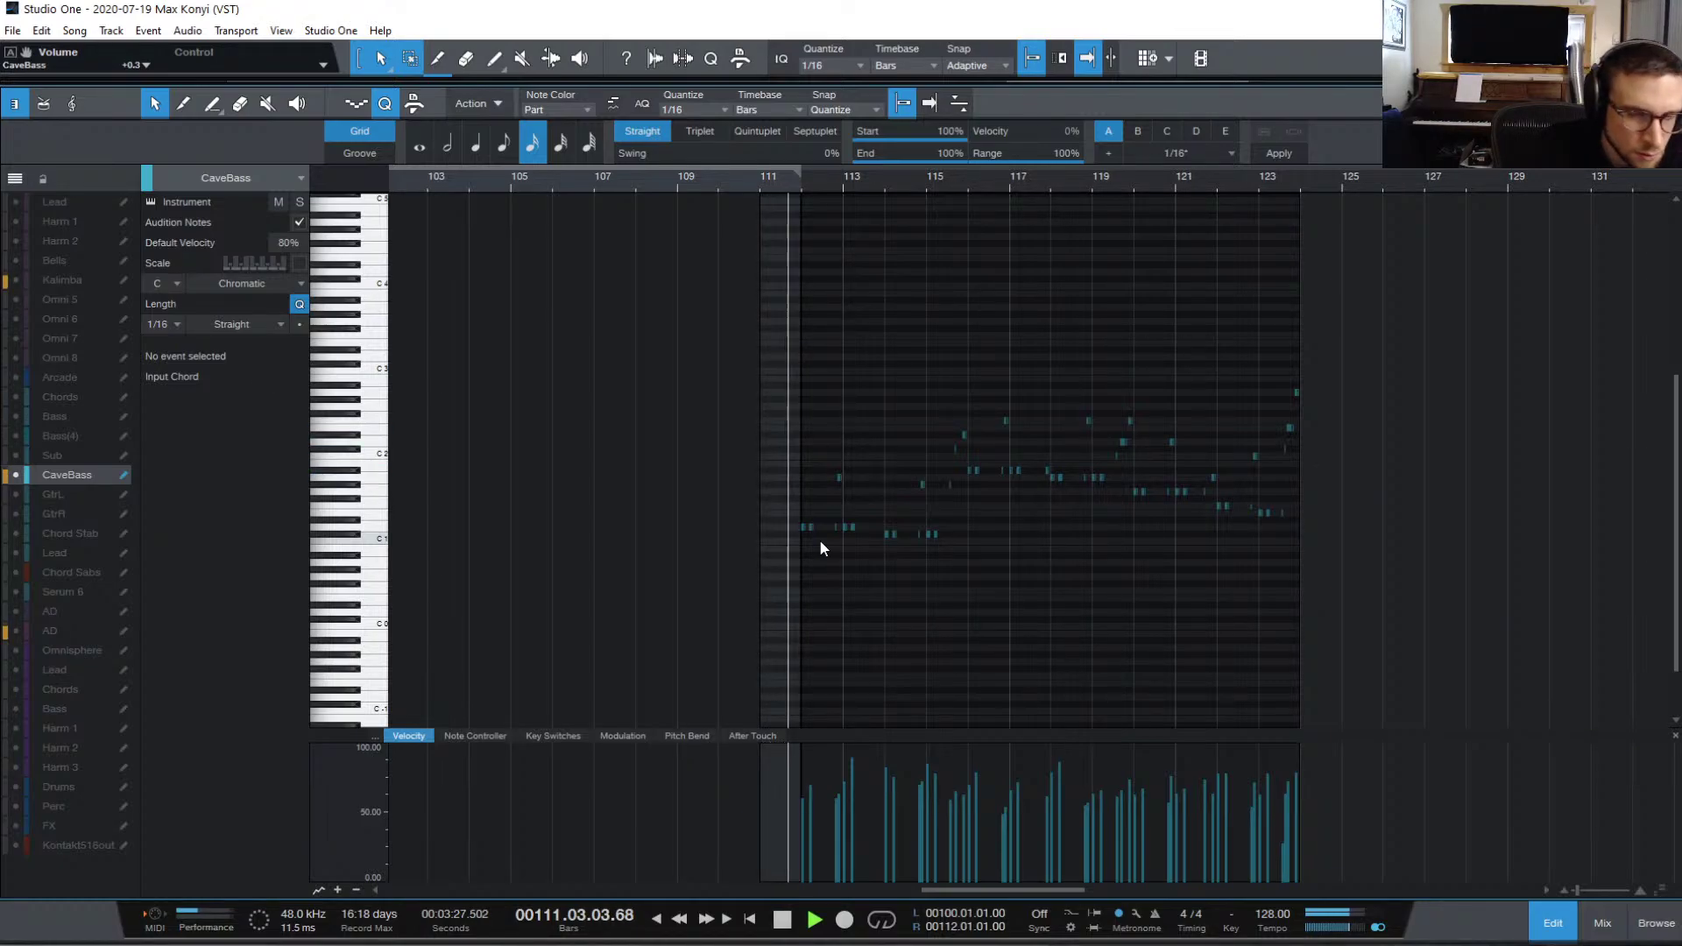
pyautogui.press('space')
pyautogui.press('space')
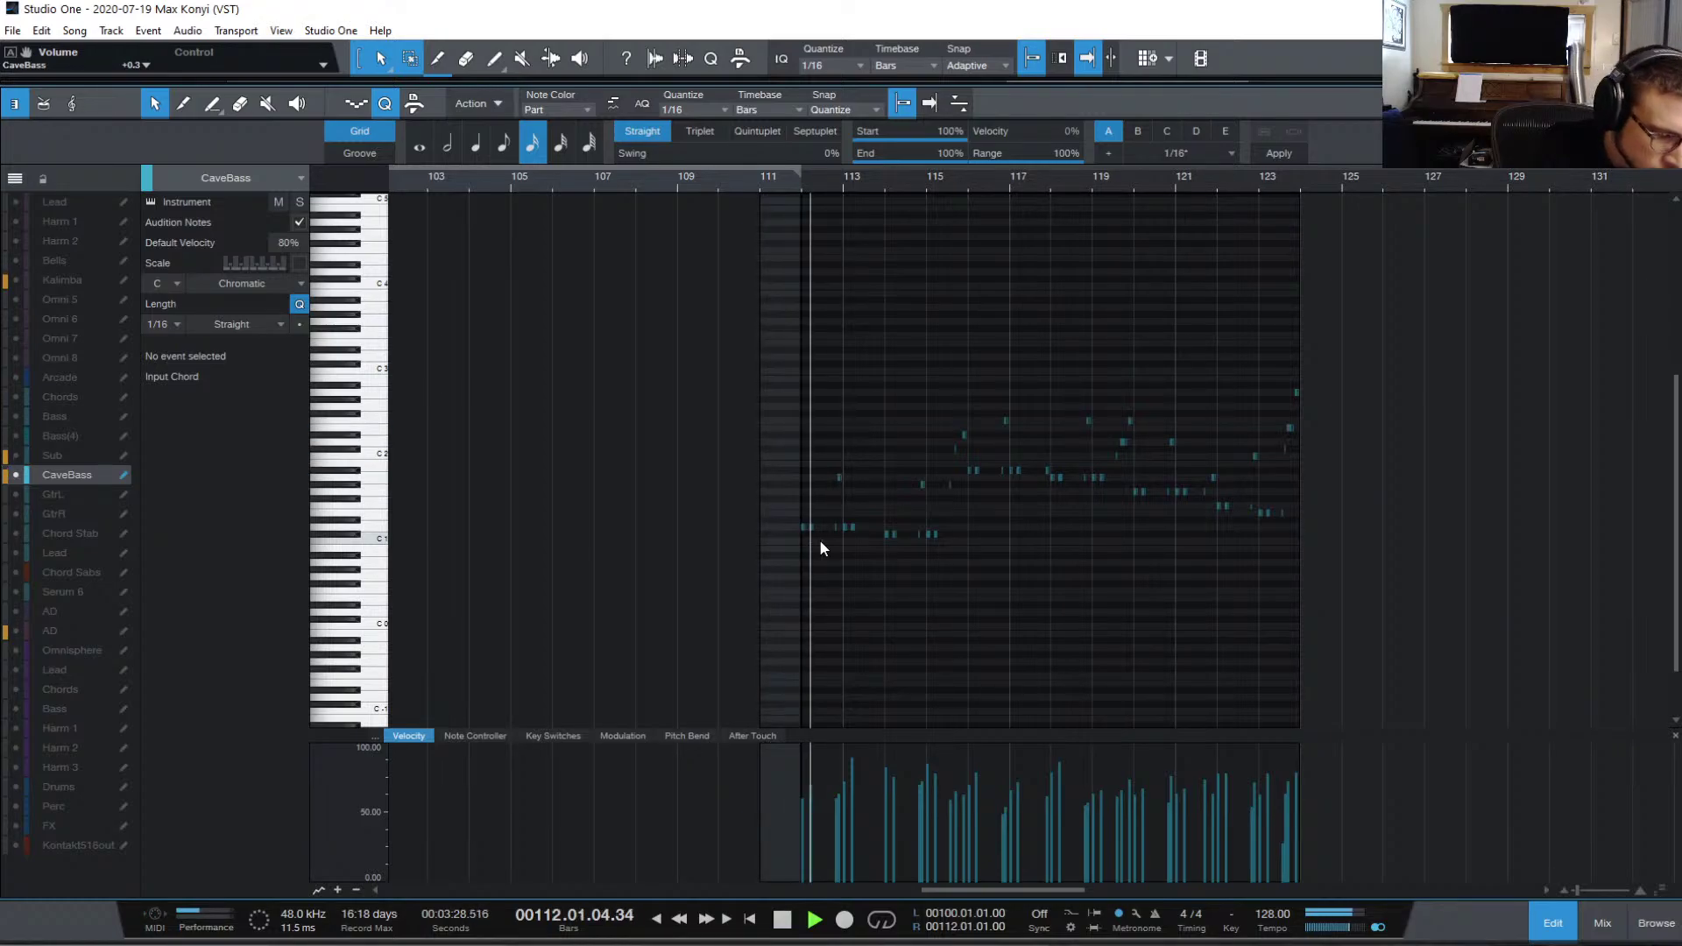
pyautogui.press('space')
pyautogui.press('space')
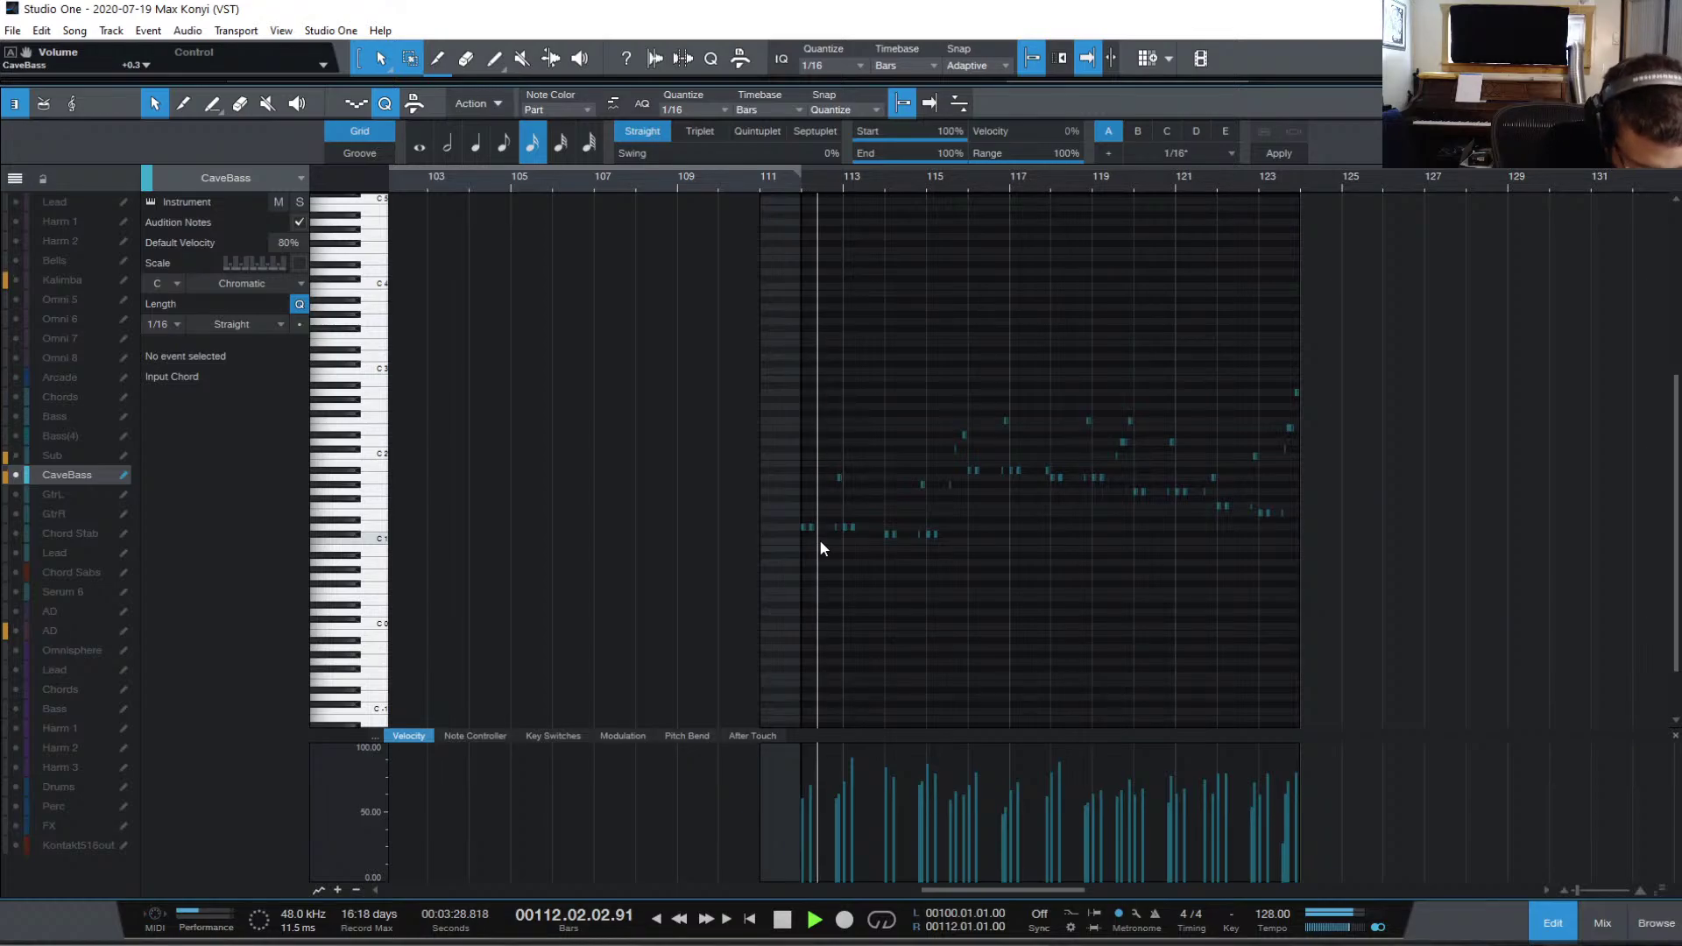
pyautogui.press('space')
pyautogui.press('space')
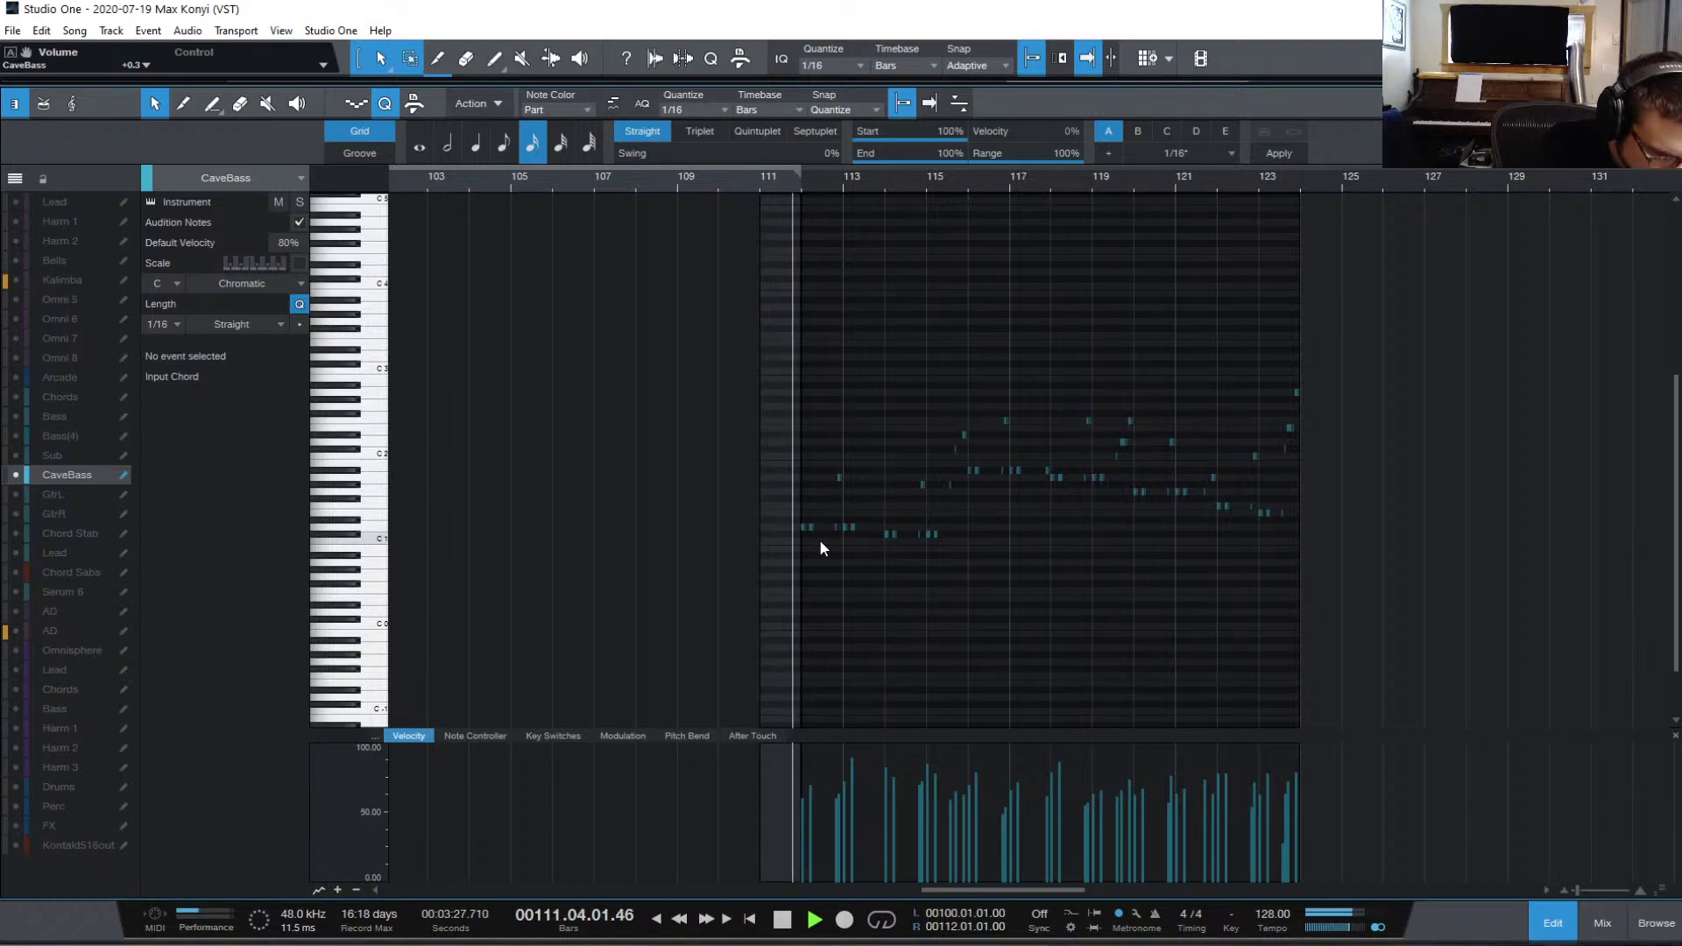
pyautogui.press('space')
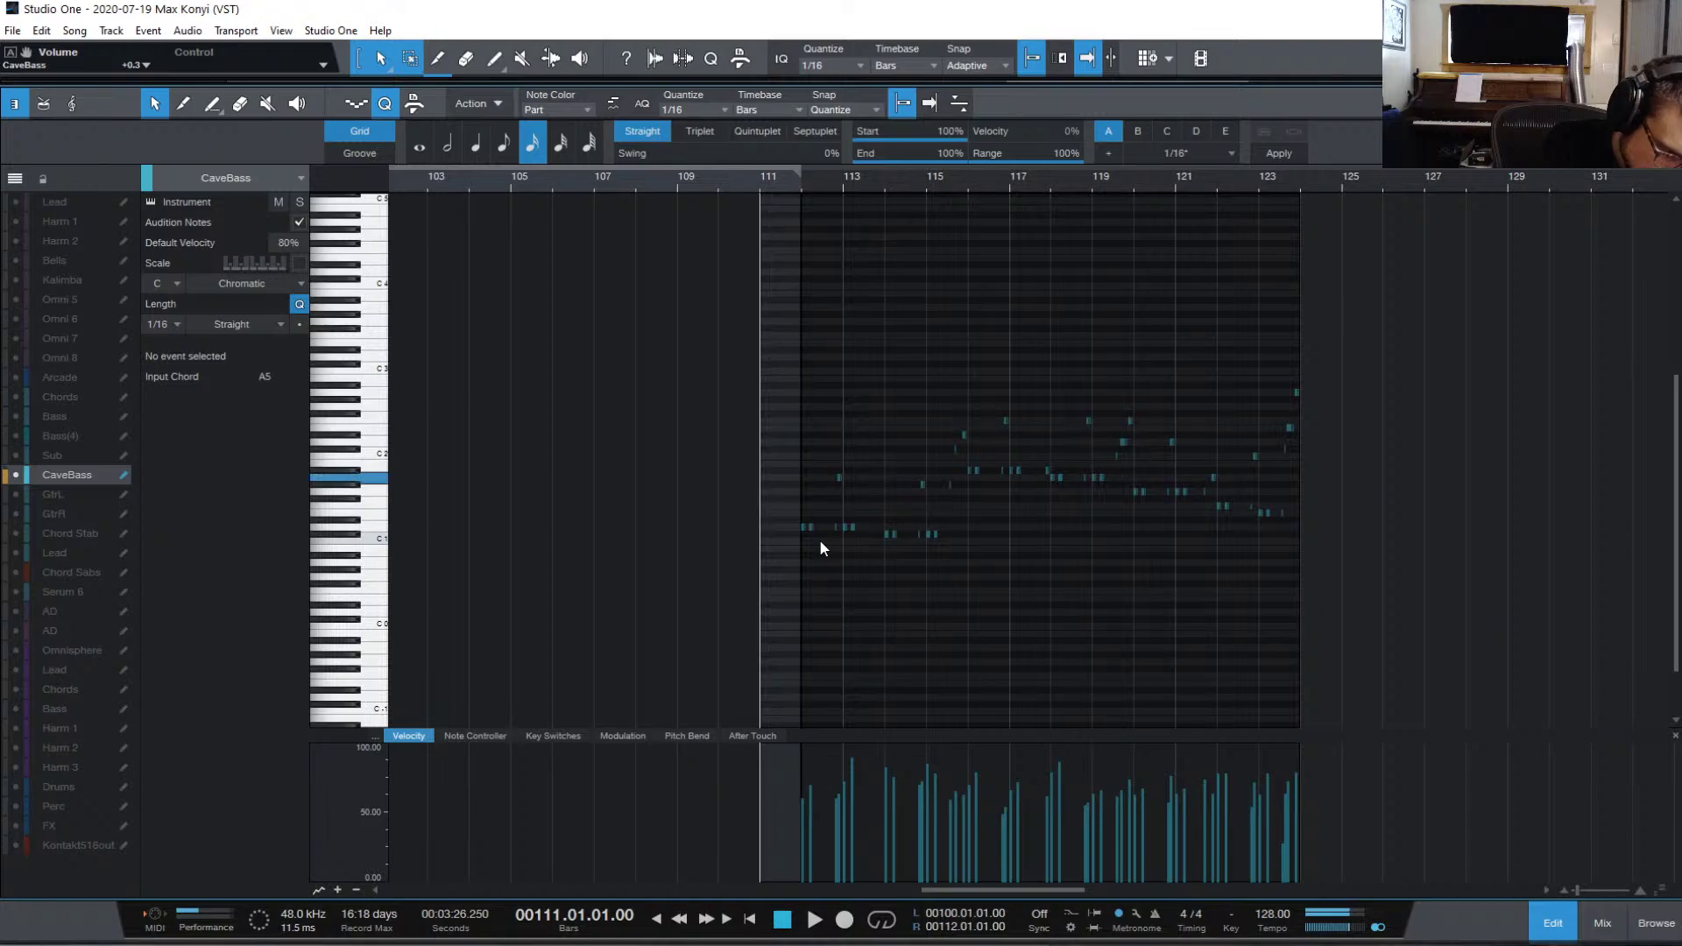
pyautogui.press('space')
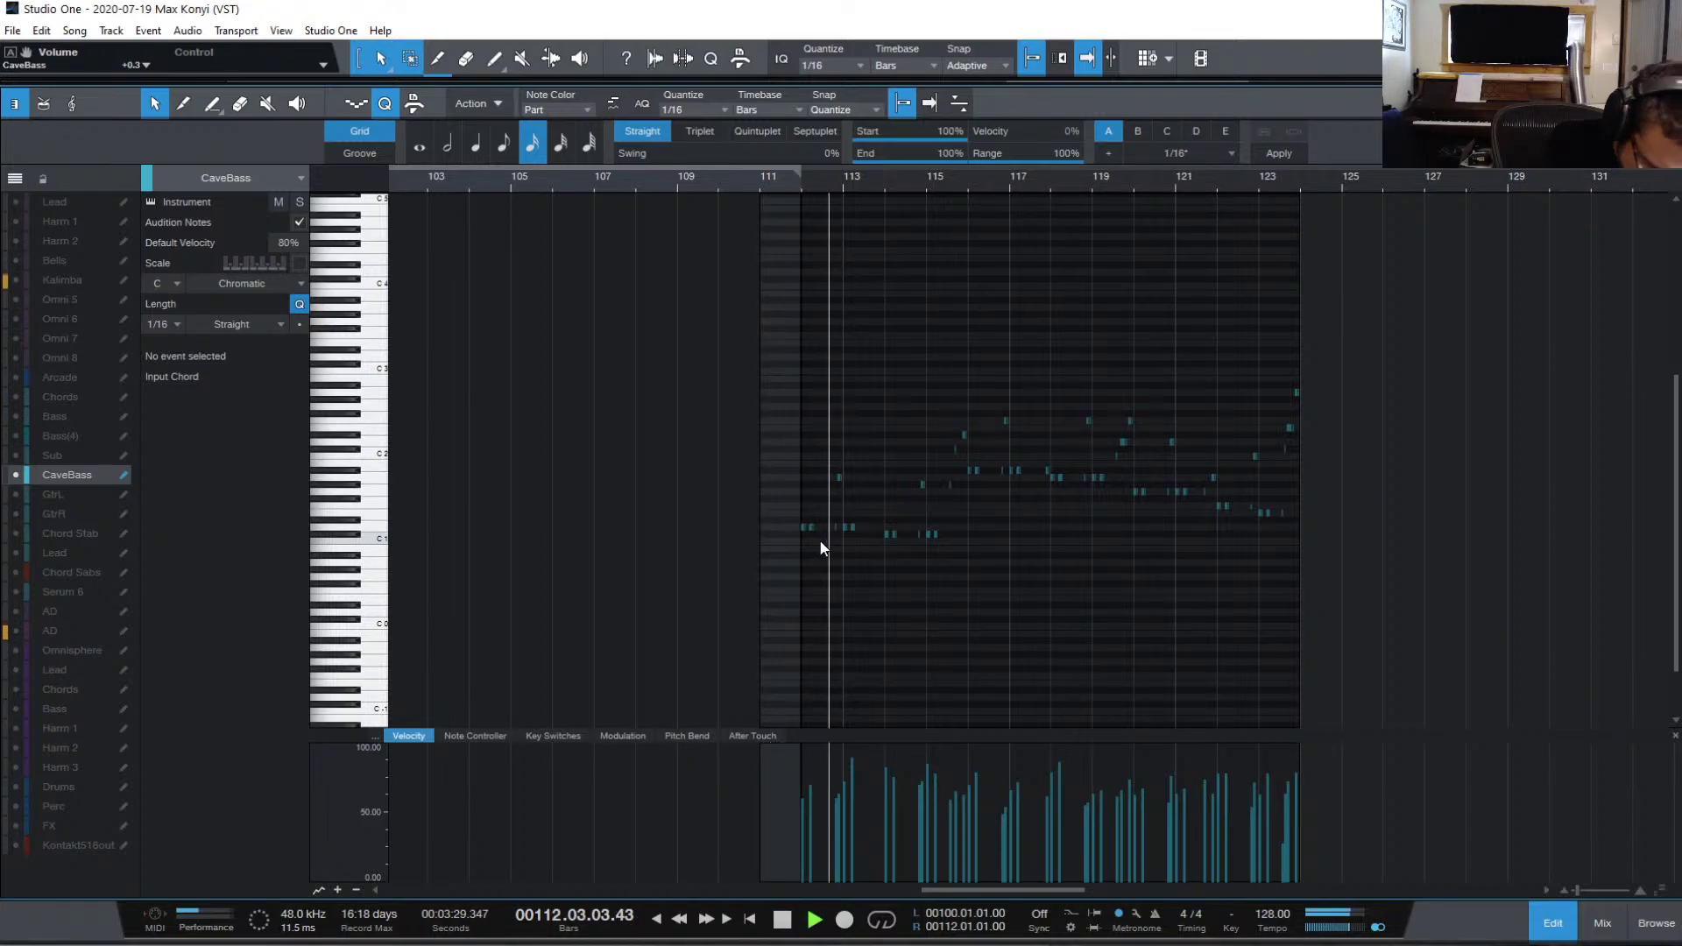
pyautogui.press('space')
# Step: Record a three-note CaveBass pickup leading into bar 112 and play it back from bar 111
pyautogui.press('KP_Multiply')
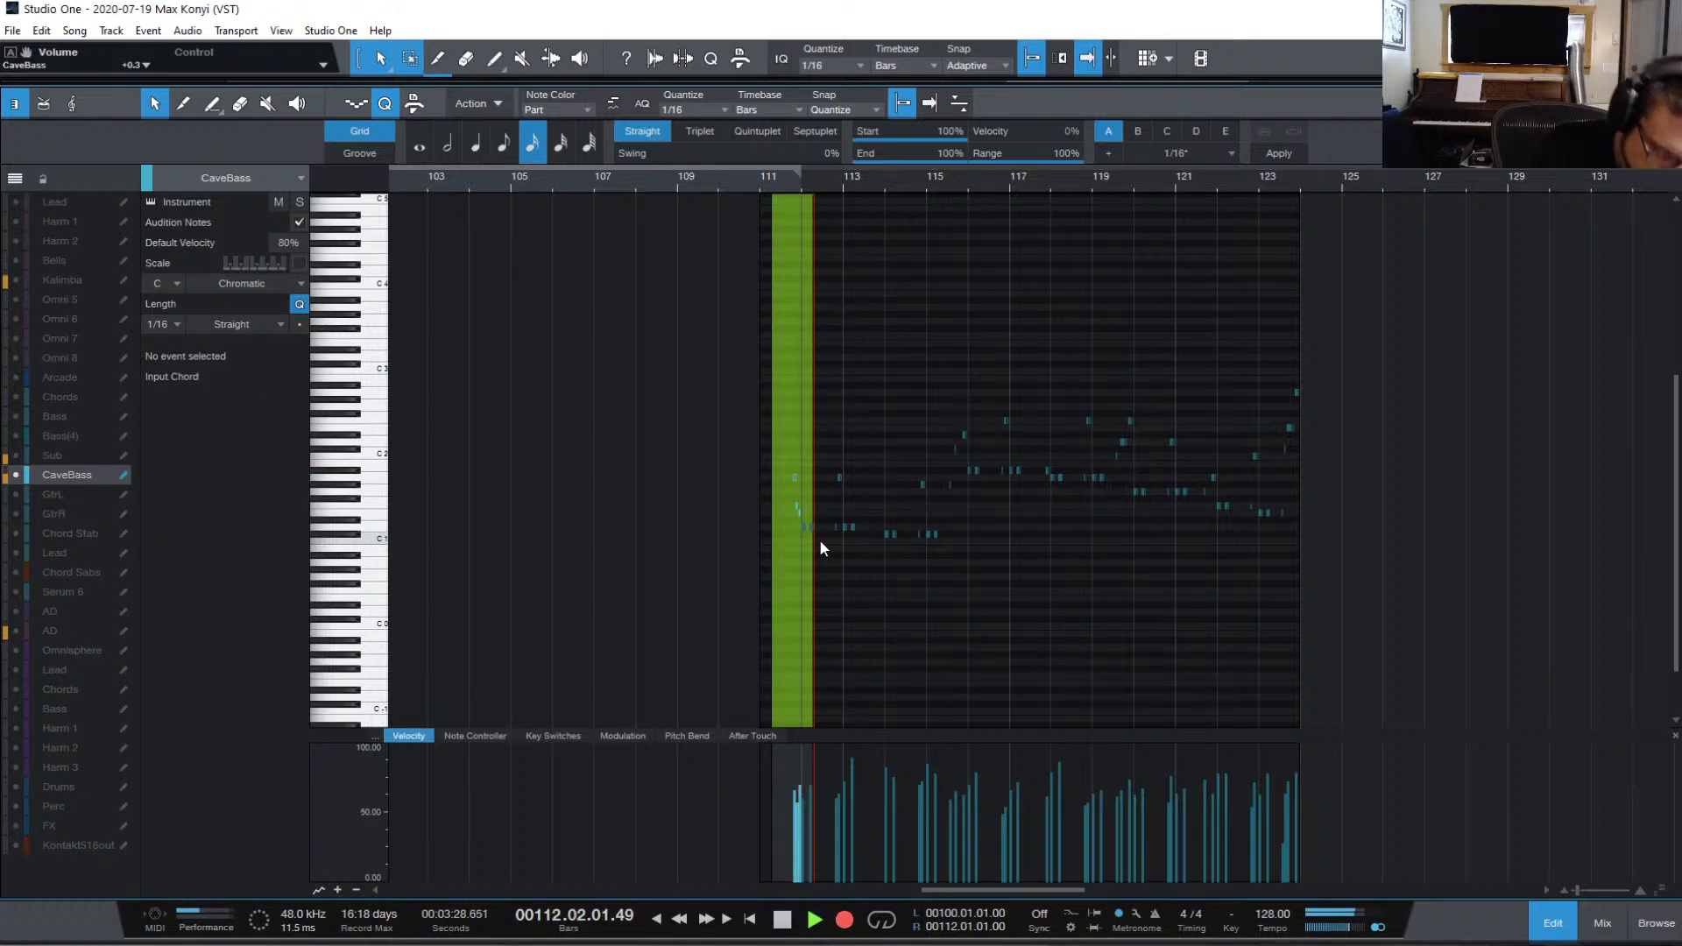
pyautogui.press('KP_Multiply')
pyautogui.press('e')
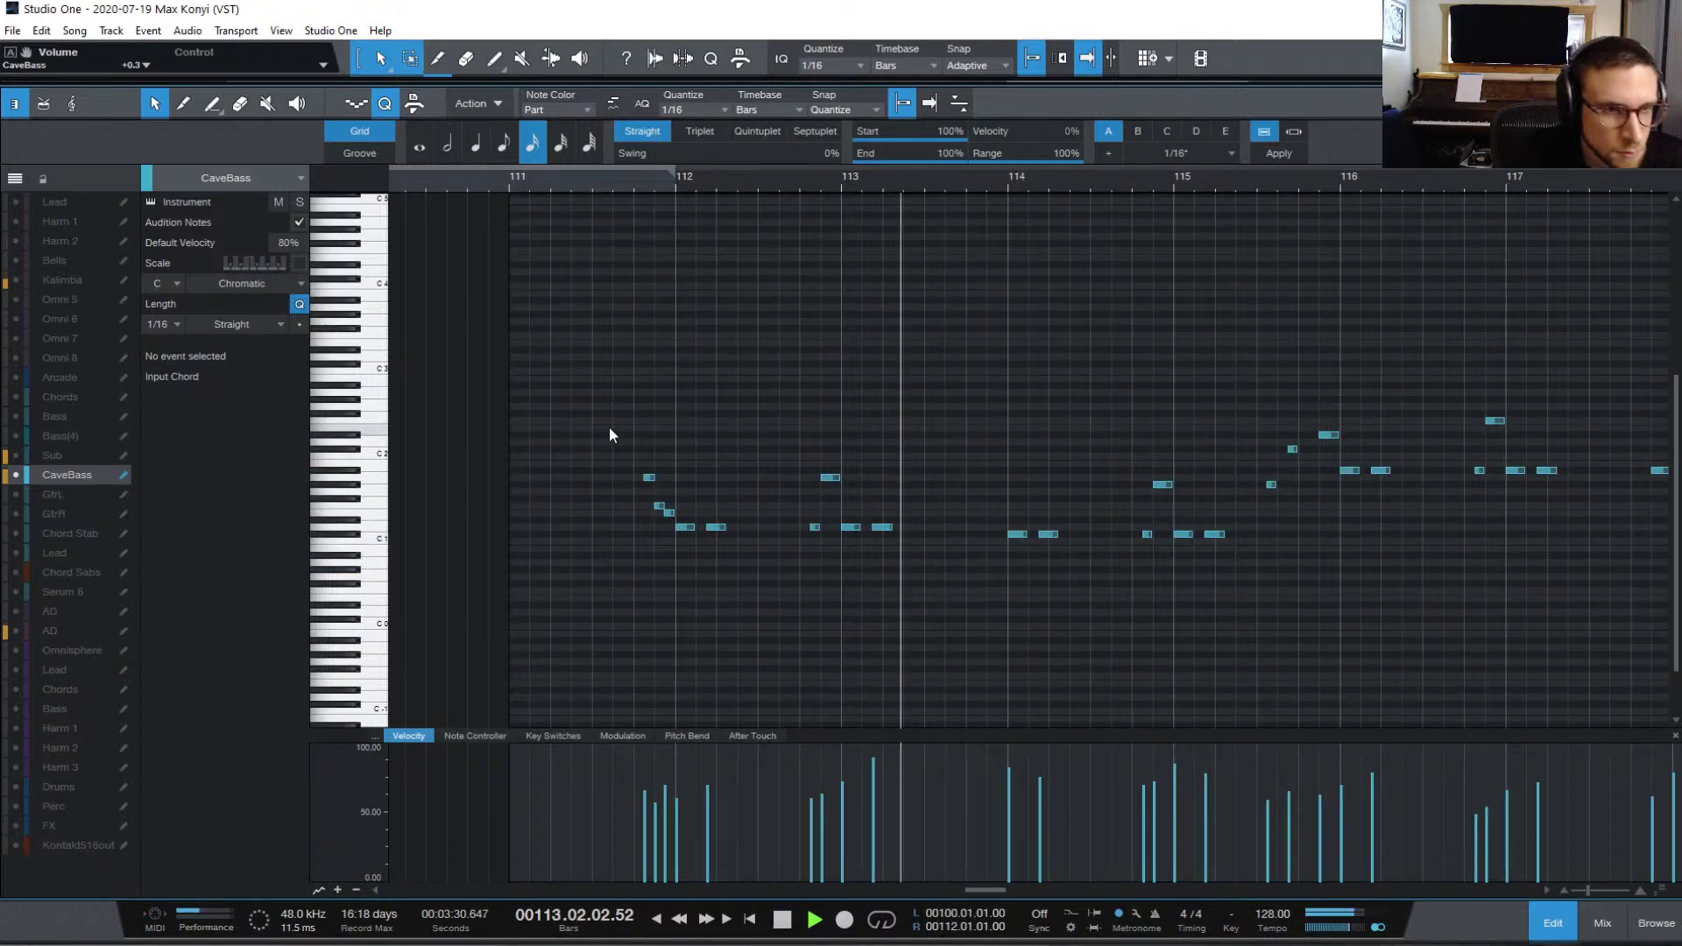
pyautogui.press('space')
pyautogui.moveTo(611, 426); pyautogui.dragTo(692, 513)
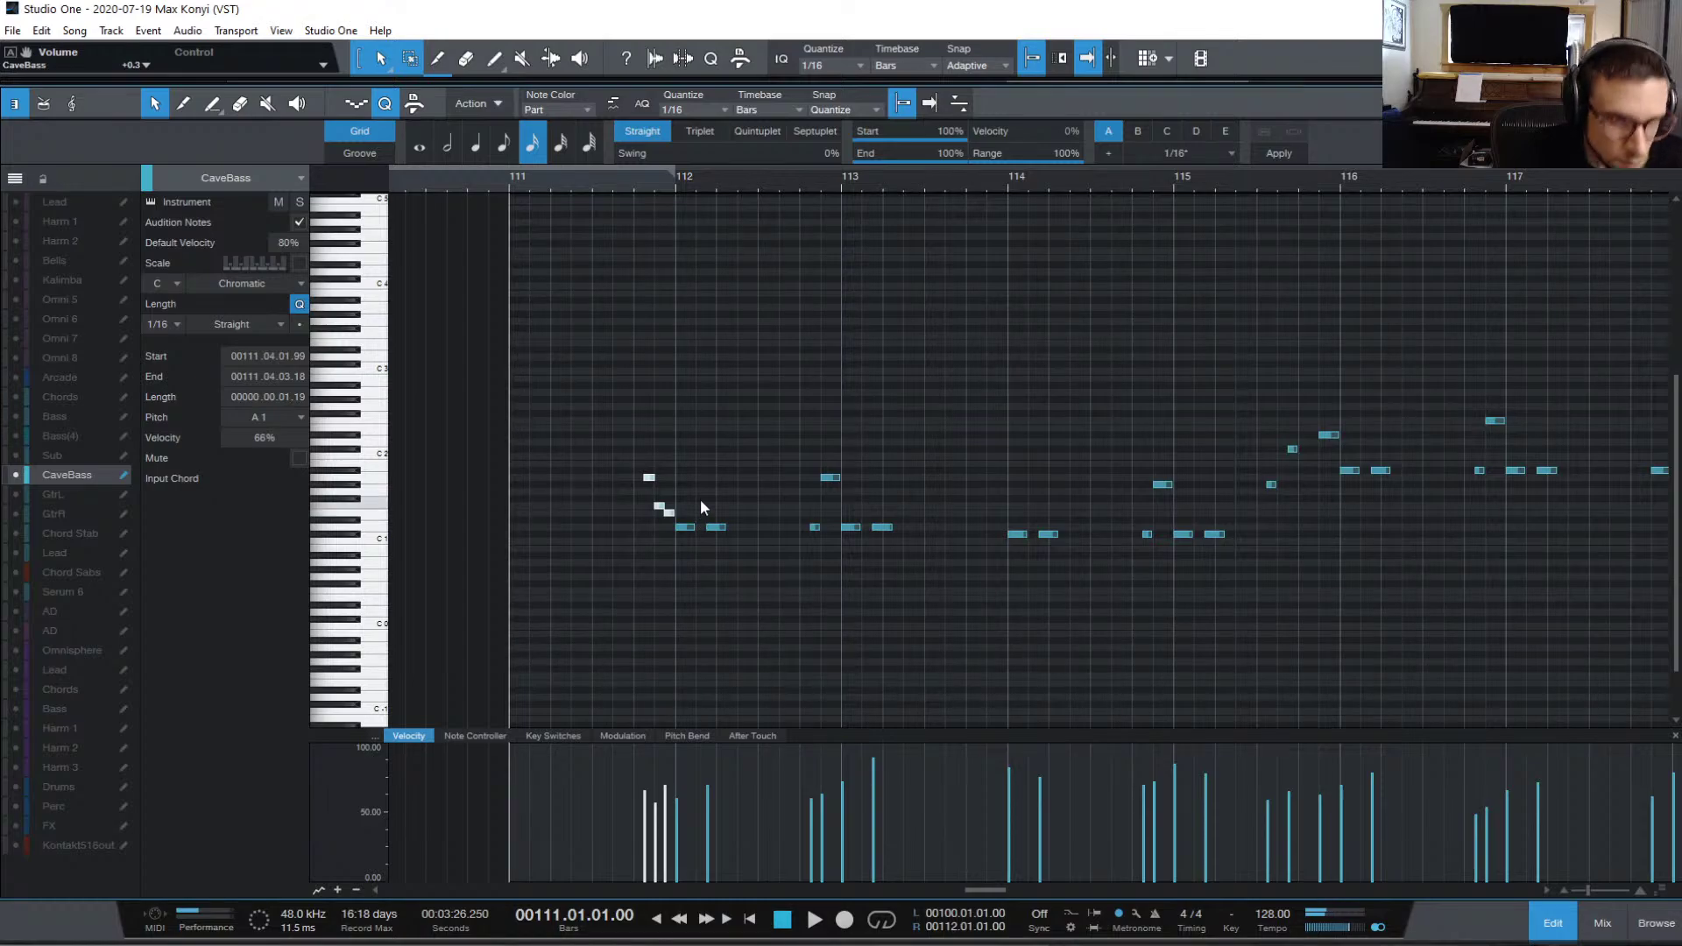
pyautogui.press('space')
pyautogui.click(687, 382)
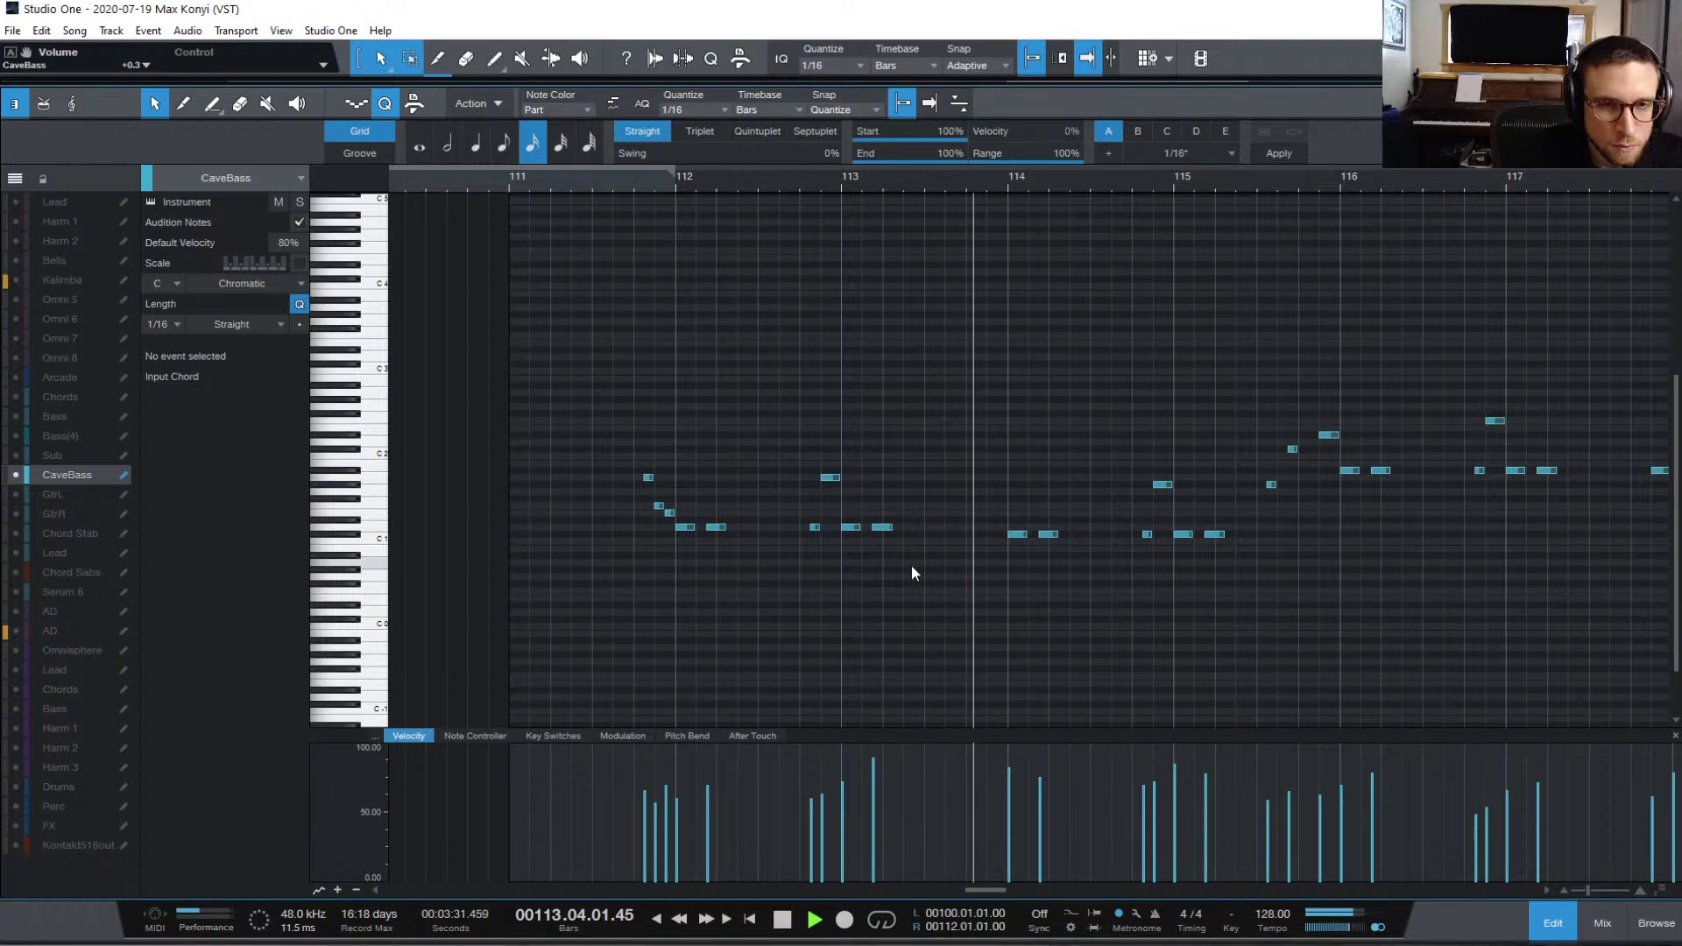
# Step: Close the note editor, show the mixer during playback, stop at about bar 120 and save the song
pyautogui.click(1553, 922)
pyautogui.click(1599, 923)
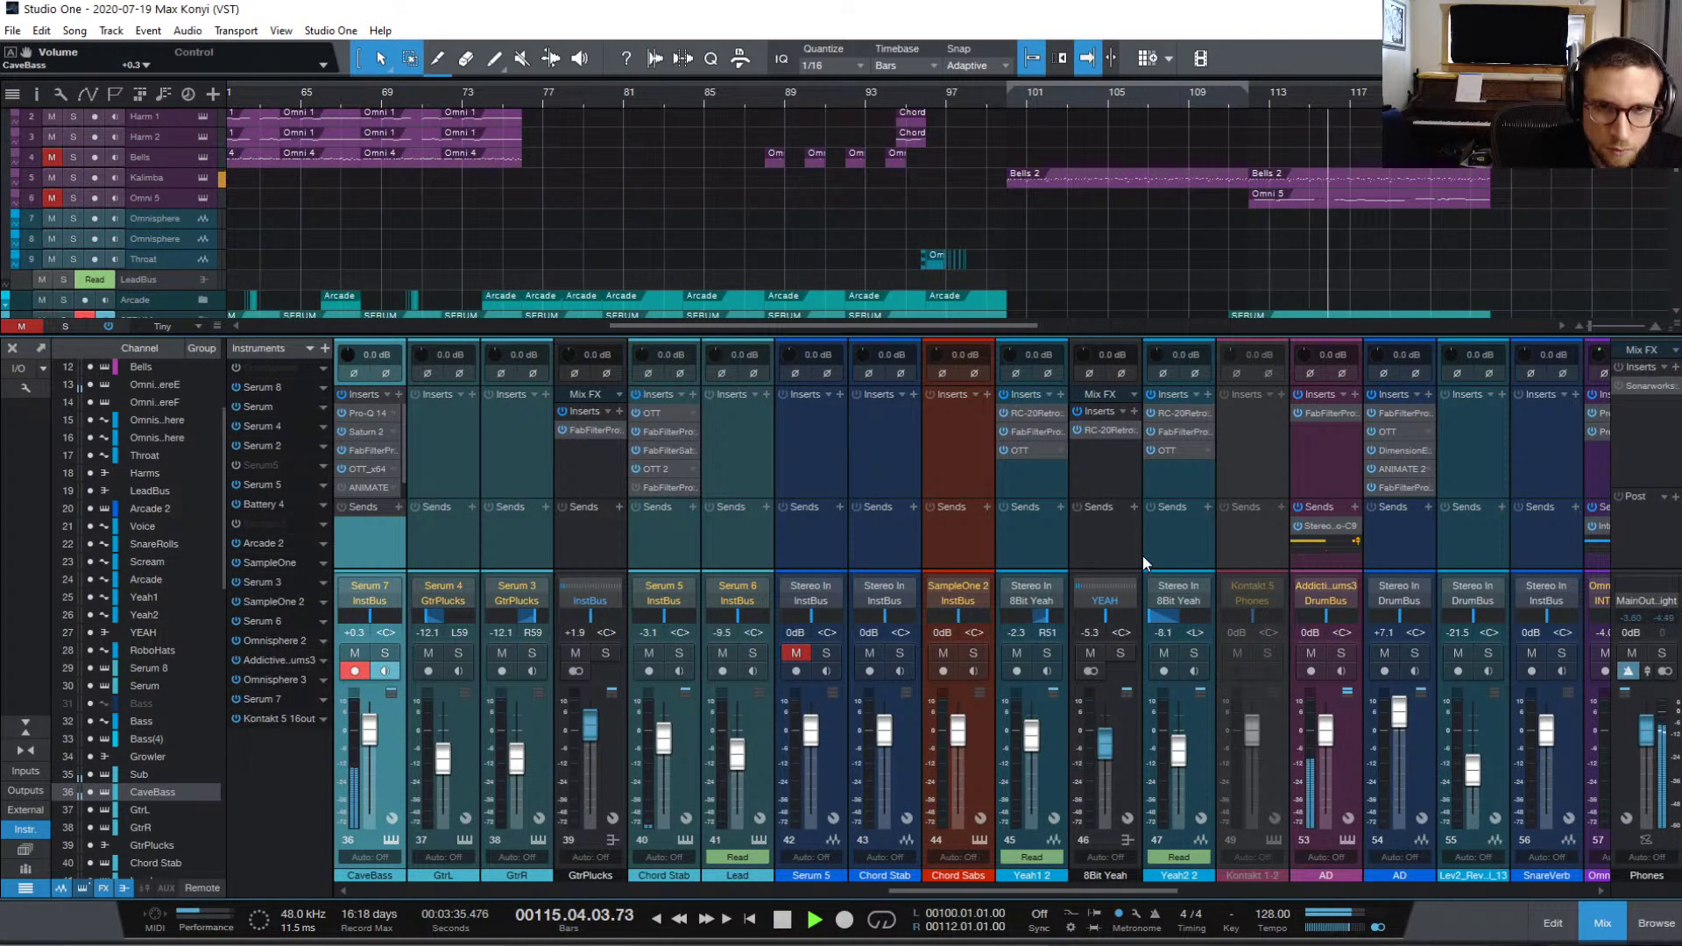
pyautogui.hscroll(6, 1142, 556)
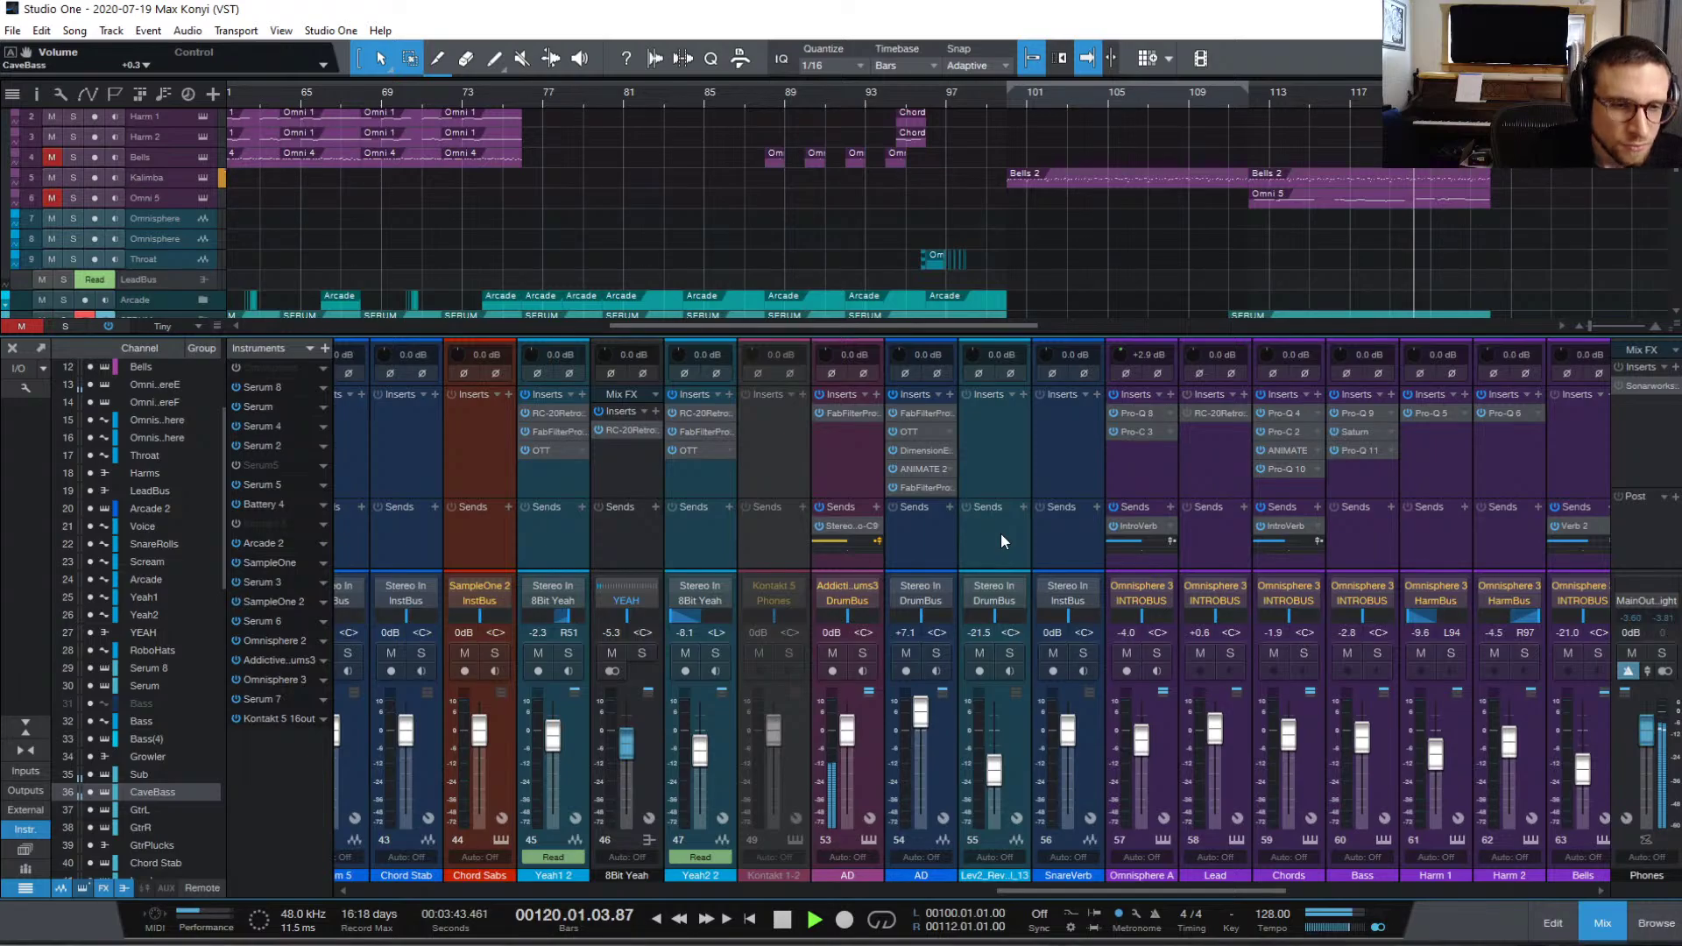
pyautogui.press('space')
pyautogui.click(1002, 541)
pyautogui.hotkey('ctrl', 's')
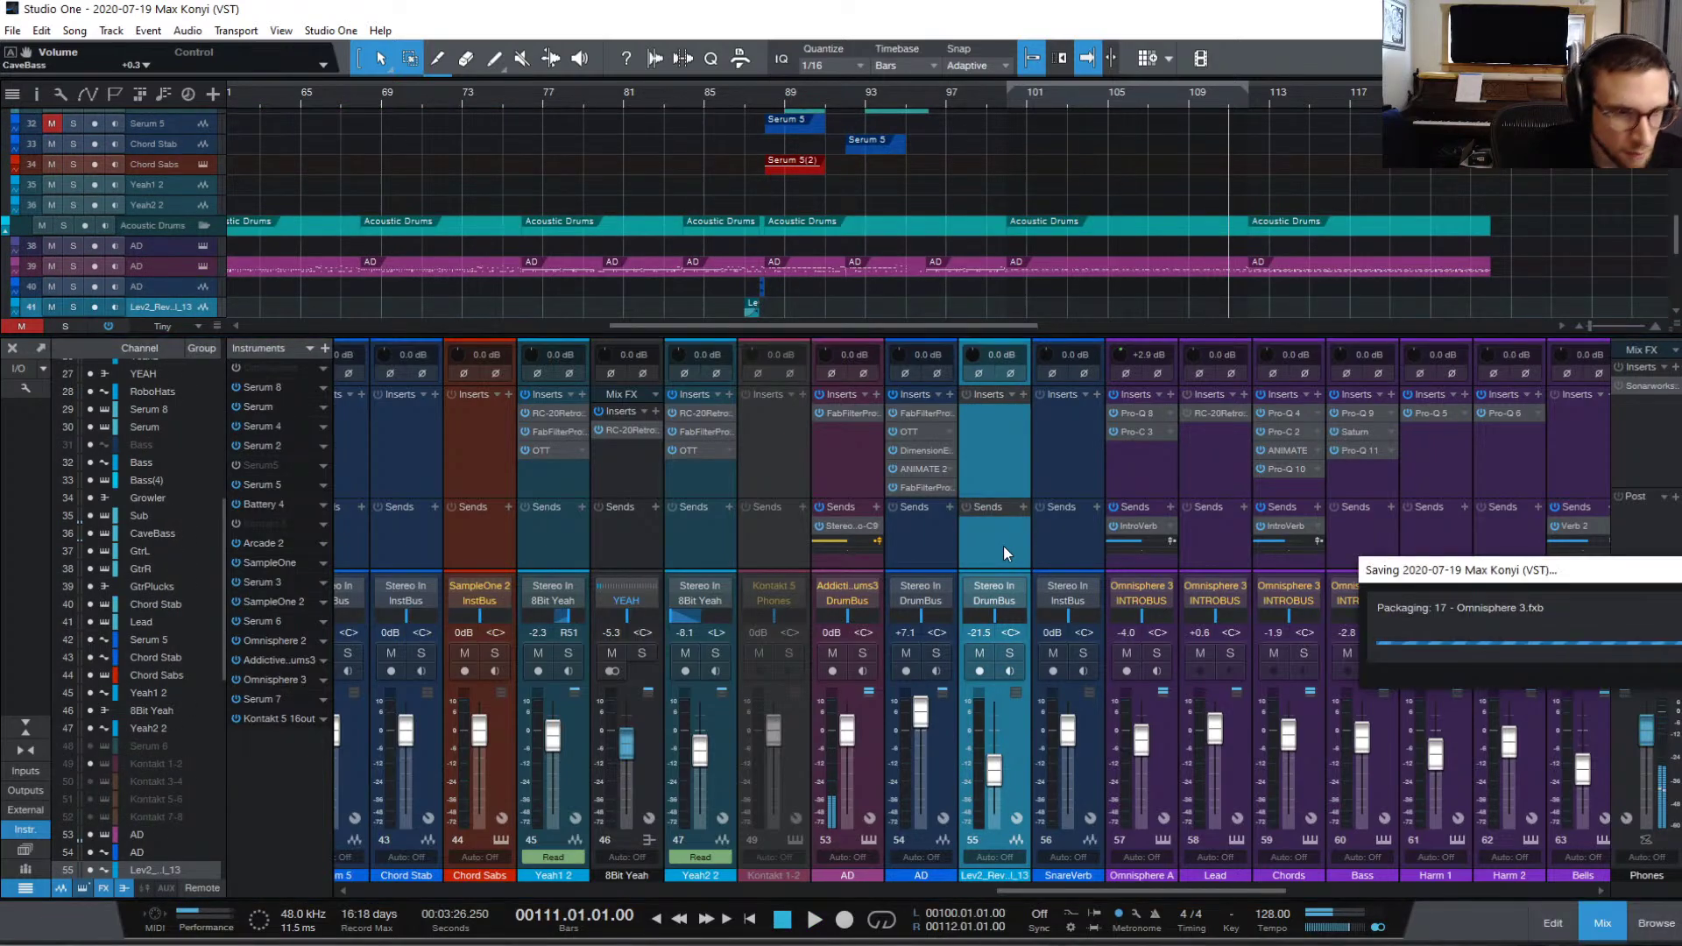
# Step: Look through the mixer channels, from the CaveBass inserts to the reverb, delay and bus channels
pyautogui.hscroll(14, 1002, 545)
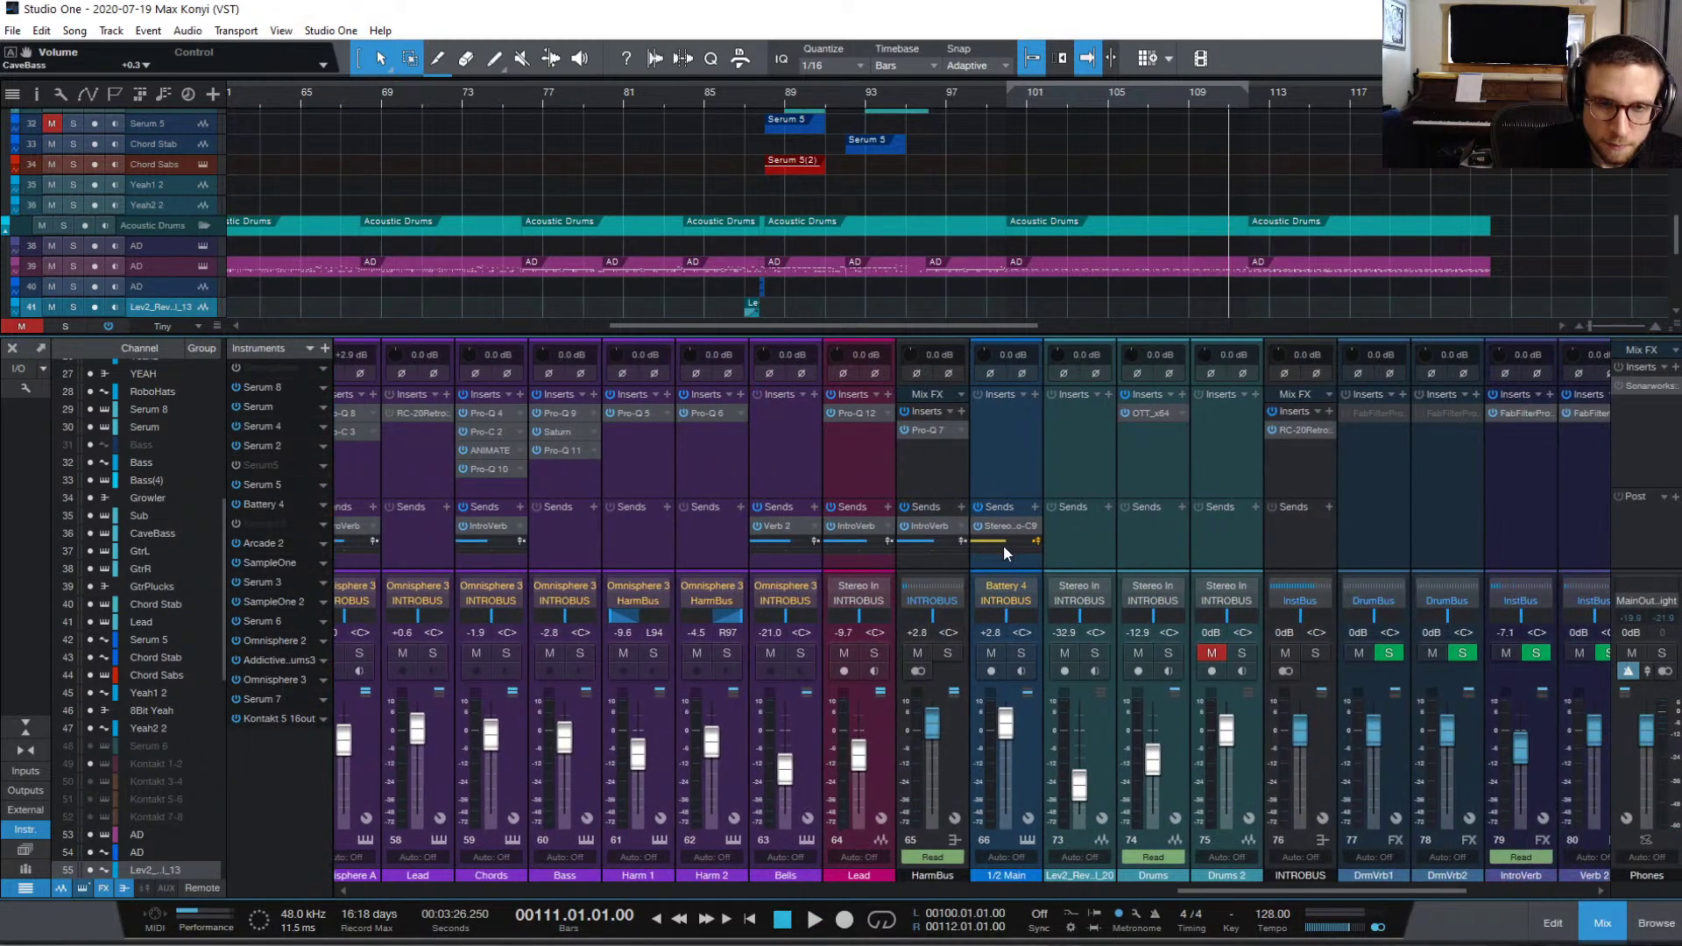
pyautogui.hscroll(4, 1003, 547)
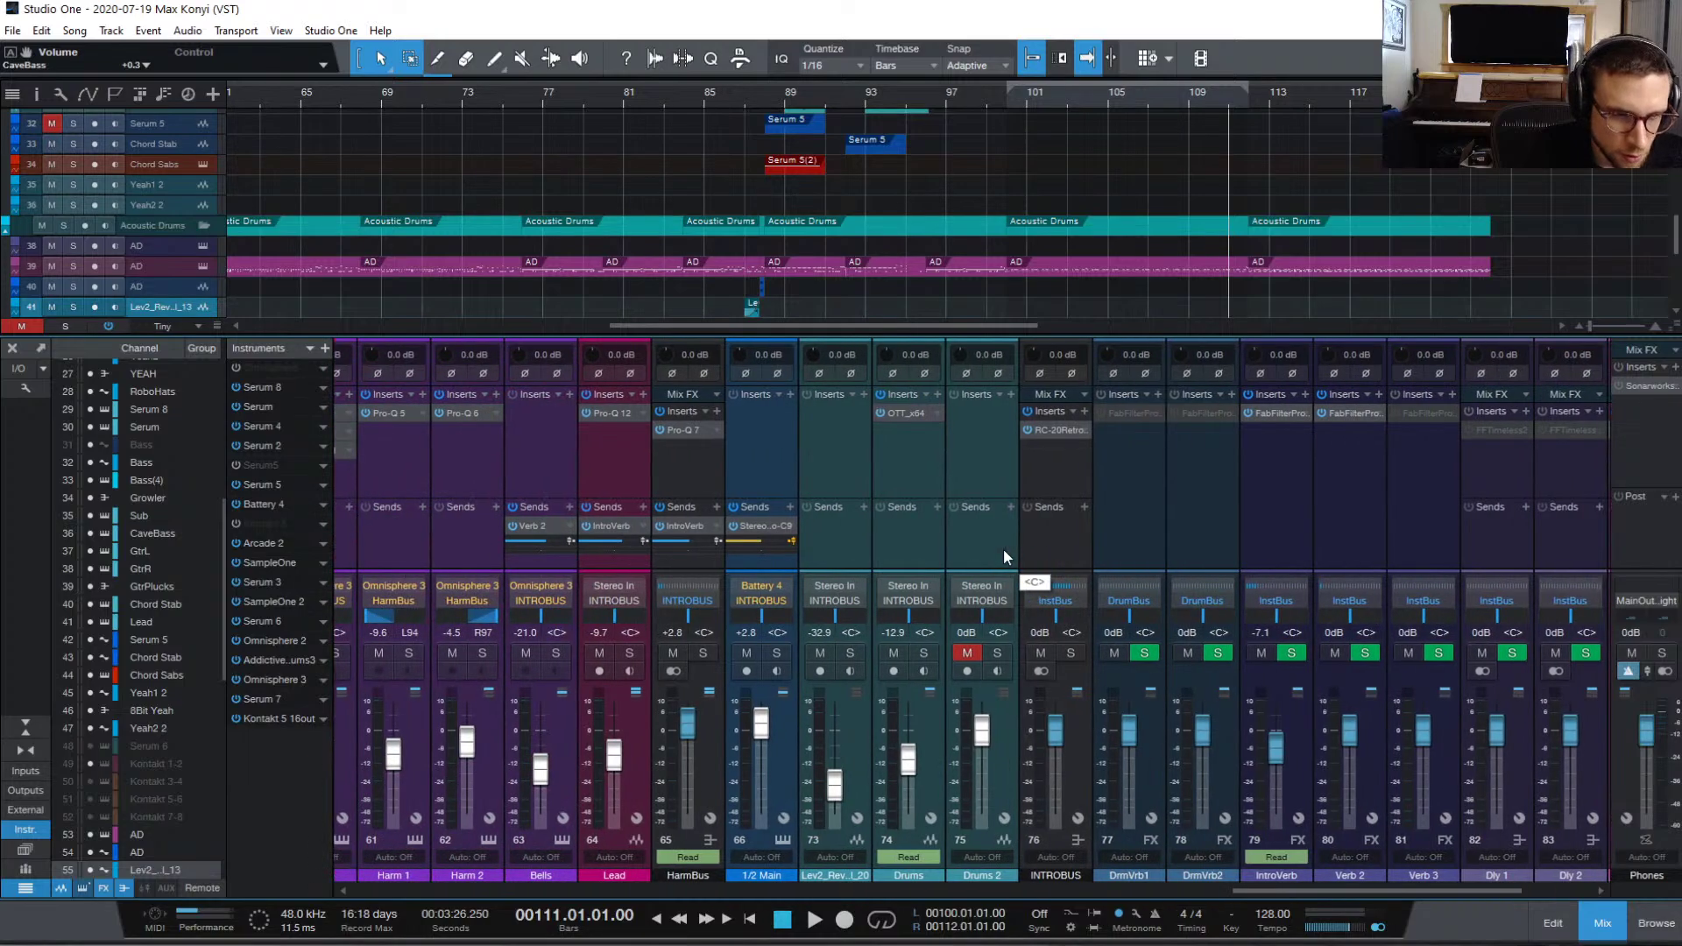
pyautogui.hscroll(-3, 1002, 549)
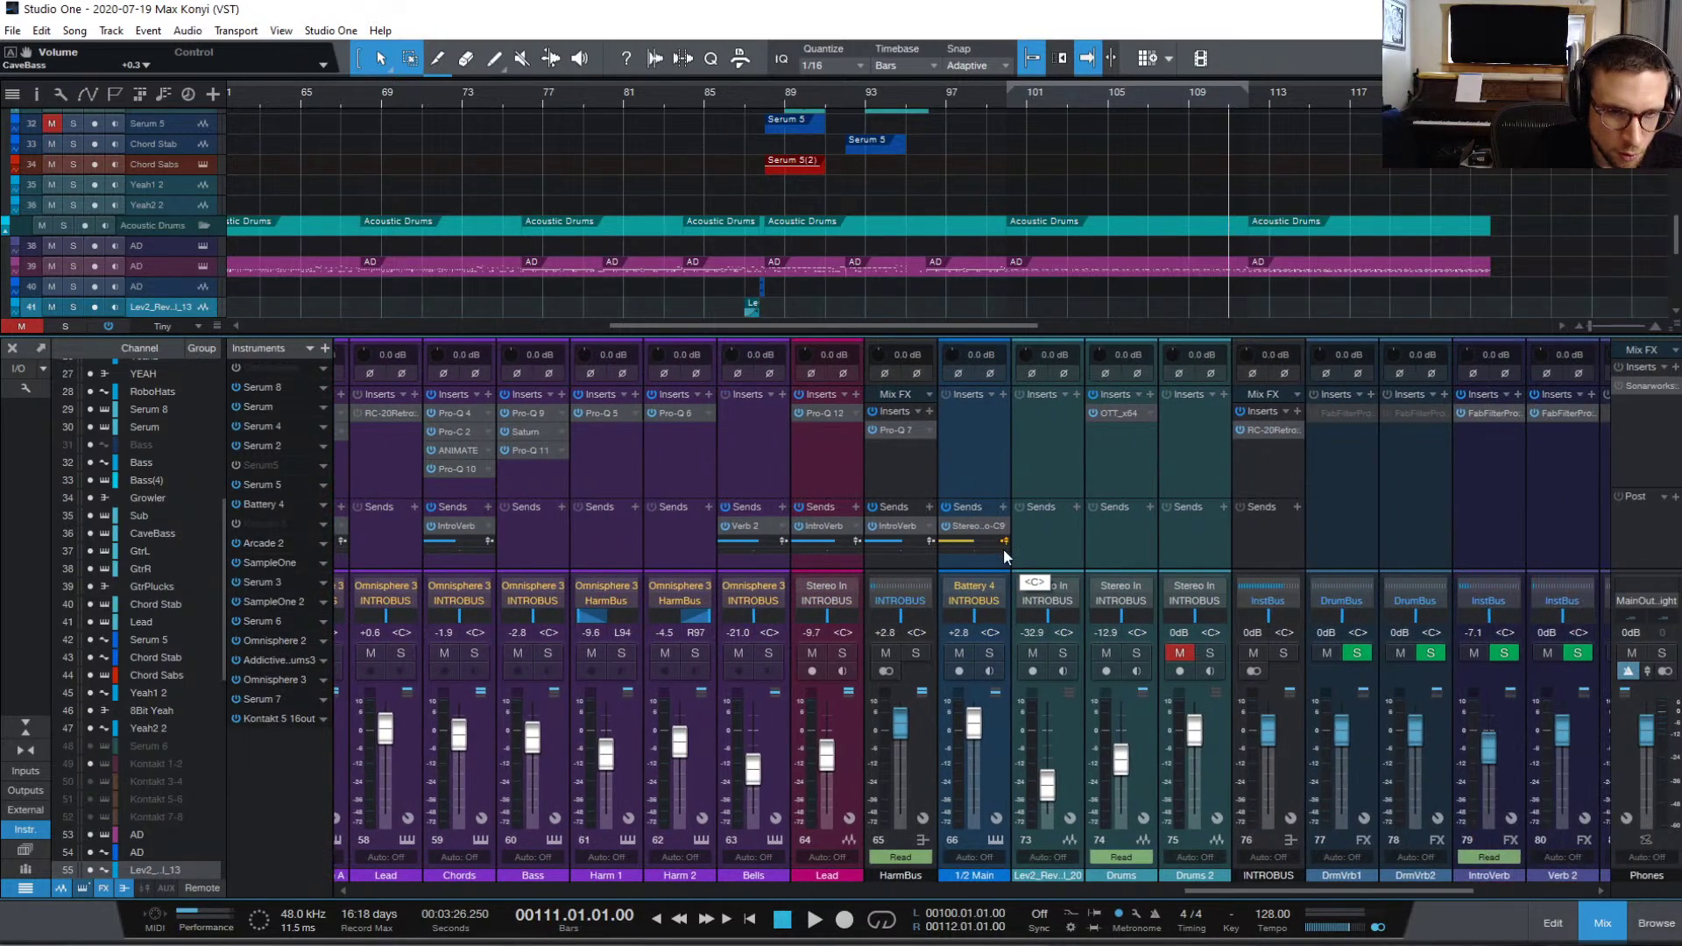
pyautogui.hscroll(7, 1004, 554)
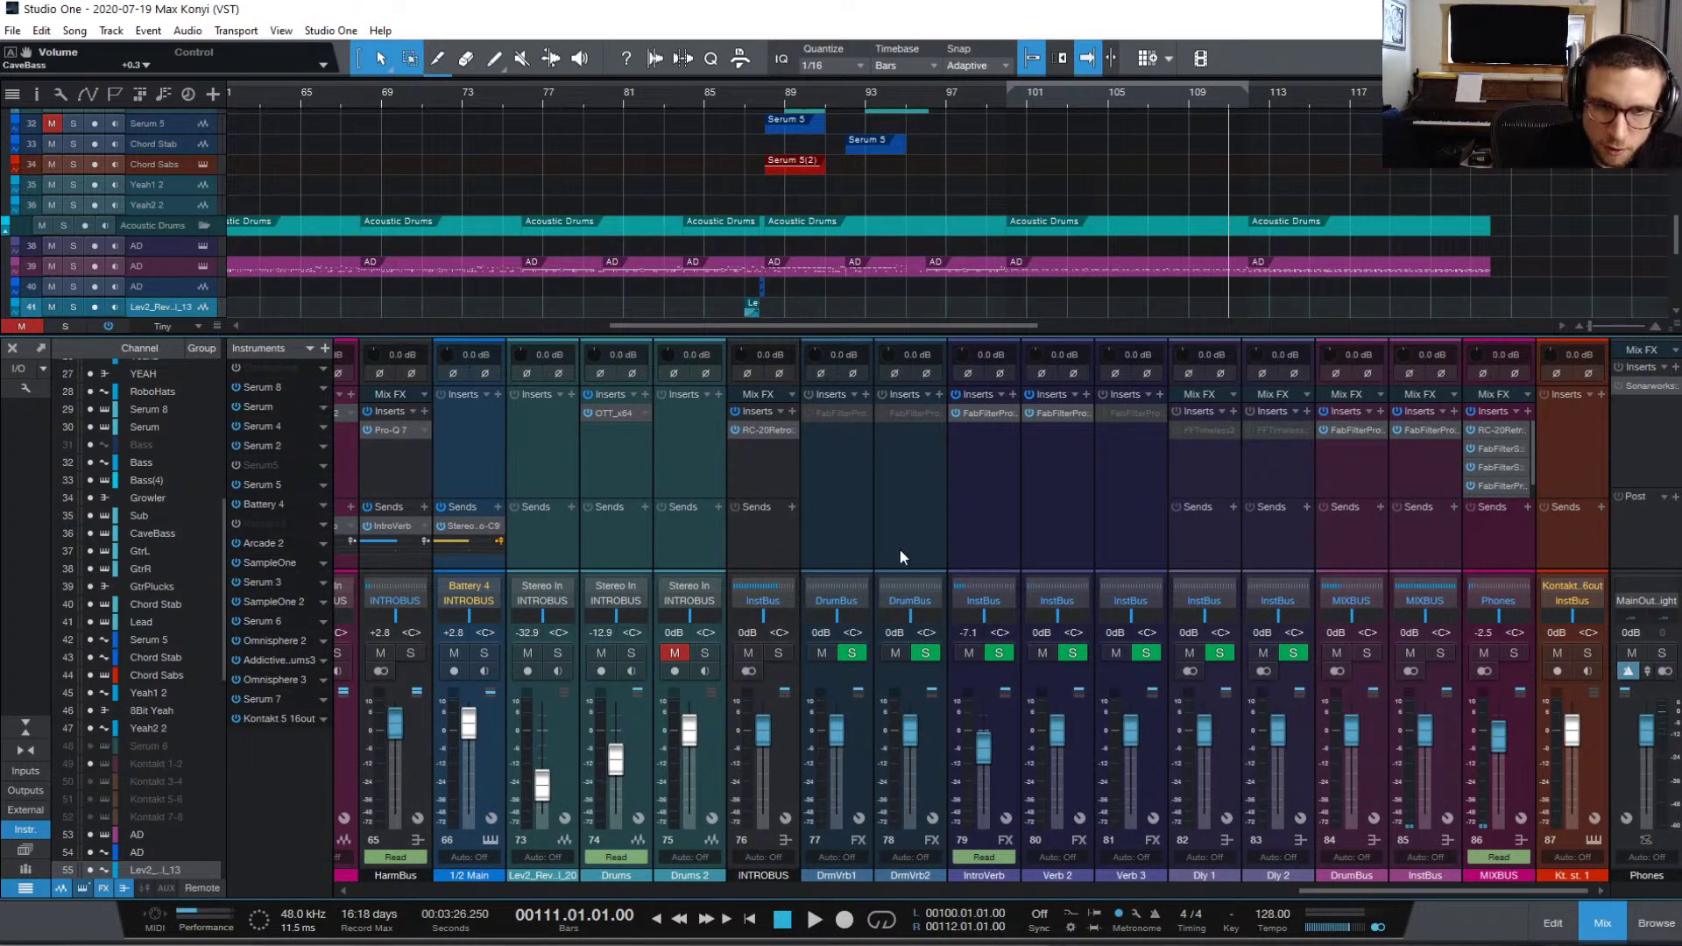
pyautogui.click(760, 536)
pyautogui.hscroll(-2, 748, 547)
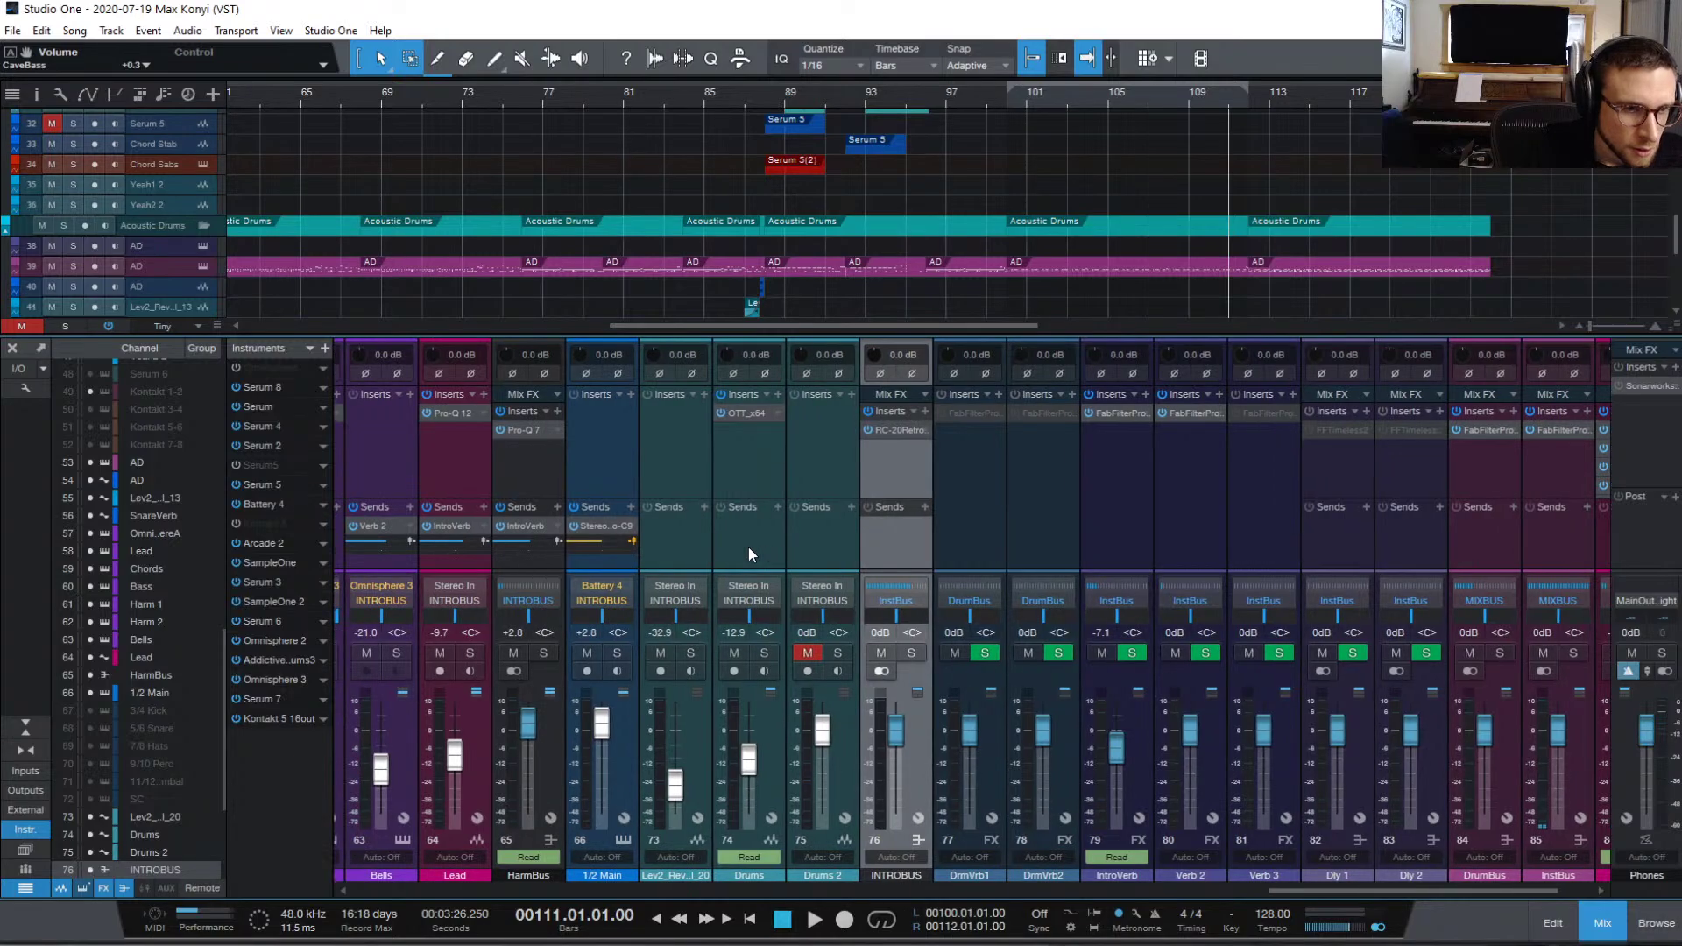
pyautogui.hscroll(-20, 696, 540)
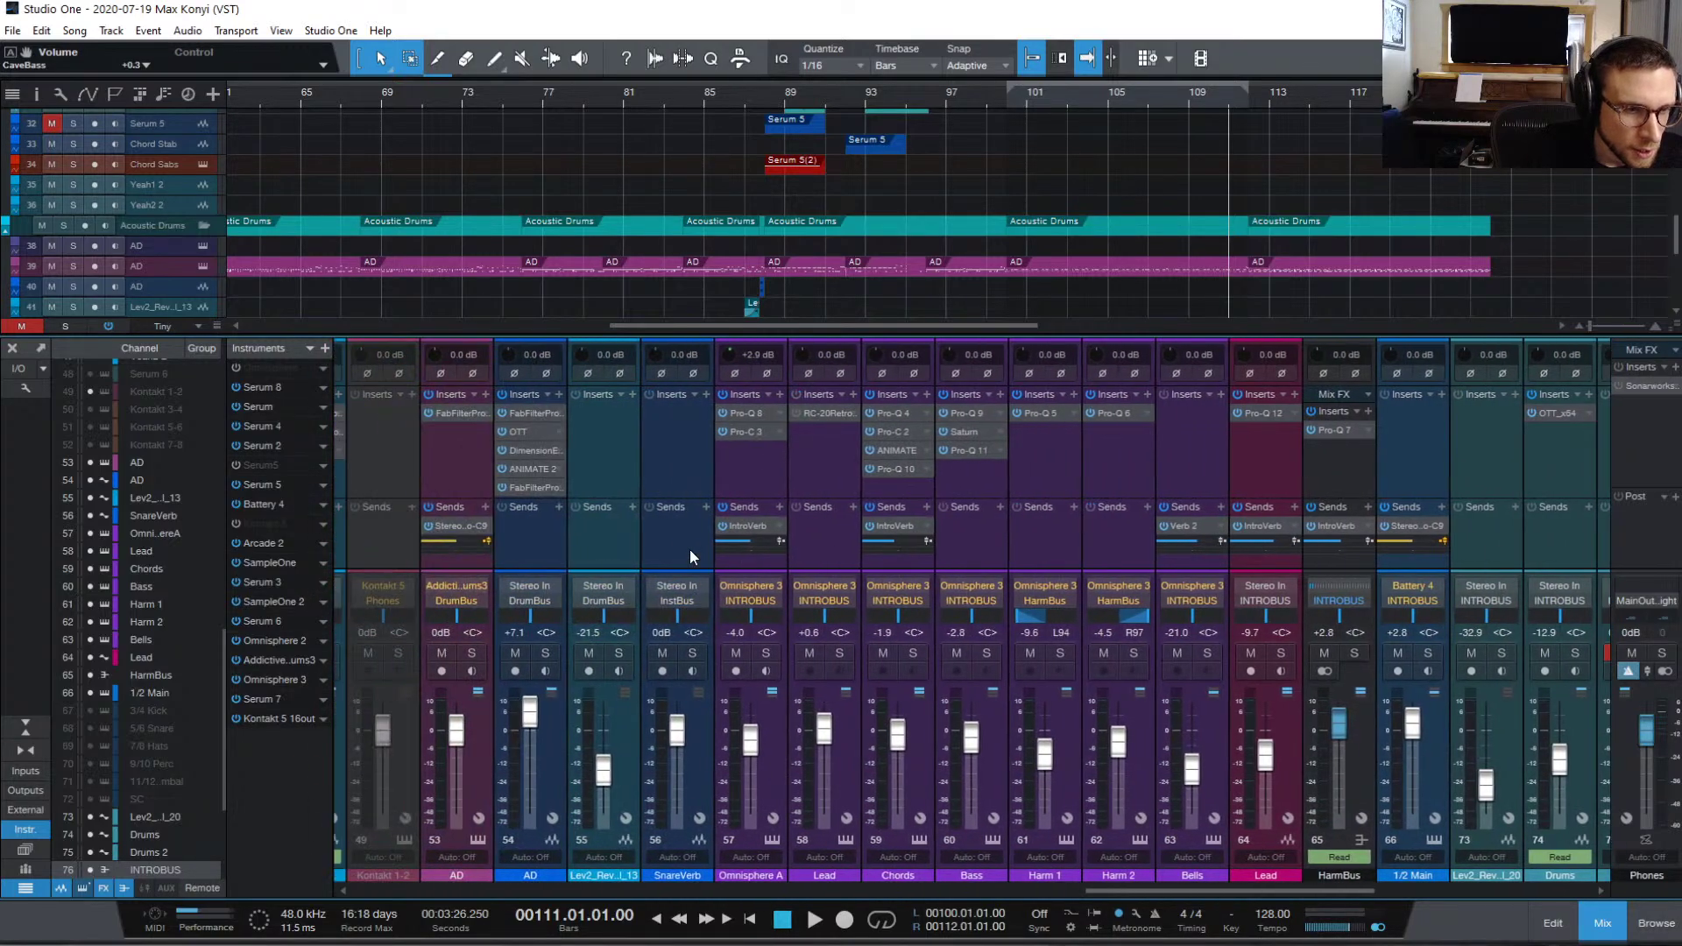
pyautogui.hscroll(-10, 690, 550)
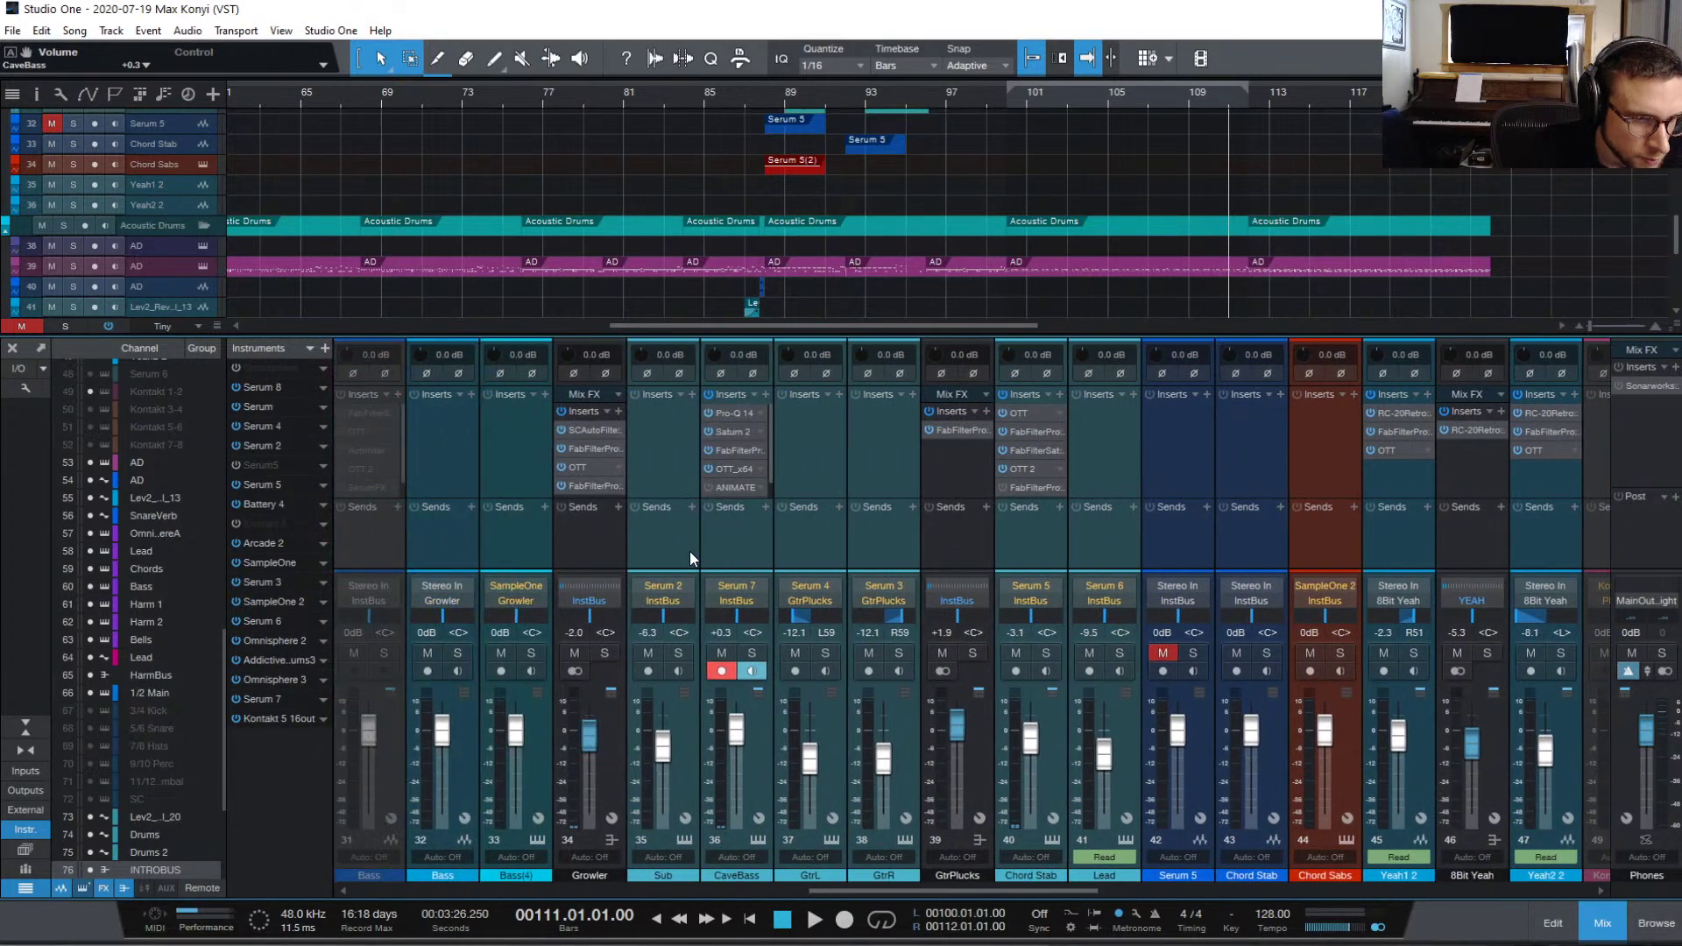
pyautogui.click(752, 548)
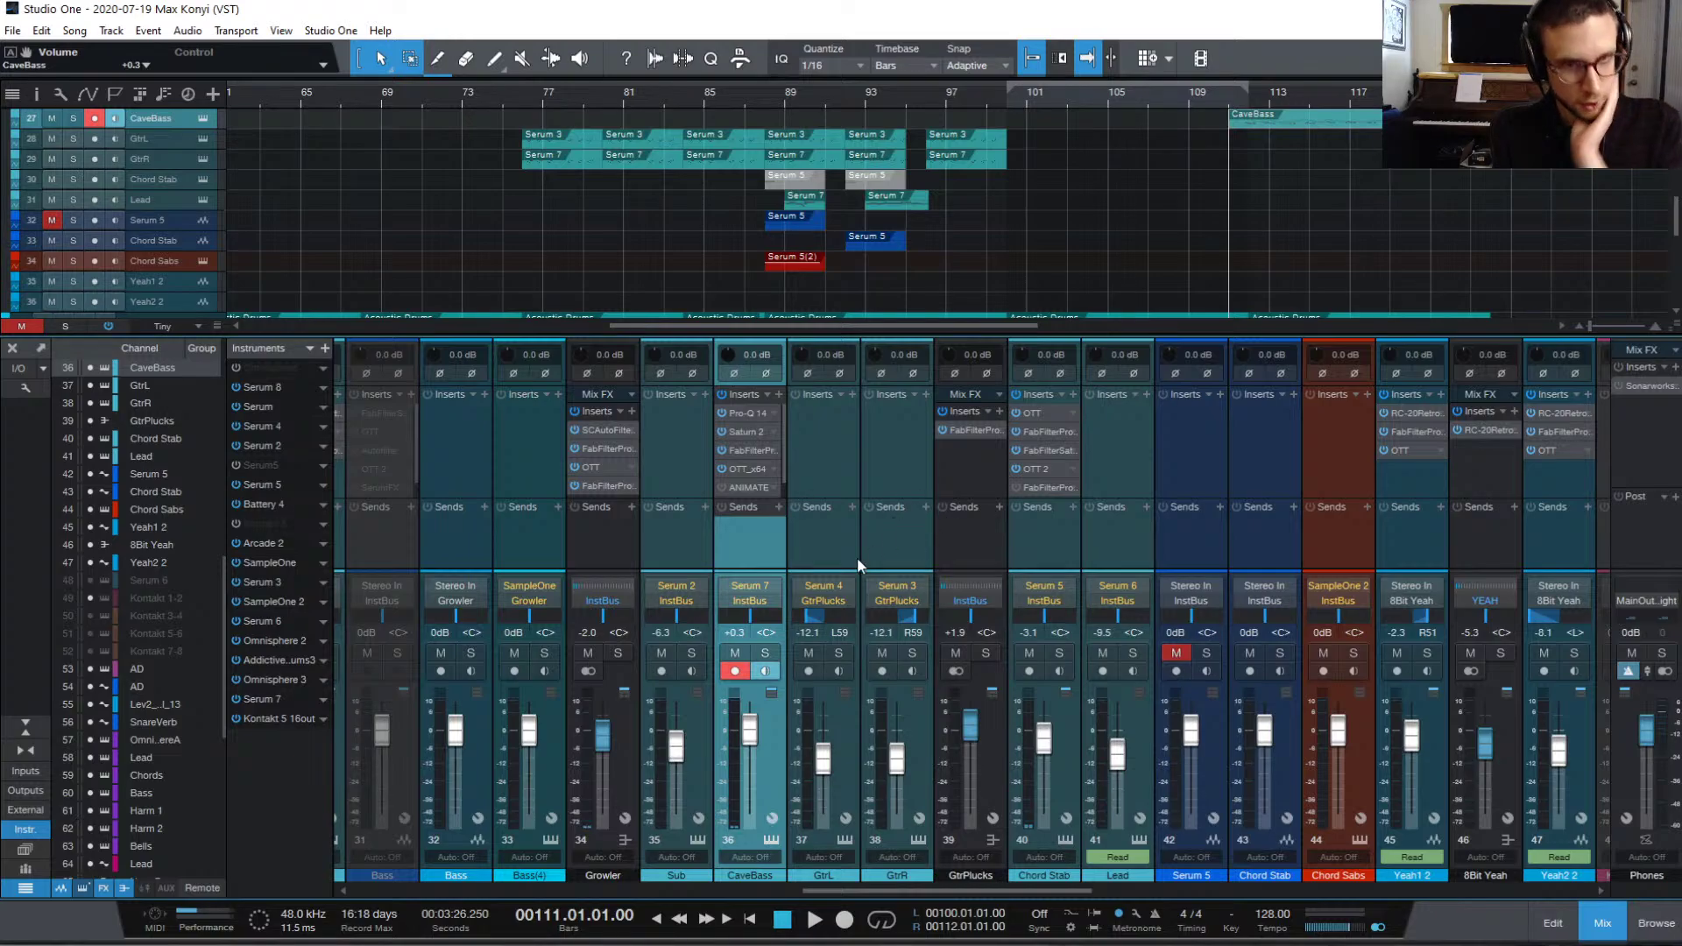
pyautogui.hscroll(15, 857, 557)
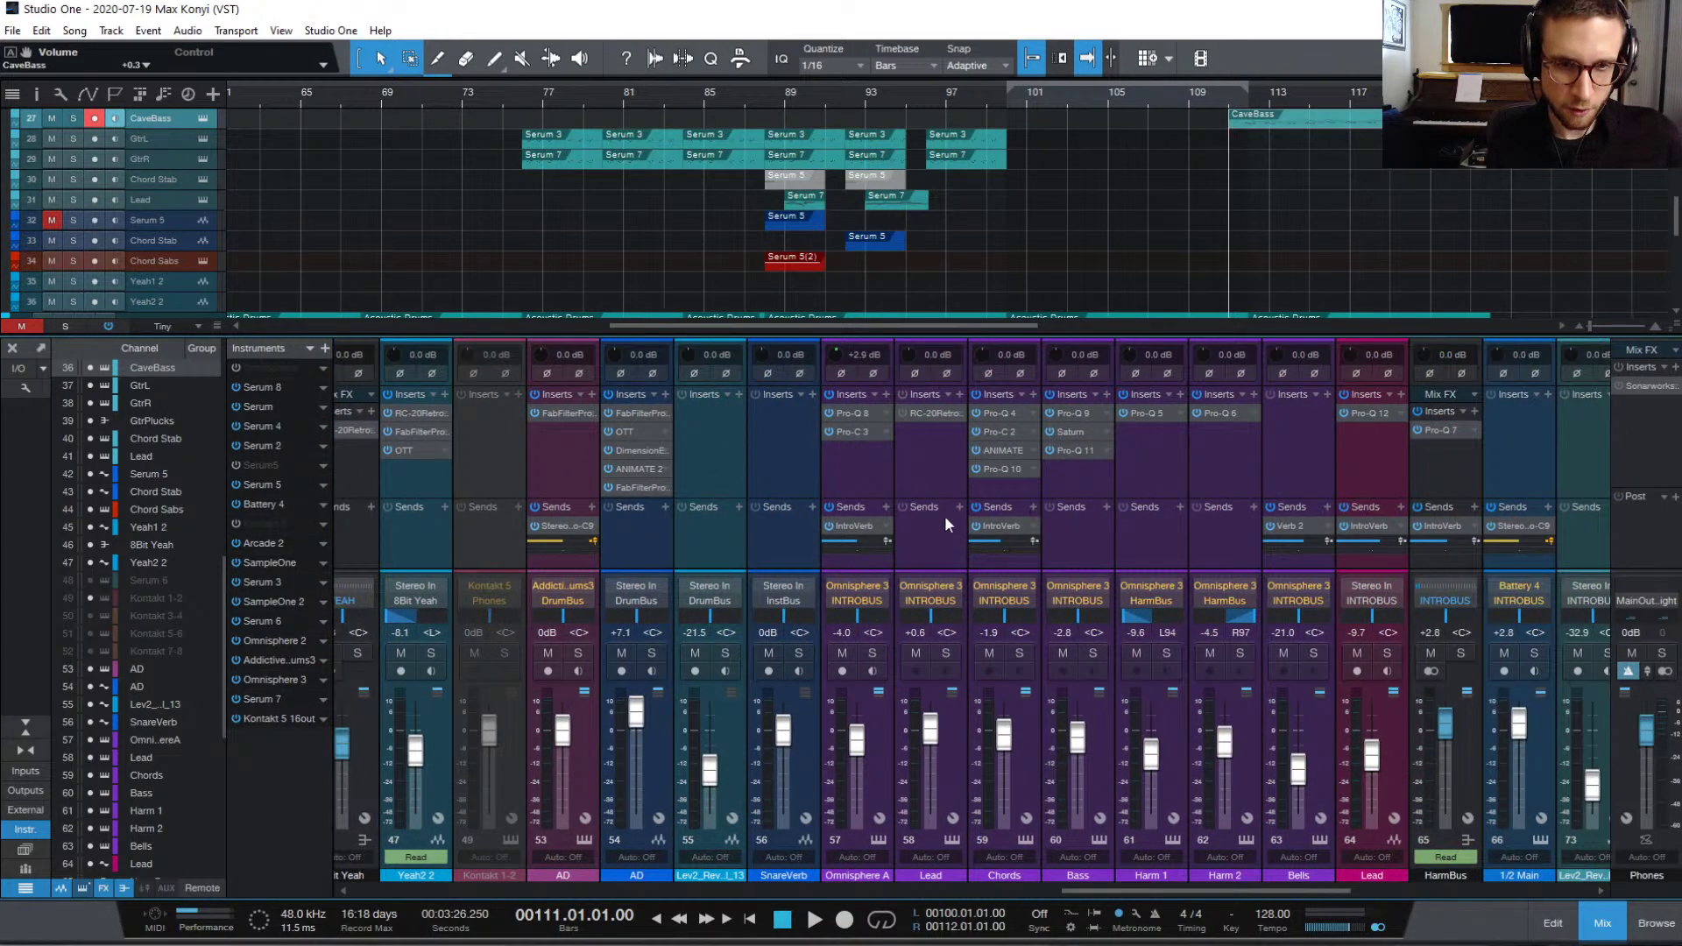
pyautogui.hscroll(18, 929, 518)
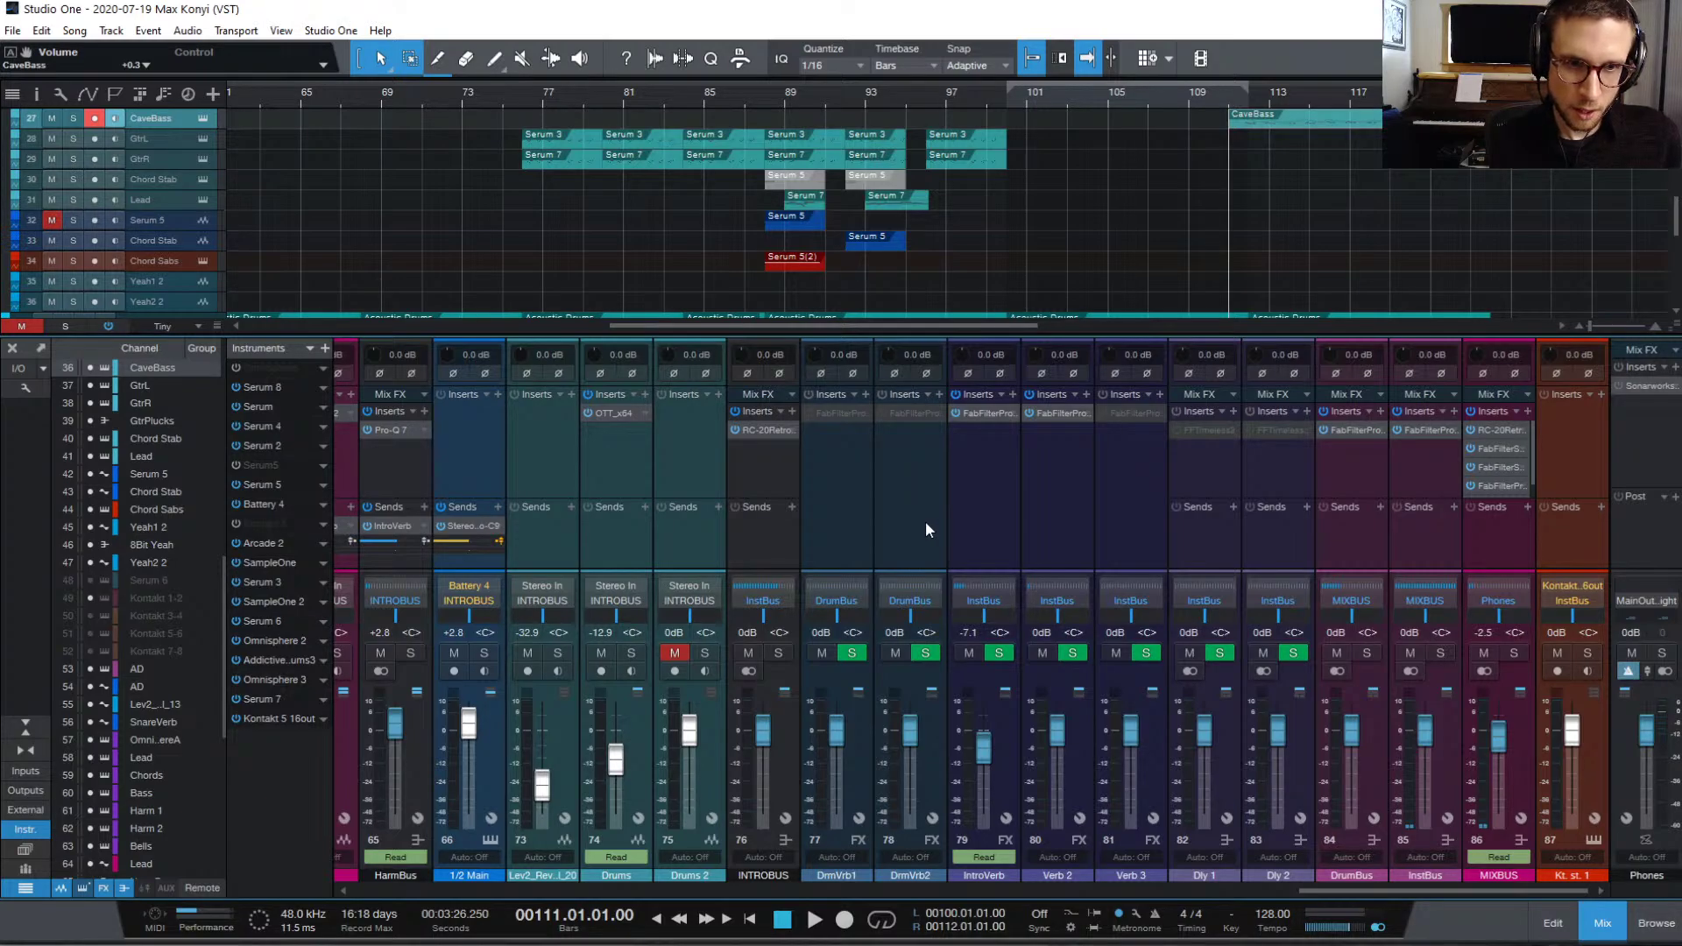
pyautogui.hscroll(-1, 926, 524)
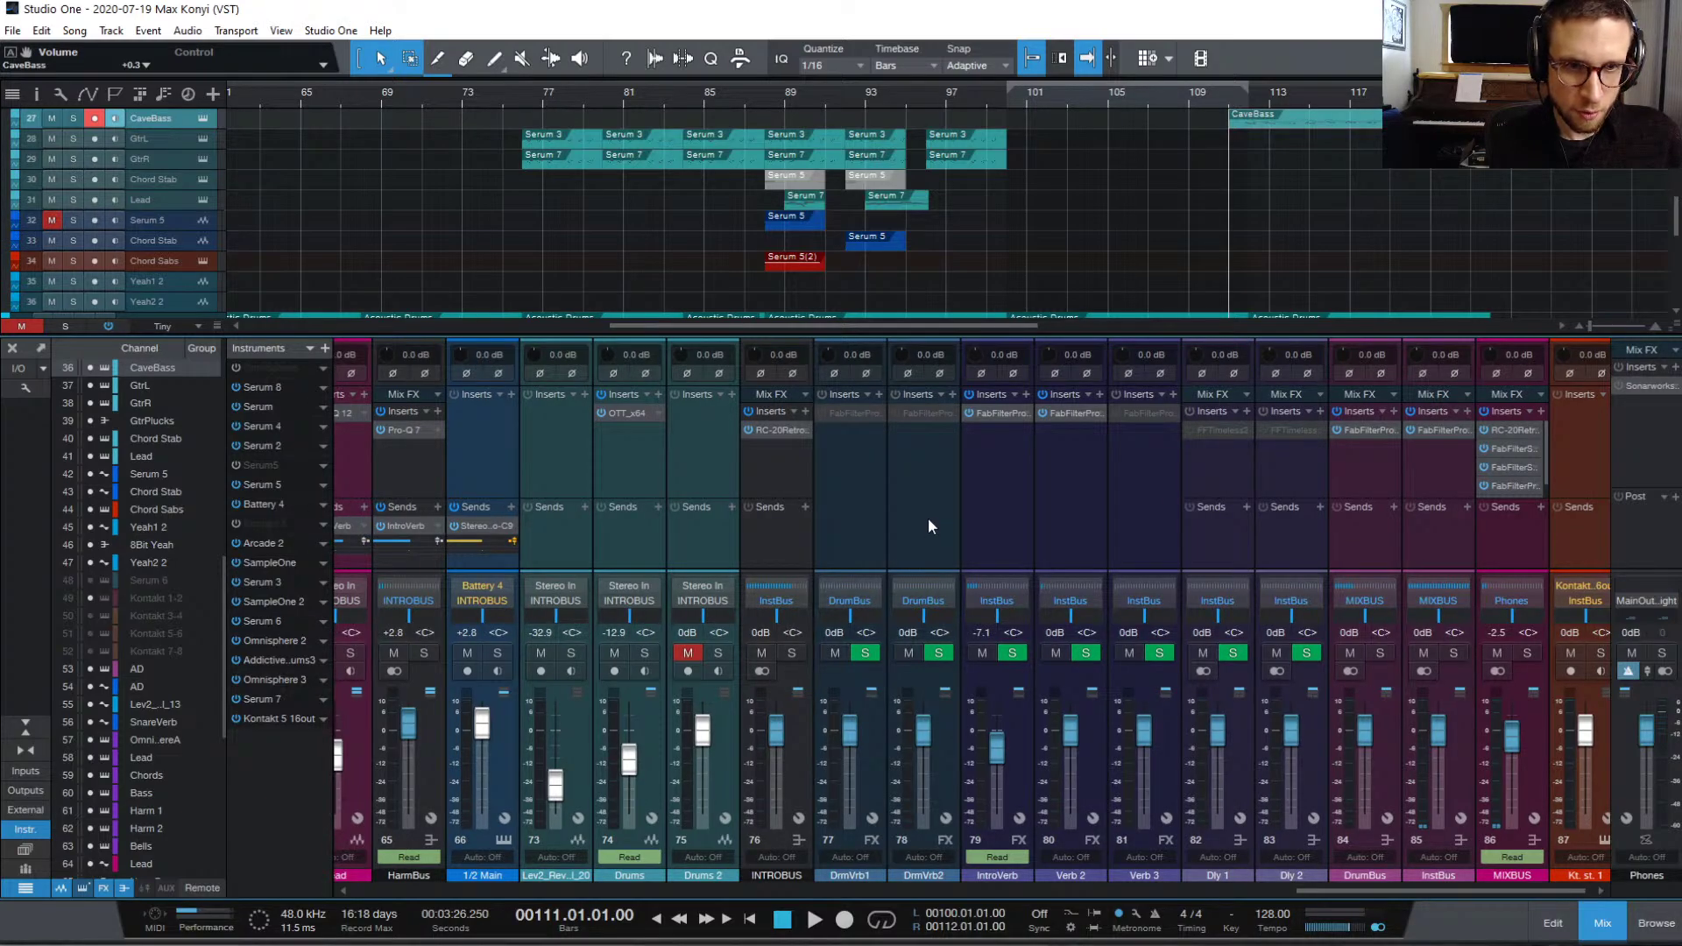
# Step: Inspect the FabFilter Pro-R reverb settings on the Verb 2 and IntroVerb channels
pyautogui.click(1074, 413)
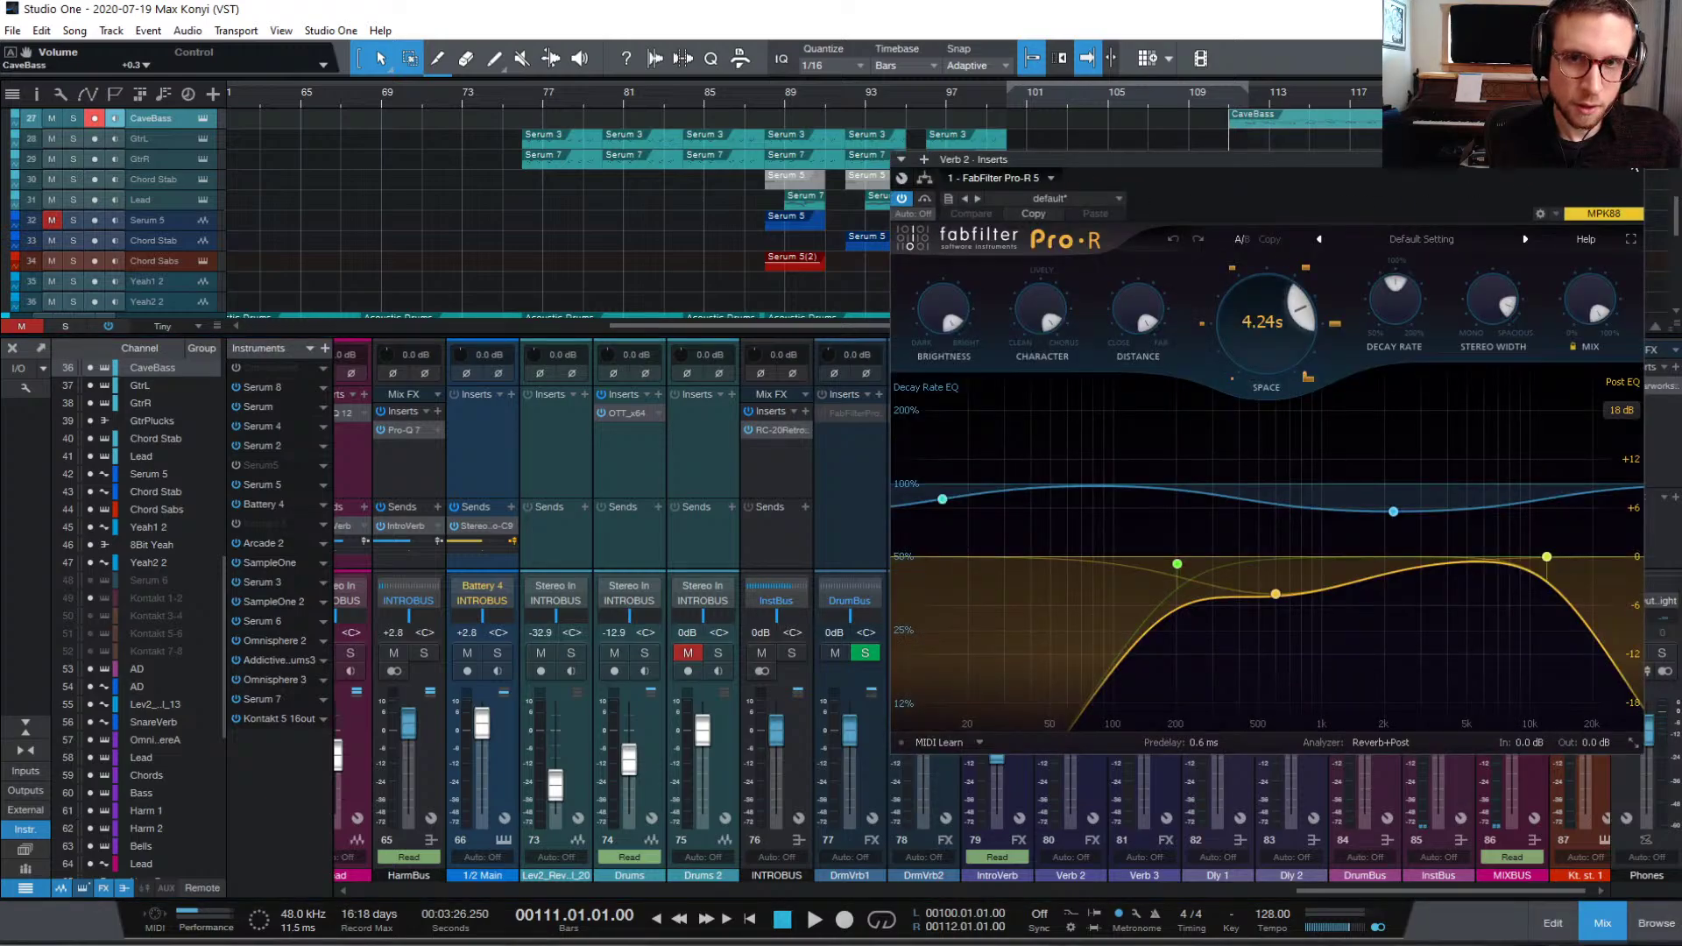
pyautogui.moveTo(973, 160); pyautogui.dragTo(1060, 494)
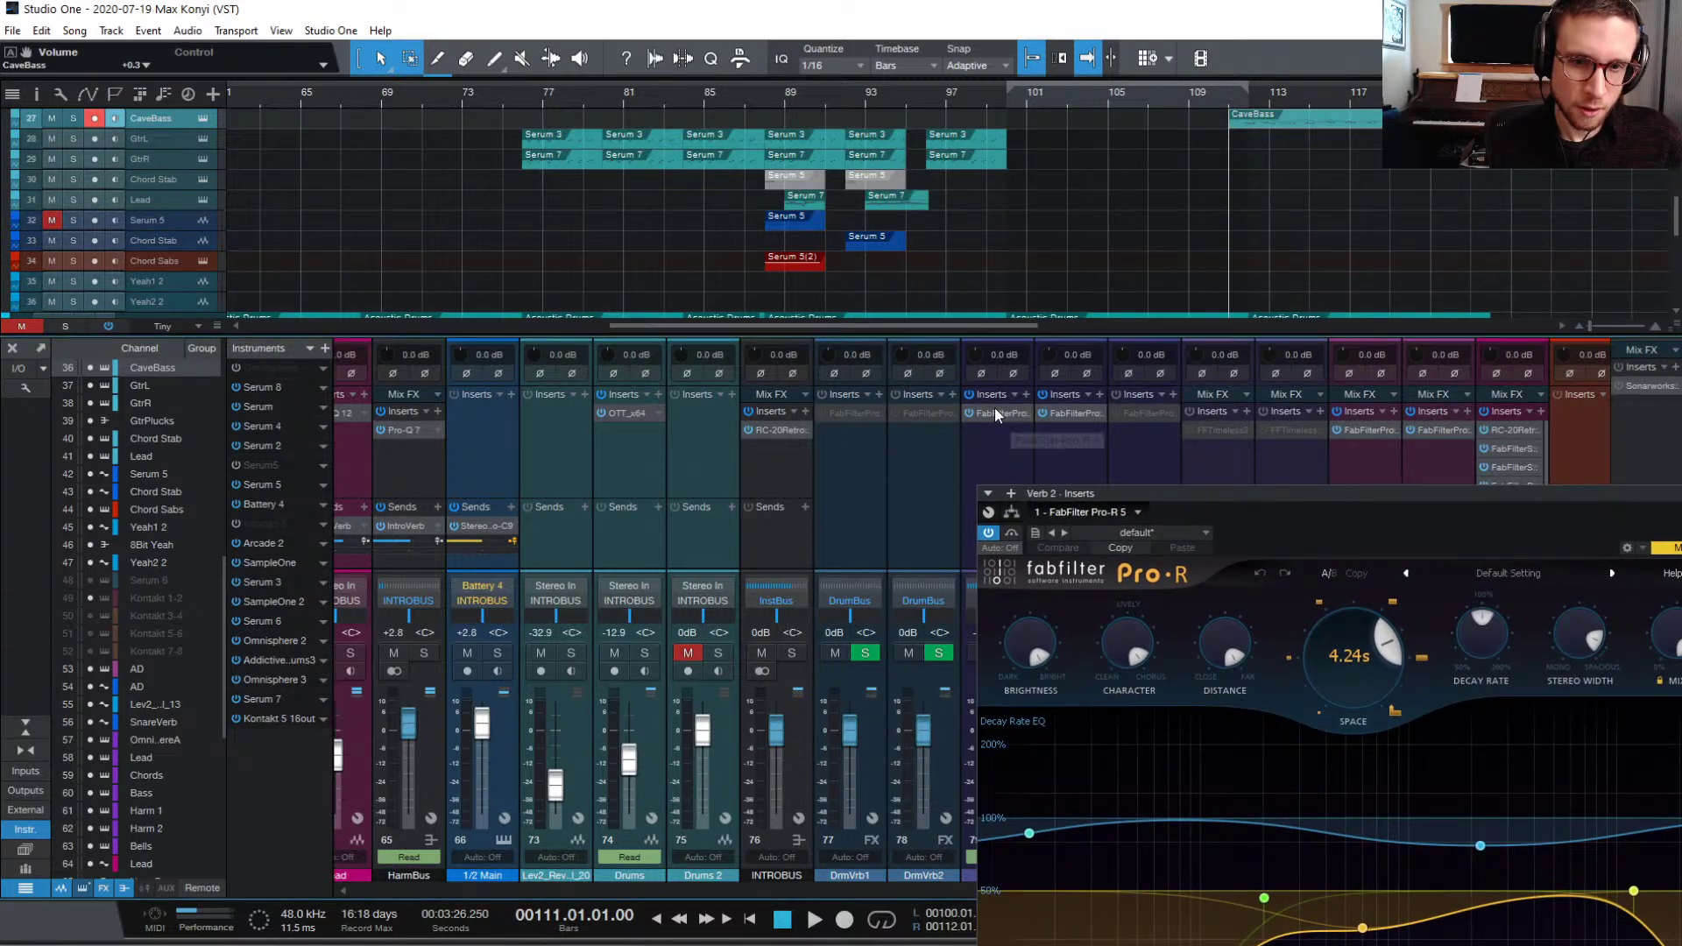
pyautogui.click(996, 410)
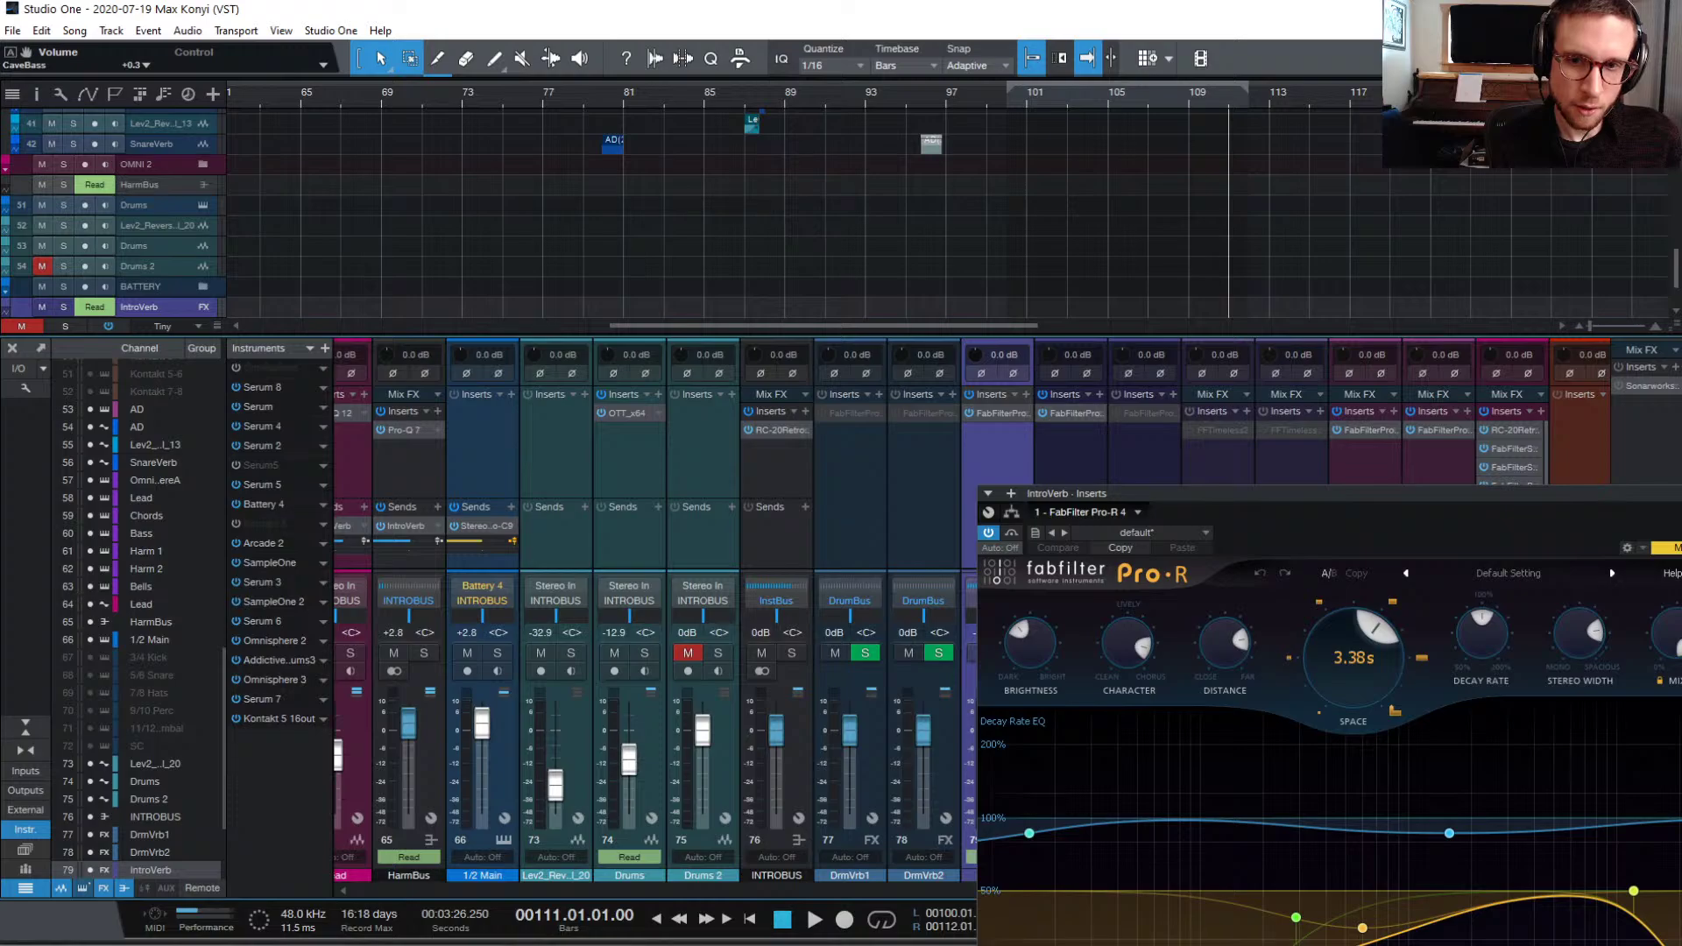
pyautogui.click(1681, 493)
# Step: Enable the FabFilter Pro-R on the Verb 3 channel and load its small-space preset Bass Room
pyautogui.click(1137, 413)
pyautogui.rightClick(1137, 412)
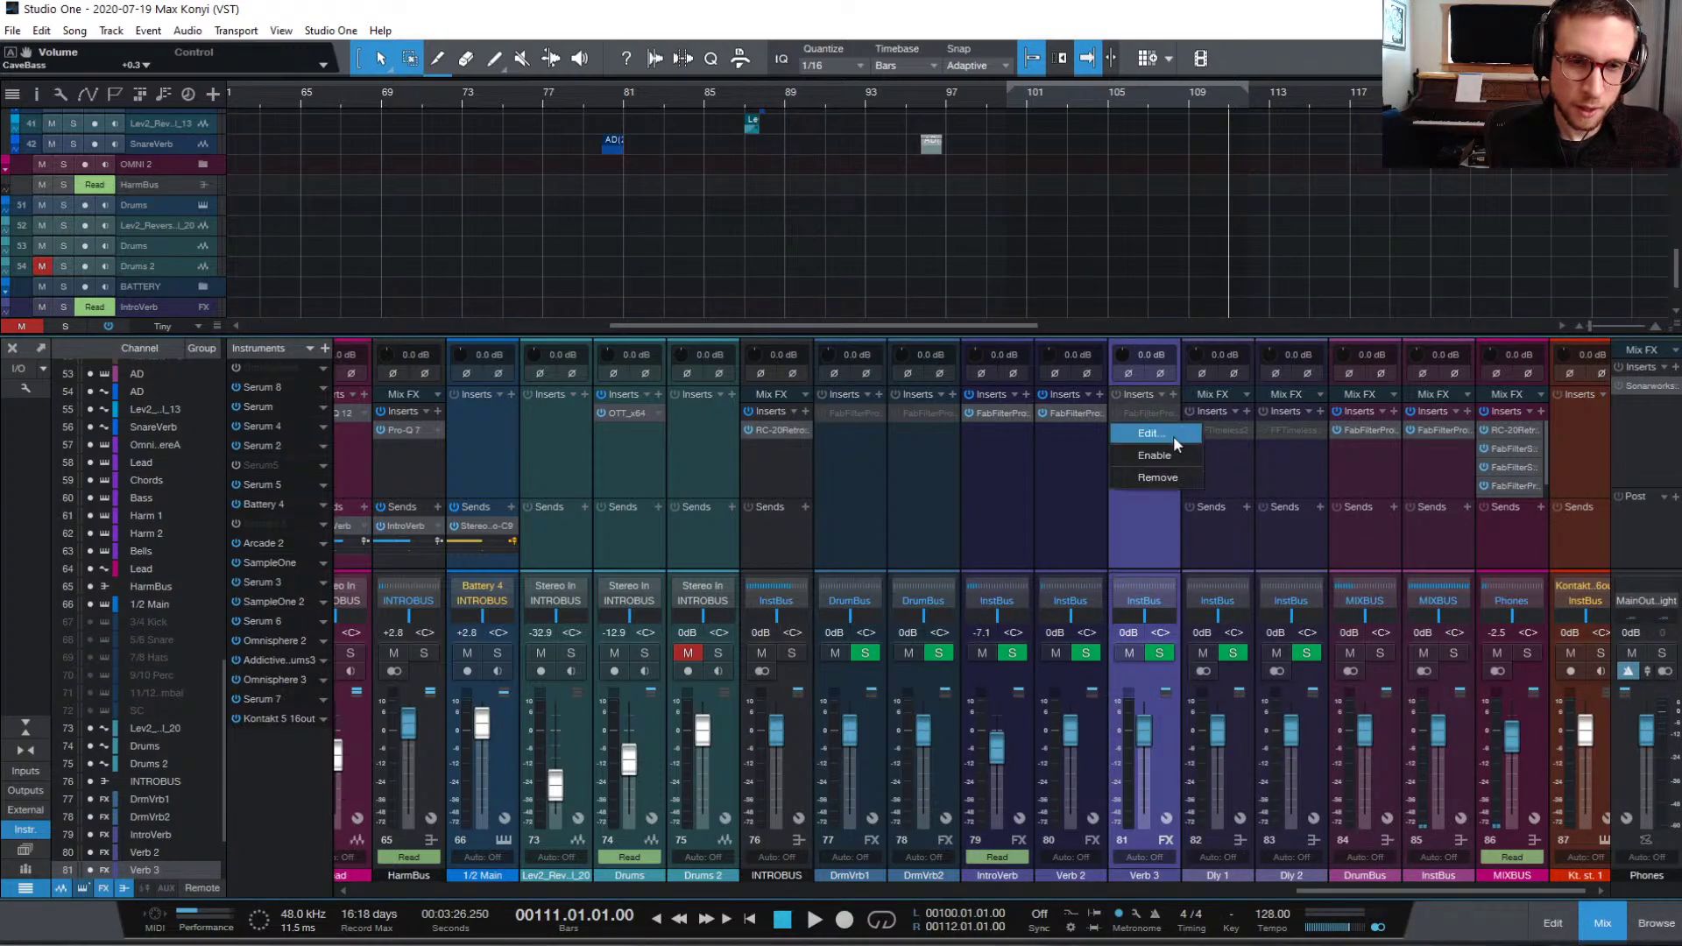
pyautogui.click(1155, 413)
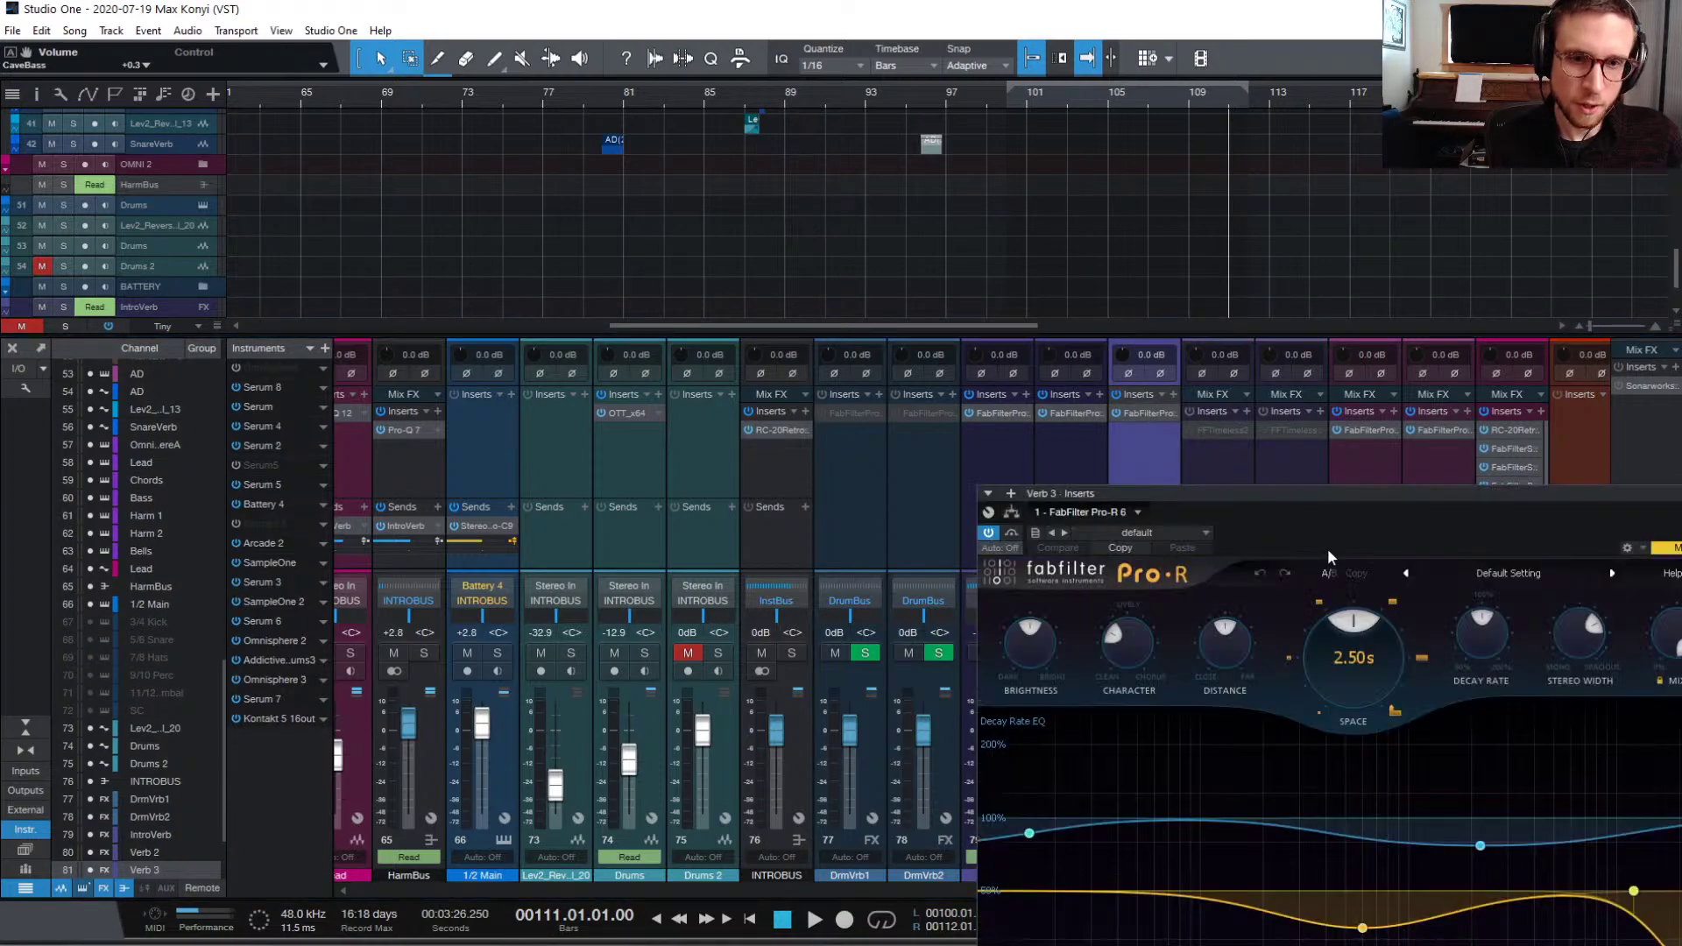
pyautogui.moveTo(1379, 497); pyautogui.dragTo(887, 239)
pyautogui.click(1039, 315)
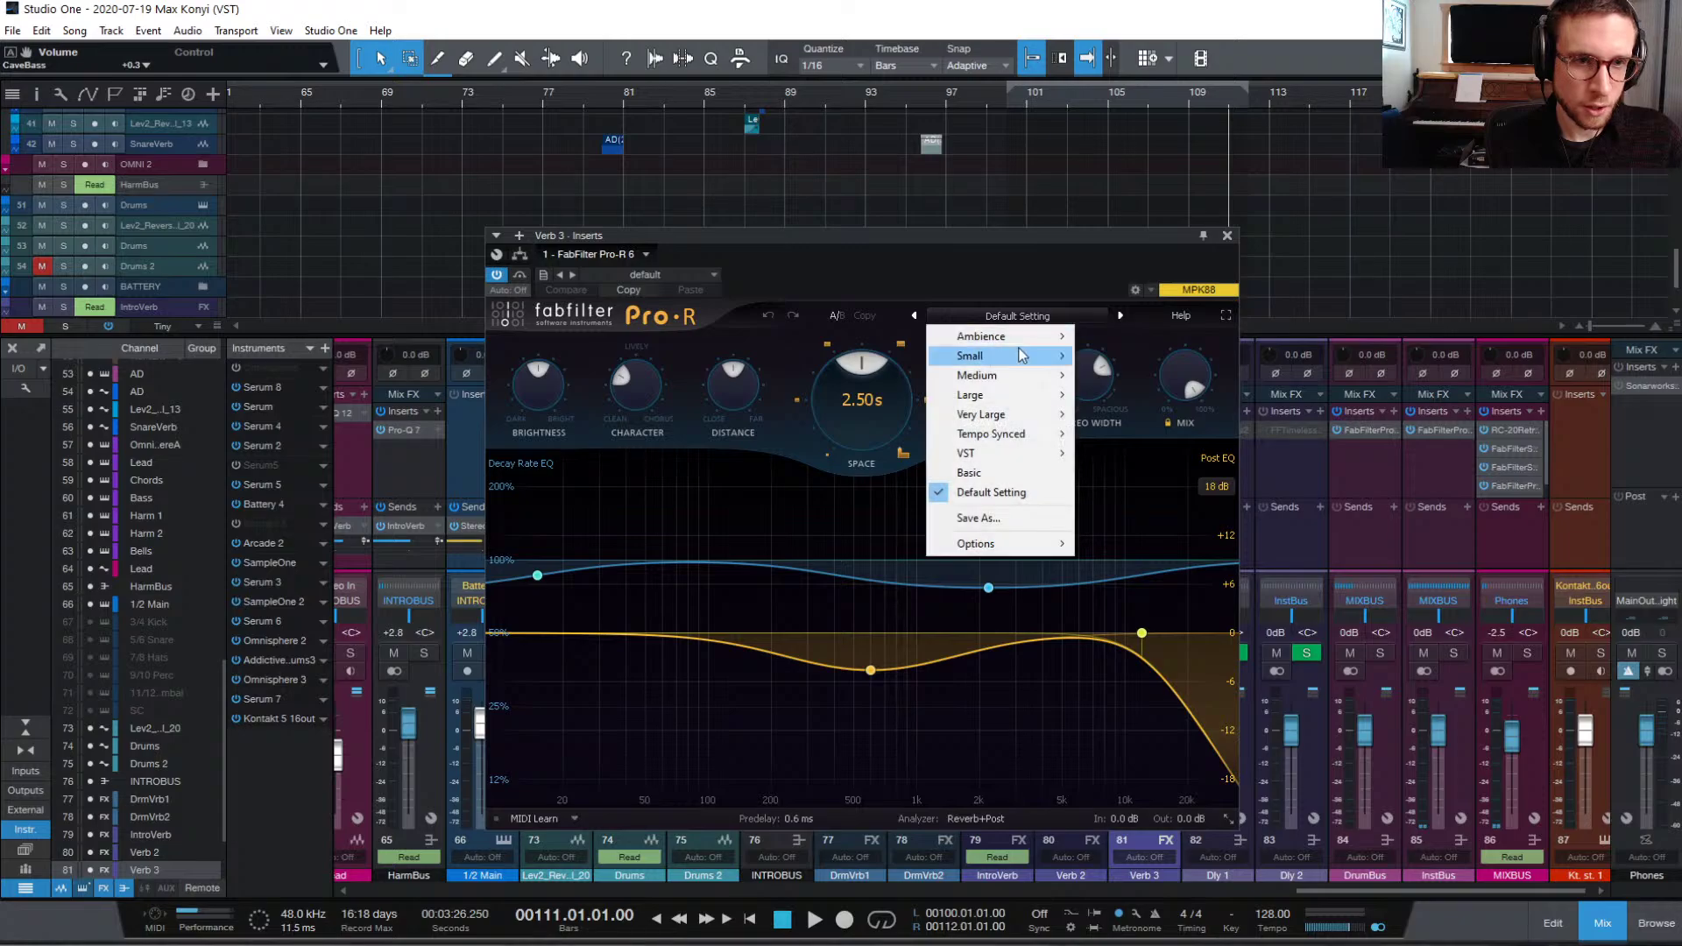
pyautogui.moveTo(1022, 354)
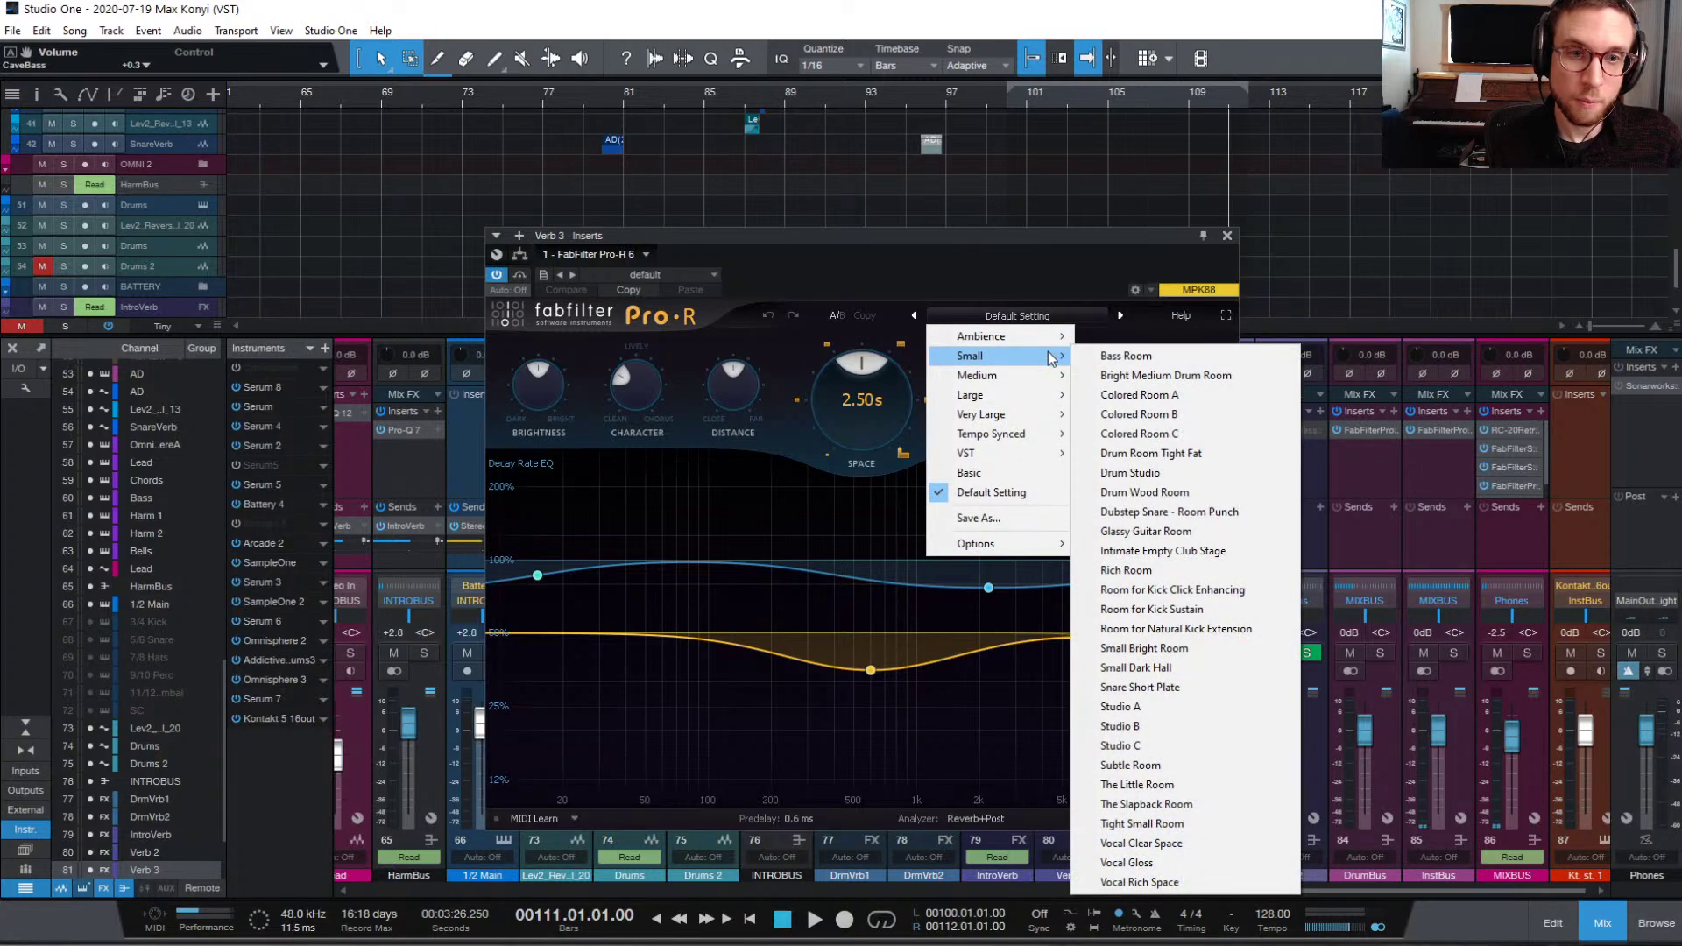
pyautogui.click(1087, 355)
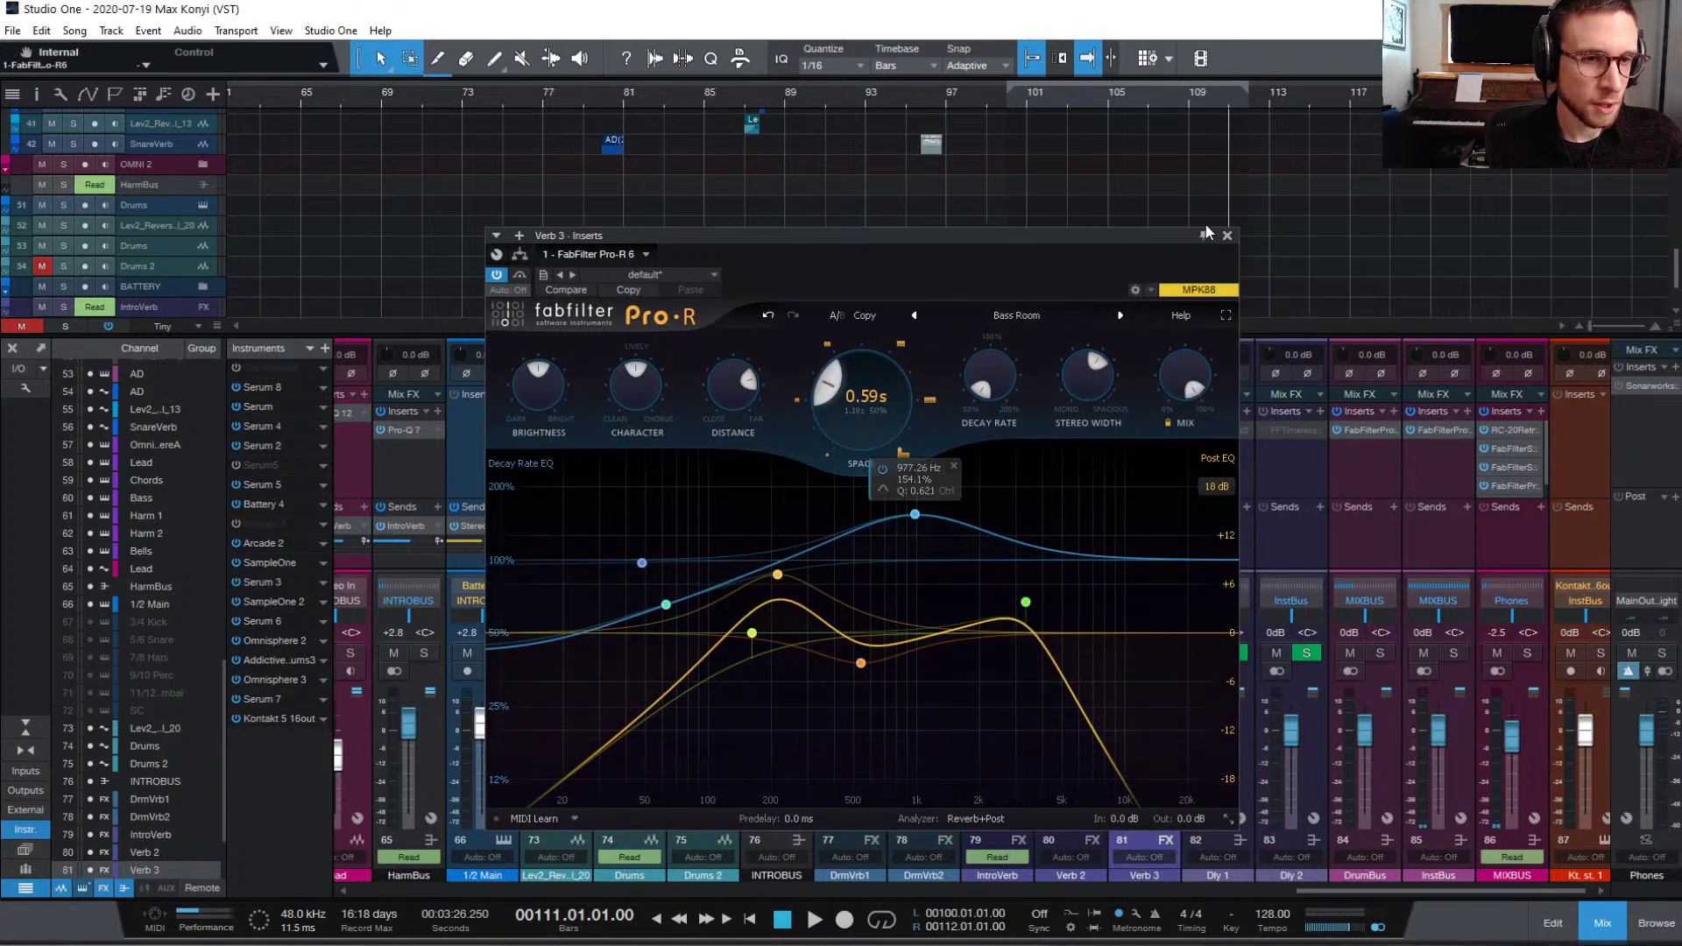
pyautogui.click(1227, 237)
# Step: Add a send from CaveBass to Verb 3 and set its level to about -16.4 dB during playback from bar 111
pyautogui.hscroll(-10, 921, 502)
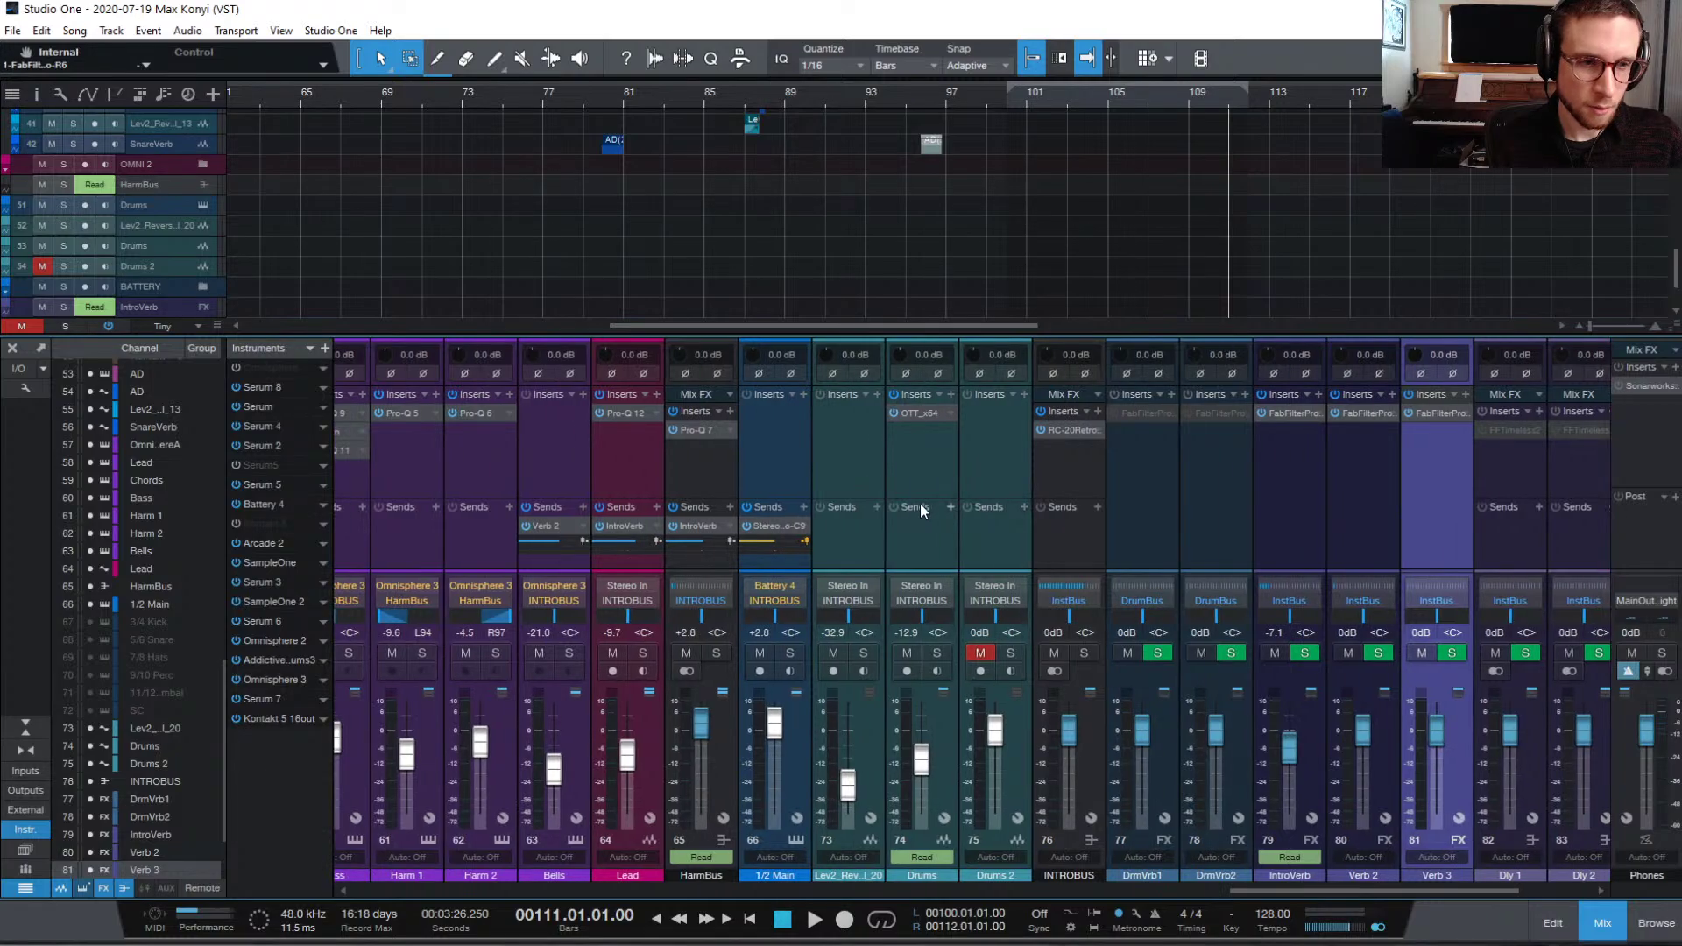
pyautogui.hscroll(-15, 921, 503)
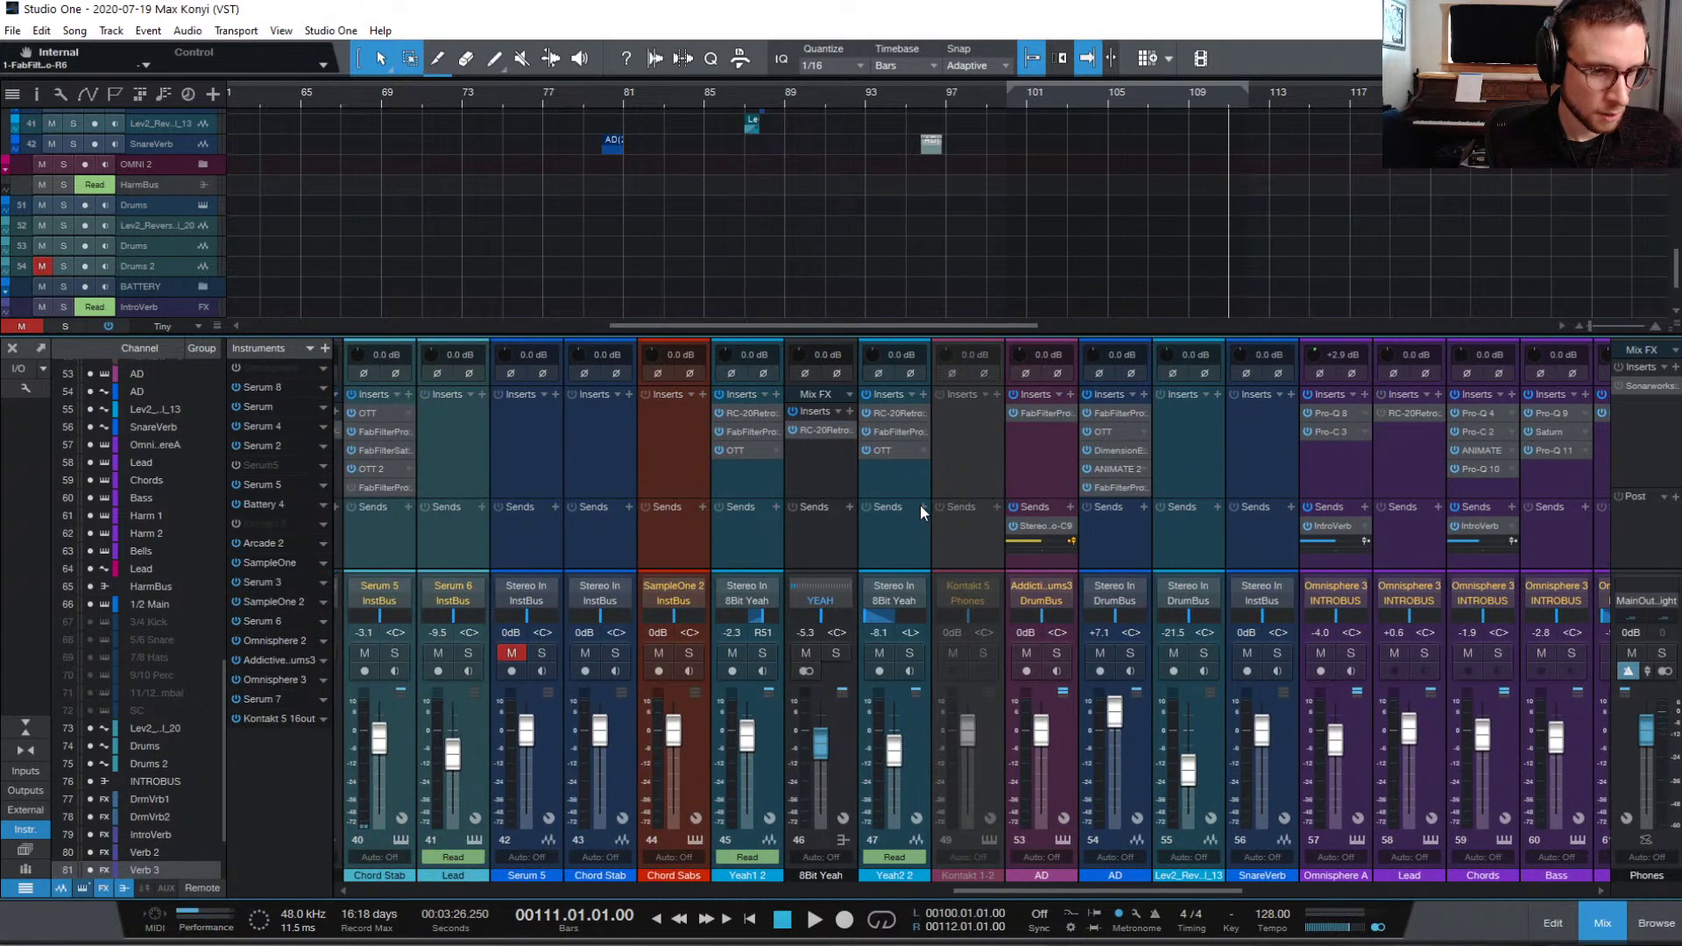
pyautogui.hscroll(-6, 920, 505)
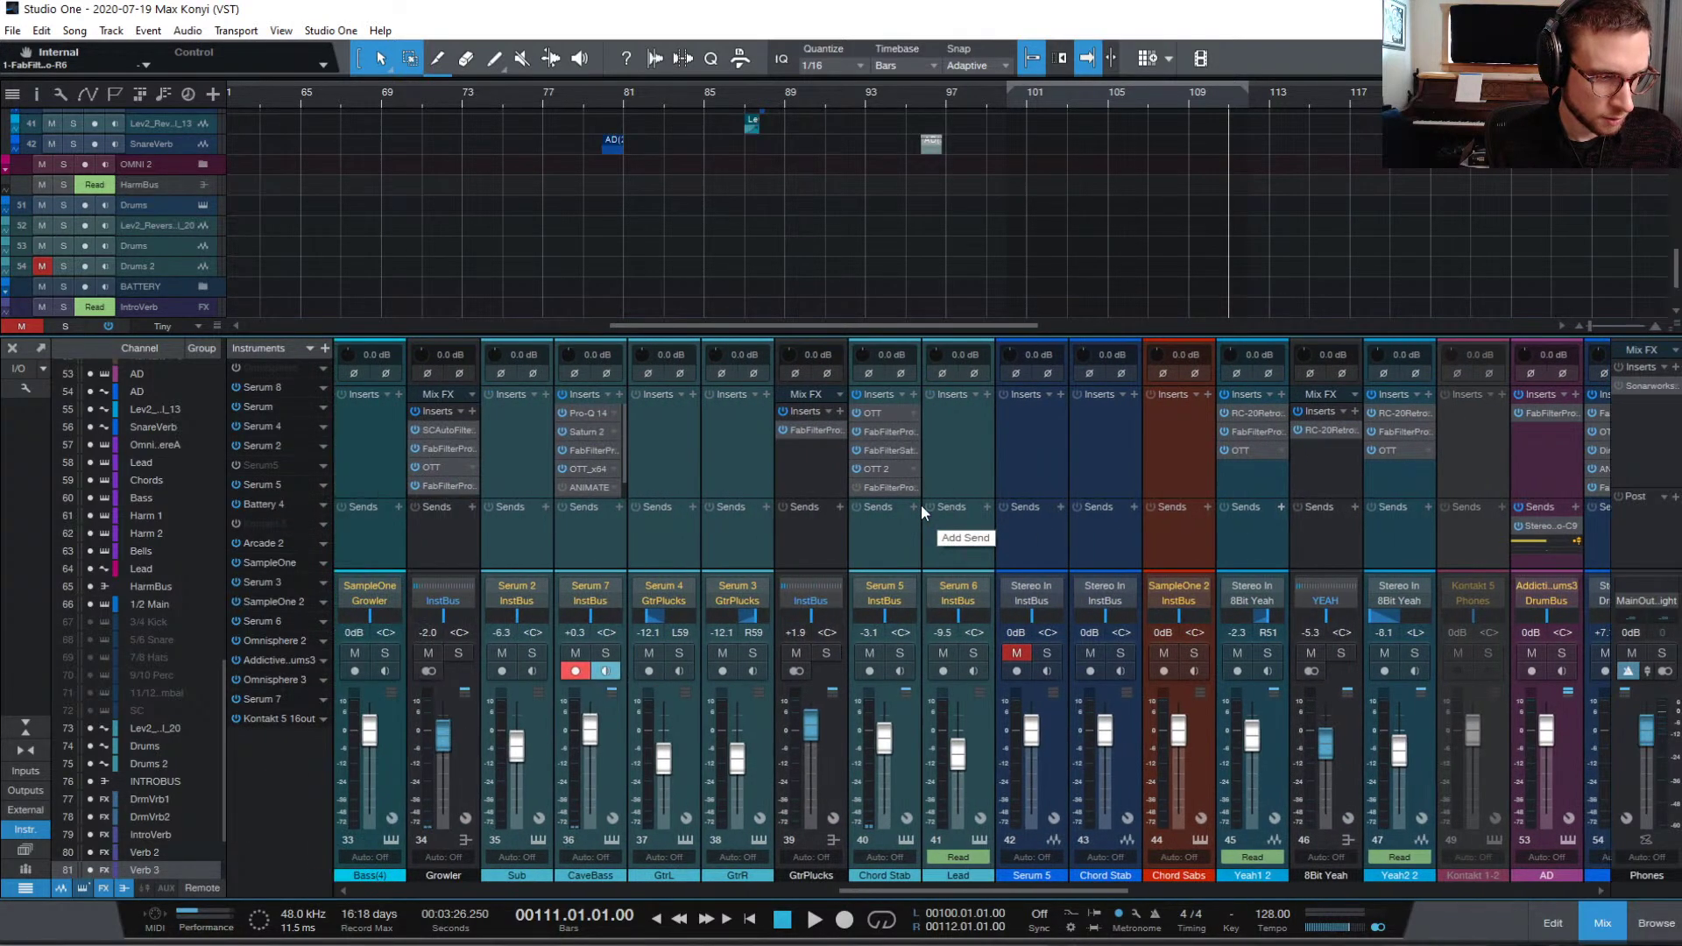
pyautogui.click(617, 507)
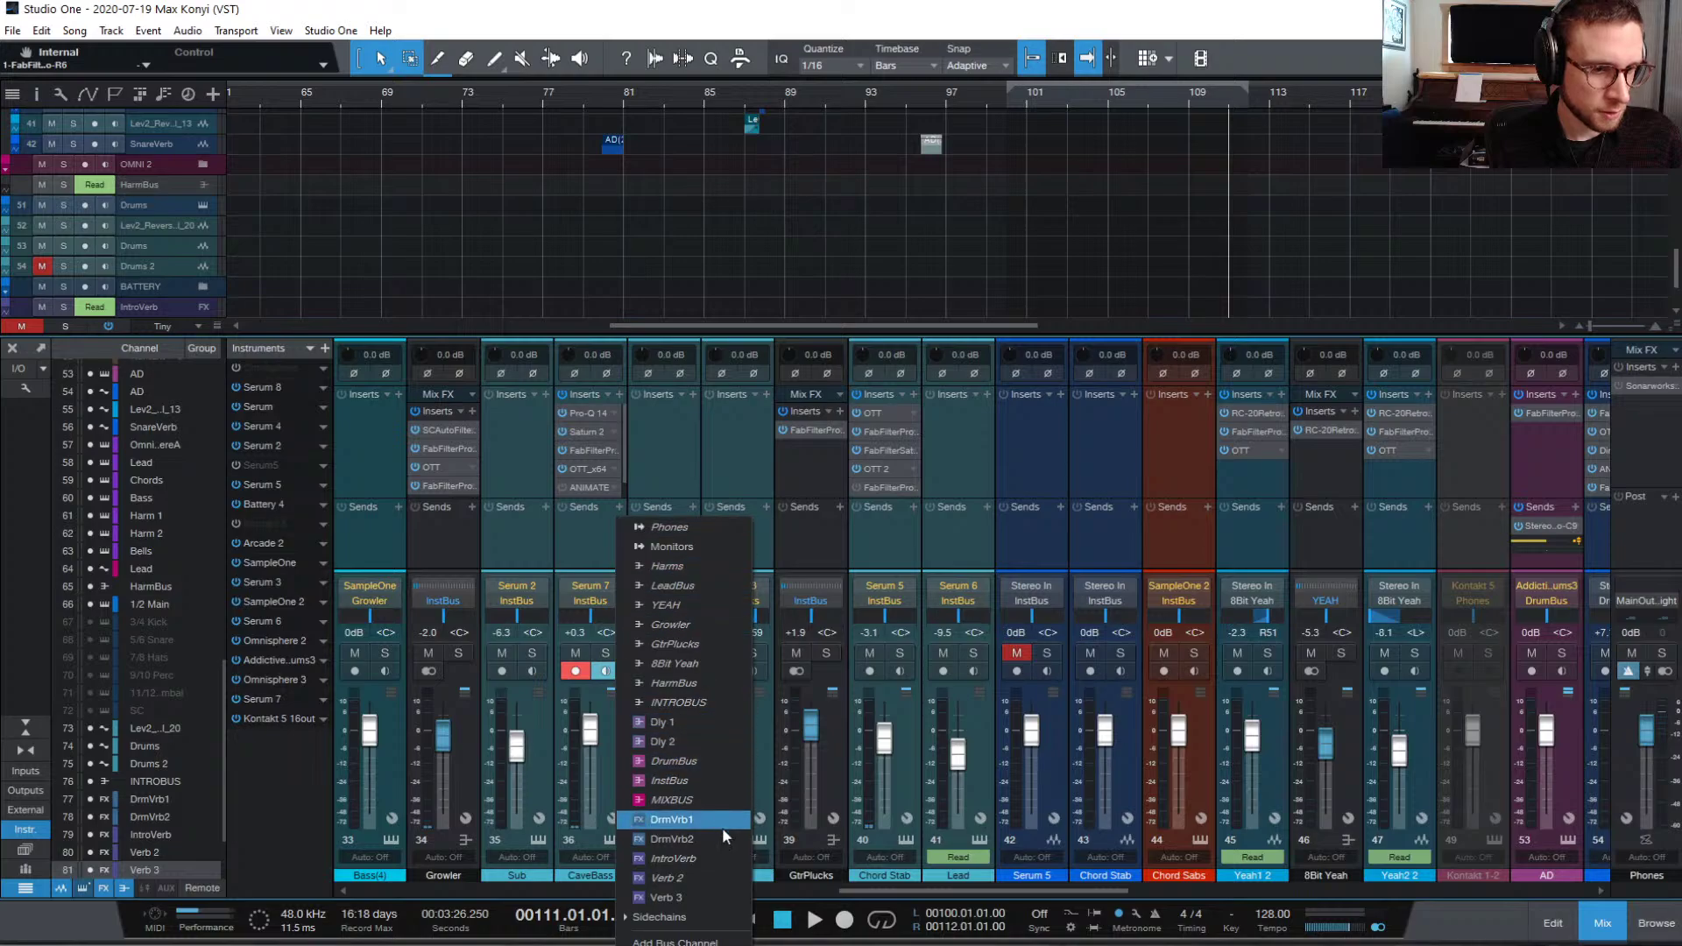
pyautogui.click(700, 895)
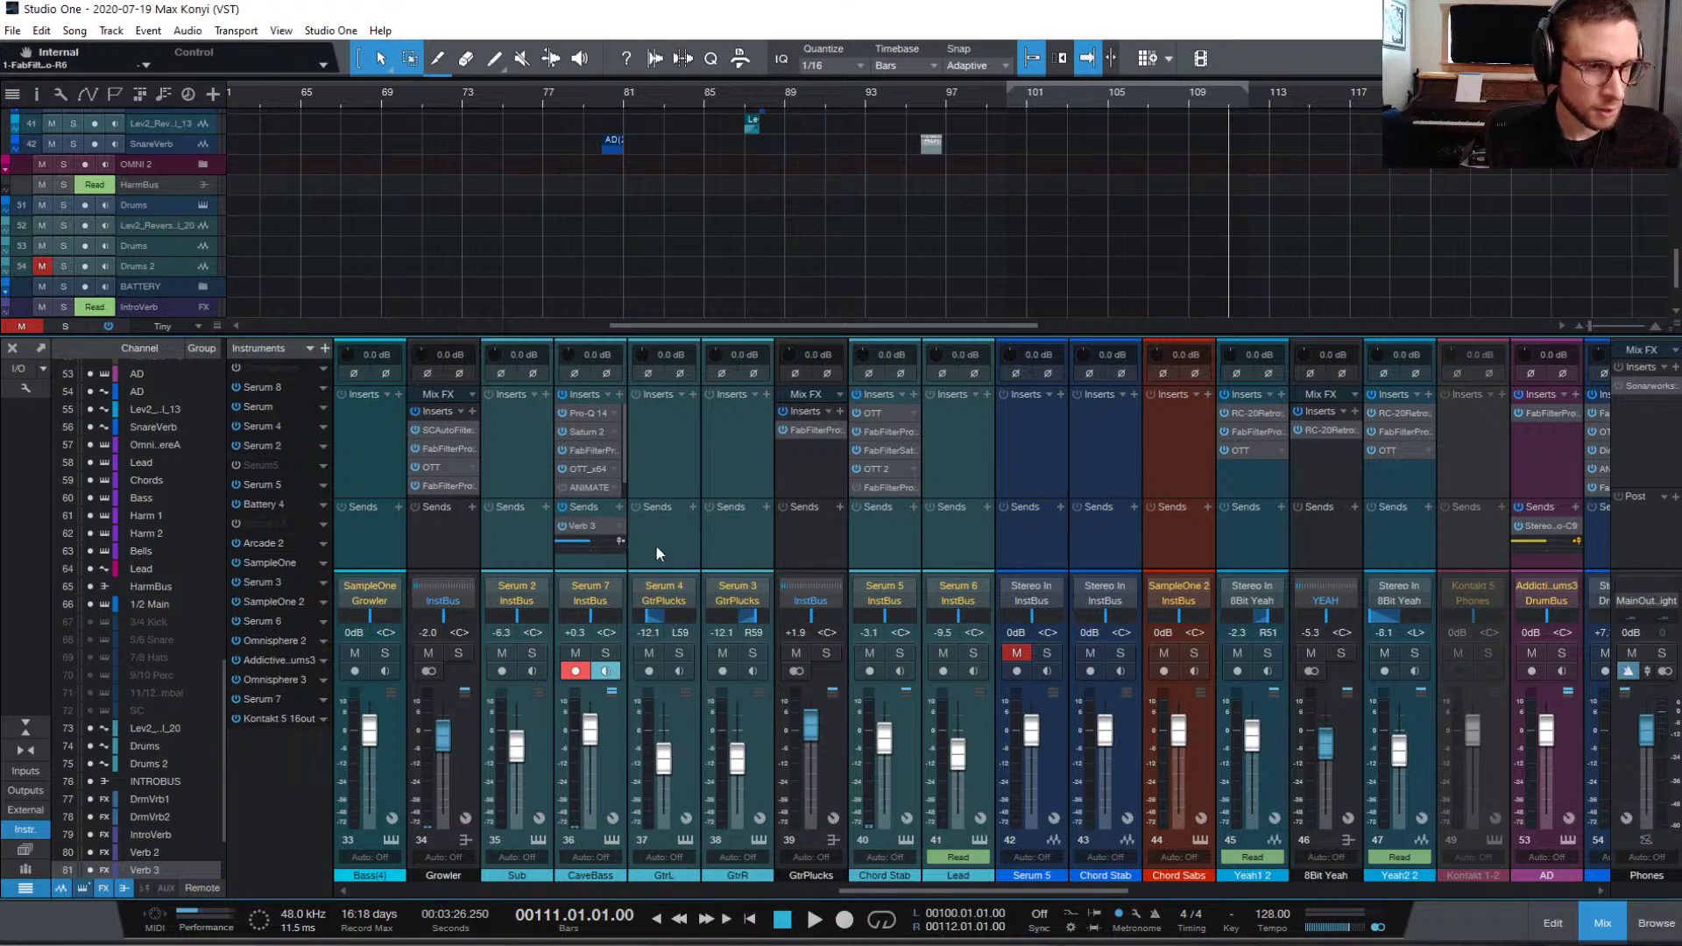
pyautogui.press('space')
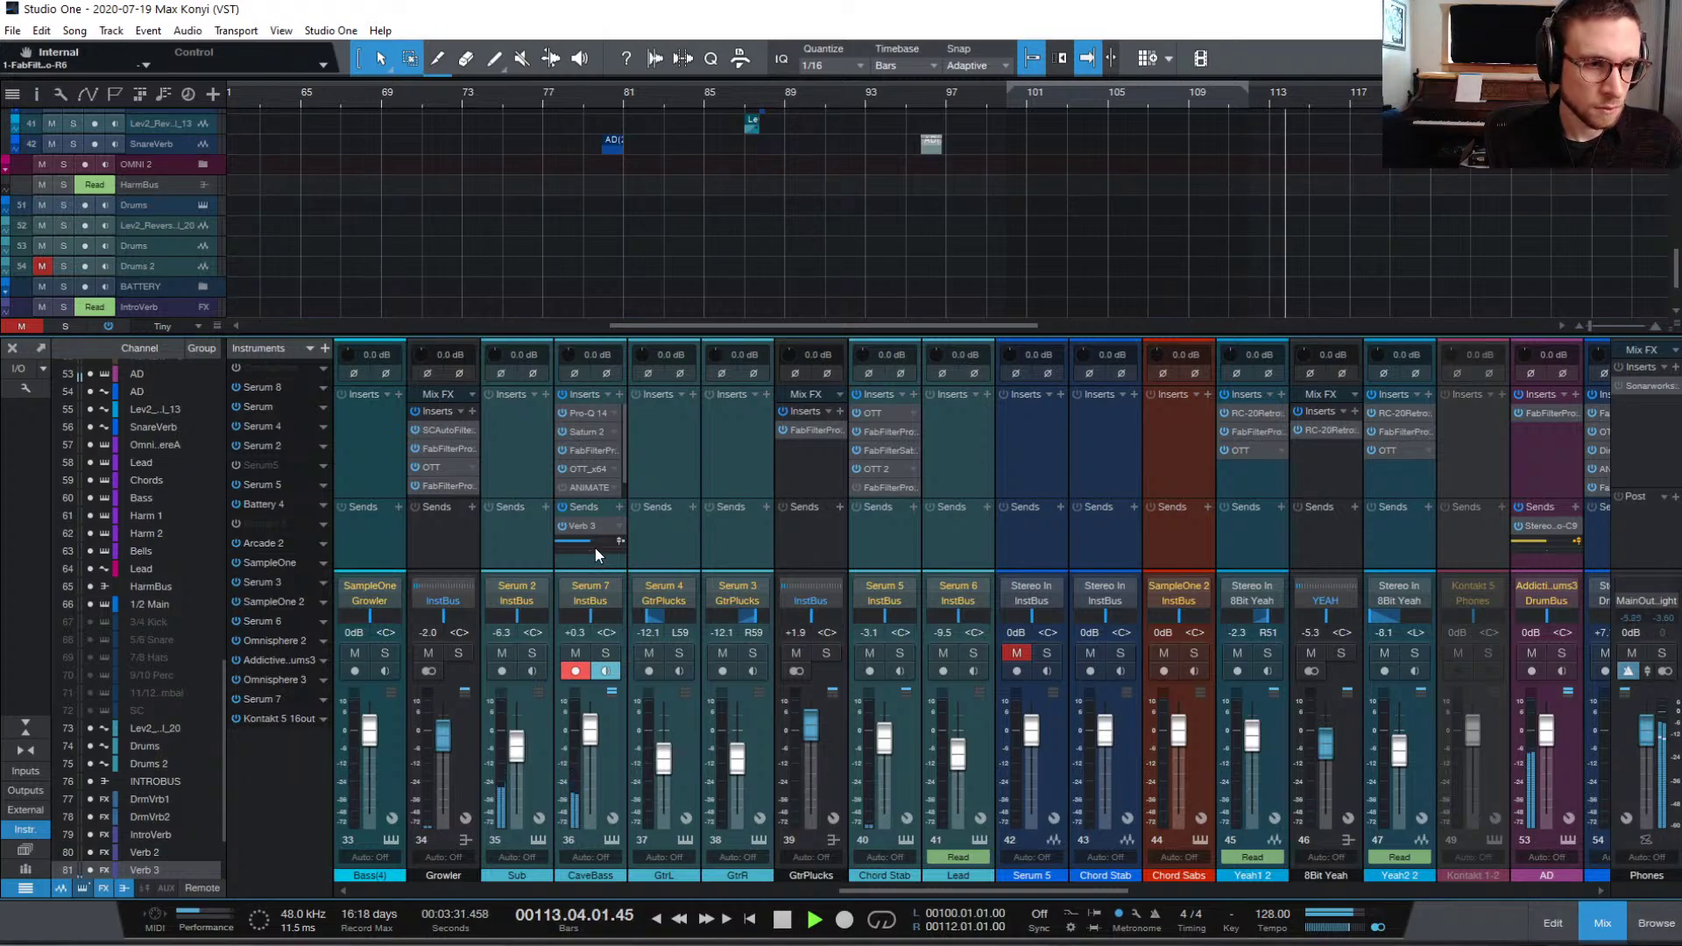
pyautogui.moveTo(586, 543)
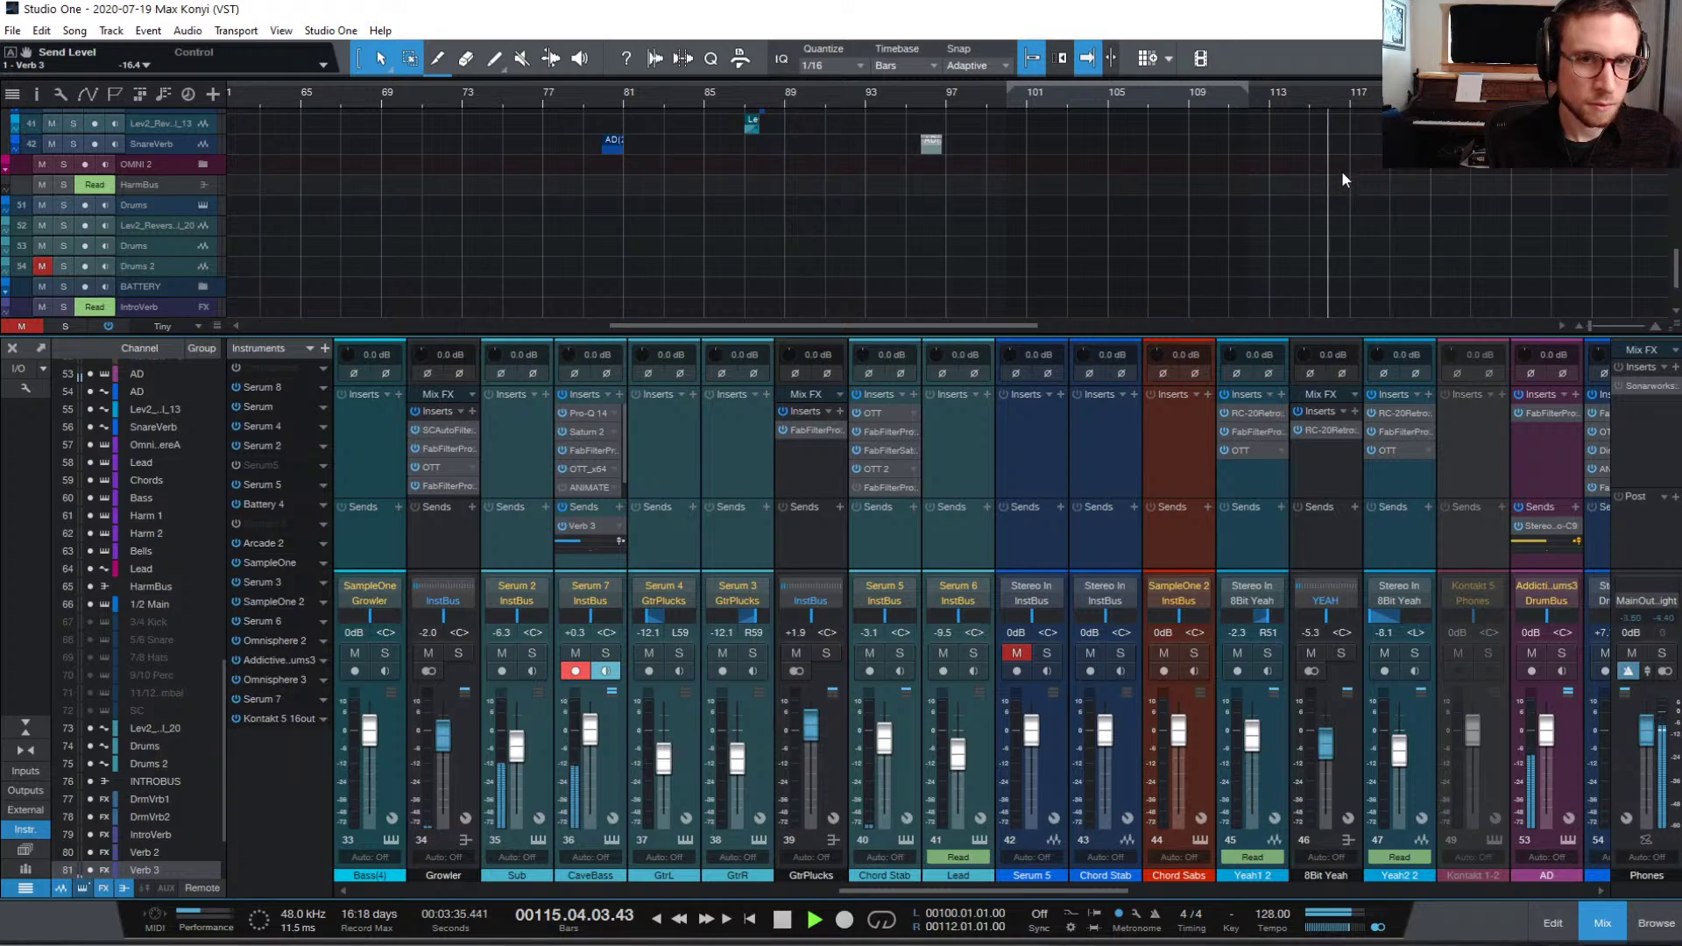
# Step: Hide the mixer and loop playback over the final section from bar 112 to bar 124
pyautogui.hscroll(4, 1339, 175)
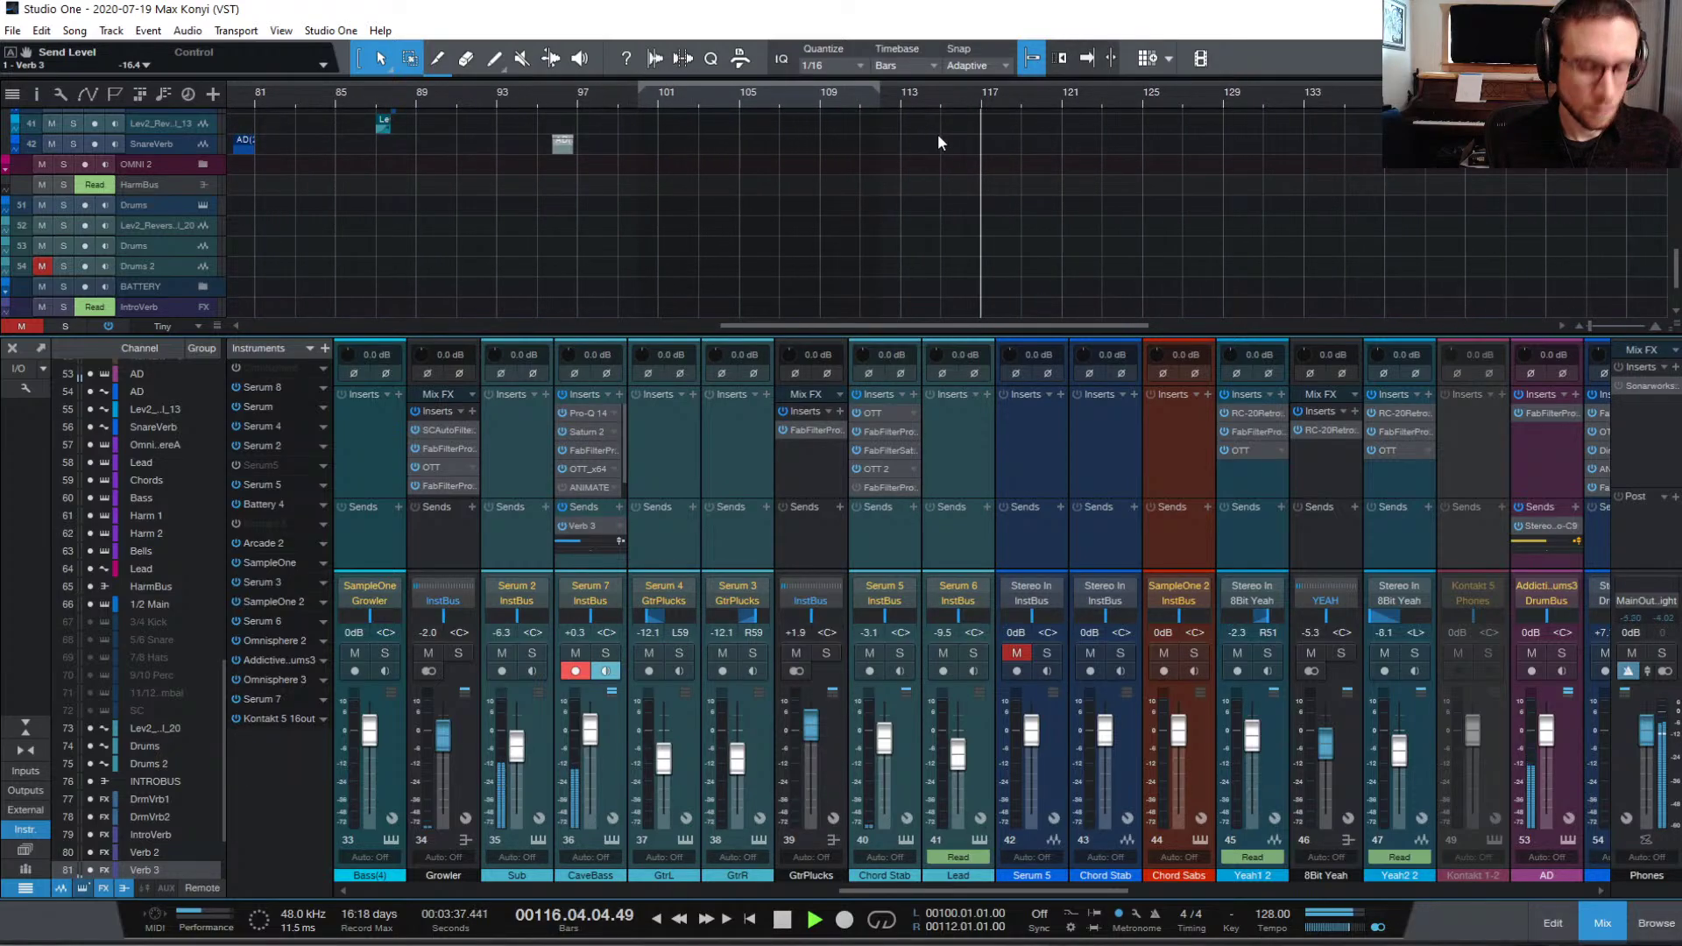
pyautogui.scroll(5, 1011, 152)
pyautogui.click(1590, 903)
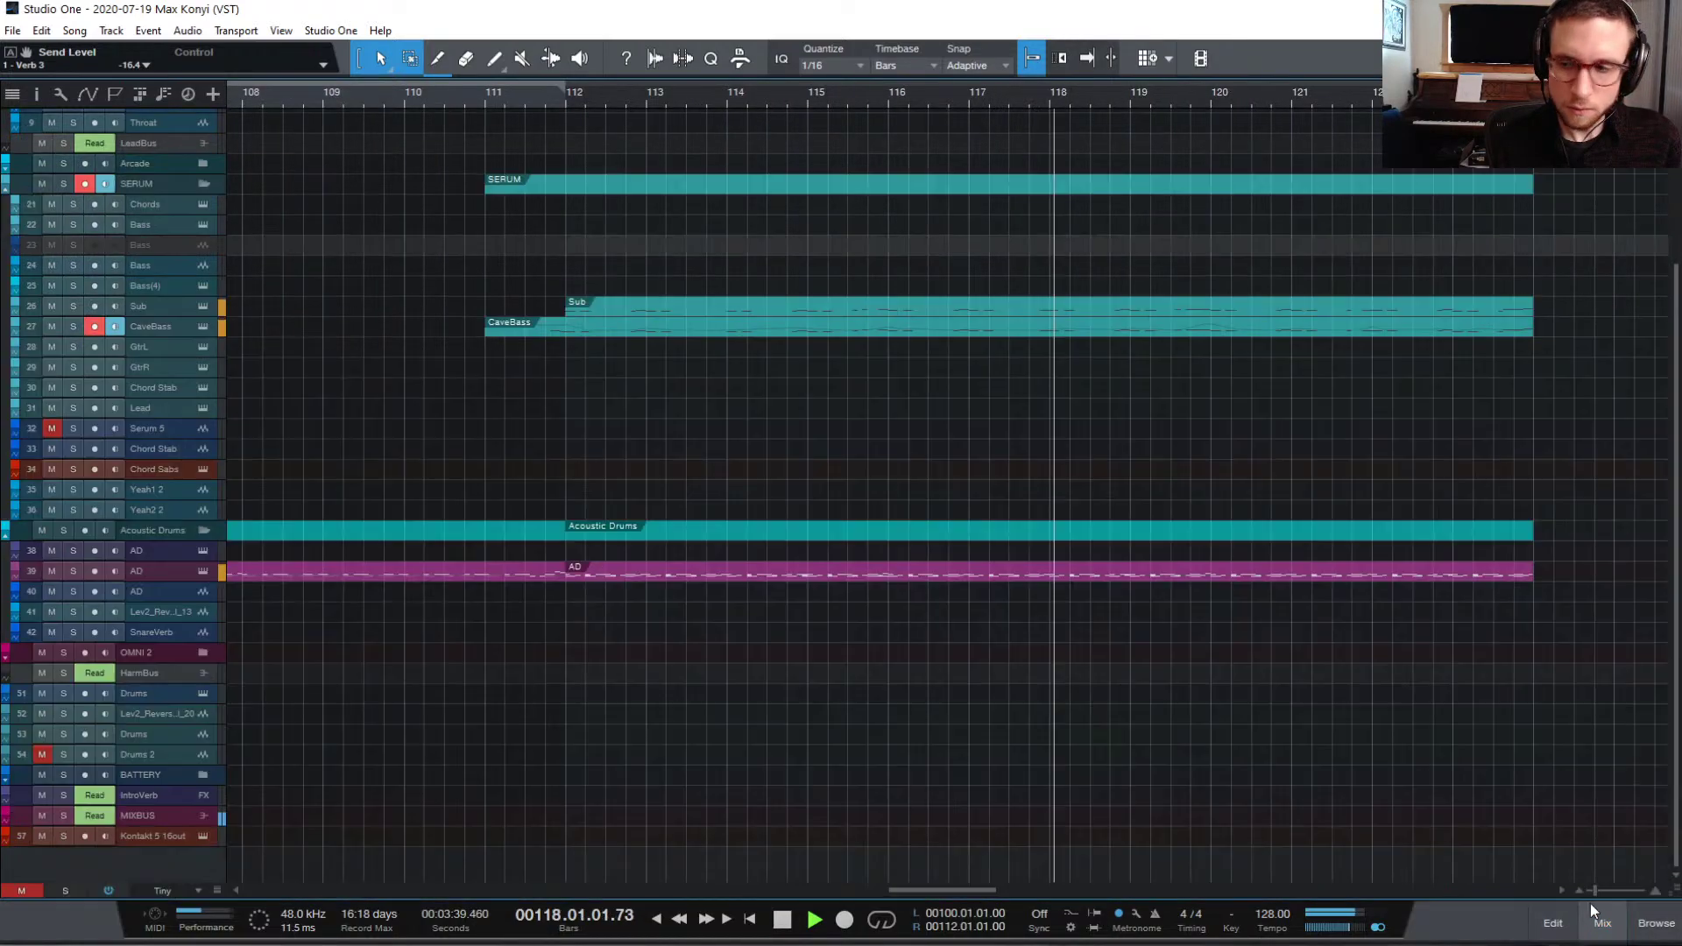
pyautogui.scroll(3, 828, 219)
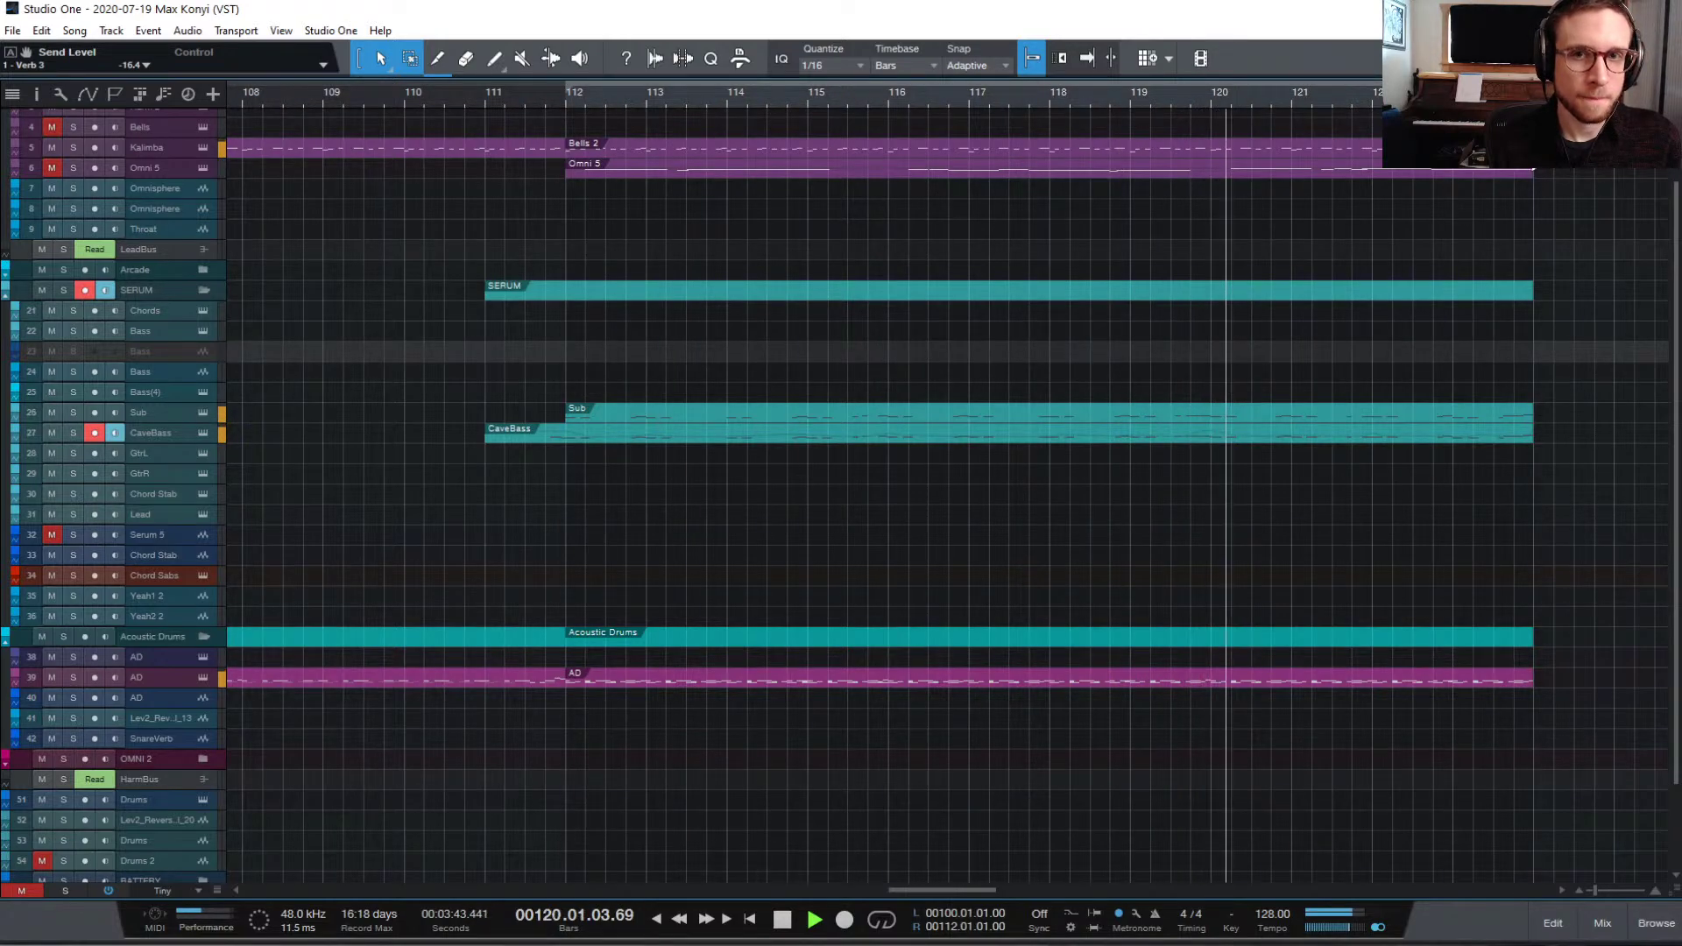
pyautogui.press('p')
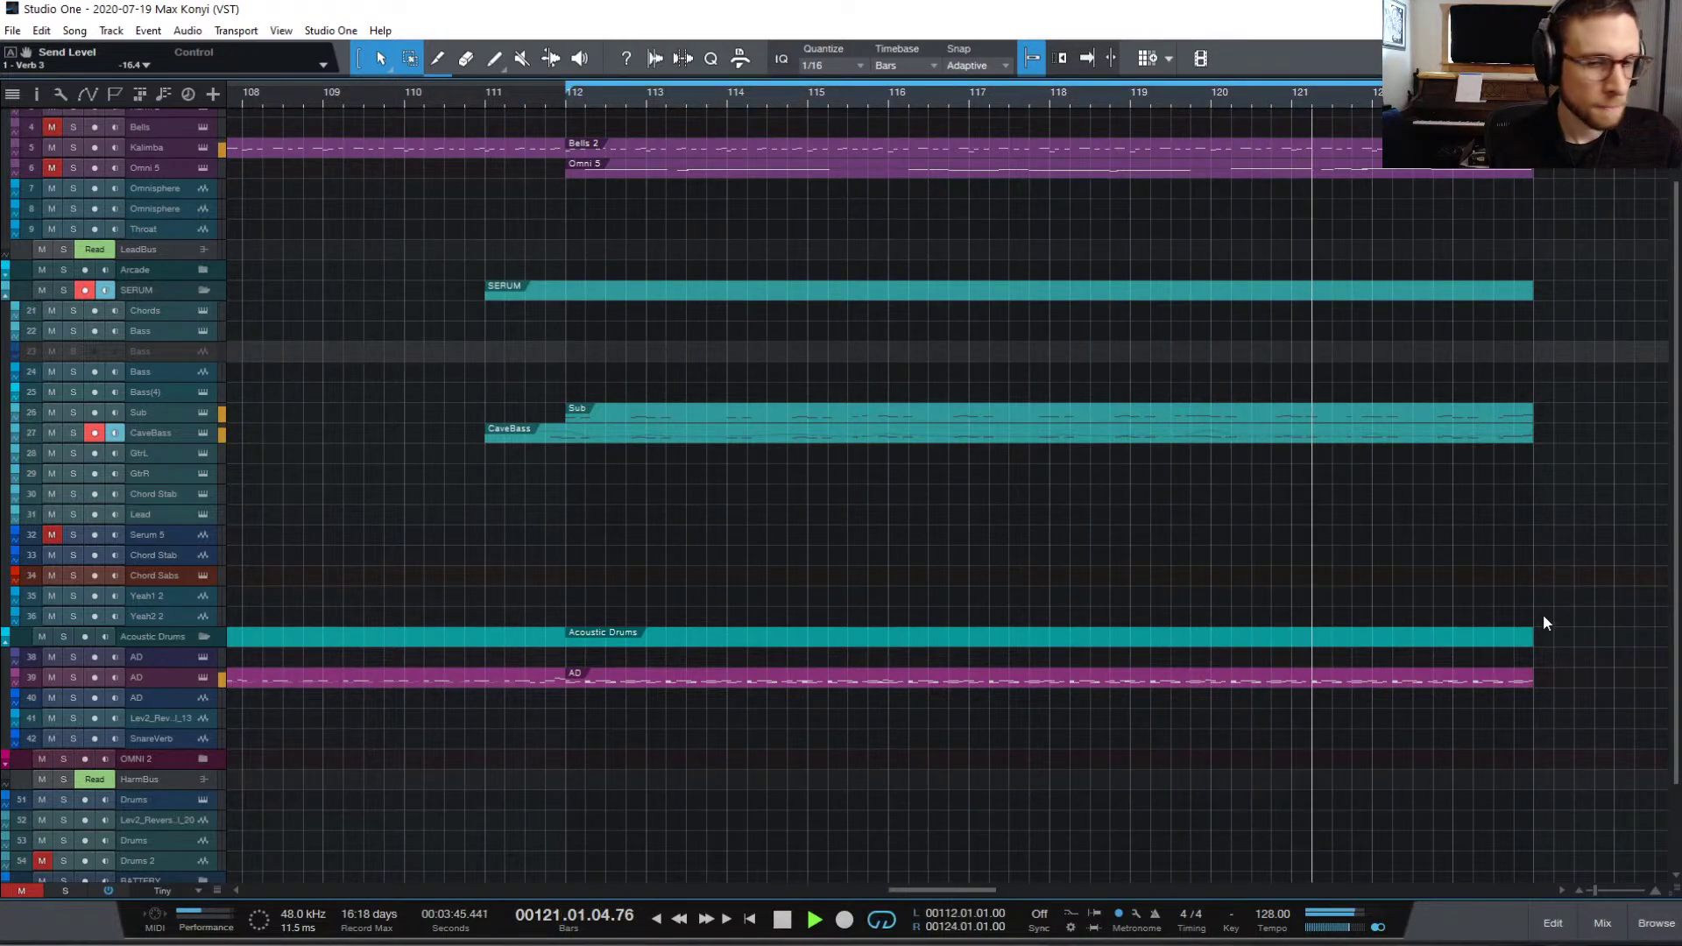
# Step: Show the mixer again and audition the CaveBass channel with its reverb send, soloed and in the full mix
pyautogui.click(1585, 913)
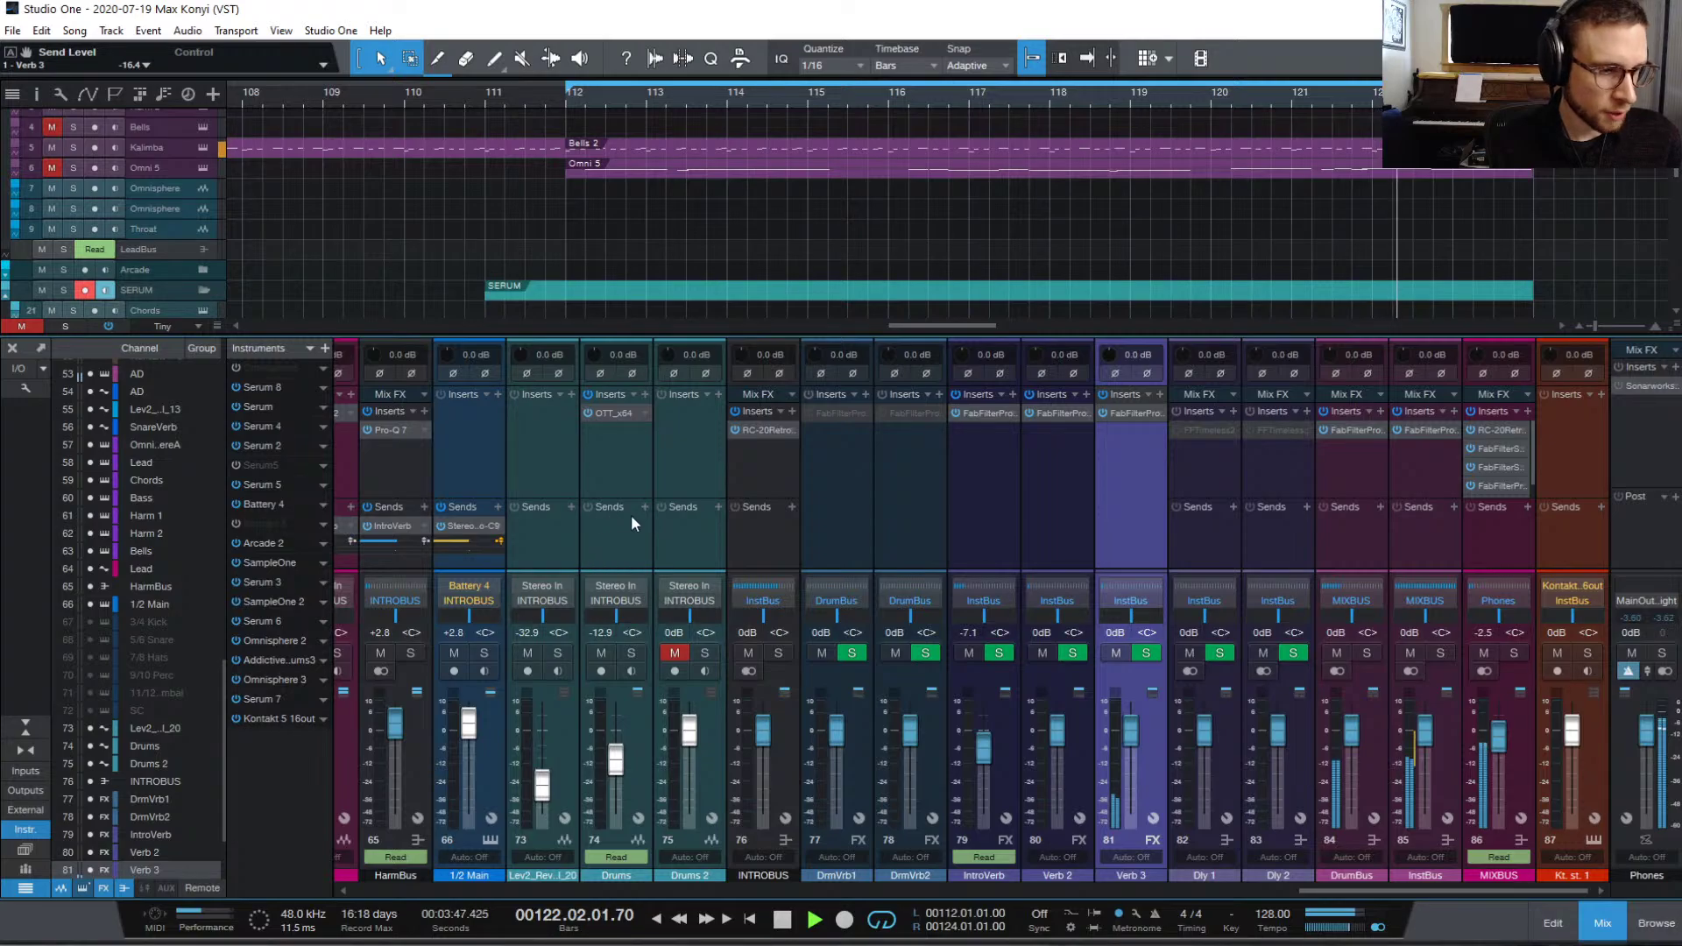
pyautogui.hscroll(-10, 760, 523)
pyautogui.hscroll(-3, 781, 519)
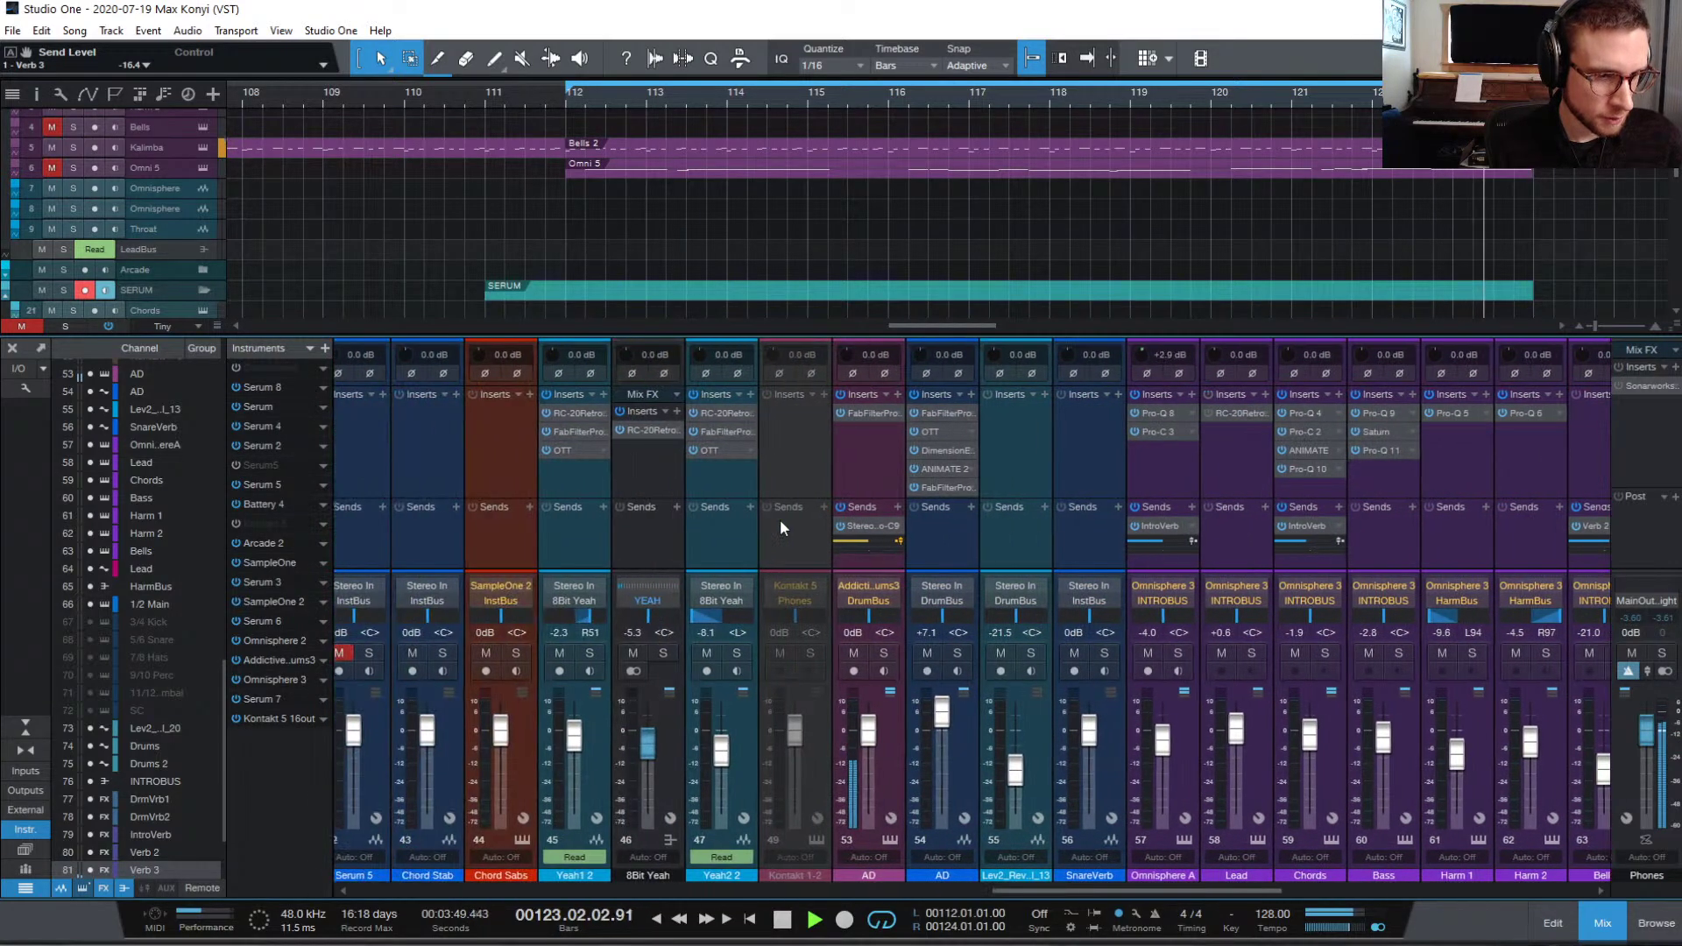
pyautogui.hscroll(-3, 719, 538)
pyautogui.hscroll(-1, 713, 538)
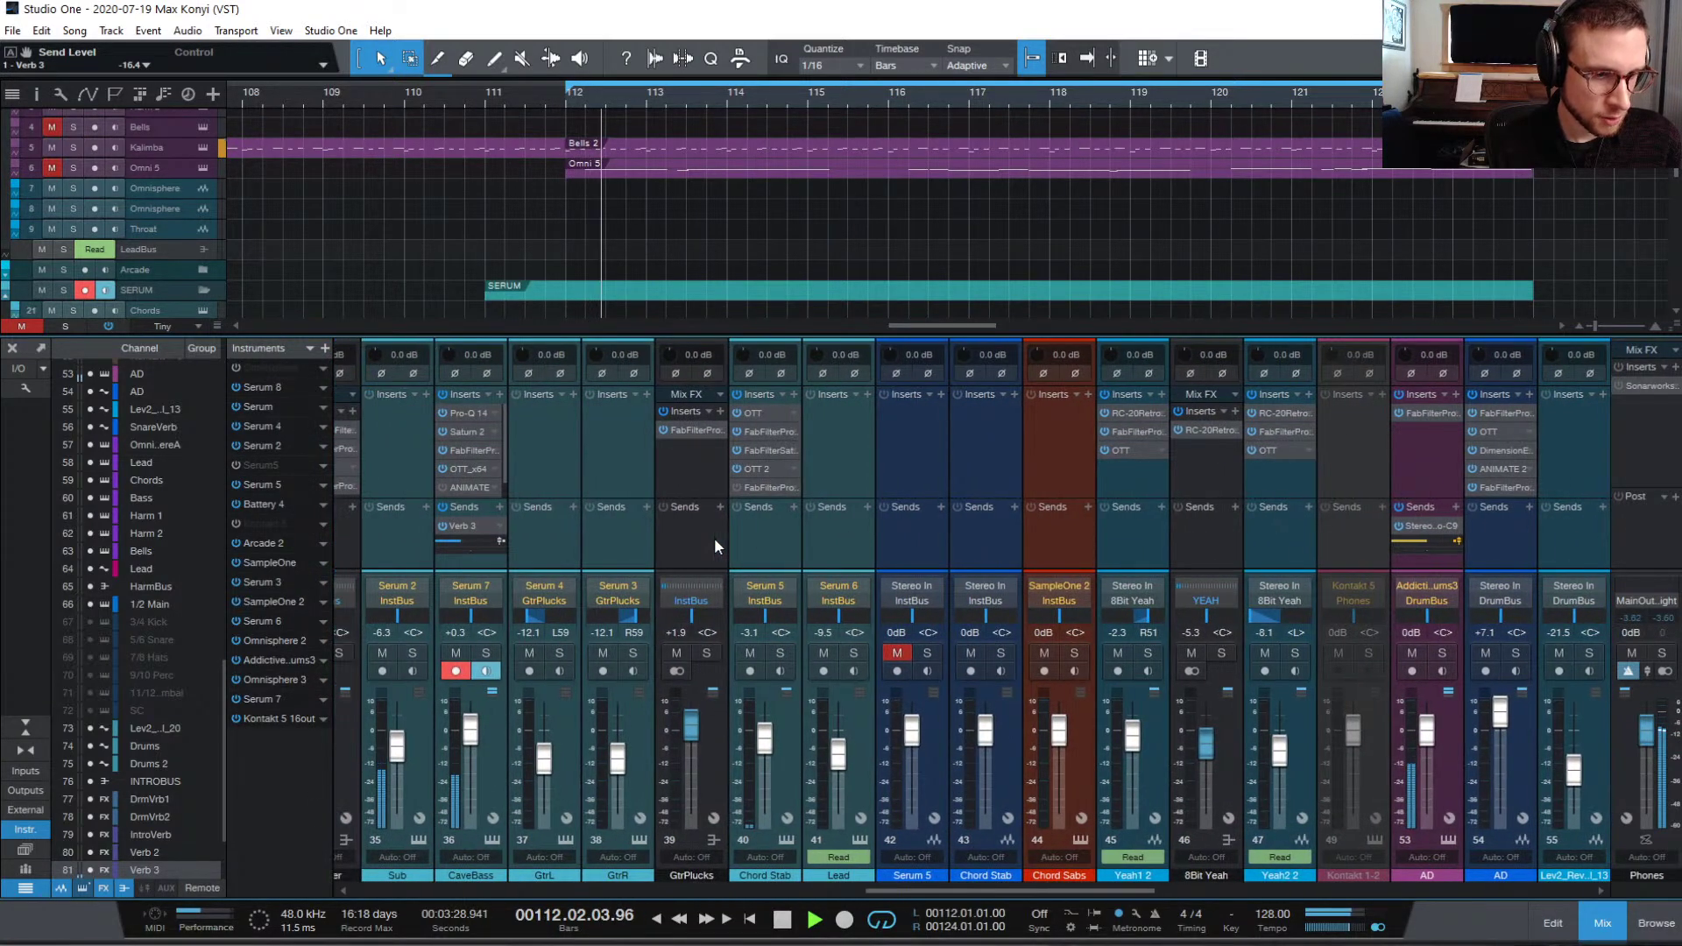
pyautogui.click(486, 653)
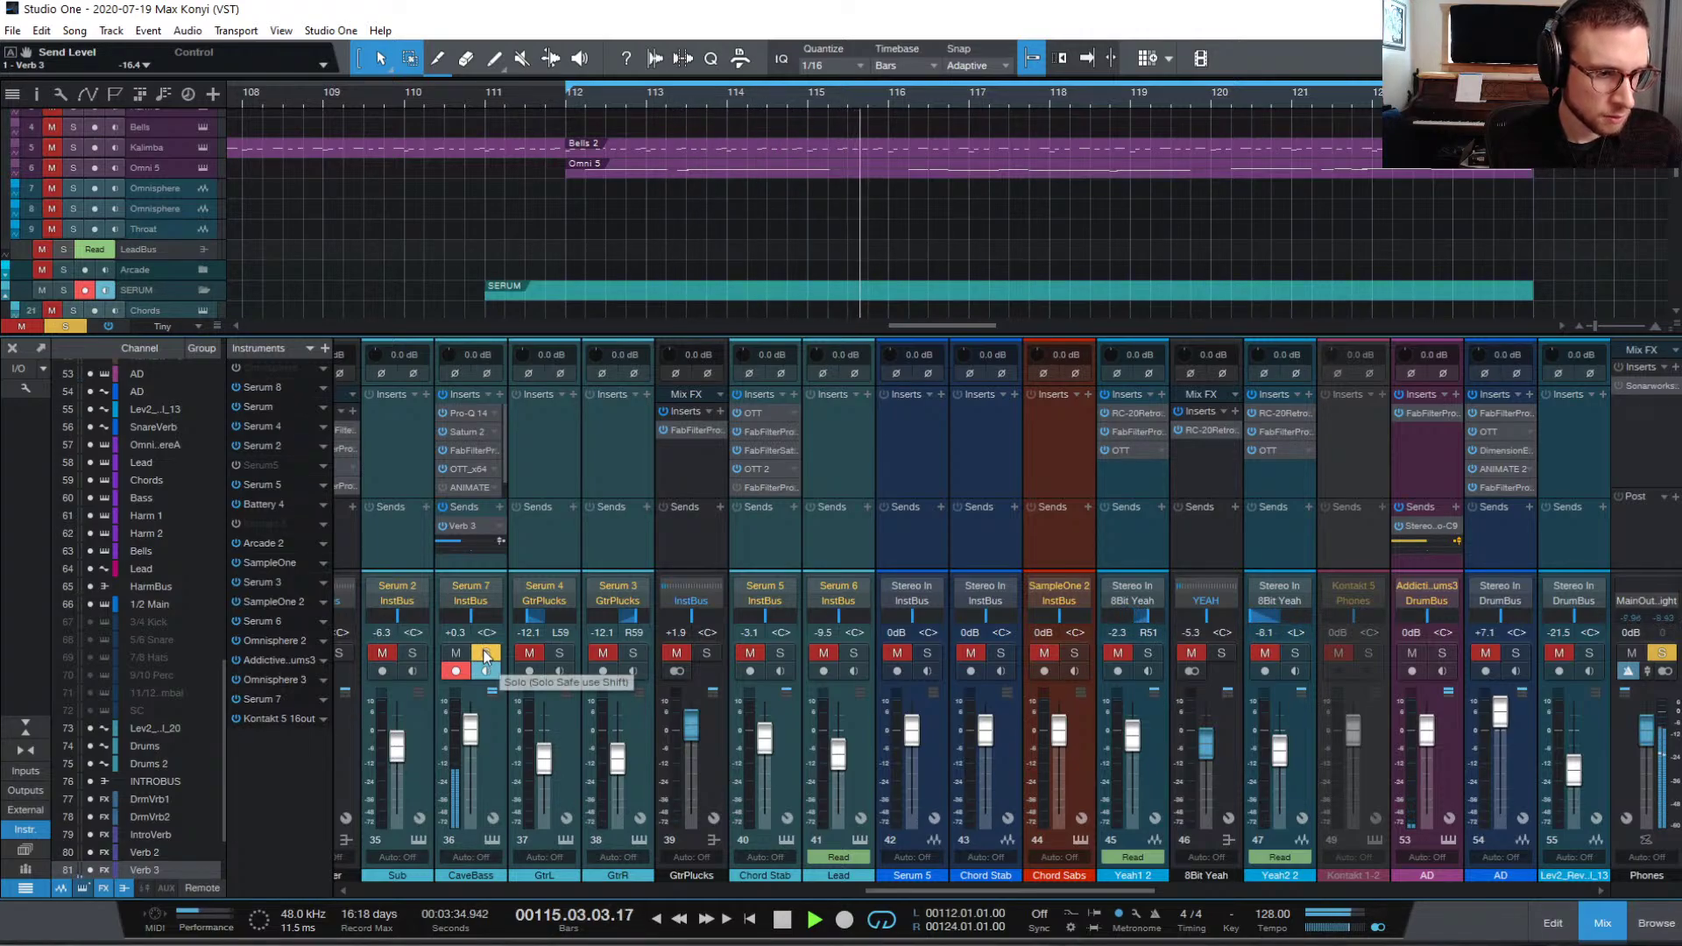
pyautogui.click(485, 652)
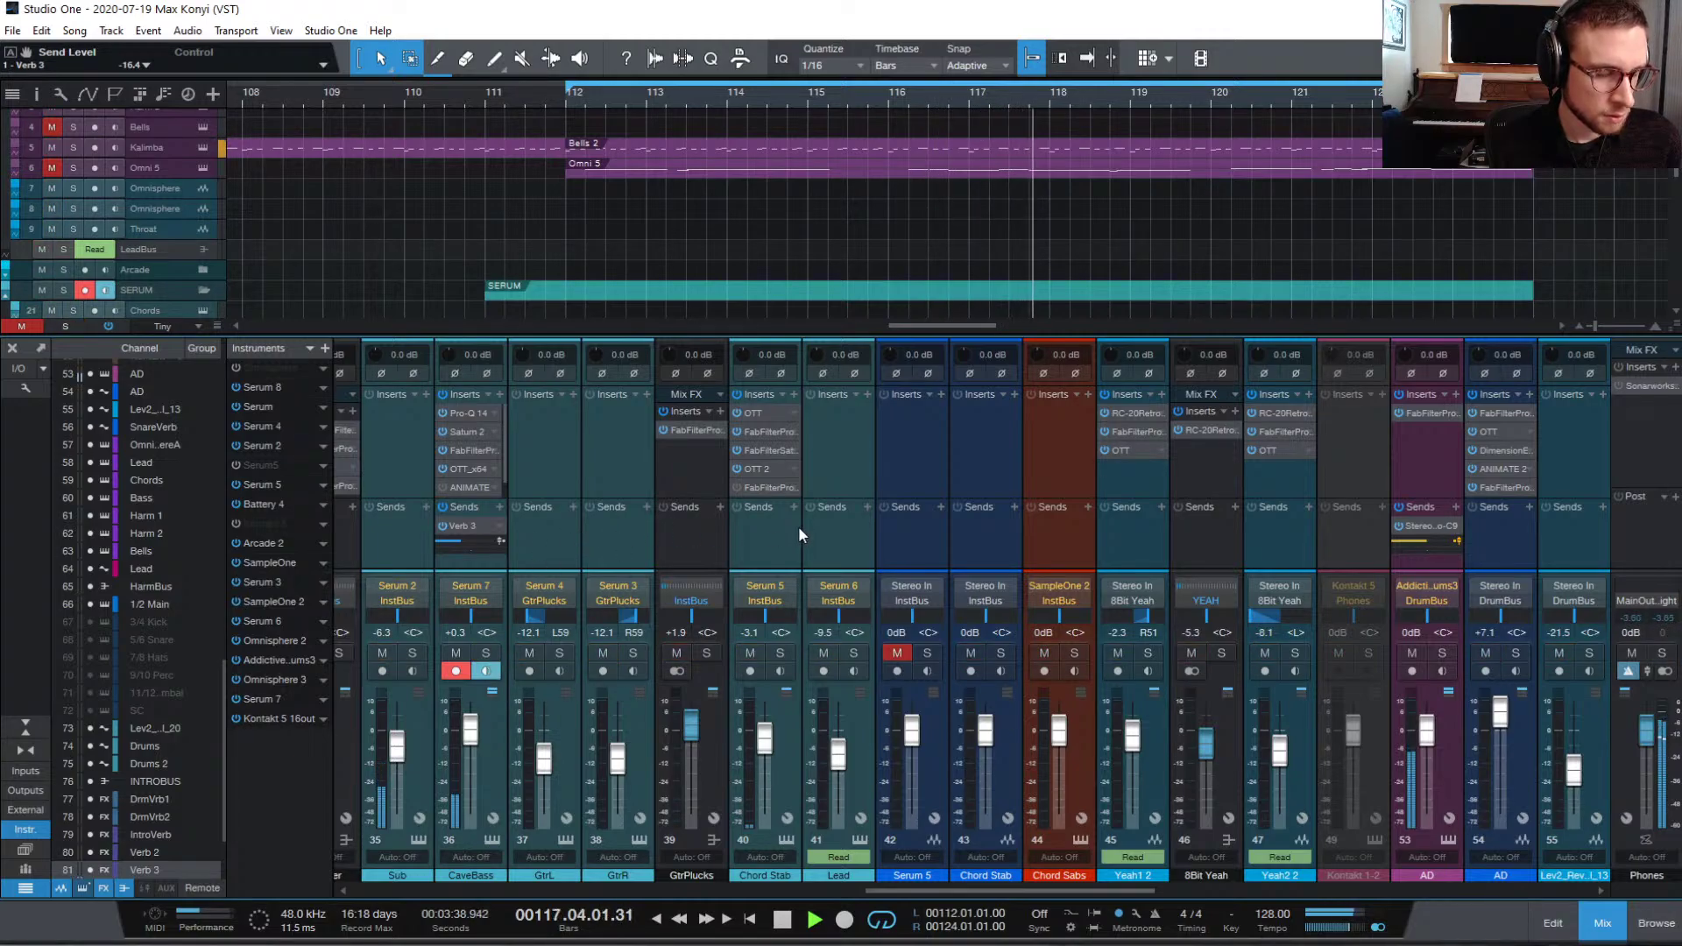
# Step: Compare CaveBass with and without its Verb 3 send and set the send level to -19.0 dB
pyautogui.click(445, 526)
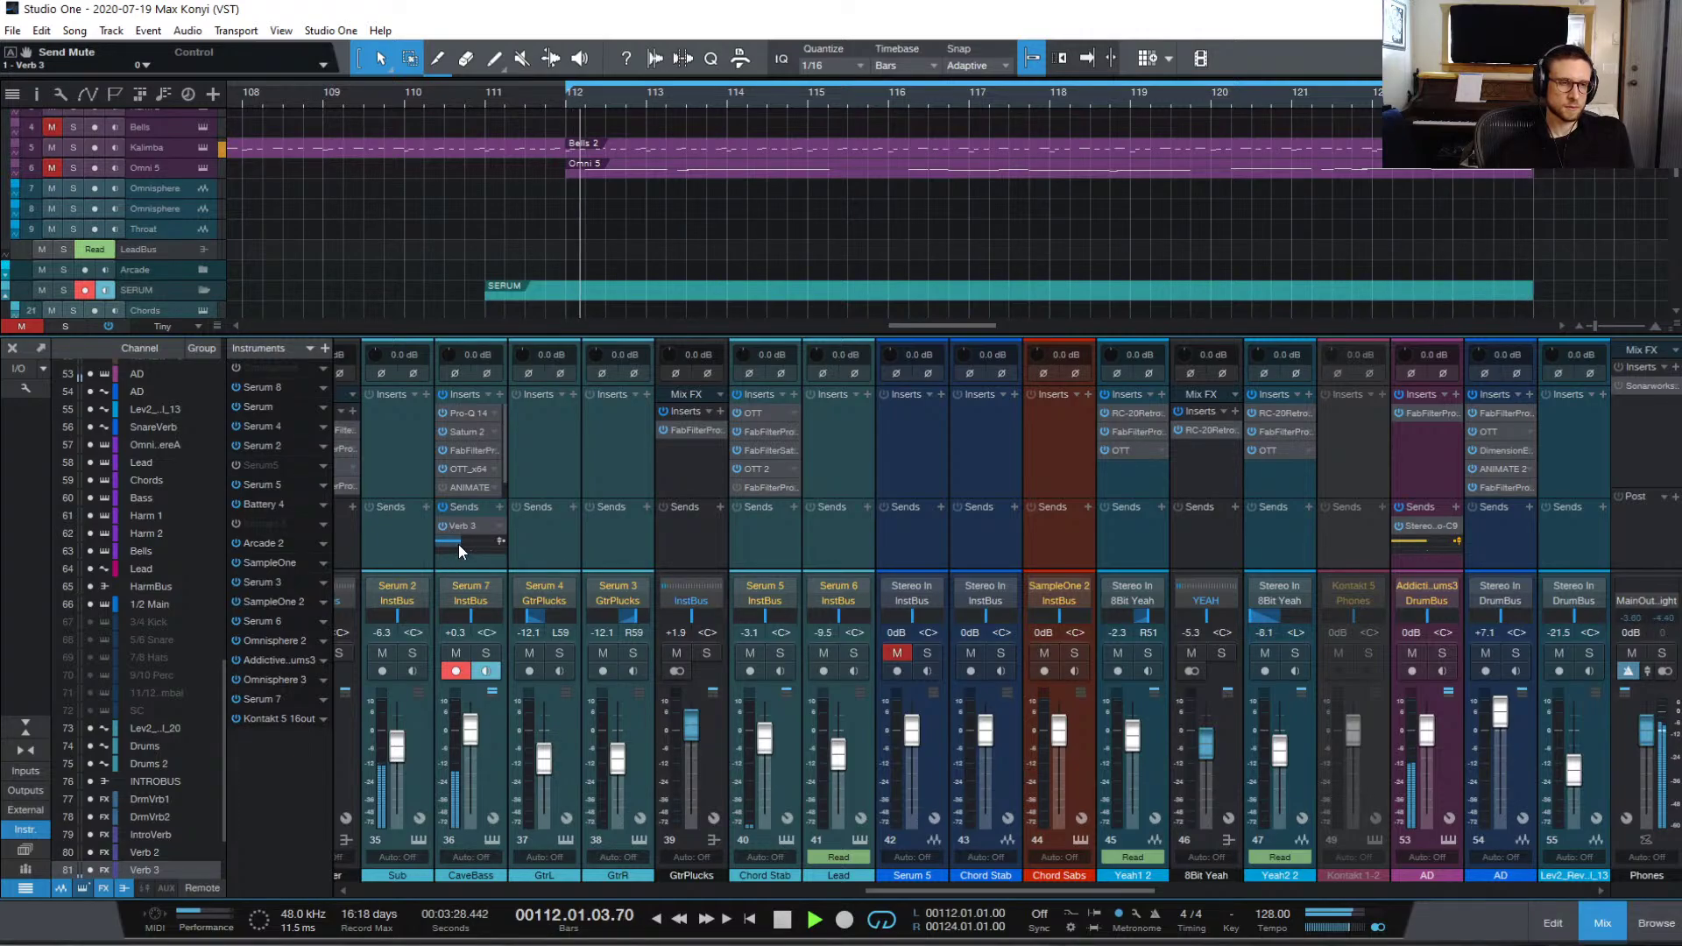
pyautogui.moveTo(459, 544)
pyautogui.moveTo(459, 544); pyautogui.dragTo(456, 544)
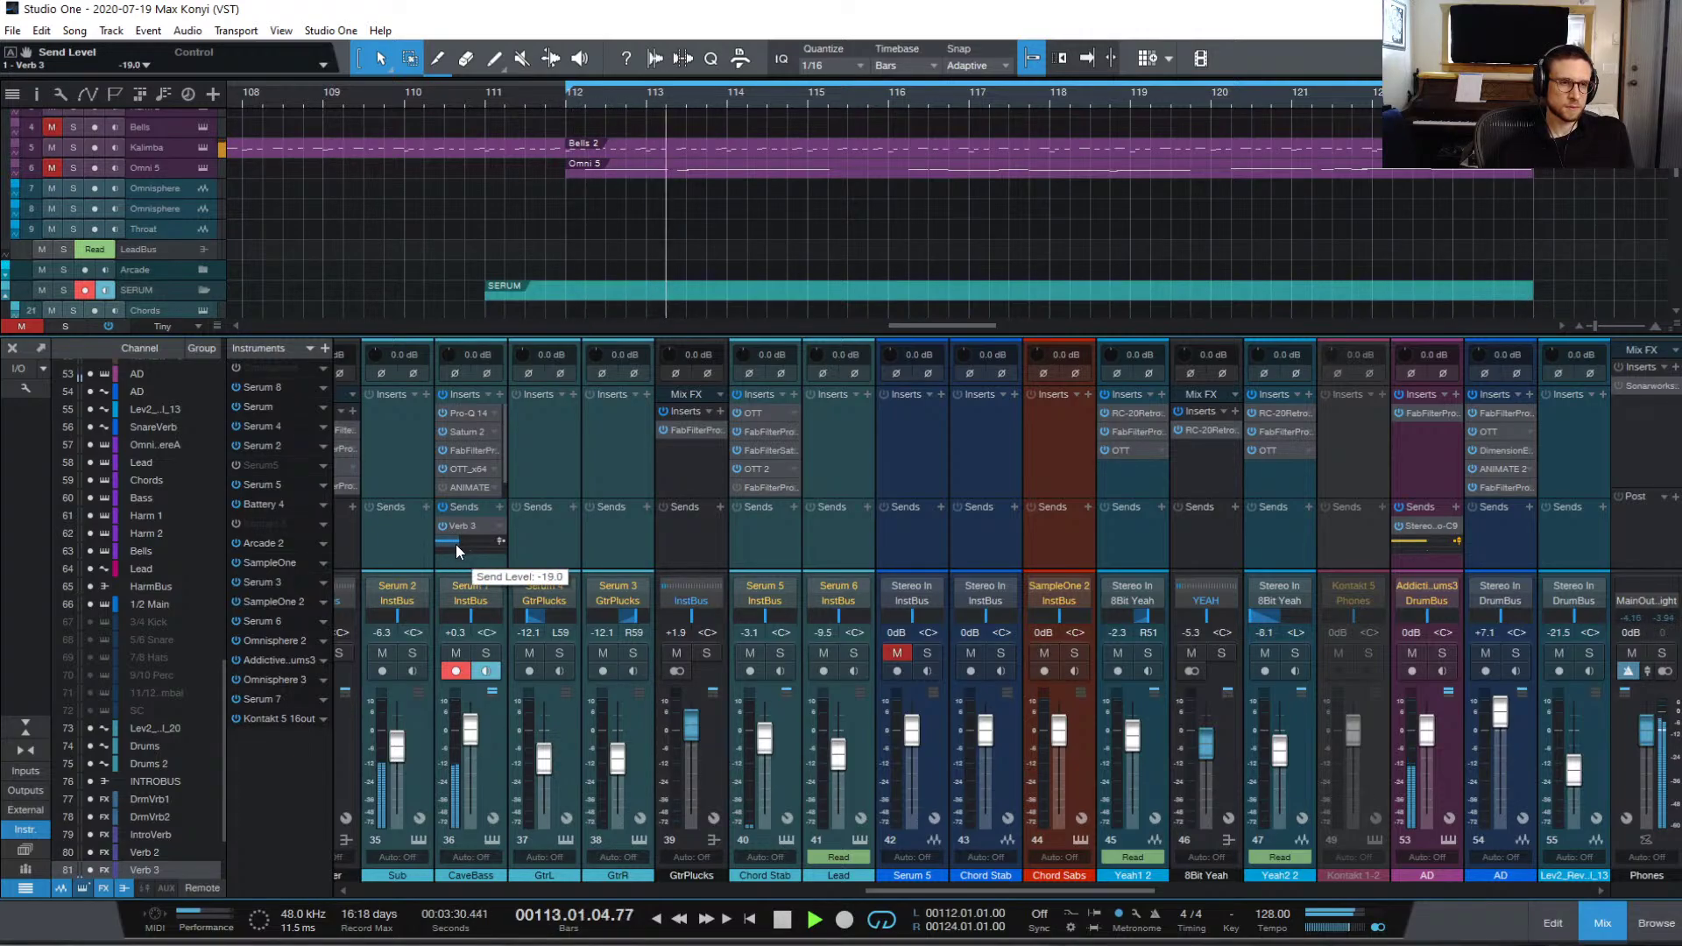
# Step: In the Verb 3 reverb, reduce the post-EQ boost near 203 Hz, set Space to 0.48 s and lower Brightness to about 30%
pyautogui.doubleClick(464, 526)
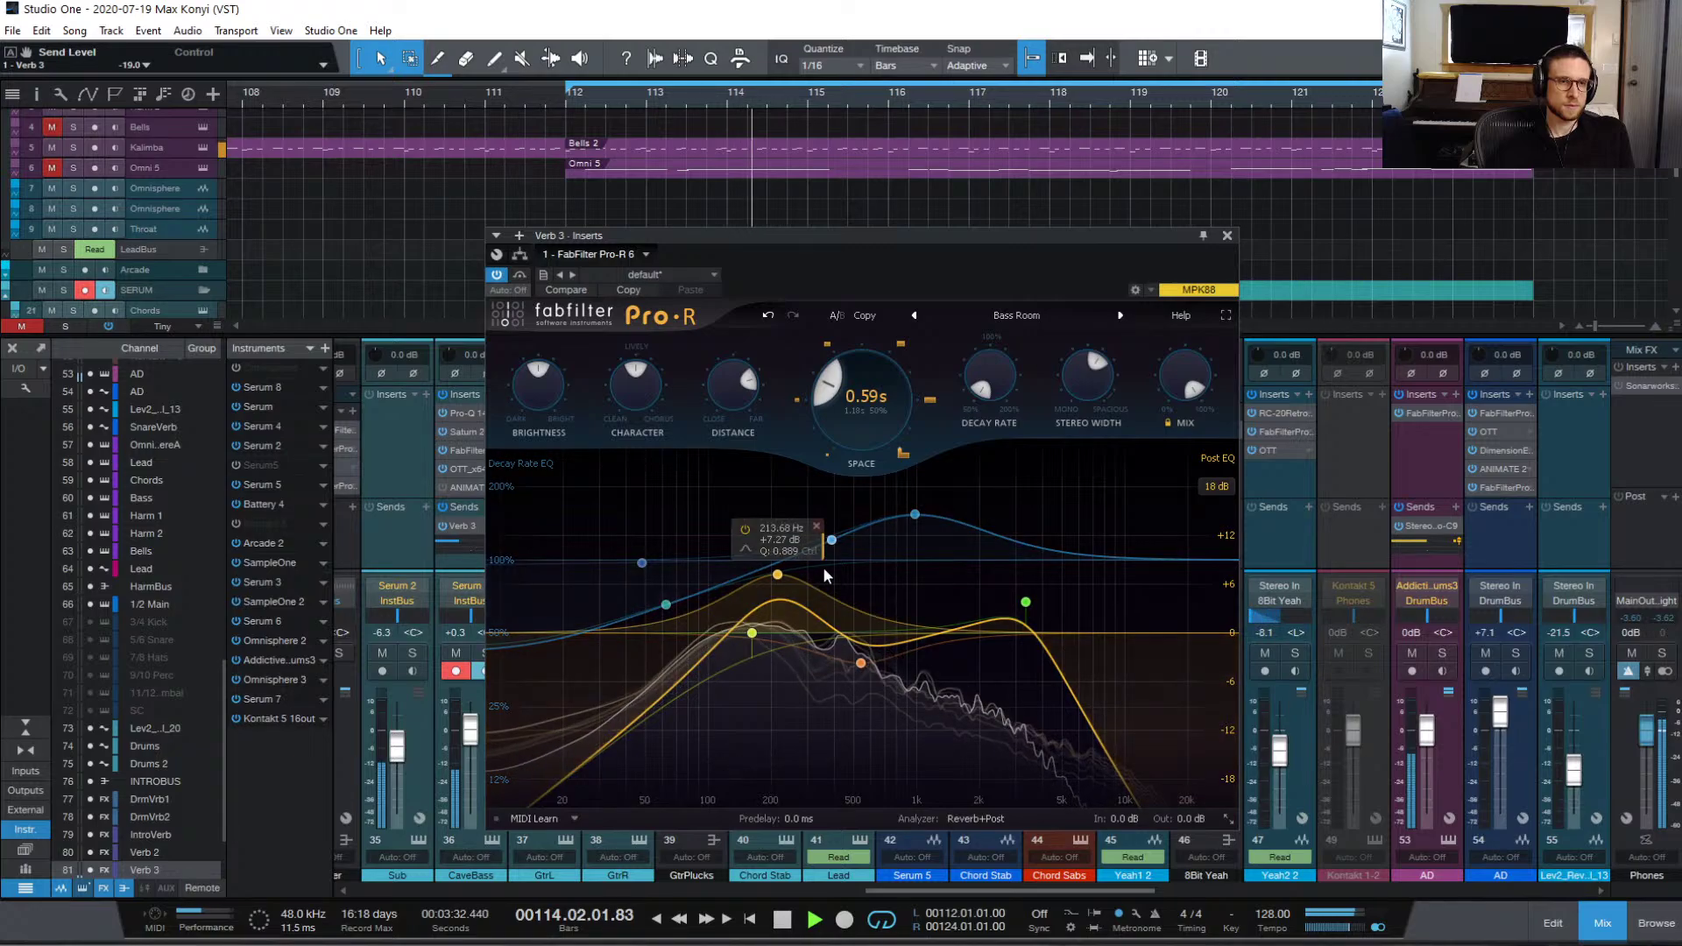
pyautogui.moveTo(779, 576); pyautogui.dragTo(776, 607)
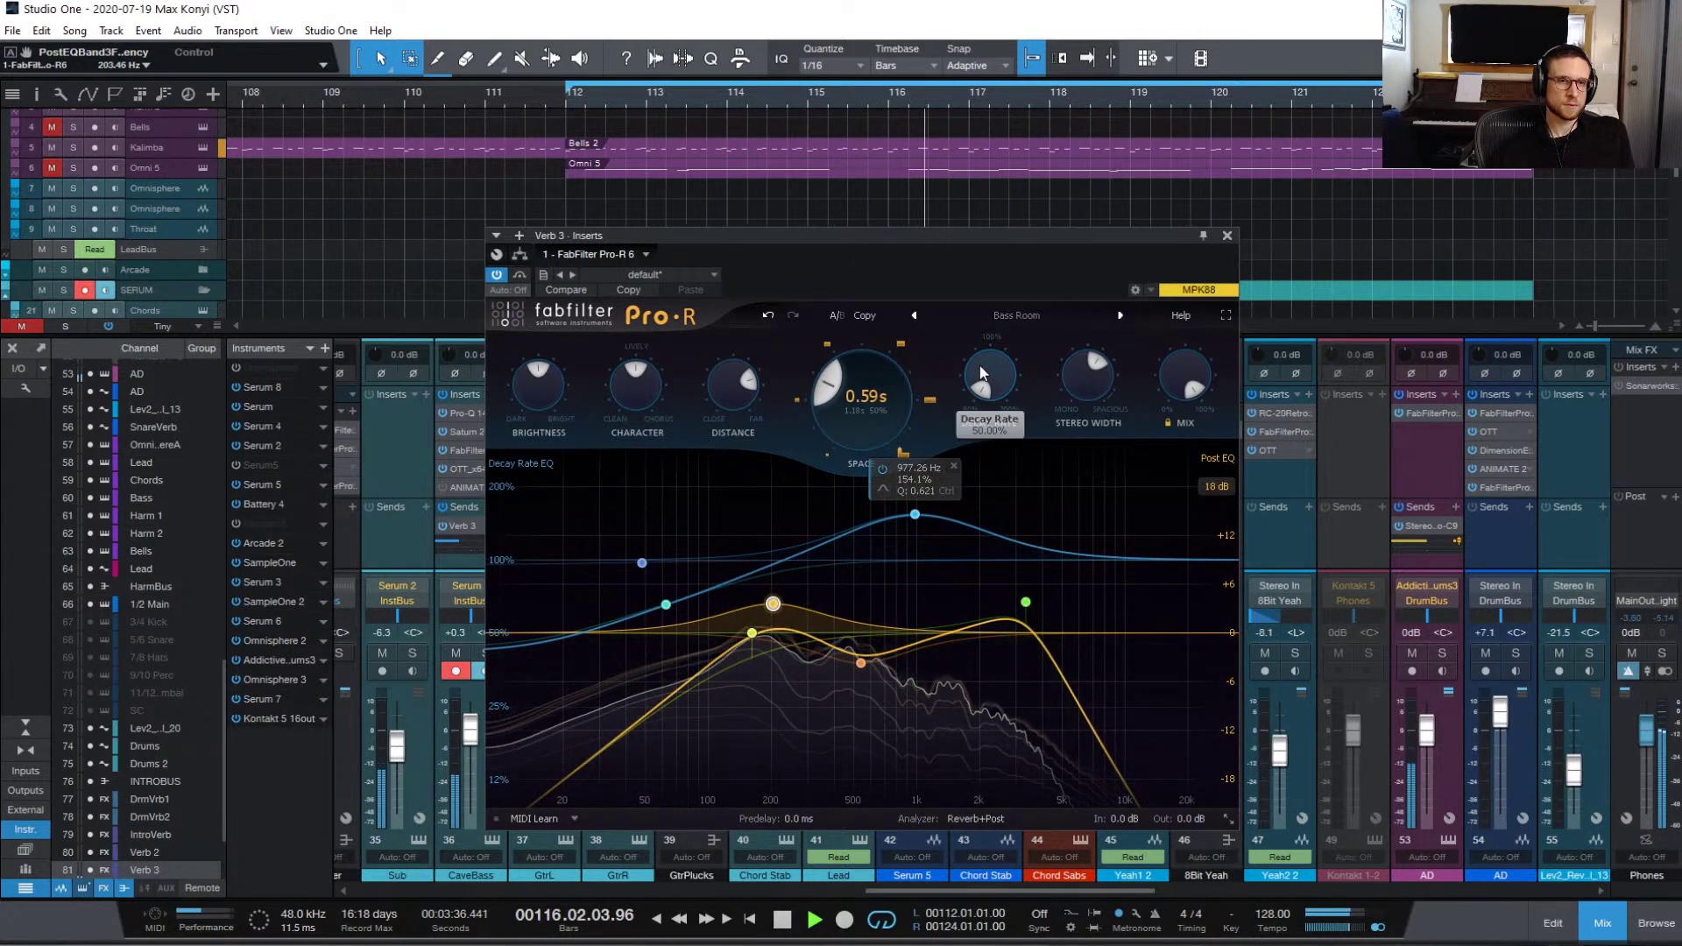
pyautogui.moveTo(865, 412); pyautogui.dragTo(867, 438)
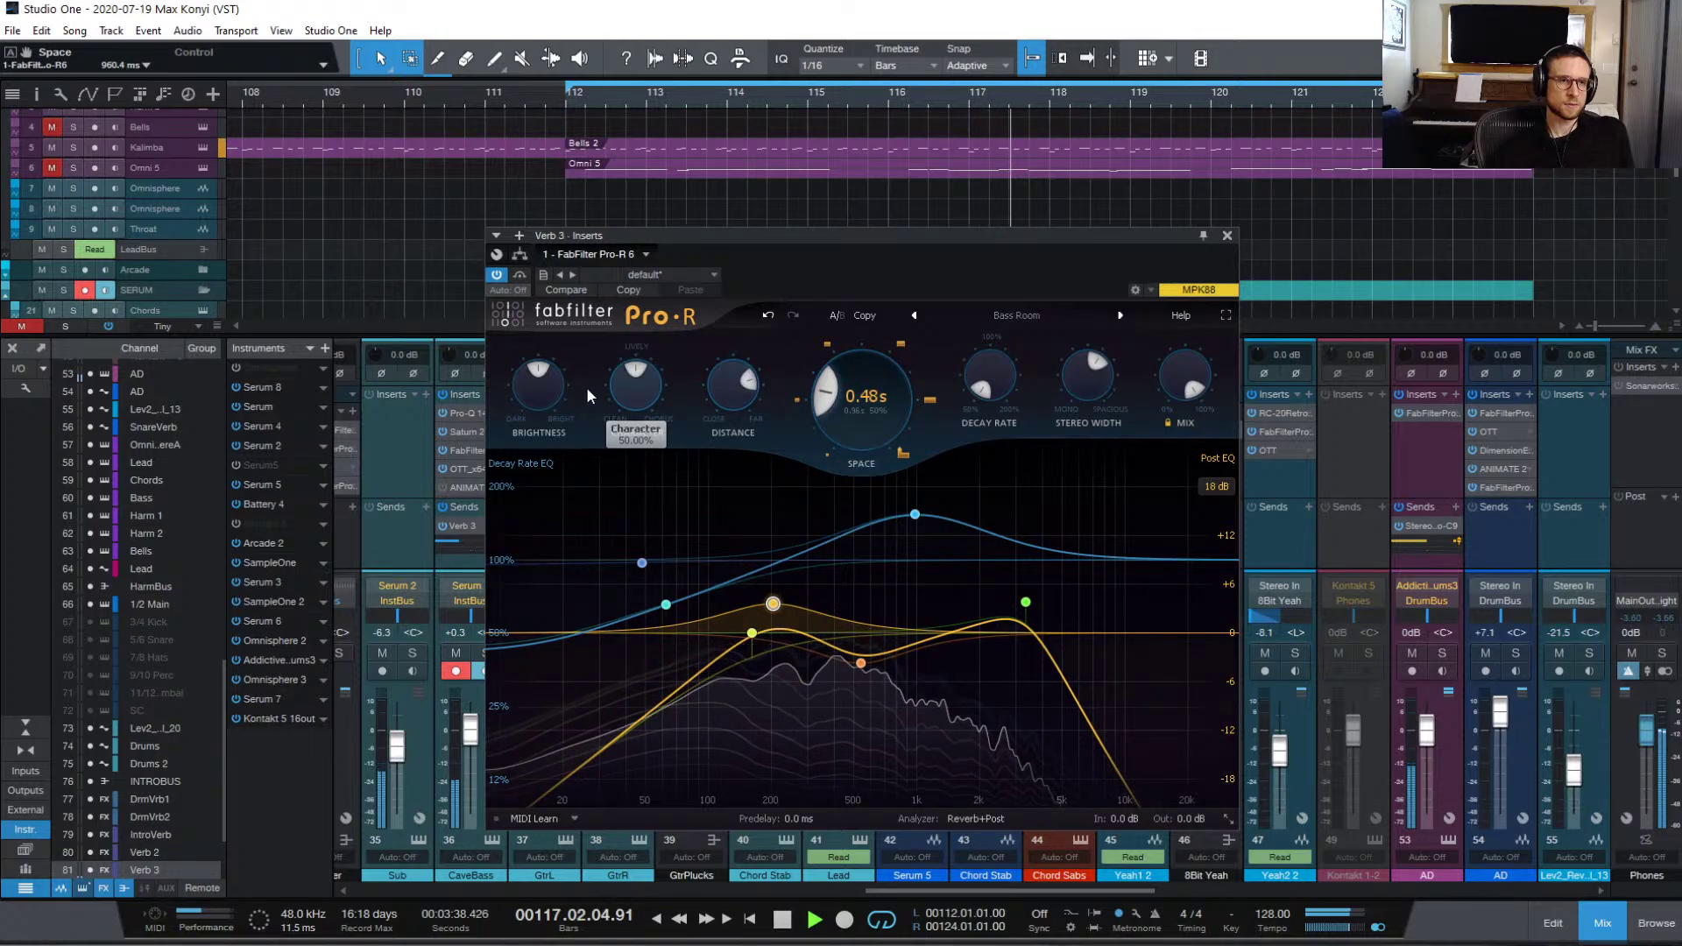
pyautogui.moveTo(541, 414)
pyautogui.moveTo(540, 414); pyautogui.dragTo(544, 445)
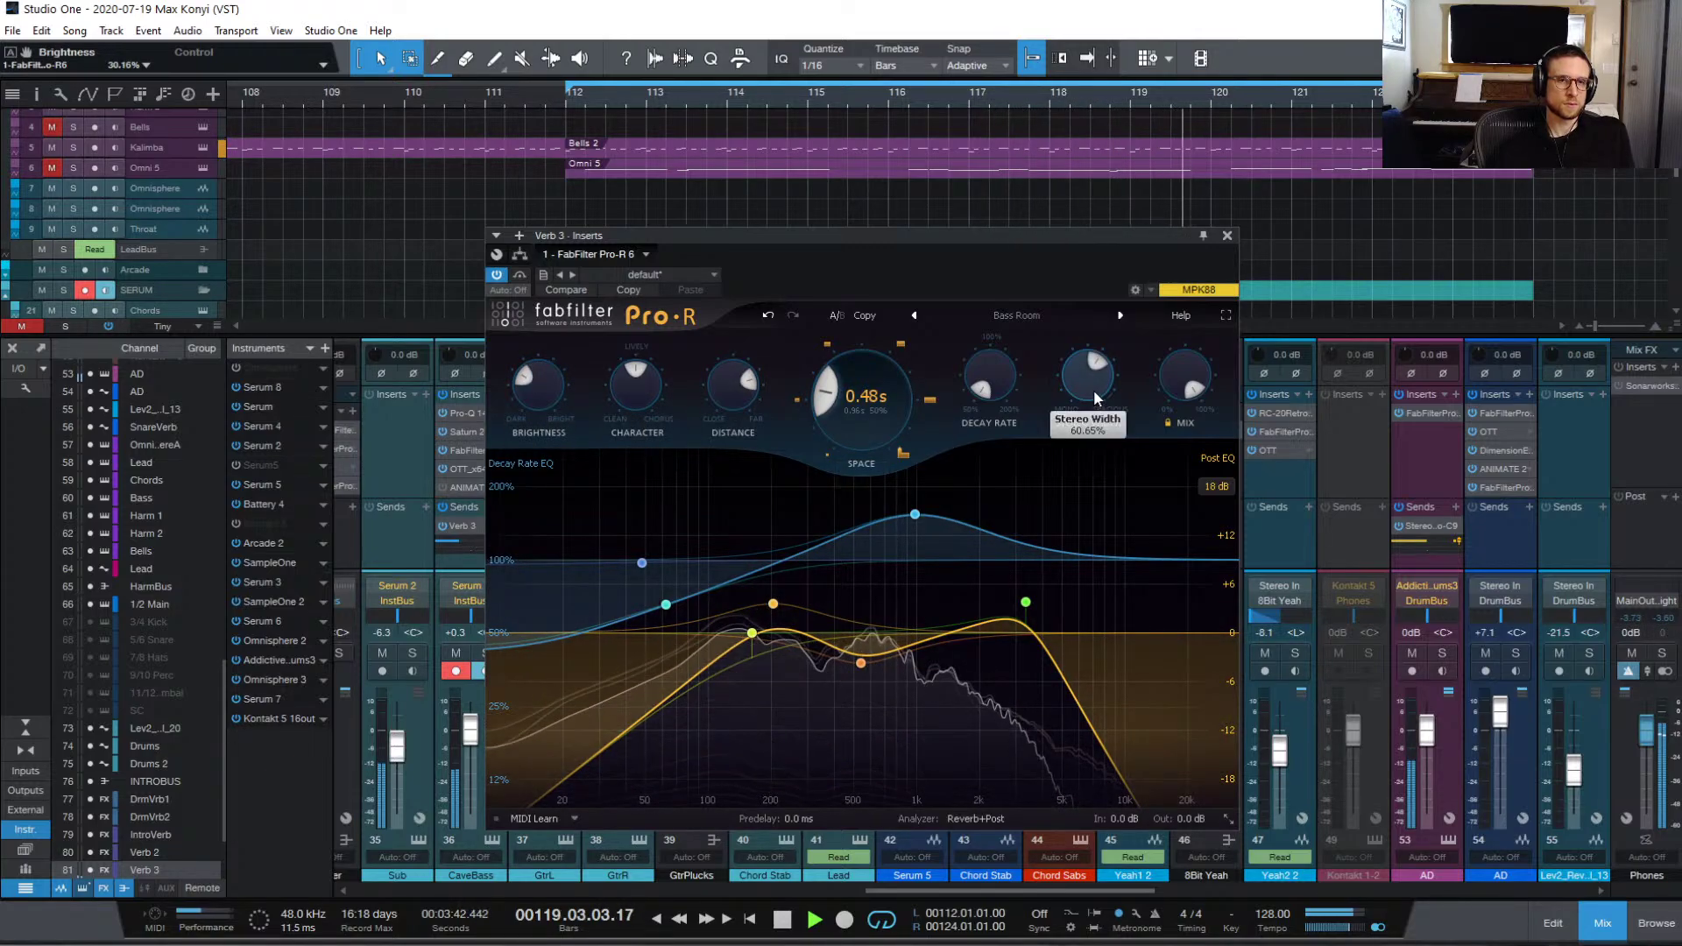
pyautogui.click(1227, 236)
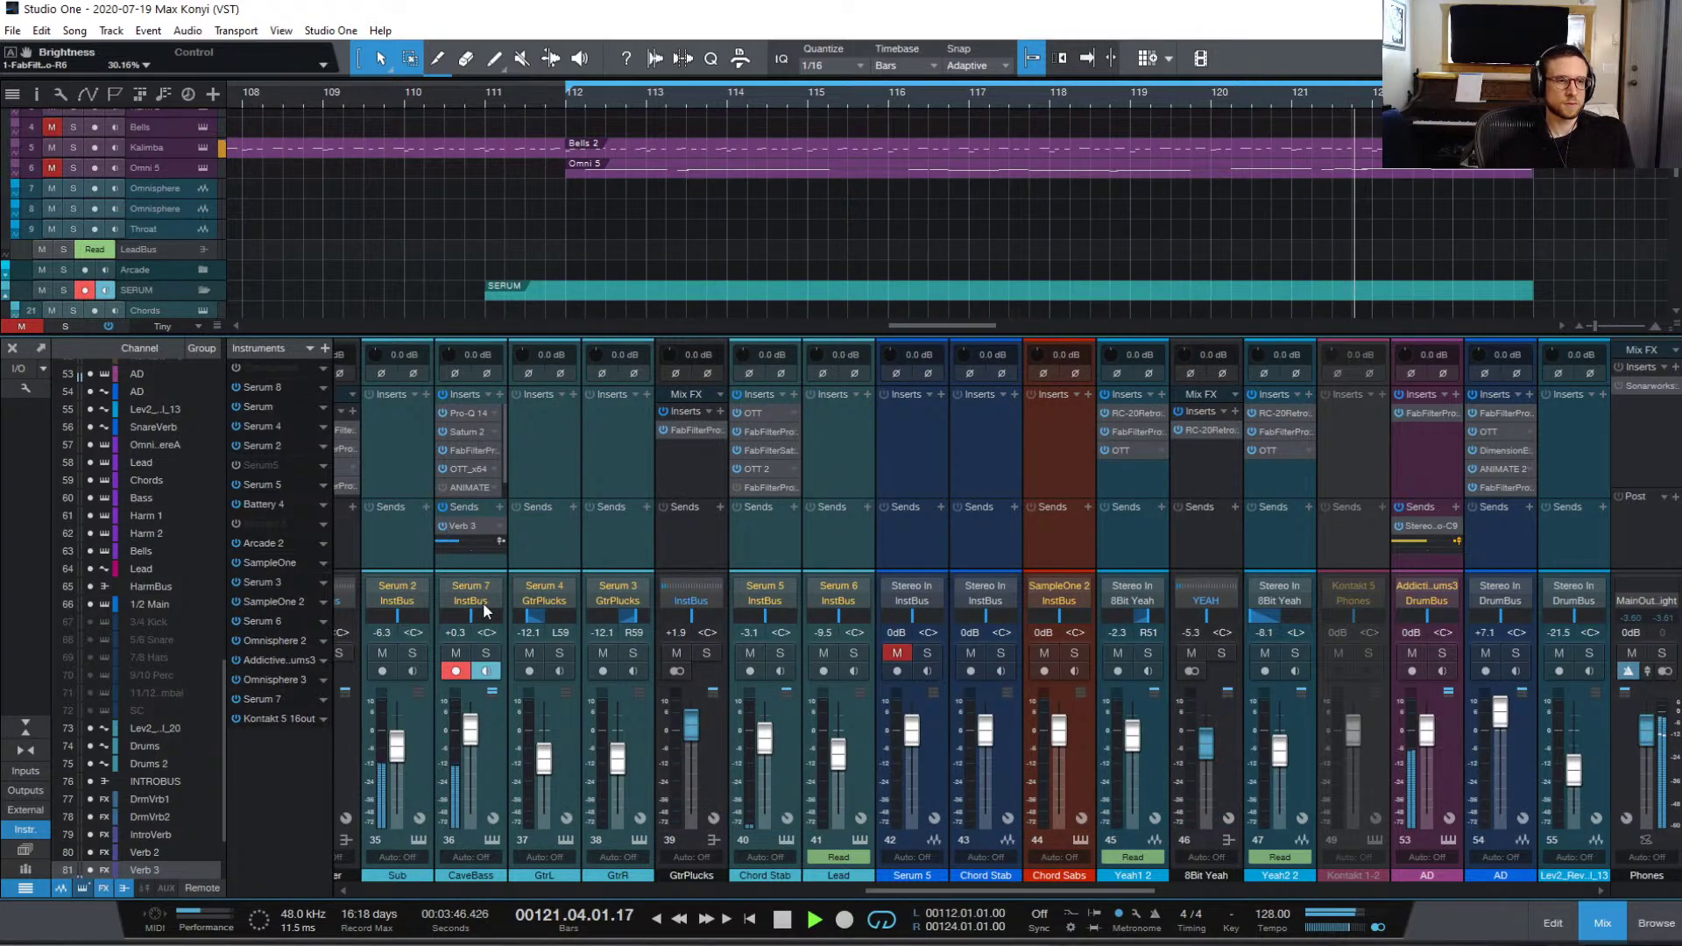
# Step: Audition CaveBass in solo and in the mix, and set the high cut in its Pro-Q 15 insert to about 425 Hz
pyautogui.click(487, 653)
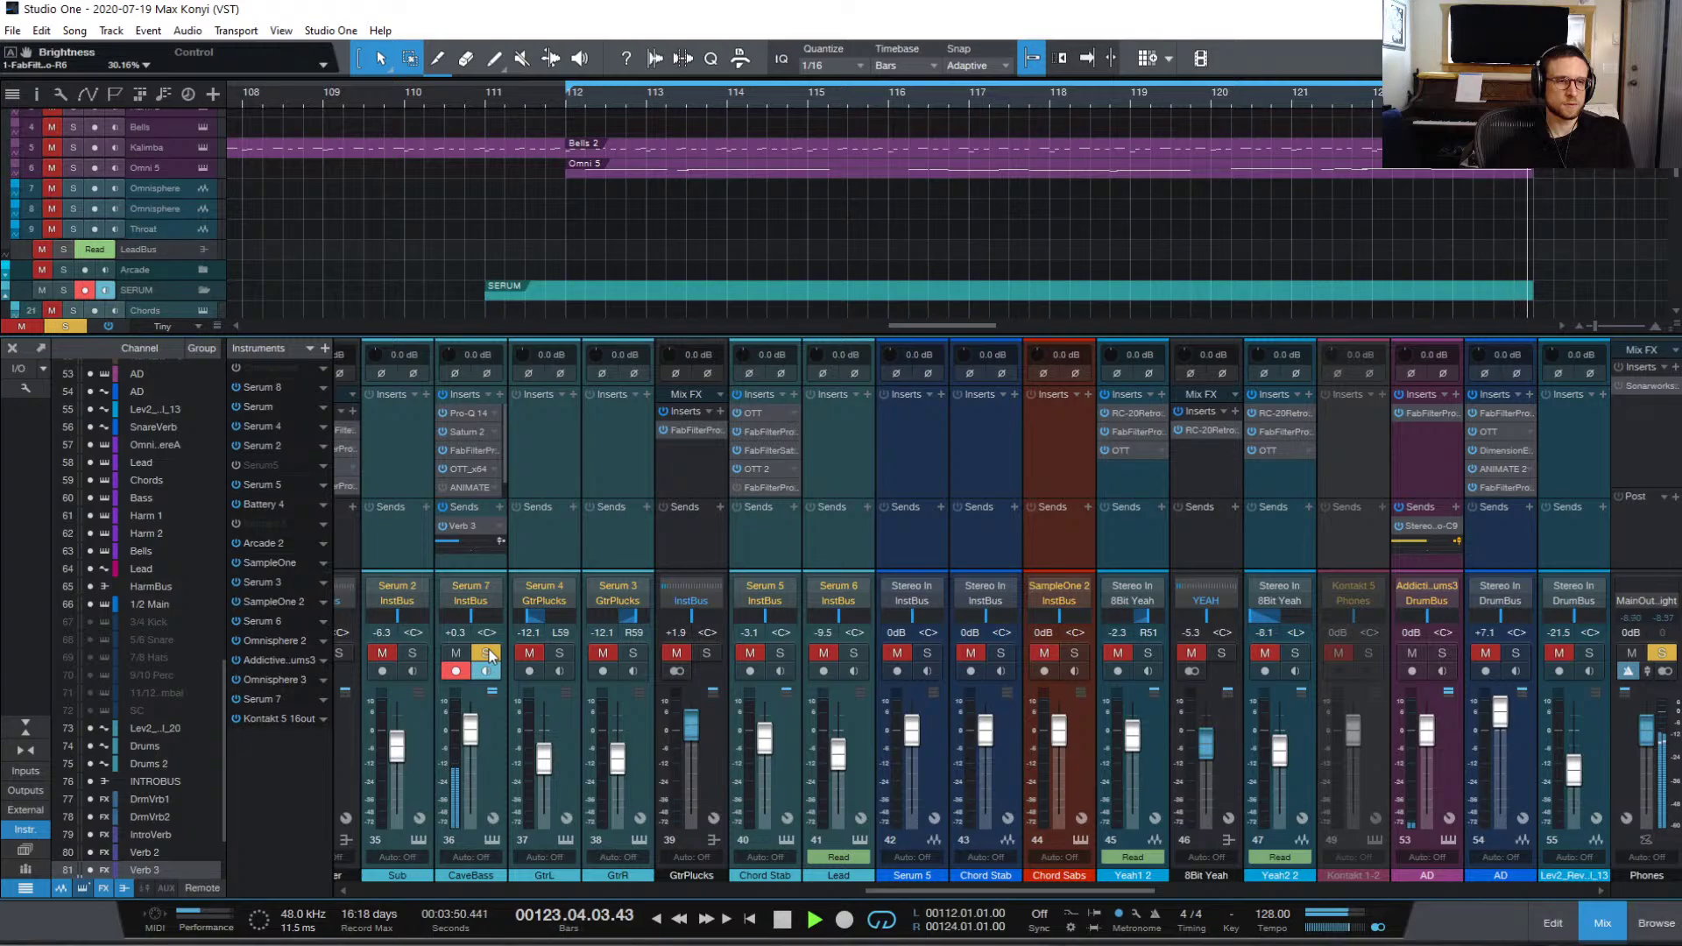
pyautogui.click(487, 653)
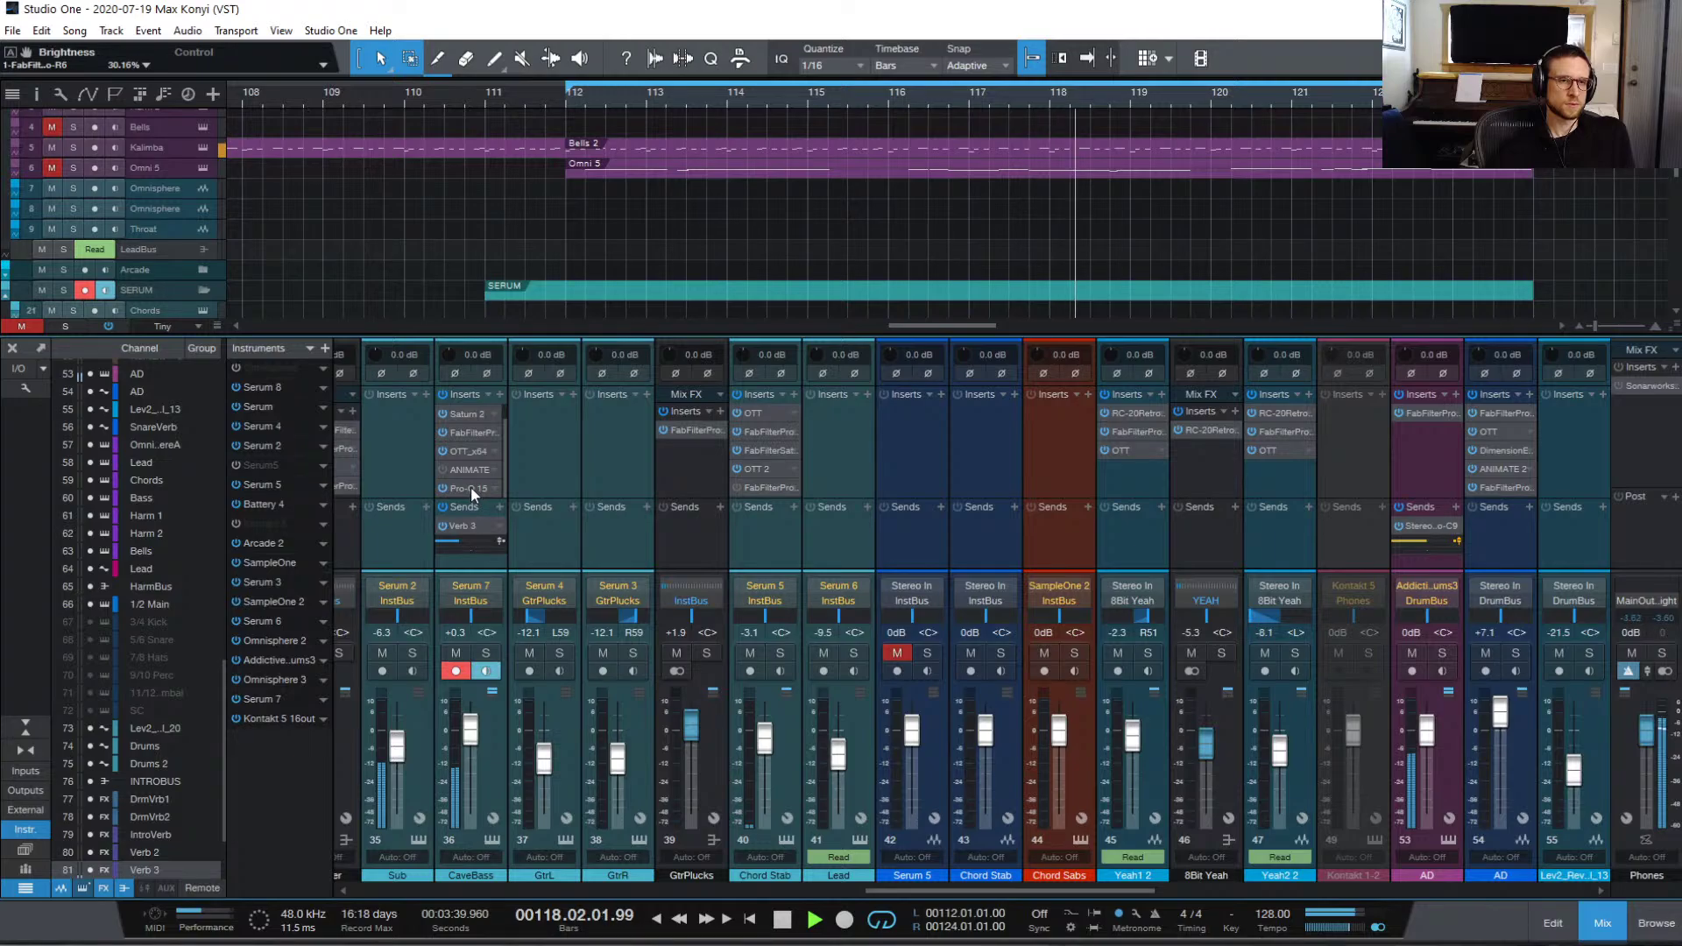
pyautogui.click(470, 487)
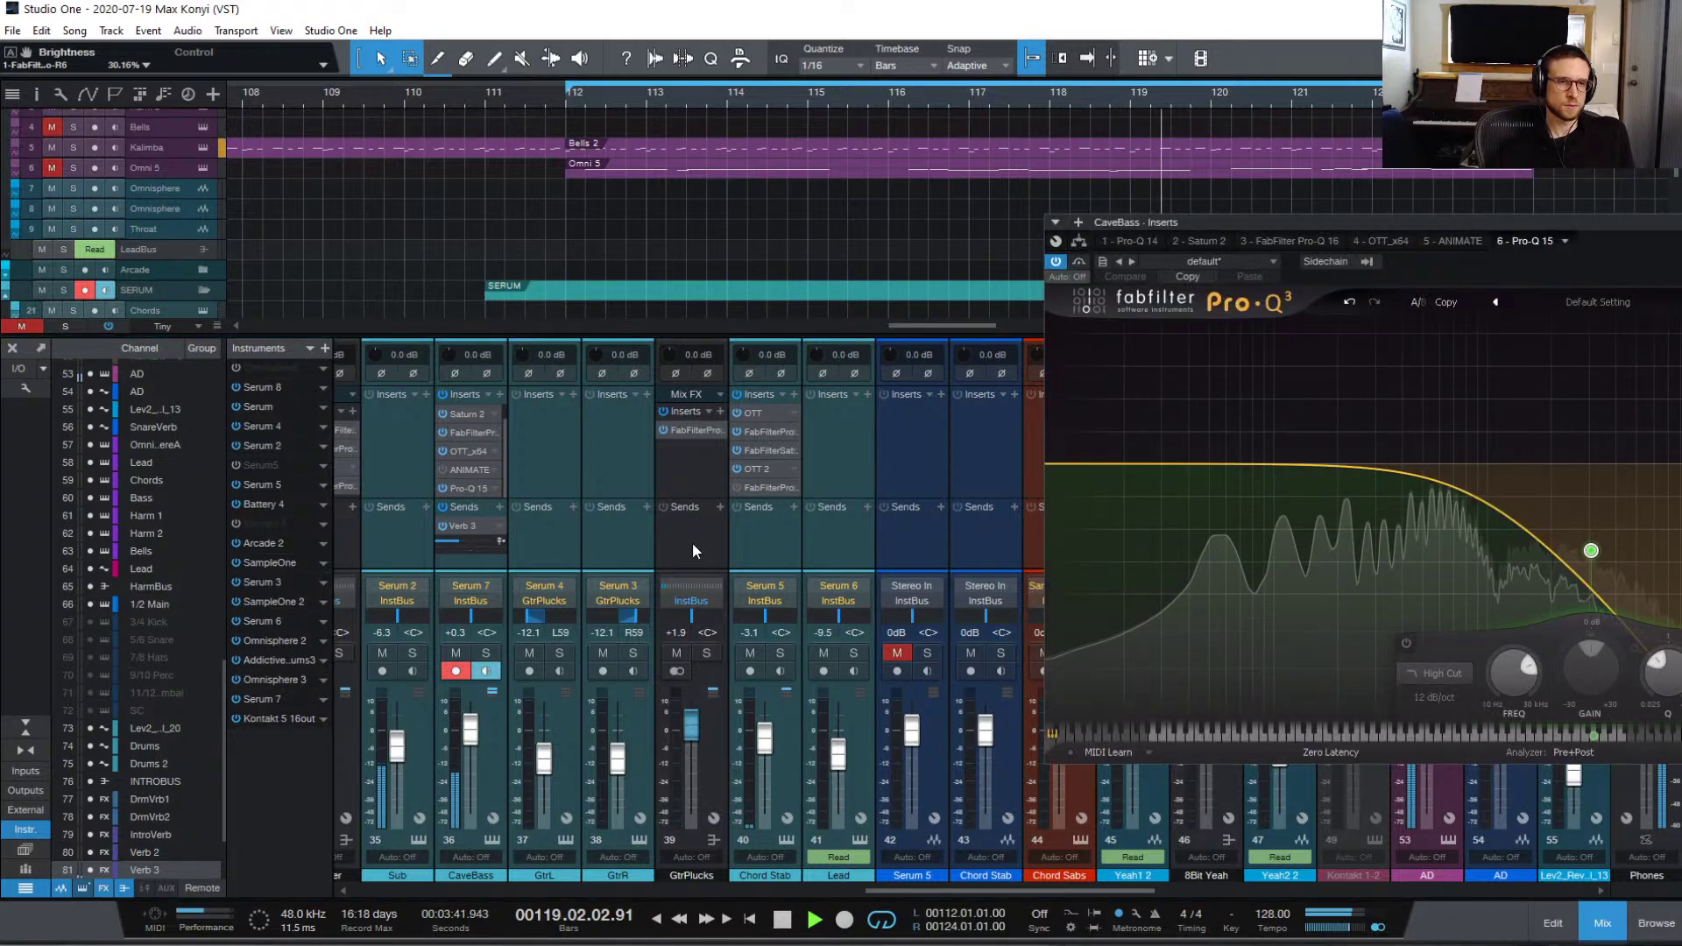
pyautogui.moveTo(1591, 554); pyautogui.dragTo(1407, 466)
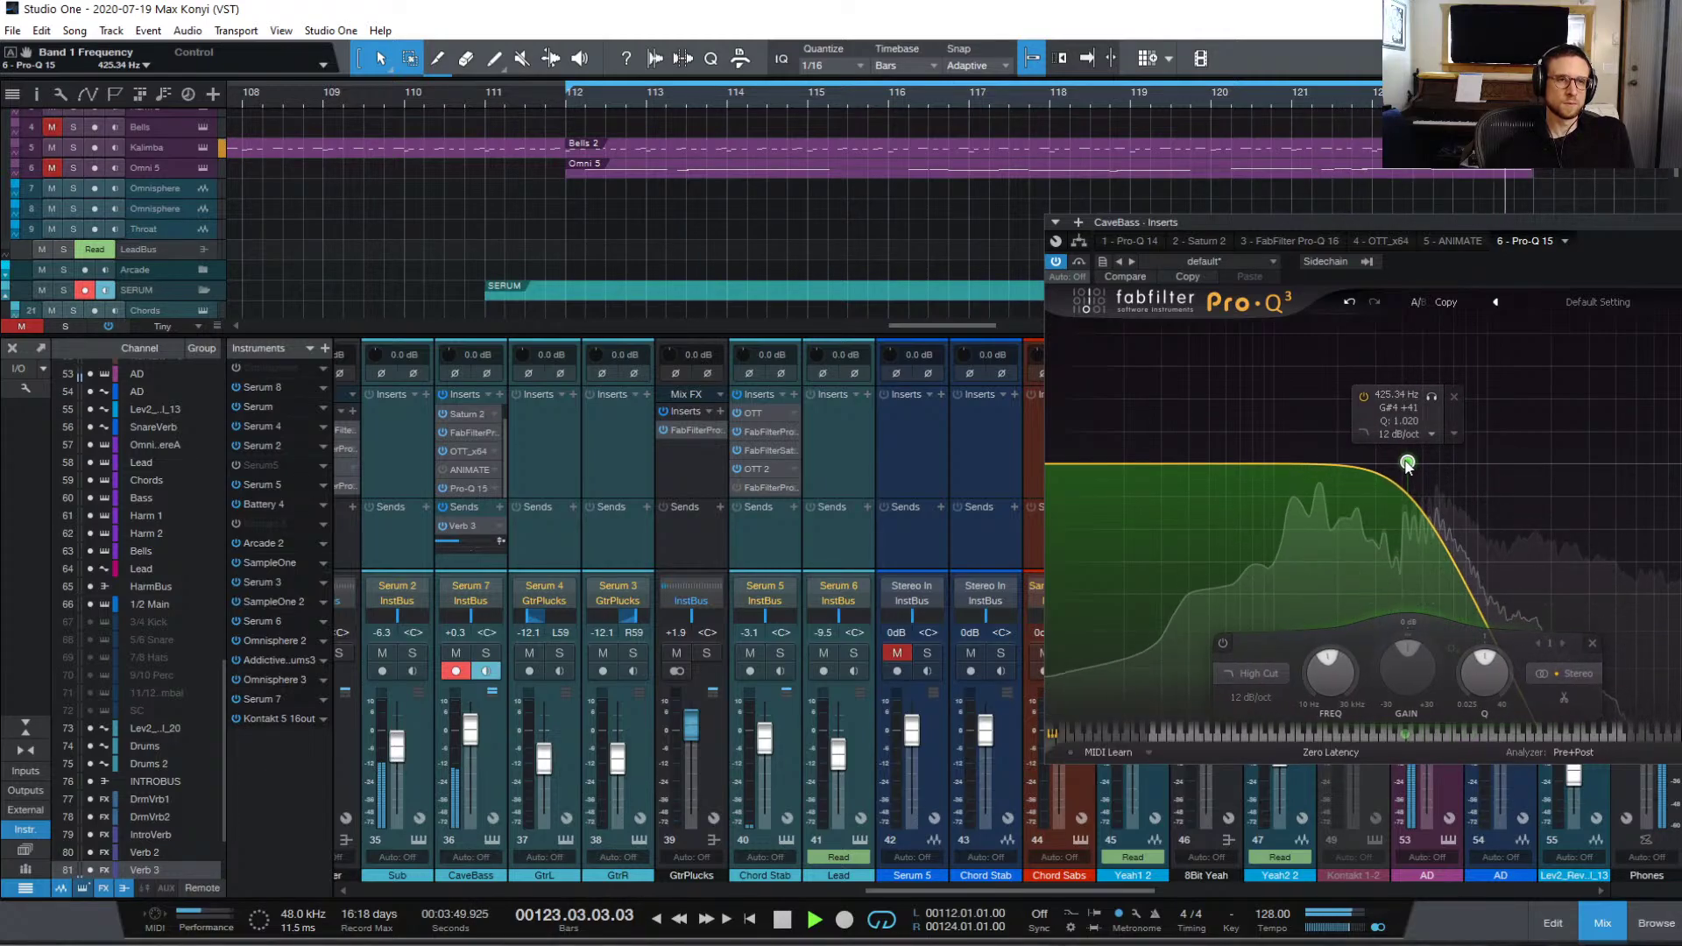
# Step: In the CaveBass Pro-Q 15 insert, raise the high cut to about 583 Hz and add a bell cut of about -5.1 dB near 566 Hz
pyautogui.moveTo(1407, 464); pyautogui.dragTo(1428, 466)
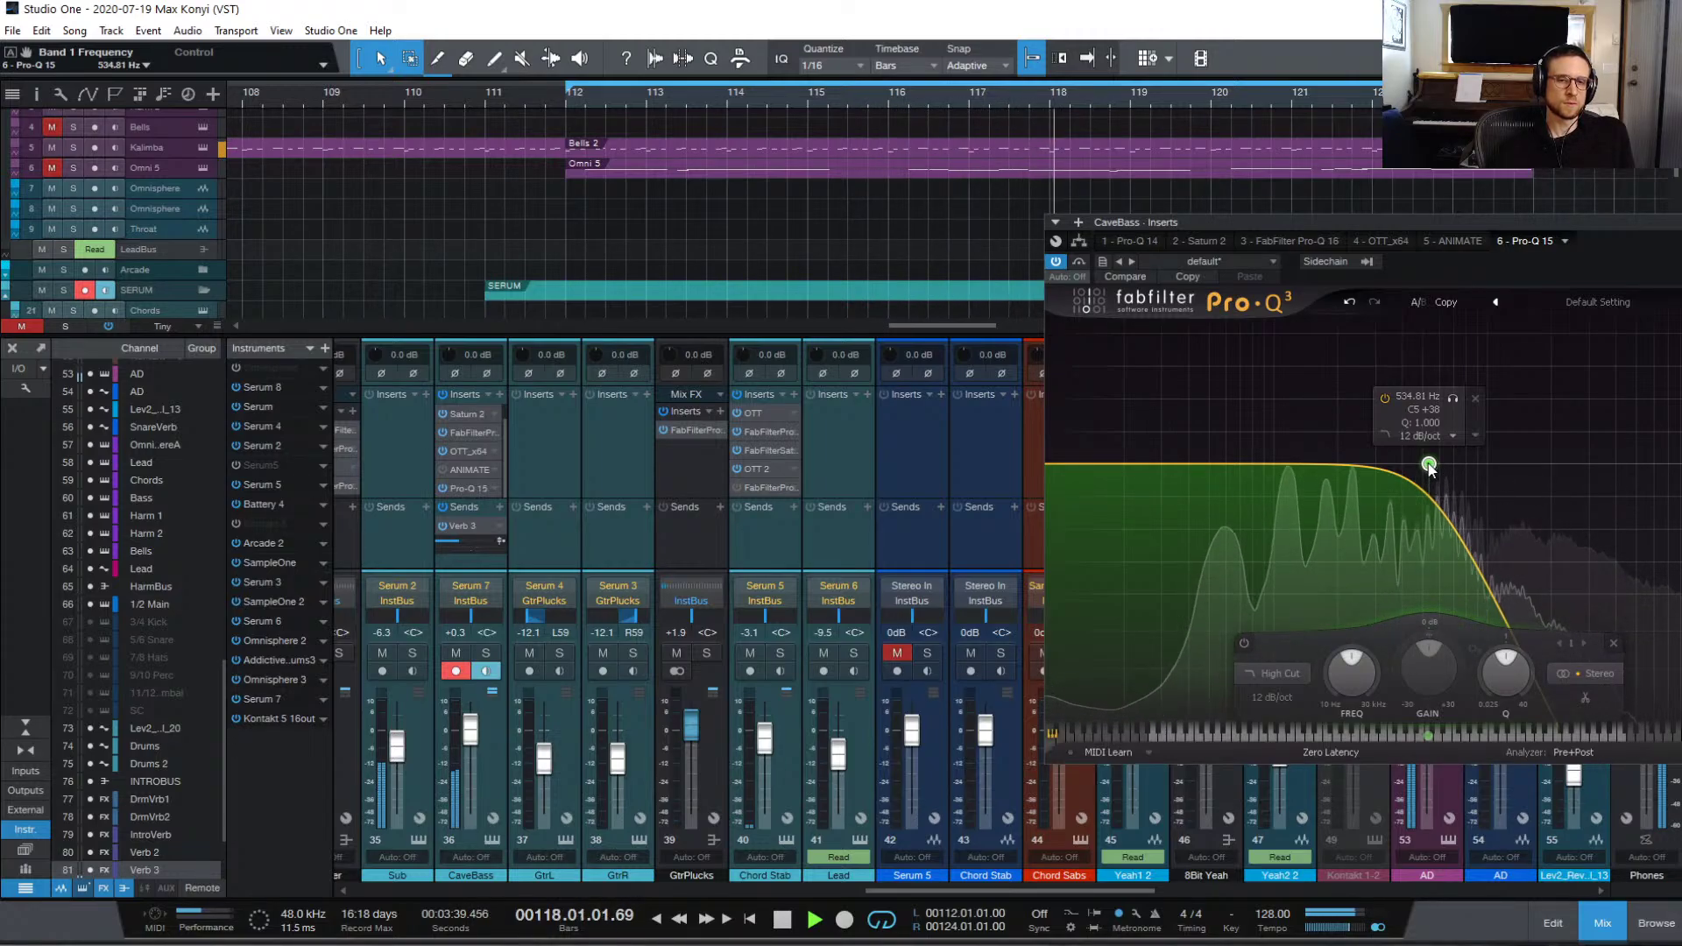
pyautogui.moveTo(1429, 467); pyautogui.dragTo(1442, 508)
pyautogui.scroll(5, 1442, 509)
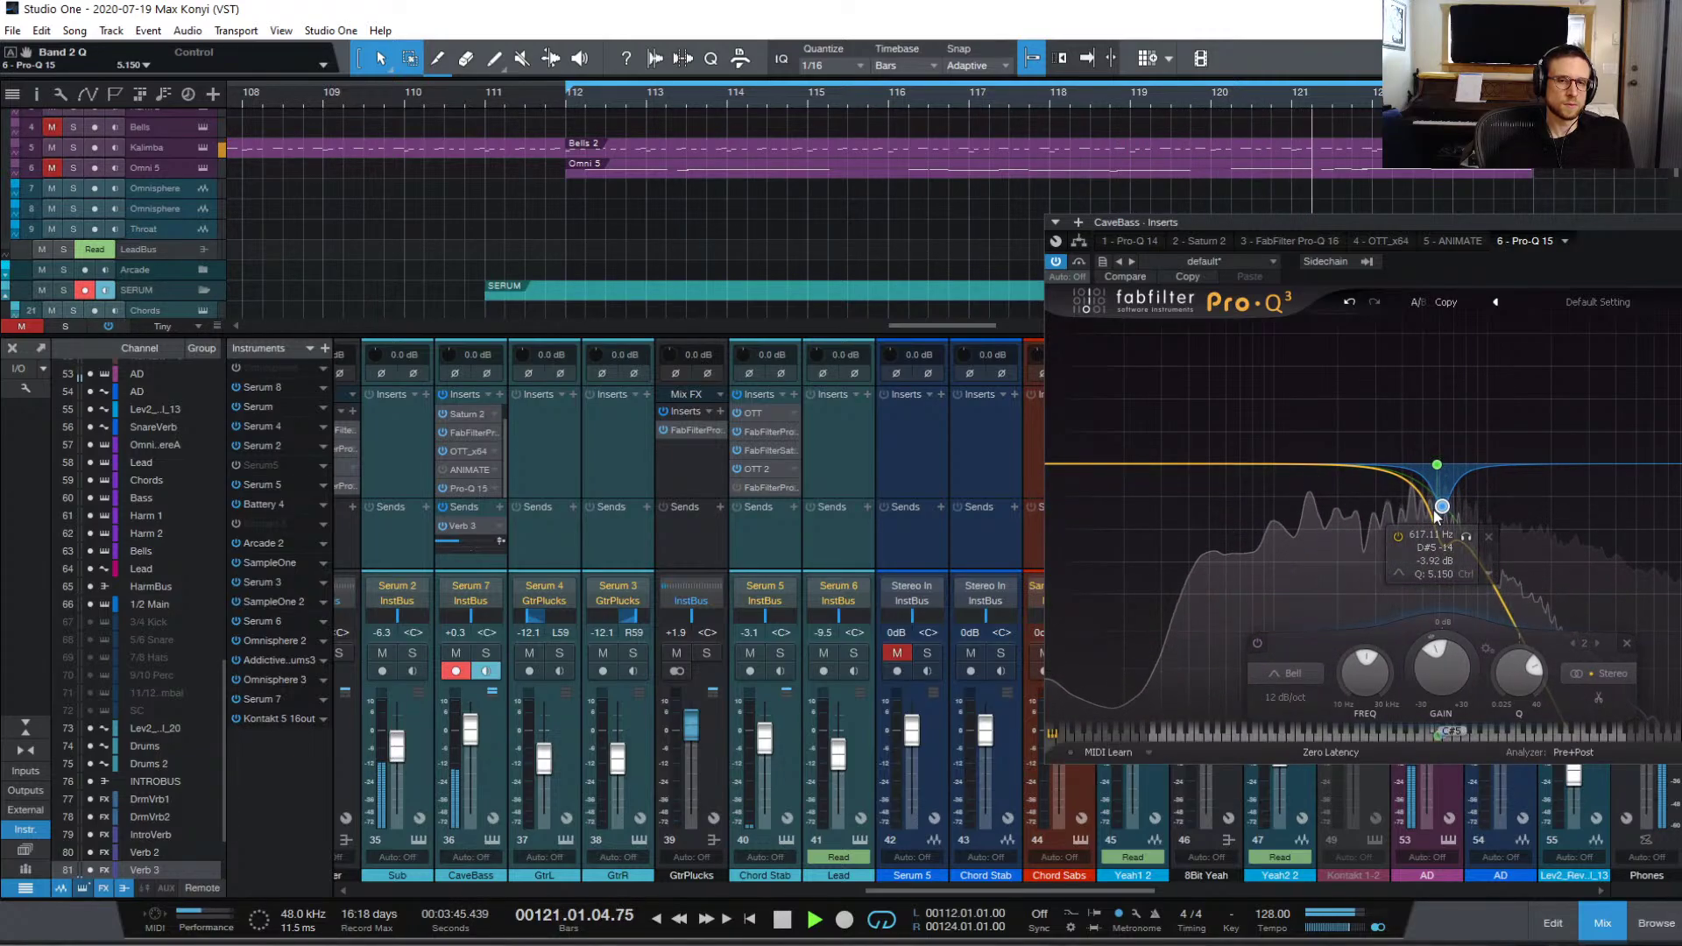
pyautogui.scroll(-8, 1442, 508)
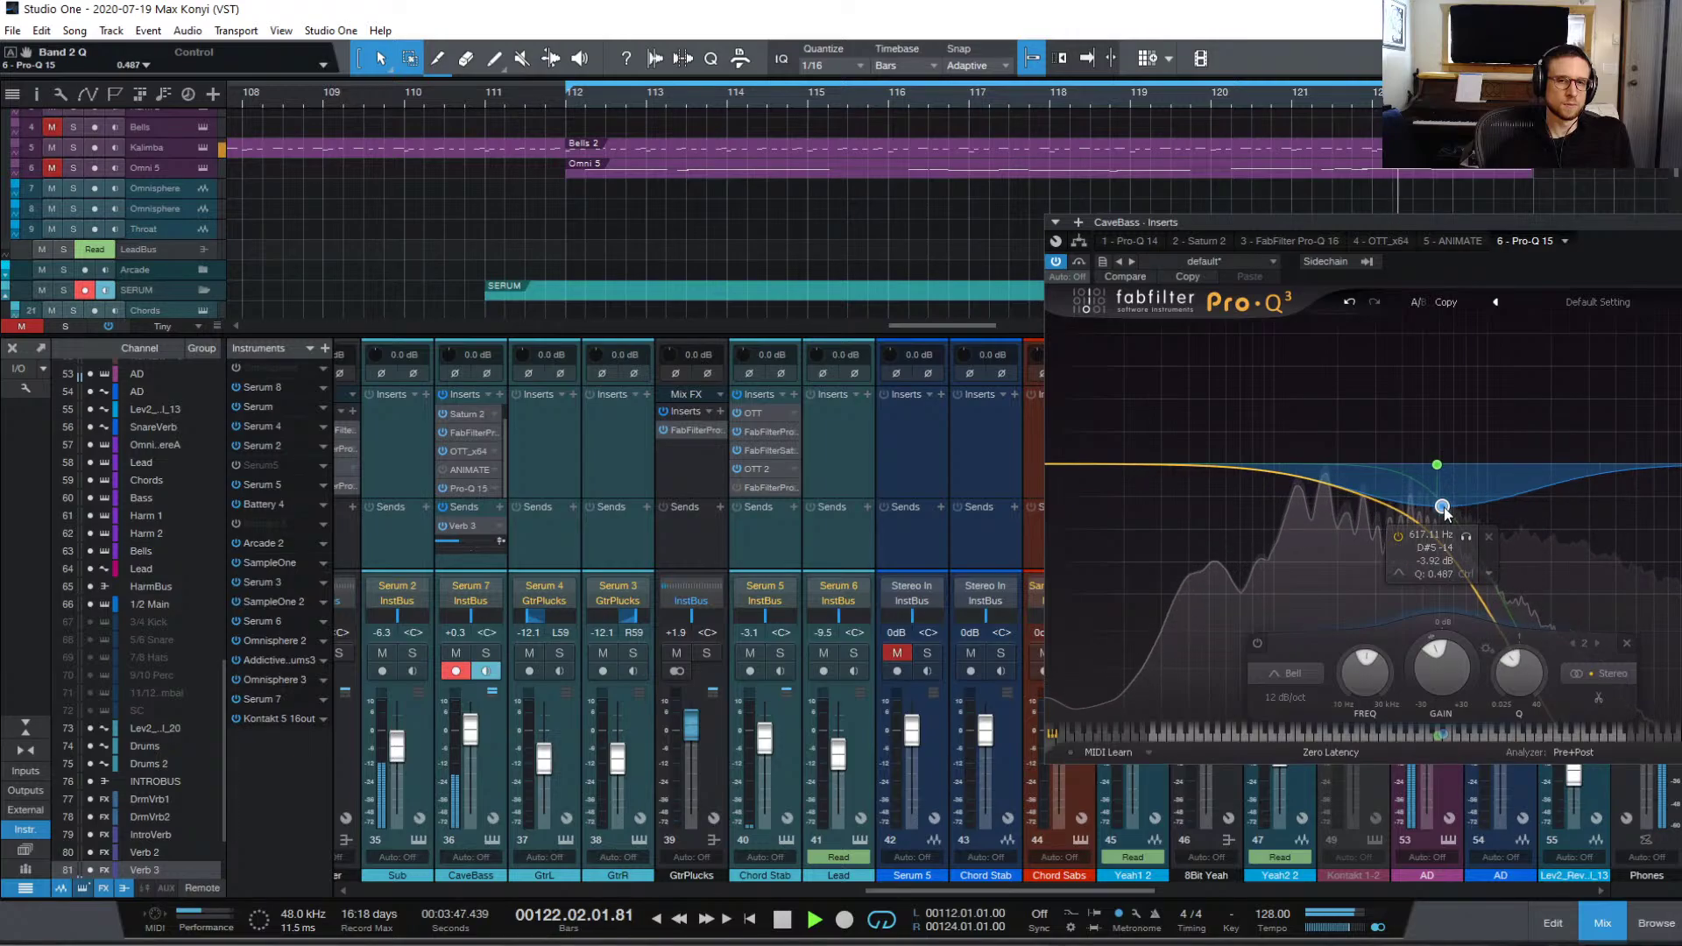
pyautogui.moveTo(1442, 508)
pyautogui.mouseDown()
pyautogui.moveTo(1433, 488)
pyautogui.moveTo(1434, 521)
pyautogui.mouseUp()
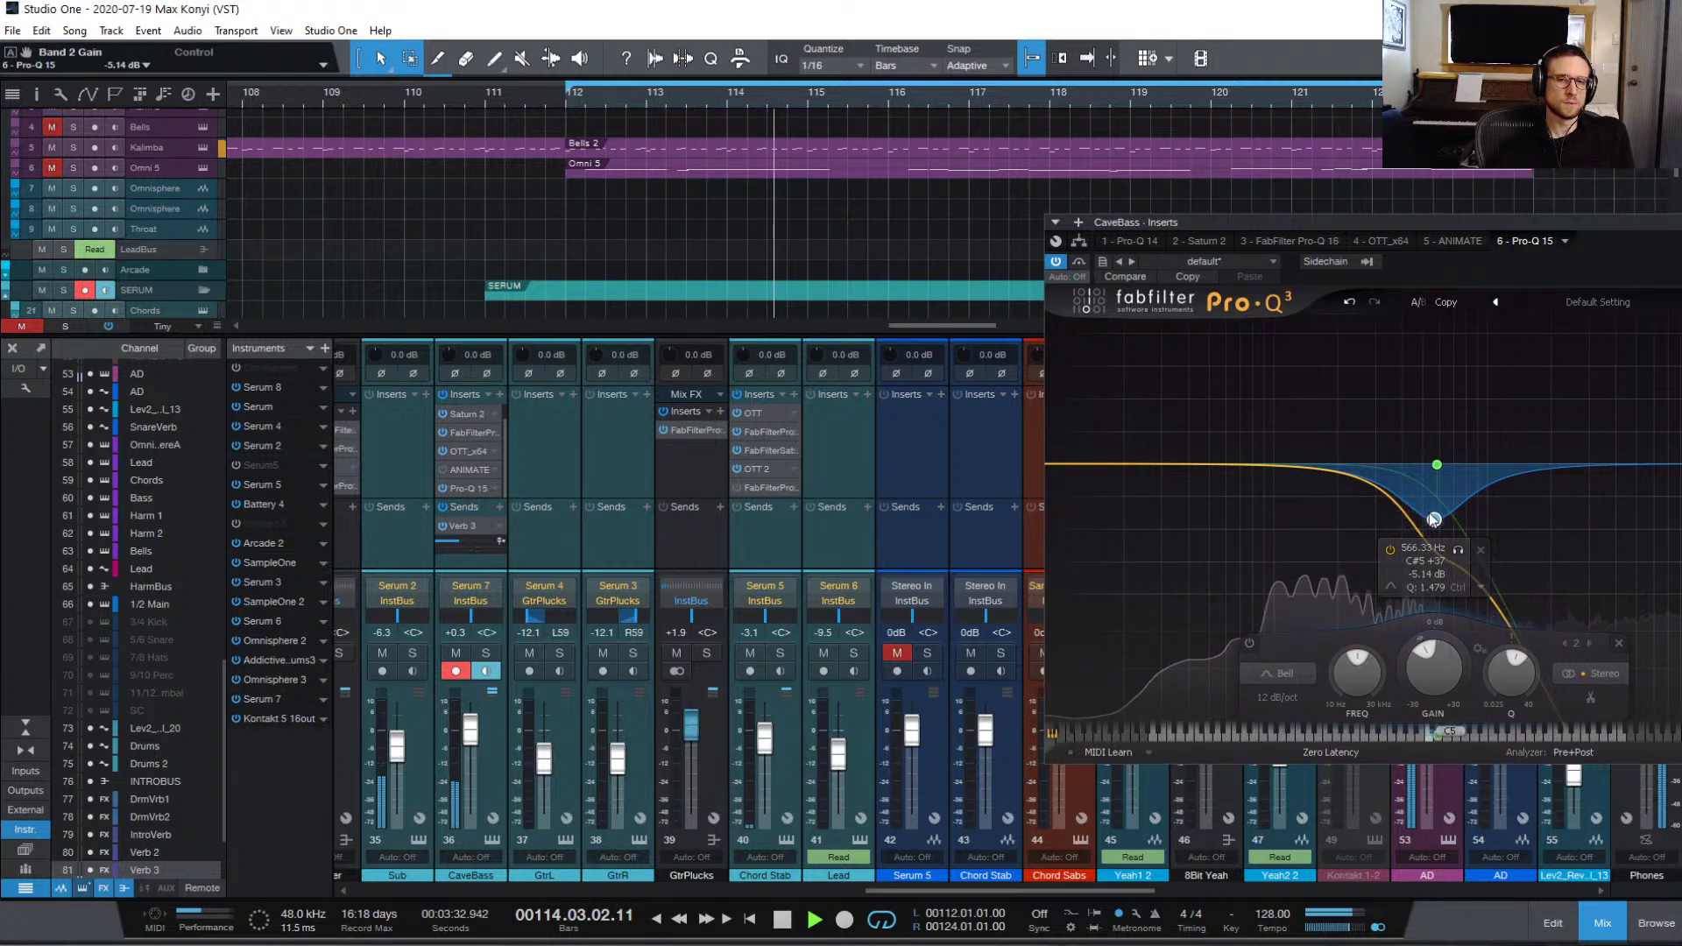
pyautogui.moveTo(1438, 469)
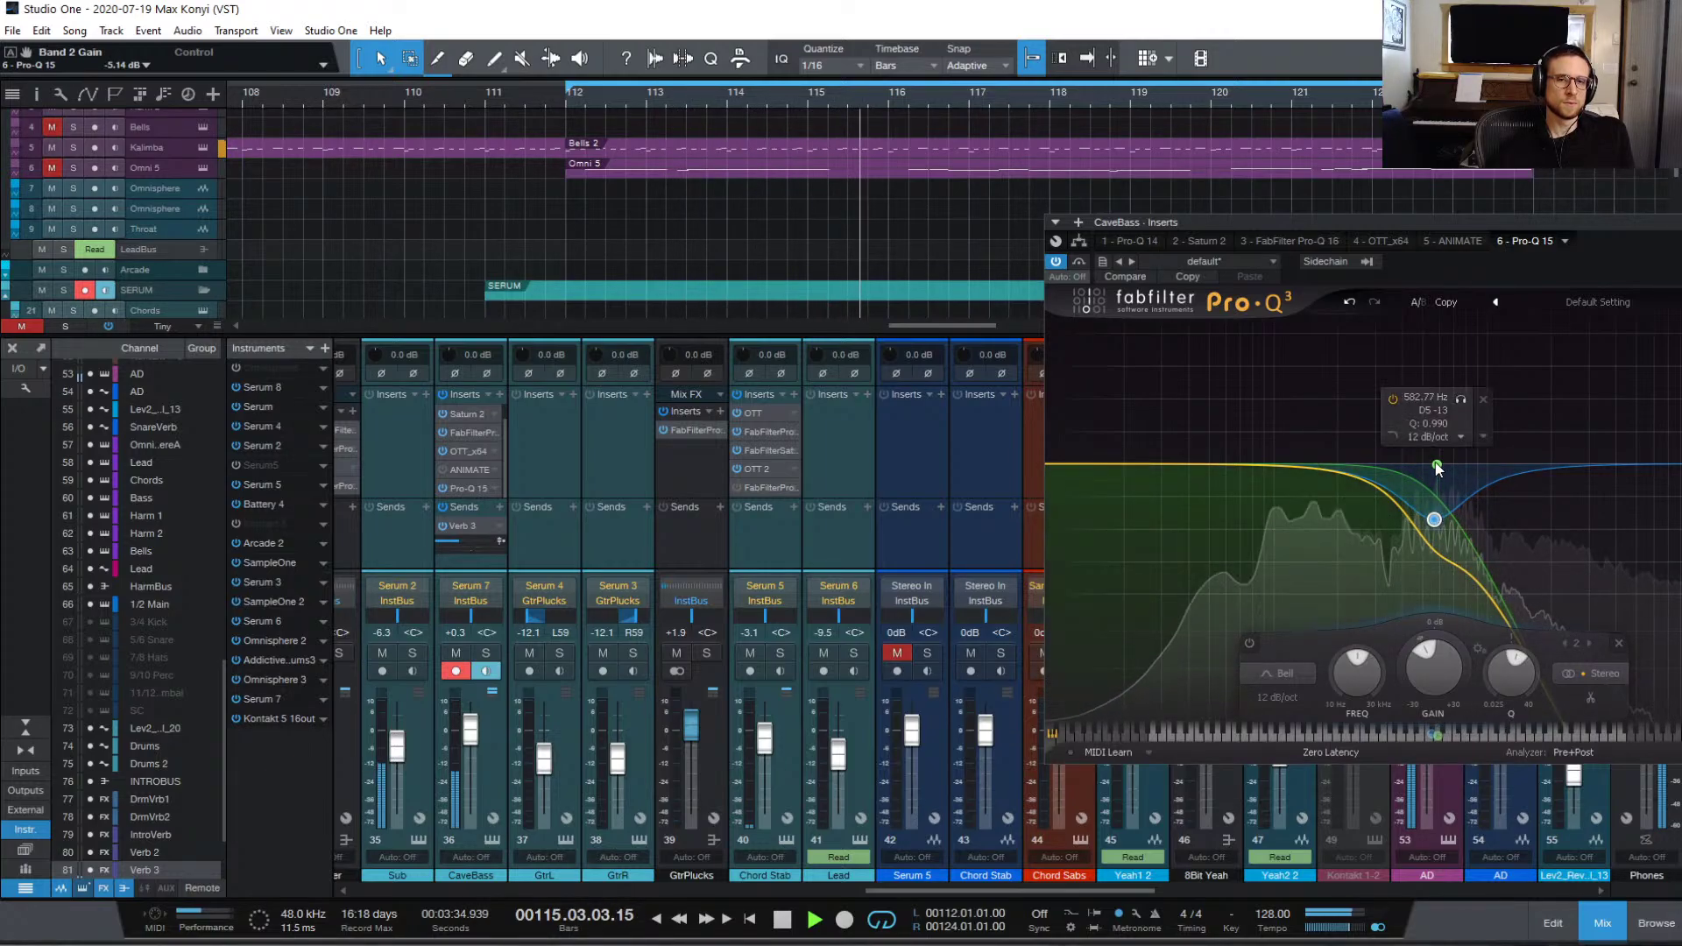
# Step: Refine the bell cut to about 588 Hz, -5.3 dB and Q 1.53, raise the high cut to about 685 Hz, and close the EQ
pyautogui.moveTo(1434, 520)
pyautogui.mouseDown()
pyautogui.moveTo(1442, 466)
pyautogui.moveTo(1464, 476)
pyautogui.moveTo(1438, 523)
pyautogui.mouseUp()
pyautogui.scroll(1, 1438, 522)
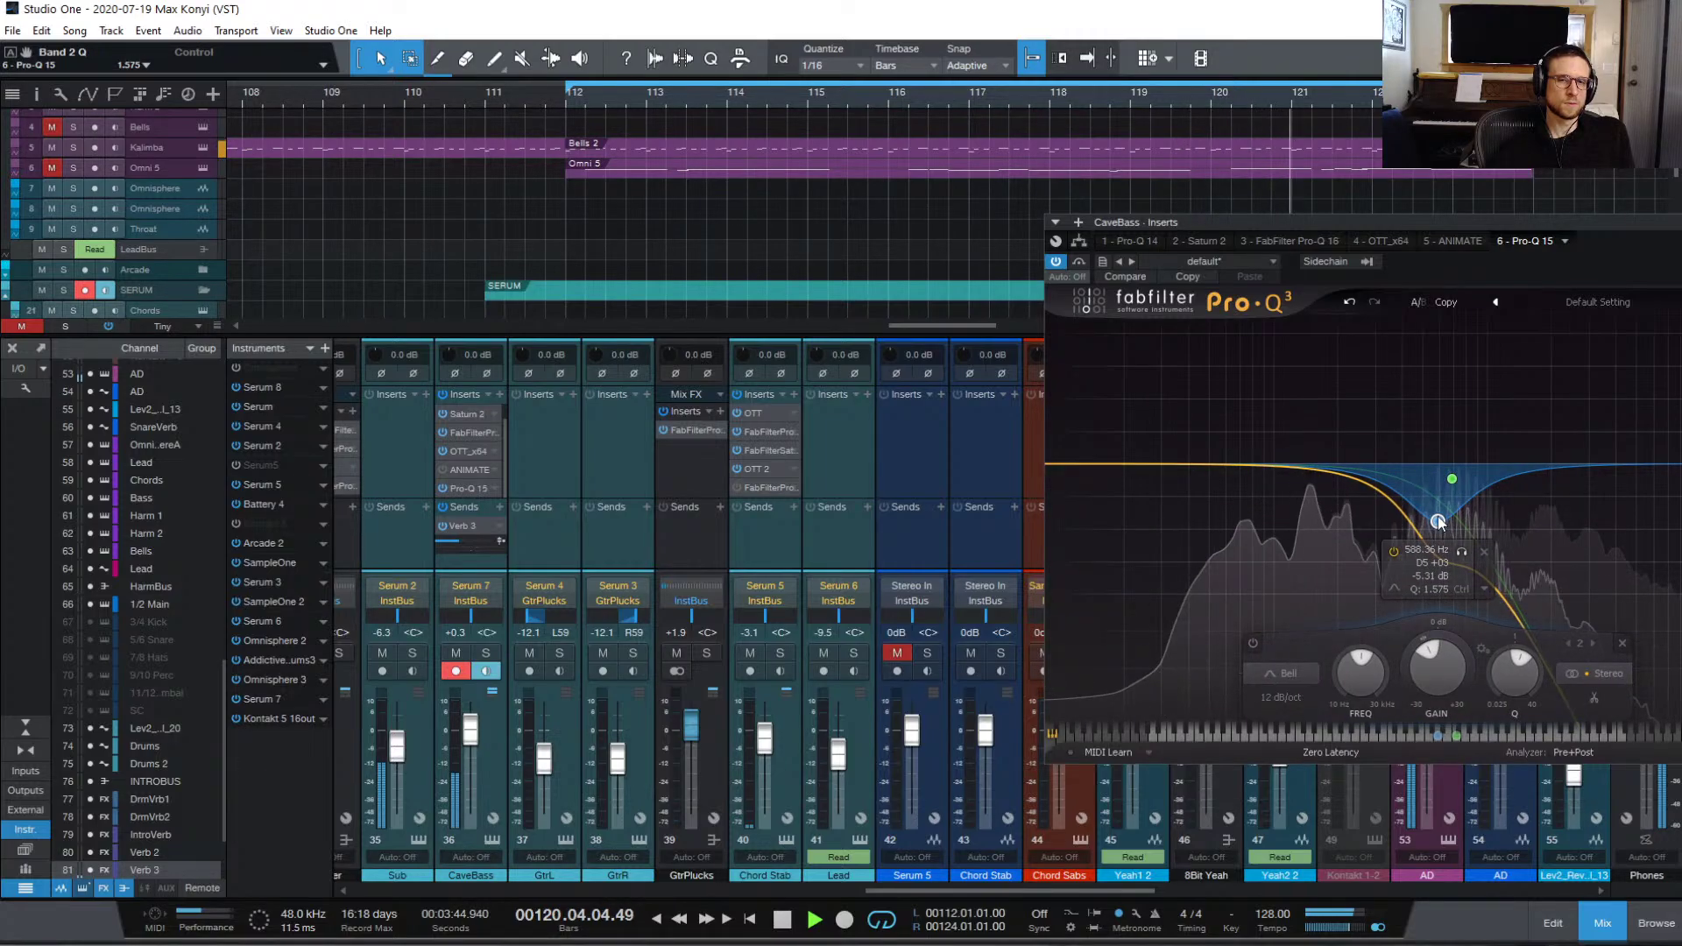
pyautogui.scroll(-1, 1438, 522)
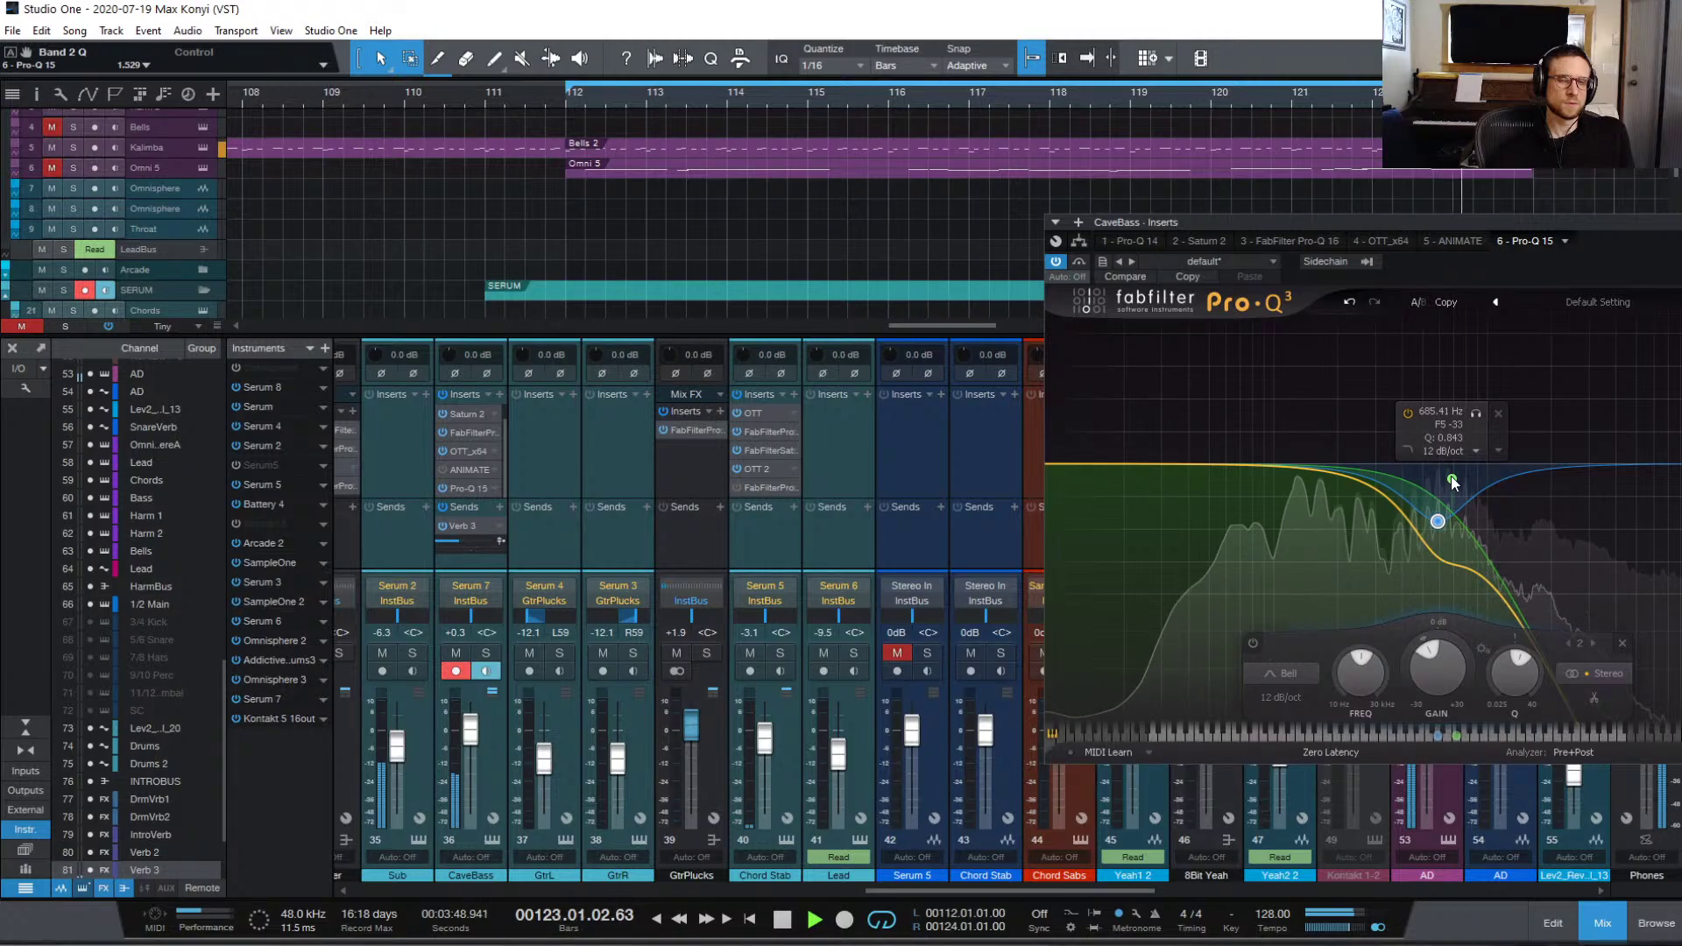
pyautogui.press('Escape')
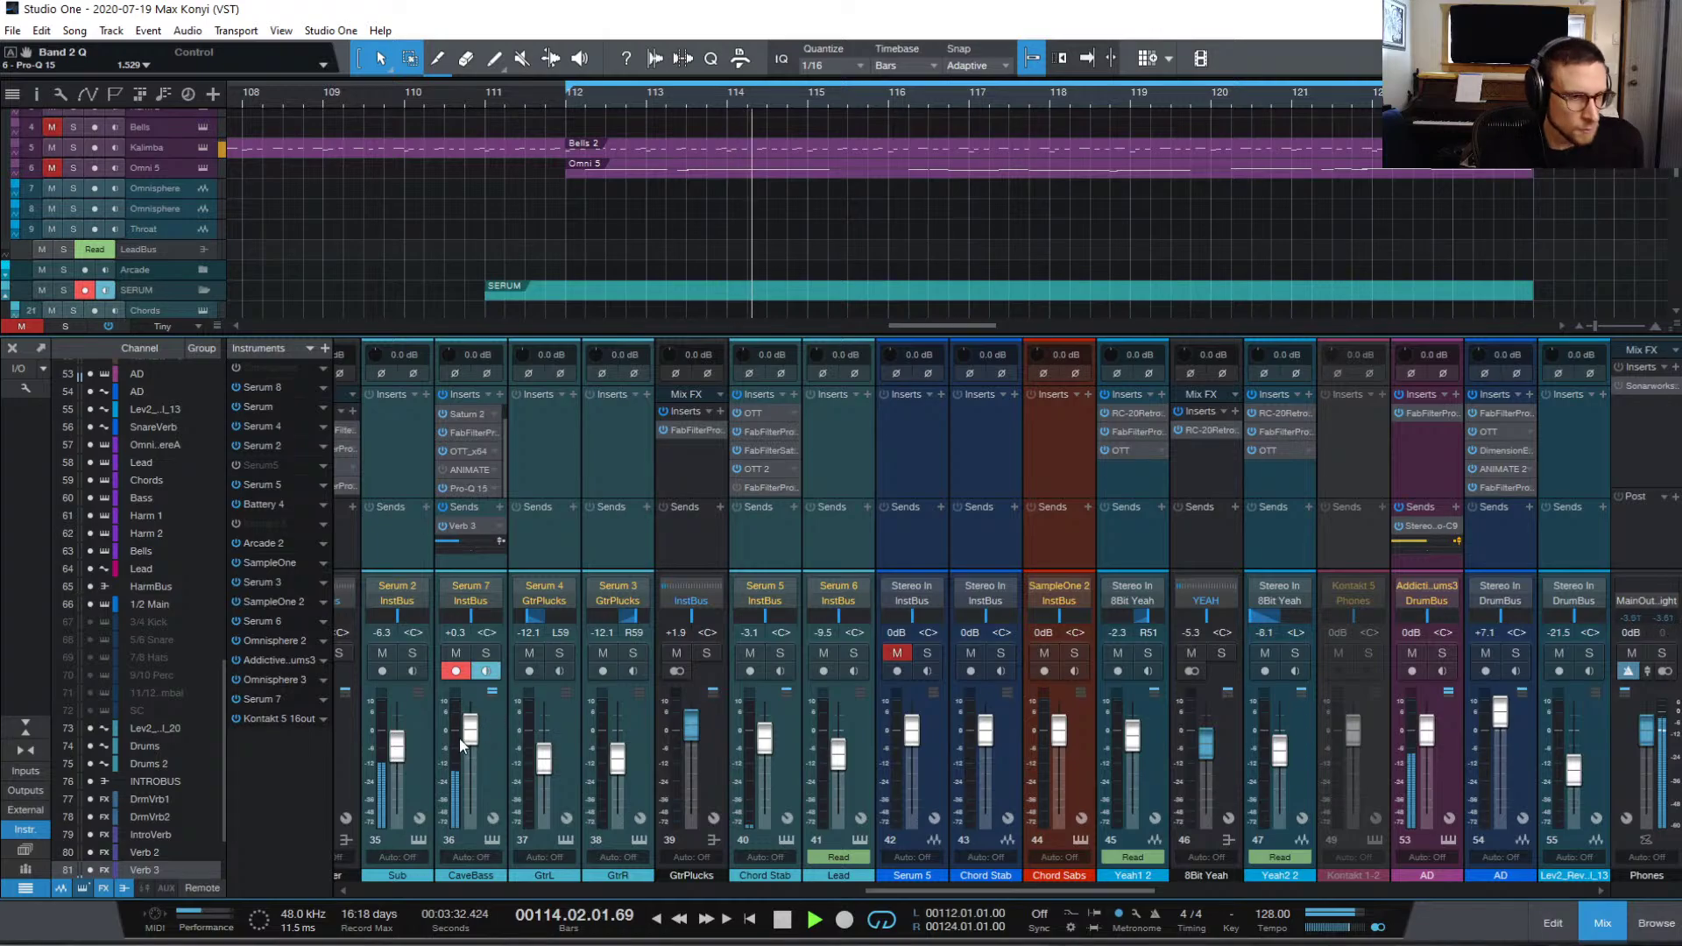
# Step: Set the CaveBass channel volume to +3.4 dB and play the arrangement from just before the final section with the mixer hidden
pyautogui.moveTo(470, 735); pyautogui.dragTo(471, 727)
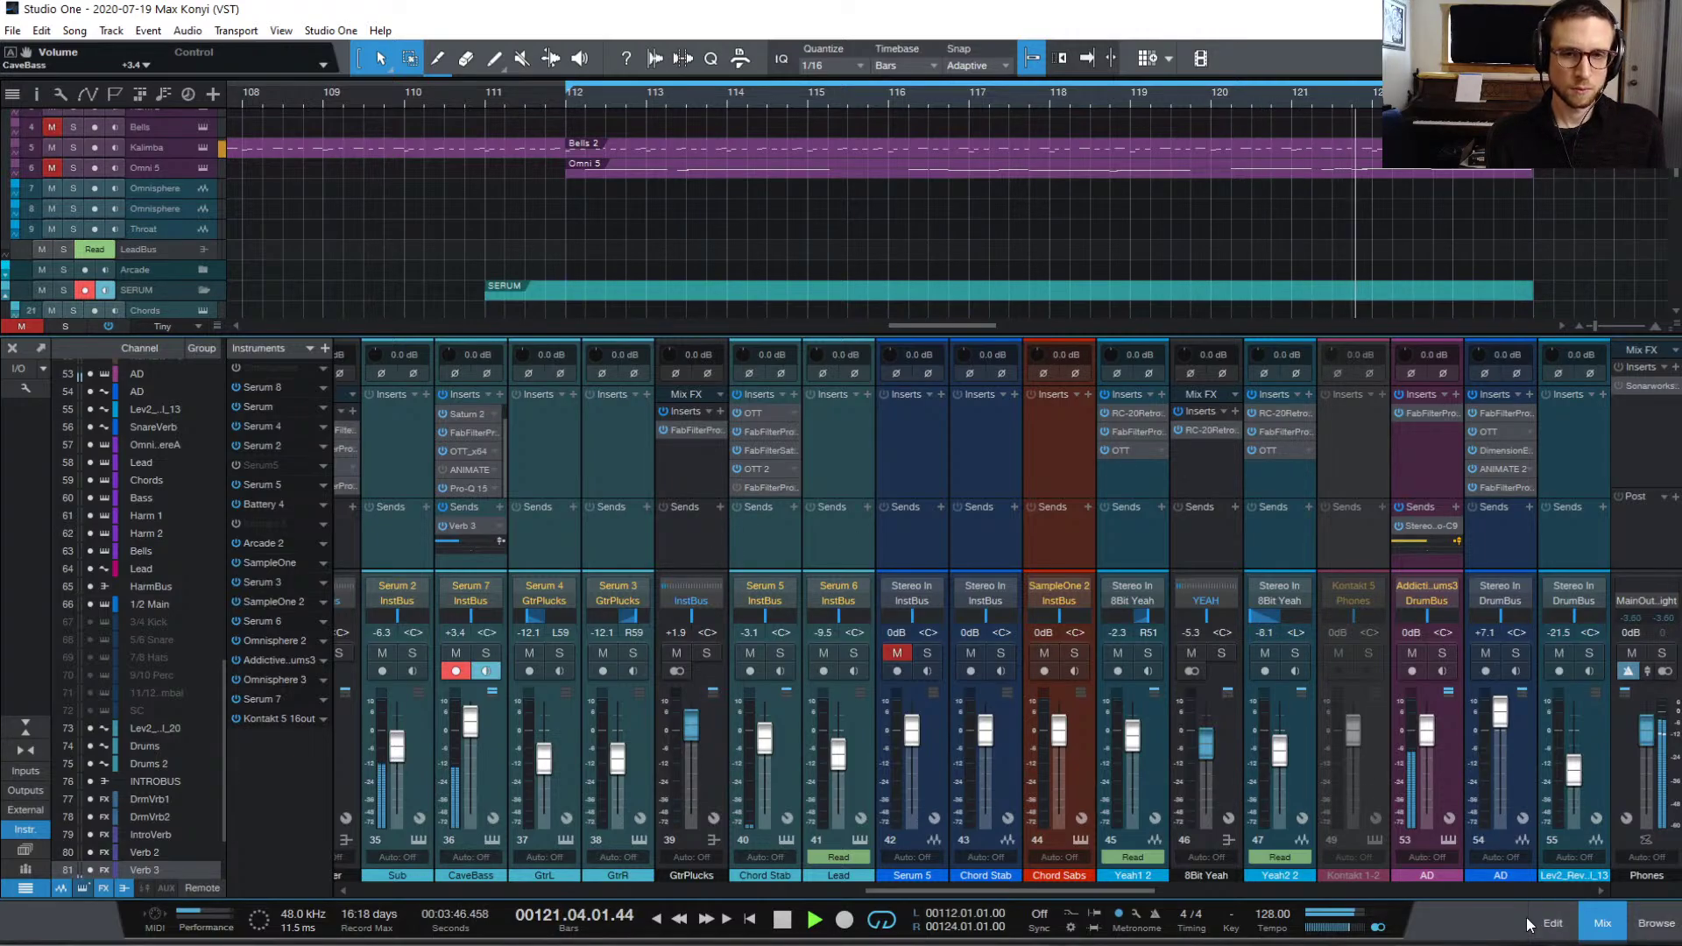
pyautogui.click(1600, 930)
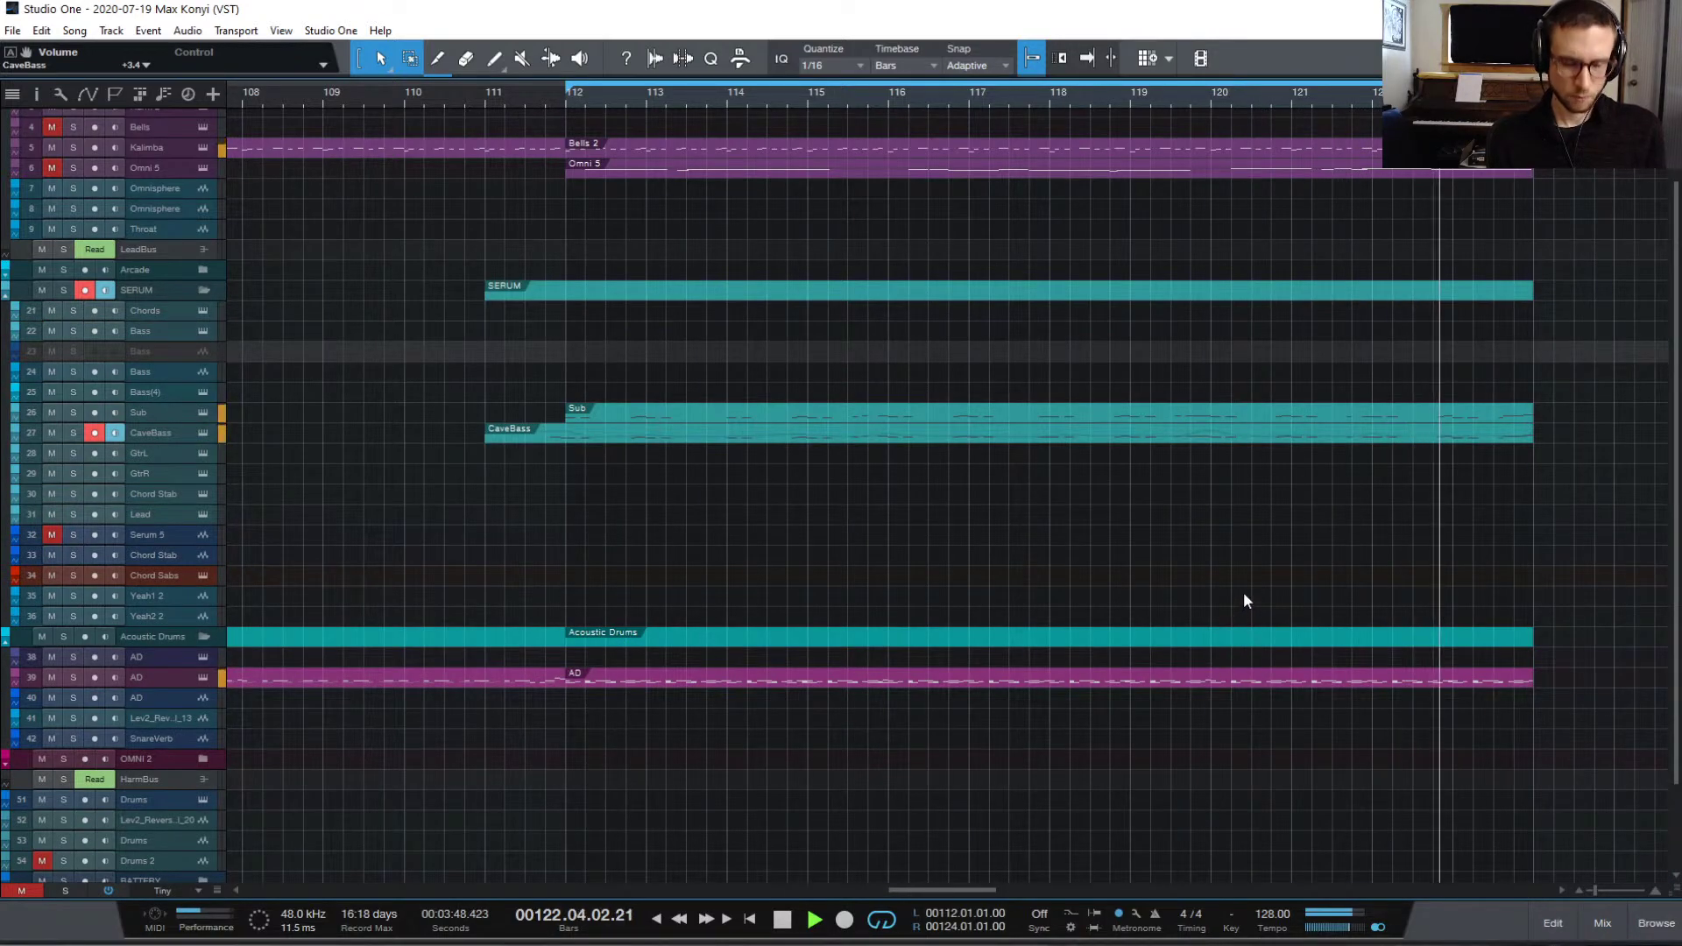
pyautogui.press('w')
pyautogui.press('w')
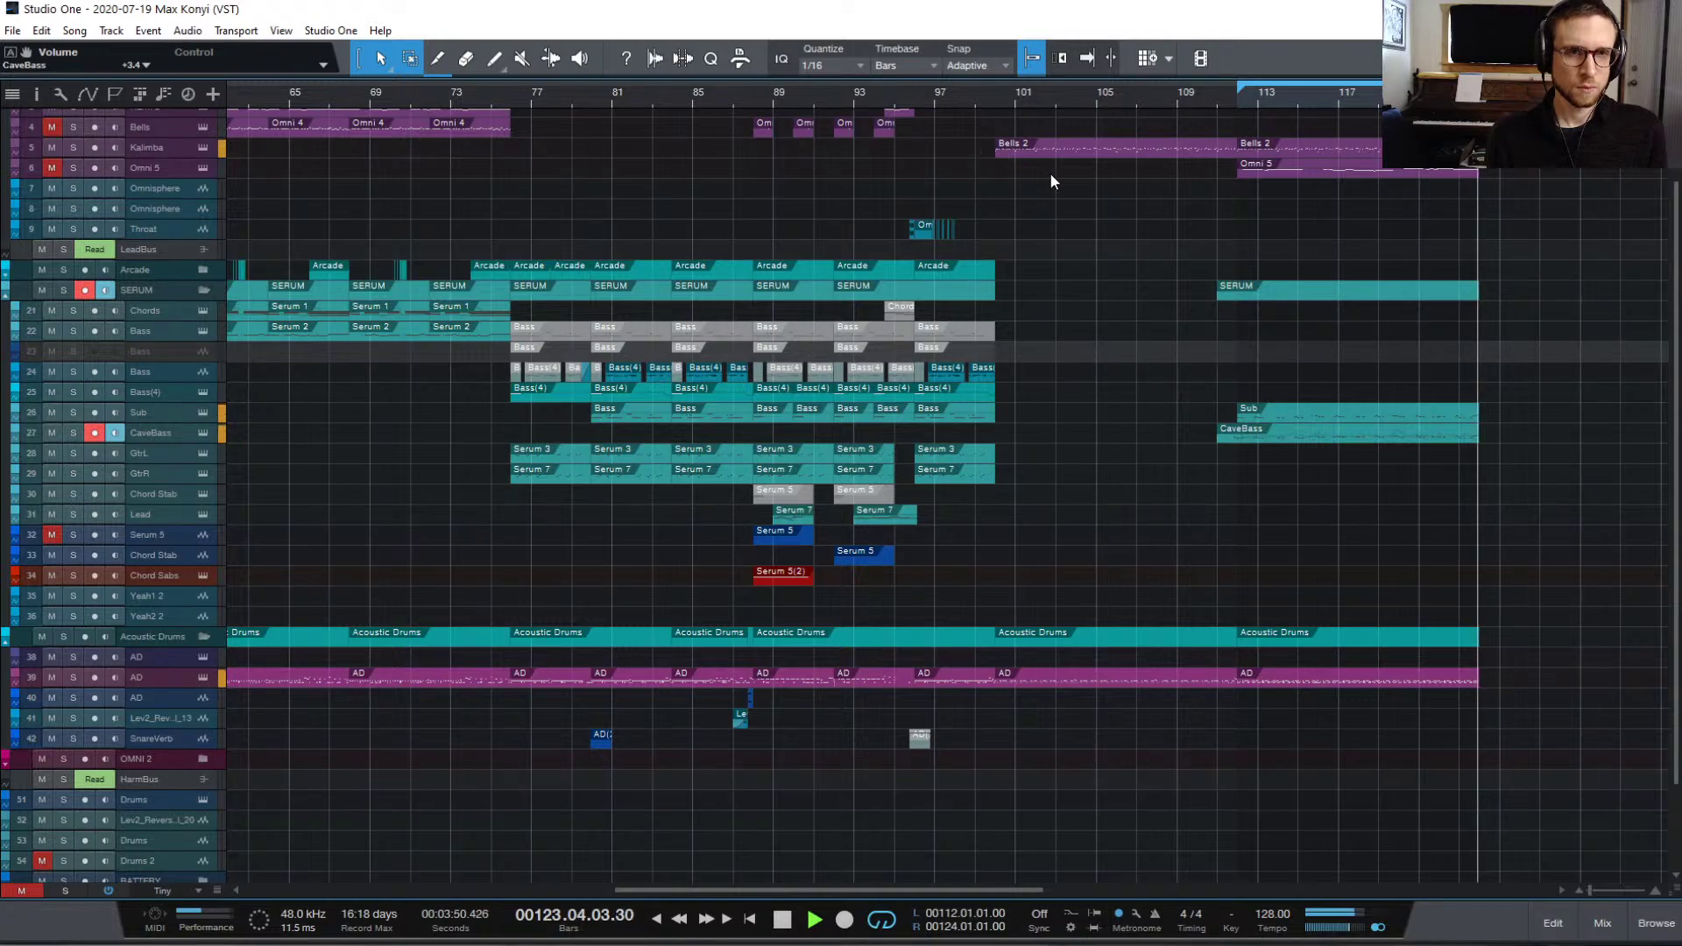
pyautogui.click(932, 92)
pyautogui.press('f')
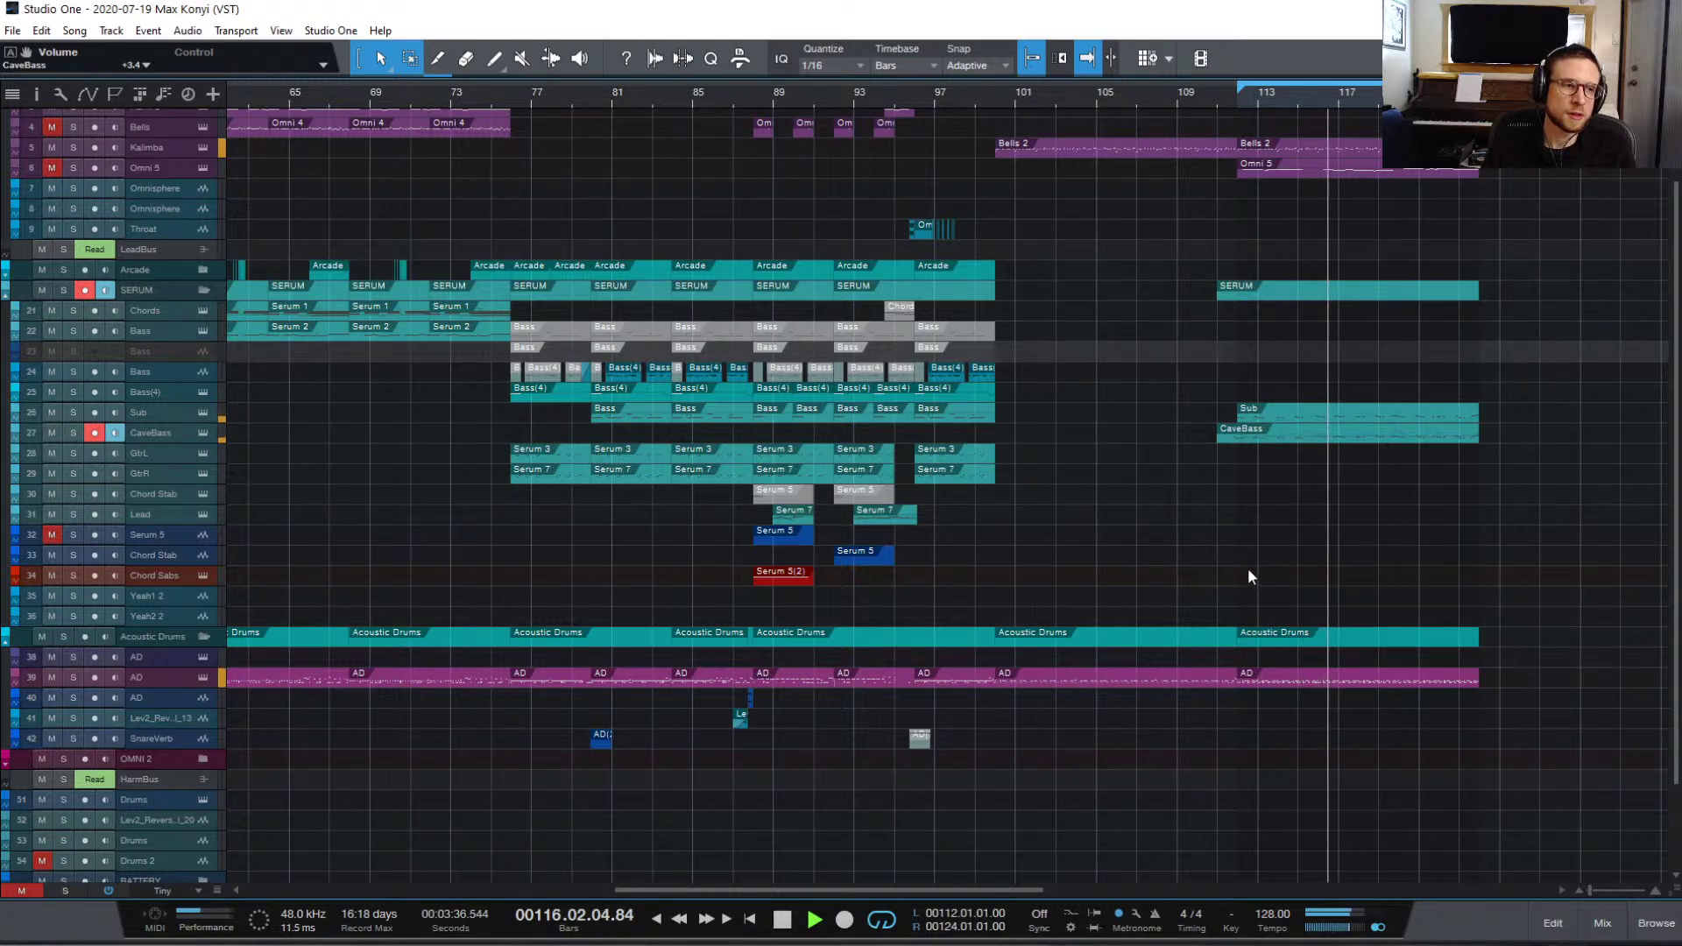
# Step: Show the mixer again and set the CaveBass send level to Verb 3 to -15.1 dB
pyautogui.click(1602, 923)
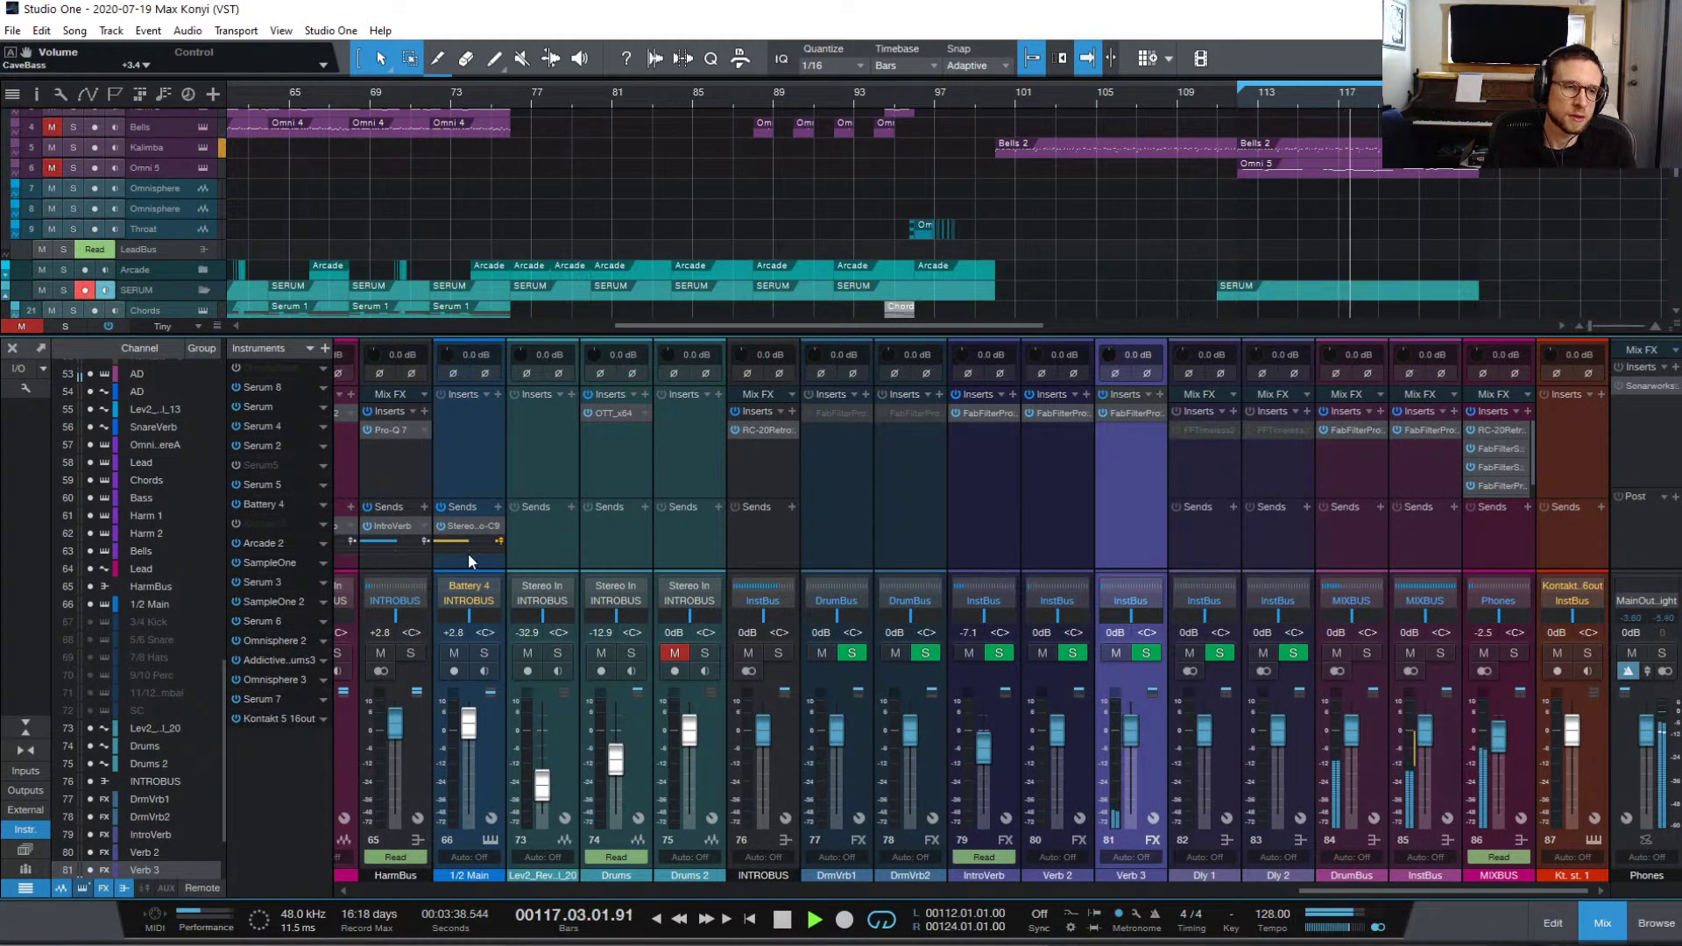
pyautogui.hscroll(-10, 645, 520)
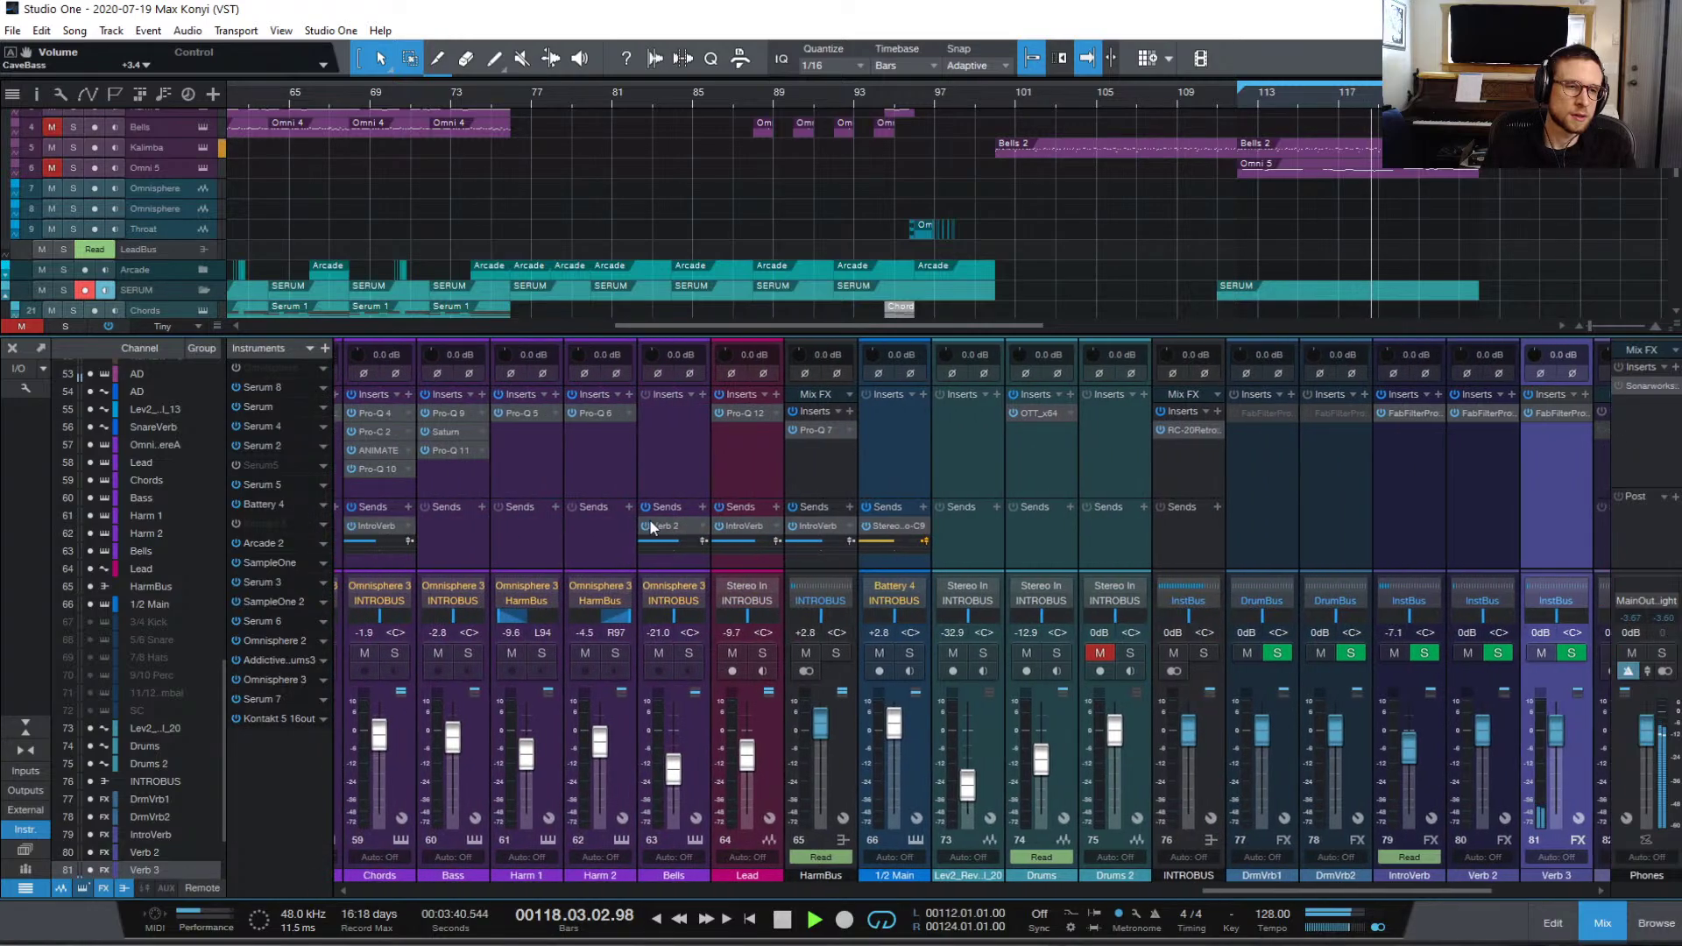
pyautogui.hscroll(-1, 650, 522)
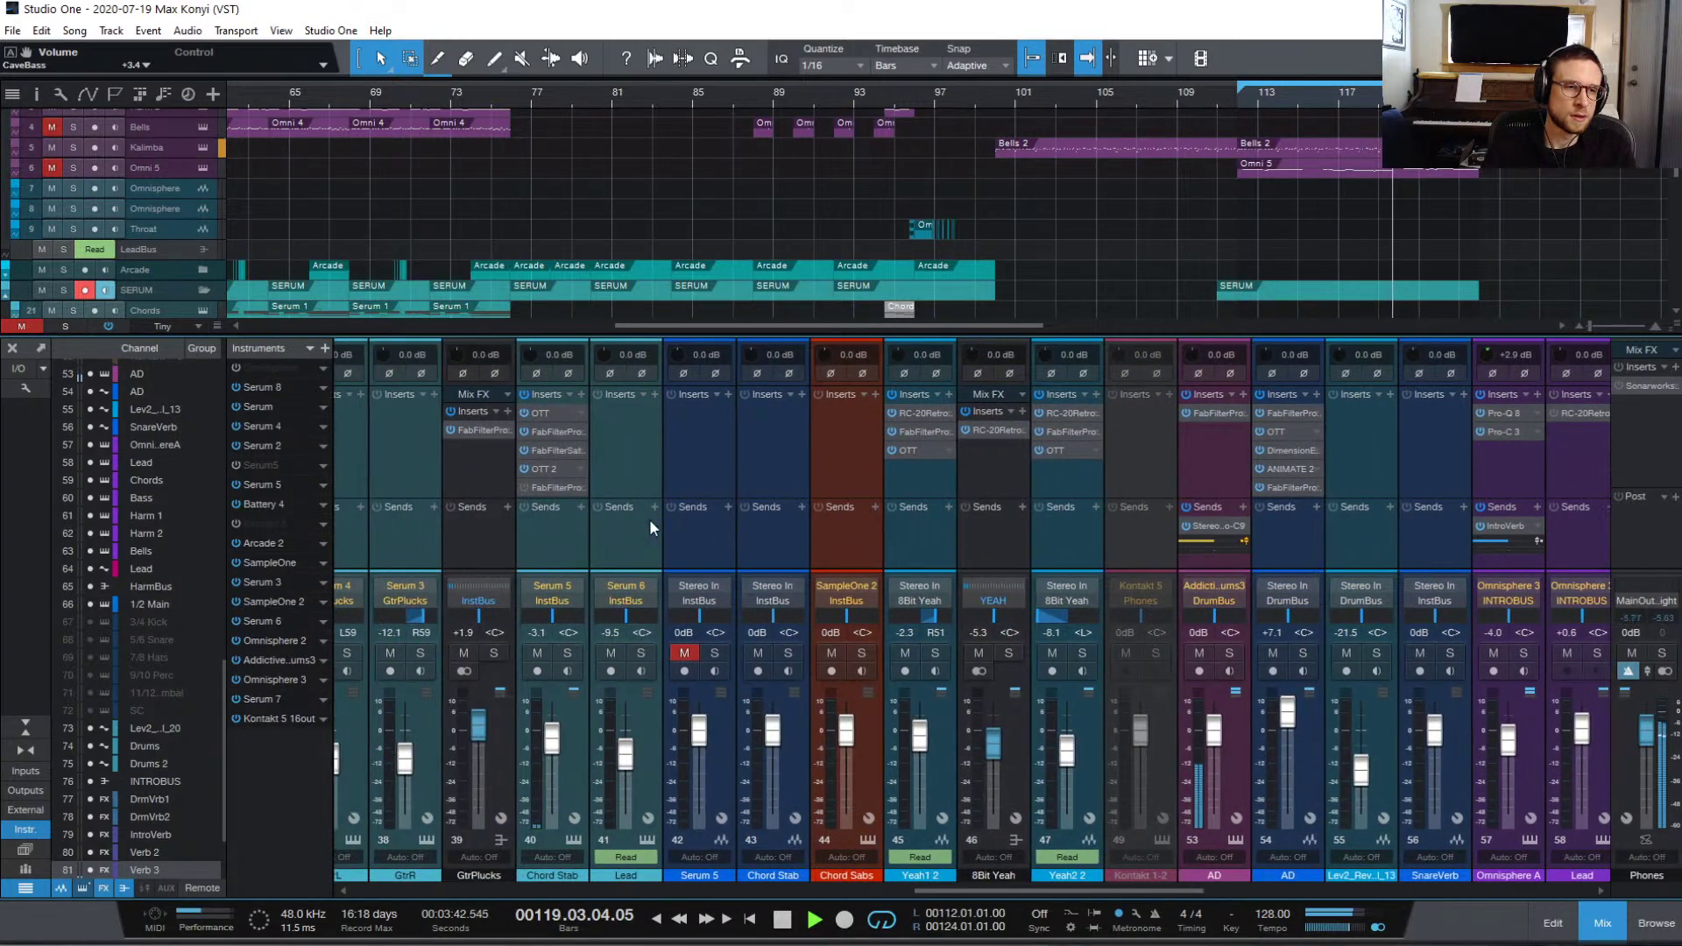
pyautogui.hscroll(-4, 649, 518)
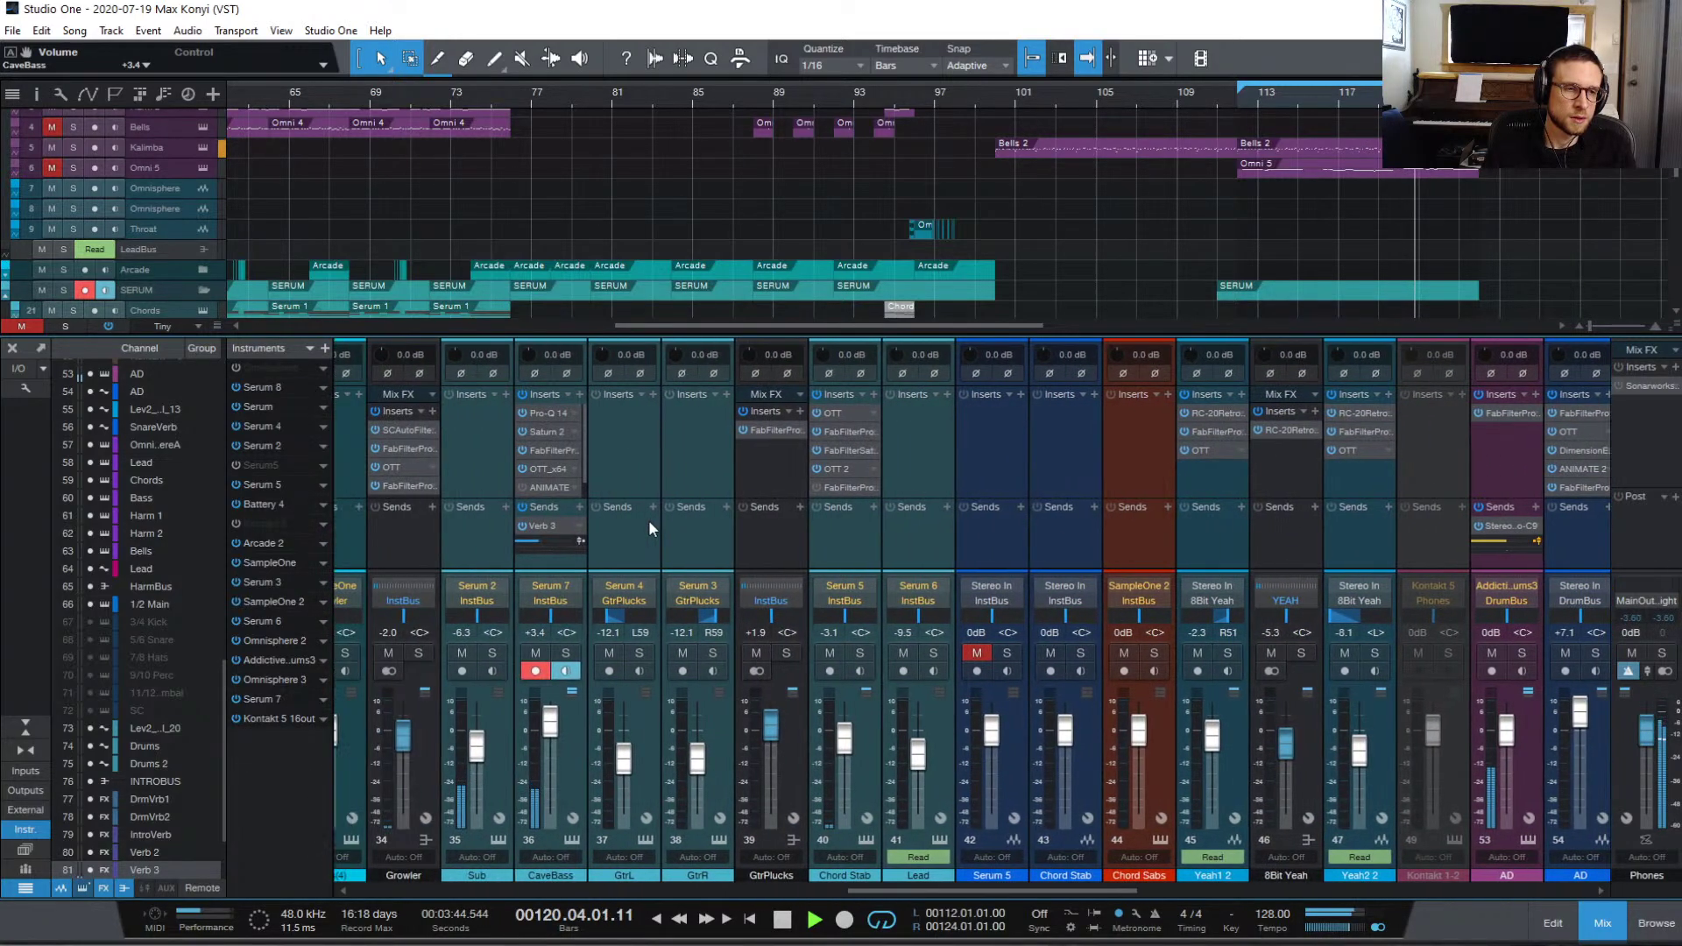
pyautogui.moveTo(549, 536); pyautogui.dragTo(539, 540)
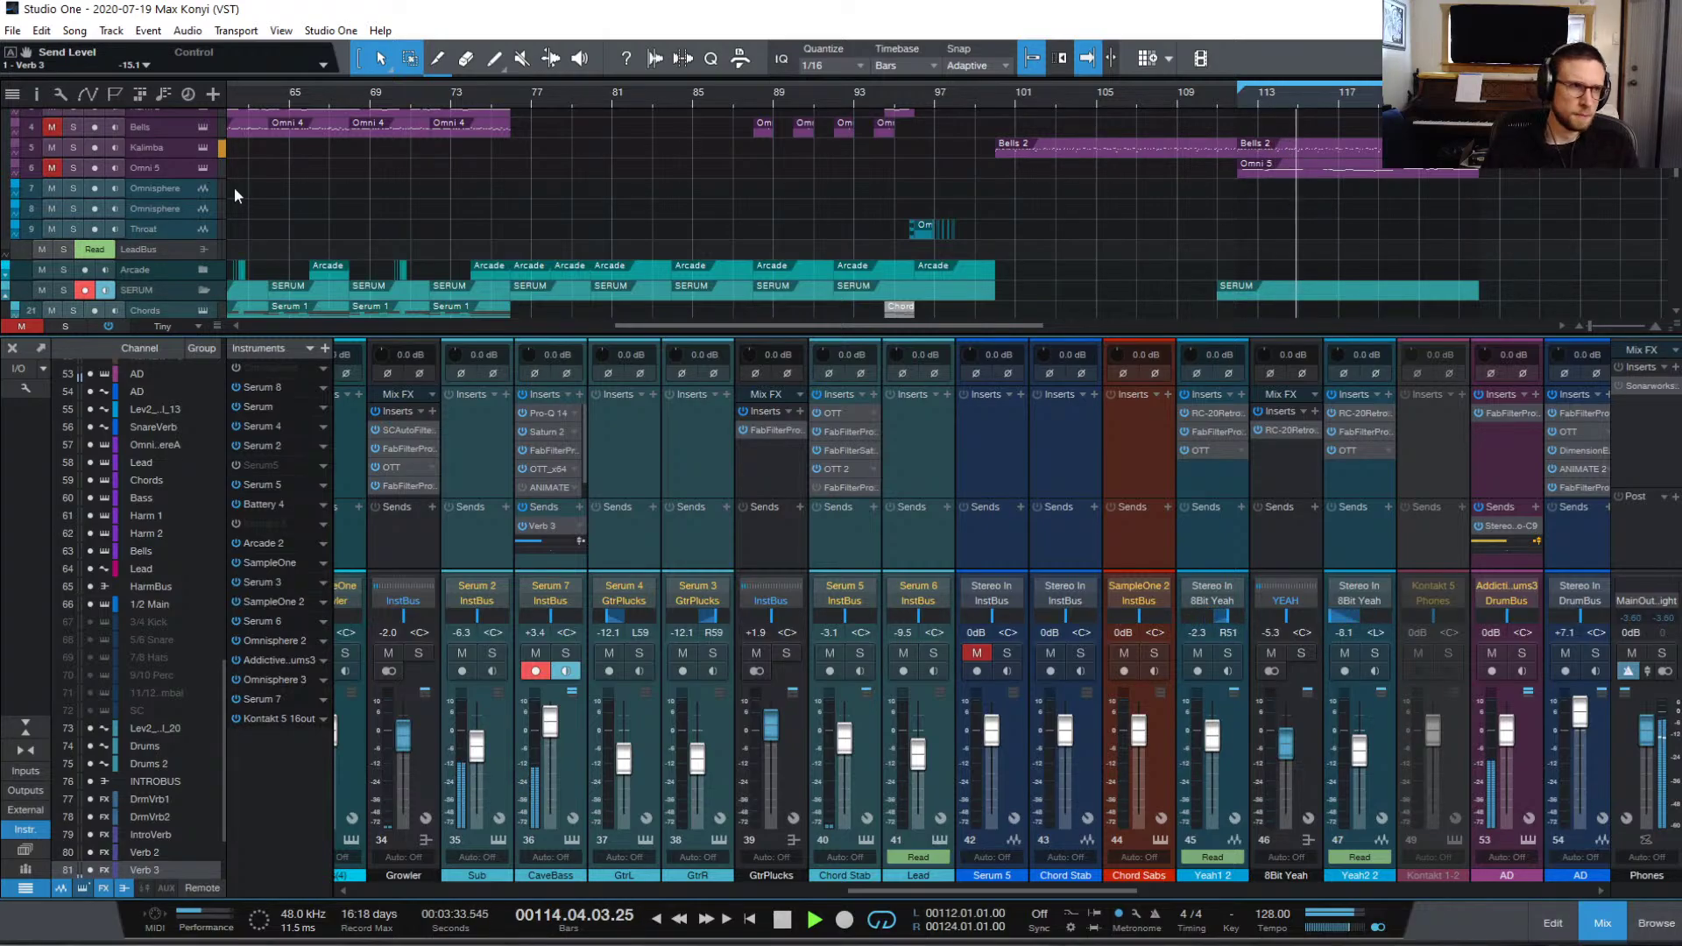
# Step: Unmute the Omni 5 track and start playback from bar 112
pyautogui.press('space')
pyautogui.scroll(1, 792, 222)
pyautogui.press('space')
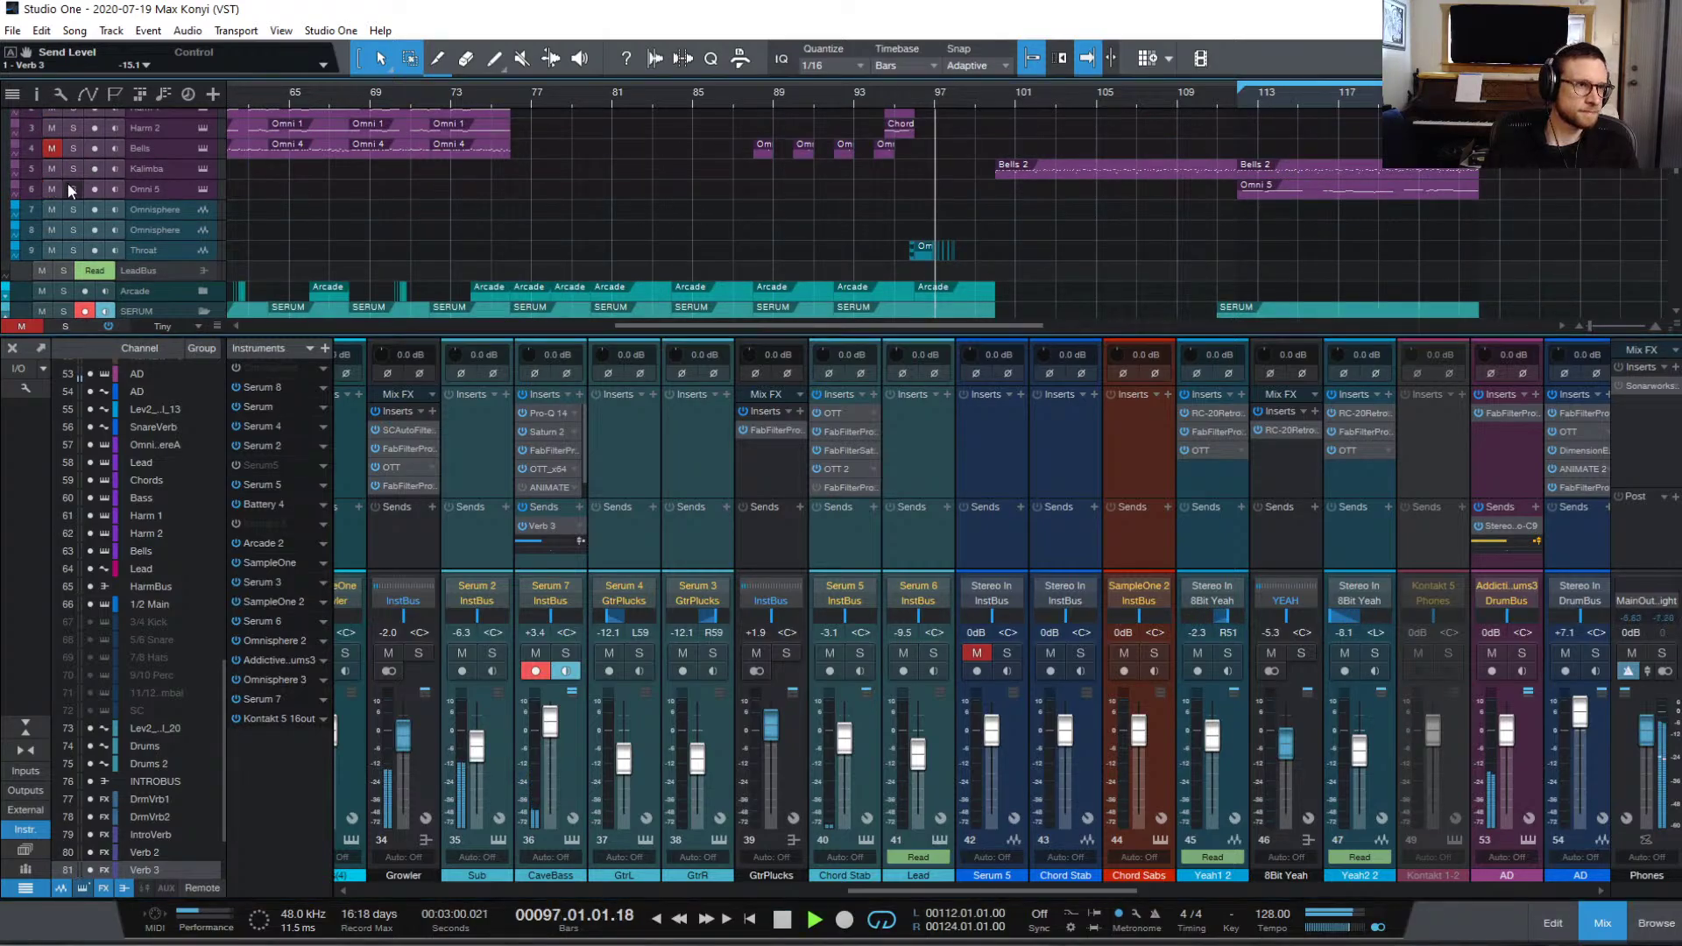
pyautogui.click(1237, 96)
pyautogui.press('space')
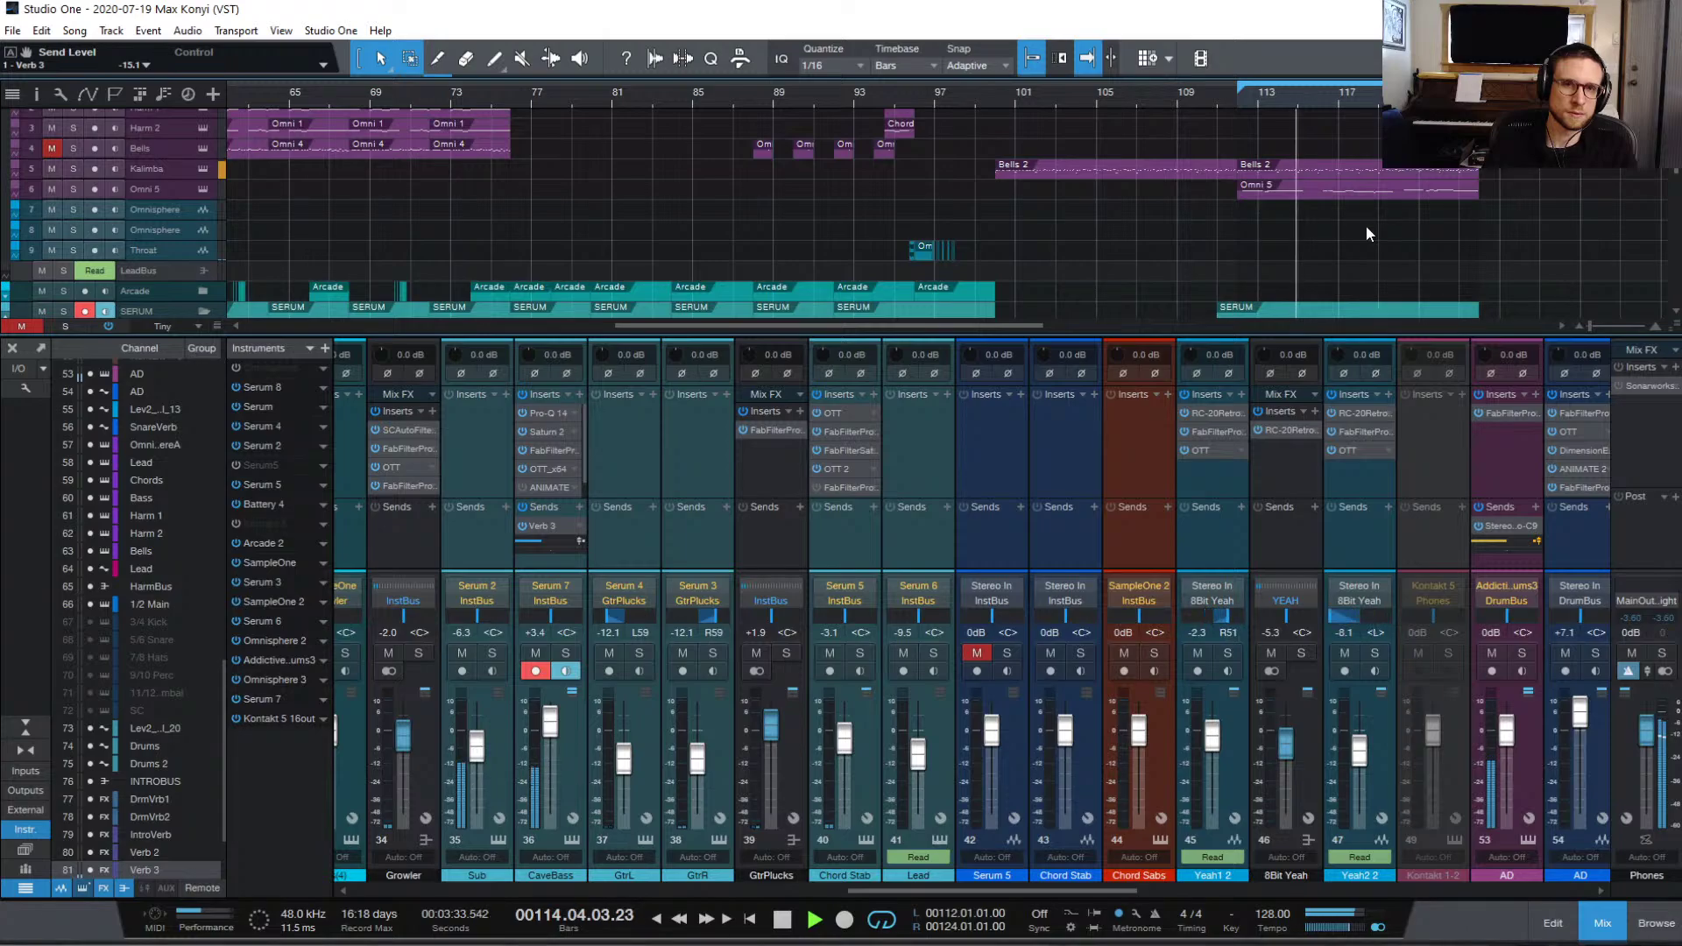
# Step: Open the Omni 5 part for note editing and shorten the first E3 note in bar 112 to end at 112.03.01.00
pyautogui.click(1278, 190)
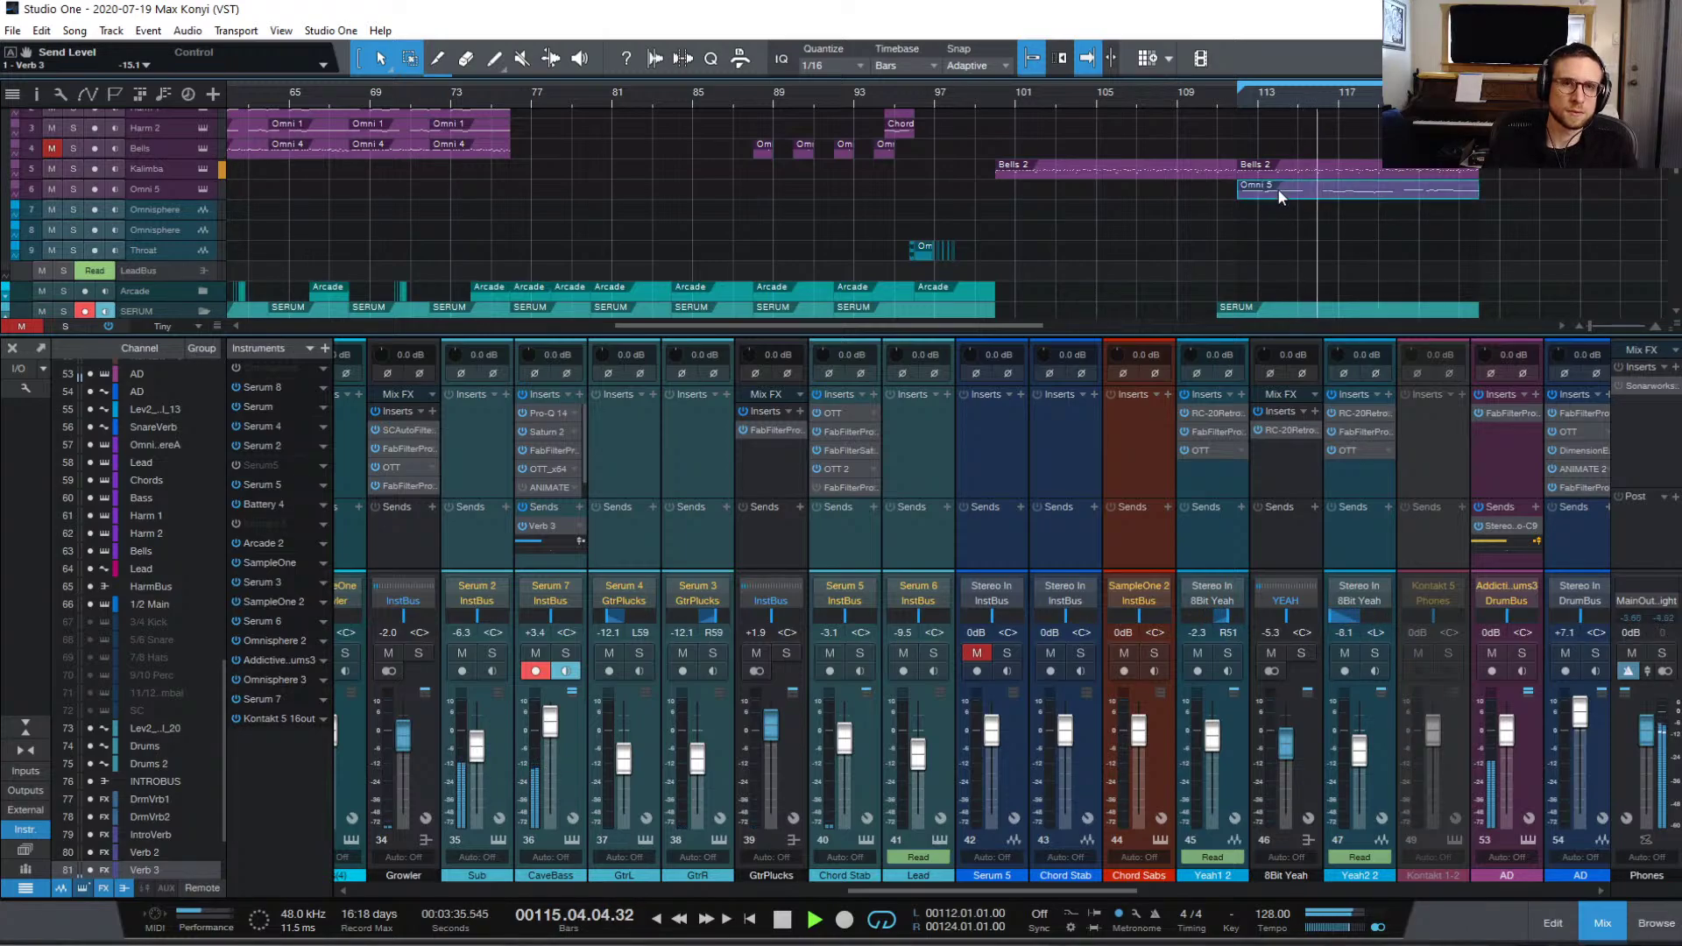
pyautogui.doubleClick(1278, 187)
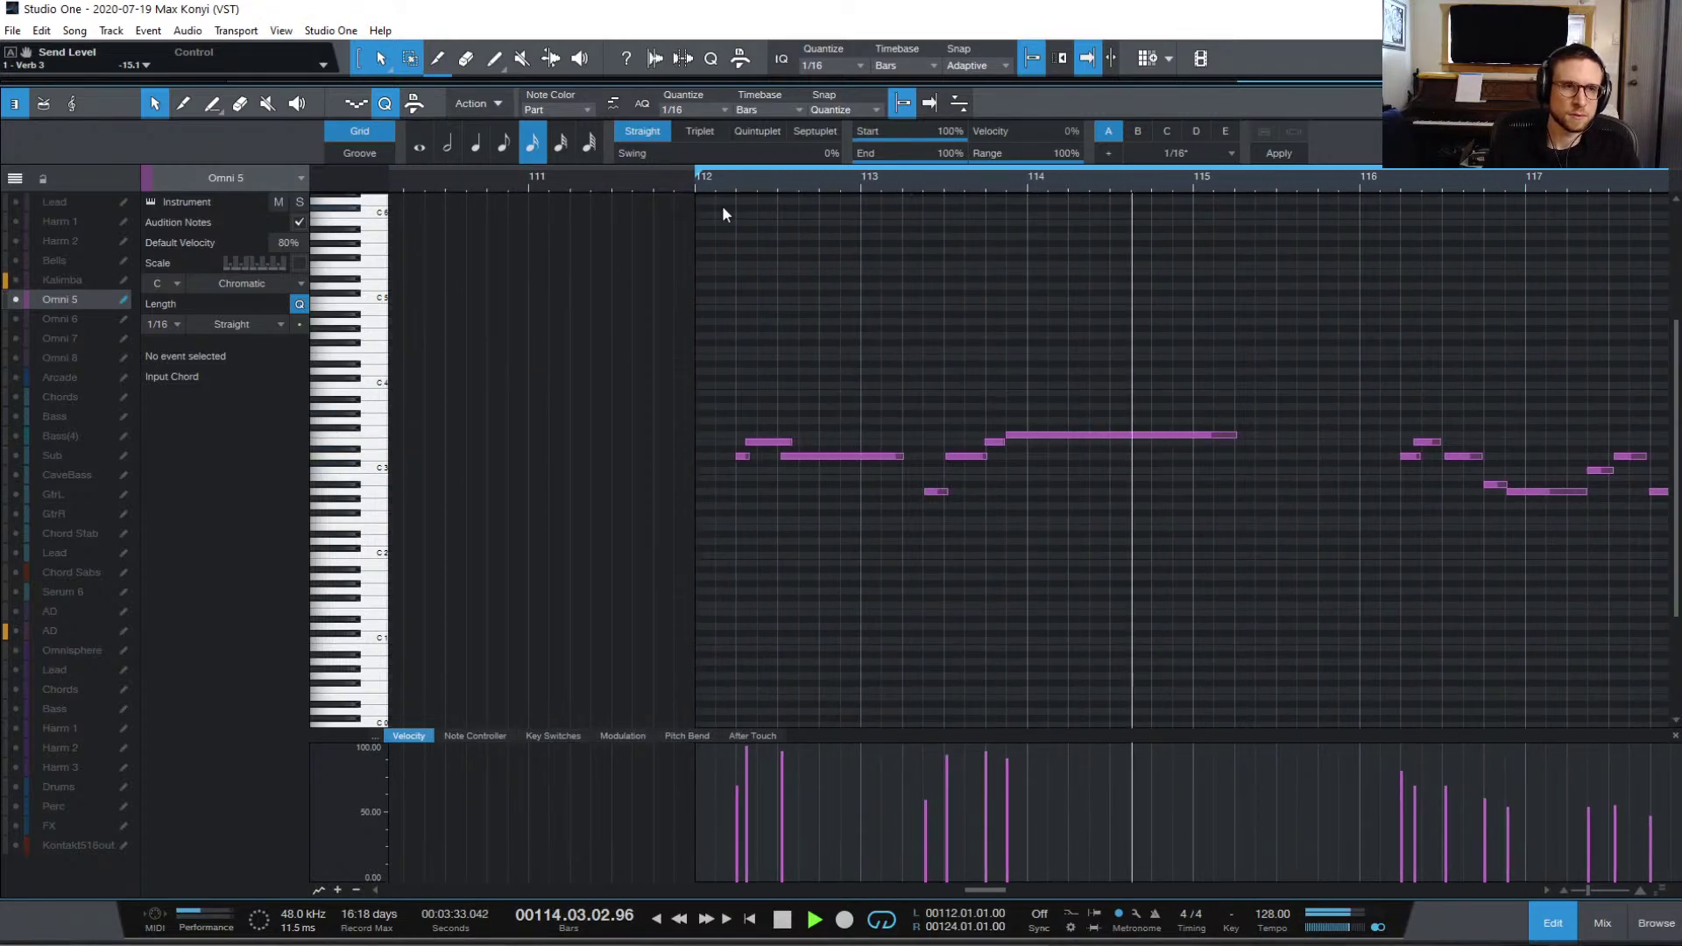
pyautogui.click(696, 180)
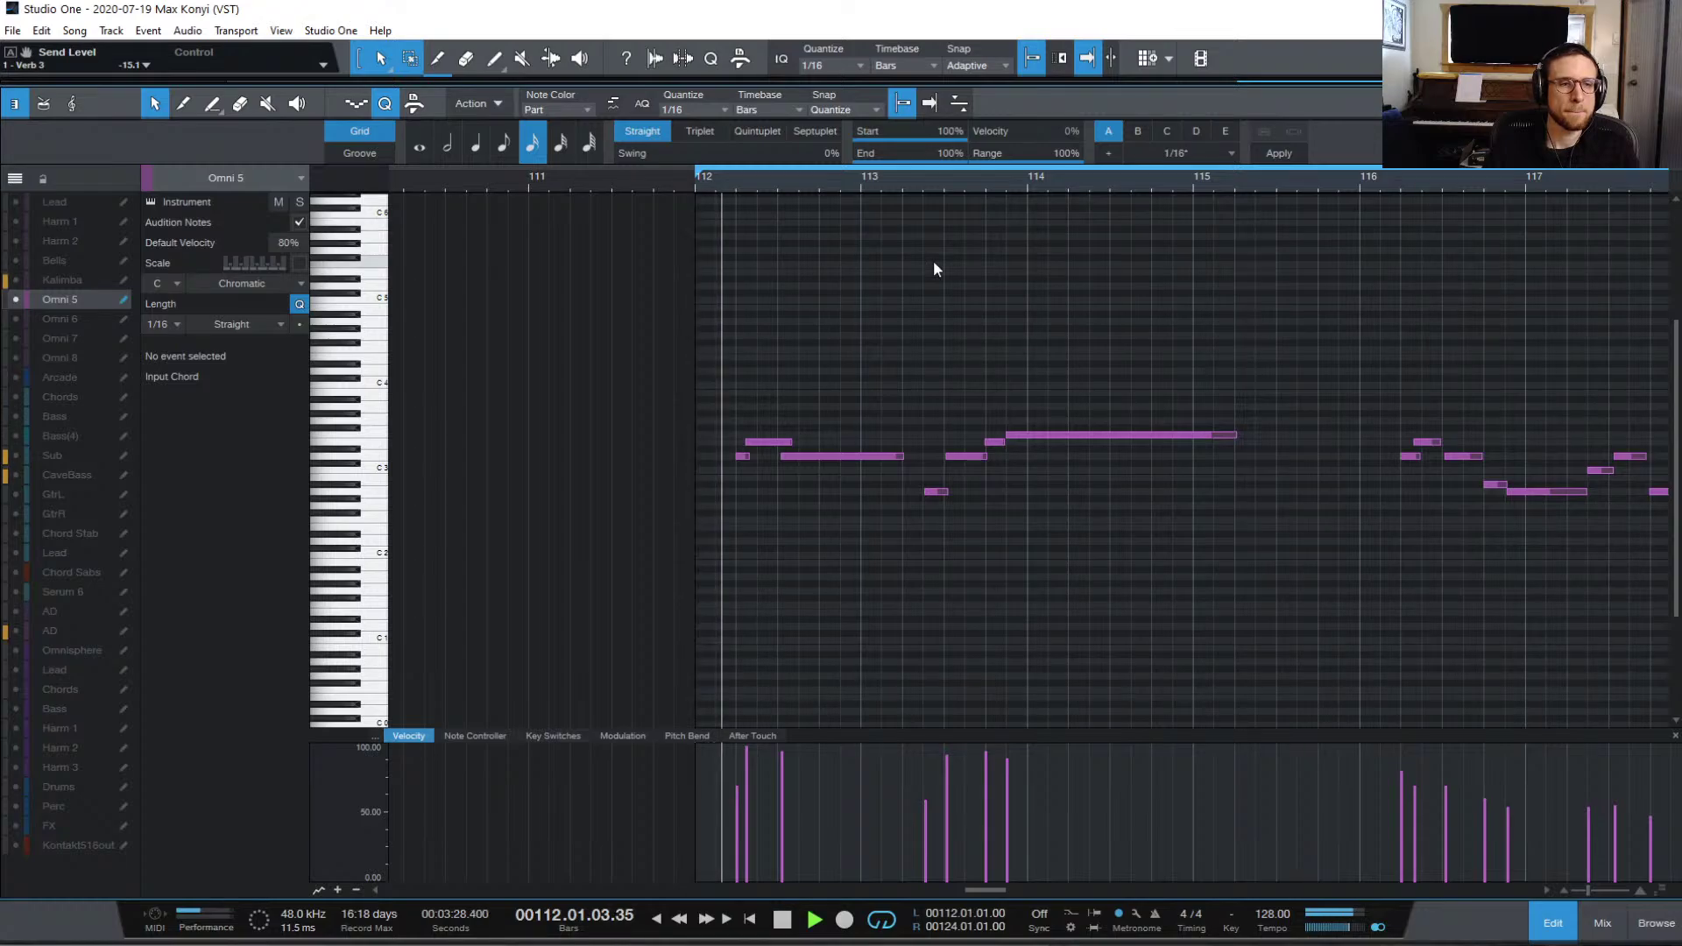
pyautogui.press('space')
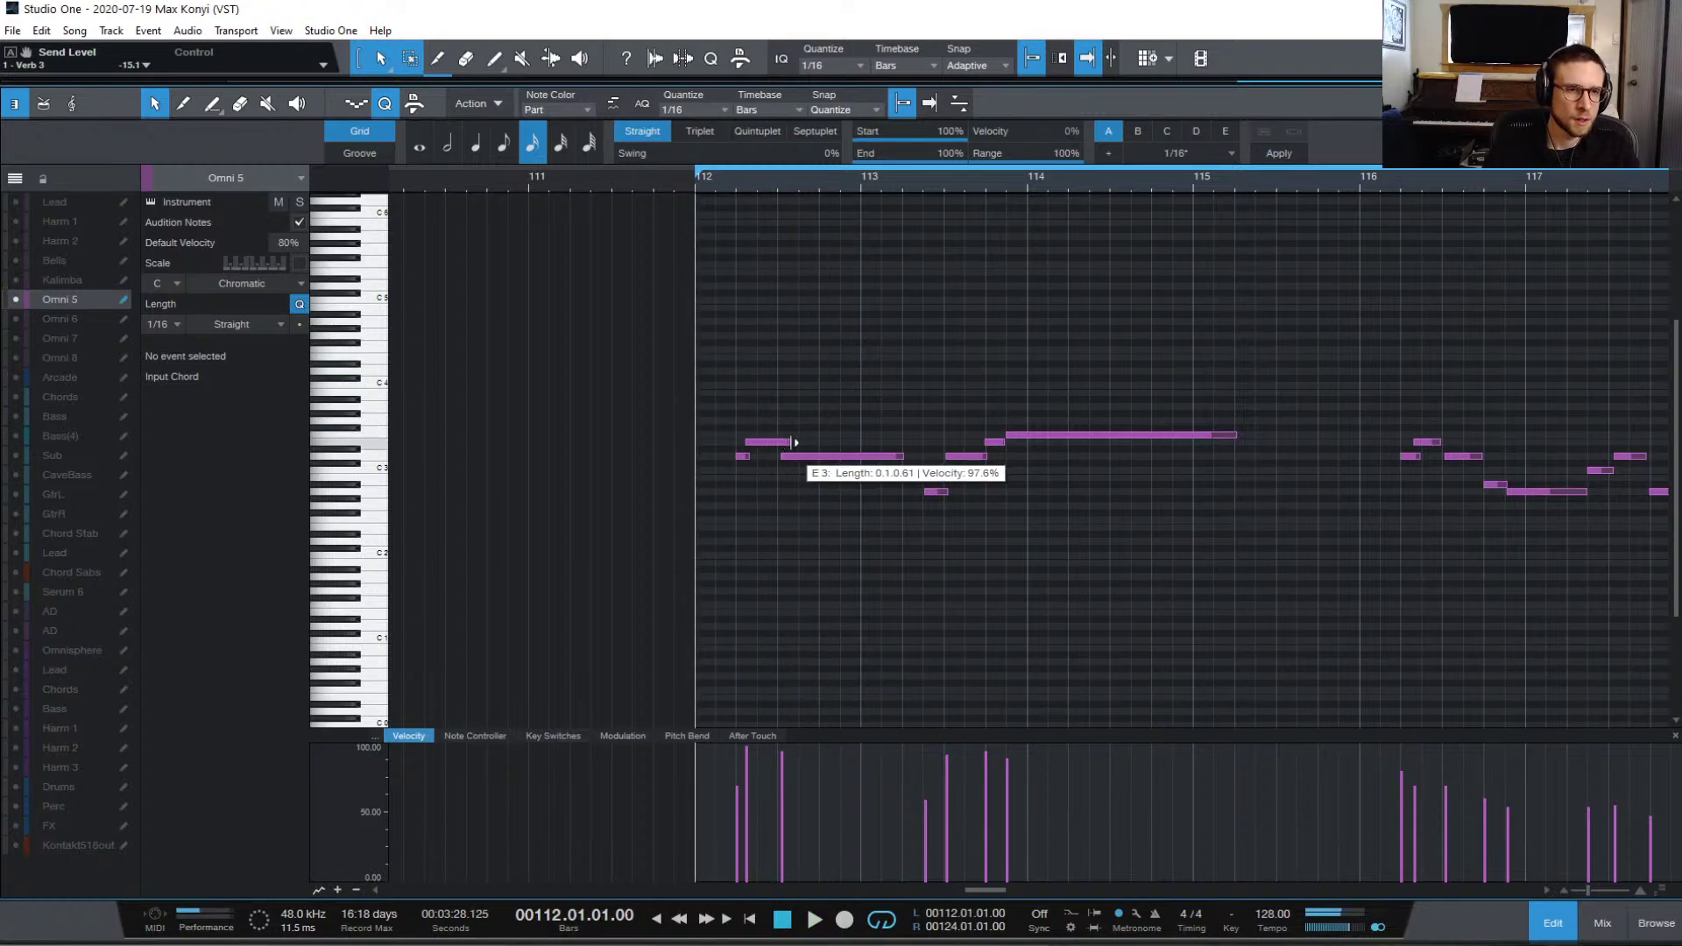
pyautogui.moveTo(794, 442); pyautogui.dragTo(777, 443)
pyautogui.press('space')
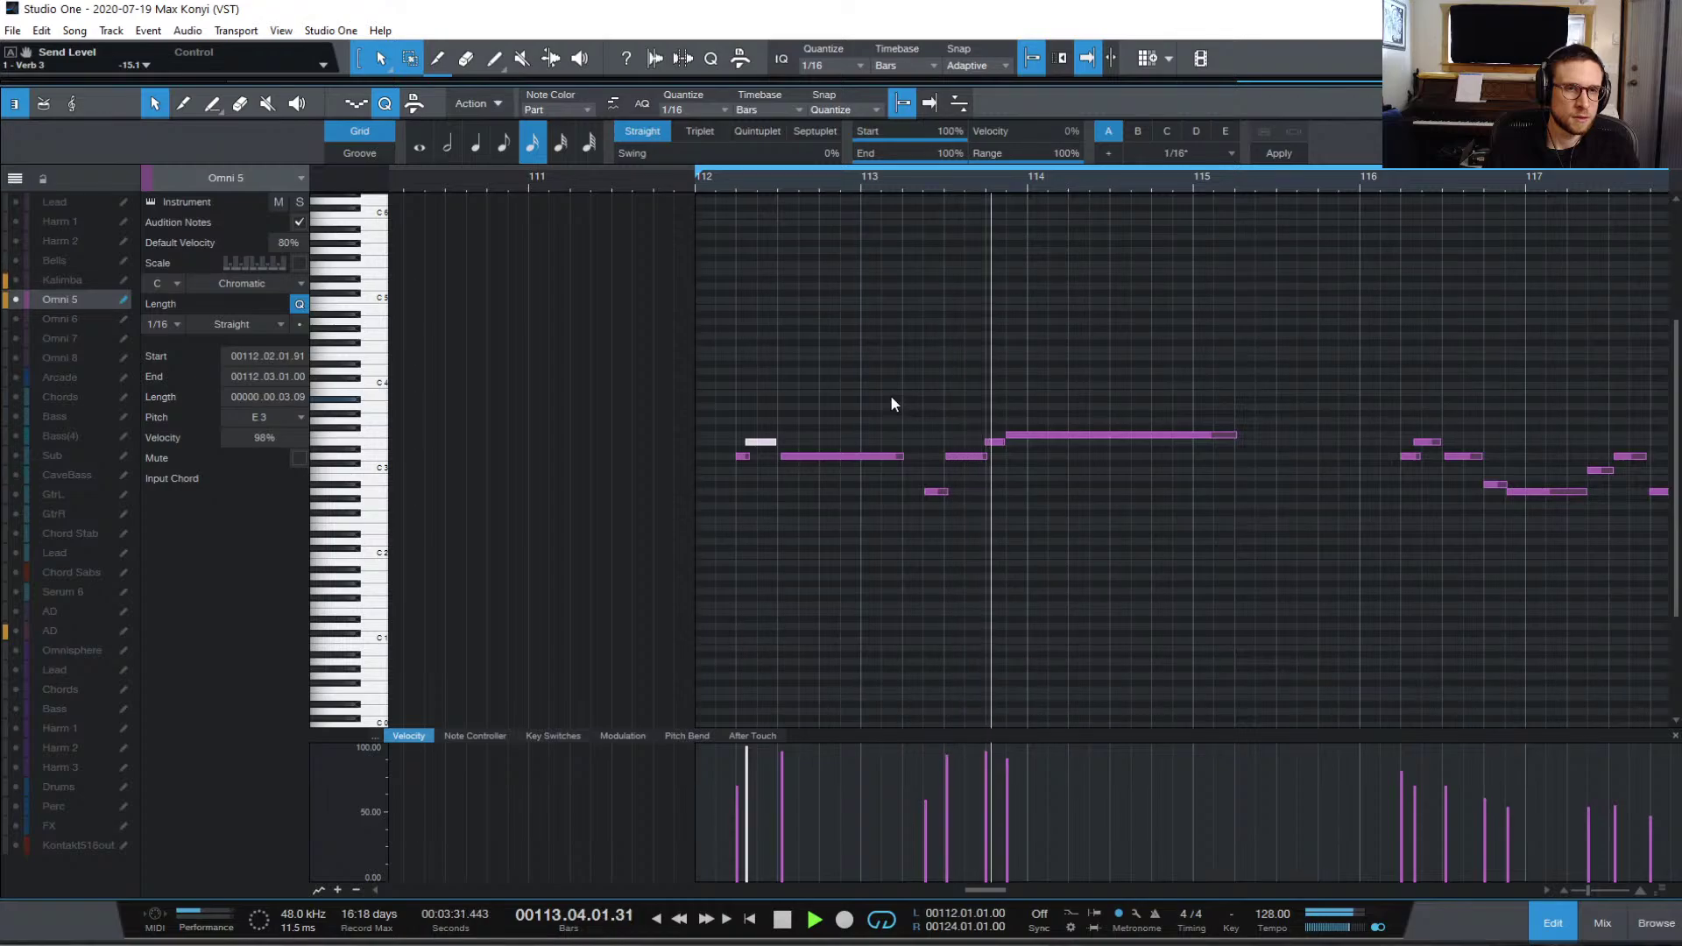
# Step: Make the D3 note late in bar 113 end and the following E3 note start at 113.04.01.00, and play from bar 113
pyautogui.press('space')
pyautogui.click(954, 457)
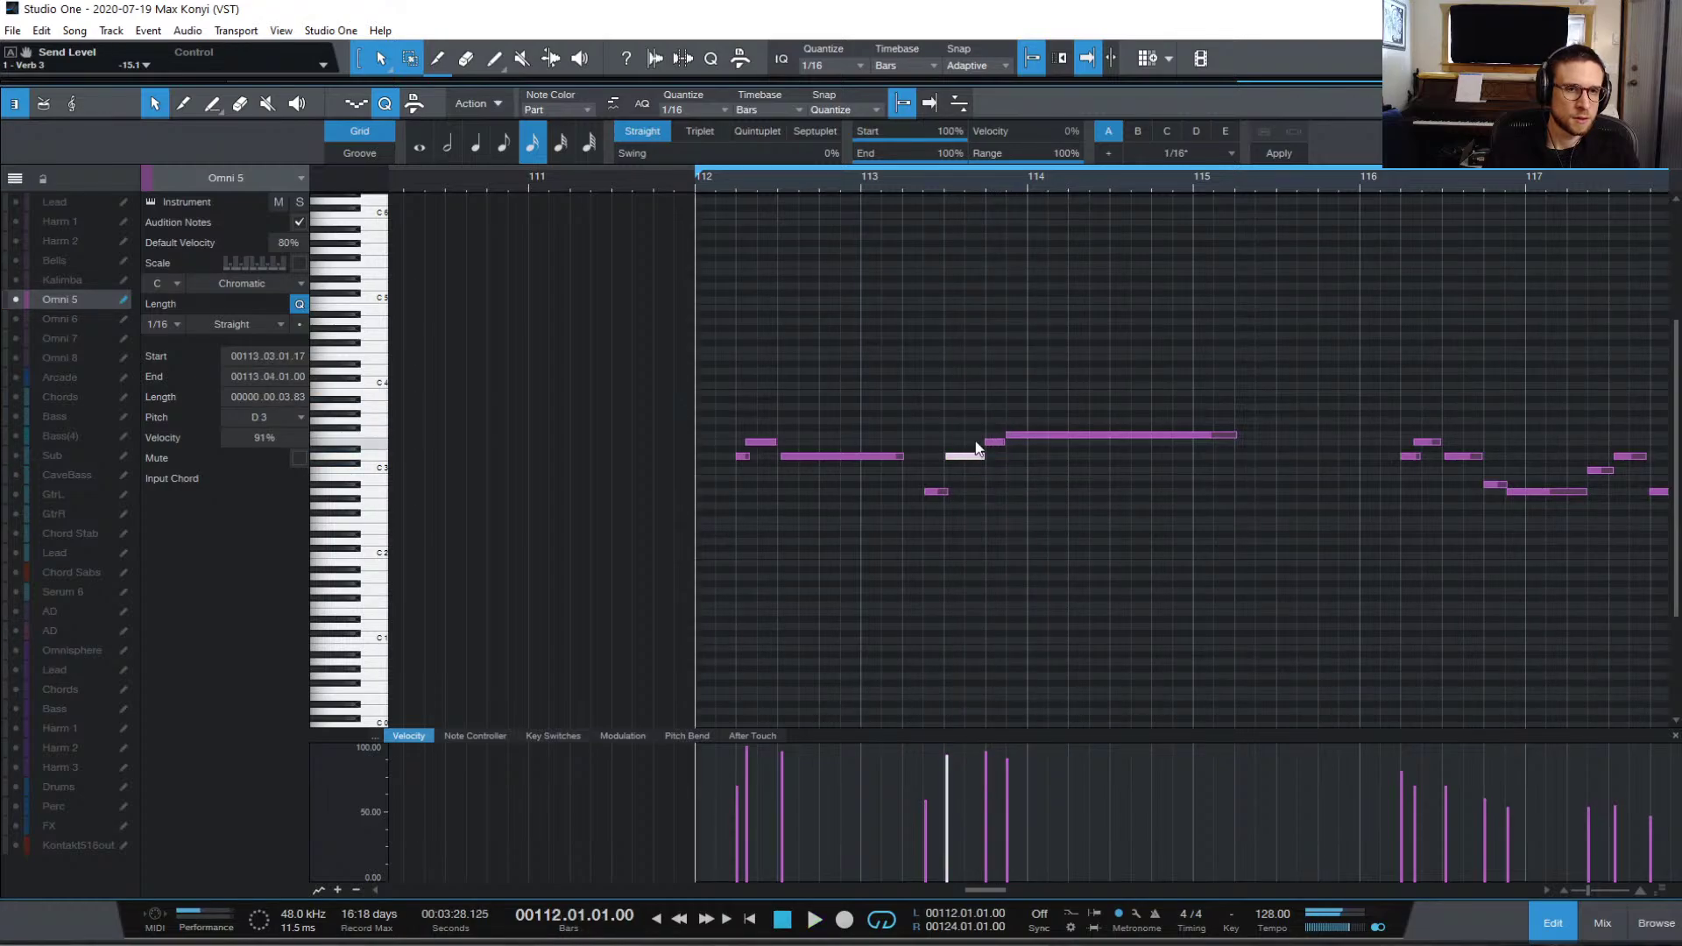
pyautogui.click(992, 441)
pyautogui.click(867, 179)
pyautogui.press('space')
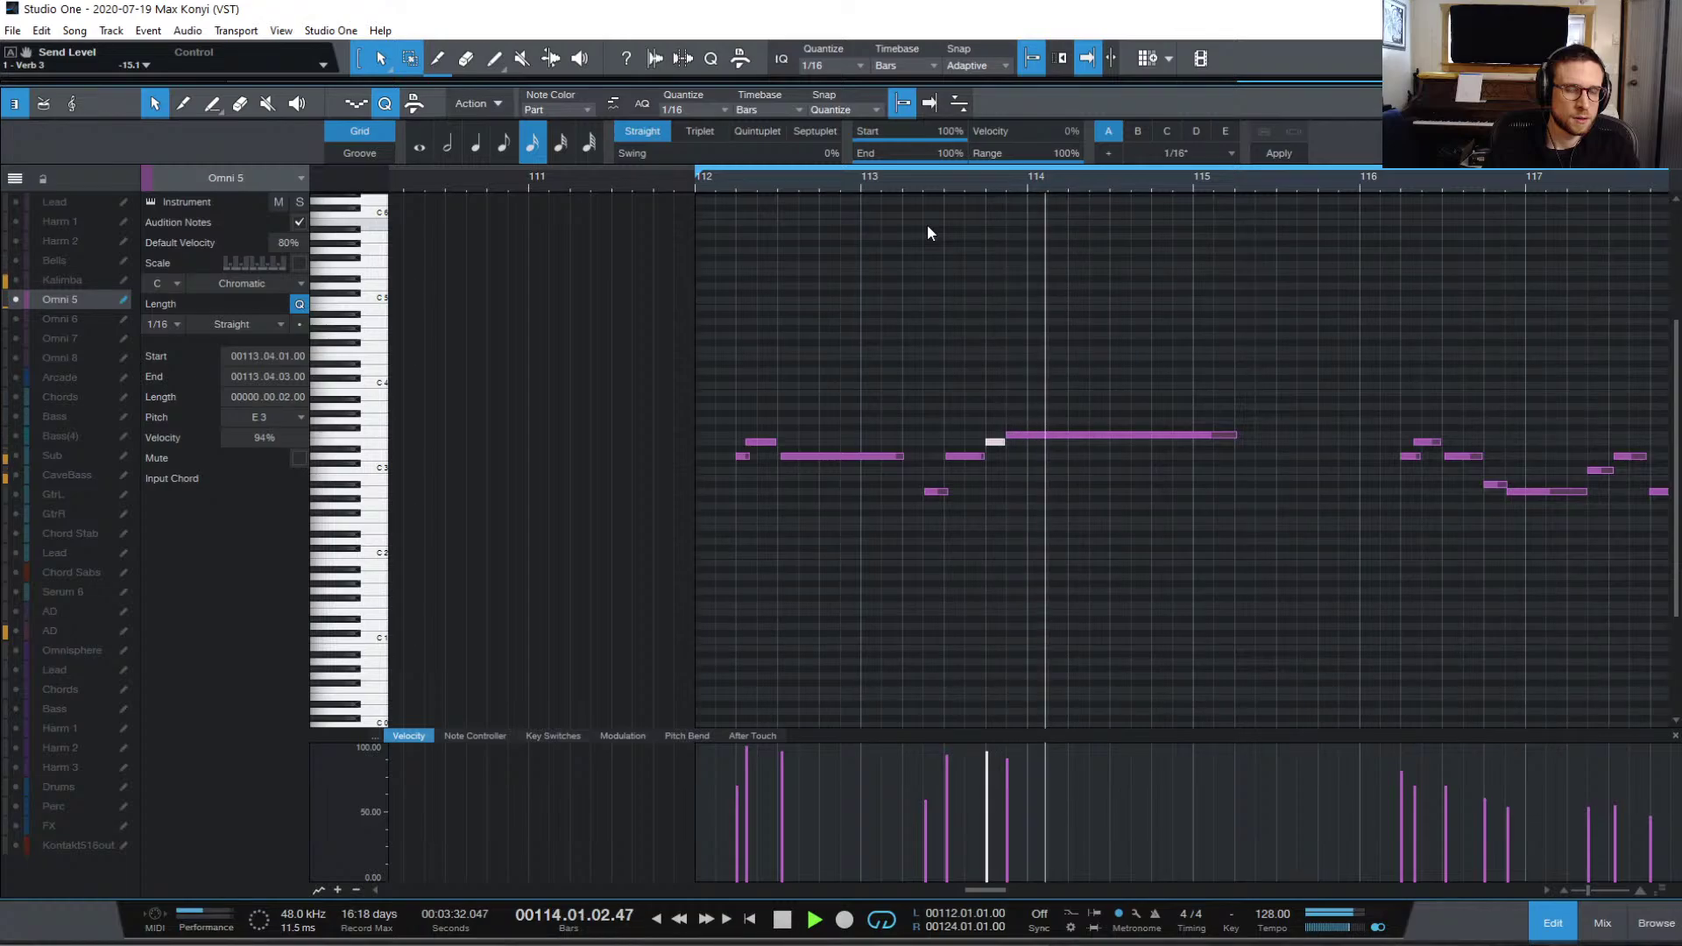
# Step: Lengthen the E3 note at 113.04.01.00 to 0.0.2.93 and listen to how it leads into the long note
pyautogui.press('space')
pyautogui.moveTo(1004, 442); pyautogui.dragTo(1014, 444)
pyautogui.press('space')
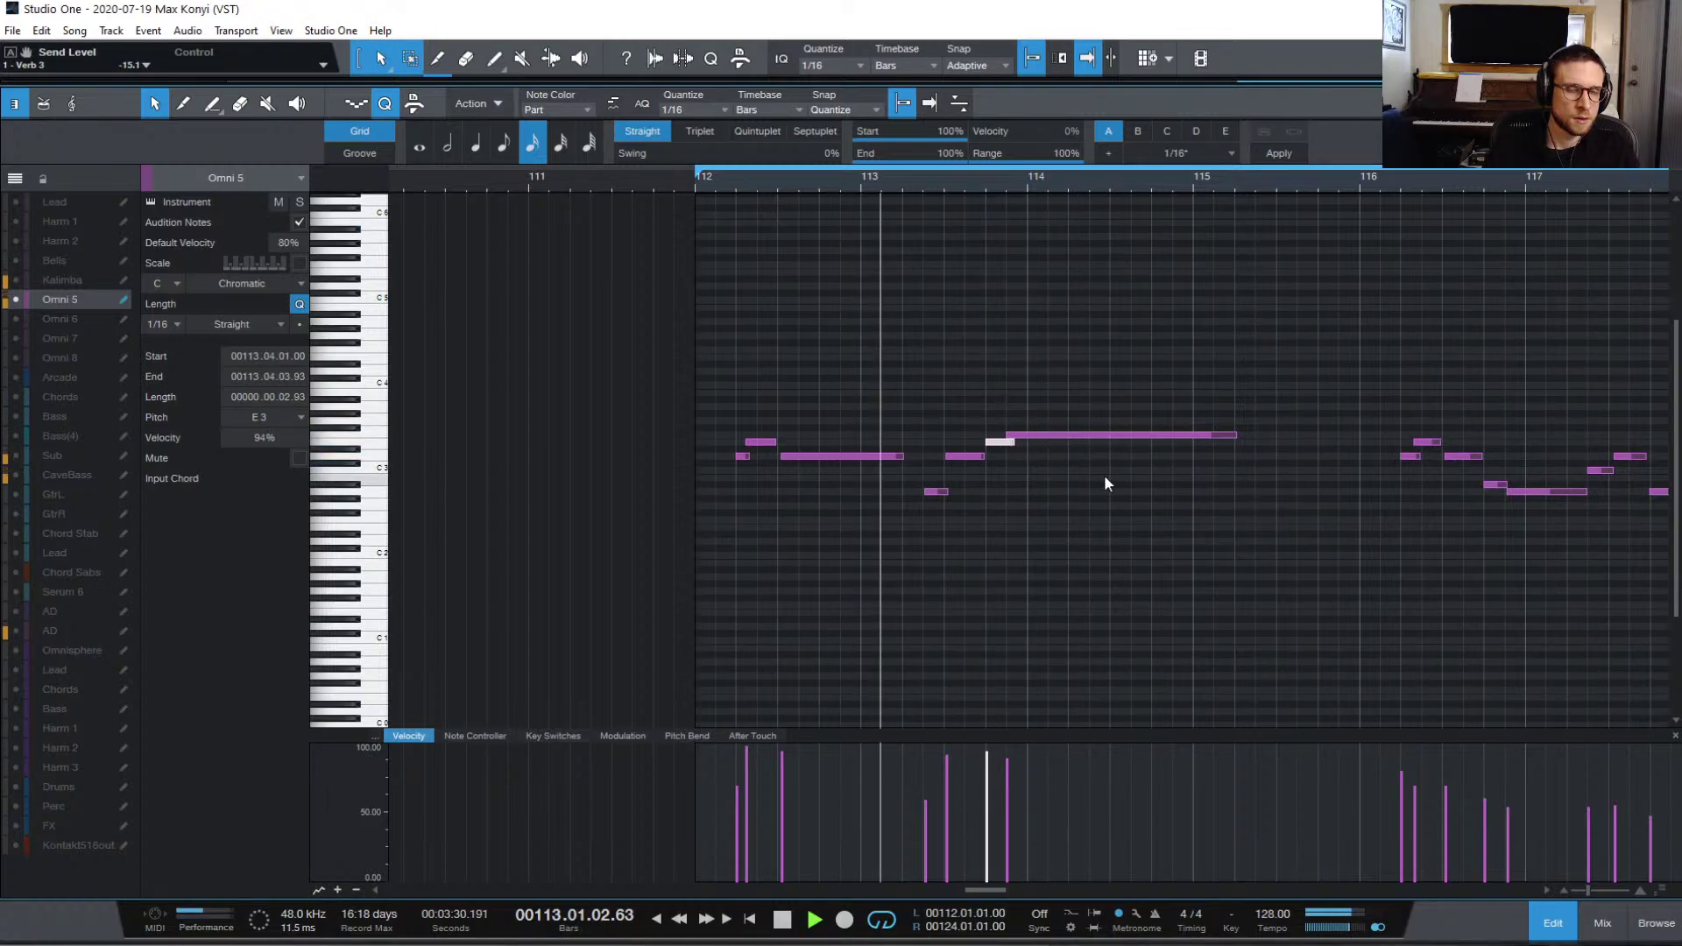
pyautogui.click(1103, 473)
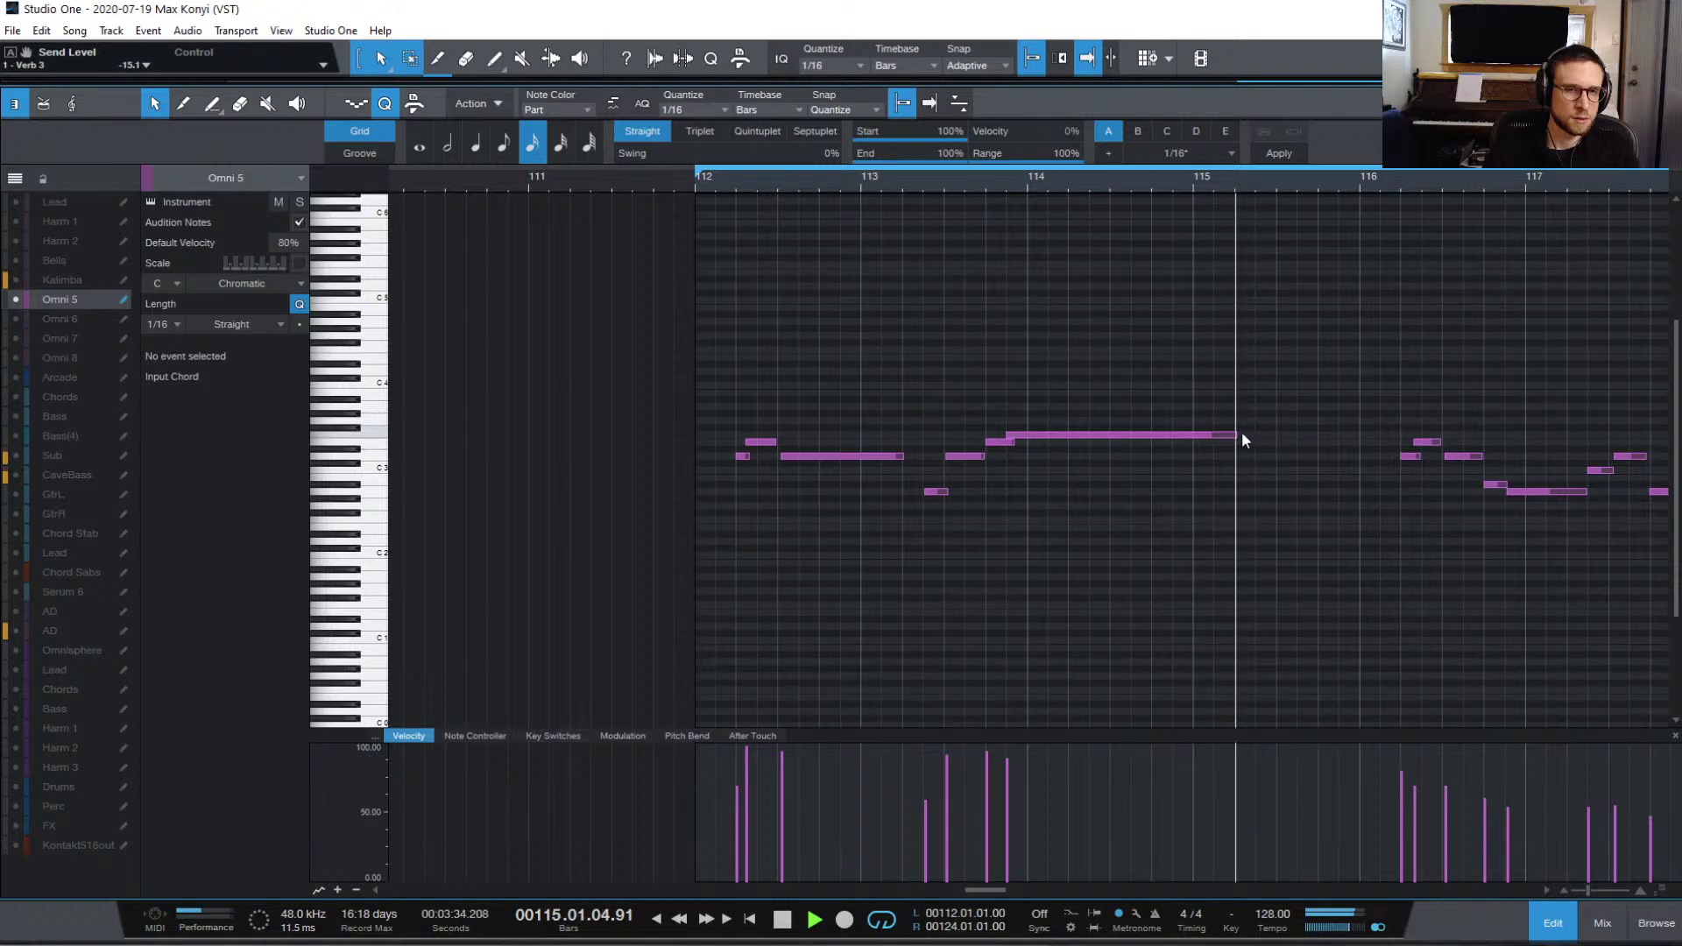
# Step: Shorten the long F3 note so it ends just before bar 115, and resume playback
pyautogui.press('space')
pyautogui.moveTo(1235, 436); pyautogui.dragTo(1191, 447)
pyautogui.press('space')
pyautogui.click(1255, 396)
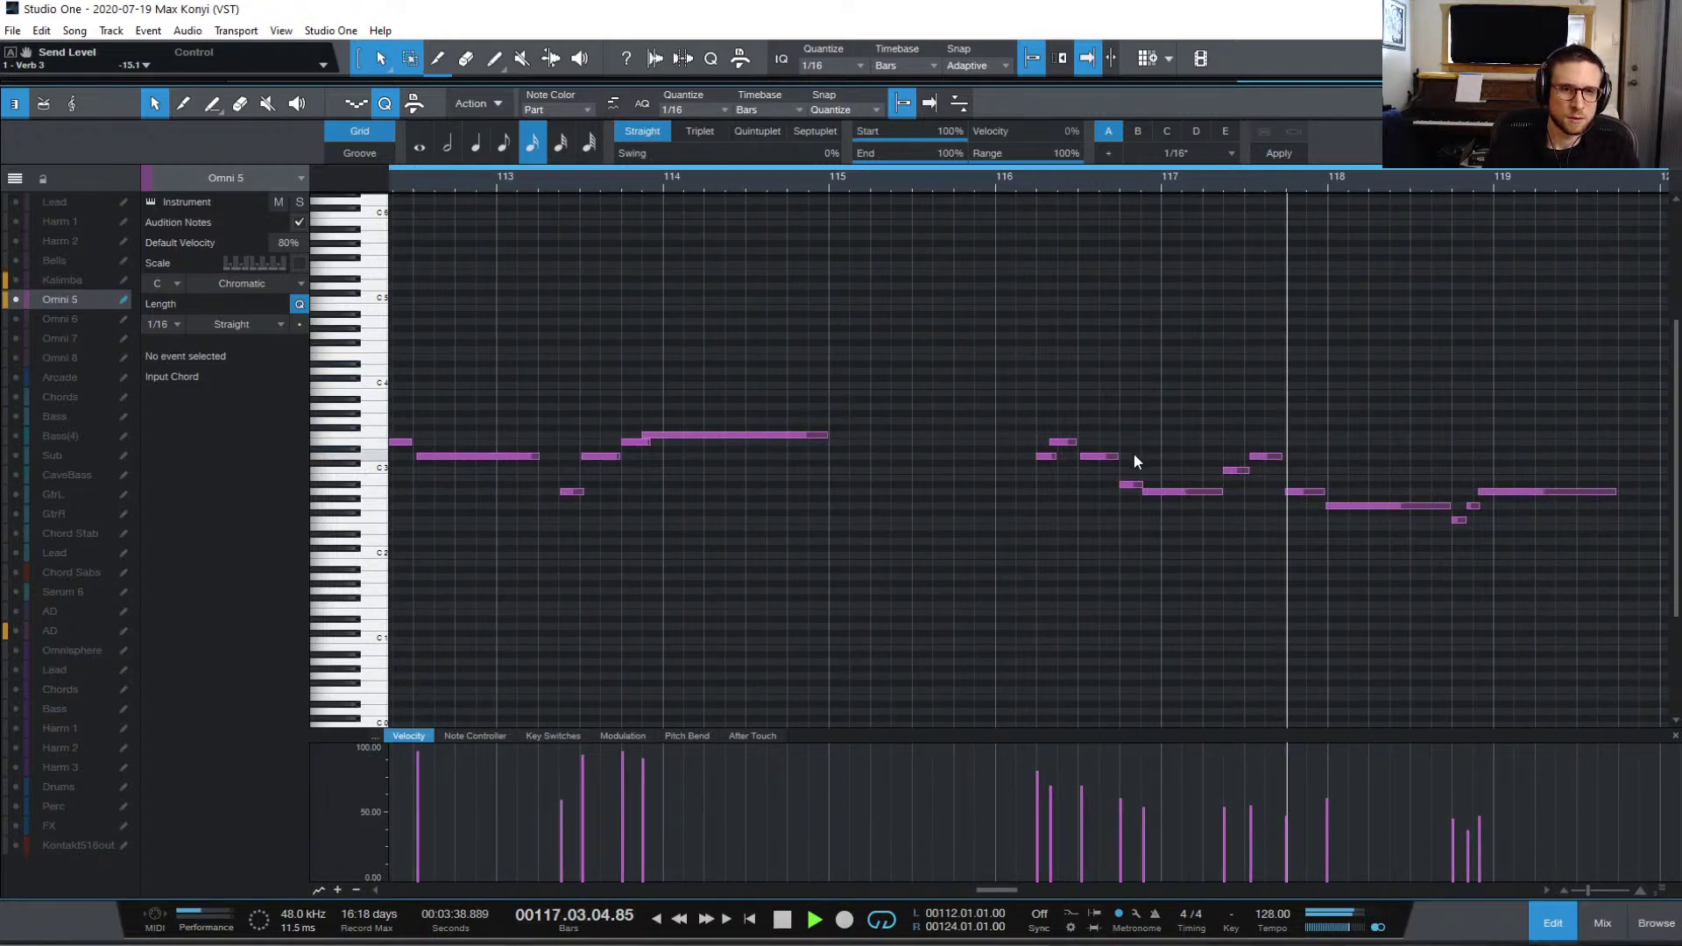
# Step: Audition the phrase from bar 116 and extend its E3 note to end at 116.03.01.83
pyautogui.press('space')
pyautogui.click(995, 180)
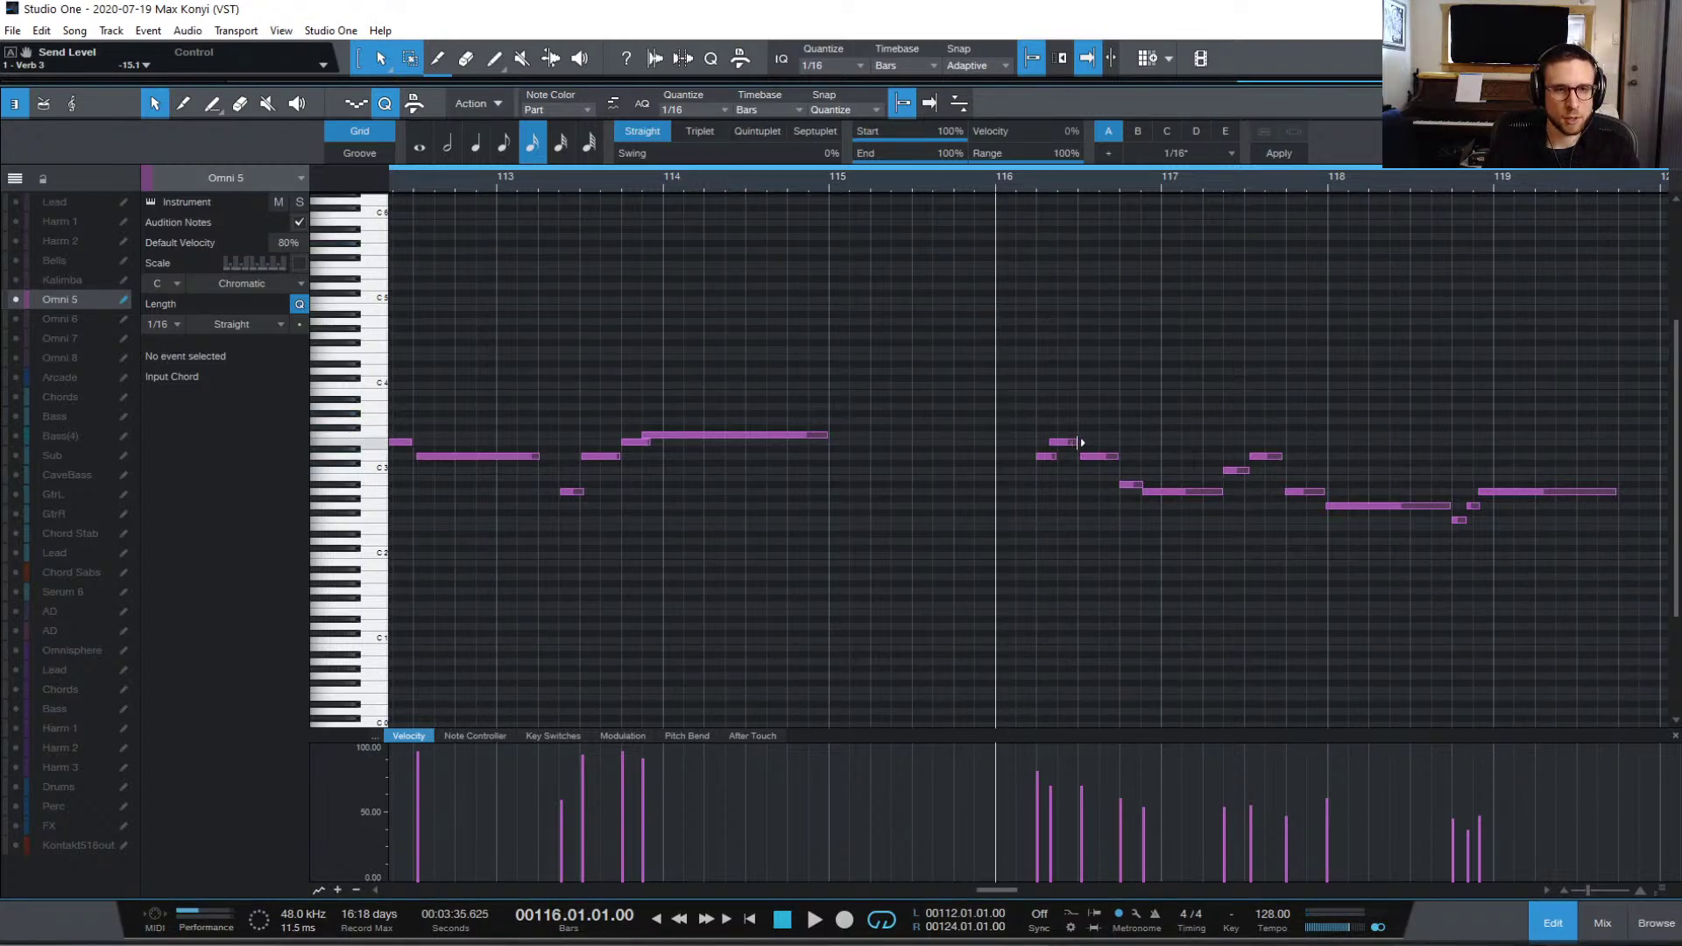
pyautogui.press('space')
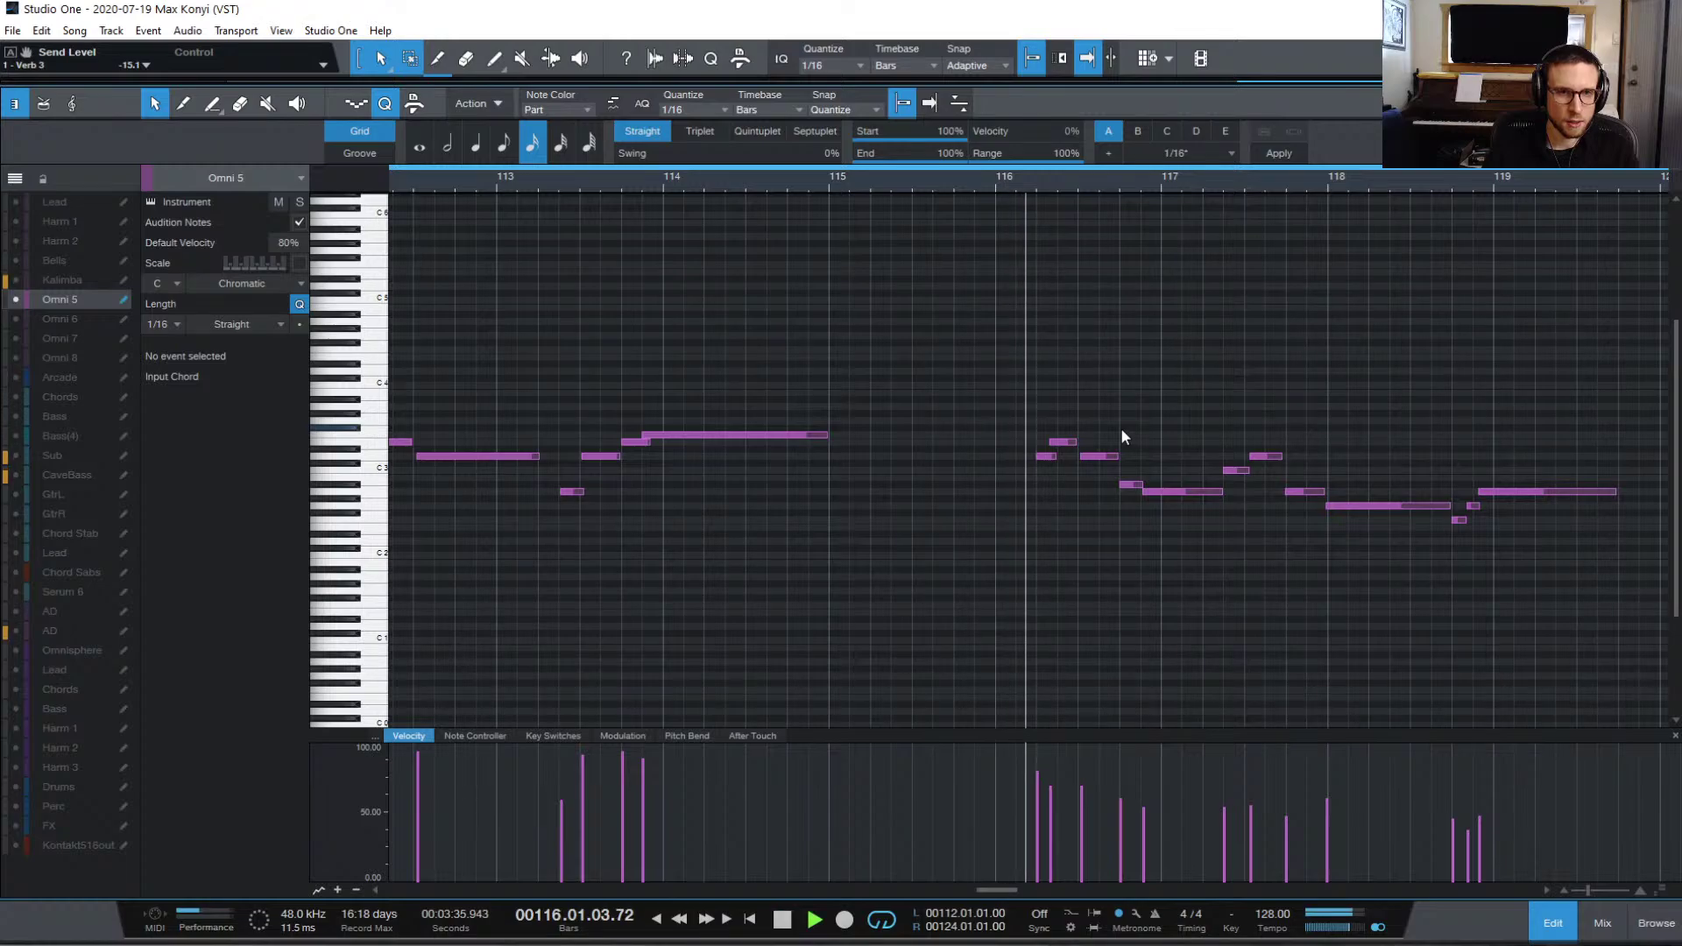
pyautogui.press('space')
pyautogui.press('space')
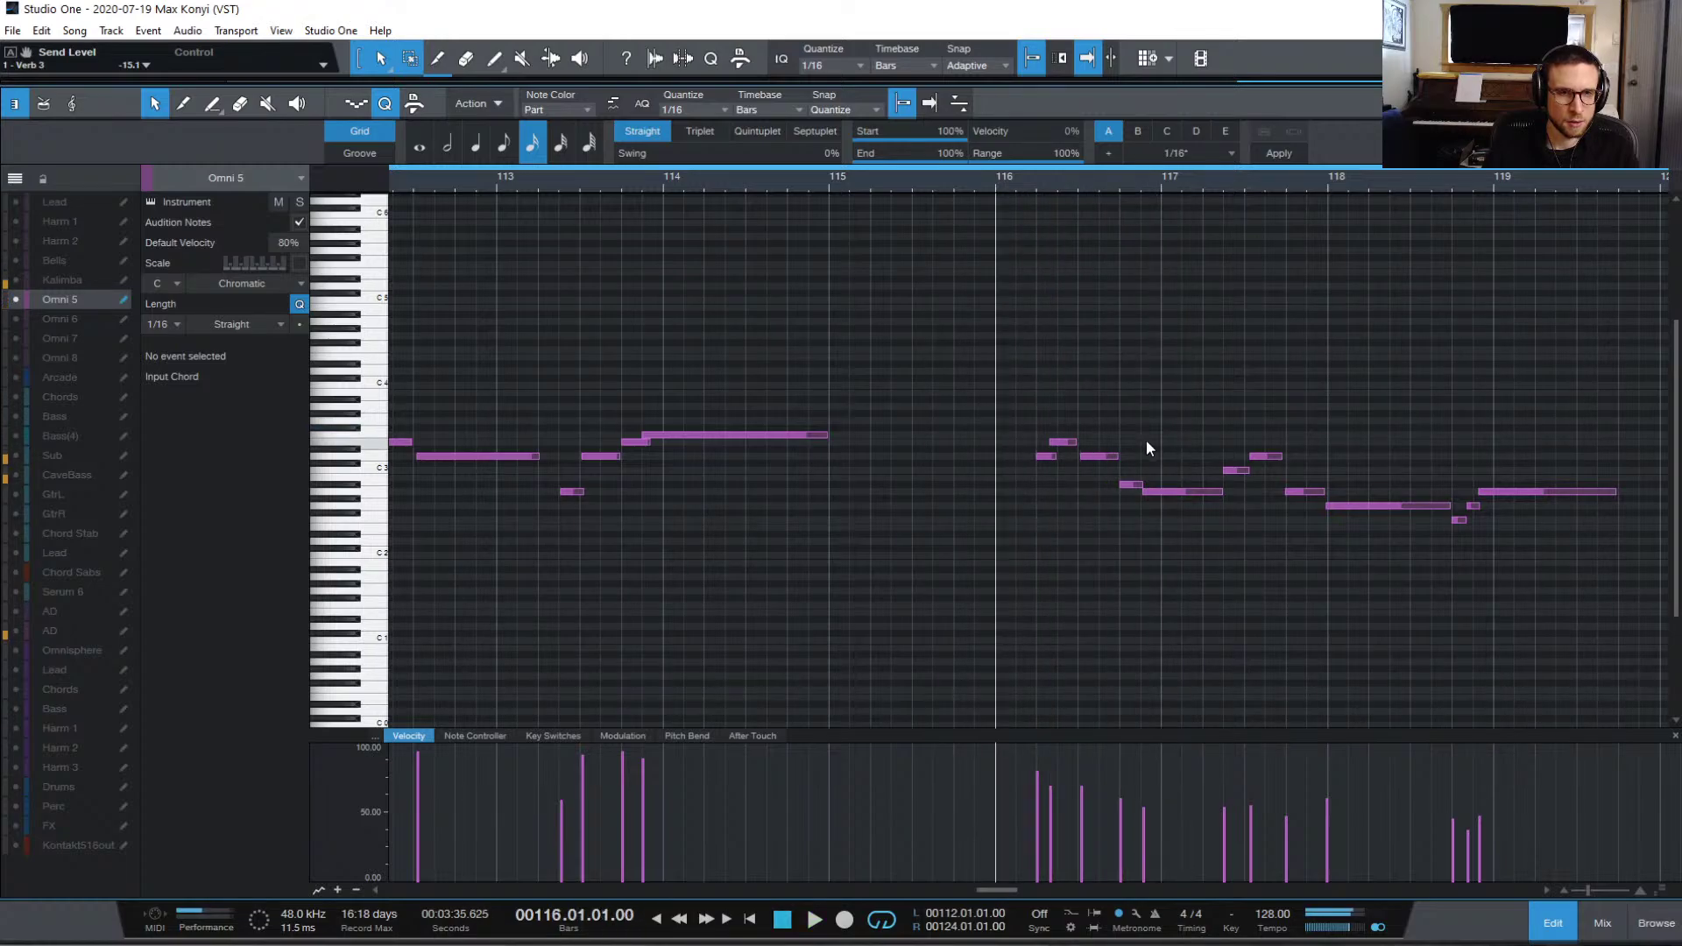
pyautogui.moveTo(1075, 442); pyautogui.dragTo(1086, 444)
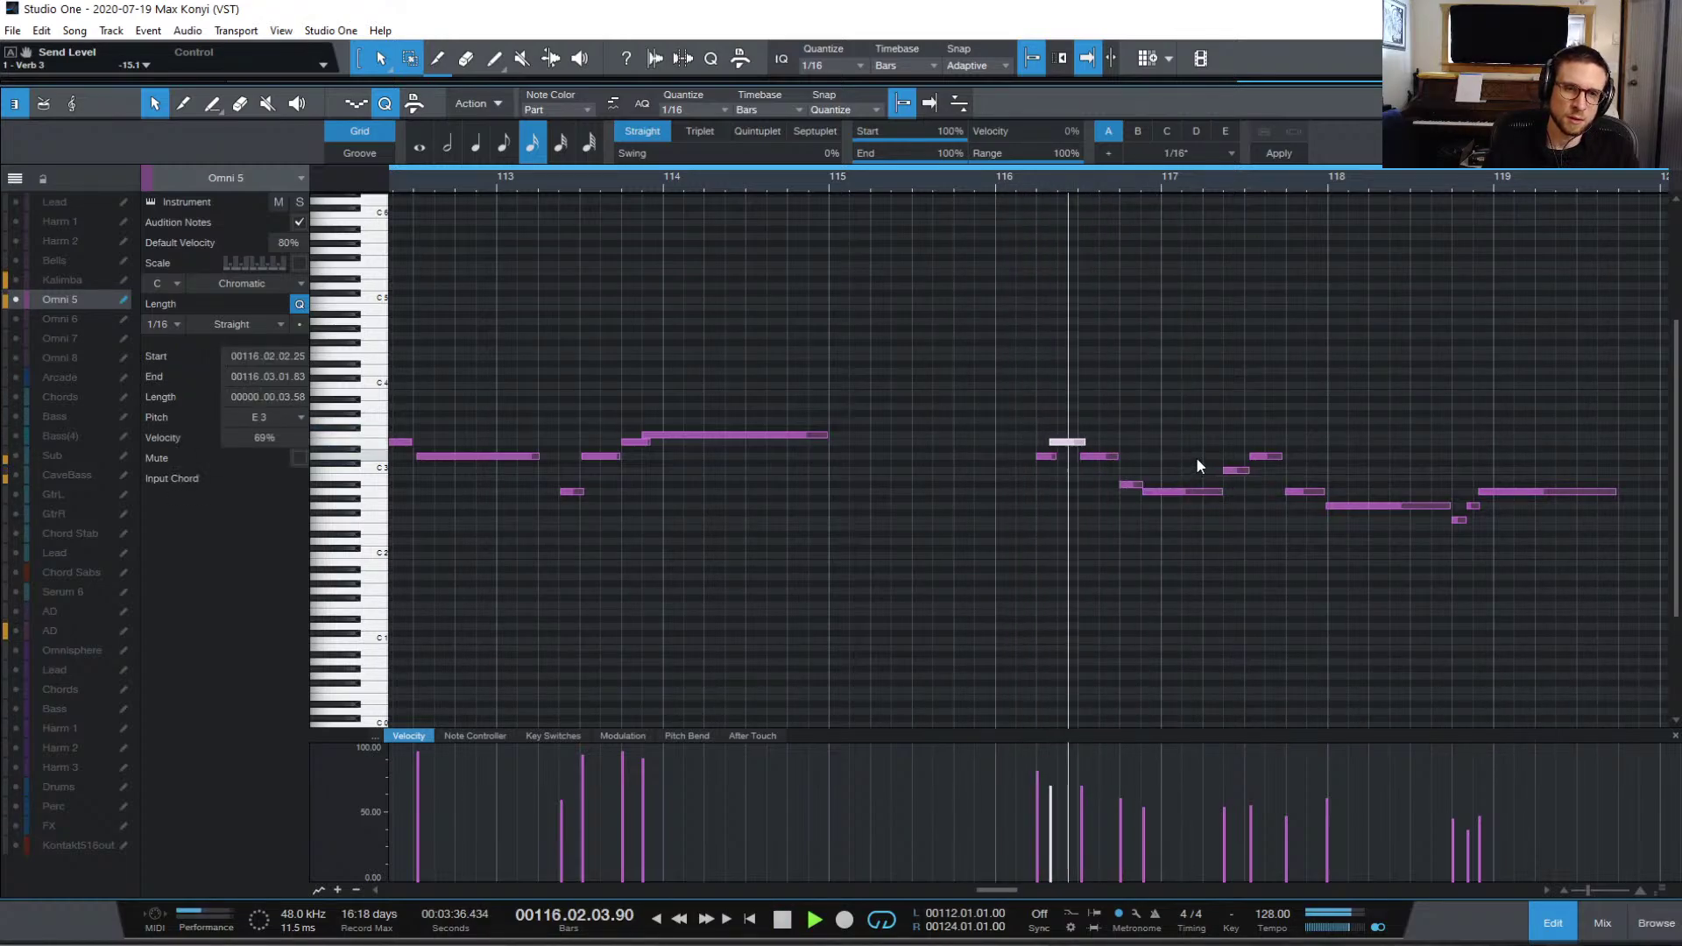
# Step: Try a later start of 116.04.02.00 for the A#2 note in bar 116, and play the phrase from bar 116
pyautogui.click(1109, 457)
pyautogui.press('space')
pyautogui.click(1130, 487)
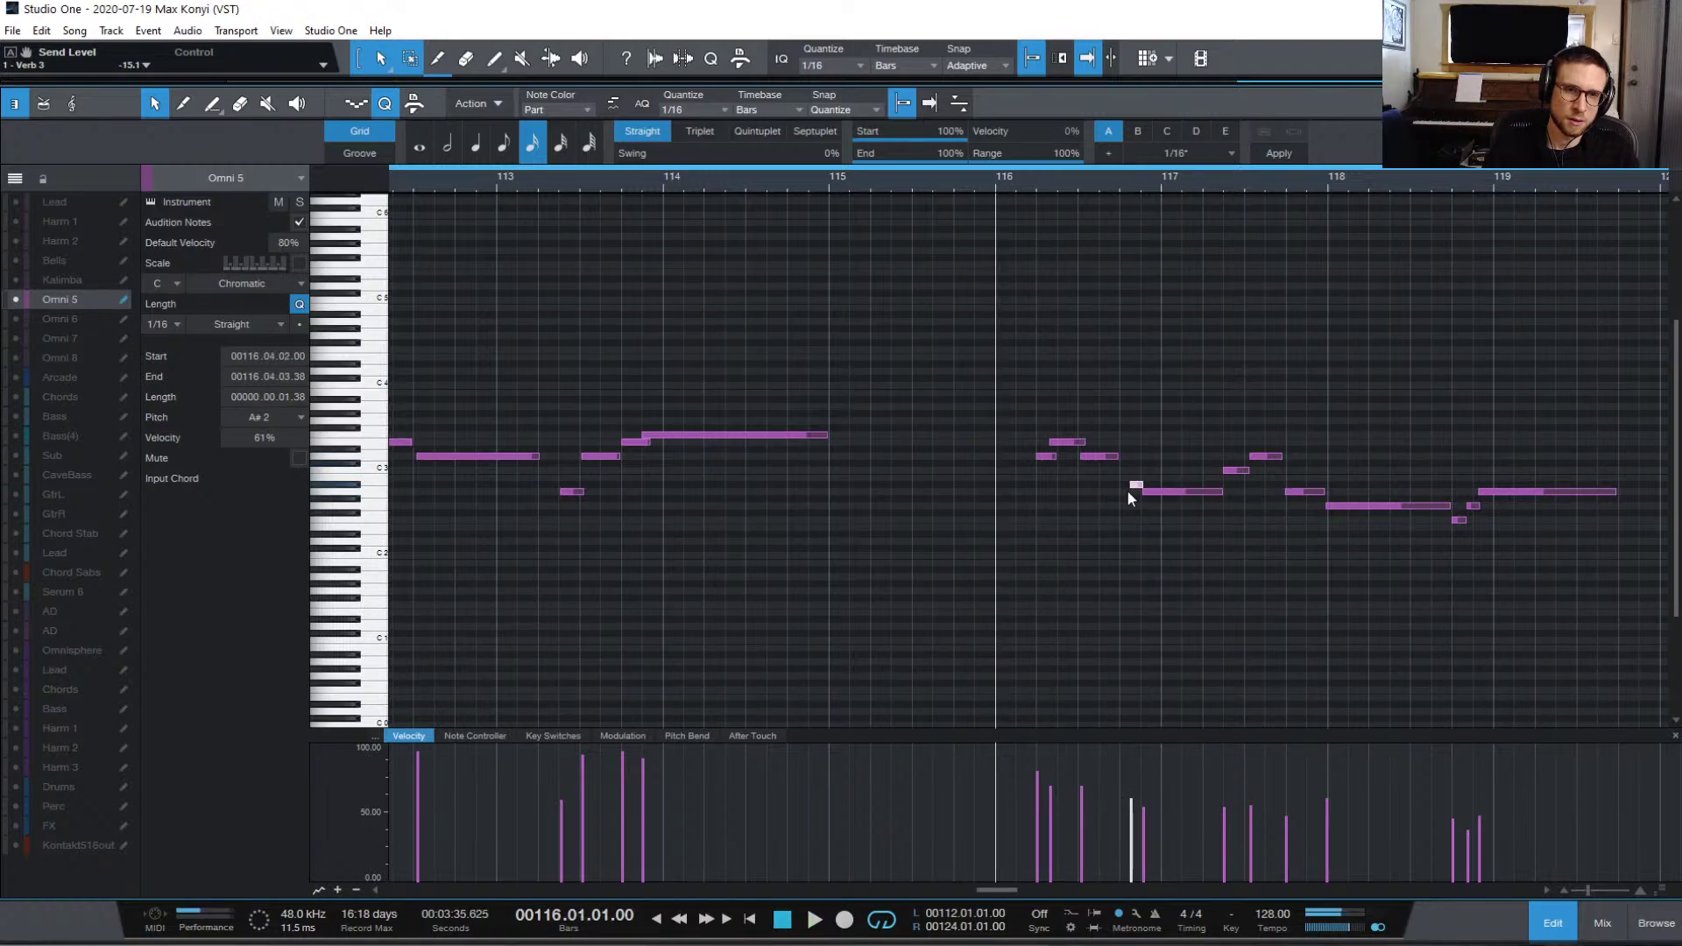
pyautogui.press('space')
pyautogui.click(1160, 449)
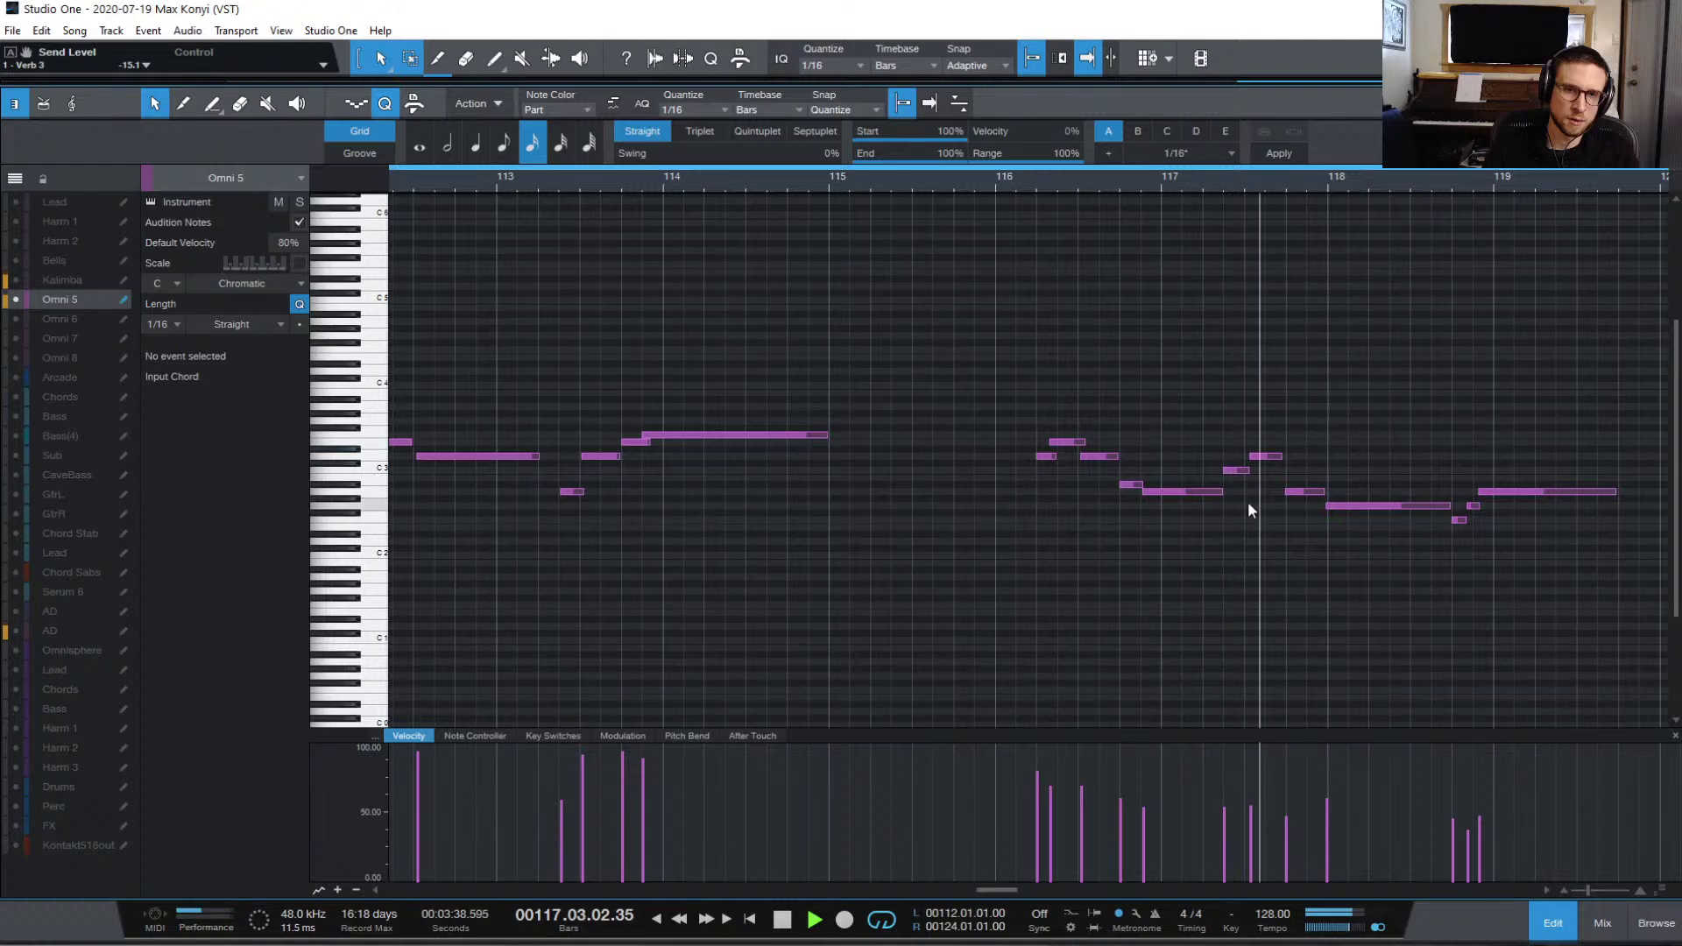
# Step: Trim the C3 note in bar 117 to start at 117.02.03.00 and replay the phrase from bar 116
pyautogui.press('space')
pyautogui.click(1217, 492)
pyautogui.click(1225, 472)
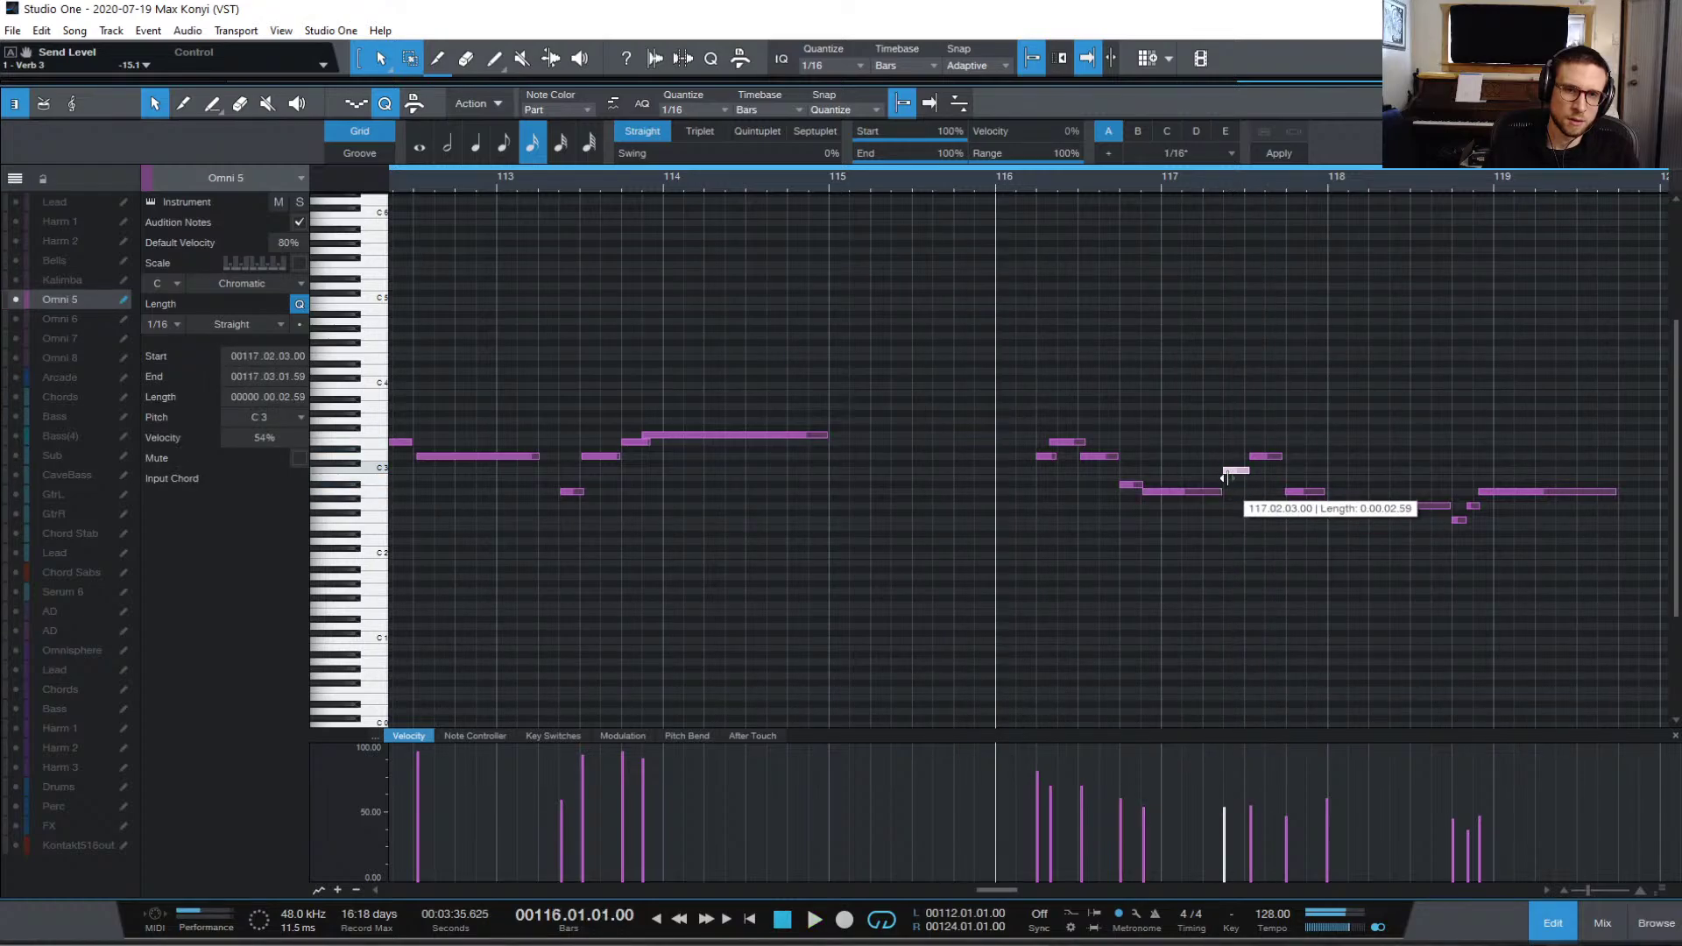
pyautogui.press('space')
pyautogui.click(1196, 345)
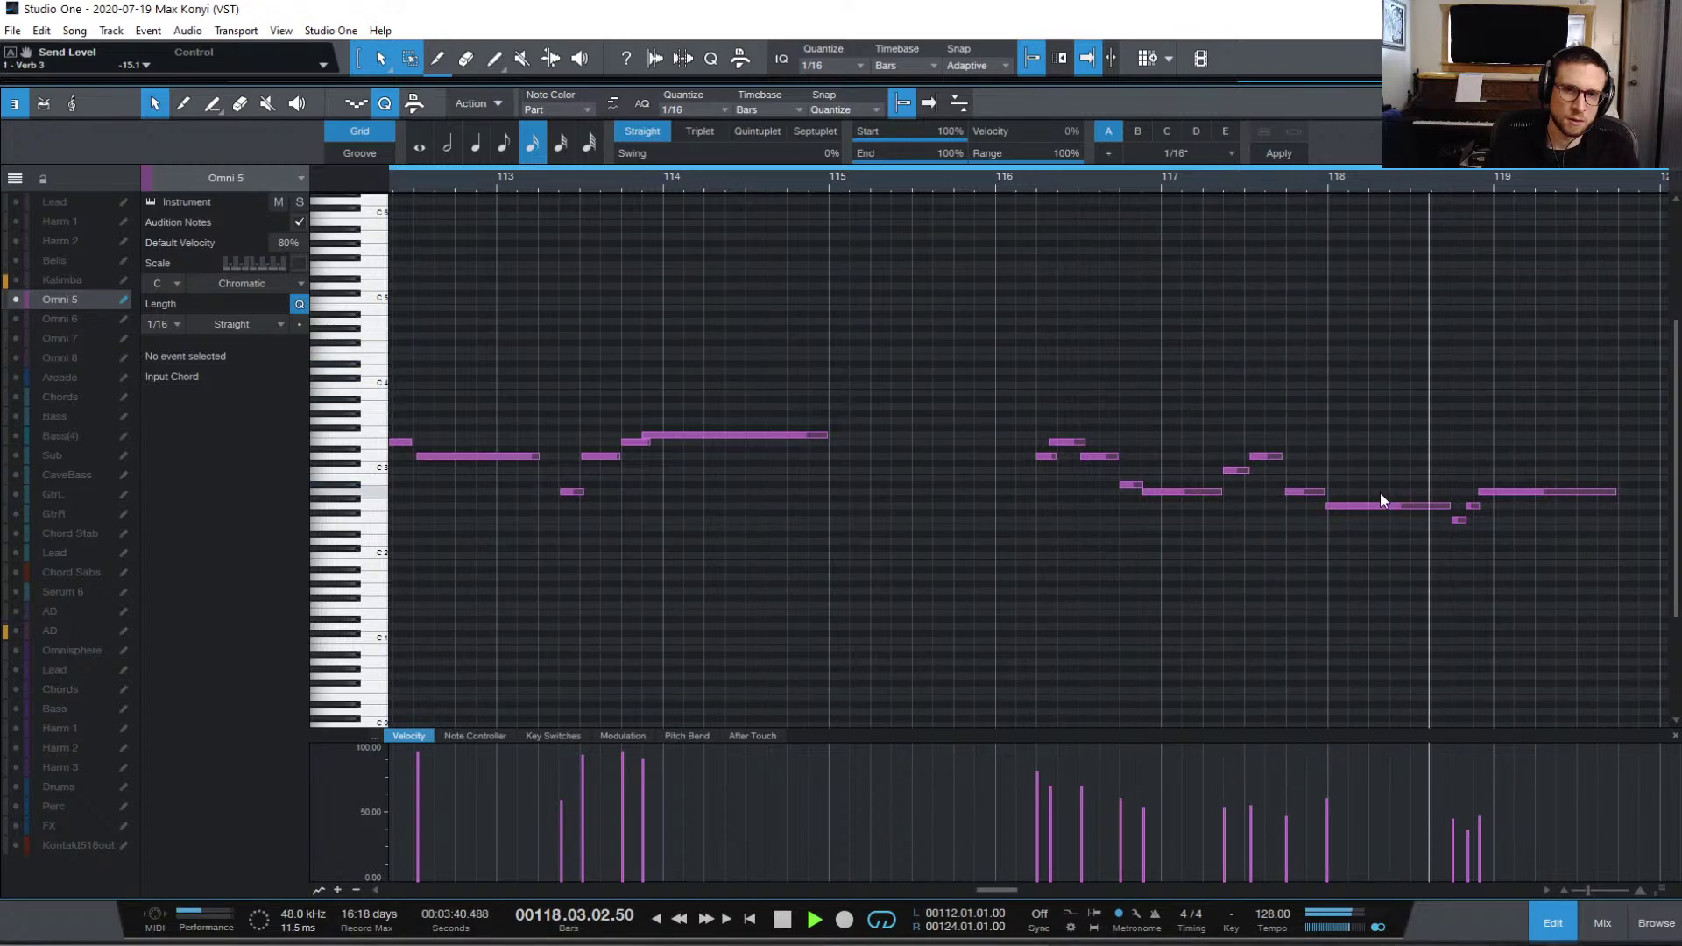
# Step: Lengthen the F2 note at 118.04.01.00 so it ends at 118.04.03.00
pyautogui.press('space')
pyautogui.click(1459, 521)
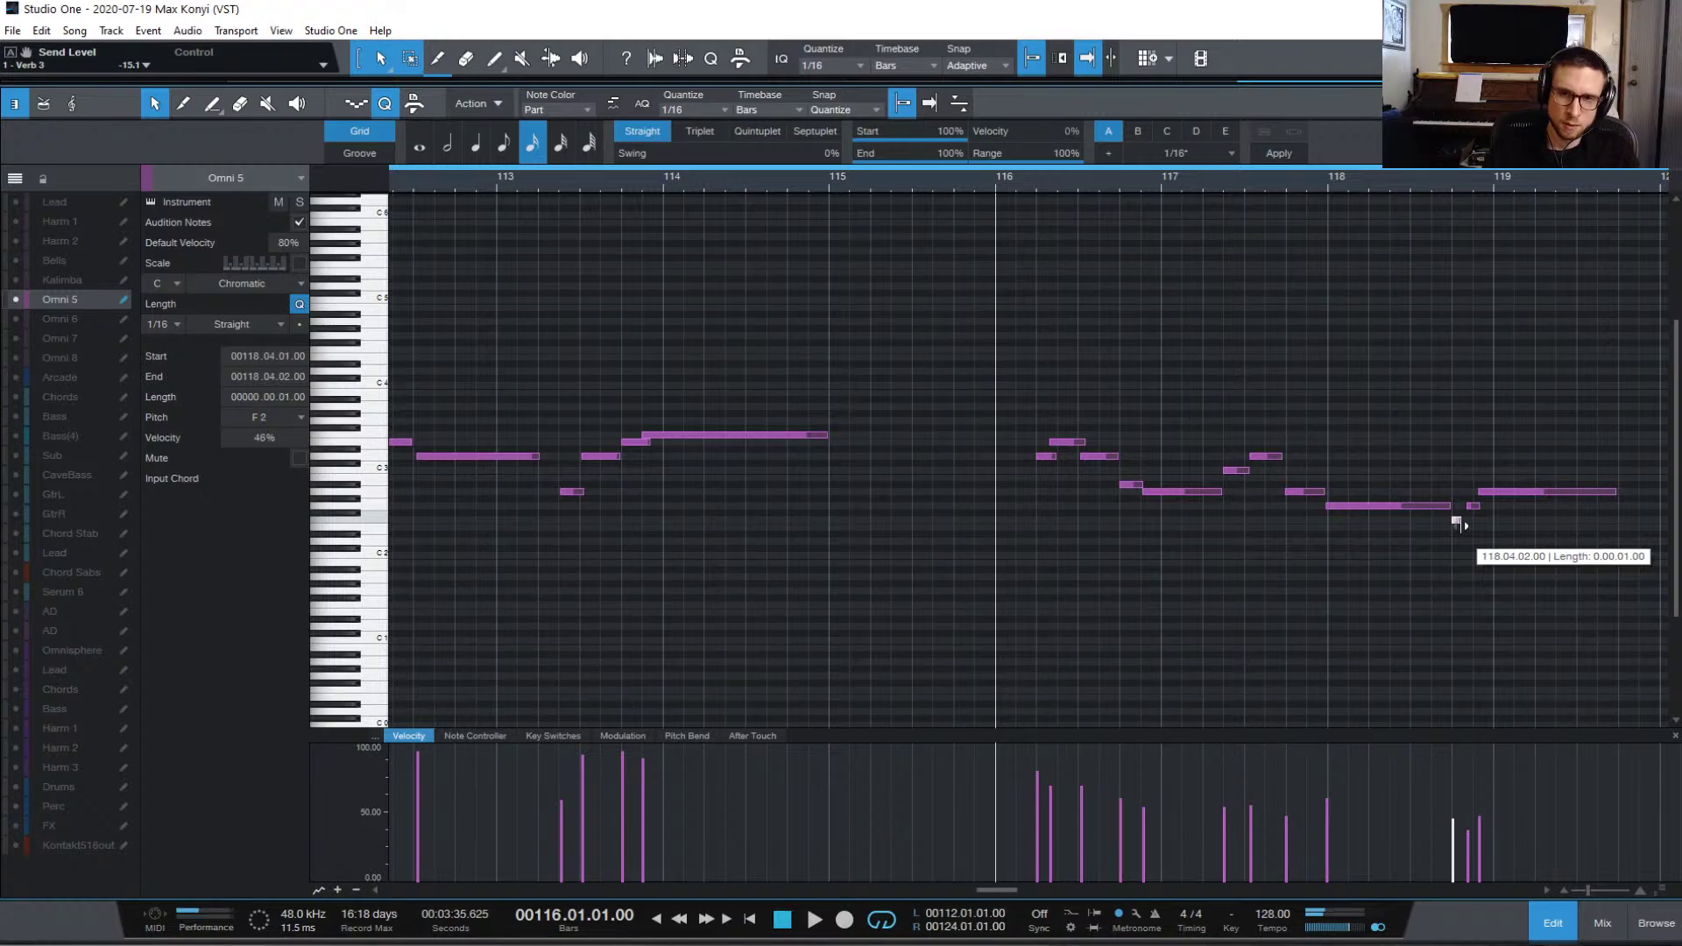
pyautogui.moveTo(1469, 526); pyautogui.dragTo(1469, 517)
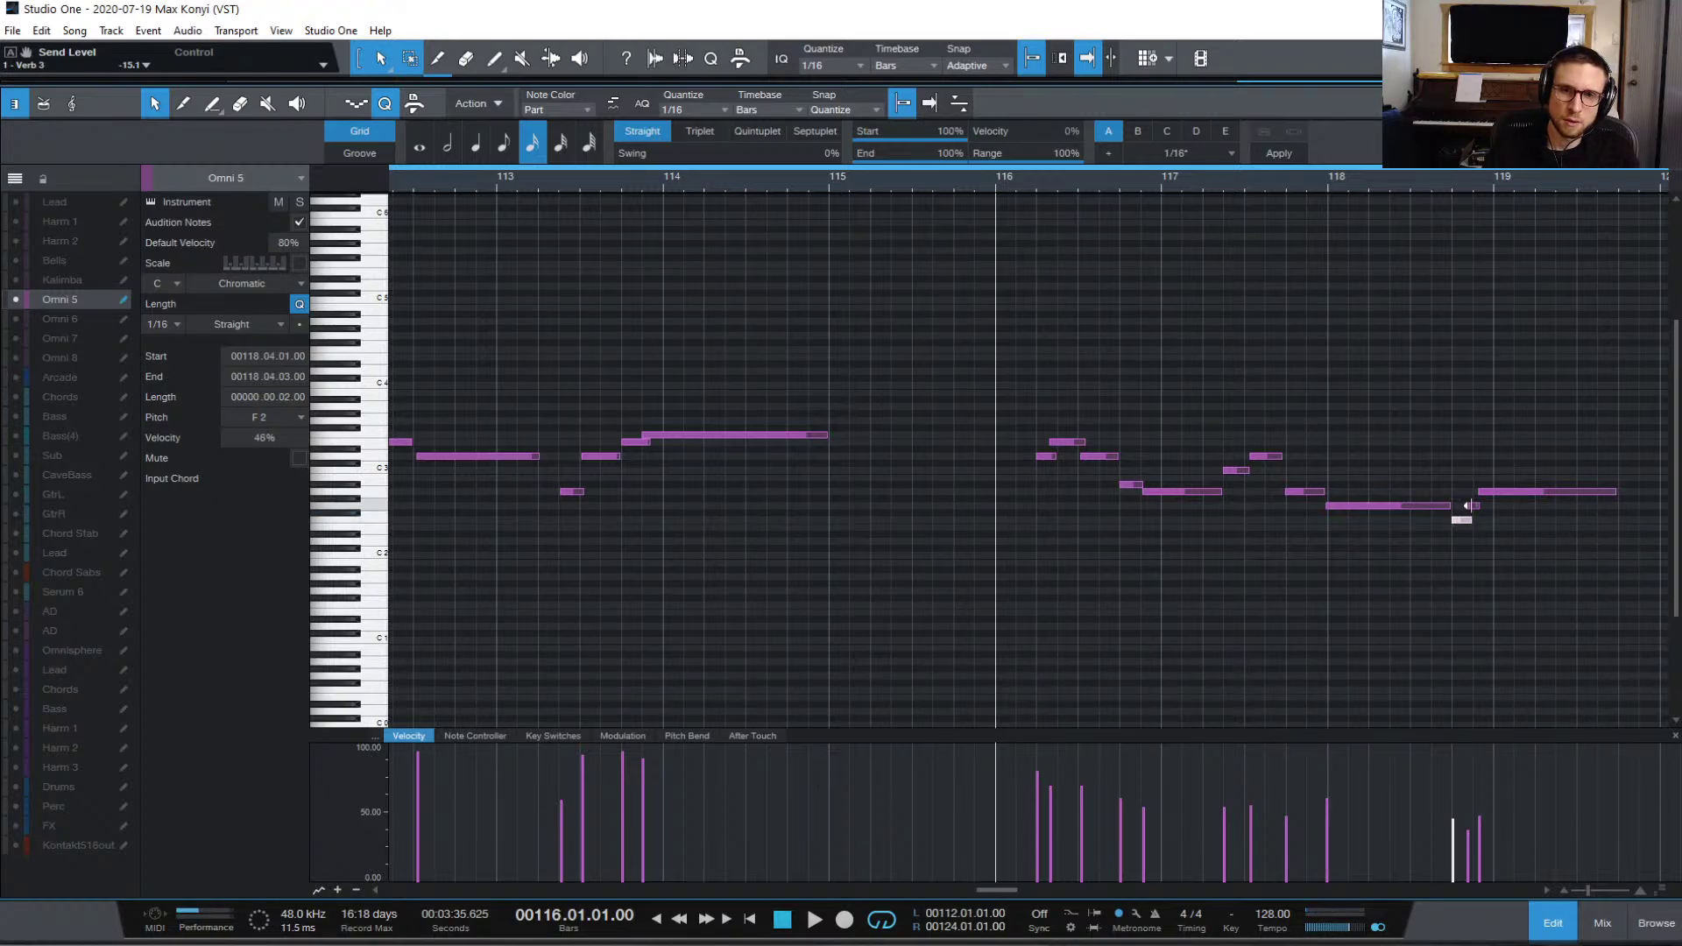
# Step: Delay the short G2 note before bar 119 slightly and start the long A2 note at 118.04.04.49, auditioning from 118.02.01.00
pyautogui.moveTo(1469, 513); pyautogui.dragTo(1489, 495)
pyautogui.click(1368, 188)
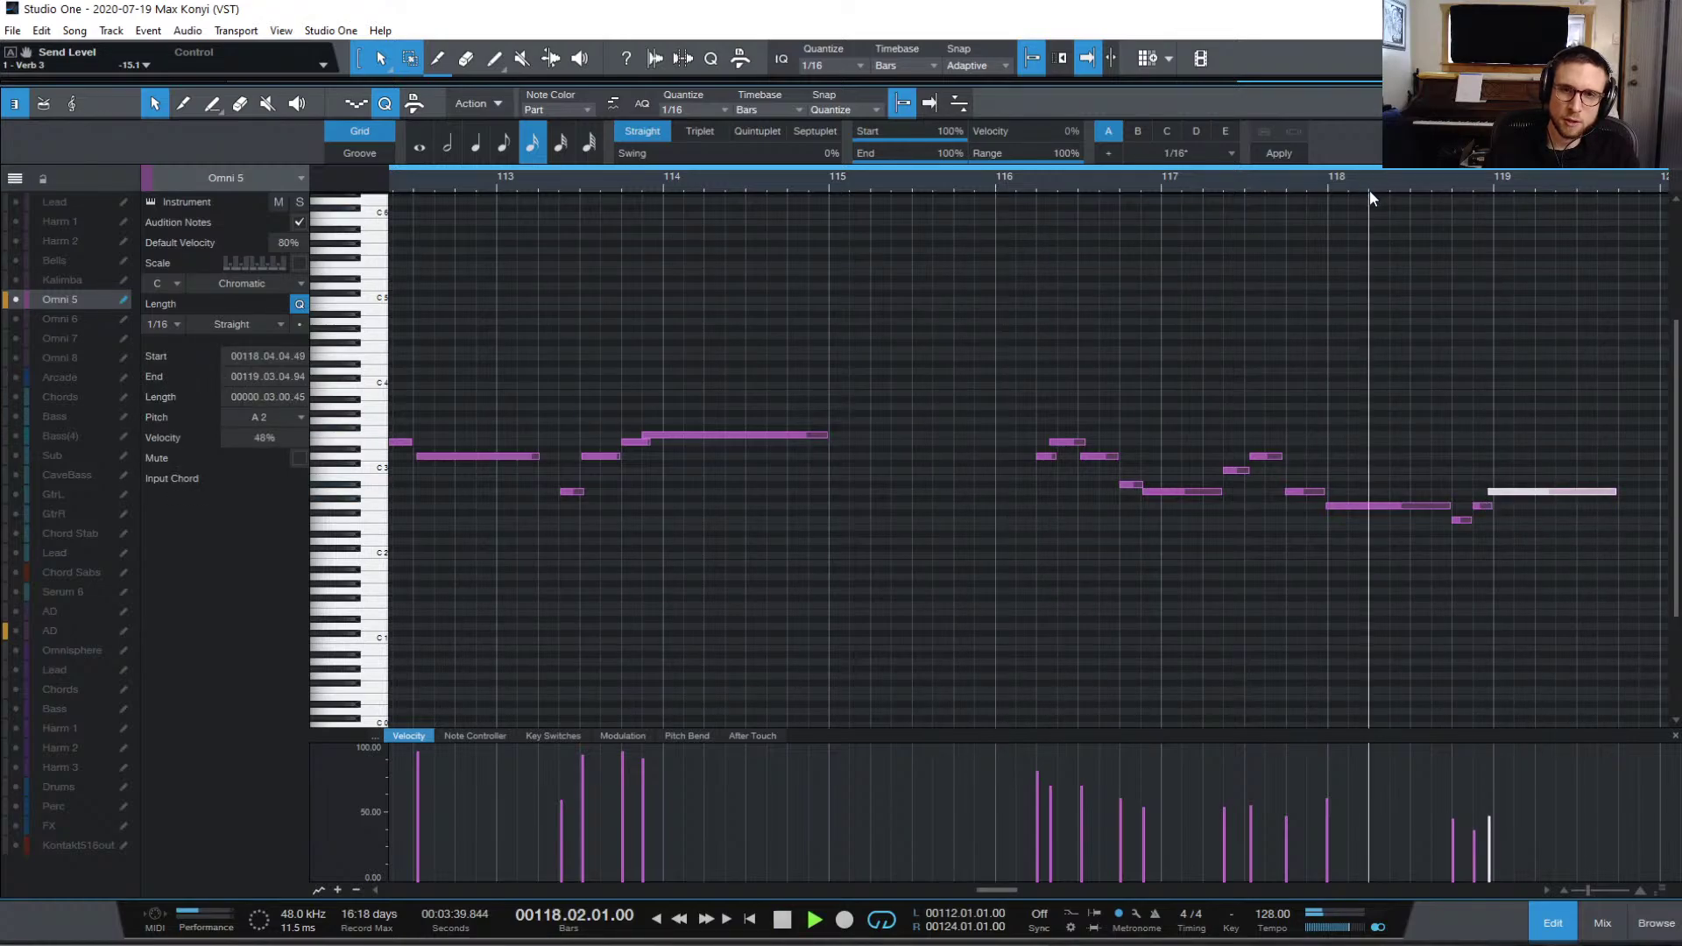
pyautogui.press('space')
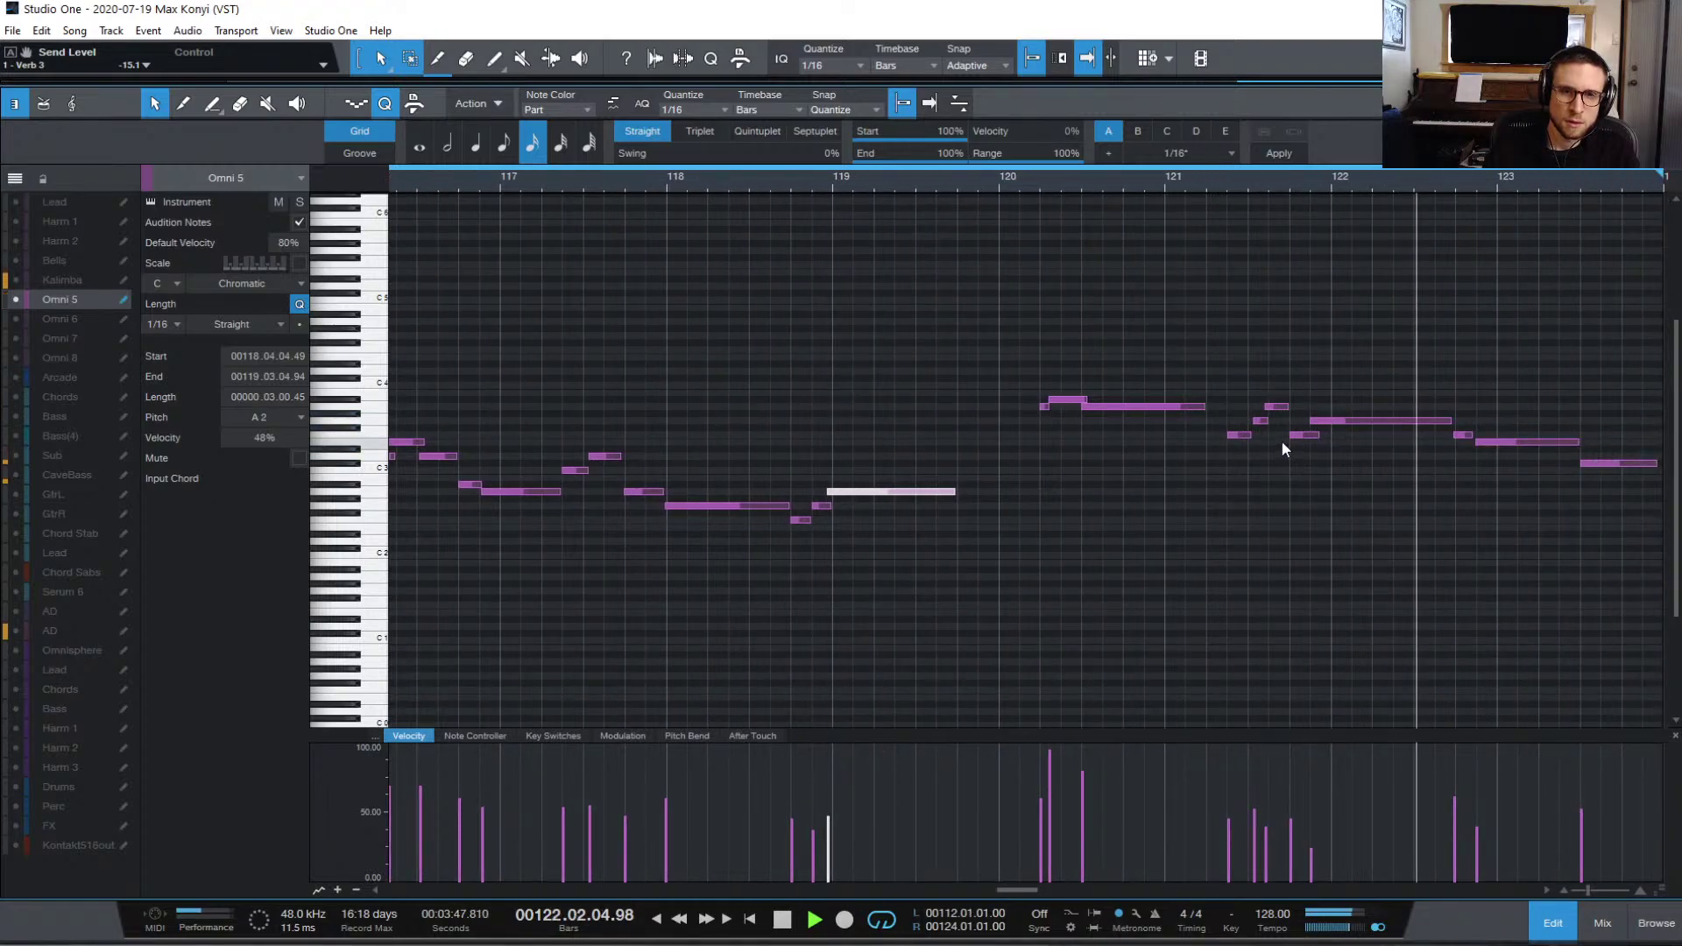
# Step: Extend the F3 note at 122.04.01.00 to end at 122.04.04.00, stop playback and save the song
pyautogui.click(1447, 462)
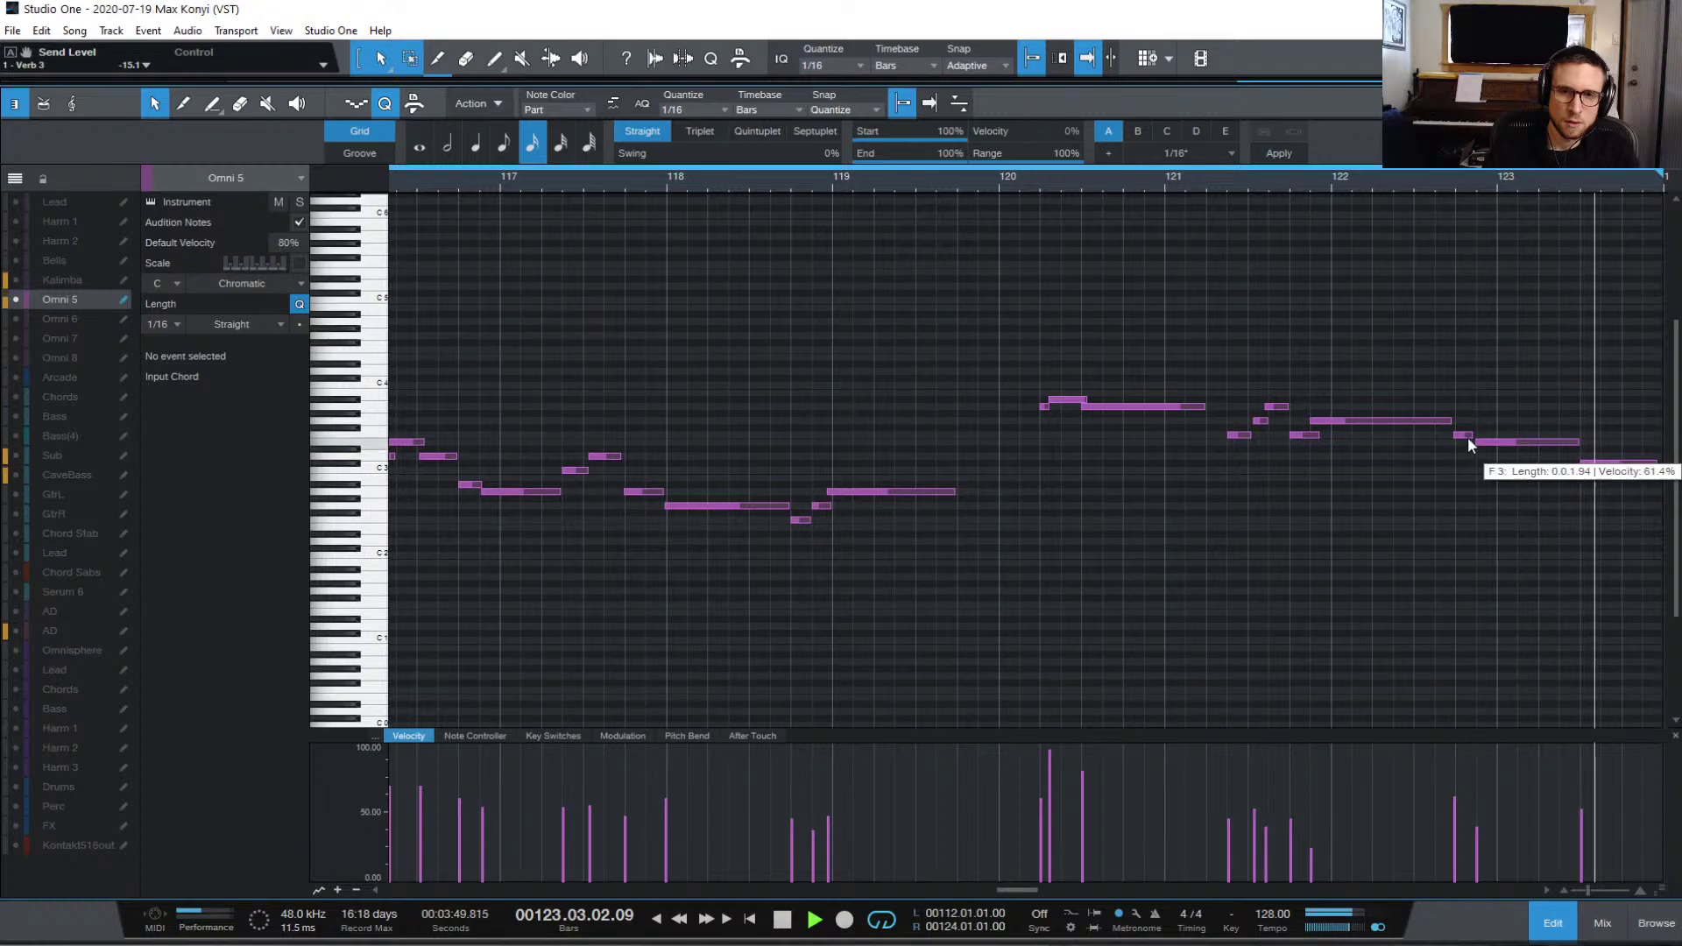
pyautogui.click(1462, 435)
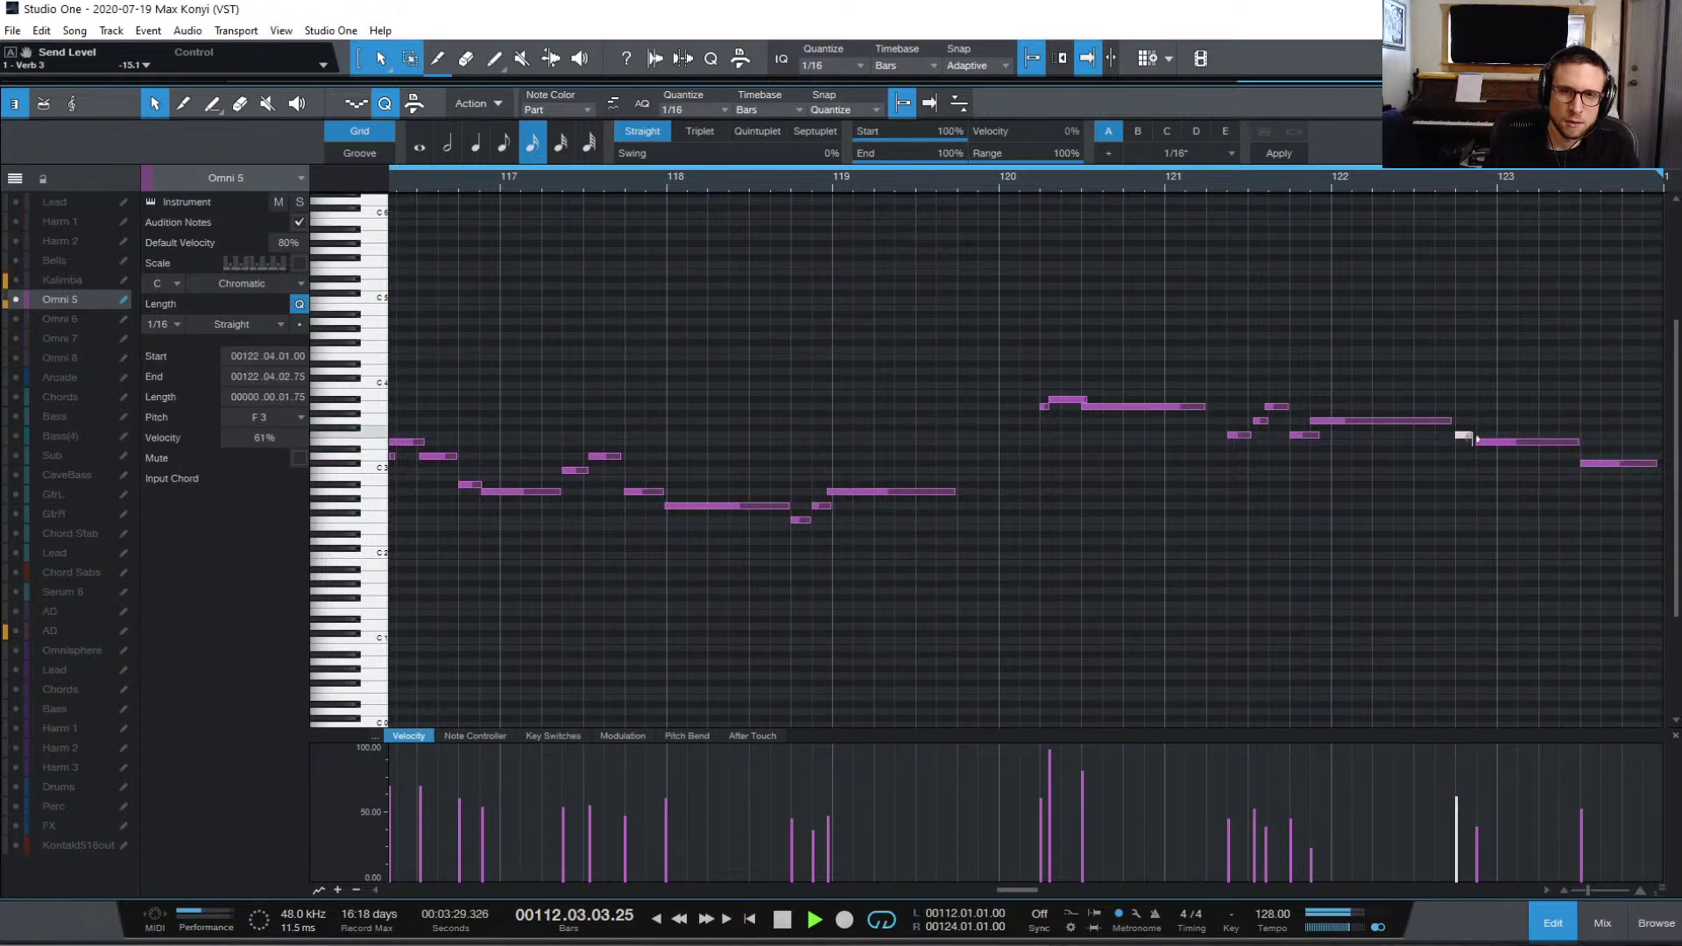
pyautogui.moveTo(1476, 438); pyautogui.dragTo(1490, 438)
pyautogui.press('space')
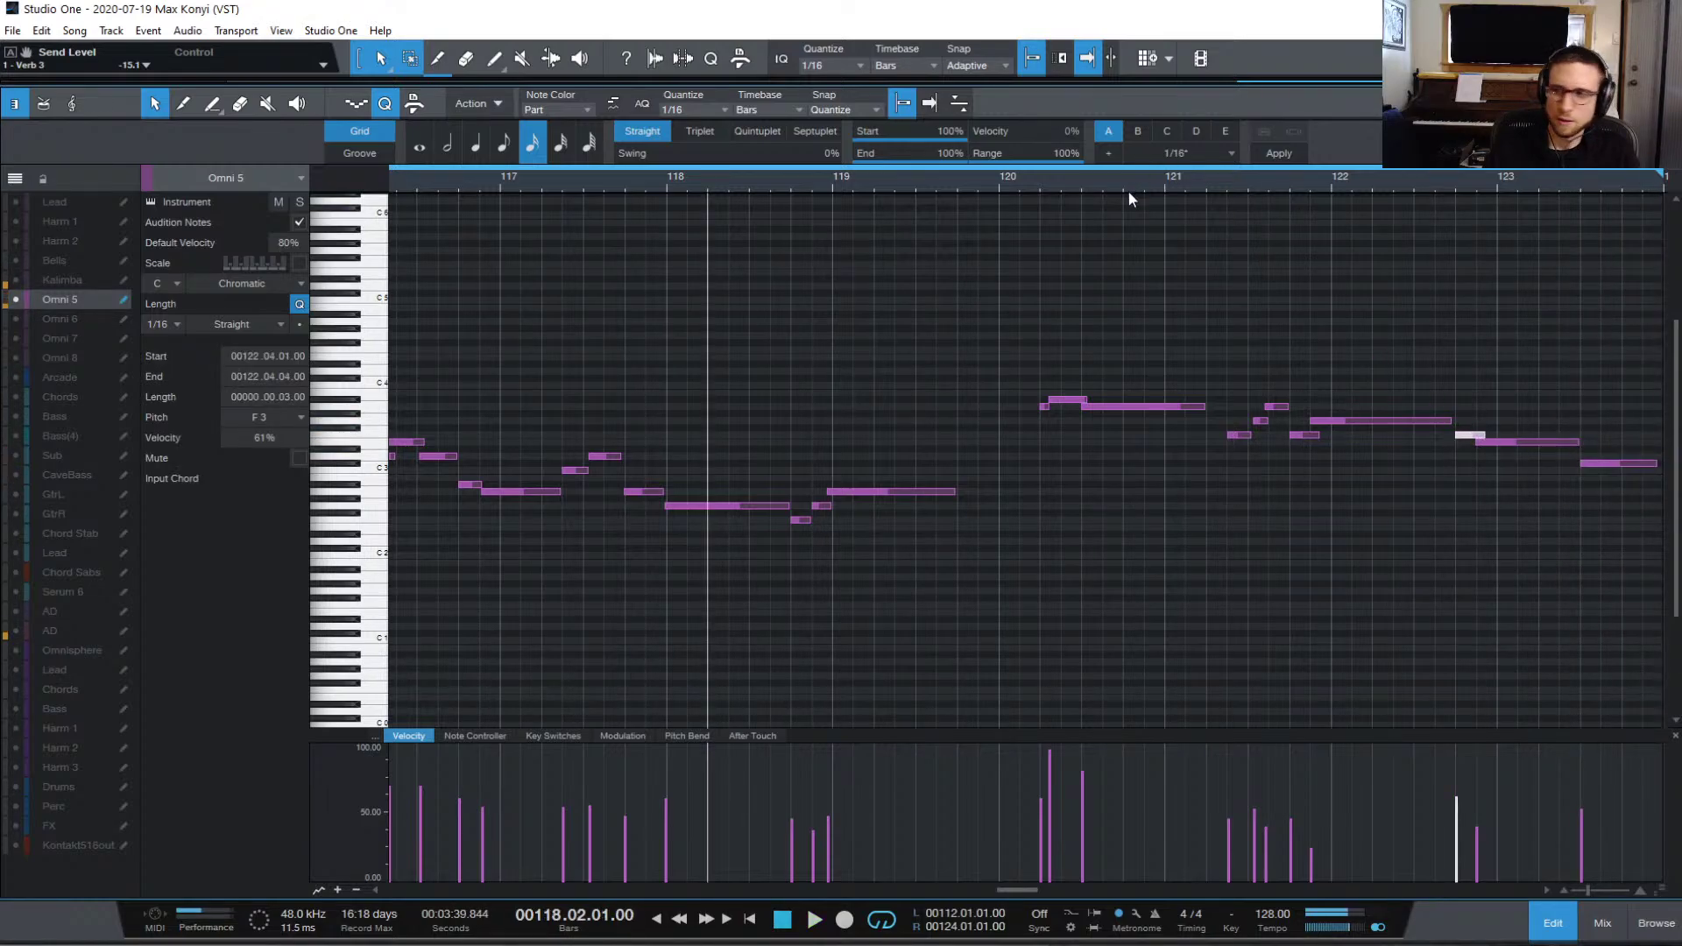
pyautogui.hotkey('ctrl', 's')
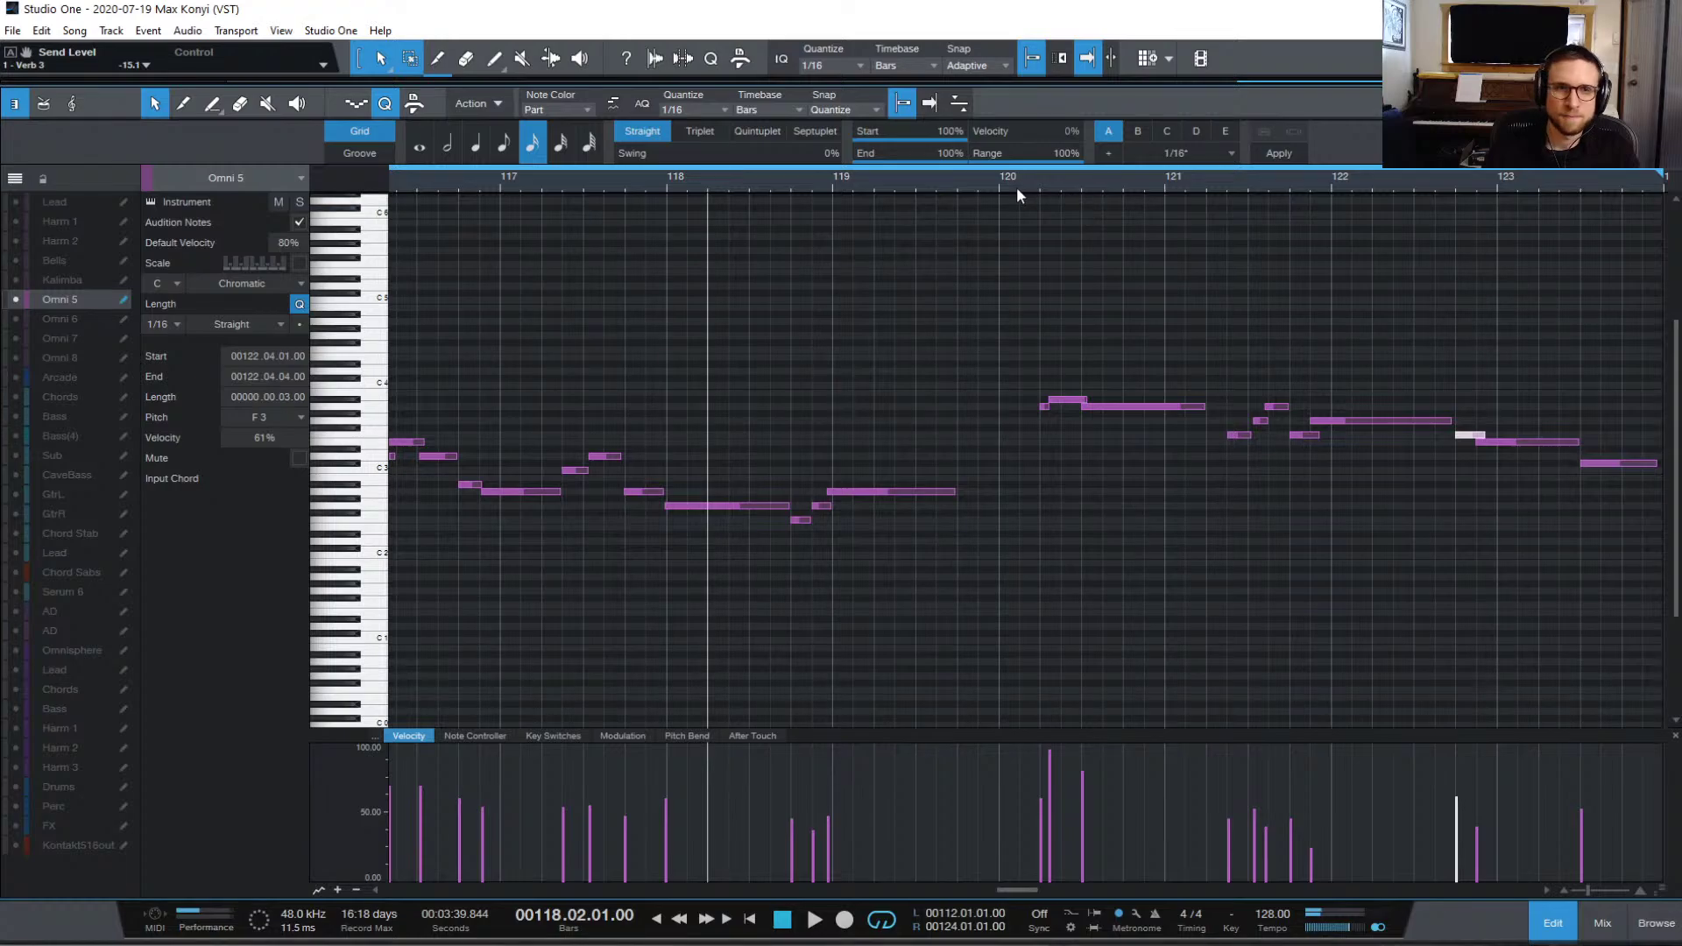
# Step: Audition the melody from bar 120 through the loop and return to the full arrangement
pyautogui.click(999, 180)
pyautogui.press('space')
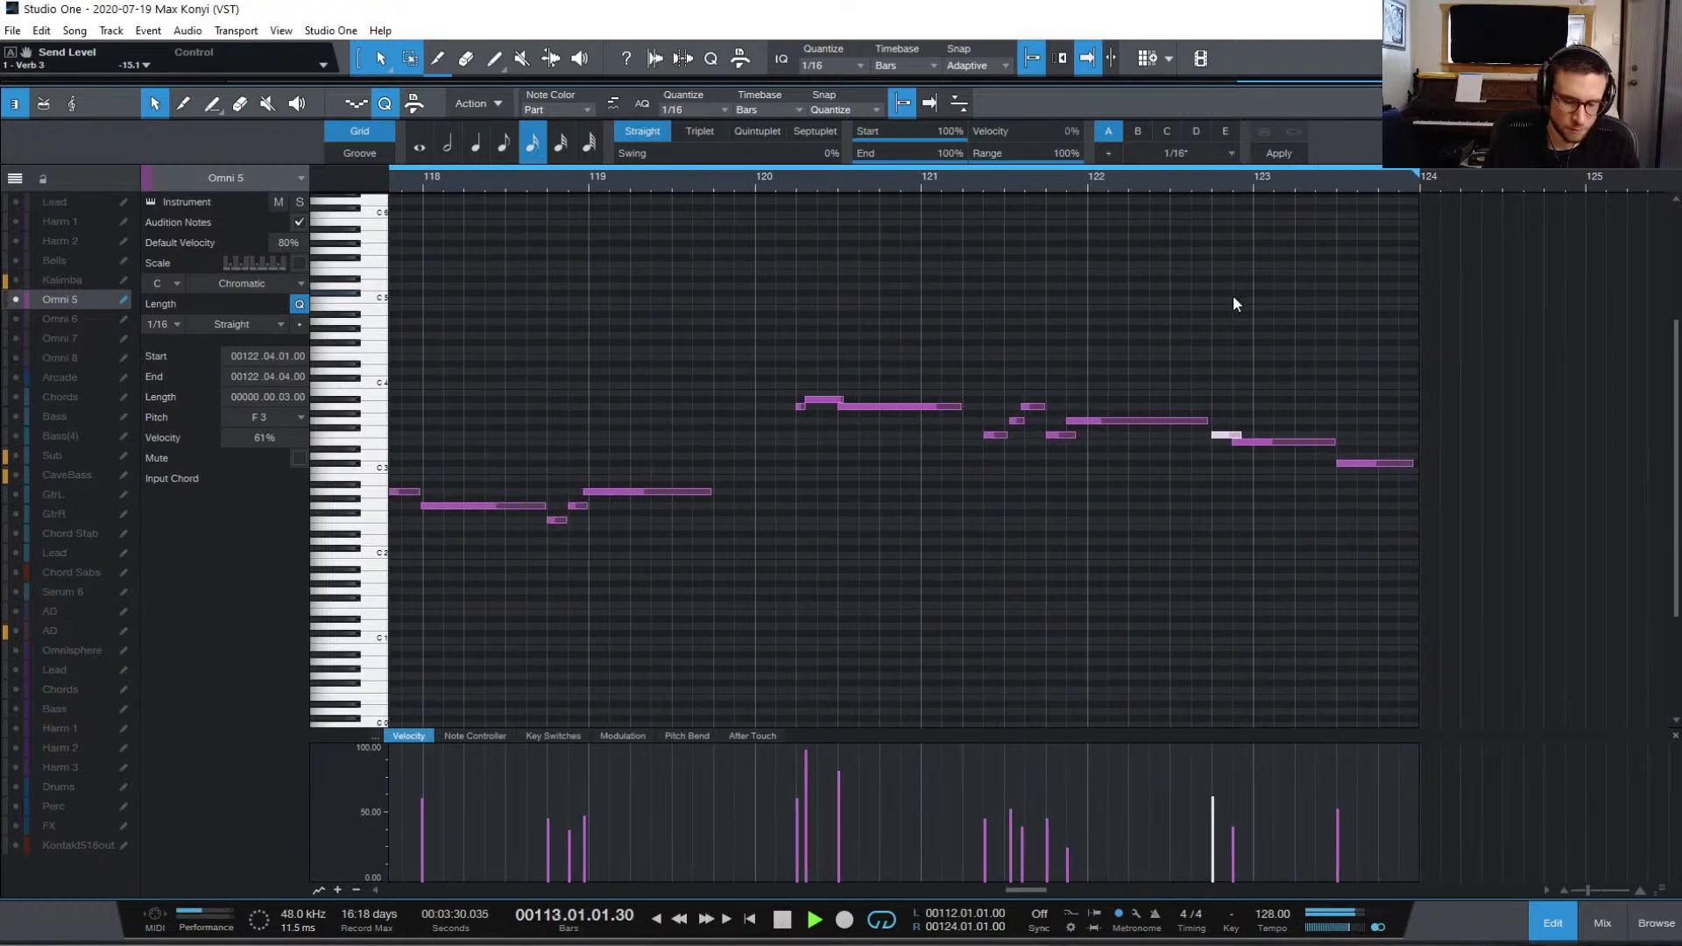
pyautogui.press('w')
pyautogui.press('w')
pyautogui.press('w')
pyautogui.press('w')
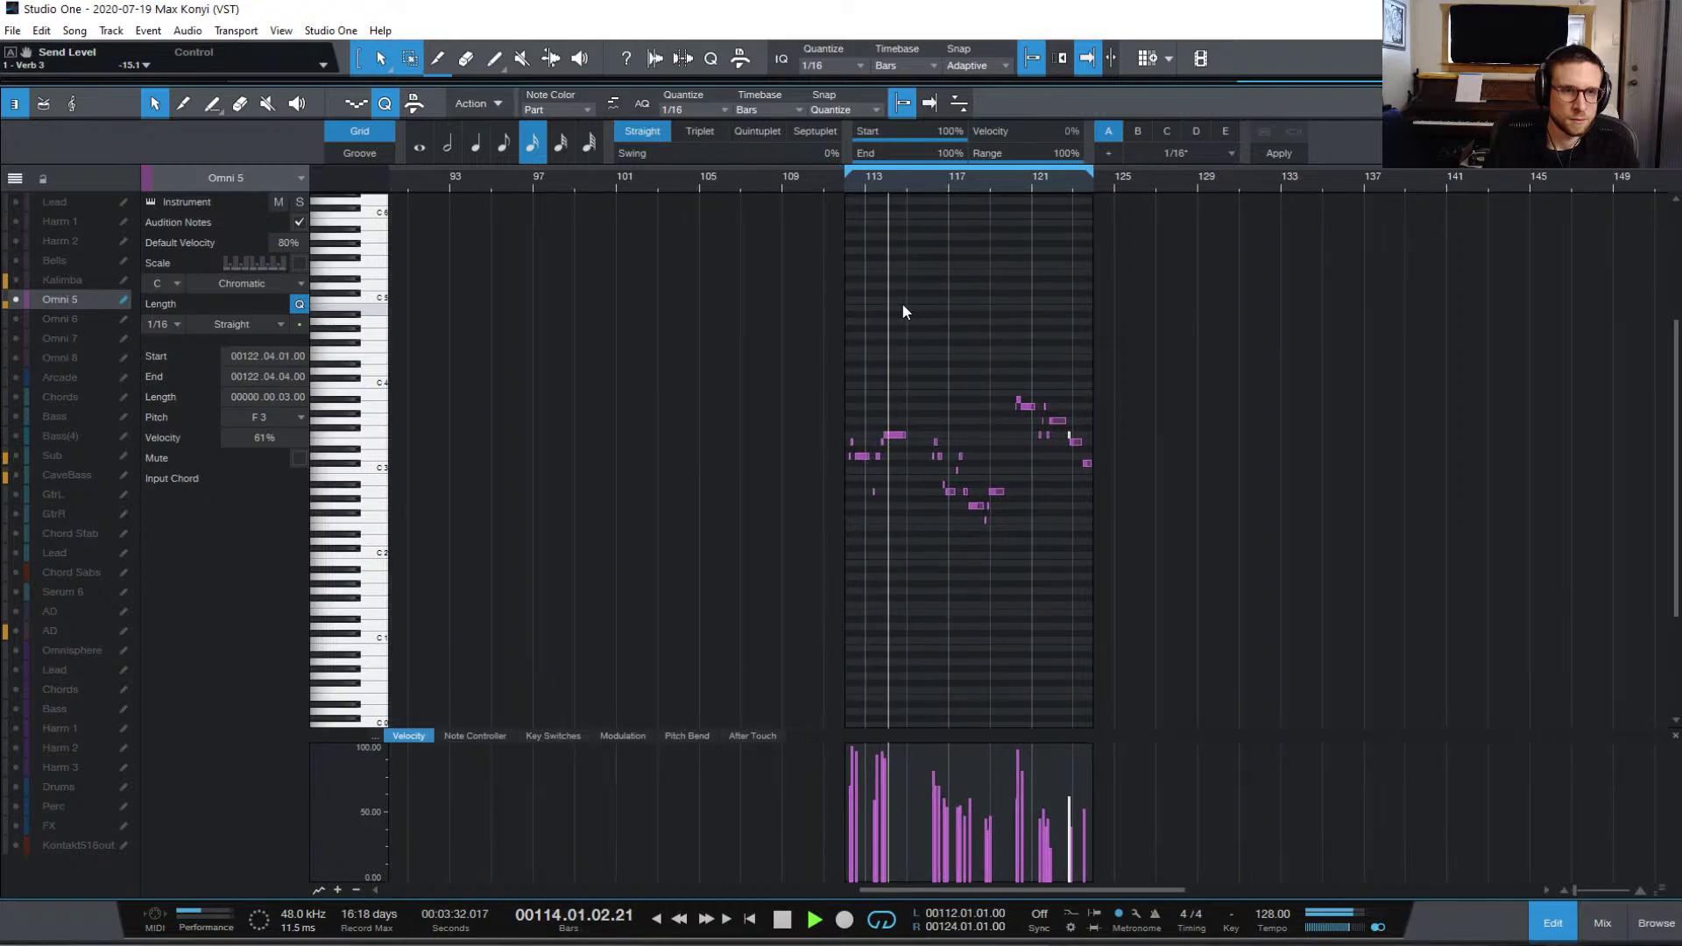
pyautogui.click(1569, 920)
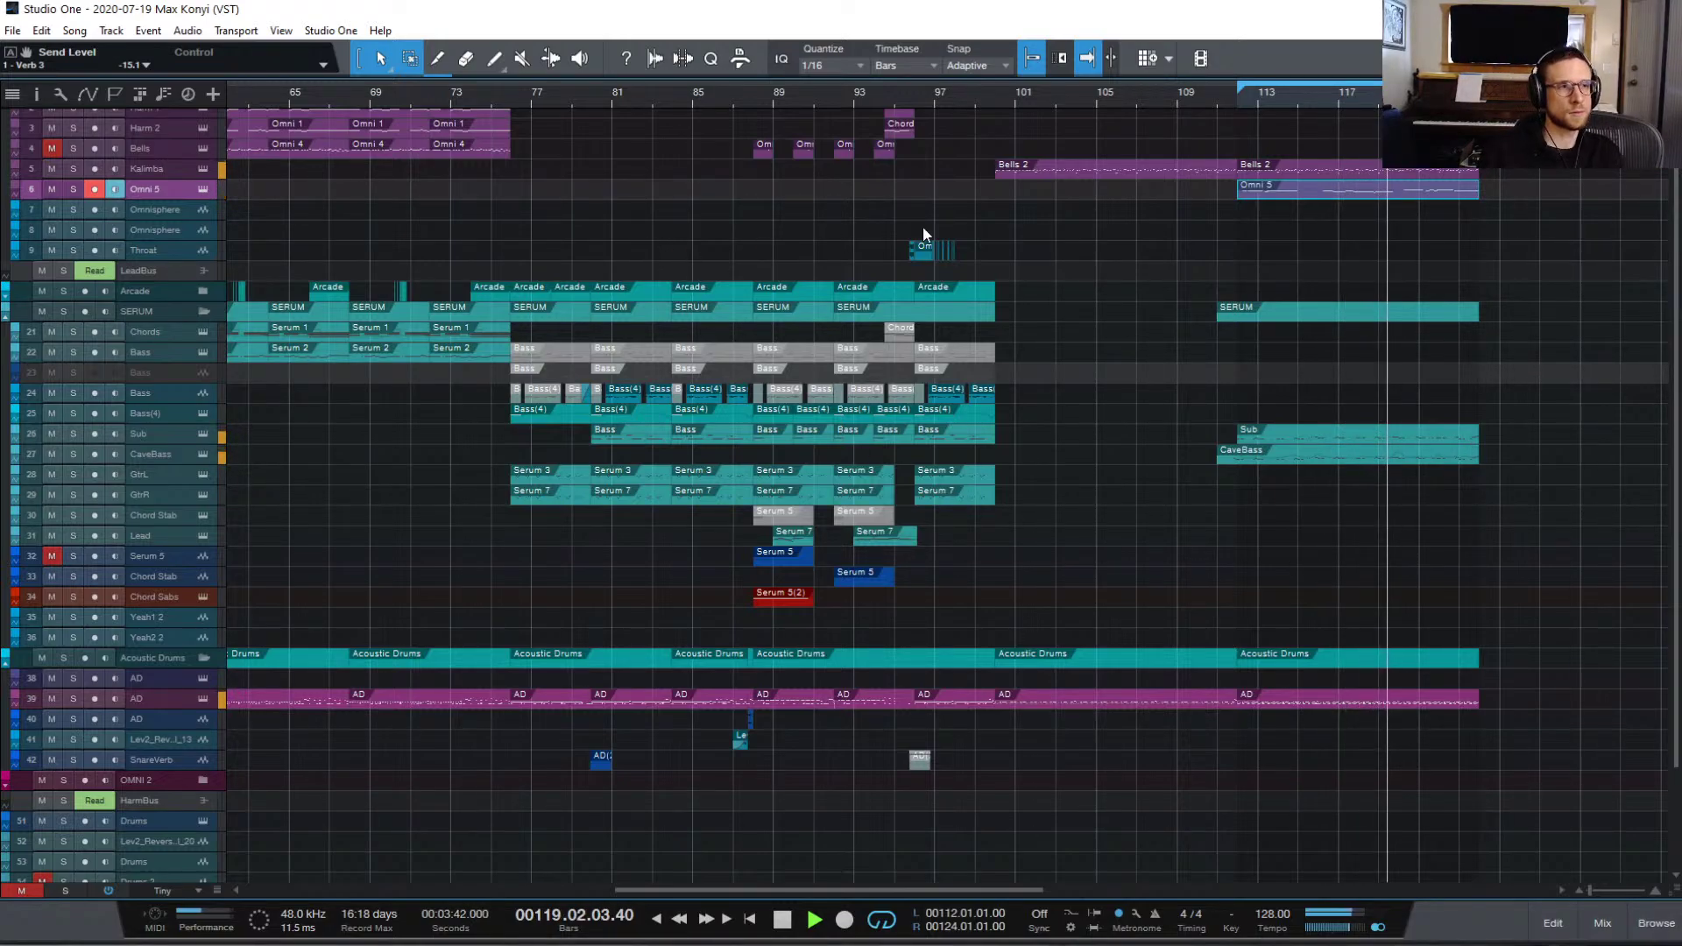
# Step: Open the mixer and add a send to Dly 1 on the Omnisphere F channel
pyautogui.click(1604, 925)
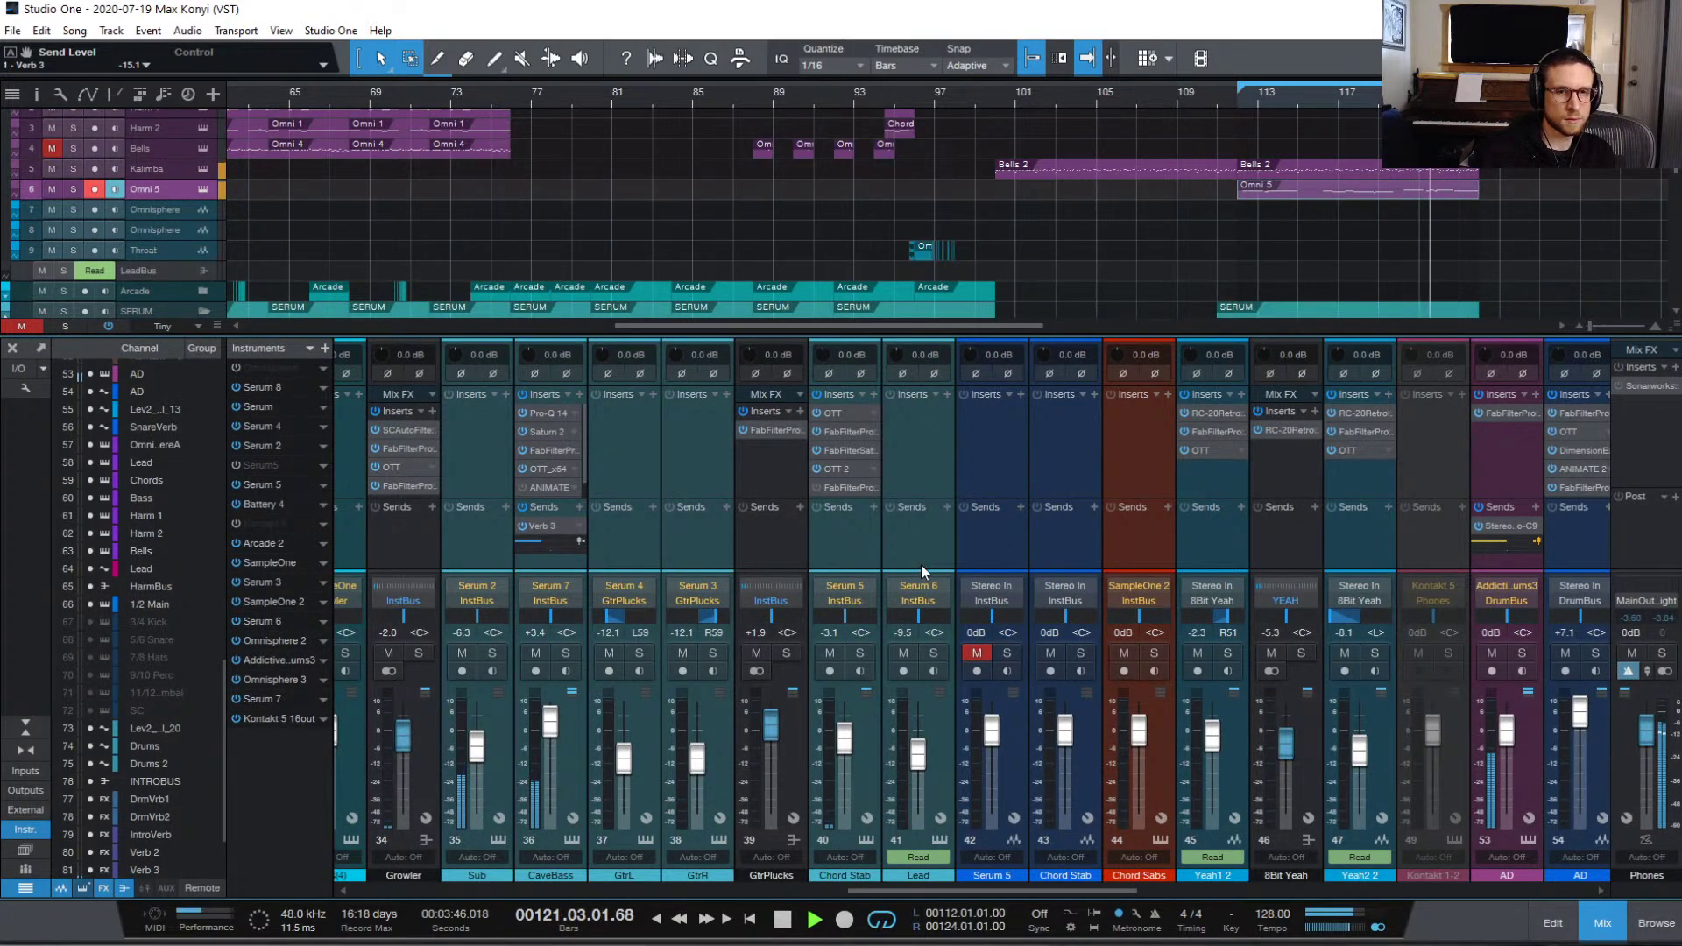
pyautogui.hscroll(8, 922, 565)
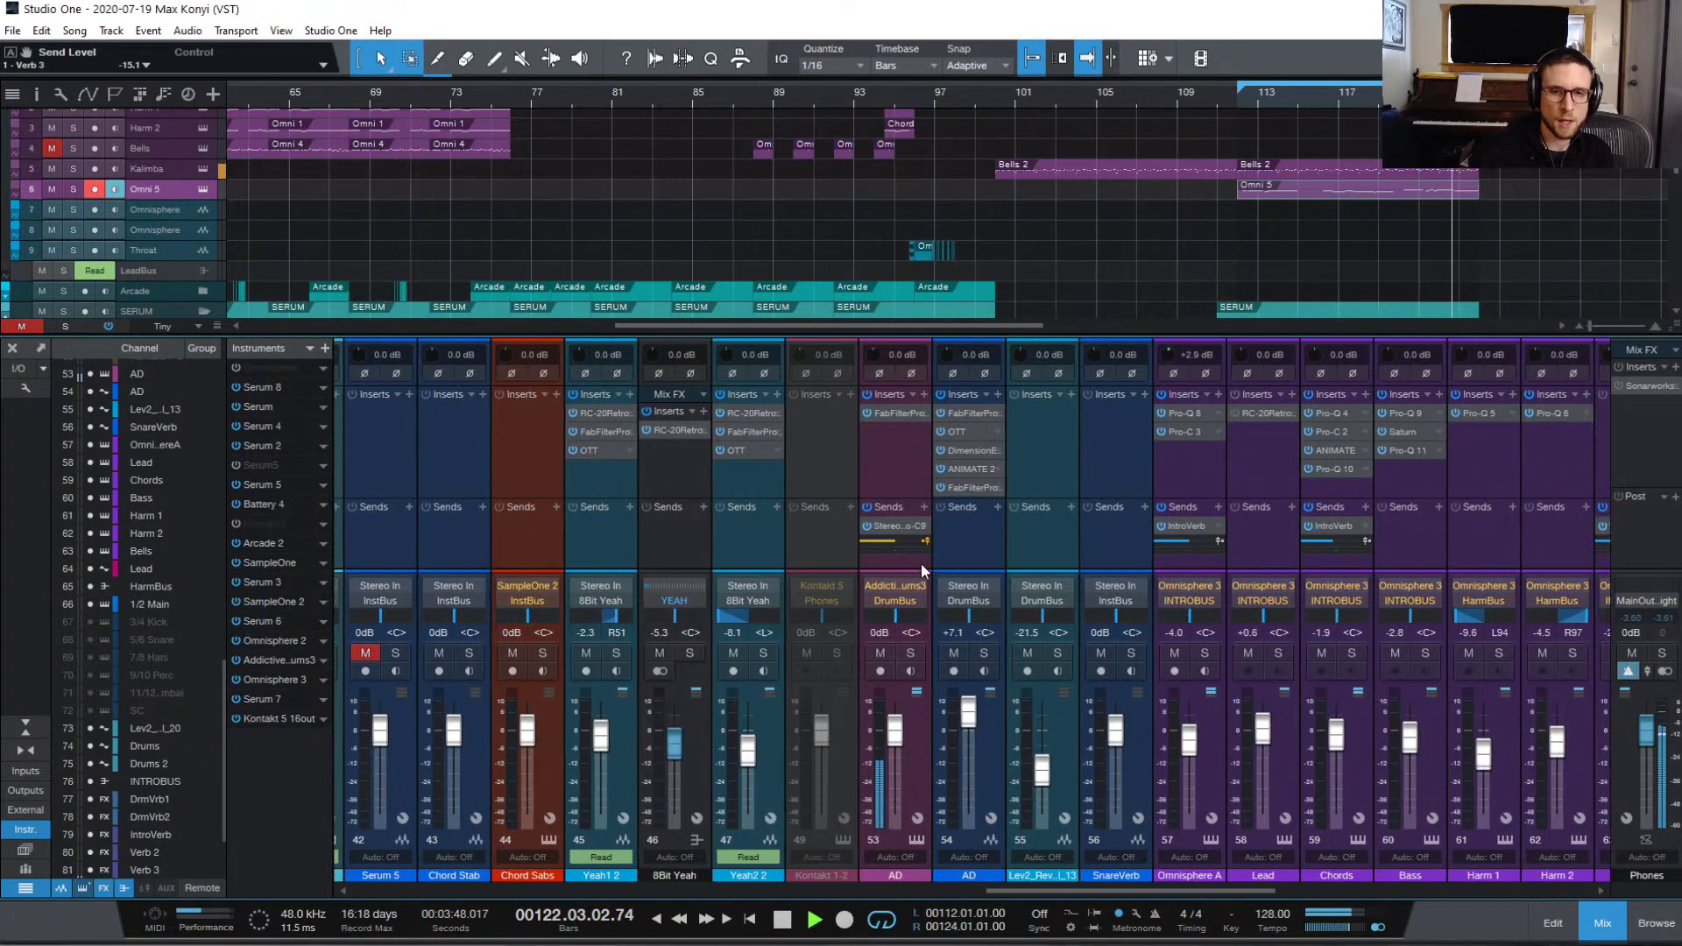
pyautogui.press('space')
pyautogui.hscroll(-8, 806, 545)
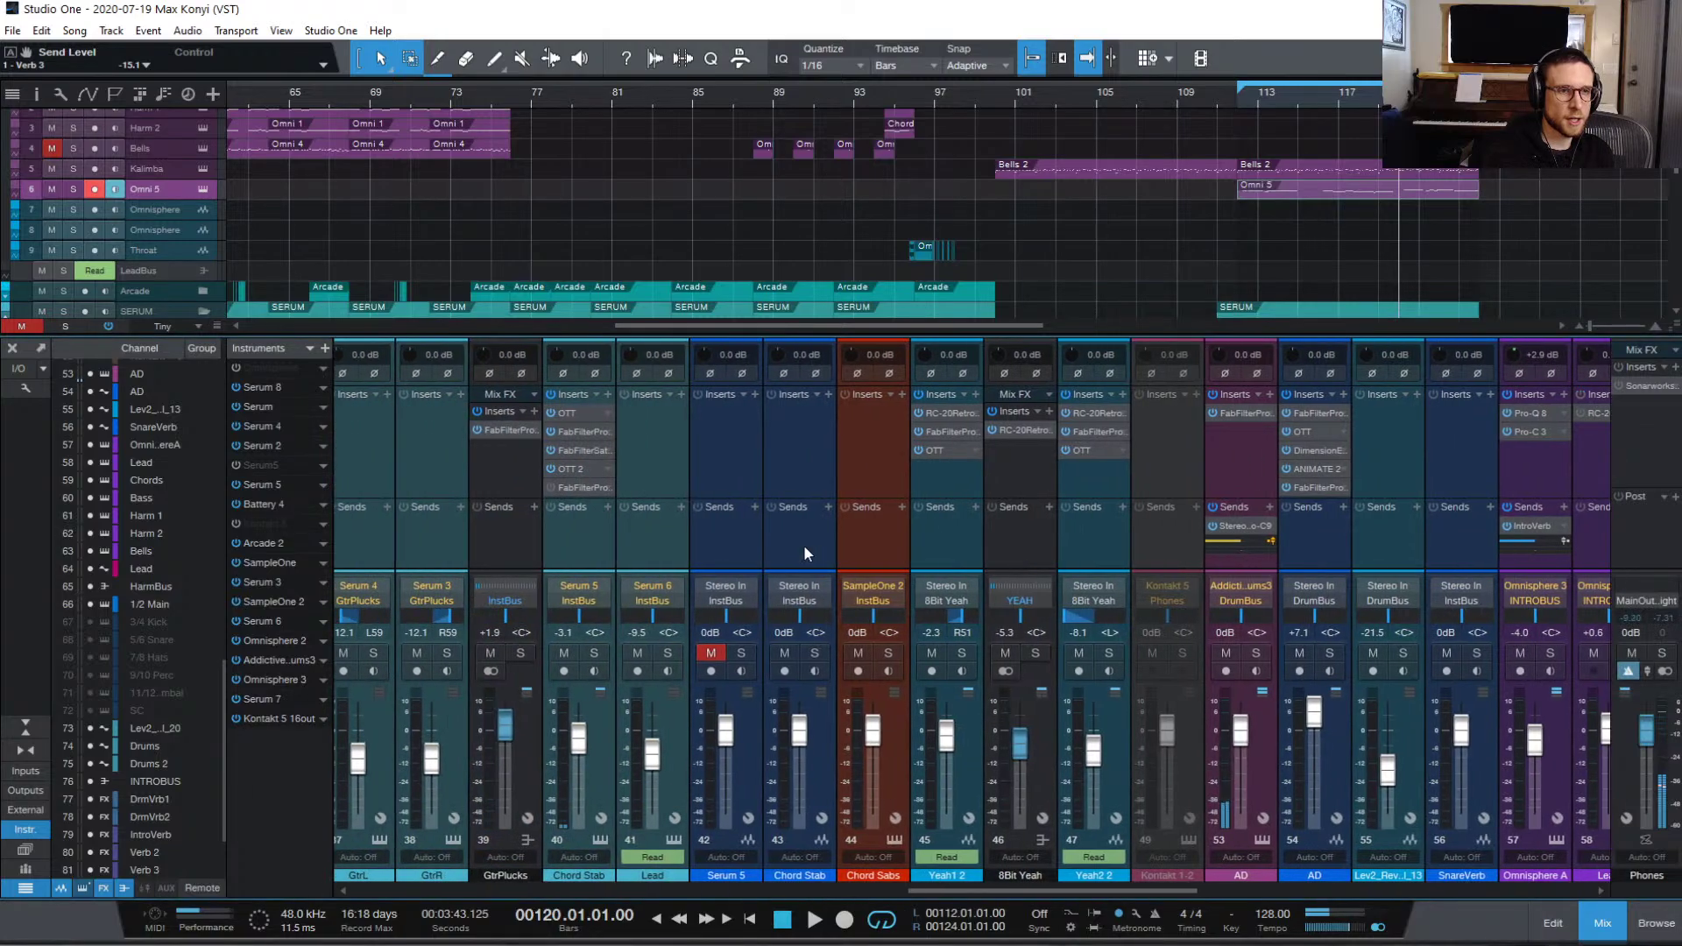
pyautogui.hscroll(-18, 803, 545)
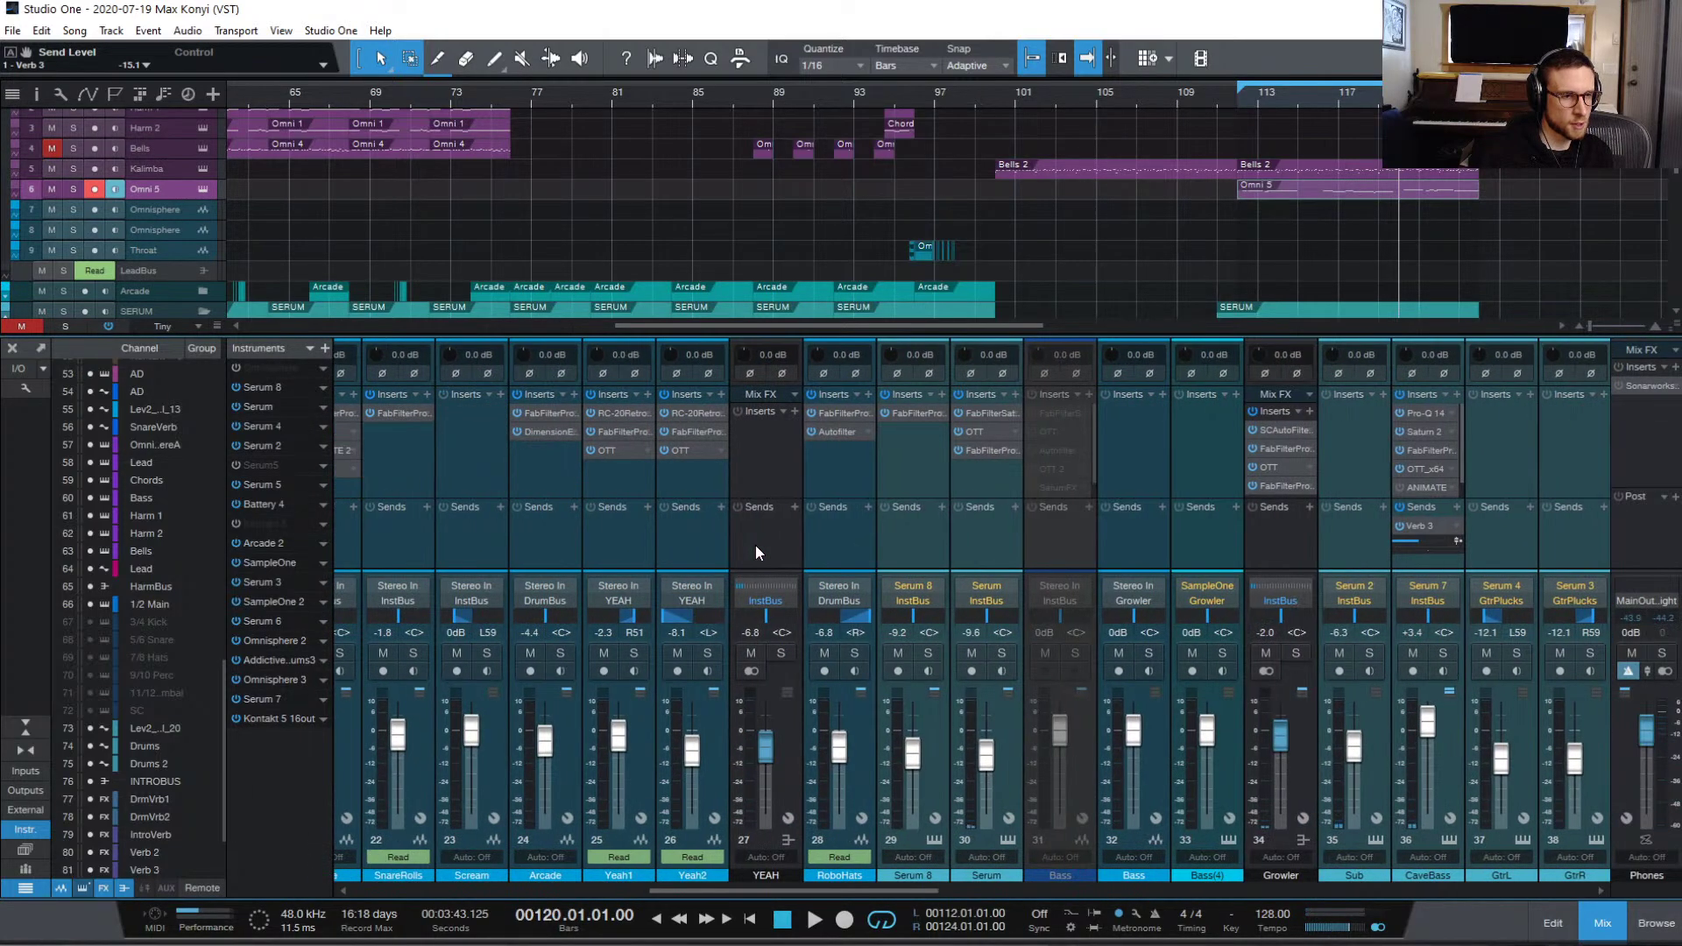
pyautogui.hscroll(-11, 761, 544)
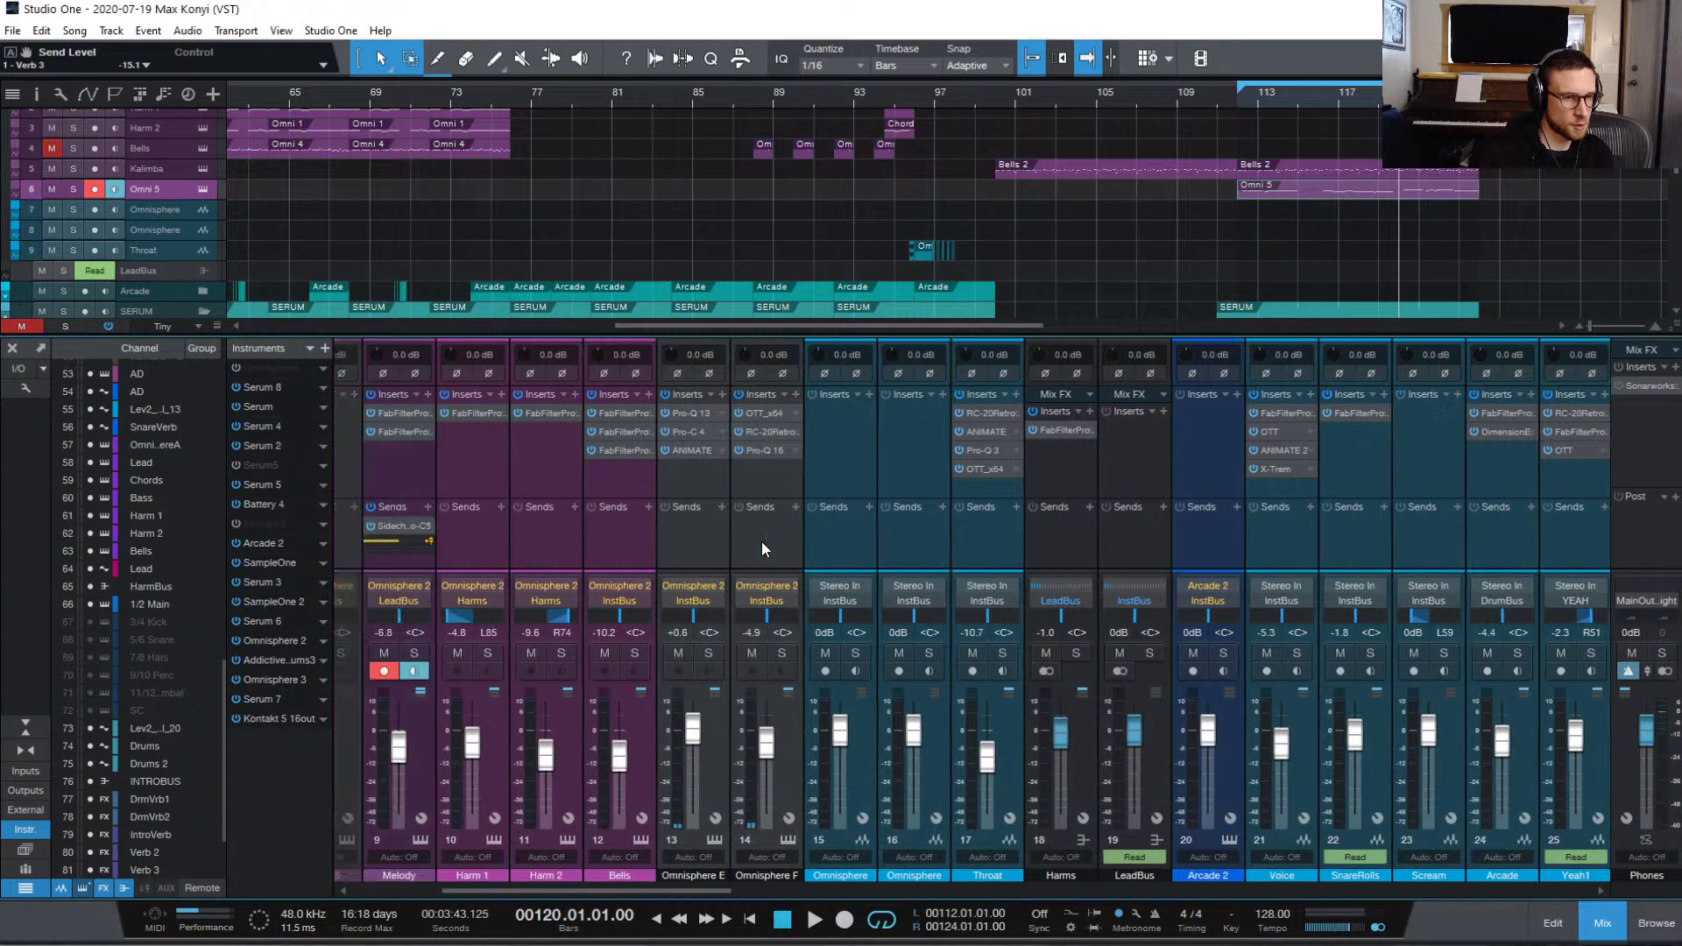
pyautogui.click(814, 560)
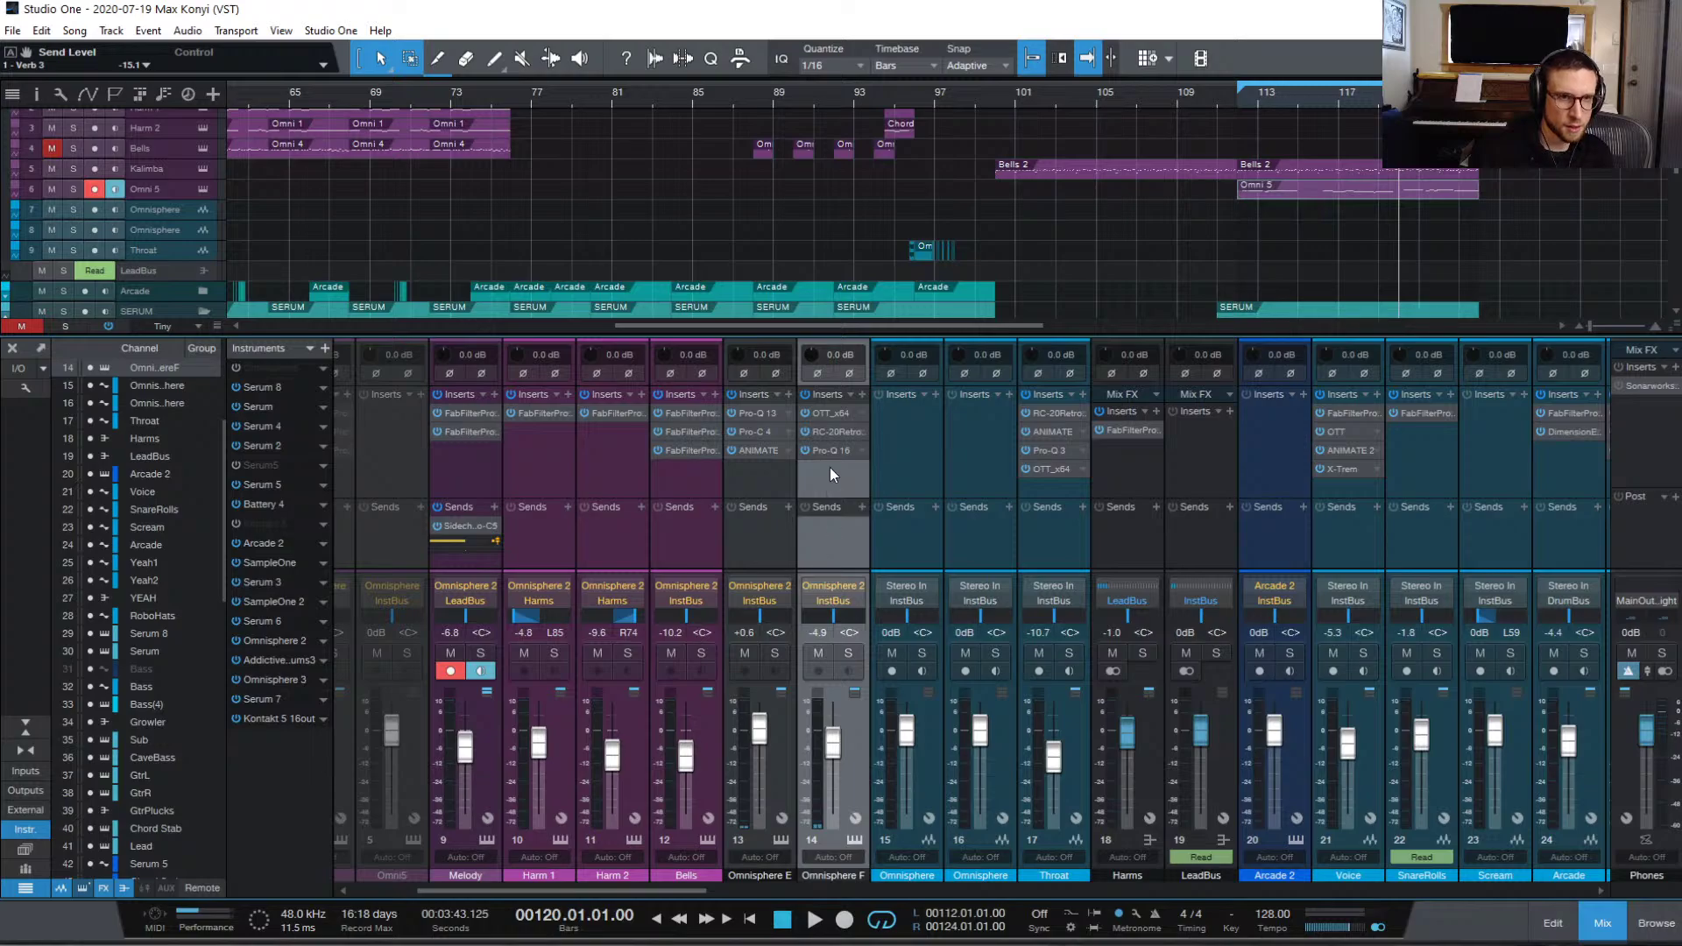
pyautogui.click(862, 506)
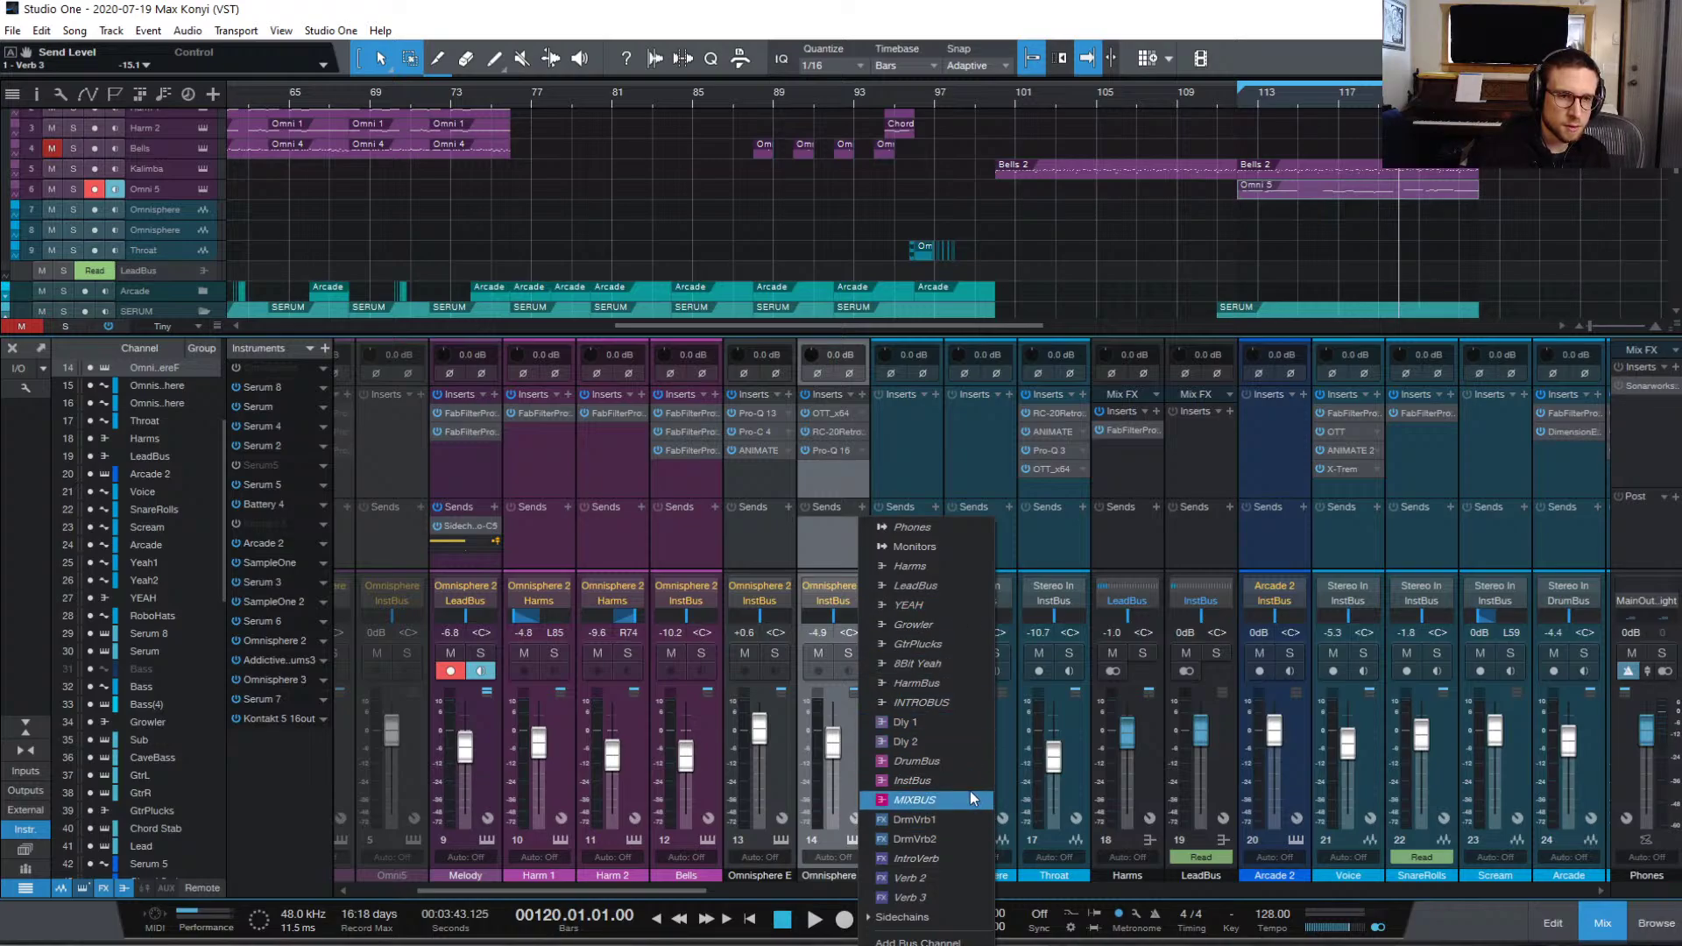
pyautogui.click(953, 721)
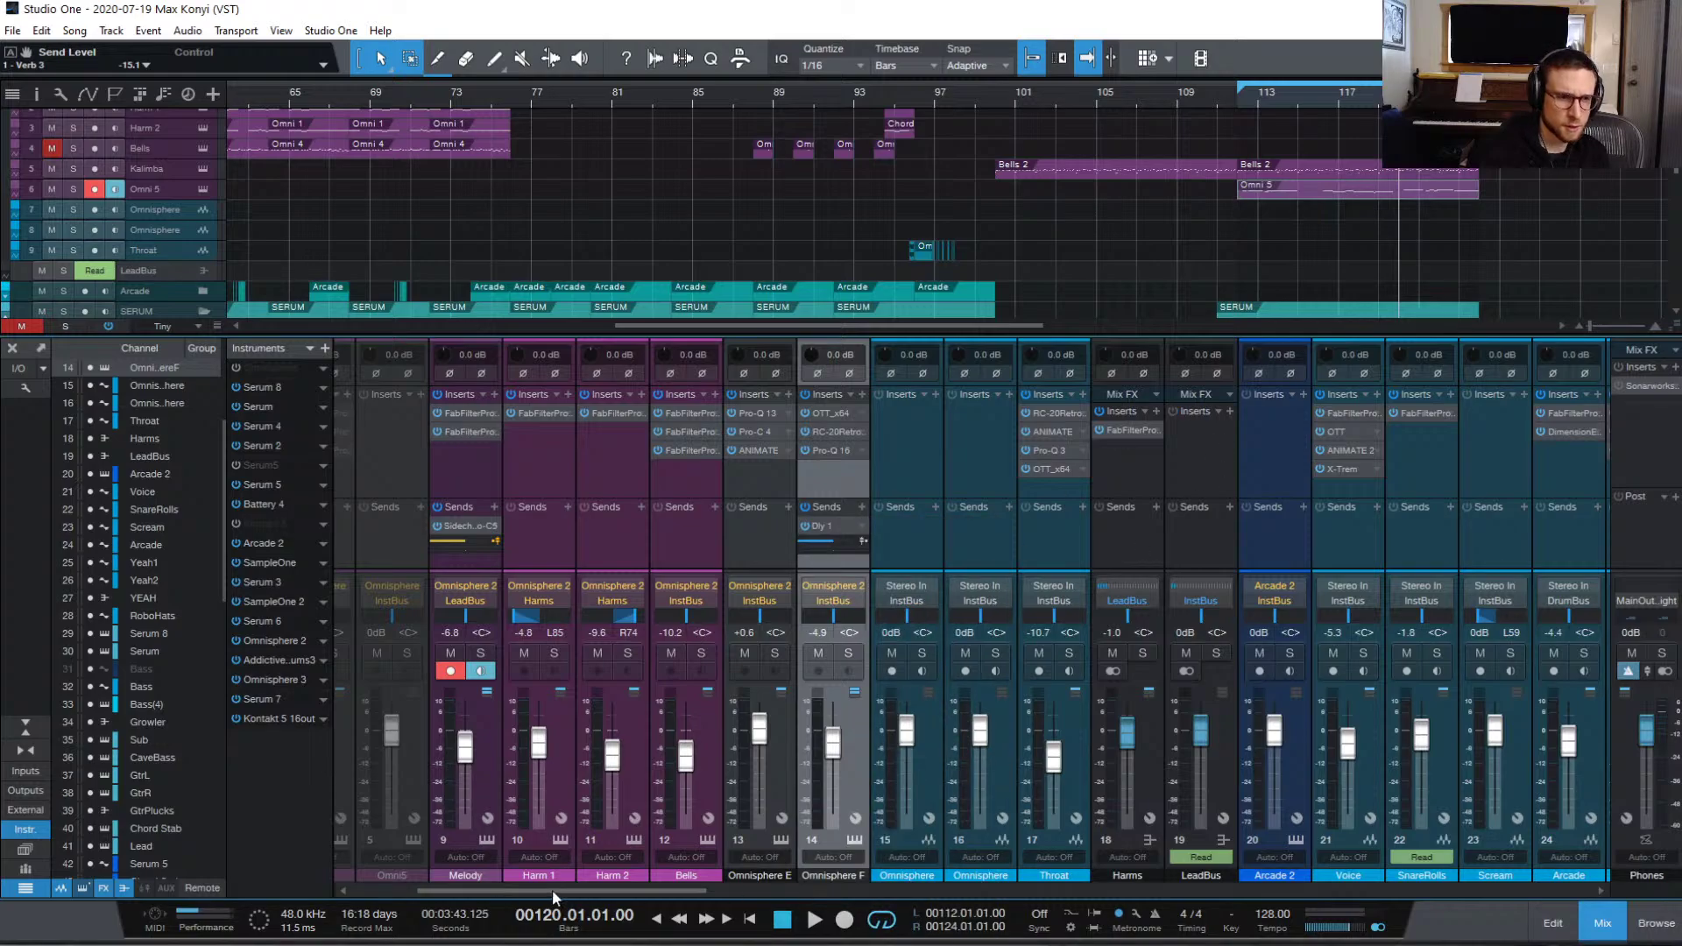
# Step: Try to enable the disabled FF Timeless 2 insert on the Dly 1 bus
pyautogui.moveTo(554, 886); pyautogui.dragTo(1510, 818)
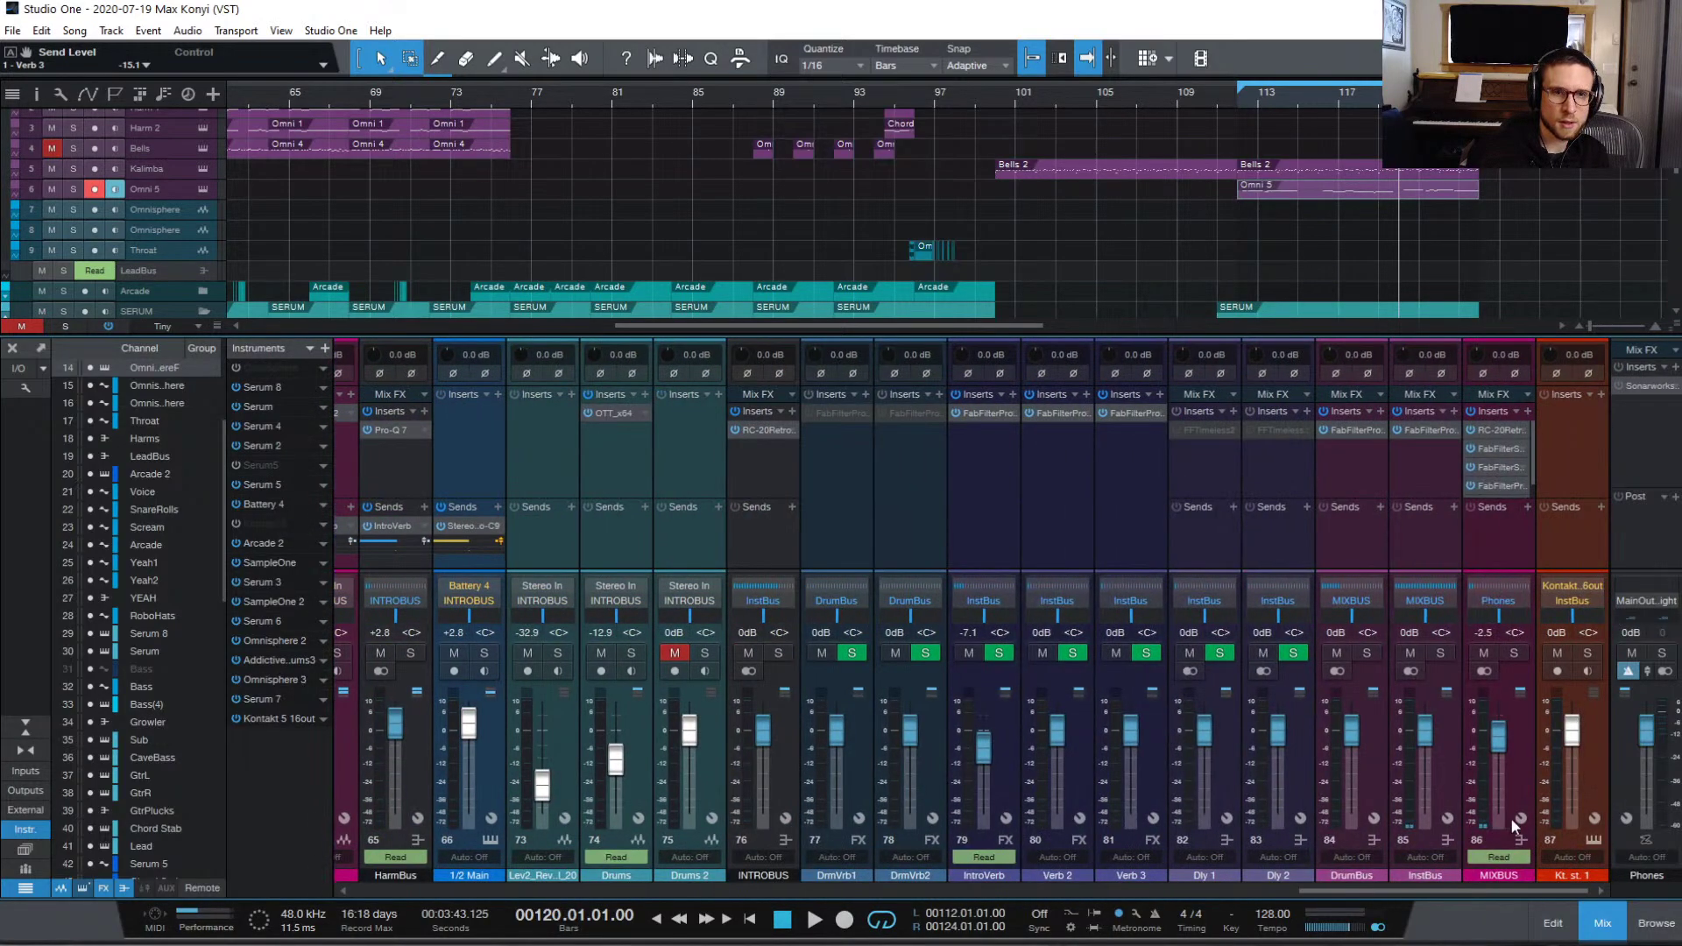
pyautogui.rightClick(1193, 429)
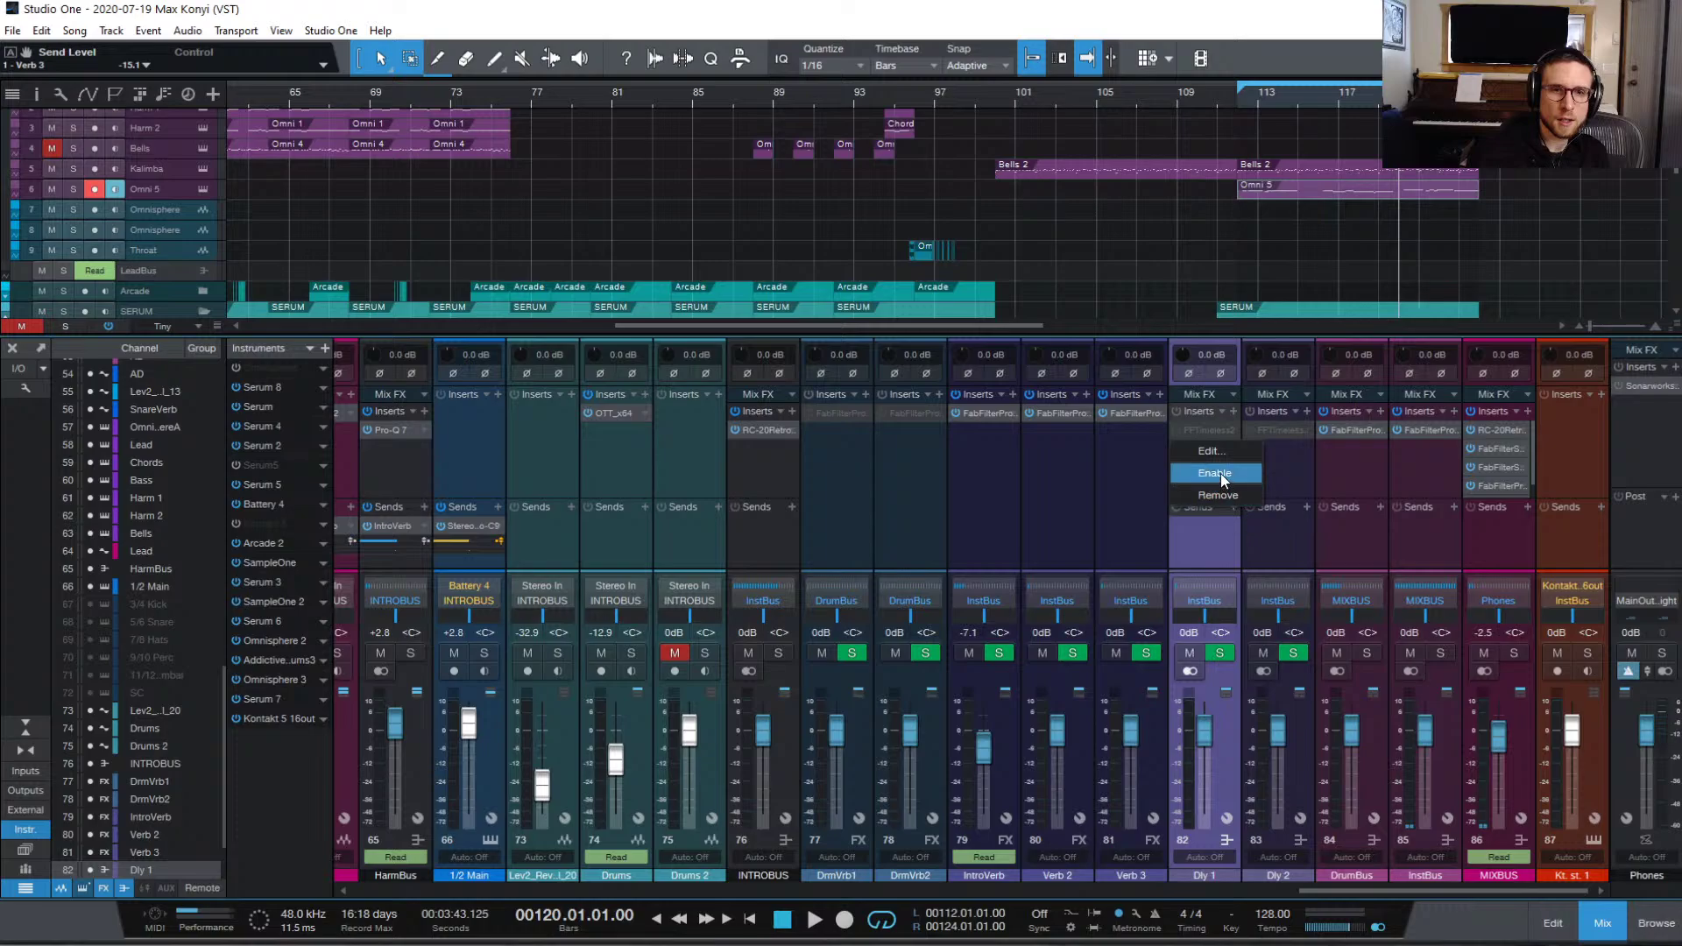
pyautogui.rightClick(1202, 433)
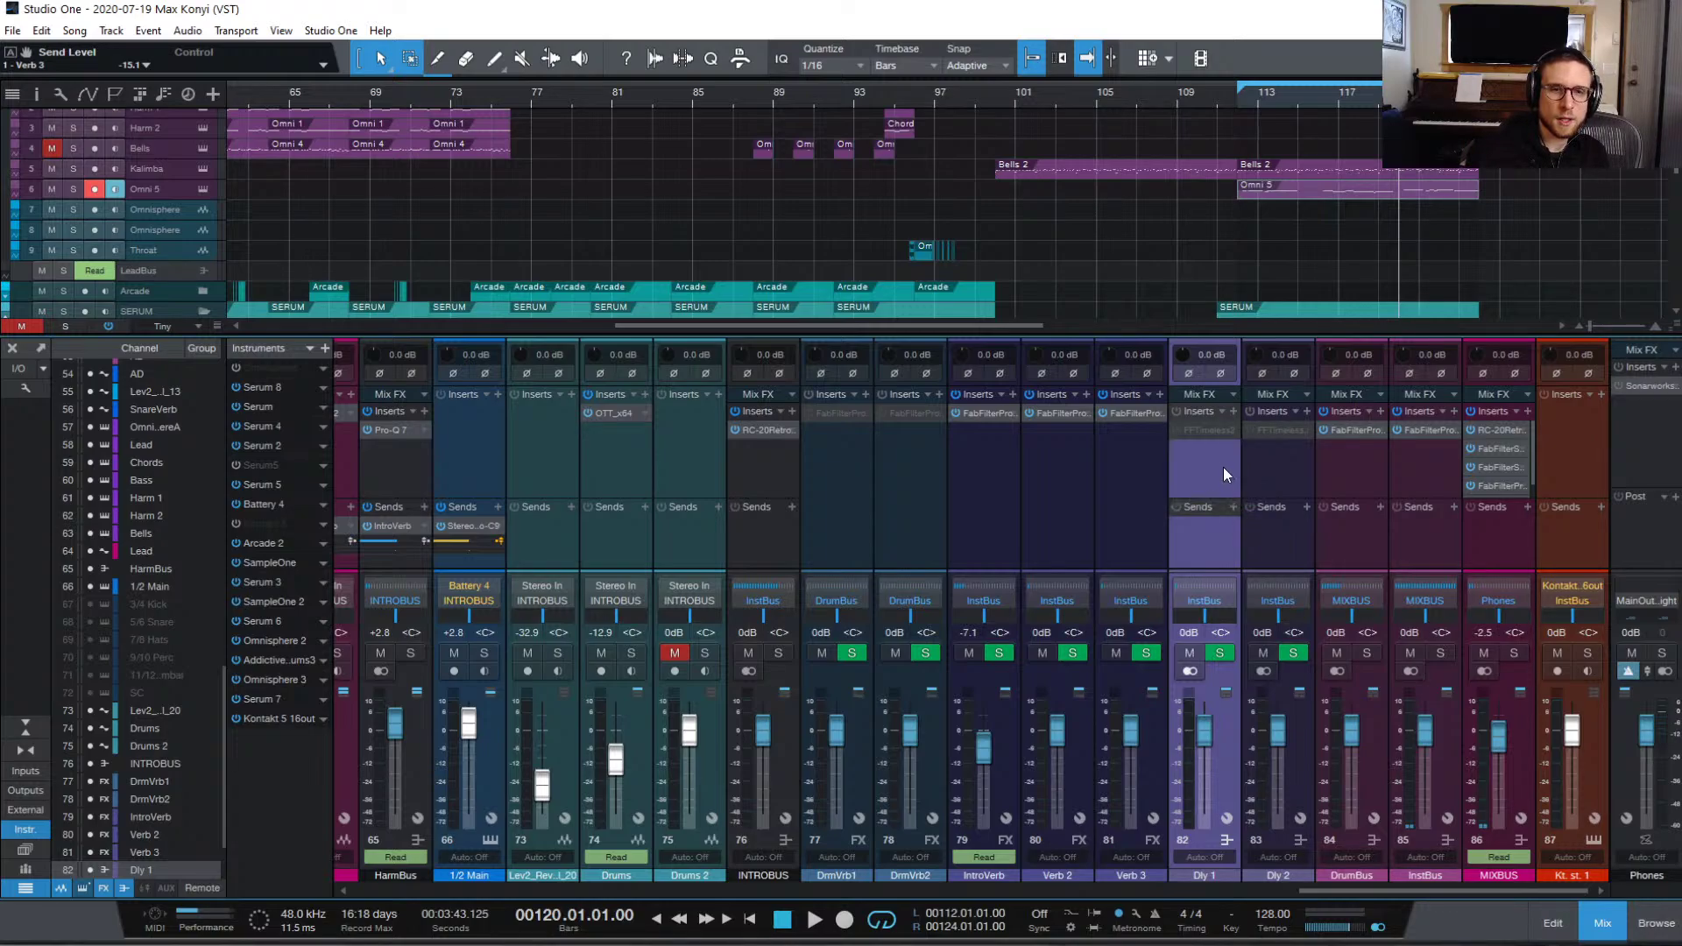
pyautogui.doubleClick(1206, 428)
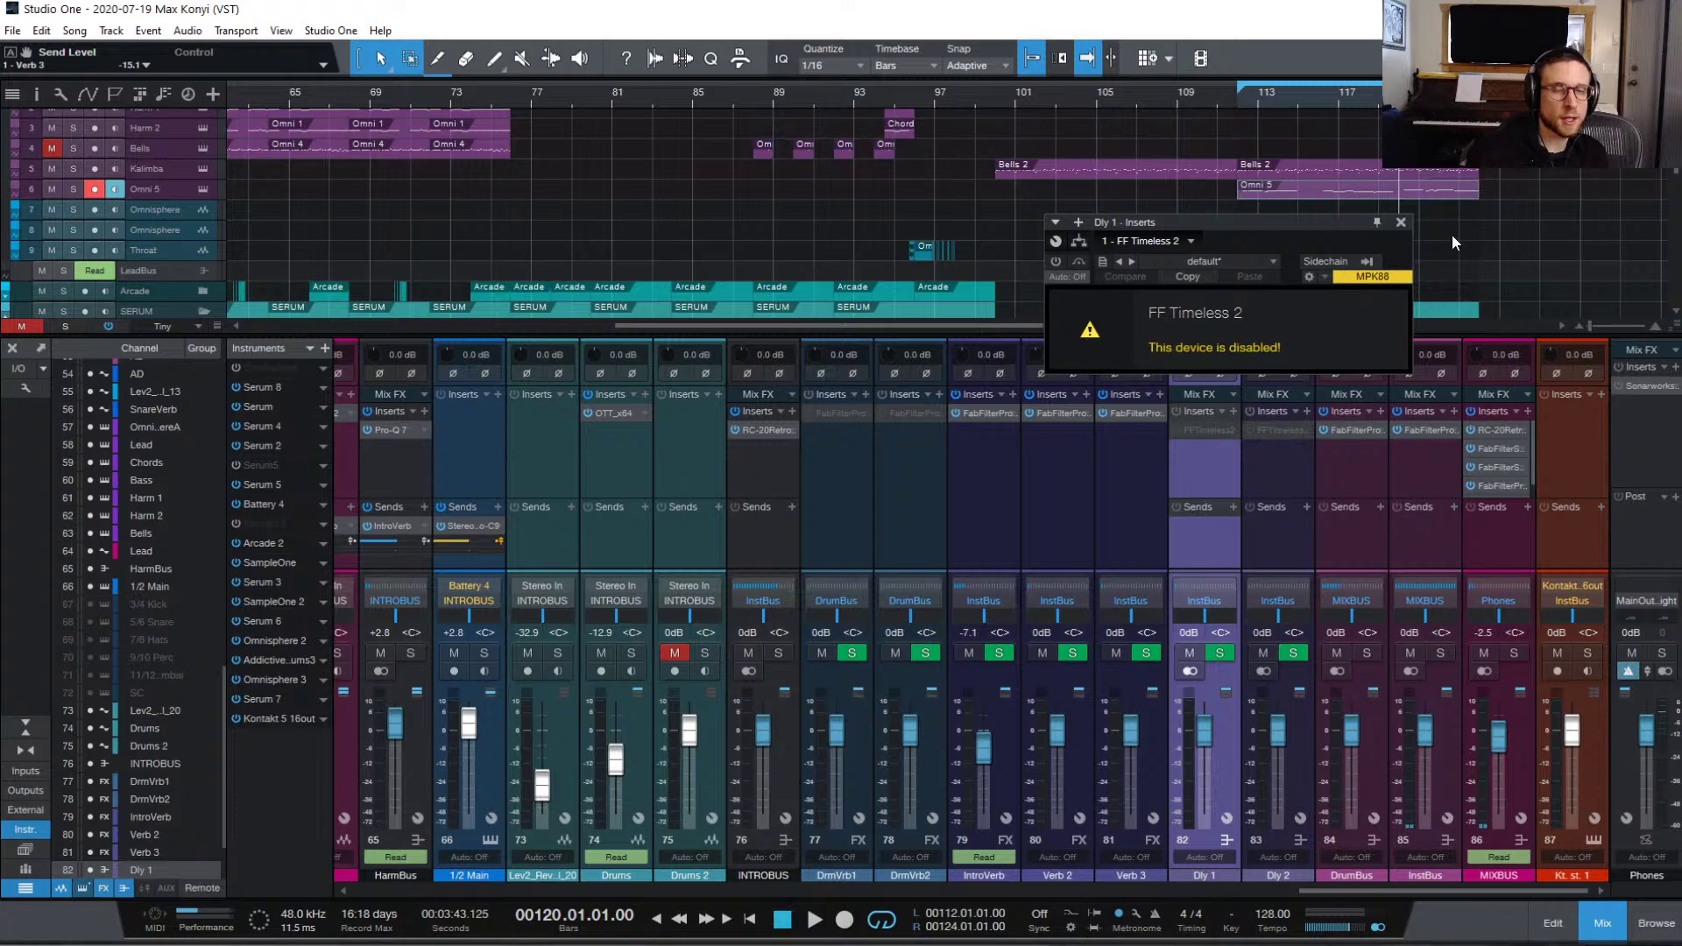
pyautogui.click(1401, 223)
# Step: Insert the favorite Timeless 2 effect on the Dly 1 bus and dismiss its help hint while playing from bar 120
pyautogui.click(1654, 924)
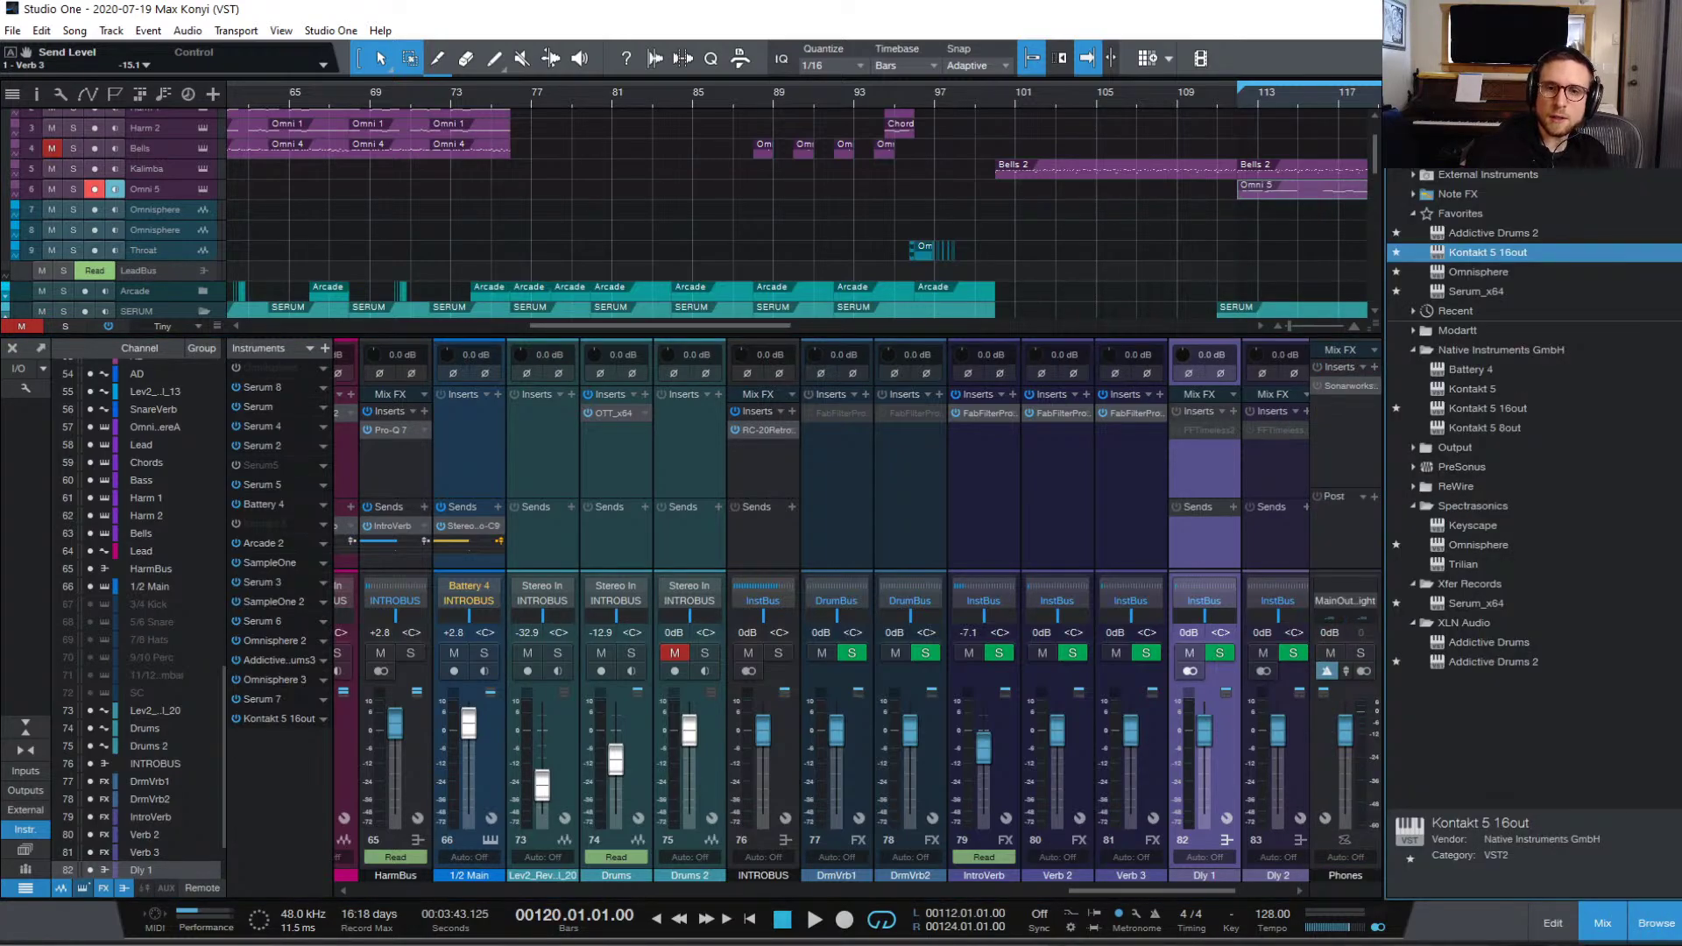
pyautogui.press('F6')
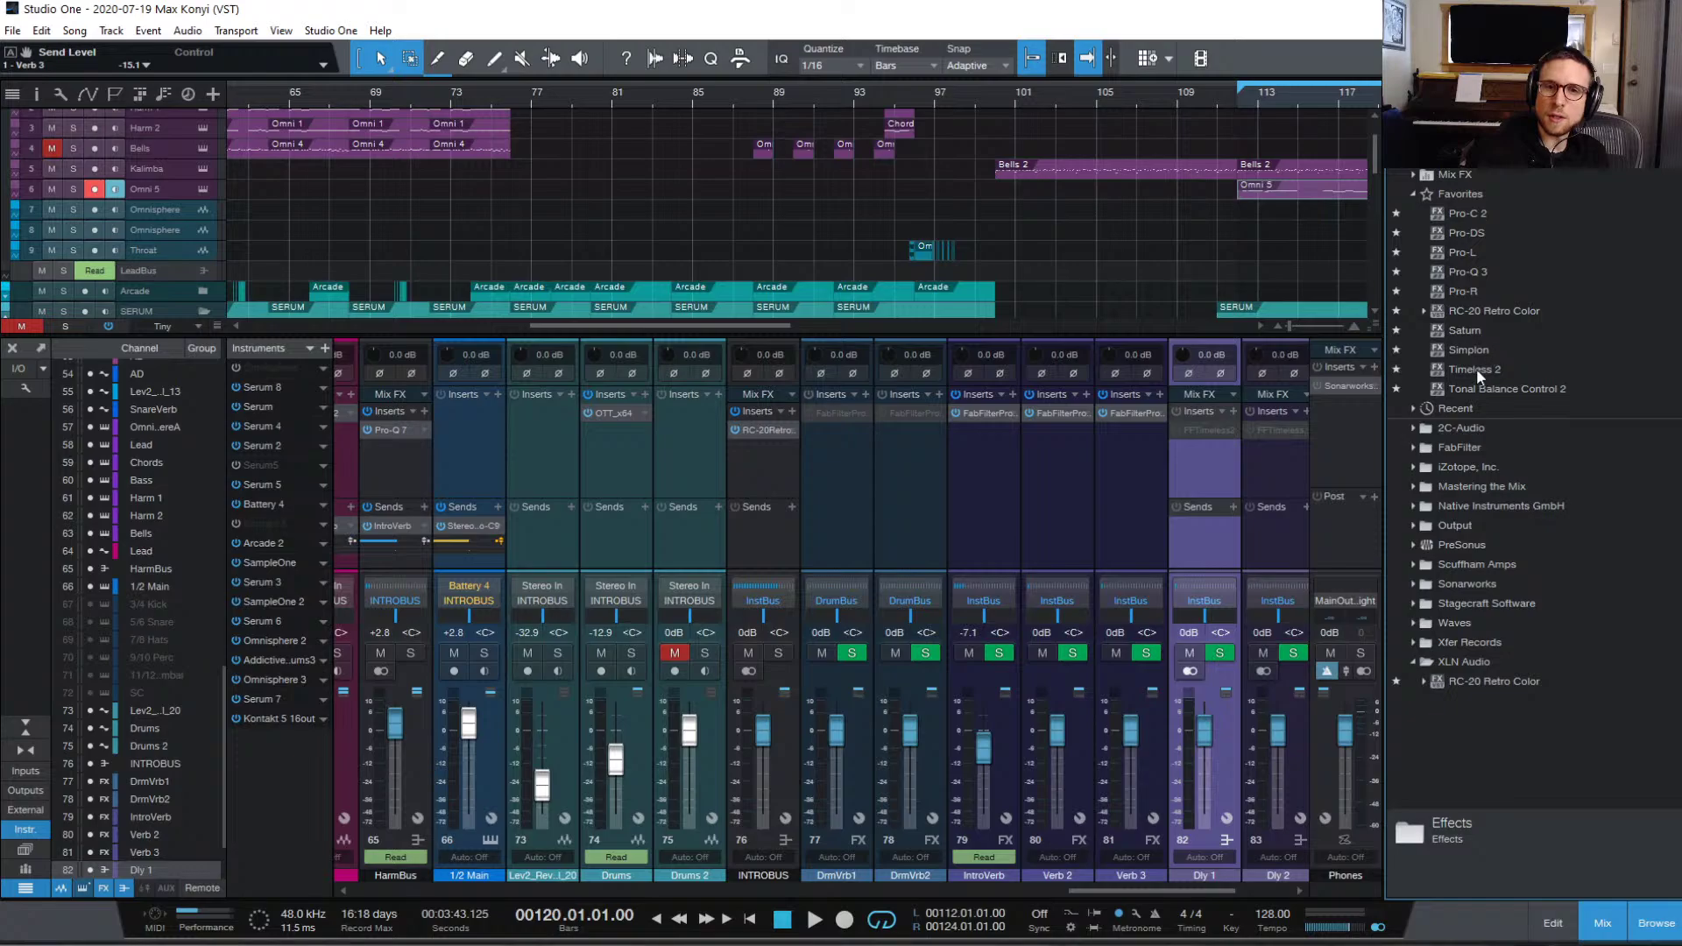
pyautogui.moveTo(1483, 365); pyautogui.dragTo(1207, 433)
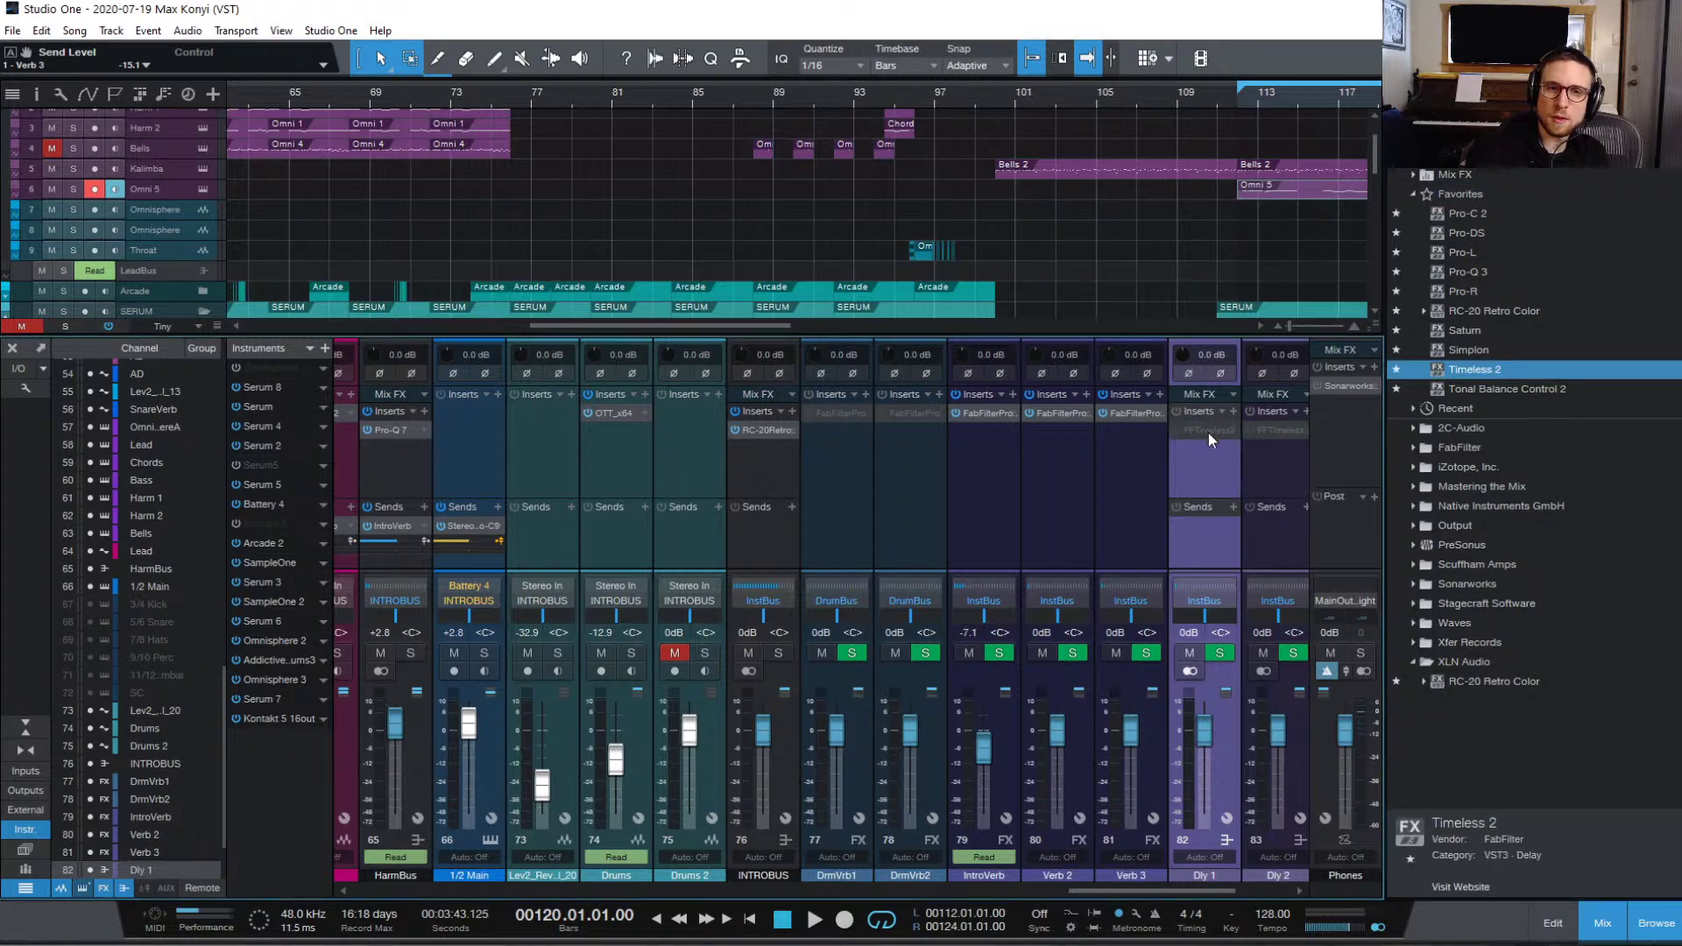
pyautogui.press('space')
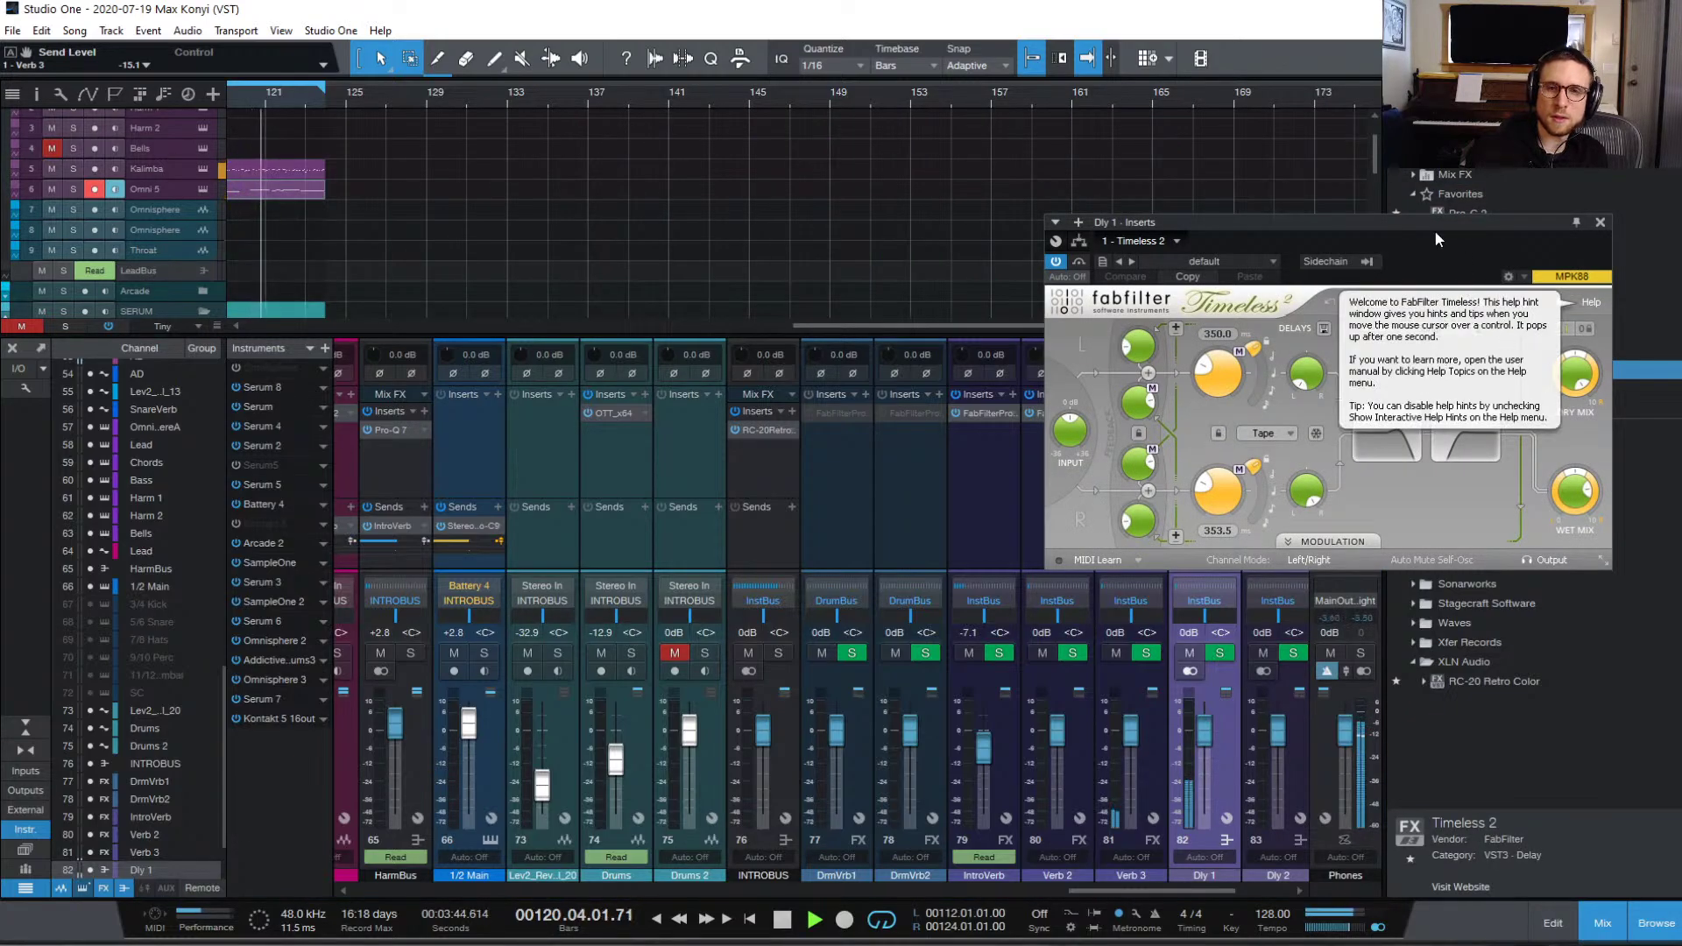
pyautogui.click(1529, 324)
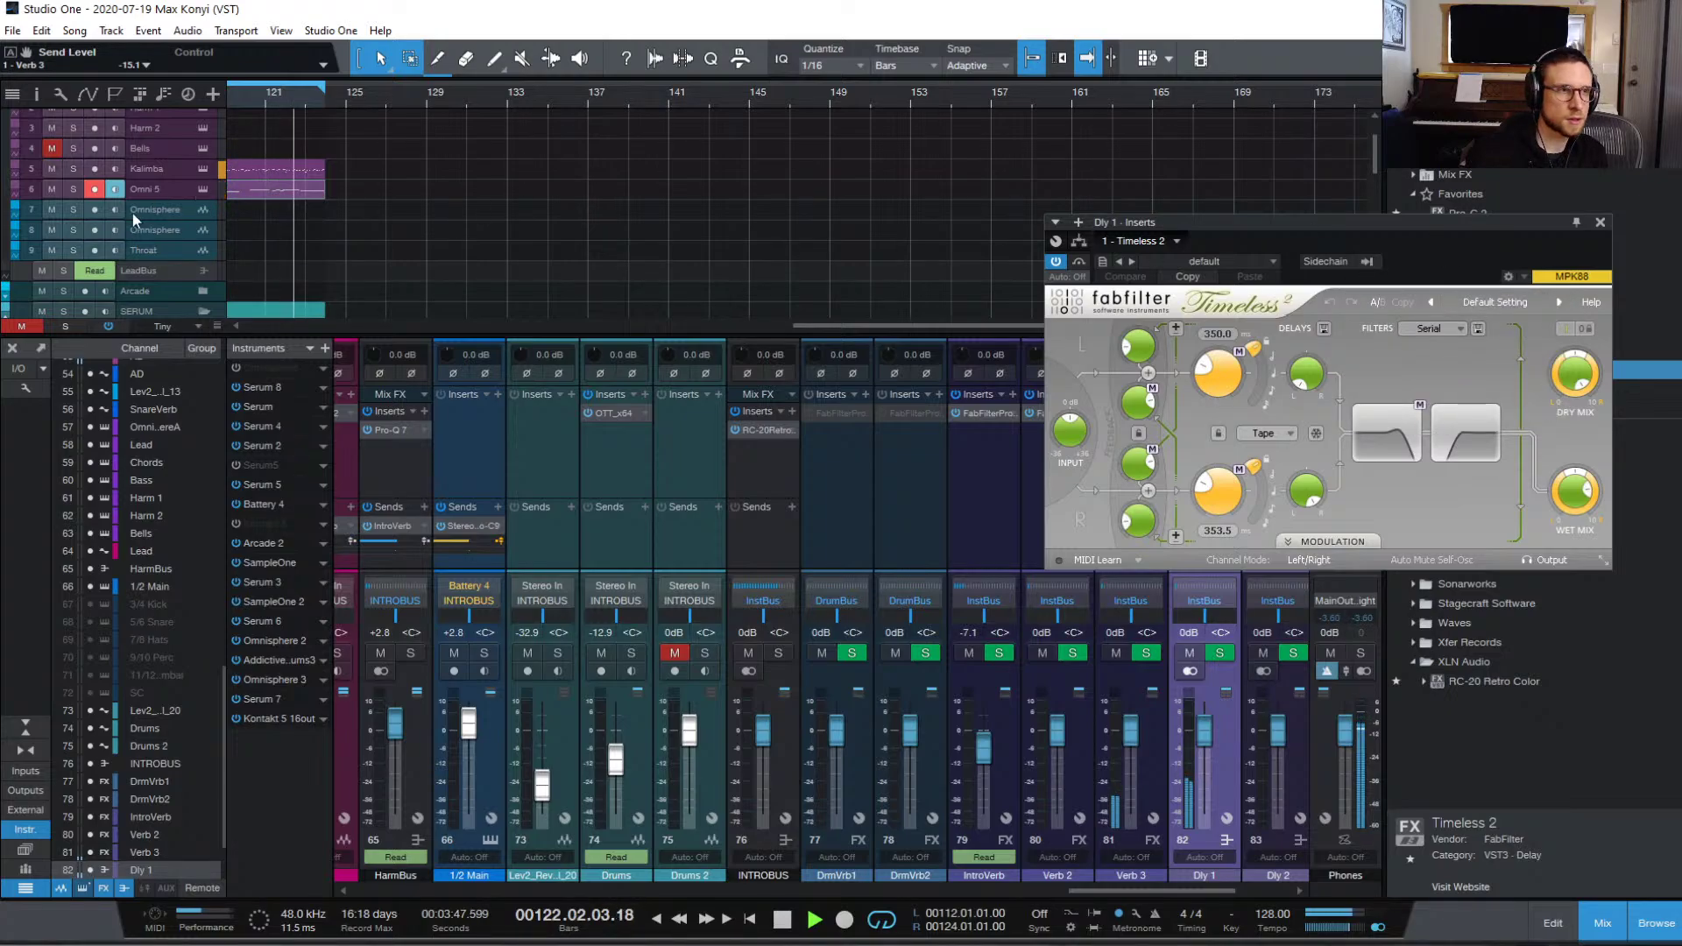
# Step: Solo the Omni 5 track, stop playback and load the Clean preset in Timeless 2
pyautogui.click(73, 189)
pyautogui.press('space')
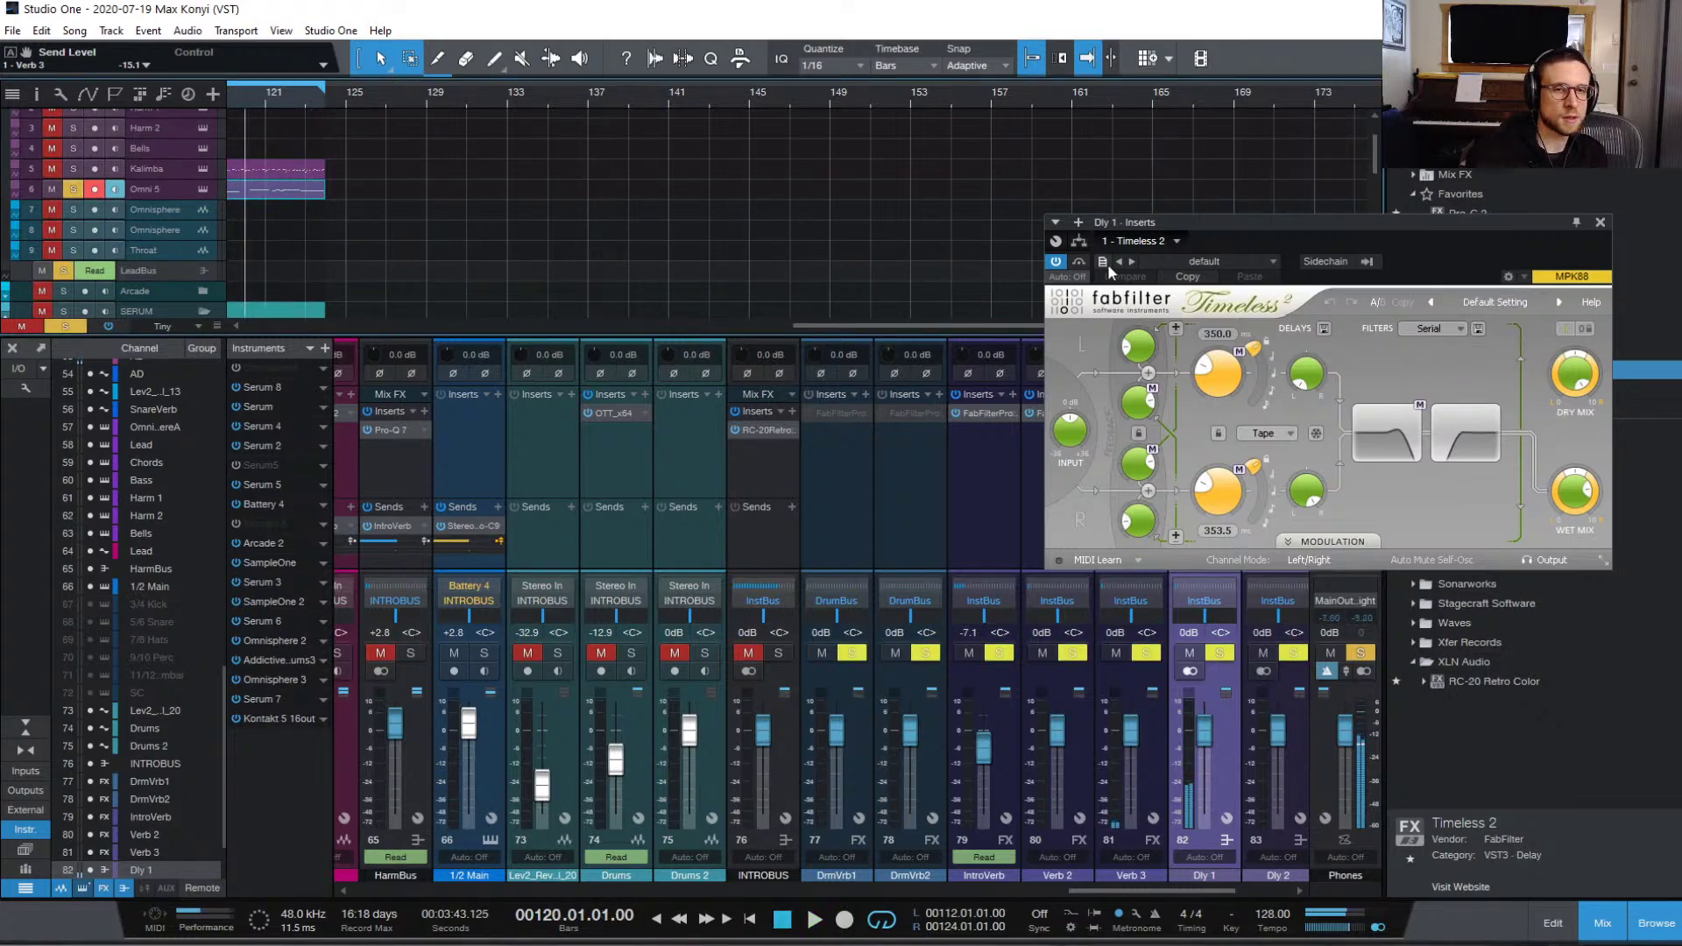
pyautogui.click(1218, 435)
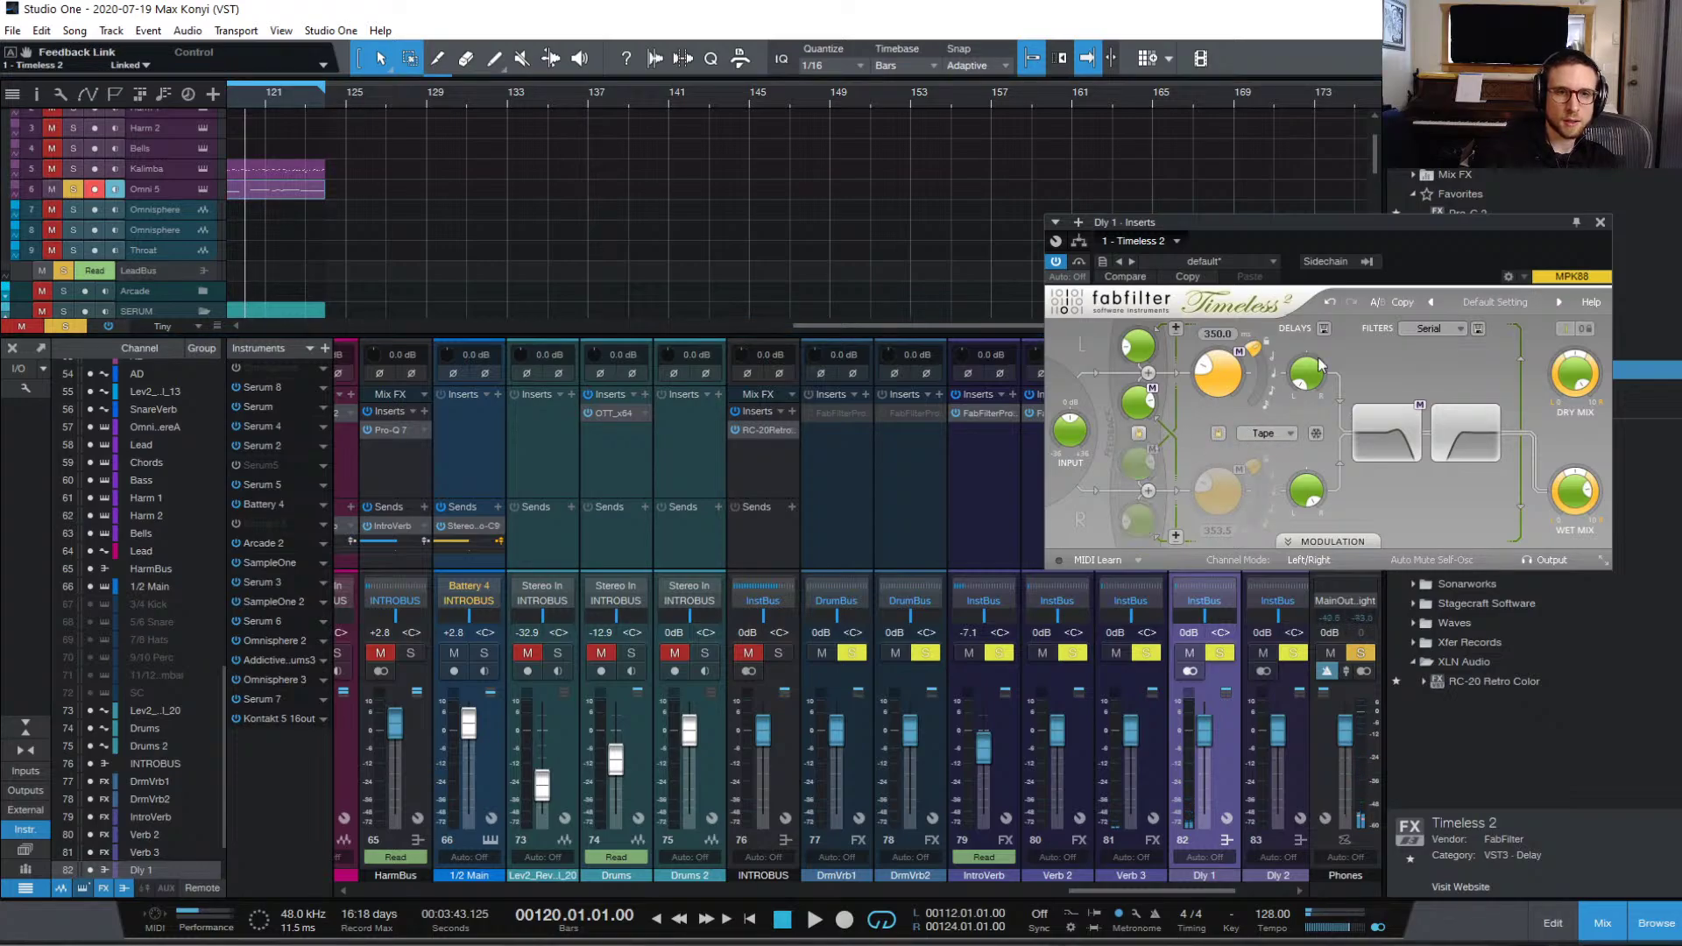
pyautogui.click(1488, 304)
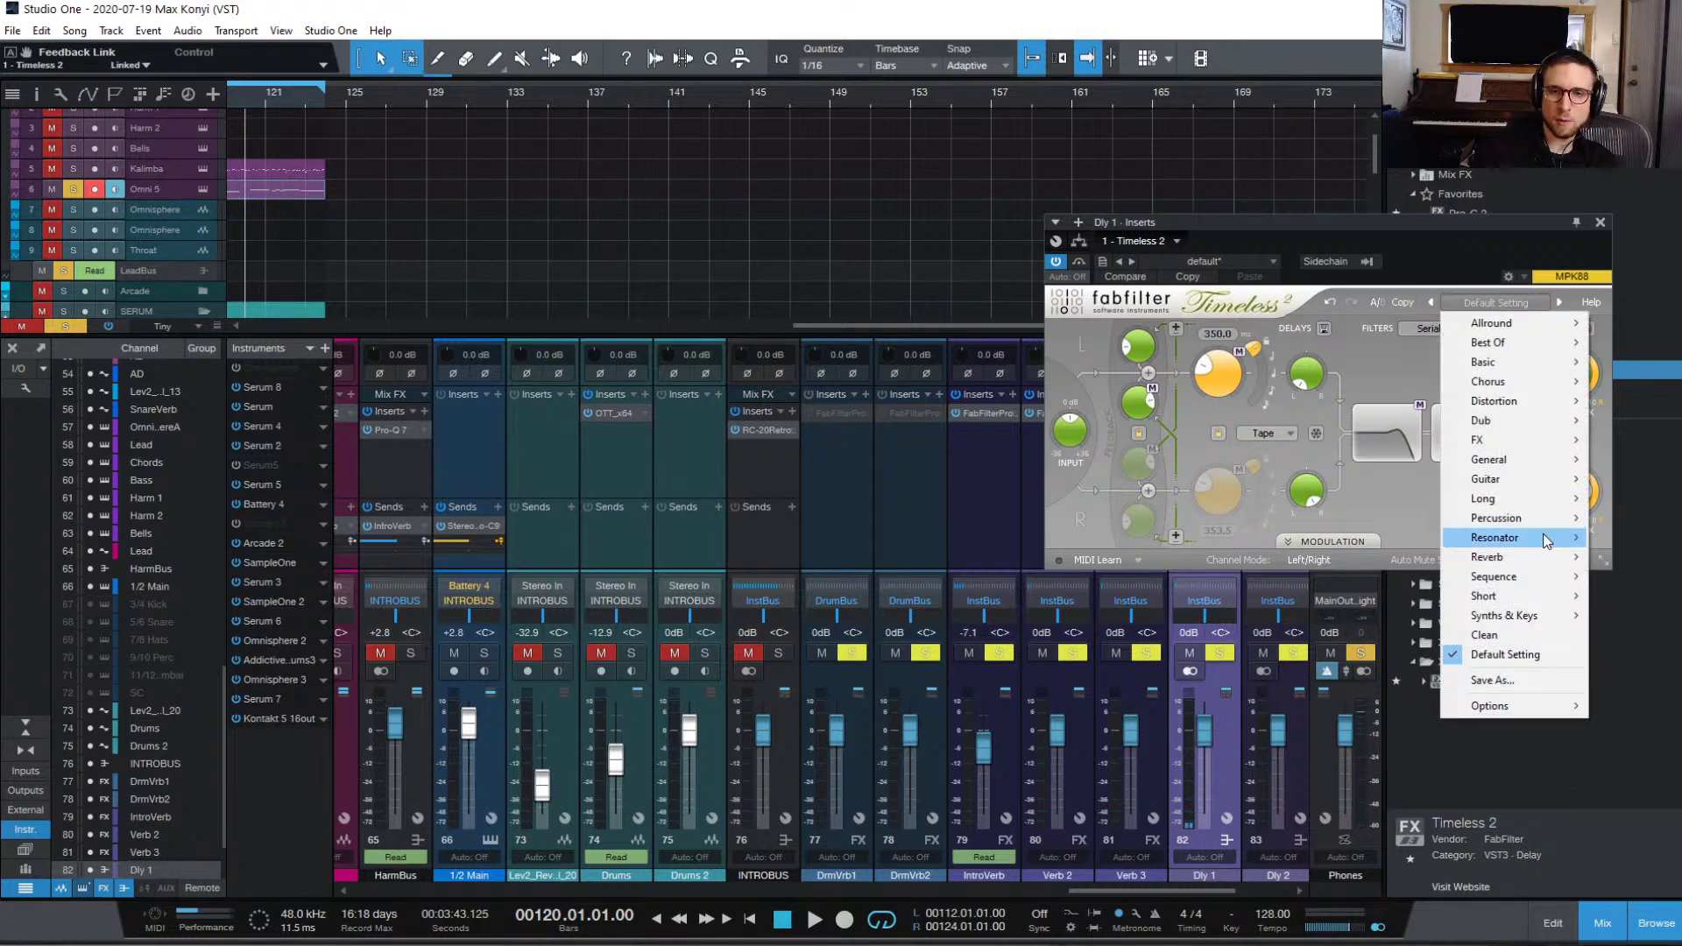
pyautogui.click(1543, 642)
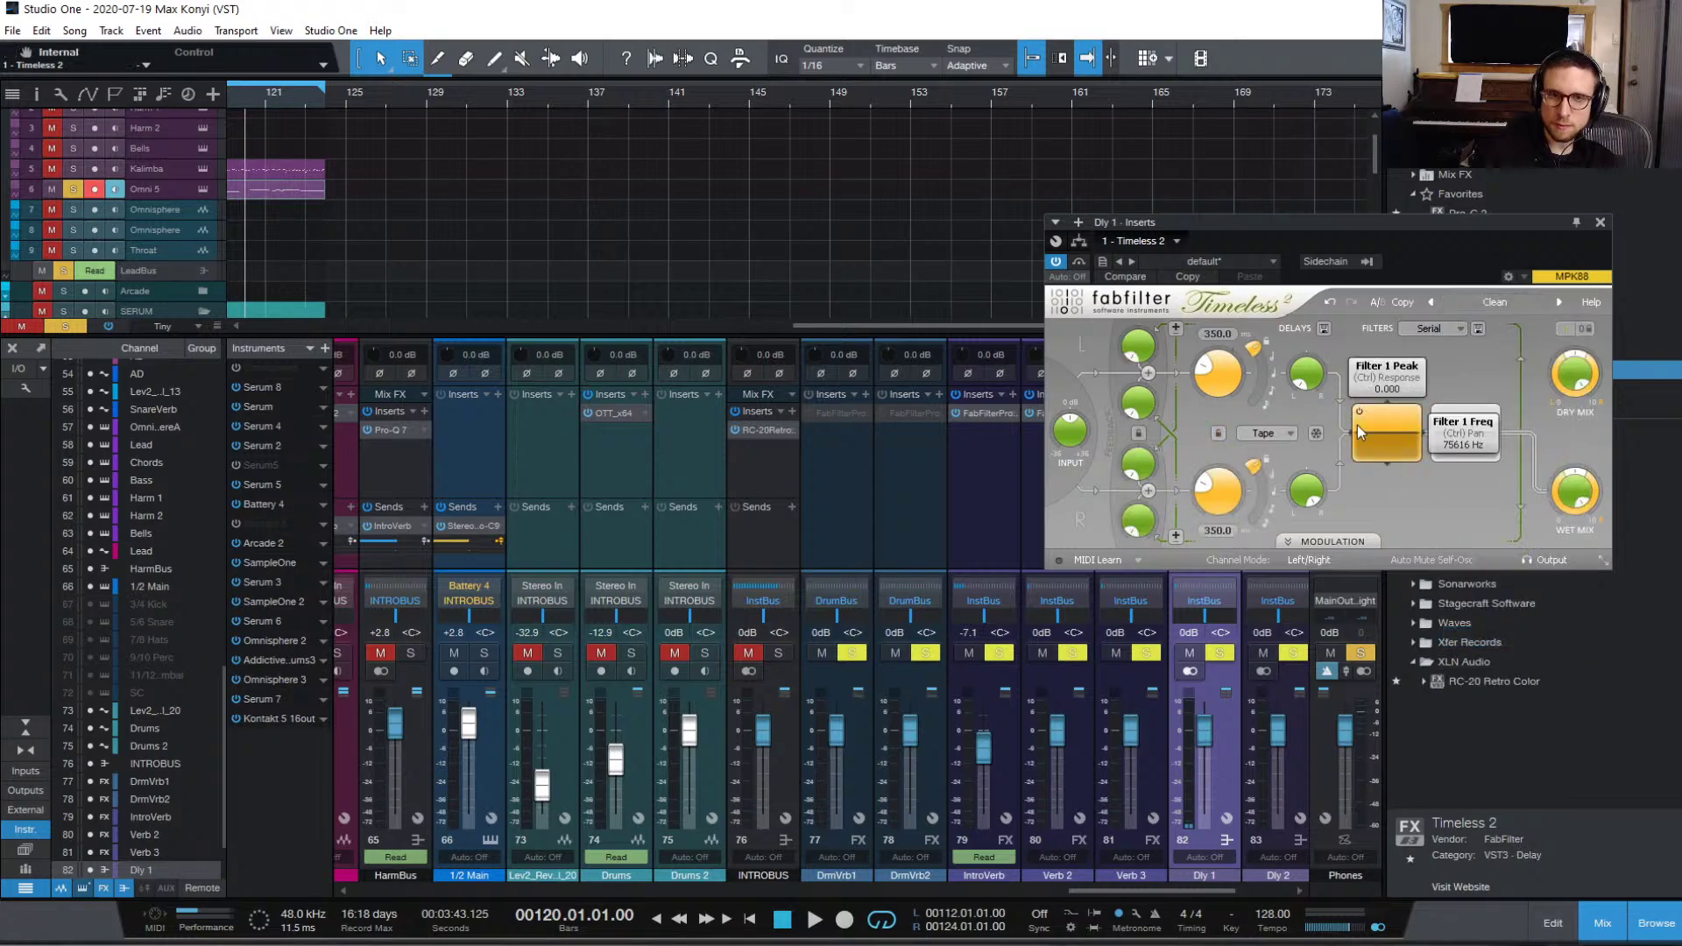
# Step: Link the left and right delay times and feedback in Timeless 2, and set the delay sync to Note
pyautogui.click(1218, 432)
pyautogui.click(1138, 436)
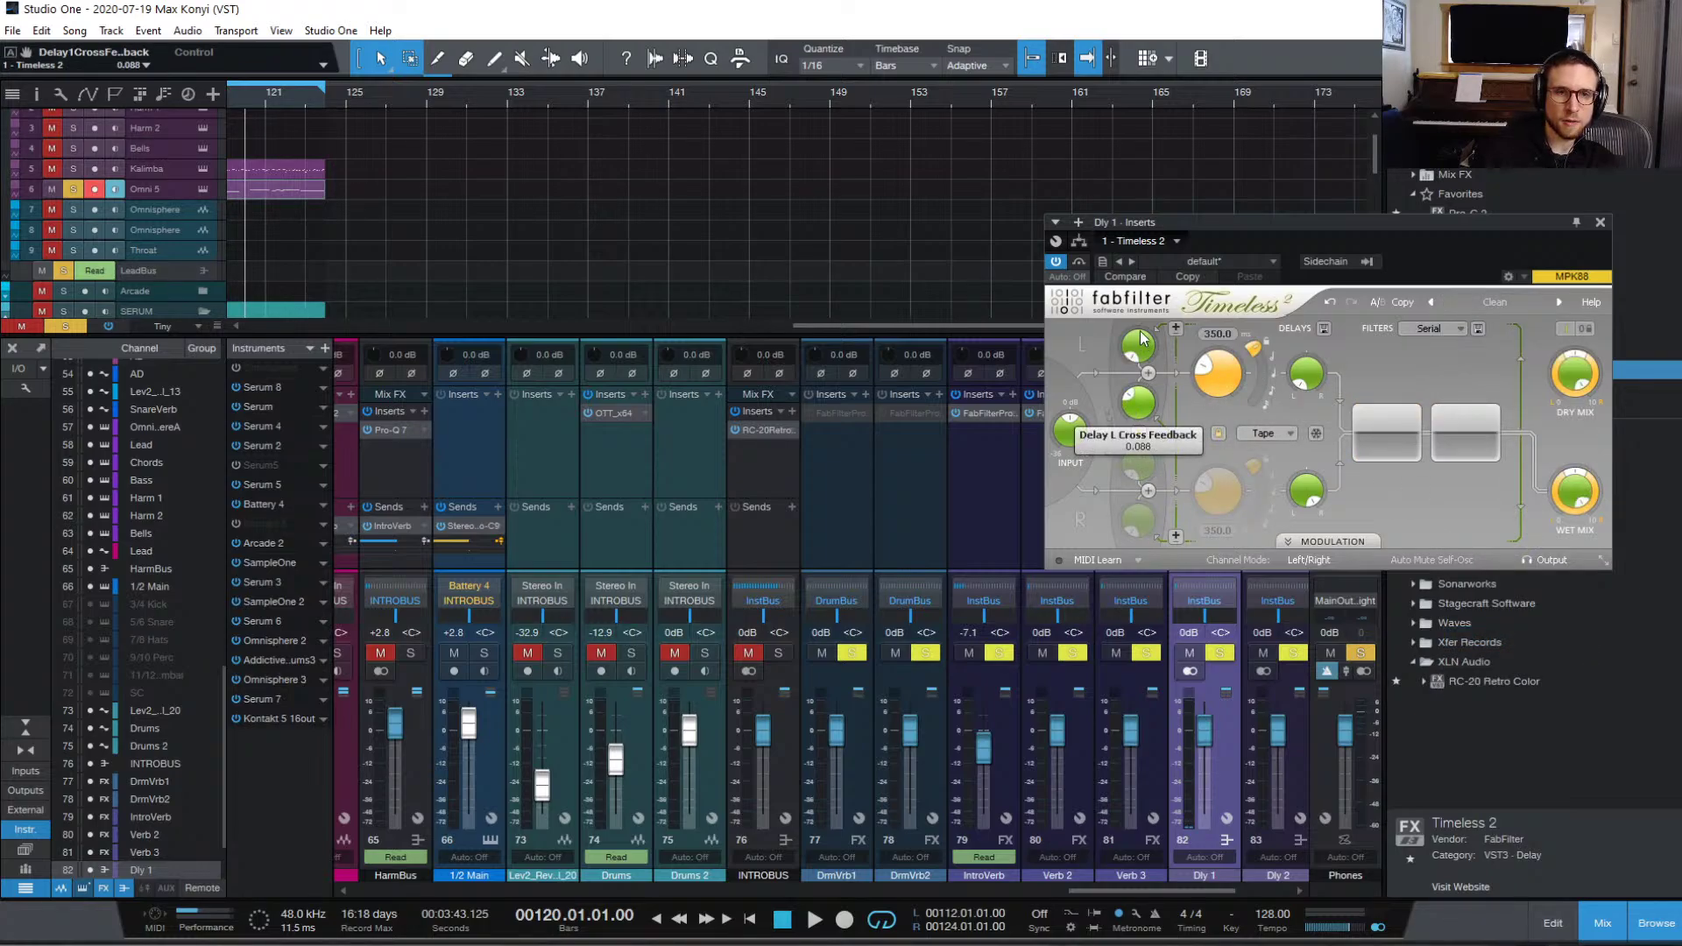
pyautogui.click(1253, 352)
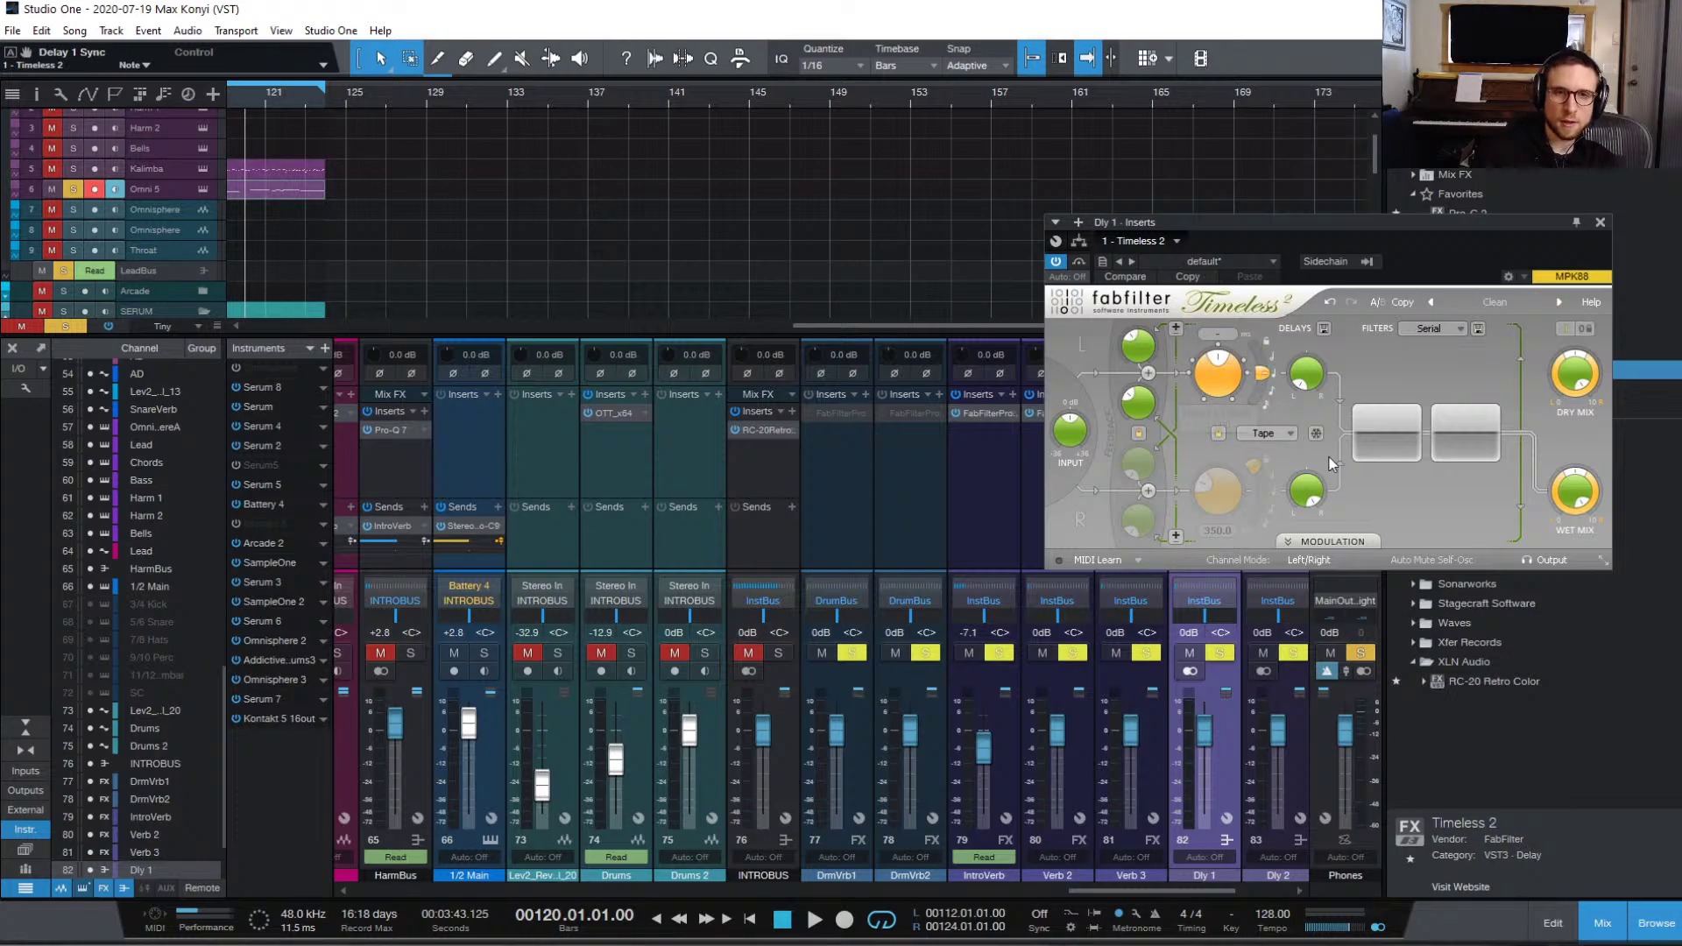
# Step: Open the Timeless 2 filter settings and set both Filter 1 and Filter 2 to the Clean characteristic
pyautogui.click(1381, 427)
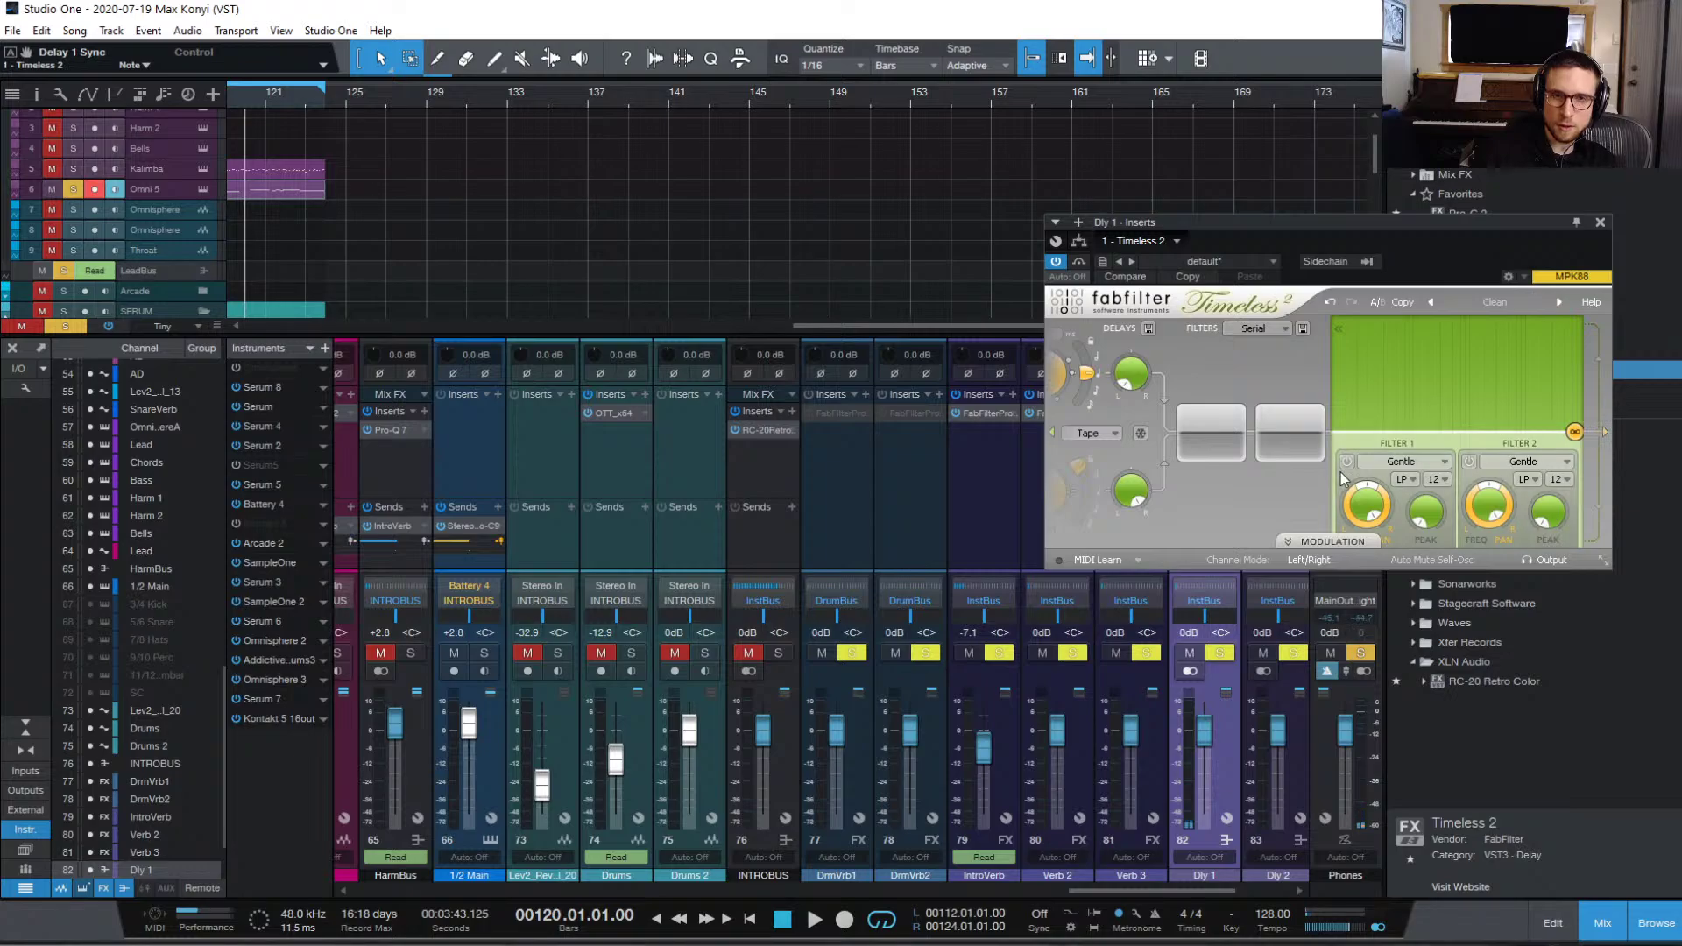
pyautogui.click(1407, 462)
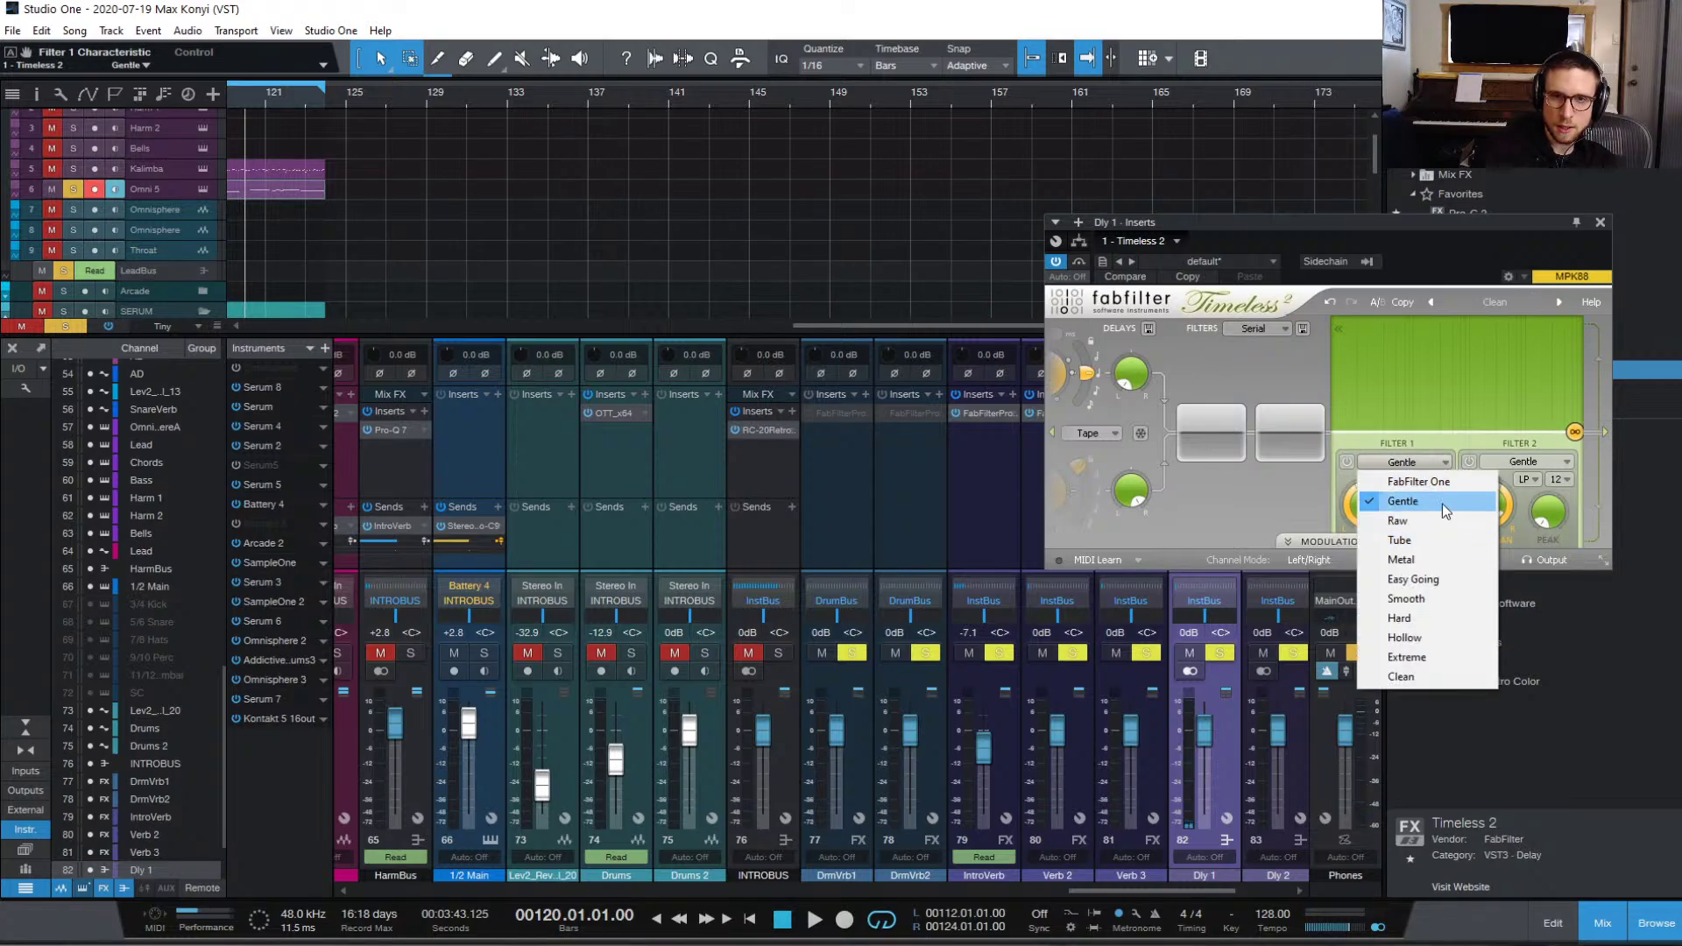
pyautogui.click(1445, 679)
pyautogui.click(1537, 461)
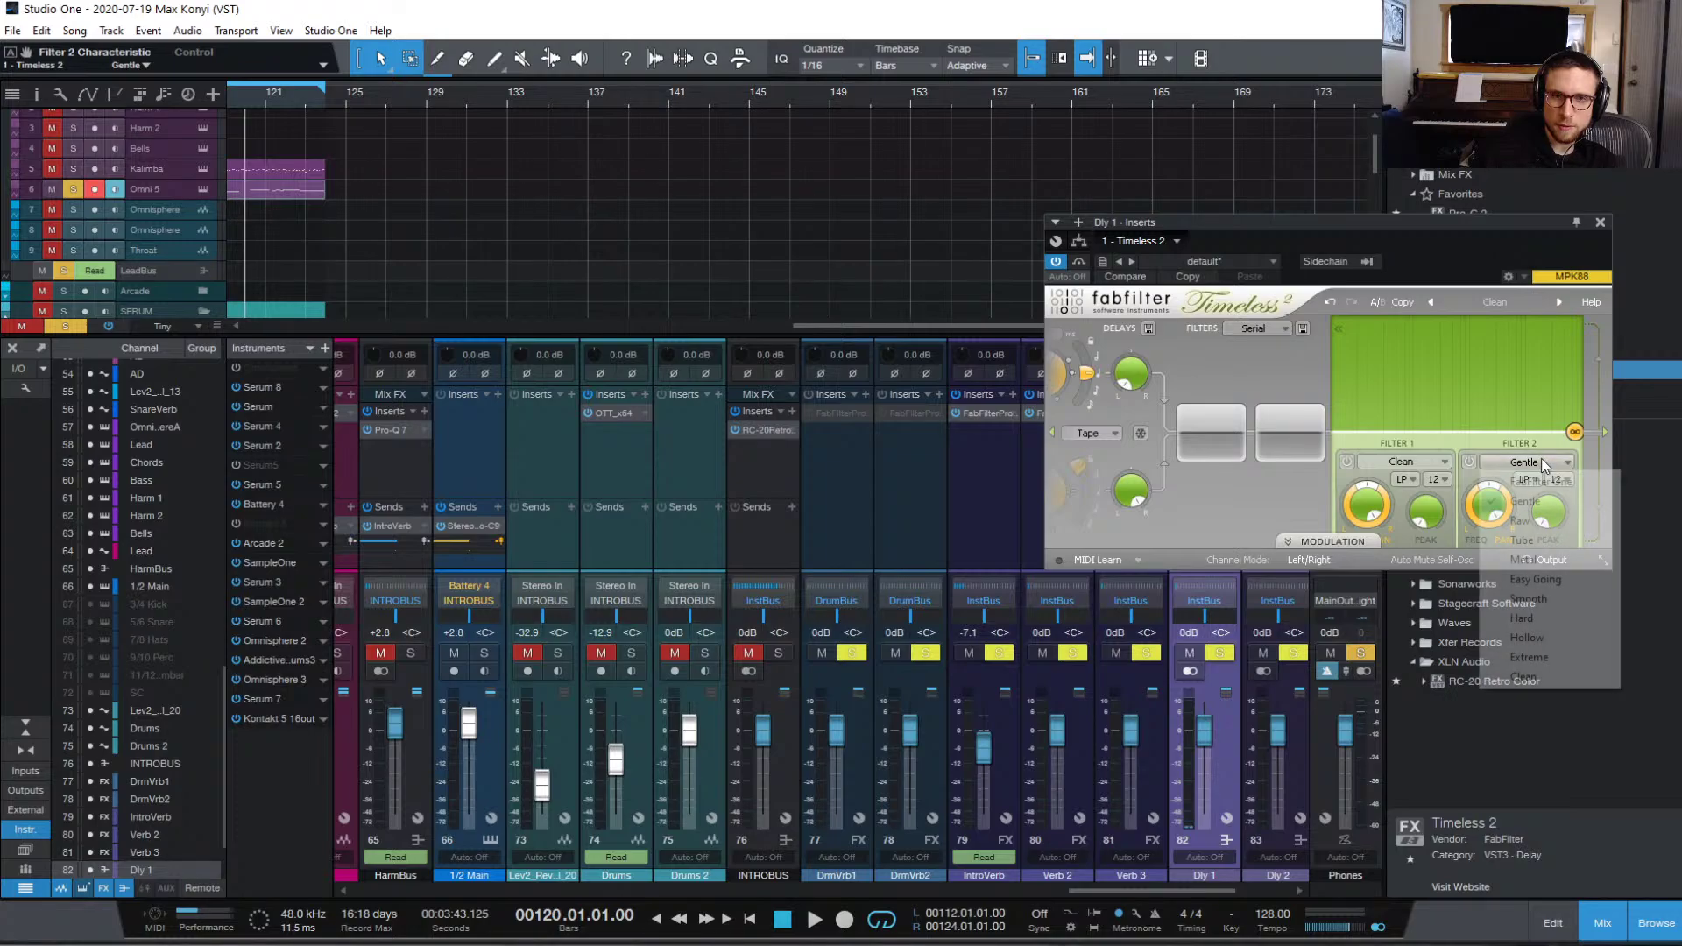
pyautogui.click(1529, 679)
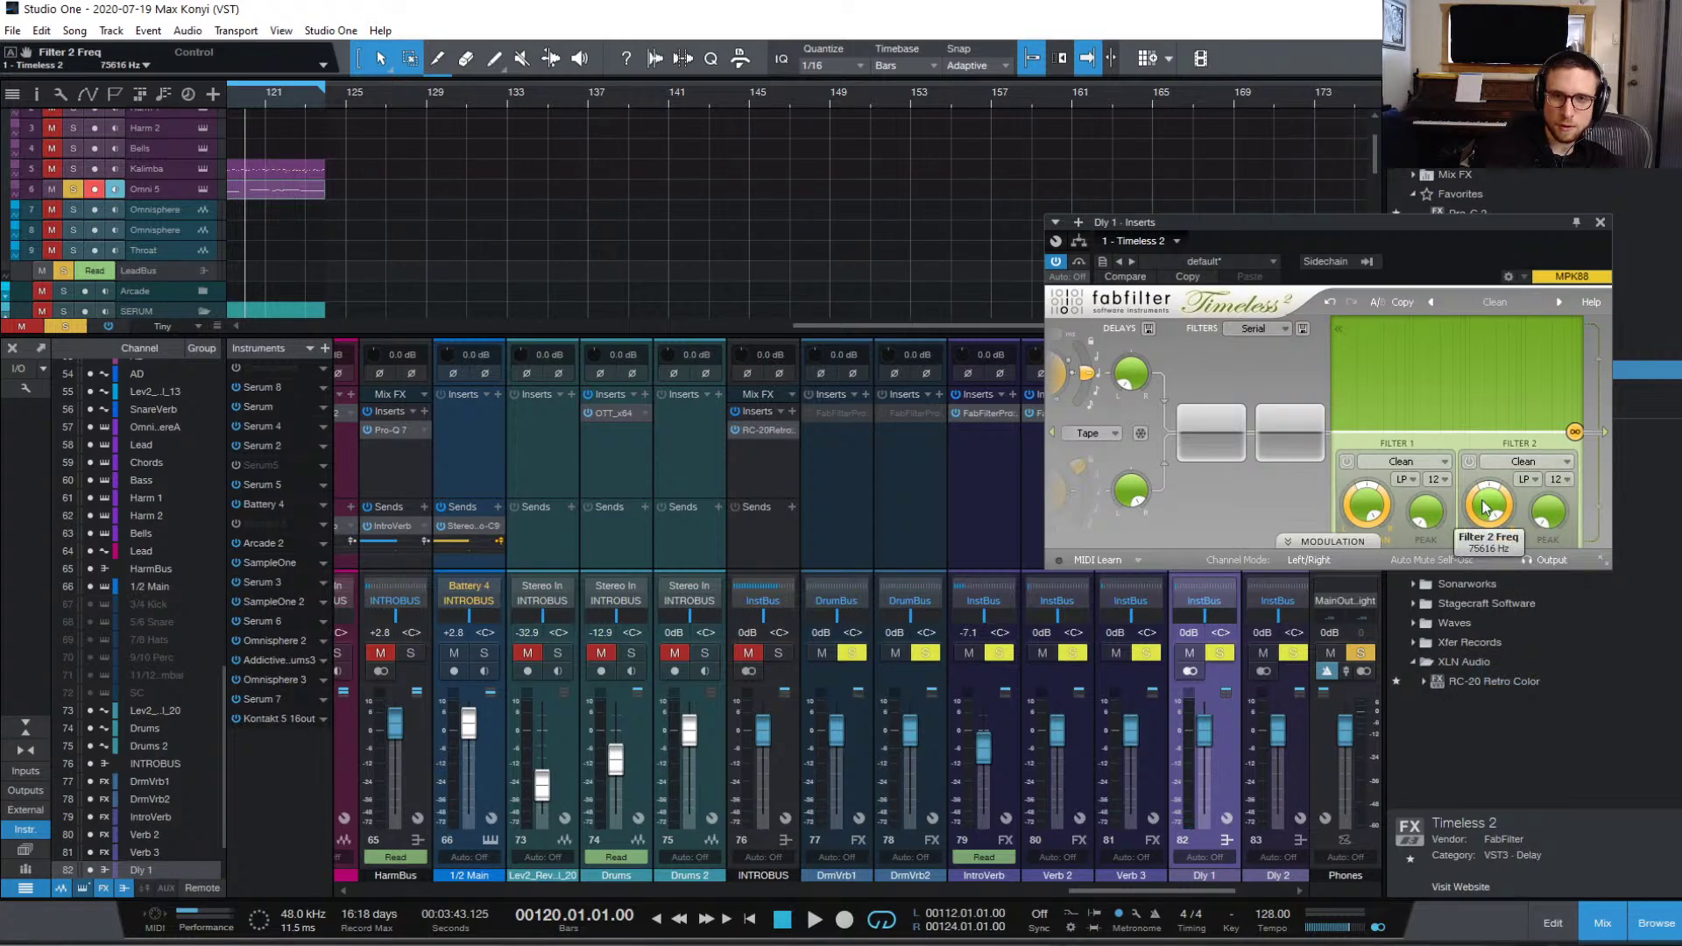
# Step: Set Timeless 2's filter 2 to high-pass and shift both filters down in frequency, with low-pass filter 1 at about 1446 Hz
pyautogui.moveTo(1486, 509); pyautogui.dragTo(1473, 595)
pyautogui.moveTo(1371, 515); pyautogui.dragTo(1357, 554)
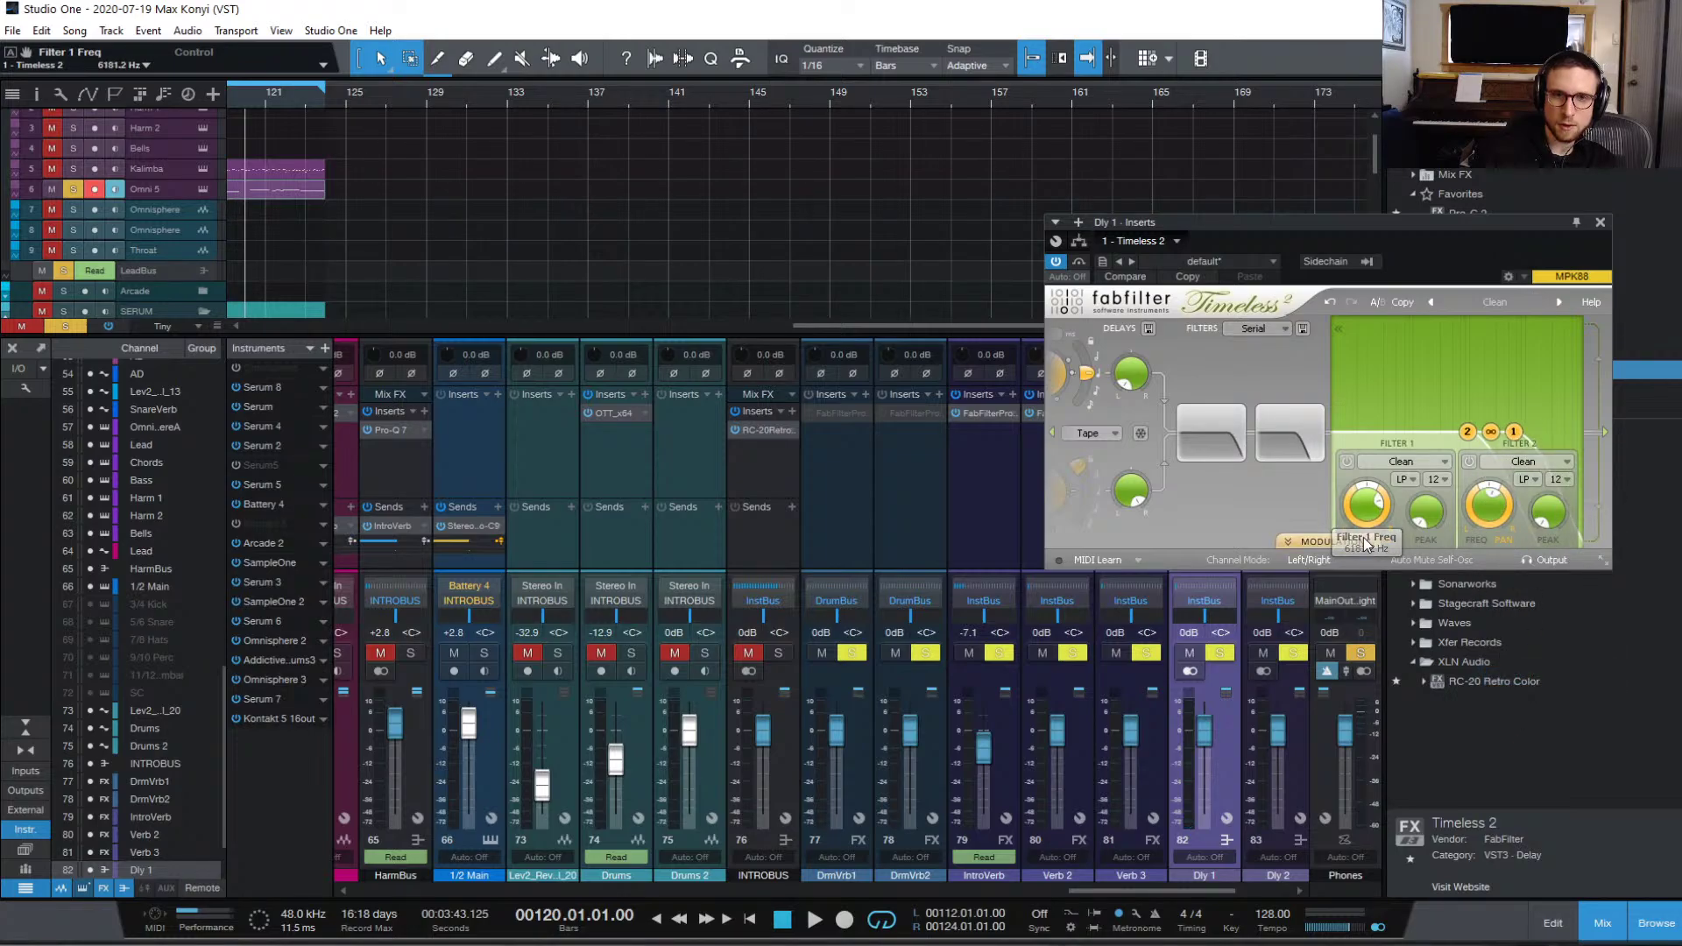
pyautogui.click(1527, 480)
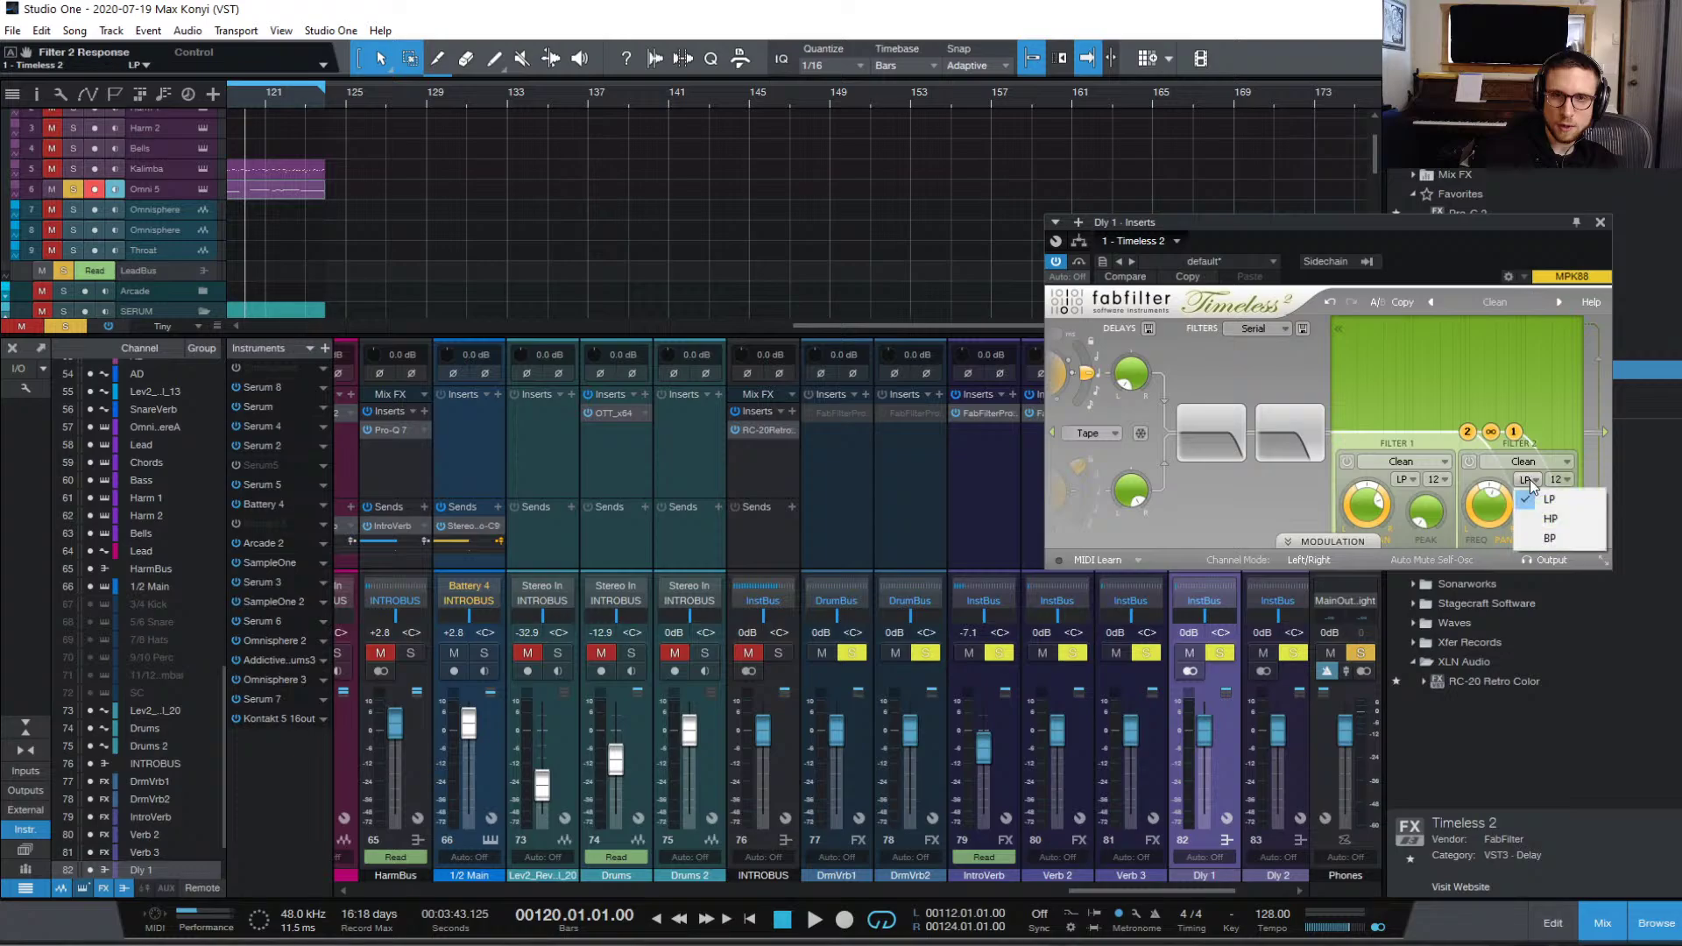
pyautogui.click(1575, 527)
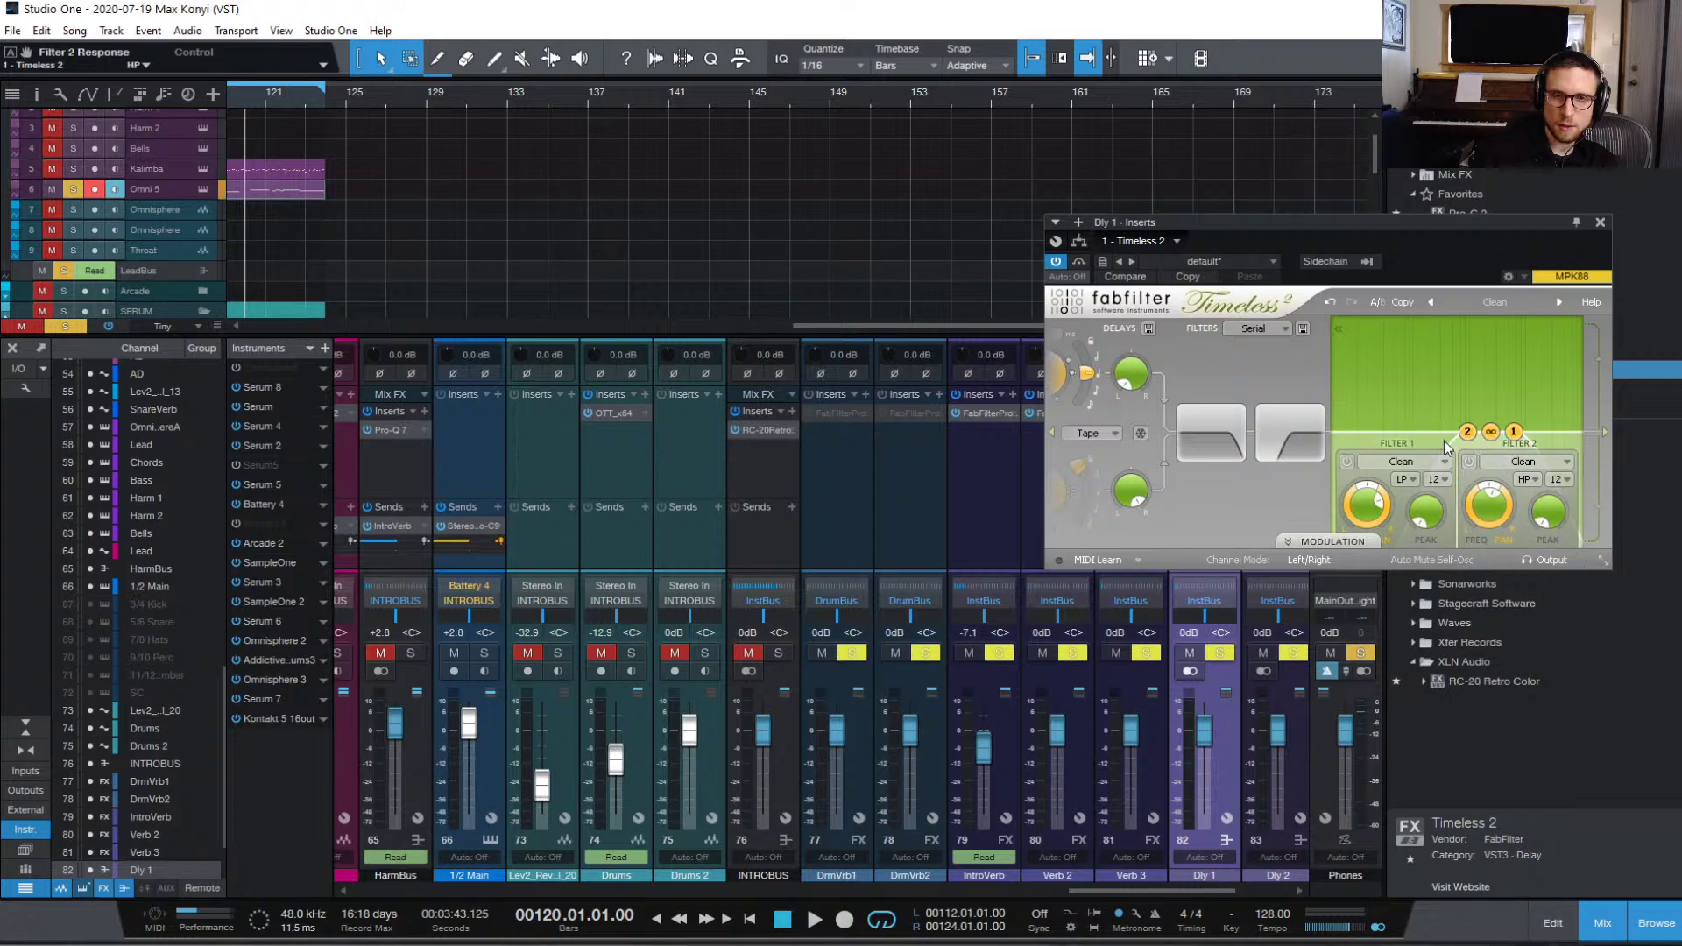
pyautogui.moveTo(1477, 444)
pyautogui.mouseDown()
pyautogui.moveTo(1437, 430)
pyautogui.moveTo(1459, 431)
pyautogui.mouseUp()
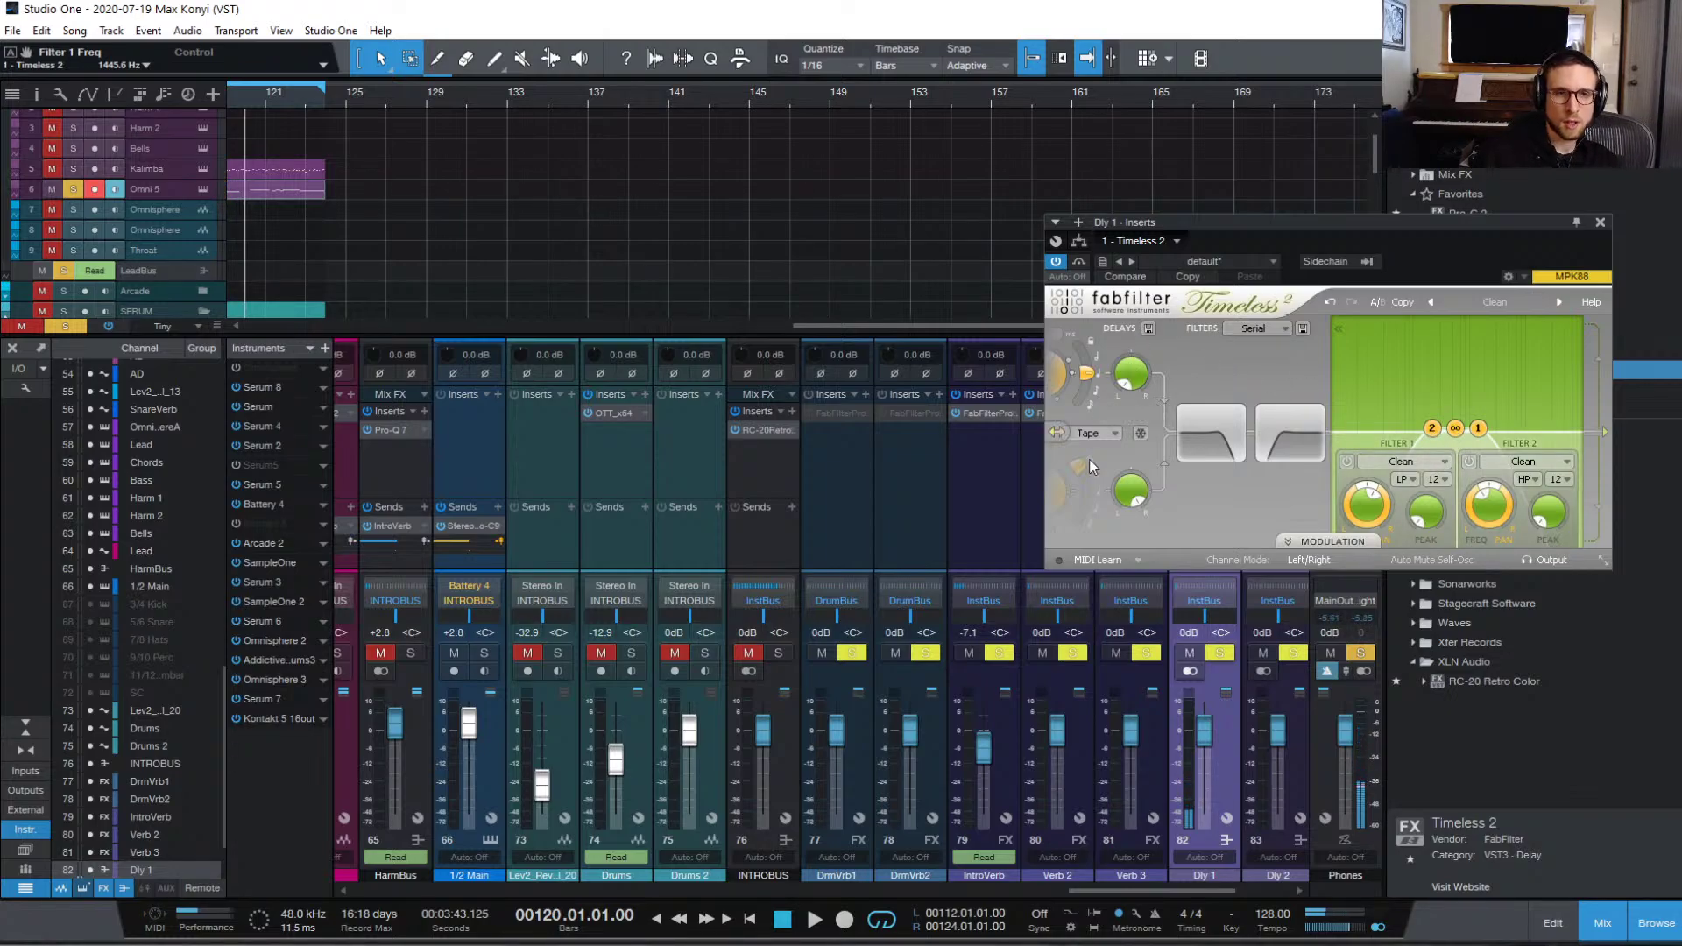
# Step: Sync the second Timeless 2 delay to Note with an offset of 1.500 and close the plug-in window
pyautogui.moveTo(1054, 436)
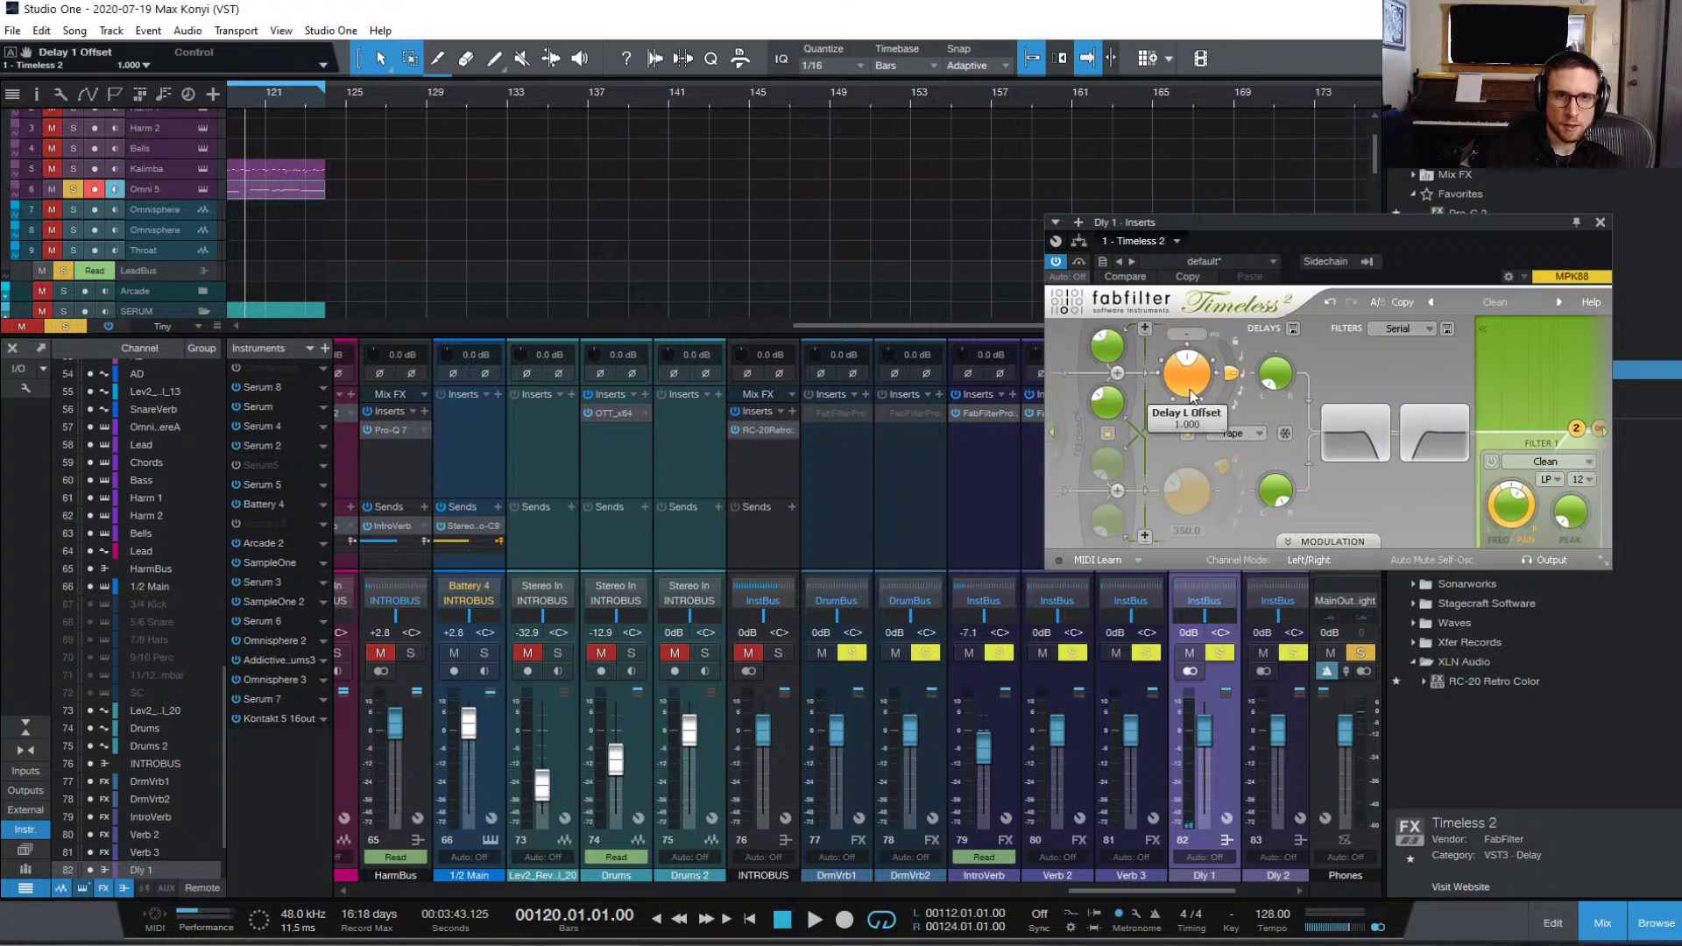
pyautogui.click(1189, 434)
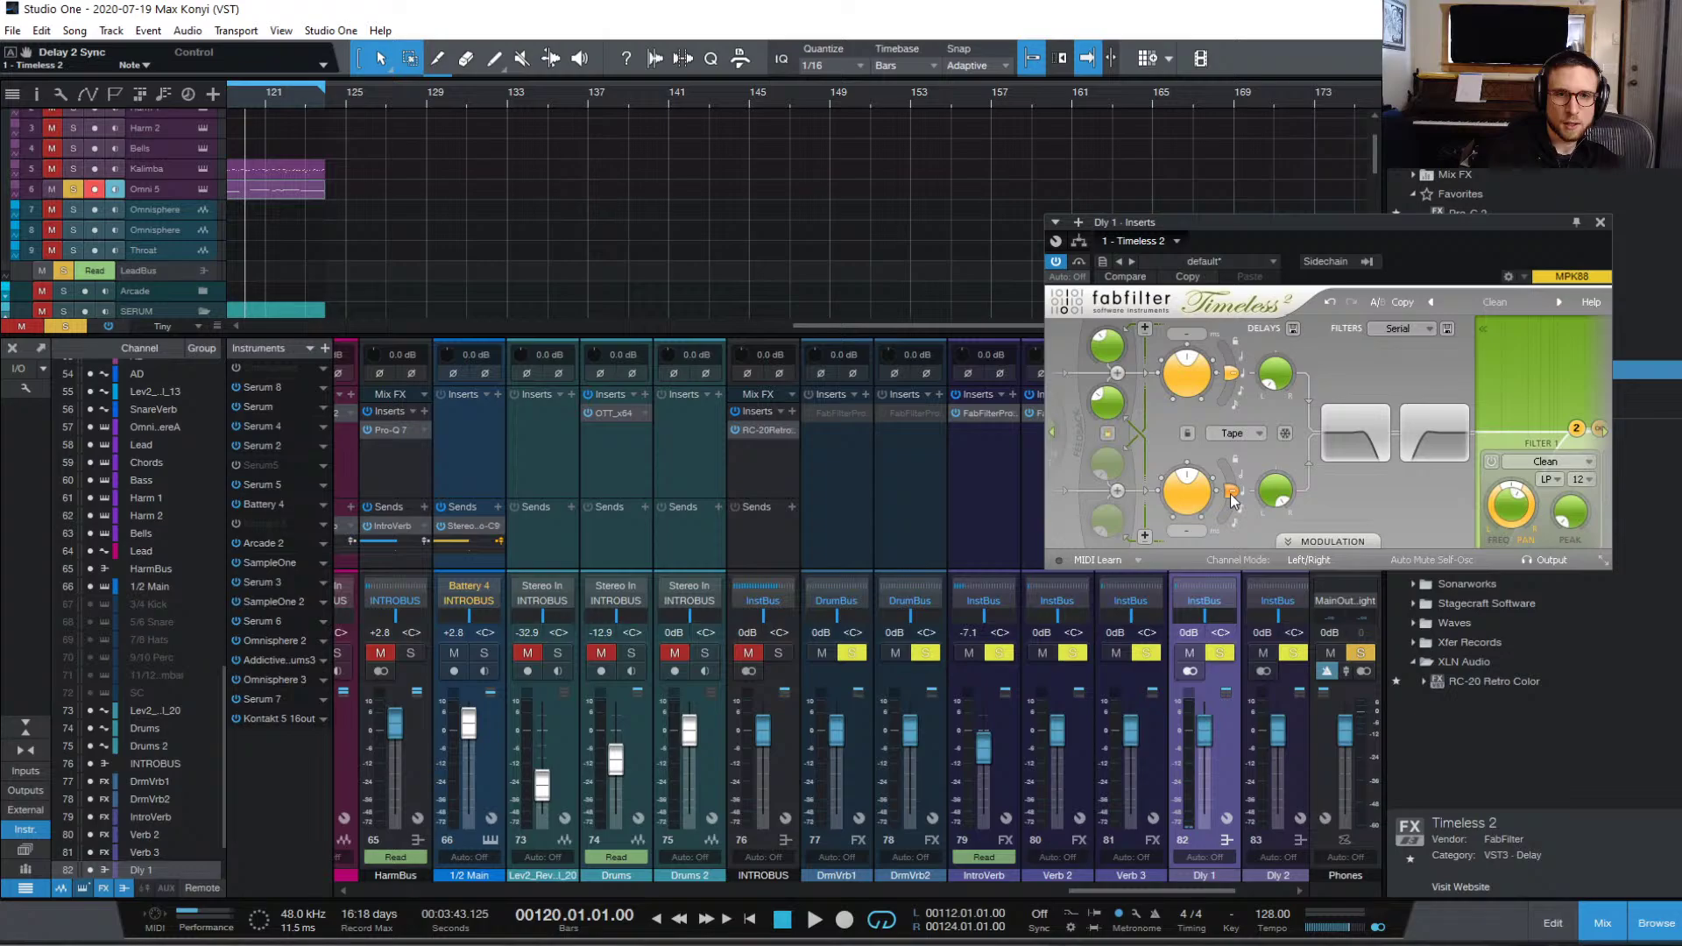
pyautogui.moveTo(1181, 457); pyautogui.dragTo(1185, 441)
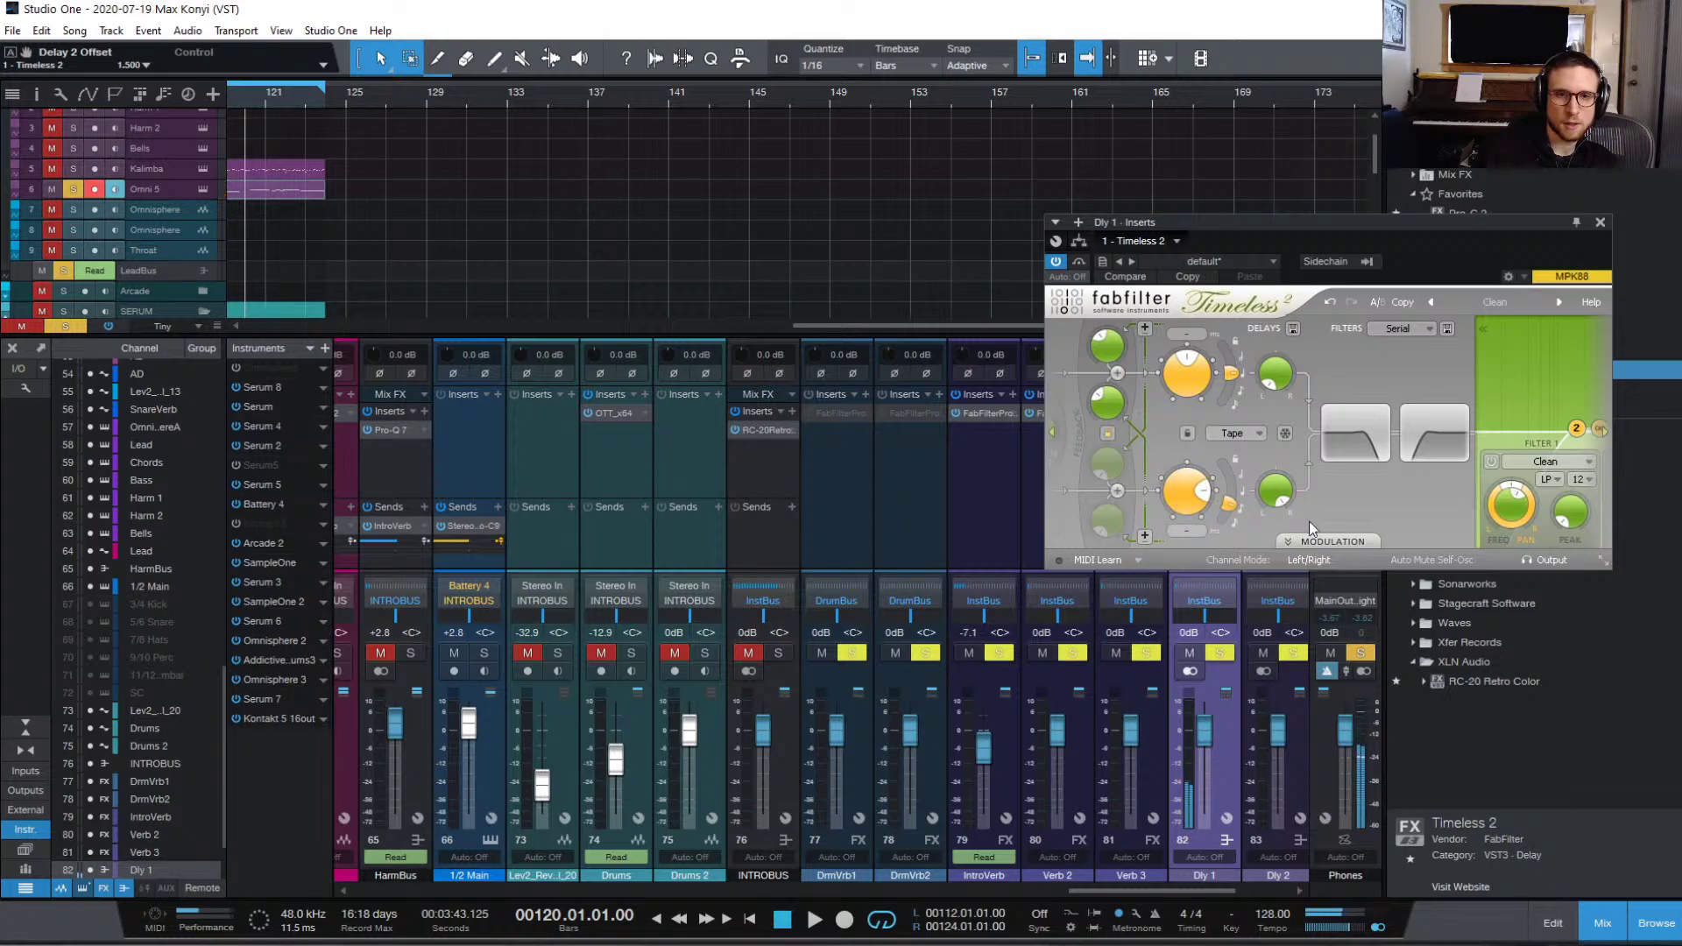
pyautogui.click(1599, 225)
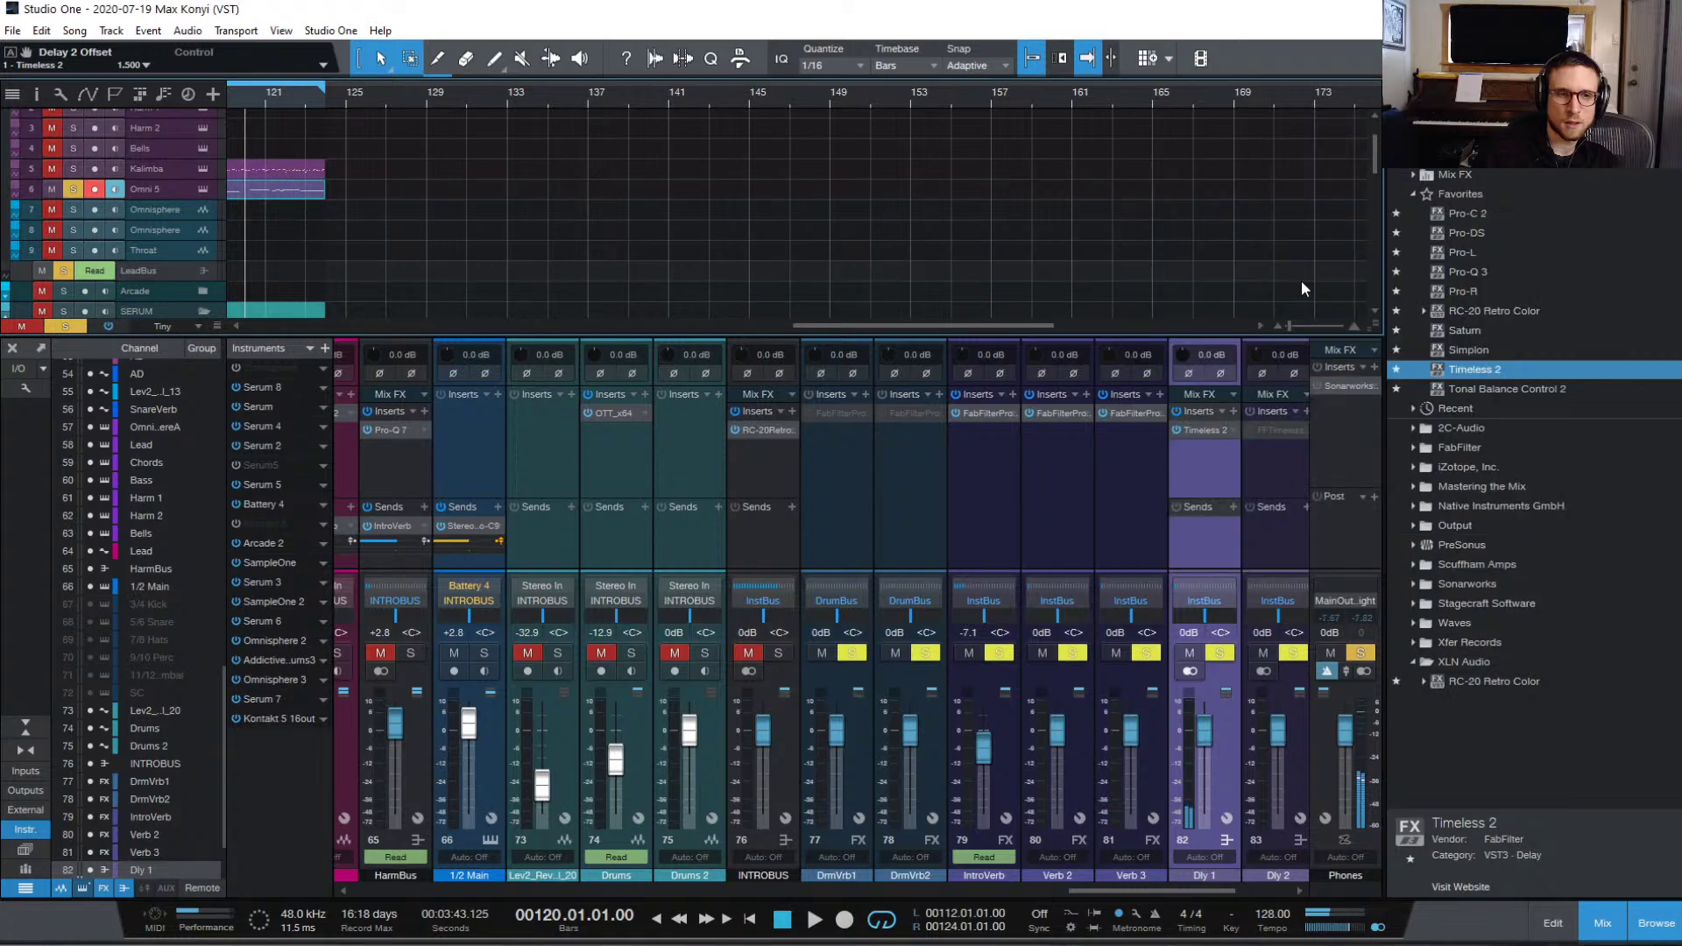
# Step: Play the loop, locate the Omni 5 track's channel in the mixer and clear all track solos
pyautogui.press('space')
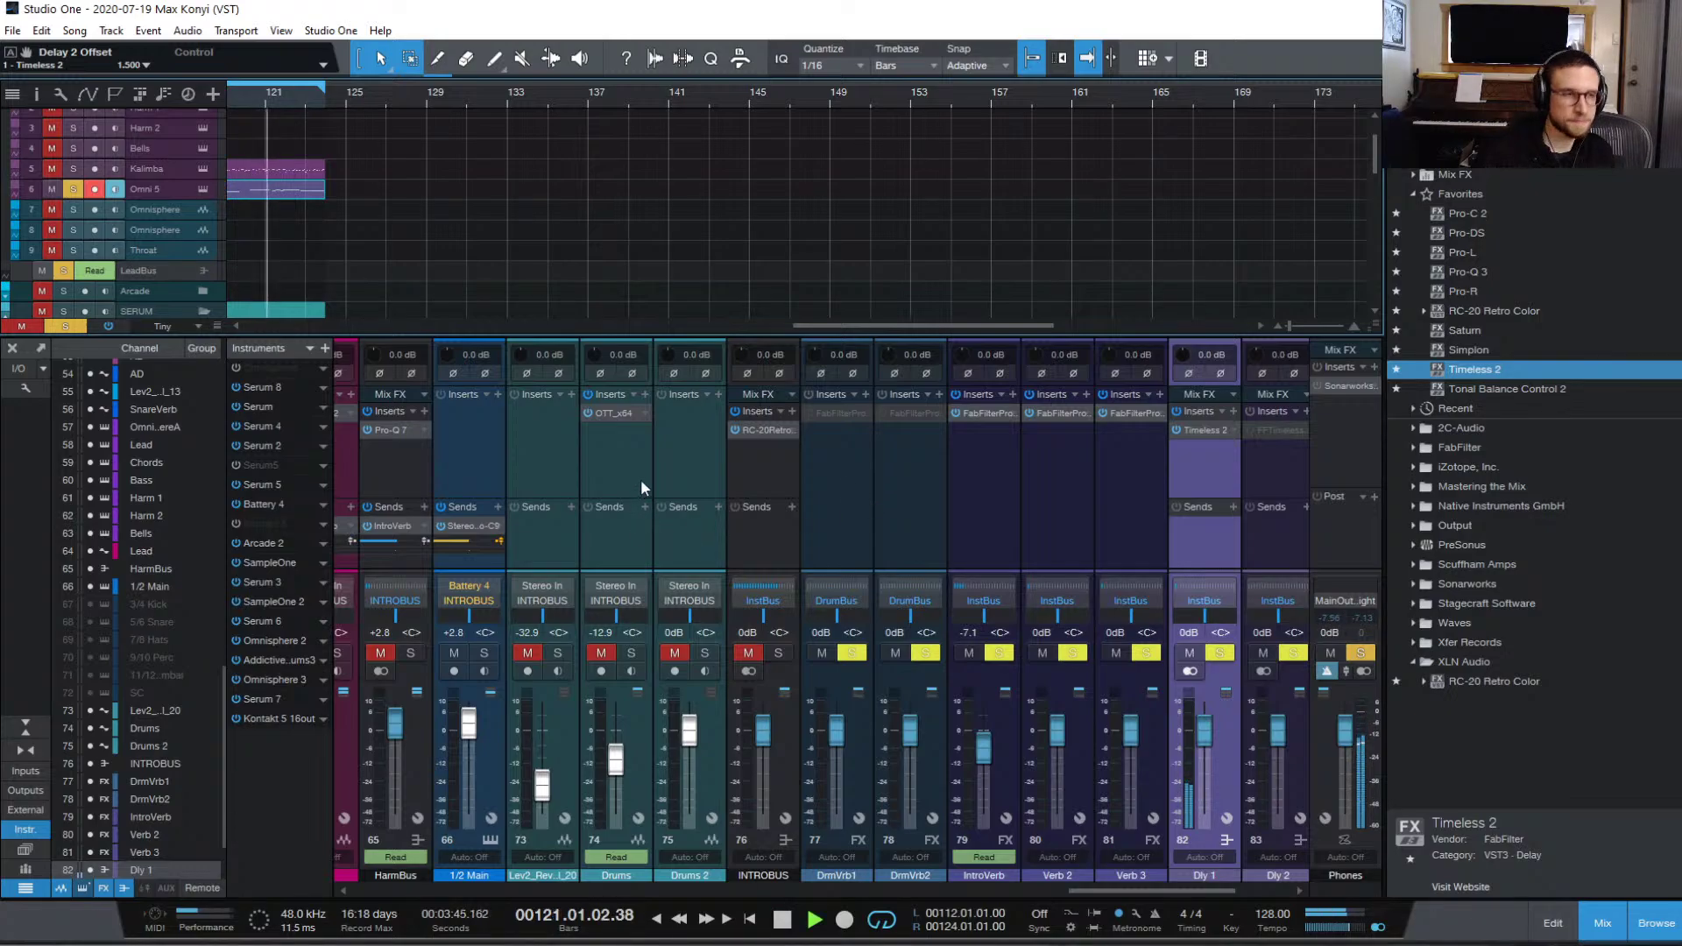
pyautogui.scroll(5, 611, 481)
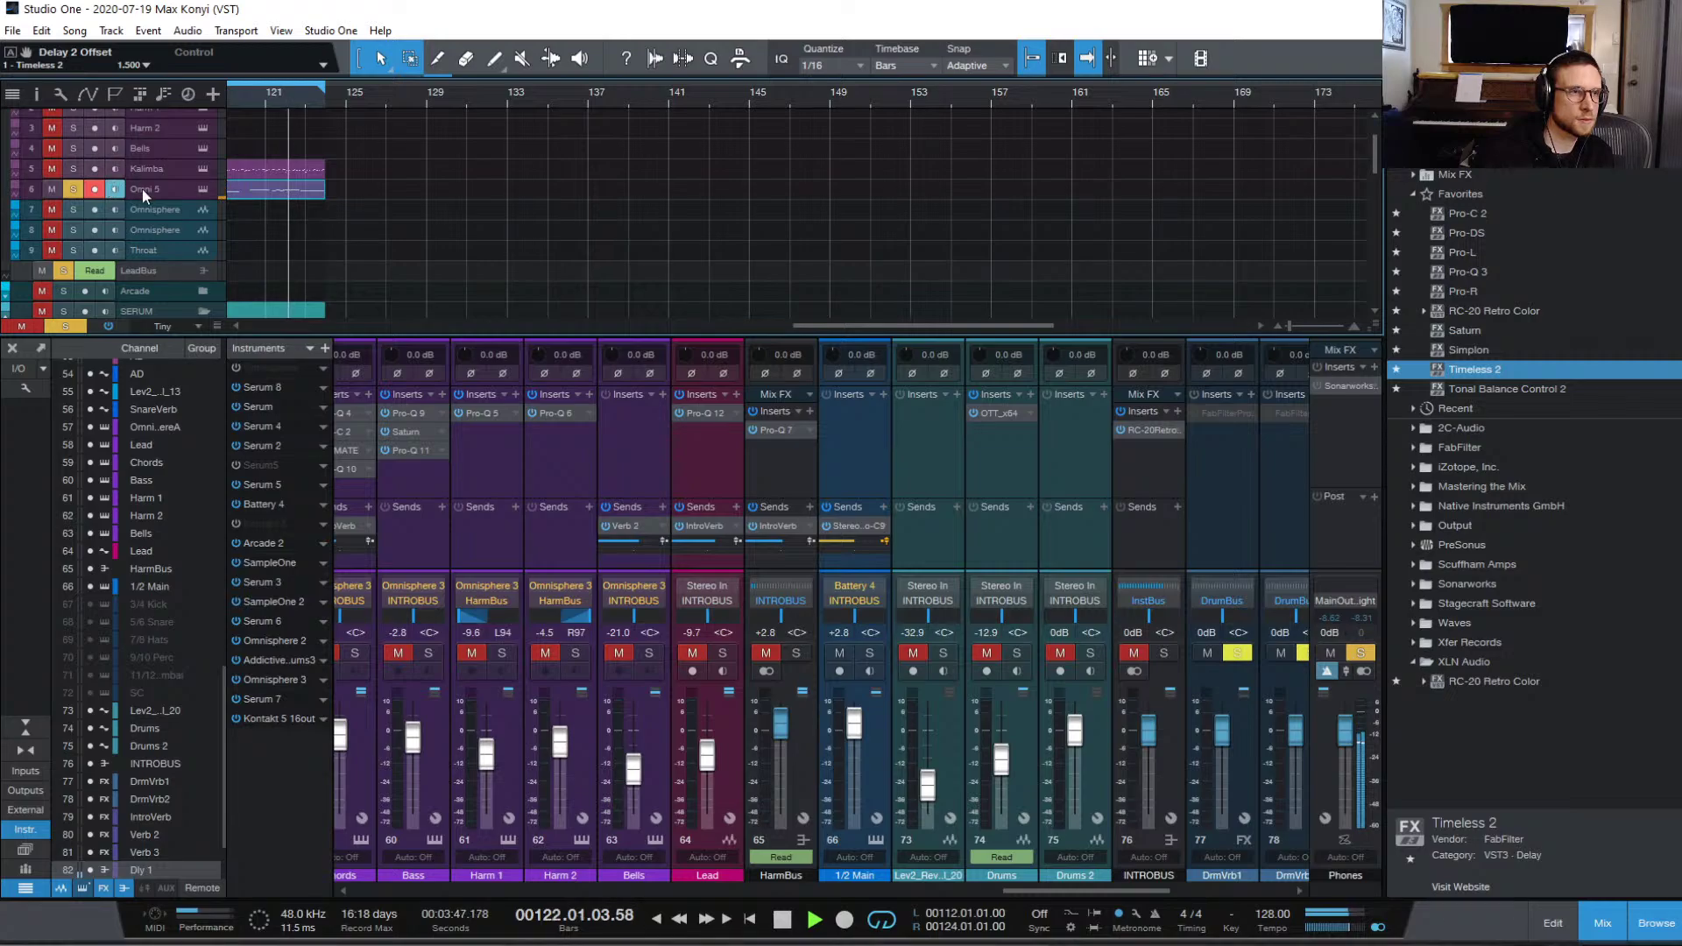
pyautogui.click(142, 188)
pyautogui.scroll(3, 569, 539)
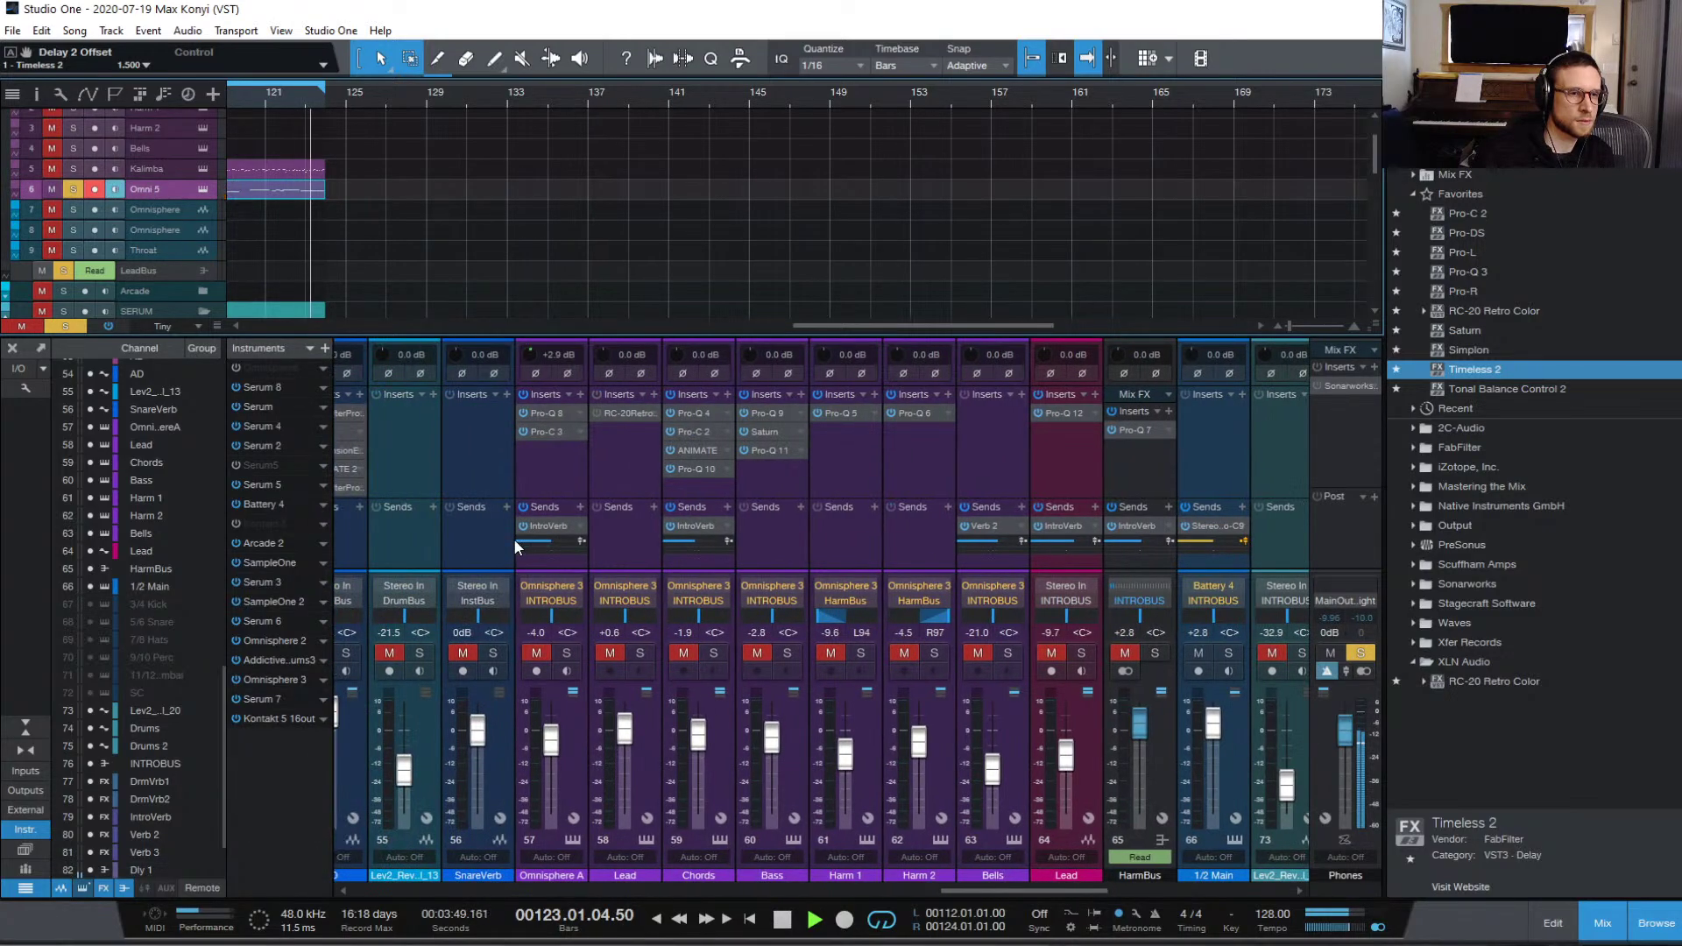
pyautogui.scroll(20, 489, 539)
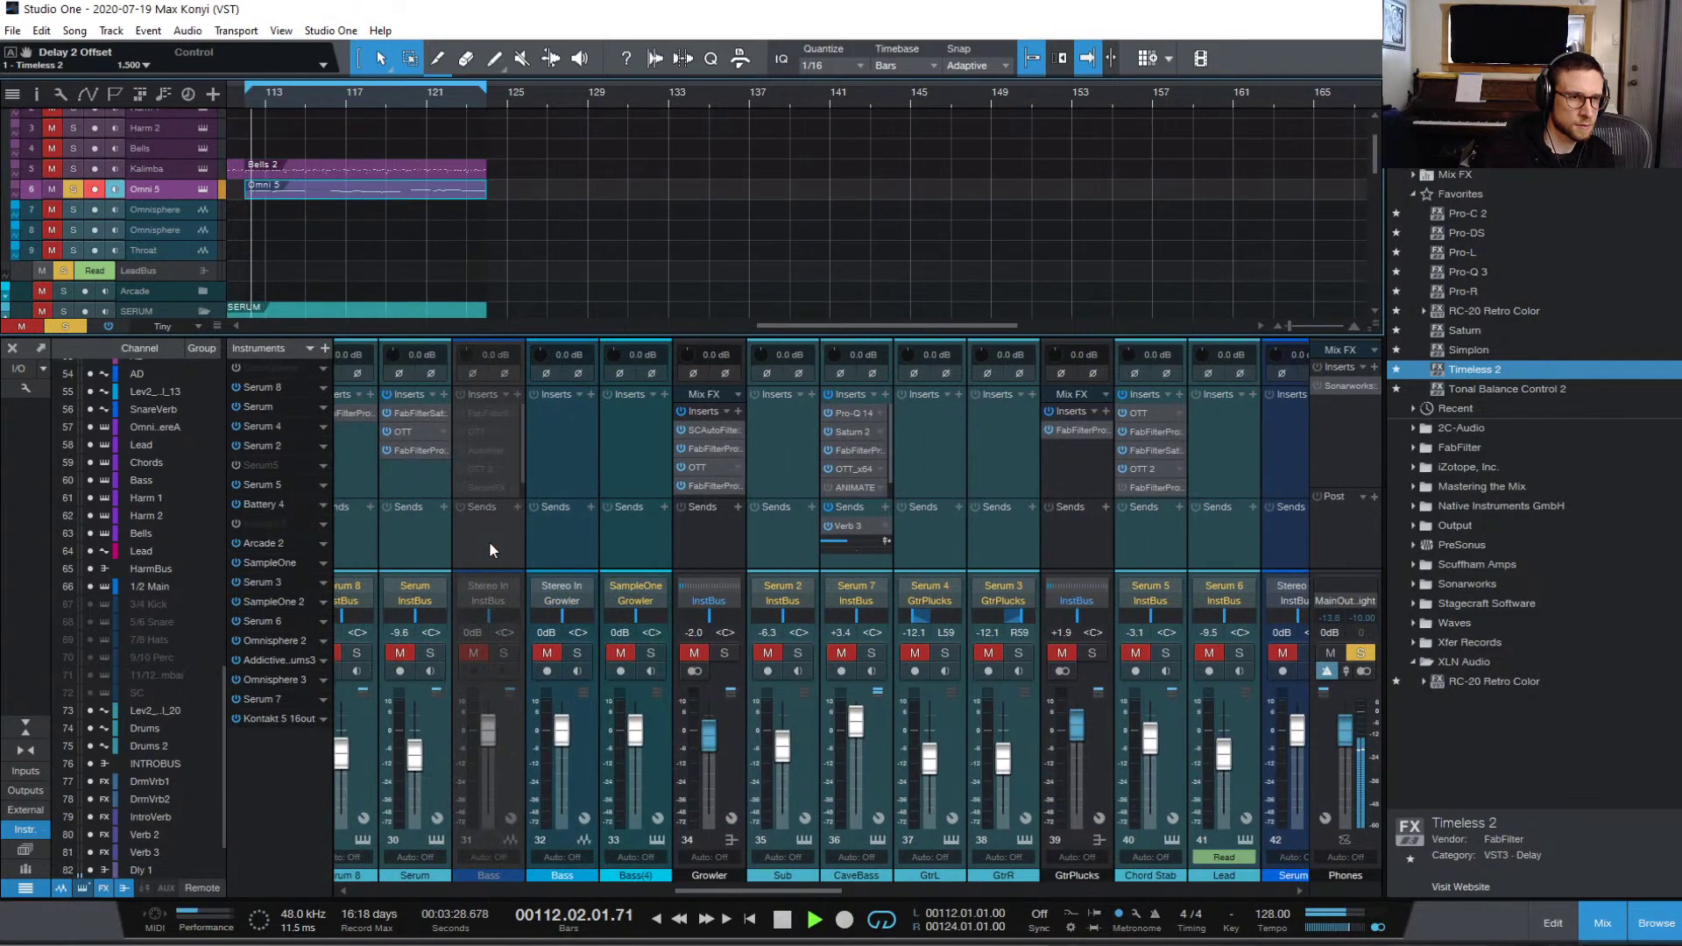
pyautogui.scroll(20, 489, 541)
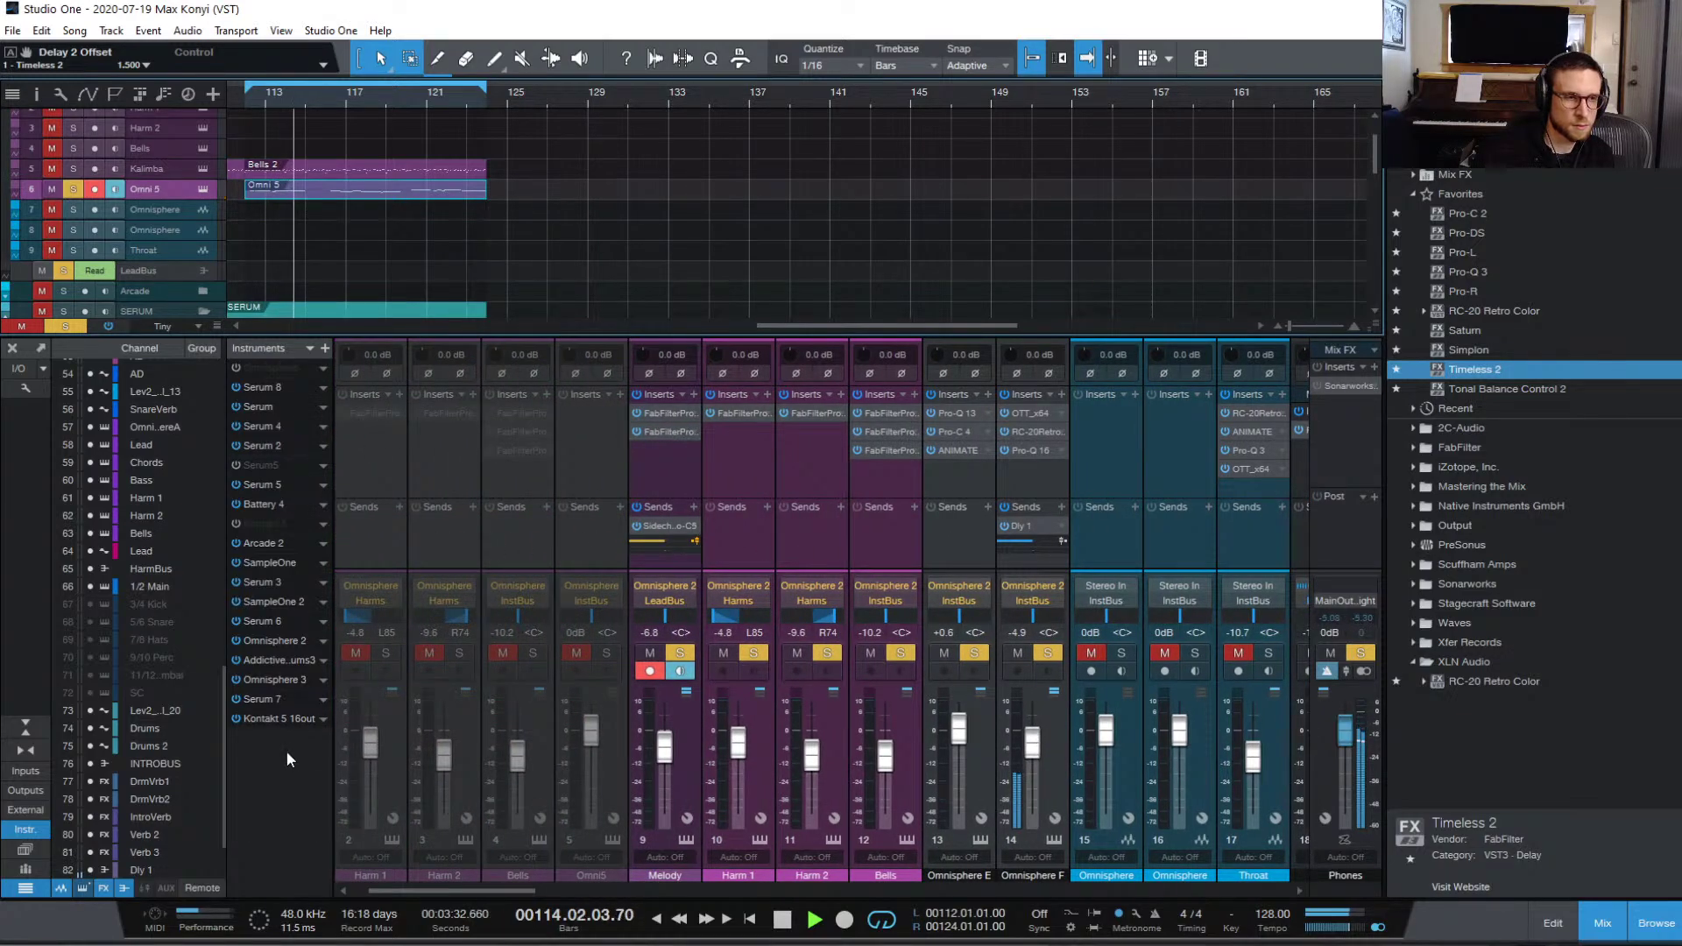
pyautogui.click(67, 325)
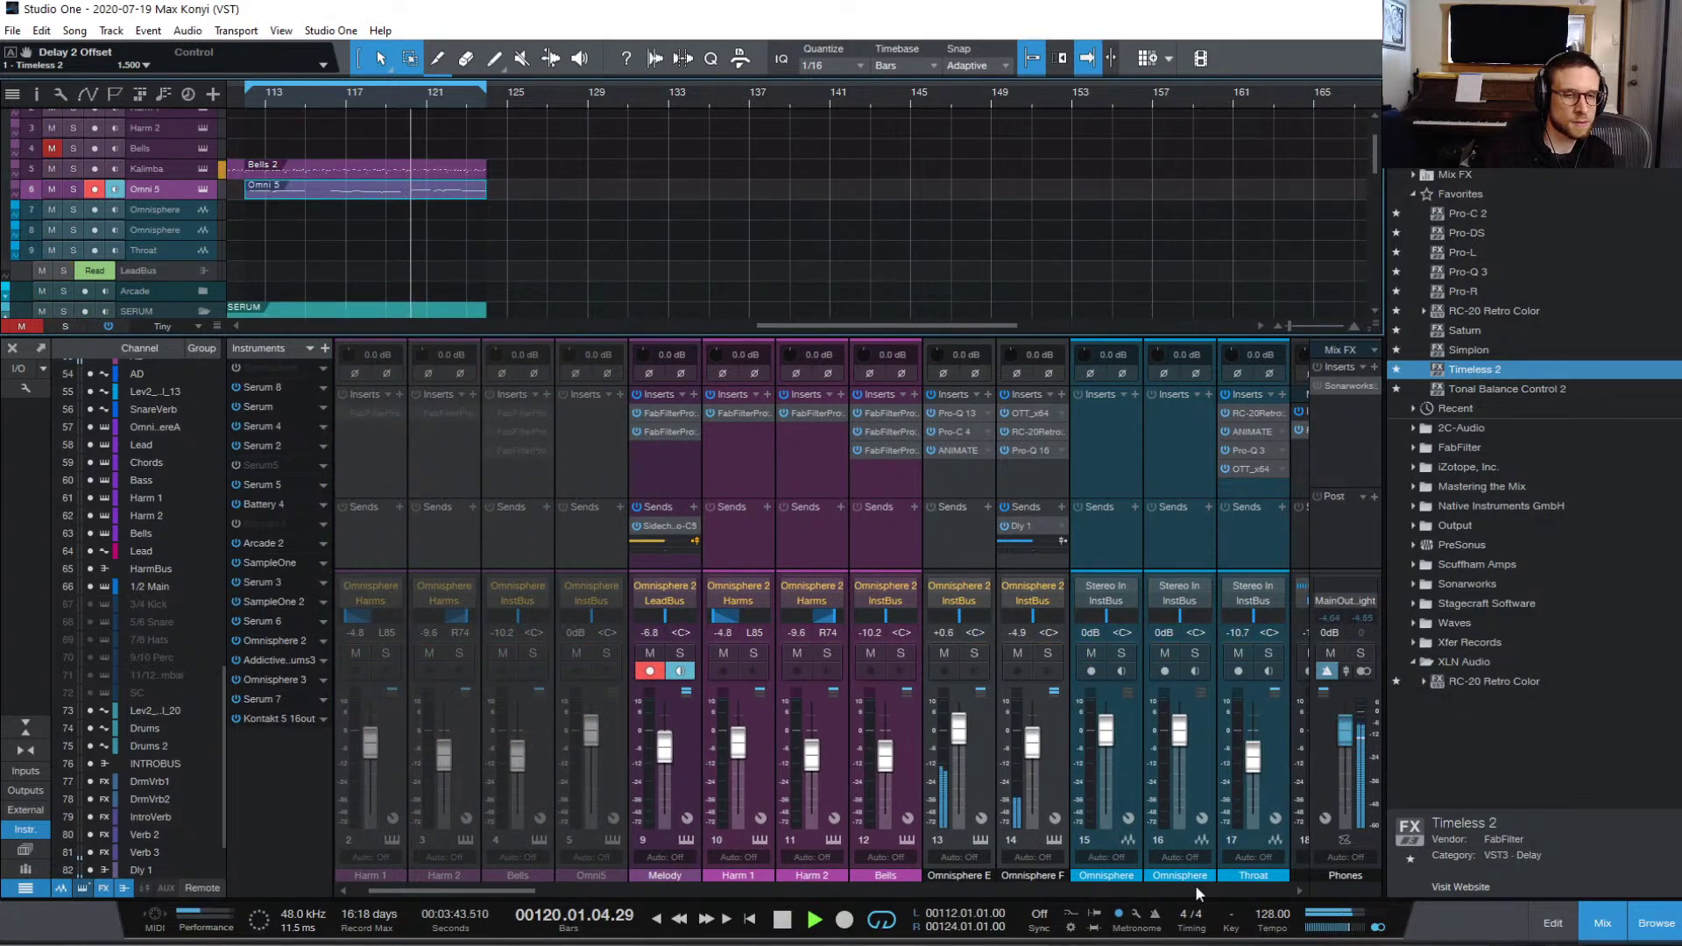
# Step: Play the section from bar 112 and lower the Omnisphere F channel's volume to -5.6 dB
pyautogui.click(242, 102)
pyautogui.press('space')
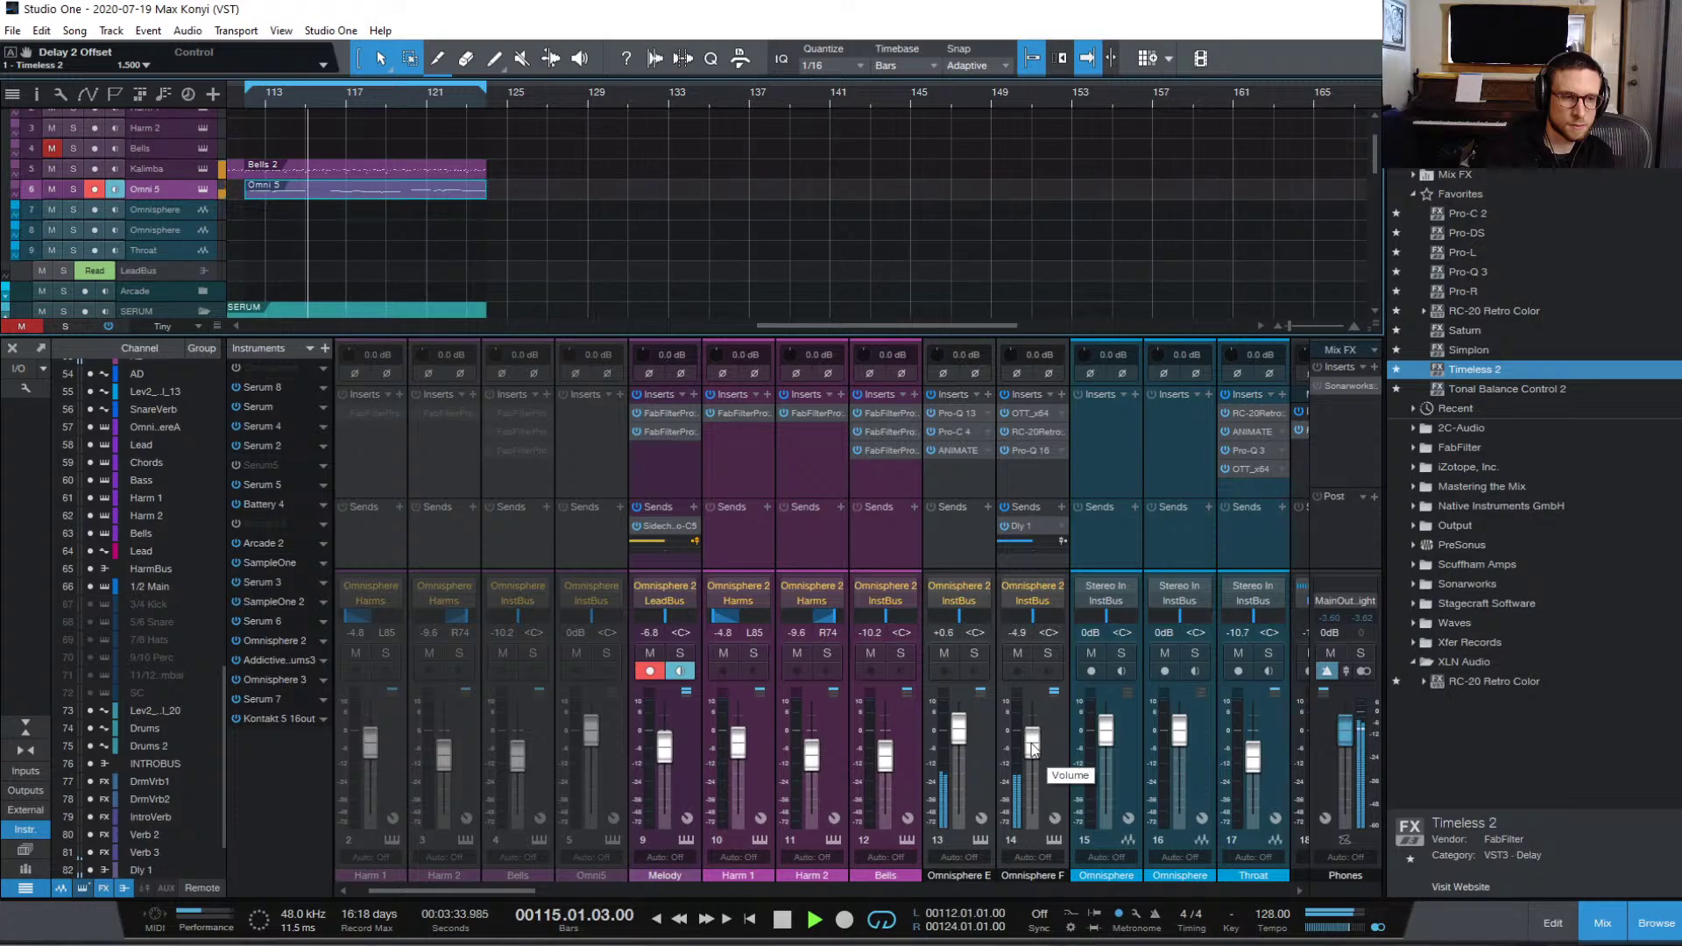
pyautogui.moveTo(1032, 750); pyautogui.dragTo(1033, 751)
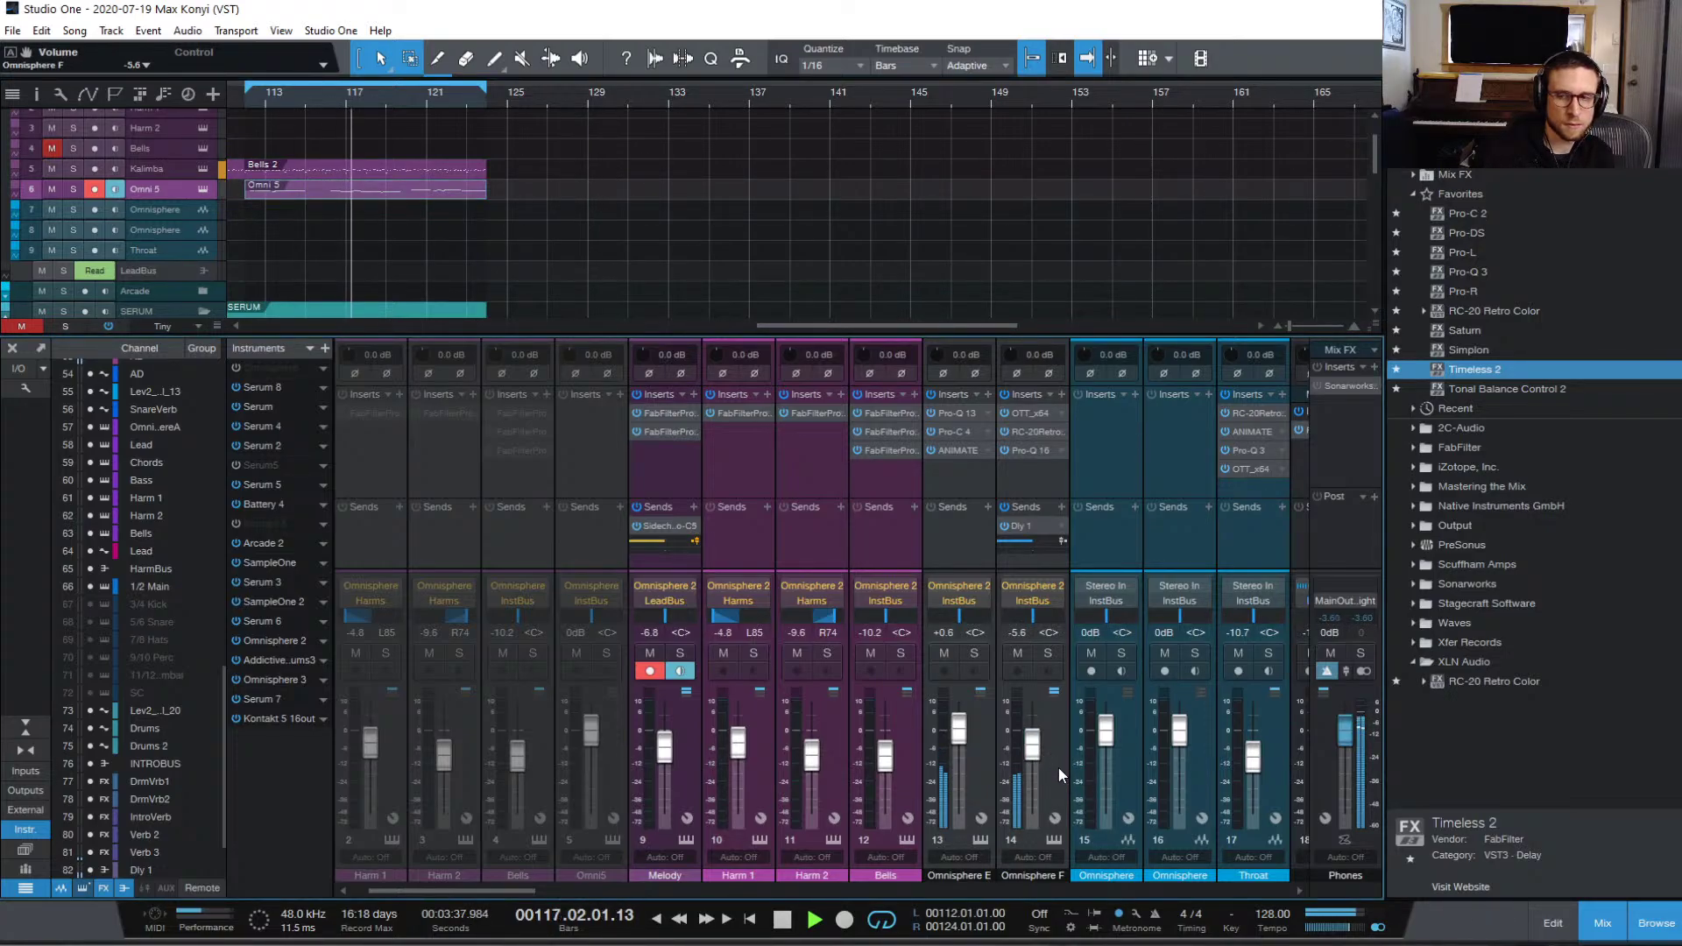
# Step: Hide the mixer and browser, bring the arrangement around bars 73 to 125 into view and stop playback
pyautogui.click(1602, 927)
pyautogui.click(1656, 924)
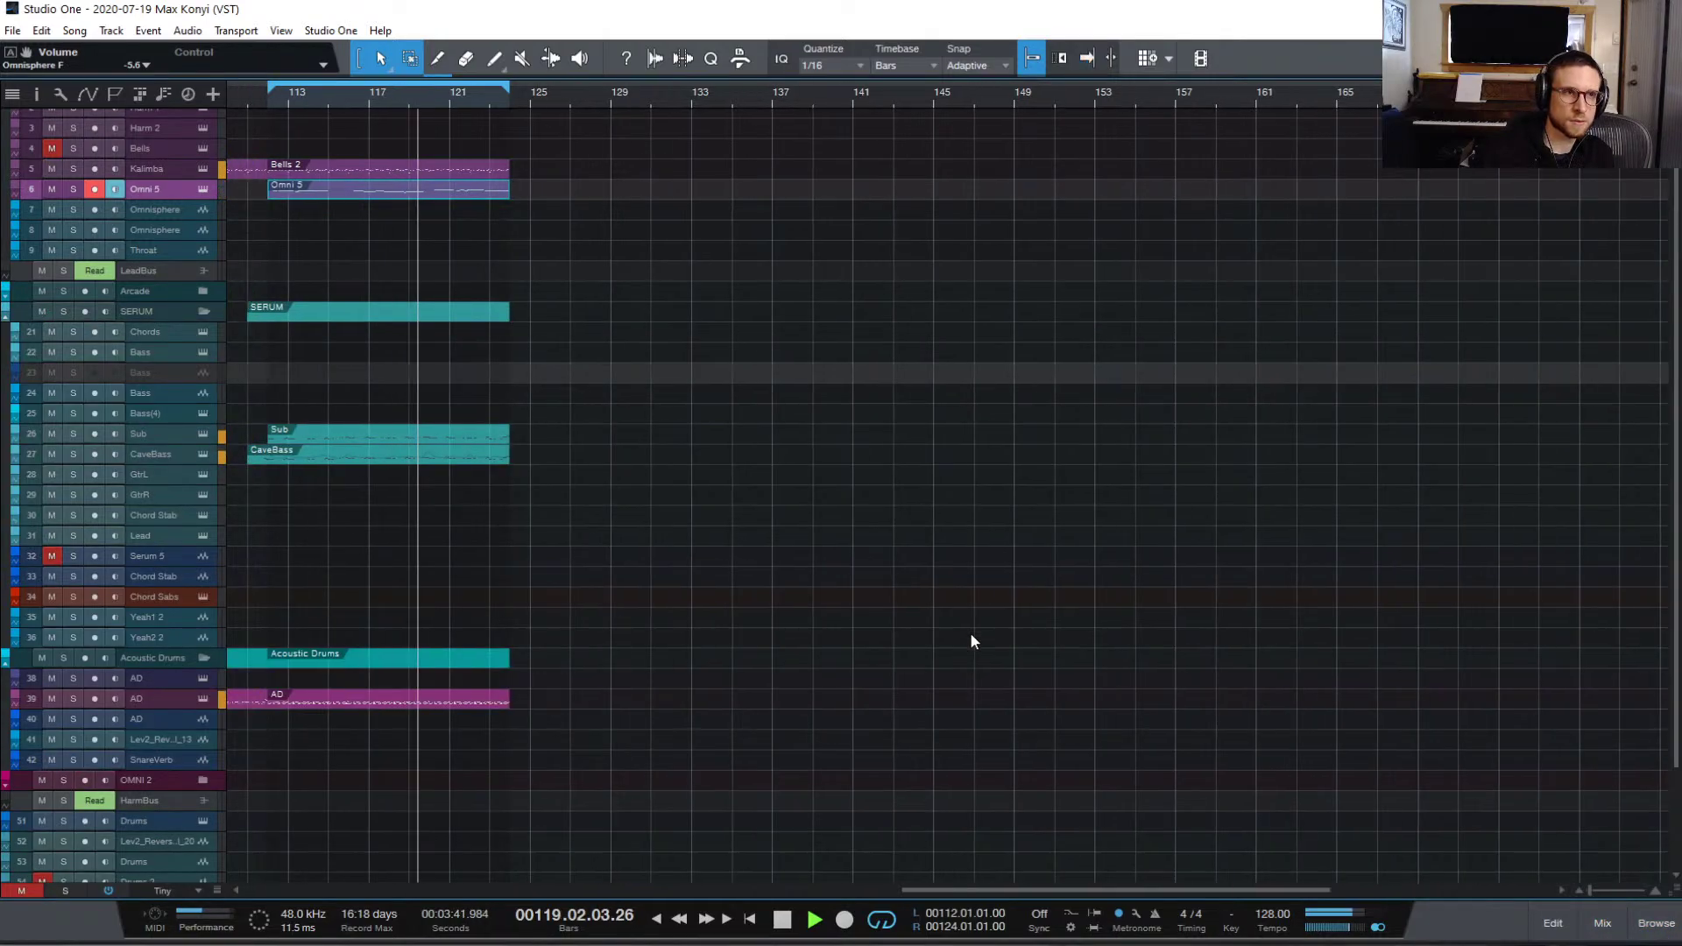
pyautogui.hscroll(-10, 970, 632)
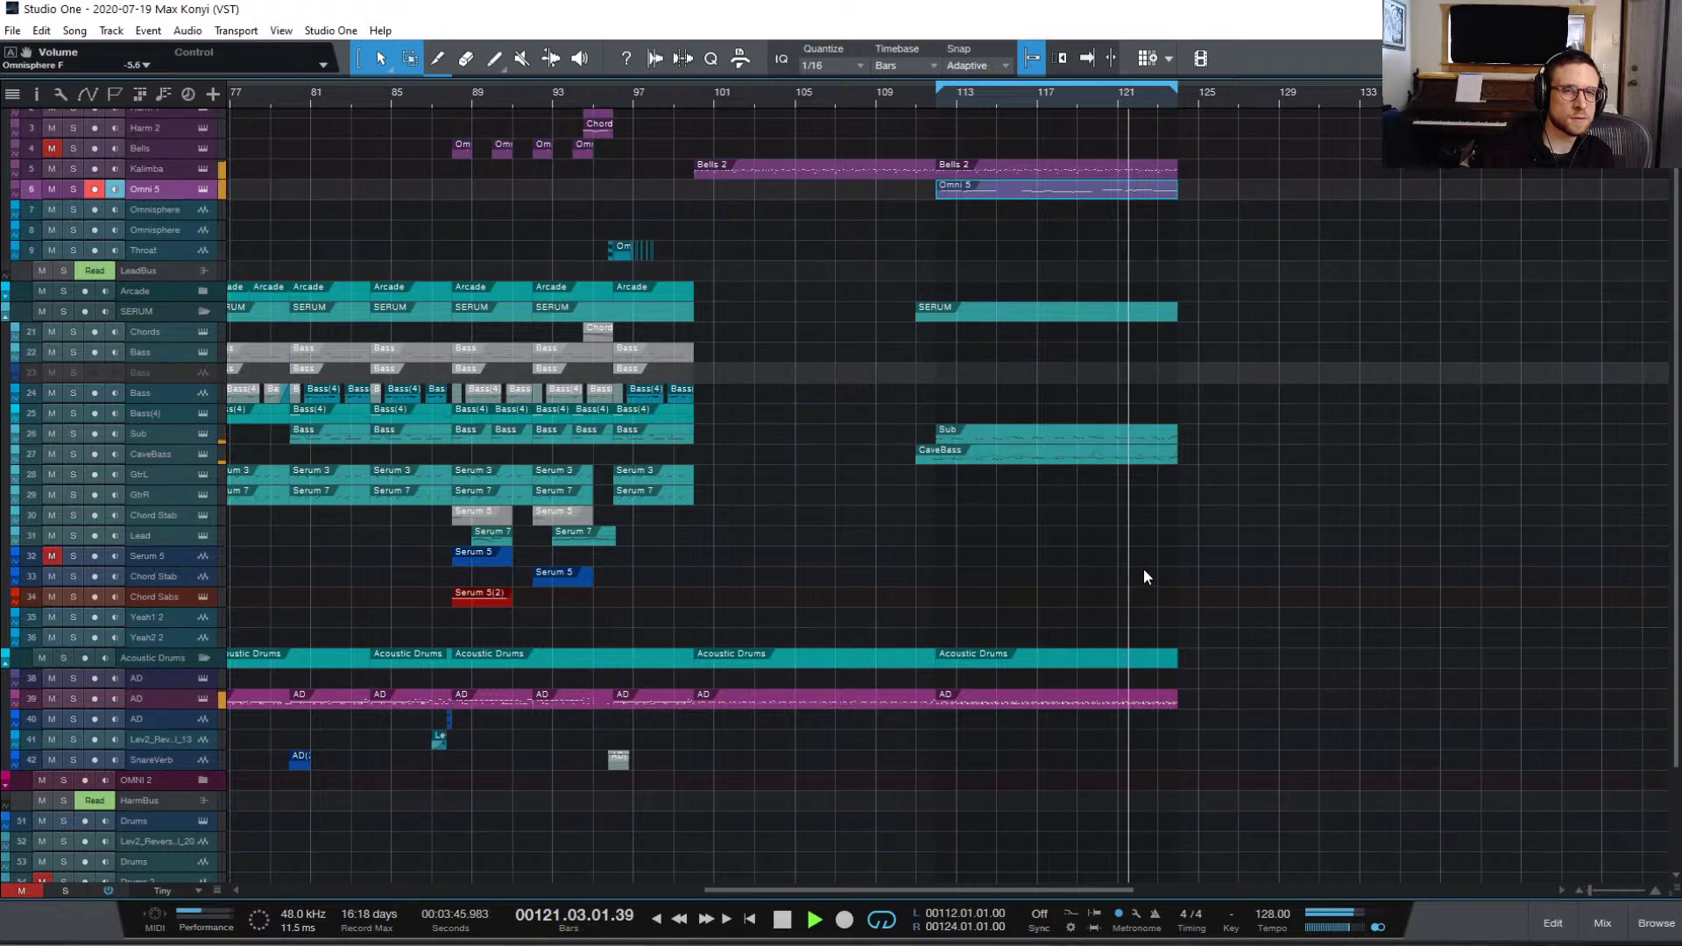
pyautogui.hscroll(-2, 1074, 565)
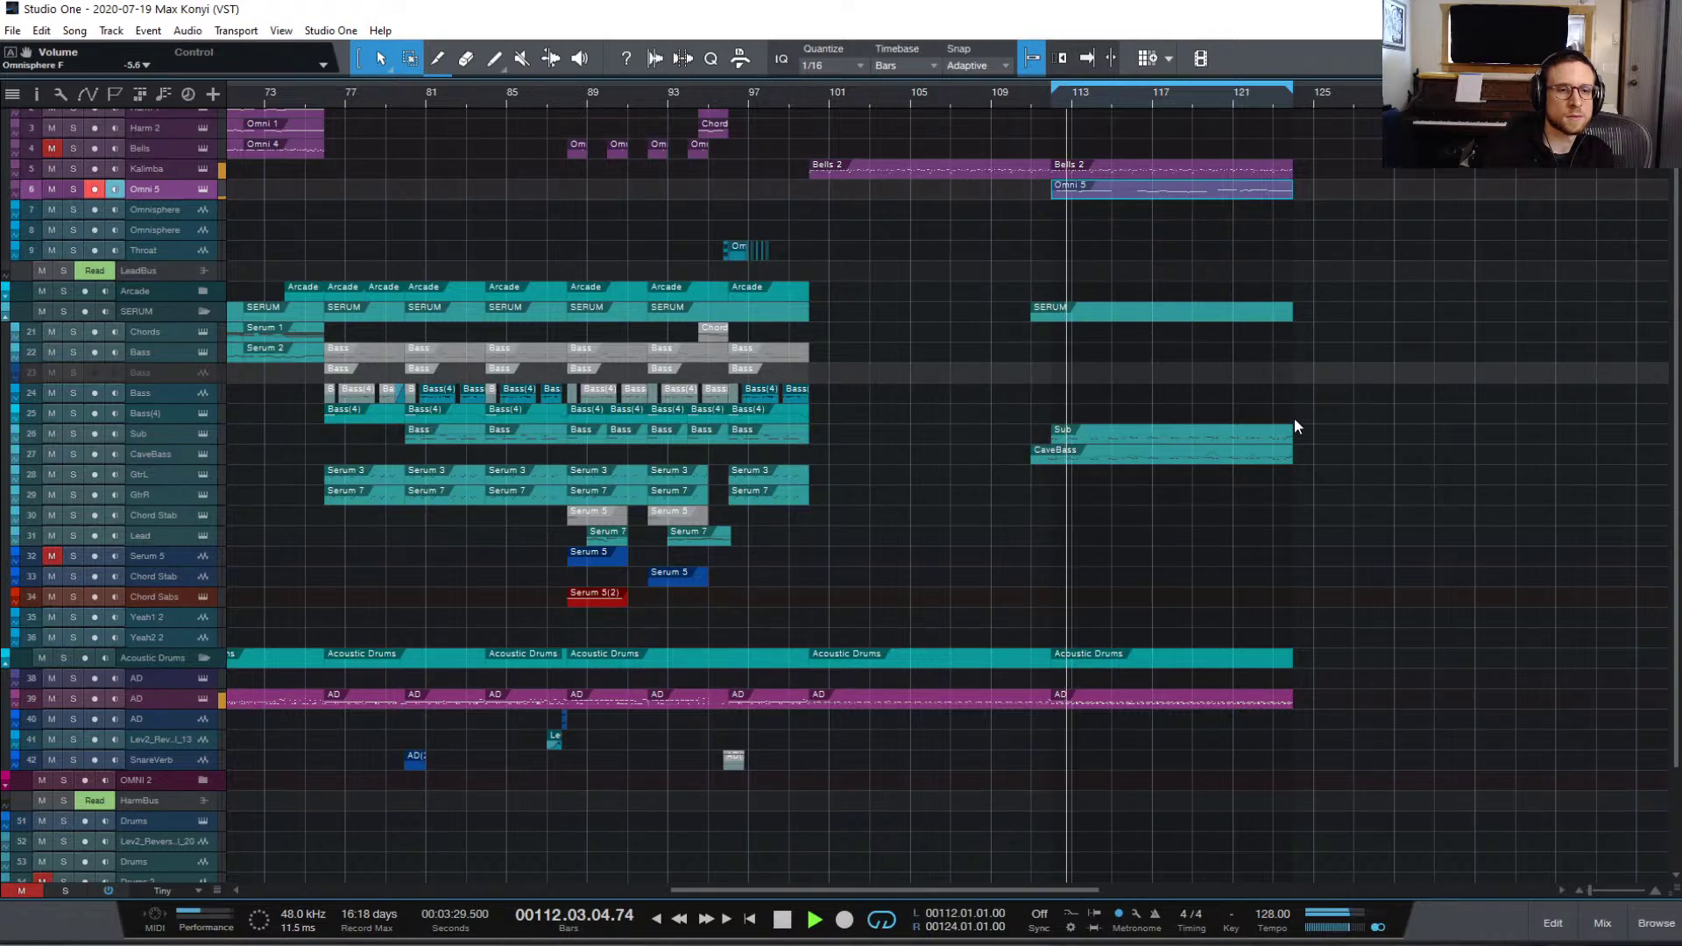
pyautogui.scroll(-3, 1297, 427)
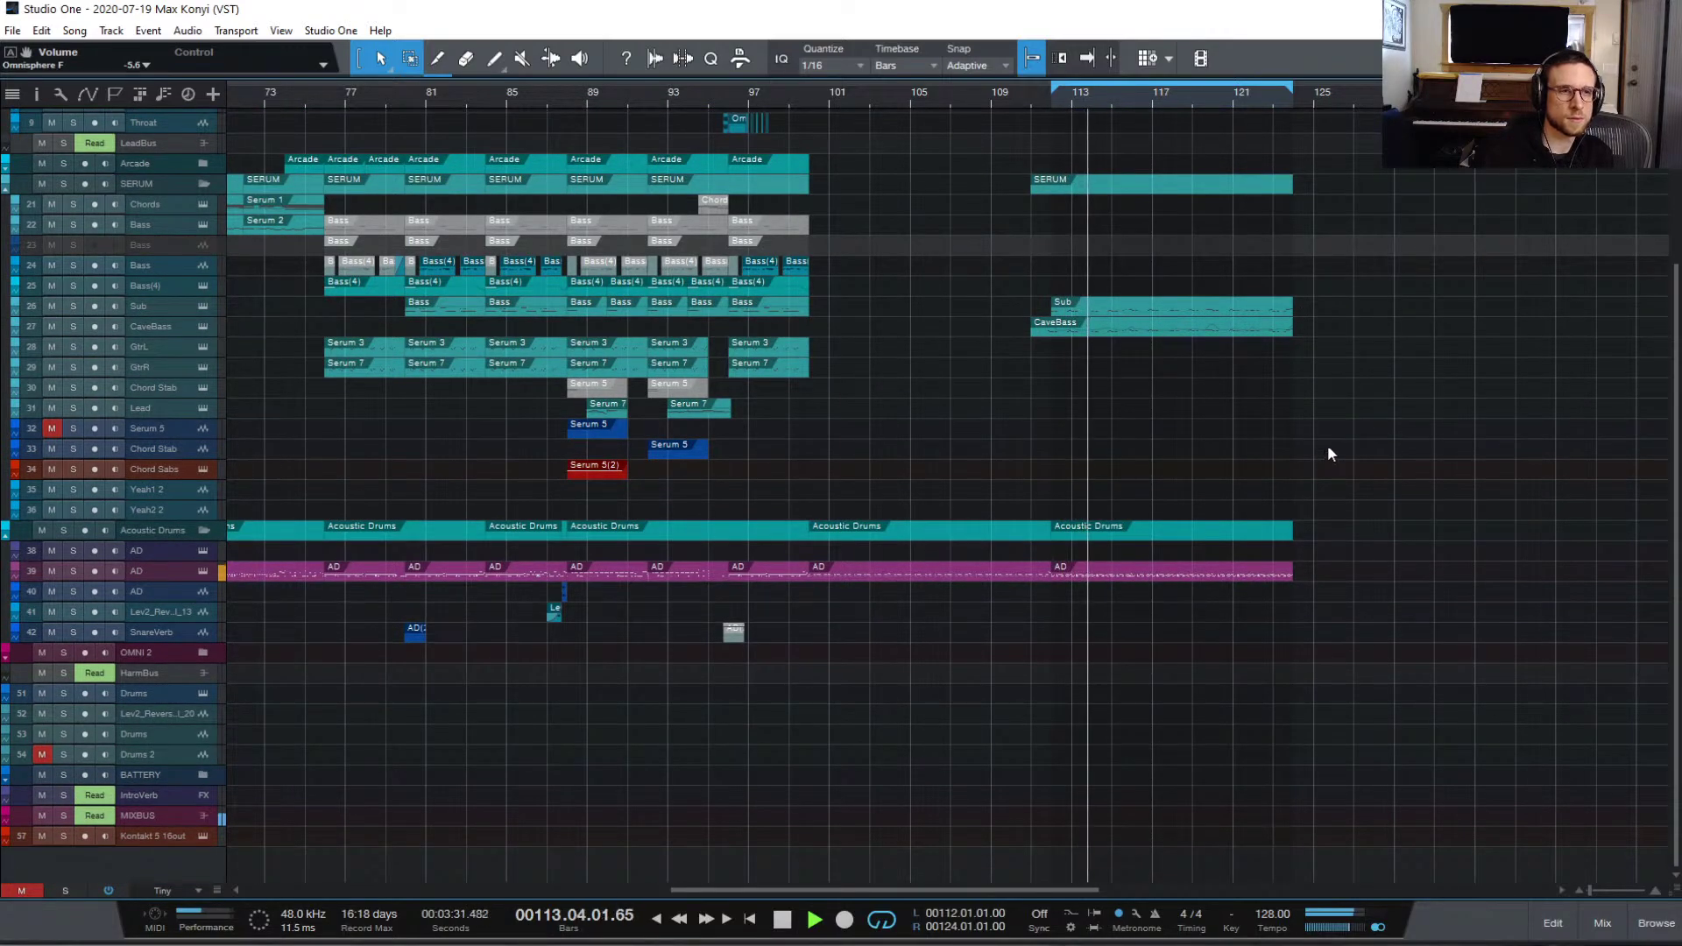
pyautogui.scroll(4, 1316, 412)
pyautogui.press('space')
pyautogui.press('f')
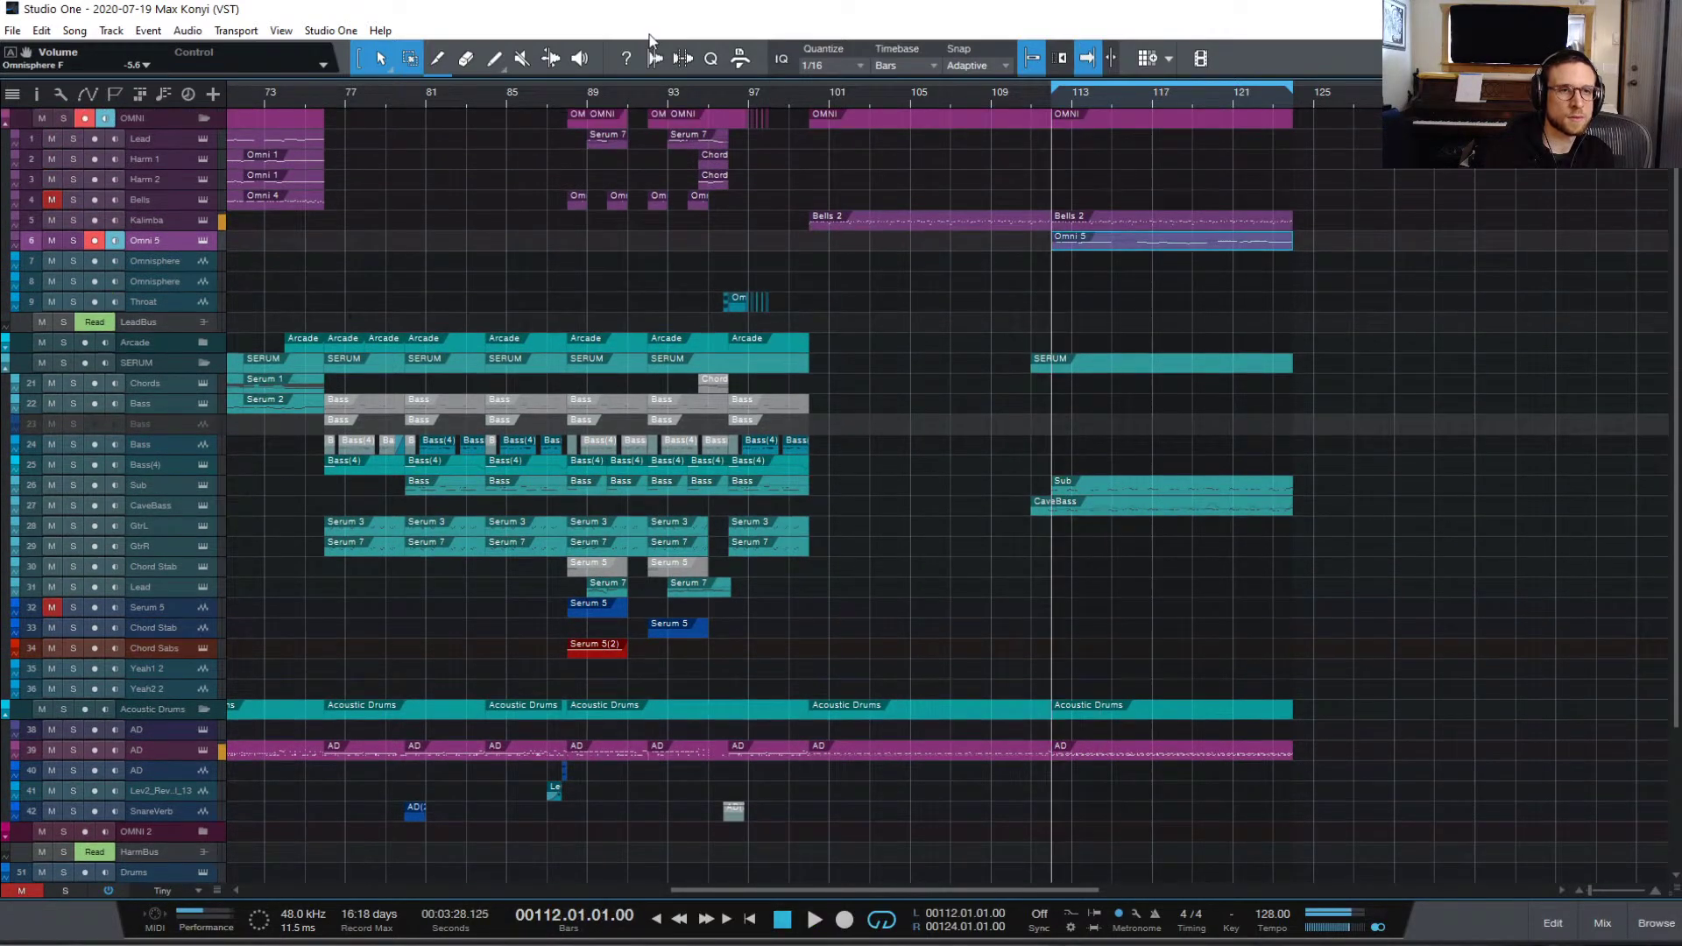
# Step: Listen to the arrangement from bar 89 into the section starting at bar 112
pyautogui.click(587, 93)
pyautogui.press('space')
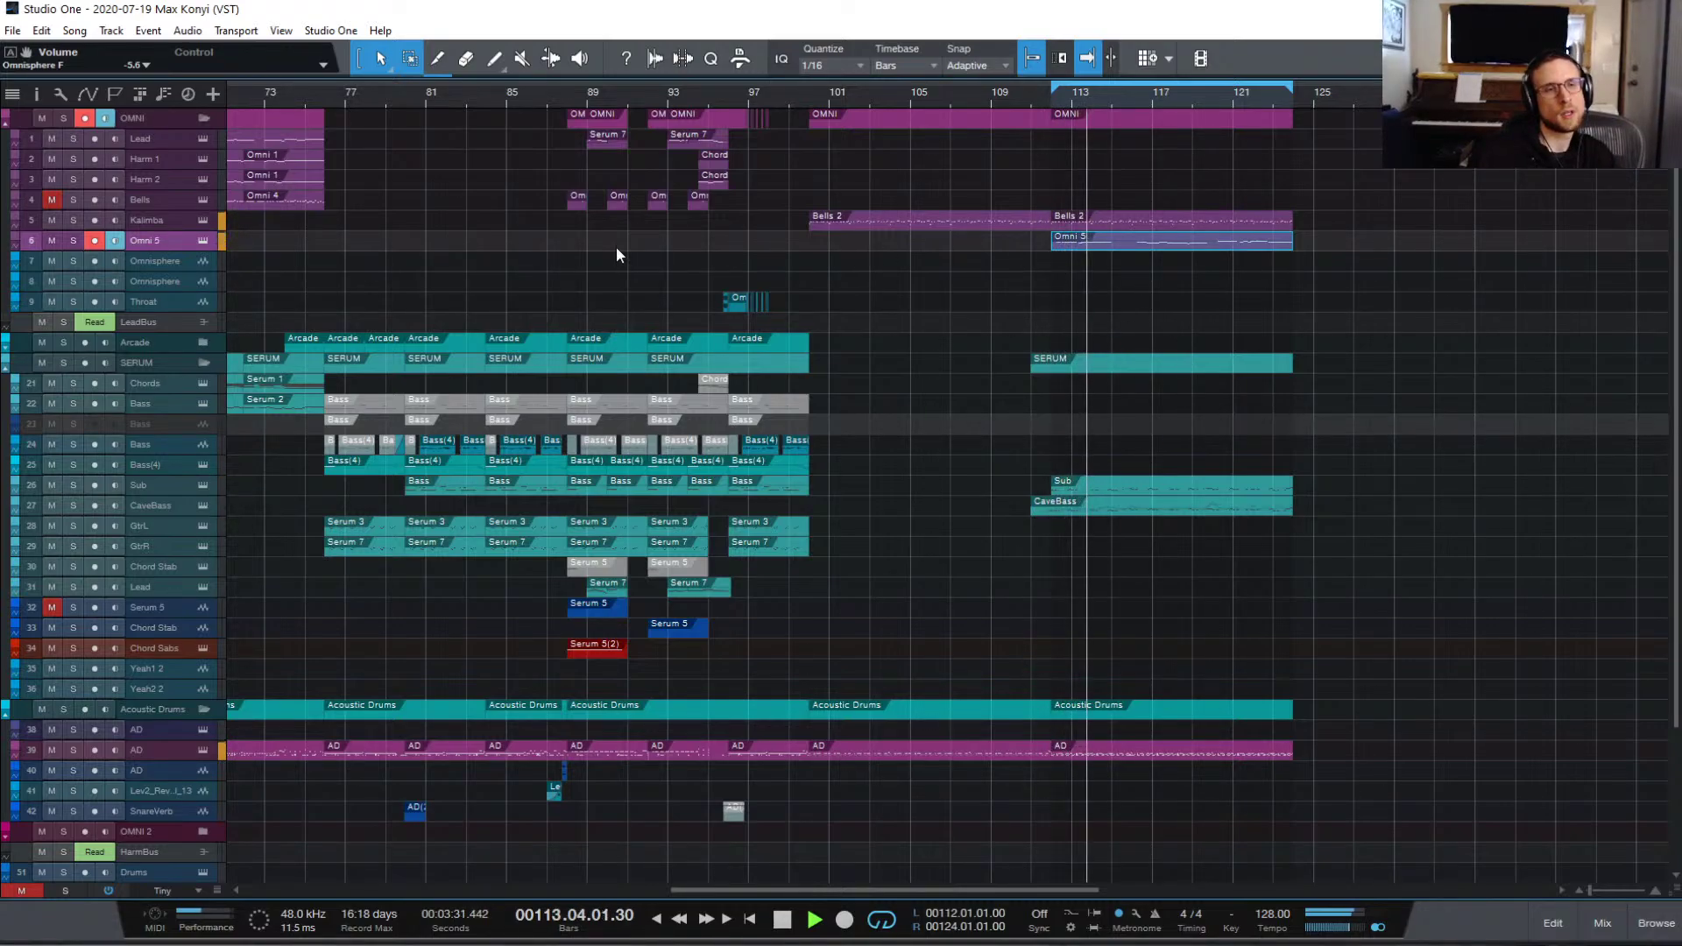
pyautogui.press('space')
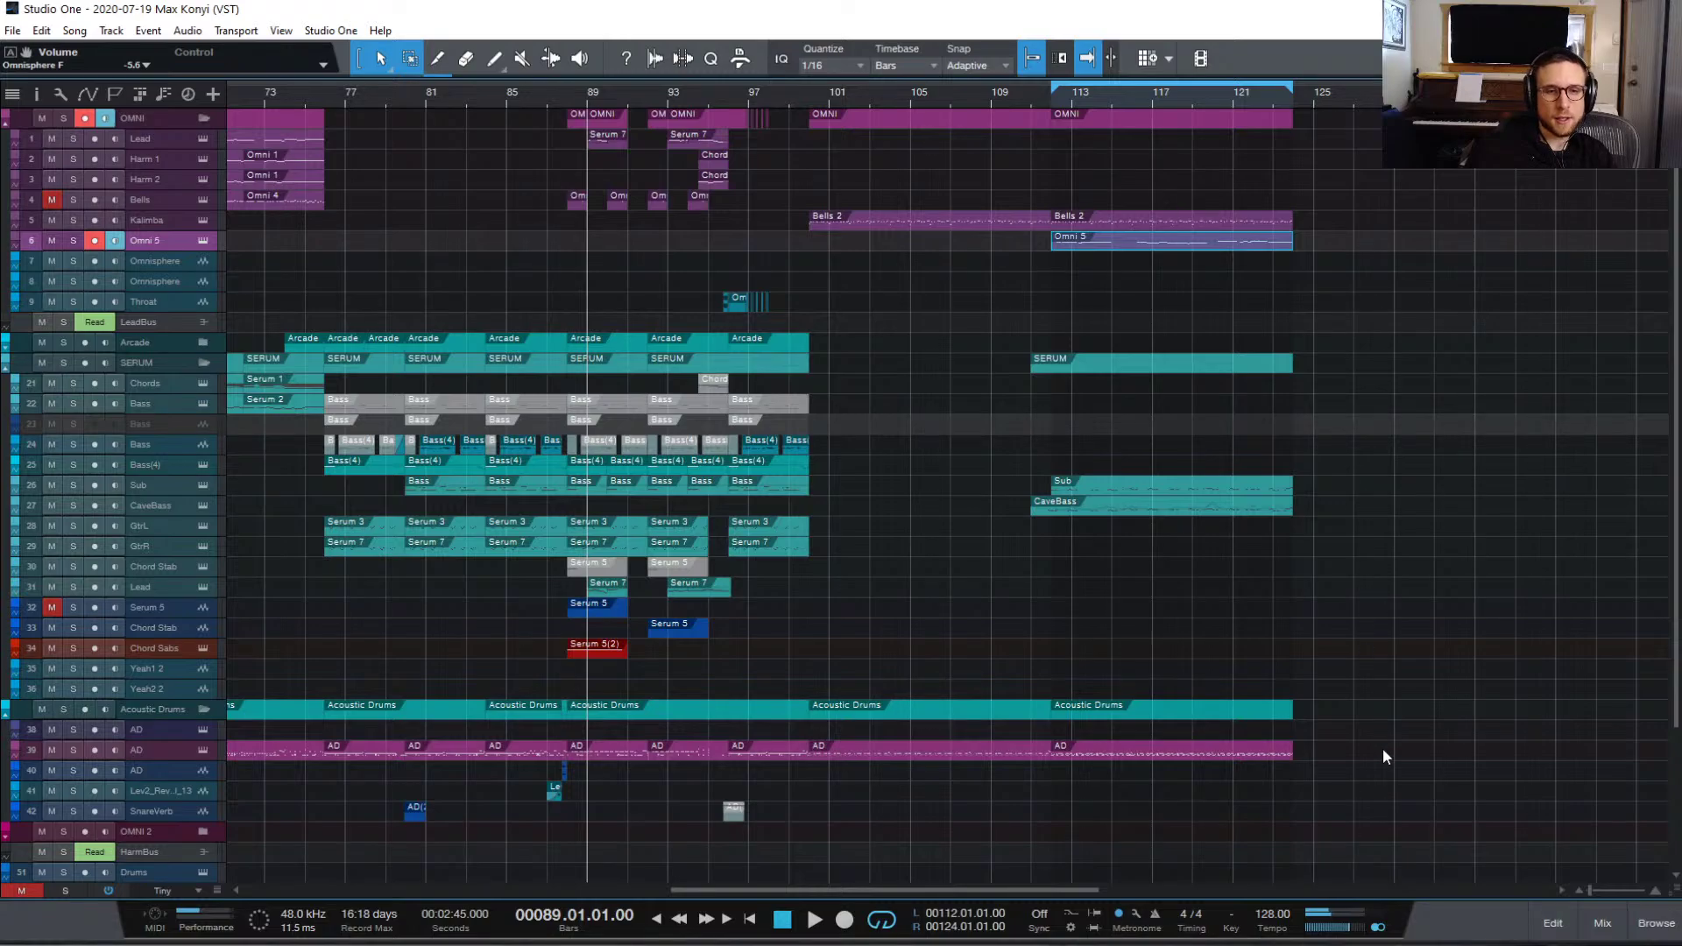
# Step: Duplicate the Bells 2, Omni 5, Sub, CaveBass and AD events of the looped section directly after it
pyautogui.moveTo(1386, 757); pyautogui.dragTo(1058, 3)
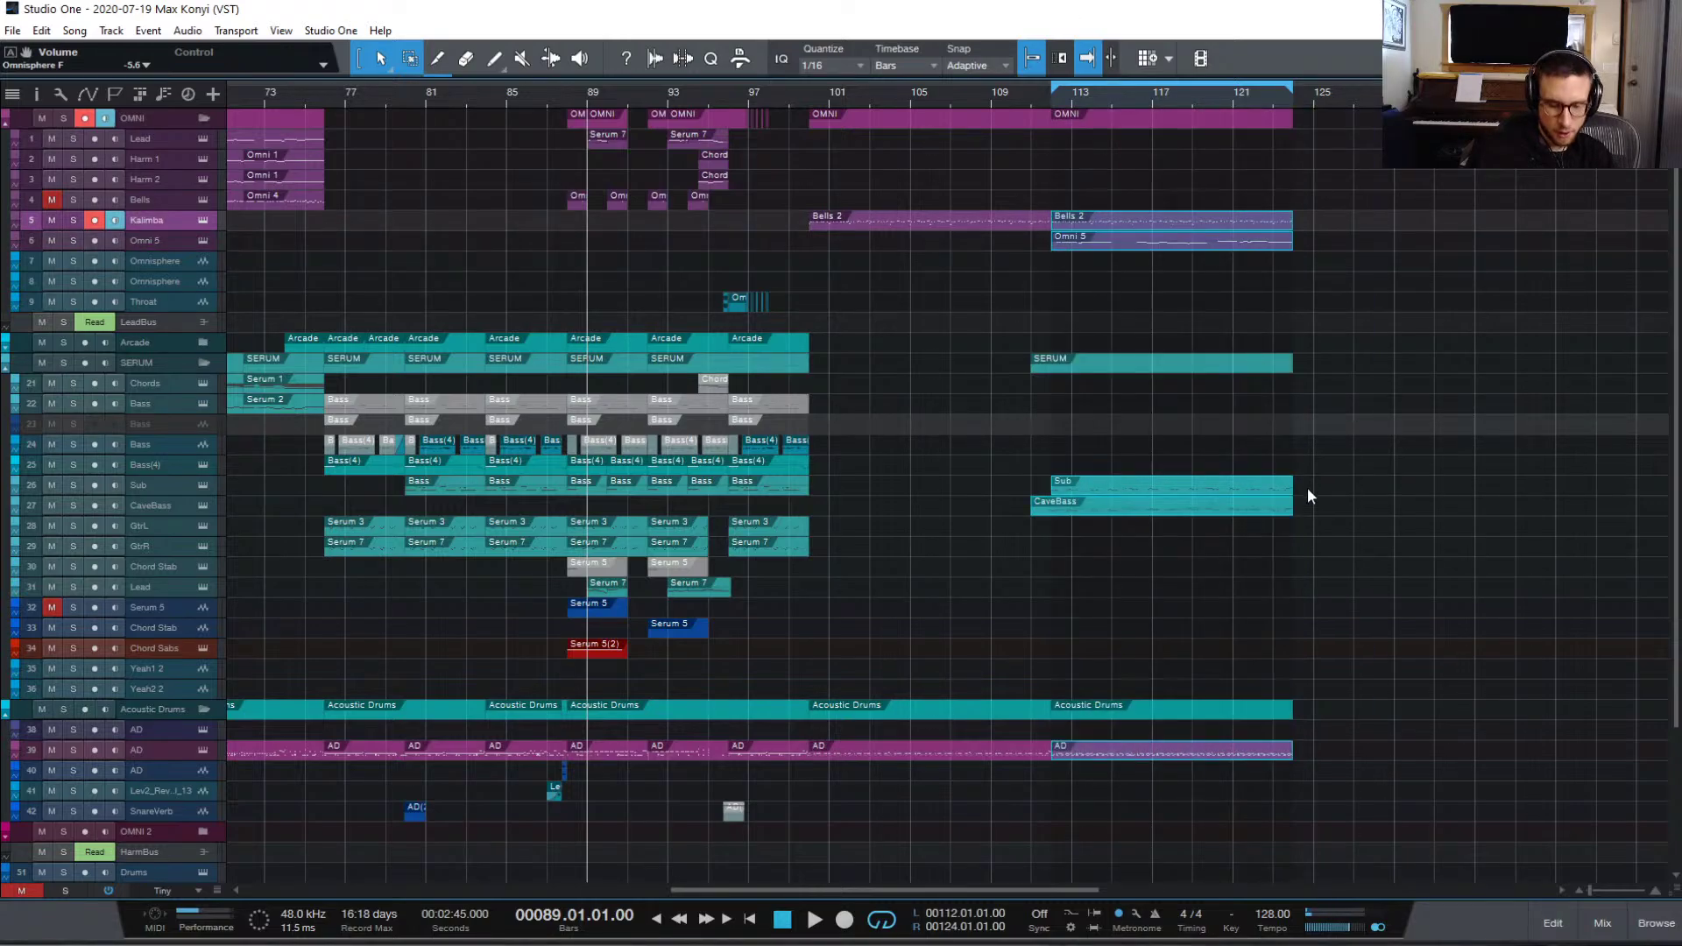
pyautogui.press('d')
pyautogui.click(1157, 429)
# Step: Delete the original Omni 5 event at bar 112, keeping only its copy at bar 125
pyautogui.doubleClick(1137, 235)
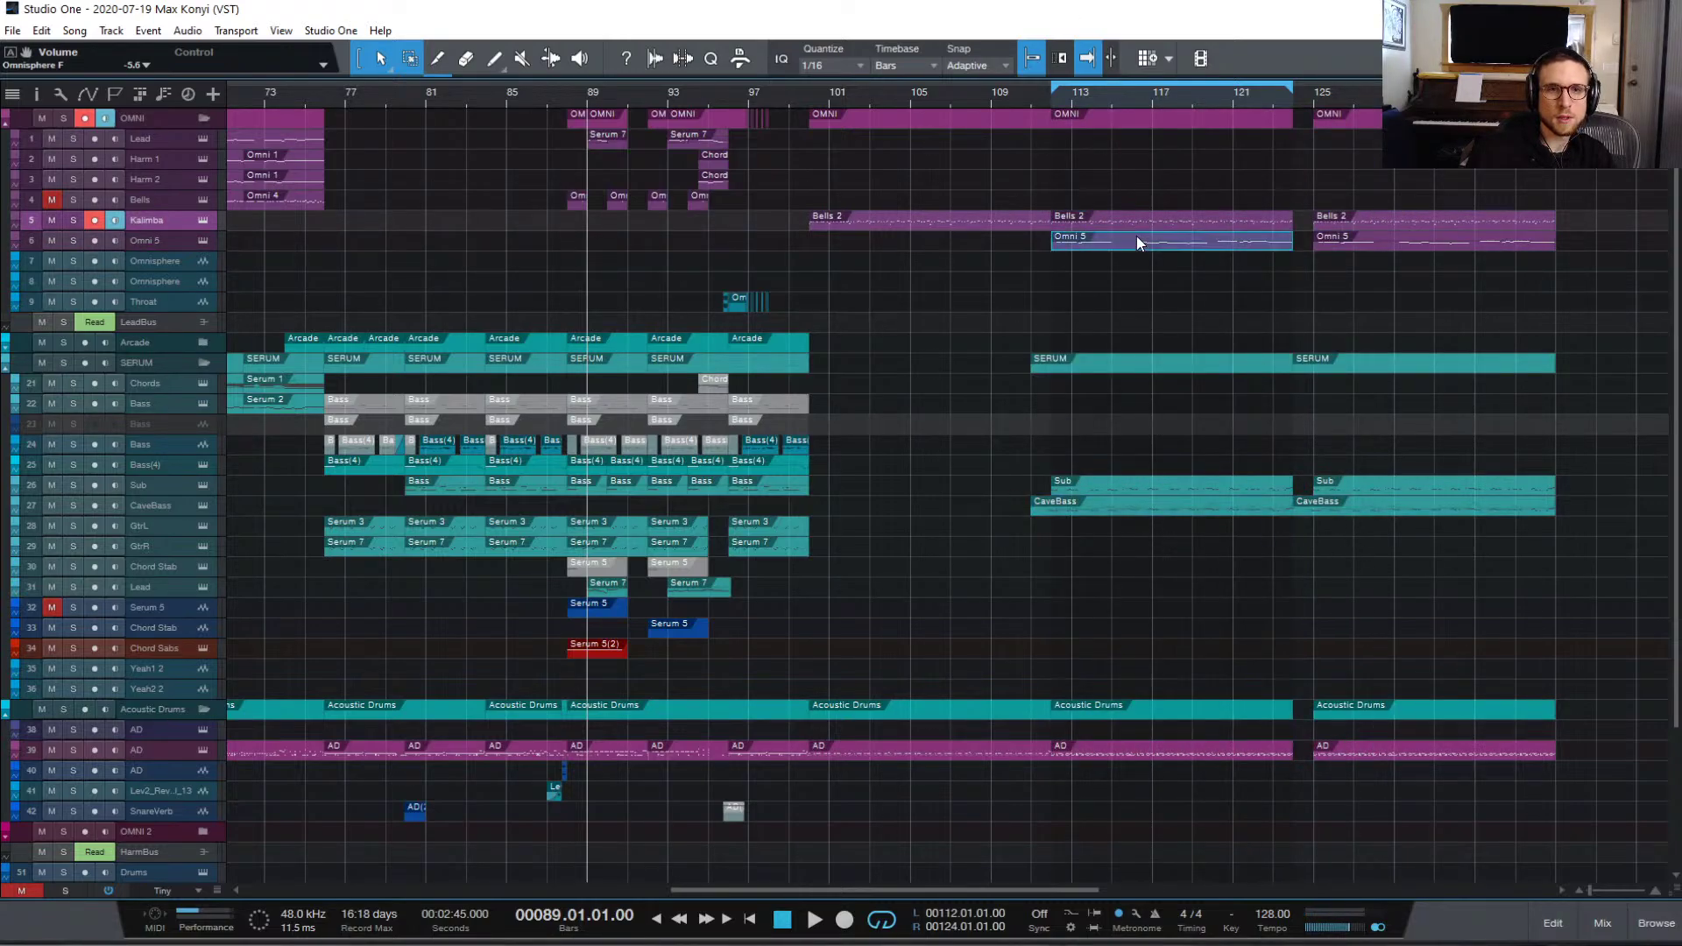
pyautogui.click(1553, 922)
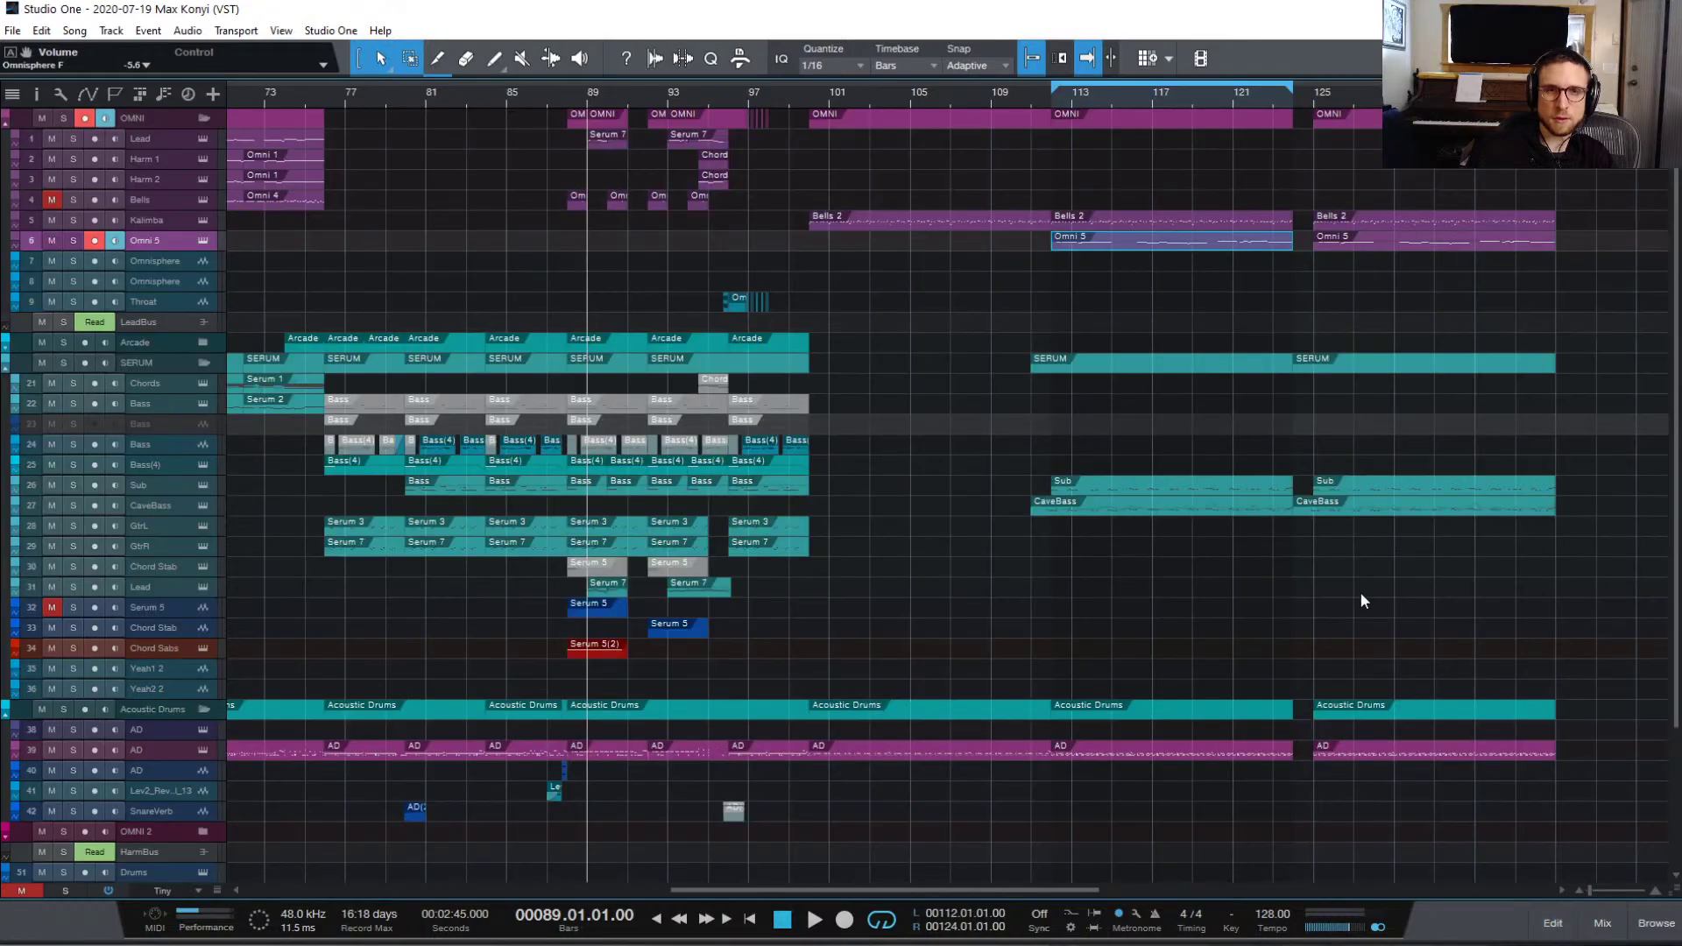
pyautogui.press('Delete')
# Step: Listen from bar 109 into the duplicated section with looping off, and save the song
pyautogui.click(997, 91)
pyautogui.press('space')
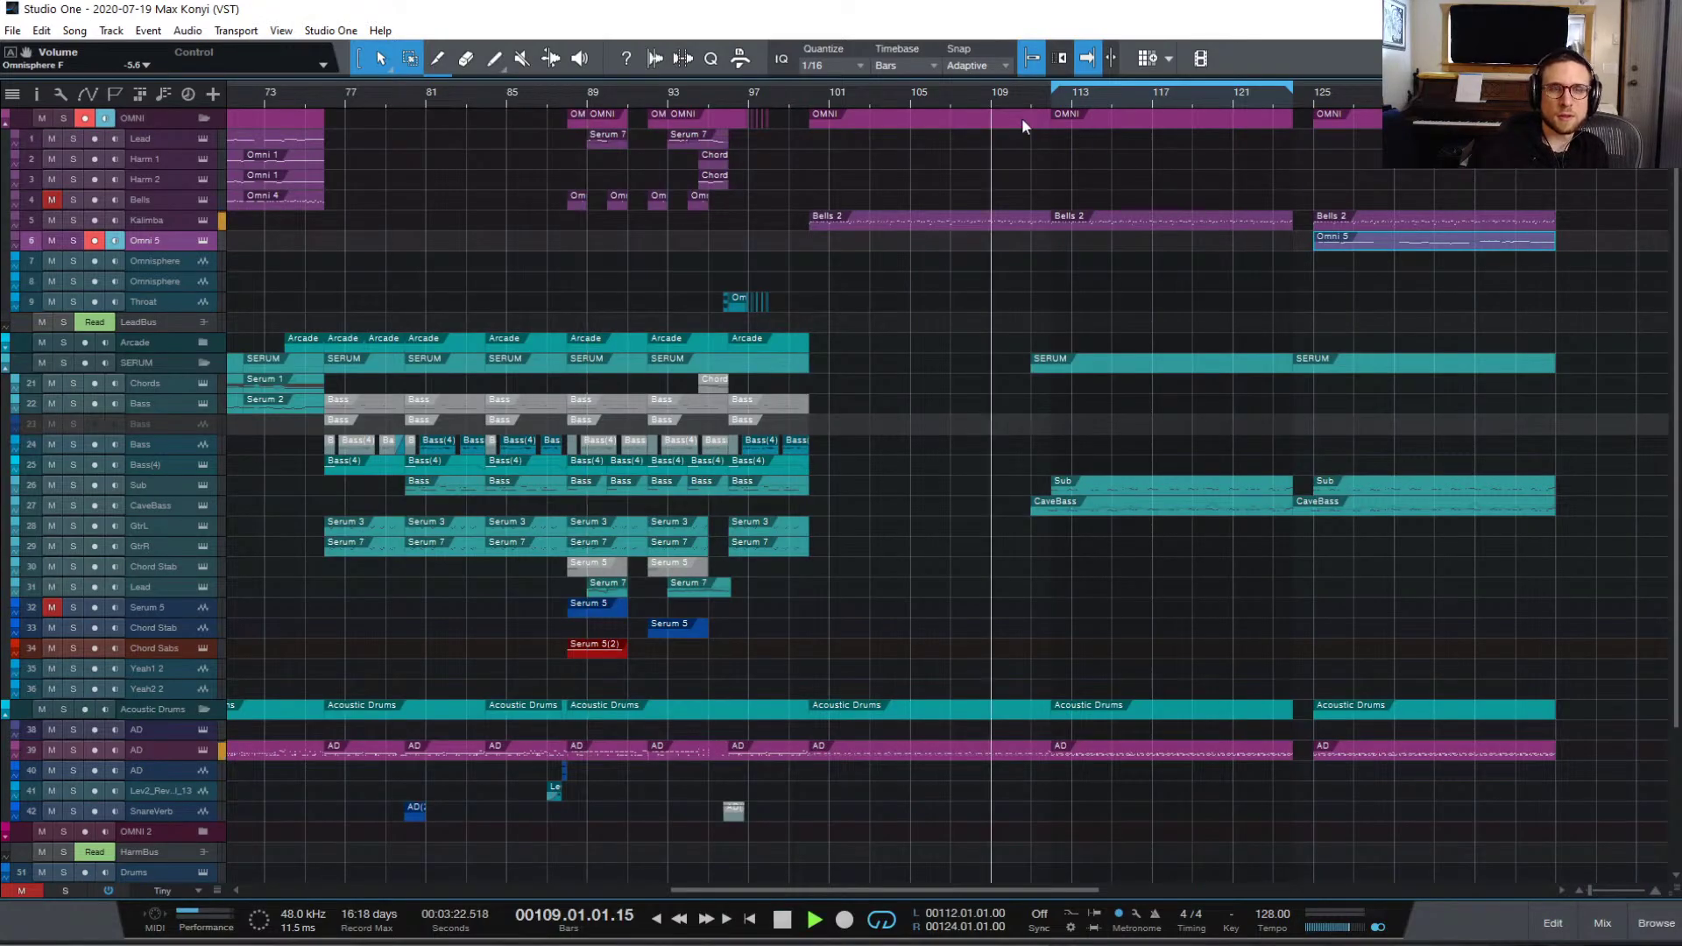
pyautogui.click(1300, 460)
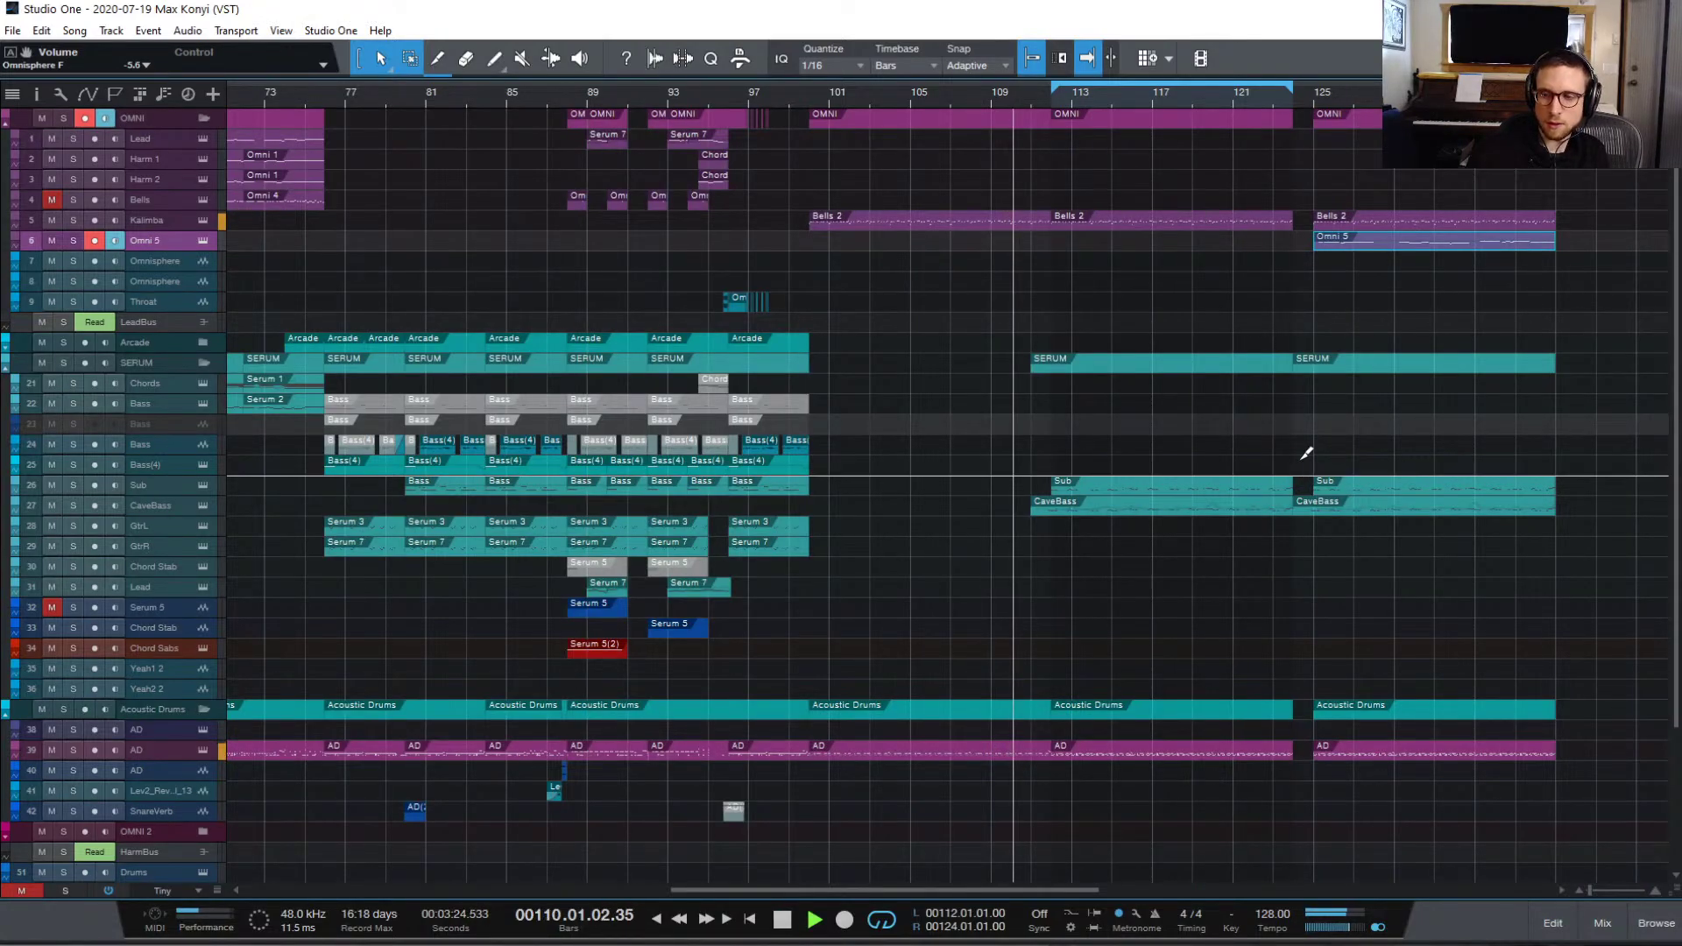
pyautogui.hotkey('ctrl', 's')
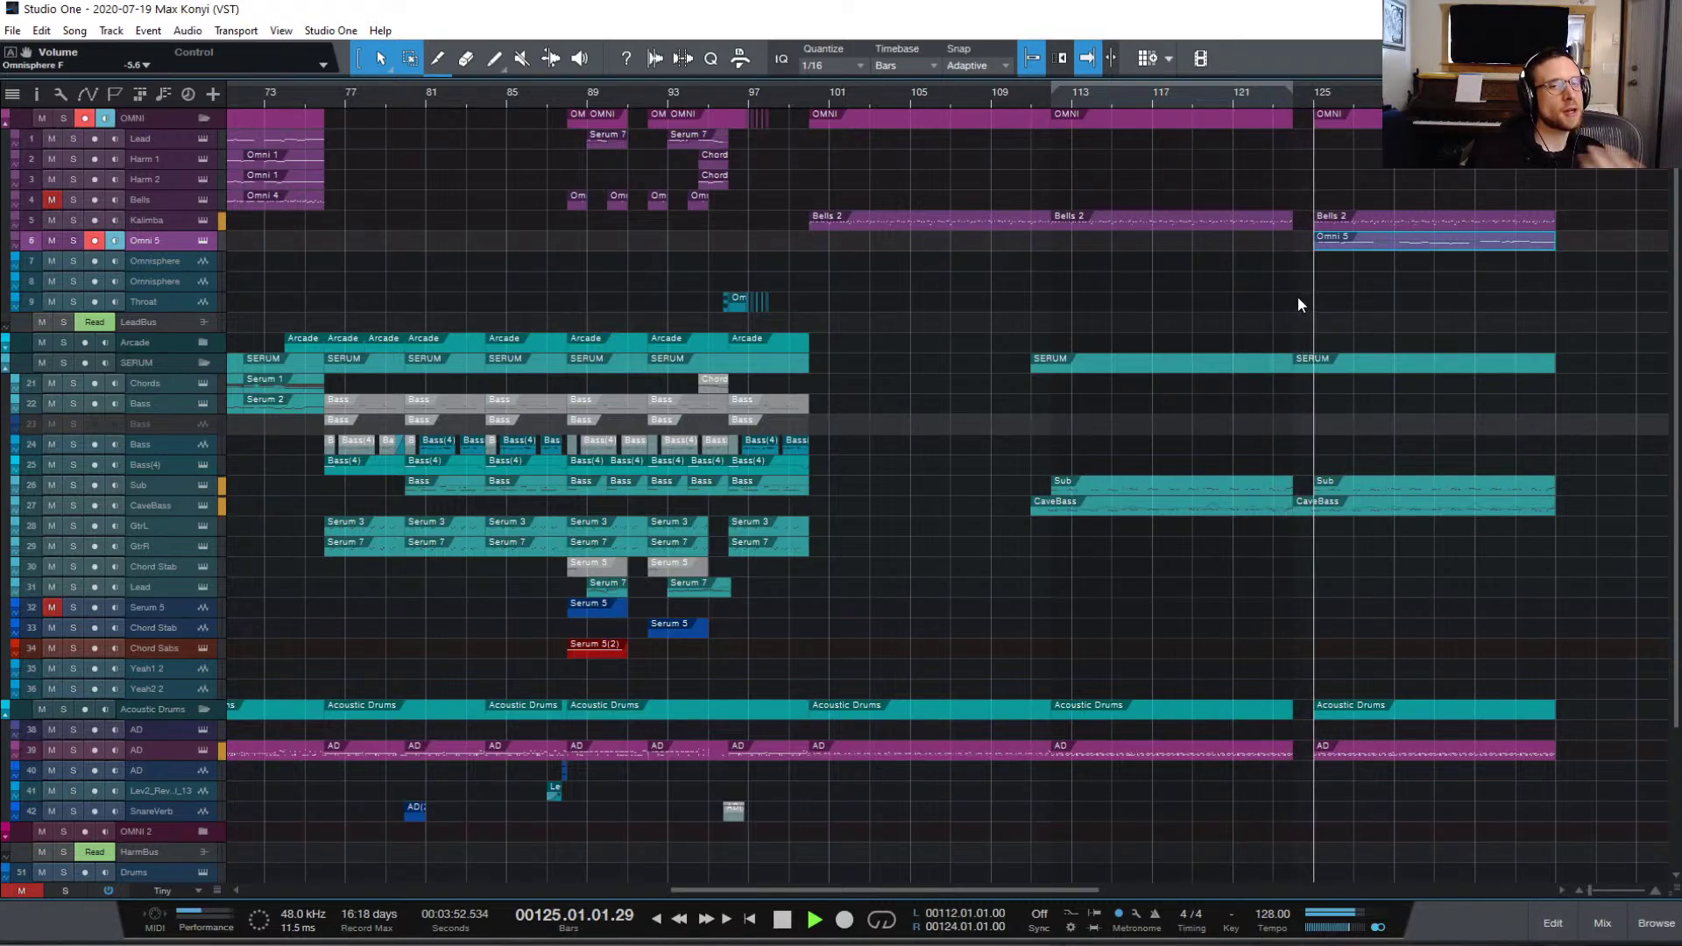
pyautogui.press('space')
# Step: Listen to the transition into the duplicated section from bar 123 and again from bar 121
pyautogui.click(1273, 98)
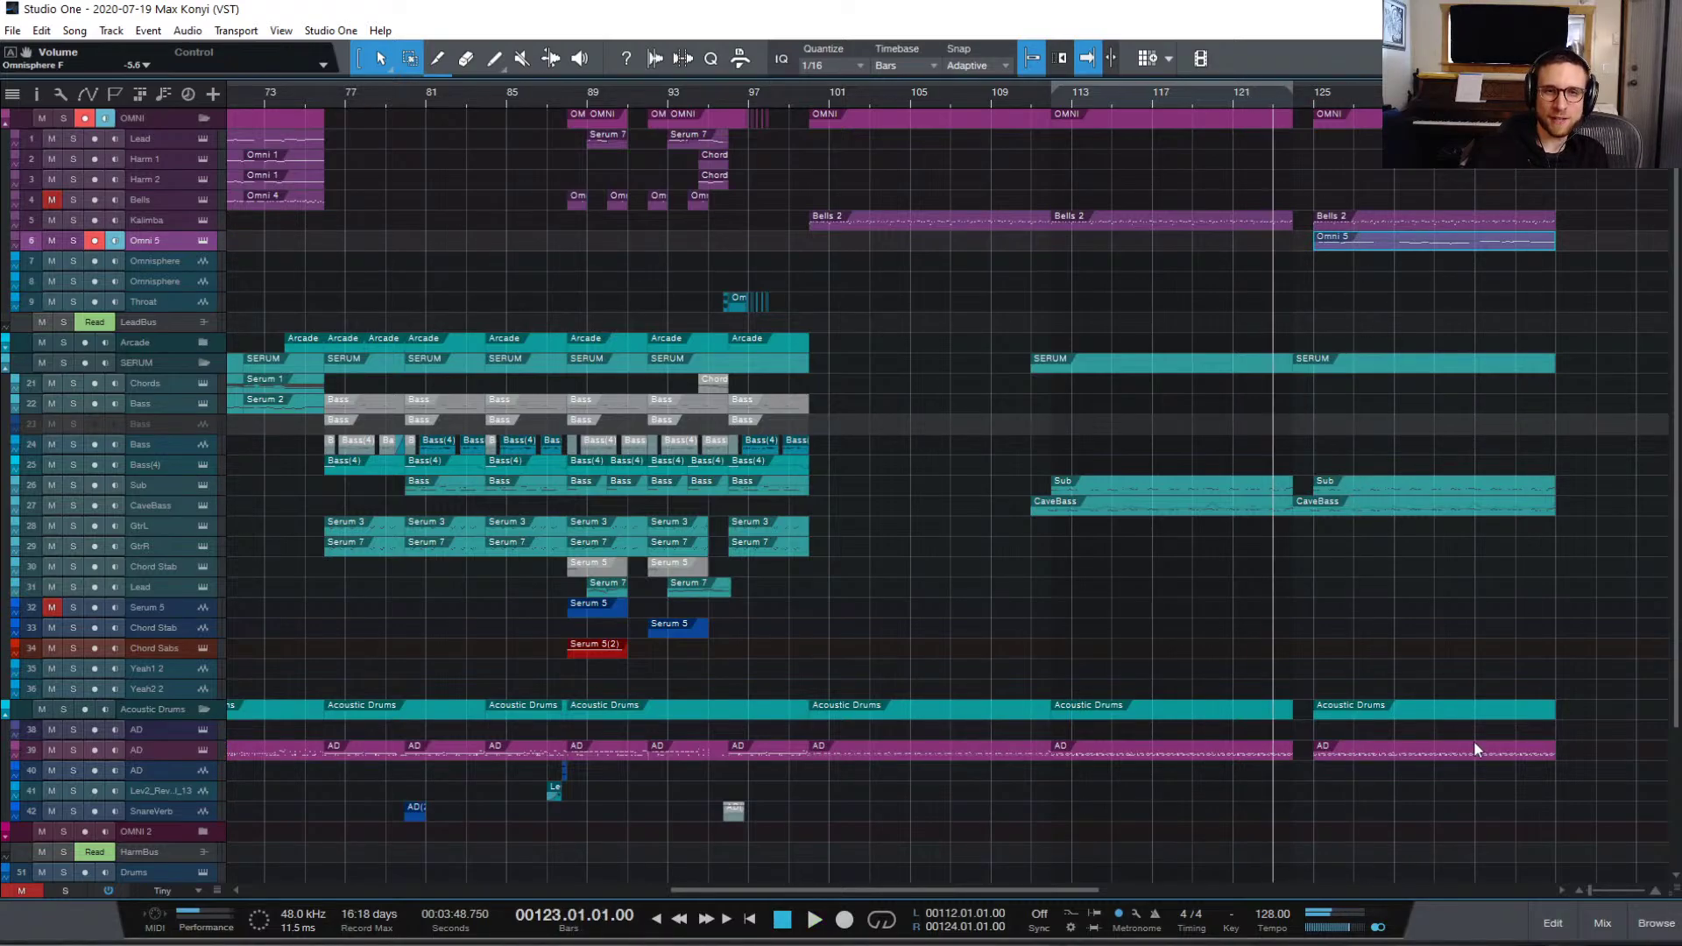
pyautogui.press('space')
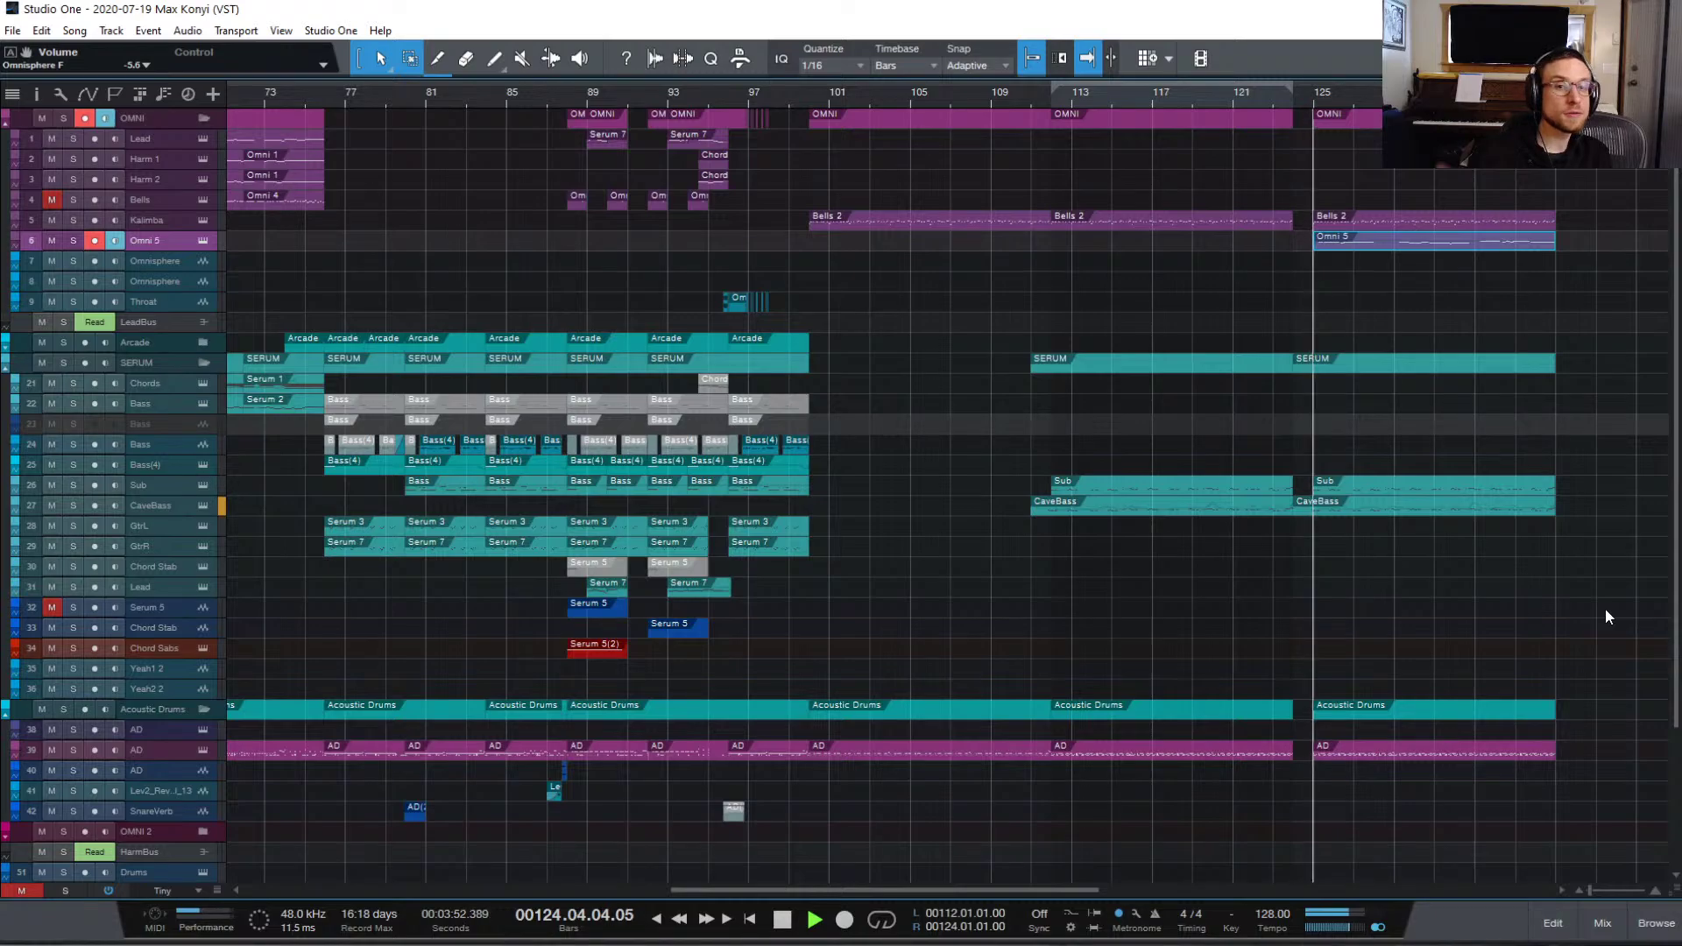
pyautogui.press('space')
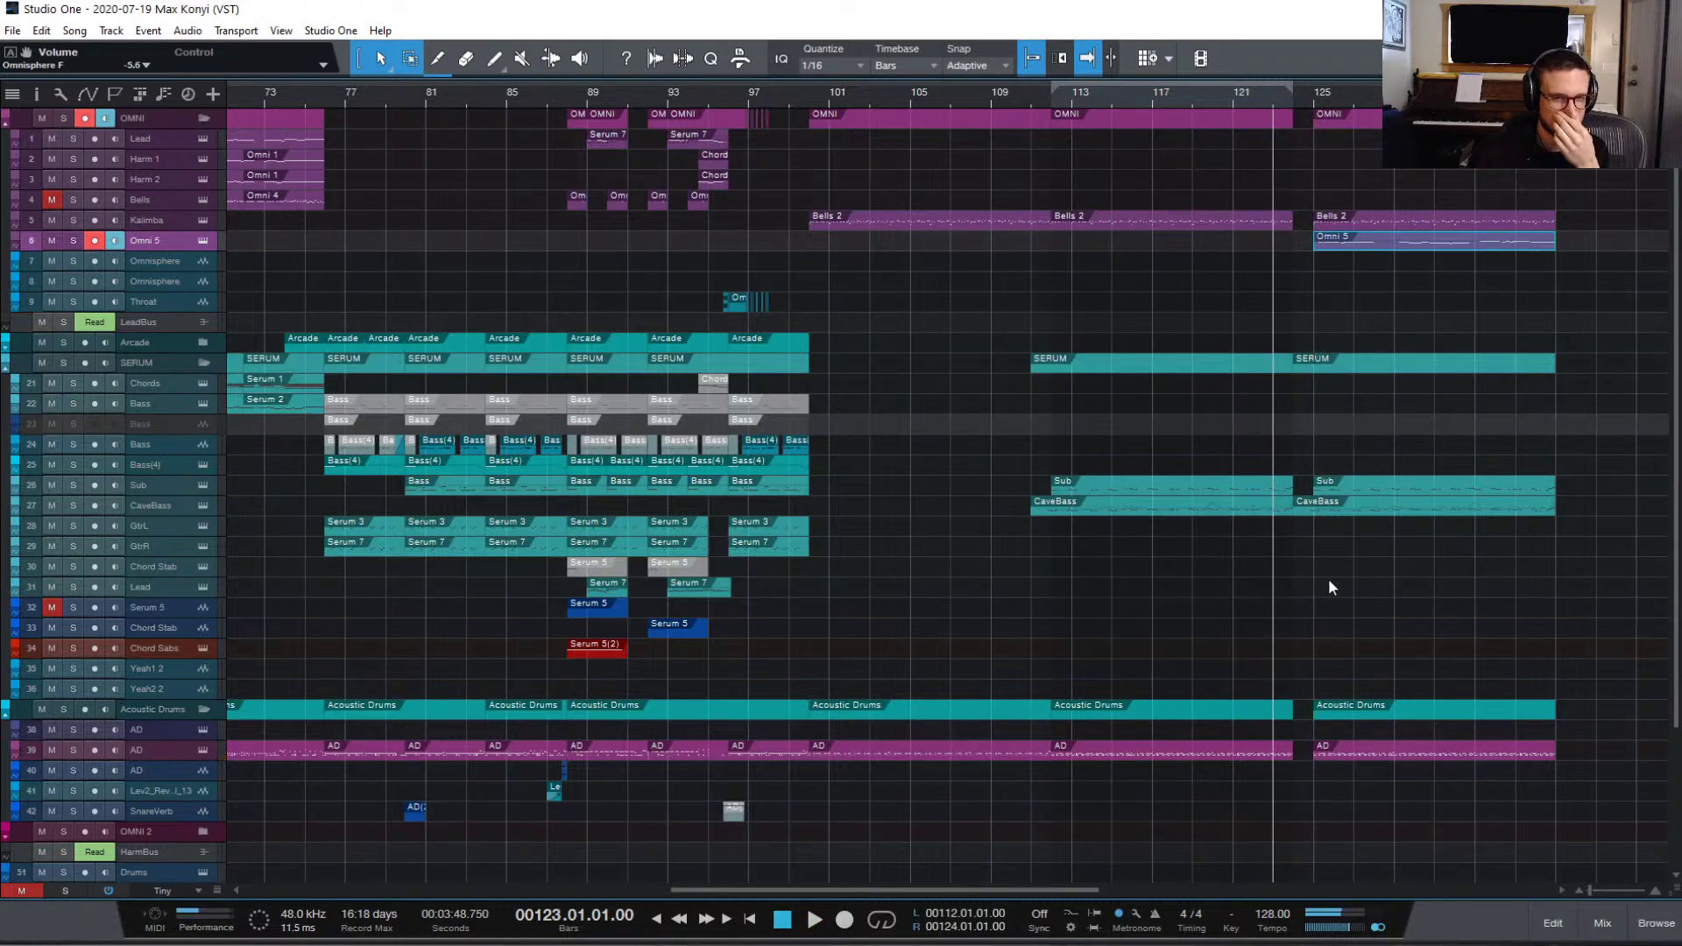
pyautogui.press('e')
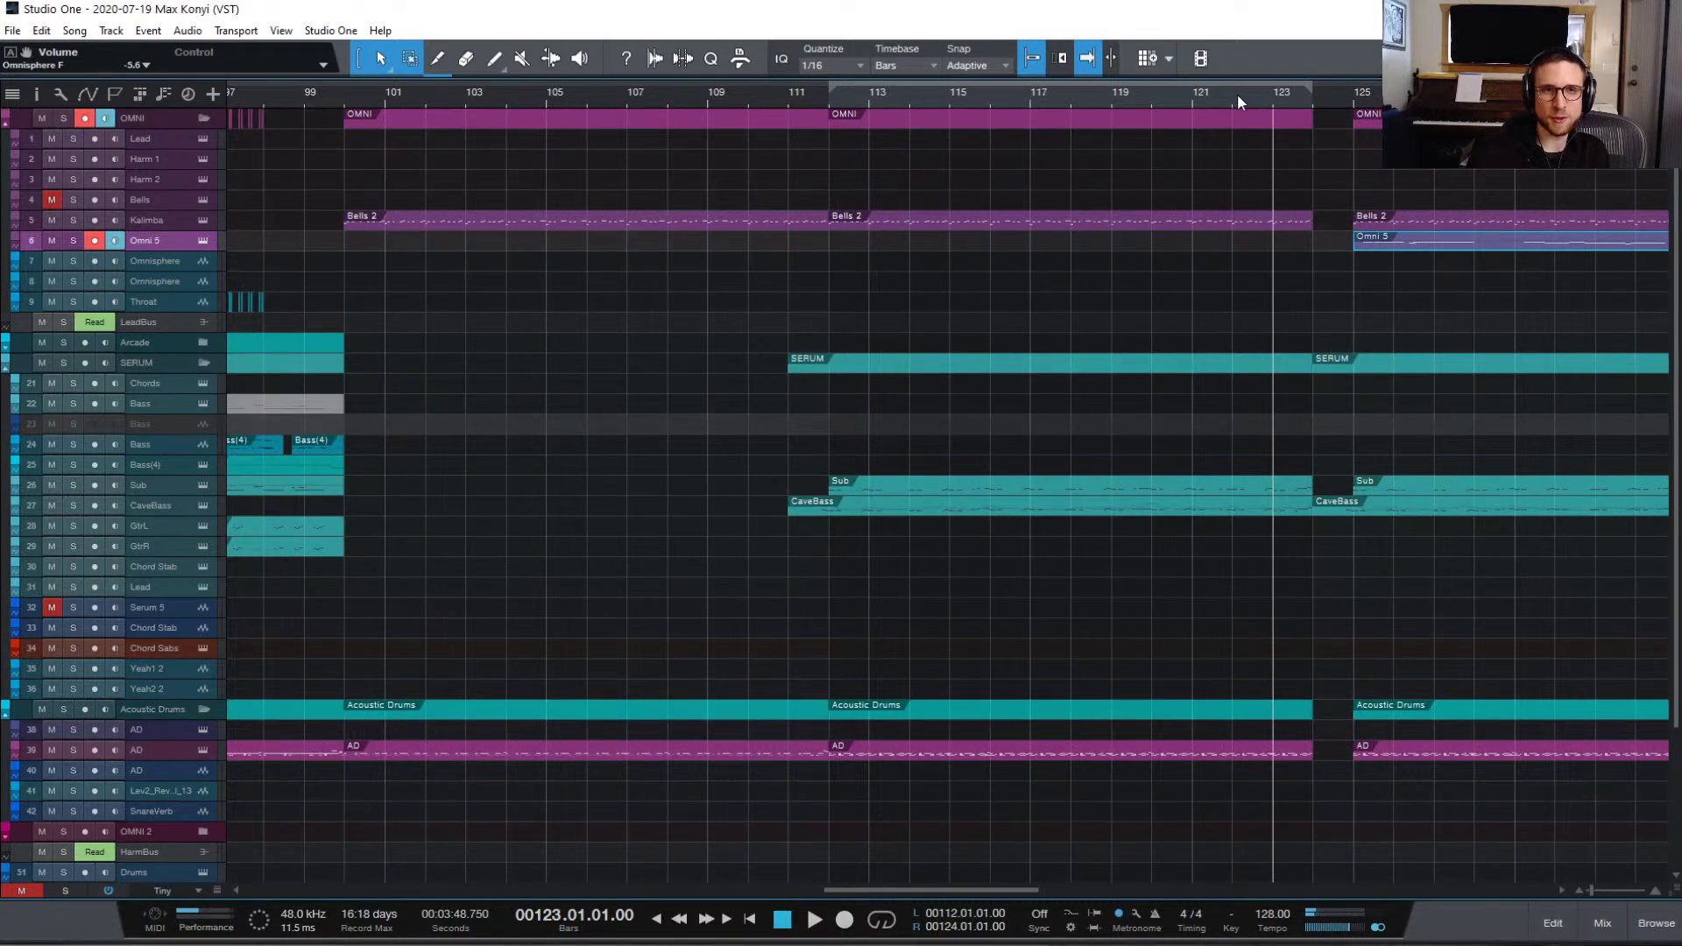
pyautogui.click(1187, 99)
pyautogui.press('space')
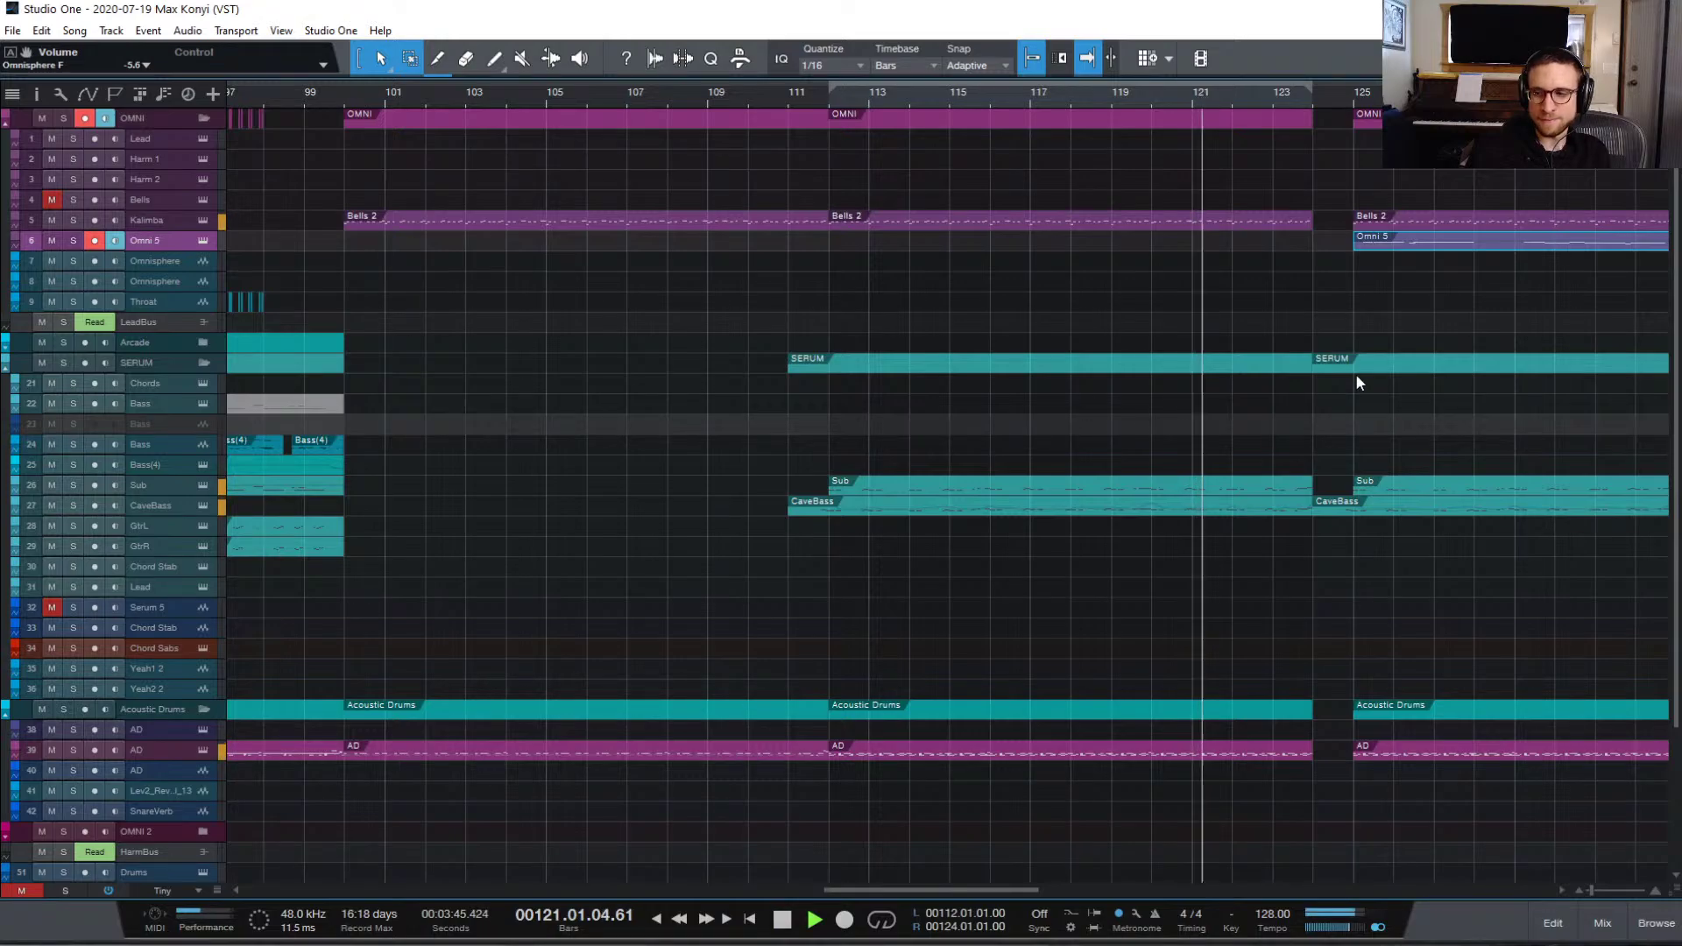
pyautogui.hscroll(5, 1352, 394)
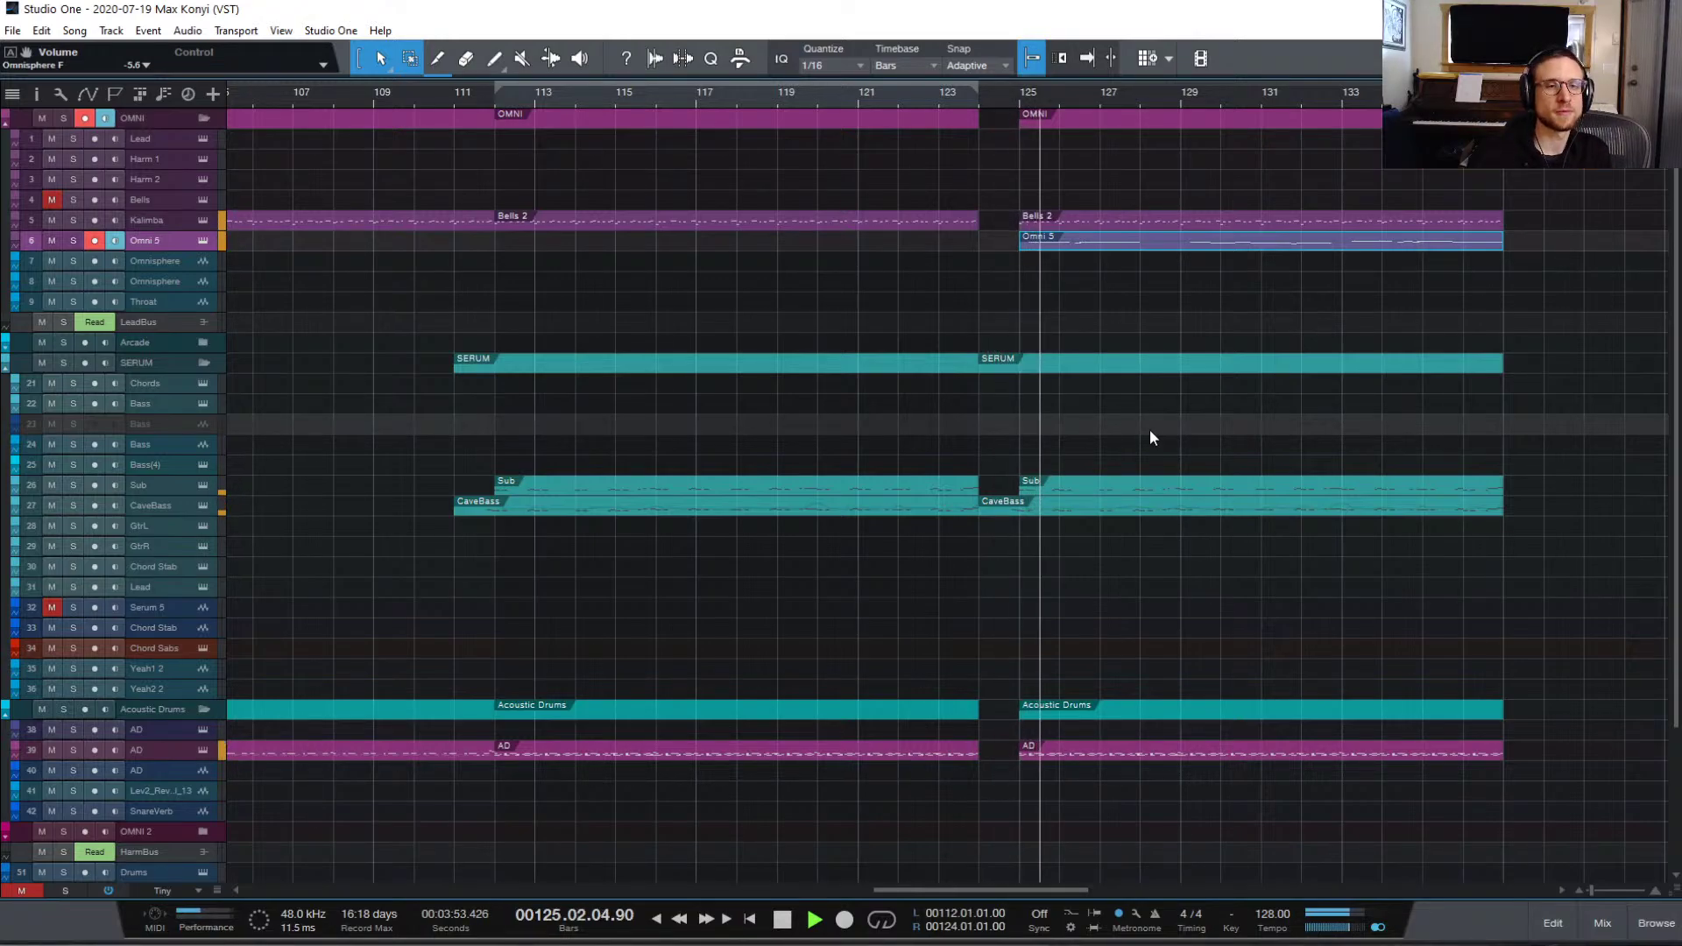
# Step: Stop playback and trim the start of the duplicated CaveBass event to bar 125
pyautogui.press('space')
pyautogui.click(1013, 503)
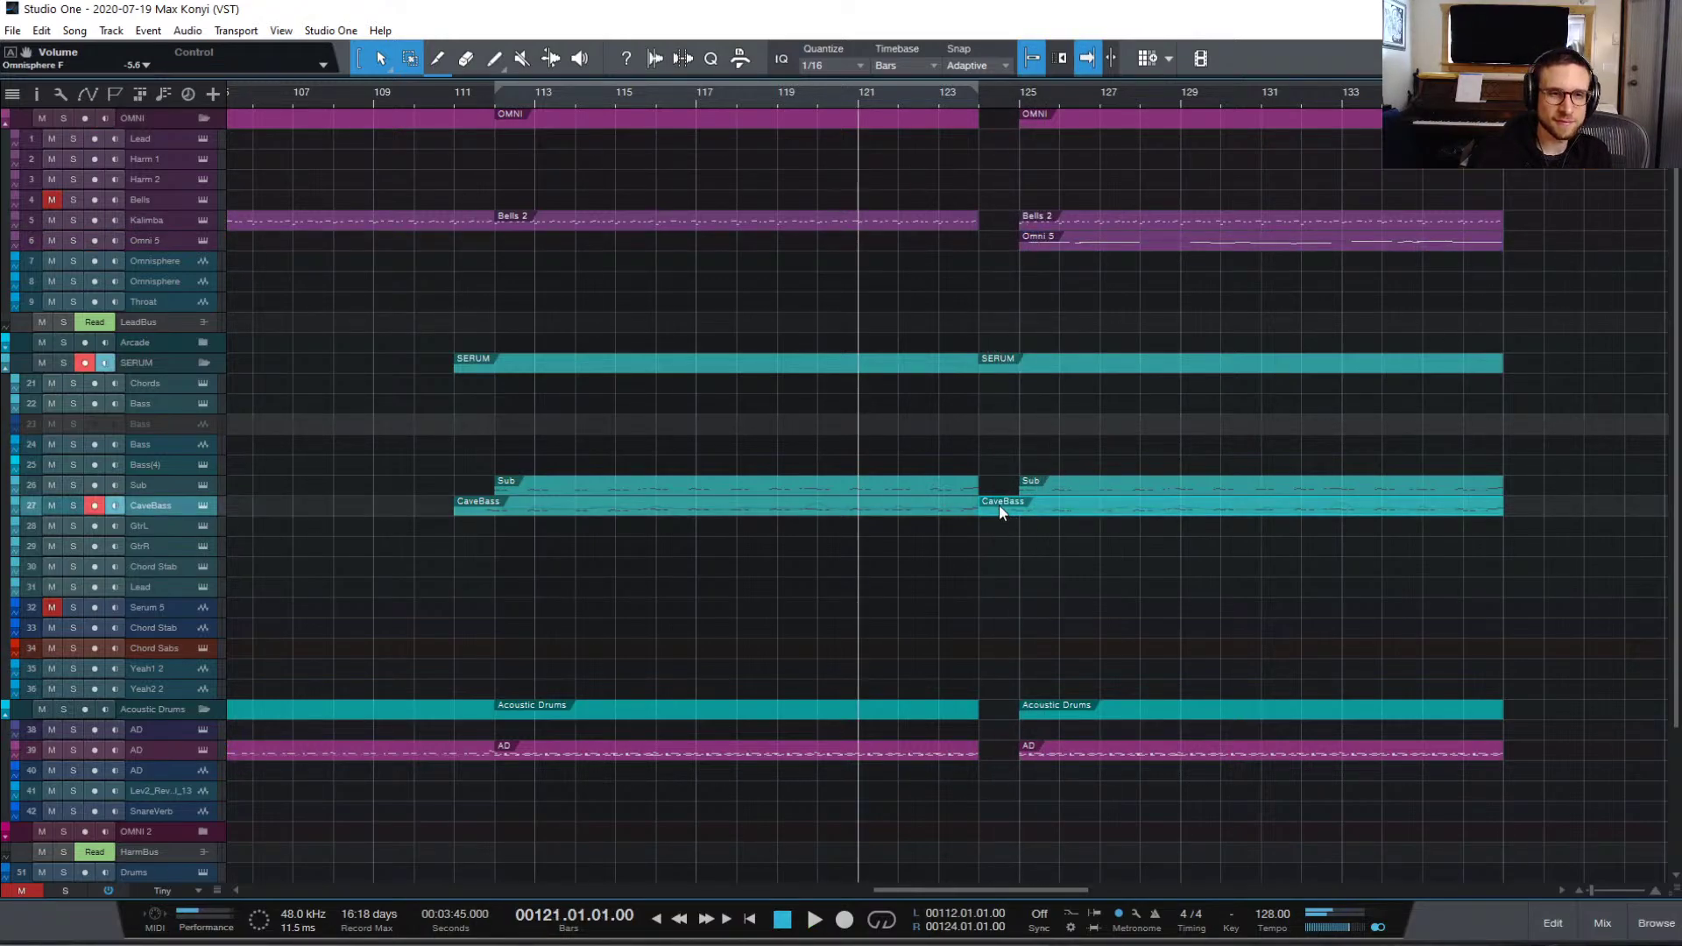
pyautogui.moveTo(978, 506); pyautogui.dragTo(1020, 506)
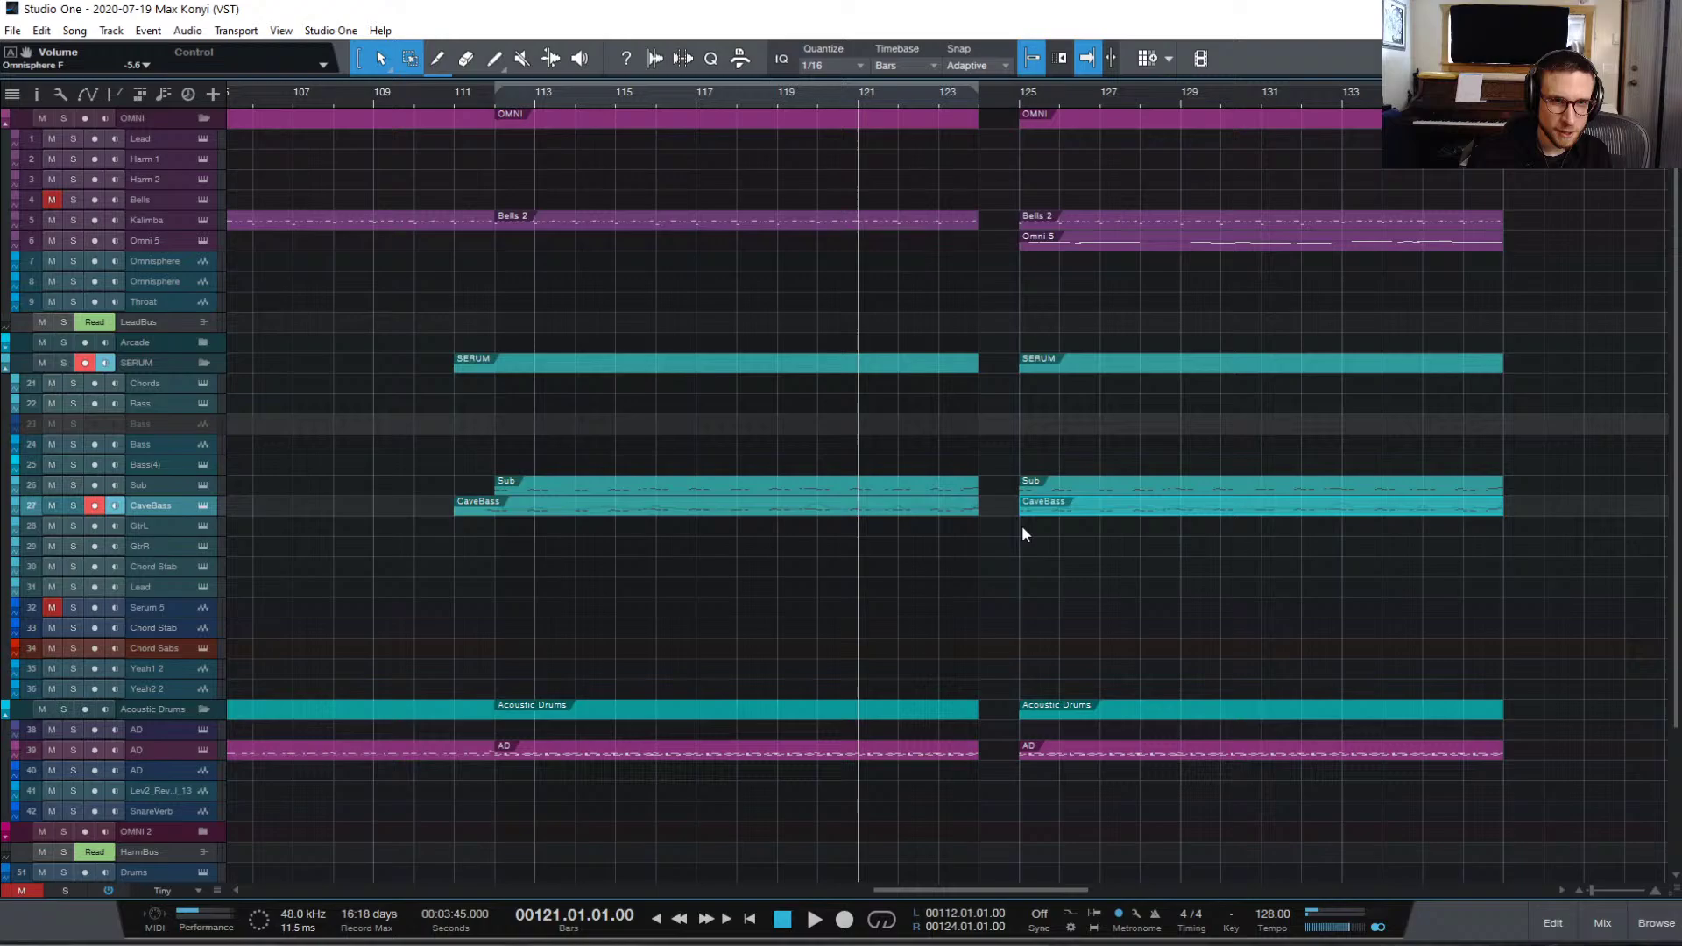
# Step: Copy the last half bar of the Sub and CaveBass events ending at bar 124 into the half bar before bar 125
pyautogui.click(957, 486)
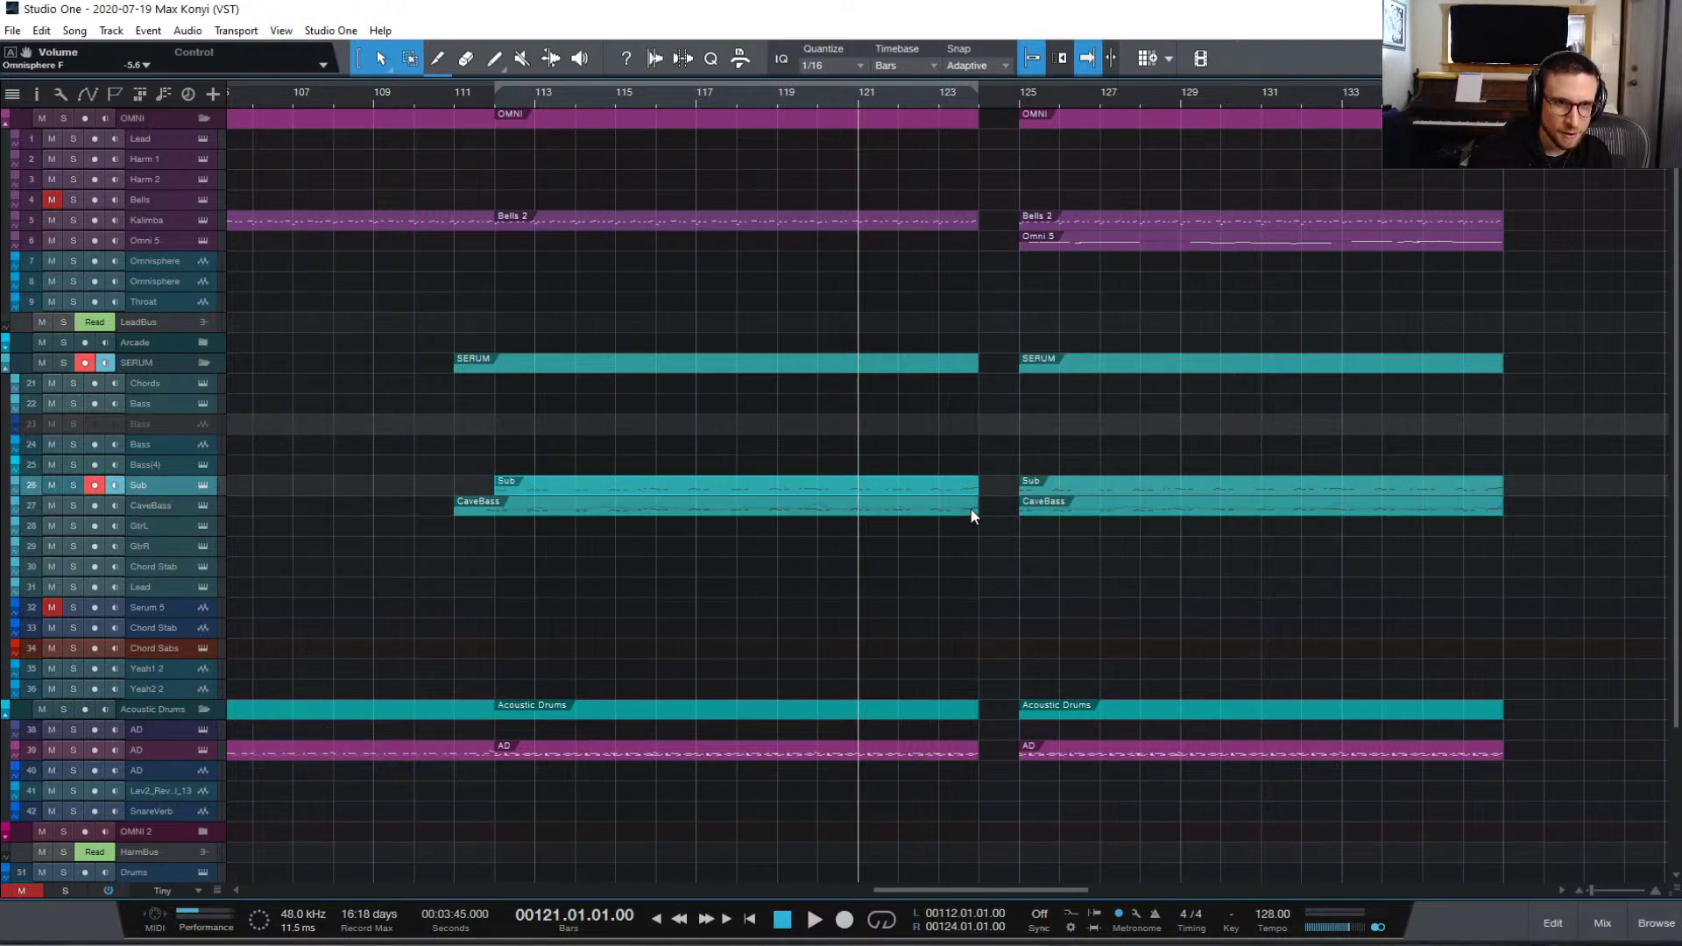
pyautogui.click(978, 506)
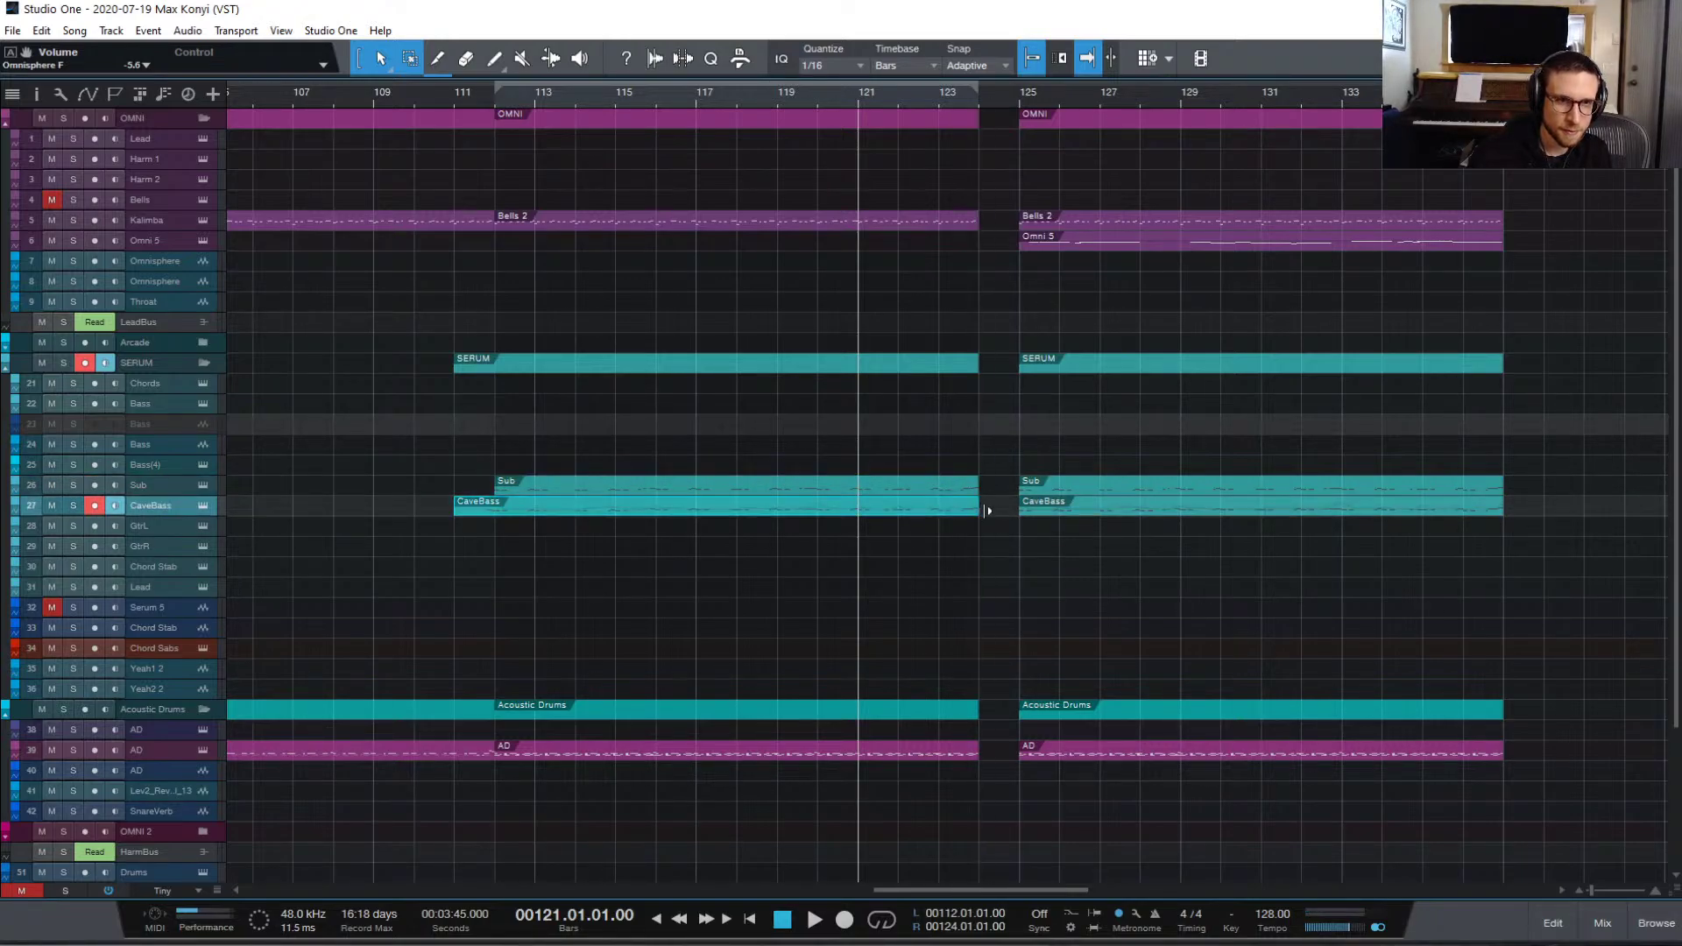
pyautogui.keyDown('shift'); pyautogui.click(960, 485); pyautogui.keyUp('shift')
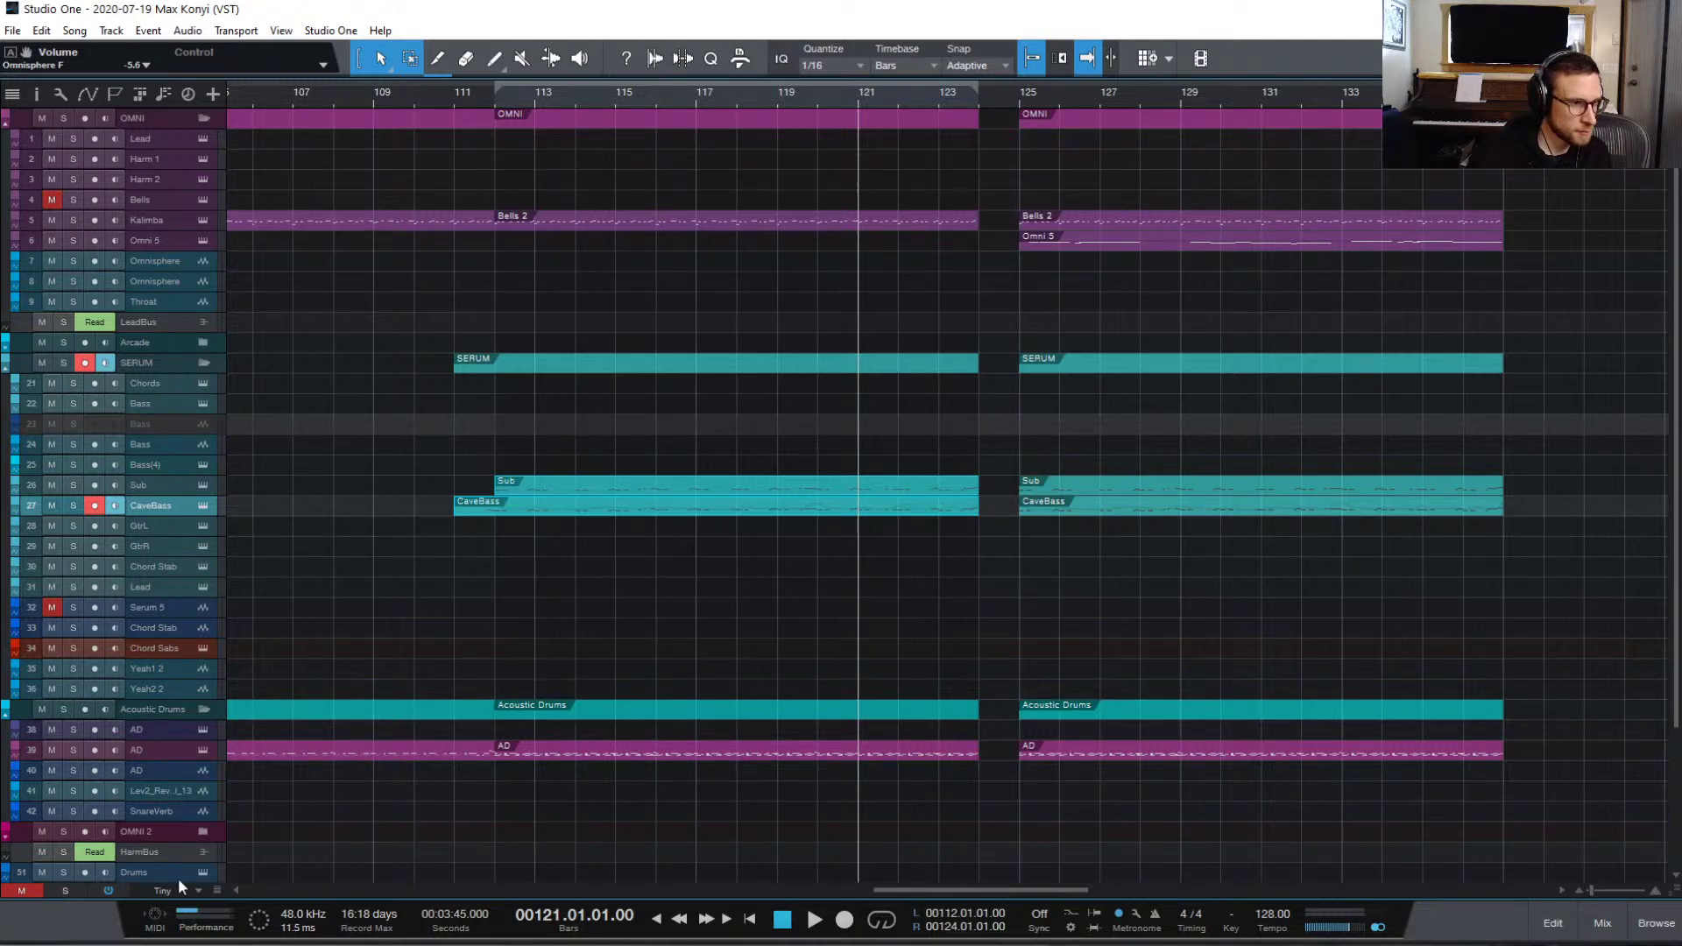
pyautogui.scroll(-2, 165, 890)
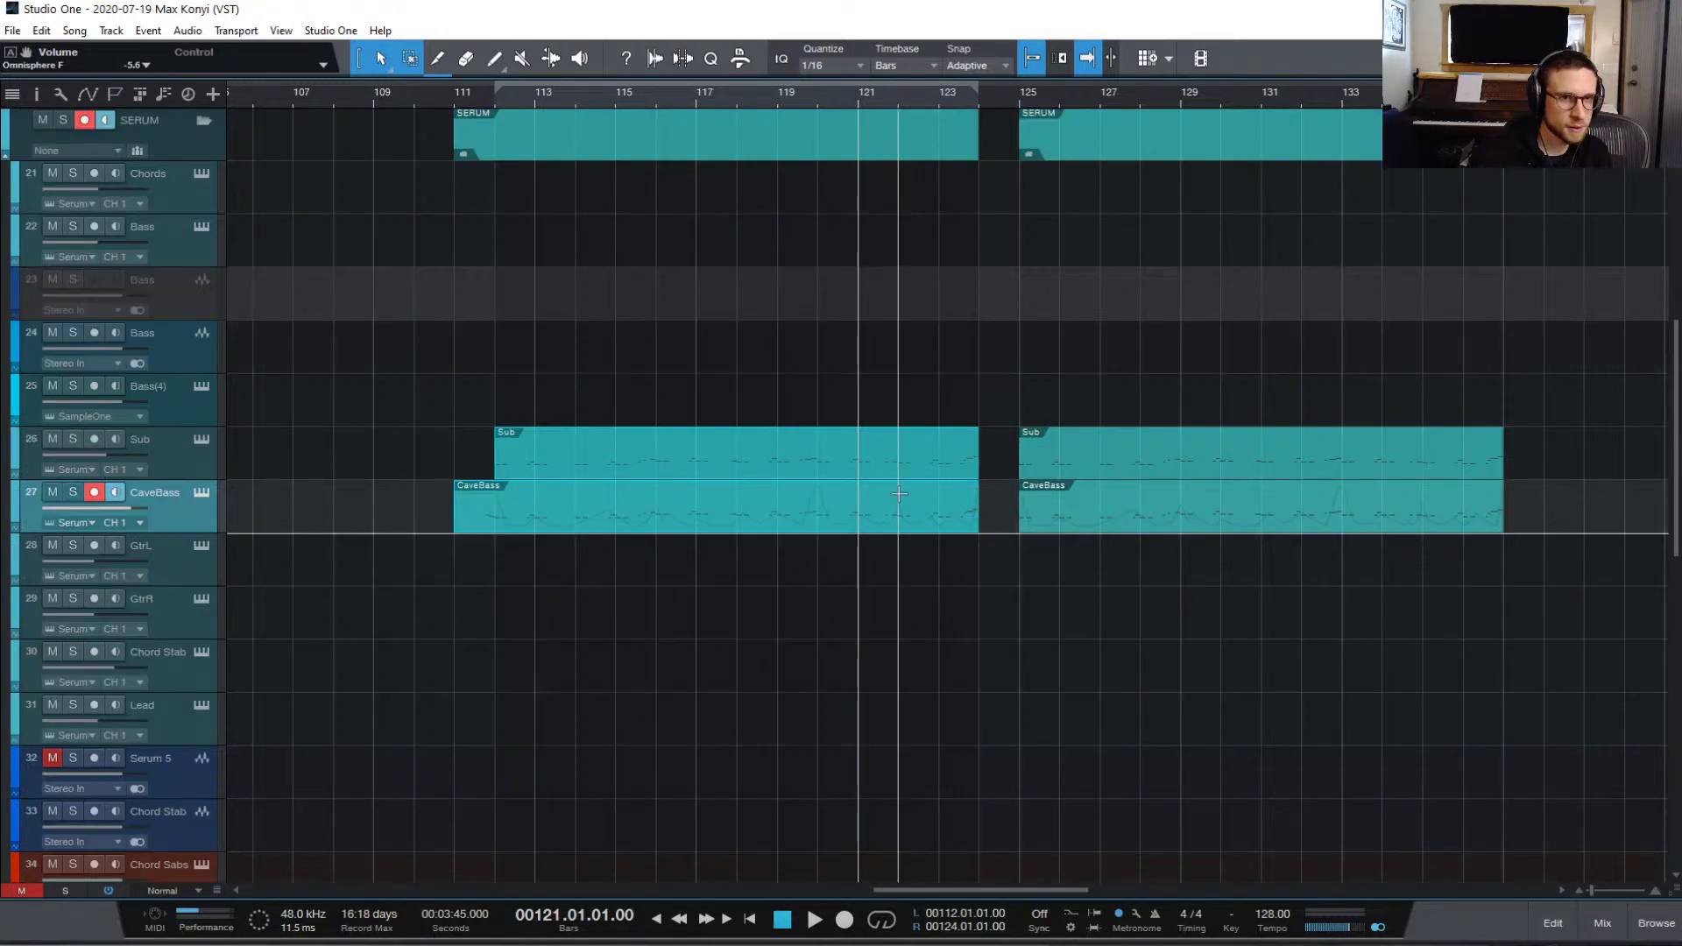
pyautogui.moveTo(958, 443); pyautogui.dragTo(1006, 517)
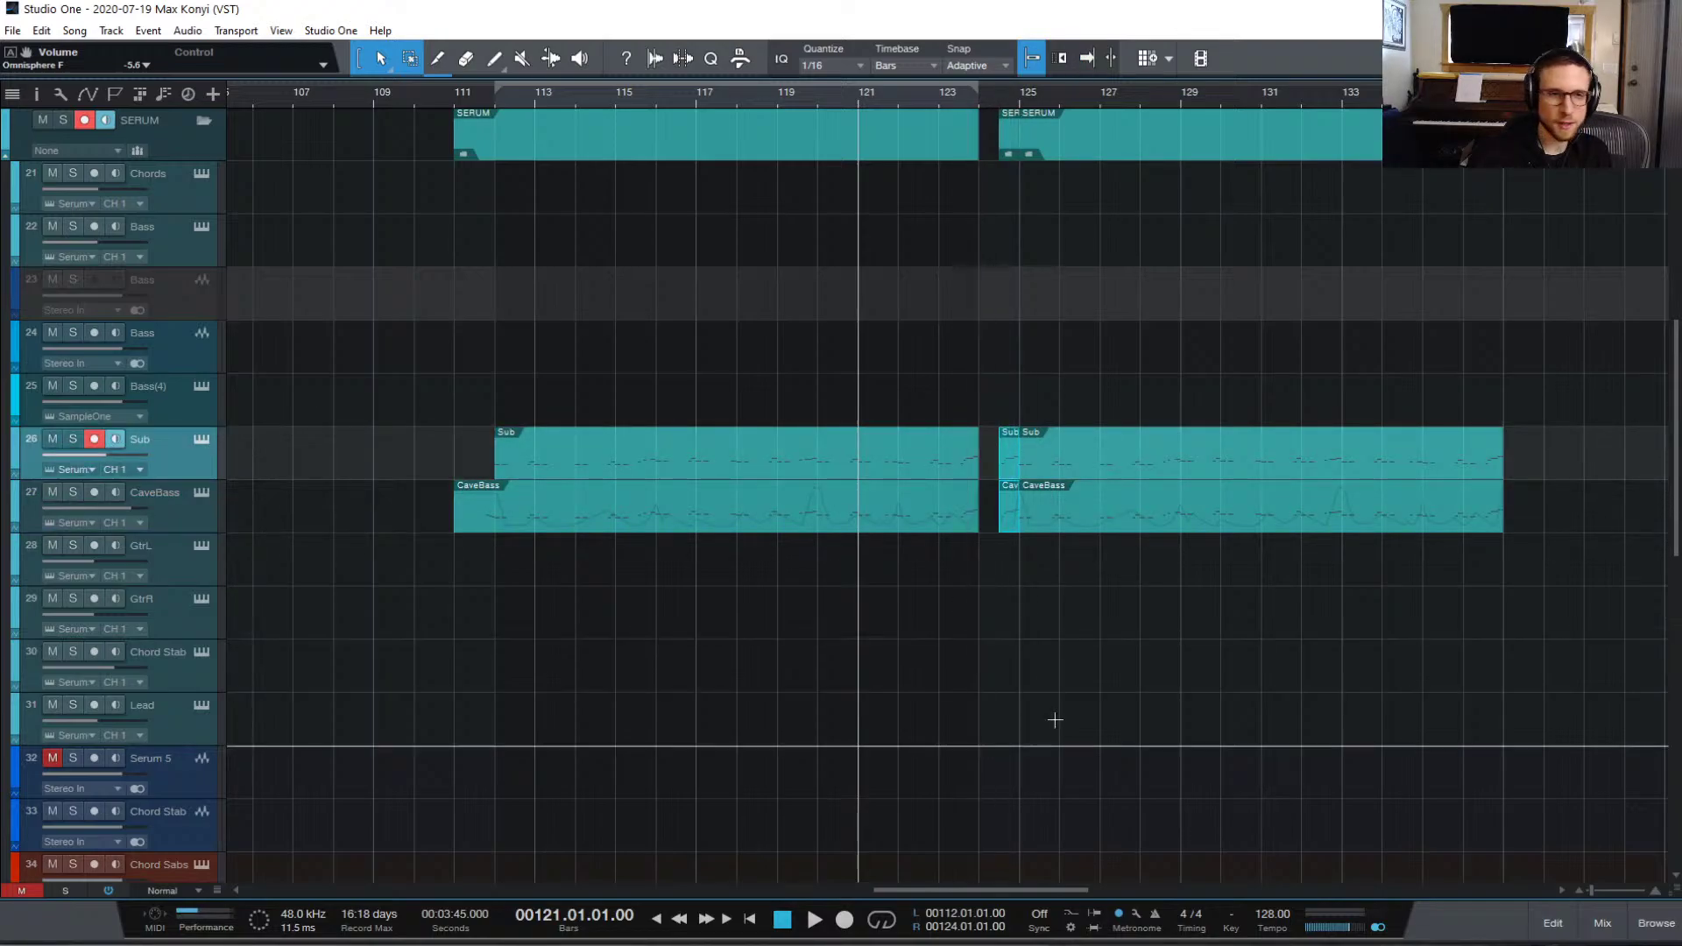
# Step: Create an empty one-bar AD part in the gap at bar 124, open it for note editing and play the passage
pyautogui.scroll(-5, 1081, 596)
pyautogui.scroll(-2, 1081, 619)
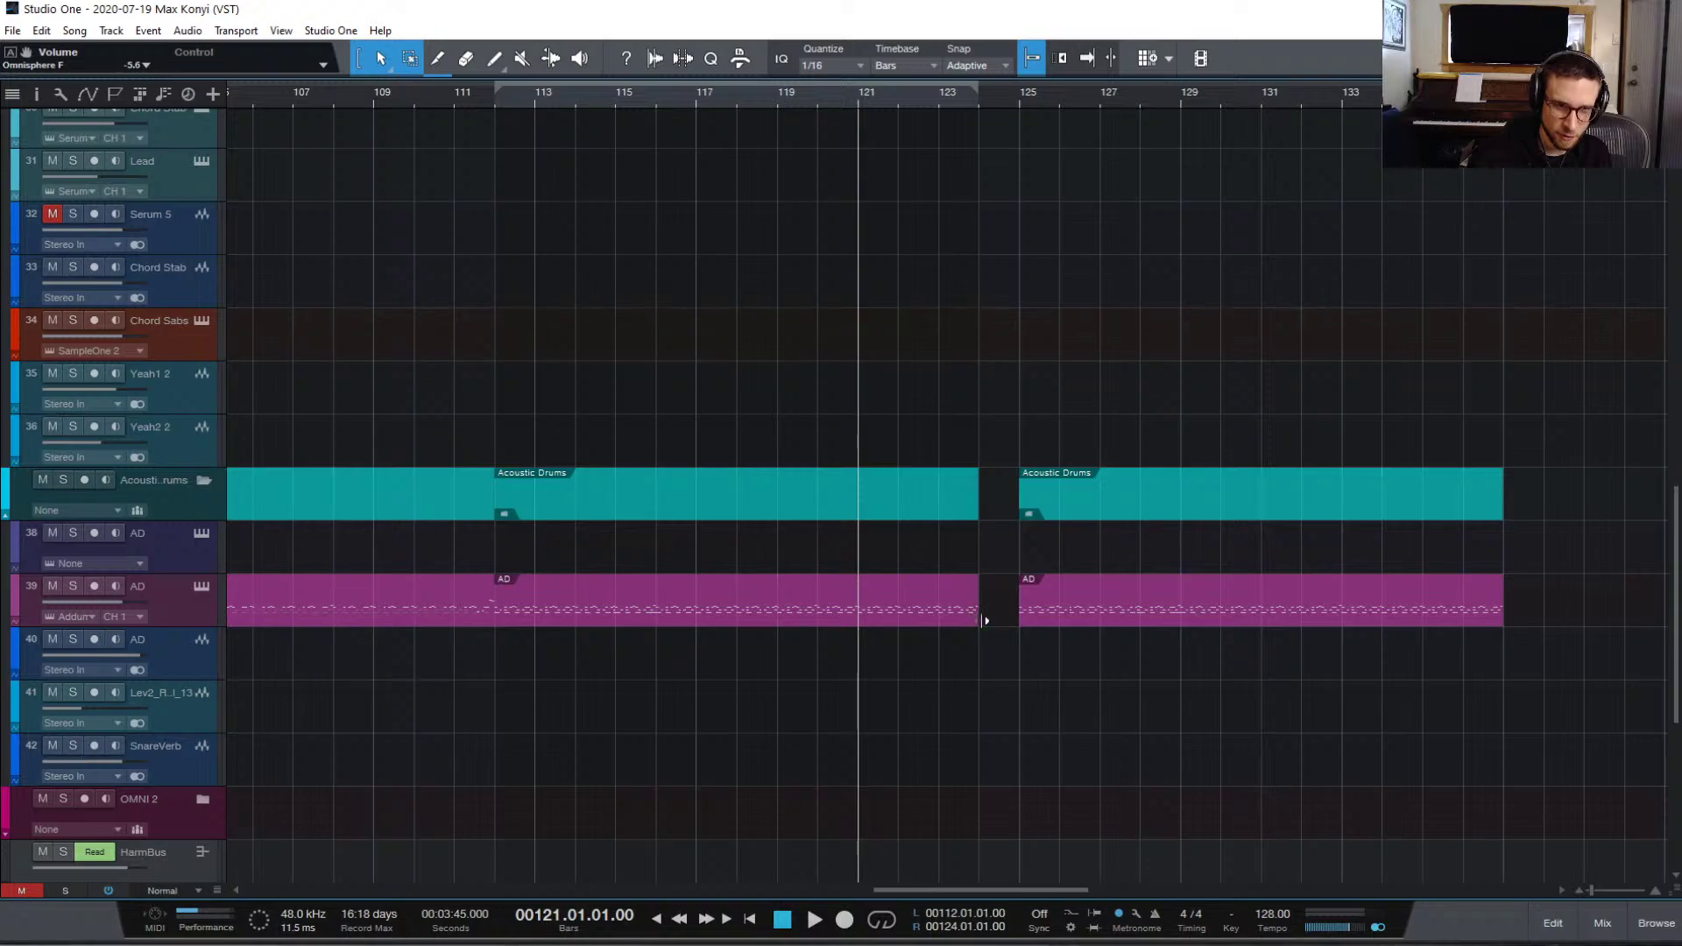
pyautogui.doubleClick(988, 619)
pyautogui.doubleClick(990, 617)
pyautogui.press('f')
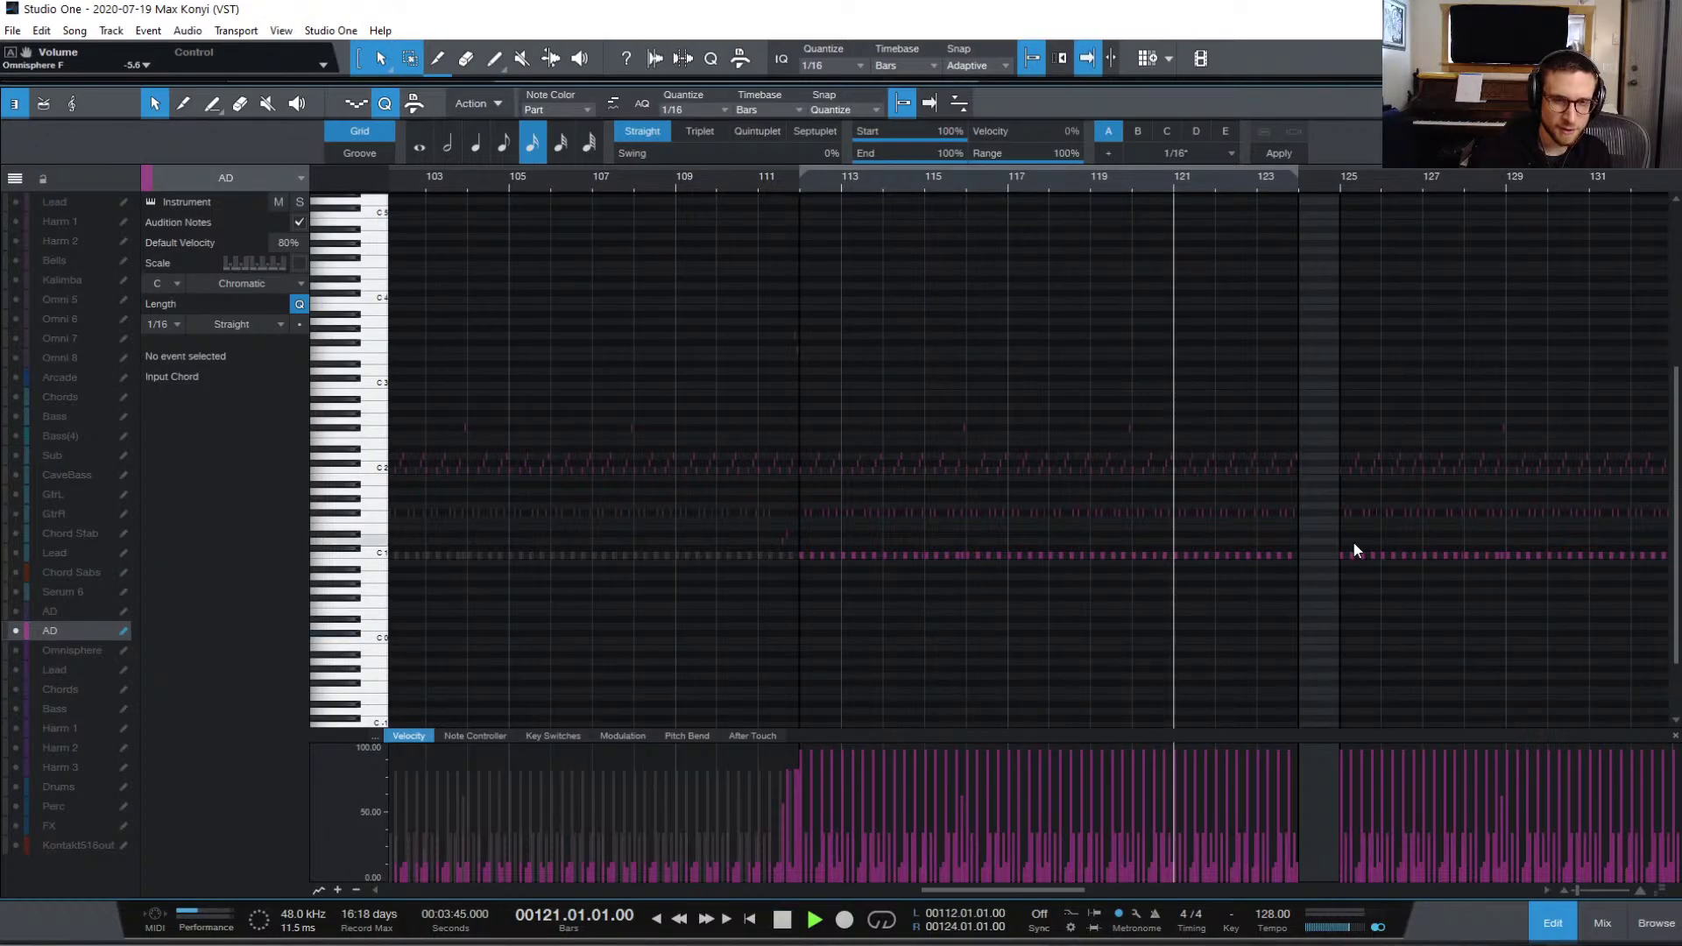
pyautogui.press('space')
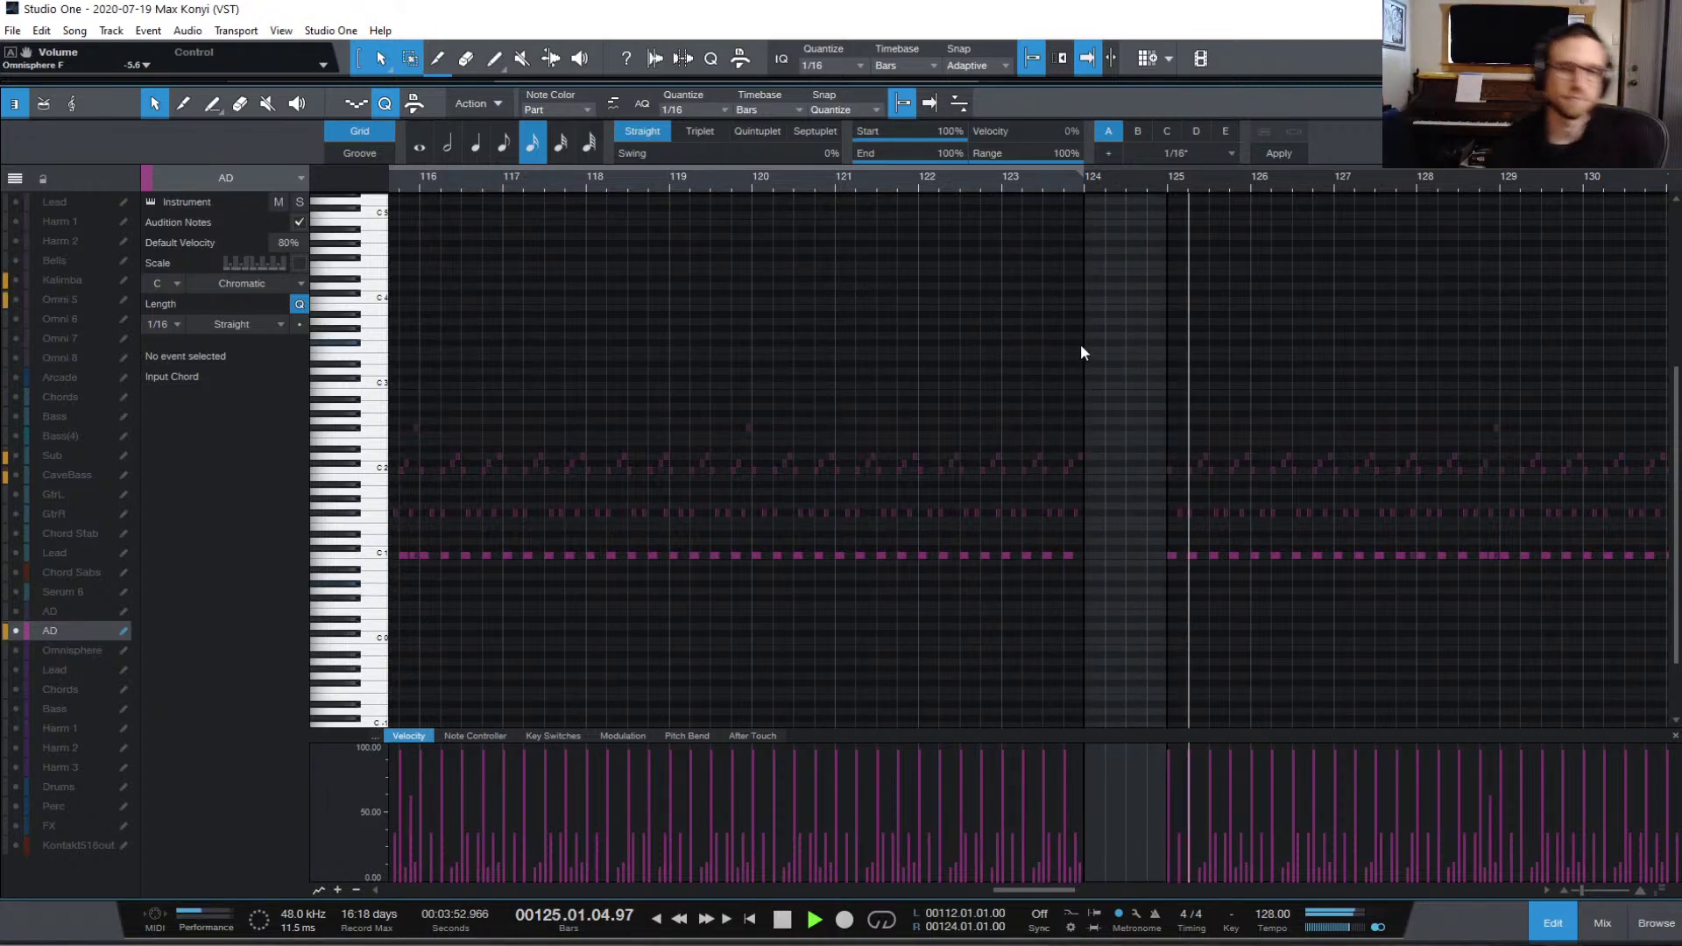
pyautogui.press('space')
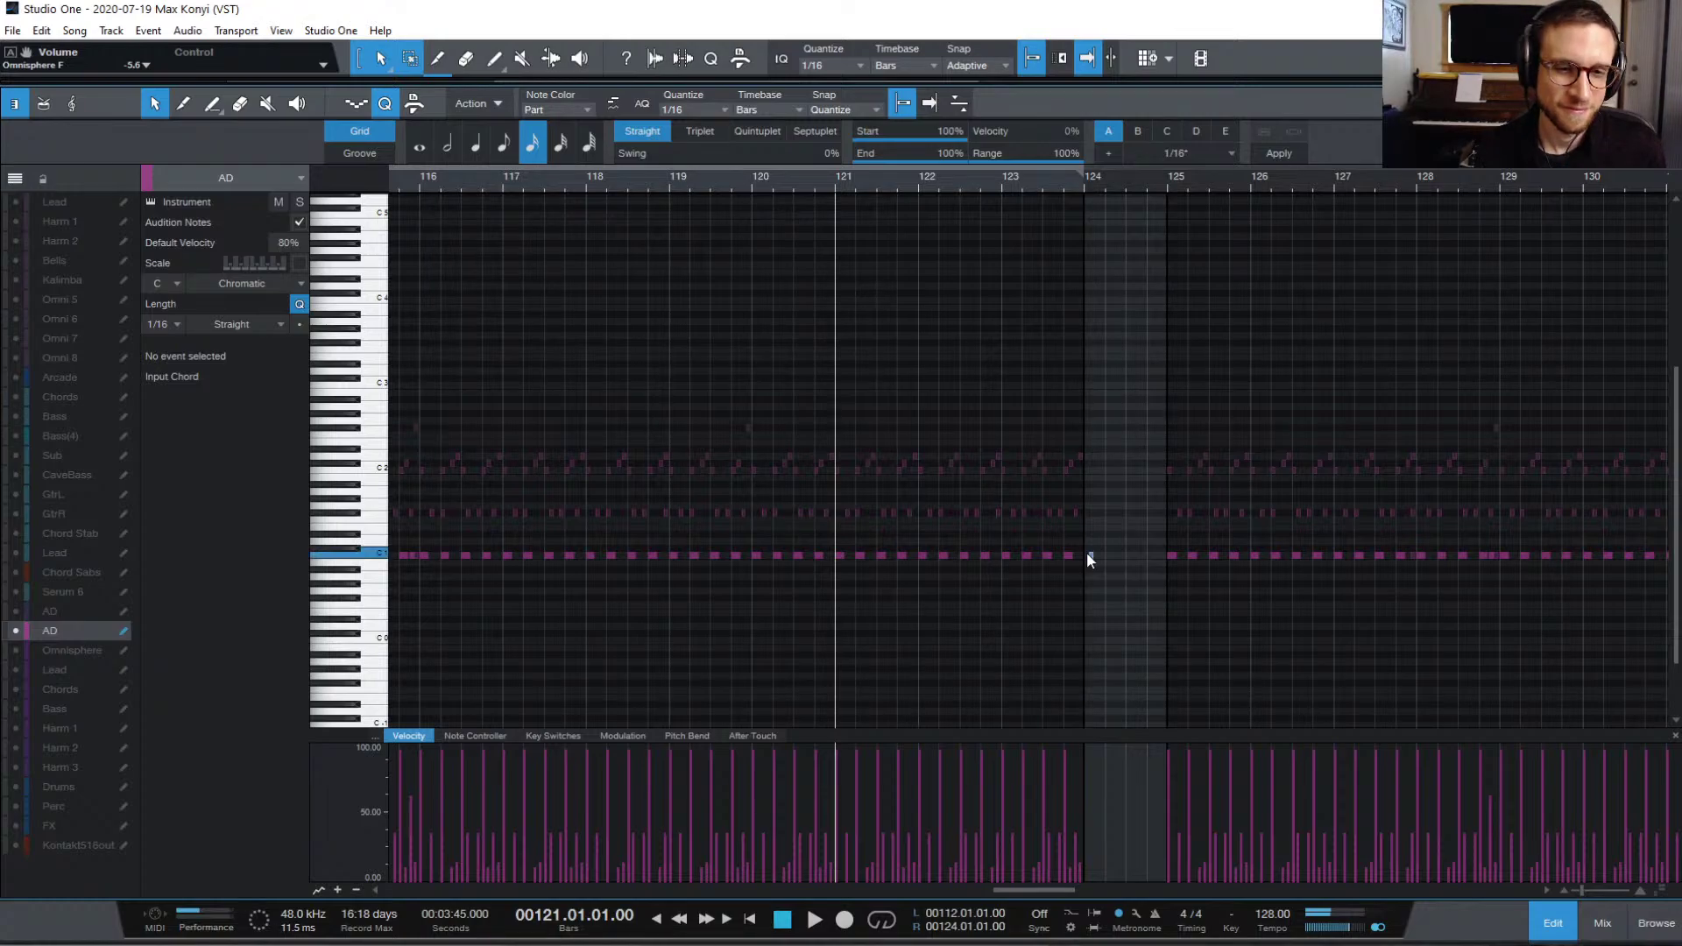
# Step: Add a C 1 note at the start of bar 124, two sixteenths long with 96% velocity
pyautogui.doubleClick(1090, 555)
pyautogui.press('e')
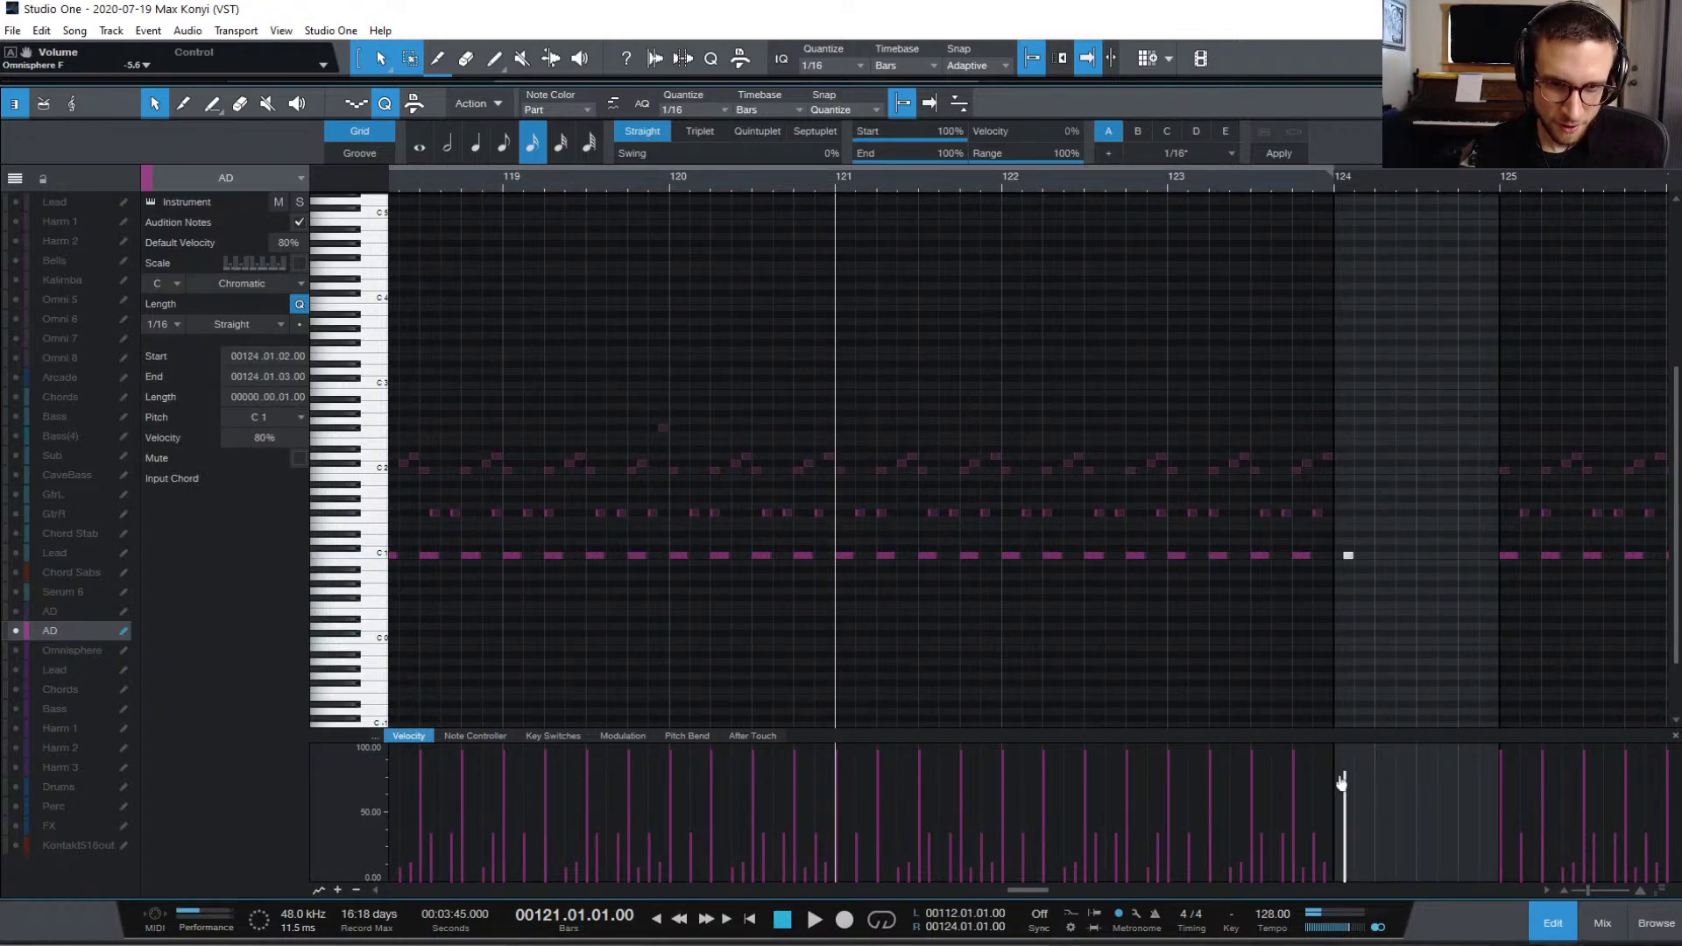
pyautogui.moveTo(1341, 783); pyautogui.dragTo(1343, 753)
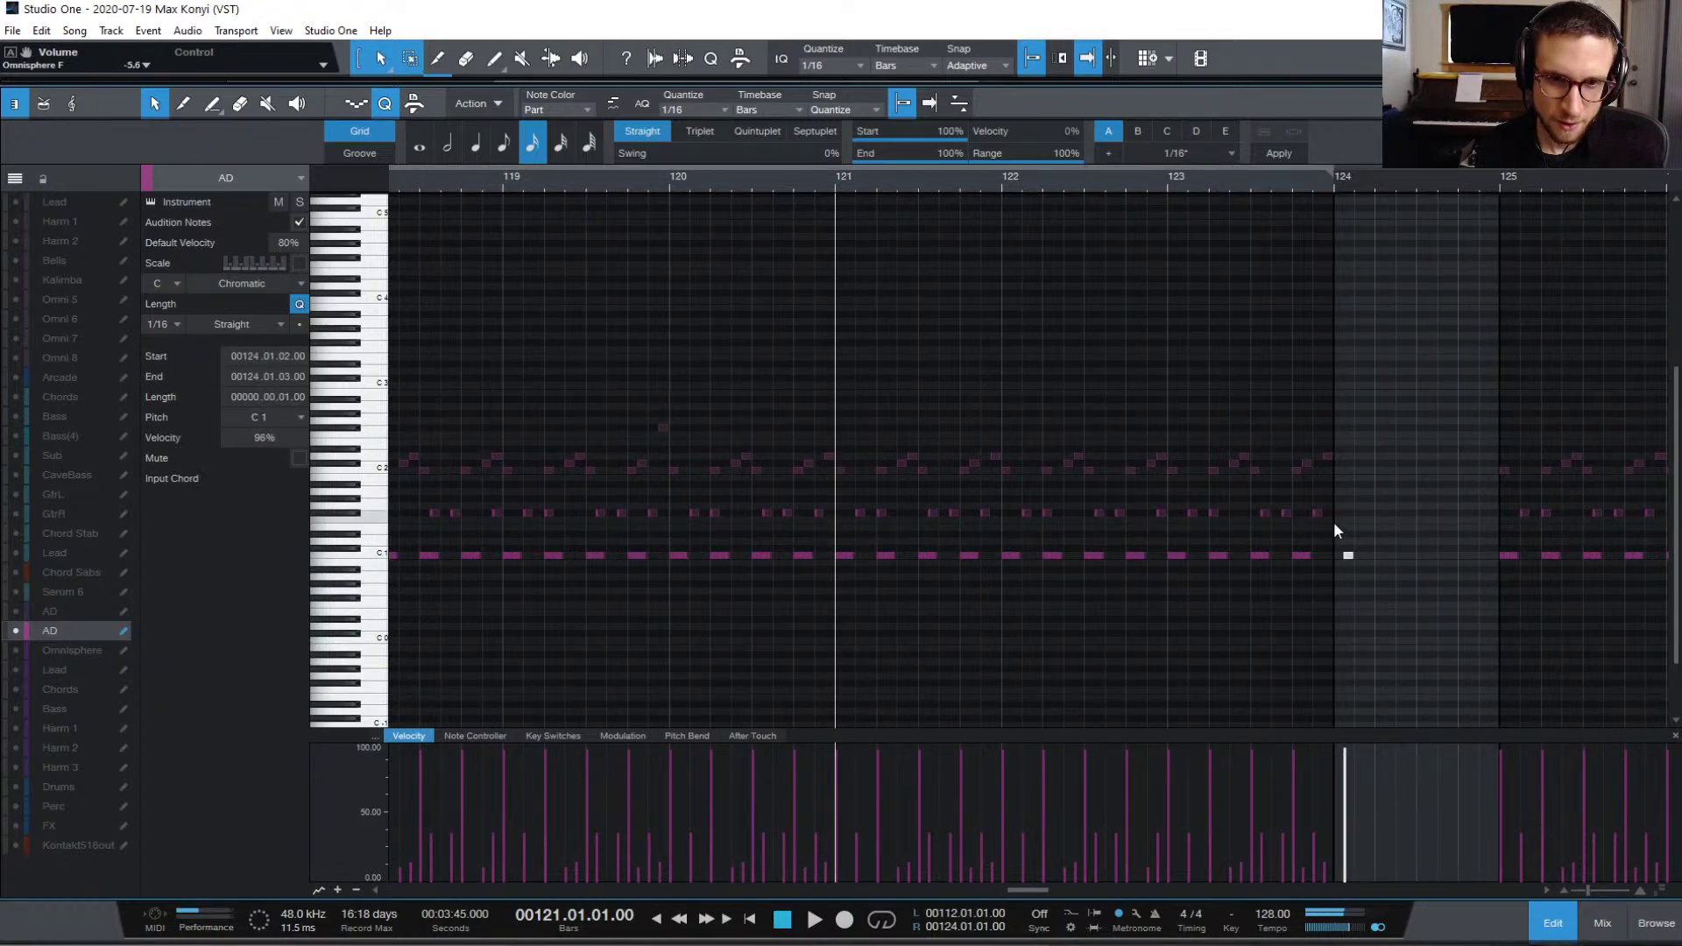
pyautogui.moveTo(1346, 556); pyautogui.dragTo(1337, 555)
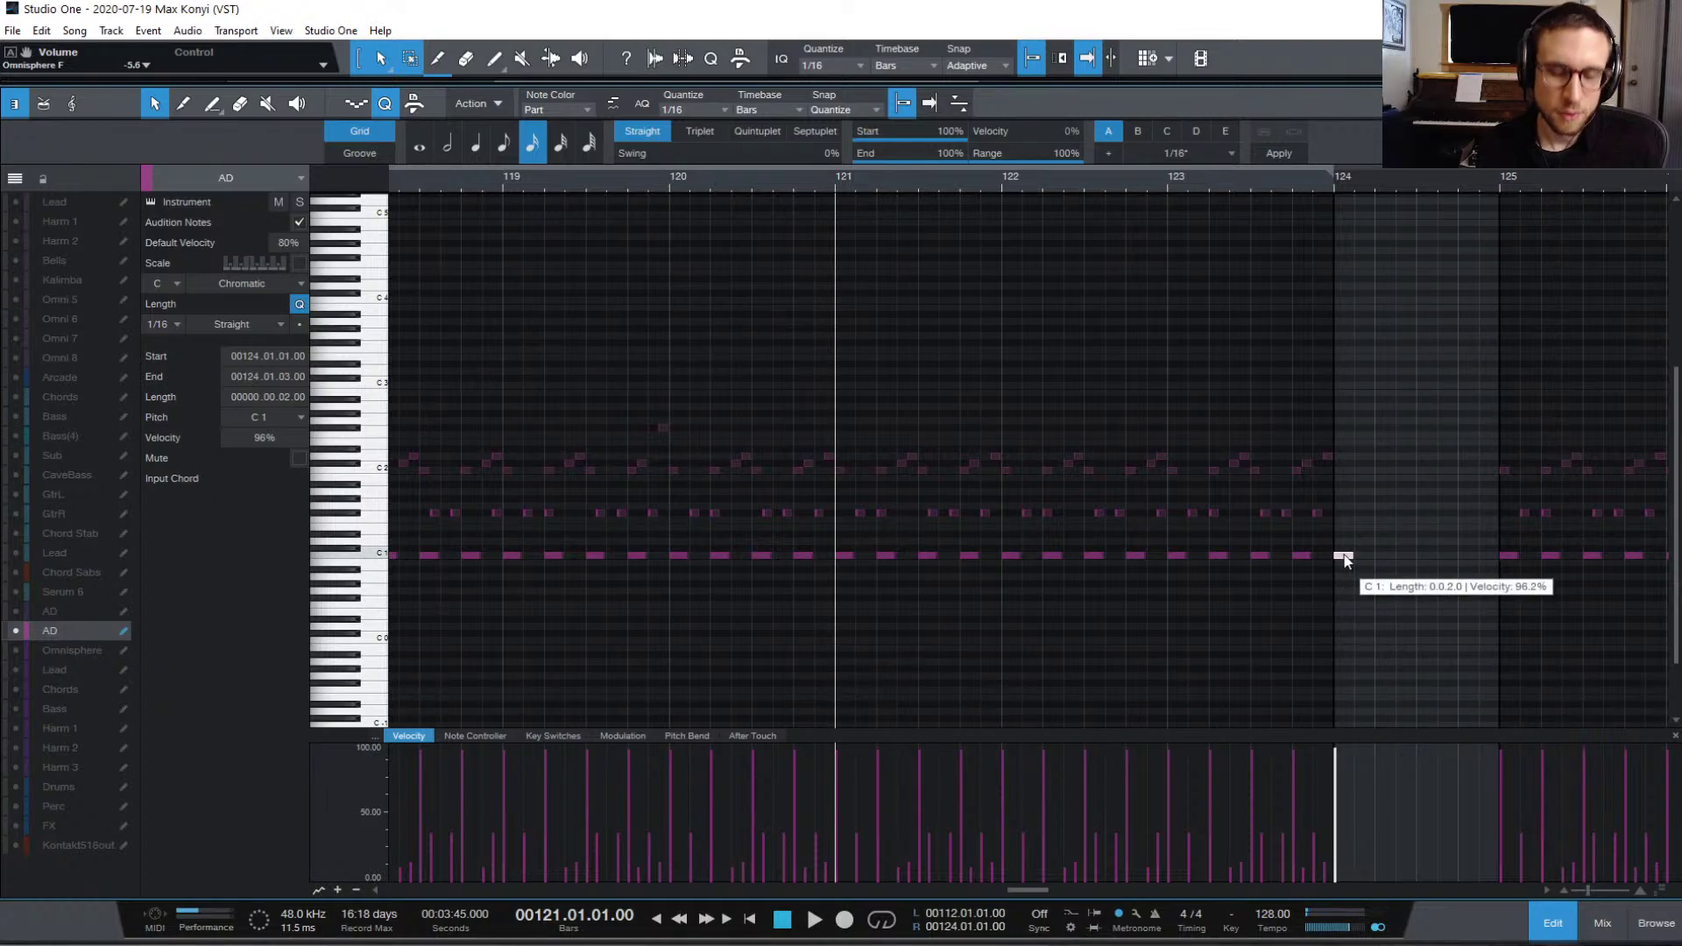
# Step: Copy the note to D 1 at 124.01.03 with 59% velocity and D# 1 at 124.02.01 with 84%, and audition the fill
pyautogui.moveTo(1345, 559); pyautogui.dragTo(1365, 543)
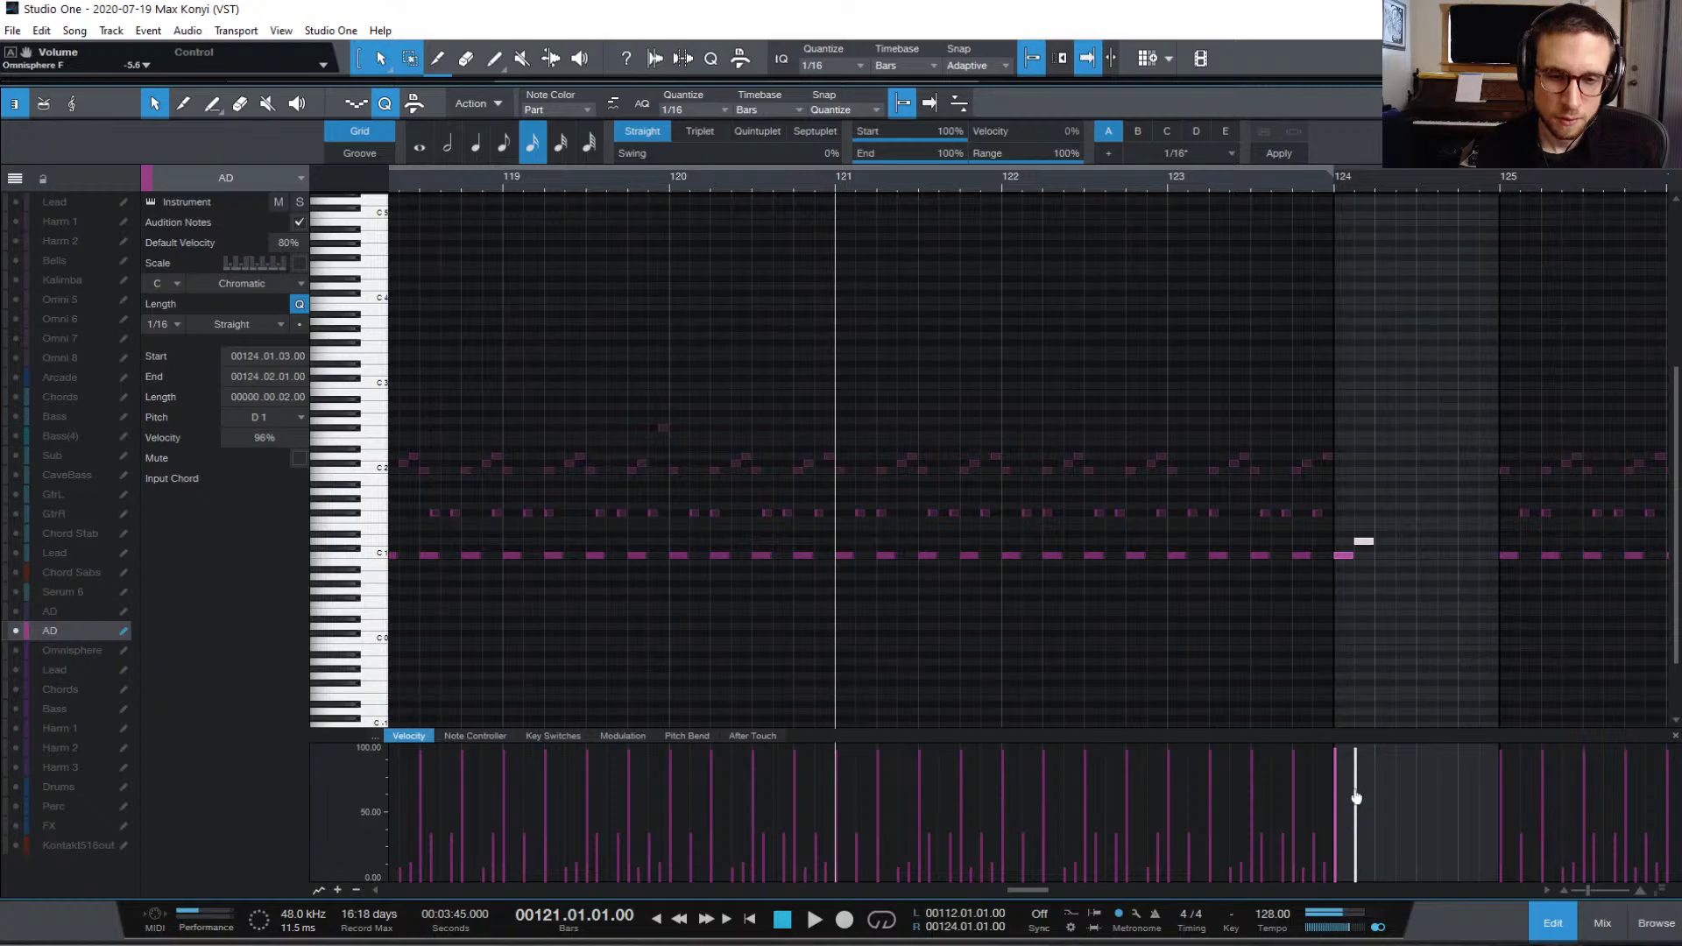
pyautogui.moveTo(1356, 798); pyautogui.dragTo(1364, 844)
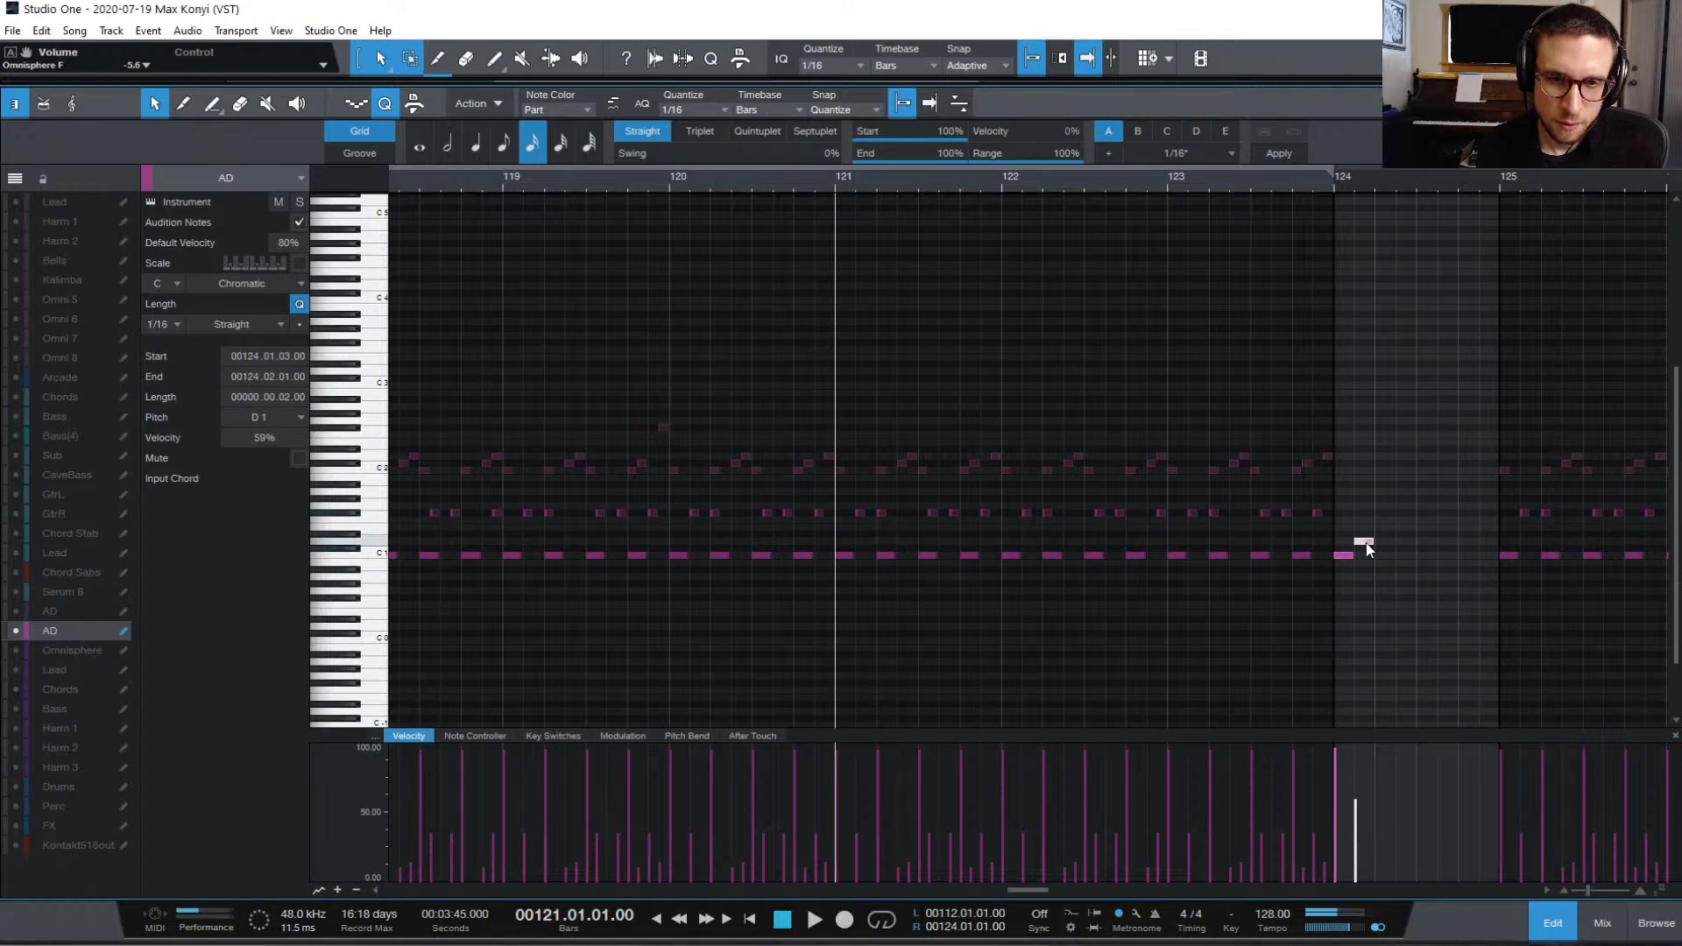
pyautogui.moveTo(1365, 543); pyautogui.dragTo(1385, 542)
pyautogui.moveTo(1375, 841); pyautogui.dragTo(1379, 812)
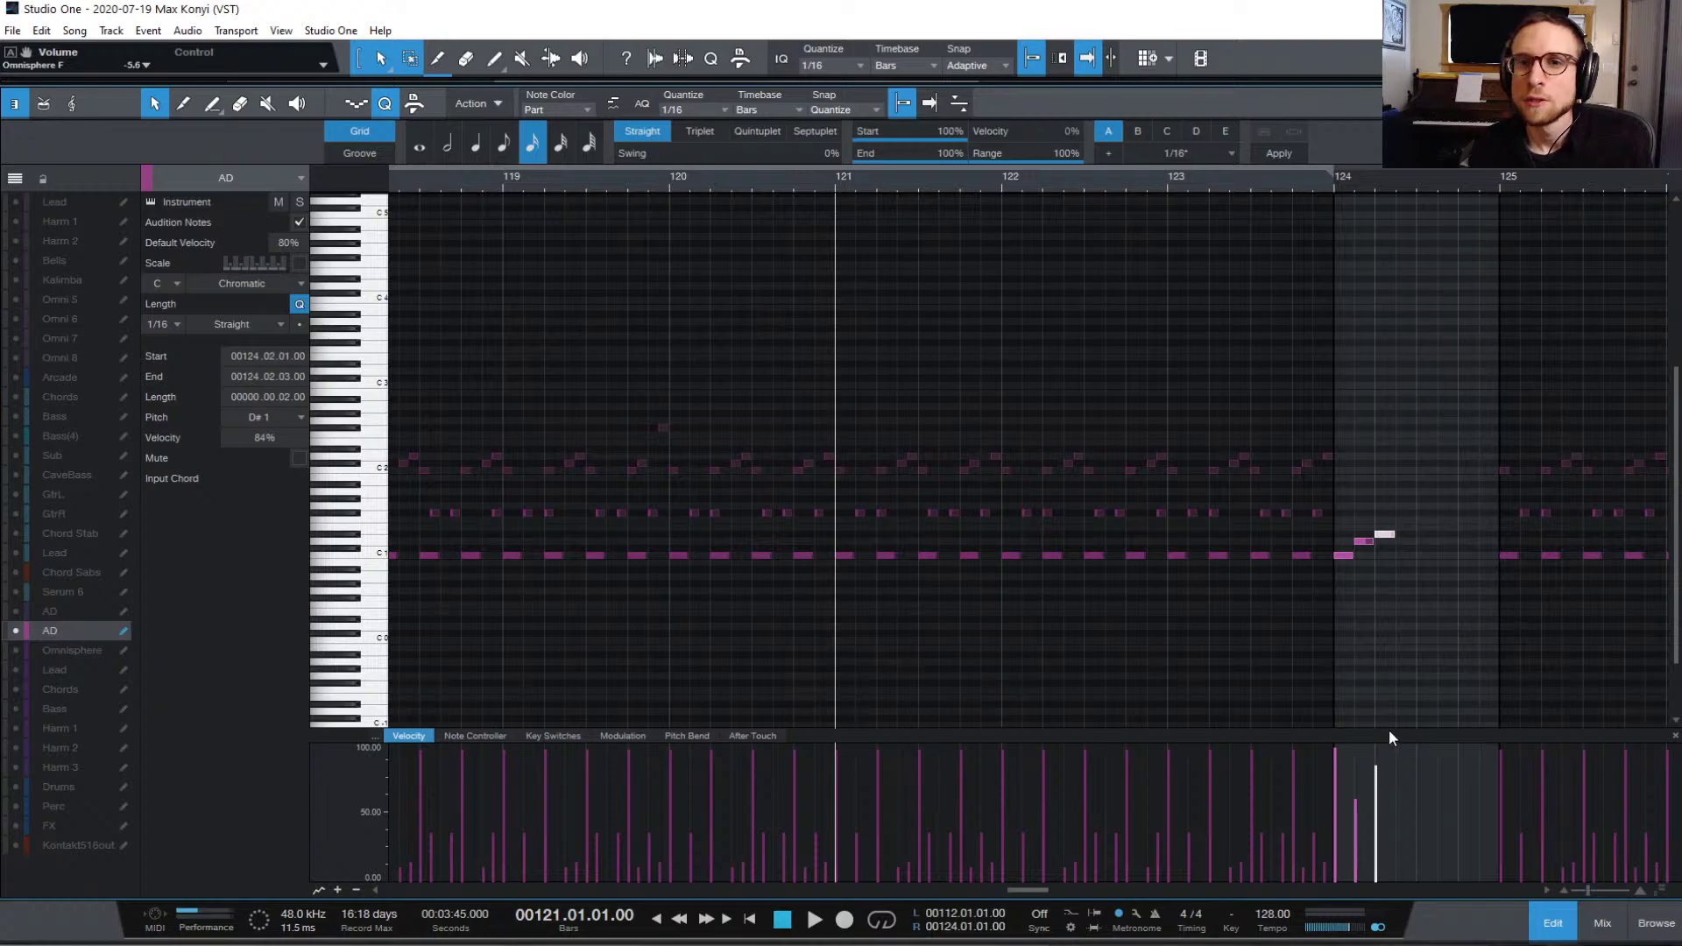
pyautogui.click(1334, 183)
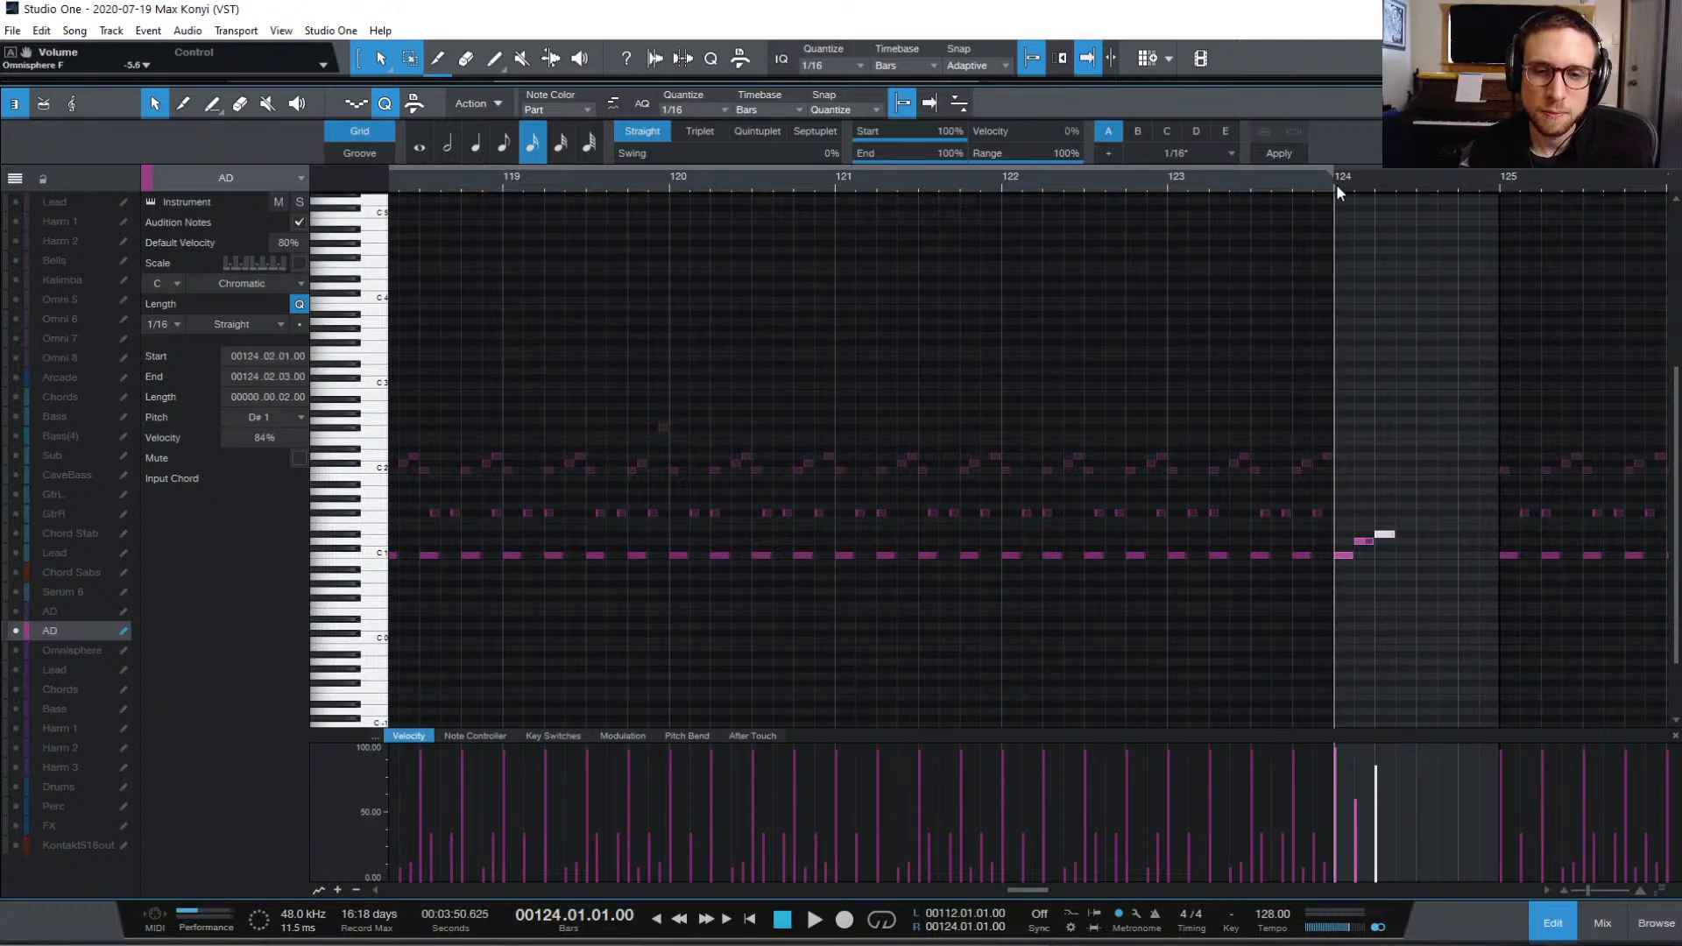
pyautogui.press('space')
pyautogui.press('space')
pyautogui.click(1416, 507)
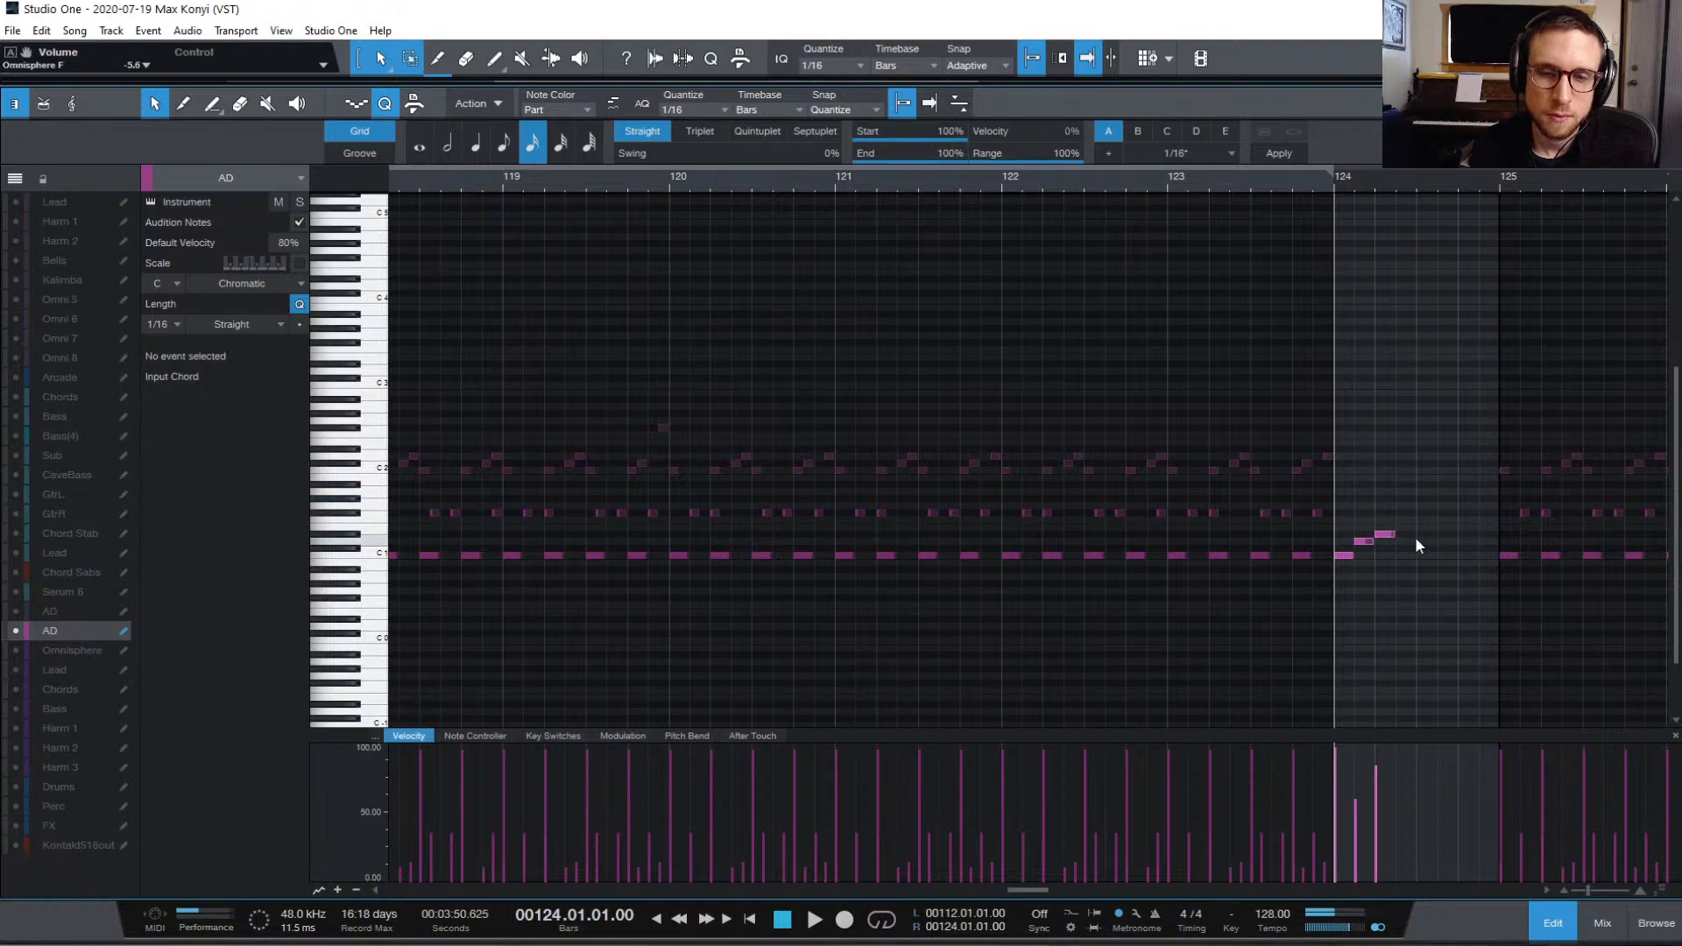
pyautogui.press('space')
pyautogui.press('space')
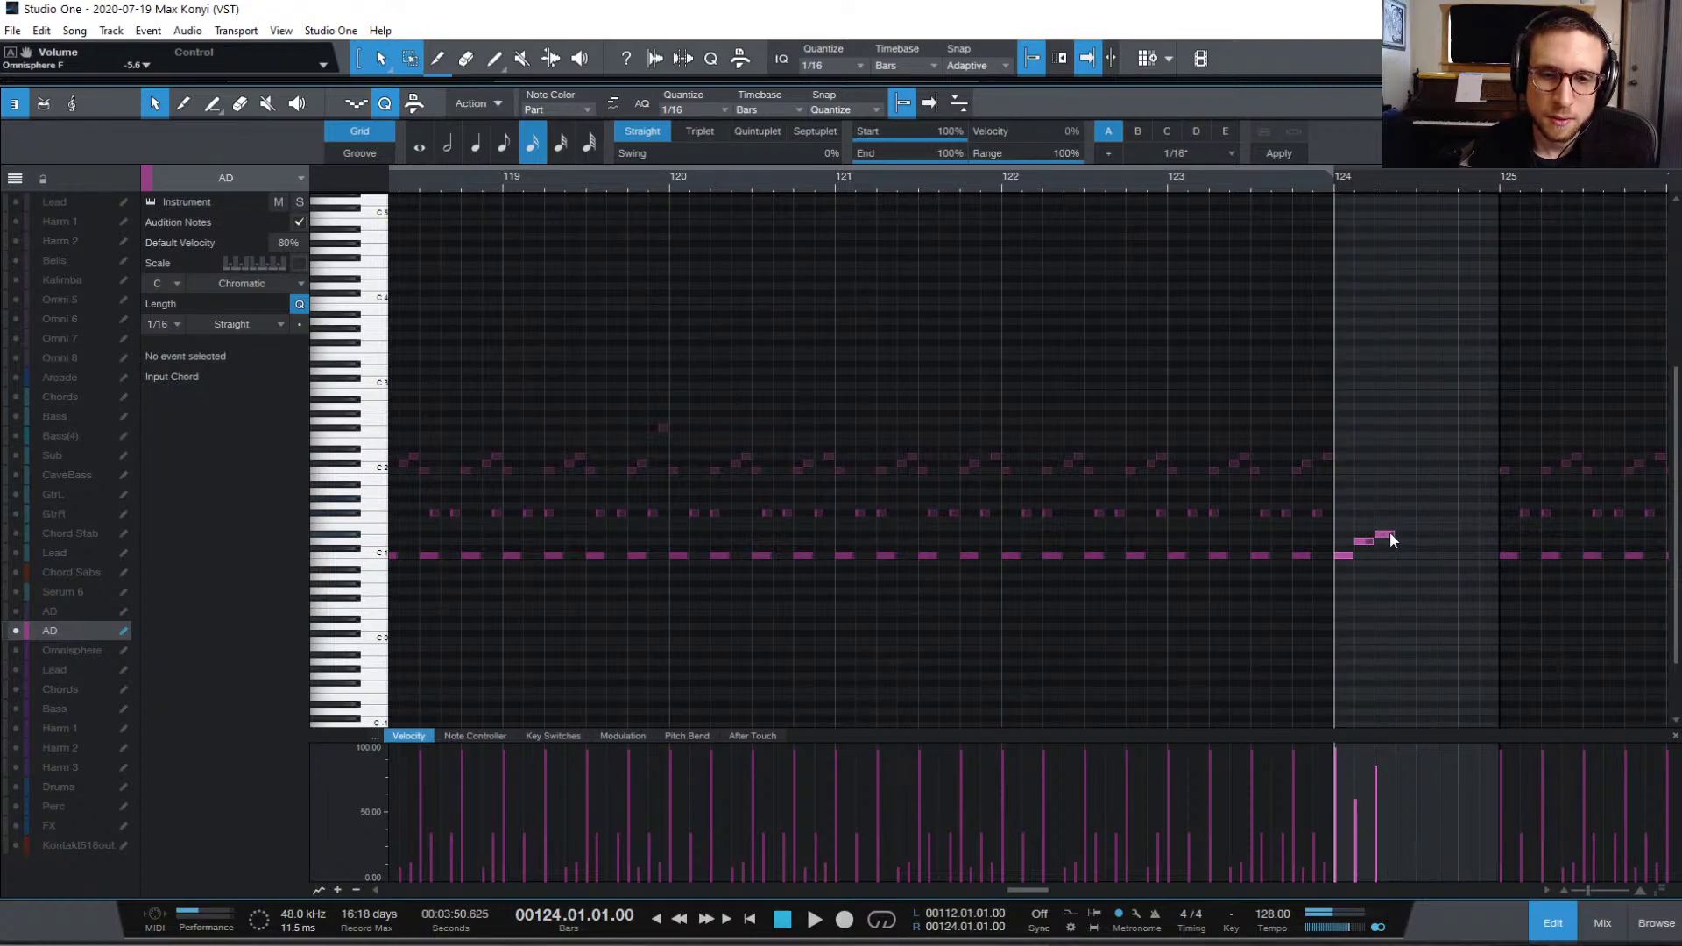
# Step: Continue the fill with C# 2 at 124.02.03 at 59% velocity, then A 3 and G 3 at 124.03.01 and 124.03.03, and listen
pyautogui.moveTo(1390, 533); pyautogui.dragTo(1411, 463)
pyautogui.moveTo(1397, 799); pyautogui.dragTo(1397, 836)
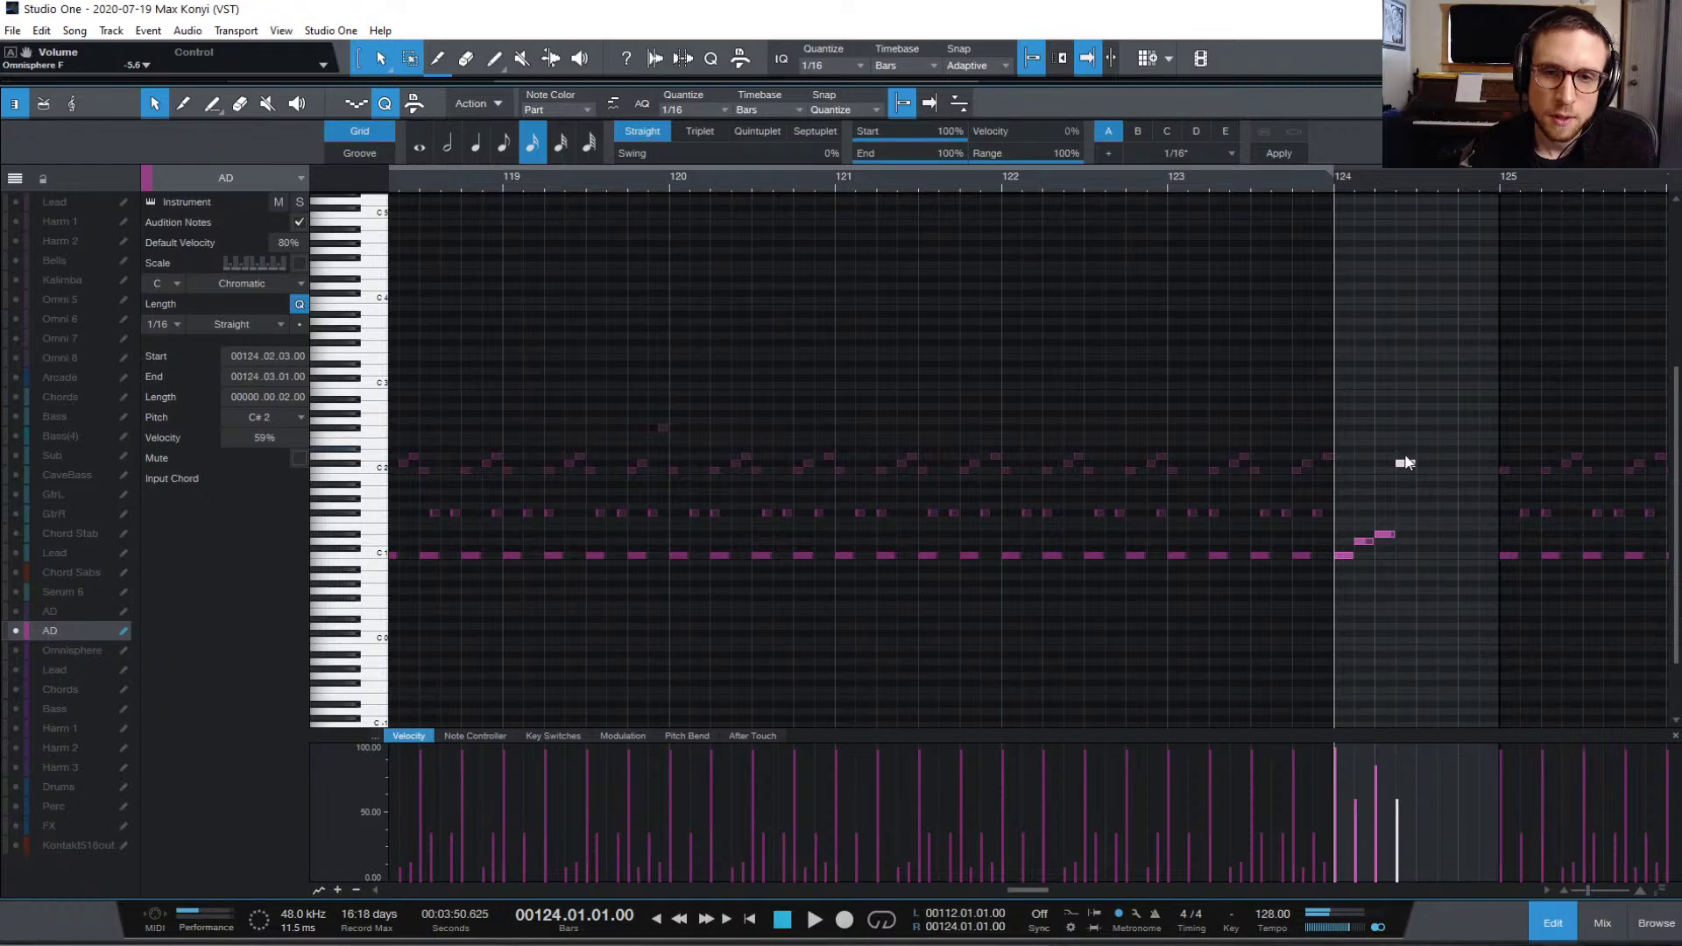
pyautogui.moveTo(1407, 464); pyautogui.dragTo(1428, 322)
pyautogui.moveTo(1419, 828); pyautogui.dragTo(1419, 786)
pyautogui.moveTo(1425, 322)
pyautogui.mouseDown()
pyautogui.moveTo(1443, 349)
pyautogui.moveTo(1444, 336)
pyautogui.mouseUp()
pyautogui.press('space')
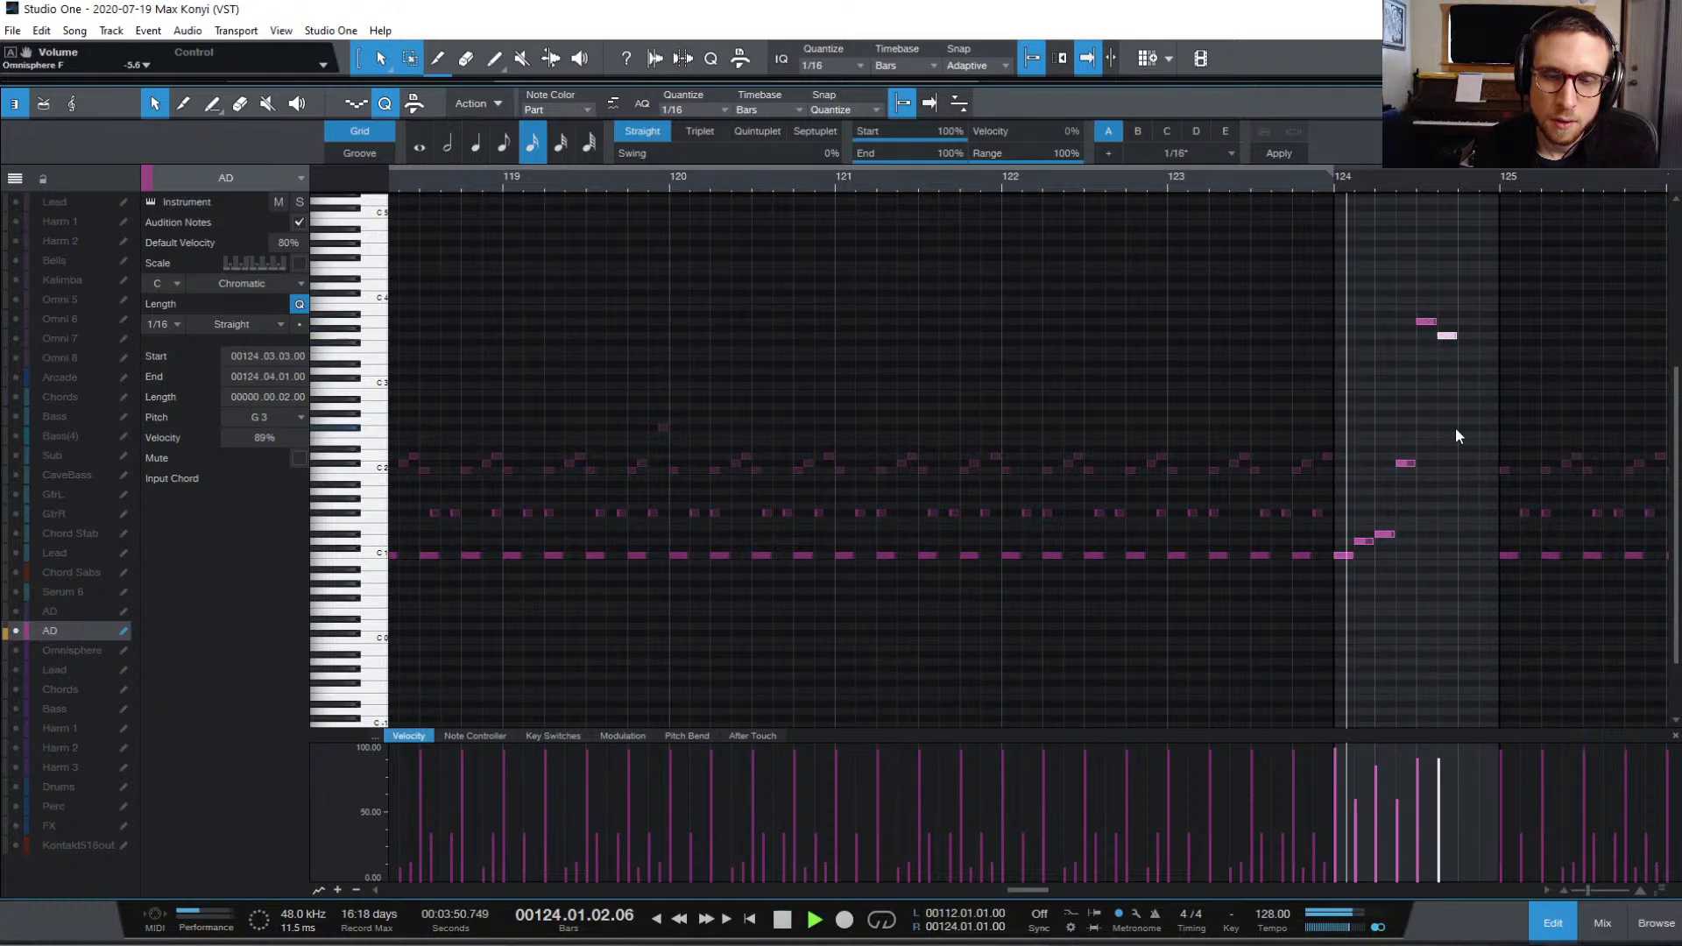
pyautogui.press('space')
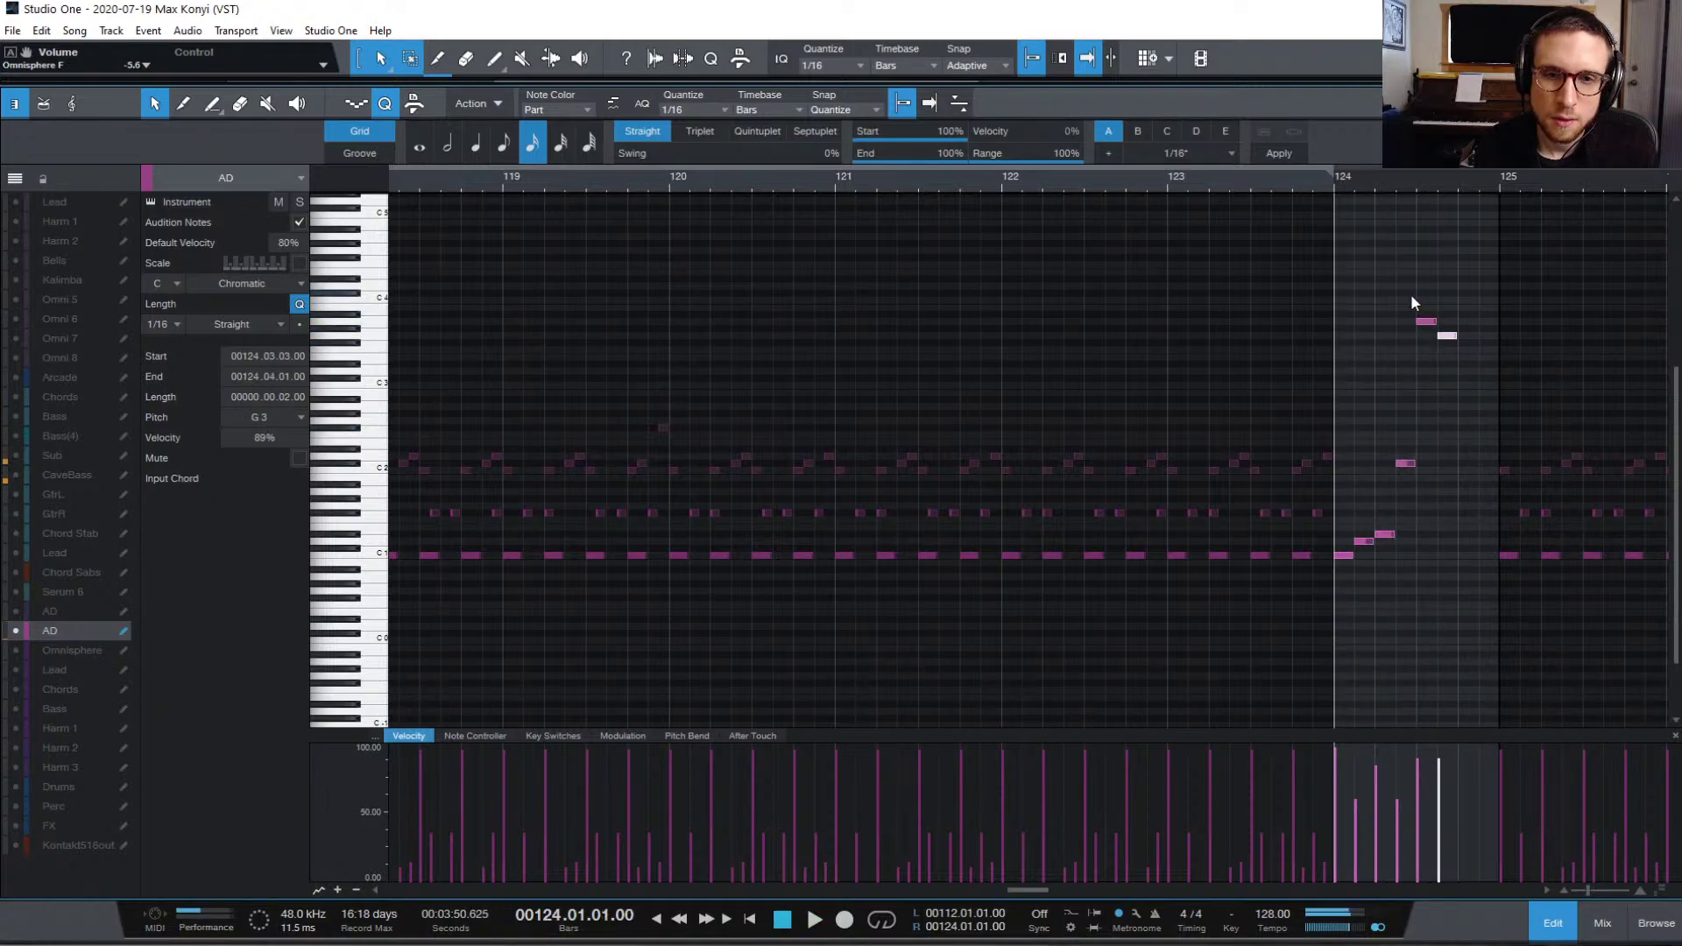
# Step: Move the fill's C# 2 note to 124.02.02 and shorten the D# 1, C# 2, A 3 and G 3 notes to one sixteenth
pyautogui.click(1414, 429)
pyautogui.press('e')
pyautogui.moveTo(1481, 462); pyautogui.dragTo(1460, 463)
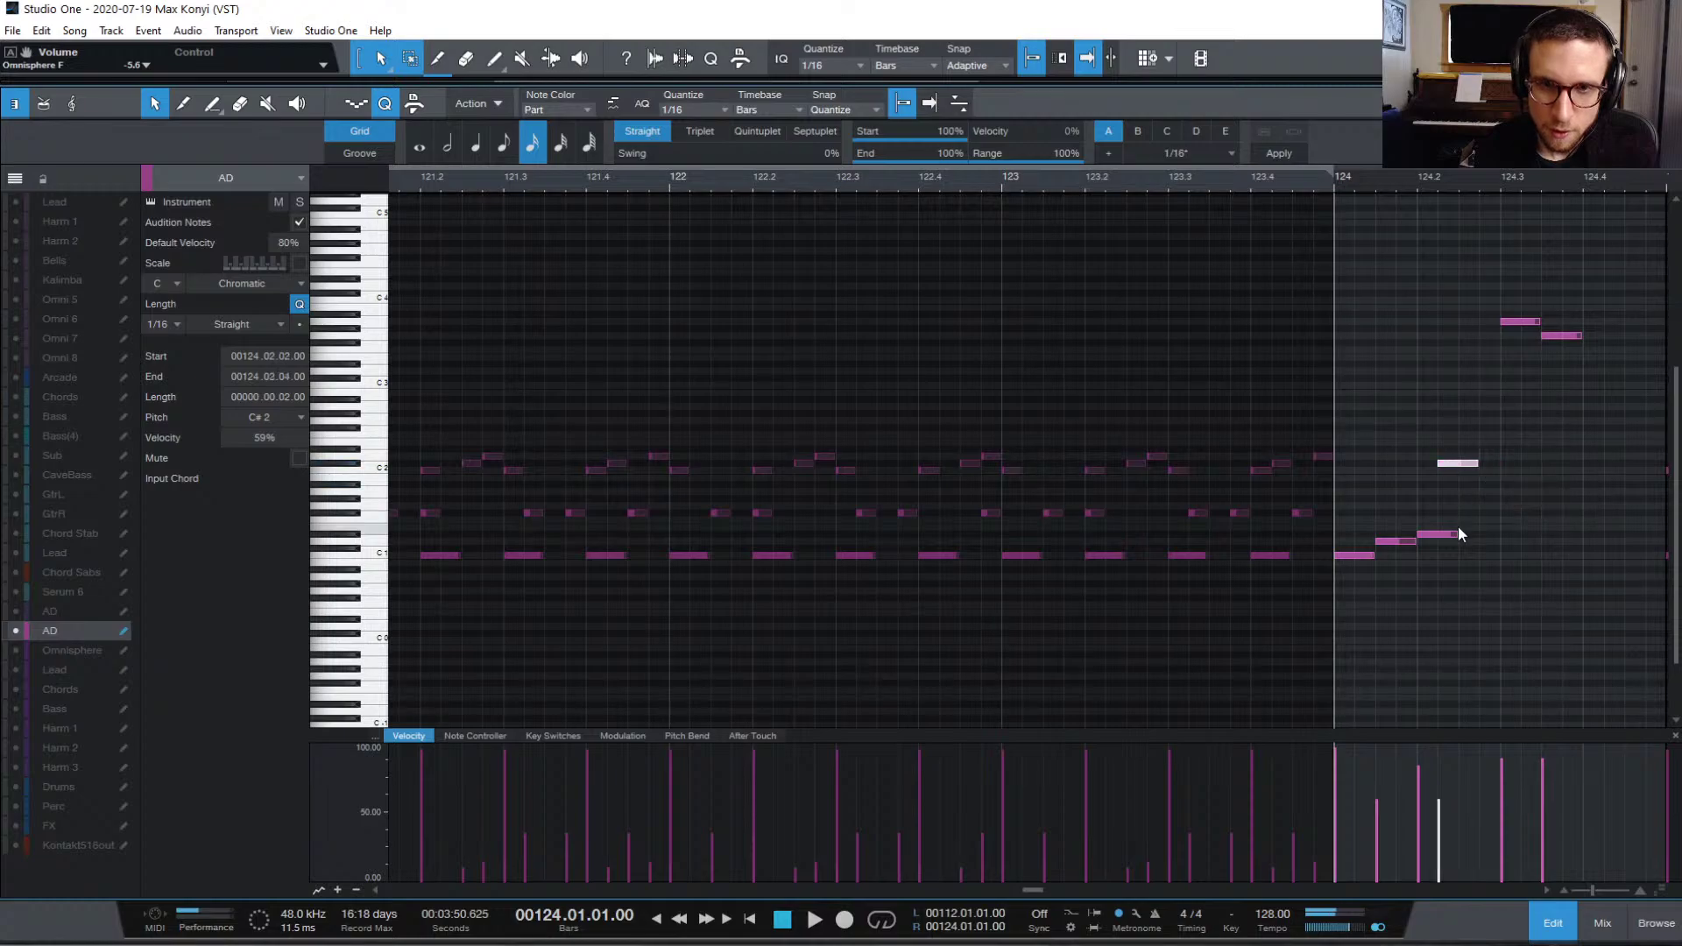
pyautogui.click(1453, 534)
pyautogui.moveTo(1457, 533); pyautogui.dragTo(1438, 534)
pyautogui.moveTo(1416, 247); pyautogui.dragTo(1607, 496)
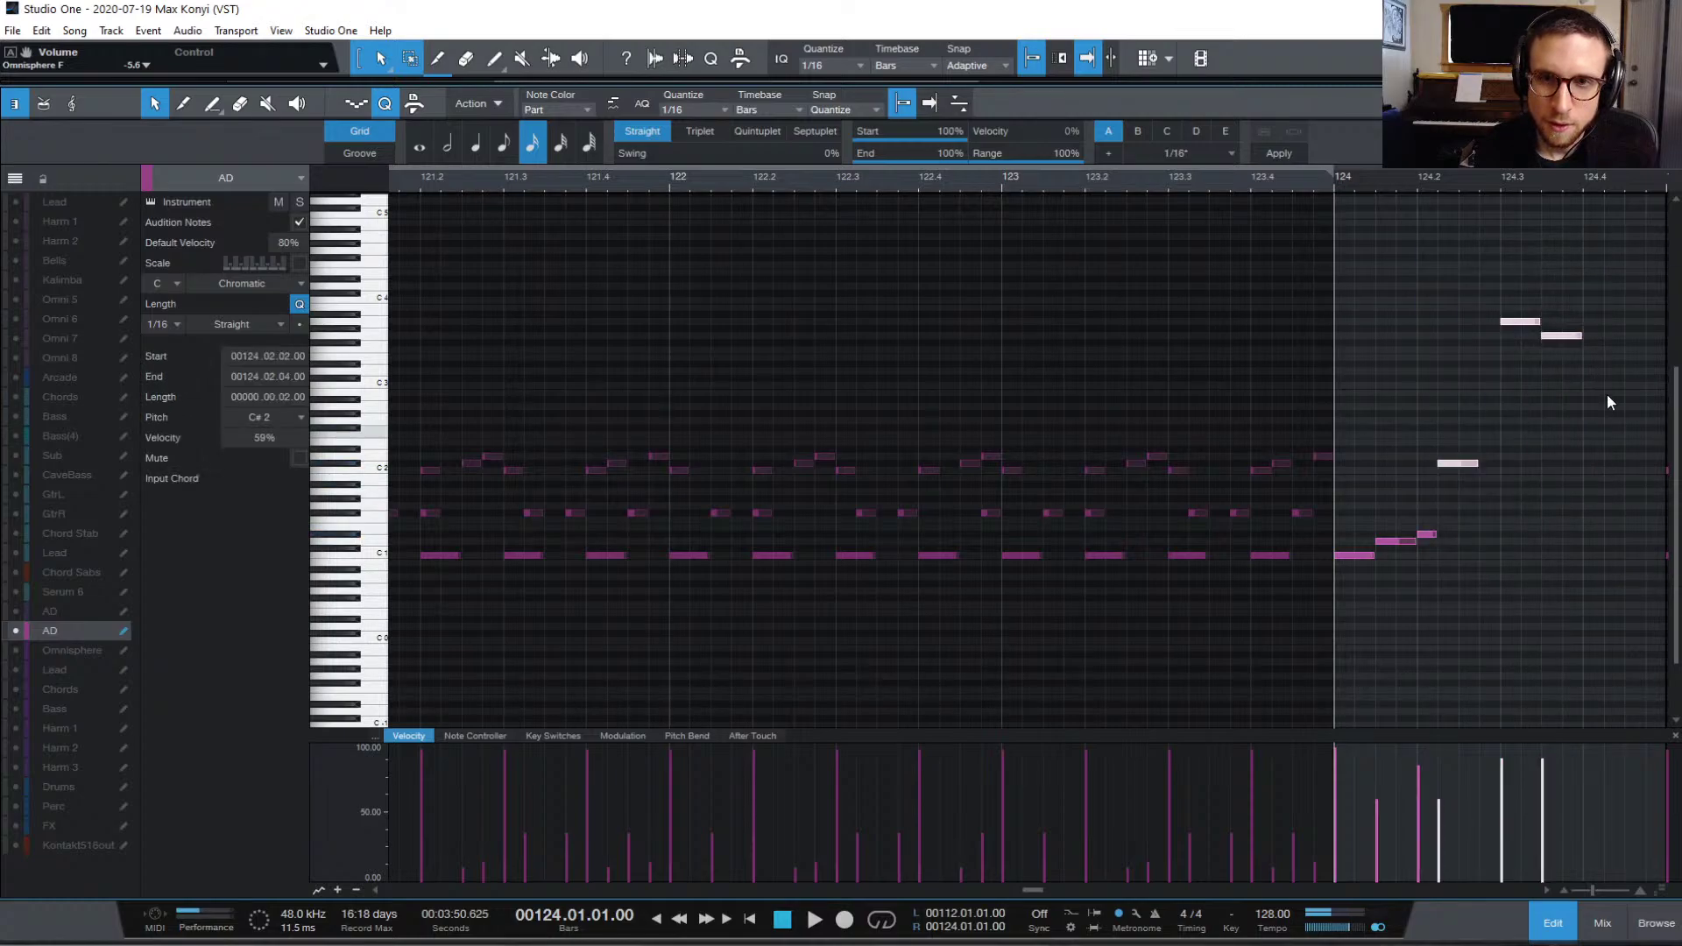
pyautogui.moveTo(1582, 337); pyautogui.dragTo(1563, 342)
pyautogui.click(1565, 365)
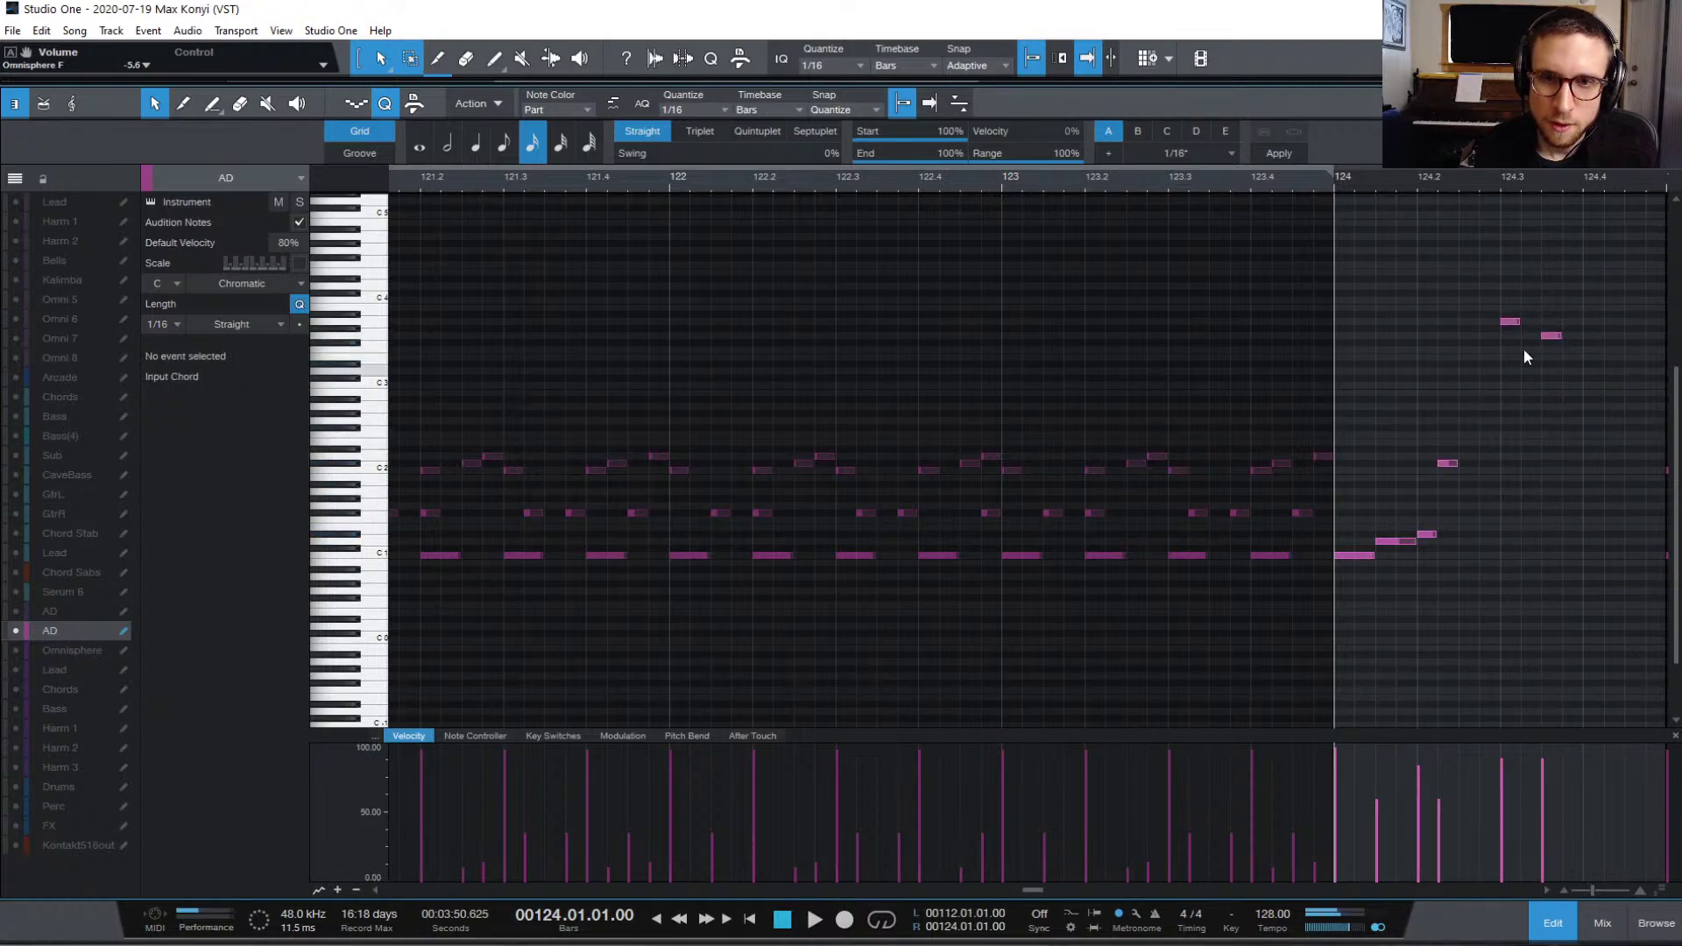
# Step: Move the A 3 note to 124.02.03 and the G 3 note to 124.02.04, and play the fill from bar 124
pyautogui.moveTo(1459, 261); pyautogui.dragTo(1492, 342)
pyautogui.click(1520, 372)
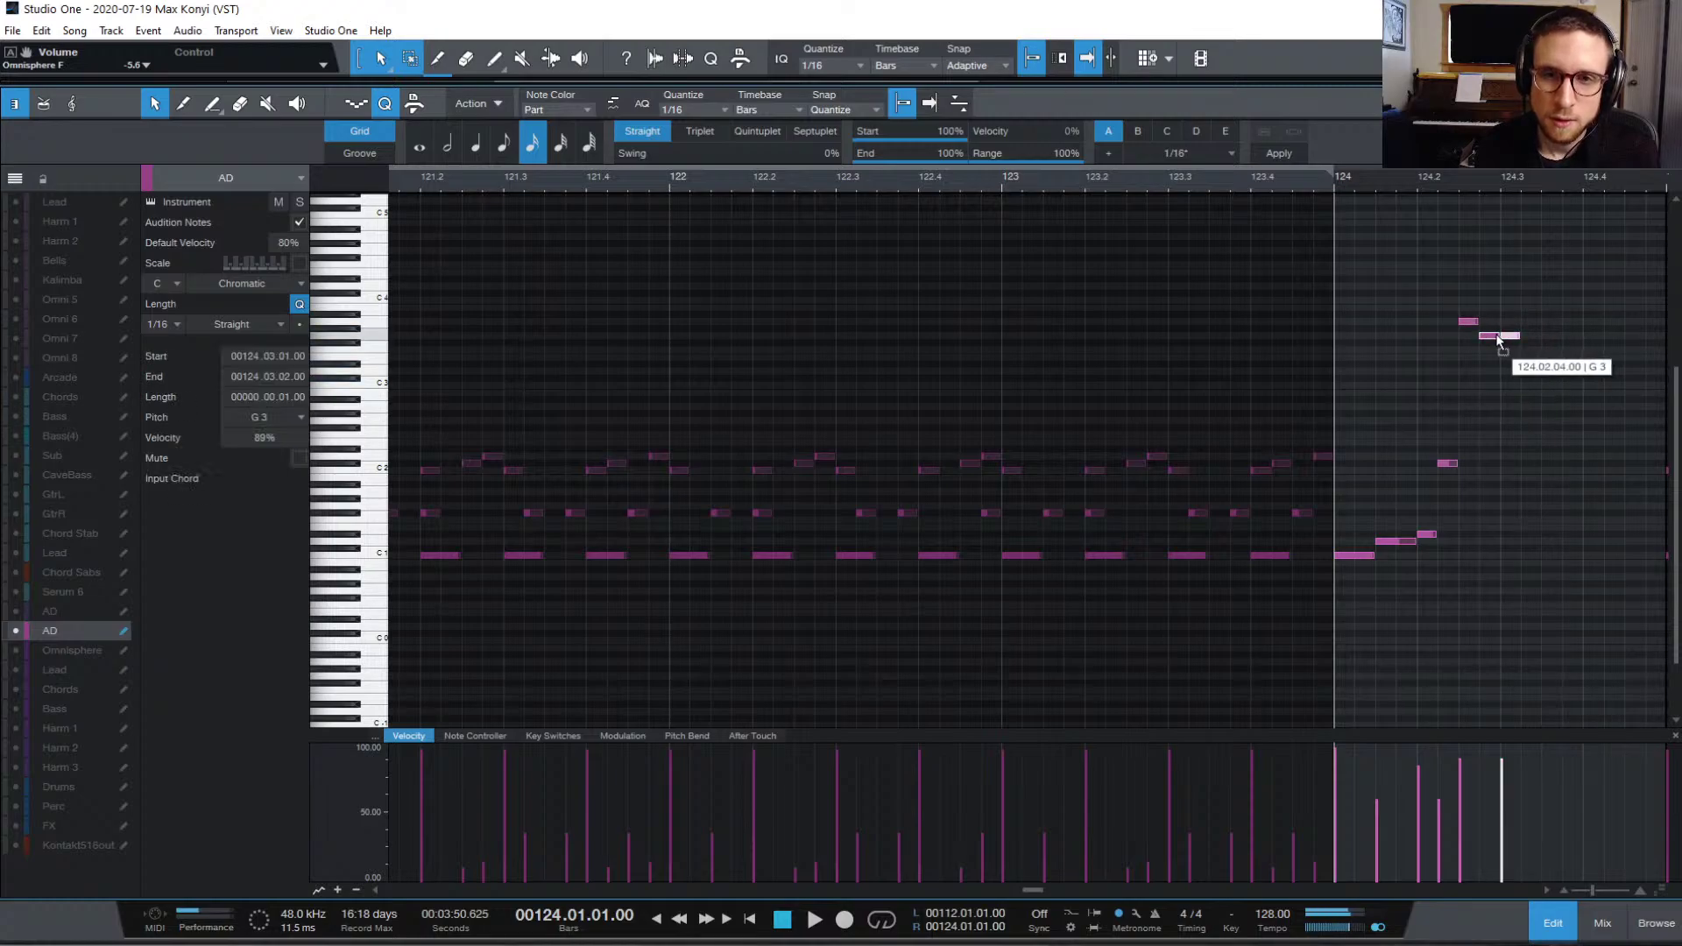
pyautogui.press('space')
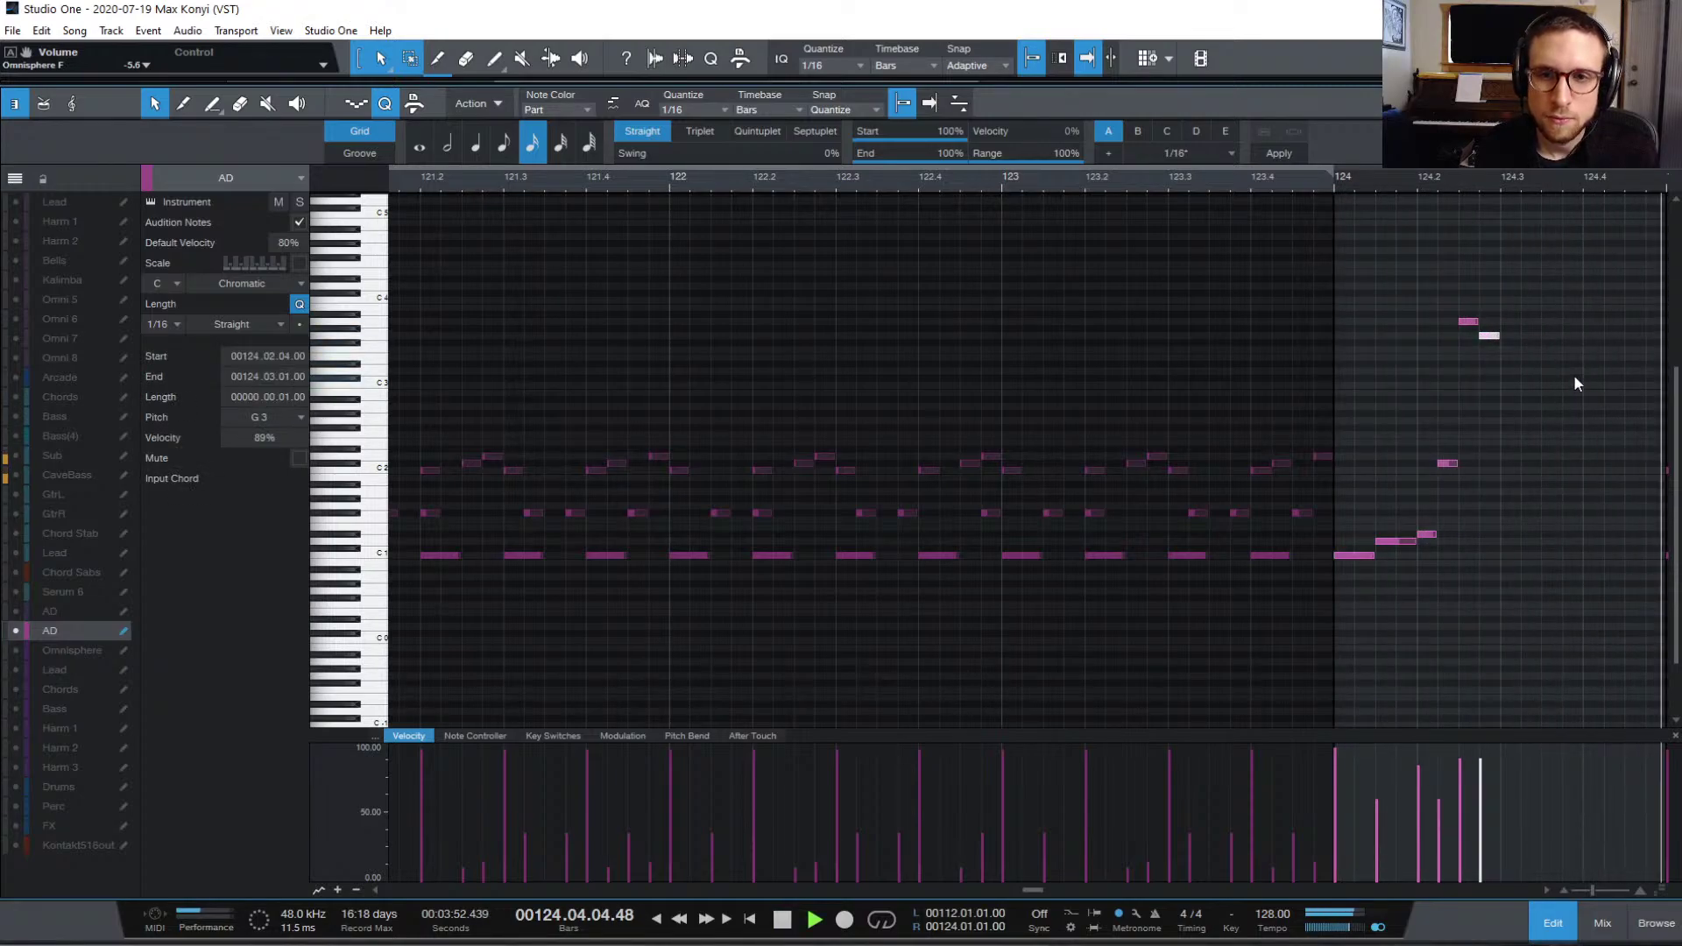
pyautogui.press('space')
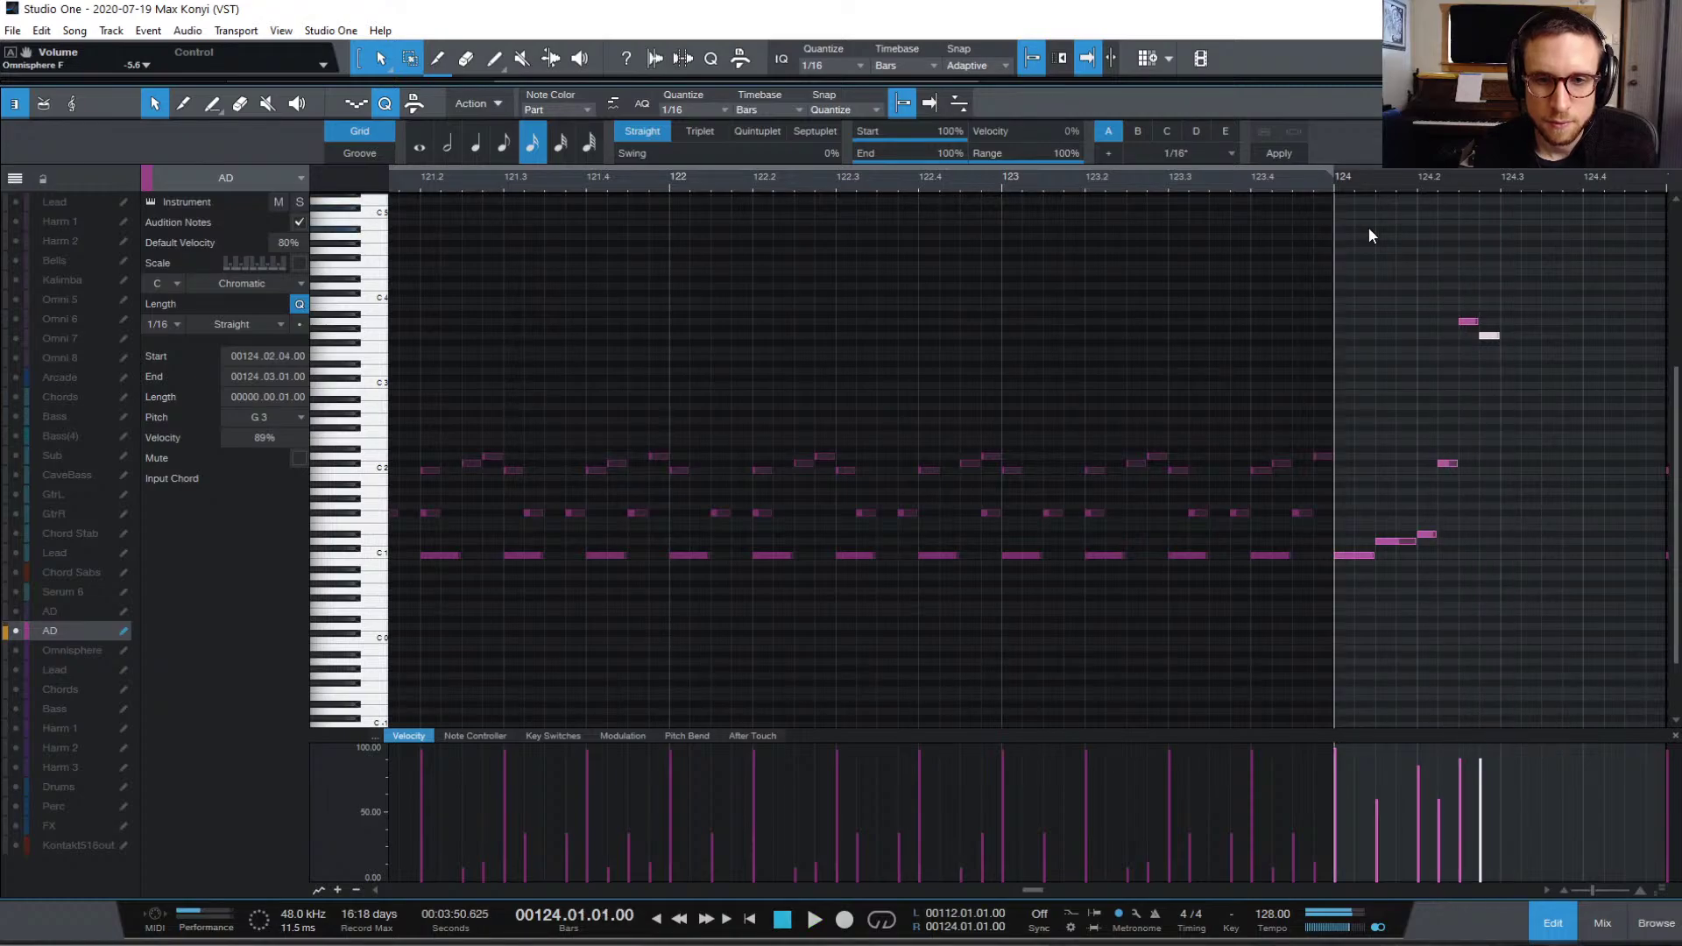
# Step: Add a sixteenth C 2 note with 80% velocity at the start of bar 124 and audition it
pyautogui.click(1342, 493)
pyautogui.click(1344, 470)
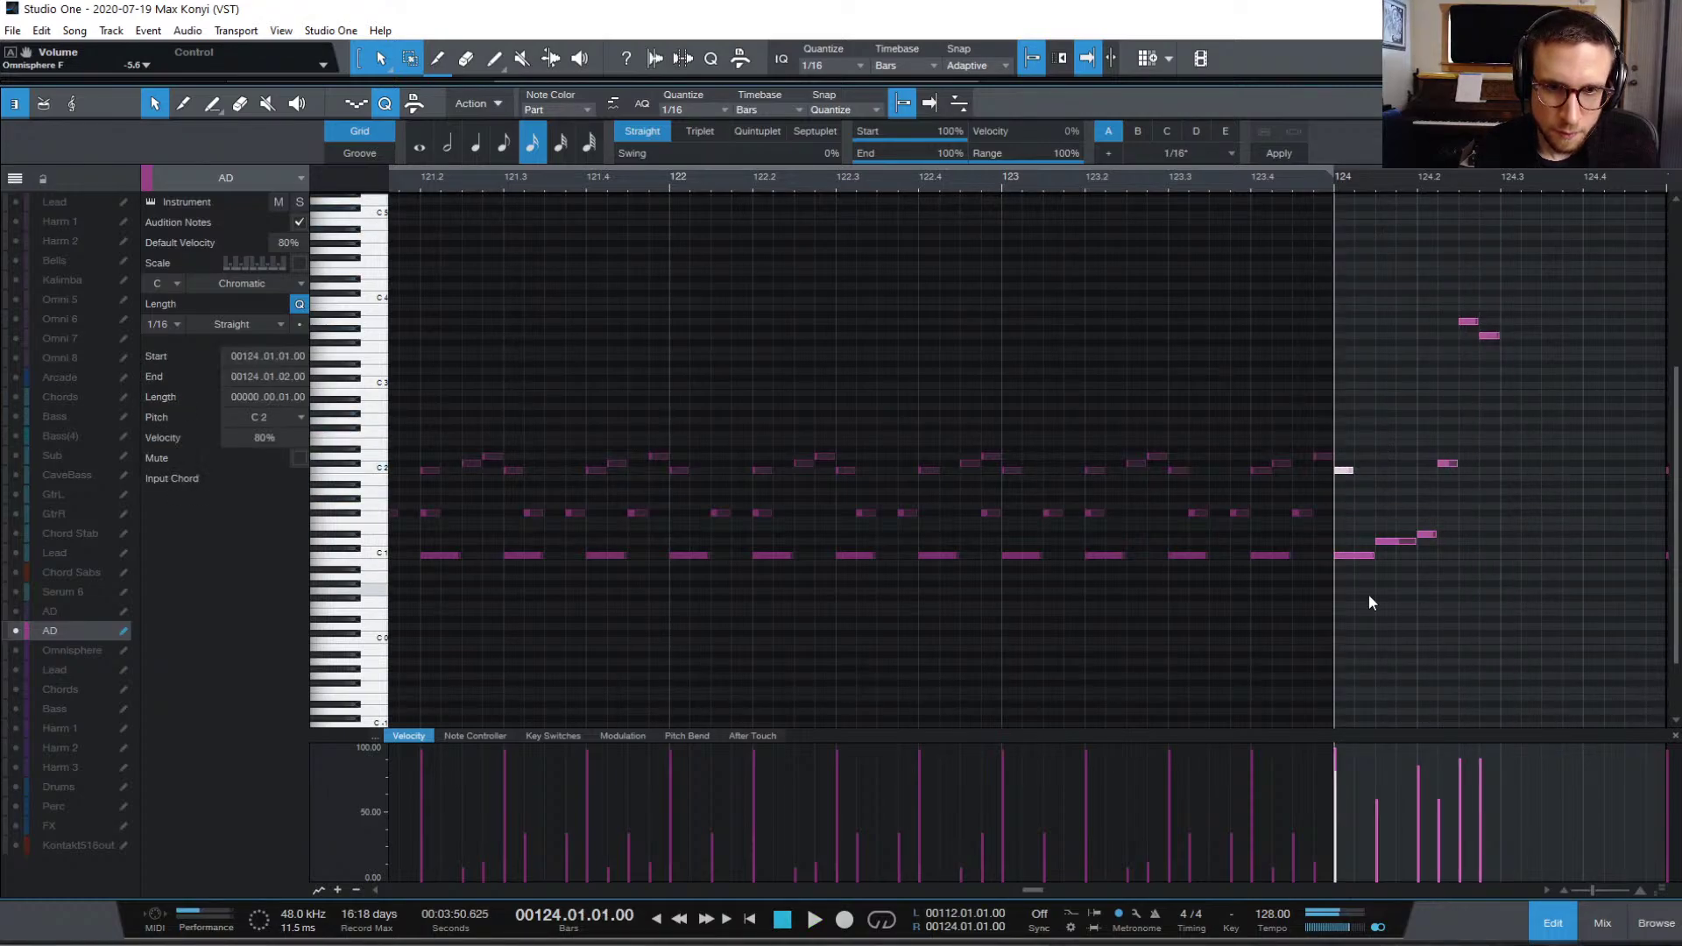
pyautogui.press('space')
pyautogui.press('space')
pyautogui.press('space')
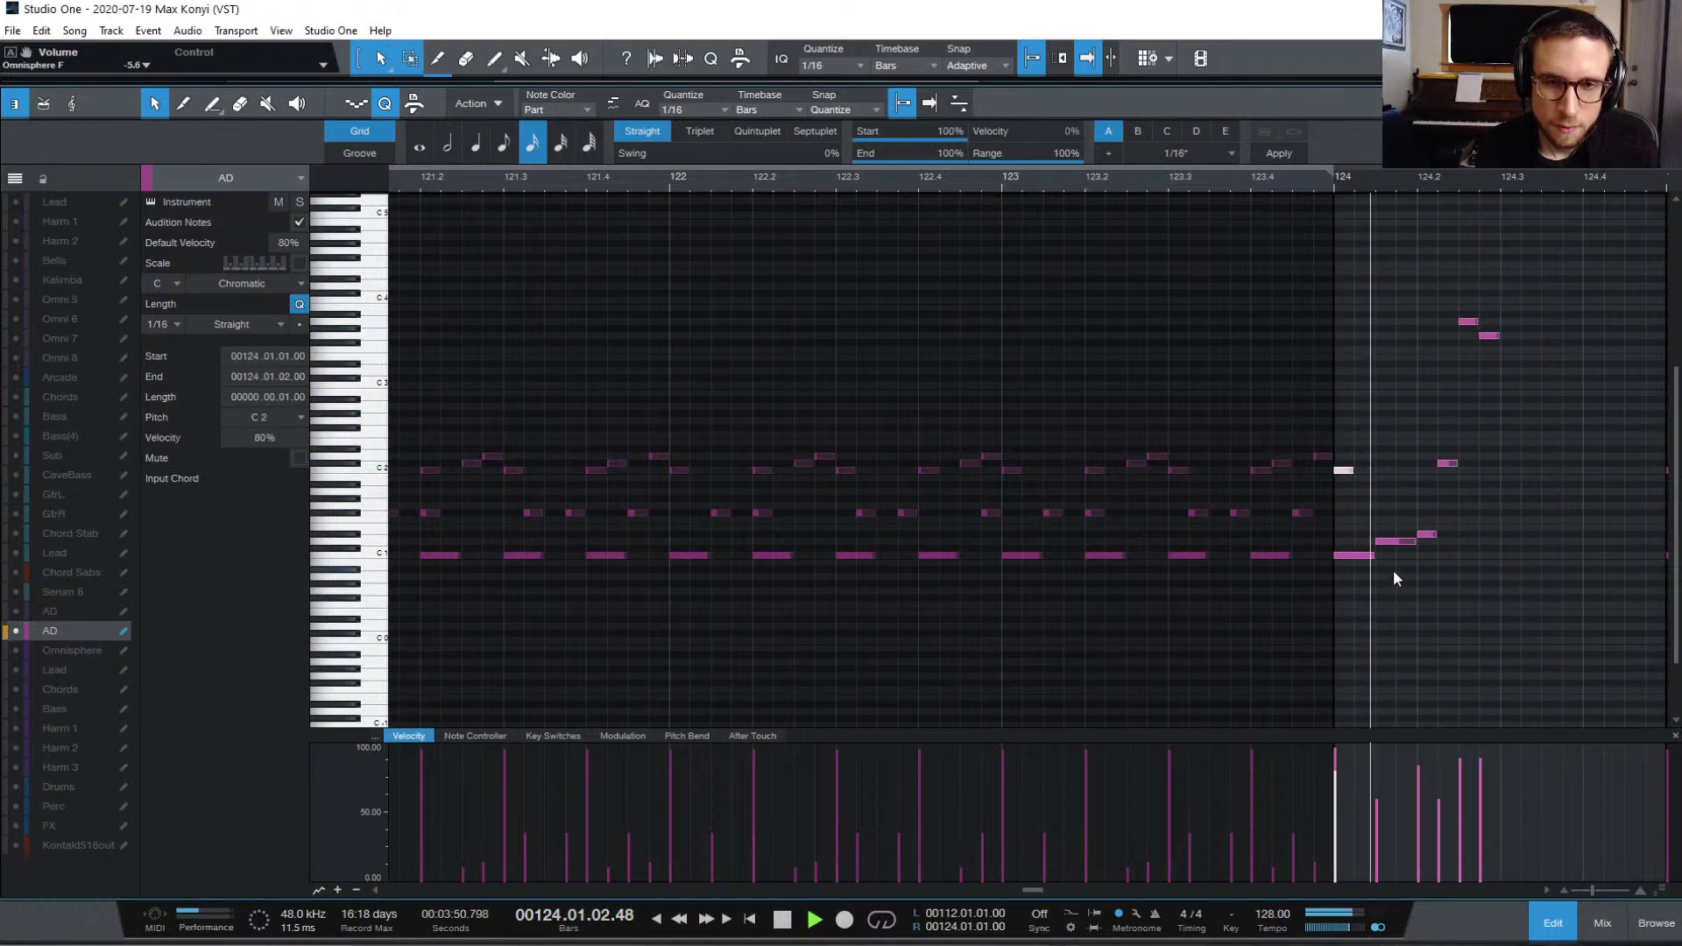
pyautogui.press('space')
# Step: Add a sixteenth C# 2 note with 80% velocity at 124.01.02 and play the fill into bar 125
pyautogui.doubleClick(1364, 462)
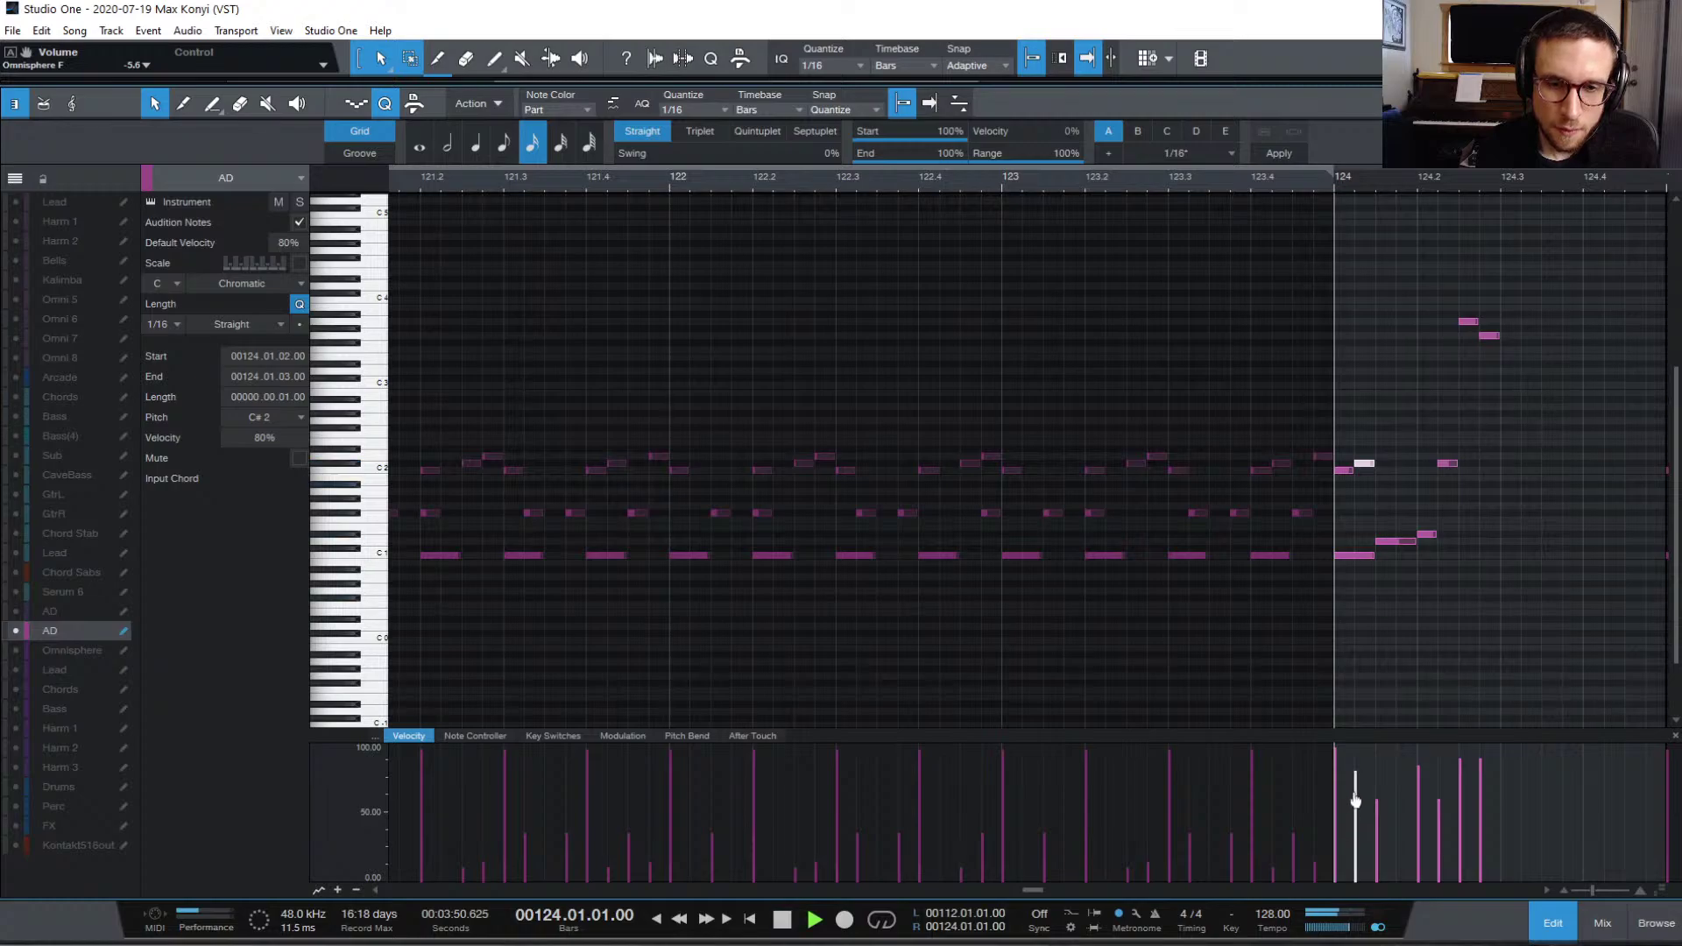
pyautogui.press('space')
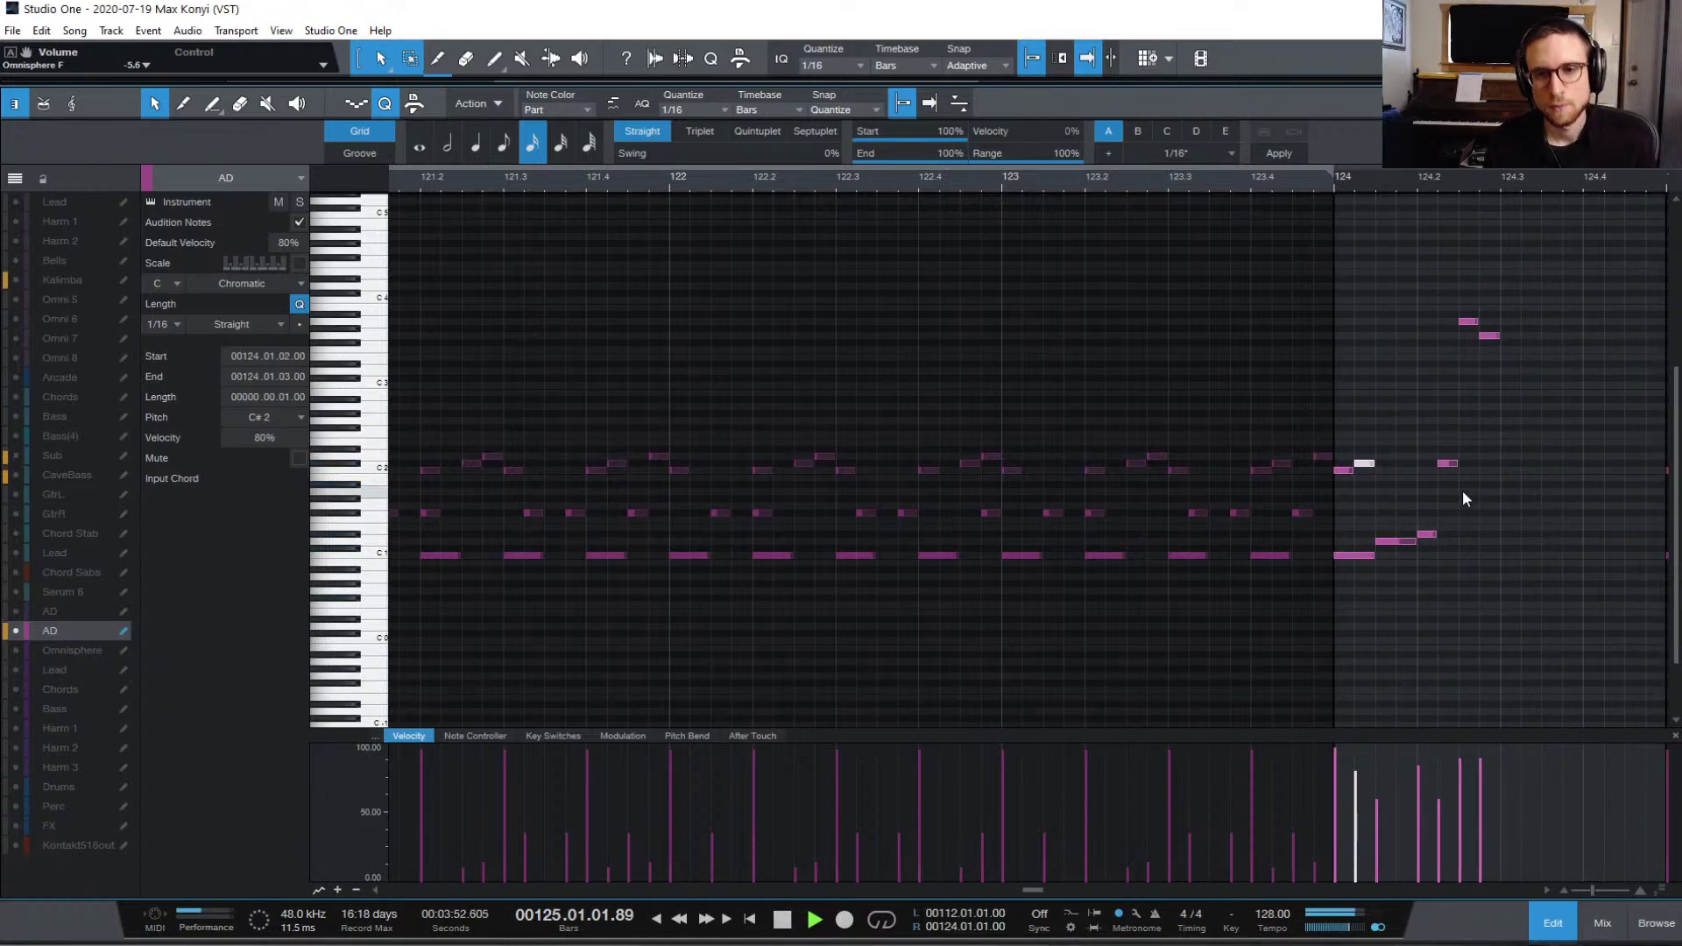
pyautogui.press('space')
pyautogui.press('space')
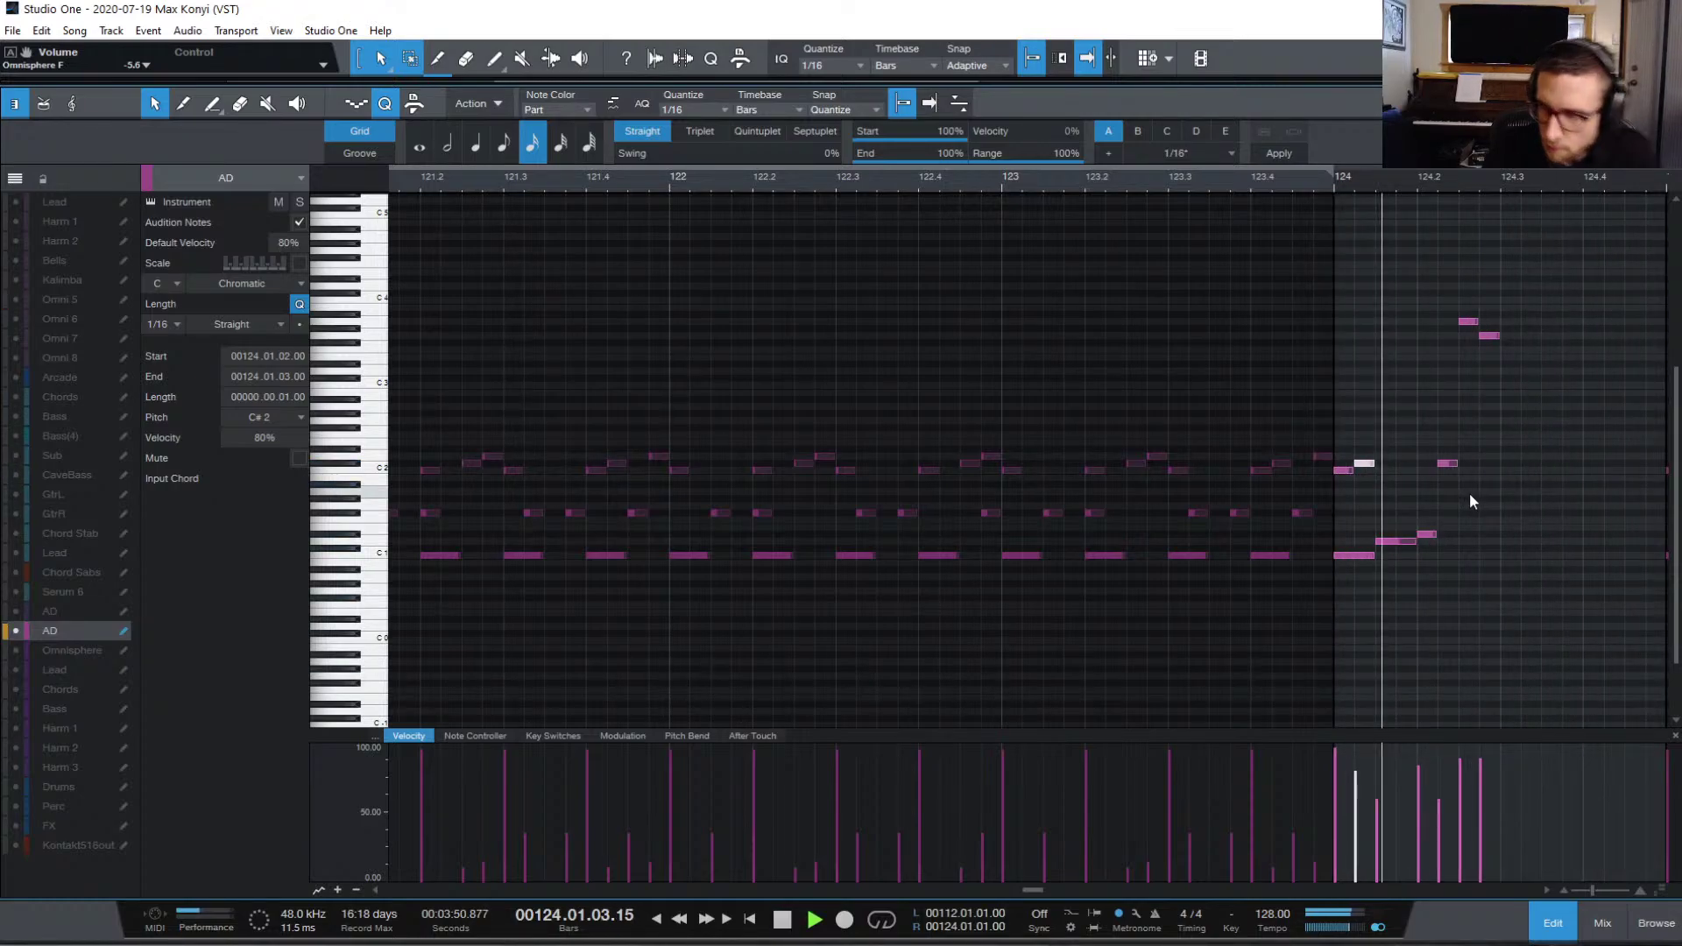
pyautogui.press('space')
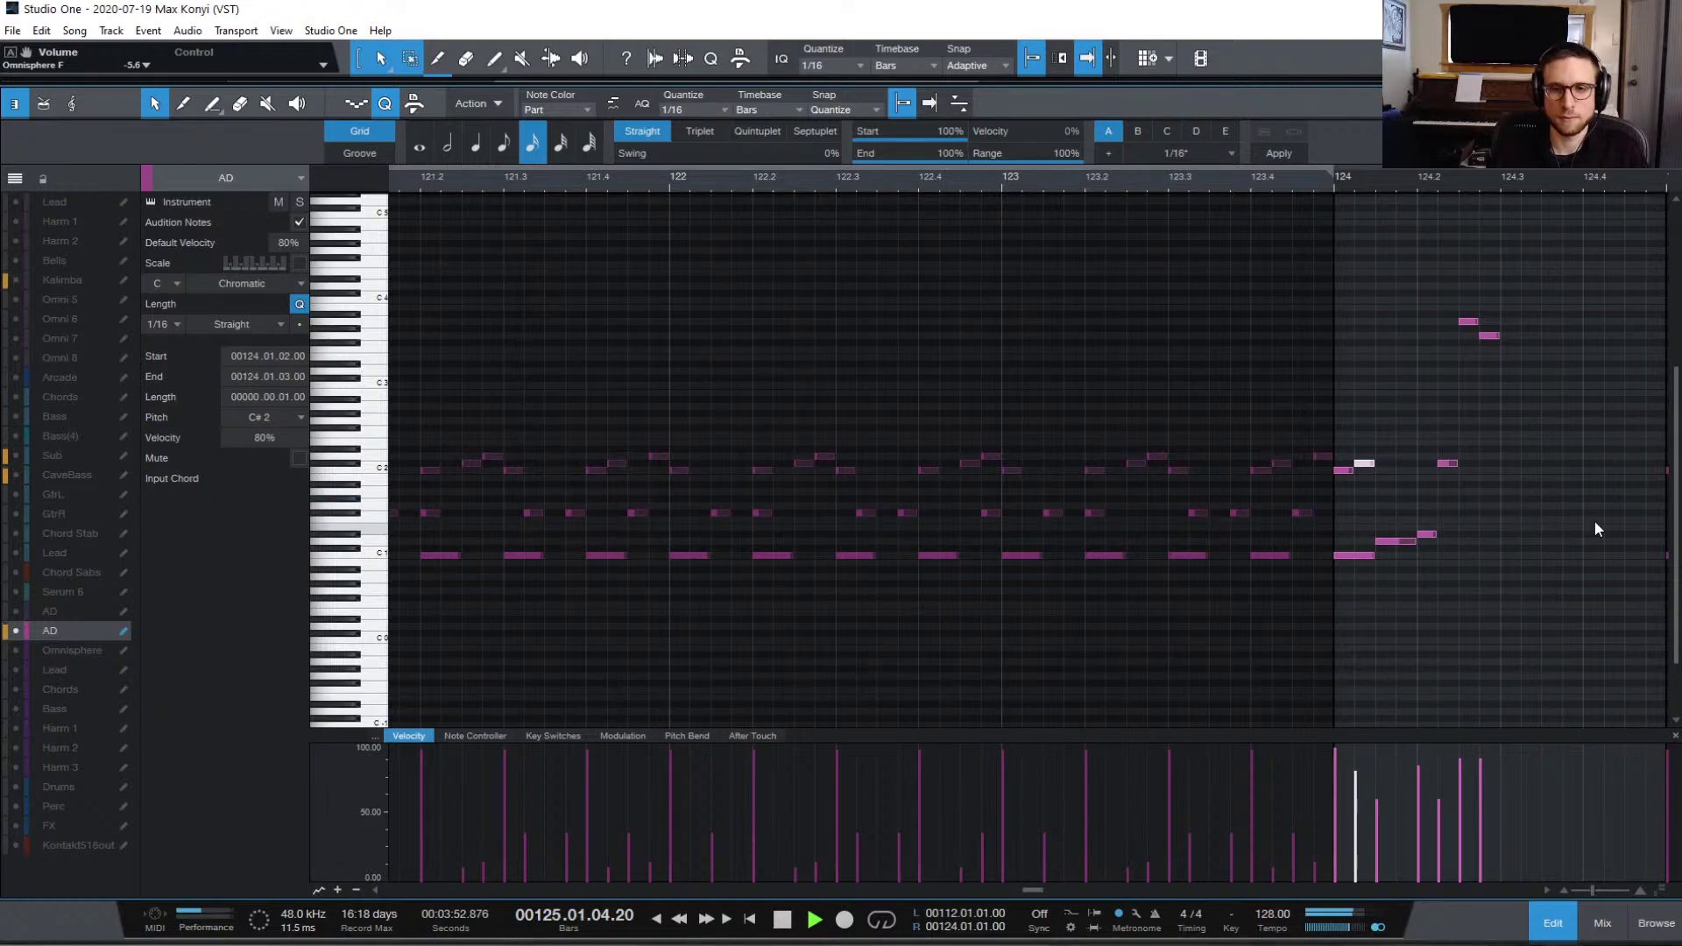
# Step: Add a sixteenth D# 1 note with 91% velocity at 124.04.03, copy it to G# 2, and play the fill
pyautogui.doubleClick(1633, 535)
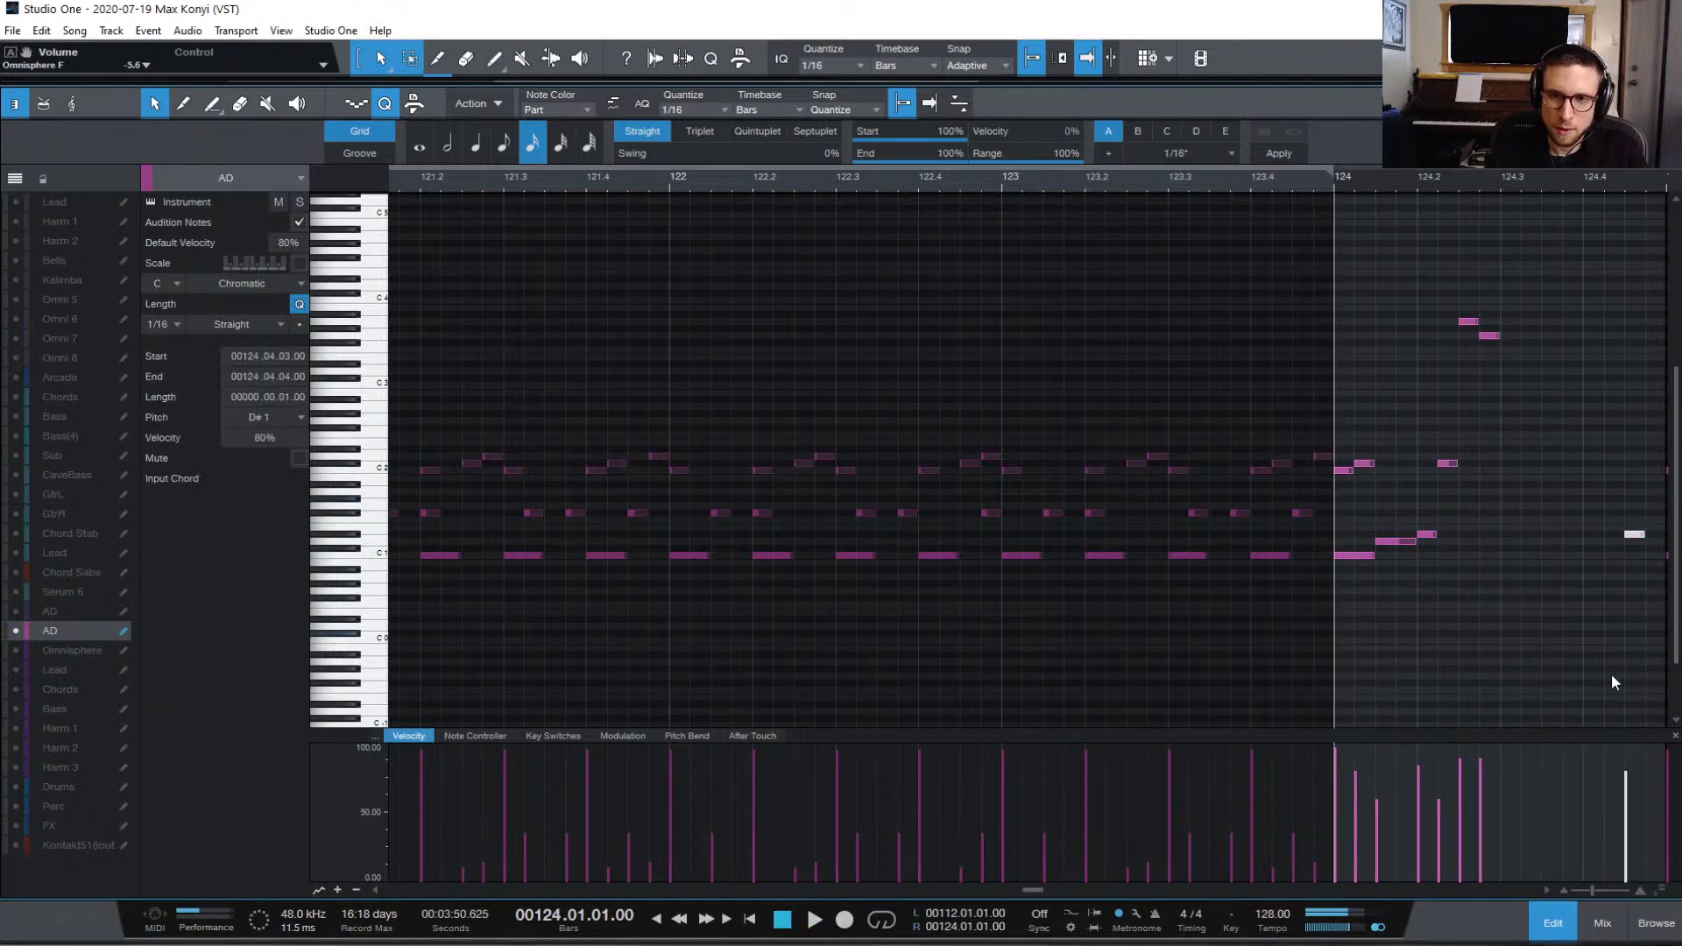
pyautogui.moveTo(1632, 780); pyautogui.dragTo(1632, 760)
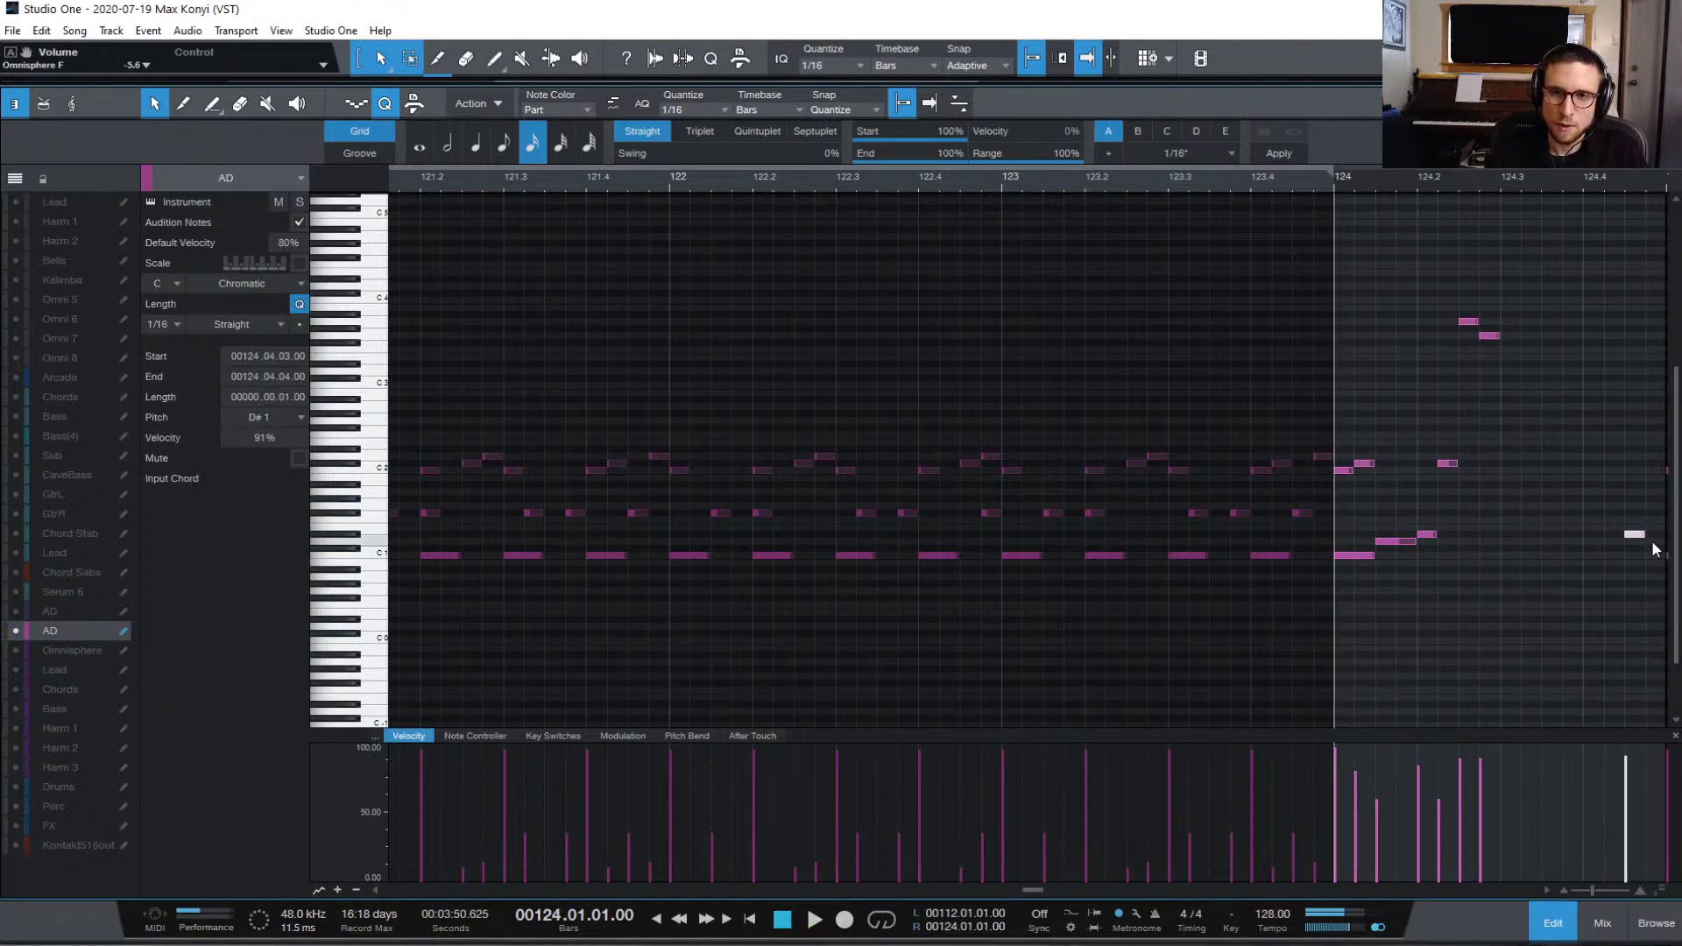
pyautogui.moveTo(1635, 532); pyautogui.dragTo(1636, 418)
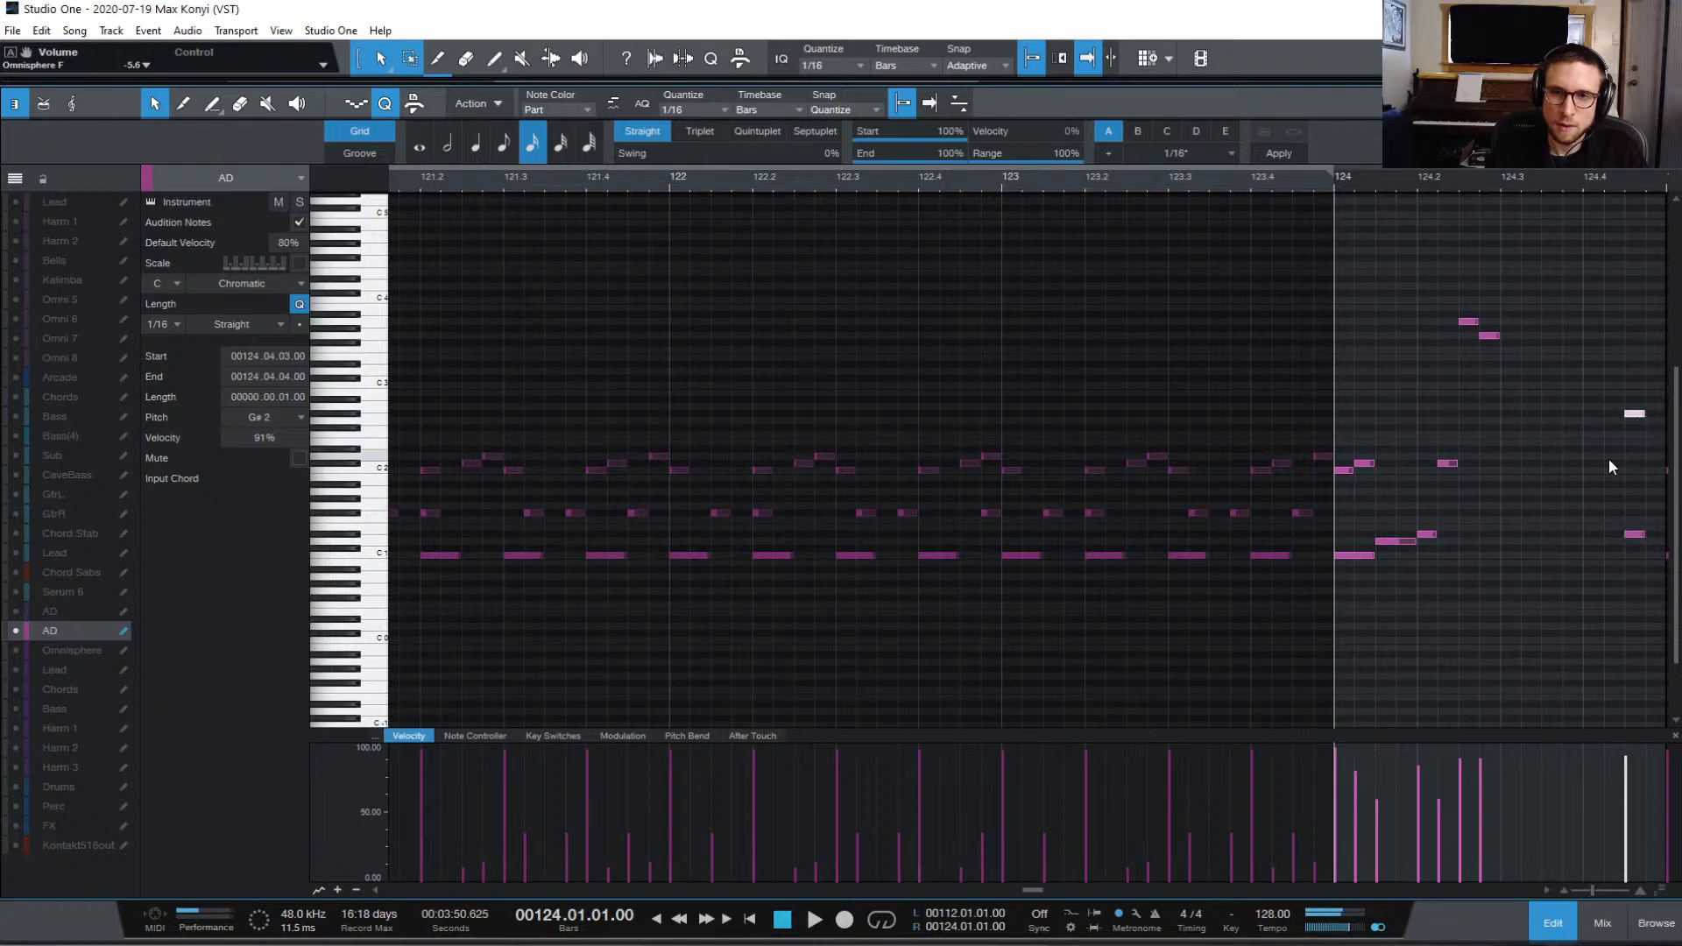
pyautogui.press('space')
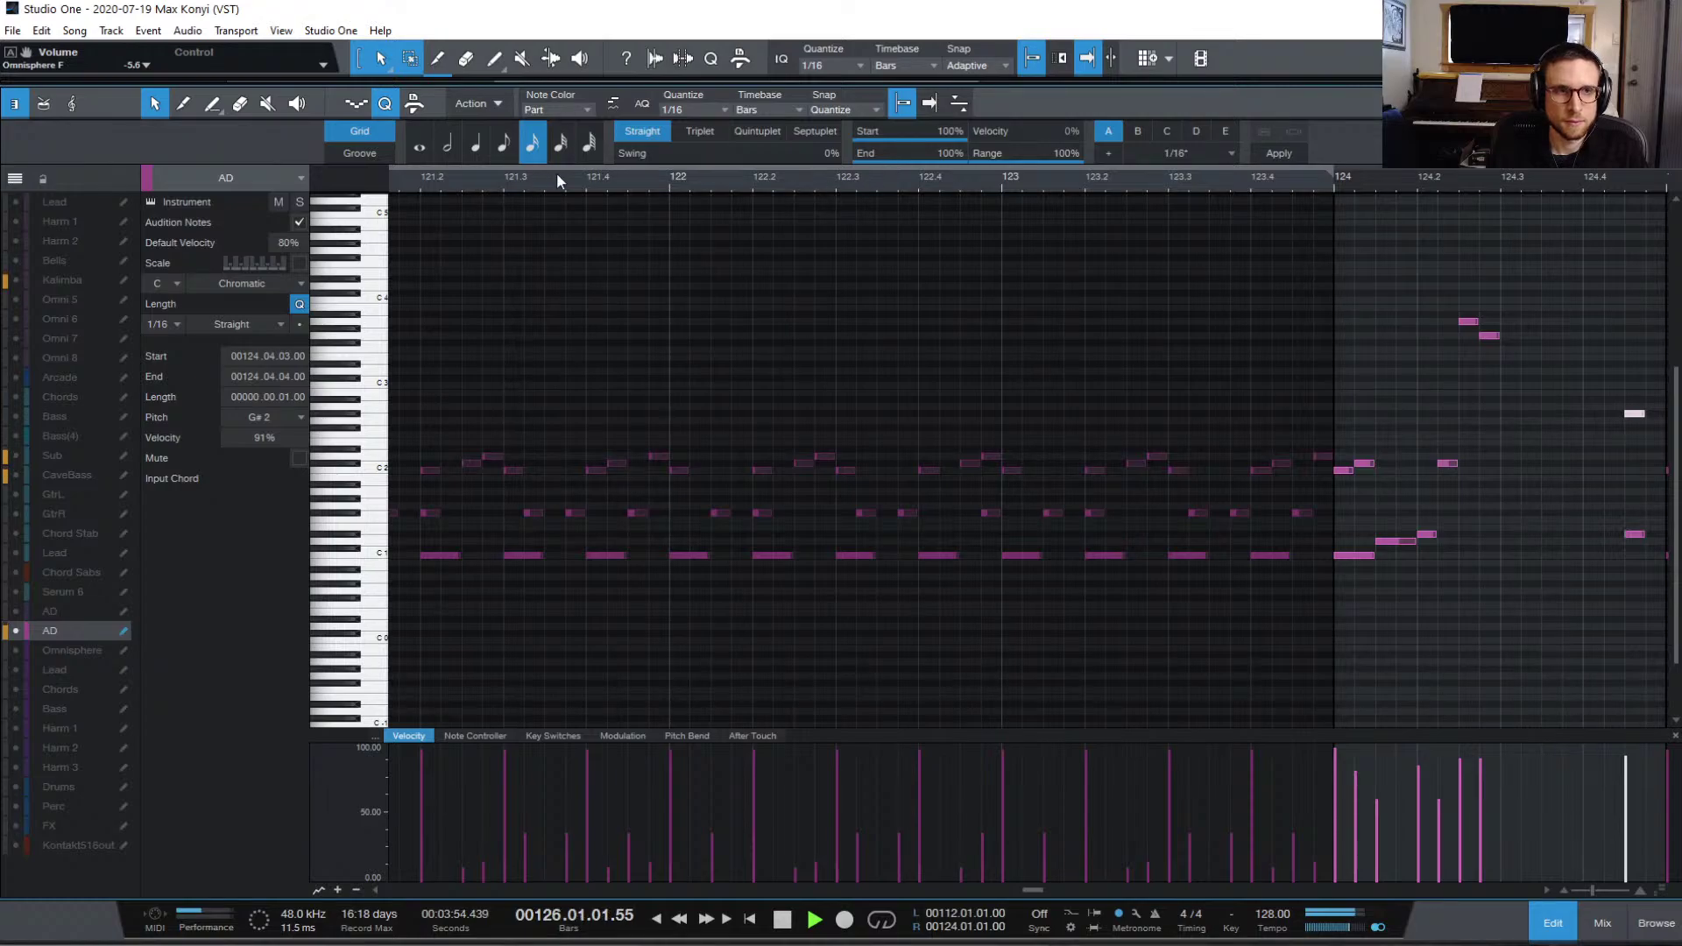
# Step: Play the drum part from bar 118 through the fill, and replay it from bar 123
pyautogui.press('w')
pyautogui.press('w')
pyautogui.press('space')
pyautogui.click(957, 181)
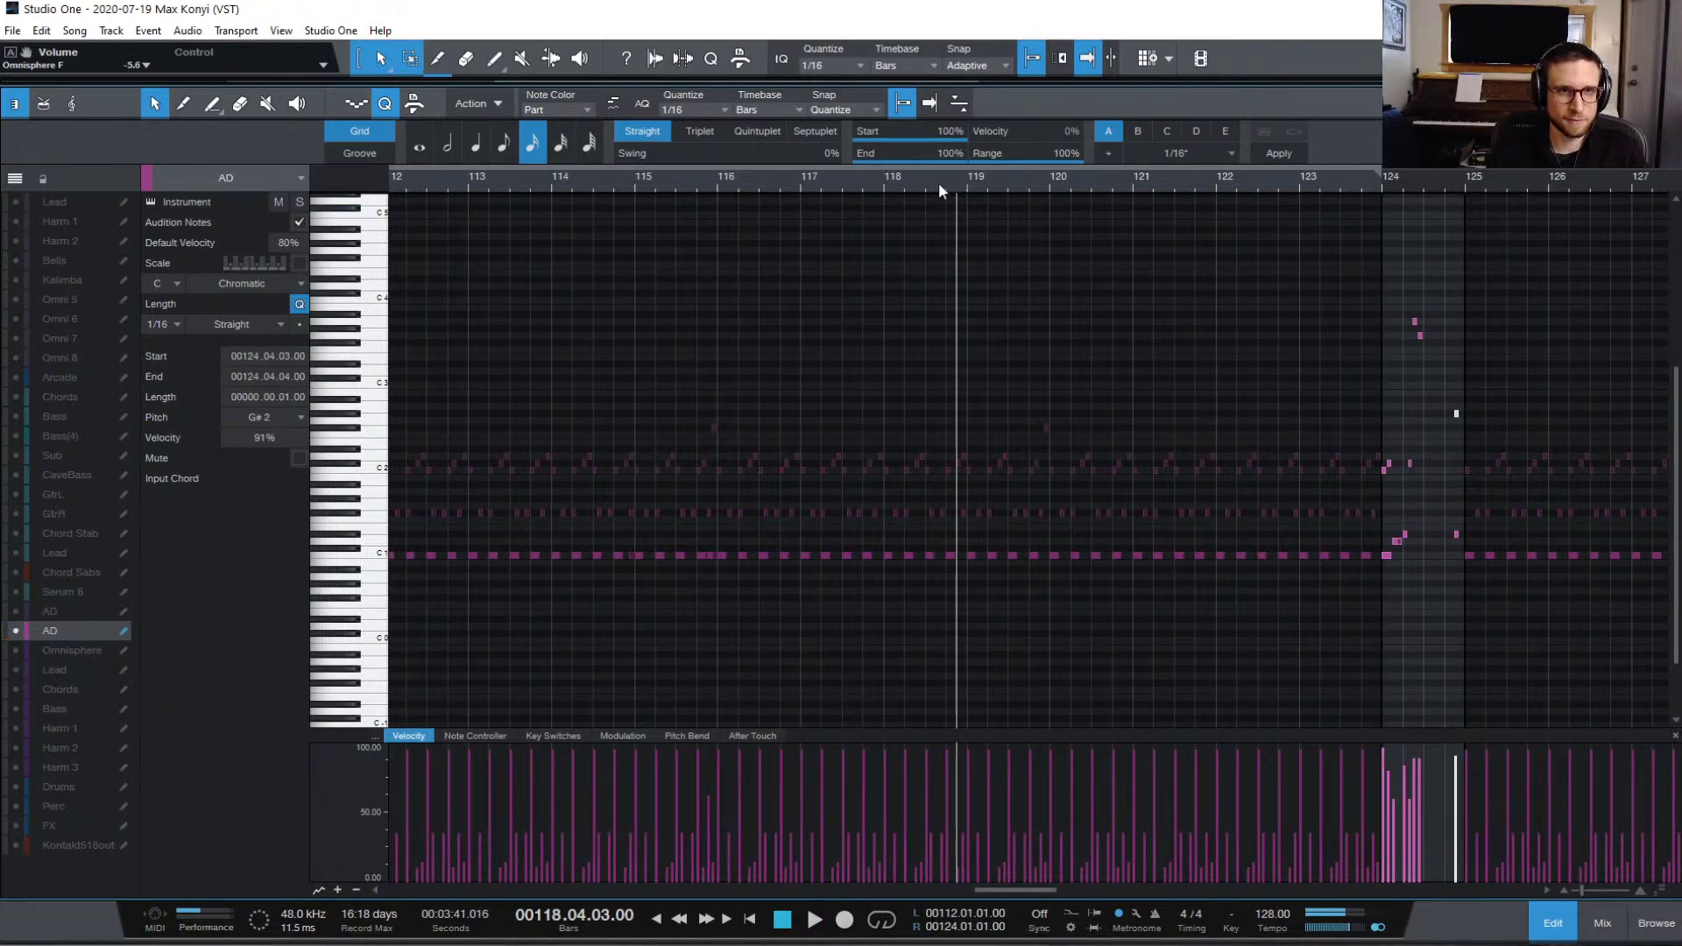
pyautogui.click(887, 182)
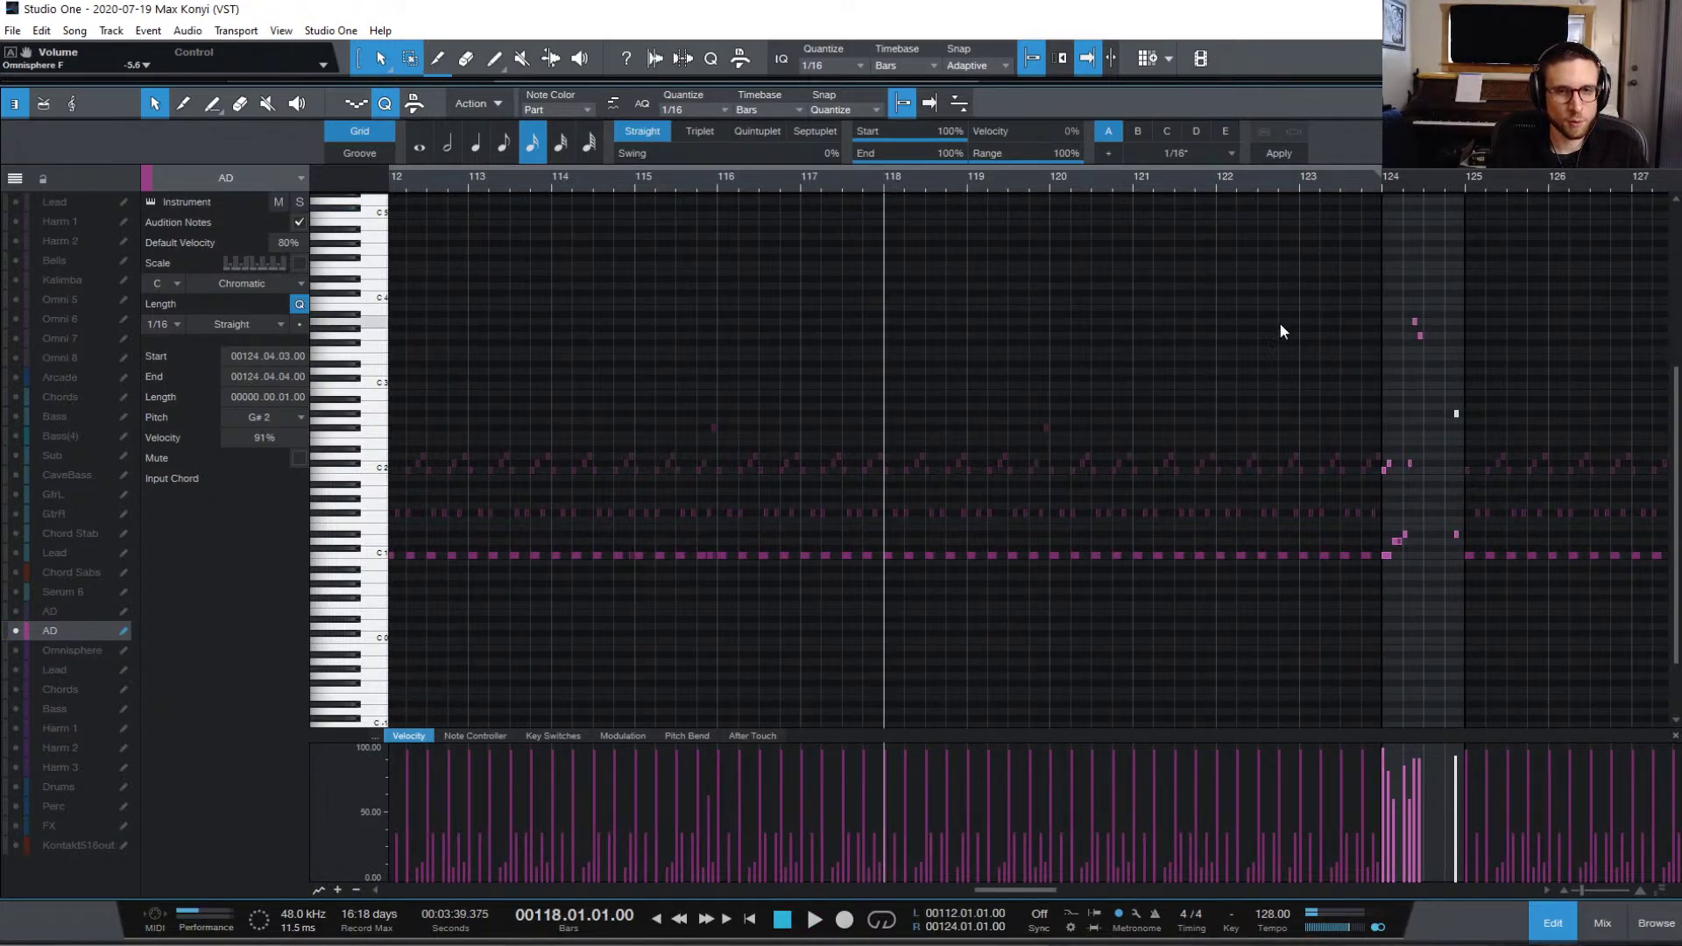
pyautogui.press('space')
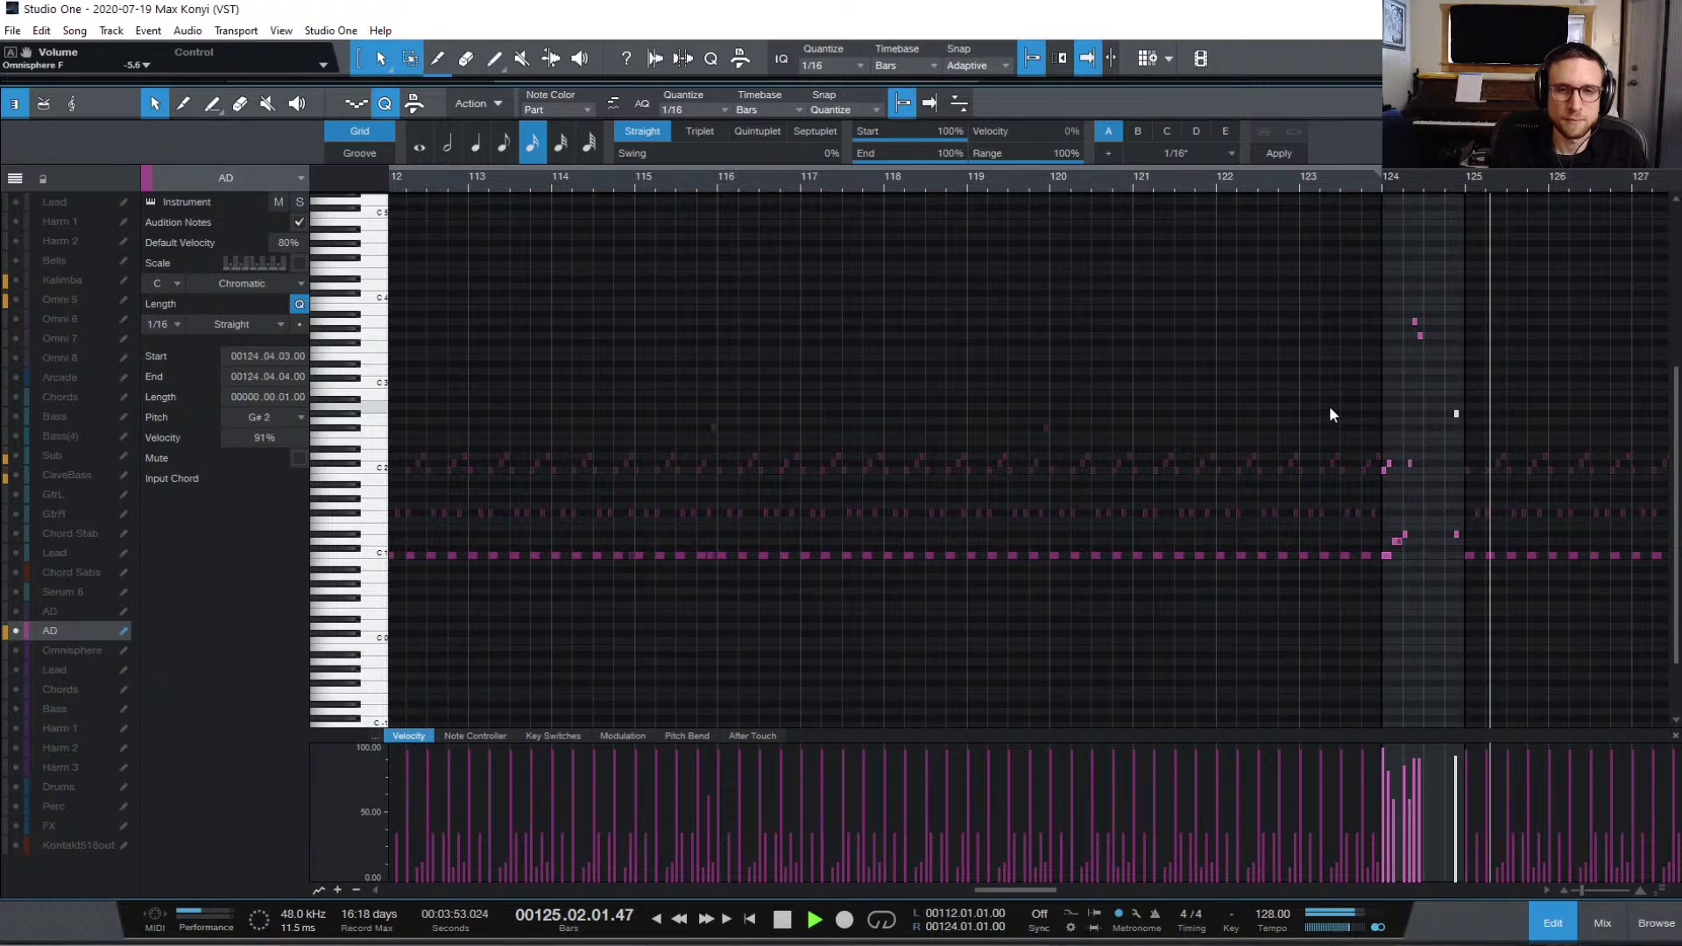
pyautogui.click(1304, 179)
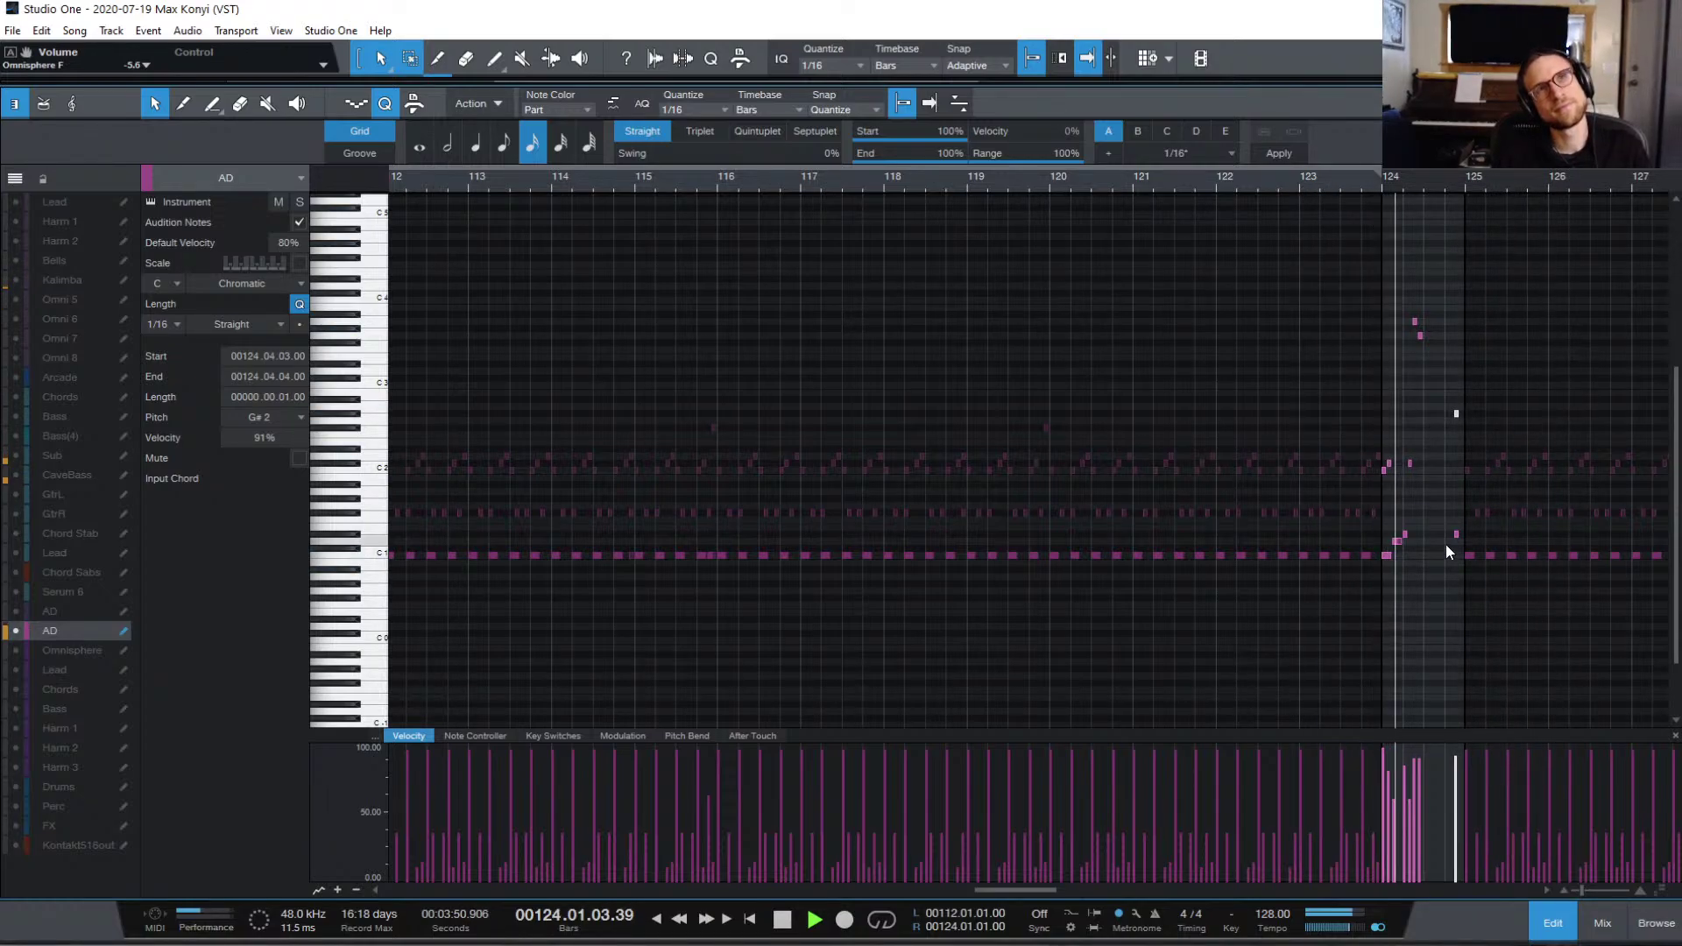
pyautogui.press('space')
# Step: Play the fill from bar 124 into the duplicated section and close the note editor
pyautogui.click(1437, 399)
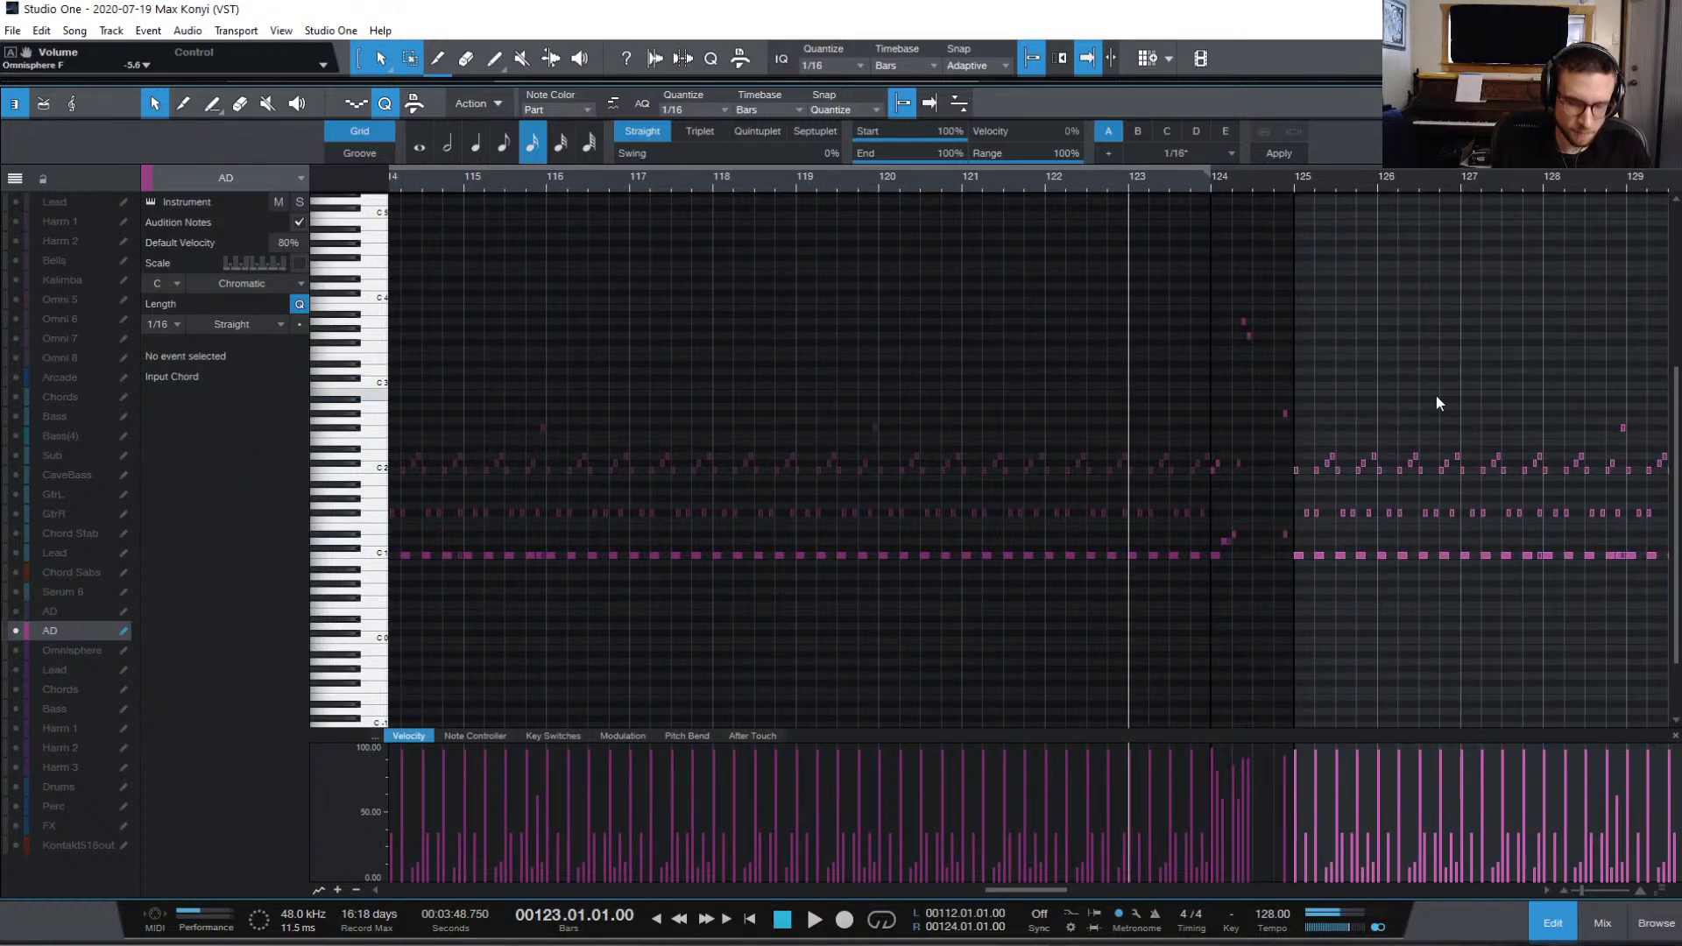
pyautogui.click(1212, 182)
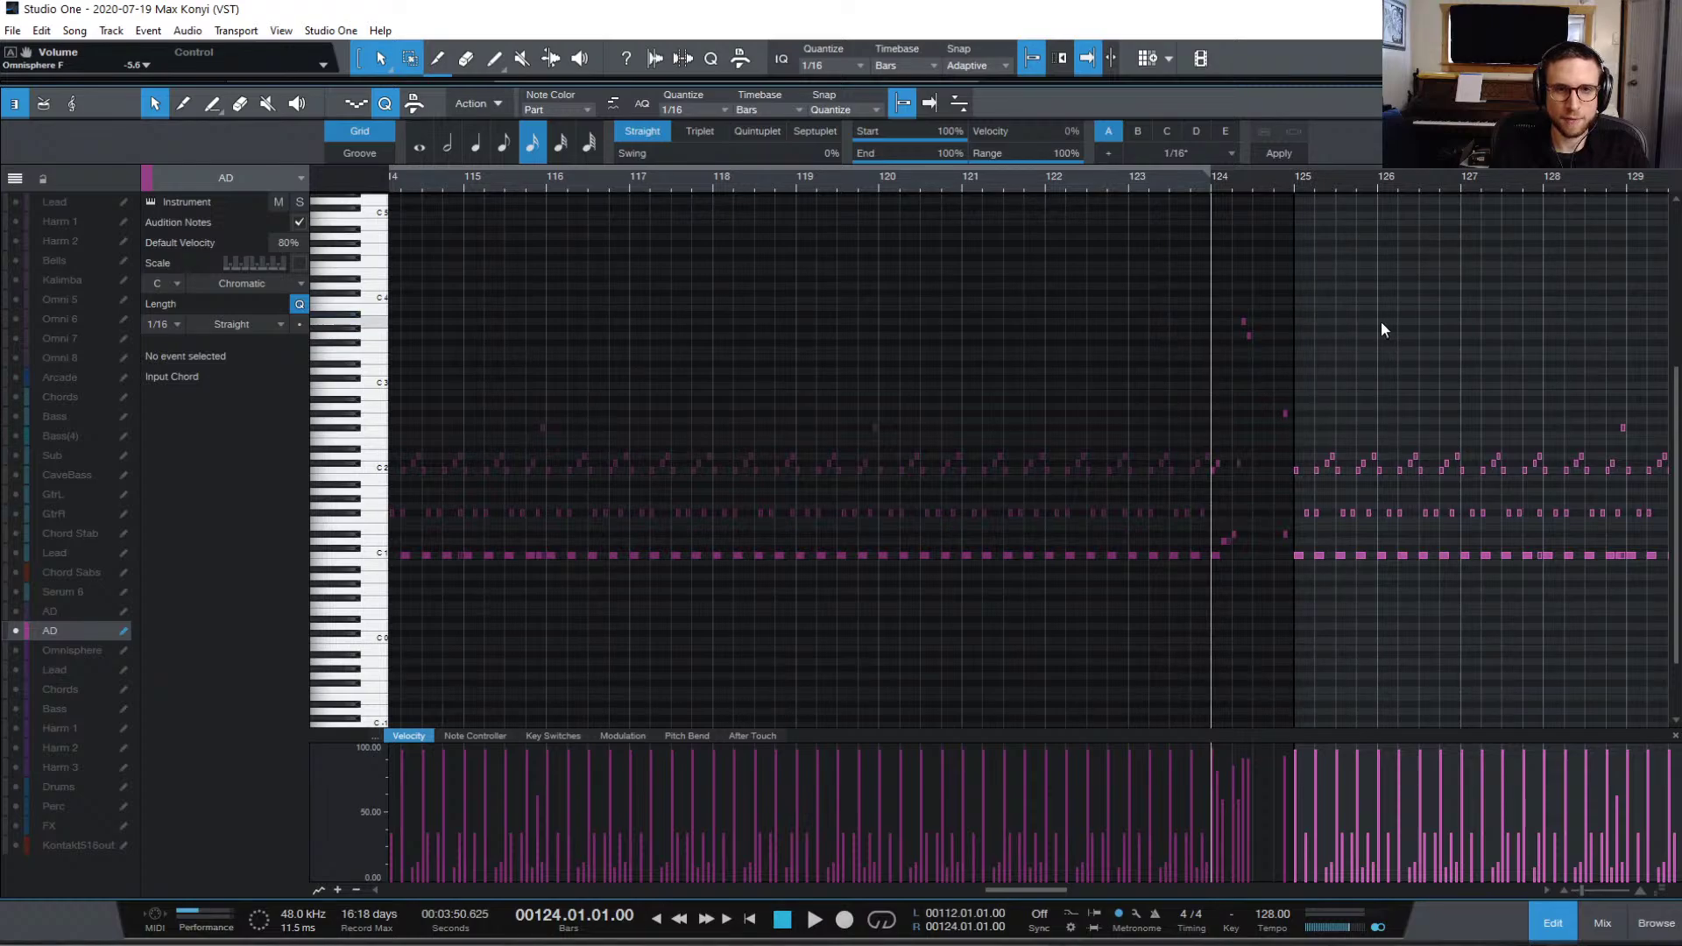
pyautogui.press('space')
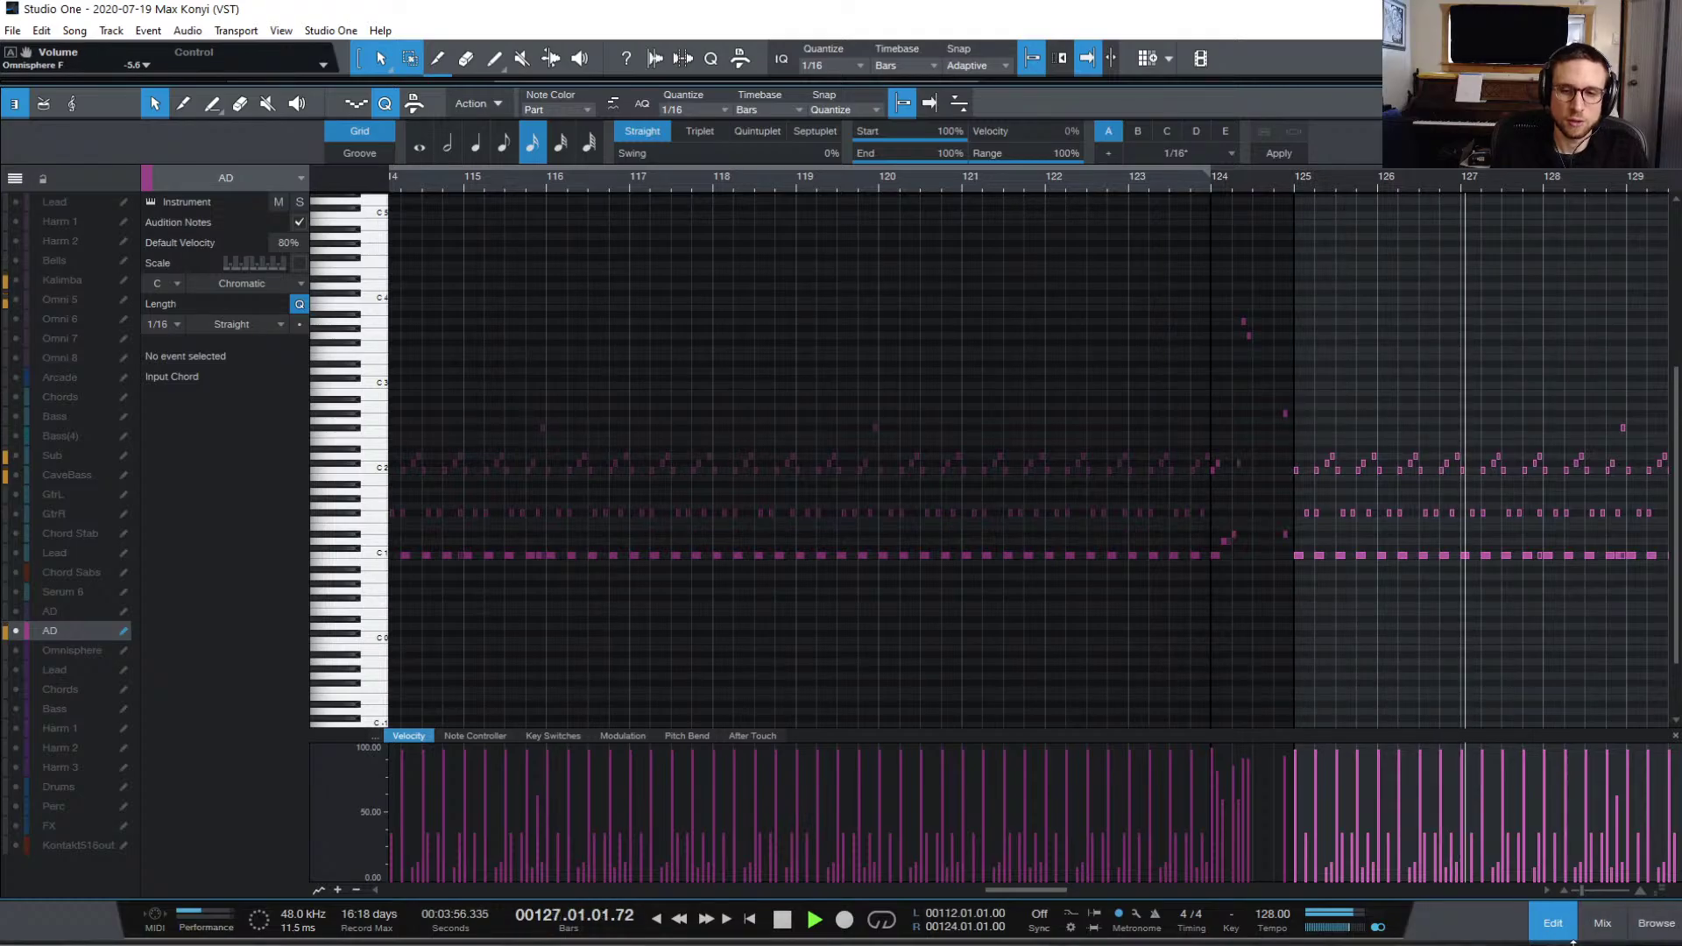
pyautogui.click(1553, 923)
pyautogui.press('space')
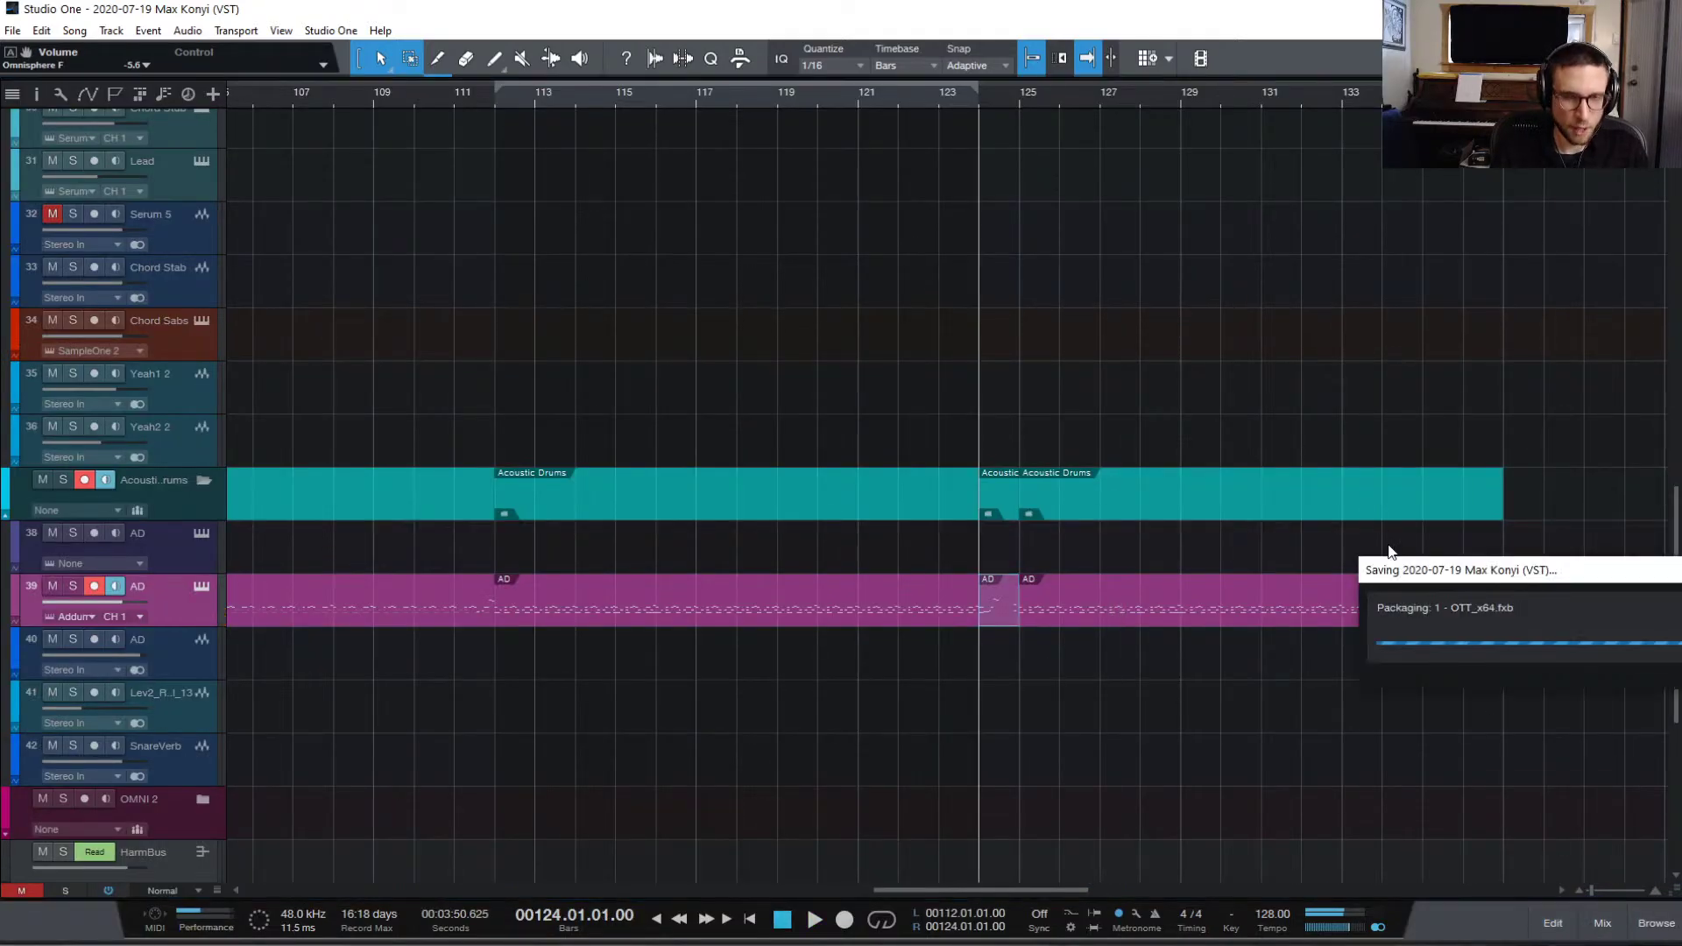
# Step: Select the Chords track for live playing and start playback from bar 125
pyautogui.scroll(10, 1395, 364)
pyautogui.scroll(-3, 1400, 368)
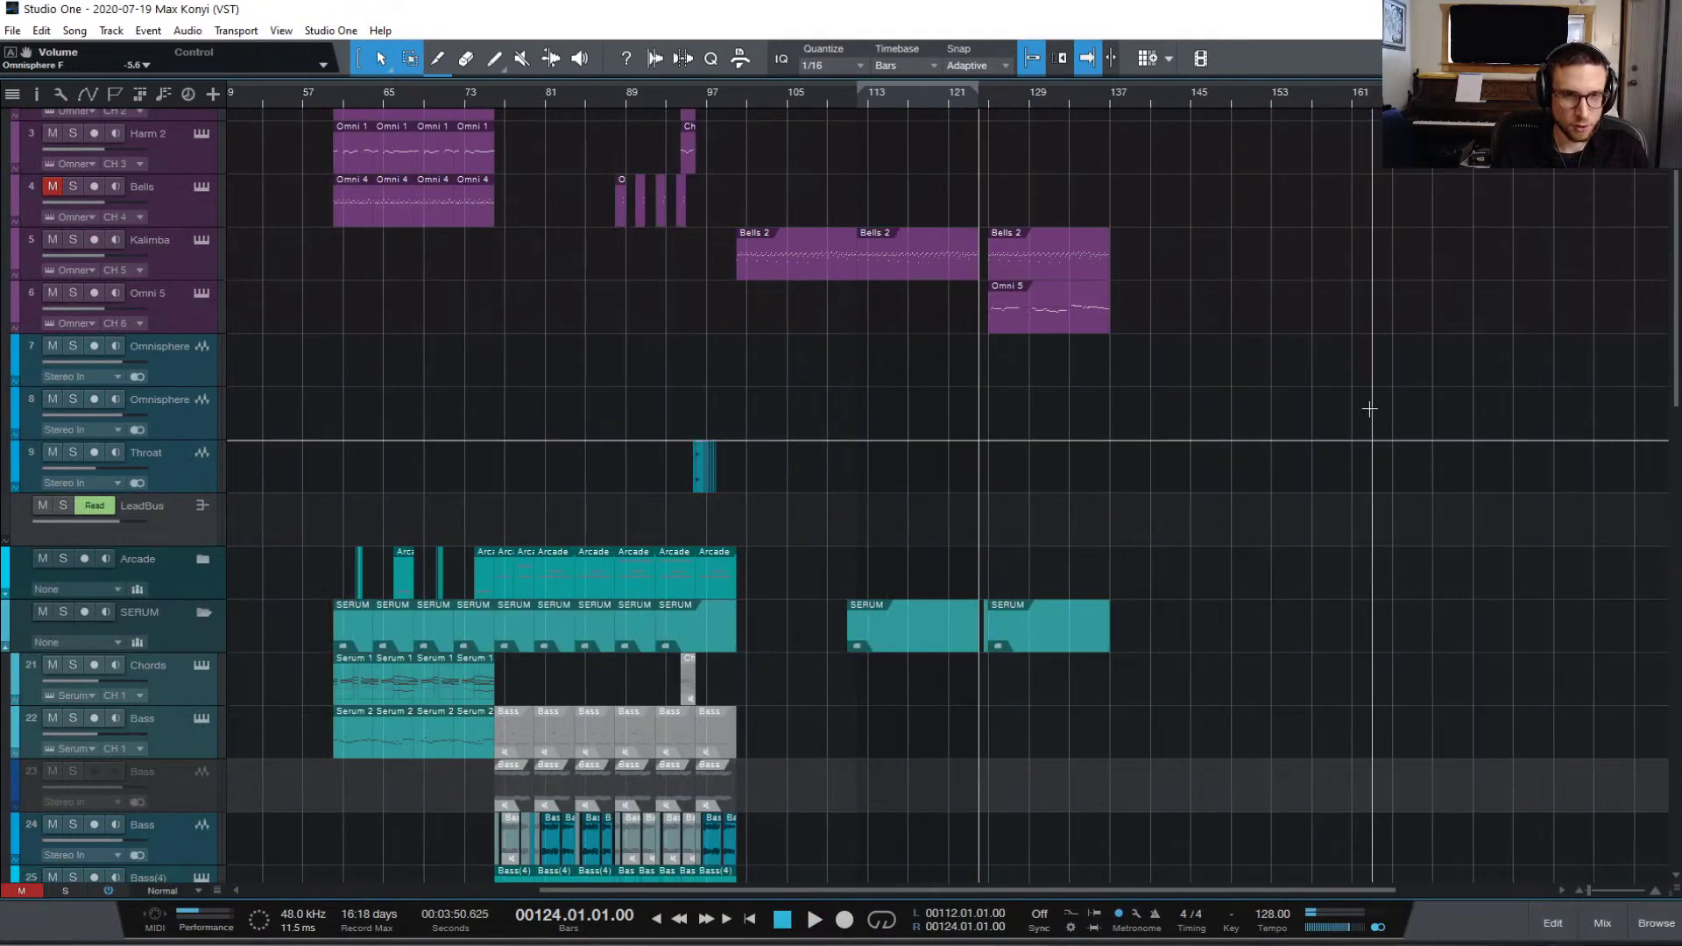
pyautogui.scroll(-10, 1364, 385)
pyautogui.scroll(3, 316, 279)
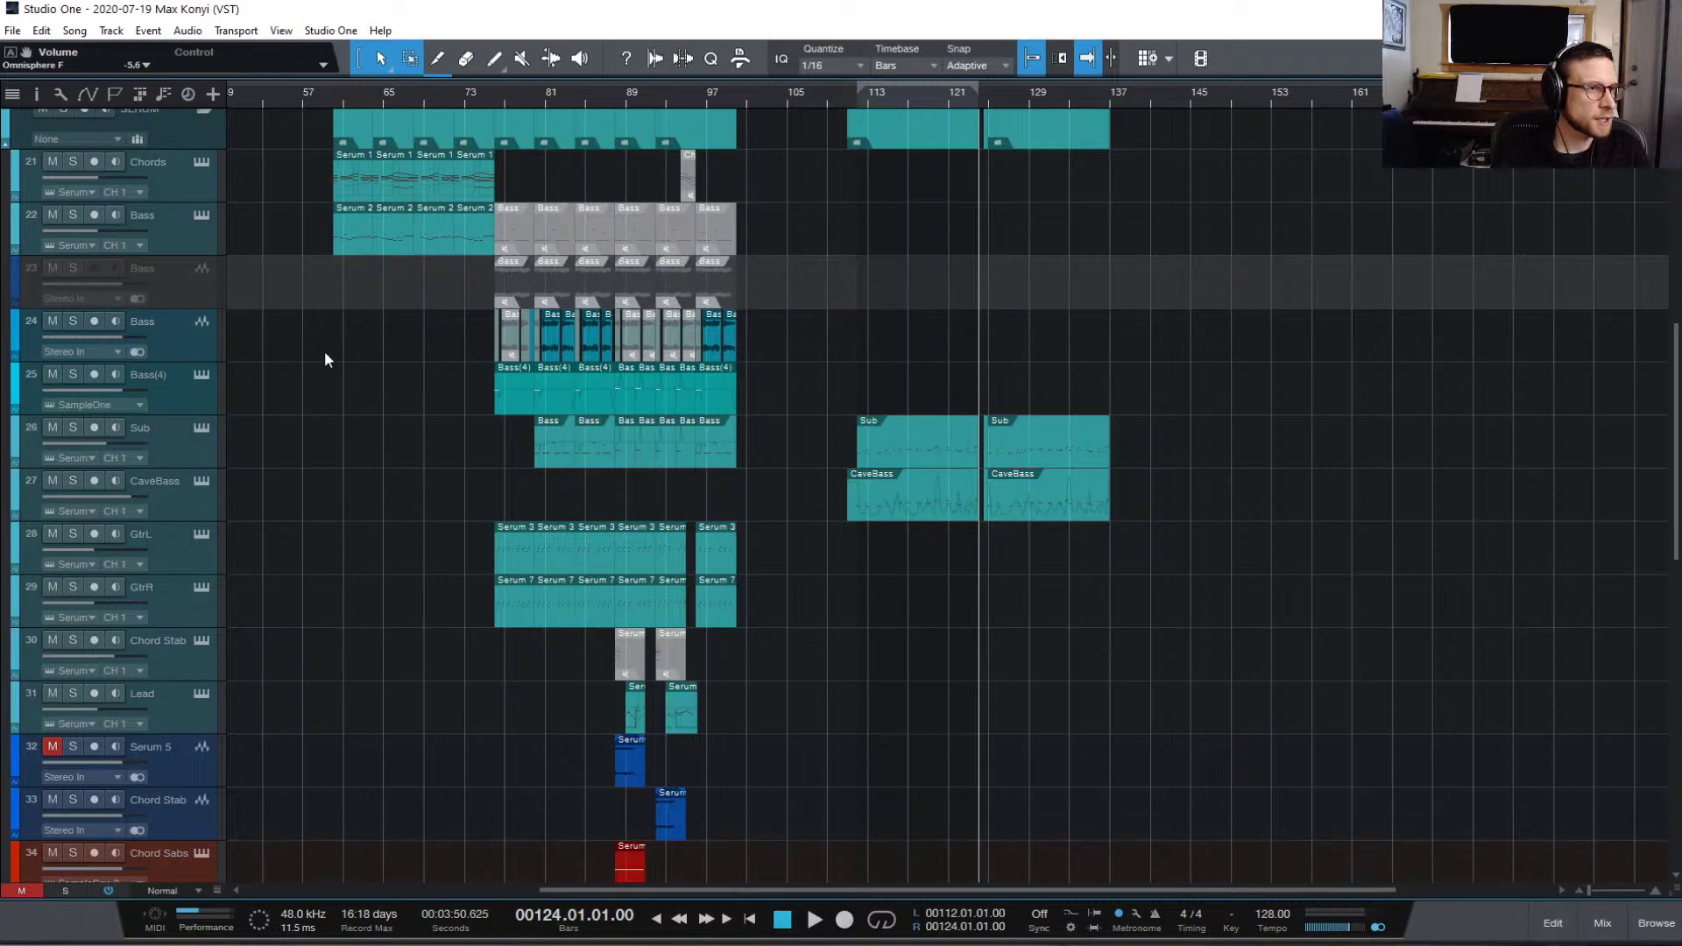
pyautogui.scroll(5, 324, 359)
pyautogui.click(177, 491)
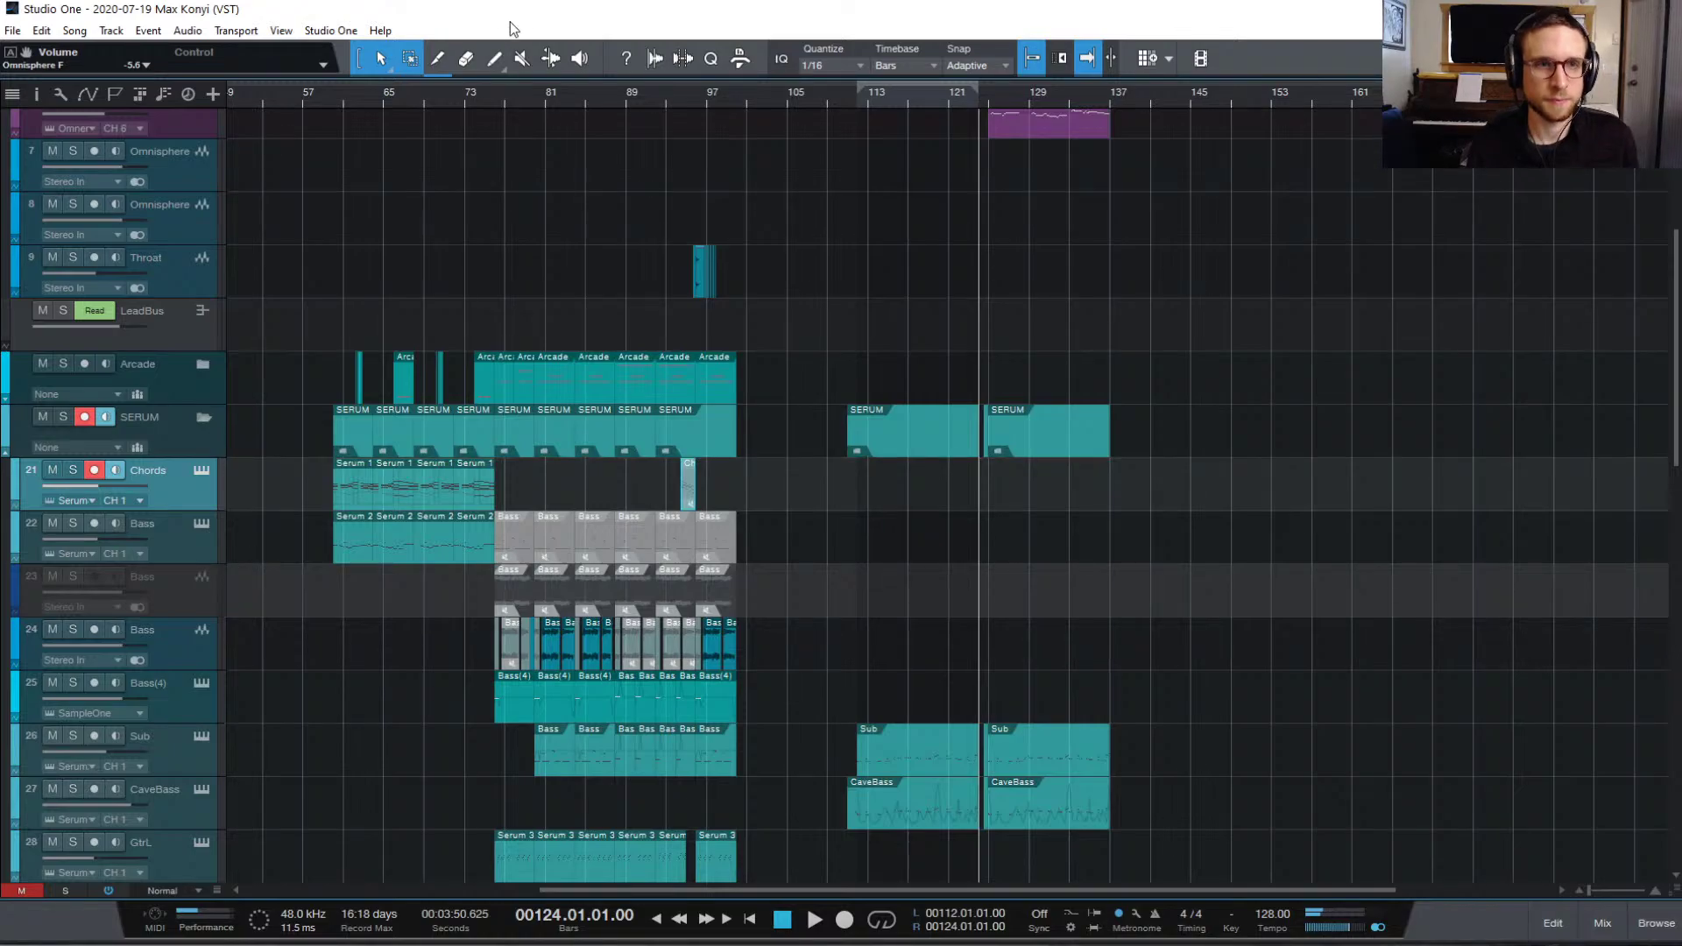
pyautogui.click(987, 91)
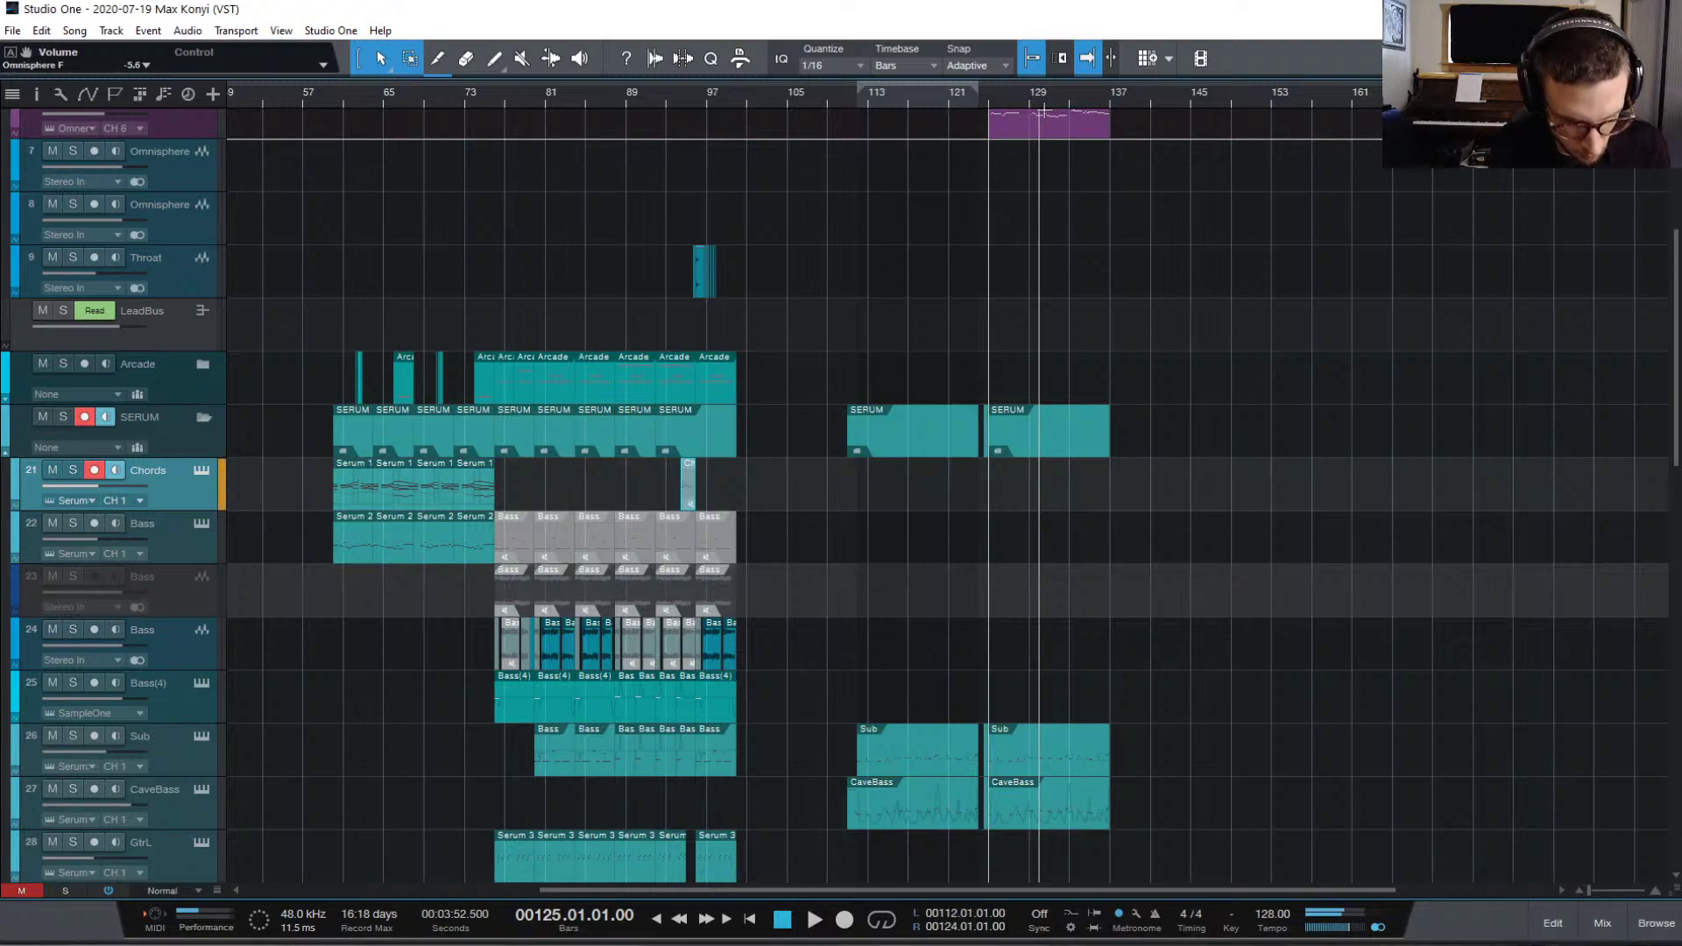
pyautogui.press('space')
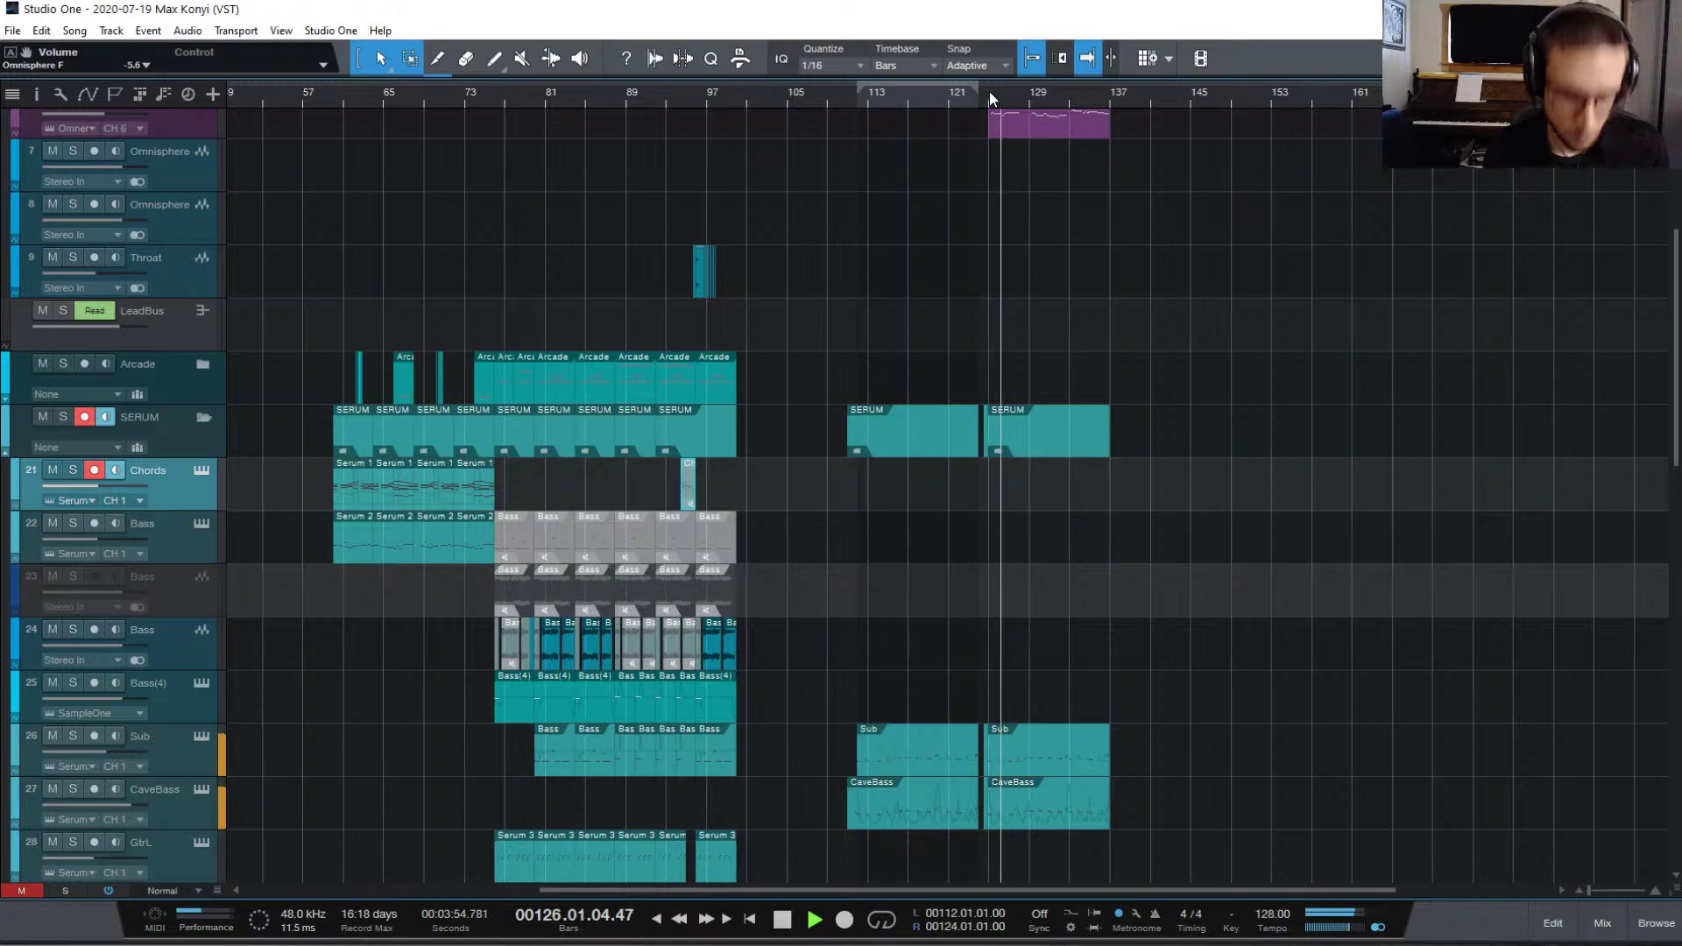
# Step: Play the transition and duplicated section from bar 123 to try the Chords instrument over it
pyautogui.scroll(2, 990, 93)
pyautogui.click(934, 93)
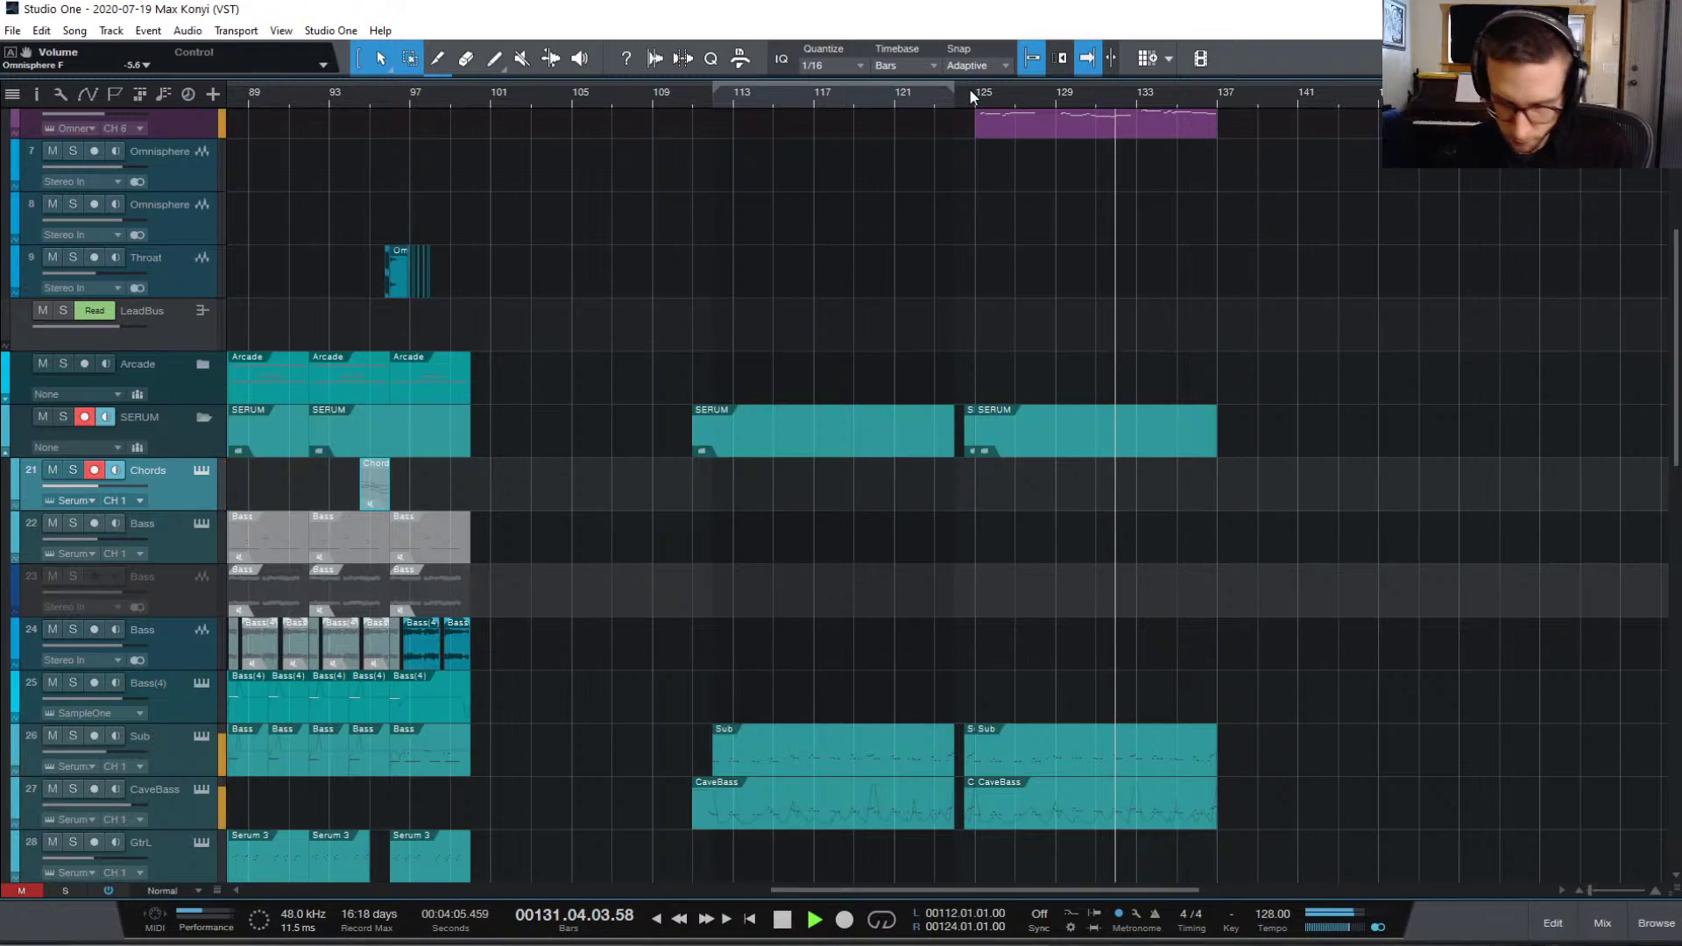
pyautogui.press('b')
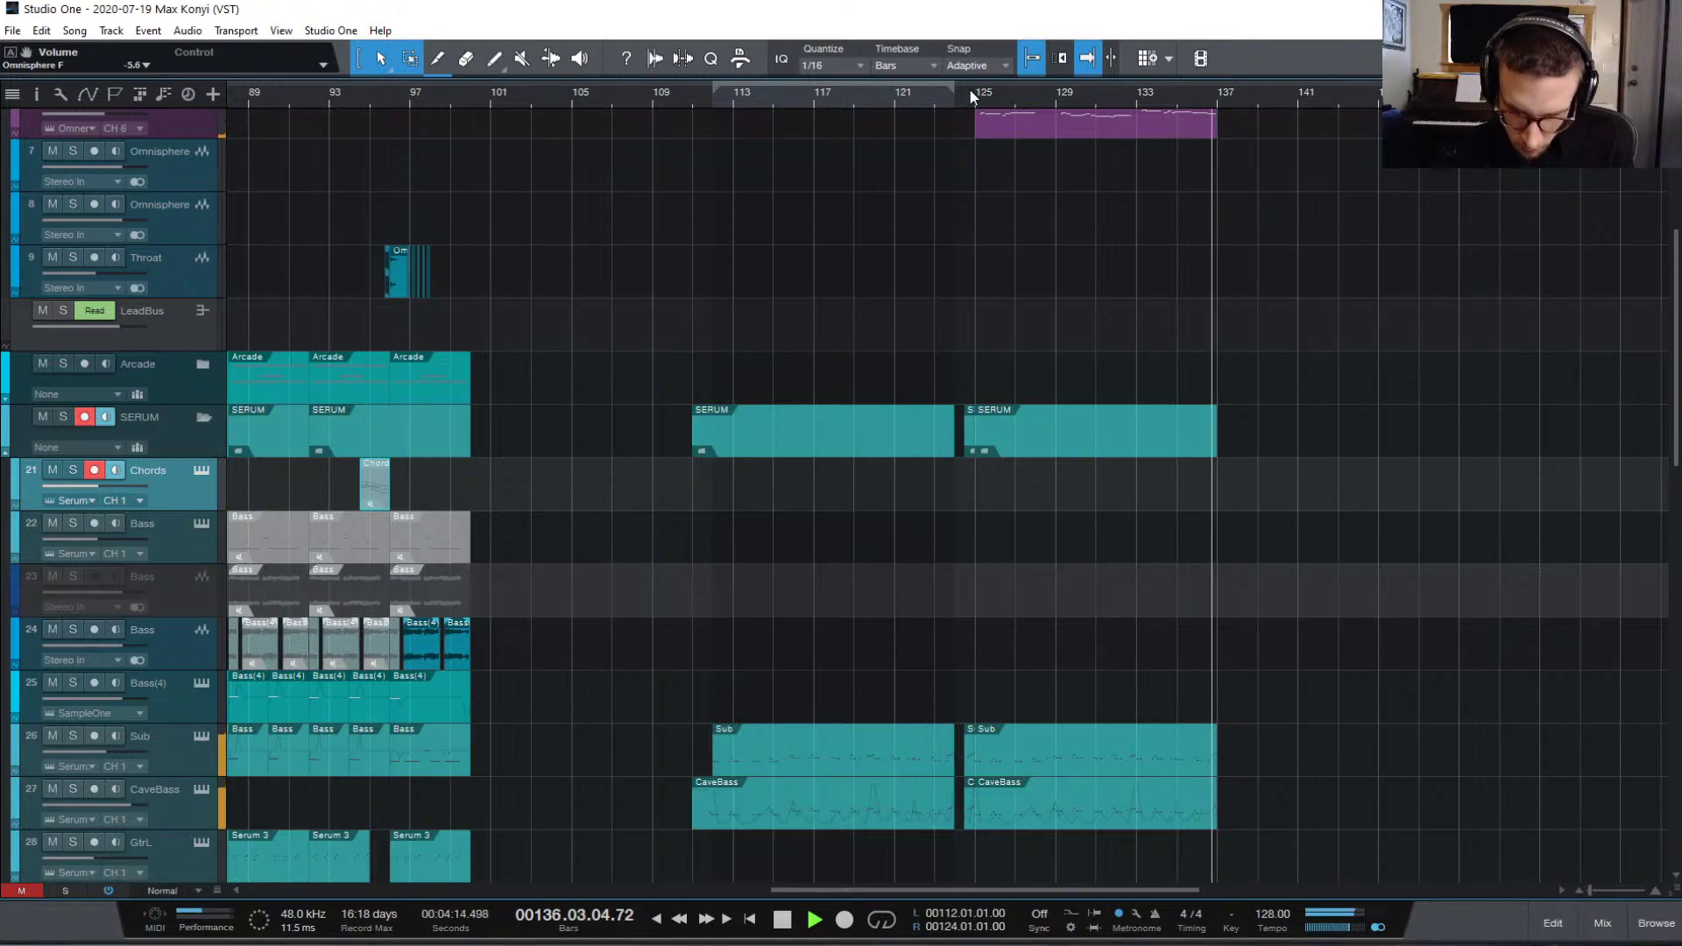
pyautogui.press('space')
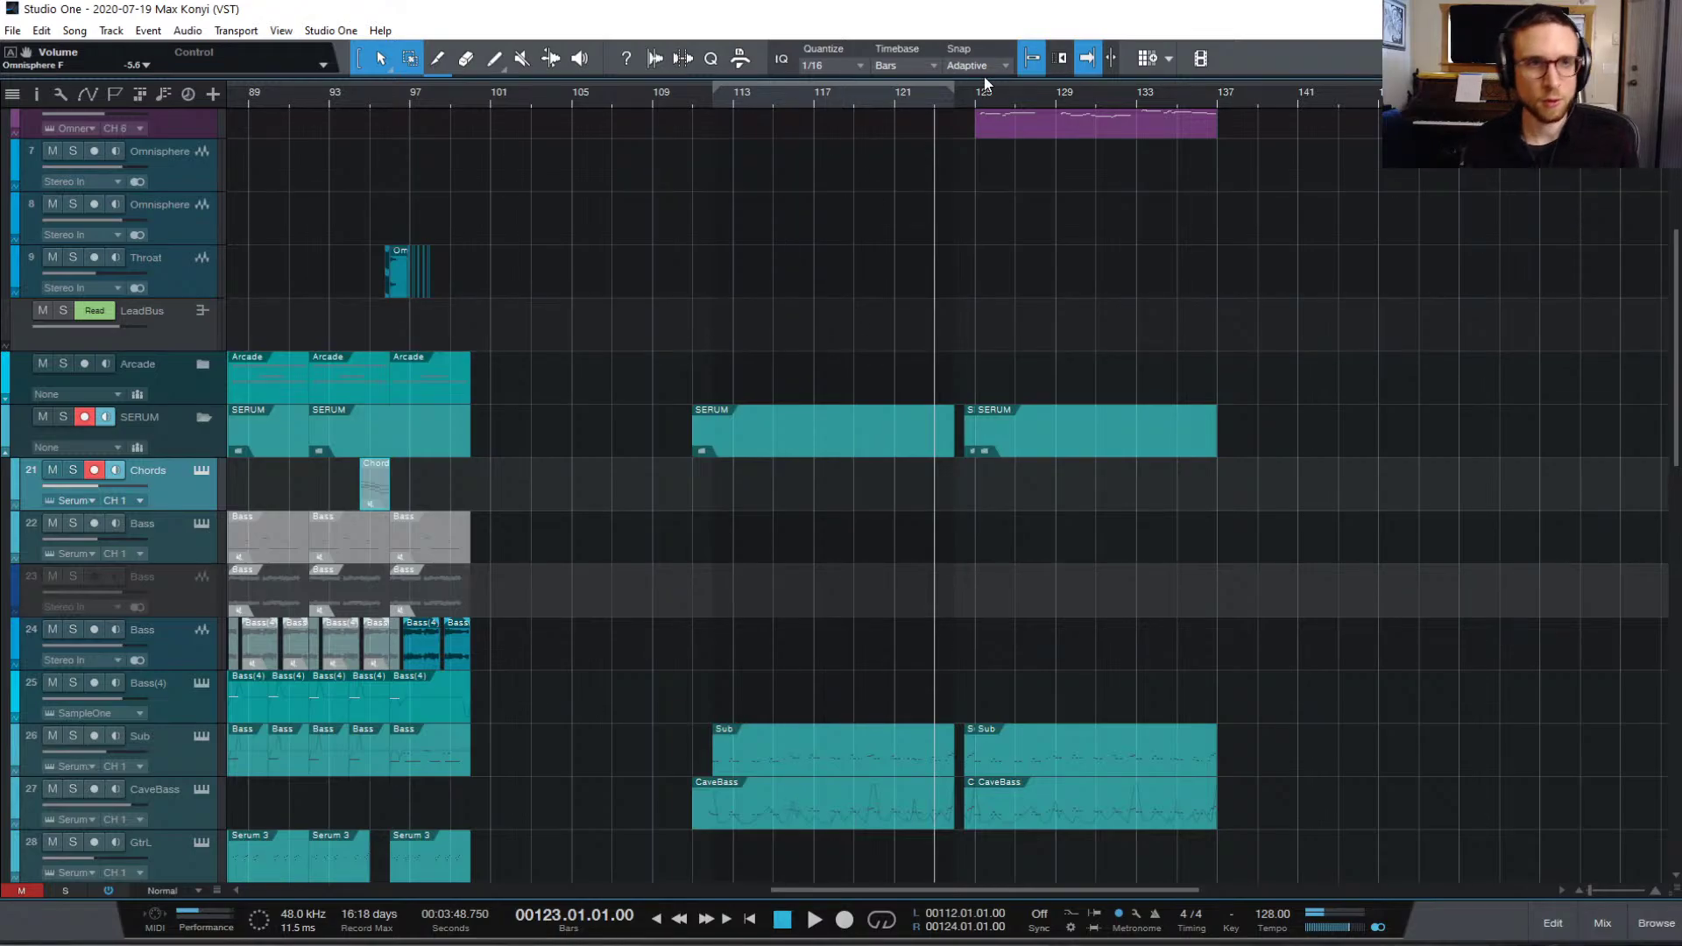
pyautogui.press('space')
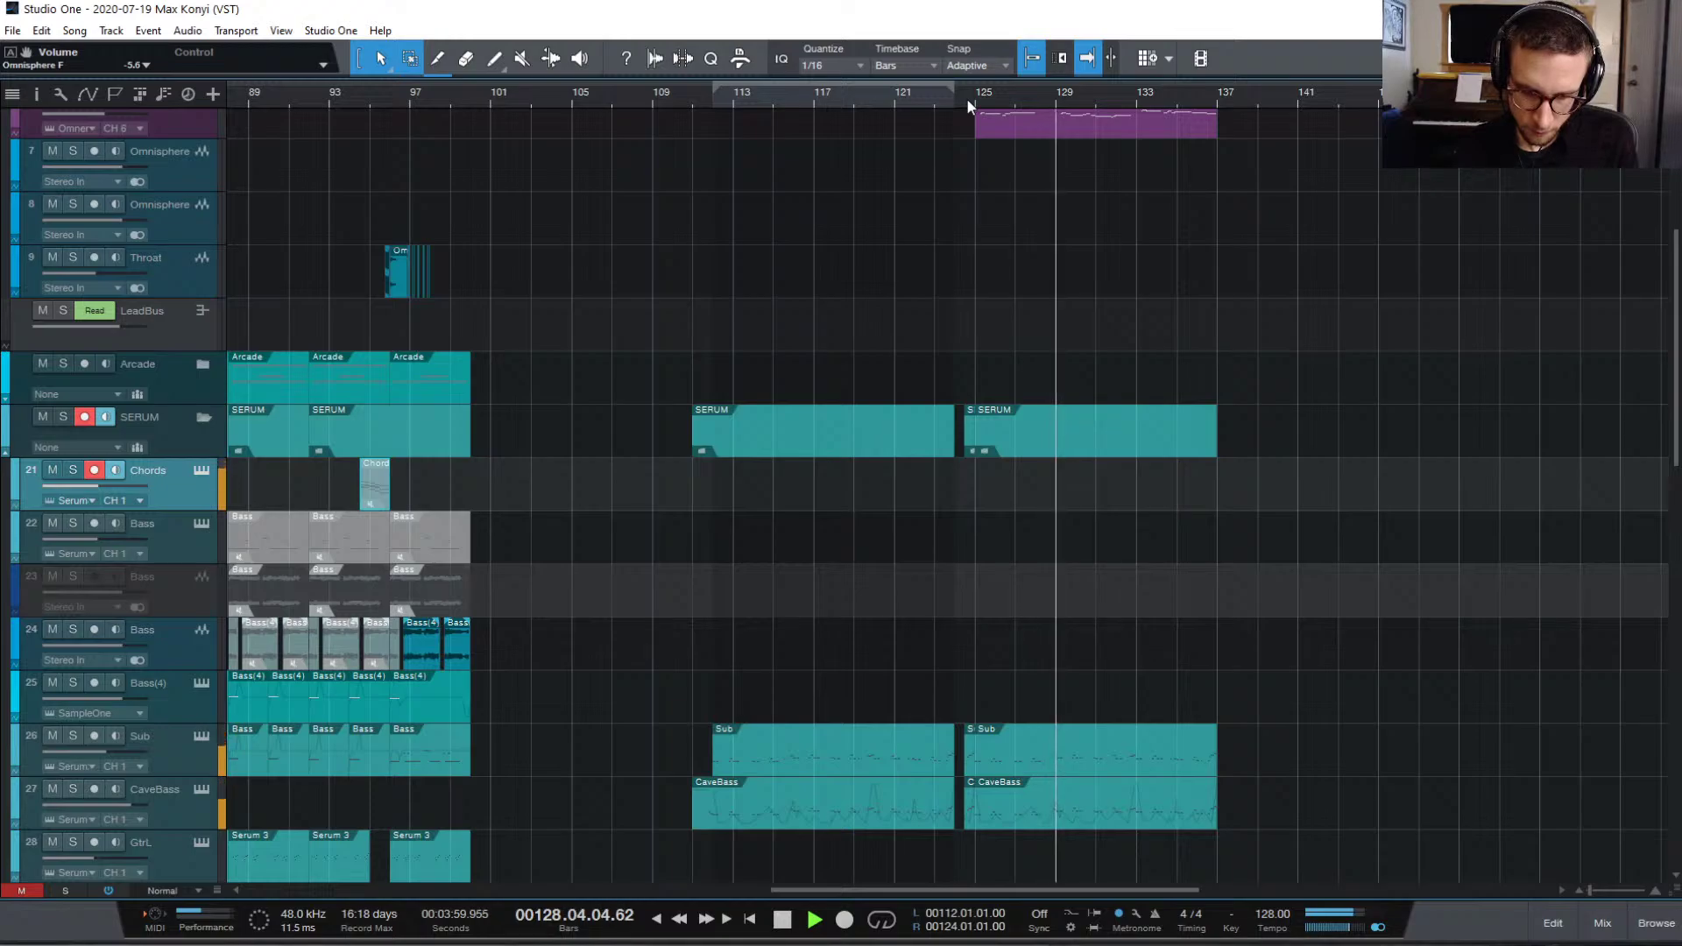
pyautogui.press('space')
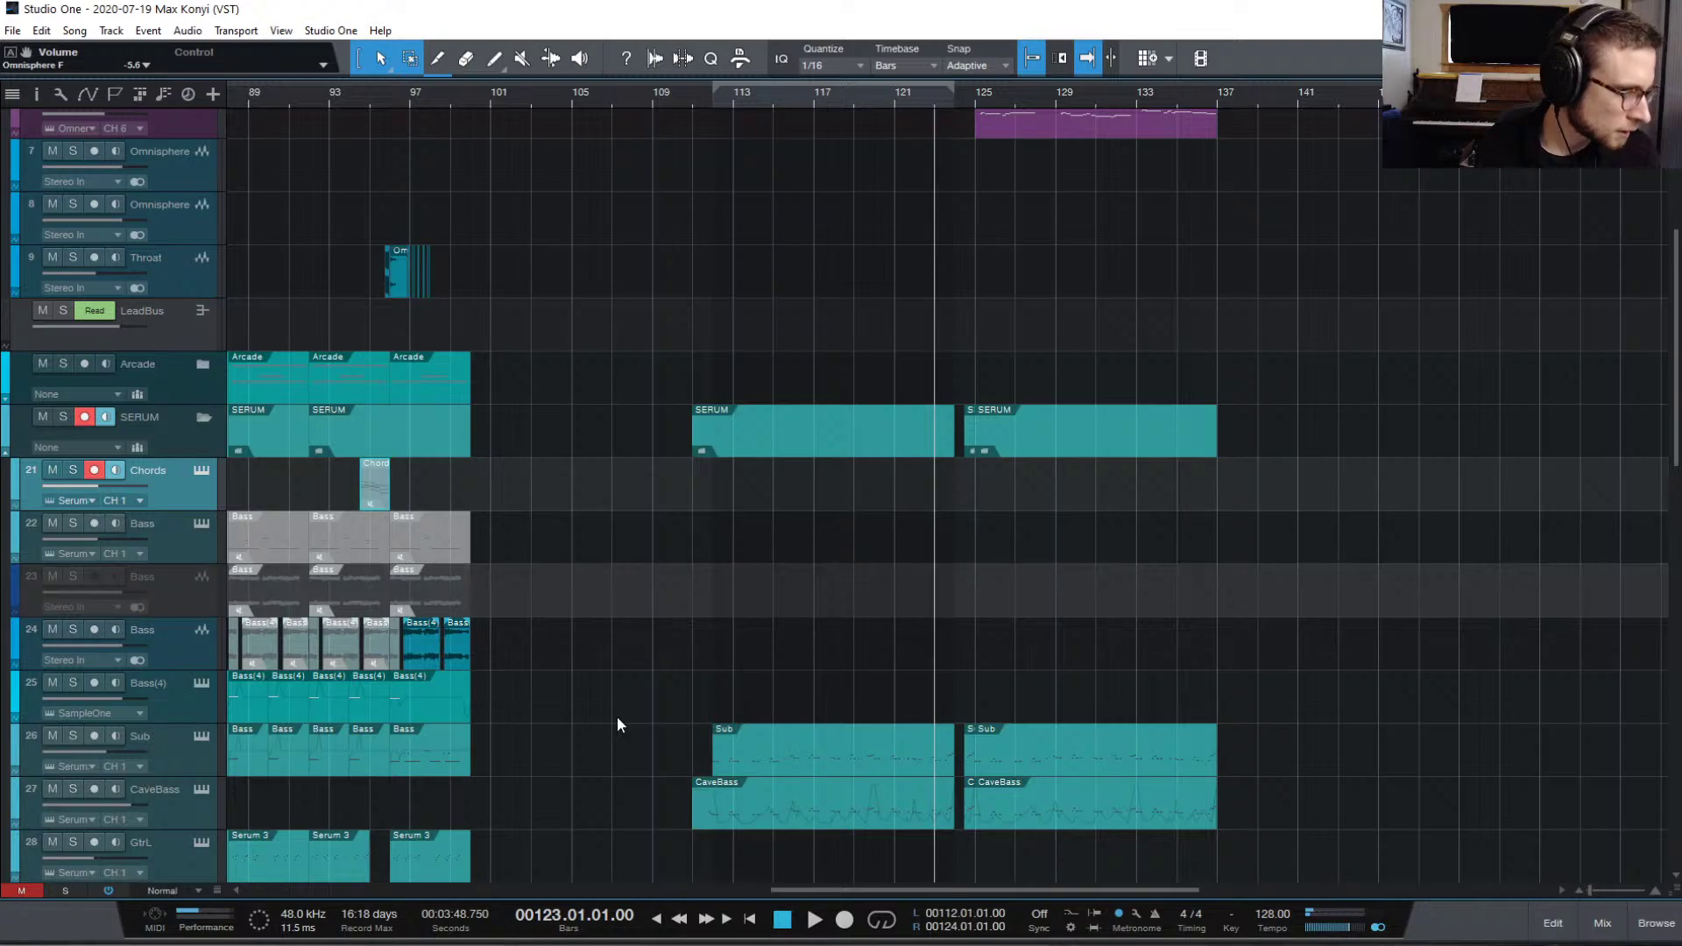
# Step: Select the Chord Stab track and audition its instrument over playback from bar 123
pyautogui.scroll(-5, 617, 723)
pyautogui.scroll(1, 622, 701)
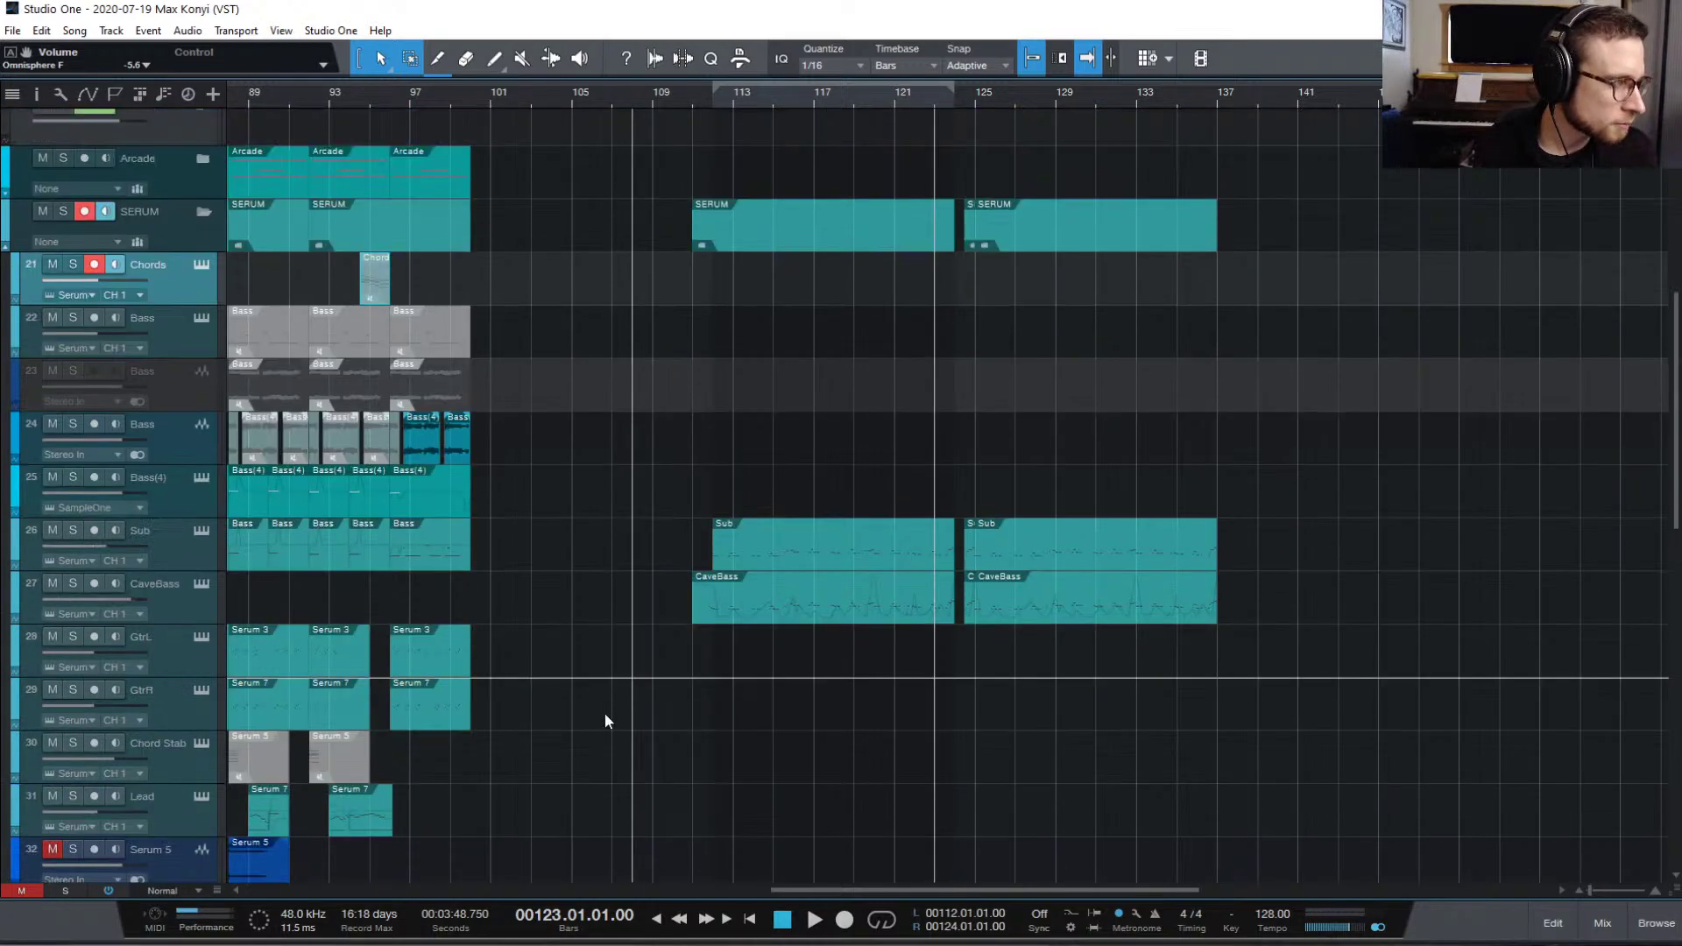
pyautogui.click(202, 771)
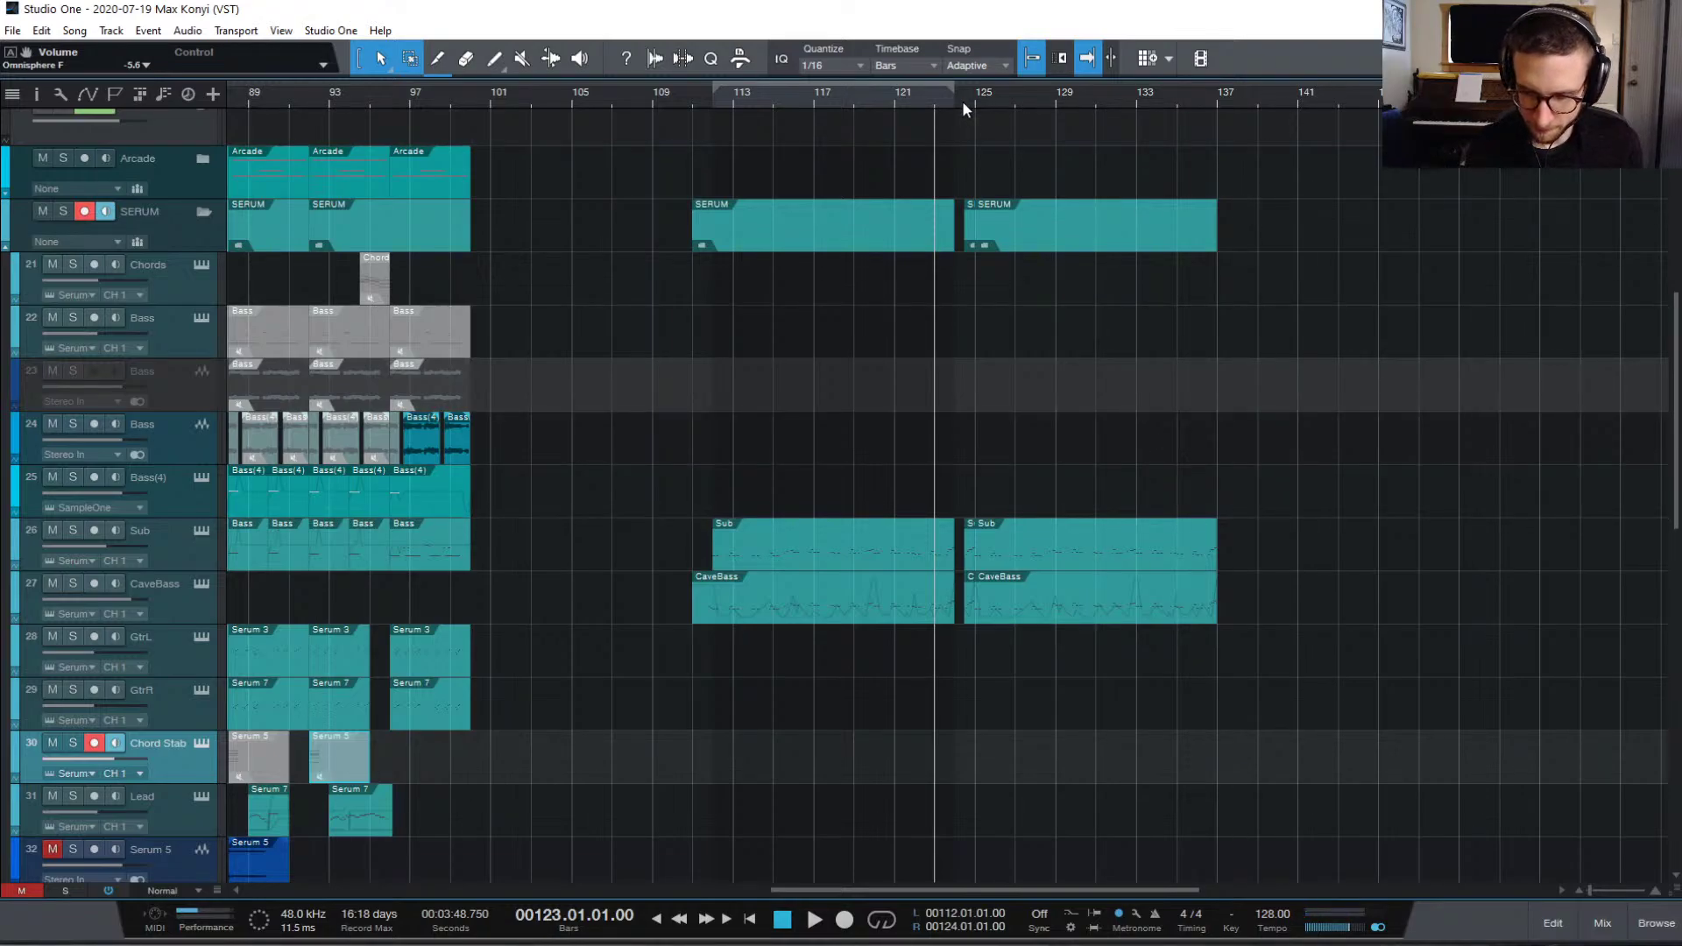
pyautogui.press('space')
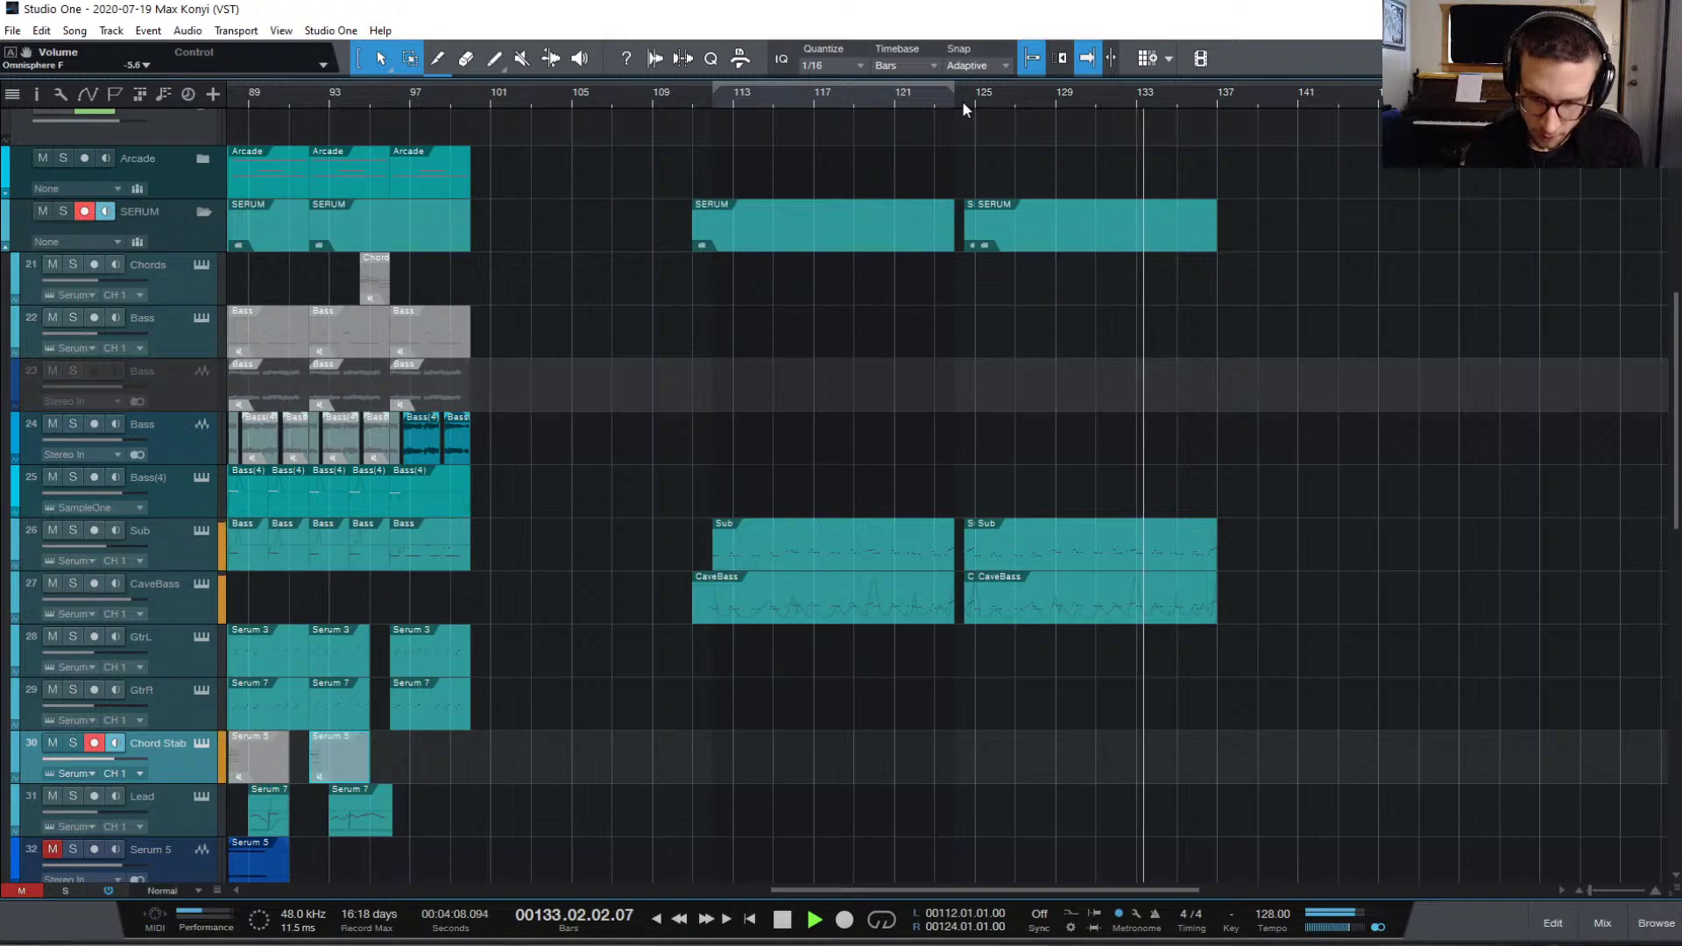
pyautogui.press('space')
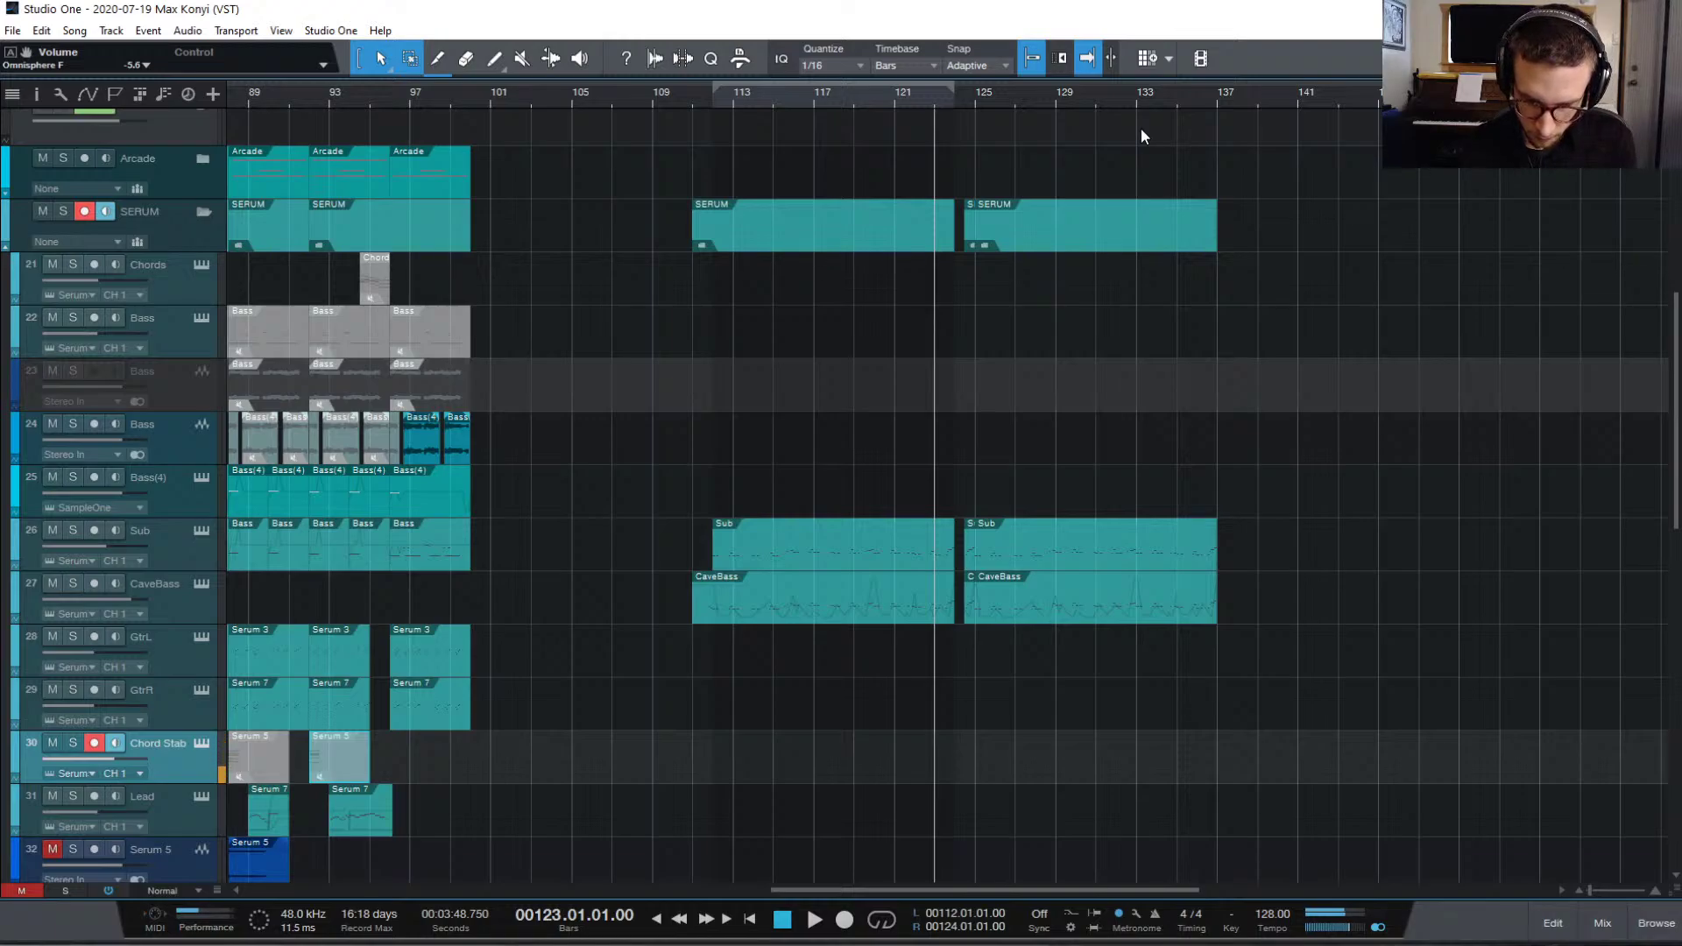
pyautogui.press('space')
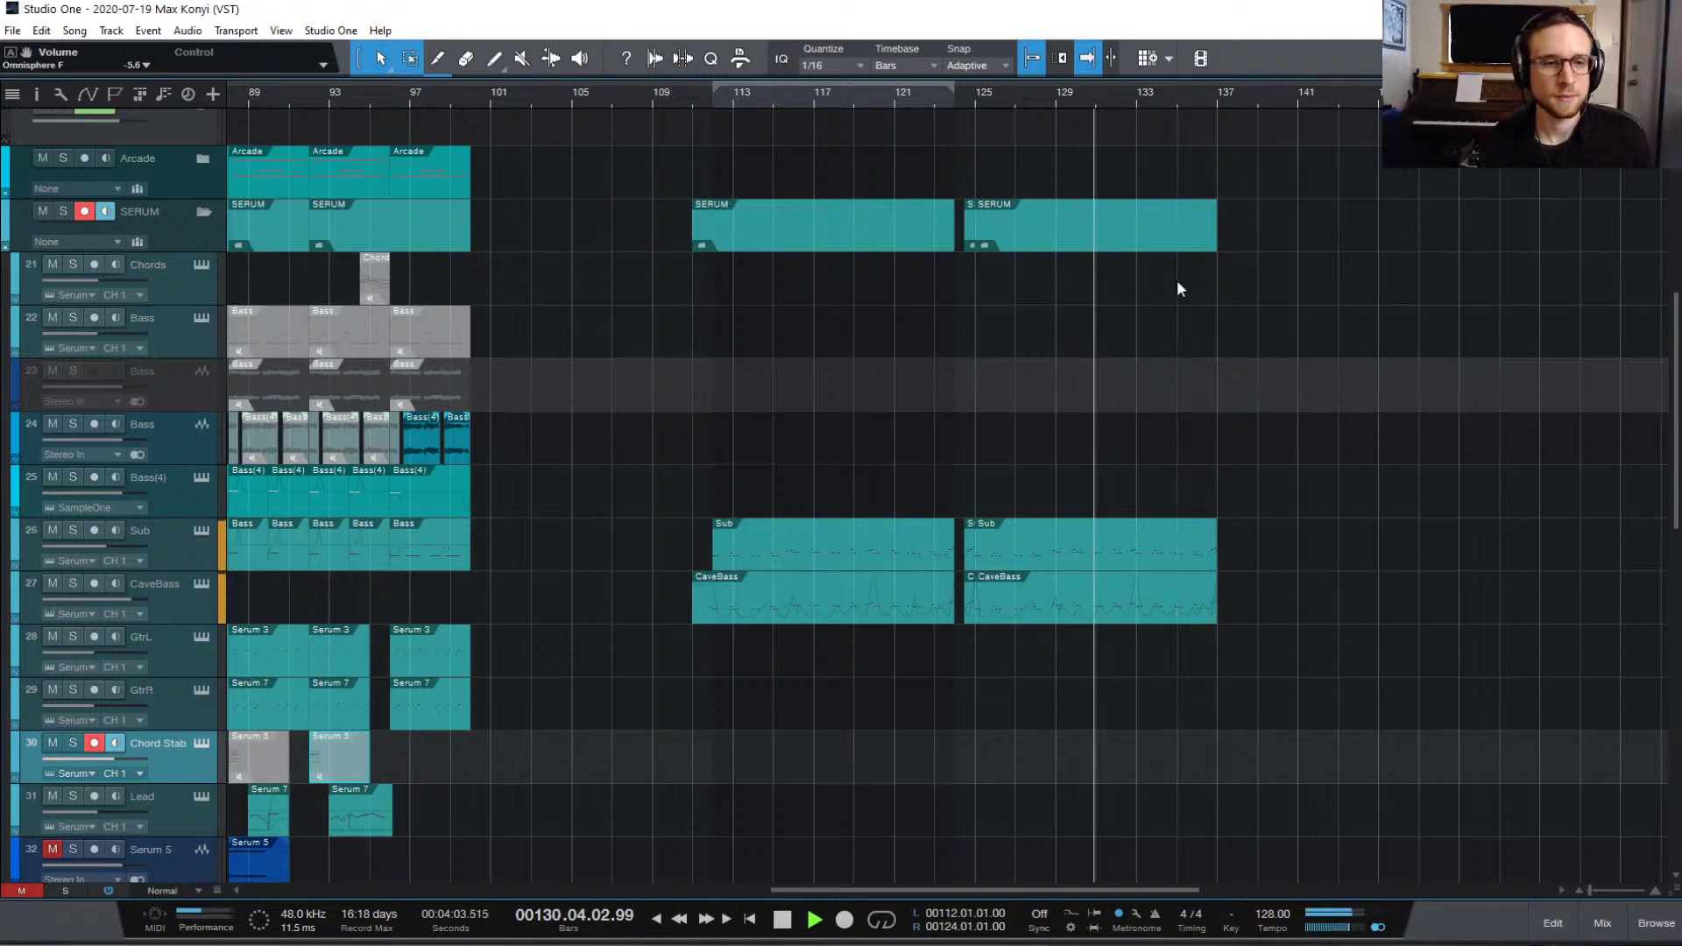
pyautogui.press('space')
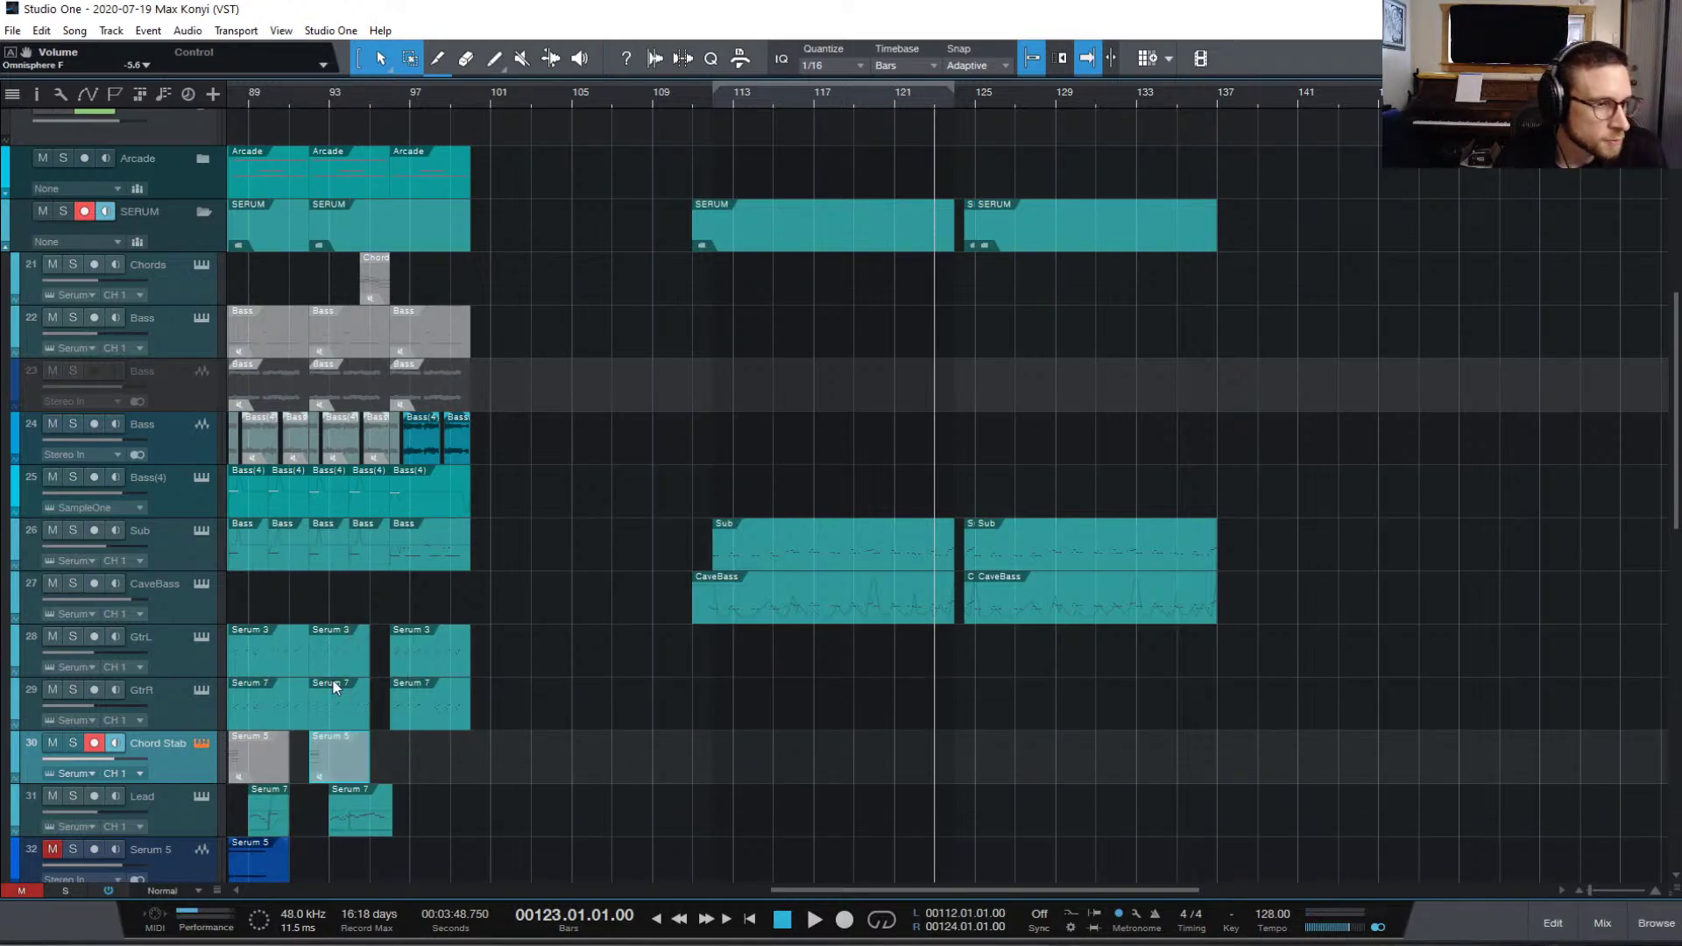
# Step: In the Chord Stab track's Serum instrument, enable Legato and set the Env 1 sustain to 0.0 dB, then close the instrument window
pyautogui.press('F11')
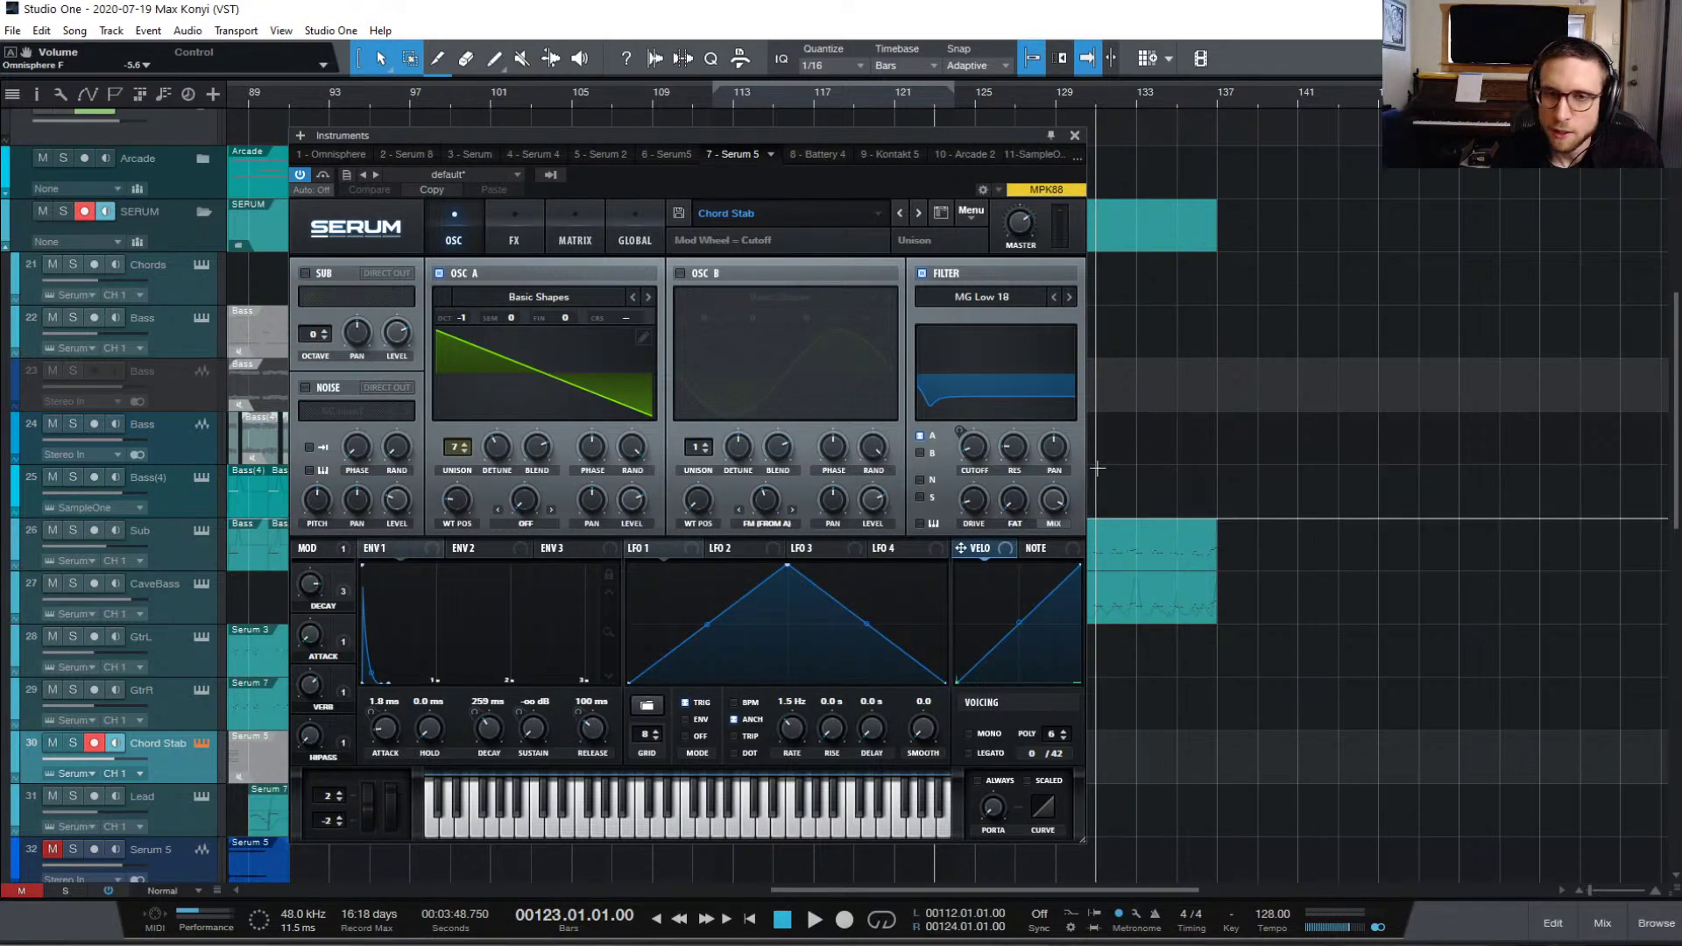
pyautogui.moveTo(813, 131); pyautogui.dragTo(1180, 82)
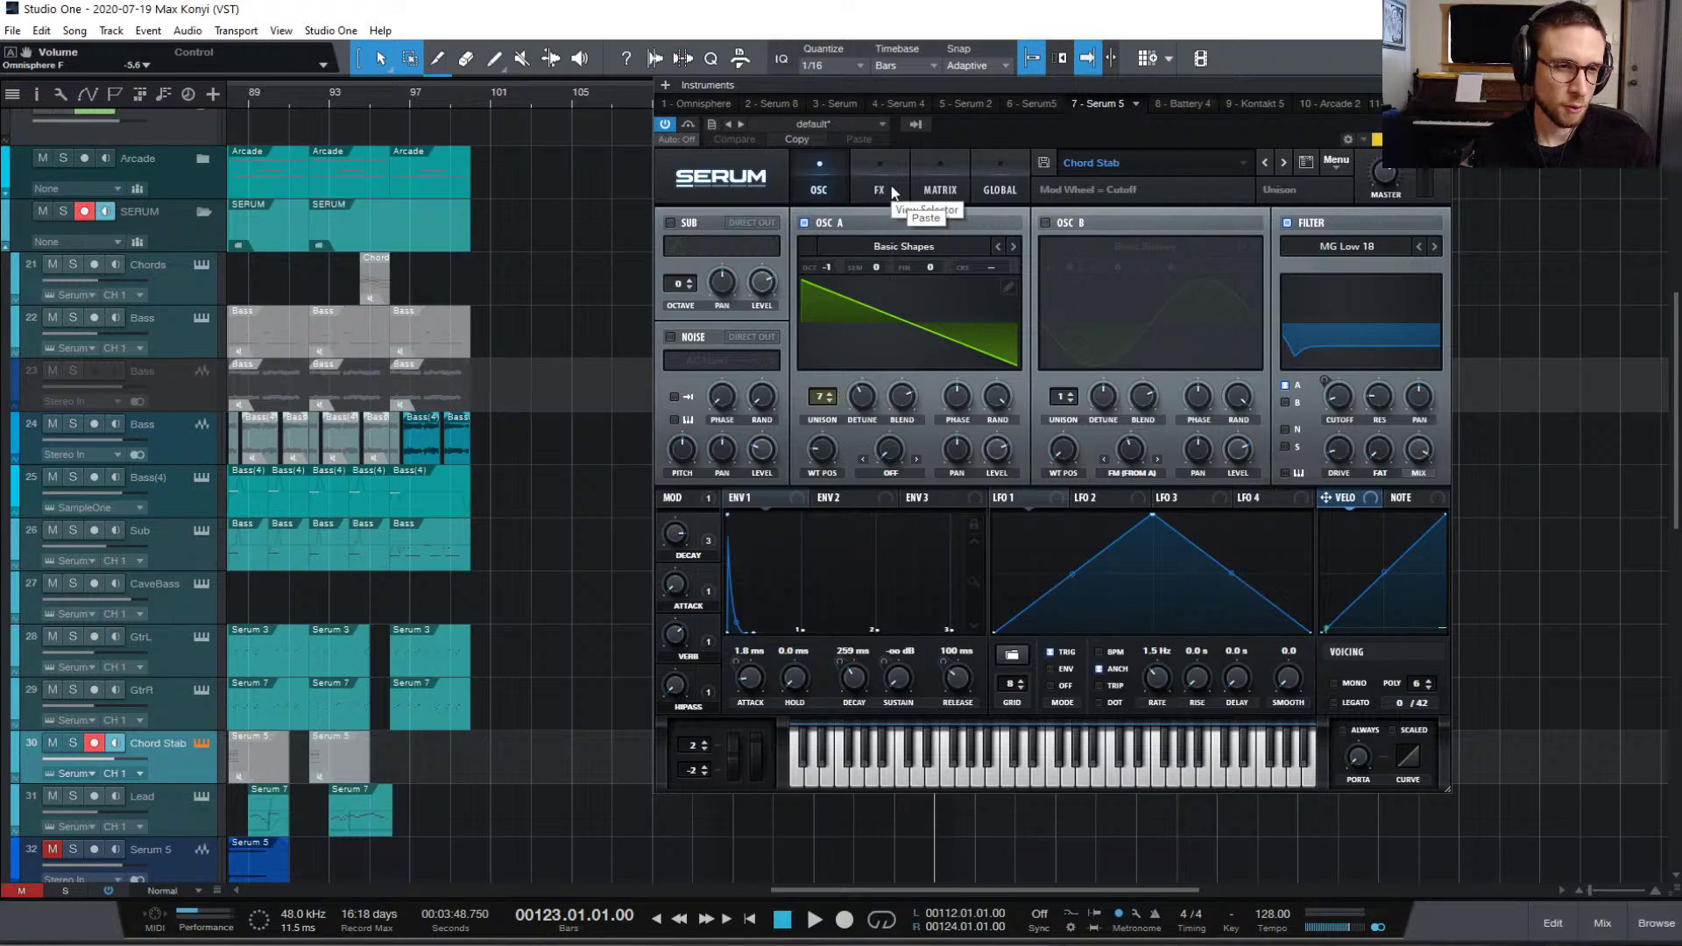
pyautogui.click(1333, 703)
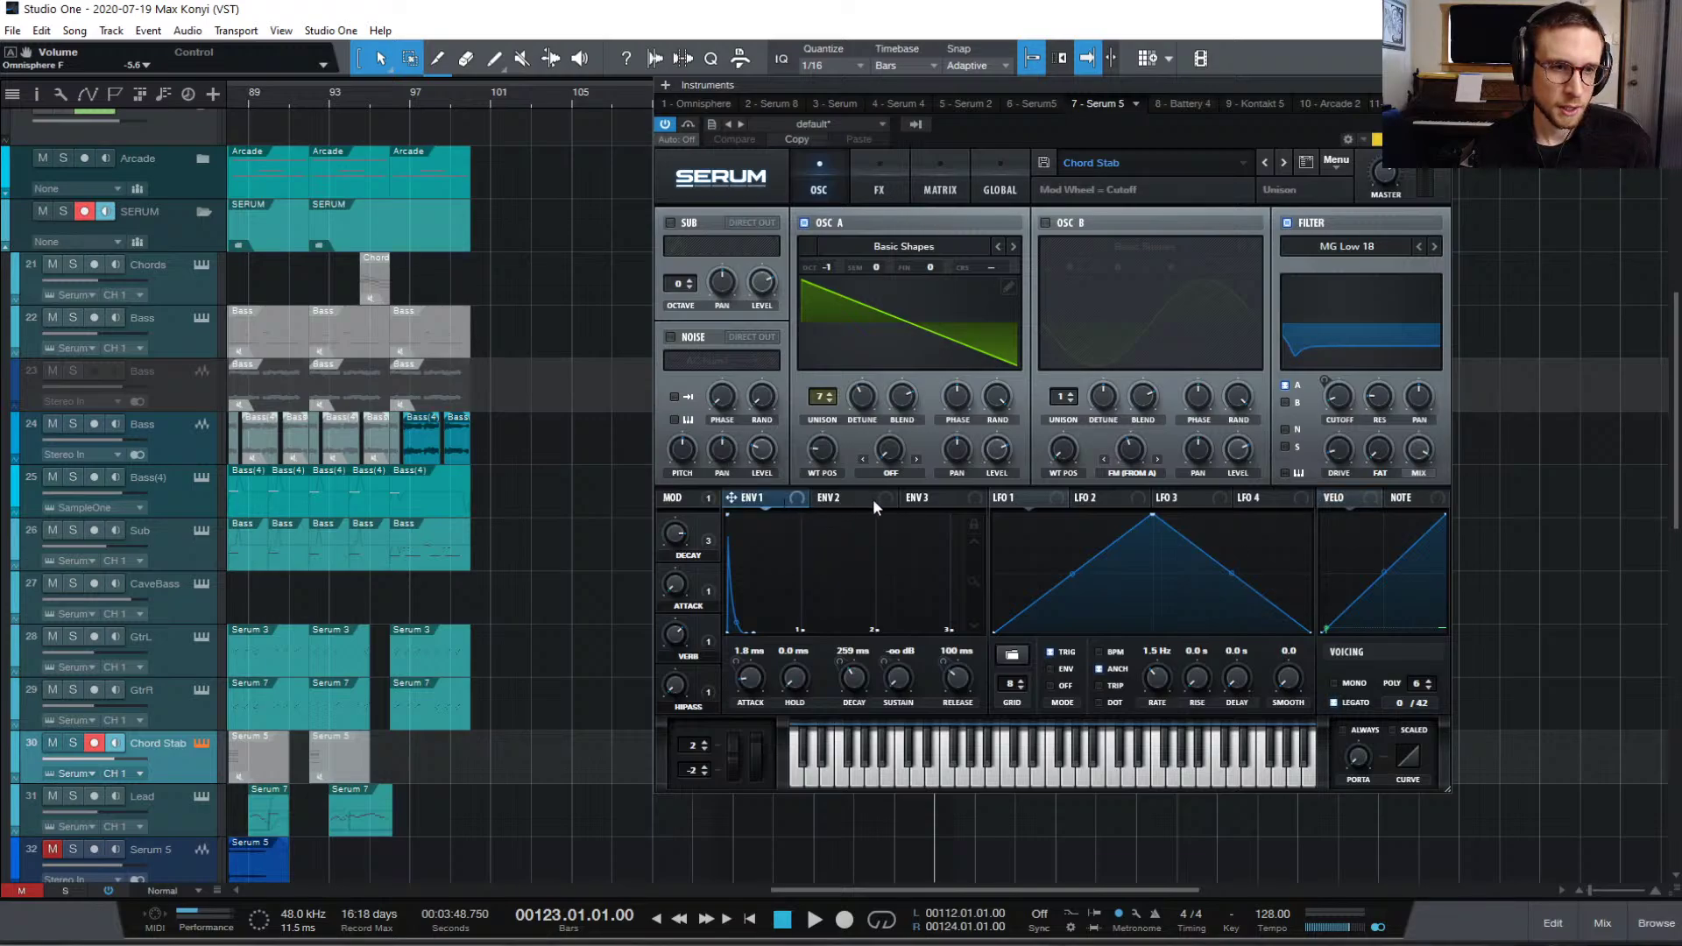
pyautogui.click(752, 680)
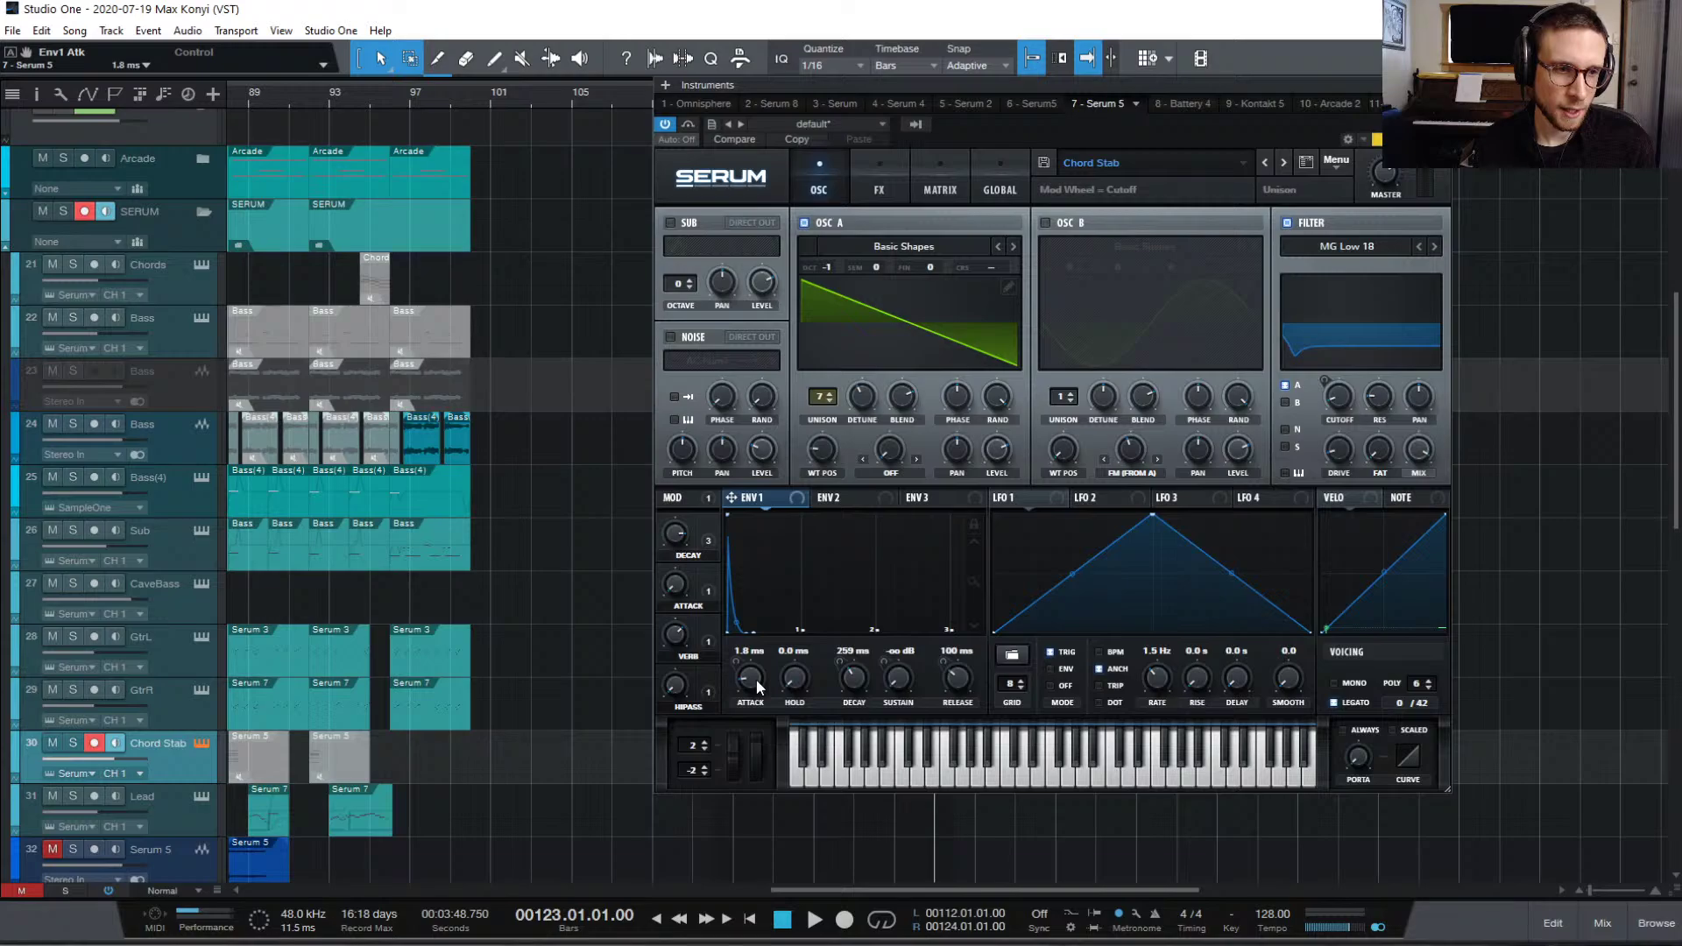
pyautogui.moveTo(675, 584); pyautogui.dragTo(676, 578)
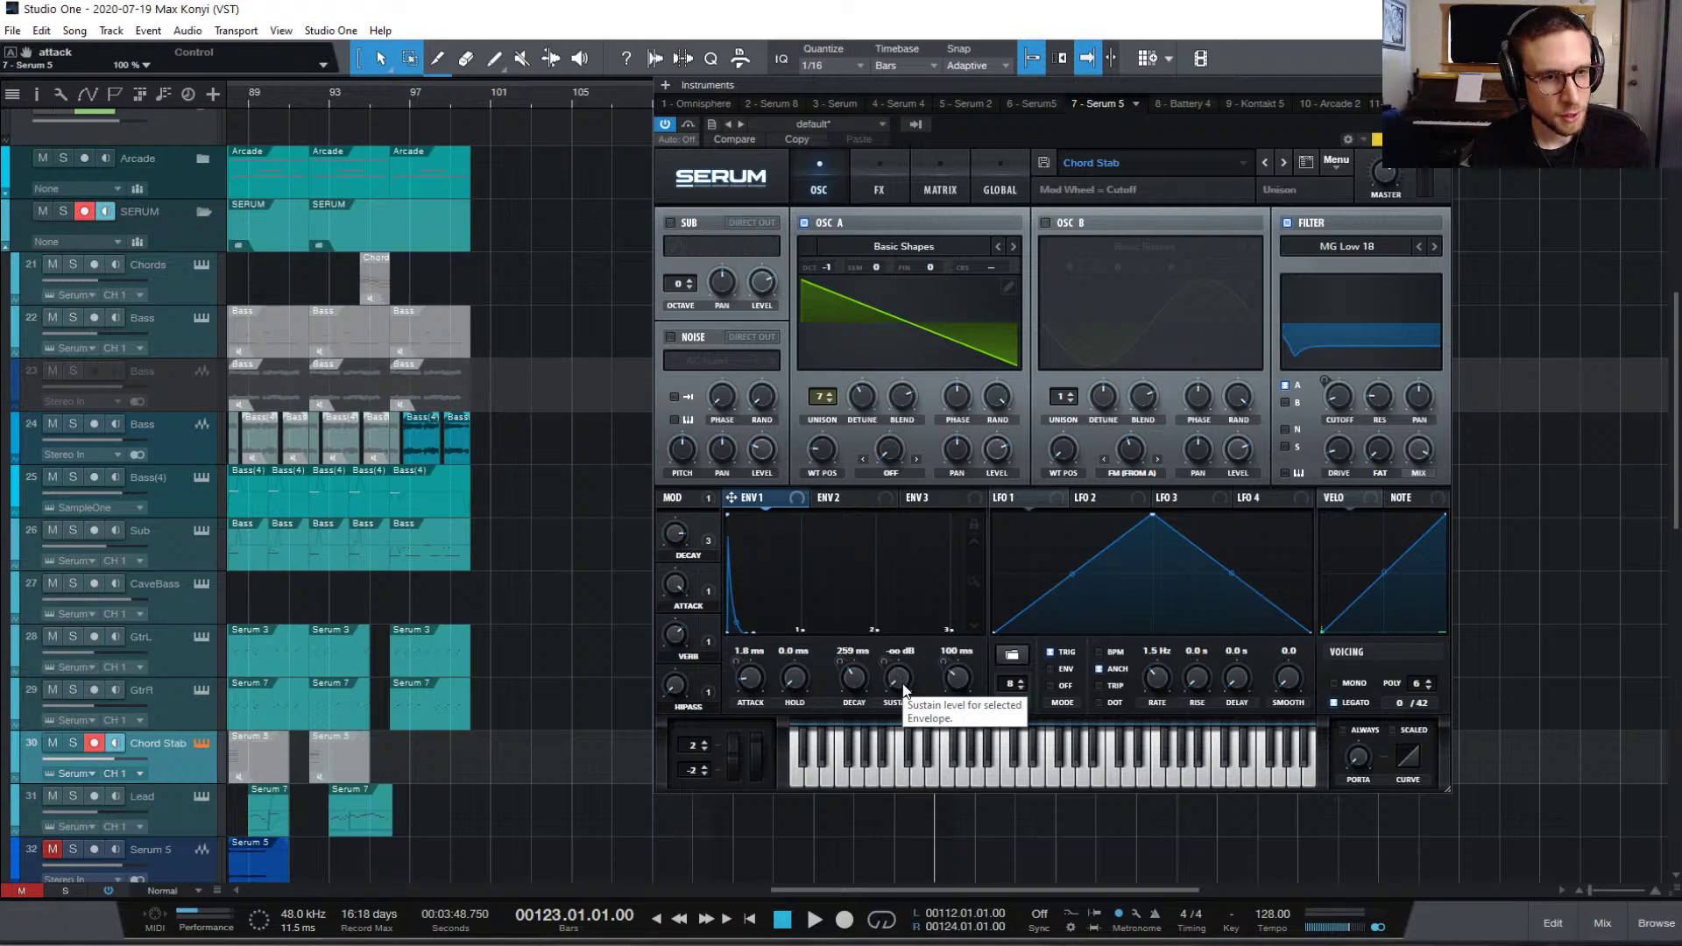
pyautogui.moveTo(901, 680); pyautogui.dragTo(959, 447)
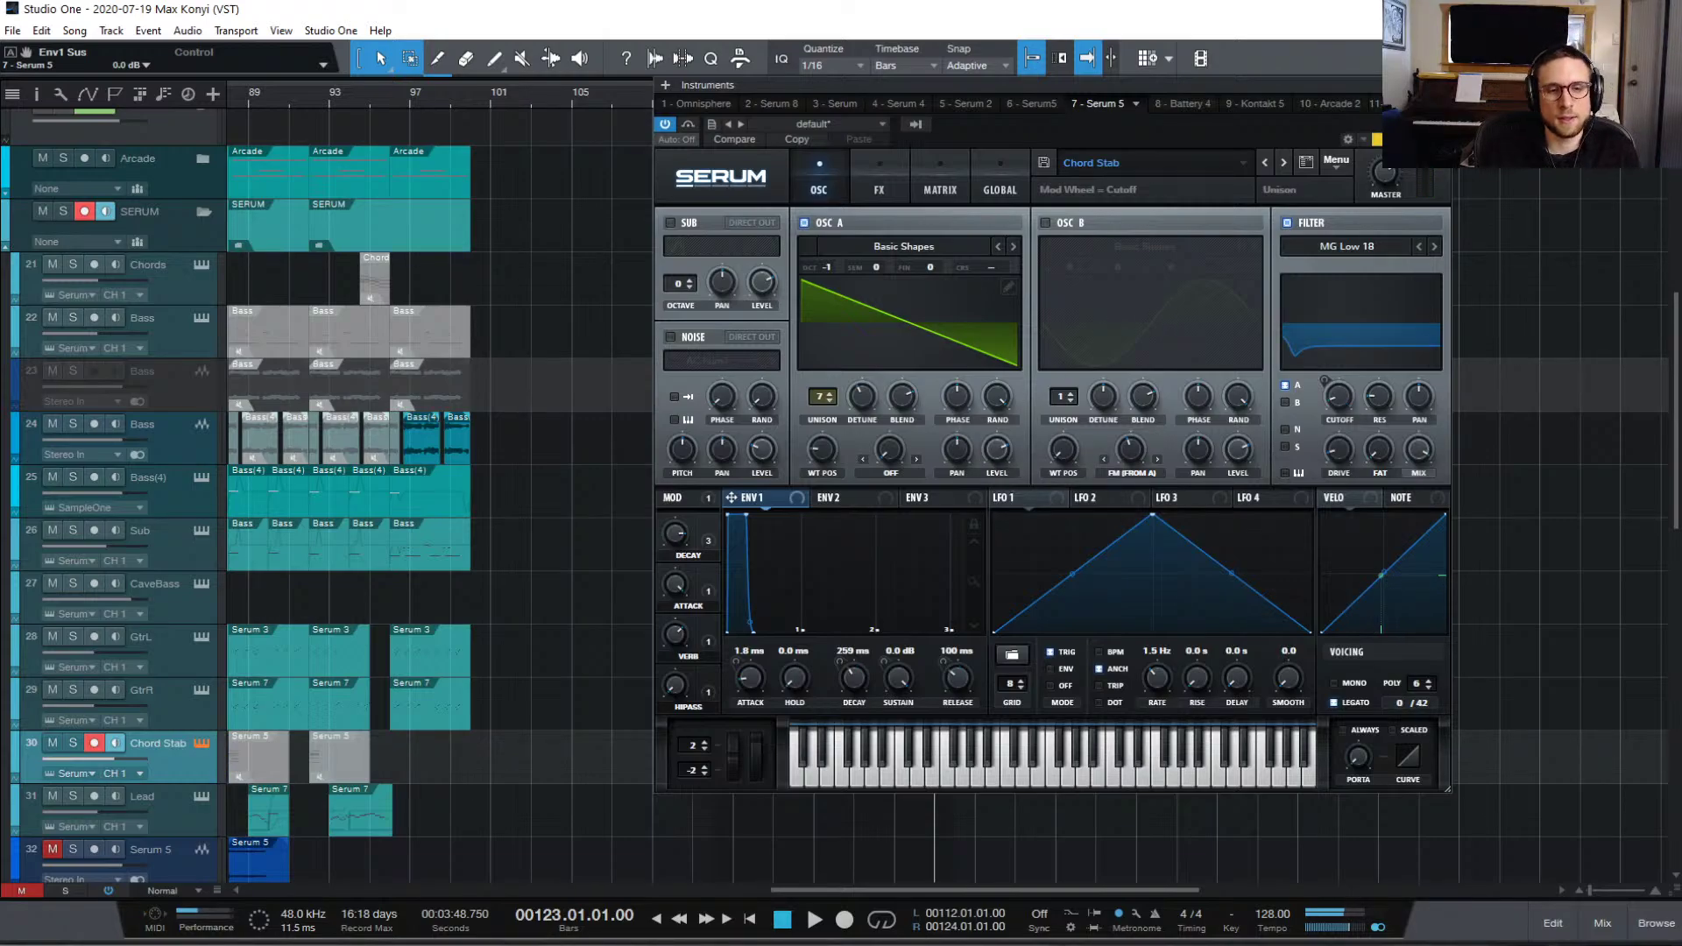
pyautogui.click(1441, 85)
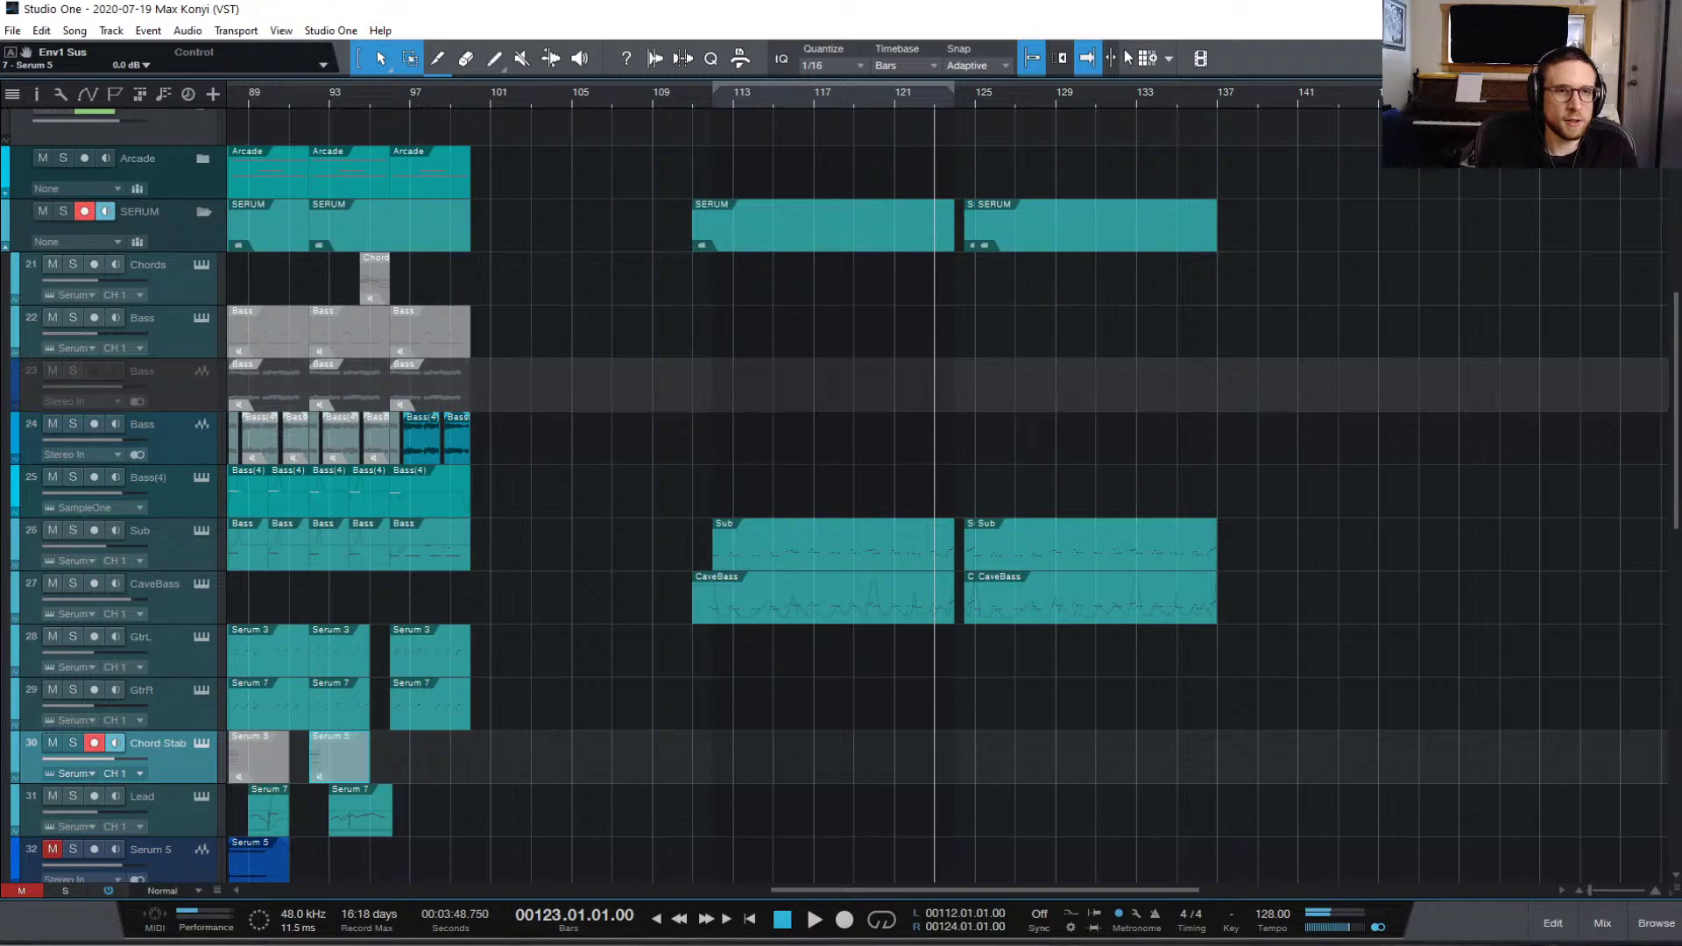
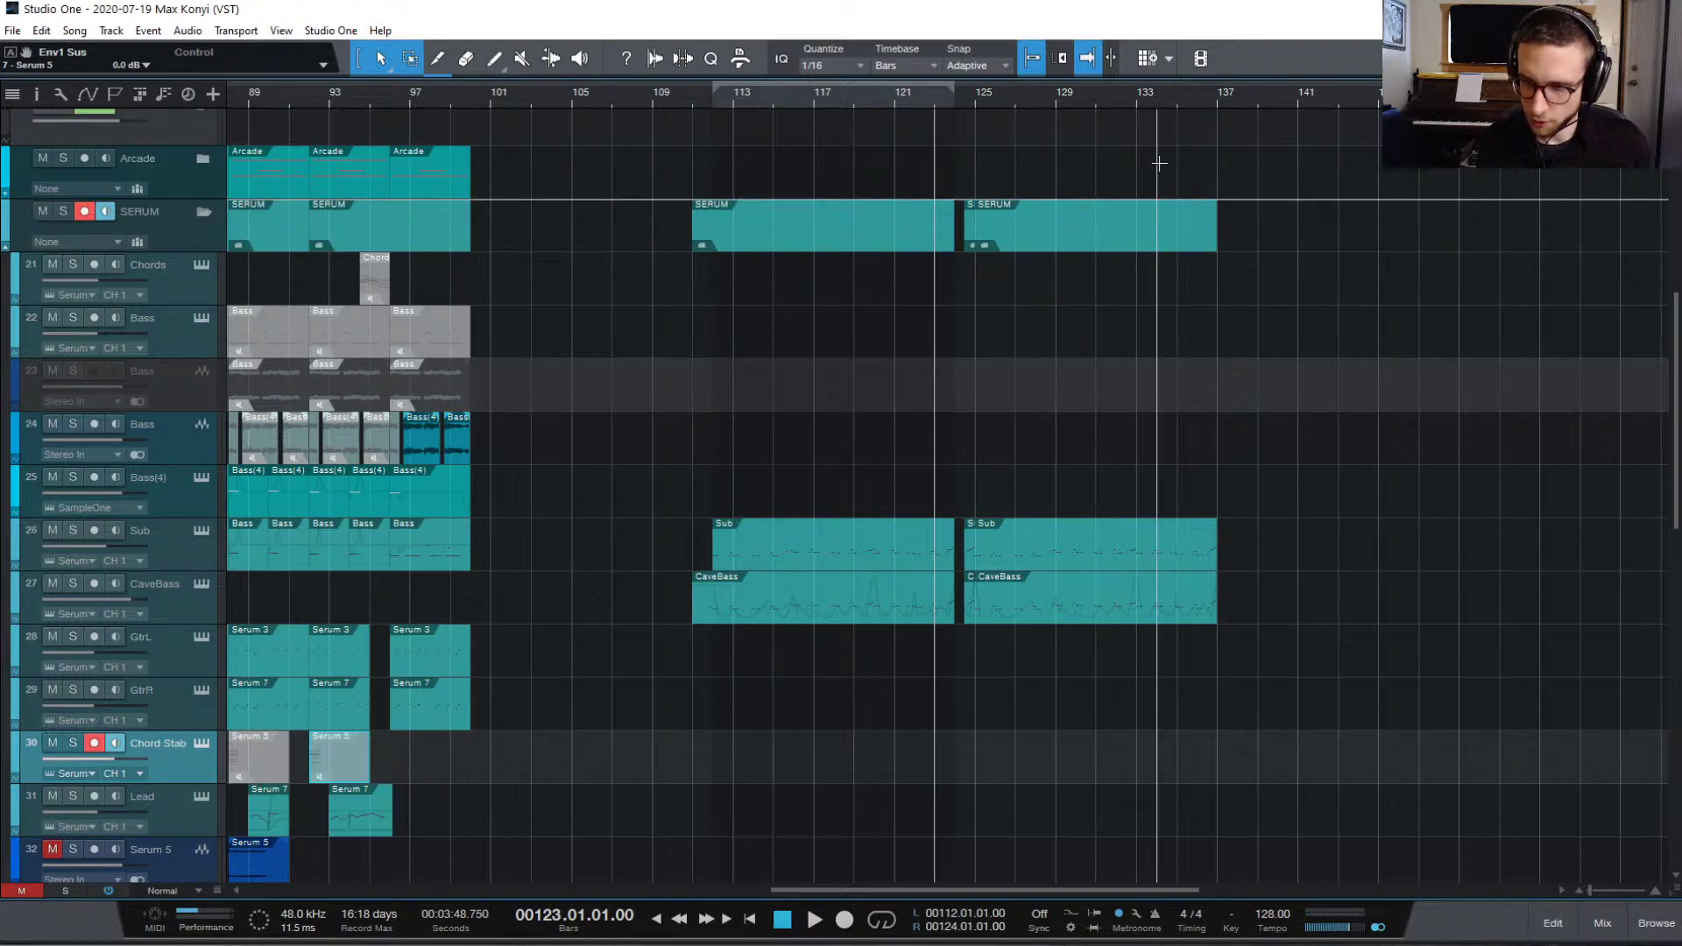
# Step: Record a chord progression on the Chord Stab track over playback from bar 123, restarting the take once
pyautogui.press('space')
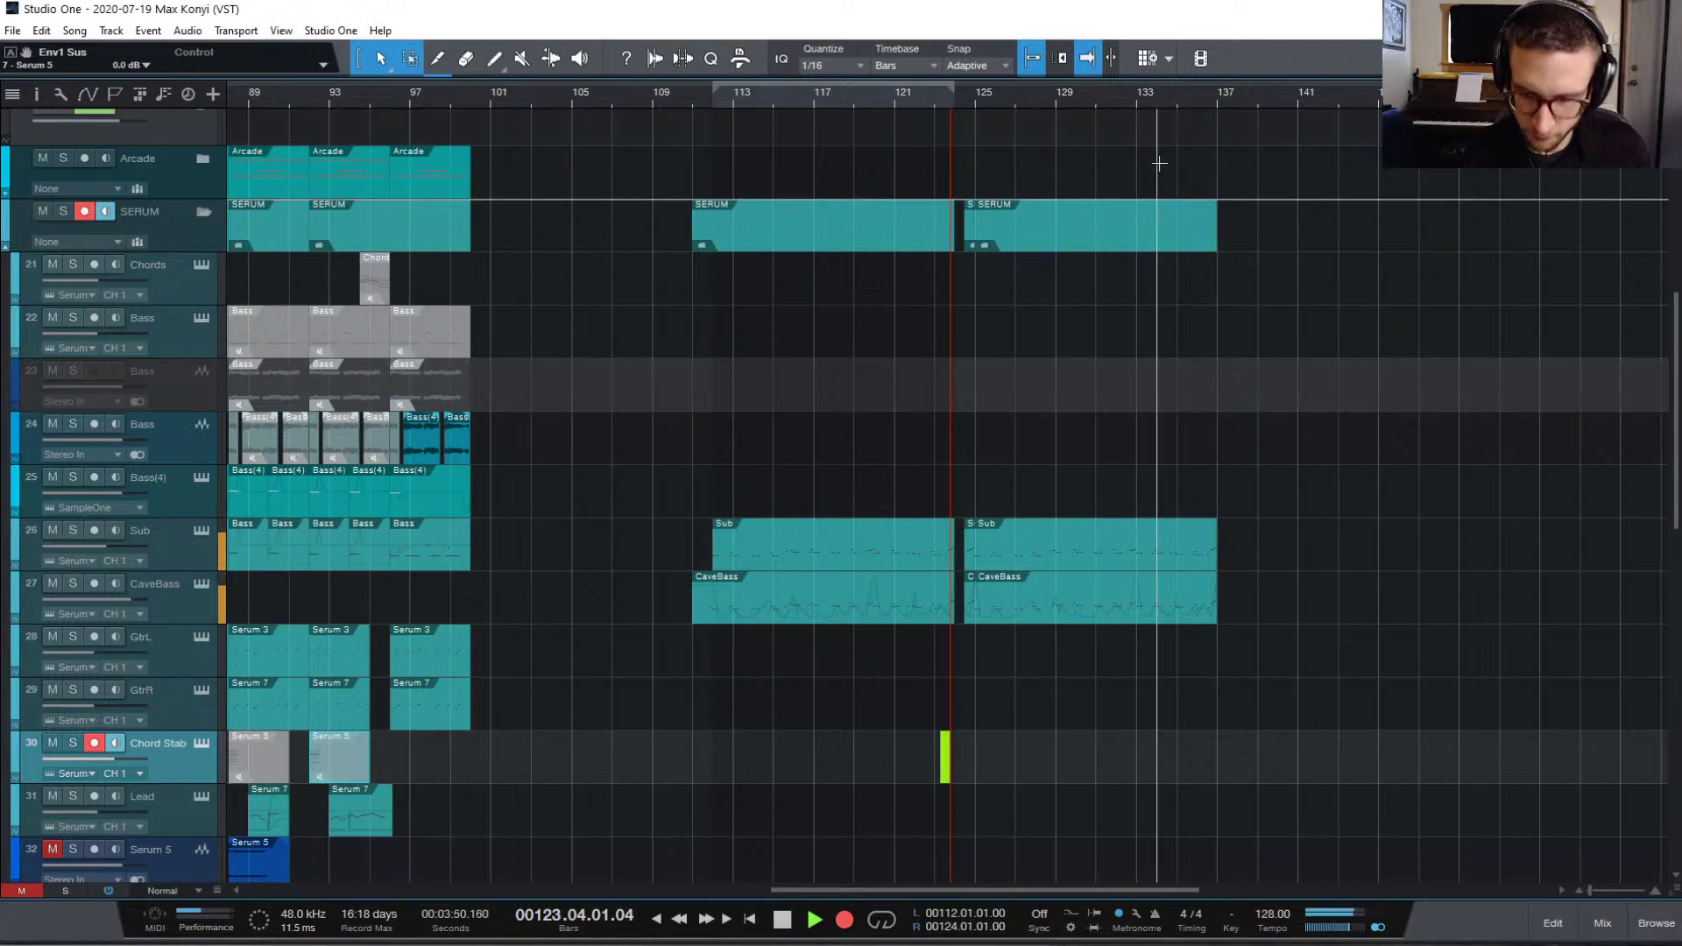
pyautogui.press('space')
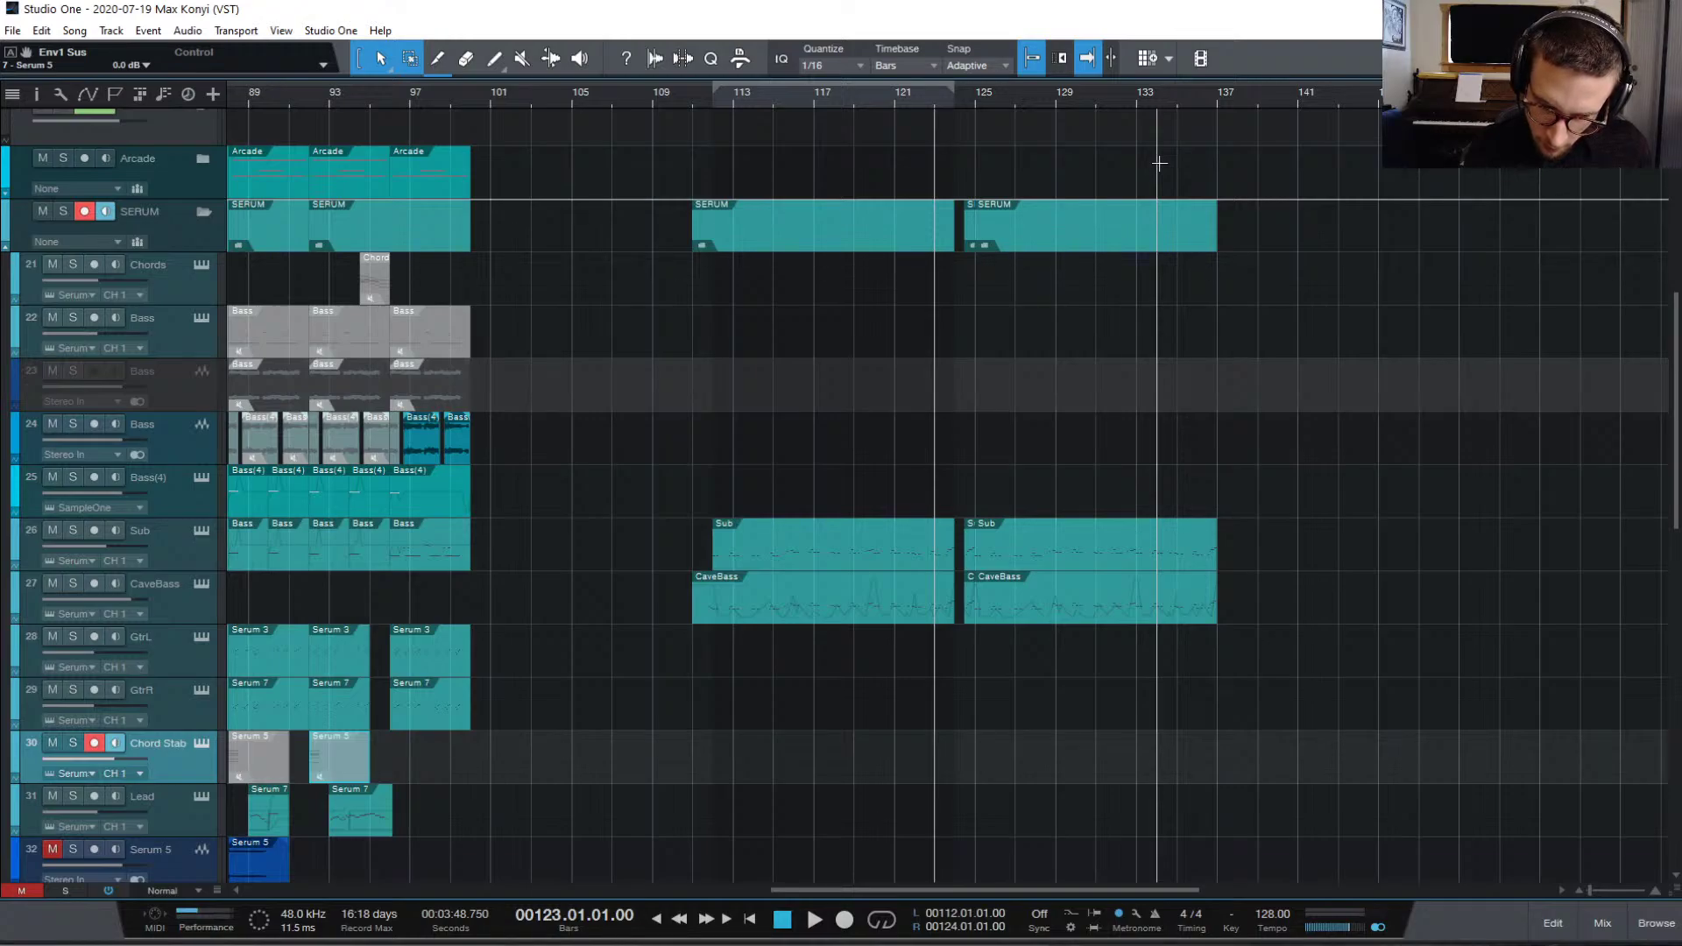
pyautogui.press('KP_Multiply')
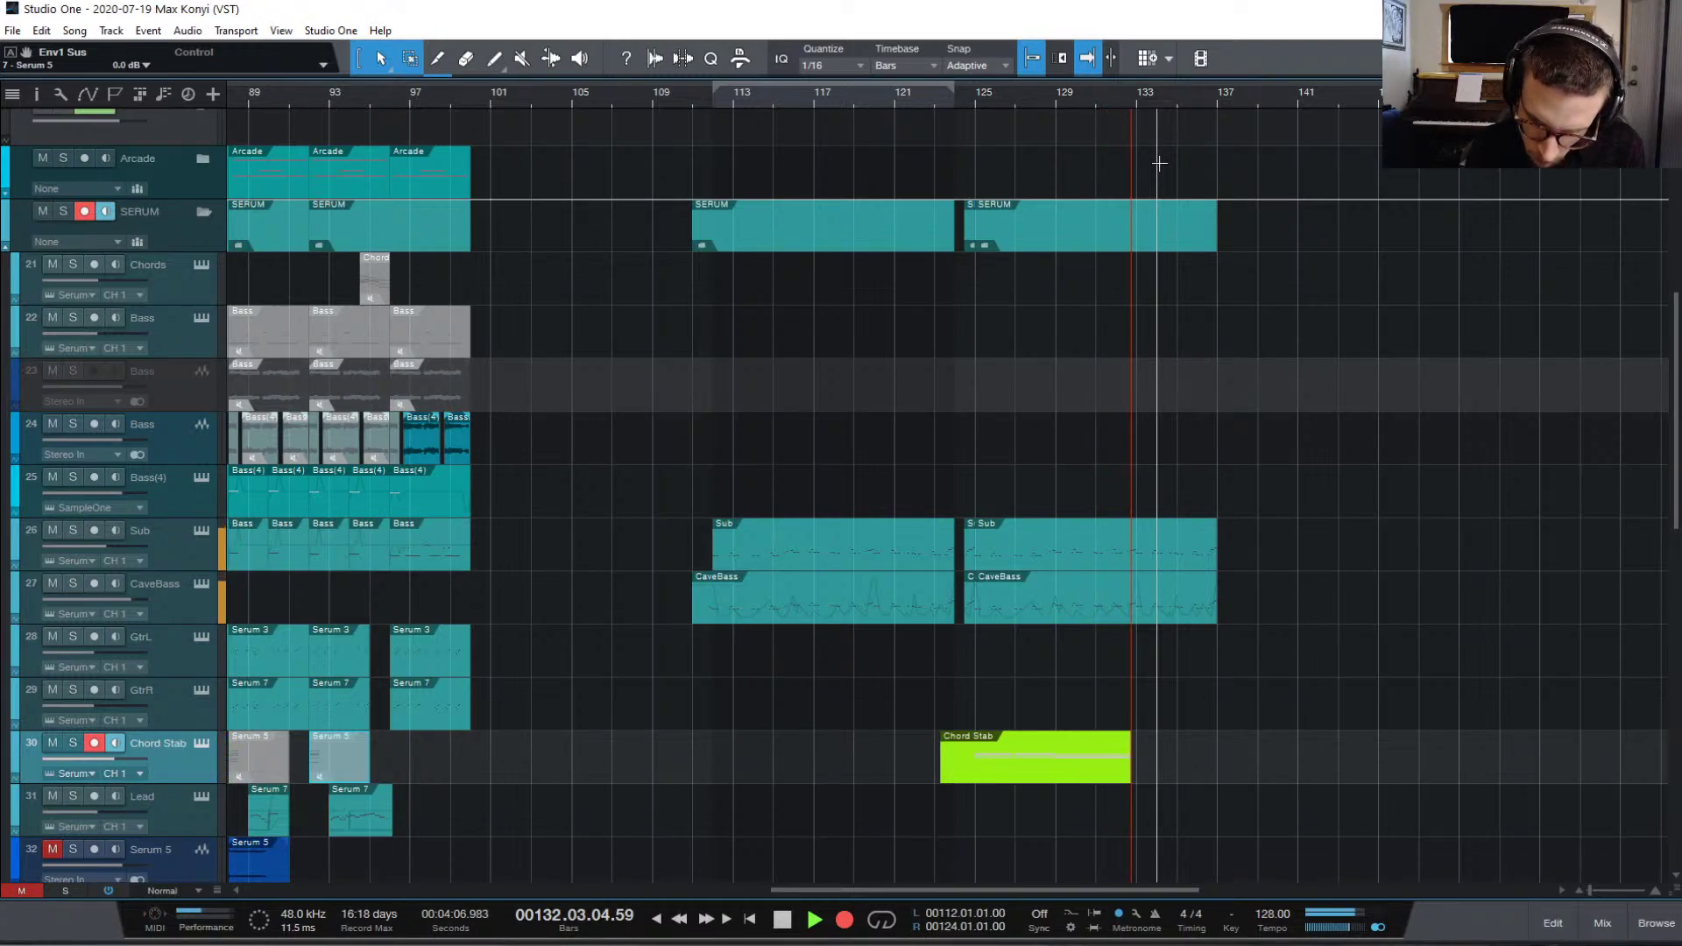
pyautogui.press('space')
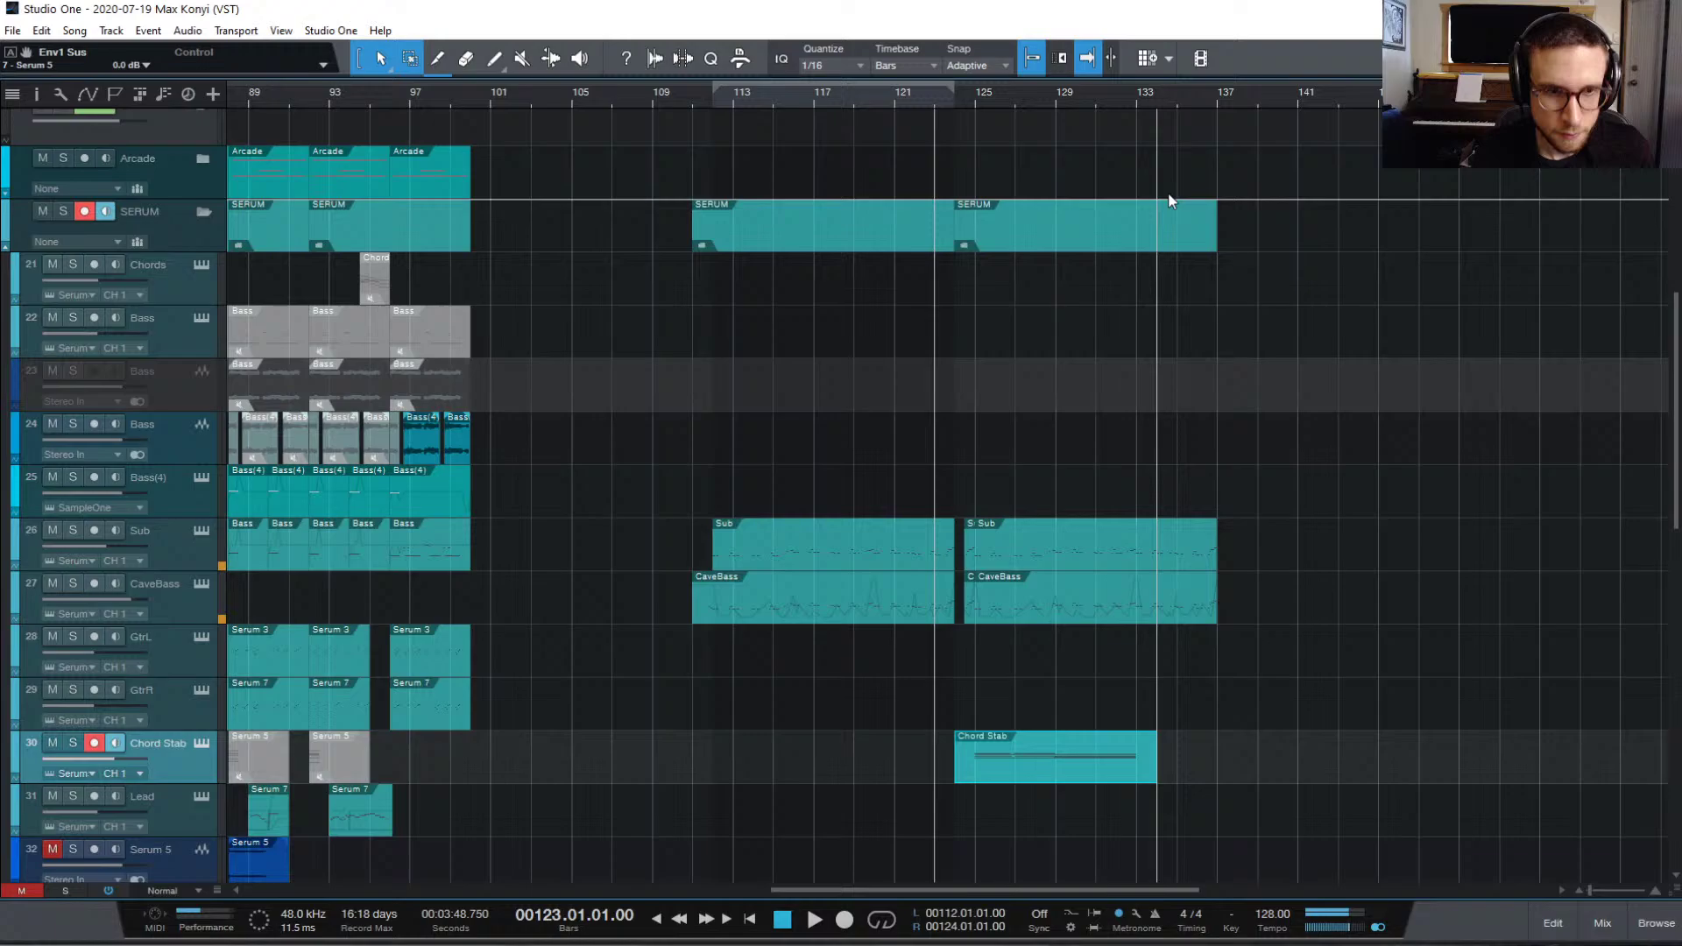
# Step: Open the recorded Chord Stab part for note editing and quantize all its notes
pyautogui.doubleClick(1072, 778)
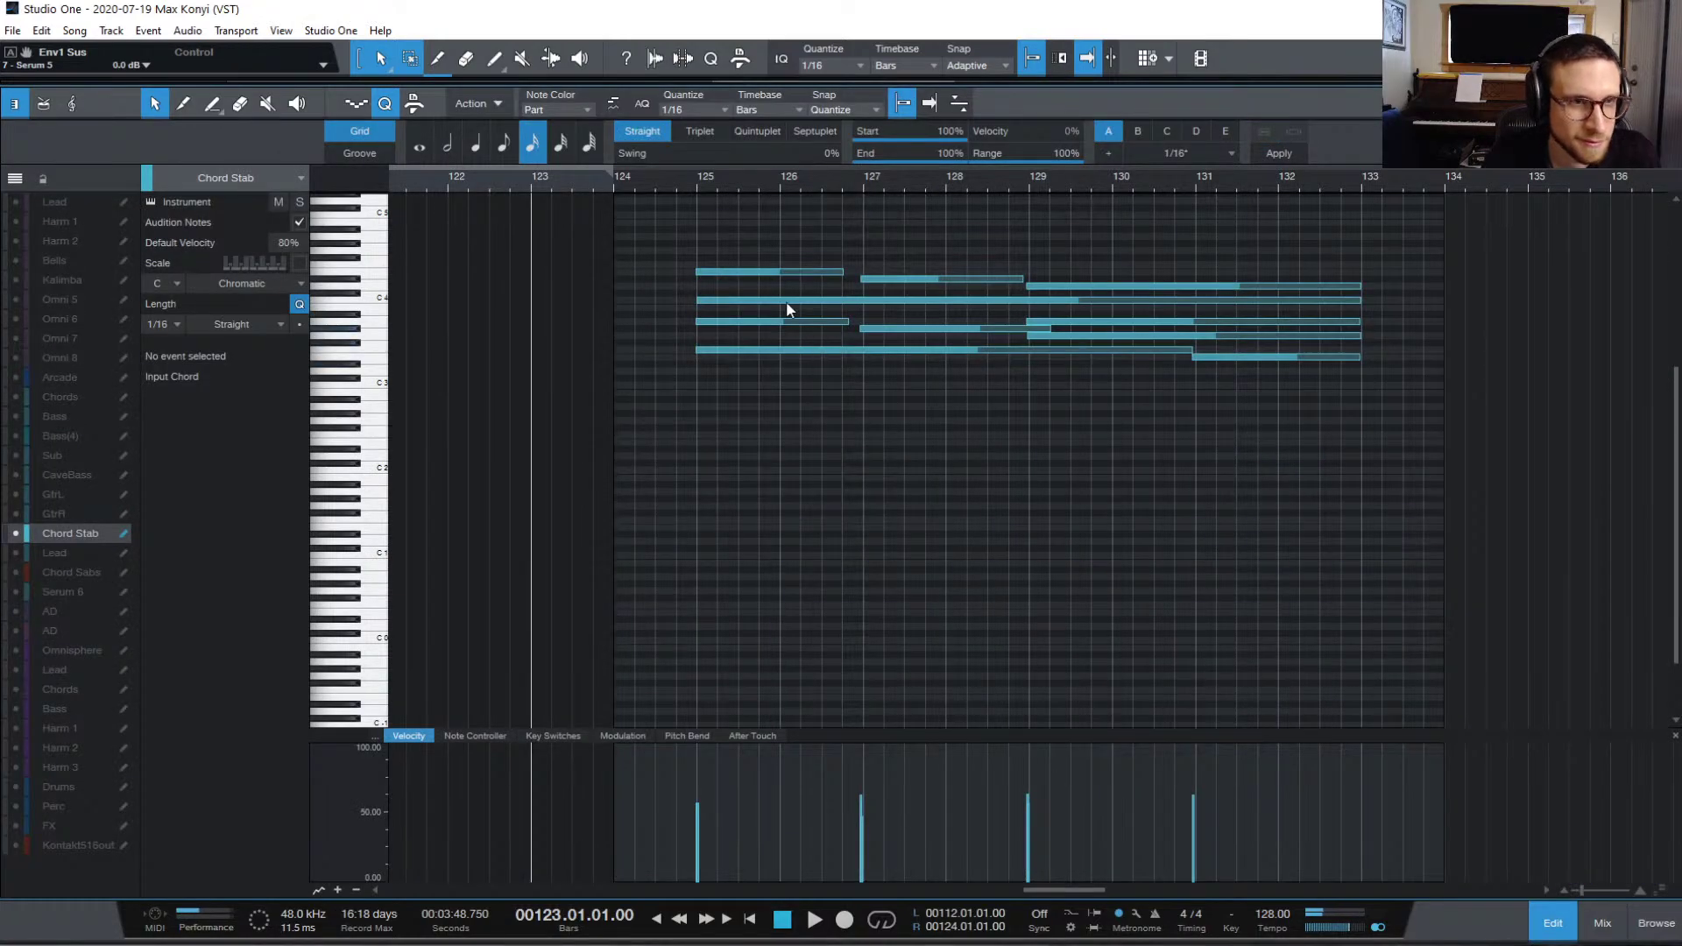
pyautogui.moveTo(759, 244); pyautogui.dragTo(1367, 455)
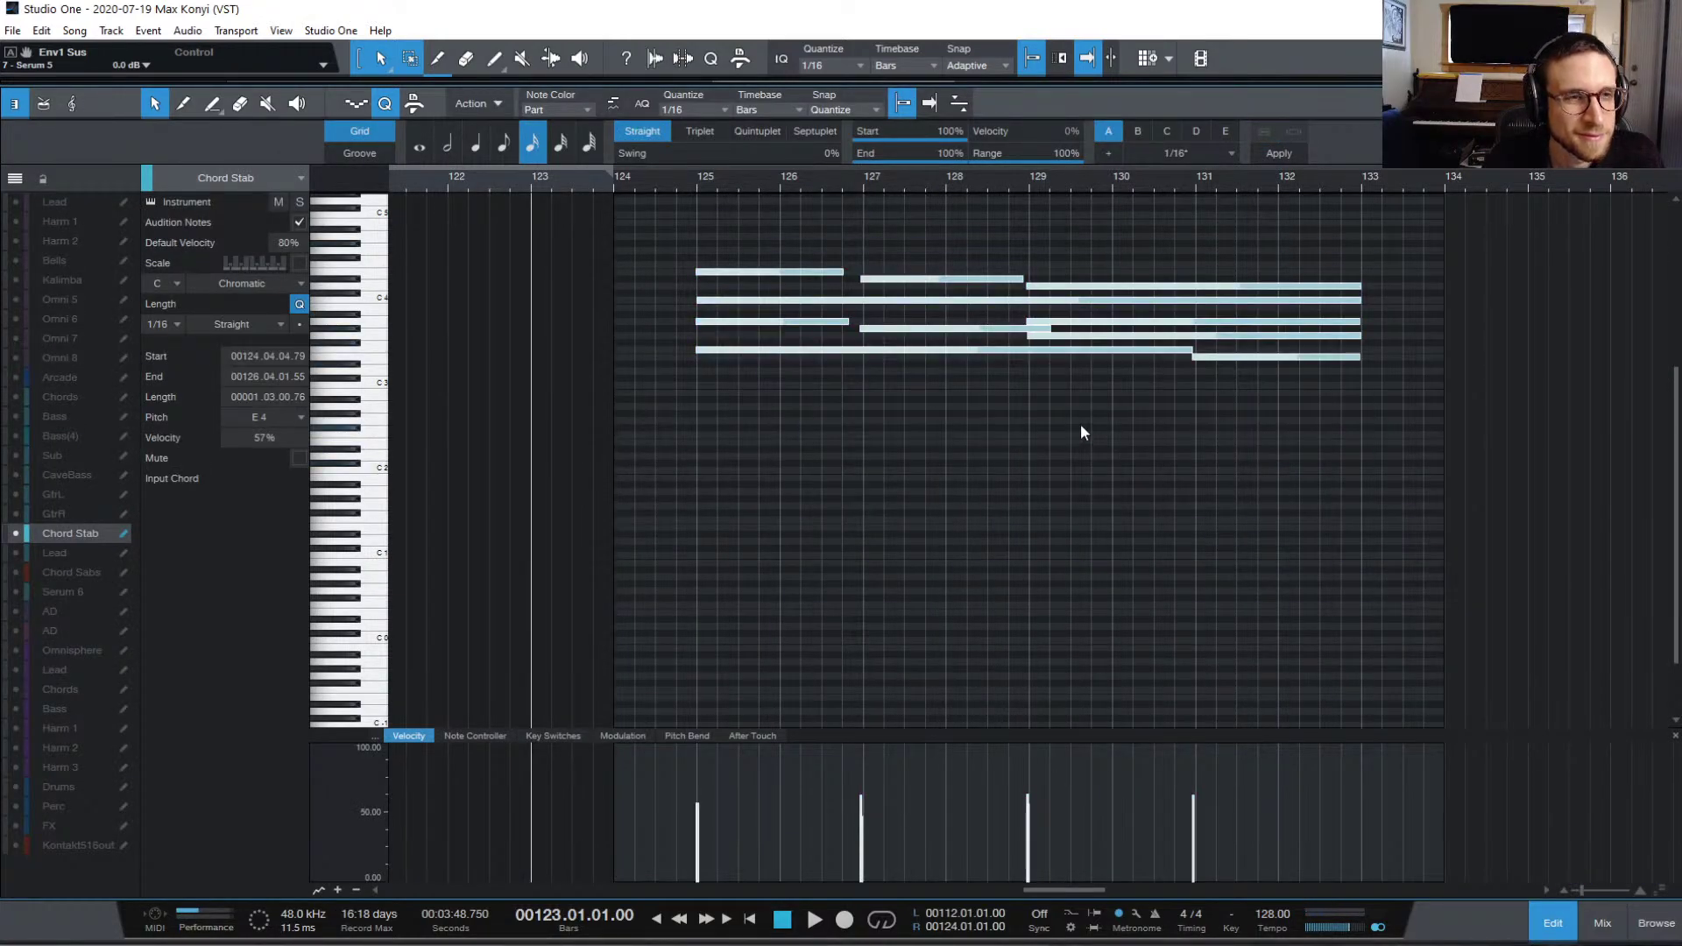
pyautogui.press('q')
pyautogui.click(1047, 398)
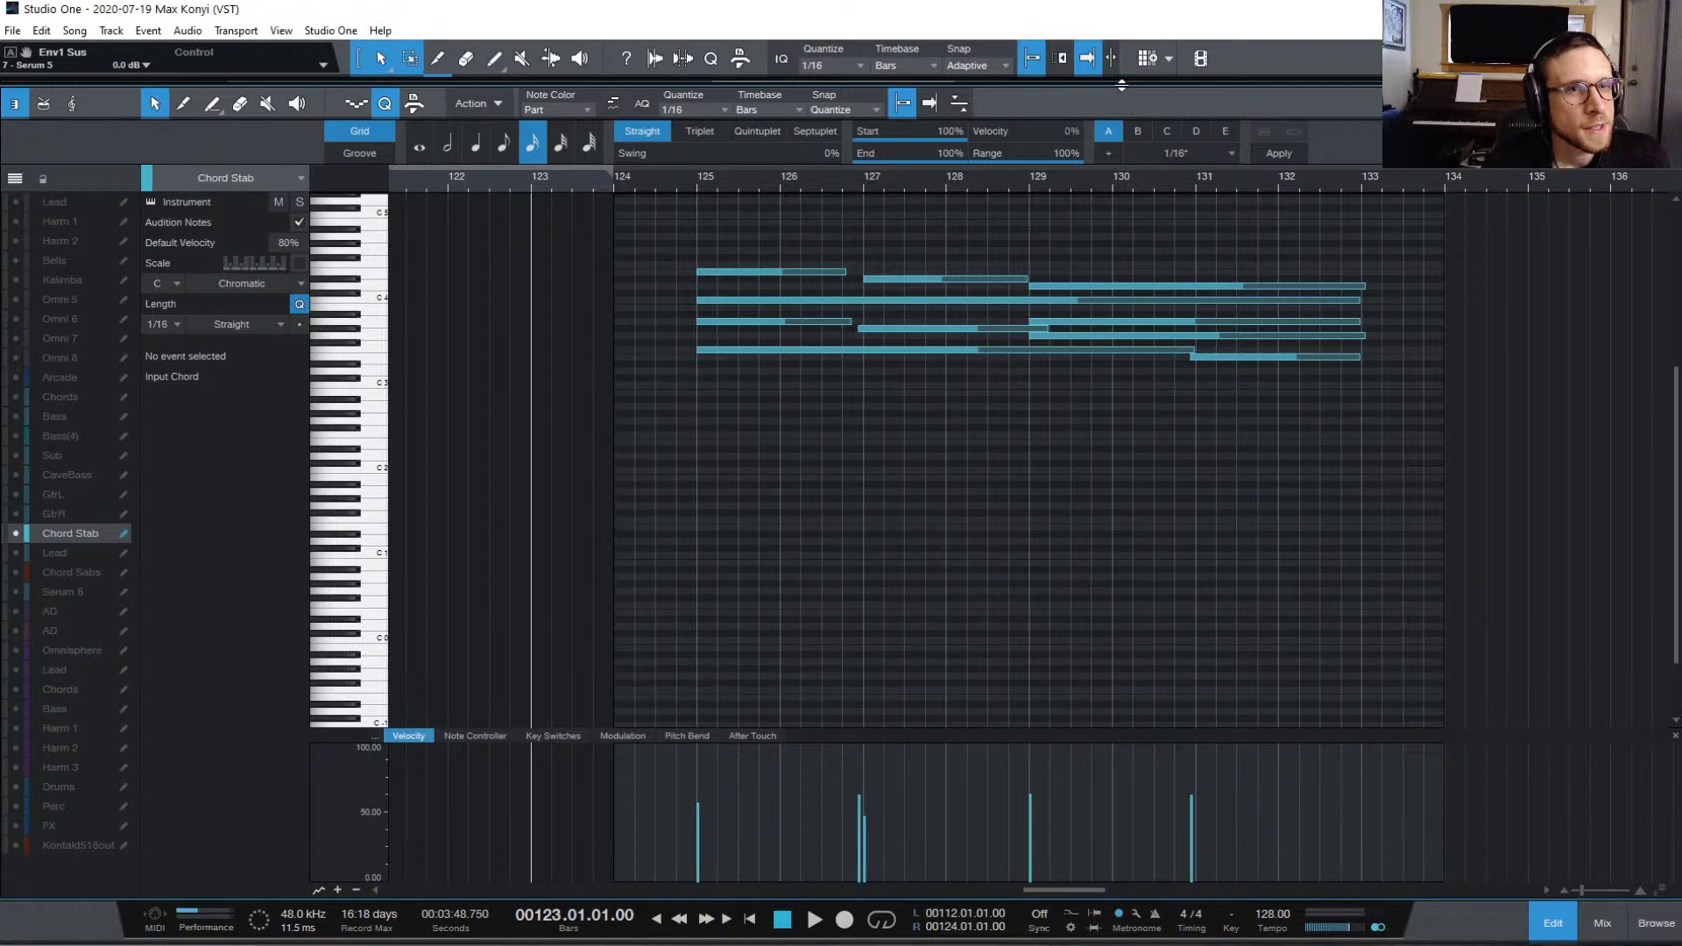
# Step: Enlarge the arrangement area above the note editor to reveal the Chord Stab track, and mute the track
pyautogui.moveTo(1128, 83); pyautogui.dragTo(1127, 246)
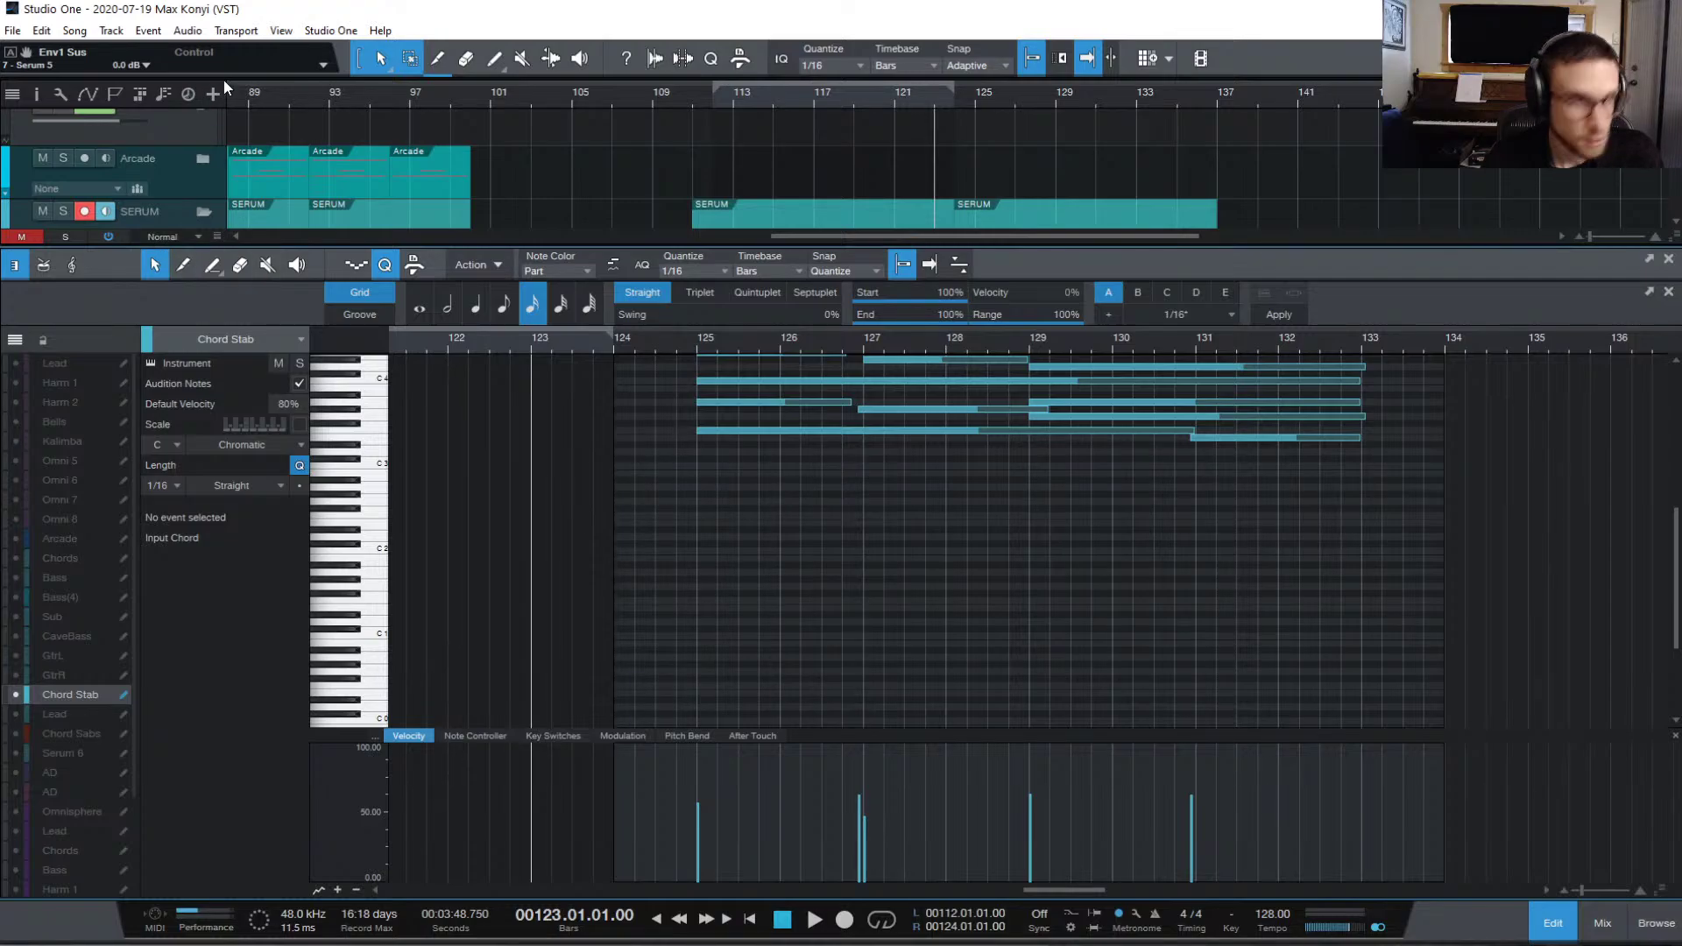
pyautogui.scroll(-5, 251, 138)
pyautogui.scroll(-2, 267, 142)
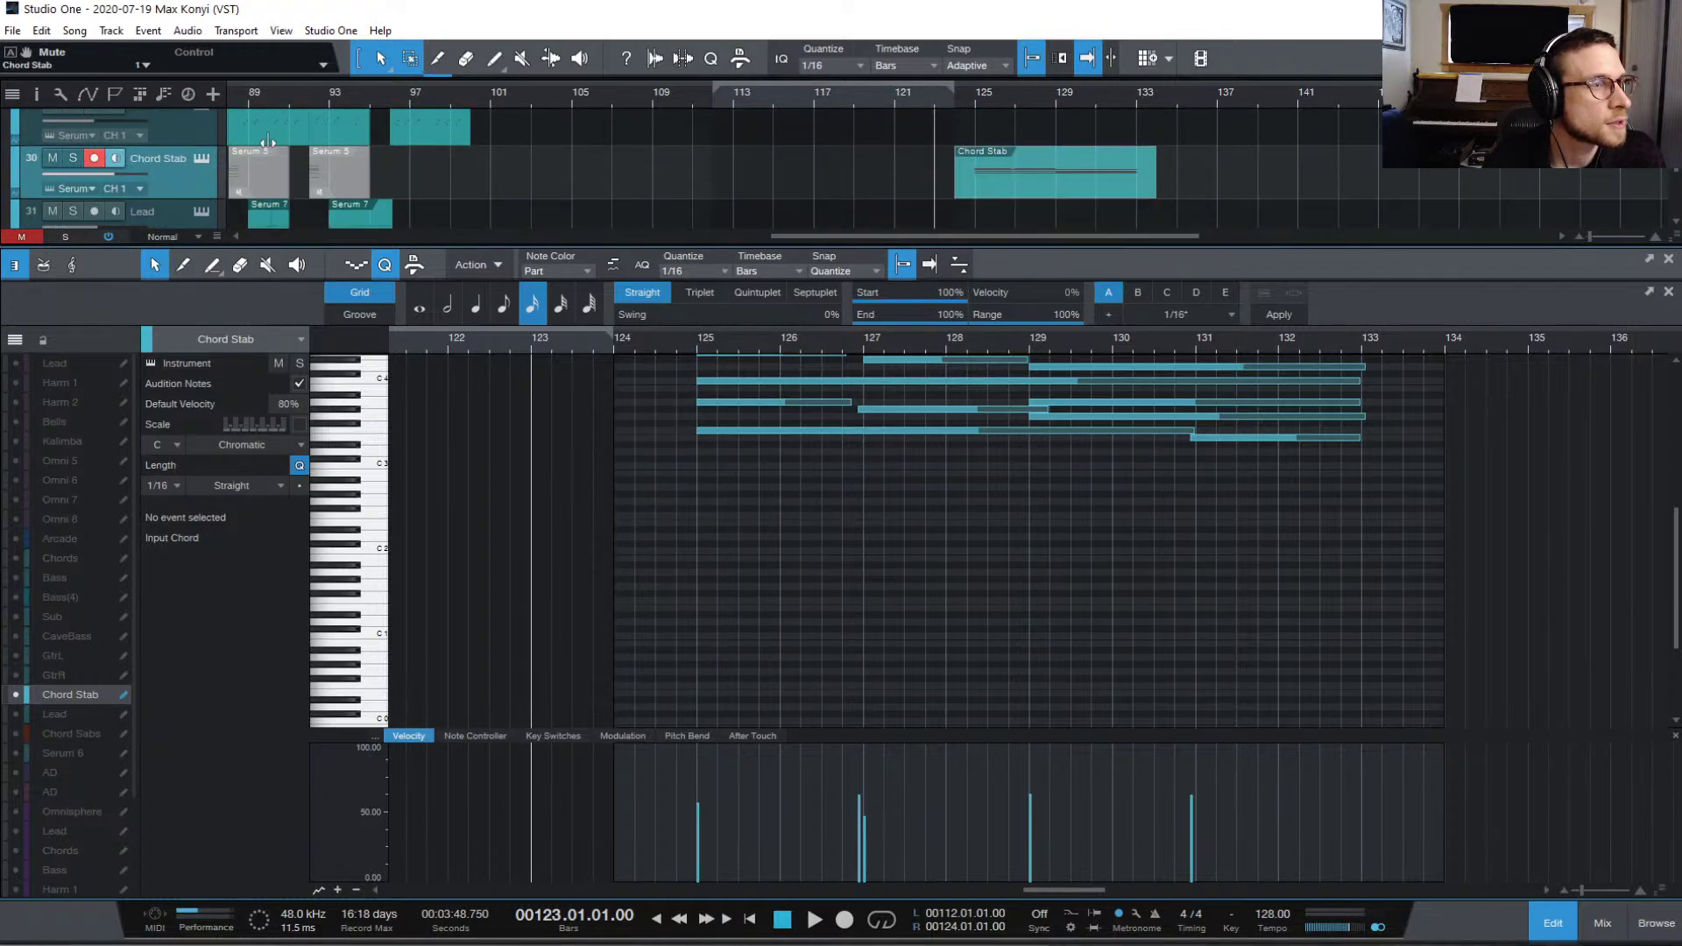
pyautogui.press('m')
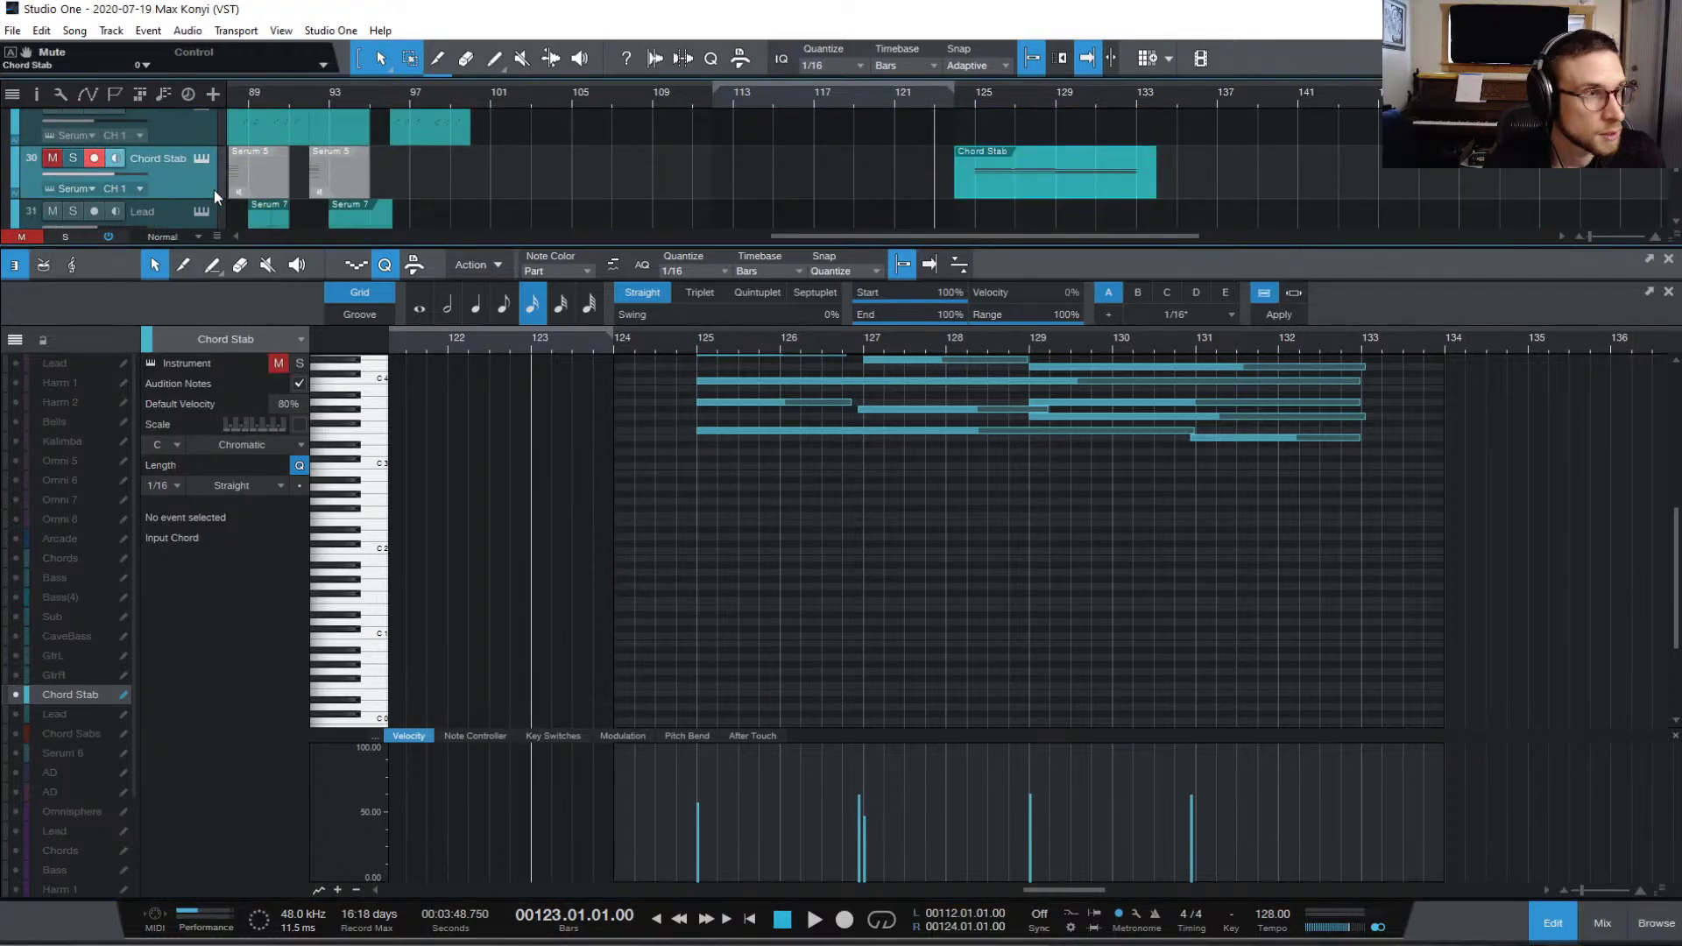
# Step: Trim the first chord's upper notes to end at bar 127 and start the second chord's notes exactly there
pyautogui.click(749, 430)
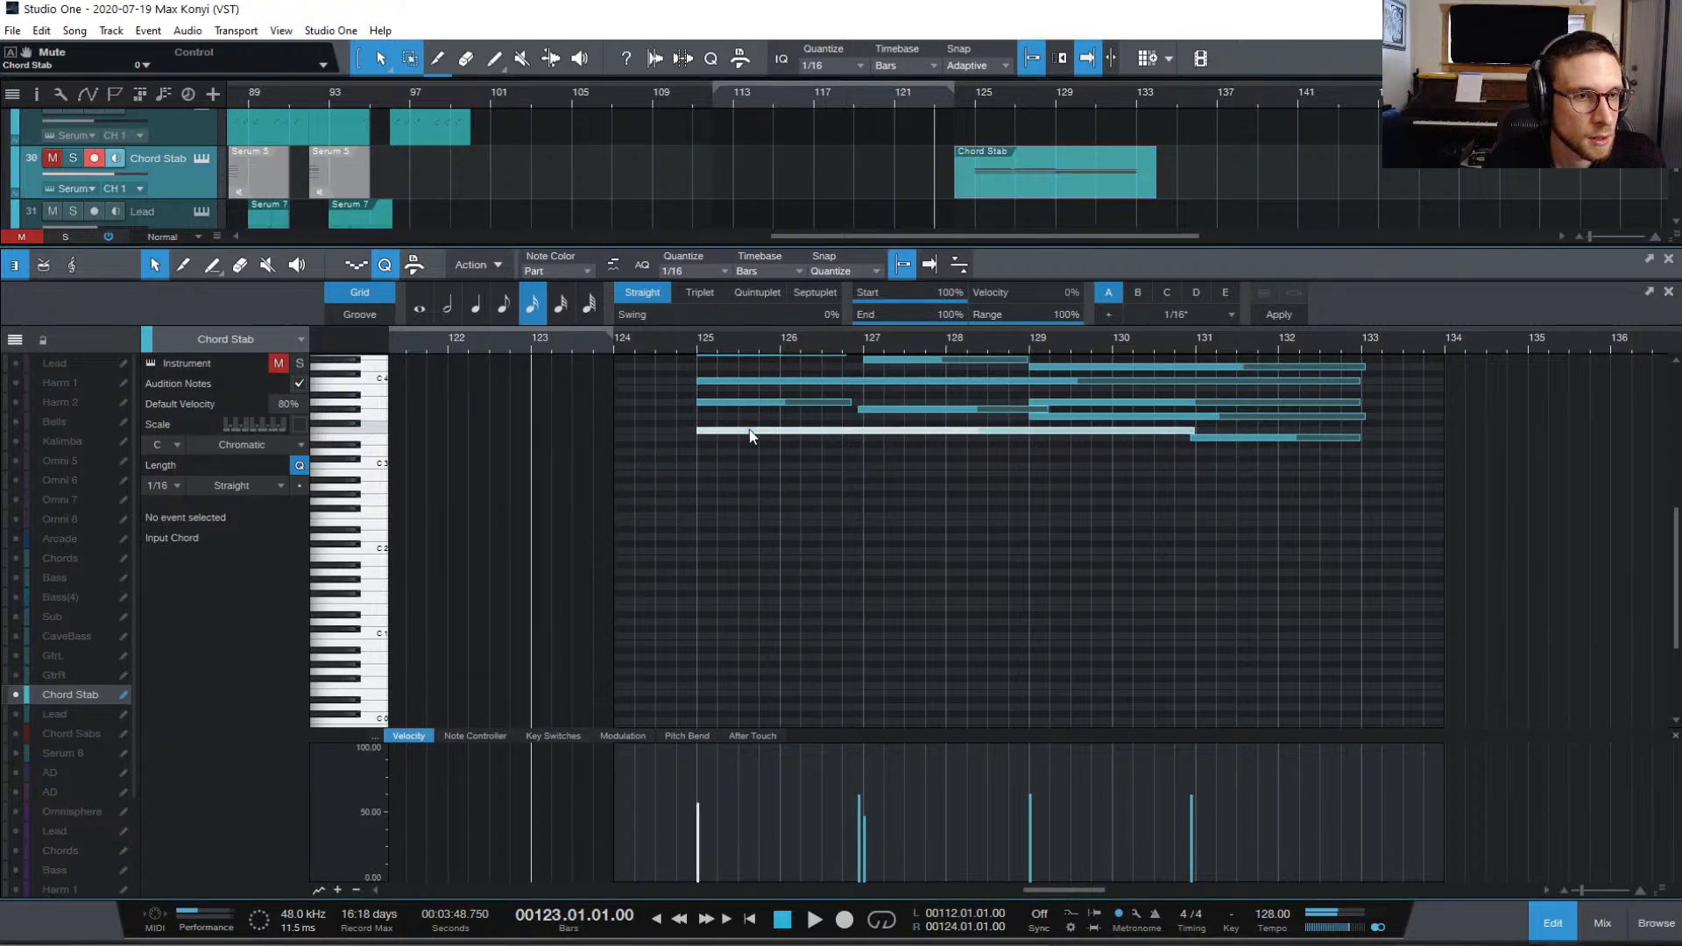
pyautogui.scroll(1, 755, 427)
pyautogui.moveTo(1364, 417); pyautogui.dragTo(862, 447)
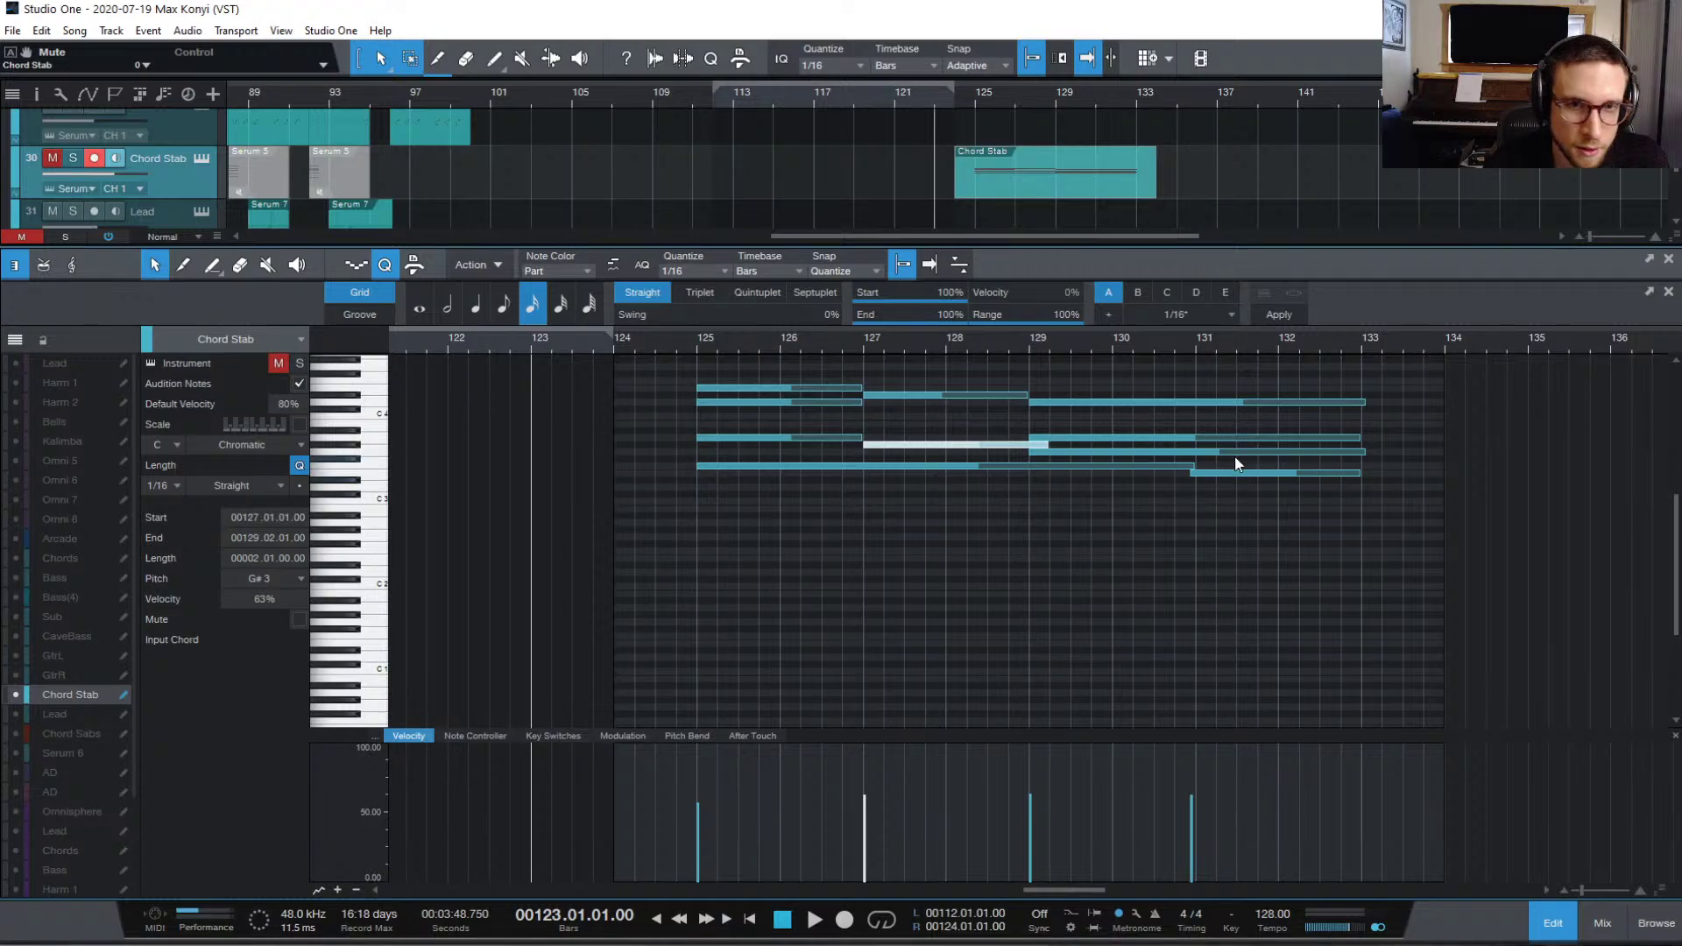
# Step: Add a C4 to the second chord at bar 127 and end its notes and the held F3 at bar 128
pyautogui.moveTo(1193, 466); pyautogui.dragTo(1032, 453)
pyautogui.click(903, 433)
pyautogui.moveTo(920, 396); pyautogui.dragTo(920, 417)
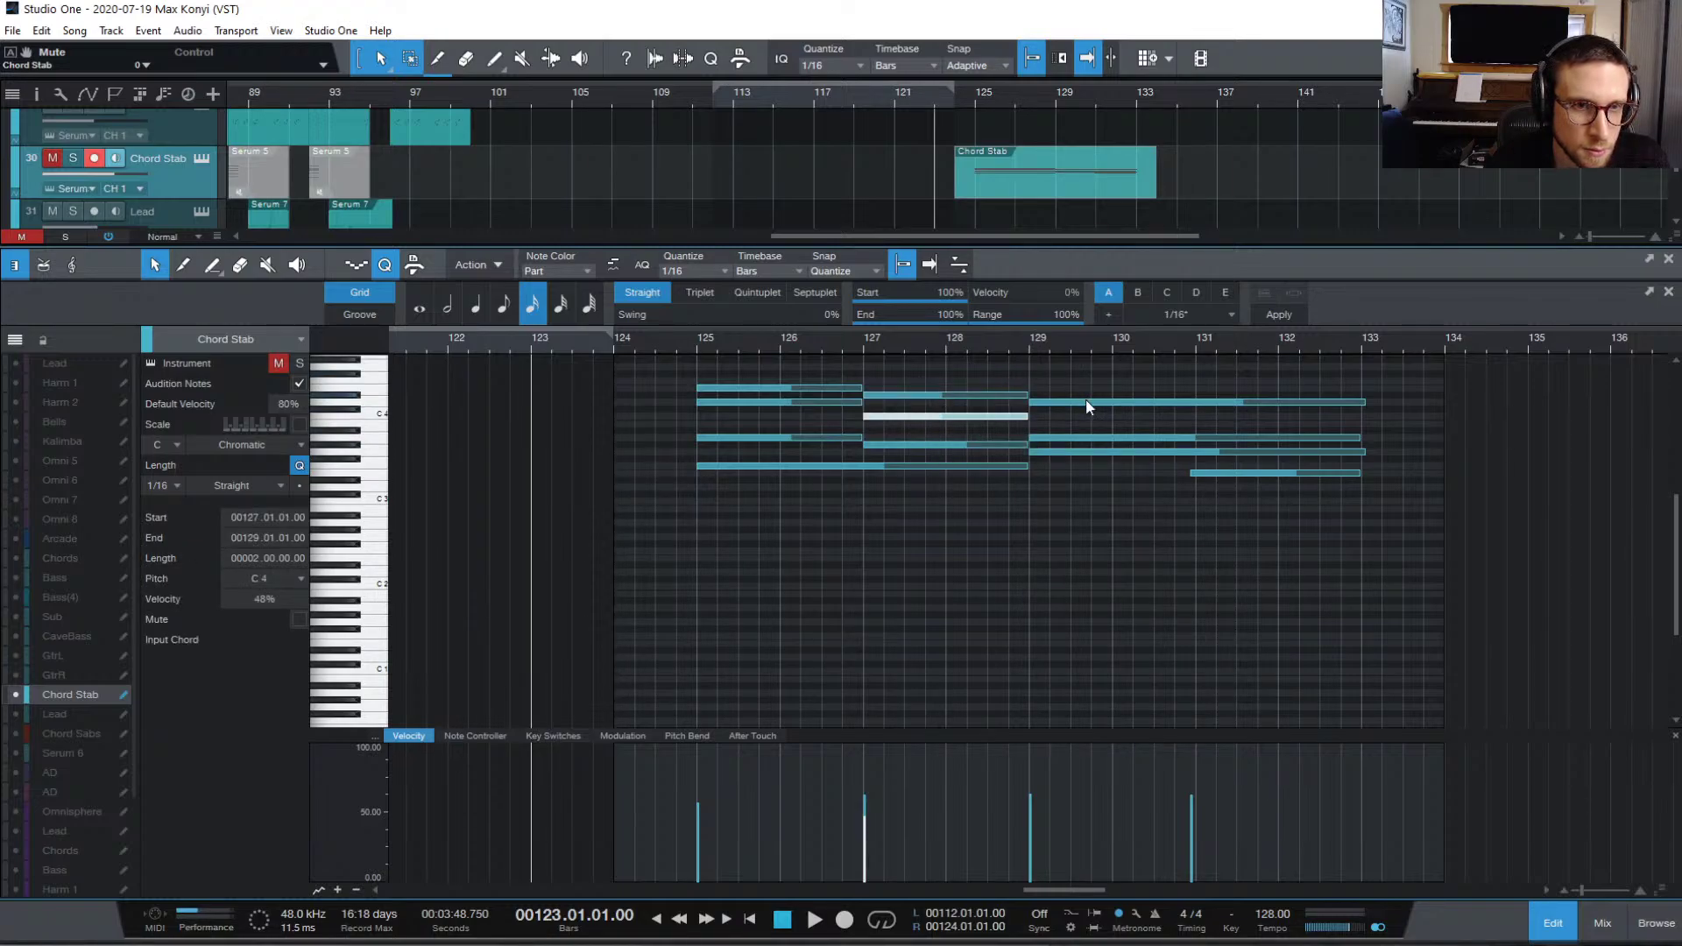
pyautogui.click(953, 435)
pyautogui.moveTo(1018, 471); pyautogui.dragTo(945, 473)
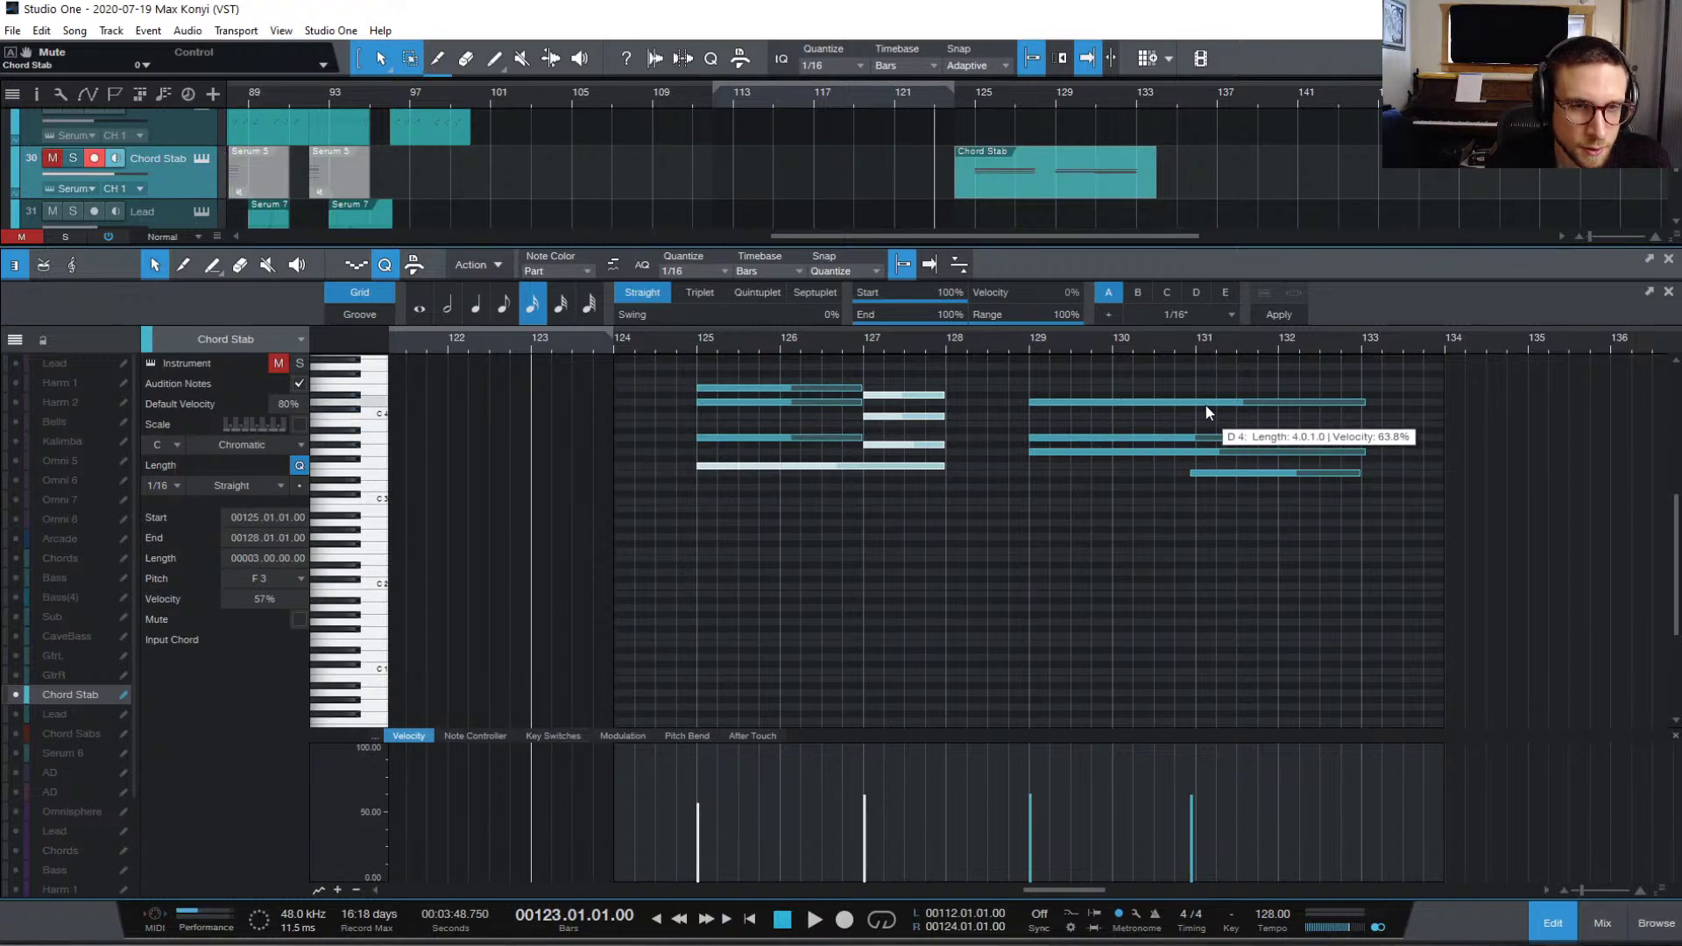
pyautogui.click(1159, 419)
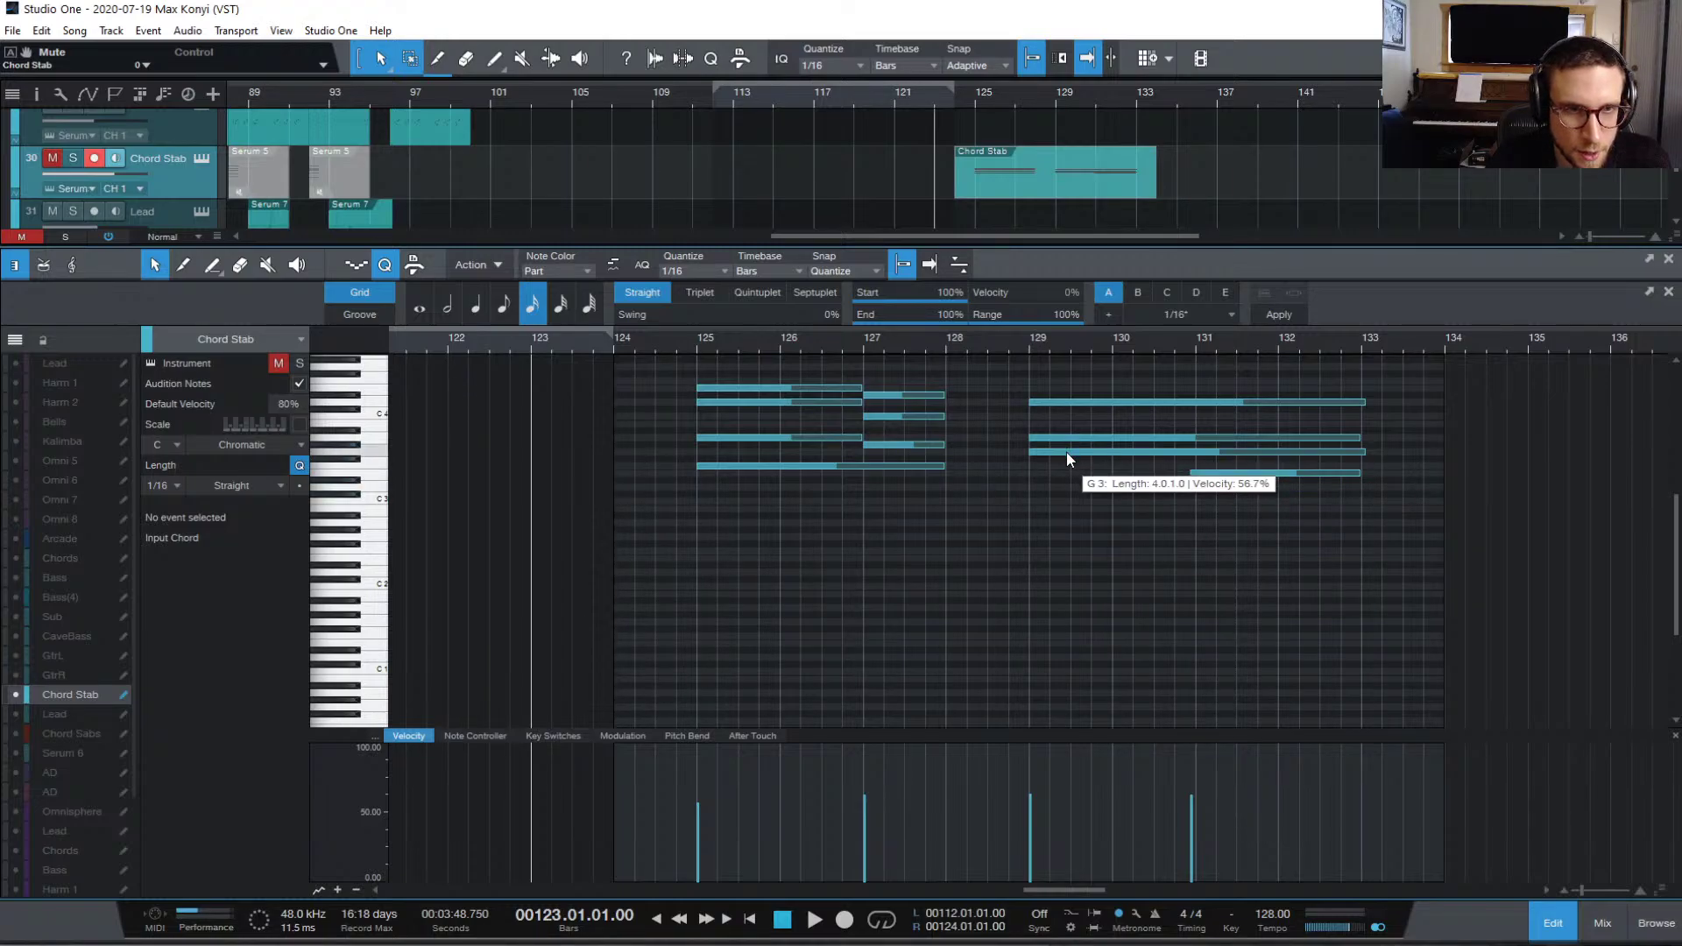
# Step: Copy the bar 129 chord's G3 down to C3 and delete the E3 note near bar 131
pyautogui.moveTo(1073, 453); pyautogui.dragTo(1074, 502)
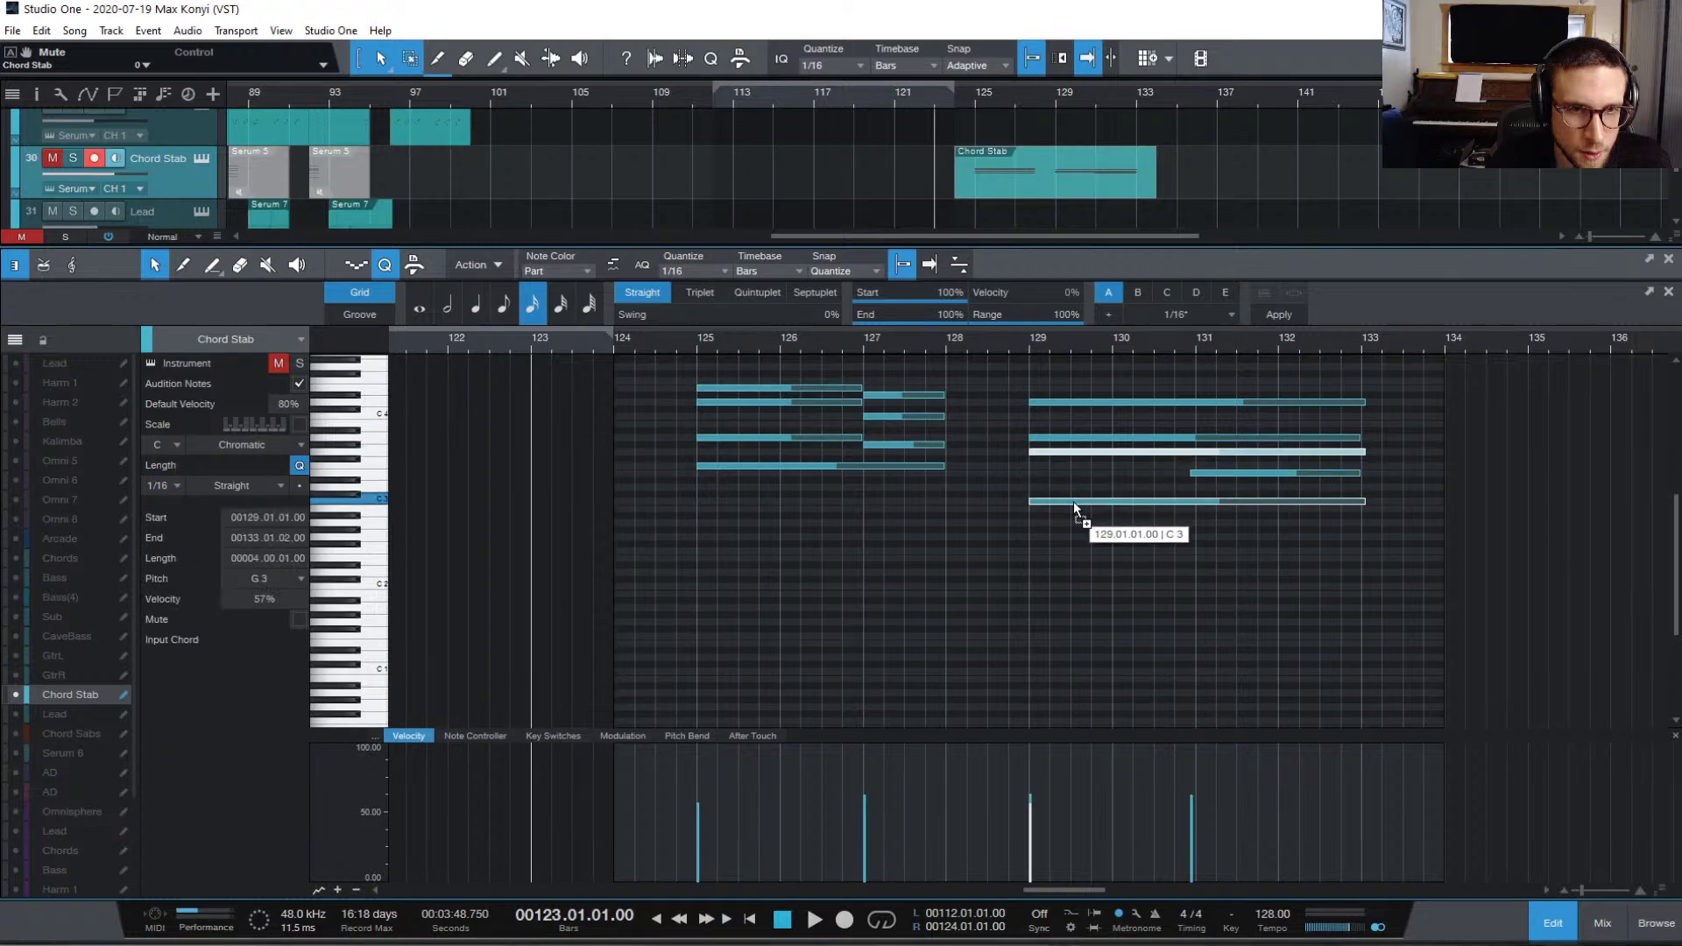
pyautogui.click(1074, 473)
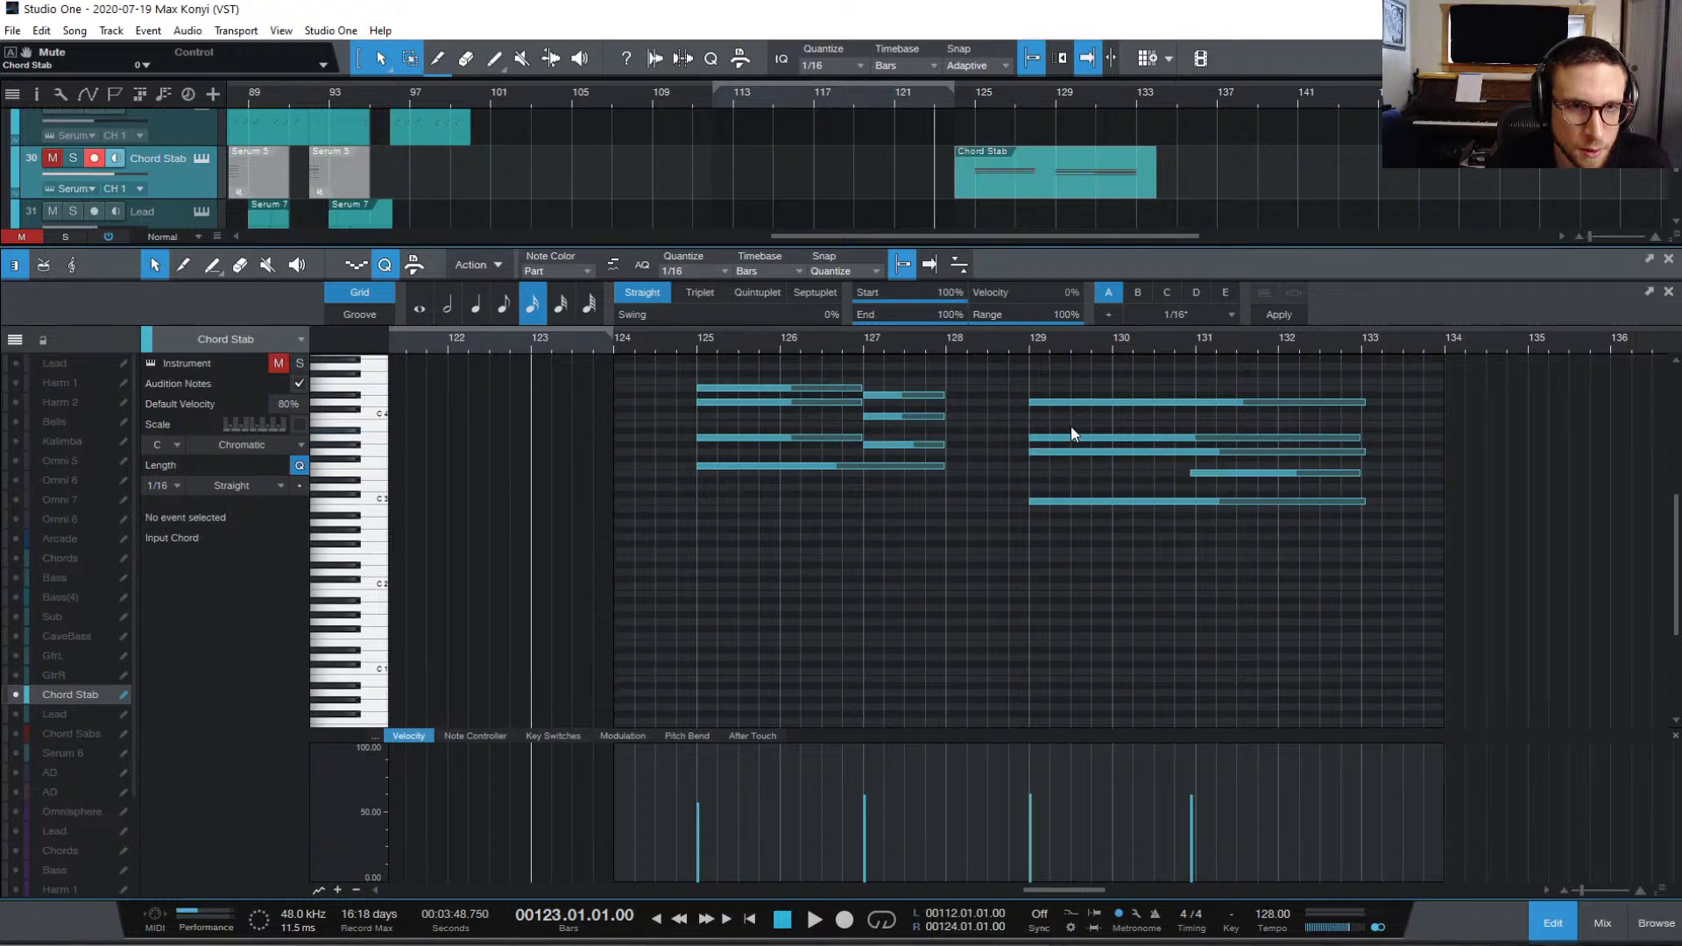
pyautogui.click(1292, 473)
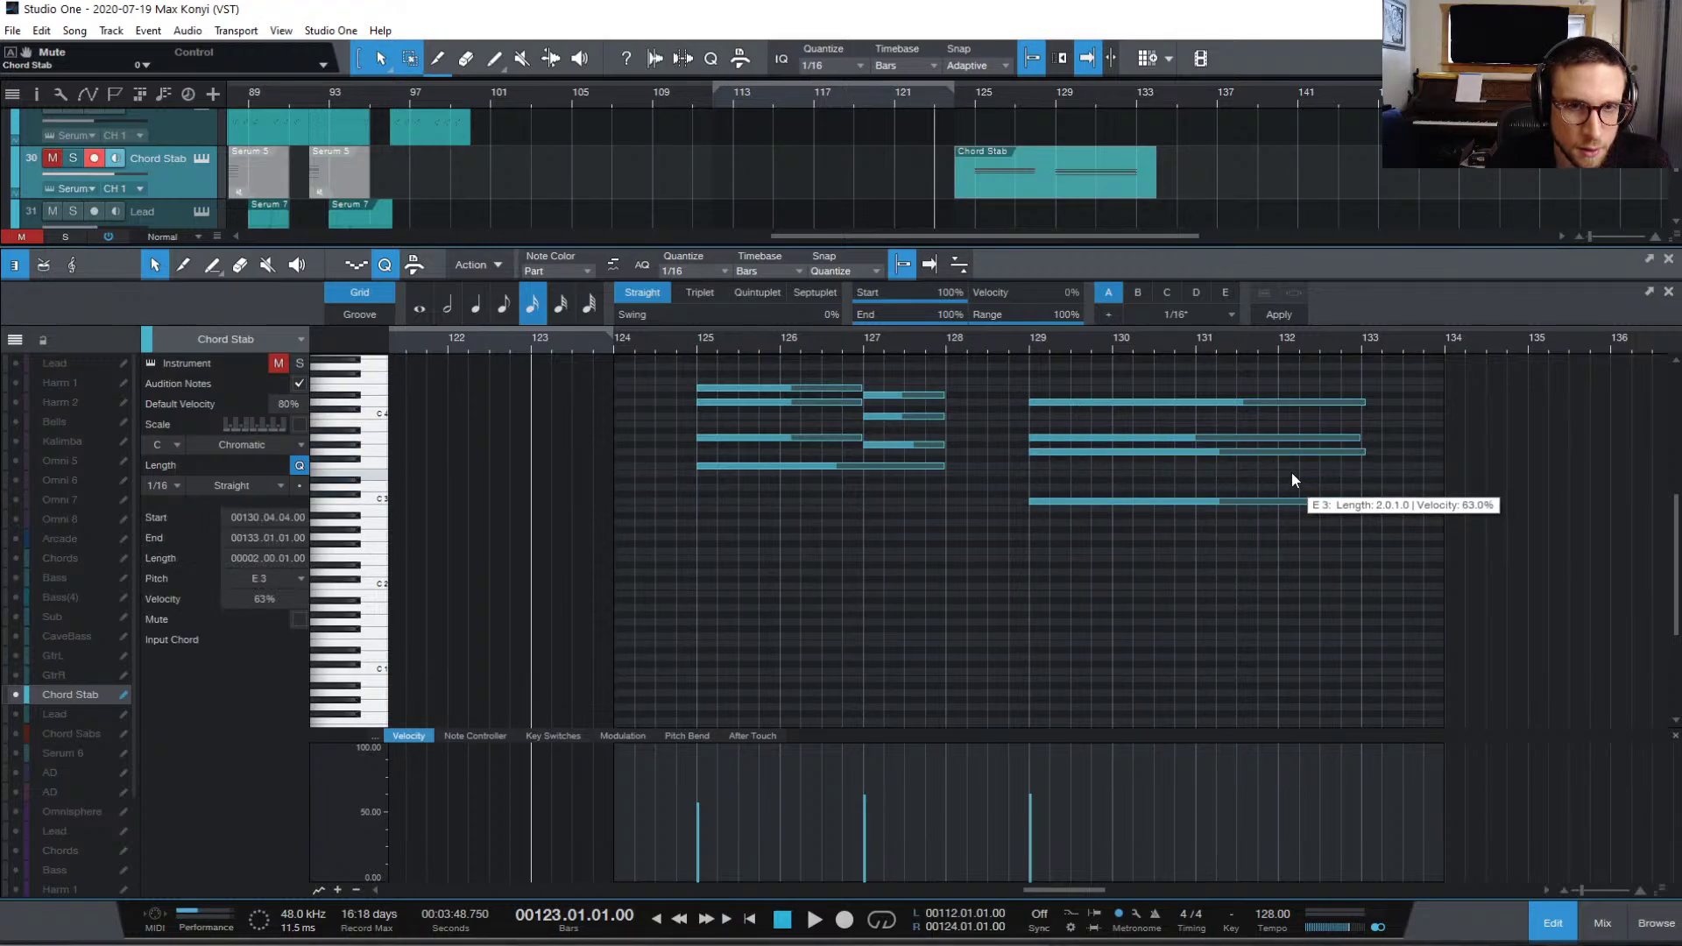
pyautogui.press('Delete')
# Step: Shorten all four notes of the bar 129 chord to end at bar 131
pyautogui.moveTo(1283, 646); pyautogui.dragTo(1288, 649)
pyautogui.moveTo(1369, 507); pyautogui.dragTo(1202, 536)
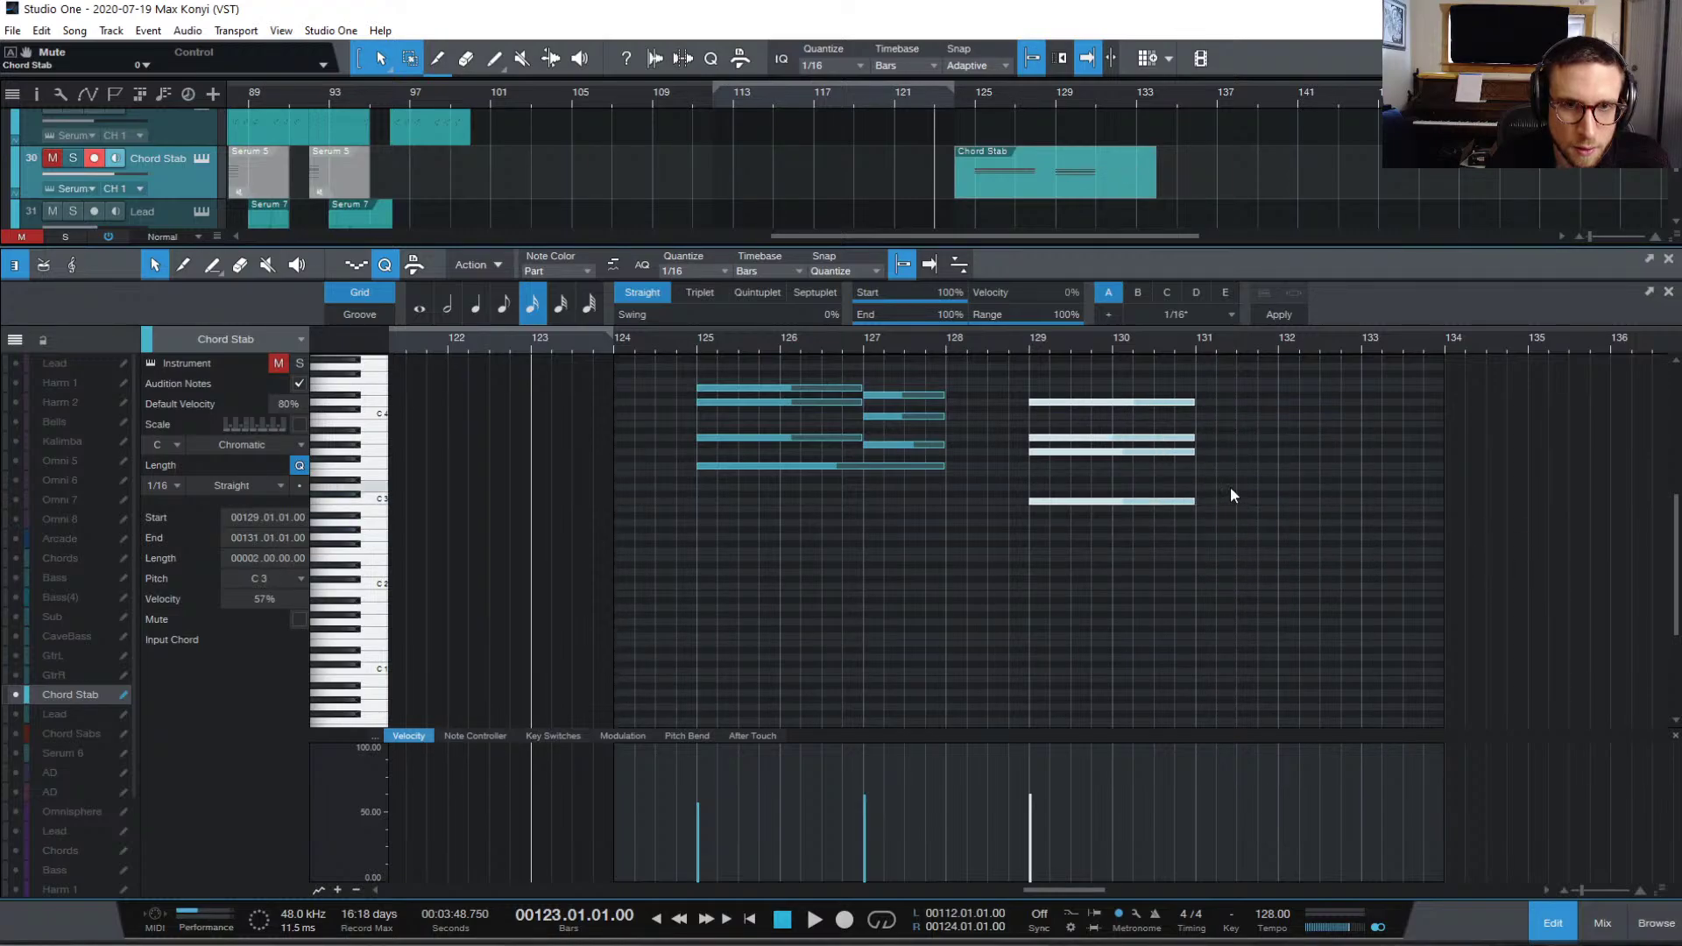
pyautogui.click(1230, 487)
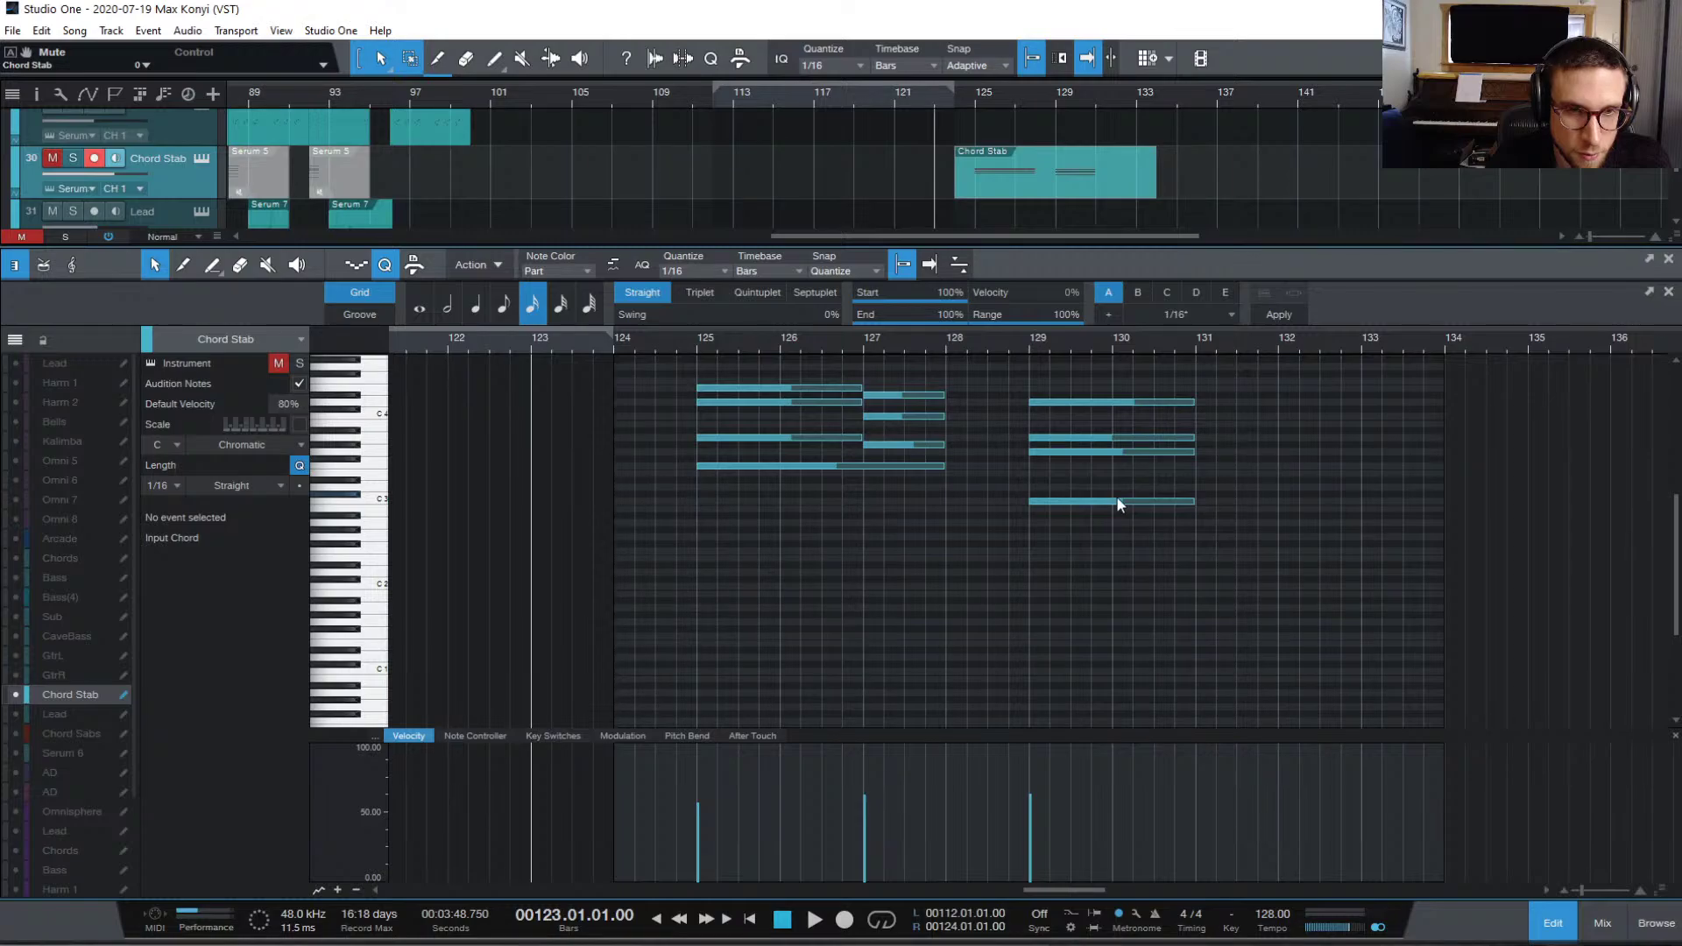
# Step: Extend the bar 129 chord's C3, G3 and D4 to bar 132 and add a one-bar C4 at bar 131
pyautogui.moveTo(1187, 501); pyautogui.dragTo(1276, 549)
pyautogui.click(1159, 452)
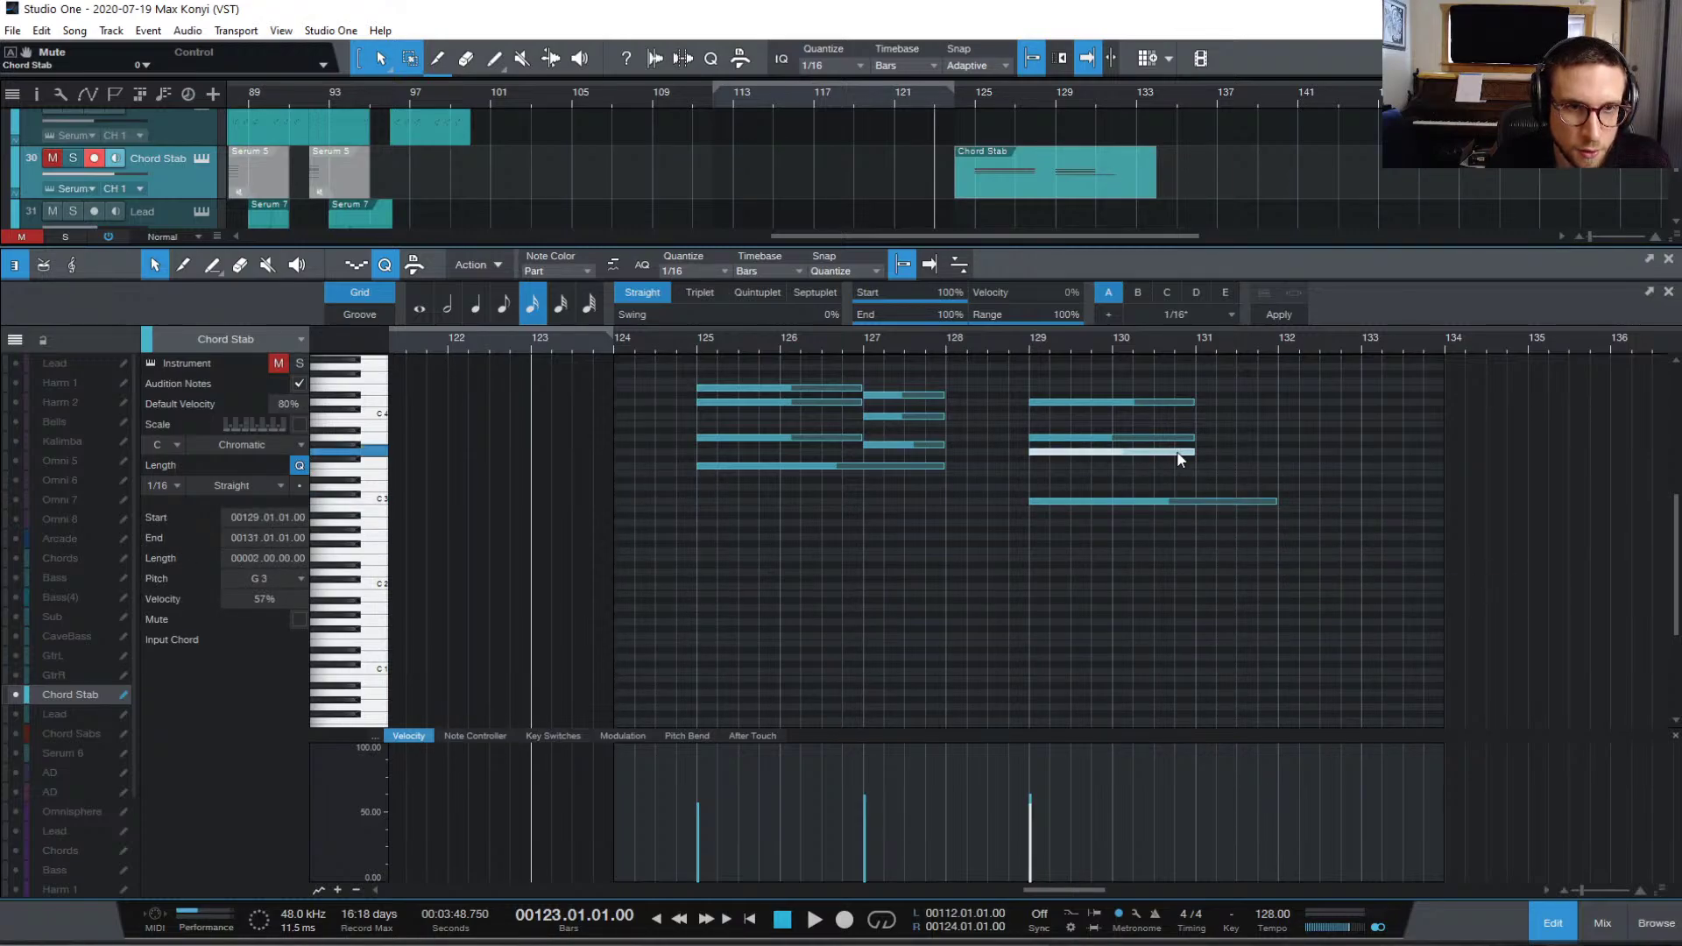
pyautogui.moveTo(1196, 453); pyautogui.dragTo(1280, 482)
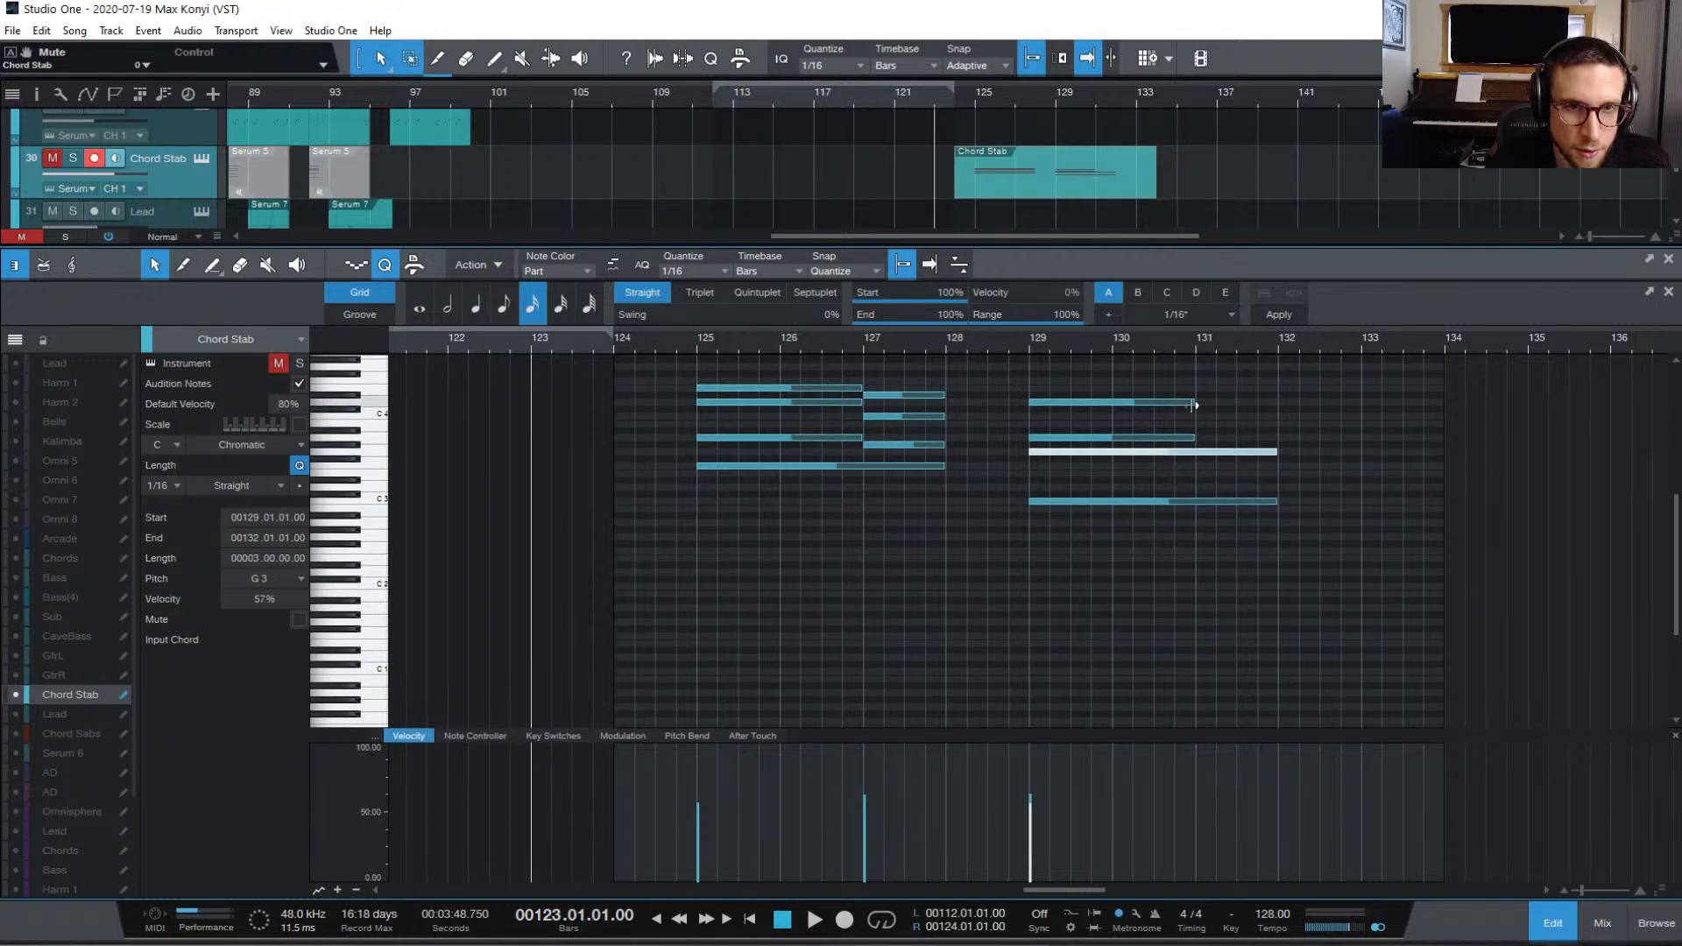
pyautogui.moveTo(1193, 404); pyautogui.dragTo(1278, 435)
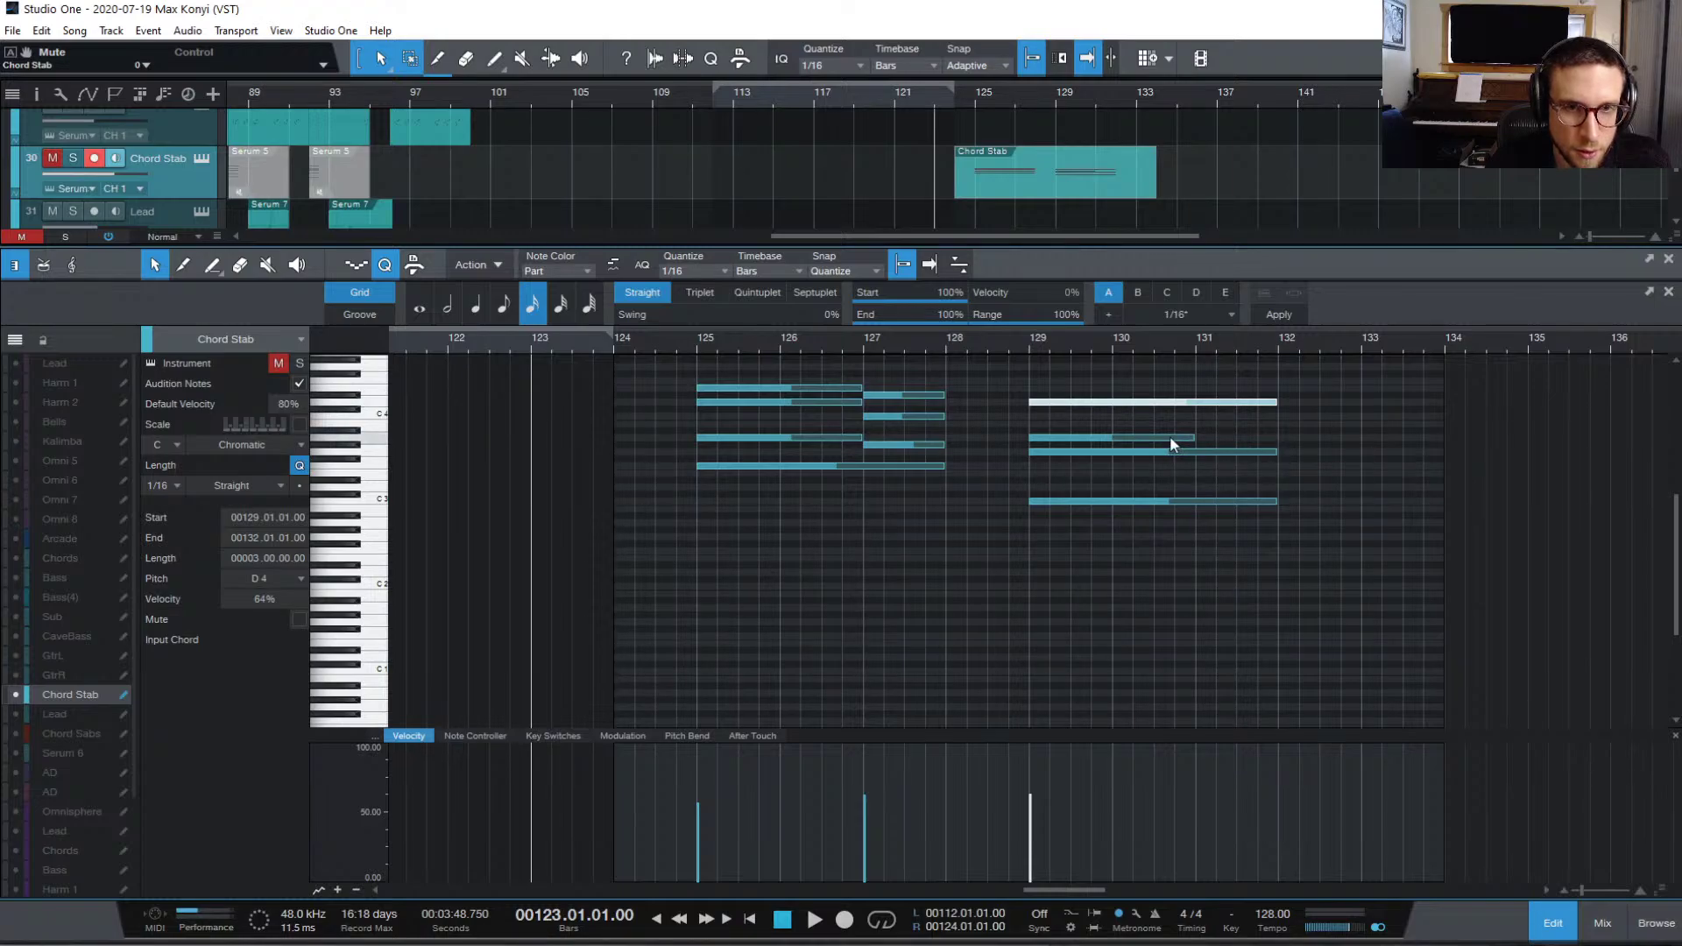
pyautogui.click(1206, 444)
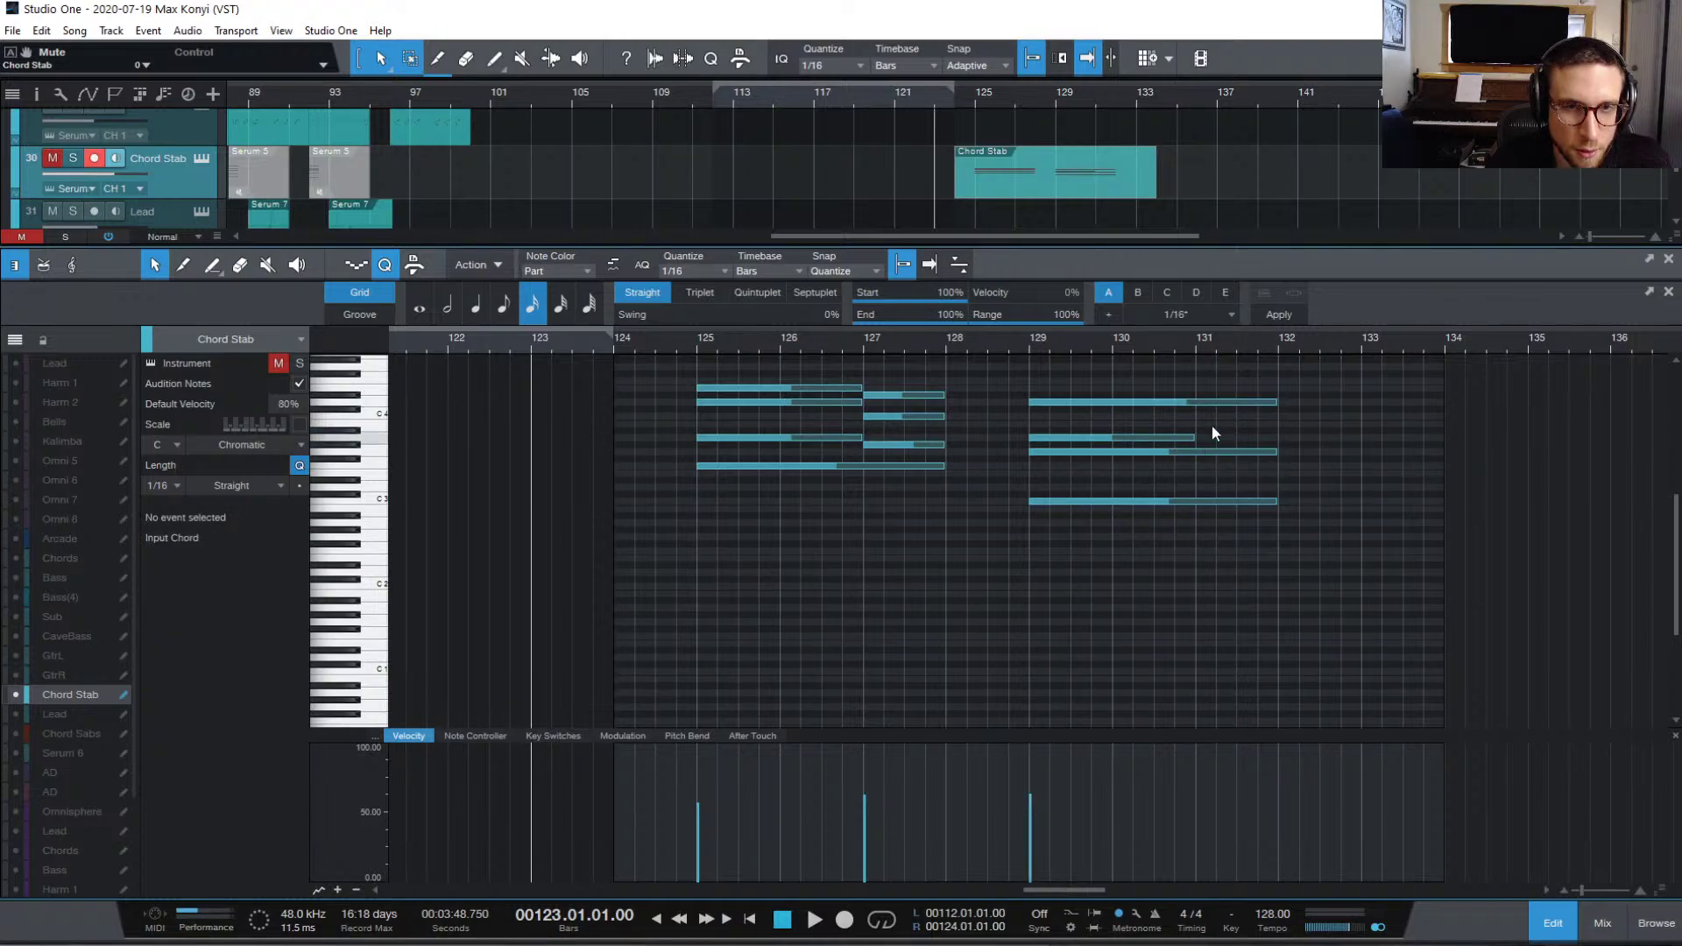
pyautogui.moveTo(1173, 438); pyautogui.dragTo(1273, 433)
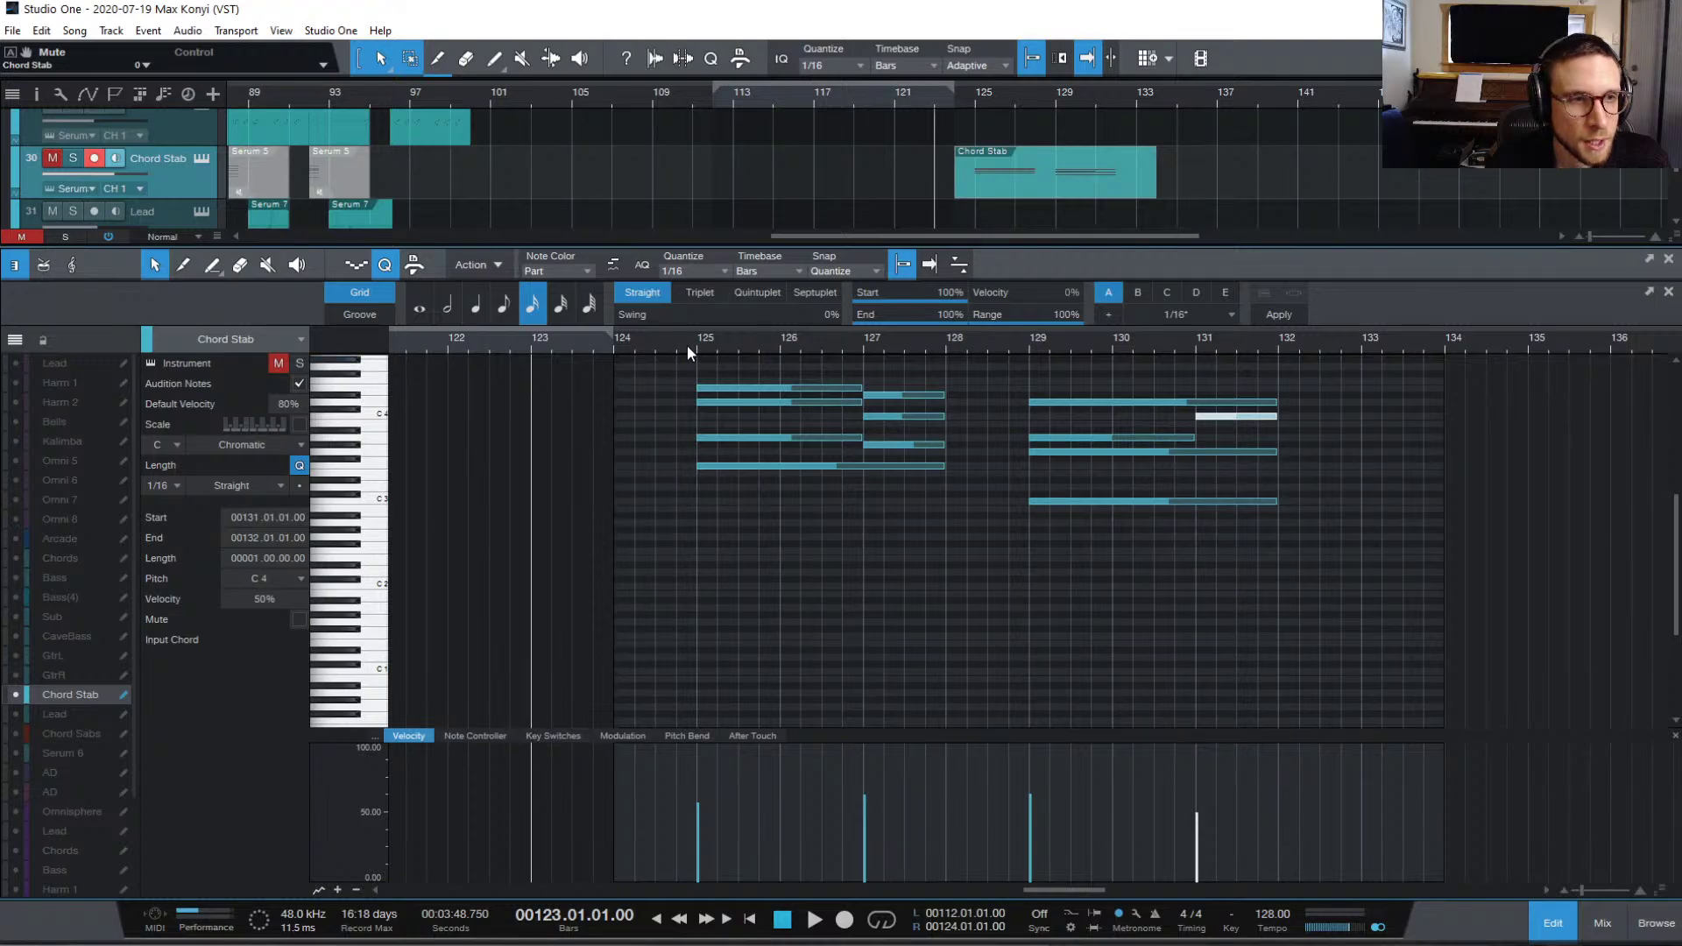
# Step: Unmute the Chord Stab track and play the edited chords from bar 123
pyautogui.click(52, 156)
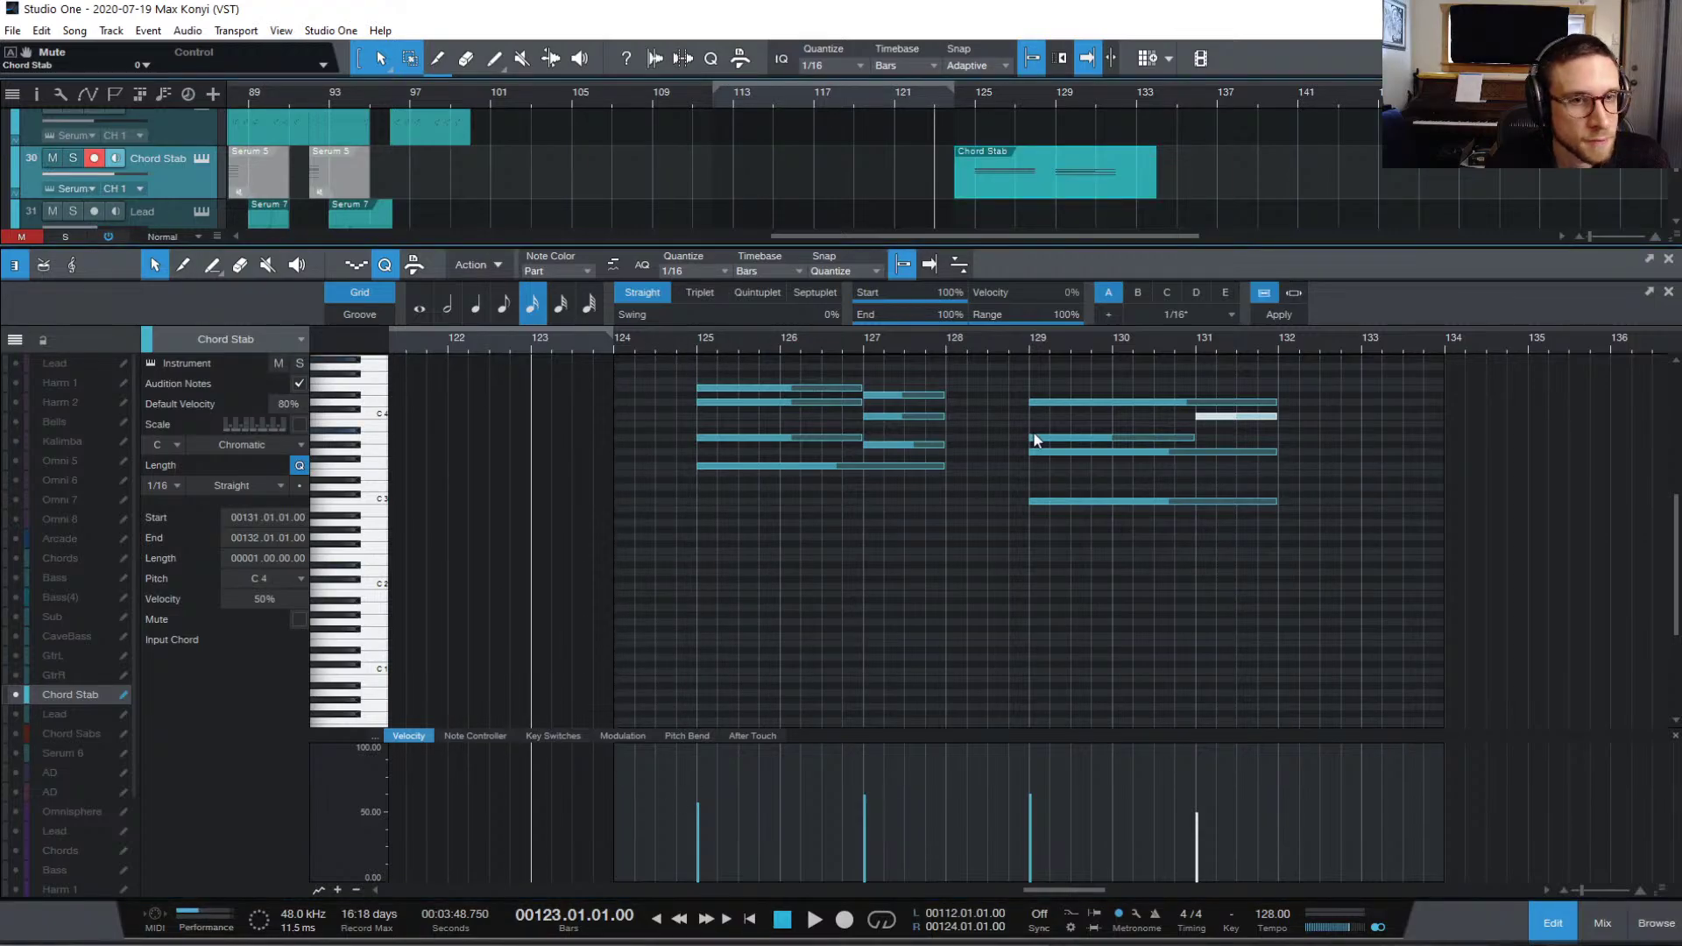
pyautogui.press('space')
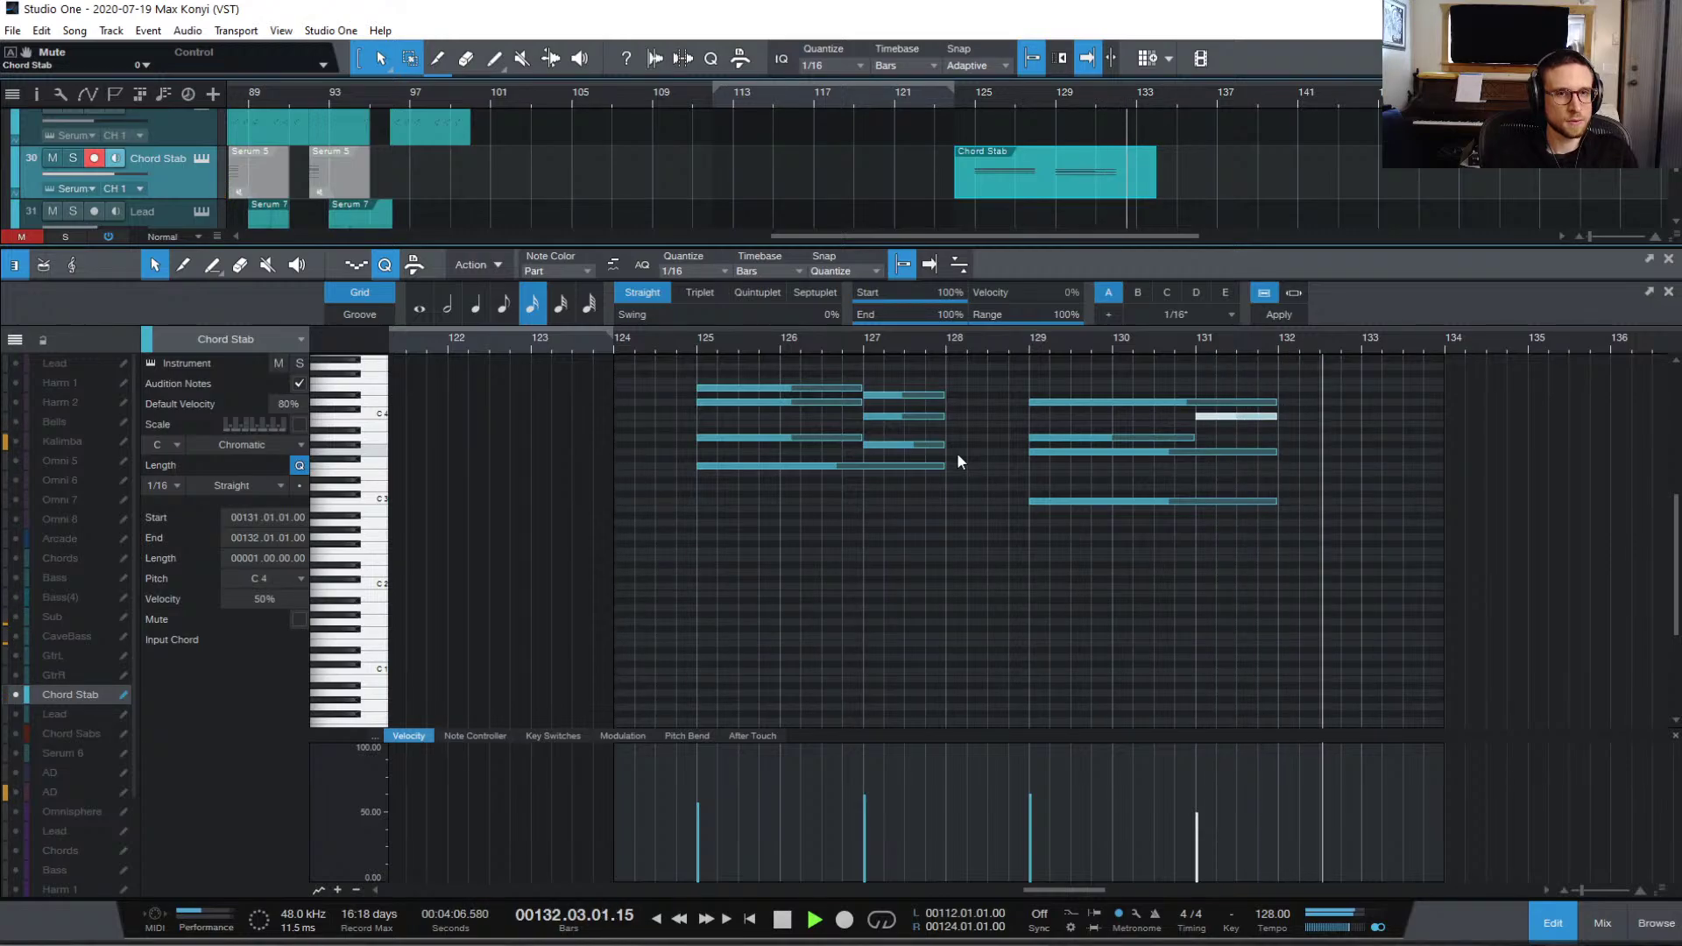
pyautogui.press('space')
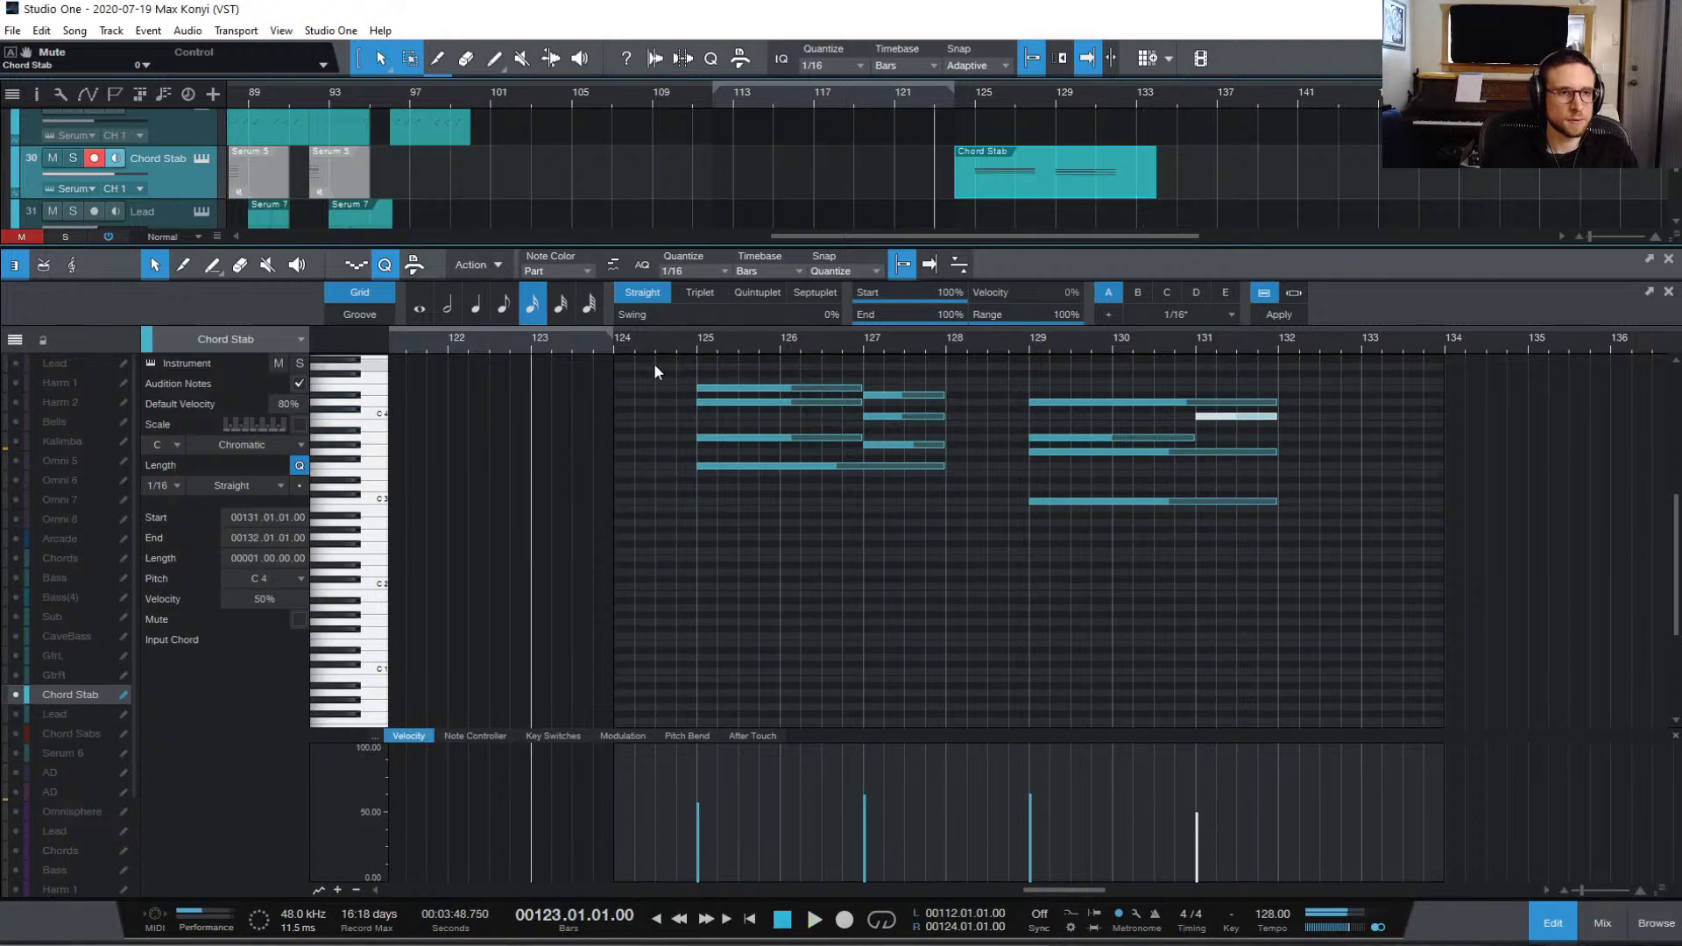
# Step: Play the section from bar 125, close the note editor and set the Chord Stab track's volume to -9.3 dB
pyautogui.click(697, 339)
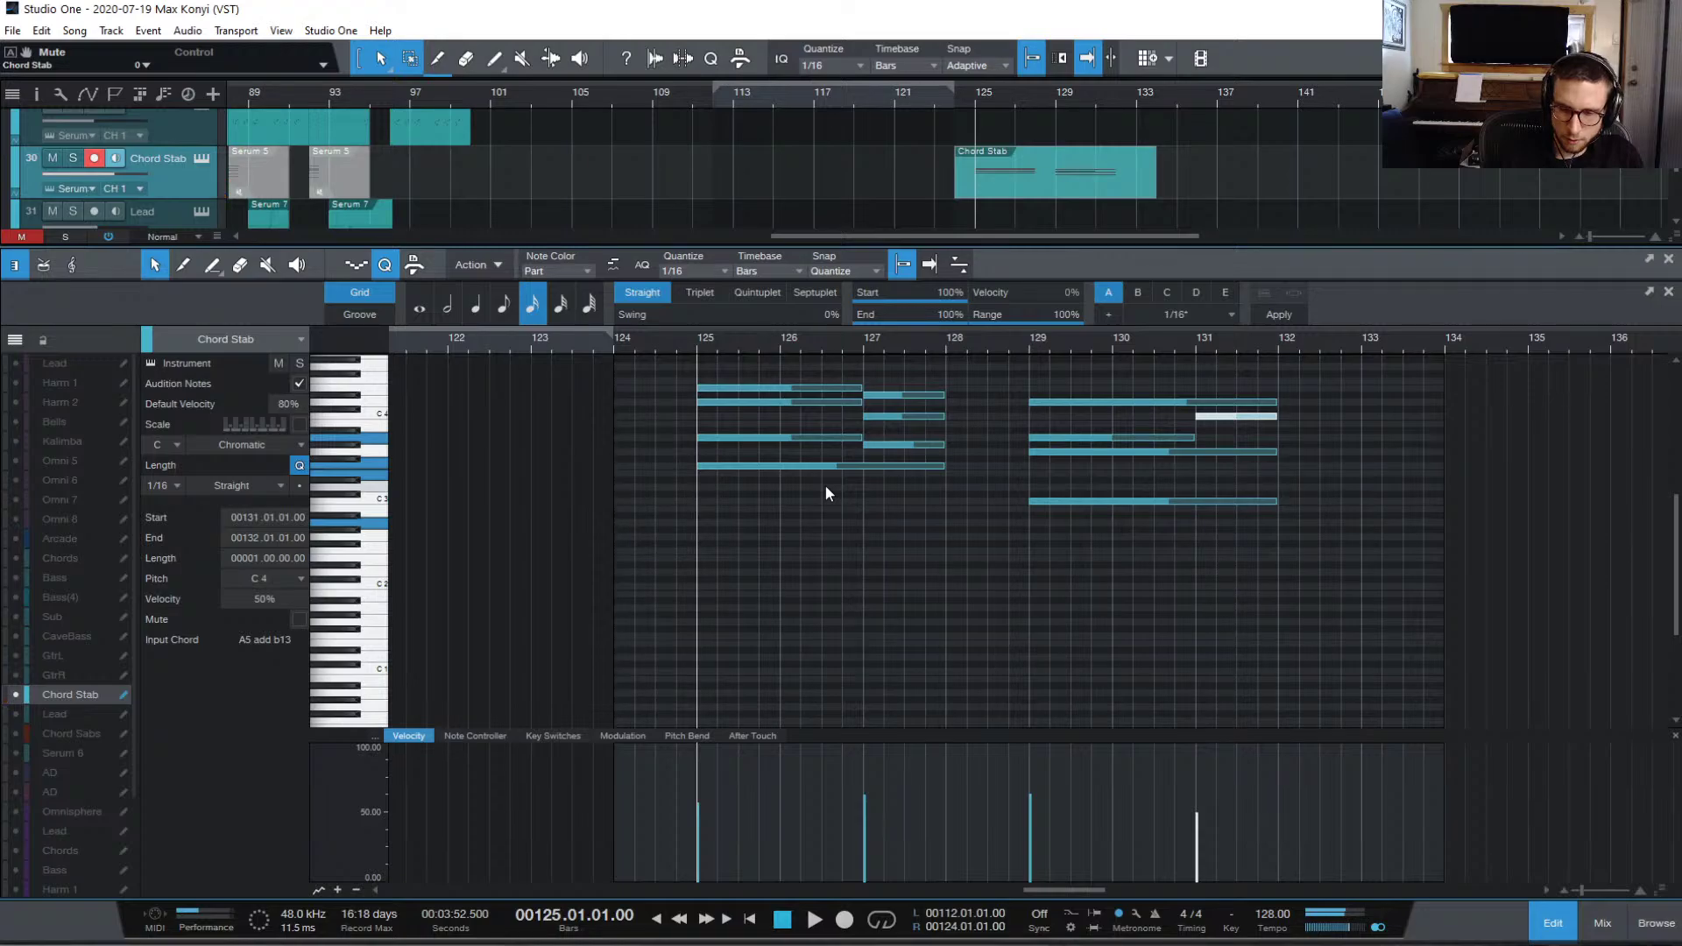
pyautogui.press('space')
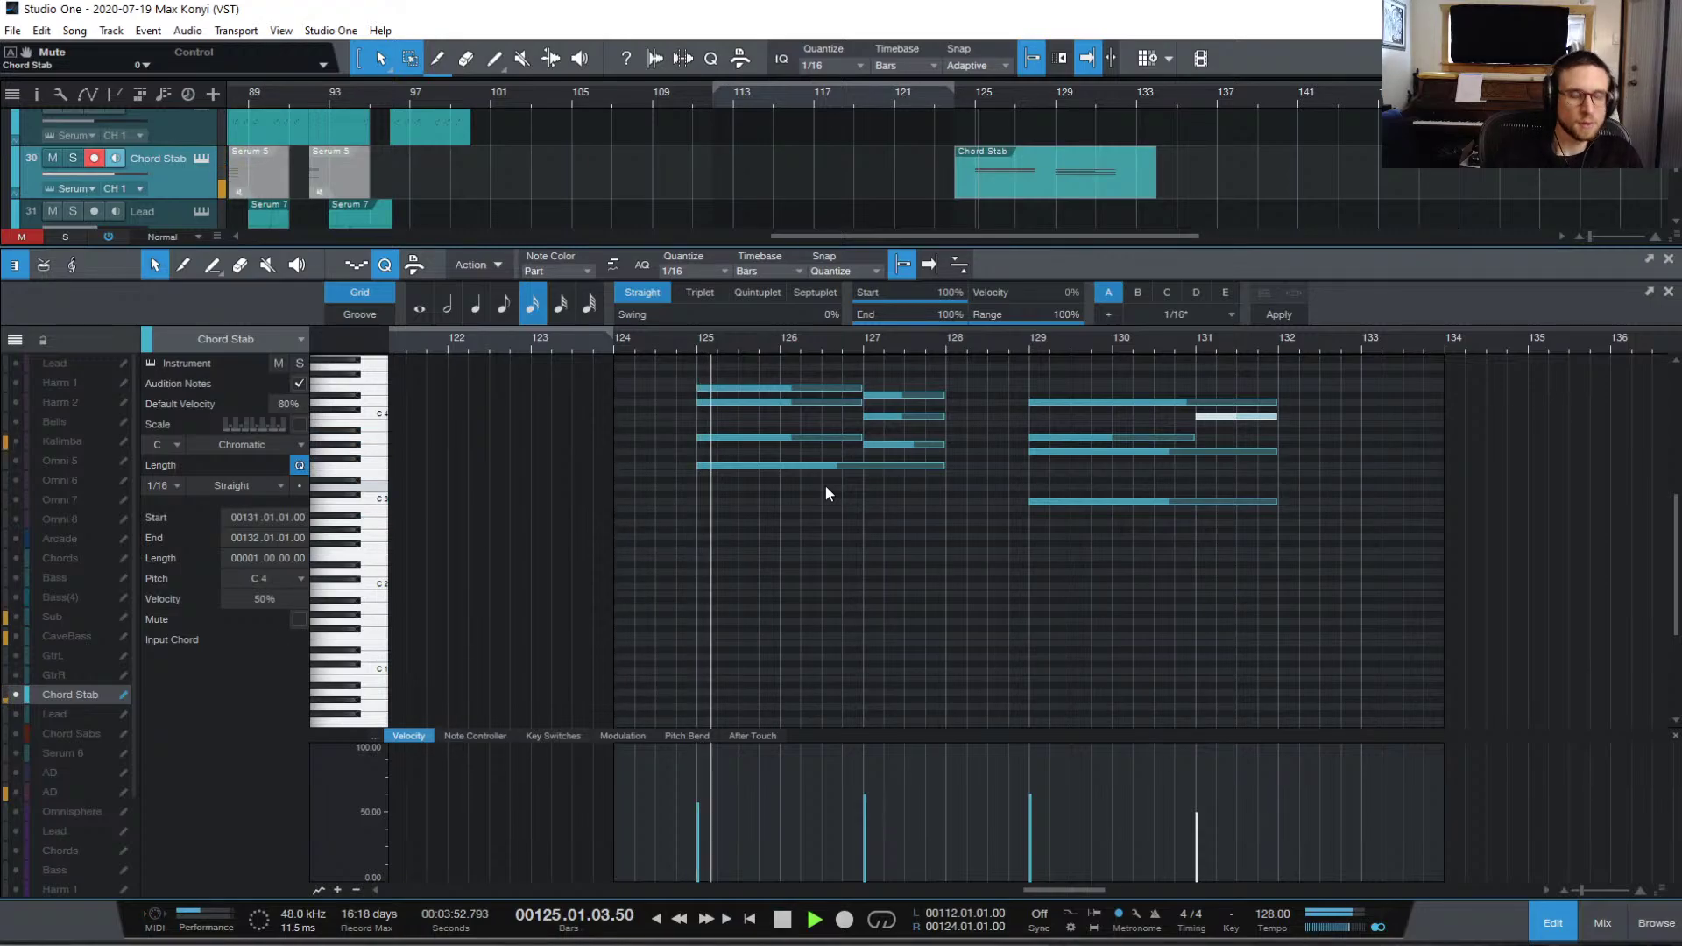
pyautogui.click(855, 529)
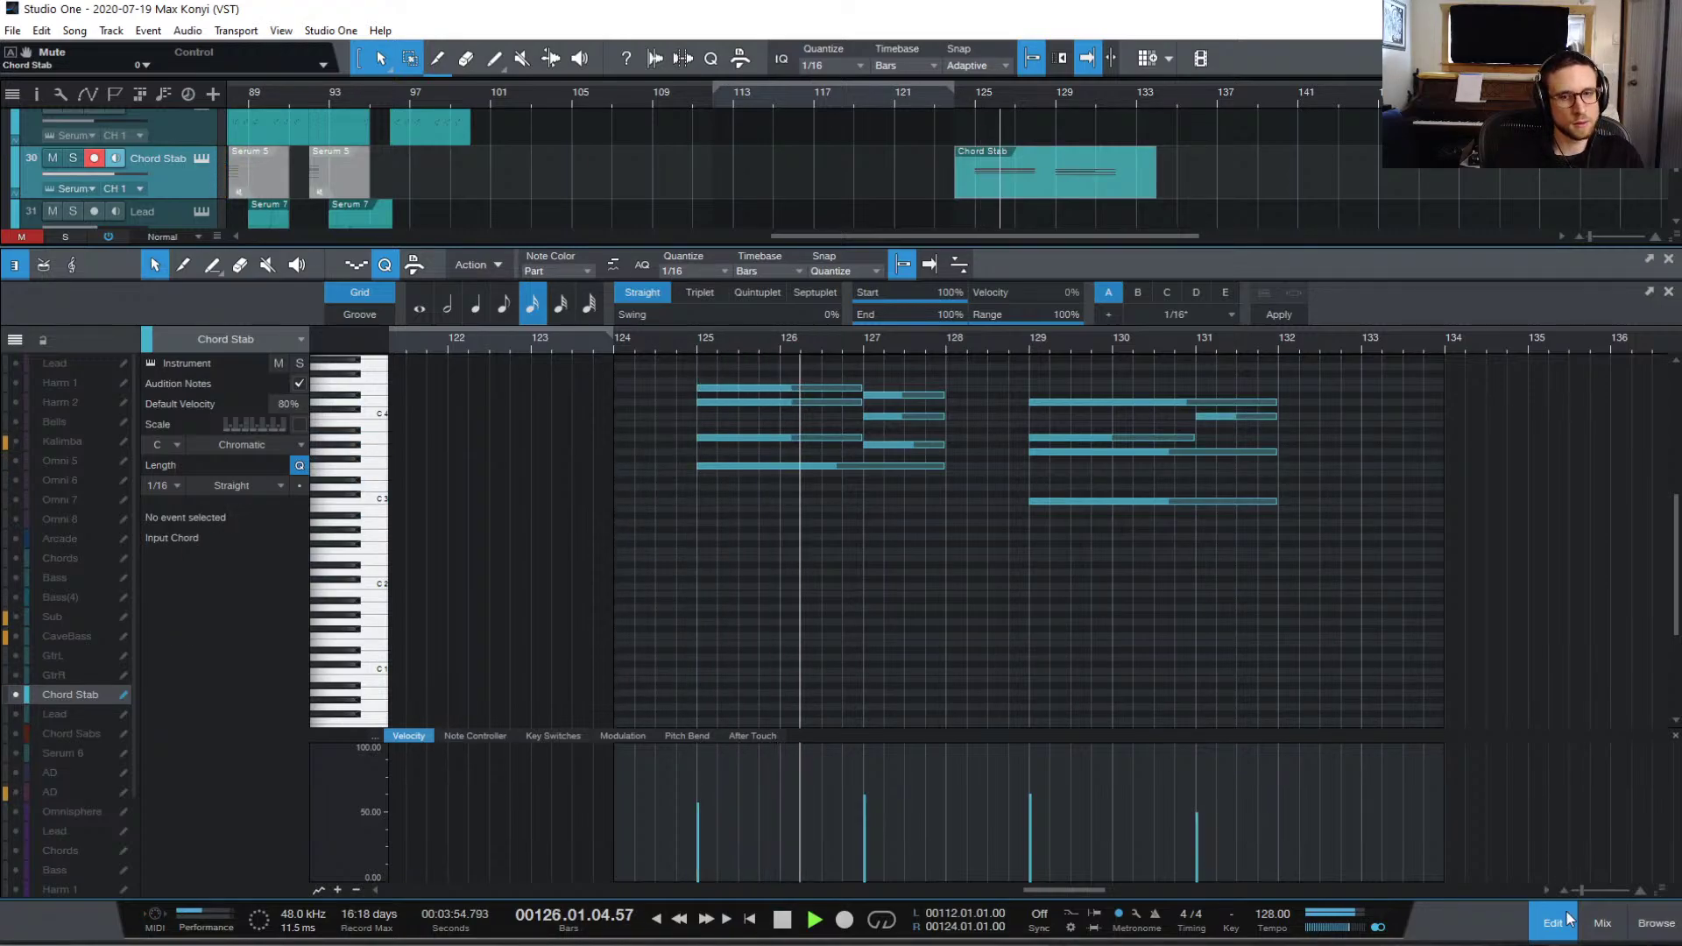
pyautogui.press('F2')
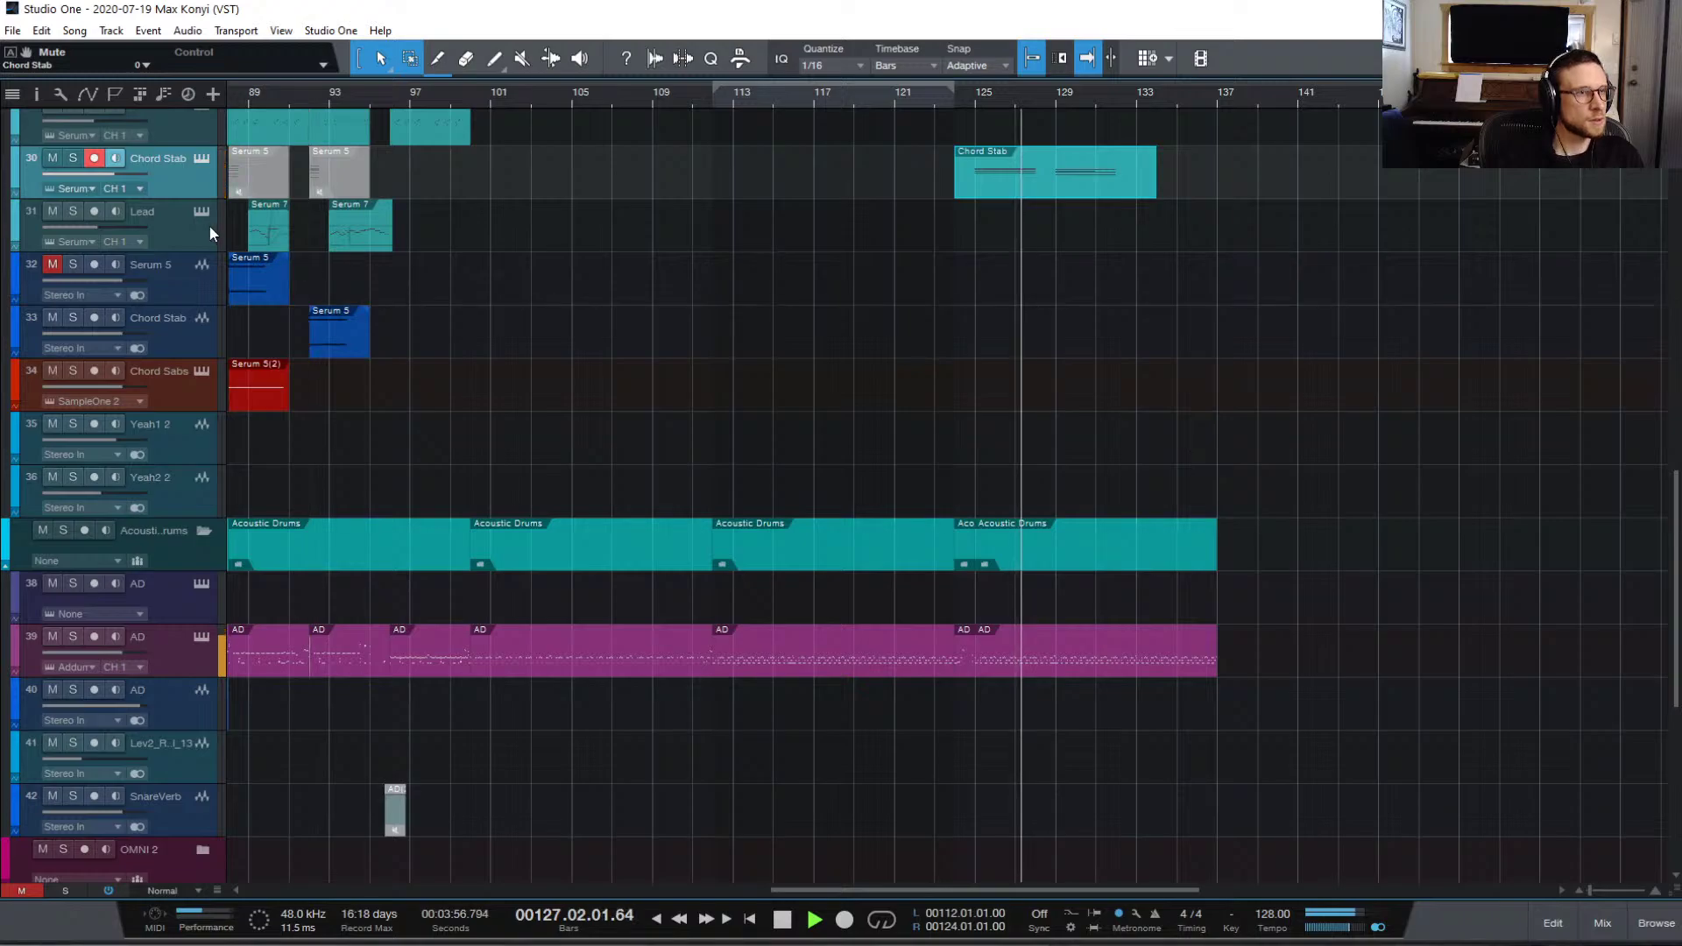
pyautogui.scroll(3, 545, 286)
pyautogui.moveTo(95, 387)
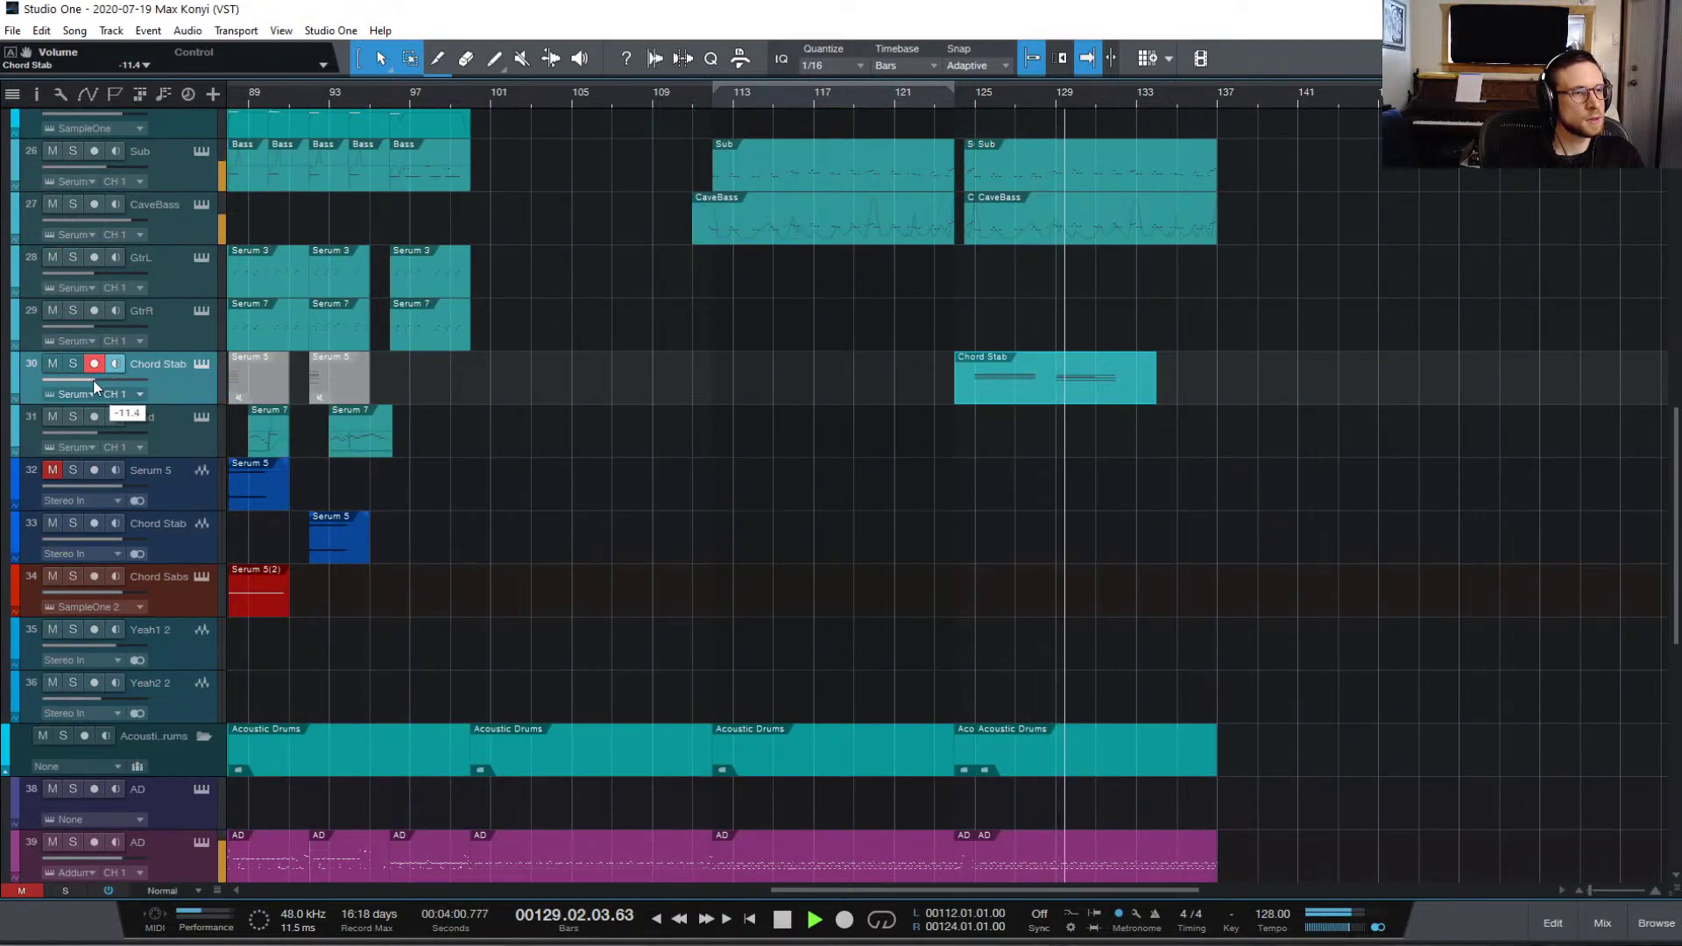
pyautogui.moveTo(95, 386); pyautogui.dragTo(98, 386)
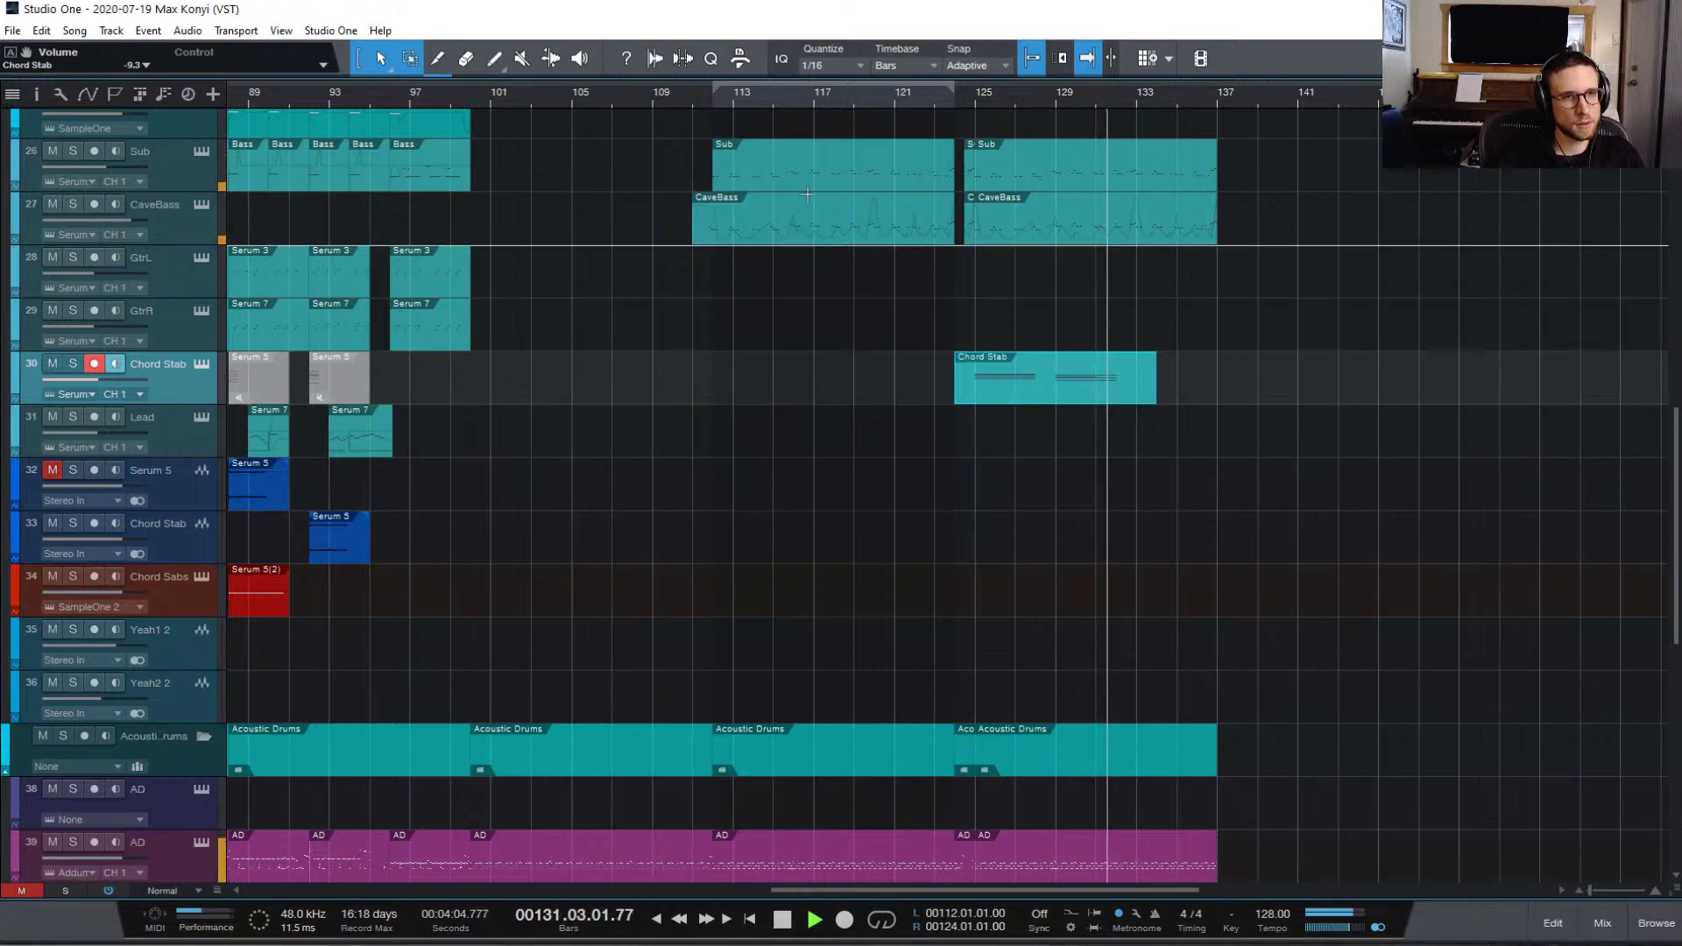
# Step: Play the arrangement from bar 97 through the new section at bar 125 and review its tracks
pyautogui.press('space')
pyautogui.click(650, 98)
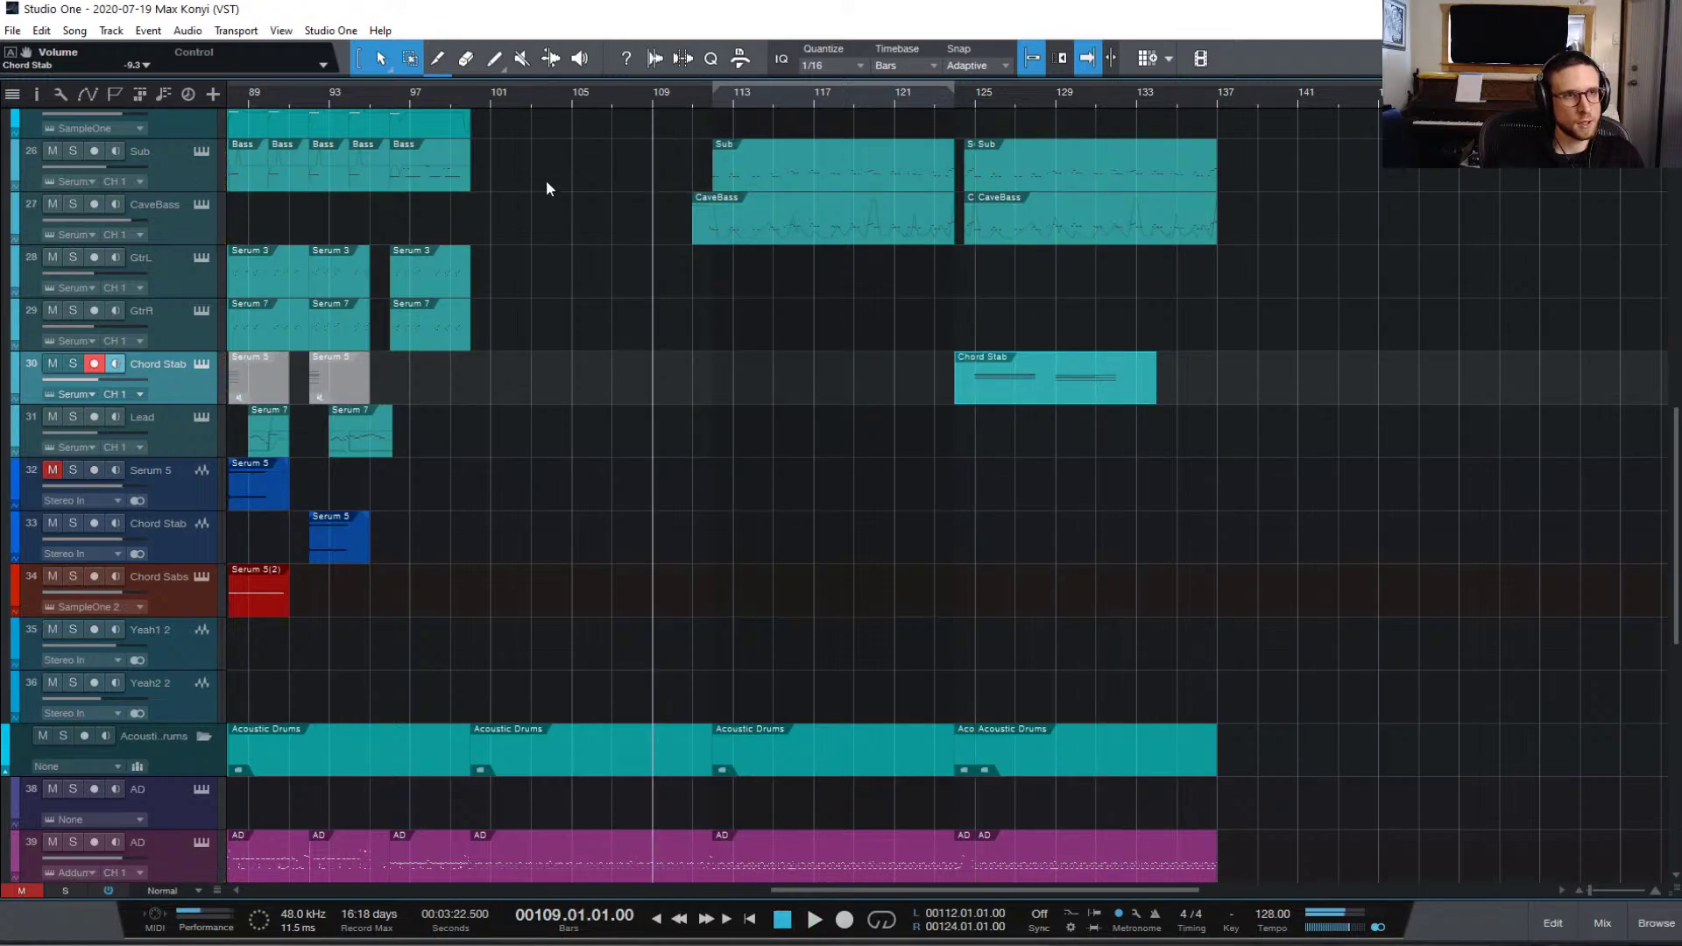
pyautogui.scroll(15, 590, 303)
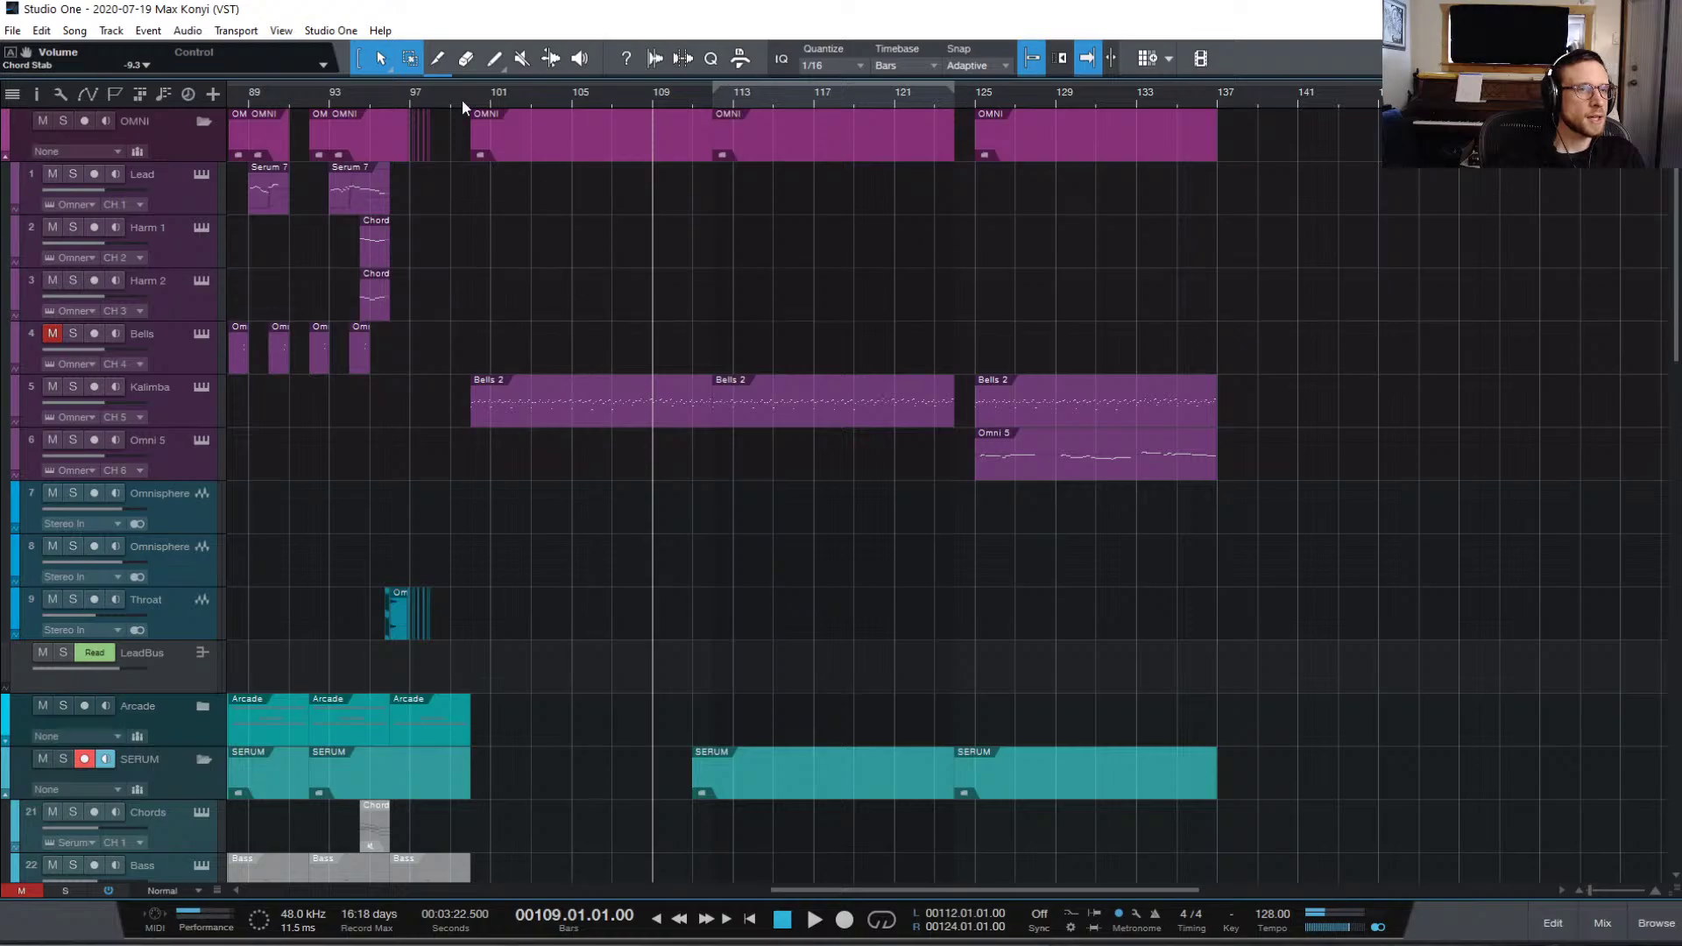
pyautogui.click(405, 96)
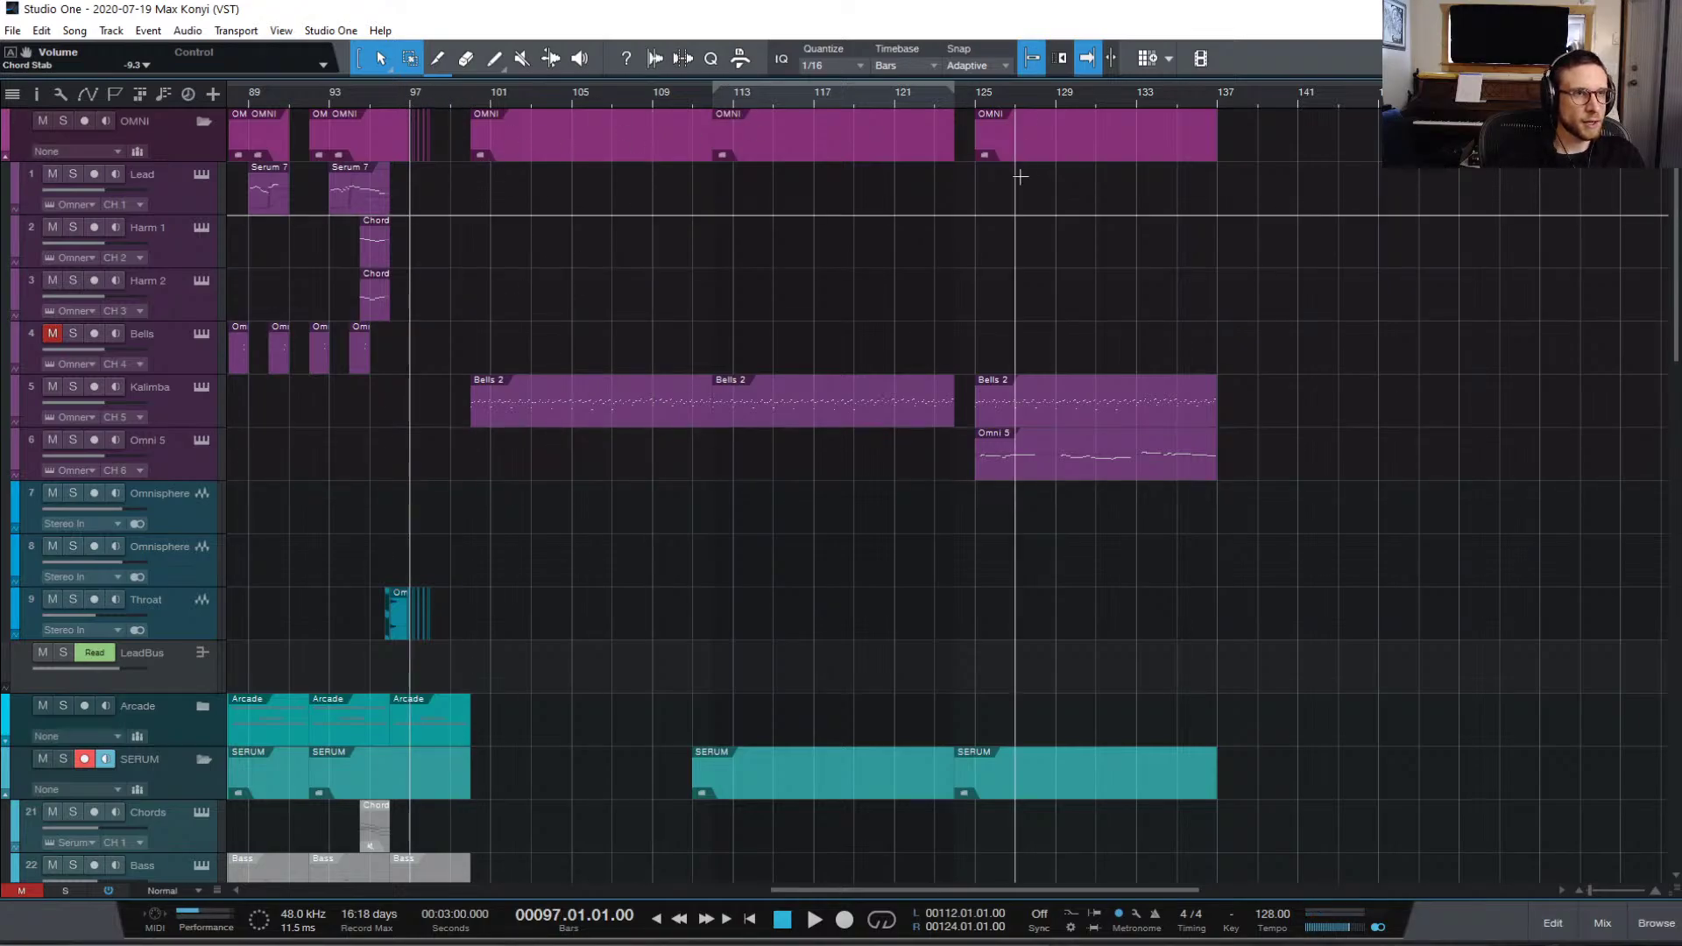
pyautogui.press('space')
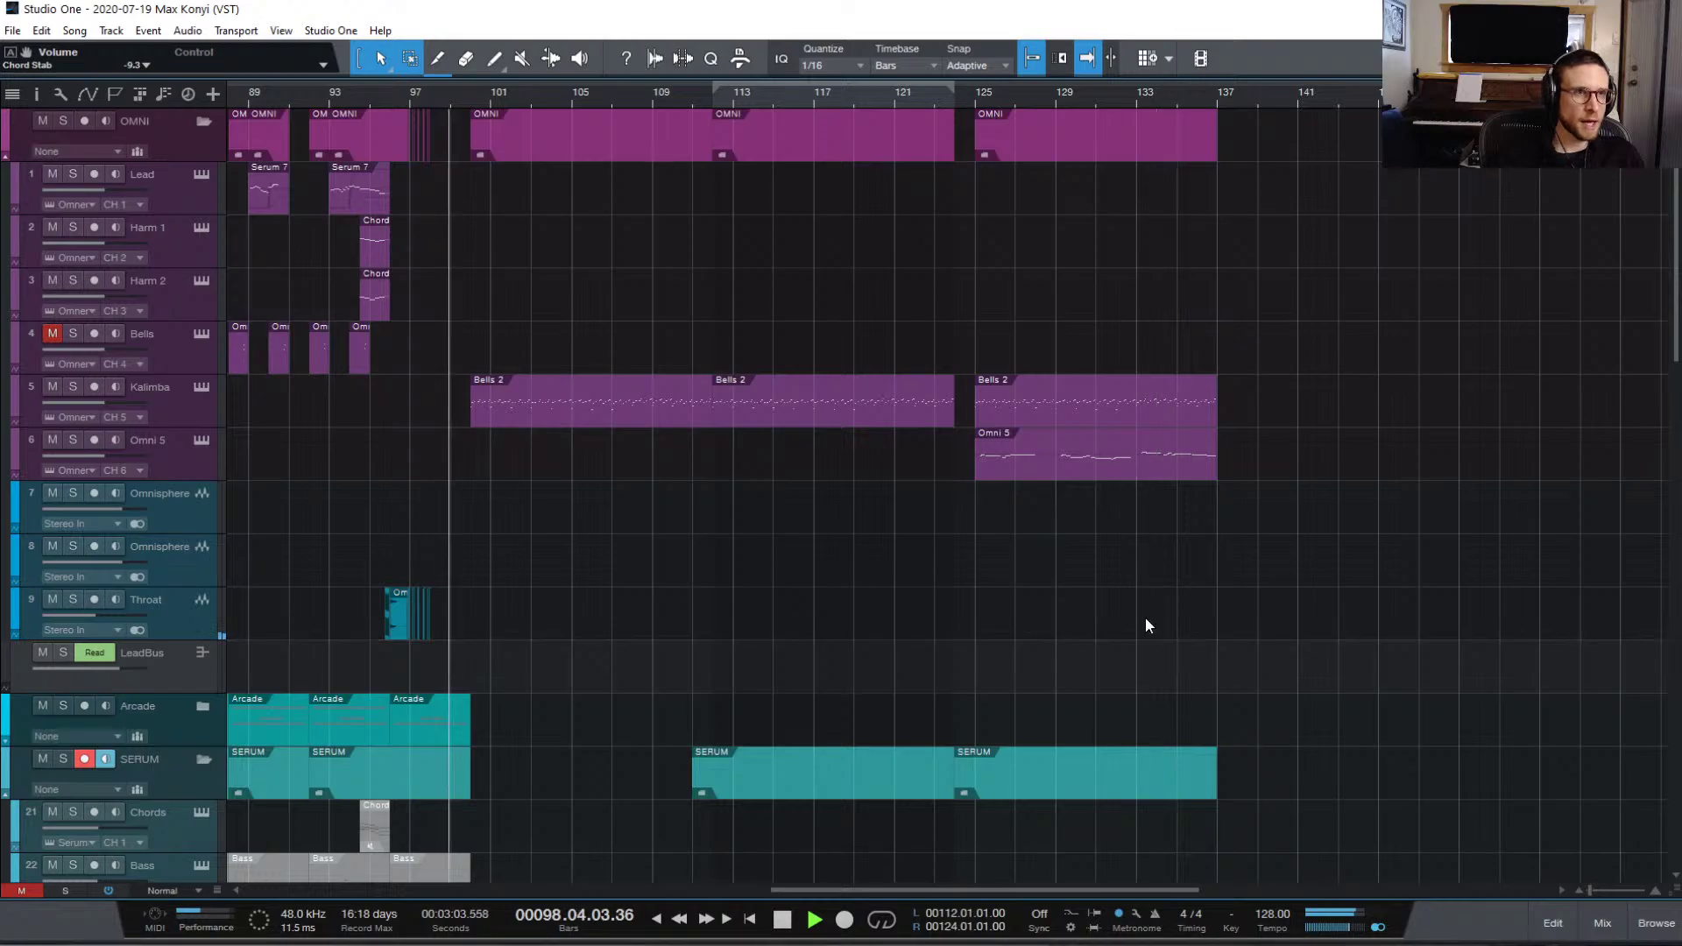
pyautogui.scroll(-2, 802, 578)
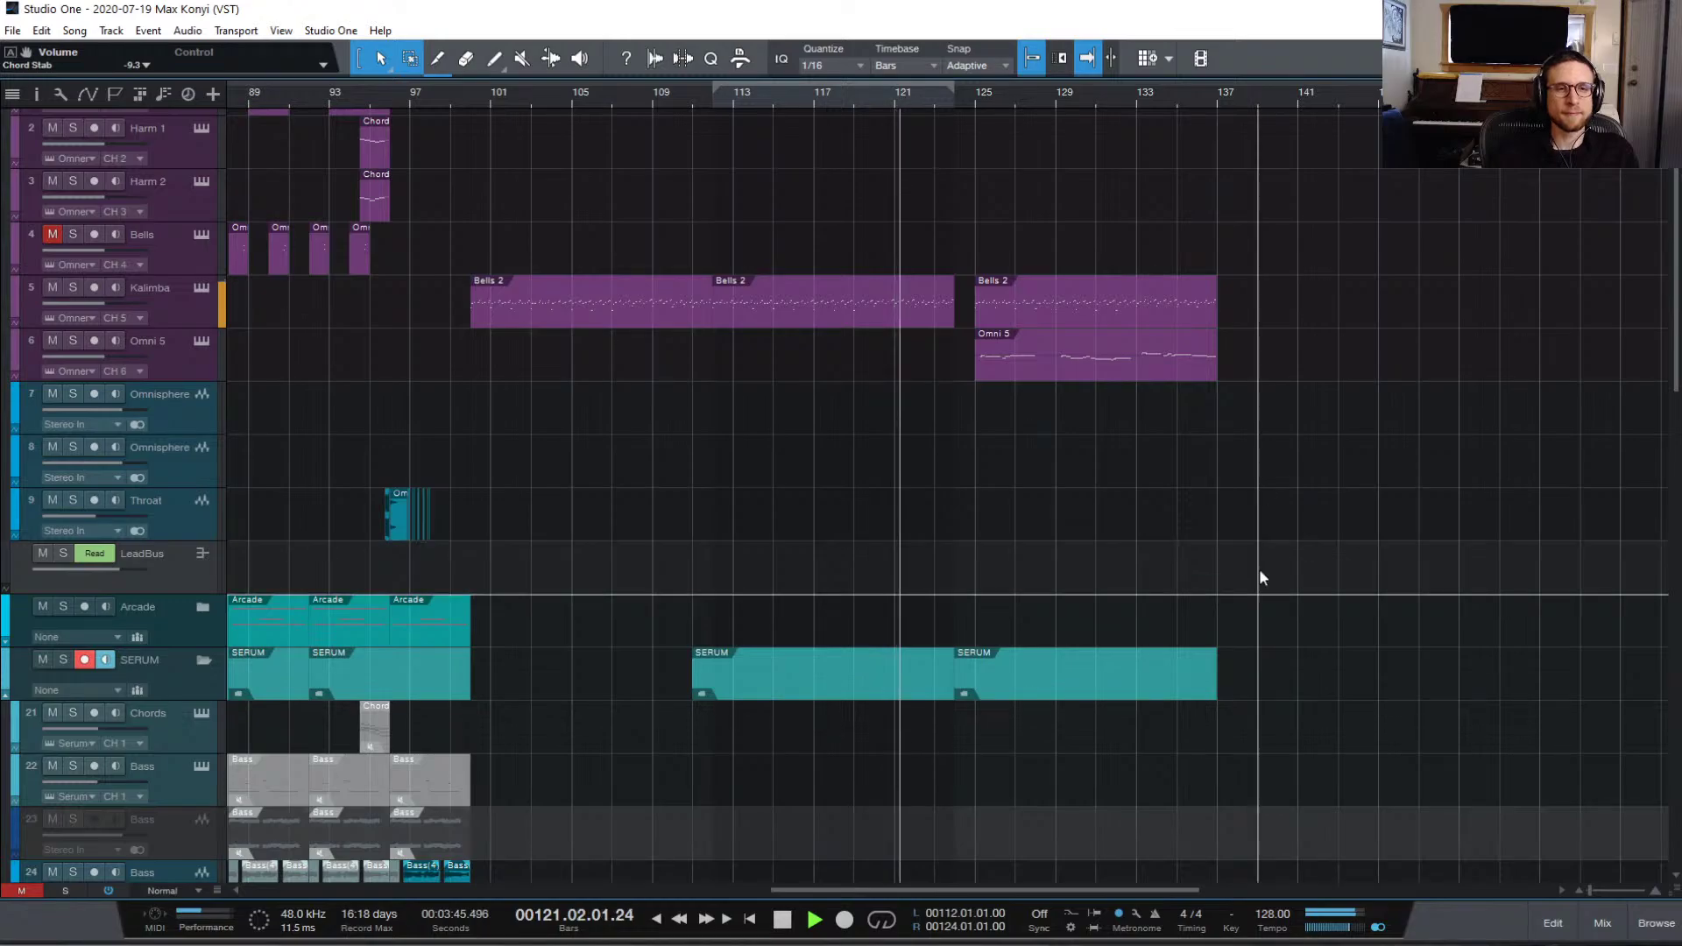
pyautogui.scroll(-5, 1258, 575)
pyautogui.scroll(-2, 1269, 556)
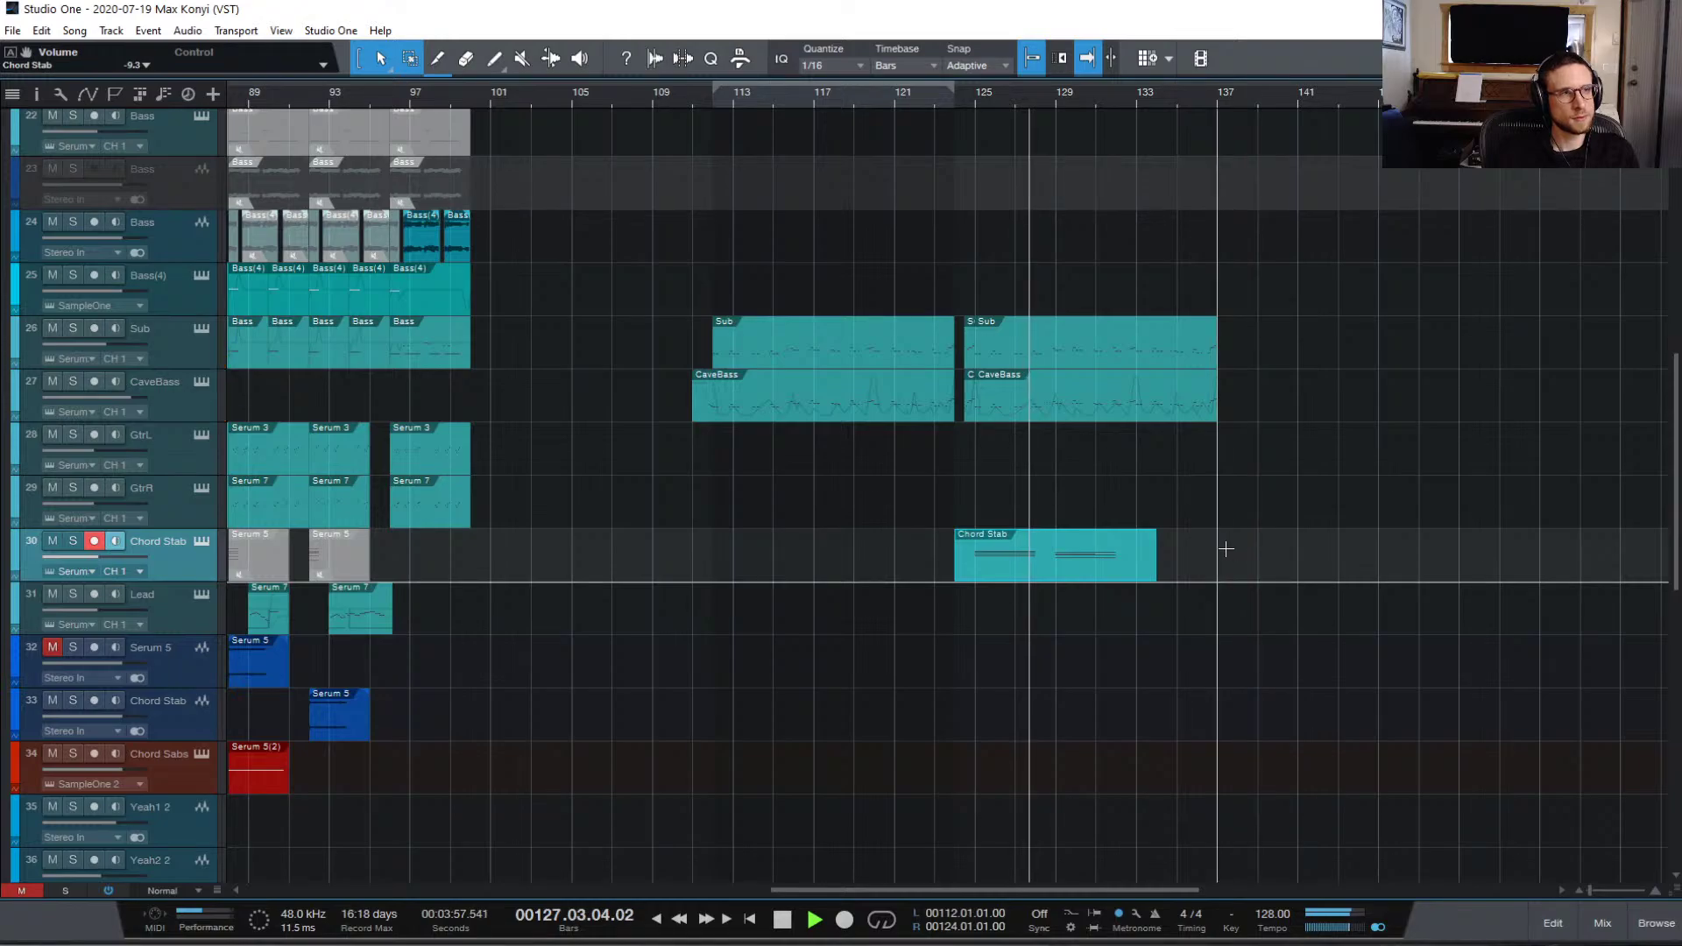
pyautogui.scroll(10, 1225, 549)
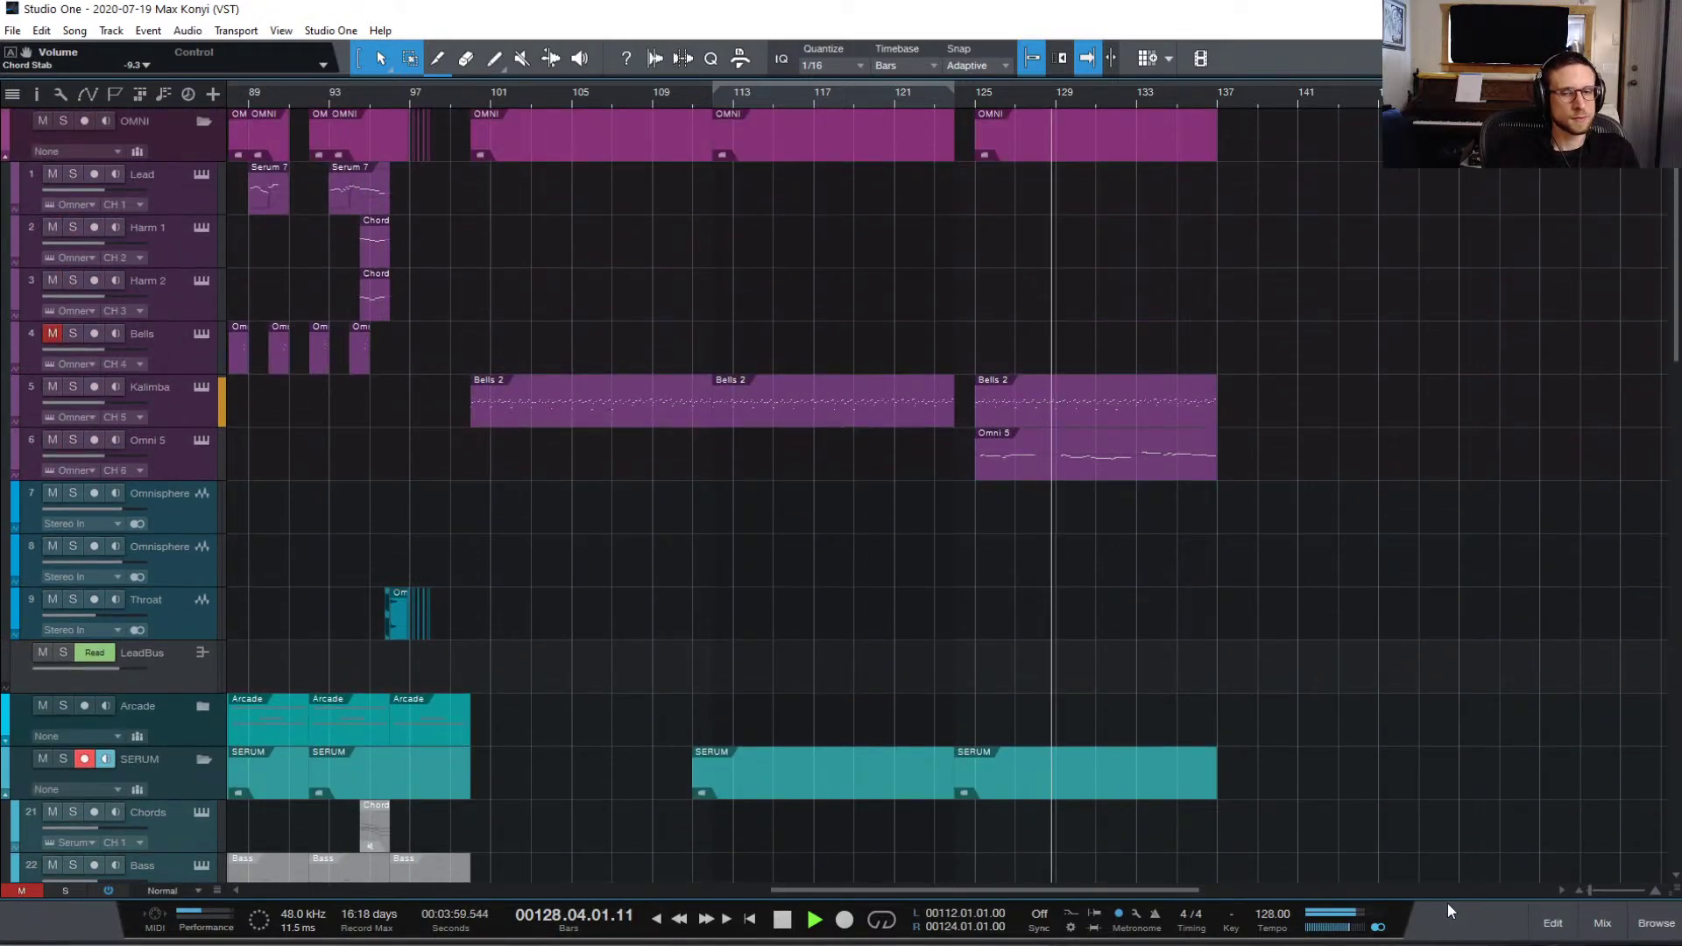
# Step: Set the Omnisphere F channel's volume to -7.0 dB in the mixer
pyautogui.click(1618, 930)
pyautogui.hscroll(-8, 587, 533)
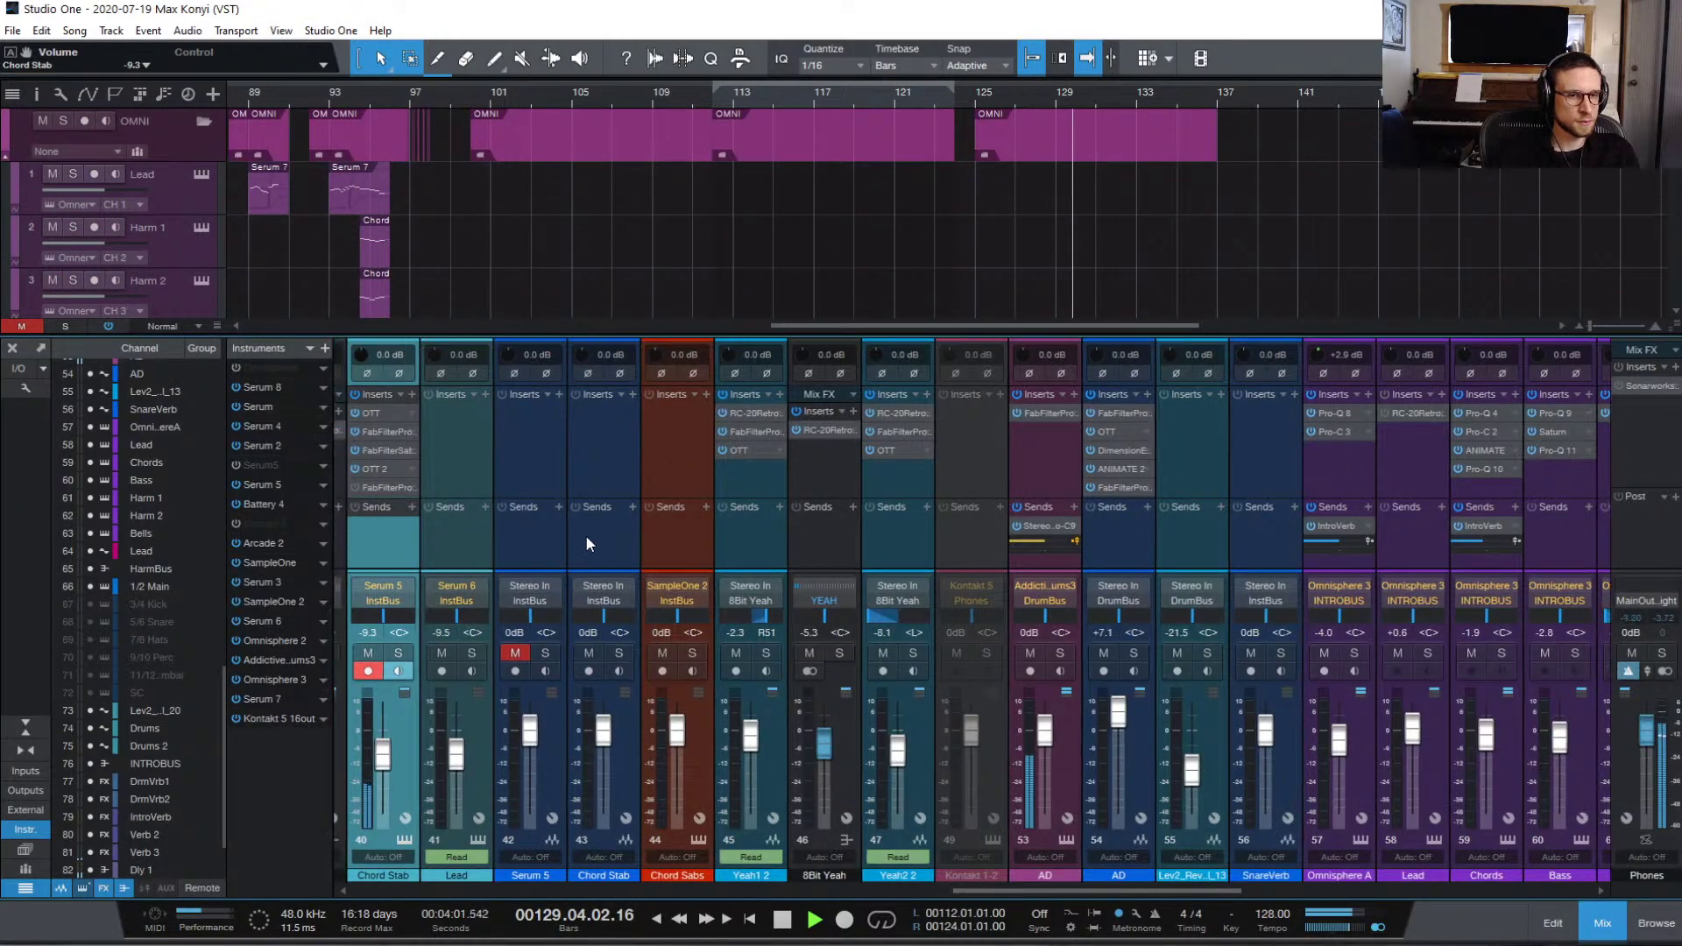
pyautogui.hscroll(-10, 571, 540)
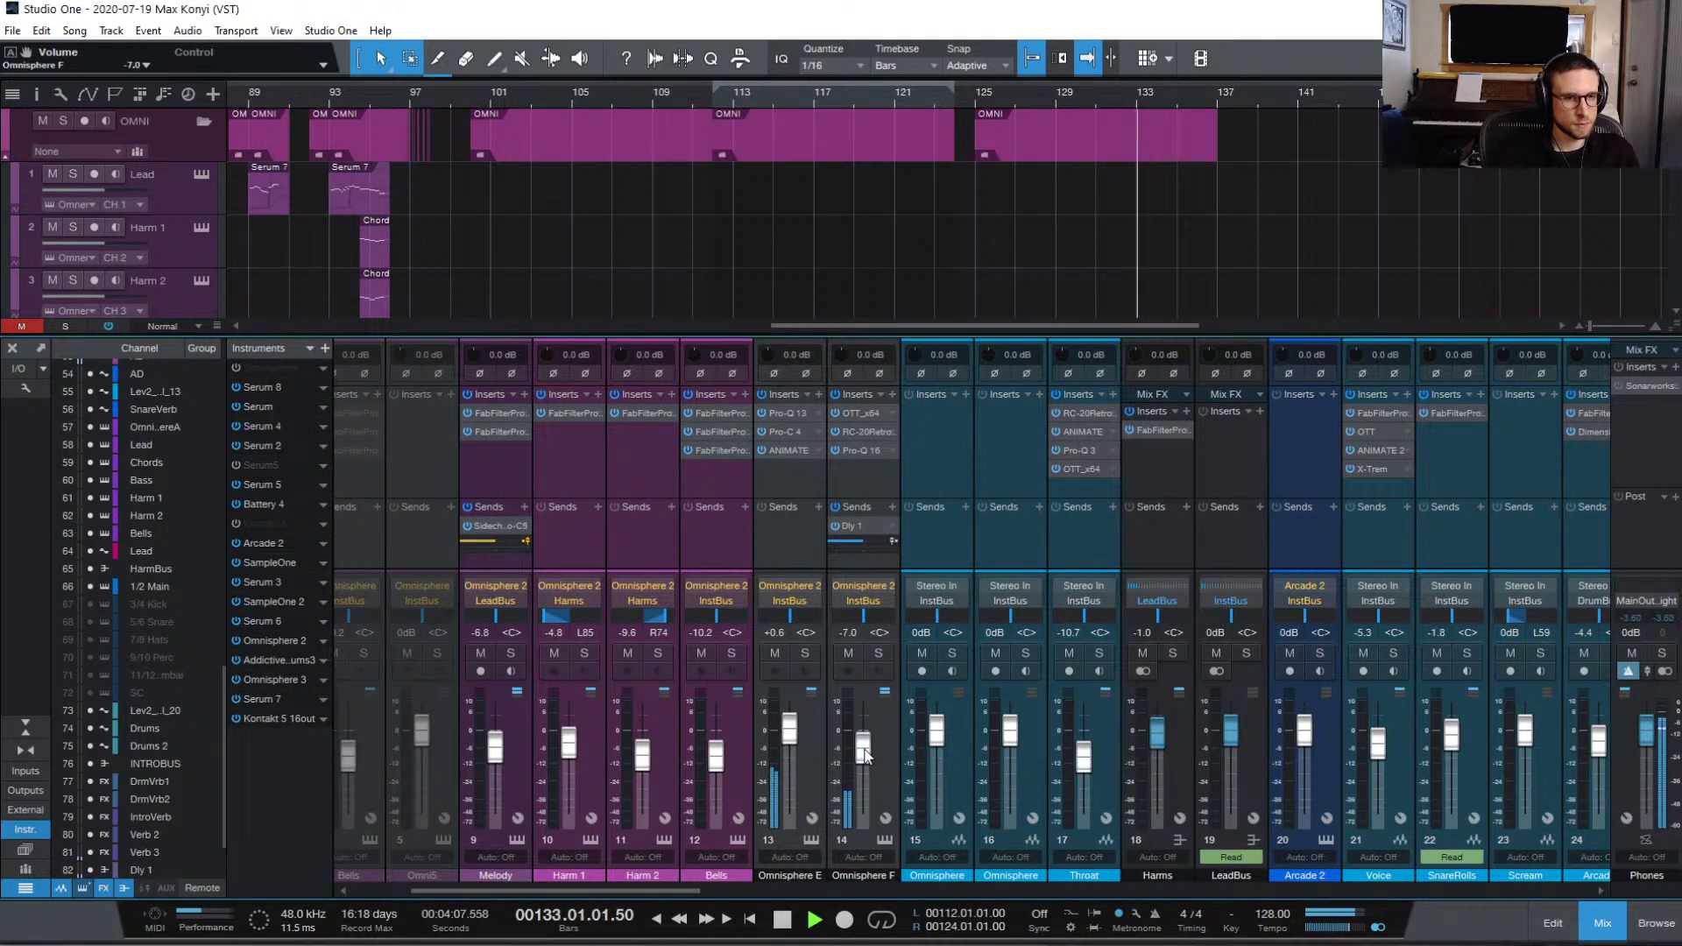
pyautogui.click(1603, 922)
# Step: Trim the start of the Chord Stab part to bar 125, move it onto the Chords track and play it from there
pyautogui.scroll(-5, 1251, 743)
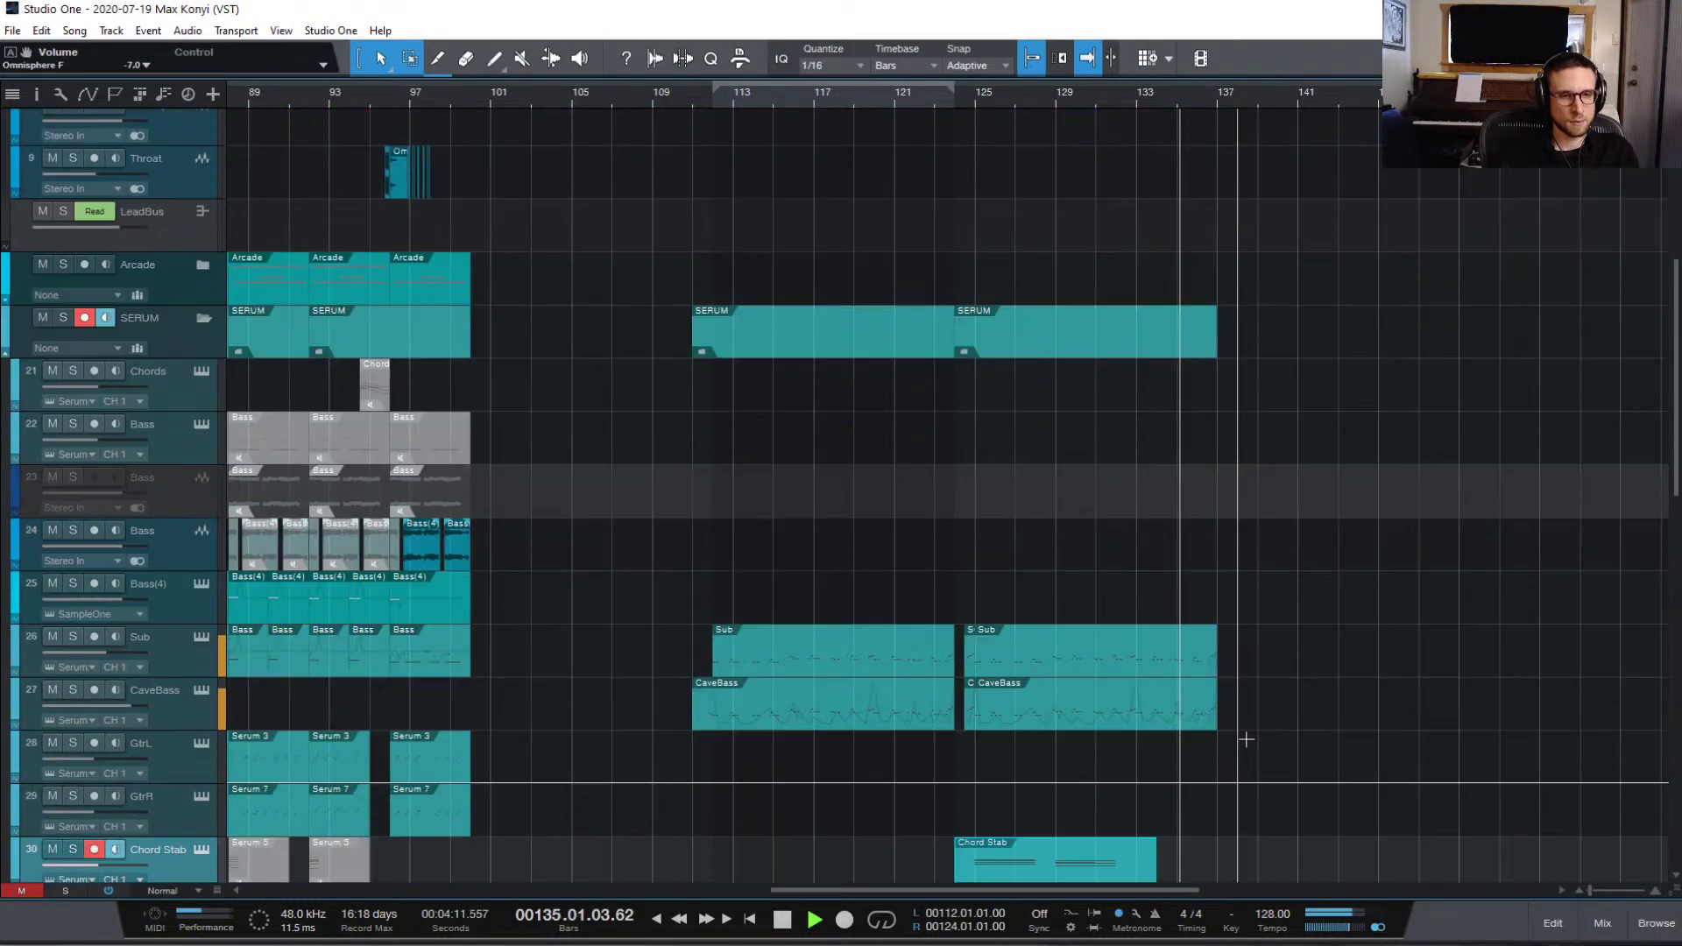
pyautogui.press('space')
pyautogui.moveTo(958, 718); pyautogui.dragTo(1006, 233)
pyautogui.click(970, 101)
pyautogui.press('space')
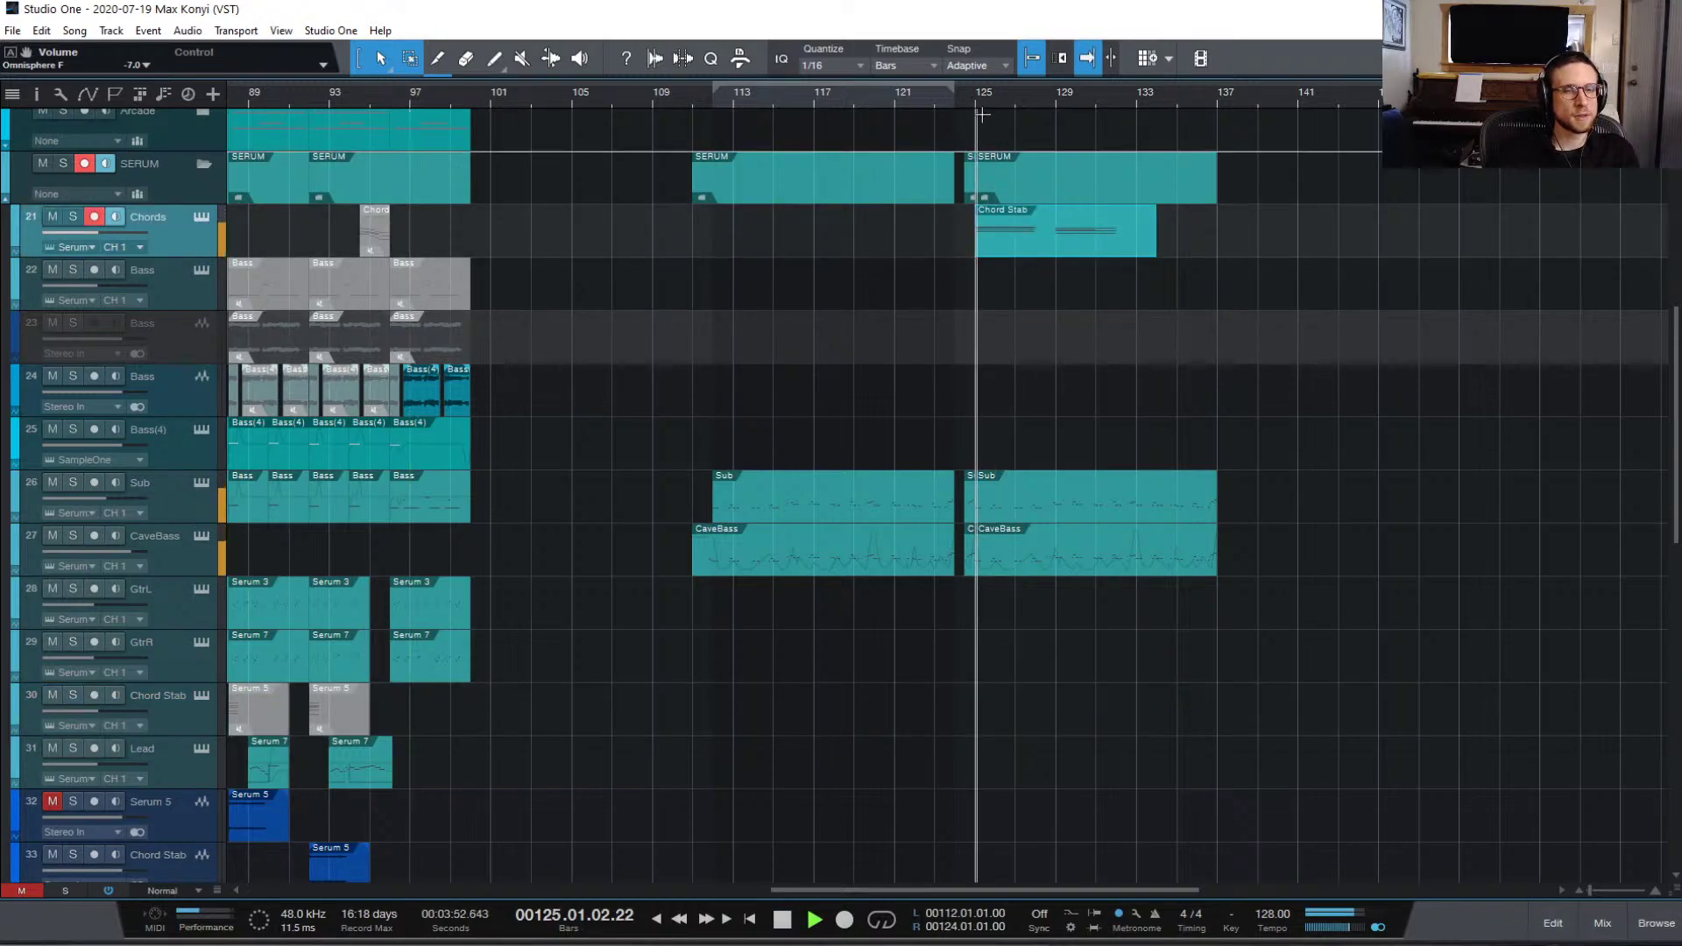
pyautogui.press('f')
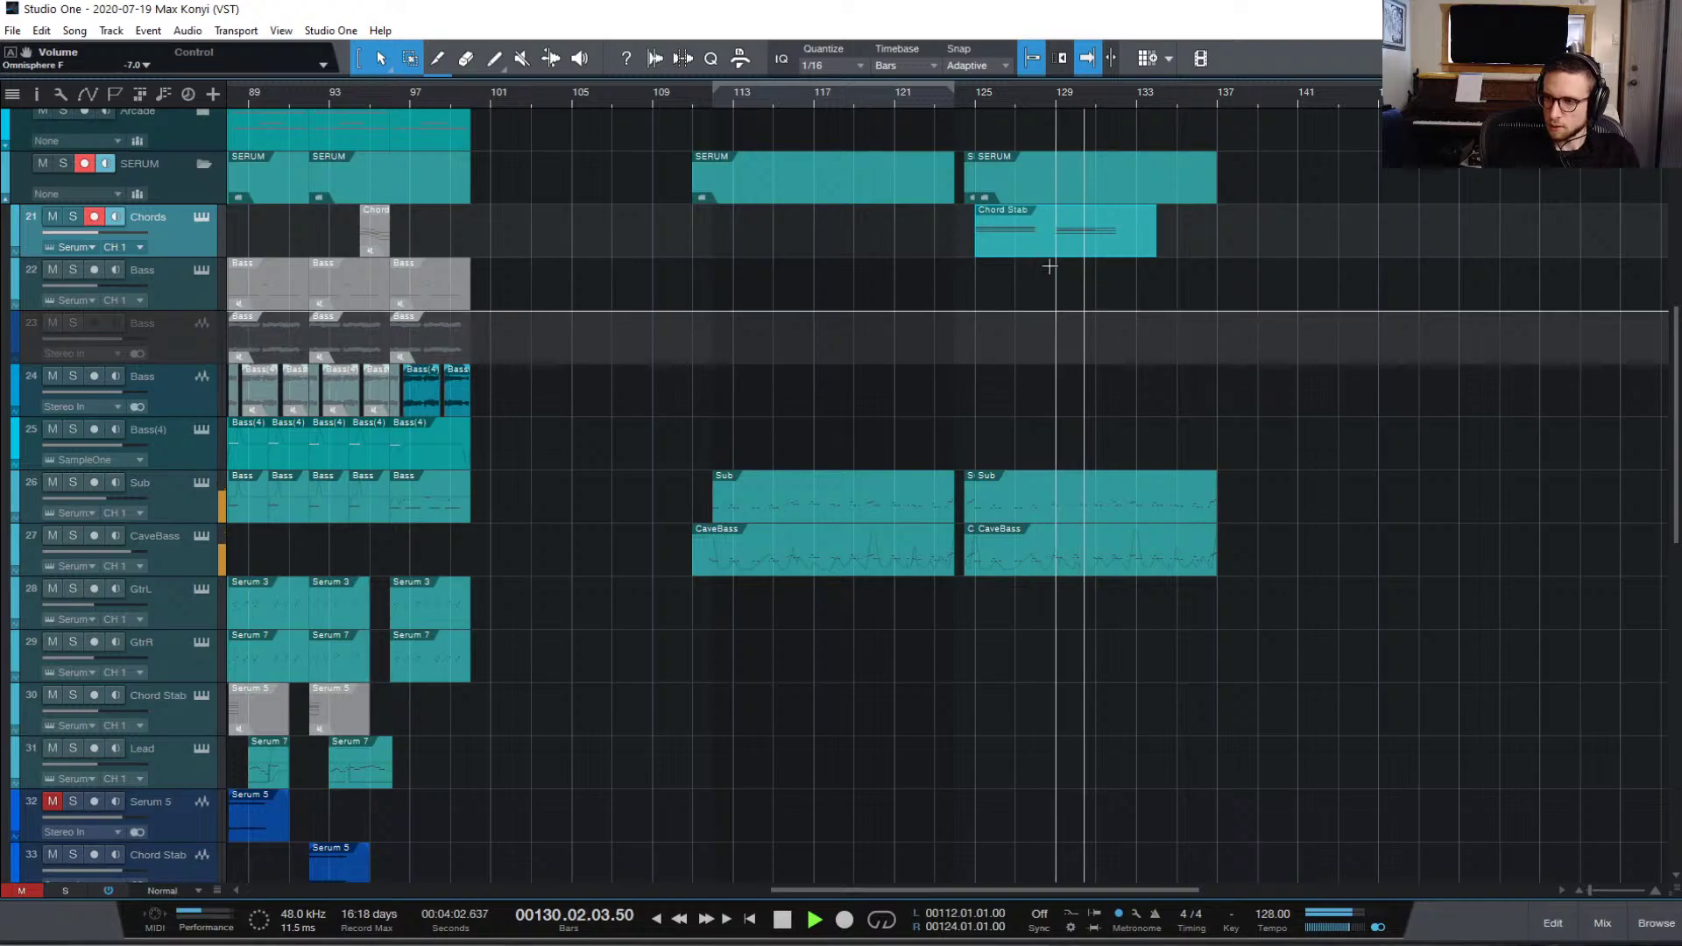
pyautogui.click(975, 93)
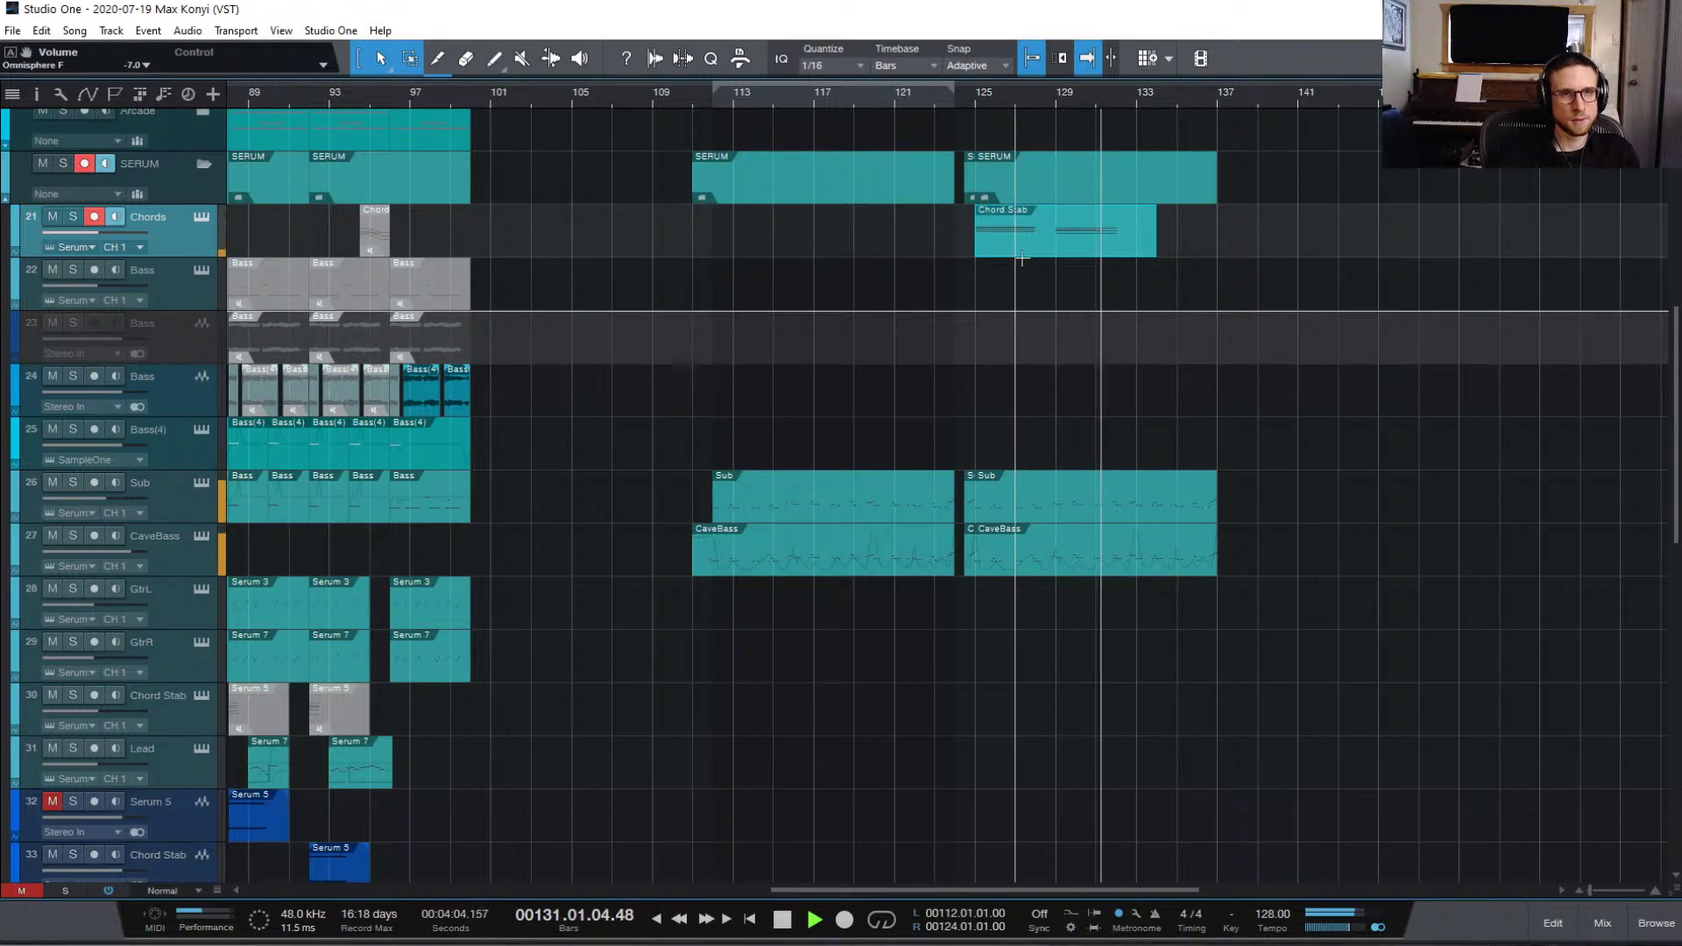
pyautogui.press('space')
# Step: Examine the notes of the Chords part and of the Kalimba part starting at bar 125
pyautogui.doubleClick(1054, 249)
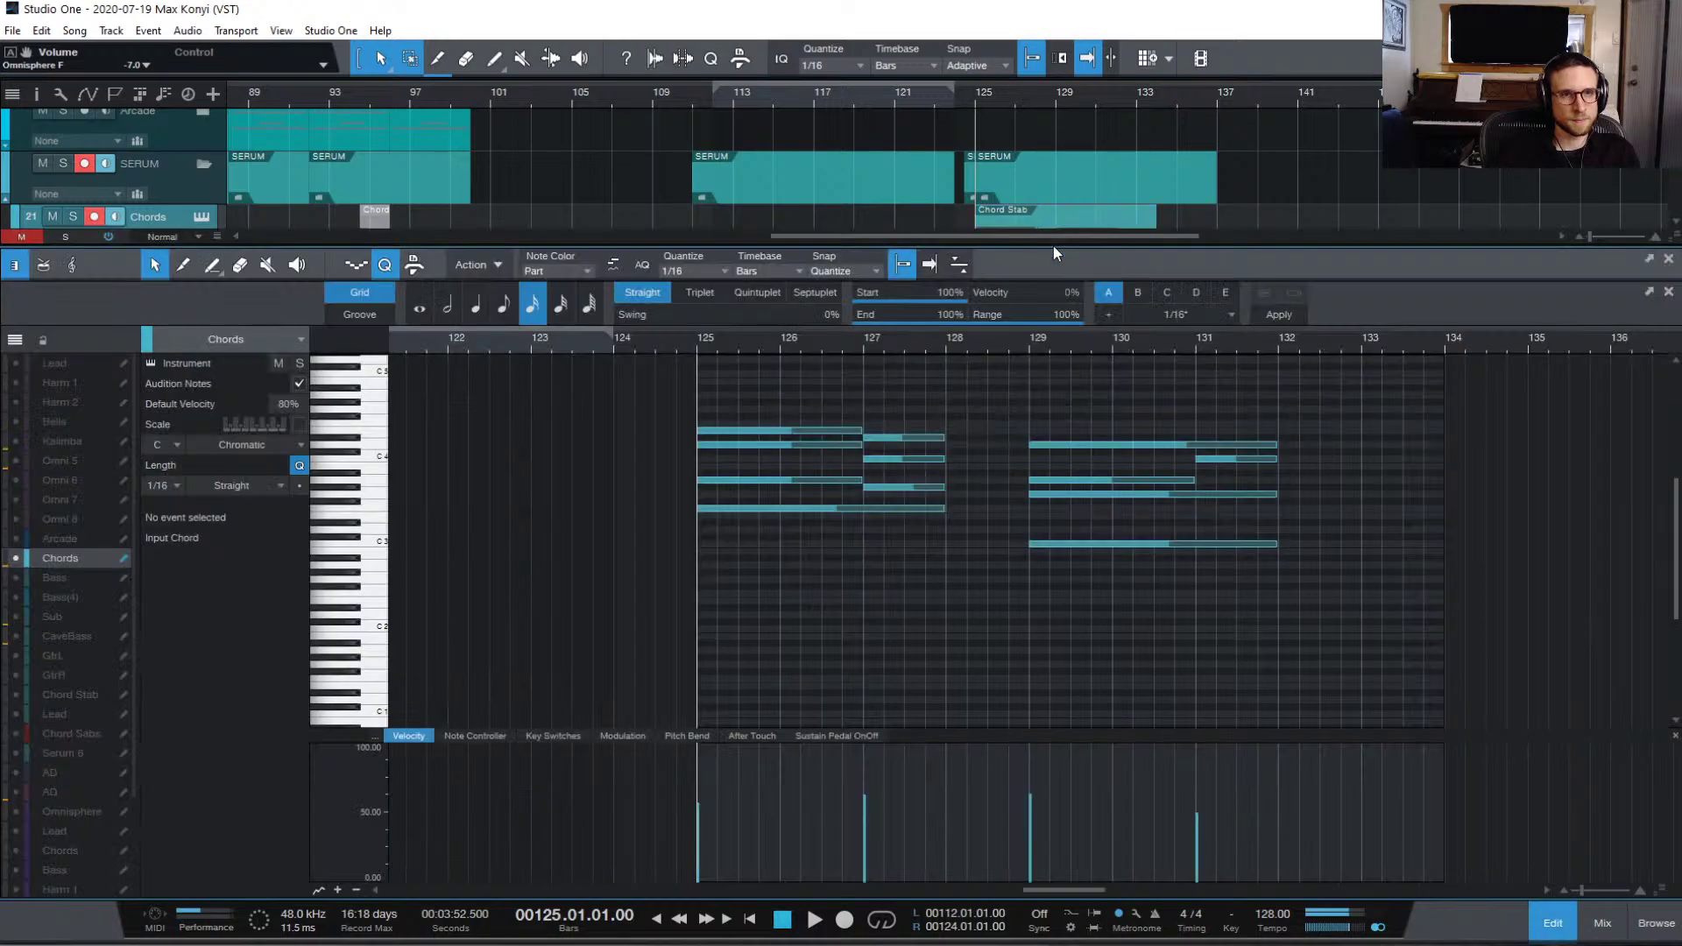
pyautogui.scroll(3, 956, 438)
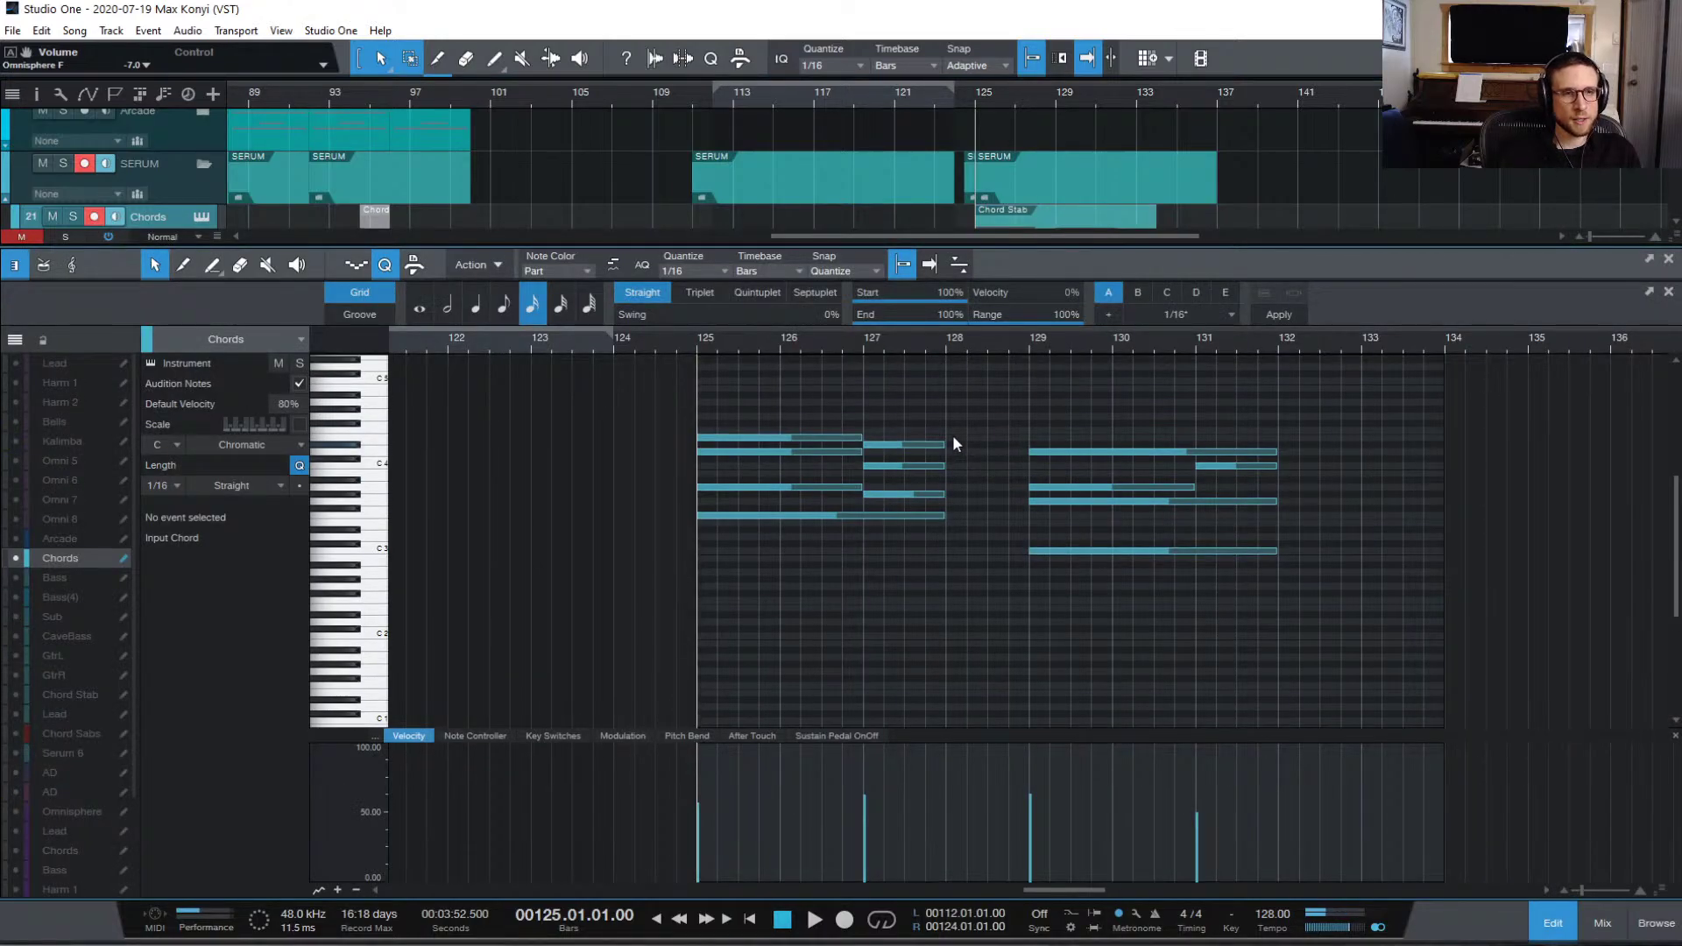
pyautogui.click(1561, 925)
pyautogui.scroll(5, 1247, 532)
pyautogui.doubleClick(1039, 412)
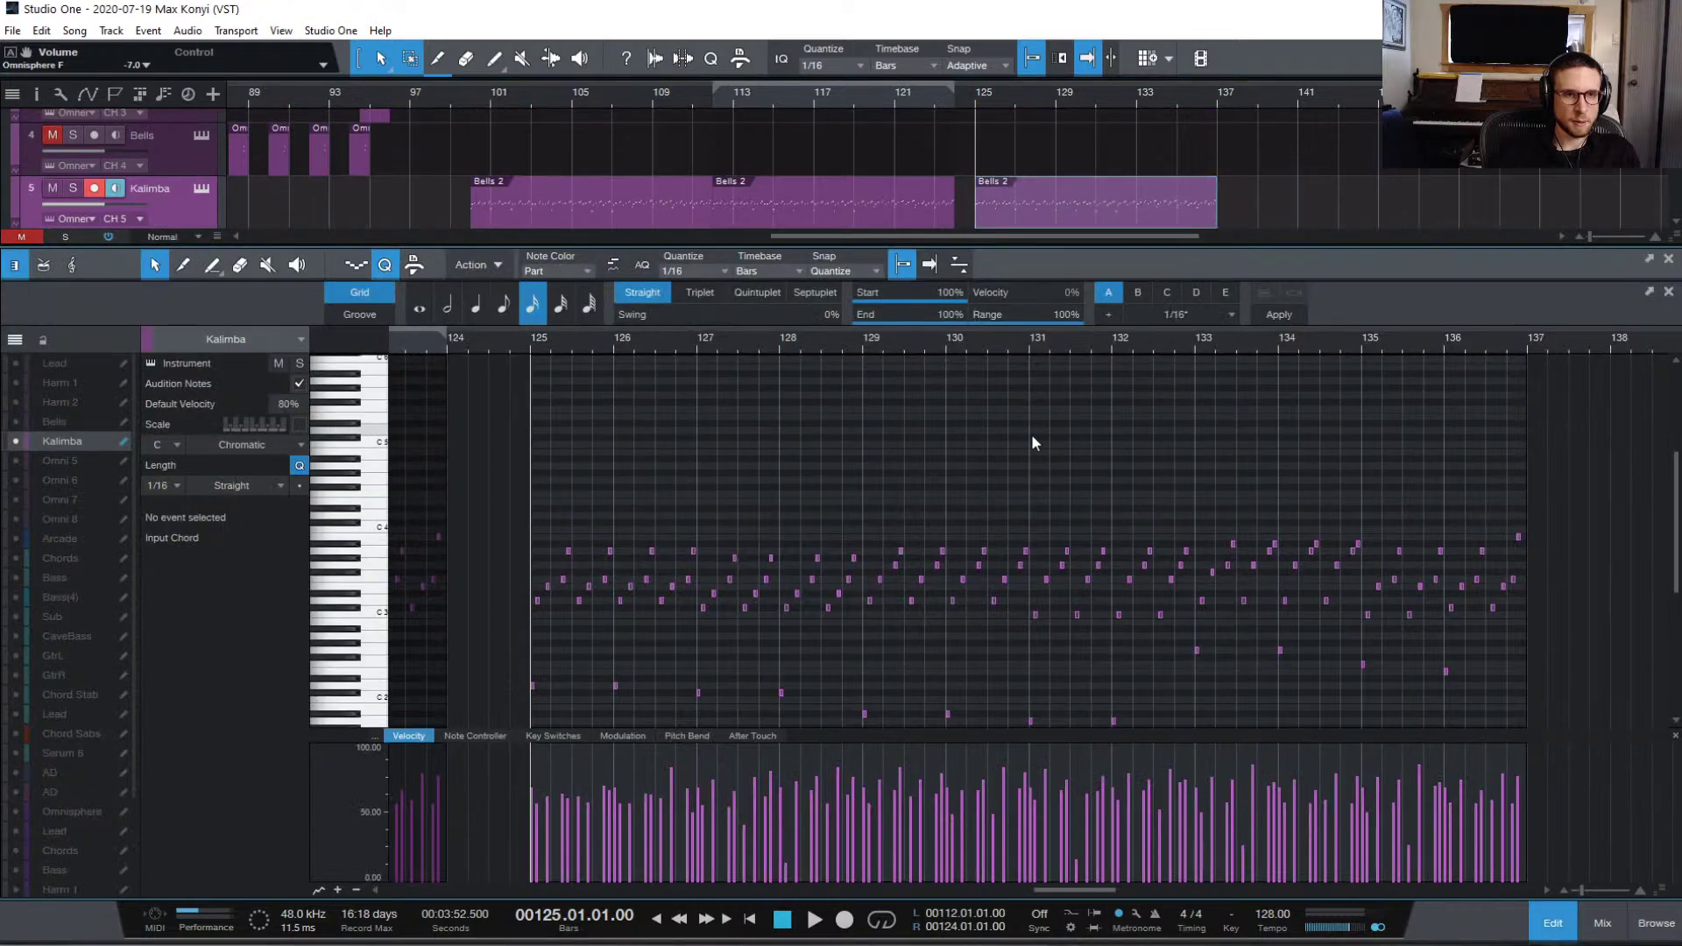
pyautogui.click(567, 551)
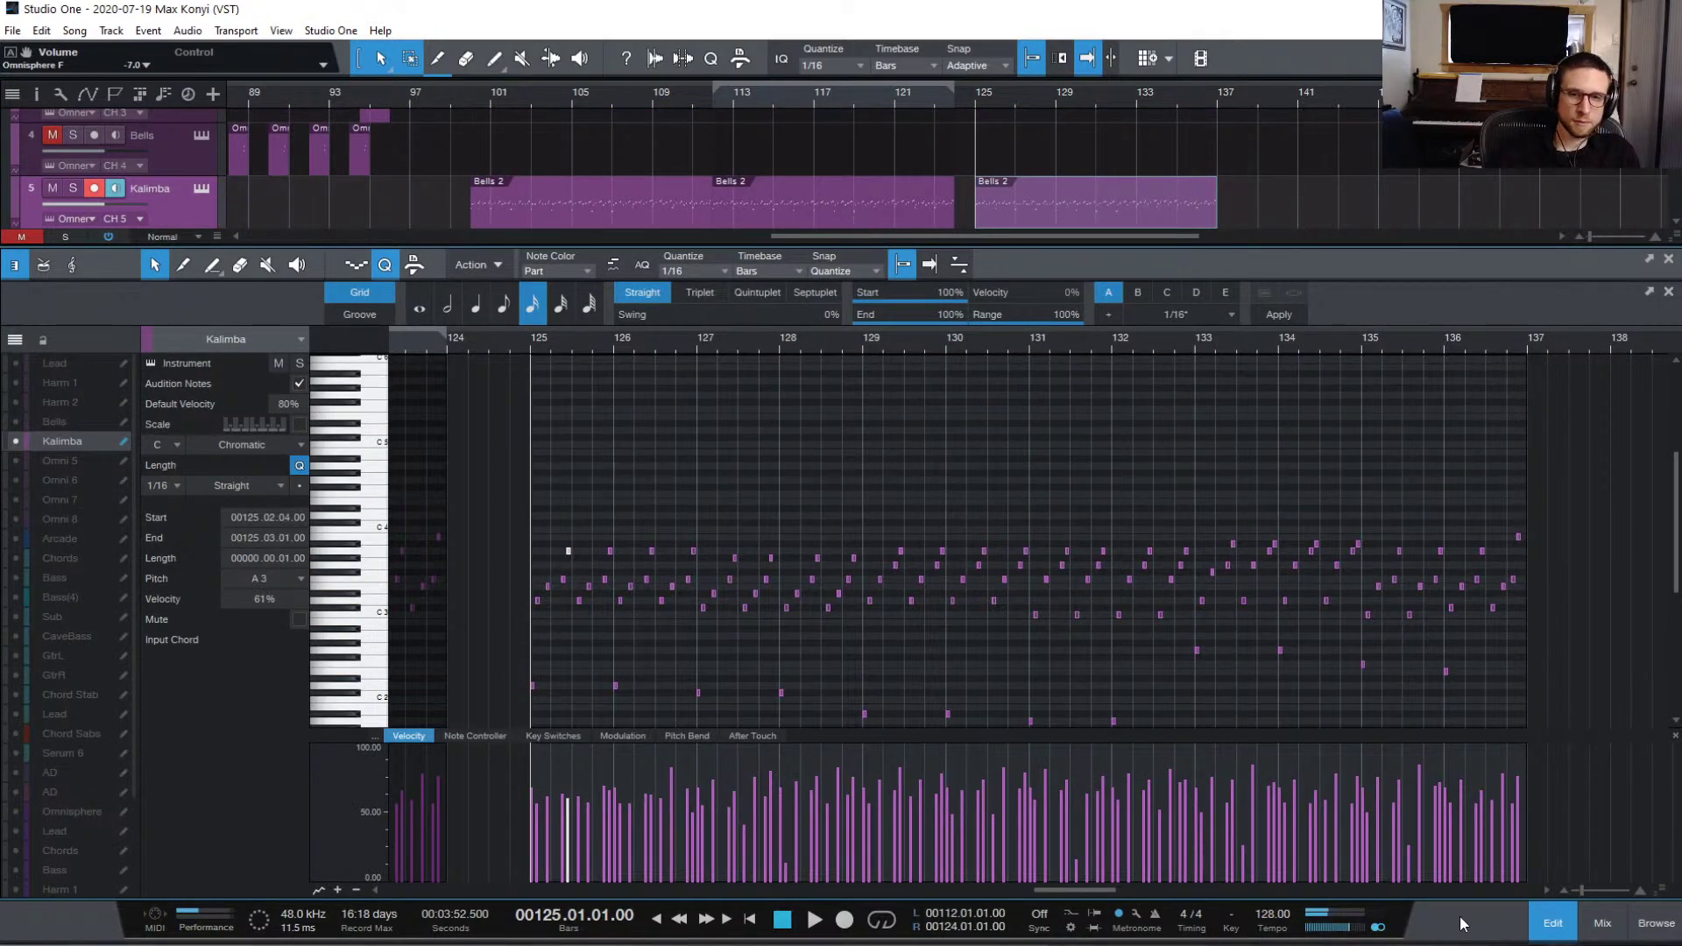
pyautogui.click(1551, 924)
pyautogui.scroll(-3, 639, 432)
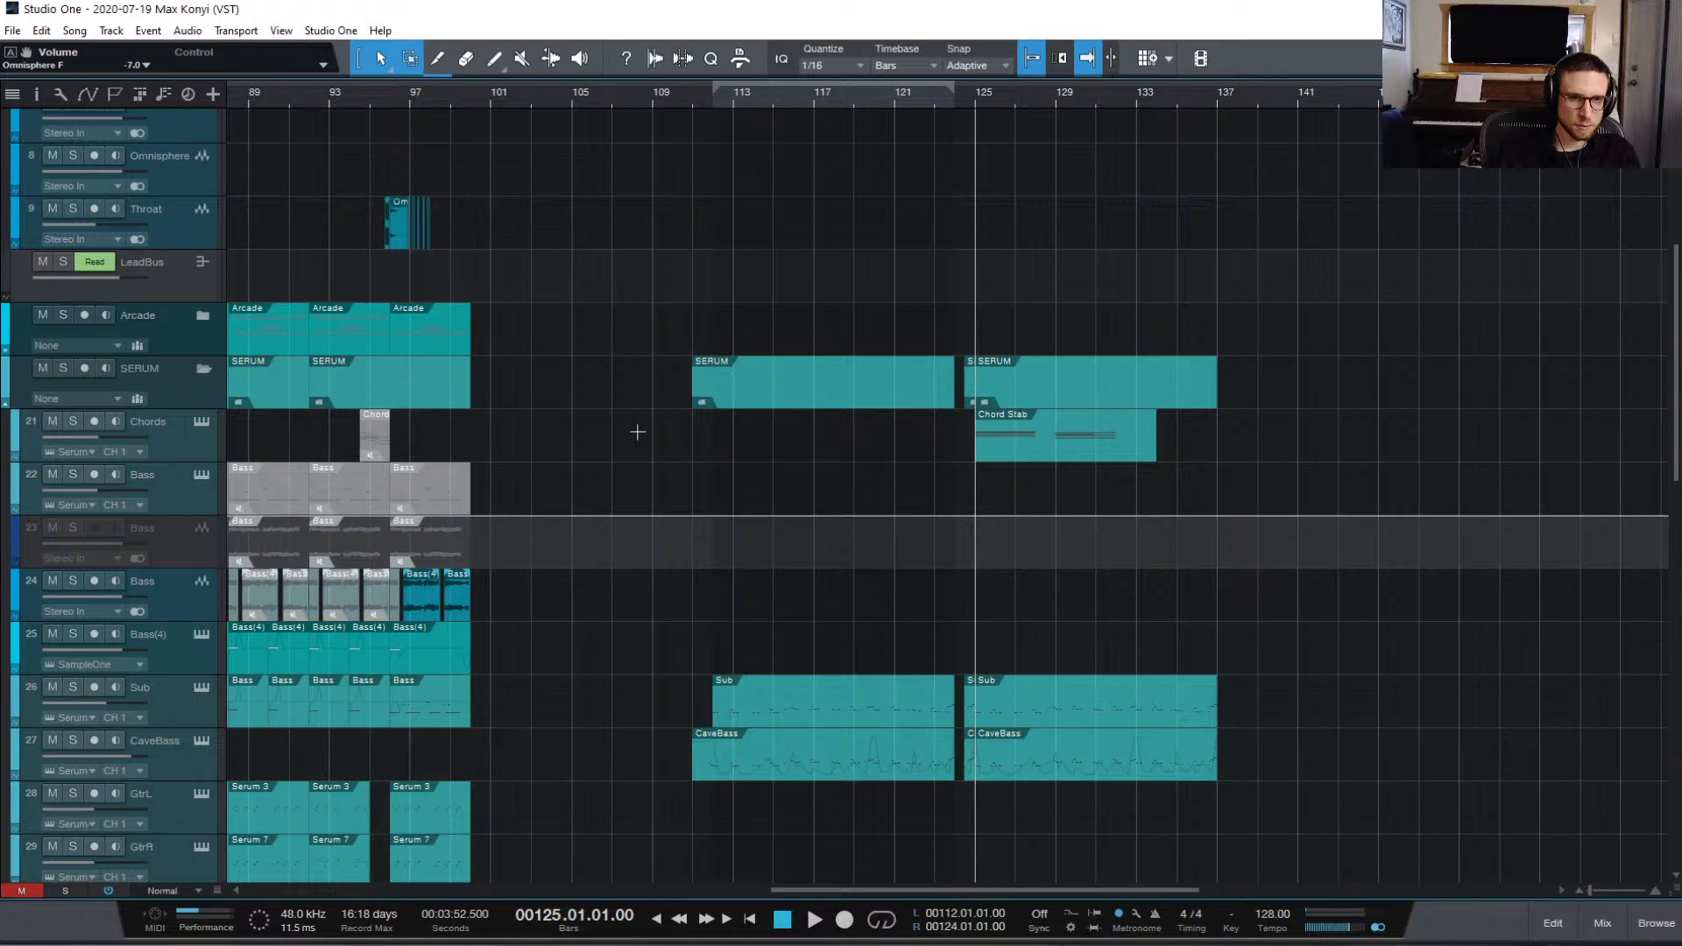
# Step: Revoice the Chords part's bar 125 chord as D3, E3, F3 and A3, with all notes ending at bar 127
pyautogui.click(173, 440)
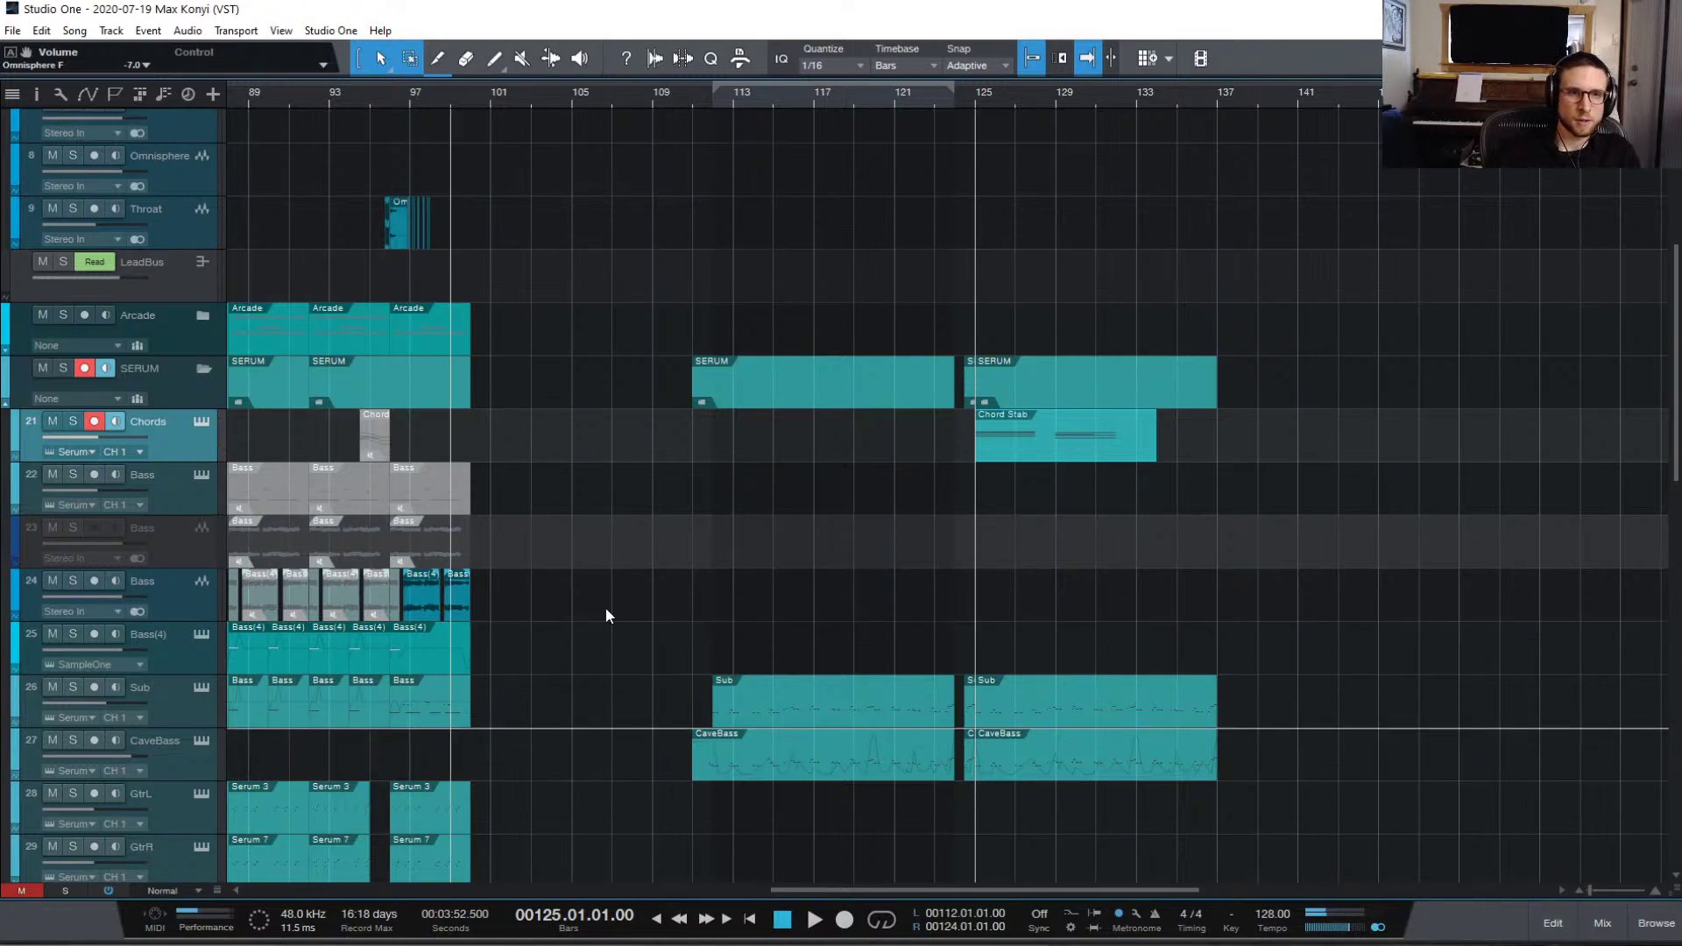
pyautogui.doubleClick(1024, 443)
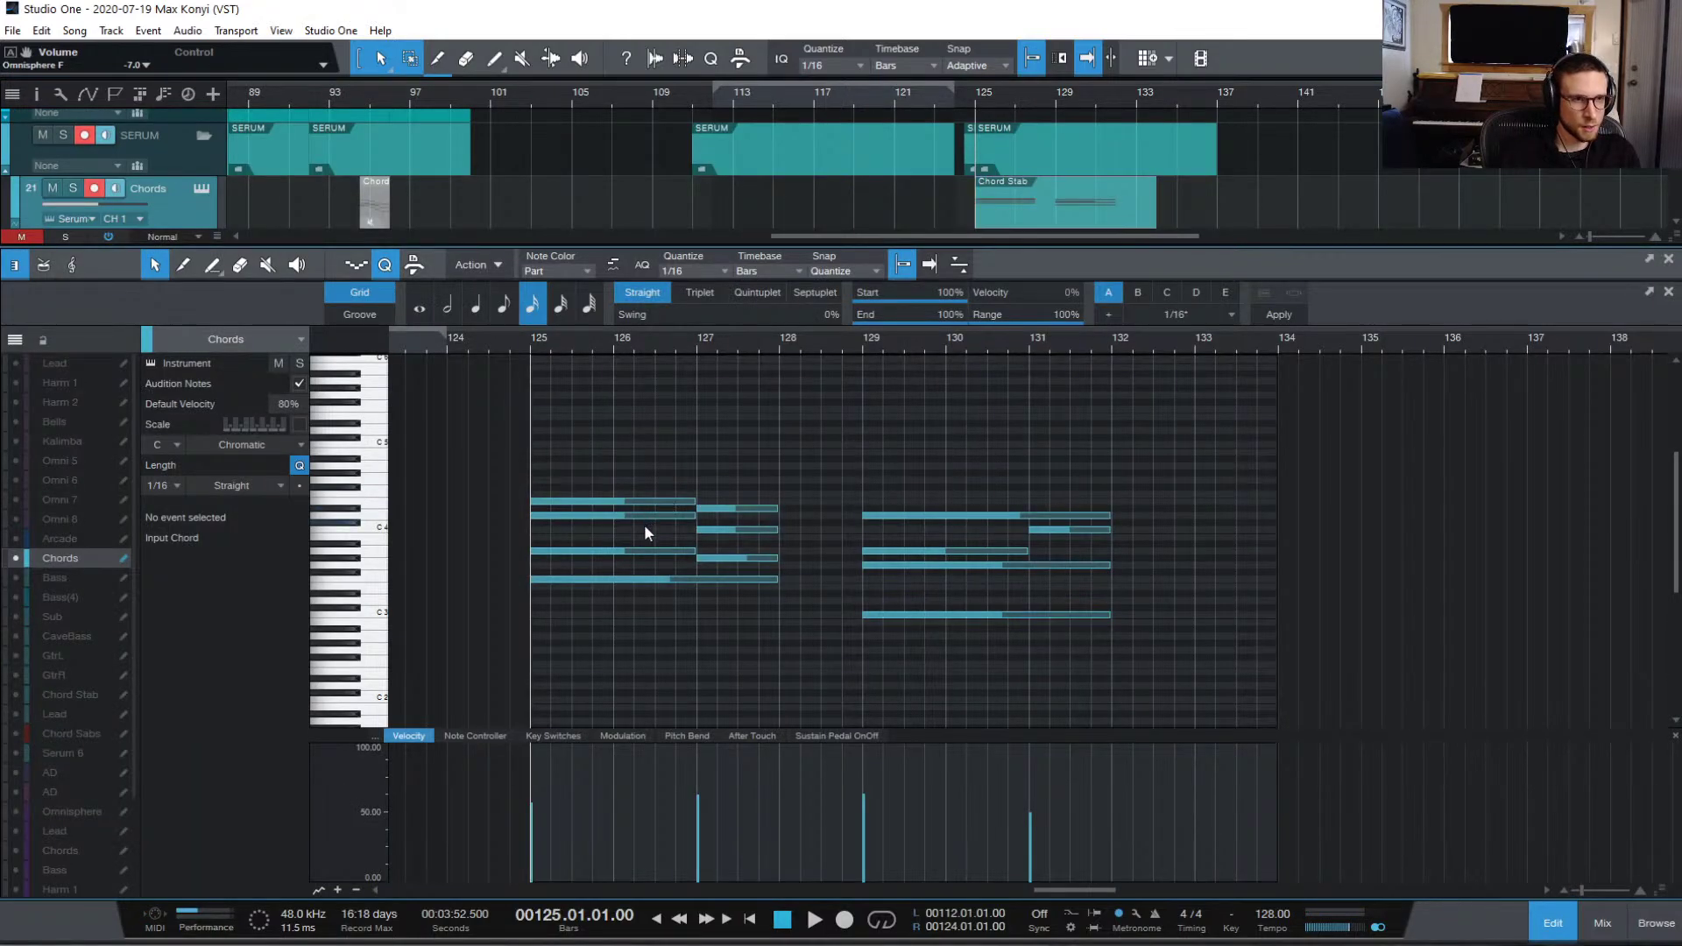
pyautogui.moveTo(645, 501); pyautogui.dragTo(628, 599)
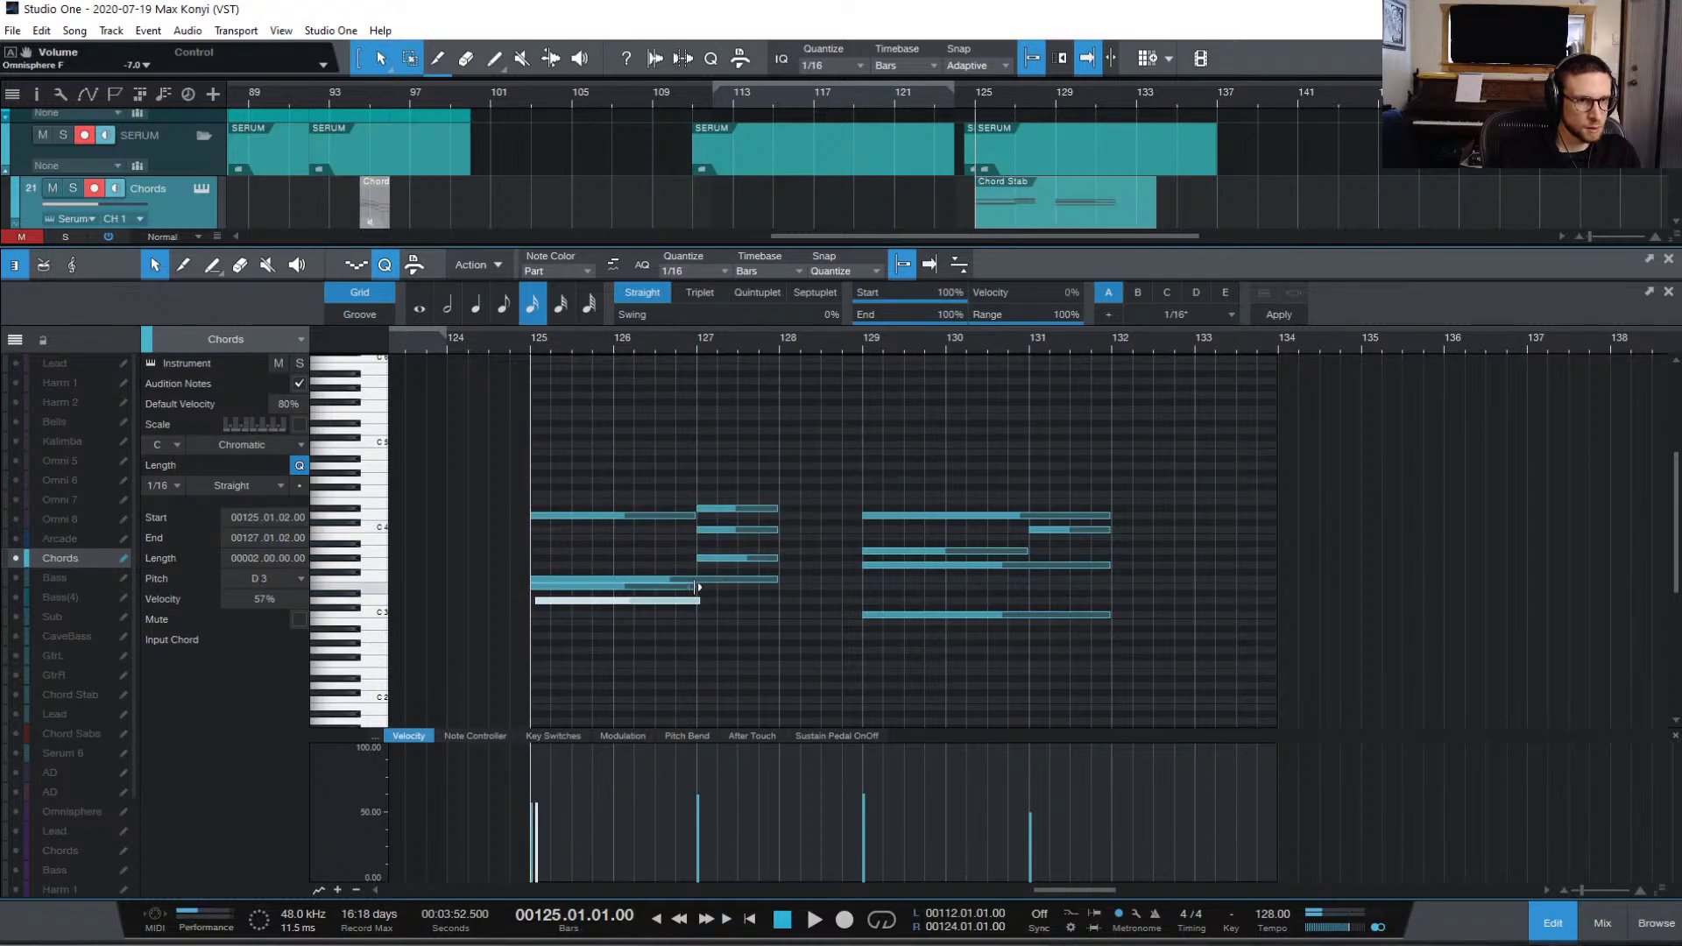
pyautogui.moveTo(672, 513); pyautogui.dragTo(672, 550)
pyautogui.press('space')
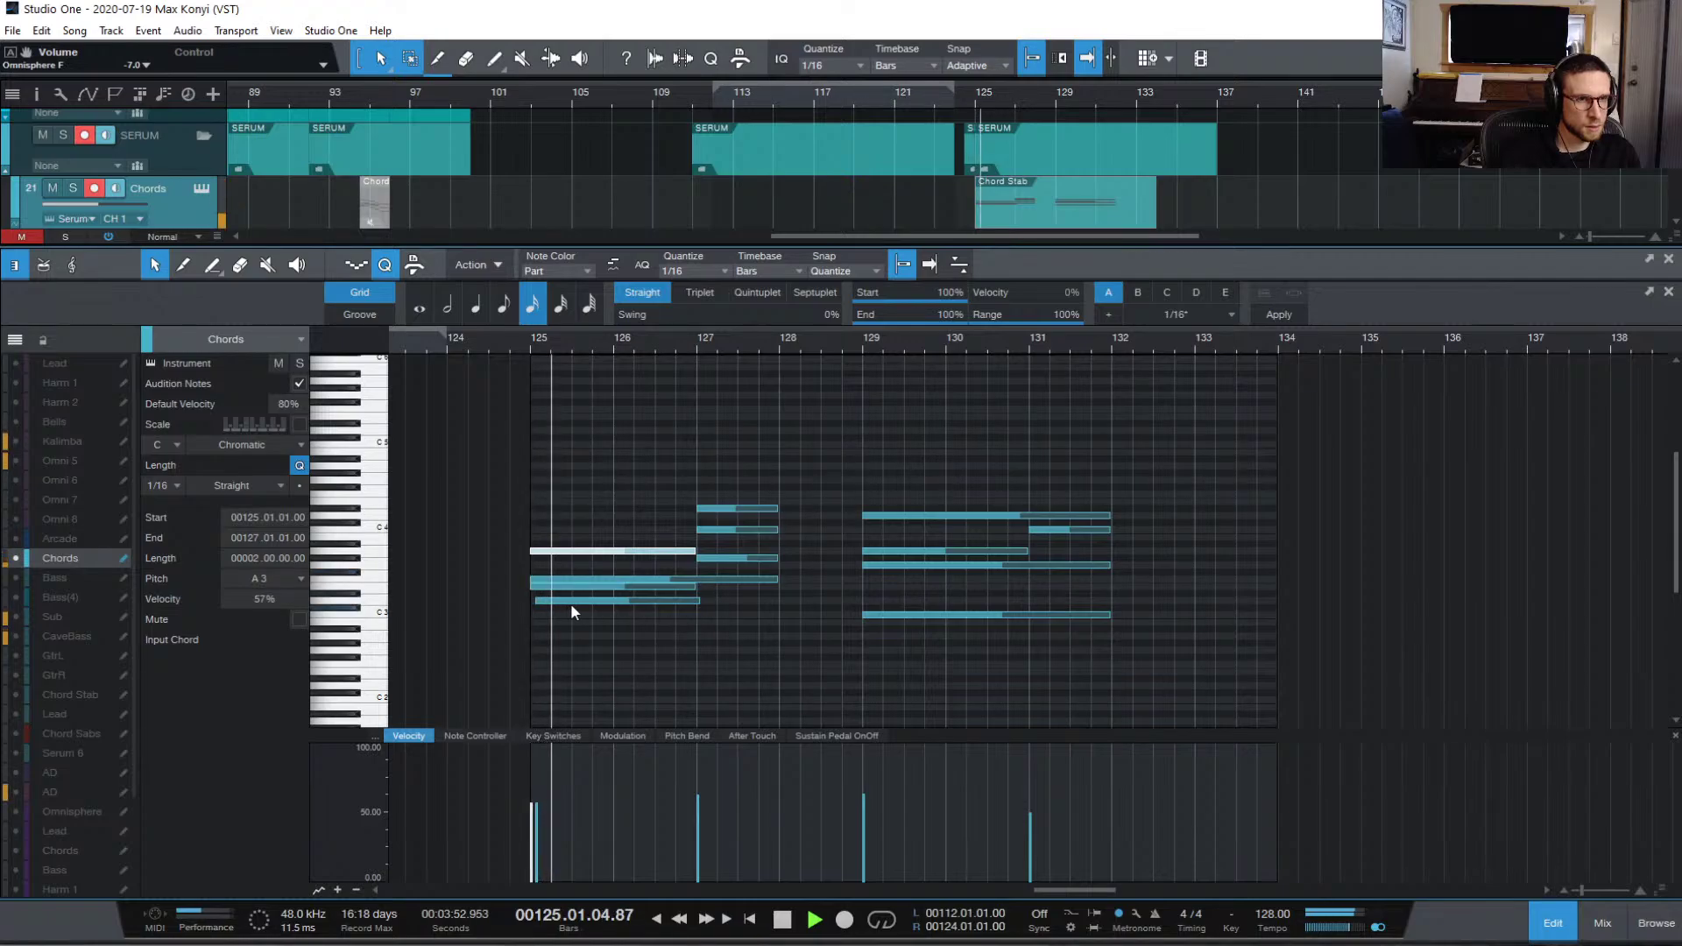
pyautogui.moveTo(538, 601); pyautogui.dragTo(532, 601)
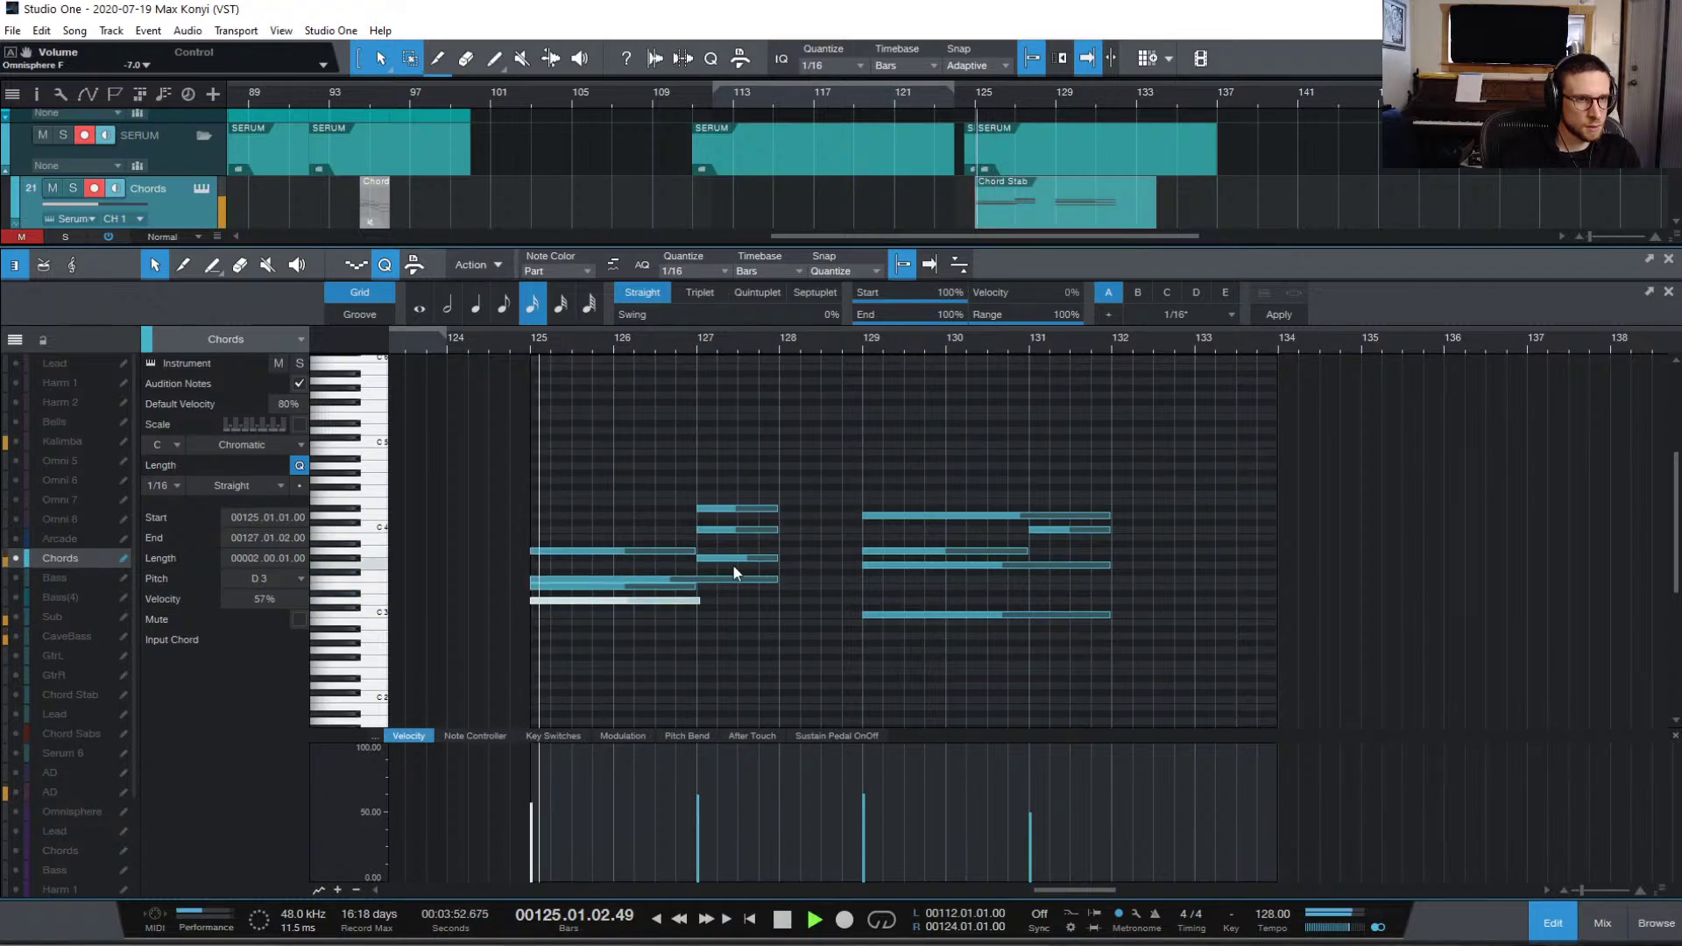
pyautogui.click(766, 623)
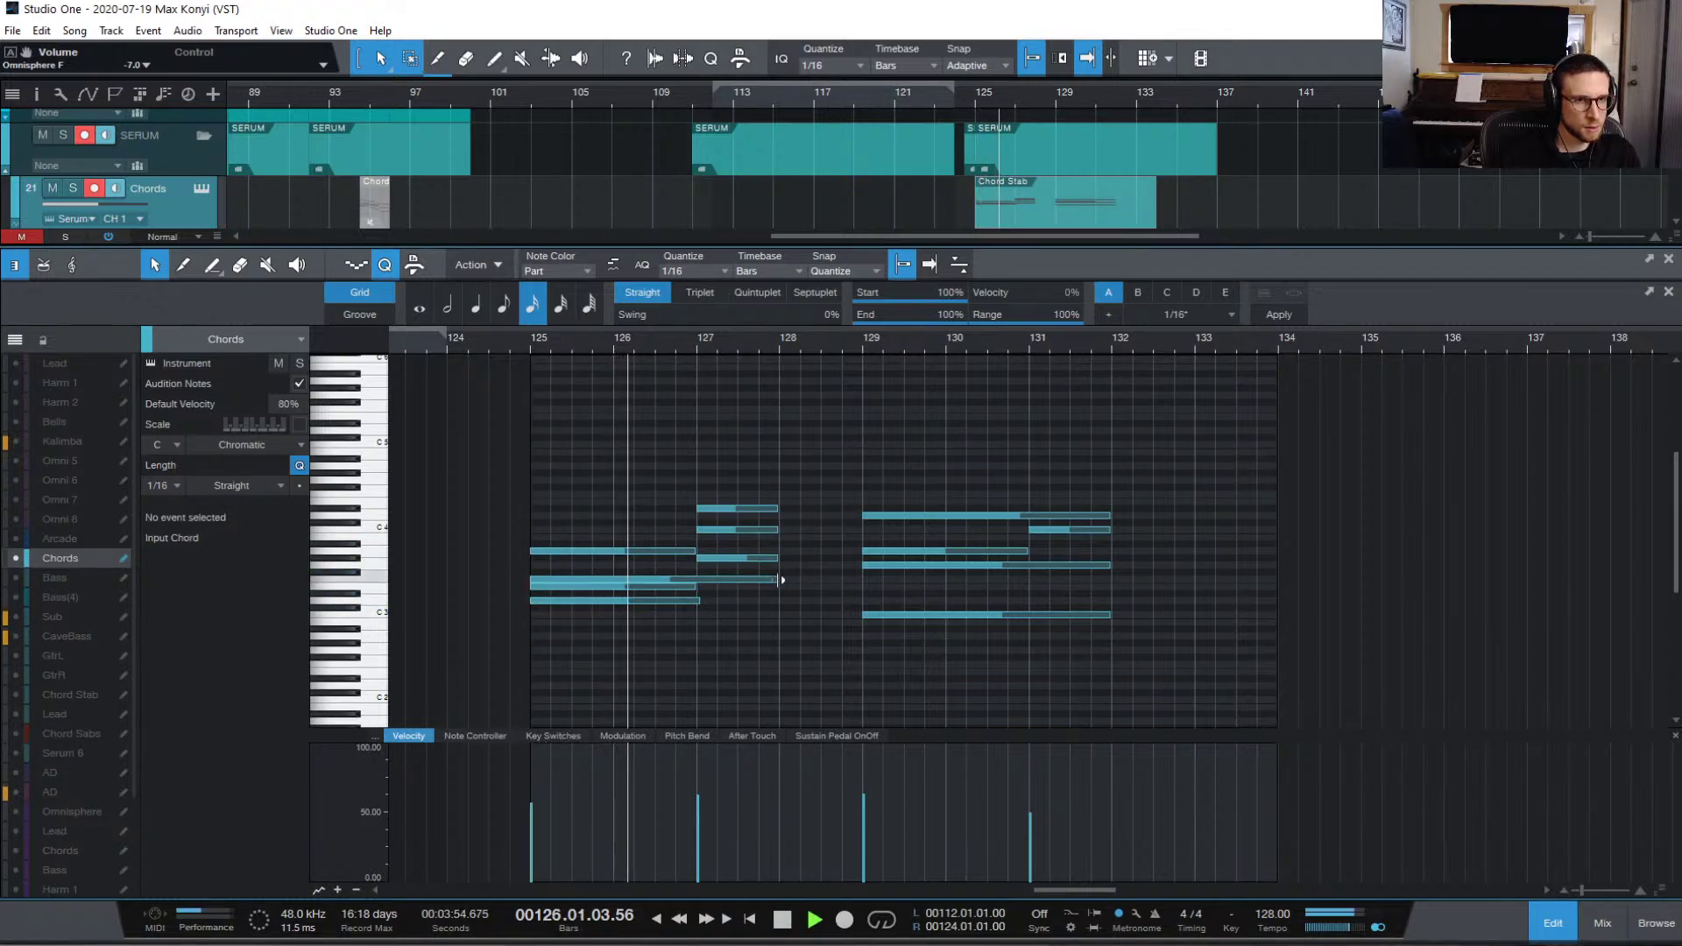
pyautogui.press('space')
pyautogui.moveTo(782, 580); pyautogui.dragTo(702, 606)
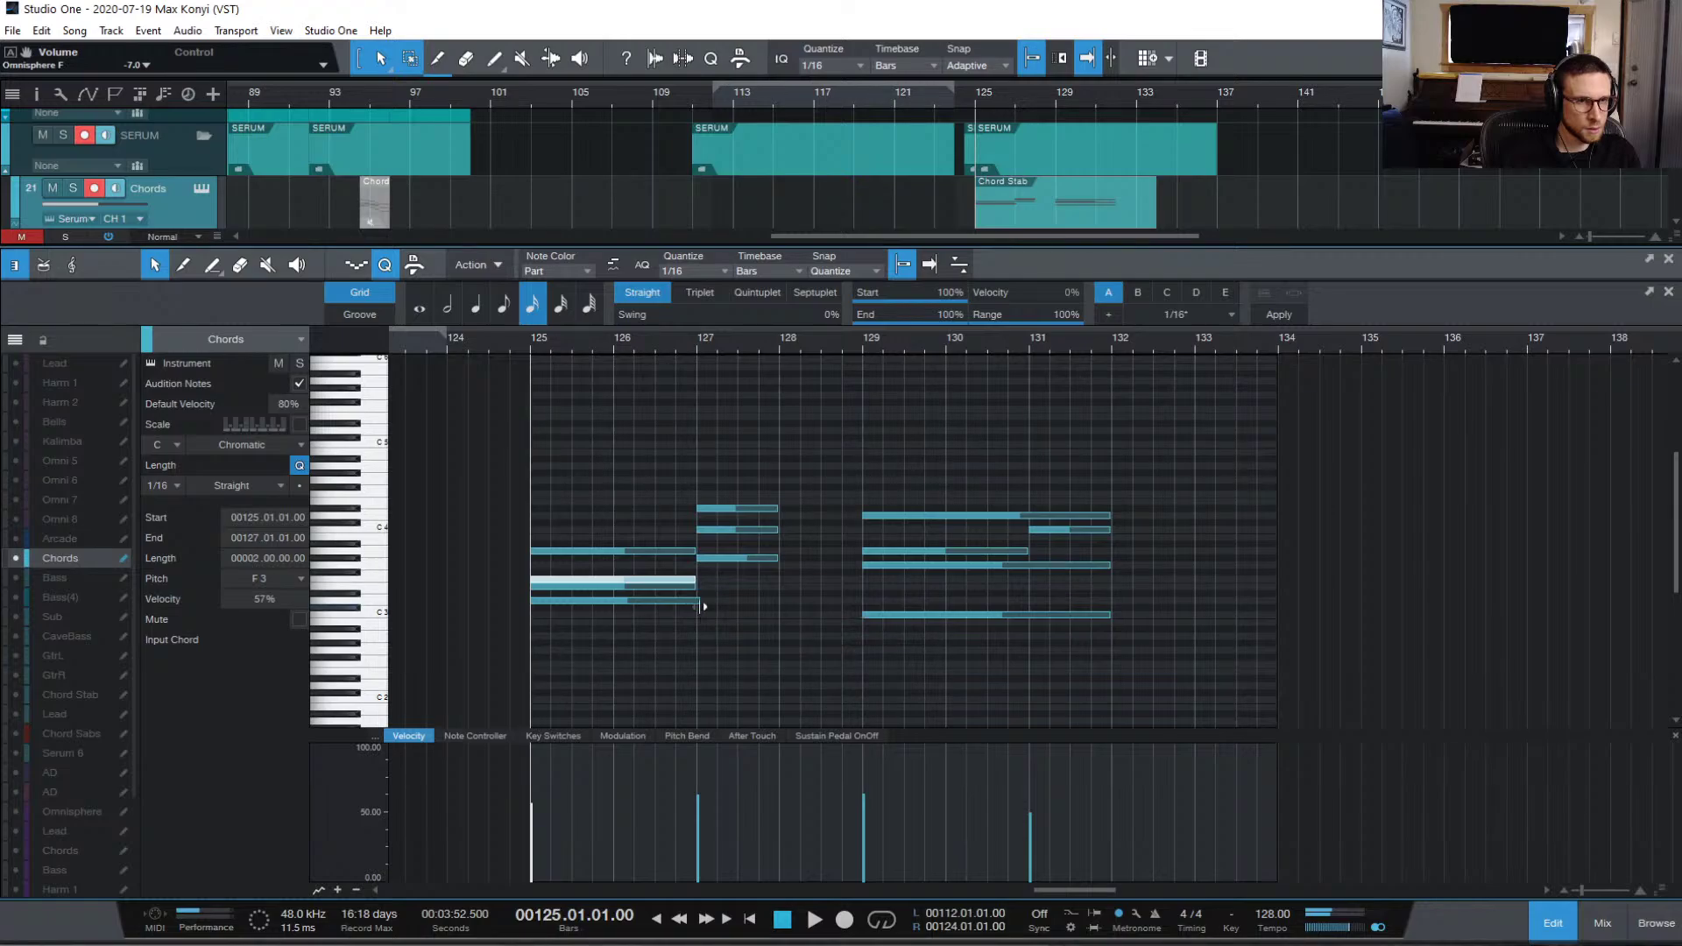
# Step: Revoice the bar 127 chord as C#3, D#3, F3 and G#3 and extend it to bar 129
pyautogui.click(727, 475)
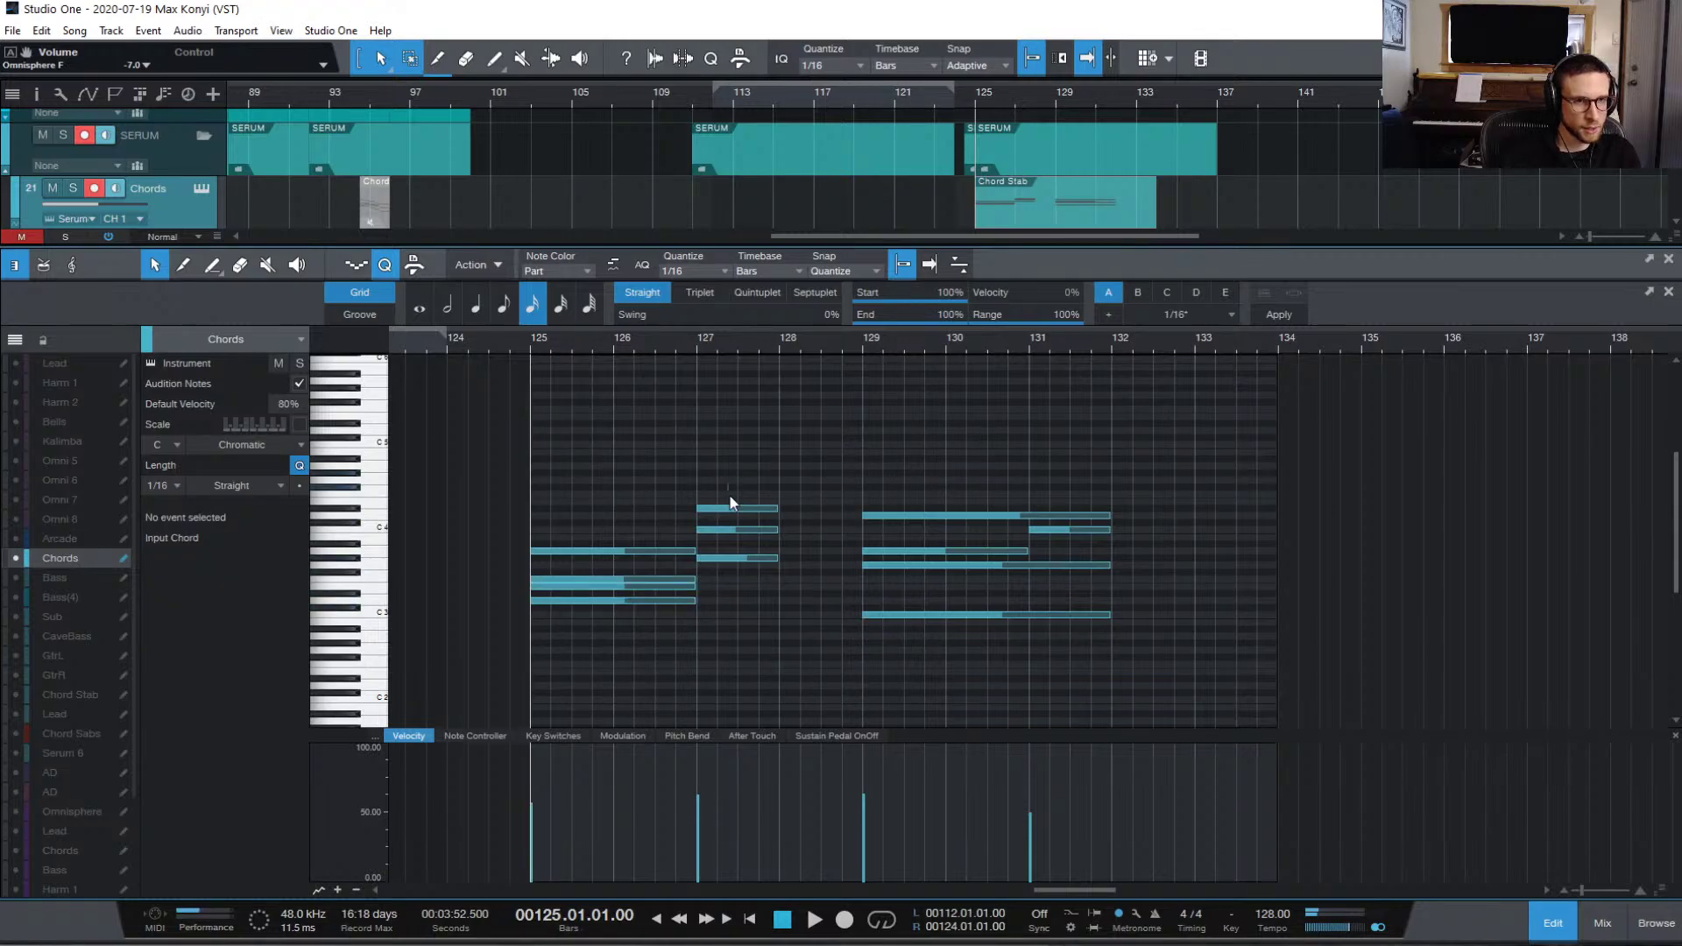
pyautogui.moveTo(729, 494); pyautogui.dragTo(733, 607)
pyautogui.click(758, 653)
pyautogui.press('space')
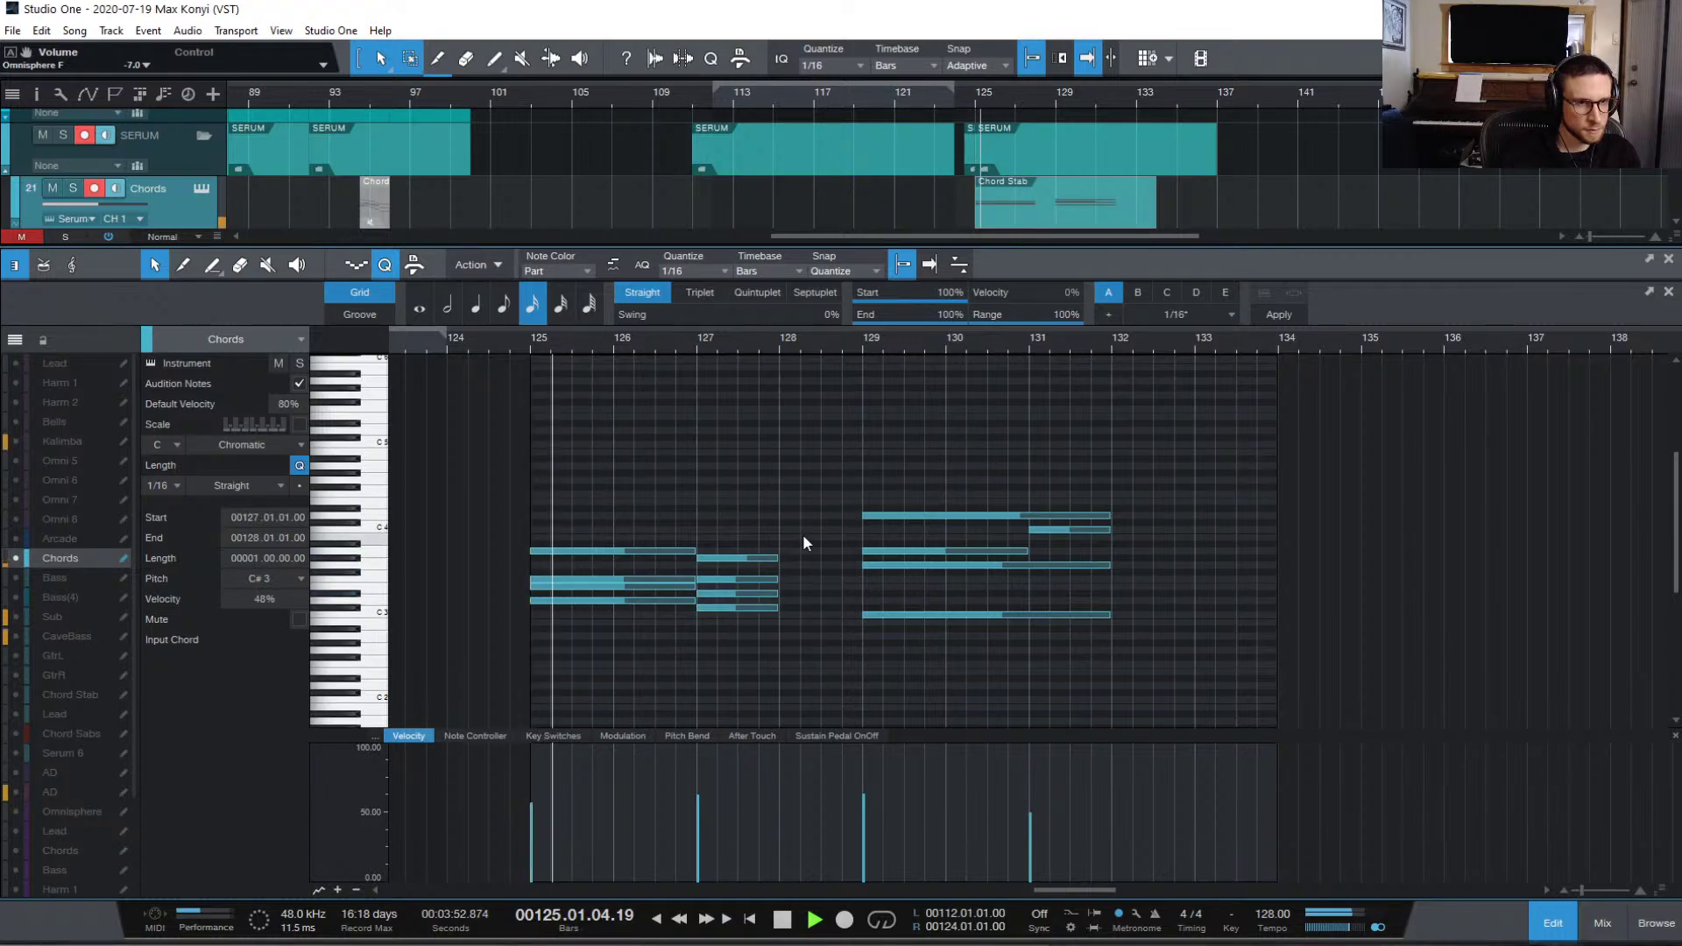
pyautogui.click(802, 534)
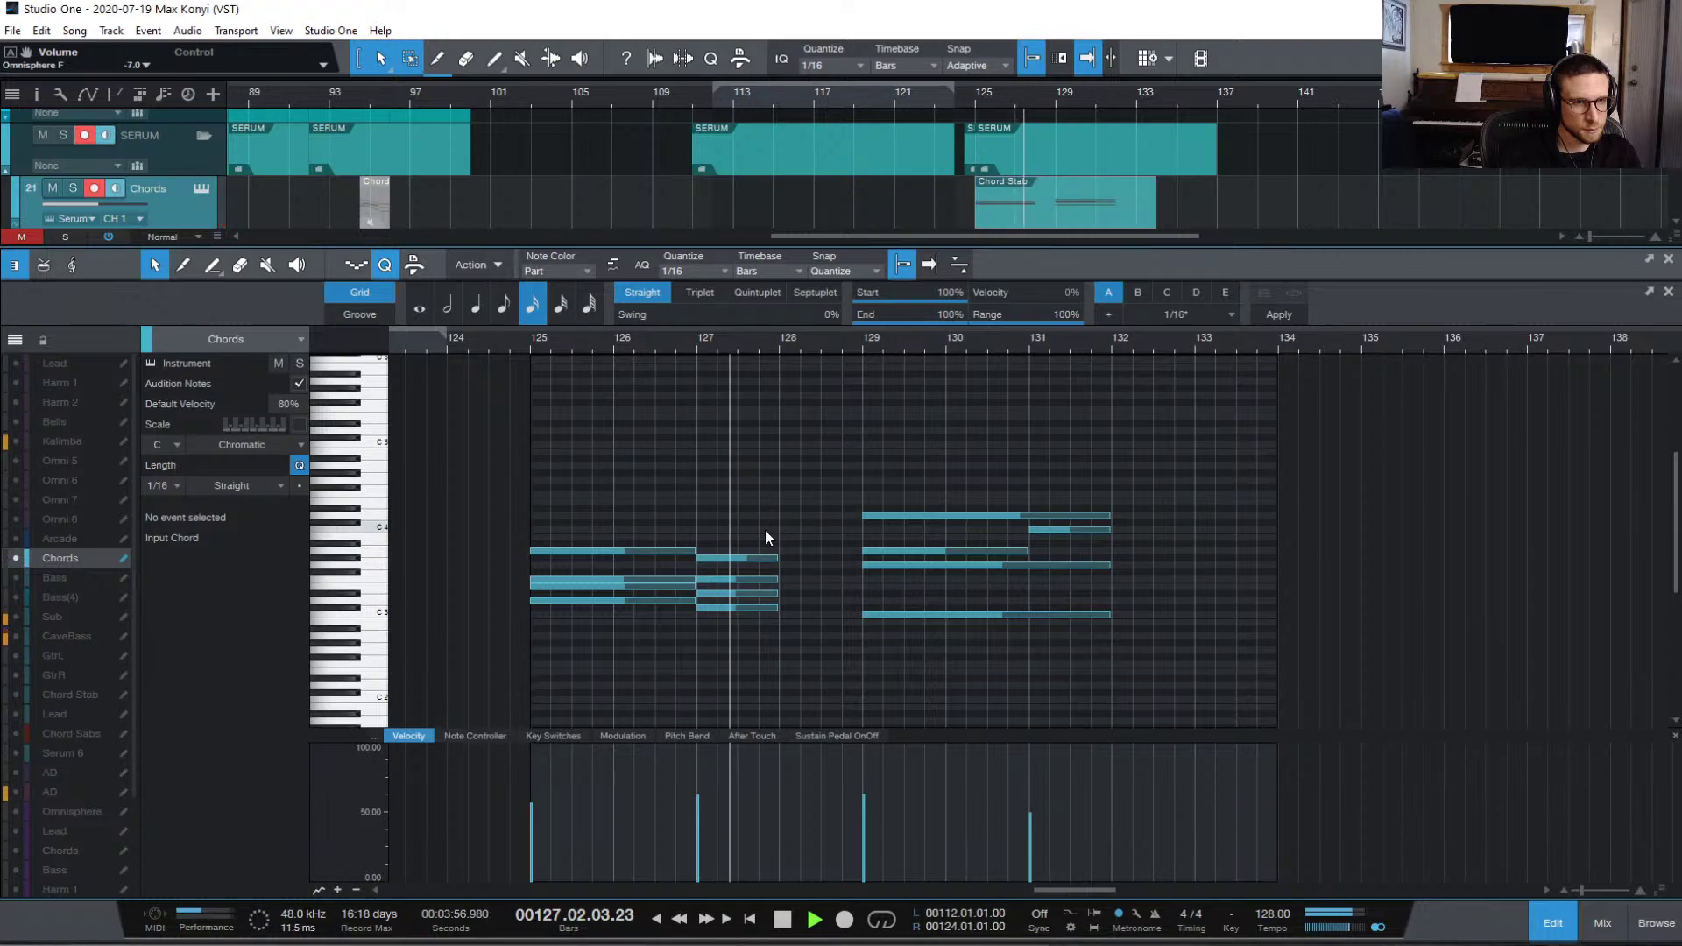
pyautogui.moveTo(765, 529); pyautogui.dragTo(813, 673)
pyautogui.moveTo(777, 605); pyautogui.dragTo(867, 638)
pyautogui.press('space')
# Step: Revoice the bar 129 chord as C3, F3, G3 and A3 ending at bar 131, and delete the C4 at bar 131
pyautogui.click(898, 616)
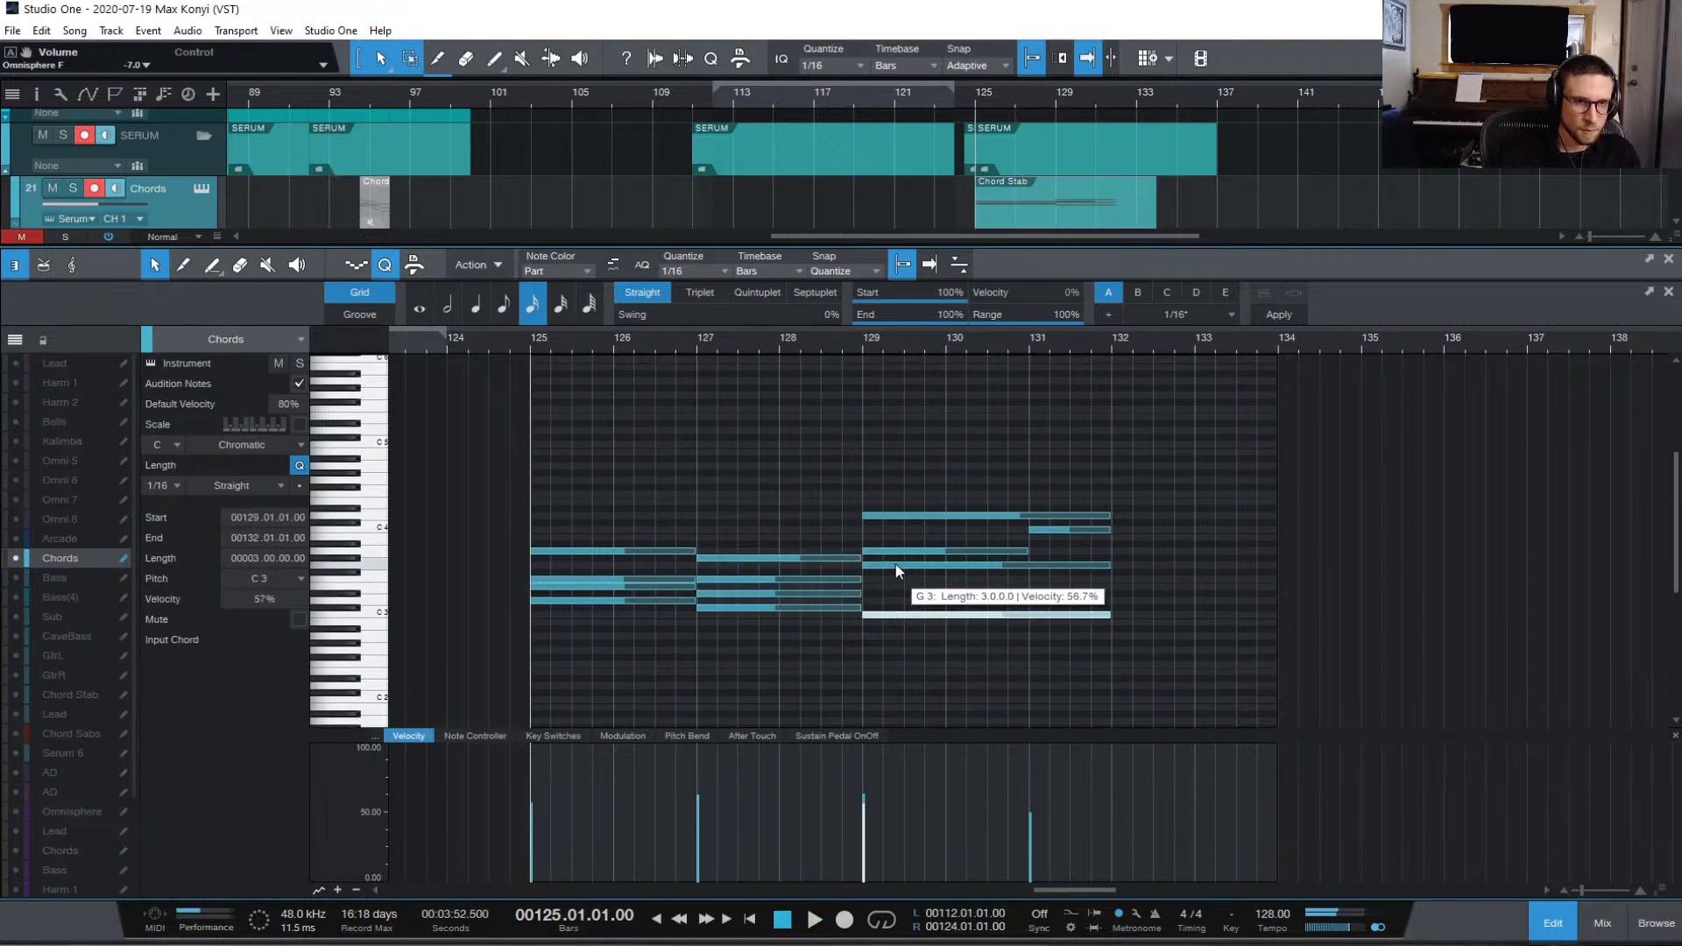
pyautogui.moveTo(896, 567); pyautogui.dragTo(1031, 615)
pyautogui.click(1063, 531)
pyautogui.press('Delete')
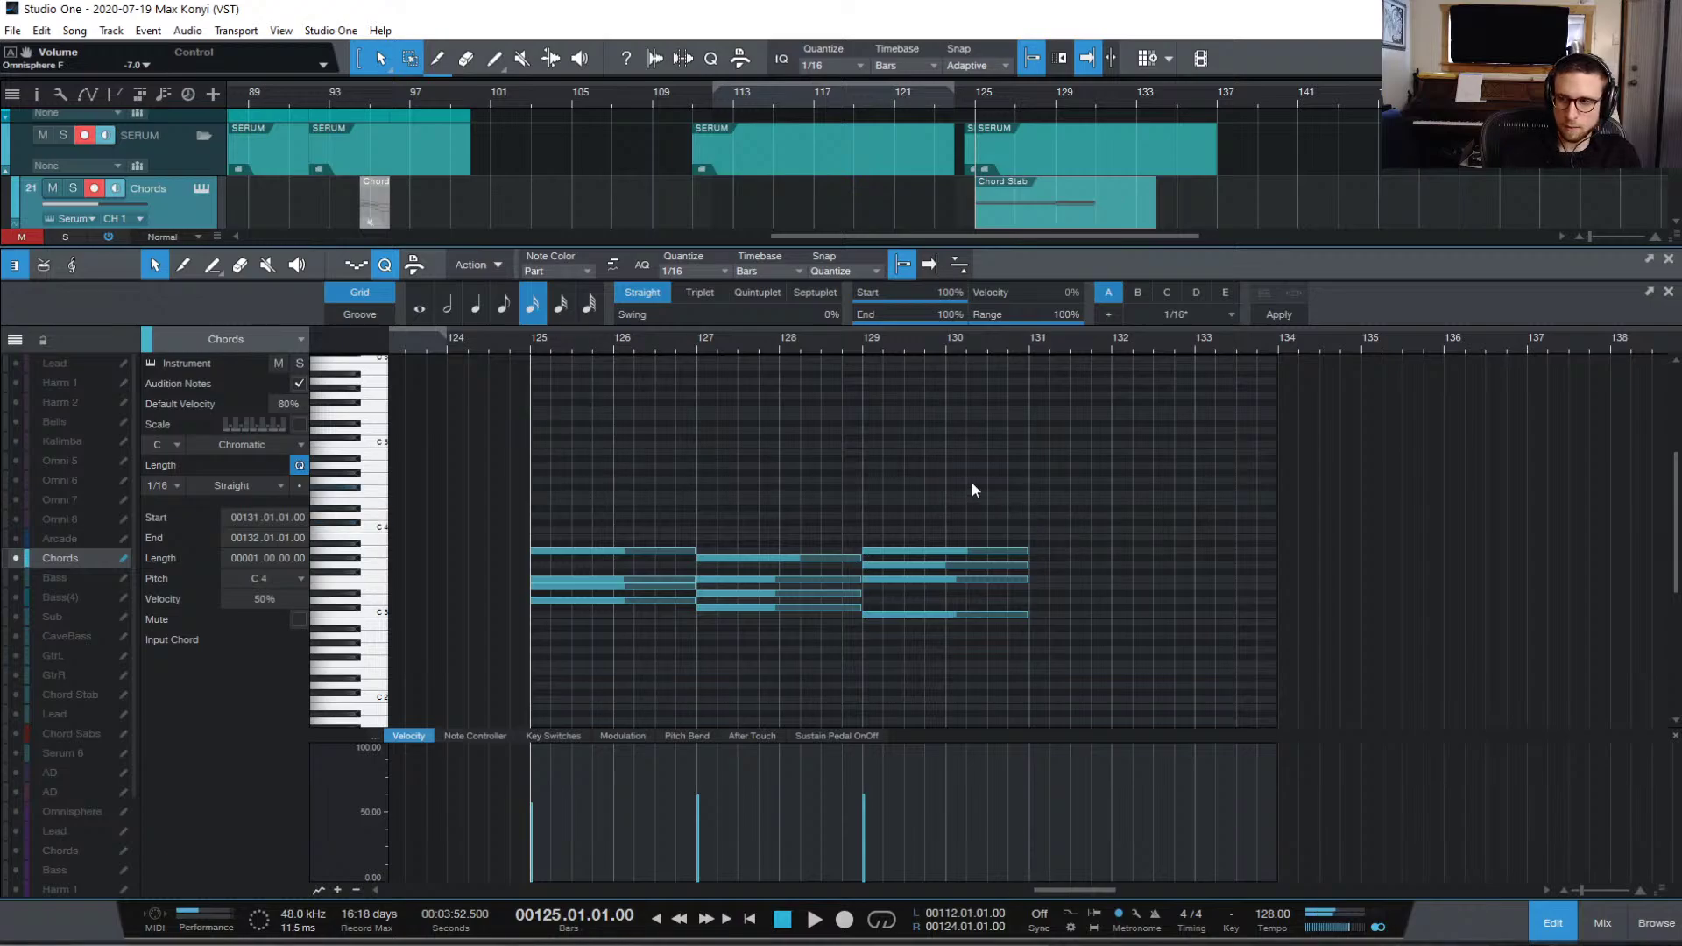
# Step: Duplicate the bar 129 chord to bar 131 and raise the bar 129 chord's lowest note to D3
pyautogui.moveTo(971, 481); pyautogui.dragTo(971, 640)
pyautogui.press('d')
pyautogui.click(1076, 629)
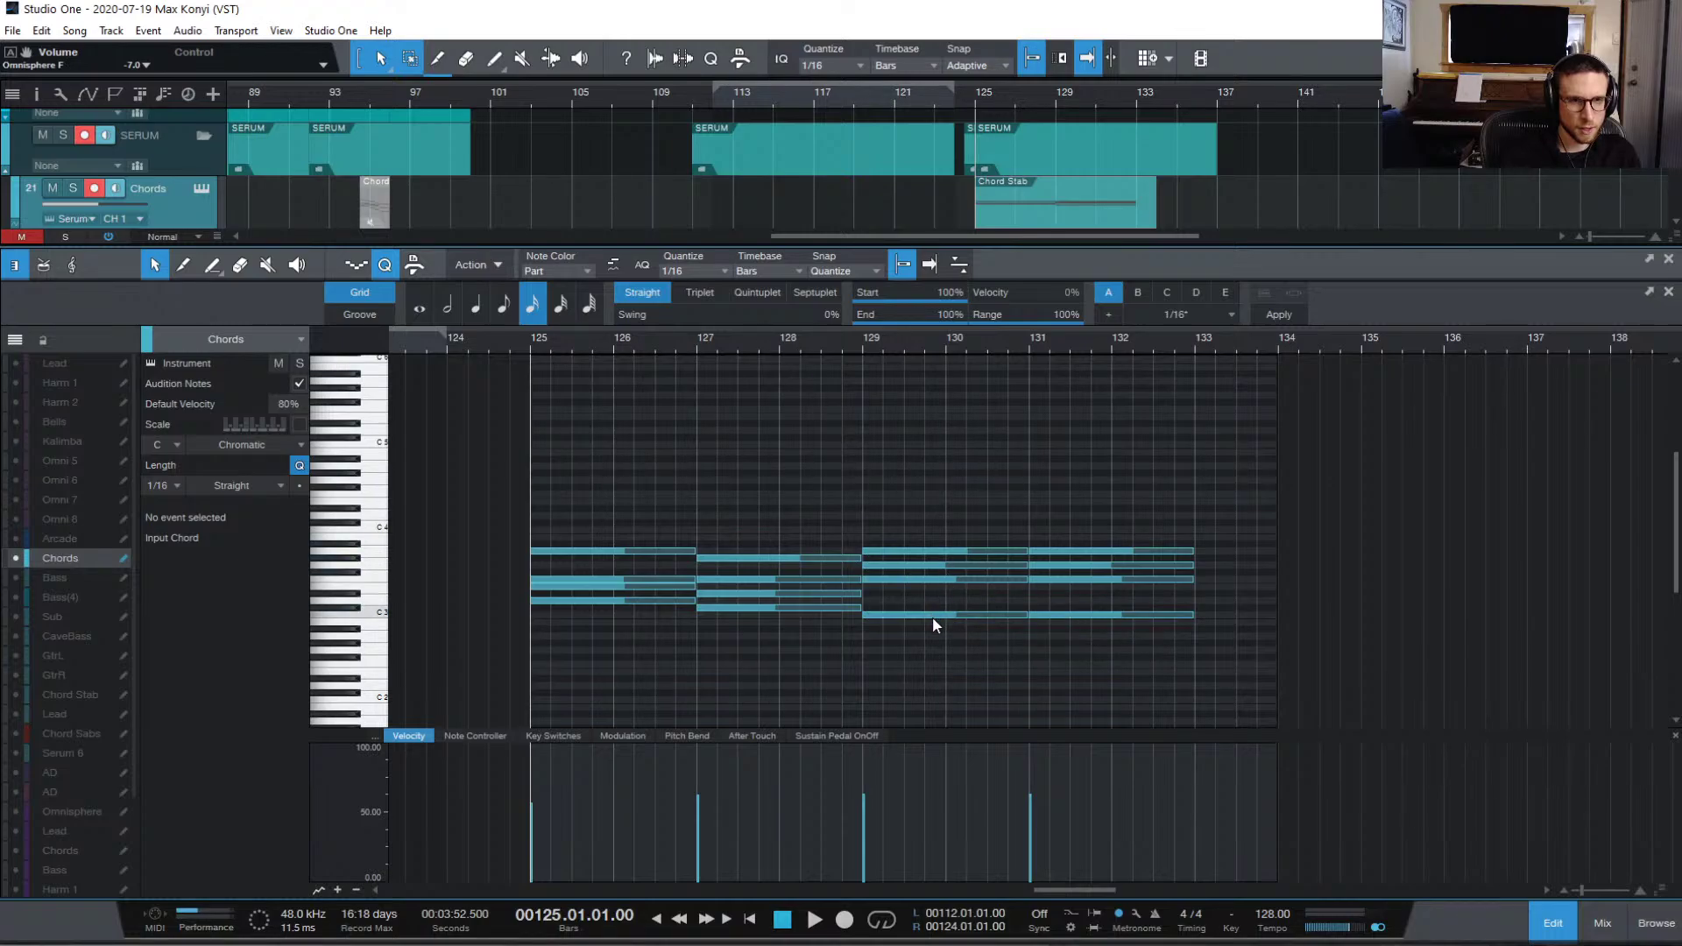
pyautogui.moveTo(927, 617)
pyautogui.mouseDown()
pyautogui.moveTo(953, 607)
pyautogui.moveTo(931, 610)
pyautogui.mouseUp()
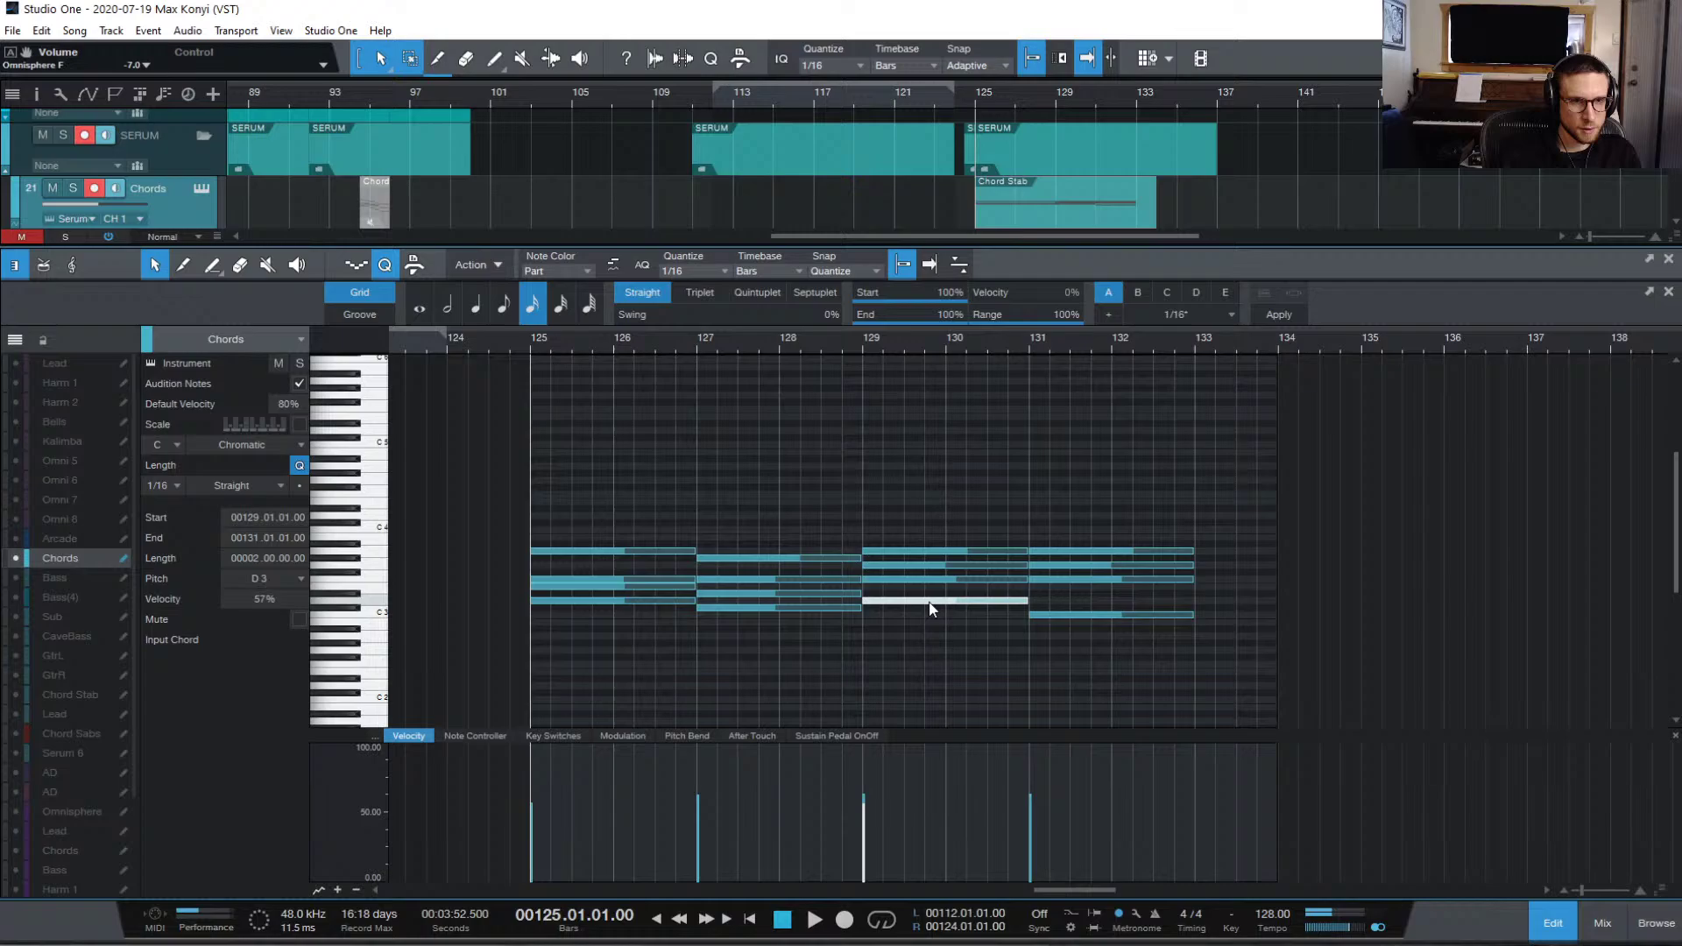
pyautogui.click(1067, 613)
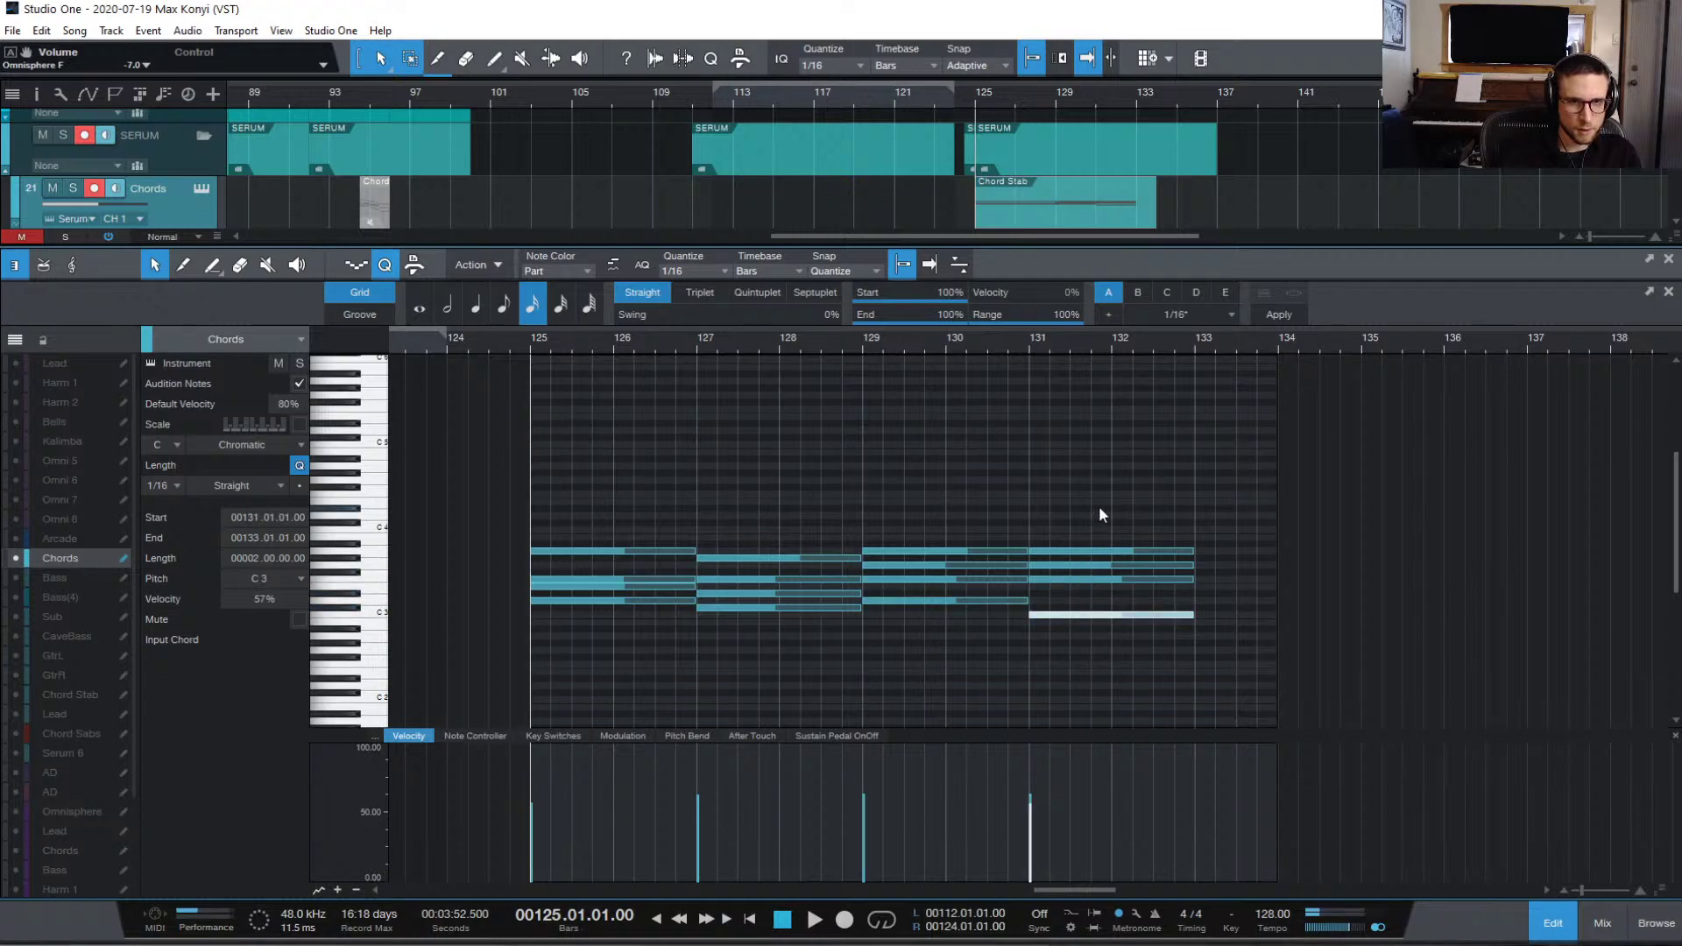
# Step: Raise the velocity of all the chord notes to 100% and play the part from bar 125
pyautogui.moveTo(1101, 512); pyautogui.dragTo(1181, 723)
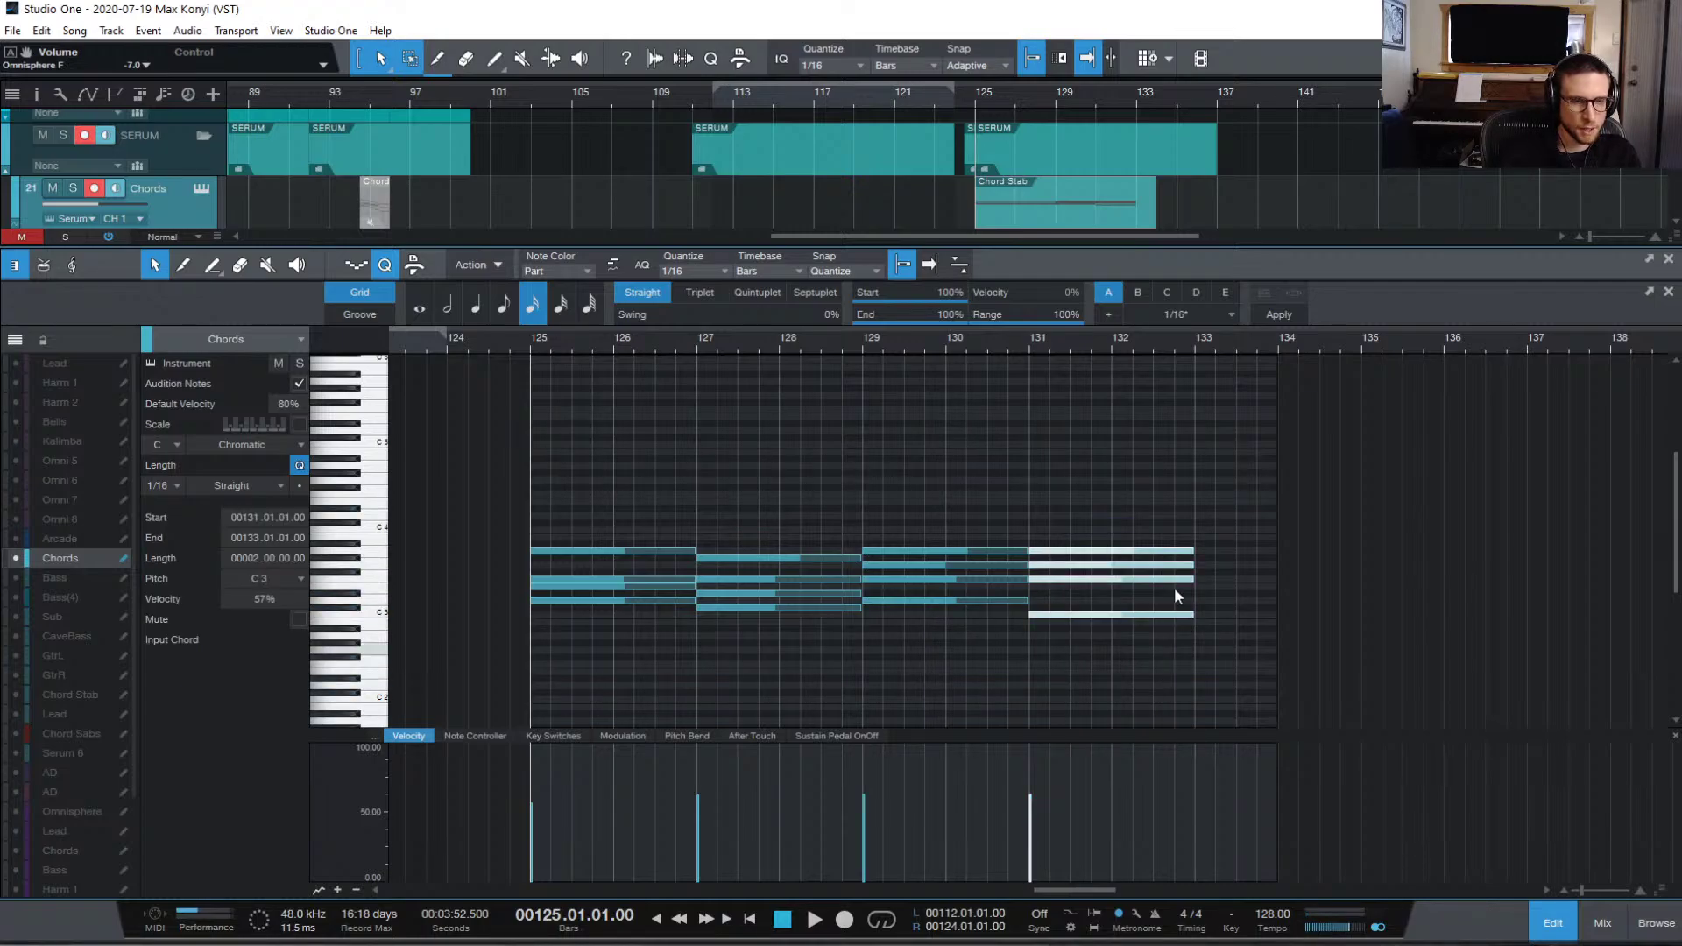
pyautogui.moveTo(1231, 490); pyautogui.dragTo(490, 793)
pyautogui.moveTo(699, 808); pyautogui.dragTo(696, 736)
pyautogui.press('space')
pyautogui.click(764, 673)
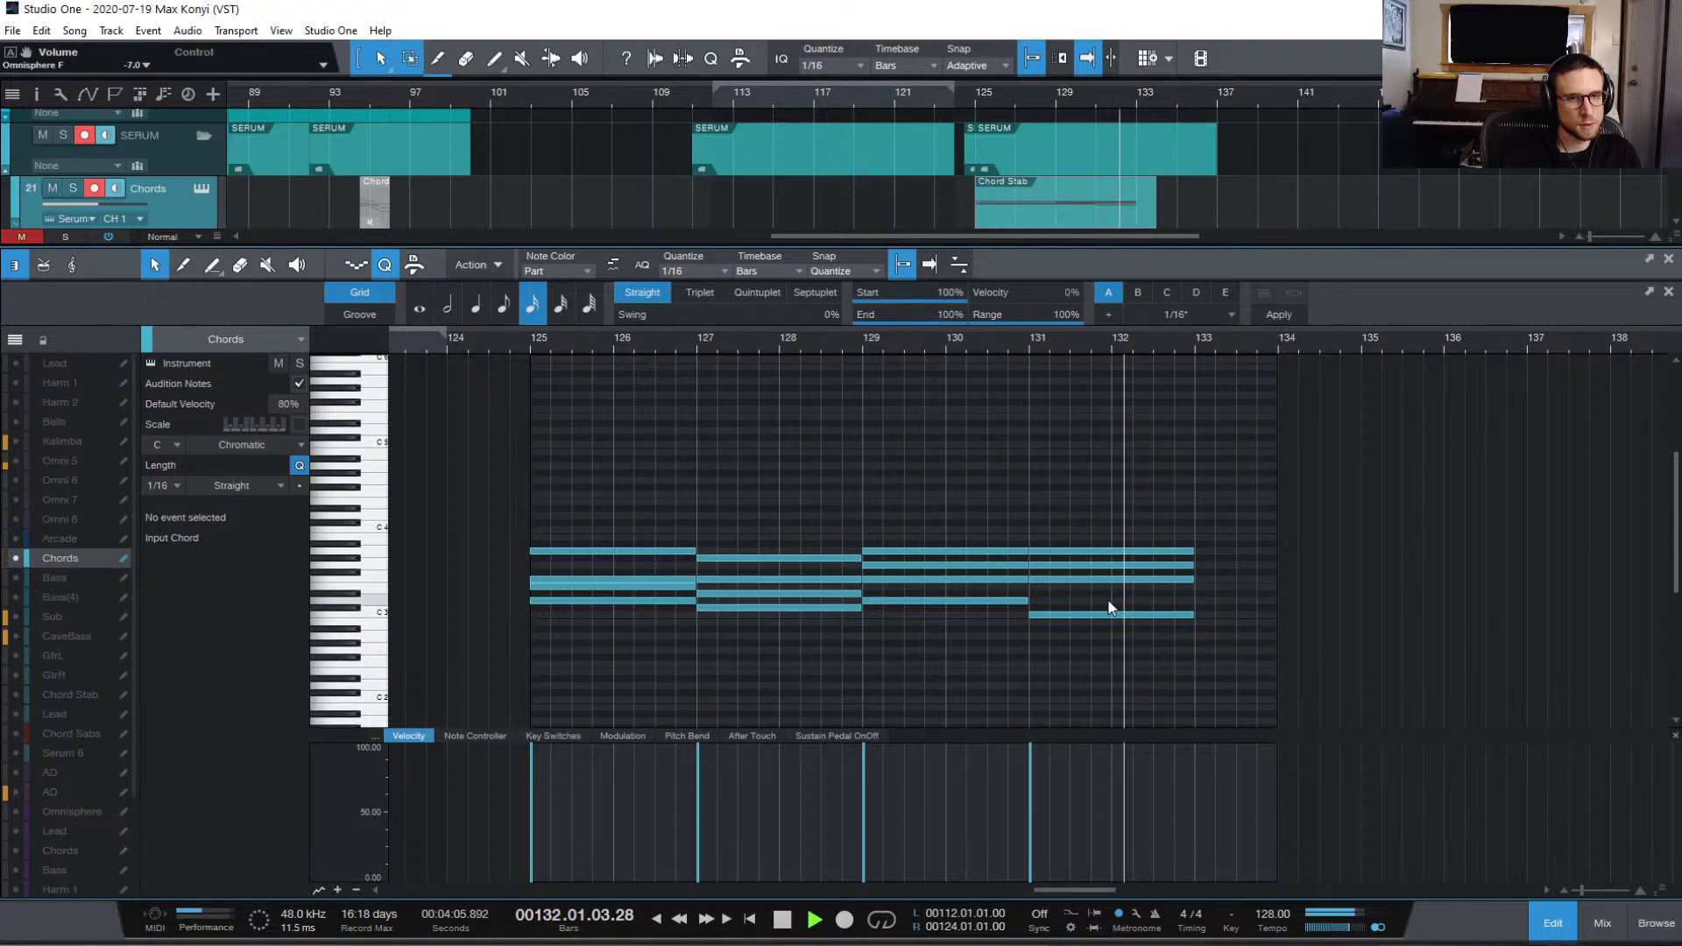
# Step: Stop playback and duplicate the whole bar 131 chord to bar 133
pyautogui.press('space')
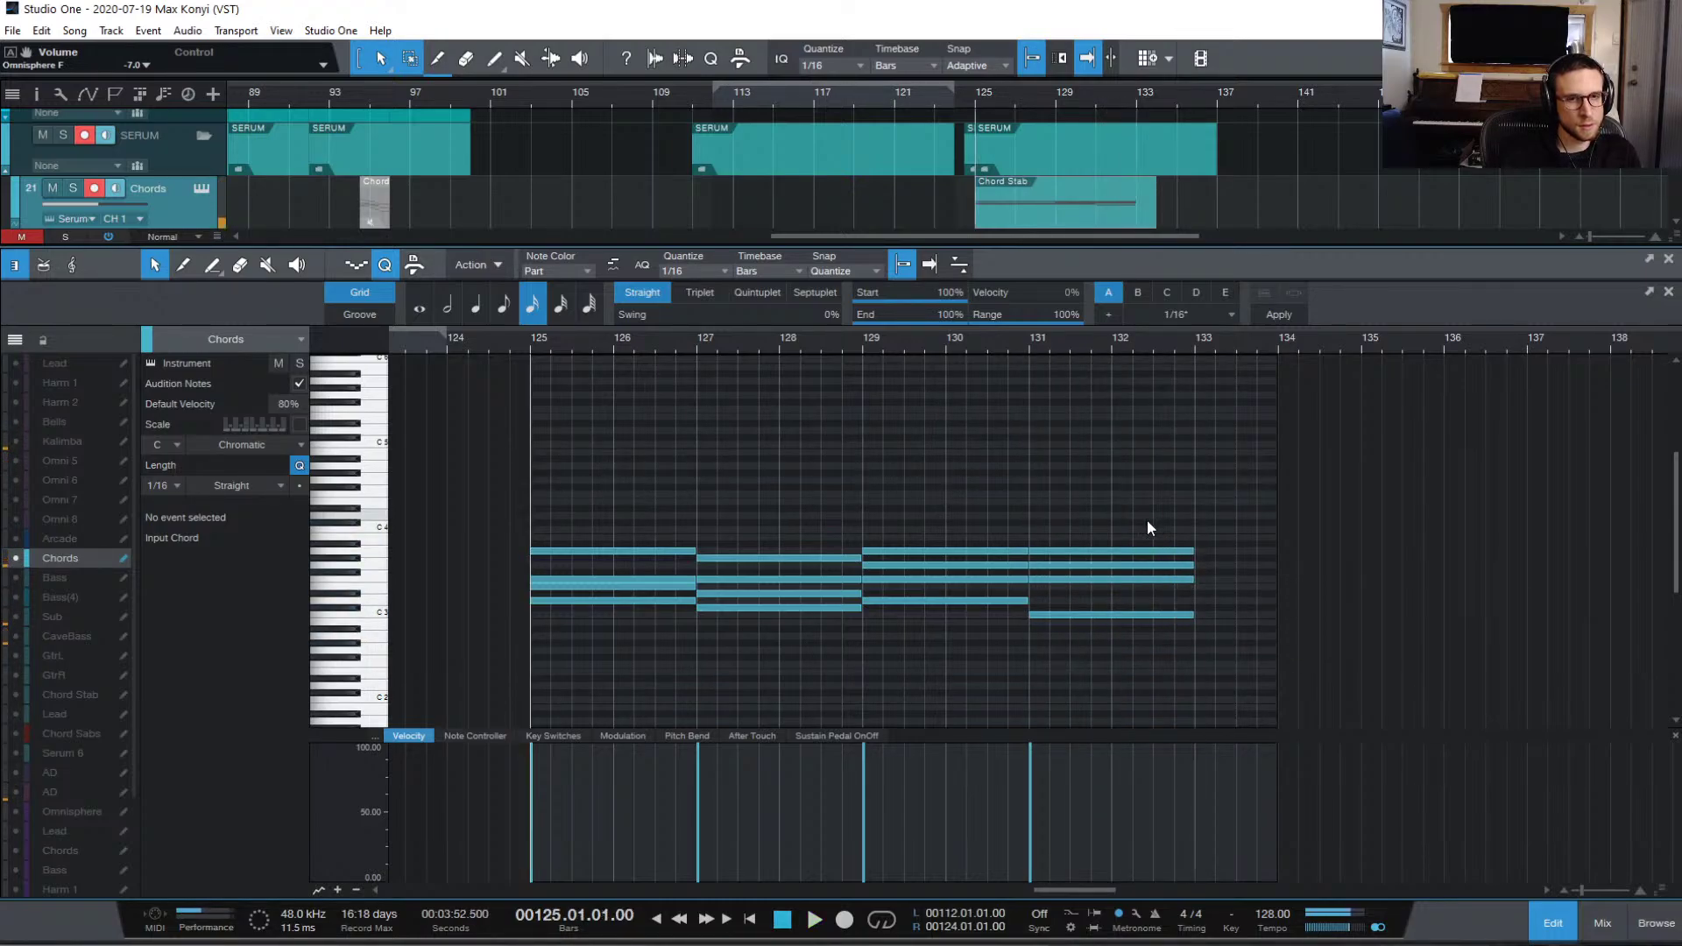
pyautogui.moveTo(1113, 518); pyautogui.dragTo(1143, 664)
pyautogui.hscroll(5, 1144, 660)
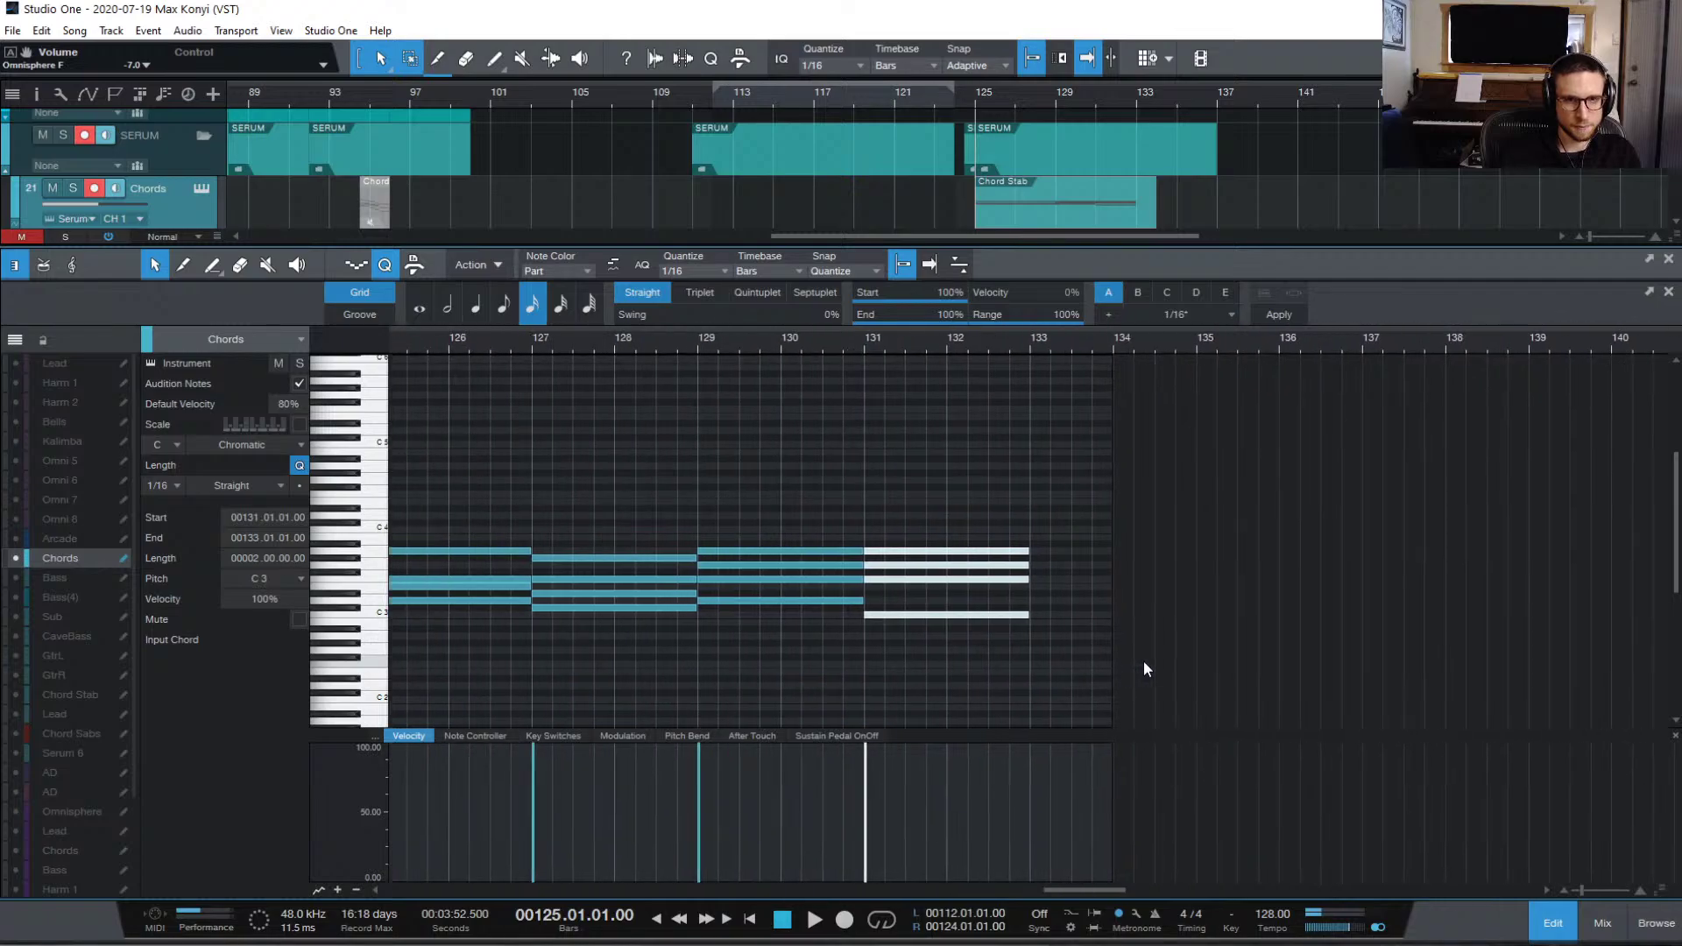
pyautogui.hotkey('ctrl', 'd')
# Step: Revoice the bar 133 chord as D3, G3, A3 and A#3, and play from bar 133
pyautogui.click(991, 632)
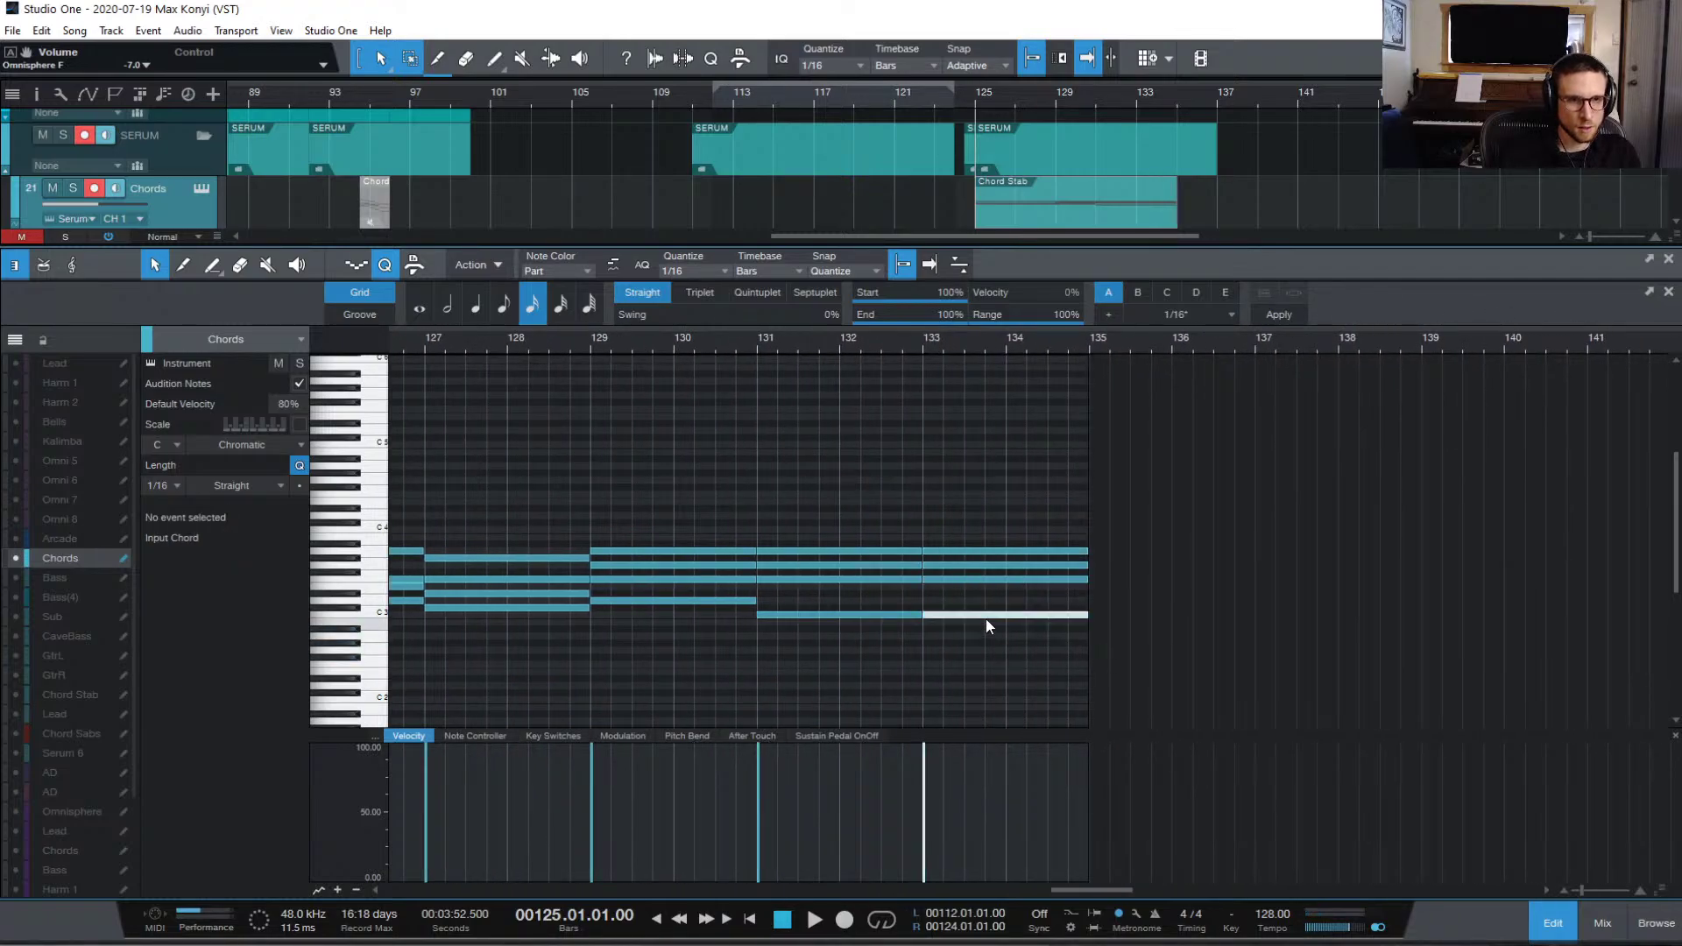
pyautogui.moveTo(986, 619); pyautogui.dragTo(987, 635)
pyautogui.click(969, 552)
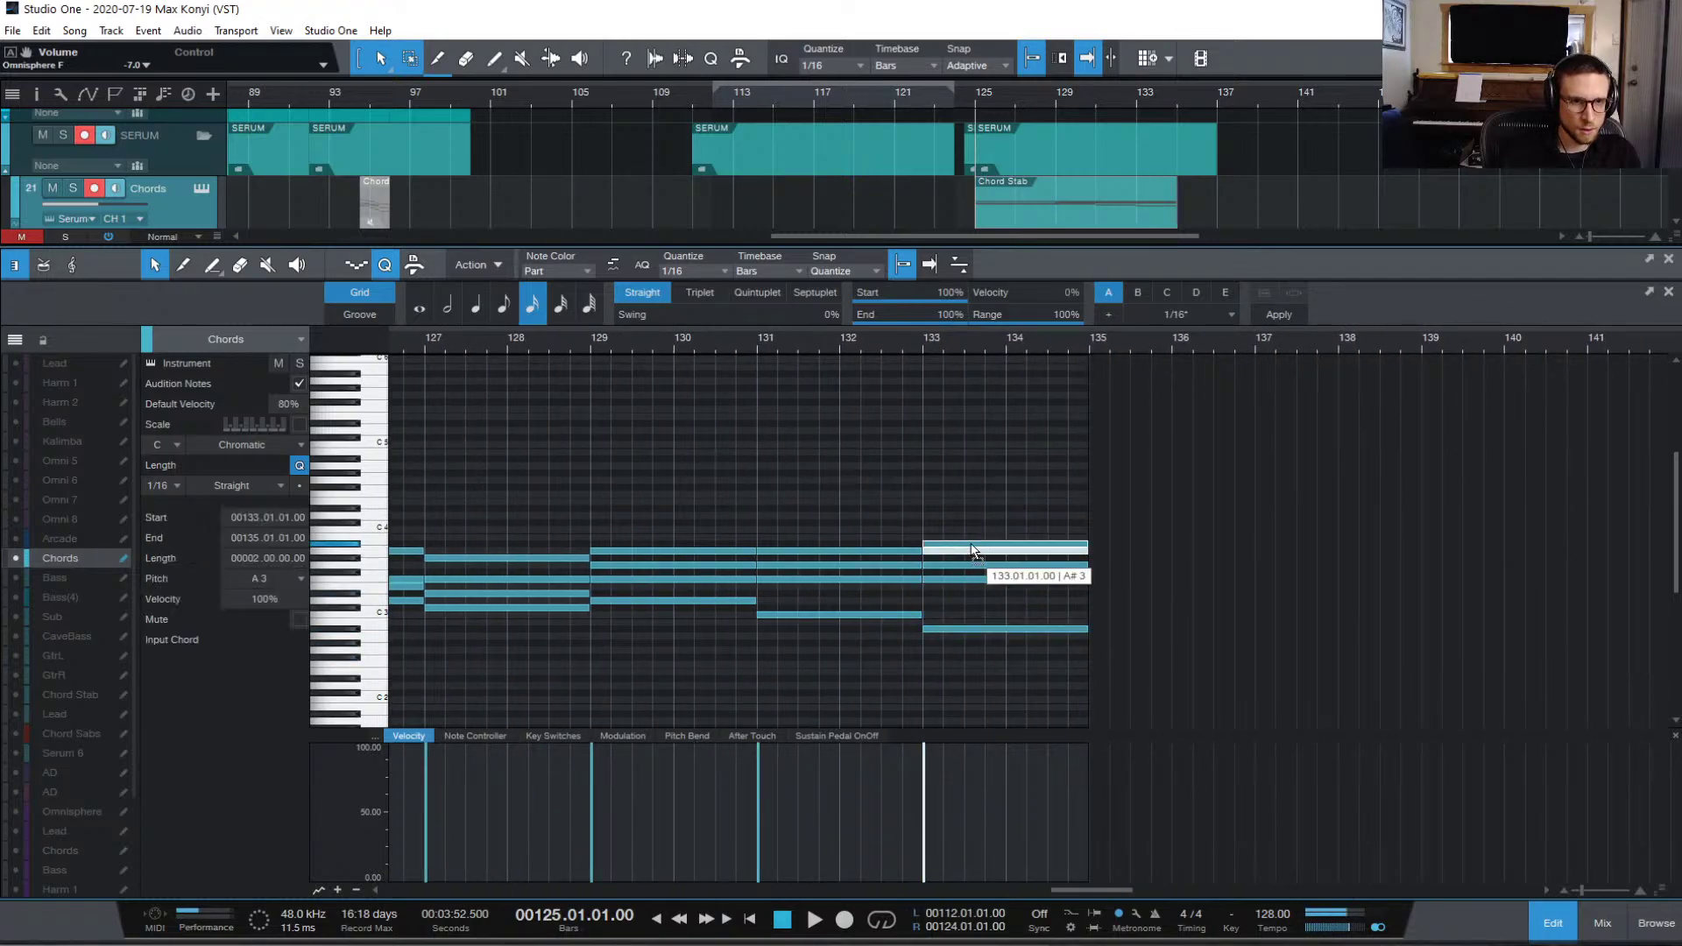
pyautogui.moveTo(969, 552); pyautogui.dragTo(968, 552)
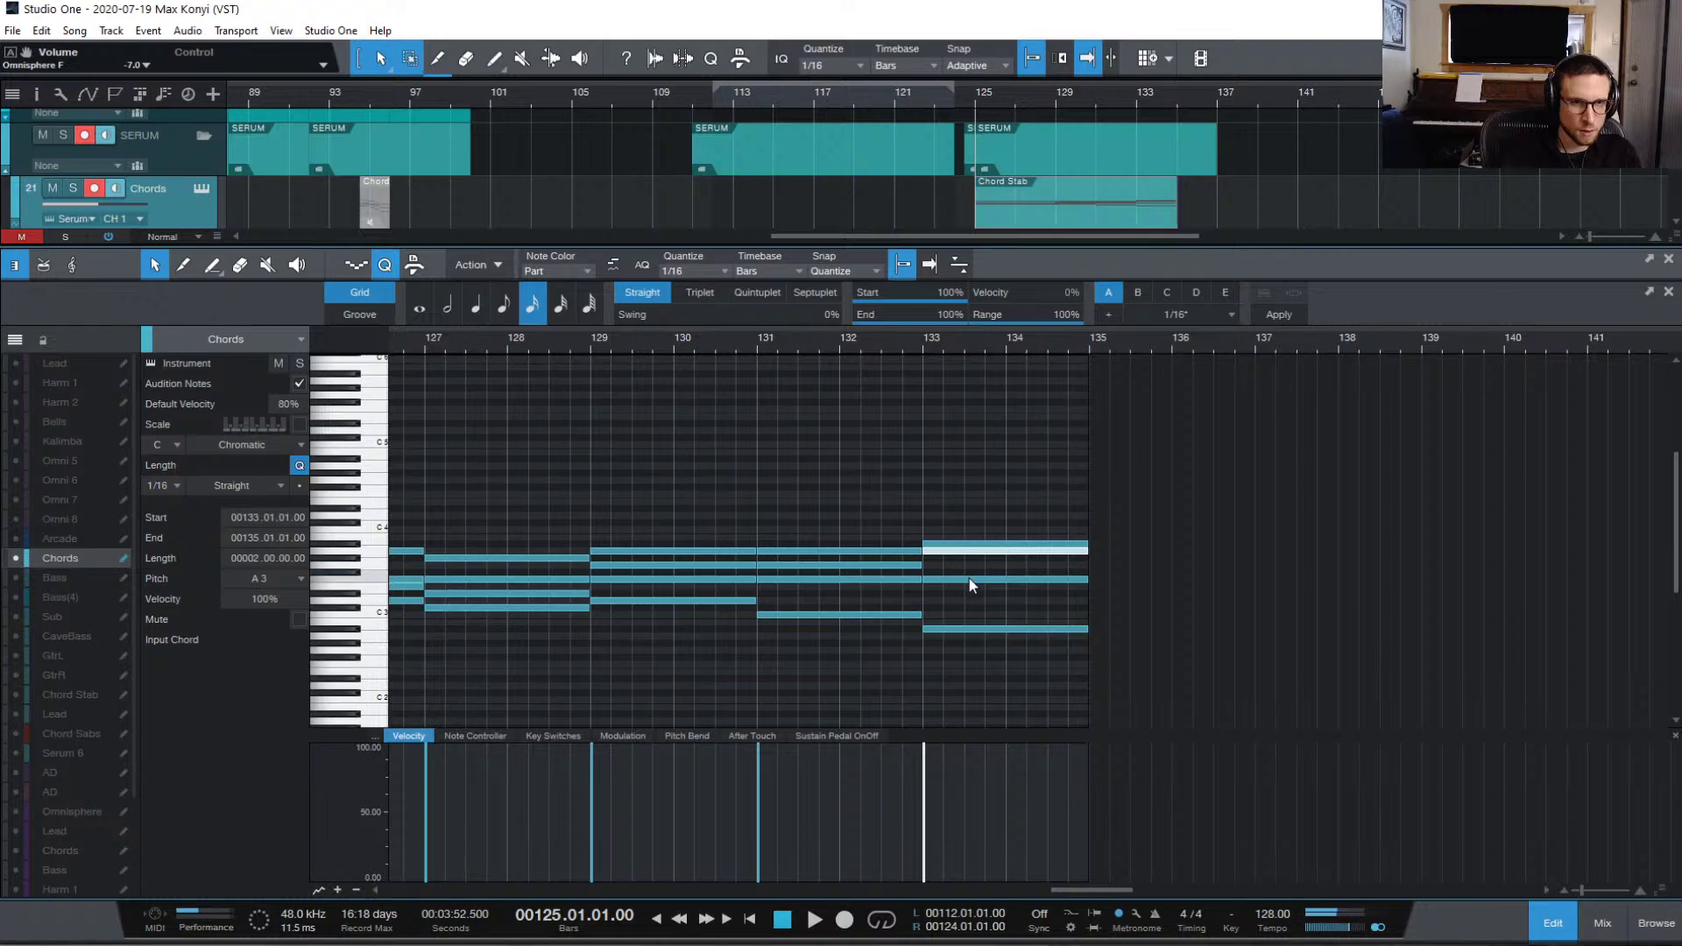
pyautogui.moveTo(984, 629); pyautogui.dragTo(980, 566)
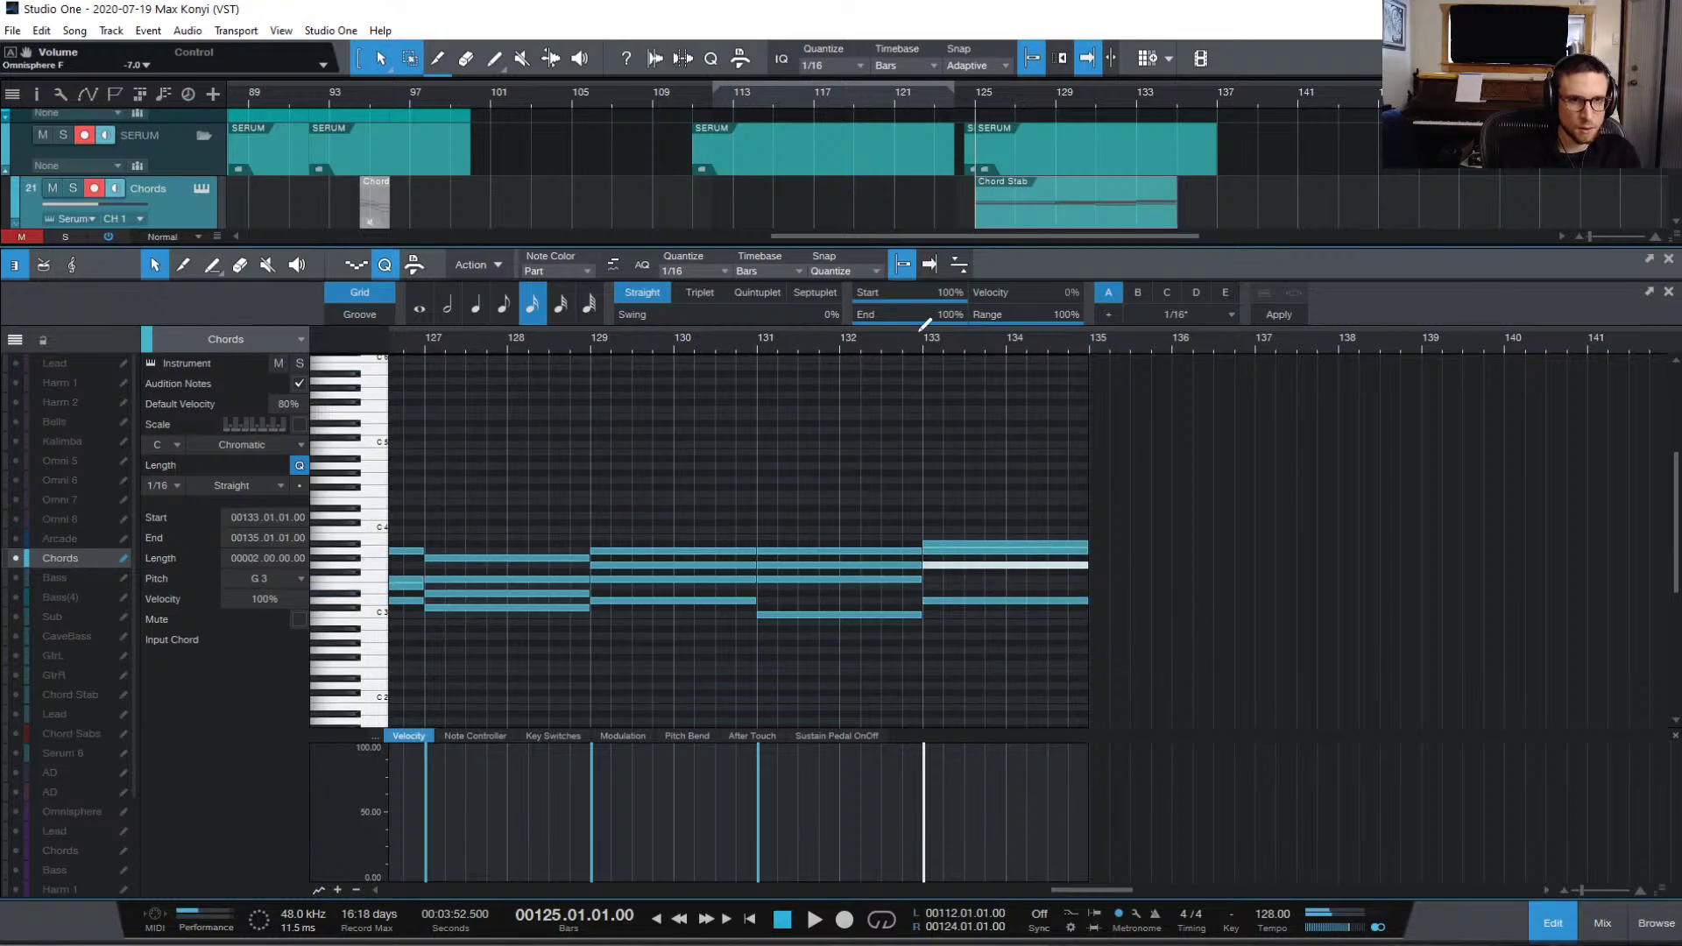
pyautogui.click(923, 338)
pyautogui.press('space')
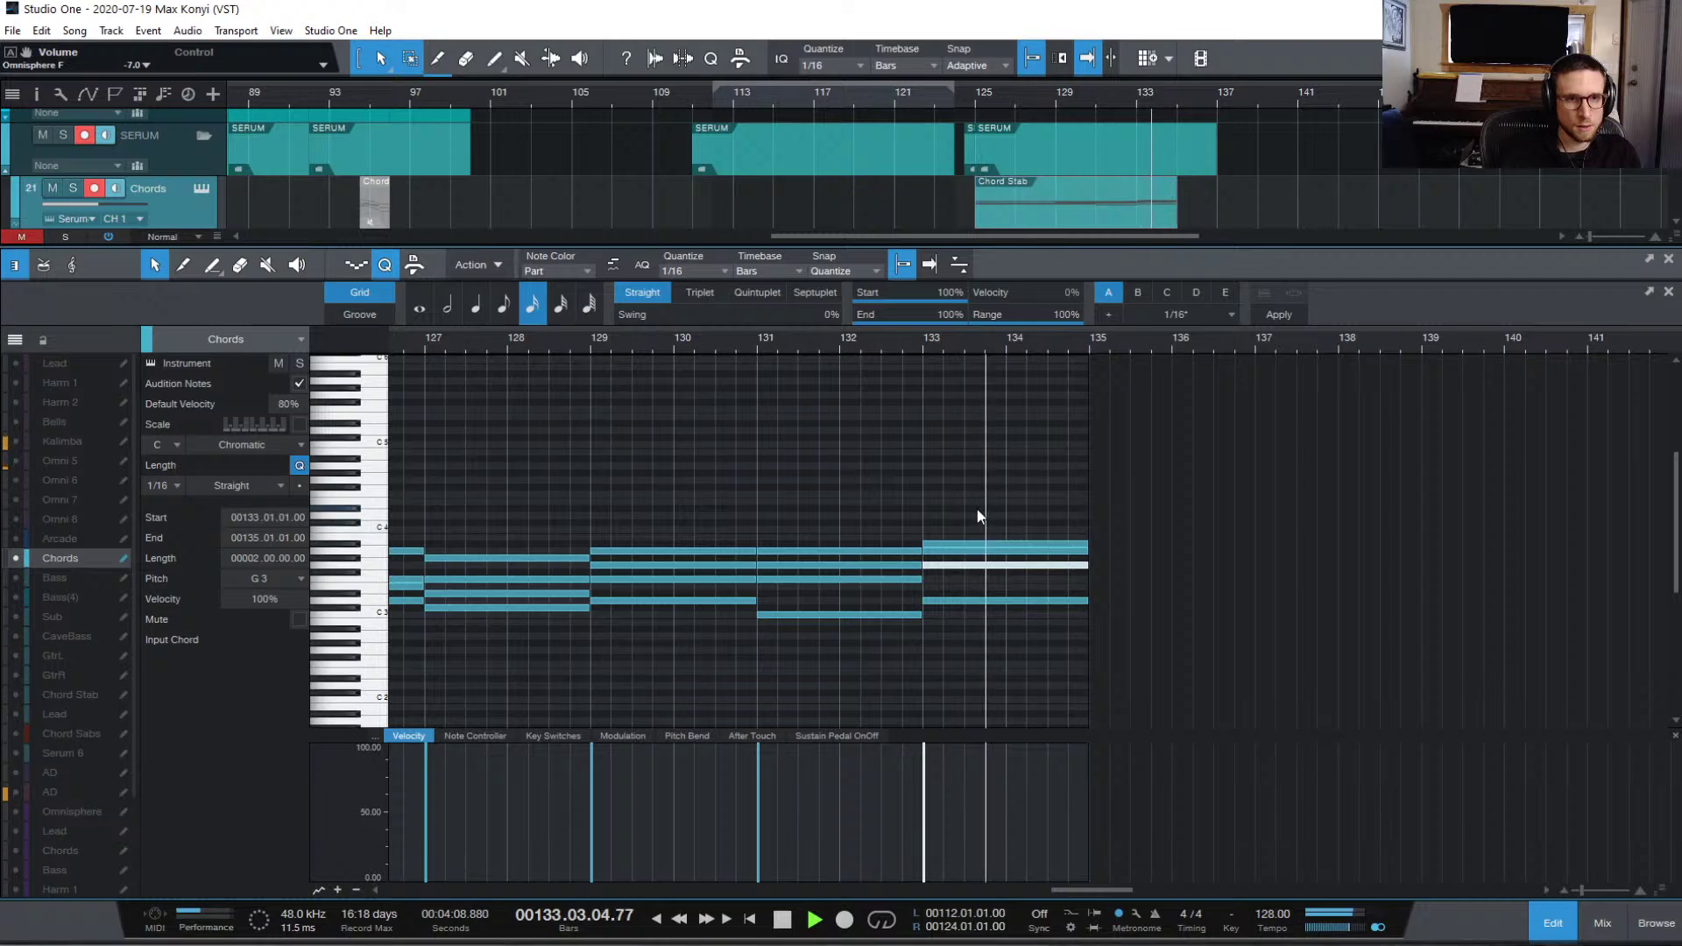
# Step: Duplicate the whole bar 133 chord to bar 135 and stop playback
pyautogui.moveTo(986, 496); pyautogui.dragTo(1106, 649)
pyautogui.hotkey('ctrl', 'd')
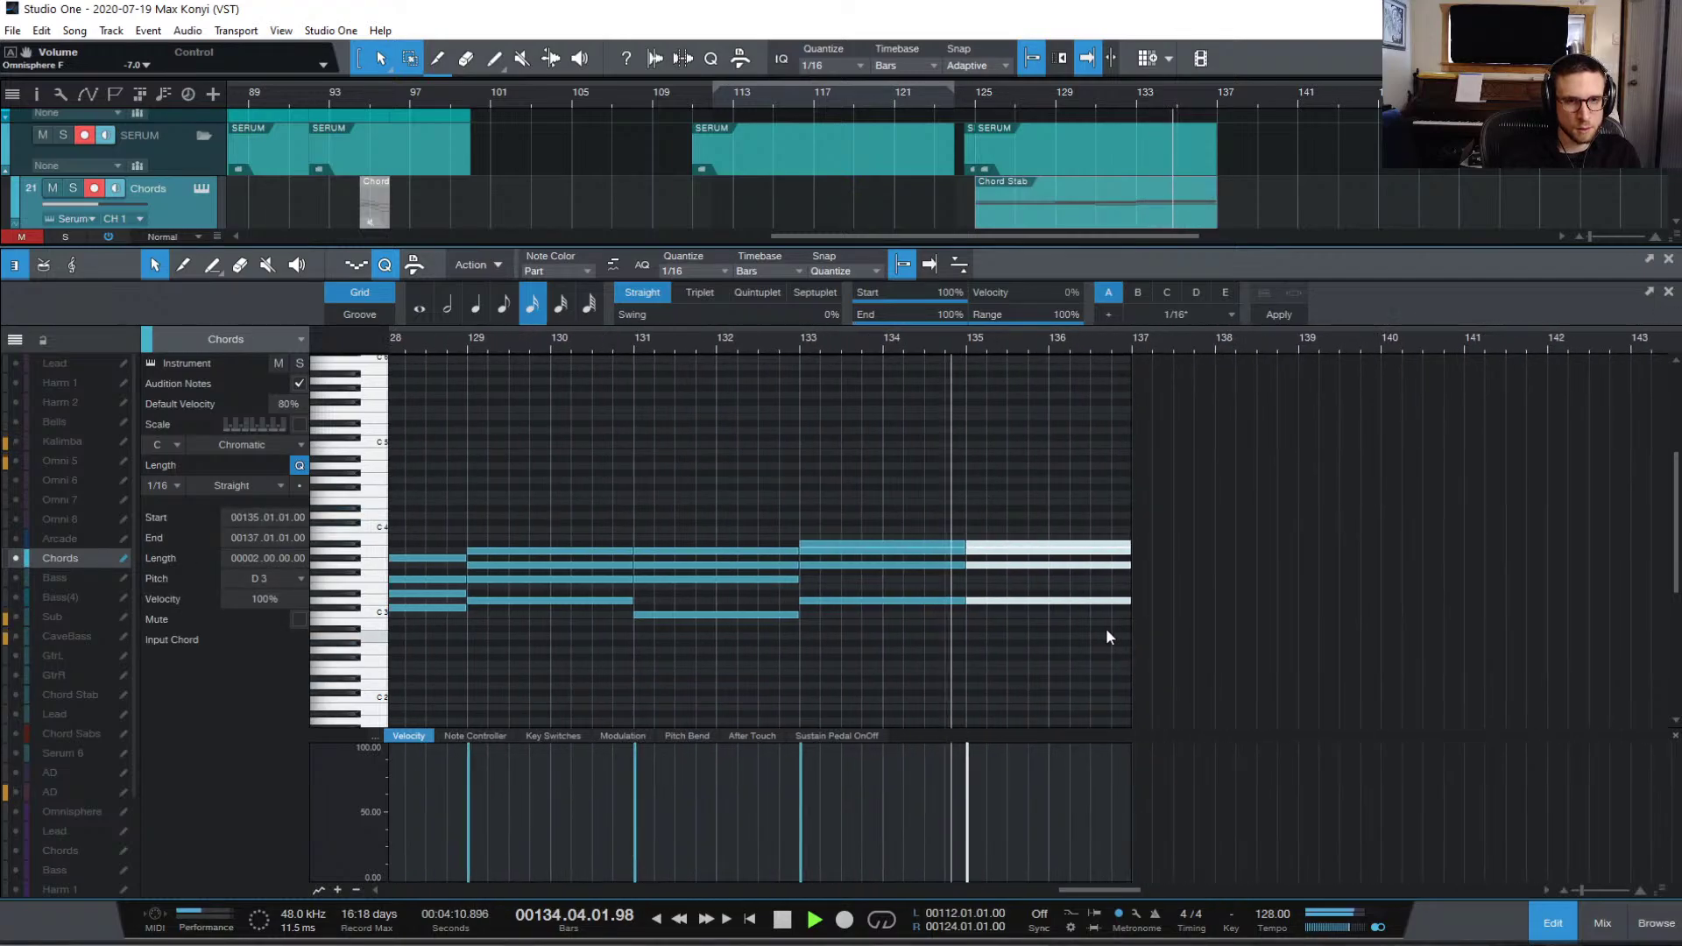
pyautogui.press('space')
# Step: Revoice the bar 135 chord as E3, F3, A3 and C4, and play from bar 135
pyautogui.click(1064, 616)
pyautogui.click(1027, 602)
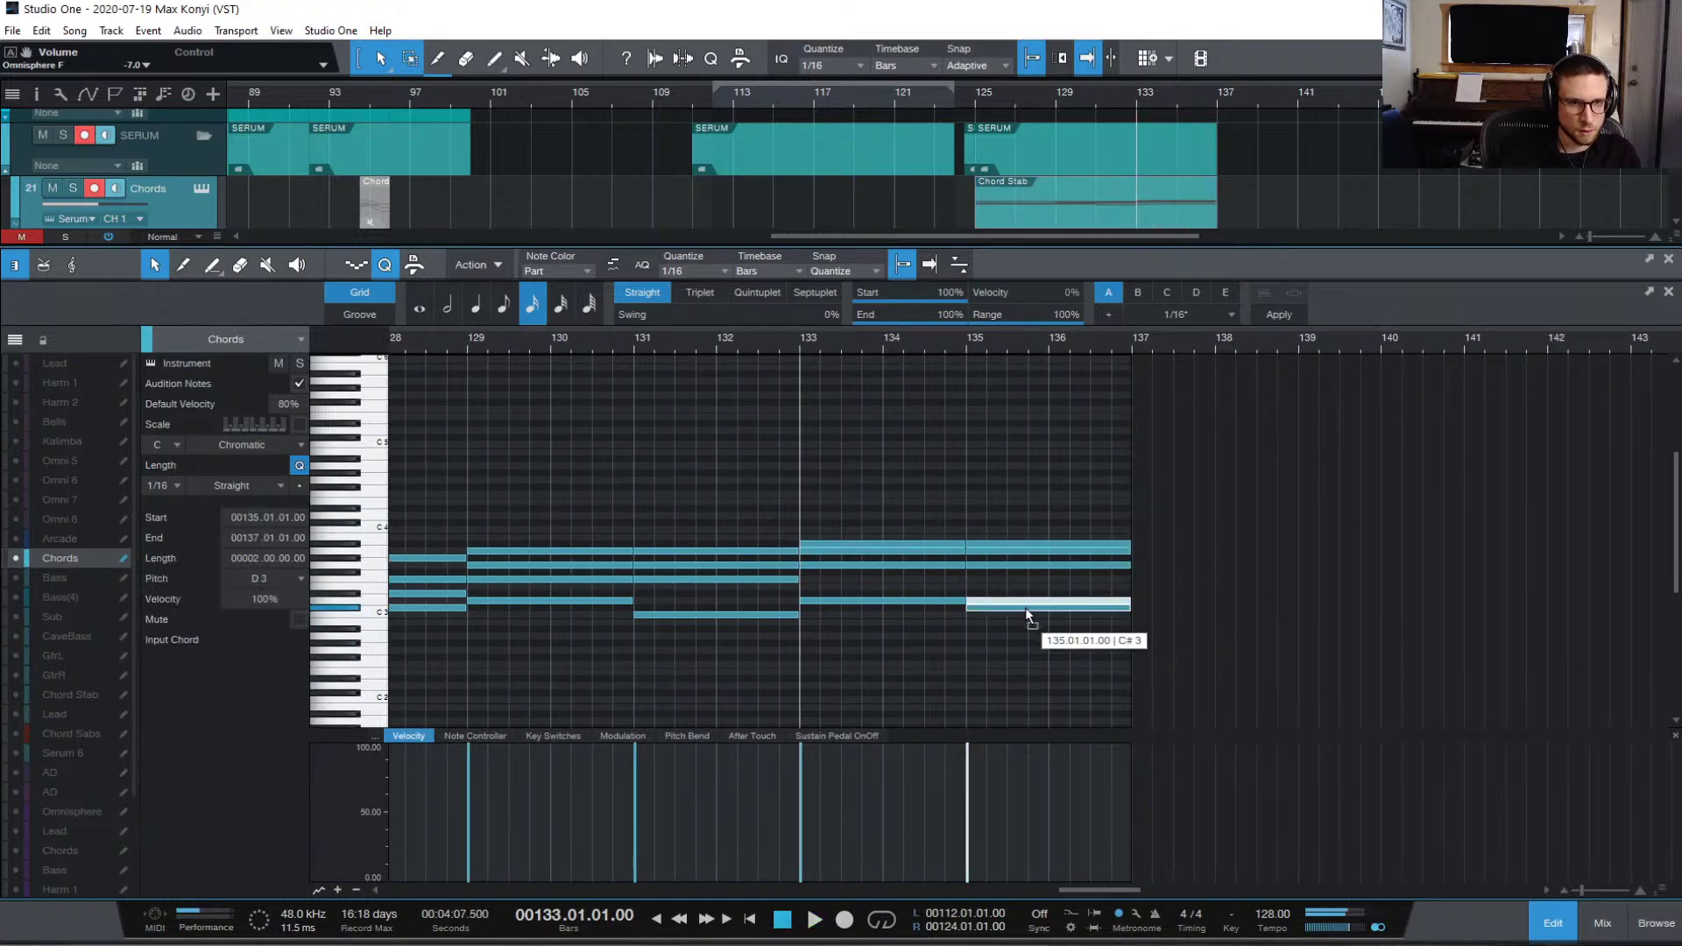
pyautogui.press('Down')
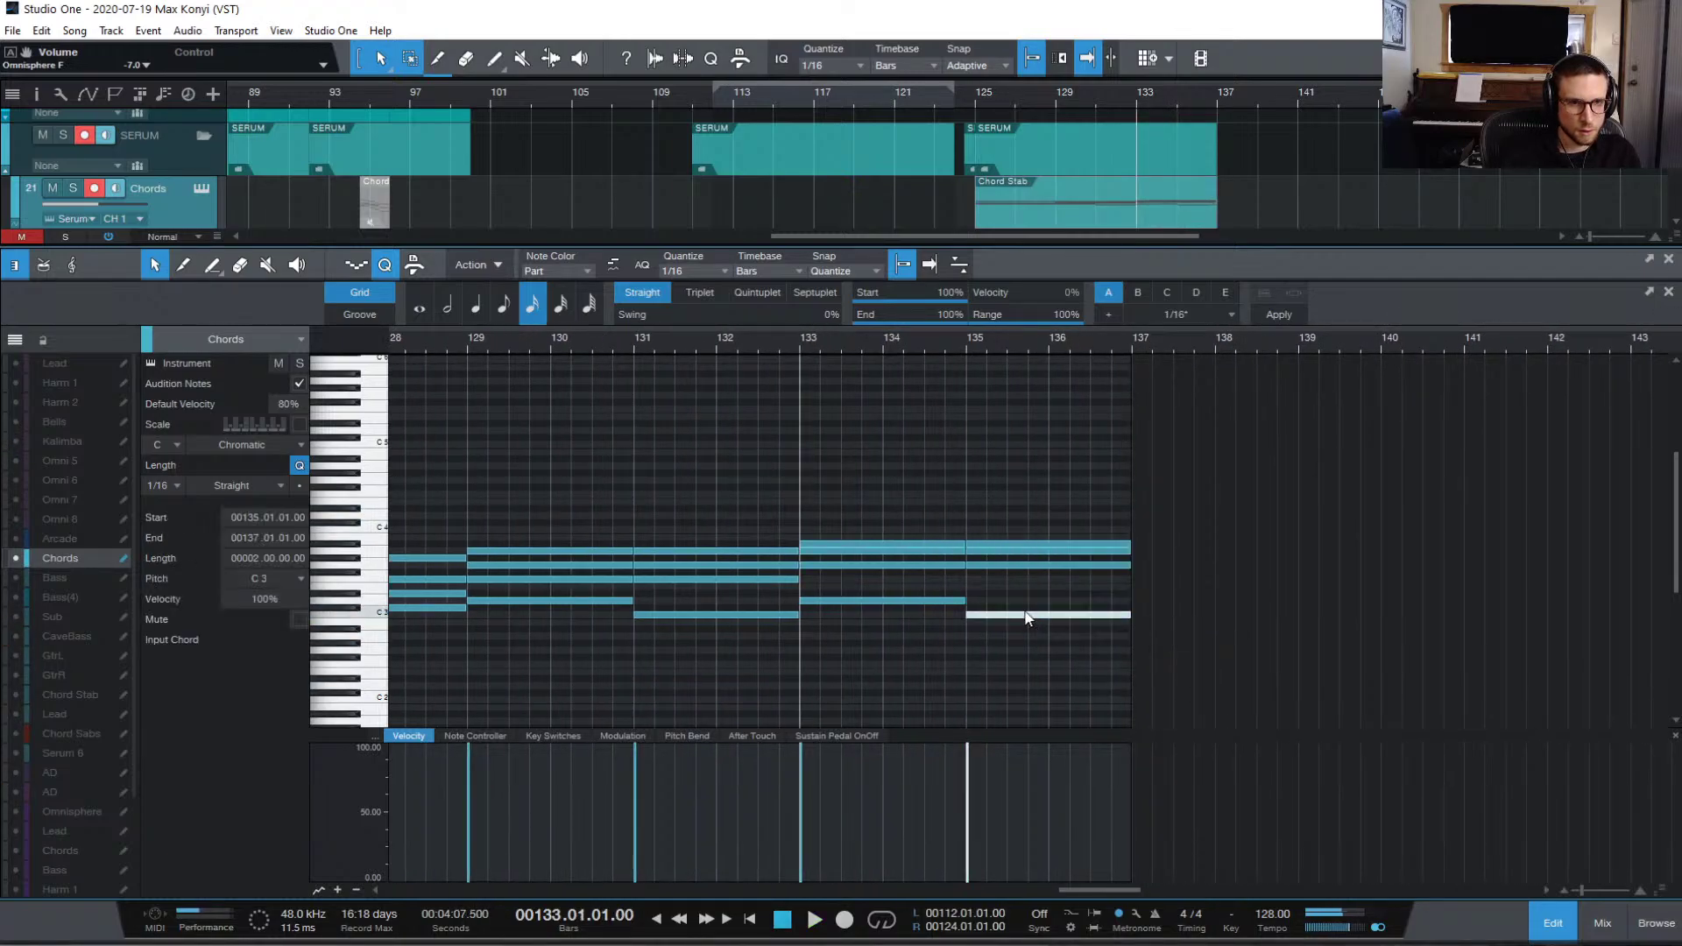
pyautogui.click(1029, 546)
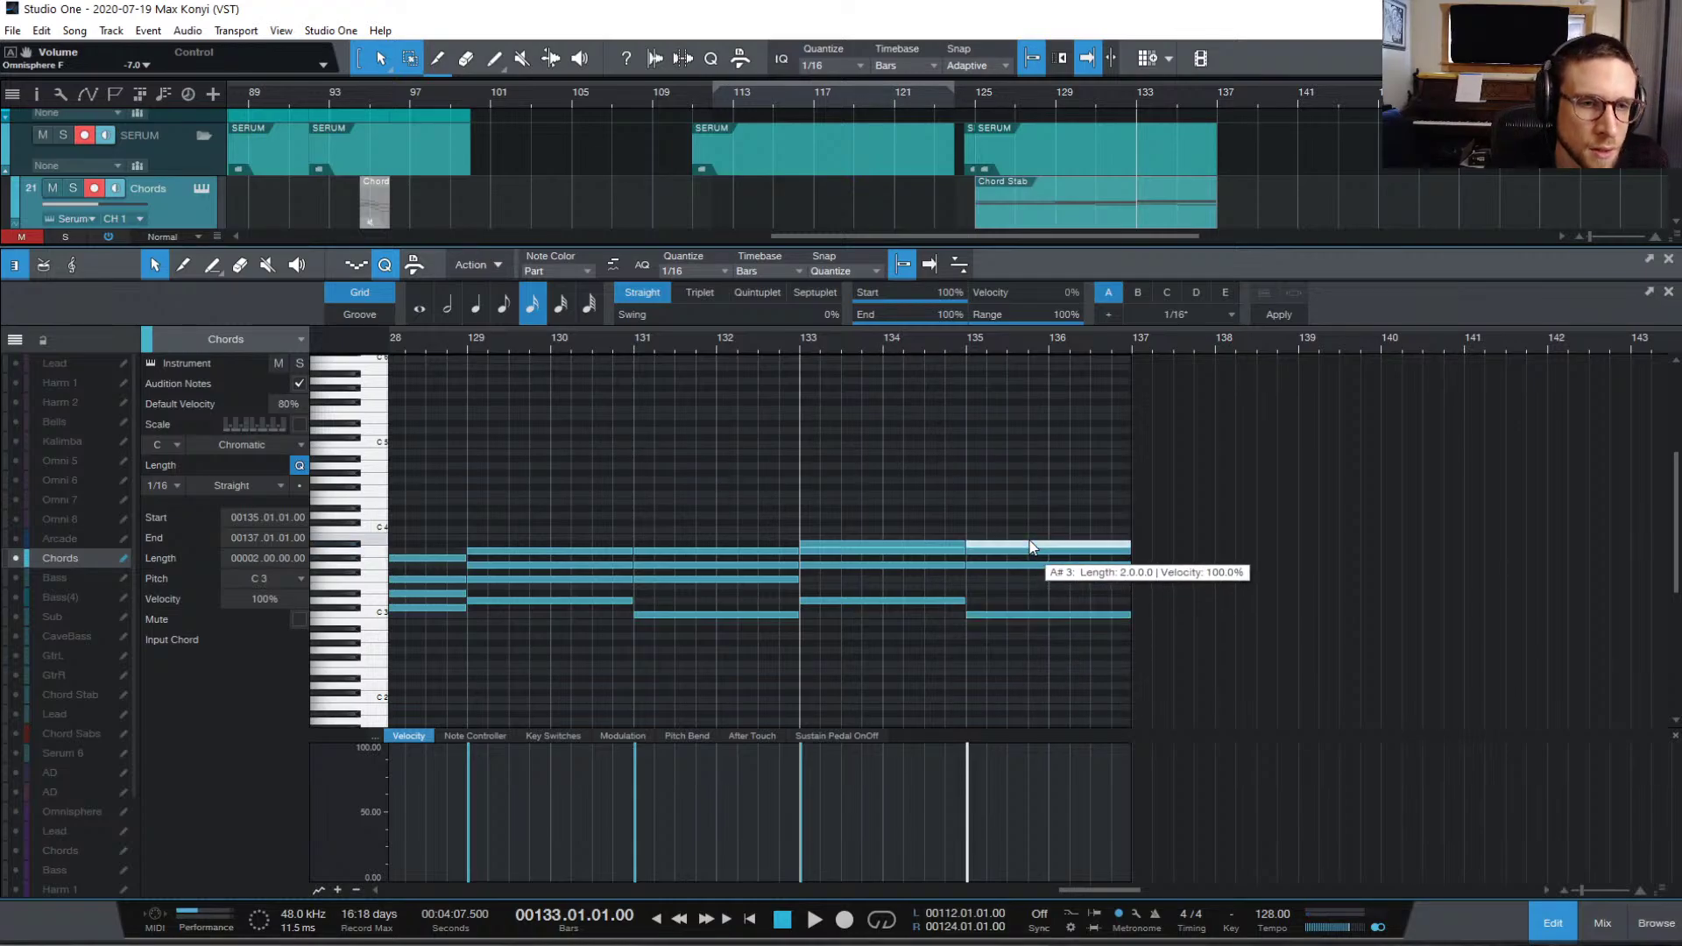
pyautogui.moveTo(1030, 542); pyautogui.dragTo(1031, 530)
pyautogui.moveTo(1020, 614); pyautogui.dragTo(1020, 574)
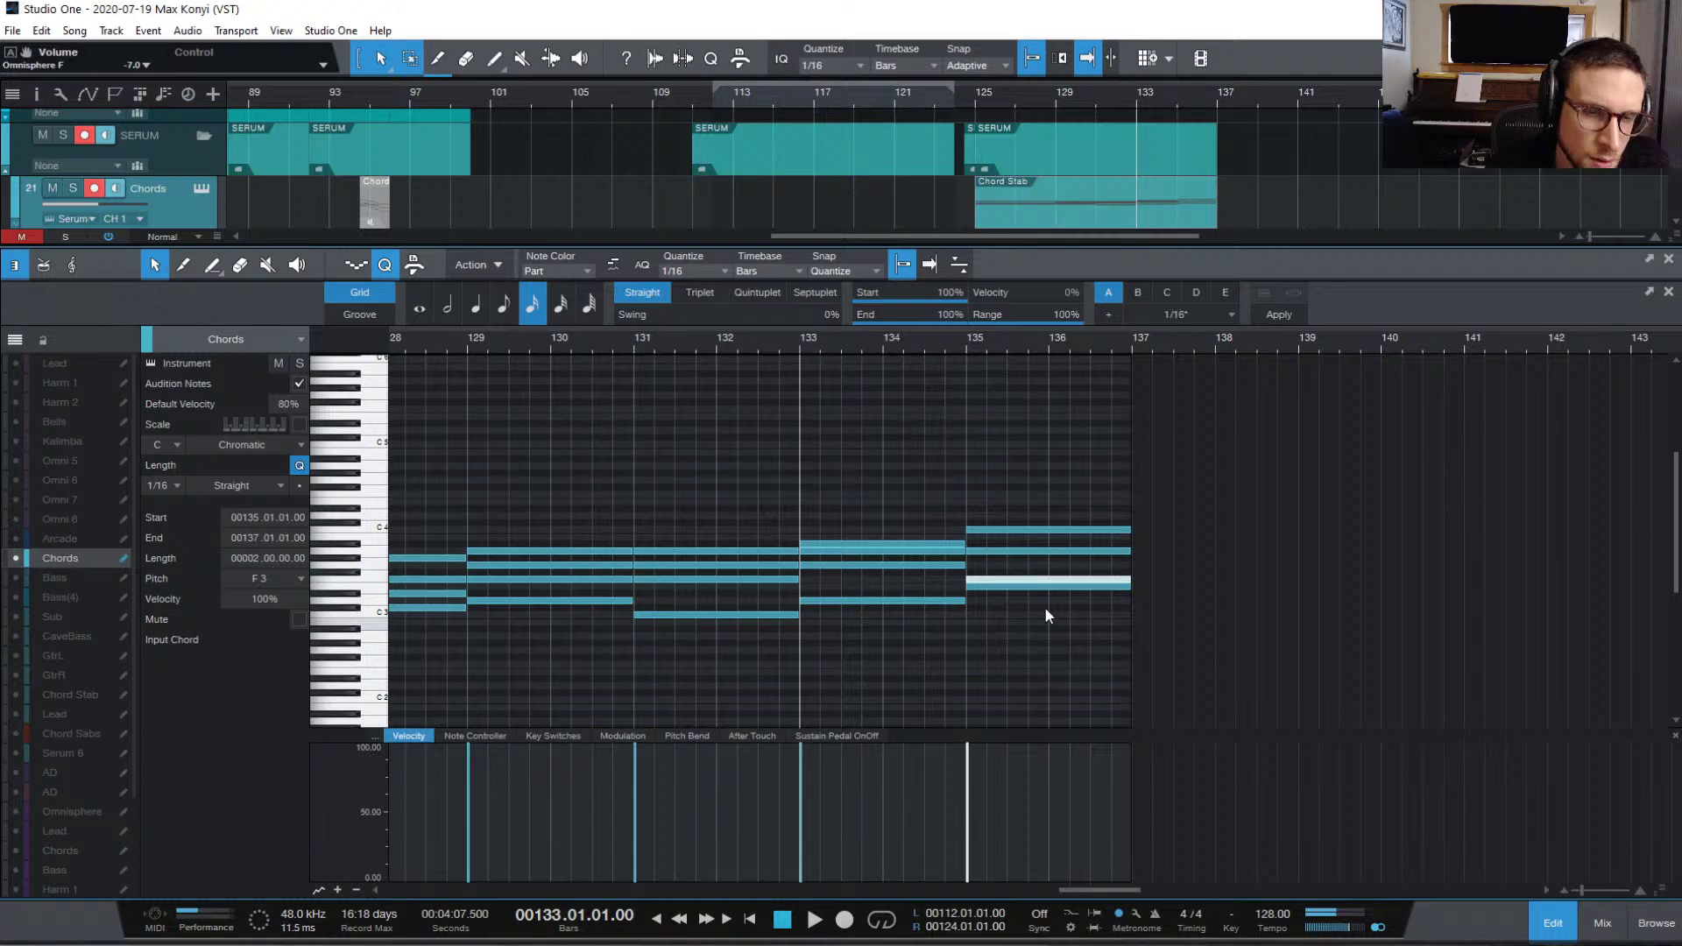
pyautogui.click(967, 339)
pyautogui.press('space')
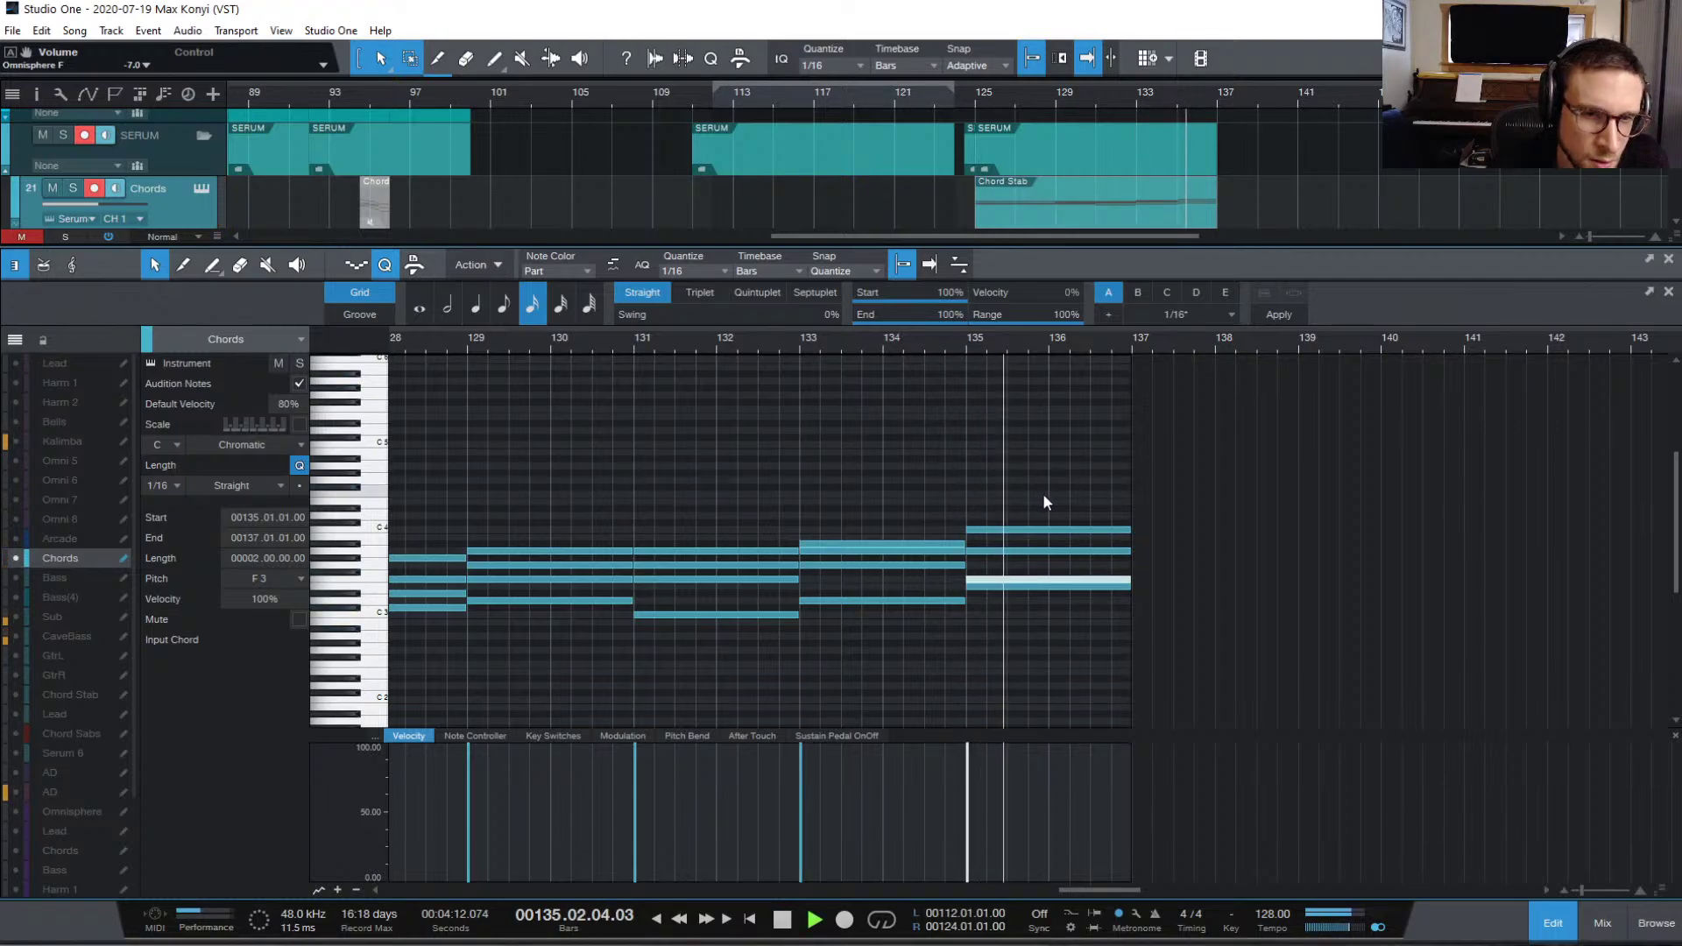
# Step: Split the bar 135 chord at bar 136, raise the second half's top note to C#4, and play from bar 135
pyautogui.moveTo(1096, 513); pyautogui.dragTo(1101, 666)
pyautogui.press('space')
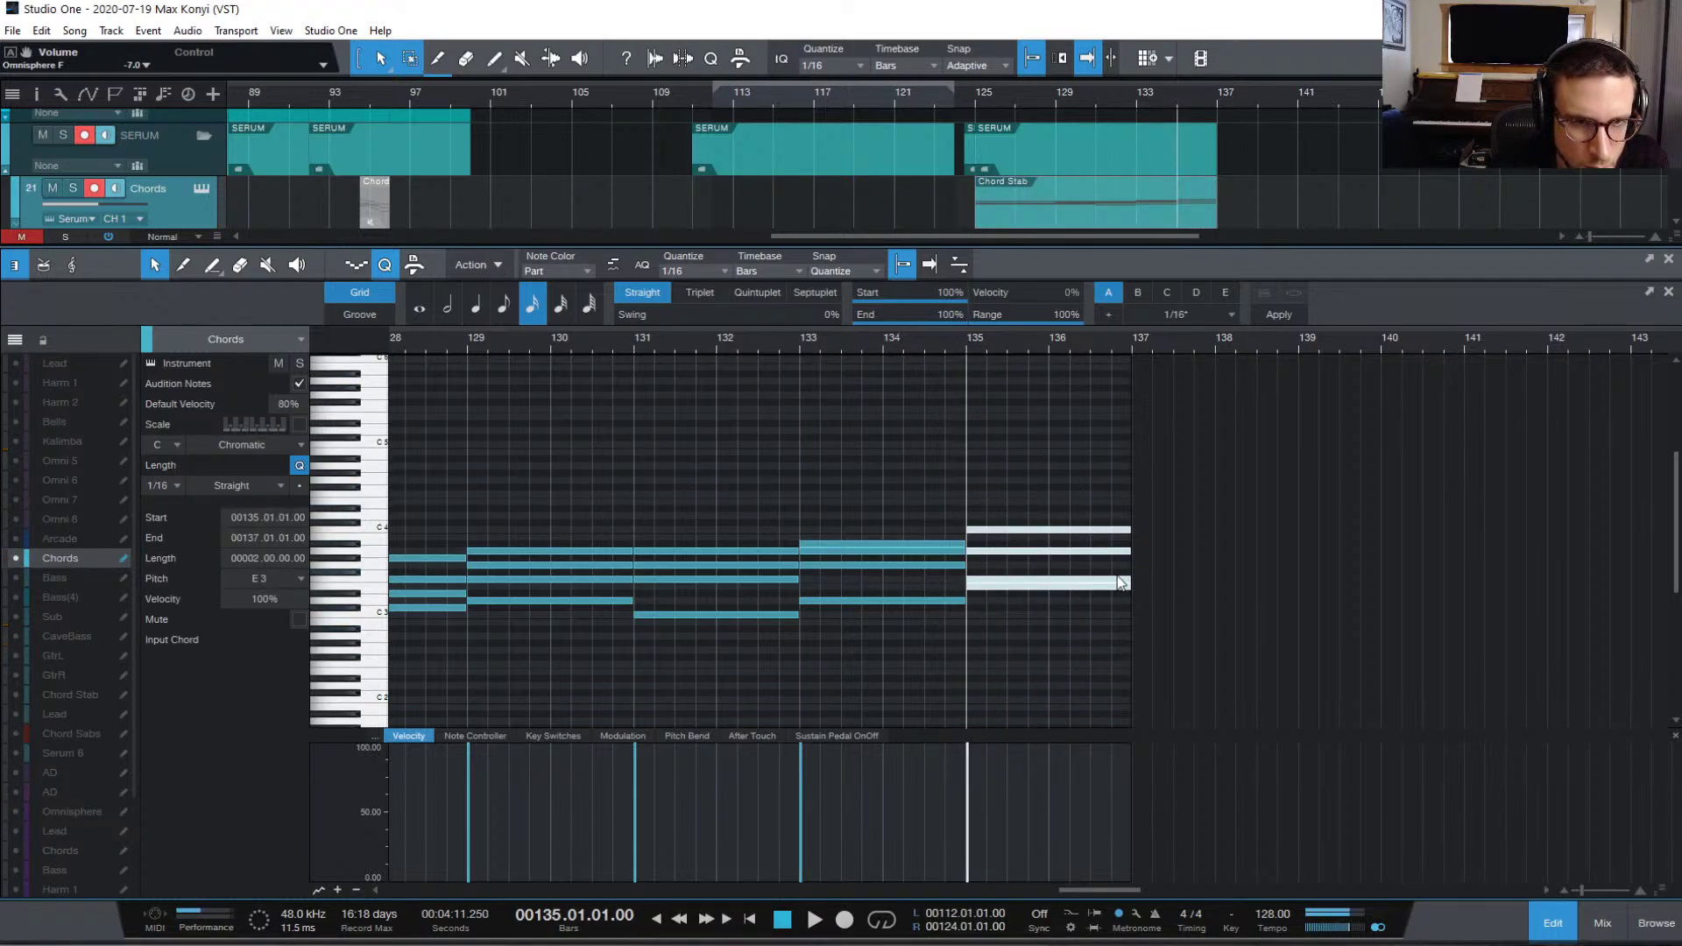
pyautogui.keyDown('alt'); pyautogui.click(1049, 583); pyautogui.keyUp('alt')
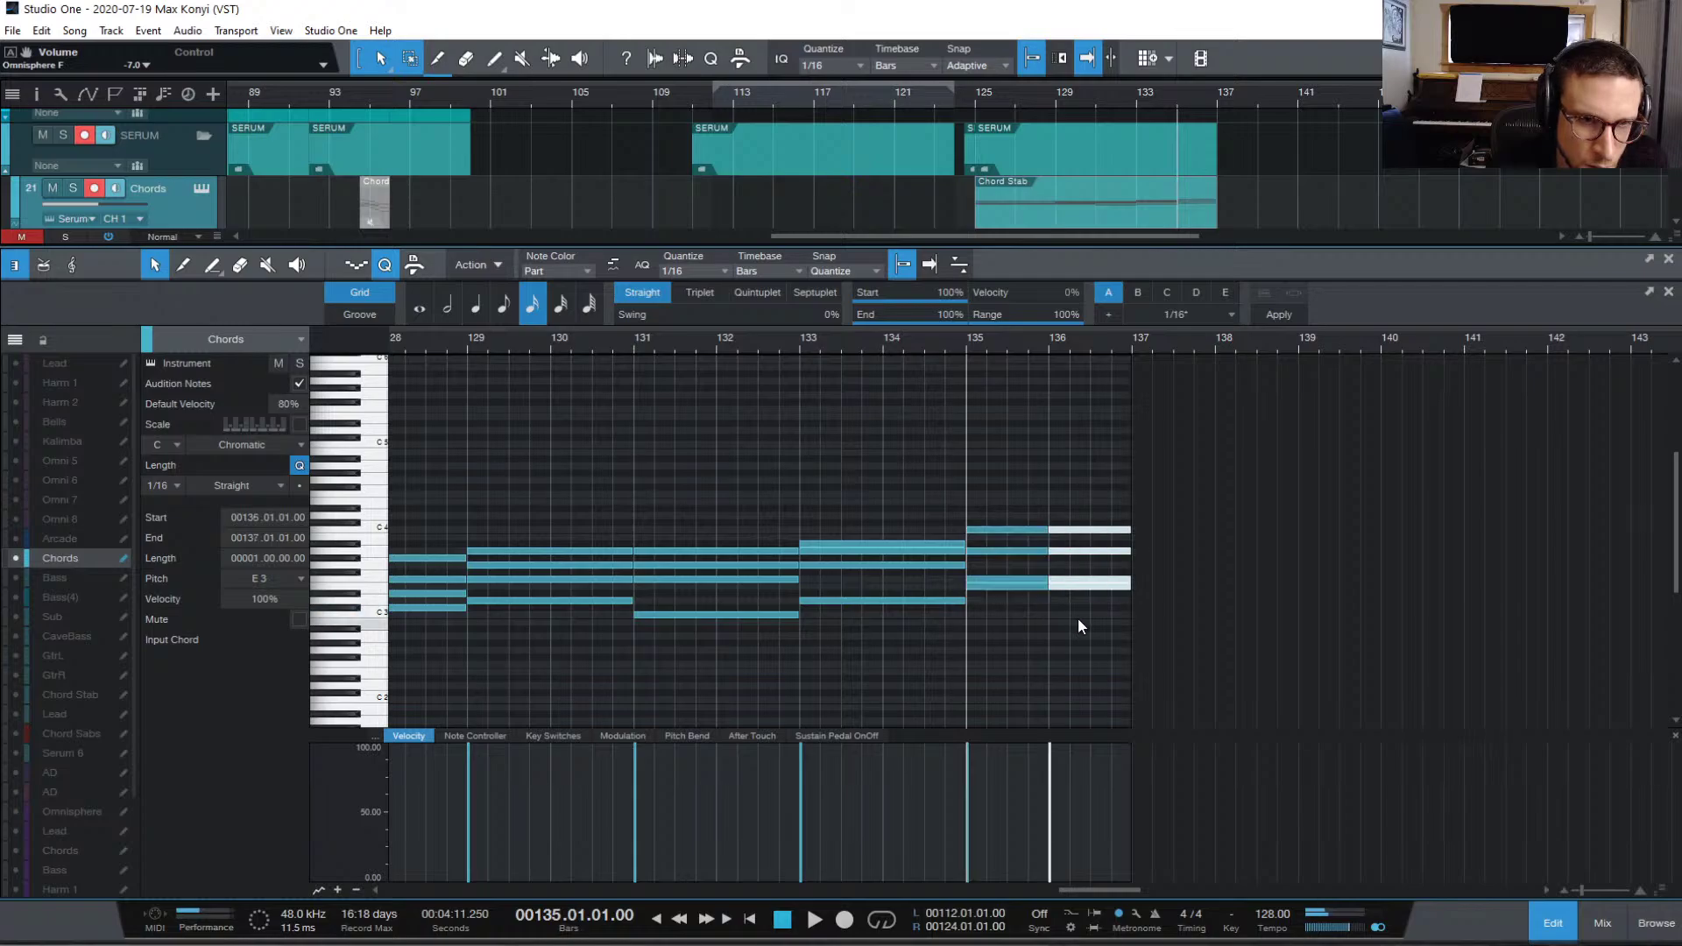
pyautogui.click(1078, 614)
pyautogui.moveTo(1071, 531); pyautogui.dragTo(1070, 524)
pyautogui.click(1091, 567)
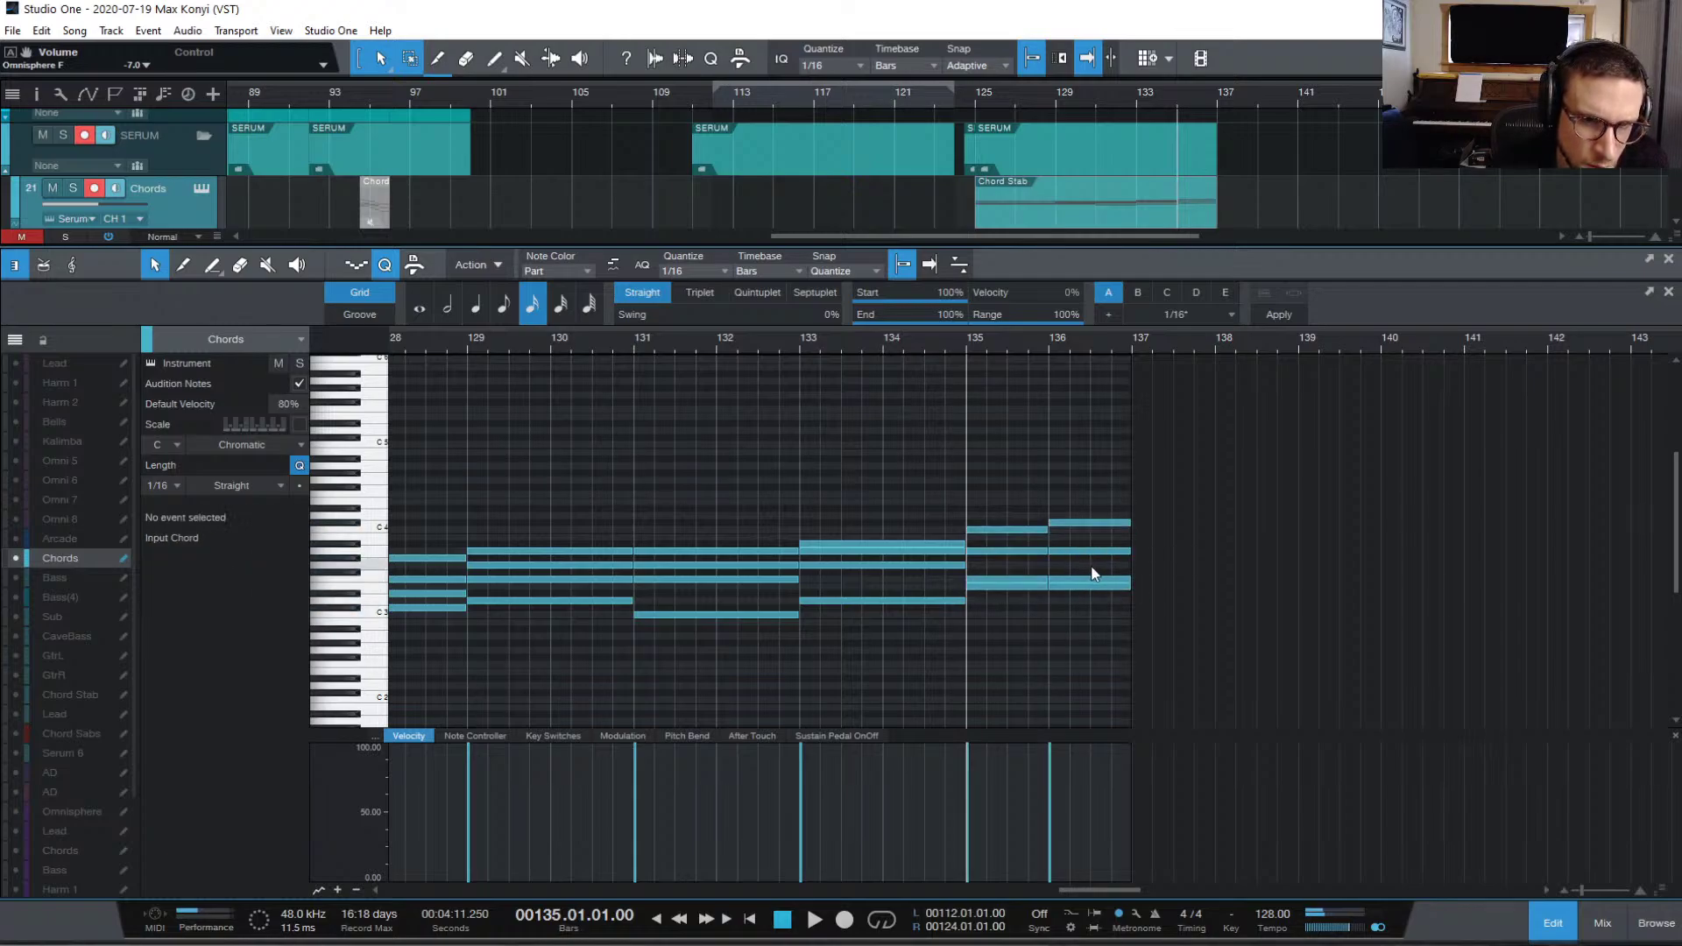
pyautogui.press('space')
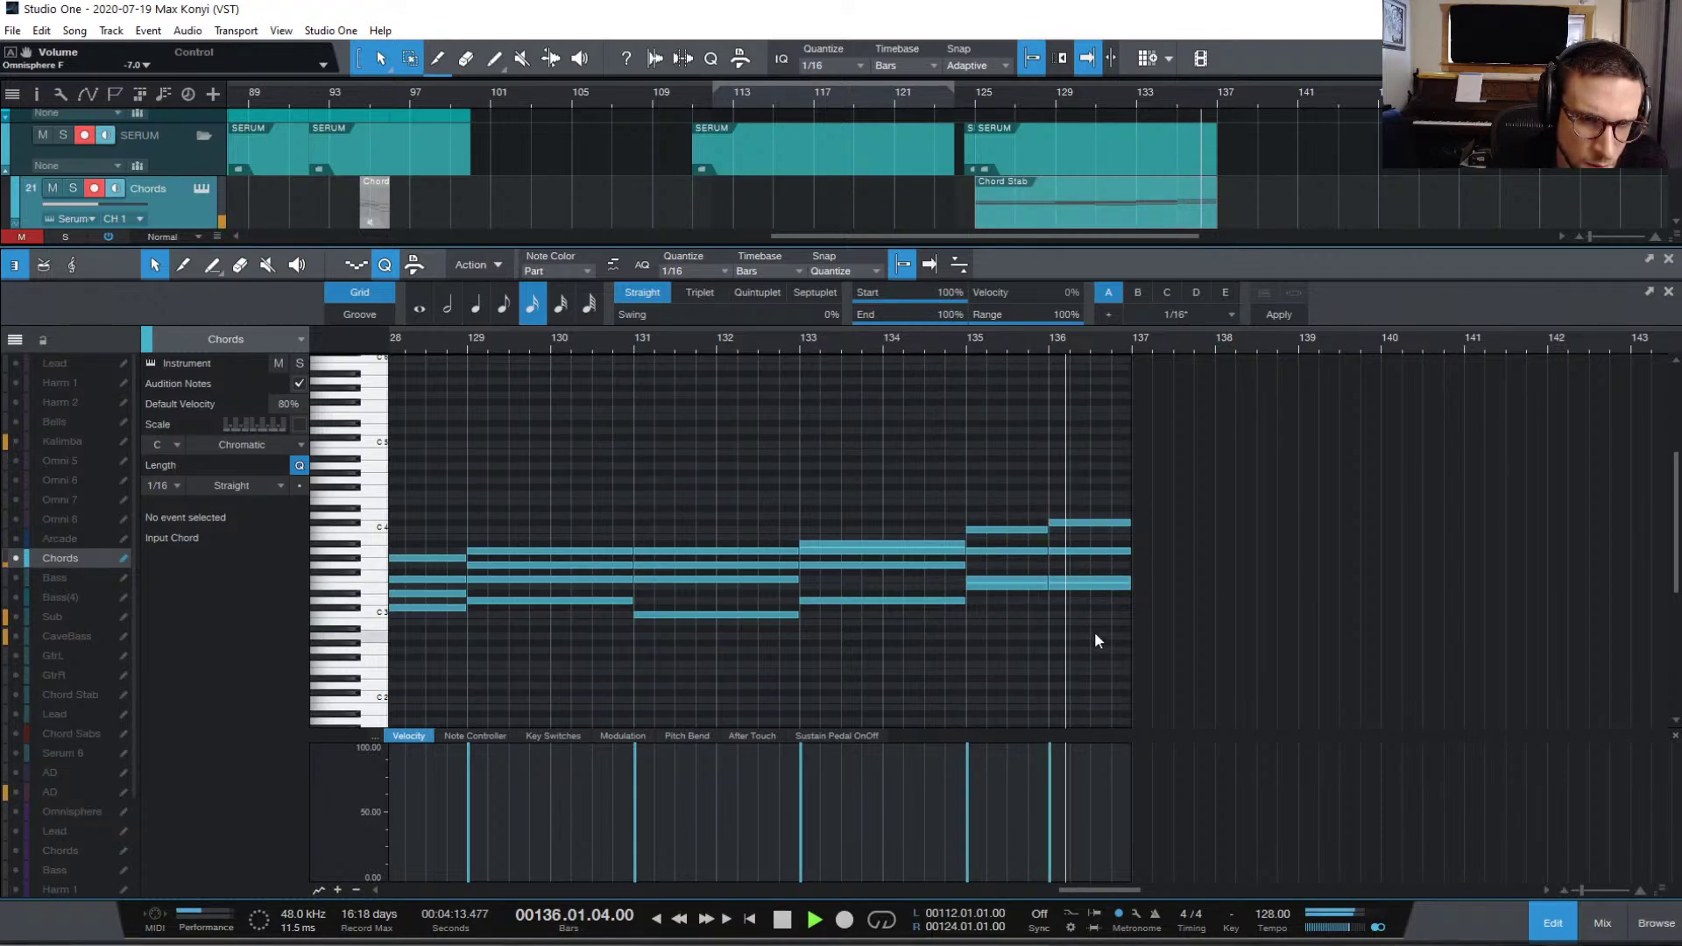
pyautogui.press('space')
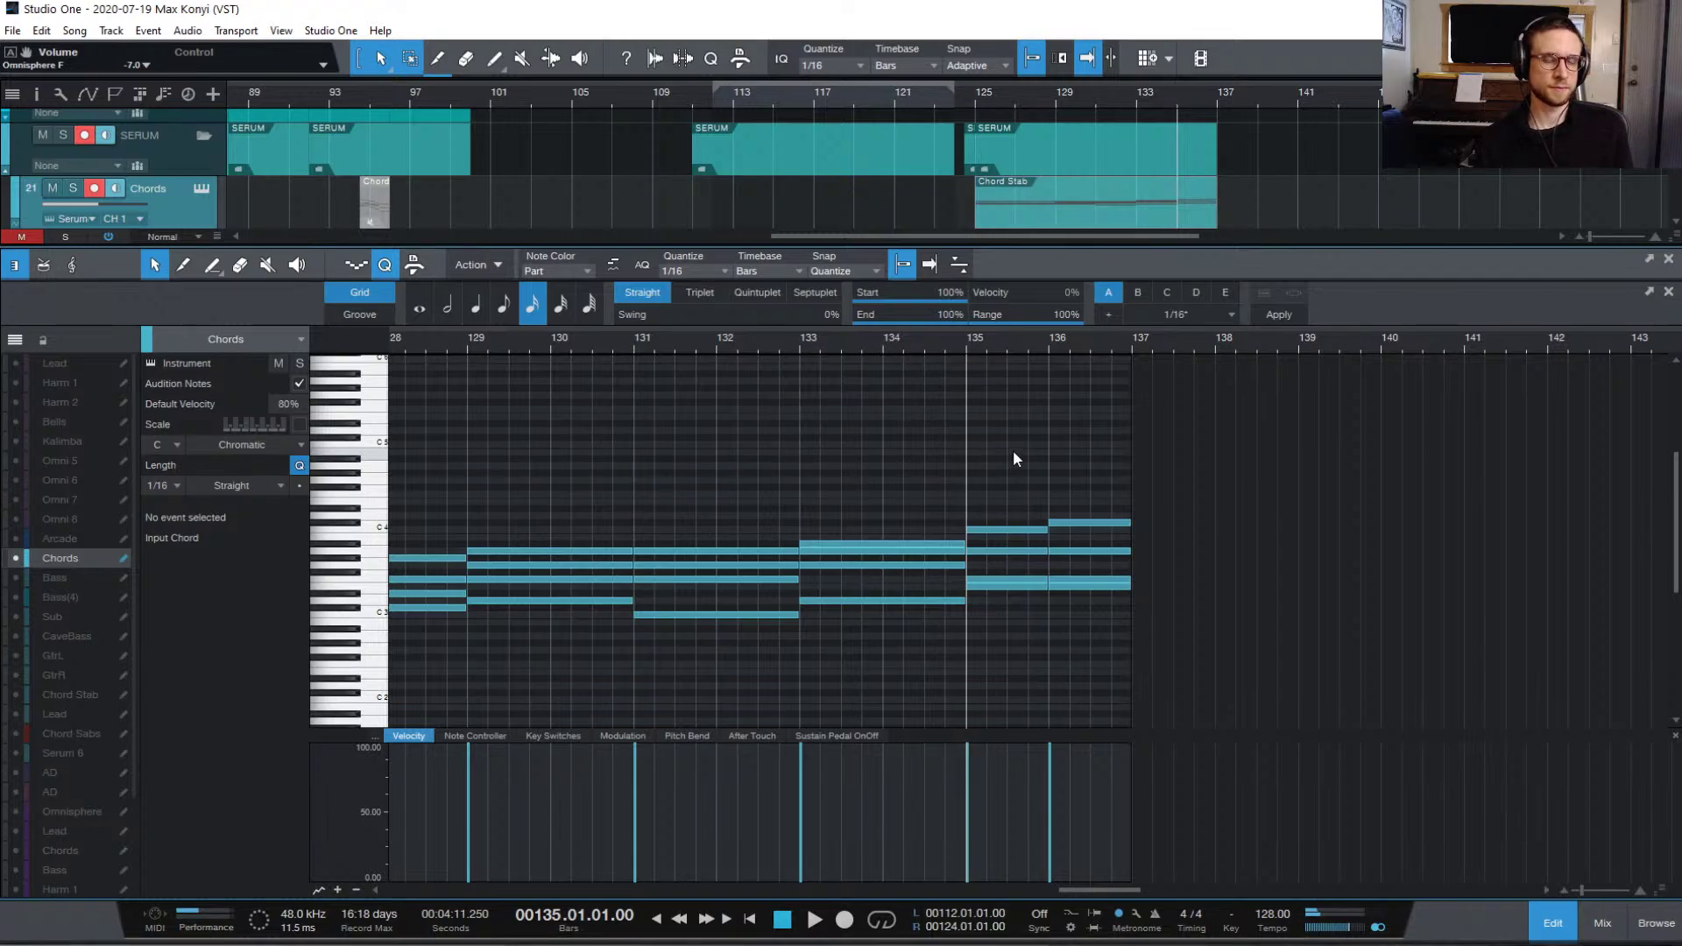
# Step: Play the complete chord part from the start of bar 125 to check the progression
pyautogui.press('w')
pyautogui.click(548, 342)
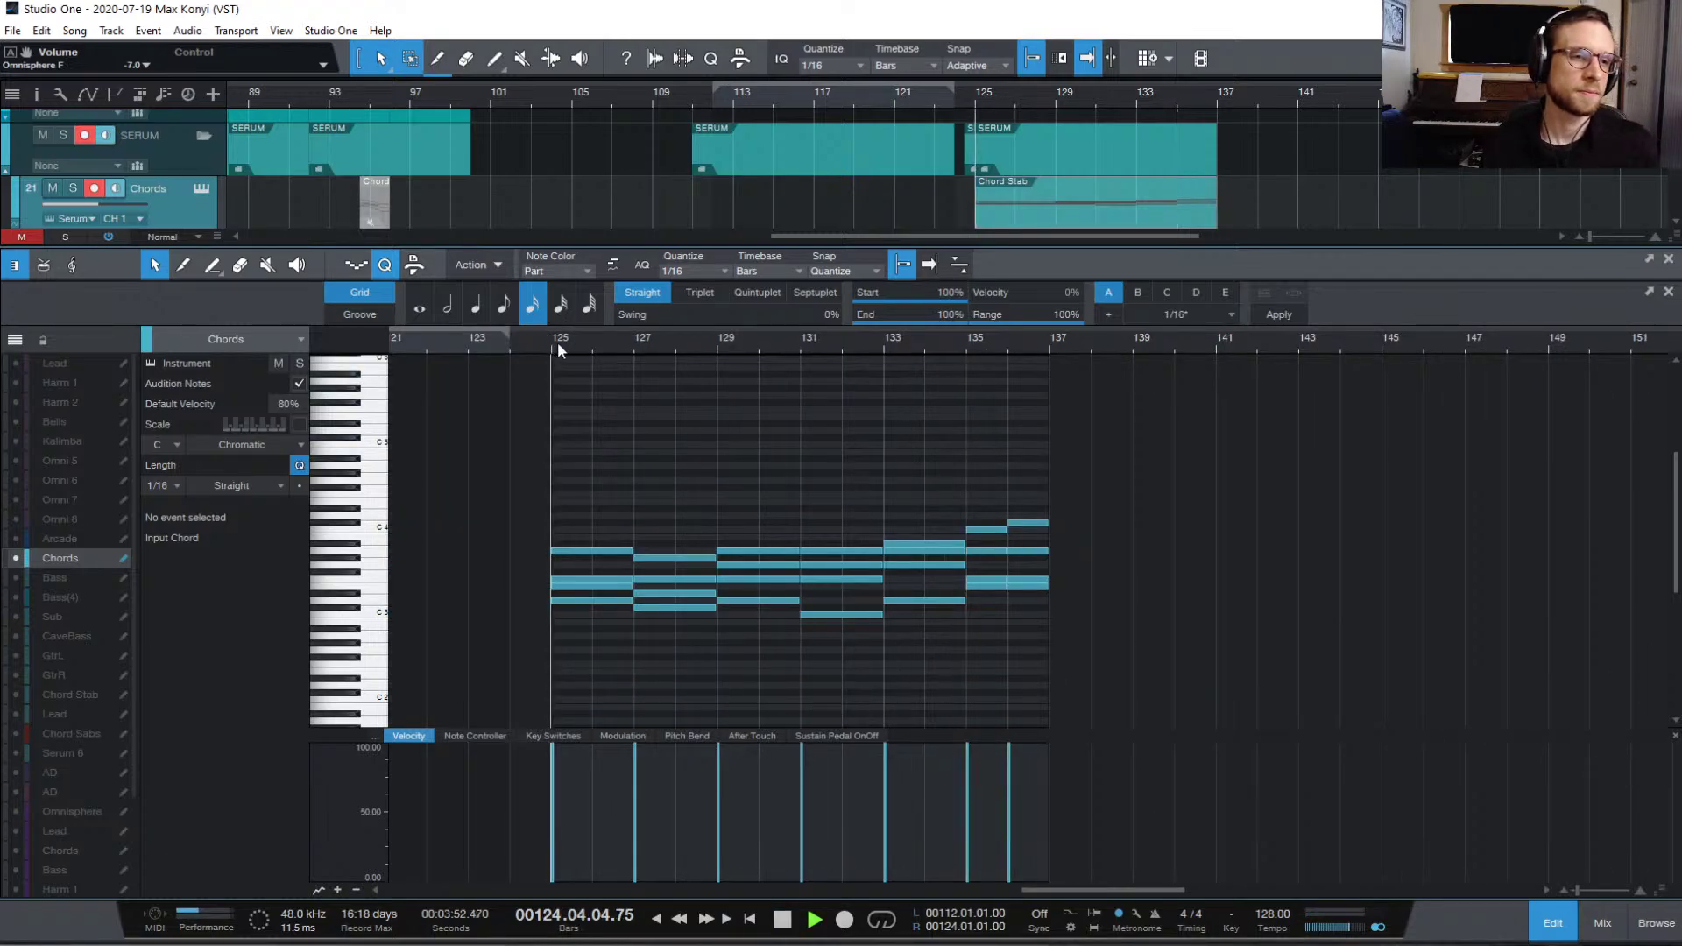
pyautogui.press('space')
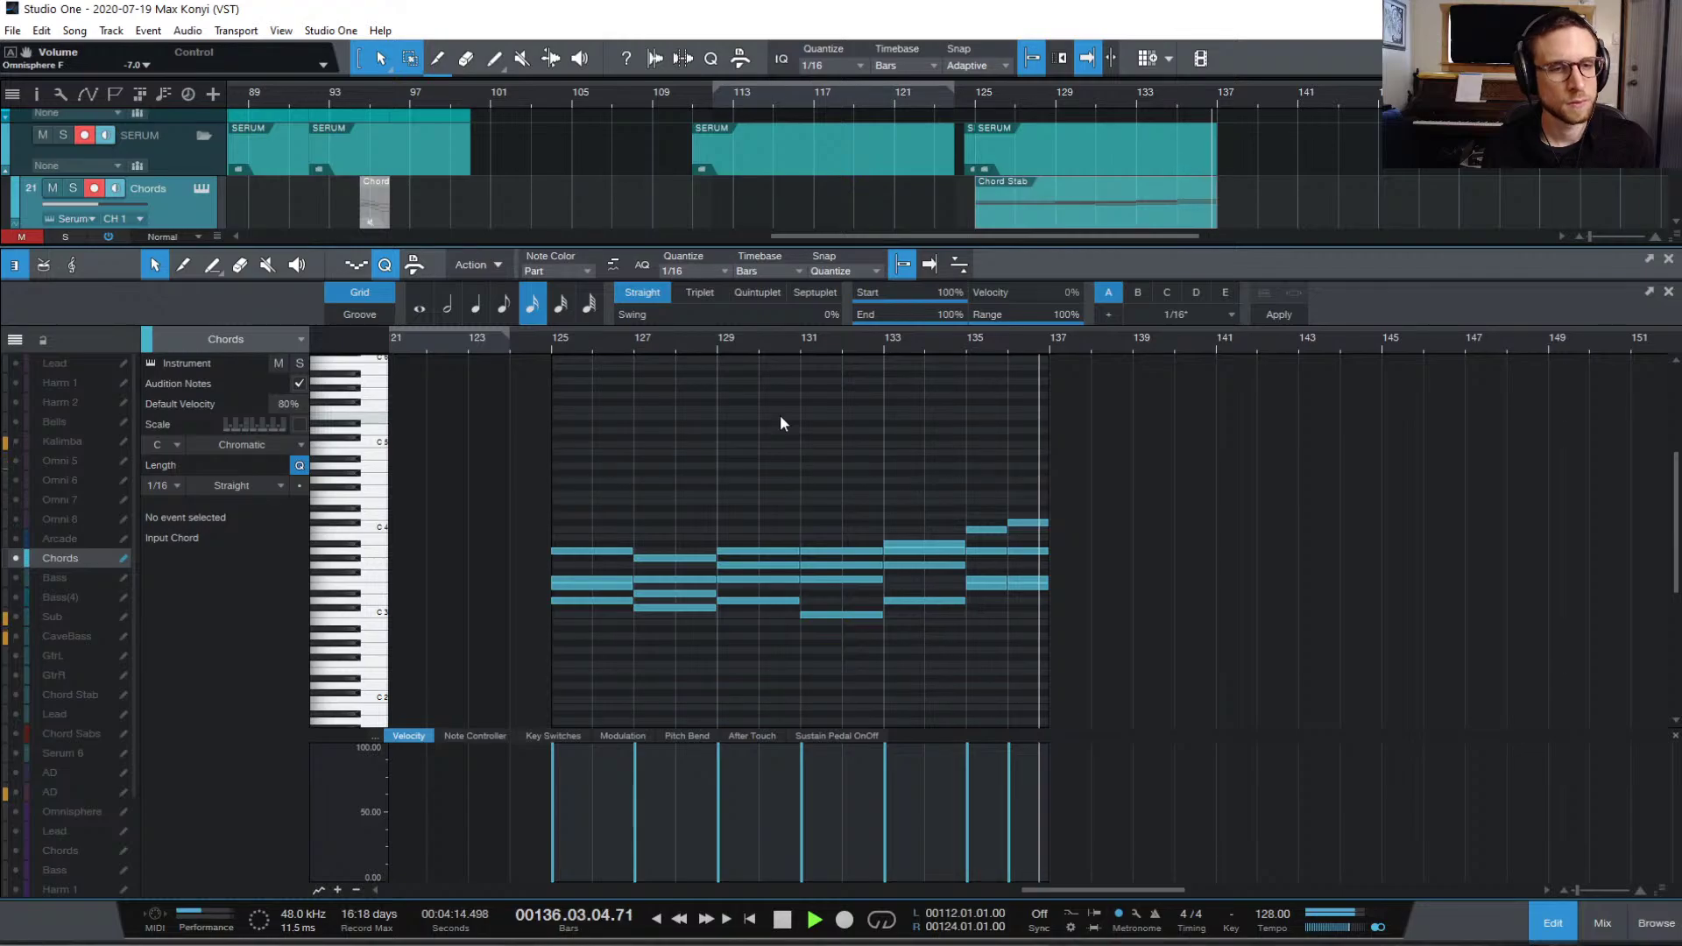
pyautogui.press('space')
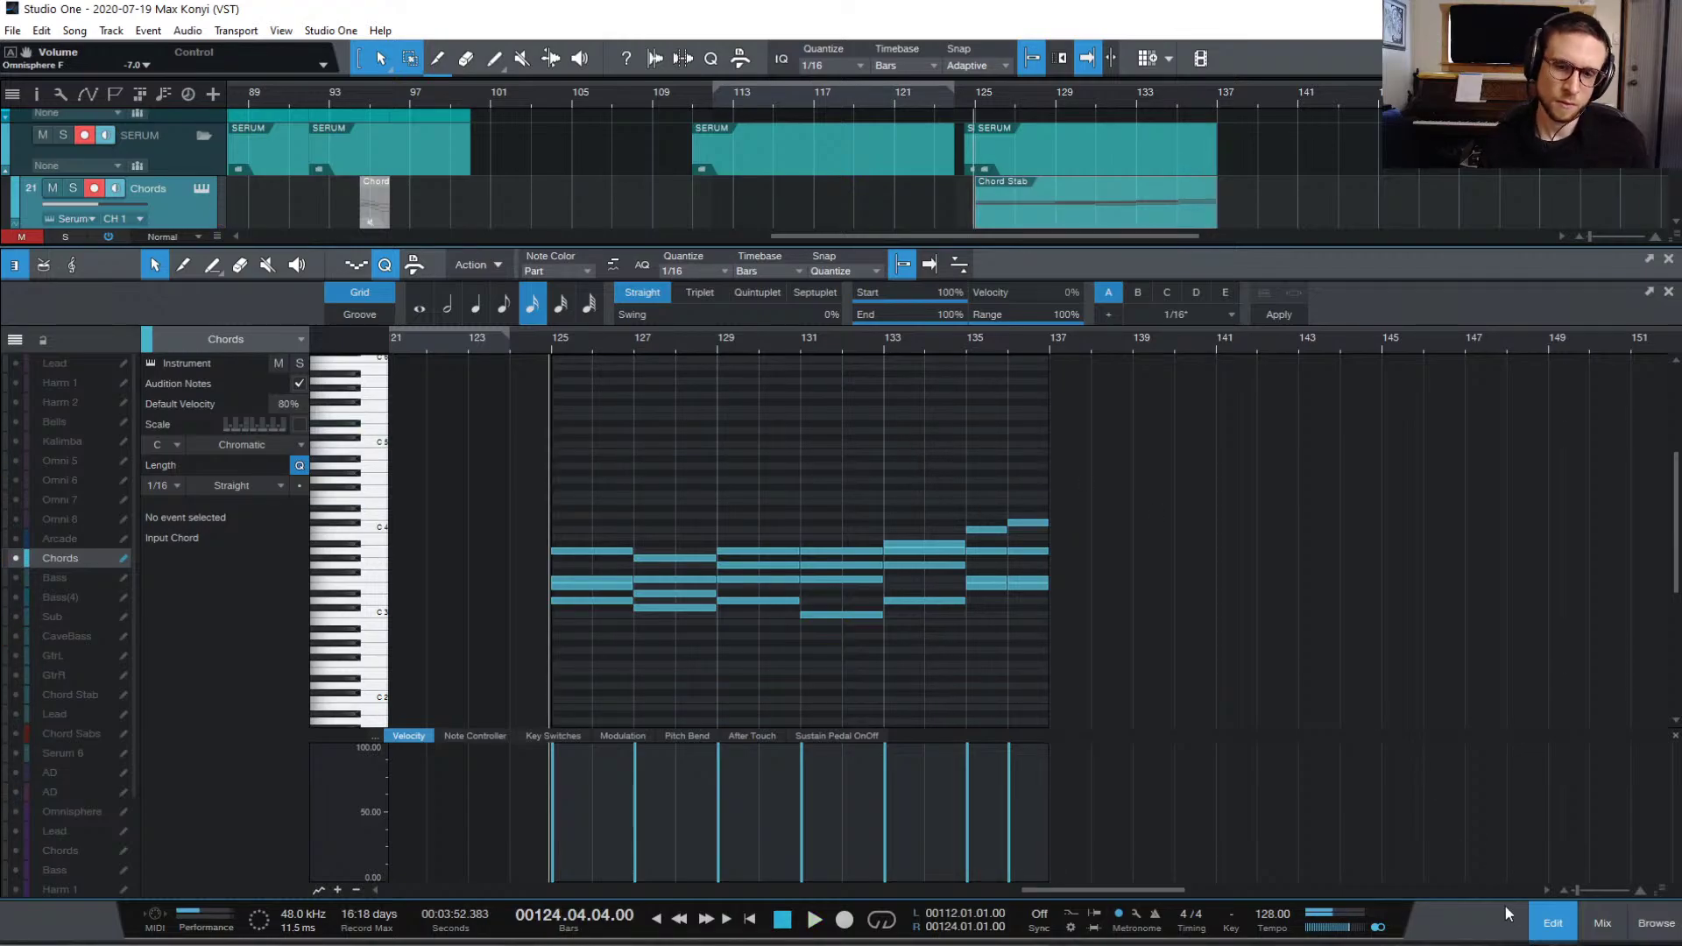
# Step: Close the note editor and save the song
pyautogui.click(1551, 921)
pyautogui.hotkey('ctrl', 's')
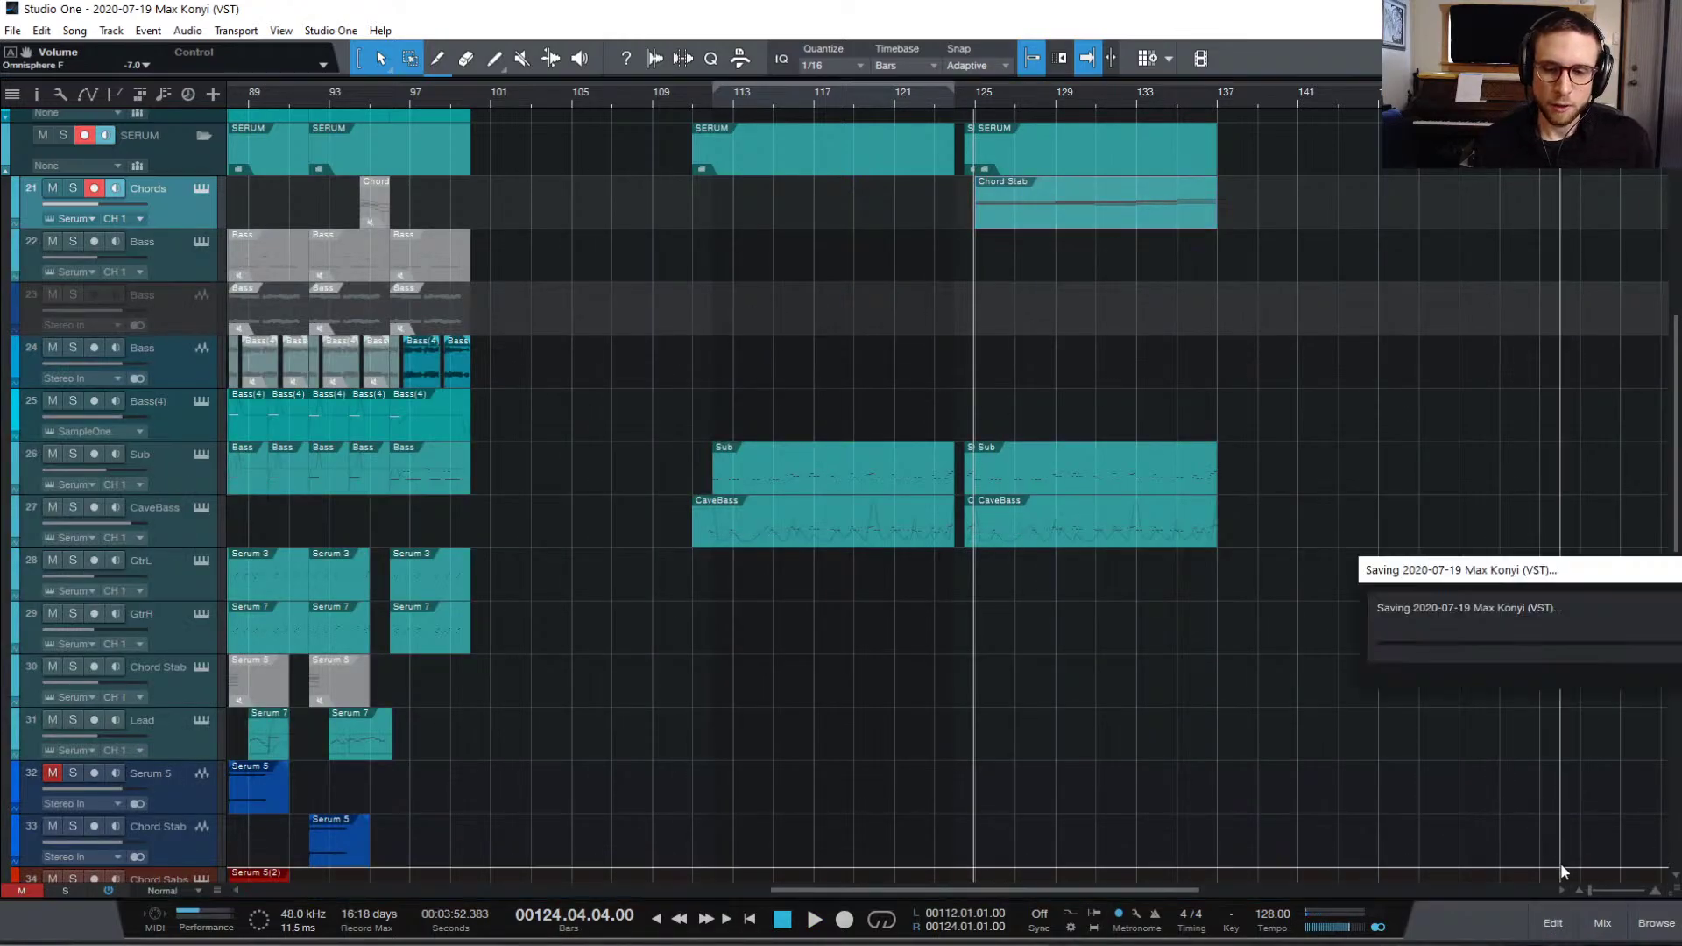
pyautogui.scroll(4, 1463, 495)
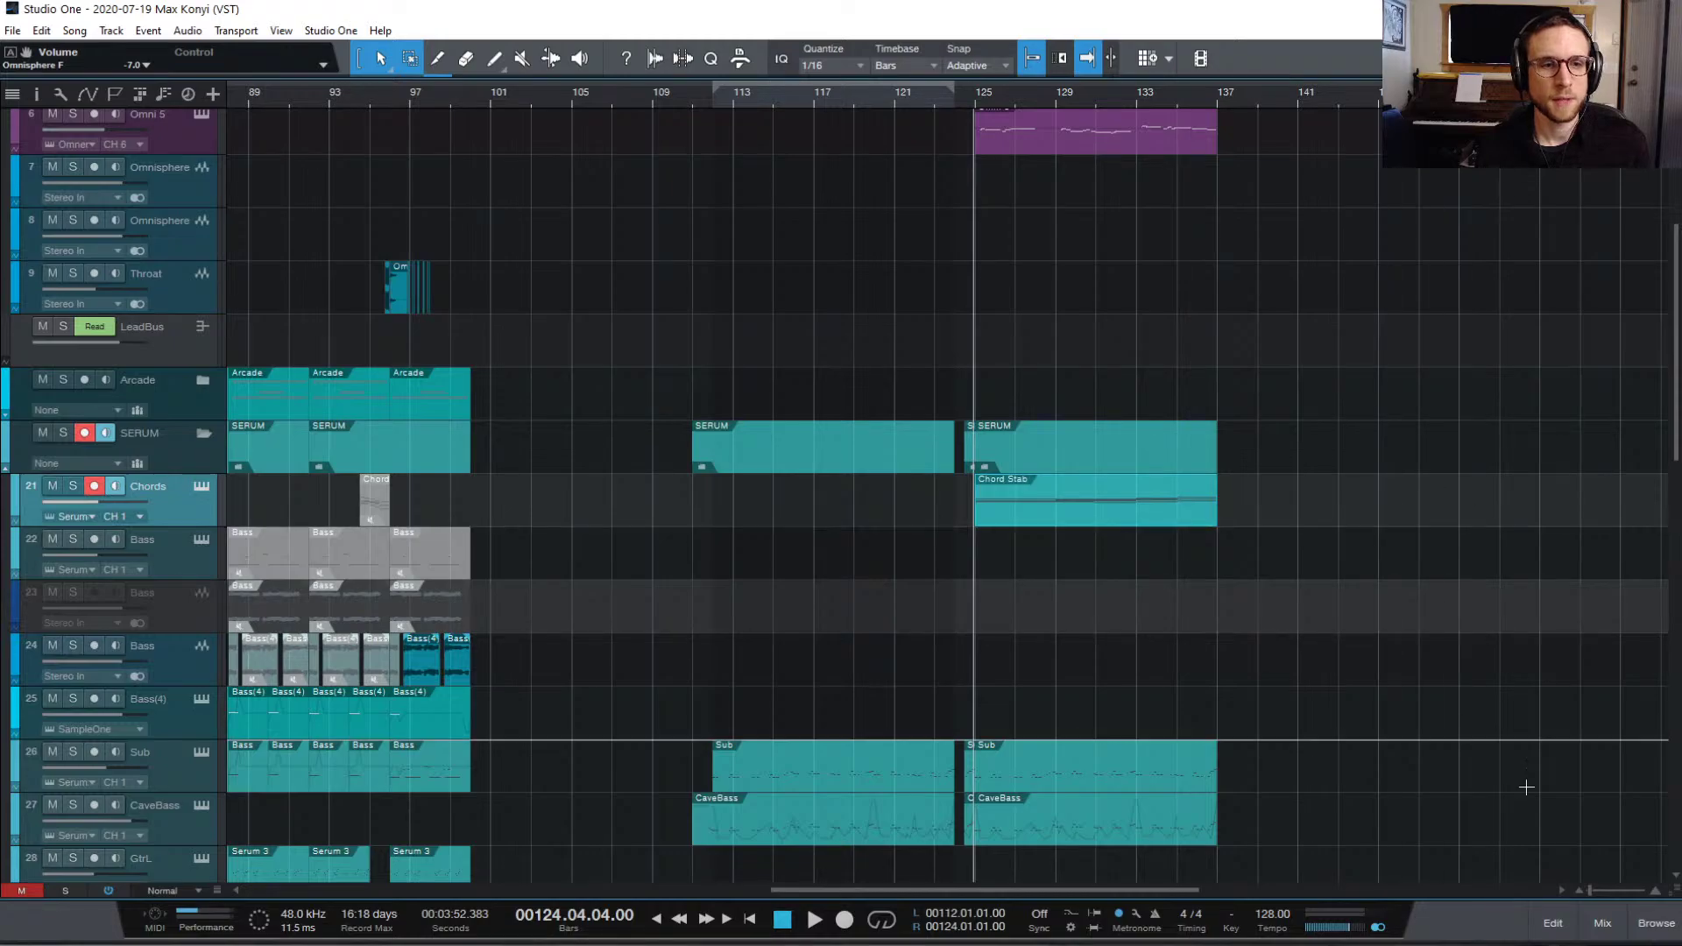
# Step: Show the mixer, play the section briefly, and examine the Chords track's Serum 8 channel alongside its arrangement part
pyautogui.click(1602, 922)
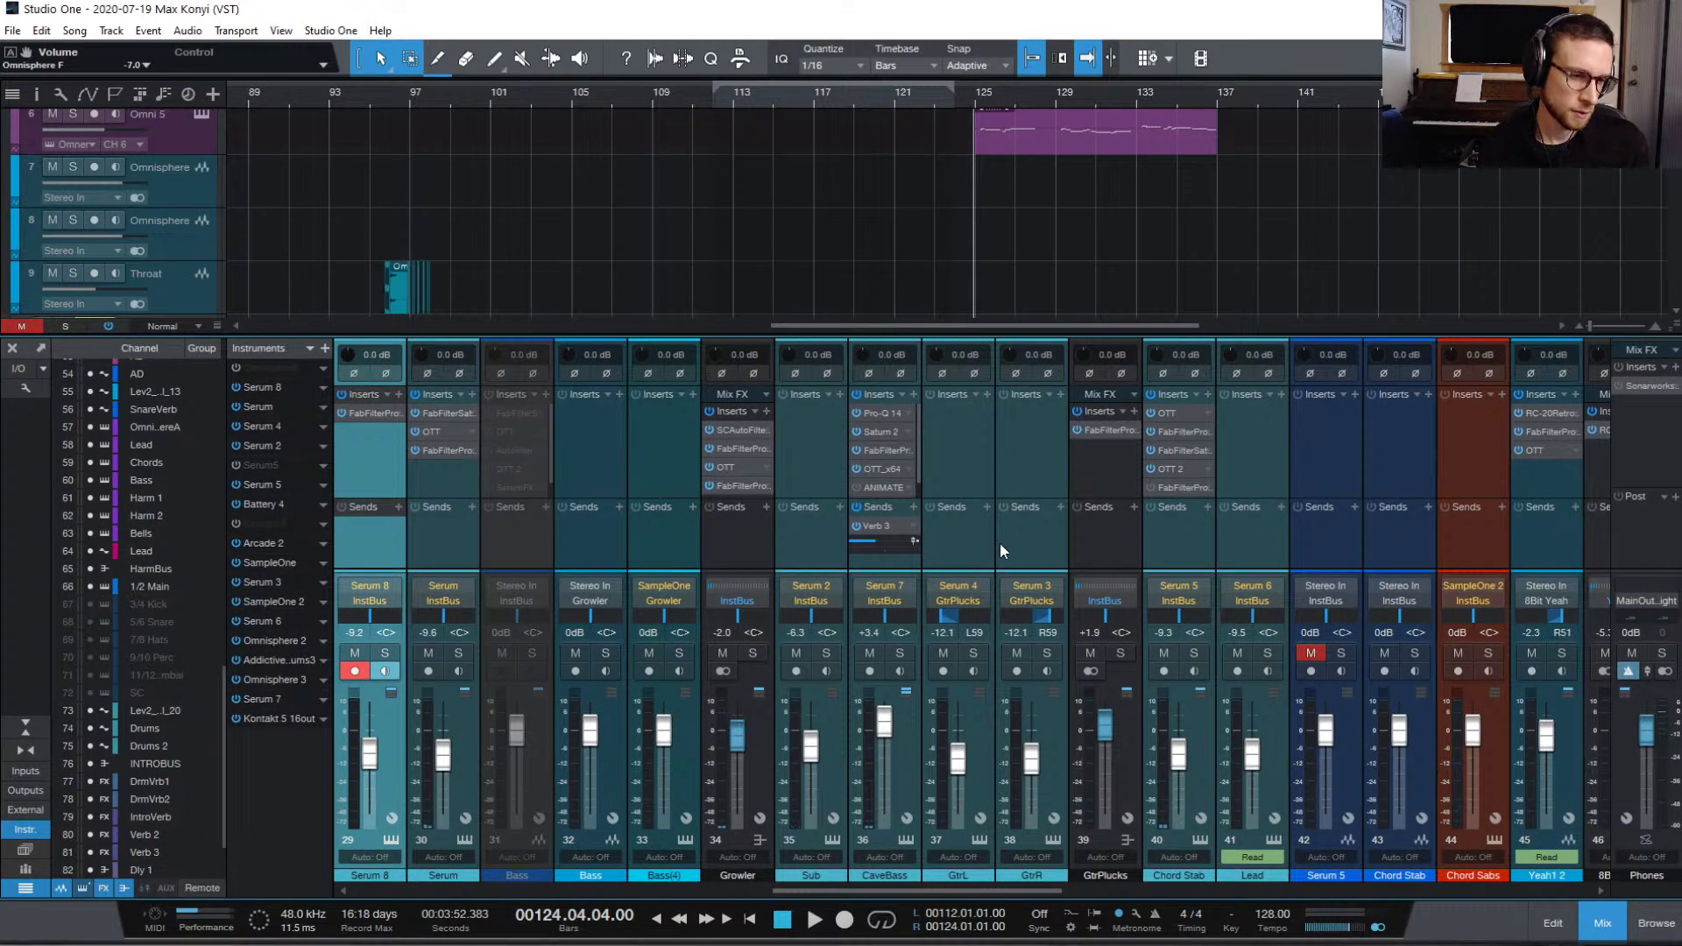
pyautogui.press('space')
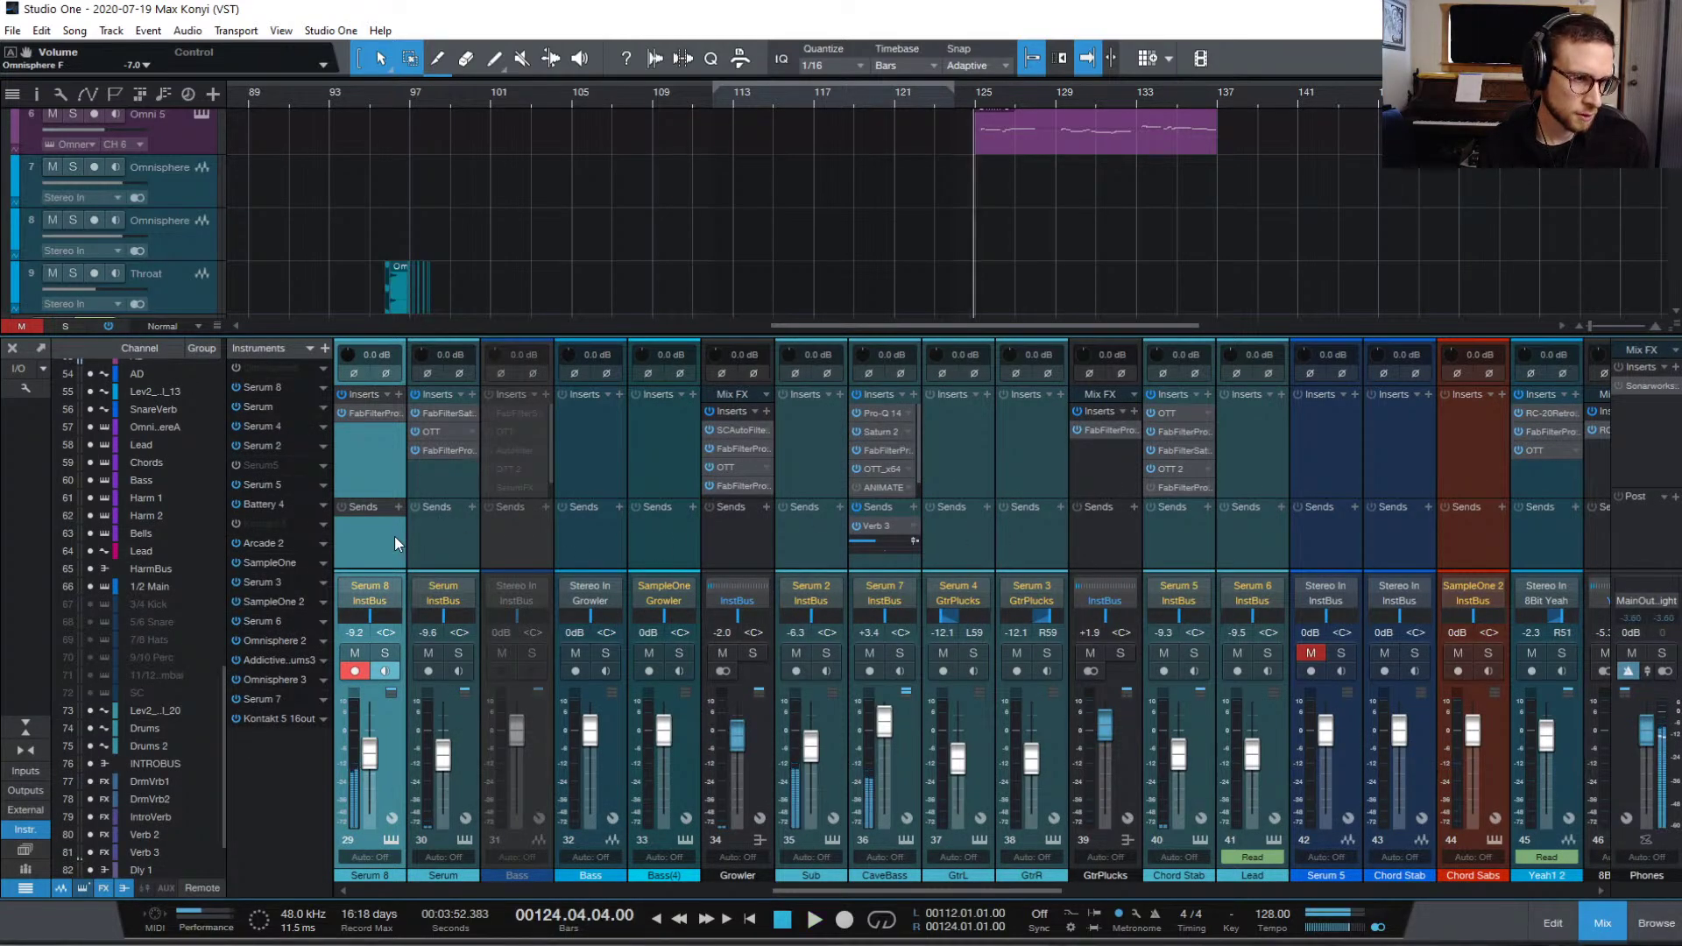
pyautogui.hscroll(-4, 395, 537)
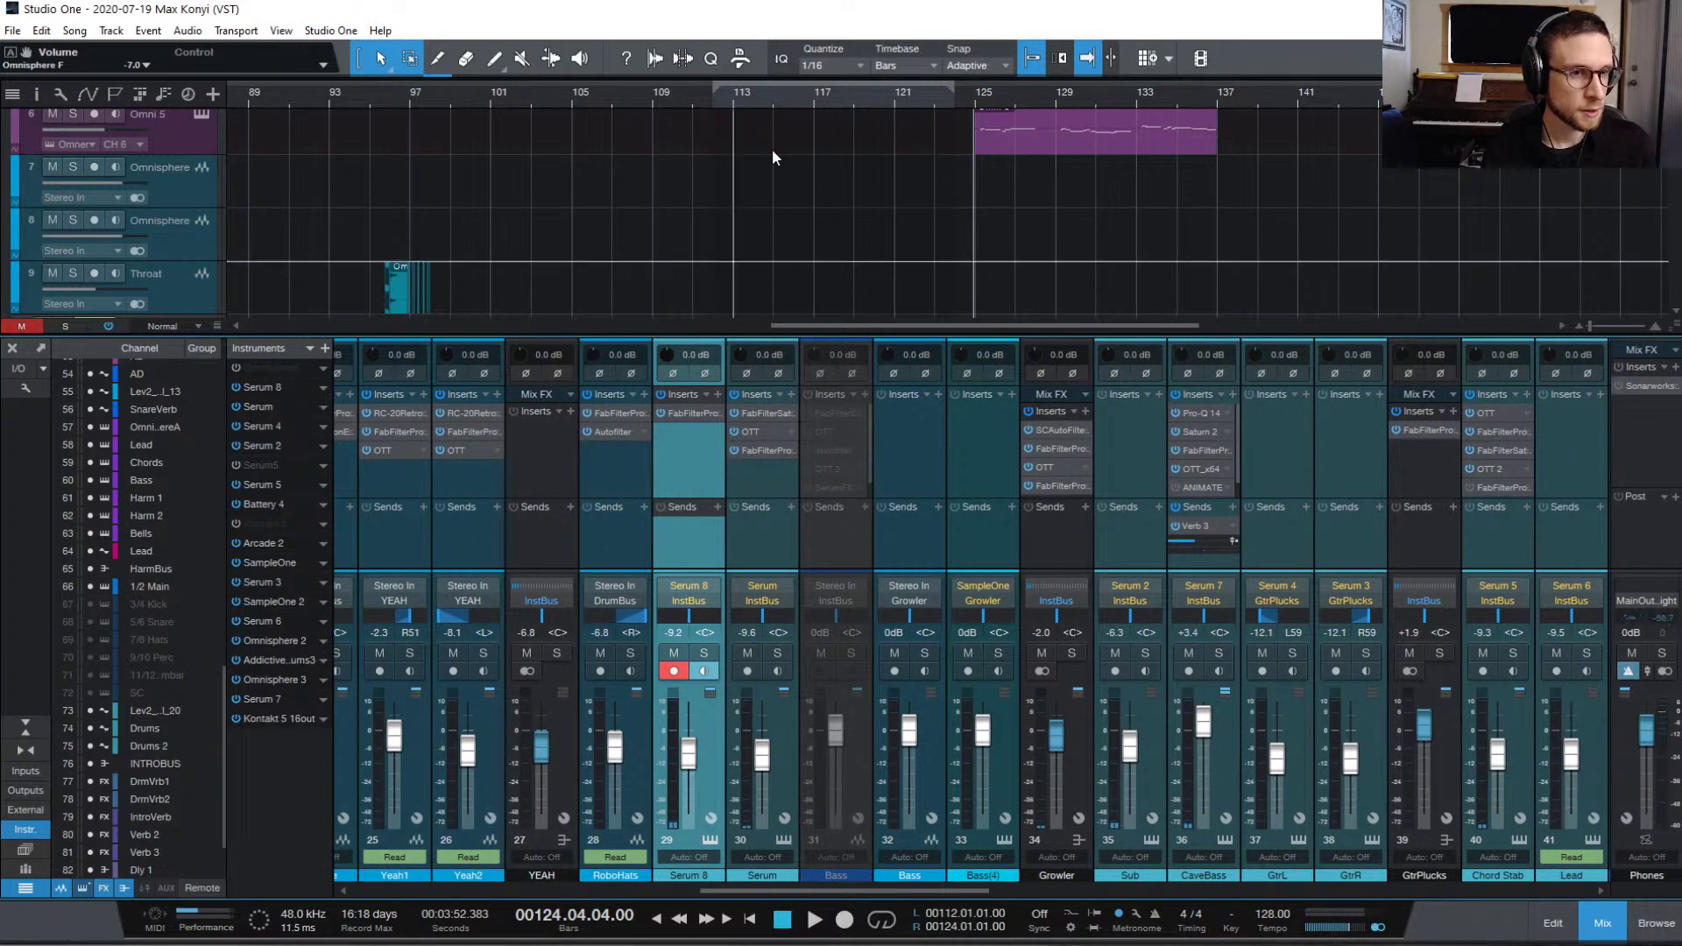
pyautogui.scroll(2, 788, 166)
pyautogui.scroll(-4, 815, 175)
pyautogui.scroll(-3, 821, 184)
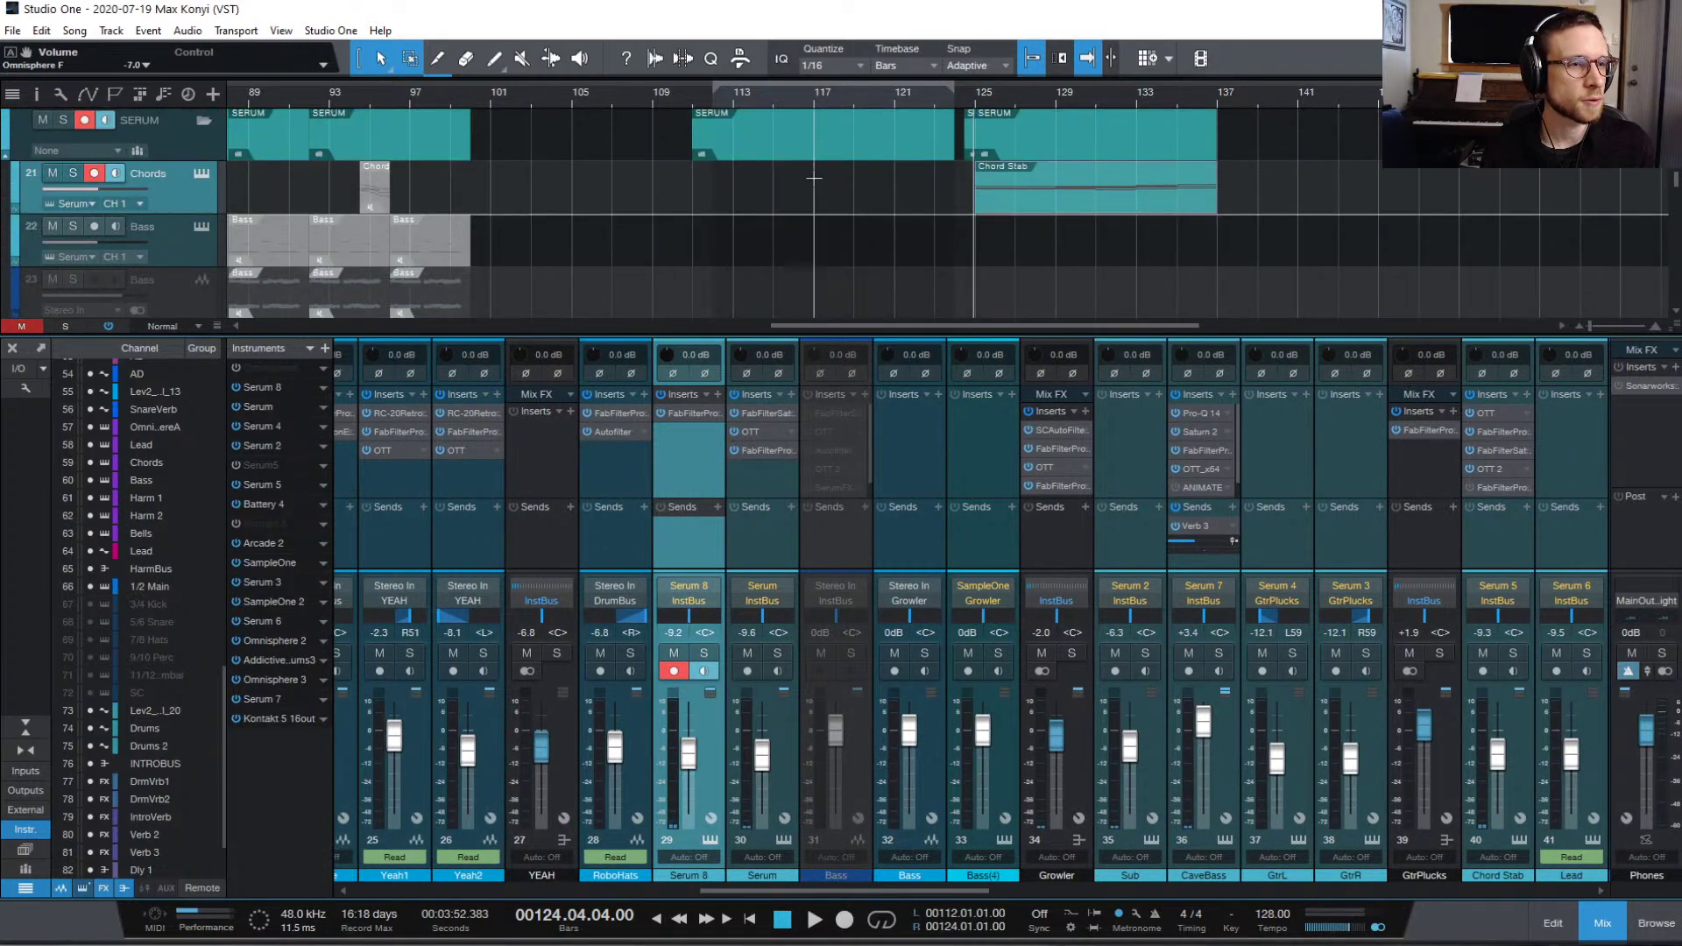
pyautogui.hscroll(-8, 789, 210)
pyautogui.hscroll(12, 784, 222)
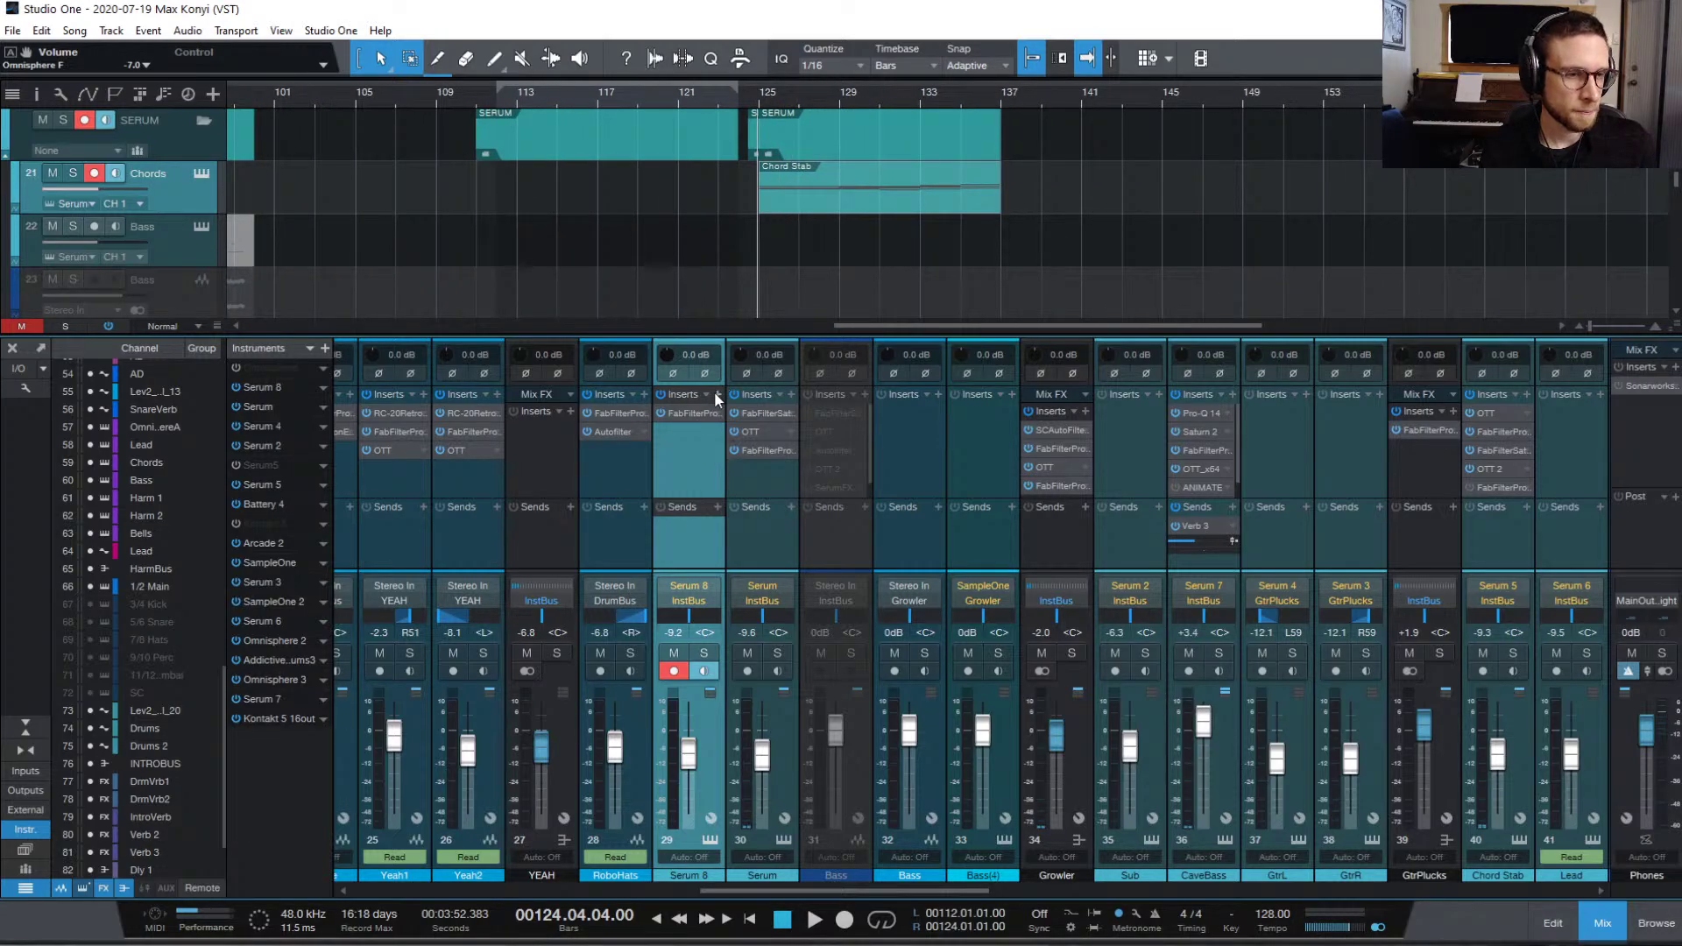
# Step: Insert Output's Movement effect after FabFilter Pro-Q 3 on the Serum 8 channel and close the plug-in window
pyautogui.click(715, 395)
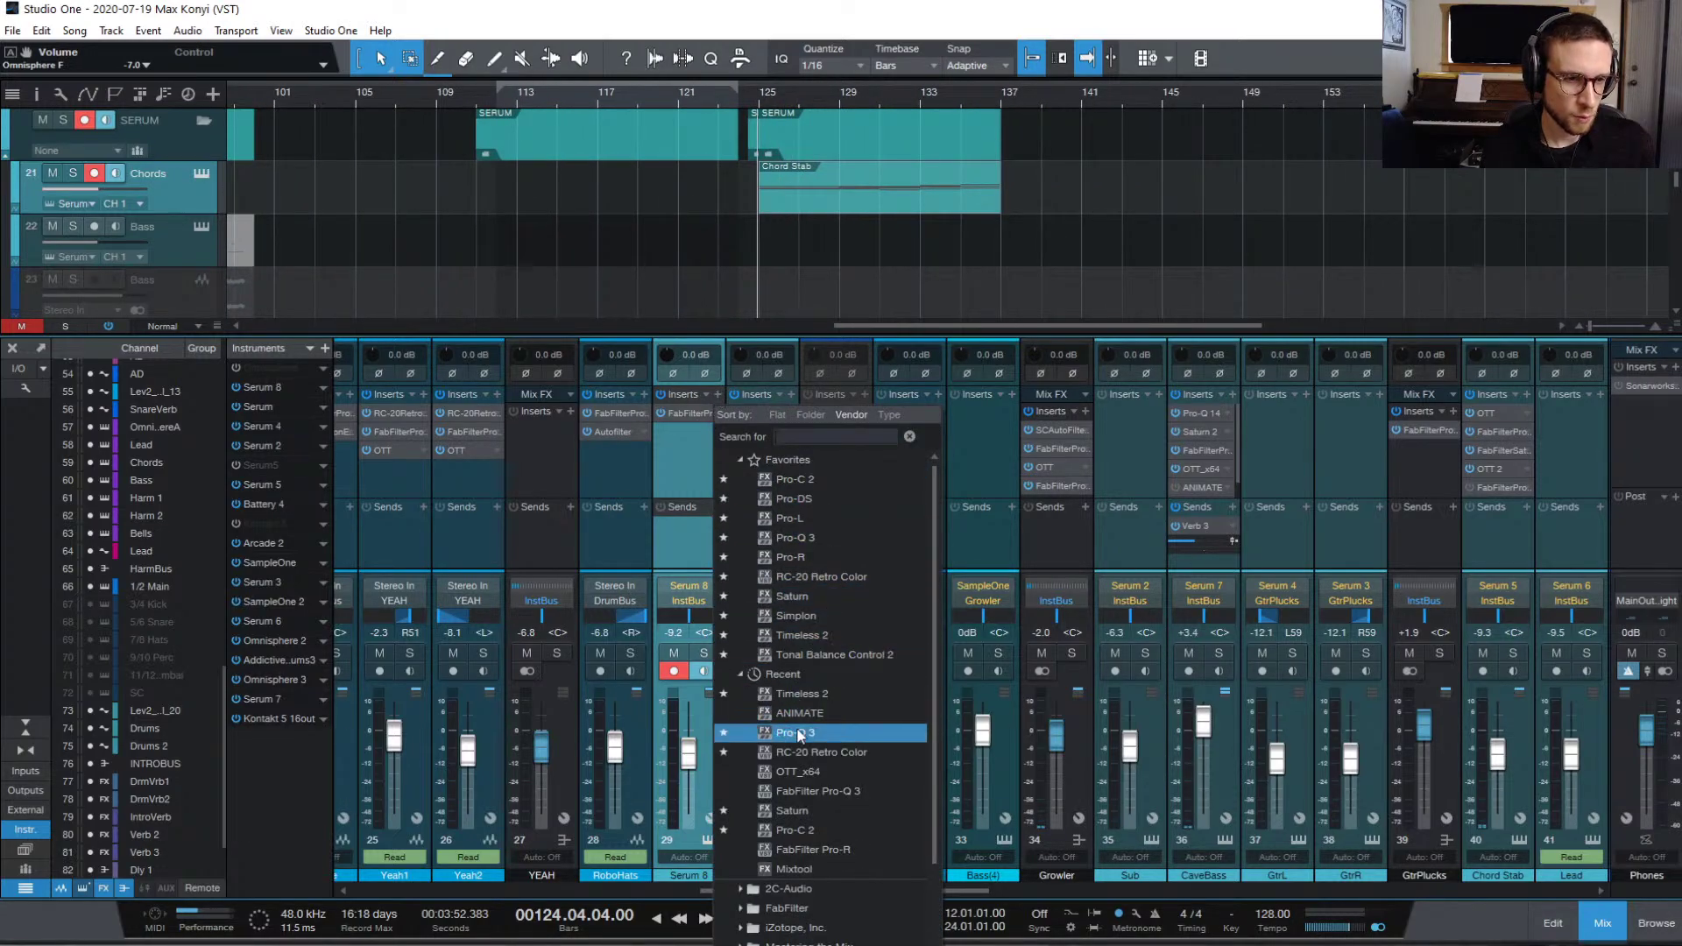
pyautogui.scroll(-5, 876, 718)
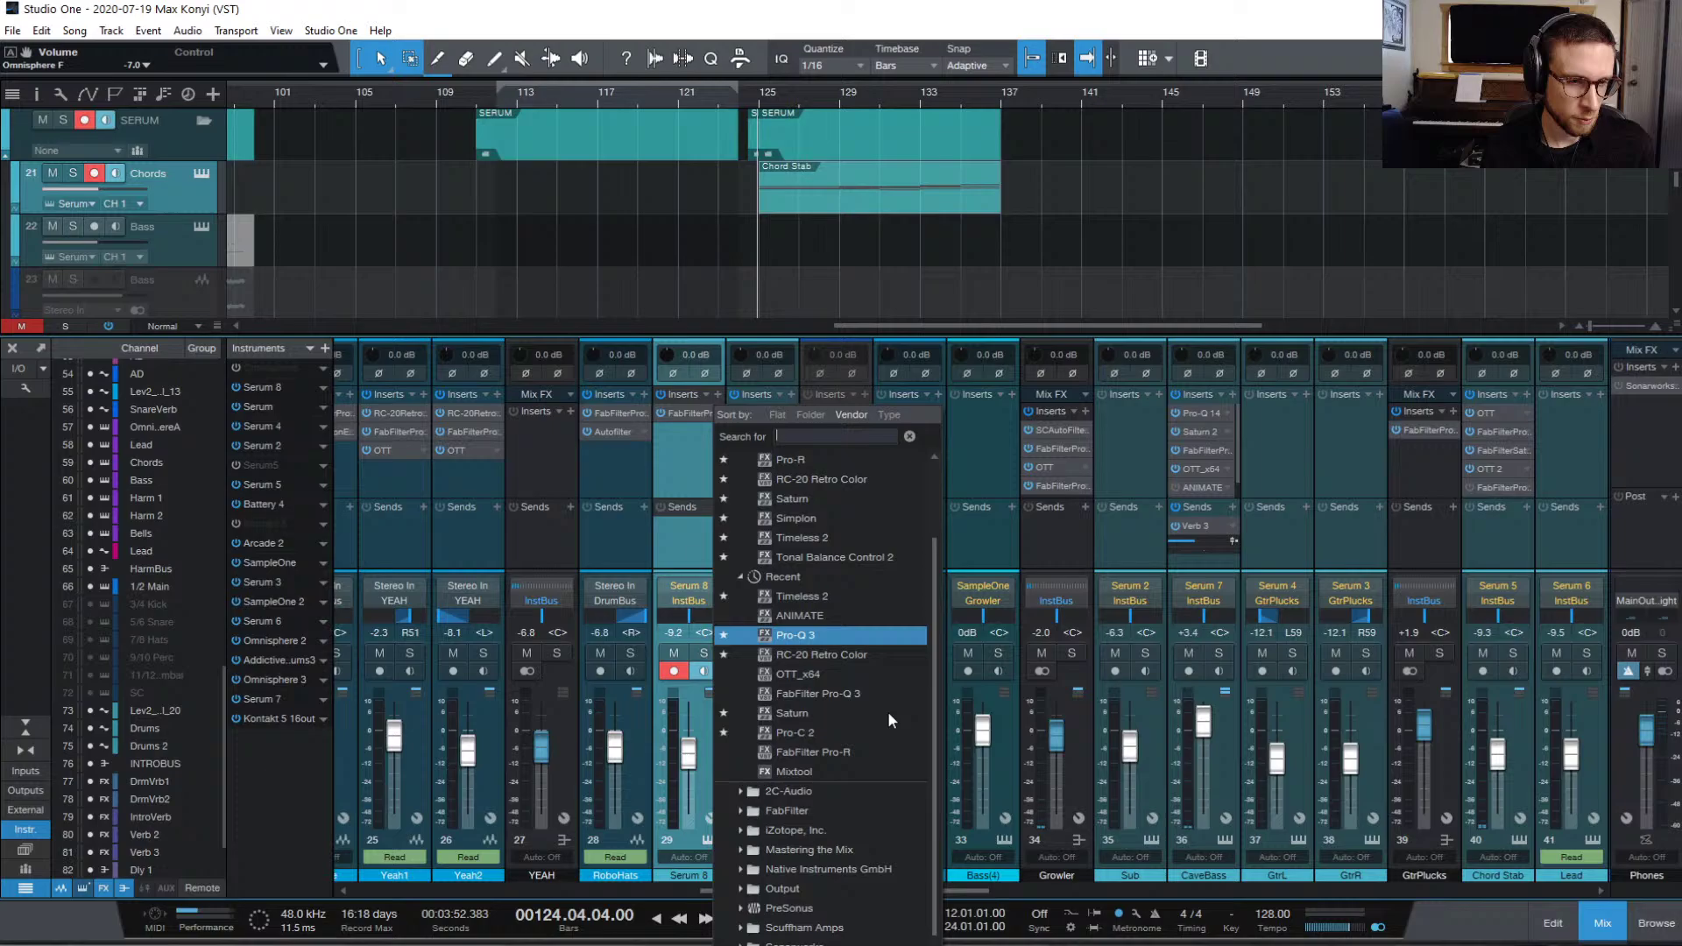
pyautogui.click(823, 902)
pyautogui.click(829, 862)
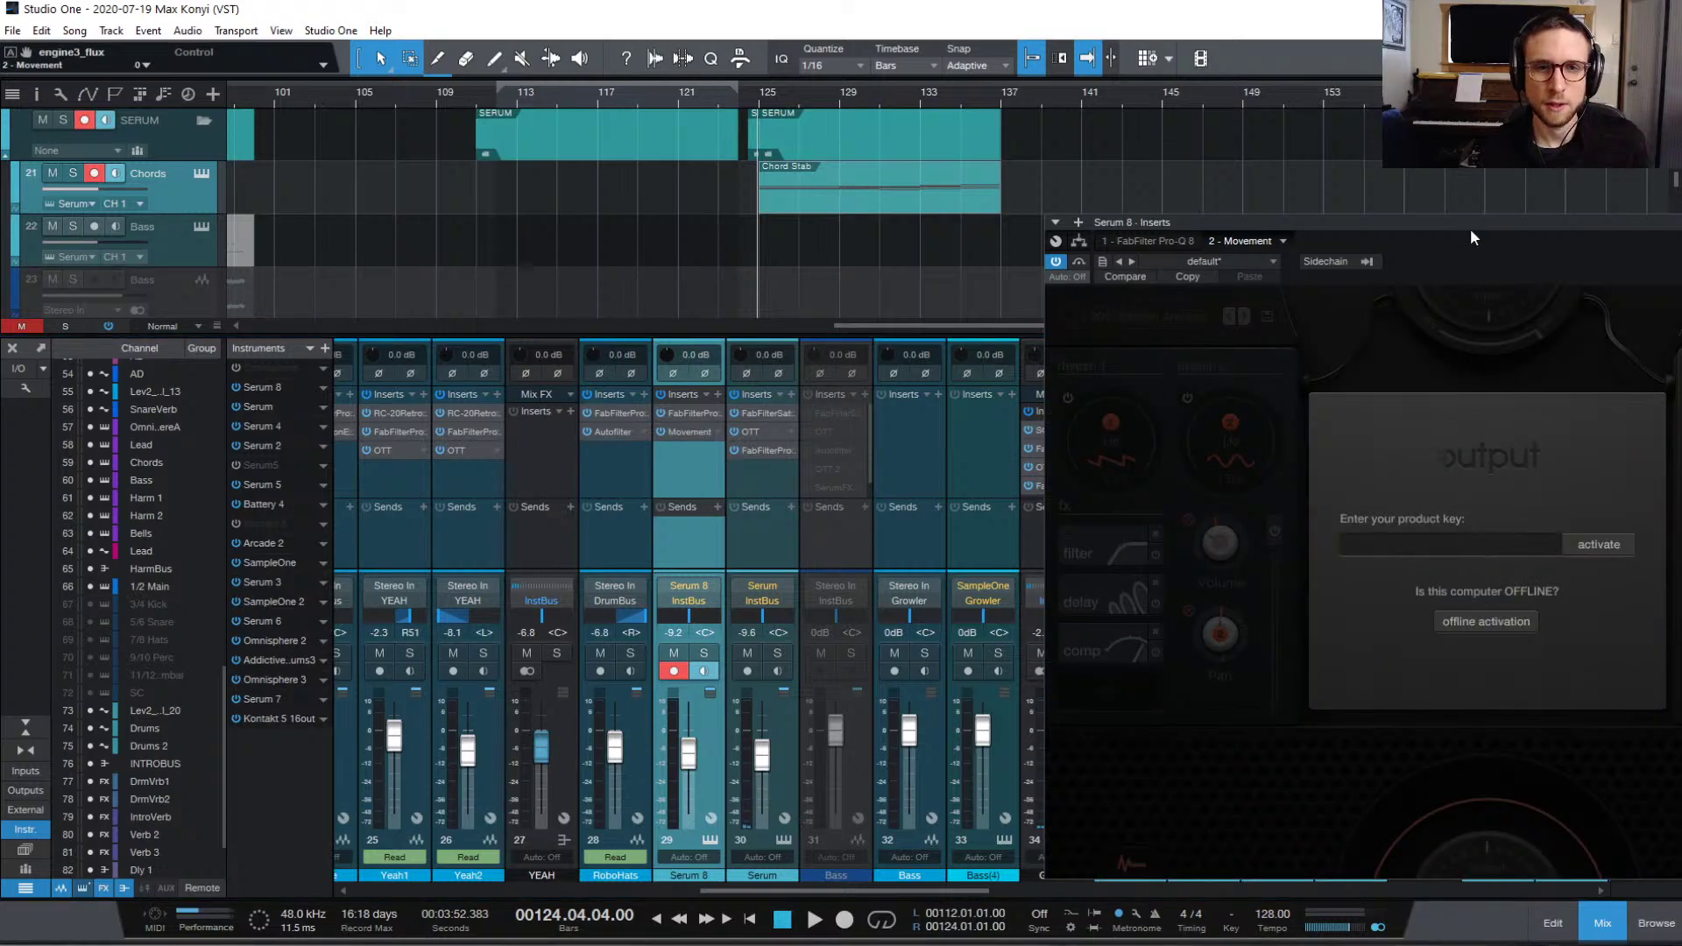
pyautogui.moveTo(1461, 219); pyautogui.dragTo(1009, 183)
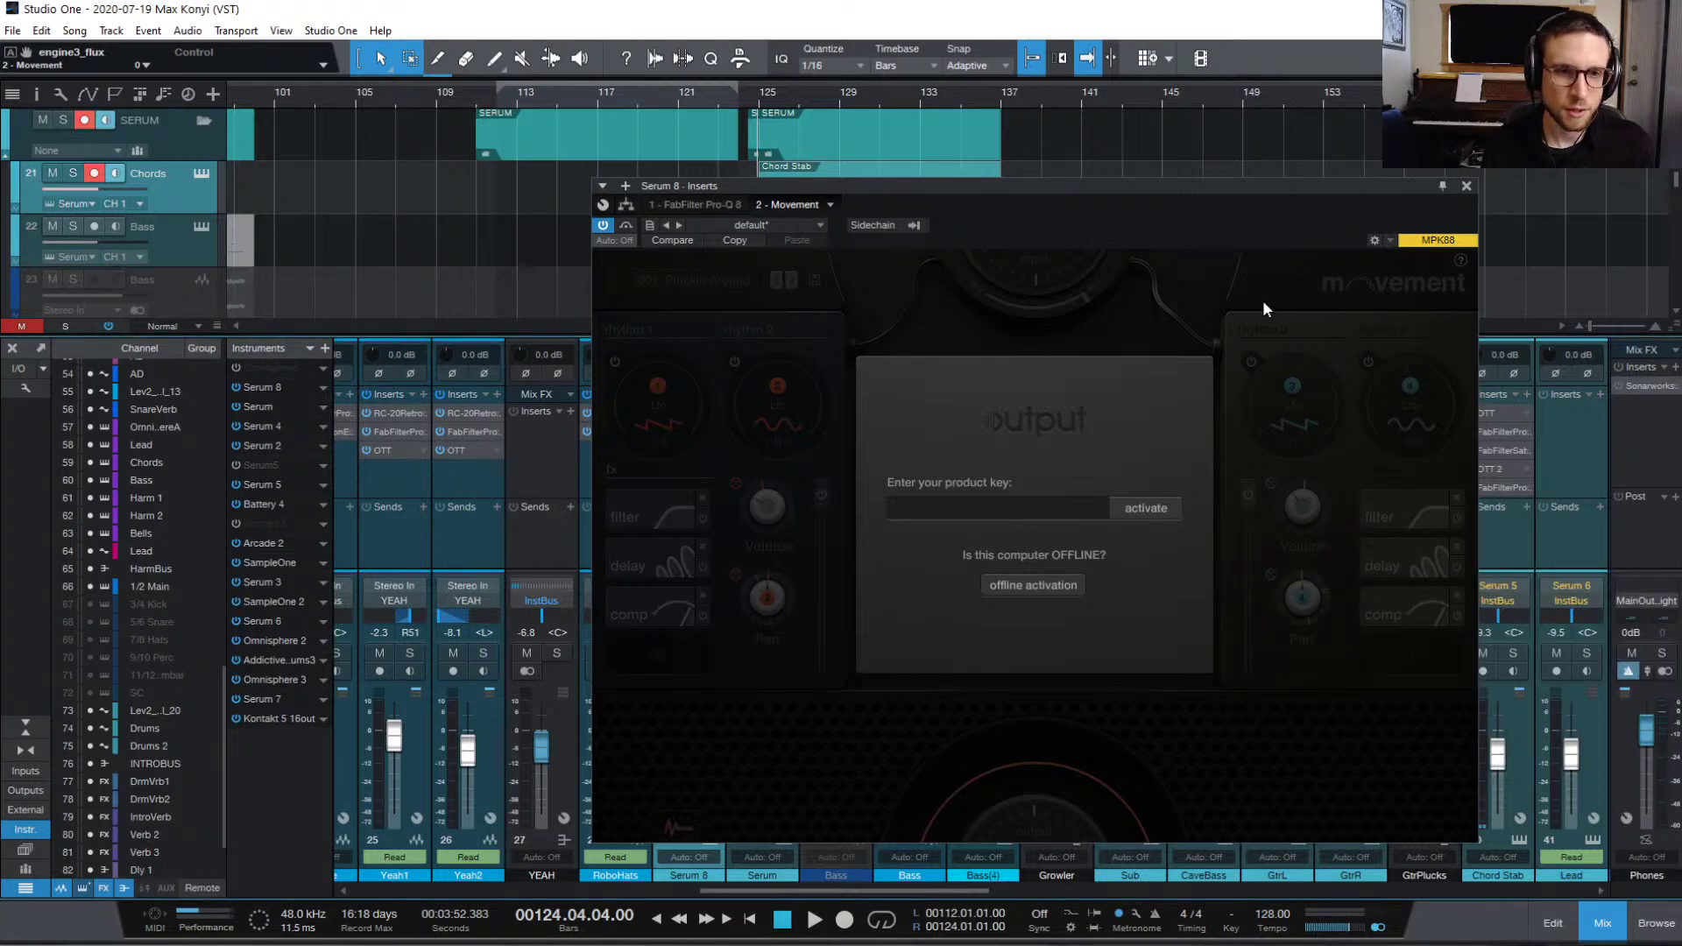
pyautogui.click(1467, 186)
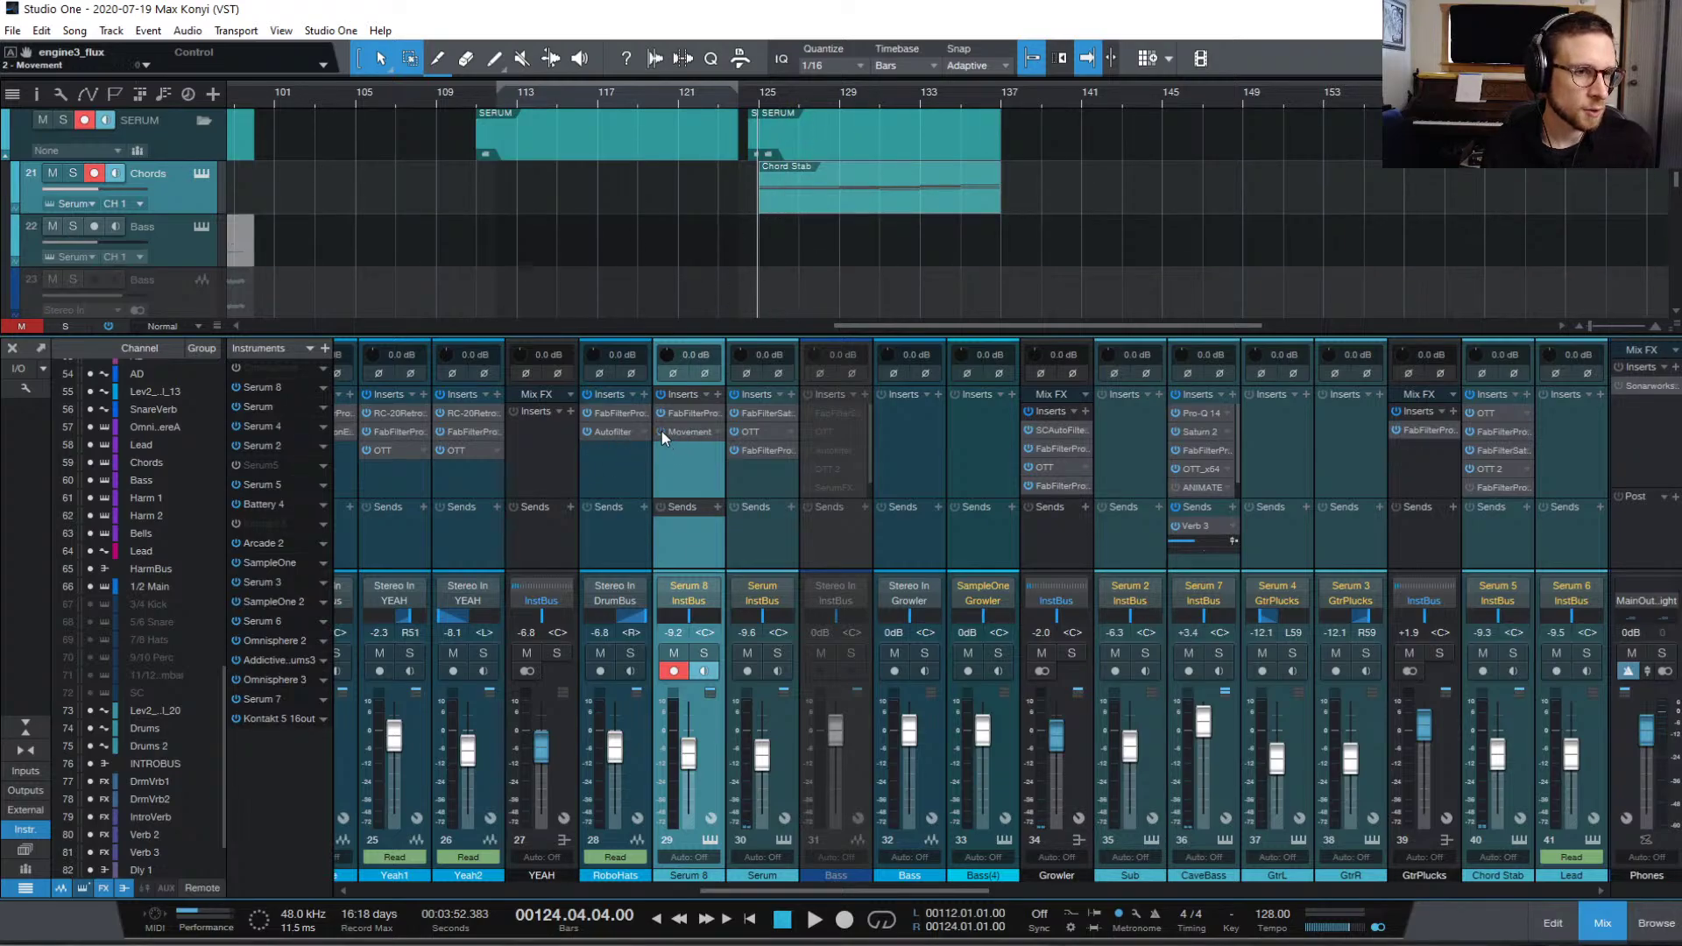
# Step: Play the song from bar 125 and open the Chords track's bar 125 part in the note editor
pyautogui.press('space')
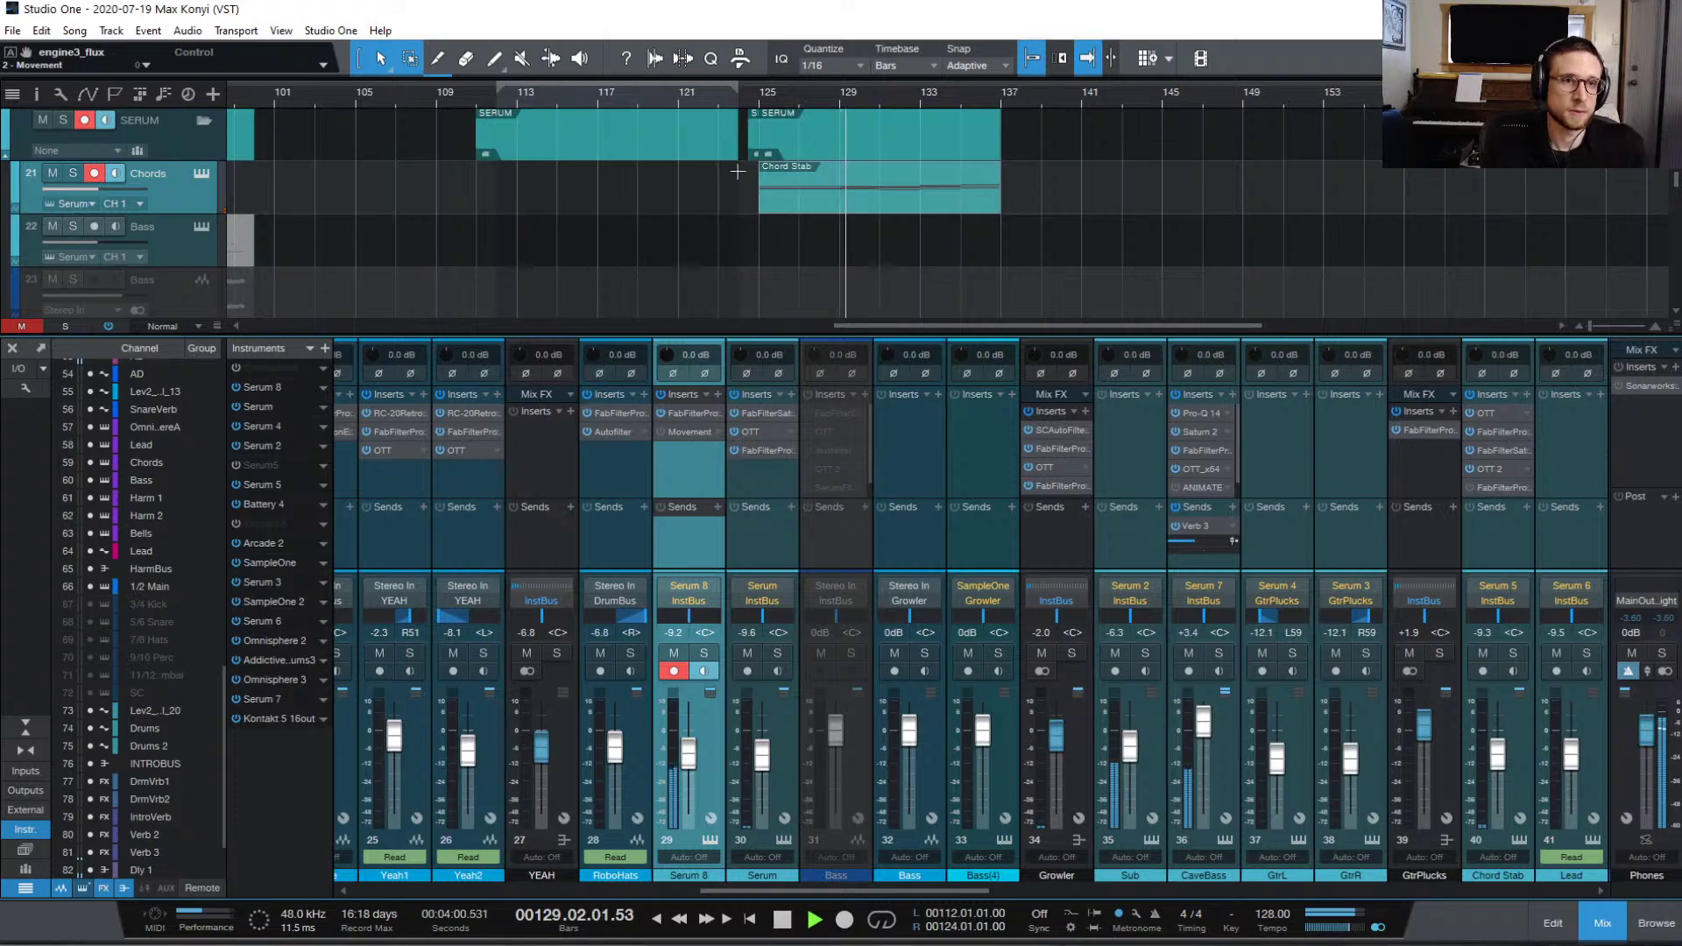
pyautogui.doubleClick(829, 203)
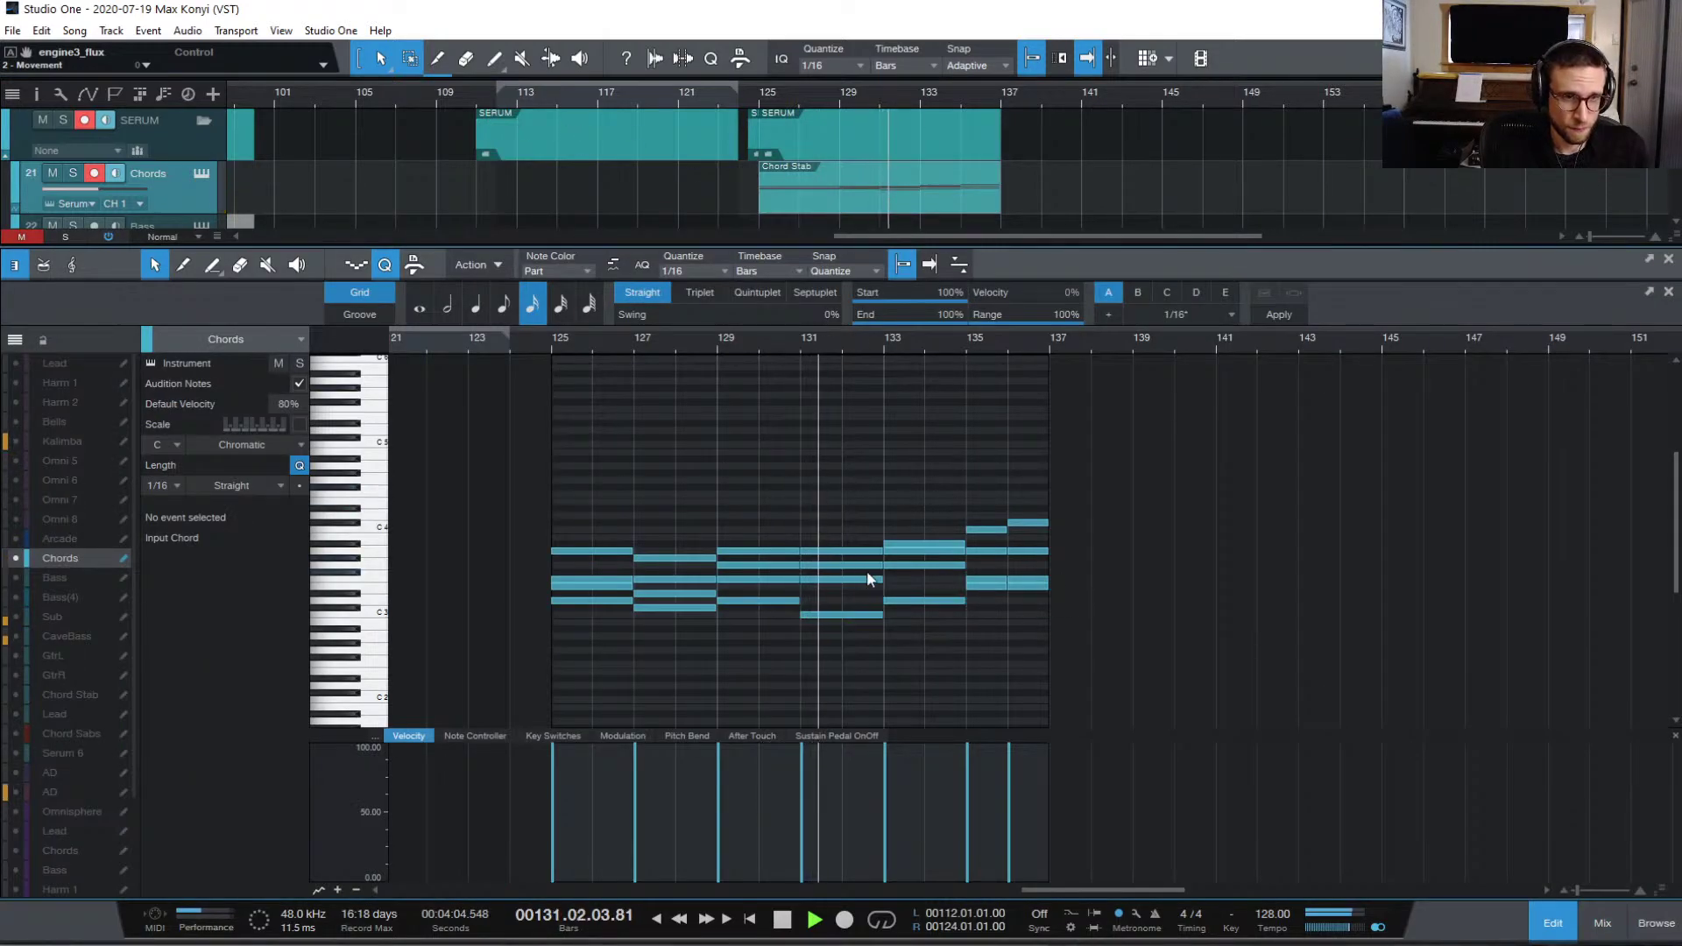
# Step: Try moving the bar 131 chord's A3 note to E3, aligned with the chord's start, and play from bar 129
pyautogui.press('space')
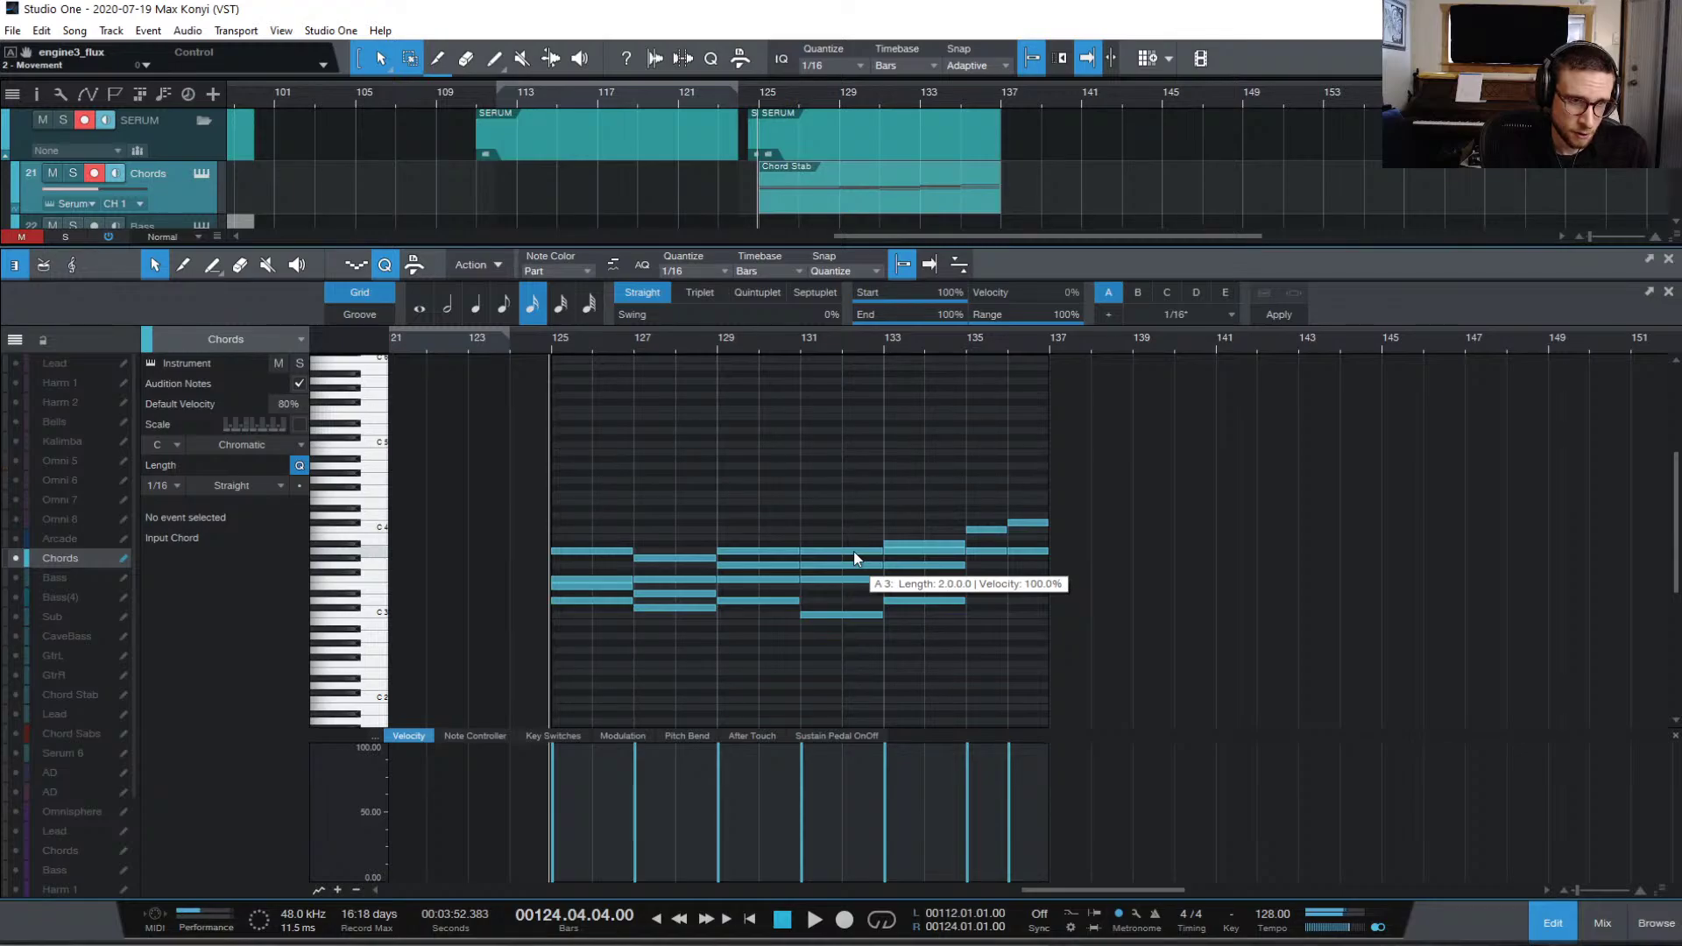
pyautogui.moveTo(854, 552); pyautogui.dragTo(851, 585)
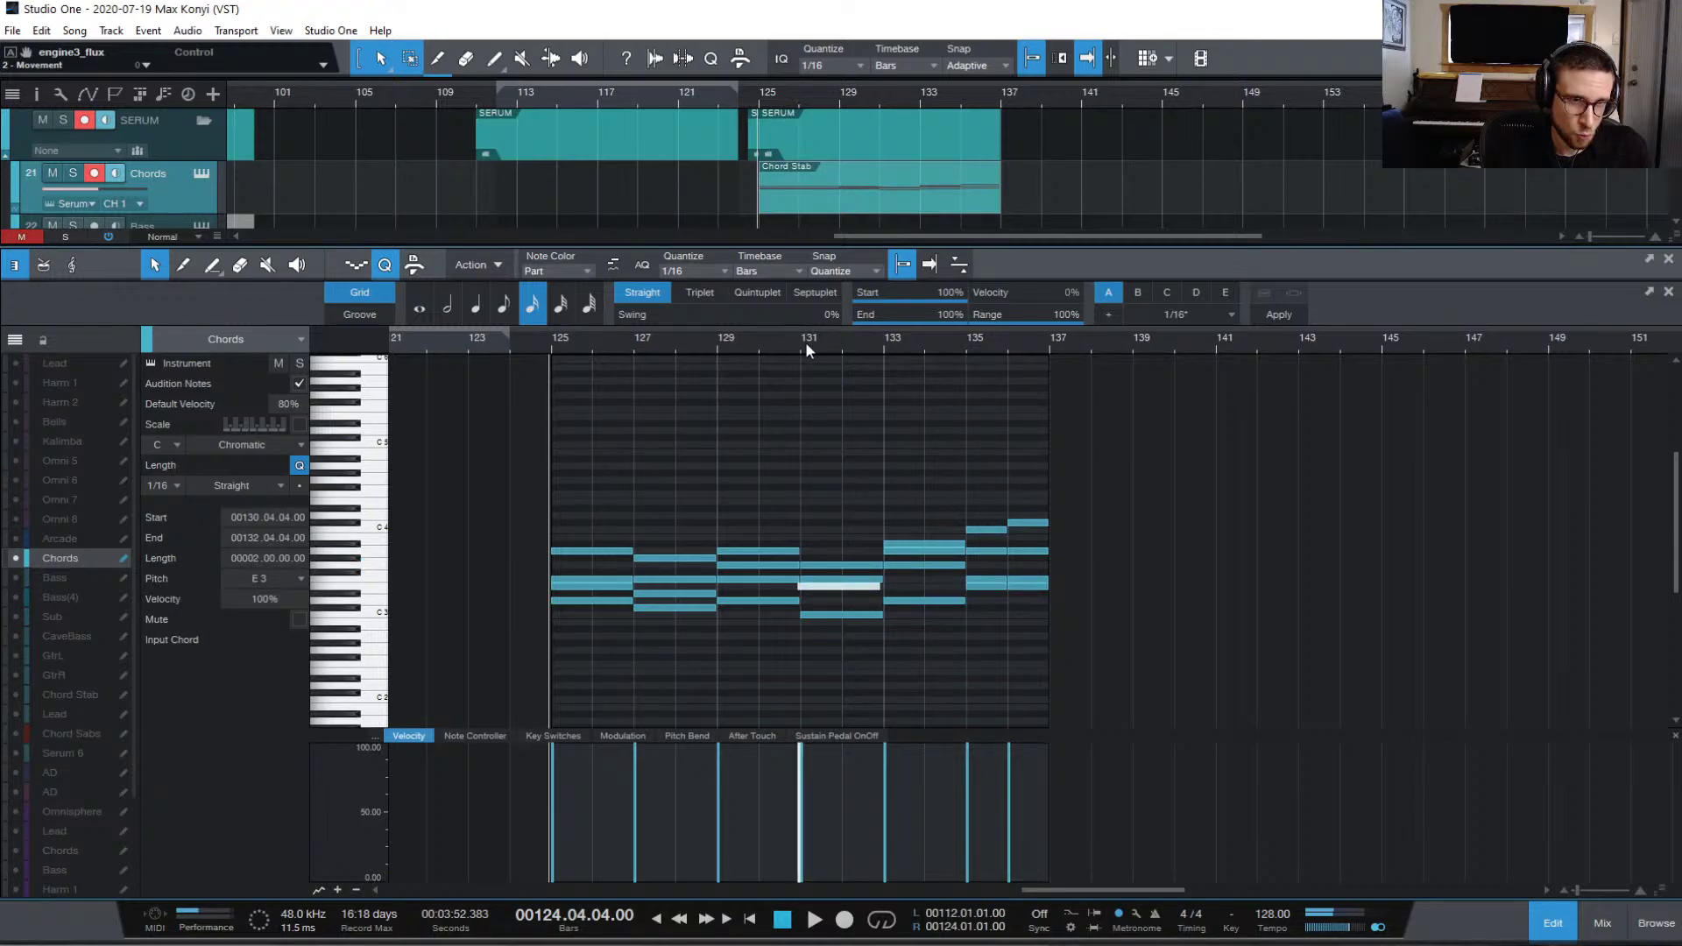
pyautogui.click(806, 342)
pyautogui.press('space')
pyautogui.click(715, 341)
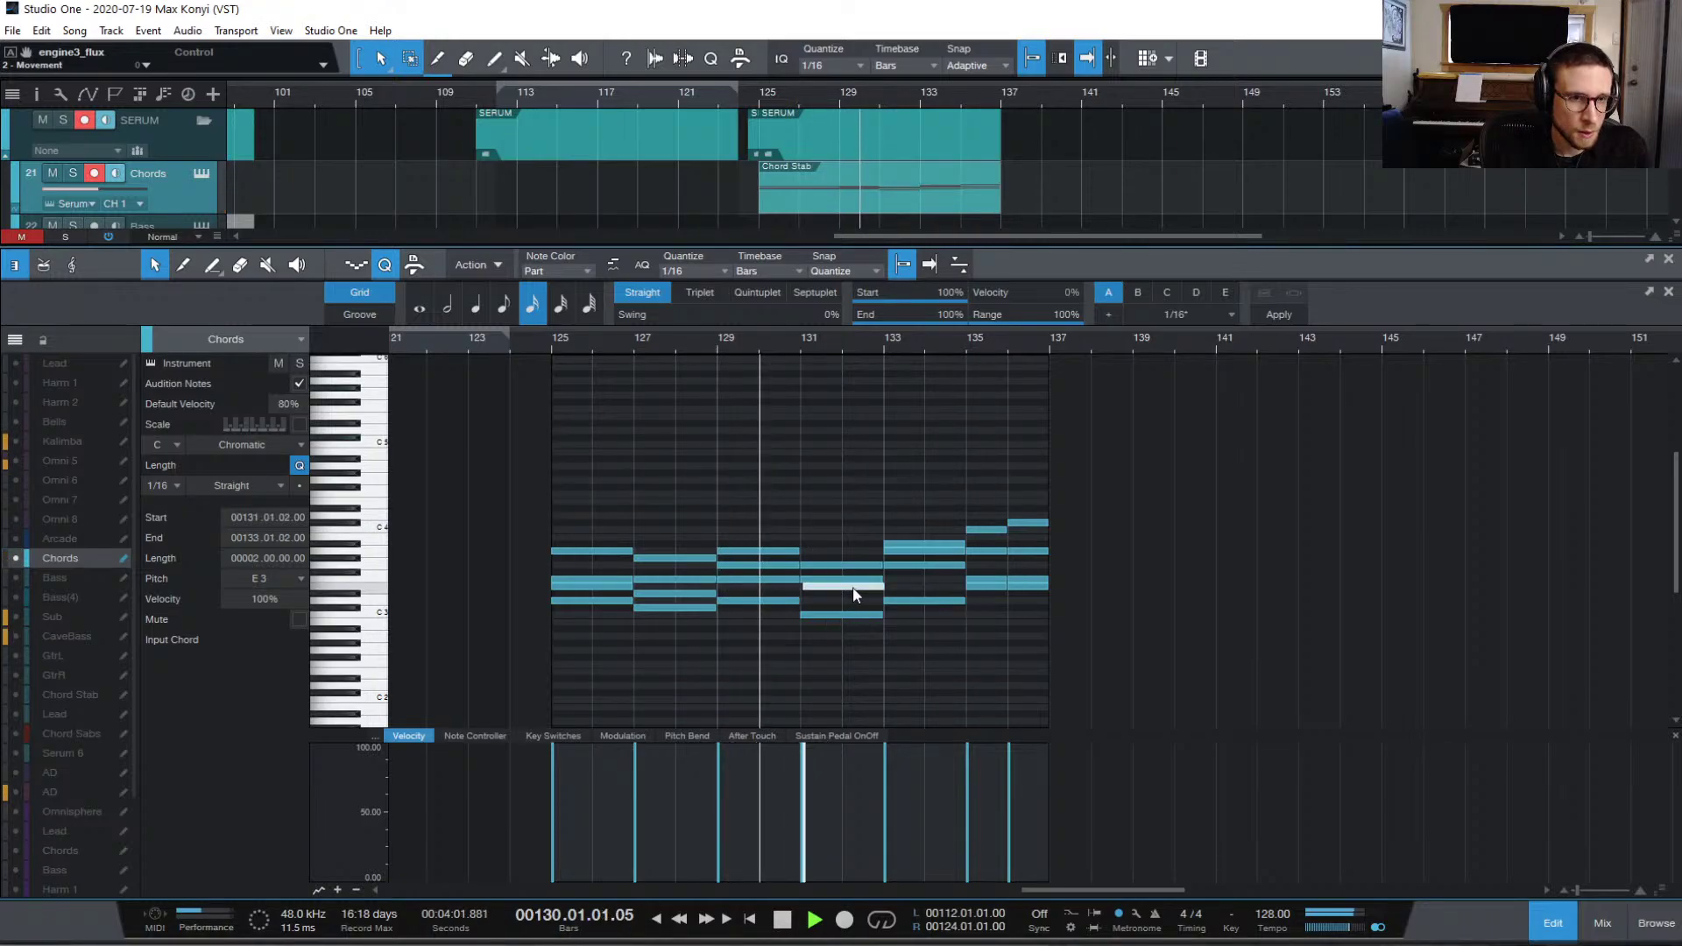
pyautogui.moveTo(852, 587); pyautogui.dragTo(857, 587)
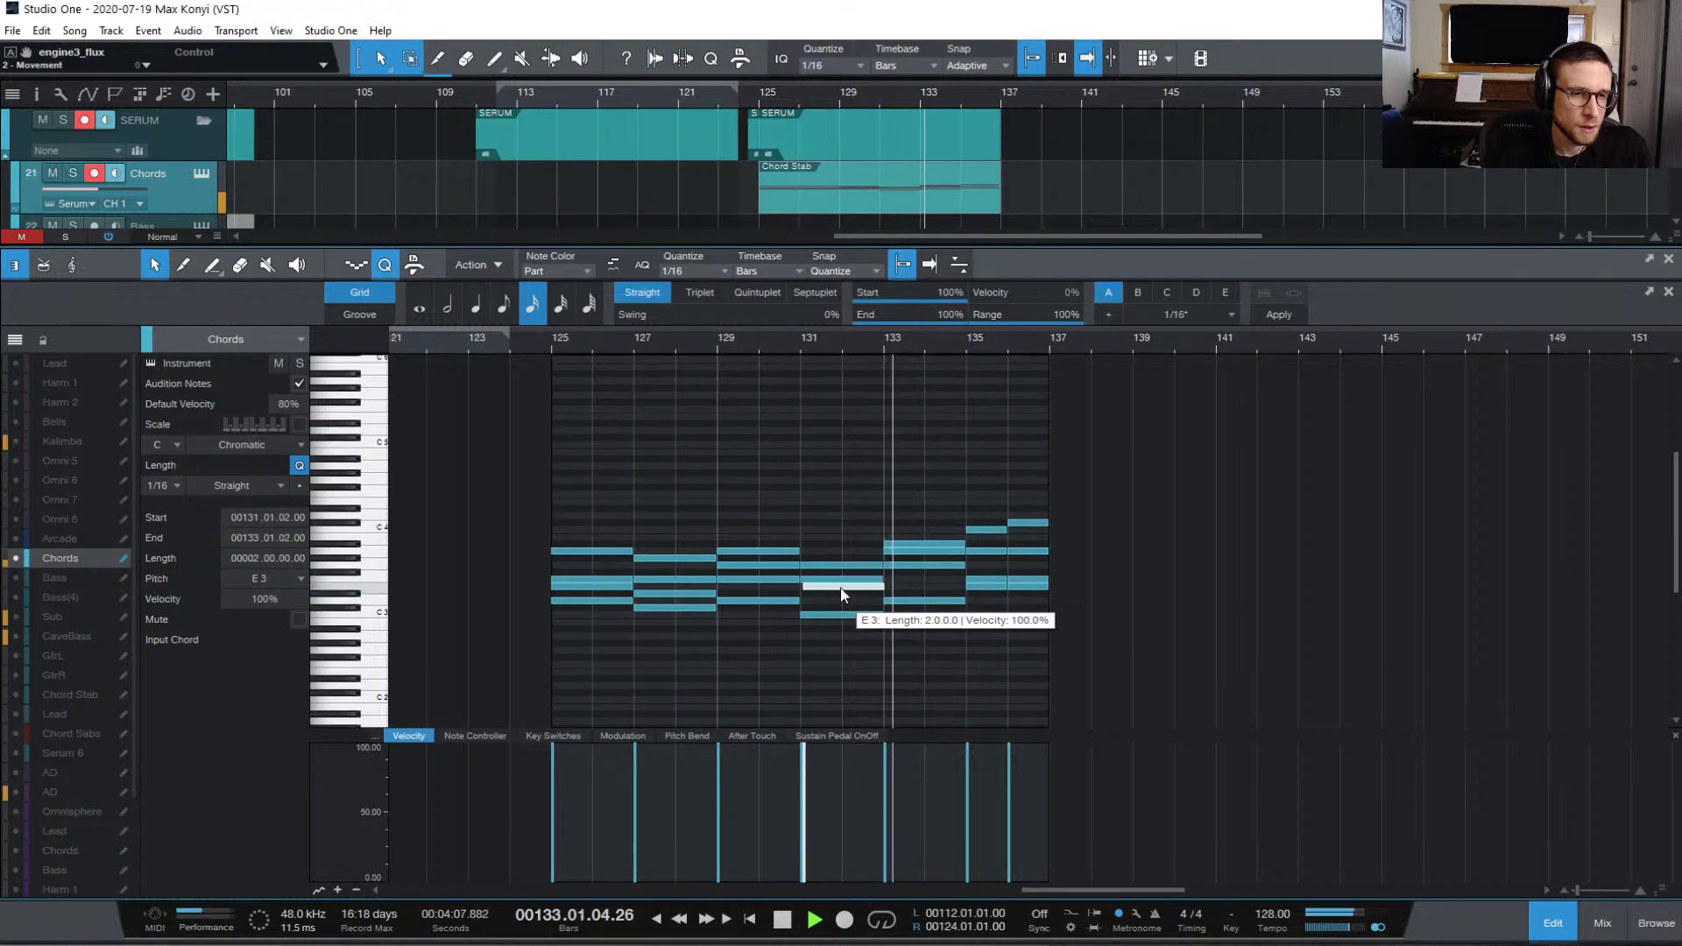
pyautogui.press('space')
# Step: Move that bar 131 chord note to C4 at 131.01.01.00 and play the part to its end
pyautogui.doubleClick(827, 531)
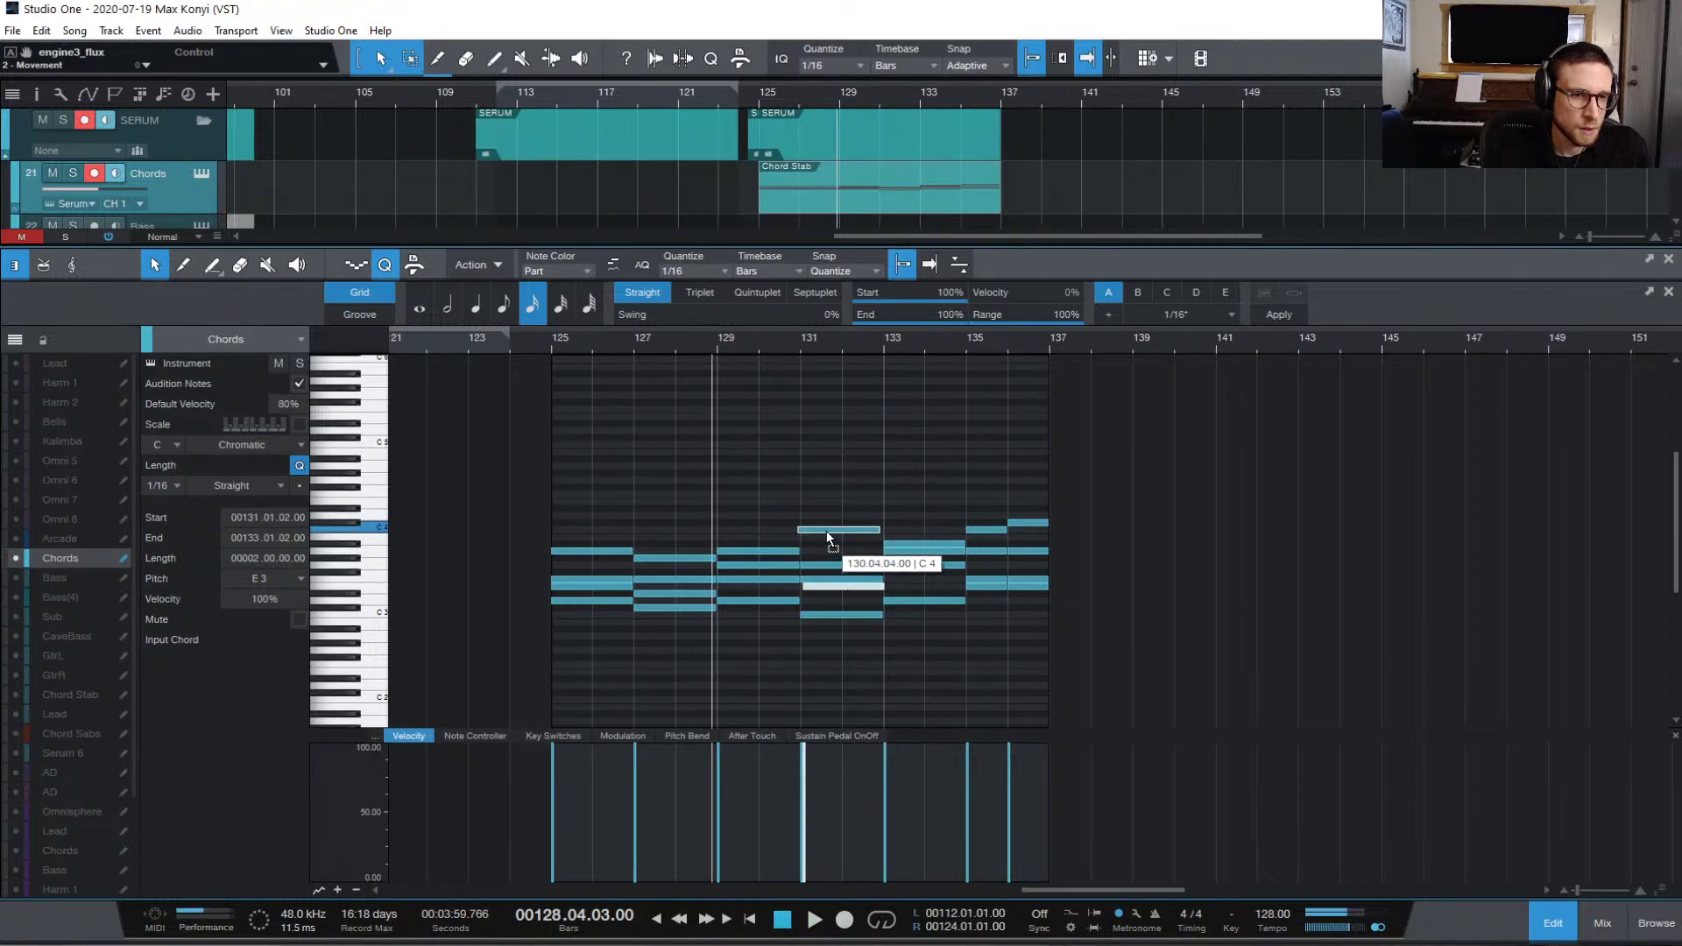
pyautogui.press('space')
pyautogui.press('e')
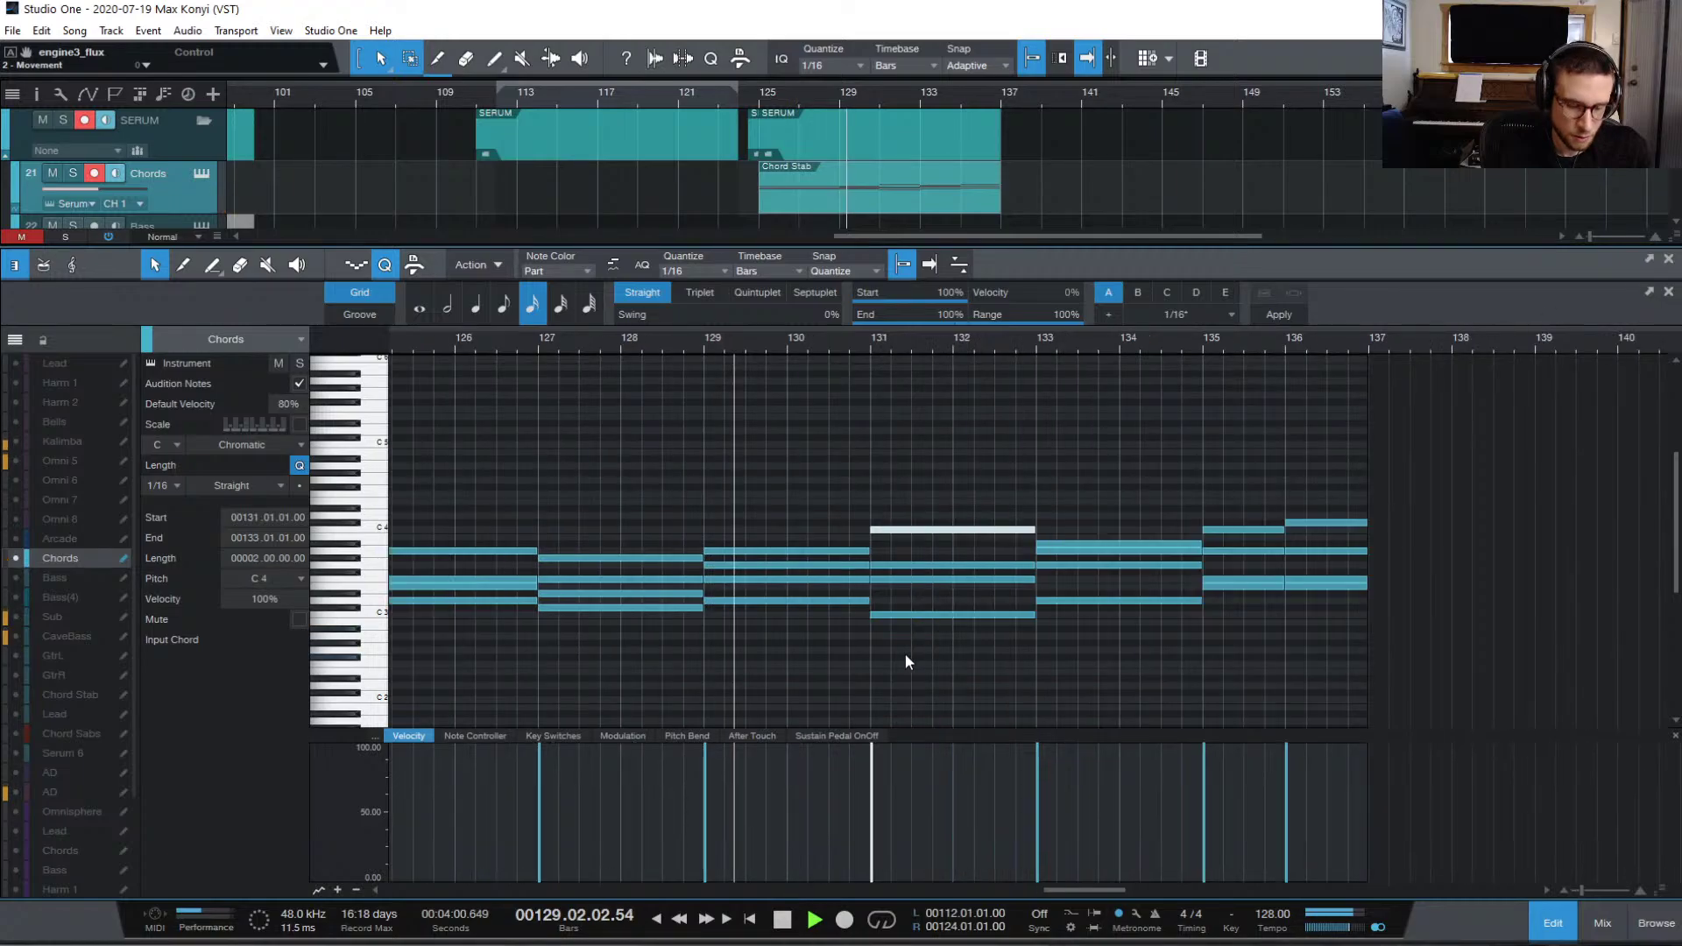
pyautogui.click(1153, 648)
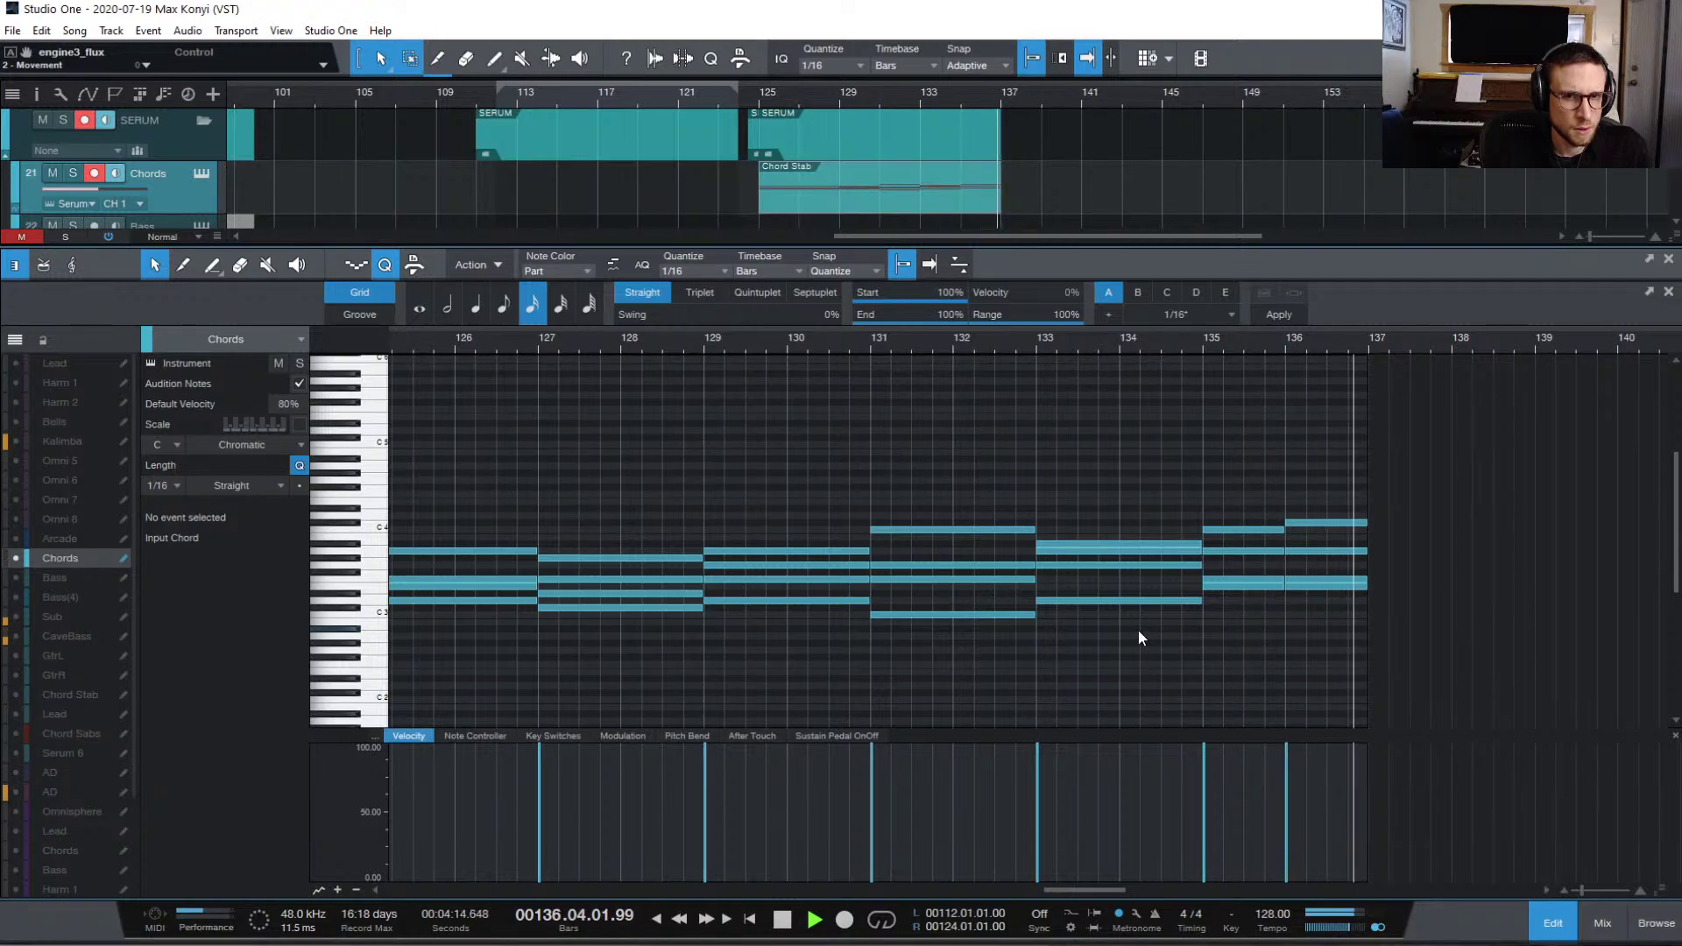
pyautogui.press('space')
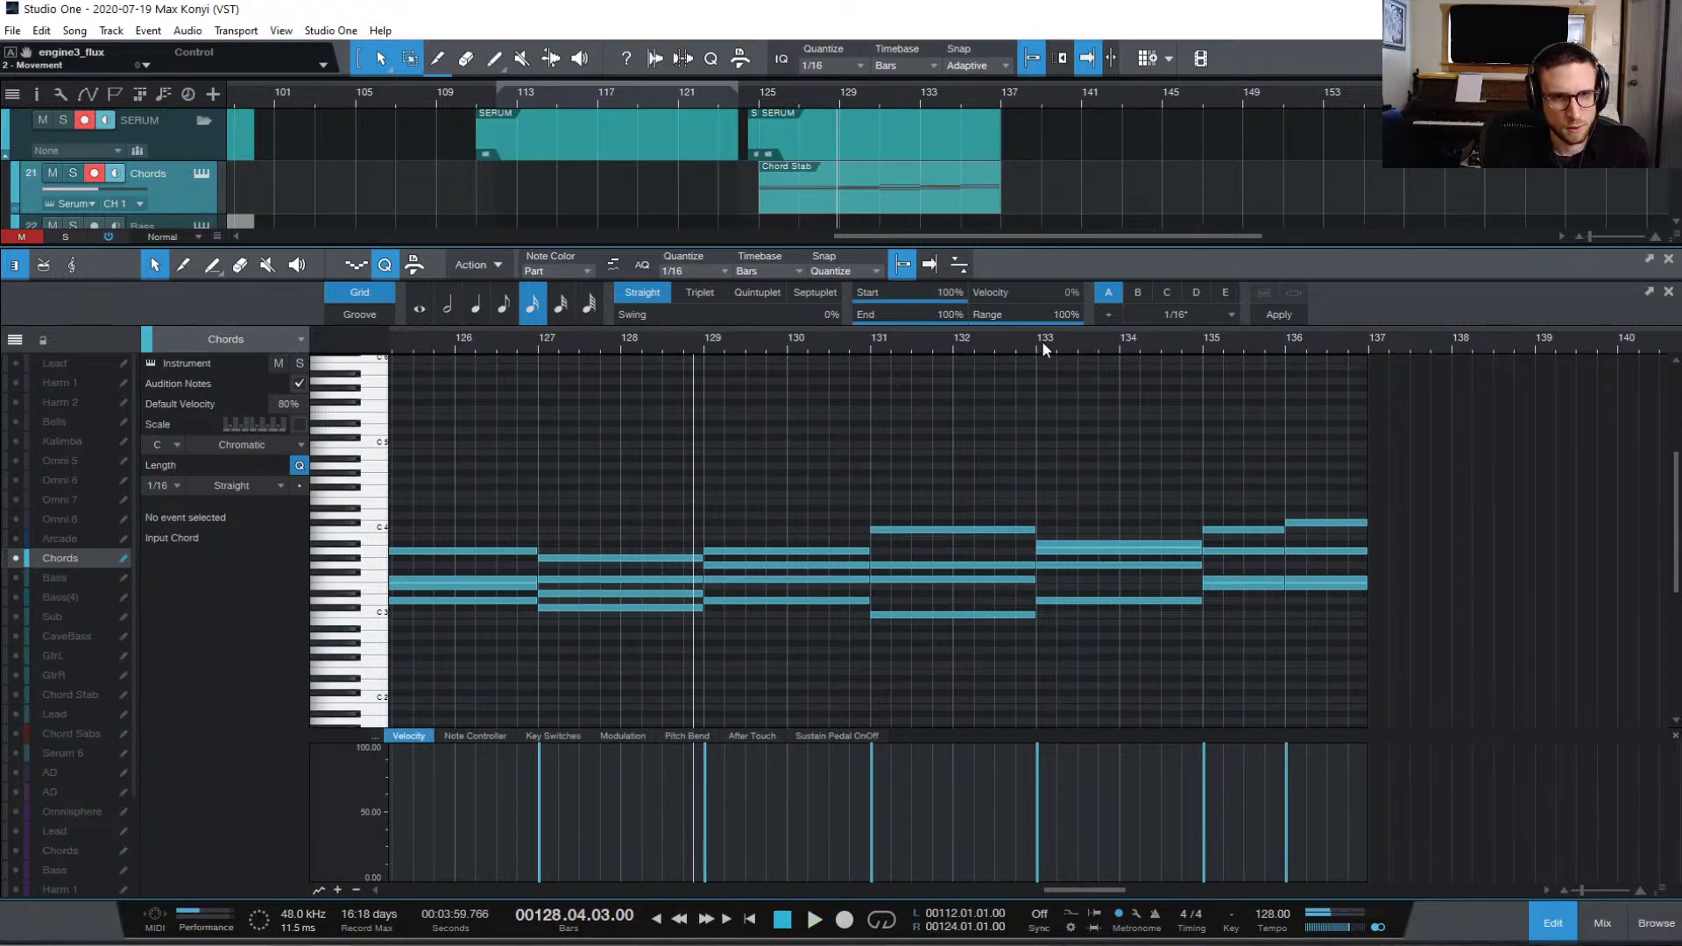
# Step: Save the song, play from bar 133, and close the note editor
pyautogui.click(1043, 340)
pyautogui.hotkey('ctrl', 's')
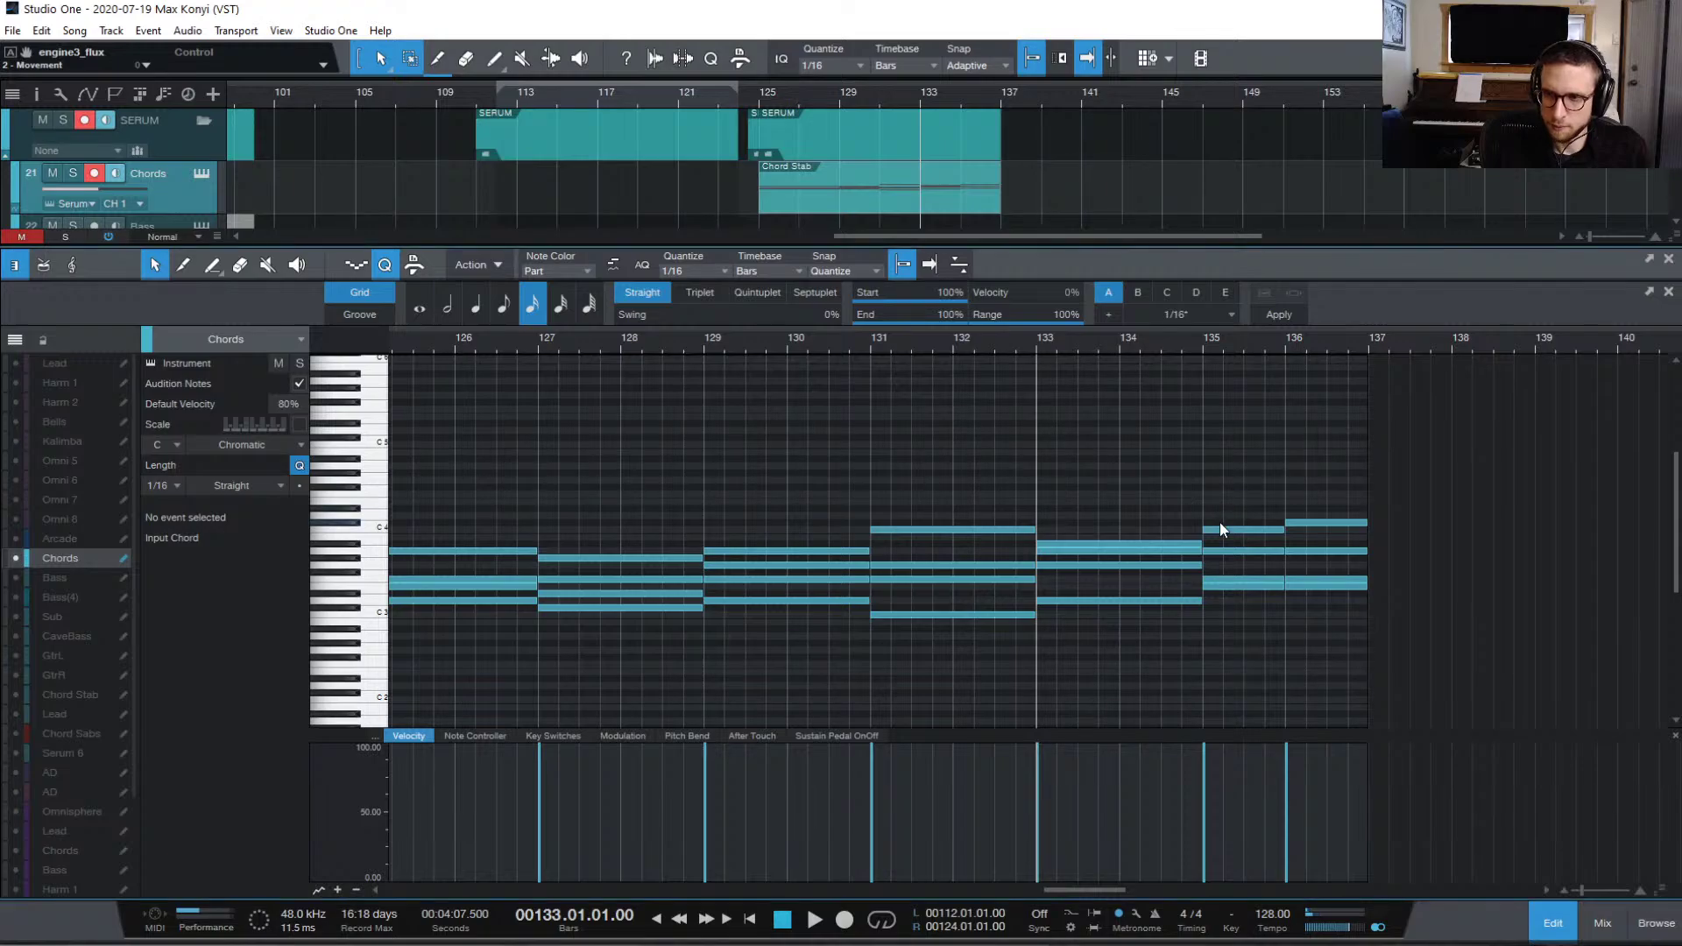
pyautogui.press('space')
pyautogui.click(1547, 923)
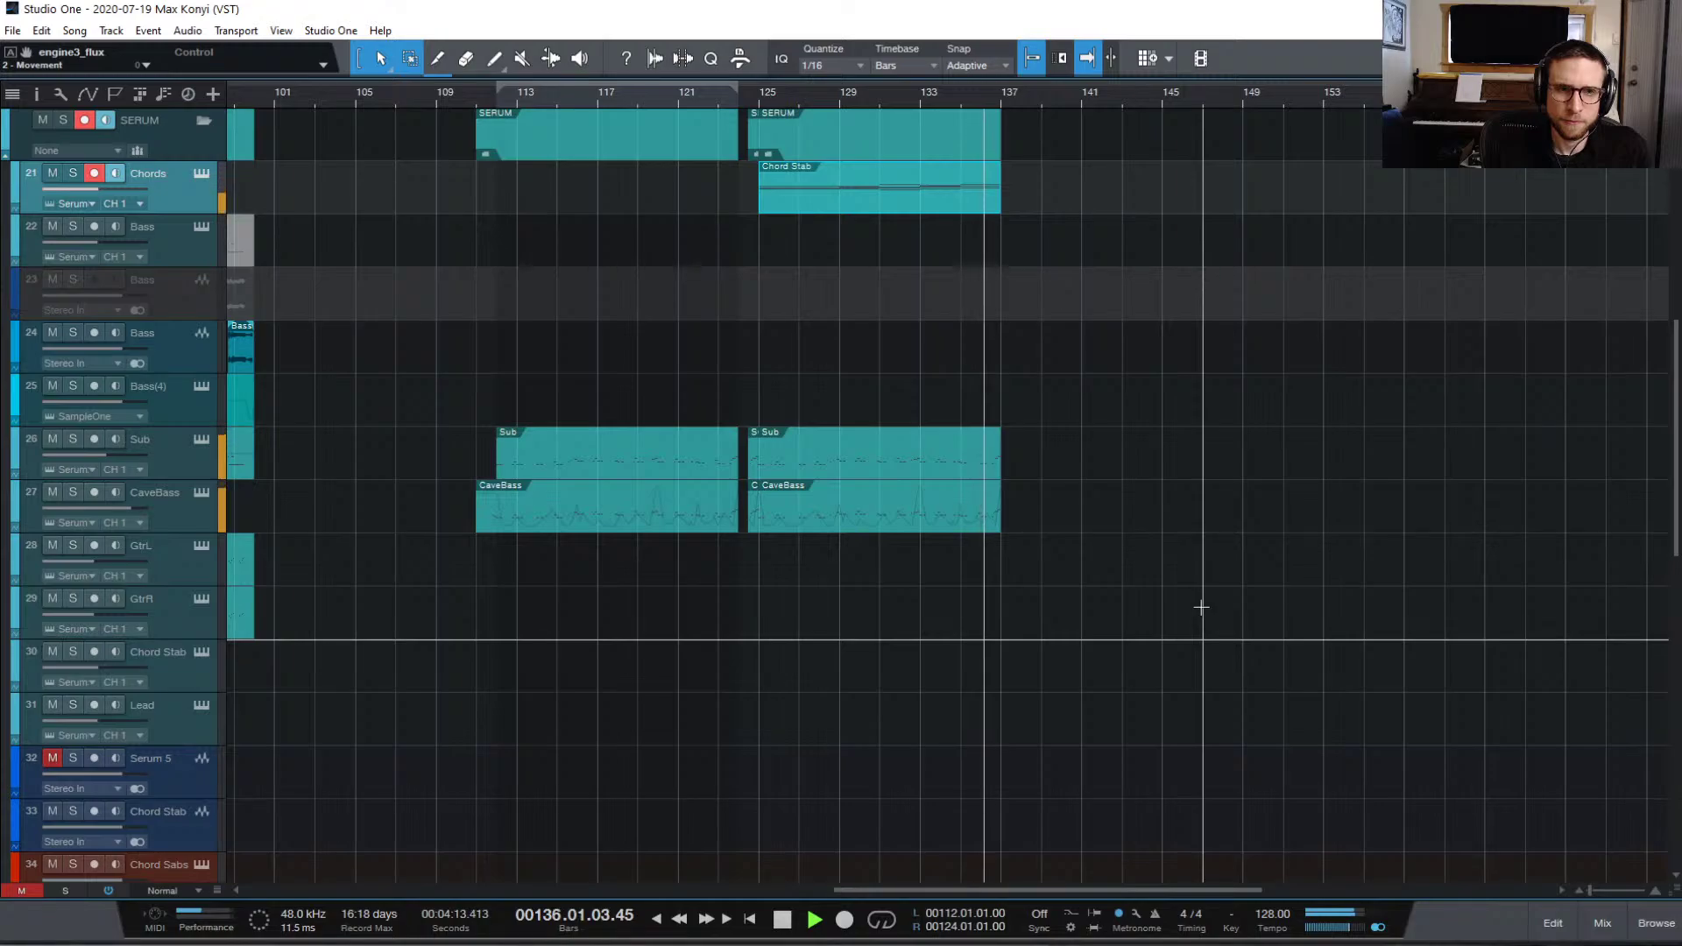
pyautogui.press('space')
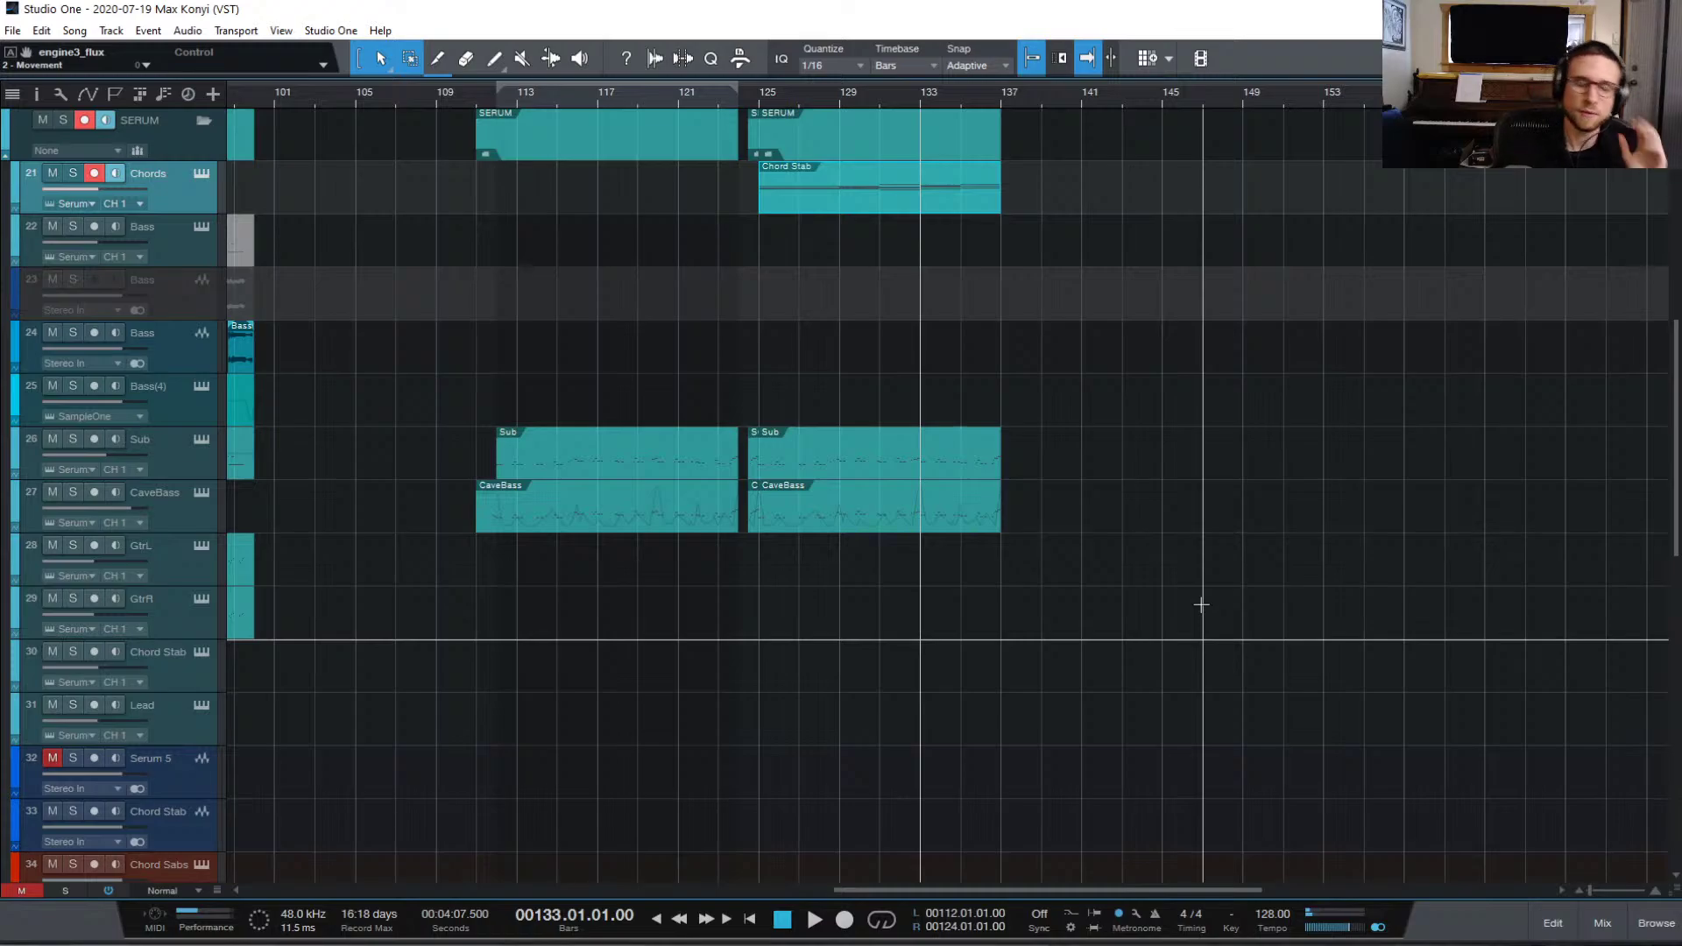
# Step: Duplicate the bar 125 to 137 parts of all tracks to bar 137 and delete the copied Omni 5 part
pyautogui.click(1000, 92)
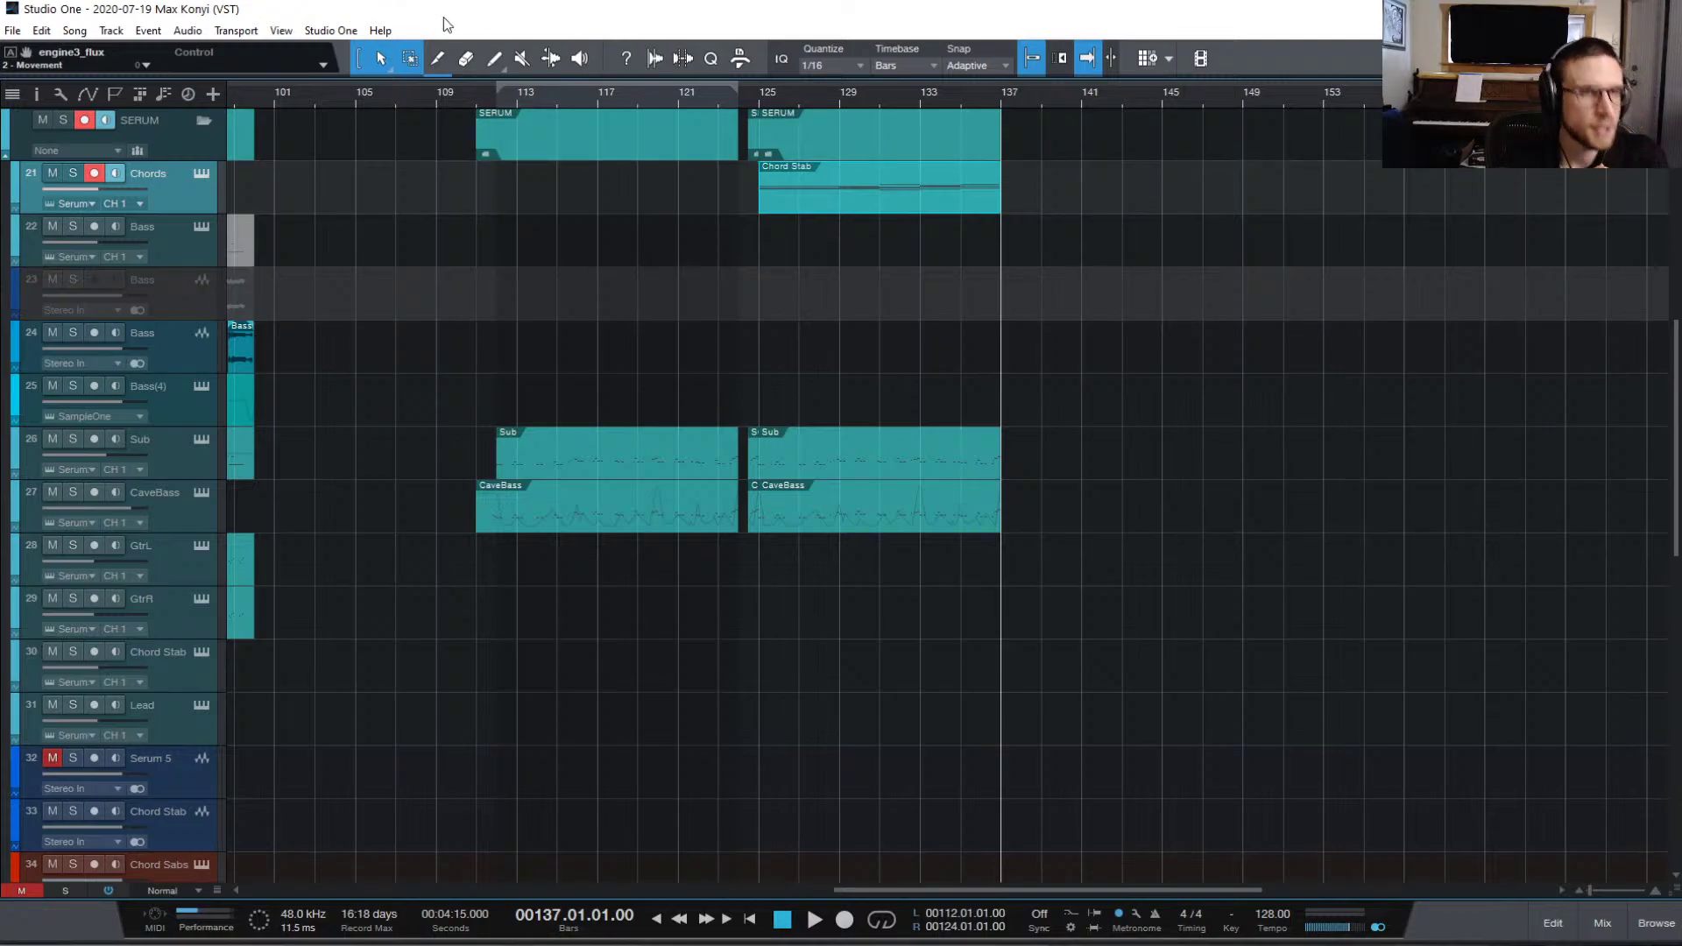
pyautogui.scroll(1, 1007, 355)
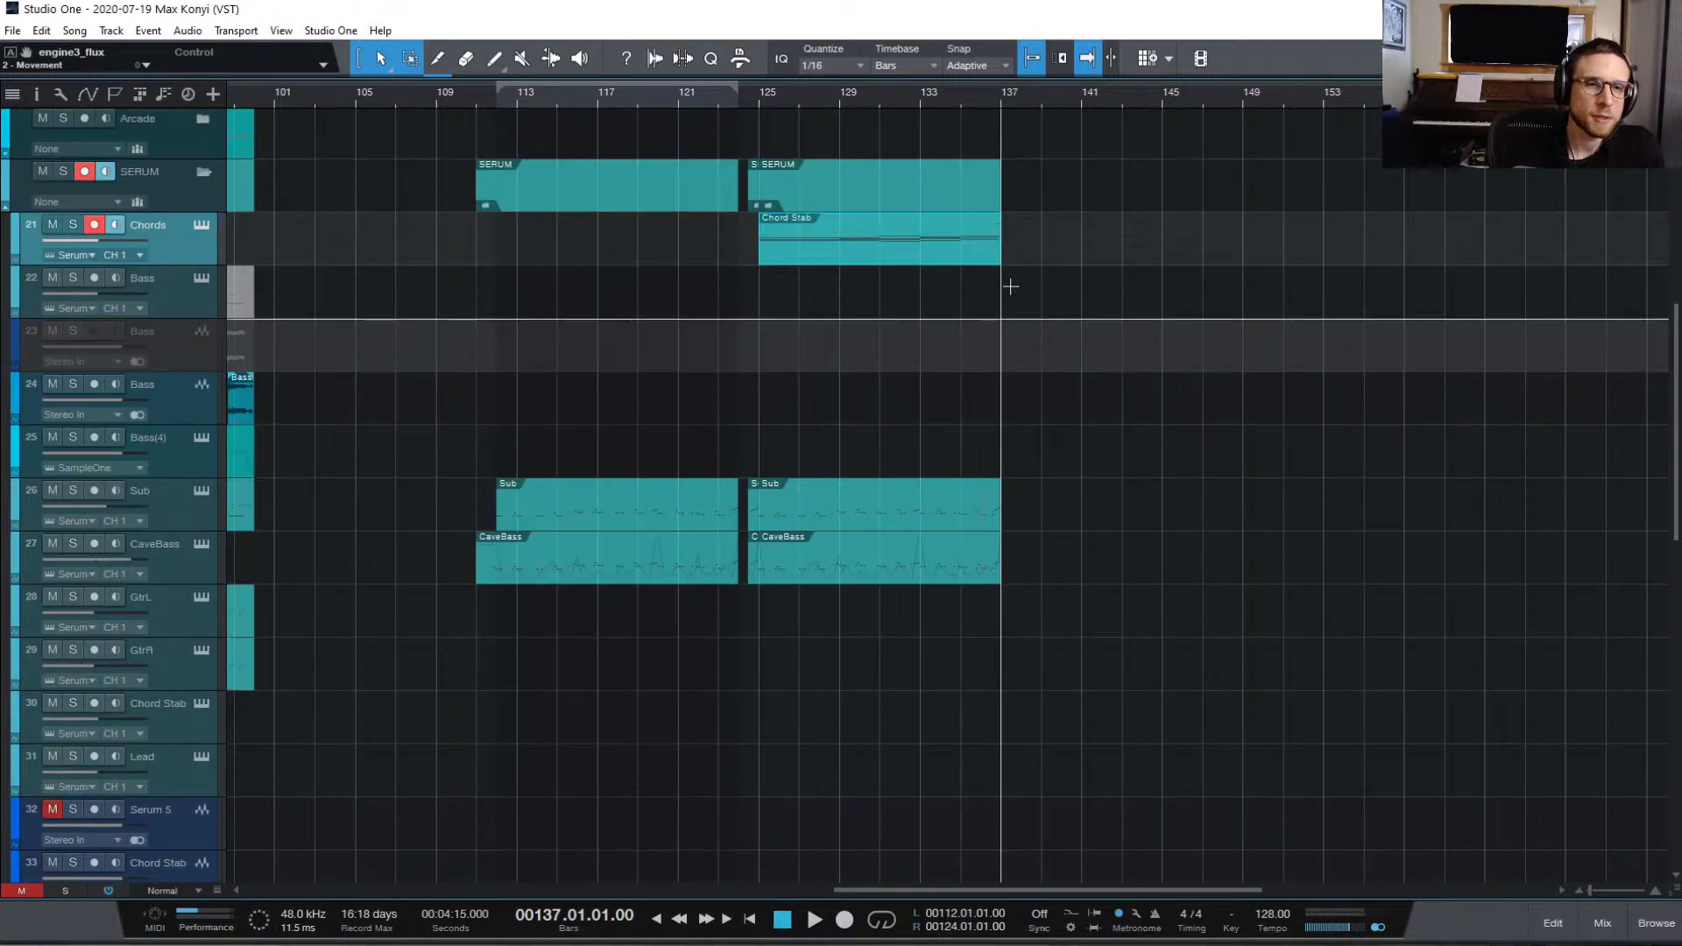
pyautogui.scroll(11, 1016, 333)
pyautogui.press('w')
pyautogui.scroll(-20, 1060, 395)
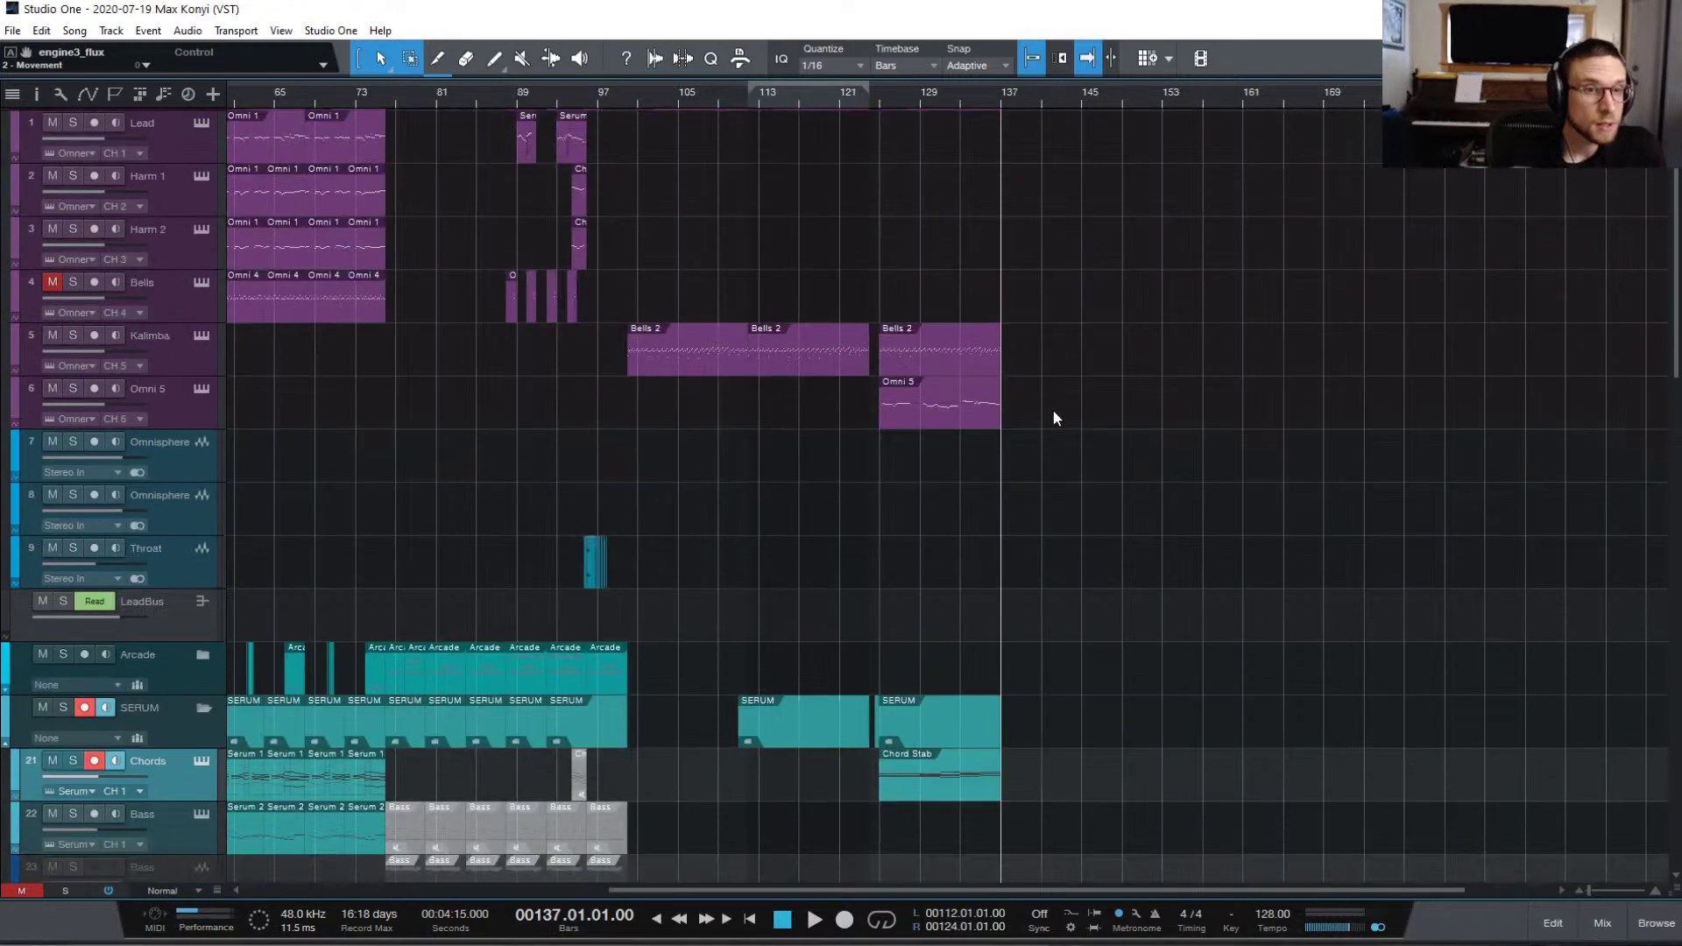
pyautogui.scroll(-7, 1060, 420)
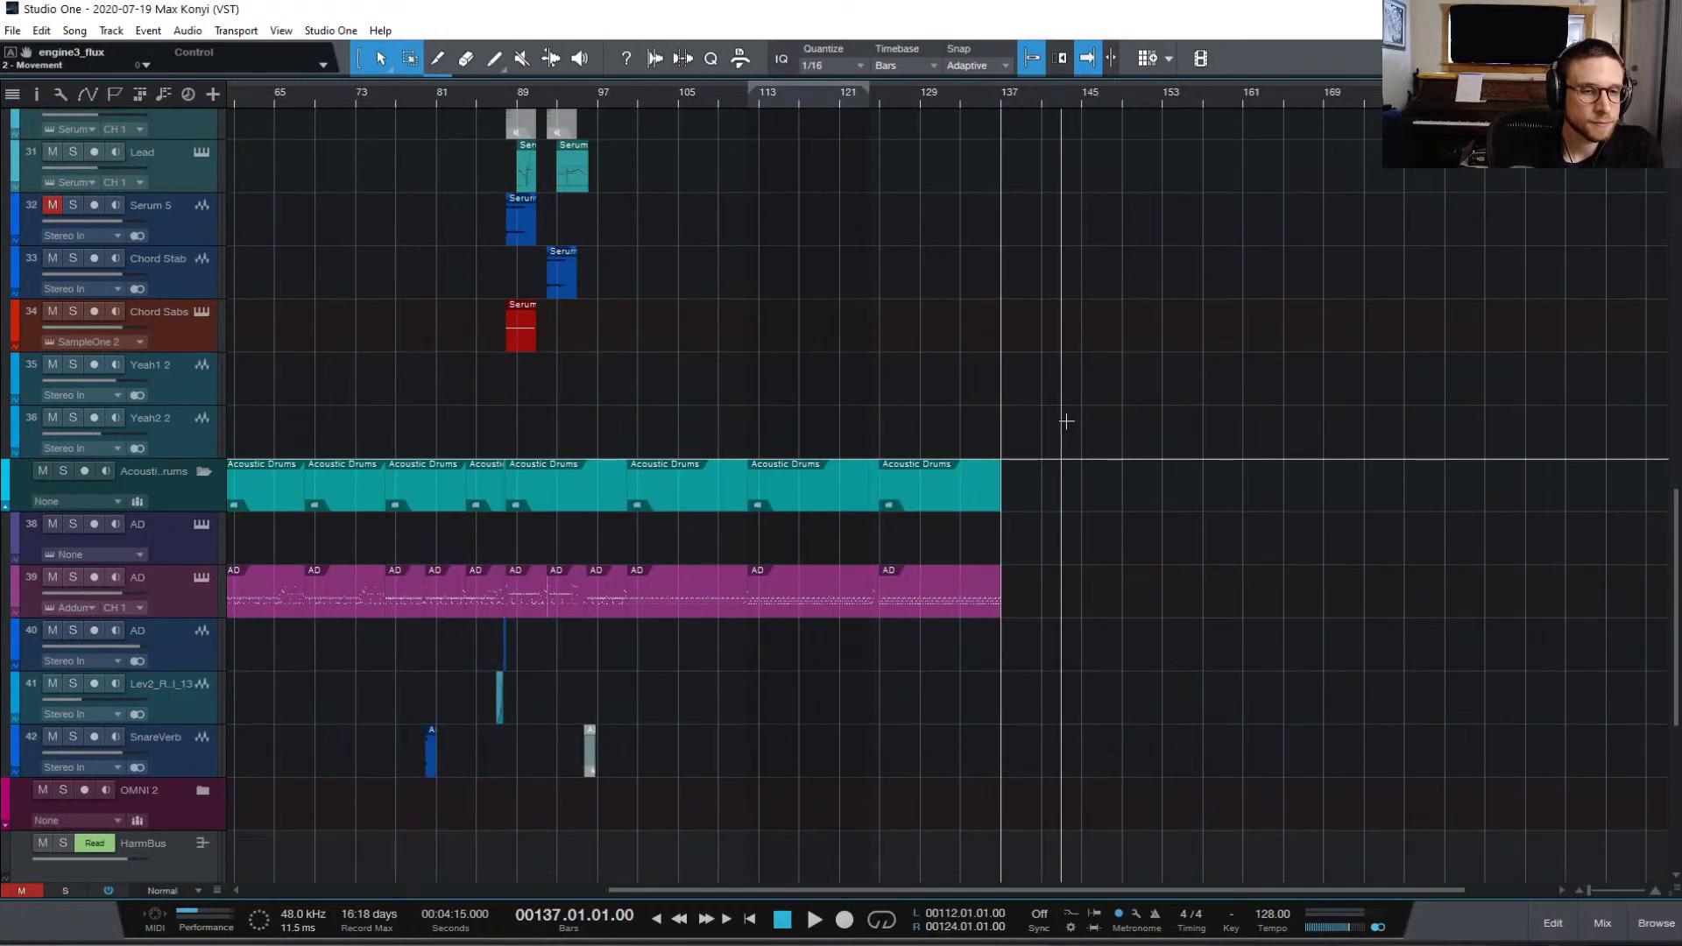
pyautogui.moveTo(1048, 403); pyautogui.dragTo(904, 5)
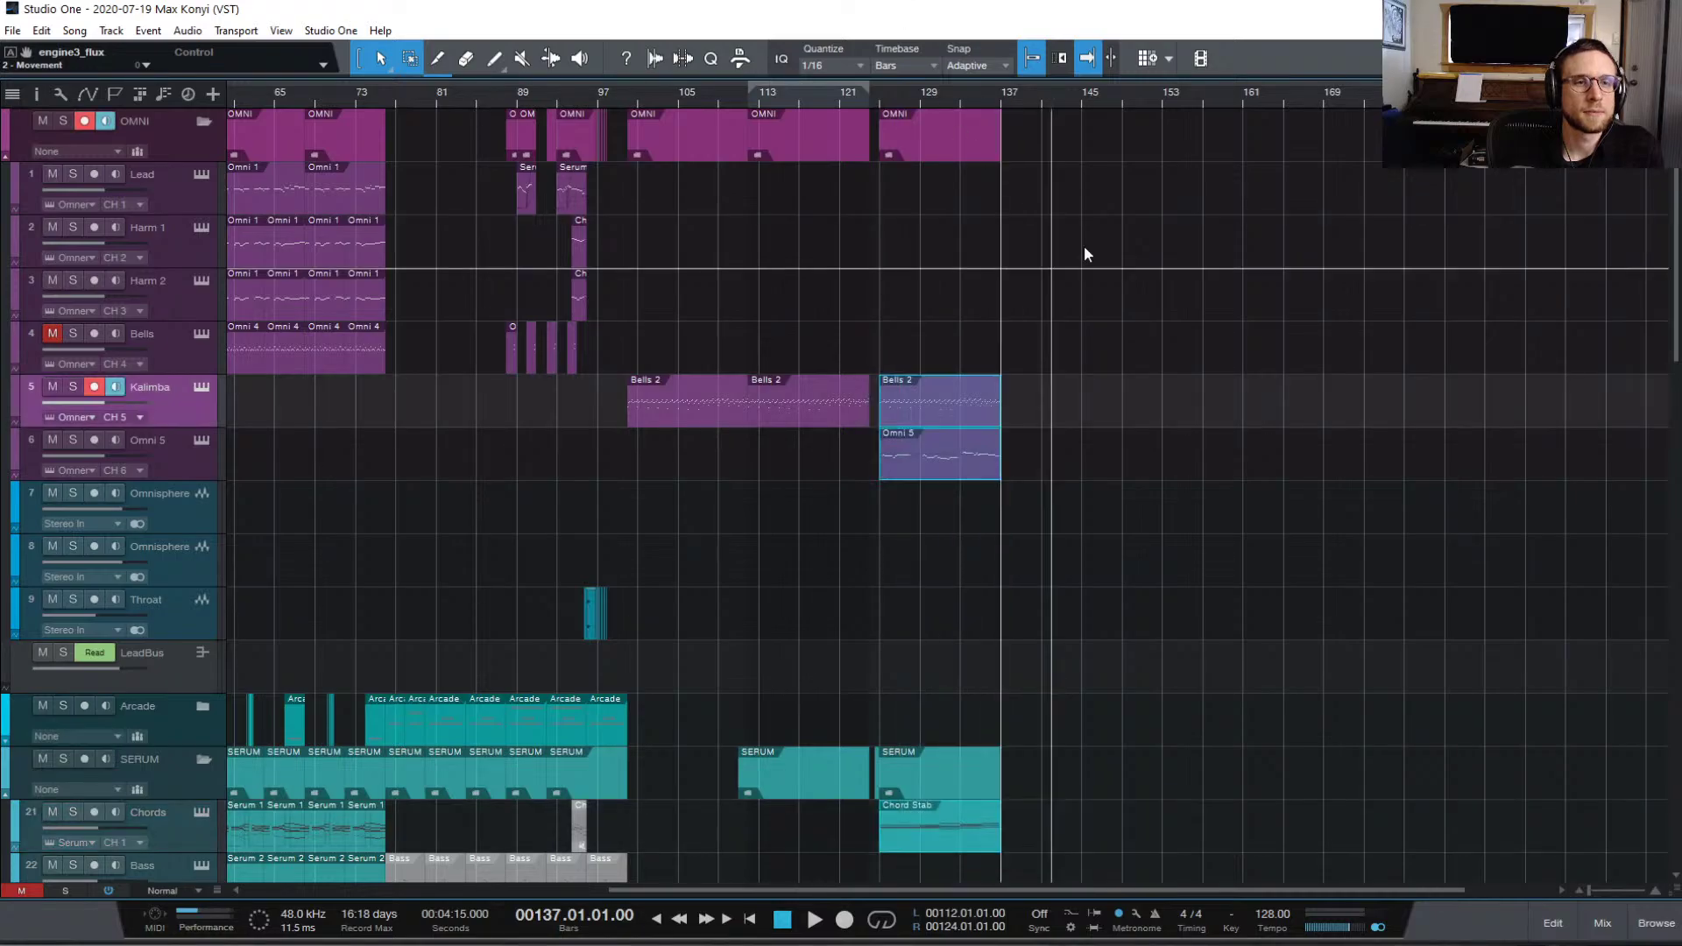
pyautogui.press('w')
pyautogui.press('d')
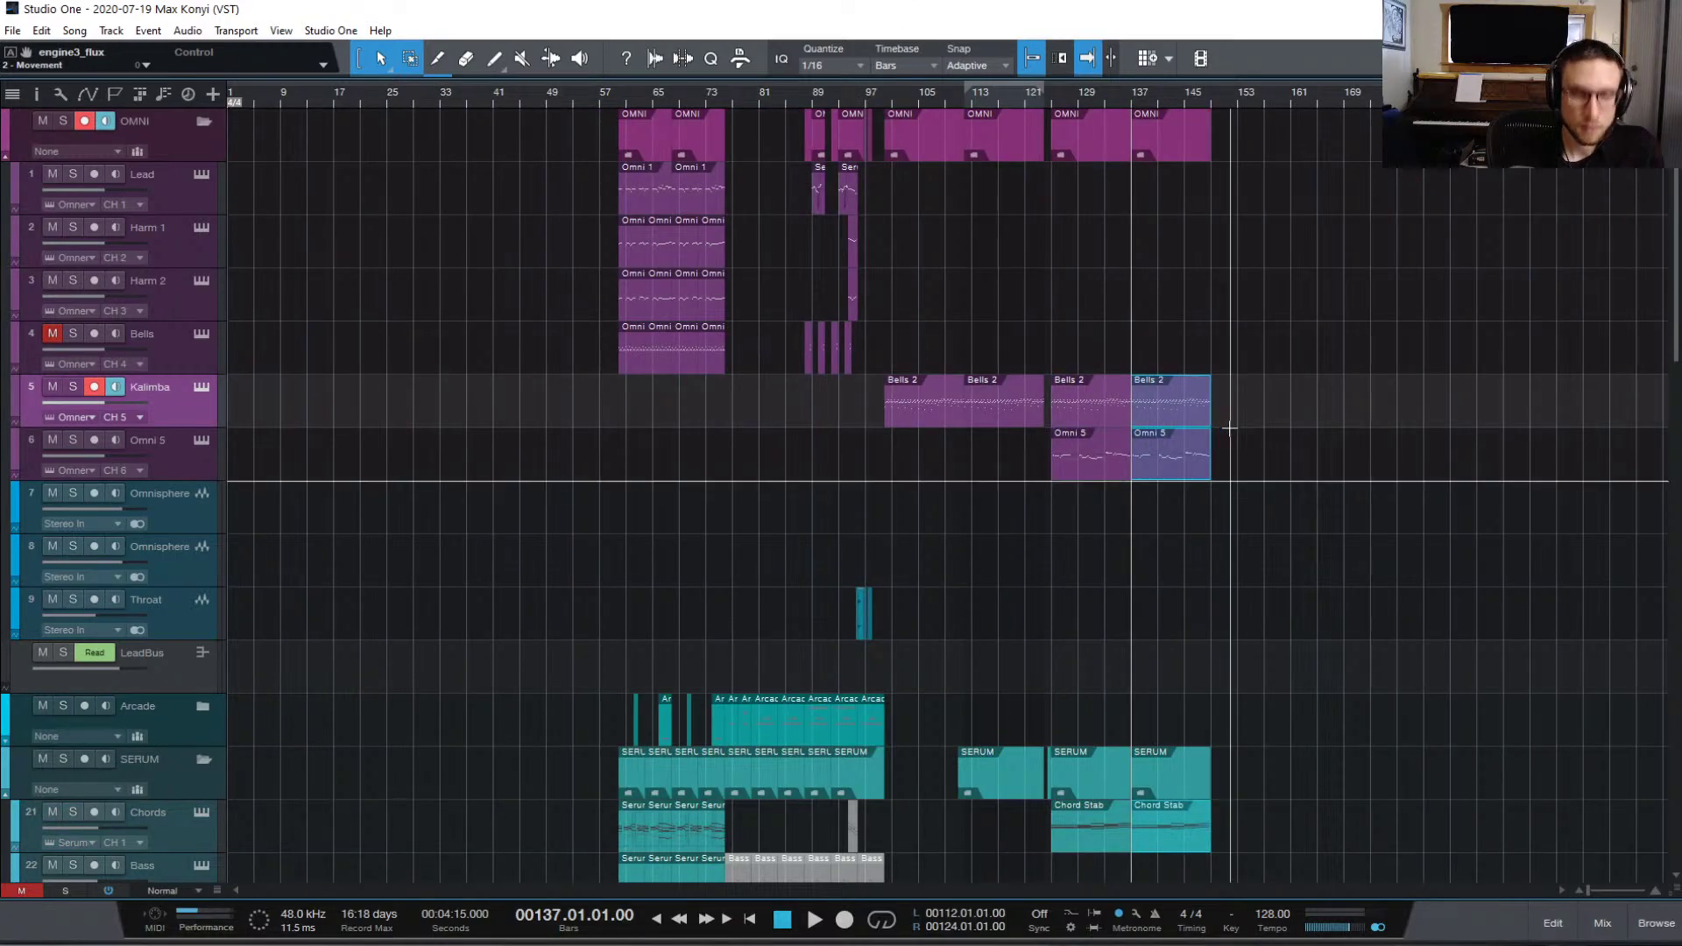
pyautogui.press('e')
pyautogui.press('e')
pyautogui.scroll(-2, 1364, 554)
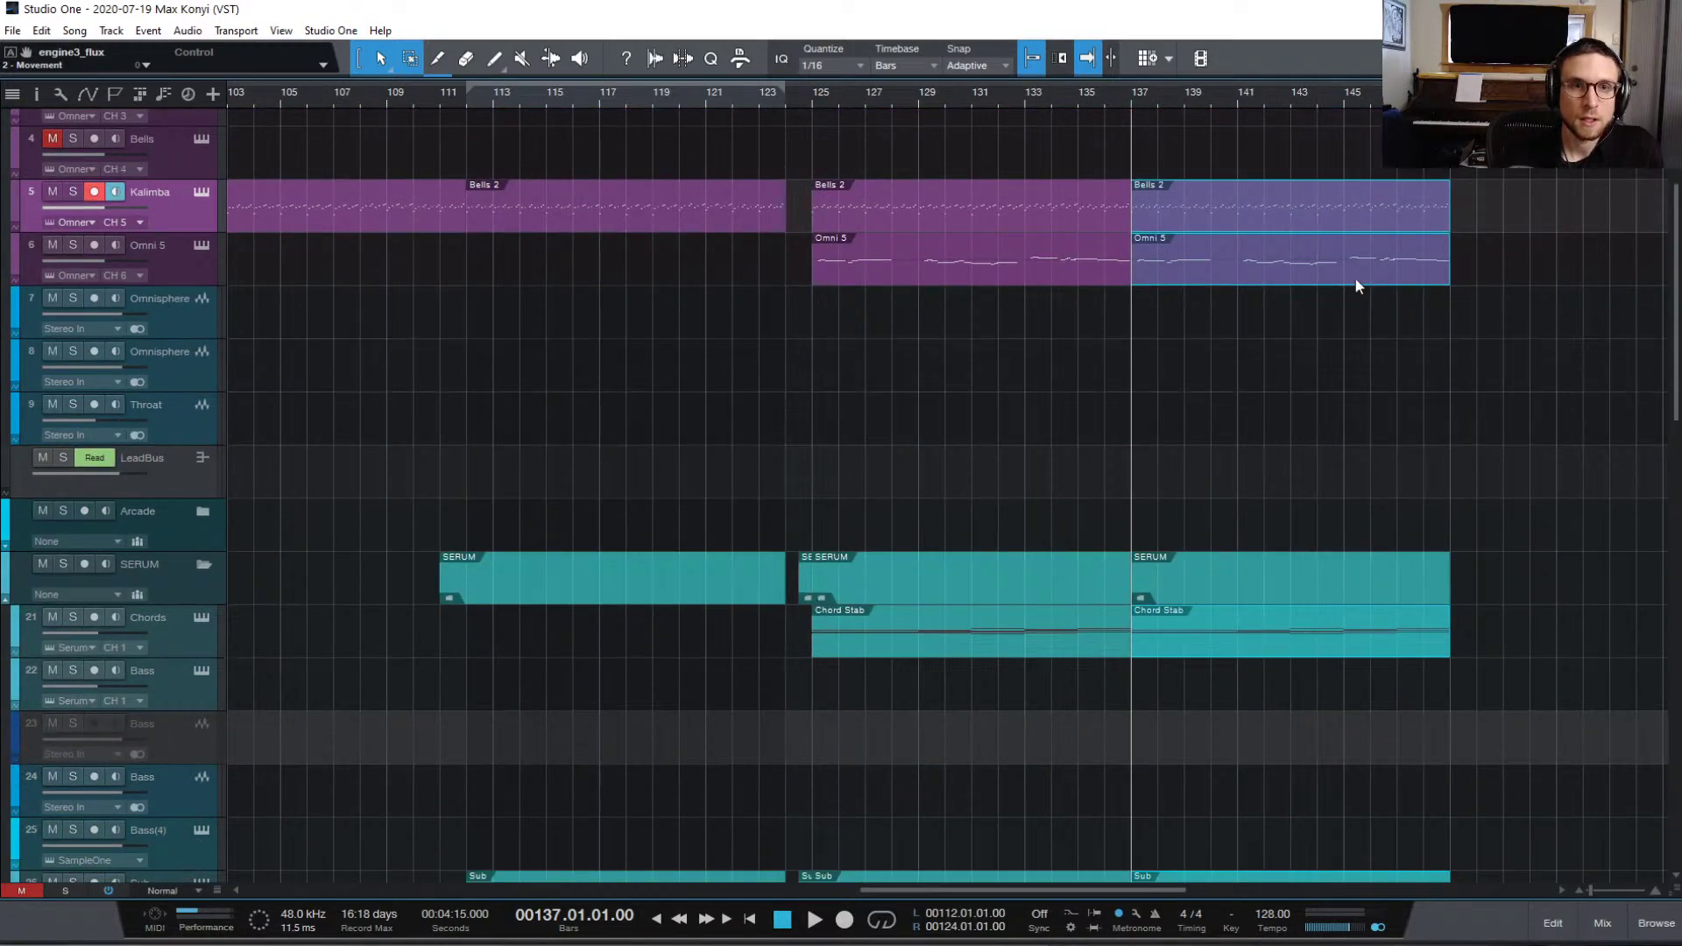
pyautogui.click(1262, 302)
pyautogui.click(1200, 276)
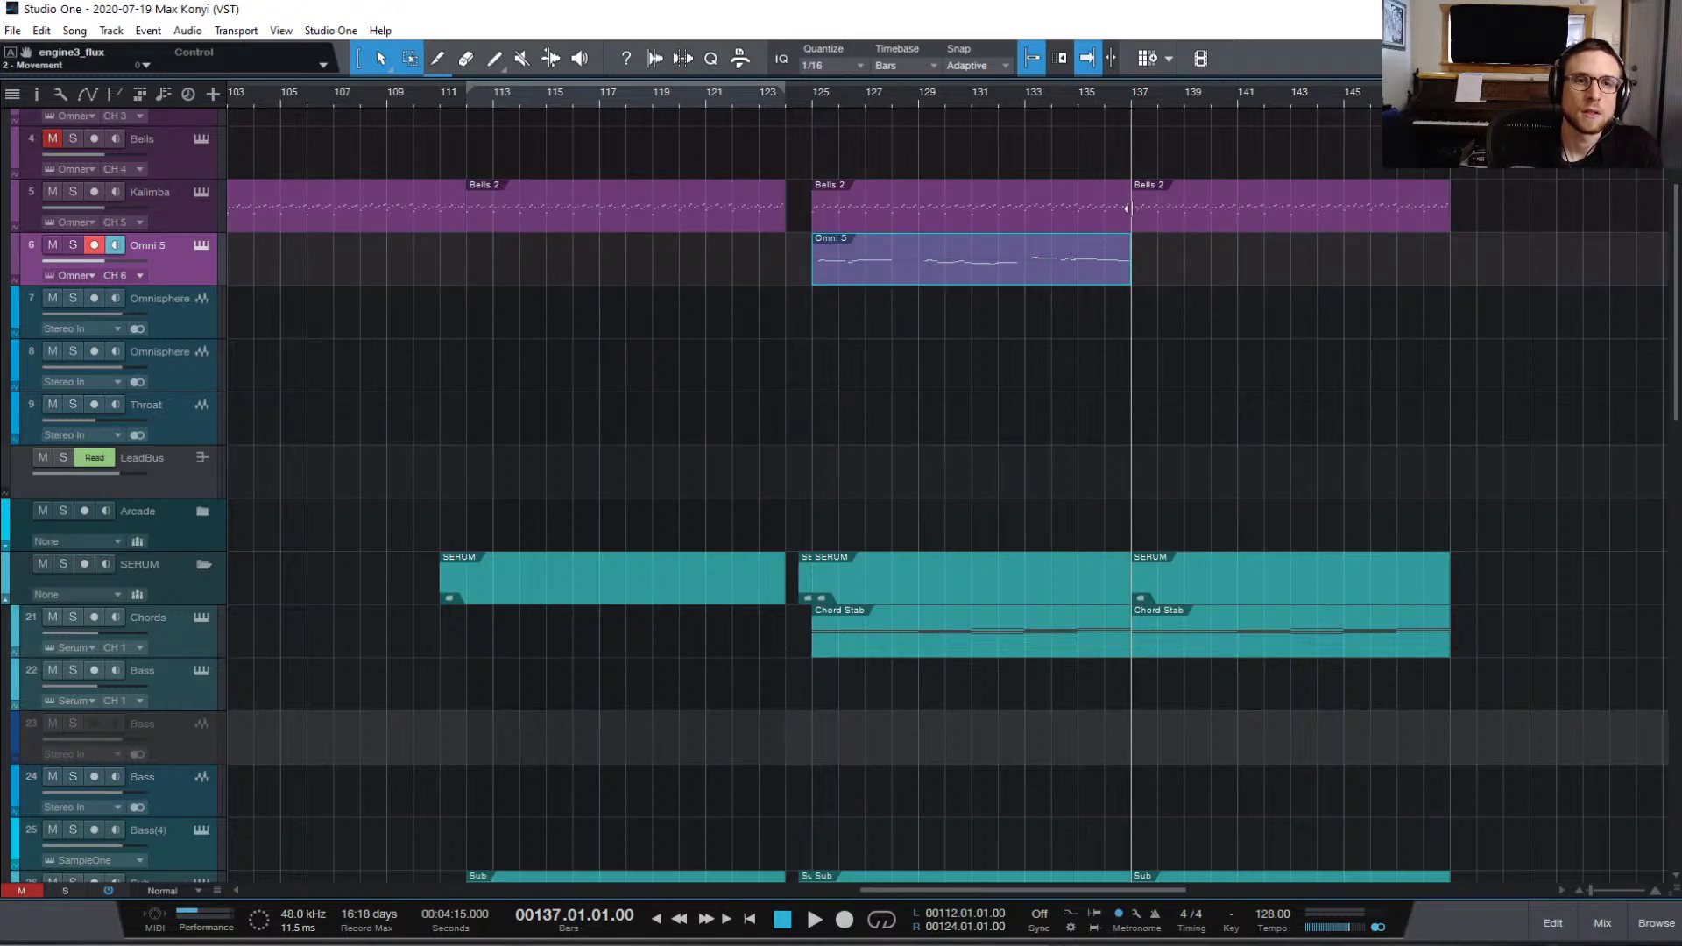
# Step: Lower the low notes at bars 137 to 140 in the copied Kalimba part to A#1 and close the note editor
pyautogui.doubleClick(1167, 209)
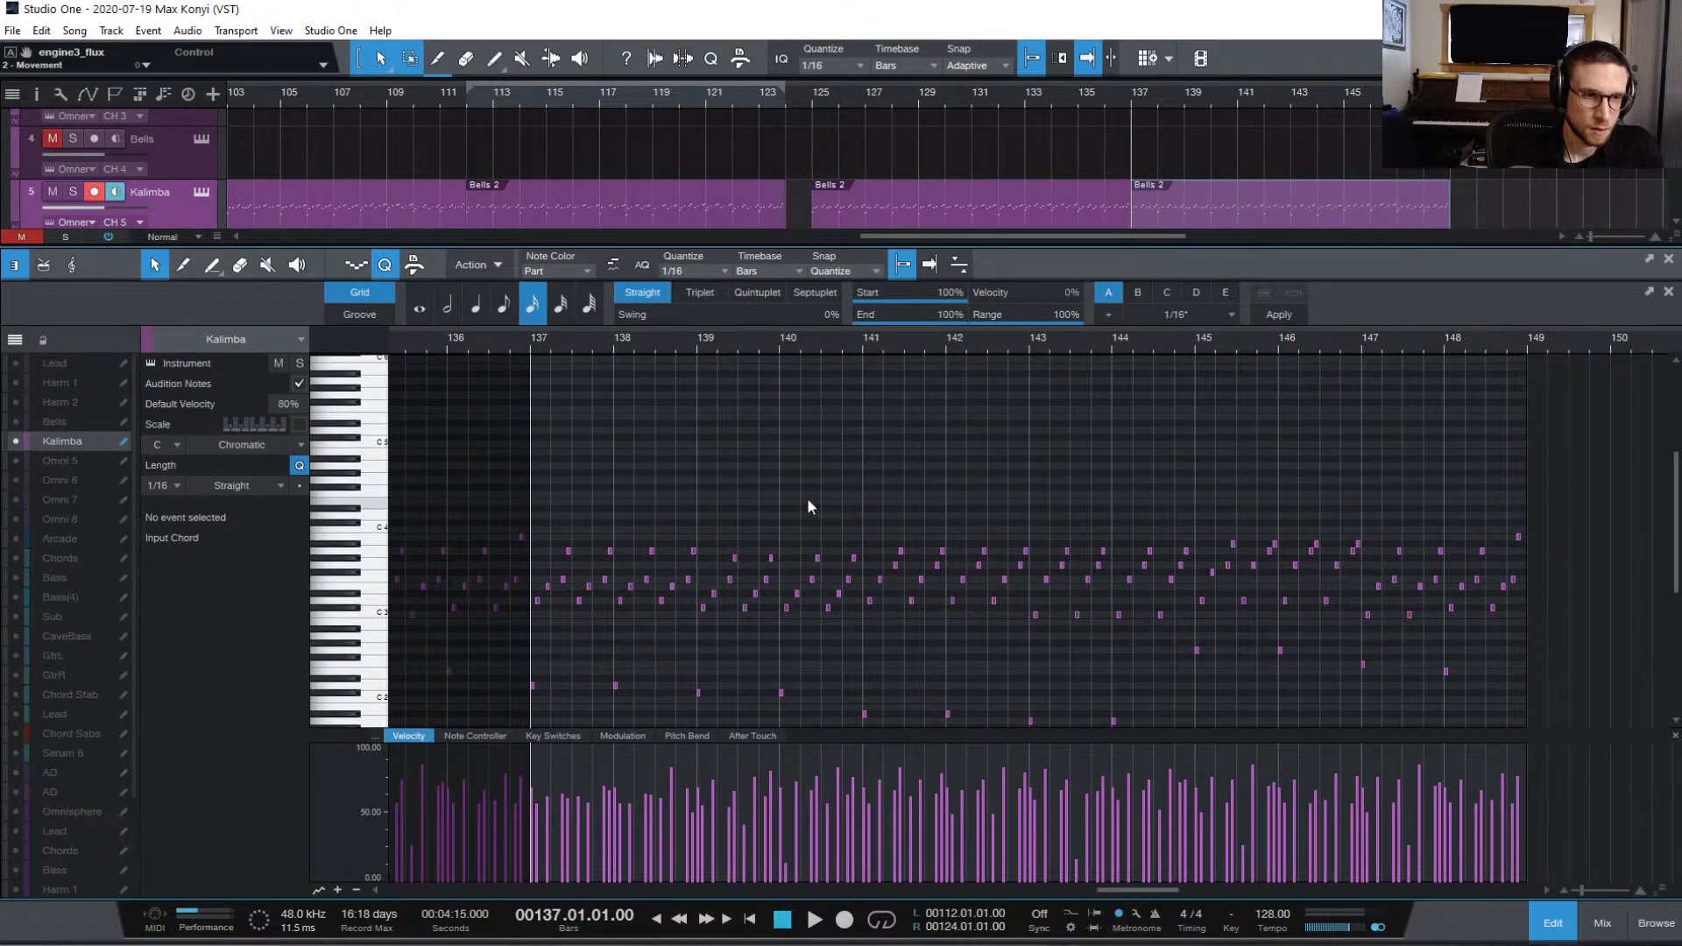
pyautogui.scroll(-3, 807, 498)
pyautogui.scroll(-2, 823, 483)
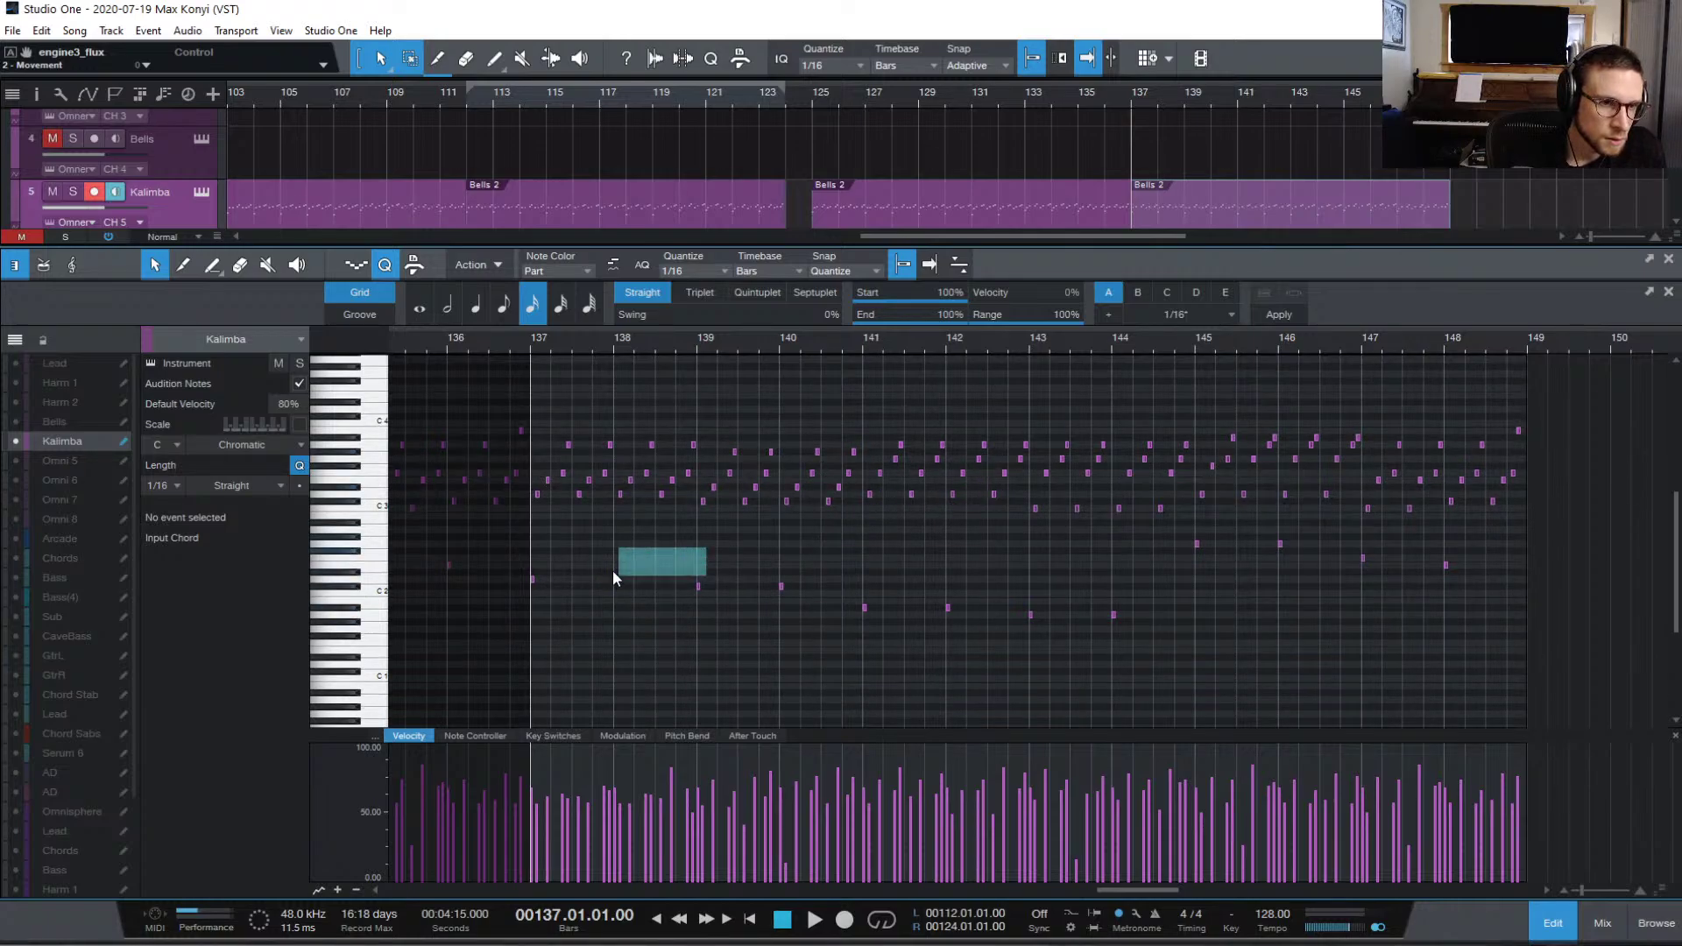
pyautogui.moveTo(613, 572); pyautogui.dragTo(523, 585)
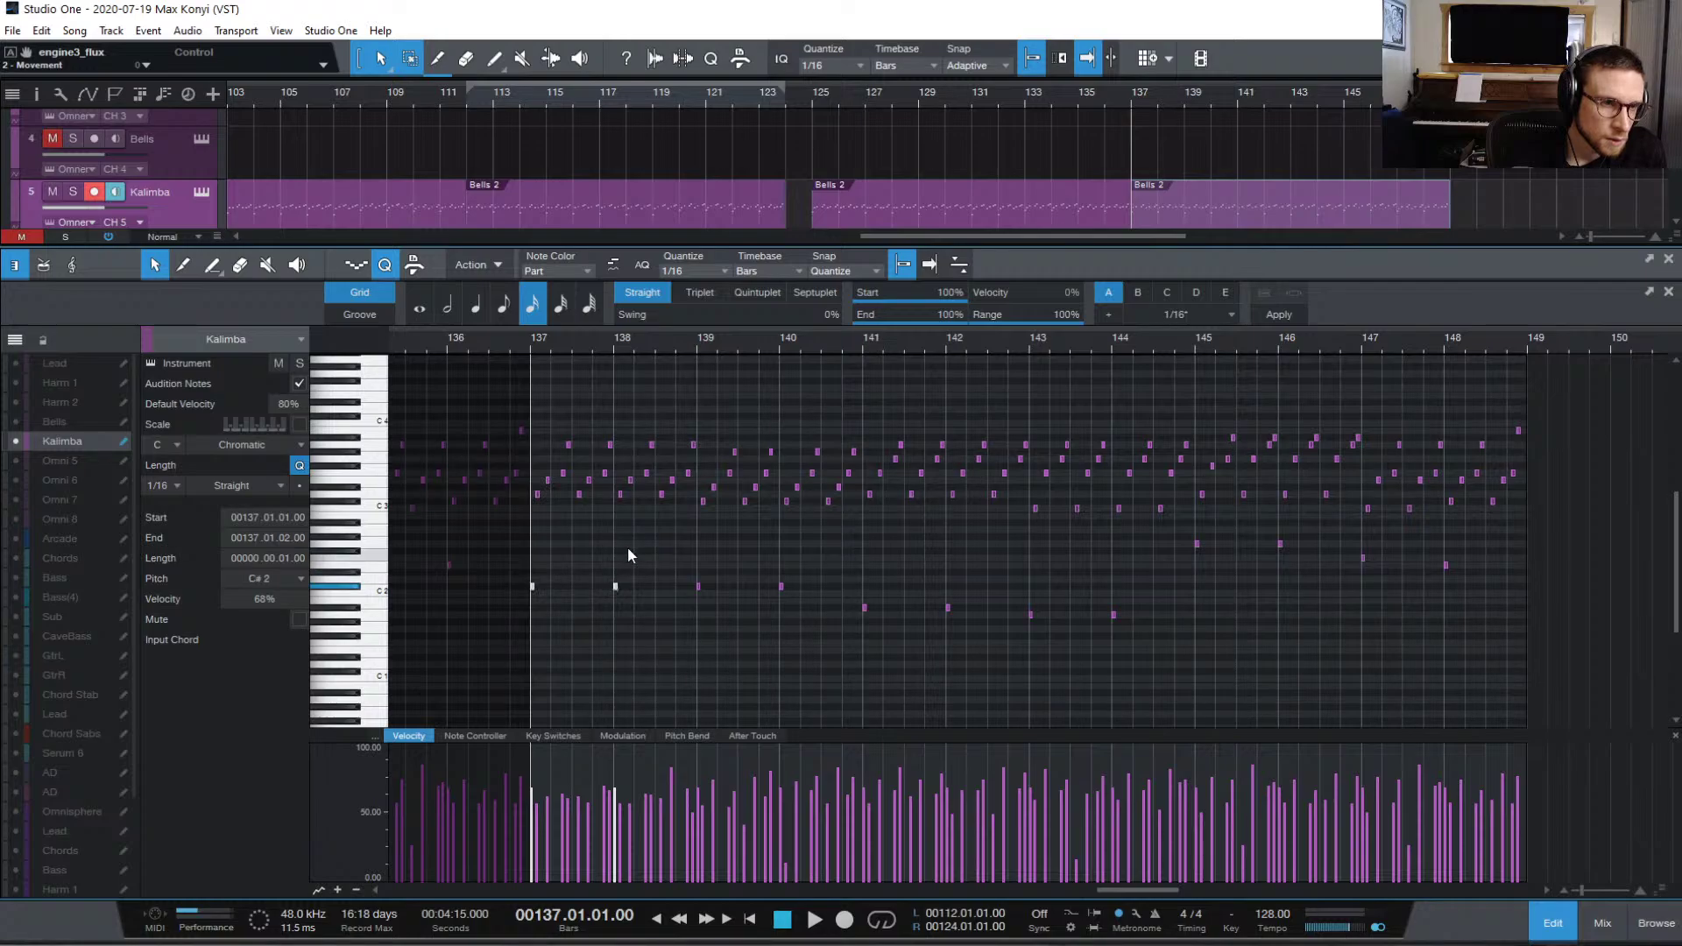
pyautogui.press('Down')
pyautogui.press('Down')
pyautogui.press('Down')
pyautogui.moveTo(632, 555); pyautogui.dragTo(809, 585)
pyautogui.press('Down')
pyautogui.press('Down')
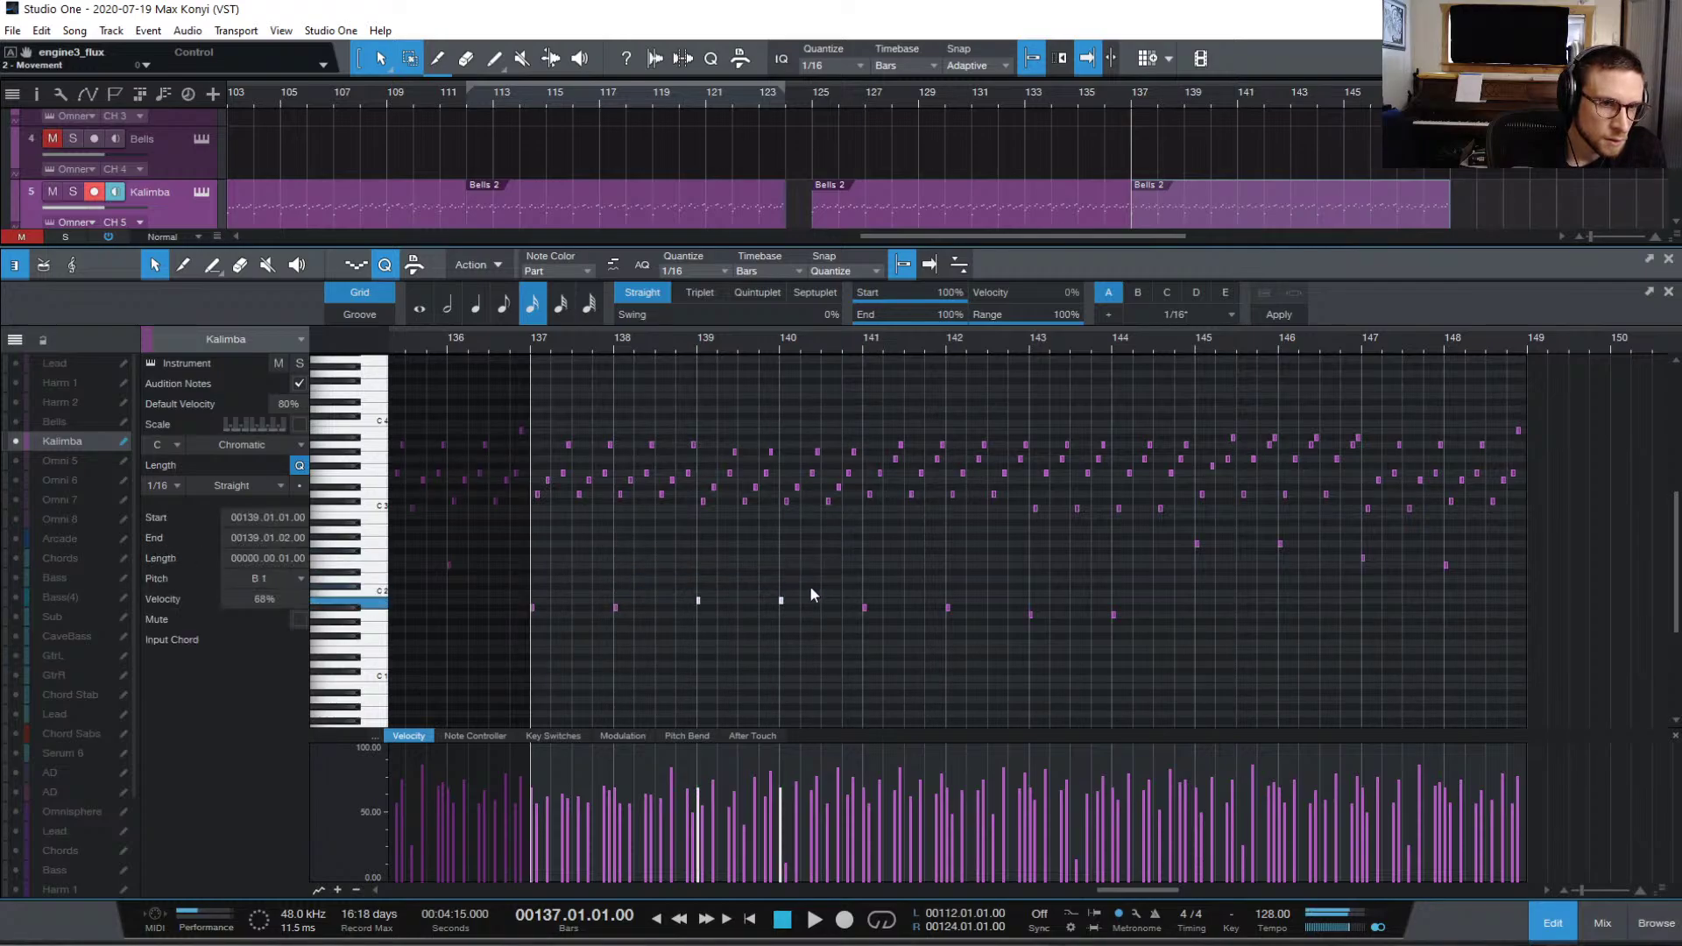
pyautogui.press('Down')
pyautogui.click(712, 538)
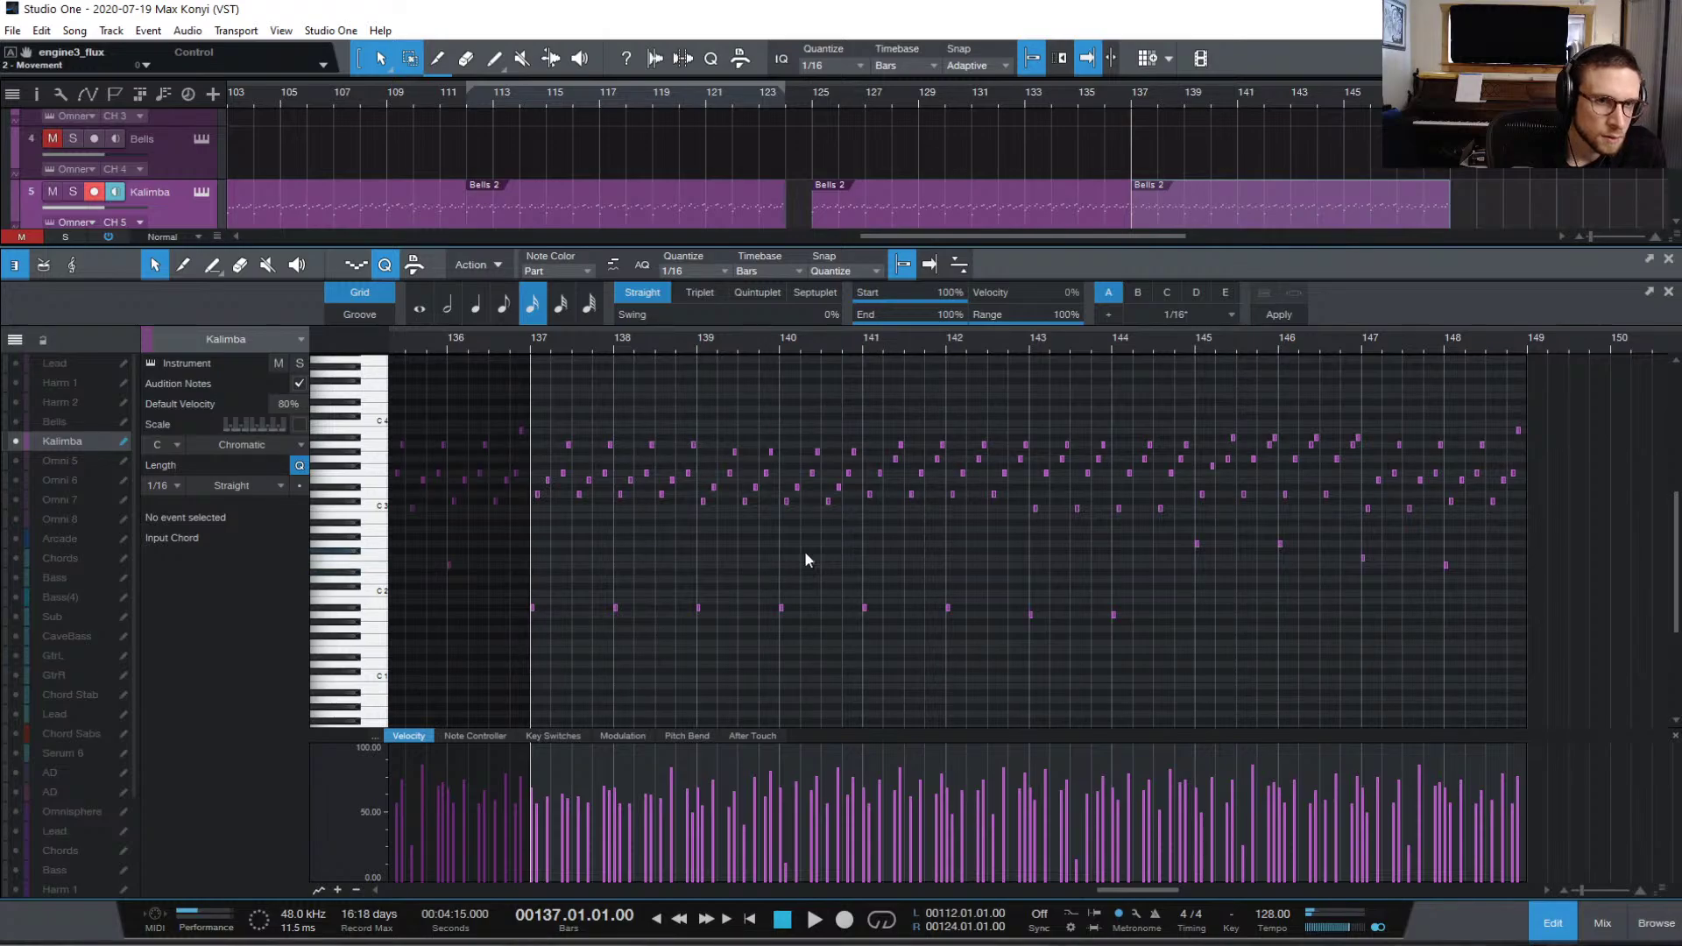
pyautogui.click(1559, 925)
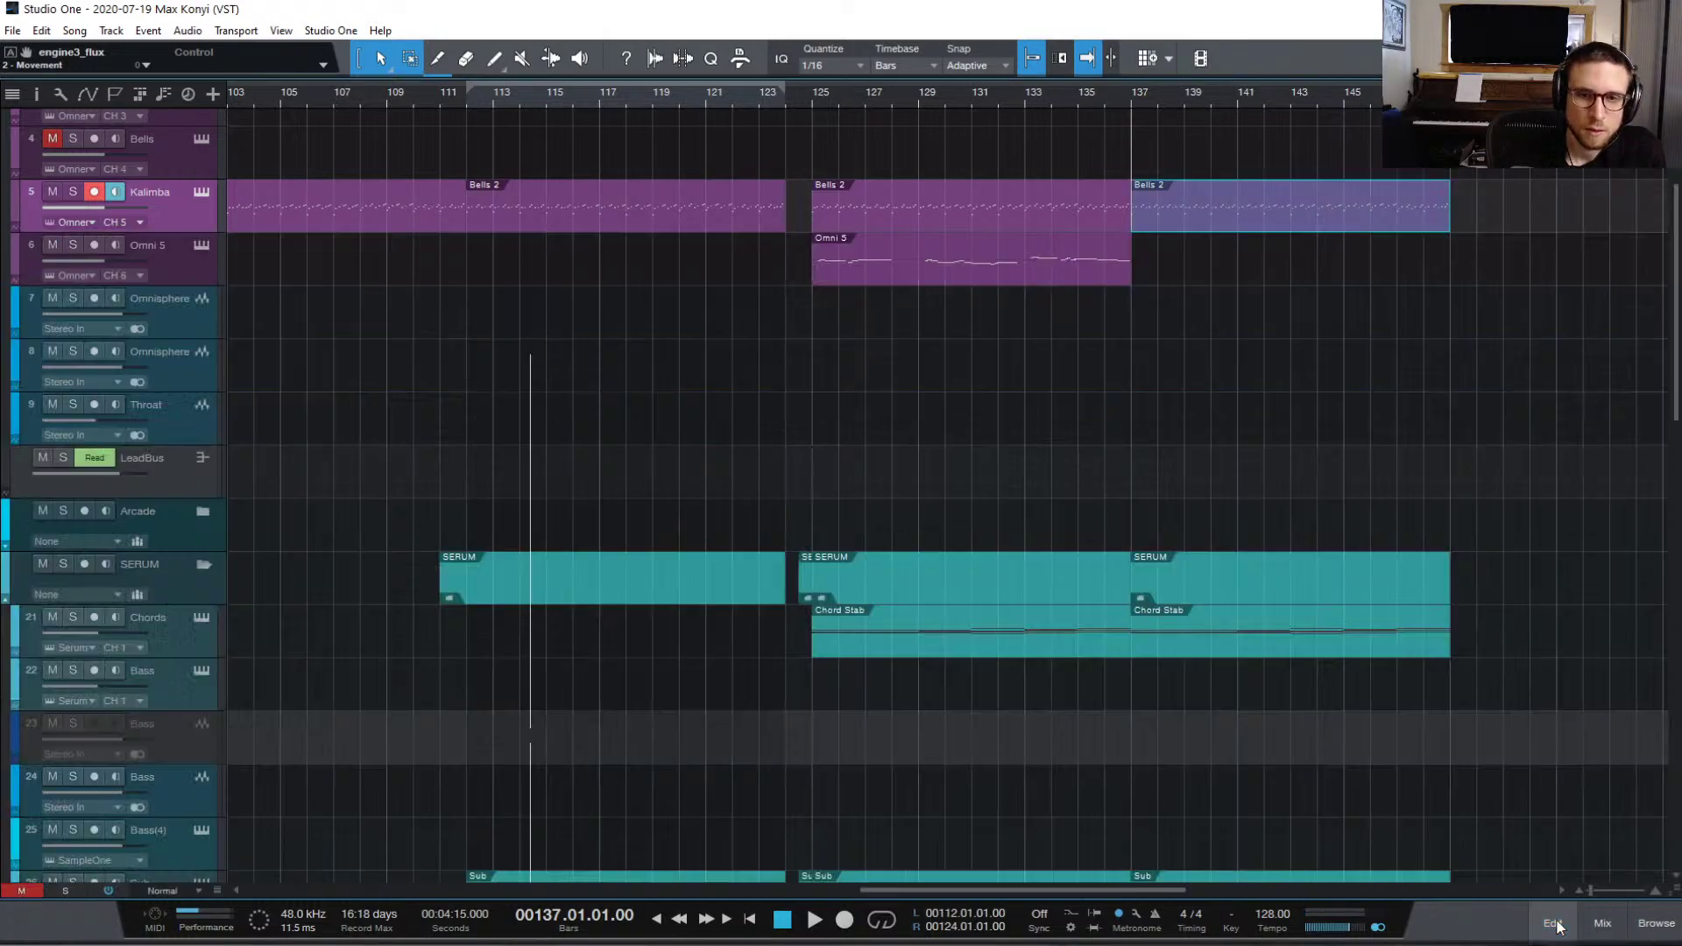
# Step: Revoice the bar 137 chord in the copied Chords part to A#2, F3, A3 and D4, and close the editor
pyautogui.doubleClick(1195, 646)
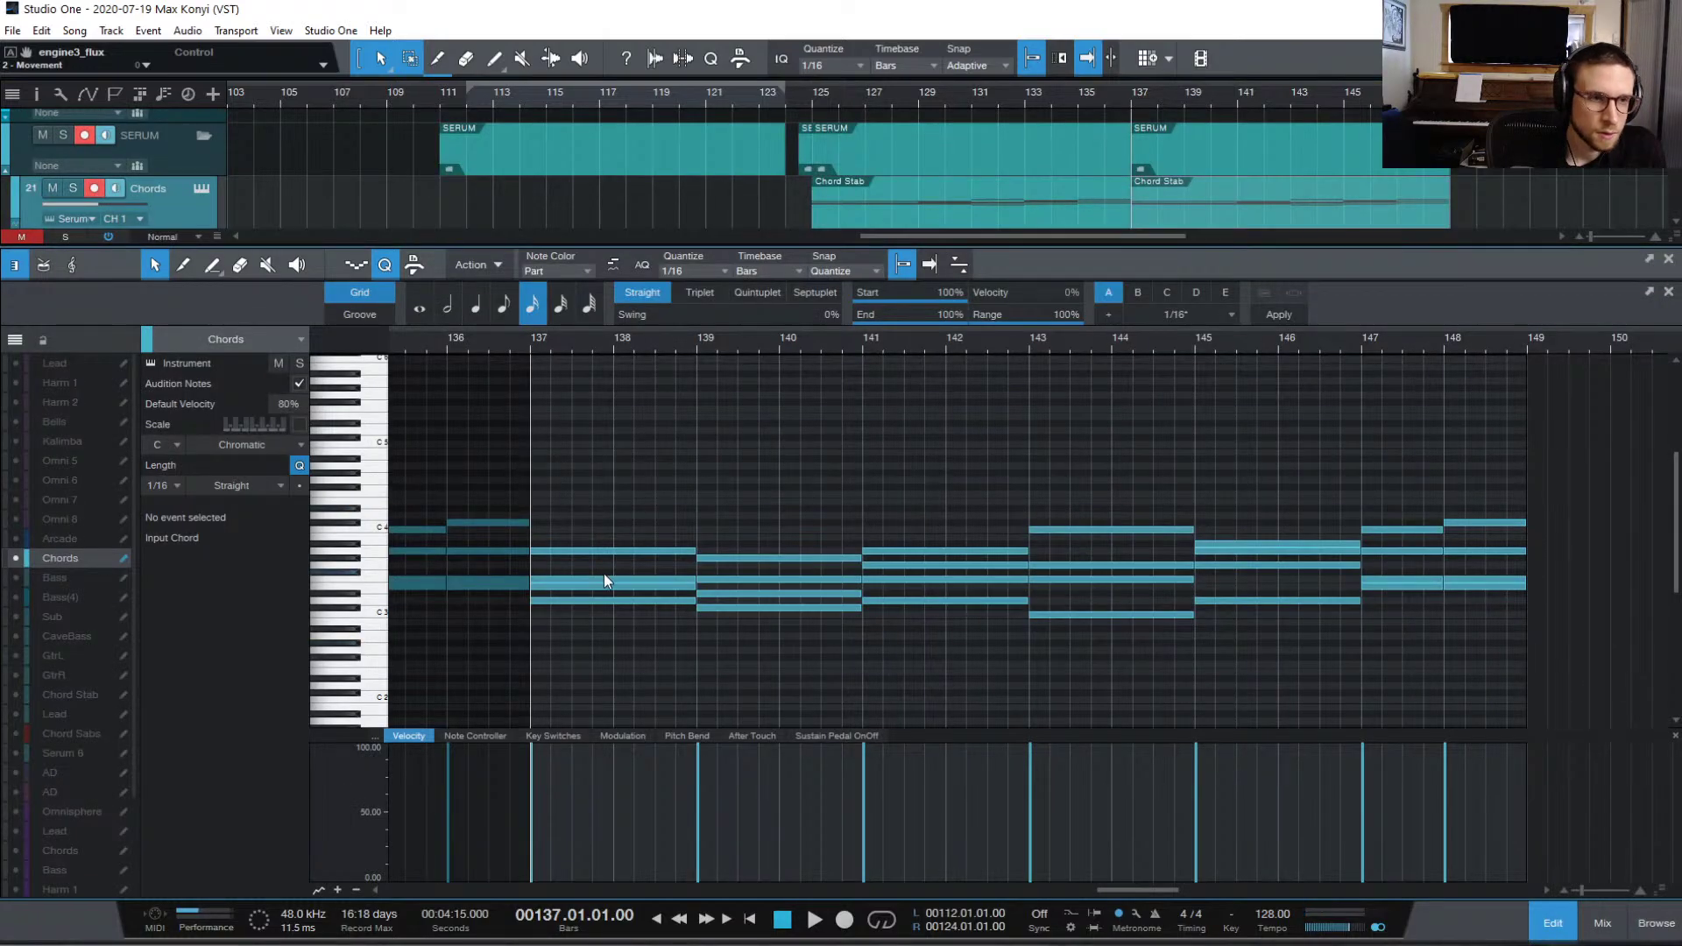
pyautogui.moveTo(591, 552); pyautogui.dragTo(590, 517)
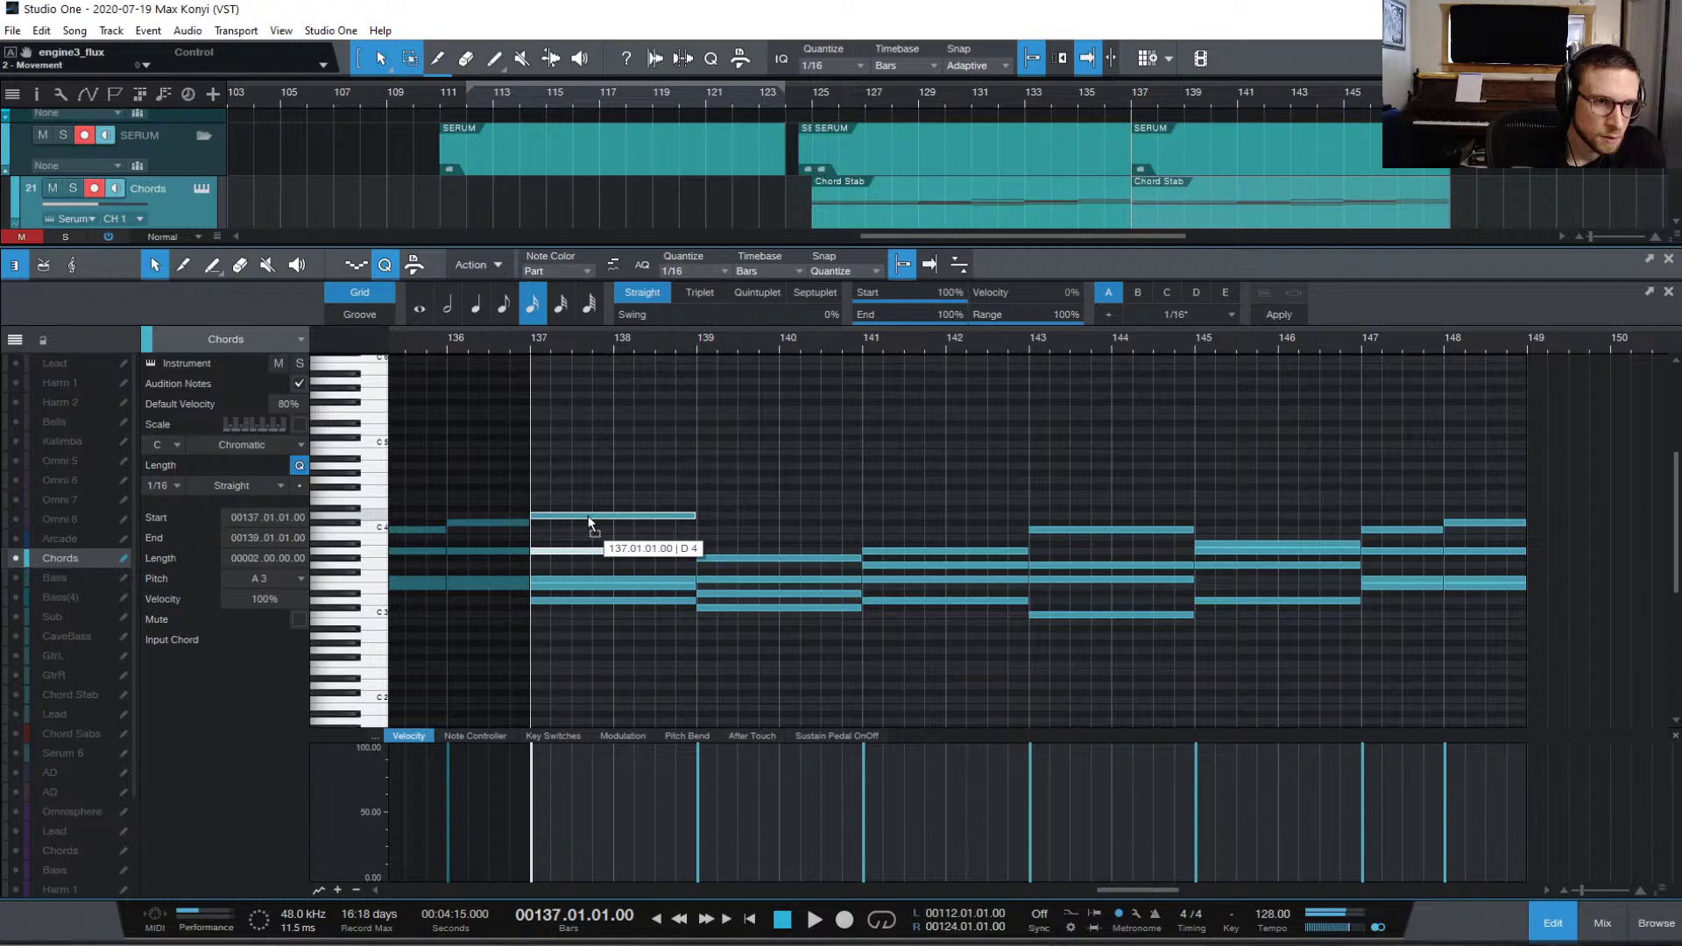
pyautogui.moveTo(579, 583); pyautogui.dragTo(583, 625)
pyautogui.click(577, 586)
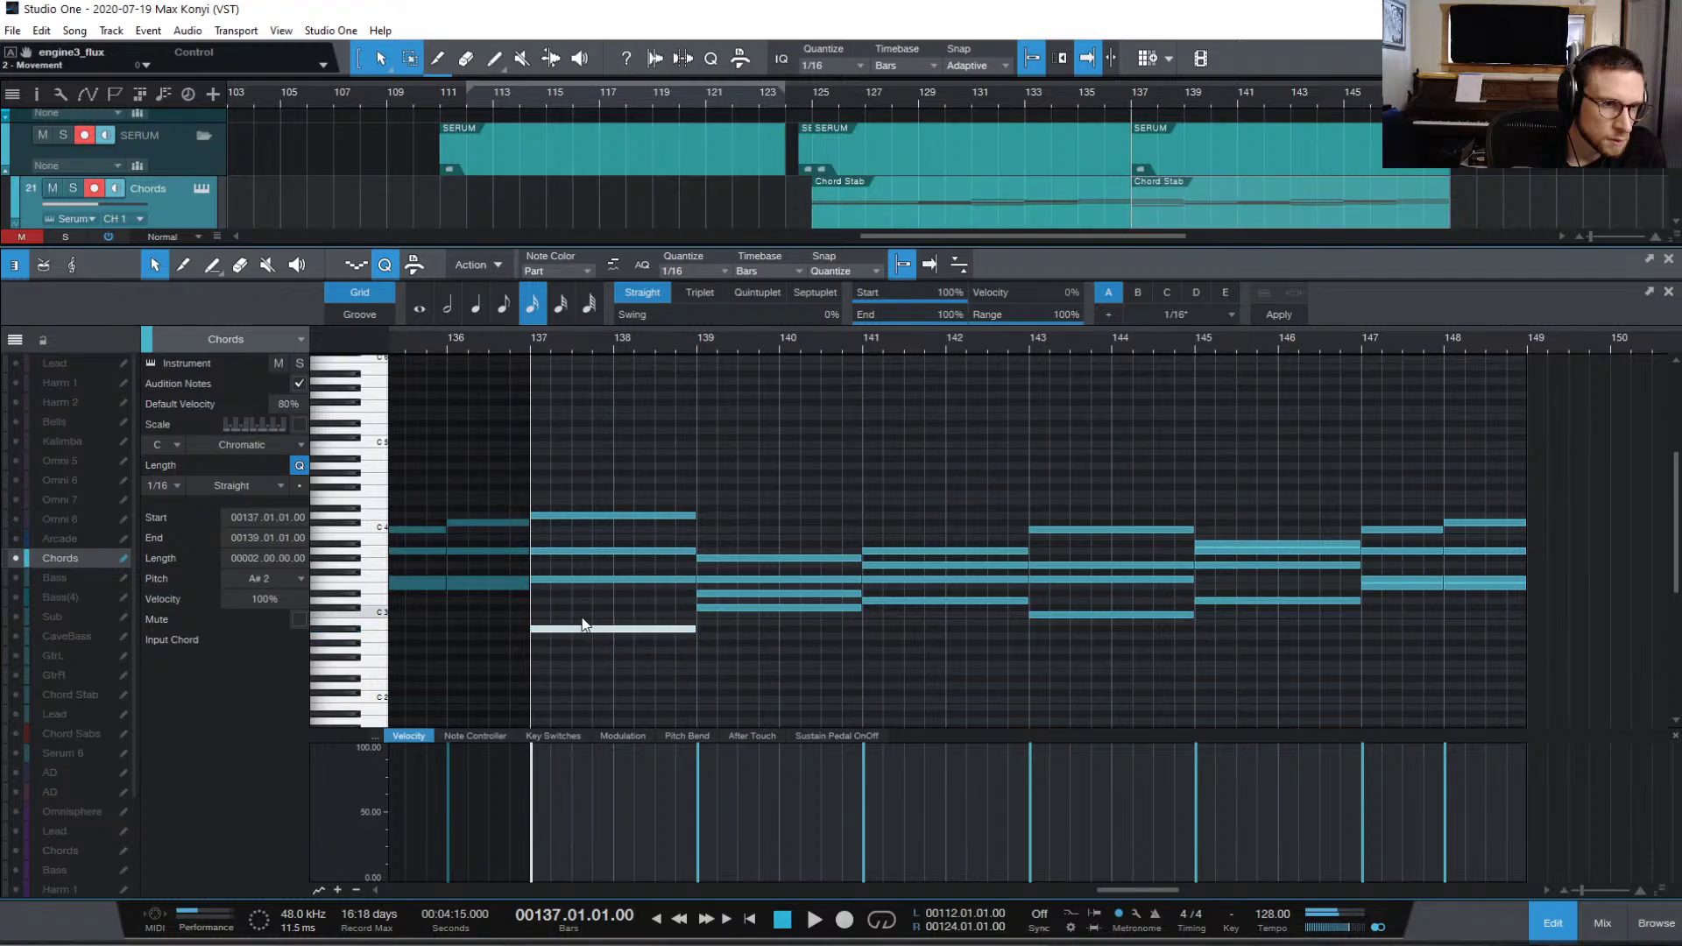
pyautogui.press('F2')
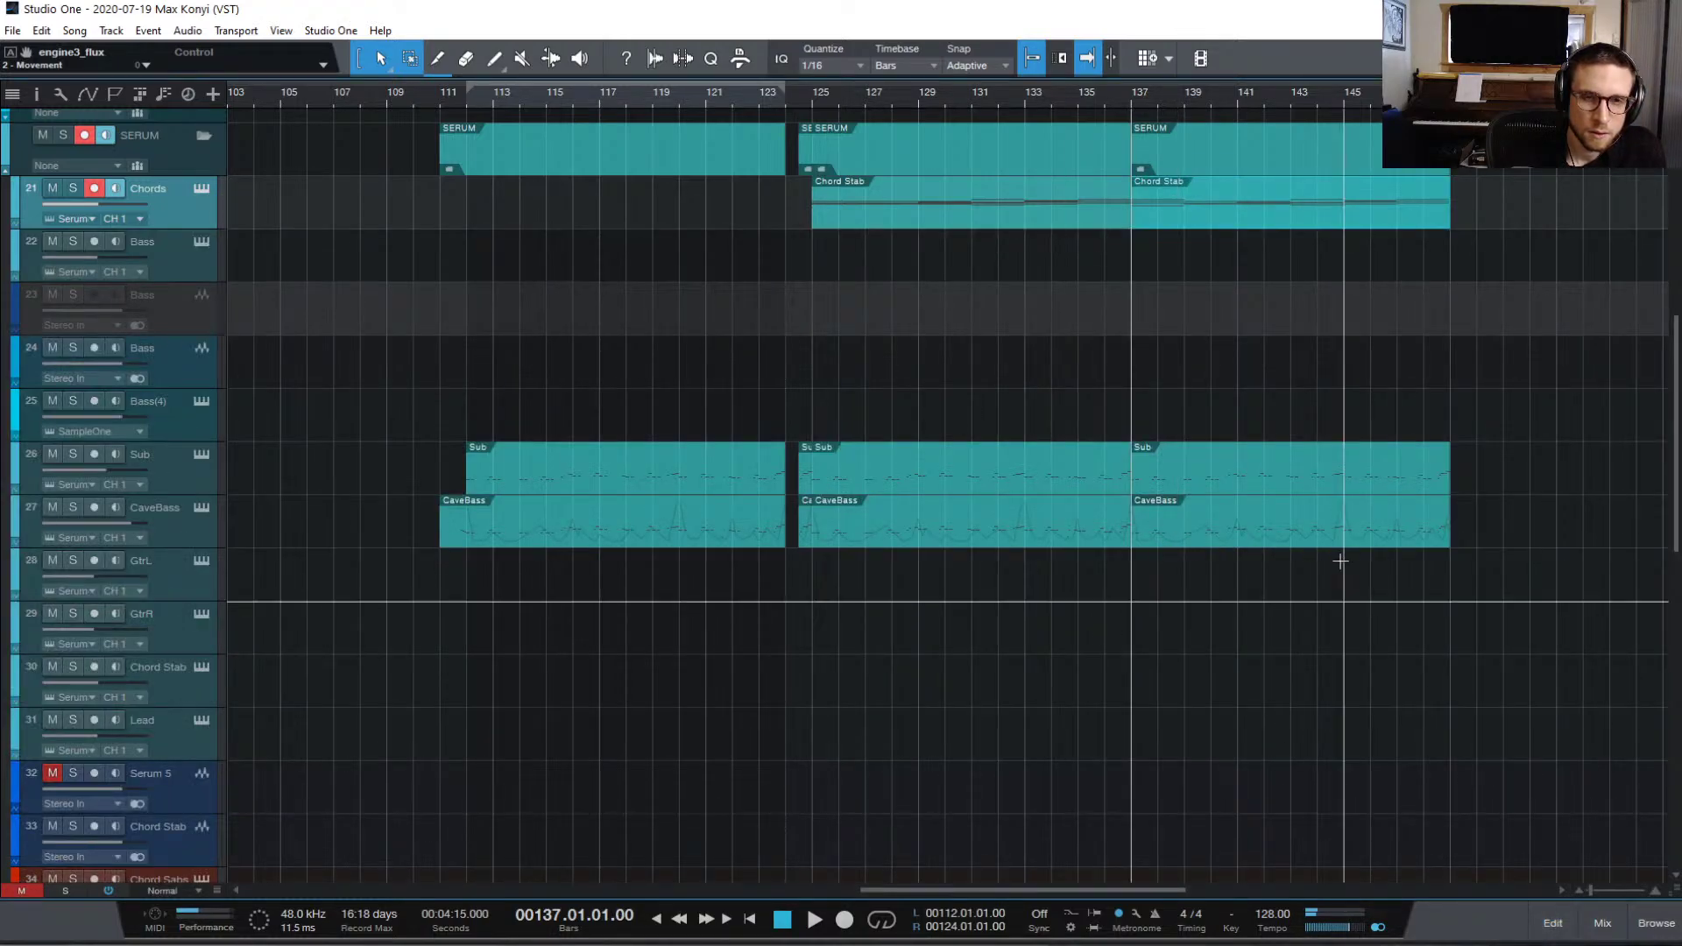
# Step: Open the CaveBass part at bar 137 and transpose its bars 137–138 phrase up so the D1 notes become A#1
pyautogui.click(1197, 526)
pyautogui.doubleClick(1196, 524)
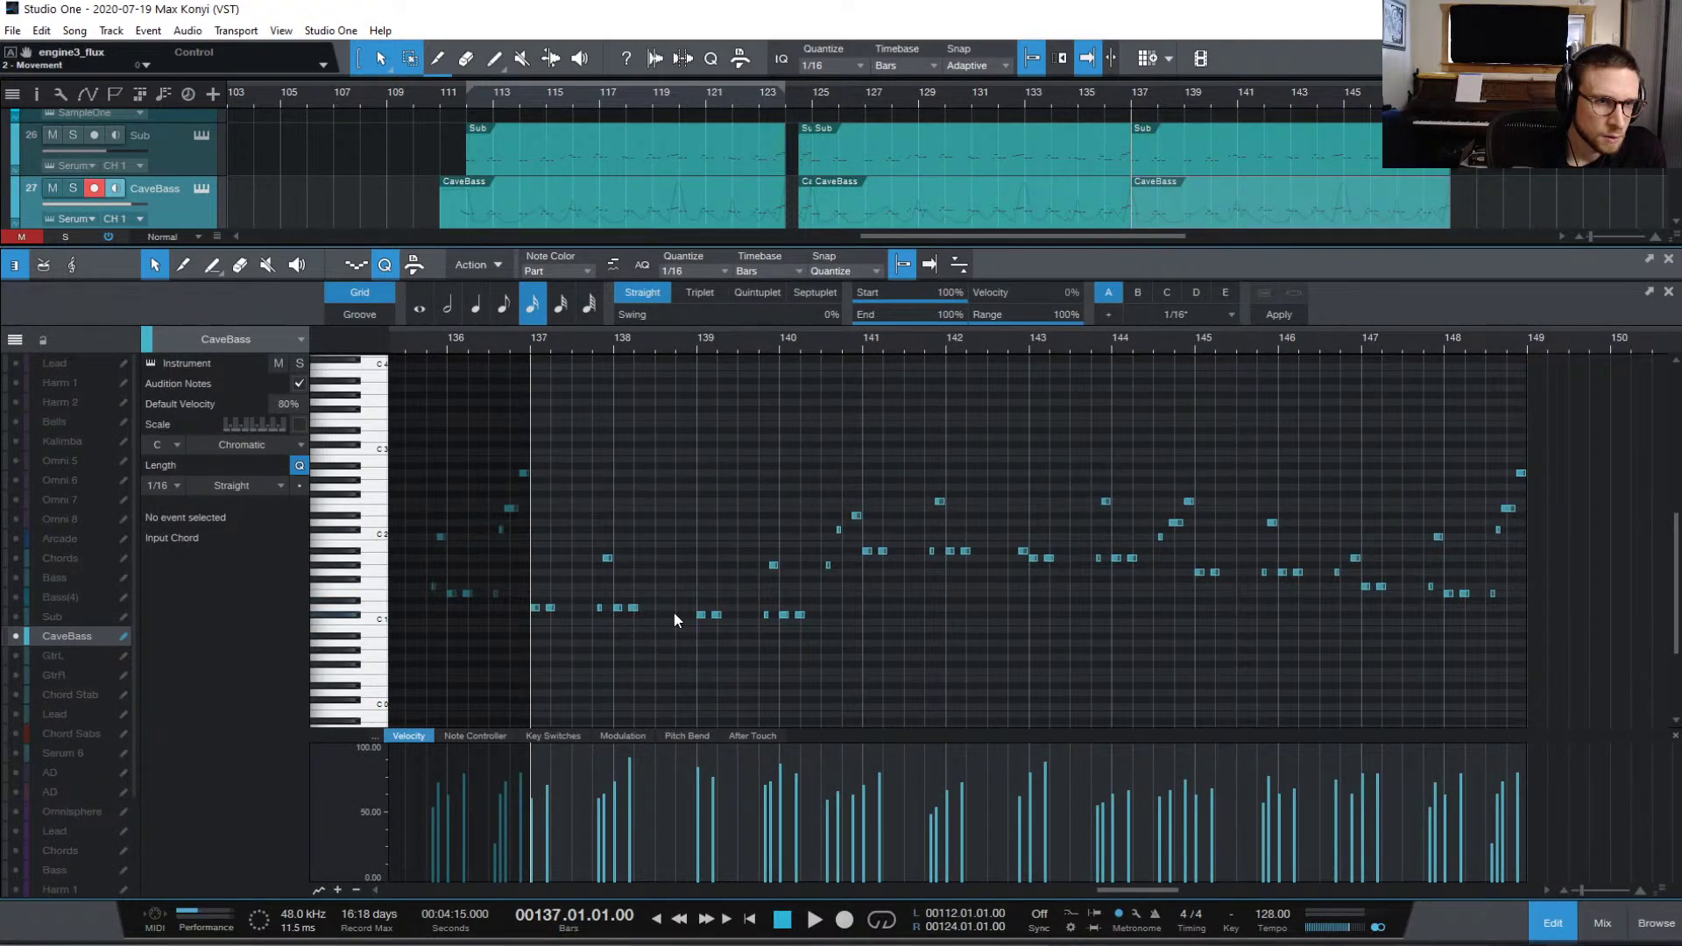
pyautogui.moveTo(648, 612); pyautogui.dragTo(530, 547)
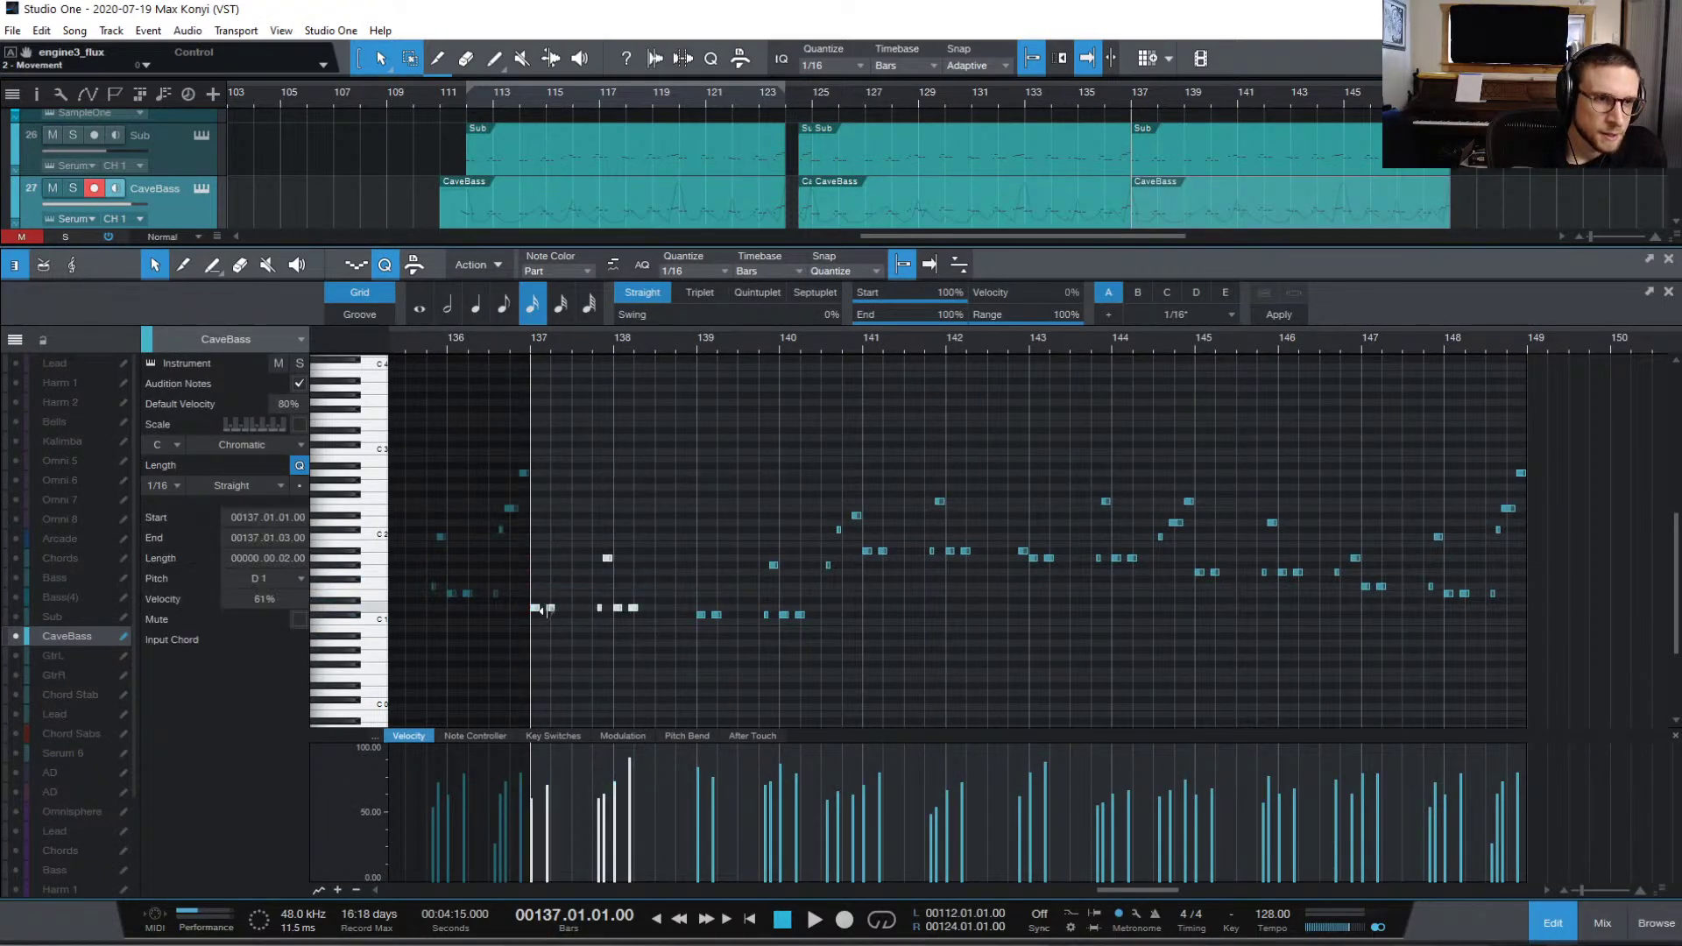
pyautogui.moveTo(550, 608); pyautogui.dragTo(735, 562)
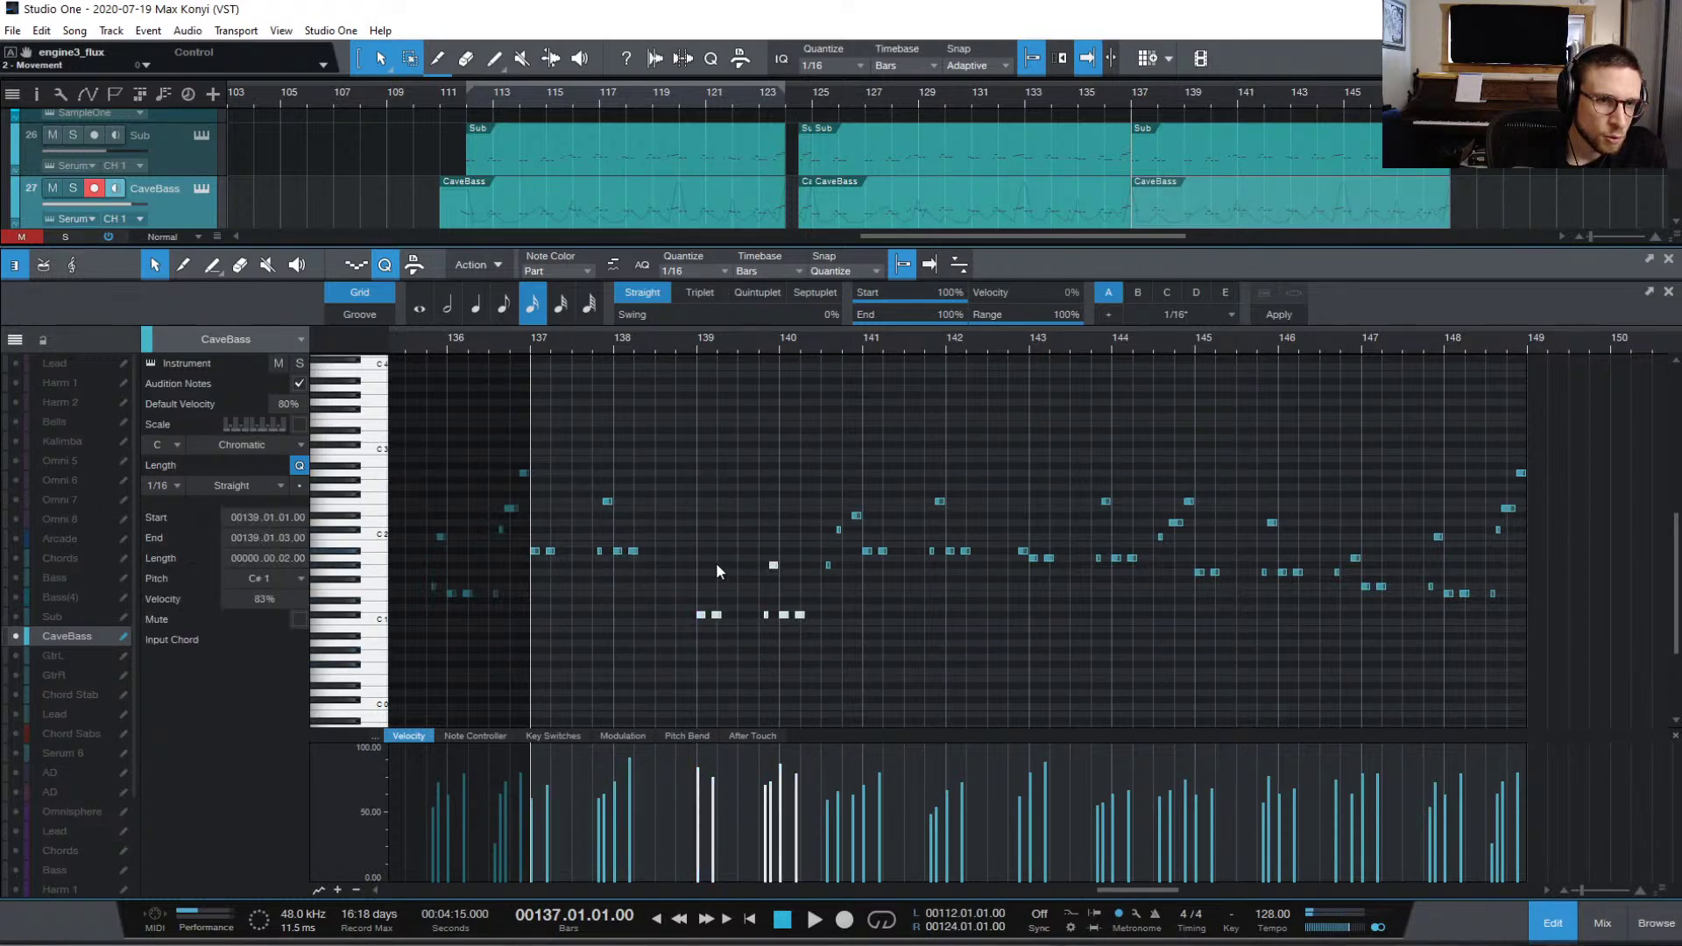
# Step: Transpose the CaveBass phrase in bars 139–140 up nine semitones so its C#1 notes become A#1, and close the editor
pyautogui.press('Up')
pyautogui.press('Up')
pyautogui.press('Up')
pyautogui.press('Up')
pyautogui.press('Up')
pyautogui.press('Up')
pyautogui.press('Up')
pyautogui.press('Up')
pyautogui.press('Up')
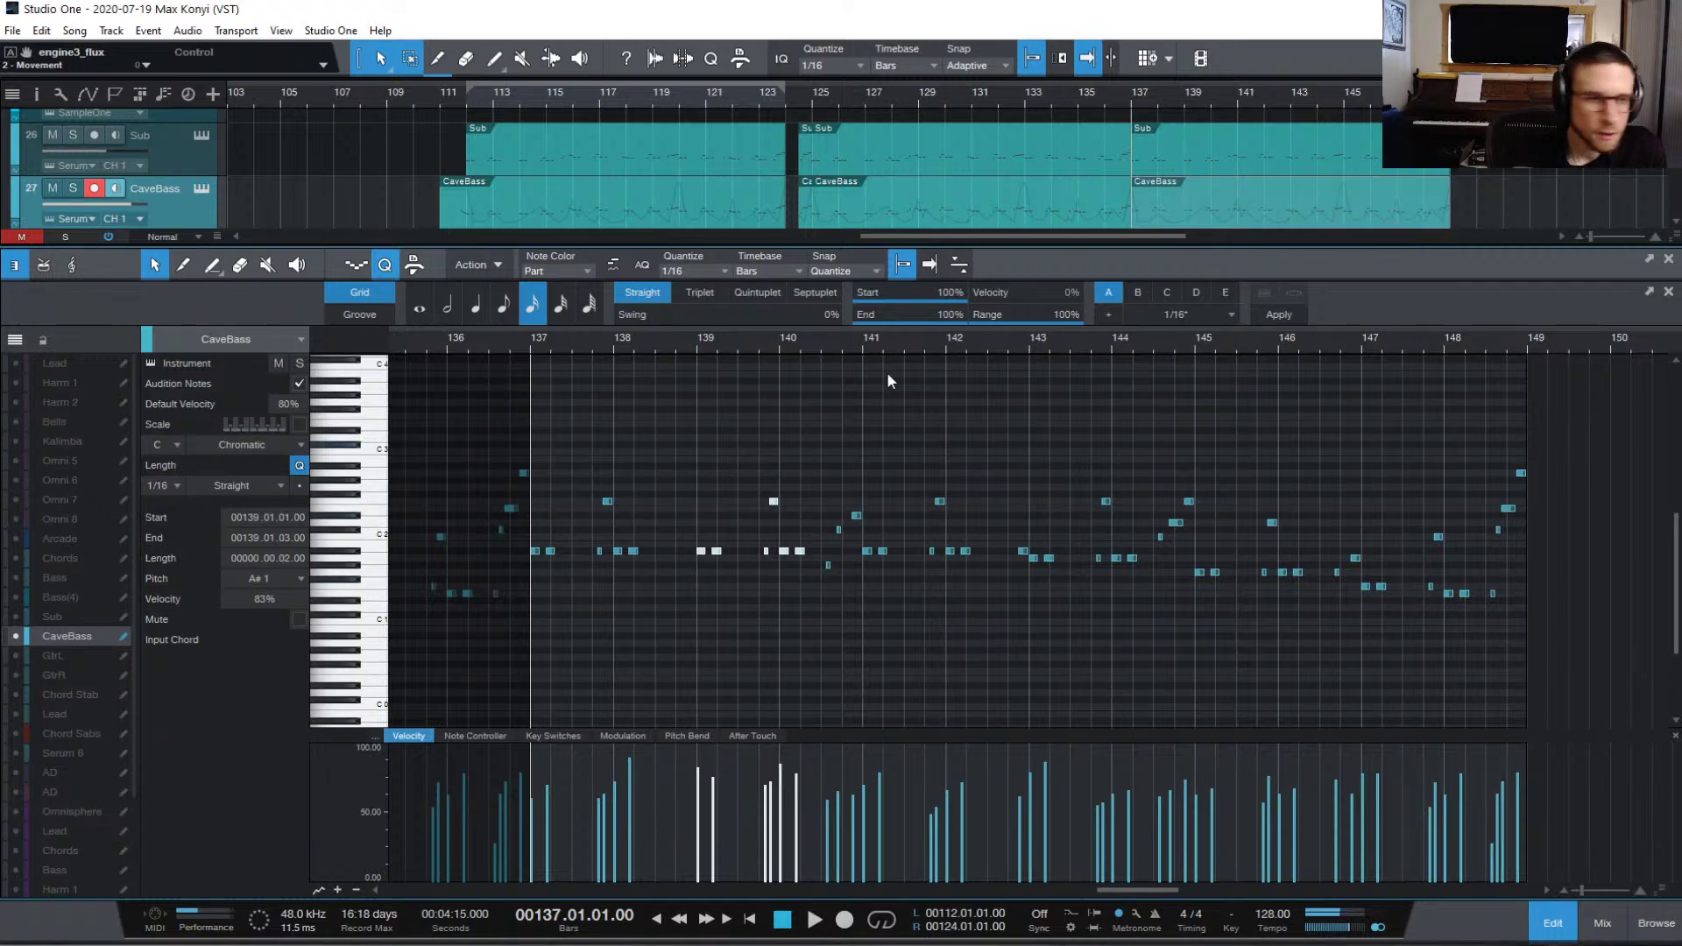
pyautogui.click(1553, 923)
pyautogui.scroll(-5, 1332, 638)
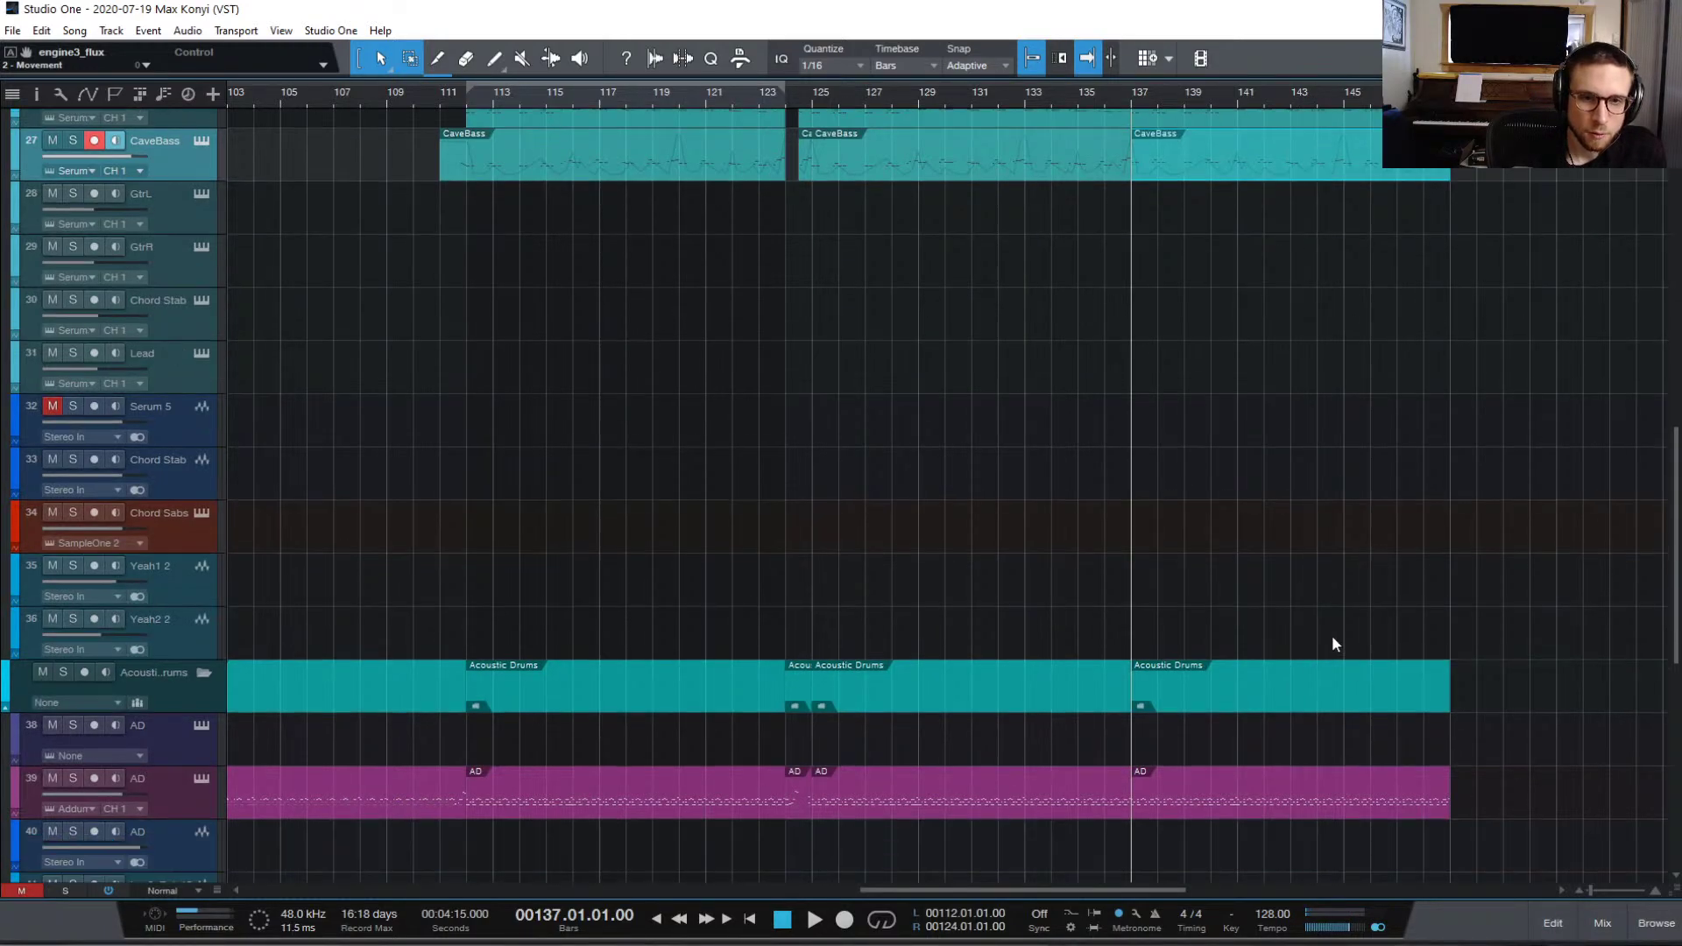
pyautogui.scroll(10, 1248, 568)
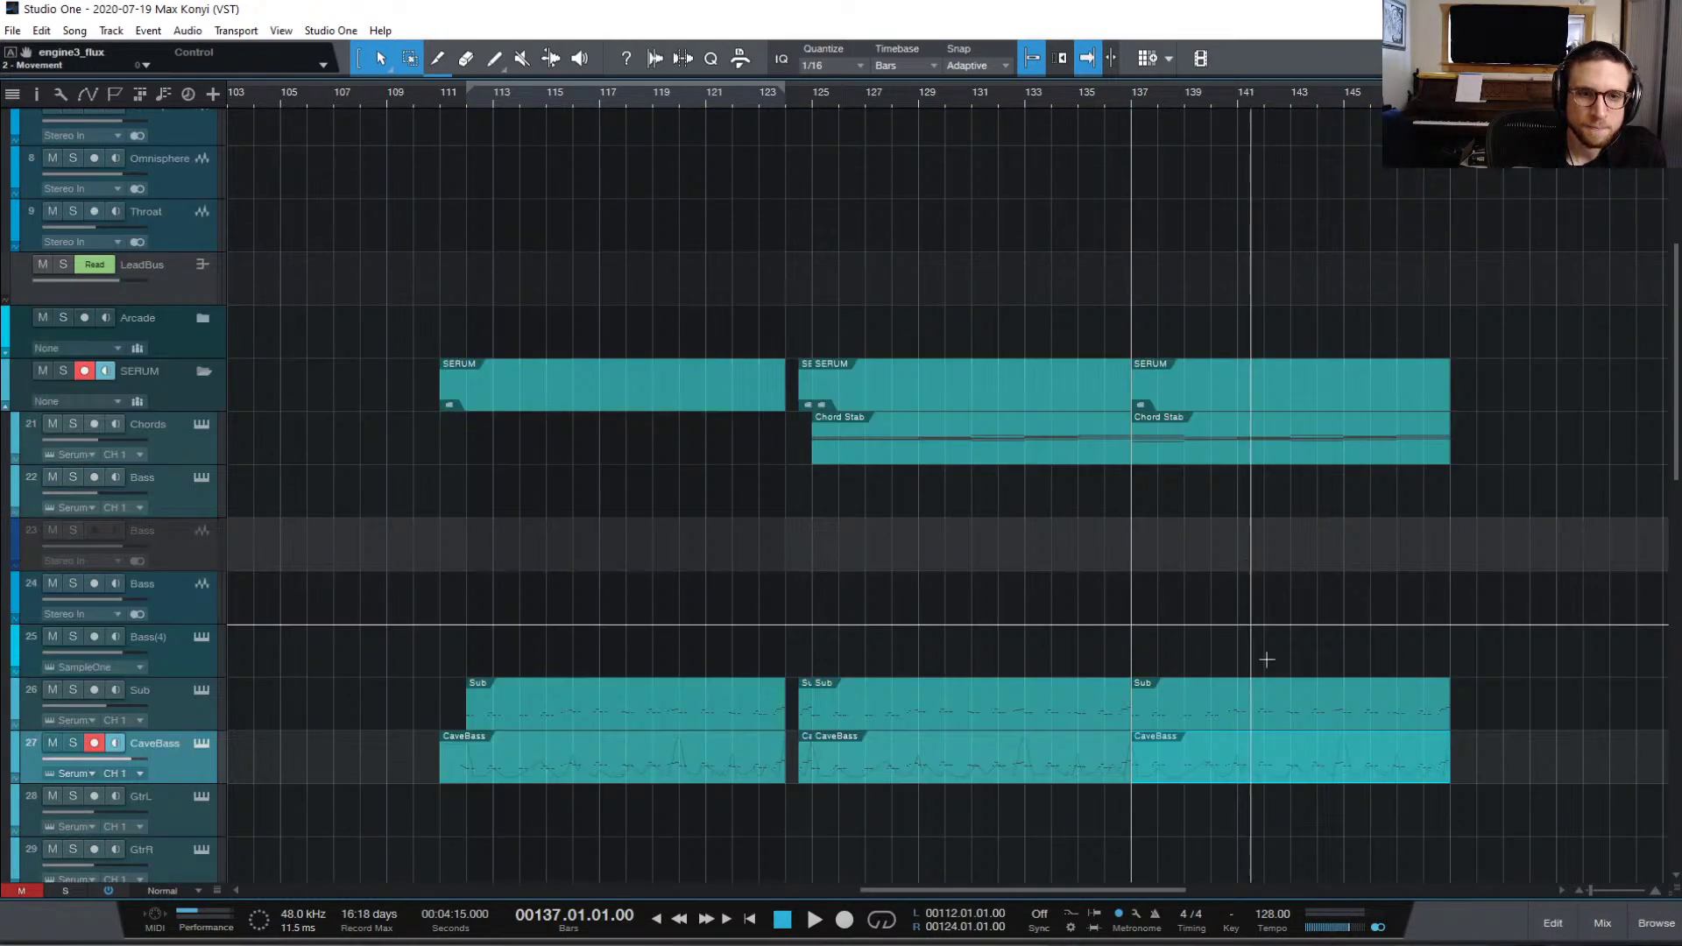
# Step: Replace the Sub part at bar 137 with a copy of the CaveBass part from the same bar
pyautogui.click(1264, 723)
pyautogui.press('Delete')
pyautogui.moveTo(1249, 773); pyautogui.dragTo(1244, 719)
# Step: Open the copied Chords part at bar 137, audition it with the other parts, and close the note editor
pyautogui.doubleClick(1189, 447)
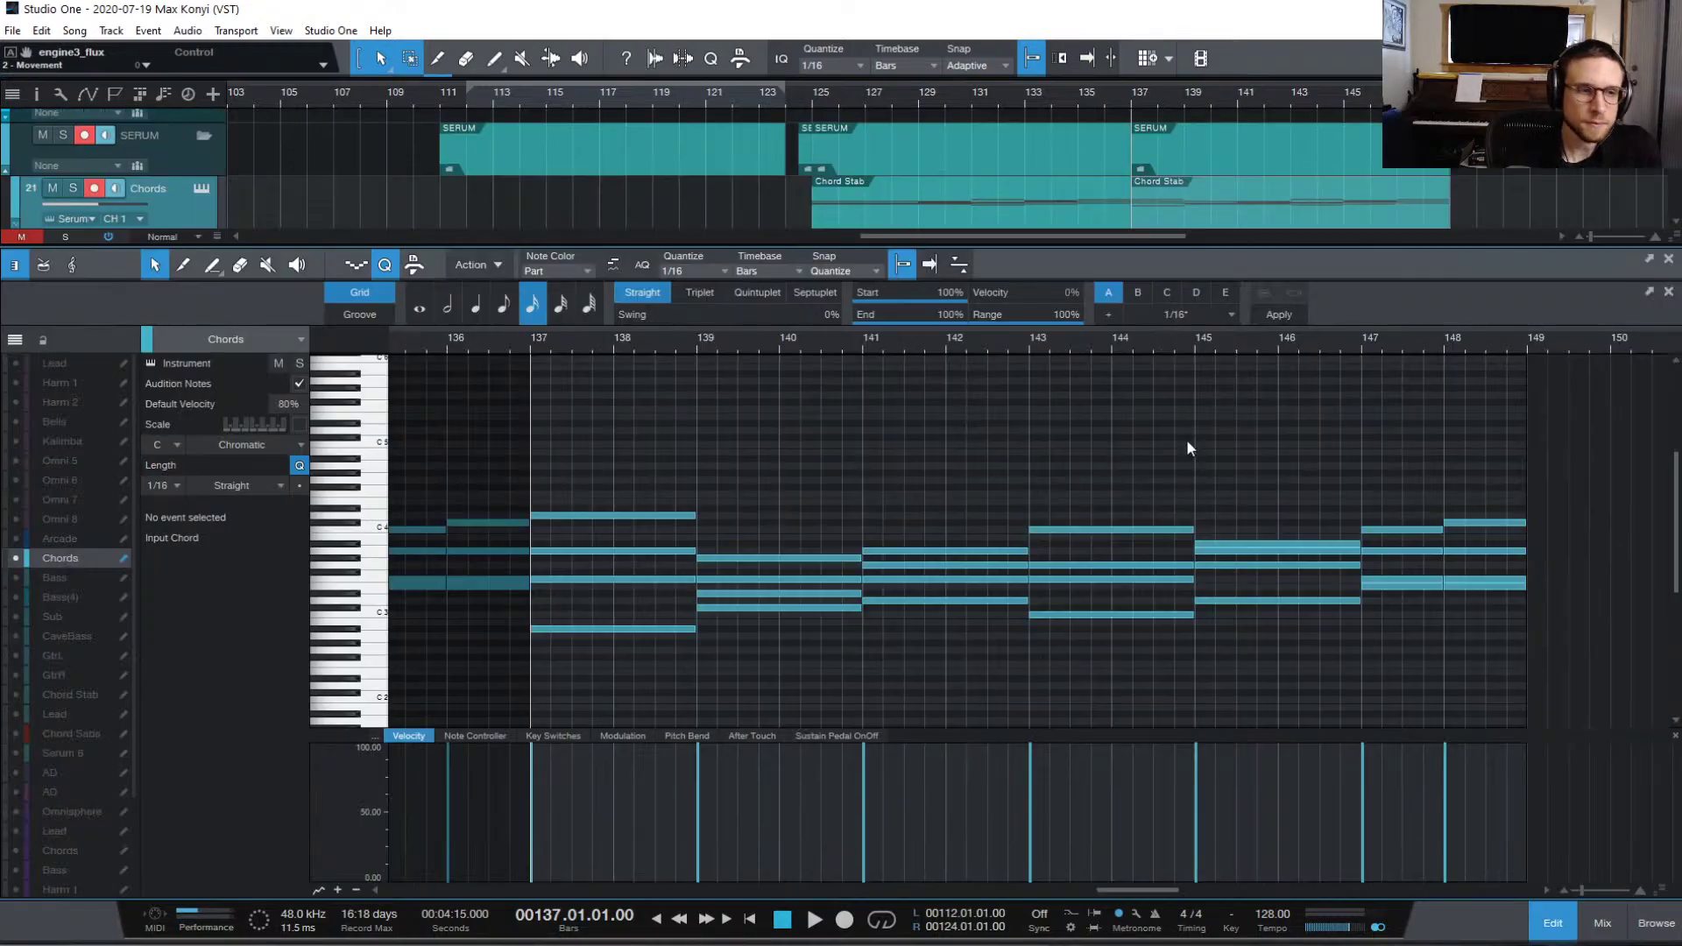
pyautogui.press('space')
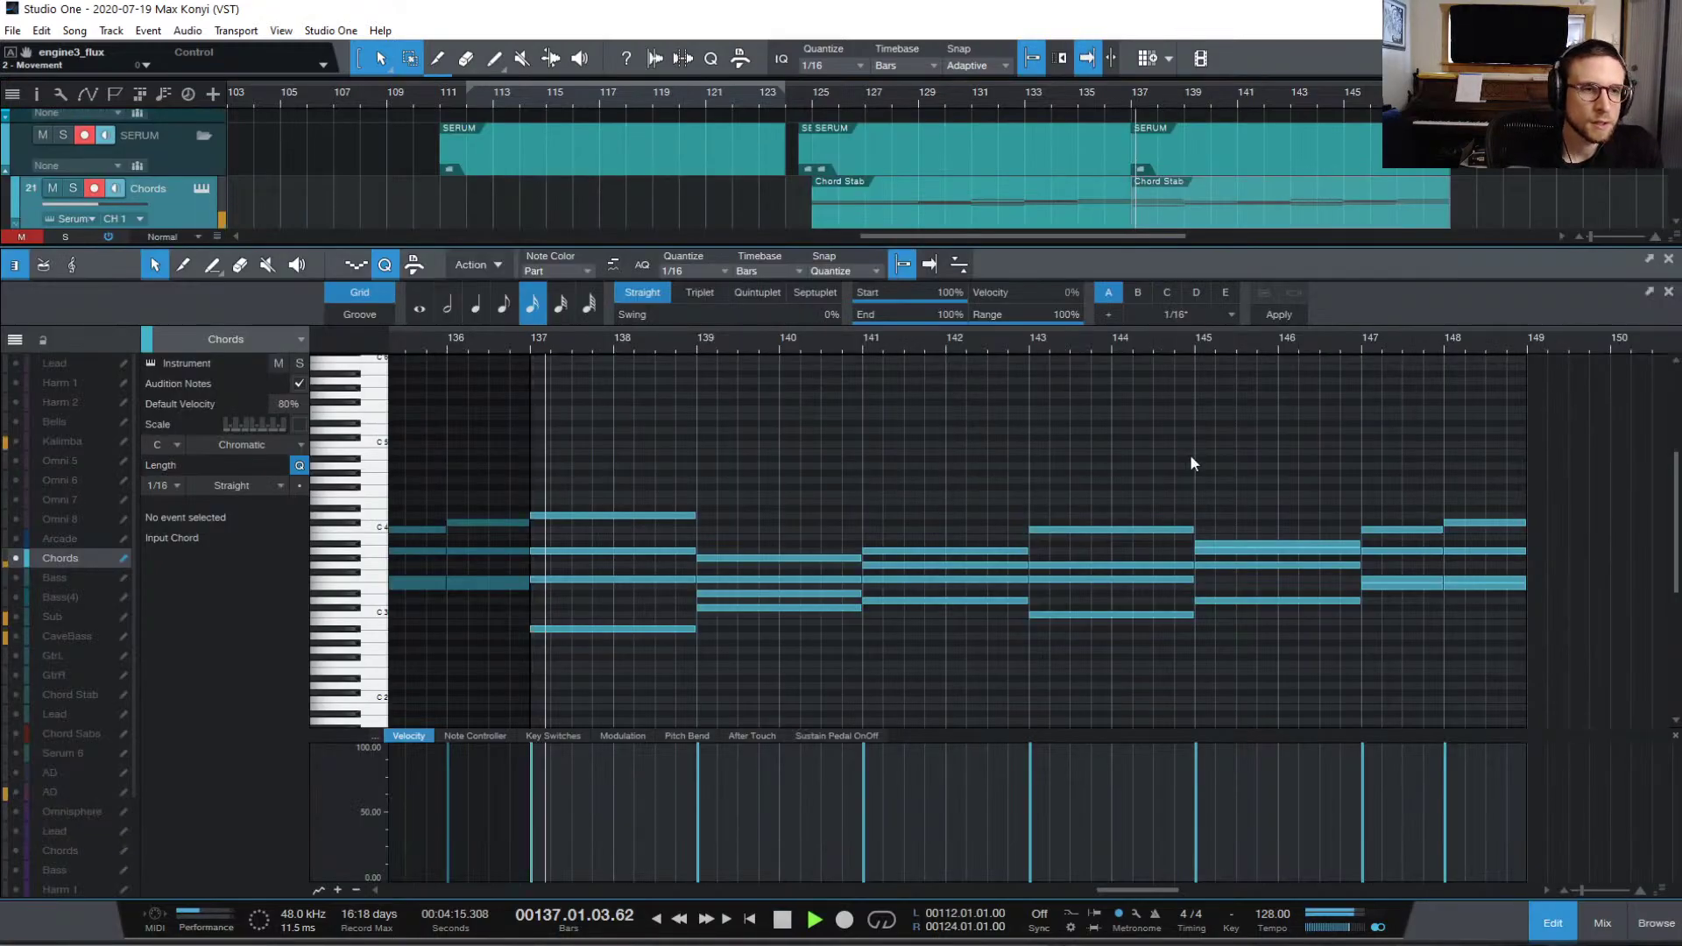
pyautogui.press('space')
pyautogui.click(1553, 924)
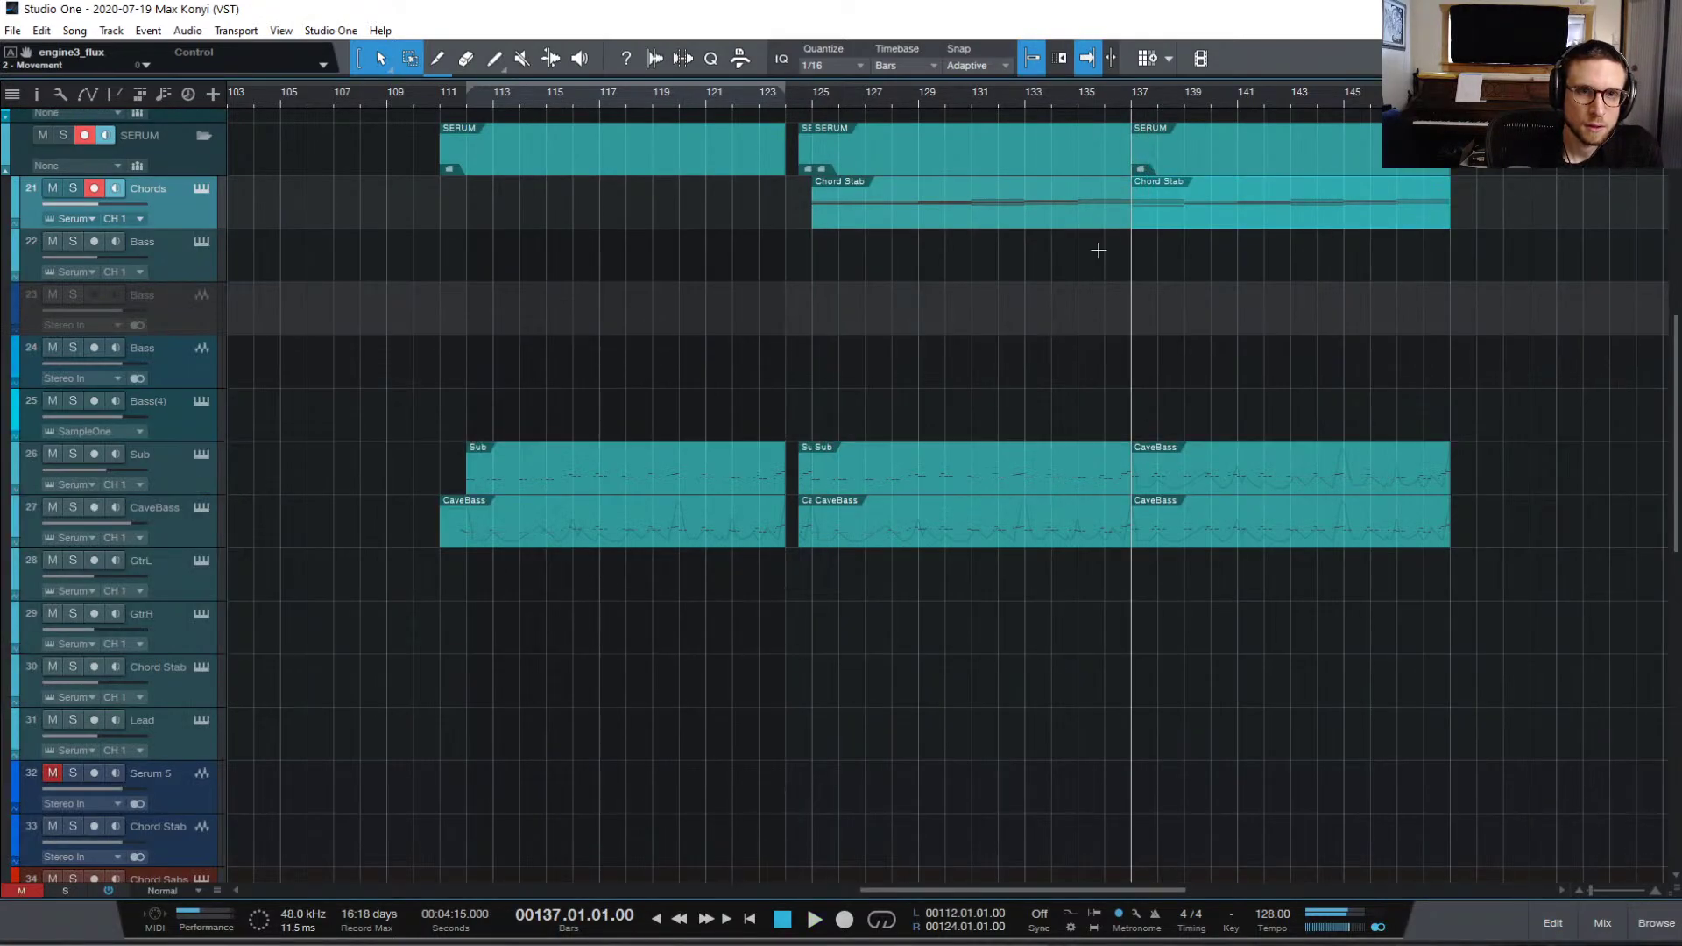
# Step: Play back the transition into the bar 137 section from bar 123 and repeatedly from bar 135.4 to judge the harmony
pyautogui.click(768, 93)
pyautogui.press('space')
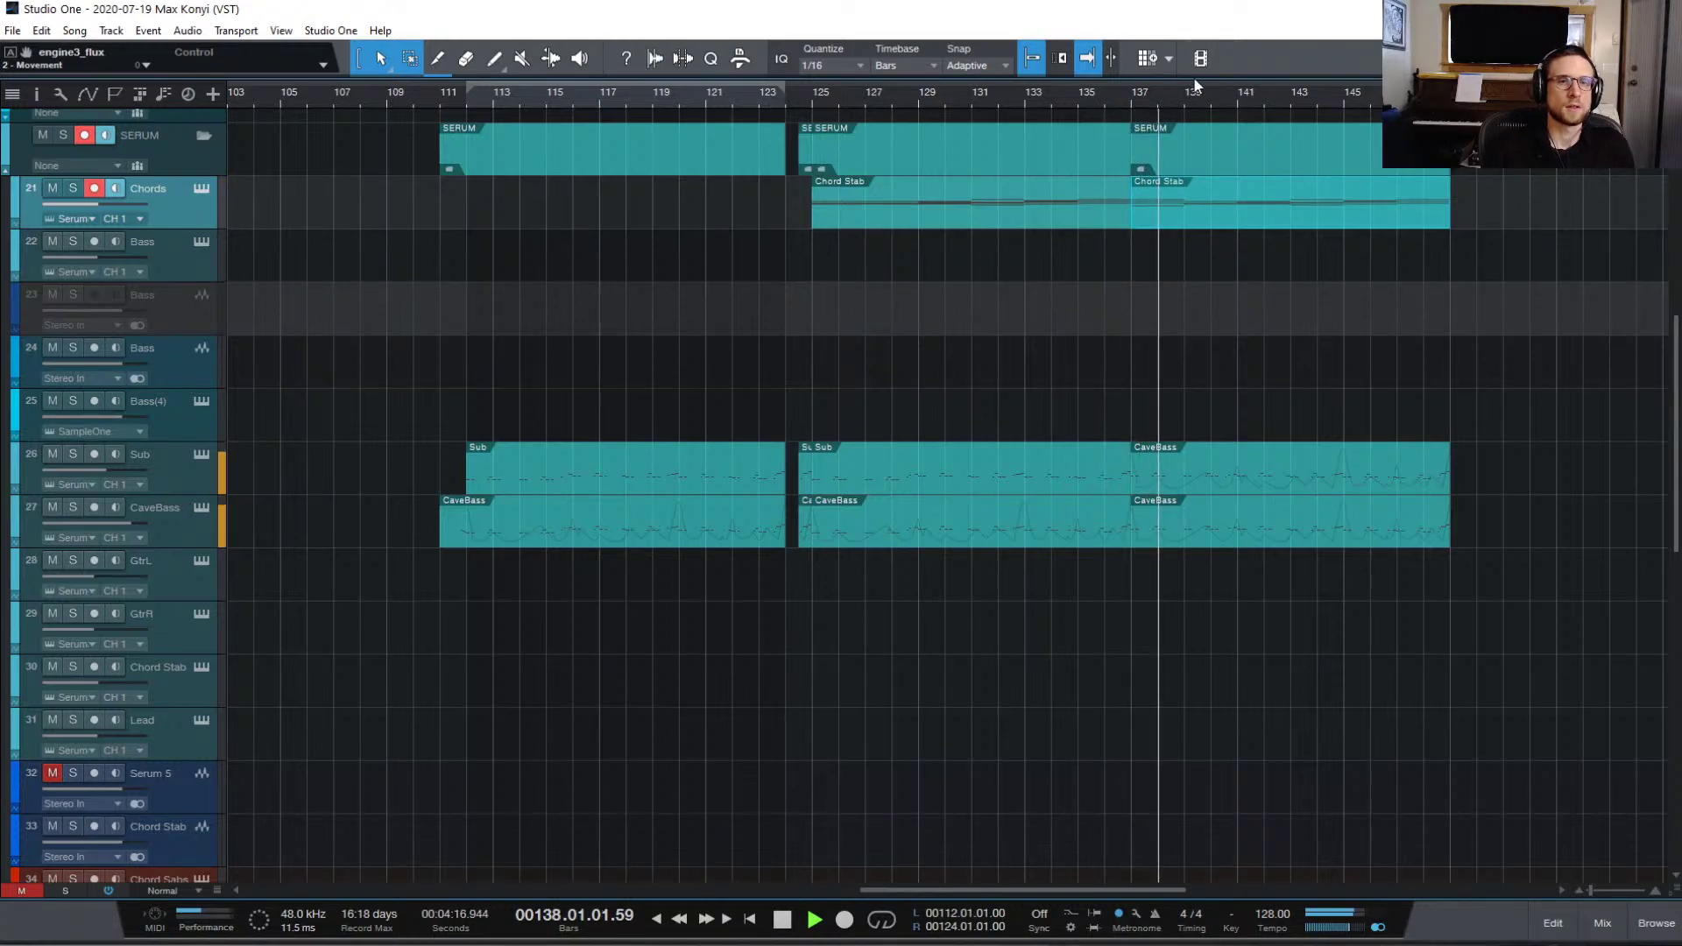
pyautogui.press('space')
pyautogui.click(1117, 102)
pyautogui.click(1097, 103)
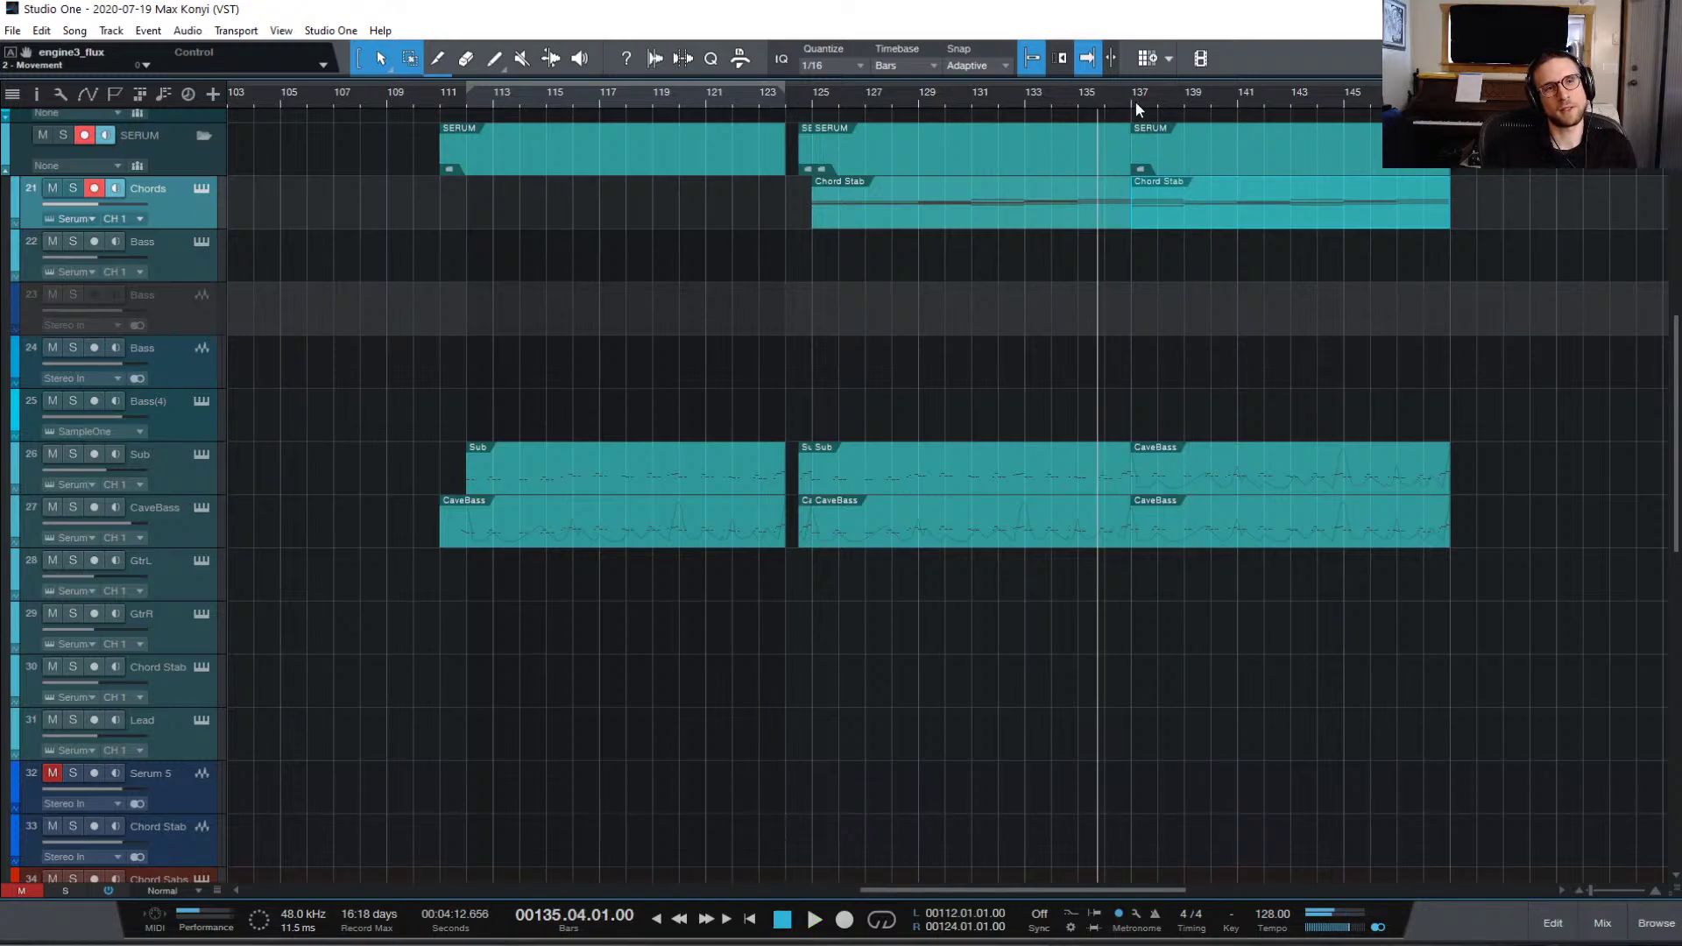
pyautogui.press('space')
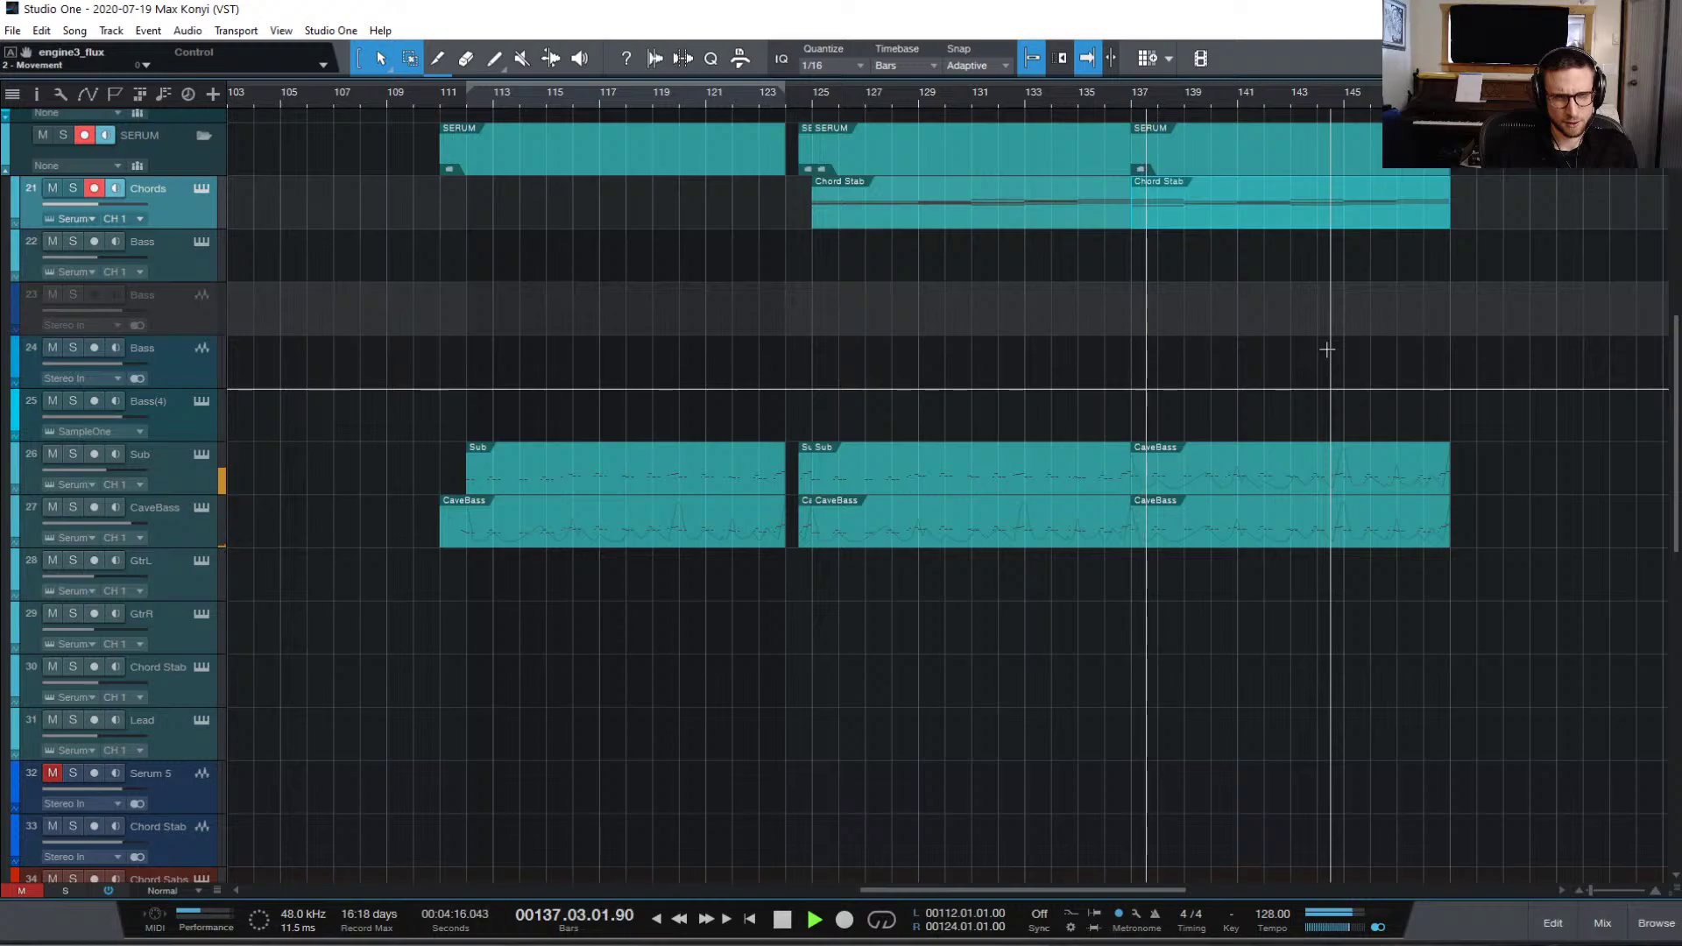
pyautogui.press('space')
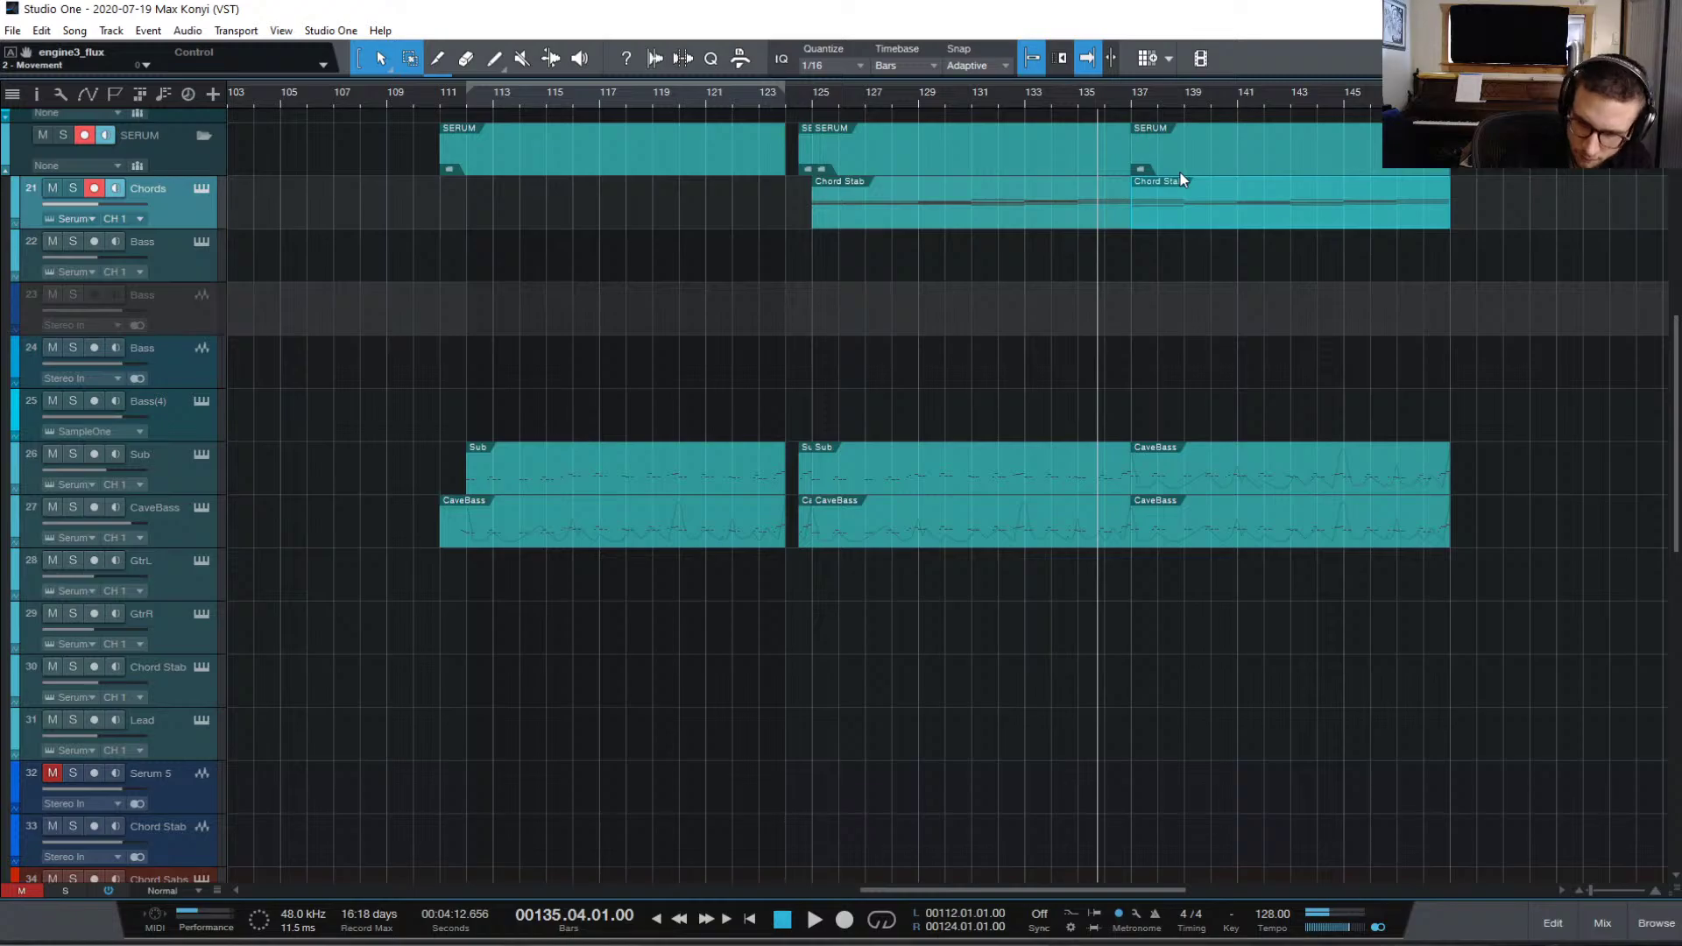
pyautogui.press('space')
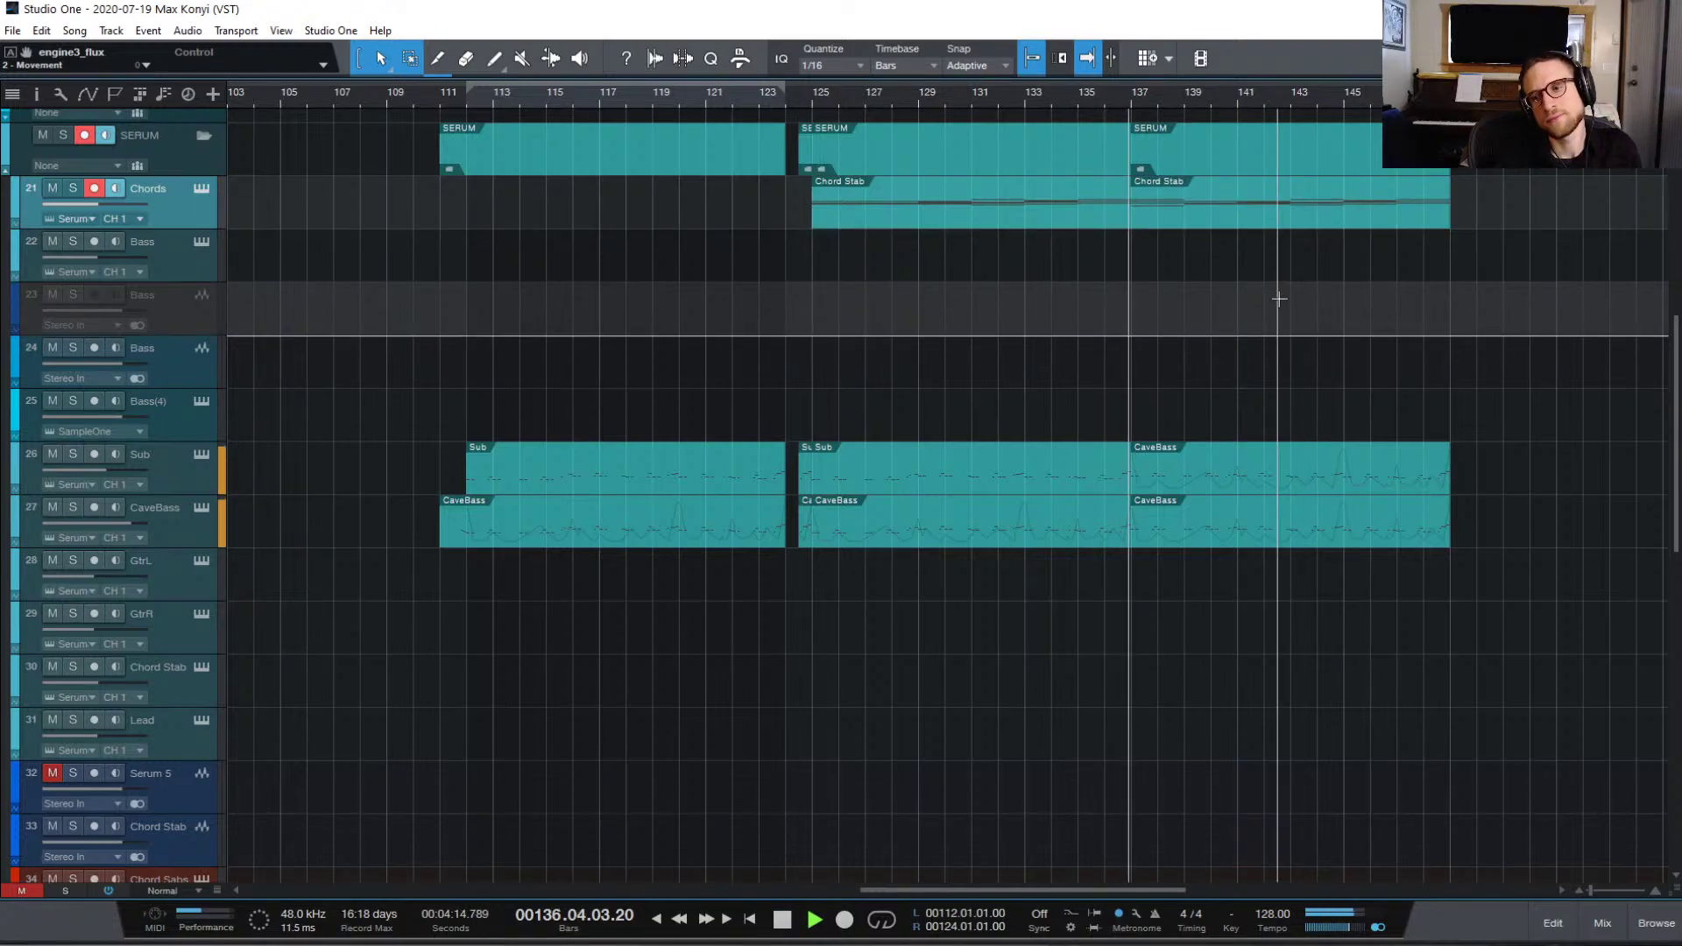
pyautogui.scroll(3, 1278, 294)
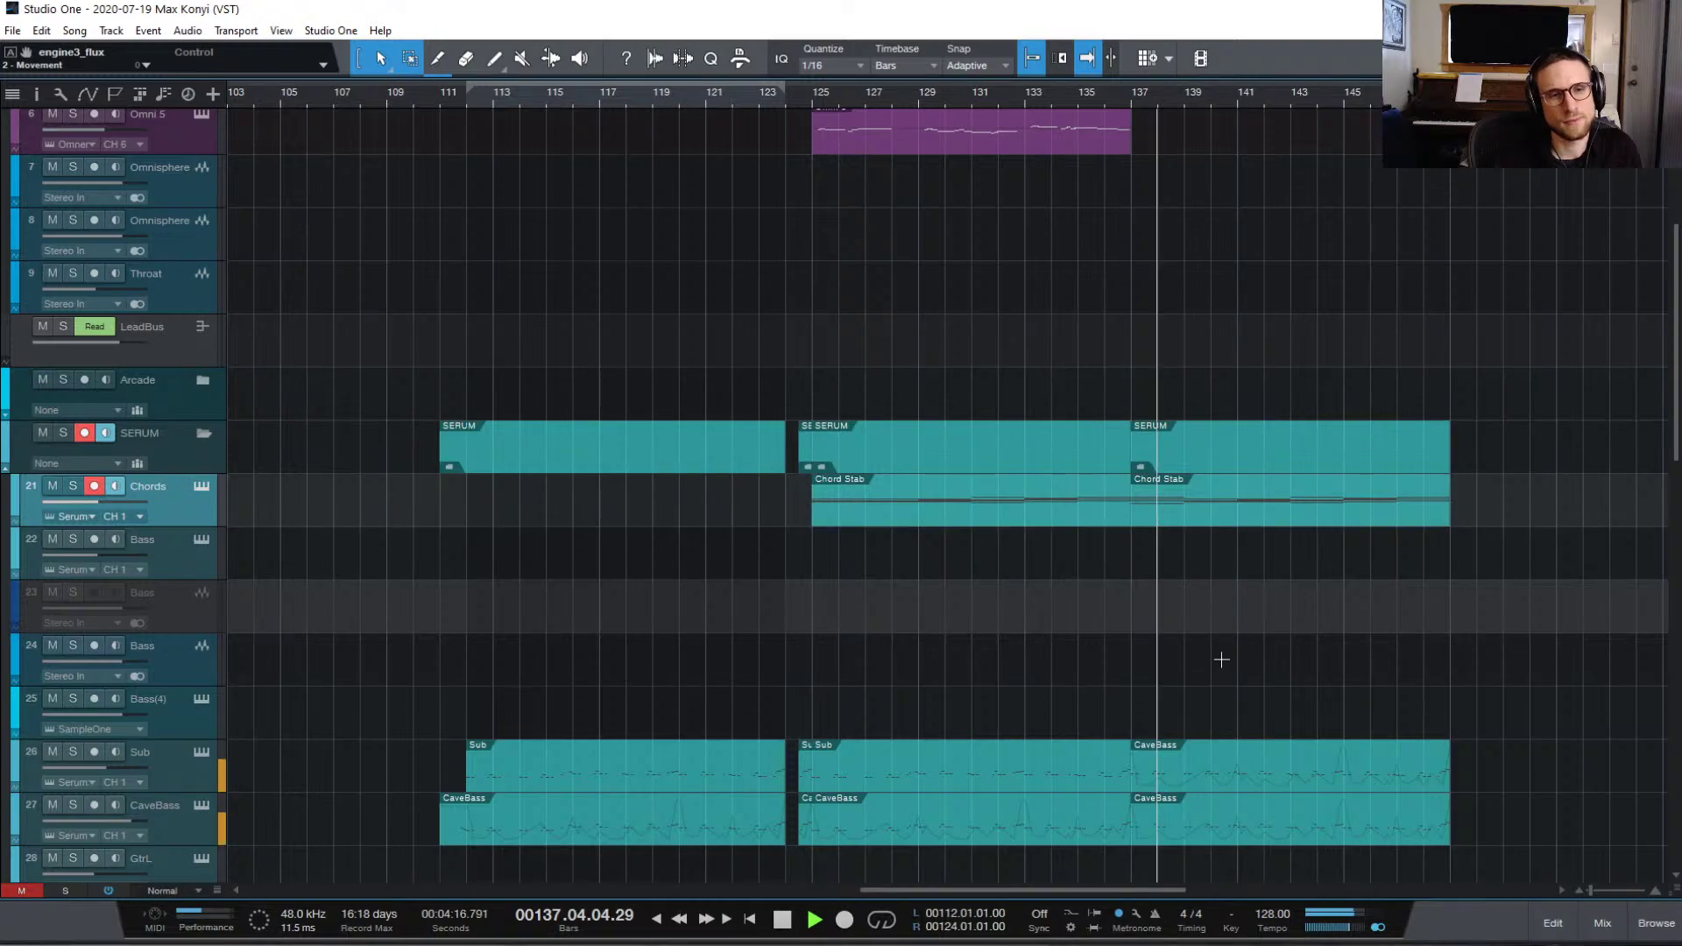
pyautogui.press('space')
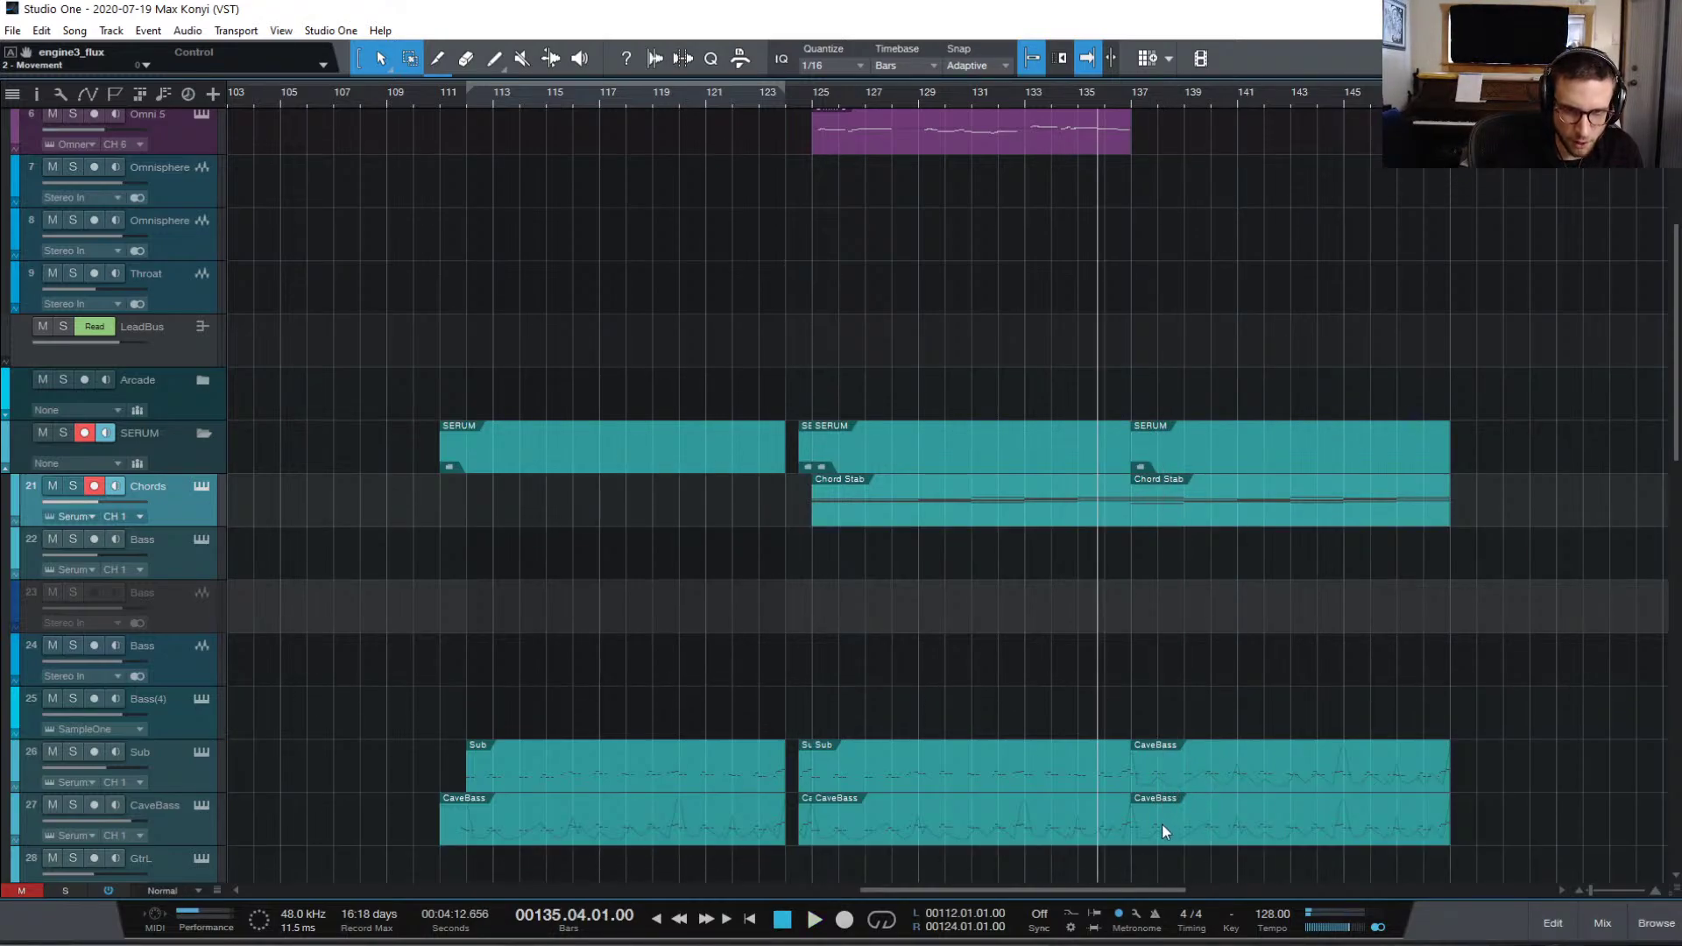
# Step: Transpose the opening CaveBass phrase from bar 137 so its low notes become B0, audition it from bar 137, and close the editor
pyautogui.doubleClick(1164, 827)
pyautogui.moveTo(666, 451); pyautogui.dragTo(538, 595)
pyautogui.moveTo(778, 471); pyautogui.dragTo(529, 622)
pyautogui.press('Up')
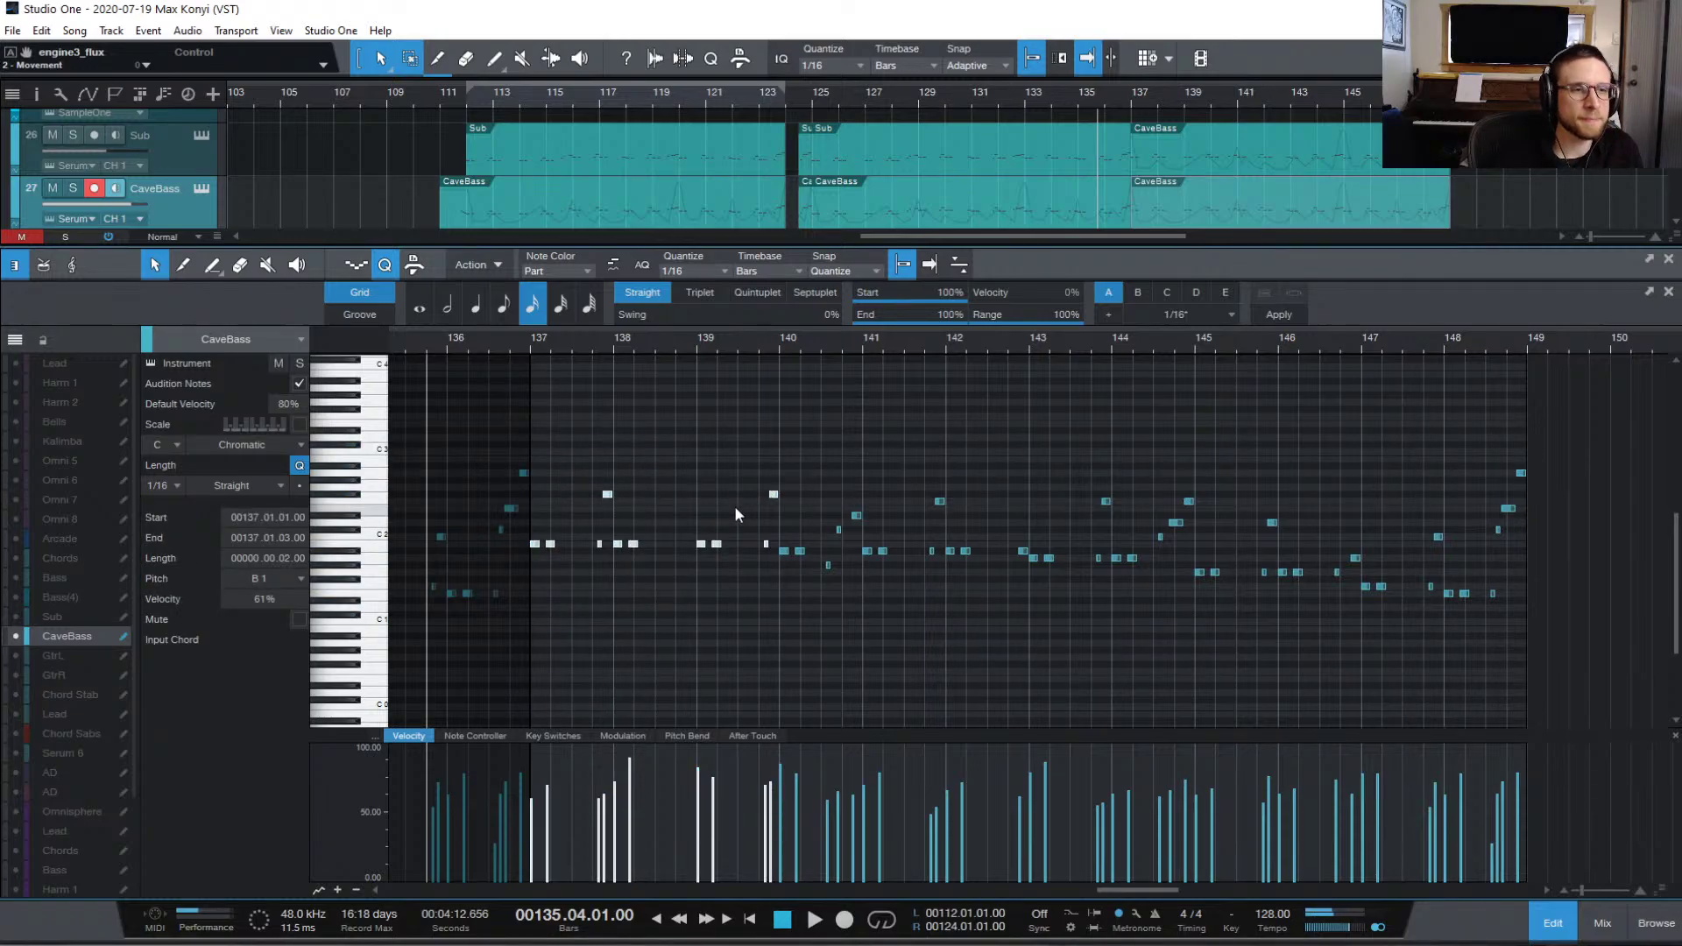
pyautogui.hotkey('shift', 'Down')
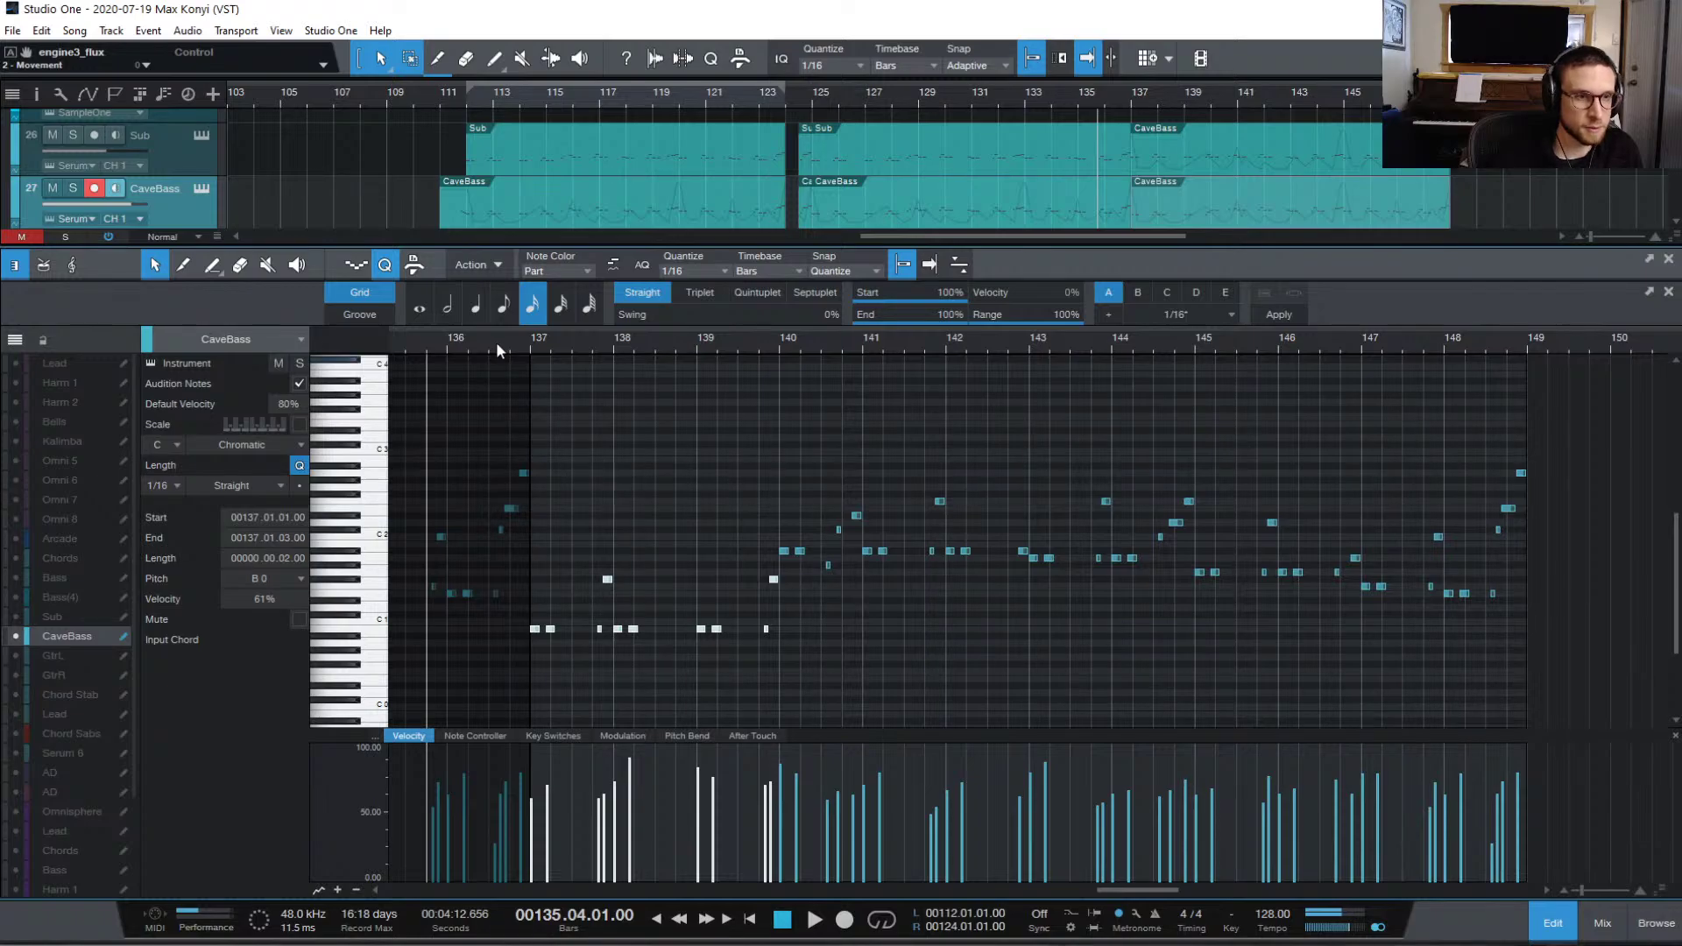
pyautogui.click(534, 340)
pyautogui.press('space')
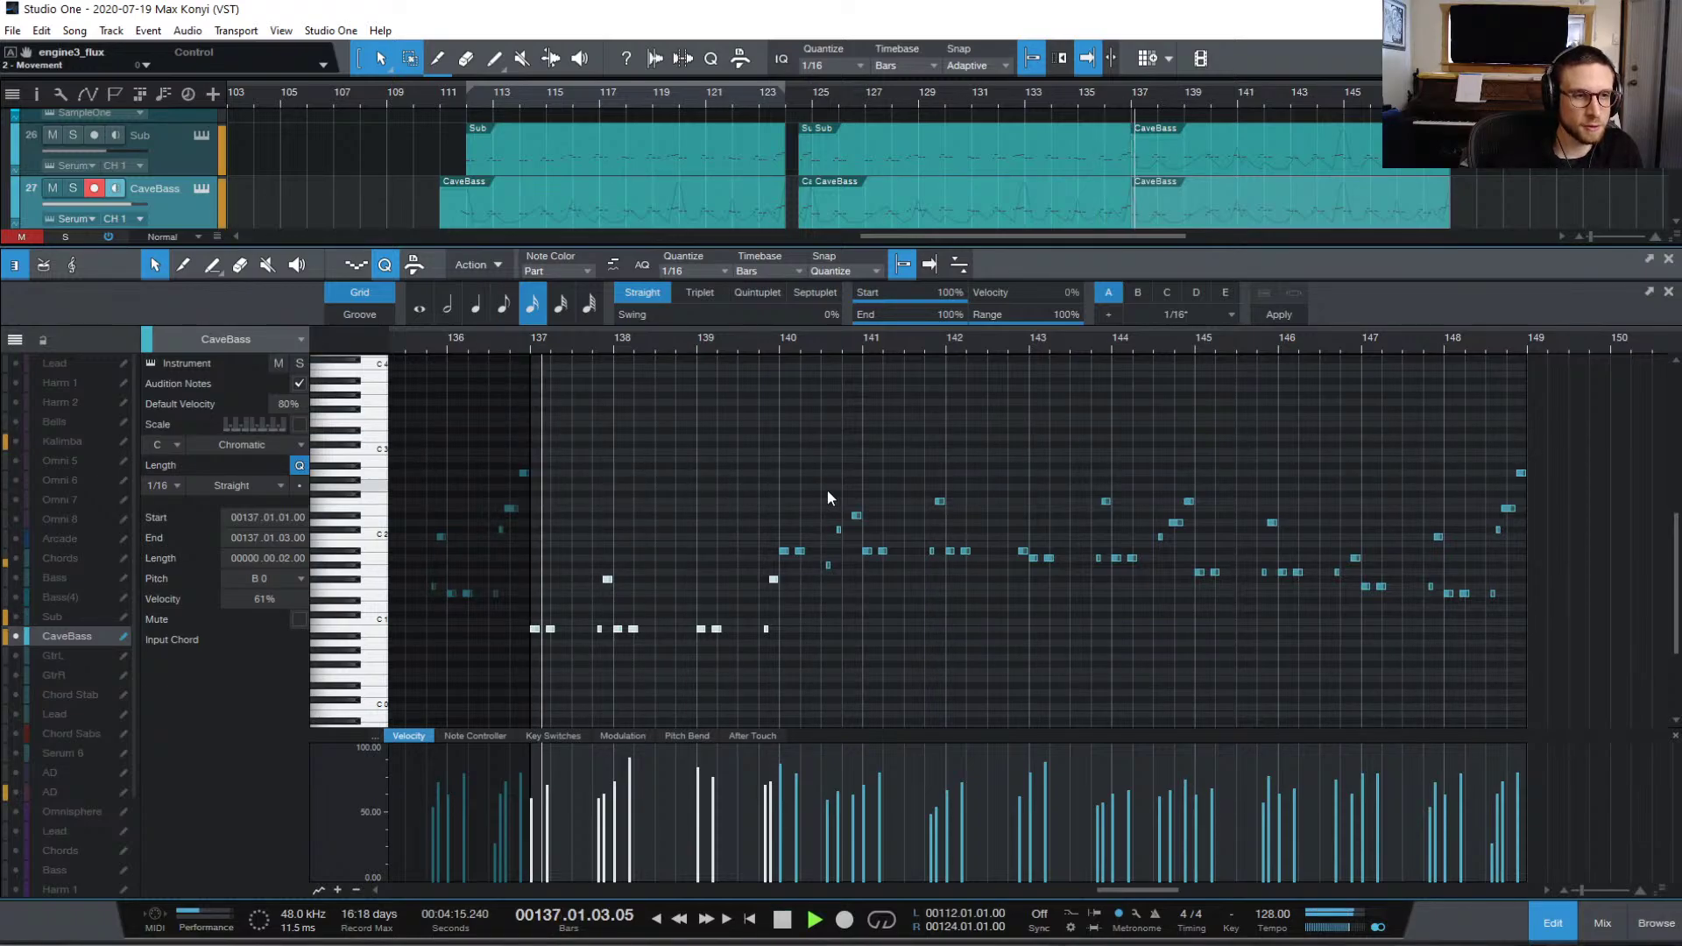
pyautogui.press('space')
pyautogui.click(1556, 929)
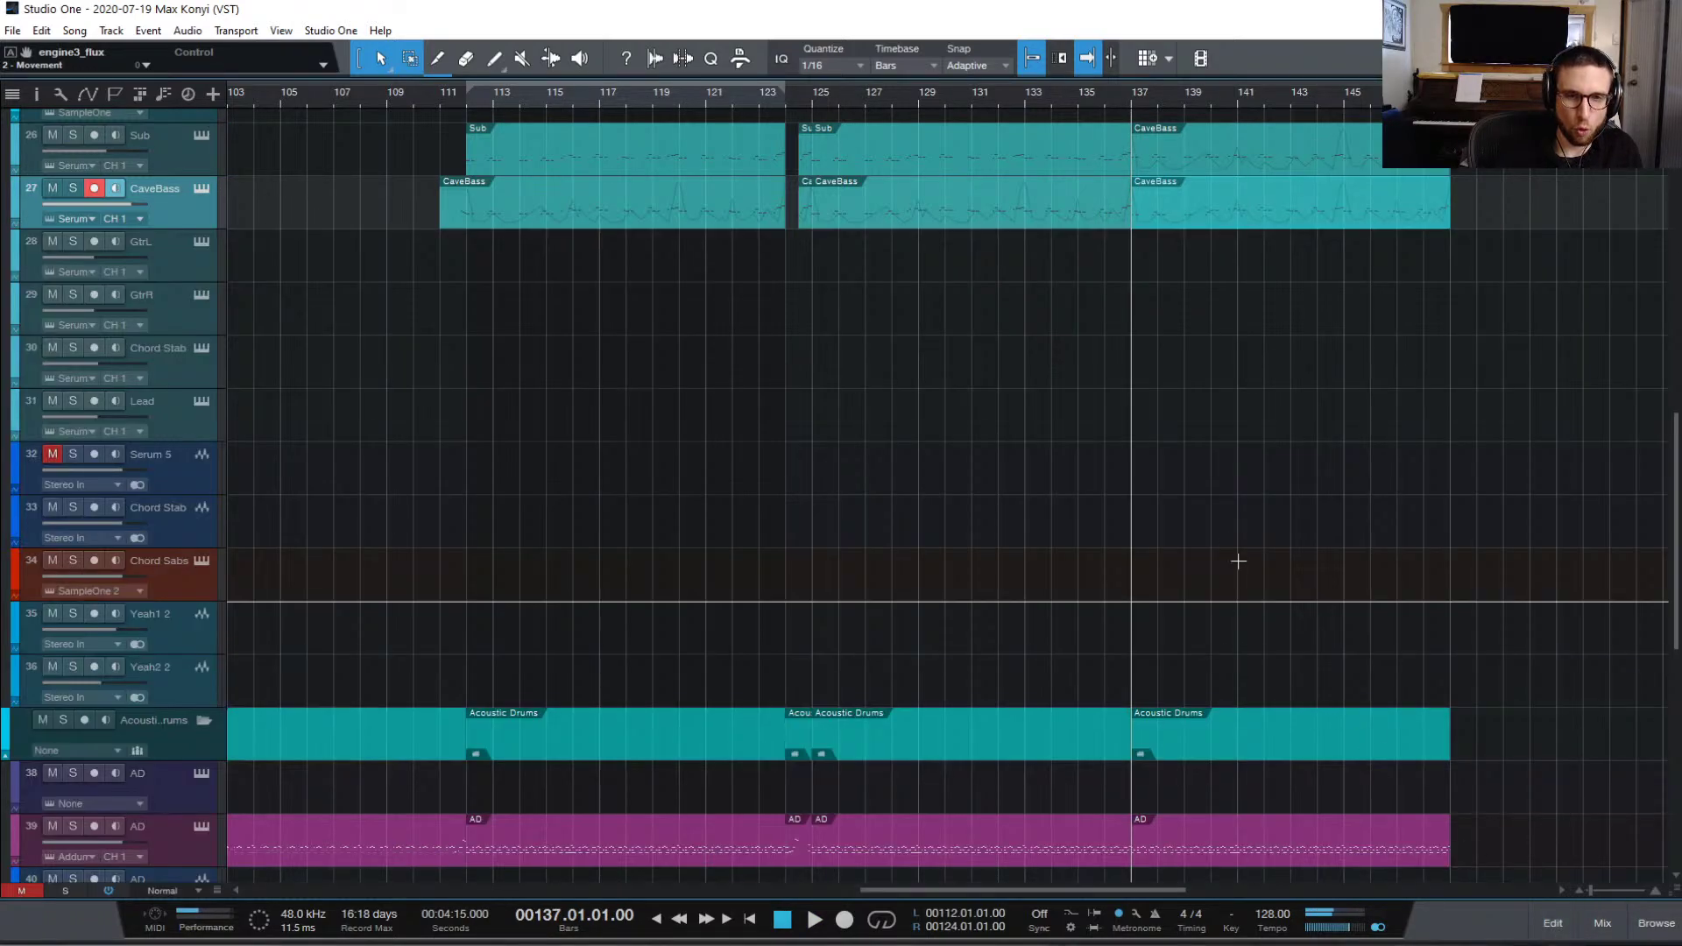
# Step: Replace the Sub track's bar 137 part with a fresh copy of the edited CaveBass part
pyautogui.scroll(2, 1226, 196)
pyautogui.click(1237, 251)
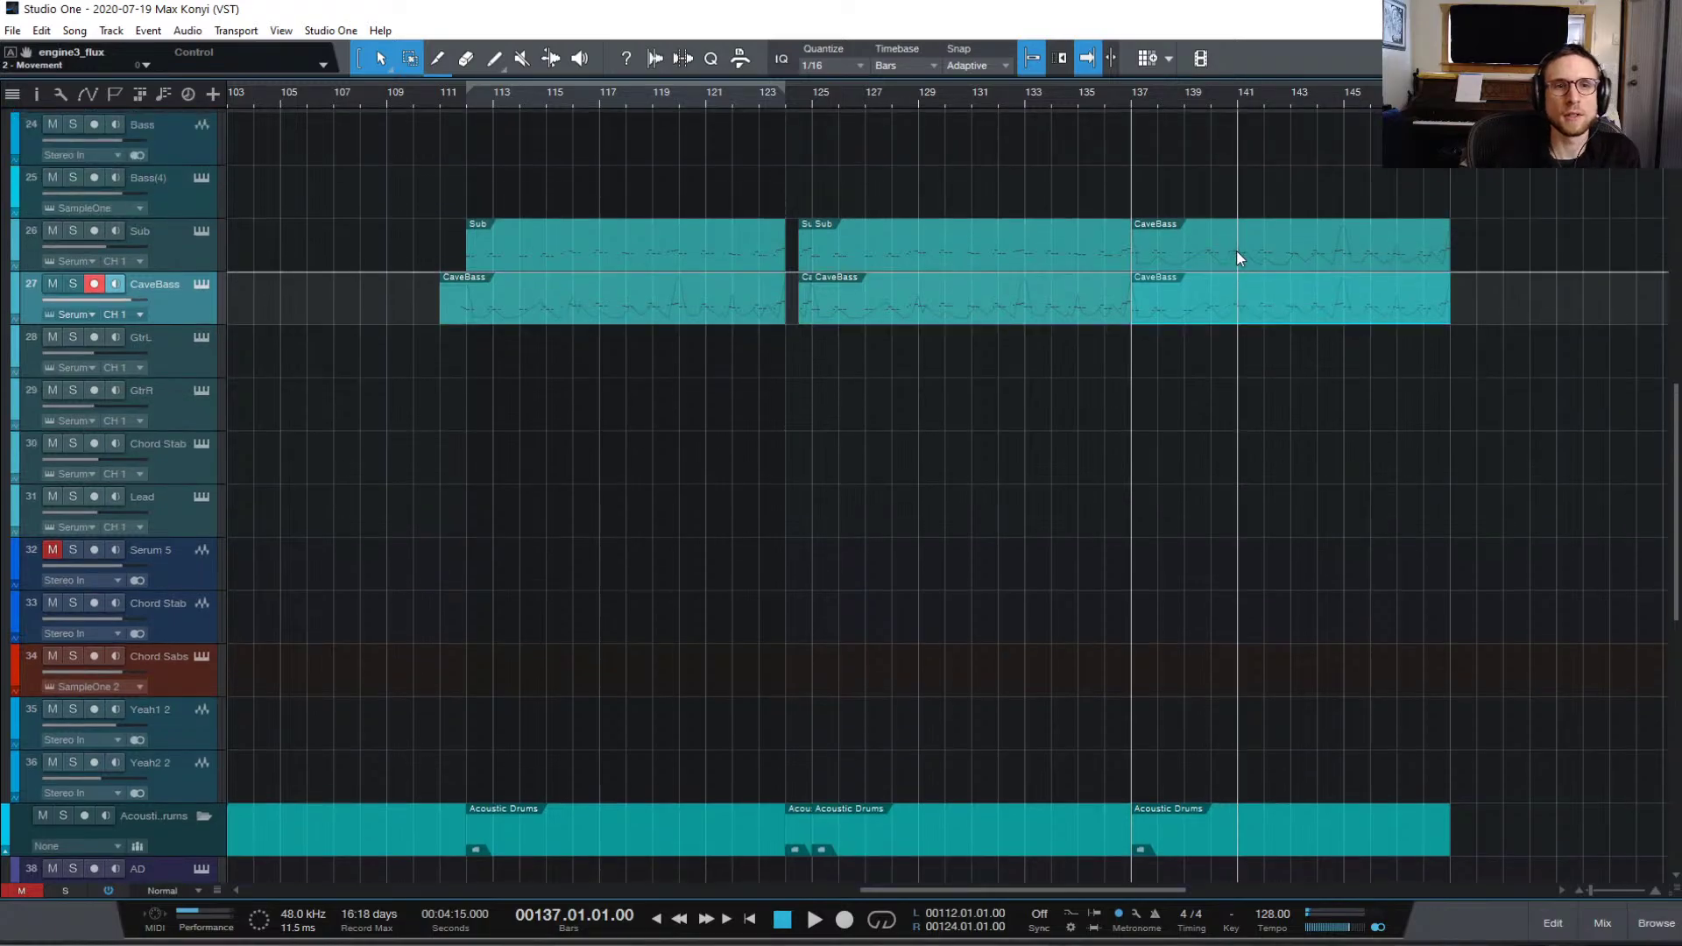
pyautogui.press('Delete')
pyautogui.moveTo(1233, 303); pyautogui.dragTo(1228, 261)
# Step: Revoice the bar 137 chord in the copied Chords part to B2, F#3, A#3 and D4, and close the editor
pyautogui.scroll(7, 1226, 256)
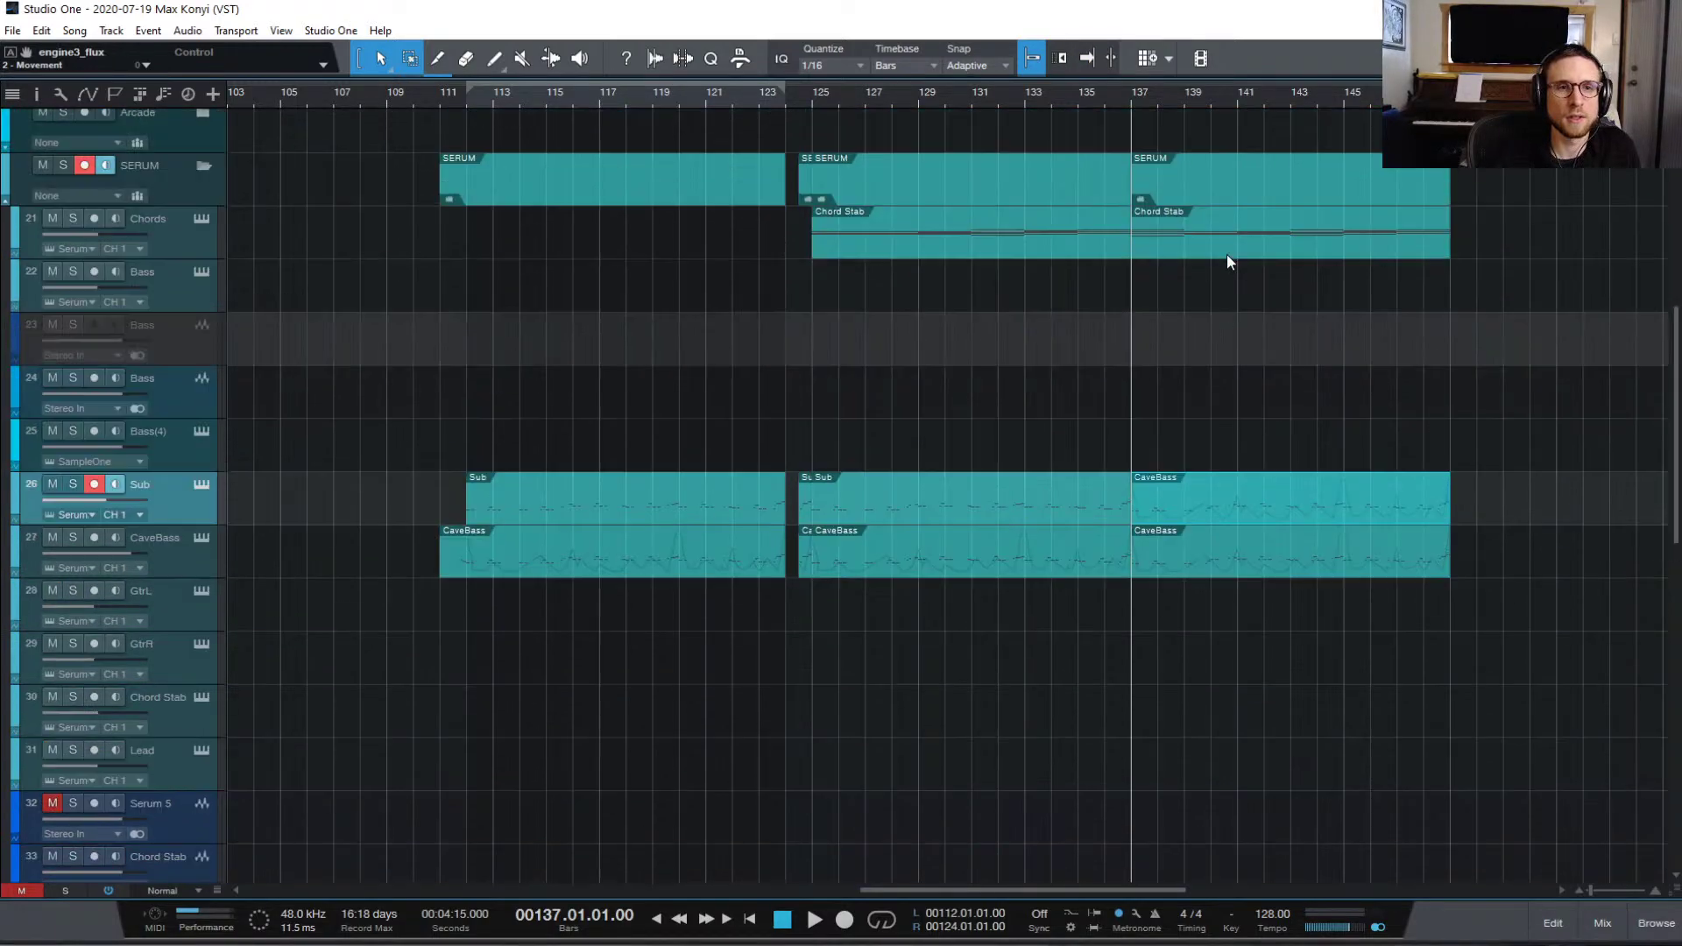
pyautogui.click(1177, 349)
pyautogui.doubleClick(1179, 355)
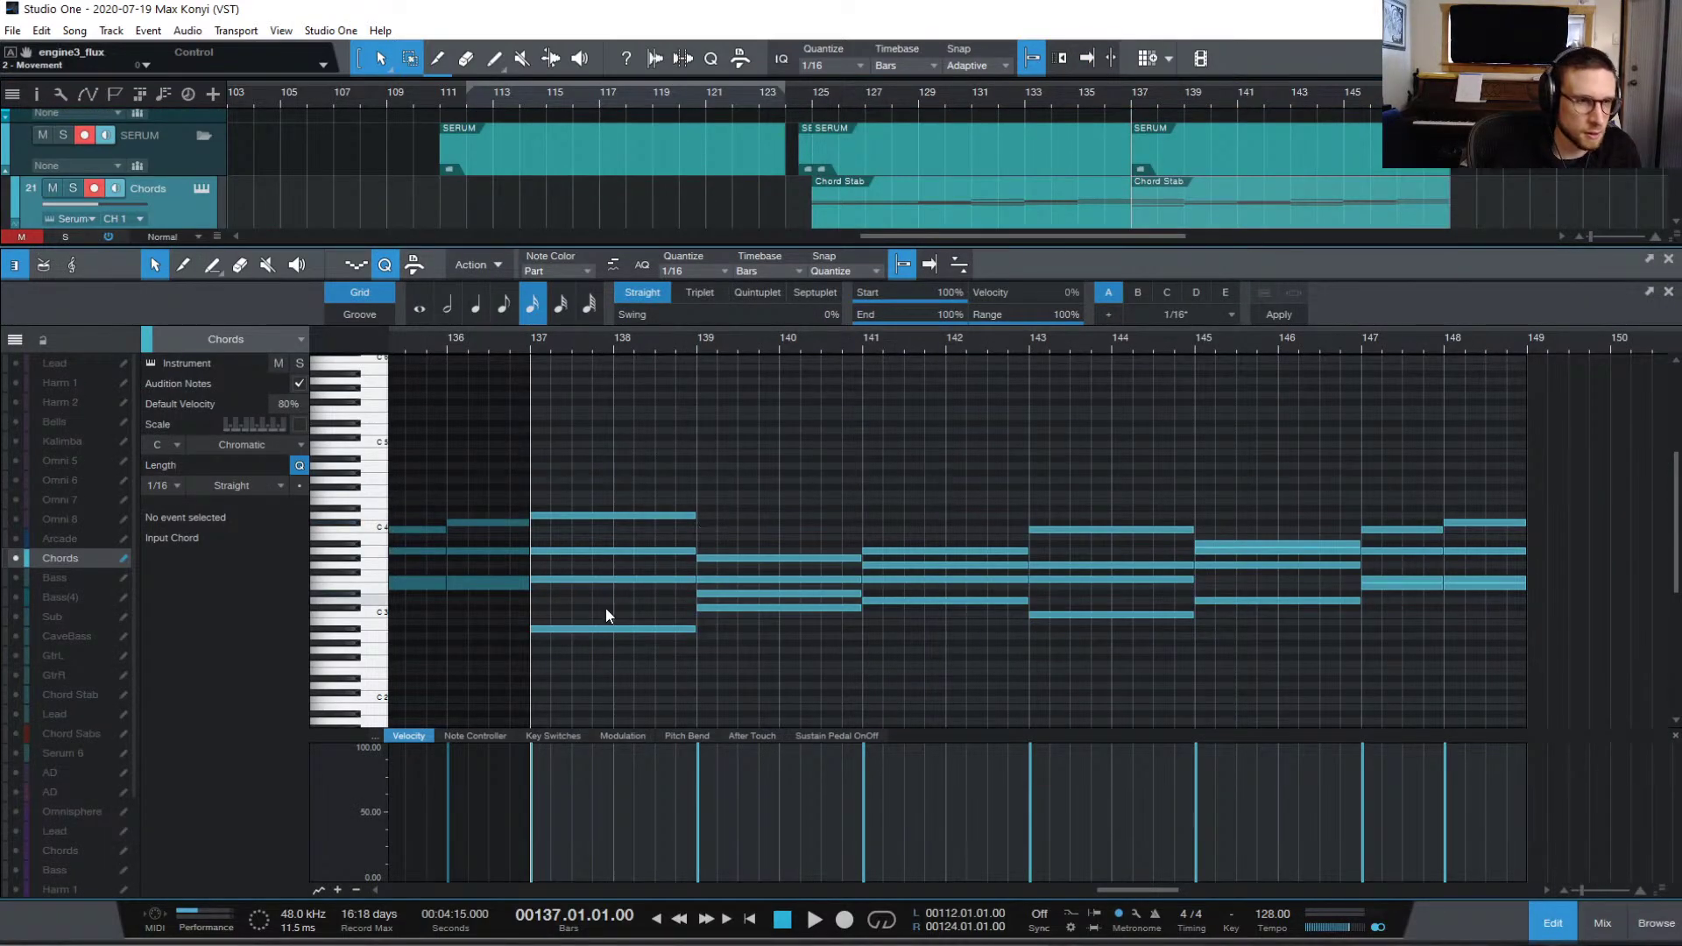
pyautogui.moveTo(604, 629); pyautogui.dragTo(605, 622)
pyautogui.click(610, 517)
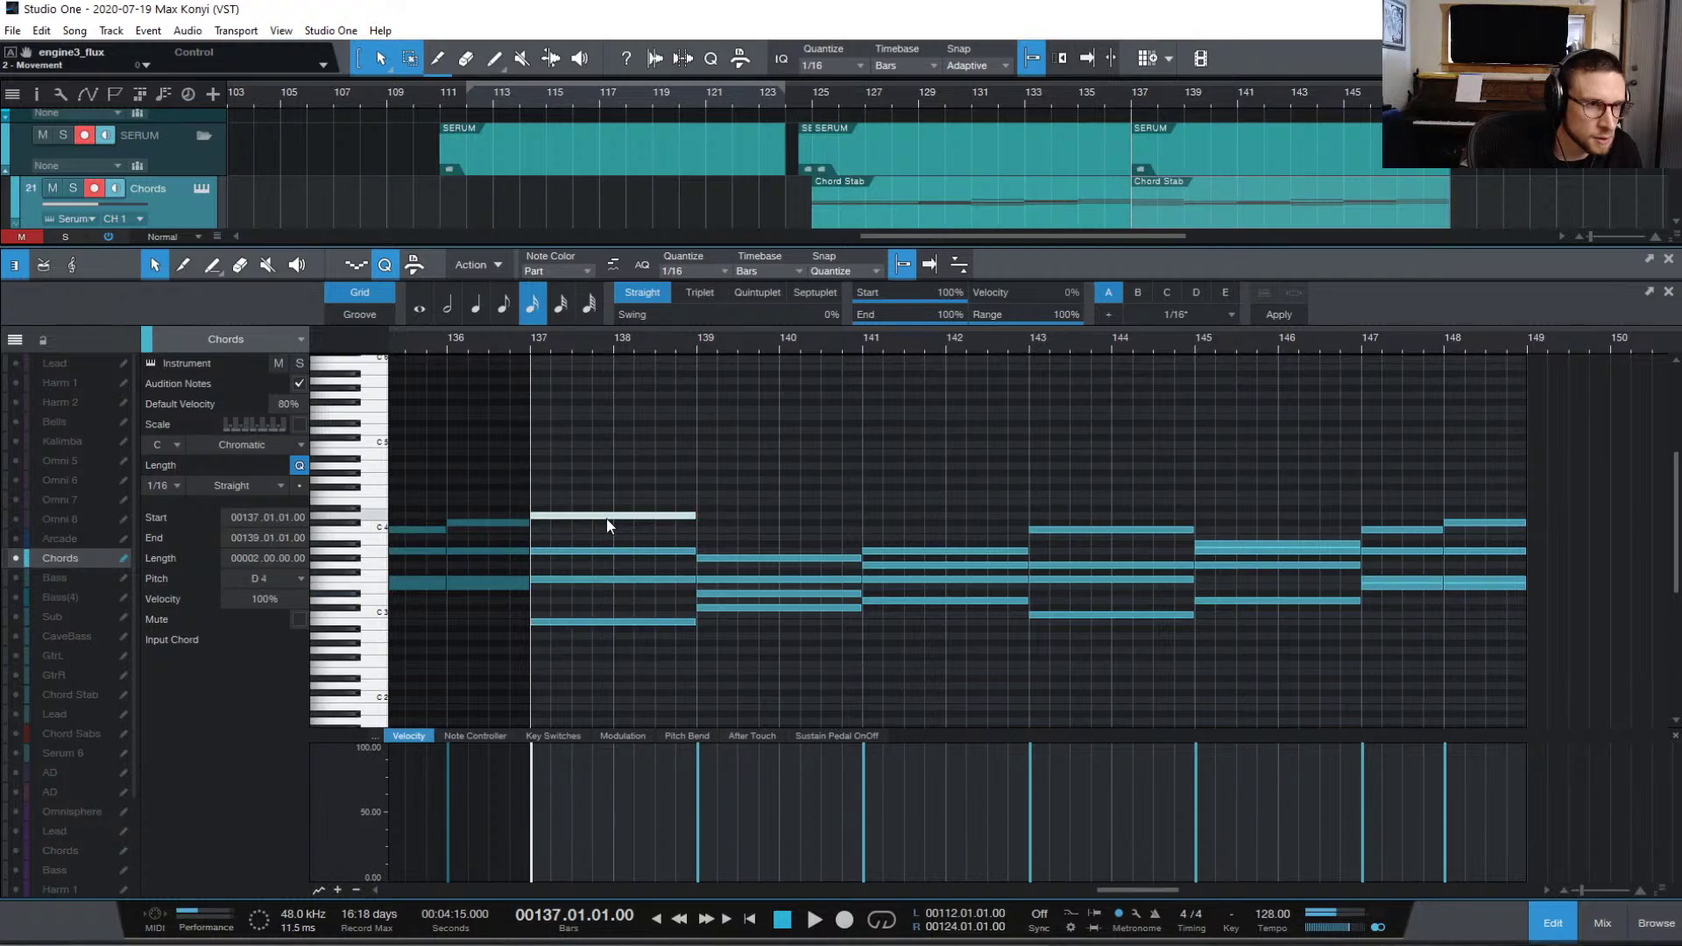
pyautogui.moveTo(606, 519); pyautogui.dragTo(611, 571)
pyautogui.click(1568, 916)
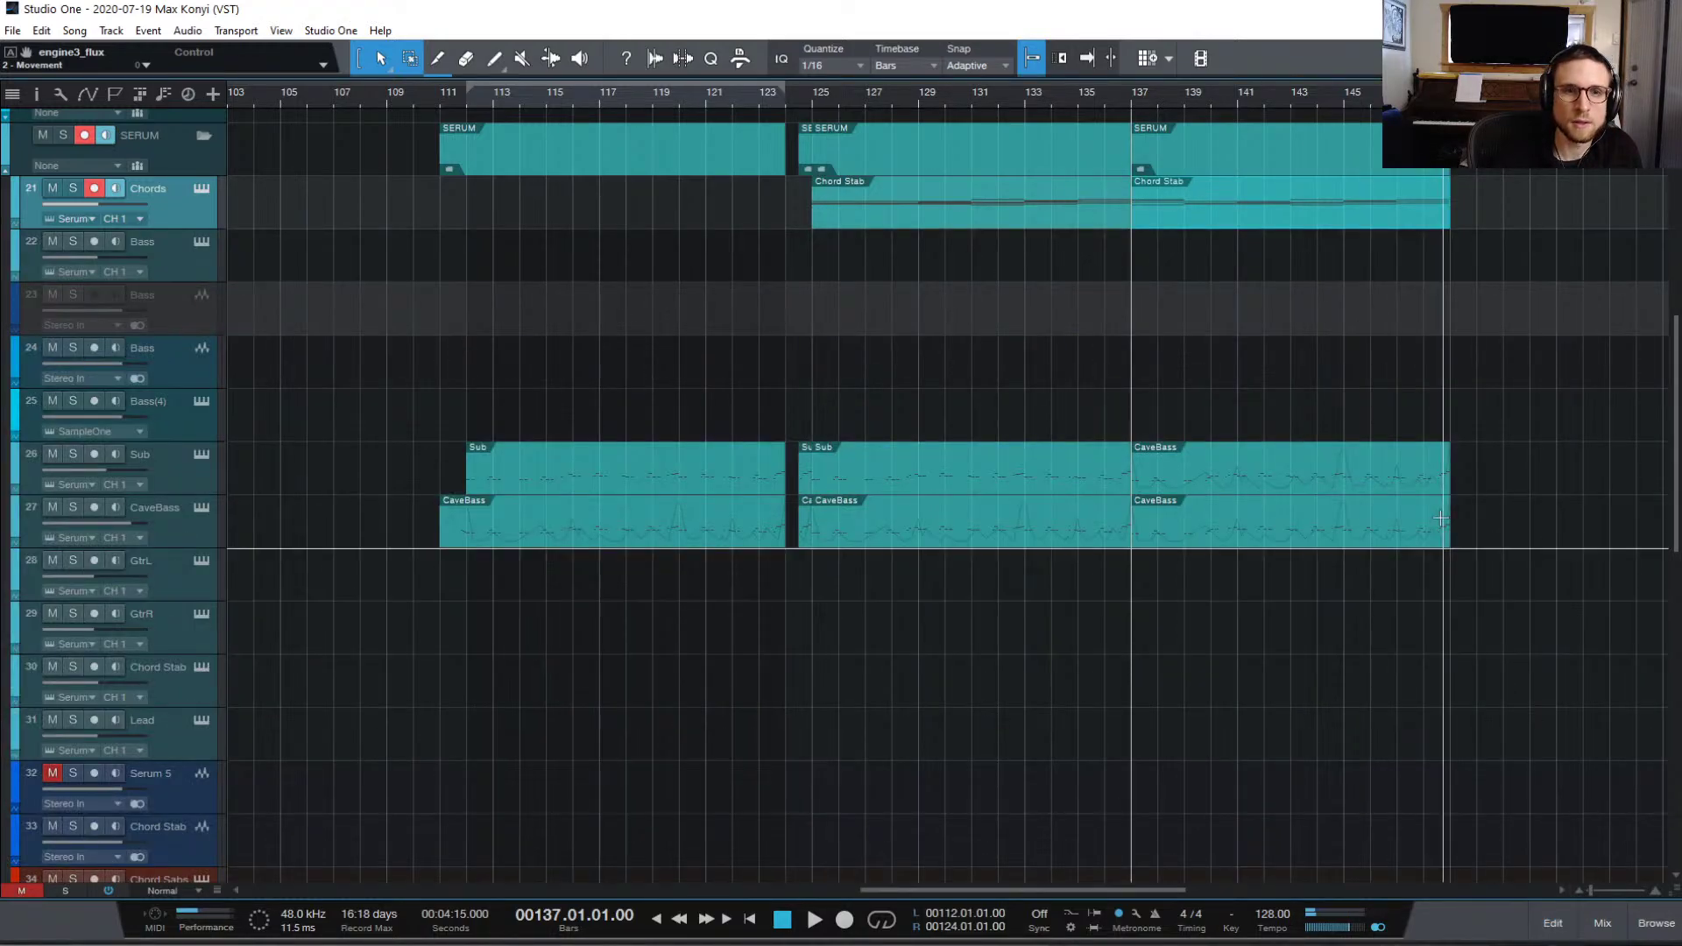
# Step: Open the Kalimba part at bar 137 and transpose its bars 137–138 notes up one semitone
pyautogui.scroll(-10, 1462, 498)
pyautogui.scroll(10, 1463, 496)
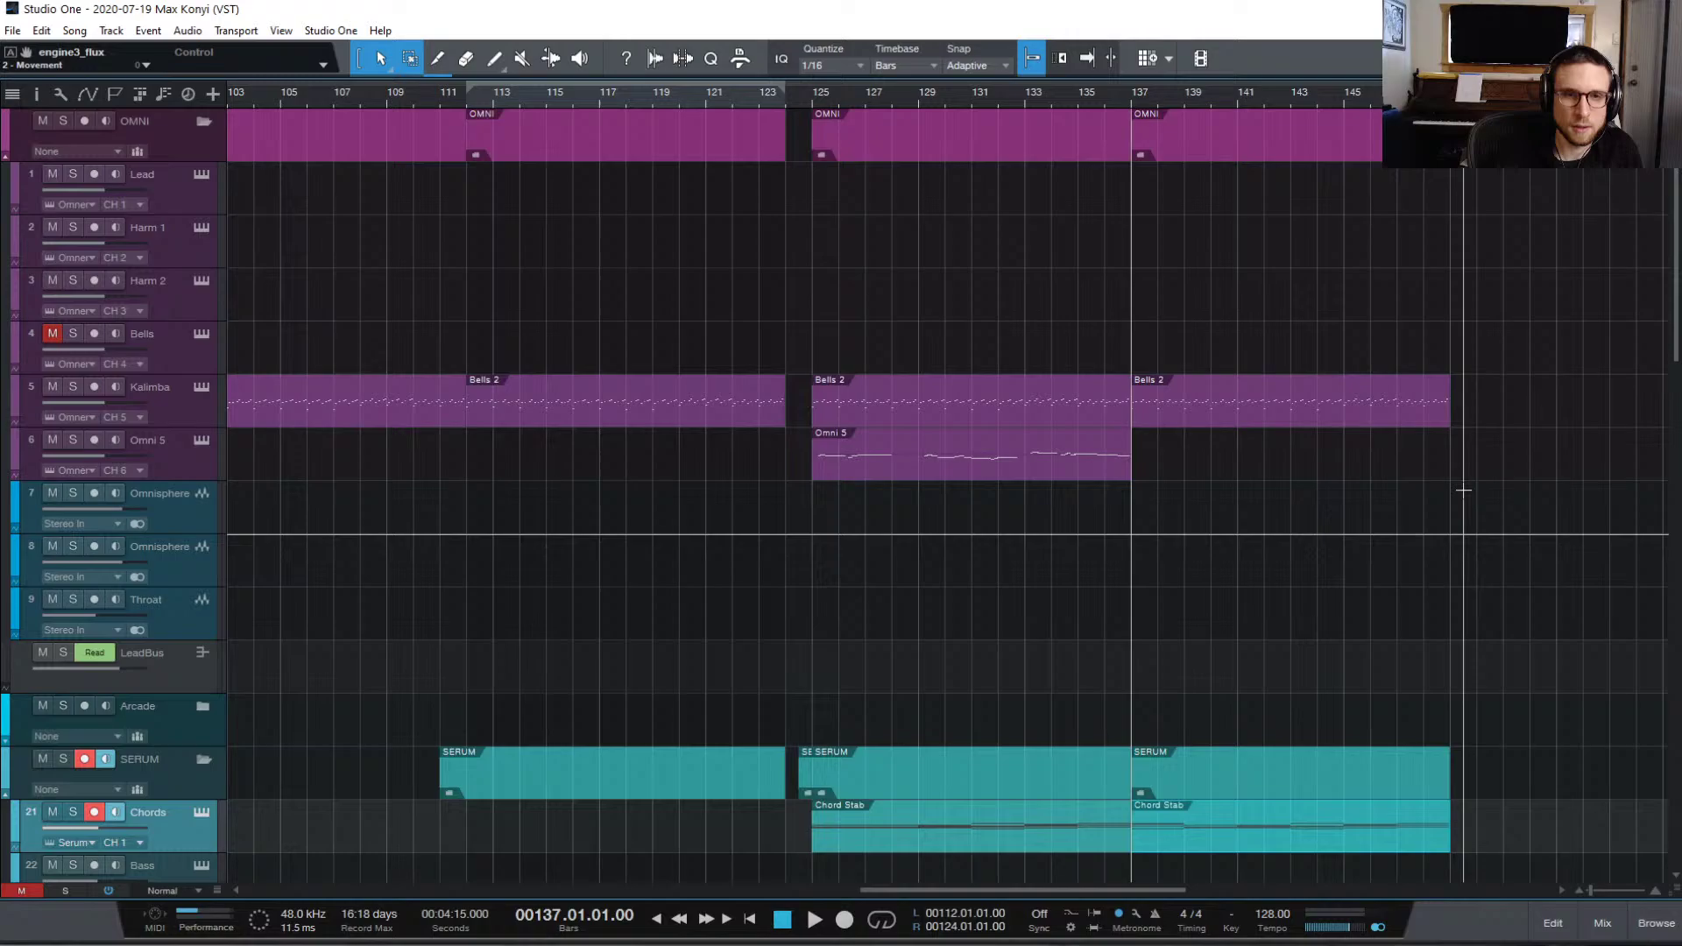
pyautogui.doubleClick(1203, 408)
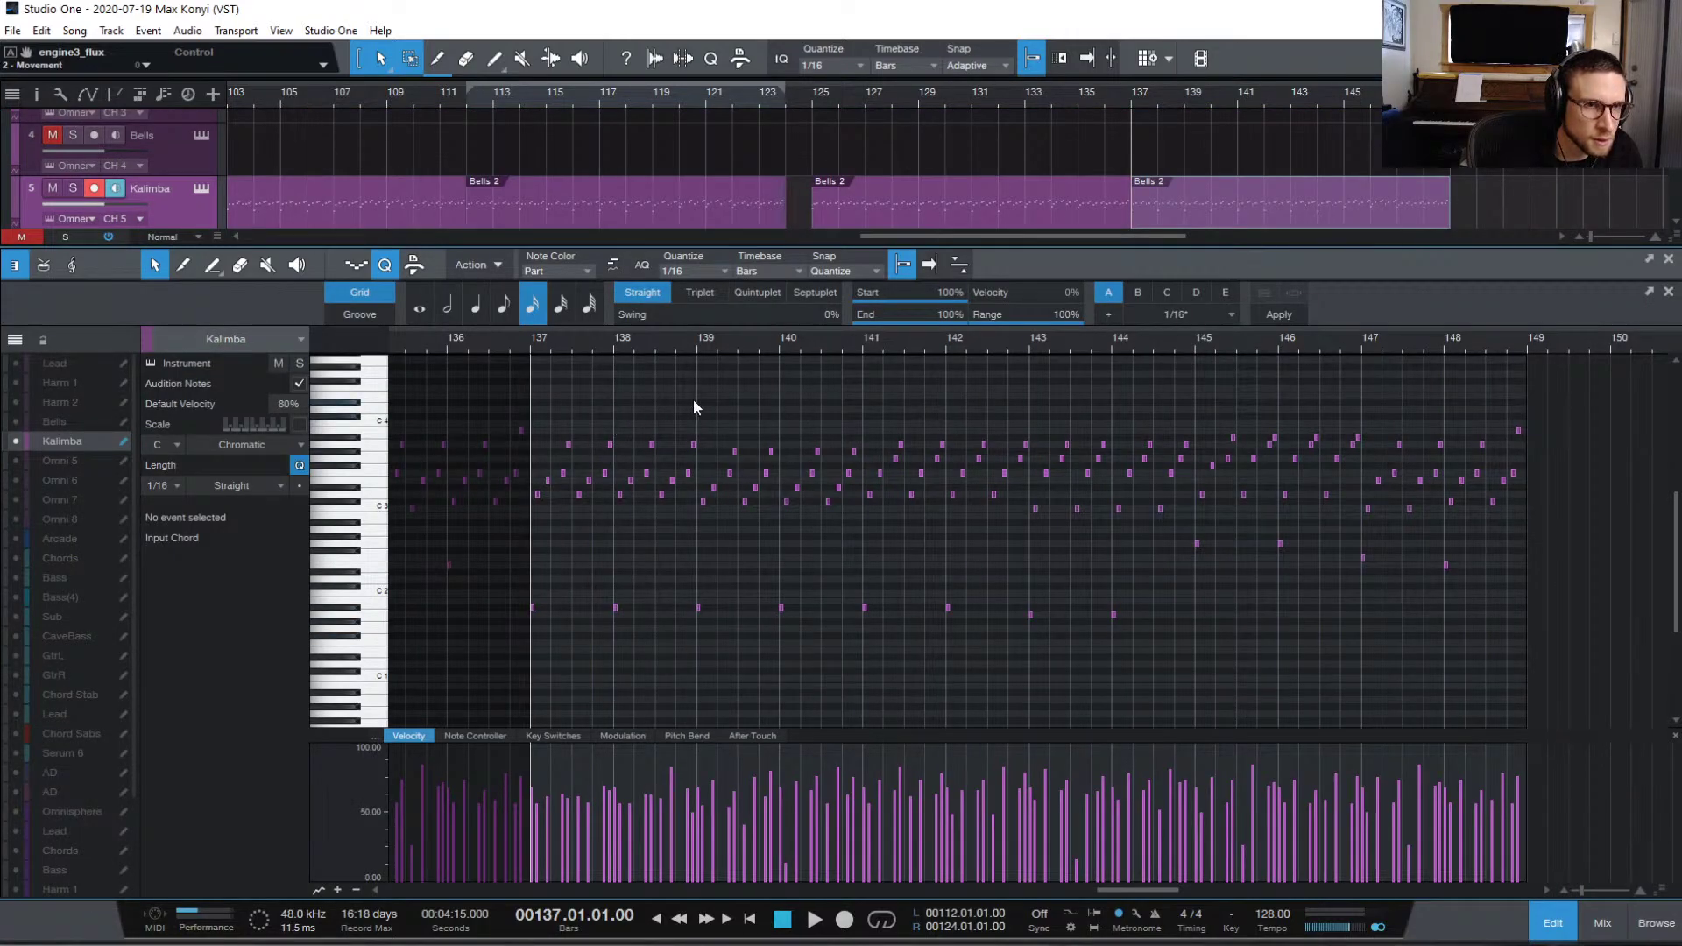
pyautogui.moveTo(693, 397); pyautogui.dragTo(526, 669)
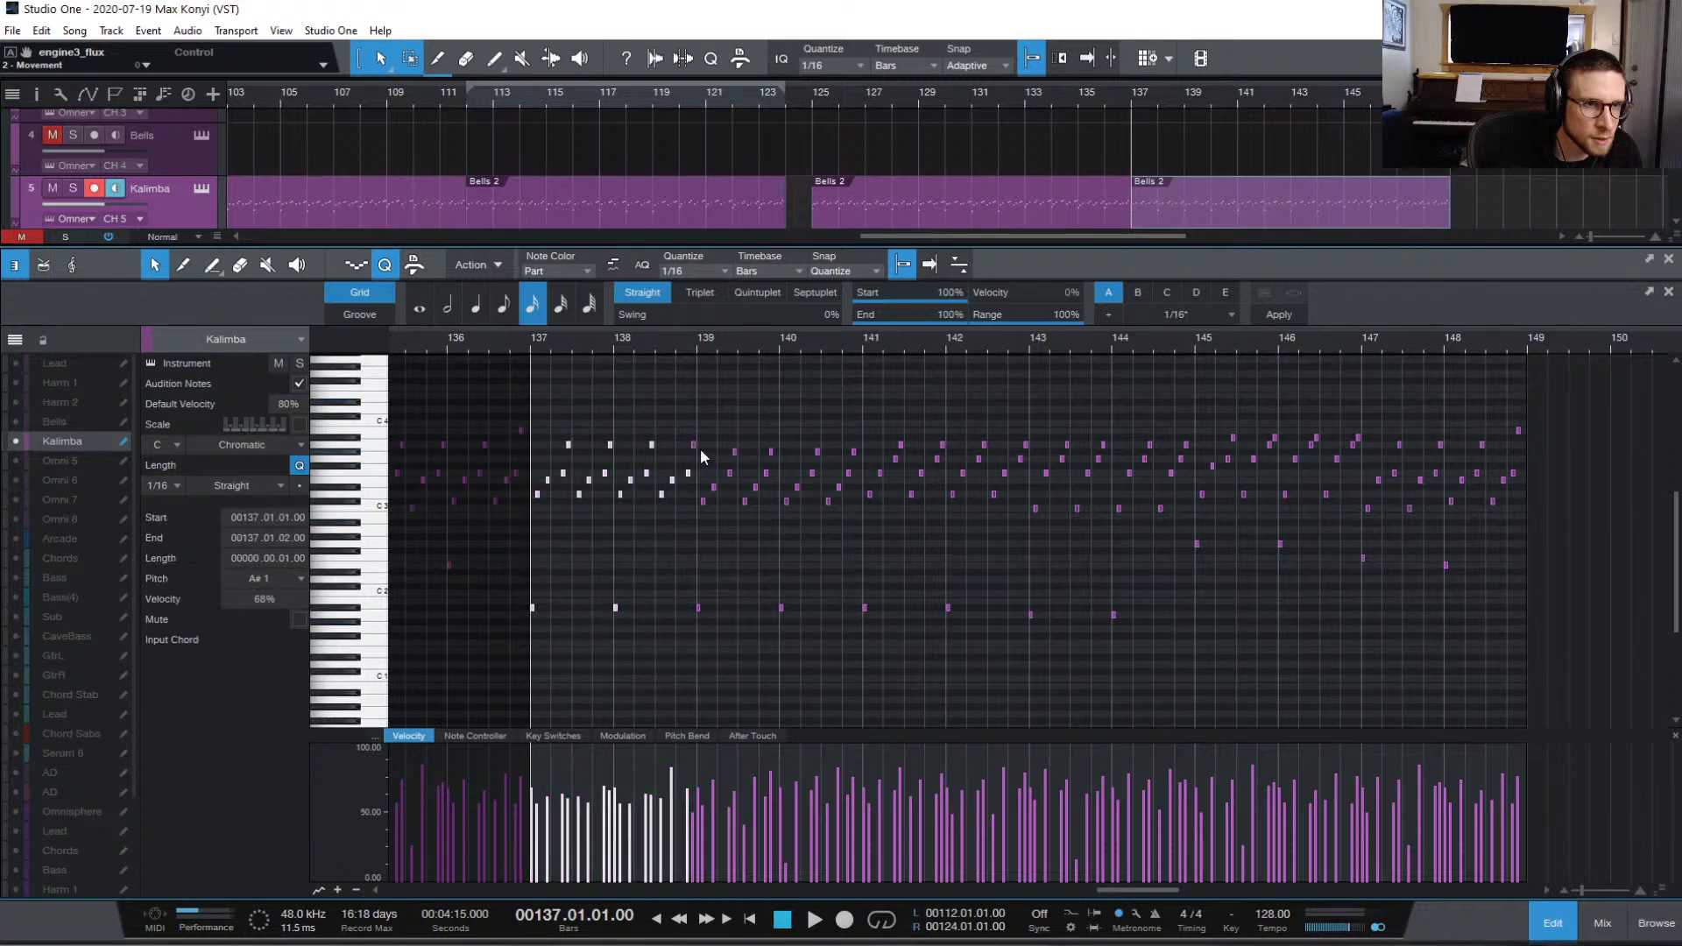
pyautogui.keyDown('shift'); pyautogui.click(694, 444); pyautogui.keyUp('shift')
pyautogui.press('Up')
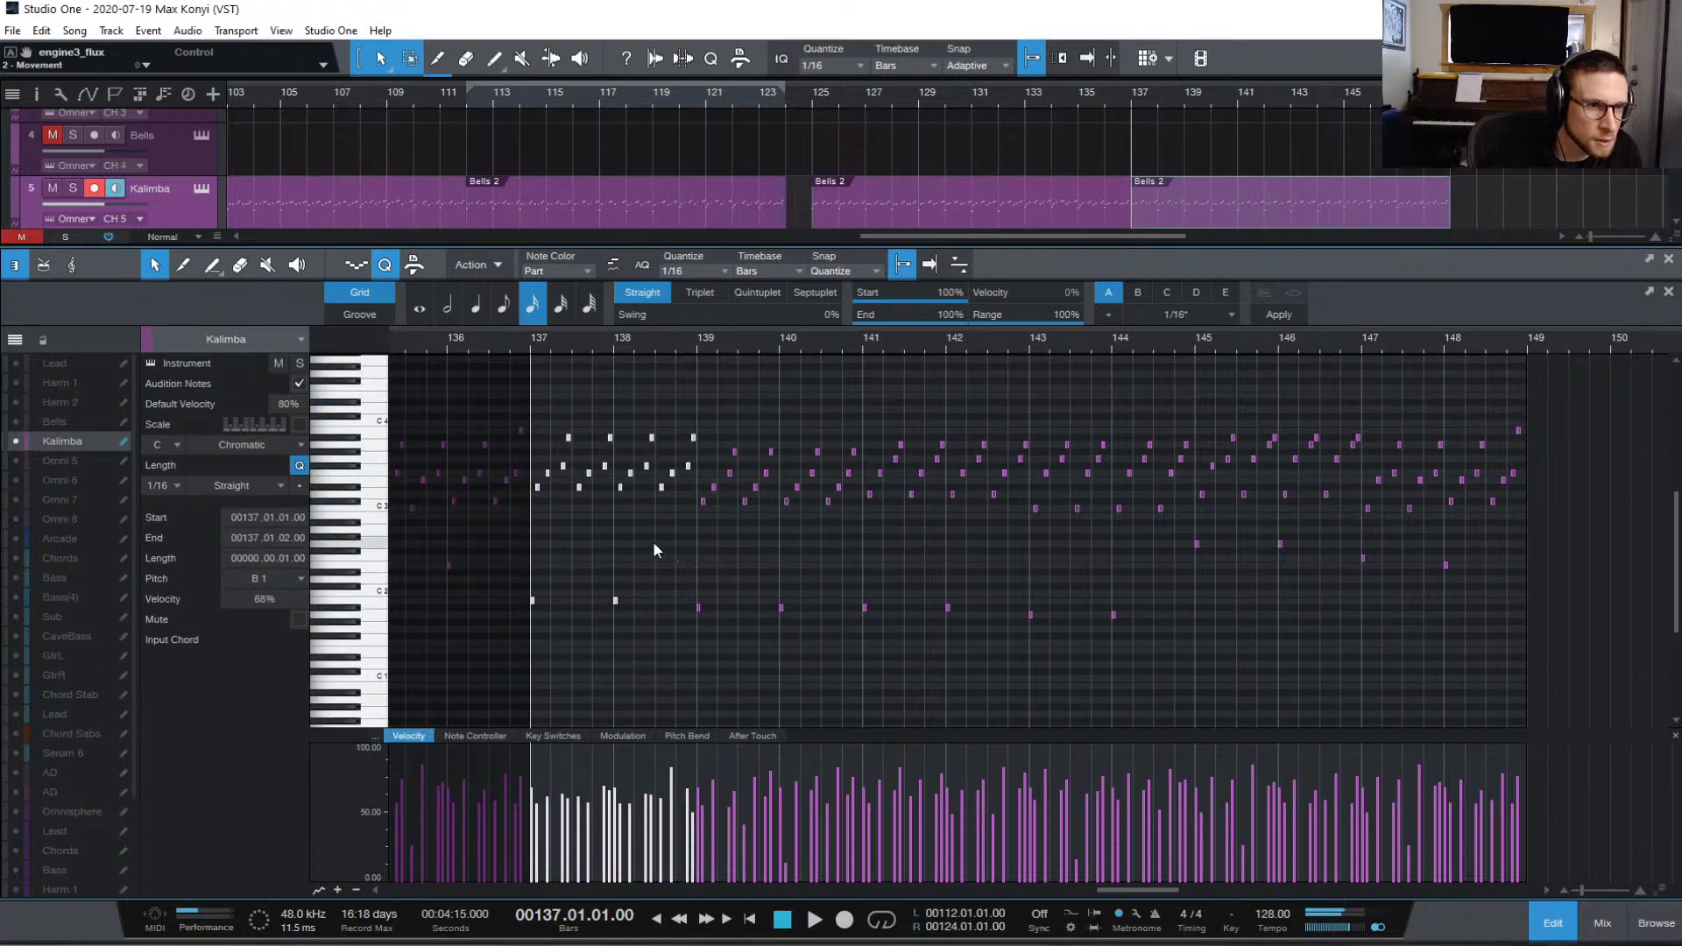
pyautogui.click(654, 551)
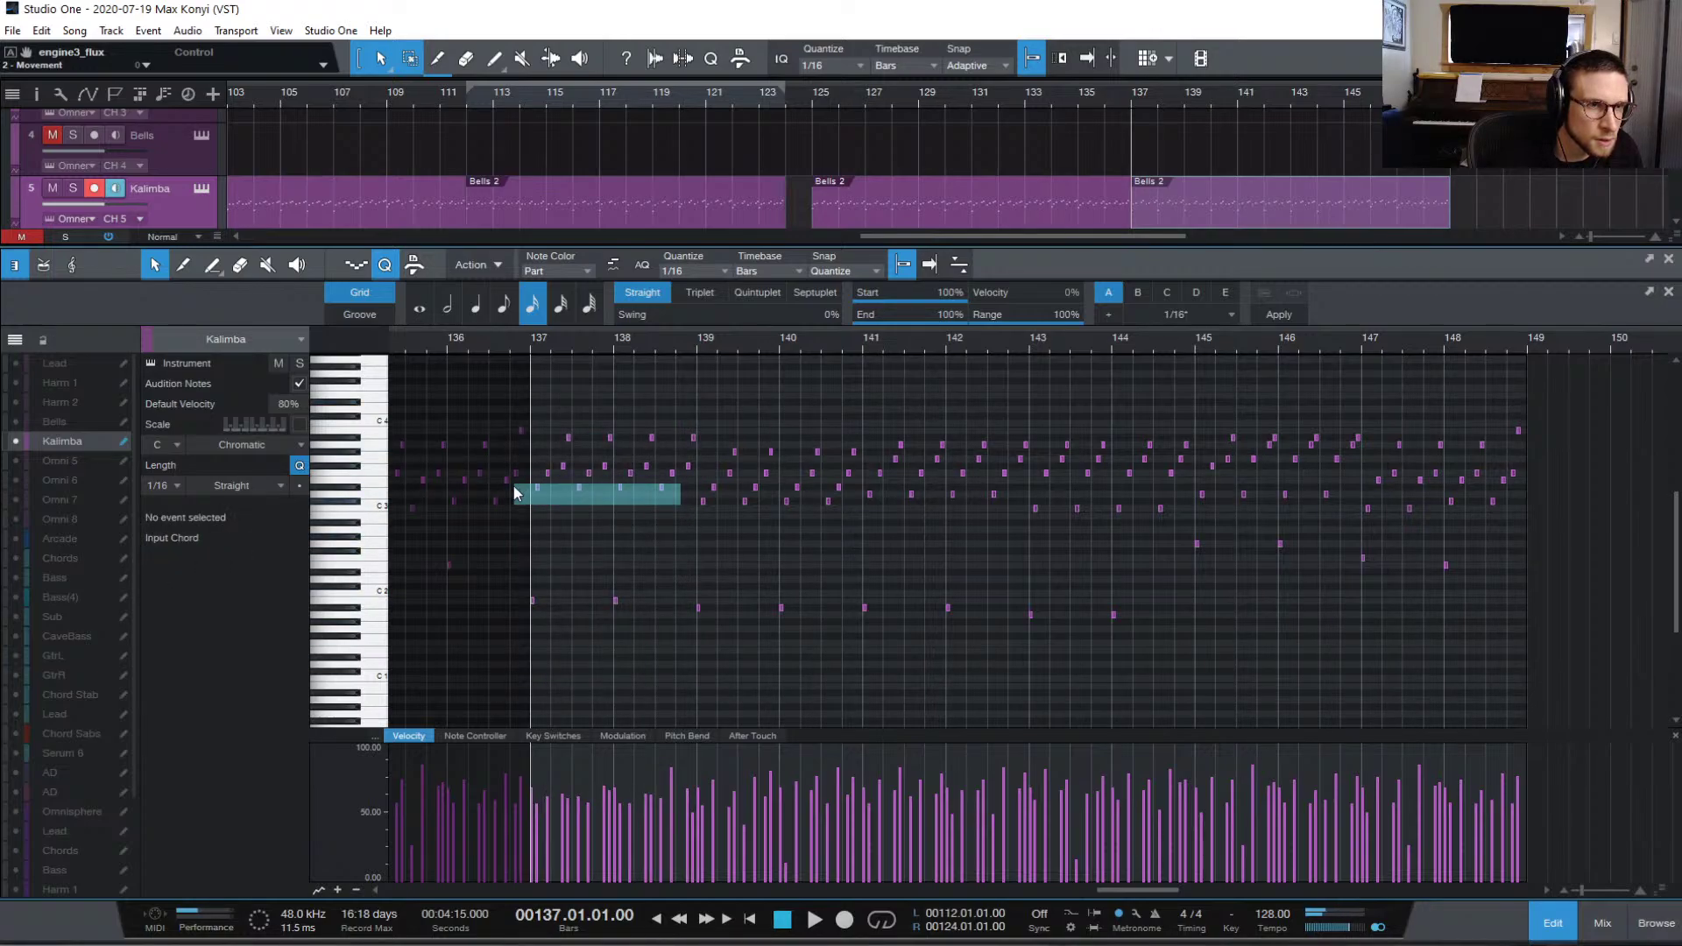
# Step: Move the Kalimba's D#3 notes in bars 137–138 to D3 and the F3 notes to F#3, audition, and close the editor
pyautogui.moveTo(514, 494); pyautogui.dragTo(684, 485)
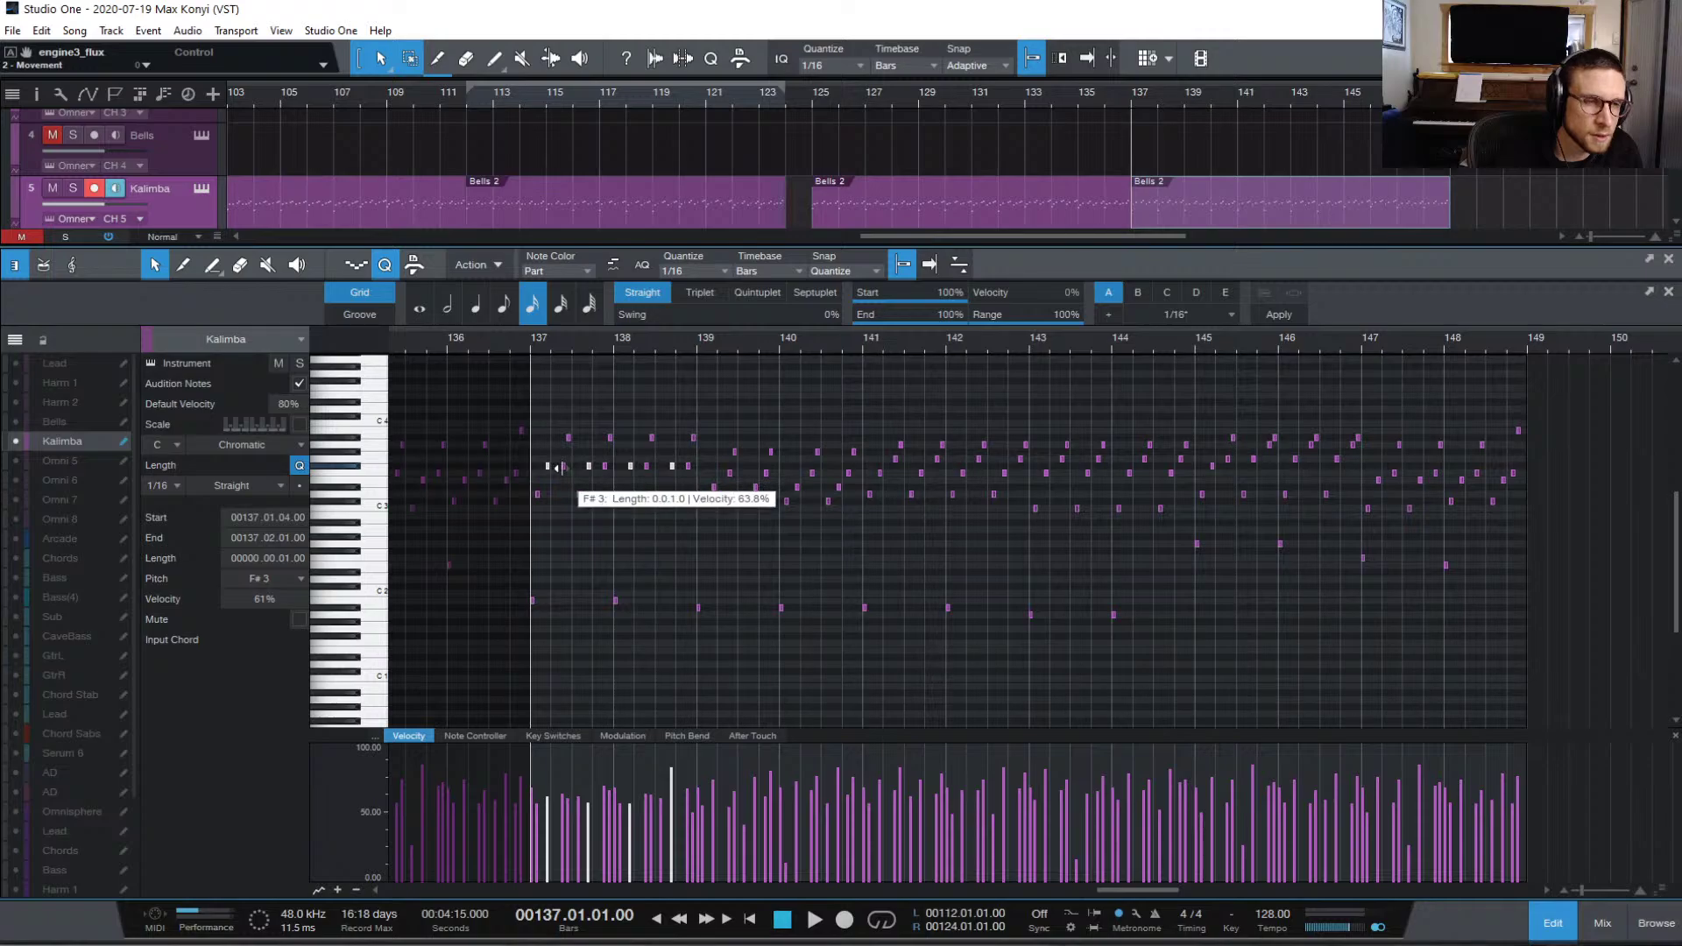
pyautogui.press('space')
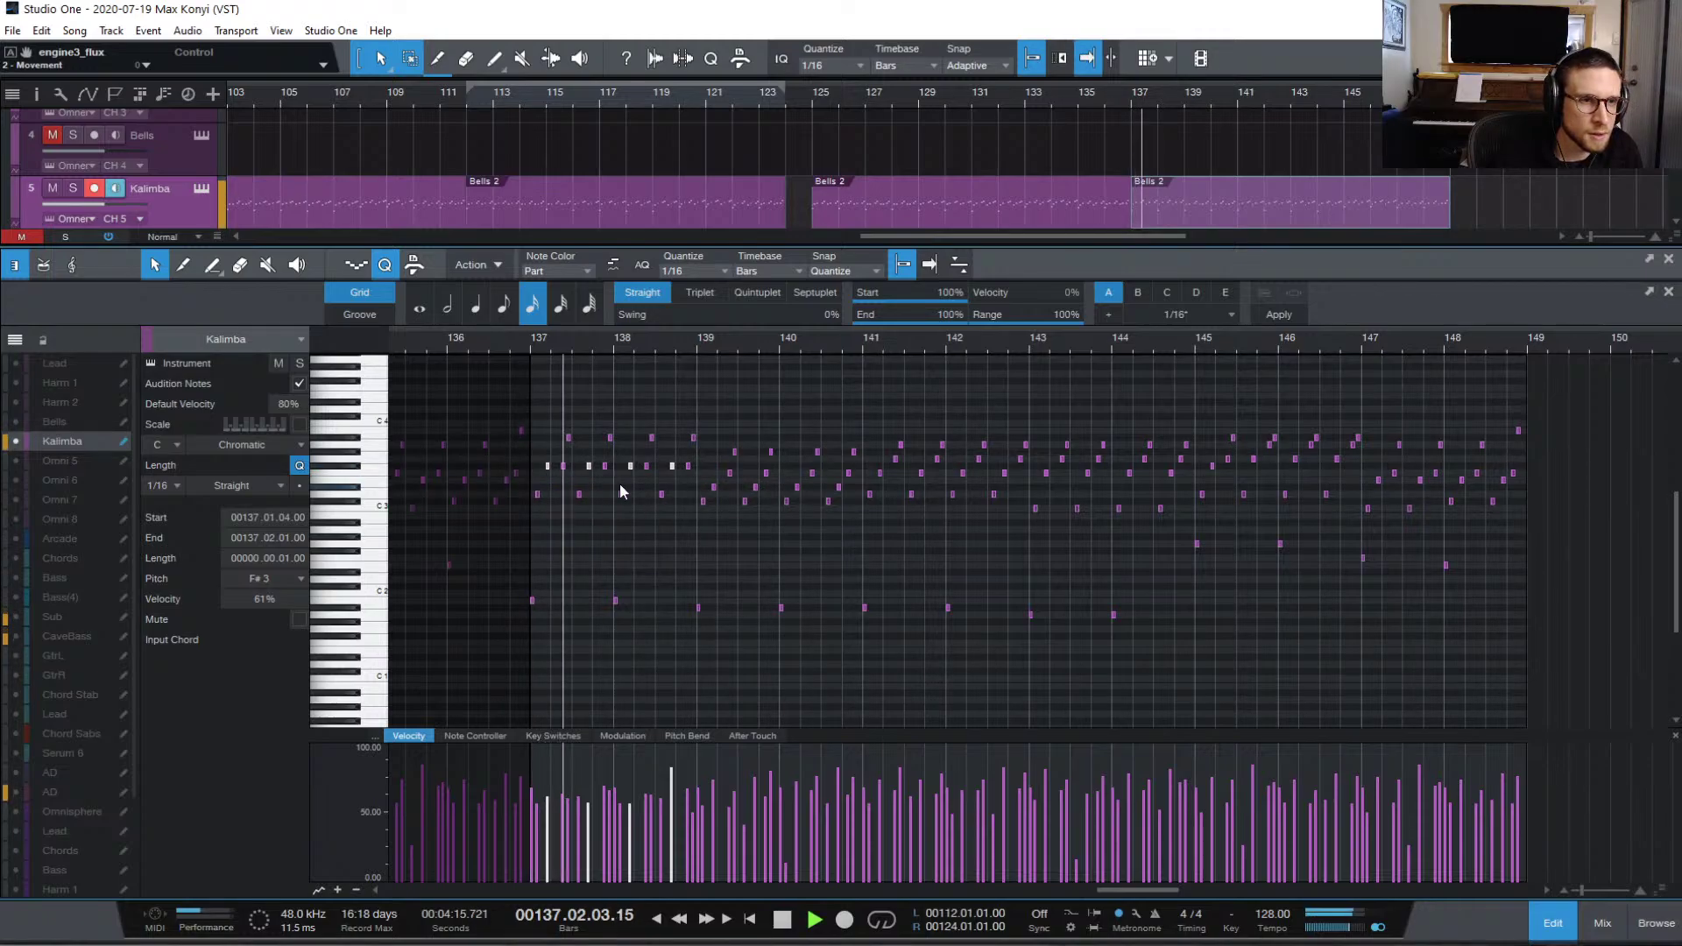
pyautogui.press('space')
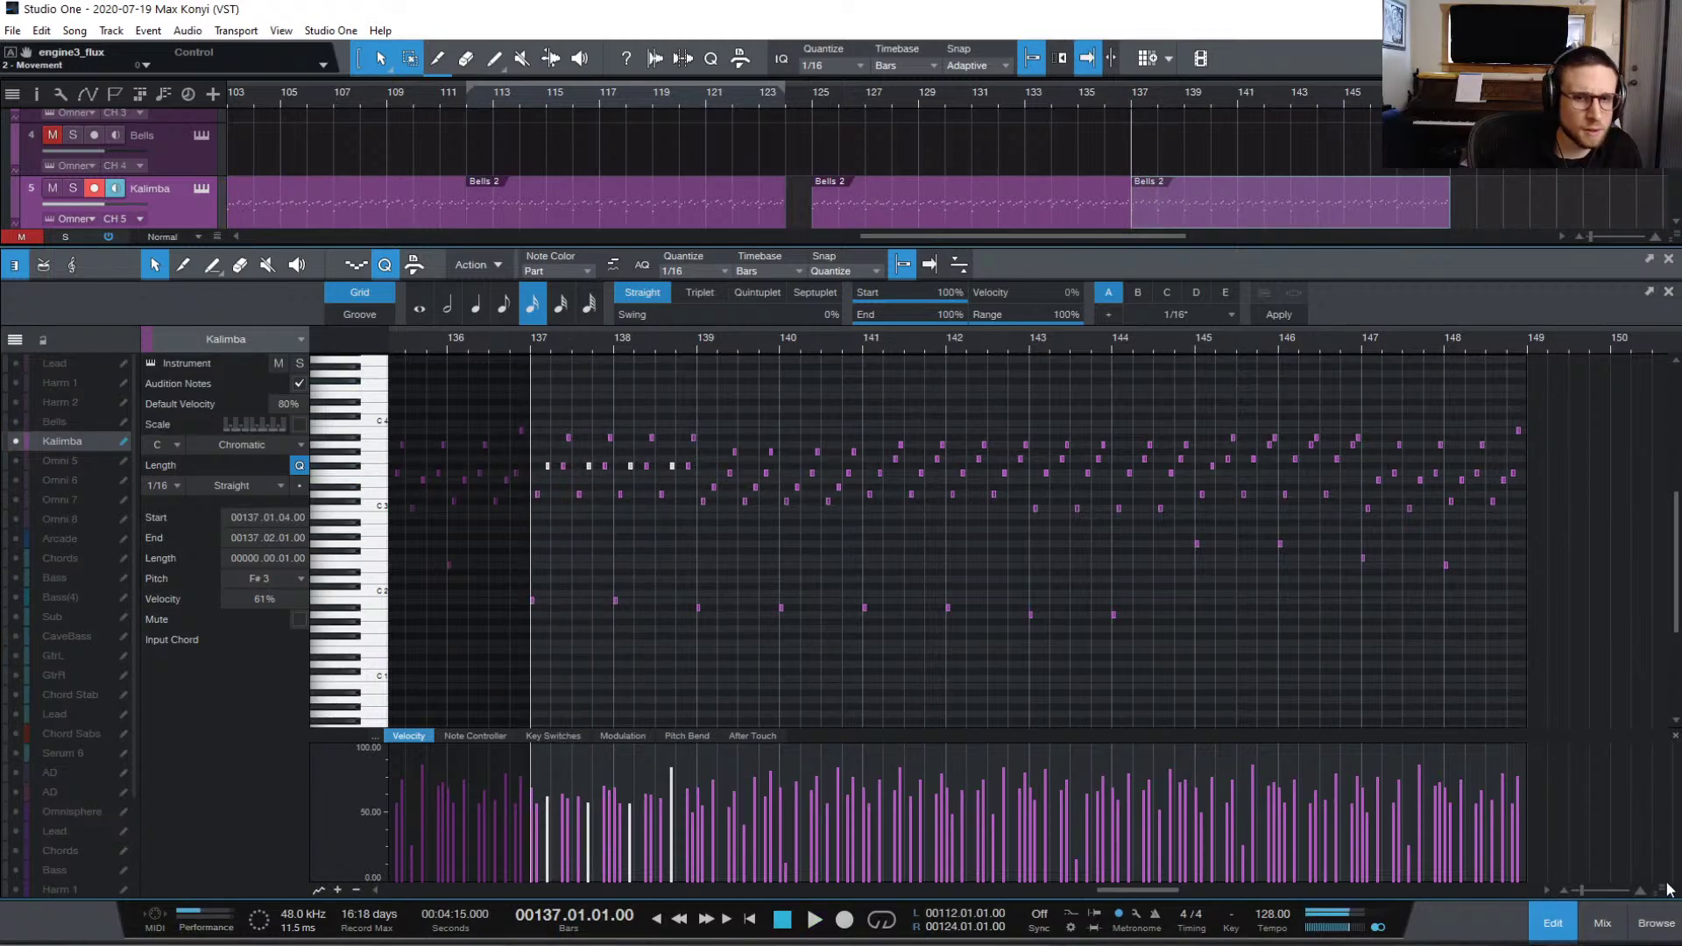
pyautogui.click(1547, 924)
# Step: Raise the A#3 note of the bar 137 chord in the Chords part to B3, audition it, and close the editor
pyautogui.doubleClick(1149, 639)
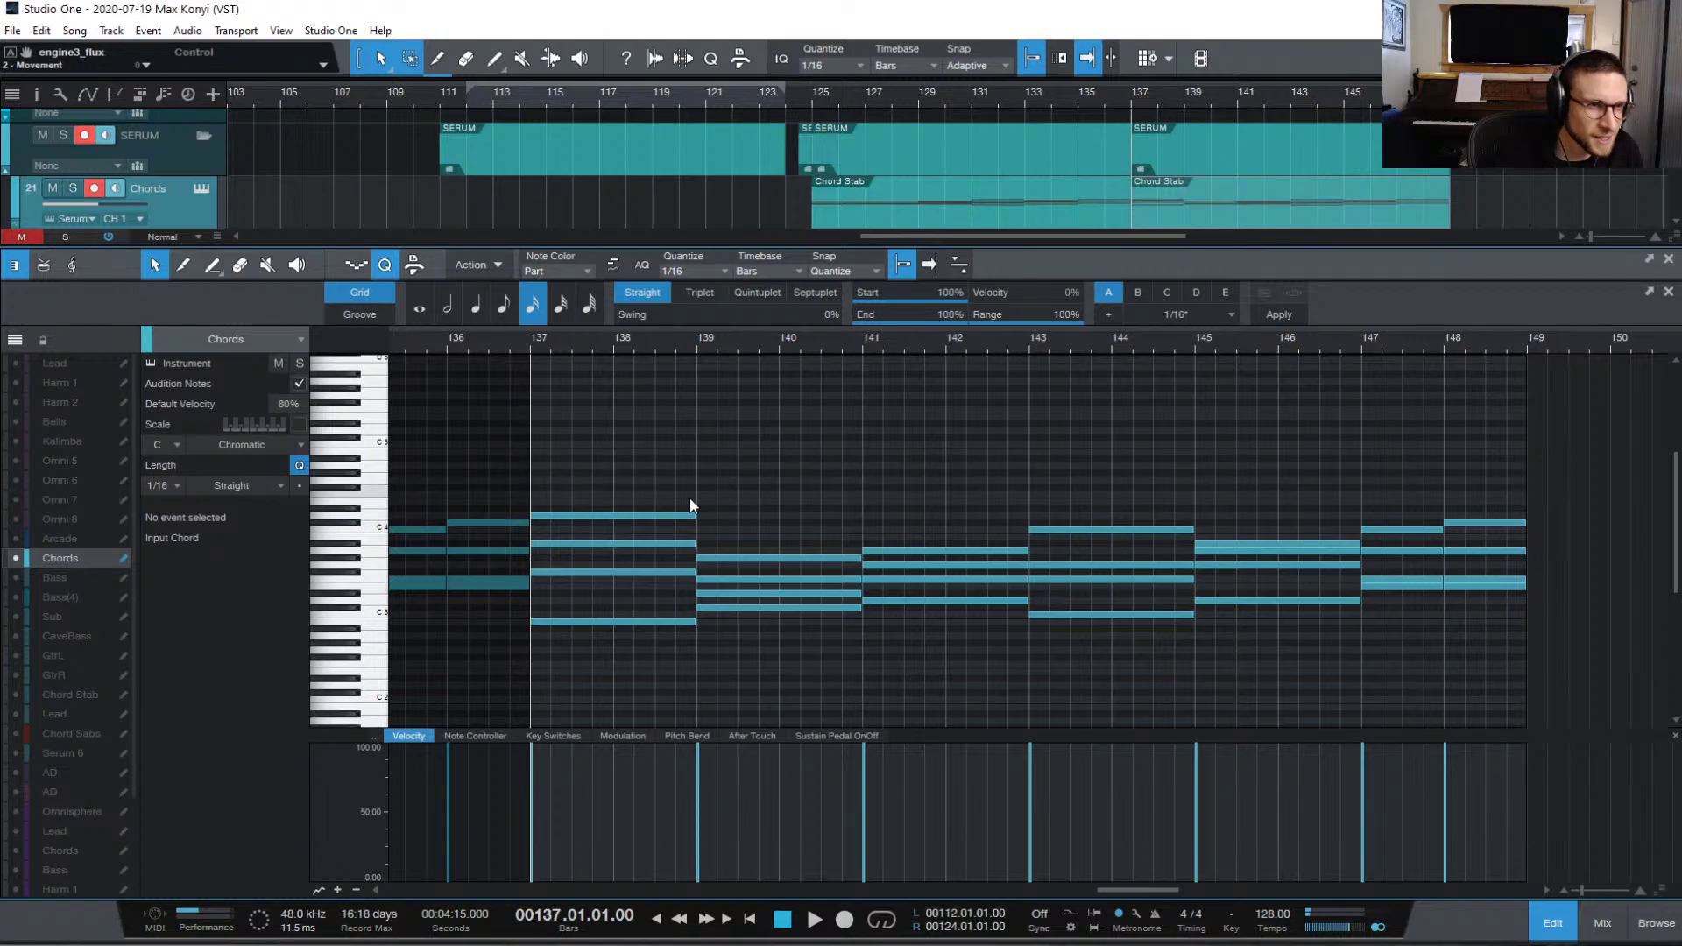
pyautogui.click(619, 543)
pyautogui.press('space')
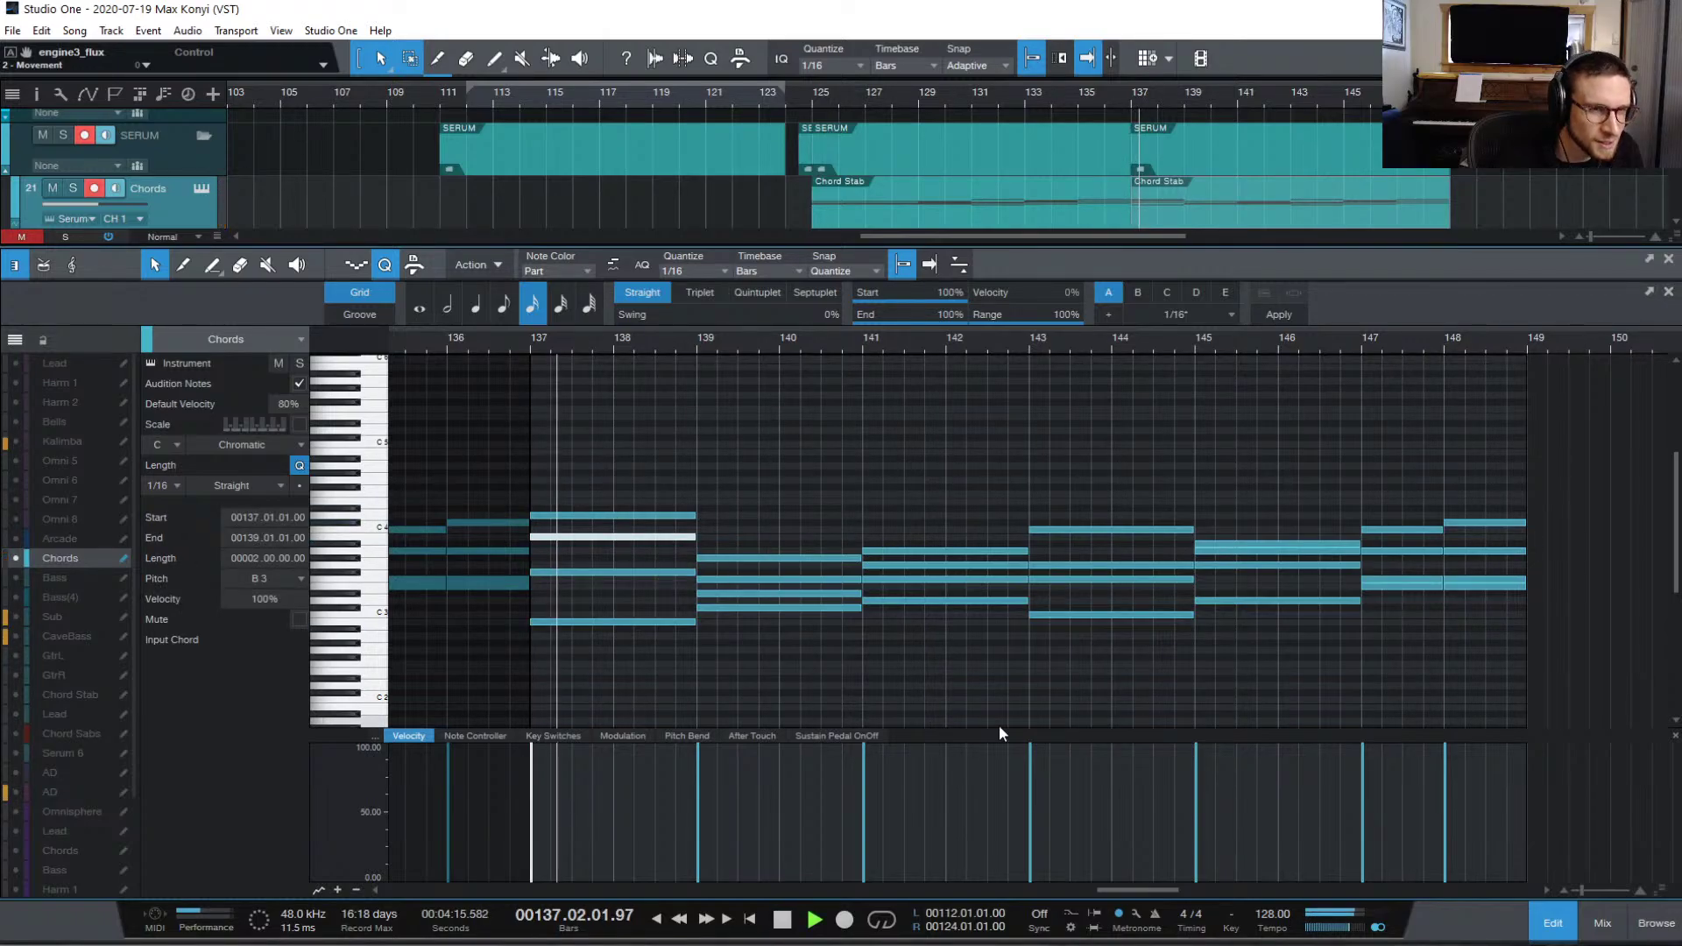
pyautogui.click(1546, 920)
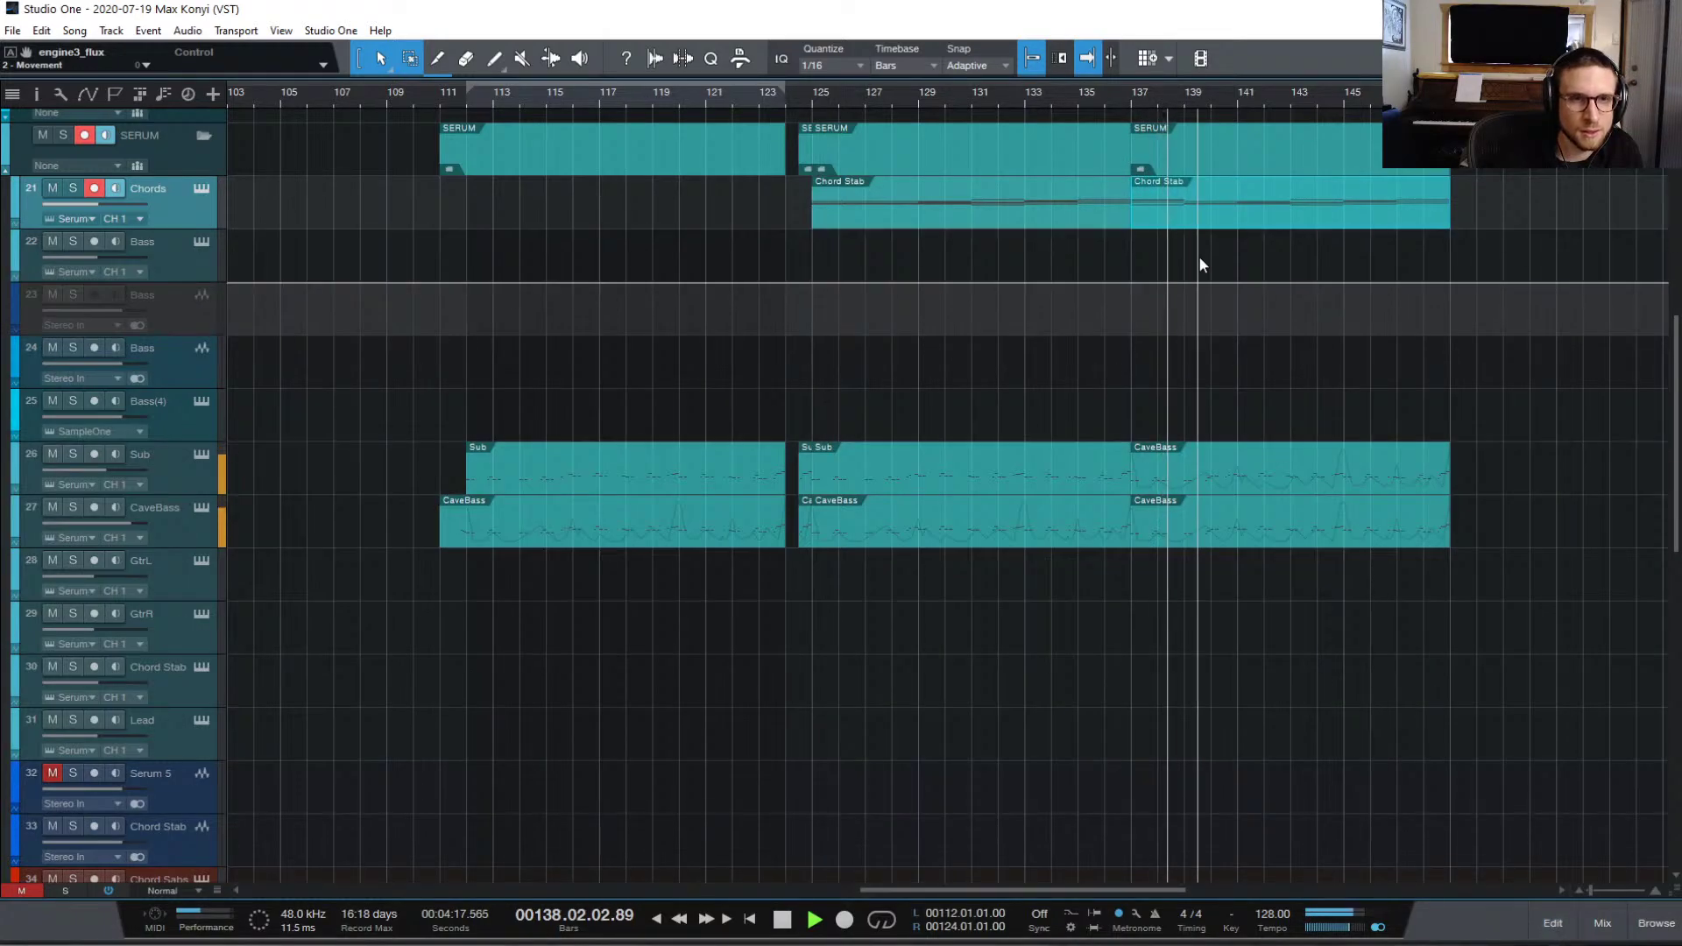
pyautogui.press('space')
# Step: Raise the highest Kalimba notes in bars 137–138 to B3, audition them, close the editor, and set playback to bar 123
pyautogui.scroll(10, 1210, 291)
pyautogui.doubleClick(1179, 403)
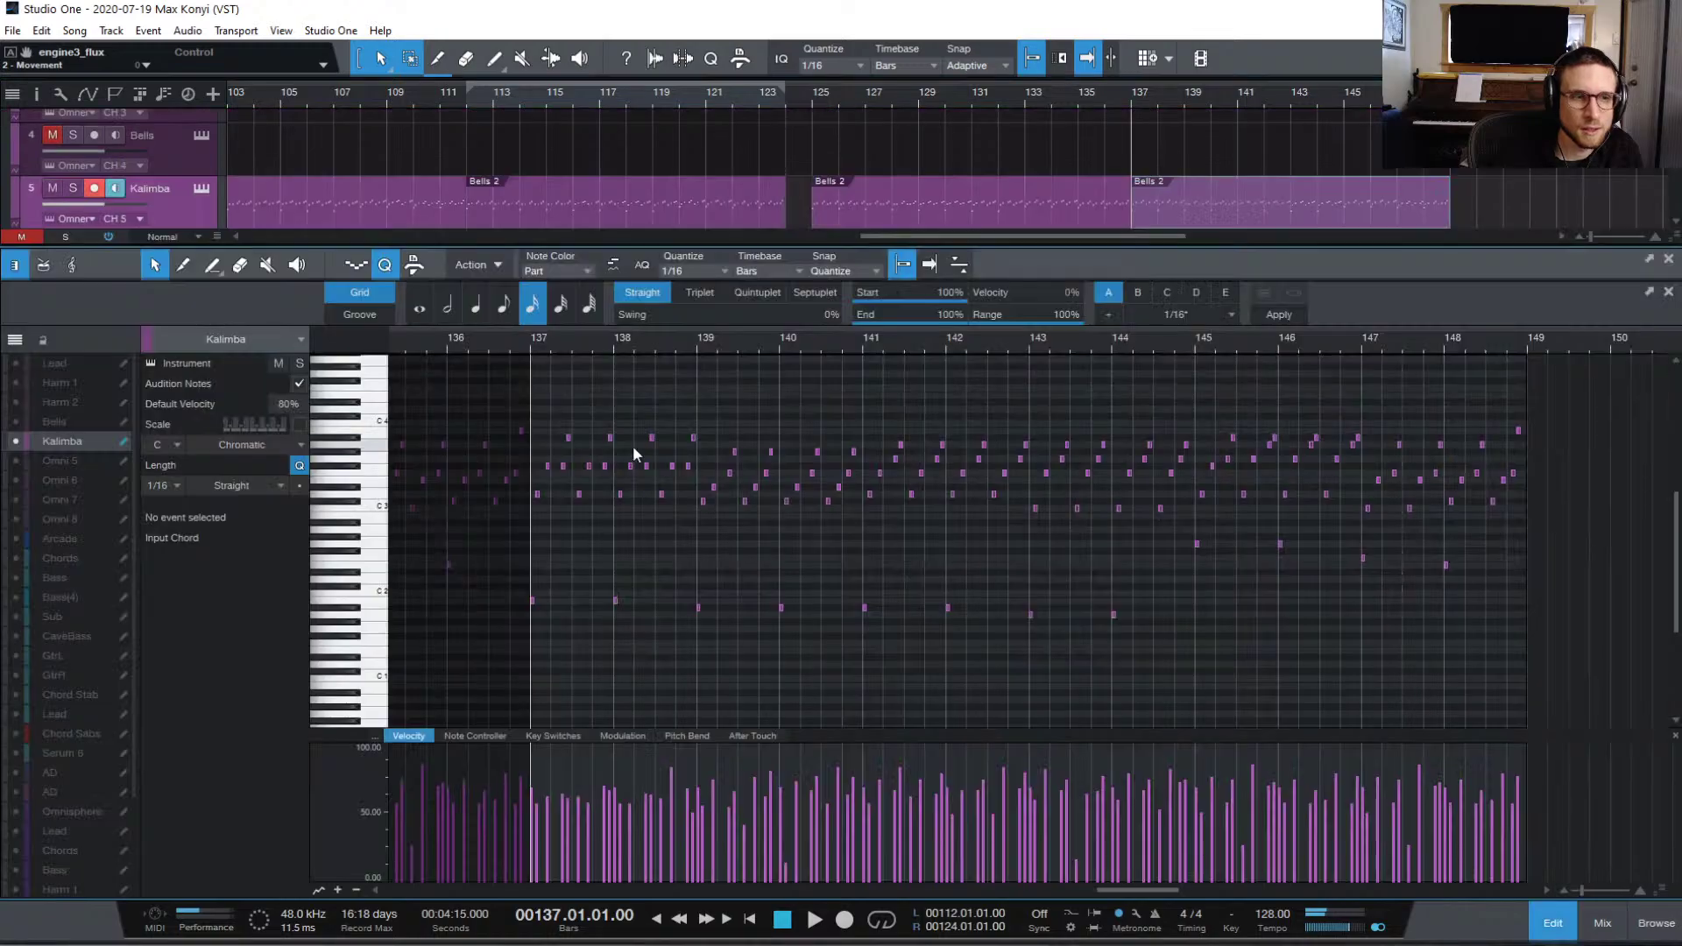
pyautogui.moveTo(717, 437); pyautogui.dragTo(714, 434)
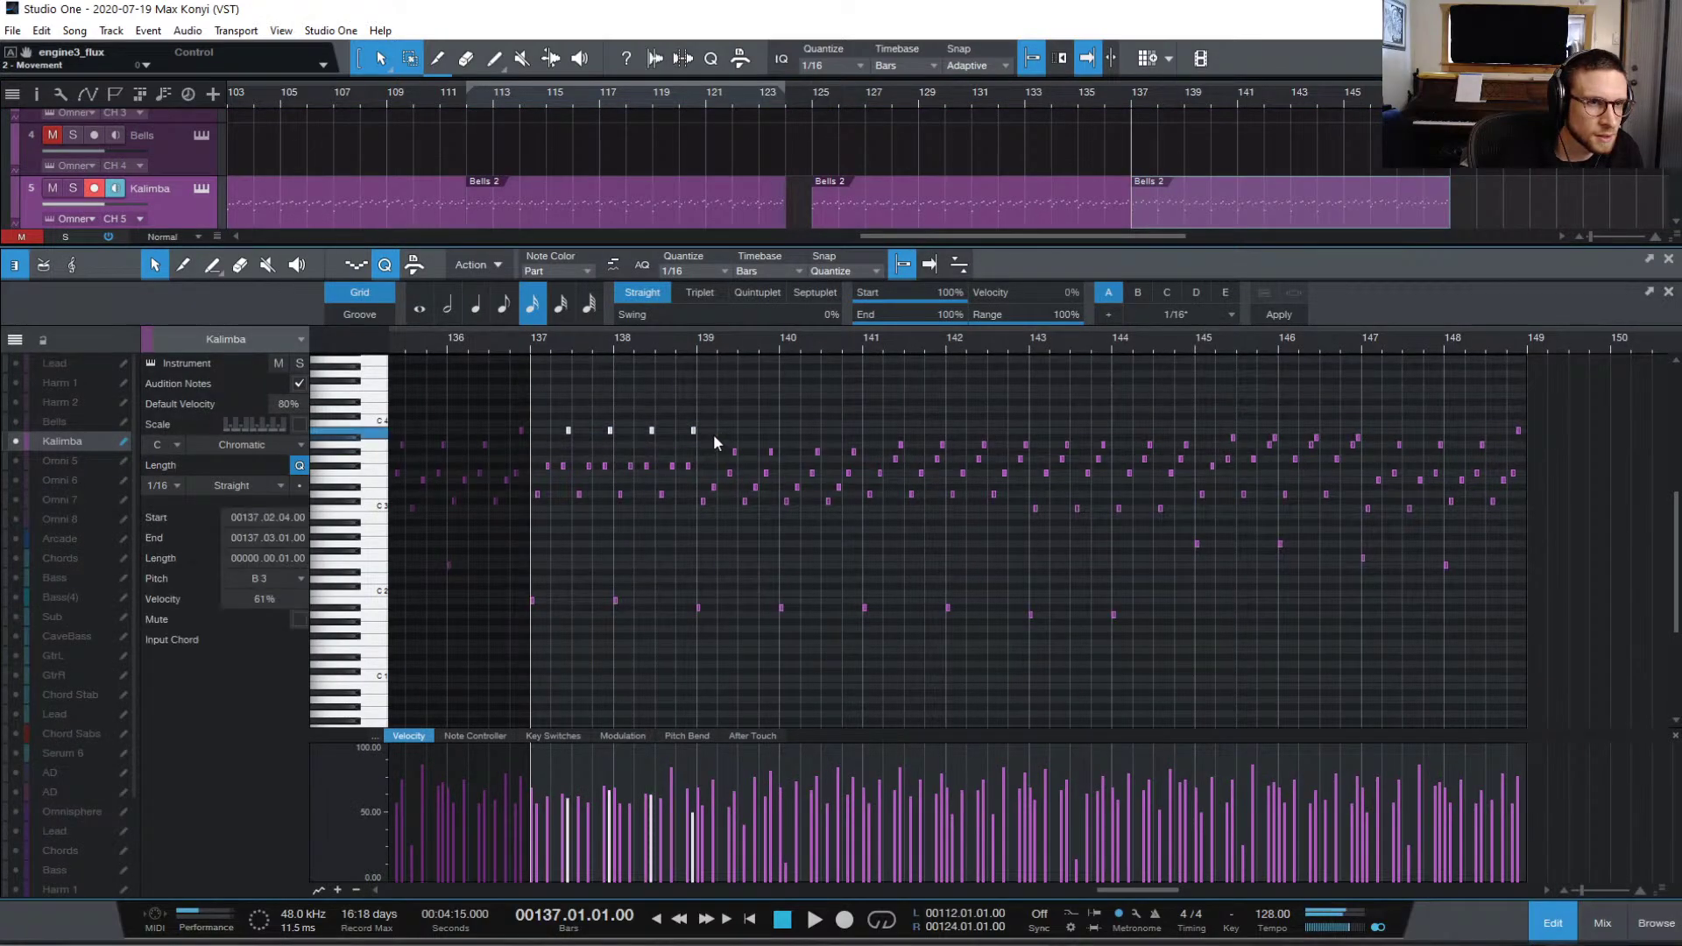
pyautogui.press('space')
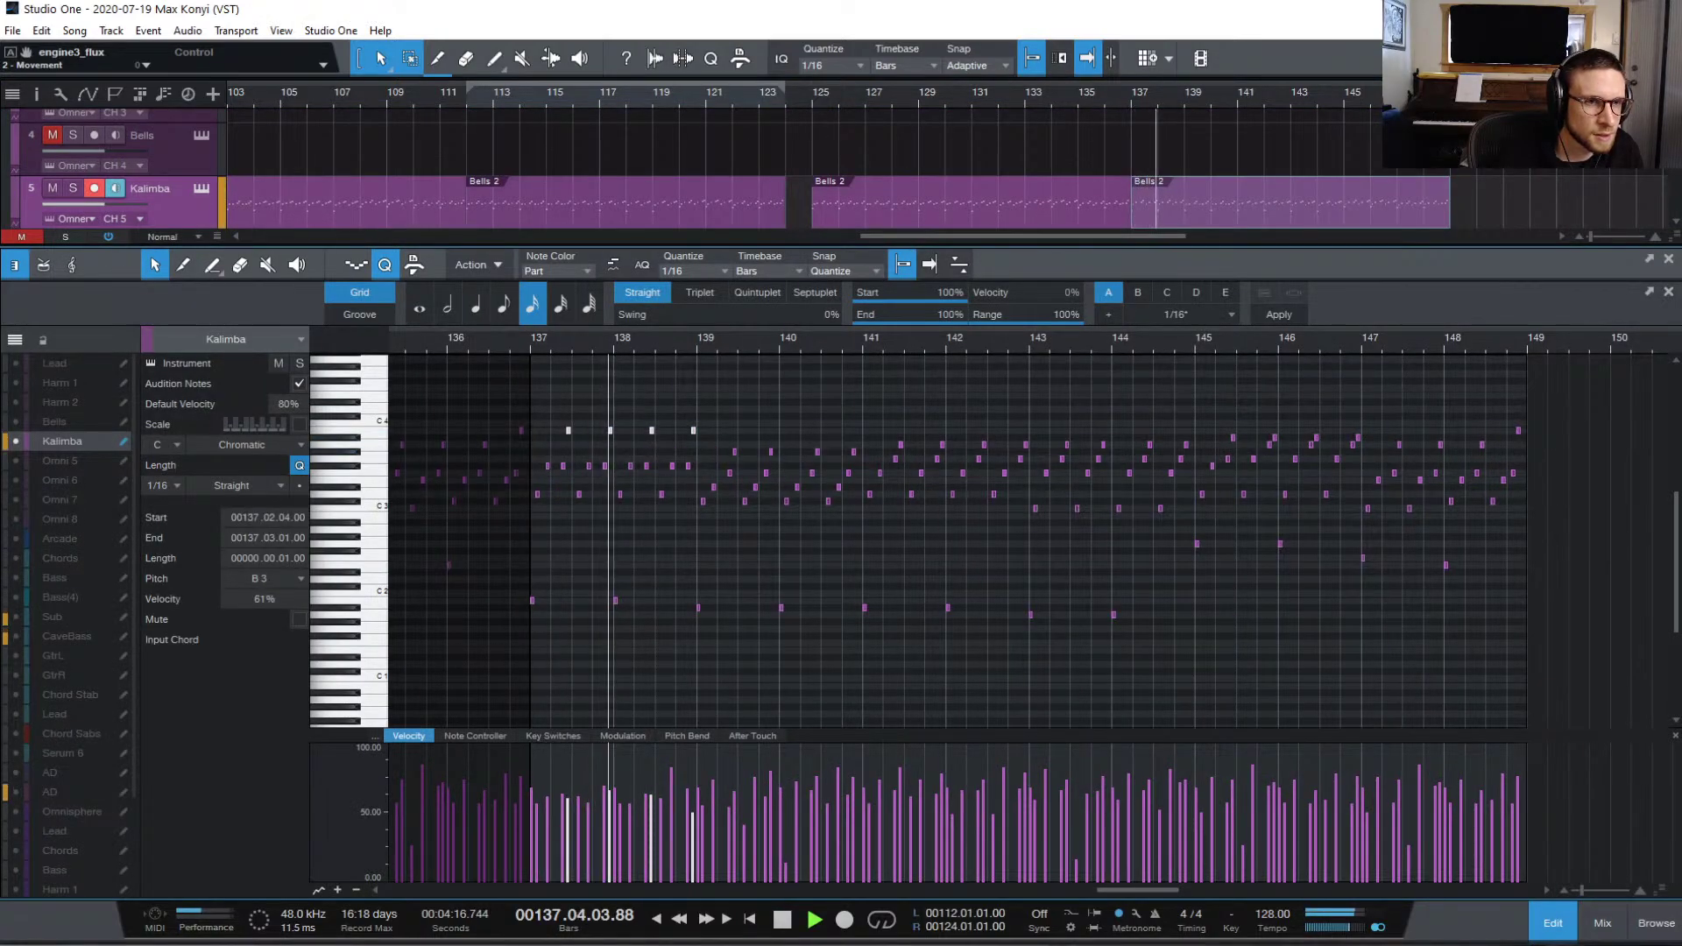
pyautogui.press('space')
pyautogui.click(1549, 927)
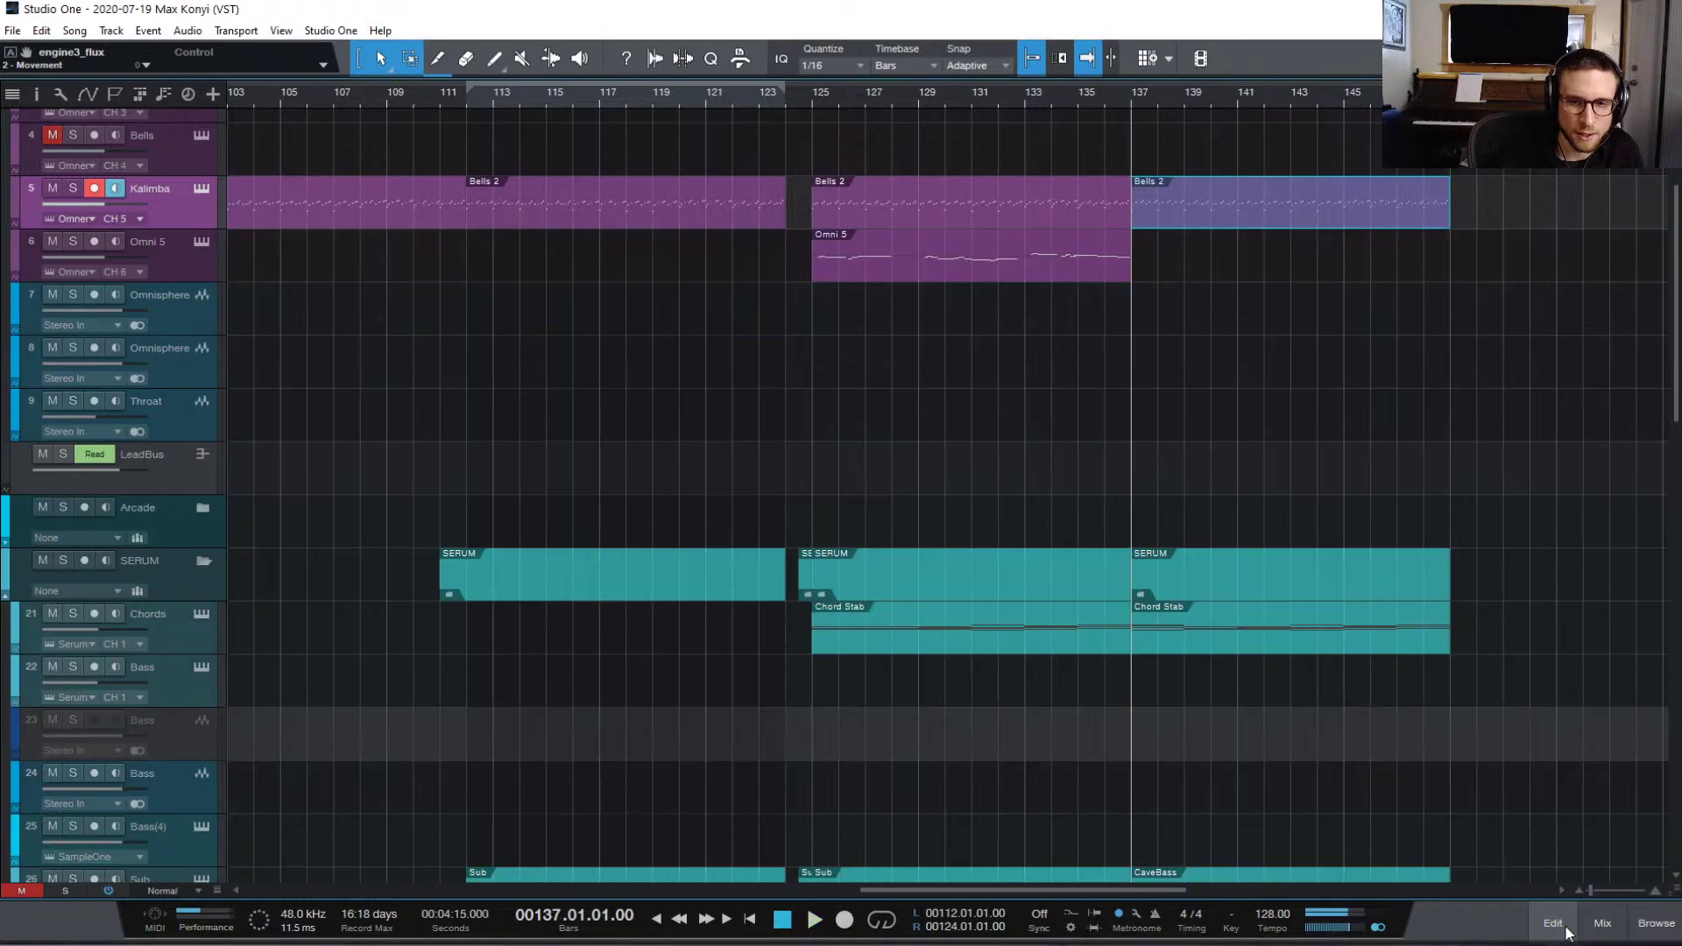
pyautogui.click(760, 101)
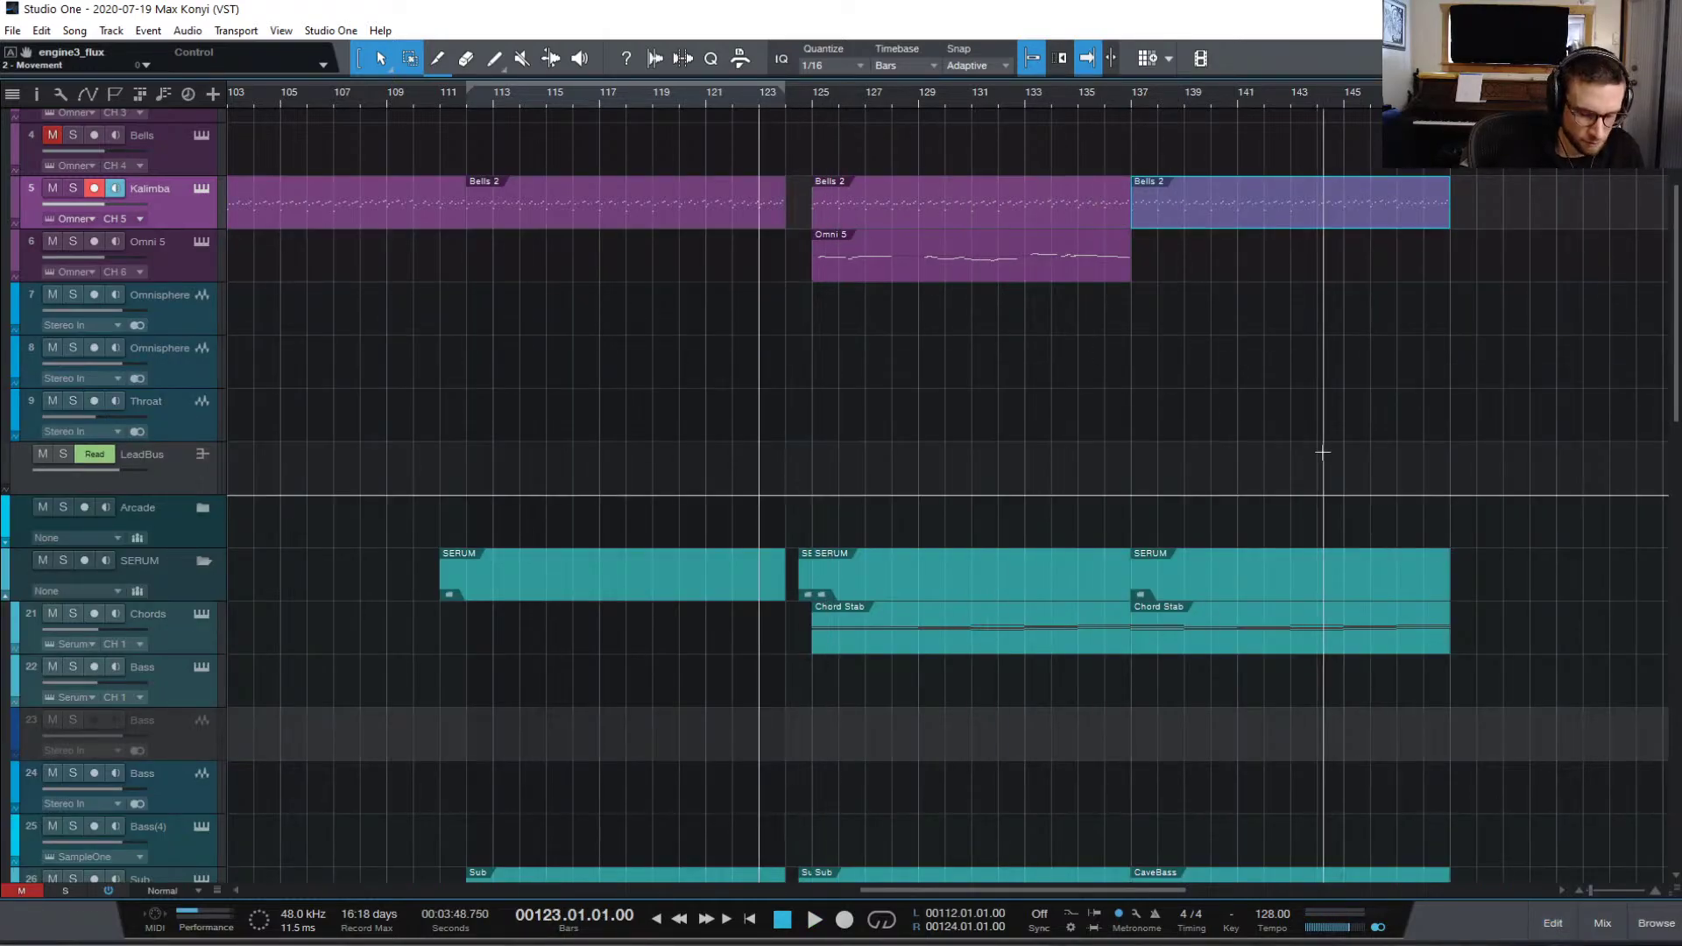
# Step: Save the song and audition the arrangement from bar 123 and from bar 133
pyautogui.hotkey('ctrl', 's')
pyautogui.press('space')
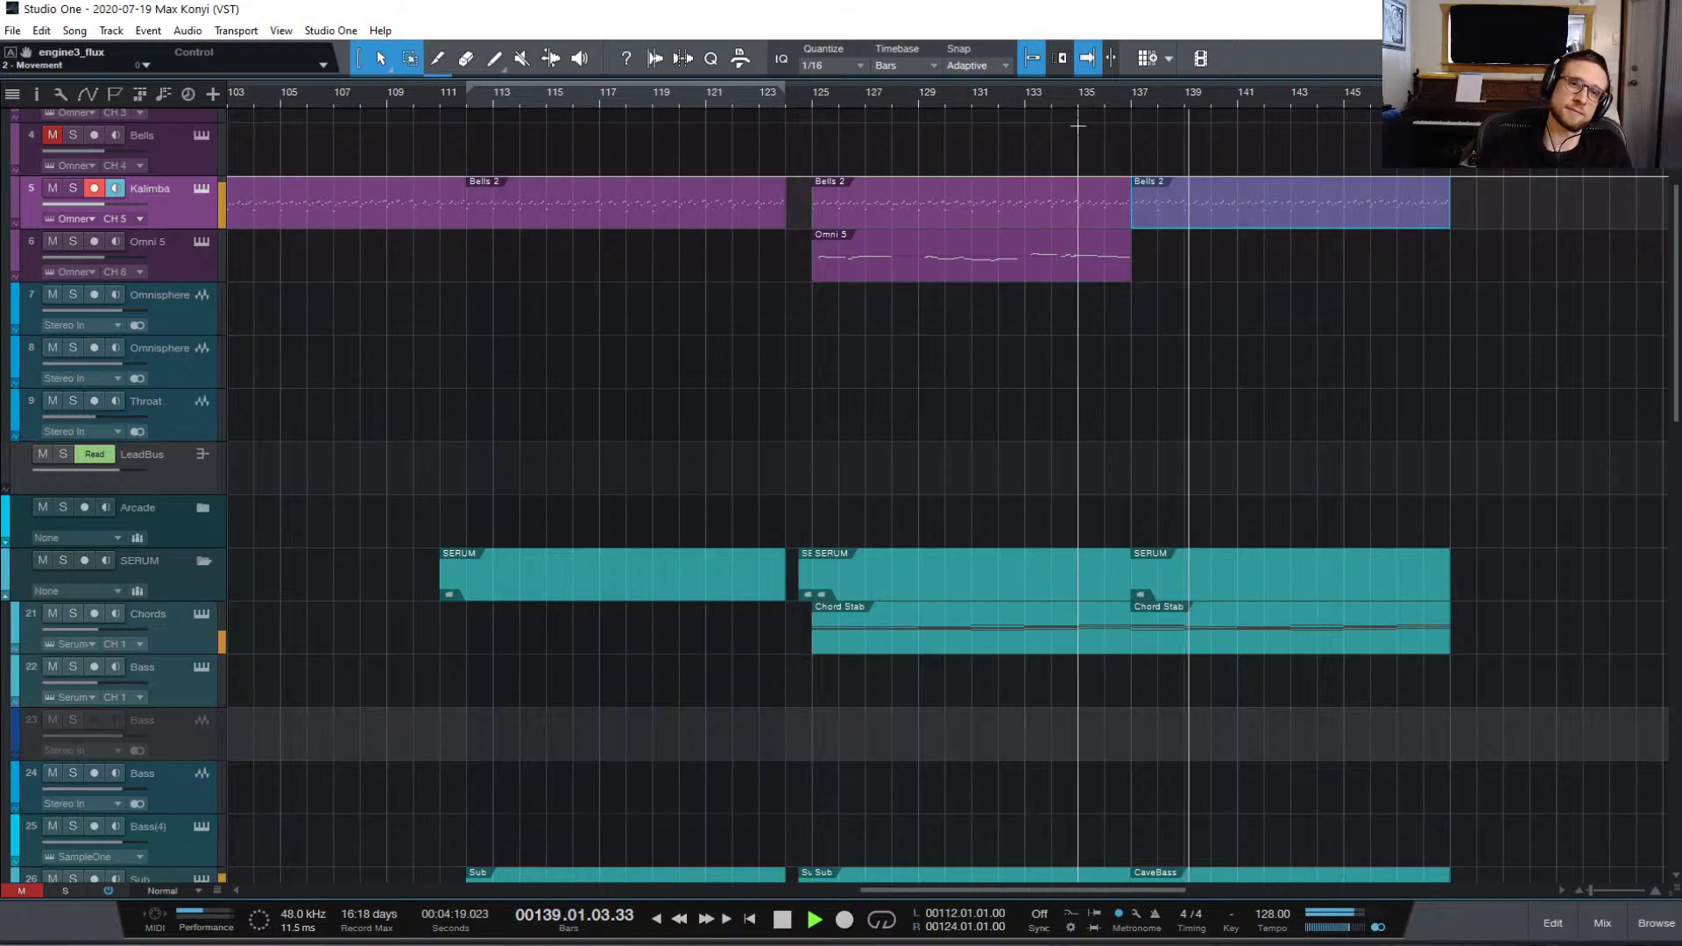
pyautogui.press('space')
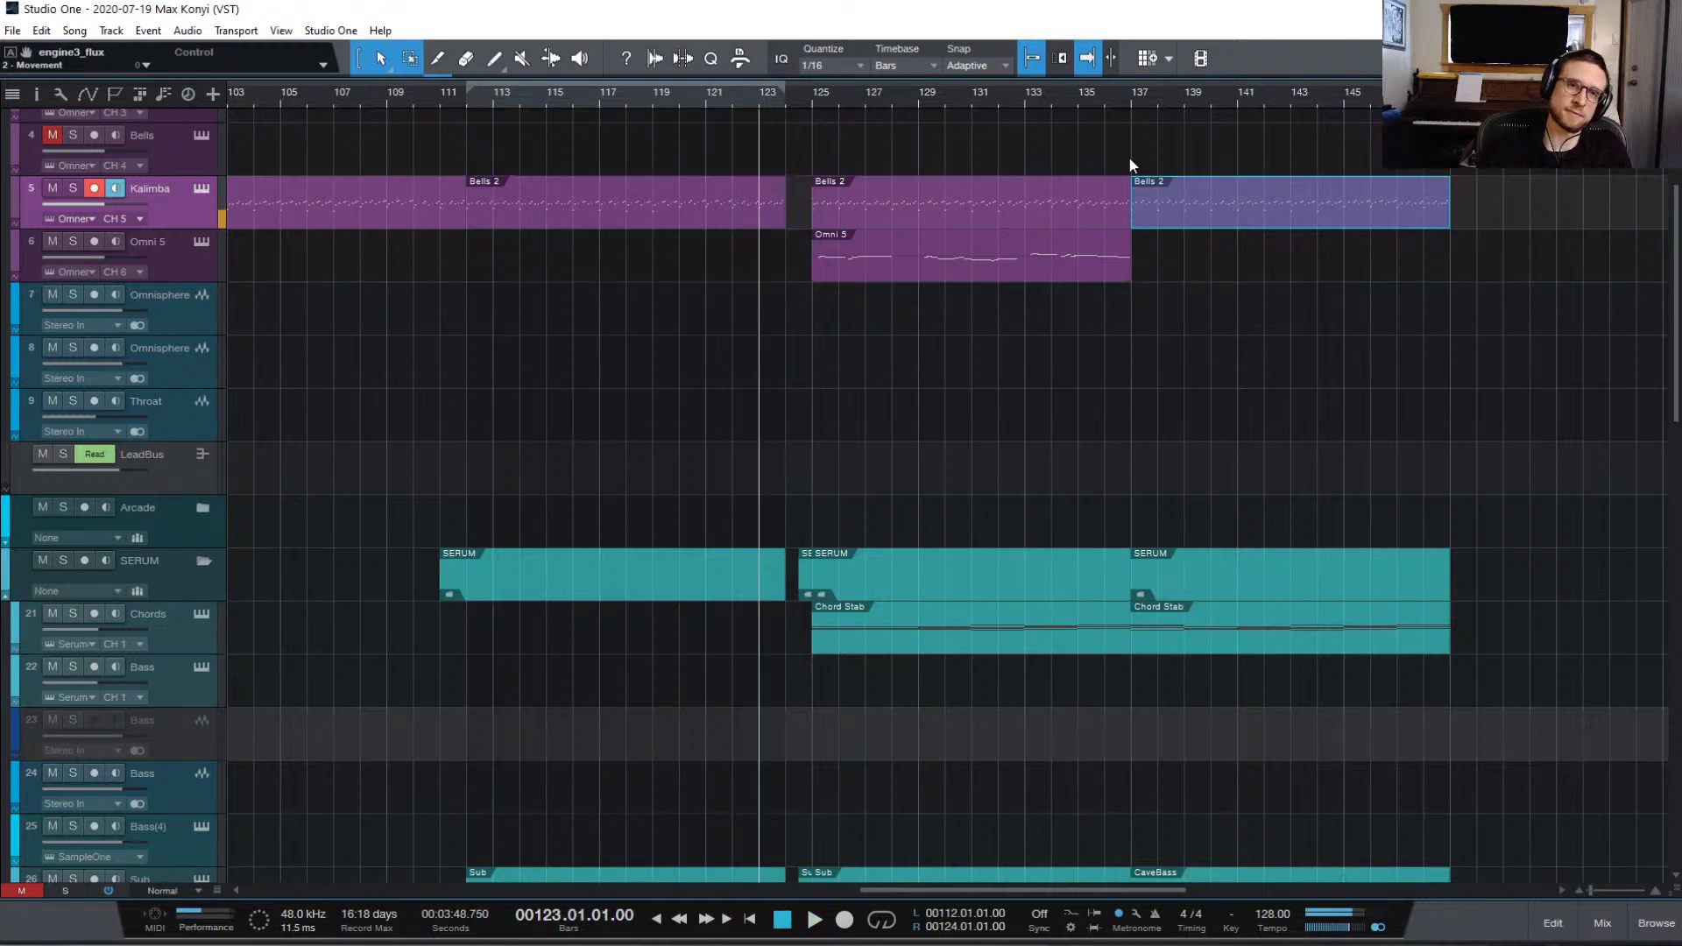
pyautogui.click(1023, 97)
pyautogui.press('space')
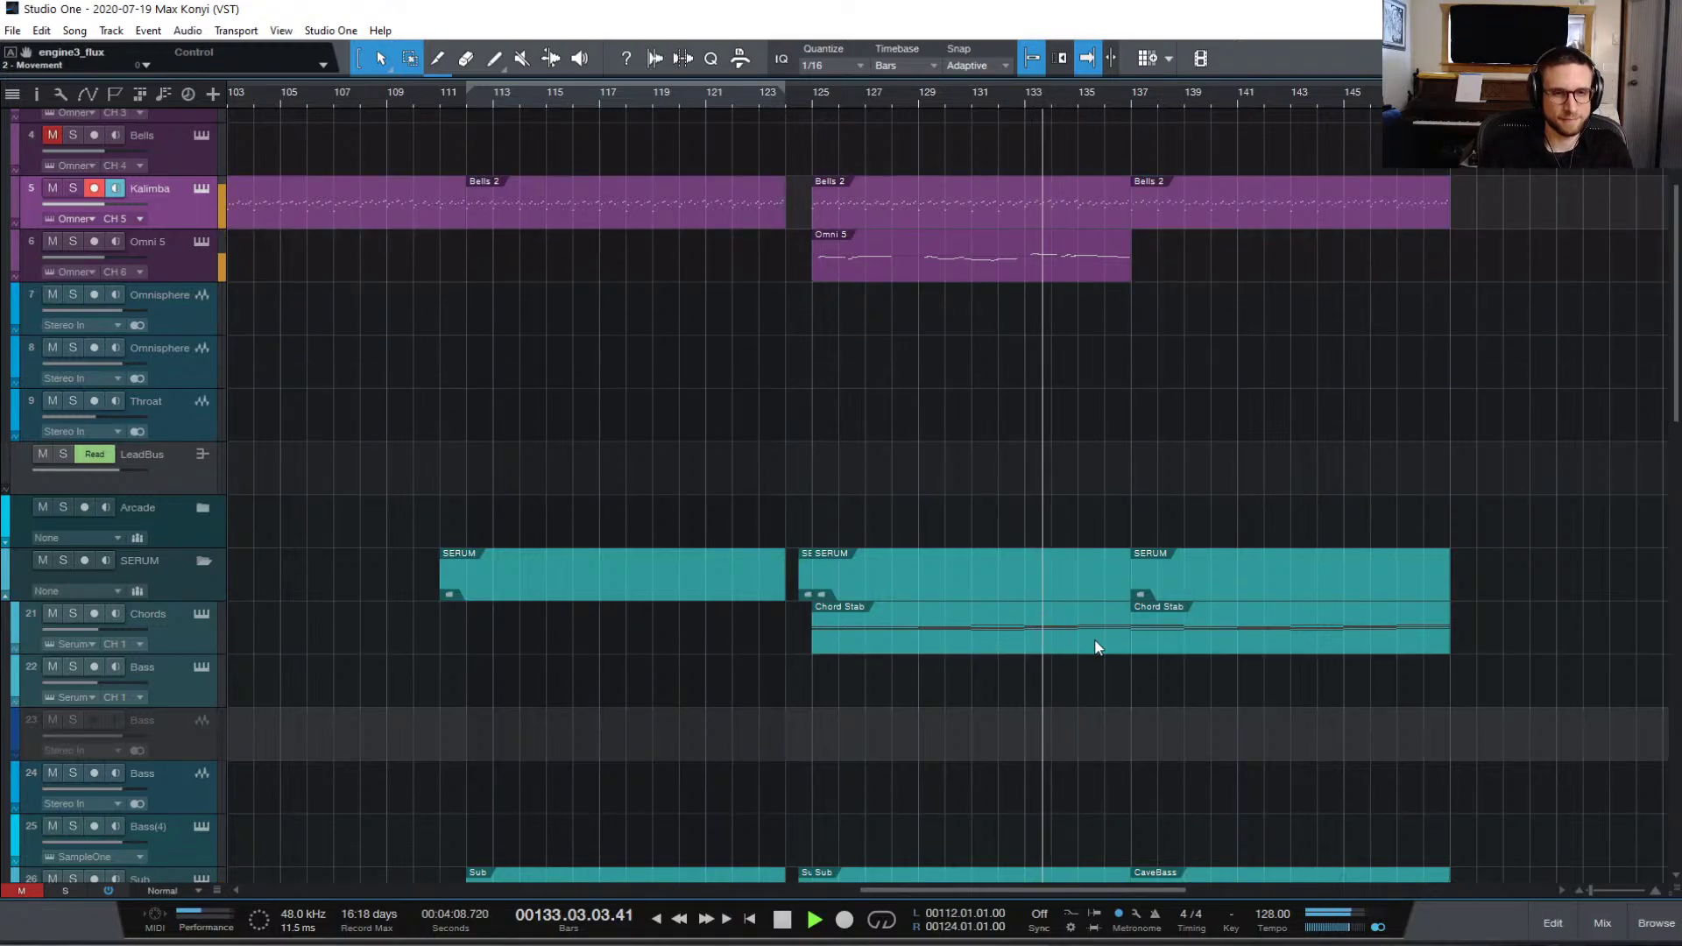
# Step: Open the Chords part that ends at bar 137 and audition its transition from bar 135
pyautogui.doubleClick(1093, 639)
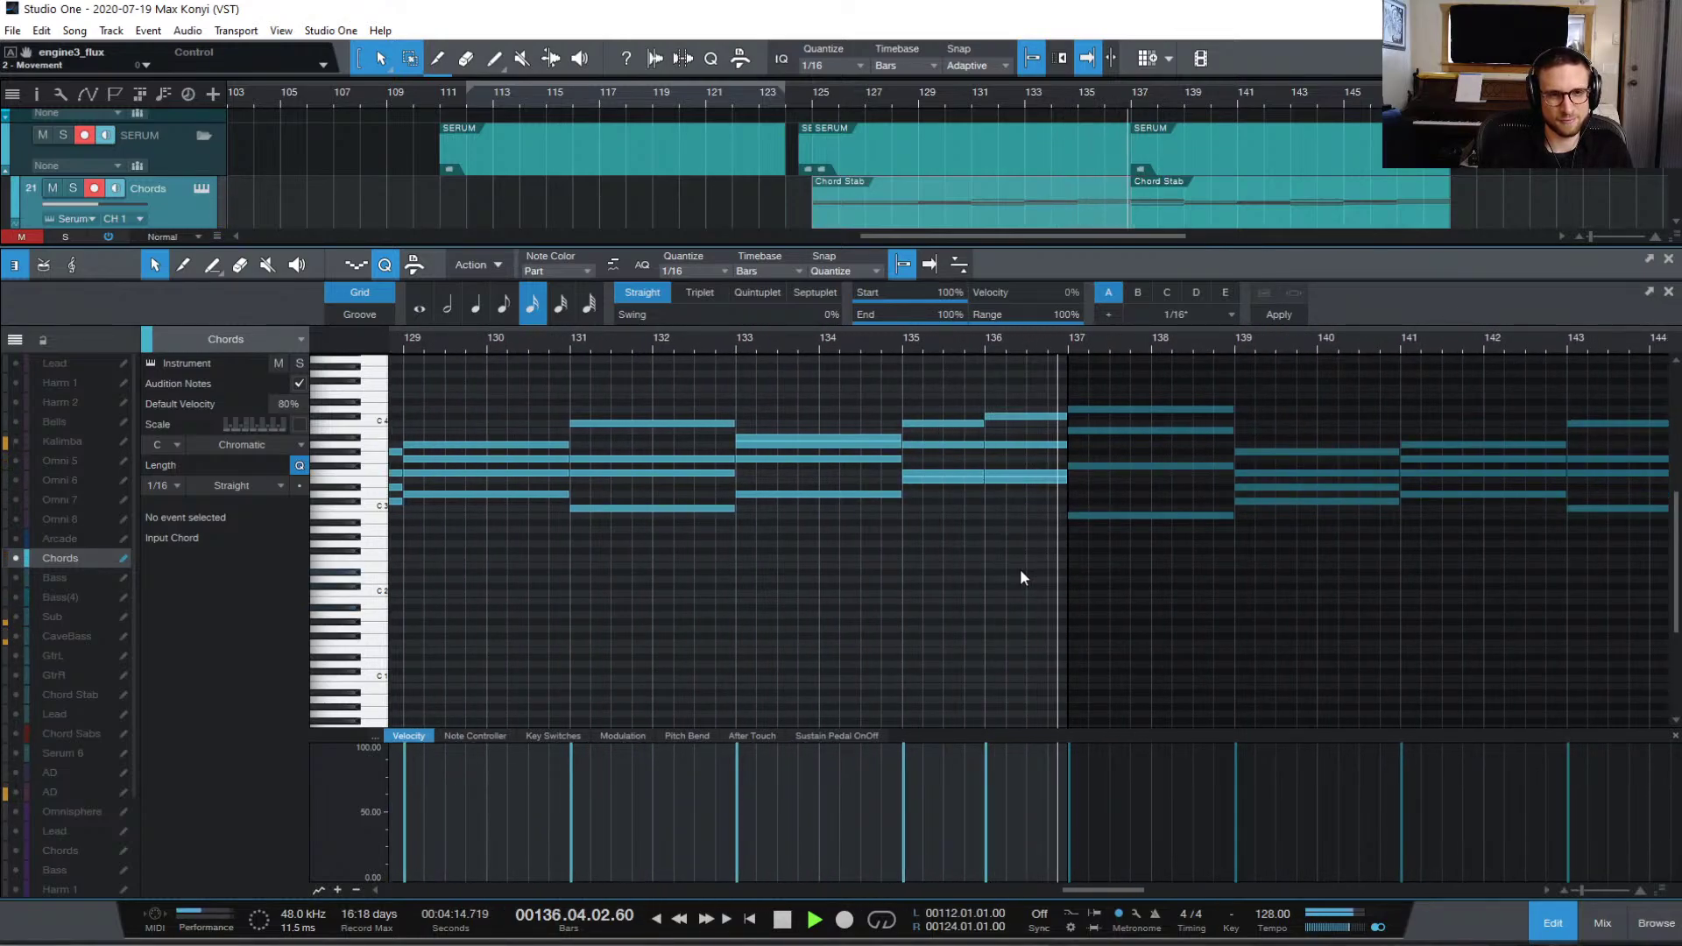
pyautogui.press('space')
pyautogui.click(906, 338)
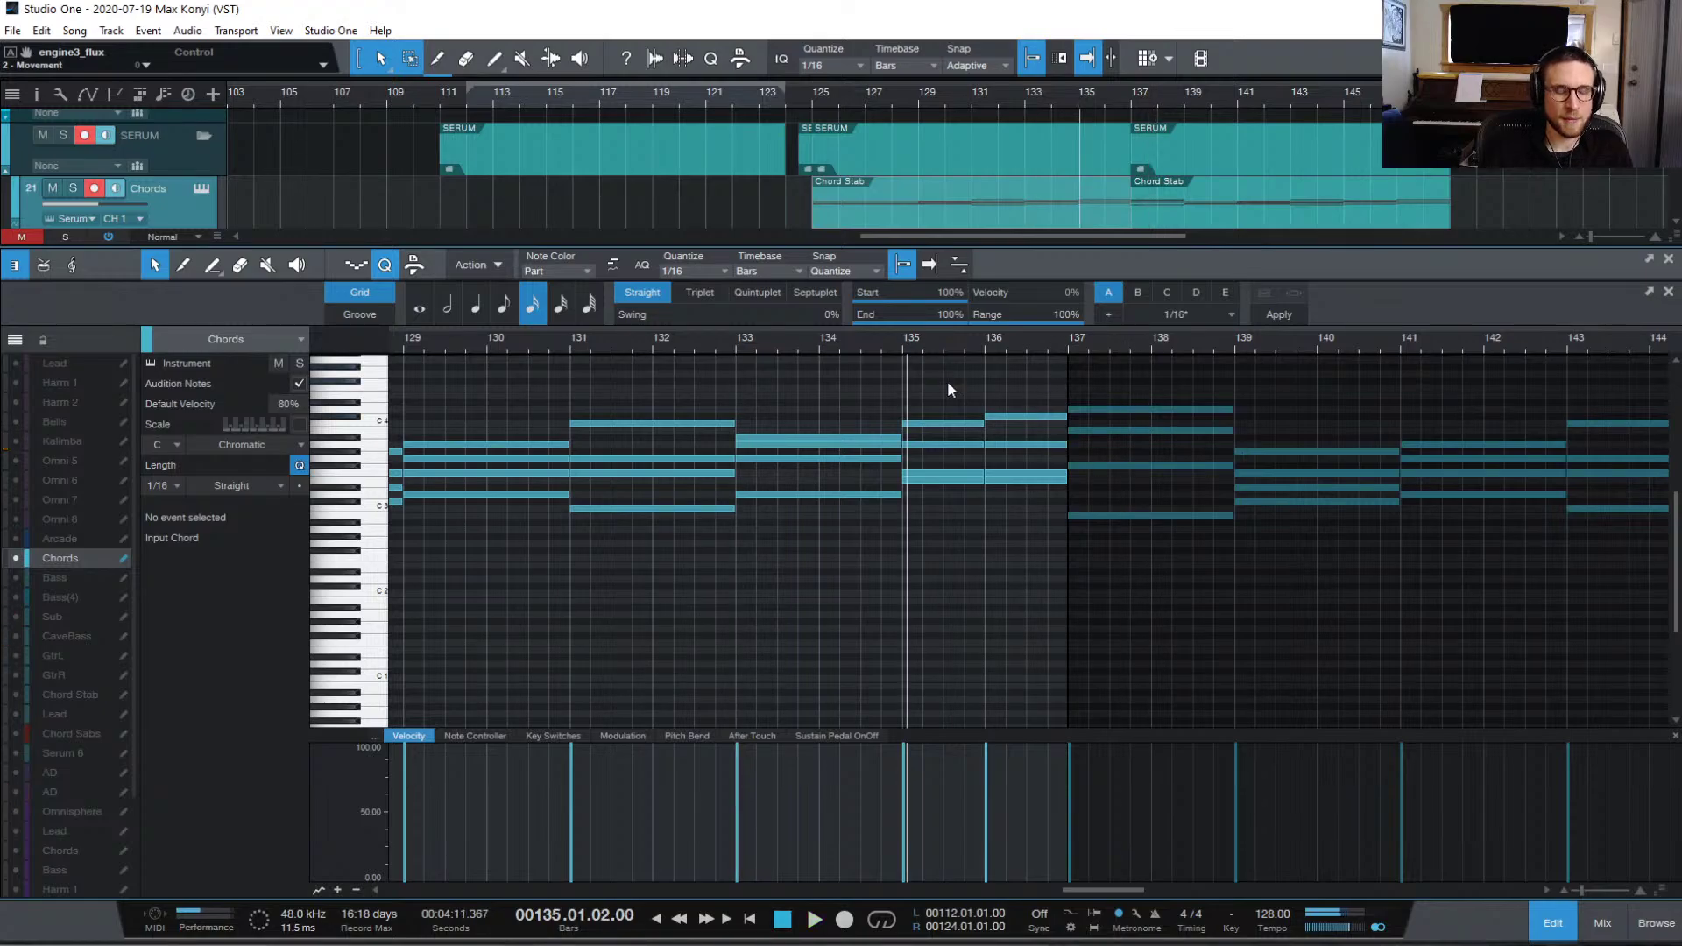
pyautogui.click(900, 340)
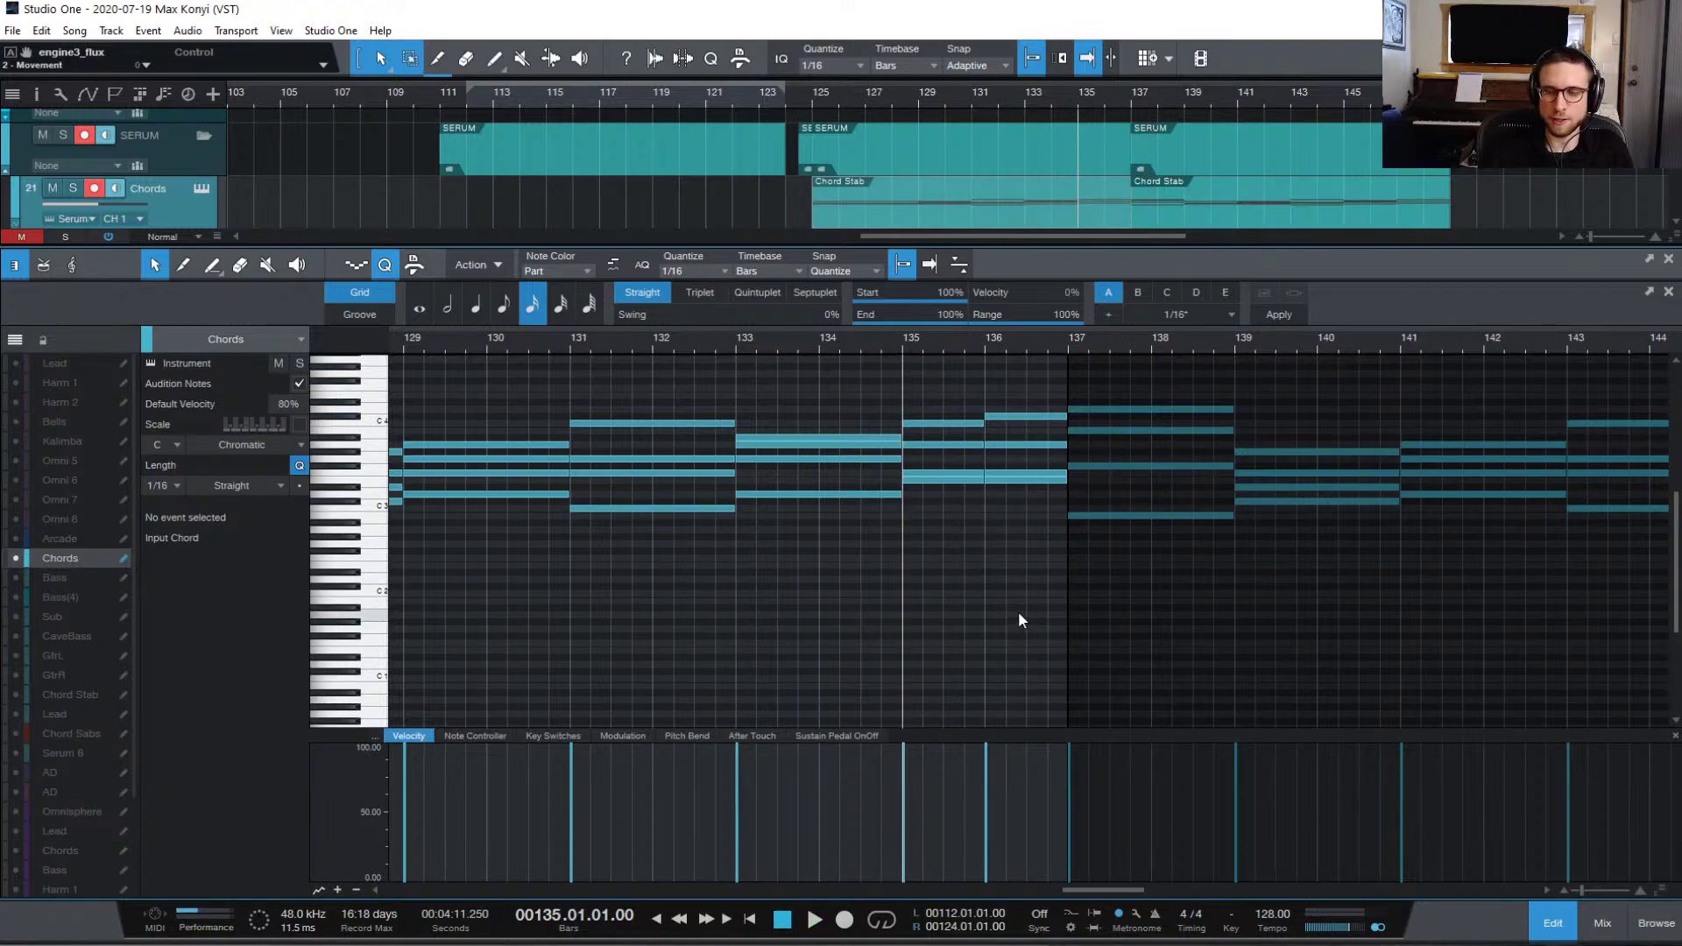
pyautogui.press('space')
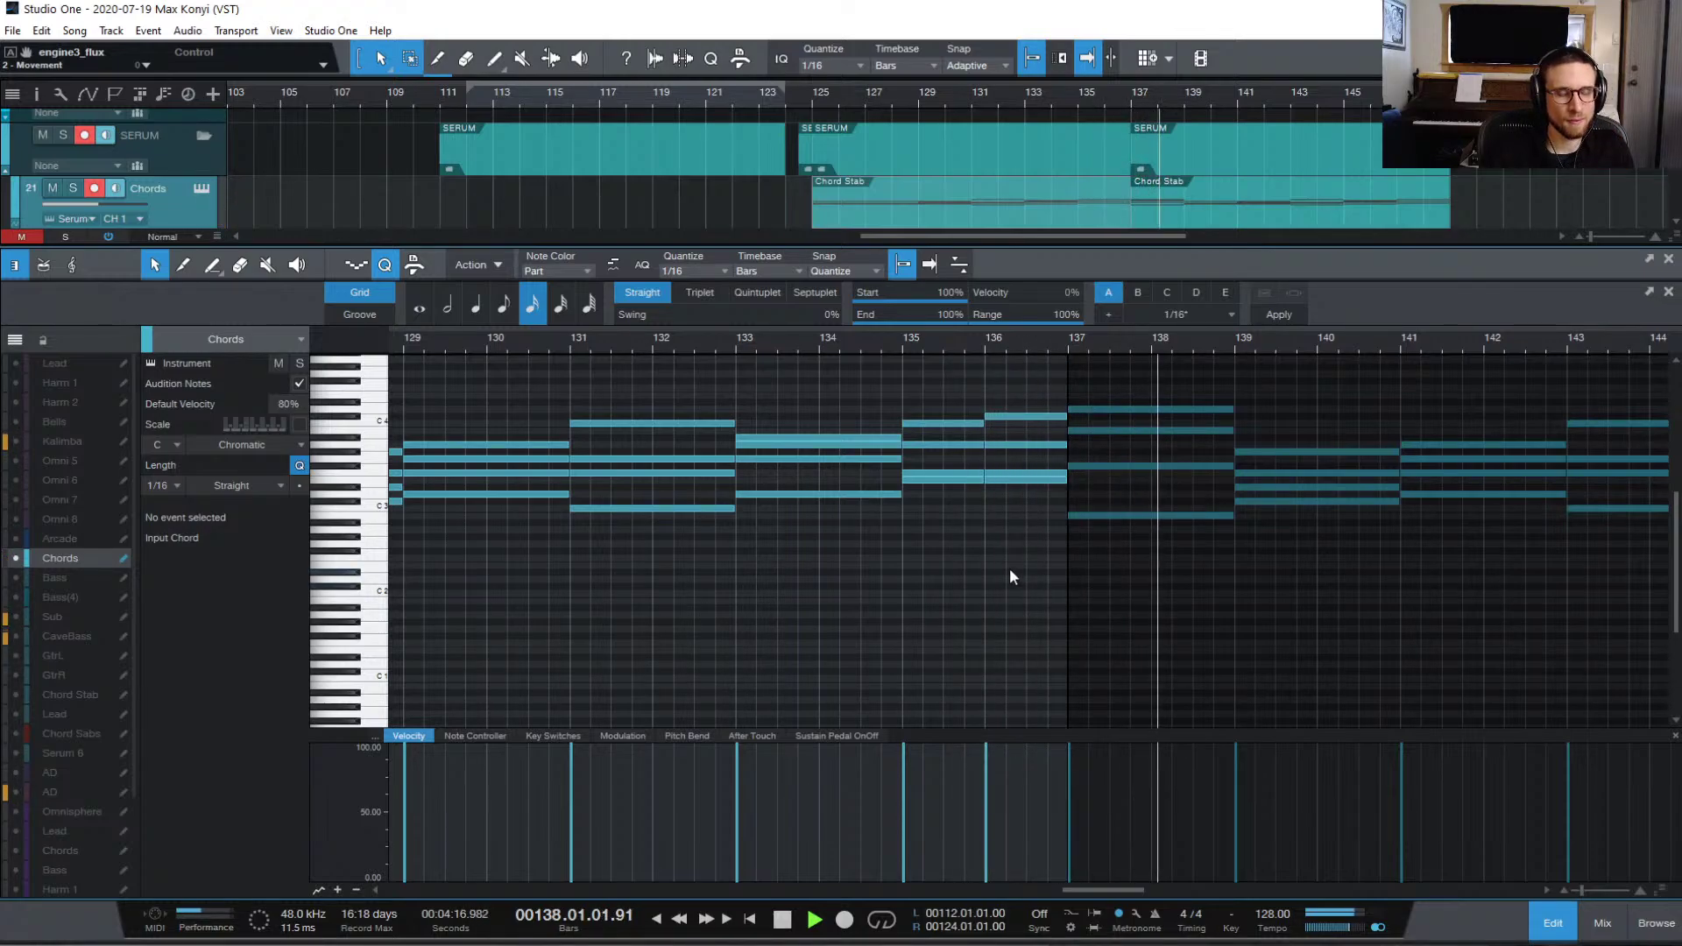
pyautogui.press('space')
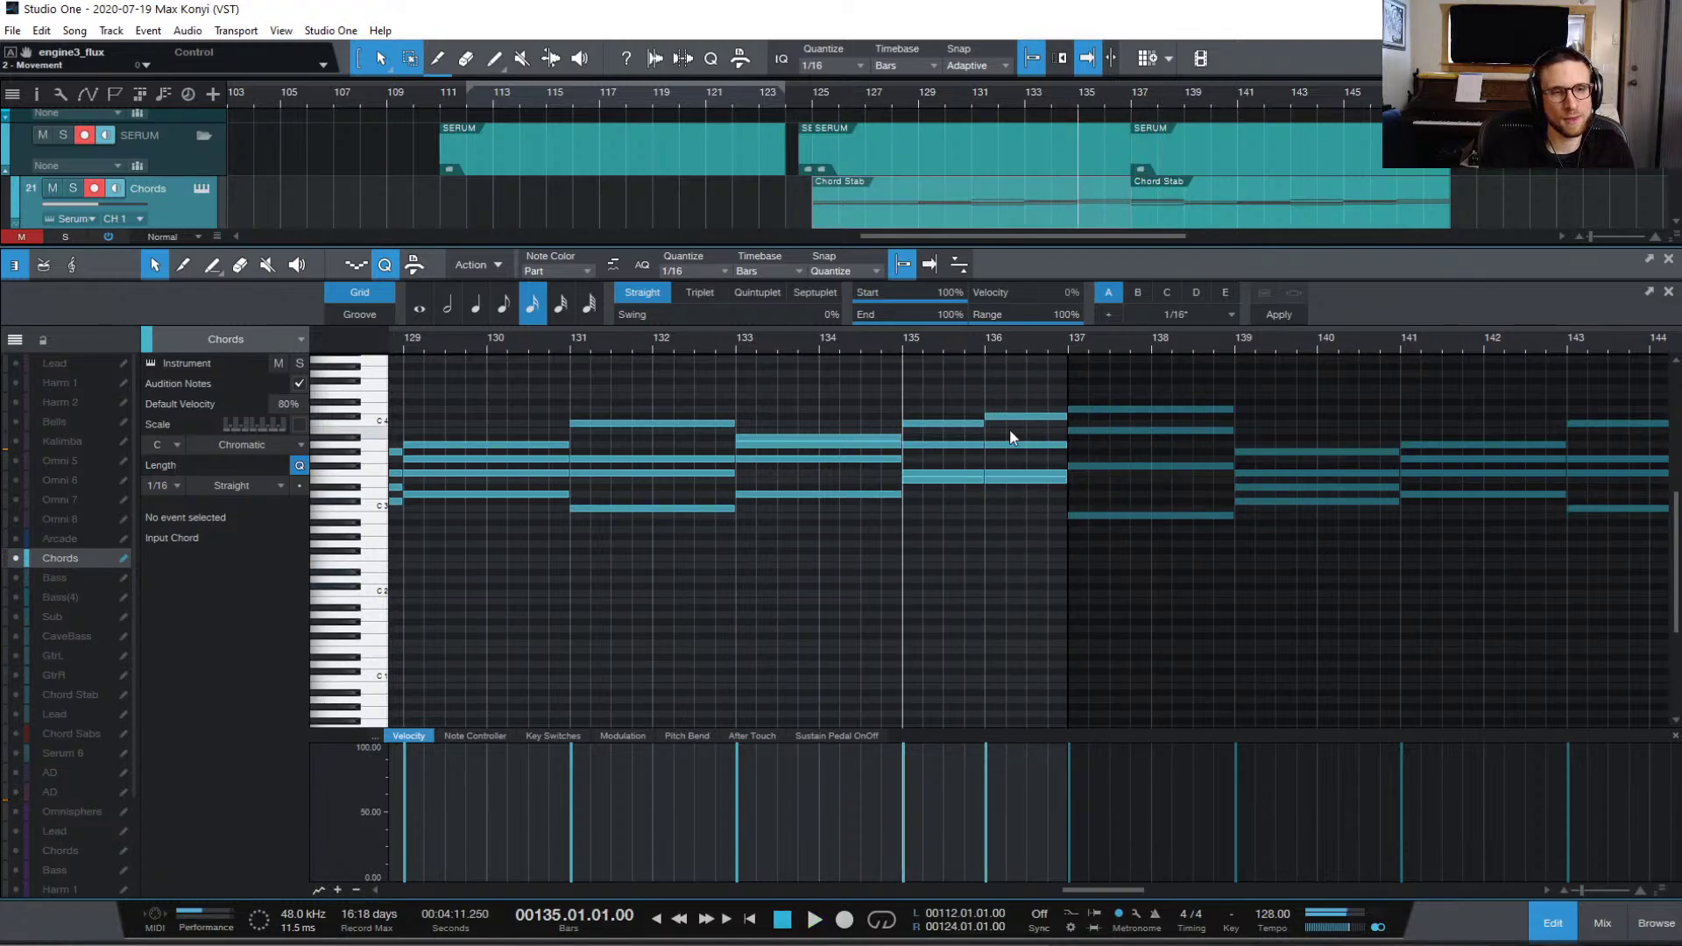
# Step: Replace the Chords part's A3 and F3 with A#3 and F#3 in the second half of bar 136, audition, and close the editor
pyautogui.click(985, 337)
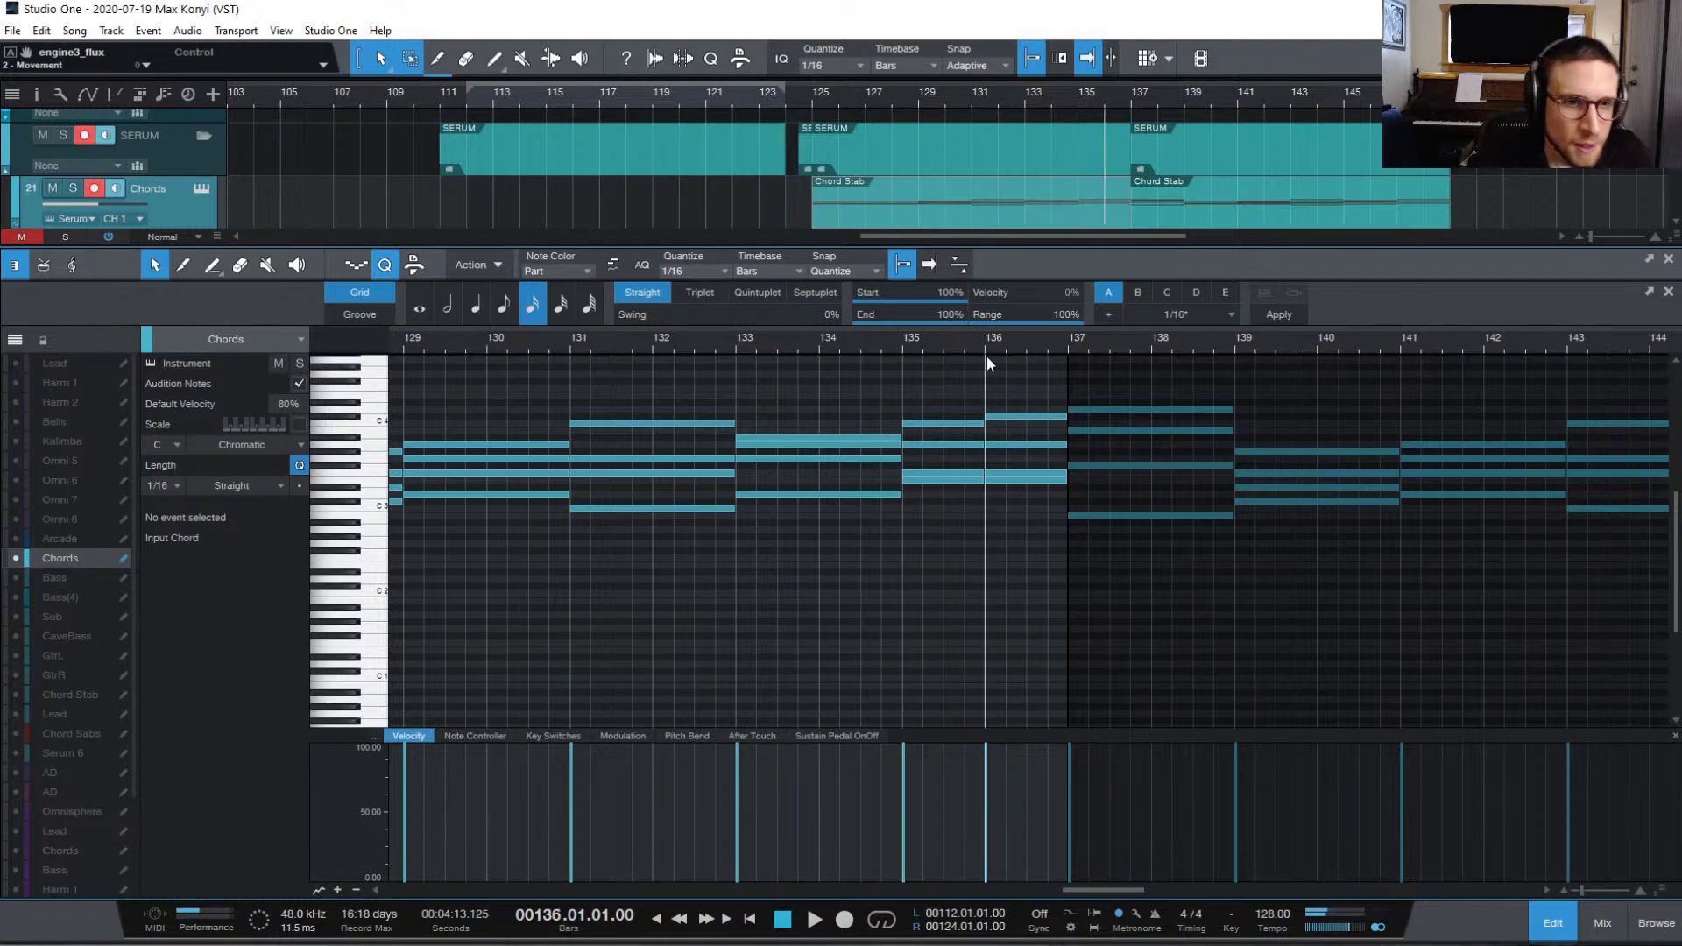
pyautogui.click(1048, 445)
pyautogui.moveTo(1063, 447)
pyautogui.mouseDown()
pyautogui.moveTo(1025, 448)
pyautogui.moveTo(1054, 439)
pyautogui.moveTo(1023, 488)
pyautogui.moveTo(1054, 466)
pyautogui.mouseUp()
pyautogui.click(1029, 474)
pyautogui.press('space')
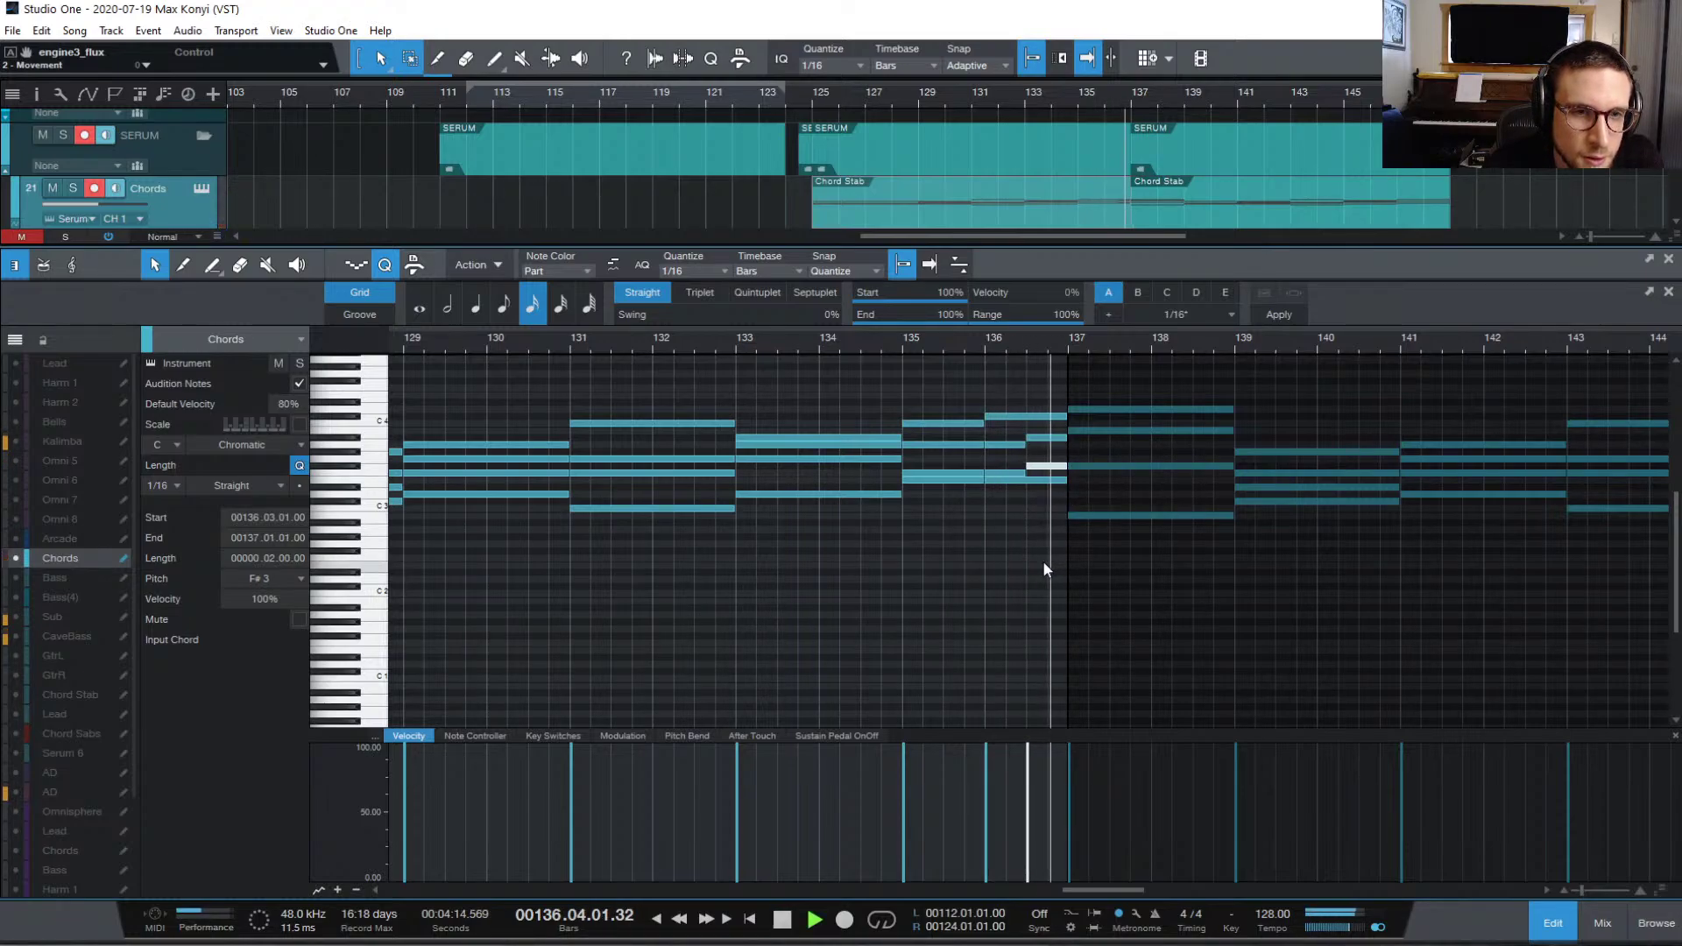
pyautogui.click(984, 344)
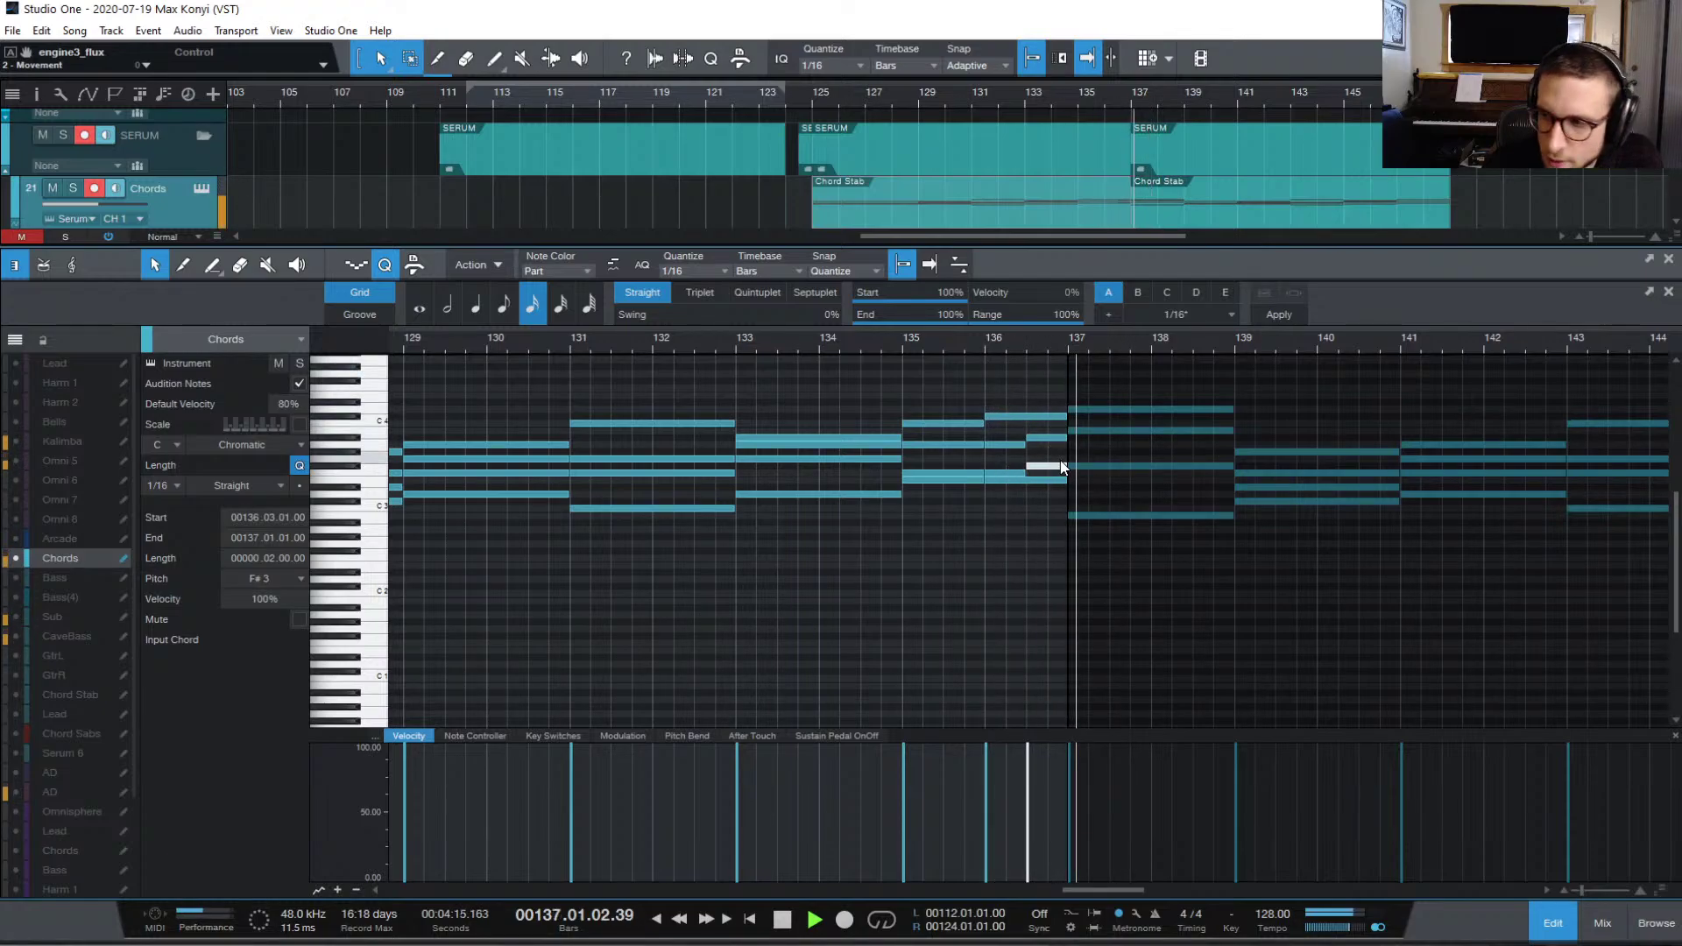
pyautogui.press('space')
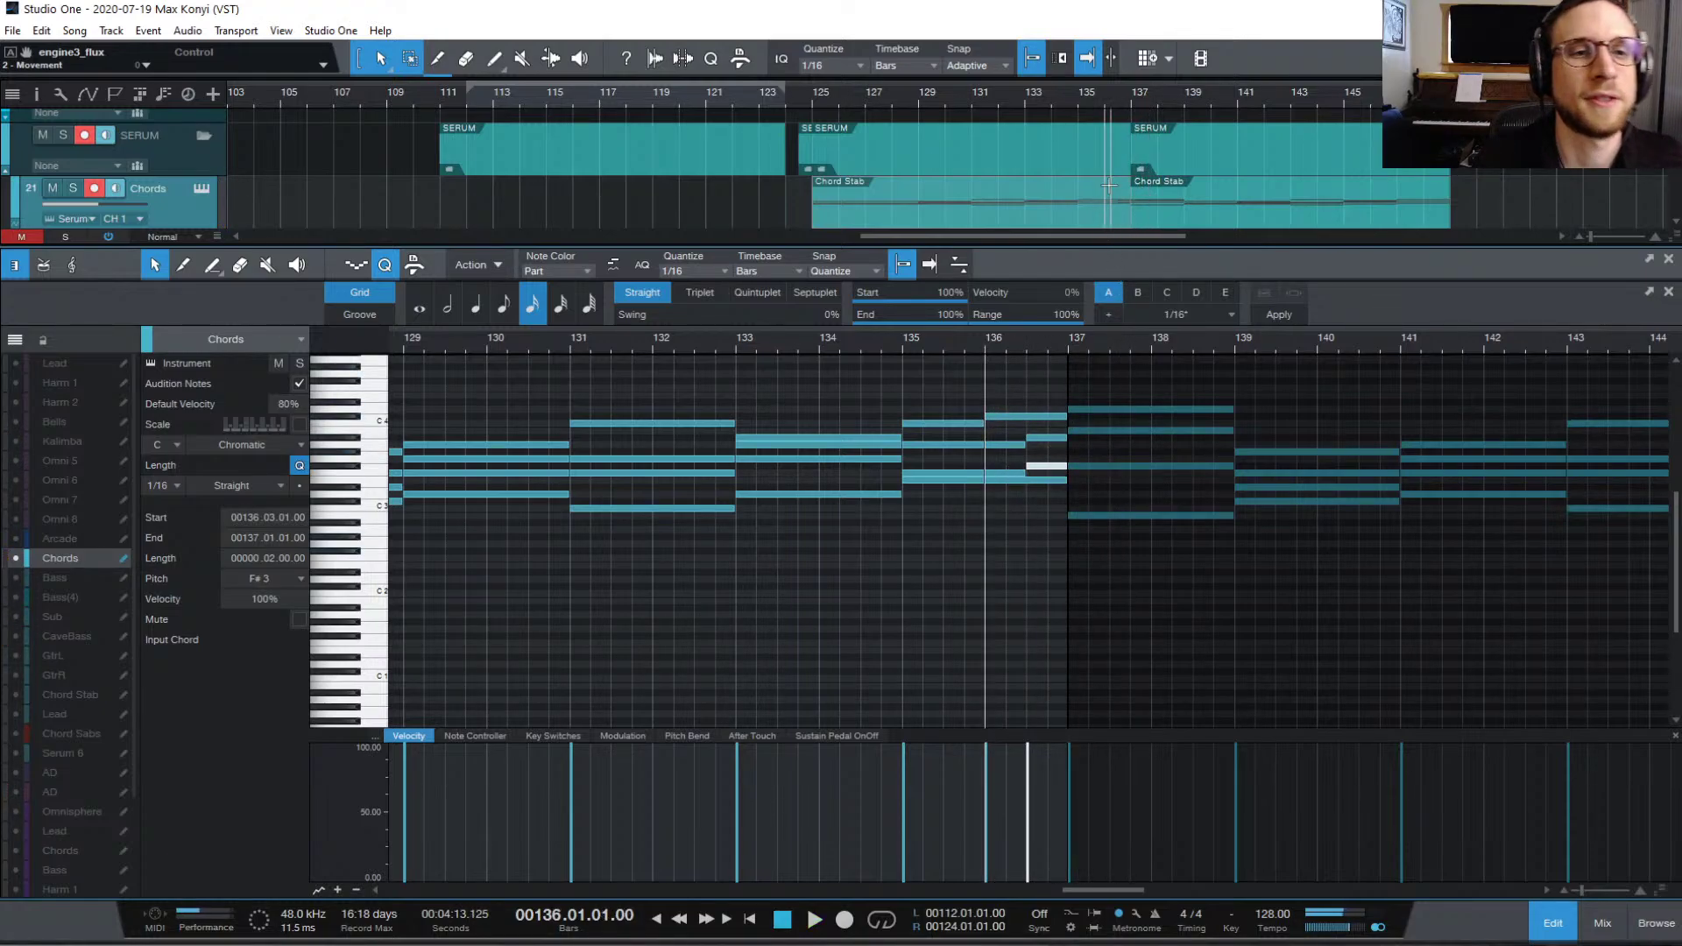
pyautogui.scroll(2, 1109, 186)
pyautogui.click(1551, 924)
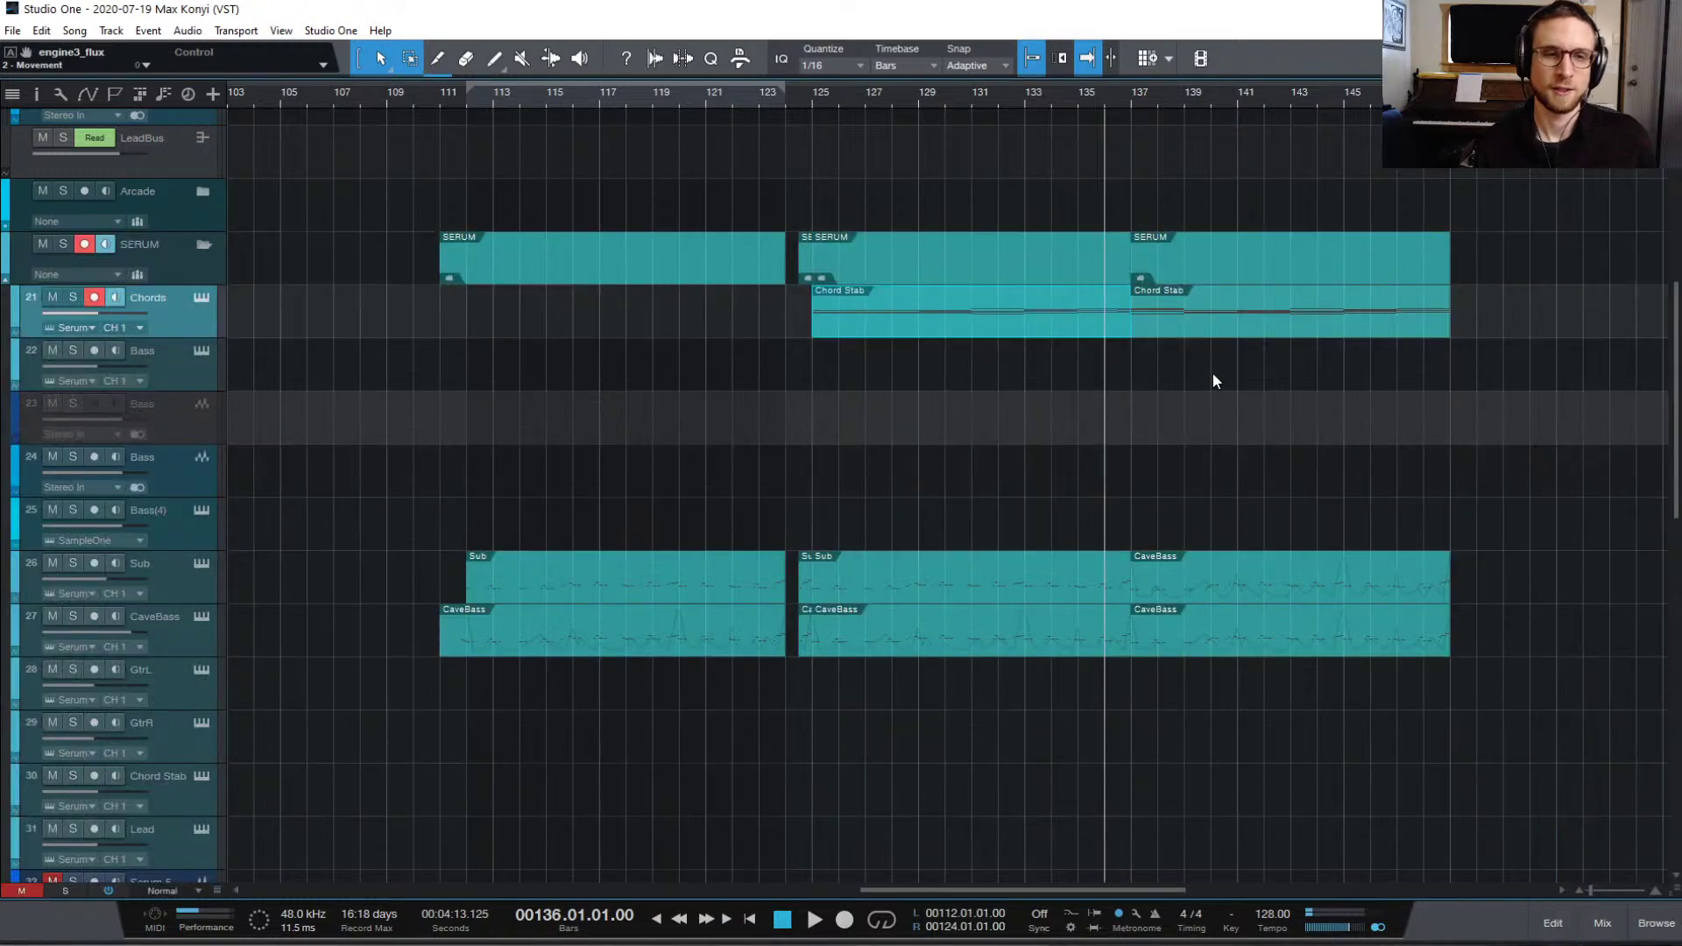
# Step: Duplicate the Omni 5 part to bar 137 as a muted copy, and reselect the original part
pyautogui.scroll(5, 1148, 379)
pyautogui.doubleClick(1120, 457)
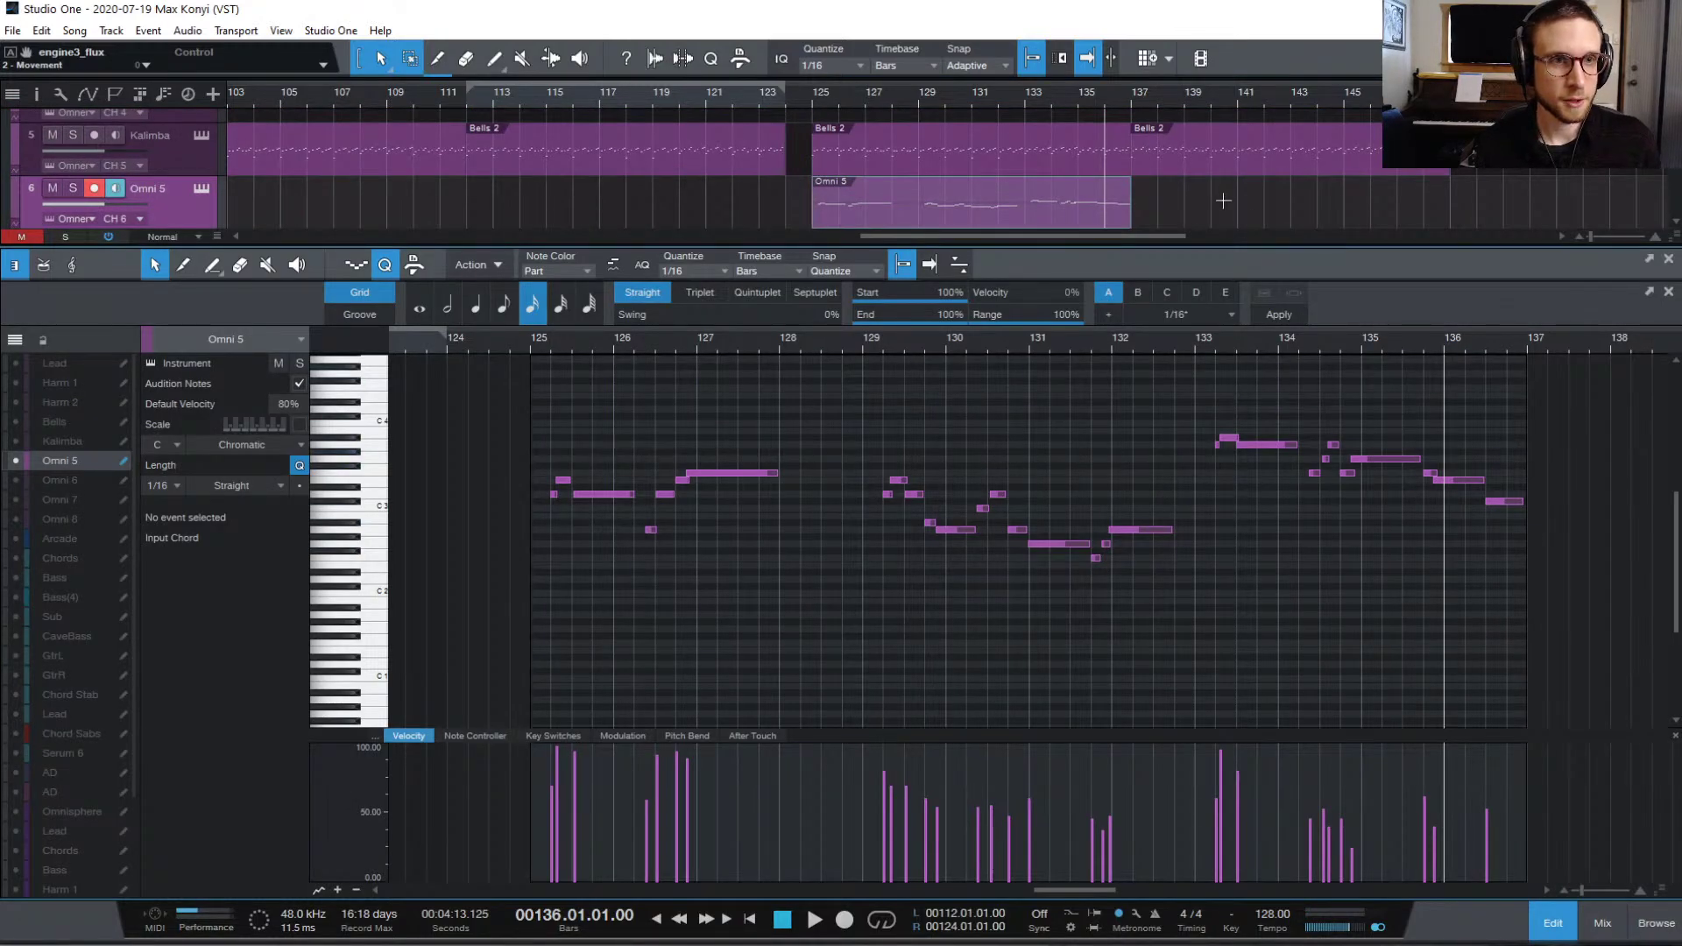
pyautogui.press('d')
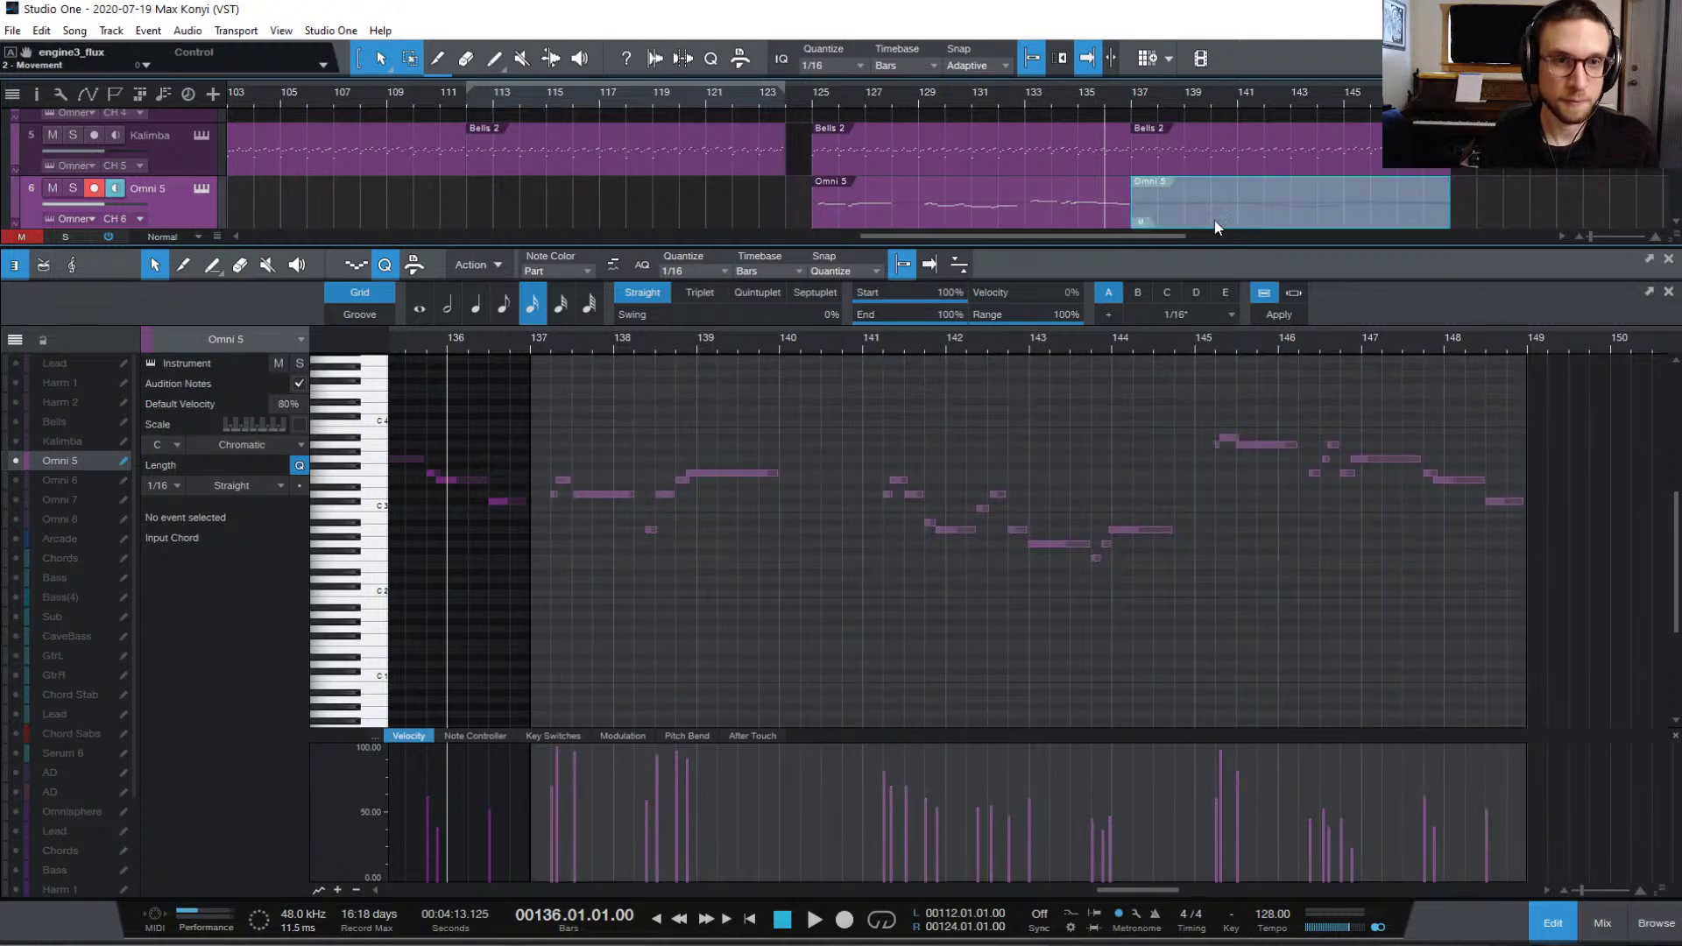
pyautogui.click(1118, 217)
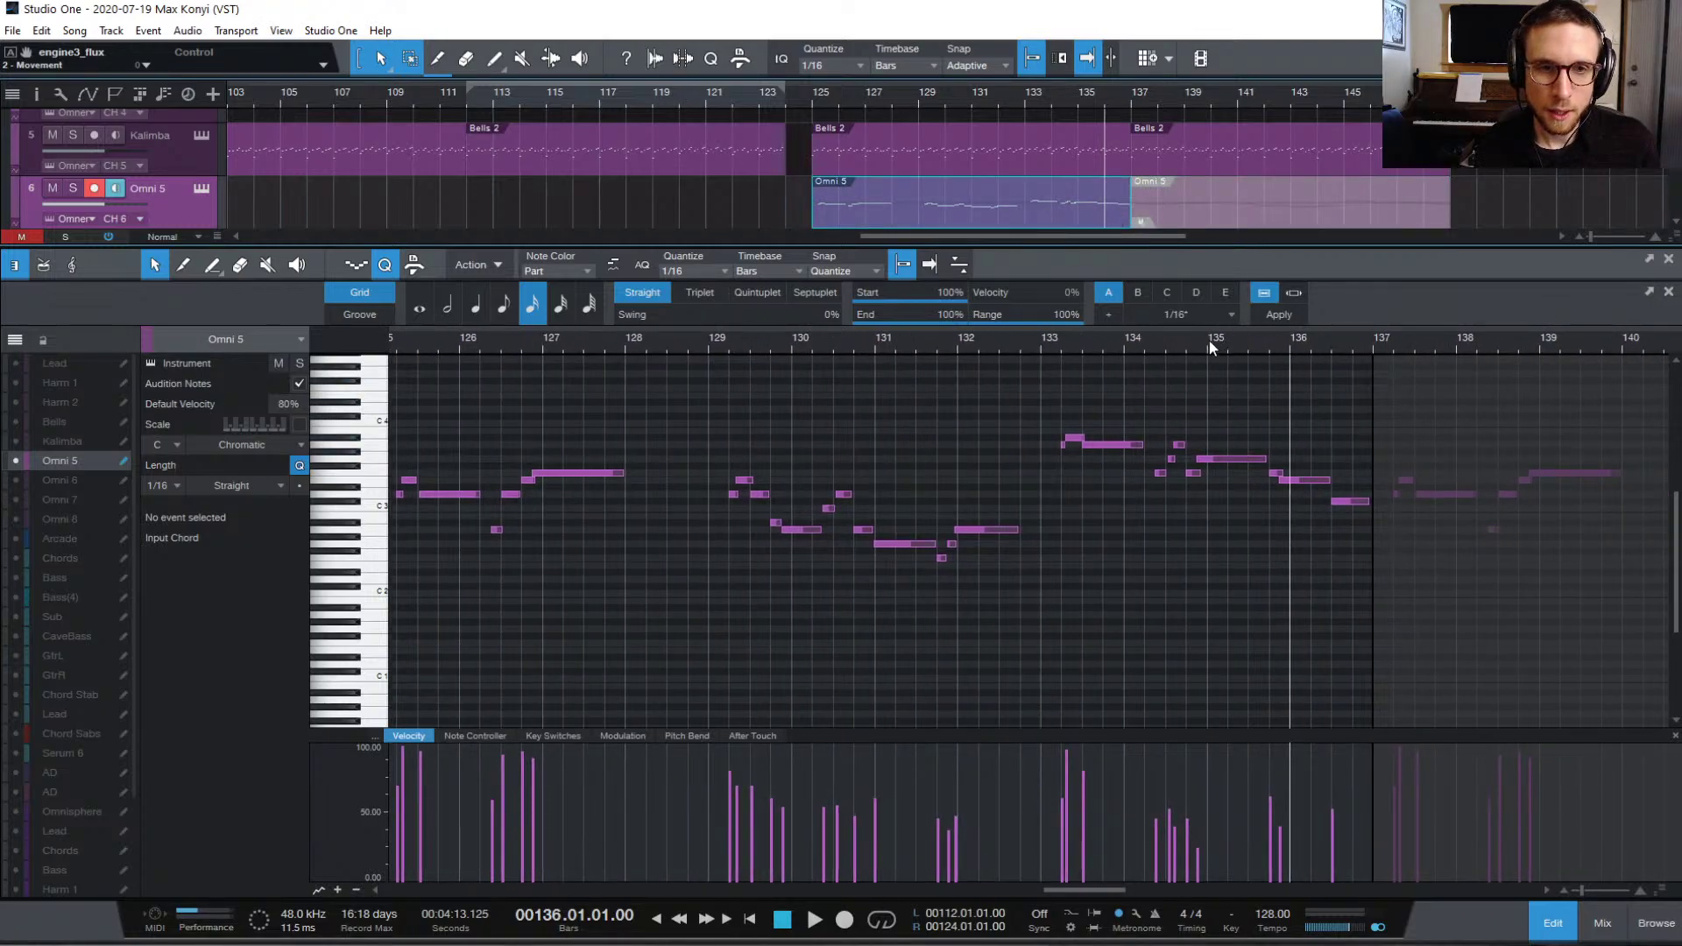
# Step: Audition the end of the Omni 5 melody from bar 135 and from beat 3 of bar 136
pyautogui.click(1209, 340)
pyautogui.press('space')
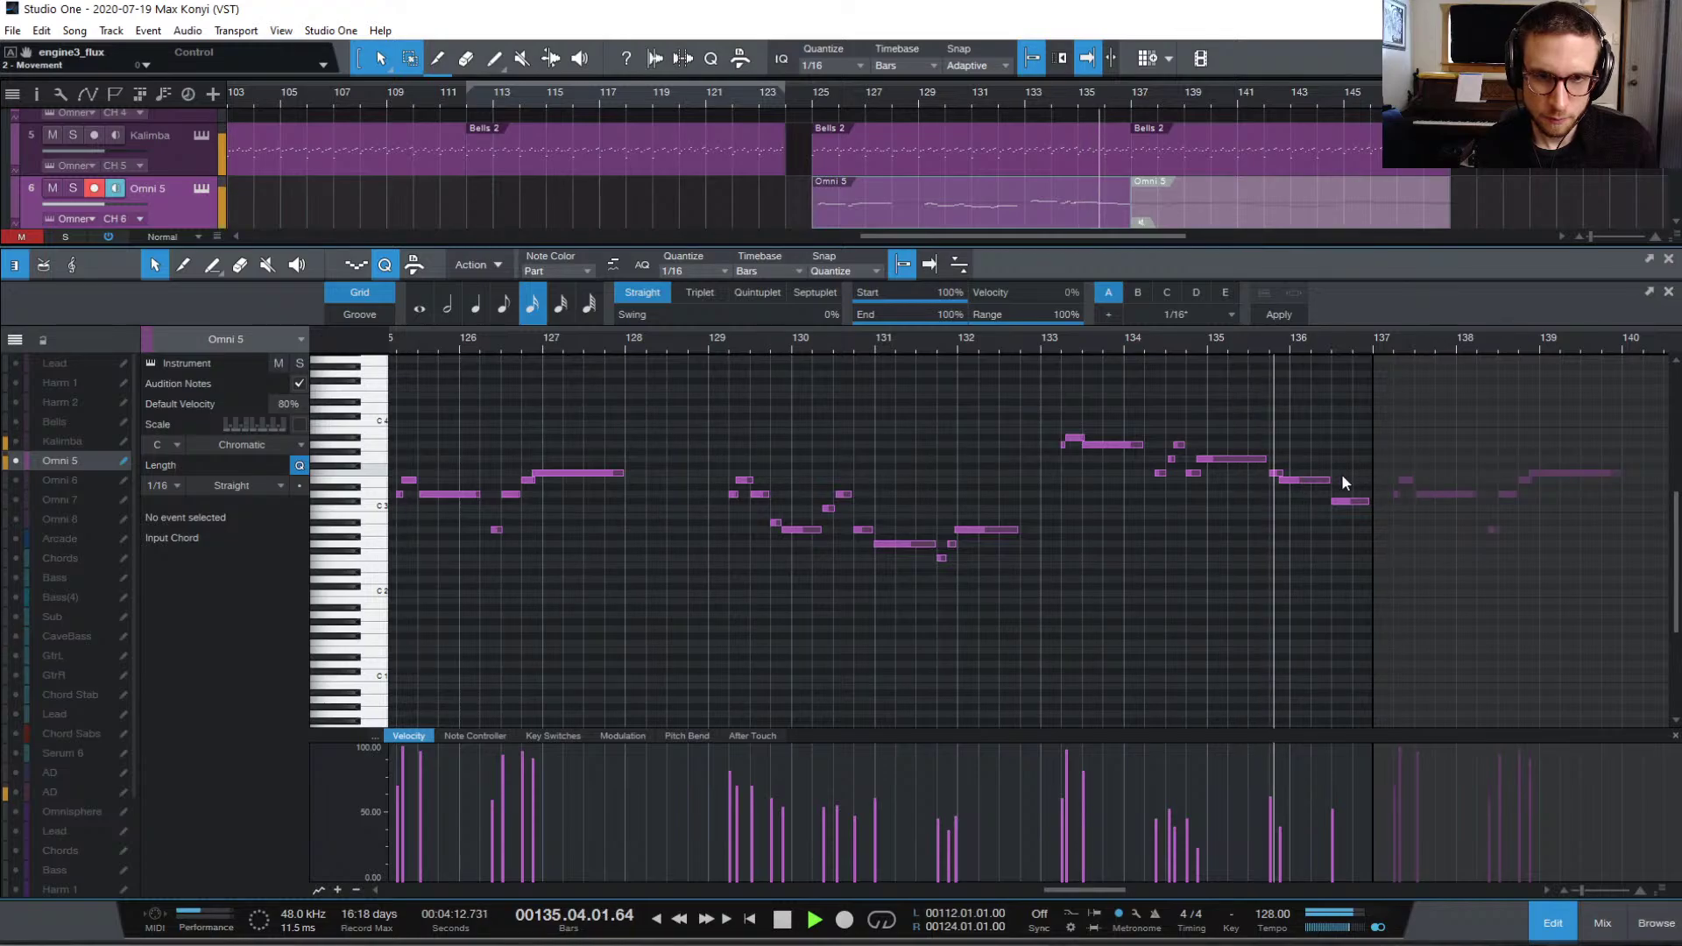
pyautogui.press('space')
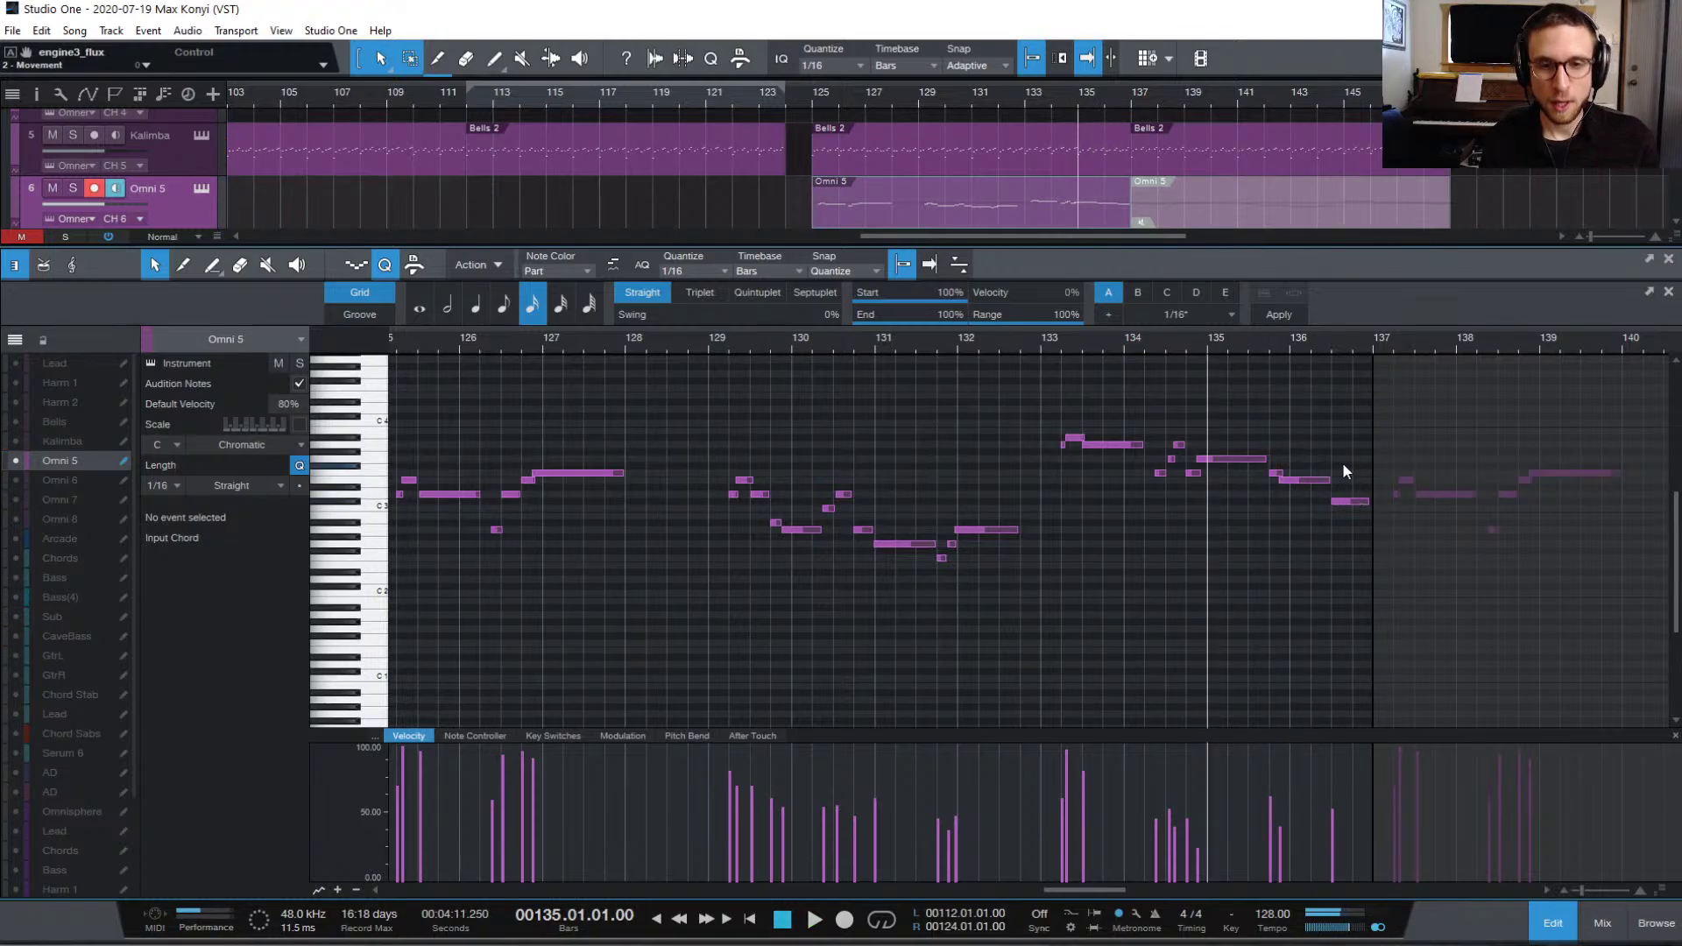
pyautogui.click(1331, 349)
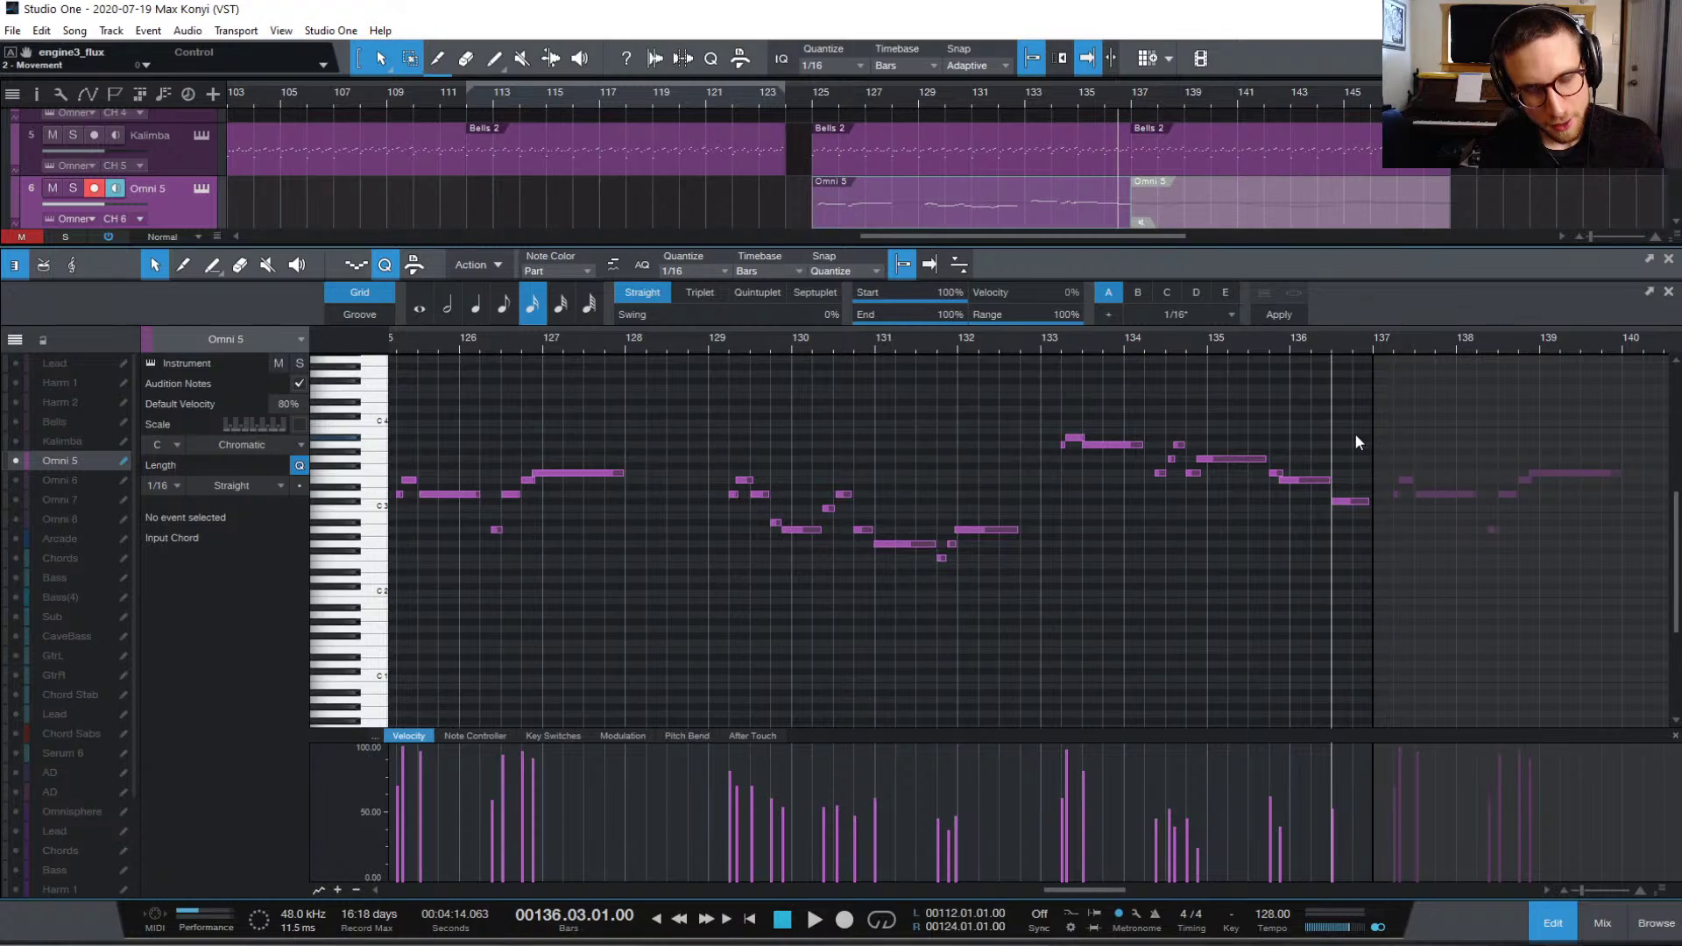
pyautogui.press('space')
pyautogui.press('space')
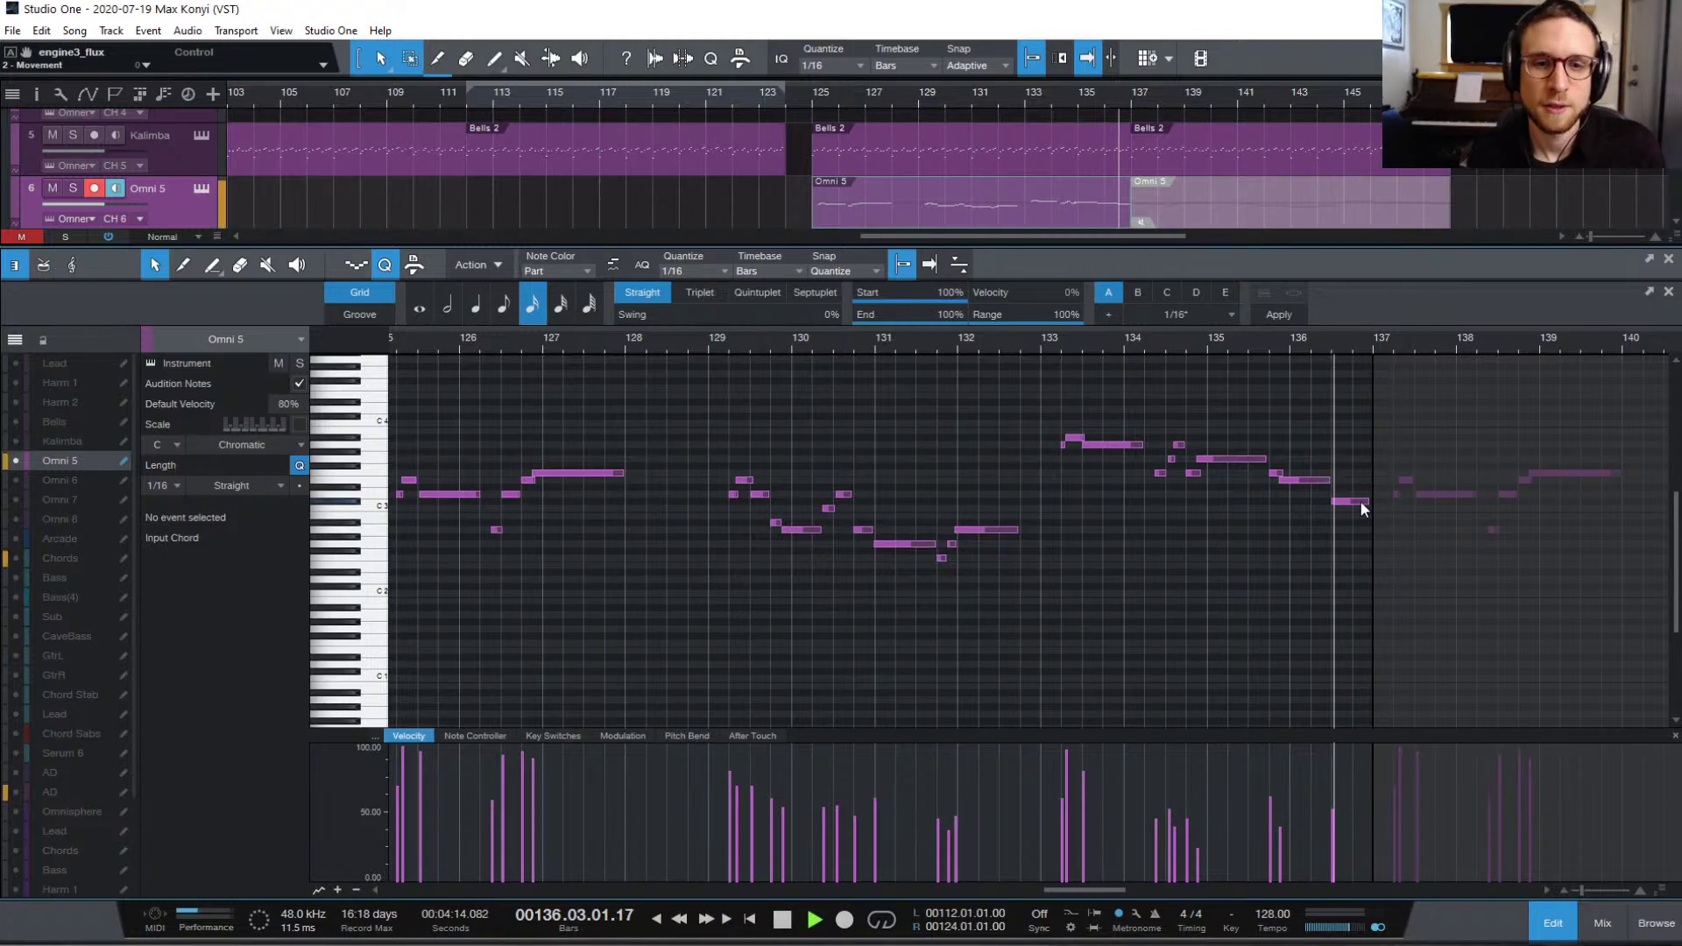
# Step: Shorten Omni 5's C#3 note on beat 3 of bar 136 to an eighth note
pyautogui.moveTo(1366, 501); pyautogui.dragTo(1339, 506)
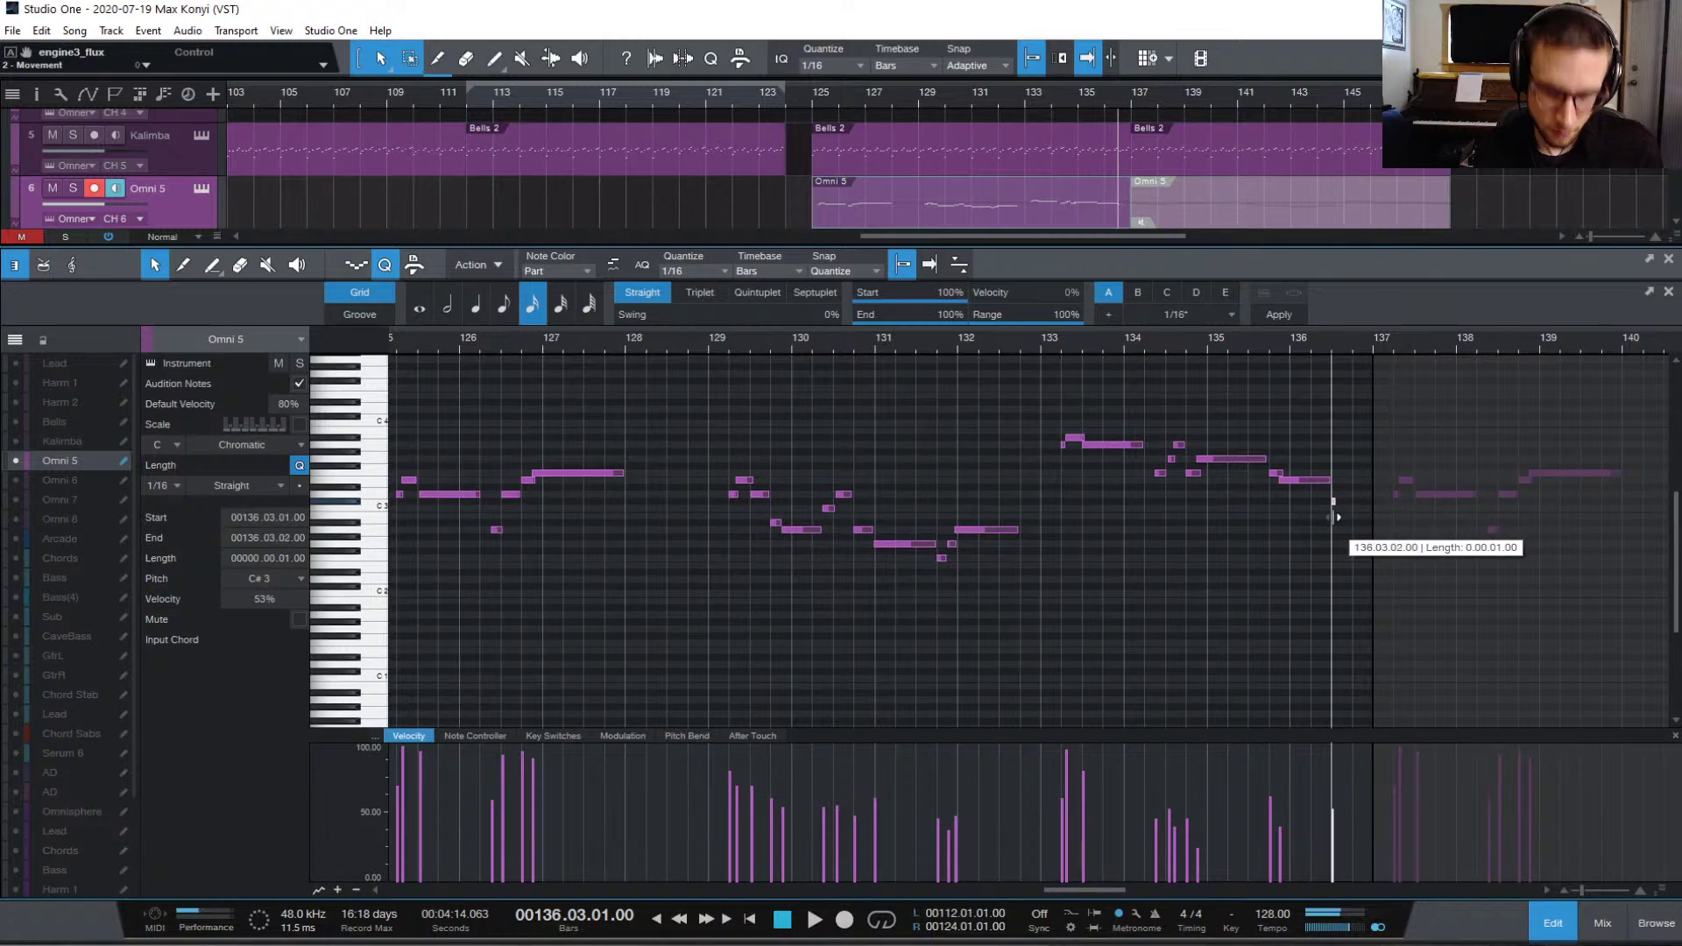
pyautogui.press('e')
pyautogui.press('e')
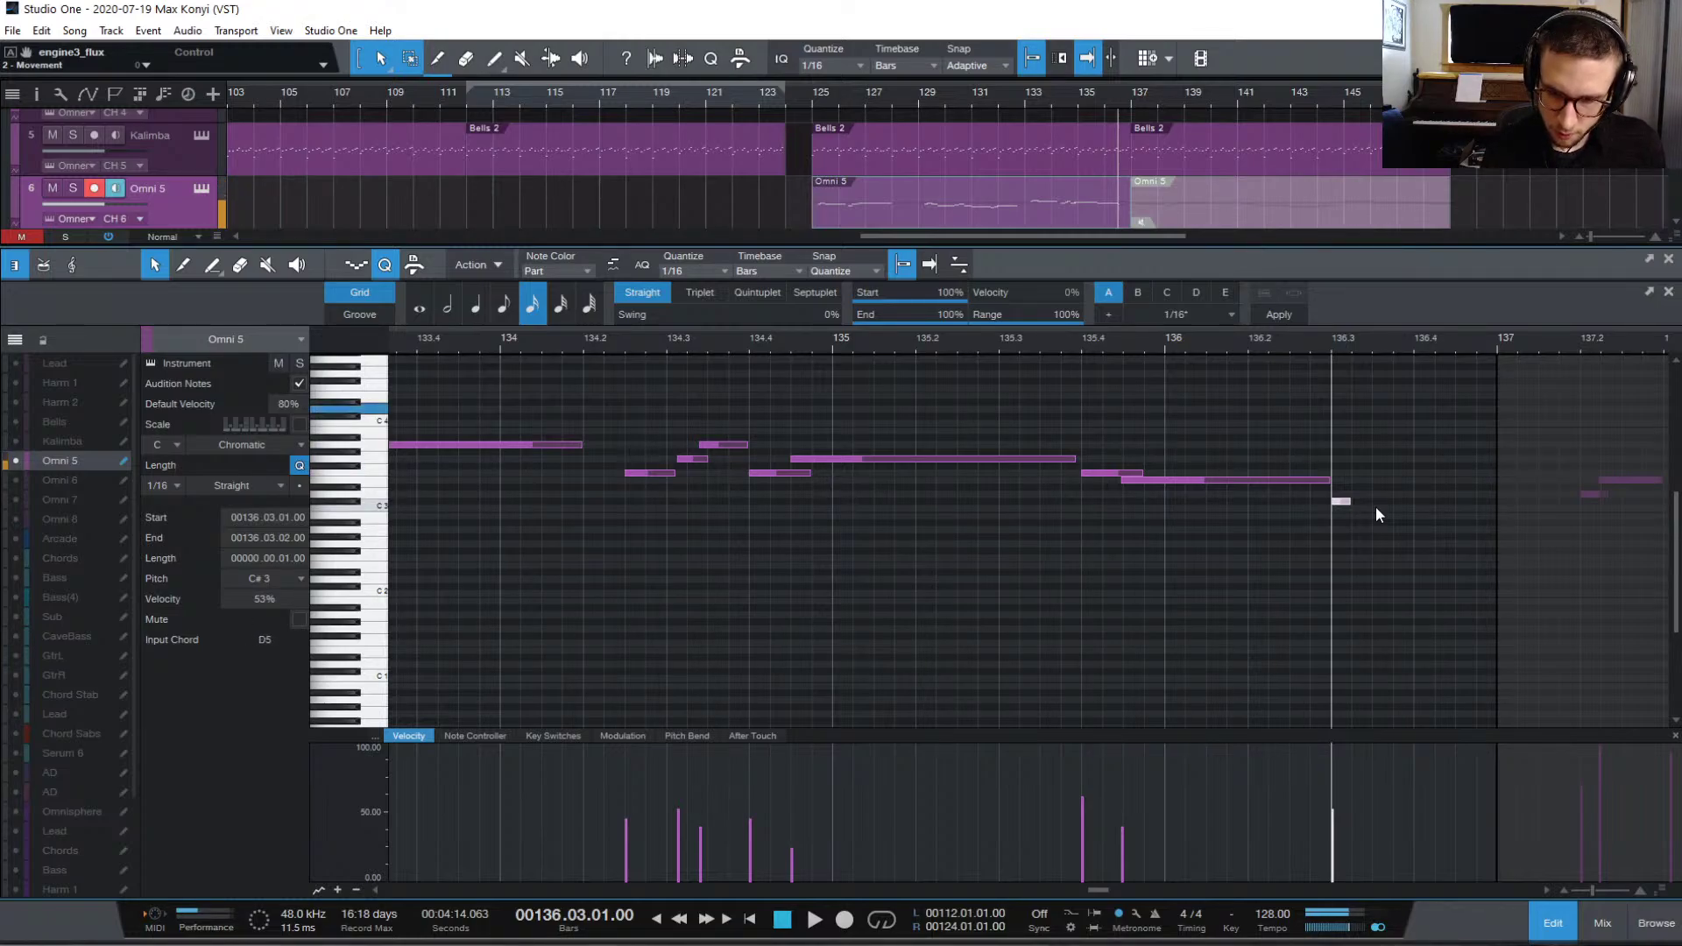
pyautogui.click(1342, 504)
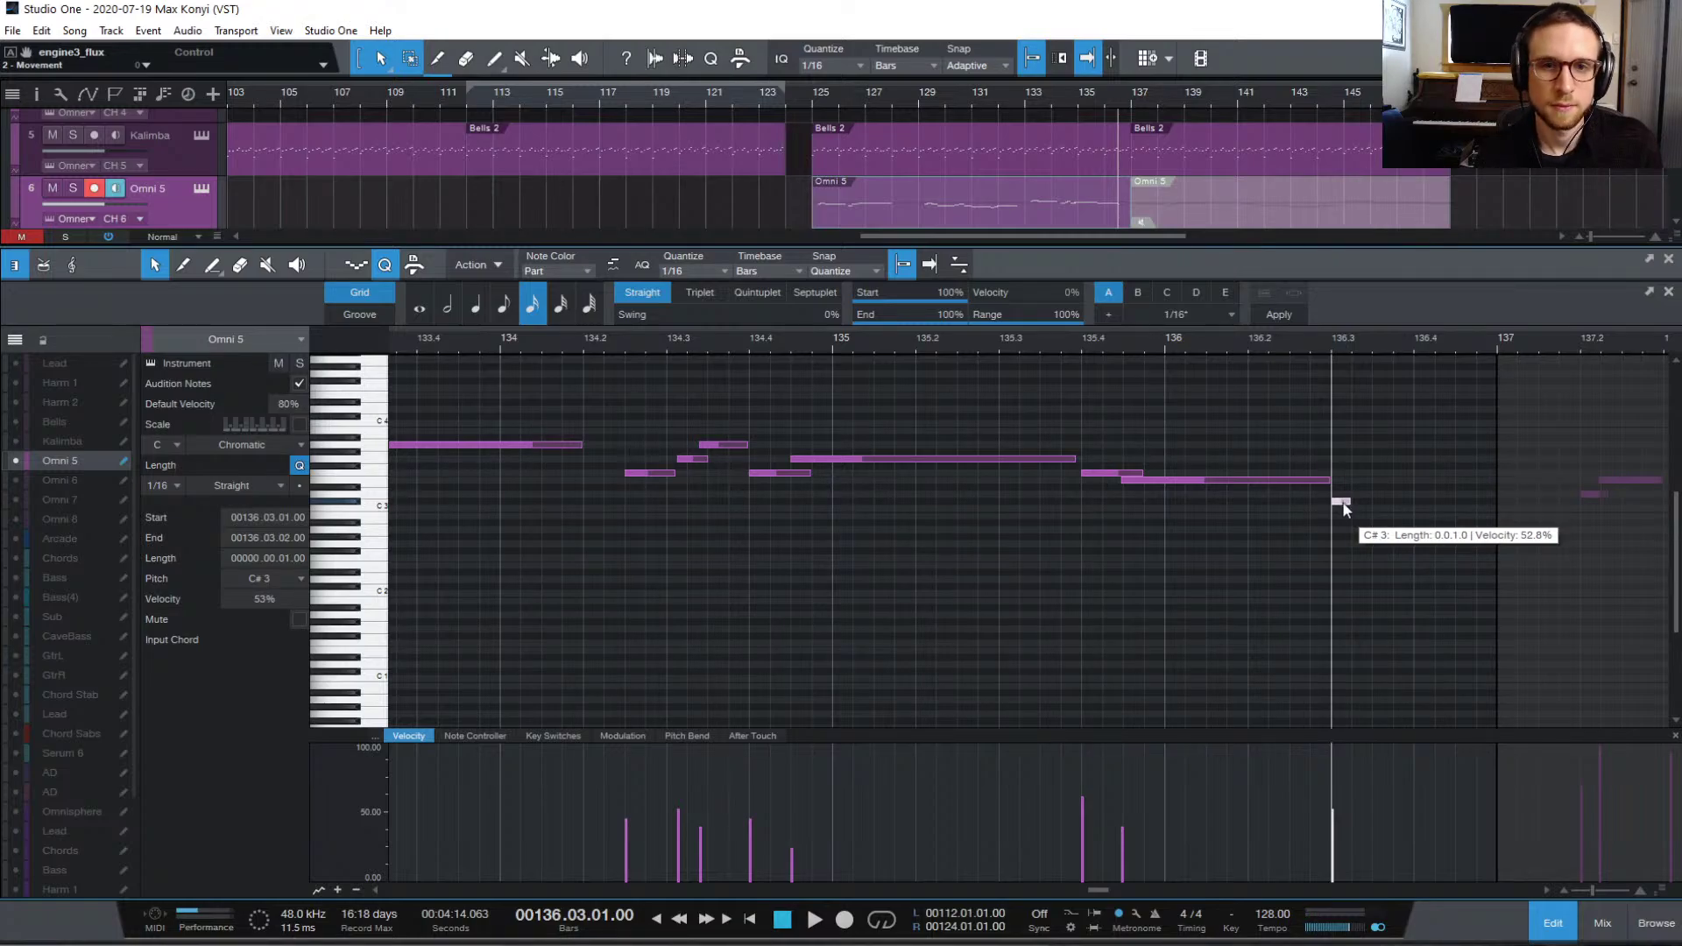
pyautogui.press('space')
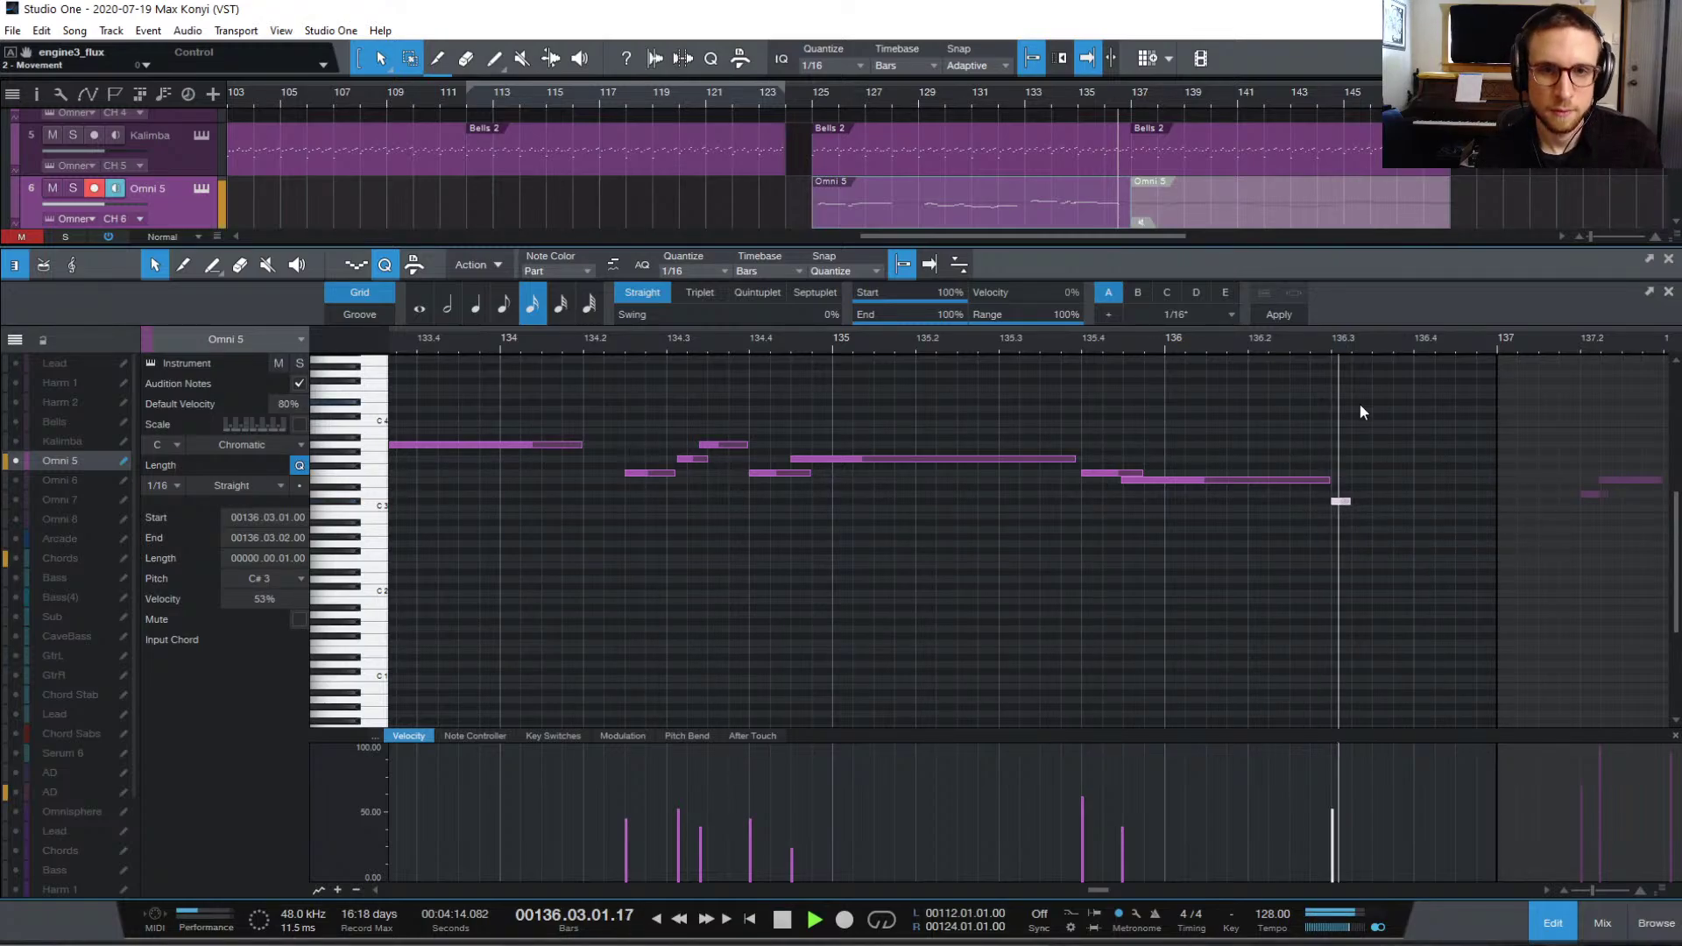
pyautogui.press('space')
pyautogui.moveTo(1350, 504); pyautogui.dragTo(1373, 511)
# Step: Add ascending eighth notes E3 and D4 followed by A#3 to fill out bar 136 in Omni 5, and audition them
pyautogui.click(1391, 482)
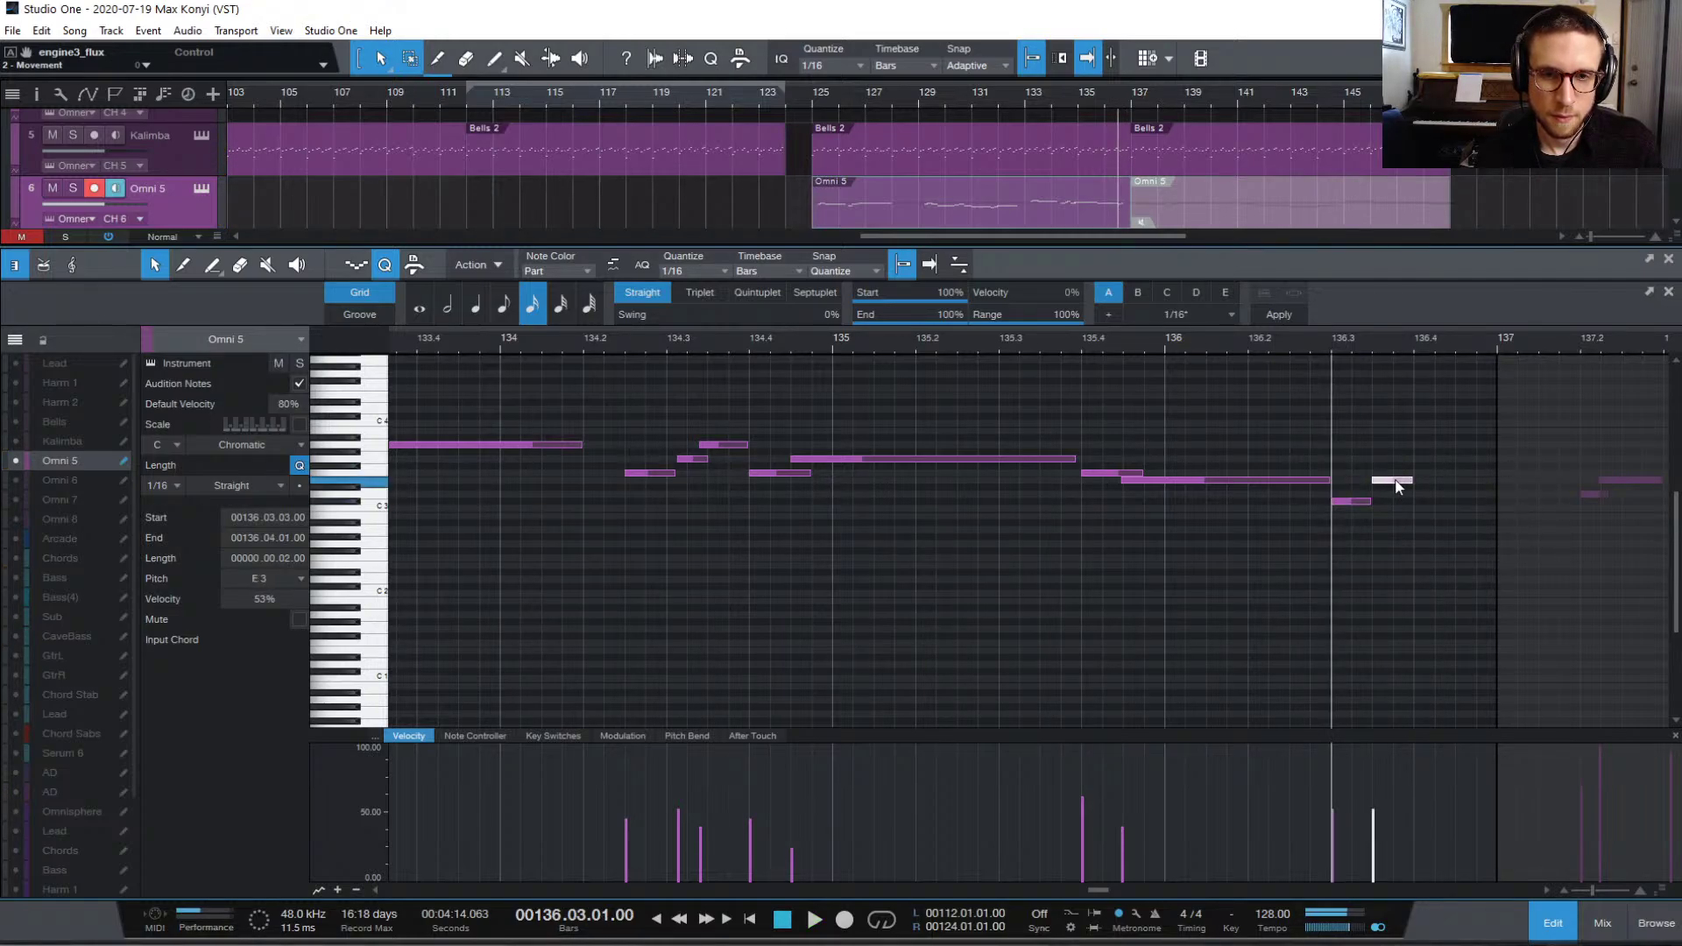
pyautogui.click(1437, 410)
pyautogui.moveTo(1459, 438); pyautogui.dragTo(1499, 440)
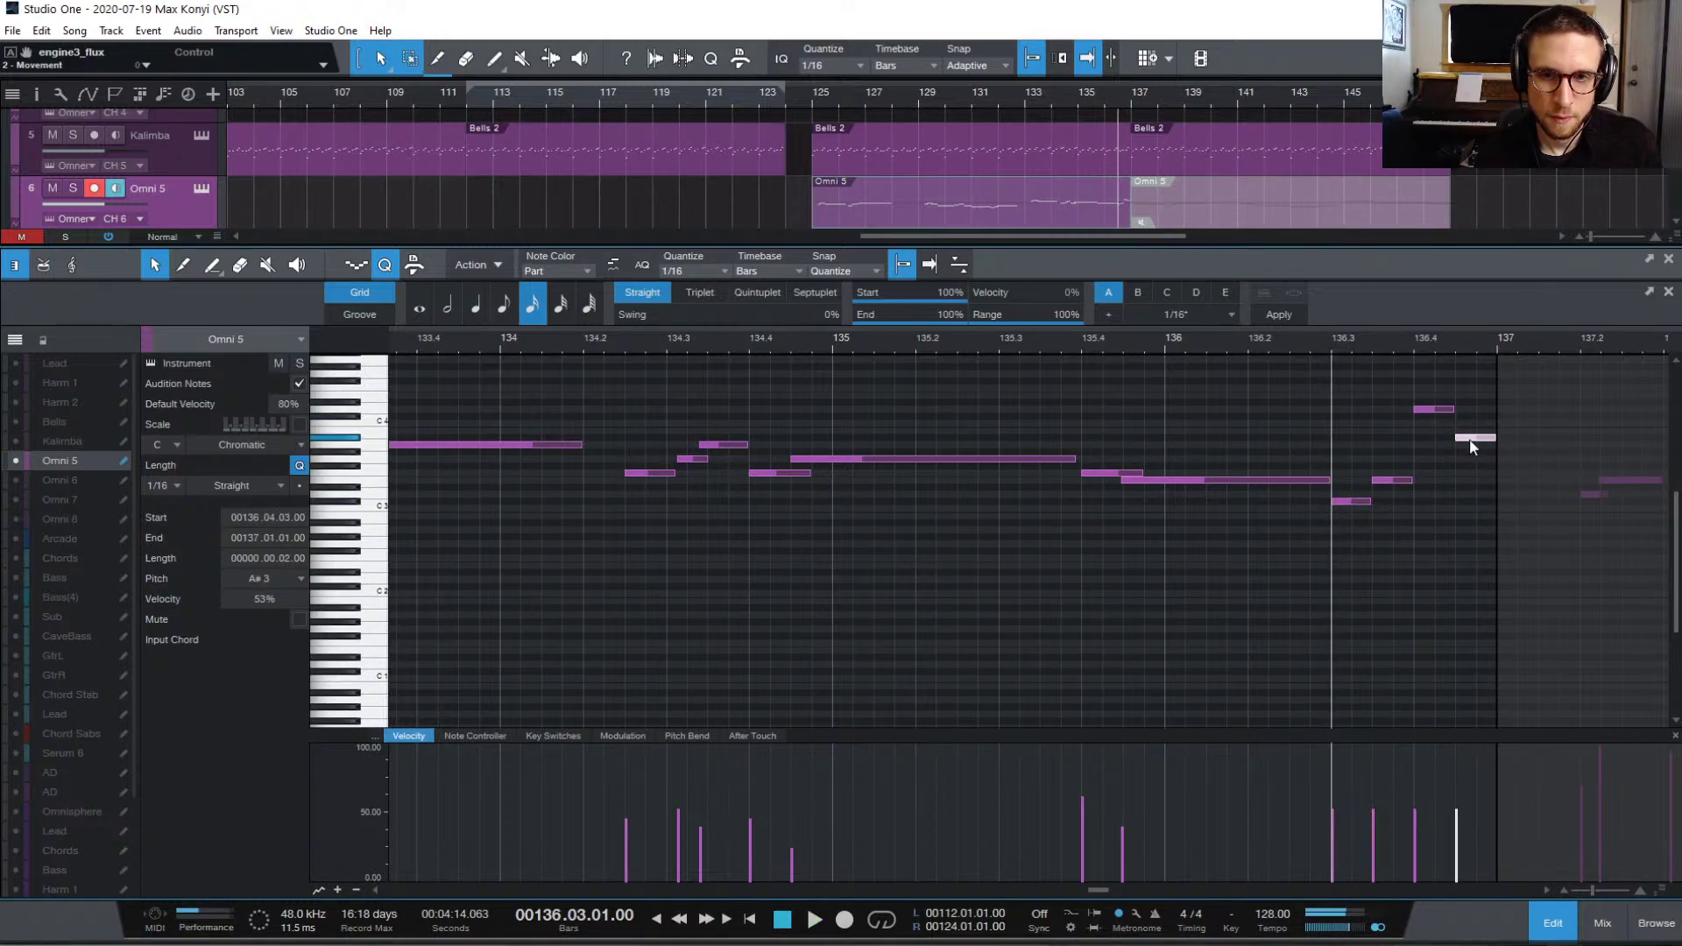
pyautogui.press('space')
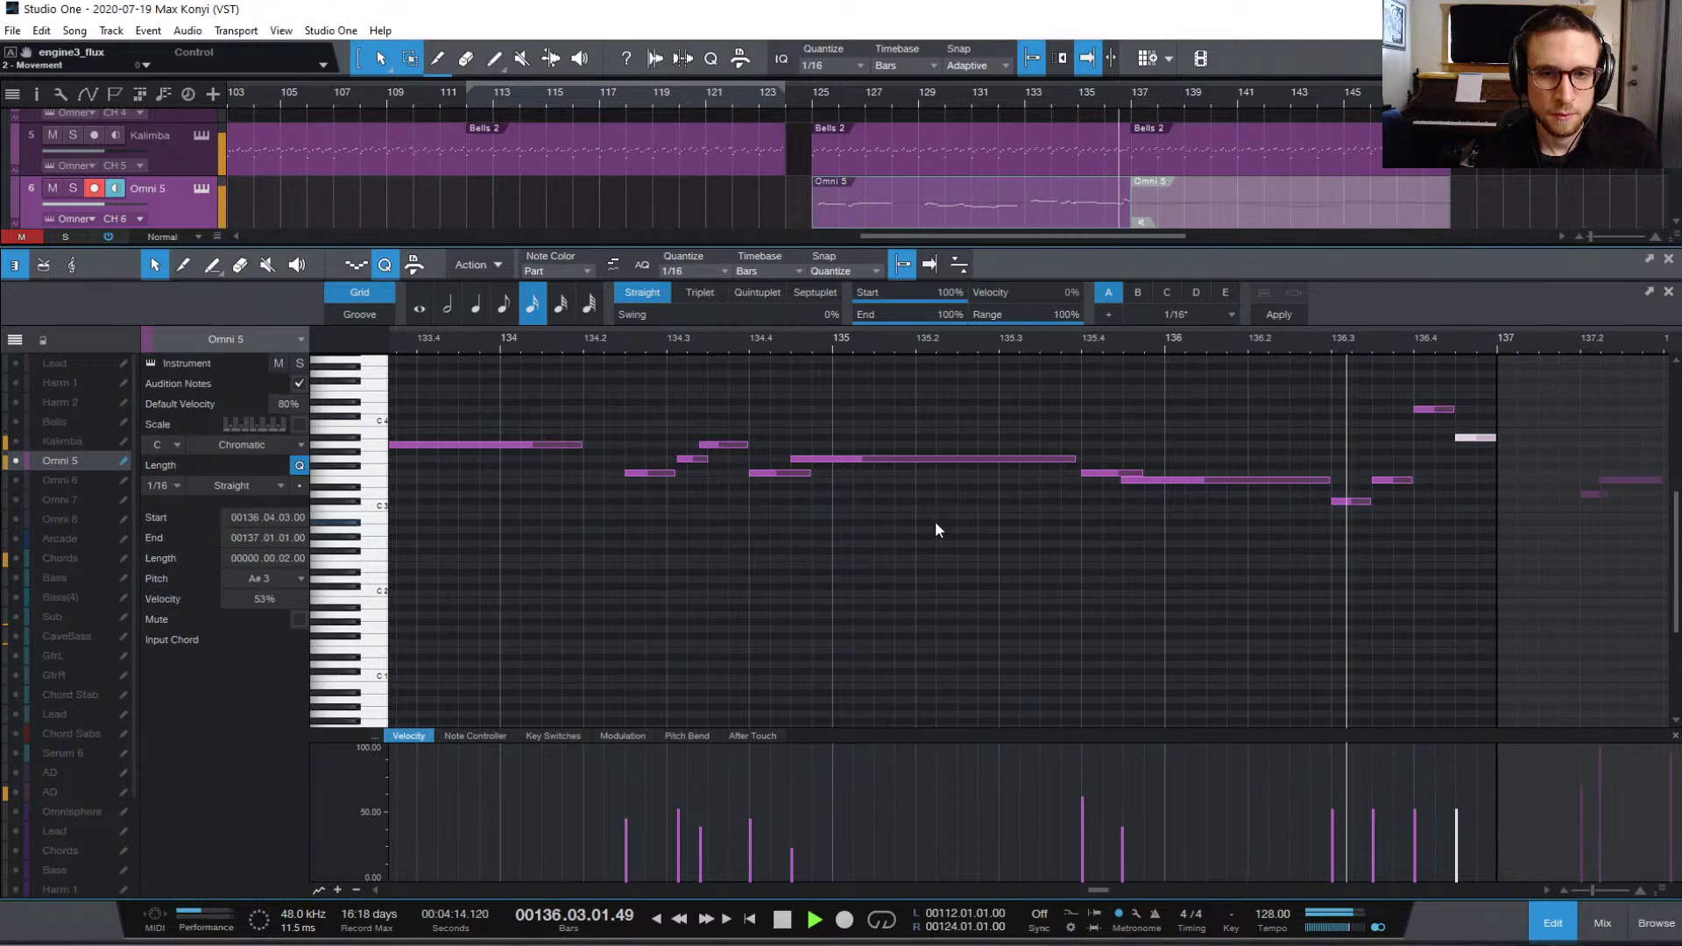
pyautogui.press('space')
# Step: Move the muted Omni 5 copy to bar 149 and extend the original Omni 5 part to bar 141
pyautogui.click(1523, 447)
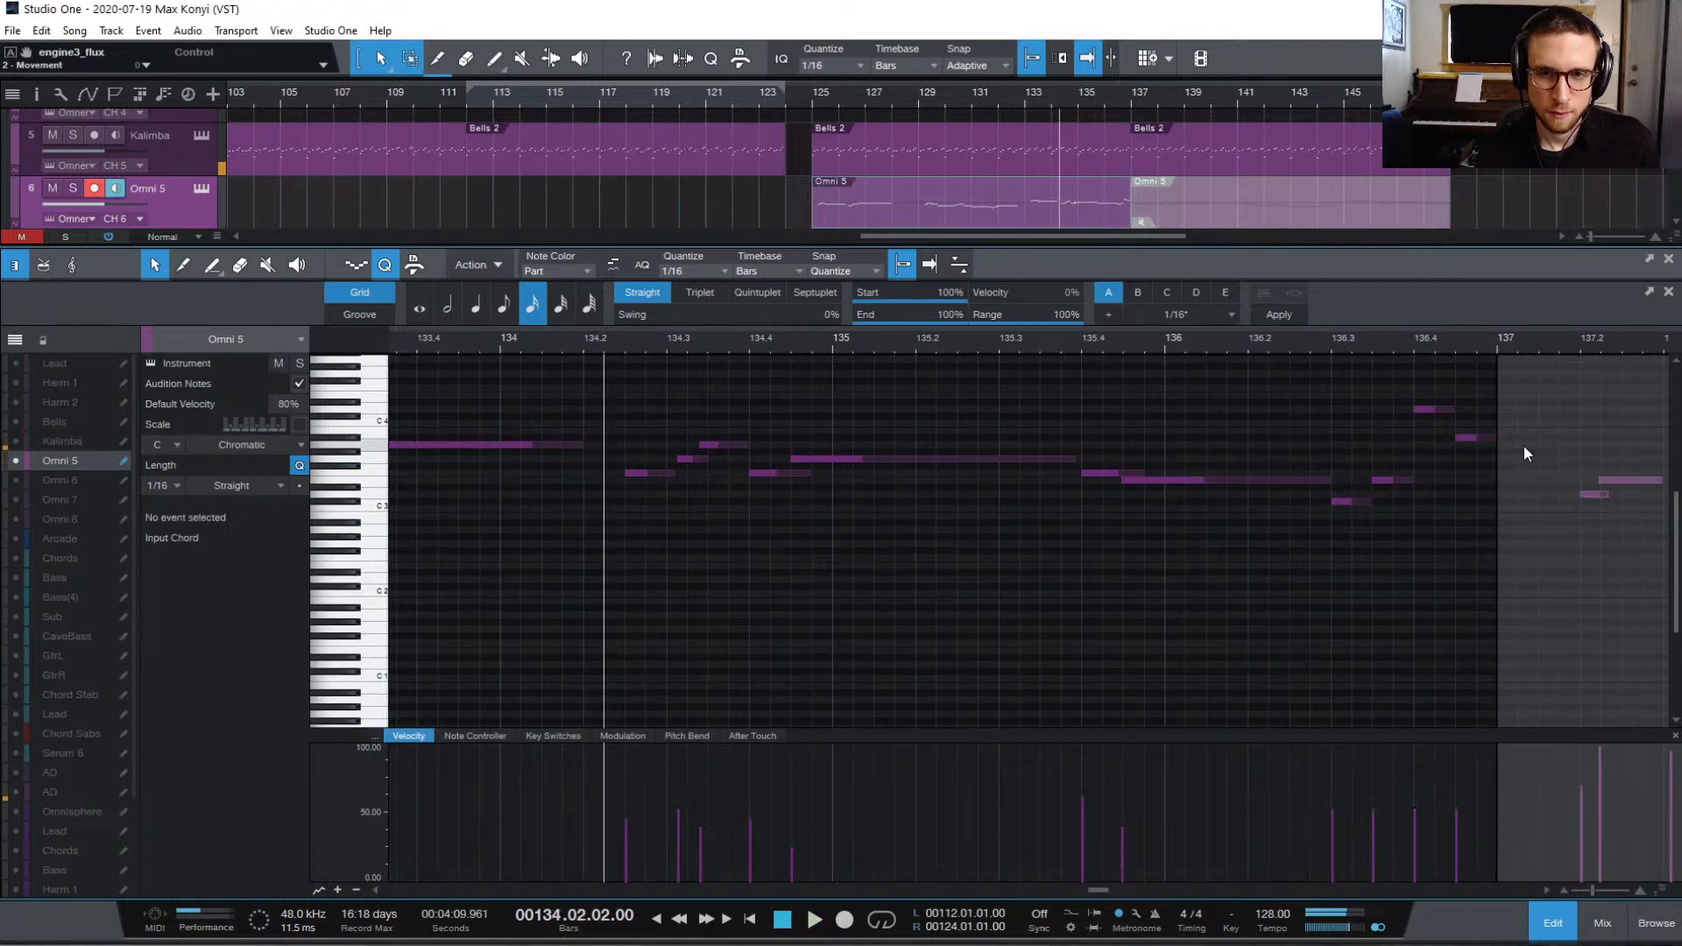
pyautogui.press('w')
pyautogui.press('w')
pyautogui.press('w')
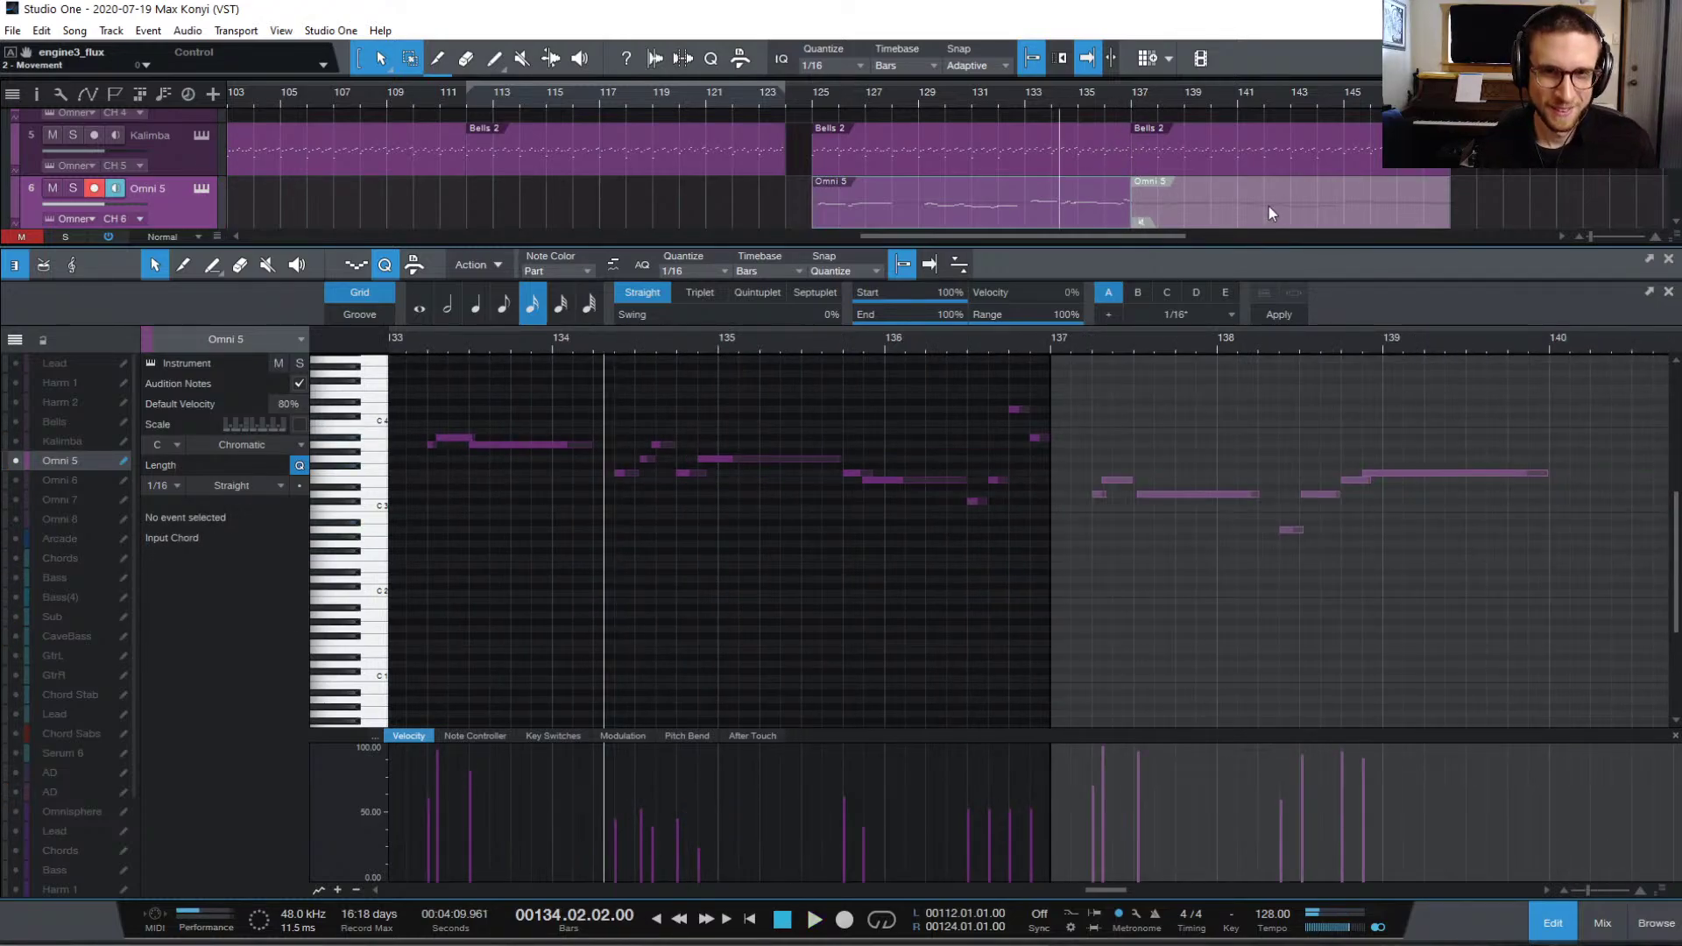
pyautogui.press('F2')
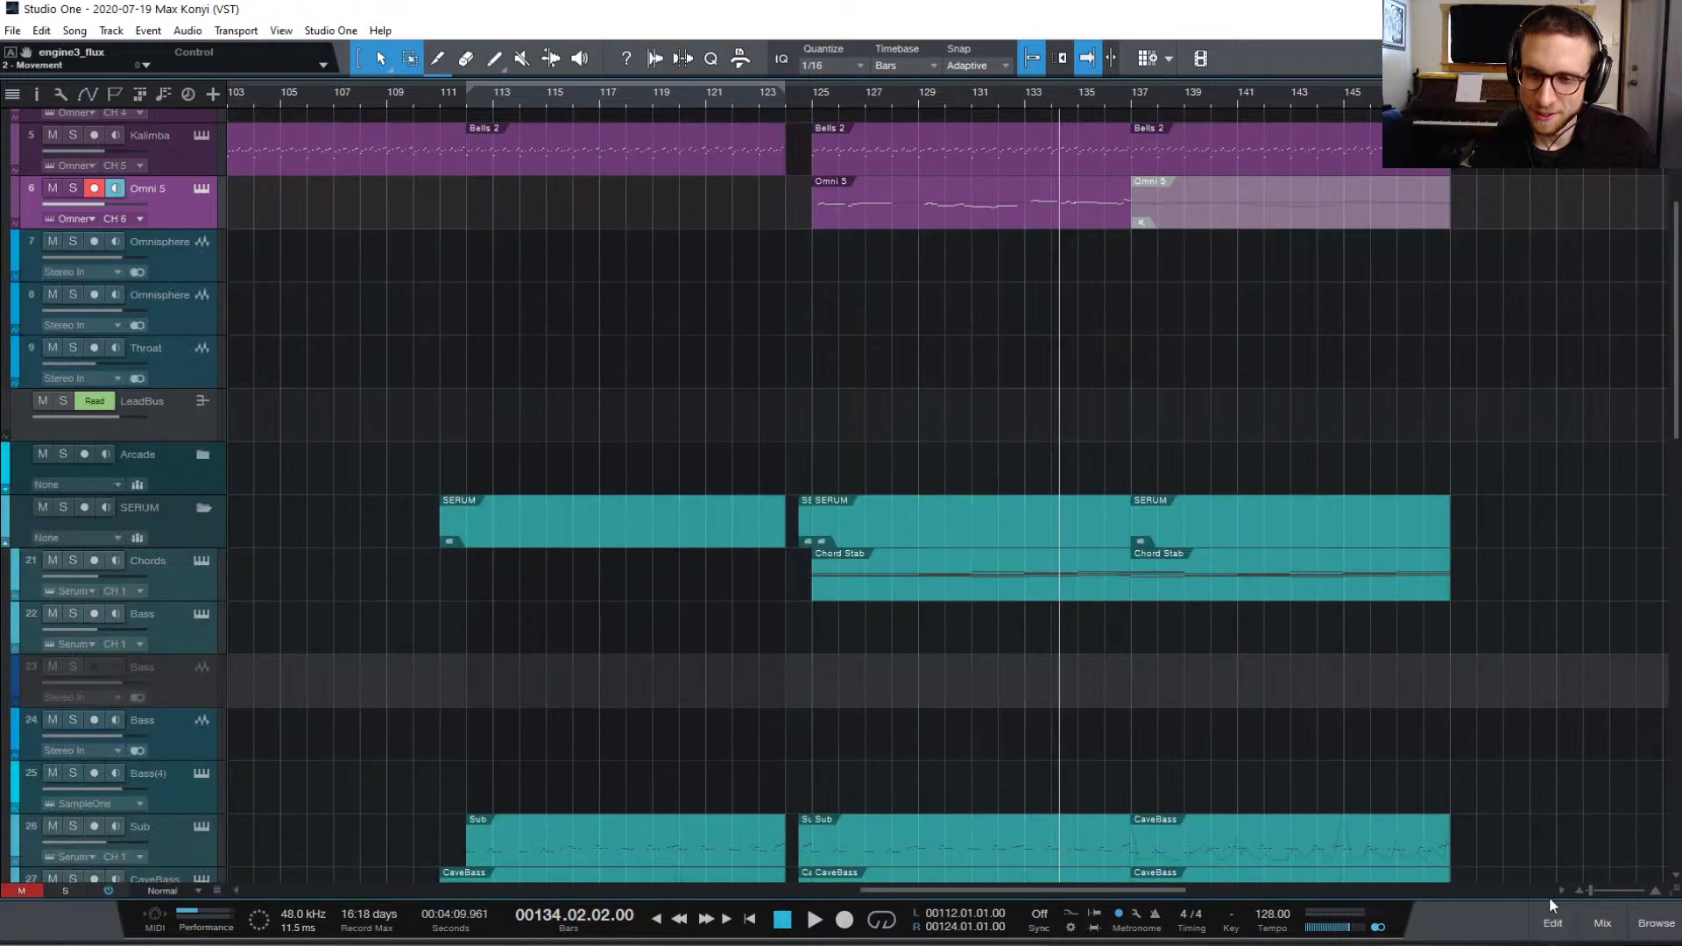
pyautogui.moveTo(1168, 223); pyautogui.dragTo(1507, 212)
pyautogui.moveTo(1122, 212); pyautogui.dragTo(1218, 225)
# Step: Add a one-bar B3 note at bar 137 in the extended Omni 5 part and audition the melody from bar 127
pyautogui.press('F2')
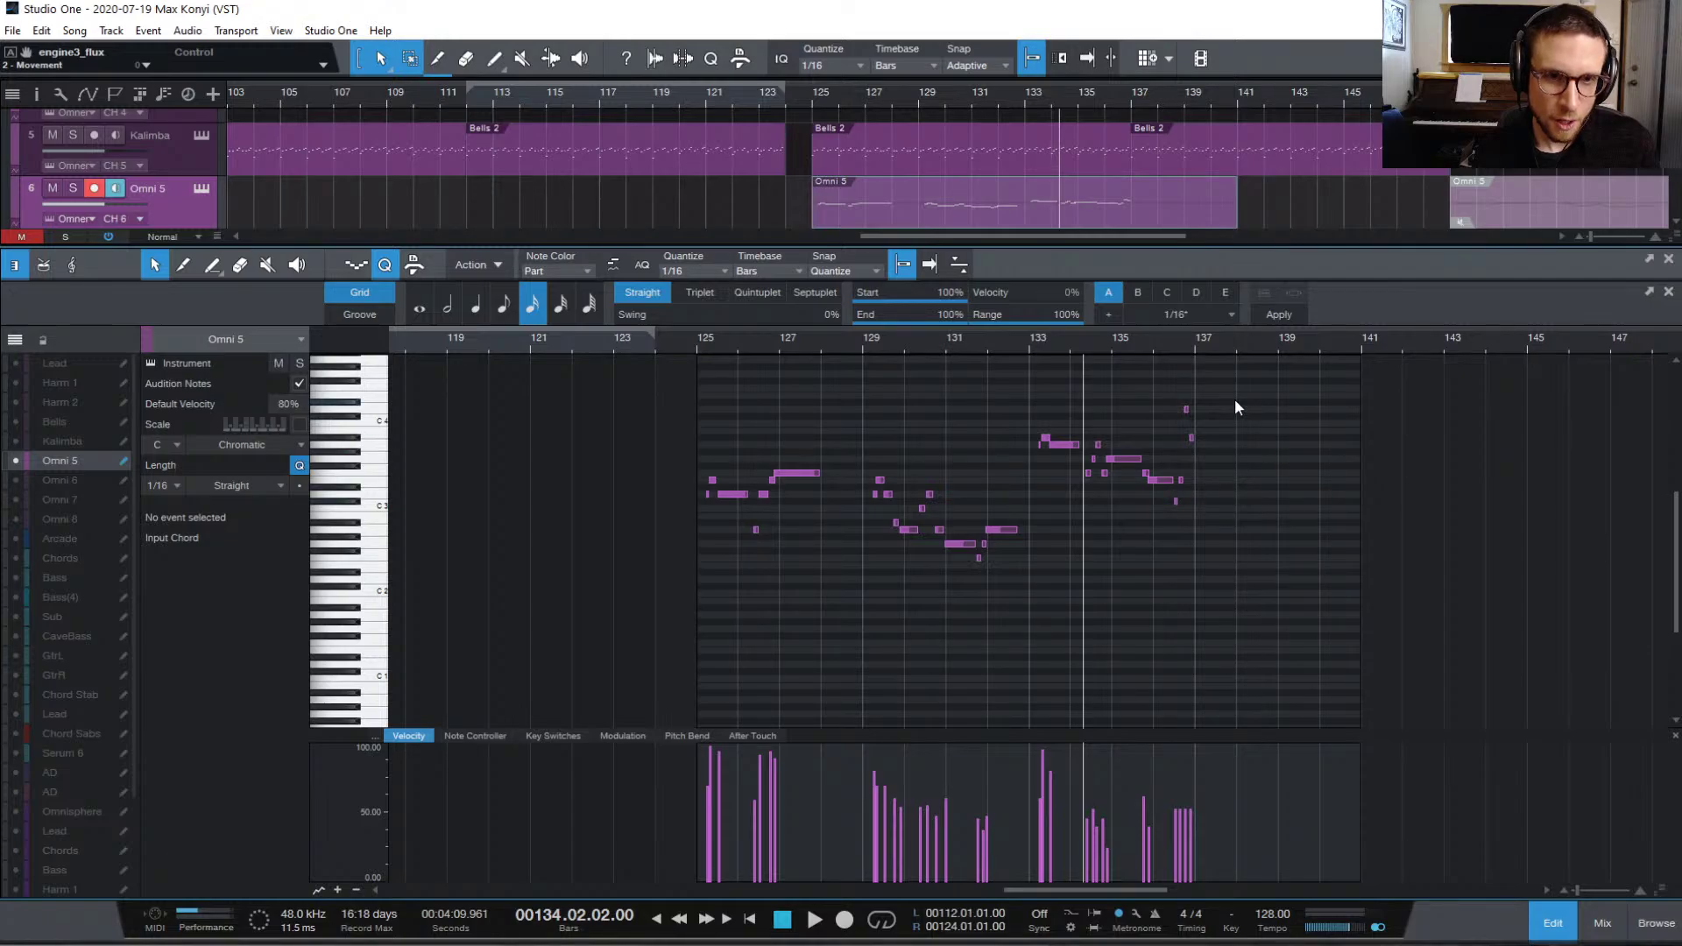
pyautogui.press('e')
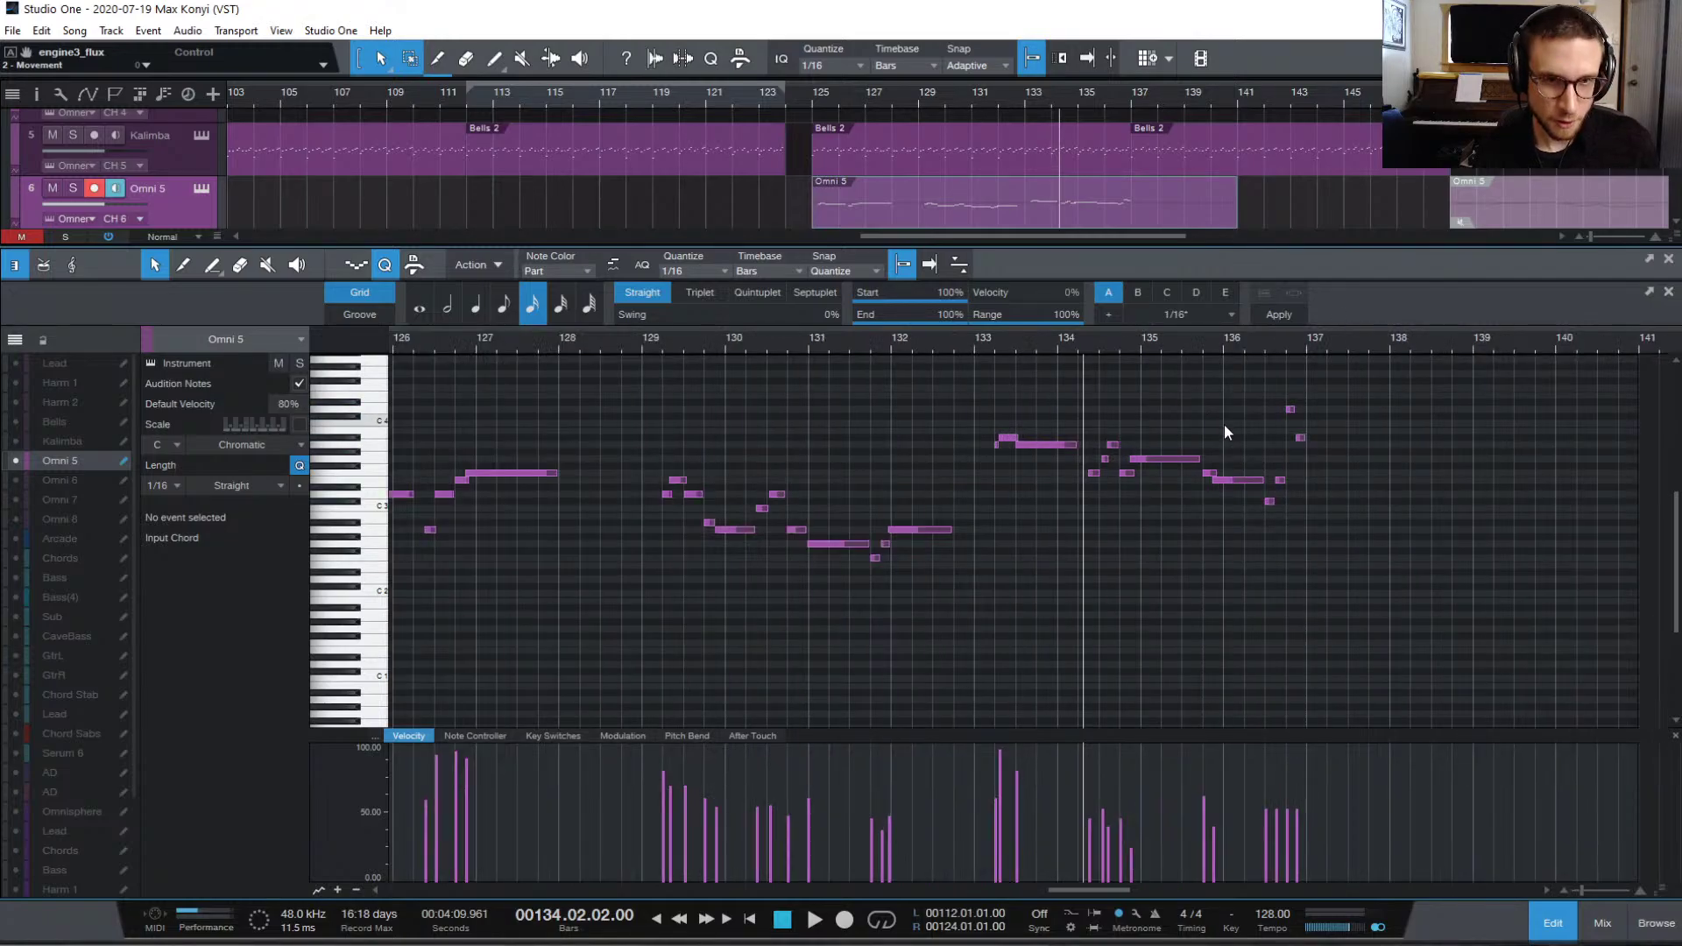
pyautogui.moveTo(1300, 438); pyautogui.dragTo(1391, 450)
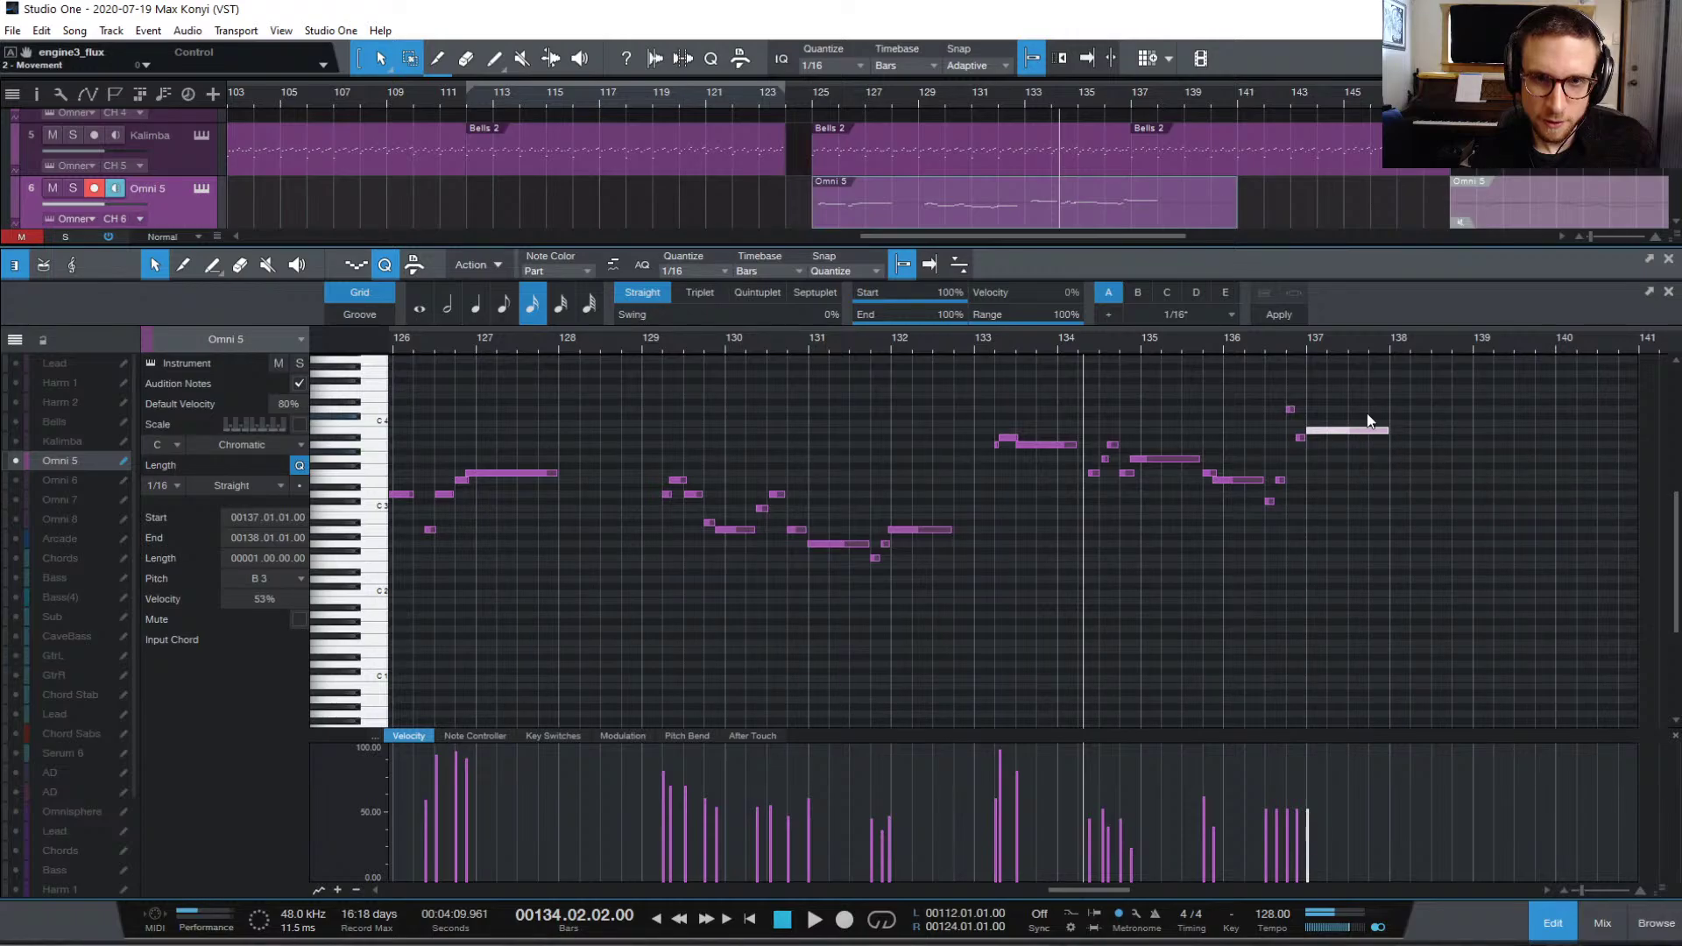
pyautogui.press('space')
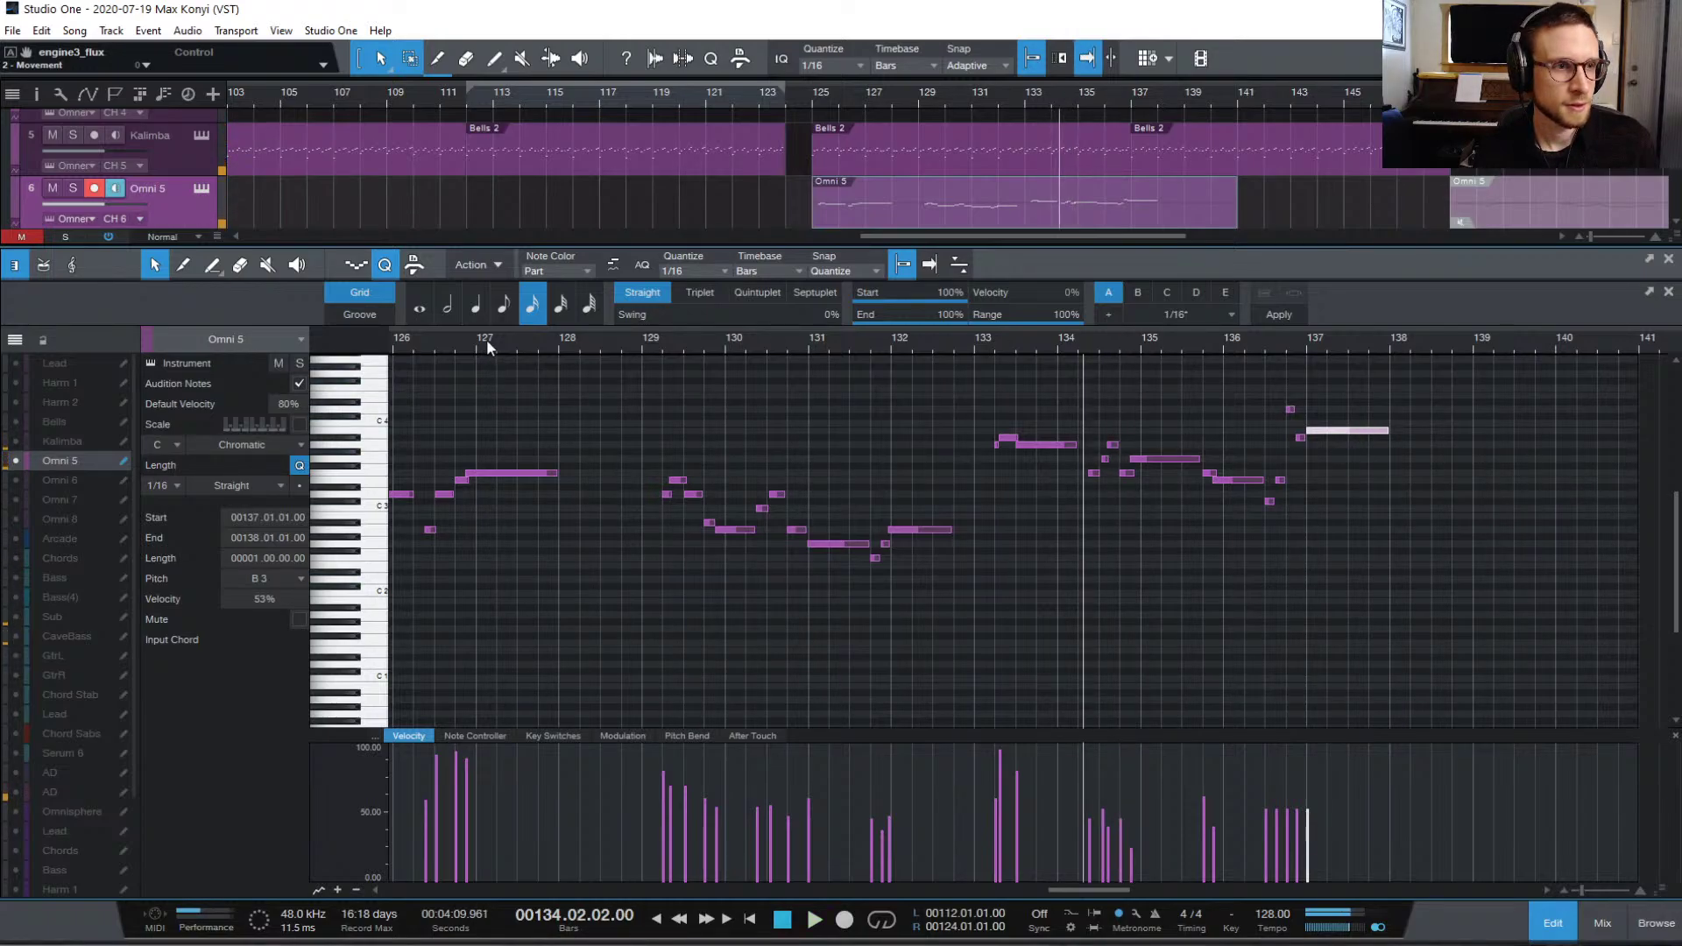
pyautogui.click(486, 339)
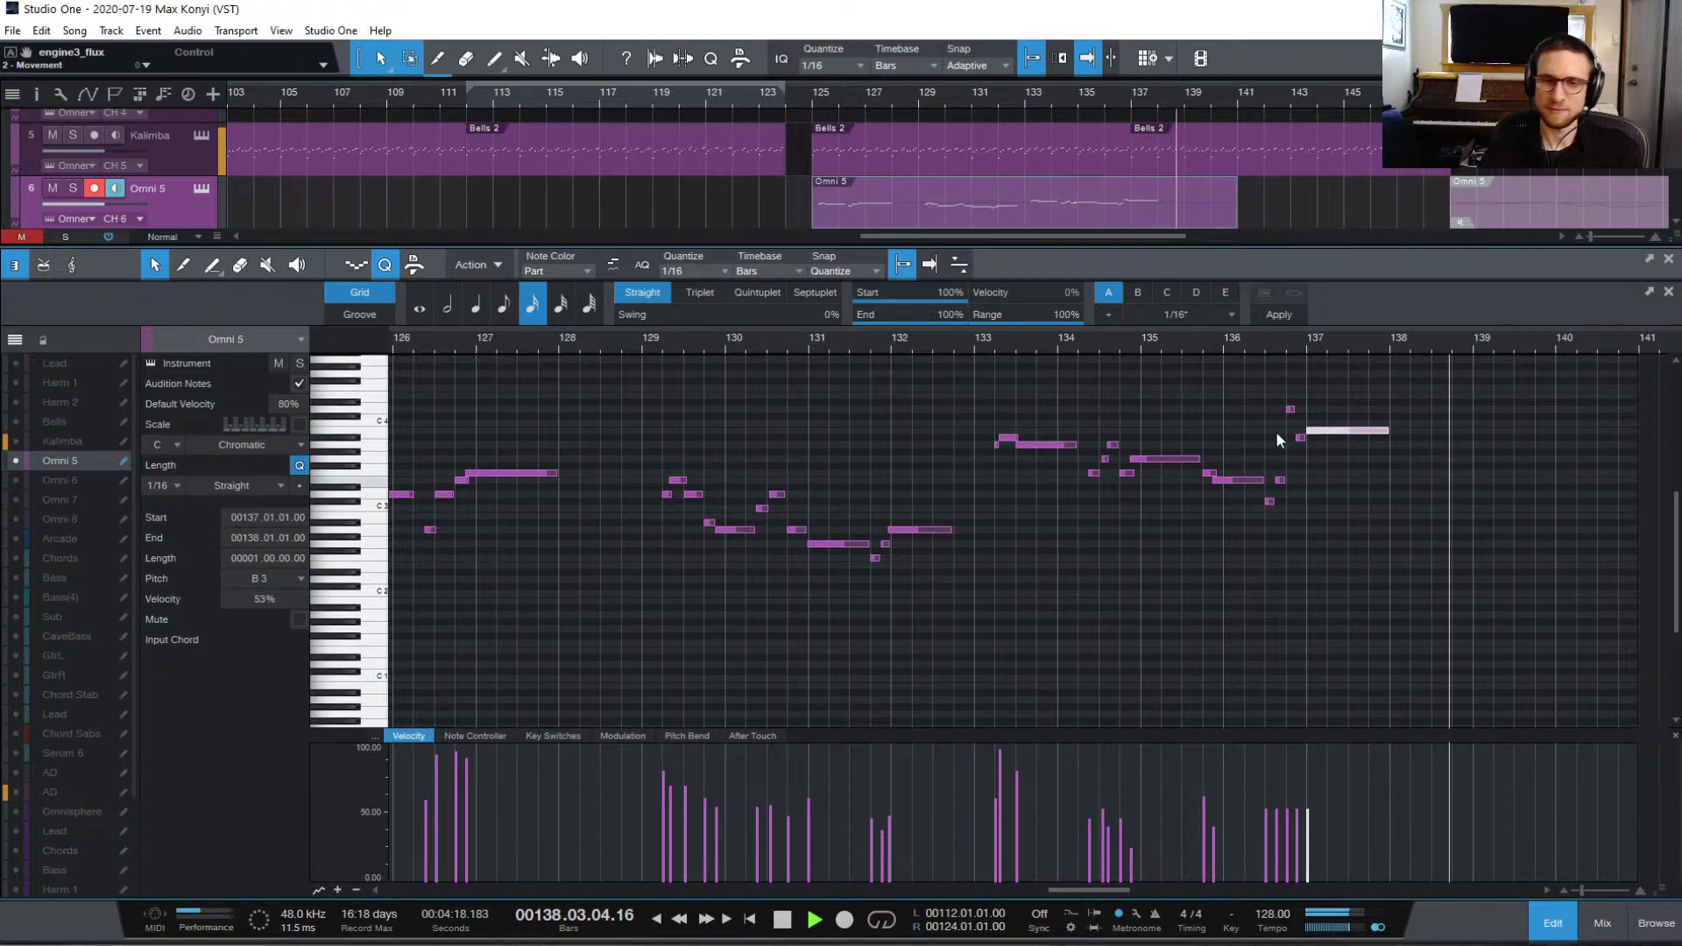
# Step: Replay the Omni 5 melody from bar 135 and delete the one-bar B3 note at bar 137
pyautogui.press('space')
pyautogui.click(1153, 340)
pyautogui.press('space')
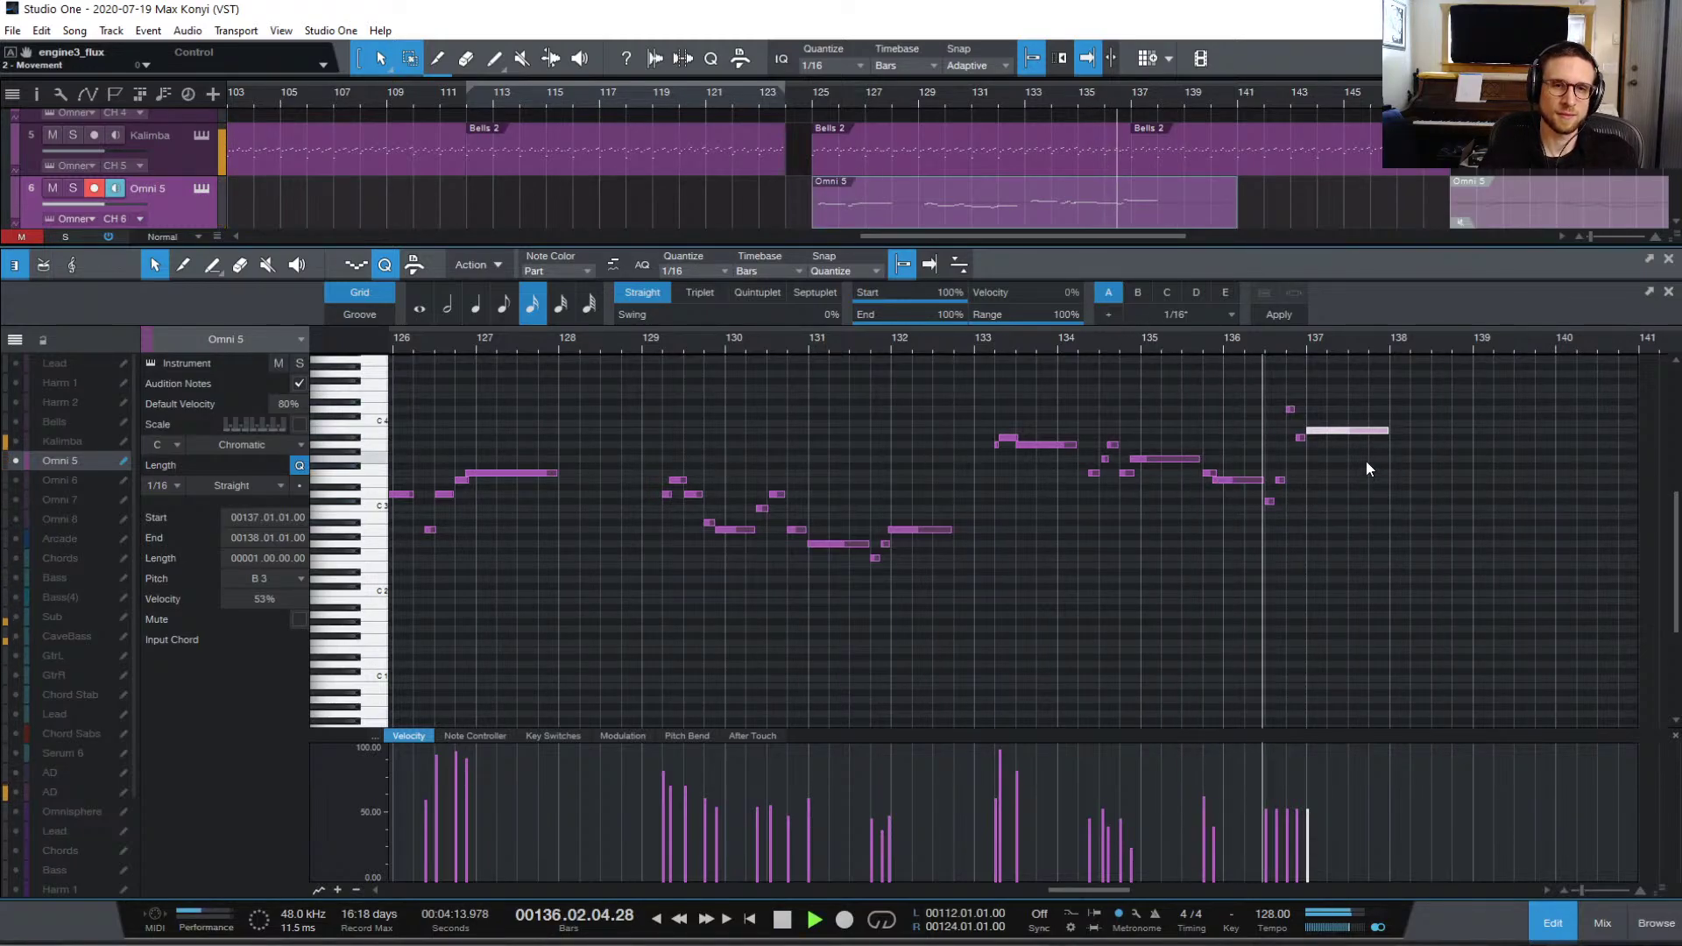
pyautogui.press('space')
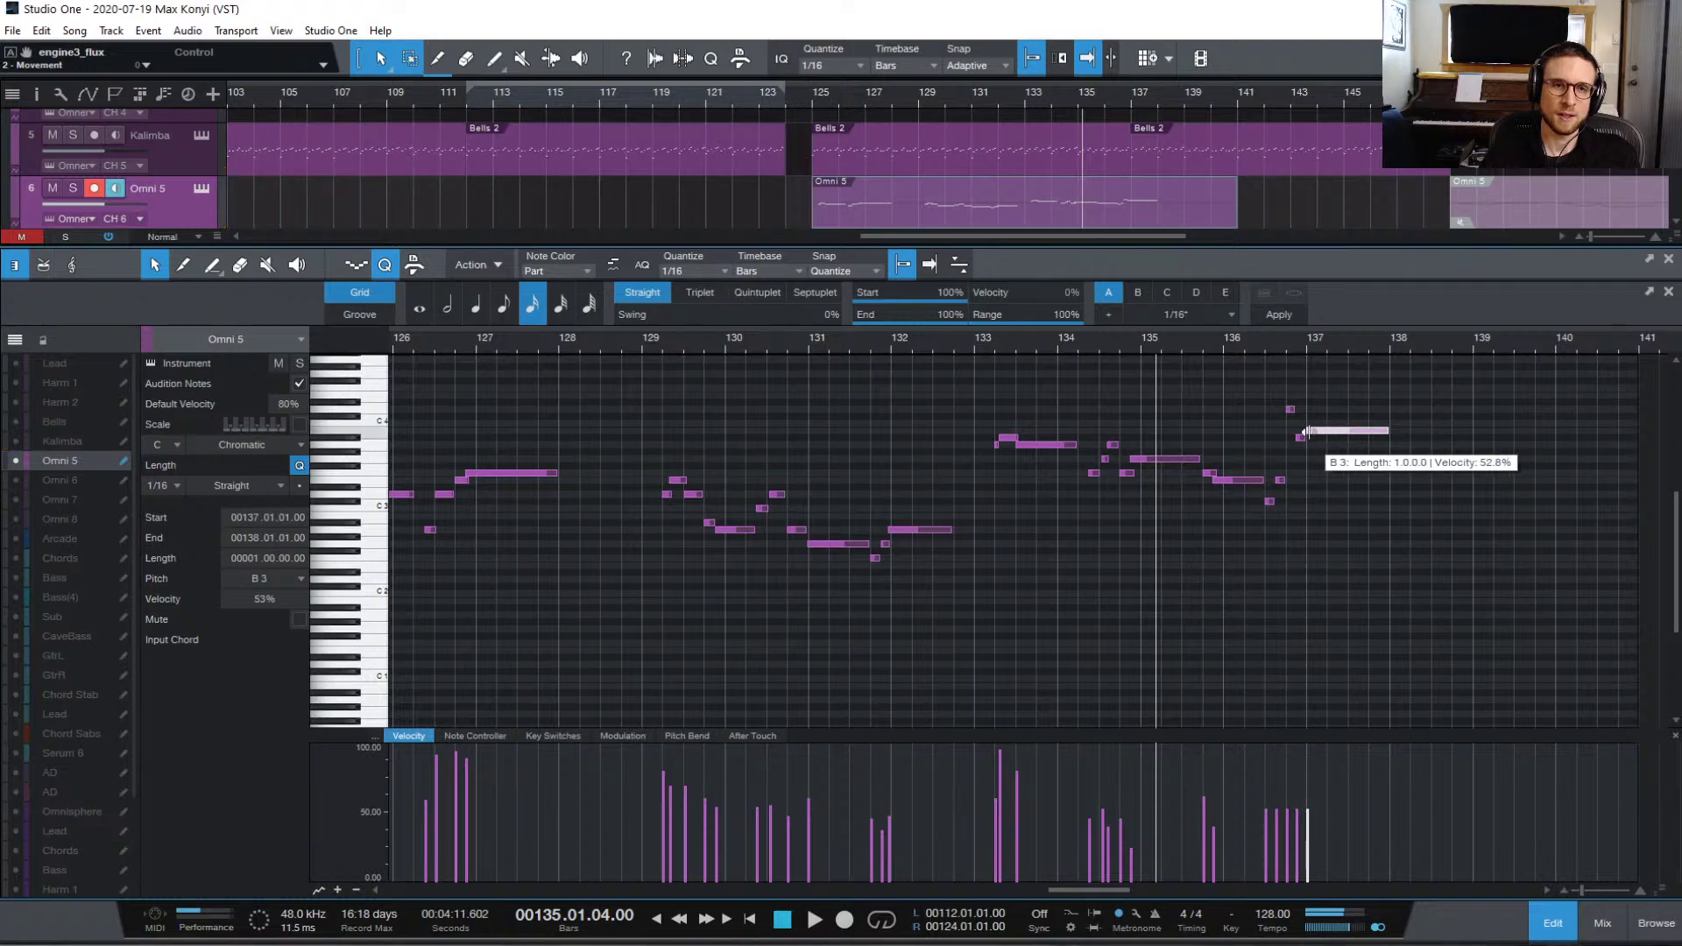
pyautogui.press('Delete')
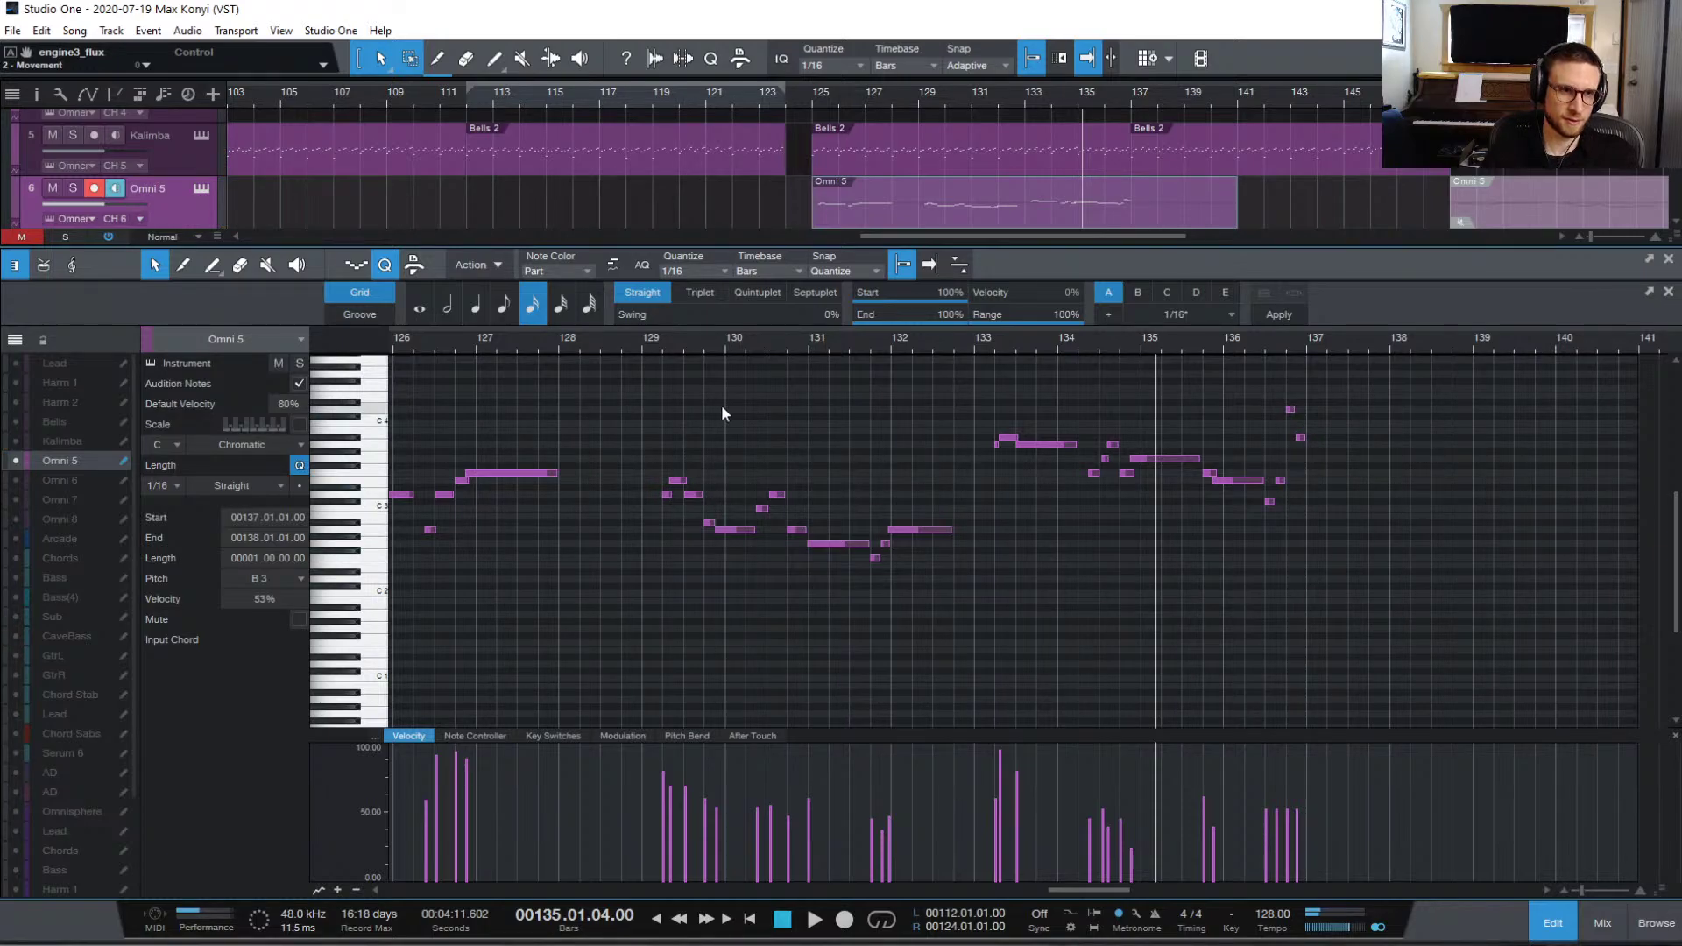
# Step: Delete the muted Omni 5 copy at bar 149, shorten the original part to bar 137, and duplicate it there
pyautogui.hotkey('shift', 'z')
pyautogui.click(1517, 215)
pyautogui.press('Delete')
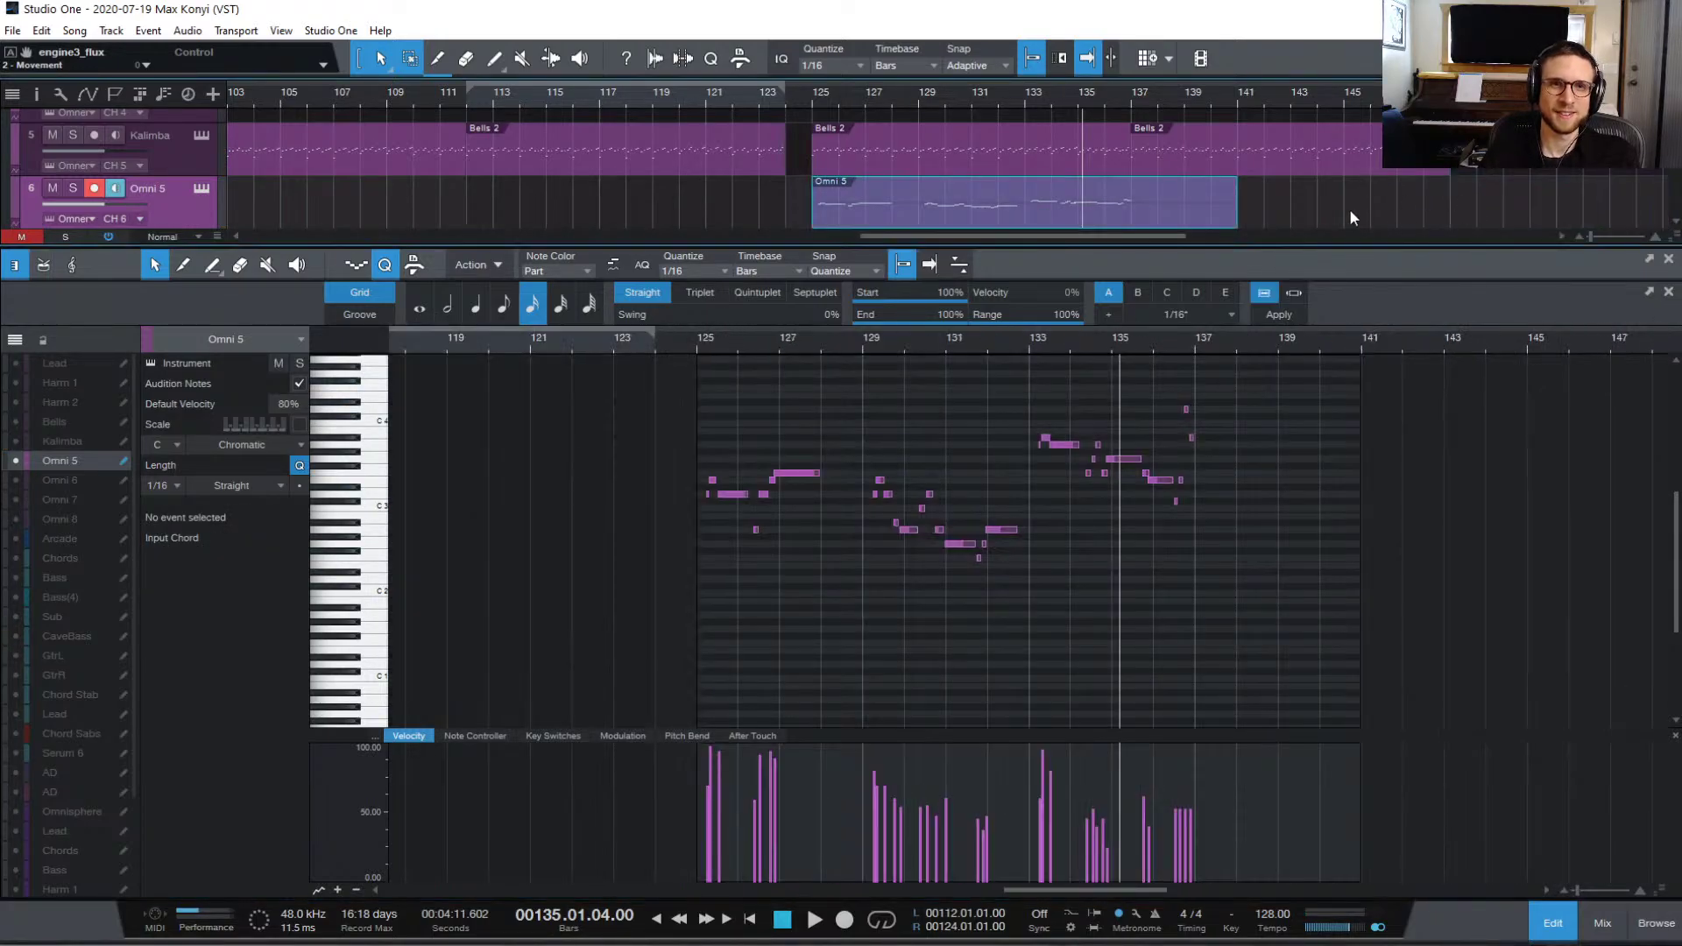
pyautogui.moveTo(1234, 214); pyautogui.dragTo(1130, 230)
pyautogui.press('d')
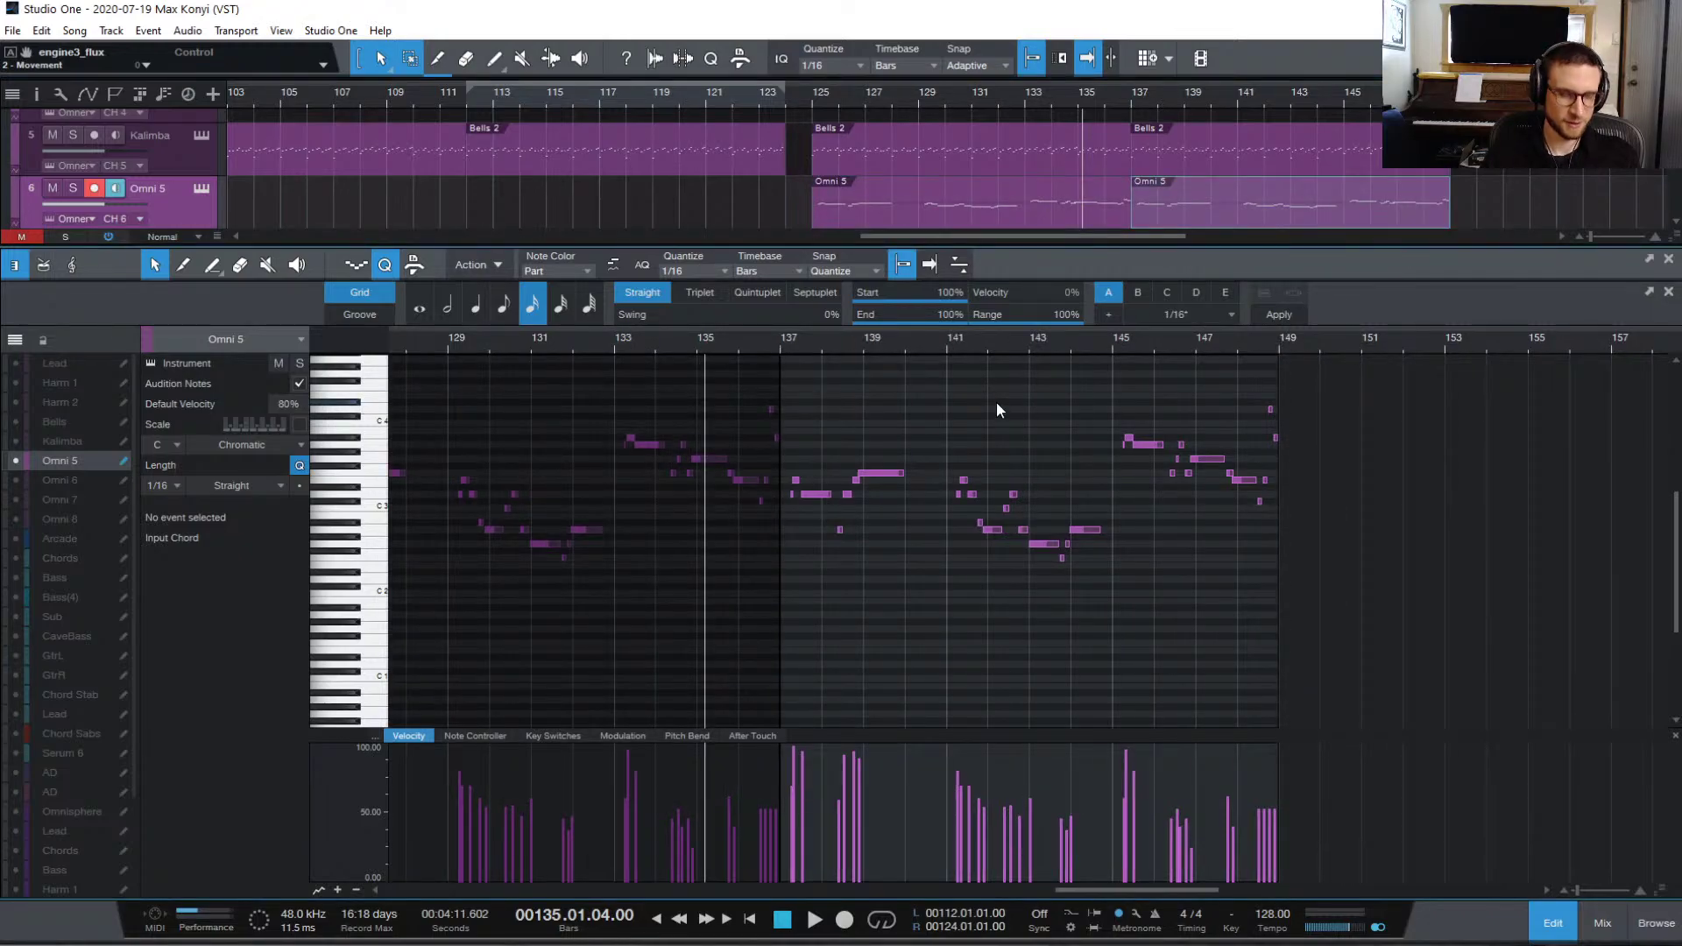
# Step: Transpose all notes of the Omni 5 duplicate at bar 137 up nine semitones and audition it from bar 135
pyautogui.hotkey('ctrl', 'a')
pyautogui.press('Up')
pyautogui.press('Up')
pyautogui.press('Up')
pyautogui.press('Up')
pyautogui.press('Up')
pyautogui.press('Up')
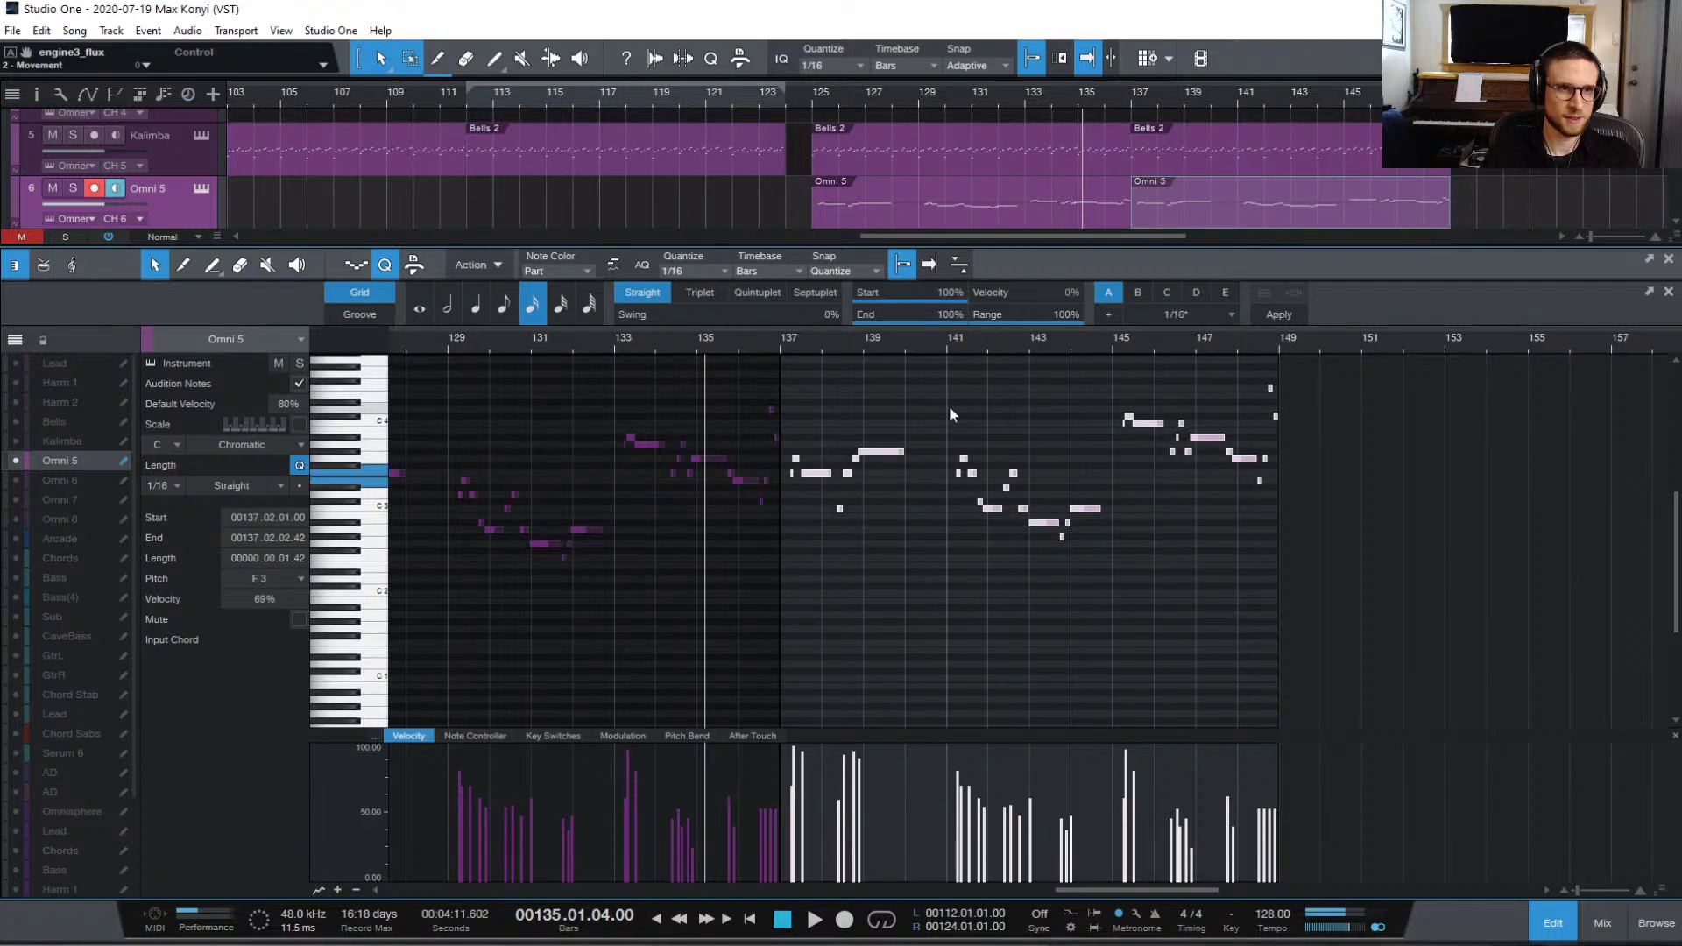
pyautogui.press('Up')
pyautogui.press('Up')
pyautogui.press('Up')
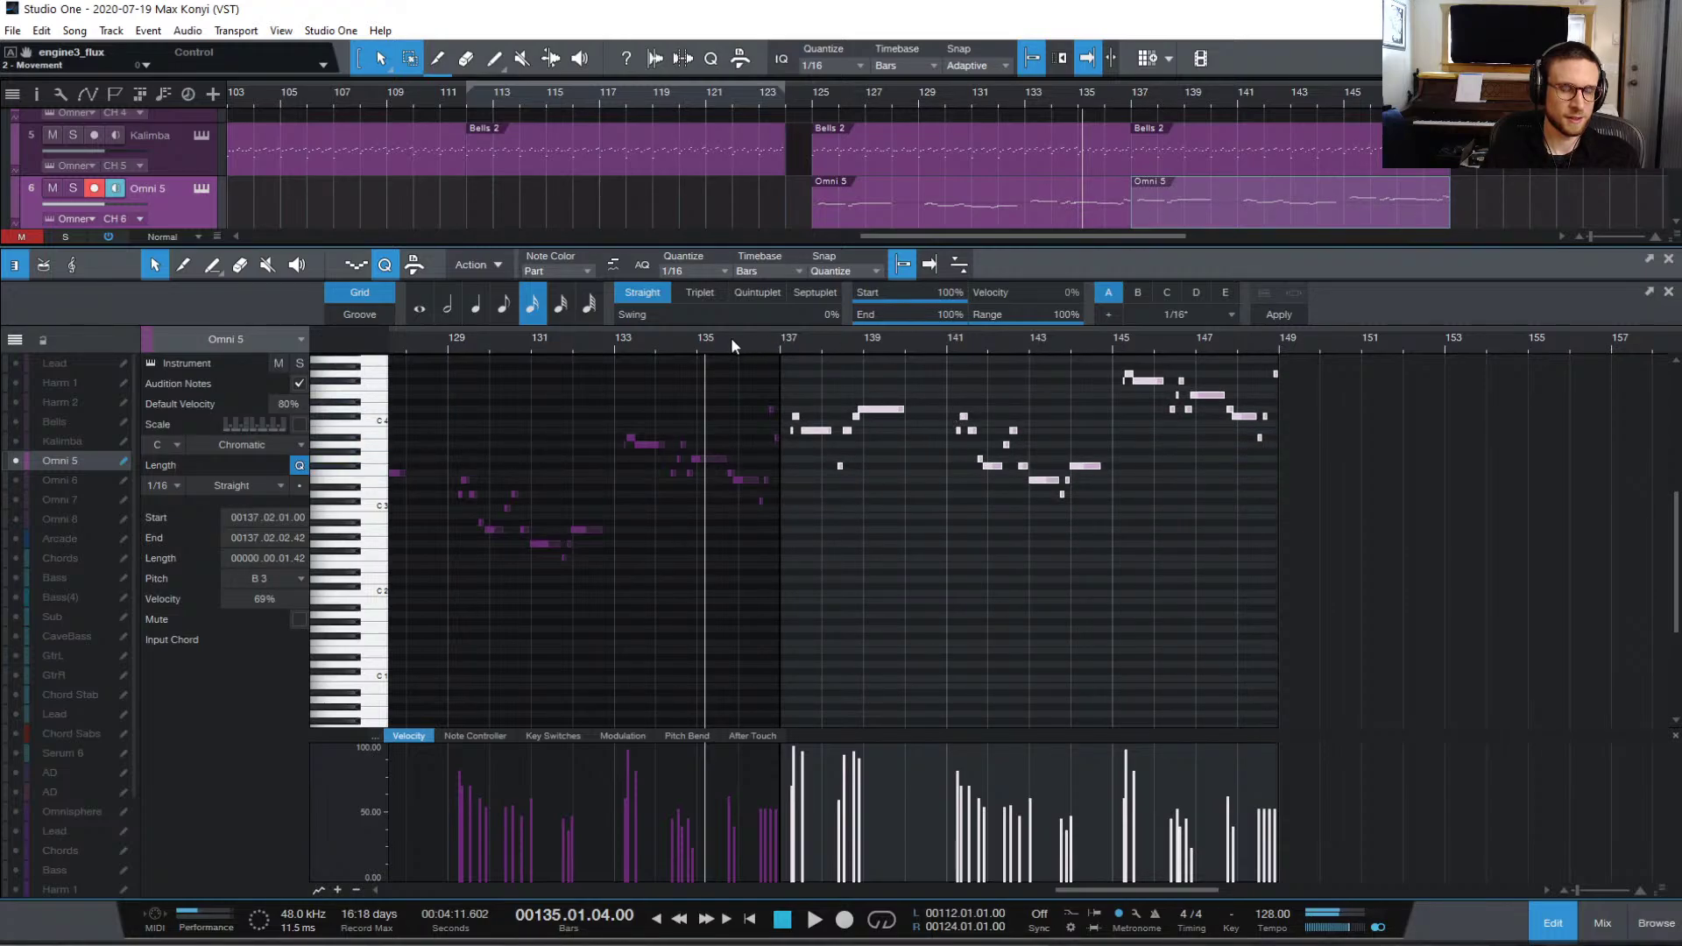
pyautogui.click(954, 539)
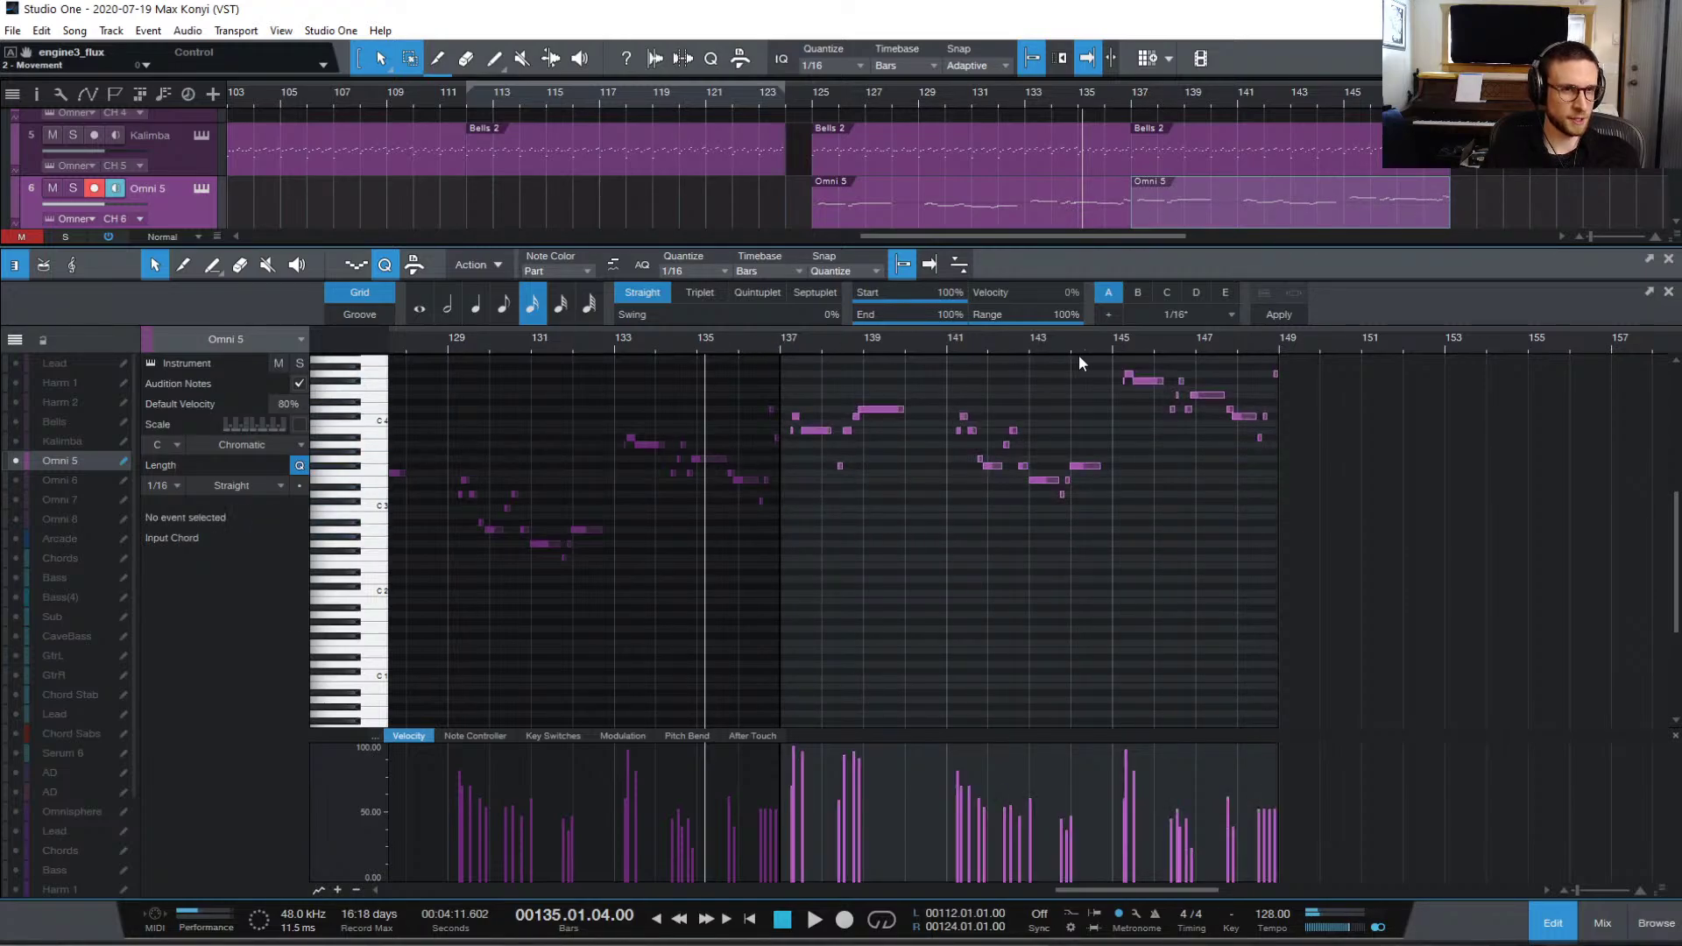
pyautogui.press('space')
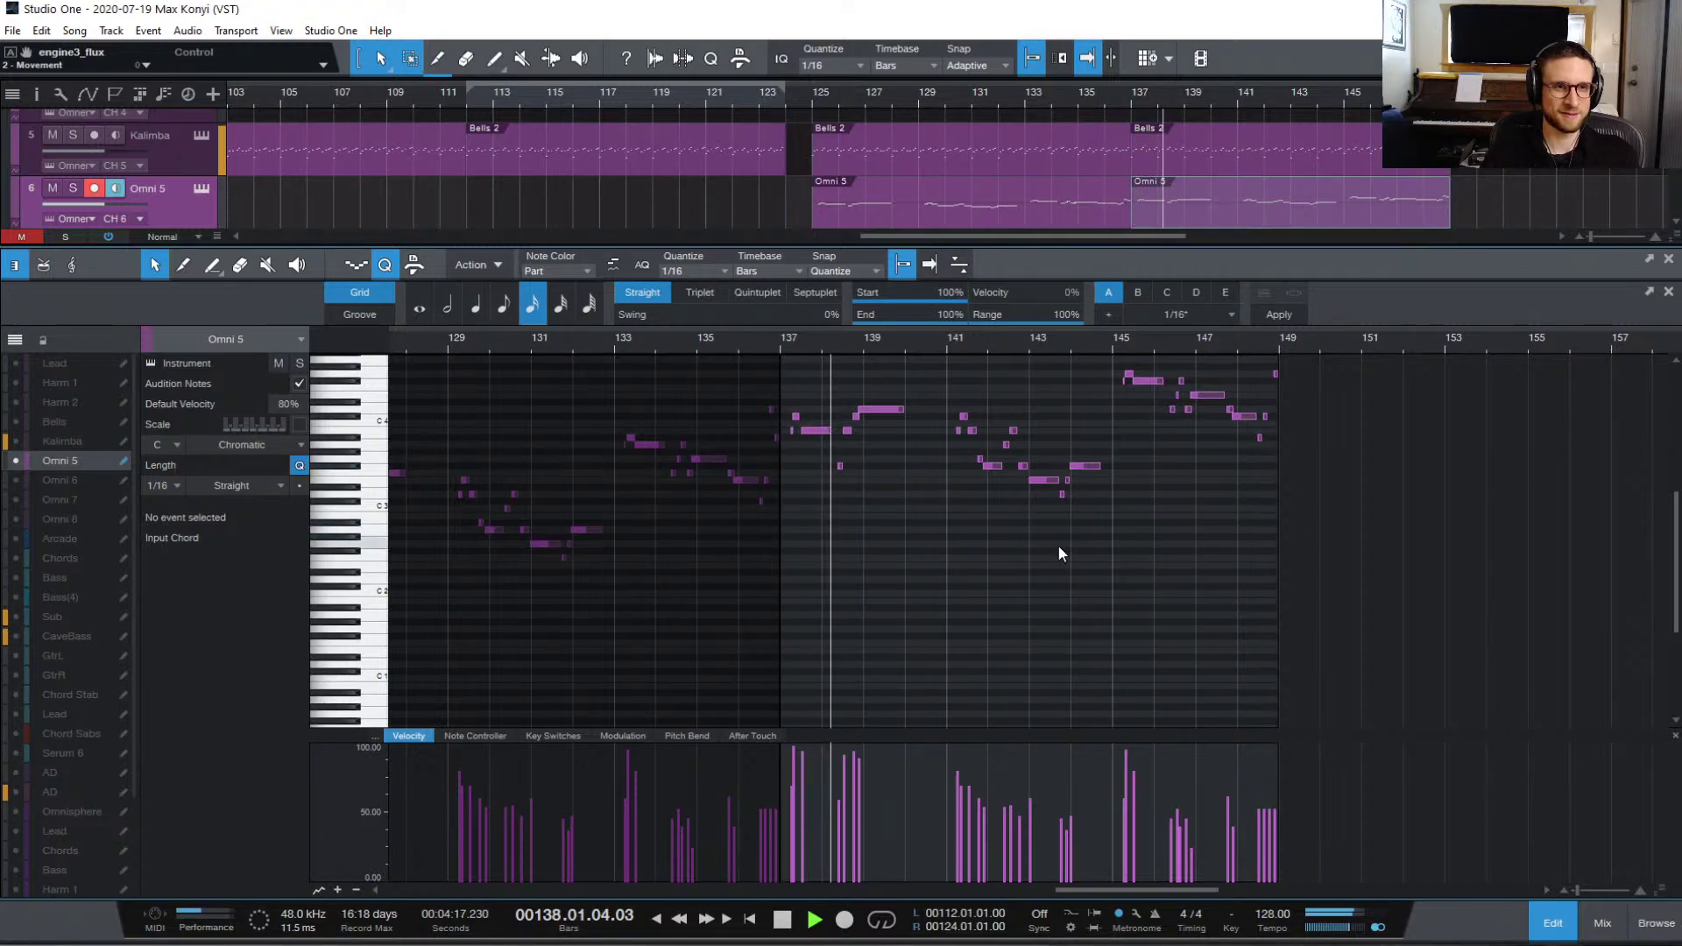
pyautogui.press('space')
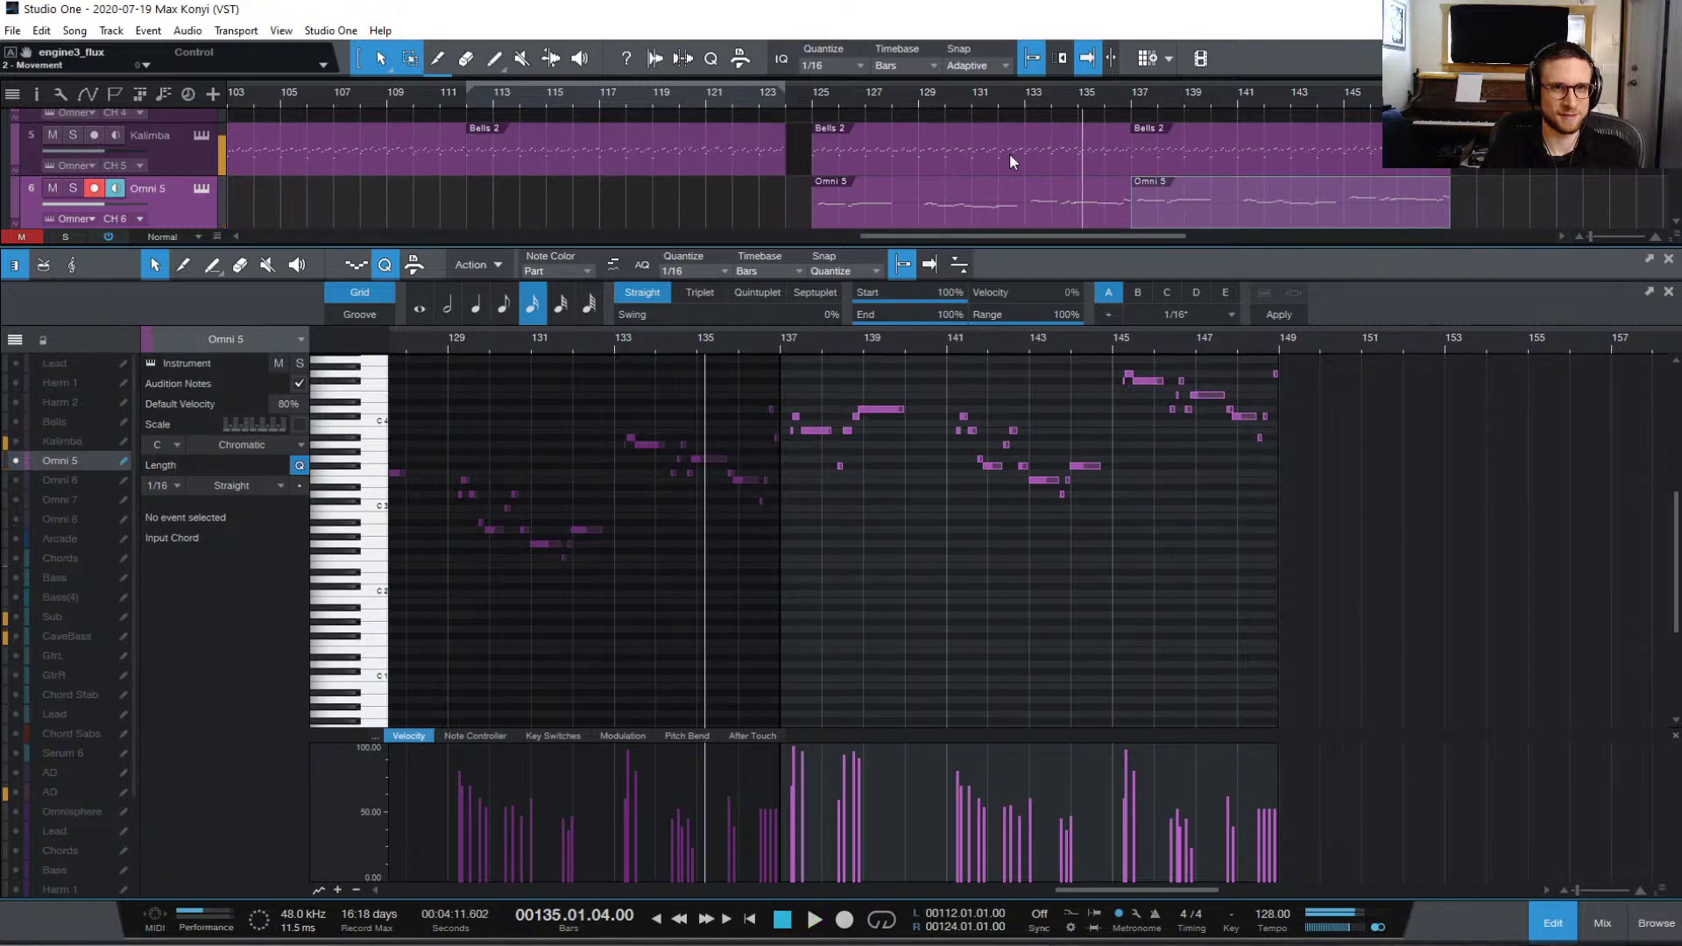
# Step: Play the arrangement from bar 129 into the transposed section at bar 137, checking the melody against the other tracks
pyautogui.click(1032, 99)
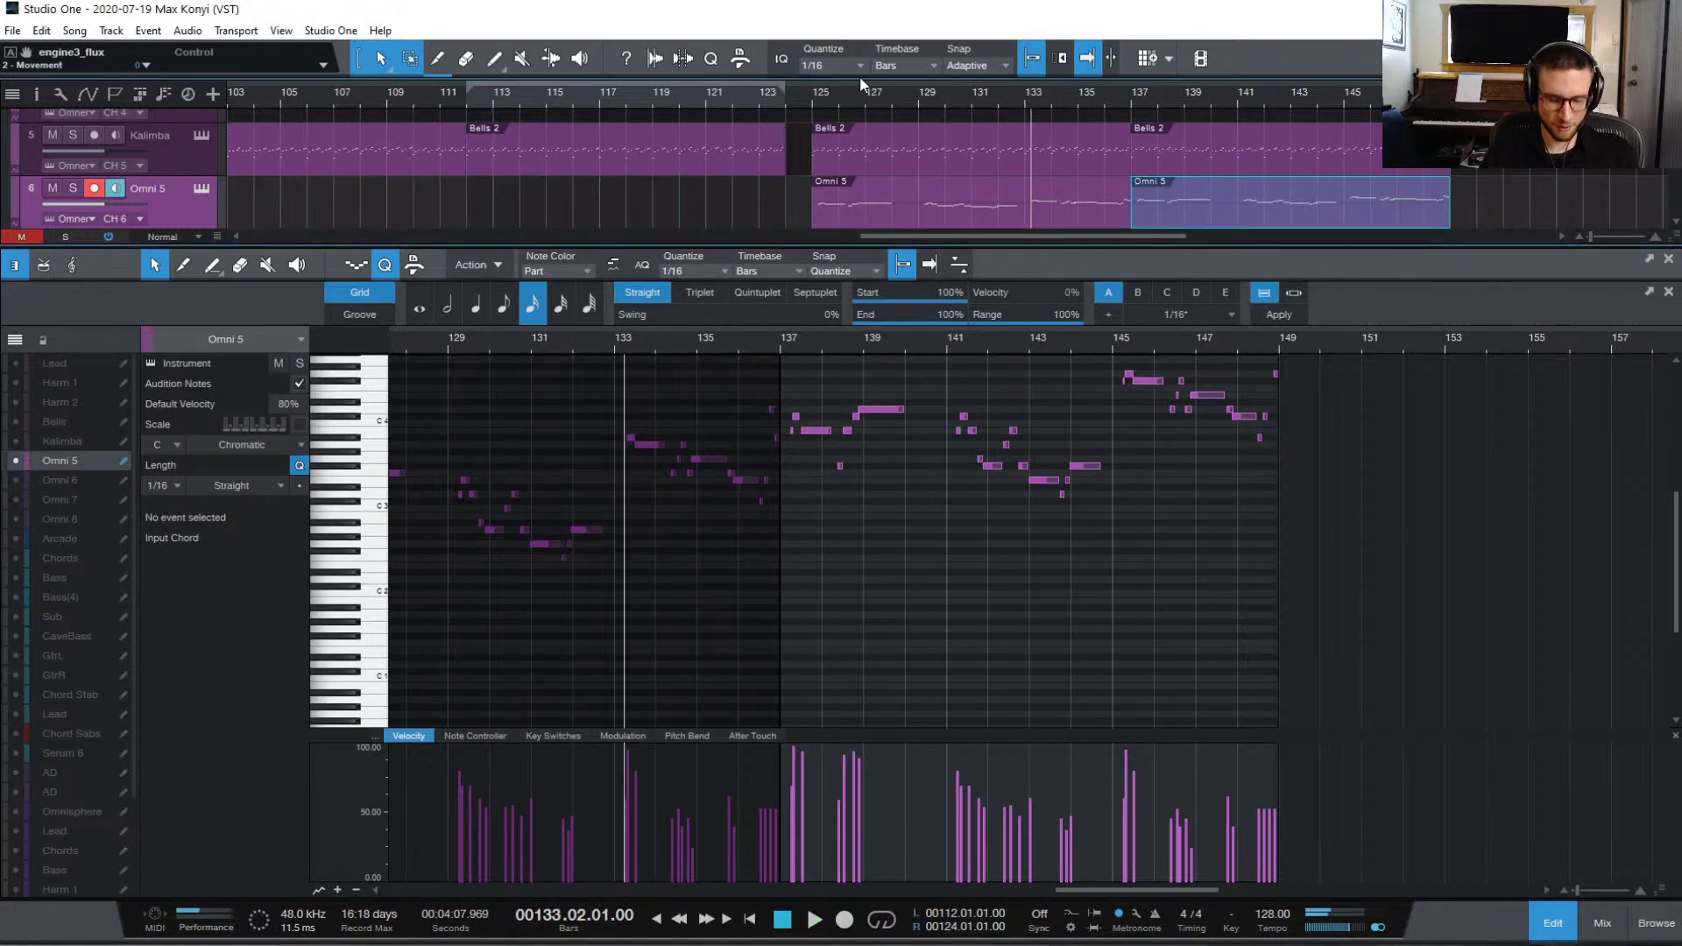
pyautogui.click(1024, 98)
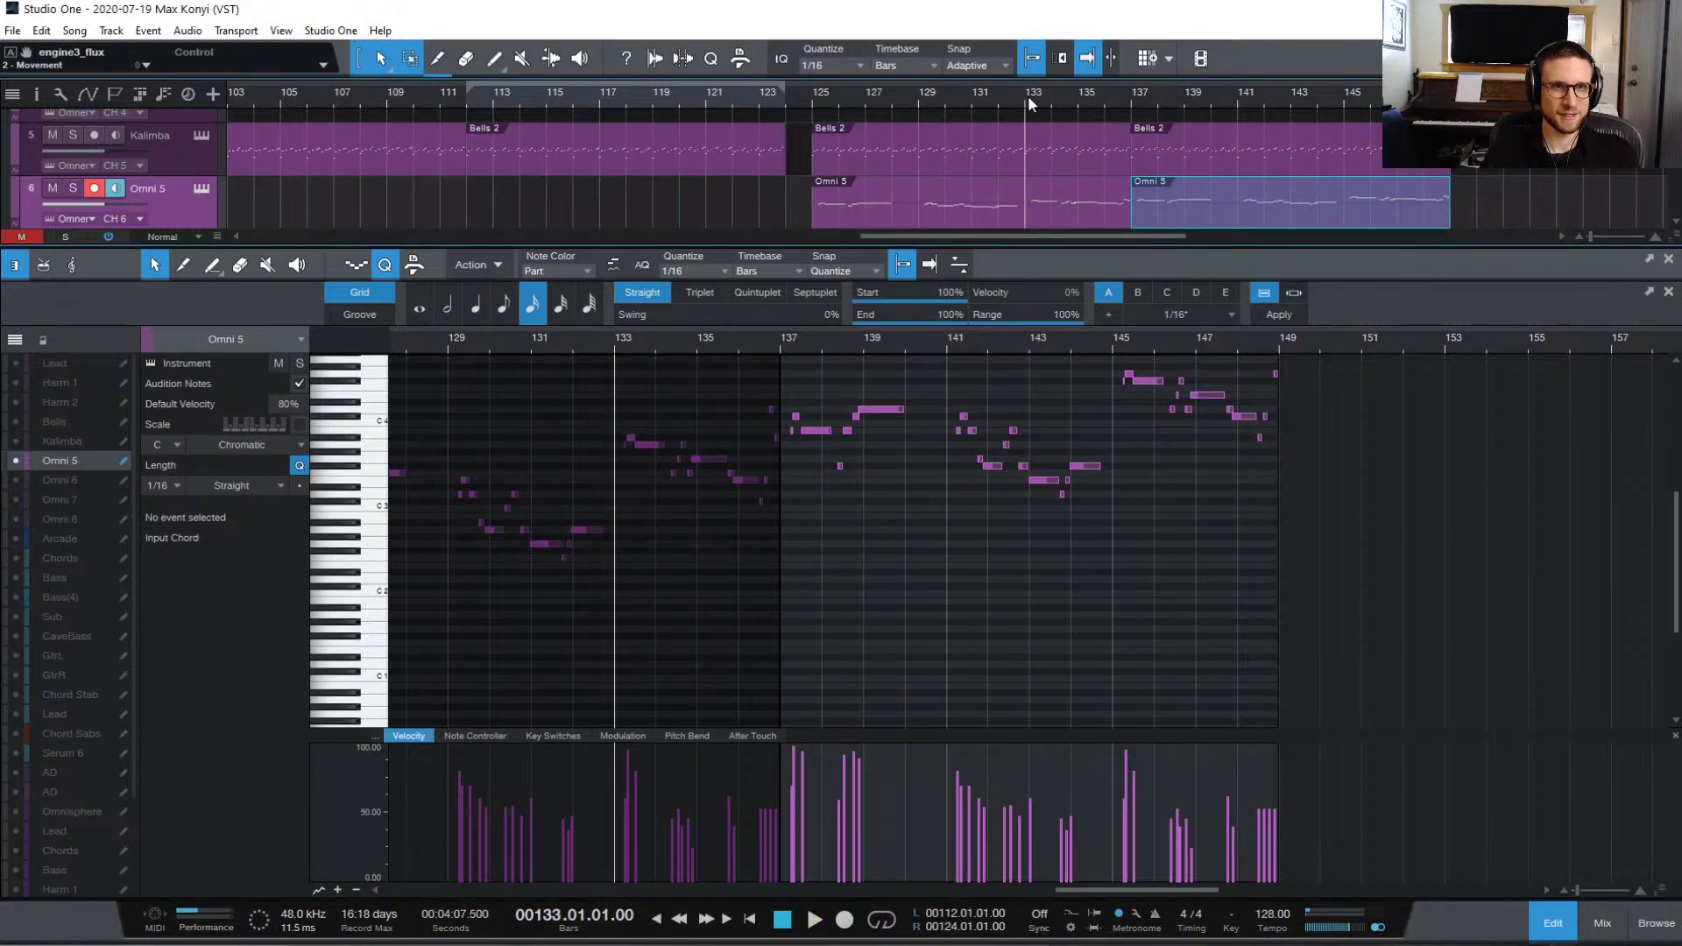
pyautogui.click(921, 98)
pyautogui.press('space')
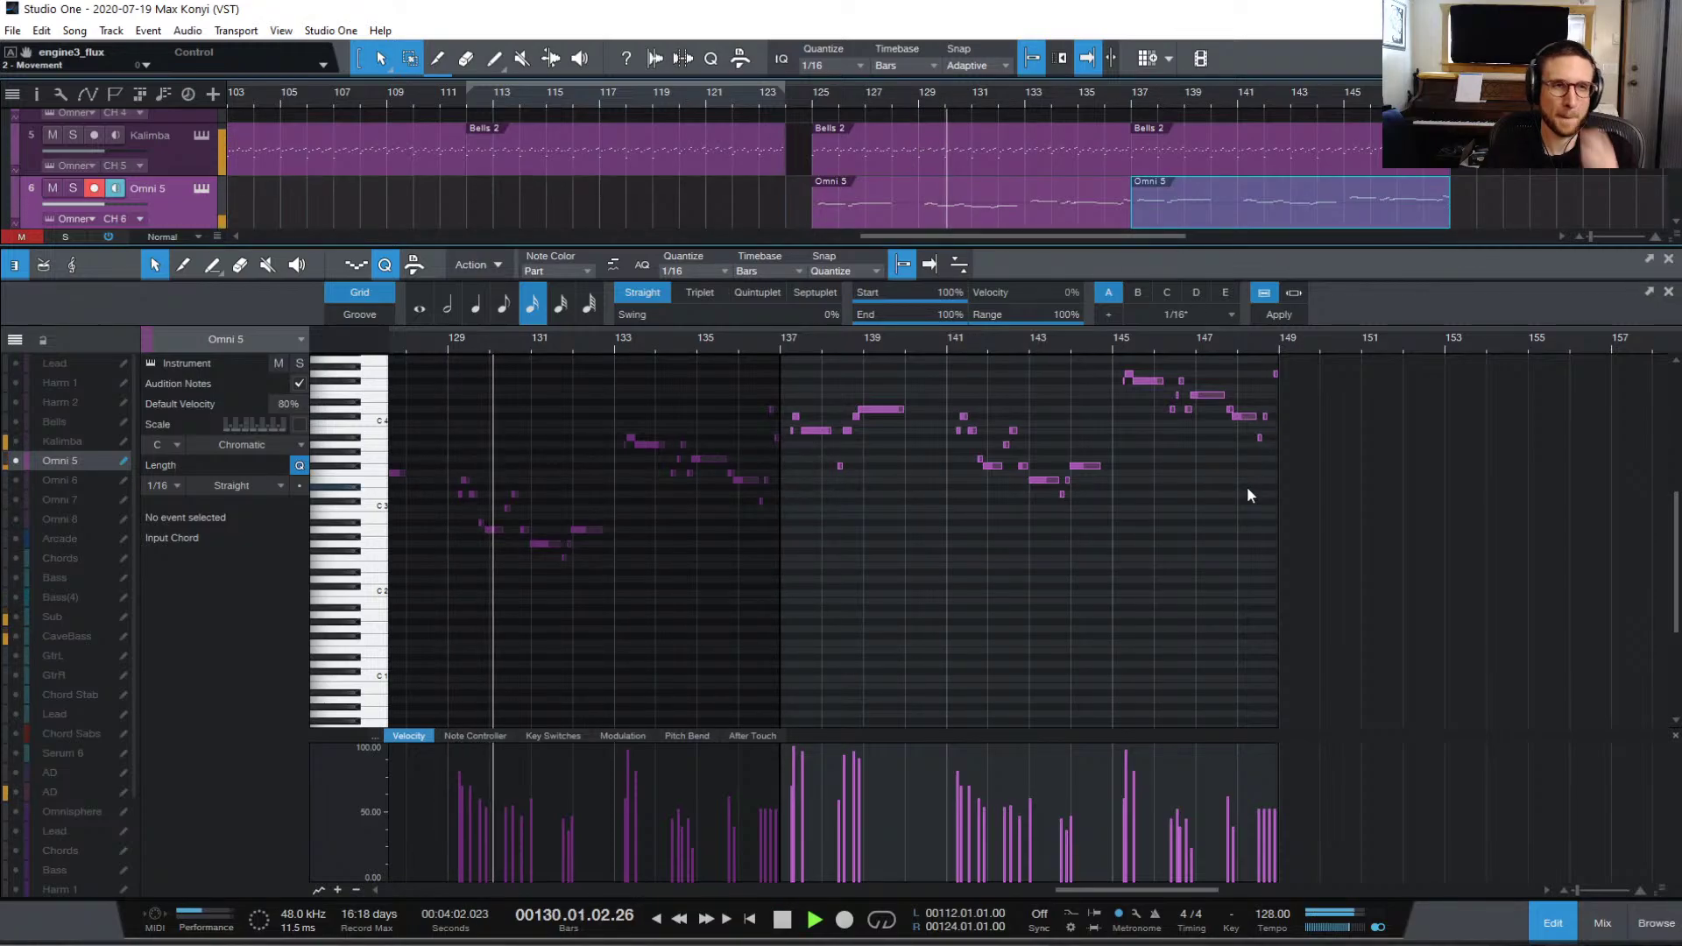
pyautogui.click(1076, 676)
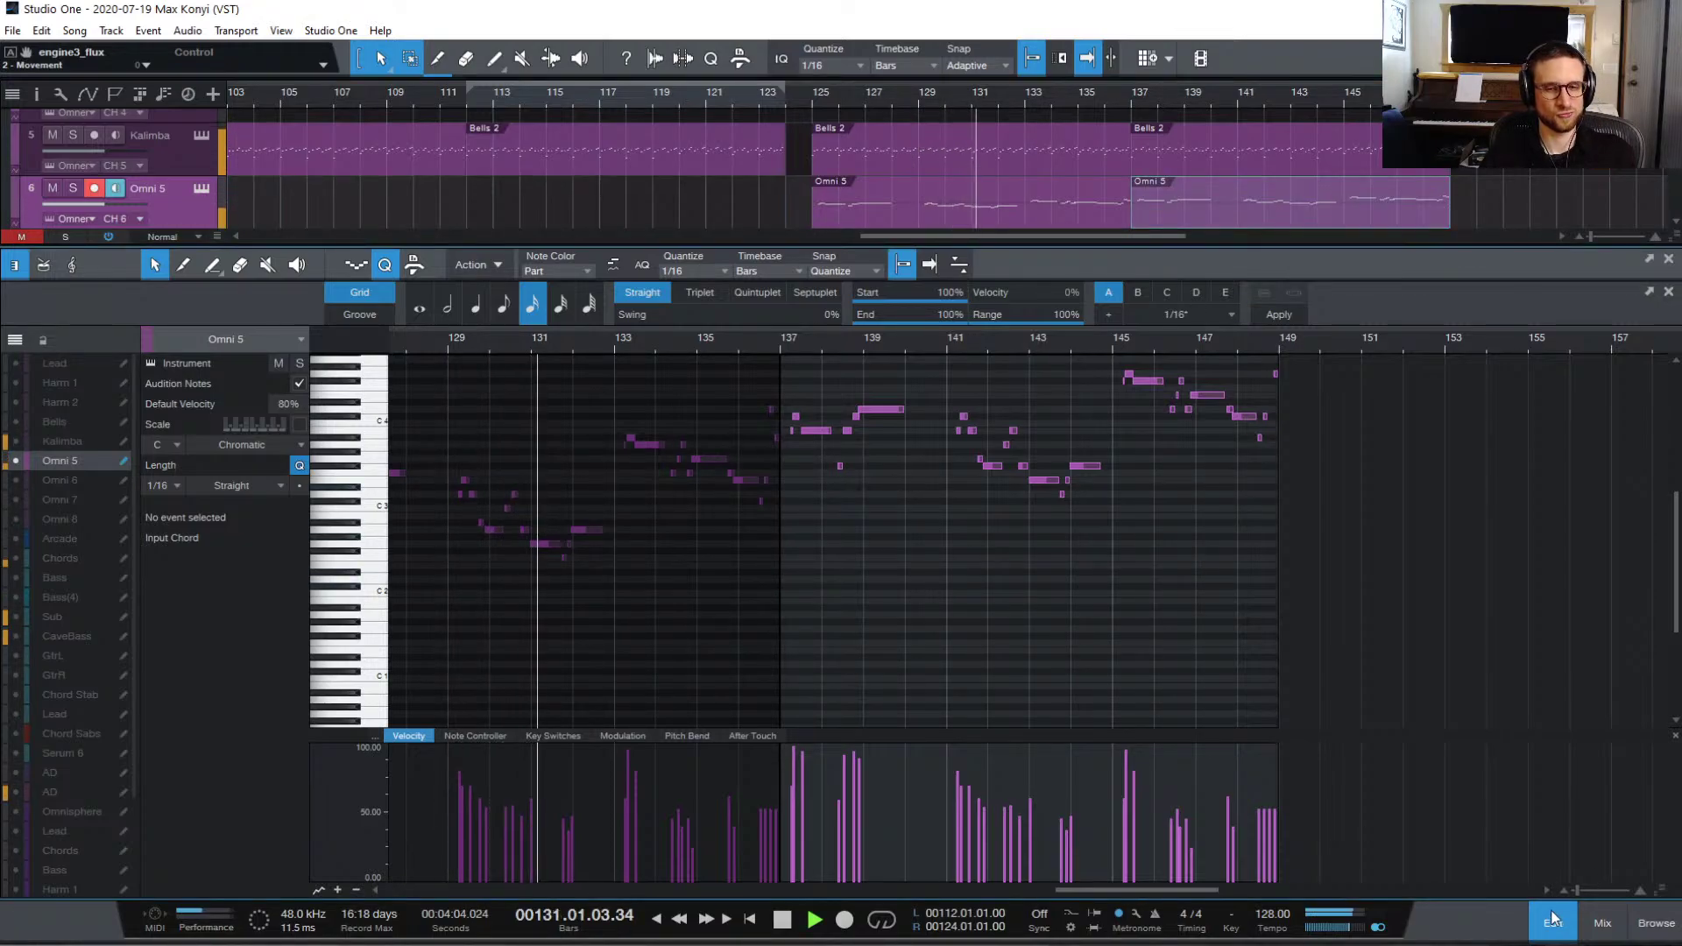
pyautogui.press('F2')
pyautogui.scroll(-6, 1501, 568)
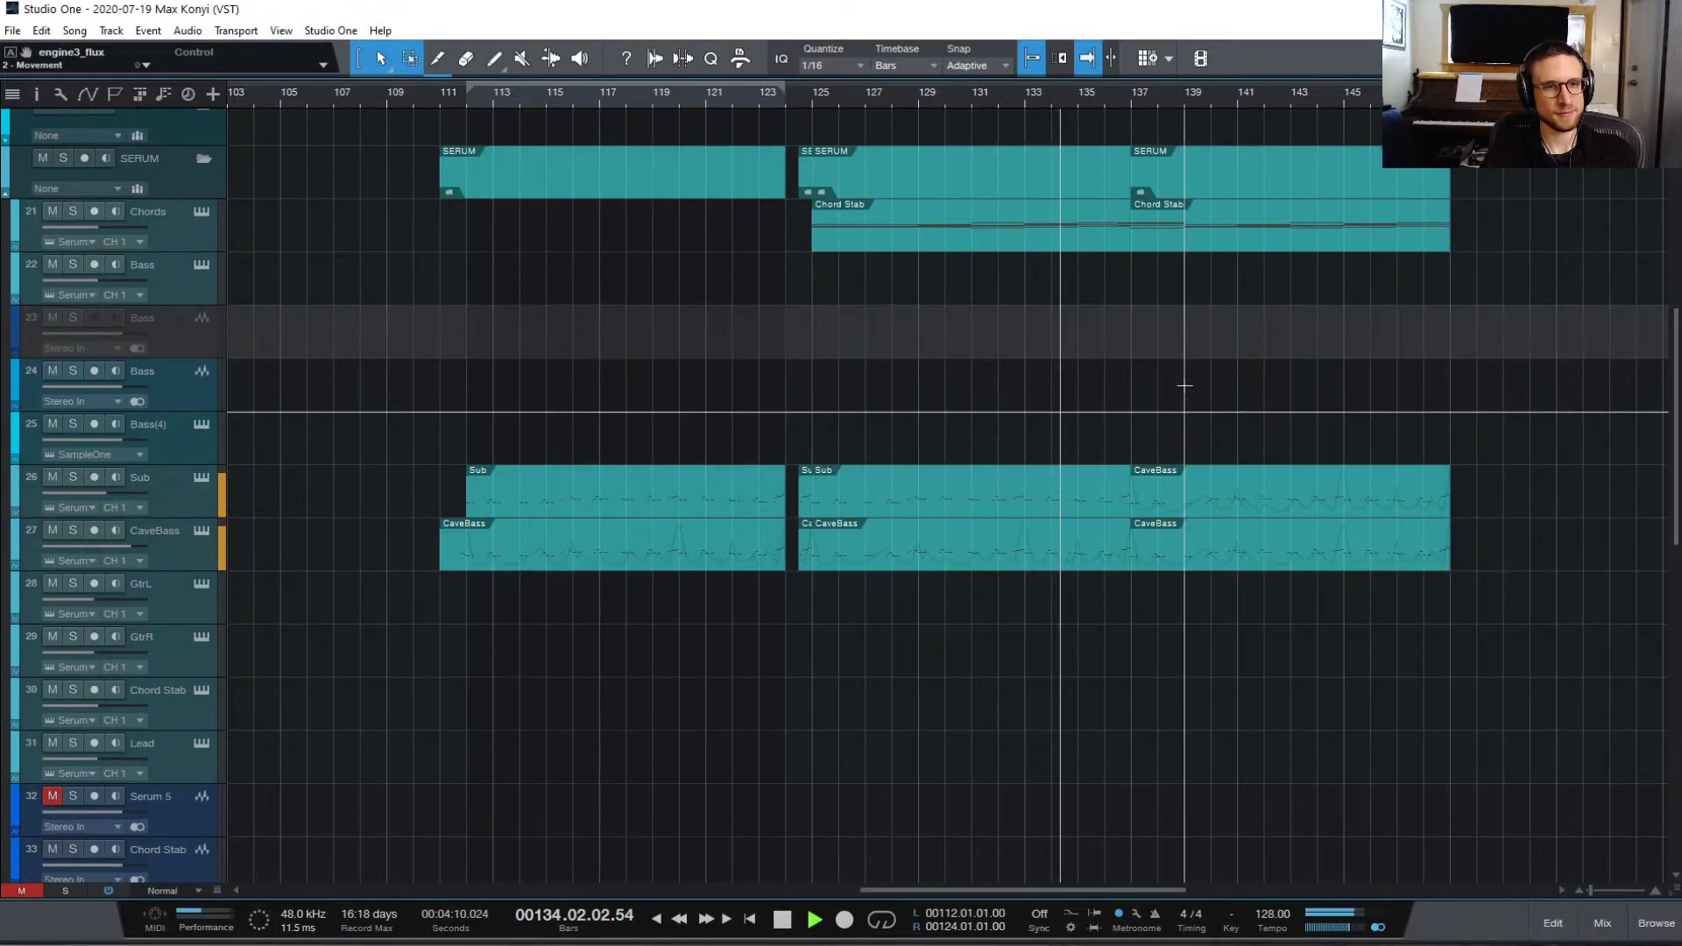
pyautogui.scroll(2, 1214, 418)
pyautogui.scroll(5, 1214, 418)
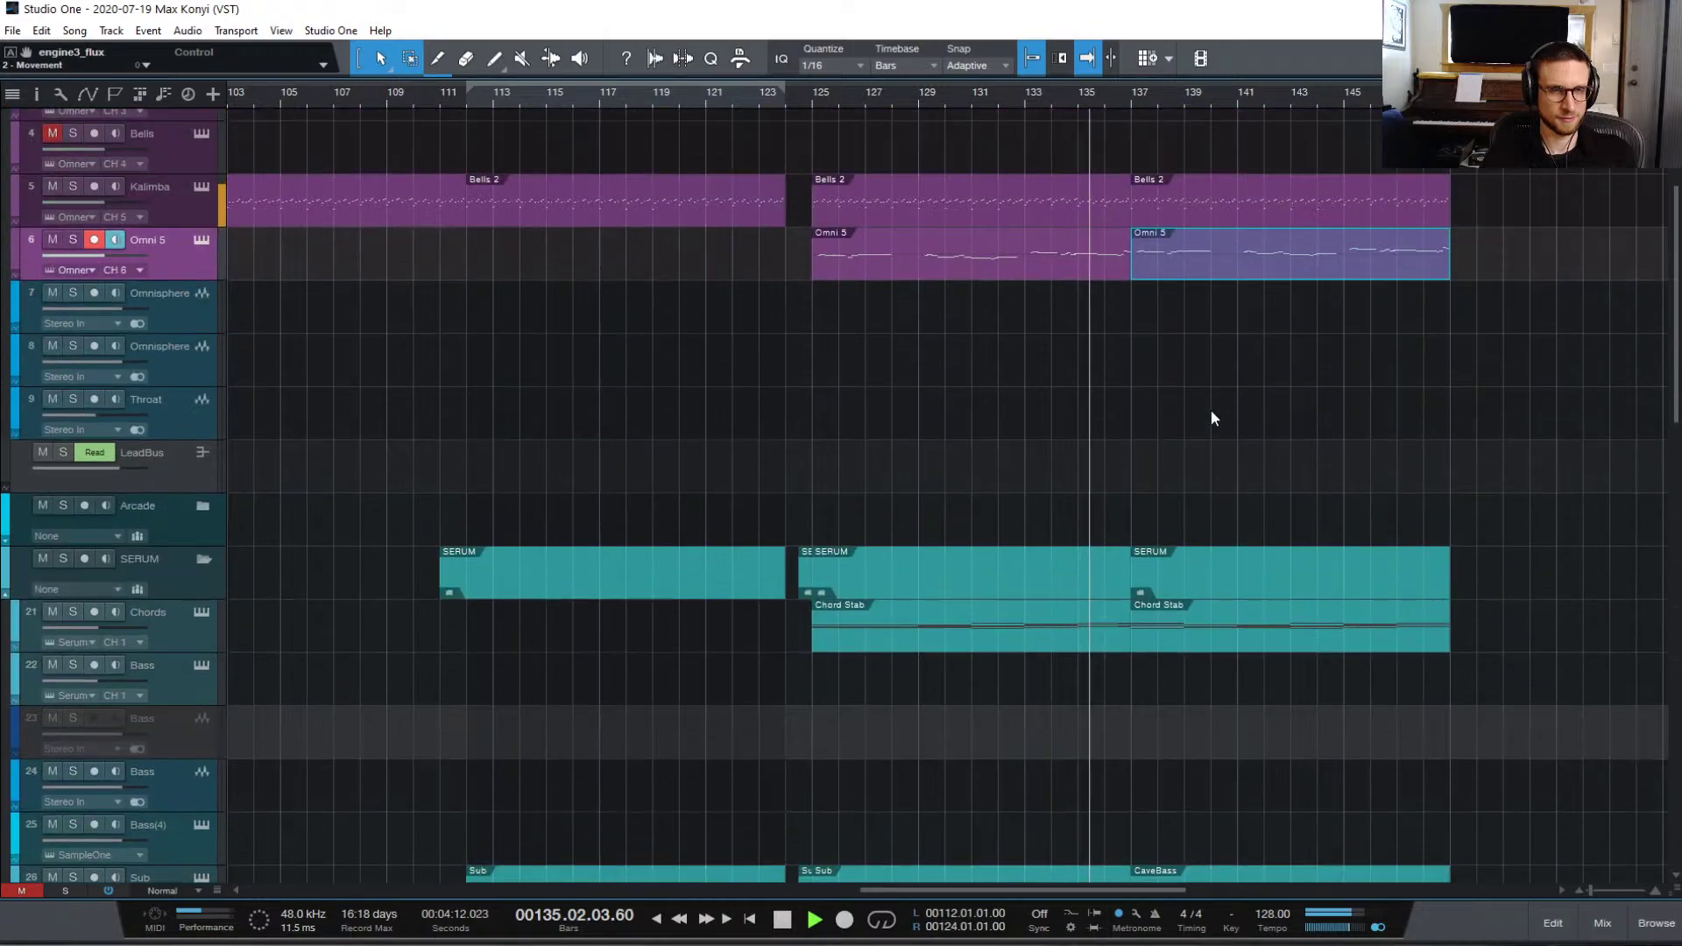
pyautogui.scroll(2, 1214, 418)
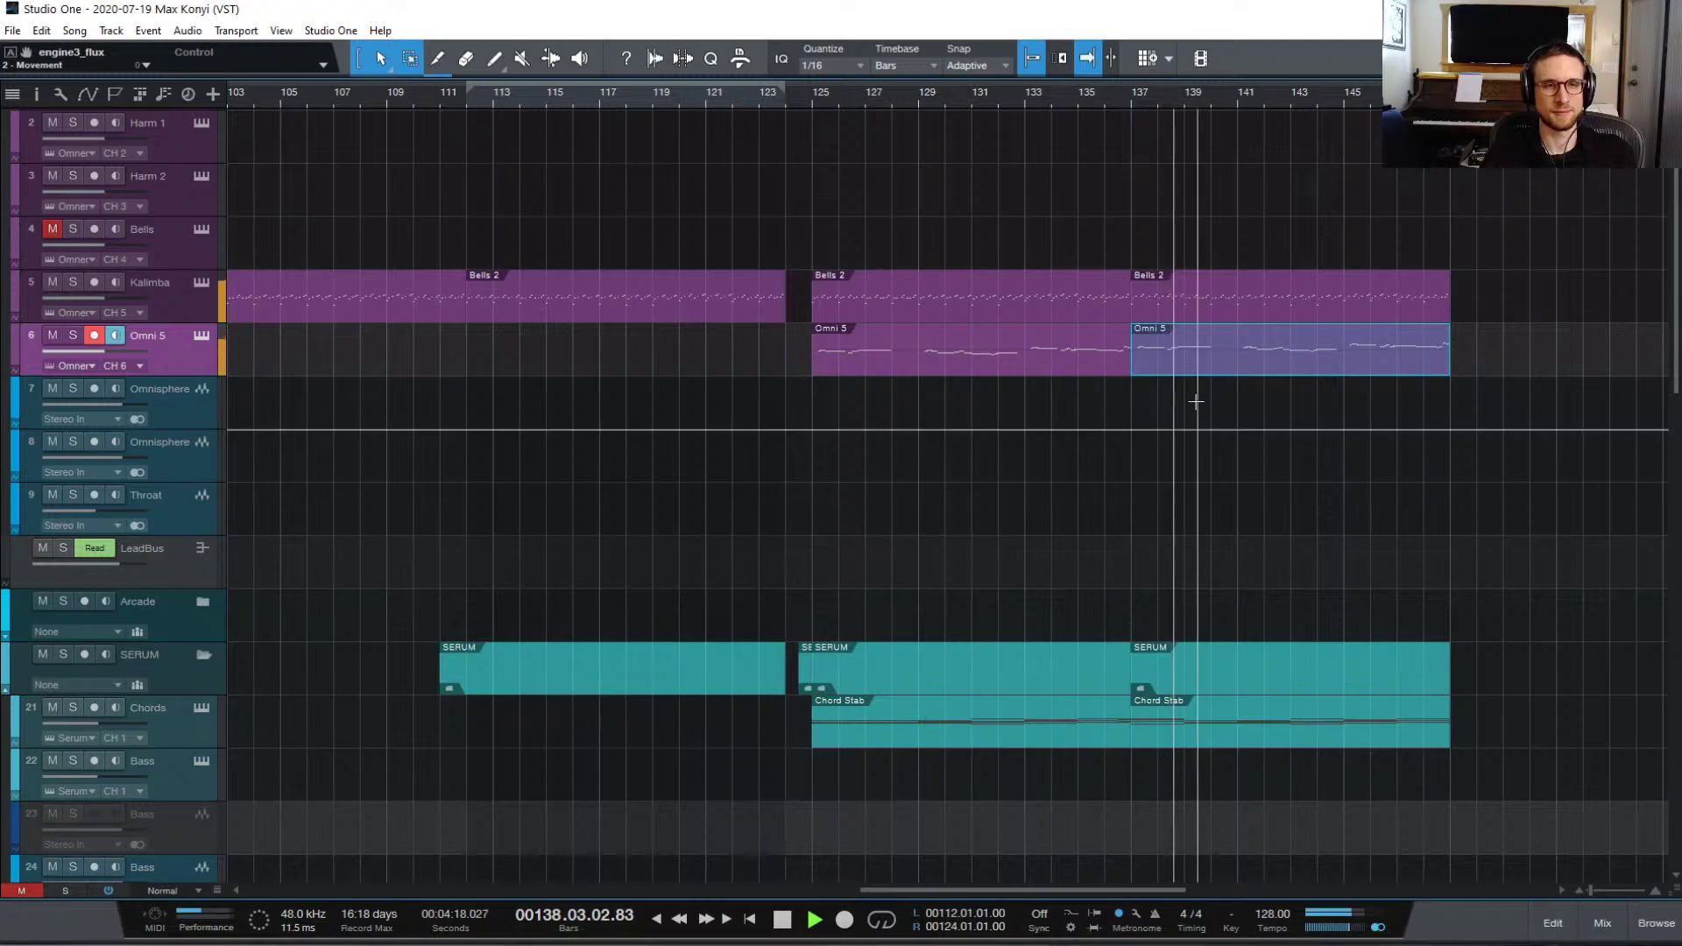
pyautogui.press('space')
# Step: Try moving Kalimba's Bells 2 part from bar 137 to bar 149, replacing it with a copy of the bar 125 part
pyautogui.click(1109, 96)
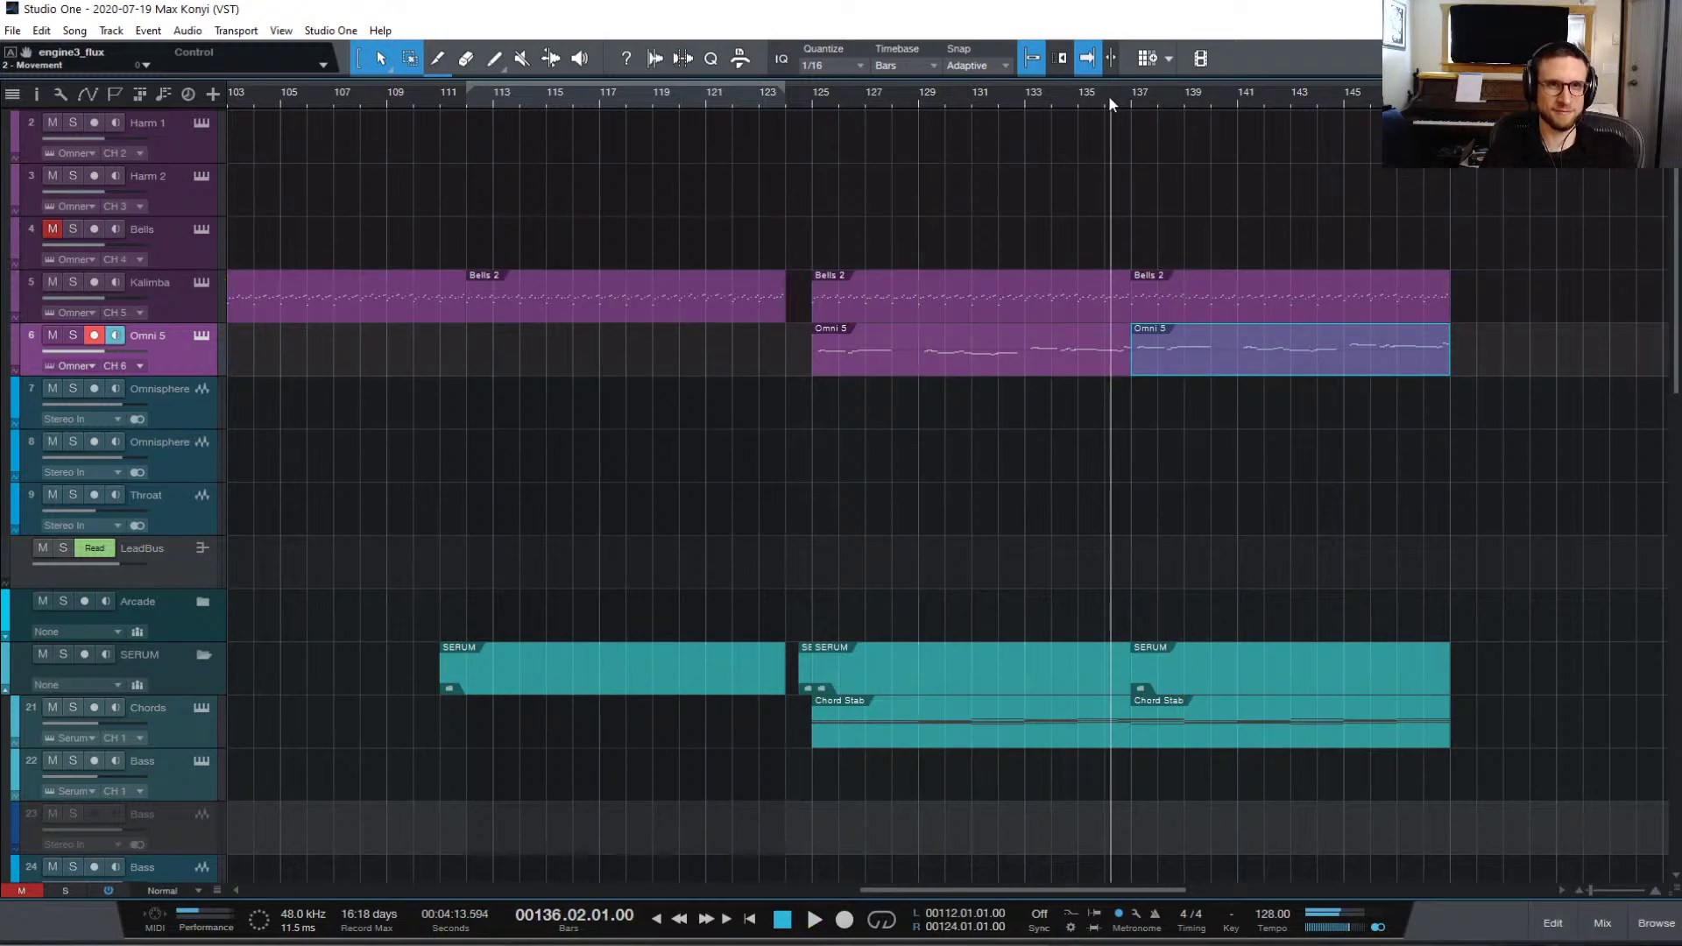
pyautogui.click(1098, 97)
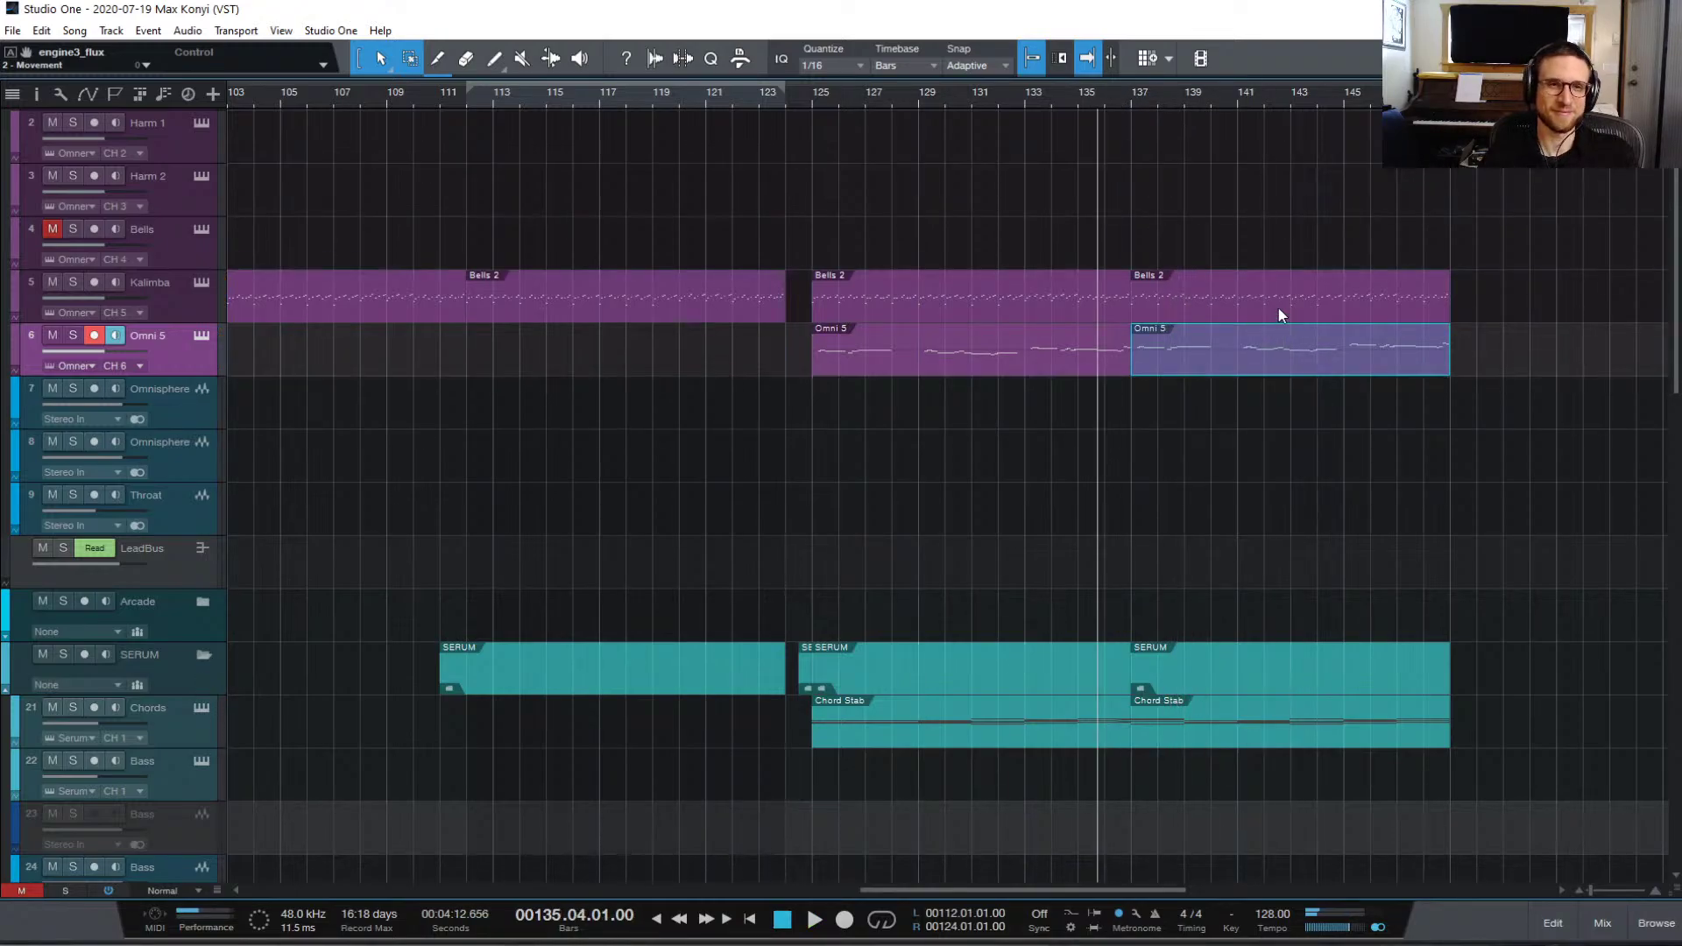
pyautogui.moveTo(1240, 298); pyautogui.dragTo(1553, 304)
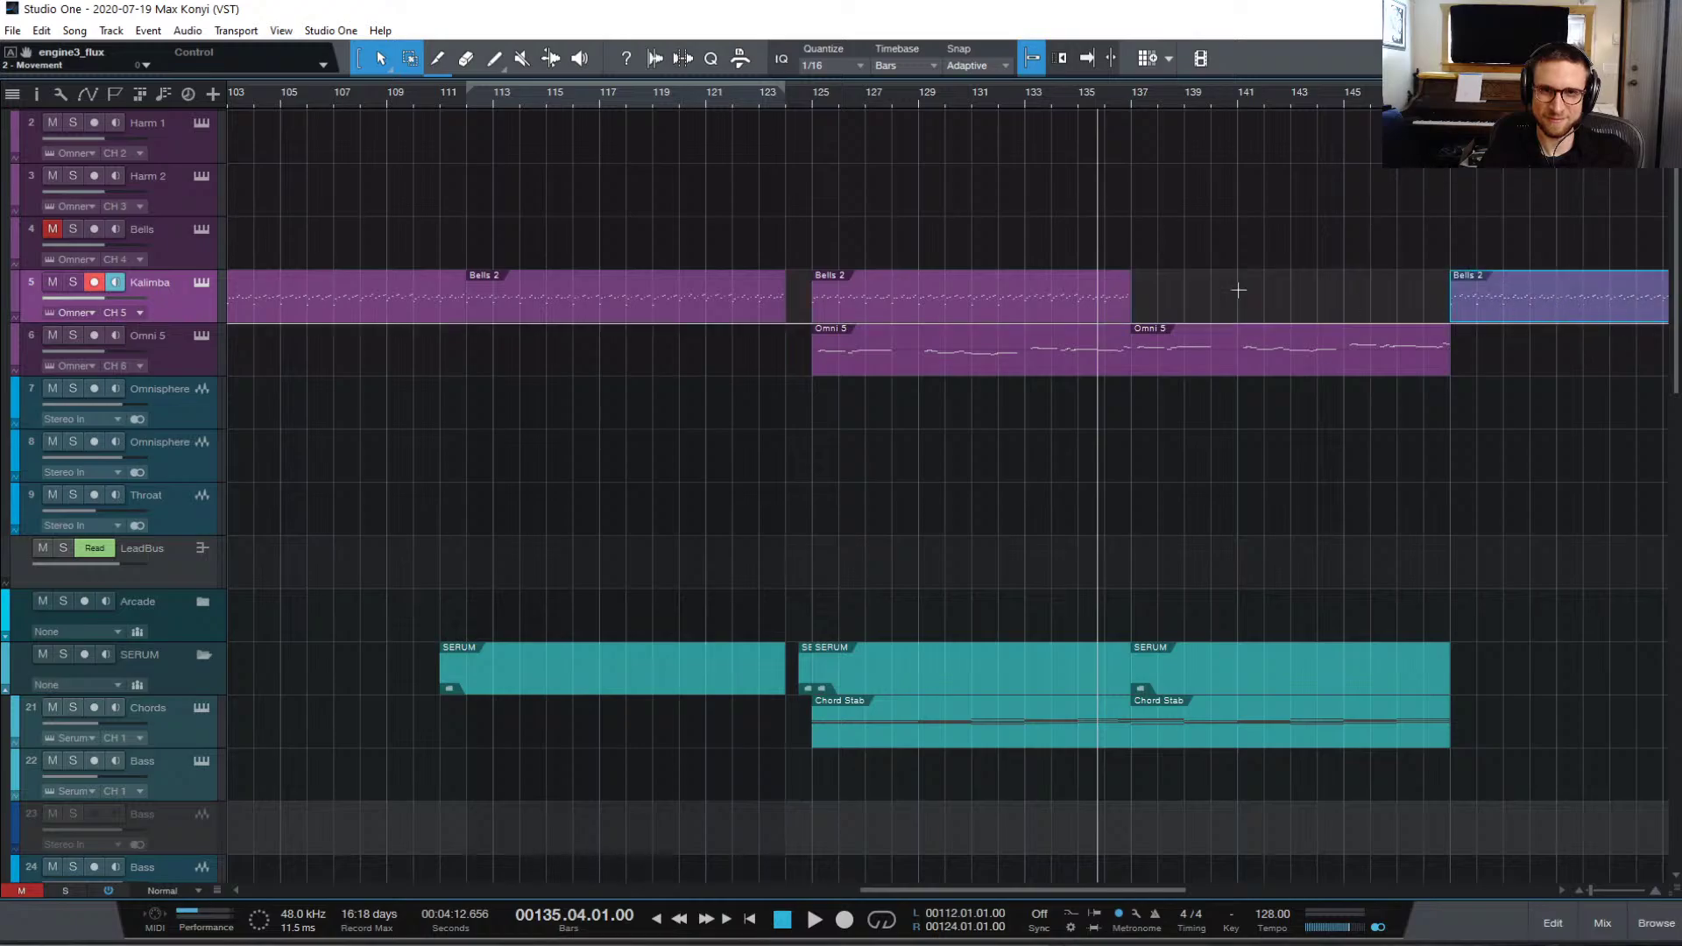
pyautogui.click(975, 307)
pyautogui.click(1169, 314)
pyautogui.doubleClick(1169, 308)
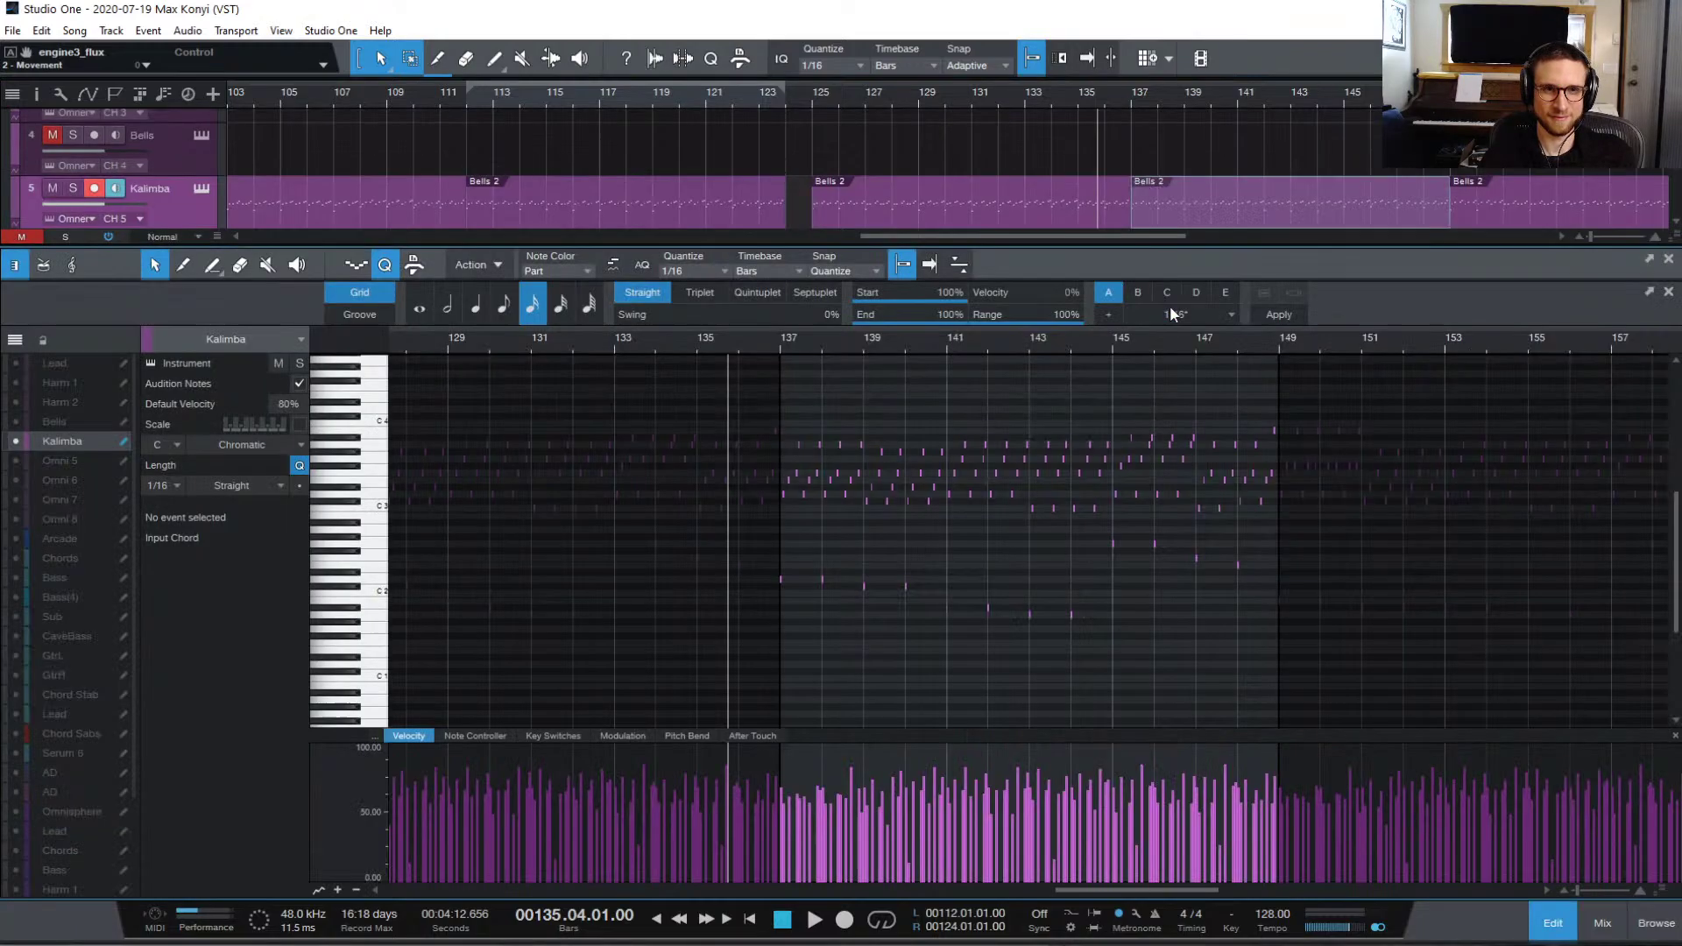
# Step: Try transposing all notes of the copied Kalimba part at bar 137 up nine semitones
pyautogui.hotkey('ctrl', 'a')
pyautogui.press('Up')
pyautogui.press('Up')
pyautogui.press('Up')
pyautogui.press('Up')
pyautogui.press('Up')
pyautogui.press('Up')
pyautogui.press('Up')
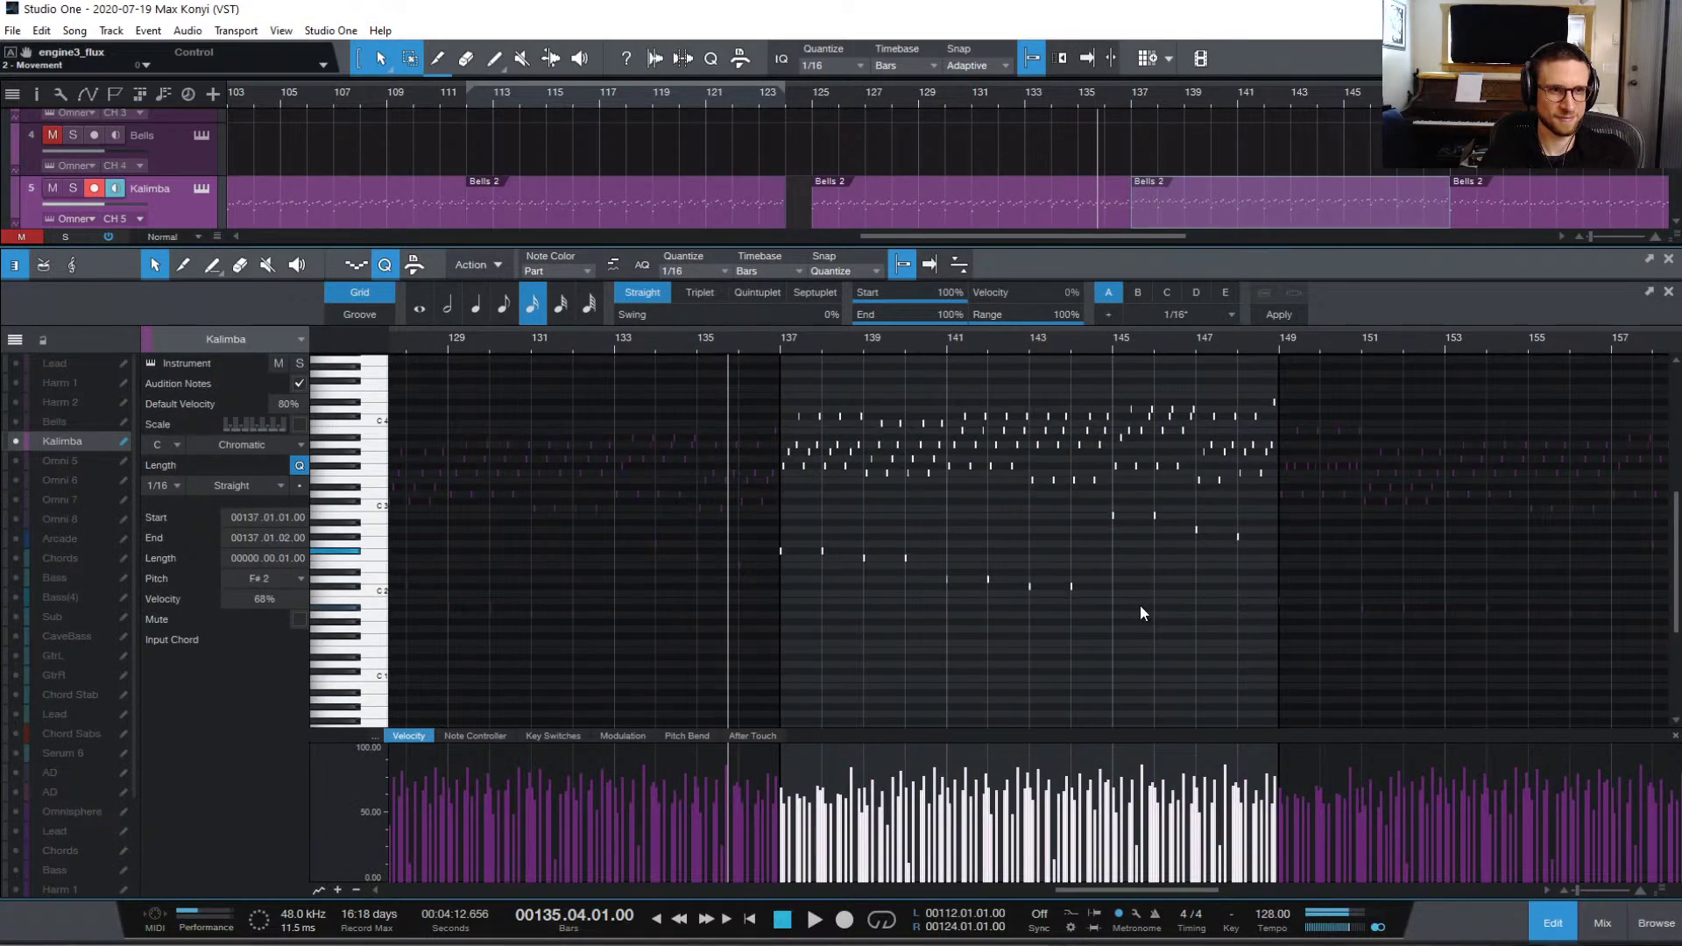
pyautogui.press('Up')
pyautogui.press('Up')
pyautogui.click(782, 341)
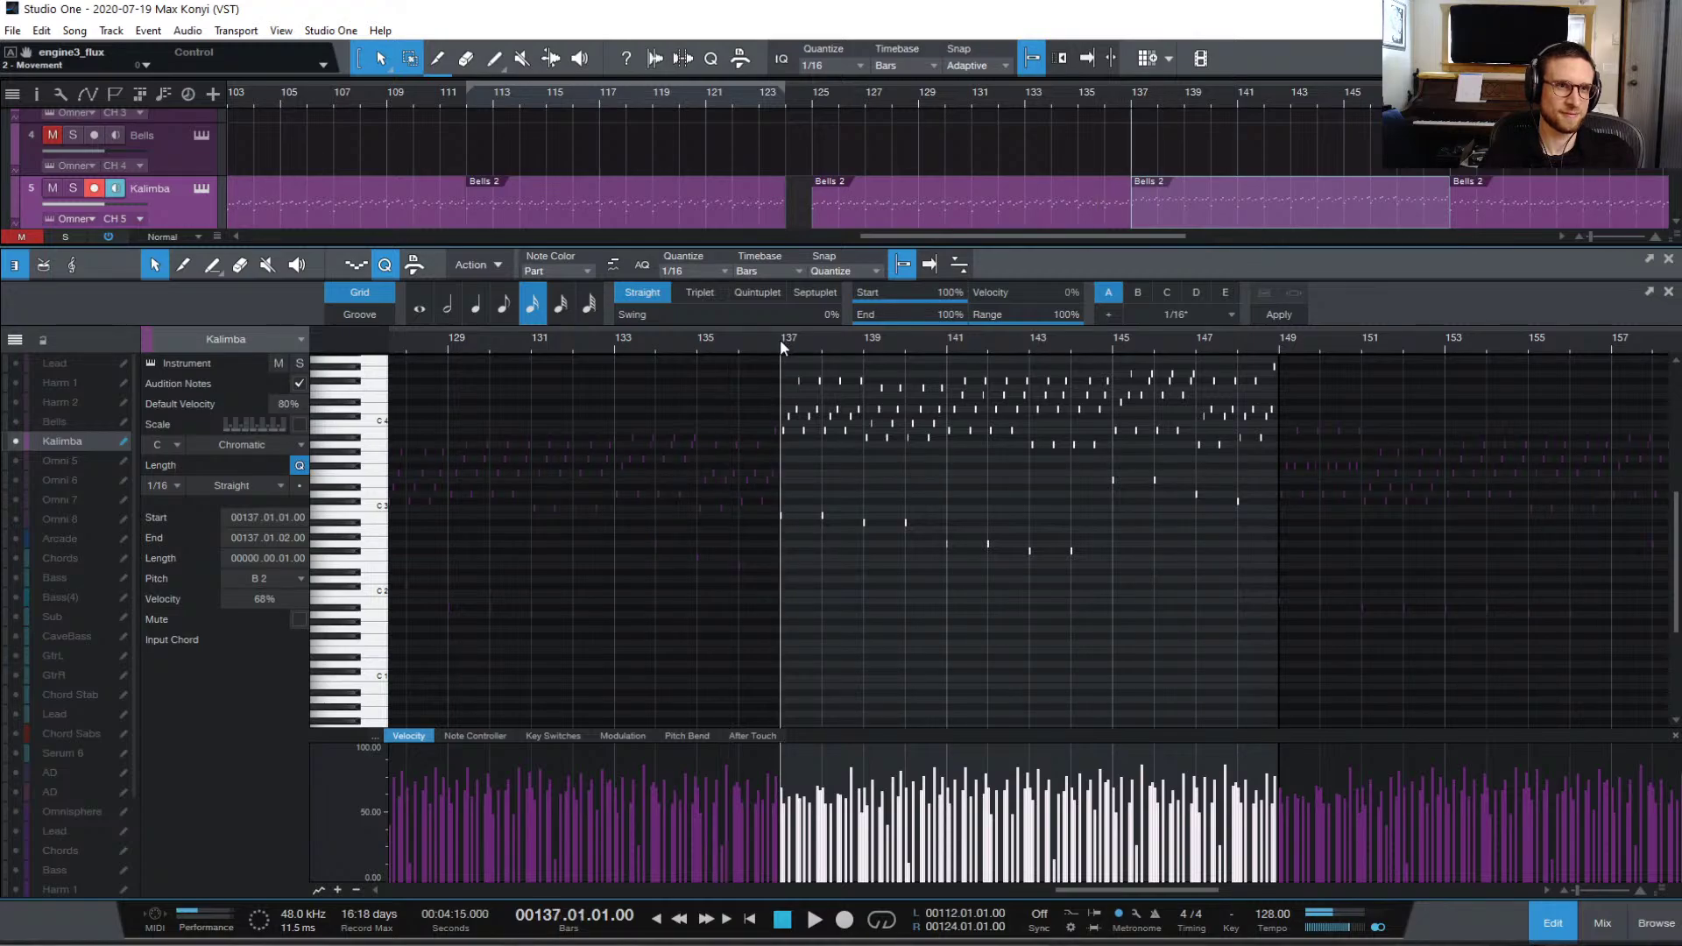
# Step: Audition the transposed Kalimba copy from bar 137 and undo the replacement of the original Bells 2 part
pyautogui.press('space')
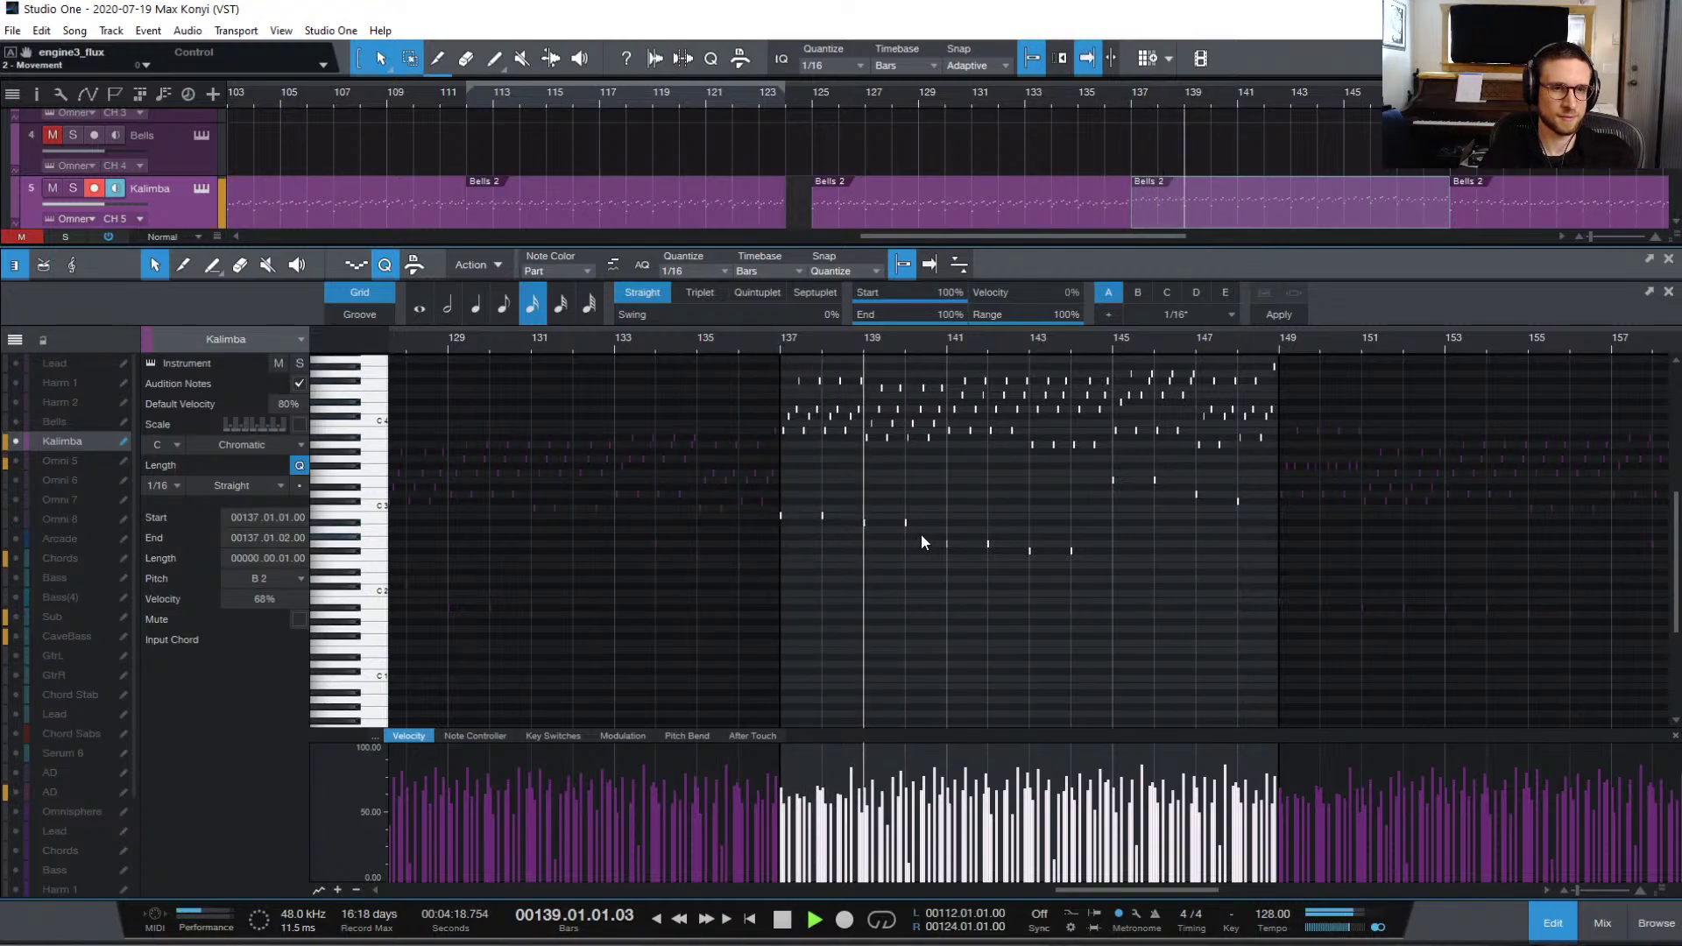
pyautogui.press('space')
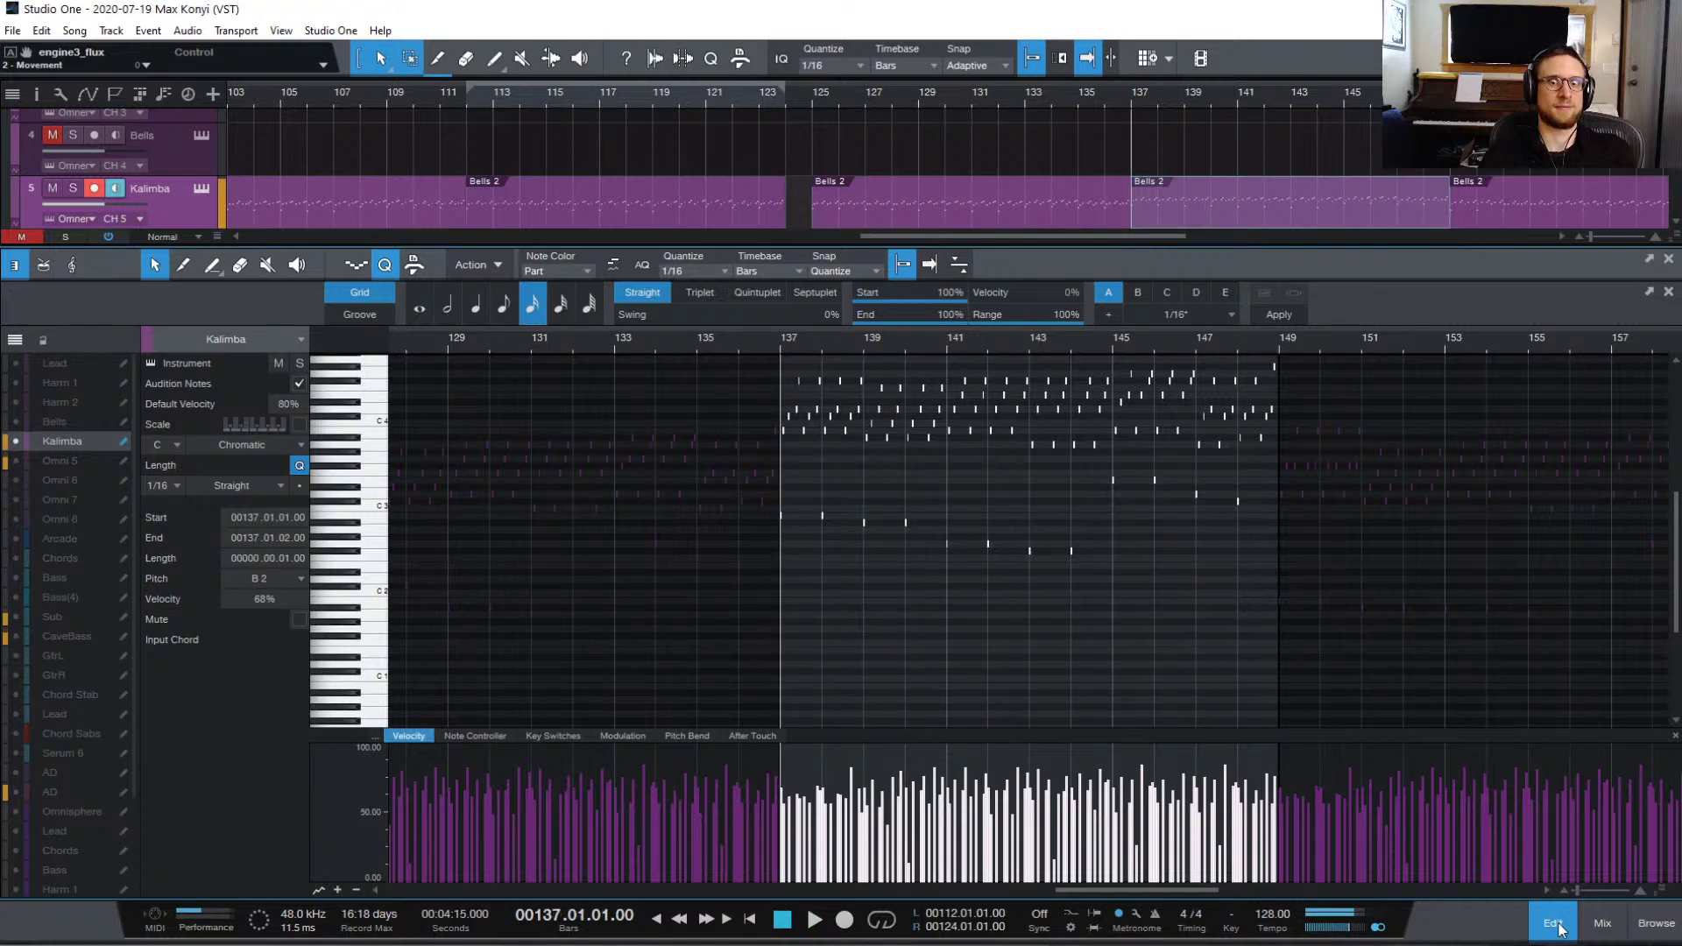
pyautogui.press('F2')
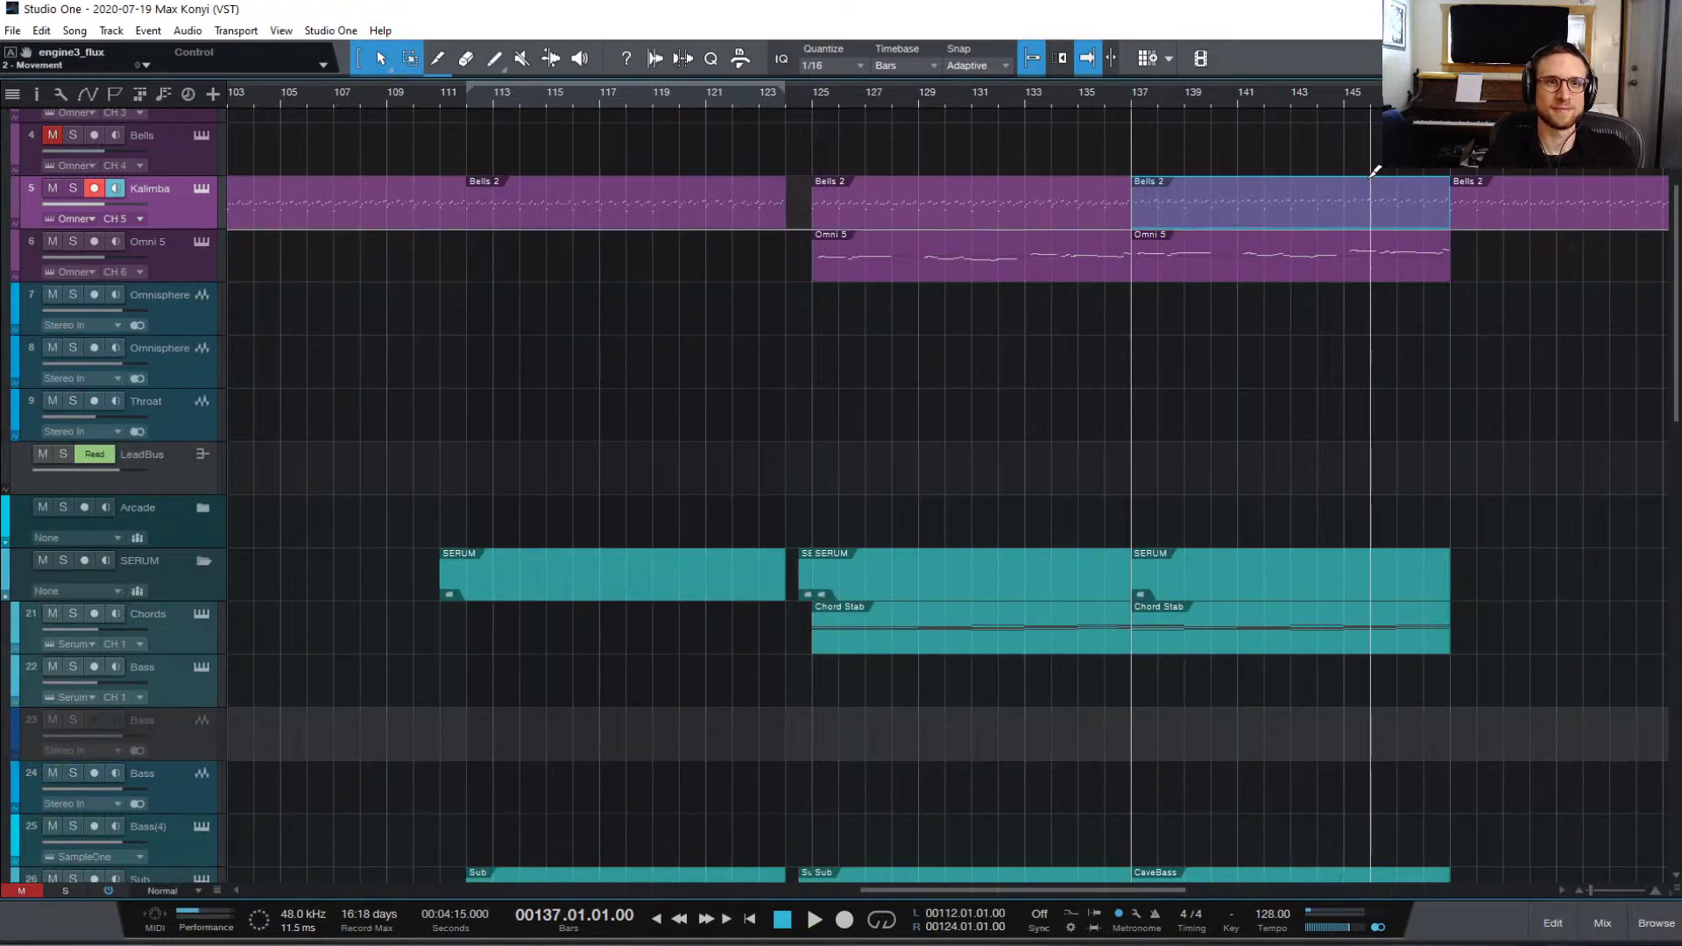
pyautogui.hotkey('ctrl', 'z')
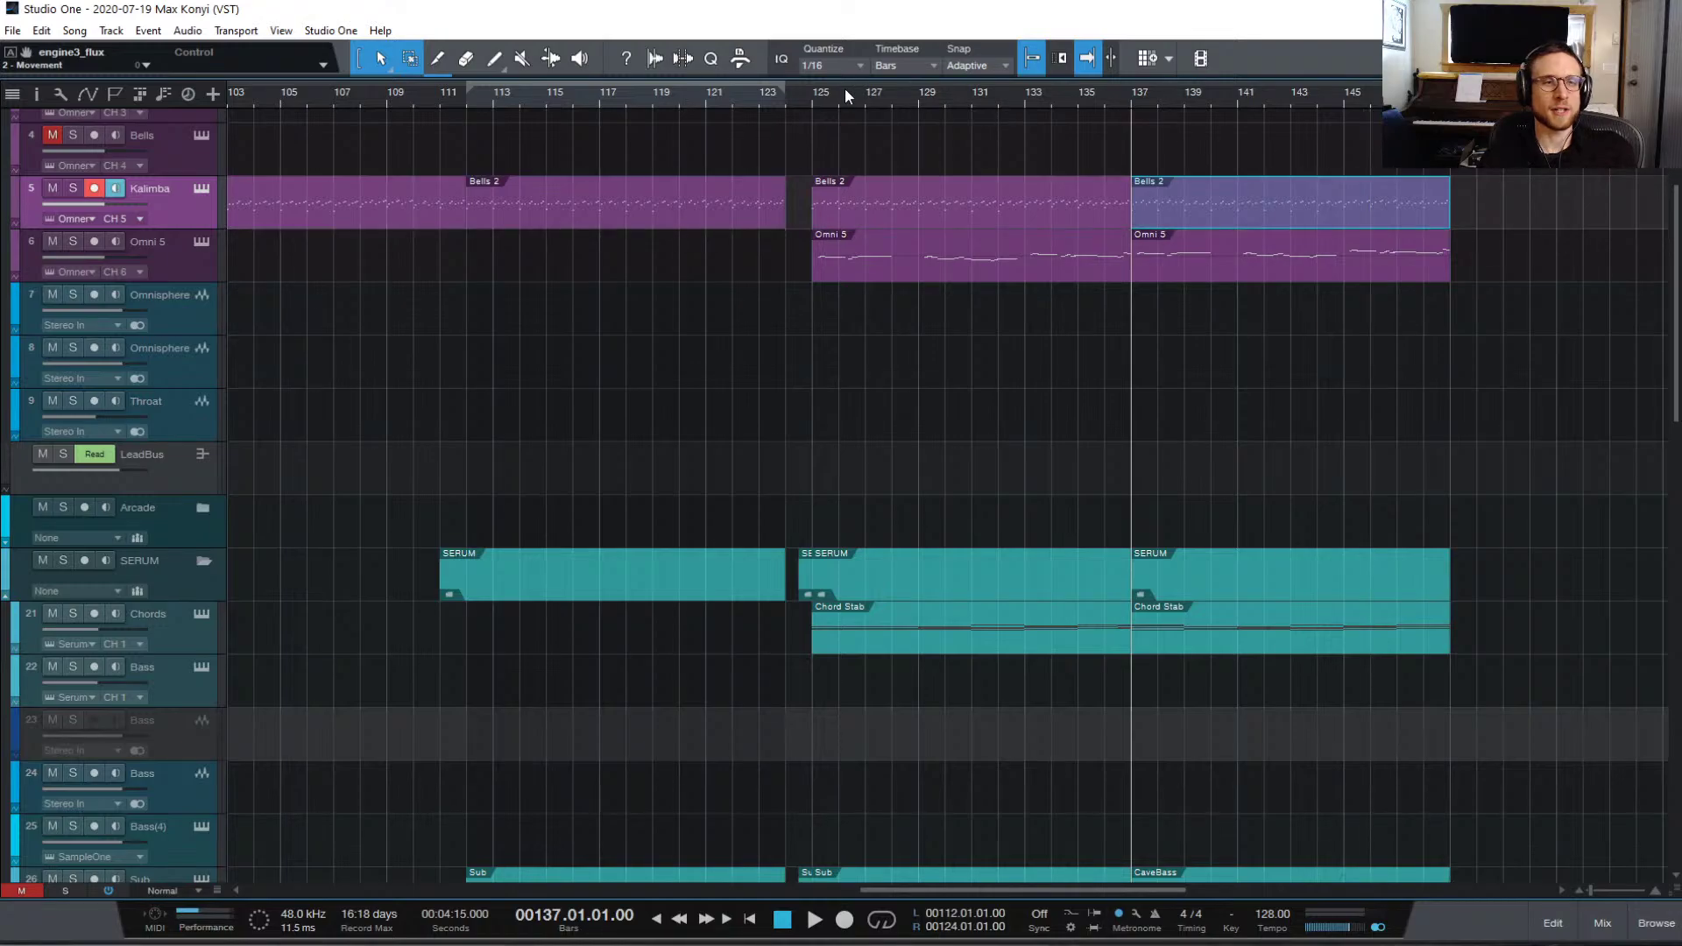
# Step: Play the song from beat 4 of bar 96 into the section at bar 137, reviewing the arrangement across the tracks
pyautogui.click(425, 105)
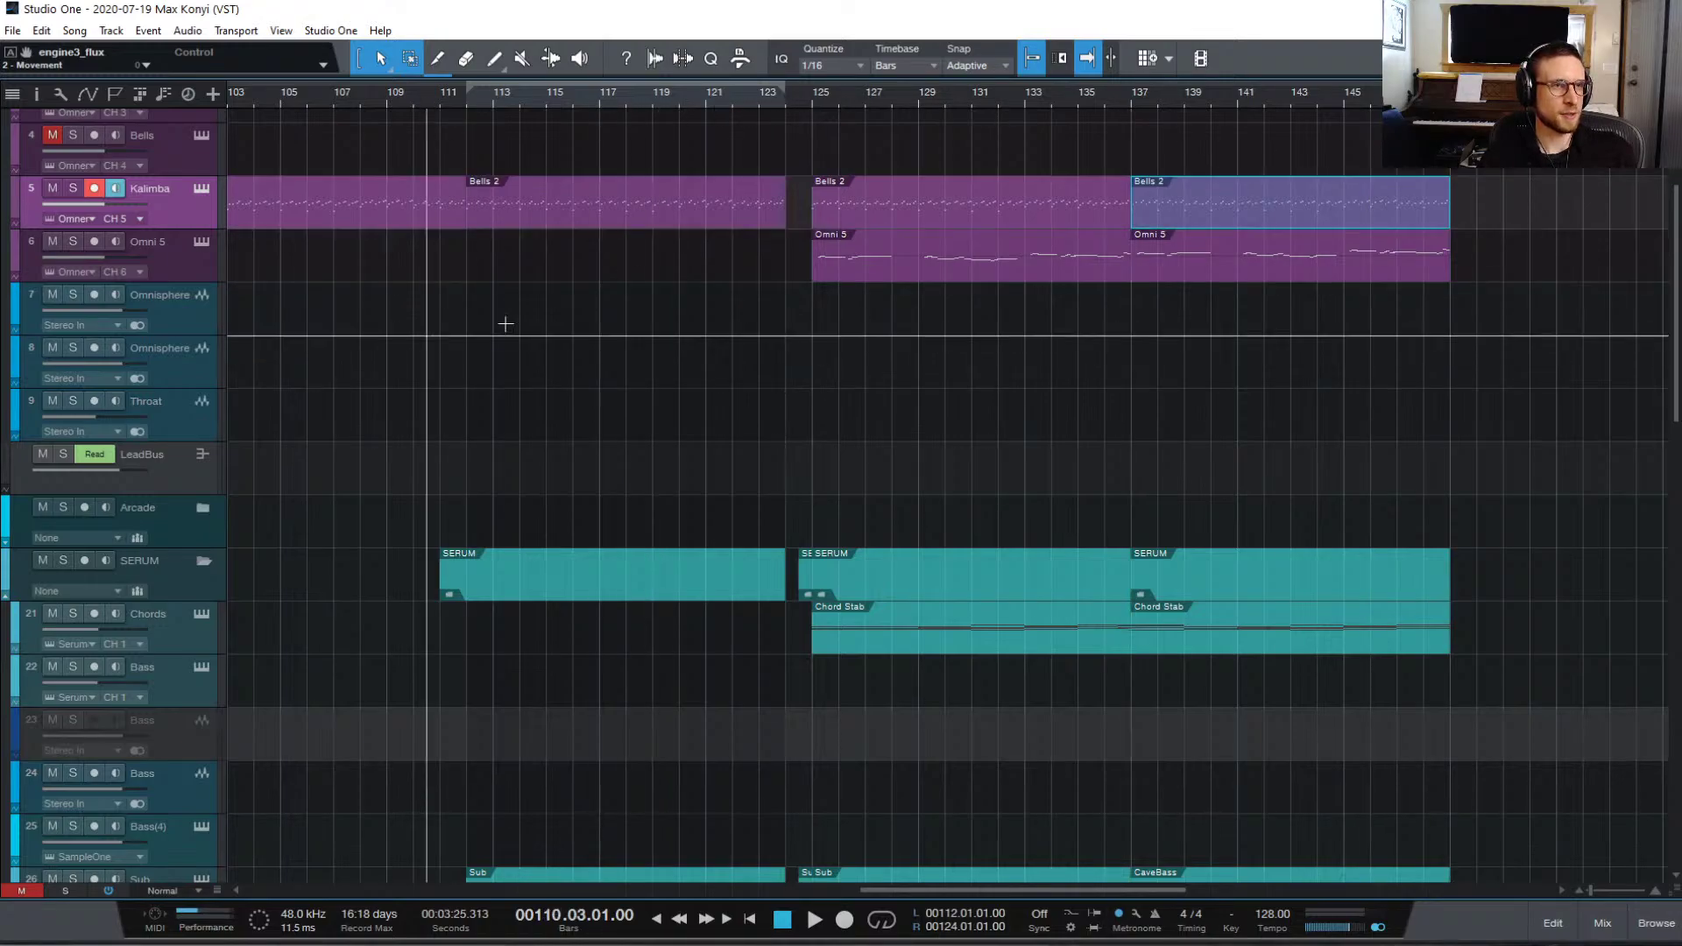
pyautogui.scroll(4, 548, 343)
pyautogui.scroll(-5, 627, 432)
pyautogui.hscroll(-8, 628, 436)
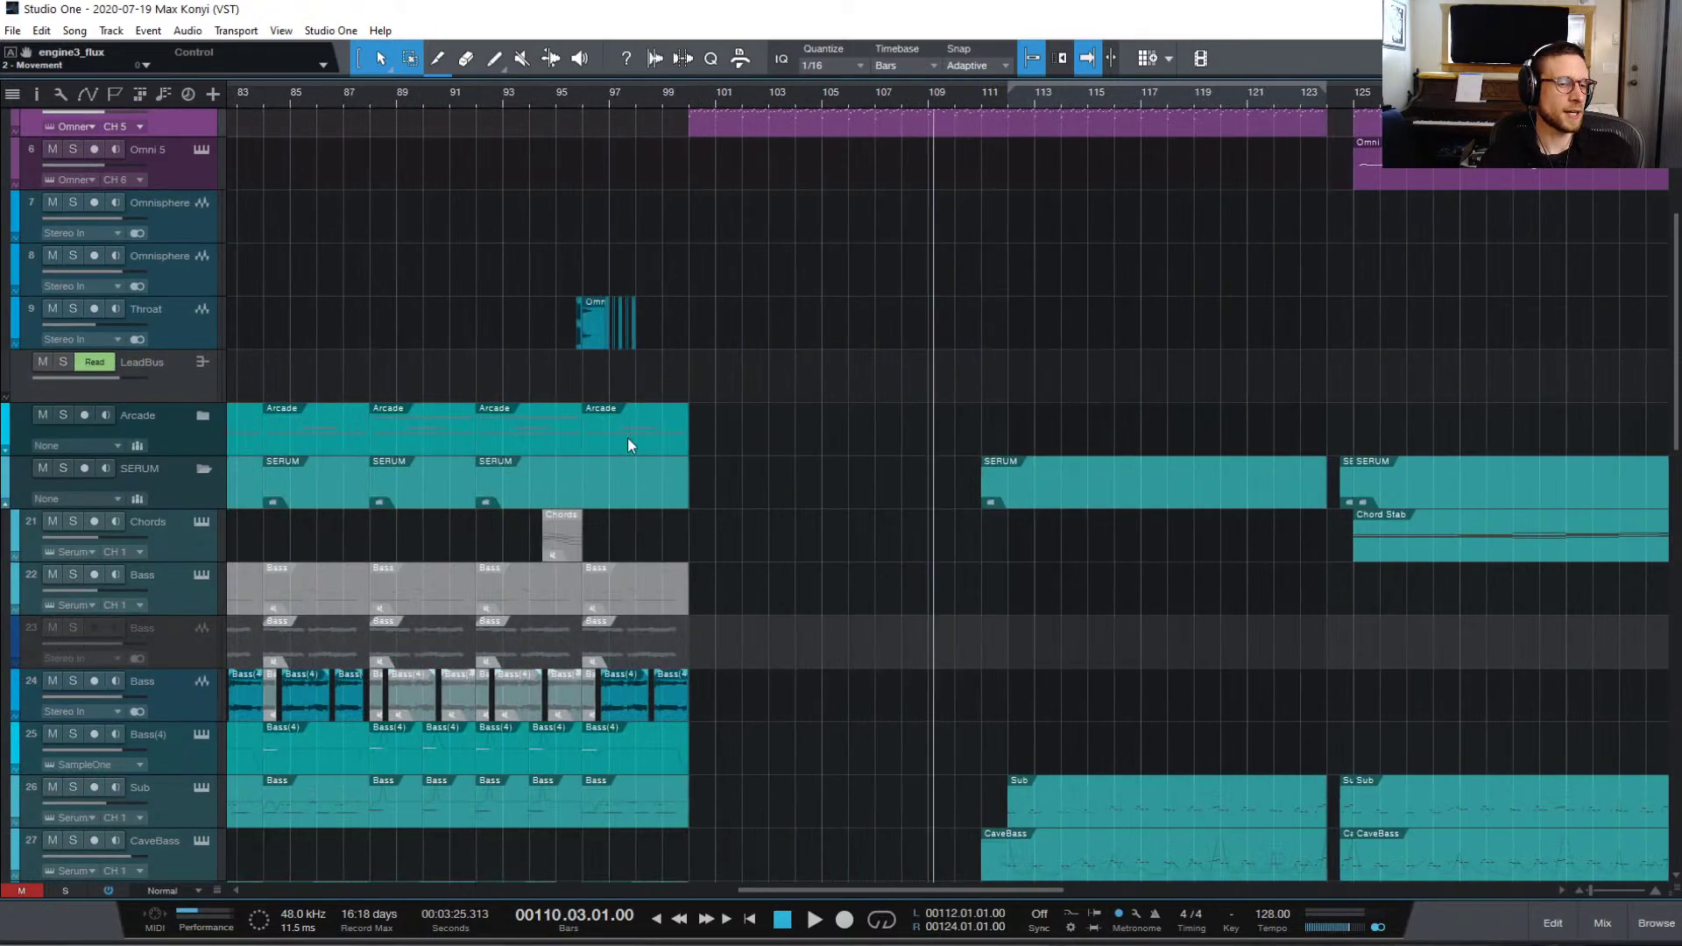
pyautogui.scroll(5, 862, 207)
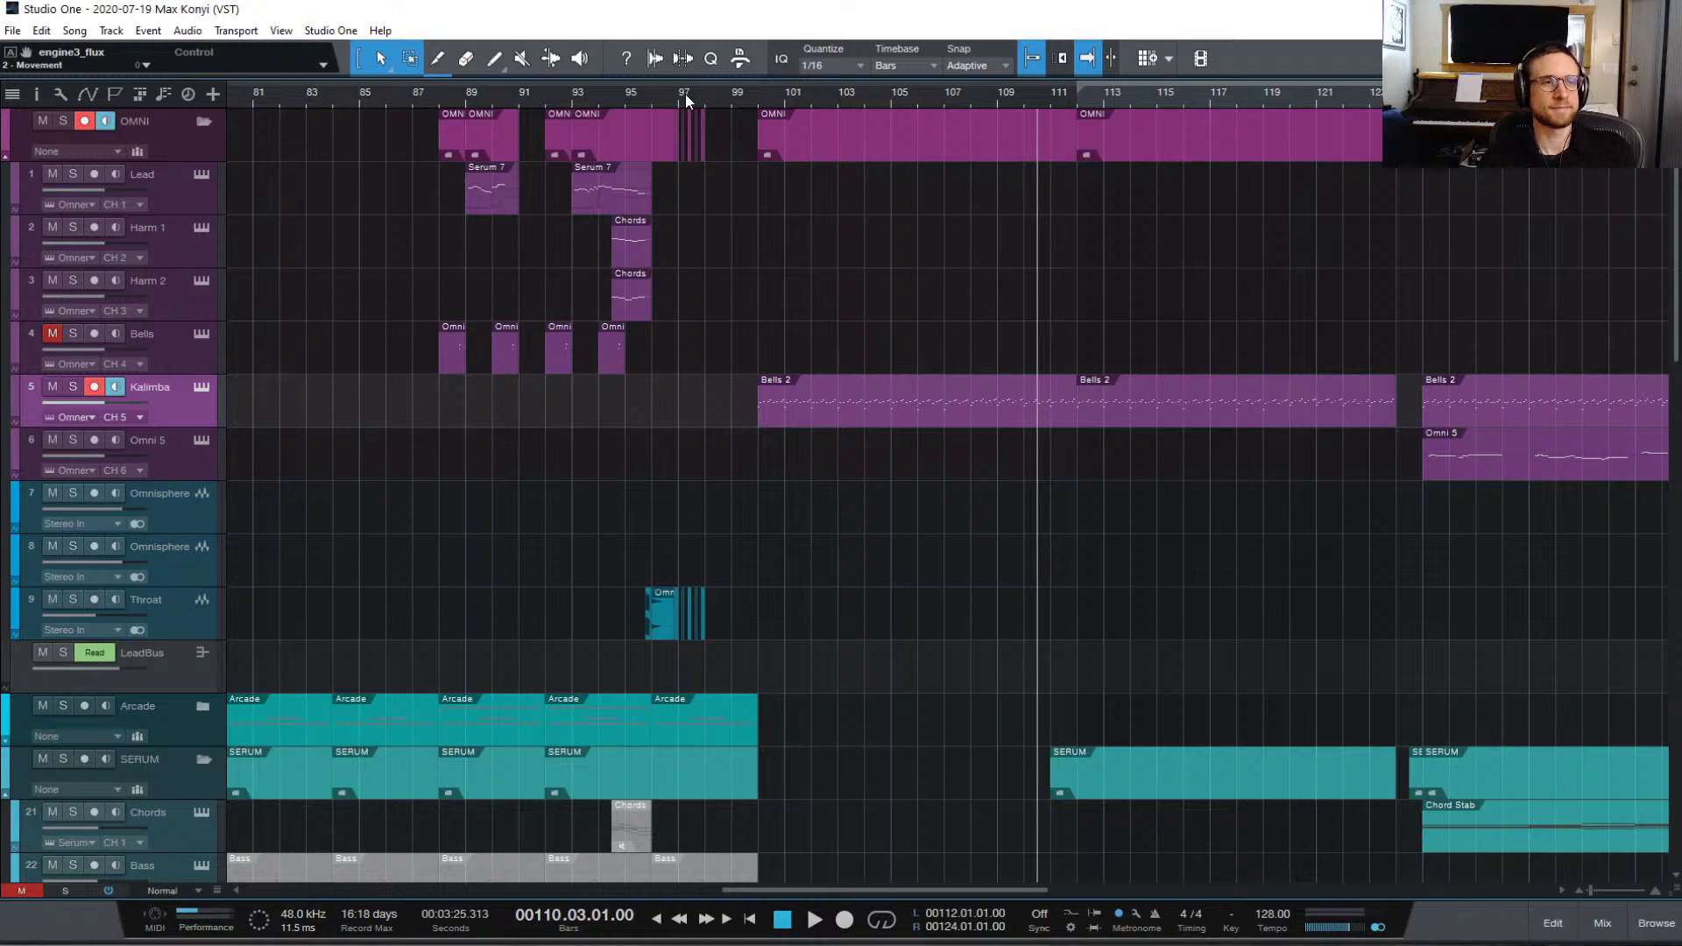
pyautogui.click(672, 93)
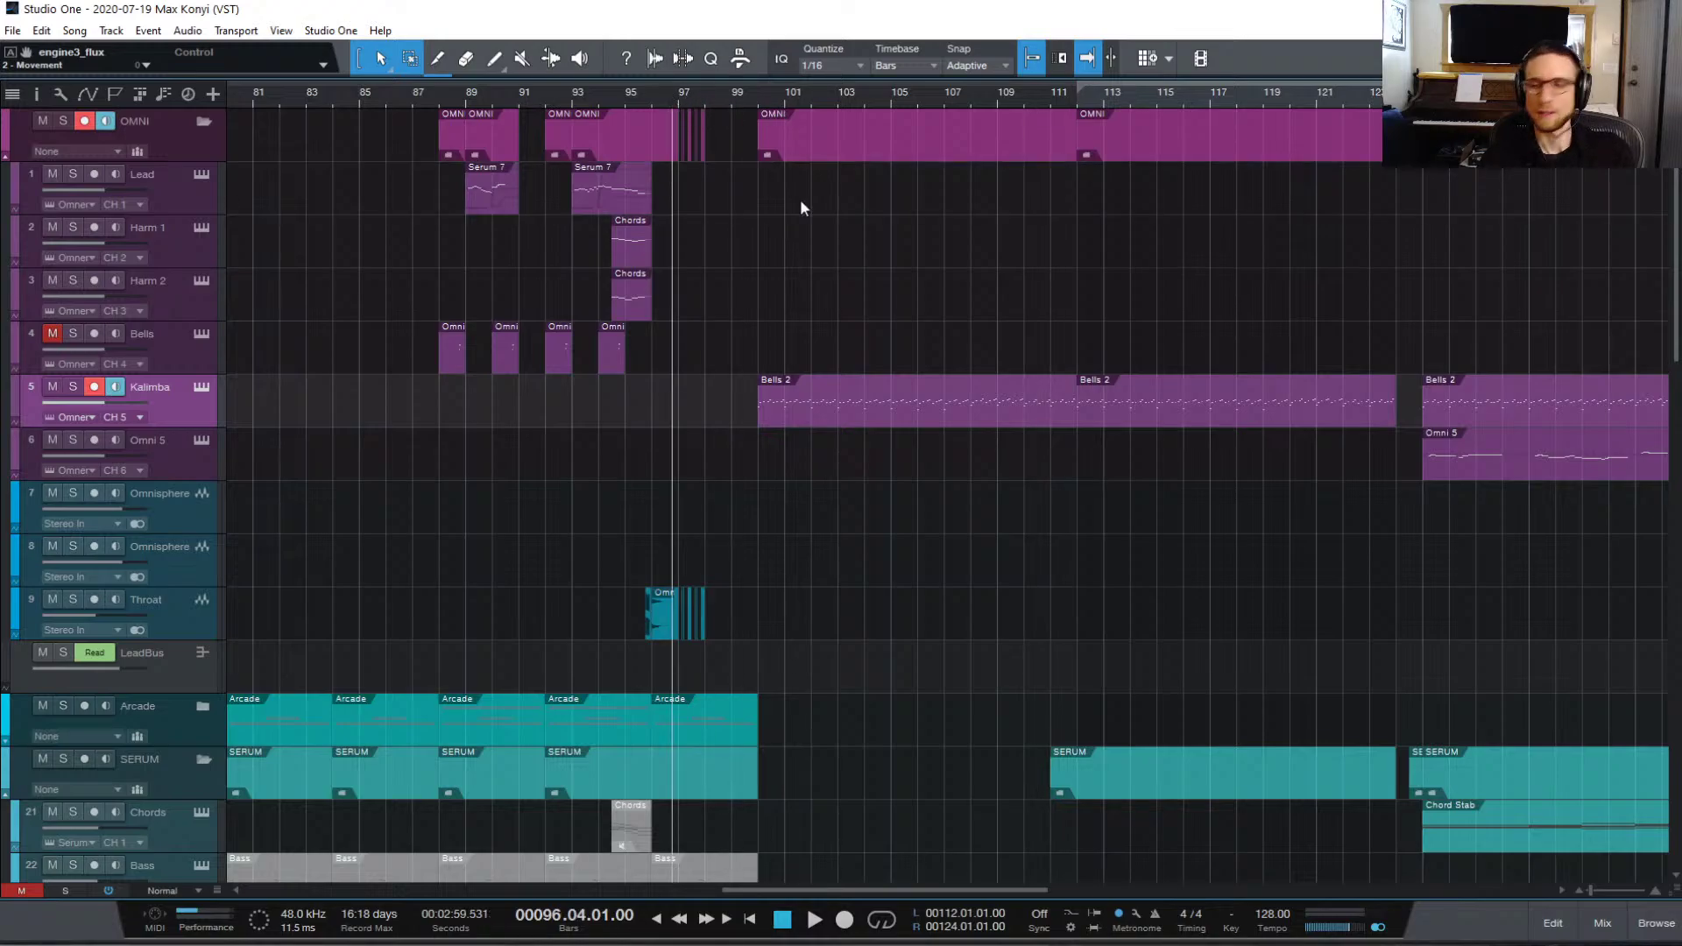
pyautogui.press('space')
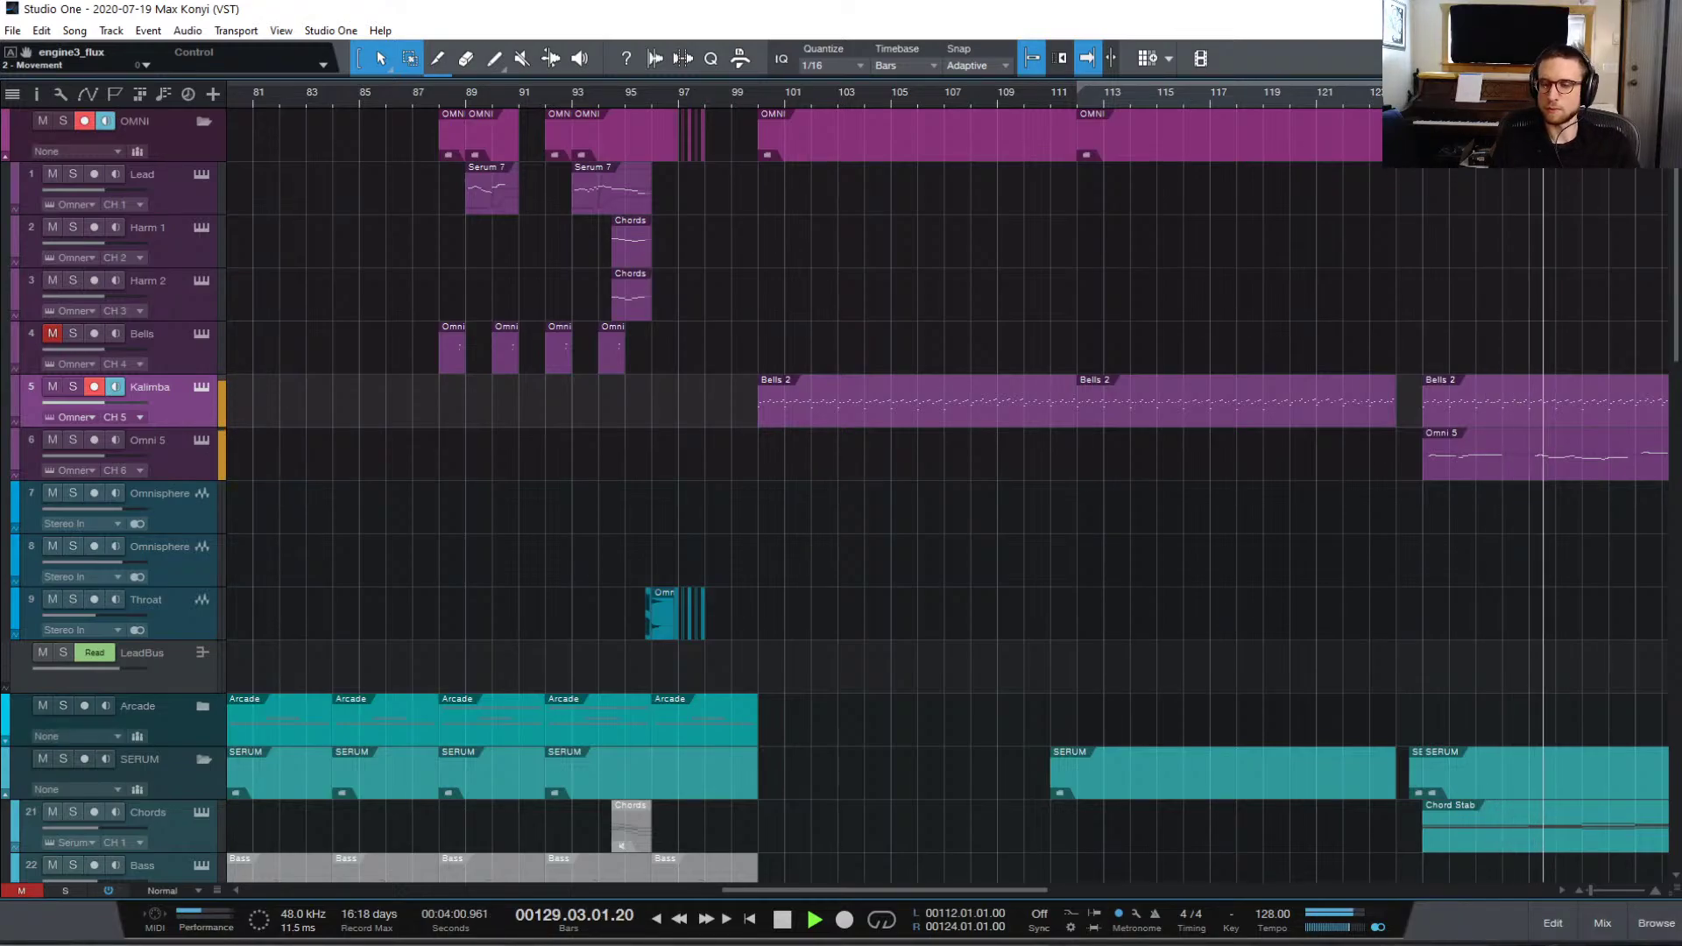
pyautogui.hscroll(10, 1320, 683)
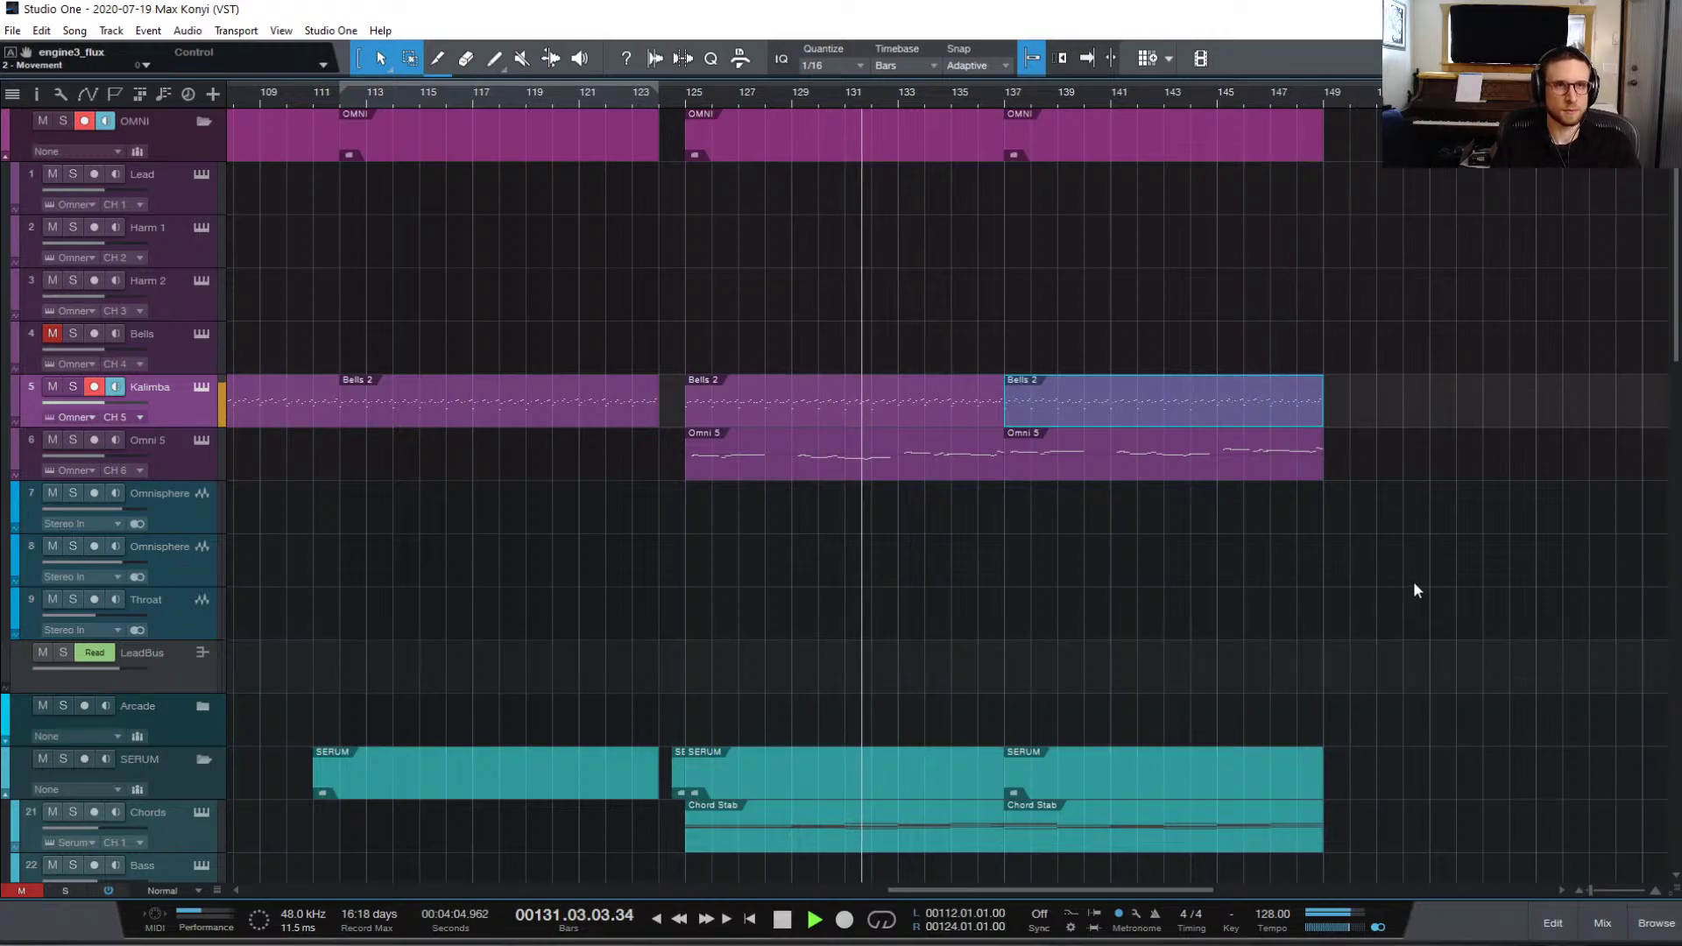
pyautogui.scroll(-5, 1414, 624)
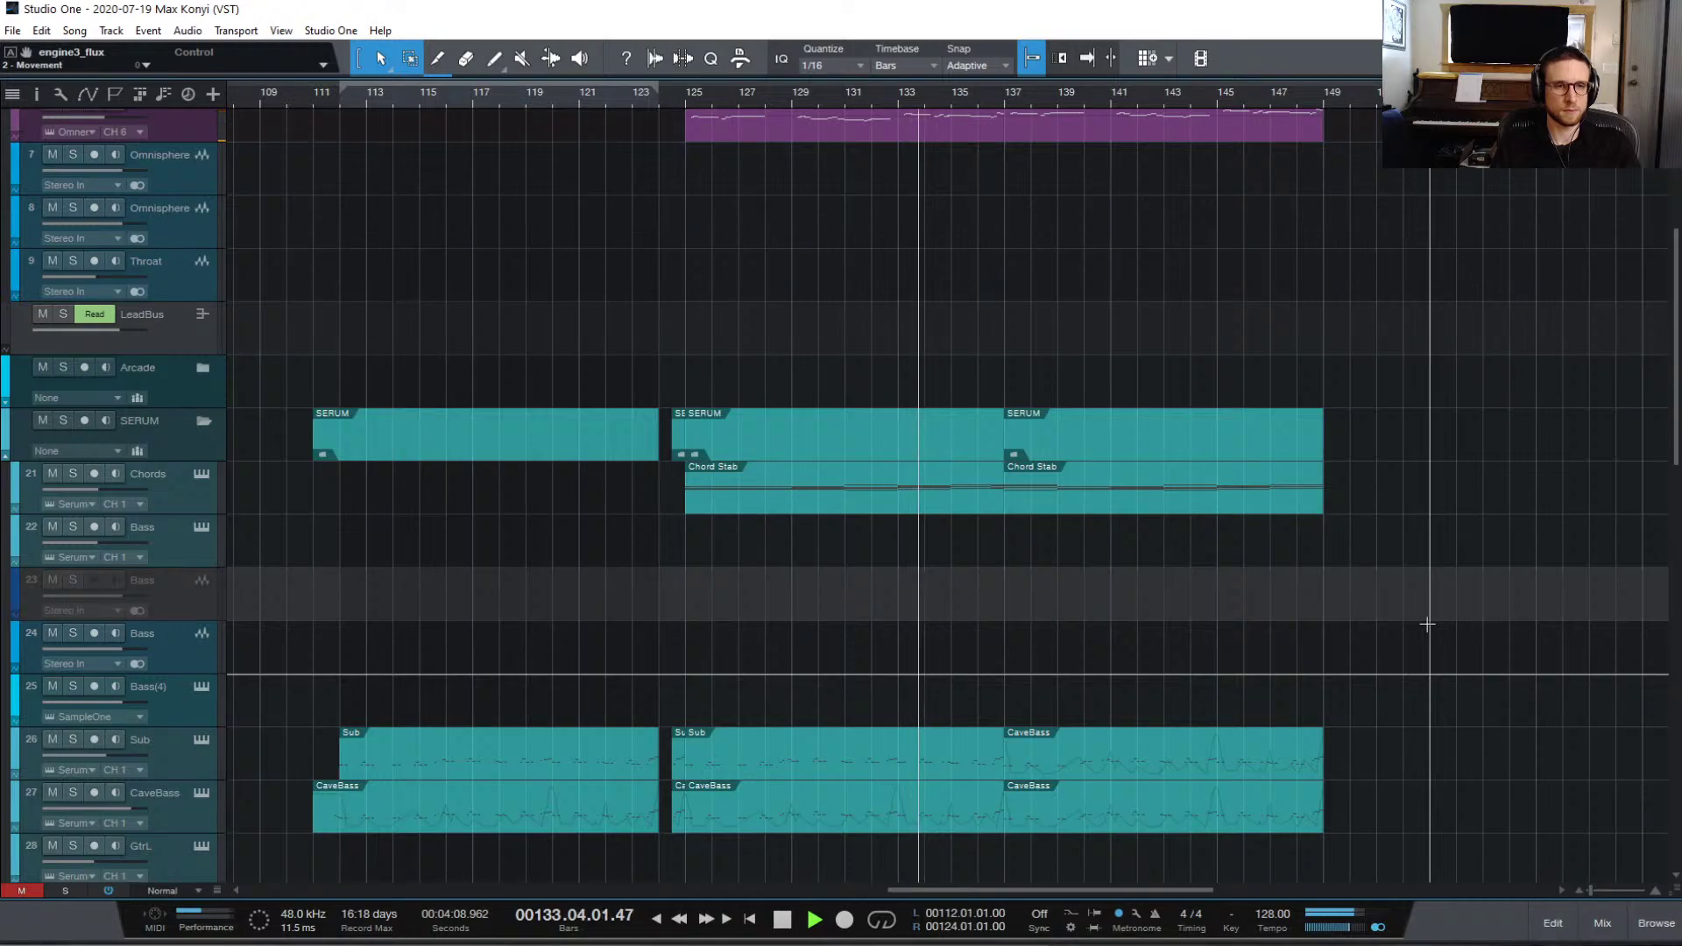
pyautogui.scroll(5, 1426, 624)
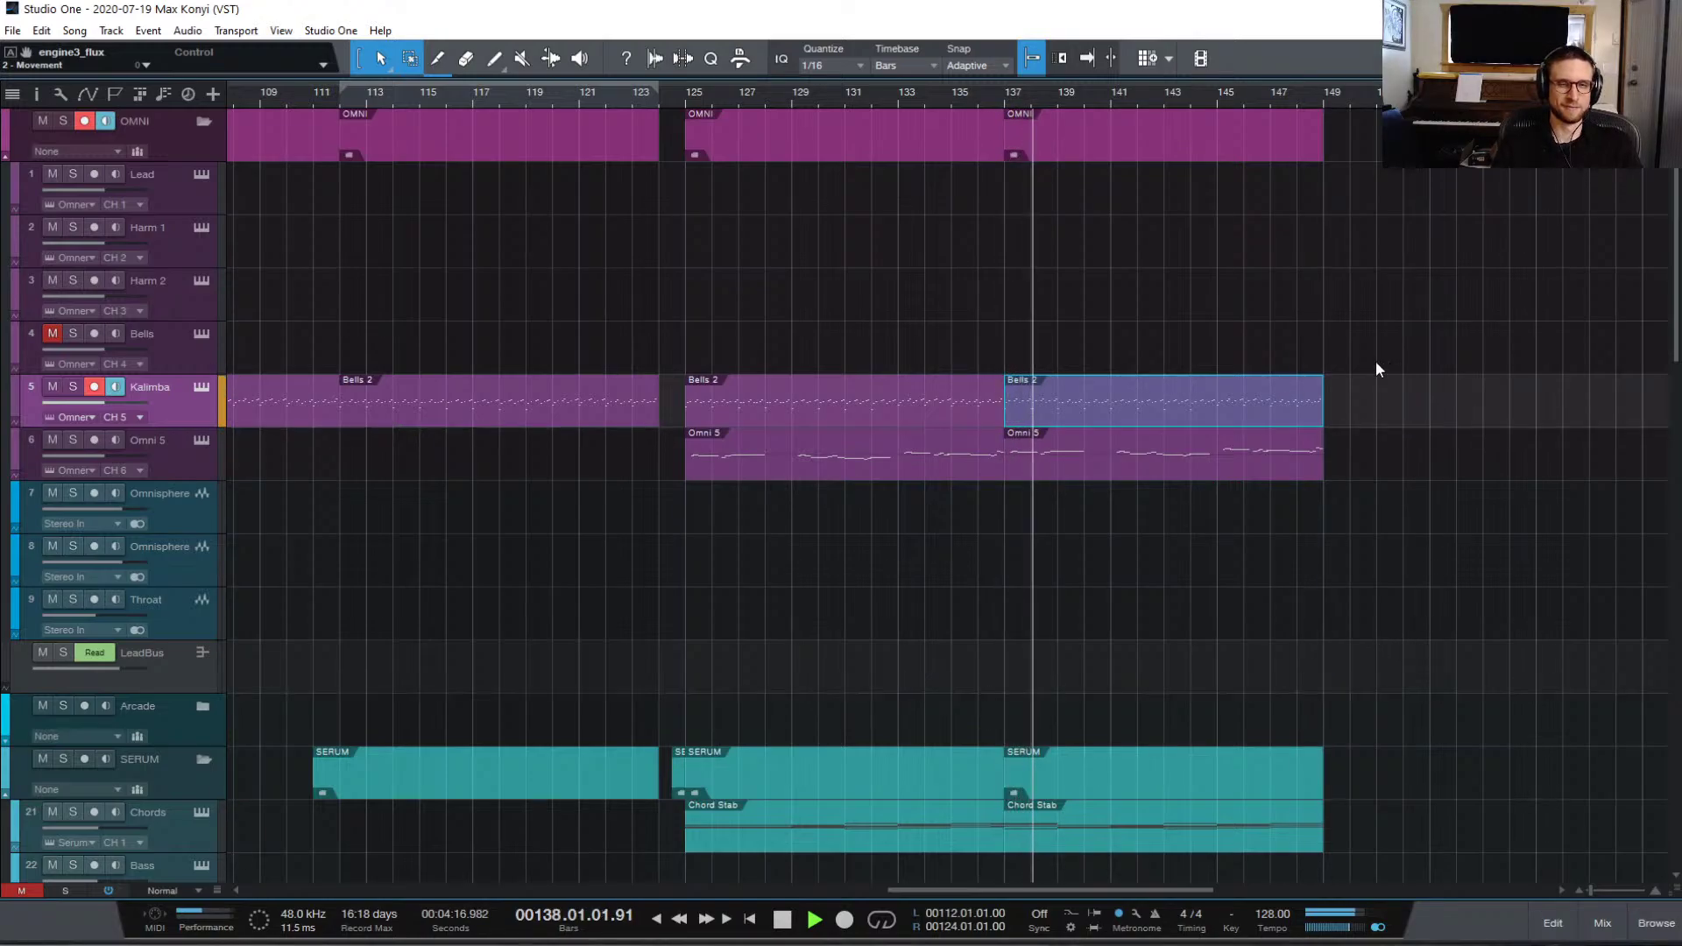
# Step: Stop playback and look over all tracks of the arrangement between bars 109 and 149
pyautogui.press('space')
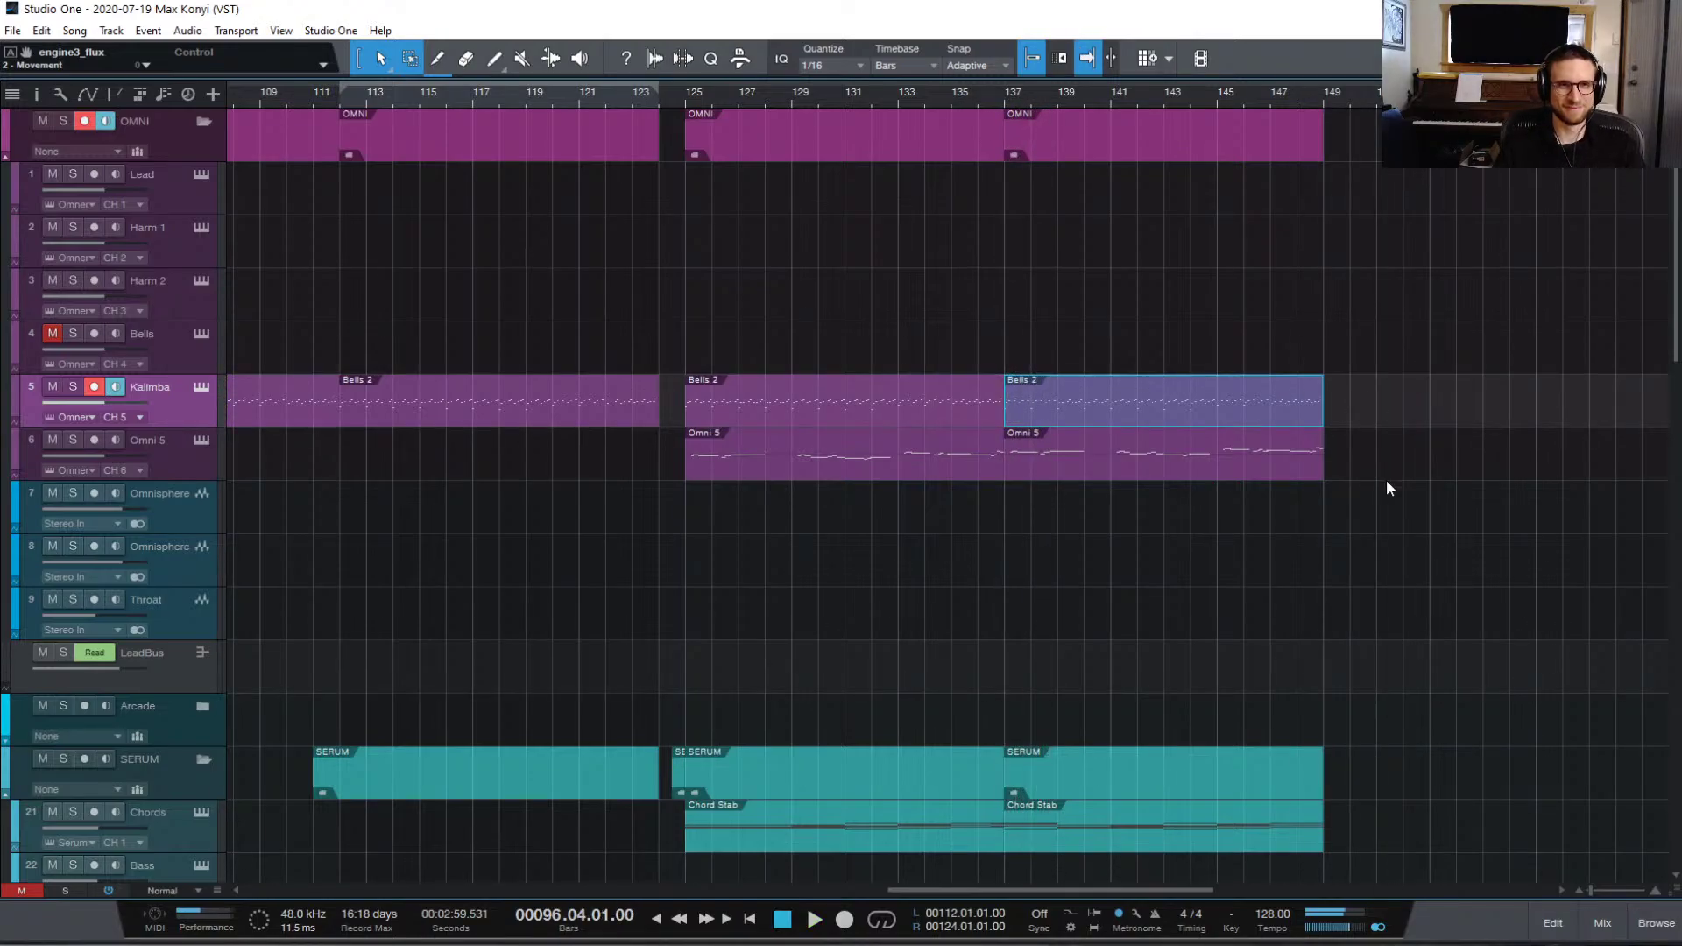
pyautogui.scroll(-10, 1386, 481)
pyautogui.scroll(-5, 1390, 476)
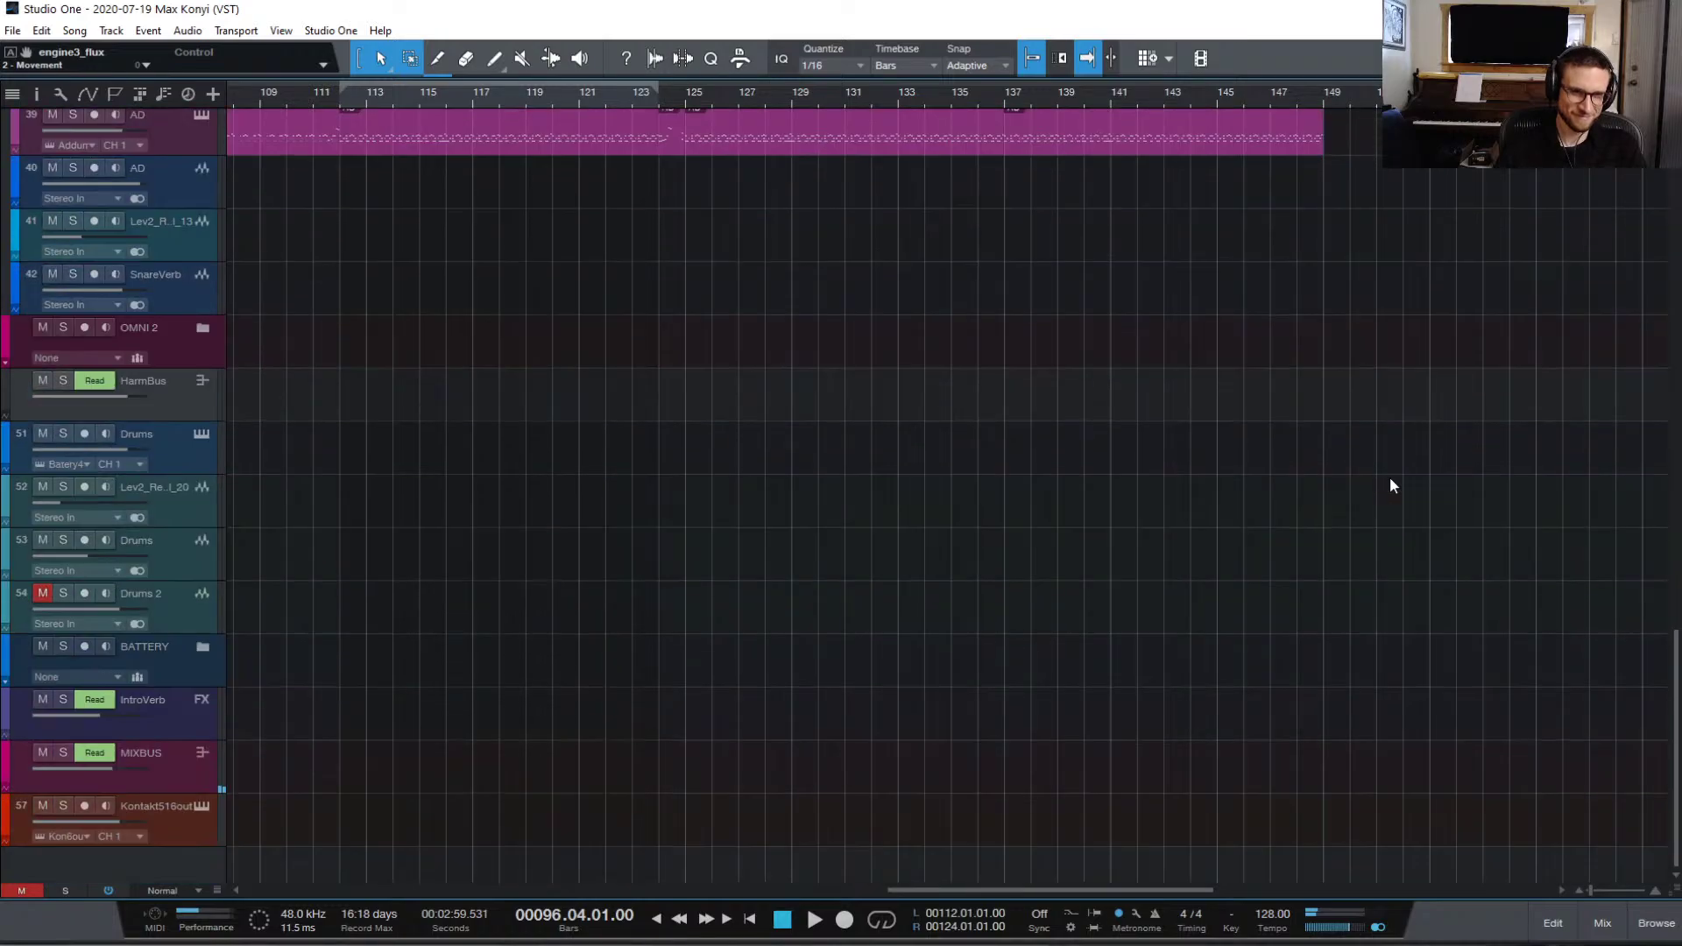
pyautogui.scroll(4, 1390, 476)
pyautogui.scroll(-1, 1390, 477)
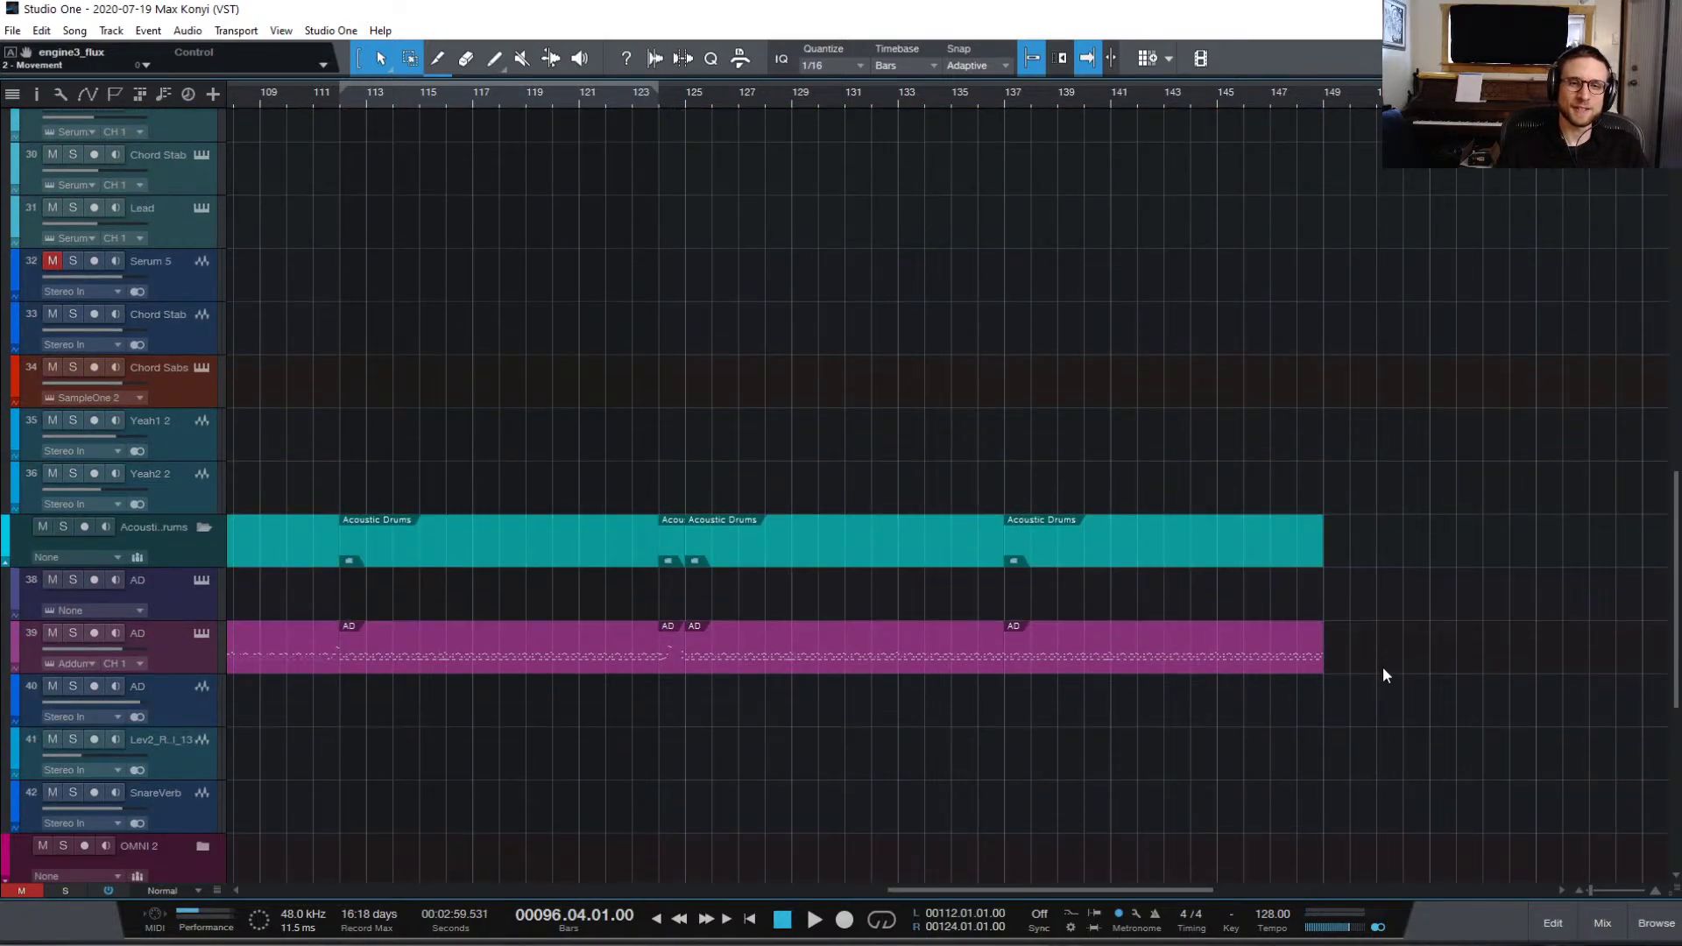
pyautogui.scroll(10, 1221, 458)
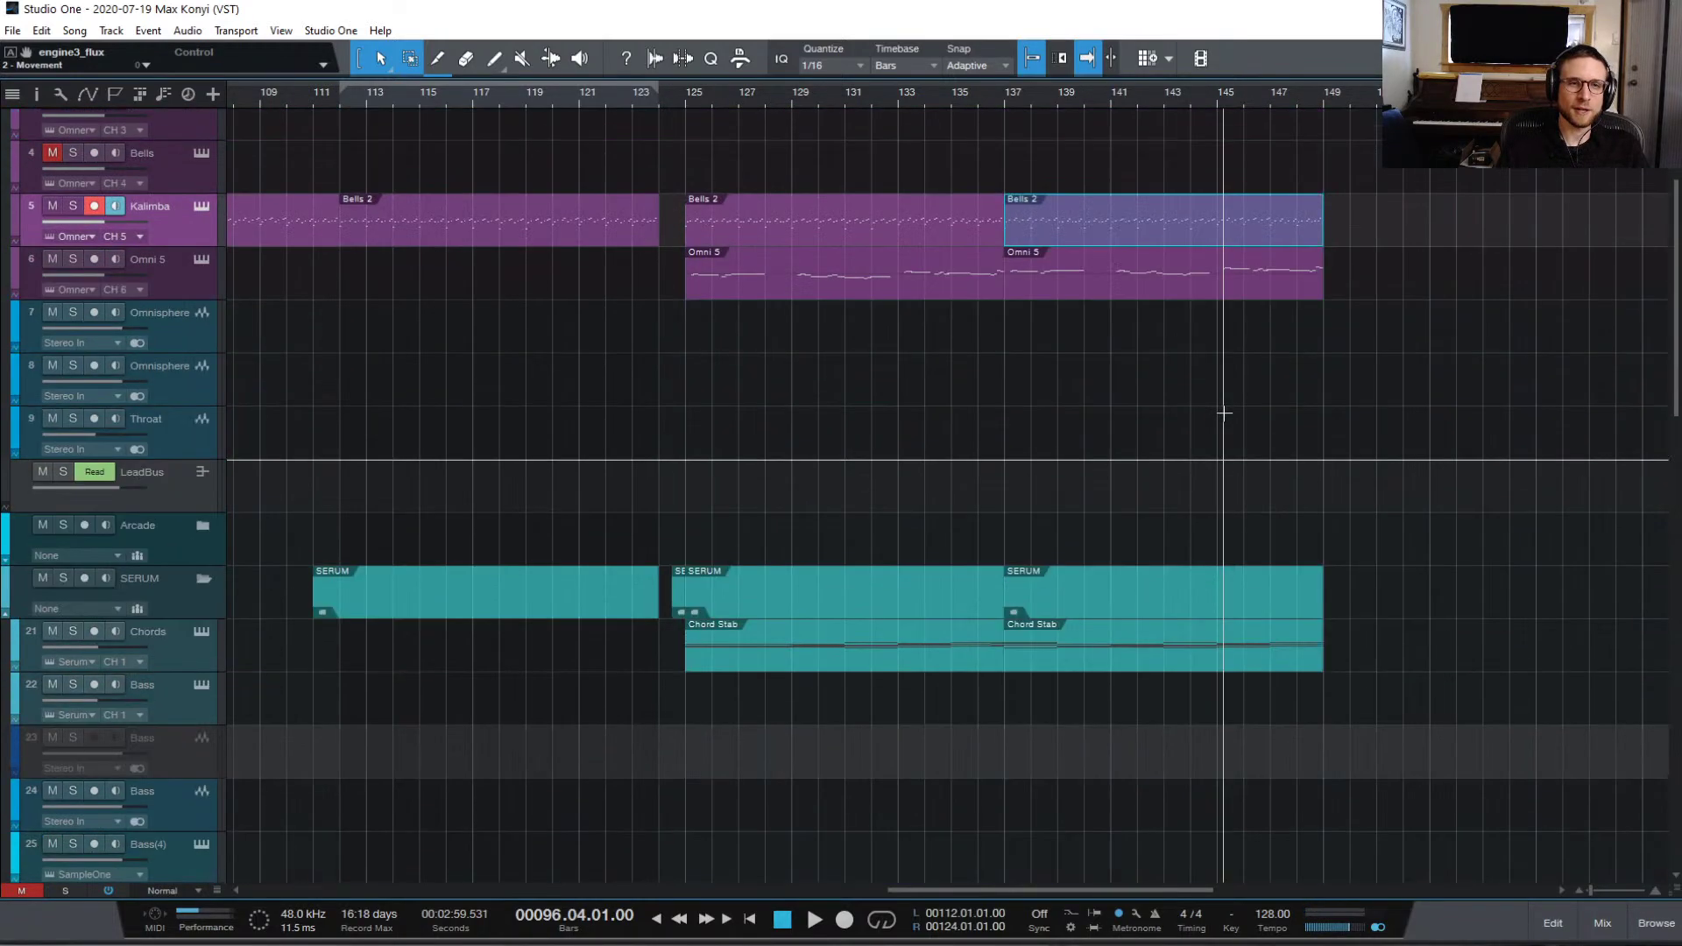
# Step: Inspect the notes of the Omni 5 and Sub parts at bar 125 in the note editor, closing it after each
pyautogui.doubleClick(979, 281)
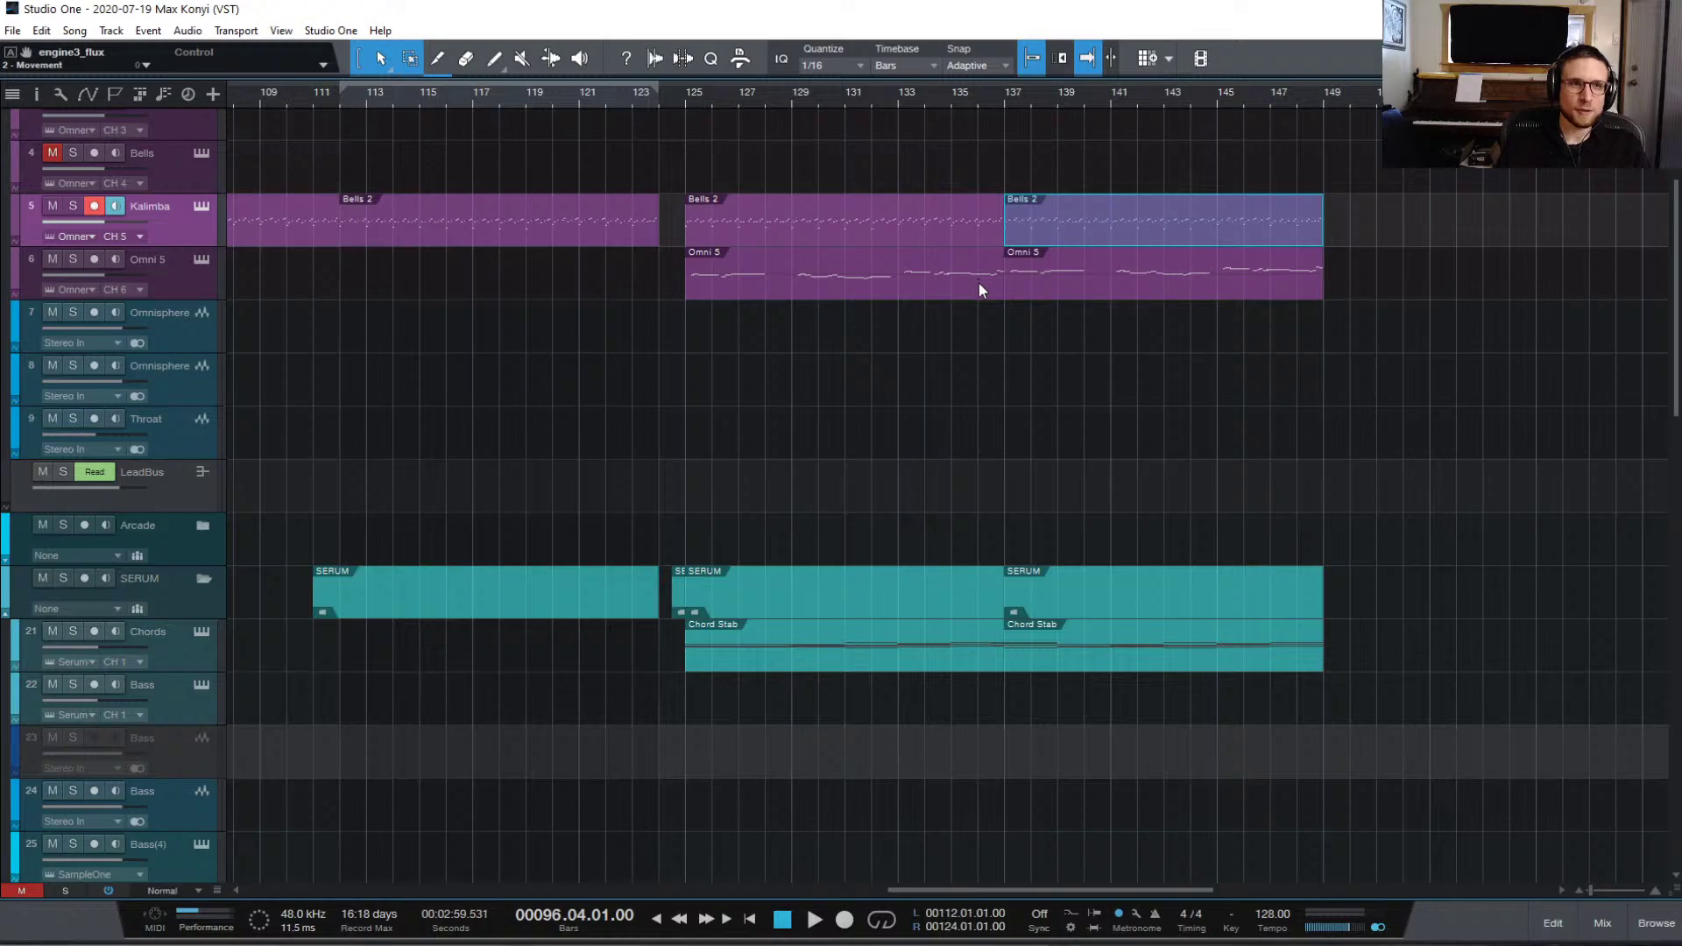
pyautogui.click(1553, 923)
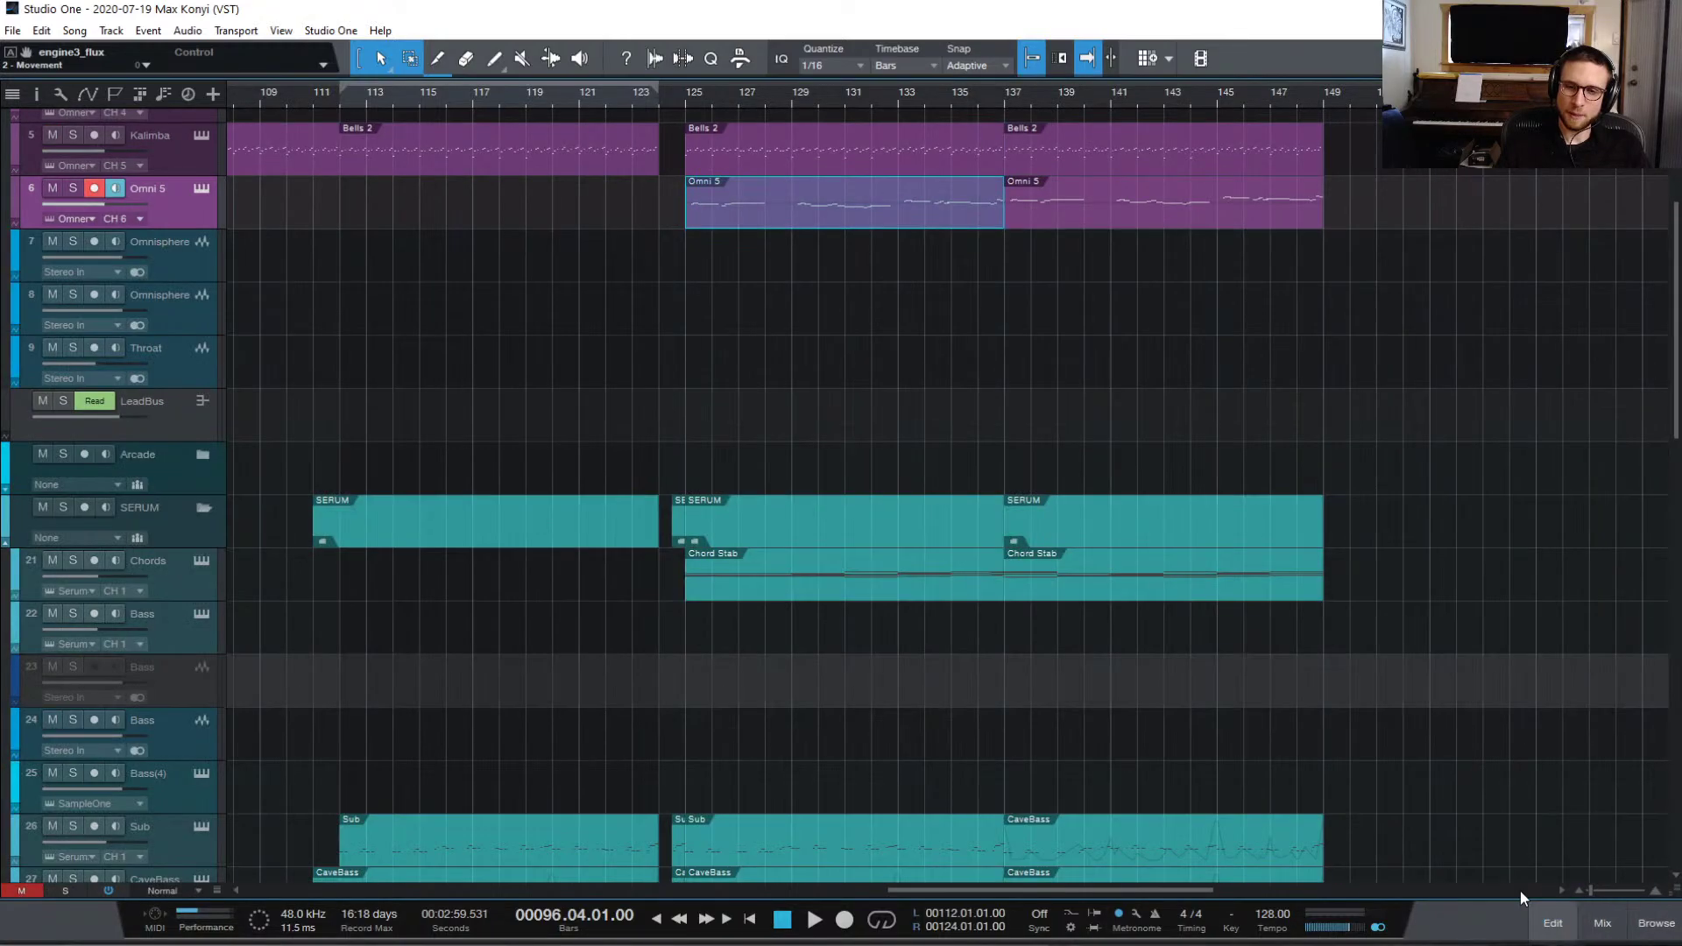
pyautogui.scroll(-5, 1071, 598)
pyautogui.scroll(-3, 1074, 599)
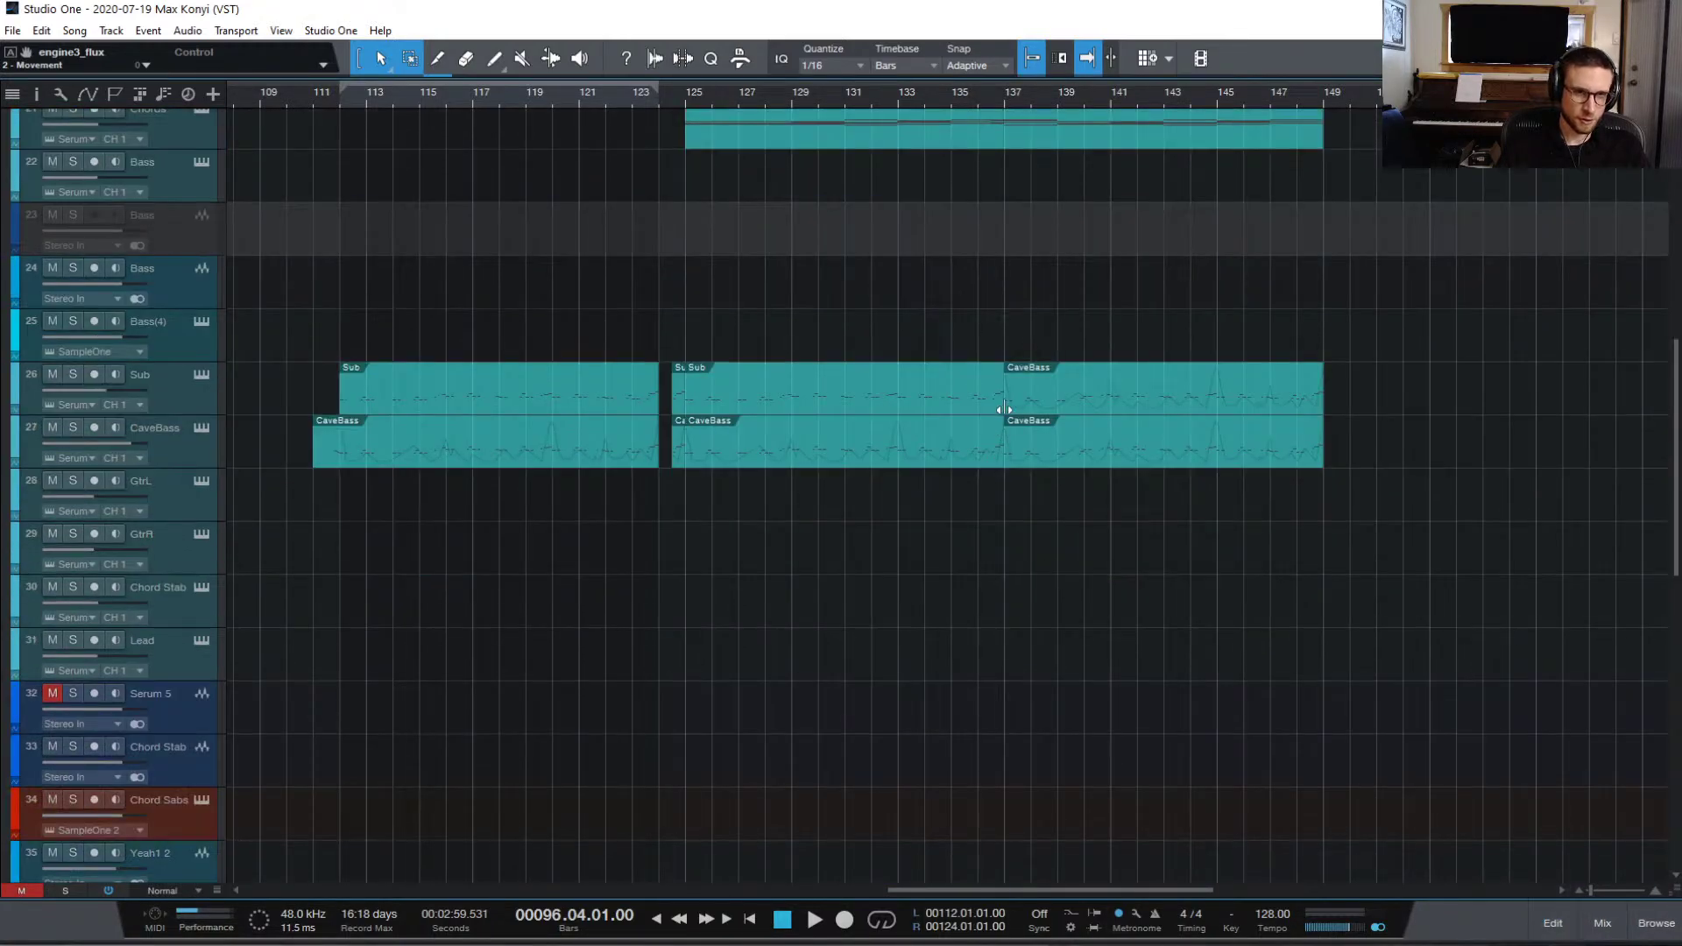
pyautogui.doubleClick(986, 403)
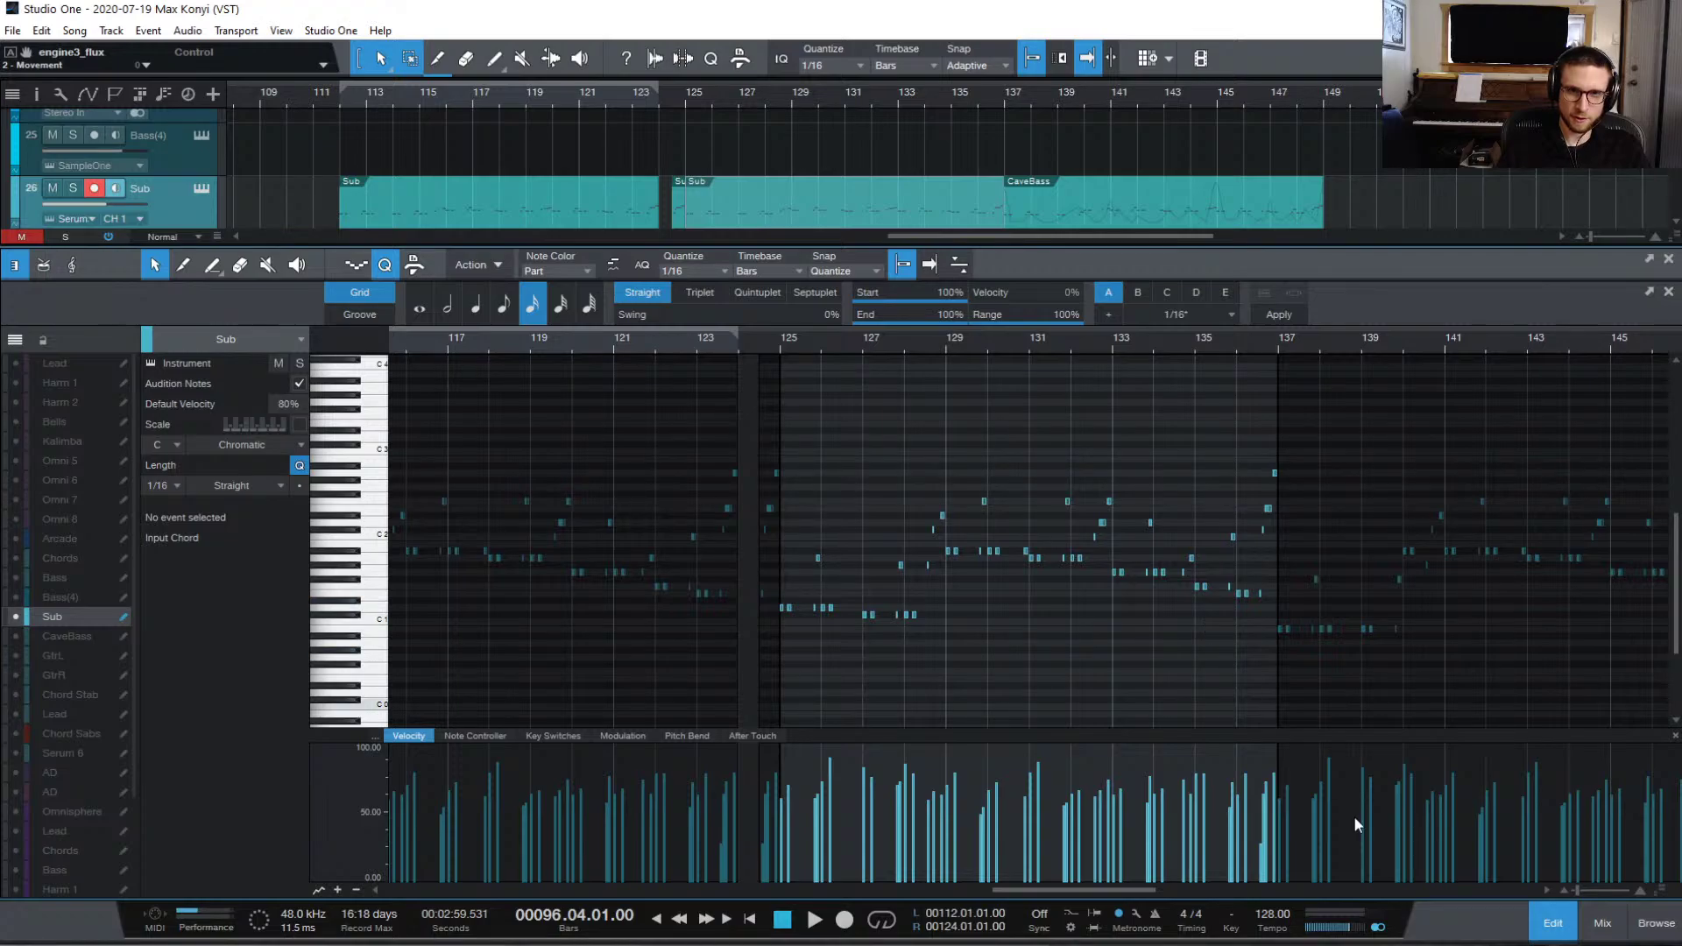
pyautogui.click(1552, 923)
# Step: Review the acoustic drum and bass tracks and set the arrangement's track height to Small
pyautogui.scroll(-5, 1358, 578)
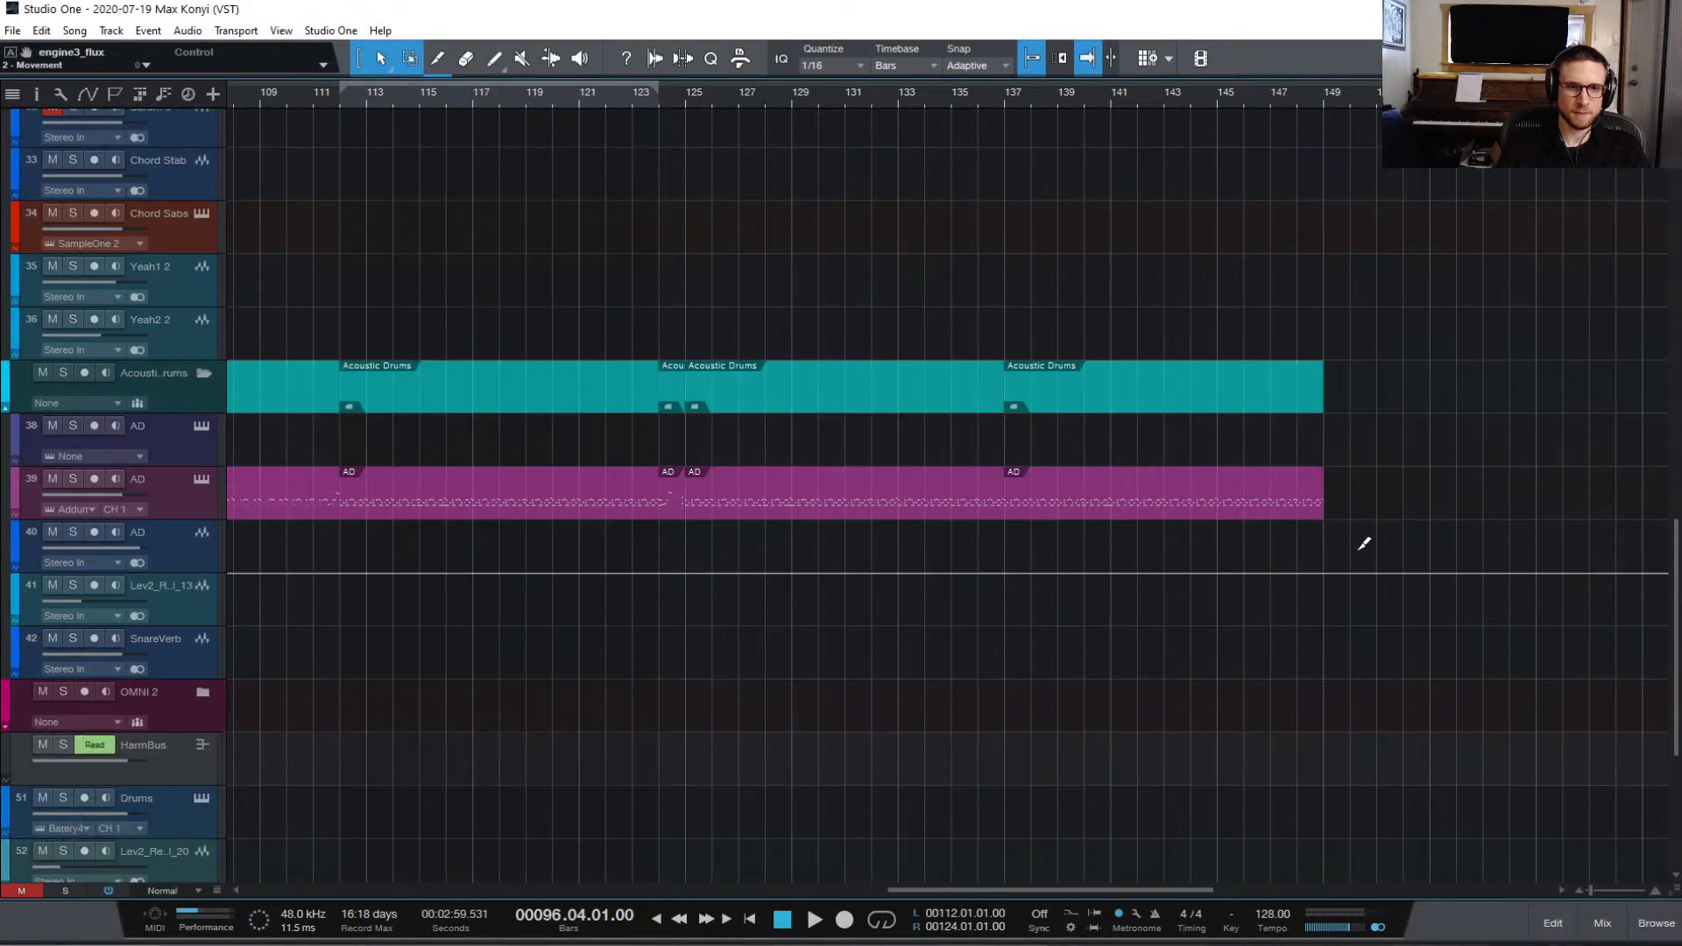
pyautogui.scroll(2, 1371, 532)
pyautogui.scroll(-4, 1372, 532)
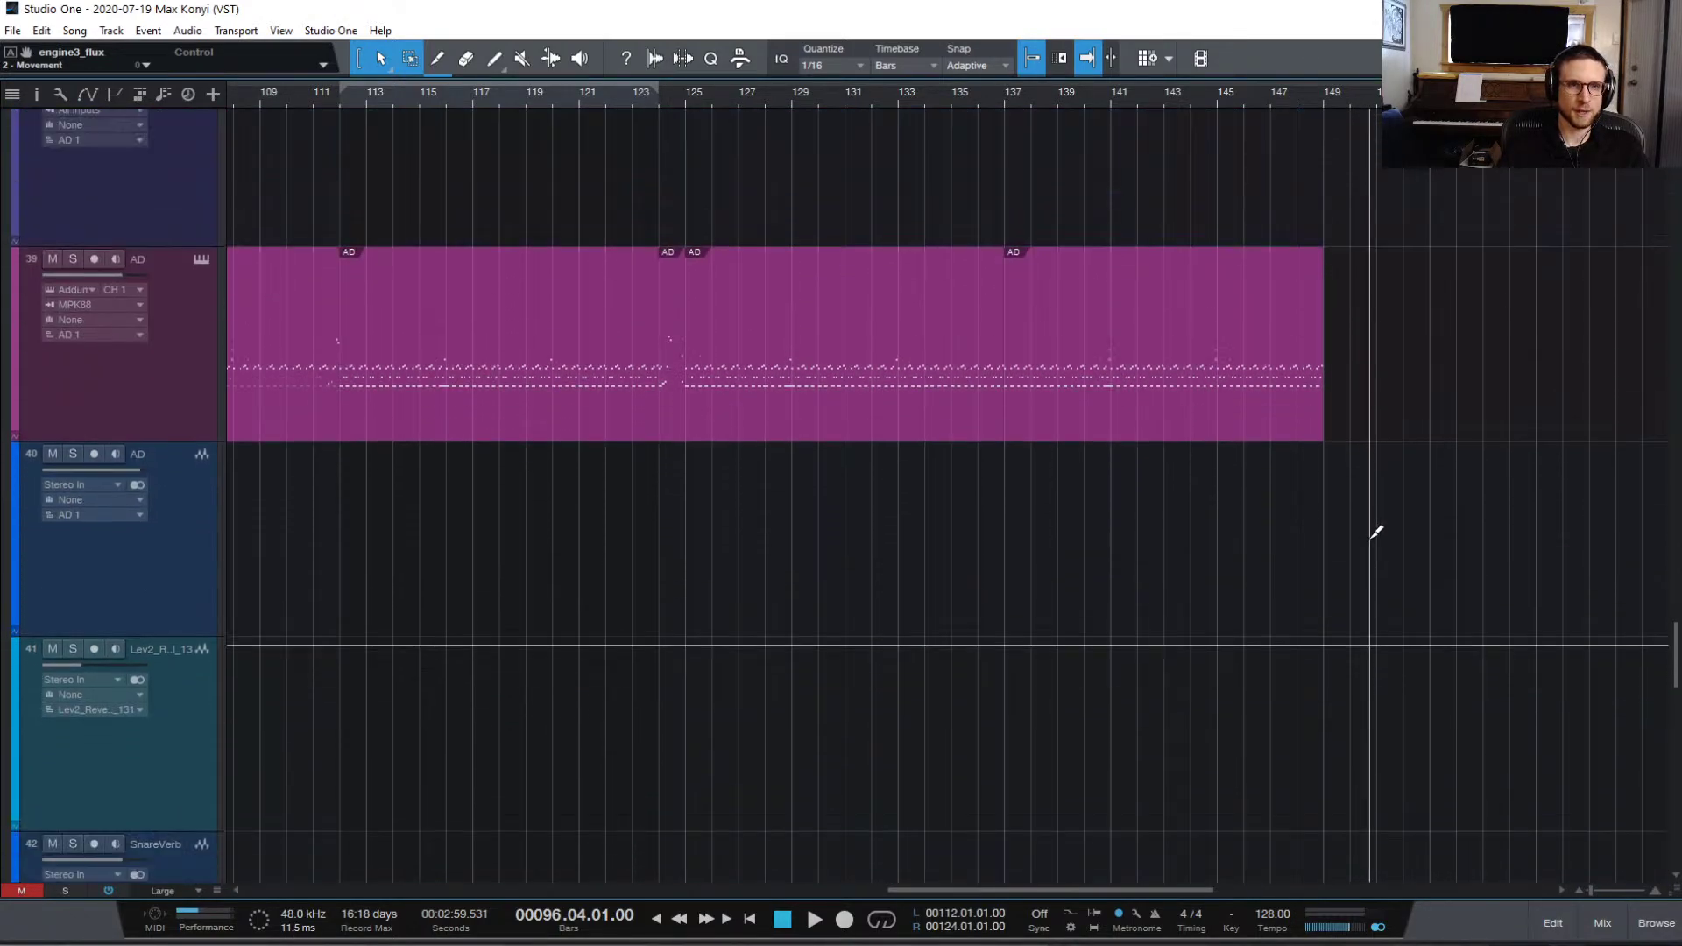
pyautogui.scroll(4, 1374, 517)
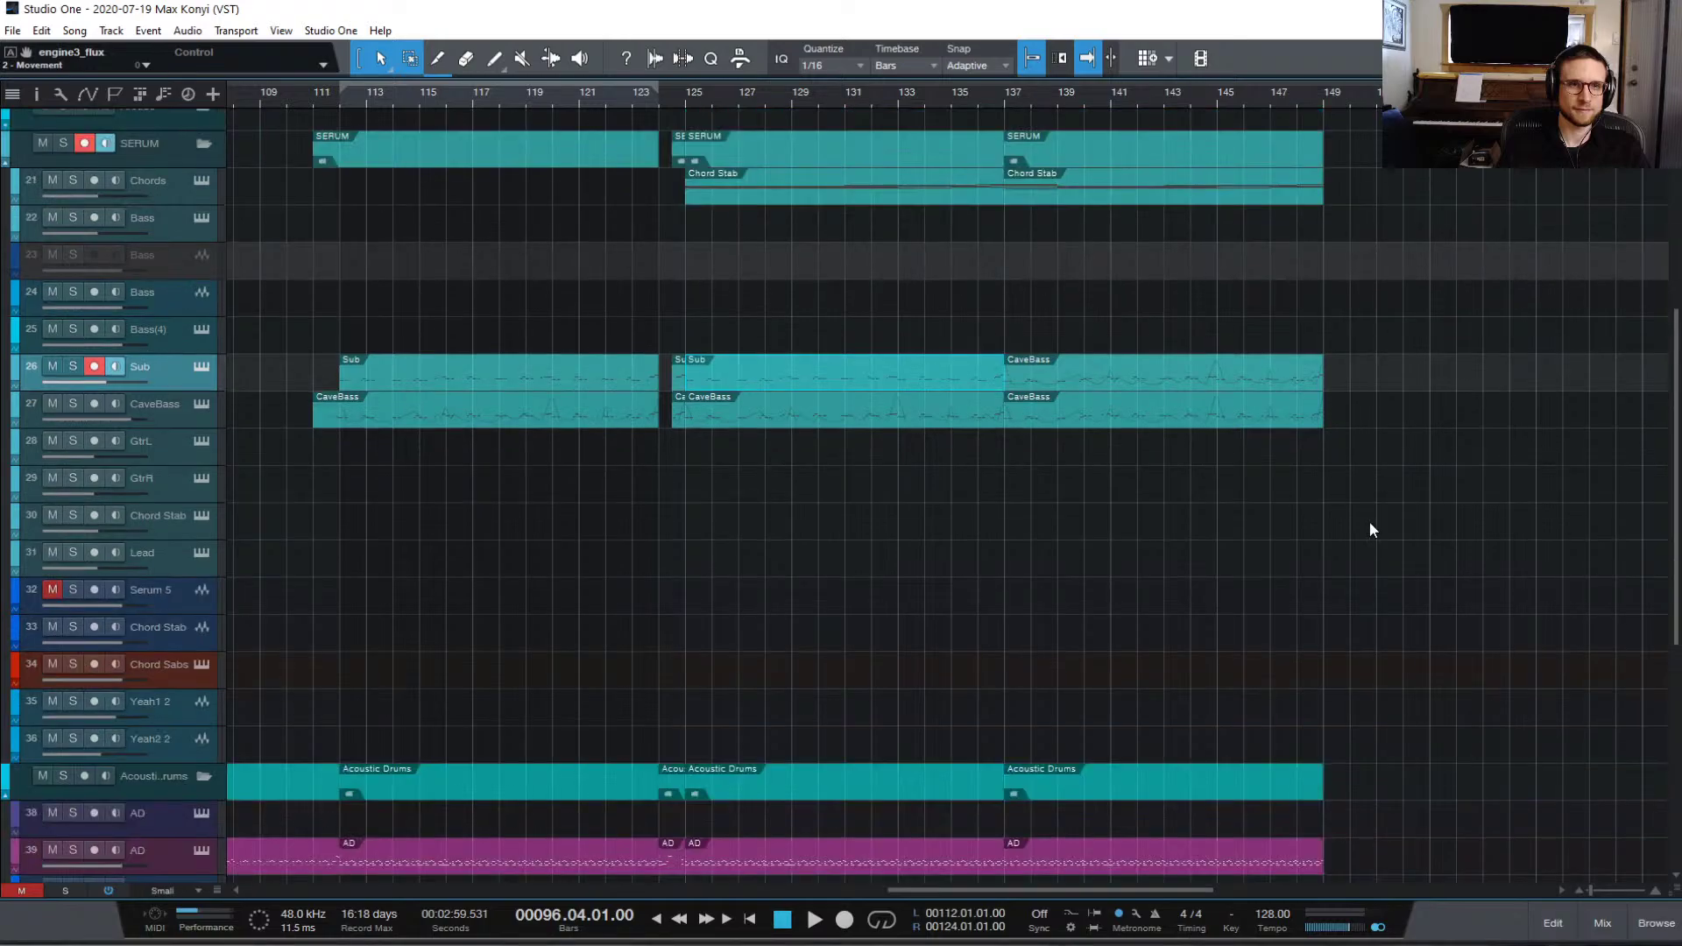
pyautogui.scroll(3, 1376, 515)
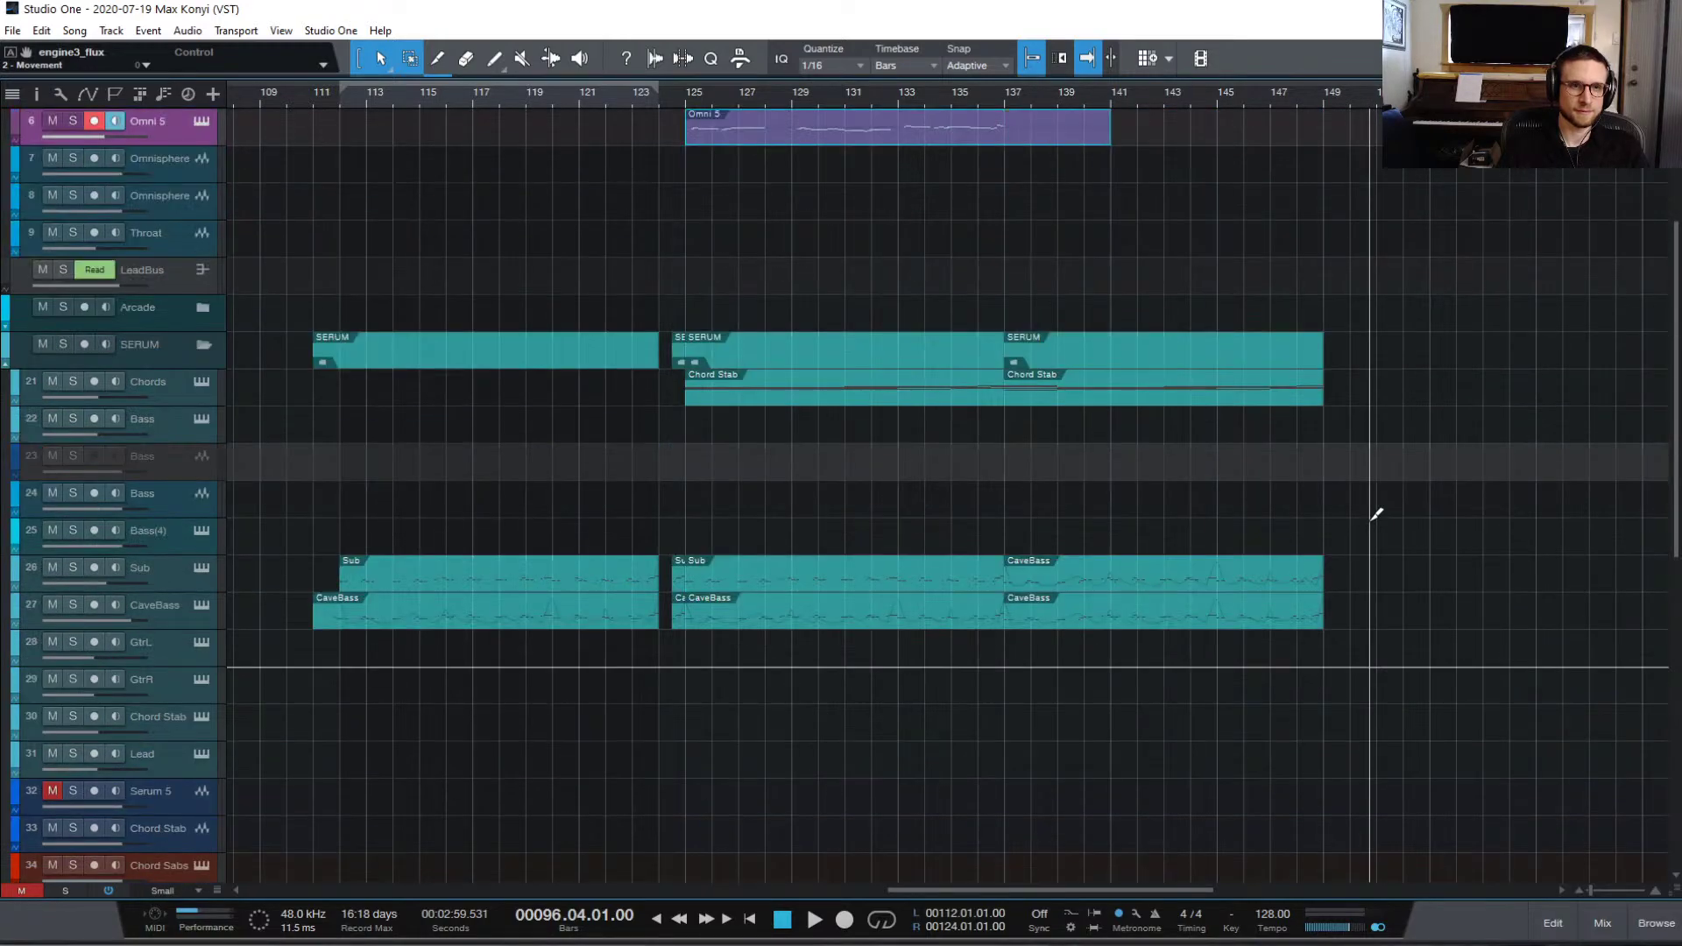
# Step: Undo the edits to the section at bar 137 step by step, including its duplication from bar 125
pyautogui.hotkey('ctrl', 'z')
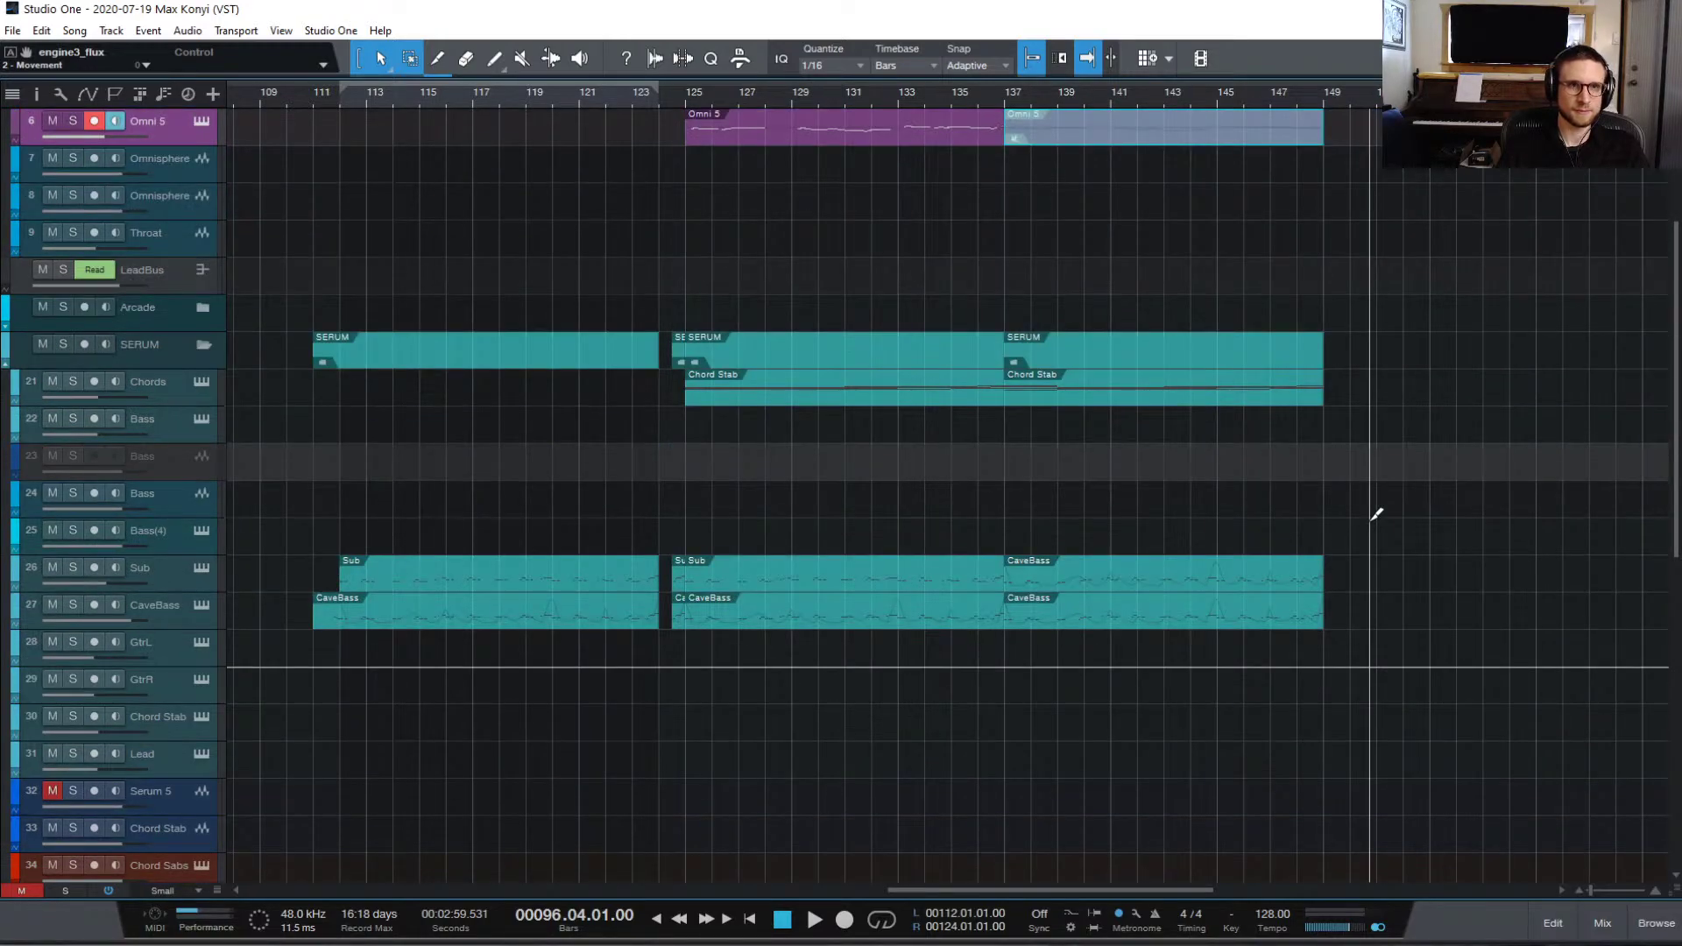
pyautogui.hotkey('ctrl', 'z')
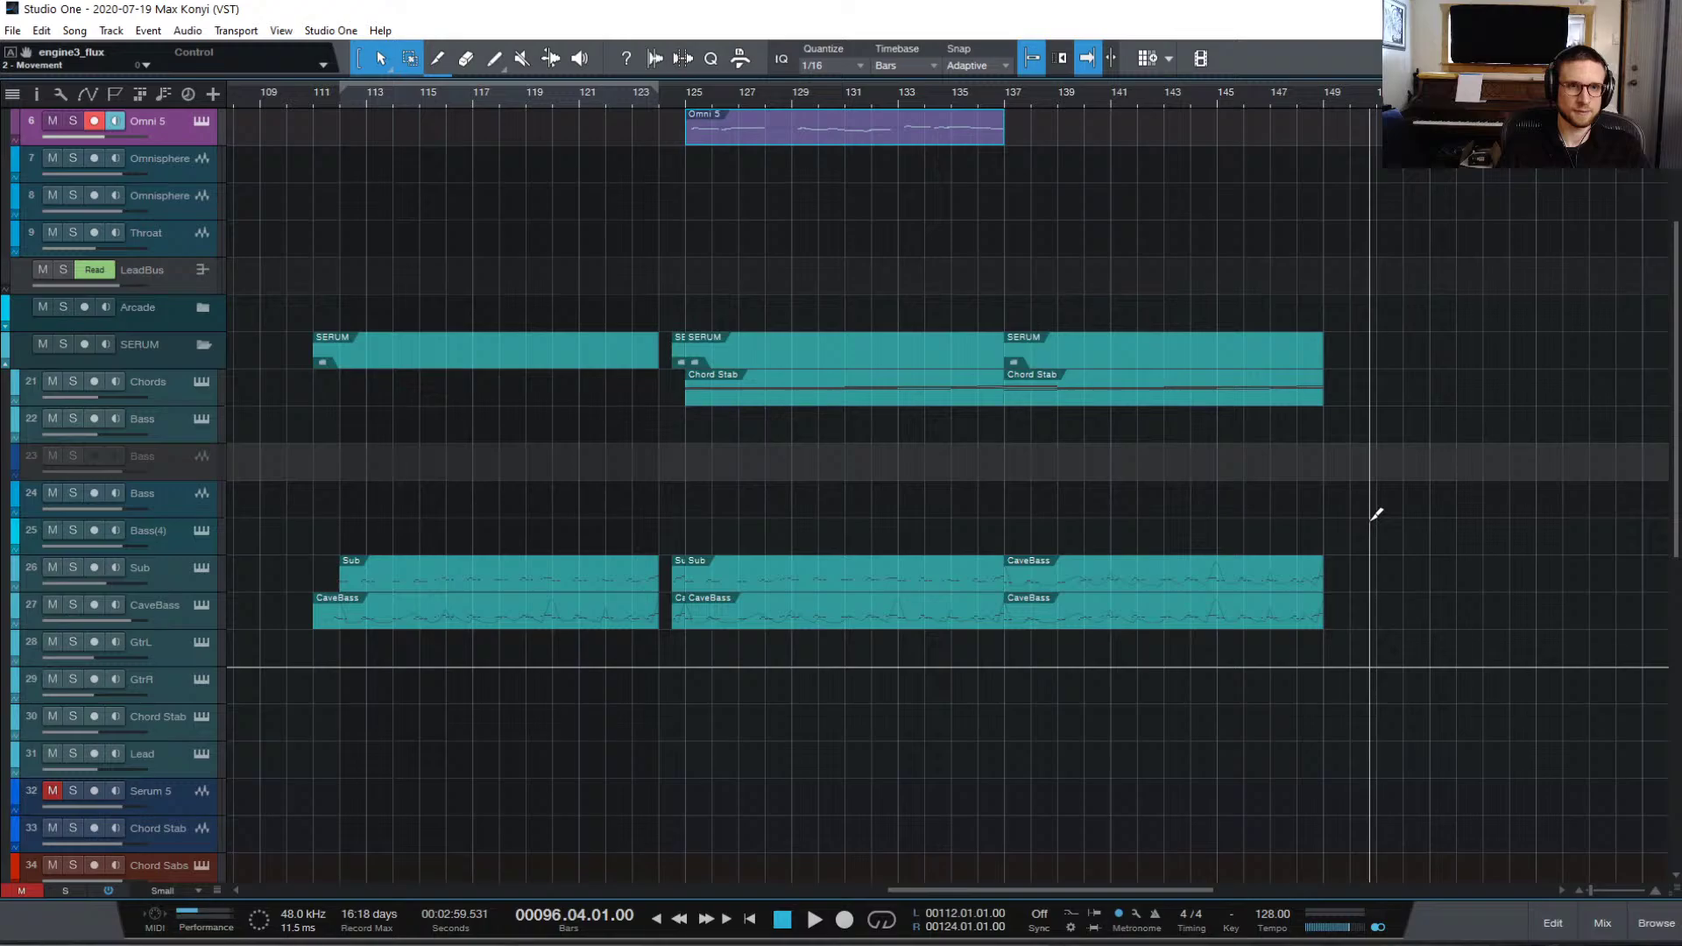
pyautogui.hotkey('ctrl', 'z')
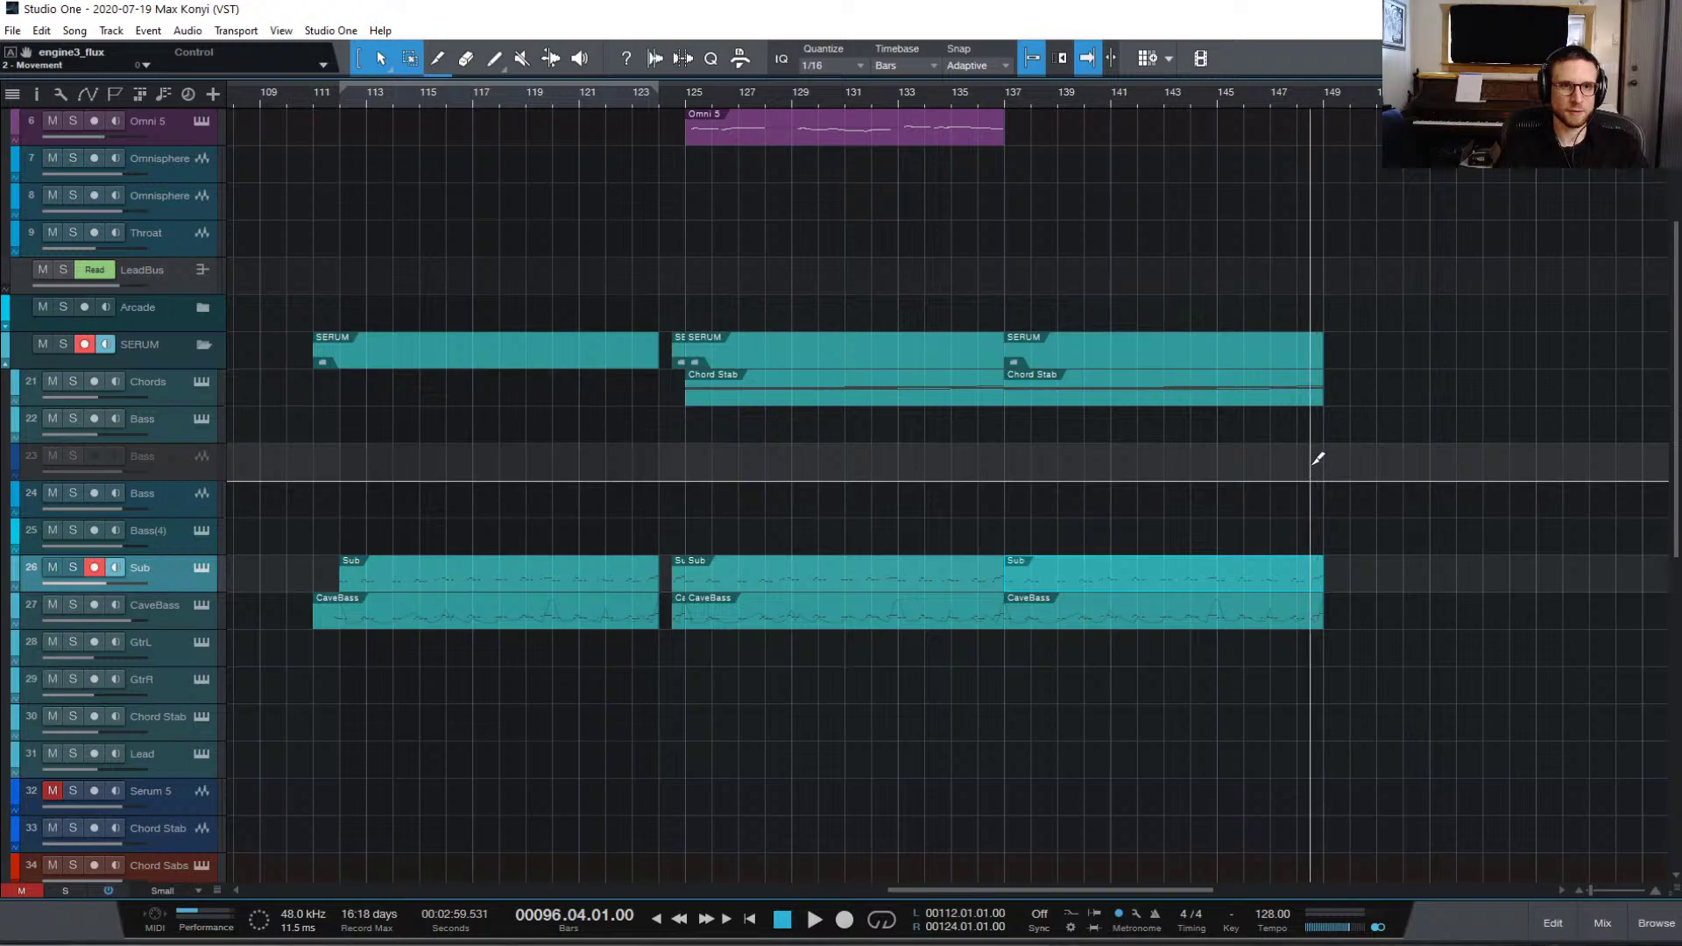
pyautogui.hotkey('ctrl', 'z')
# Step: Audition the end of the bar 125 section from beat 2 of bar 133, with the whole song in view
pyautogui.click(932, 97)
pyautogui.press('space')
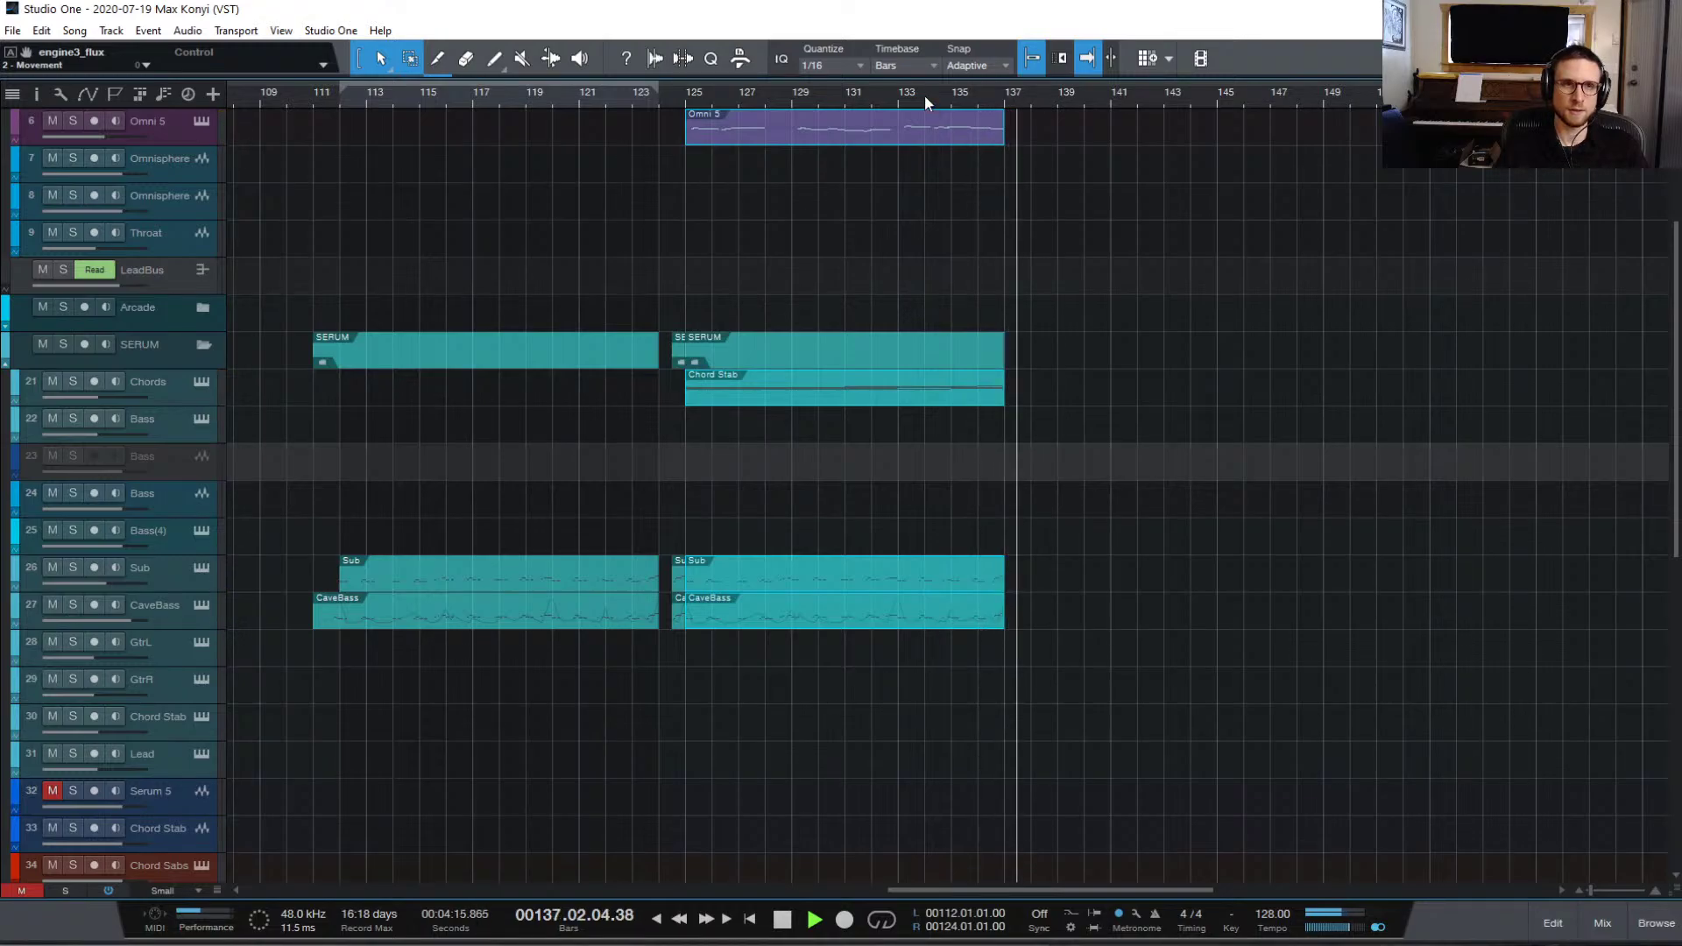
pyautogui.click(901, 94)
pyautogui.scroll(-3, 1176, 478)
pyautogui.scroll(-6, 1176, 476)
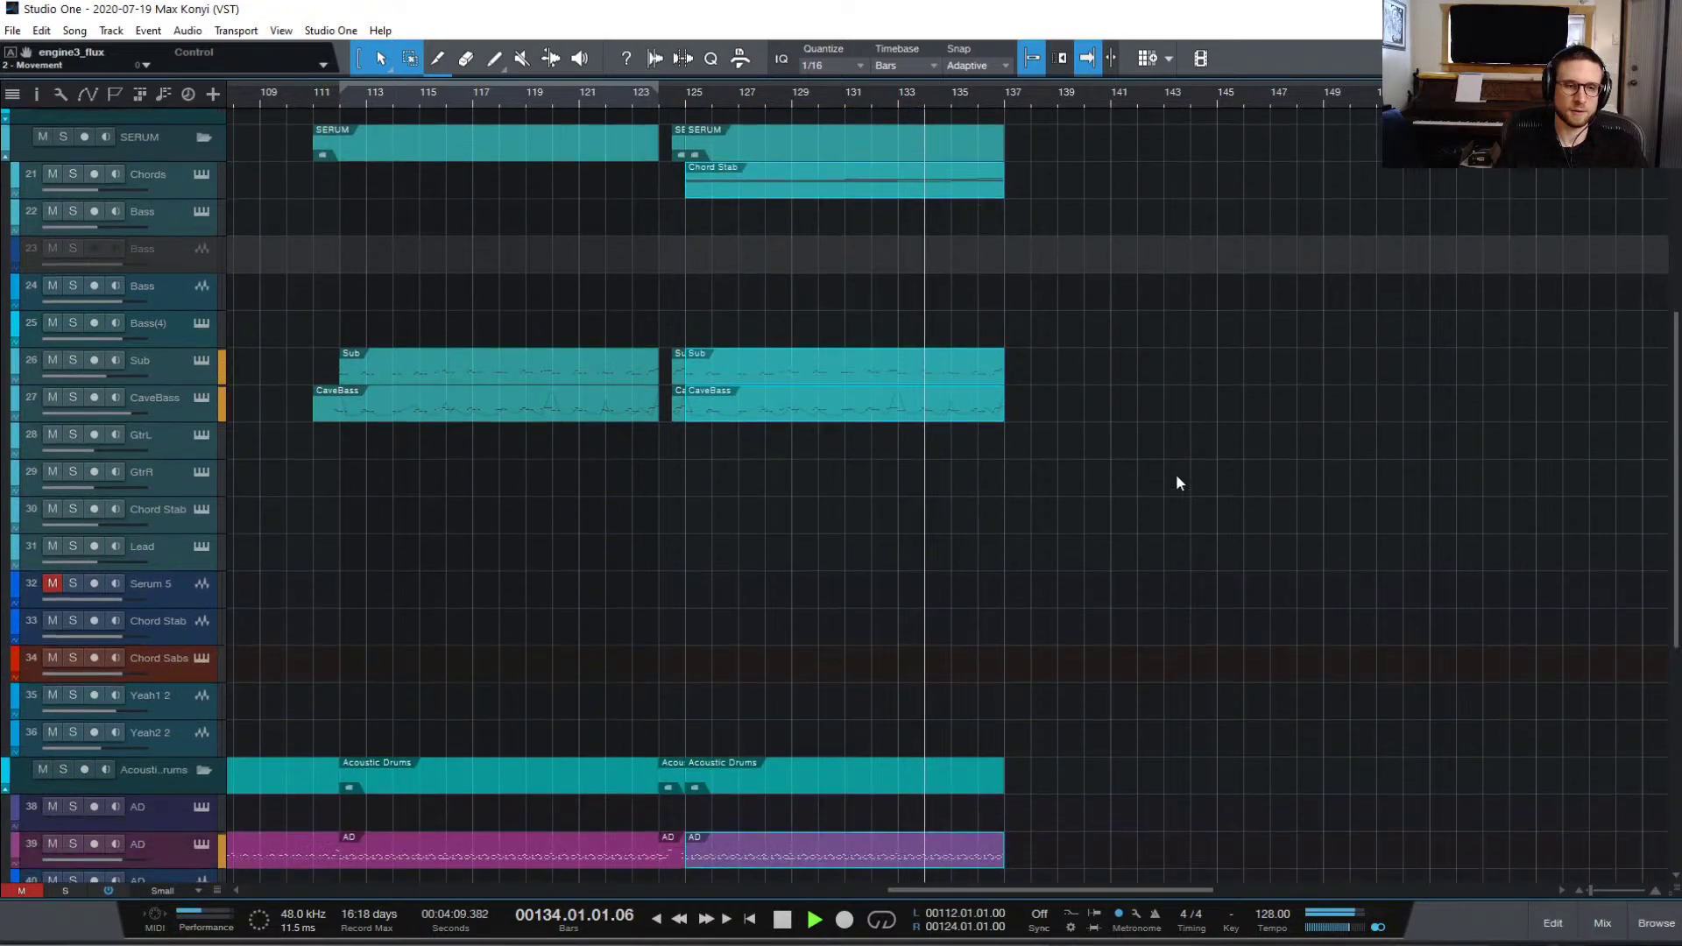
pyautogui.scroll(-5, 1176, 475)
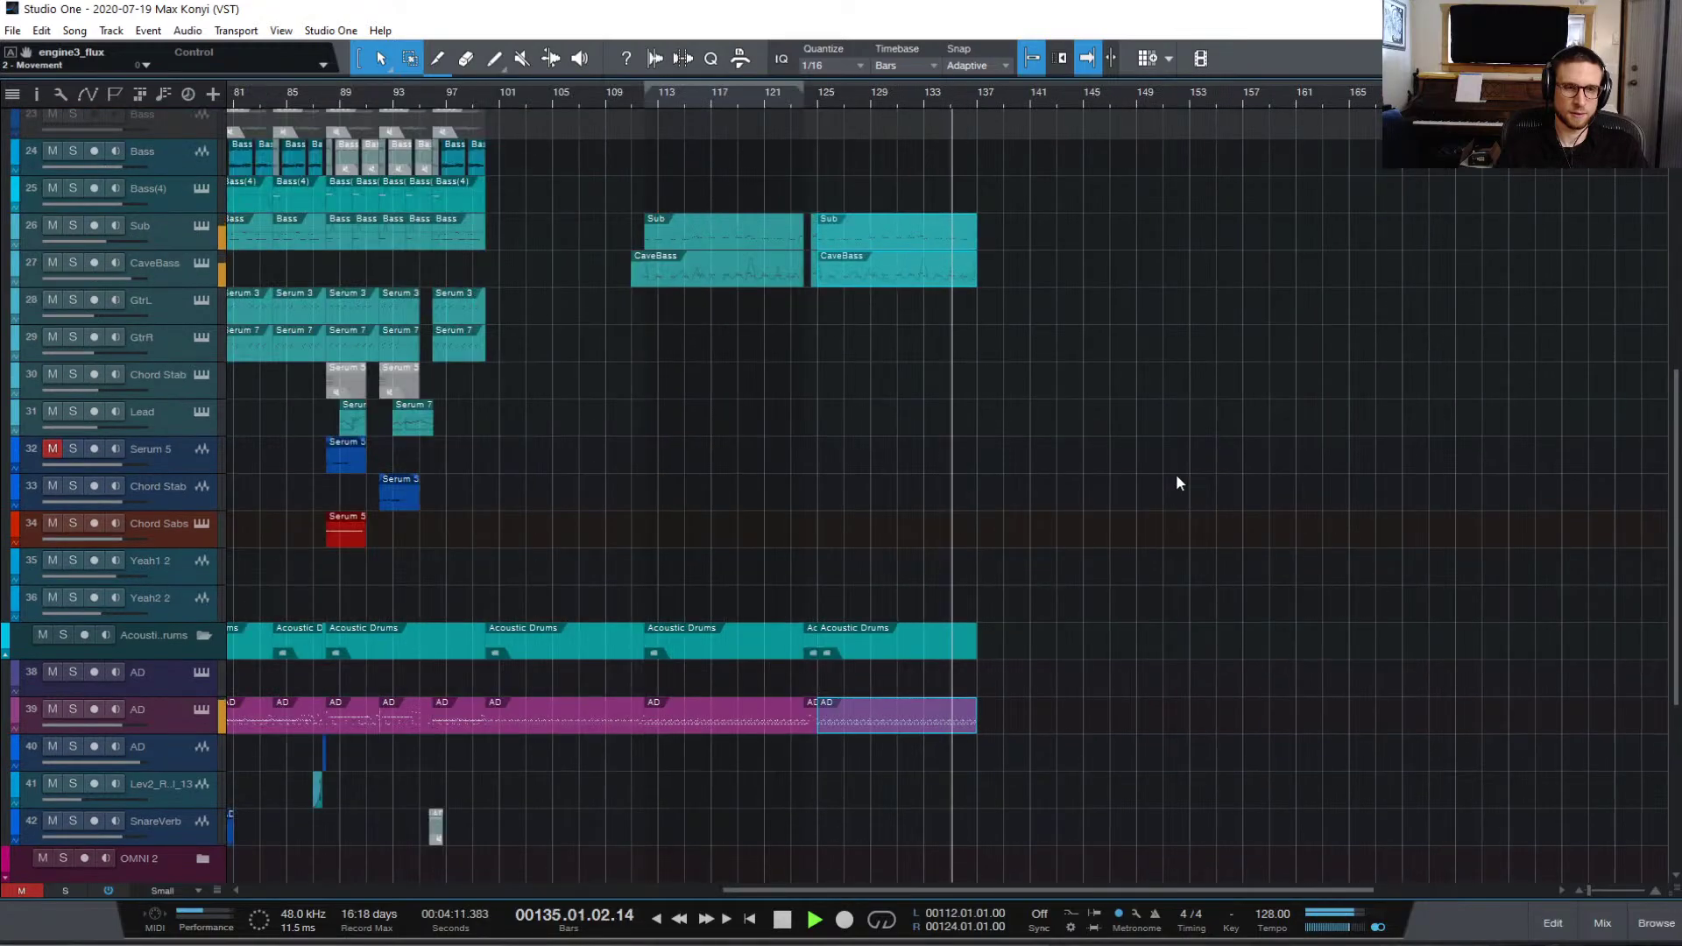
pyautogui.scroll(-2, 1096, 424)
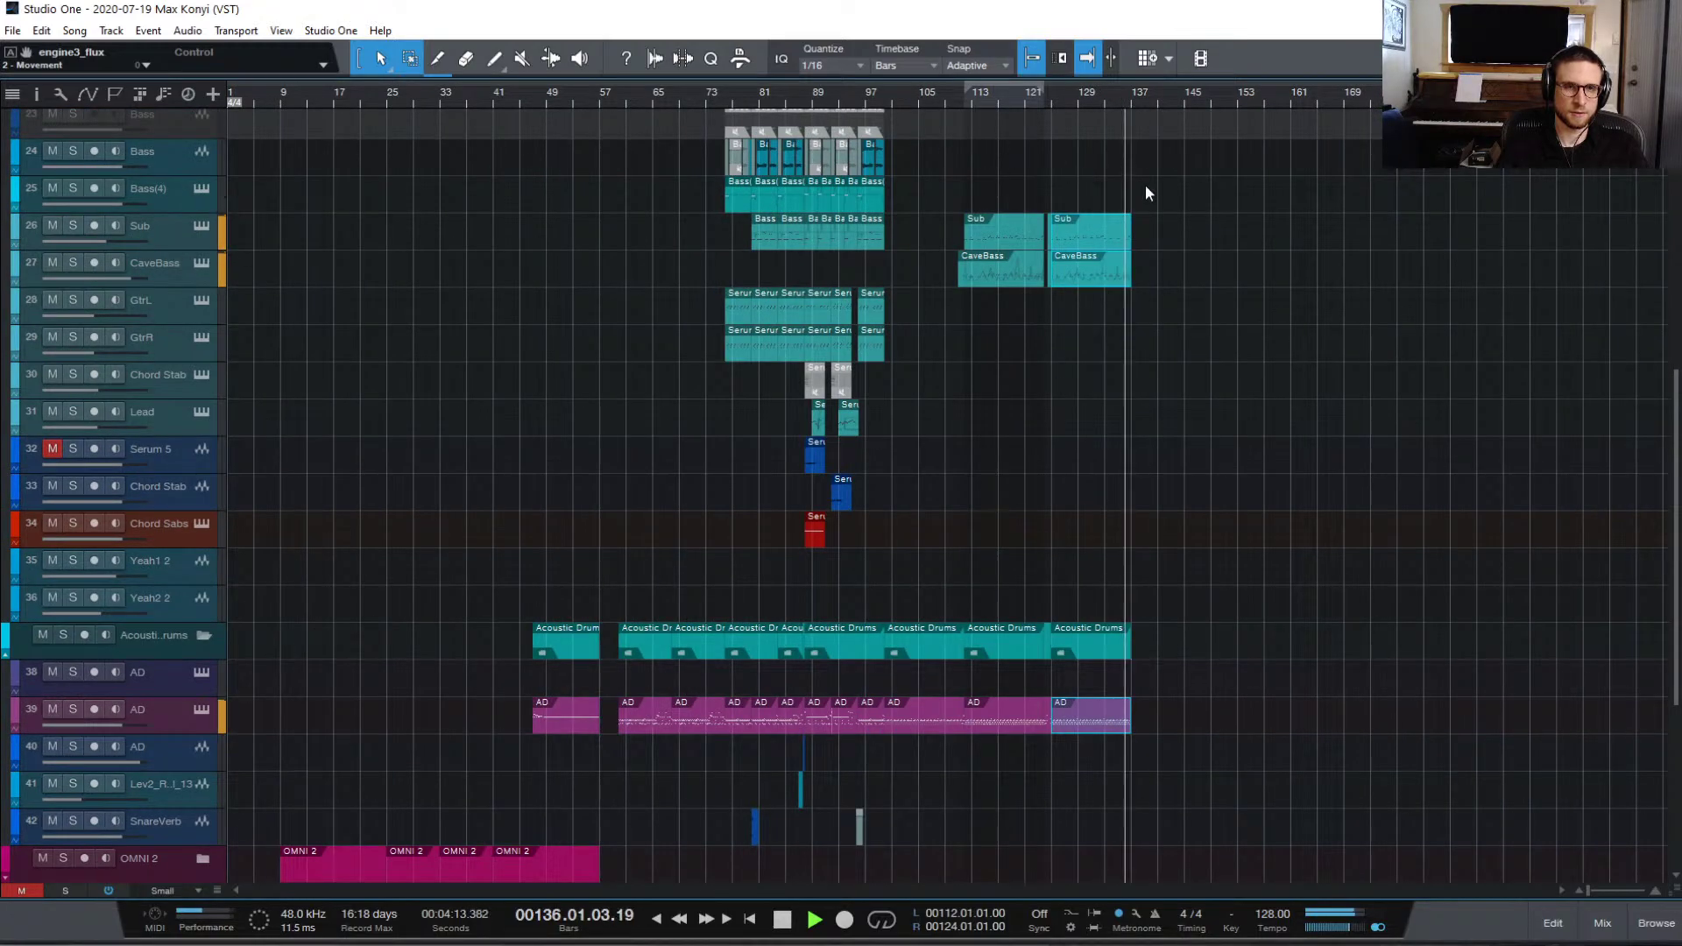
pyautogui.press('space')
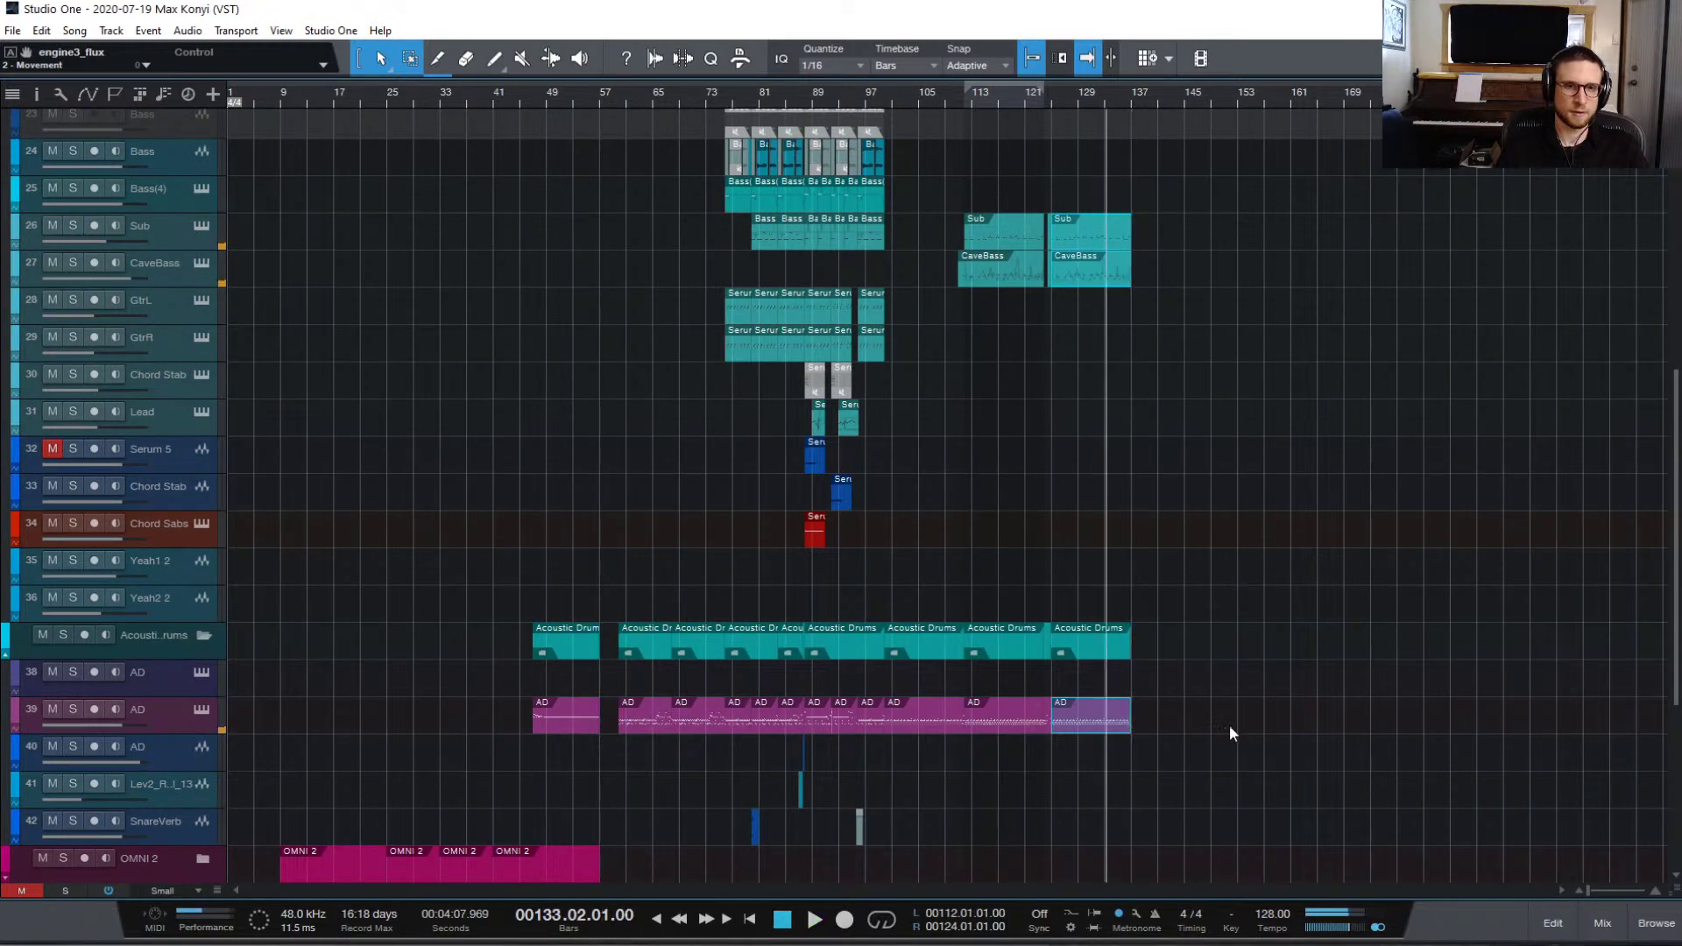
# Step: Deselect all parts and save the song
pyautogui.click(1237, 682)
pyautogui.hotkey('ctrl', 's')
pyautogui.scroll(5, 1236, 690)
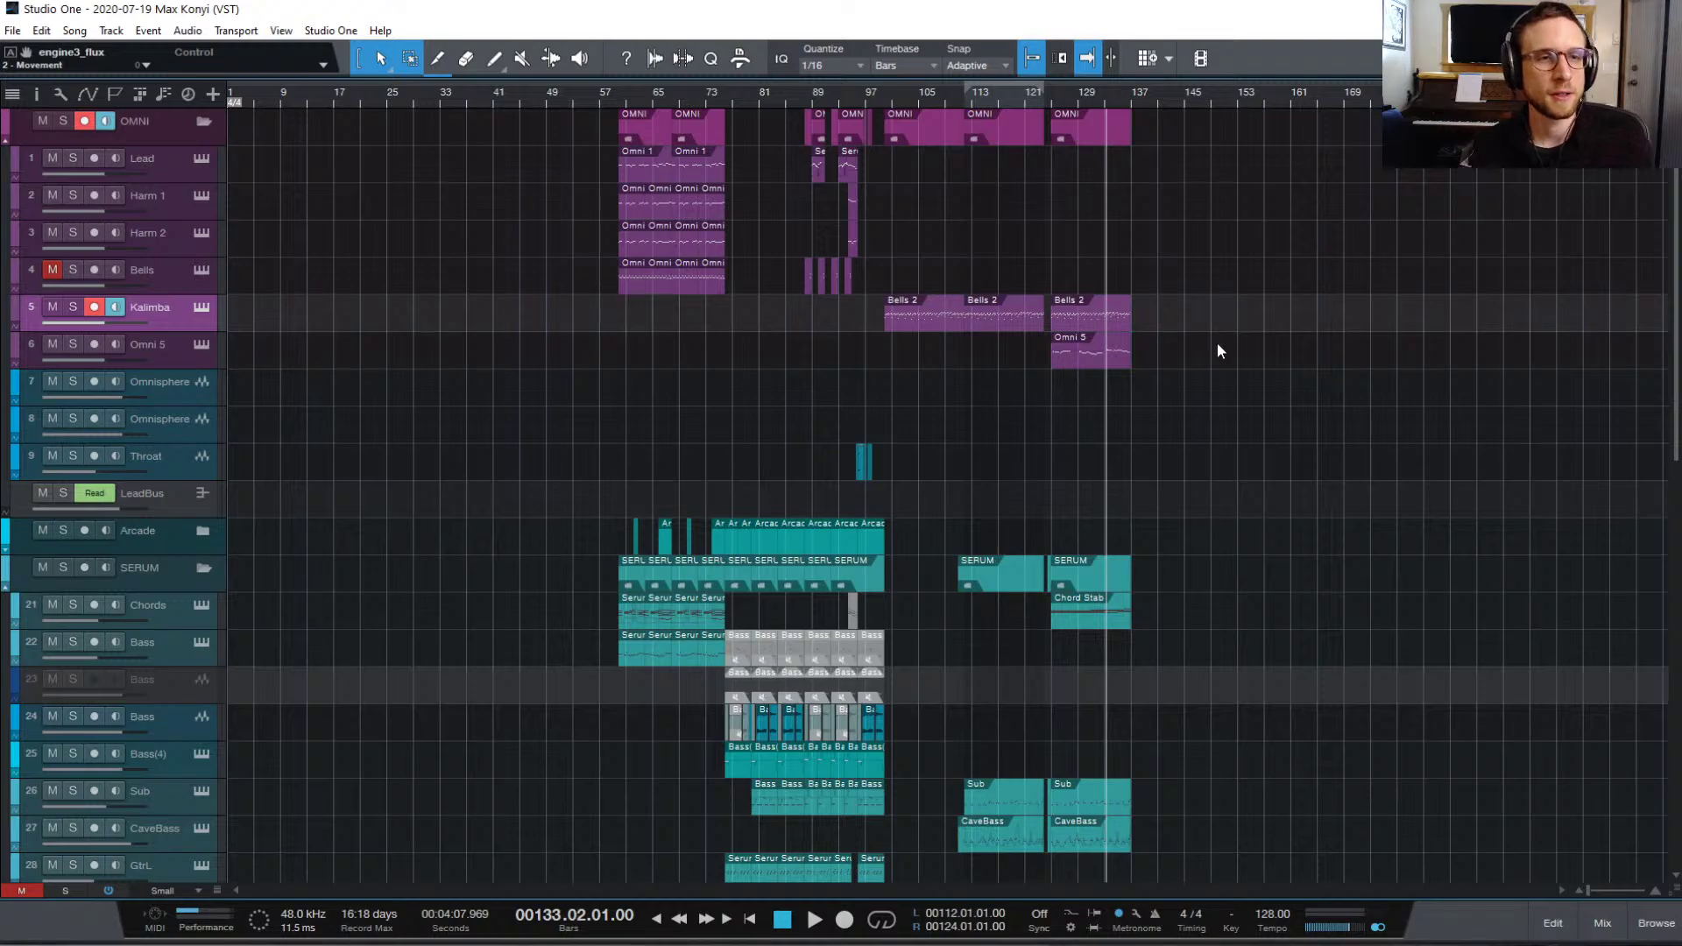
# Step: Place the playback cursor at bar 112 and at bar 125, and review the song's structure across all tracks
pyautogui.click(962, 100)
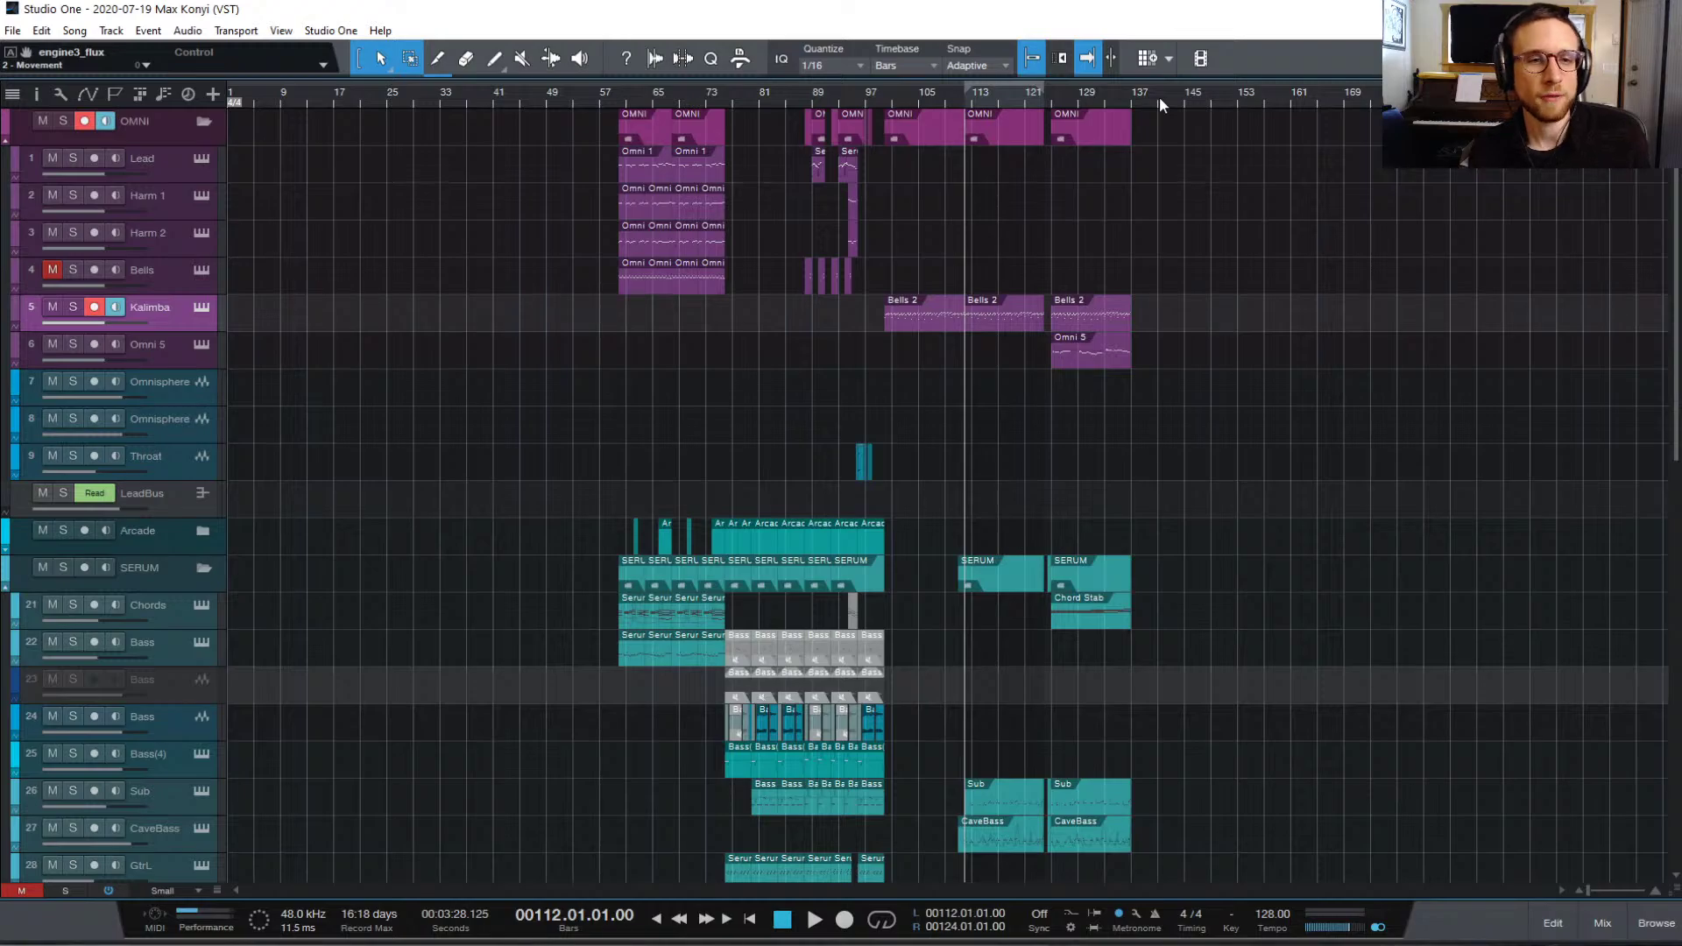
pyautogui.click(1054, 97)
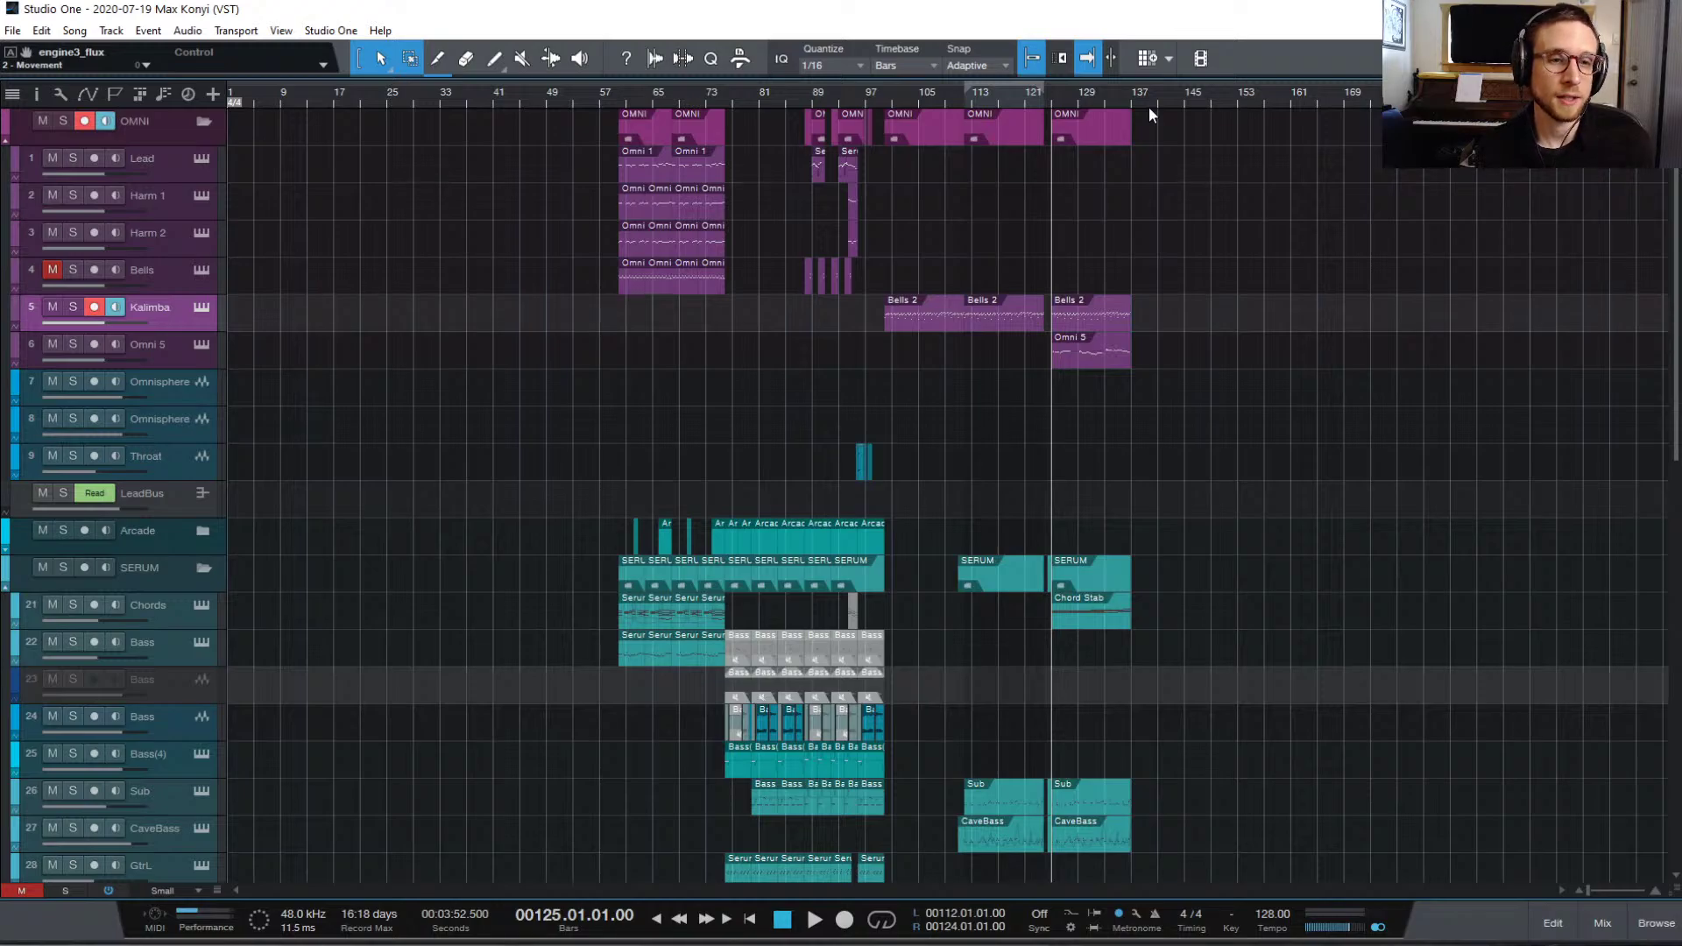
pyautogui.scroll(-5, 1223, 254)
pyautogui.scroll(-12, 1217, 234)
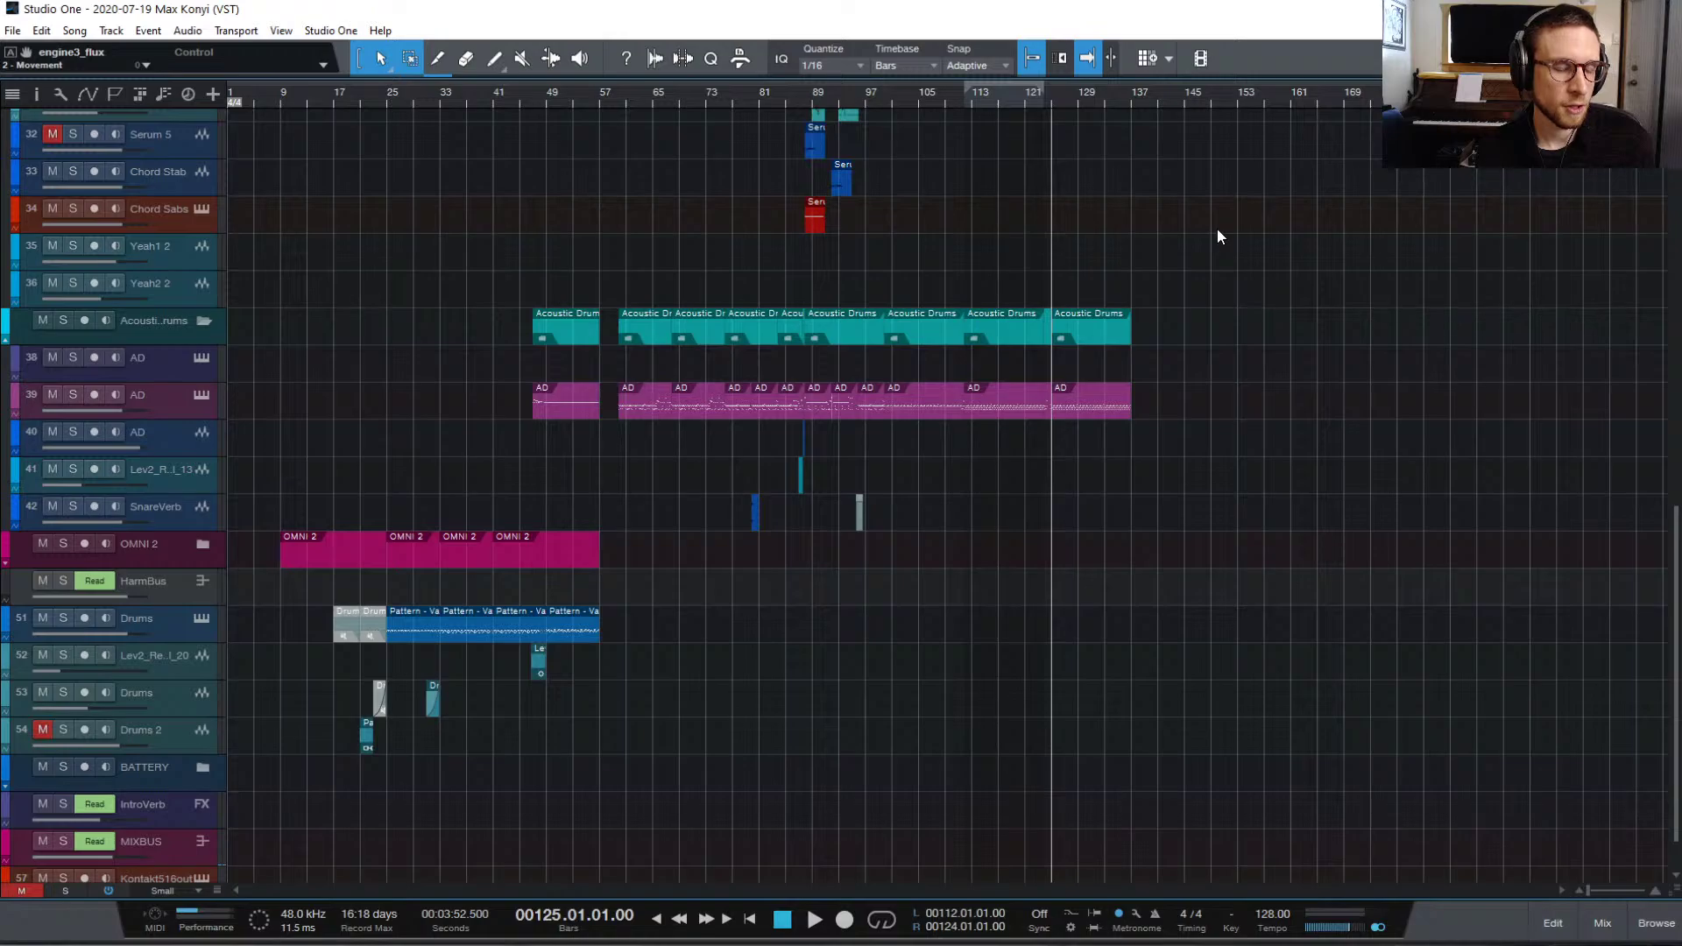
pyautogui.scroll(13, 1217, 233)
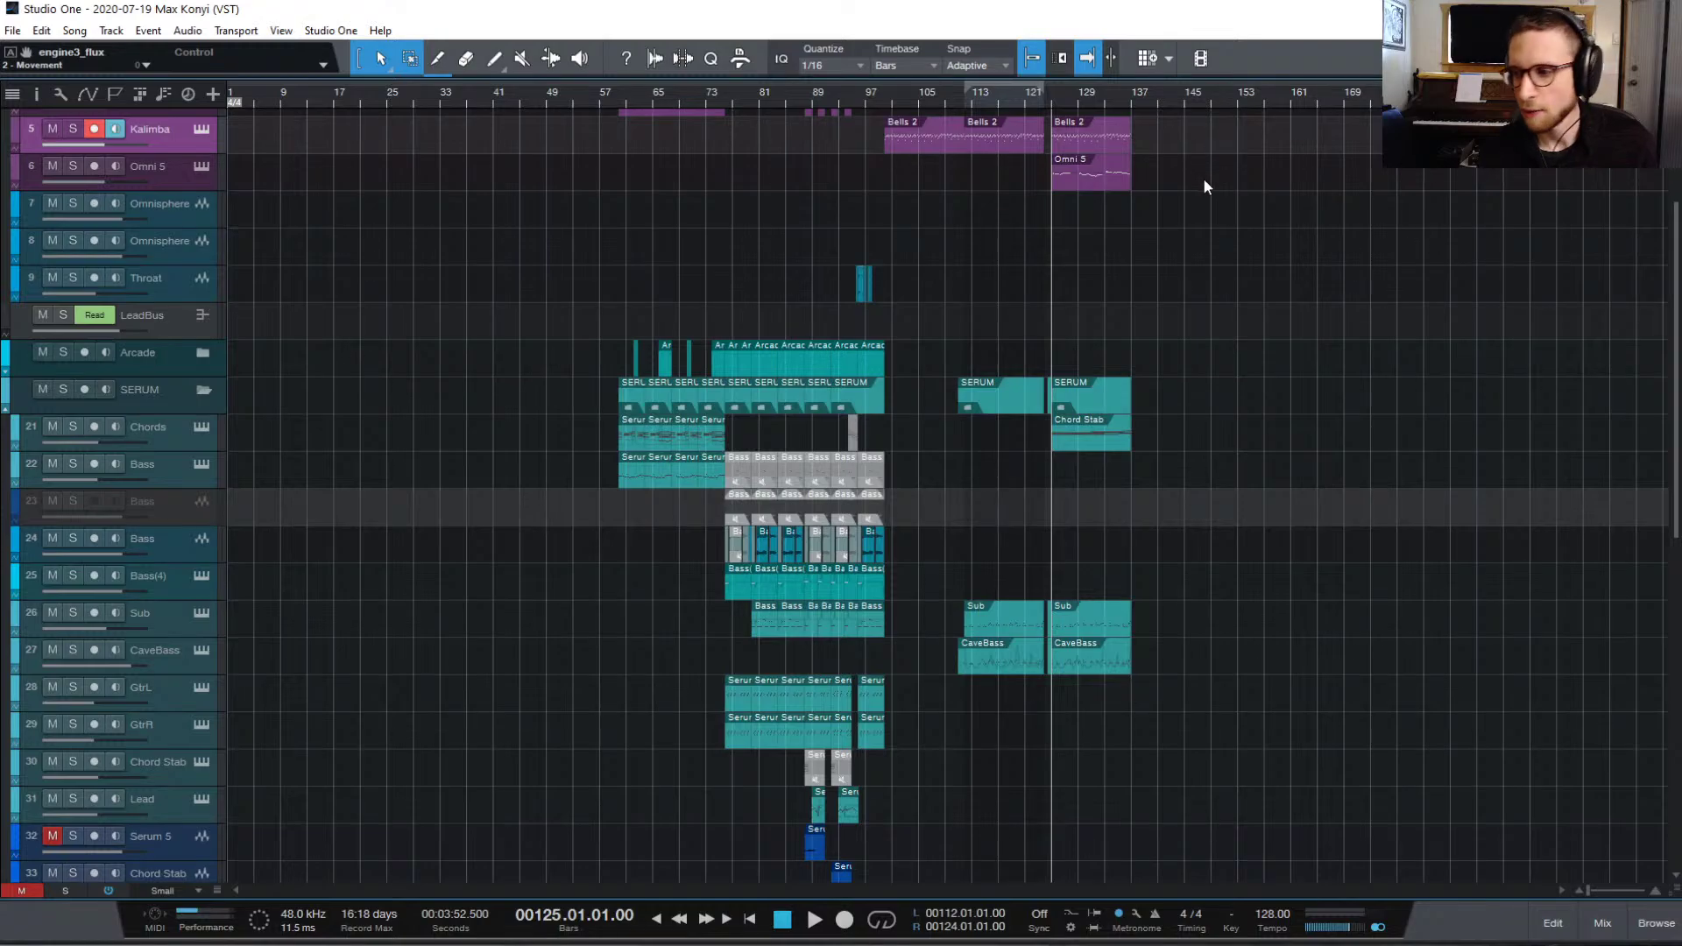
pyautogui.scroll(3, 1205, 181)
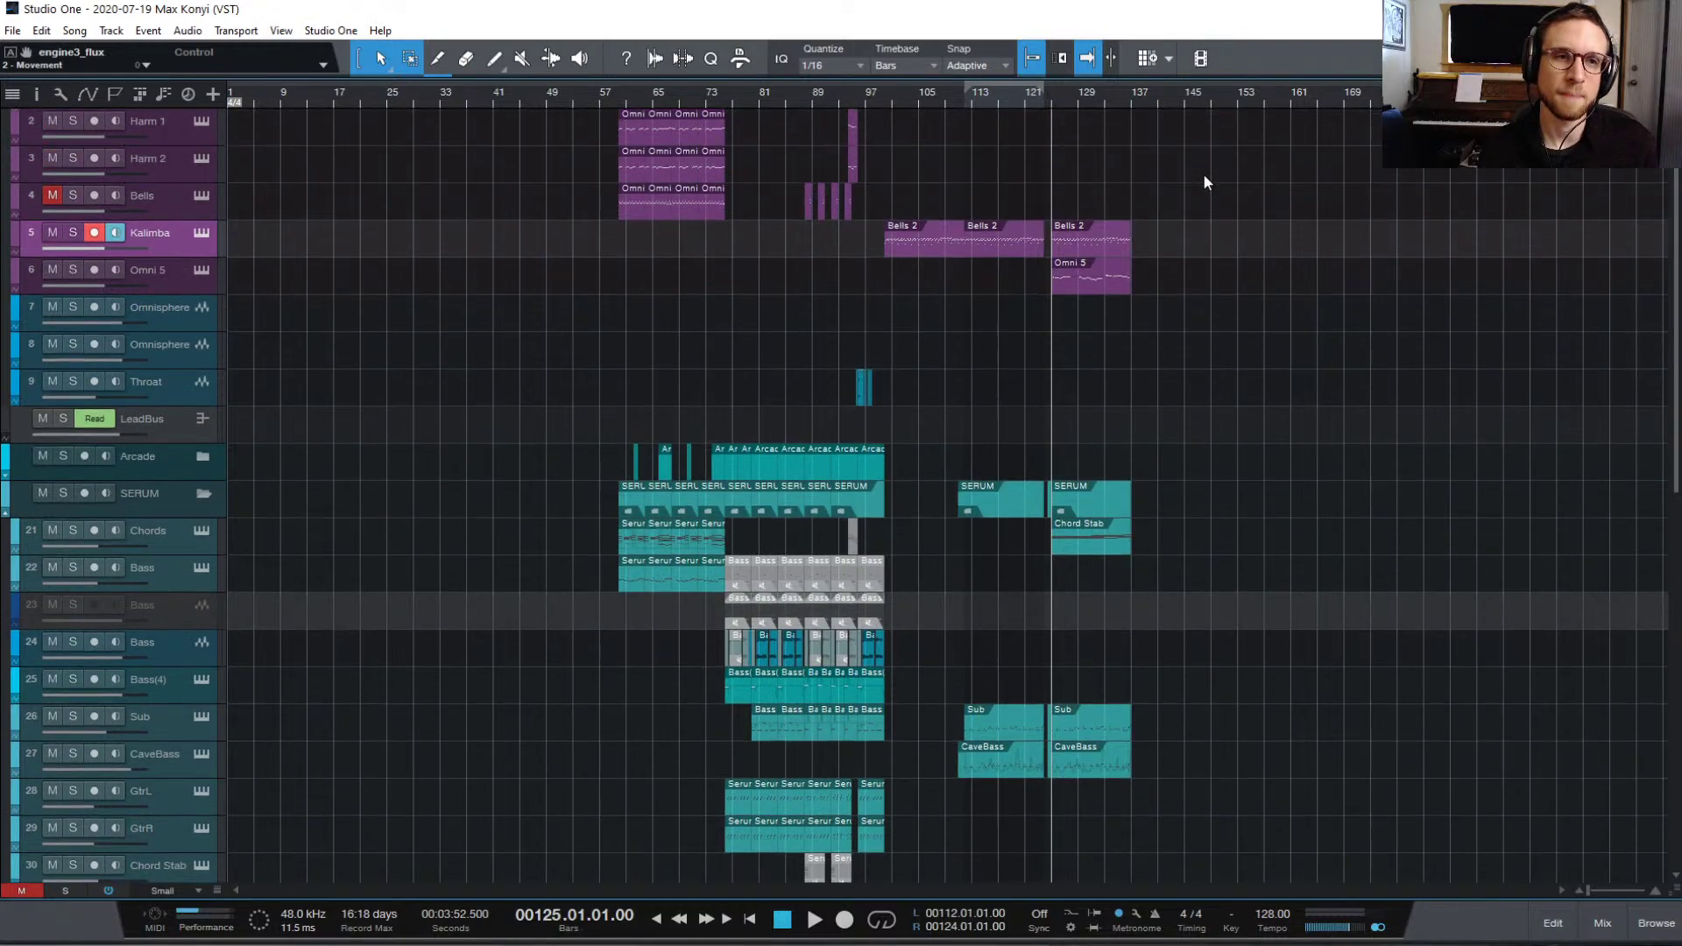